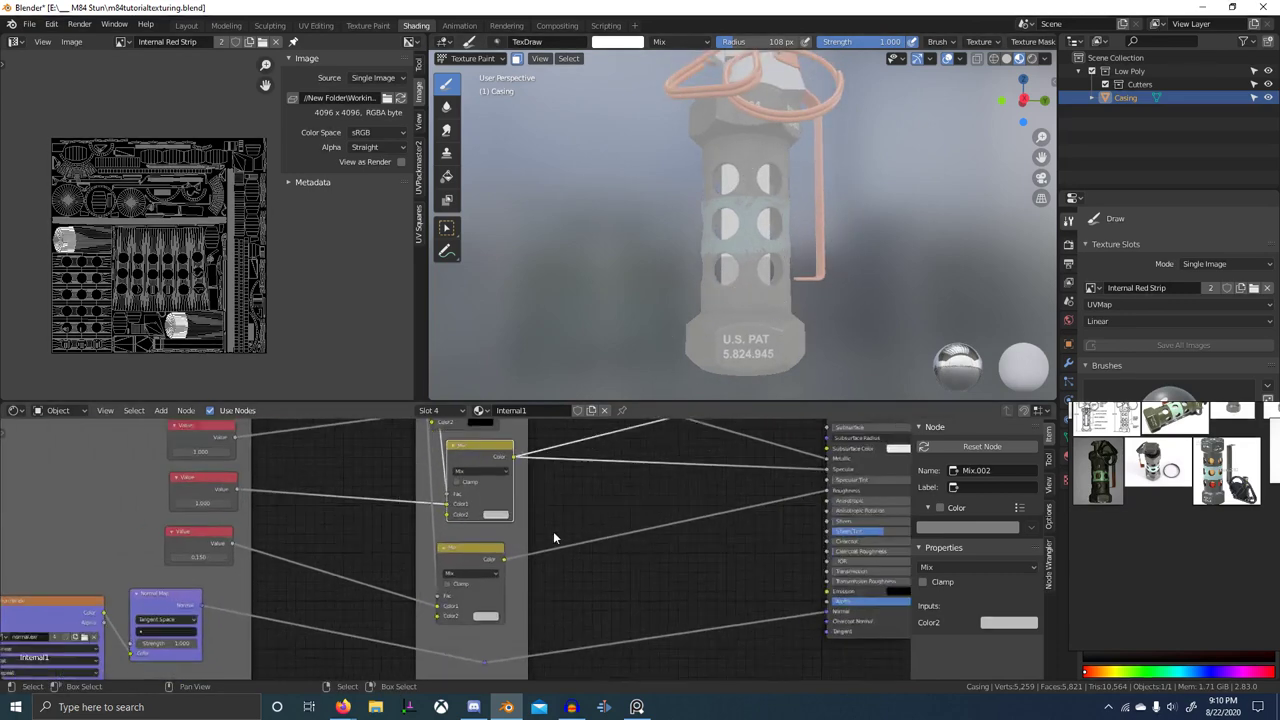
- Set the third Mix node's second colour to a 0.2 grey by editing R, G and B together
{"action": "scroll", "coordinate": [1188, 465], "scroll_direction": "up", "scroll_amount": 4}
{"action": "middle_click_drag", "start_coordinate": [1240, 500], "coordinate": [1147, 538]}
{"action": "scroll", "coordinate": [1147, 538], "scroll_direction": "up", "scroll_amount": 5}
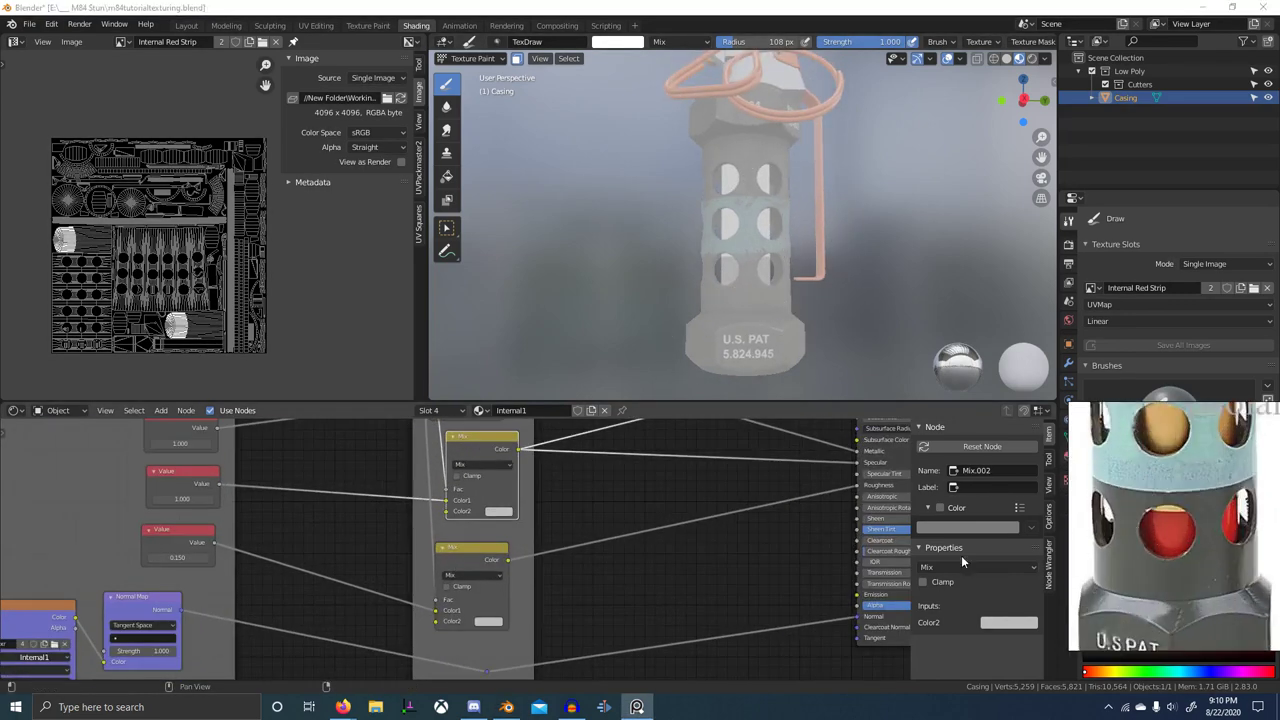
{"action": "scroll", "coordinate": [492, 605], "scroll_direction": "up", "scroll_amount": 3}
{"action": "middle_click_drag", "start_coordinate": [492, 605], "coordinate": [582, 559]}
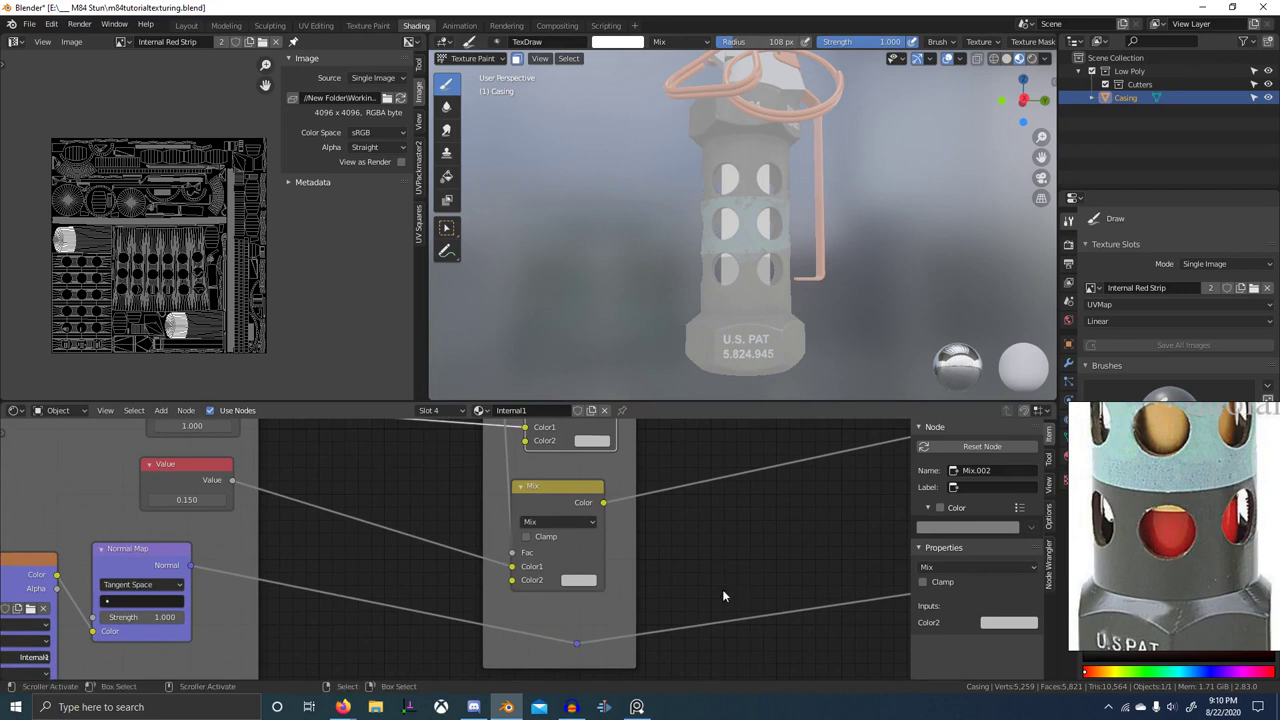
{"action": "scroll", "coordinate": [485, 593], "scroll_direction": "up", "scroll_amount": 4}
{"action": "left_click", "coordinate": [609, 578]}
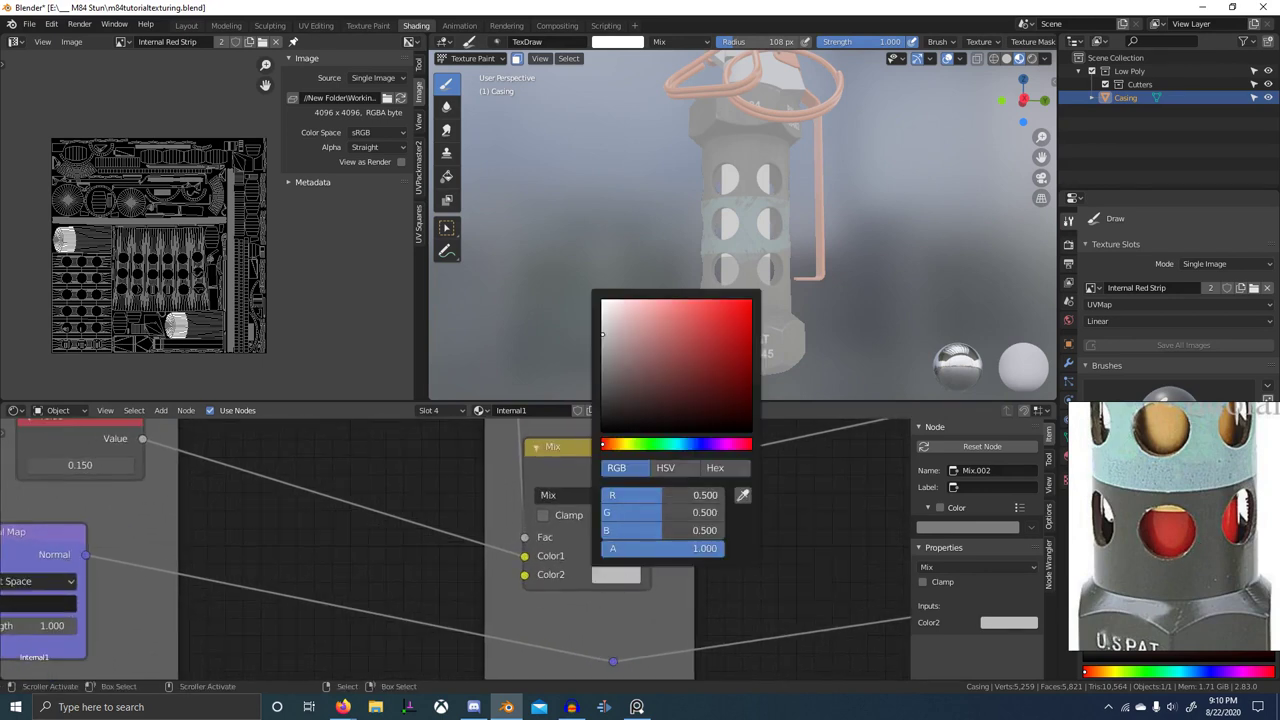
{"action": "left_click_drag", "start_coordinate": [655, 492], "coordinate": [655, 530]}
{"action": "key", "text": "Return"}
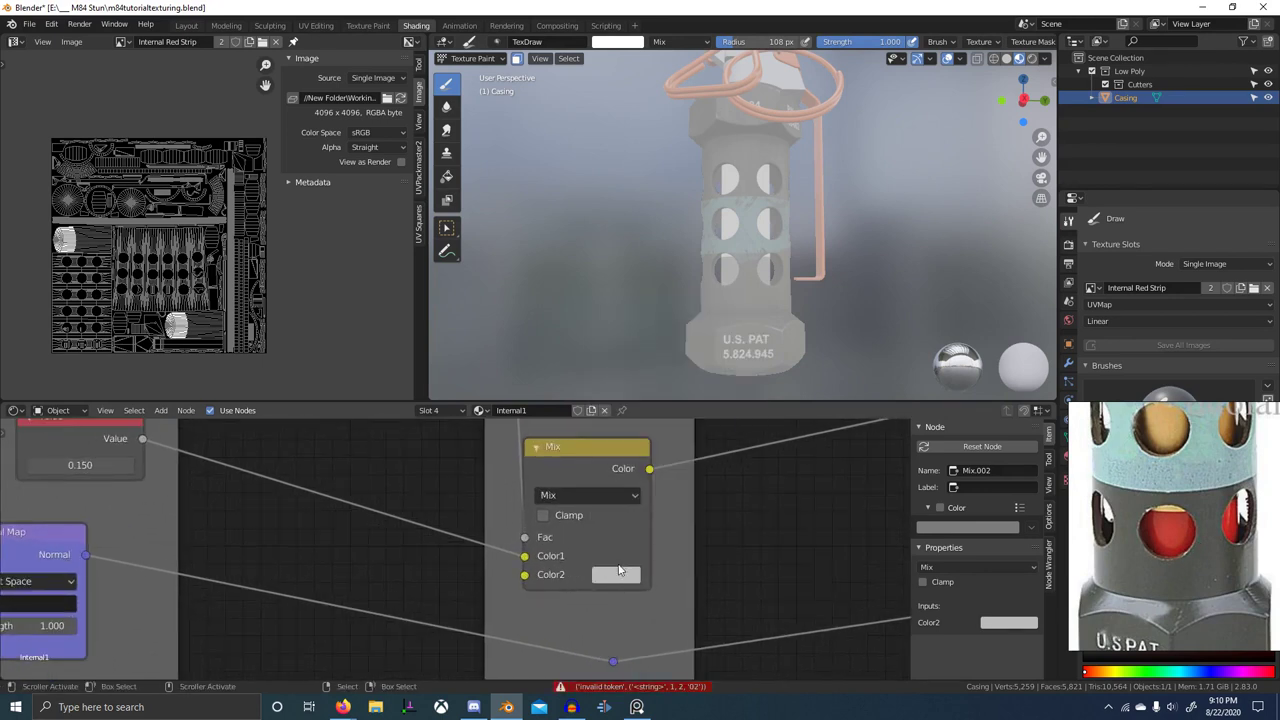
{"action": "left_click", "coordinate": [618, 575]}
{"action": "left_click_drag", "start_coordinate": [659, 496], "coordinate": [659, 531]}
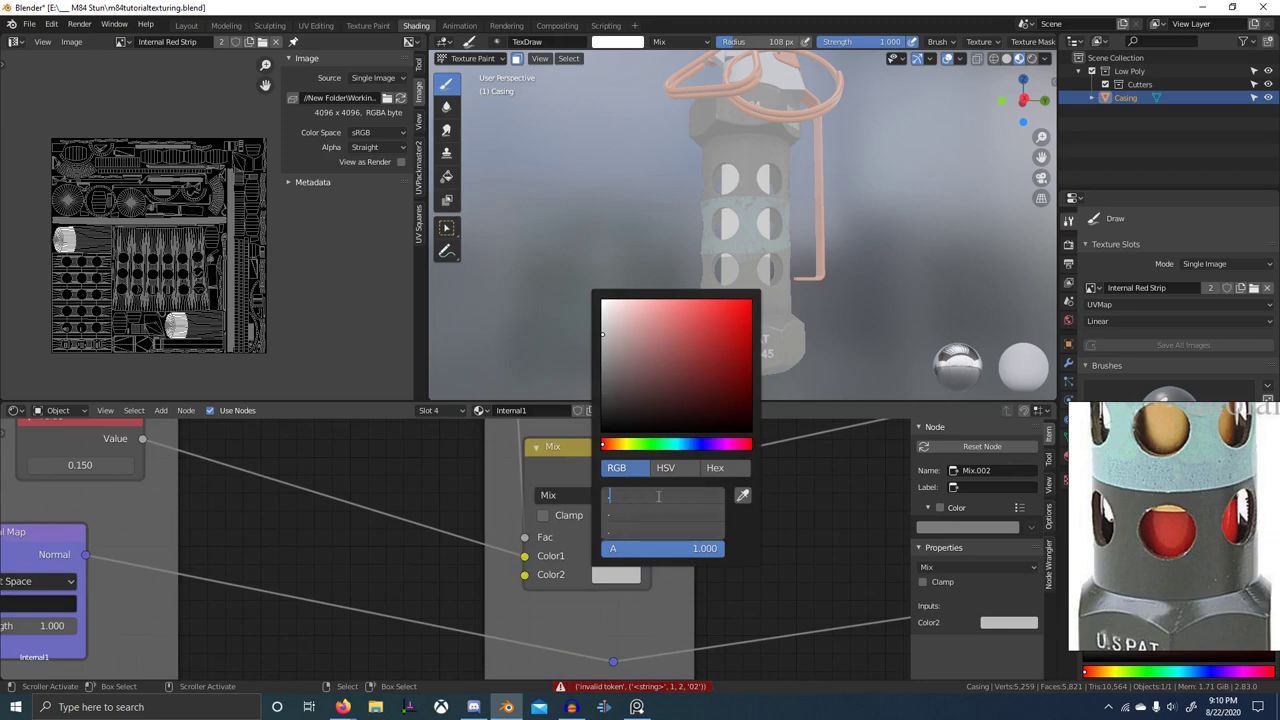
{"action": "key", "text": "Return"}
- Restore the Principled BSDF preview and orbit onto the red hole inside the casing
{"action": "scroll", "coordinate": [620, 498], "scroll_direction": "down", "scroll_amount": 10}
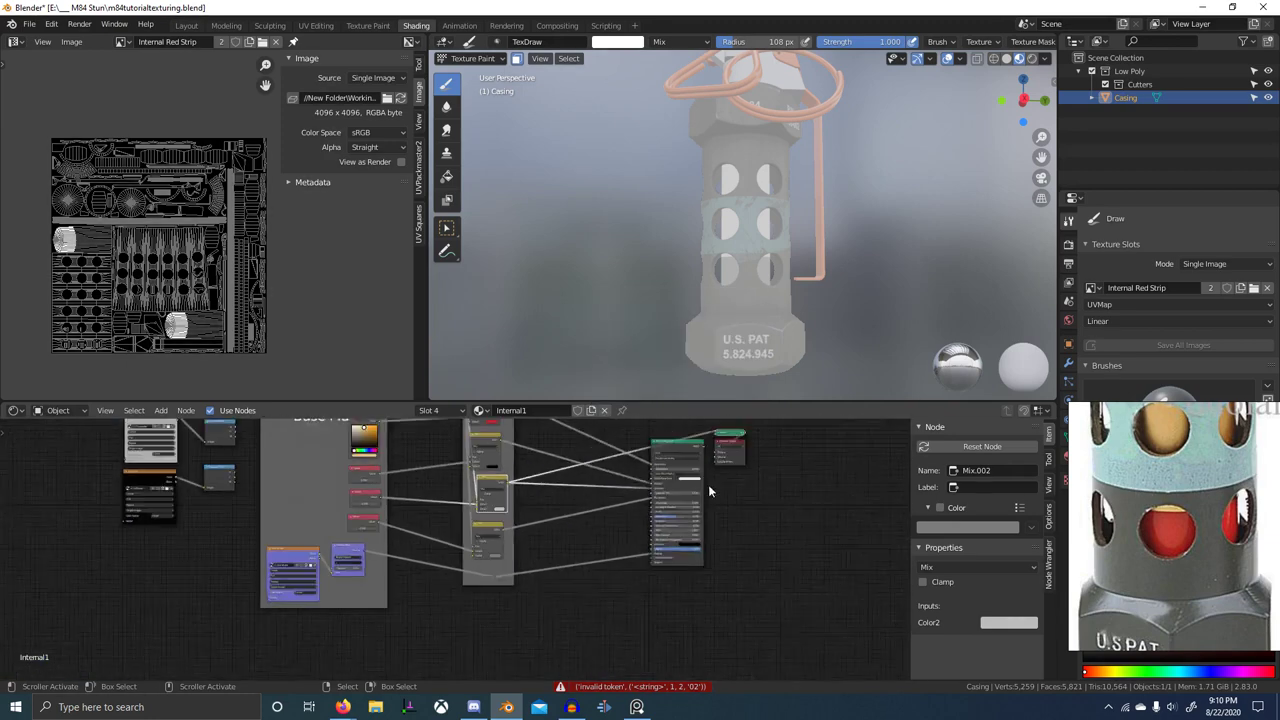
{"action": "middle_click_drag", "start_coordinate": [708, 484], "coordinate": [588, 516]}
{"action": "left_click", "coordinate": [564, 477], "text": "ctrl+shift"}
{"action": "scroll", "coordinate": [731, 295], "scroll_direction": "up", "scroll_amount": 5}
{"action": "middle_click_drag", "start_coordinate": [731, 295], "coordinate": [770, 225]}
{"action": "middle_click_drag", "start_coordinate": [770, 225], "coordinate": [722, 223]}
{"action": "scroll", "coordinate": [790, 222], "scroll_direction": "up", "scroll_amount": 4}
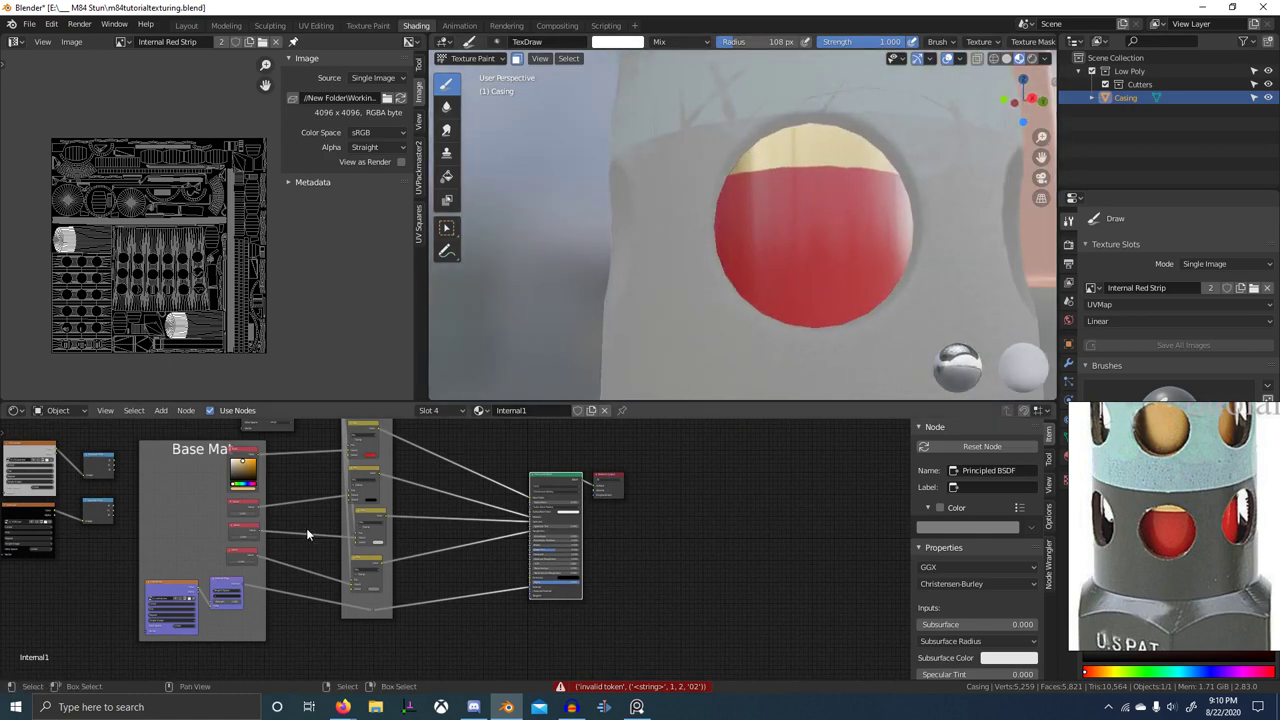
{"action": "scroll", "coordinate": [327, 585], "scroll_direction": "up", "scroll_amount": 3}
{"action": "middle_click_drag", "start_coordinate": [327, 585], "coordinate": [573, 513]}
{"action": "scroll", "coordinate": [573, 513], "scroll_direction": "up", "scroll_amount": 5}
- Lower the Mix node's second colour to 0.1 grey and preview the Mix output on the casing
{"action": "left_click", "coordinate": [514, 528]}
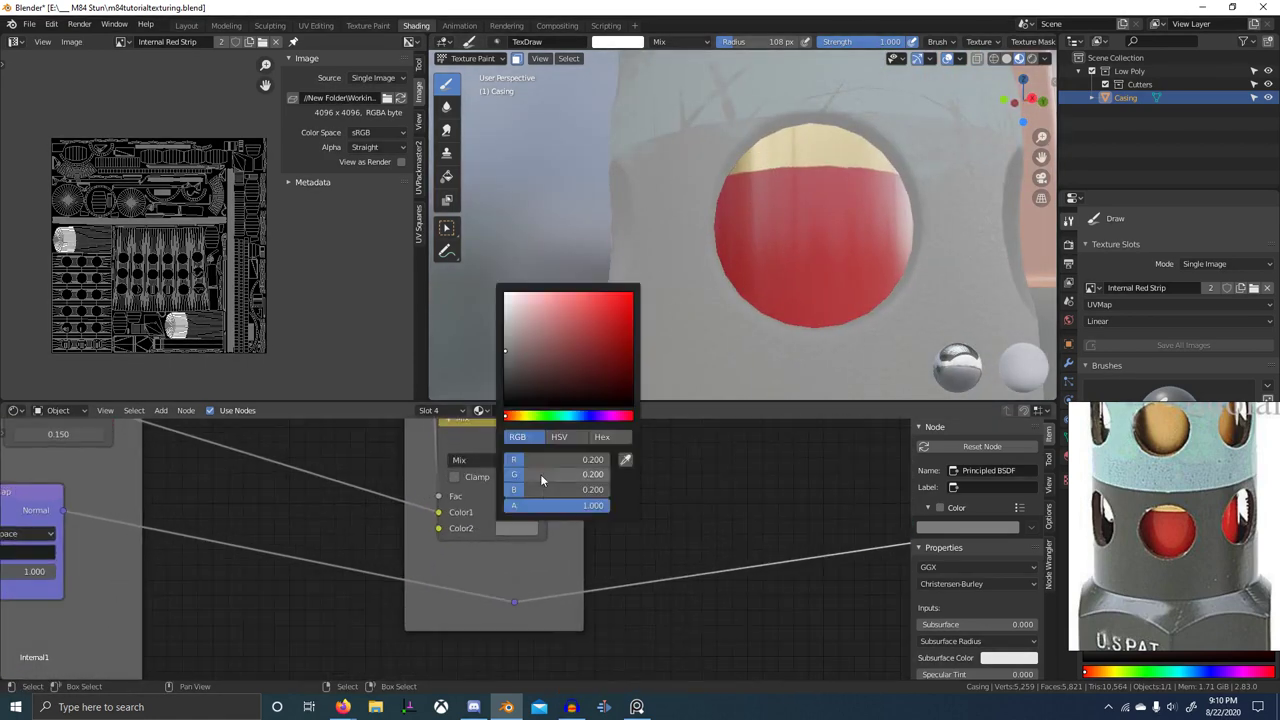
{"action": "key", "text": "Return"}
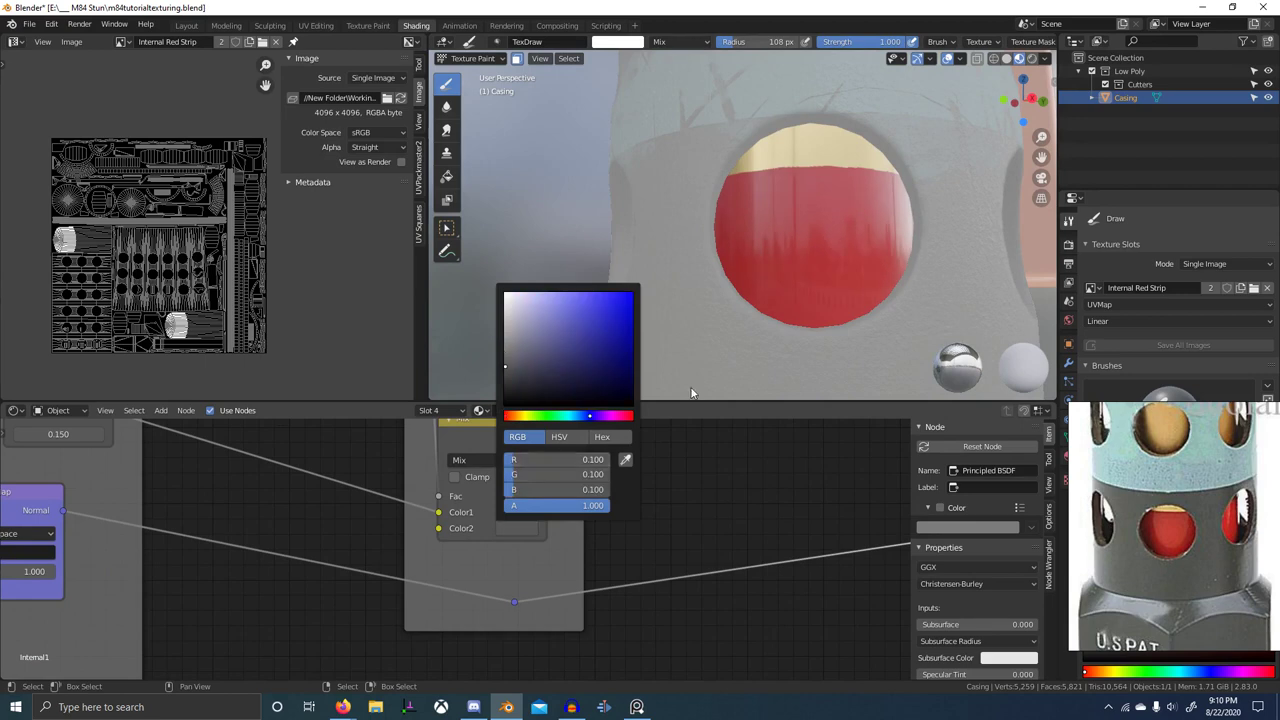
{"action": "scroll", "coordinate": [885, 232], "scroll_direction": "down", "scroll_amount": 8}
{"action": "scroll", "coordinate": [885, 232], "scroll_direction": "up", "scroll_amount": 5}
{"action": "middle_click_drag", "start_coordinate": [885, 232], "coordinate": [855, 273]}
{"action": "scroll", "coordinate": [613, 465], "scroll_direction": "down", "scroll_amount": 1}
{"action": "middle_click_drag", "start_coordinate": [613, 465], "coordinate": [593, 508]}
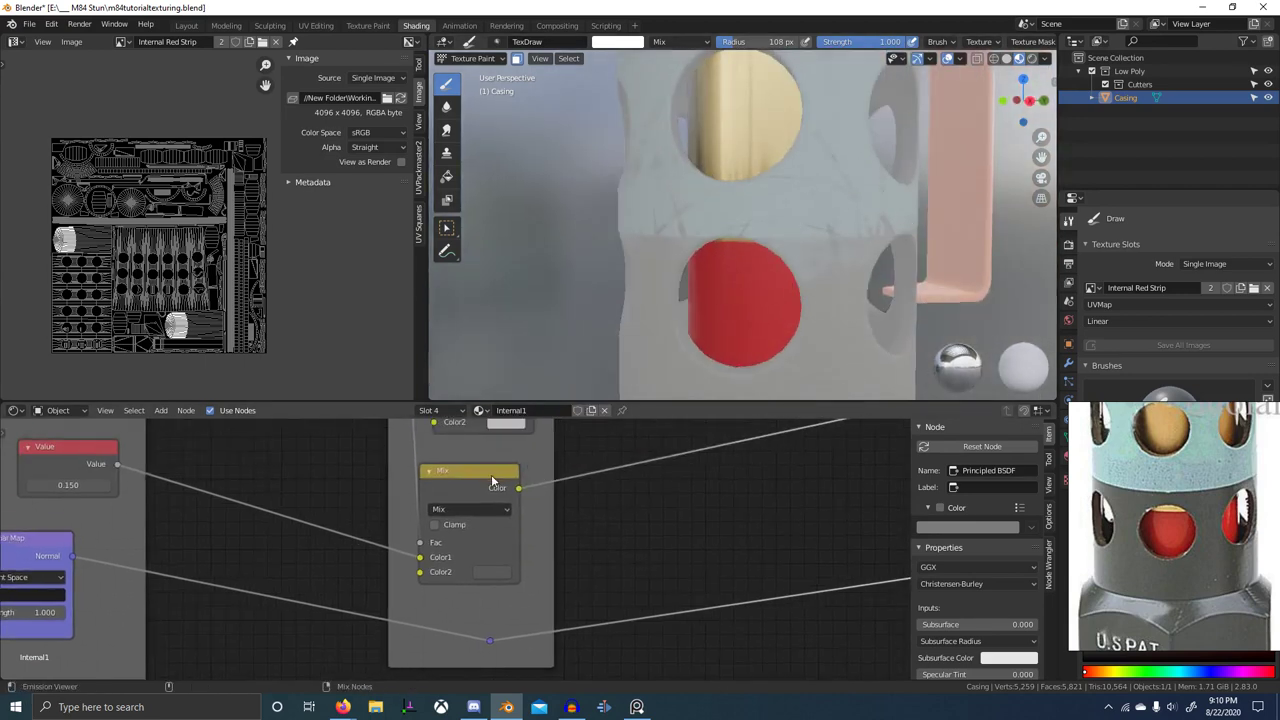
{"action": "left_click", "coordinate": [491, 476], "text": "ctrl+shift"}
- Return to full Principled BSDF shading and switch from Texture Paint to Object Mode
{"action": "middle_click_drag", "start_coordinate": [730, 286], "coordinate": [743, 268]}
{"action": "scroll", "coordinate": [685, 500], "scroll_direction": "down", "scroll_amount": 7}
{"action": "middle_click_drag", "start_coordinate": [685, 500], "coordinate": [382, 584]}
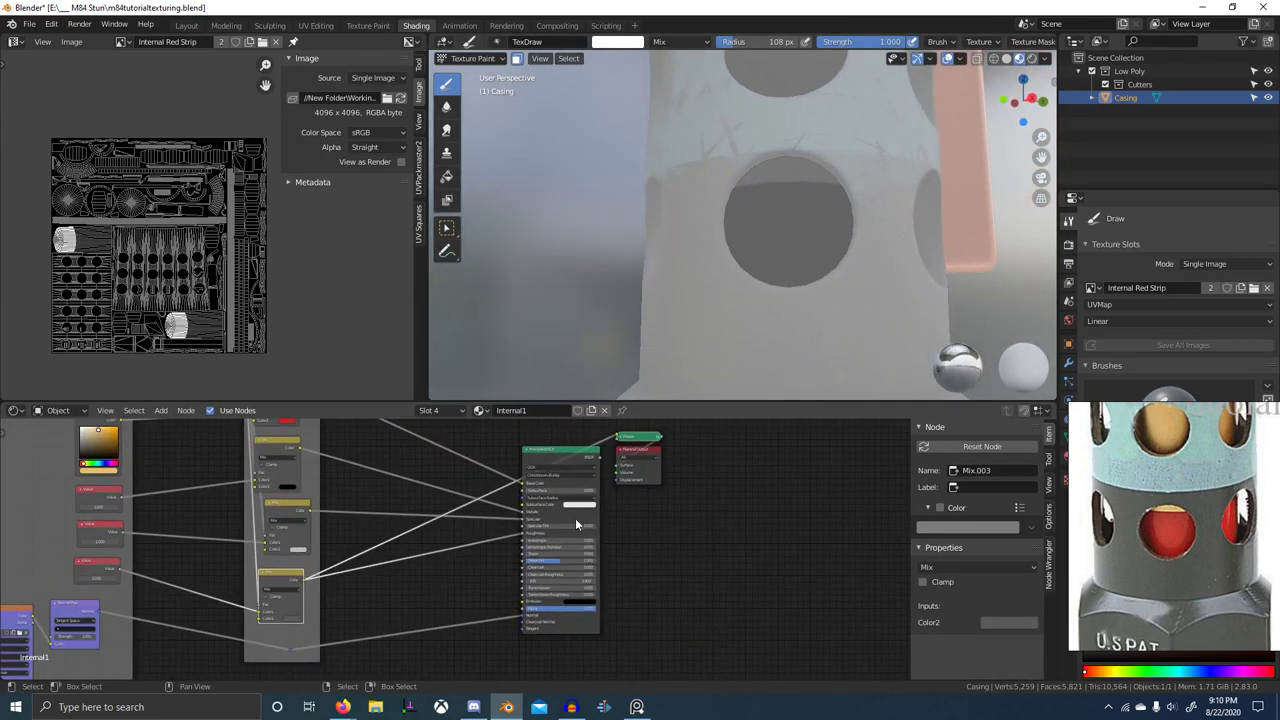
{"action": "left_click", "coordinate": [575, 453], "text": "ctrl+shift"}
{"action": "scroll", "coordinate": [748, 280], "scroll_direction": "down", "scroll_amount": 6}
{"action": "mouse_move", "coordinate": [748, 280]}
{"action": "middle_mouse_down"}
{"action": "mouse_move", "coordinate": [734, 336]}
{"action": "mouse_move", "coordinate": [779, 327]}
{"action": "mouse_move", "coordinate": [668, 277]}
{"action": "middle_mouse_up"}
{"action": "key", "text": "ctrl+Tab"}
{"action": "scroll", "coordinate": [726, 316], "scroll_direction": "down", "scroll_amount": 6}
{"action": "scroll", "coordinate": [730, 315], "scroll_direction": "up", "scroll_amount": 4}
{"action": "scroll", "coordinate": [708, 291], "scroll_direction": "up", "scroll_amount": 3}
{"action": "middle_click_drag", "start_coordinate": [420, 567], "coordinate": [611, 517]}
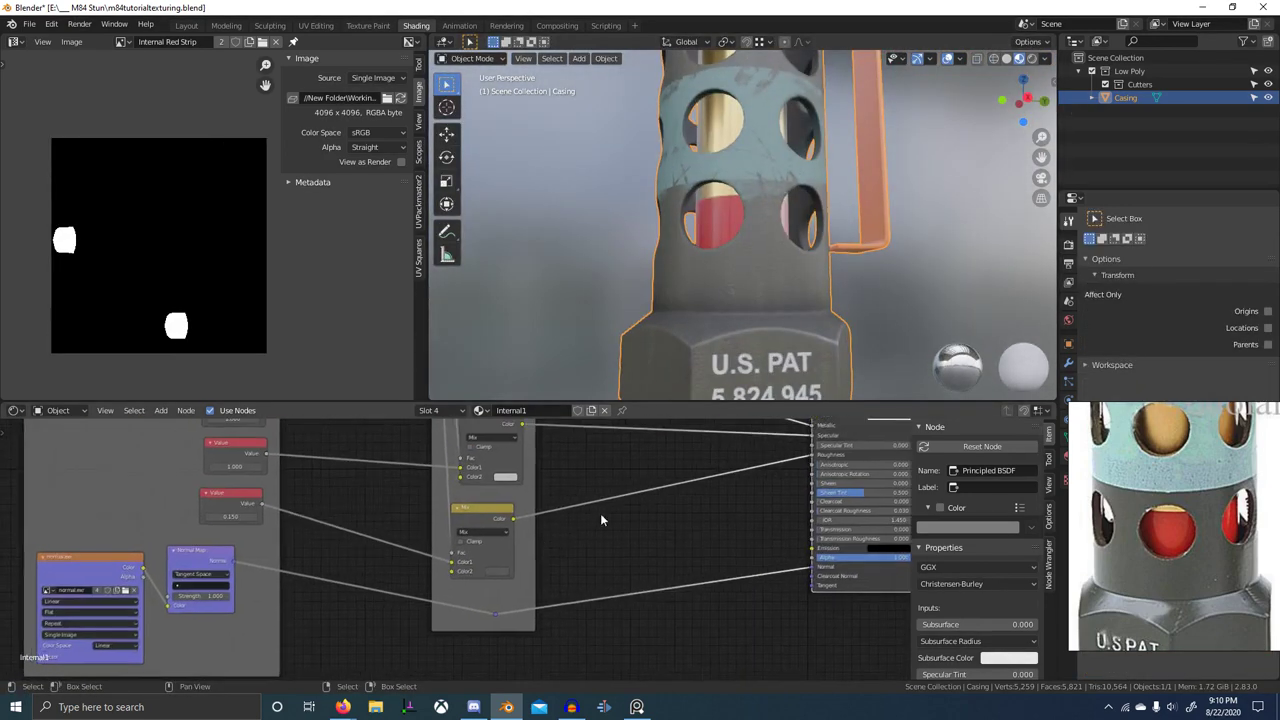
- Add a Bump node via Shift+A search and place it in the mix-node frame
{"action": "scroll", "coordinate": [600, 513], "scroll_direction": "down", "scroll_amount": 5}
{"action": "key", "text": "shift+a"}
{"action": "left_click", "coordinate": [554, 518]}
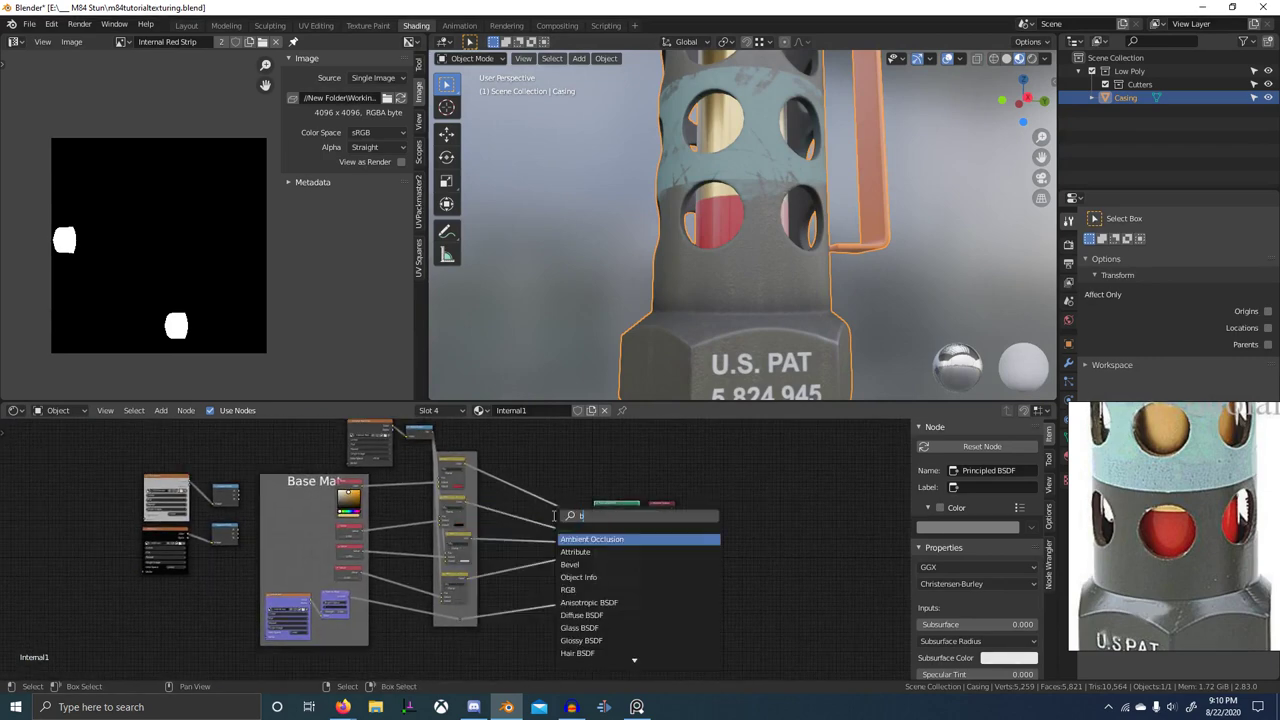
{"action": "key", "text": "Return"}
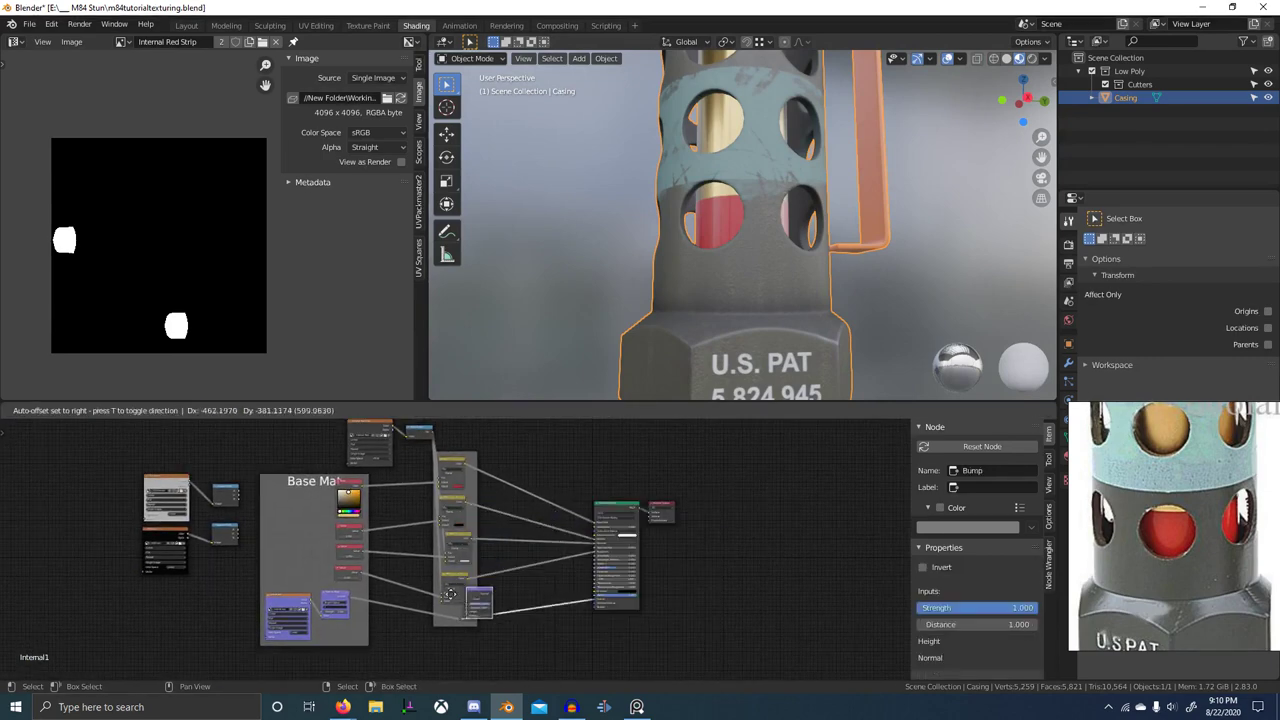
{"action": "left_click", "coordinate": [464, 602]}
{"action": "left_click_drag", "start_coordinate": [464, 602], "coordinate": [446, 618]}
- Connect the strength value into the Bump node and move the Bump node and its reroute further right
{"action": "left_click", "coordinate": [420, 434], "text": "ctrl+shift"}
{"action": "scroll", "coordinate": [800, 285], "scroll_direction": "up", "scroll_amount": 3}
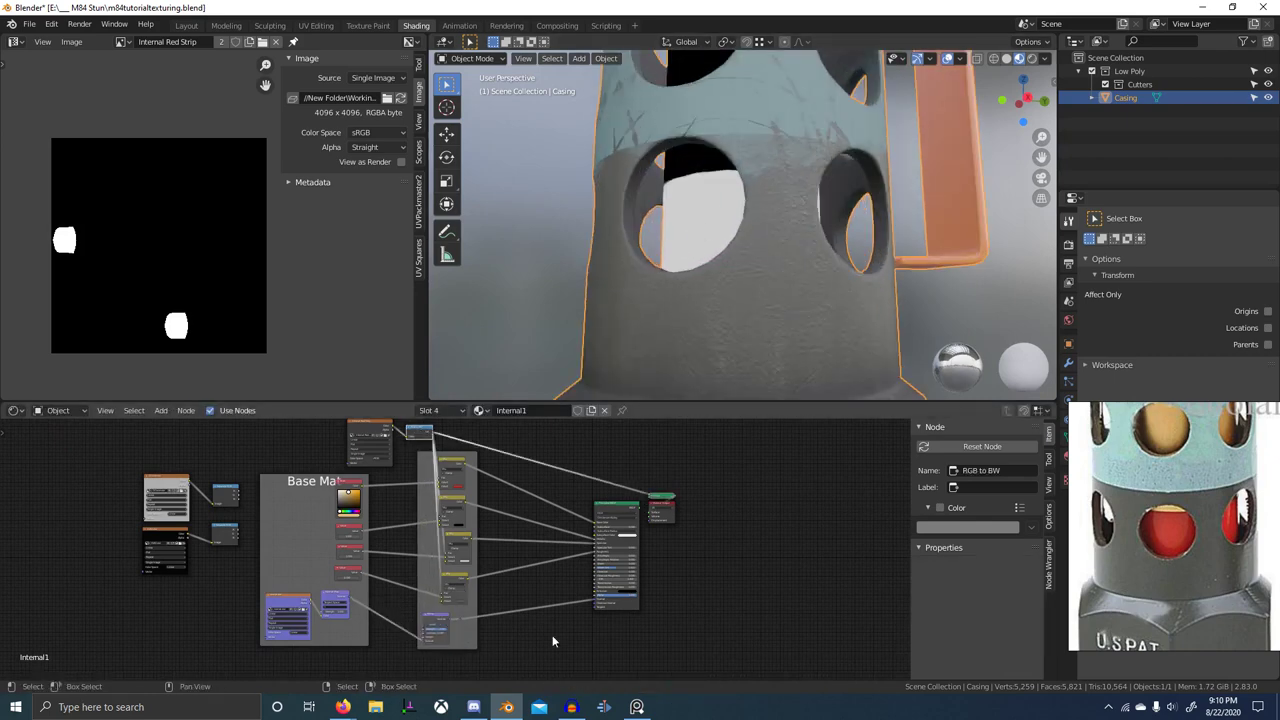
{"action": "mouse_move", "coordinate": [456, 475]}
{"action": "middle_mouse_down"}
{"action": "mouse_move", "coordinate": [466, 461]}
{"action": "mouse_move", "coordinate": [470, 486]}
{"action": "middle_mouse_up"}
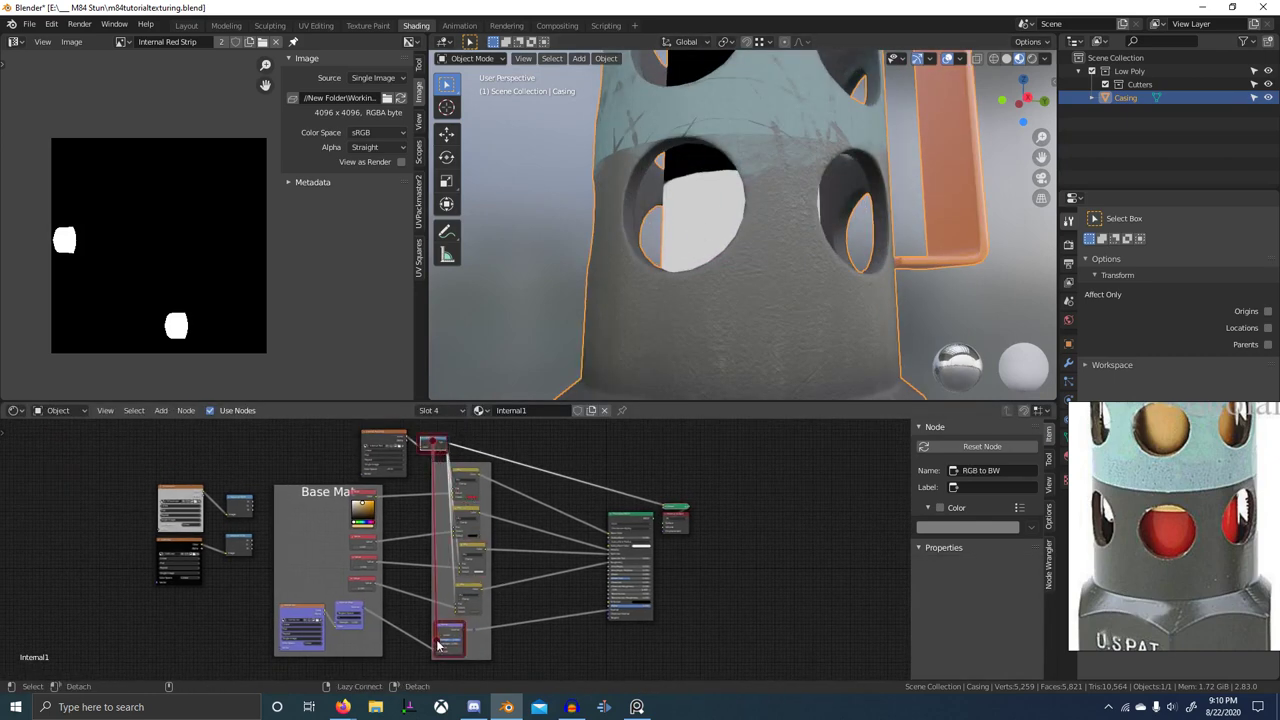
{"action": "scroll", "coordinate": [437, 645], "scroll_direction": "up", "scroll_amount": 8}
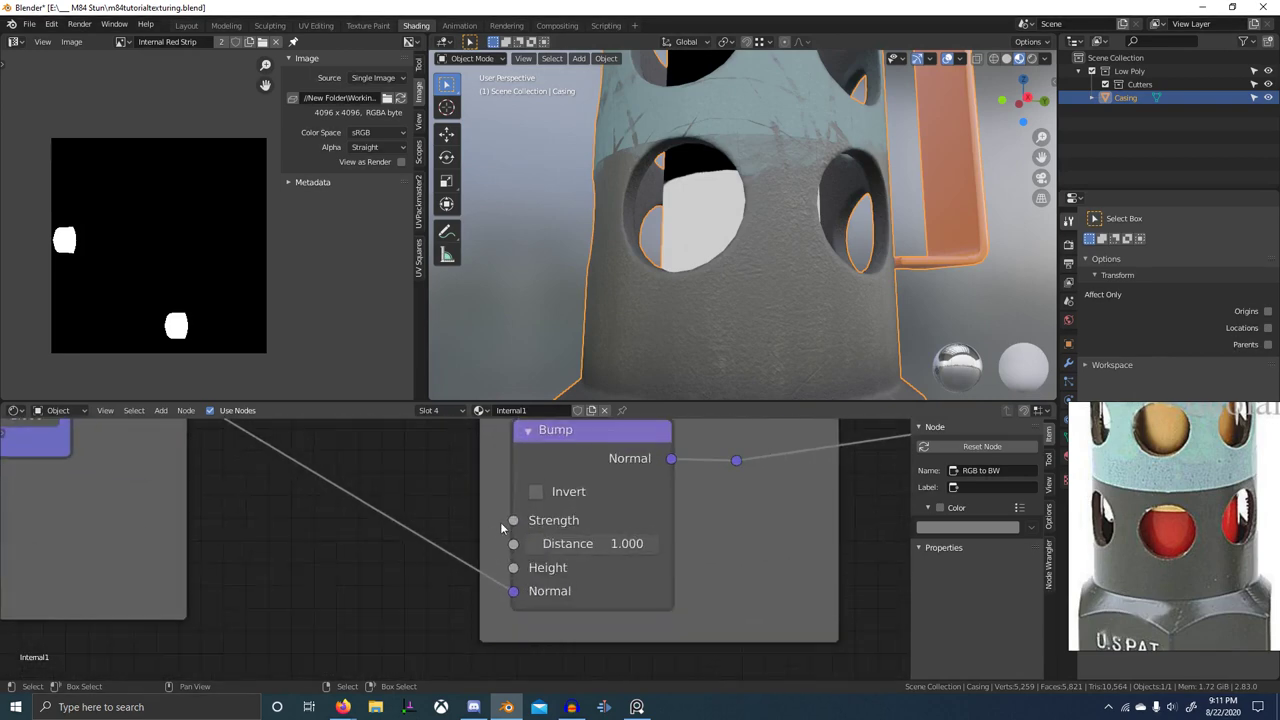
{"action": "left_click_drag", "start_coordinate": [511, 521], "coordinate": [513, 567]}
{"action": "left_click", "coordinate": [610, 494], "text": "ctrl+shift"}
{"action": "scroll", "coordinate": [440, 550], "scroll_direction": "down", "scroll_amount": 6}
{"action": "key", "text": "b"}
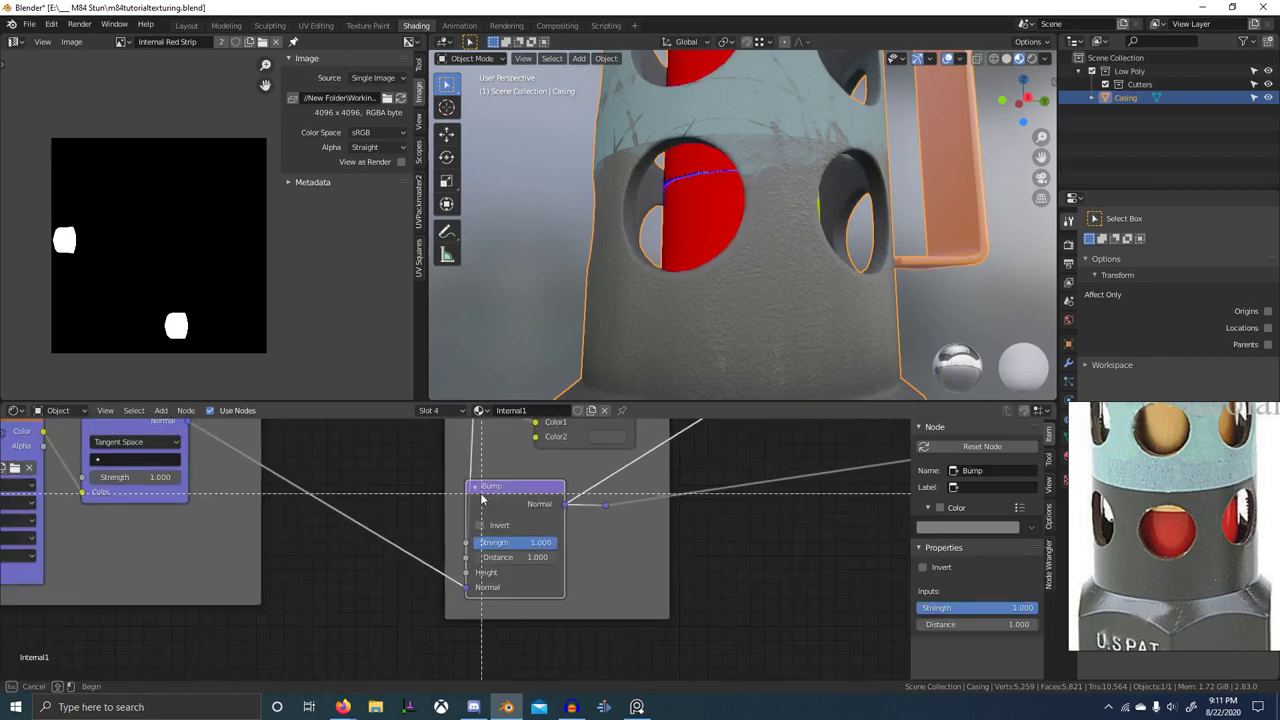
{"action": "left_click_drag", "start_coordinate": [481, 496], "coordinate": [668, 555]}
{"action": "key", "text": "g"}
{"action": "left_click", "coordinate": [756, 566]}
- Set the Bump node's Distance from 1.000 to 0.01
{"action": "middle_click_drag", "start_coordinate": [698, 368], "coordinate": [740, 352]}
{"action": "scroll", "coordinate": [706, 308], "scroll_direction": "up", "scroll_amount": 5}
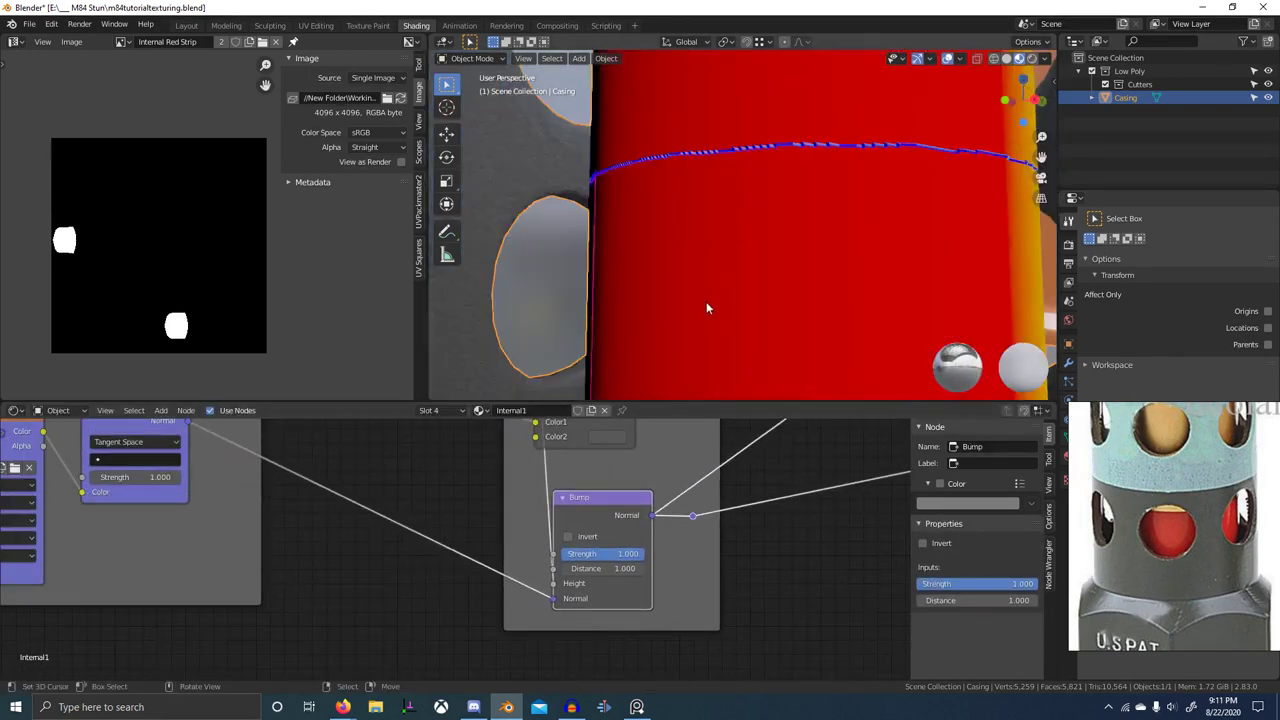
{"action": "middle_click_drag", "start_coordinate": [706, 302], "coordinate": [700, 306]}
{"action": "middle_click_drag", "start_coordinate": [584, 338], "coordinate": [620, 347]}
{"action": "middle_click_drag", "start_coordinate": [639, 518], "coordinate": [581, 494]}
{"action": "scroll", "coordinate": [581, 494], "scroll_direction": "up", "scroll_amount": 2}
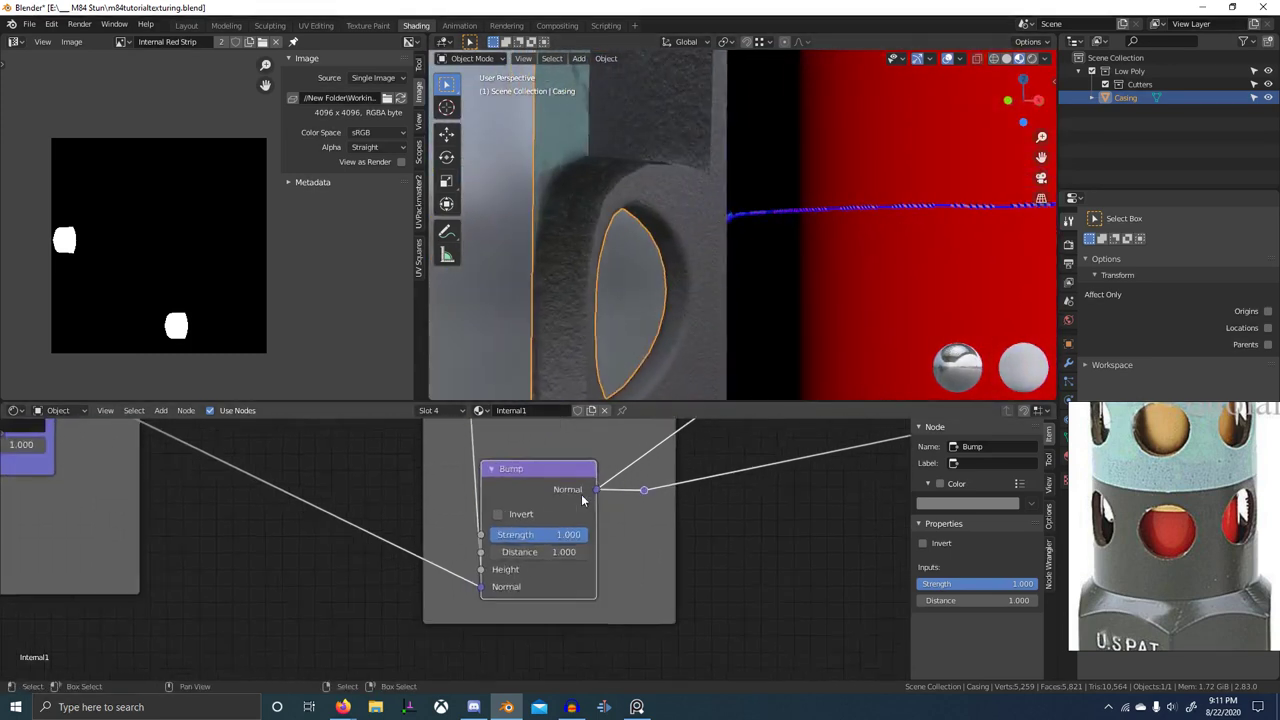
{"action": "scroll", "coordinate": [583, 496], "scroll_direction": "up", "scroll_amount": 5}
{"action": "middle_click_drag", "start_coordinate": [622, 549], "coordinate": [571, 554]}
{"action": "left_click", "coordinate": [571, 554]}
{"action": "type", "text": ".0"}
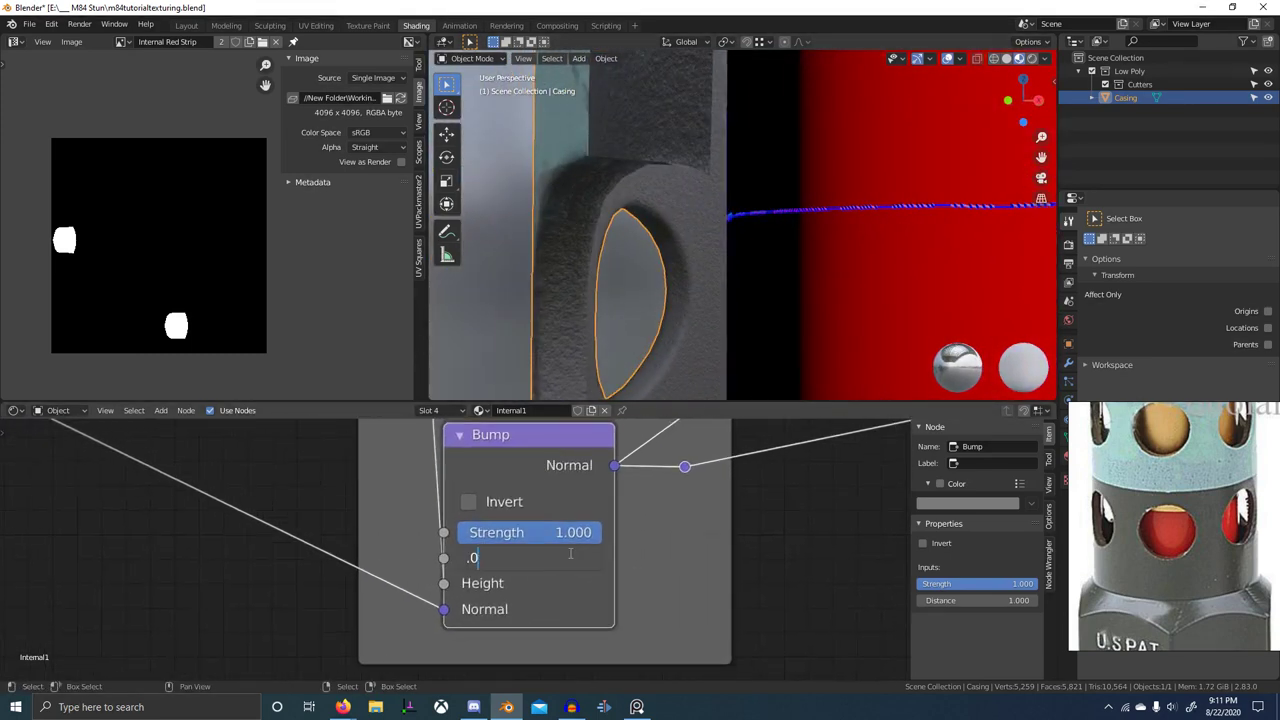
{"action": "type", "text": "1"}
{"action": "key", "text": "Return"}
- Restore the Principled BSDF shading and face the hole showing the red internal strip
{"action": "scroll", "coordinate": [569, 556], "scroll_direction": "down", "scroll_amount": 8}
{"action": "mouse_move", "coordinate": [740, 512]}
{"action": "middle_mouse_down"}
{"action": "mouse_move", "coordinate": [676, 512]}
{"action": "mouse_move", "coordinate": [425, 588]}
{"action": "middle_mouse_up"}
{"action": "scroll", "coordinate": [425, 588], "scroll_direction": "down", "scroll_amount": 8}
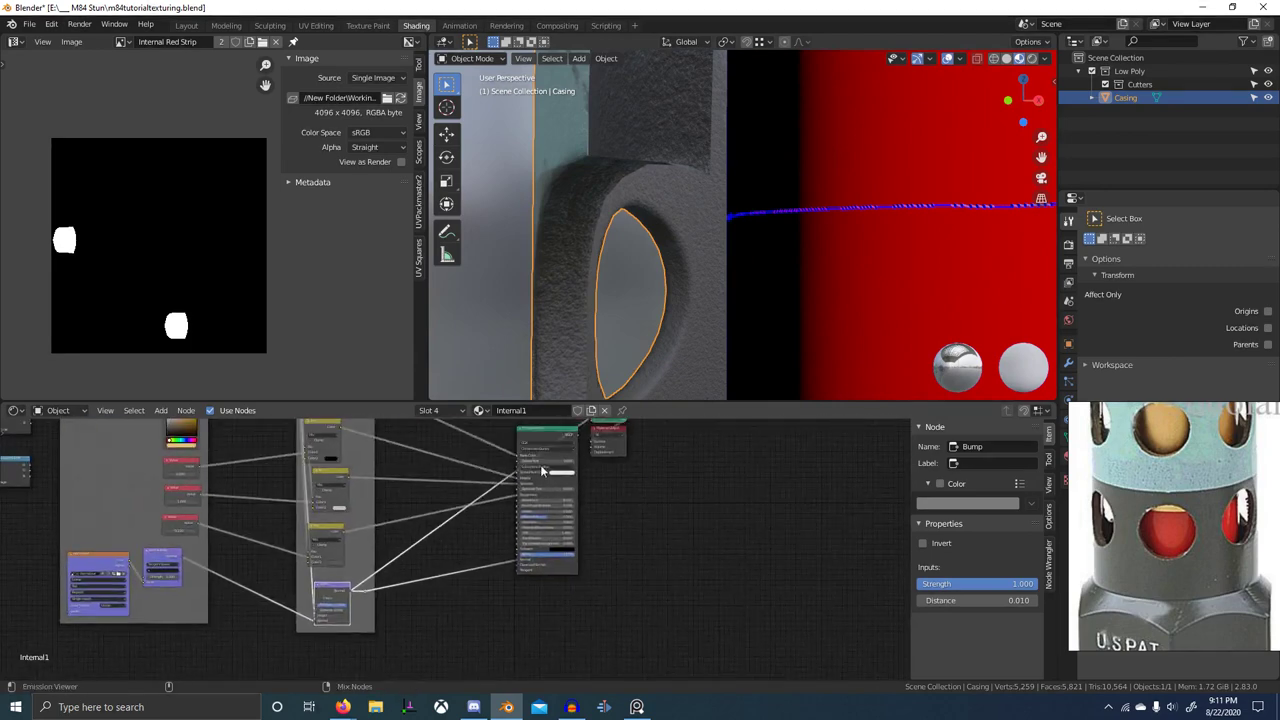
{"action": "left_click", "coordinate": [548, 434], "text": "ctrl+shift"}
{"action": "scroll", "coordinate": [771, 310], "scroll_direction": "down", "scroll_amount": 3}
{"action": "middle_click_drag", "start_coordinate": [771, 310], "coordinate": [820, 295]}
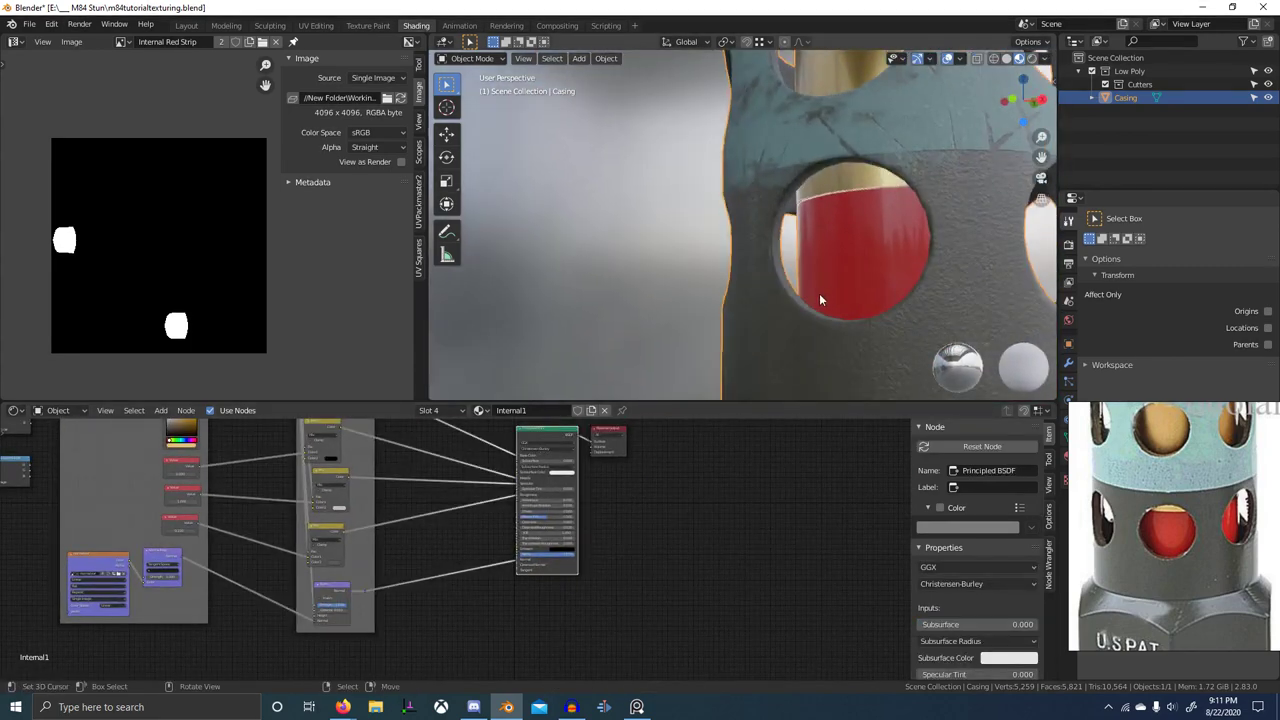
{"action": "scroll", "coordinate": [561, 497], "scroll_direction": "up", "scroll_amount": 4}
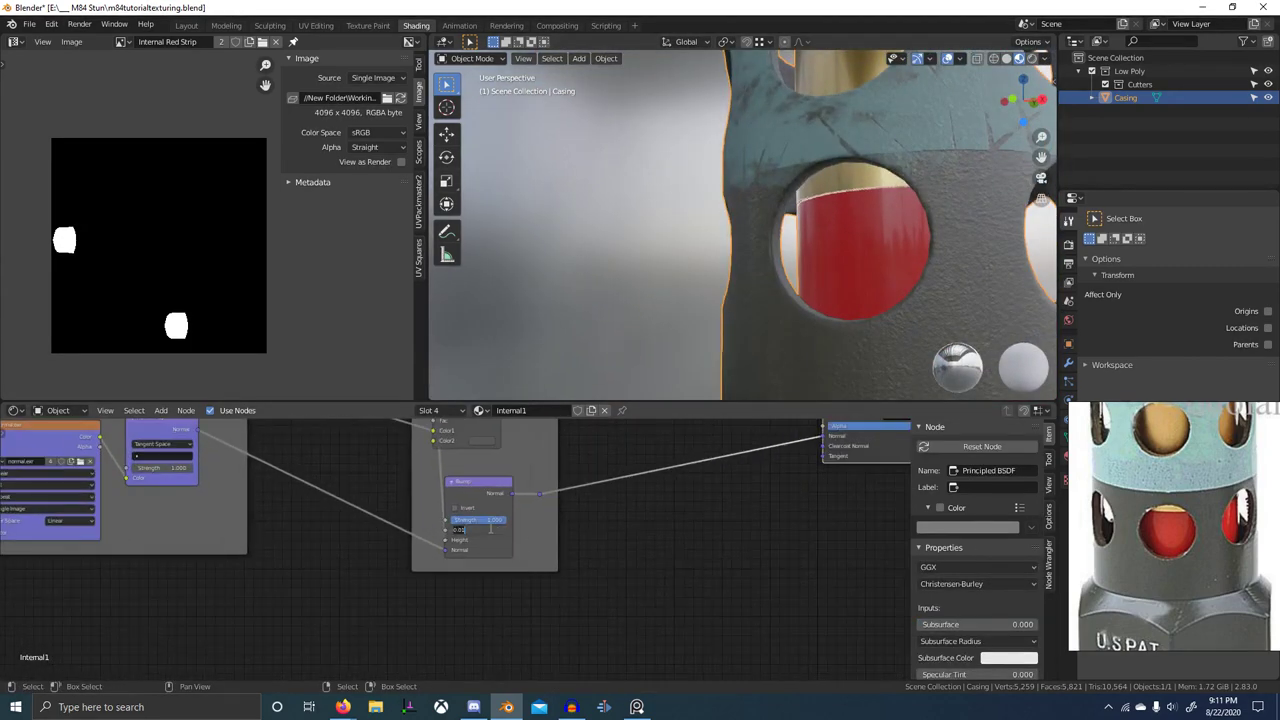
{"action": "scroll", "coordinate": [901, 222], "scroll_direction": "down", "scroll_amount": 3}
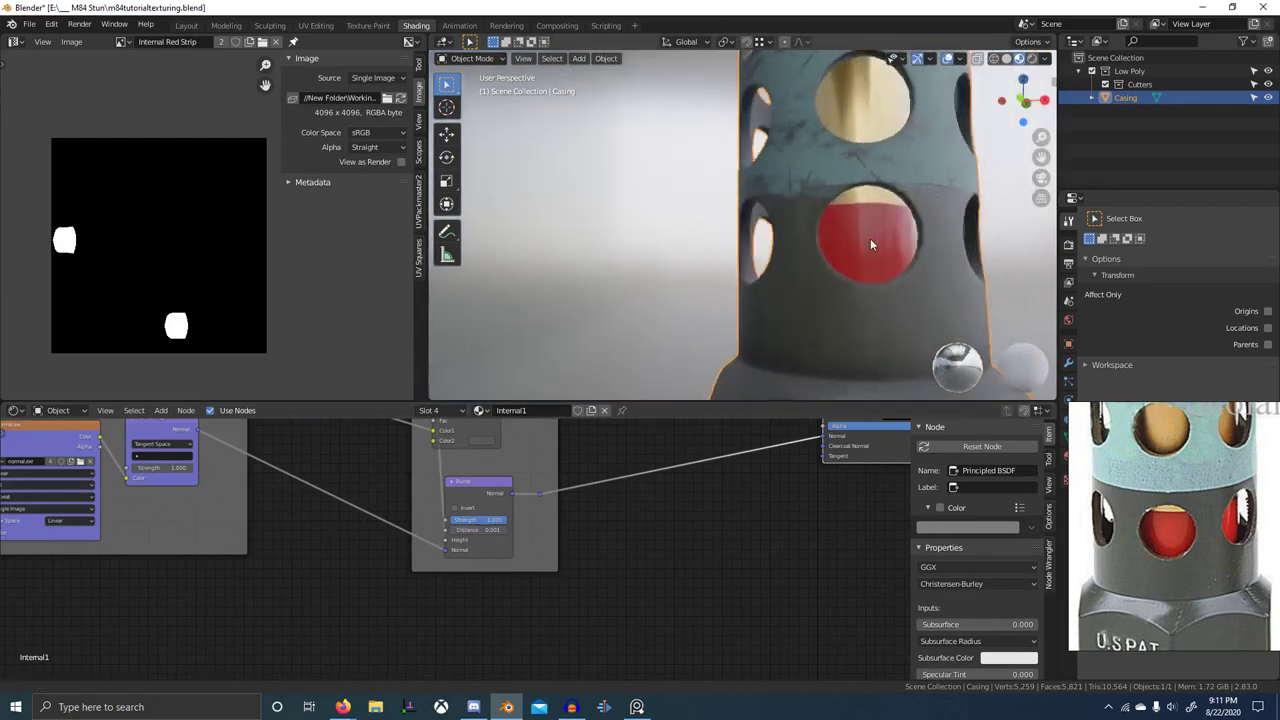
{"action": "middle_click_drag", "start_coordinate": [870, 238], "coordinate": [843, 260]}
{"action": "scroll", "coordinate": [797, 280], "scroll_direction": "down", "scroll_amount": 10}
{"action": "scroll", "coordinate": [886, 281], "scroll_direction": "up", "scroll_amount": 6}
{"action": "scroll", "coordinate": [1120, 460], "scroll_direction": "down", "scroll_amount": 3}
{"action": "scroll", "coordinate": [1120, 460], "scroll_direction": "down", "scroll_amount": 5}
{"action": "scroll", "coordinate": [753, 252], "scroll_direction": "up", "scroll_amount": 5}
{"action": "middle_click_drag", "start_coordinate": [753, 252], "coordinate": [598, 278]}
{"action": "mouse_move", "coordinate": [765, 286]}
{"action": "middle_mouse_down"}
{"action": "mouse_move", "coordinate": [703, 284]}
{"action": "mouse_move", "coordinate": [706, 224]}
{"action": "mouse_move", "coordinate": [772, 266]}
{"action": "middle_mouse_up"}
{"action": "scroll", "coordinate": [752, 297], "scroll_direction": "down", "scroll_amount": 3}
{"action": "key", "text": "ctrl+space"}
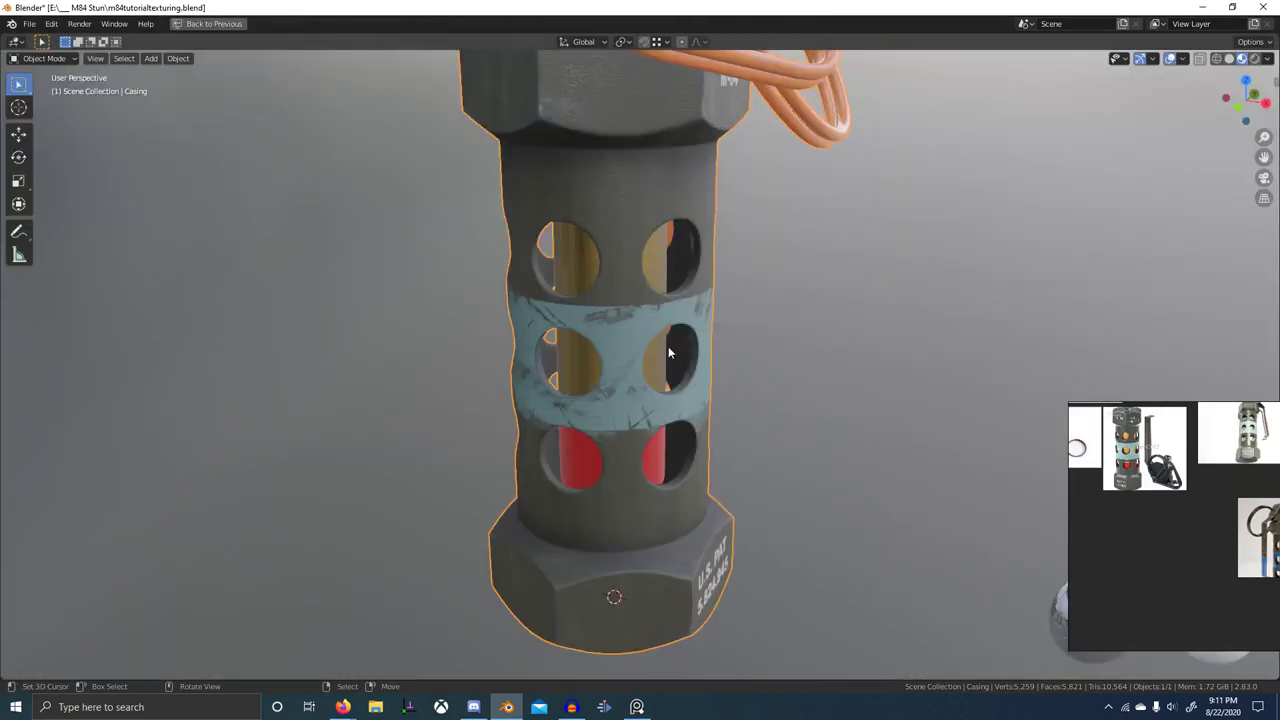
{"action": "scroll", "coordinate": [668, 346], "scroll_direction": "down", "scroll_amount": 4}
{"action": "middle_click_drag", "start_coordinate": [668, 346], "coordinate": [715, 366]}
{"action": "scroll", "coordinate": [648, 305], "scroll_direction": "up", "scroll_amount": 4}
{"action": "middle_click_drag", "start_coordinate": [648, 305], "coordinate": [422, 260]}
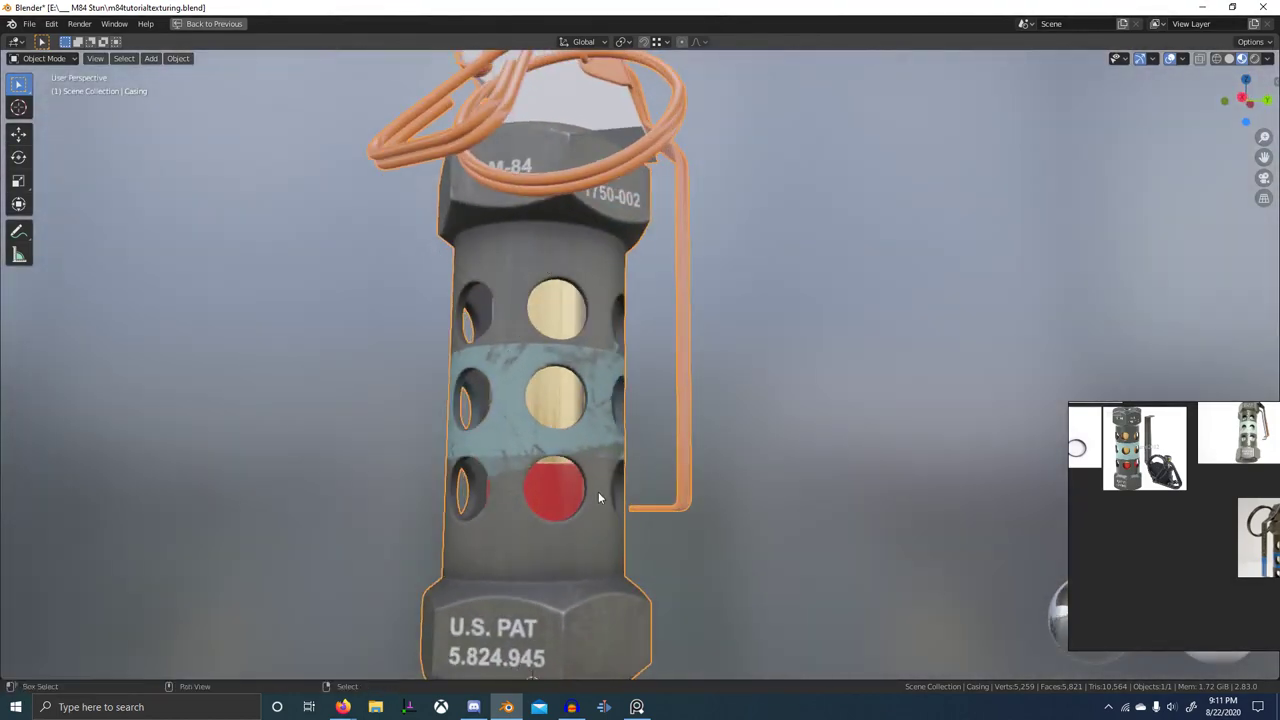
{"action": "middle_click_drag", "start_coordinate": [598, 497], "coordinate": [671, 414]}
{"action": "scroll", "coordinate": [681, 494], "scroll_direction": "down", "scroll_amount": 7}
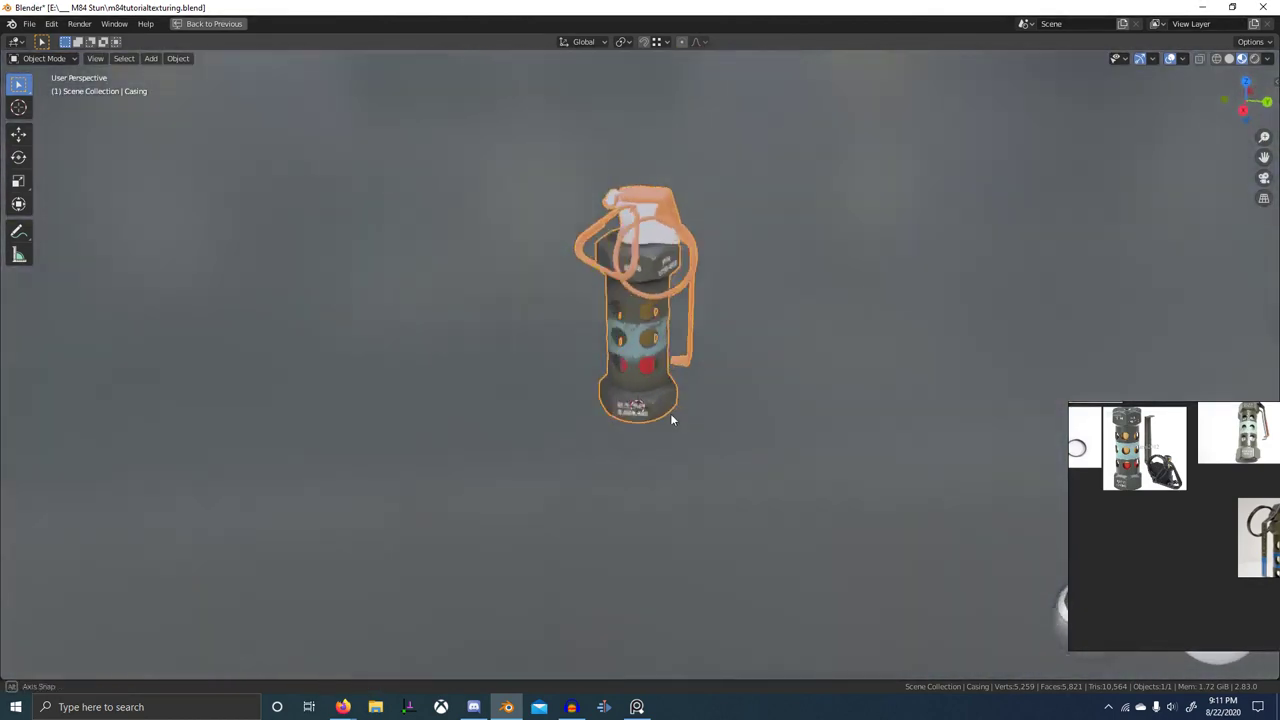
{"action": "scroll", "coordinate": [671, 415], "scroll_direction": "up", "scroll_amount": 6}
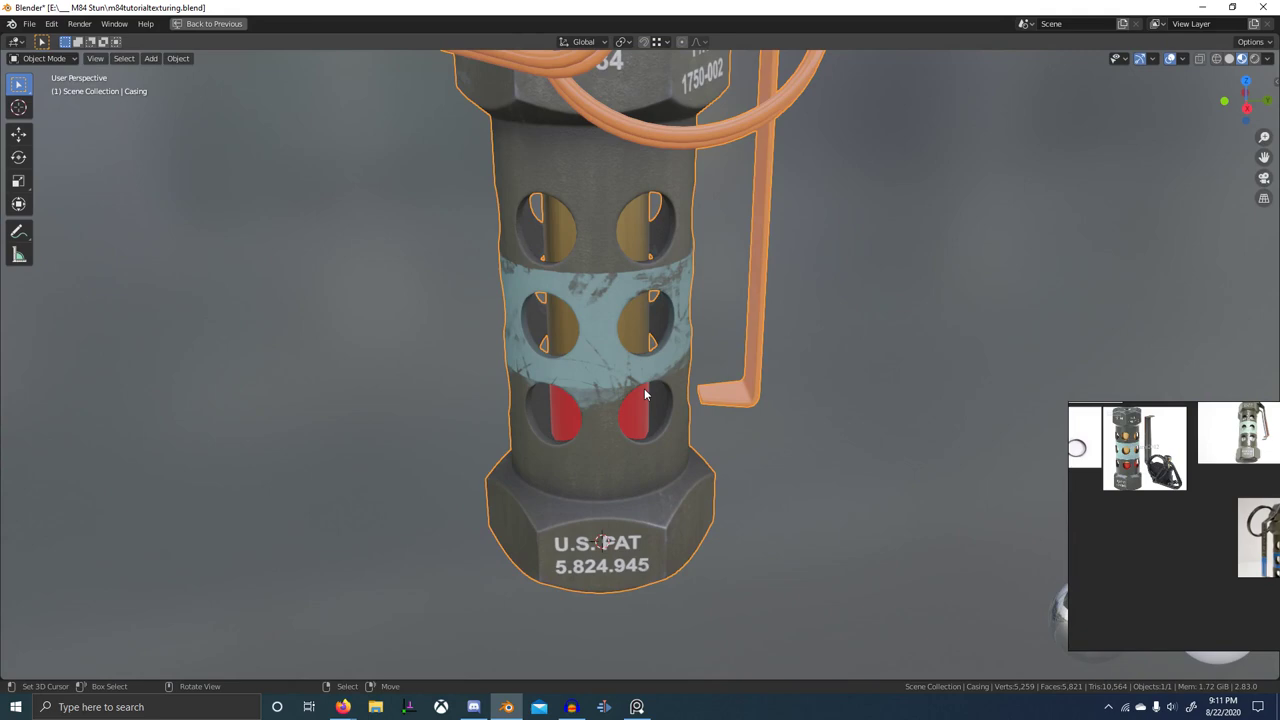
{"action": "middle_click_drag", "start_coordinate": [644, 388], "coordinate": [702, 419]}
{"action": "scroll", "coordinate": [642, 436], "scroll_direction": "up", "scroll_amount": 4}
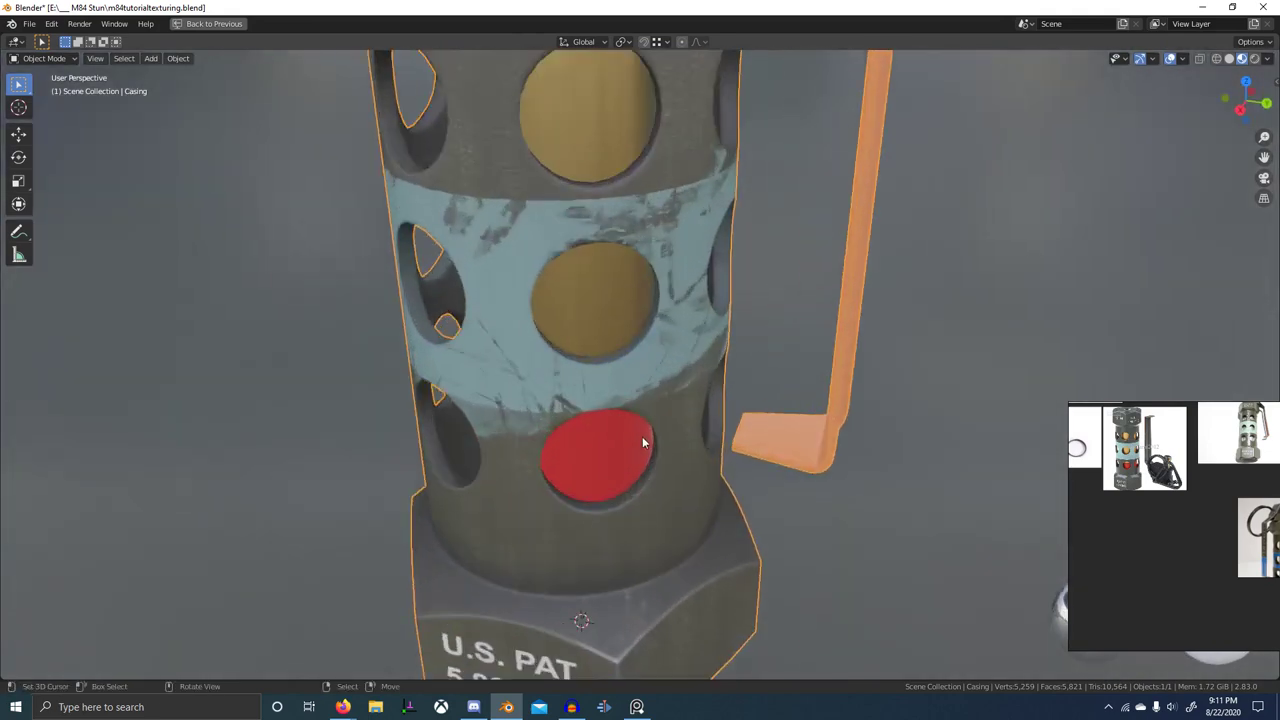
{"action": "scroll", "coordinate": [642, 436], "scroll_direction": "up", "scroll_amount": 3}
{"action": "middle_click_drag", "start_coordinate": [550, 566], "coordinate": [618, 290]}
{"action": "scroll", "coordinate": [618, 287], "scroll_direction": "up", "scroll_amount": 2}
{"action": "scroll", "coordinate": [680, 450], "scroll_direction": "down", "scroll_amount": 6}
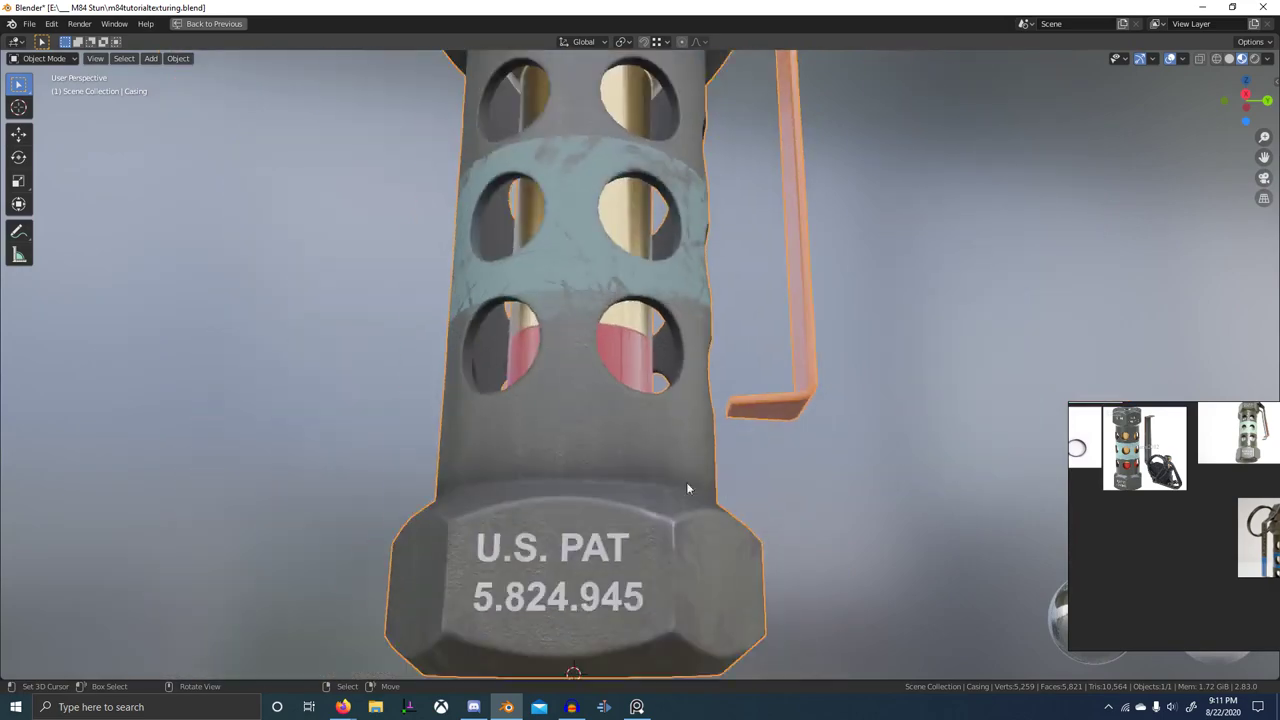
{"action": "middle_click_drag", "start_coordinate": [686, 482], "coordinate": [666, 479]}
{"action": "key", "text": "ctrl+space"}
{"action": "scroll", "coordinate": [577, 522], "scroll_direction": "down", "scroll_amount": 2}
{"action": "middle_click_drag", "start_coordinate": [577, 522], "coordinate": [584, 650]}
- Preview the Internal Red Strip mask texture on the casing through the viewer
{"action": "scroll", "coordinate": [752, 266], "scroll_direction": "up", "scroll_amount": 6}
{"action": "middle_click_drag", "start_coordinate": [700, 300], "coordinate": [600, 181]}
{"action": "scroll", "coordinate": [681, 215], "scroll_direction": "up", "scroll_amount": 3}
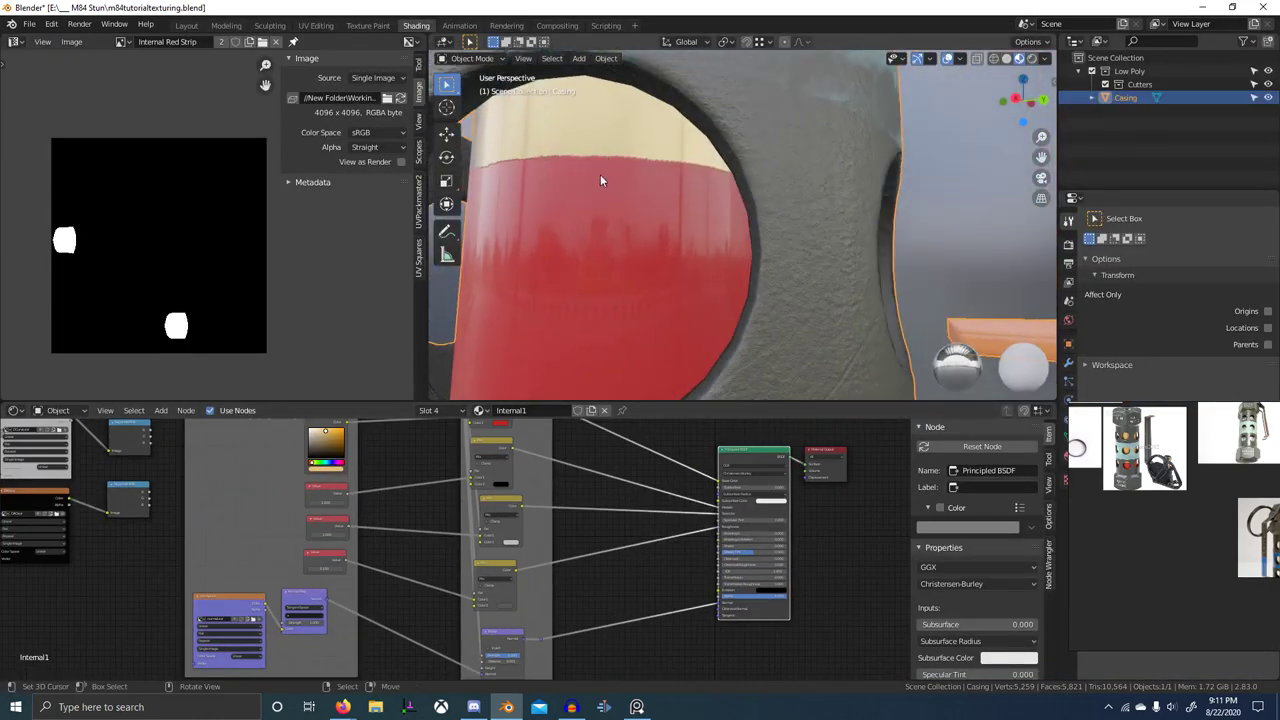
{"action": "scroll", "coordinate": [522, 596], "scroll_direction": "down", "scroll_amount": 2}
{"action": "middle_click_drag", "start_coordinate": [537, 609], "coordinate": [588, 645]}
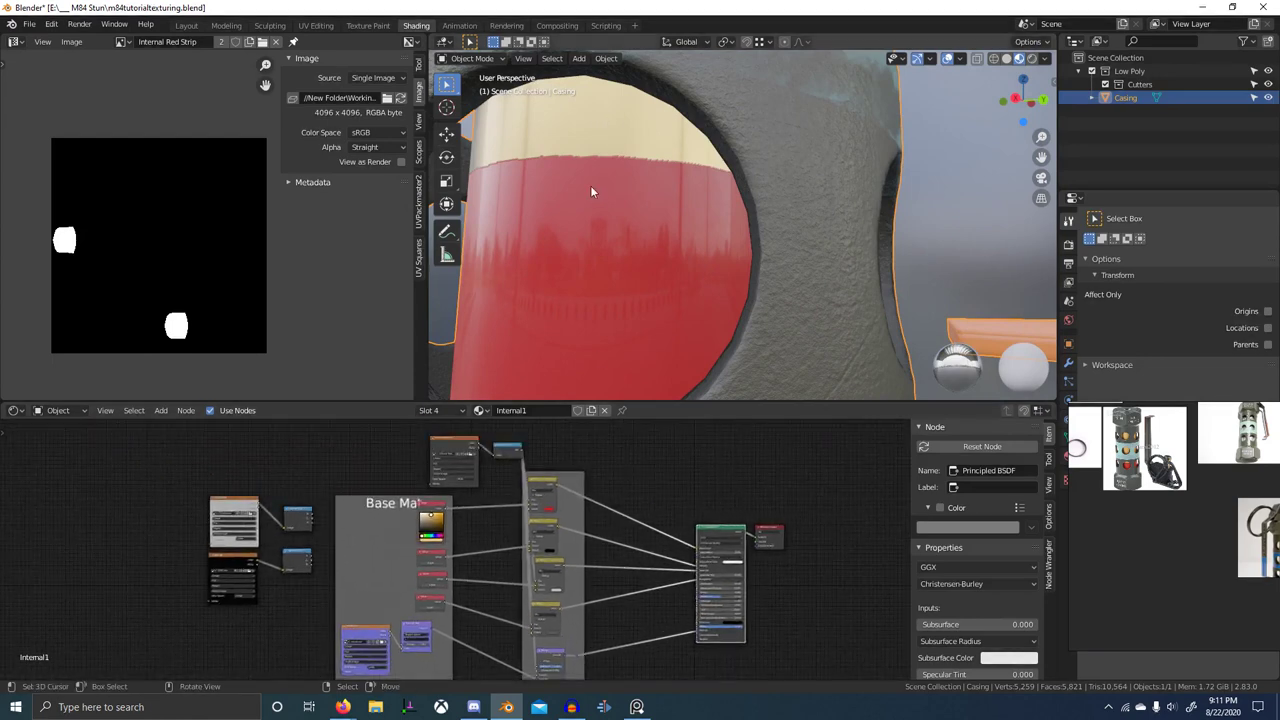
{"action": "middle_click_drag", "start_coordinate": [788, 288], "coordinate": [838, 325]}
{"action": "left_click", "coordinate": [446, 457], "text": "ctrl+shift"}
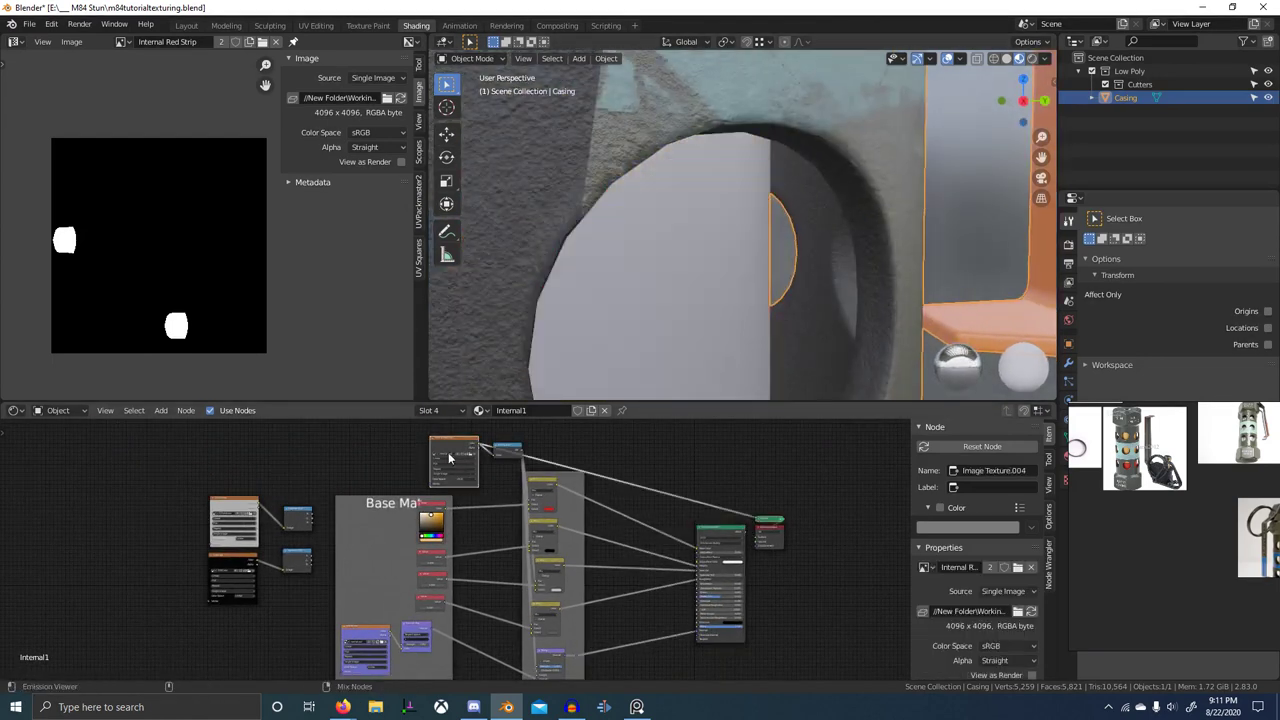
{"action": "middle_click_drag", "start_coordinate": [700, 285], "coordinate": [711, 223]}
{"action": "scroll", "coordinate": [705, 228], "scroll_direction": "down", "scroll_amount": 3}
{"action": "scroll", "coordinate": [599, 330], "scroll_direction": "down", "scroll_amount": 2}
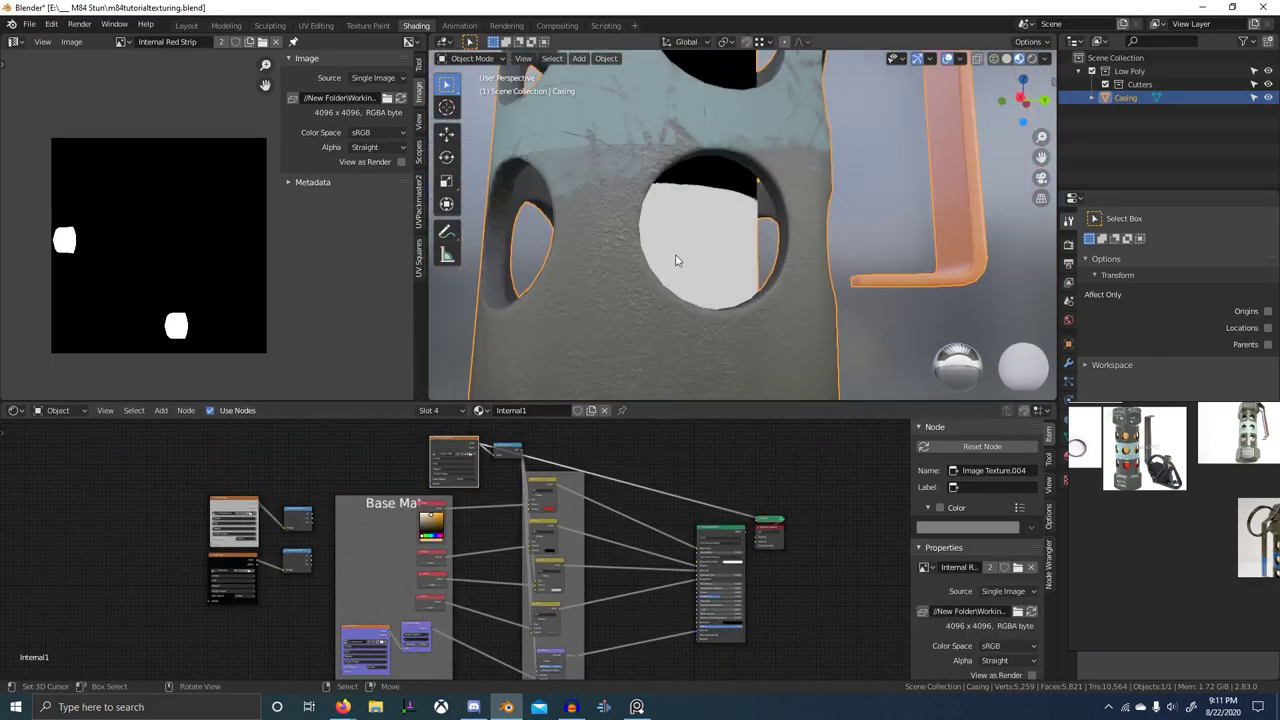
- Isolate the inner cylinder in Edit Mode by hiding all other geometry
{"action": "key", "text": "Tab"}
{"action": "scroll", "coordinate": [752, 335], "scroll_direction": "down", "scroll_amount": 6}
{"action": "key", "text": "shift+h"}
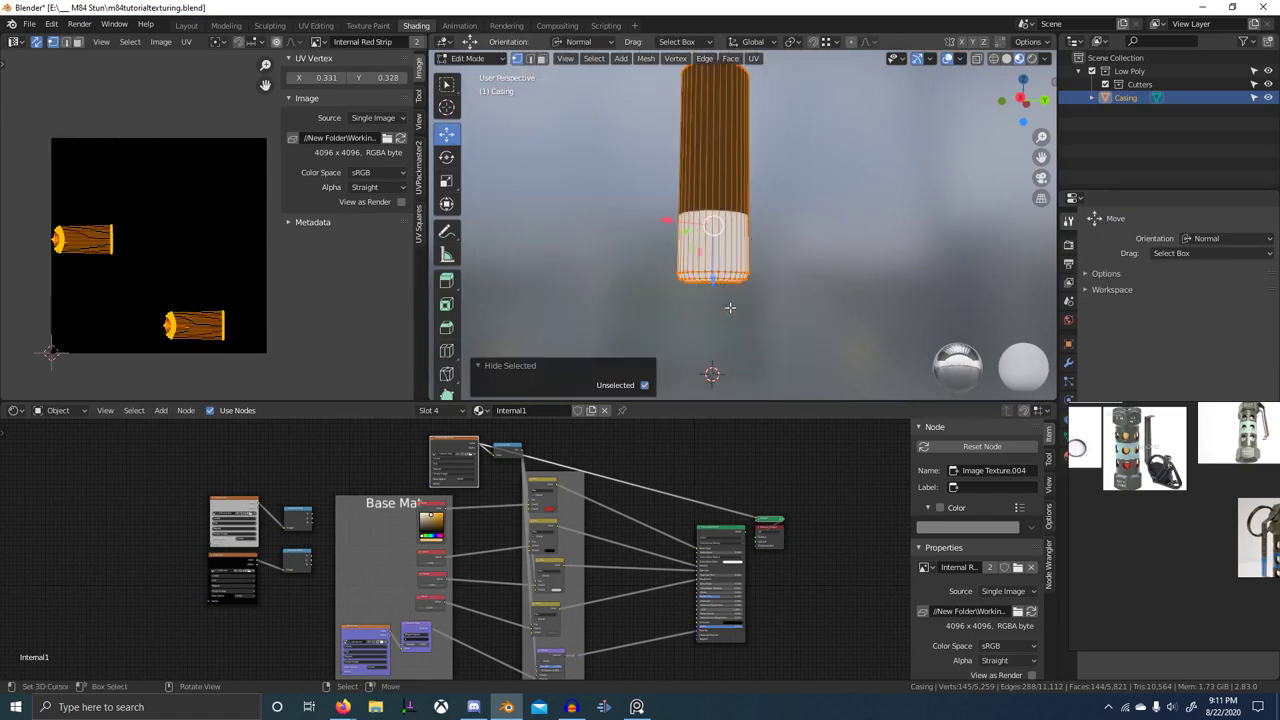
{"action": "scroll", "coordinate": [788, 215], "scroll_direction": "up", "scroll_amount": 2}
{"action": "scroll", "coordinate": [774, 294], "scroll_direction": "down", "scroll_amount": 4}
{"action": "middle_click_drag", "start_coordinate": [767, 230], "coordinate": [777, 302], "text": "shift"}
- Switch to Texture Paint mode with the S Grunge 10 brush
{"action": "key", "text": "ctrl+Tab"}
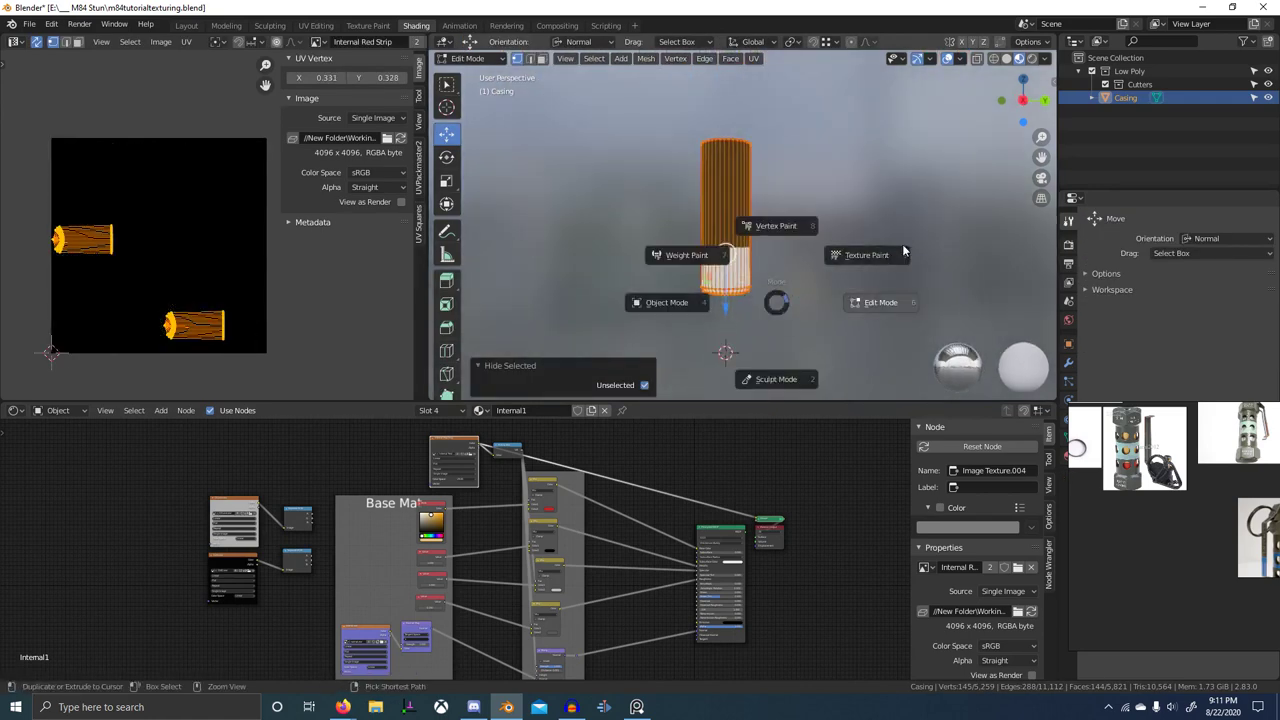
{"action": "left_click", "coordinate": [902, 245]}
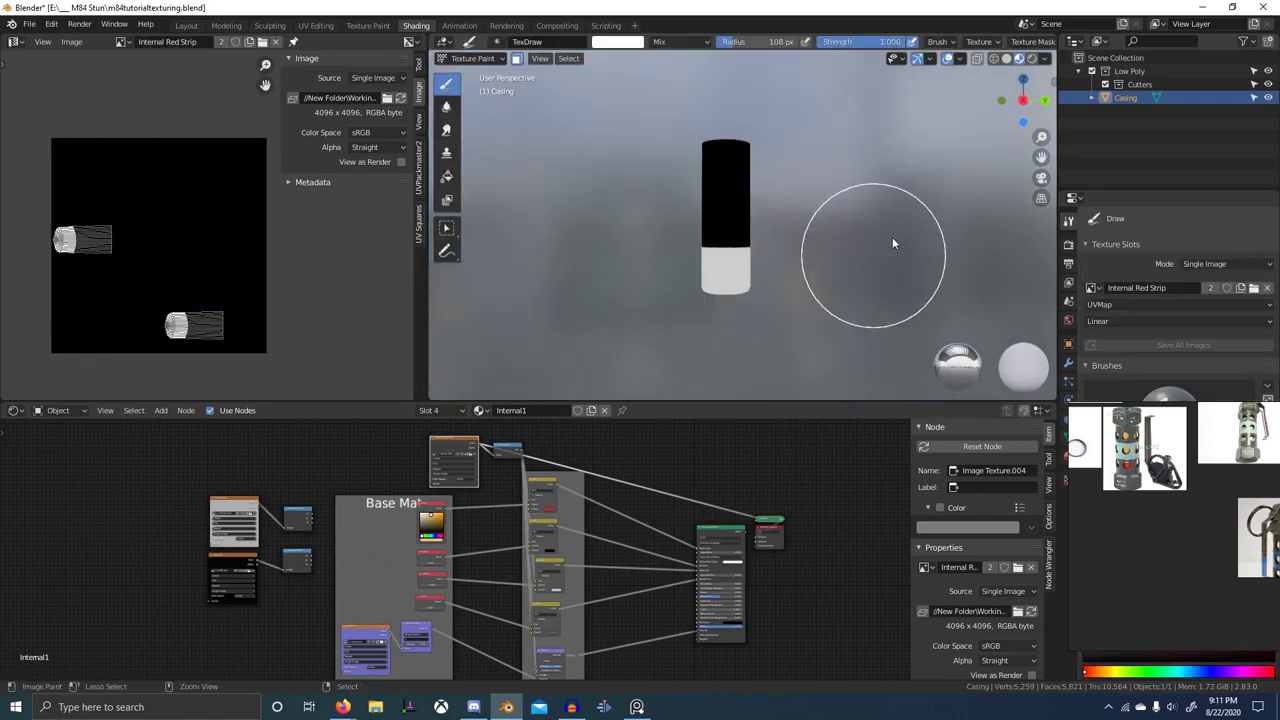
{"action": "left_click", "coordinate": [502, 43]}
{"action": "left_click", "coordinate": [677, 151]}
{"action": "scroll", "coordinate": [806, 317], "scroll_direction": "up", "scroll_amount": 4}
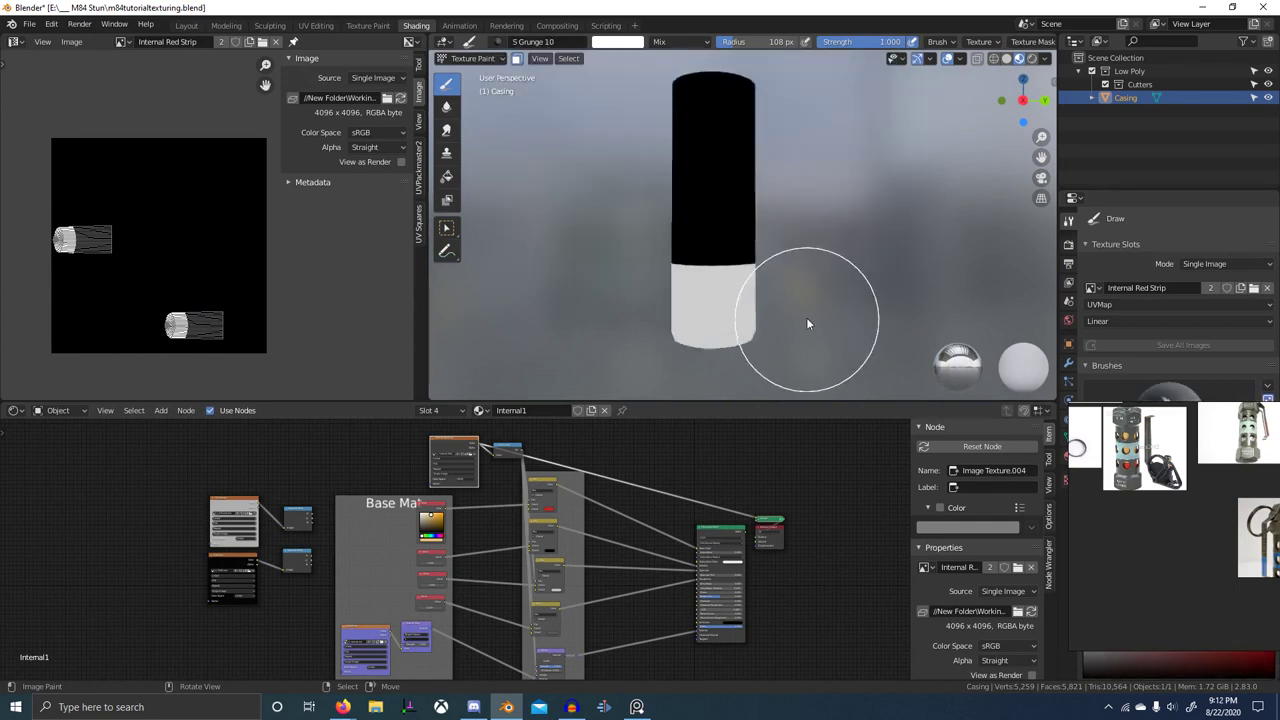
{"action": "middle_click_drag", "start_coordinate": [722, 278], "coordinate": [705, 281]}
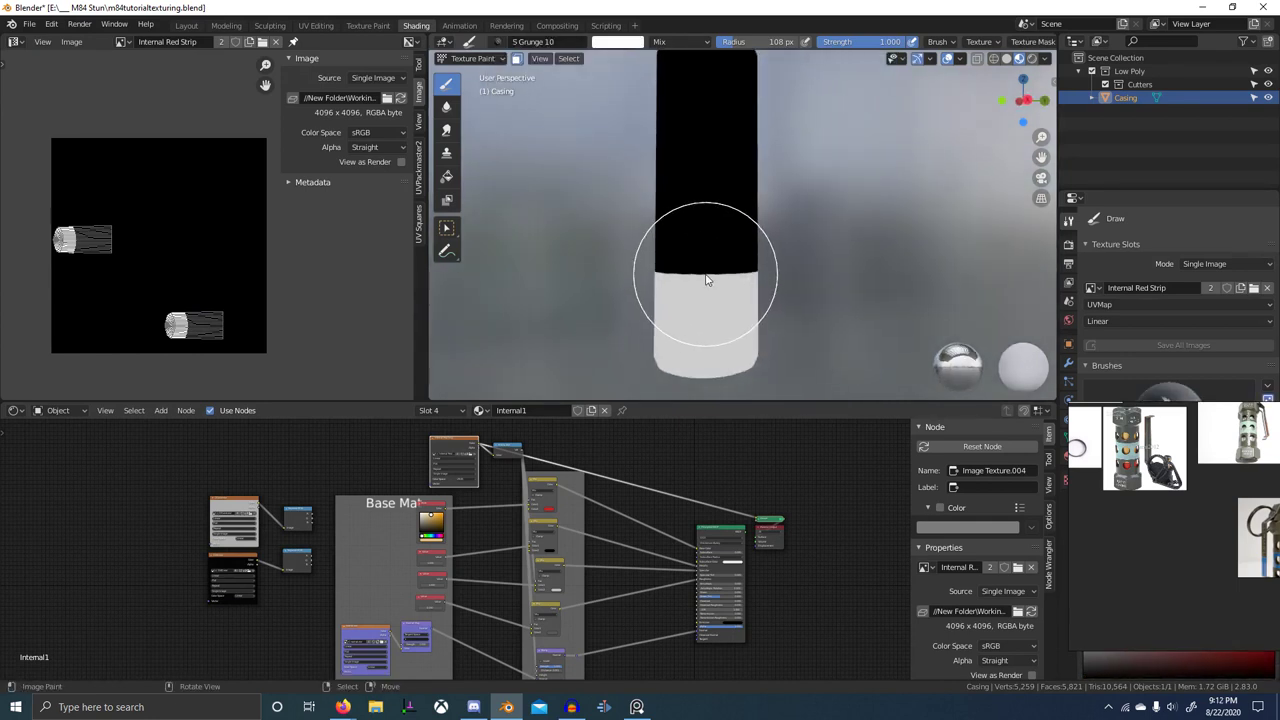
- Paint grunge strokes along the mask's black/white boundary around the cylinder
{"action": "left_click_drag", "start_coordinate": [756, 273], "coordinate": [748, 275]}
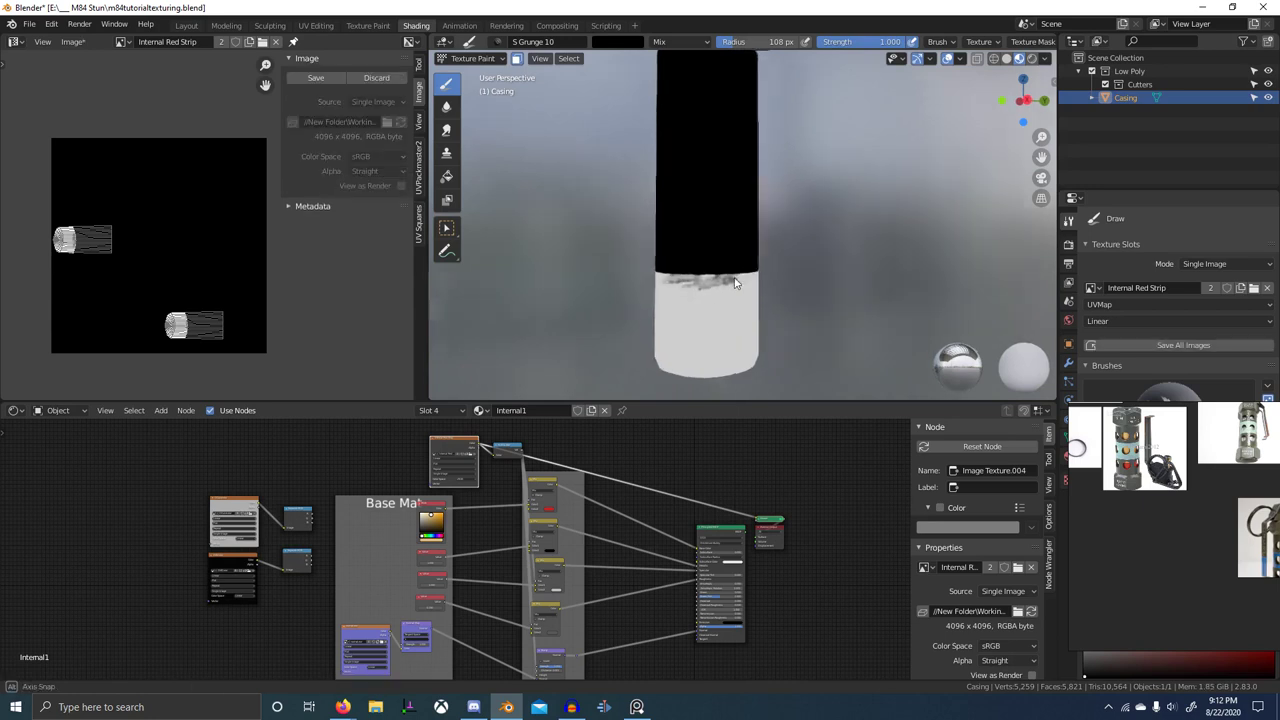
{"action": "middle_click_drag", "start_coordinate": [748, 275], "coordinate": [670, 279]}
{"action": "left_click_drag", "start_coordinate": [670, 279], "coordinate": [732, 271]}
{"action": "middle_click_drag", "start_coordinate": [735, 269], "coordinate": [701, 275]}
{"action": "left_click_drag", "start_coordinate": [701, 275], "coordinate": [758, 270]}
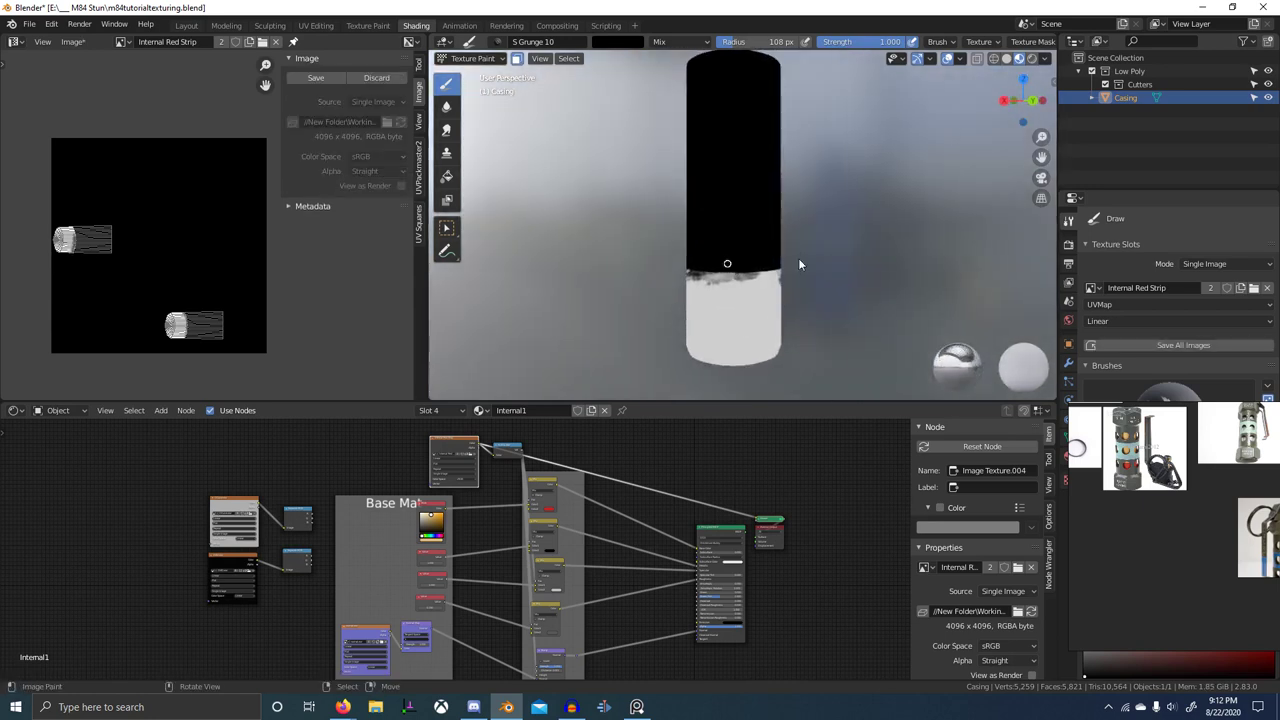
{"action": "middle_click_drag", "start_coordinate": [798, 260], "coordinate": [703, 269]}
{"action": "mouse_move", "coordinate": [703, 269]}
{"action": "left_mouse_down"}
{"action": "mouse_move", "coordinate": [789, 264]}
{"action": "mouse_move", "coordinate": [772, 270]}
{"action": "left_mouse_up"}
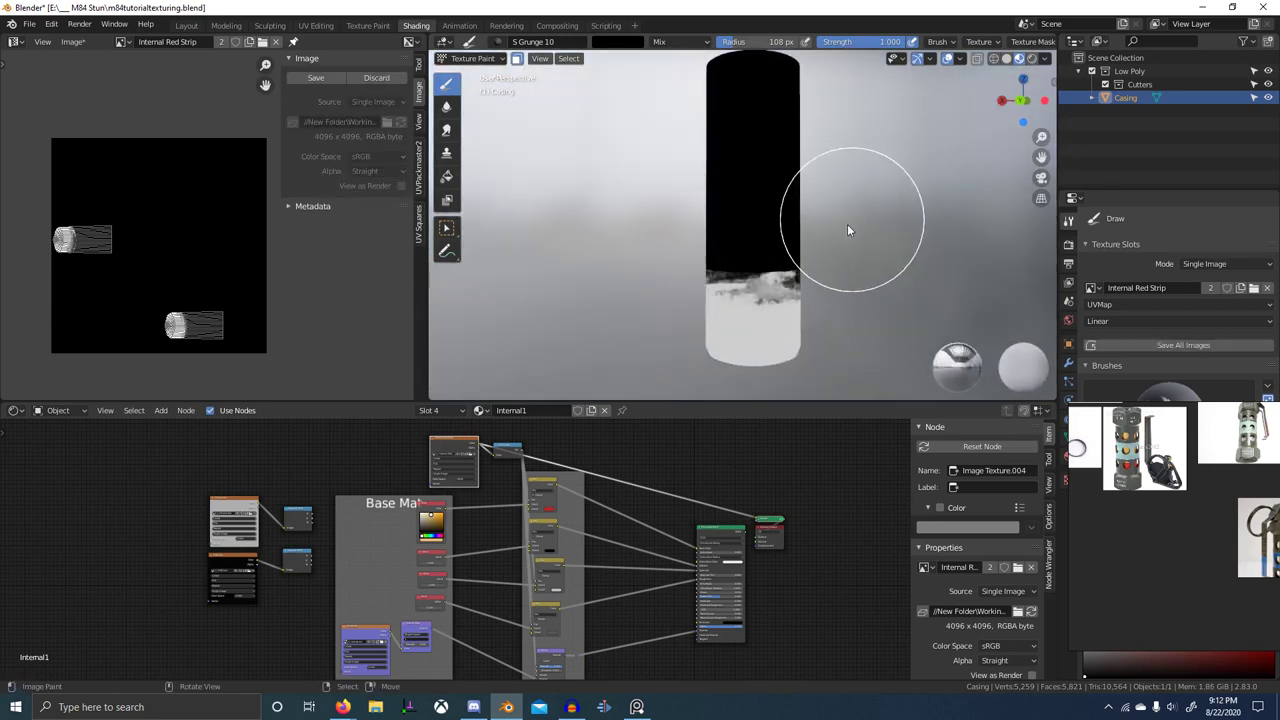
{"action": "scroll", "coordinate": [1035, 42], "scroll_direction": "down", "scroll_amount": 5}
{"action": "scroll", "coordinate": [1035, 42], "scroll_direction": "down", "scroll_amount": 3}
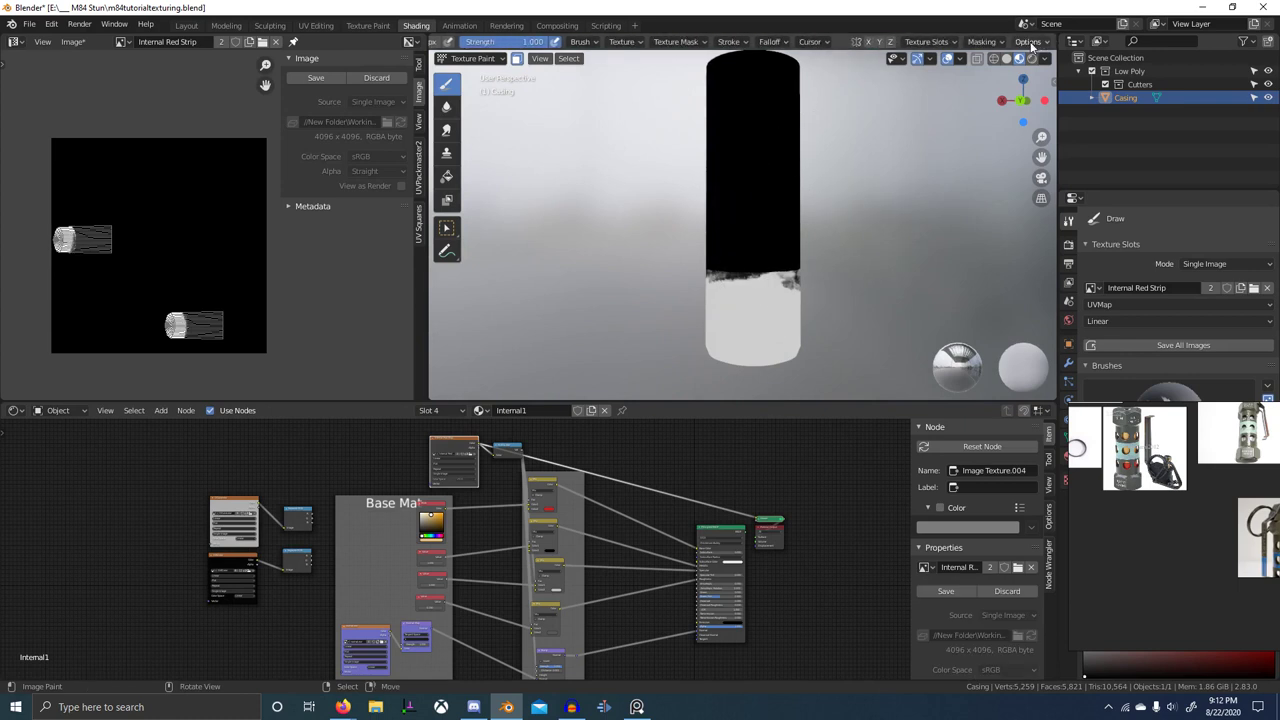
{"action": "left_click", "coordinate": [1030, 42]}
- Darken the strip's lower boundary with more grunge strokes, then show the full gold and red material
{"action": "scroll", "coordinate": [775, 290], "scroll_direction": "up", "scroll_amount": 4}
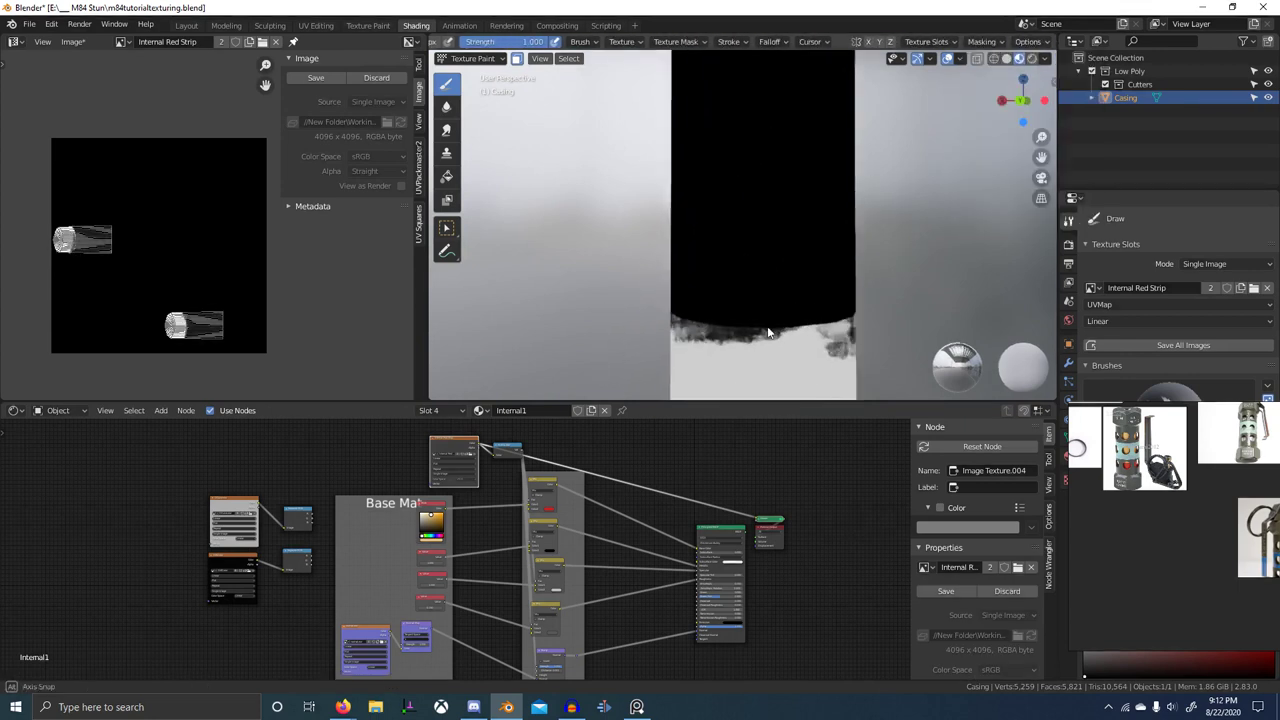
{"action": "middle_click_drag", "start_coordinate": [766, 331], "coordinate": [760, 329]}
{"action": "left_click_drag", "start_coordinate": [760, 329], "coordinate": [891, 317]}
{"action": "middle_click_drag", "start_coordinate": [891, 317], "coordinate": [761, 306]}
{"action": "left_click_drag", "start_coordinate": [764, 306], "coordinate": [908, 299]}
{"action": "middle_click_drag", "start_coordinate": [908, 299], "coordinate": [776, 306]}
{"action": "left_click_drag", "start_coordinate": [776, 306], "coordinate": [983, 300]}
{"action": "middle_click_drag", "start_coordinate": [983, 301], "coordinate": [774, 293]}
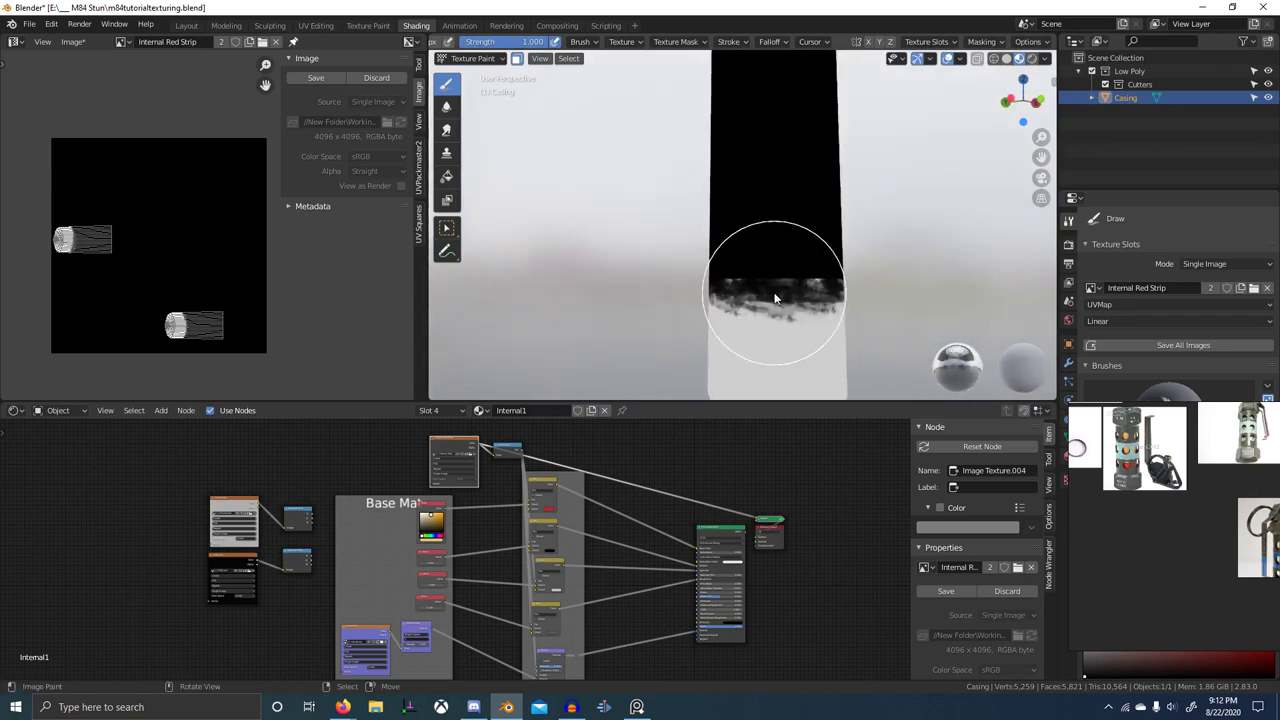
{"action": "scroll", "coordinate": [450, 42], "scroll_direction": "up", "scroll_amount": 4}
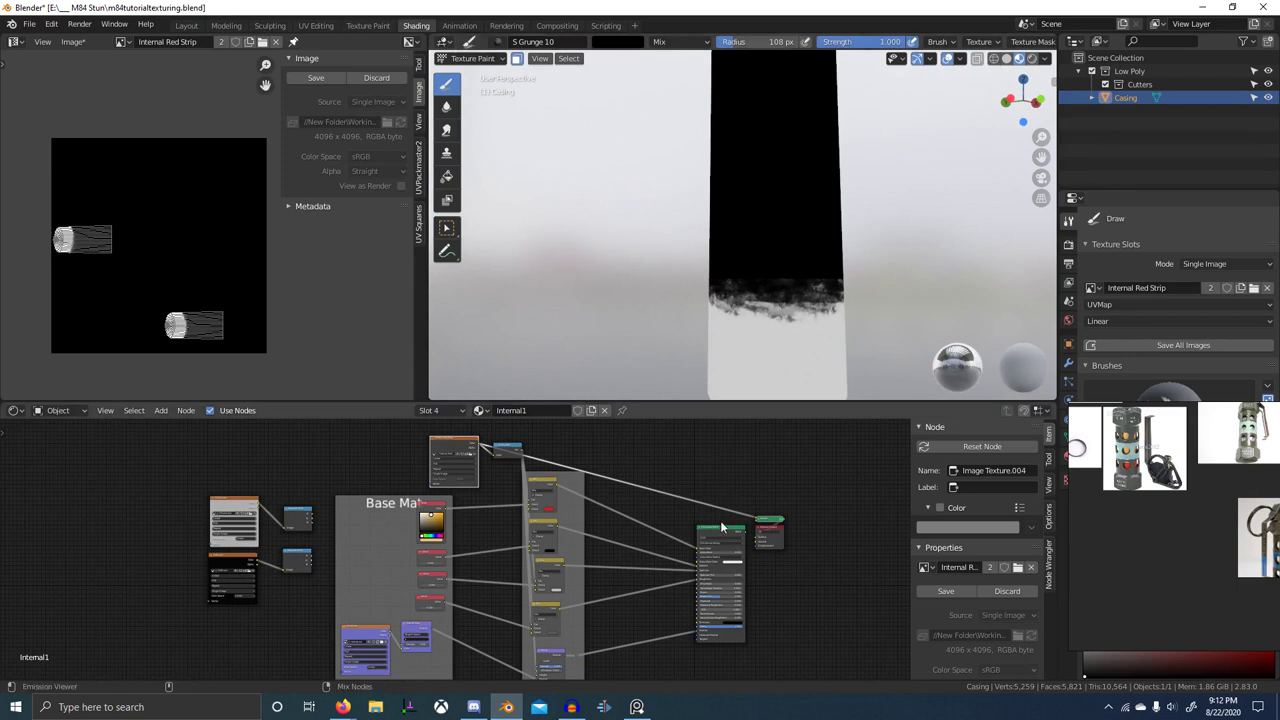
{"action": "left_click", "coordinate": [722, 527], "text": "ctrl+shift"}
{"action": "middle_click_drag", "start_coordinate": [792, 271], "coordinate": [680, 309], "text": "shift"}
- Swap the paint colour and stamp S Grunge 11 grunge across the red/gold border
{"action": "key", "text": "x"}
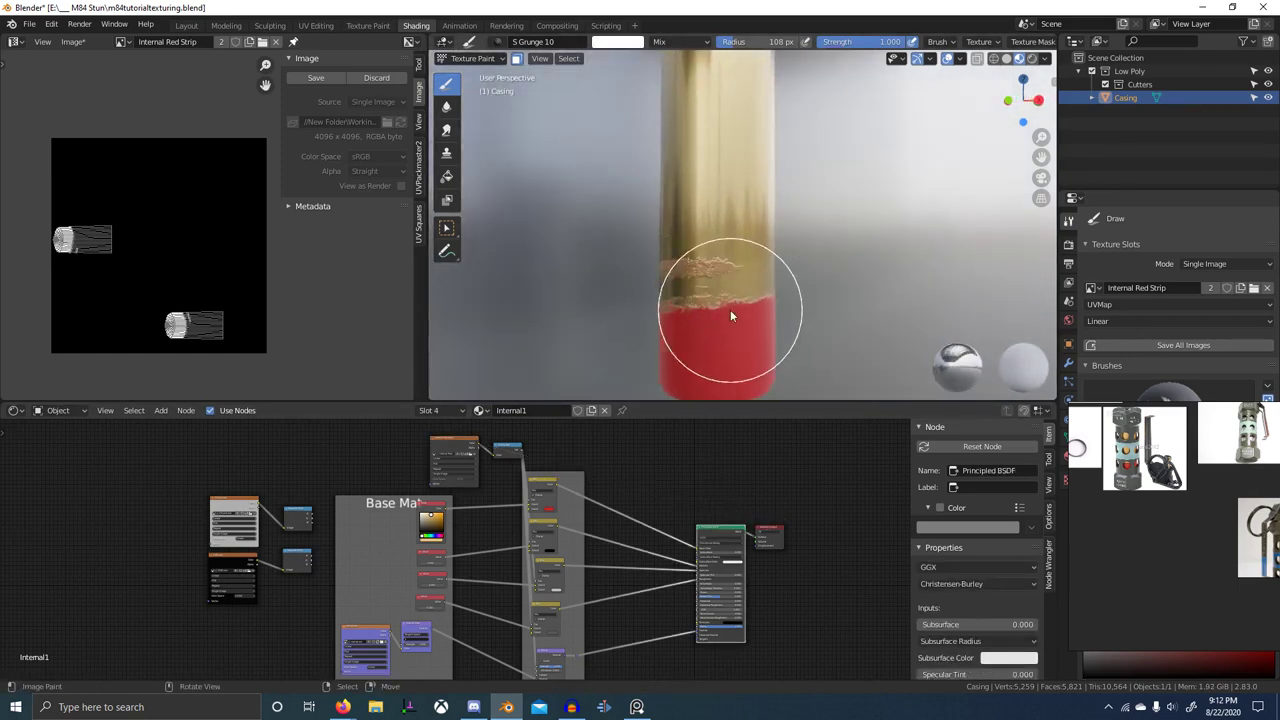
{"action": "left_click_drag", "start_coordinate": [724, 308], "coordinate": [691, 316]}
{"action": "left_click", "coordinate": [500, 41]}
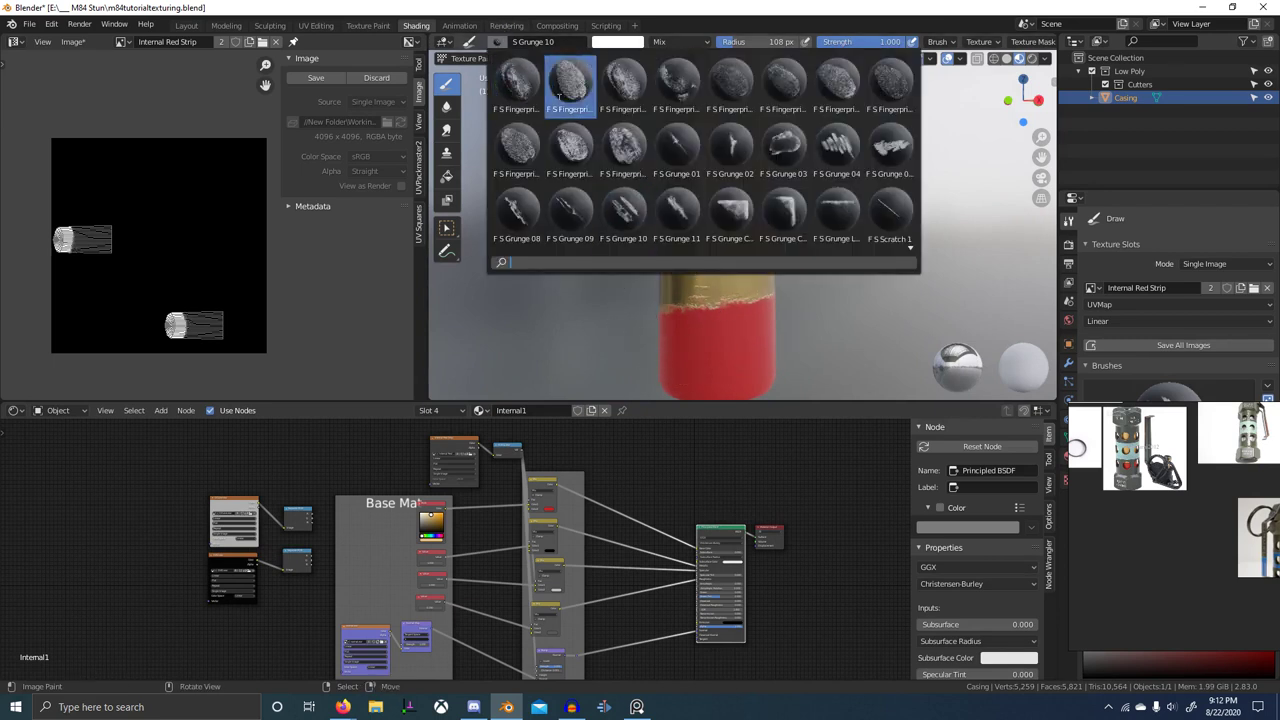
{"action": "left_click", "coordinate": [681, 212]}
{"action": "left_click_drag", "start_coordinate": [752, 298], "coordinate": [752, 304]}
- Adjust the brush stroke and falloff settings, confirming a falloff angle of 180
{"action": "middle_click_drag", "start_coordinate": [718, 310], "coordinate": [834, 304]}
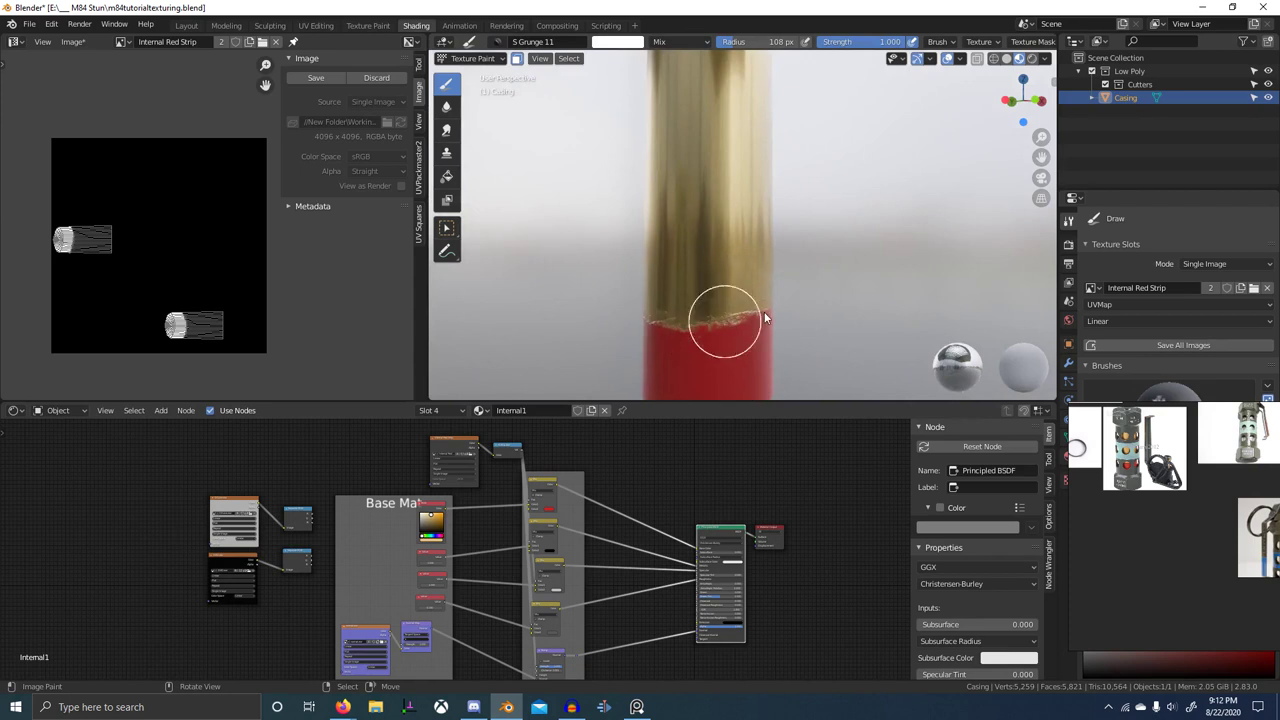
{"action": "middle_click_drag", "start_coordinate": [671, 314], "coordinate": [804, 316]}
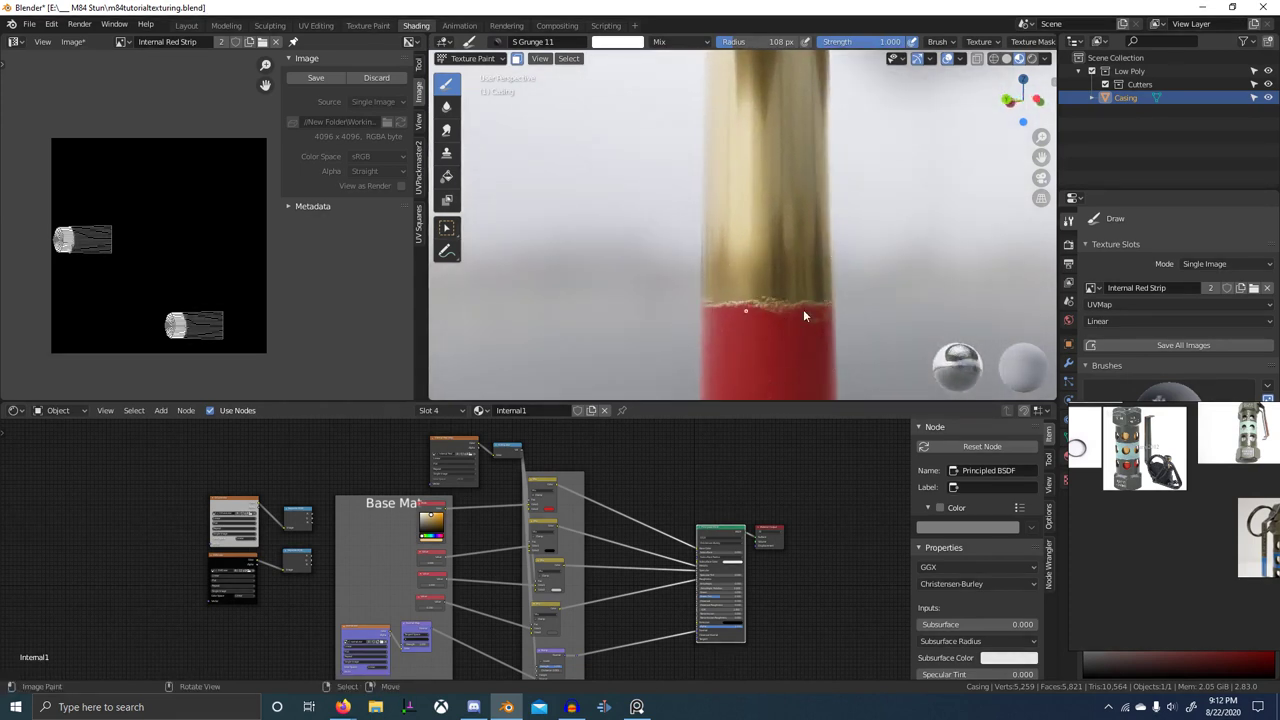
{"action": "scroll", "coordinate": [998, 45], "scroll_direction": "down", "scroll_amount": 2}
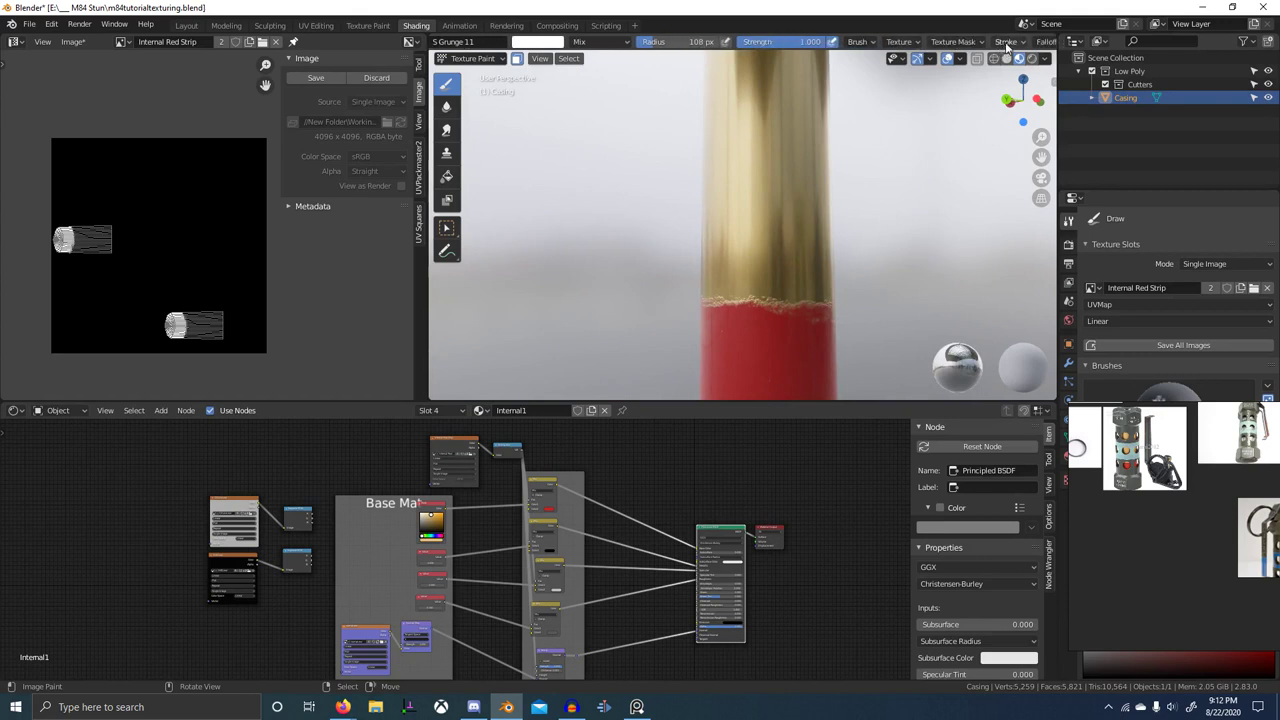
{"action": "left_click", "coordinate": [1006, 44]}
{"action": "left_click", "coordinate": [1045, 42]}
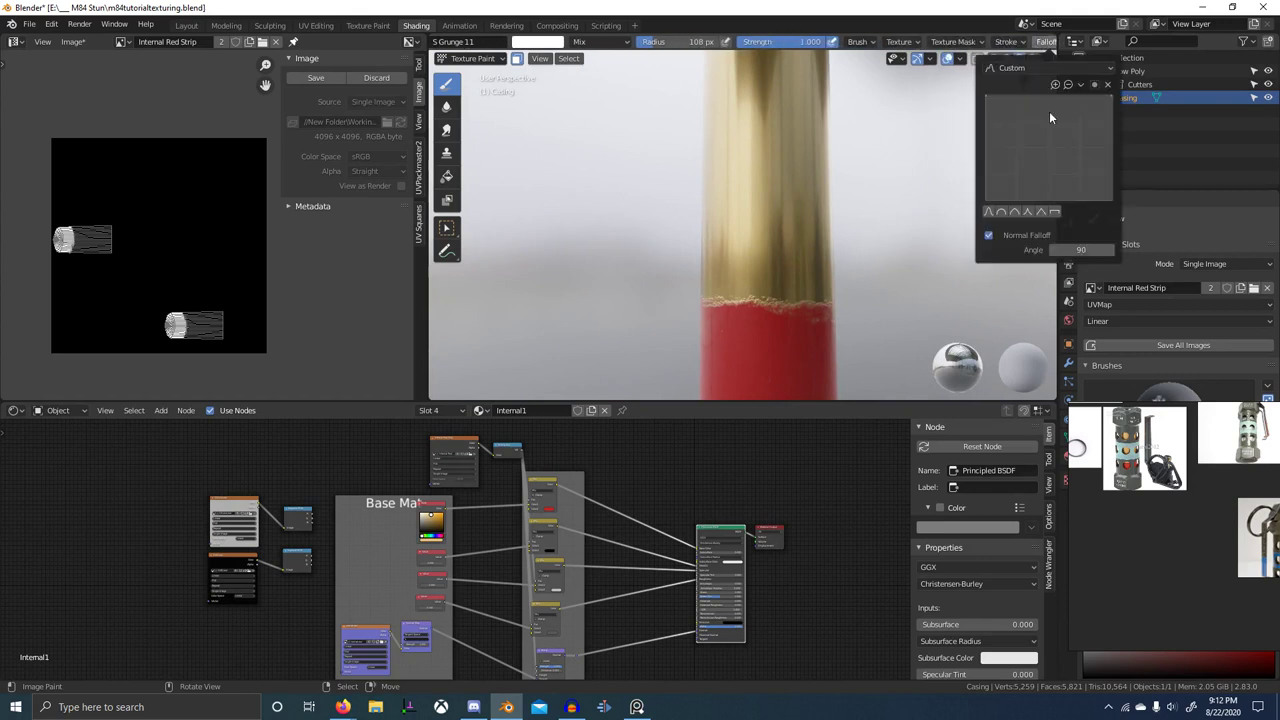
{"action": "key", "text": "Return"}
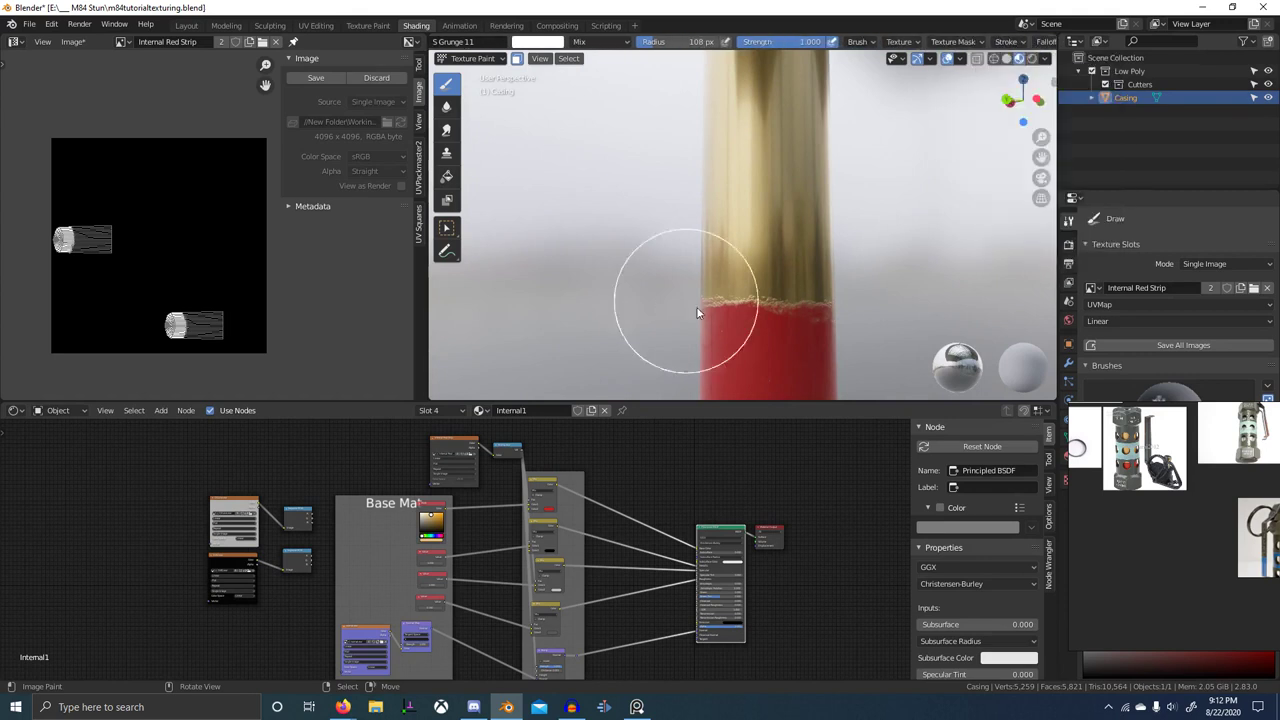
{"action": "middle_click_drag", "start_coordinate": [742, 308], "coordinate": [773, 305]}
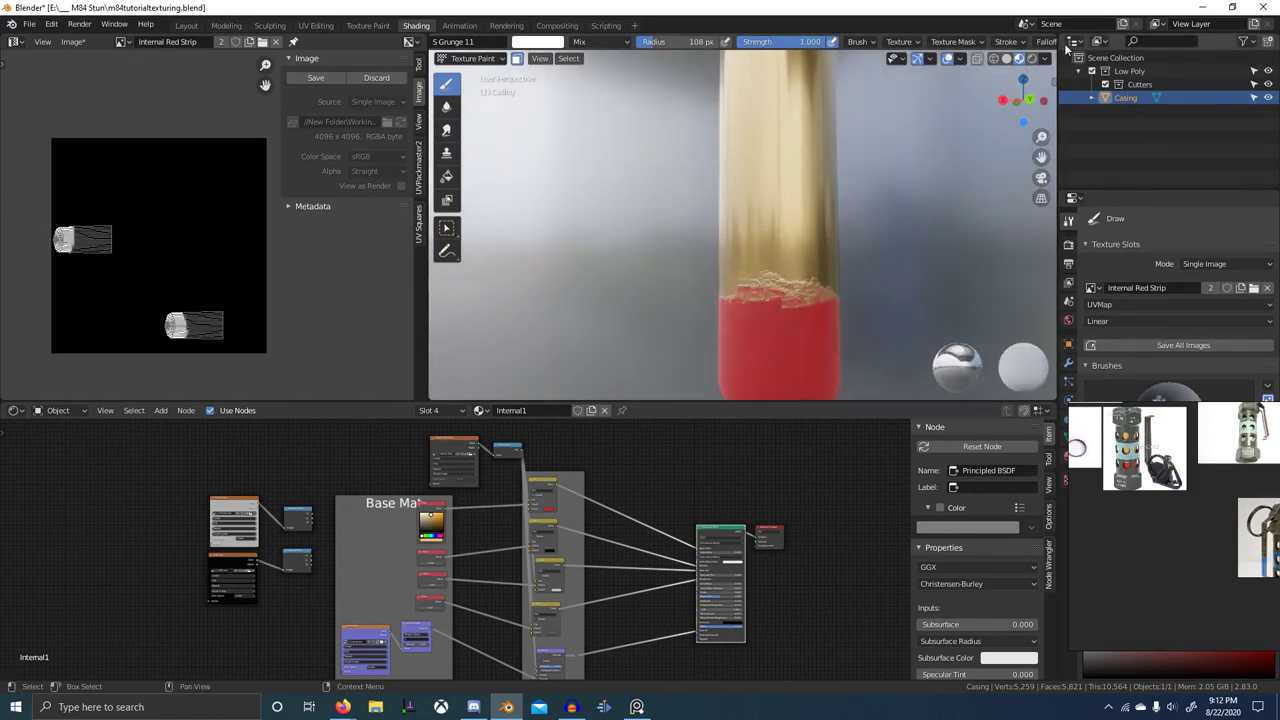
{"action": "scroll", "coordinate": [1042, 44], "scroll_direction": "down", "scroll_amount": 10}
{"action": "left_click", "coordinate": [1031, 44]}
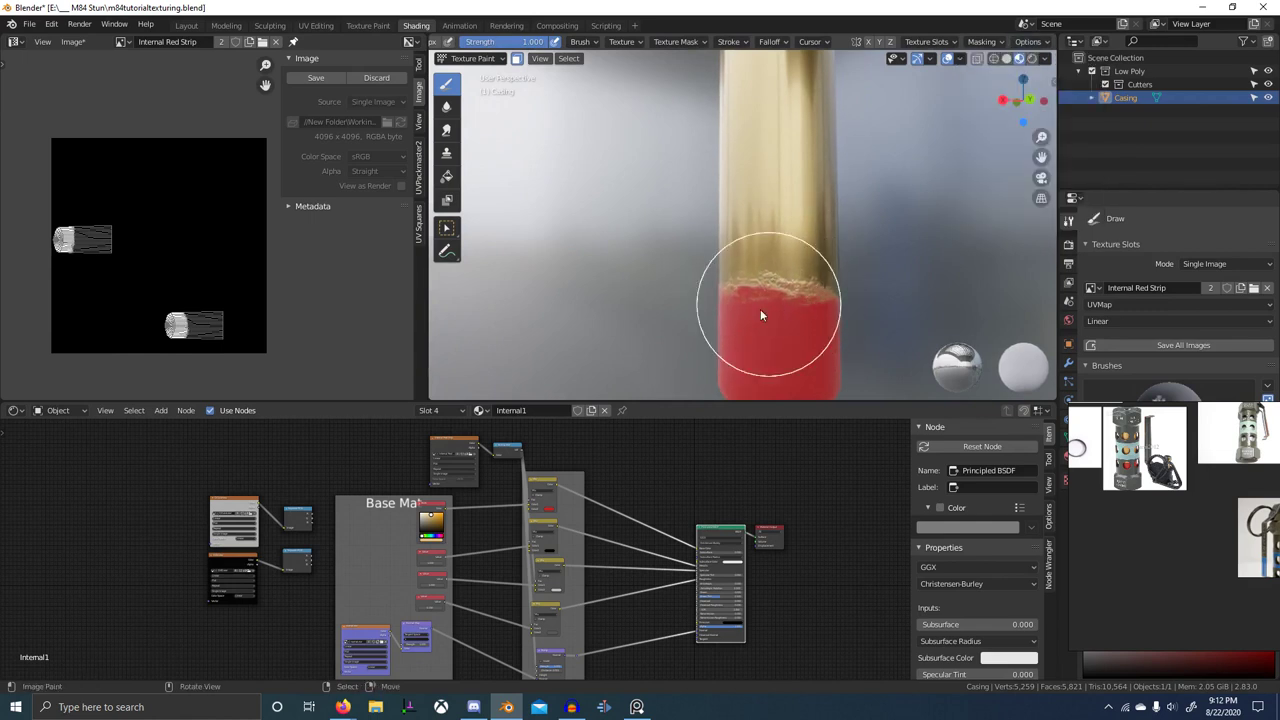
- Paint red over the brass scratches on the inner strip
{"action": "middle_click_drag", "start_coordinate": [760, 309], "coordinate": [441, 325]}
{"action": "scroll", "coordinate": [833, 262], "scroll_direction": "up", "scroll_amount": 6}
{"action": "scroll", "coordinate": [817, 275], "scroll_direction": "down", "scroll_amount": 3}
{"action": "scroll", "coordinate": [813, 318], "scroll_direction": "down", "scroll_amount": 3}
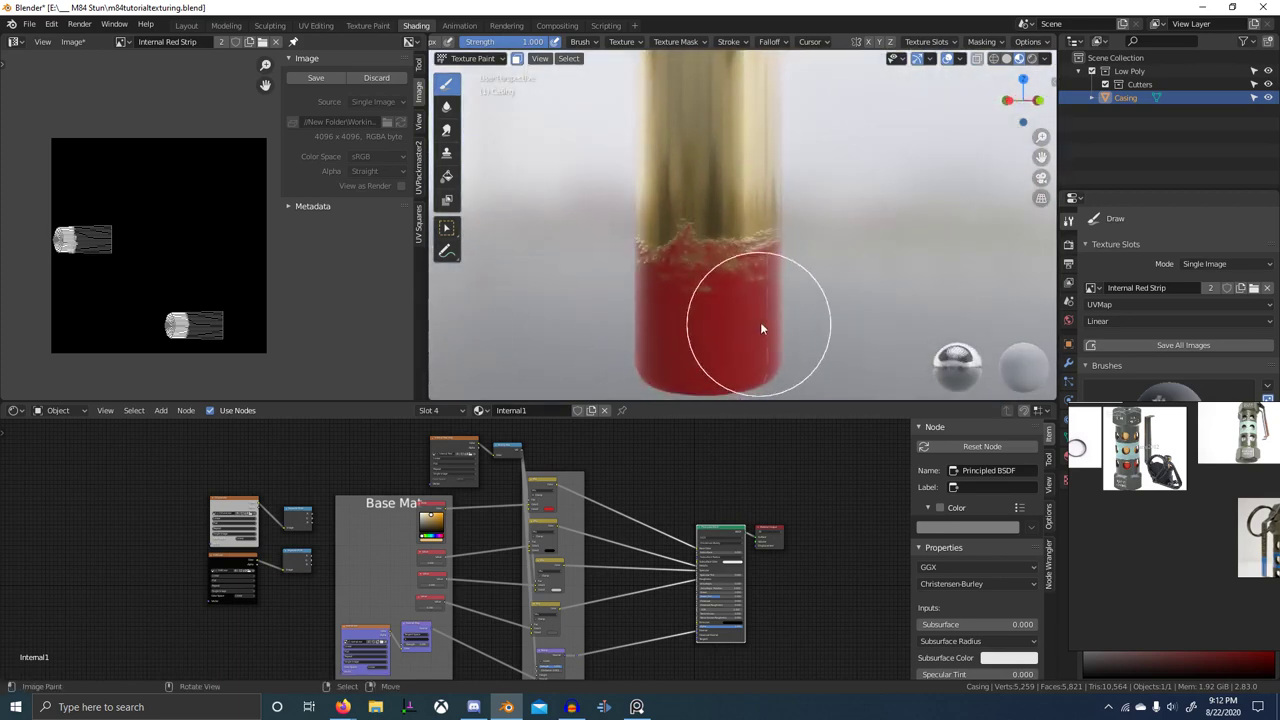
{"action": "middle_click_drag", "start_coordinate": [760, 322], "coordinate": [791, 319]}
{"action": "scroll", "coordinate": [750, 320], "scroll_direction": "up", "scroll_amount": 1}
{"action": "scroll", "coordinate": [791, 319], "scroll_direction": "up", "scroll_amount": 3}
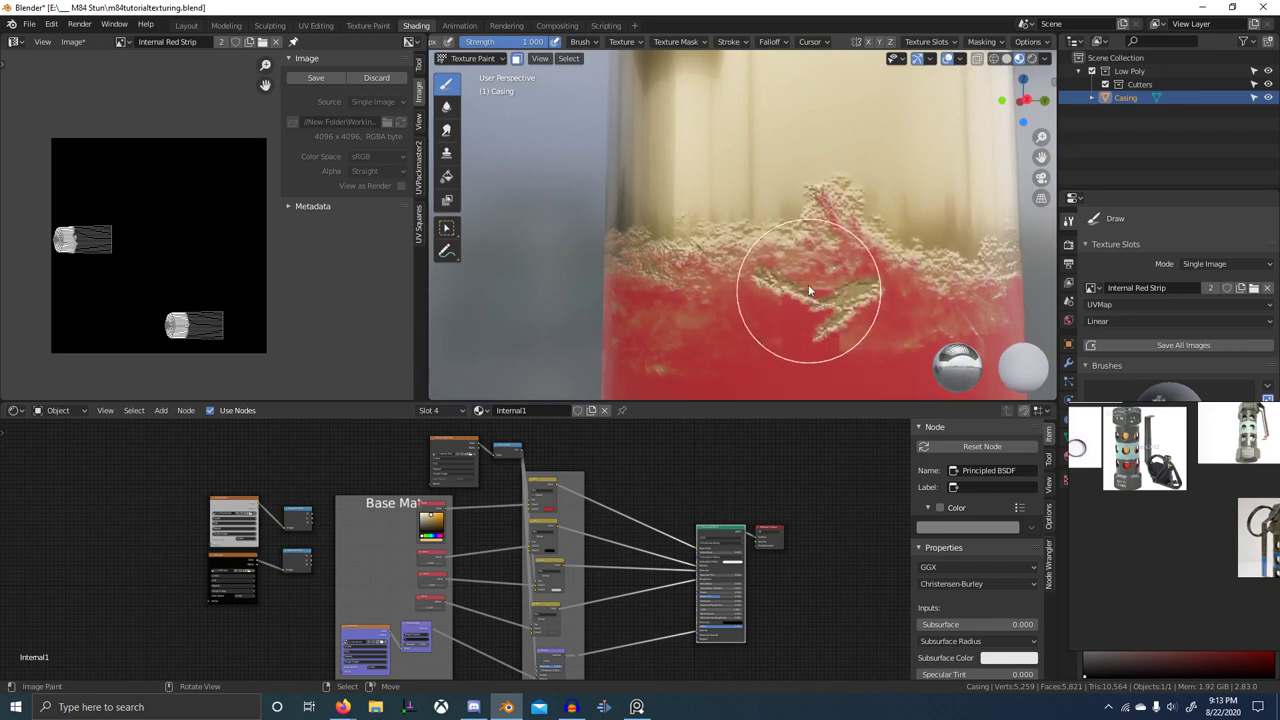
{"action": "mouse_move", "coordinate": [790, 351]}
{"action": "left_mouse_down"}
{"action": "mouse_move", "coordinate": [853, 314]}
{"action": "mouse_move", "coordinate": [802, 302]}
{"action": "mouse_move", "coordinate": [759, 347]}
{"action": "left_mouse_up"}
- Resize the brush, stamp more red onto the strip edge, and preview the top mask texture
{"action": "key", "text": "ctrl+f"}
{"action": "left_click", "coordinate": [814, 299]}
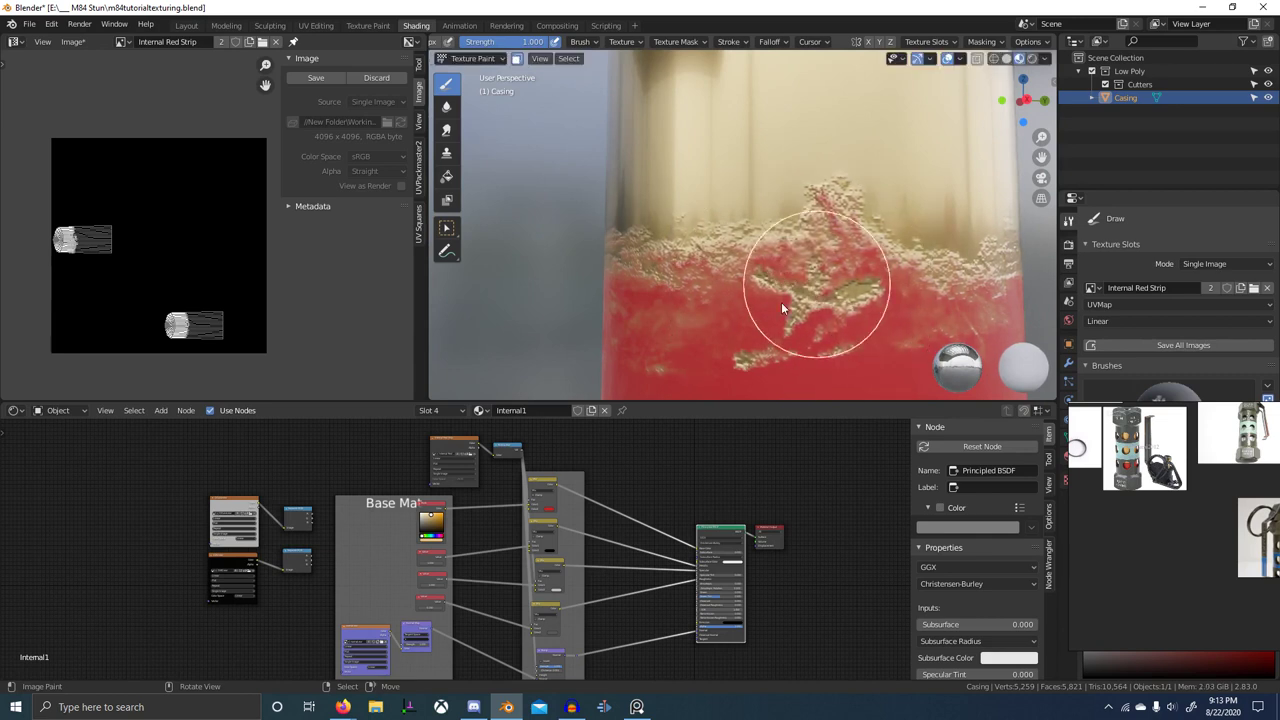
{"action": "scroll", "coordinate": [764, 326], "scroll_direction": "down", "scroll_amount": 3}
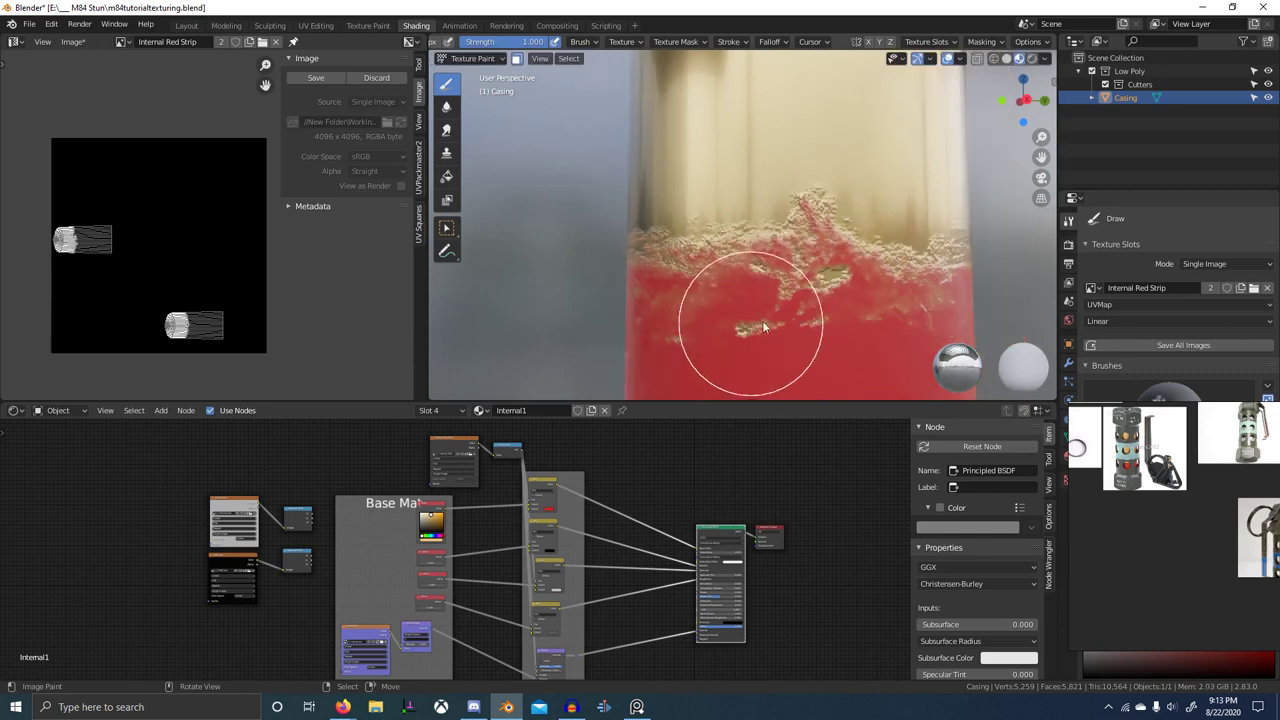
{"action": "left_click_drag", "start_coordinate": [740, 288], "coordinate": [873, 284]}
{"action": "left_click_drag", "start_coordinate": [759, 290], "coordinate": [772, 289]}
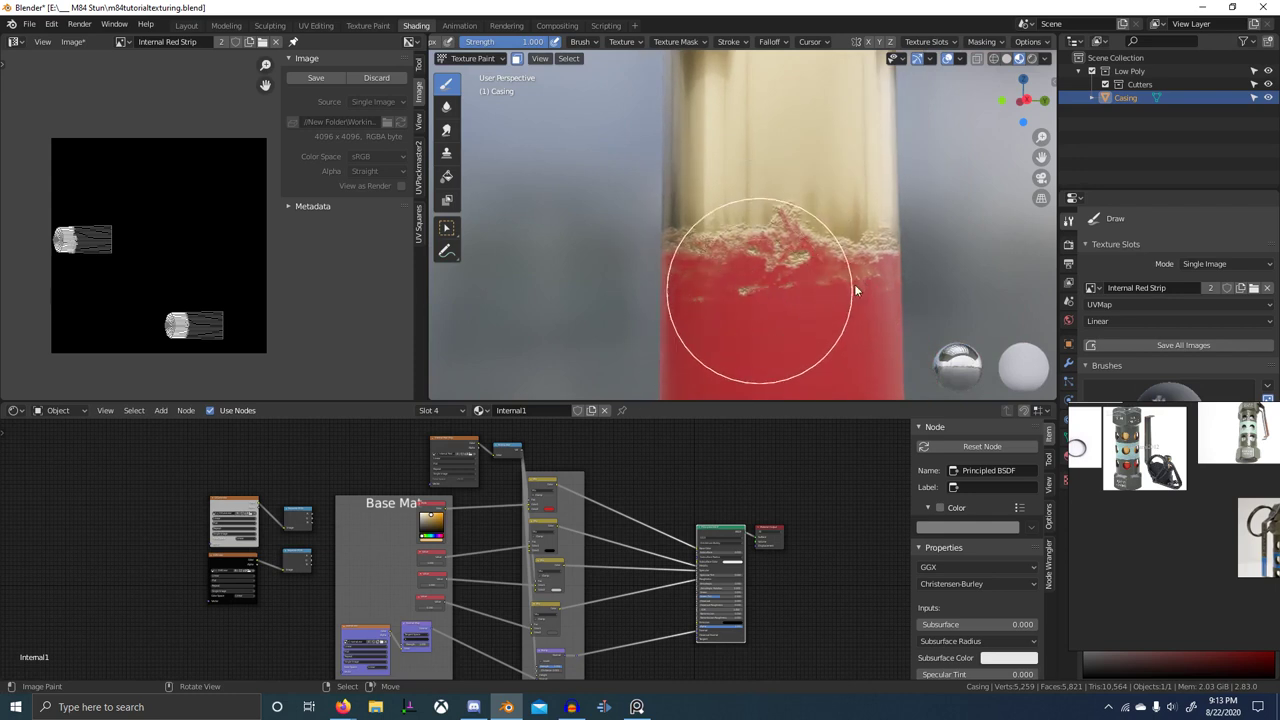
{"action": "left_click", "coordinate": [474, 442], "text": "ctrl+shift"}
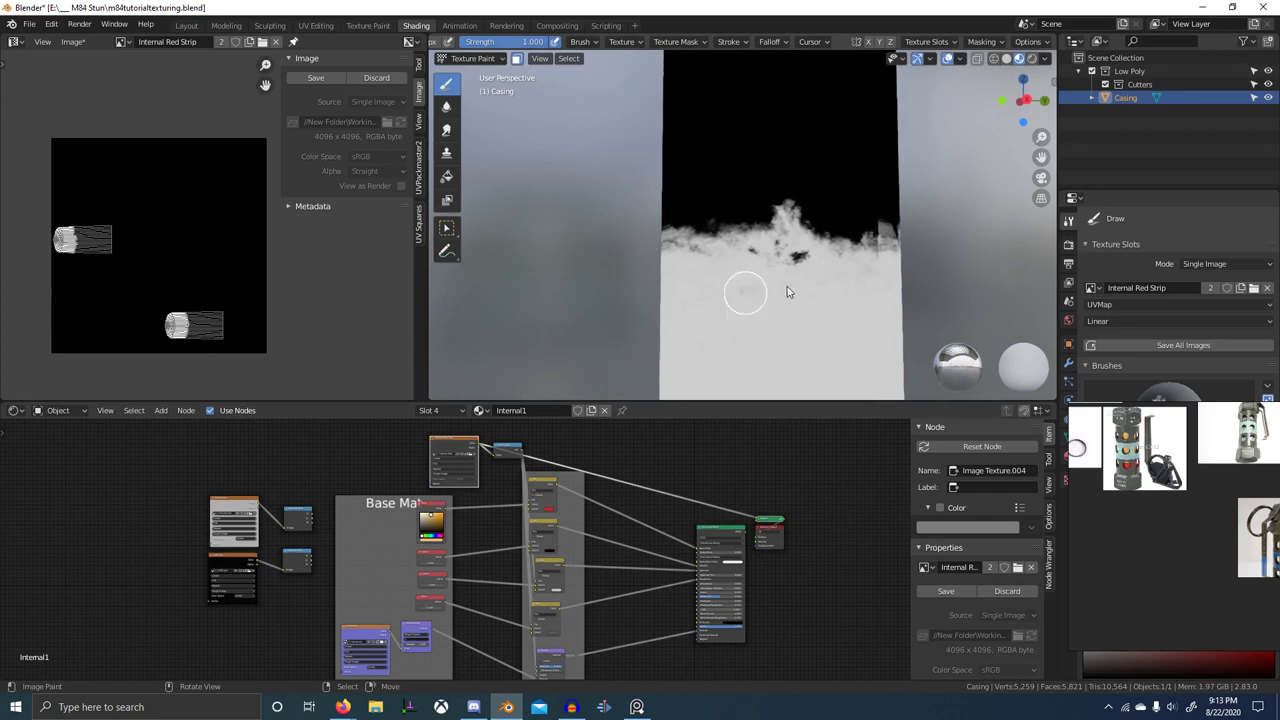
- Paint white specks and a smoky white grunge column onto the mask
{"action": "left_click_drag", "start_coordinate": [745, 293], "coordinate": [802, 291]}
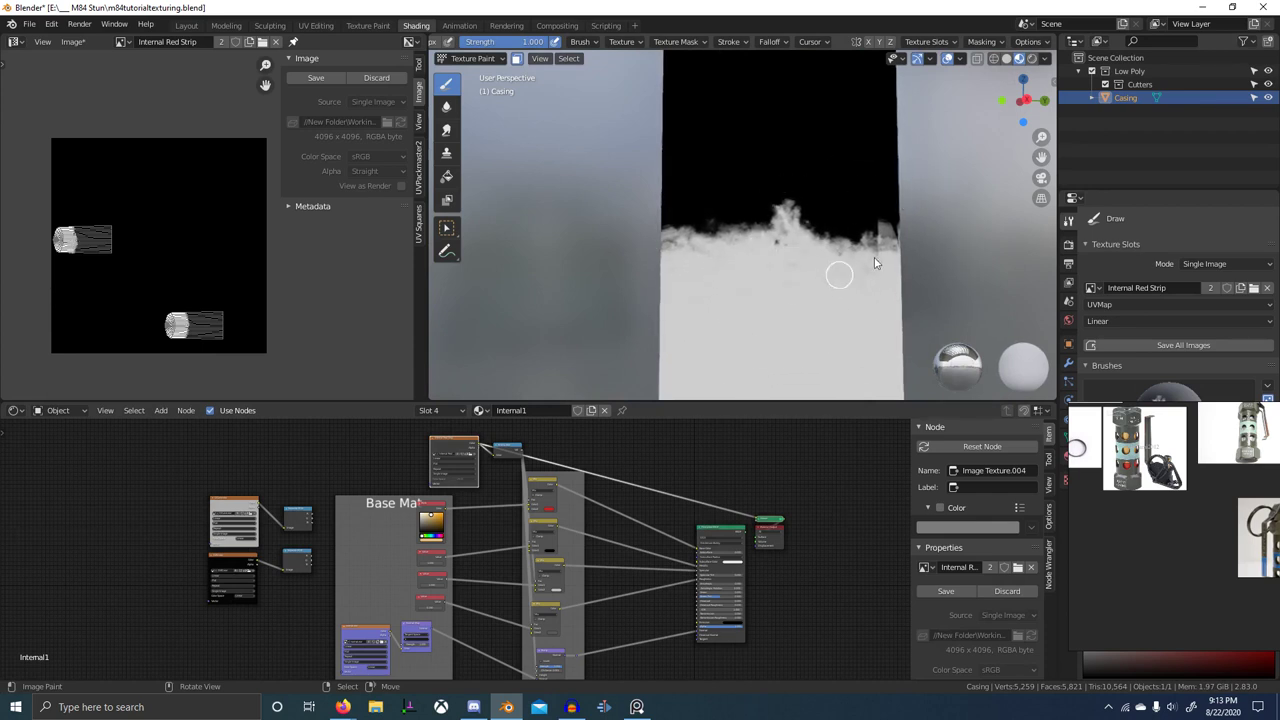
{"action": "middle_click_drag", "start_coordinate": [874, 263], "coordinate": [815, 245]}
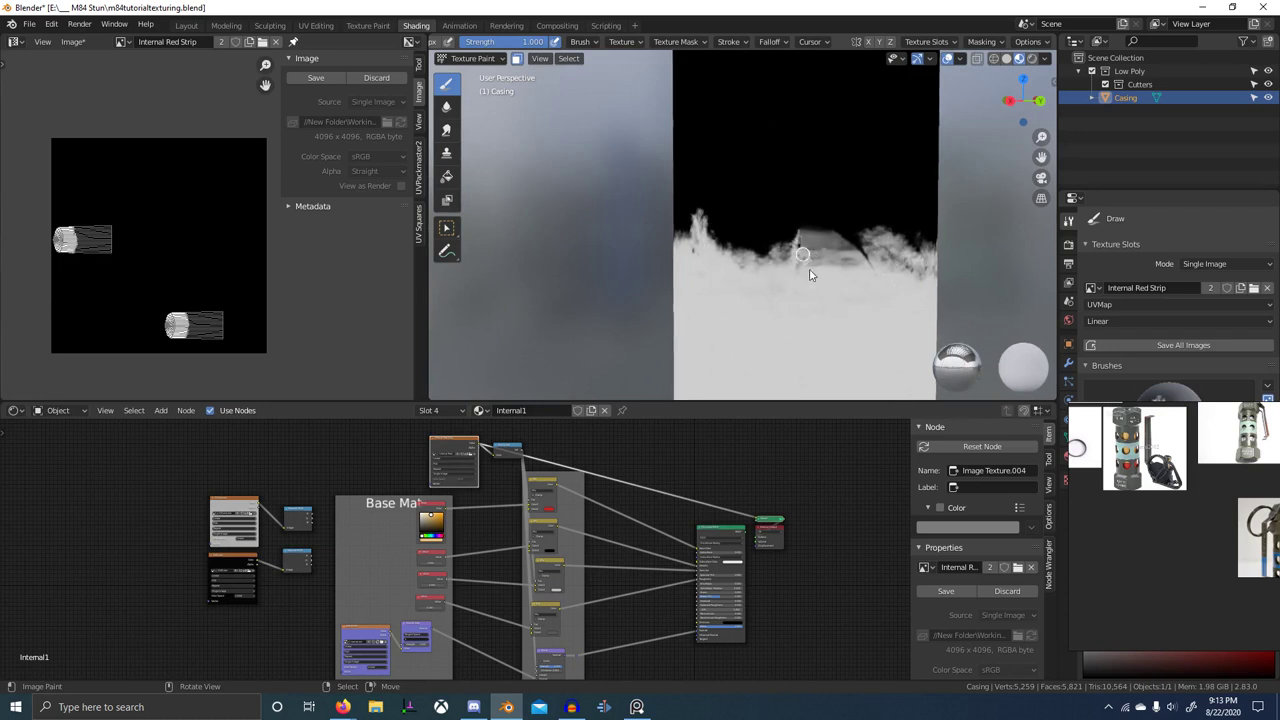
{"action": "left_click_drag", "start_coordinate": [810, 270], "coordinate": [832, 287]}
{"action": "left_click_drag", "start_coordinate": [792, 218], "coordinate": [807, 304]}
{"action": "left_click_drag", "start_coordinate": [800, 250], "coordinate": [805, 309]}
{"action": "left_click_drag", "start_coordinate": [783, 201], "coordinate": [850, 200]}
{"action": "mouse_move", "coordinate": [771, 201]}
{"action": "left_mouse_down"}
{"action": "mouse_move", "coordinate": [826, 182]}
{"action": "mouse_move", "coordinate": [770, 236]}
{"action": "left_mouse_up"}
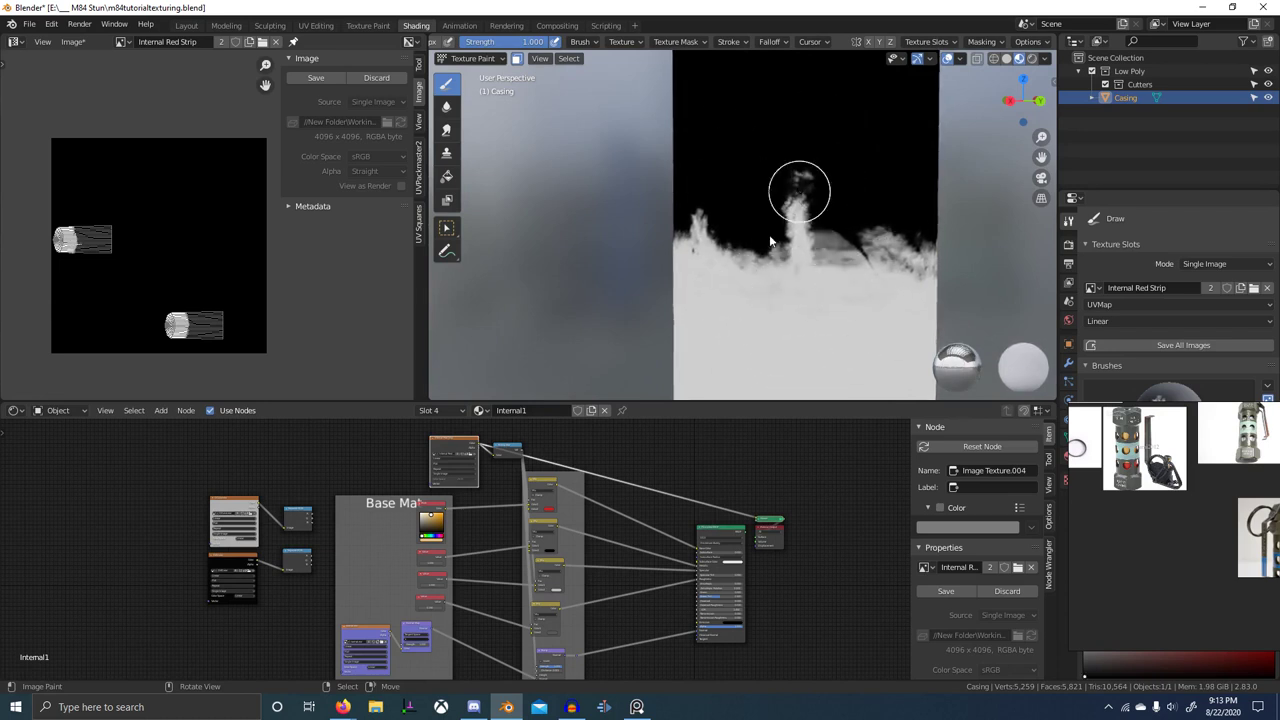
{"action": "scroll", "coordinate": [472, 44], "scroll_direction": "left", "scroll_amount": 5}
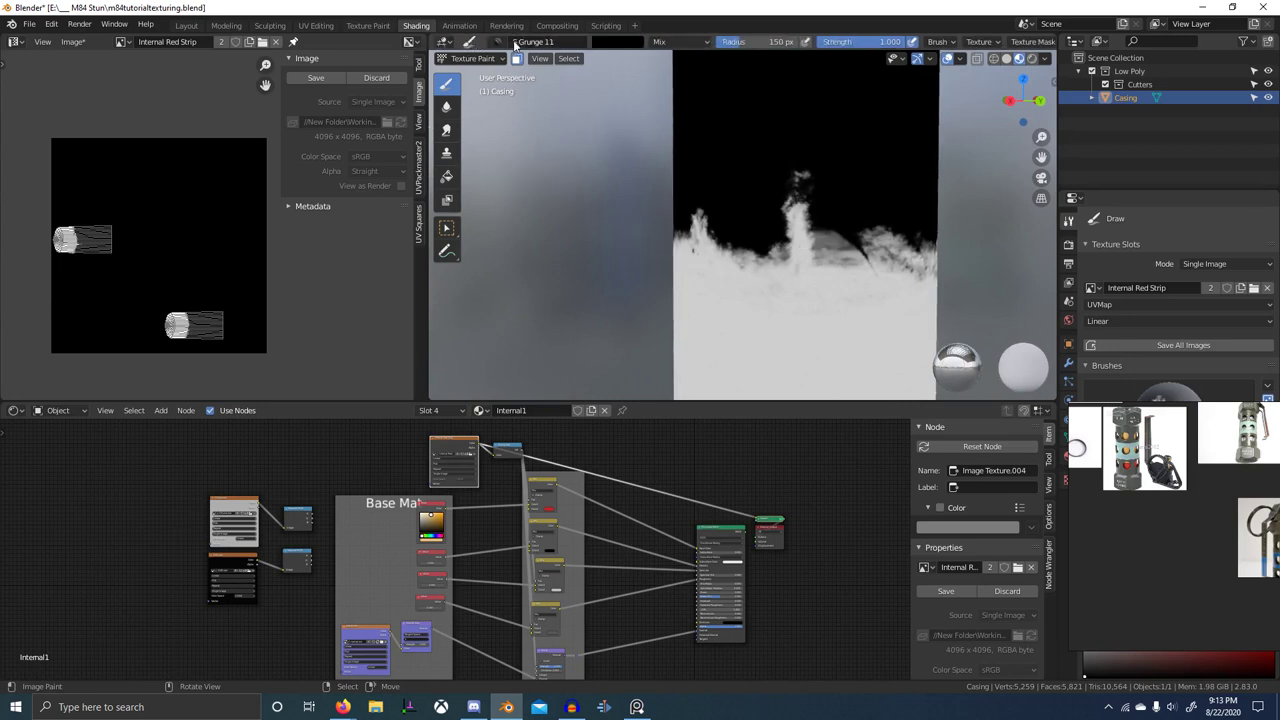
- Switch the brush texture to S Grunge 07.001 and undo a trial white dab
{"action": "left_click", "coordinate": [502, 43]}
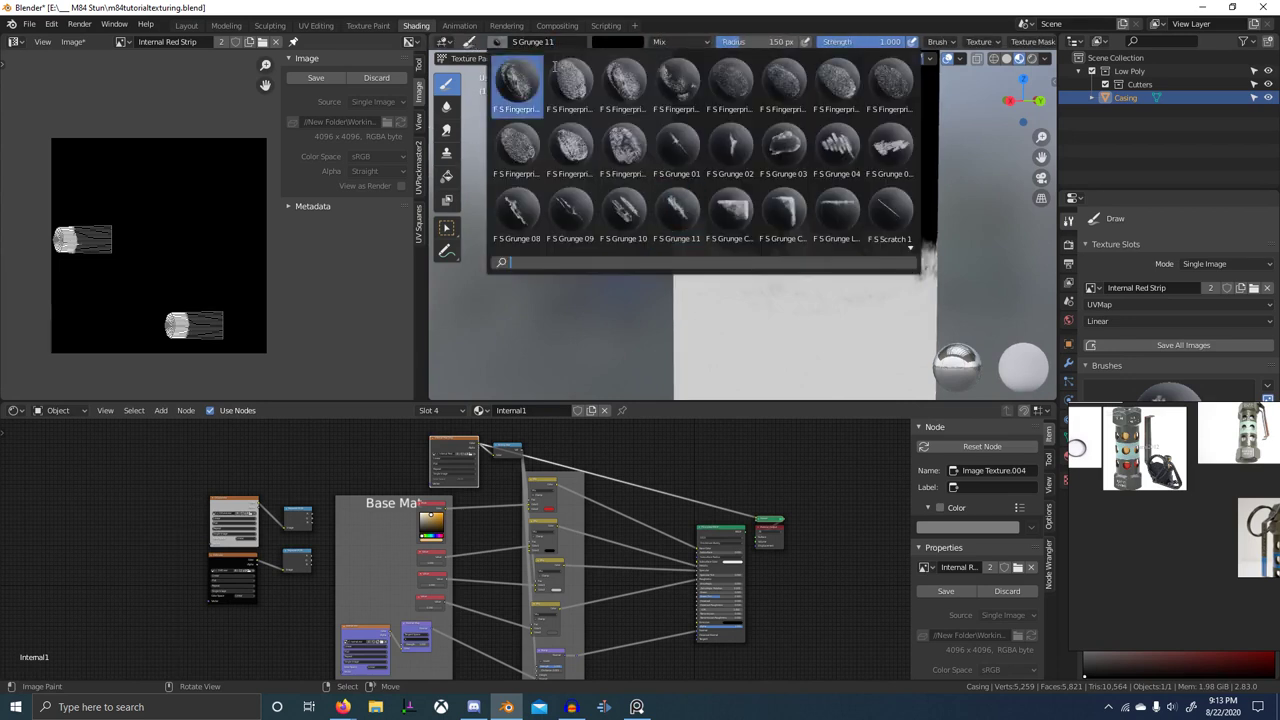
{"action": "left_click", "coordinate": [885, 158]}
{"action": "mouse_move", "coordinate": [790, 217]}
{"action": "left_mouse_down"}
{"action": "mouse_move", "coordinate": [885, 207]}
{"action": "mouse_move", "coordinate": [709, 230]}
{"action": "left_mouse_up"}
{"action": "key", "text": "ctrl+z"}
{"action": "key", "text": "z"}
- Paint black grunge along the white edge of the mask
{"action": "key", "text": "x"}
{"action": "left_click_drag", "start_coordinate": [742, 204], "coordinate": [780, 178]}
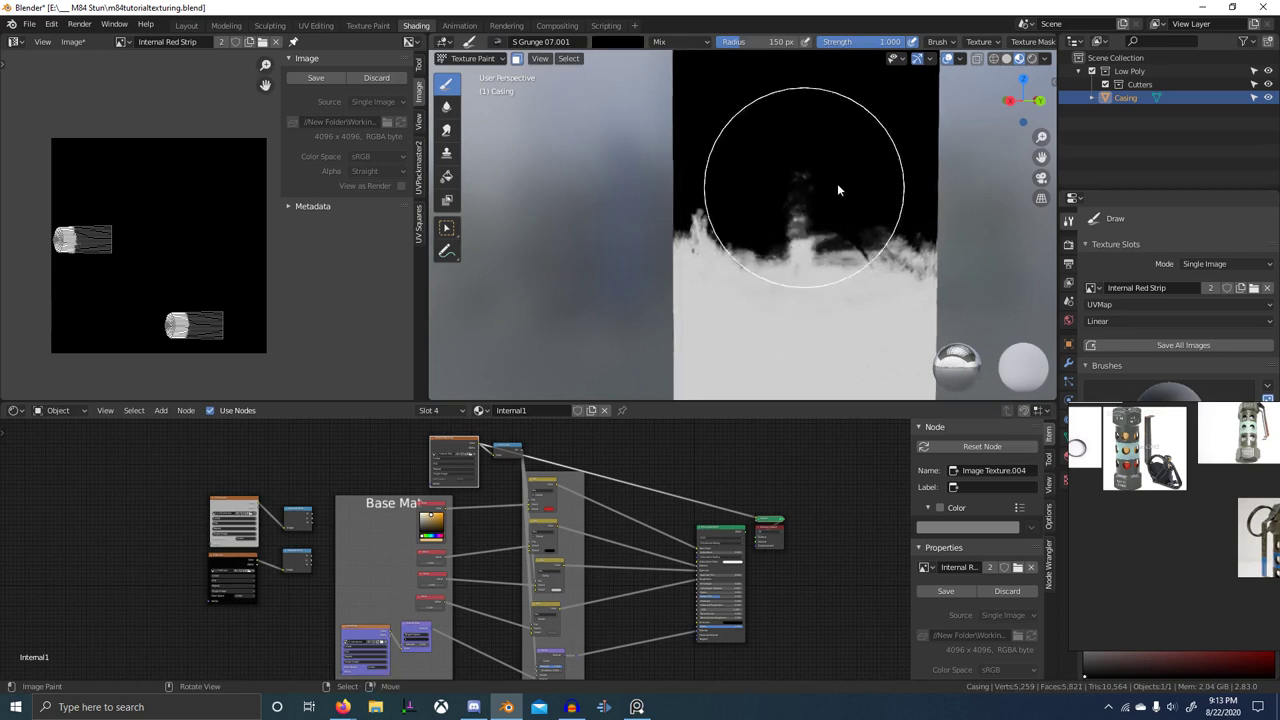
{"action": "mouse_move", "coordinate": [840, 188]}
{"action": "middle_mouse_down"}
{"action": "mouse_move", "coordinate": [830, 217]}
{"action": "mouse_move", "coordinate": [794, 218]}
{"action": "middle_mouse_up"}
{"action": "left_click_drag", "start_coordinate": [752, 230], "coordinate": [830, 235]}
{"action": "middle_click_drag", "start_coordinate": [838, 237], "coordinate": [773, 241]}
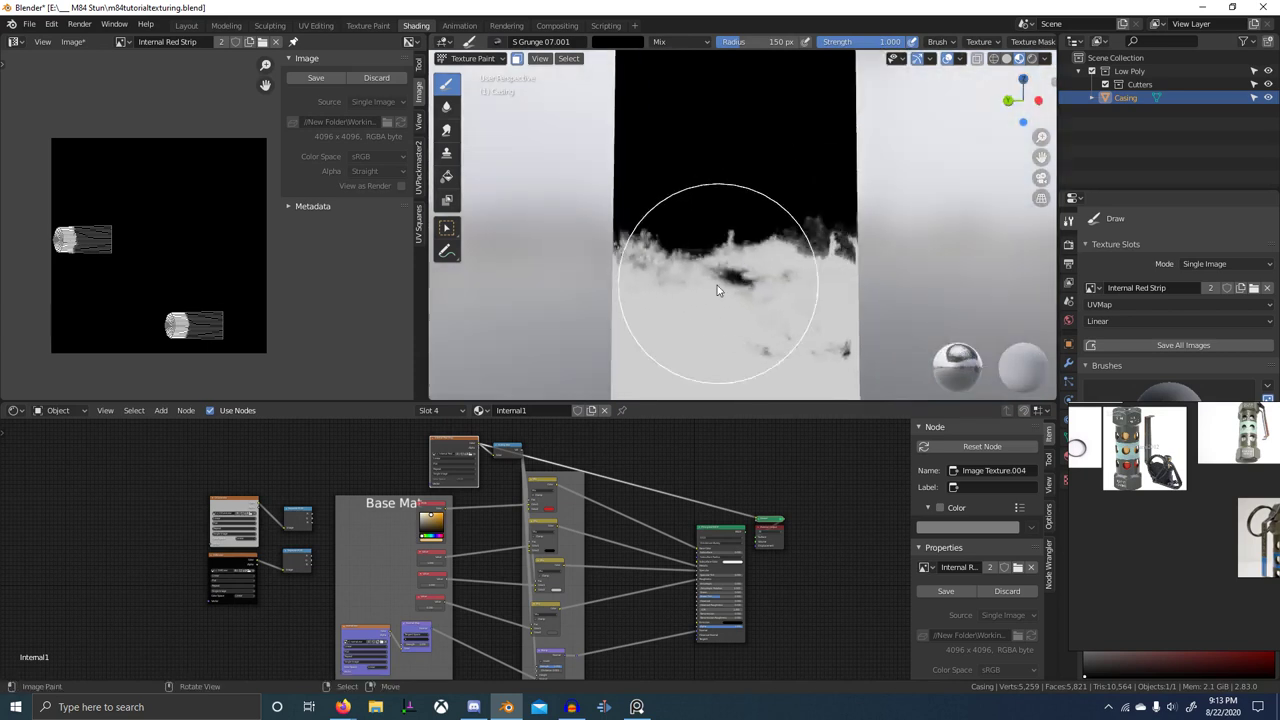
- Swap back to white and lighten the dark specks on the strip
{"action": "key", "text": "x"}
{"action": "left_click_drag", "start_coordinate": [728, 288], "coordinate": [768, 244]}
{"action": "middle_click_drag", "start_coordinate": [828, 274], "coordinate": [752, 272]}
{"action": "left_click_drag", "start_coordinate": [671, 333], "coordinate": [730, 337]}
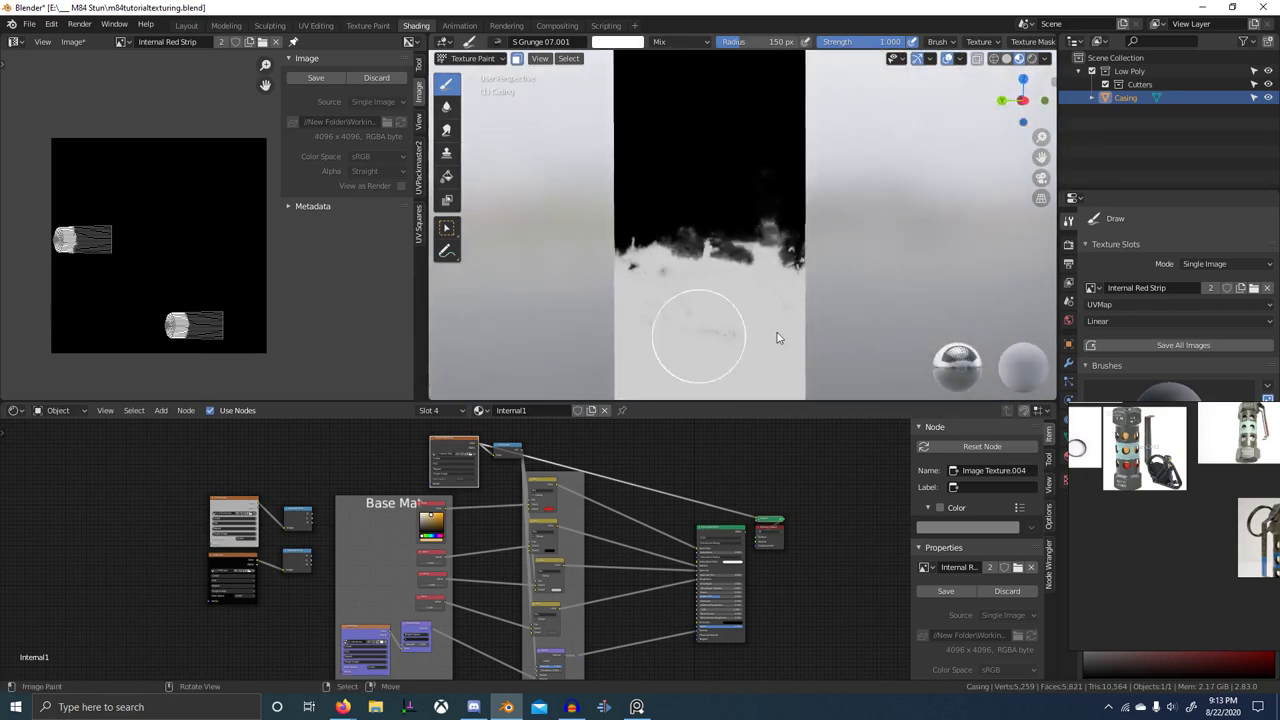
{"action": "middle_click_drag", "start_coordinate": [777, 336], "coordinate": [709, 332]}
{"action": "mouse_move", "coordinate": [697, 271]}
{"action": "middle_mouse_down"}
{"action": "mouse_move", "coordinate": [584, 257]}
{"action": "mouse_move", "coordinate": [1031, 260]}
{"action": "mouse_move", "coordinate": [605, 264]}
{"action": "middle_mouse_up"}
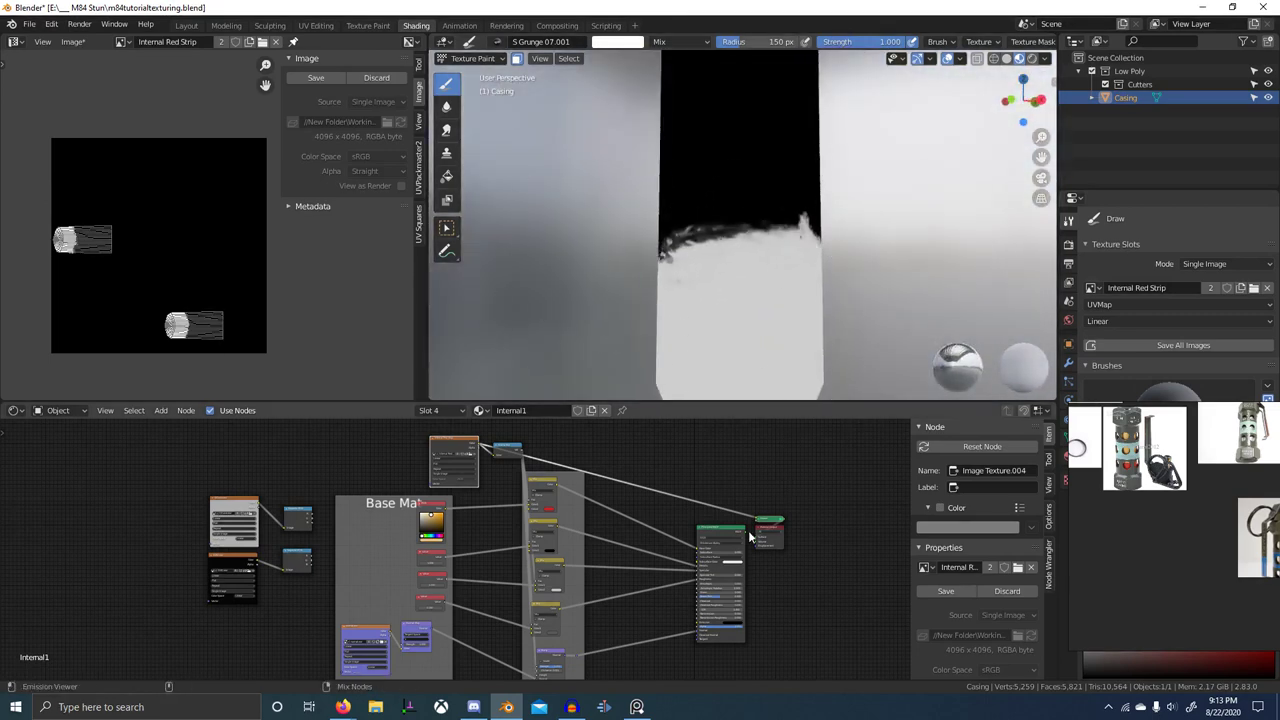
- Preview the full Principled BSDF material on the casing again
{"action": "left_click", "coordinate": [736, 531], "text": "ctrl+shift"}
{"action": "scroll", "coordinate": [798, 268], "scroll_direction": "down", "scroll_amount": 3}
{"action": "middle_click_drag", "start_coordinate": [805, 266], "coordinate": [958, 265]}
{"action": "scroll", "coordinate": [950, 266], "scroll_direction": "down", "scroll_amount": 1}
{"action": "scroll", "coordinate": [760, 263], "scroll_direction": "down", "scroll_amount": 2}
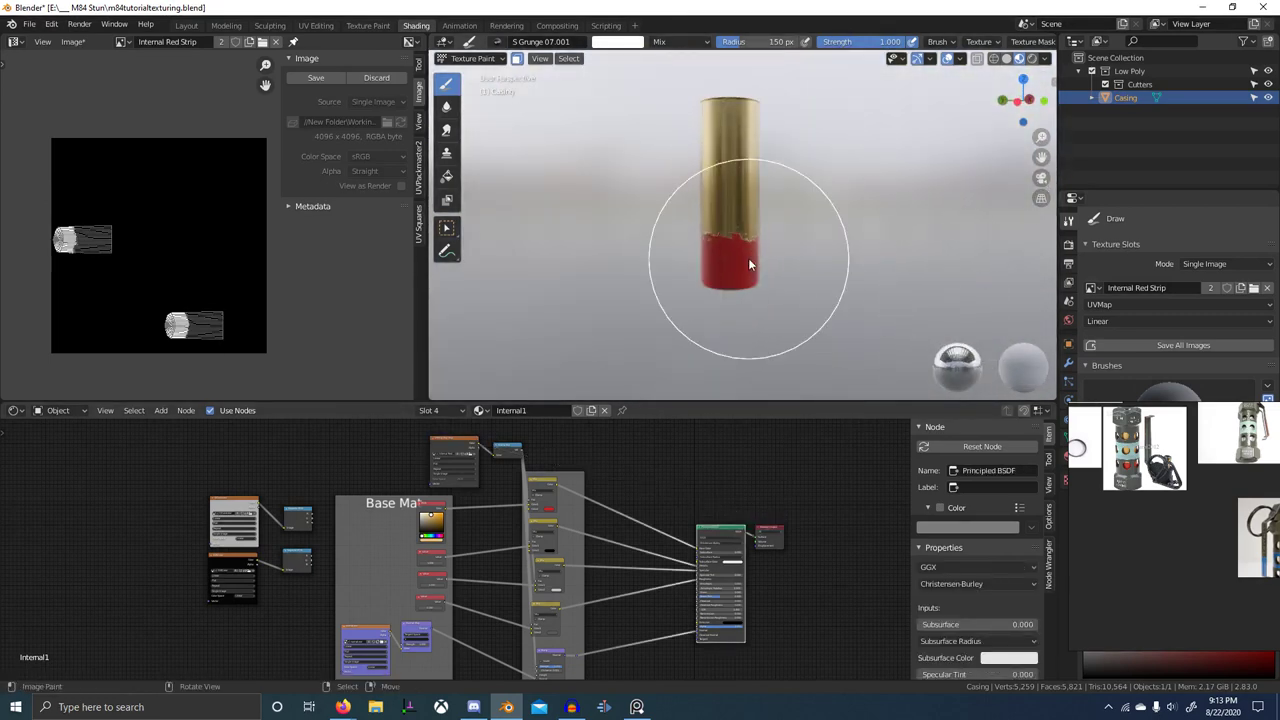
- Switch to Object Mode and inspect the whole grenade from several angles
{"action": "key", "text": "ctrl+Tab"}
{"action": "left_click", "coordinate": [586, 262]}
{"action": "middle_click_drag", "start_coordinate": [780, 263], "coordinate": [680, 257]}
{"action": "scroll", "coordinate": [877, 264], "scroll_direction": "down", "scroll_amount": 4}
{"action": "scroll", "coordinate": [730, 284], "scroll_direction": "up", "scroll_amount": 9}
{"action": "scroll", "coordinate": [738, 290], "scroll_direction": "up", "scroll_amount": 2}
{"action": "scroll", "coordinate": [1225, 450], "scroll_direction": "up", "scroll_amount": 6}
{"action": "middle_click_drag", "start_coordinate": [1096, 456], "coordinate": [1200, 462]}
{"action": "scroll", "coordinate": [1200, 462], "scroll_direction": "down", "scroll_amount": 5}
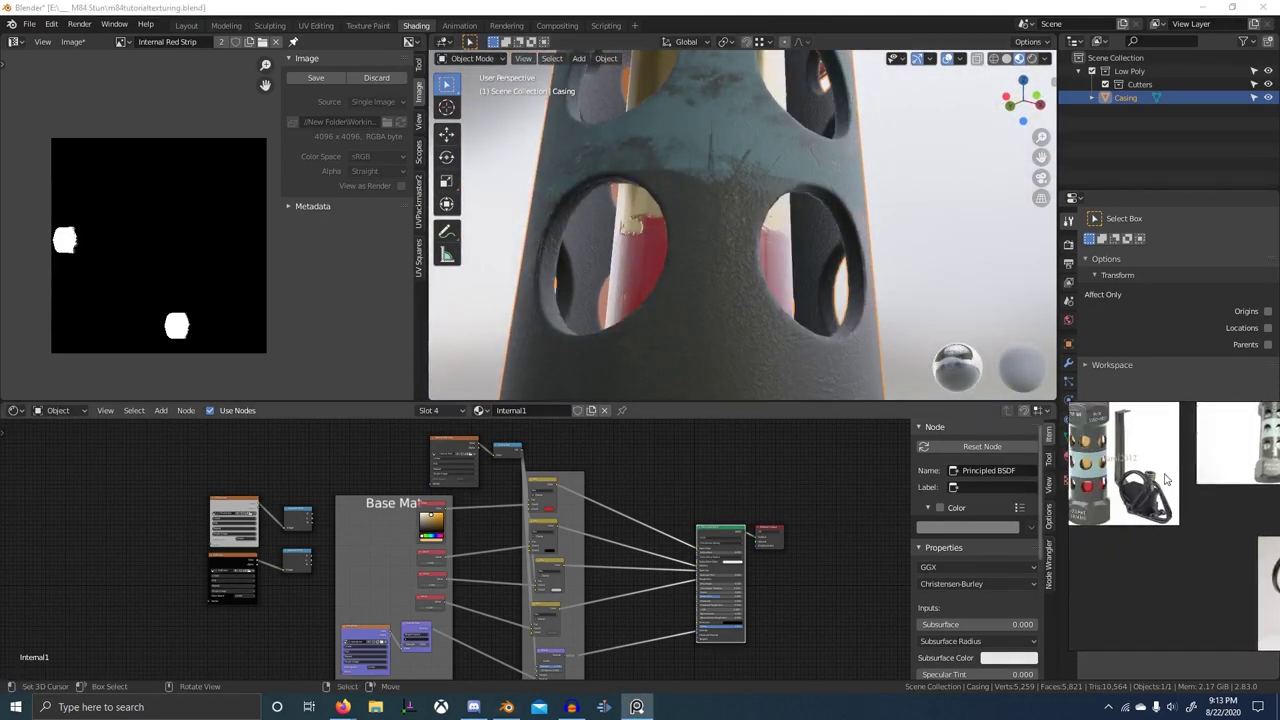
{"action": "scroll", "coordinate": [1180, 588], "scroll_direction": "up", "scroll_amount": 9}
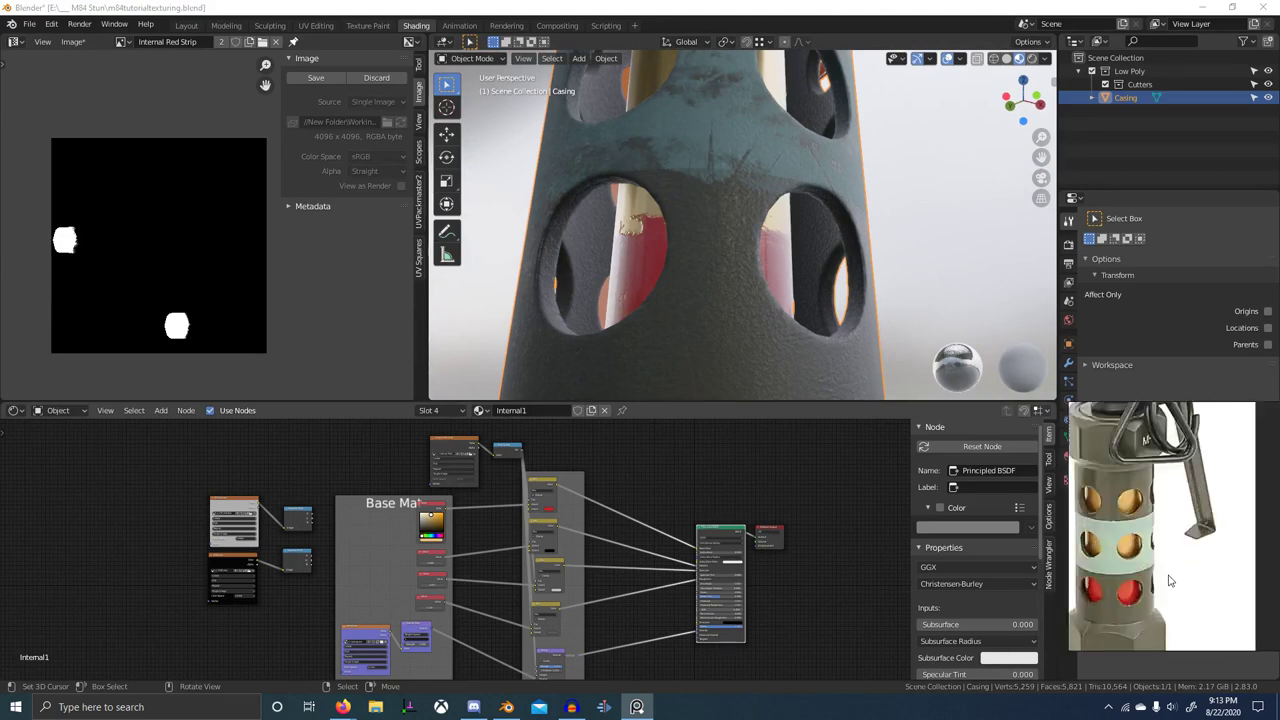
{"action": "scroll", "coordinate": [1177, 549], "scroll_direction": "down", "scroll_amount": 3}
{"action": "scroll", "coordinate": [854, 377], "scroll_direction": "down", "scroll_amount": 6}
{"action": "middle_click_drag", "start_coordinate": [854, 377], "coordinate": [834, 186]}
- Roughen the red paint's top edge with grunge stamps from the right-side view
{"action": "scroll", "coordinate": [843, 100], "scroll_direction": "down", "scroll_amount": 3}
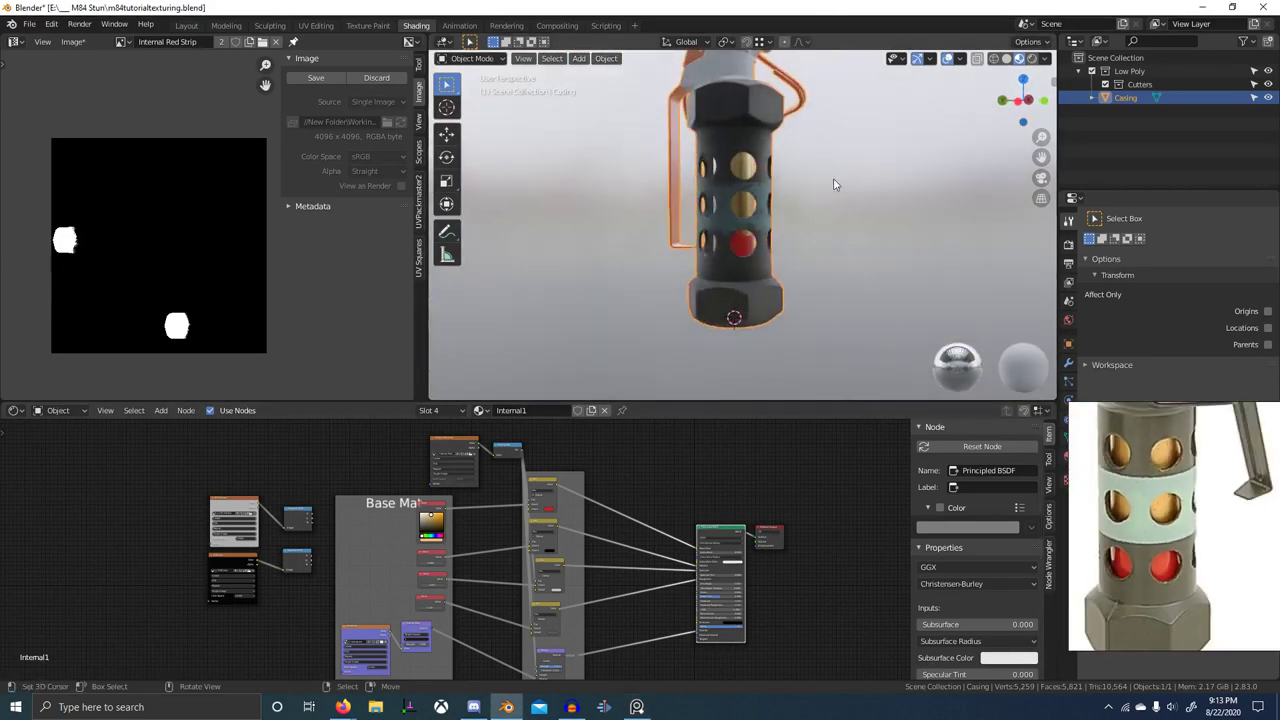
{"action": "scroll", "coordinate": [806, 262], "scroll_direction": "up", "scroll_amount": 5}
{"action": "key", "text": "Tab"}
{"action": "key", "text": "Tab"}
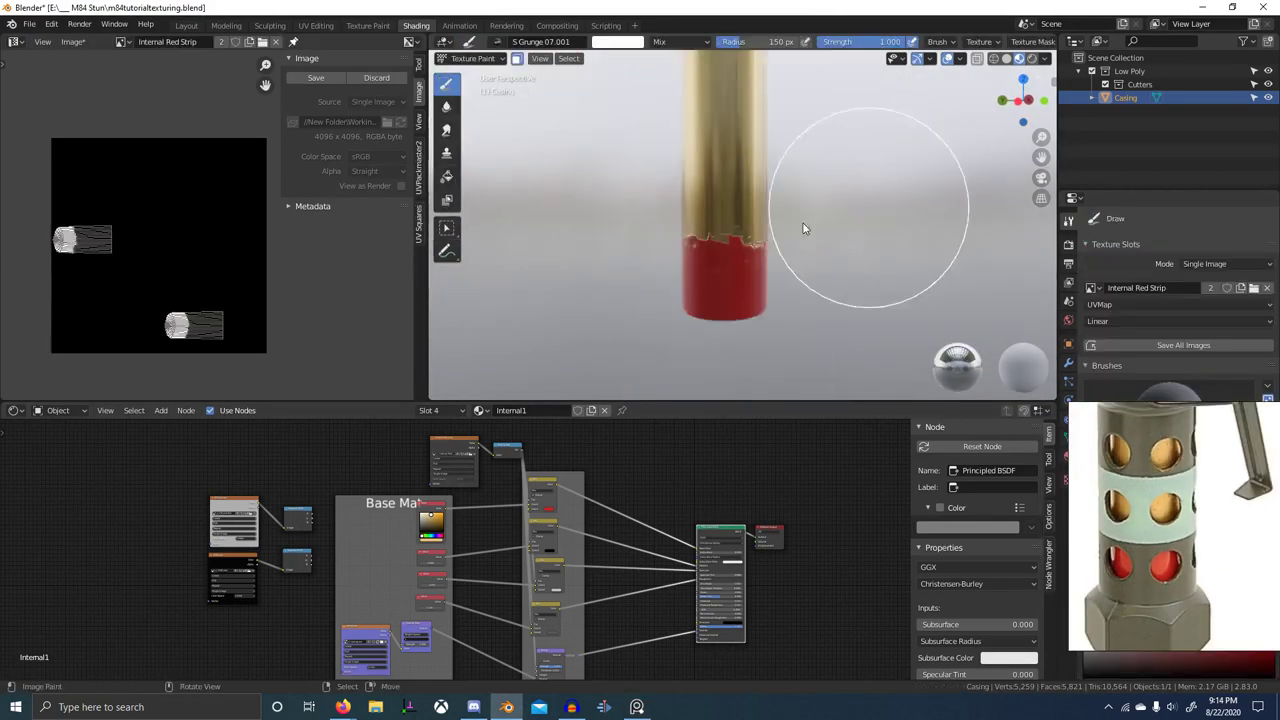
{"action": "scroll", "coordinate": [806, 229], "scroll_direction": "up", "scroll_amount": 3}
{"action": "left_click_drag", "start_coordinate": [766, 254], "coordinate": [744, 272]}
{"action": "scroll", "coordinate": [744, 272], "scroll_direction": "down", "scroll_amount": 2}
{"action": "key", "text": "KP_3"}
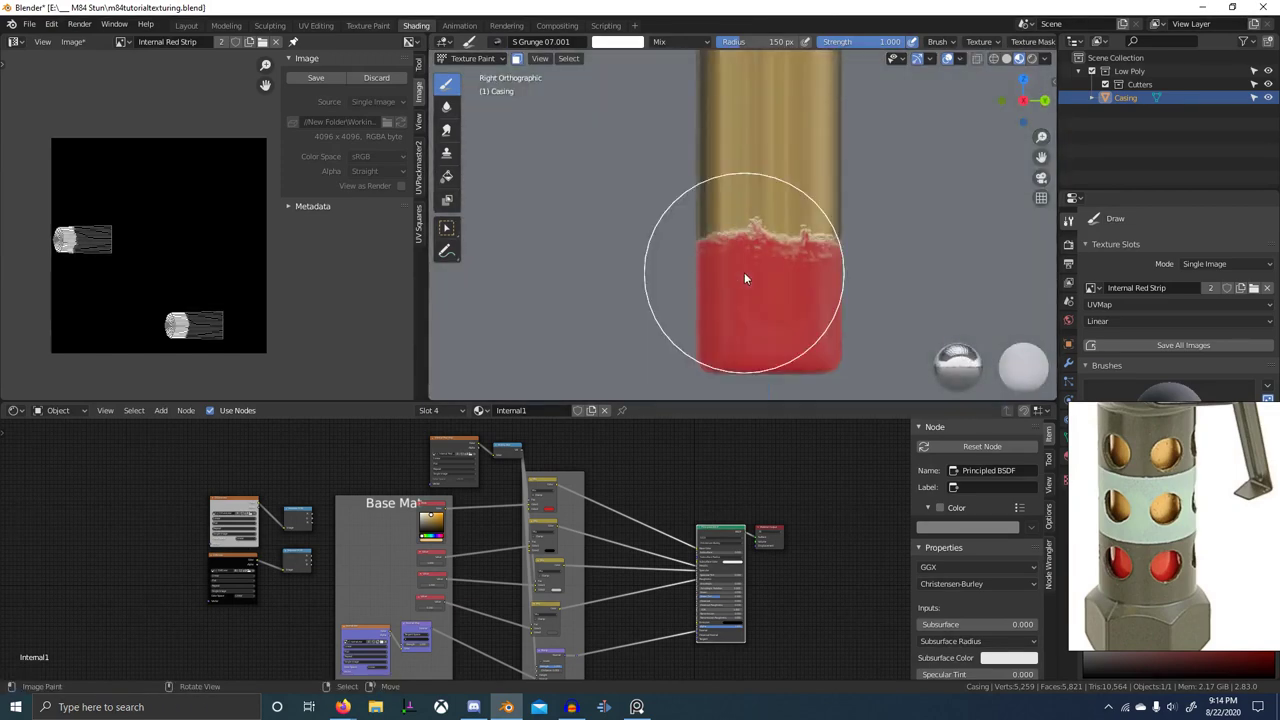
{"action": "key", "text": "f"}
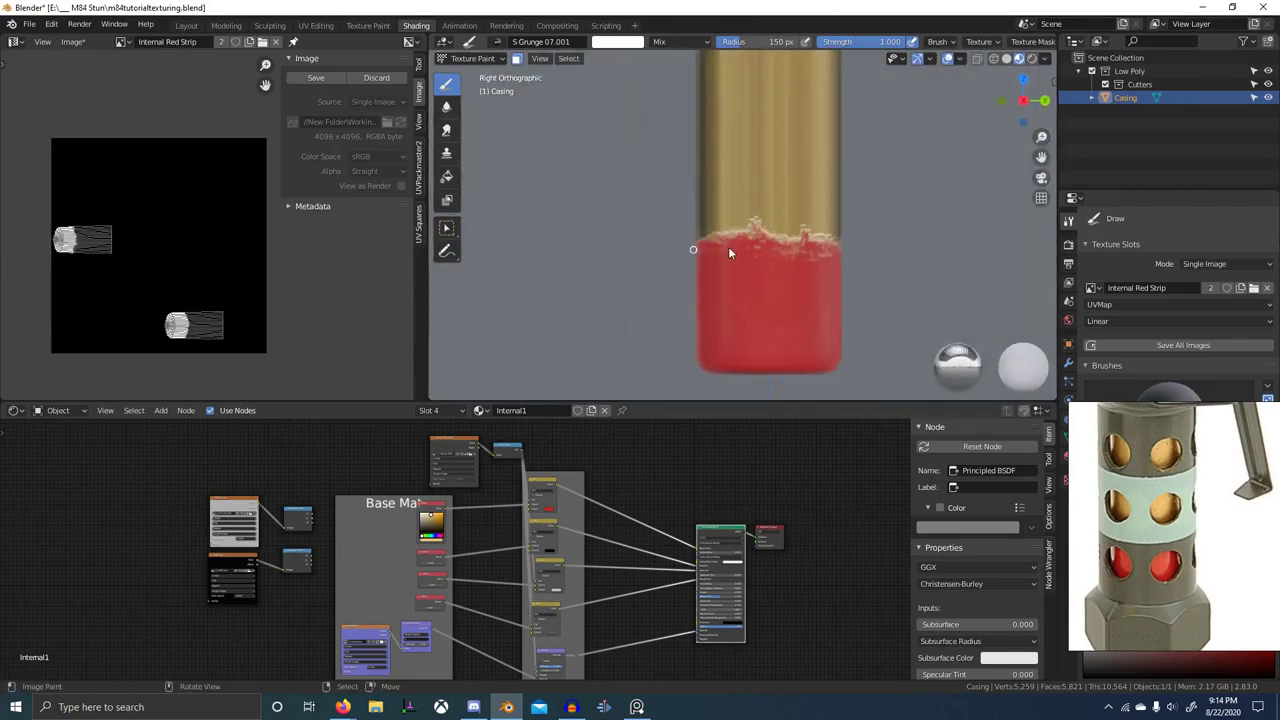
{"action": "left_click_drag", "start_coordinate": [789, 252], "coordinate": [840, 248]}
{"action": "mouse_move", "coordinate": [806, 245]}
{"action": "left_mouse_down"}
{"action": "mouse_move", "coordinate": [872, 244]}
{"action": "mouse_move", "coordinate": [675, 245]}
{"action": "mouse_move", "coordinate": [773, 250]}
{"action": "left_mouse_up"}
- From the front view, fill the scratches along and within the red paint
{"action": "key", "text": "KP_1"}
{"action": "left_click_drag", "start_coordinate": [746, 249], "coordinate": [826, 246]}
{"action": "mouse_move", "coordinate": [734, 275]}
{"action": "left_mouse_down"}
{"action": "mouse_move", "coordinate": [675, 281]}
{"action": "mouse_move", "coordinate": [728, 307]}
{"action": "left_mouse_up"}
{"action": "scroll", "coordinate": [742, 314], "scroll_direction": "down", "scroll_amount": 3}
{"action": "middle_click_drag", "start_coordinate": [745, 321], "coordinate": [626, 330]}
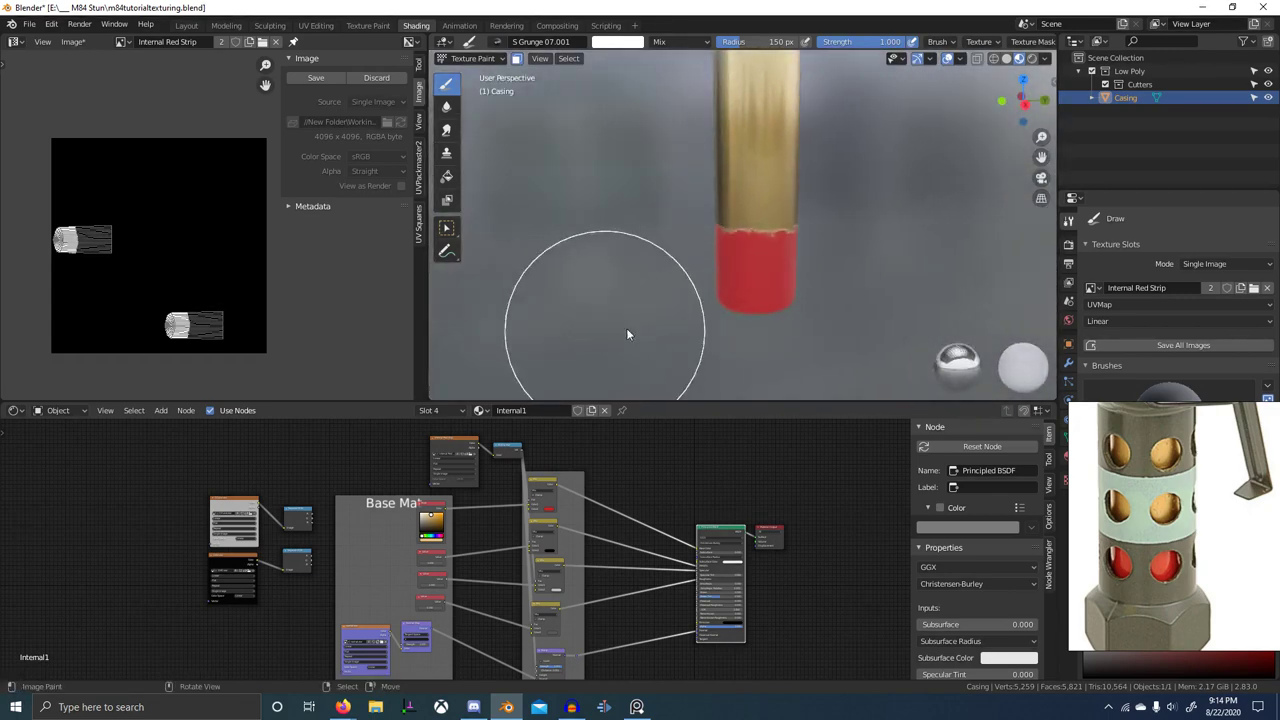
- Return to Object Mode and look over the casing and the node graph
{"action": "key", "text": "ctrl+Tab"}
{"action": "left_click", "coordinate": [616, 260]}
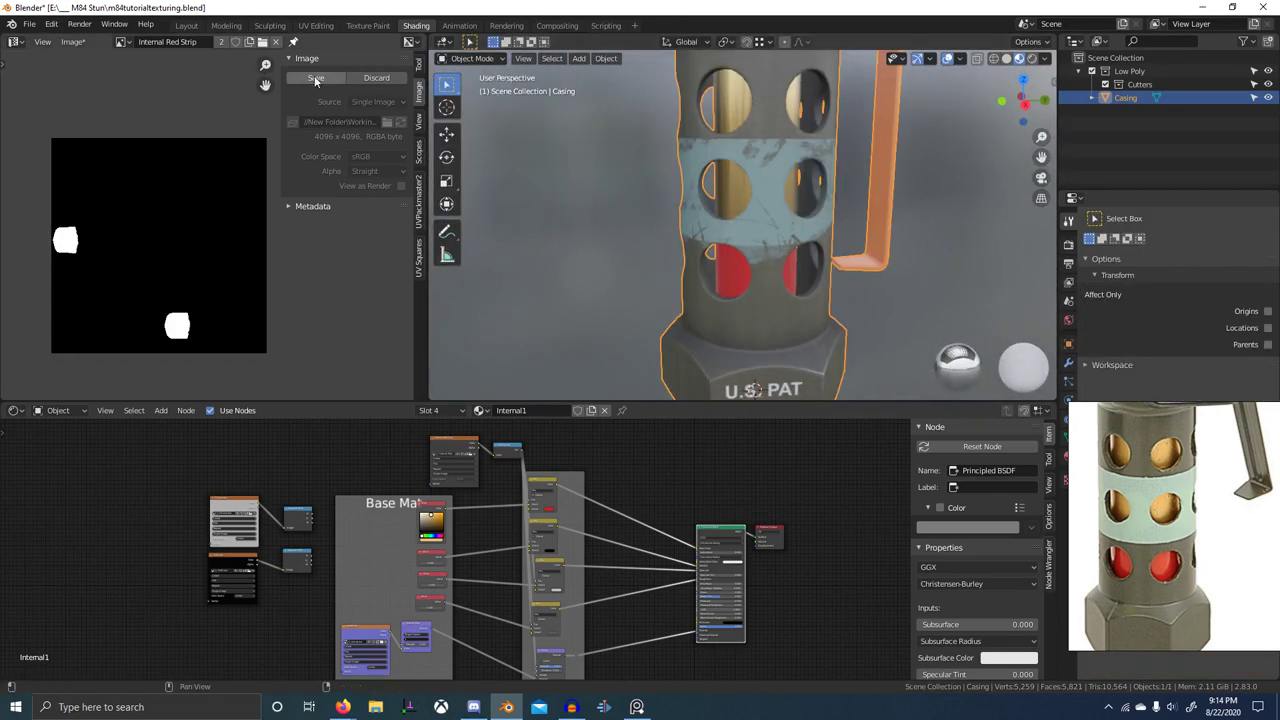
{"action": "scroll", "coordinate": [806, 243], "scroll_direction": "down", "scroll_amount": 5}
{"action": "middle_click_drag", "start_coordinate": [811, 243], "coordinate": [790, 290]}
{"action": "scroll", "coordinate": [868, 220], "scroll_direction": "up", "scroll_amount": 6}
{"action": "scroll", "coordinate": [723, 275], "scroll_direction": "down", "scroll_amount": 8}
{"action": "scroll", "coordinate": [1100, 470], "scroll_direction": "up", "scroll_amount": 2}
{"action": "middle_click_drag", "start_coordinate": [1112, 460], "coordinate": [1128, 474]}
{"action": "scroll", "coordinate": [1130, 450], "scroll_direction": "up", "scroll_amount": 4}
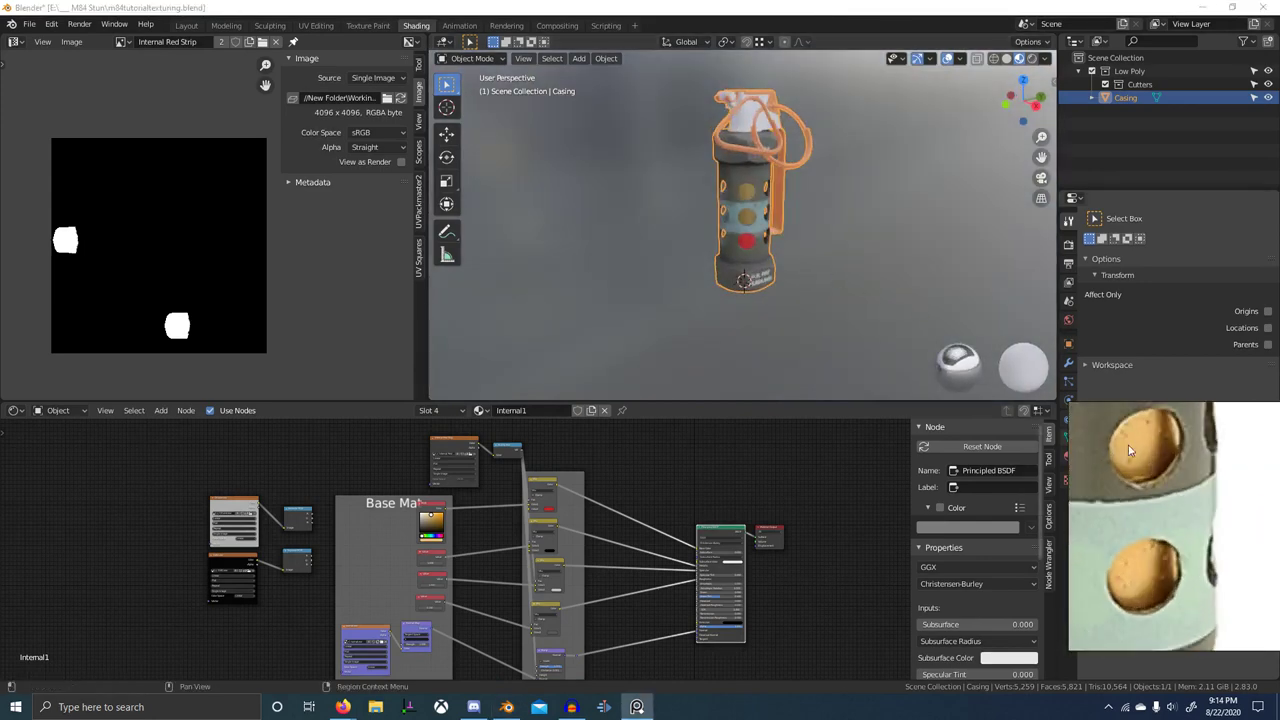
{"action": "scroll", "coordinate": [744, 216], "scroll_direction": "up", "scroll_amount": 5}
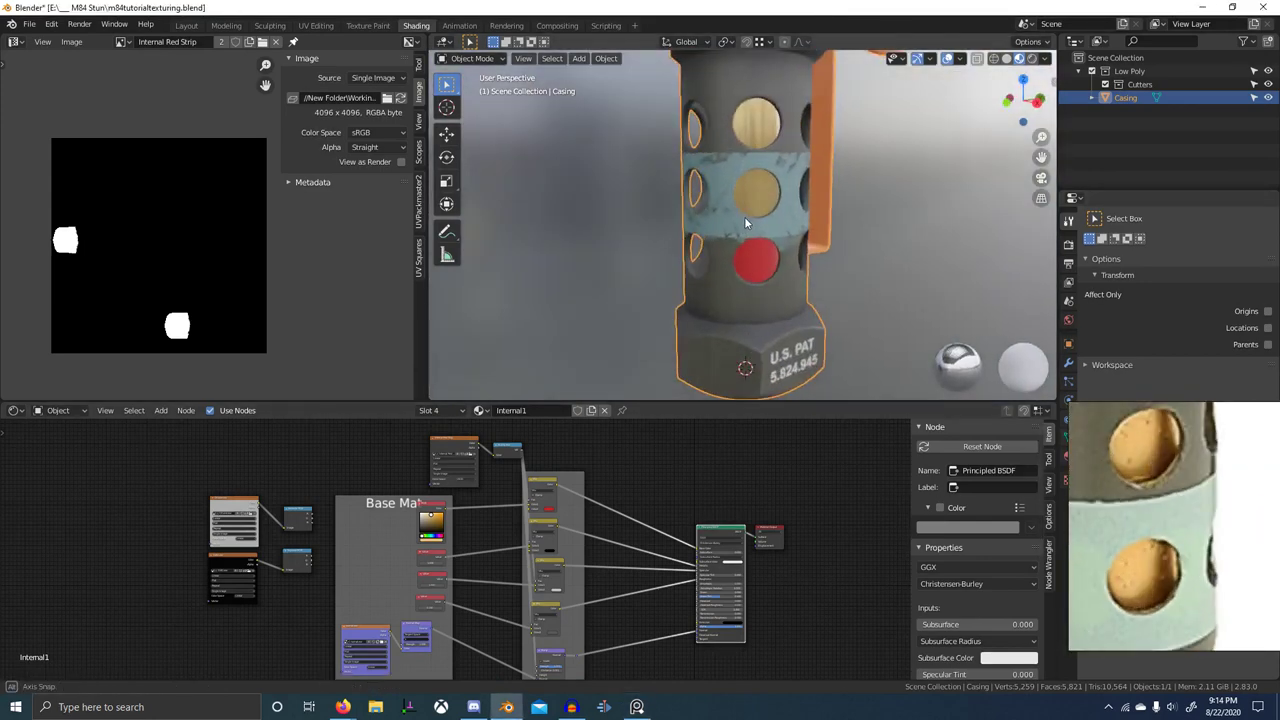
{"action": "scroll", "coordinate": [785, 167], "scroll_direction": "down", "scroll_amount": 1}
{"action": "scroll", "coordinate": [650, 493], "scroll_direction": "down", "scroll_amount": 7}
{"action": "scroll", "coordinate": [630, 470], "scroll_direction": "up", "scroll_amount": 4}
{"action": "middle_click_drag", "start_coordinate": [666, 509], "coordinate": [602, 546]}
{"action": "scroll", "coordinate": [602, 546], "scroll_direction": "up", "scroll_amount": 2}
- Load grunge01.png into the image editor
{"action": "left_click", "coordinate": [122, 43]}
{"action": "type", "text": "gr"}
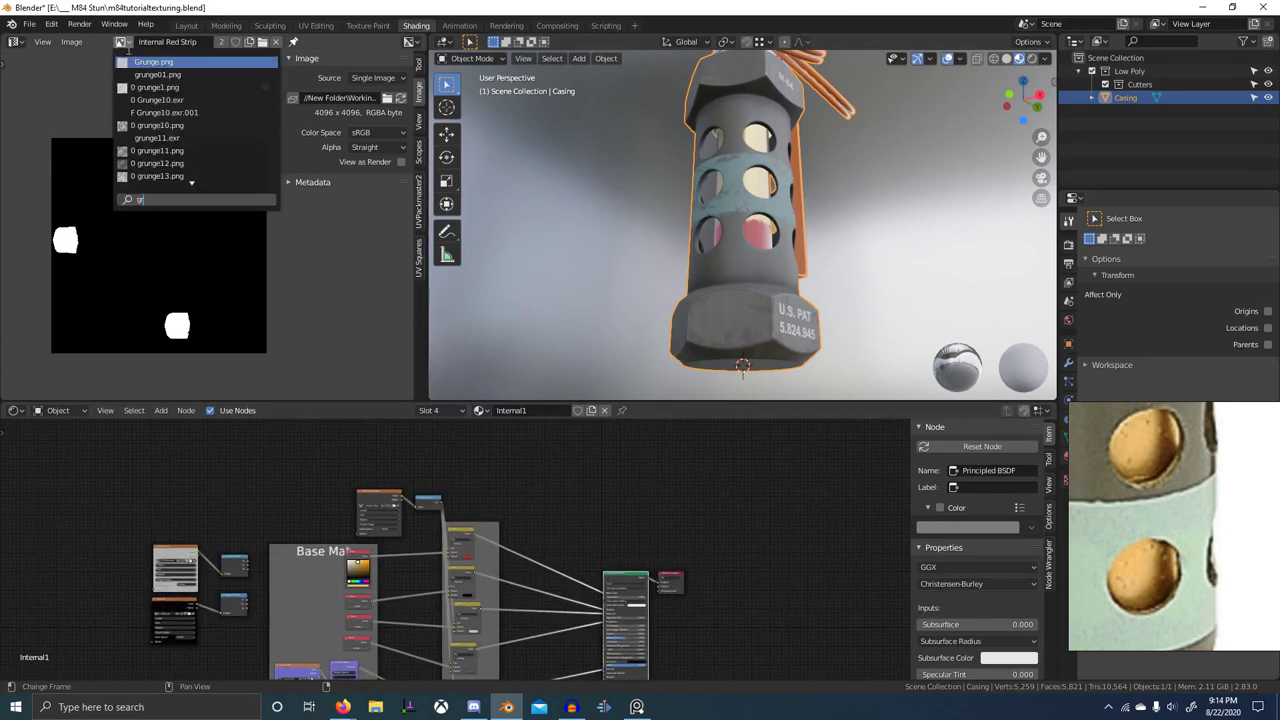
{"action": "left_click", "coordinate": [150, 76]}
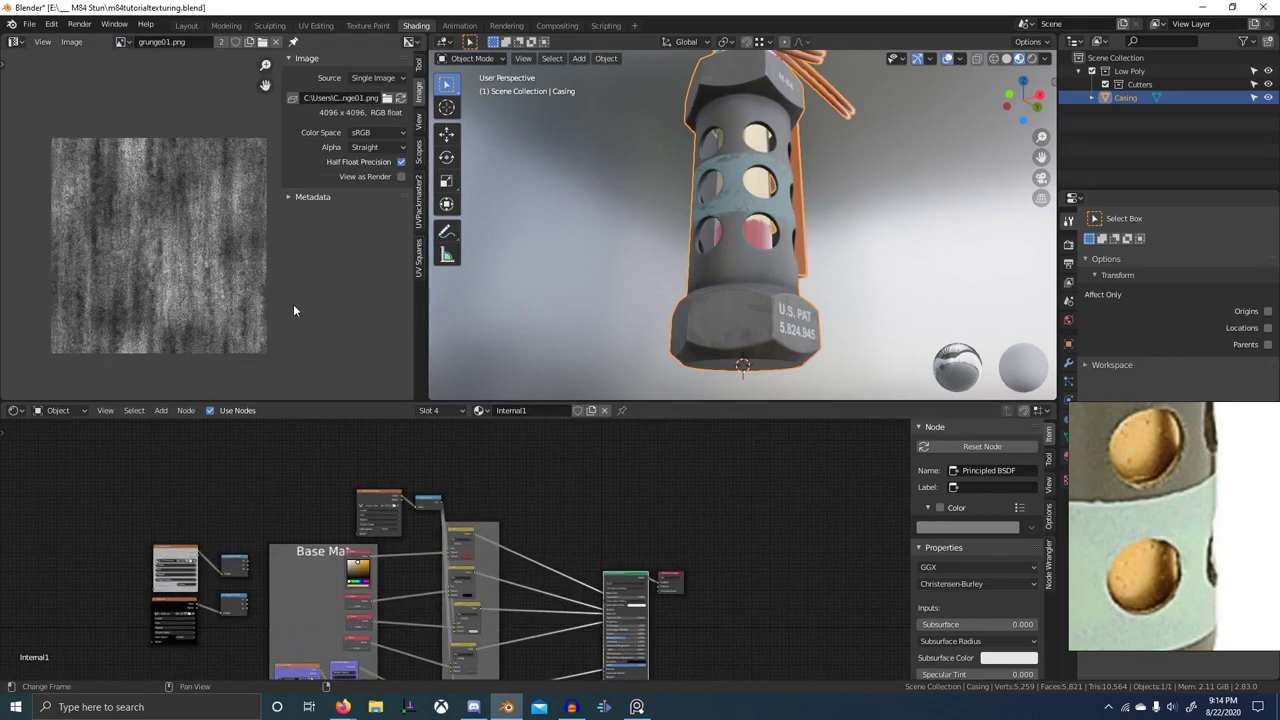
{"action": "scroll", "coordinate": [205, 284], "scroll_direction": "up", "scroll_amount": 3}
{"action": "scroll", "coordinate": [193, 268], "scroll_direction": "up", "scroll_amount": 1}
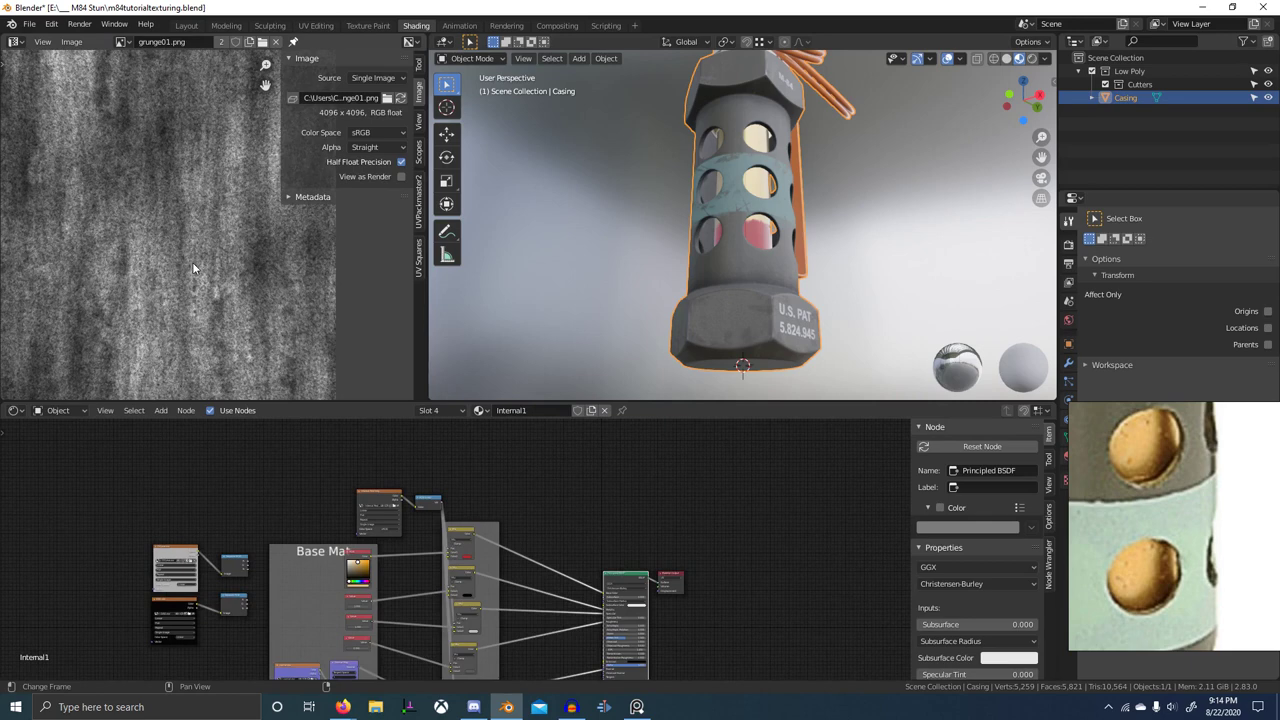
{"action": "scroll", "coordinate": [272, 184], "scroll_direction": "down", "scroll_amount": 4}
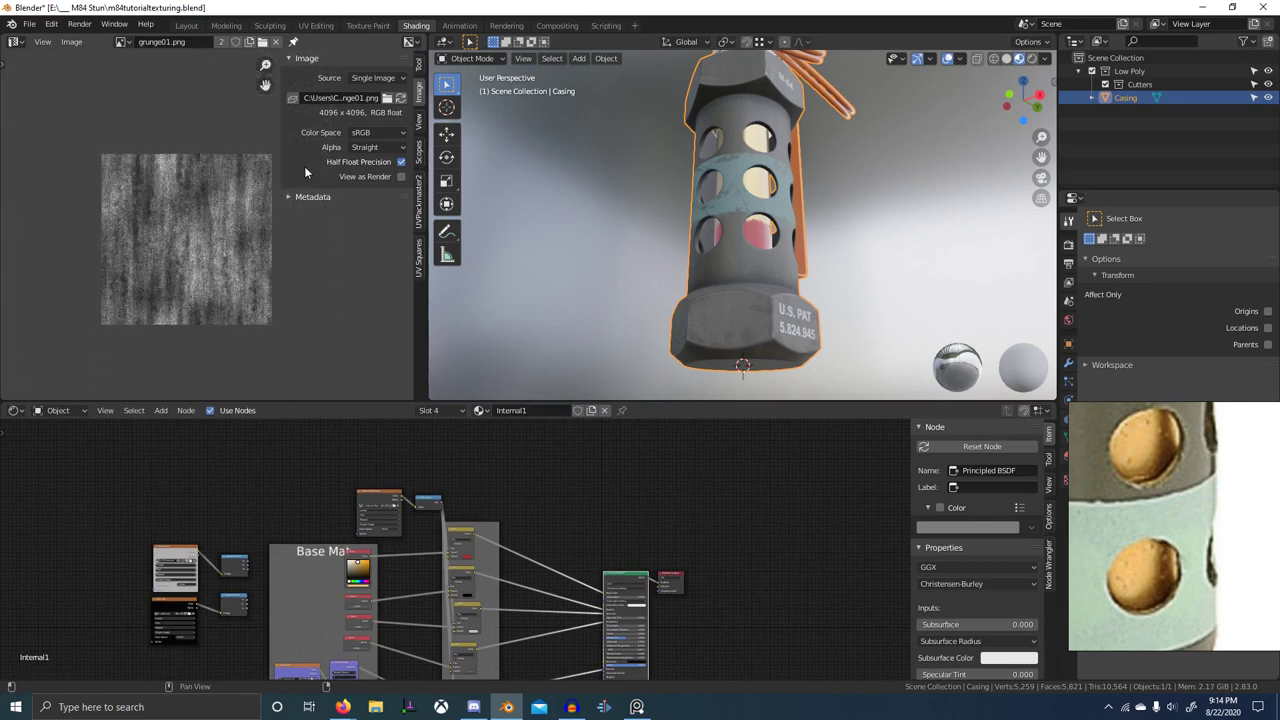
{"action": "scroll", "coordinate": [235, 186], "scroll_direction": "up", "scroll_amount": 2}
{"action": "scroll", "coordinate": [232, 180], "scroll_direction": "down", "scroll_amount": 1}
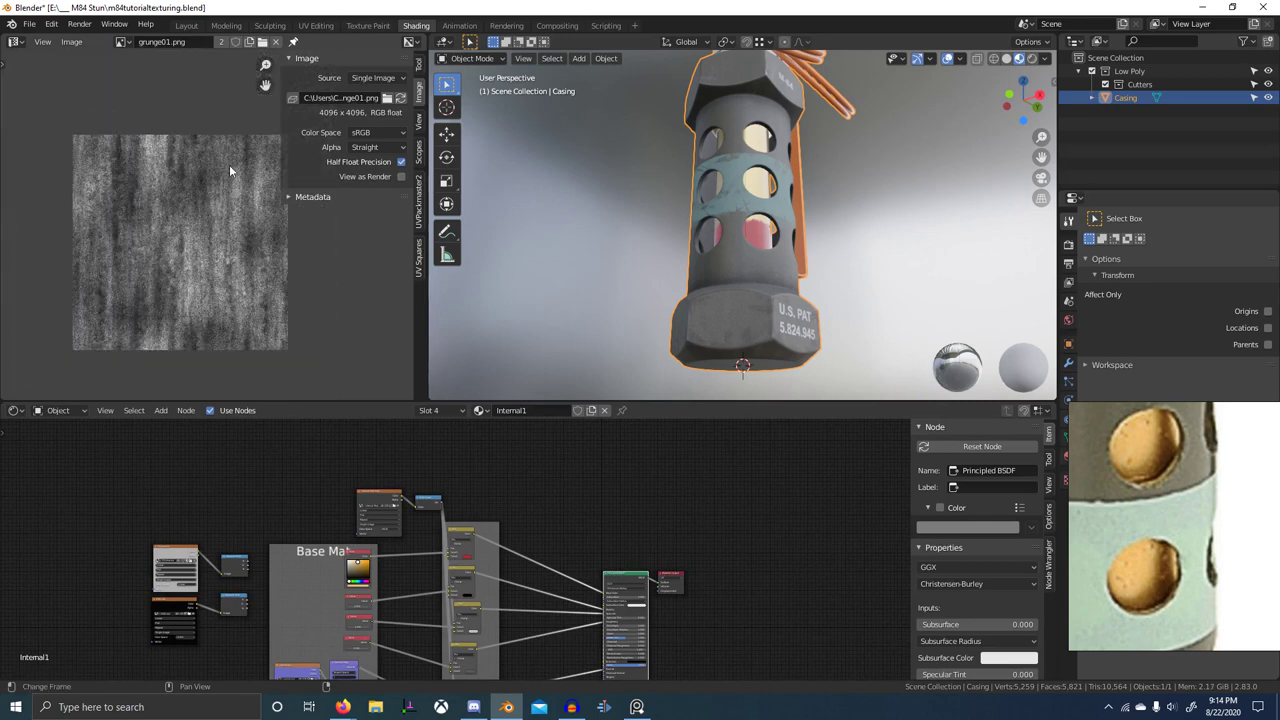
{"action": "left_click", "coordinate": [418, 64]}
{"action": "left_click", "coordinate": [417, 91]}
- Keep the area as an Image Editor after browsing the editor type list
{"action": "left_click", "coordinate": [13, 43]}
{"action": "left_click", "coordinate": [38, 106]}
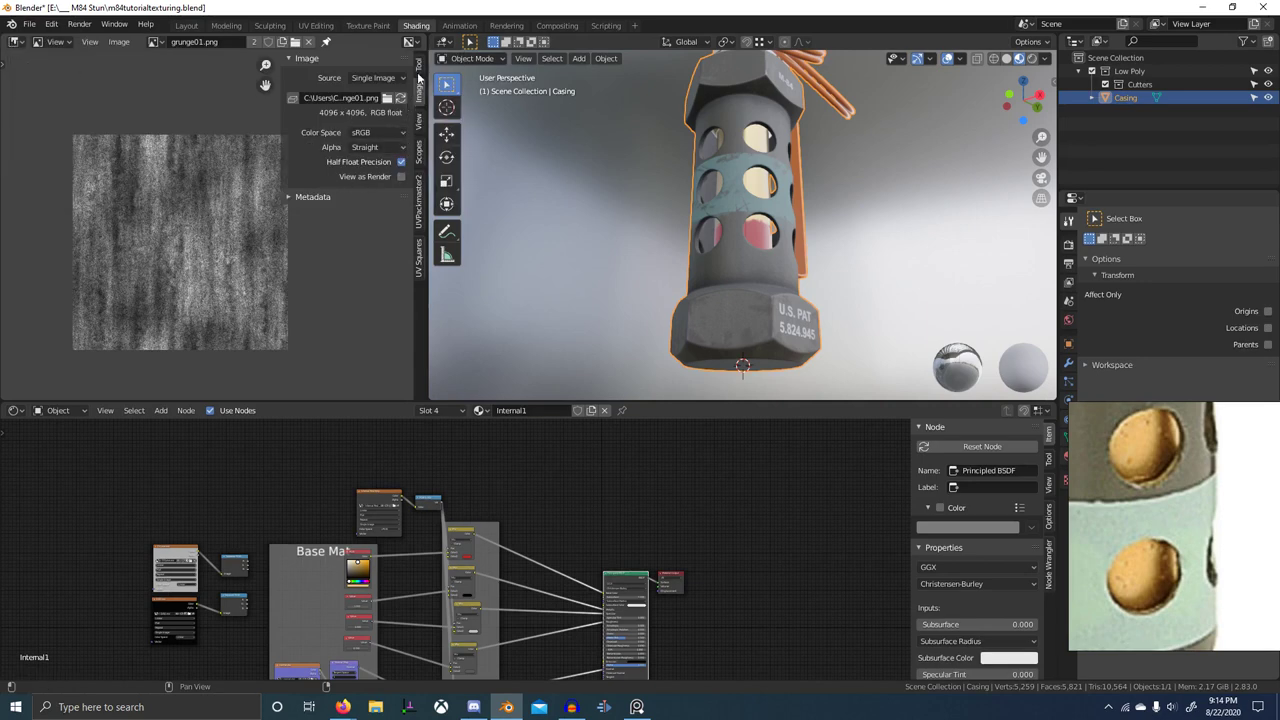
{"action": "left_click", "coordinate": [418, 66]}
{"action": "left_click", "coordinate": [418, 88]}
{"action": "left_click", "coordinate": [16, 45]}
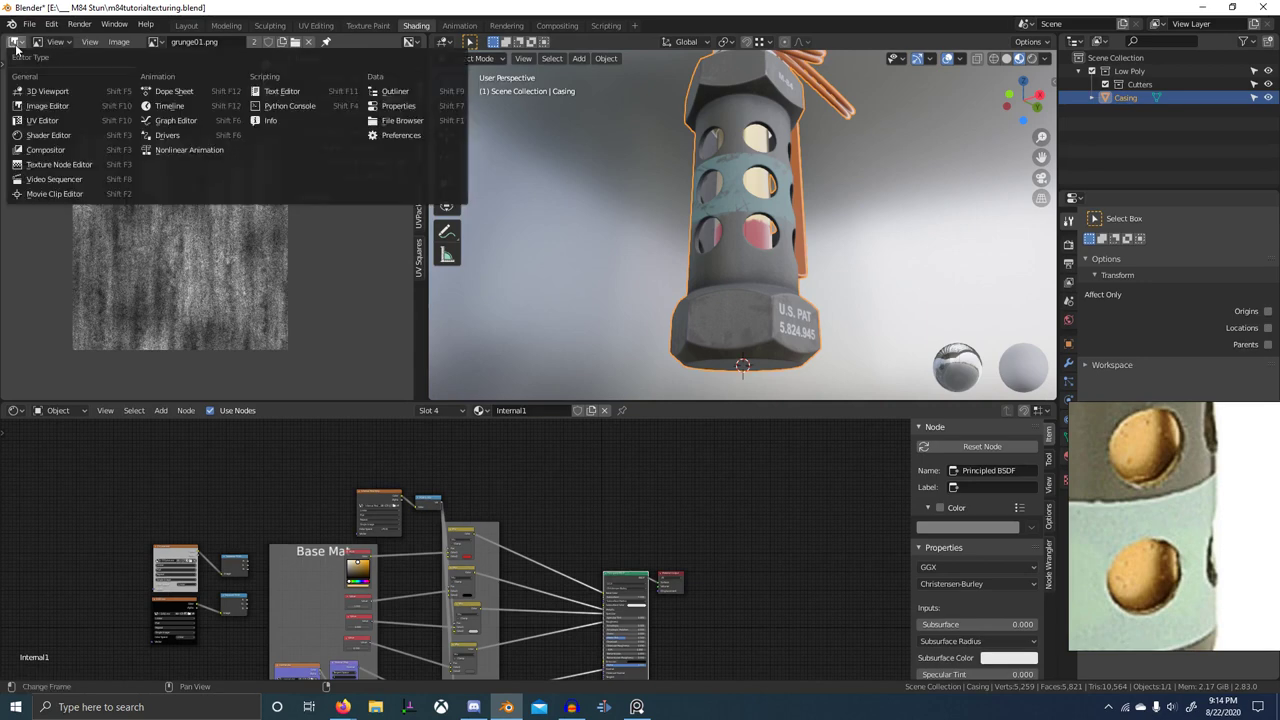
{"action": "left_click", "coordinate": [49, 107]}
- Enable Repeat Image to tile grunge01 across the view and pan around it
{"action": "left_click", "coordinate": [422, 119]}
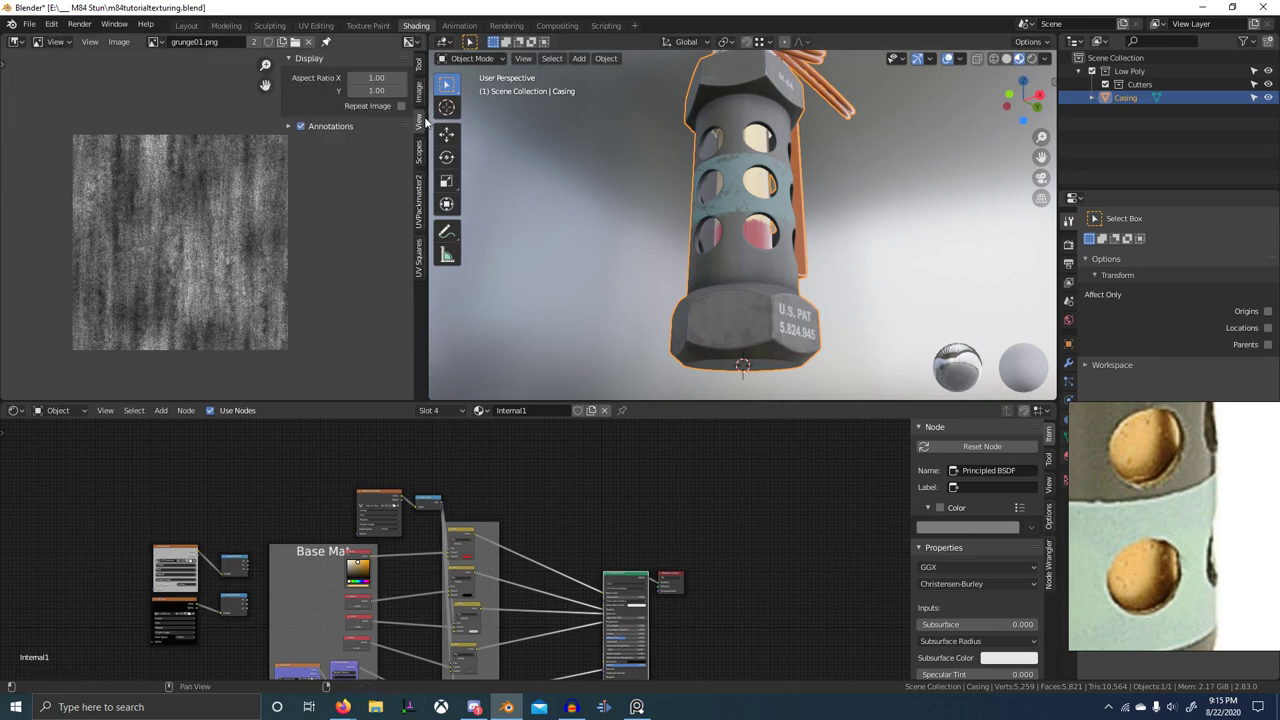
{"action": "left_click", "coordinate": [401, 106]}
{"action": "scroll", "coordinate": [215, 237], "scroll_direction": "down", "scroll_amount": 1}
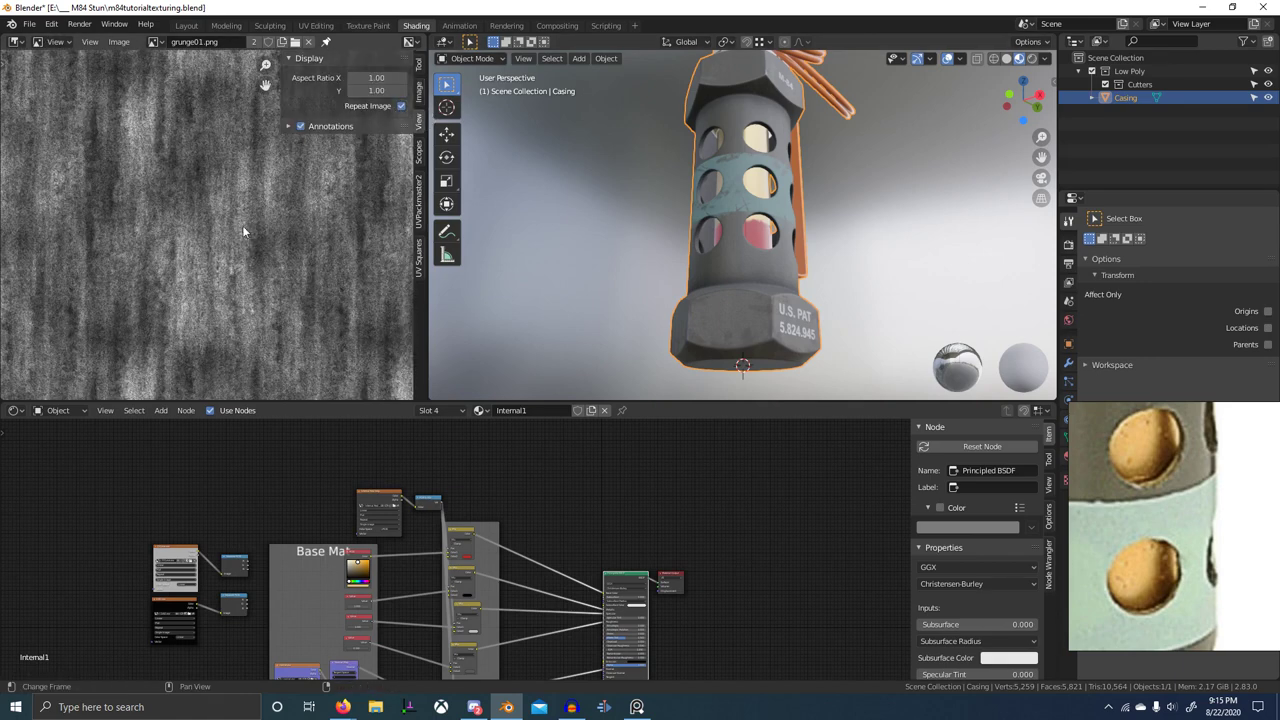
{"action": "middle_click_drag", "start_coordinate": [242, 231], "coordinate": [196, 258]}
{"action": "scroll", "coordinate": [196, 258], "scroll_direction": "down", "scroll_amount": 2}
- Maximize the view briefly, then turn off Repeat Image to show one tile
{"action": "key", "text": "ctrl+space"}
{"action": "scroll", "coordinate": [290, 296], "scroll_direction": "down", "scroll_amount": 2}
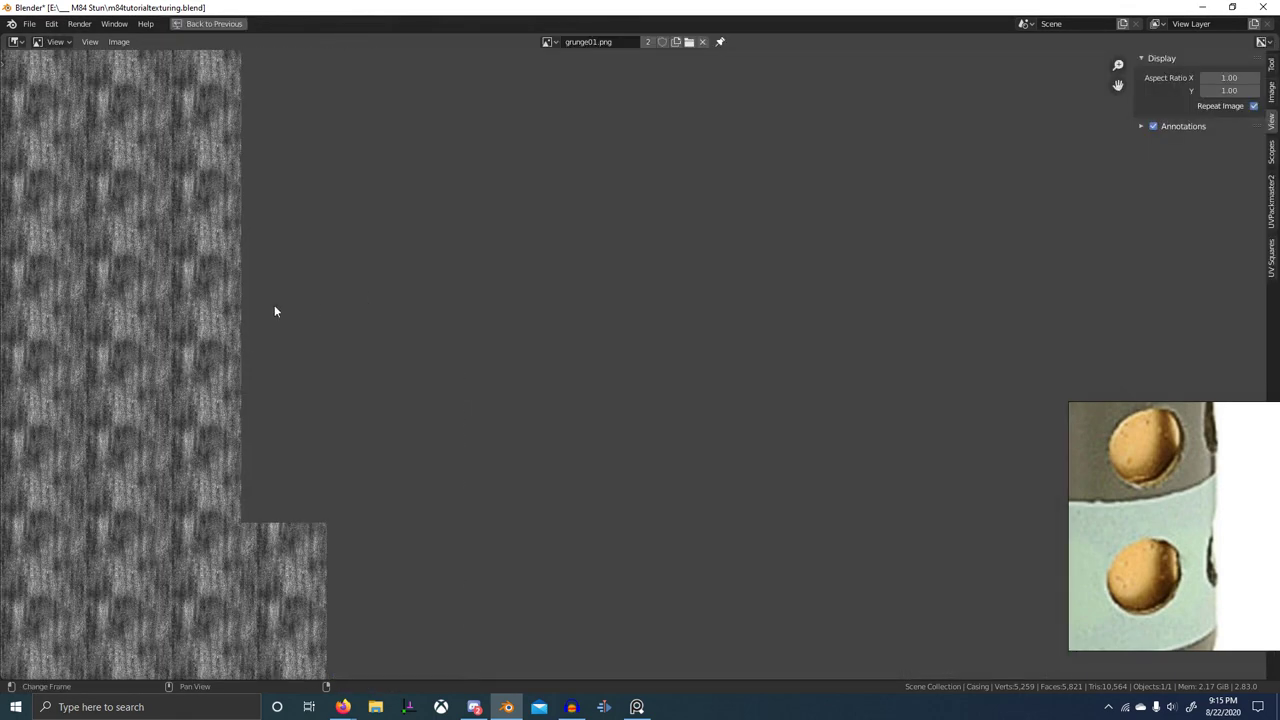
{"action": "scroll", "coordinate": [300, 313], "scroll_direction": "down", "scroll_amount": 1}
{"action": "key", "text": "ctrl+space"}
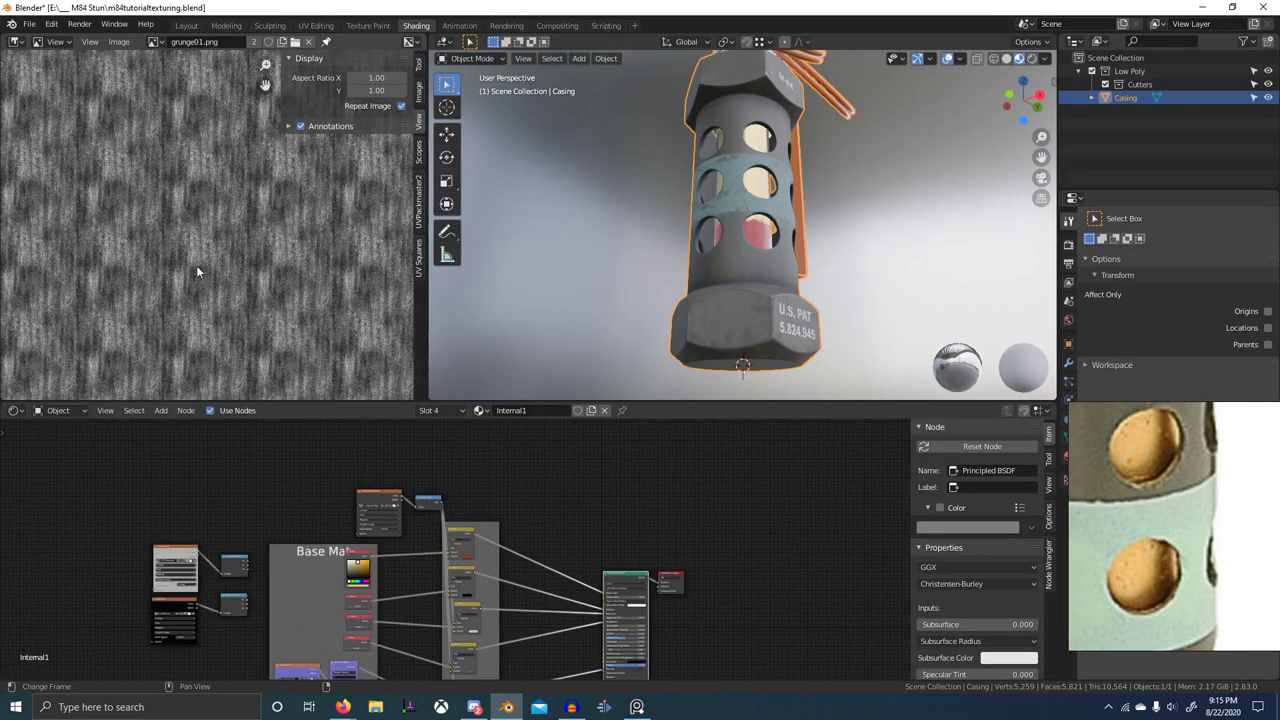
{"action": "scroll", "coordinate": [184, 251], "scroll_direction": "up", "scroll_amount": 2}
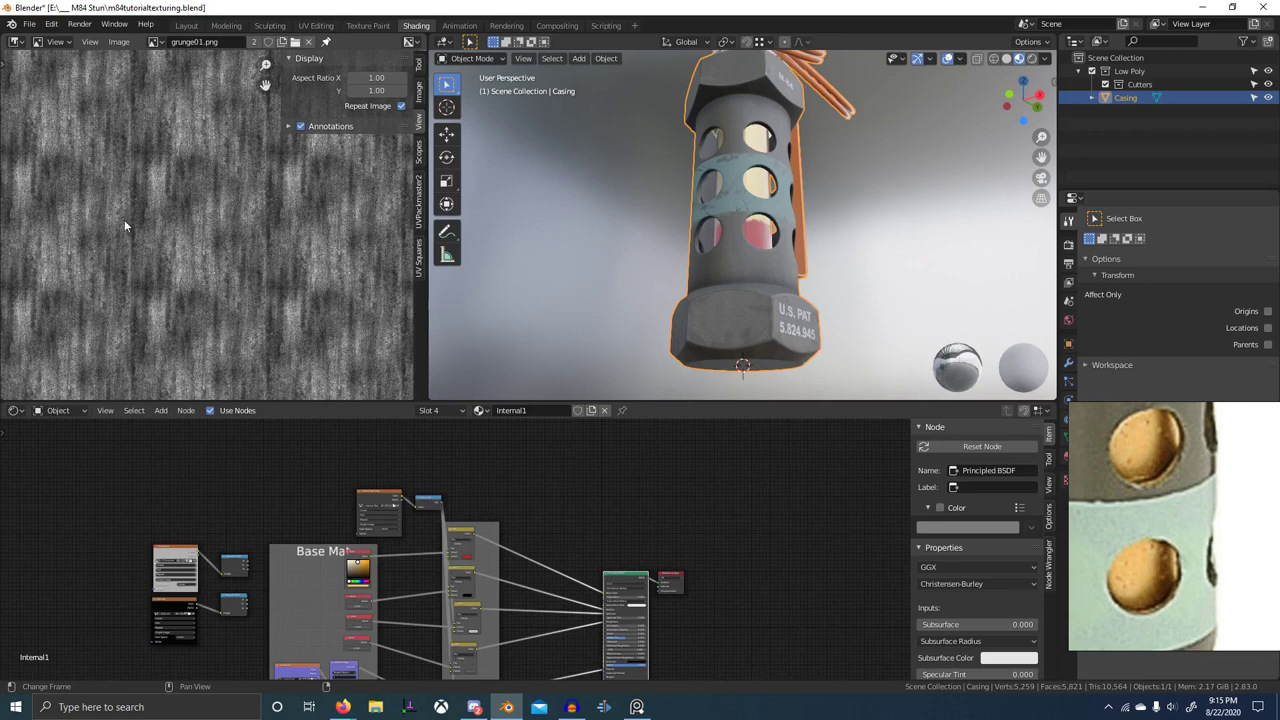
{"action": "left_click", "coordinate": [400, 106]}
{"action": "scroll", "coordinate": [201, 217], "scroll_direction": "up", "scroll_amount": 4}
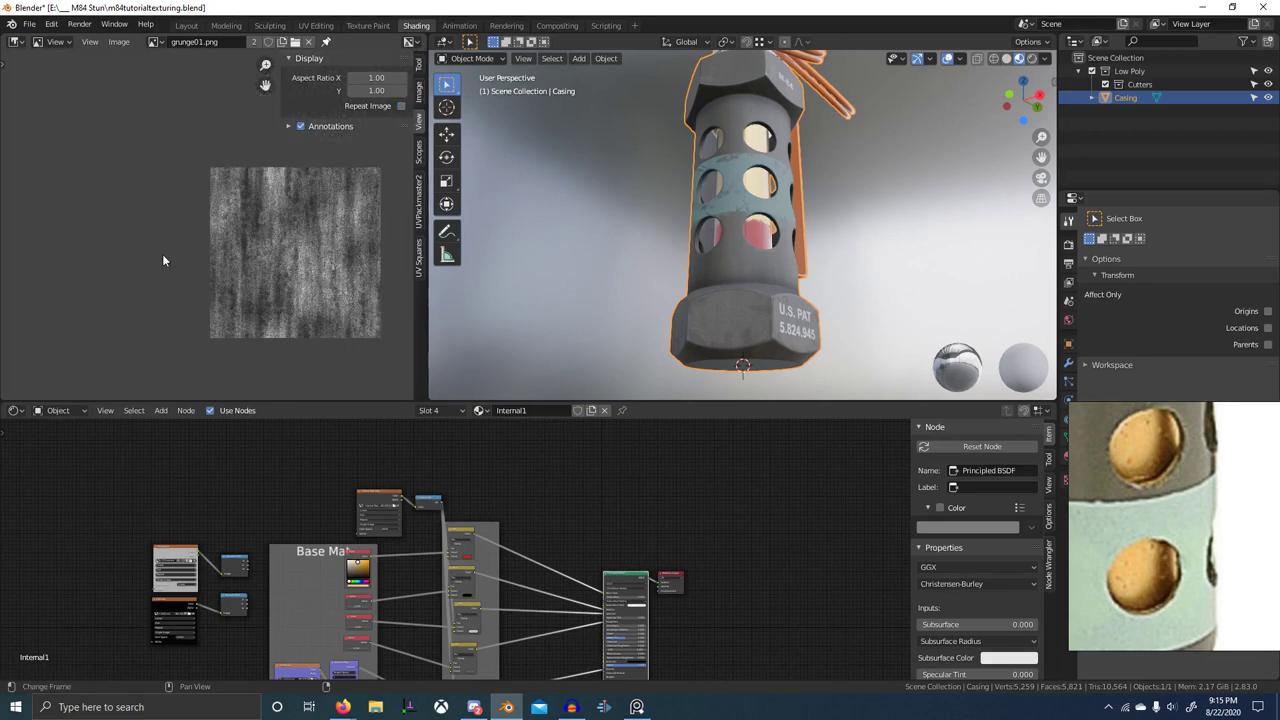
{"action": "scroll", "coordinate": [284, 230], "scroll_direction": "up", "scroll_amount": 4}
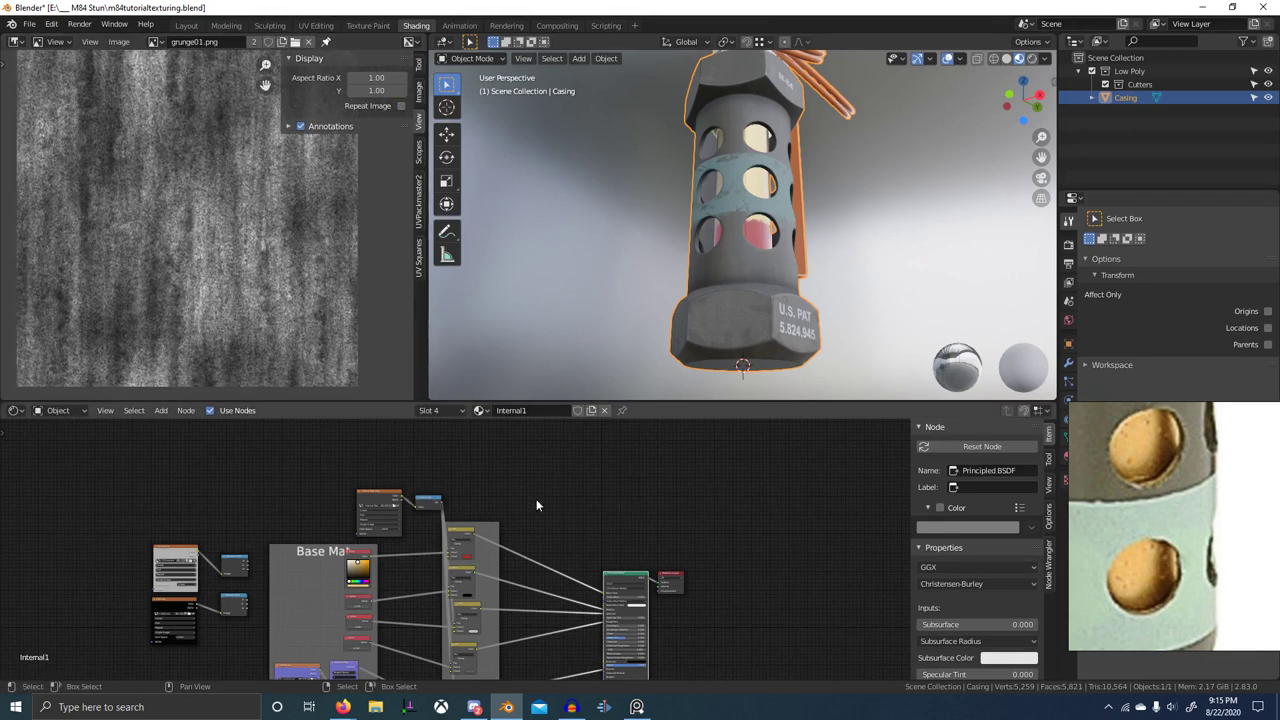
{"action": "scroll", "coordinate": [491, 488], "scroll_direction": "up", "scroll_amount": 3}
- Insert a MixRGB node on the Base Color link, placed above the Principled BSDF
{"action": "key", "text": "ctrl+space"}
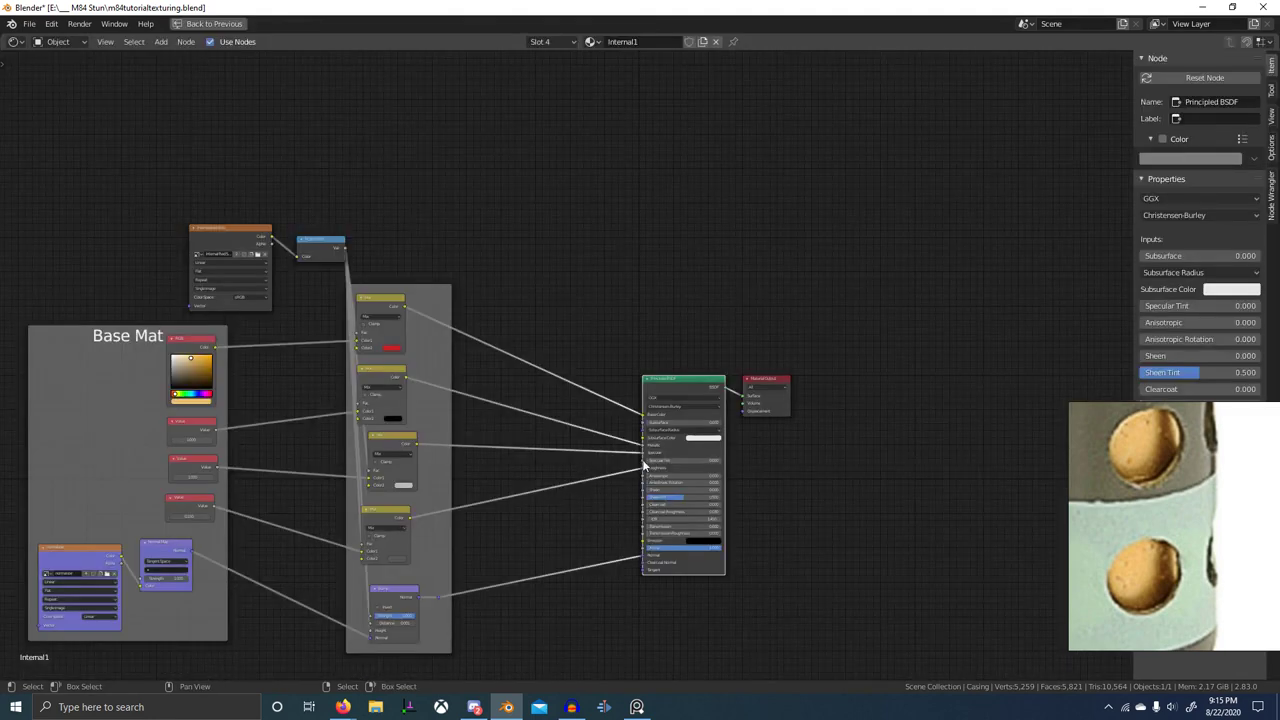
{"action": "scroll", "coordinate": [560, 385], "scroll_direction": "up", "scroll_amount": 4}
{"action": "middle_click_drag", "start_coordinate": [508, 337], "coordinate": [526, 388]}
{"action": "key", "text": "ctrl+space"}
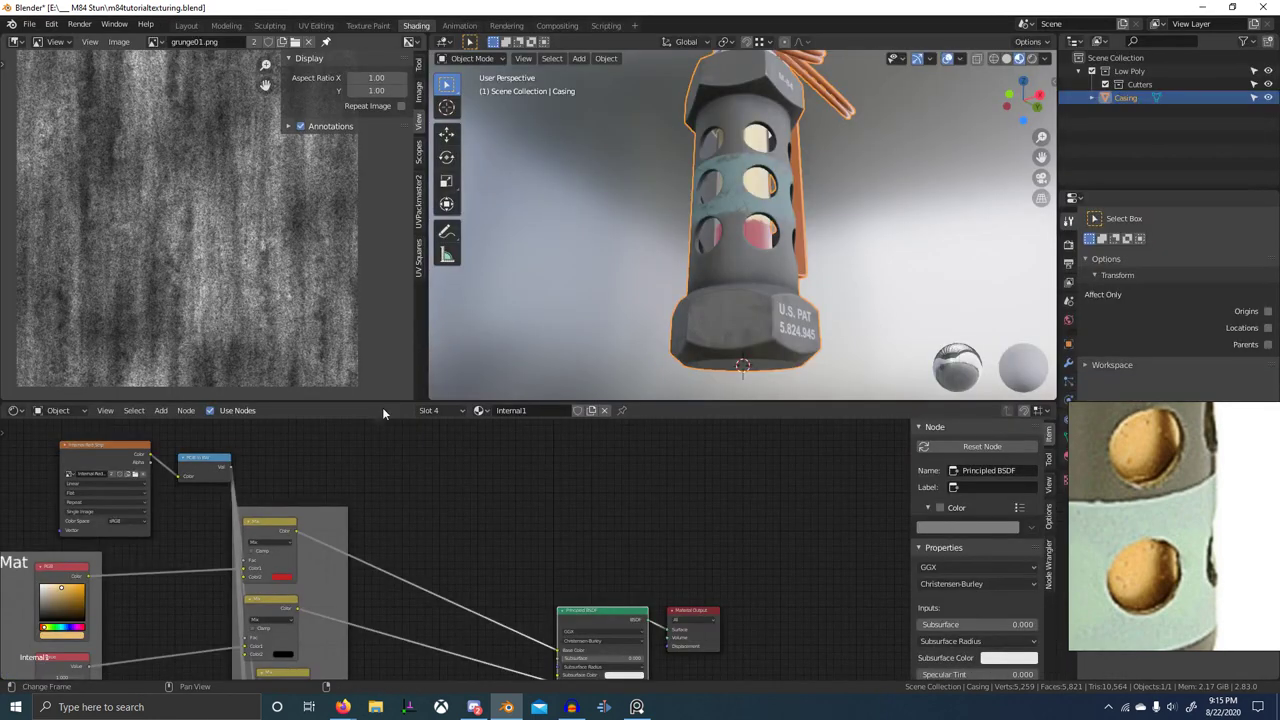
{"action": "scroll", "coordinate": [480, 530], "scroll_direction": "down", "scroll_amount": 1}
{"action": "middle_click_drag", "start_coordinate": [480, 536], "coordinate": [446, 510]}
{"action": "key", "text": "space"}
{"action": "key", "text": "Escape"}
{"action": "key", "text": "ctrl+space"}
{"action": "scroll", "coordinate": [520, 315], "scroll_direction": "up", "scroll_amount": 1}
{"action": "middle_click_drag", "start_coordinate": [512, 307], "coordinate": [556, 331]}
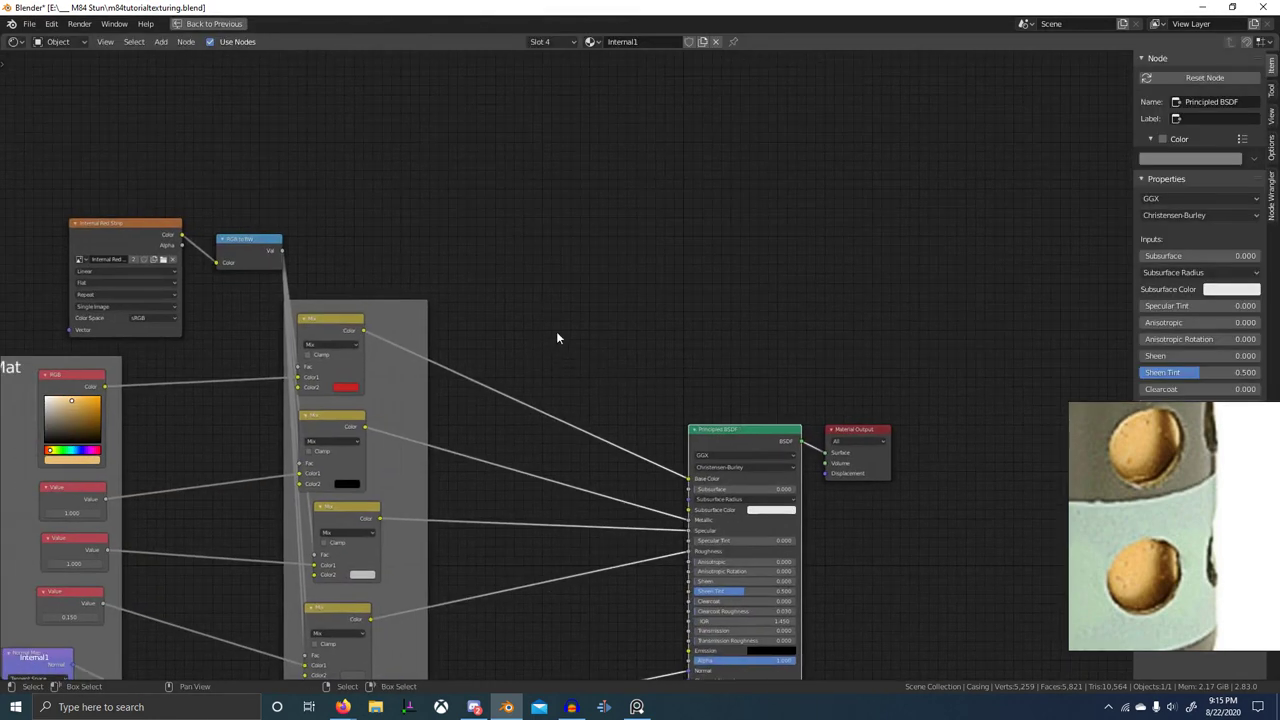
{"action": "key", "text": "shift+a"}
{"action": "left_click", "coordinate": [536, 316]}
{"action": "type", "text": "mix"}
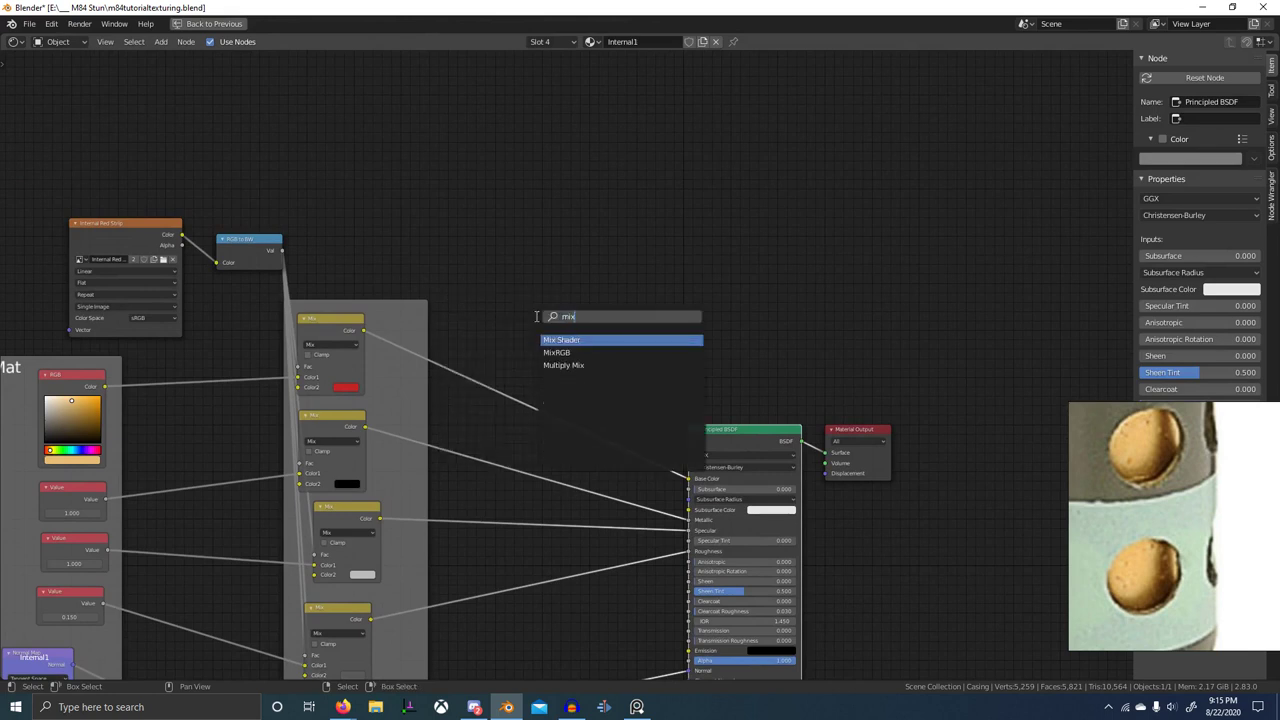
{"action": "key", "text": "Down"}
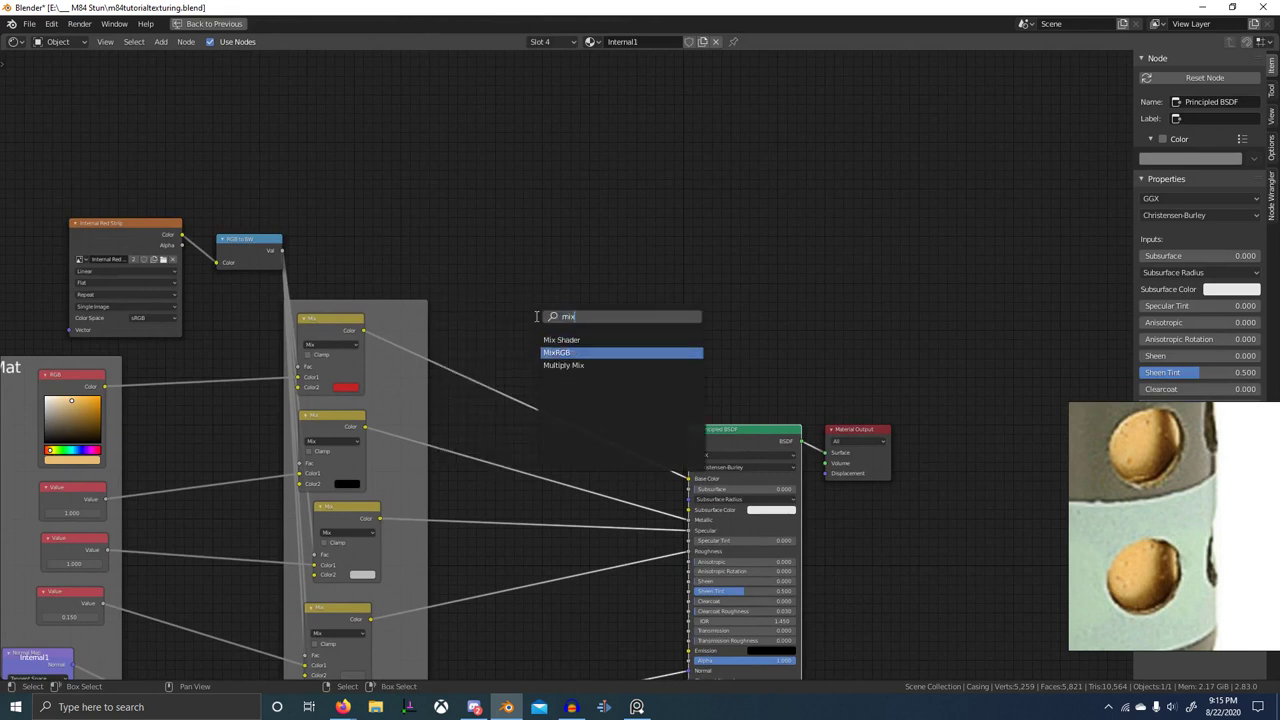
{"action": "key", "text": "Up"}
{"action": "key", "text": "Down"}
{"action": "key", "text": "Return"}
{"action": "left_click", "coordinate": [517, 350]}
{"action": "left_click_drag", "start_coordinate": [525, 354], "coordinate": [543, 292]}
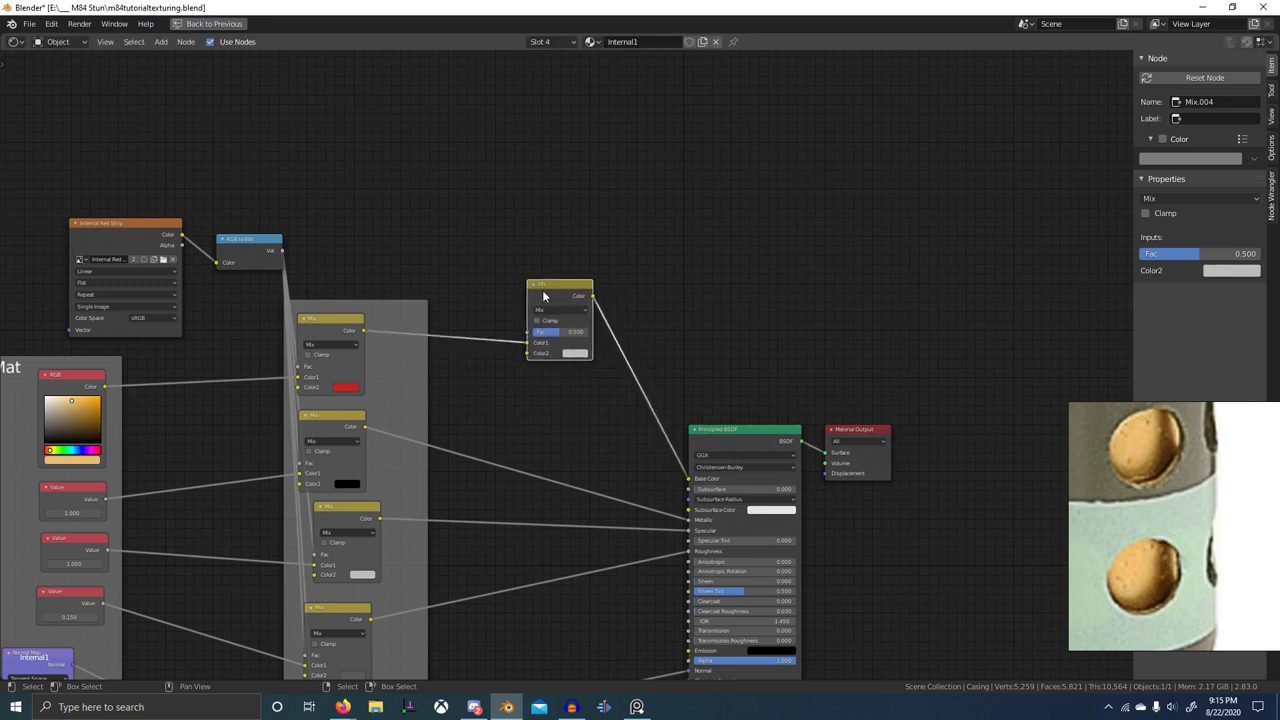
- Duplicate the Mix node onto the Roughness link and shift the shader nodes right to make room
{"action": "key", "text": "shift+d"}
{"action": "left_click", "coordinate": [568, 548]}
{"action": "middle_click_drag", "start_coordinate": [612, 521], "coordinate": [636, 400]}
{"action": "scroll", "coordinate": [640, 515], "scroll_direction": "down", "scroll_amount": 1}
{"action": "left_click_drag", "start_coordinate": [550, 443], "coordinate": [565, 447]}
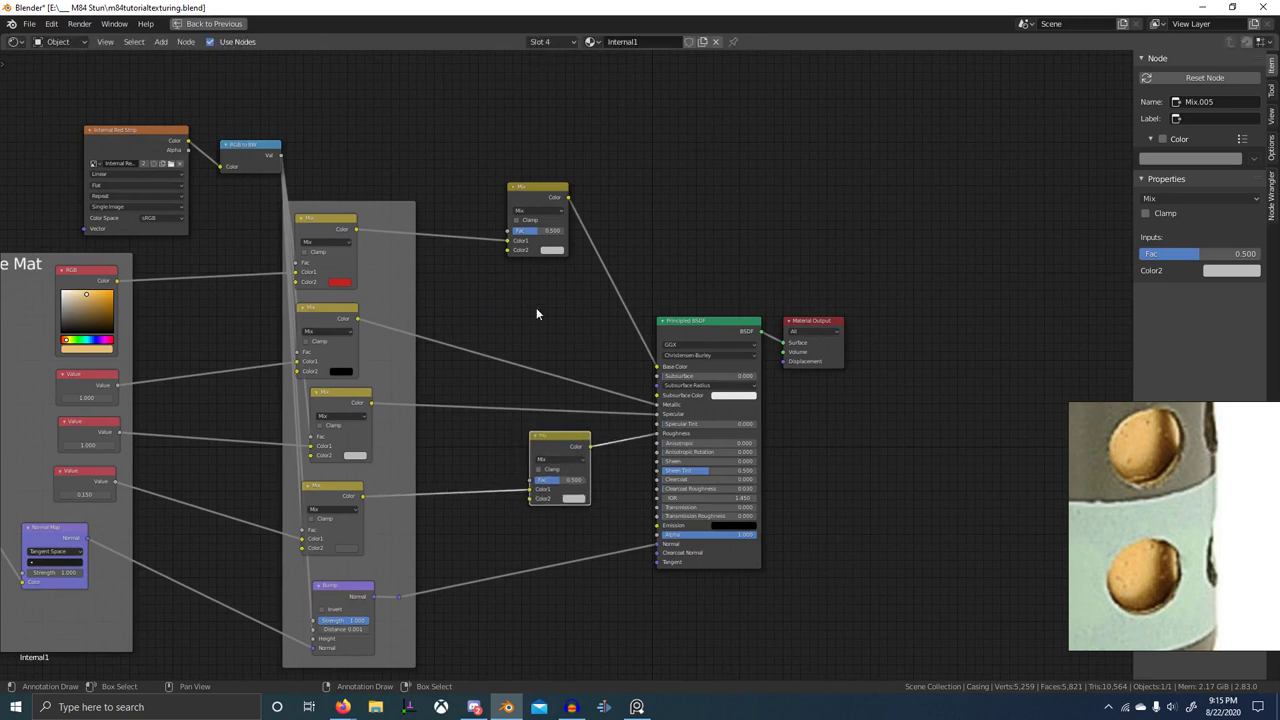
{"action": "scroll", "coordinate": [266, 167], "scroll_direction": "down", "scroll_amount": 1}
{"action": "middle_click_drag", "start_coordinate": [494, 197], "coordinate": [463, 211]}
{"action": "left_click_drag", "start_coordinate": [463, 211], "coordinate": [723, 555]}
{"action": "key", "text": "g"}
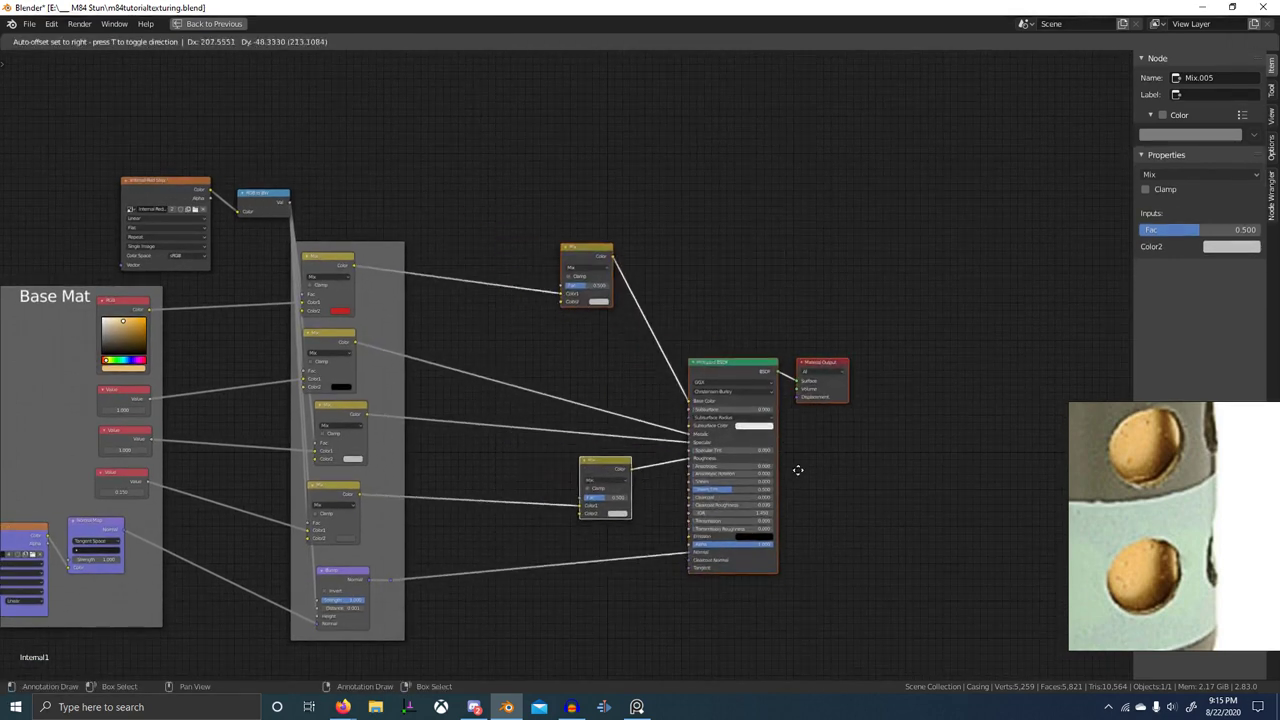
{"action": "left_click", "coordinate": [869, 493]}
- Add link reroutes, frame the new mixes as GRUNGE 01, and label the older frame RED STRIP
{"action": "key", "text": "b"}
{"action": "left_click_drag", "start_coordinate": [608, 258], "coordinate": [688, 538]}
{"action": "right_click_drag", "start_coordinate": [672, 400], "coordinate": [696, 665], "text": "shift"}
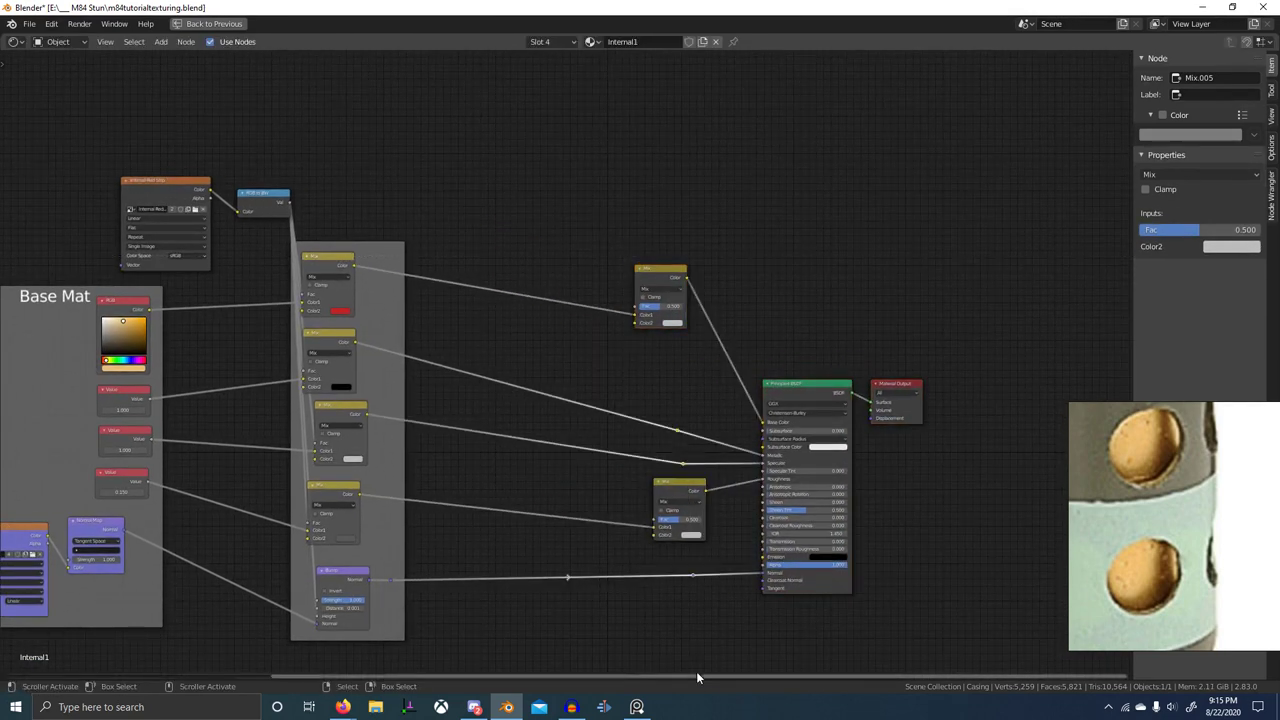
{"action": "left_click_drag", "start_coordinate": [624, 236], "coordinate": [698, 616]}
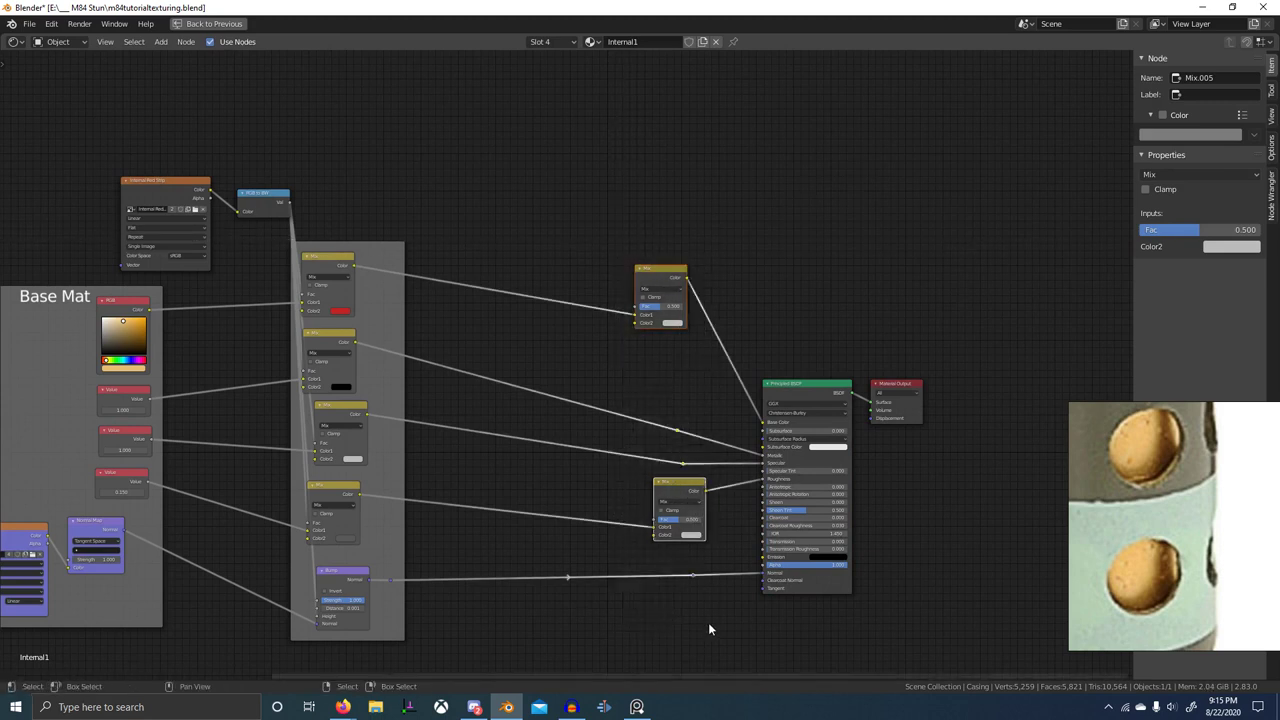
{"action": "key", "text": "ctrl+j"}
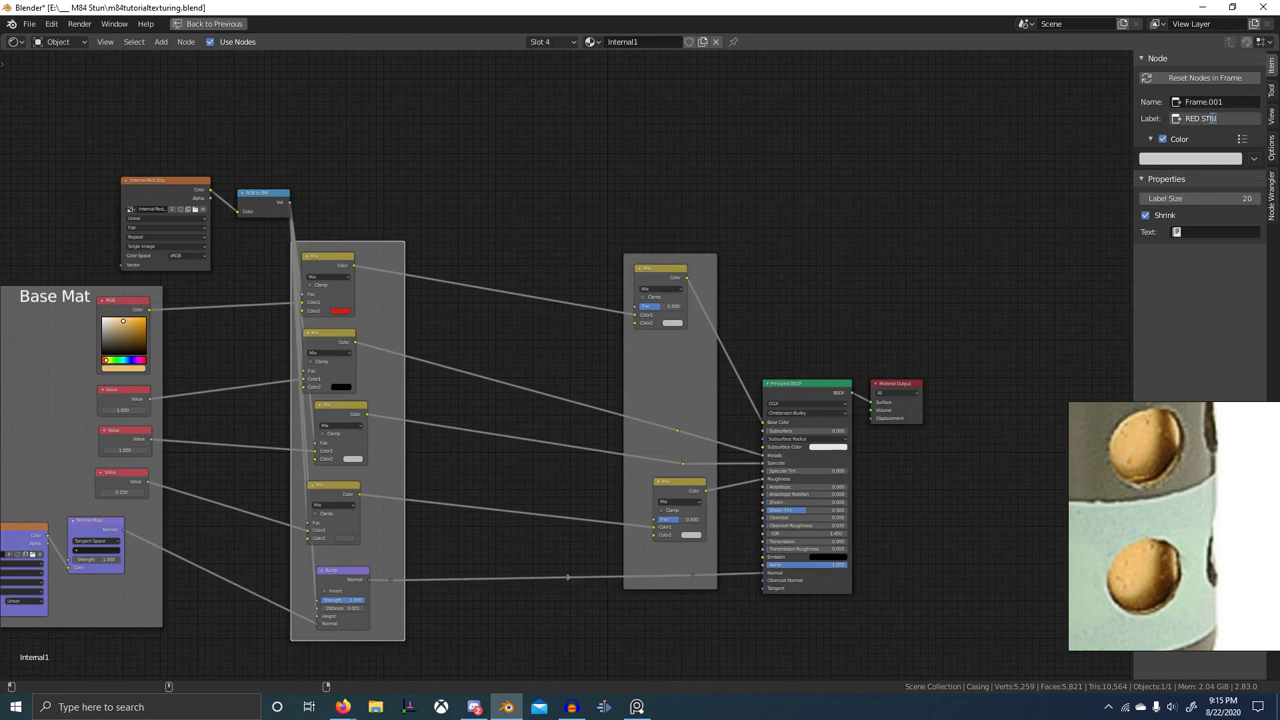
{"action": "key", "text": "ctrl+v"}
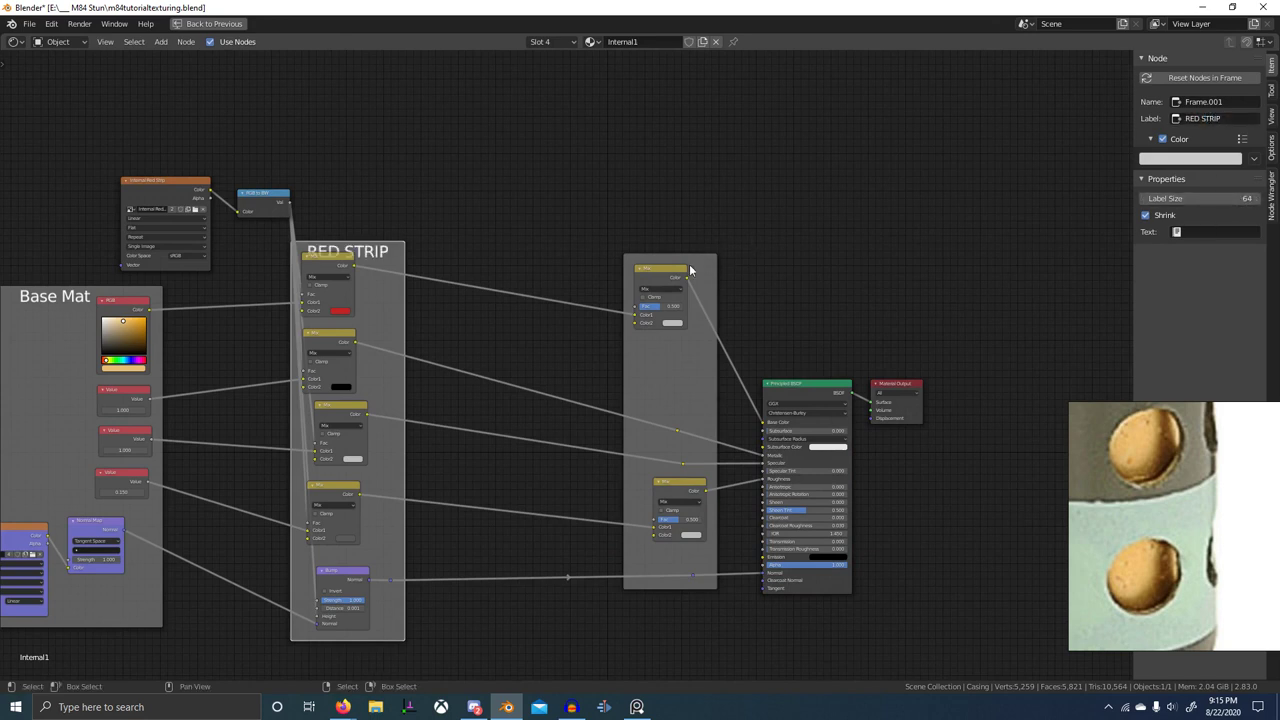
{"action": "left_click", "coordinate": [692, 270]}
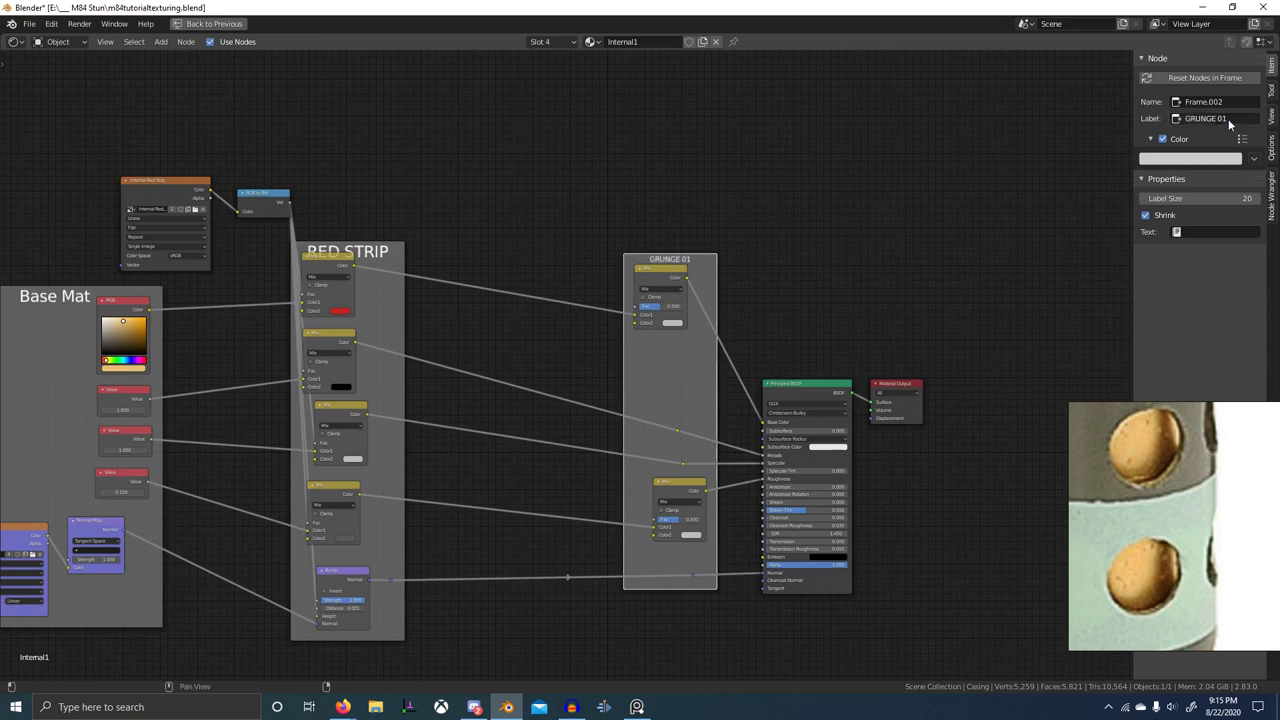
{"action": "left_click_drag", "start_coordinate": [670, 372], "coordinate": [563, 373]}
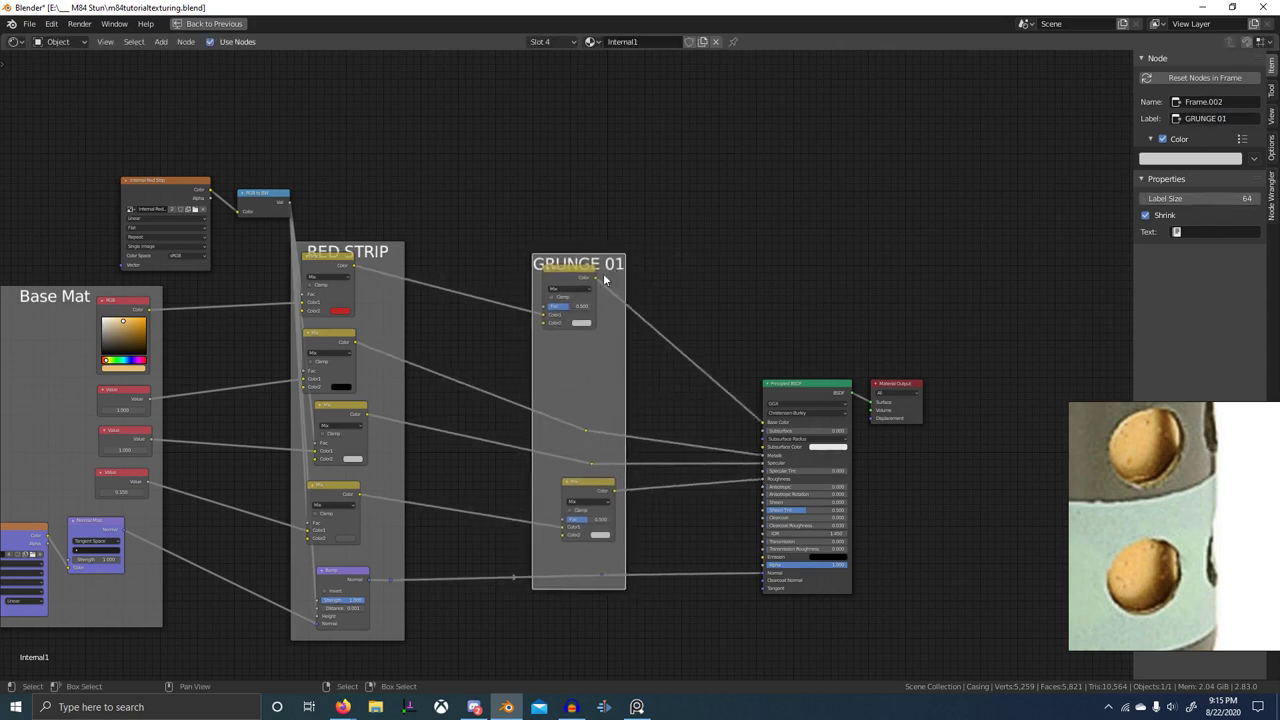
{"action": "key", "text": "shift+a"}
{"action": "left_click", "coordinate": [453, 153]}
- Add an Image Texture node and load grunge01.png into it
{"action": "type", "text": "image"}
{"action": "key", "text": "Return"}
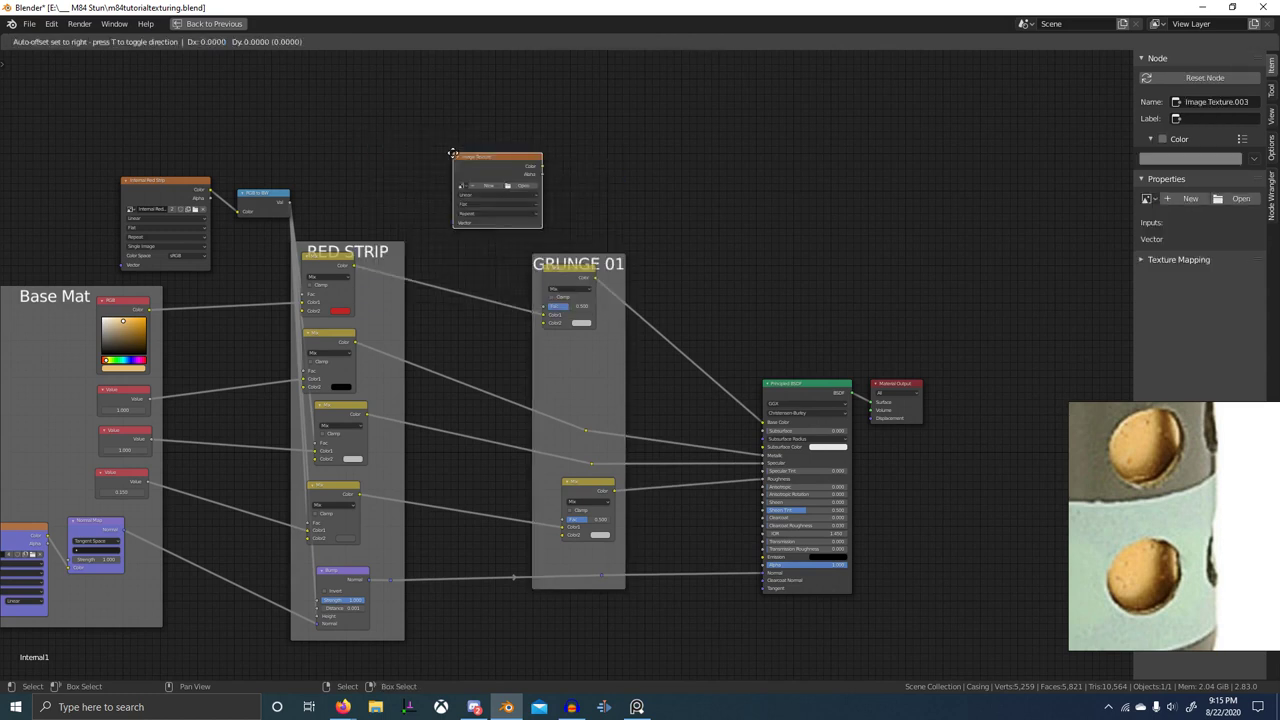
{"action": "left_click", "coordinate": [444, 150]}
{"action": "left_click", "coordinate": [454, 183]}
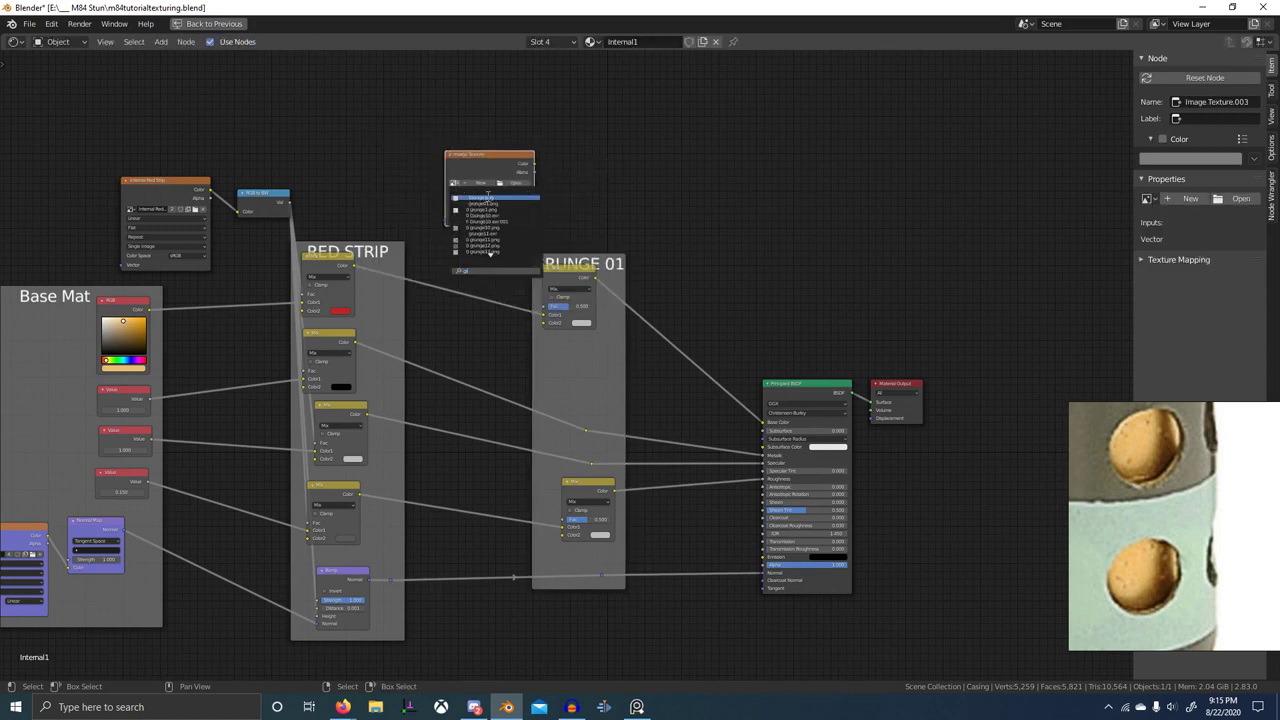
{"action": "left_click", "coordinate": [480, 198]}
{"action": "scroll", "coordinate": [557, 206], "scroll_direction": "up", "scroll_amount": 4}
{"action": "left_click", "coordinate": [396, 196]}
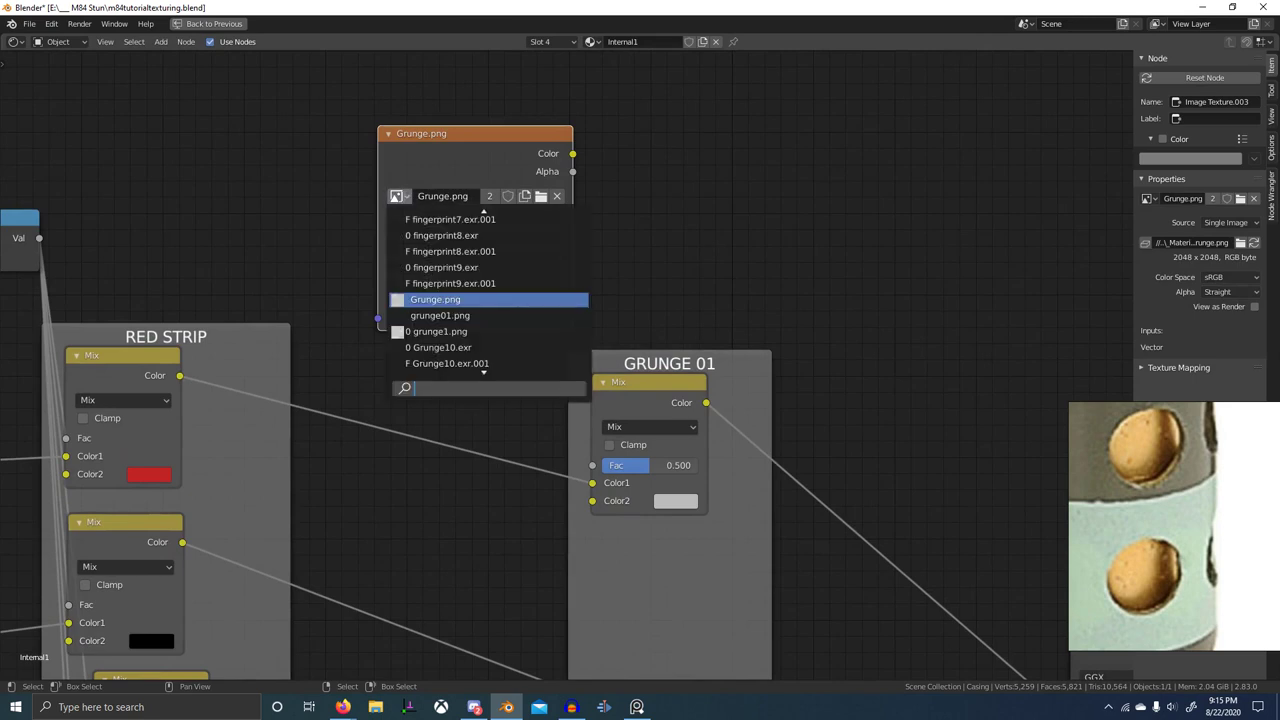
{"action": "left_click", "coordinate": [440, 315]}
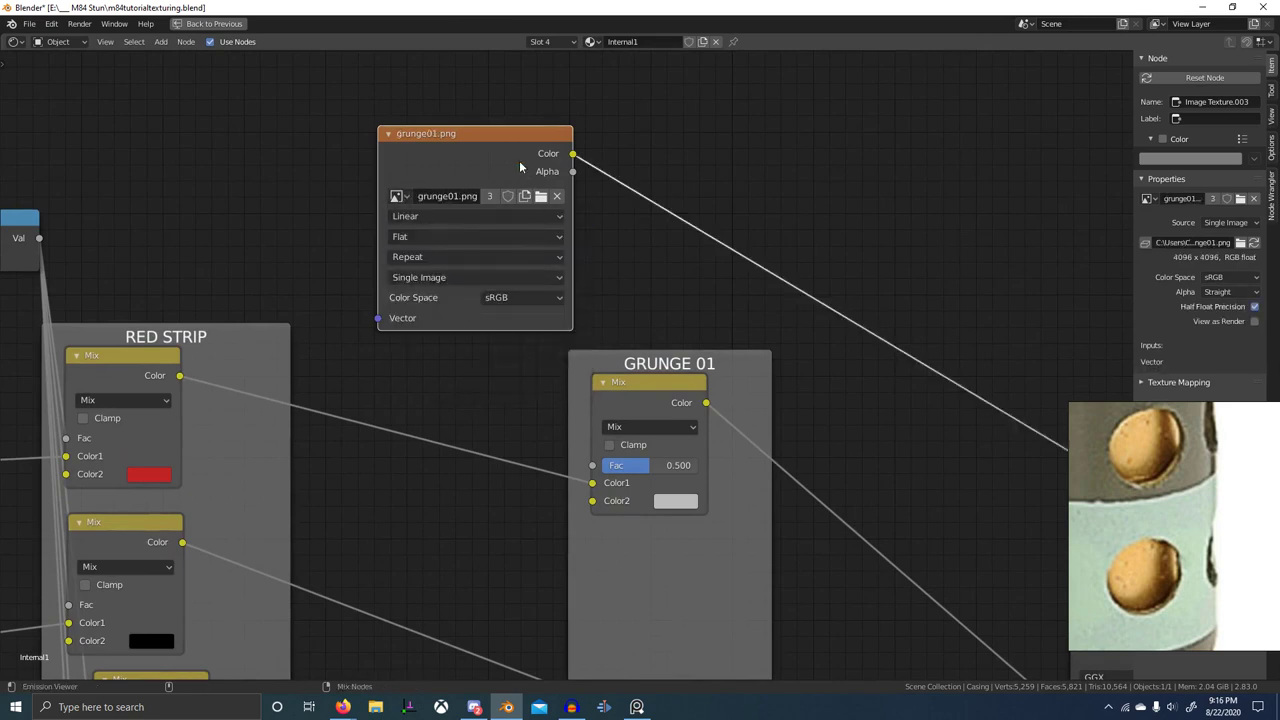
- Switch the casing to Texture Paint and drive the grunge texture through Mapping from Object coordinates
{"action": "key", "text": "ctrl+space"}
{"action": "scroll", "coordinate": [751, 327], "scroll_direction": "up", "scroll_amount": 5}
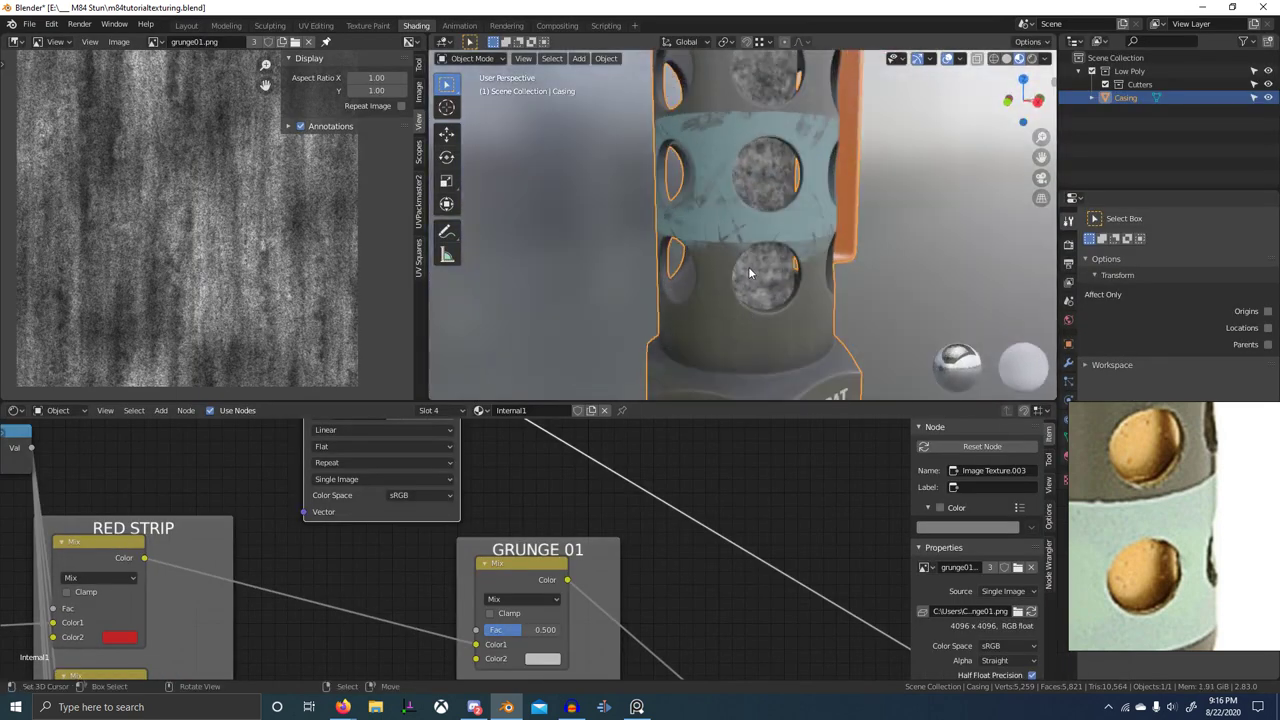
{"action": "key", "text": "ctrl+Tab"}
{"action": "left_click", "coordinate": [842, 220]}
{"action": "mouse_move", "coordinate": [820, 199]}
{"action": "middle_mouse_down"}
{"action": "mouse_move", "coordinate": [806, 194]}
{"action": "mouse_move", "coordinate": [804, 260]}
{"action": "middle_mouse_up"}
{"action": "middle_click_drag", "start_coordinate": [804, 260], "coordinate": [768, 269]}
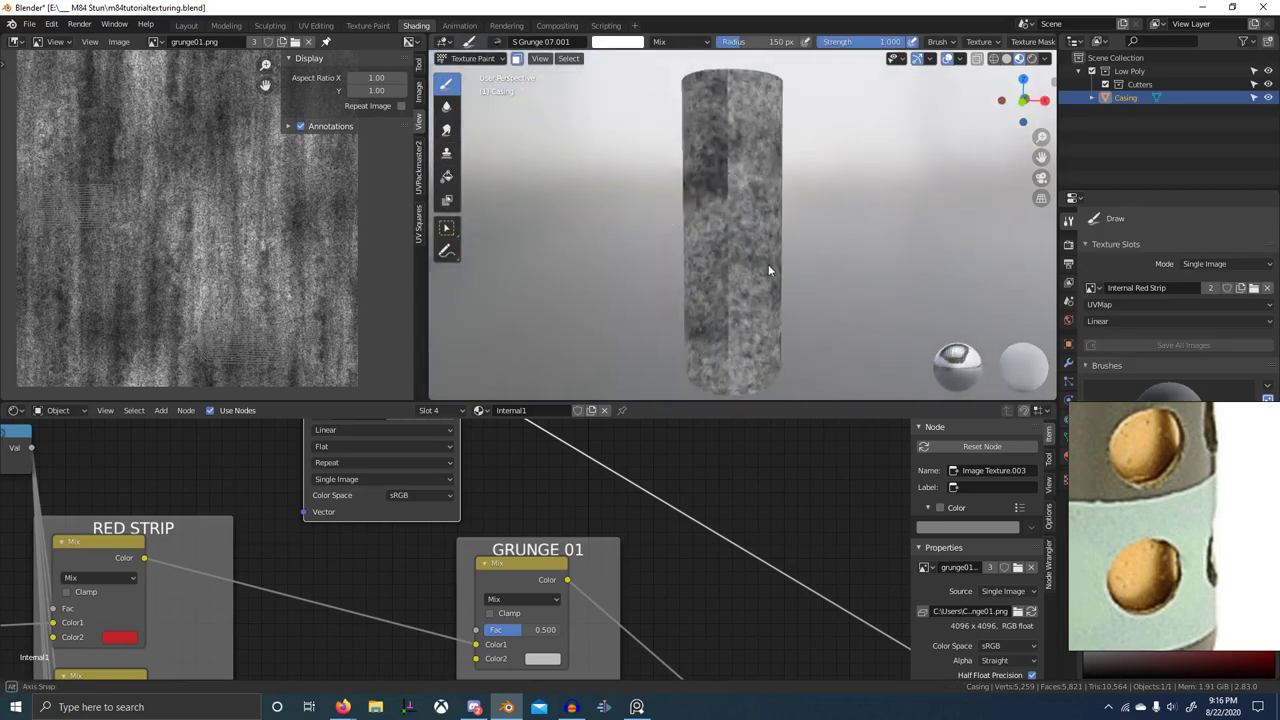
{"action": "scroll", "coordinate": [420, 477], "scroll_direction": "down", "scroll_amount": 4}
{"action": "middle_click_drag", "start_coordinate": [388, 452], "coordinate": [428, 501]}
{"action": "left_click_drag", "start_coordinate": [446, 478], "coordinate": [521, 460]}
{"action": "key", "text": "ctrl+t"}
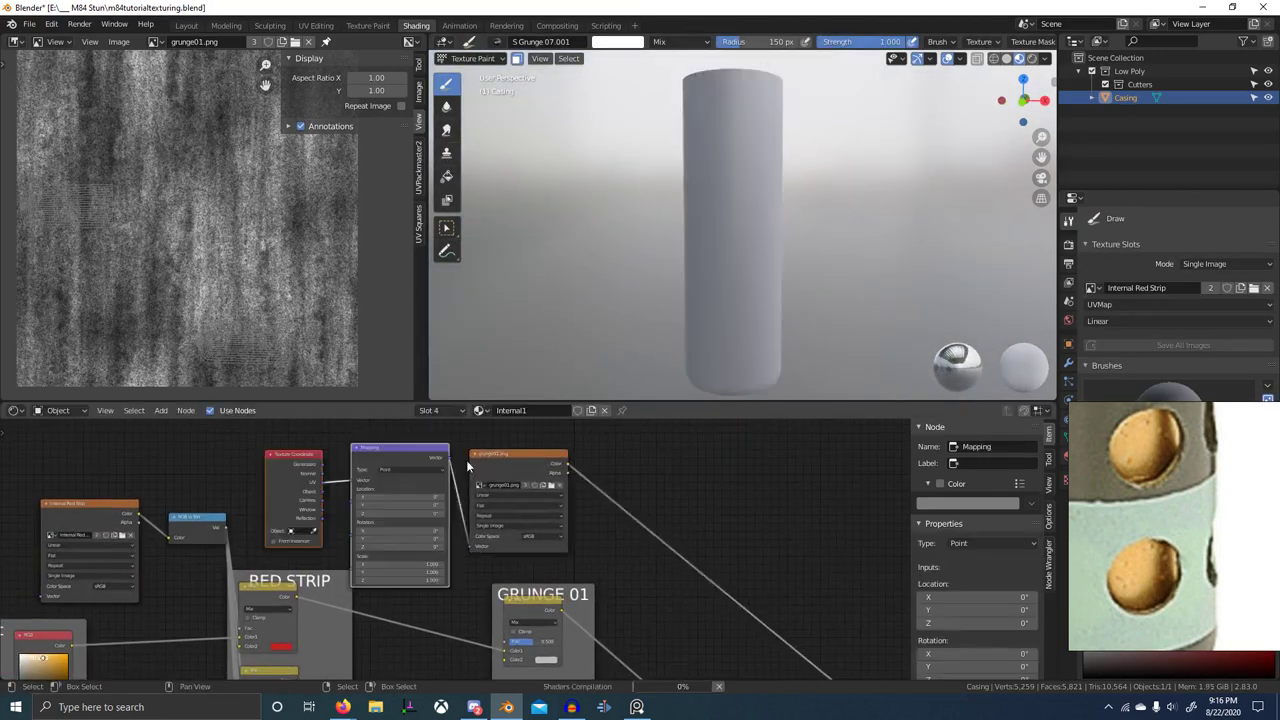
{"action": "scroll", "coordinate": [358, 482], "scroll_direction": "up", "scroll_amount": 3}
{"action": "left_click_drag", "start_coordinate": [435, 498], "coordinate": [436, 509], "text": "ctrl"}
{"action": "middle_click_drag", "start_coordinate": [763, 505], "coordinate": [695, 504]}
- Set the grunge texture projection to Box with a Blend of 0.250
{"action": "left_click", "coordinate": [649, 530]}
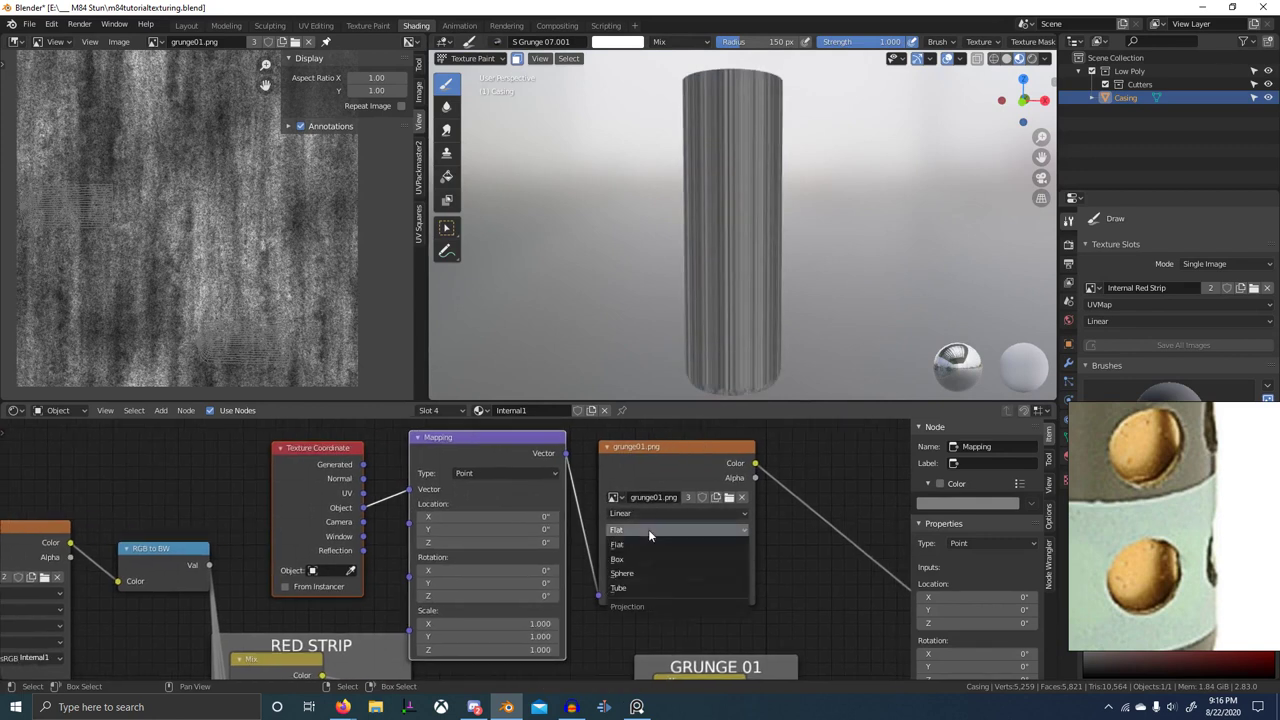
{"action": "left_click", "coordinate": [677, 545]}
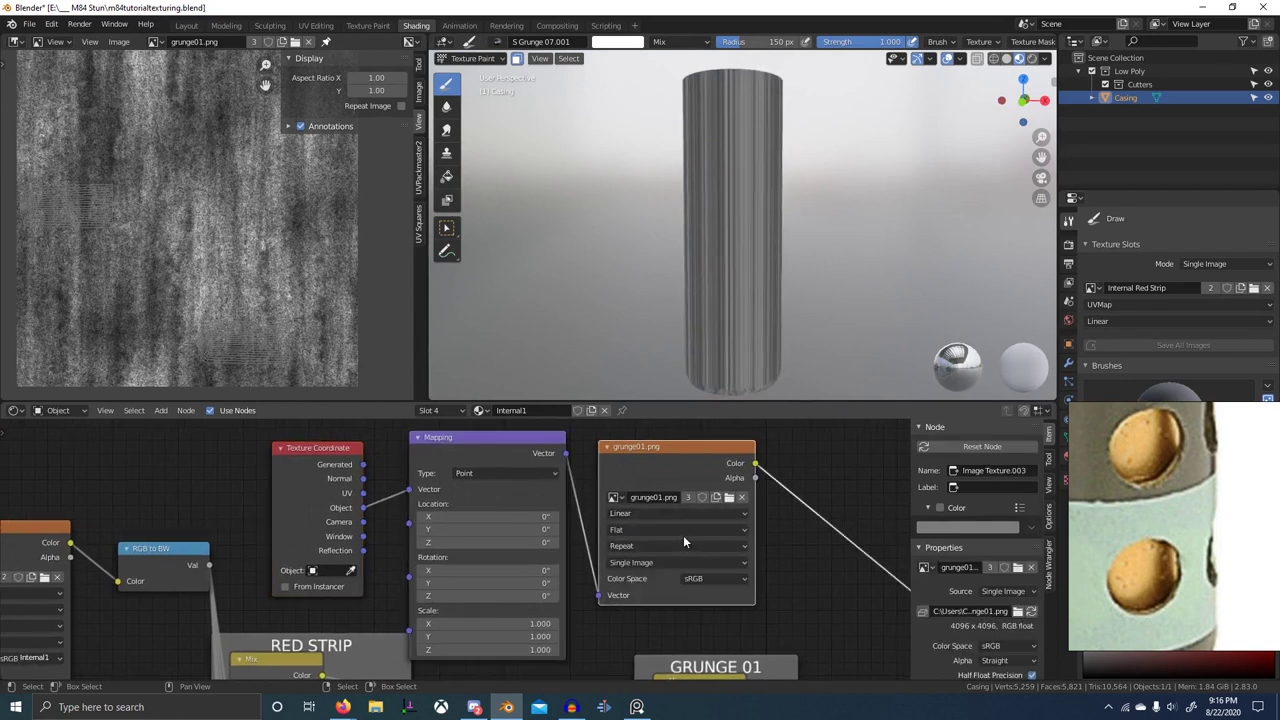
{"action": "left_click", "coordinate": [685, 531]}
{"action": "left_click", "coordinate": [627, 561]}
{"action": "middle_click_drag", "start_coordinate": [728, 573], "coordinate": [680, 568]}
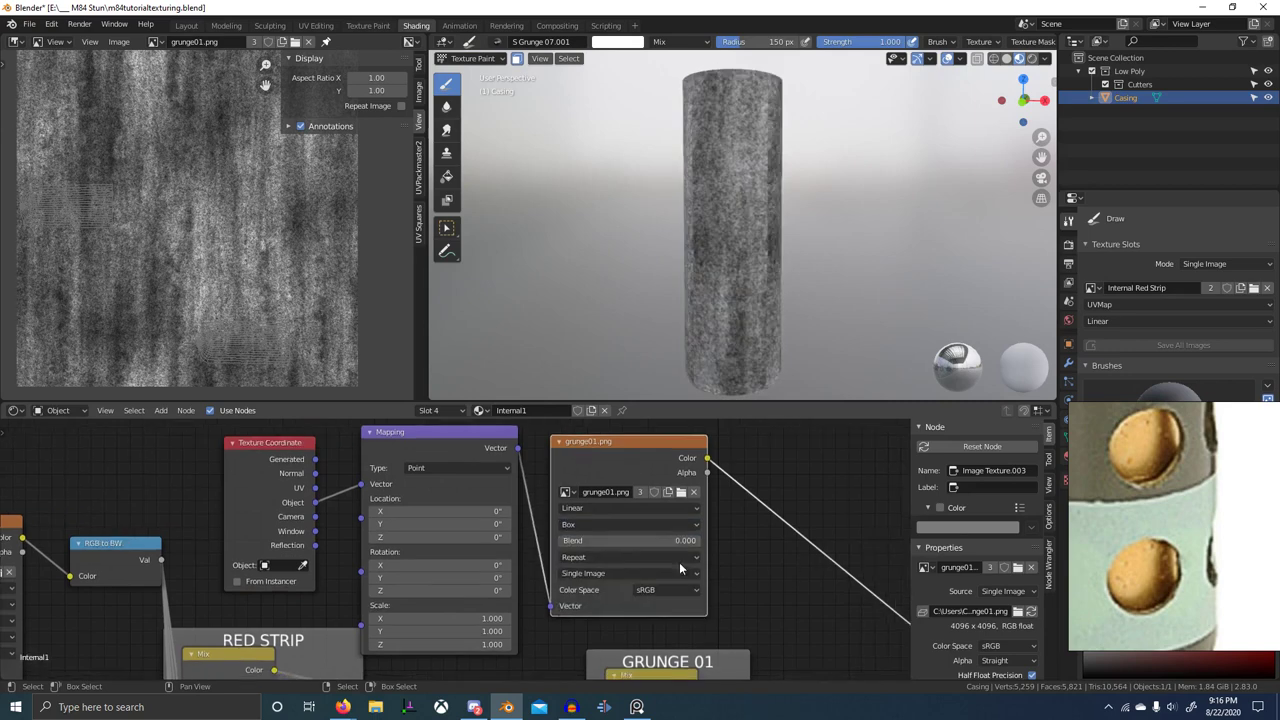
{"action": "scroll", "coordinate": [680, 568], "scroll_direction": "up", "scroll_amount": 3}
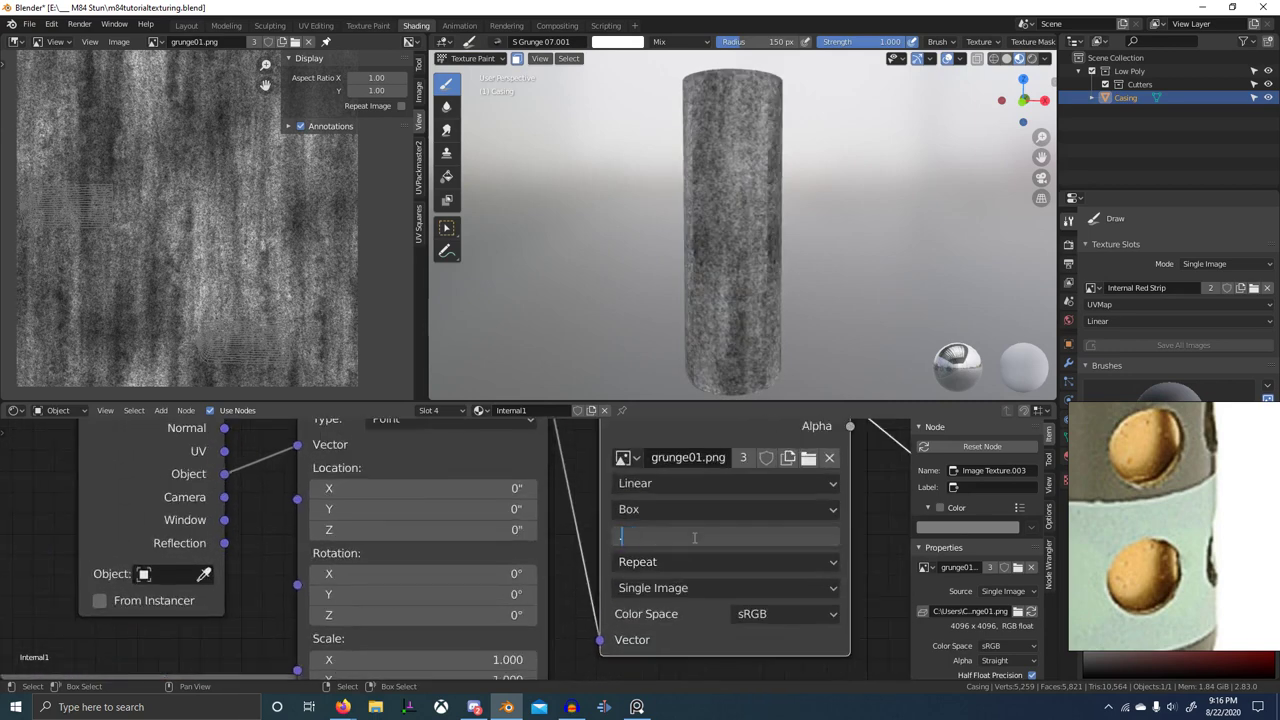
{"action": "key", "text": "Return"}
{"action": "scroll", "coordinate": [712, 275], "scroll_direction": "up", "scroll_amount": 5}
{"action": "middle_click_drag", "start_coordinate": [712, 275], "coordinate": [722, 309]}
{"action": "scroll", "coordinate": [722, 308], "scroll_direction": "up", "scroll_amount": 1}
{"action": "left_click_drag", "start_coordinate": [700, 536], "coordinate": [632, 536]}
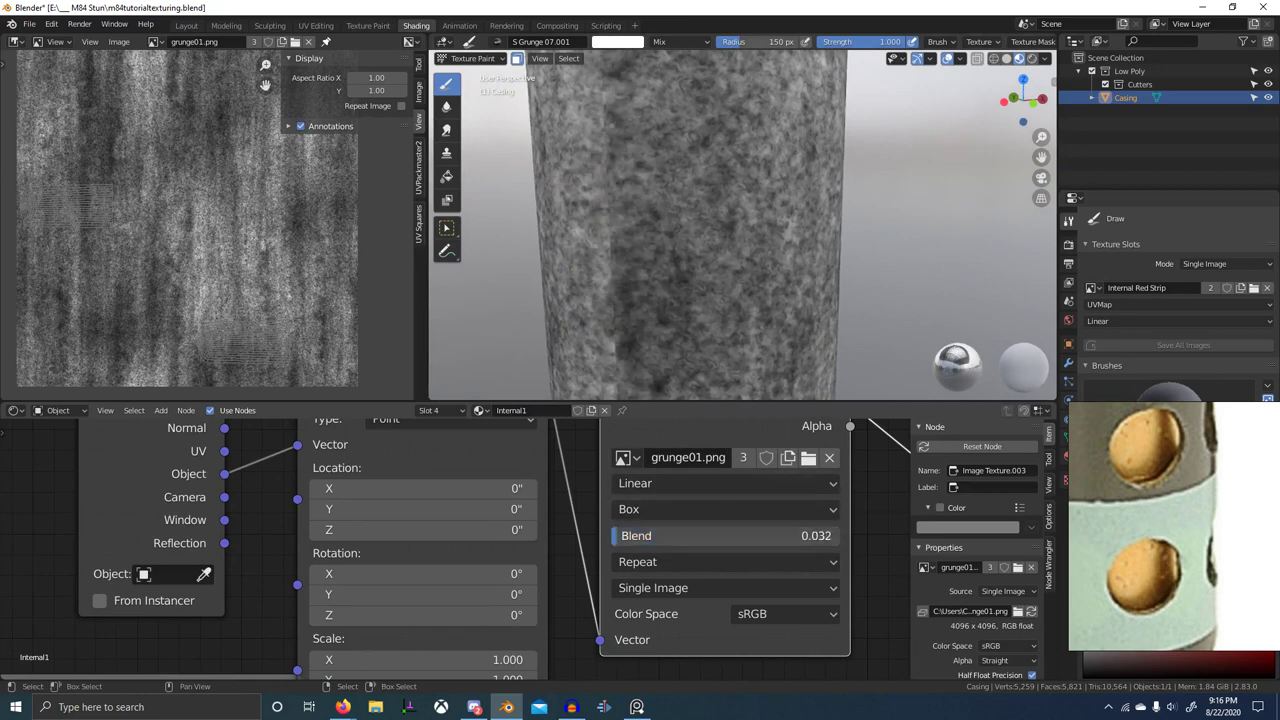
{"action": "right_click", "coordinate": [622, 537]}
- Scale the grunge mapping evenly to 1.48 on all axes
{"action": "middle_click_drag", "start_coordinate": [700, 284], "coordinate": [664, 338]}
{"action": "scroll", "coordinate": [808, 306], "scroll_direction": "down", "scroll_amount": 5}
{"action": "scroll", "coordinate": [808, 312], "scroll_direction": "down", "scroll_amount": 3}
{"action": "scroll", "coordinate": [704, 438], "scroll_direction": "down", "scroll_amount": 1}
{"action": "scroll", "coordinate": [698, 338], "scroll_direction": "down", "scroll_amount": 1}
{"action": "scroll", "coordinate": [1148, 526], "scroll_direction": "down", "scroll_amount": 4}
{"action": "middle_click_drag", "start_coordinate": [1152, 528], "coordinate": [1224, 553]}
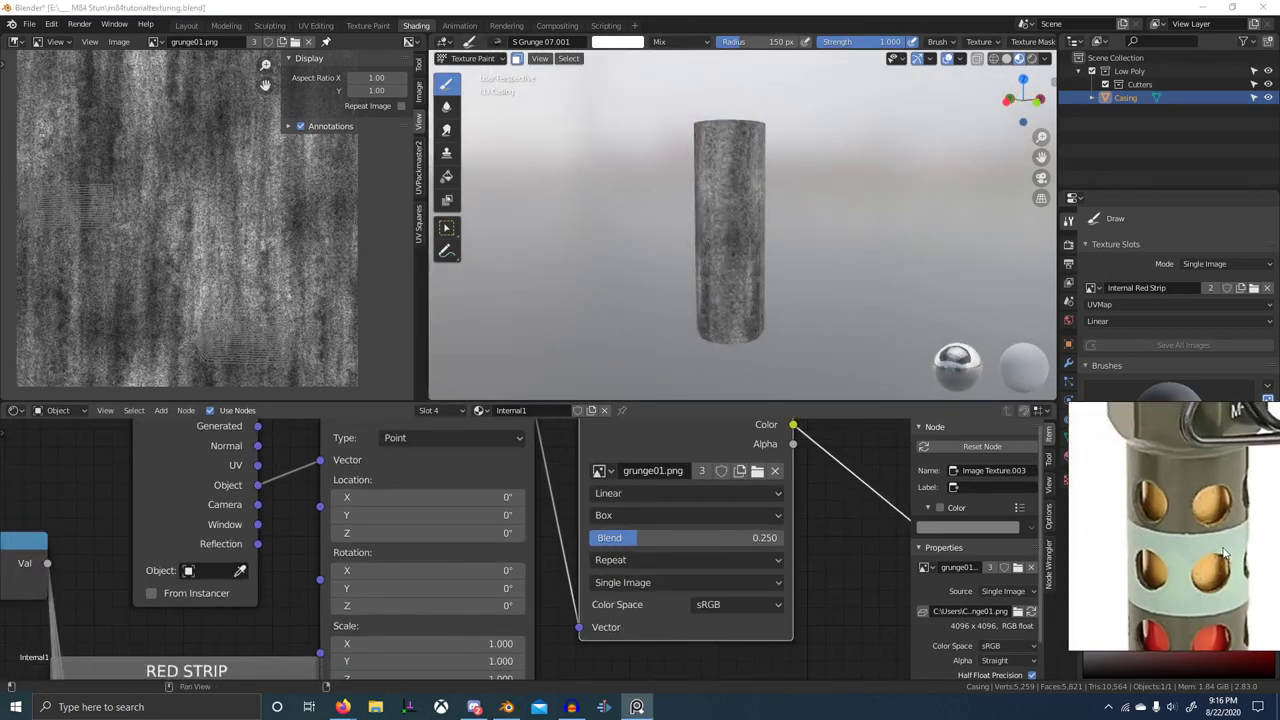
{"action": "scroll", "coordinate": [826, 283], "scroll_direction": "up", "scroll_amount": 4}
{"action": "middle_click_drag", "start_coordinate": [826, 283], "coordinate": [776, 283]}
{"action": "middle_click_drag", "start_coordinate": [480, 625], "coordinate": [543, 560]}
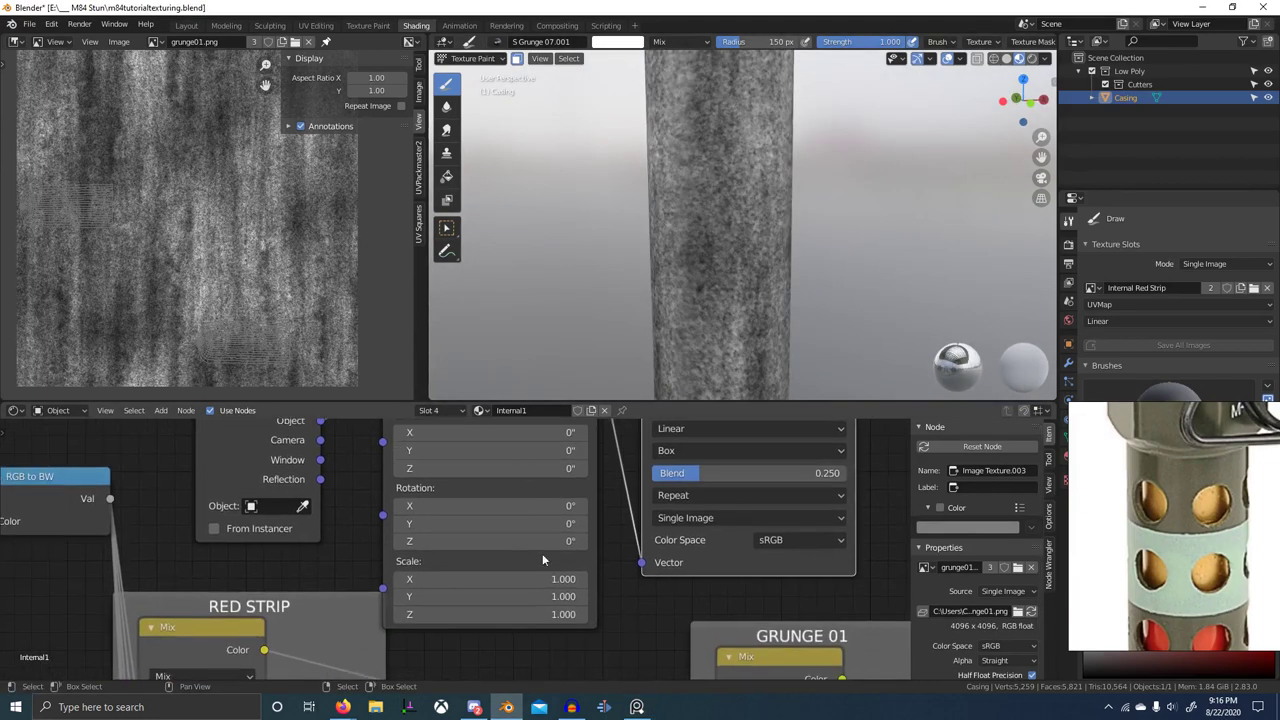
{"action": "left_click_drag", "start_coordinate": [531, 579], "coordinate": [660, 614]}
{"action": "right_click", "coordinate": [531, 579]}
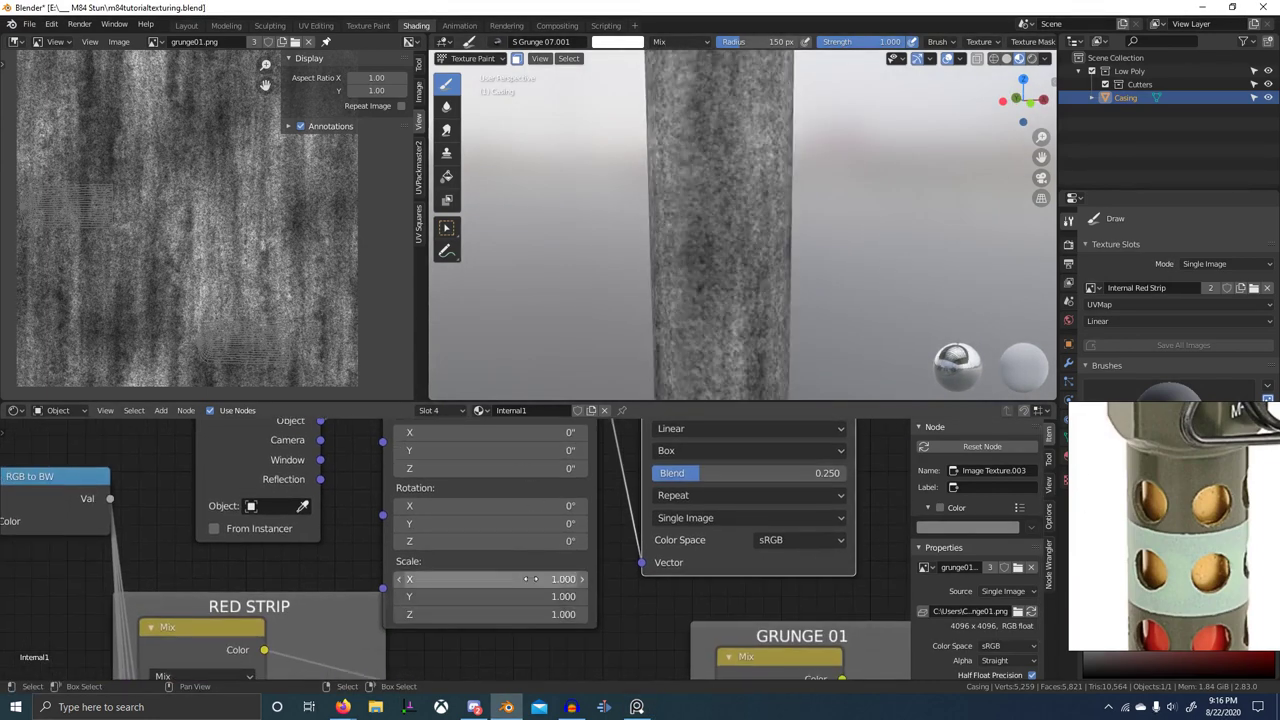
{"action": "left_click_drag", "start_coordinate": [530, 579], "coordinate": [448, 612]}
{"action": "right_click", "coordinate": [530, 579]}
{"action": "left_click_drag", "start_coordinate": [530, 579], "coordinate": [556, 612]}
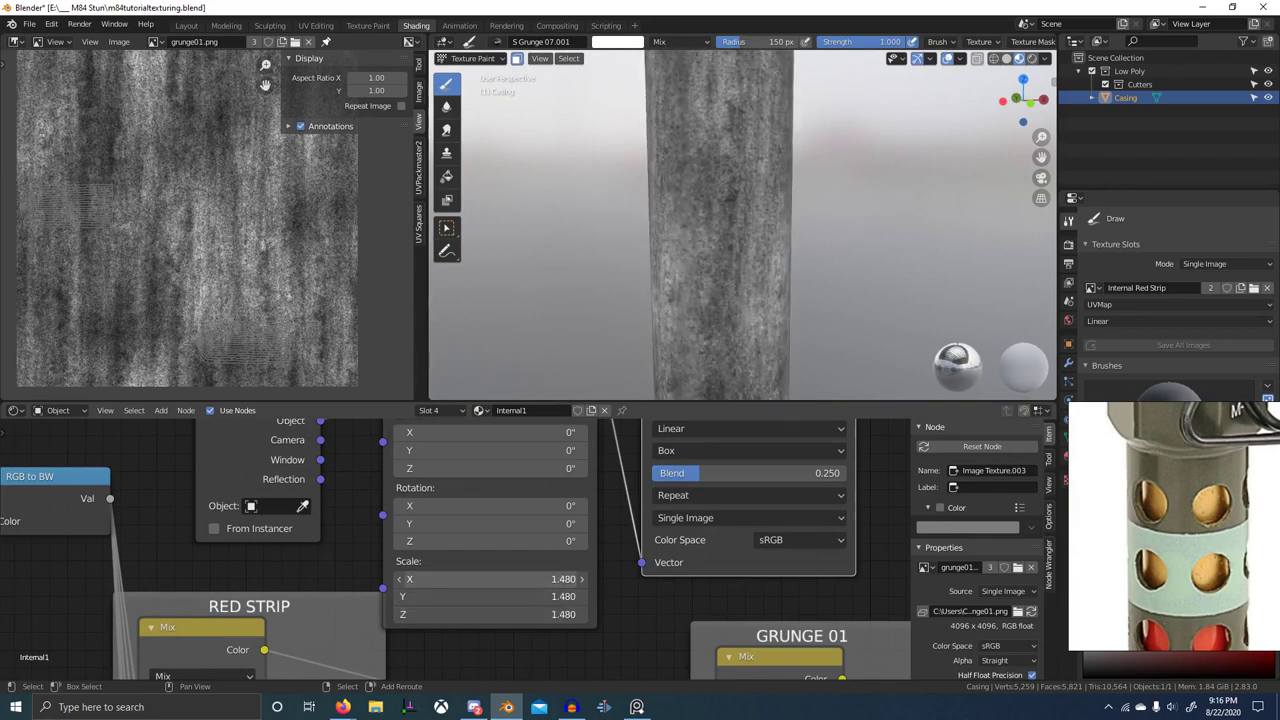
- Move the coordinate, mapping and texture nodes up-left and connect grunge01 into the Mix node
{"action": "scroll", "coordinate": [797, 222], "scroll_direction": "down", "scroll_amount": 3}
{"action": "middle_click_drag", "start_coordinate": [797, 222], "coordinate": [889, 209]}
{"action": "scroll", "coordinate": [889, 209], "scroll_direction": "down", "scroll_amount": 2}
{"action": "scroll", "coordinate": [591, 441], "scroll_direction": "down", "scroll_amount": 4}
{"action": "middle_click_drag", "start_coordinate": [315, 437], "coordinate": [362, 481]}
{"action": "key", "text": "b"}
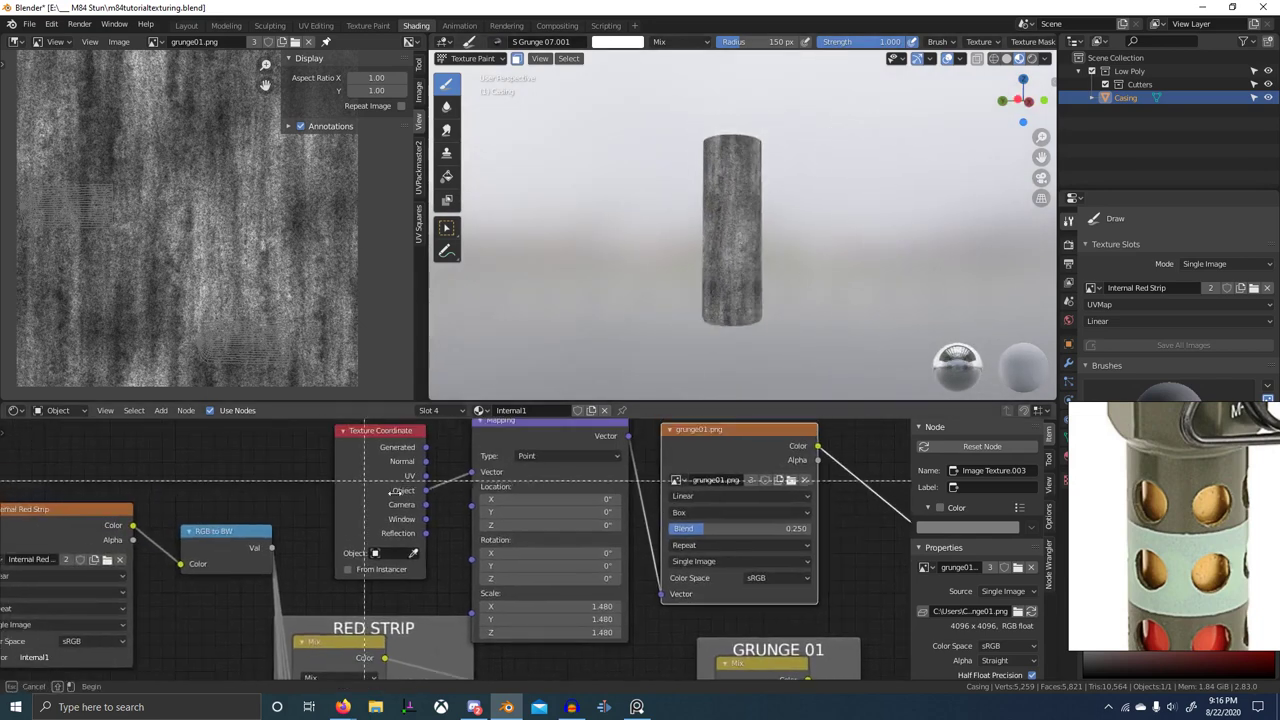
{"action": "left_click_drag", "start_coordinate": [396, 492], "coordinate": [714, 496]}
{"action": "key", "text": "g"}
{"action": "left_click", "coordinate": [588, 422]}
{"action": "scroll", "coordinate": [670, 459], "scroll_direction": "down", "scroll_amount": 4}
{"action": "middle_click_drag", "start_coordinate": [625, 492], "coordinate": [552, 483]}
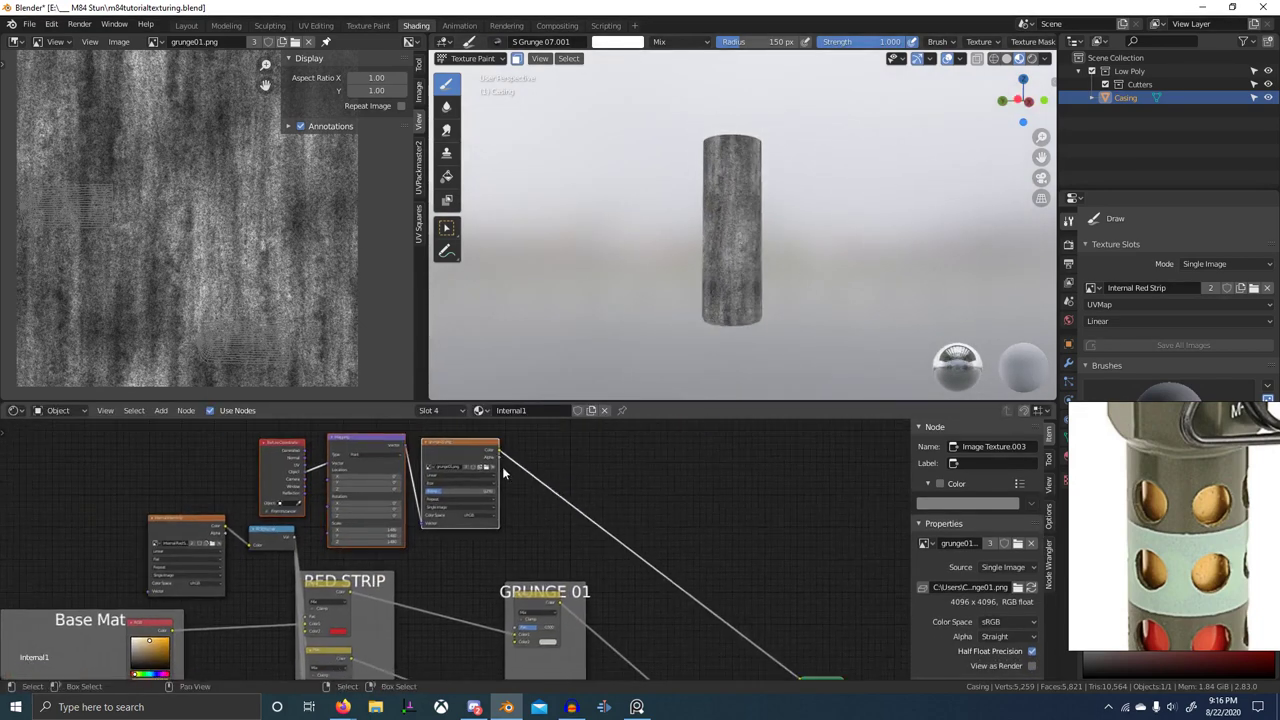
{"action": "right_click_drag", "start_coordinate": [500, 471], "coordinate": [555, 622], "text": "alt"}
{"action": "middle_click_drag", "start_coordinate": [553, 611], "coordinate": [559, 577]}
{"action": "left_click", "coordinate": [559, 577], "text": "ctrl+shift"}
{"action": "mouse_move", "coordinate": [652, 571]}
{"action": "middle_mouse_down"}
{"action": "mouse_move", "coordinate": [637, 517]}
{"action": "mouse_move", "coordinate": [605, 513]}
{"action": "middle_mouse_up"}
- Set the upper grunge Mix node to Overlay blend with a factor of 0.500
{"action": "scroll", "coordinate": [625, 520], "scroll_direction": "up", "scroll_amount": 3}
{"action": "key", "text": "g"}
{"action": "left_click", "coordinate": [657, 530]}
{"action": "scroll", "coordinate": [605, 513], "scroll_direction": "up", "scroll_amount": 9}
{"action": "left_click", "coordinate": [543, 433]}
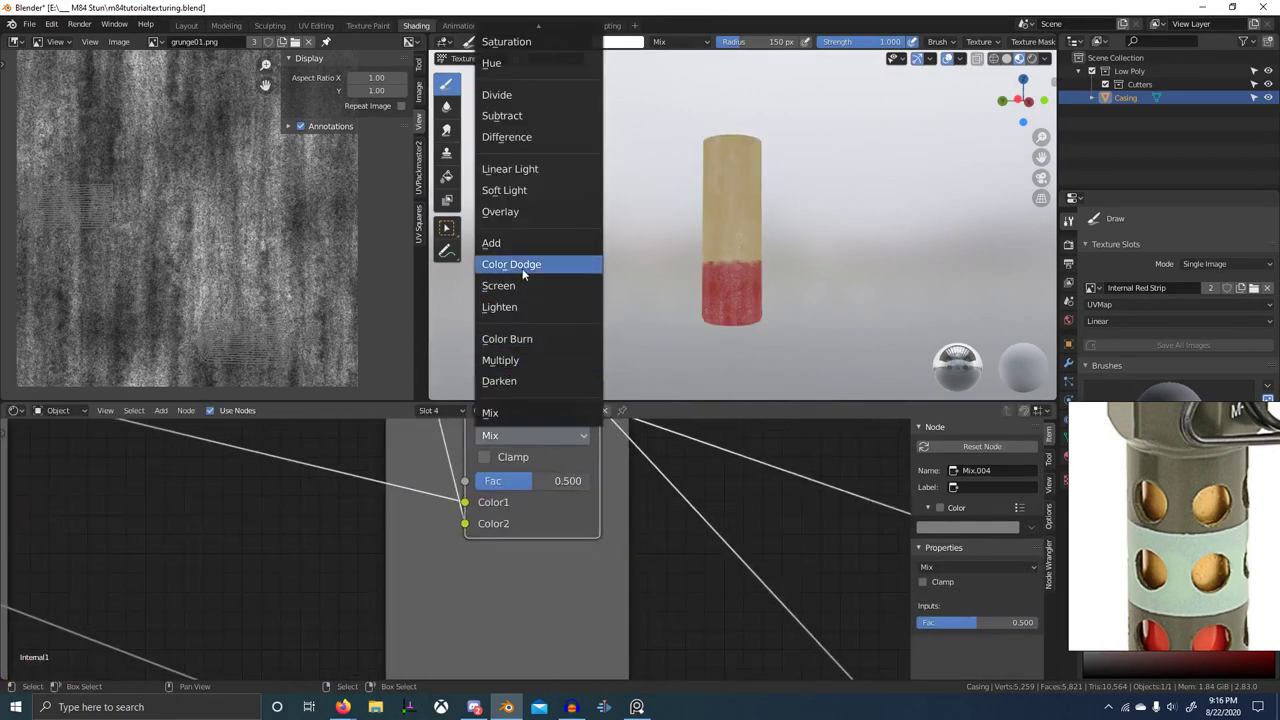
{"action": "left_click", "coordinate": [500, 211]}
{"action": "scroll", "coordinate": [810, 290], "scroll_direction": "up", "scroll_amount": 5}
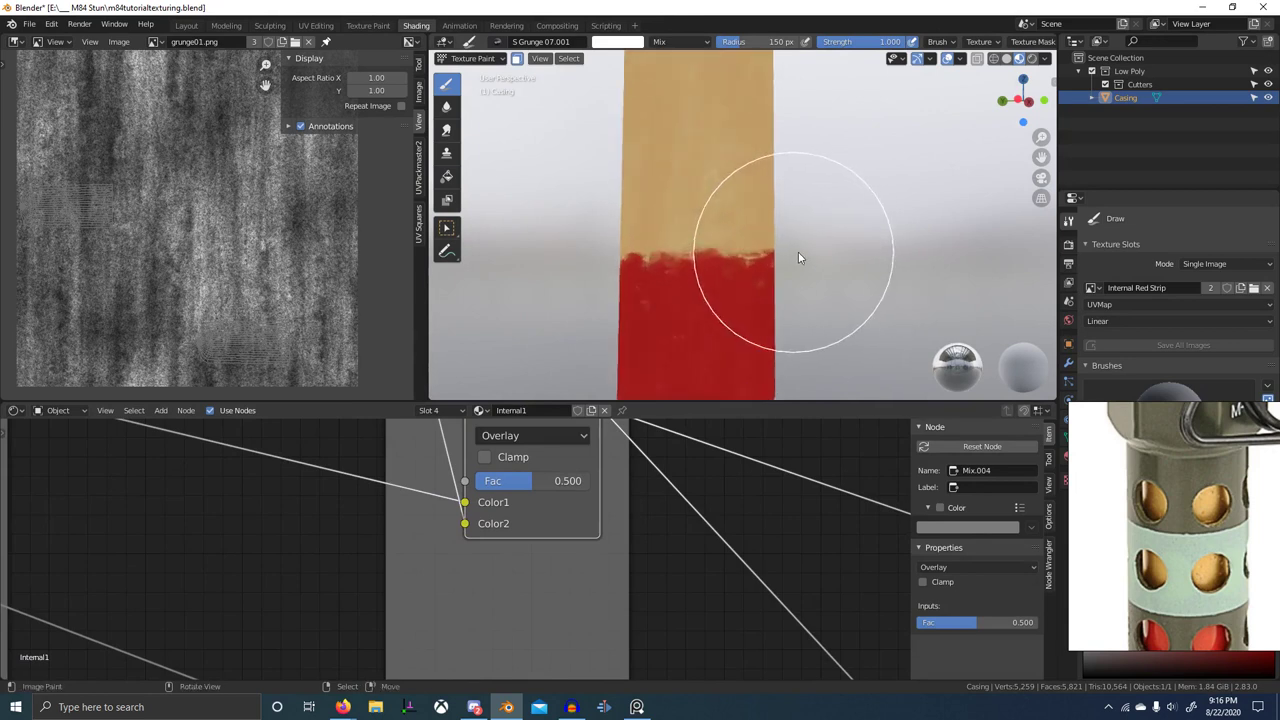
{"action": "middle_click_drag", "start_coordinate": [799, 256], "coordinate": [833, 259]}
{"action": "mouse_move", "coordinate": [511, 482]}
{"action": "left_mouse_down"}
{"action": "mouse_move", "coordinate": [575, 482]}
{"action": "mouse_move", "coordinate": [511, 482]}
{"action": "left_mouse_up"}
{"action": "scroll", "coordinate": [668, 297], "scroll_direction": "down", "scroll_amount": 3}
{"action": "middle_click_drag", "start_coordinate": [668, 297], "coordinate": [710, 333]}
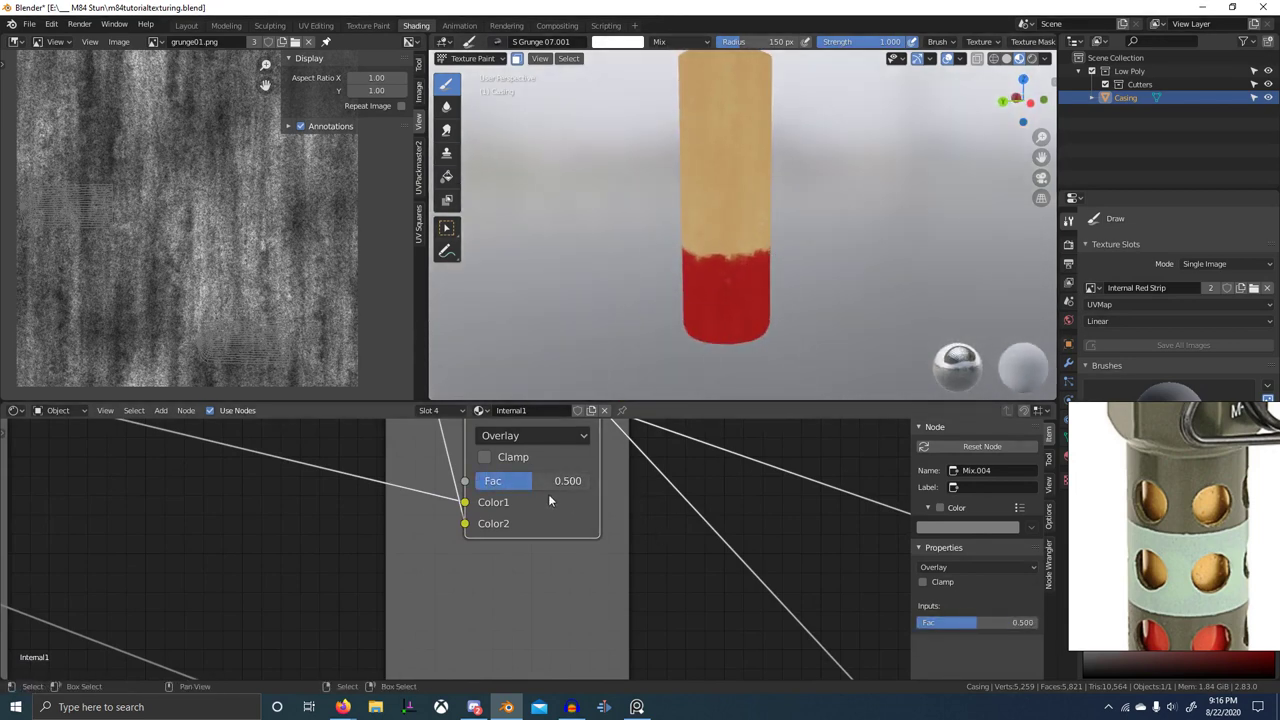
{"action": "scroll", "coordinate": [455, 617], "scroll_direction": "down", "scroll_amount": 8}
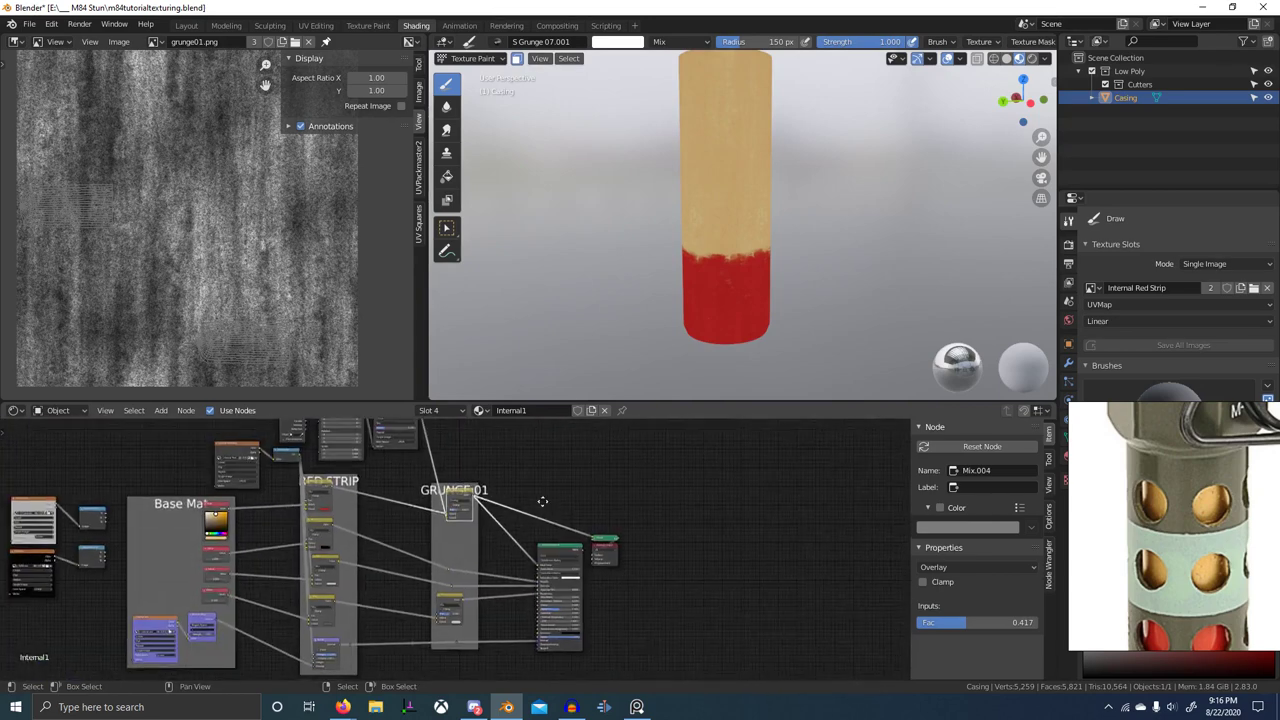
- Lower the second grunge Mix factor to about 0.3 and preview the full Principled BSDF material
{"action": "left_click", "coordinate": [454, 616], "text": "ctrl+shift"}
{"action": "scroll", "coordinate": [496, 634], "scroll_direction": "down", "scroll_amount": 4}
{"action": "middle_click_drag", "start_coordinate": [583, 603], "coordinate": [589, 621]}
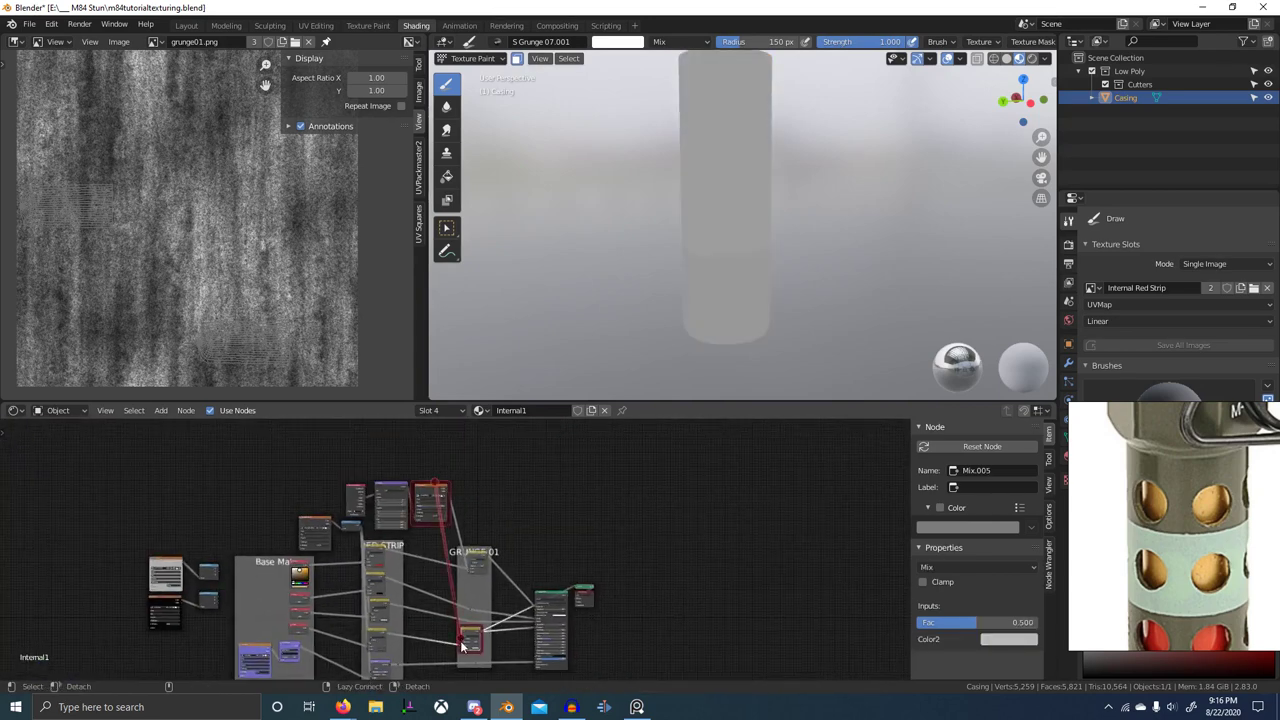
{"action": "scroll", "coordinate": [462, 645], "scroll_direction": "up", "scroll_amount": 10}
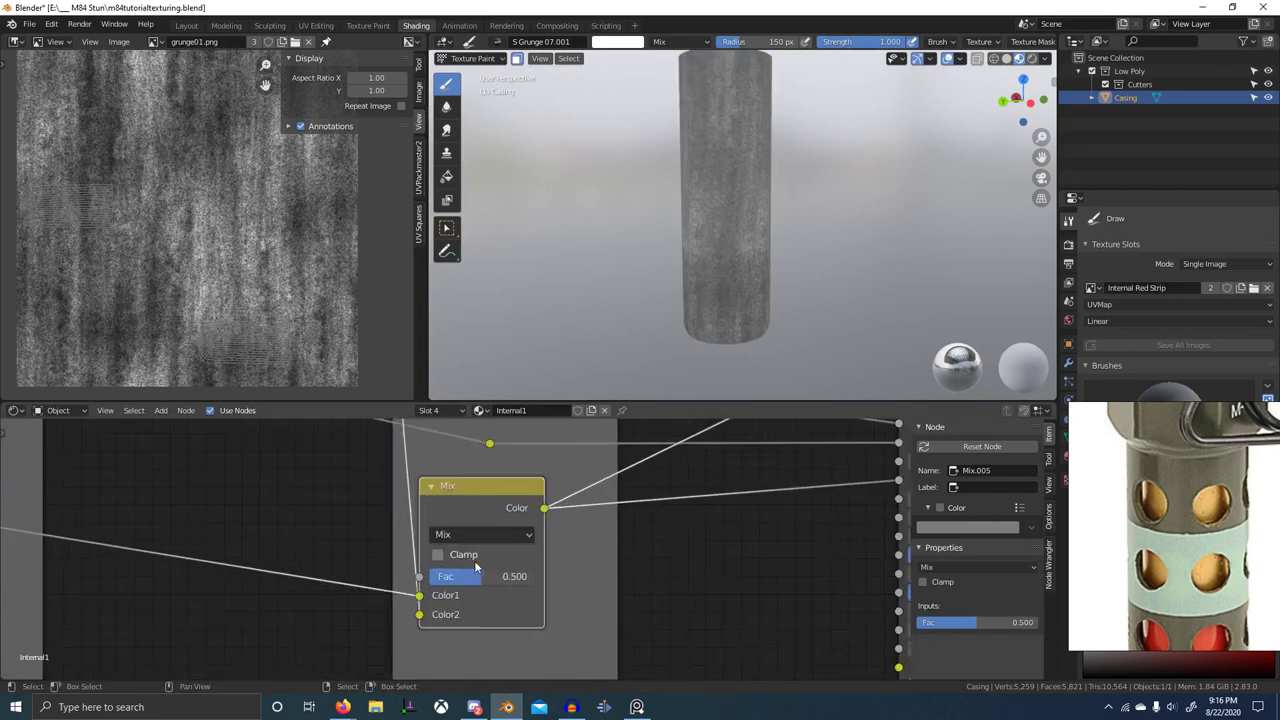
{"action": "left_click_drag", "start_coordinate": [479, 577], "coordinate": [426, 577]}
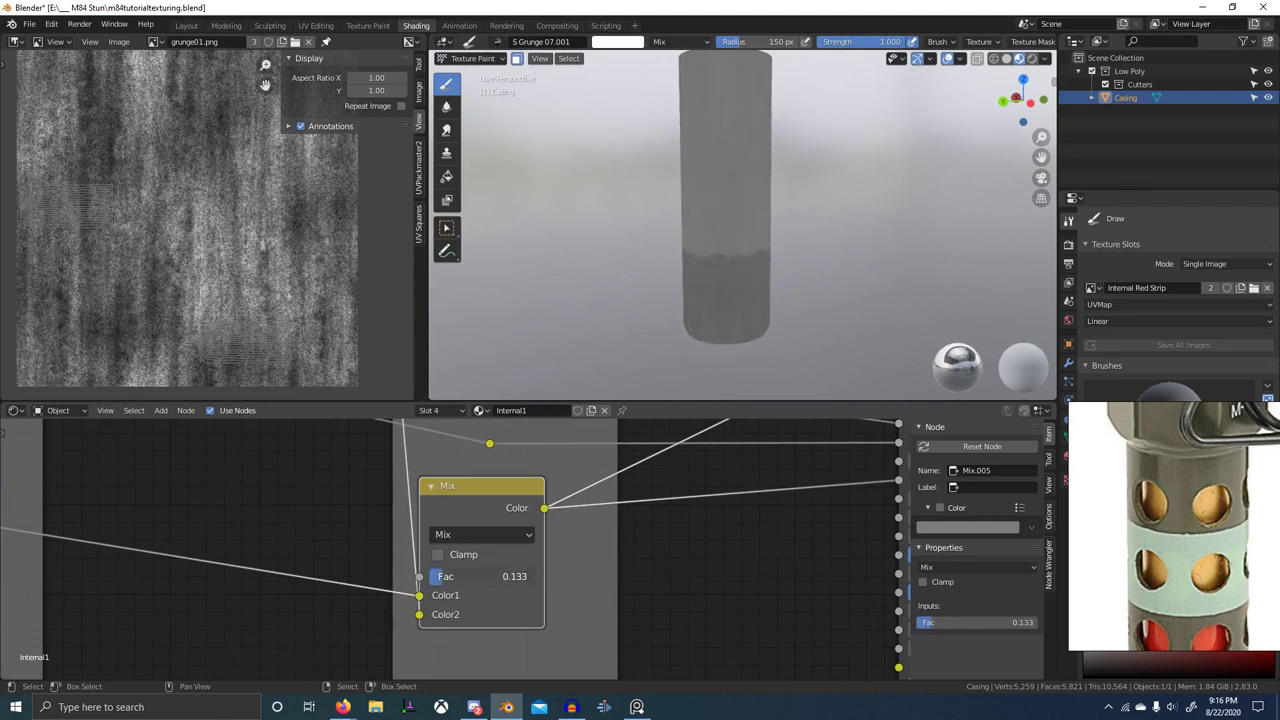
{"action": "middle_click_drag", "start_coordinate": [866, 210], "coordinate": [731, 248]}
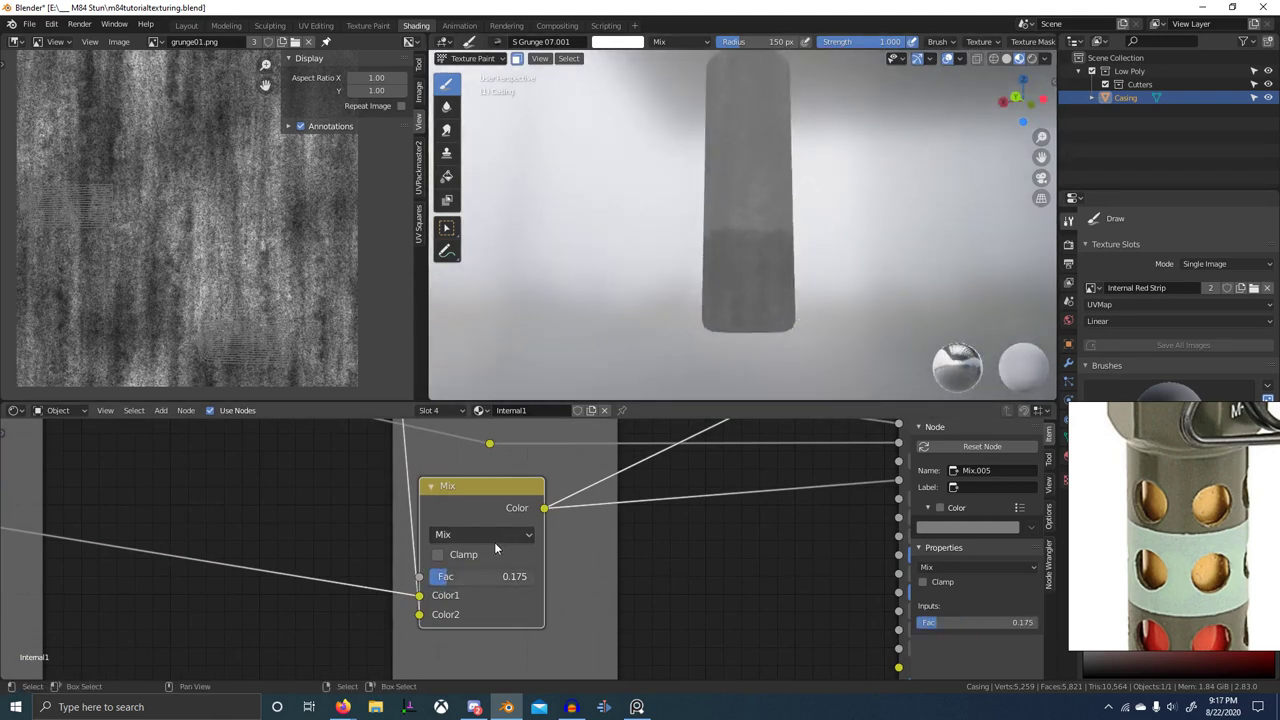
{"action": "scroll", "coordinate": [462, 582], "scroll_direction": "down", "scroll_amount": 10}
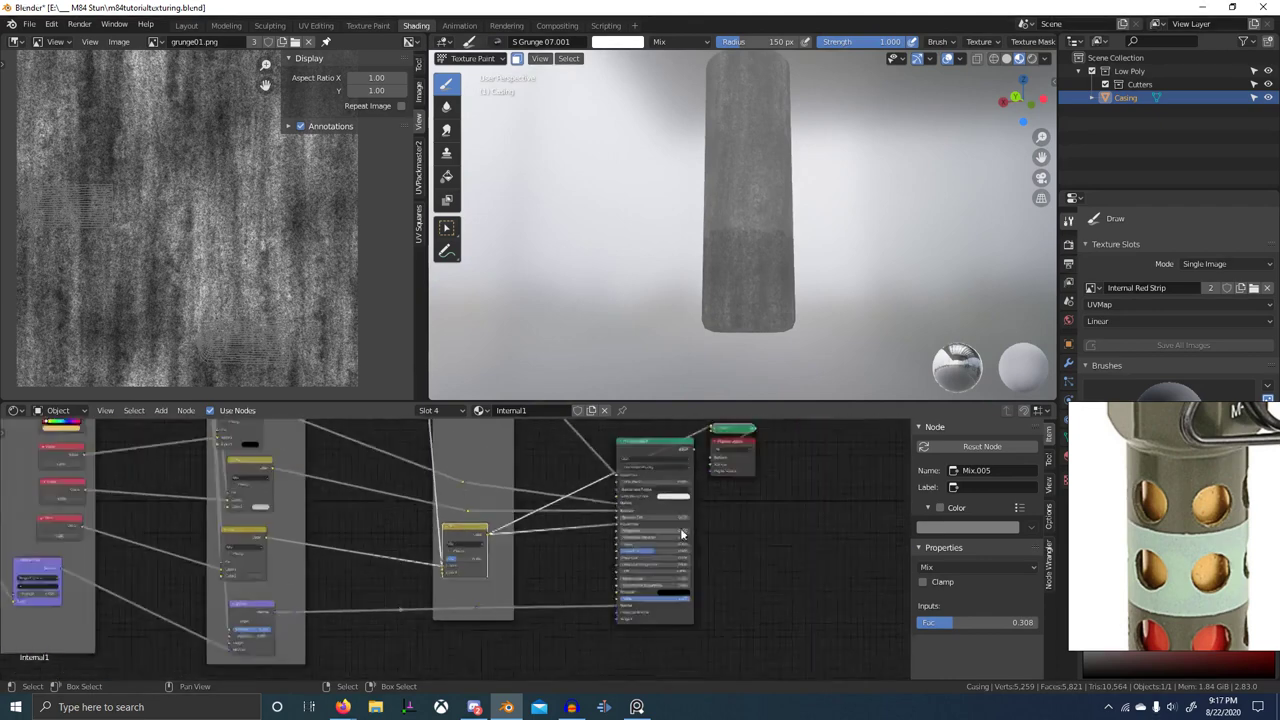
{"action": "middle_click_drag", "start_coordinate": [670, 478], "coordinate": [576, 537]}
{"action": "left_click", "coordinate": [563, 506], "text": "ctrl+shift"}
{"action": "scroll", "coordinate": [764, 293], "scroll_direction": "up", "scroll_amount": 2}
{"action": "middle_click_drag", "start_coordinate": [764, 293], "coordinate": [738, 310]}
{"action": "scroll", "coordinate": [738, 305], "scroll_direction": "down", "scroll_amount": 5}
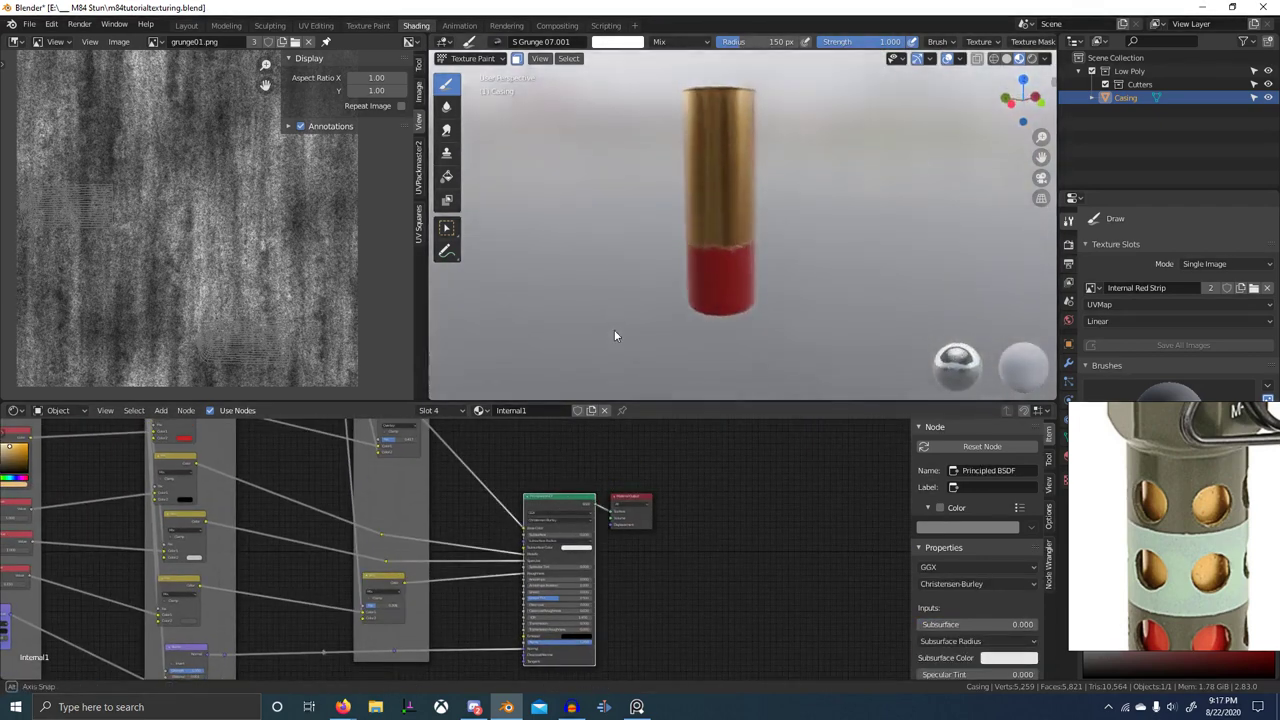
- Shift the Principled BSDF and Material Output nodes to the right
{"action": "scroll", "coordinate": [680, 327], "scroll_direction": "up", "scroll_amount": 5}
{"action": "middle_click_drag", "start_coordinate": [797, 267], "coordinate": [858, 260]}
{"action": "scroll", "coordinate": [785, 318], "scroll_direction": "down", "scroll_amount": 6}
{"action": "scroll", "coordinate": [604, 463], "scroll_direction": "down", "scroll_amount": 4}
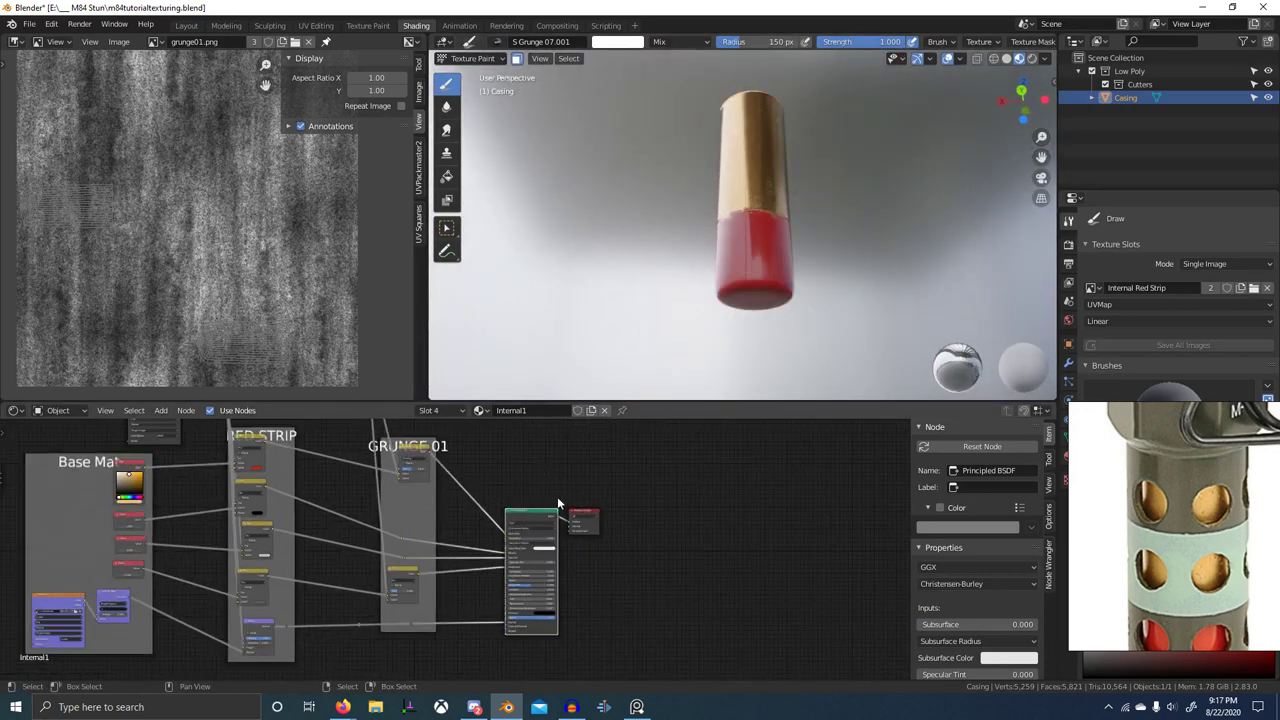
{"action": "left_click_drag", "start_coordinate": [547, 521], "coordinate": [590, 561]}
{"action": "left_click_drag", "start_coordinate": [594, 512], "coordinate": [767, 497]}
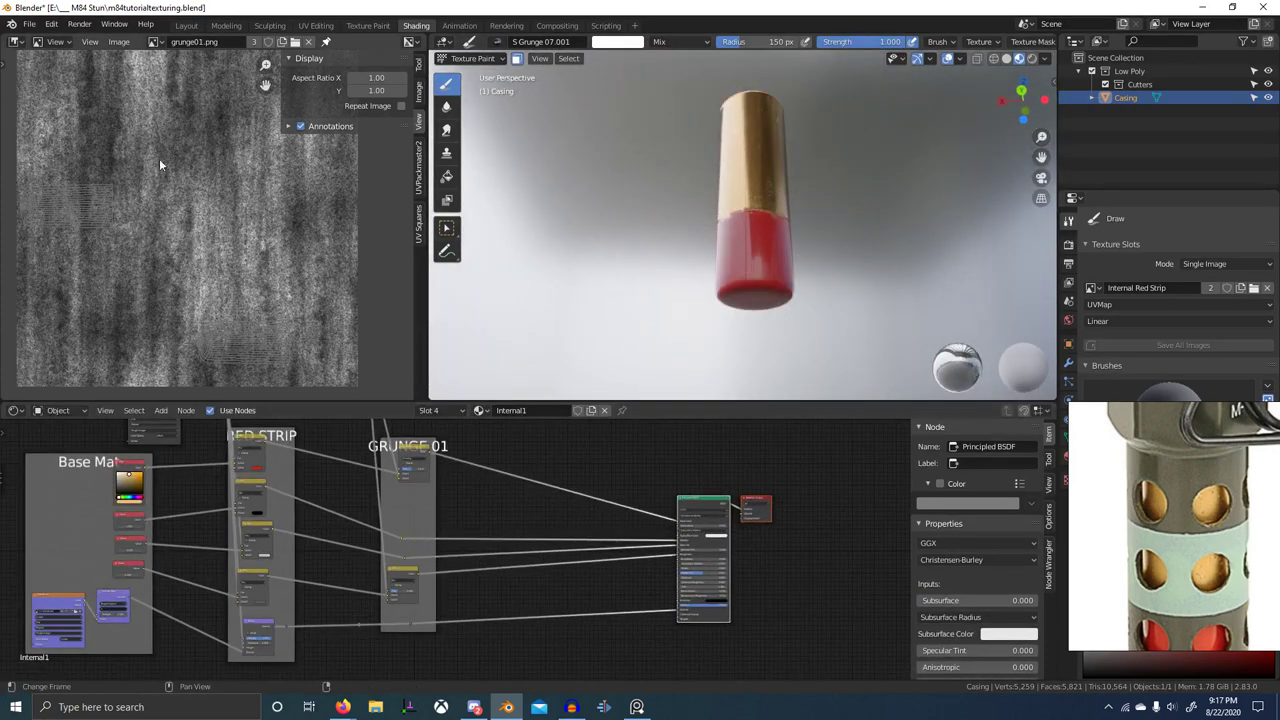
- Show Grunge.png in the Image Editor, fitted to the view
{"action": "left_click", "coordinate": [155, 44]}
{"action": "type", "text": "gr"}
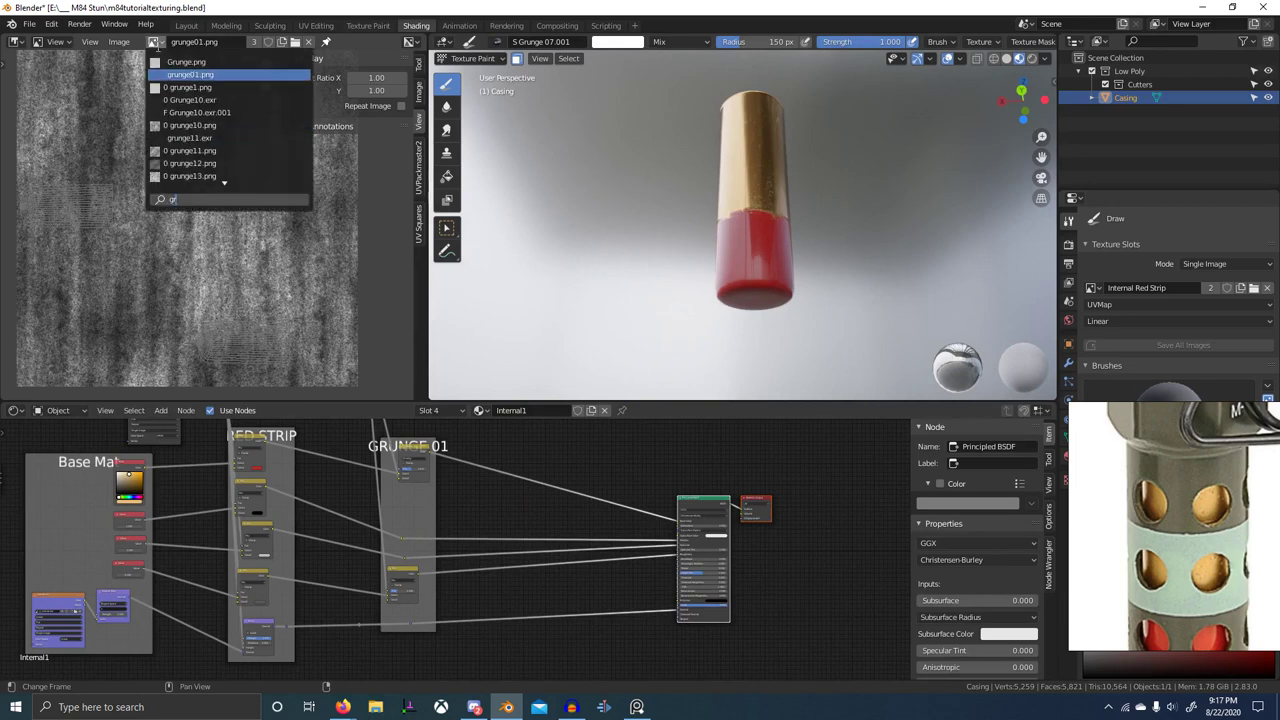
{"action": "left_click", "coordinate": [175, 61]}
{"action": "scroll", "coordinate": [157, 213], "scroll_direction": "up", "scroll_amount": 6}
{"action": "scroll", "coordinate": [200, 226], "scroll_direction": "down", "scroll_amount": 3}
{"action": "key", "text": "Home"}
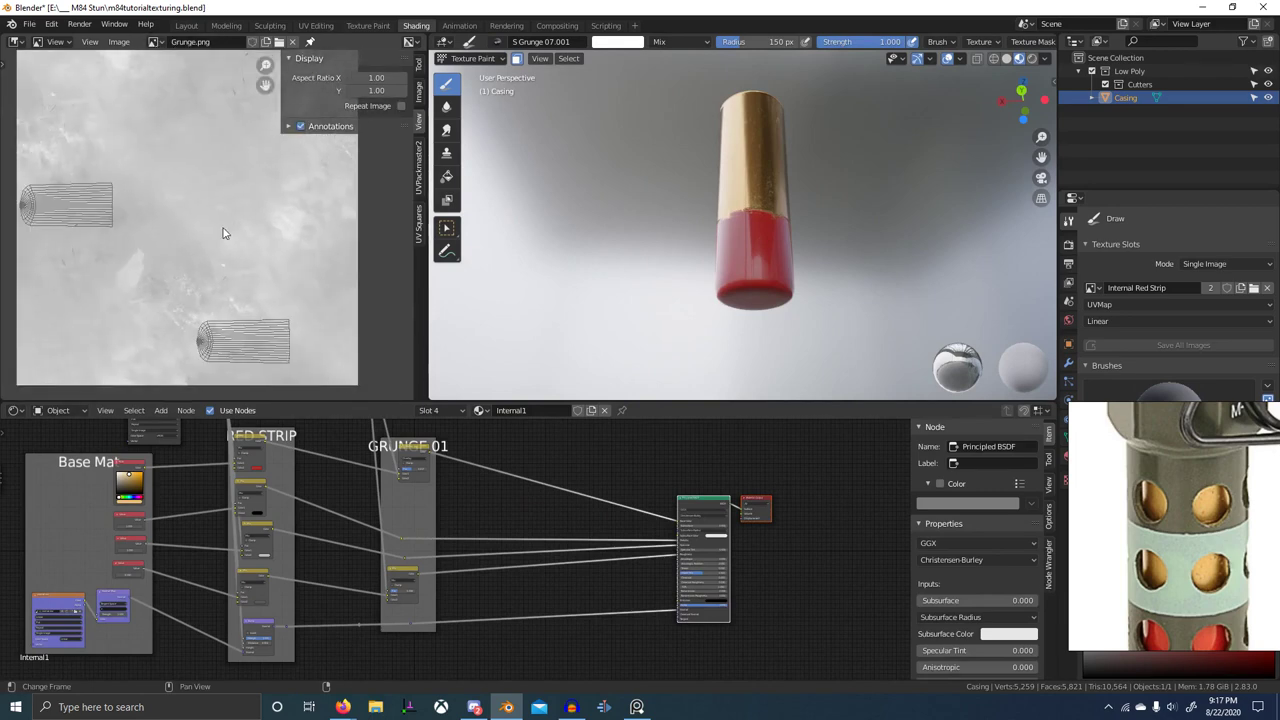
{"action": "middle_click_drag", "start_coordinate": [225, 233], "coordinate": [253, 273]}
{"action": "scroll", "coordinate": [596, 500], "scroll_direction": "down", "scroll_amount": 1}
- Bring up the add-node search to look for a mix node
{"action": "middle_click_drag", "start_coordinate": [600, 502], "coordinate": [589, 526]}
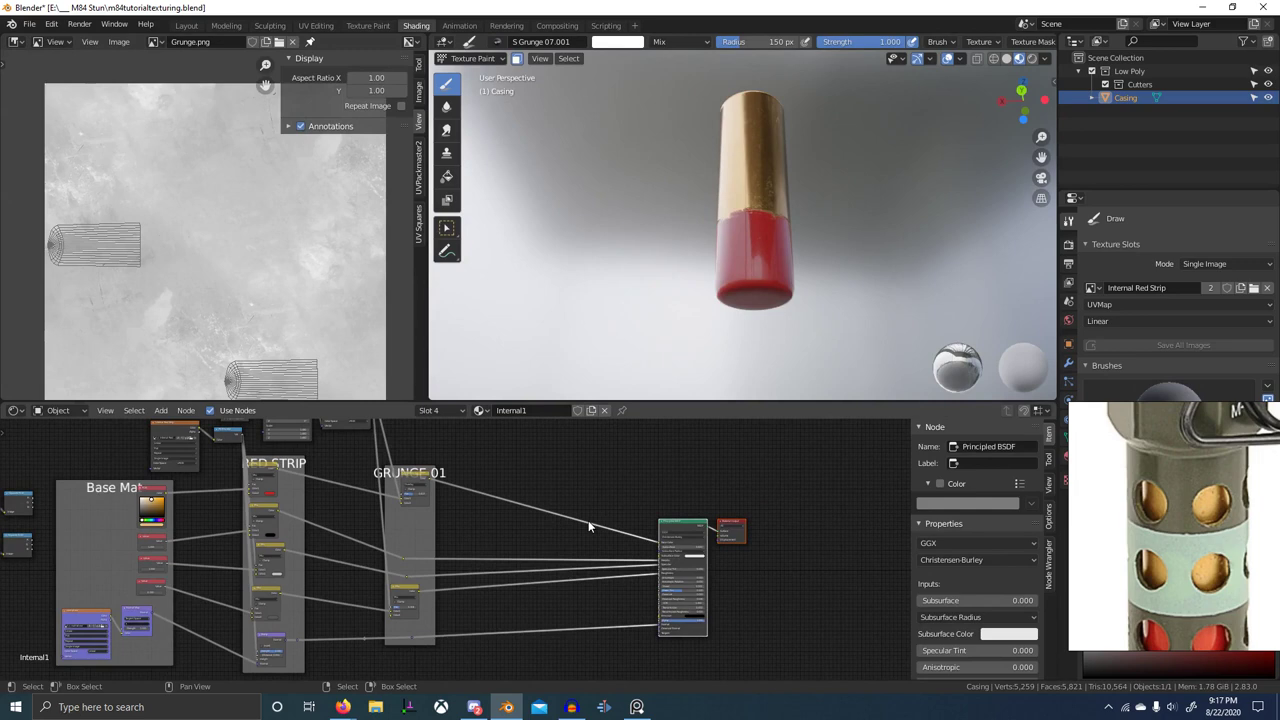
{"action": "scroll", "coordinate": [588, 526], "scroll_direction": "up", "scroll_amount": 1}
{"action": "mouse_move", "coordinate": [535, 546]}
{"action": "middle_mouse_down"}
{"action": "mouse_move", "coordinate": [580, 557]}
{"action": "mouse_move", "coordinate": [535, 527]}
{"action": "middle_mouse_up"}
{"action": "key", "text": "shift+a"}
{"action": "left_click", "coordinate": [577, 462]}
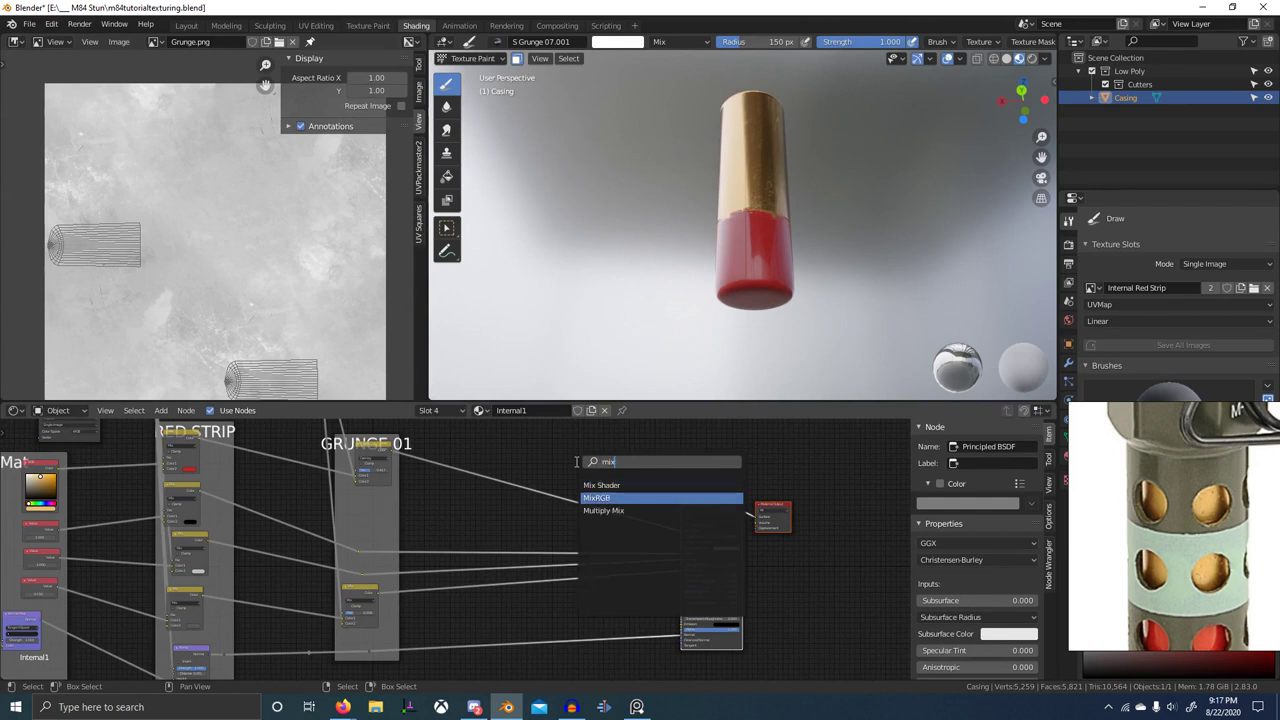
- Drop a MixRGB node onto the Base Color link and nudge it upward
{"action": "key", "text": "Return"}
{"action": "left_click", "coordinate": [508, 448]}
{"action": "left_click_drag", "start_coordinate": [512, 452], "coordinate": [511, 437]}
{"action": "key", "text": "ctrl+space"}
{"action": "scroll", "coordinate": [680, 400], "scroll_direction": "up", "scroll_amount": 5}
{"action": "middle_click_drag", "start_coordinate": [632, 233], "coordinate": [521, 317]}
- Place a duplicate of the Mix node on the Roughness link
{"action": "key", "text": "shift+d"}
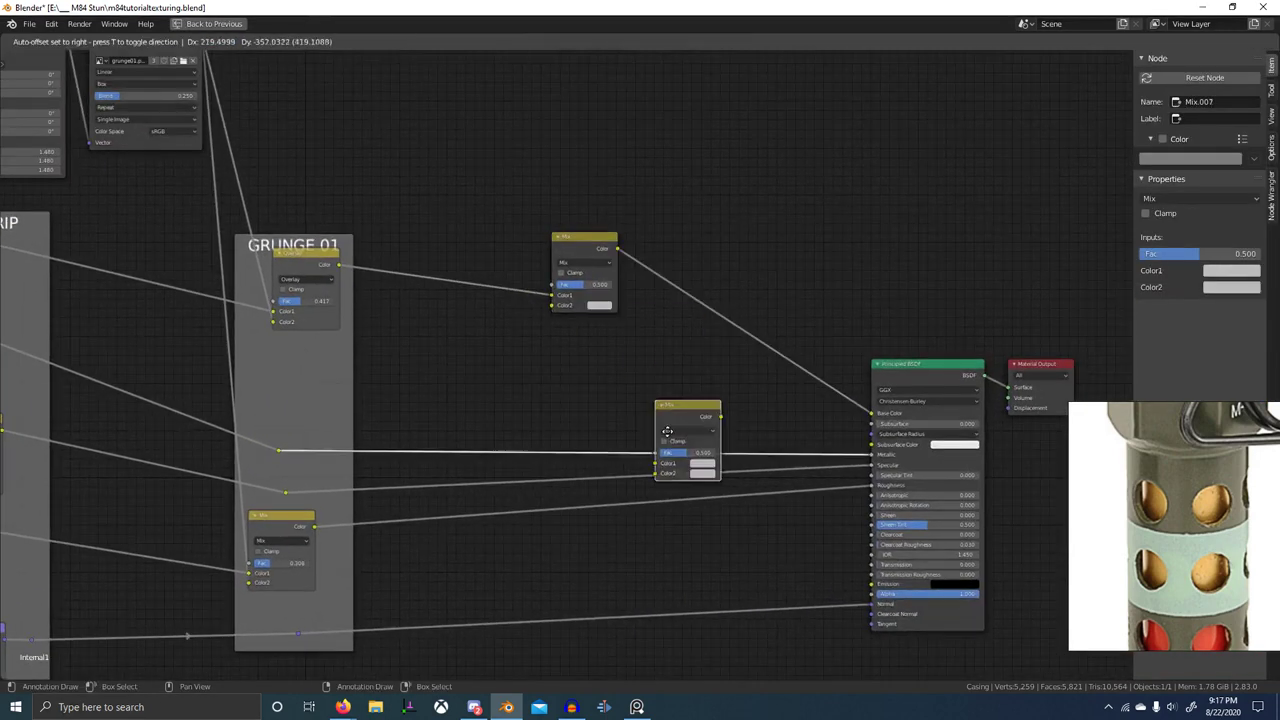
{"action": "left_click", "coordinate": [604, 497]}
{"action": "mouse_move", "coordinate": [604, 498]}
{"action": "left_mouse_down"}
{"action": "mouse_move", "coordinate": [618, 536]}
{"action": "mouse_move", "coordinate": [609, 517]}
{"action": "left_mouse_up"}
{"action": "scroll", "coordinate": [565, 366], "scroll_direction": "down", "scroll_amount": 3}
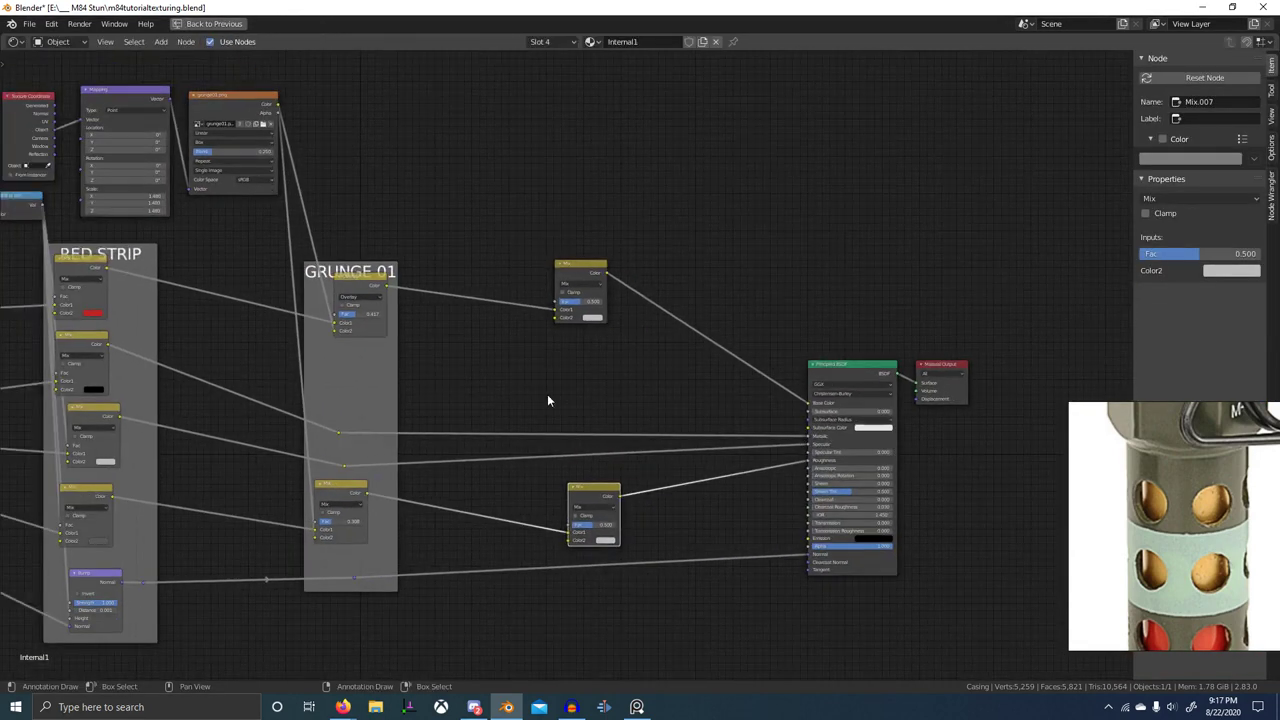
- Add reroute points on the BSDF input links and shift two of them up-left
{"action": "right_click_drag", "start_coordinate": [571, 405], "coordinate": [600, 592], "text": "shift"}
{"action": "key", "text": "g"}
{"action": "left_click", "coordinate": [646, 566]}
{"action": "key", "text": "a"}
{"action": "key", "text": "a"}
{"action": "left_click_drag", "start_coordinate": [567, 429], "coordinate": [609, 477]}
{"action": "key", "text": "g"}
{"action": "right_click", "coordinate": [604, 462]}
{"action": "key", "text": "g"}
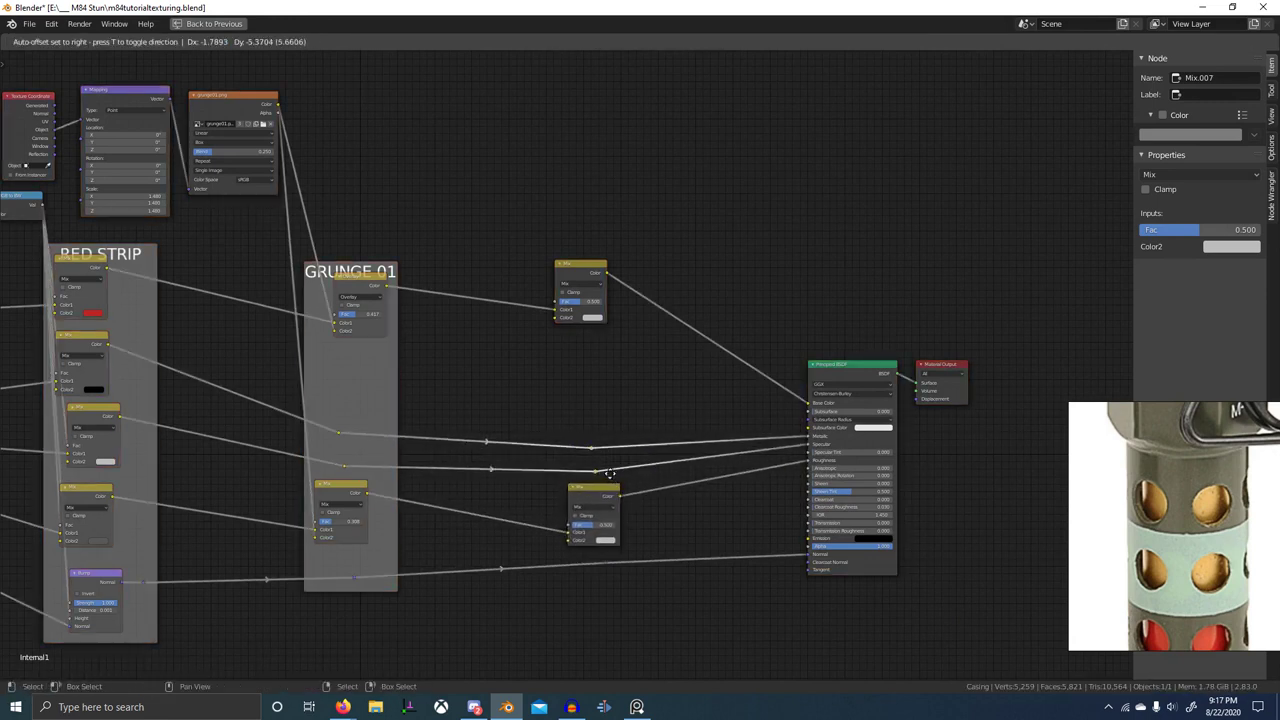
{"action": "left_click", "coordinate": [601, 445]}
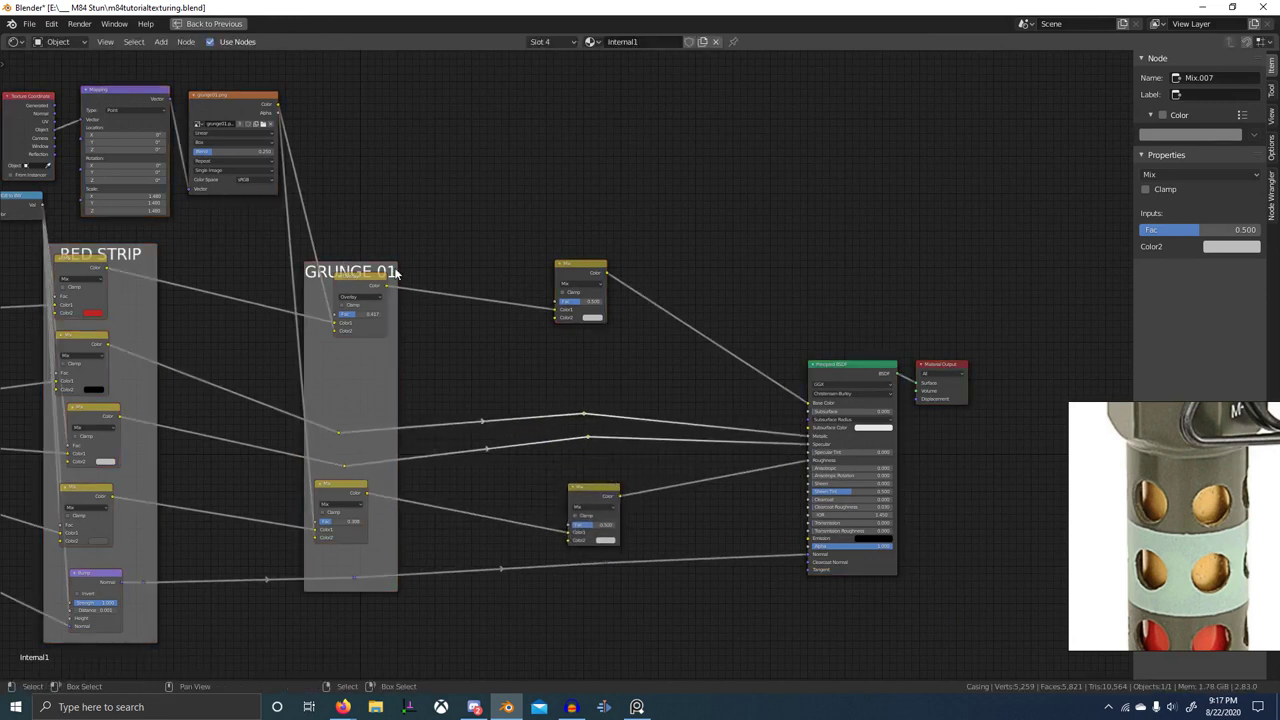
- Search the add-node list, then close it without adding a node
{"action": "middle_click_drag", "start_coordinate": [395, 272], "coordinate": [440, 346]}
{"action": "middle_click_drag", "start_coordinate": [568, 355], "coordinate": [577, 387]}
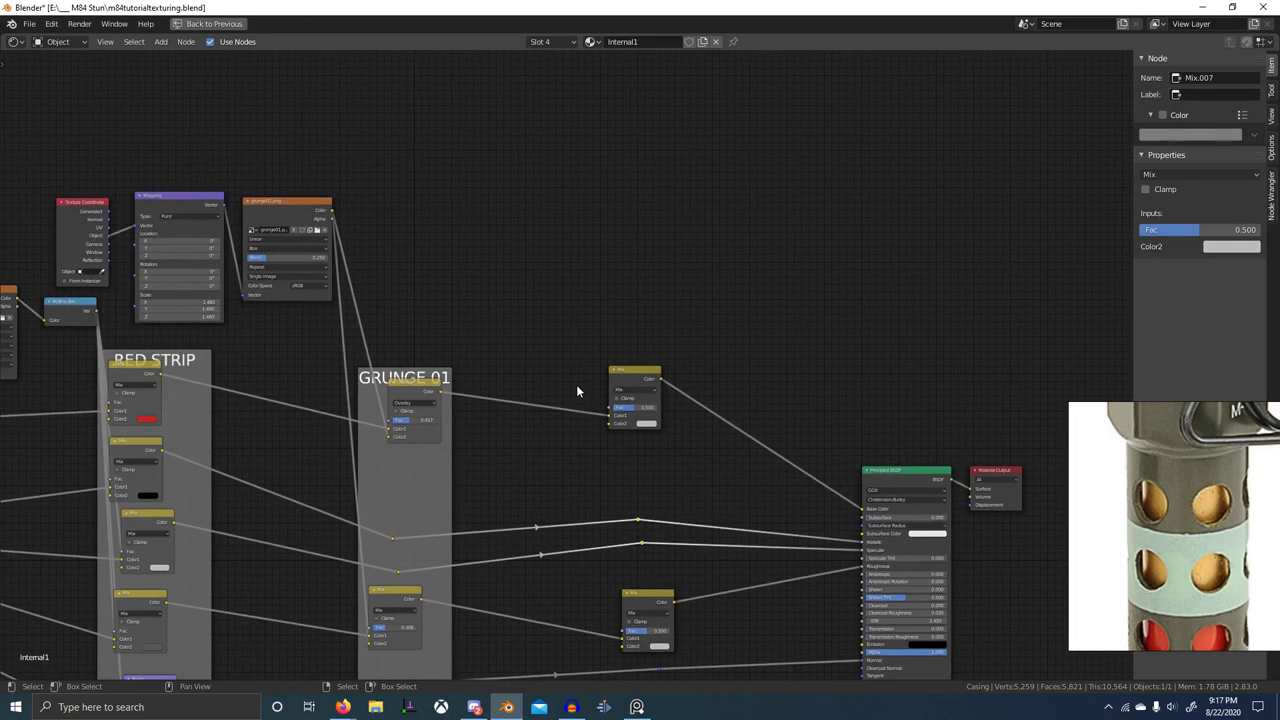
{"action": "key", "text": "shift+a"}
{"action": "left_click", "coordinate": [576, 386]}
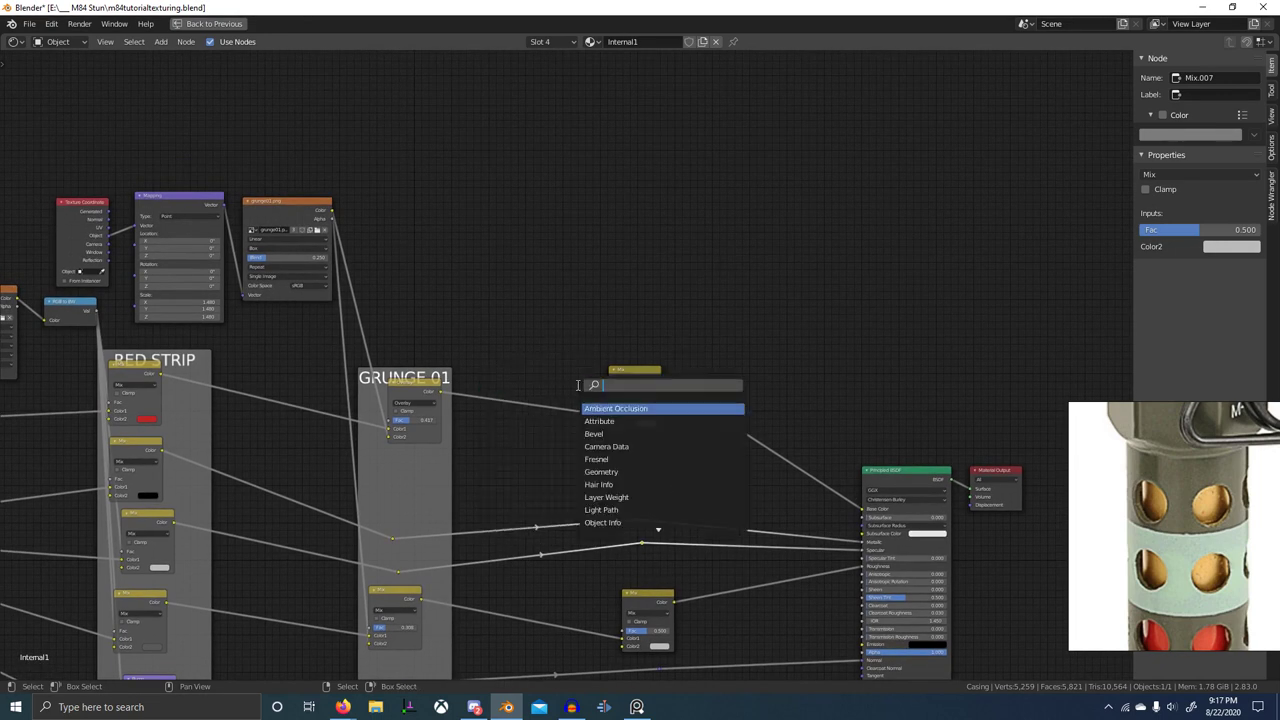
{"action": "key", "text": "Escape"}
- Duplicate the Texture Coordinate, Mapping and grunge01.png nodes into a new copy above
{"action": "middle_click_drag", "start_coordinate": [450, 281], "coordinate": [657, 391]}
{"action": "left_click_drag", "start_coordinate": [287, 294], "coordinate": [560, 375]}
{"action": "middle_click_drag", "start_coordinate": [577, 371], "coordinate": [548, 400]}
{"action": "key", "text": "shift+d"}
{"action": "left_click", "coordinate": [882, 385]}
{"action": "middle_click_drag", "start_coordinate": [968, 401], "coordinate": [724, 369]}
{"action": "scroll", "coordinate": [601, 343], "scroll_direction": "up", "scroll_amount": 1}
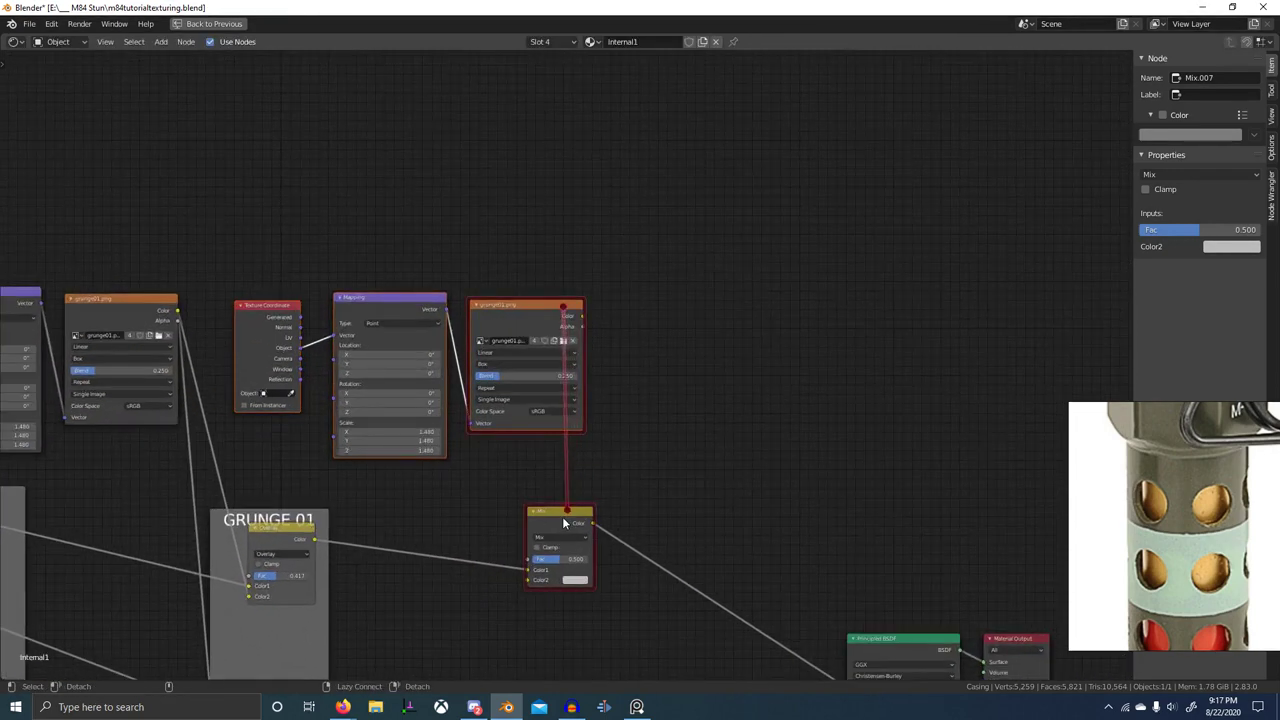
- Connect the copied image texture to both the upper and lower new Mix nodes
{"action": "right_click_drag", "start_coordinate": [563, 518], "coordinate": [568, 540], "text": "alt"}
{"action": "scroll", "coordinate": [582, 567], "scroll_direction": "down", "scroll_amount": 4}
{"action": "middle_click_drag", "start_coordinate": [582, 567], "coordinate": [573, 419]}
{"action": "right_click_drag", "start_coordinate": [537, 254], "coordinate": [562, 579], "text": "alt"}
- Swap the copied texture's image to Grunge.png
{"action": "middle_click_drag", "start_coordinate": [588, 301], "coordinate": [526, 401]}
{"action": "scroll", "coordinate": [526, 401], "scroll_direction": "up", "scroll_amount": 5}
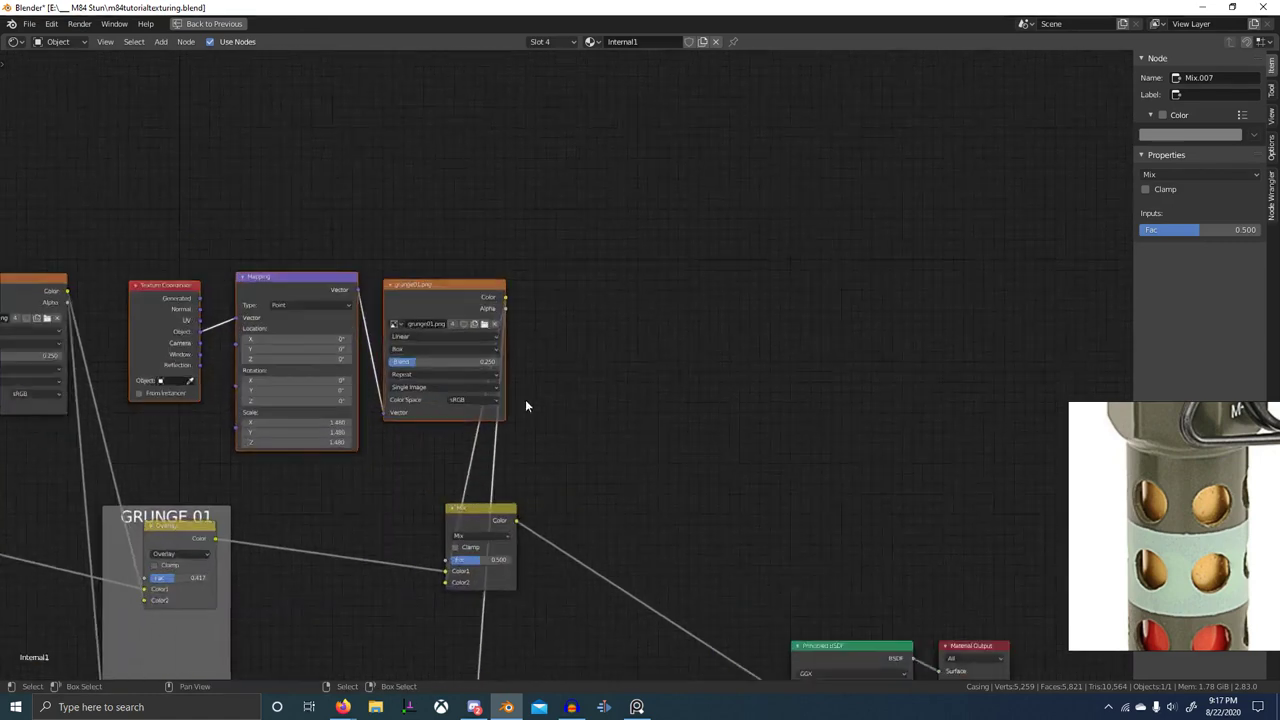
{"action": "scroll", "coordinate": [720, 357], "scroll_direction": "up", "scroll_amount": 2}
{"action": "scroll", "coordinate": [551, 343], "scroll_direction": "up", "scroll_amount": 2}
{"action": "left_click", "coordinate": [551, 340]}
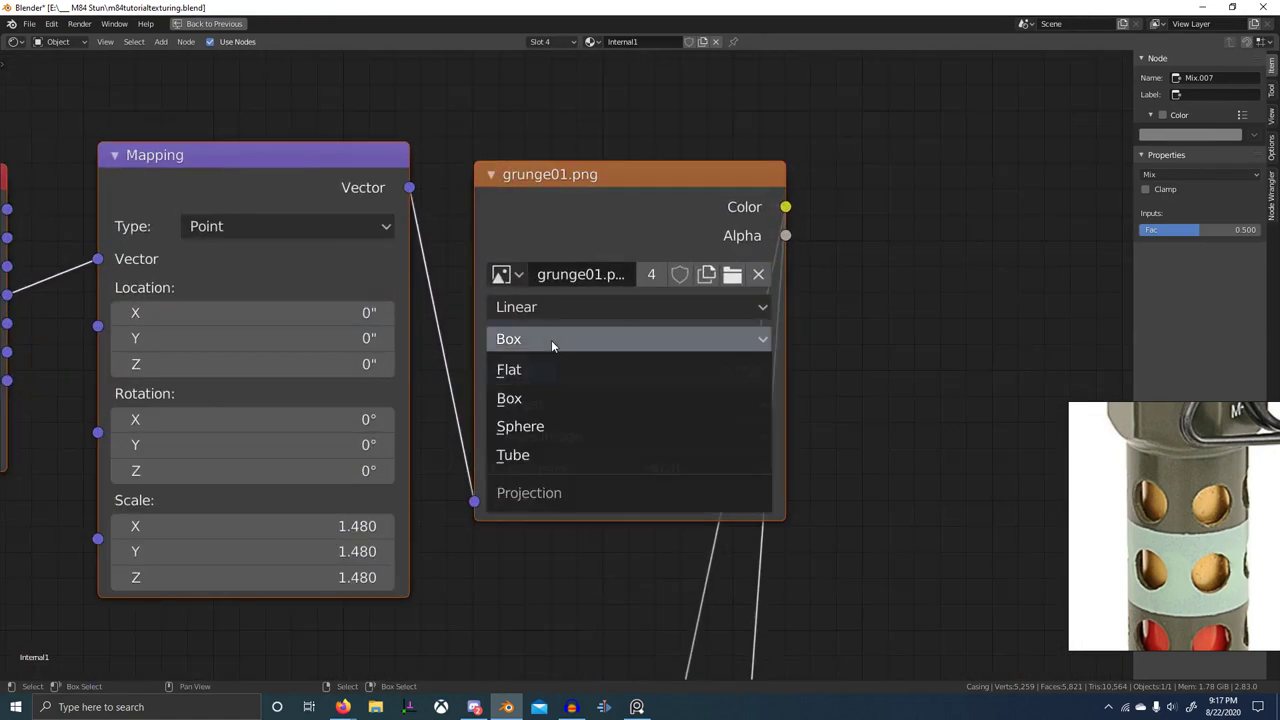
{"action": "left_click", "coordinate": [507, 277]}
{"action": "type", "text": "gr"}
{"action": "left_click", "coordinate": [545, 309]}
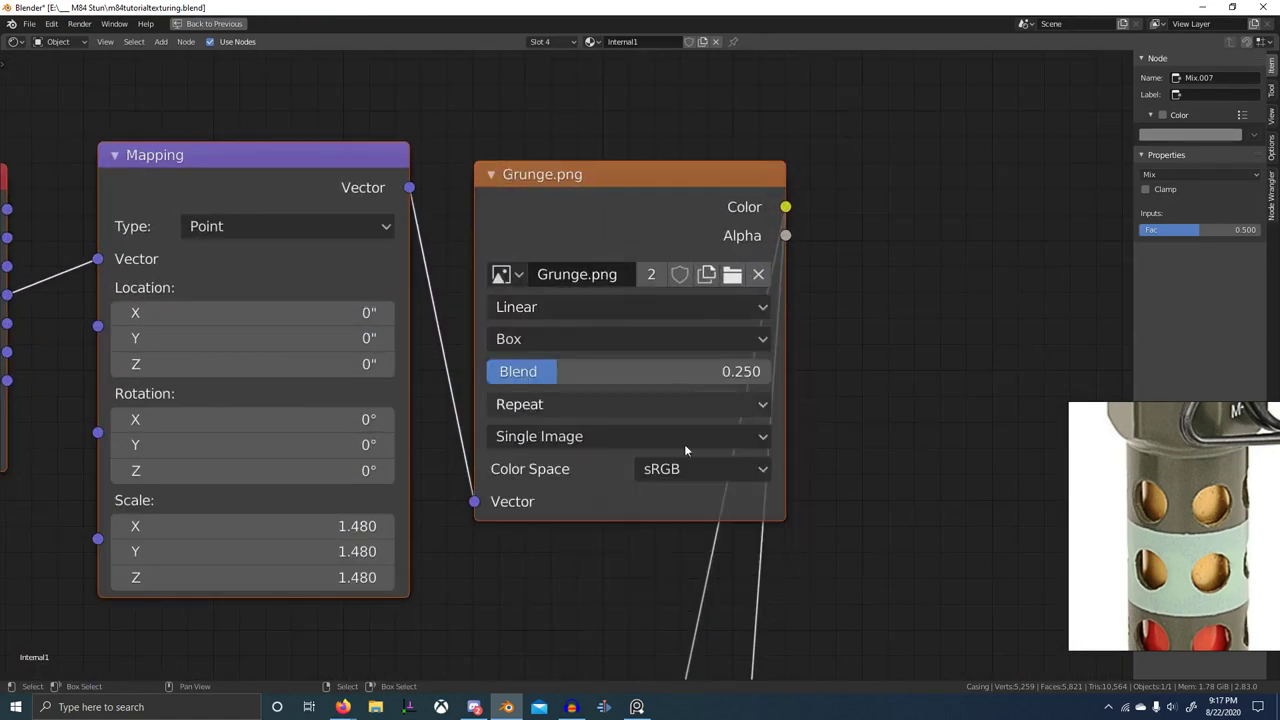
- Compare the new Grunge.png chain against the original grunge01 nodes
{"action": "scroll", "coordinate": [684, 444], "scroll_direction": "down", "scroll_amount": 6}
{"action": "scroll", "coordinate": [453, 410], "scroll_direction": "up", "scroll_amount": 6}
{"action": "middle_click_drag", "start_coordinate": [470, 390], "coordinate": [601, 381]}
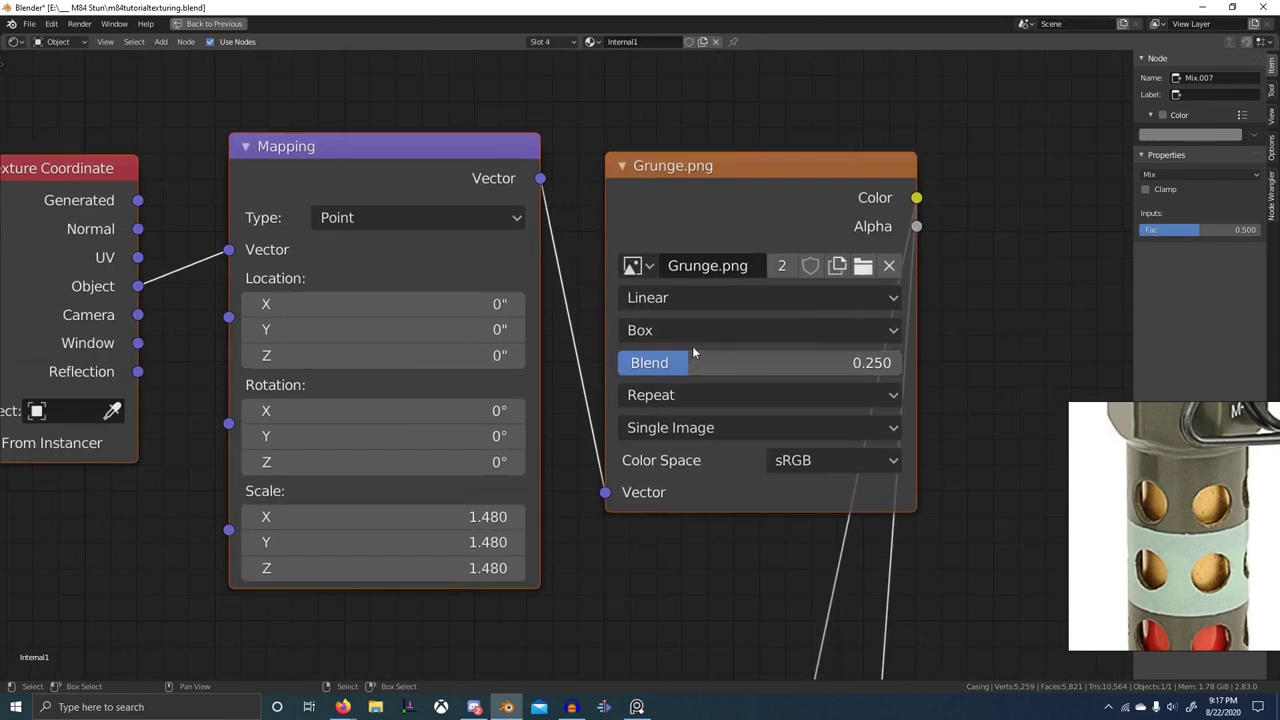
{"action": "scroll", "coordinate": [684, 348], "scroll_direction": "down", "scroll_amount": 7}
{"action": "scroll", "coordinate": [632, 353], "scroll_direction": "up", "scroll_amount": 1}
{"action": "middle_click_drag", "start_coordinate": [206, 350], "coordinate": [528, 383]}
{"action": "middle_click_drag", "start_coordinate": [753, 371], "coordinate": [340, 473]}
{"action": "scroll", "coordinate": [564, 437], "scroll_direction": "up", "scroll_amount": 7}
{"action": "middle_click_drag", "start_coordinate": [564, 437], "coordinate": [671, 432]}
{"action": "key", "text": "alt+Tab"}
{"action": "left_click", "coordinate": [254, 334]}
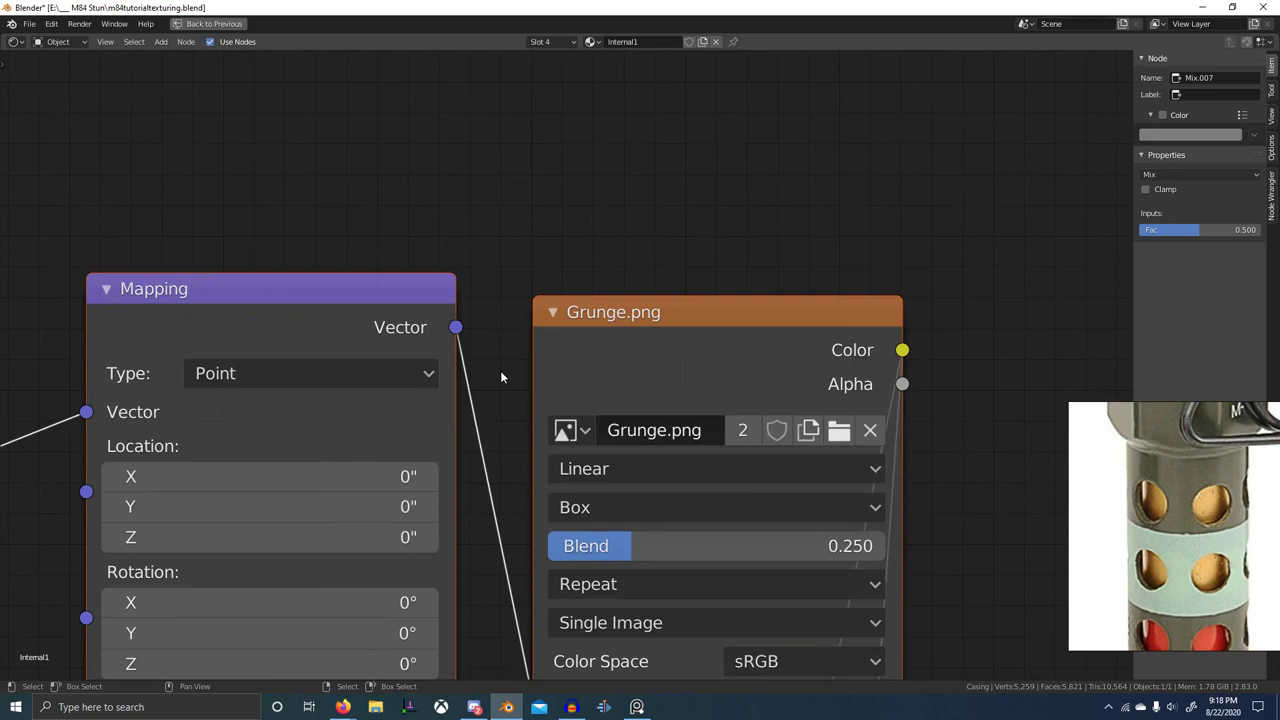
- Select the new Texture Coordinate, Mapping and Grunge.png nodes
{"action": "scroll", "coordinate": [500, 370], "scroll_direction": "down", "scroll_amount": 5}
{"action": "middle_click_drag", "start_coordinate": [779, 458], "coordinate": [740, 425]}
{"action": "scroll", "coordinate": [486, 476], "scroll_direction": "down", "scroll_amount": 4}
{"action": "middle_click_drag", "start_coordinate": [486, 476], "coordinate": [588, 456]}
{"action": "left_click_drag", "start_coordinate": [277, 327], "coordinate": [700, 402]}
- Reposition the upper Mix.006 node near the Principled BSDF
{"action": "scroll", "coordinate": [768, 423], "scroll_direction": "up", "scroll_amount": 1}
{"action": "middle_click_drag", "start_coordinate": [768, 423], "coordinate": [725, 419]}
{"action": "scroll", "coordinate": [985, 537], "scroll_direction": "down", "scroll_amount": 1}
{"action": "middle_click_drag", "start_coordinate": [985, 537], "coordinate": [828, 517]}
{"action": "scroll", "coordinate": [850, 560], "scroll_direction": "down", "scroll_amount": 7}
{"action": "middle_click_drag", "start_coordinate": [885, 625], "coordinate": [763, 528]}
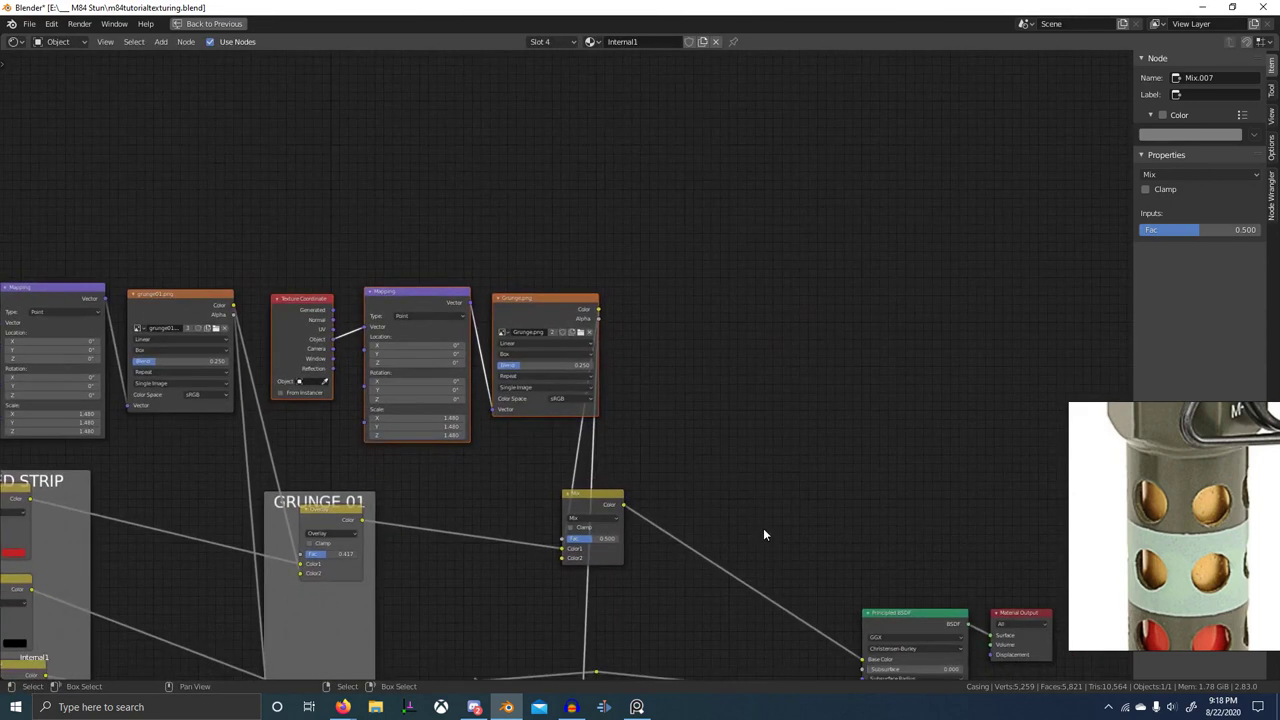
{"action": "middle_click_drag", "start_coordinate": [870, 665], "coordinate": [762, 528]}
{"action": "left_click", "coordinate": [554, 443]}
{"action": "left_click_drag", "start_coordinate": [480, 363], "coordinate": [604, 679]}
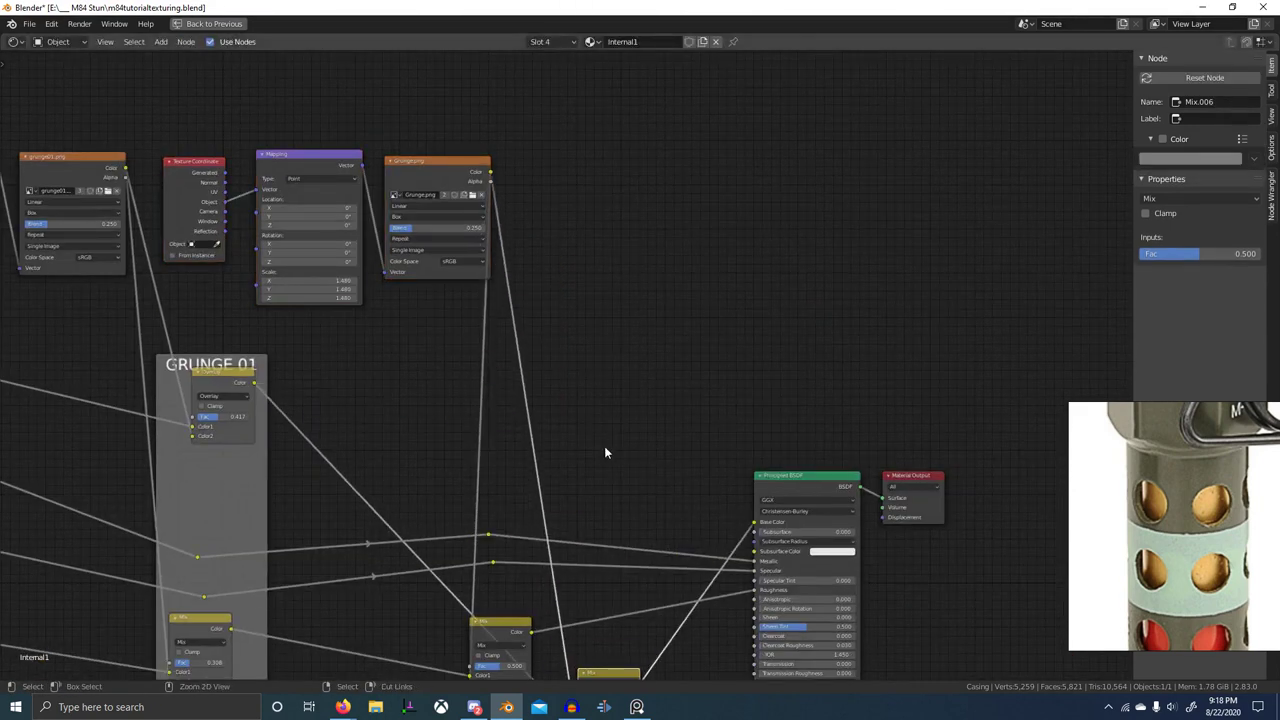
{"action": "scroll", "coordinate": [604, 446], "scroll_direction": "down", "scroll_amount": 8}
{"action": "middle_click_drag", "start_coordinate": [638, 467], "coordinate": [620, 426]}
{"action": "scroll", "coordinate": [598, 432], "scroll_direction": "up", "scroll_amount": 7}
{"action": "key", "text": "g"}
{"action": "left_click", "coordinate": [462, 209]}
- Shift both new Mix nodes and their reroutes to the right
{"action": "left_click", "coordinate": [506, 534], "text": "shift"}
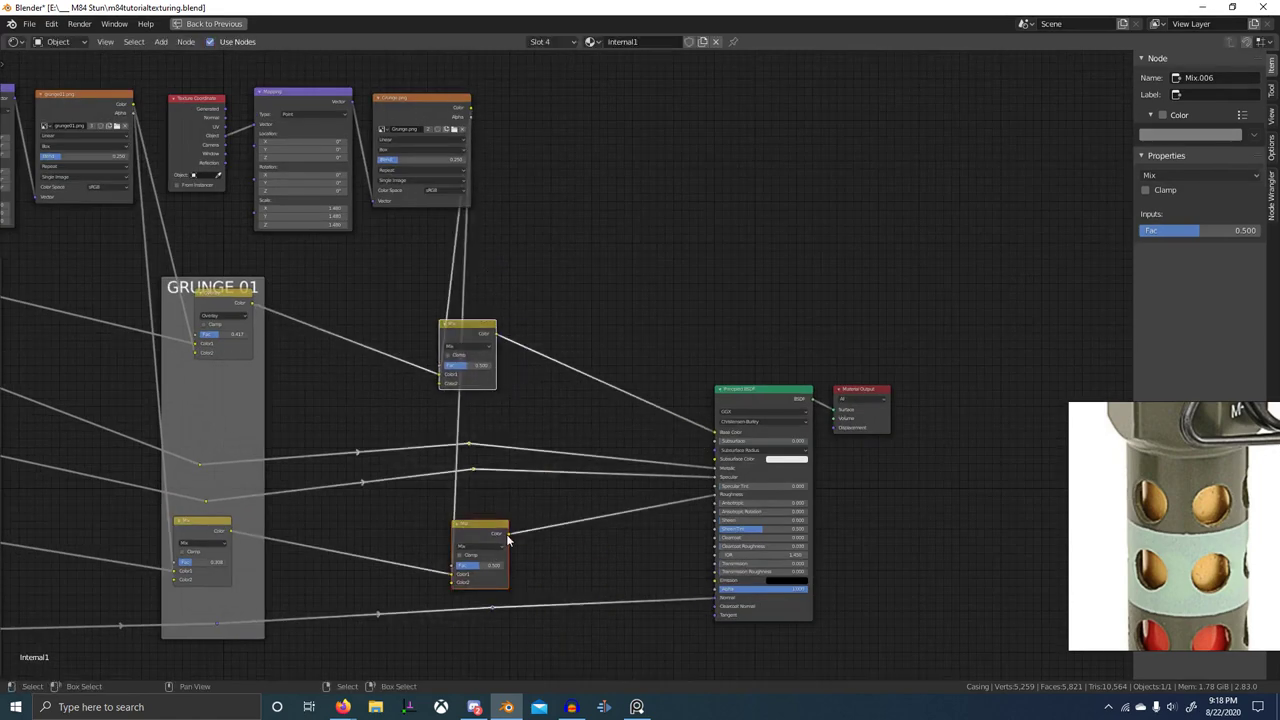
{"action": "key", "text": "g"}
{"action": "left_click", "coordinate": [521, 331]}
{"action": "middle_click_drag", "start_coordinate": [526, 260], "coordinate": [620, 450]}
{"action": "scroll", "coordinate": [548, 330], "scroll_direction": "up", "scroll_amount": 5}
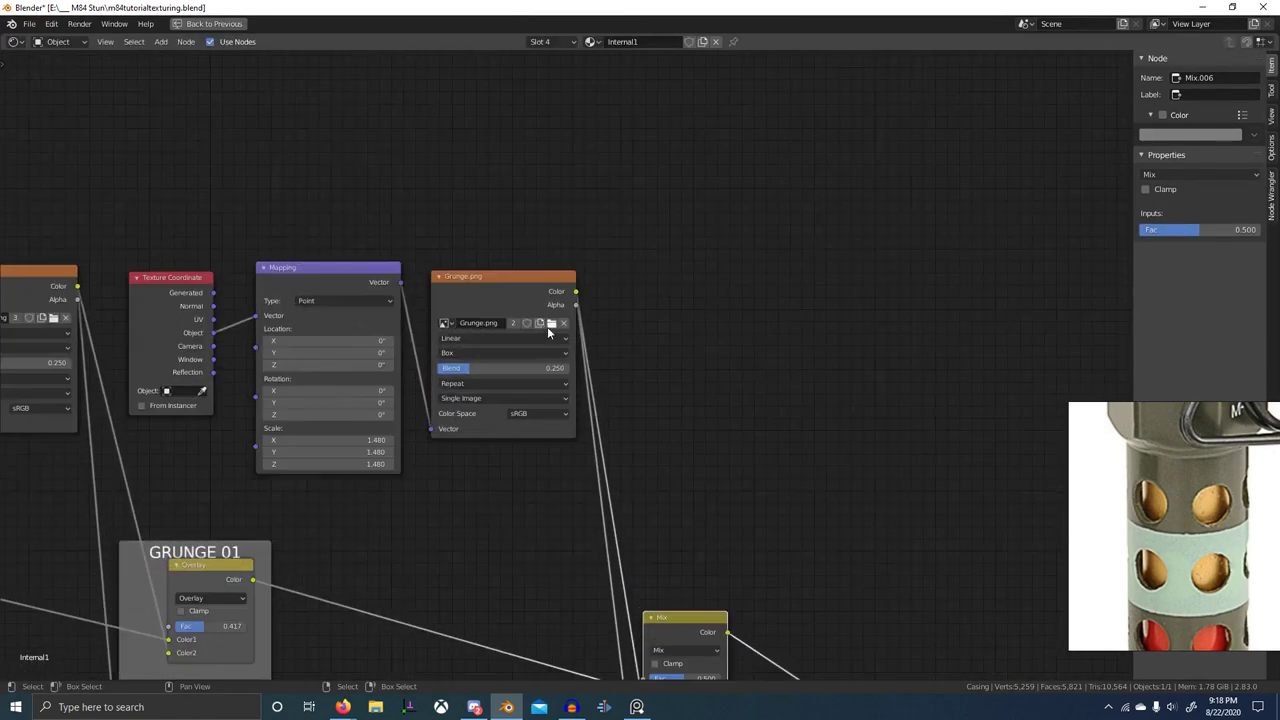
{"action": "scroll", "coordinate": [548, 333], "scroll_direction": "up", "scroll_amount": 2}
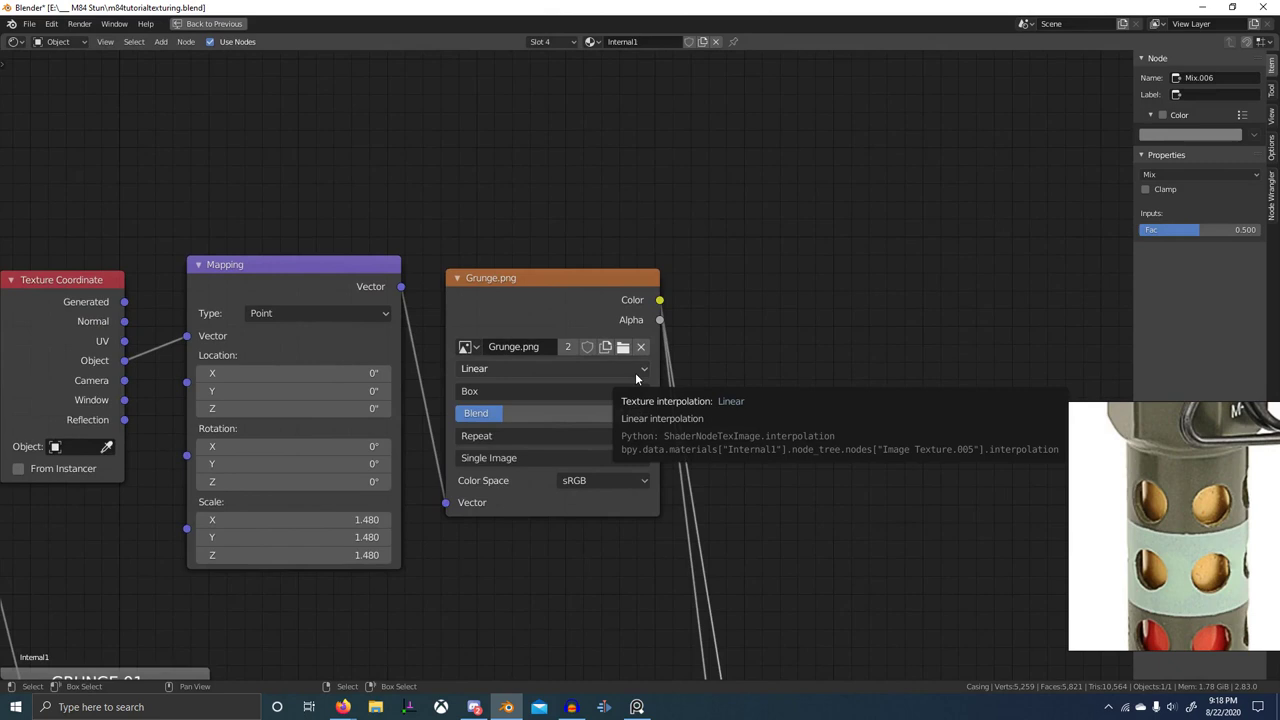
{"action": "scroll", "coordinate": [671, 264], "scroll_direction": "down", "scroll_amount": 6}
{"action": "middle_click_drag", "start_coordinate": [567, 346], "coordinate": [637, 337]}
{"action": "scroll", "coordinate": [637, 337], "scroll_direction": "up", "scroll_amount": 6}
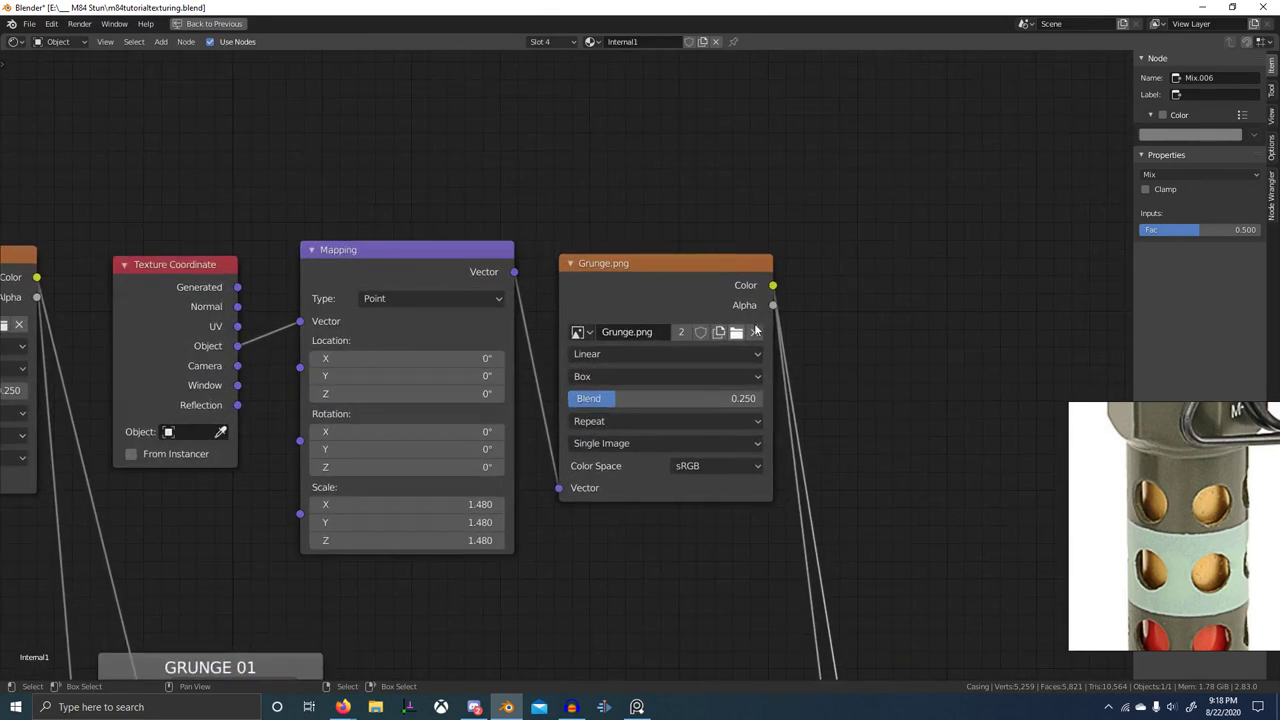
{"action": "middle_click_drag", "start_coordinate": [757, 338], "coordinate": [671, 264]}
{"action": "scroll", "coordinate": [671, 265], "scroll_direction": "up", "scroll_amount": 3}
{"action": "scroll", "coordinate": [676, 316], "scroll_direction": "down", "scroll_amount": 7}
{"action": "middle_click_drag", "start_coordinate": [785, 395], "coordinate": [650, 335]}
{"action": "scroll", "coordinate": [650, 335], "scroll_direction": "down", "scroll_amount": 4}
{"action": "middle_click_drag", "start_coordinate": [728, 470], "coordinate": [604, 370]}
- Preview the Mix node's output on the casing and restore the full Shading layout
{"action": "scroll", "coordinate": [524, 392], "scroll_direction": "up", "scroll_amount": 1}
{"action": "left_click", "coordinate": [523, 393], "text": "ctrl+shift"}
{"action": "key", "text": "ctrl+space"}
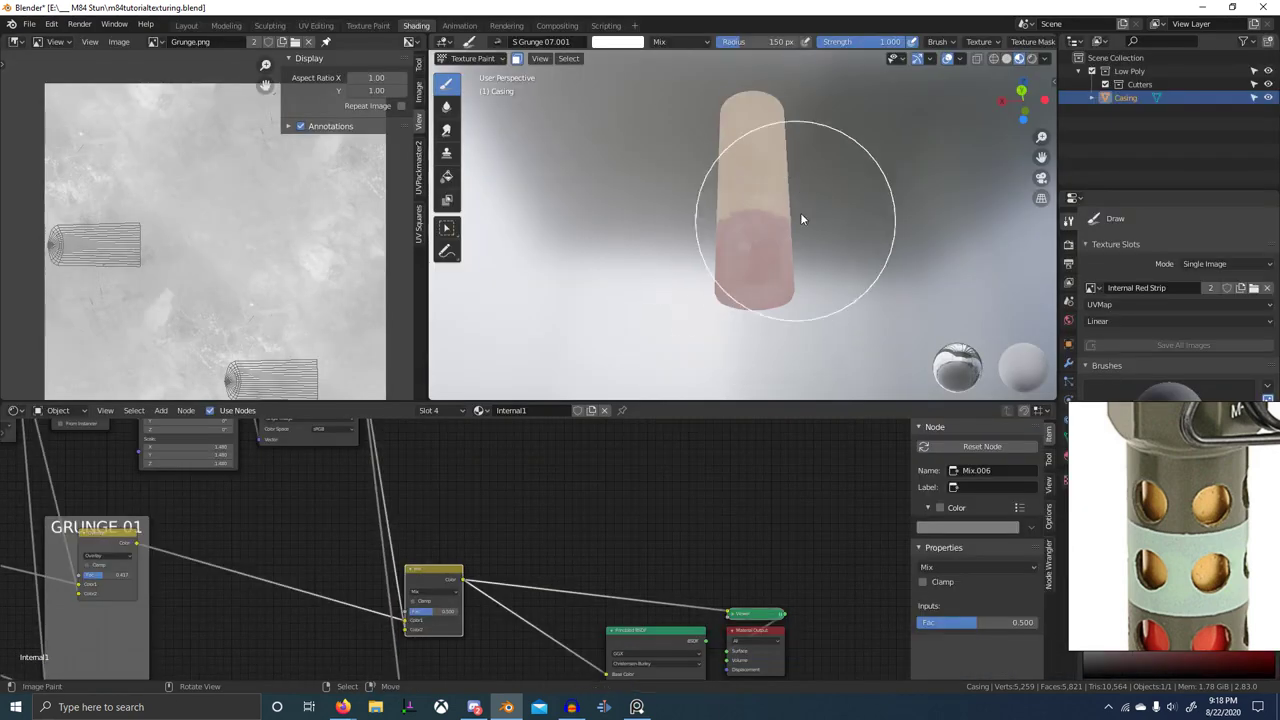
{"action": "middle_click_drag", "start_coordinate": [800, 215], "coordinate": [744, 349]}
{"action": "middle_click_drag", "start_coordinate": [456, 608], "coordinate": [511, 571]}
{"action": "scroll", "coordinate": [511, 571], "scroll_direction": "up", "scroll_amount": 8}
- Raise the Mix factor to 1.000 and set its blend mode to Overlay
{"action": "left_click_drag", "start_coordinate": [488, 598], "coordinate": [562, 598]}
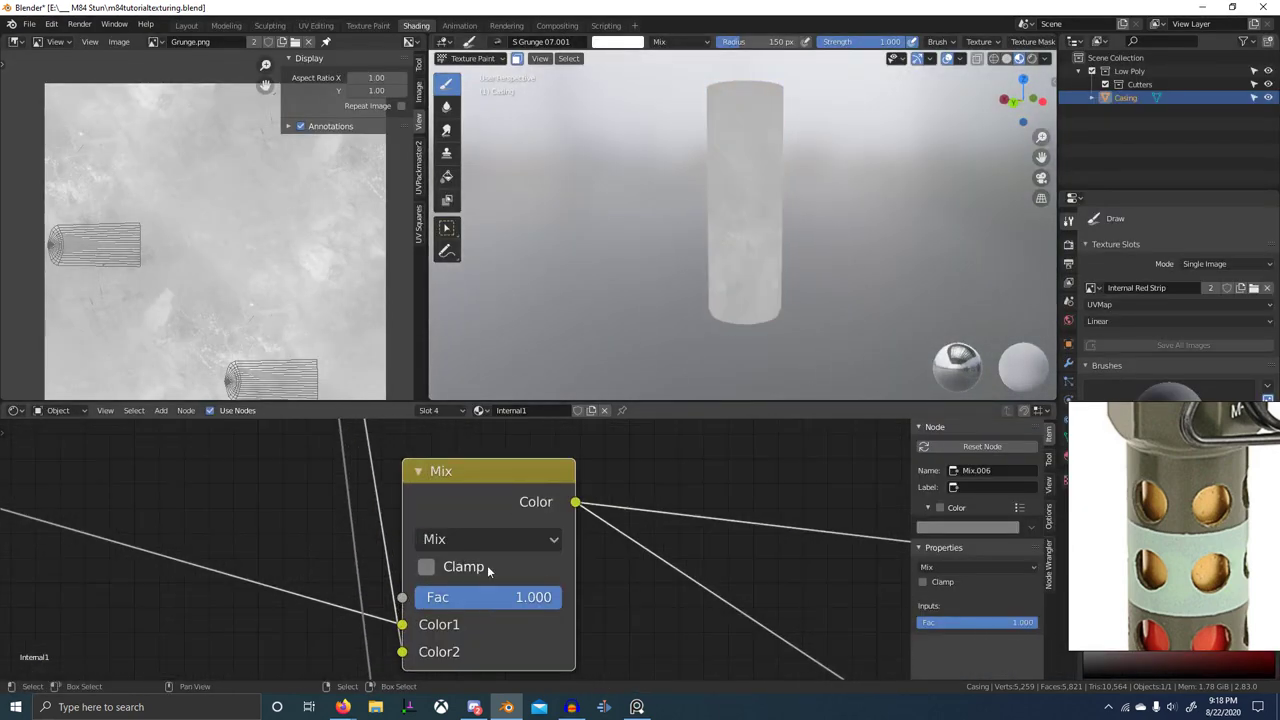
{"action": "left_click", "coordinate": [479, 540]}
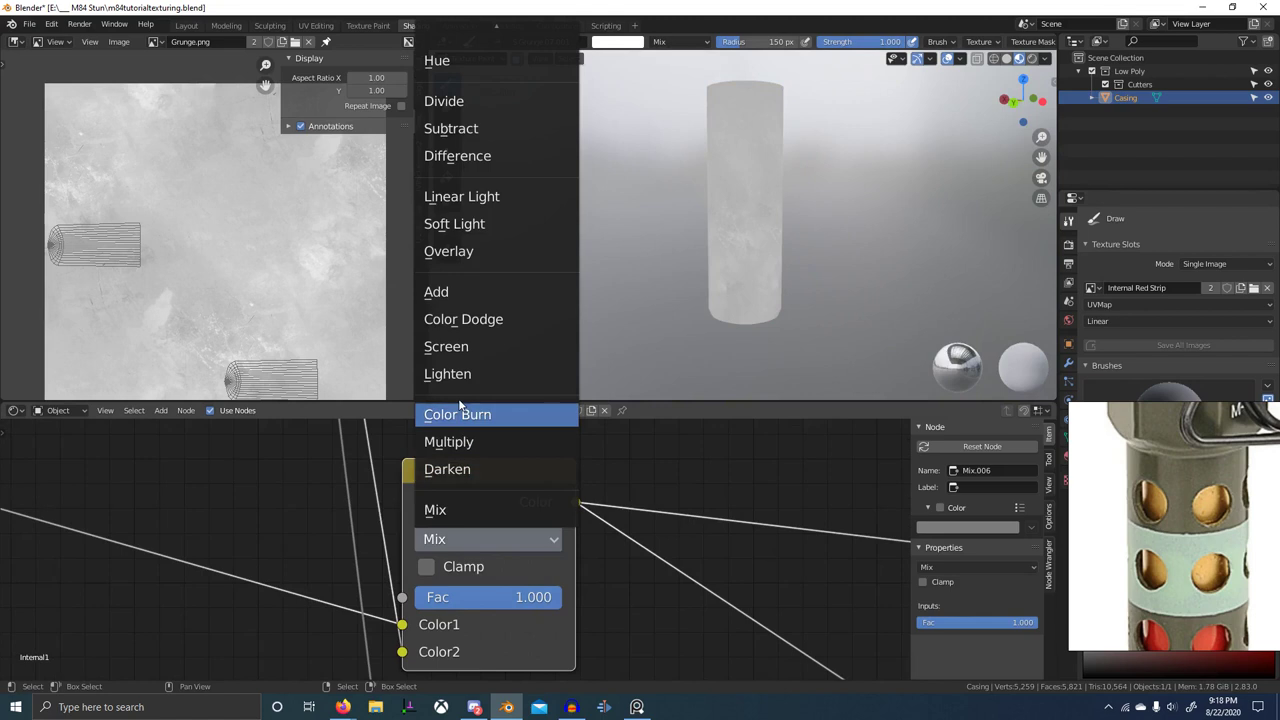
{"action": "left_click", "coordinate": [496, 251]}
- Try different Overlay factor values, landing at about 0.458
{"action": "scroll", "coordinate": [788, 322], "scroll_direction": "up", "scroll_amount": 3}
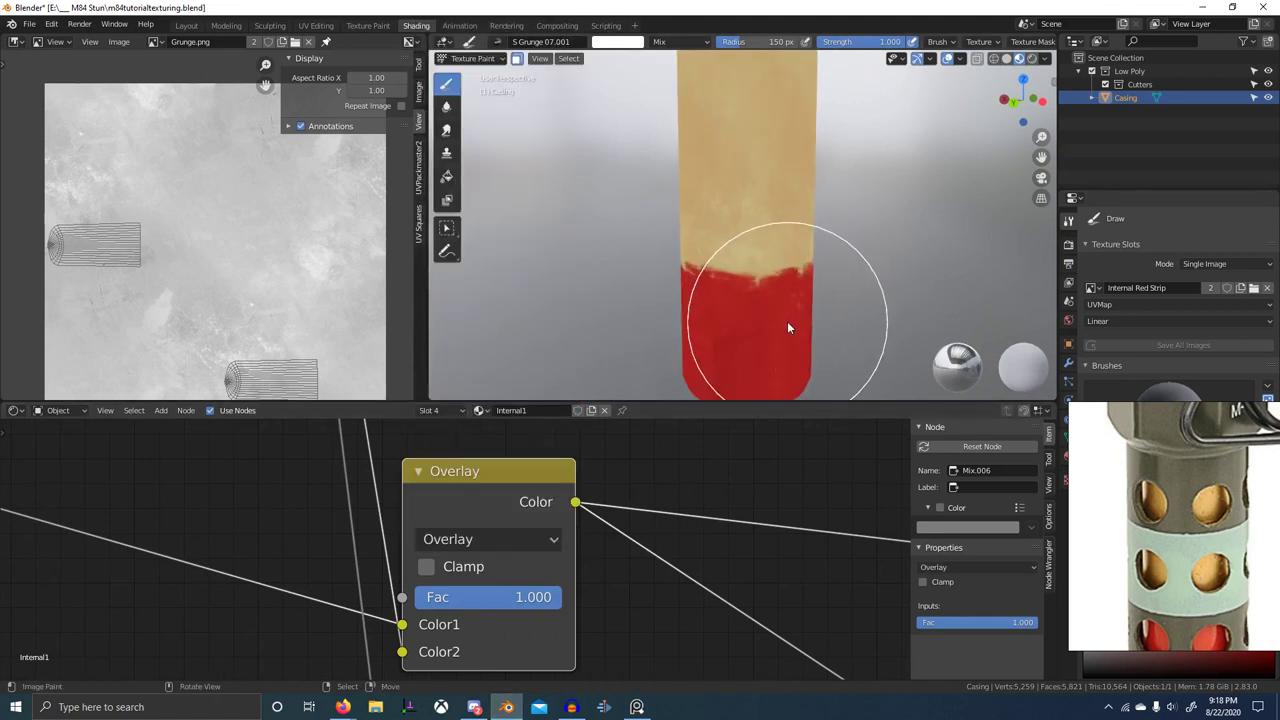
{"action": "mouse_move", "coordinate": [504, 598]}
{"action": "left_mouse_down"}
{"action": "mouse_move", "coordinate": [379, 598]}
{"action": "mouse_move", "coordinate": [562, 598]}
{"action": "left_mouse_up"}
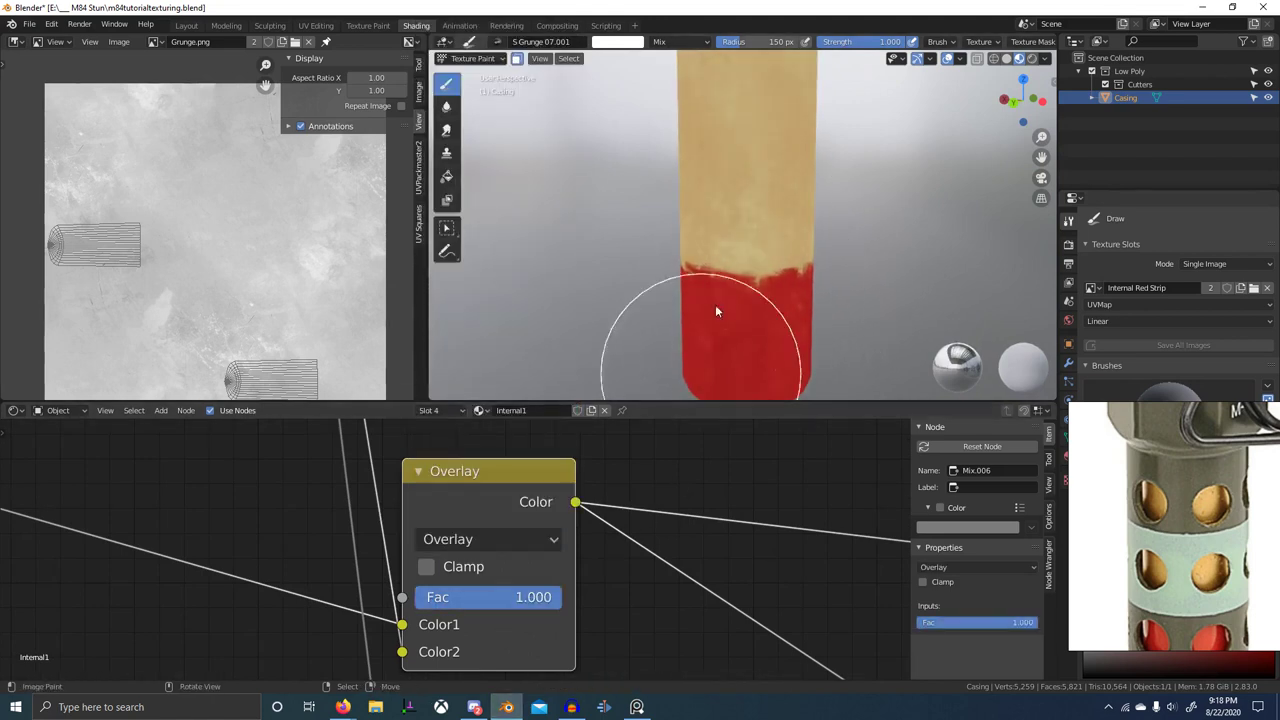
{"action": "middle_click_drag", "start_coordinate": [715, 304], "coordinate": [812, 290]}
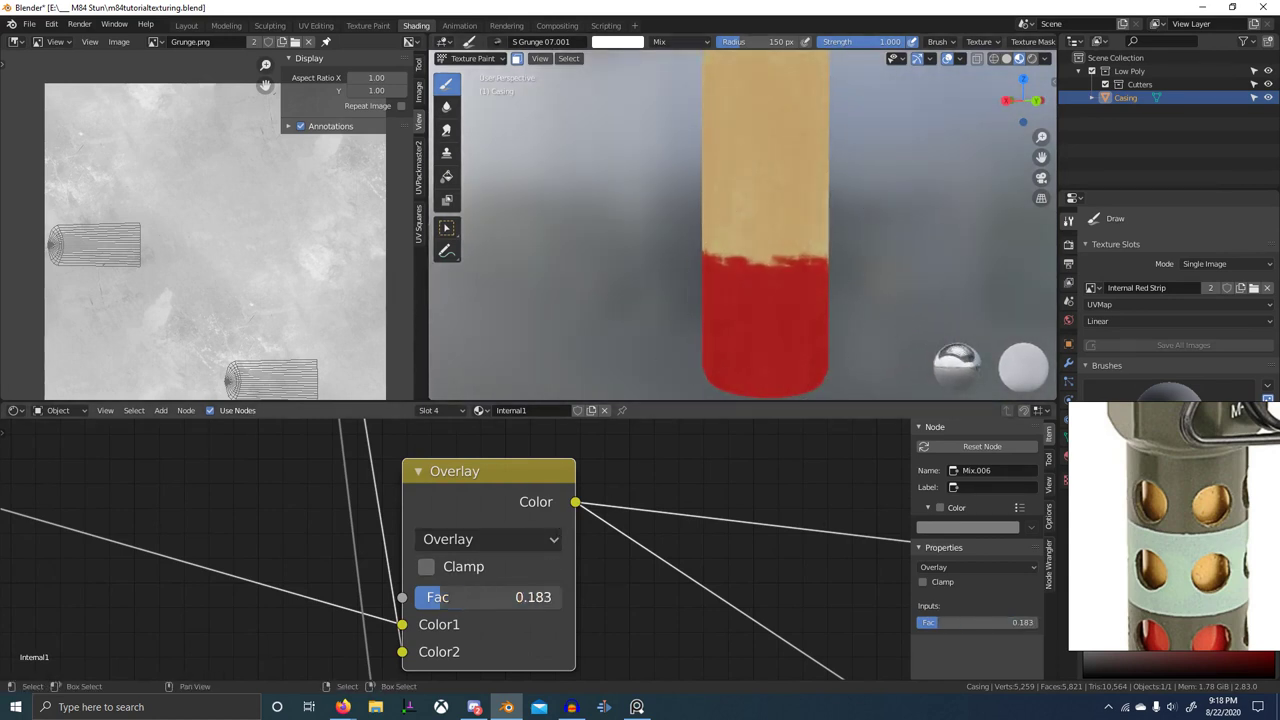
{"action": "left_click_drag", "start_coordinate": [442, 598], "coordinate": [482, 598]}
{"action": "middle_click_drag", "start_coordinate": [766, 260], "coordinate": [691, 275]}
{"action": "scroll", "coordinate": [691, 277], "scroll_direction": "down", "scroll_amount": 3}
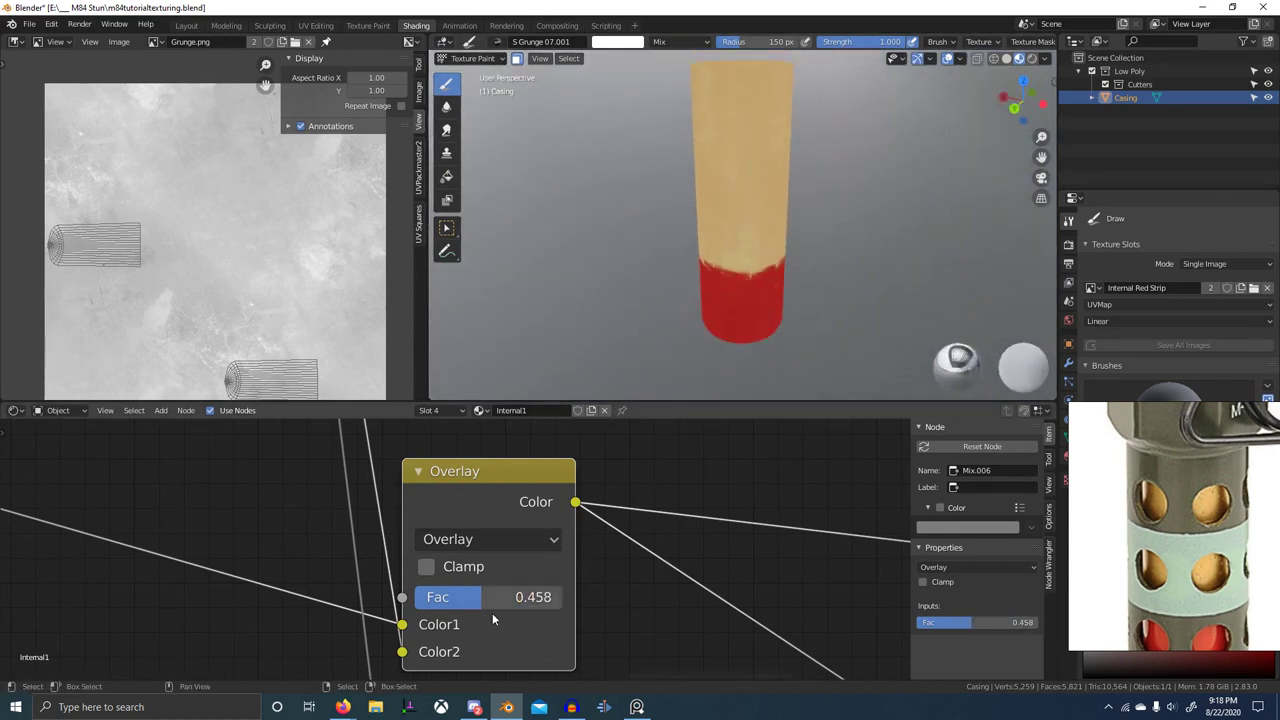
- Raise the Overlay factor to 0.675, then settle it at 0.525
{"action": "mouse_move", "coordinate": [503, 606]}
{"action": "left_mouse_down"}
{"action": "mouse_move", "coordinate": [536, 606]}
{"action": "mouse_move", "coordinate": [514, 602]}
{"action": "left_mouse_up"}
{"action": "scroll", "coordinate": [715, 265], "scroll_direction": "up", "scroll_amount": 2}
{"action": "middle_click_drag", "start_coordinate": [708, 268], "coordinate": [765, 240]}
{"action": "scroll", "coordinate": [735, 560], "scroll_direction": "down", "scroll_amount": 5}
{"action": "middle_click_drag", "start_coordinate": [735, 560], "coordinate": [688, 431]}
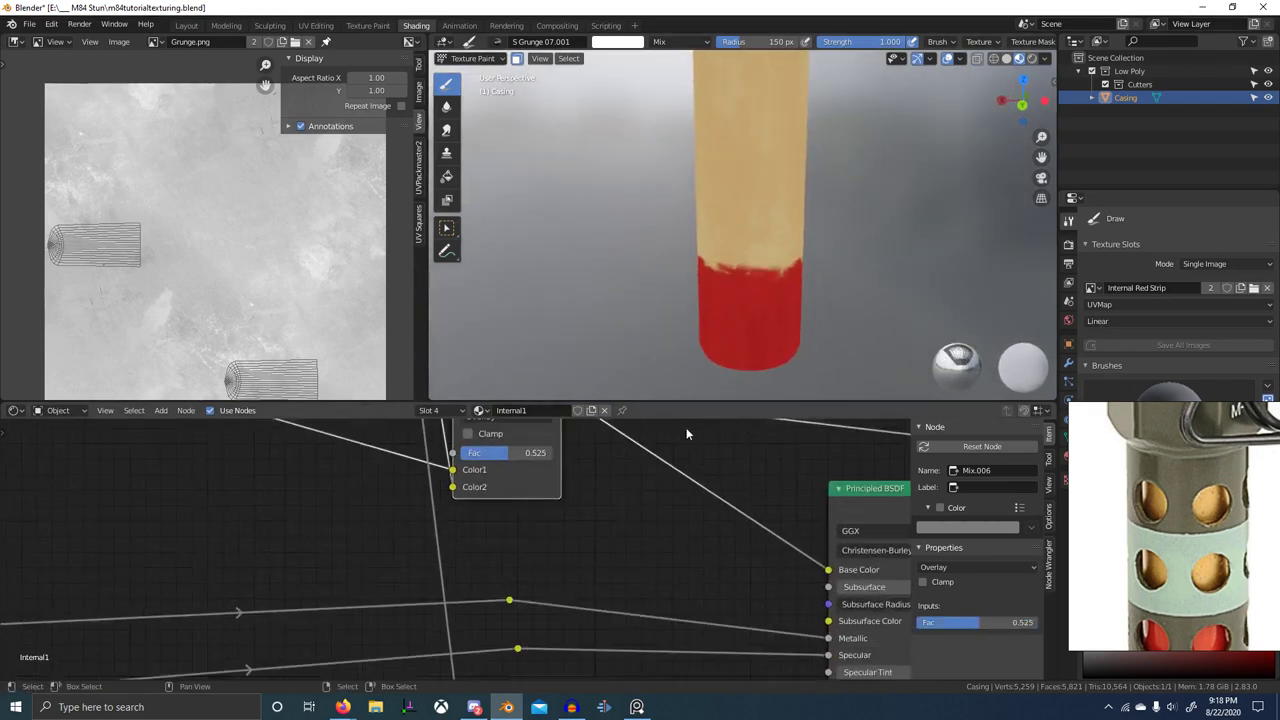
{"action": "scroll", "coordinate": [640, 560], "scroll_direction": "down", "scroll_amount": 5}
{"action": "middle_click_drag", "start_coordinate": [640, 560], "coordinate": [587, 453]}
- Preview the lower Mix node, set its factor to 0.200, then preview the full Principled BSDF
{"action": "left_click", "coordinate": [517, 620], "text": "ctrl+shift"}
{"action": "scroll", "coordinate": [780, 232], "scroll_direction": "up", "scroll_amount": 1}
{"action": "middle_click_drag", "start_coordinate": [770, 230], "coordinate": [808, 231]}
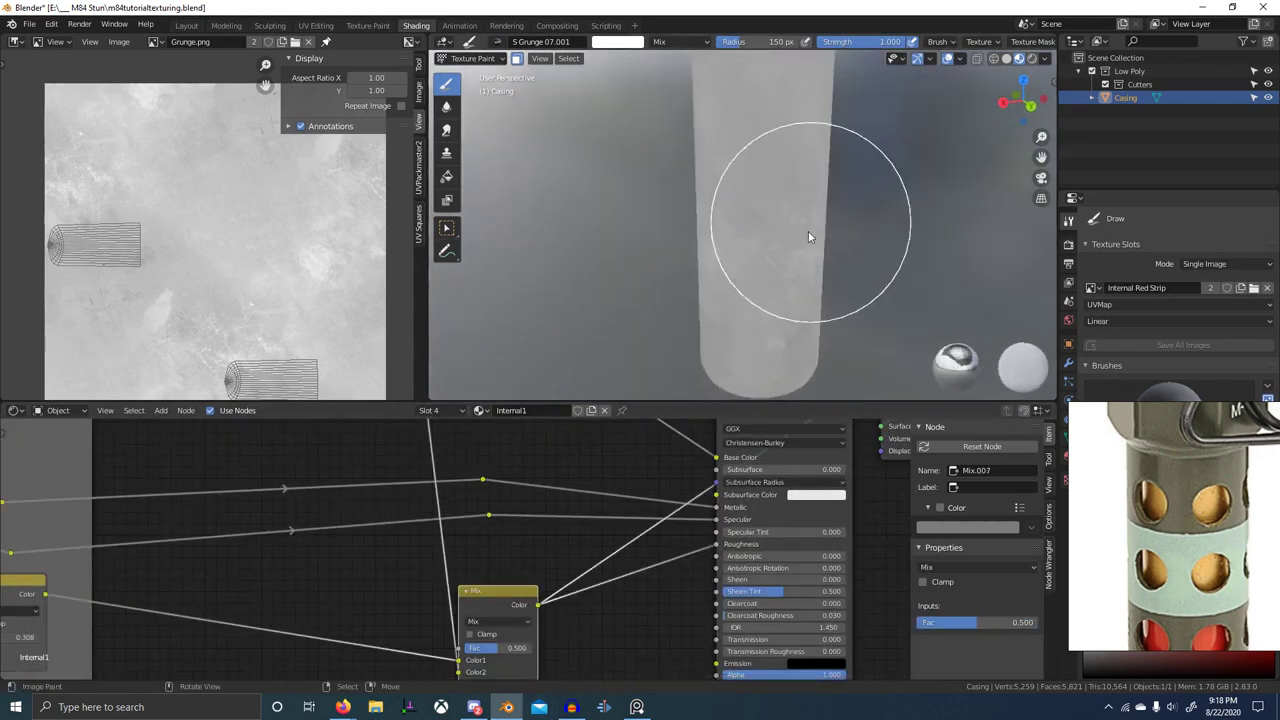
{"action": "mouse_move", "coordinate": [493, 650]}
{"action": "left_mouse_down"}
{"action": "mouse_move", "coordinate": [459, 650]}
{"action": "mouse_move", "coordinate": [472, 650]}
{"action": "left_mouse_up"}
{"action": "scroll", "coordinate": [760, 568], "scroll_direction": "down", "scroll_amount": 5}
{"action": "middle_click_drag", "start_coordinate": [770, 565], "coordinate": [632, 617]}
{"action": "left_click", "coordinate": [632, 516], "text": "ctrl+shift"}
- Enable clamping on the Mix node and switch its blend mode to Overlay after trying Linear Light
{"action": "middle_click_drag", "start_coordinate": [796, 256], "coordinate": [836, 255]}
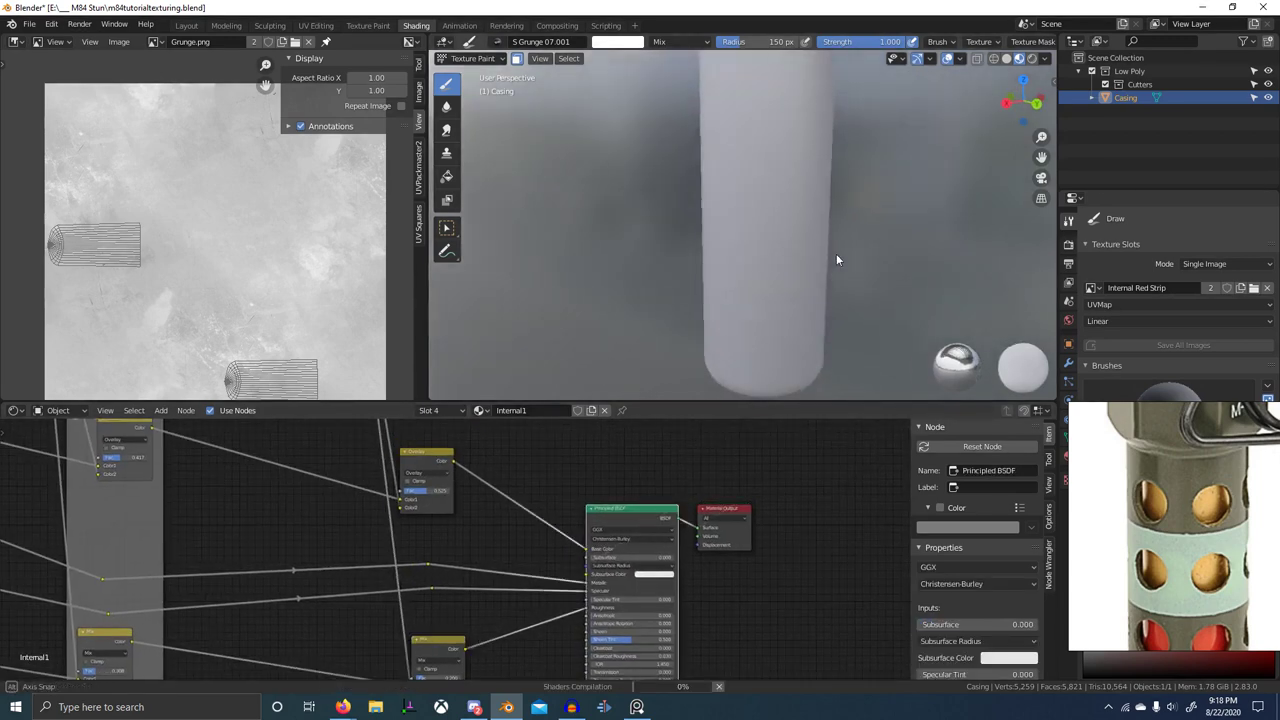
{"action": "middle_click_drag", "start_coordinate": [555, 545], "coordinate": [614, 441]}
{"action": "scroll", "coordinate": [508, 565], "scroll_direction": "up", "scroll_amount": 6}
{"action": "left_click", "coordinate": [508, 567]}
{"action": "left_click", "coordinate": [509, 555]}
{"action": "key", "text": "i"}
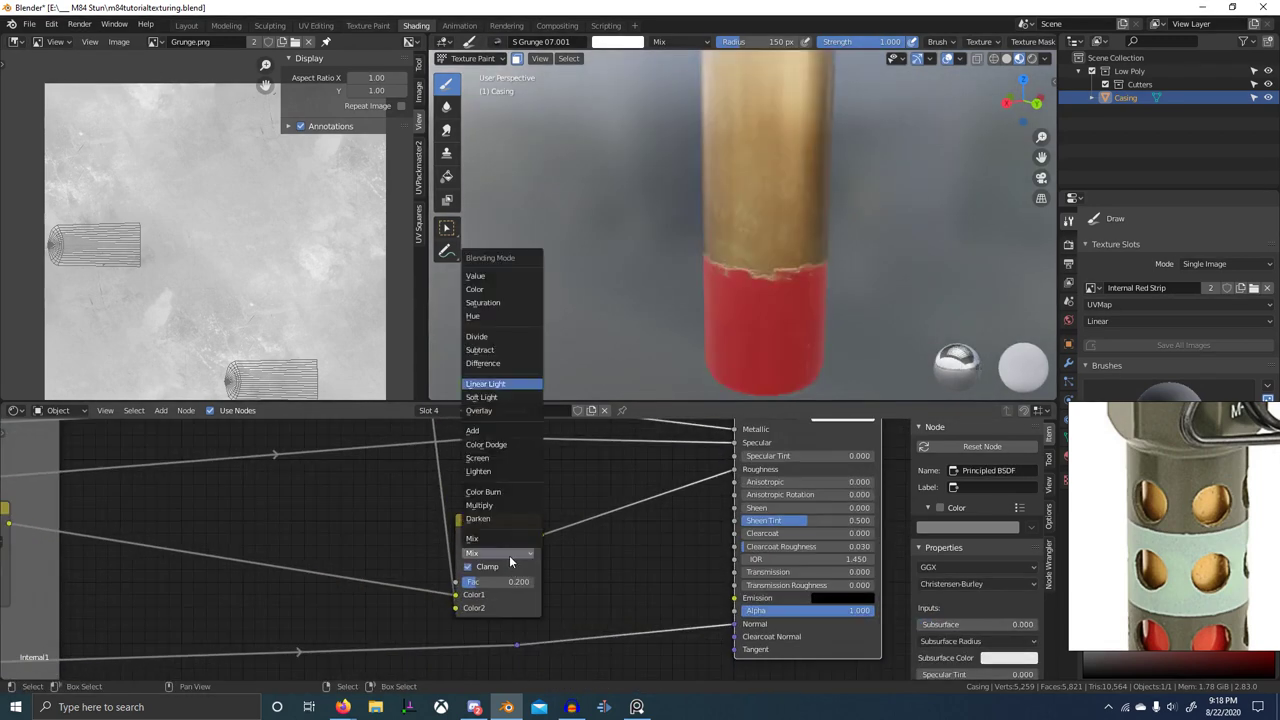
{"action": "left_click", "coordinate": [493, 558]}
{"action": "left_click", "coordinate": [478, 410]}
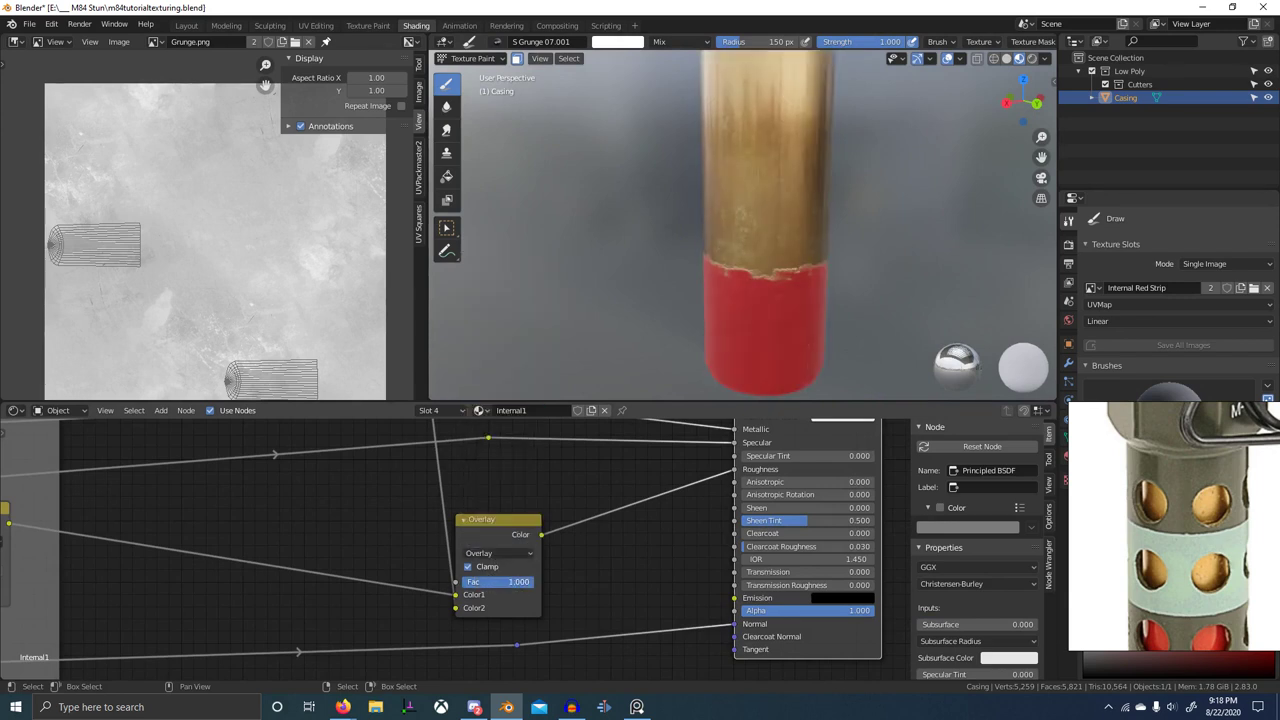
- Lower the grunge Overlay factor to 0.367 and orbit around the casing
{"action": "scroll", "coordinate": [780, 290], "scroll_direction": "down", "scroll_amount": 5}
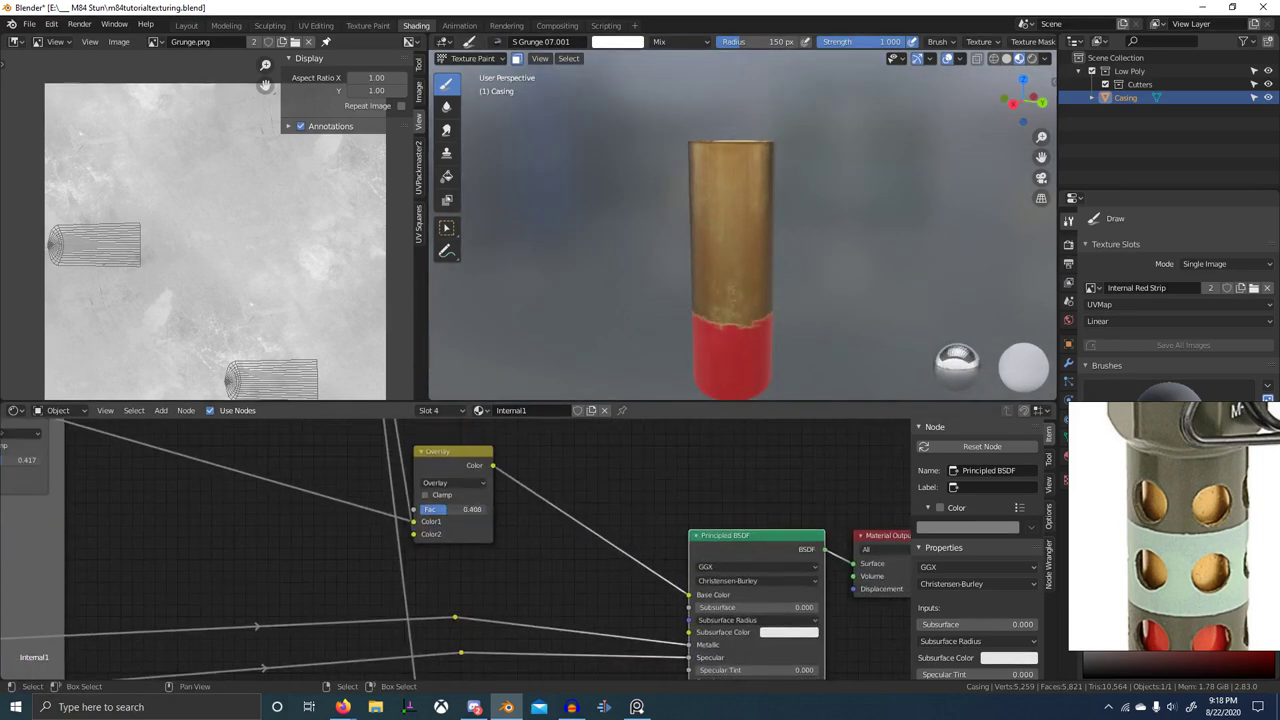
{"action": "left_click_drag", "start_coordinate": [446, 509], "coordinate": [444, 509]}
{"action": "scroll", "coordinate": [708, 351], "scroll_direction": "down", "scroll_amount": 2}
{"action": "middle_click_drag", "start_coordinate": [708, 351], "coordinate": [832, 290]}
- Switch back to Object Mode and view the grenade from around
{"action": "key", "text": "ctrl+Tab"}
{"action": "left_click", "coordinate": [416, 346]}
{"action": "scroll", "coordinate": [807, 308], "scroll_direction": "down", "scroll_amount": 5}
{"action": "scroll", "coordinate": [938, 263], "scroll_direction": "up", "scroll_amount": 6}
{"action": "scroll", "coordinate": [884, 250], "scroll_direction": "down", "scroll_amount": 5}
{"action": "scroll", "coordinate": [738, 301], "scroll_direction": "up", "scroll_amount": 6}
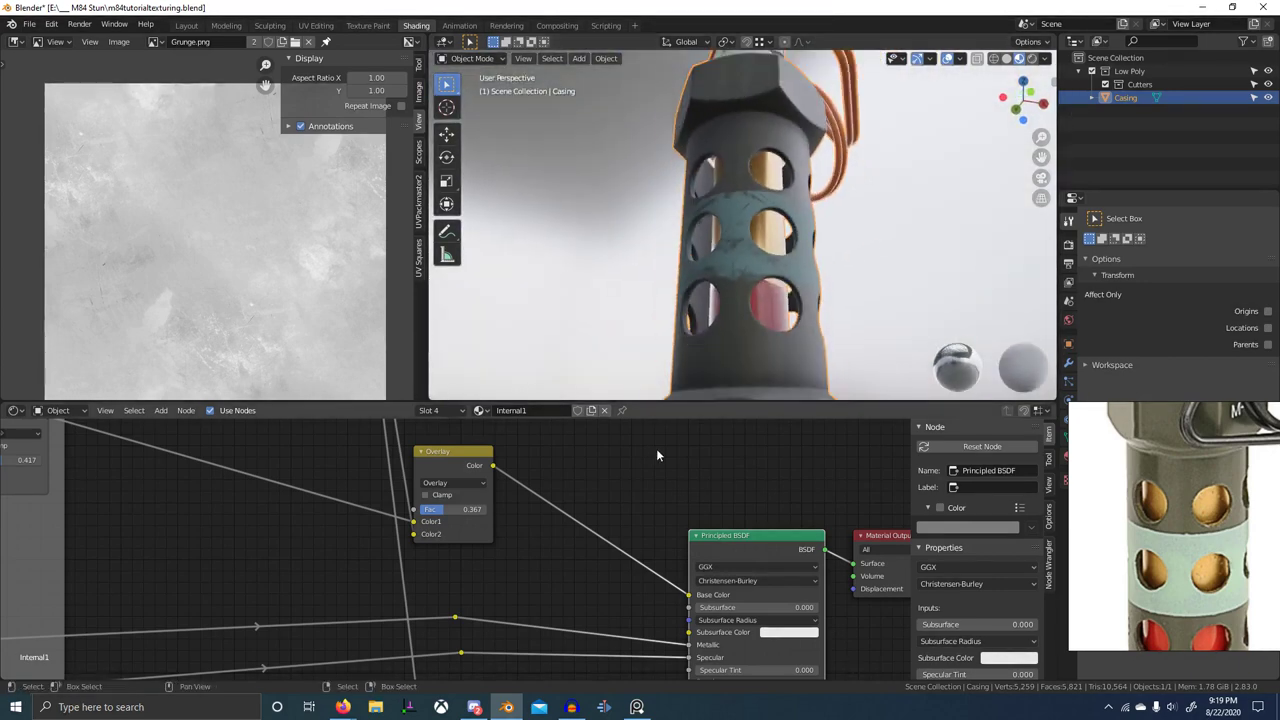
{"action": "scroll", "coordinate": [652, 452], "scroll_direction": "down", "scroll_amount": 6}
{"action": "middle_click_drag", "start_coordinate": [601, 455], "coordinate": [558, 514]}
{"action": "scroll", "coordinate": [510, 559], "scroll_direction": "down", "scroll_amount": 3}
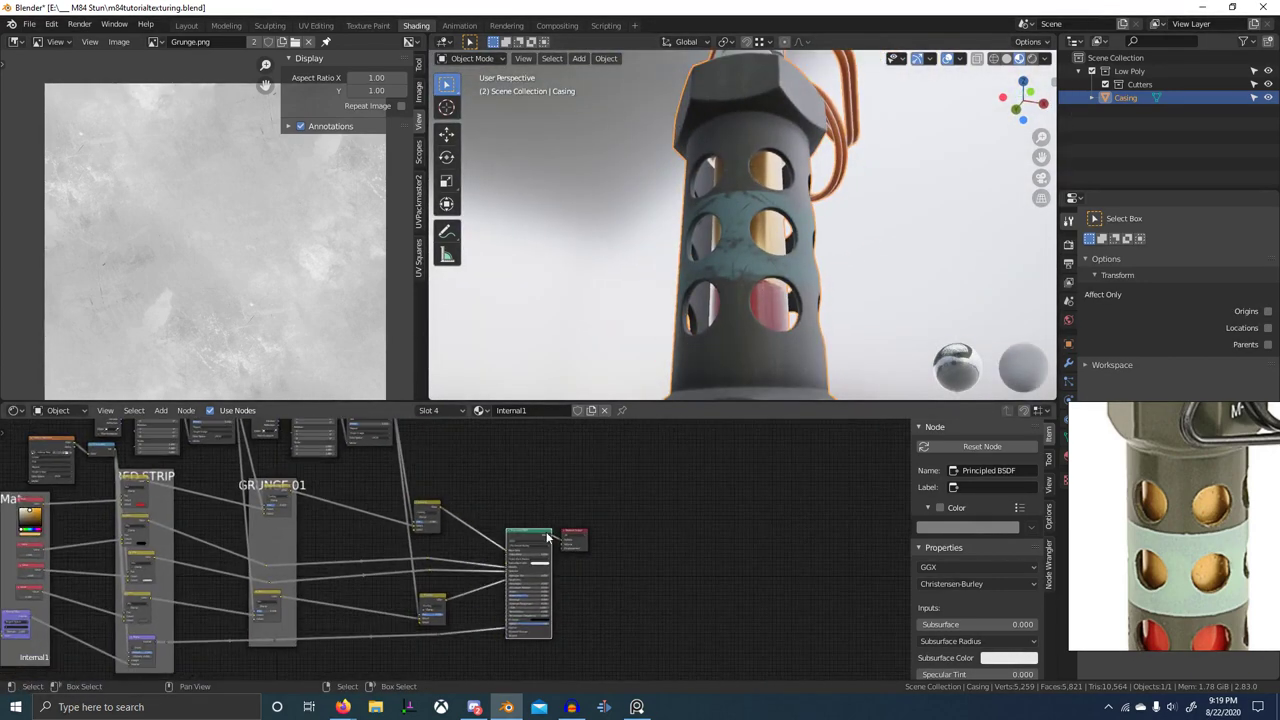
- Move the Principled BSDF and Material Output nodes further right
{"action": "left_click_drag", "start_coordinate": [503, 517], "coordinate": [601, 556]}
{"action": "key", "text": "g"}
{"action": "left_click", "coordinate": [813, 547]}
{"action": "scroll", "coordinate": [704, 600], "scroll_direction": "down", "scroll_amount": 1}
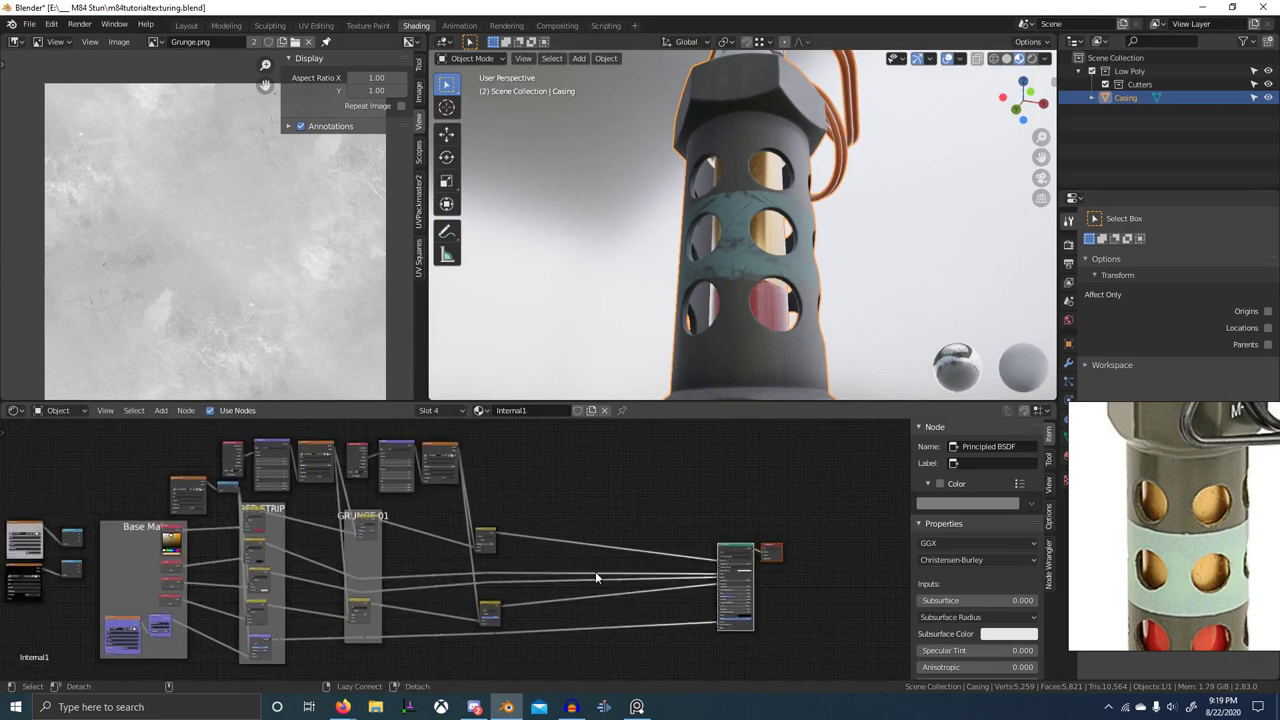
- Wrap the two grunge Mix nodes in a new frame labelled GRUNGE 2
{"action": "left_click_drag", "start_coordinate": [472, 509], "coordinate": [632, 663]}
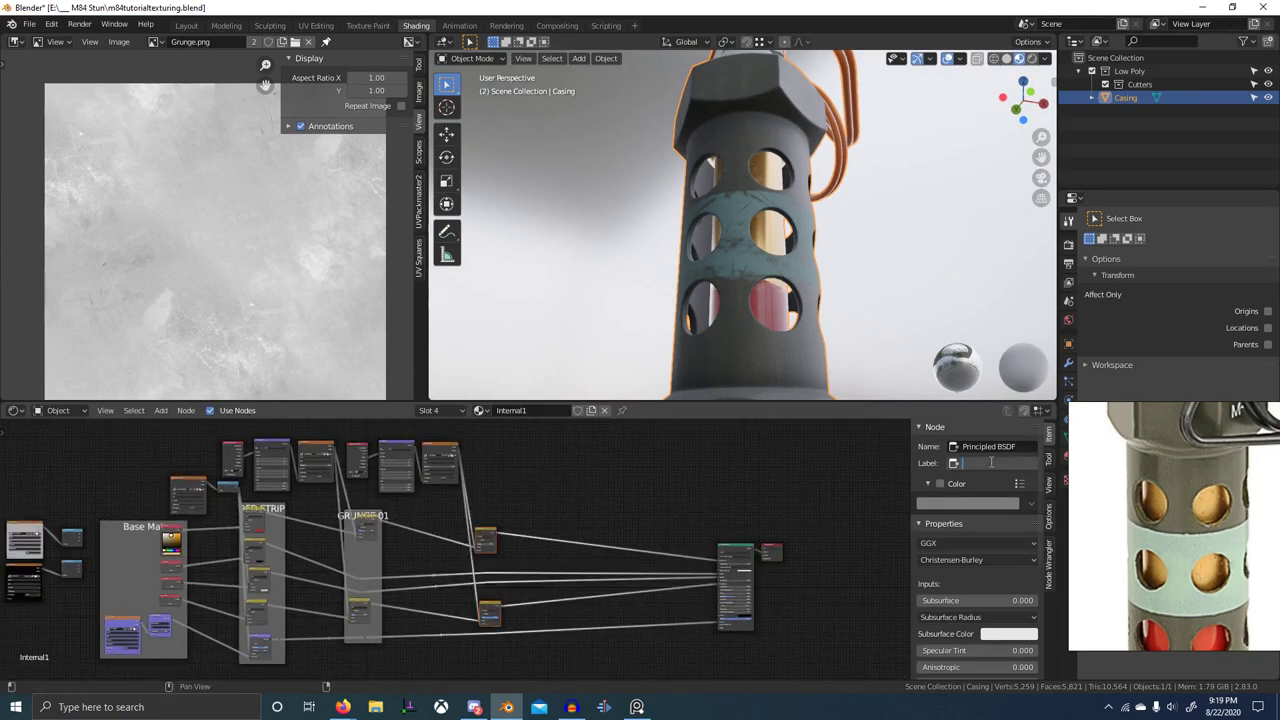
{"action": "key", "text": "ctrl+j"}
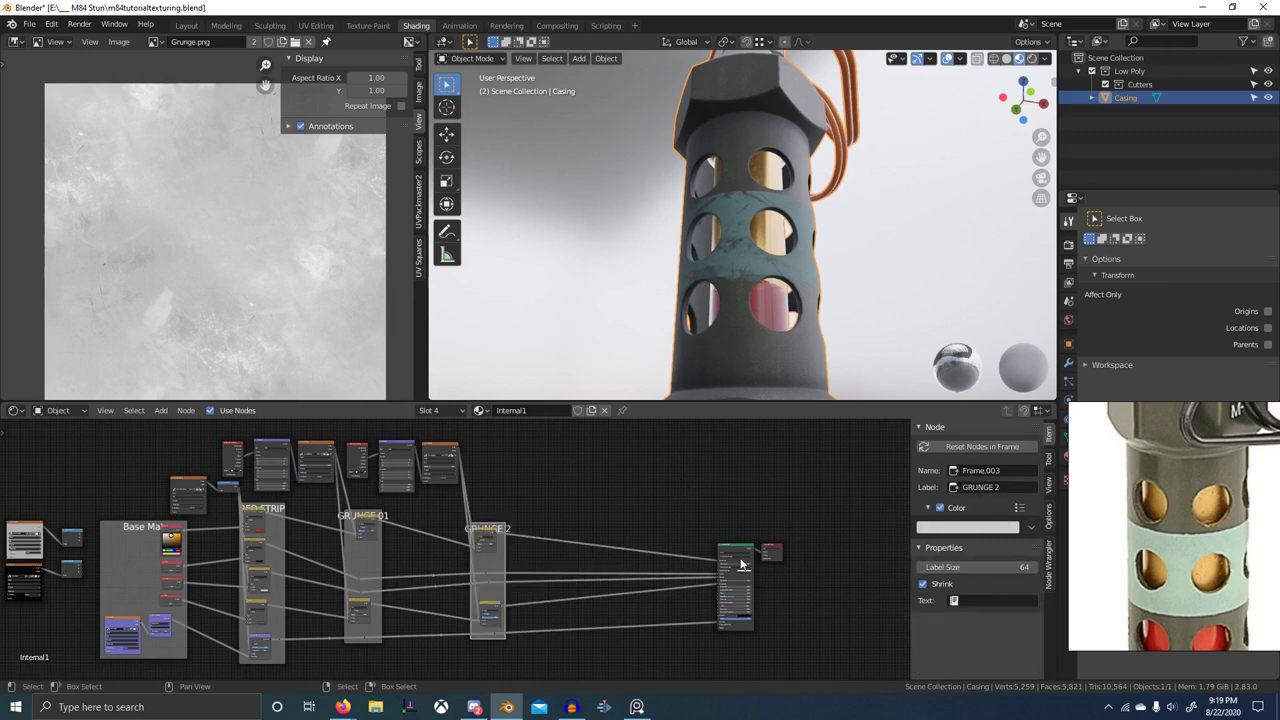
{"action": "middle_click_drag", "start_coordinate": [742, 565], "coordinate": [733, 548]}
{"action": "left_click", "coordinate": [669, 471]}
- Orbit the casing and pan the reference image over to the technical drawings
{"action": "middle_click_drag", "start_coordinate": [780, 266], "coordinate": [842, 309]}
{"action": "scroll", "coordinate": [708, 288], "scroll_direction": "down", "scroll_amount": 4}
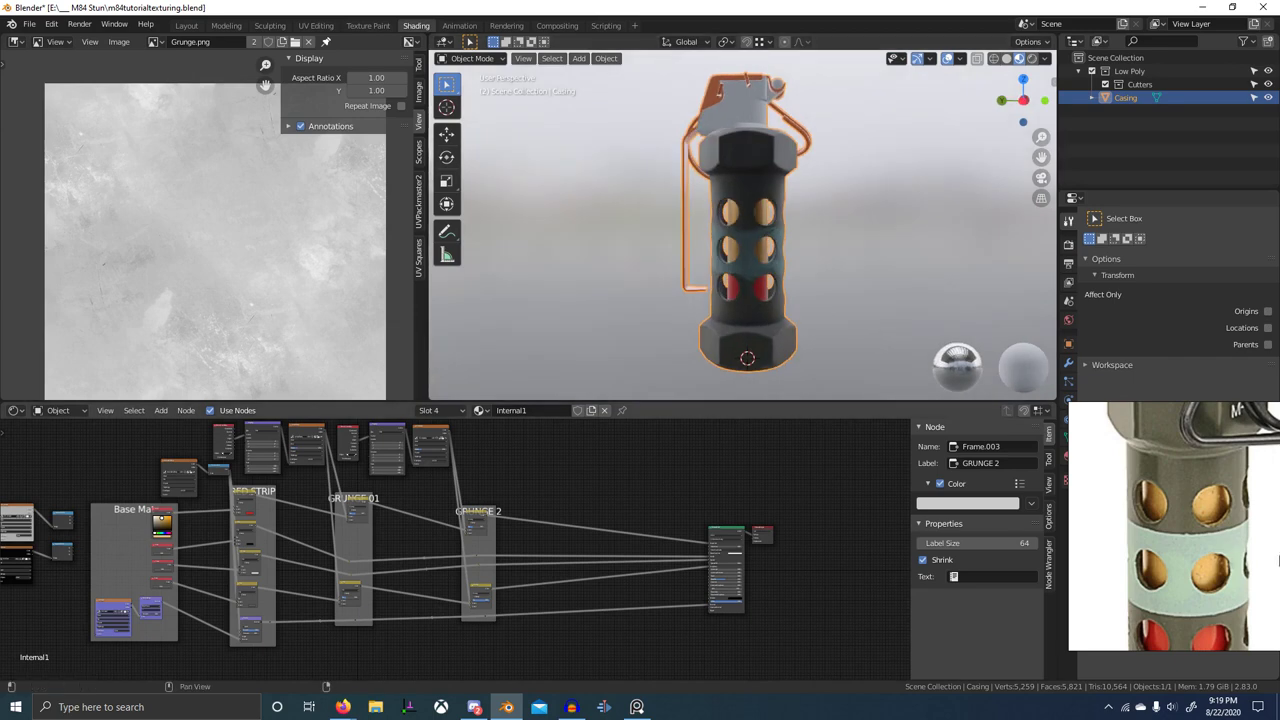
{"action": "scroll", "coordinate": [1197, 499], "scroll_direction": "down", "scroll_amount": 4}
{"action": "scroll", "coordinate": [1184, 513], "scroll_direction": "up", "scroll_amount": 2}
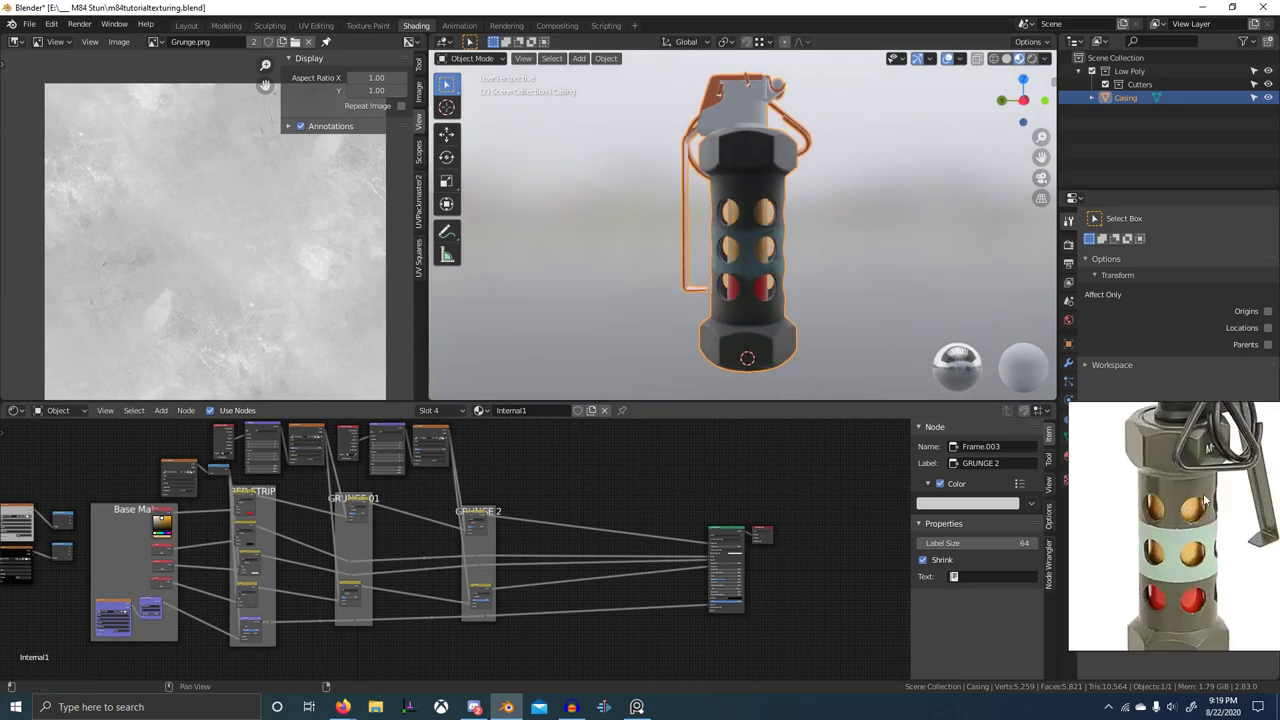
{"action": "middle_click_drag", "start_coordinate": [1204, 502], "coordinate": [1174, 548]}
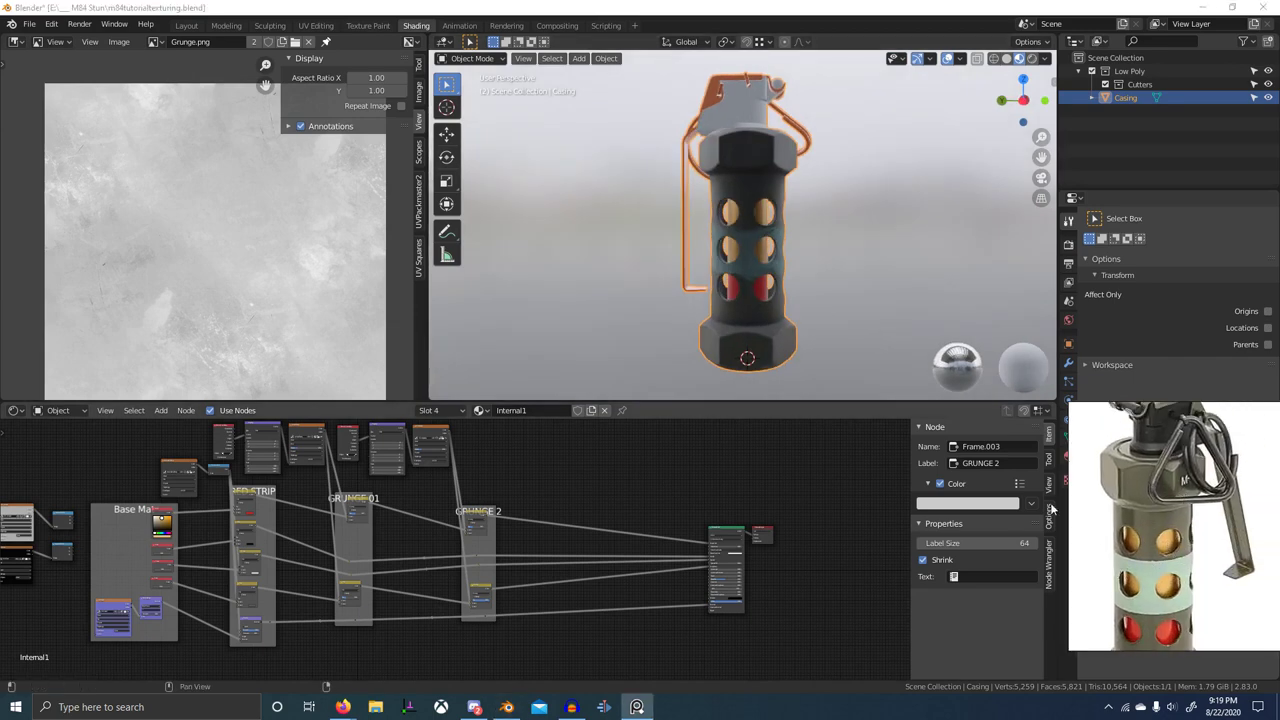
{"action": "scroll", "coordinate": [814, 329], "scroll_direction": "up", "scroll_amount": 2}
{"action": "middle_click_drag", "start_coordinate": [814, 329], "coordinate": [914, 303]}
{"action": "scroll", "coordinate": [811, 321], "scroll_direction": "down", "scroll_amount": 5}
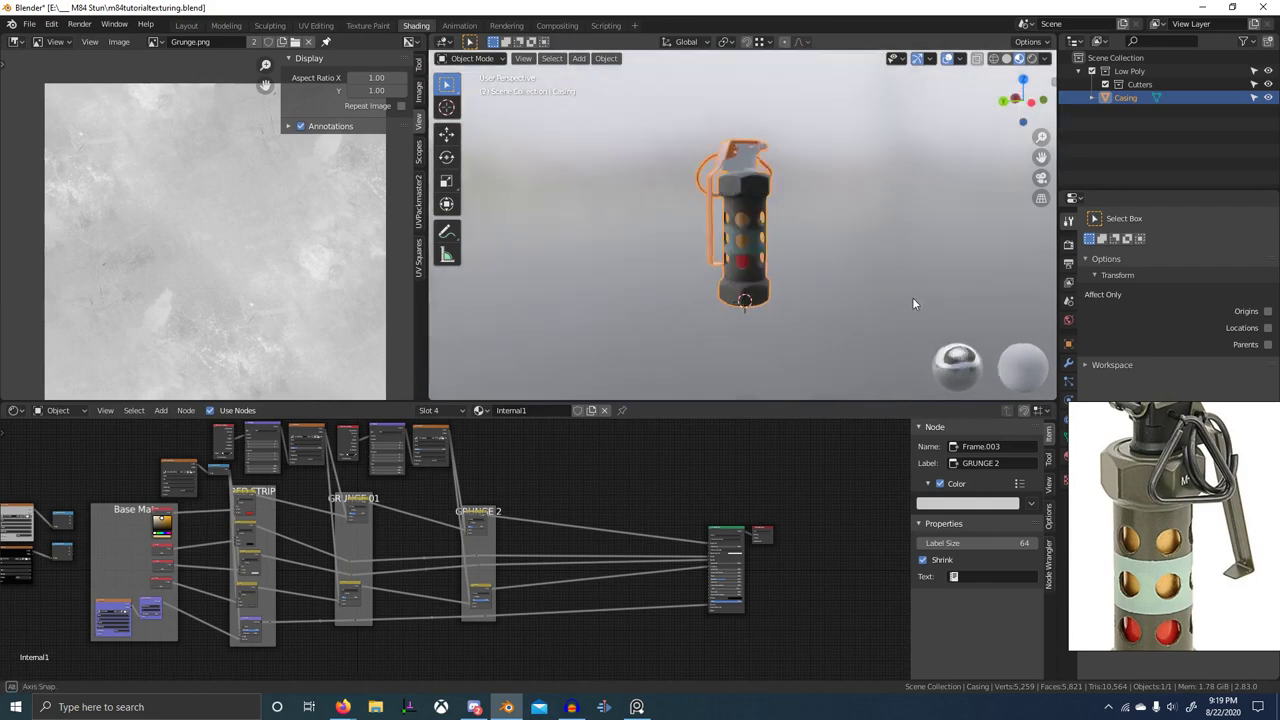
{"action": "scroll", "coordinate": [1172, 500], "scroll_direction": "down", "scroll_amount": 6}
{"action": "middle_click_drag", "start_coordinate": [1172, 500], "coordinate": [1001, 536]}
{"action": "scroll", "coordinate": [1165, 530], "scroll_direction": "up", "scroll_amount": 4}
- Pan the node editor and reference image, reviewing the grenade from several angles
{"action": "middle_click_drag", "start_coordinate": [80, 554], "coordinate": [193, 531]}
{"action": "scroll", "coordinate": [1169, 601], "scroll_direction": "up", "scroll_amount": 6}
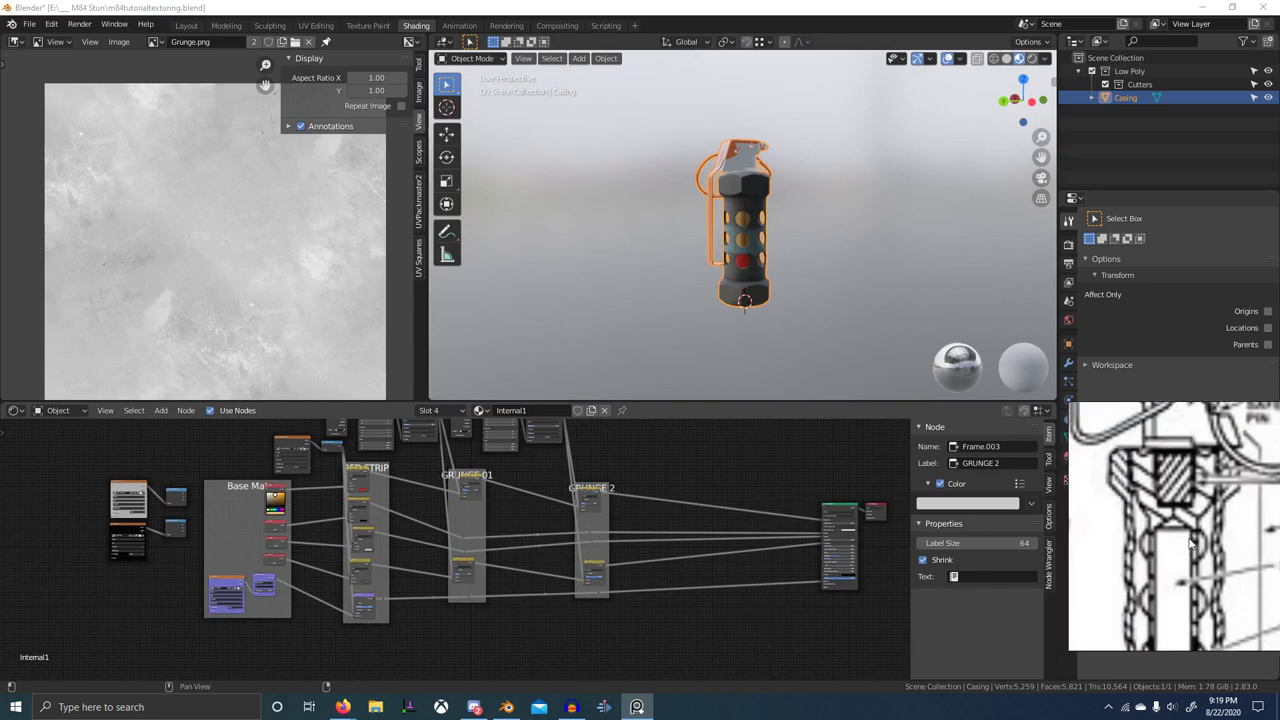
{"action": "scroll", "coordinate": [1201, 597], "scroll_direction": "down", "scroll_amount": 5}
{"action": "scroll", "coordinate": [1205, 595], "scroll_direction": "up", "scroll_amount": 5}
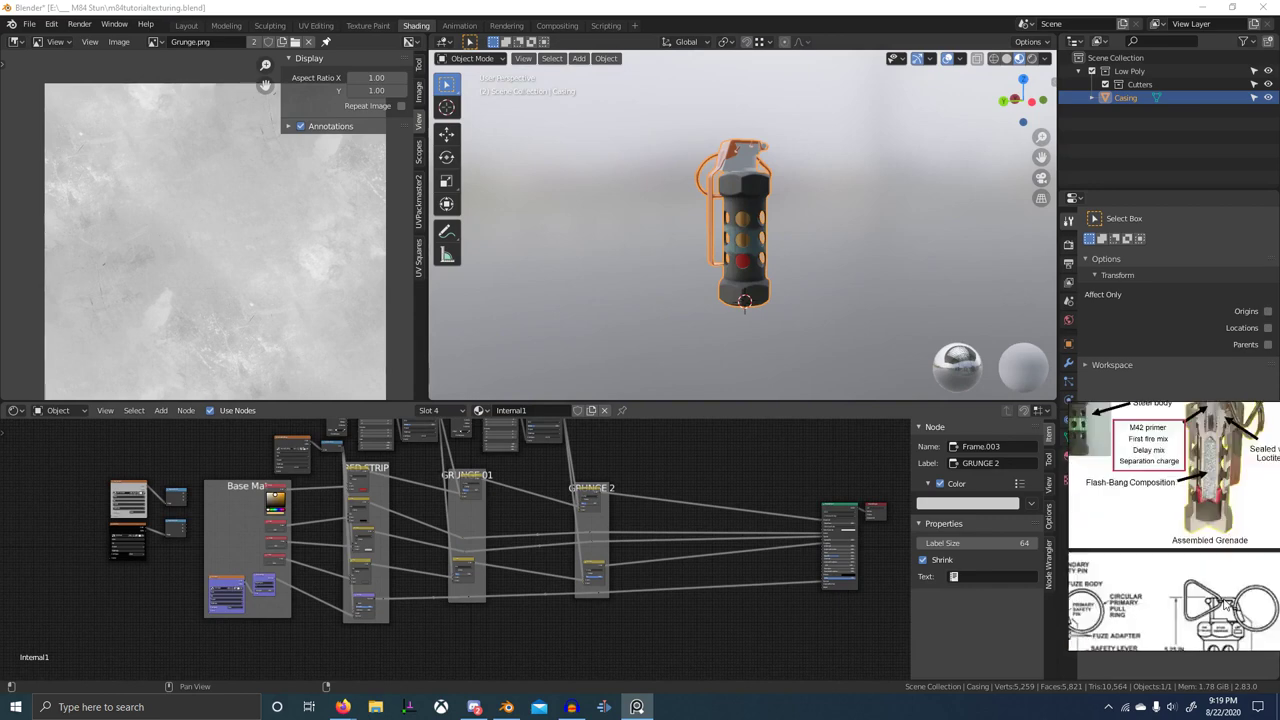
{"action": "middle_click_drag", "start_coordinate": [1206, 595], "coordinate": [1206, 616]}
{"action": "scroll", "coordinate": [1210, 541], "scroll_direction": "up", "scroll_amount": 4}
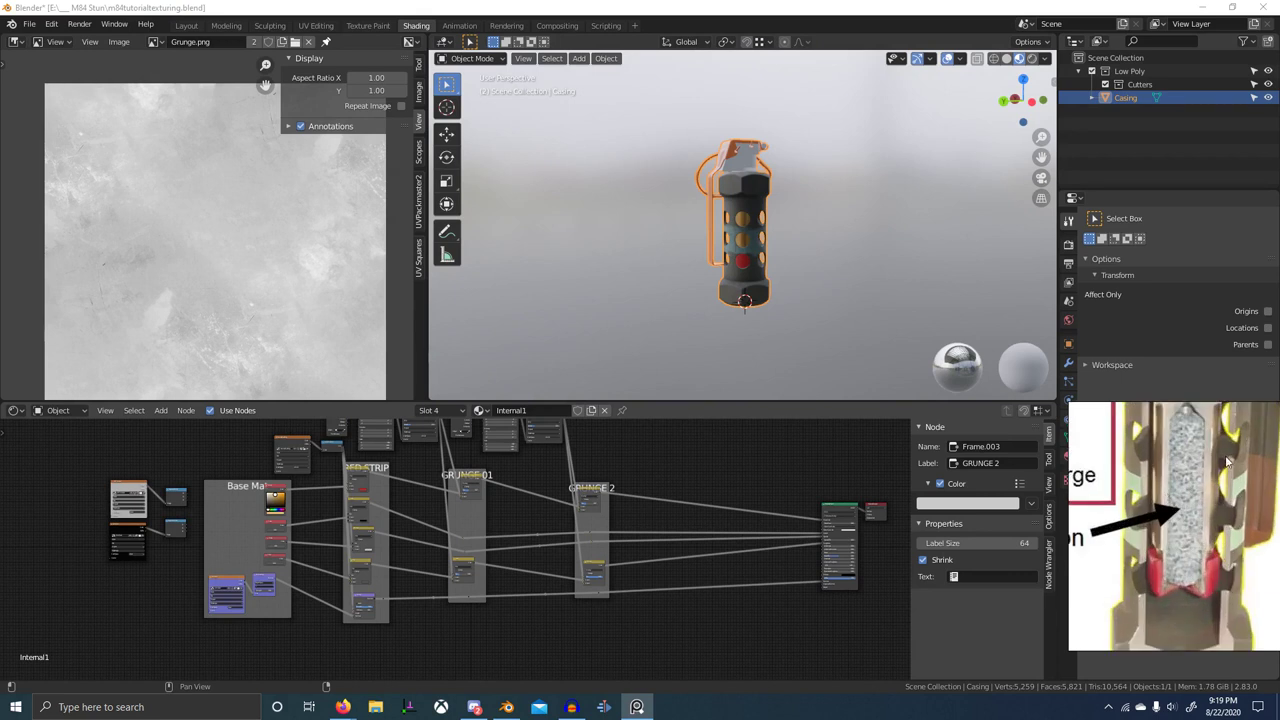
{"action": "scroll", "coordinate": [1226, 461], "scroll_direction": "down", "scroll_amount": 4}
{"action": "scroll", "coordinate": [1210, 470], "scroll_direction": "up", "scroll_amount": 4}
{"action": "scroll", "coordinate": [699, 271], "scroll_direction": "up", "scroll_amount": 7}
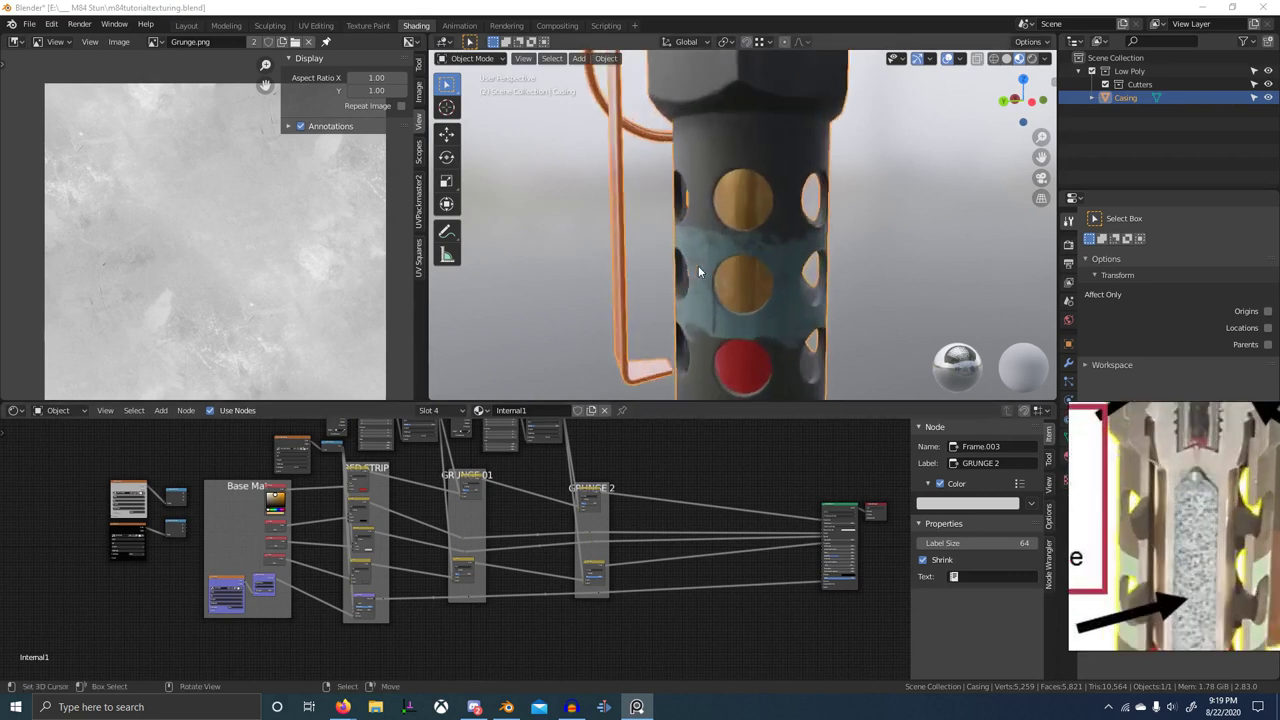
{"action": "middle_click_drag", "start_coordinate": [698, 270], "coordinate": [667, 270]}
{"action": "scroll", "coordinate": [722, 288], "scroll_direction": "down", "scroll_amount": 4}
{"action": "mouse_move", "coordinate": [744, 347]}
{"action": "middle_mouse_down"}
{"action": "mouse_move", "coordinate": [656, 354]}
{"action": "mouse_move", "coordinate": [725, 348]}
{"action": "middle_mouse_up"}
{"action": "scroll", "coordinate": [656, 520], "scroll_direction": "up", "scroll_amount": 2}
{"action": "middle_click_drag", "start_coordinate": [700, 502], "coordinate": [536, 592]}
{"action": "scroll", "coordinate": [554, 540], "scroll_direction": "down", "scroll_amount": 1}
{"action": "scroll", "coordinate": [527, 532], "scroll_direction": "up", "scroll_amount": 3}
{"action": "scroll", "coordinate": [554, 535], "scroll_direction": "up", "scroll_amount": 1}
{"action": "scroll", "coordinate": [536, 592], "scroll_direction": "down", "scroll_amount": 3}
{"action": "scroll", "coordinate": [523, 517], "scroll_direction": "up", "scroll_amount": 6}
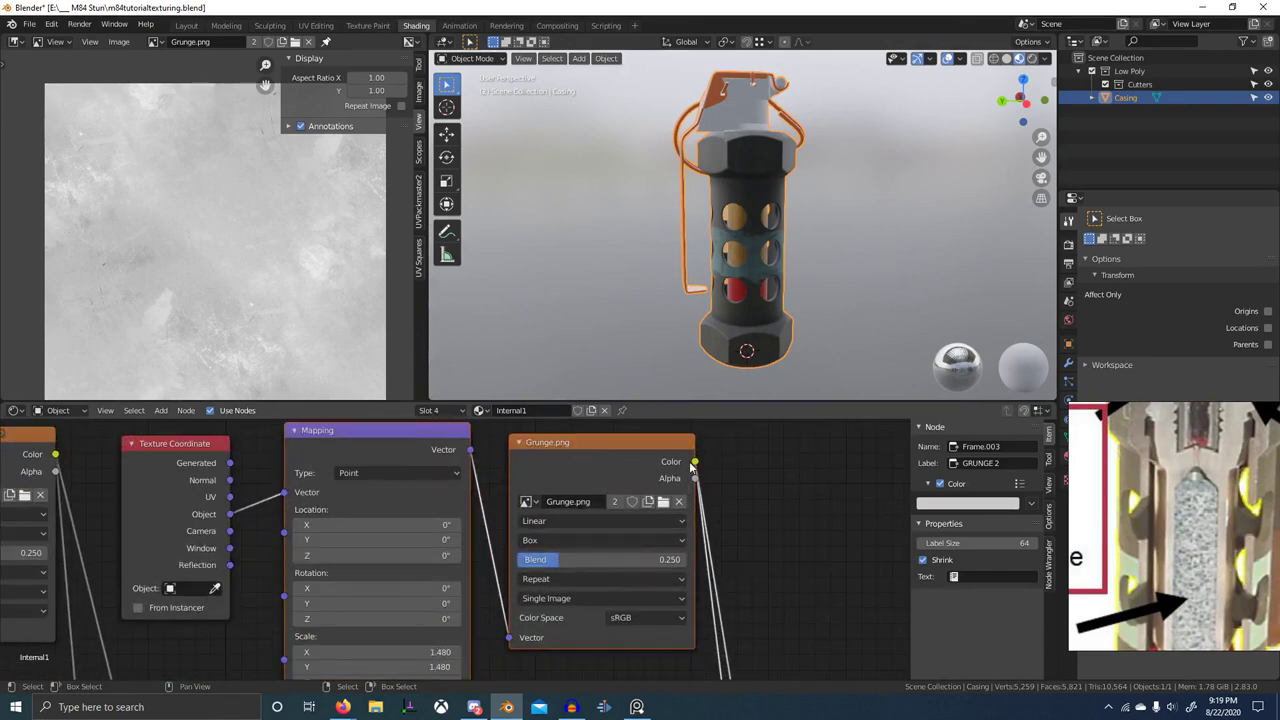
{"action": "scroll", "coordinate": [765, 335], "scroll_direction": "up", "scroll_amount": 3}
{"action": "middle_click_drag", "start_coordinate": [768, 338], "coordinate": [716, 326]}
{"action": "middle_click_drag", "start_coordinate": [700, 523], "coordinate": [560, 500]}
{"action": "scroll", "coordinate": [600, 510], "scroll_direction": "down", "scroll_amount": 4}
{"action": "scroll", "coordinate": [660, 523], "scroll_direction": "down", "scroll_amount": 5}
{"action": "middle_click_drag", "start_coordinate": [780, 560], "coordinate": [613, 508]}
- Maximize the node editor and search the Add menu for an 'effect' node
{"action": "key", "text": "ctrl+space"}
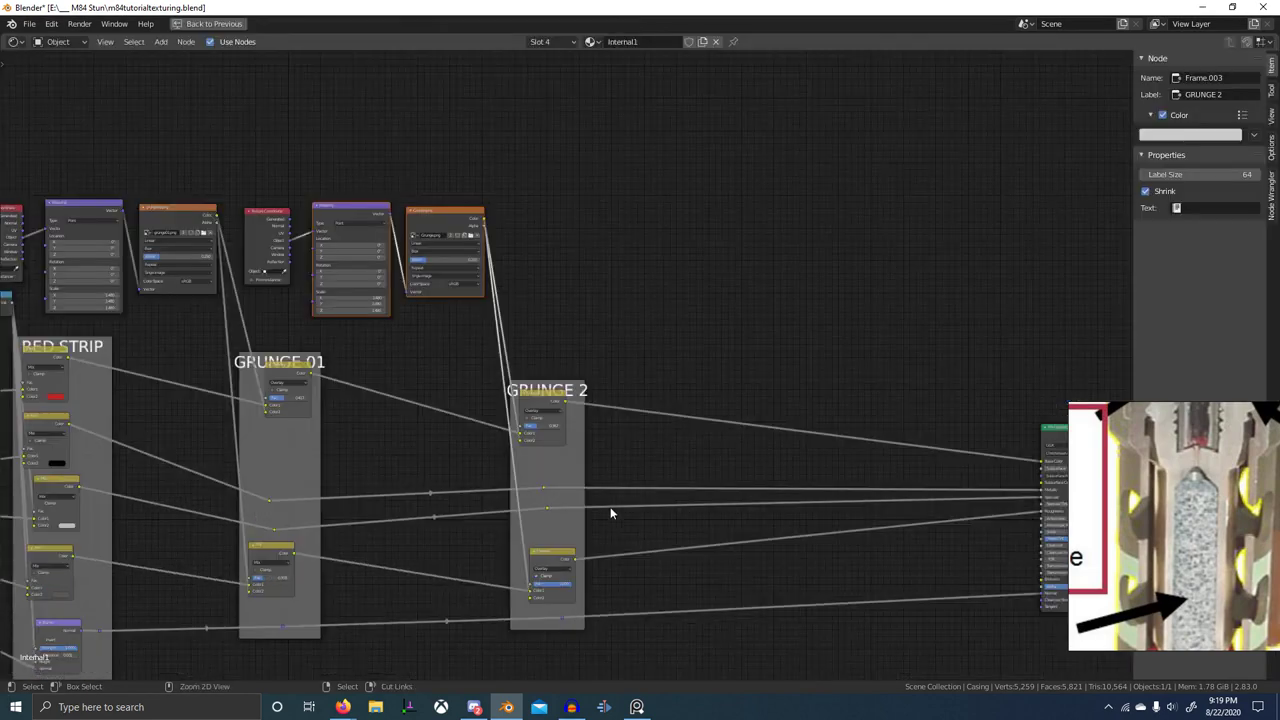
{"action": "middle_click_drag", "start_coordinate": [754, 354], "coordinate": [643, 331]}
{"action": "key", "text": "shift+a"}
{"action": "left_click", "coordinate": [671, 314]}
{"action": "type", "text": "e"}
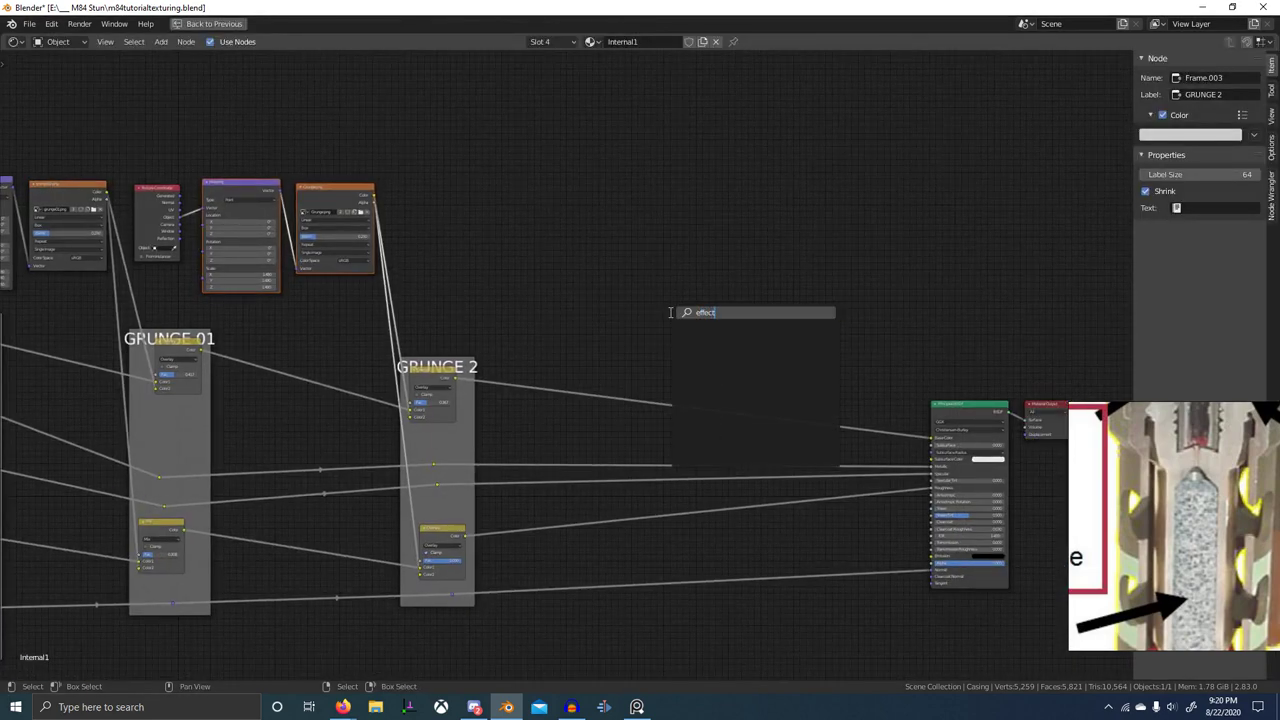
{"action": "type", "text": "ffect"}
{"action": "key", "text": "BackSpace"}
{"action": "key", "text": "BackSpace"}
{"action": "key", "text": "BackSpace"}
{"action": "key", "text": "BackSpace"}
{"action": "key", "text": "BackSpace"}
{"action": "key", "text": "BackSpace"}
{"action": "type", "text": "g"}
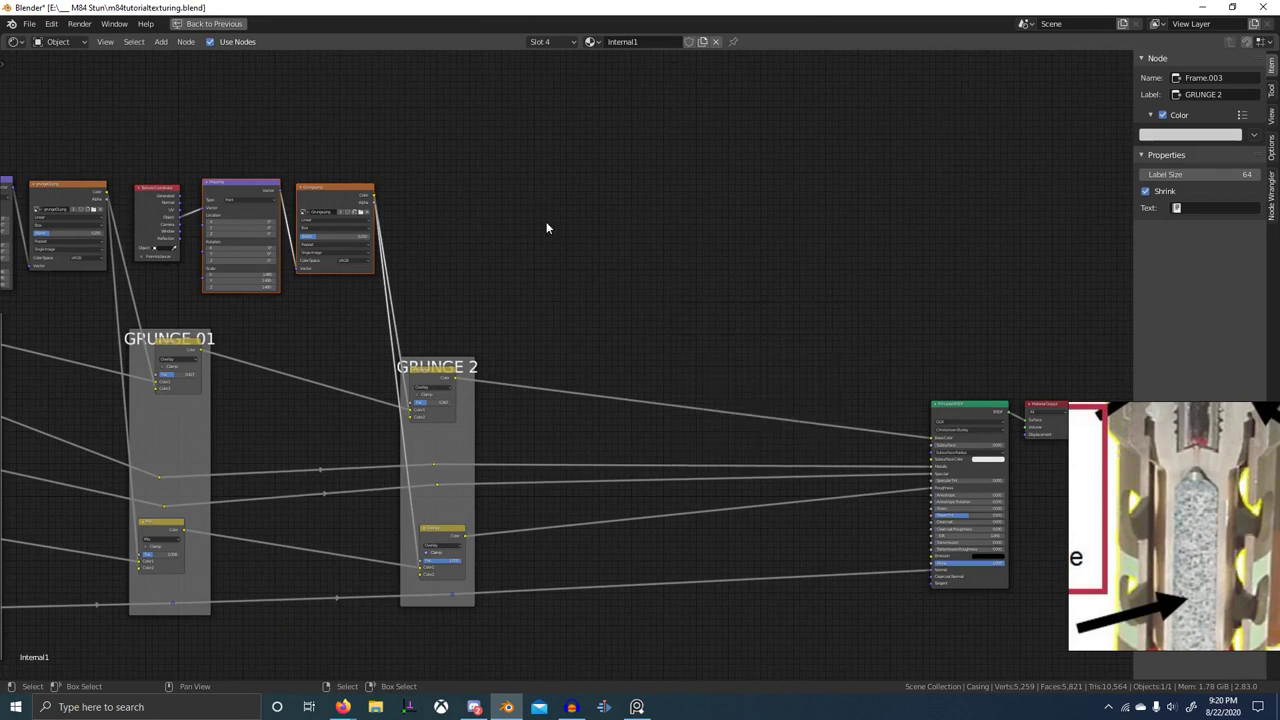
- Start File > Append and enter the library path on the Gotham_Data (E:) drive
{"action": "left_click", "coordinate": [30, 23]}
{"action": "mouse_move", "coordinate": [66, 209]}
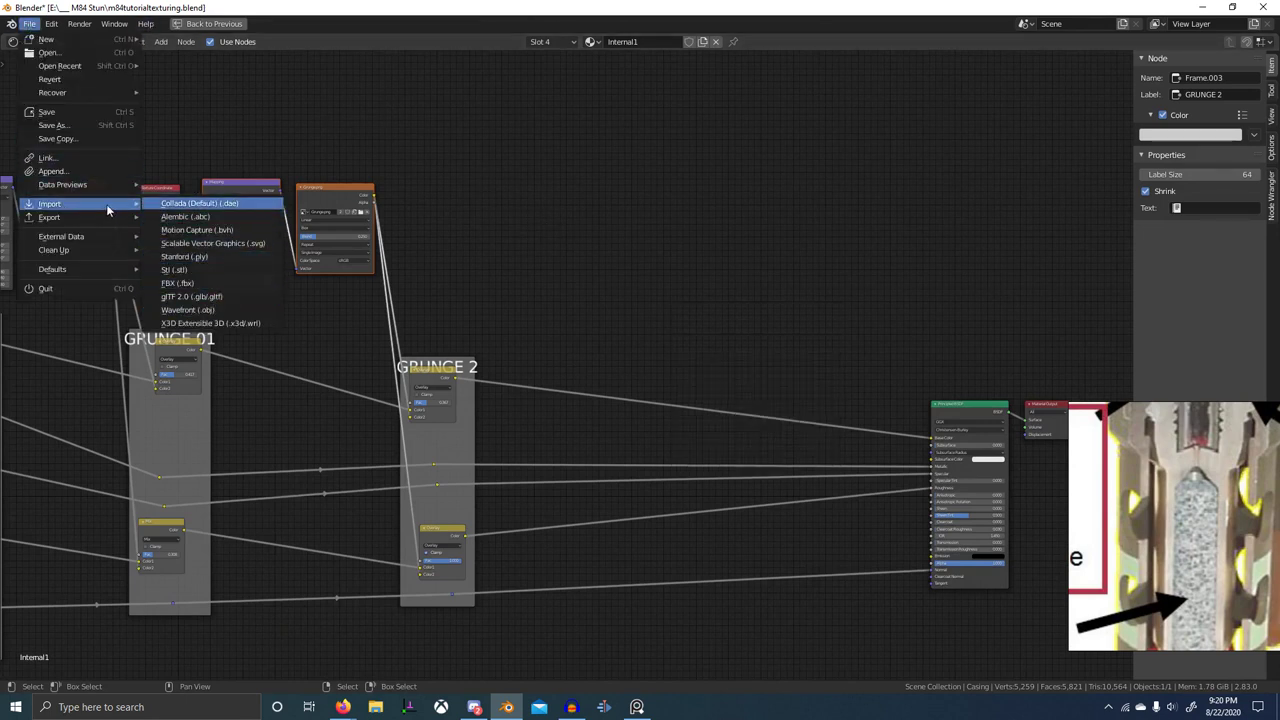
{"action": "left_click", "coordinate": [50, 172]}
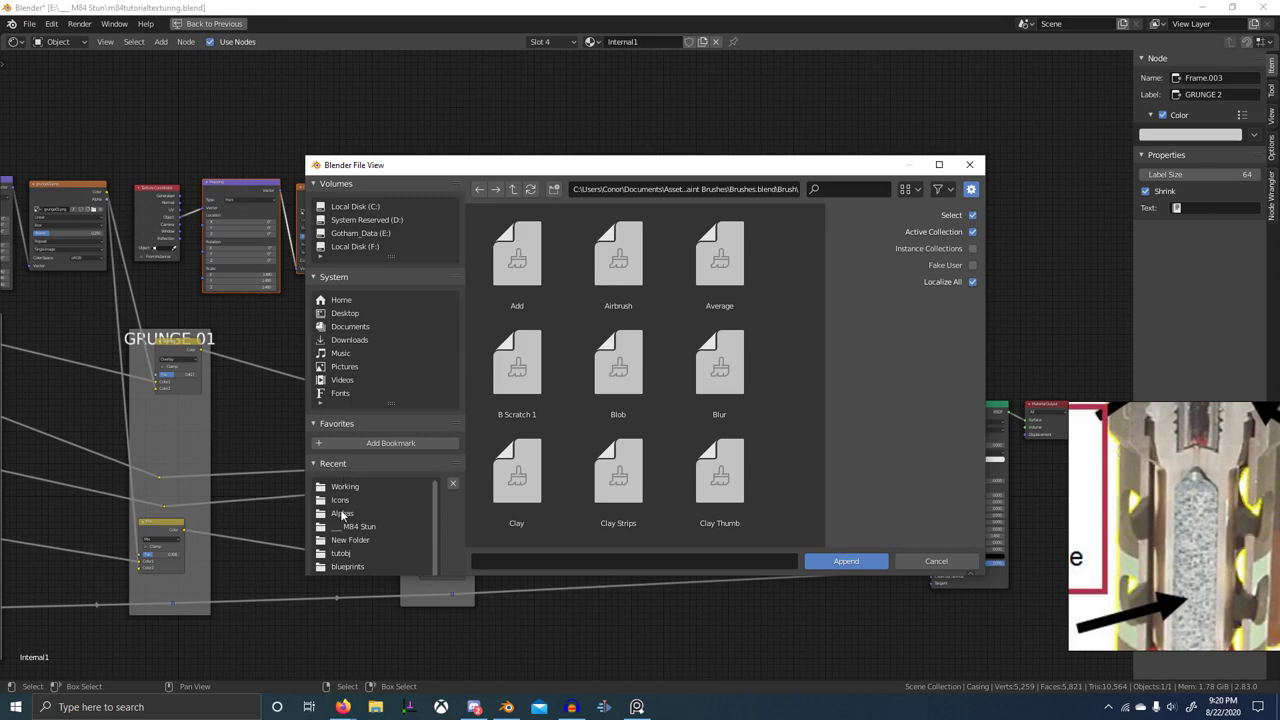
{"action": "scroll", "coordinate": [368, 516], "scroll_direction": "up", "scroll_amount": 2}
{"action": "left_click", "coordinate": [363, 234]}
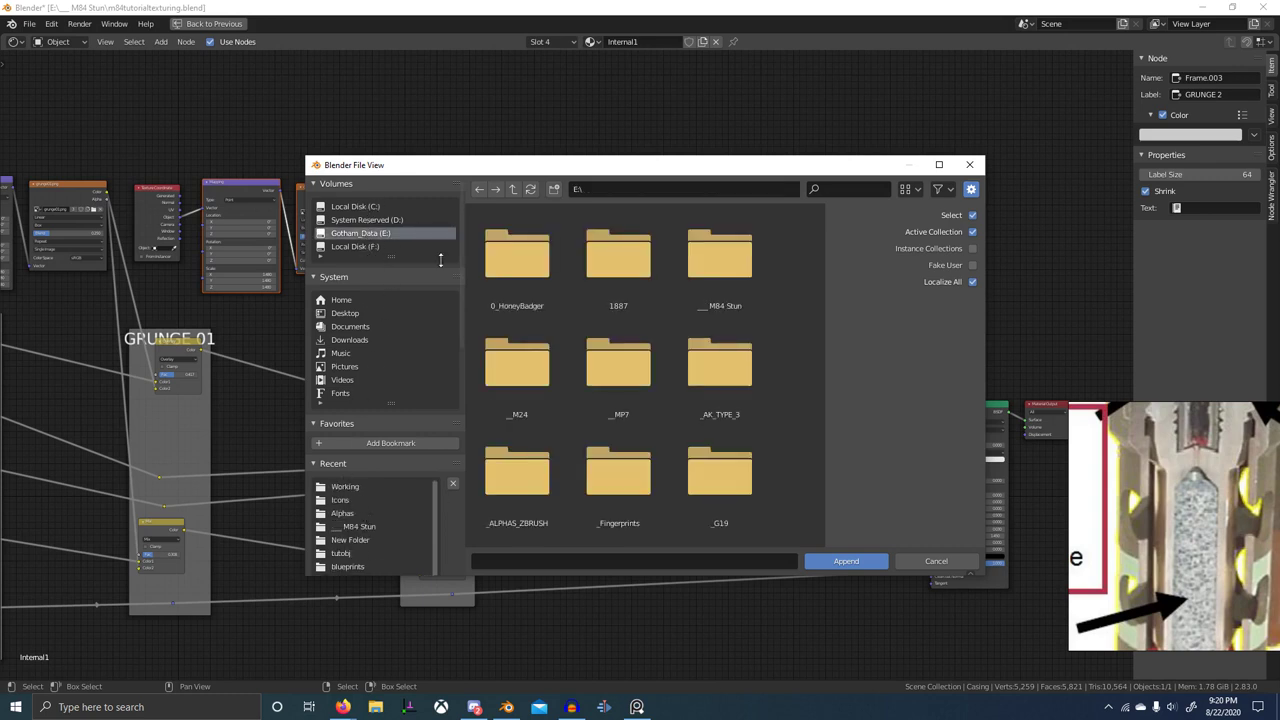
{"action": "left_click", "coordinate": [637, 191]}
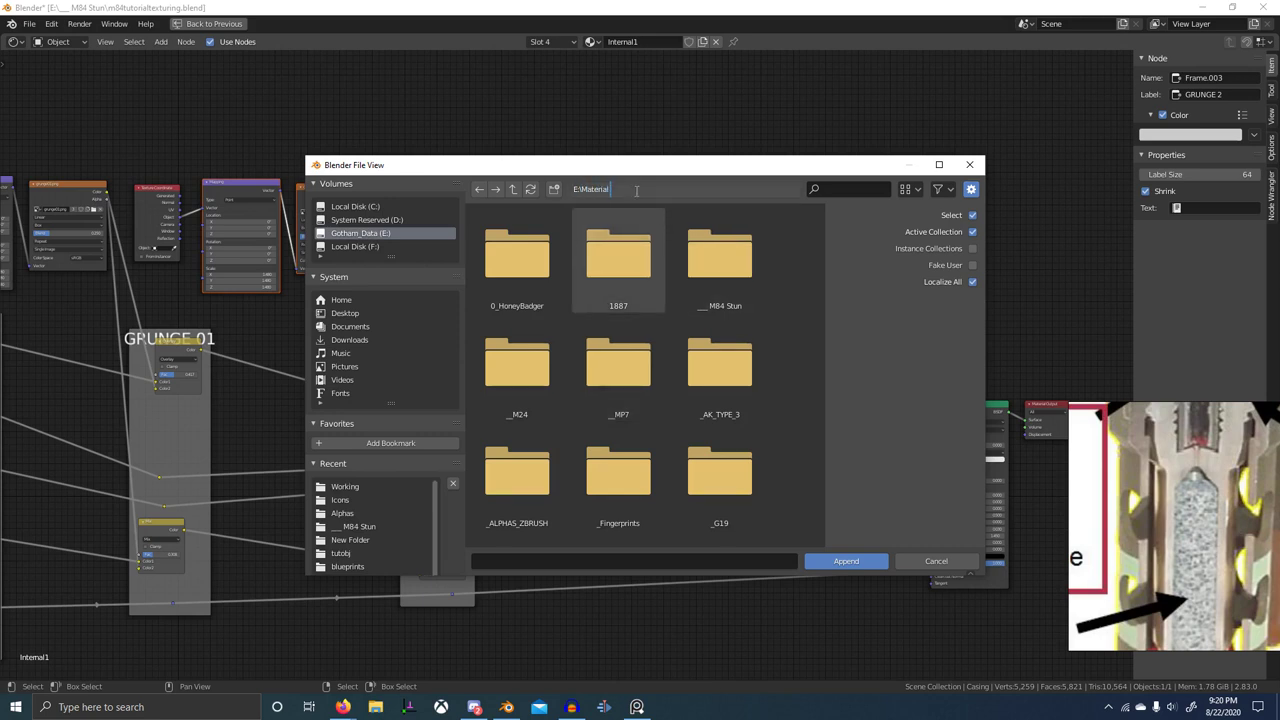
{"action": "key", "text": "Return"}
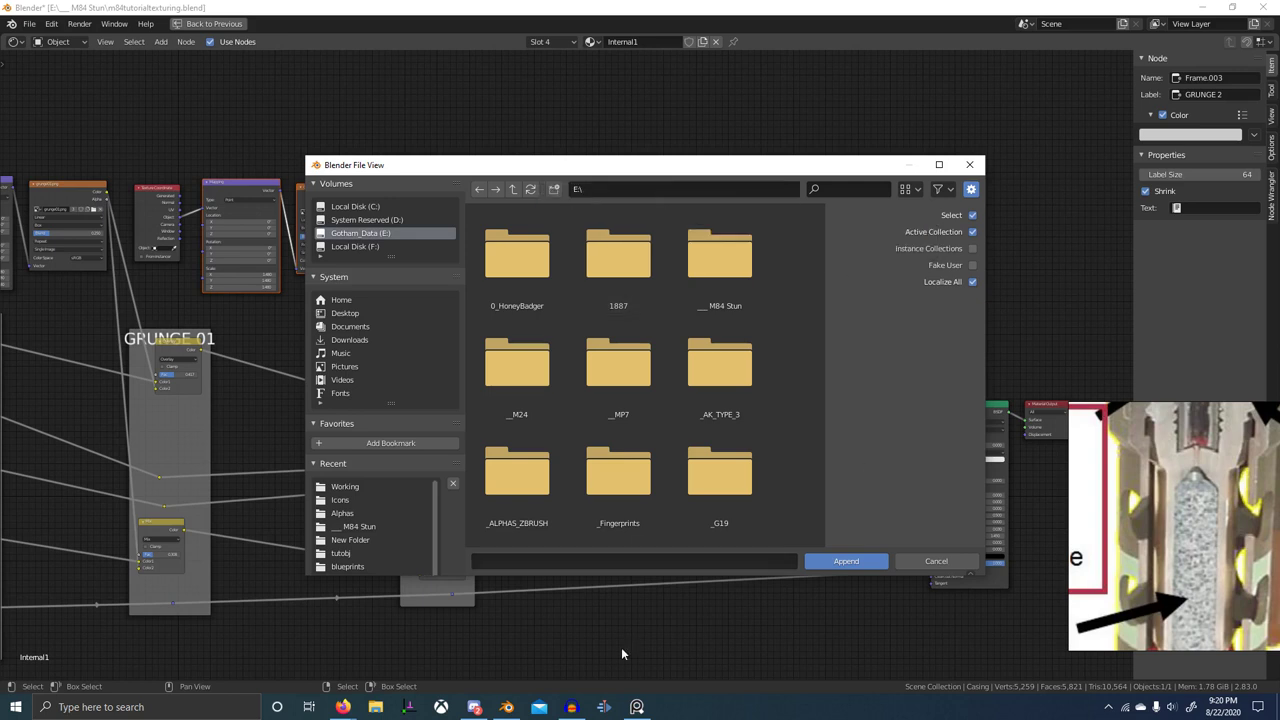
{"action": "scroll", "coordinate": [764, 432], "scroll_direction": "down", "scroll_amount": 3}
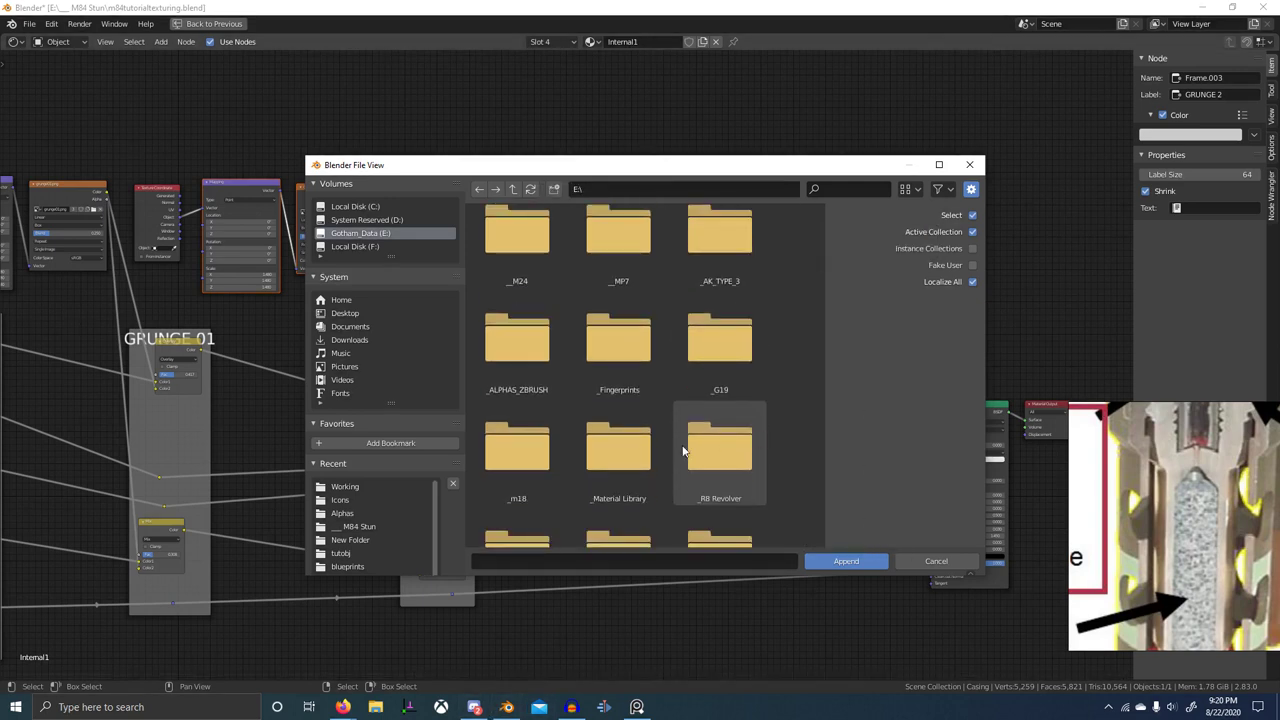
- Append Masks, Material Effects and Procedurals from Material Library\Blends\Procedurals.blend\Material
{"action": "double_click", "coordinate": [618, 464]}
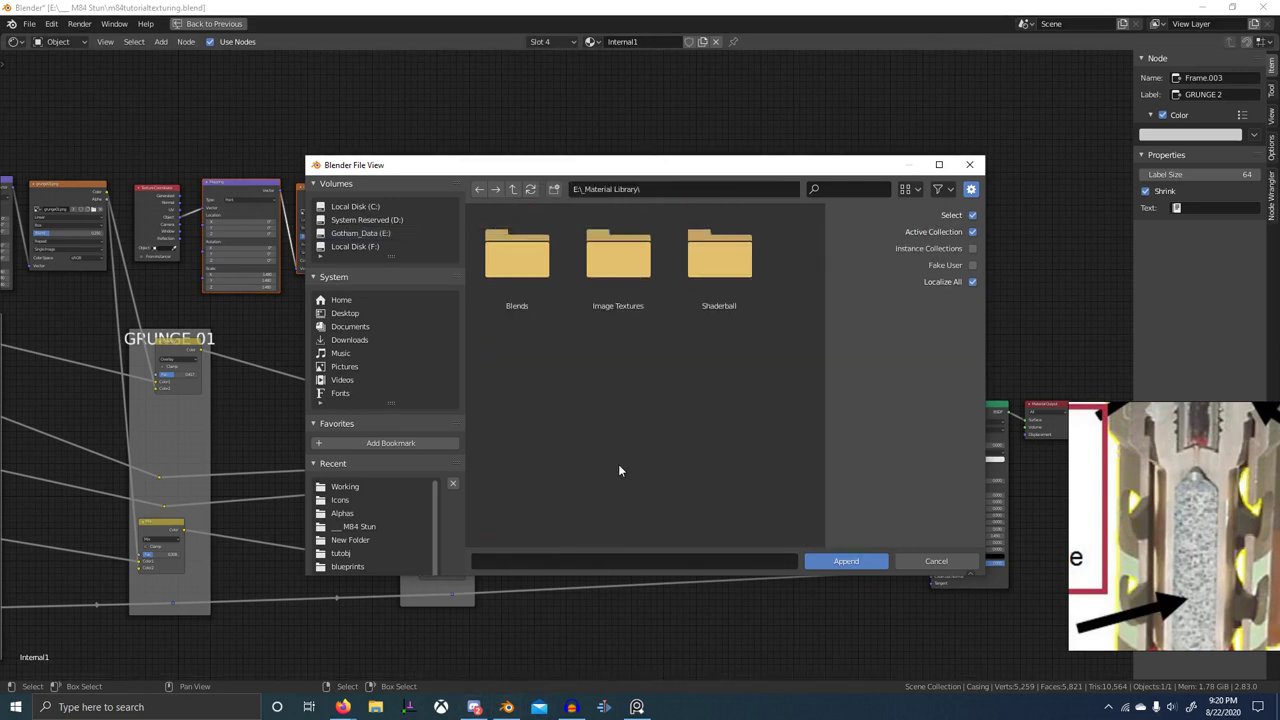
{"action": "double_click", "coordinate": [518, 260]}
{"action": "double_click", "coordinate": [704, 269]}
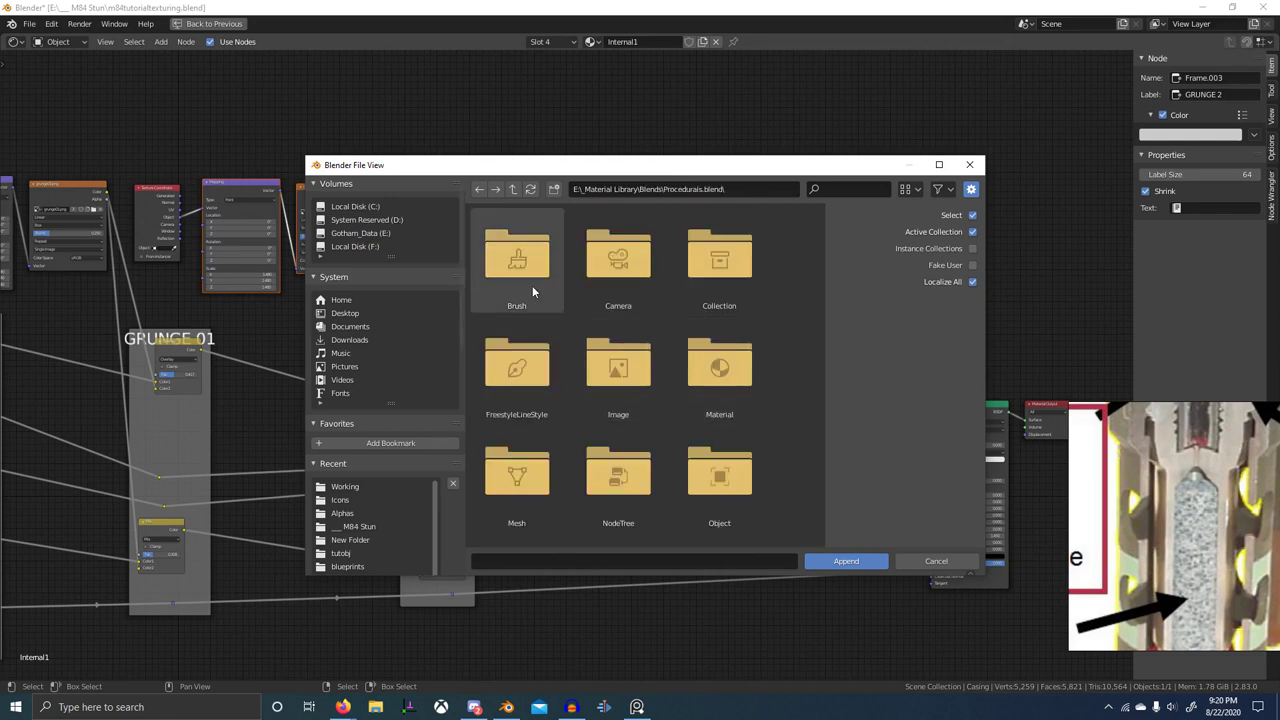
{"action": "double_click", "coordinate": [716, 362]}
{"action": "key", "text": "a"}
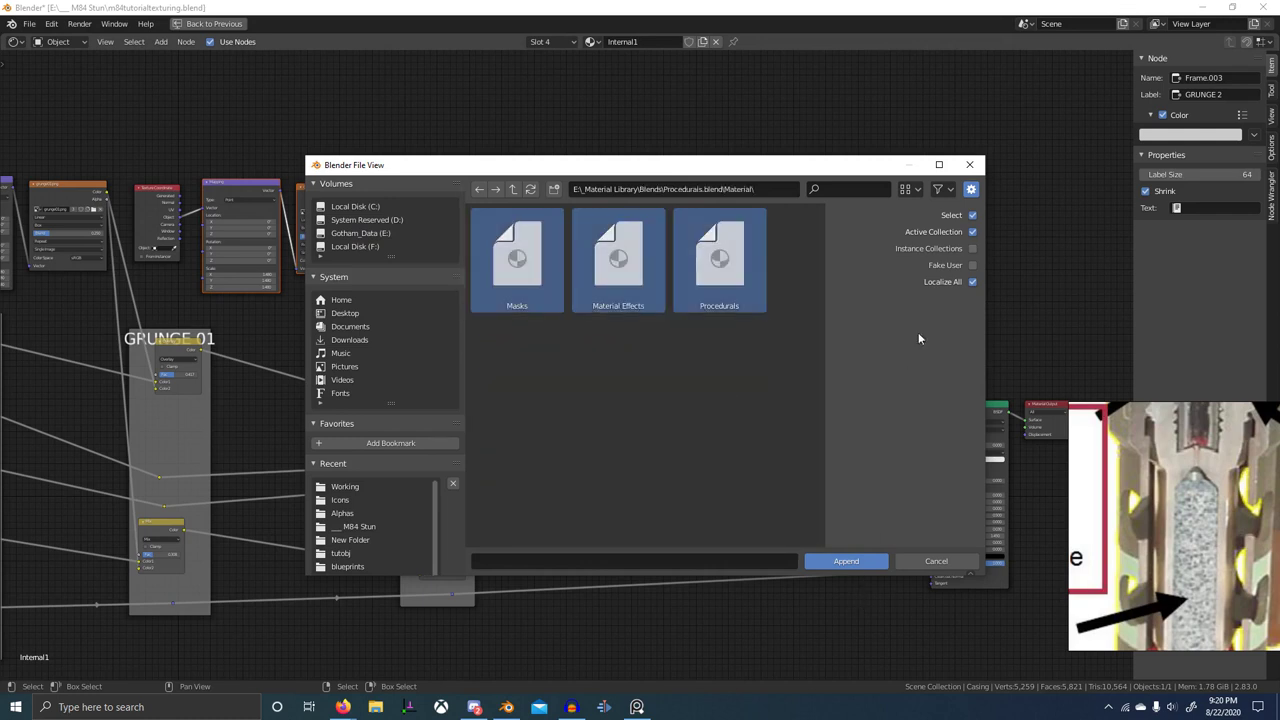
{"action": "left_click", "coordinate": [846, 561]}
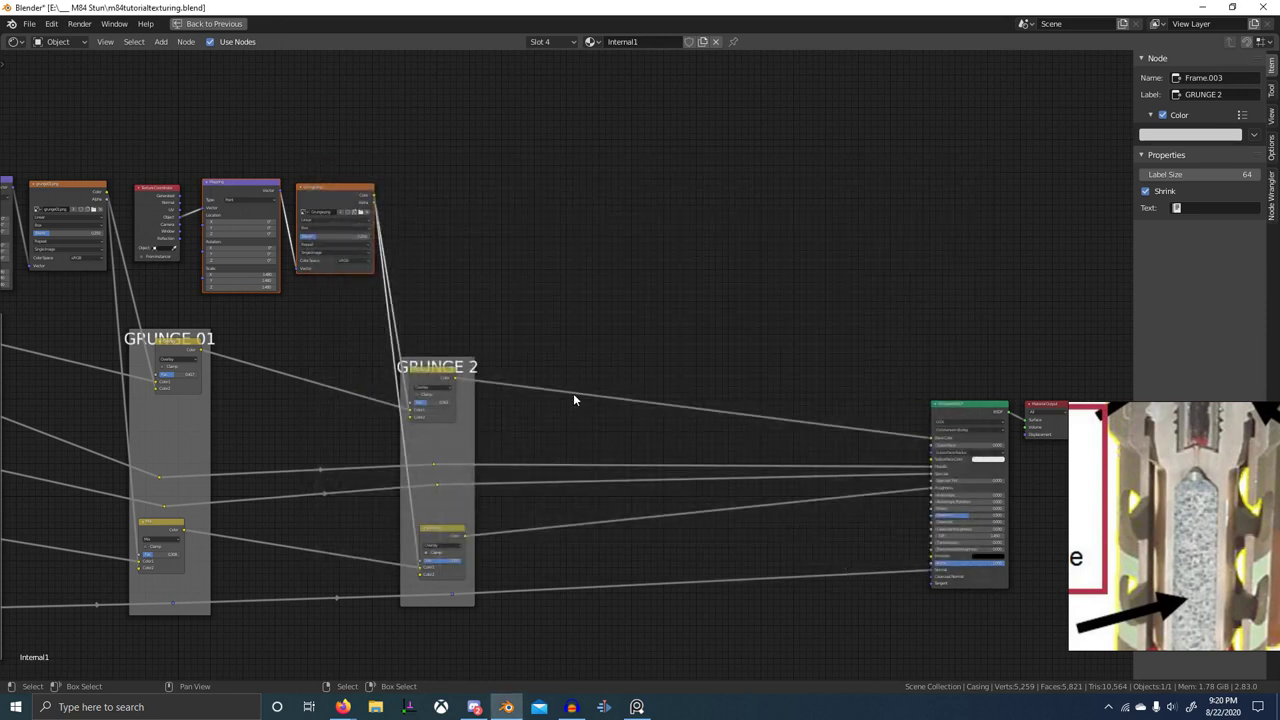
- Switch to Discord and preview the attached screenshots
{"action": "left_click", "coordinate": [474, 707]}
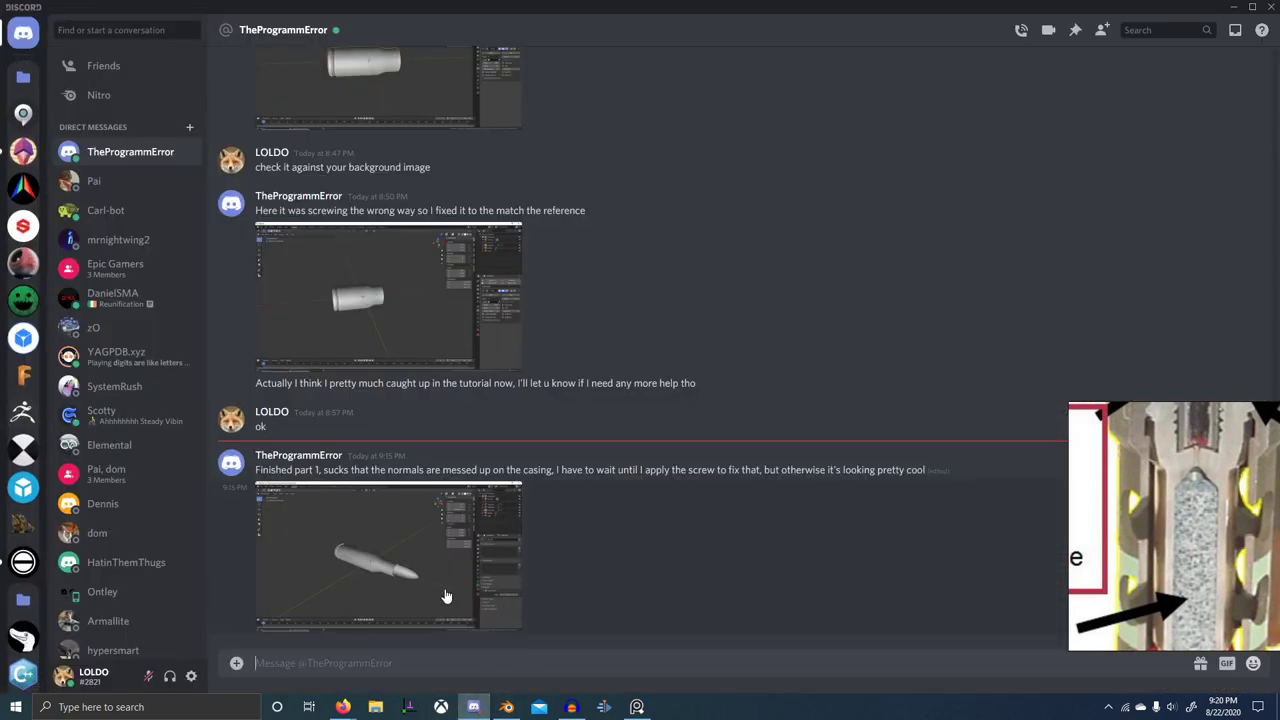
{"action": "left_click", "coordinate": [497, 567]}
{"action": "left_click", "coordinate": [853, 626]}
{"action": "left_click", "coordinate": [432, 278]}
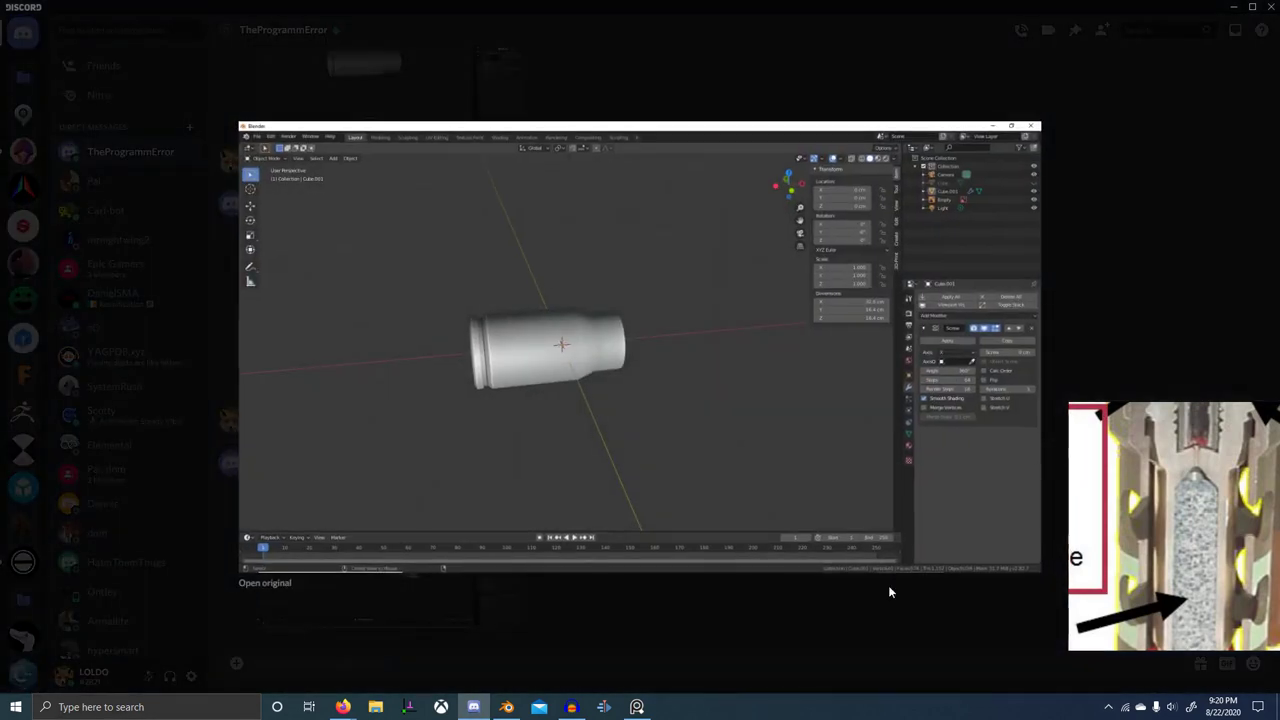
- Send the reply 'tick calck order on the modifier and flip if you need it.' and return to Blender
{"action": "left_click", "coordinate": [876, 588]}
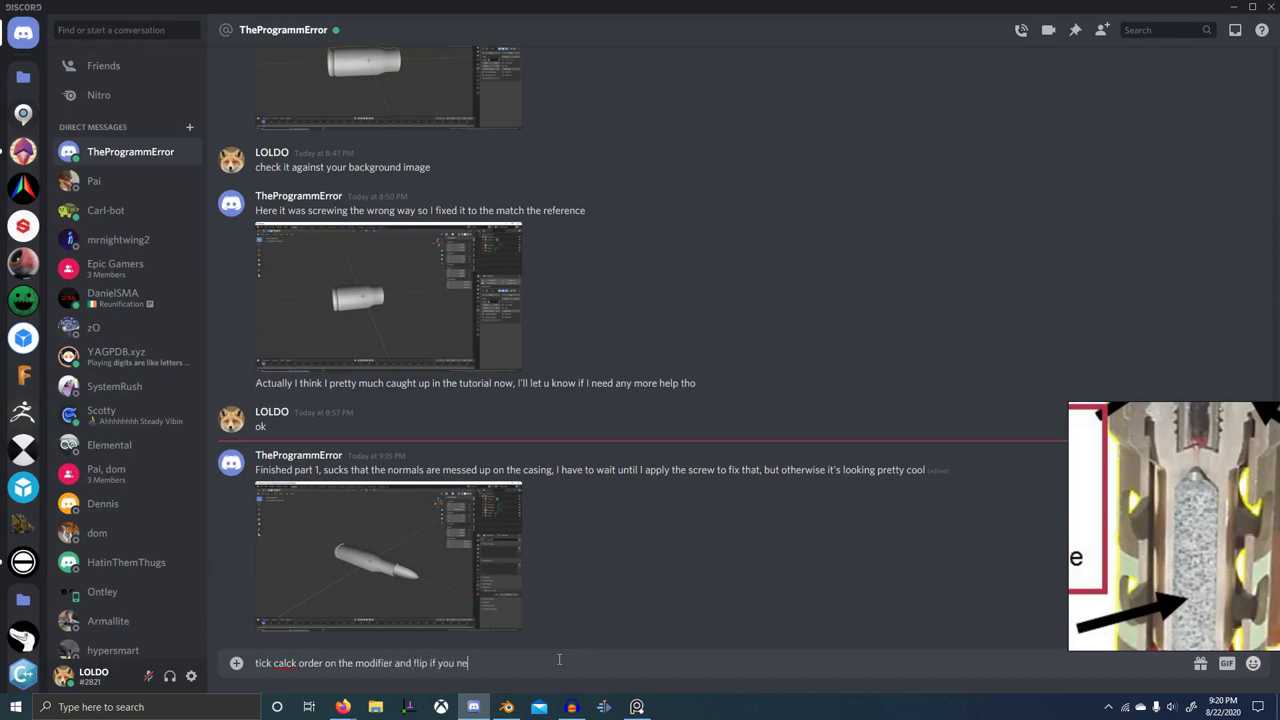
{"action": "key", "text": "Return"}
{"action": "key", "text": "alt+Tab"}
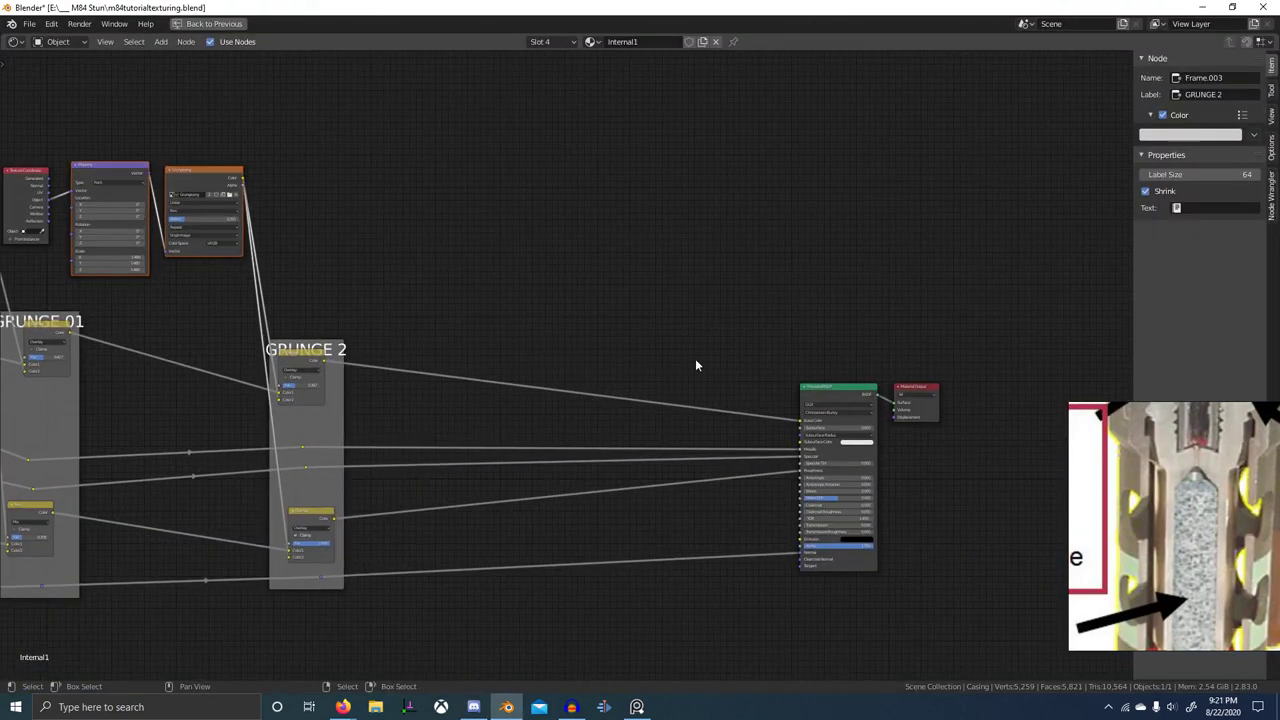
- Add the Effect Smudges 1 node group to the material via the 'effect s' node search
{"action": "key", "text": "shift+a"}
{"action": "type", "text": "effect"}
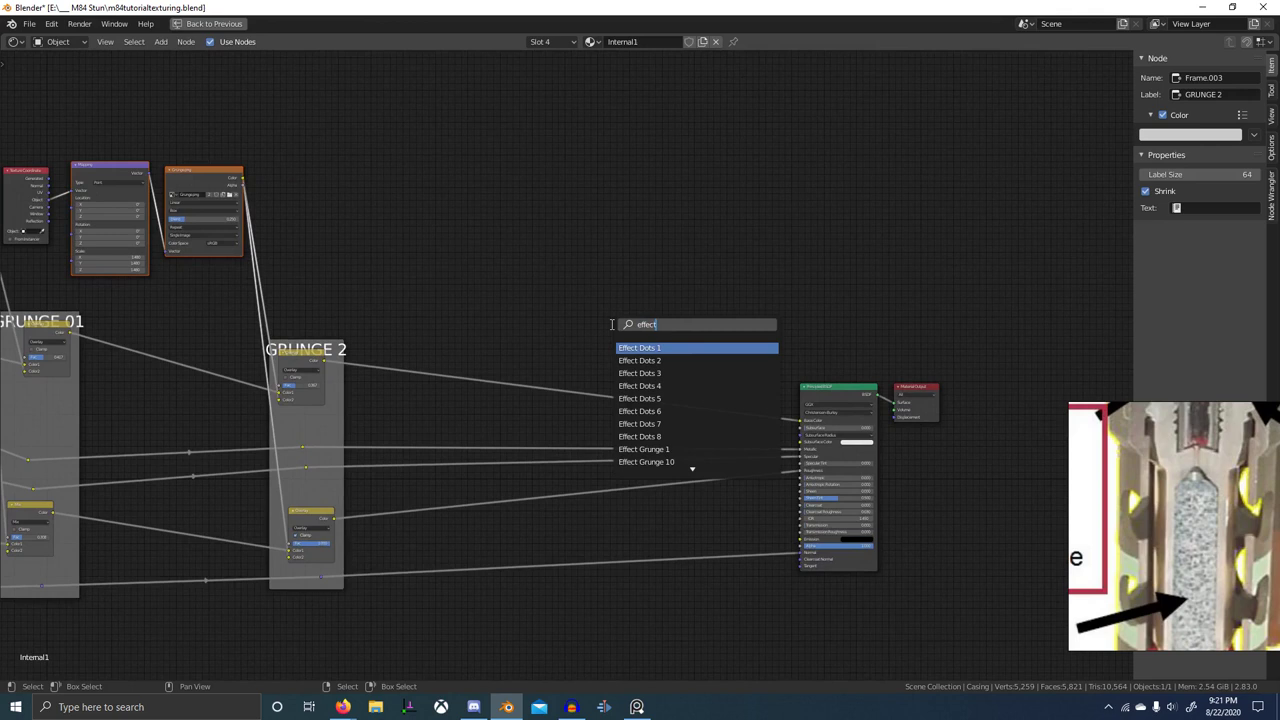
{"action": "key", "text": "Down"}
{"action": "key", "text": "Down"}
{"action": "key", "text": "Down"}
{"action": "key", "text": "Down"}
{"action": "key", "text": "Down"}
{"action": "key", "text": "Down"}
{"action": "key", "text": "Down"}
{"action": "key", "text": "Down"}
{"action": "key", "text": "Down"}
{"action": "key", "text": "Down"}
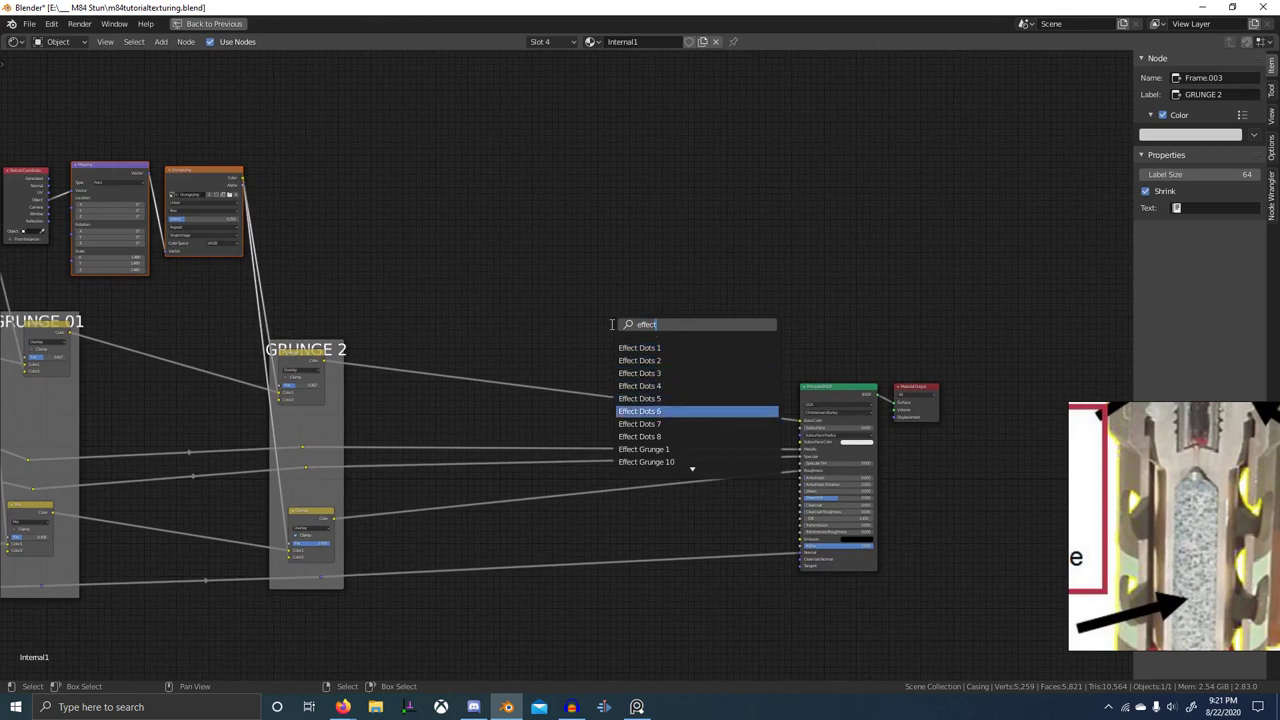
{"action": "key", "text": "Up"}
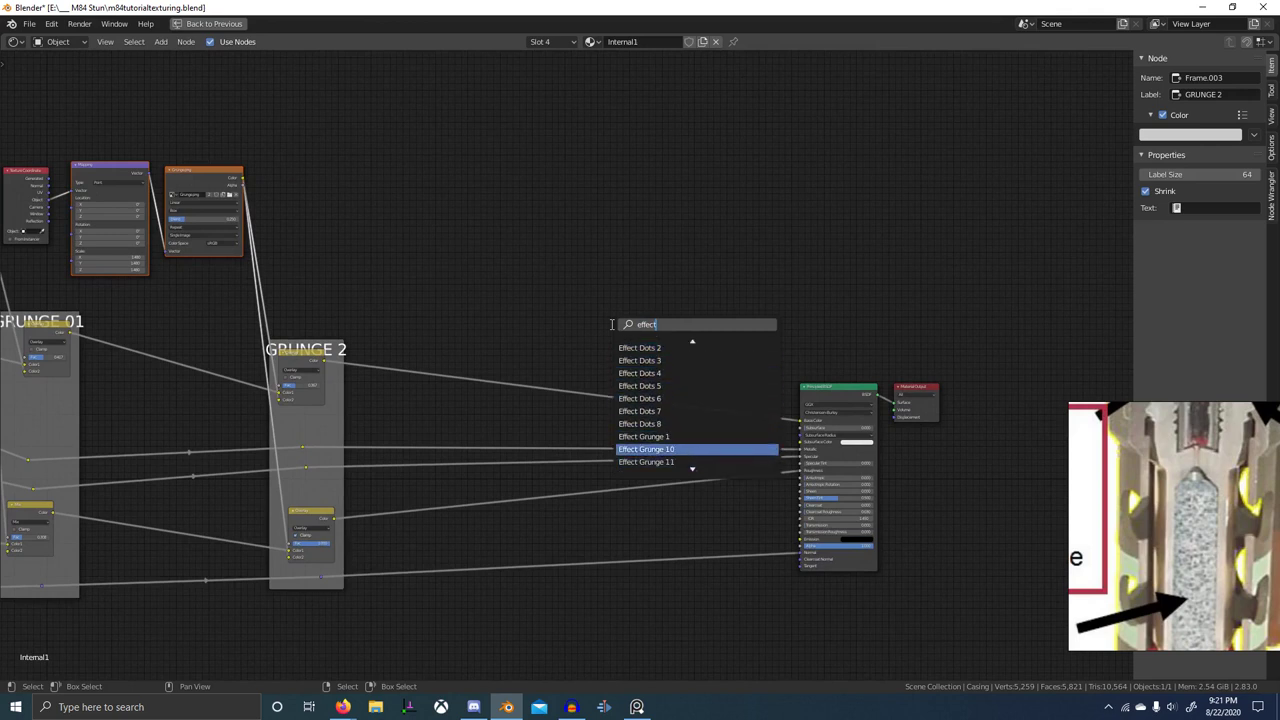
{"action": "type", "text": "fect s"}
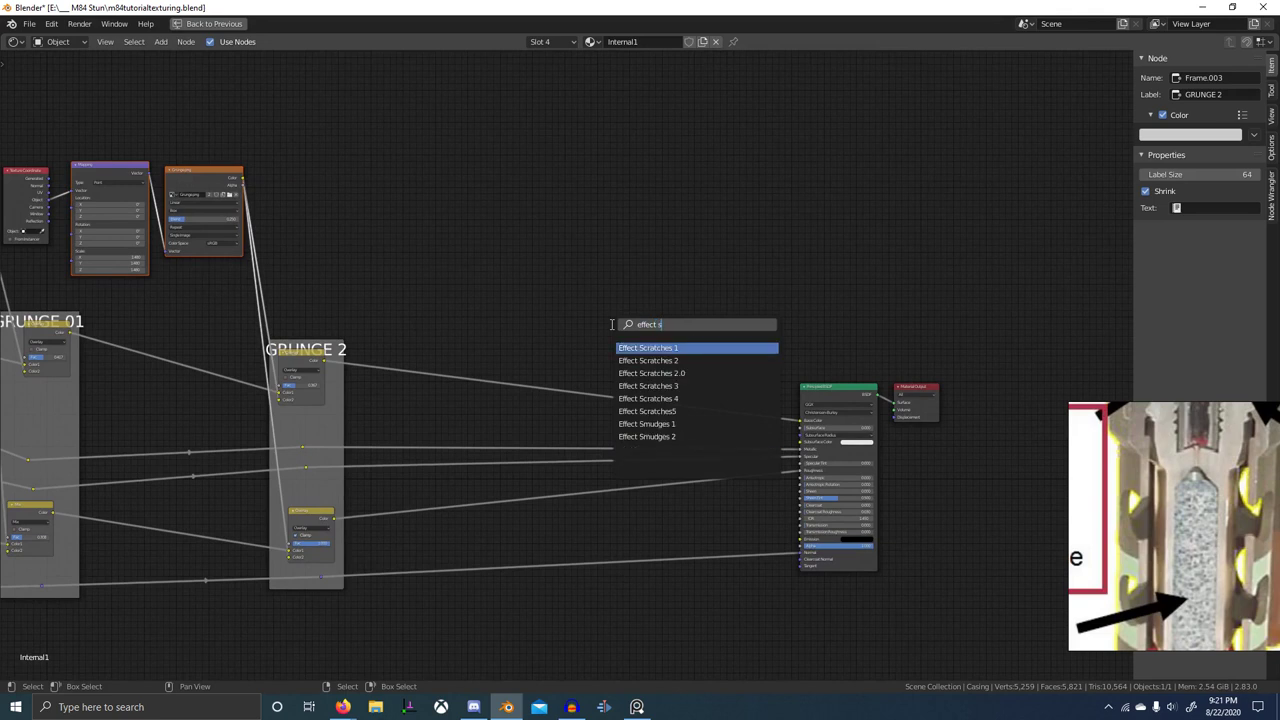
{"action": "key", "text": "Down"}
{"action": "key", "text": "Down"}
{"action": "key", "text": "Down"}
{"action": "key", "text": "Down"}
{"action": "key", "text": "Down"}
{"action": "key", "text": "Down"}
{"action": "key", "text": "Down"}
{"action": "key", "text": "Up"}
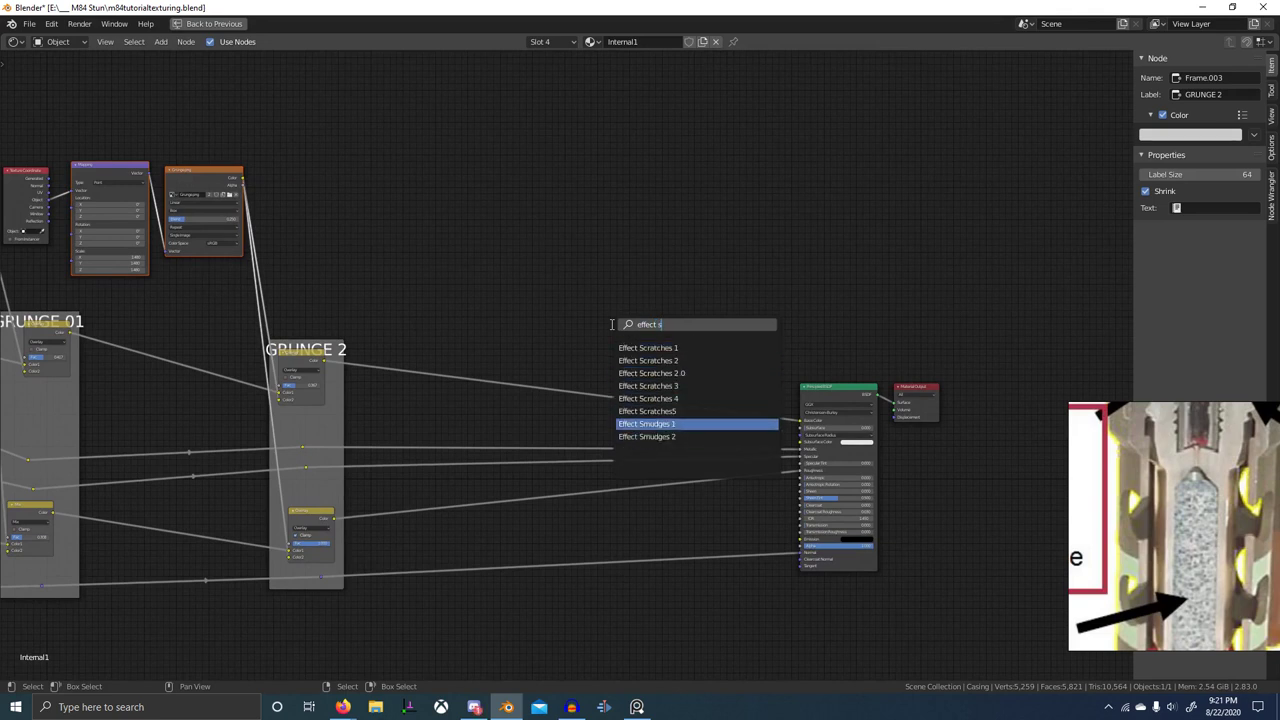
{"action": "key", "text": "Return"}
{"action": "left_click", "coordinate": [567, 257]}
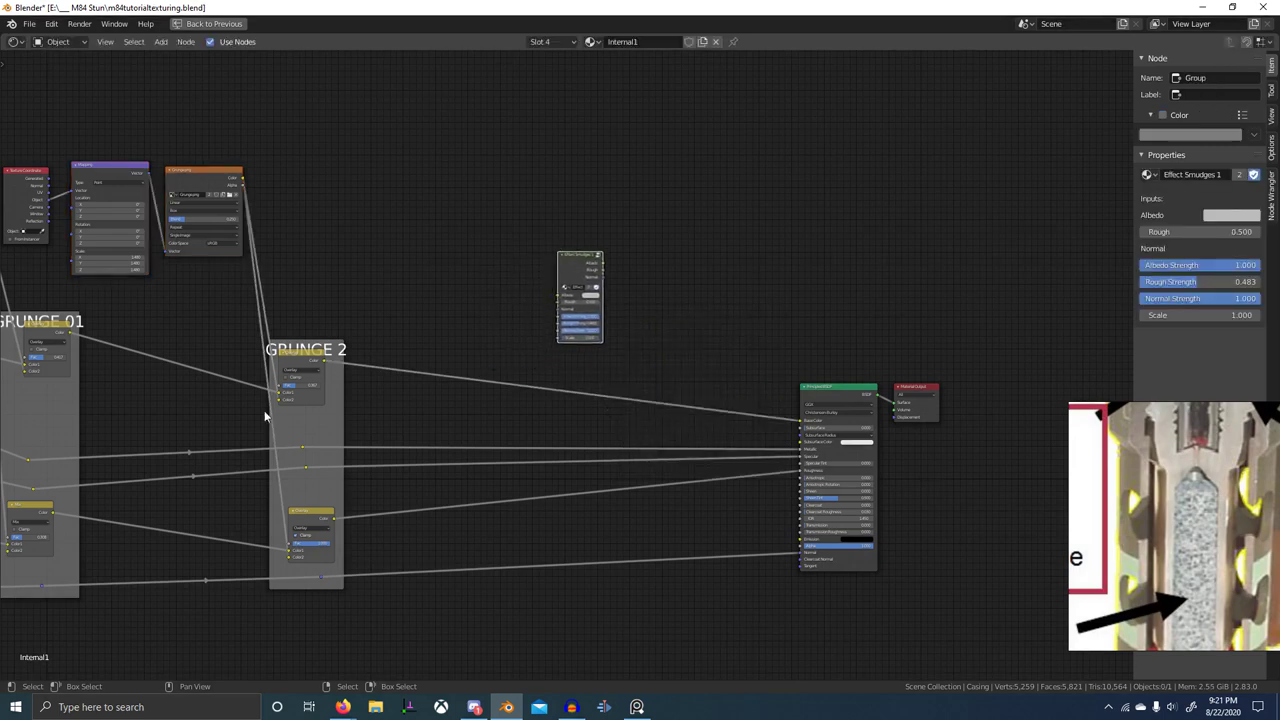
- Inspect the node tree inside the Effect Smudges 1 group, then return to the material tree
{"action": "middle_click_drag", "start_coordinate": [266, 417], "coordinate": [331, 421]}
{"action": "scroll", "coordinate": [331, 420], "scroll_direction": "up", "scroll_amount": 3}
{"action": "scroll", "coordinate": [393, 372], "scroll_direction": "up", "scroll_amount": 1}
{"action": "scroll", "coordinate": [777, 250], "scroll_direction": "up", "scroll_amount": 1}
{"action": "middle_click_drag", "start_coordinate": [767, 200], "coordinate": [681, 229]}
{"action": "key", "text": "Tab"}
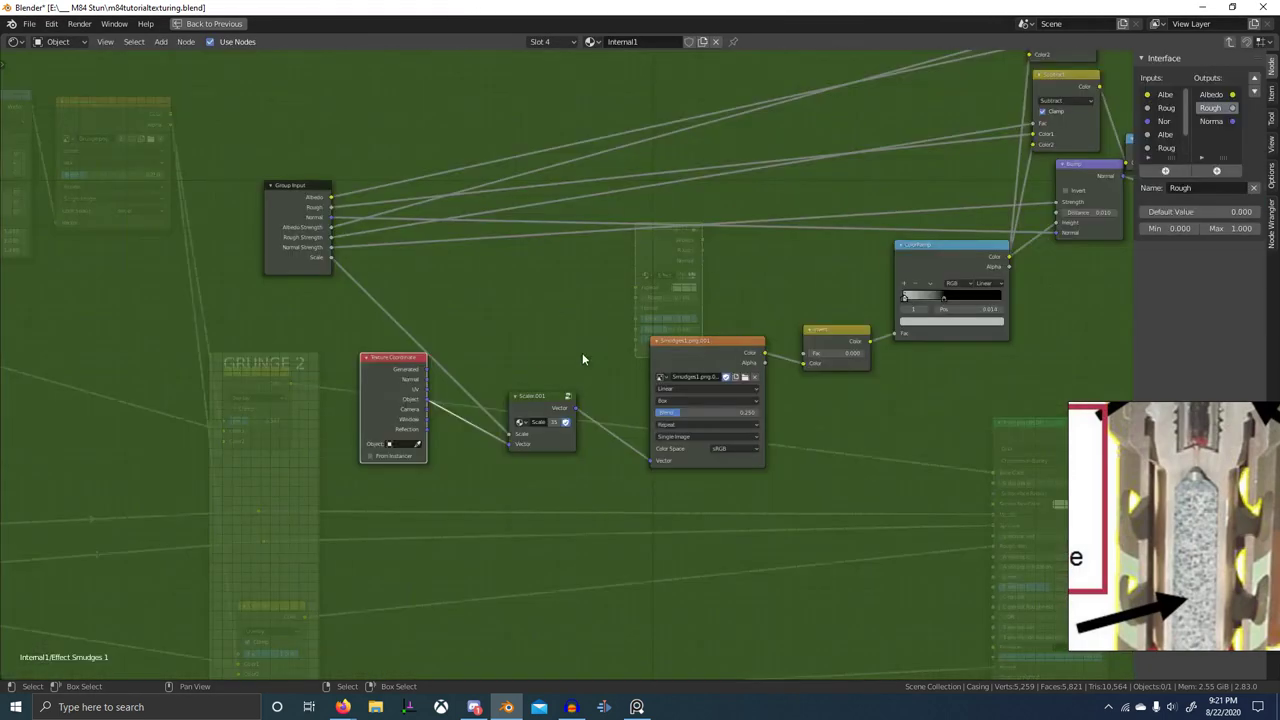
{"action": "scroll", "coordinate": [560, 355], "scroll_direction": "down", "scroll_amount": 6}
{"action": "middle_click_drag", "start_coordinate": [419, 361], "coordinate": [287, 469]}
{"action": "key", "text": "Tab"}
- Select the GRUNGE 2 texture and mix nodes and move the Effect Smudges node right
{"action": "middle_click_drag", "start_coordinate": [535, 438], "coordinate": [651, 425]}
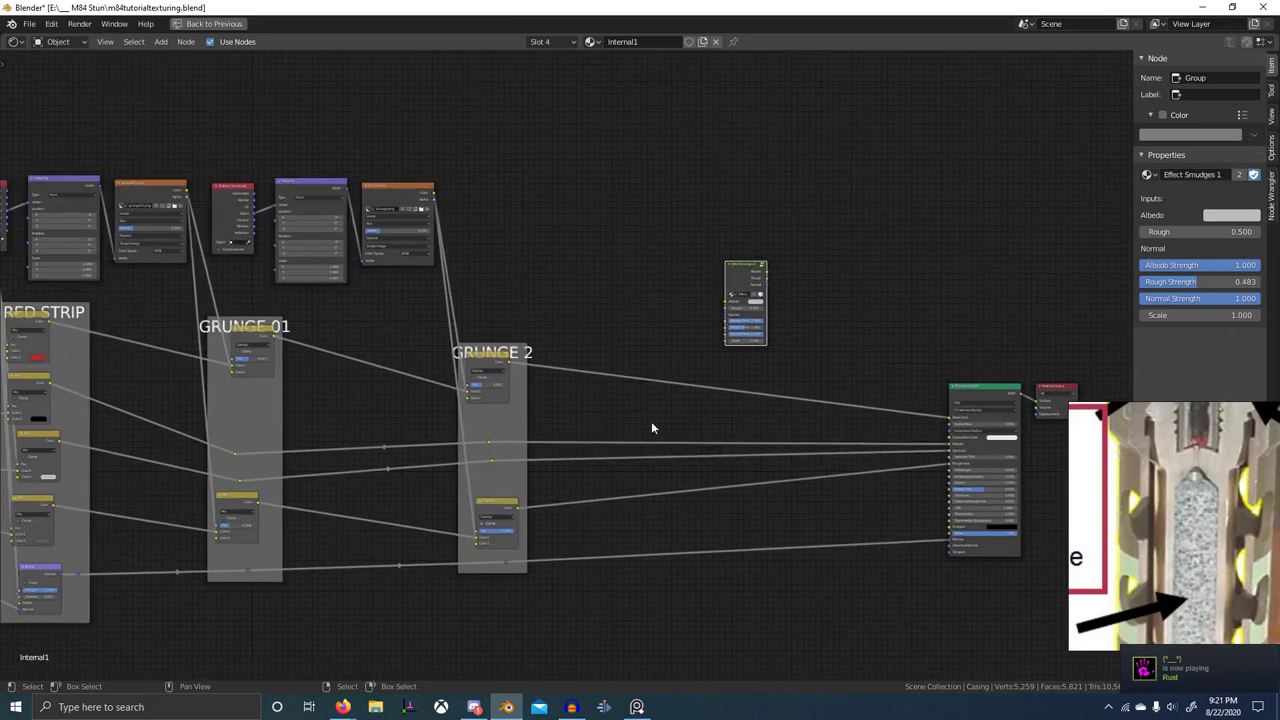
{"action": "left_click_drag", "start_coordinate": [240, 178], "coordinate": [400, 225]}
{"action": "left_click_drag", "start_coordinate": [474, 402], "coordinate": [530, 524], "text": "shift"}
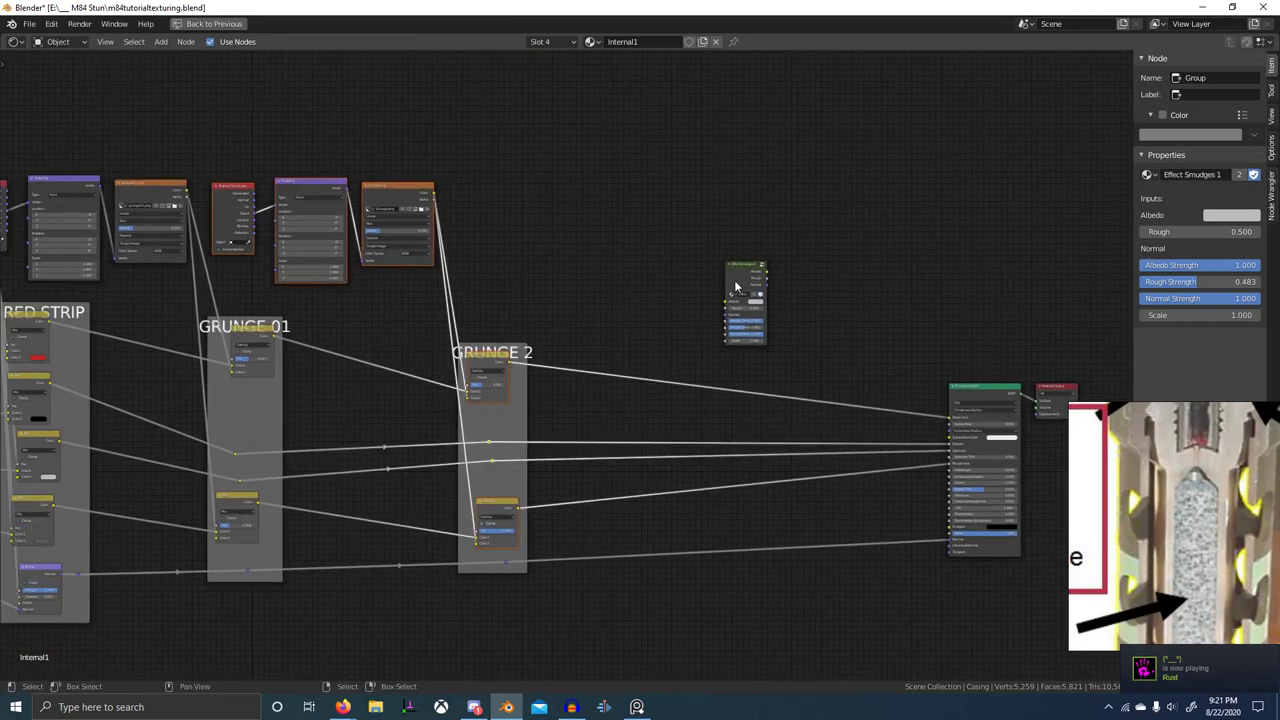
{"action": "mouse_move", "coordinate": [735, 281]}
{"action": "left_mouse_down"}
{"action": "mouse_move", "coordinate": [718, 345]}
{"action": "mouse_move", "coordinate": [786, 306]}
{"action": "left_mouse_up"}
{"action": "middle_click_drag", "start_coordinate": [786, 306], "coordinate": [630, 322]}
- Drop the Effect Smudges 1 node onto the Principled BSDF's Base Color link
{"action": "key", "text": "Tab"}
{"action": "scroll", "coordinate": [515, 350], "scroll_direction": "up", "scroll_amount": 3}
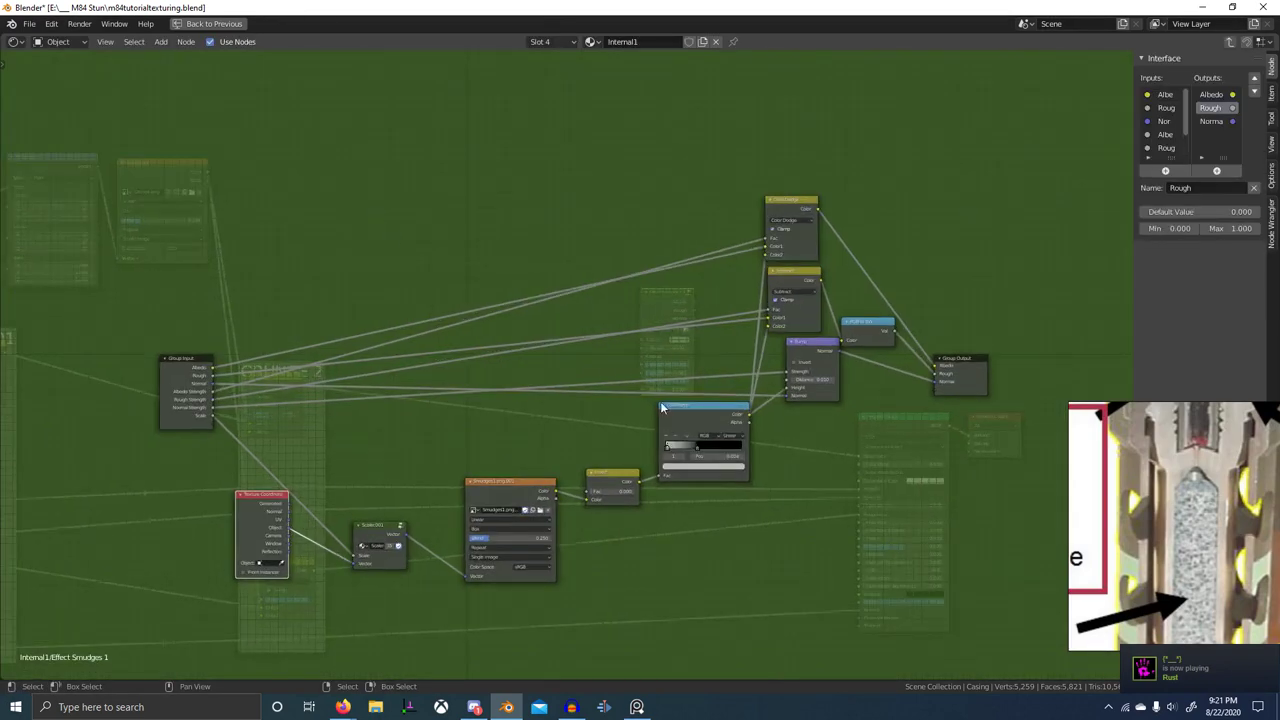
{"action": "key", "text": "Tab"}
{"action": "middle_click_drag", "start_coordinate": [679, 406], "coordinate": [593, 421]}
{"action": "scroll", "coordinate": [593, 421], "scroll_direction": "up", "scroll_amount": 3}
{"action": "middle_click_drag", "start_coordinate": [518, 368], "coordinate": [640, 342]}
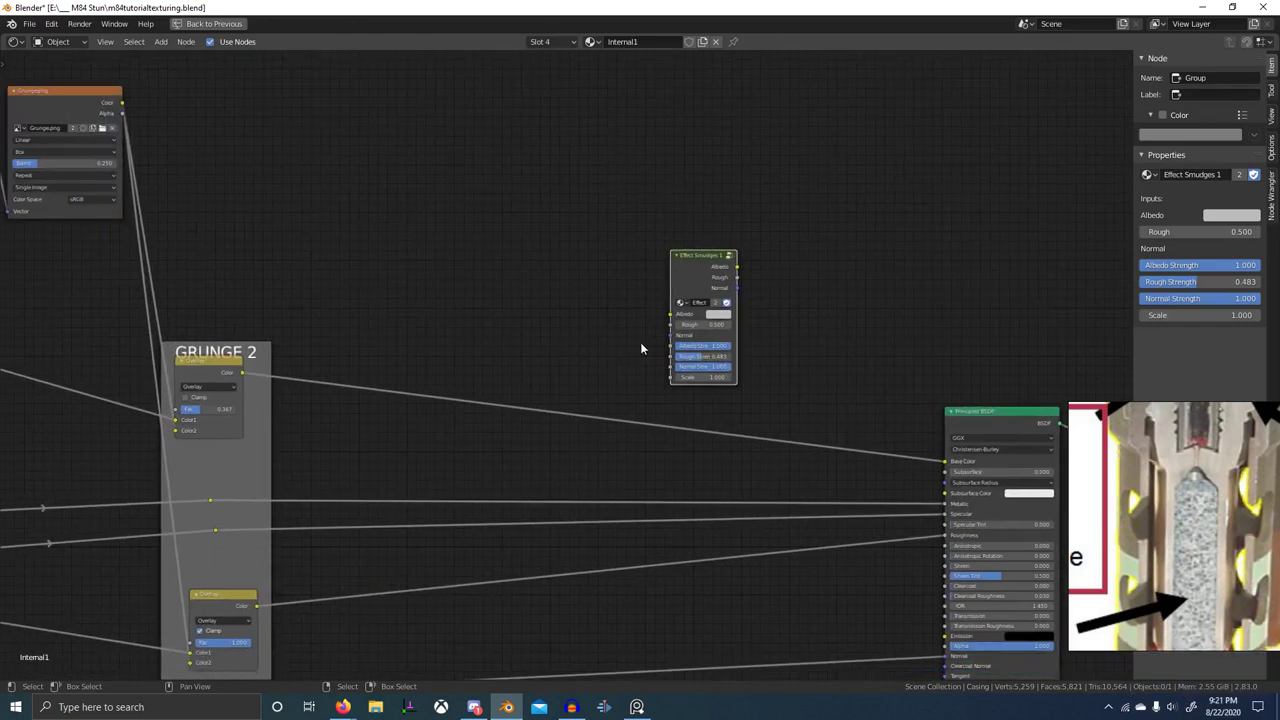
{"action": "scroll", "coordinate": [540, 411], "scroll_direction": "down", "scroll_amount": 2}
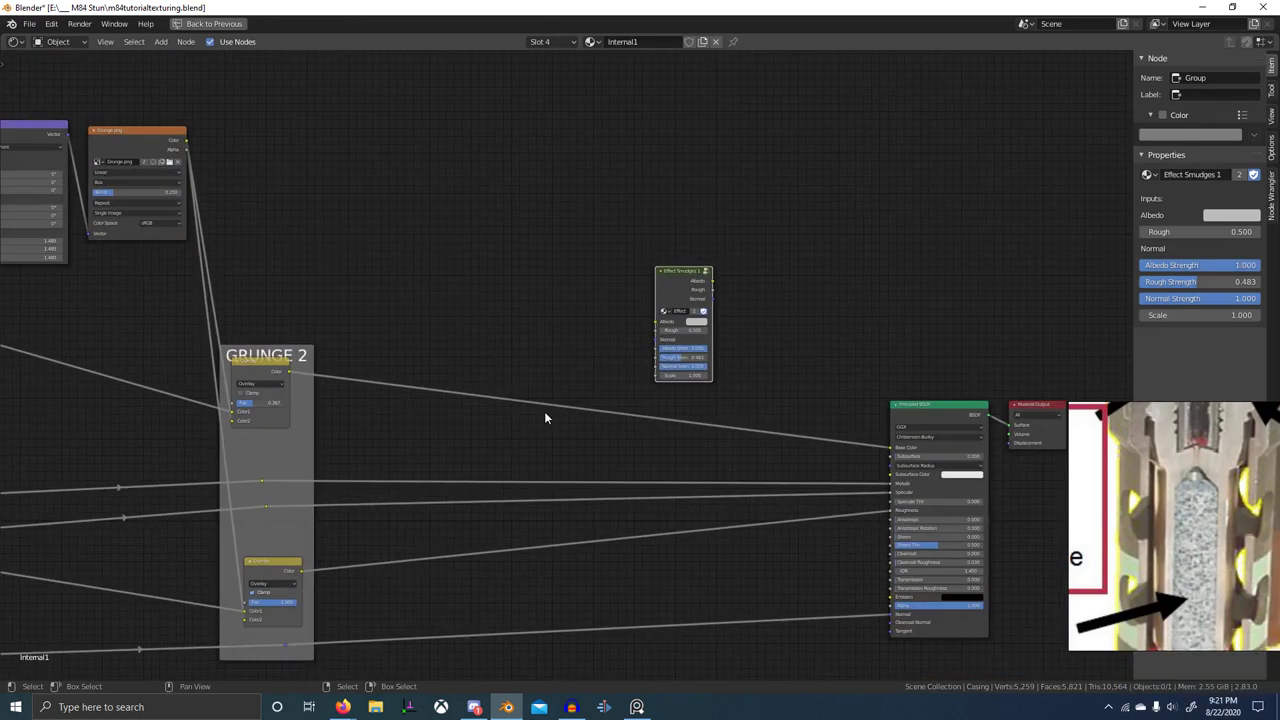
{"action": "key", "text": "g"}
{"action": "left_click", "coordinate": [666, 329]}
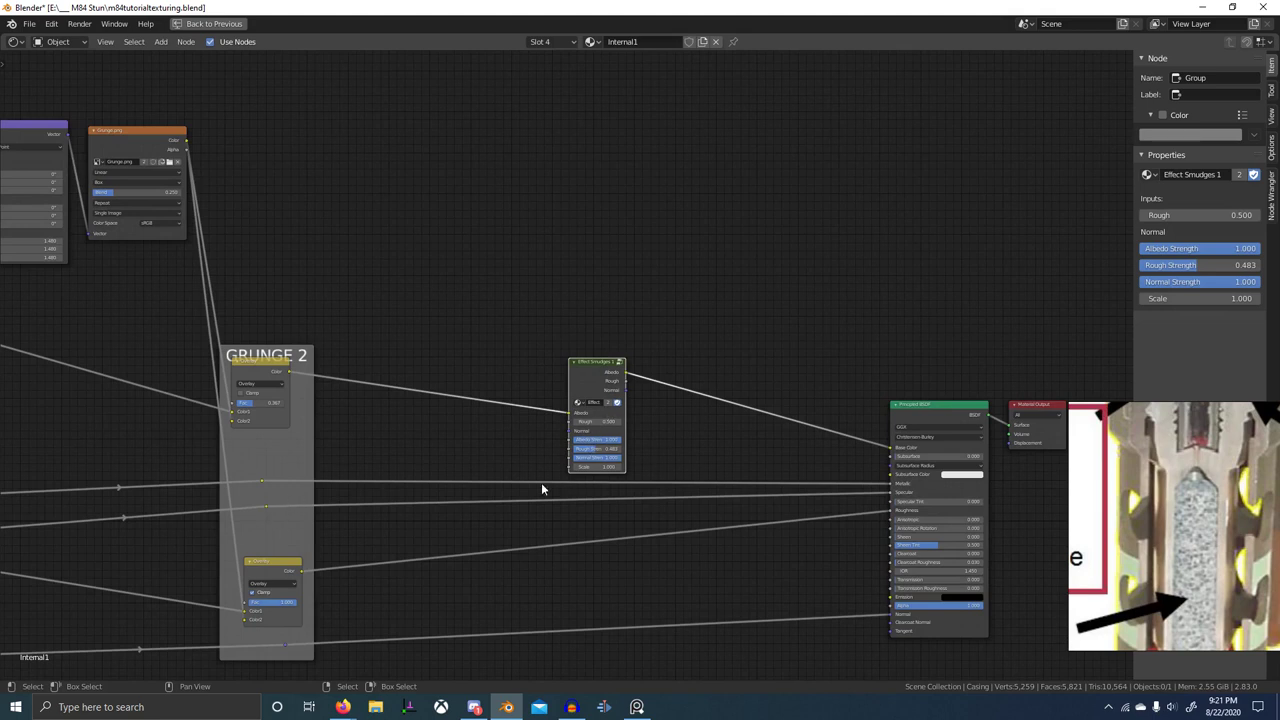
- Add reroute points on the Specular and Metallic links
{"action": "right_click_drag", "start_coordinate": [605, 532], "coordinate": [604, 535], "text": "shift"}
{"action": "right_click_drag", "start_coordinate": [598, 476], "coordinate": [573, 507], "text": "shift"}
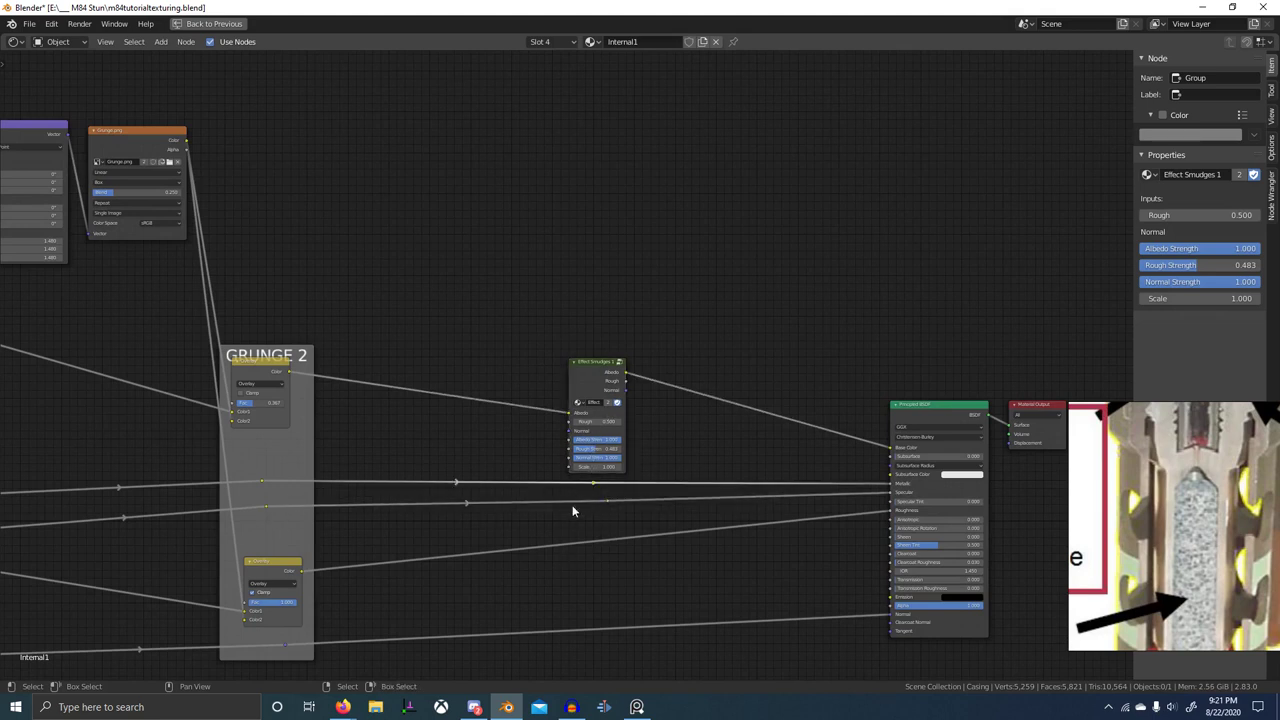
{"action": "left_click_drag", "start_coordinate": [604, 504], "coordinate": [590, 507]}
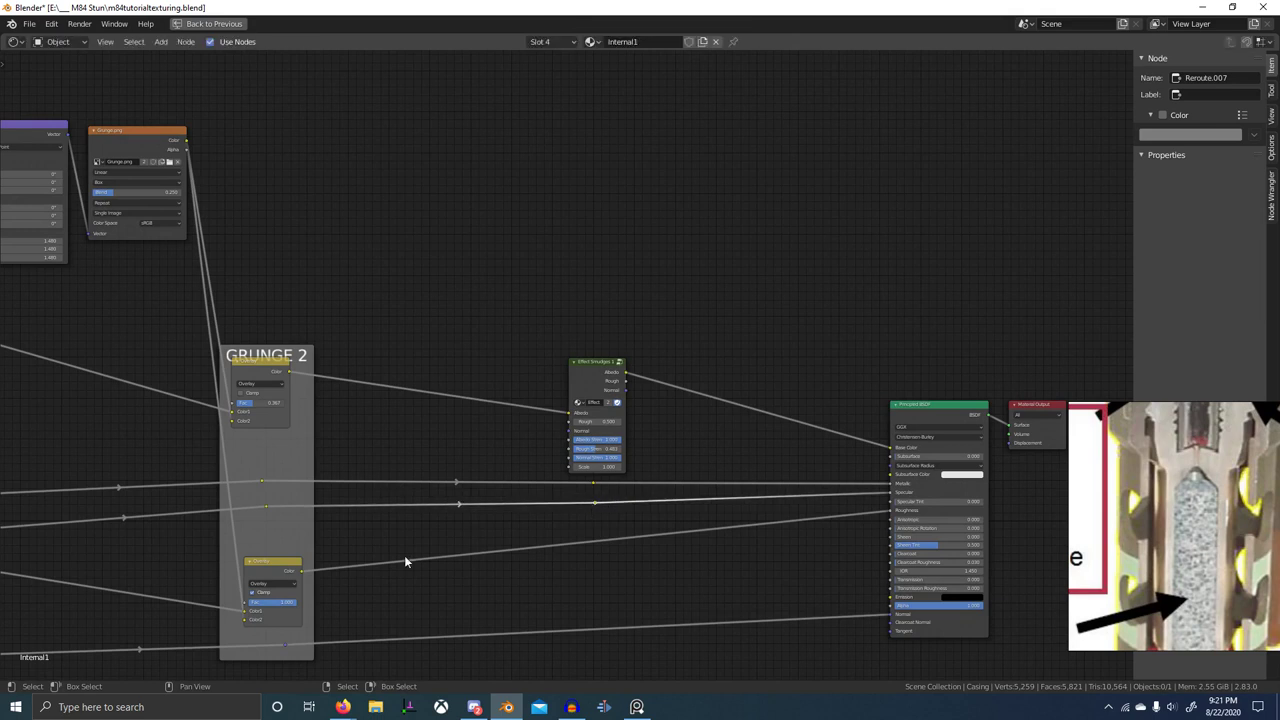
- Wire GRUNGE 2 into the smudges Normal input and Rough into BSDF Roughness, then return to Discord
{"action": "mouse_move", "coordinate": [305, 579]}
{"action": "left_mouse_down"}
{"action": "mouse_move", "coordinate": [403, 519]}
{"action": "mouse_move", "coordinate": [267, 586]}
{"action": "mouse_move", "coordinate": [569, 422]}
{"action": "left_mouse_up"}
{"action": "mouse_move", "coordinate": [260, 658]}
{"action": "left_mouse_down"}
{"action": "mouse_move", "coordinate": [371, 609]}
{"action": "mouse_move", "coordinate": [310, 670]}
{"action": "mouse_move", "coordinate": [571, 484]}
{"action": "mouse_move", "coordinate": [570, 431]}
{"action": "left_mouse_up"}
{"action": "left_click", "coordinate": [620, 391]}
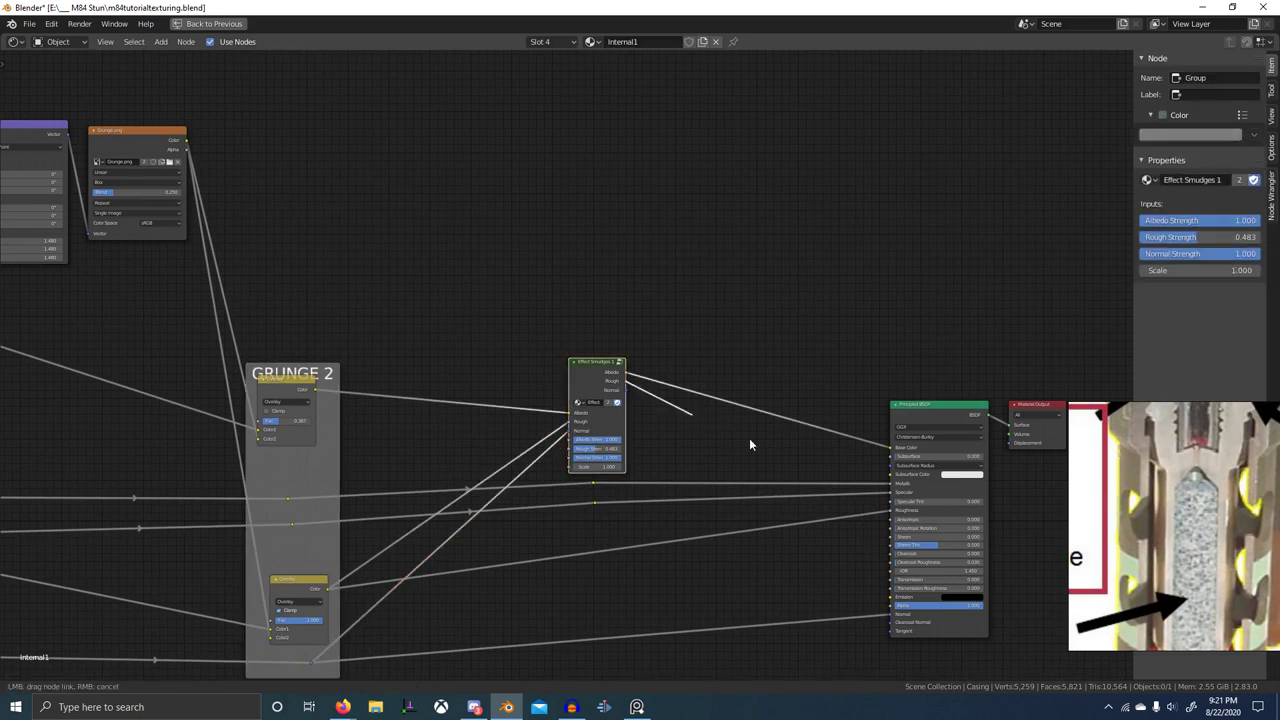
{"action": "left_click_drag", "start_coordinate": [627, 382], "coordinate": [889, 512]}
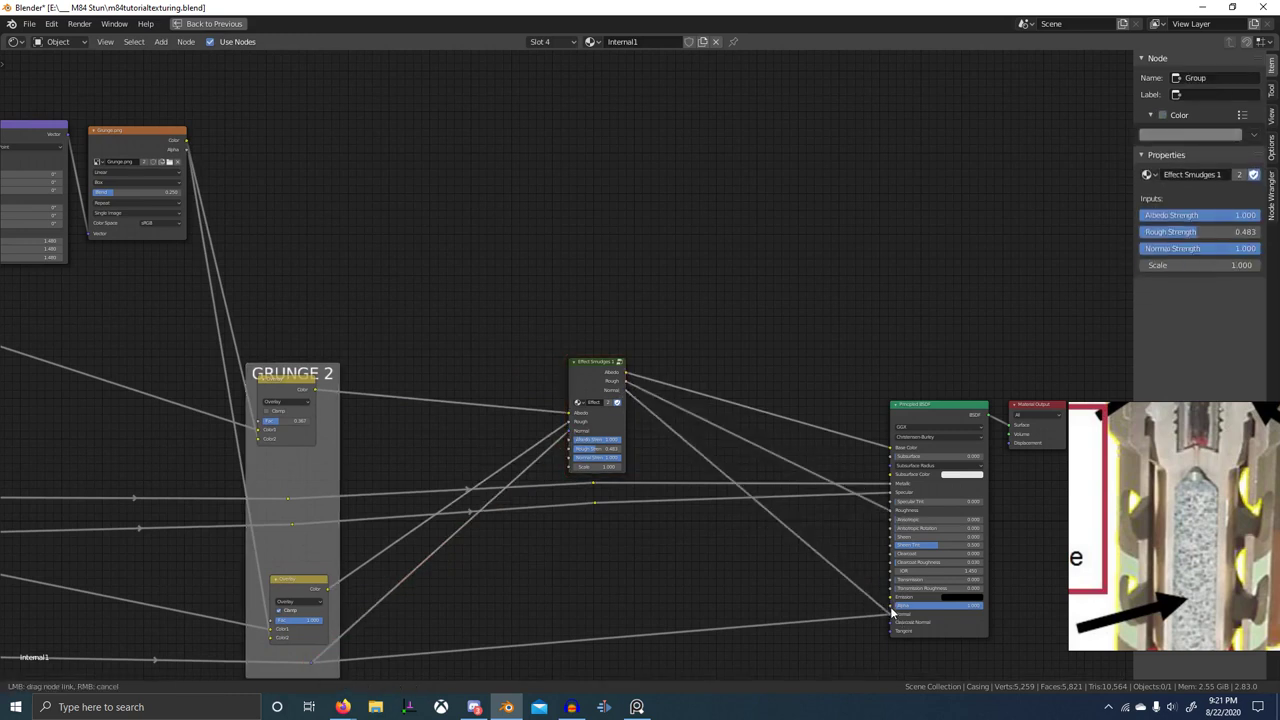
{"action": "key", "text": "alt+Tab"}
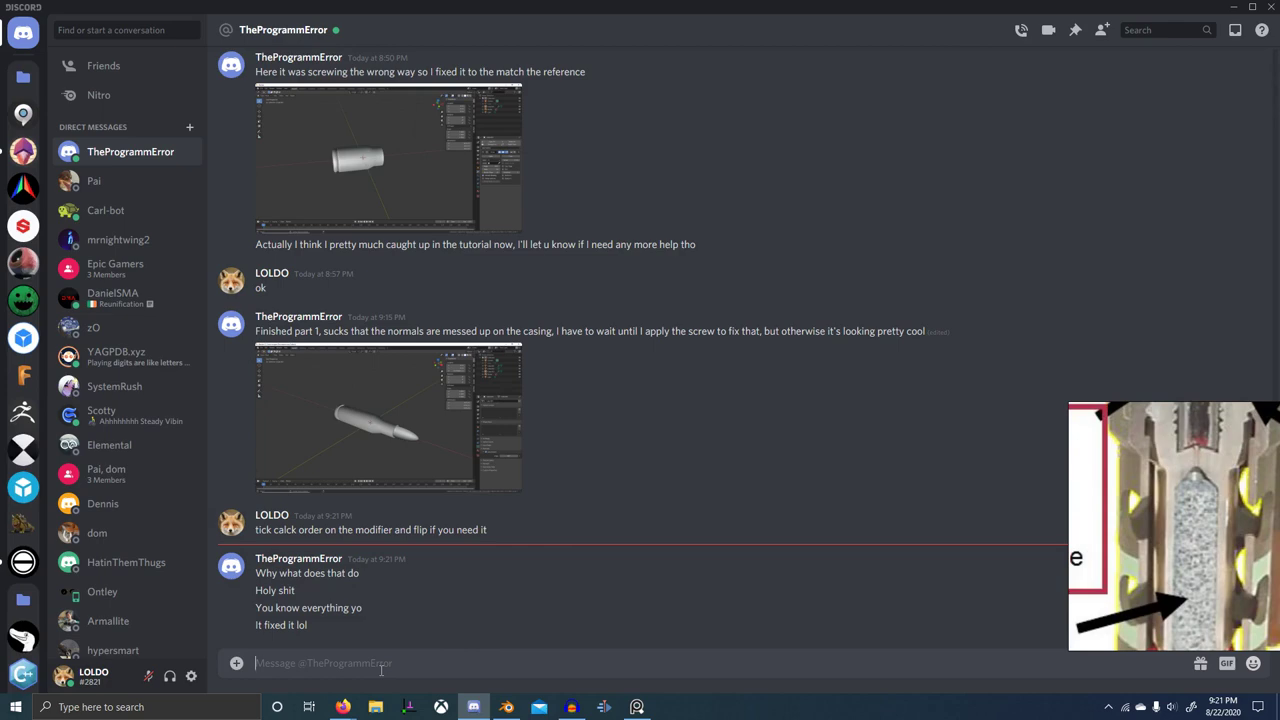
- Send the reply 'ye' in the Discord direct message chat
{"action": "type", "text": "ye"}
{"action": "key", "text": "Return"}
- Back in Blender, restore the multi-panel Shading layout and bring Effect Smudges 1 into view
{"action": "key", "text": "alt+Tab"}
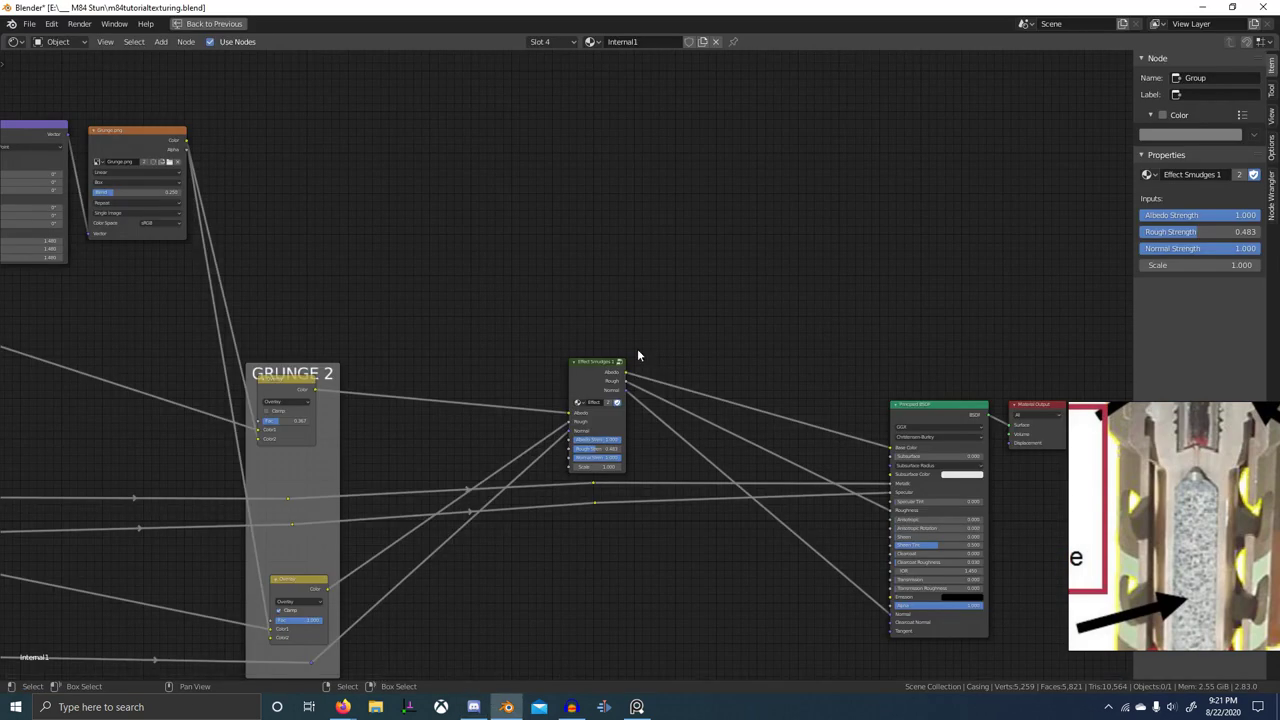
{"action": "scroll", "coordinate": [632, 370], "scroll_direction": "up", "scroll_amount": 4}
{"action": "middle_click_drag", "start_coordinate": [631, 385], "coordinate": [600, 327]}
{"action": "mouse_move", "coordinate": [600, 328]}
{"action": "left_mouse_down"}
{"action": "mouse_move", "coordinate": [579, 353]}
{"action": "mouse_move", "coordinate": [591, 406]}
{"action": "mouse_move", "coordinate": [640, 395]}
{"action": "left_mouse_up"}
{"action": "right_click", "coordinate": [640, 395]}
{"action": "scroll", "coordinate": [845, 473], "scroll_direction": "down", "scroll_amount": 2}
{"action": "middle_click_drag", "start_coordinate": [625, 432], "coordinate": [382, 412]}
{"action": "key", "text": "ctrl+space"}
{"action": "scroll", "coordinate": [794, 584], "scroll_direction": "down", "scroll_amount": 1}
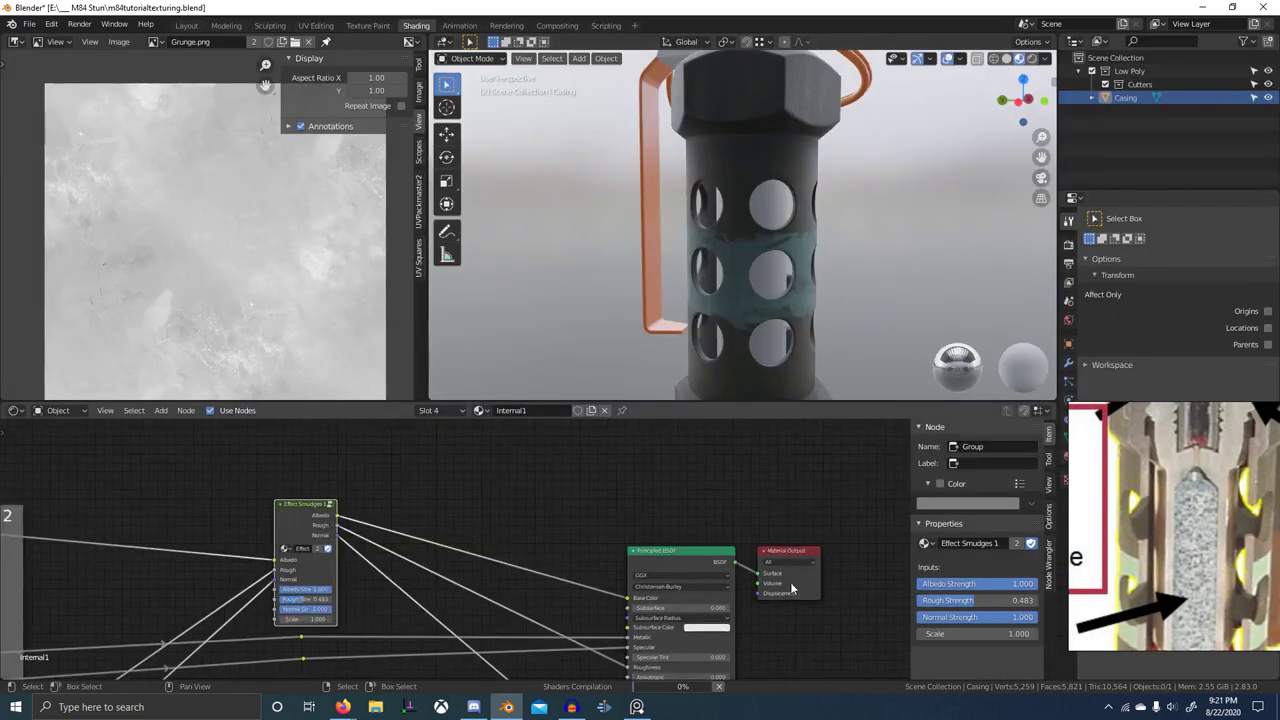
{"action": "middle_click_drag", "start_coordinate": [790, 580], "coordinate": [636, 553]}
{"action": "middle_click_drag", "start_coordinate": [554, 566], "coordinate": [814, 606]}
{"action": "scroll", "coordinate": [700, 590], "scroll_direction": "up", "scroll_amount": 1}
- Preview the Effect Smudges output on the casing in Texture Paint mode
{"action": "left_click", "coordinate": [429, 520], "text": "ctrl+shift"}
{"action": "key", "text": "ctrl+Tab"}
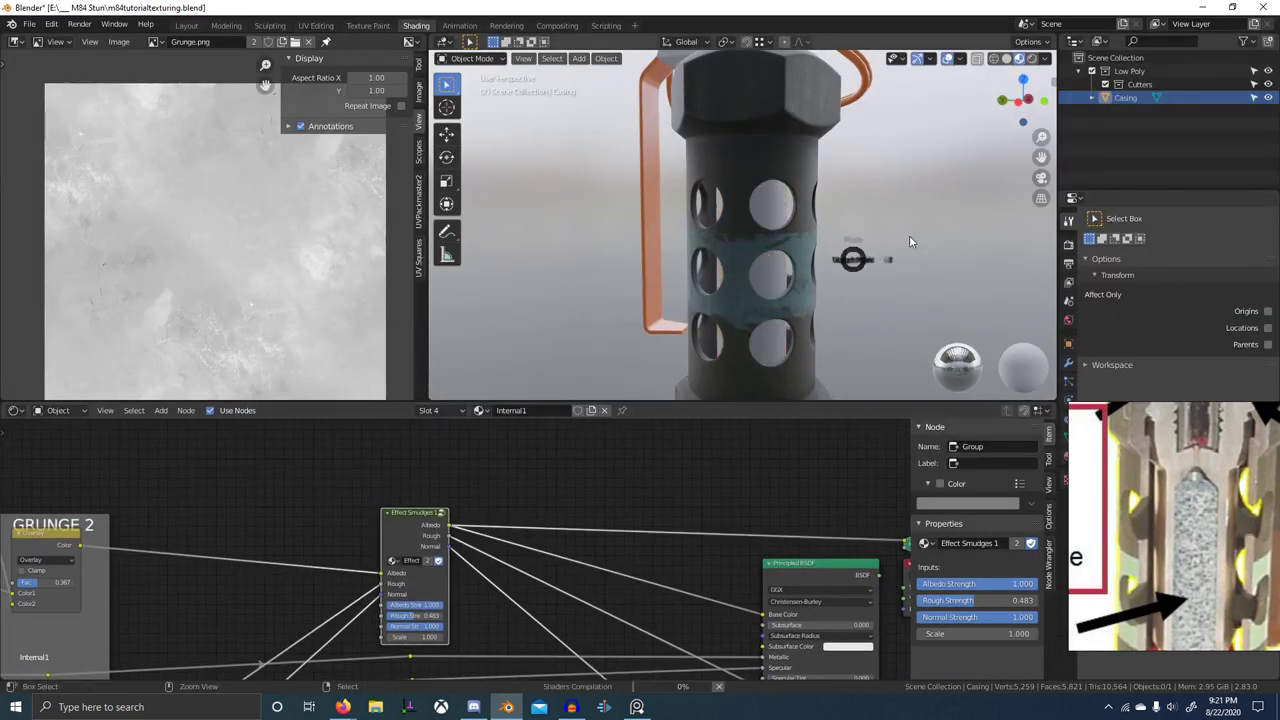
{"action": "left_click", "coordinate": [909, 235]}
{"action": "scroll", "coordinate": [484, 500], "scroll_direction": "up", "scroll_amount": 4}
{"action": "middle_click_drag", "start_coordinate": [484, 500], "coordinate": [533, 450]}
{"action": "scroll", "coordinate": [700, 265], "scroll_direction": "up", "scroll_amount": 4}
{"action": "middle_click_drag", "start_coordinate": [725, 245], "coordinate": [868, 236]}
{"action": "scroll", "coordinate": [456, 608], "scroll_direction": "up", "scroll_amount": 3}
{"action": "middle_click_drag", "start_coordinate": [456, 608], "coordinate": [495, 547]}
- Lower the smudges Albedo Strength from 1.000 to 0.400, leaving Scale at 1.000
{"action": "left_click_drag", "start_coordinate": [488, 574], "coordinate": [542, 574]}
{"action": "right_click", "coordinate": [542, 574]}
{"action": "middle_click_drag", "start_coordinate": [793, 248], "coordinate": [890, 262]}
{"action": "scroll", "coordinate": [456, 548], "scroll_direction": "up", "scroll_amount": 5}
{"action": "left_click_drag", "start_coordinate": [530, 504], "coordinate": [442, 504]}
- Preview the Rough output and set Rough Strength to 0.142 and Normal Strength to 0.000
{"action": "scroll", "coordinate": [726, 281], "scroll_direction": "up", "scroll_amount": 1}
{"action": "middle_click_drag", "start_coordinate": [726, 281], "coordinate": [751, 281]}
{"action": "scroll", "coordinate": [583, 455], "scroll_direction": "down", "scroll_amount": 2}
{"action": "middle_click_drag", "start_coordinate": [583, 455], "coordinate": [532, 596]}
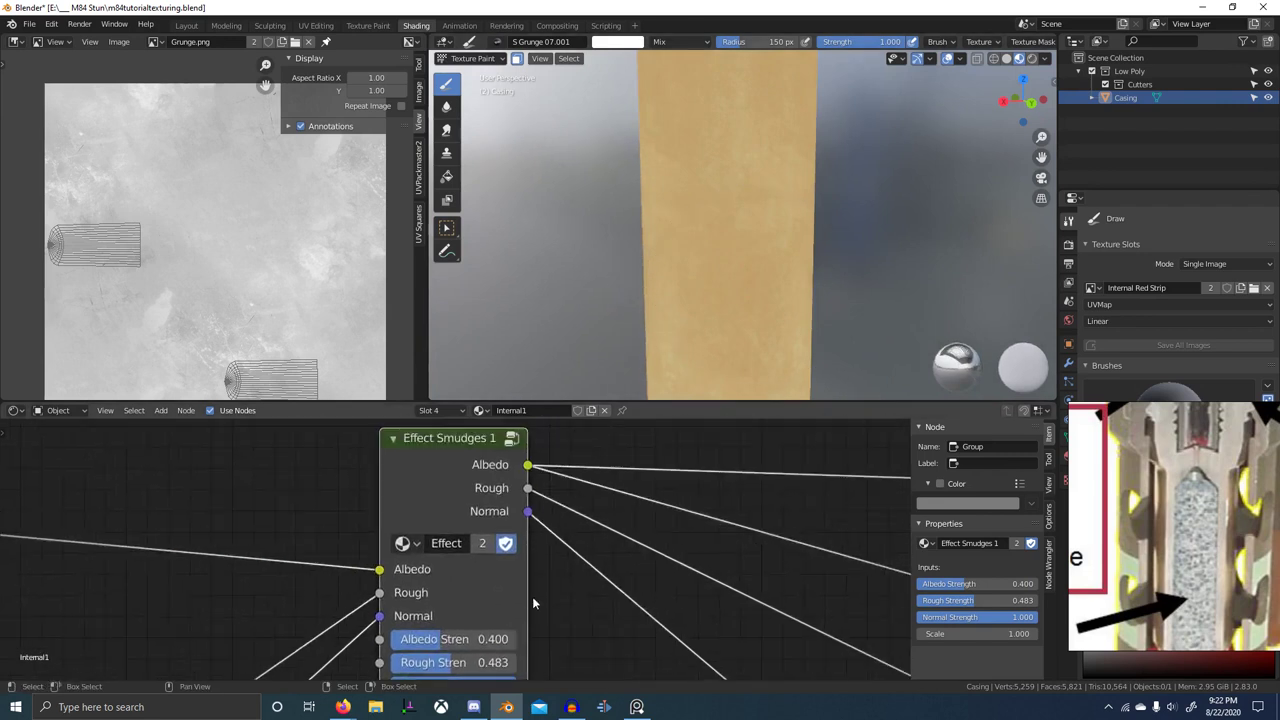
{"action": "left_click", "coordinate": [462, 485], "text": "ctrl+shift"}
{"action": "left_click_drag", "start_coordinate": [445, 662], "coordinate": [413, 662]}
{"action": "middle_click_drag", "start_coordinate": [608, 624], "coordinate": [615, 547]}
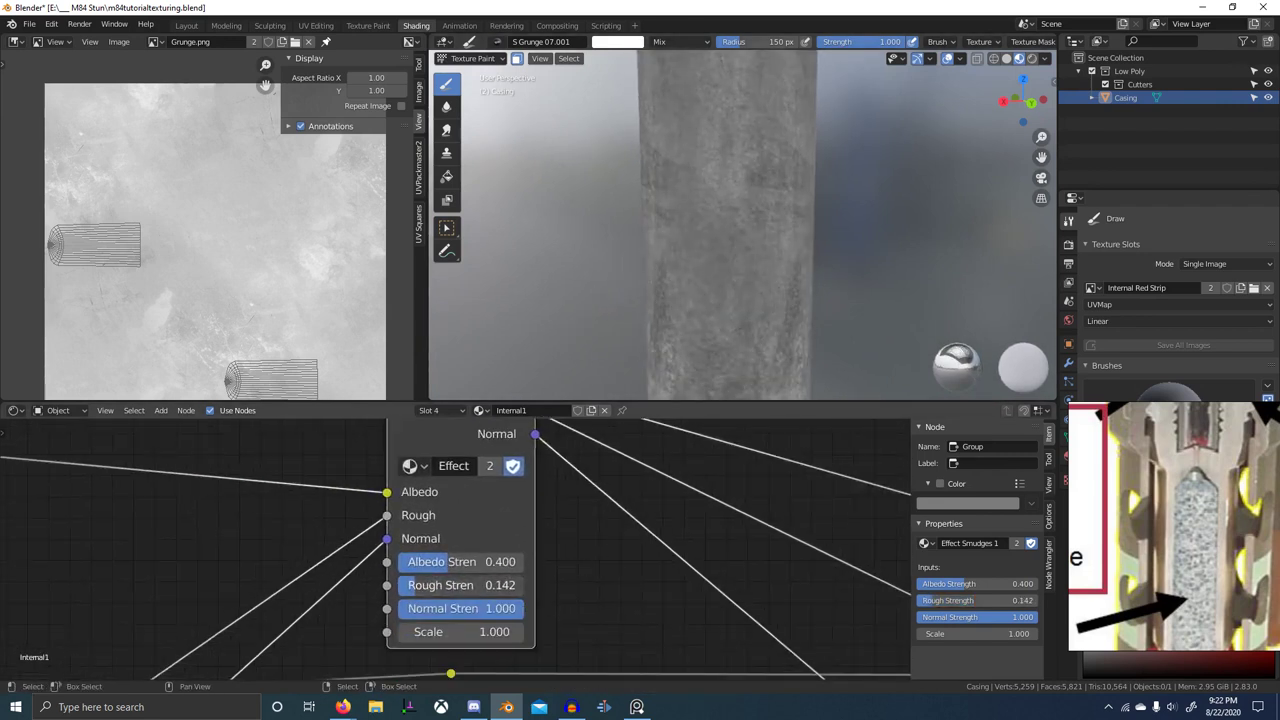
{"action": "left_click", "coordinate": [428, 581]}
{"action": "left_click", "coordinate": [515, 462]}
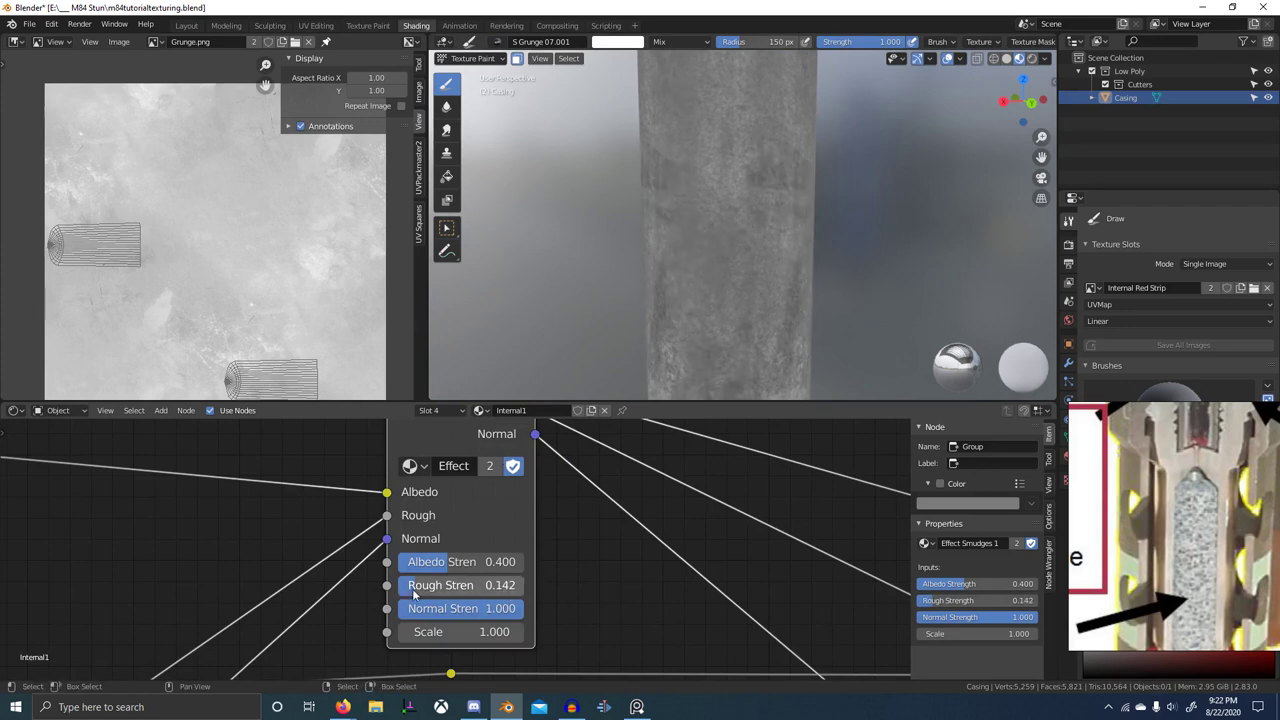
{"action": "left_click_drag", "start_coordinate": [416, 607], "coordinate": [290, 607]}
- Preview the full Principled BSDF material on the casing again
{"action": "scroll", "coordinate": [600, 620], "scroll_direction": "down", "scroll_amount": 6}
{"action": "middle_click_drag", "start_coordinate": [694, 660], "coordinate": [551, 653]}
{"action": "left_click", "coordinate": [747, 513], "text": "ctrl+shift"}
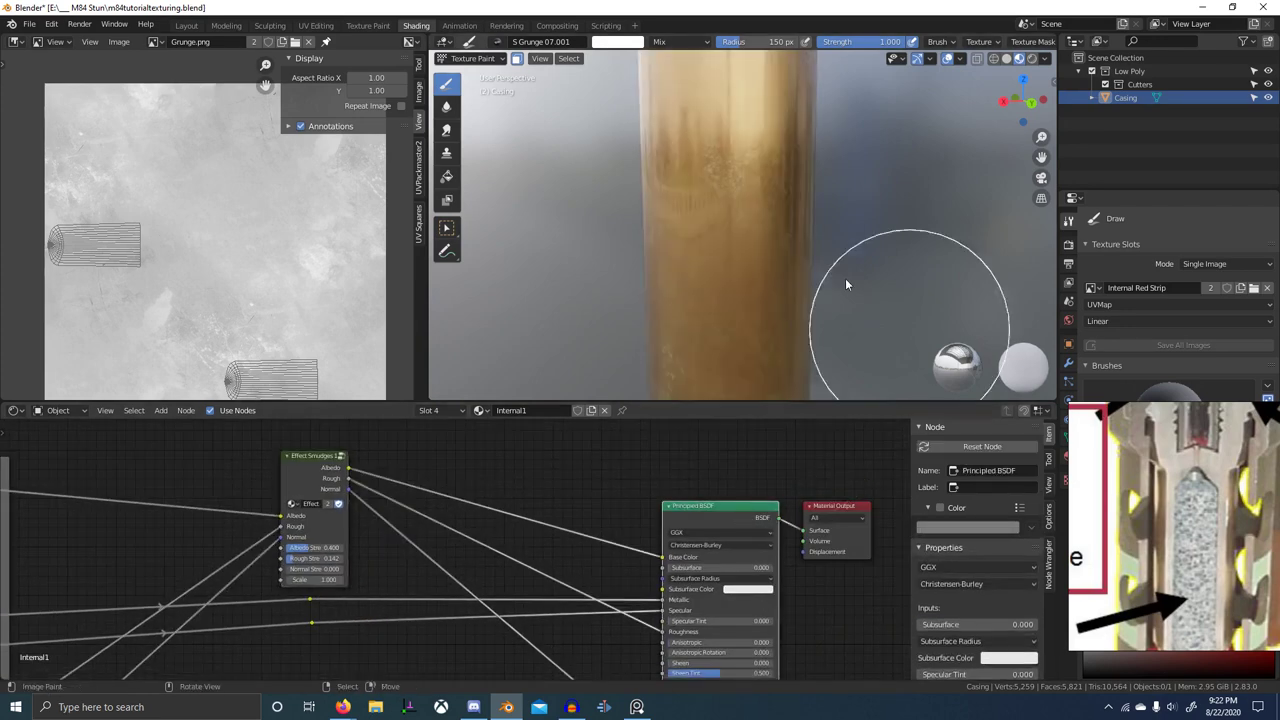
{"action": "scroll", "coordinate": [806, 252], "scroll_direction": "down", "scroll_amount": 4}
{"action": "middle_click_drag", "start_coordinate": [775, 236], "coordinate": [880, 235]}
{"action": "middle_click_drag", "start_coordinate": [793, 280], "coordinate": [655, 325]}
{"action": "scroll", "coordinate": [400, 515], "scroll_direction": "down", "scroll_amount": 4}
- Box-select the right-hand texture-chain nodes together with the GRUNGE 2 nodes
{"action": "middle_click_drag", "start_coordinate": [400, 515], "coordinate": [648, 546]}
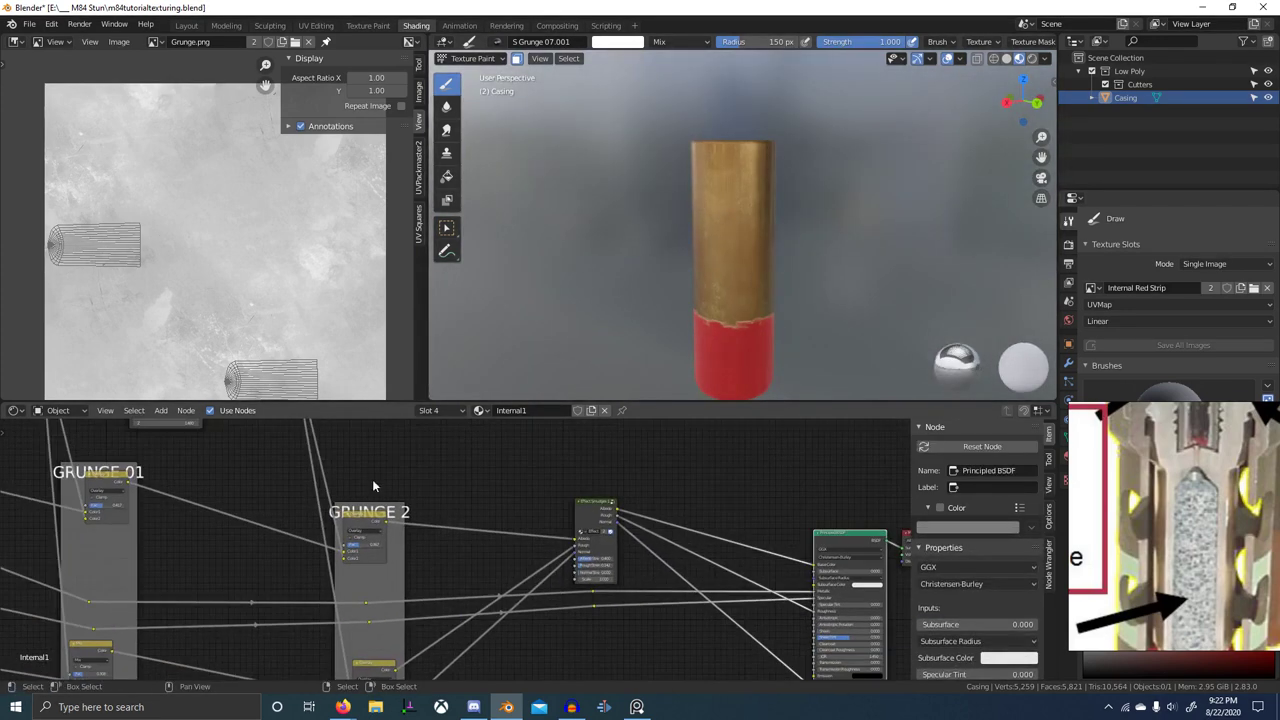
{"action": "scroll", "coordinate": [374, 486], "scroll_direction": "down", "scroll_amount": 4}
{"action": "middle_click_drag", "start_coordinate": [520, 537], "coordinate": [655, 628]}
{"action": "middle_click_drag", "start_coordinate": [539, 624], "coordinate": [536, 492]}
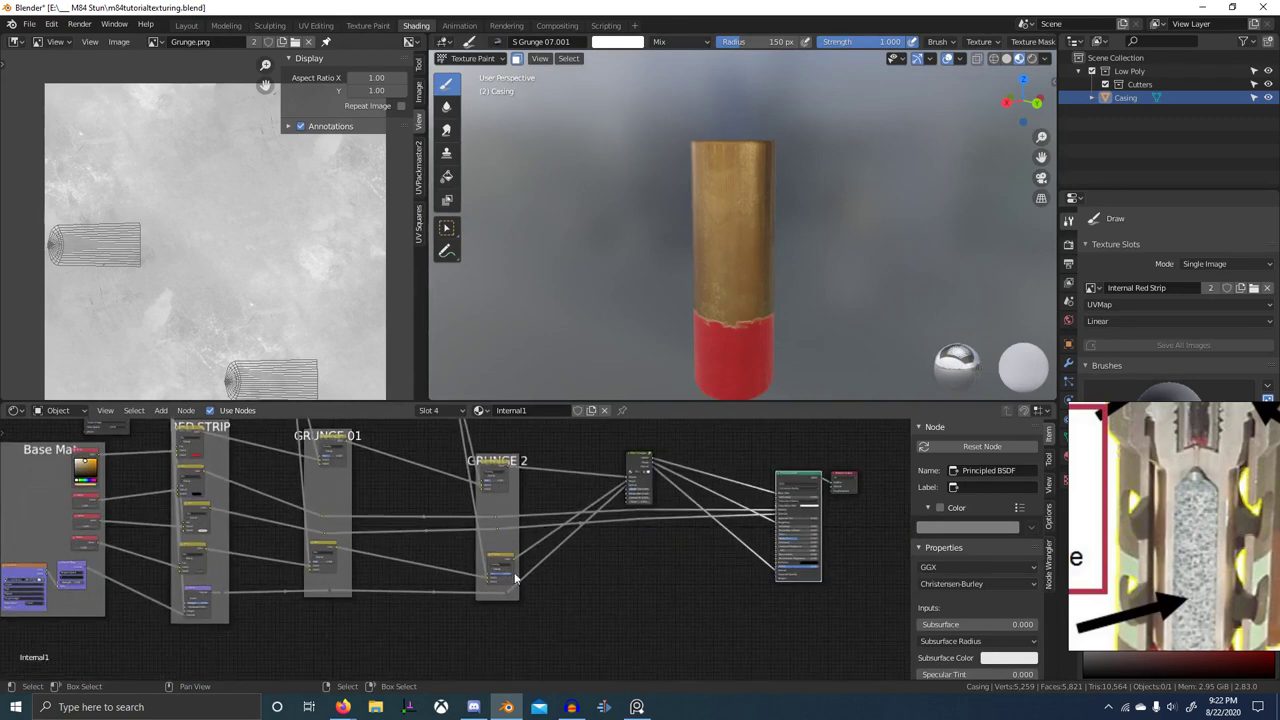
{"action": "scroll", "coordinate": [447, 440], "scroll_direction": "up", "scroll_amount": 3}
{"action": "middle_click_drag", "start_coordinate": [447, 440], "coordinate": [471, 579]}
{"action": "key", "text": "b"}
{"action": "left_click_drag", "start_coordinate": [314, 471], "coordinate": [484, 496]}
{"action": "key", "text": "b"}
{"action": "left_click_drag", "start_coordinate": [492, 568], "coordinate": [554, 646]}
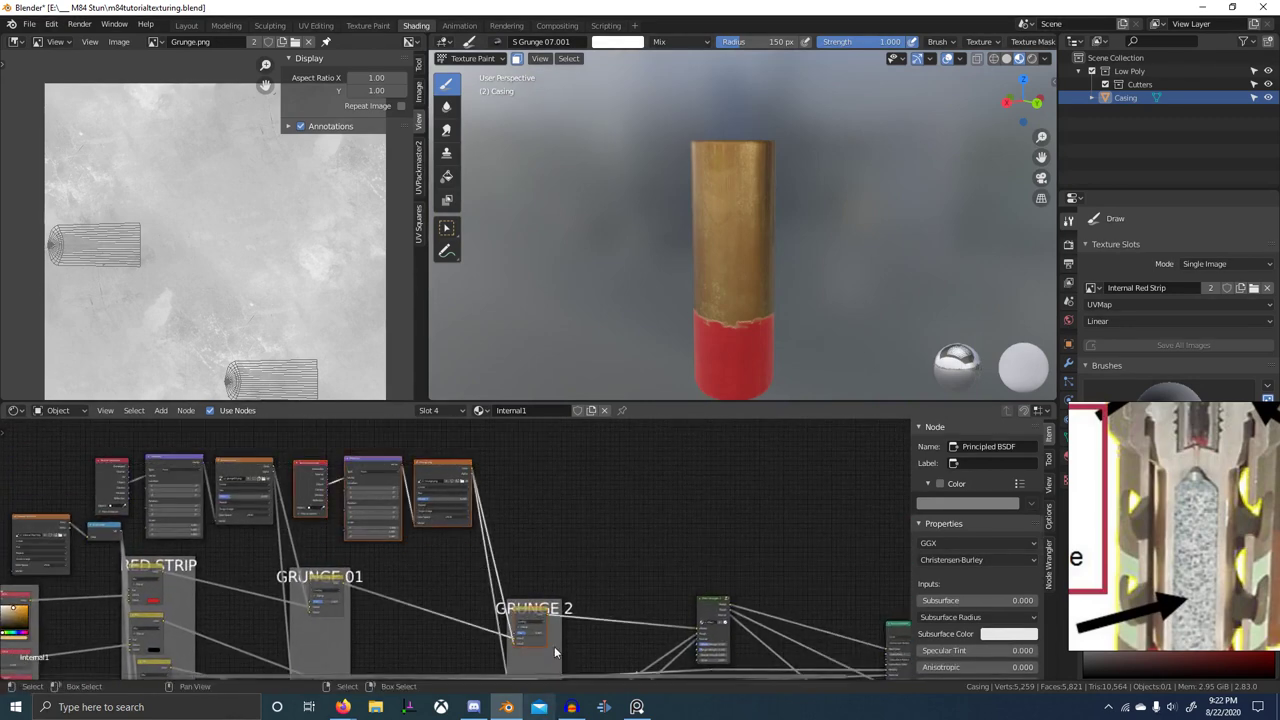
{"action": "middle_click_drag", "start_coordinate": [554, 646], "coordinate": [490, 525]}
{"action": "key", "text": "b"}
{"action": "left_click_drag", "start_coordinate": [468, 560], "coordinate": [513, 628]}
{"action": "middle_click_drag", "start_coordinate": [627, 549], "coordinate": [544, 584]}
- With GRUNGE 2 and Principled BSDF in view, raise Rough Strength from 0.142 to 0.442
{"action": "scroll", "coordinate": [544, 590], "scroll_direction": "up", "scroll_amount": 2}
{"action": "scroll", "coordinate": [821, 294], "scroll_direction": "up", "scroll_amount": 5}
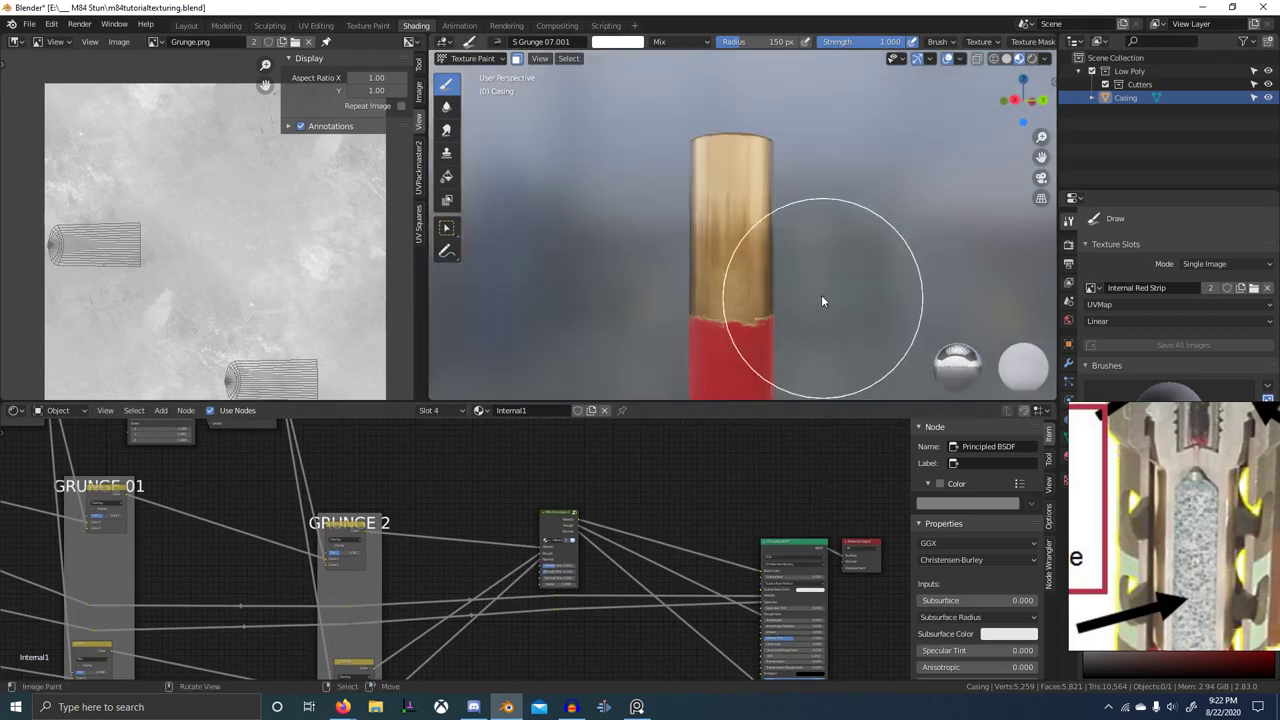
{"action": "scroll", "coordinate": [492, 452], "scroll_direction": "up", "scroll_amount": 3}
{"action": "scroll", "coordinate": [500, 465], "scroll_direction": "up", "scroll_amount": 6}
{"action": "scroll", "coordinate": [598, 608], "scroll_direction": "down", "scroll_amount": 6}
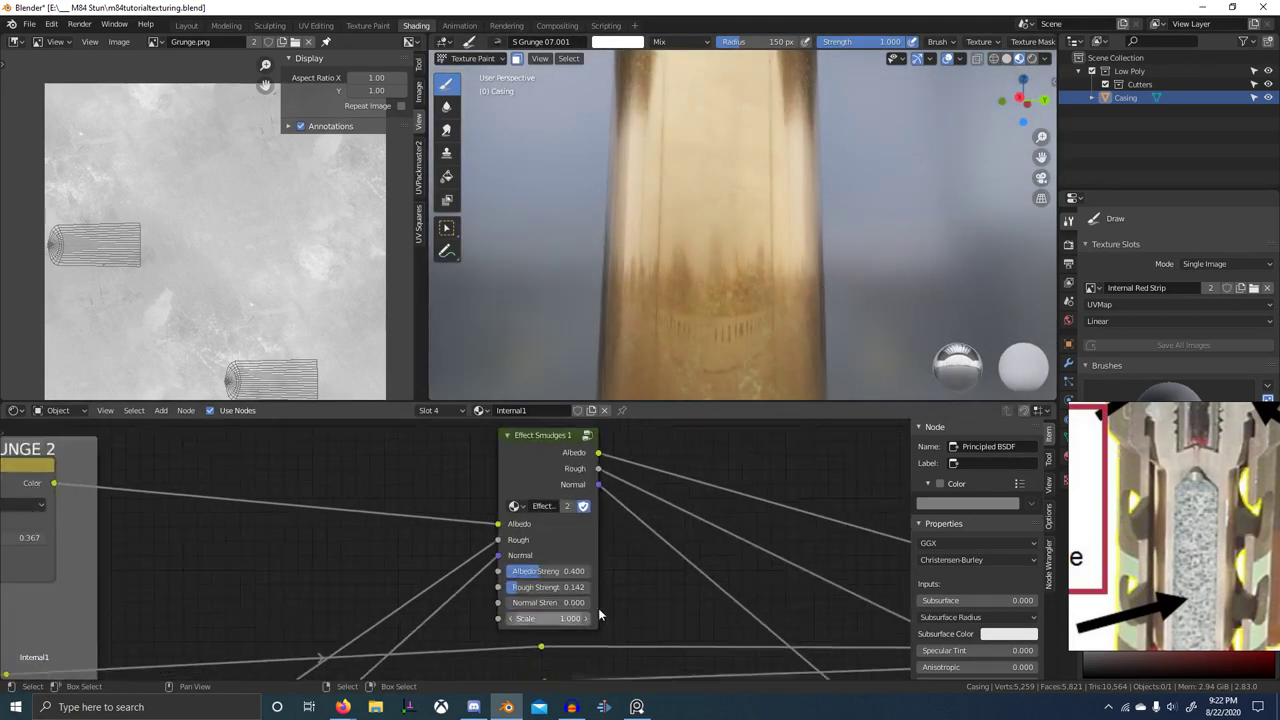
{"action": "middle_click_drag", "start_coordinate": [510, 575], "coordinate": [541, 549]}
{"action": "scroll", "coordinate": [490, 576], "scroll_direction": "up", "scroll_amount": 6}
{"action": "scroll", "coordinate": [612, 582], "scroll_direction": "down", "scroll_amount": 3}
{"action": "mouse_move", "coordinate": [650, 588]}
{"action": "middle_mouse_down"}
{"action": "mouse_move", "coordinate": [617, 568]}
{"action": "mouse_move", "coordinate": [521, 568]}
{"action": "middle_mouse_up"}
{"action": "scroll", "coordinate": [510, 577], "scroll_direction": "down", "scroll_amount": 1}
{"action": "scroll", "coordinate": [481, 538], "scroll_direction": "up", "scroll_amount": 1}
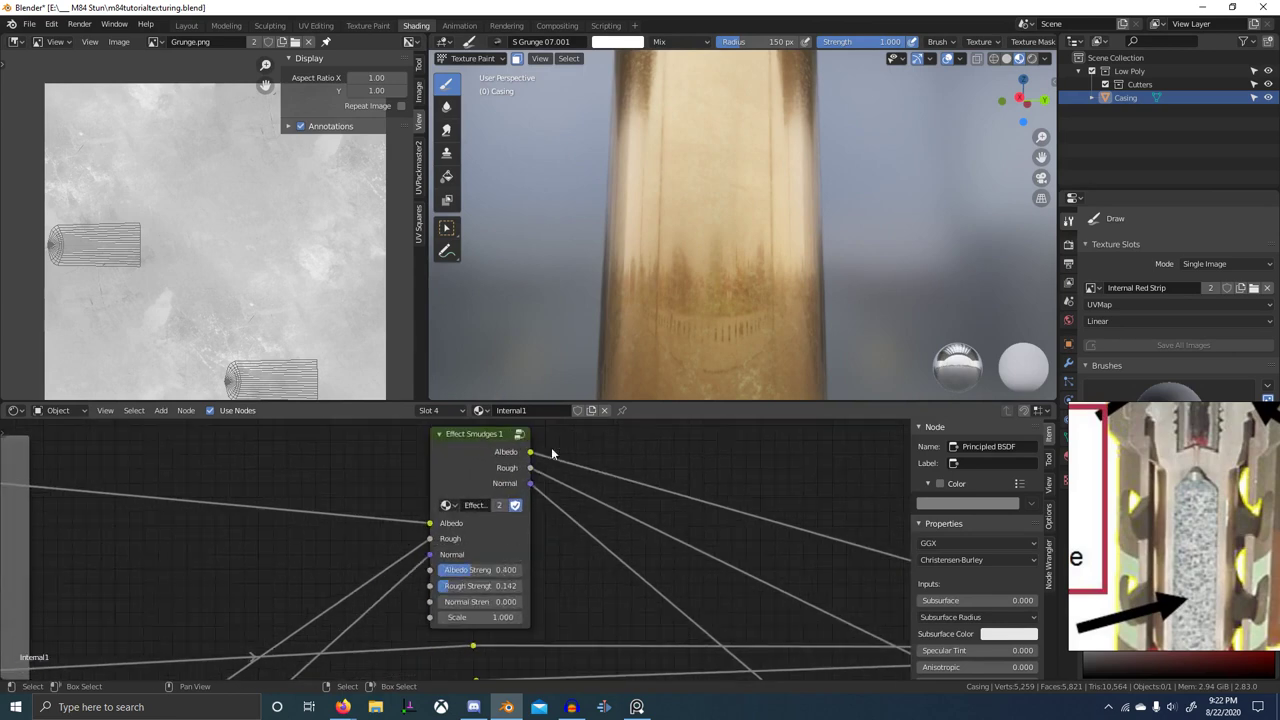
{"action": "scroll", "coordinate": [553, 455], "scroll_direction": "down", "scroll_amount": 3}
{"action": "middle_click_drag", "start_coordinate": [647, 512], "coordinate": [628, 531]}
{"action": "scroll", "coordinate": [625, 531], "scroll_direction": "down", "scroll_amount": 1}
{"action": "mouse_move", "coordinate": [458, 560]}
{"action": "middle_mouse_down"}
{"action": "mouse_move", "coordinate": [493, 490]}
{"action": "mouse_move", "coordinate": [557, 518]}
{"action": "middle_mouse_up"}
{"action": "scroll", "coordinate": [493, 492], "scroll_direction": "down", "scroll_amount": 3}
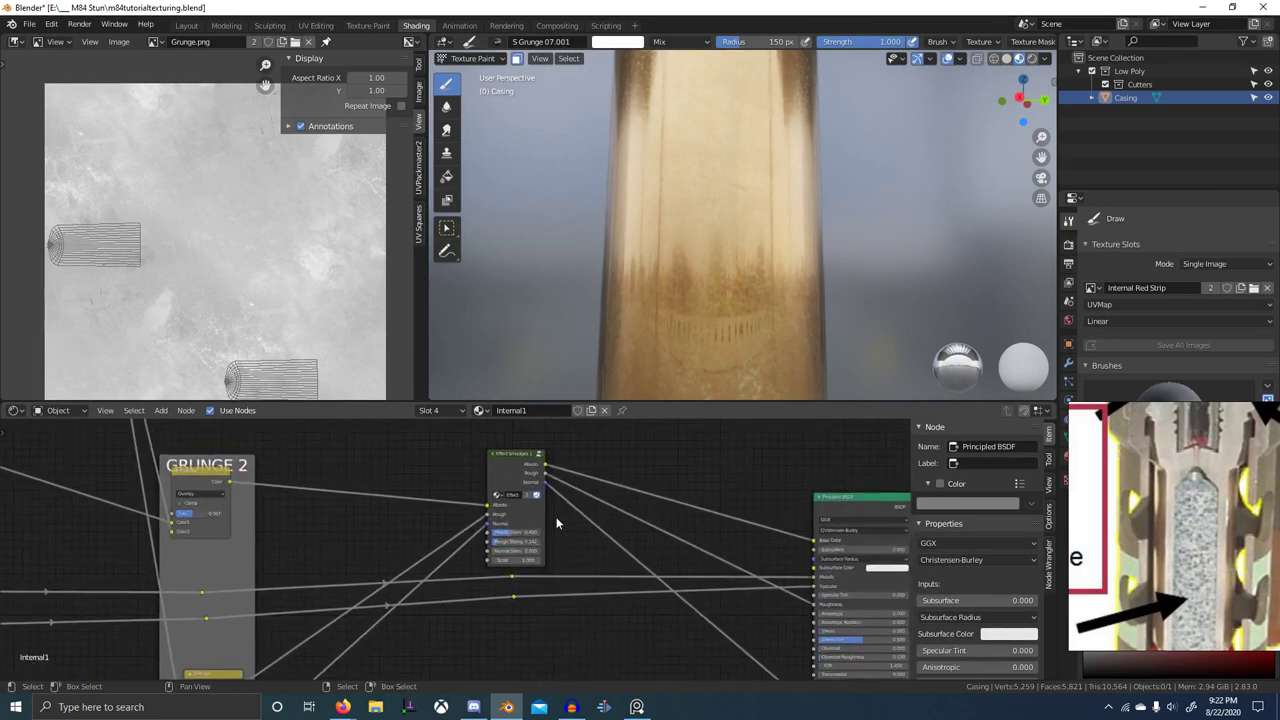
{"action": "scroll", "coordinate": [557, 523], "scroll_direction": "up", "scroll_amount": 5}
{"action": "mouse_move", "coordinate": [505, 554]}
{"action": "left_mouse_down"}
{"action": "mouse_move", "coordinate": [548, 554]}
{"action": "mouse_move", "coordinate": [507, 554]}
{"action": "left_mouse_up"}
{"action": "scroll", "coordinate": [729, 213], "scroll_direction": "down", "scroll_amount": 4}
{"action": "mouse_move", "coordinate": [729, 213]}
{"action": "middle_mouse_down"}
{"action": "mouse_move", "coordinate": [860, 262]}
{"action": "mouse_move", "coordinate": [738, 249]}
{"action": "mouse_move", "coordinate": [874, 235]}
{"action": "mouse_move", "coordinate": [966, 243]}
{"action": "mouse_move", "coordinate": [897, 270]}
{"action": "middle_mouse_up"}
- Switch the casing back to Object Mode
{"action": "key", "text": "ctrl+Tab"}
{"action": "left_click", "coordinate": [483, 319]}
{"action": "scroll", "coordinate": [765, 255], "scroll_direction": "down", "scroll_amount": 3}
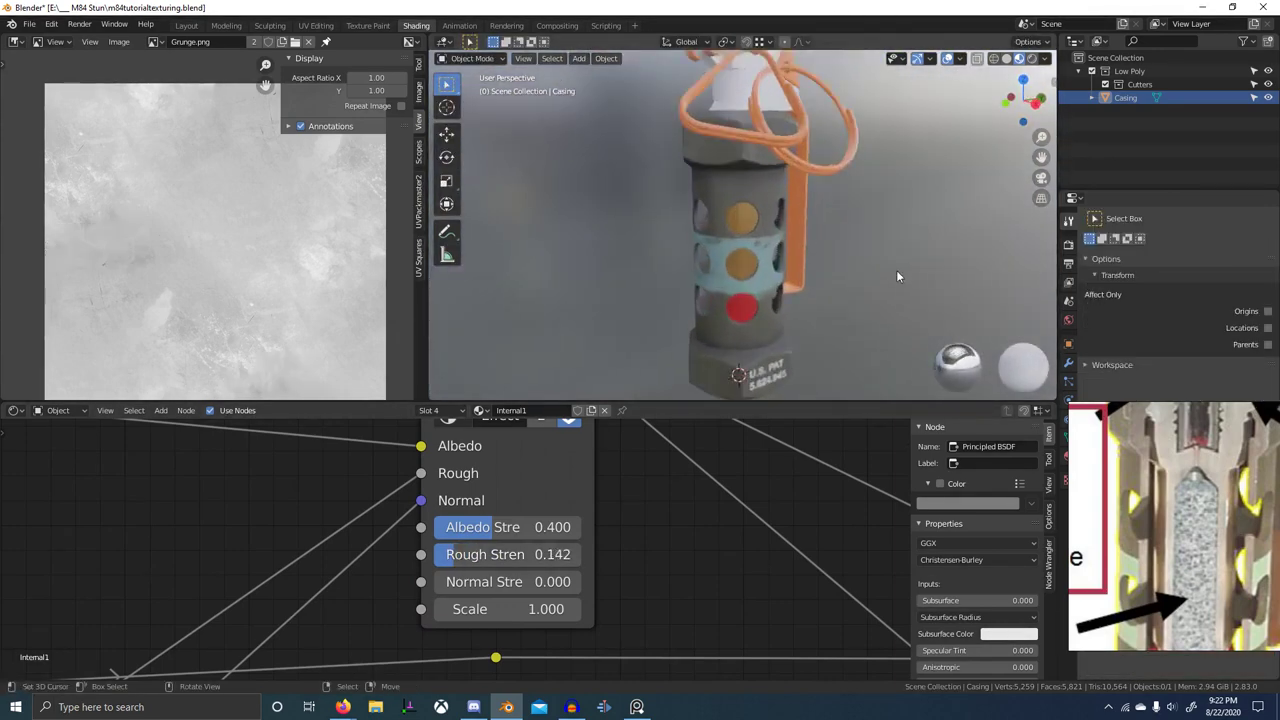
{"action": "scroll", "coordinate": [896, 270], "scroll_direction": "up", "scroll_amount": 3}
{"action": "scroll", "coordinate": [694, 478], "scroll_direction": "down", "scroll_amount": 4}
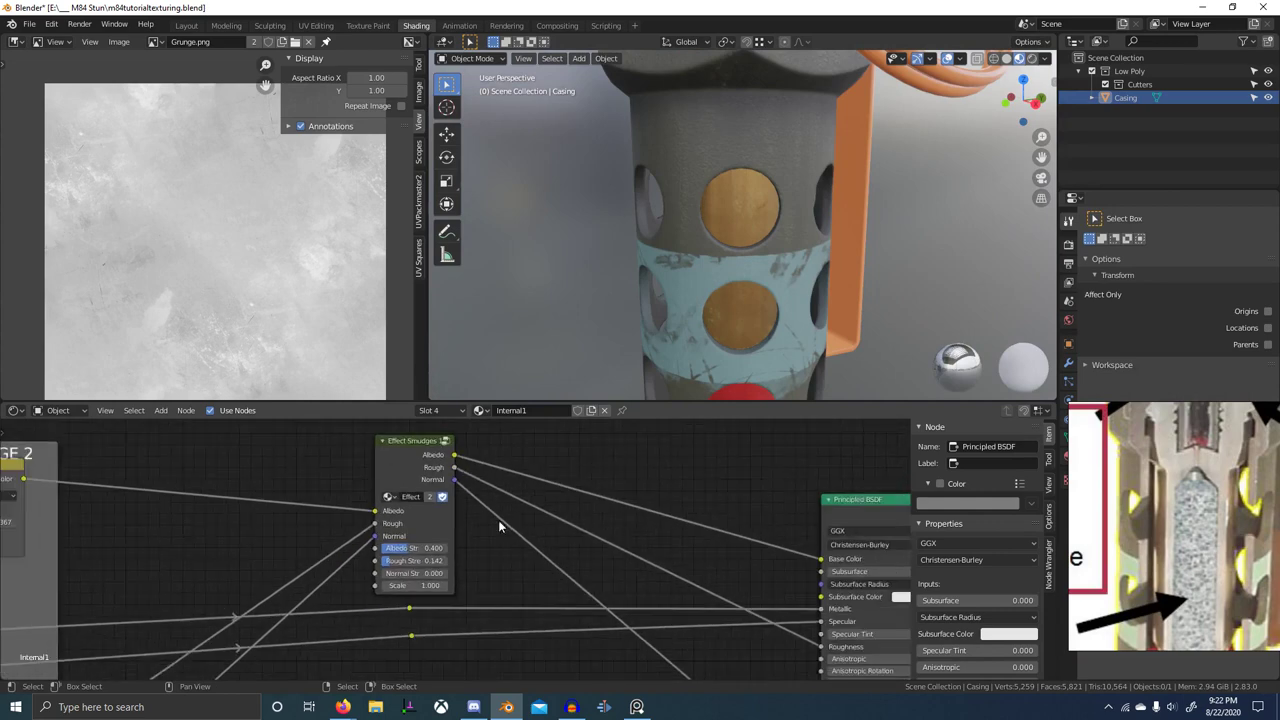
{"action": "scroll", "coordinate": [498, 520], "scroll_direction": "down", "scroll_amount": 2}
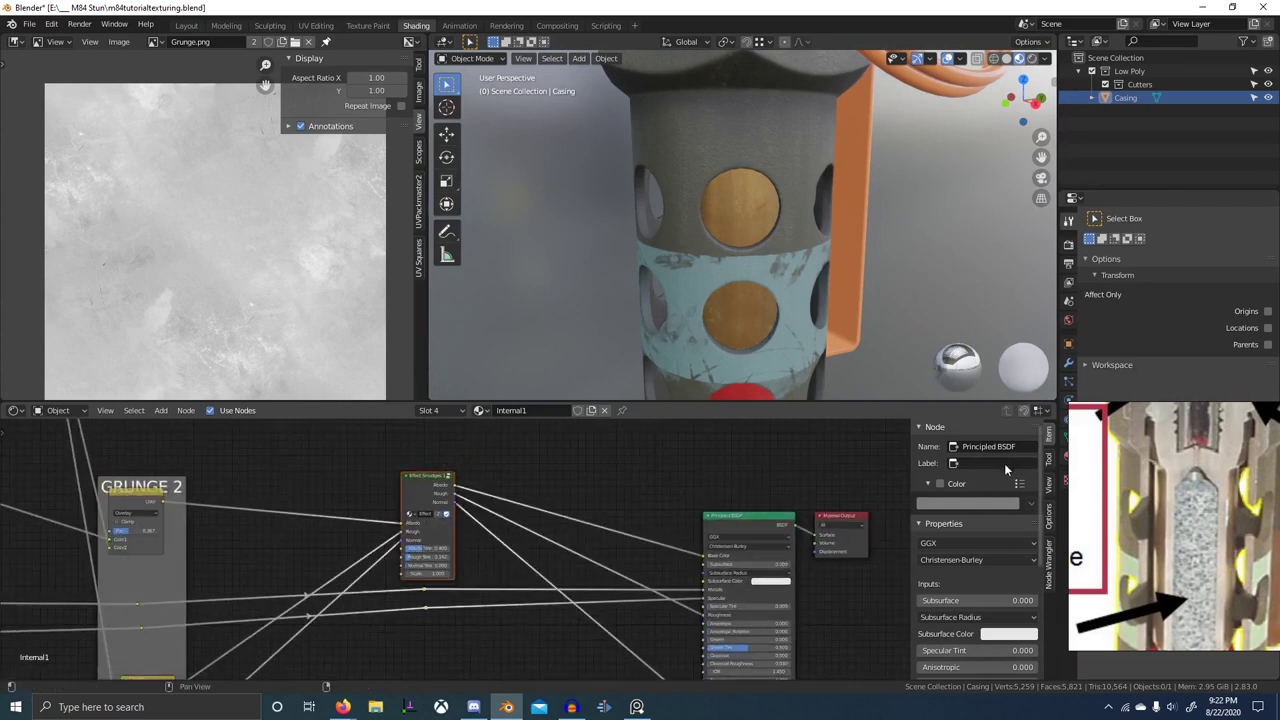
- Wrap the Effect Smudges node in a frame and shift the frame left
{"action": "key", "text": "ctrl+j"}
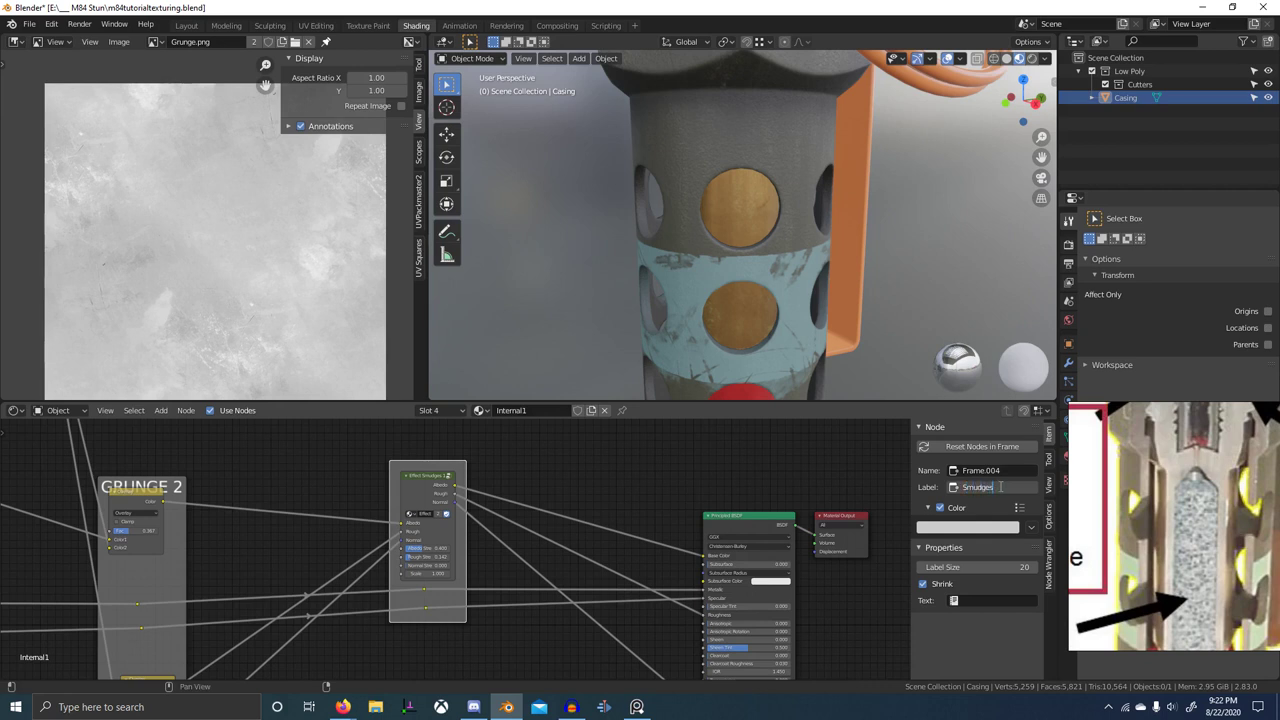
{"action": "key", "text": "g"}
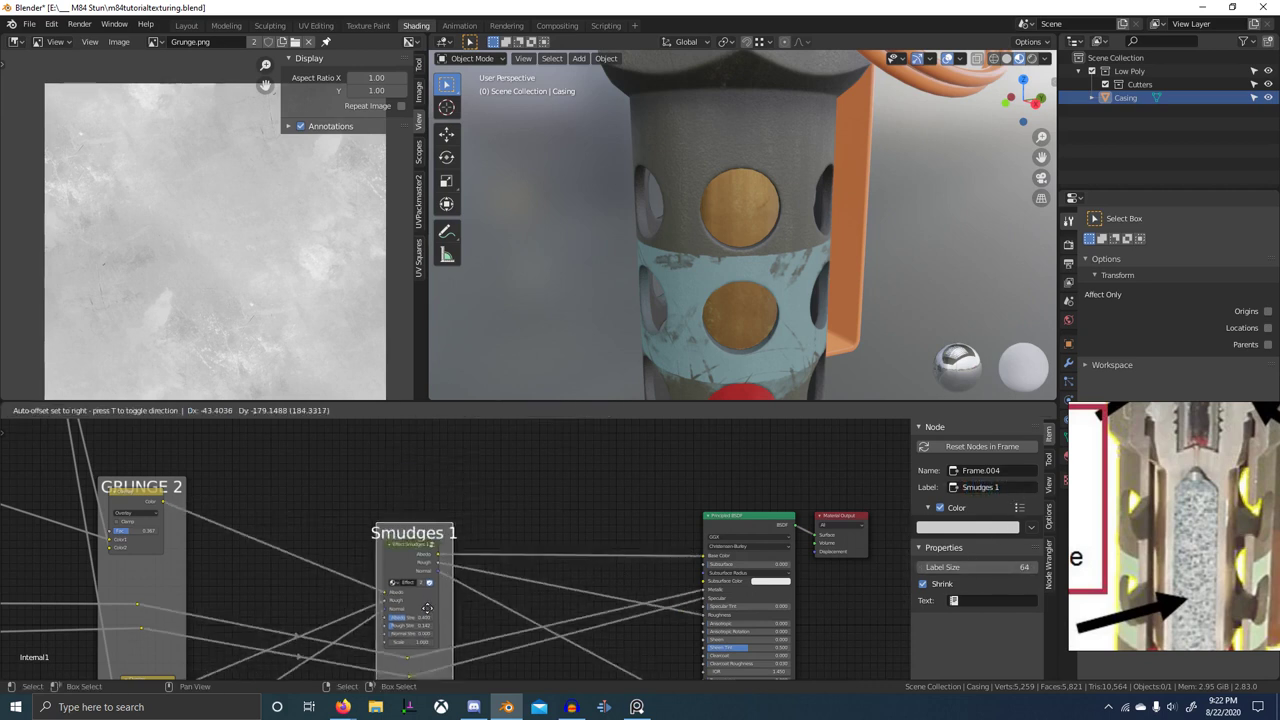
{"action": "left_click", "coordinate": [523, 558]}
- Try adding reroute points across the five links, then undo them
{"action": "scroll", "coordinate": [523, 556], "scroll_direction": "down", "scroll_amount": 3}
{"action": "left_click", "coordinate": [539, 512]}
{"action": "key", "text": "b"}
{"action": "key", "text": "Escape"}
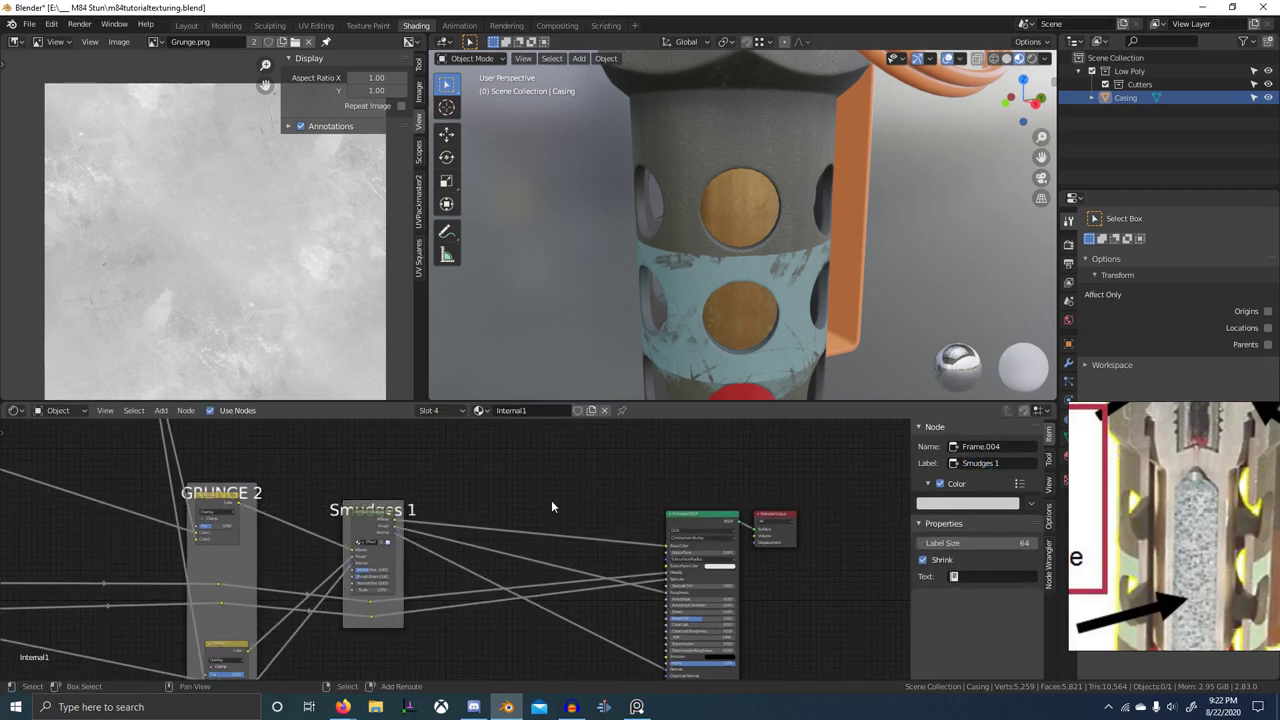
{"action": "mouse_move", "coordinate": [551, 500]}
{"action": "right_mouse_down", "text": "shift"}
{"action": "mouse_move", "coordinate": [500, 580]}
{"action": "mouse_move", "coordinate": [562, 700]}
{"action": "right_mouse_up", "text": "shift"}
{"action": "key", "text": "ctrl+z"}
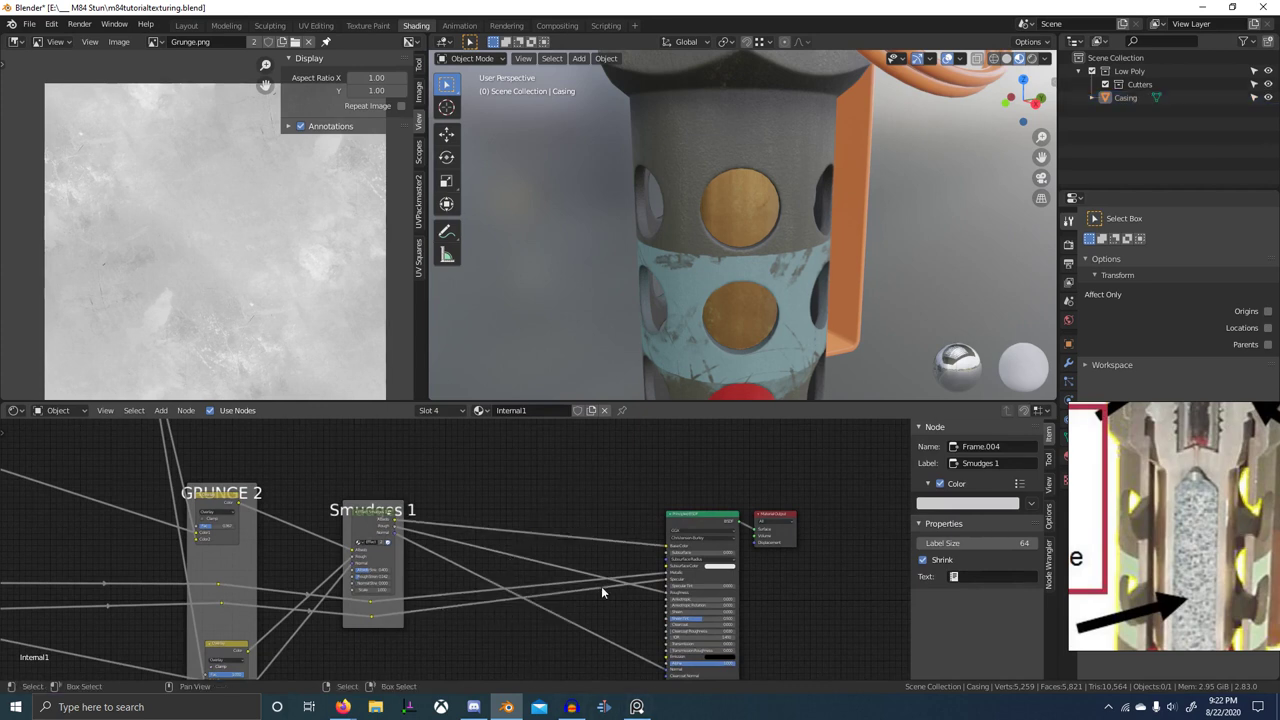
- Add a [P] Grunge Dots node above the graph and preview it on the casing
{"action": "key", "text": "shift+a"}
{"action": "left_click", "coordinate": [577, 505]}
{"action": "type", "text": "dots"}
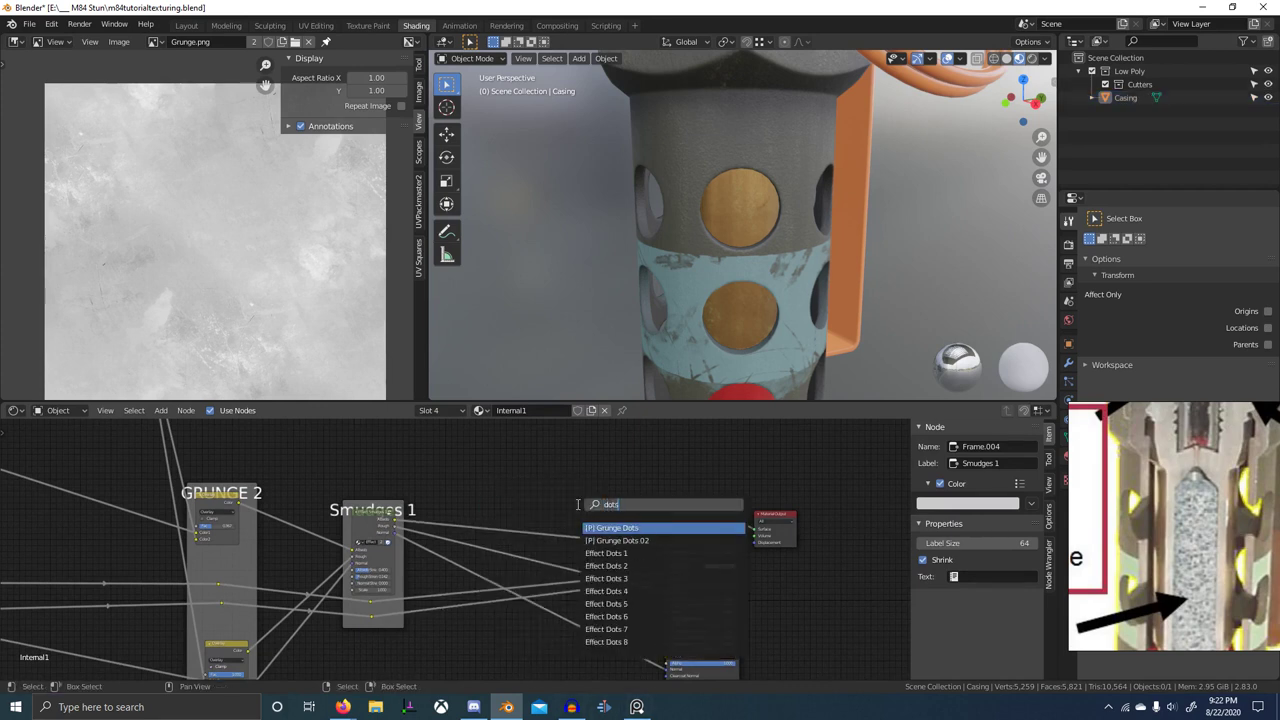
{"action": "key", "text": "Return"}
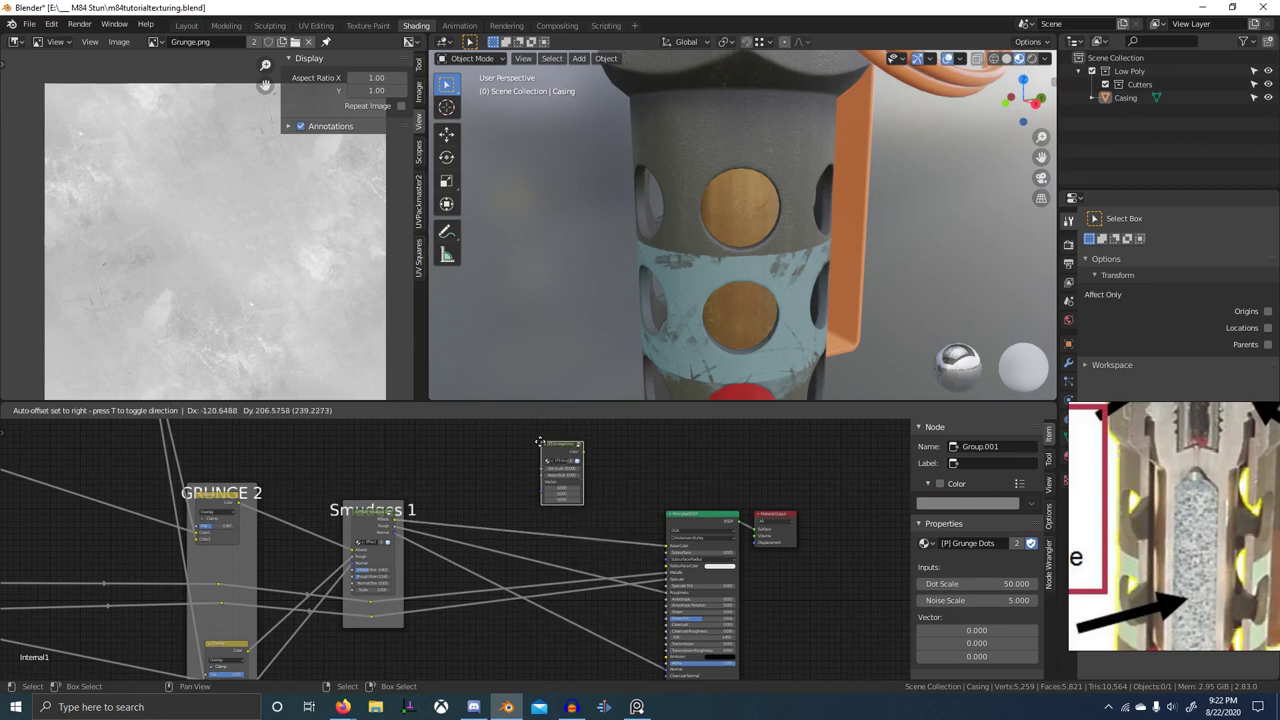
{"action": "left_click", "coordinate": [541, 443]}
{"action": "left_click", "coordinate": [560, 450], "text": "ctrl+shift"}
- Feed Grunge Dots Vector from Object coordinates through a Mapping node, deleting the Image Texture
{"action": "scroll", "coordinate": [512, 453], "scroll_direction": "up", "scroll_amount": 3}
{"action": "key", "text": "ctrl+t"}
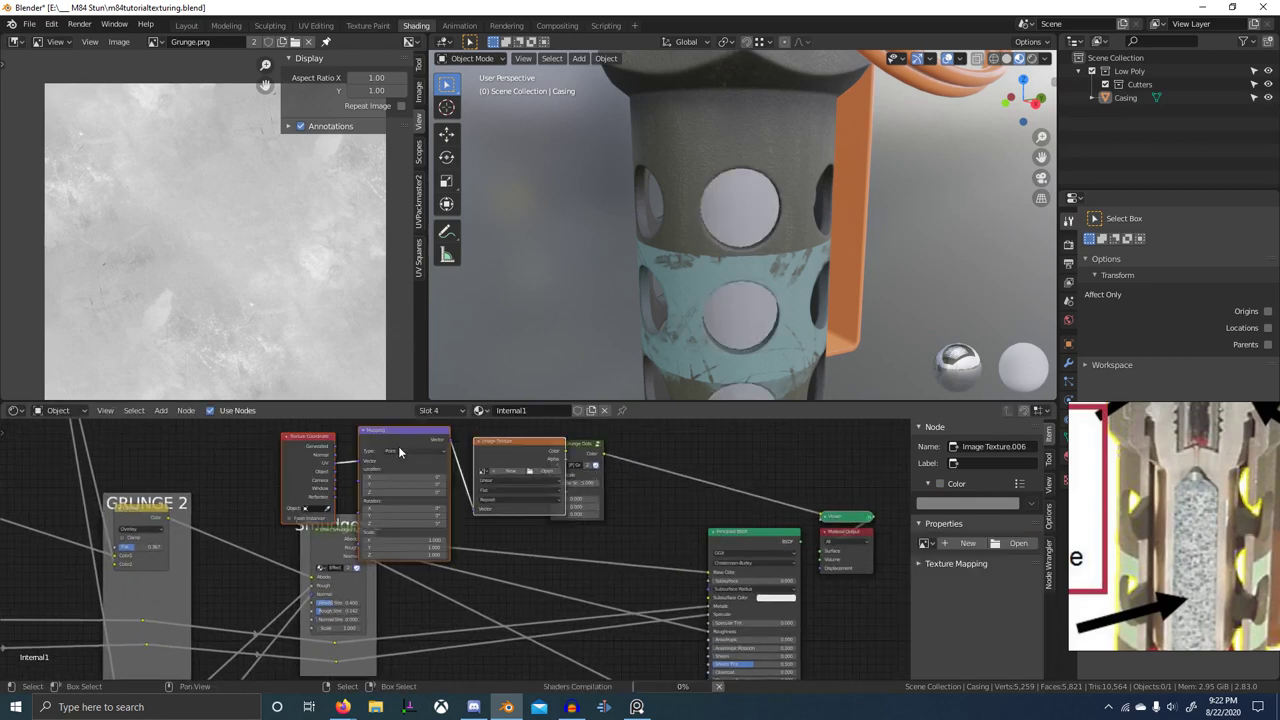
{"action": "left_click_drag", "start_coordinate": [335, 464], "coordinate": [335, 474], "text": "ctrl"}
{"action": "left_click", "coordinate": [512, 444]}
{"action": "key", "text": "x"}
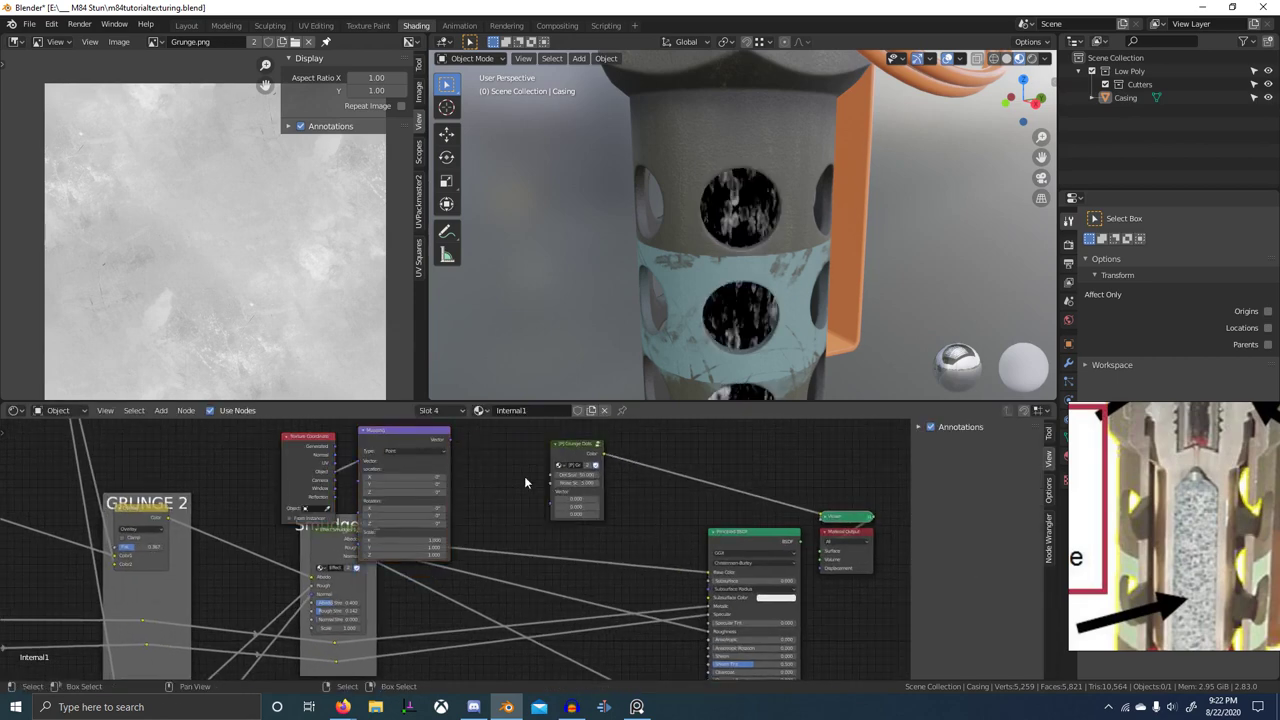
{"action": "left_click_drag", "start_coordinate": [449, 441], "coordinate": [554, 503]}
- Move the three coordinate nodes further left
{"action": "key", "text": "b"}
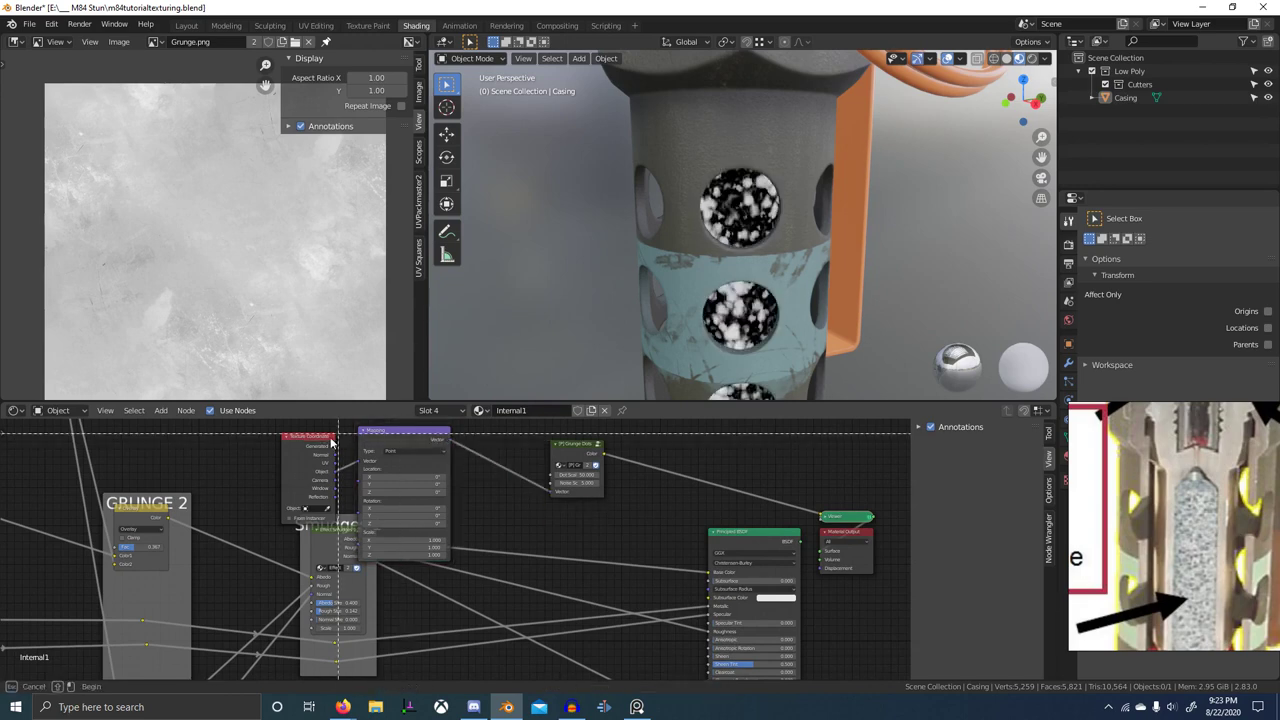
{"action": "left_click_drag", "start_coordinate": [331, 437], "coordinate": [622, 484]}
{"action": "key", "text": "g"}
{"action": "left_click", "coordinate": [613, 435]}
{"action": "middle_click_drag", "start_coordinate": [643, 452], "coordinate": [624, 522]}
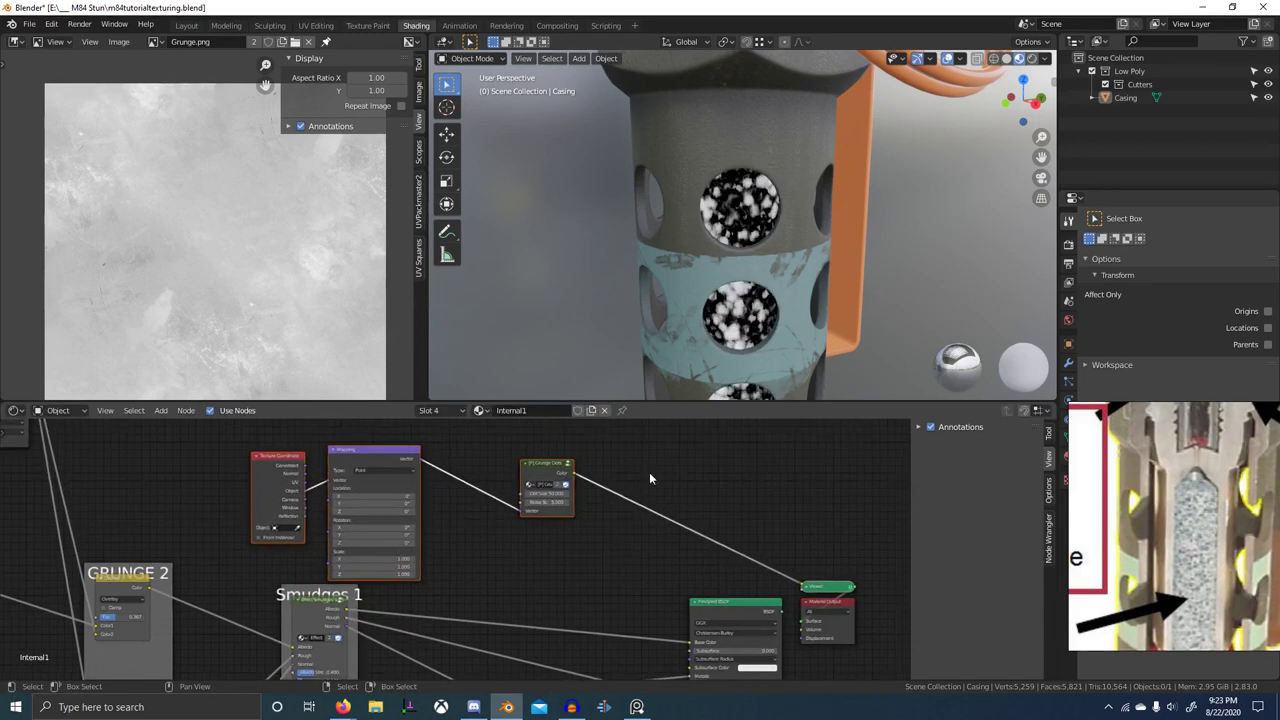
- Switch the casing to Texture Paint mode and view it from below
{"action": "key", "text": "ctrl+Tab"}
{"action": "left_click", "coordinate": [939, 223]}
{"action": "mouse_move", "coordinate": [872, 238]}
{"action": "middle_mouse_down"}
{"action": "mouse_move", "coordinate": [846, 231]}
{"action": "mouse_move", "coordinate": [802, 161]}
{"action": "mouse_move", "coordinate": [808, 125]}
{"action": "mouse_move", "coordinate": [832, 195]}
{"action": "middle_mouse_up"}
{"action": "middle_click_drag", "start_coordinate": [643, 485], "coordinate": [671, 511]}
- Add an Effect Dots 1 node and drop it onto the Grunge Dots link
{"action": "key", "text": "shift+a"}
{"action": "type", "text": "s"}
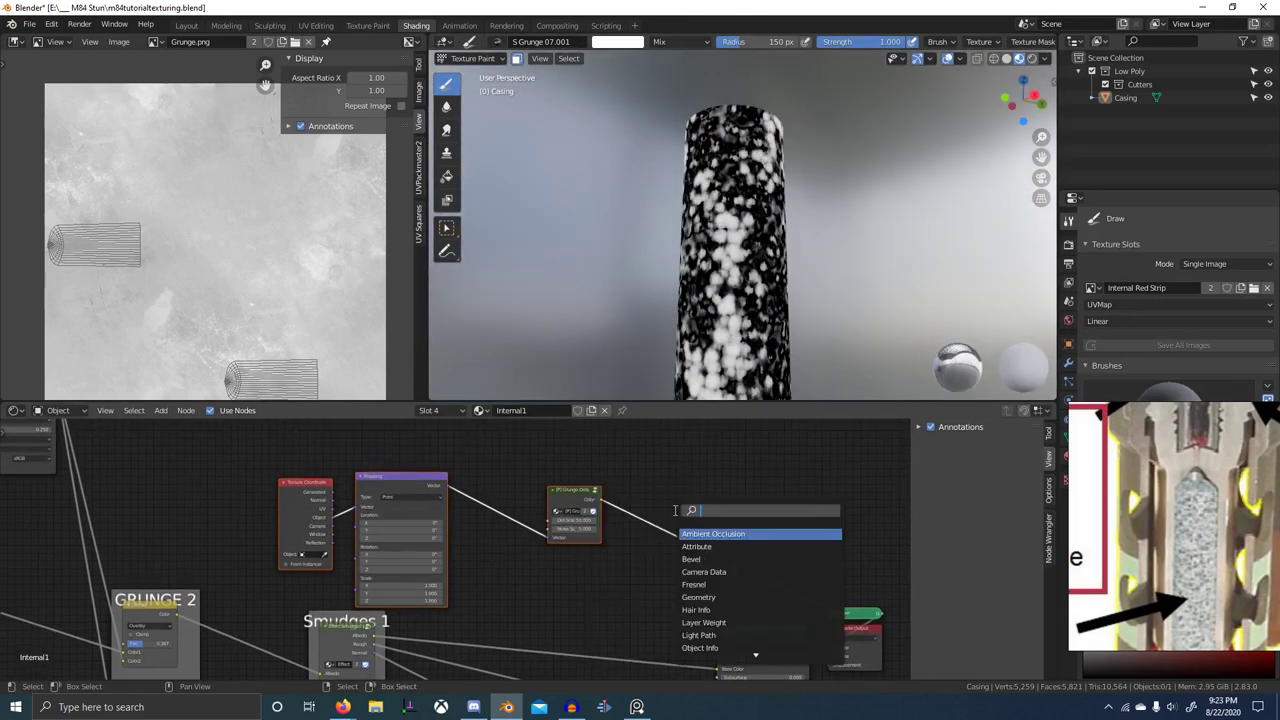
{"action": "type", "text": "dots"}
{"action": "key", "text": "Down"}
{"action": "key", "text": "Down"}
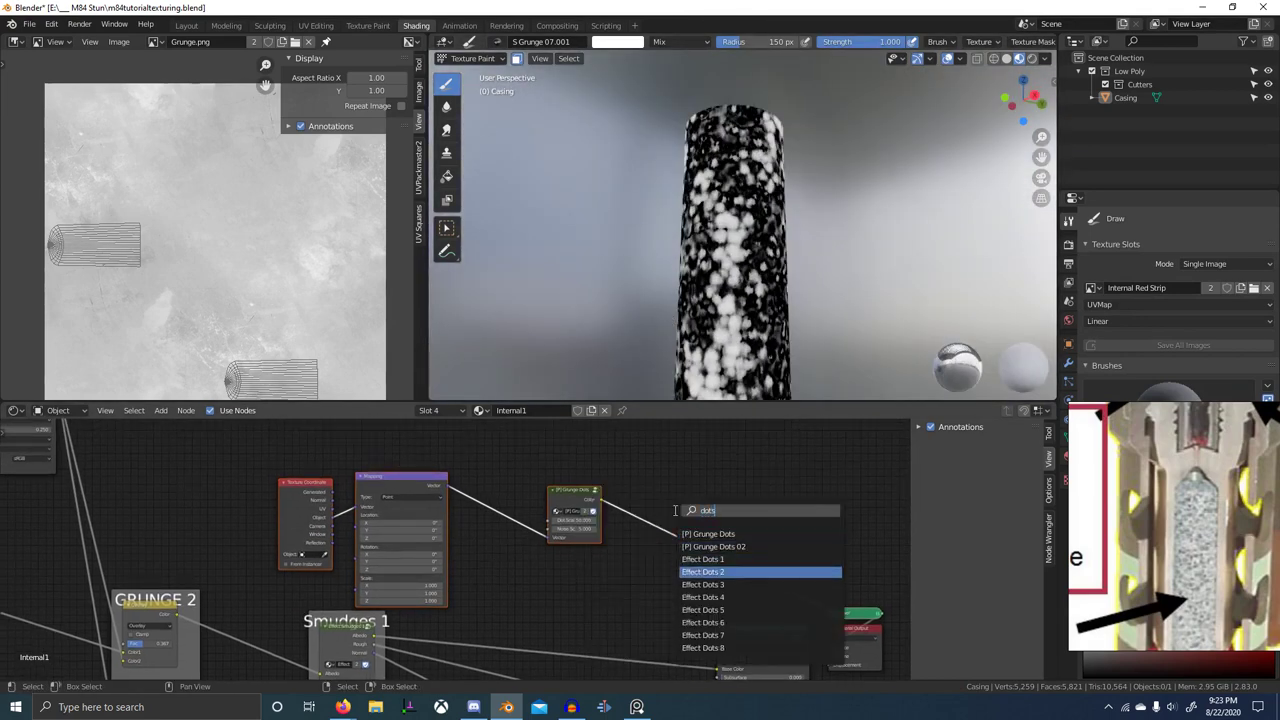
{"action": "key", "text": "Return"}
{"action": "left_click", "coordinate": [538, 573]}
{"action": "scroll", "coordinate": [480, 574], "scroll_direction": "down", "scroll_amount": 3}
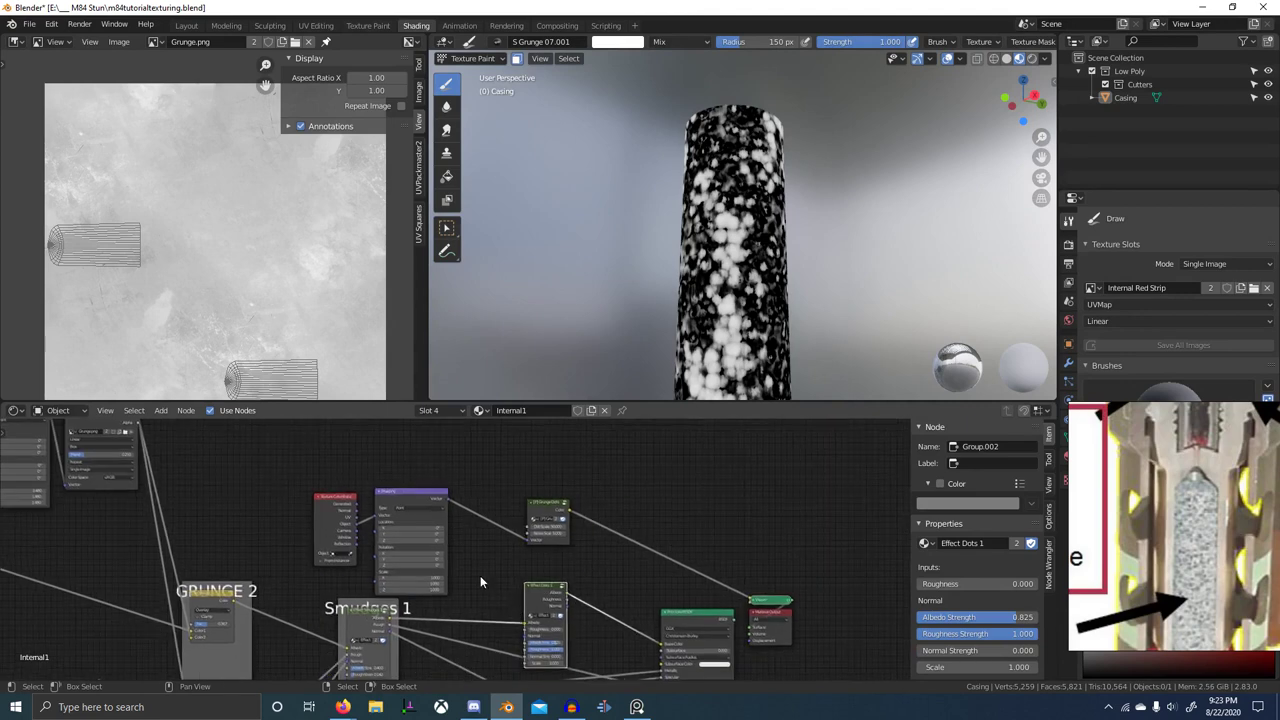
- Delete the unused Texture Coordinate, Mapping and Grunge nodes
{"action": "key", "text": "b"}
{"action": "left_click_drag", "start_coordinate": [306, 489], "coordinate": [606, 532]}
{"action": "key", "text": "x"}
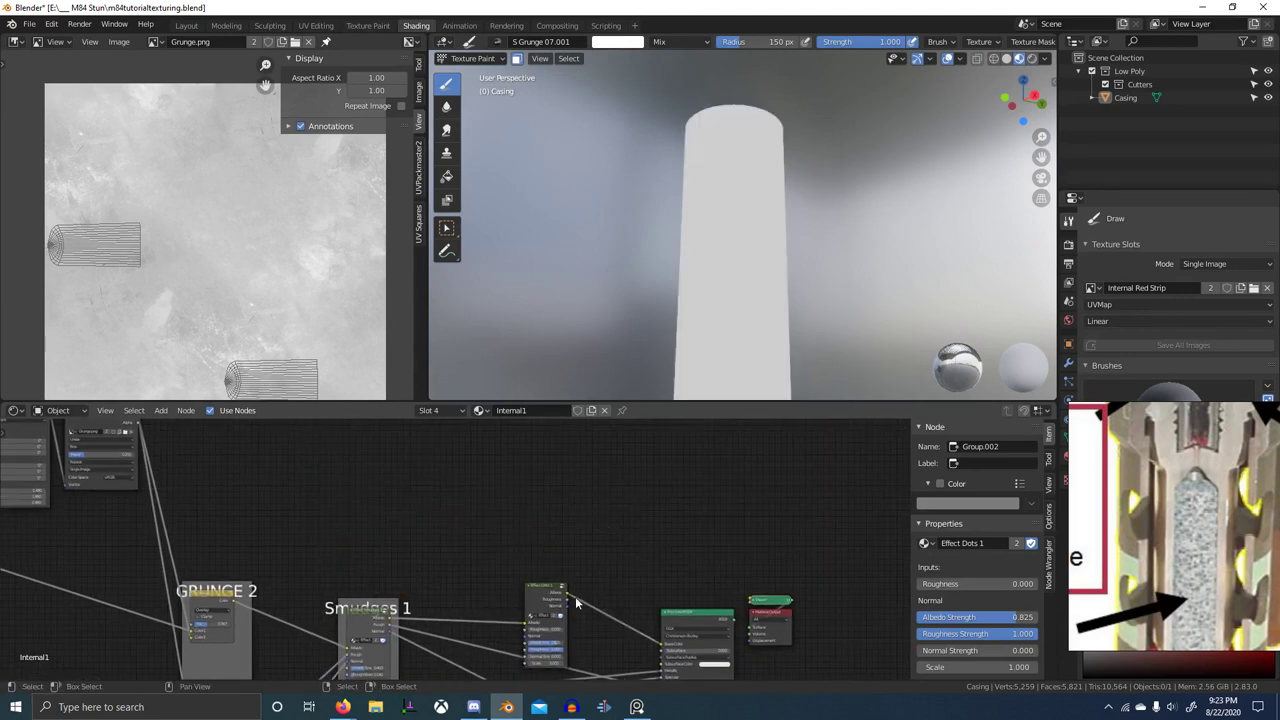
{"action": "scroll", "coordinate": [561, 528], "scroll_direction": "up", "scroll_amount": 6}
{"action": "middle_click_drag", "start_coordinate": [552, 568], "coordinate": [521, 484]}
{"action": "middle_click_drag", "start_coordinate": [596, 526], "coordinate": [563, 498]}
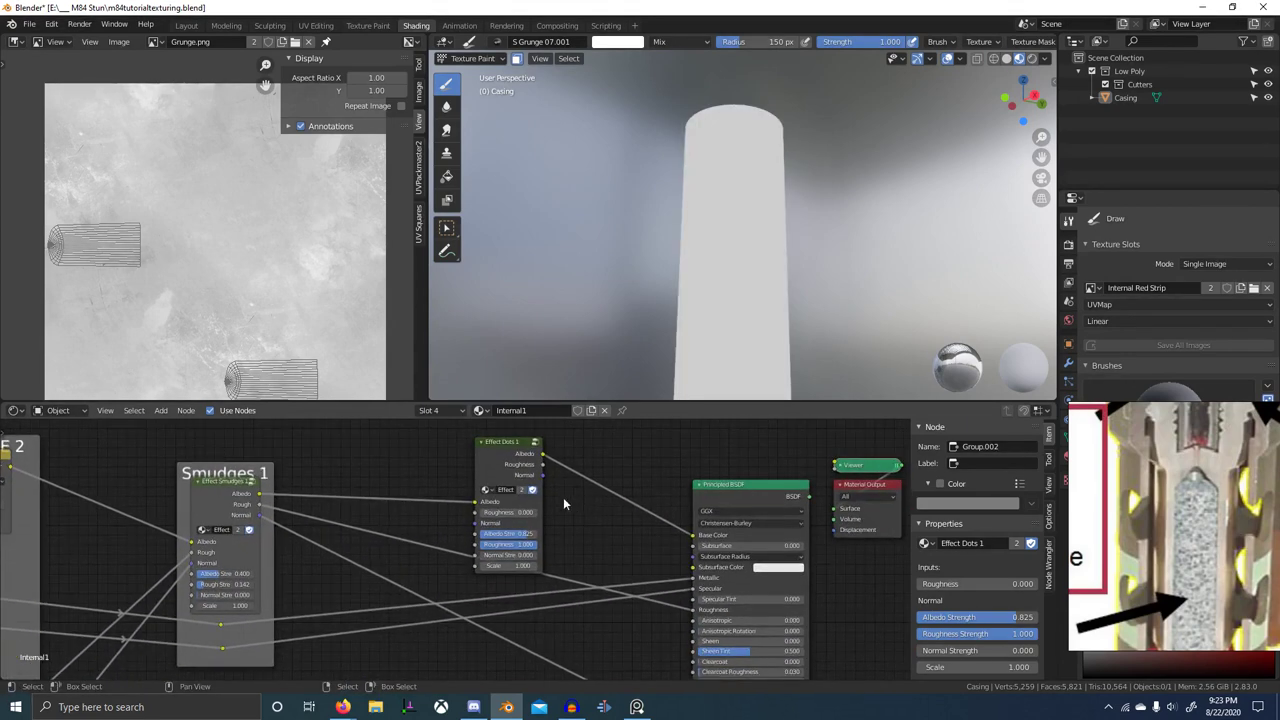
- Link Smudges roughness into Effect Dots, and Effect Dots roughness and normal into the Principled BSDF
{"action": "mouse_move", "coordinate": [261, 505]}
{"action": "left_mouse_down"}
{"action": "mouse_move", "coordinate": [483, 538]}
{"action": "mouse_move", "coordinate": [480, 514]}
{"action": "mouse_move", "coordinate": [484, 530]}
{"action": "left_mouse_up"}
{"action": "scroll", "coordinate": [545, 572], "scroll_direction": "down", "scroll_amount": 2}
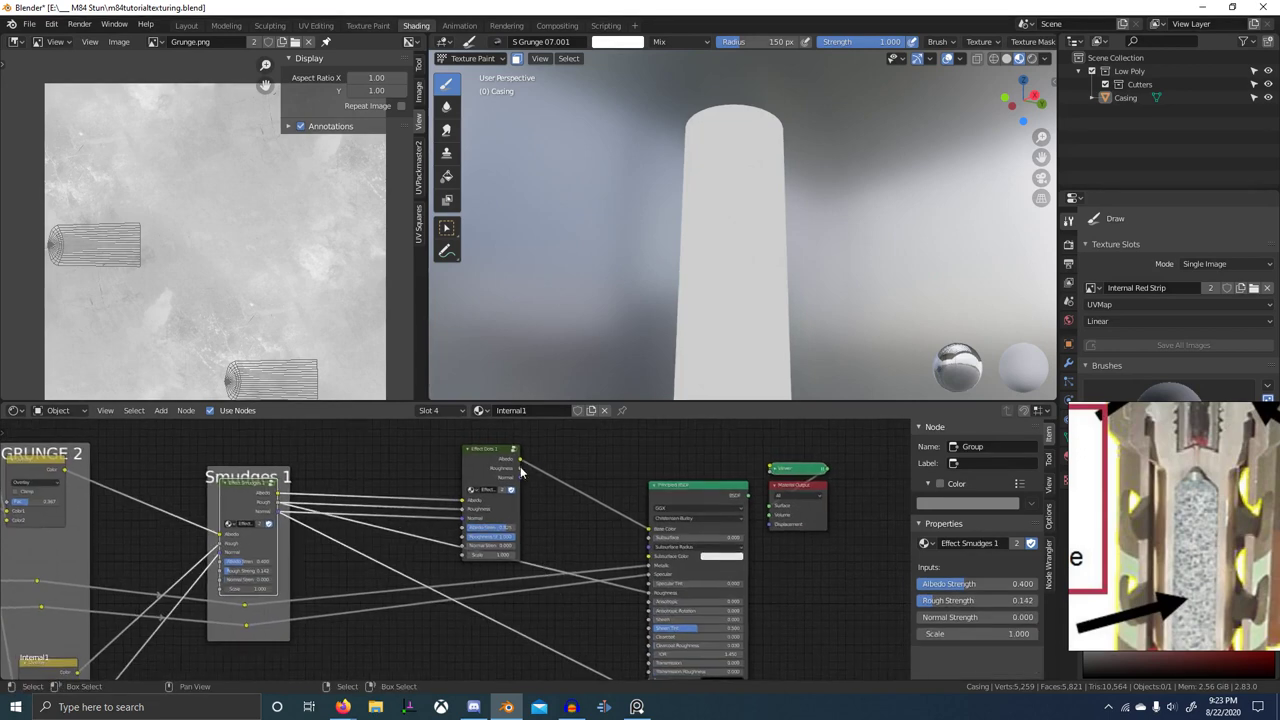
{"action": "left_click_drag", "start_coordinate": [520, 467], "coordinate": [651, 594]}
{"action": "scroll", "coordinate": [640, 590], "scroll_direction": "down", "scroll_amount": 2}
{"action": "middle_click_drag", "start_coordinate": [536, 529], "coordinate": [481, 479]}
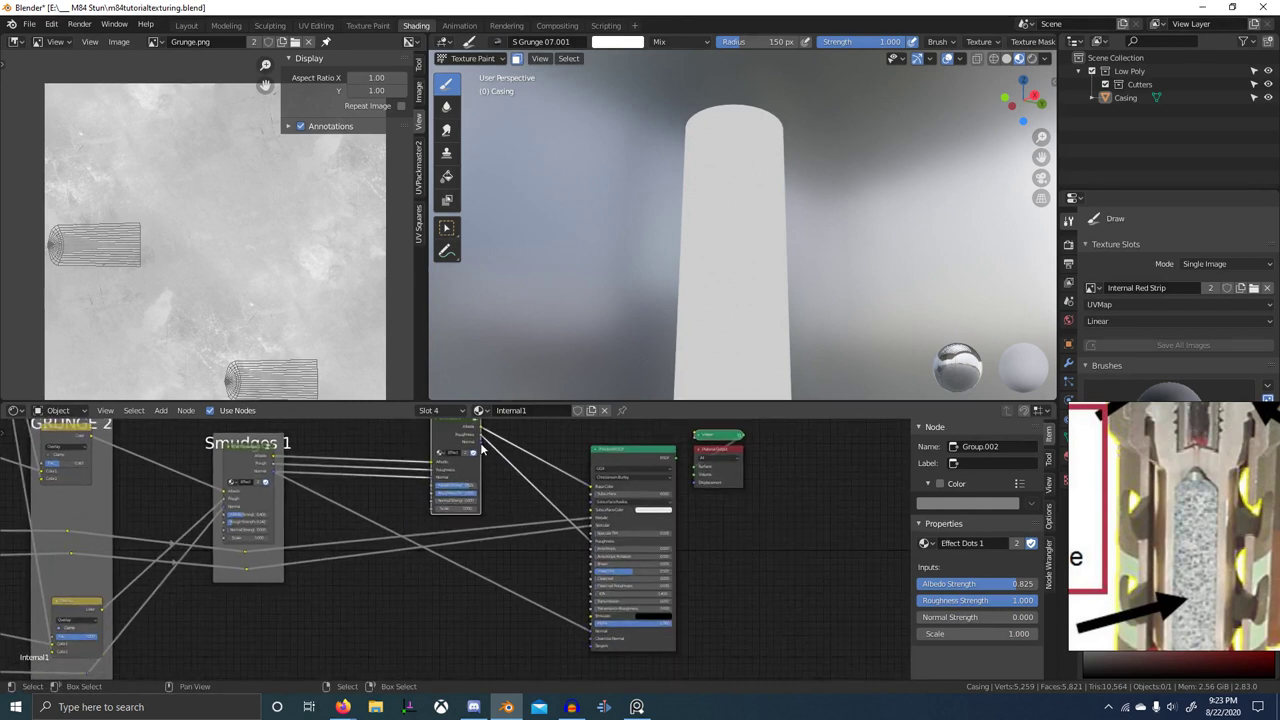
{"action": "left_click_drag", "start_coordinate": [482, 443], "coordinate": [591, 630]}
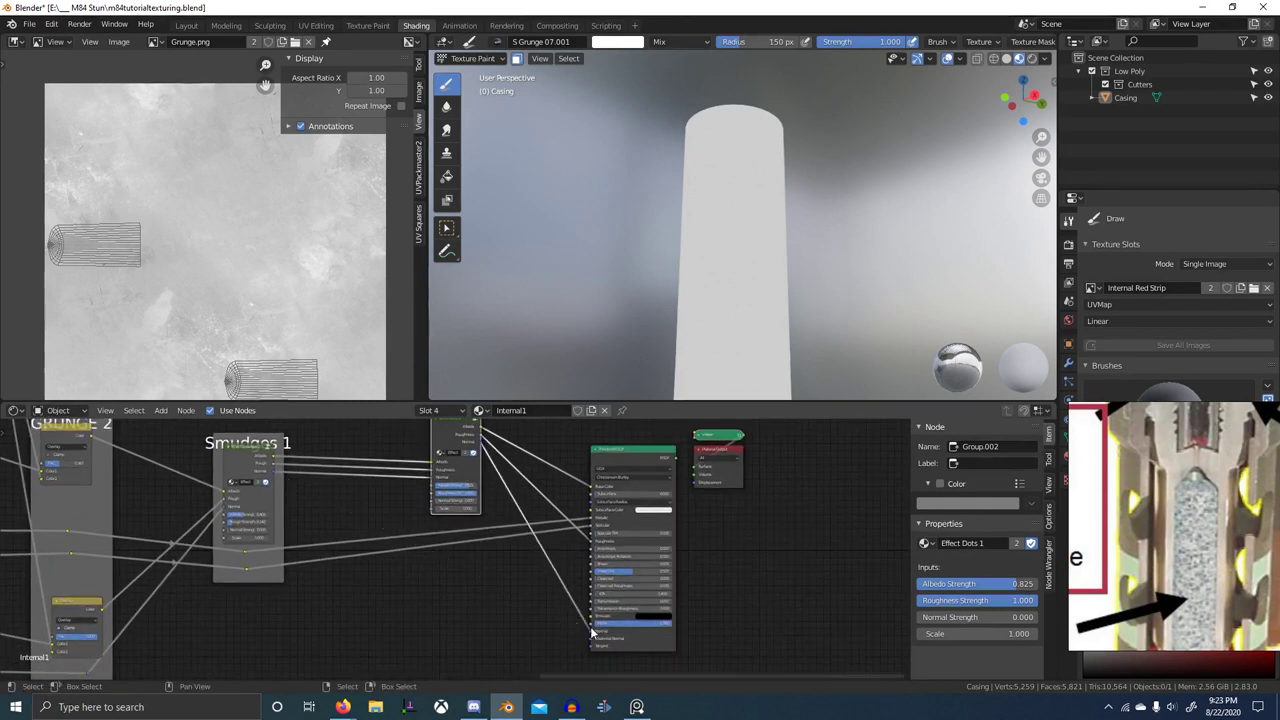
- Add reroute points on the long links and move Effect Dots and its reroutes lower
{"action": "right_click_drag", "start_coordinate": [475, 568], "coordinate": [474, 507], "text": "shift"}
{"action": "key", "text": "g"}
{"action": "left_click", "coordinate": [441, 491]}
{"action": "left_click_drag", "start_coordinate": [423, 446], "coordinate": [487, 567]}
{"action": "key", "text": "g"}
{"action": "left_click", "coordinate": [487, 611]}
{"action": "left_click", "coordinate": [464, 474], "text": "ctrl+shift"}
- Lower the Effect Dots Albedo Strength to 0.367 while checking the casing
{"action": "middle_click_drag", "start_coordinate": [702, 274], "coordinate": [645, 329]}
{"action": "scroll", "coordinate": [456, 549], "scroll_direction": "up", "scroll_amount": 10}
{"action": "mouse_move", "coordinate": [478, 506]}
{"action": "left_mouse_down"}
{"action": "mouse_move", "coordinate": [396, 506]}
{"action": "mouse_move", "coordinate": [480, 503]}
{"action": "left_mouse_up"}
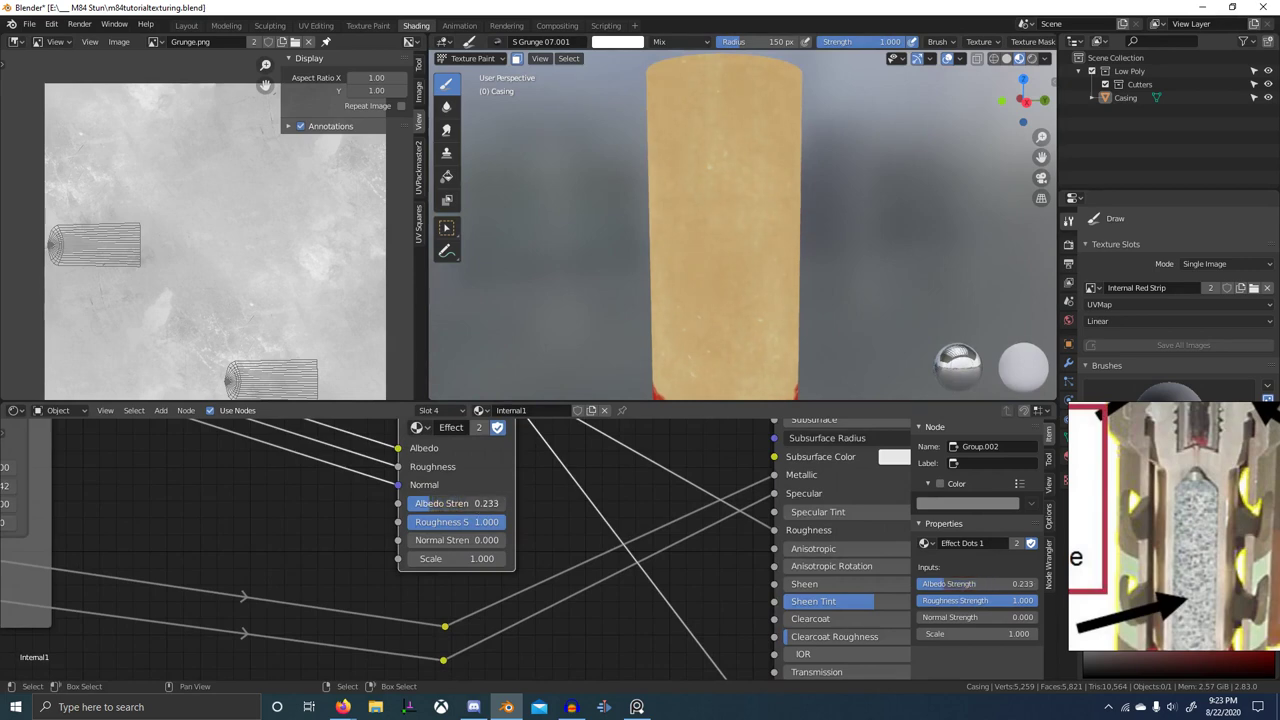
{"action": "scroll", "coordinate": [455, 590], "scroll_direction": "down", "scroll_amount": 2}
{"action": "scroll", "coordinate": [725, 245], "scroll_direction": "down", "scroll_amount": 3}
{"action": "scroll", "coordinate": [717, 254], "scroll_direction": "up", "scroll_amount": 1}
- Preview the Effect Dots roughness on the casing and adjust its Roughness Strength
{"action": "middle_click_drag", "start_coordinate": [717, 254], "coordinate": [744, 209]}
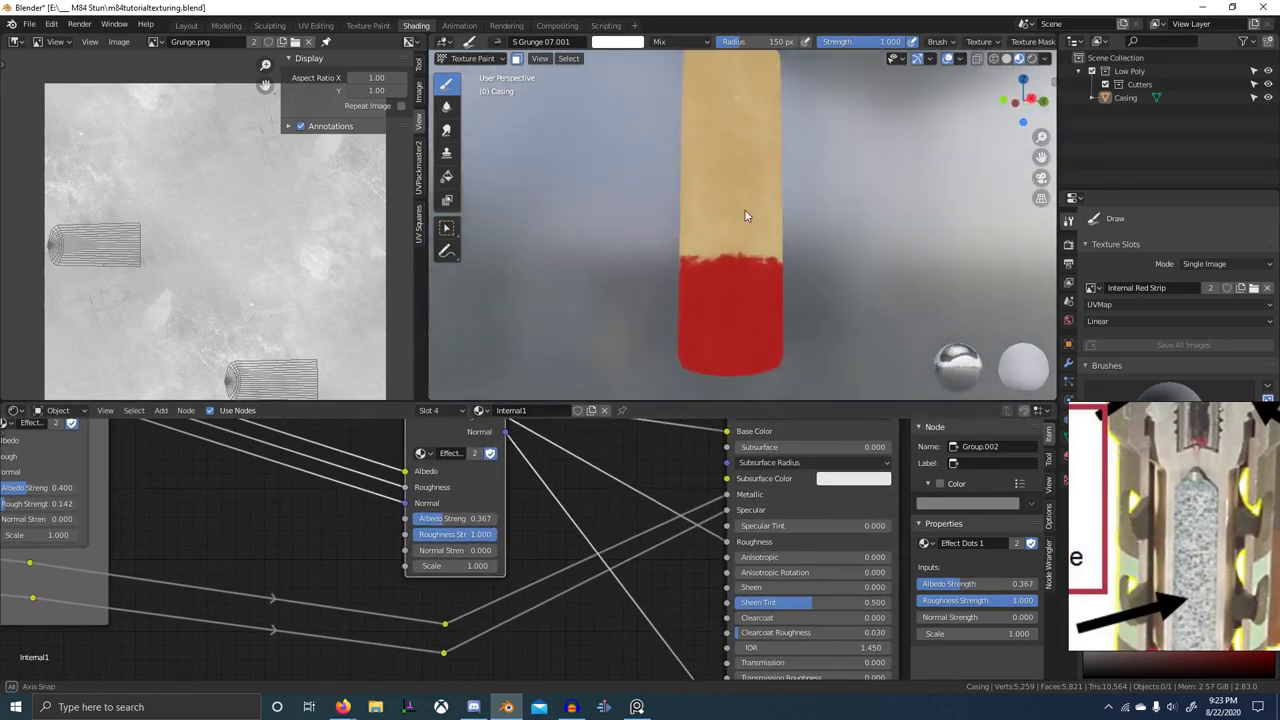
{"action": "middle_click_drag", "start_coordinate": [448, 501], "coordinate": [430, 555]}
{"action": "left_click", "coordinate": [469, 521], "text": "ctrl+shift"}
{"action": "mouse_move", "coordinate": [462, 584]}
{"action": "left_mouse_down"}
{"action": "mouse_move", "coordinate": [388, 584]}
{"action": "mouse_move", "coordinate": [430, 587]}
{"action": "left_mouse_up"}
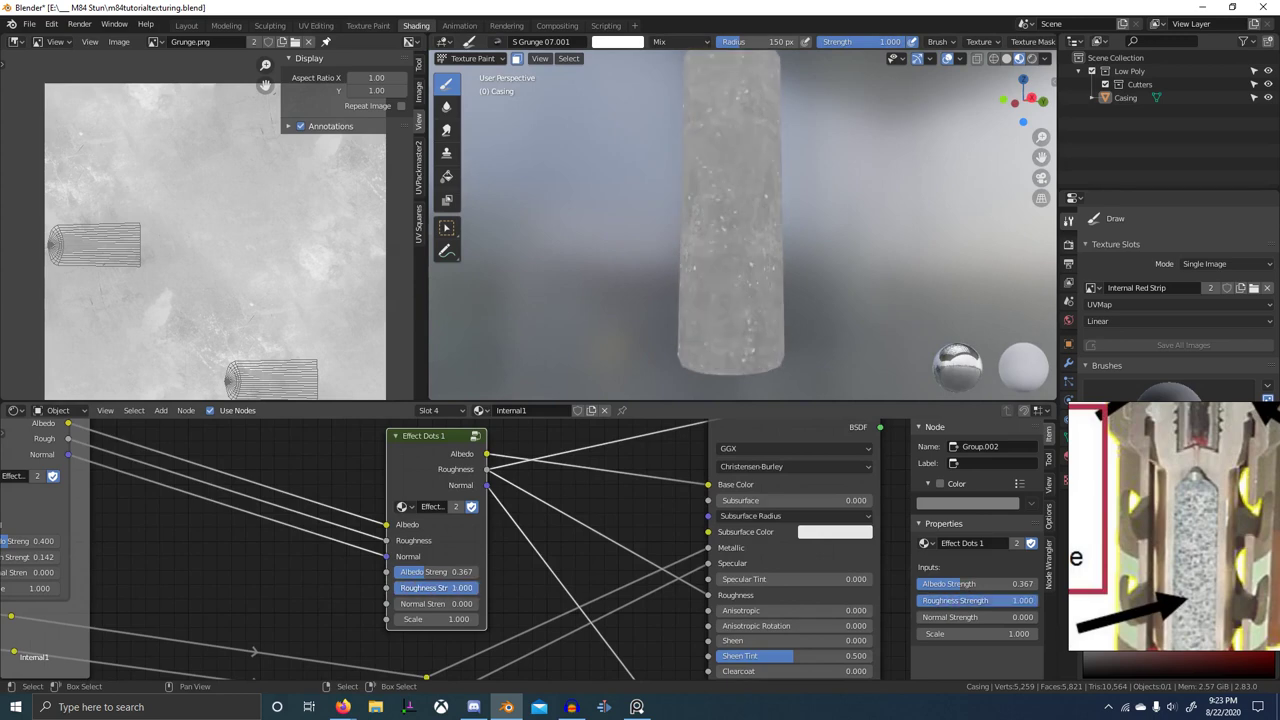
- Inside the Effect Dots 1 group, switch the Add mix blend mode to Overlay
{"action": "key", "text": "Tab"}
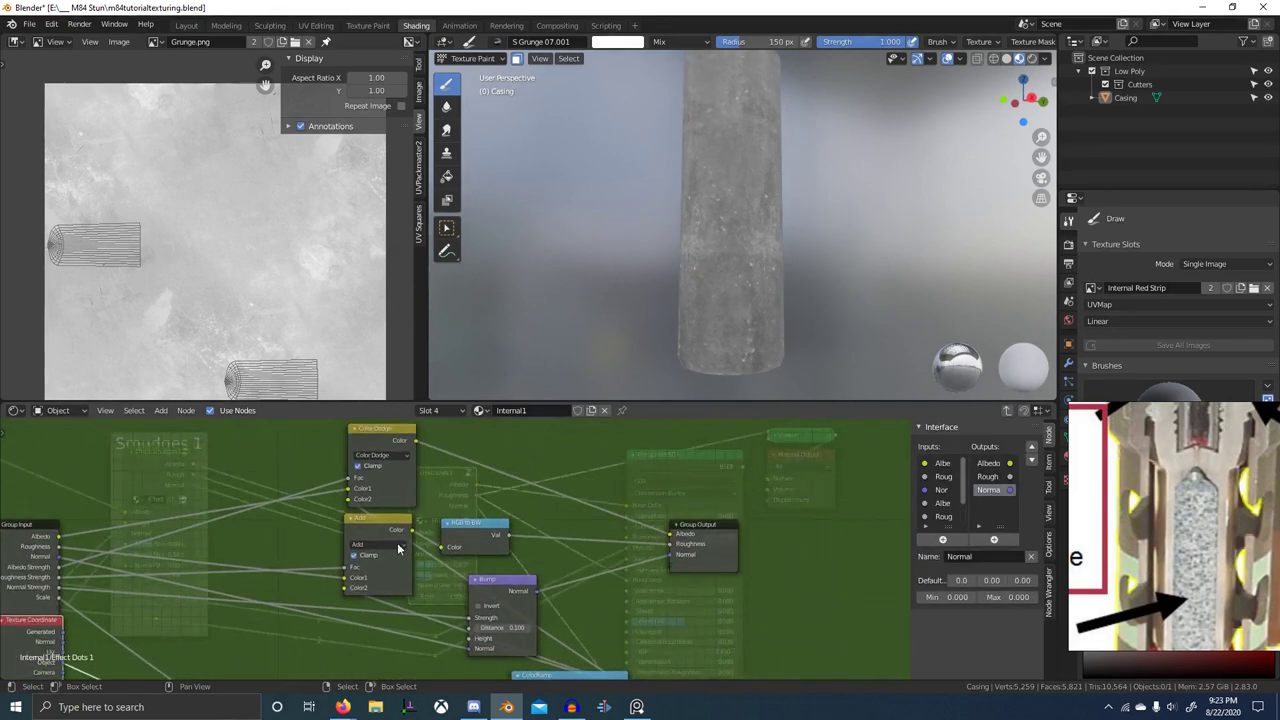
{"action": "scroll", "coordinate": [398, 548], "scroll_direction": "up", "scroll_amount": 1}
{"action": "middle_click_drag", "start_coordinate": [398, 548], "coordinate": [568, 543]}
{"action": "scroll", "coordinate": [240, 550], "scroll_direction": "up", "scroll_amount": 2}
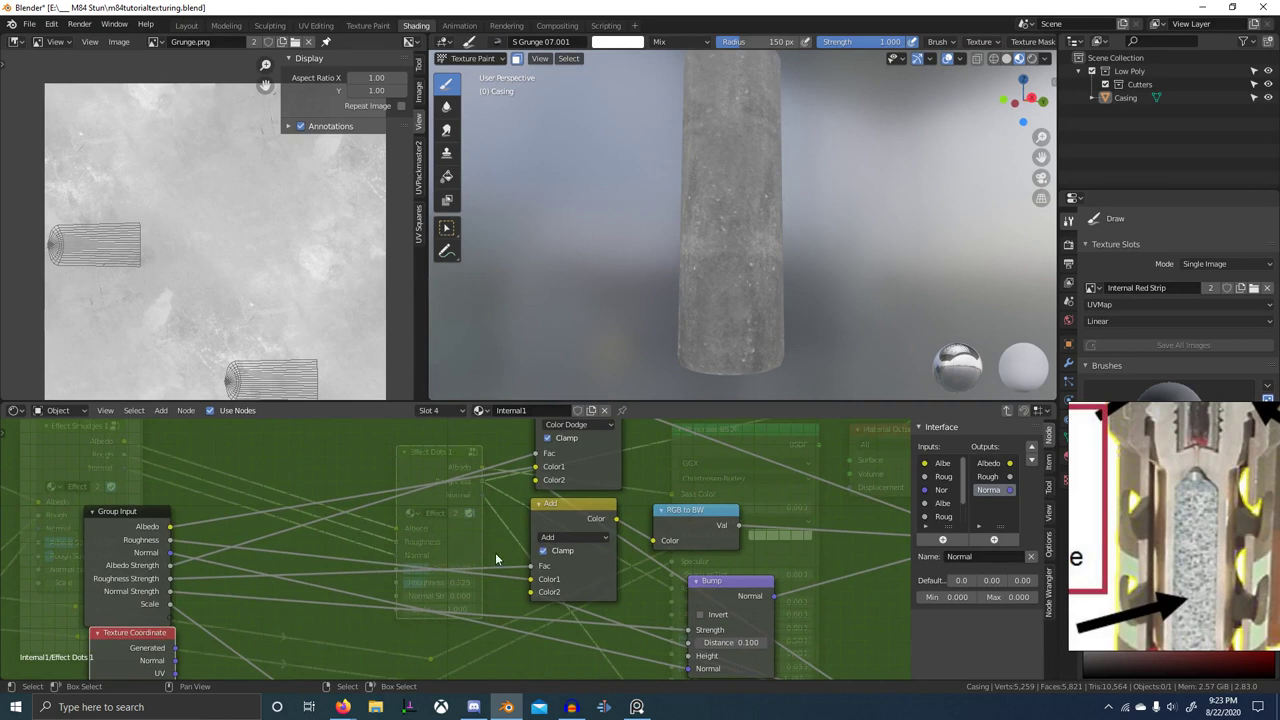
{"action": "left_click", "coordinate": [578, 536]}
{"action": "key", "text": "o"}
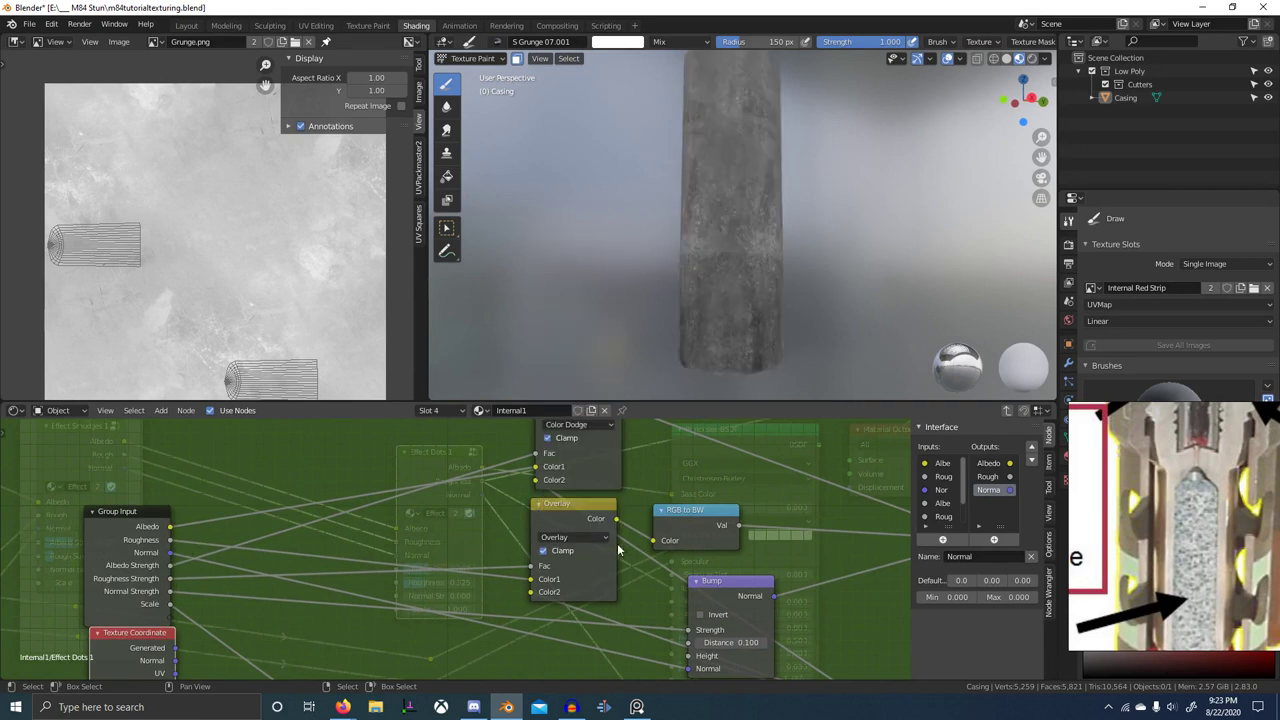
{"action": "key", "text": "Tab"}
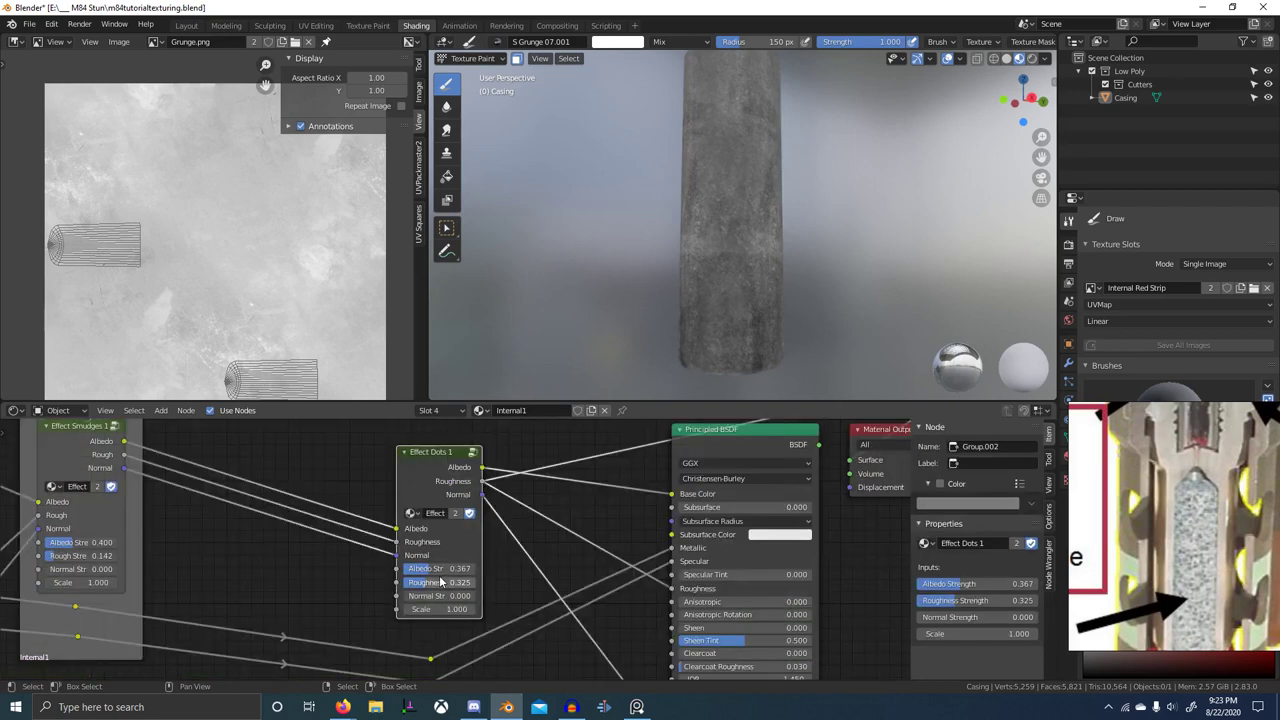
- Set Effect Dots Roughness Strength to 0.292 and preview the full Principled BSDF material
{"action": "left_click_drag", "start_coordinate": [440, 582], "coordinate": [489, 582]}
{"action": "key", "text": "Tab"}
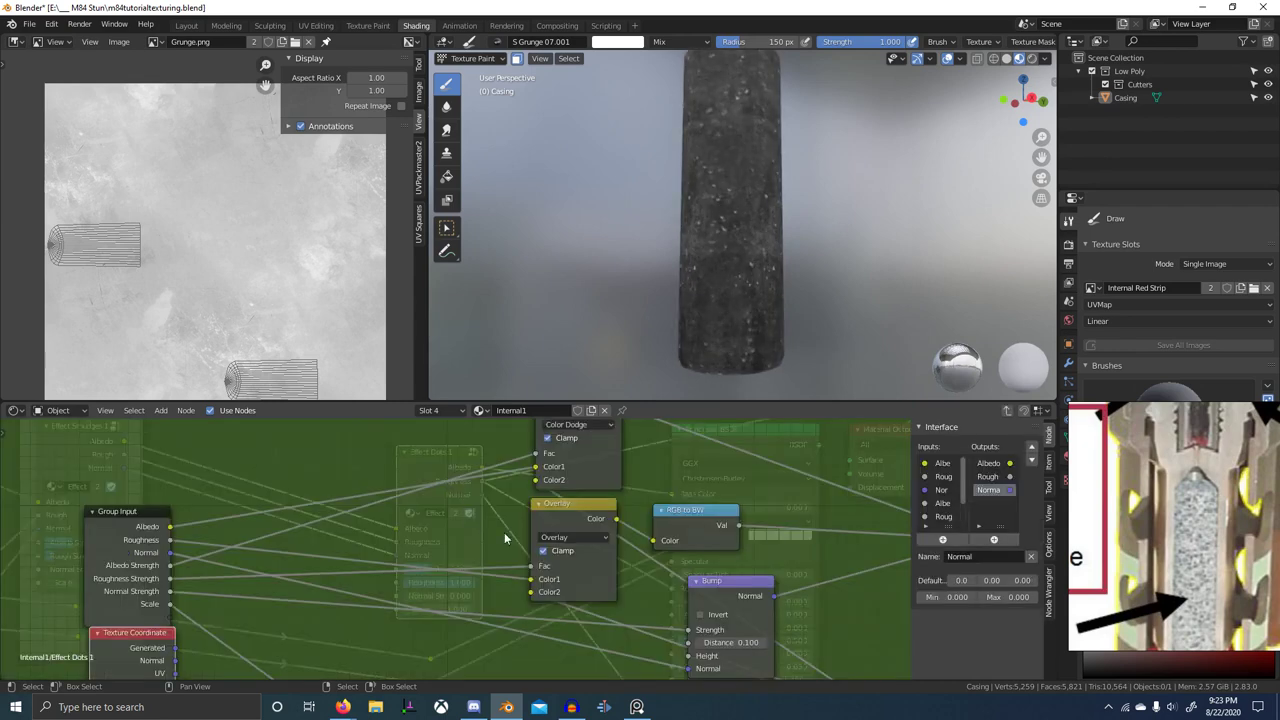
{"action": "scroll", "coordinate": [549, 534], "scroll_direction": "up", "scroll_amount": 1, "text": "ctrl"}
{"action": "key", "text": "Tab"}
{"action": "left_click_drag", "start_coordinate": [472, 582], "coordinate": [417, 582]}
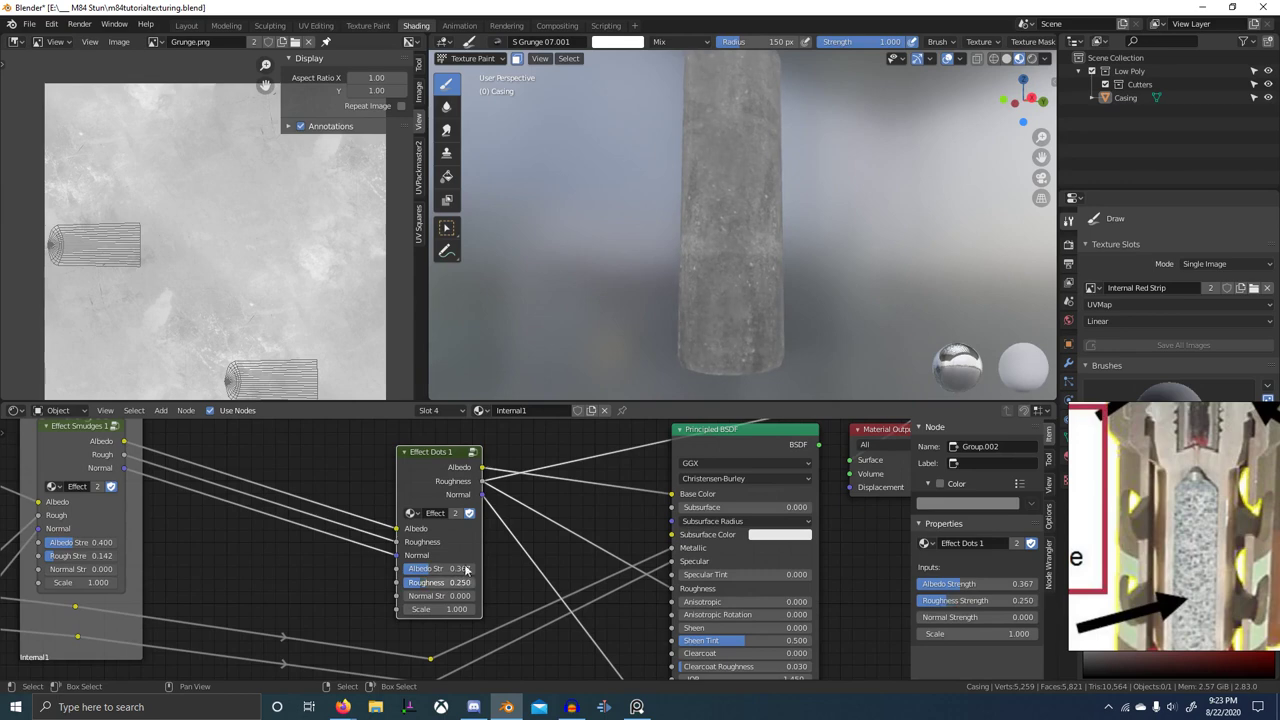
{"action": "left_click", "coordinate": [684, 482], "text": "ctrl+shift"}
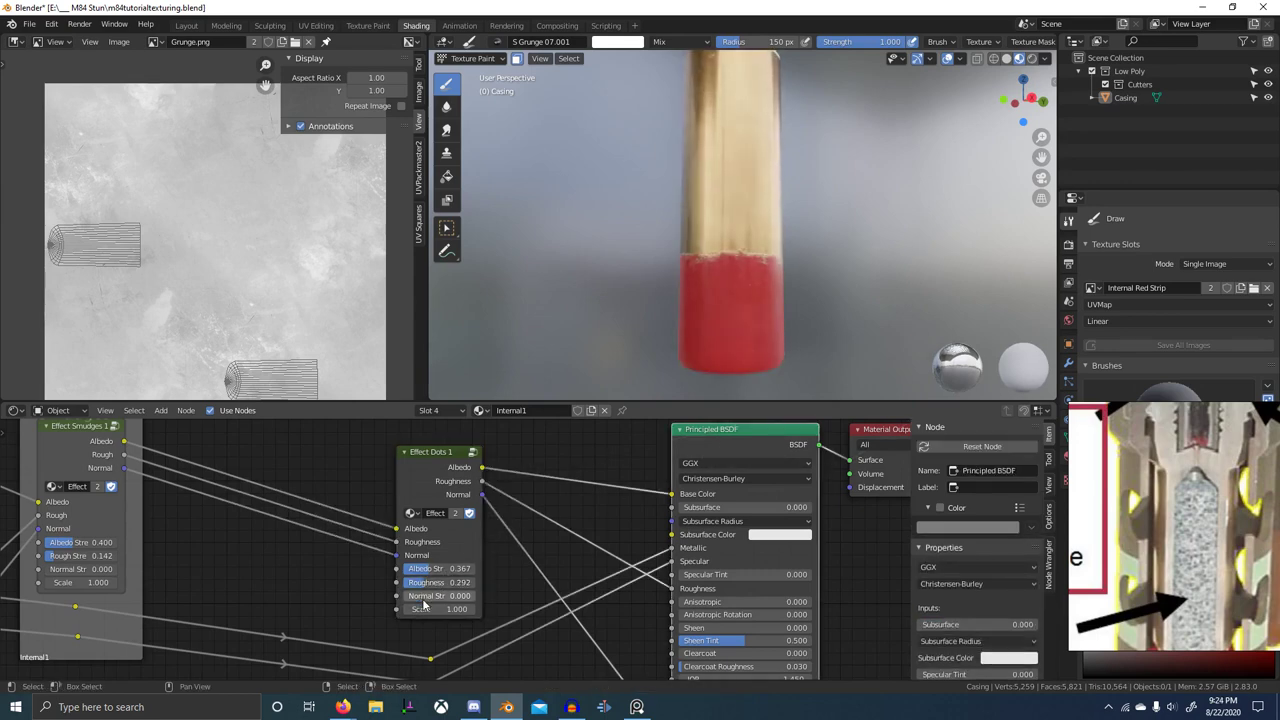
{"action": "scroll", "coordinate": [424, 604], "scroll_direction": "down", "scroll_amount": 3}
{"action": "scroll", "coordinate": [756, 301], "scroll_direction": "down", "scroll_amount": 4}
- Orbit around the casing and compare it with the real fuze reference photos
{"action": "mouse_move", "coordinate": [756, 301]}
{"action": "middle_mouse_down"}
{"action": "mouse_move", "coordinate": [763, 258]}
{"action": "mouse_move", "coordinate": [735, 308]}
{"action": "middle_mouse_up"}
{"action": "scroll", "coordinate": [735, 308], "scroll_direction": "up", "scroll_amount": 3}
{"action": "middle_click_drag", "start_coordinate": [735, 308], "coordinate": [882, 210]}
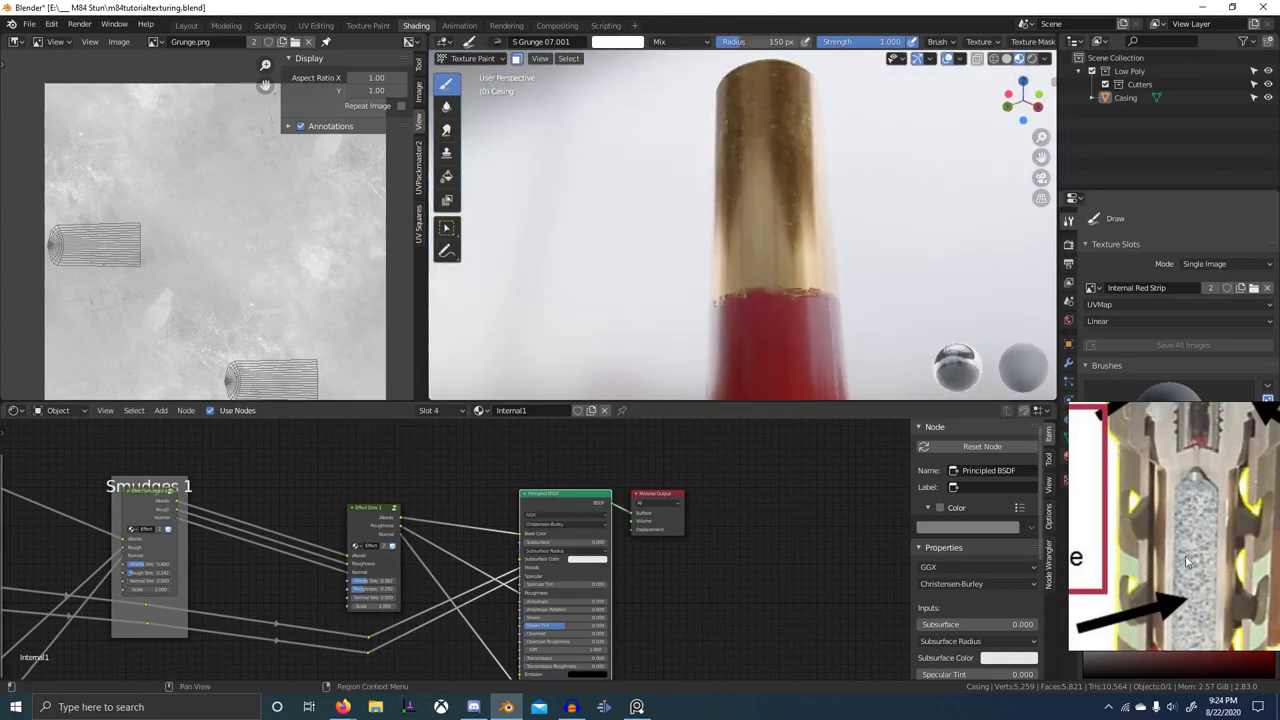
{"action": "scroll", "coordinate": [1172, 530], "scroll_direction": "down", "scroll_amount": 5}
{"action": "middle_click_drag", "start_coordinate": [1172, 540], "coordinate": [1145, 495]}
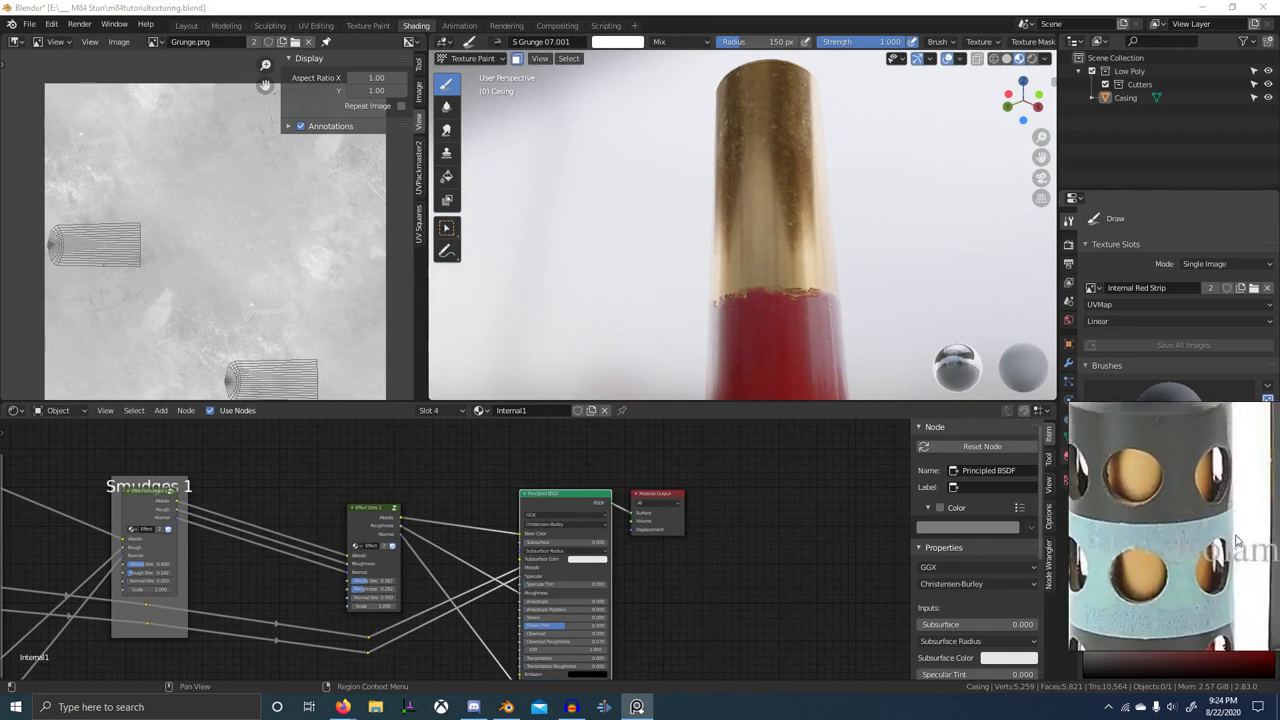
{"action": "middle_click_drag", "start_coordinate": [1167, 589], "coordinate": [1192, 577]}
- Select the Effect Dots 1 node and the reroutes below it
{"action": "scroll", "coordinate": [560, 590], "scroll_direction": "down", "scroll_amount": 1}
{"action": "middle_click_drag", "start_coordinate": [540, 596], "coordinate": [655, 616]}
{"action": "scroll", "coordinate": [540, 558], "scroll_direction": "up", "scroll_amount": 3}
{"action": "left_click_drag", "start_coordinate": [517, 511], "coordinate": [438, 679]}
{"action": "scroll", "coordinate": [480, 640], "scroll_direction": "down", "scroll_amount": 5}
{"action": "middle_click_drag", "start_coordinate": [525, 670], "coordinate": [636, 660]}
- Wrap the selected nodes in a frame labelled Dots 1
{"action": "scroll", "coordinate": [537, 636], "scroll_direction": "up", "scroll_amount": 1}
{"action": "scroll", "coordinate": [536, 632], "scroll_direction": "down", "scroll_amount": 3}
{"action": "scroll", "coordinate": [786, 538], "scroll_direction": "down", "scroll_amount": 1}
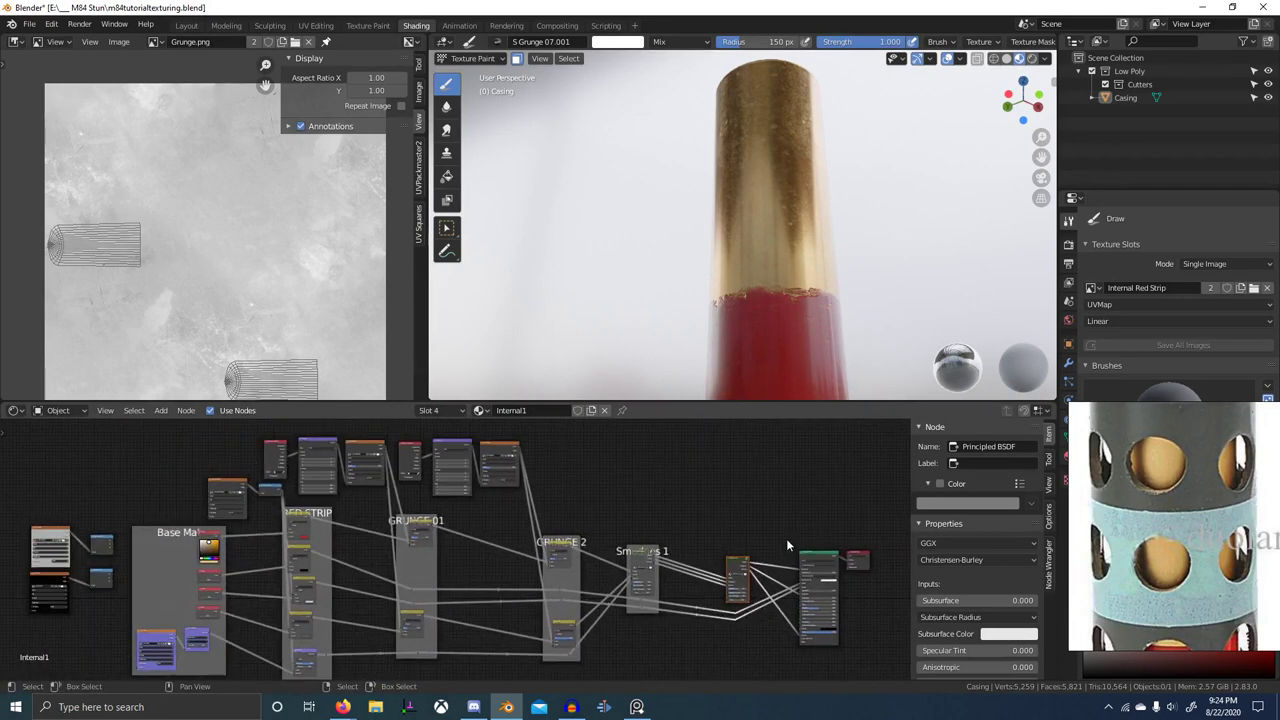
{"action": "middle_click_drag", "start_coordinate": [497, 586], "coordinate": [546, 523]}
{"action": "scroll", "coordinate": [640, 645], "scroll_direction": "down", "scroll_amount": 4}
{"action": "mouse_move", "coordinate": [640, 645]}
{"action": "middle_mouse_down"}
{"action": "mouse_move", "coordinate": [563, 629]}
{"action": "mouse_move", "coordinate": [520, 638]}
{"action": "middle_mouse_up"}
{"action": "scroll", "coordinate": [775, 591], "scroll_direction": "up", "scroll_amount": 4}
{"action": "scroll", "coordinate": [740, 570], "scroll_direction": "up", "scroll_amount": 7}
{"action": "mouse_move", "coordinate": [690, 553]}
{"action": "middle_mouse_down"}
{"action": "mouse_move", "coordinate": [550, 552]}
{"action": "mouse_move", "coordinate": [575, 602]}
{"action": "middle_mouse_up"}
{"action": "scroll", "coordinate": [515, 563], "scroll_direction": "up", "scroll_amount": 6}
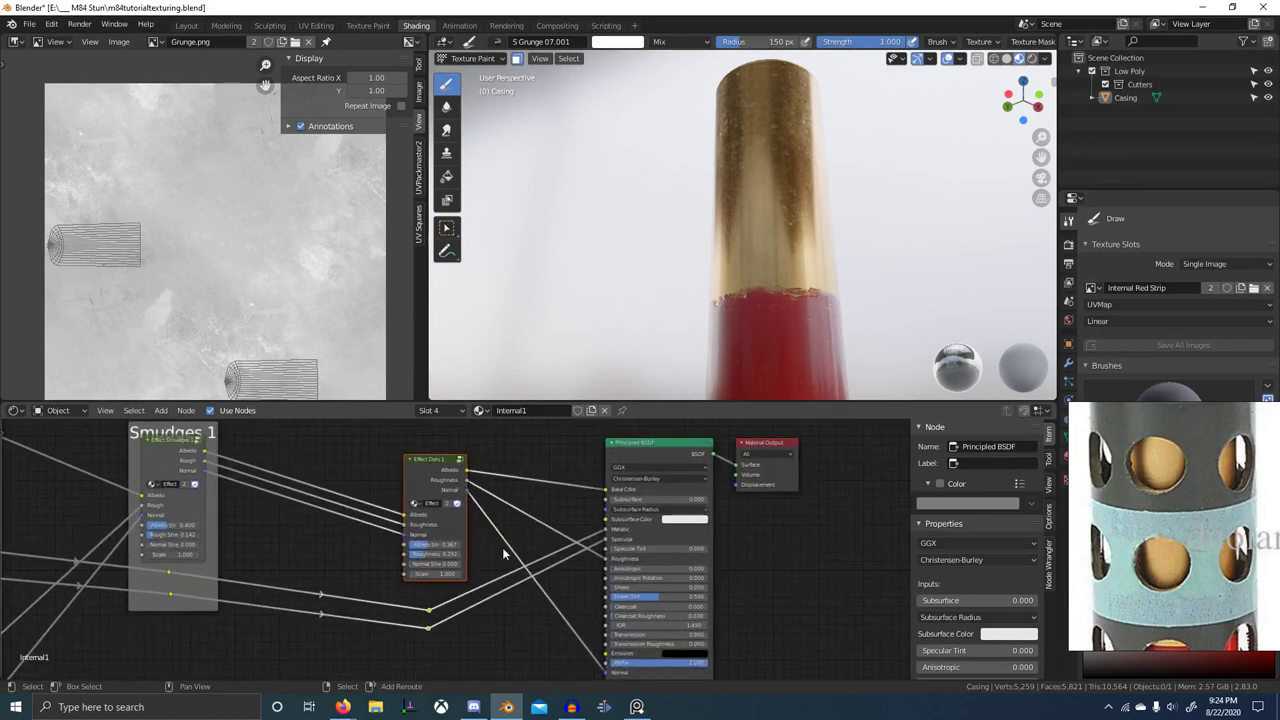
{"action": "key", "text": "ctrl+j"}
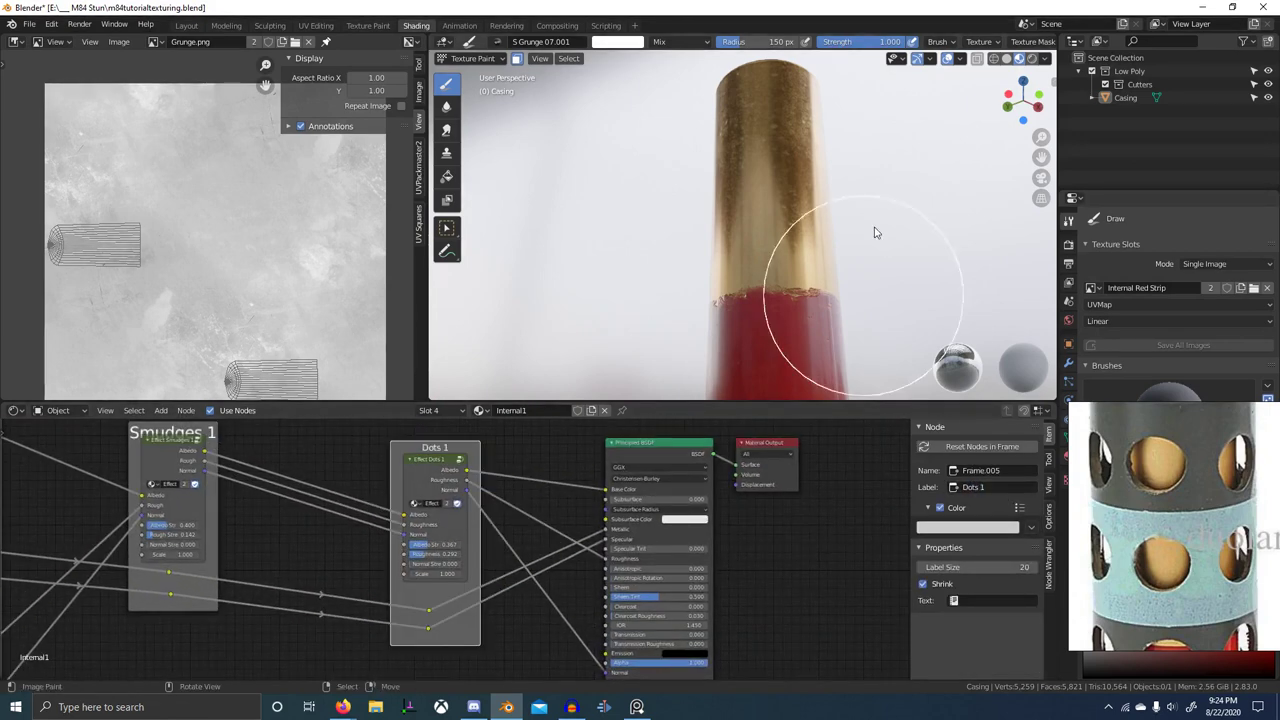
- Switch to Object Mode and orbit the whole grenade, checking the pin loop reference
{"action": "scroll", "coordinate": [850, 245], "scroll_direction": "down", "scroll_amount": 5}
{"action": "middle_click_drag", "start_coordinate": [849, 248], "coordinate": [690, 262]}
{"action": "key", "text": "ctrl+Tab"}
{"action": "mouse_move", "coordinate": [863, 275]}
{"action": "middle_mouse_down"}
{"action": "mouse_move", "coordinate": [1040, 260]}
{"action": "mouse_move", "coordinate": [588, 269]}
{"action": "middle_mouse_up"}
{"action": "scroll", "coordinate": [823, 233], "scroll_direction": "up", "scroll_amount": 4}
{"action": "middle_click_drag", "start_coordinate": [823, 233], "coordinate": [826, 284]}
{"action": "middle_click_drag", "start_coordinate": [748, 248], "coordinate": [645, 195]}
{"action": "scroll", "coordinate": [803, 248], "scroll_direction": "up", "scroll_amount": 5}
{"action": "scroll", "coordinate": [845, 256], "scroll_direction": "down", "scroll_amount": 10}
{"action": "scroll", "coordinate": [1175, 540], "scroll_direction": "down", "scroll_amount": 5}
{"action": "mouse_move", "coordinate": [1182, 540]}
{"action": "middle_mouse_down"}
{"action": "mouse_move", "coordinate": [1195, 586]}
{"action": "mouse_move", "coordinate": [1172, 529]}
{"action": "middle_mouse_up"}
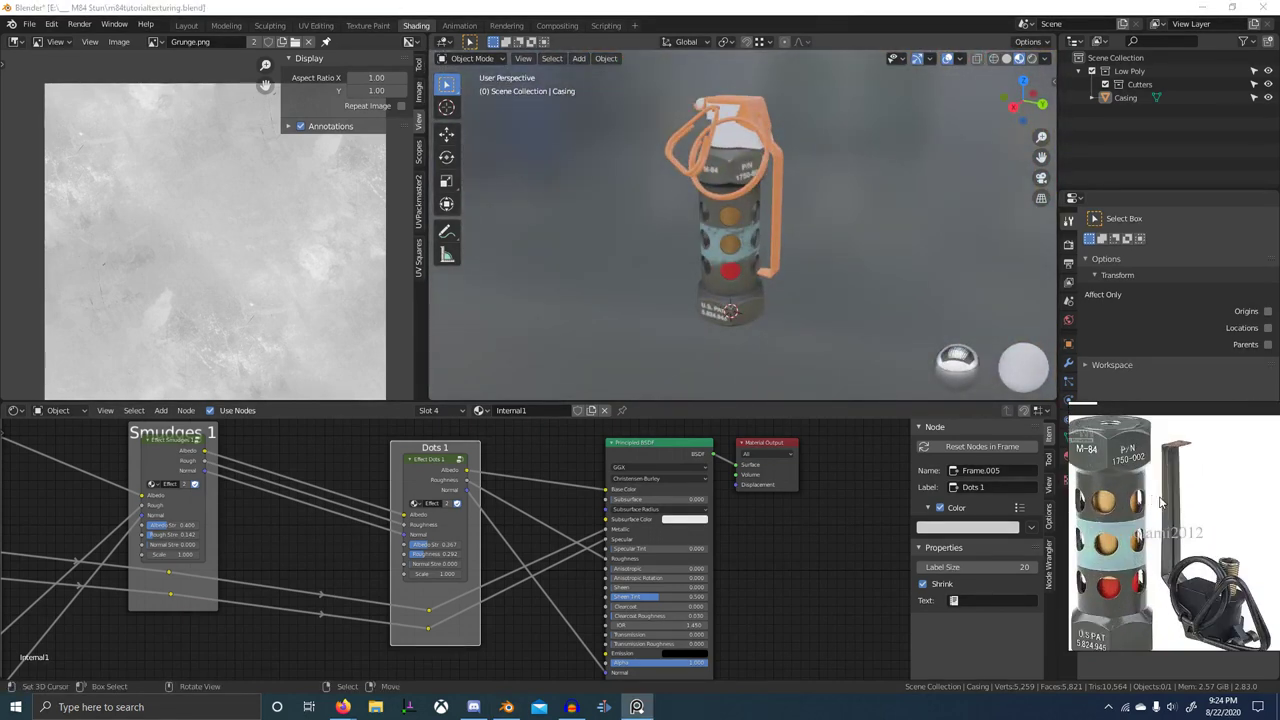
- Switch to the Top material and bring its nodes into view
{"action": "scroll", "coordinate": [1175, 555], "scroll_direction": "up", "scroll_amount": 5}
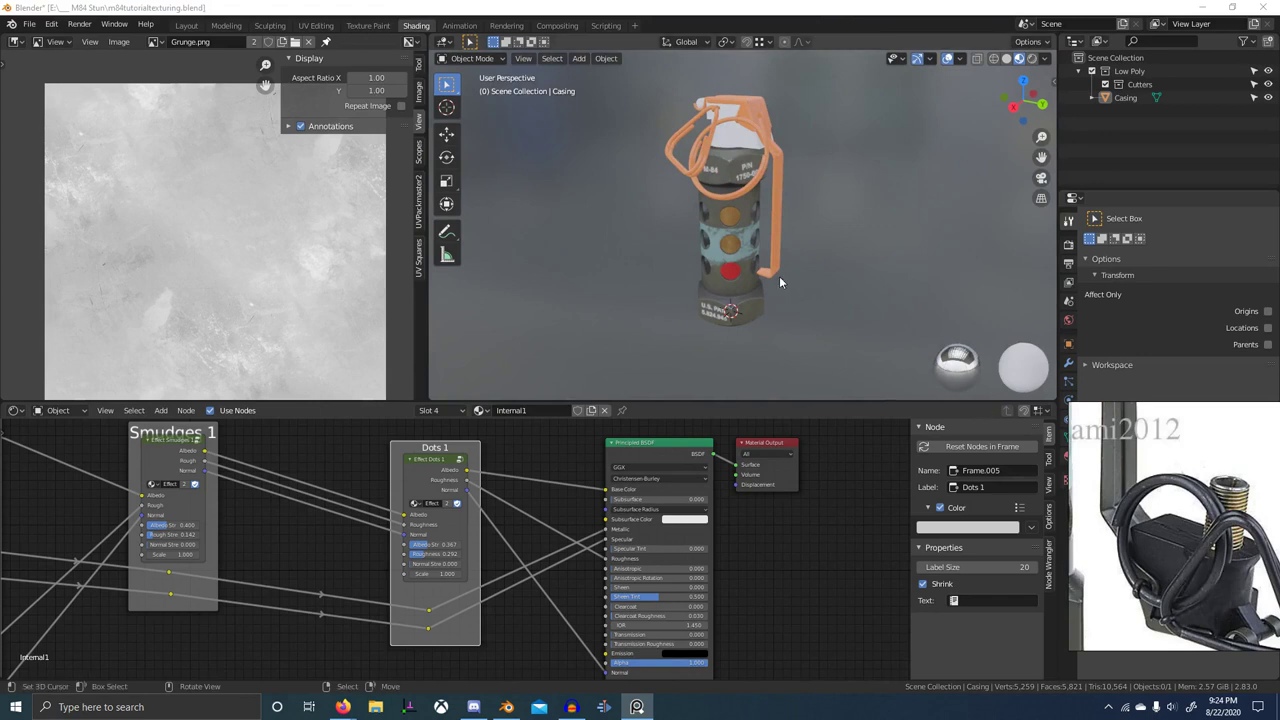
{"action": "left_click", "coordinate": [437, 411]}
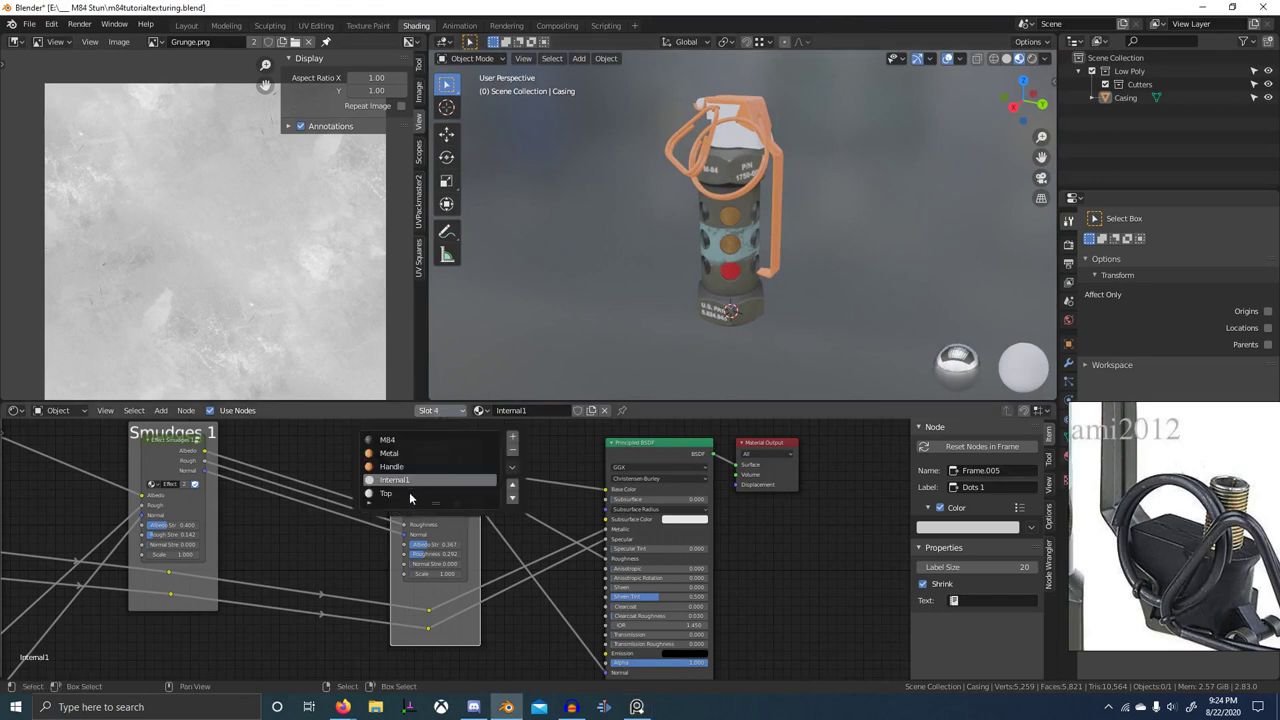
{"action": "left_click", "coordinate": [409, 494]}
{"action": "scroll", "coordinate": [795, 260], "scroll_direction": "up", "scroll_amount": 5}
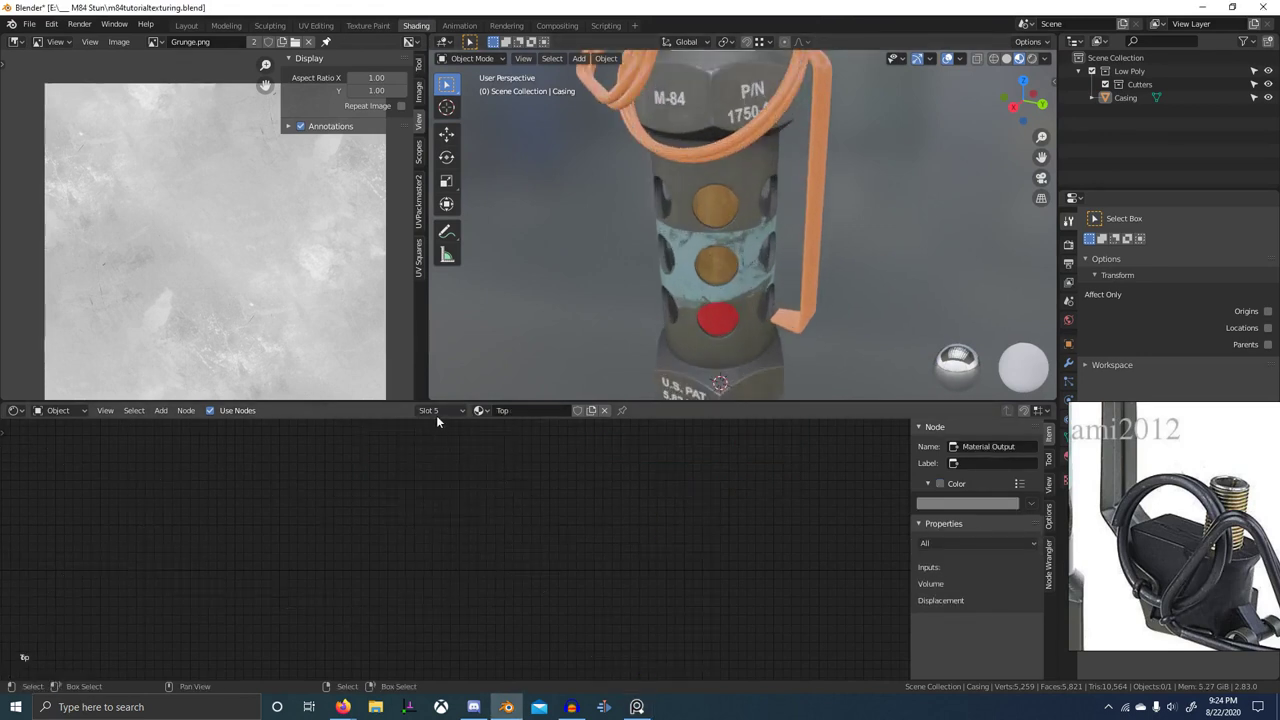
{"action": "scroll", "coordinate": [514, 494], "scroll_direction": "down", "scroll_amount": 9}
{"action": "middle_click_drag", "start_coordinate": [468, 532], "coordinate": [716, 540]}
{"action": "middle_click_drag", "start_coordinate": [428, 529], "coordinate": [548, 516]}
{"action": "scroll", "coordinate": [560, 486], "scroll_direction": "up", "scroll_amount": 3}
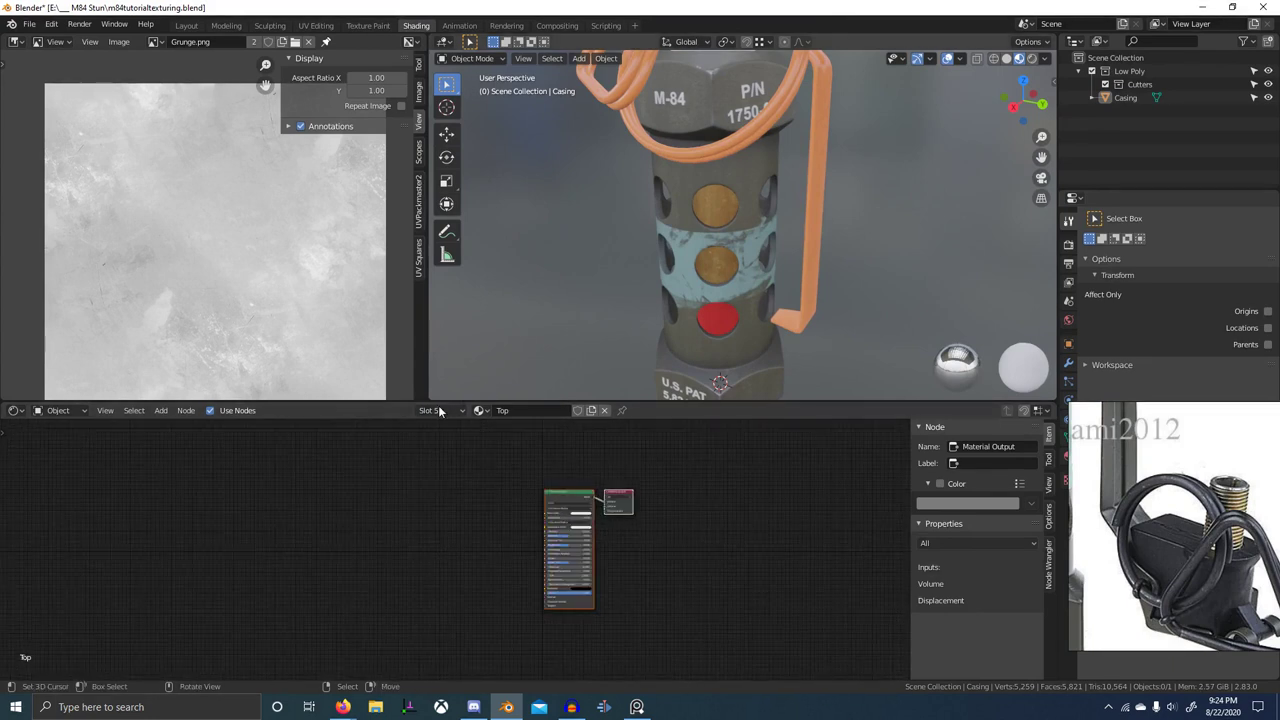
- Switch to the Handle material and select six of its nodes
{"action": "left_click", "coordinate": [437, 411]}
{"action": "left_click", "coordinate": [405, 465]}
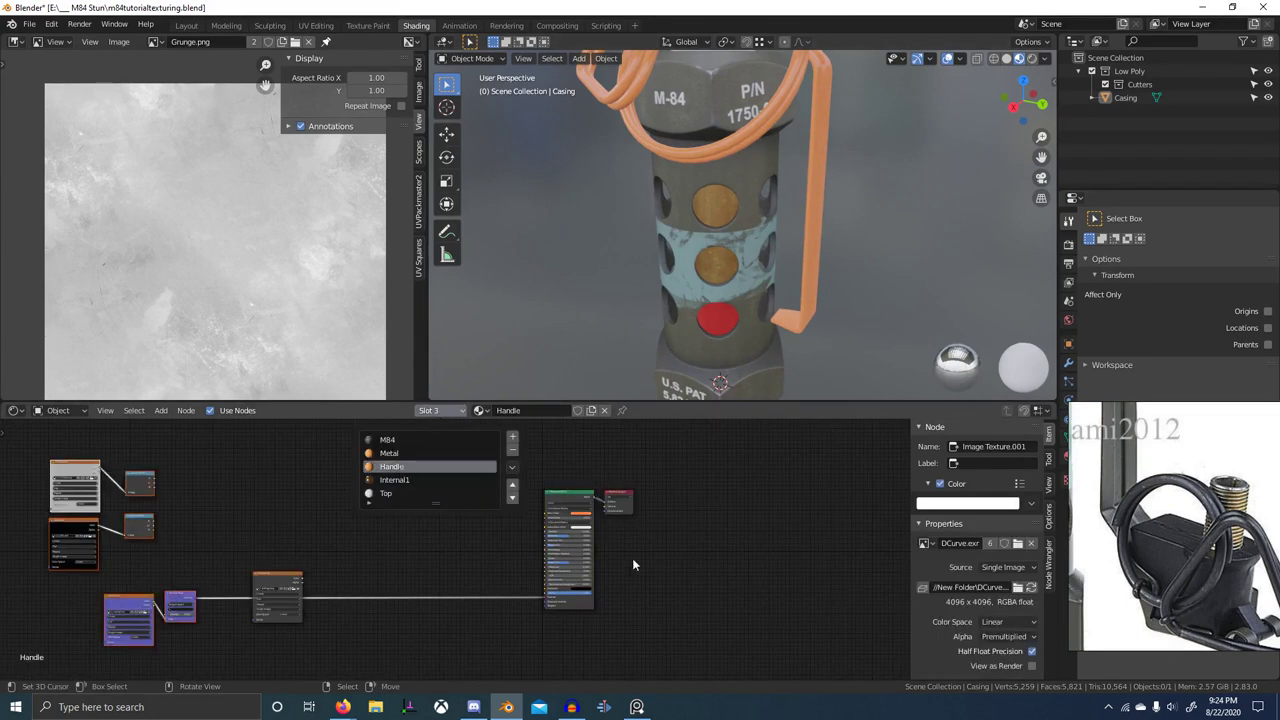
{"action": "scroll", "coordinate": [632, 559], "scroll_direction": "down", "scroll_amount": 4}
{"action": "middle_click_drag", "start_coordinate": [240, 548], "coordinate": [430, 565]}
{"action": "scroll", "coordinate": [429, 565], "scroll_direction": "up", "scroll_amount": 2}
{"action": "left_click_drag", "start_coordinate": [379, 521], "coordinate": [545, 670]}
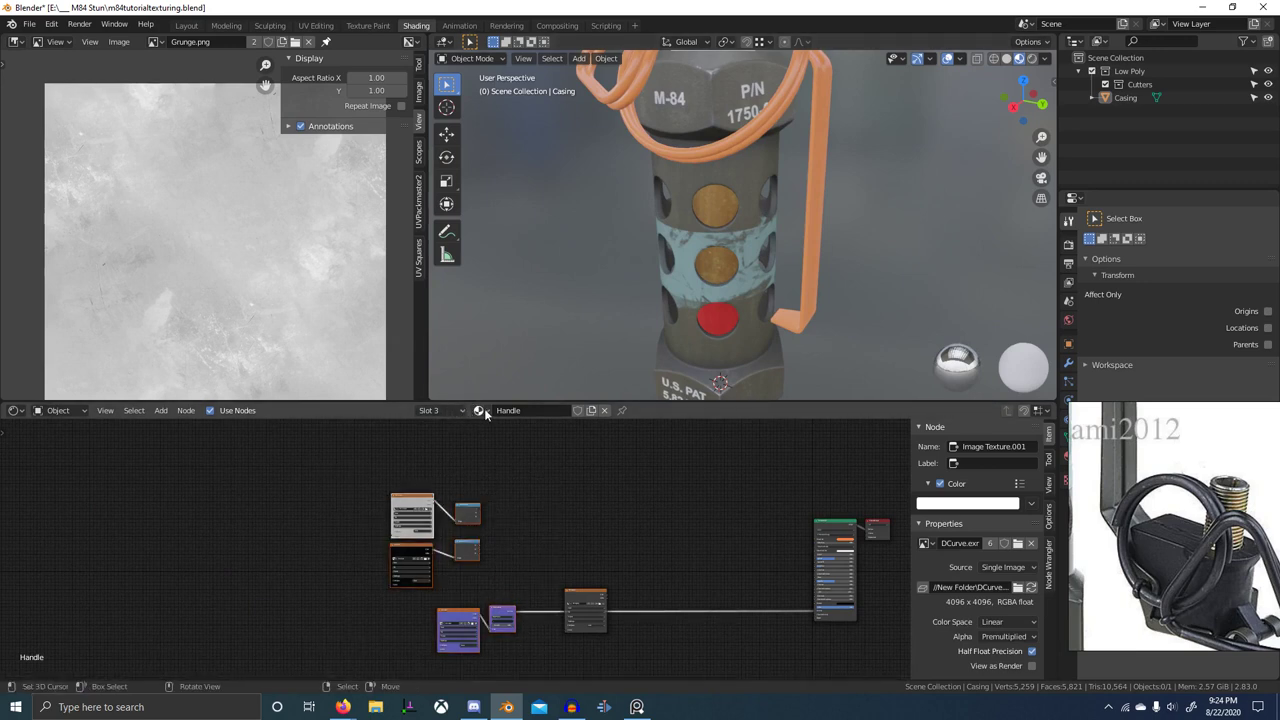
- Return to the Top material and move the Image Texture and Normal Map nodes left
{"action": "left_click", "coordinate": [455, 411]}
{"action": "left_click", "coordinate": [387, 494]}
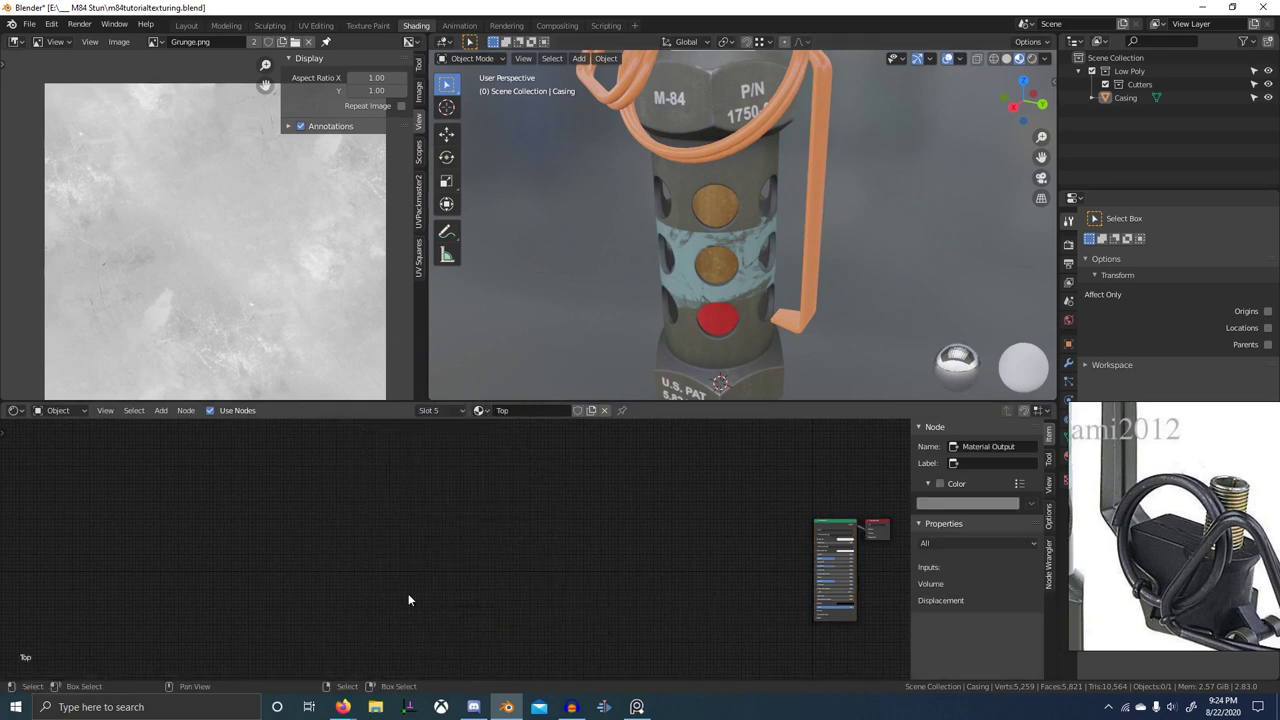
{"action": "key", "text": "Home"}
{"action": "left_click", "coordinate": [505, 655]}
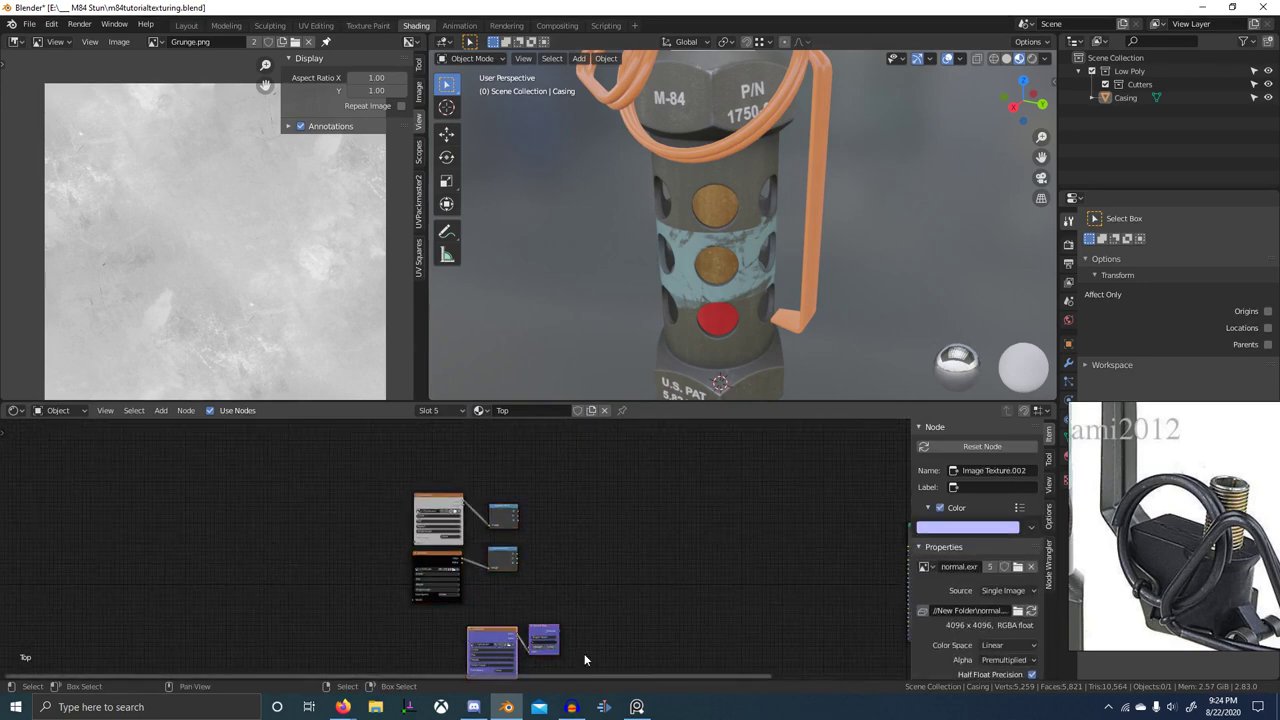
{"action": "key", "text": "g"}
{"action": "left_click", "coordinate": [533, 648]}
{"action": "left_click_drag", "start_coordinate": [543, 630], "coordinate": [503, 625]}
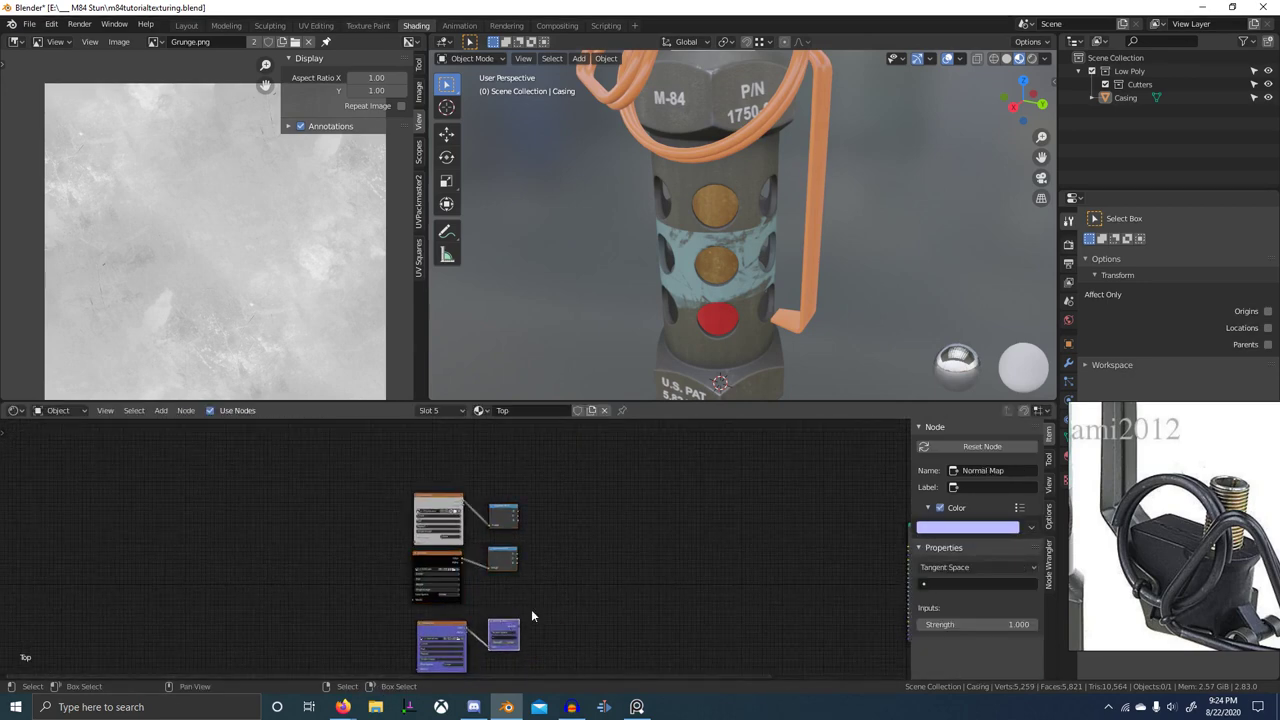
- Connect the Normal Map to the Principled BSDF Normal input
{"action": "scroll", "coordinate": [743, 345], "scroll_direction": "up", "scroll_amount": 1}
{"action": "middle_click_drag", "start_coordinate": [742, 335], "coordinate": [766, 357]}
{"action": "scroll", "coordinate": [698, 516], "scroll_direction": "down", "scroll_amount": 5}
{"action": "middle_click_drag", "start_coordinate": [697, 517], "coordinate": [709, 521]}
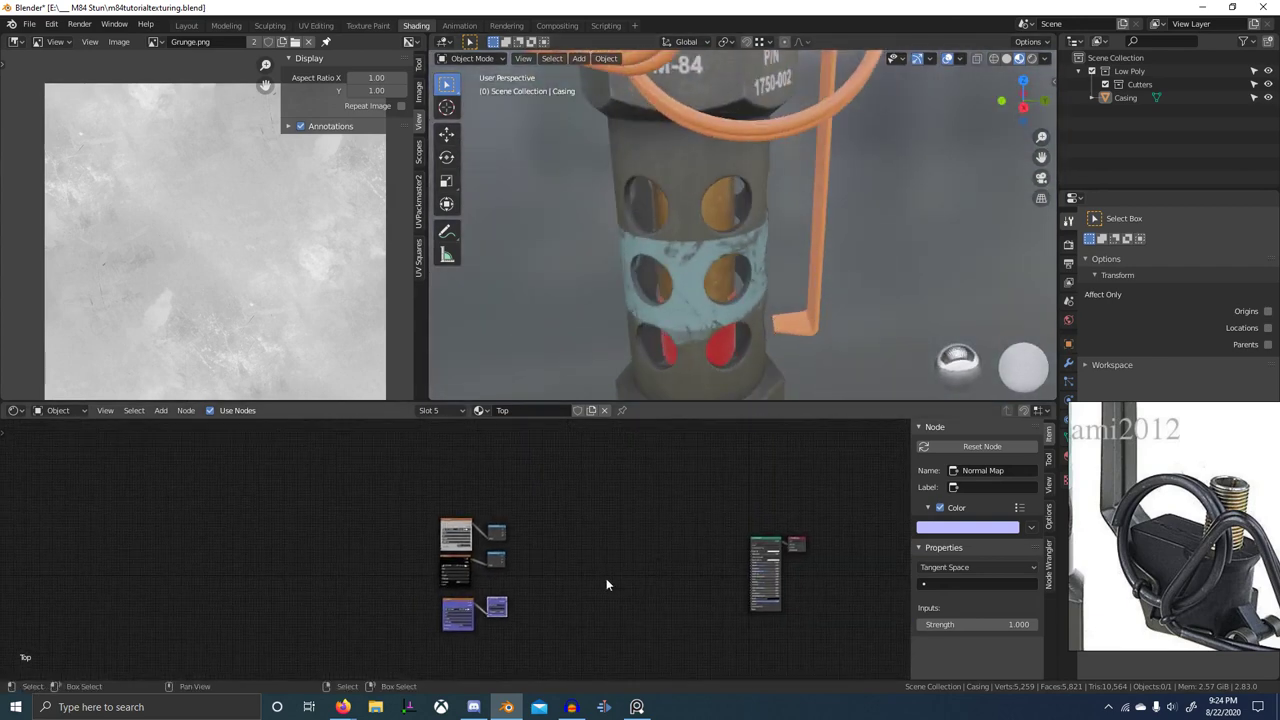
{"action": "middle_click_drag", "start_coordinate": [662, 305], "coordinate": [704, 342]}
{"action": "scroll", "coordinate": [618, 536], "scroll_direction": "up", "scroll_amount": 3}
{"action": "middle_click_drag", "start_coordinate": [476, 594], "coordinate": [443, 620]}
{"action": "right_click_drag", "start_coordinate": [742, 591], "coordinate": [744, 592], "text": "alt"}
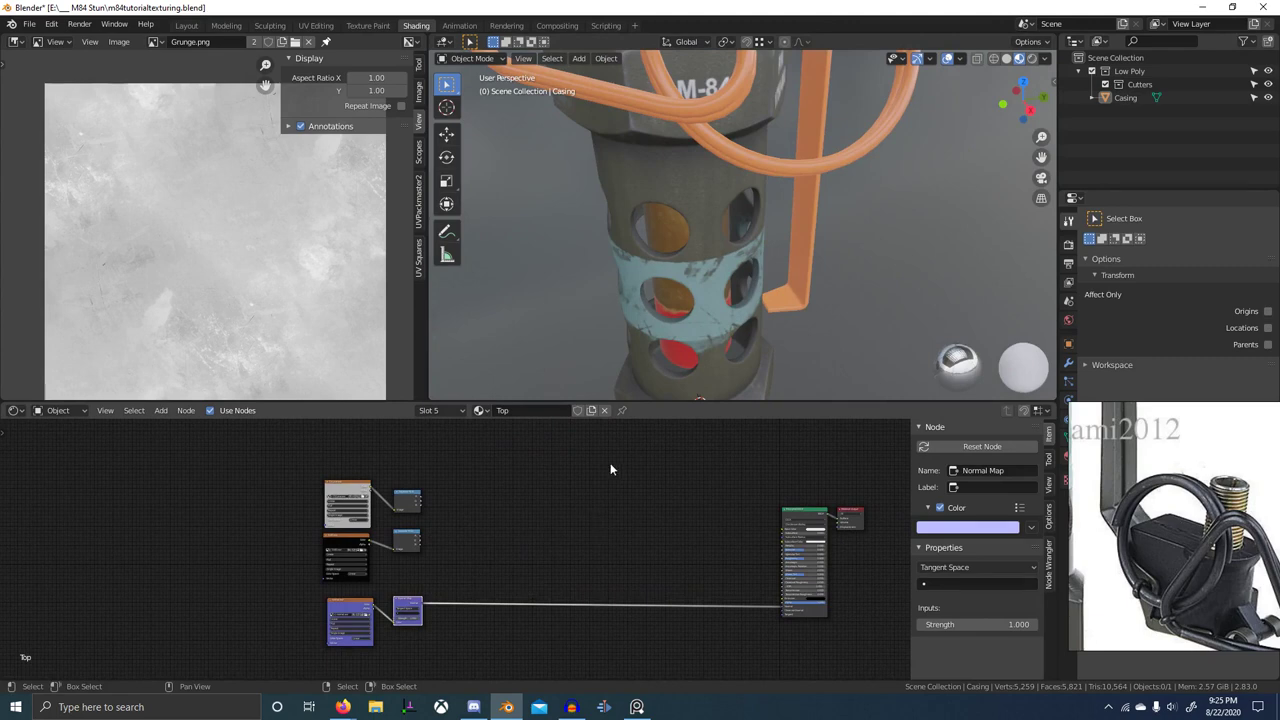
- Cut the Normal Map link and reconnect it to the Principled BSDF
{"action": "scroll", "coordinate": [690, 290], "scroll_direction": "down", "scroll_amount": 3}
{"action": "middle_click_drag", "start_coordinate": [710, 220], "coordinate": [725, 368], "text": "shift"}
{"action": "scroll", "coordinate": [722, 320], "scroll_direction": "up", "scroll_amount": 5}
{"action": "middle_click_drag", "start_coordinate": [715, 290], "coordinate": [735, 352], "text": "shift"}
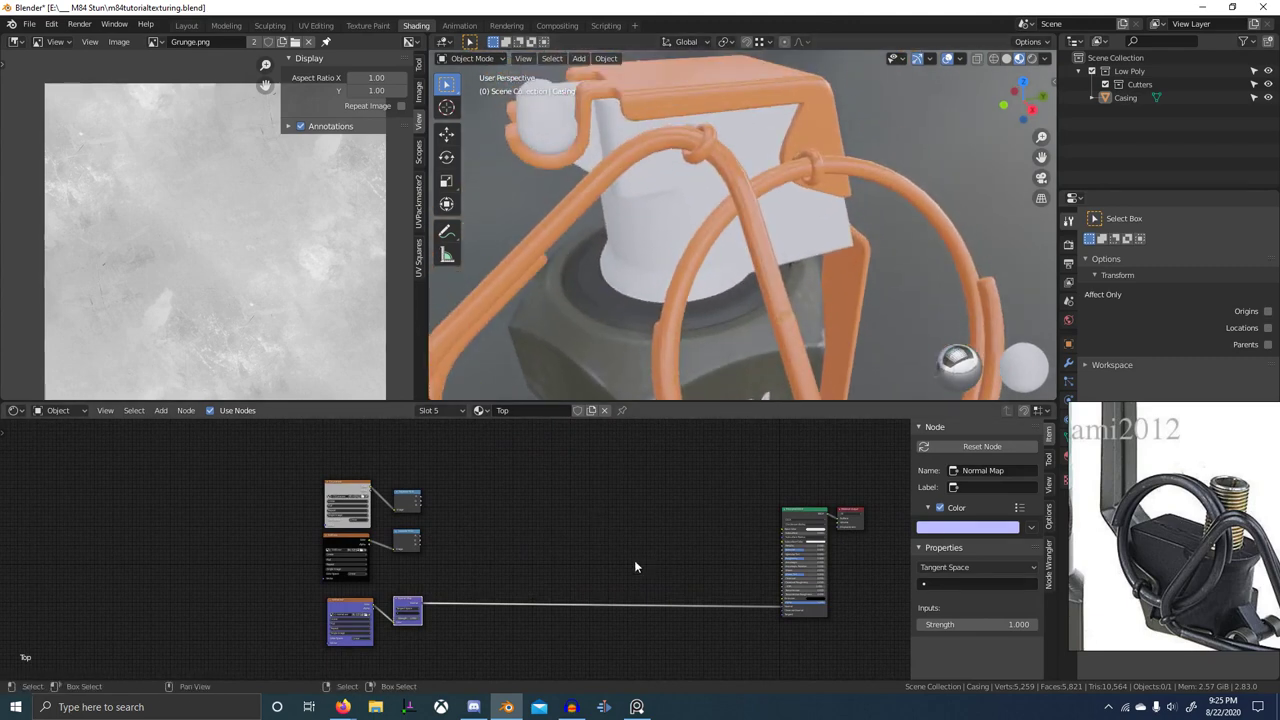
{"action": "right_click_drag", "start_coordinate": [635, 563], "coordinate": [557, 640], "text": "ctrl"}
{"action": "right_click_drag", "start_coordinate": [814, 603], "coordinate": [815, 603], "text": "alt"}
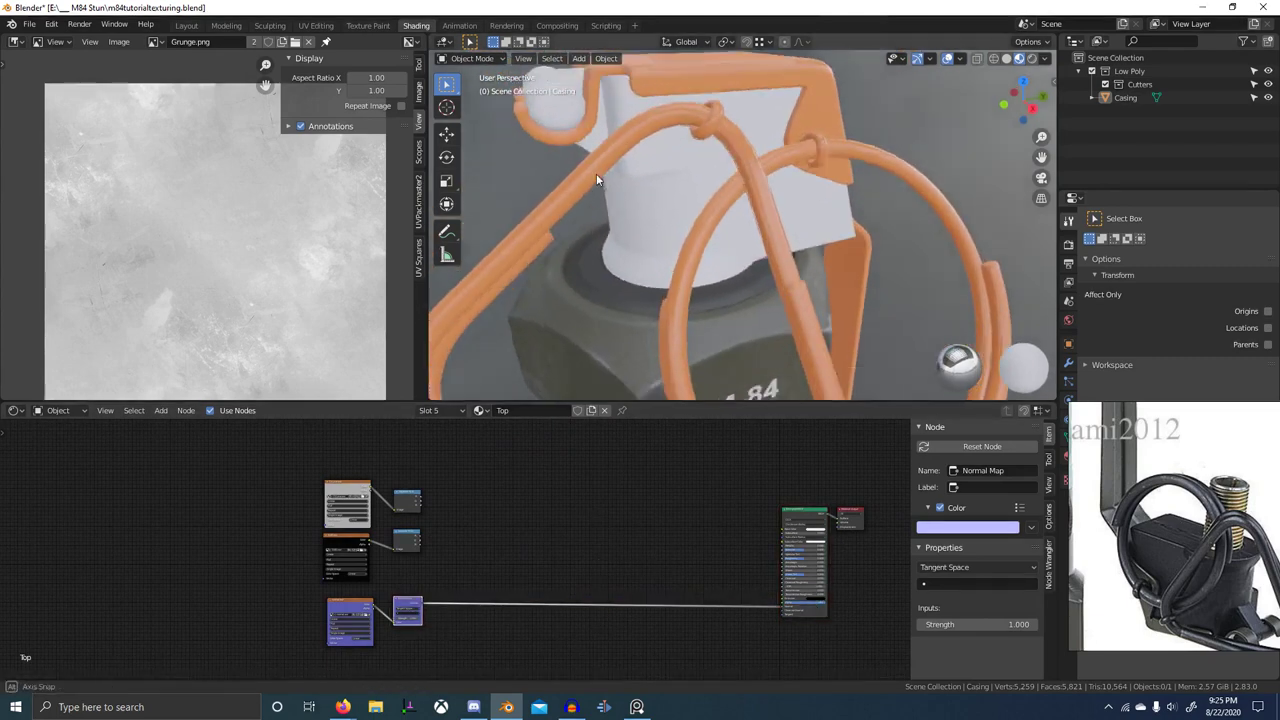
- Orbit the viewport to inspect the fuze from level, below and above
{"action": "scroll", "coordinate": [610, 210], "scroll_direction": "up", "scroll_amount": 6}
{"action": "middle_click_drag", "start_coordinate": [666, 266], "coordinate": [730, 133]}
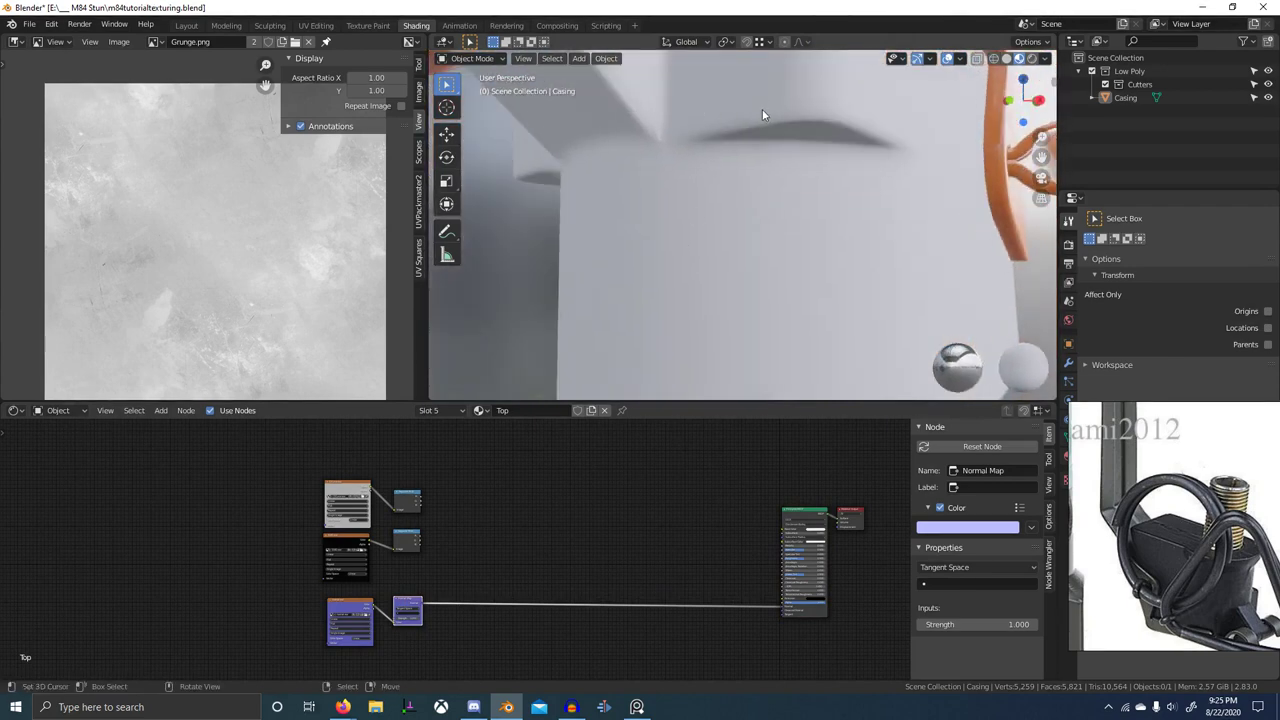
{"action": "scroll", "coordinate": [765, 118], "scroll_direction": "down", "scroll_amount": 4}
{"action": "mouse_move", "coordinate": [811, 203]}
{"action": "middle_mouse_down", "text": "shift"}
{"action": "mouse_move", "coordinate": [826, 234]}
{"action": "mouse_move", "coordinate": [826, 223]}
{"action": "middle_mouse_up", "text": "shift"}
{"action": "scroll", "coordinate": [760, 290], "scroll_direction": "up", "scroll_amount": 5}
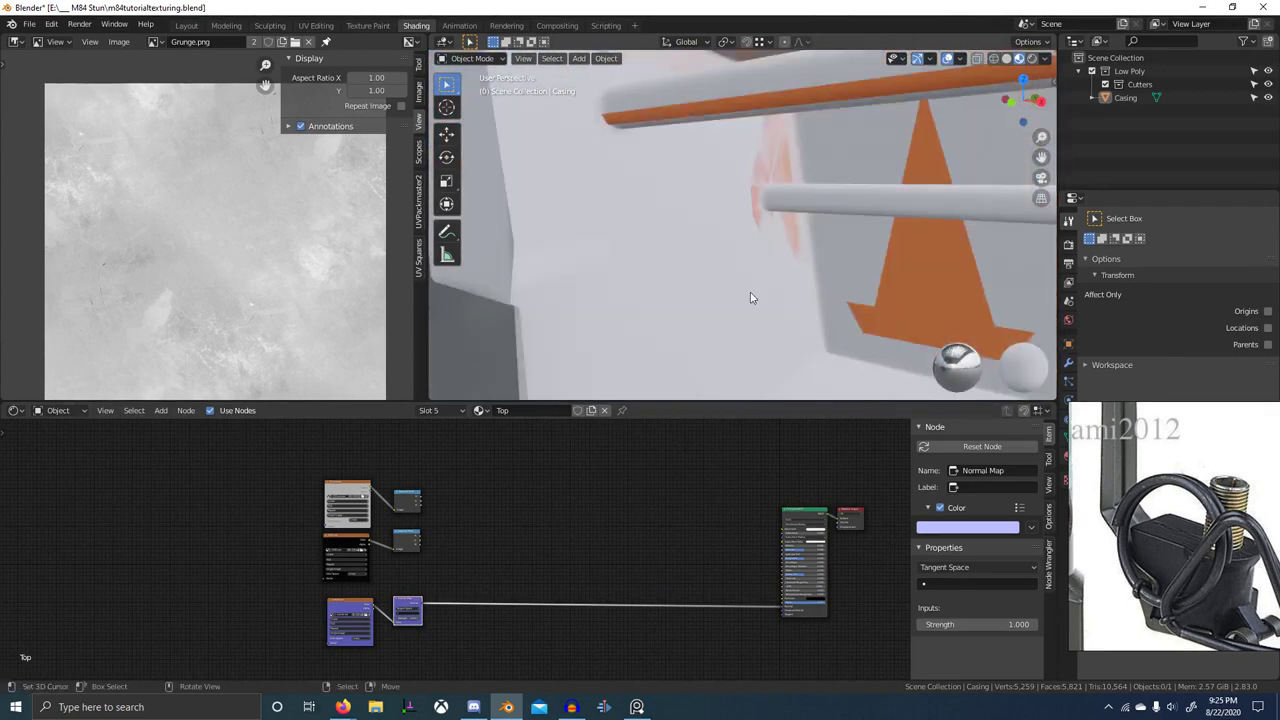
{"action": "scroll", "coordinate": [730, 286], "scroll_direction": "down", "scroll_amount": 4}
{"action": "scroll", "coordinate": [737, 345], "scroll_direction": "down", "scroll_amount": 4}
{"action": "middle_click_drag", "start_coordinate": [737, 350], "coordinate": [660, 395]}
{"action": "scroll", "coordinate": [471, 624], "scroll_direction": "up", "scroll_amount": 2}
- Start a node Search, then bring up the grenade reference board
{"action": "key", "text": "shift+a"}
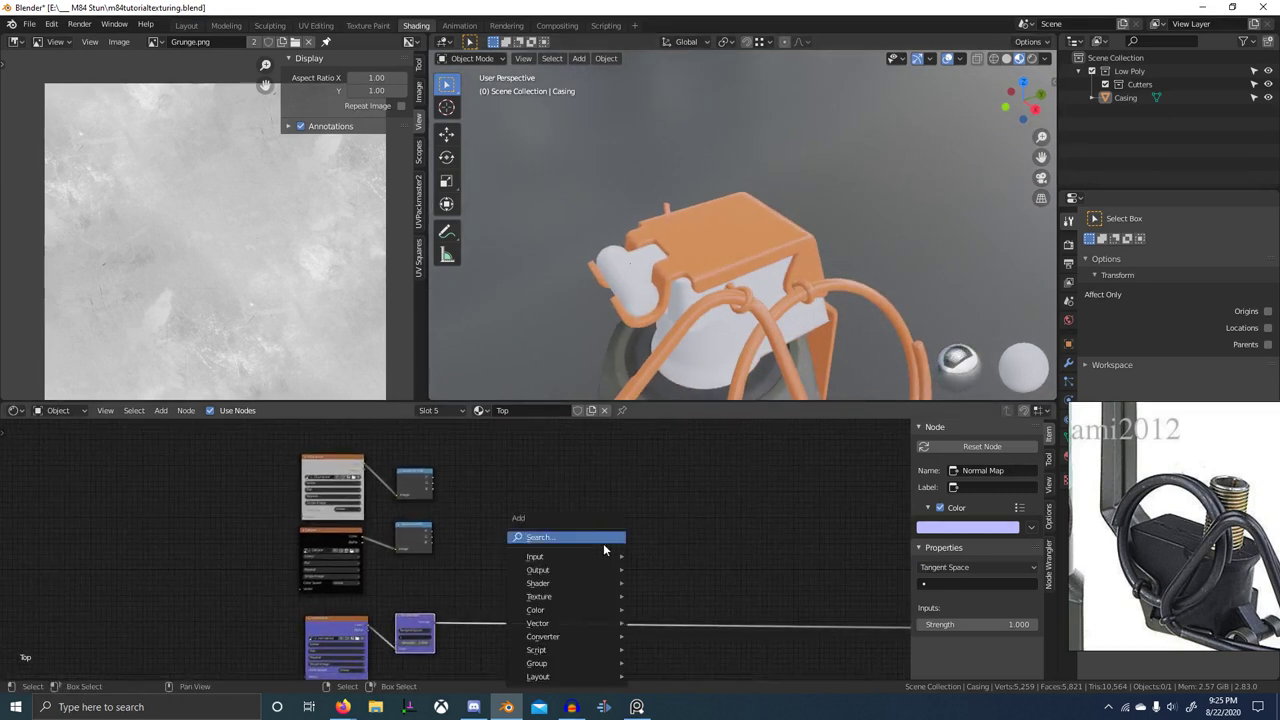
{"action": "left_click", "coordinate": [604, 548]}
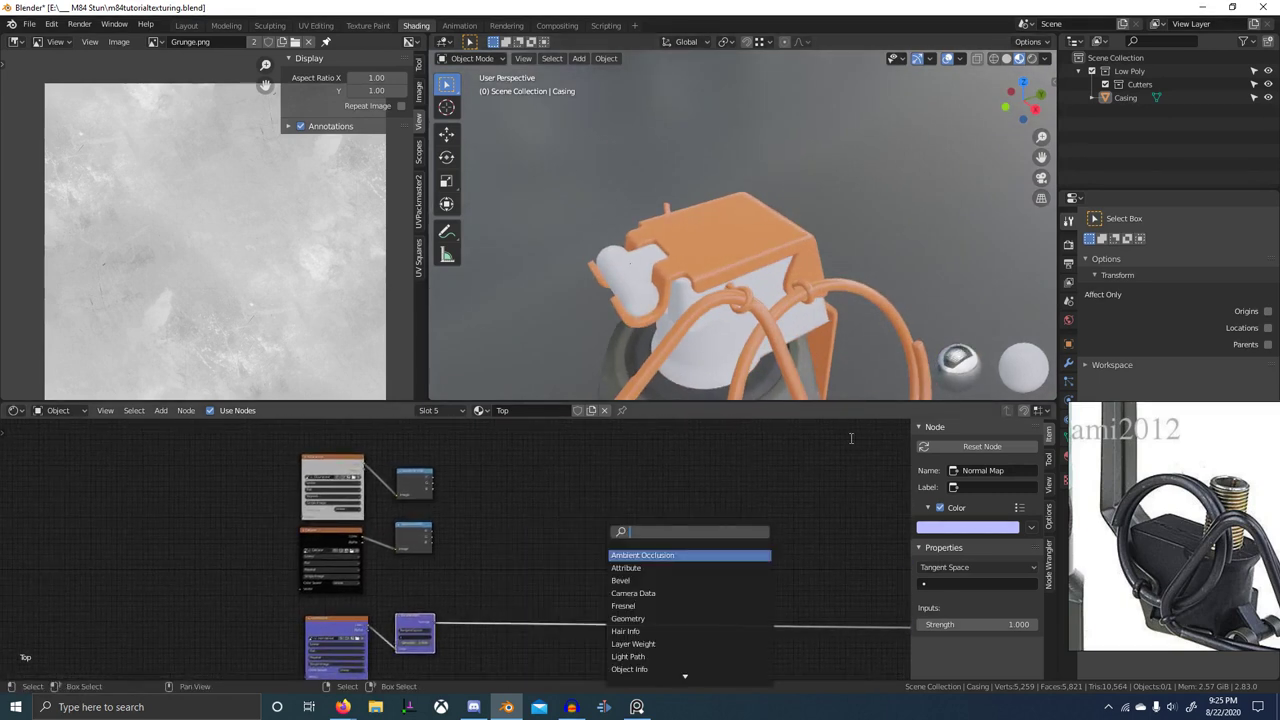
{"action": "right_click", "coordinate": [1195, 513]}
{"action": "scroll", "coordinate": [1248, 588], "scroll_direction": "down", "scroll_amount": 2}
{"action": "scroll", "coordinate": [1230, 580], "scroll_direction": "down", "scroll_amount": 8}
{"action": "scroll", "coordinate": [1187, 567], "scroll_direction": "down", "scroll_amount": 3}
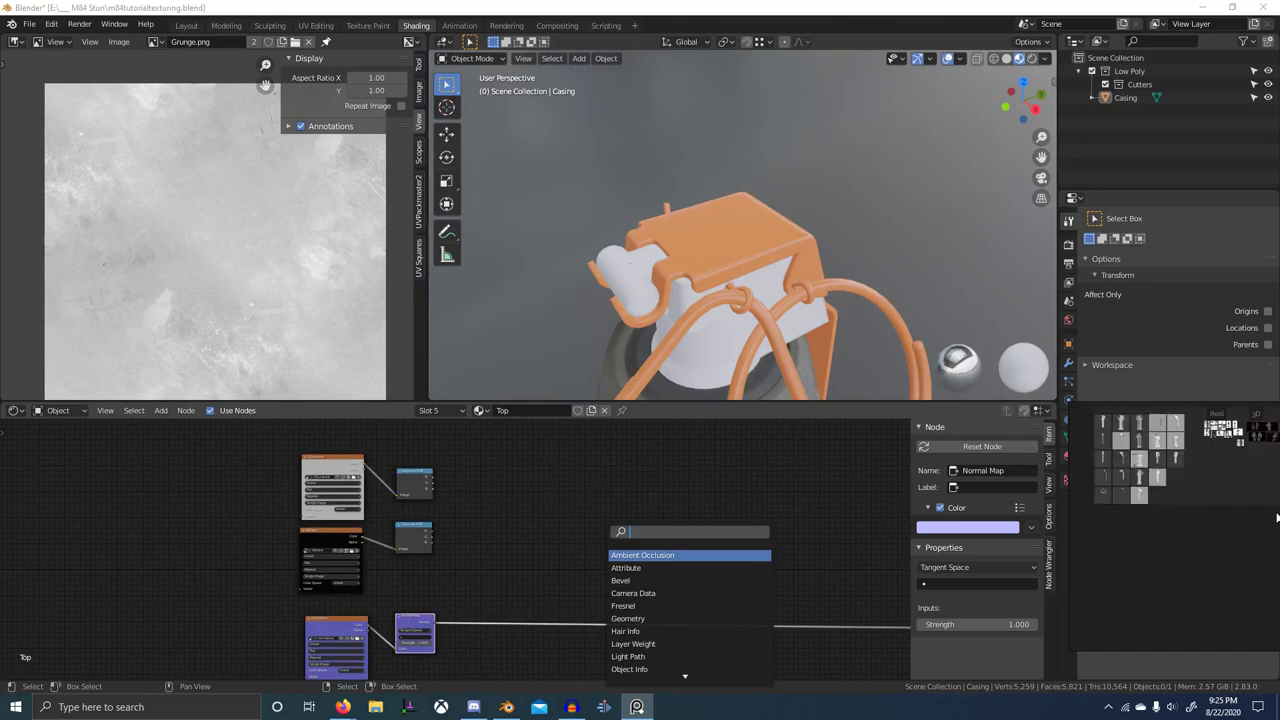
{"action": "middle_click_drag", "start_coordinate": [1243, 495], "coordinate": [1237, 518]}
{"action": "key", "text": "ctrl+f"}
{"action": "middle_click_drag", "start_coordinate": [1090, 479], "coordinate": [1168, 608]}
{"action": "middle_click_drag", "start_coordinate": [450, 324], "coordinate": [677, 460]}
{"action": "scroll", "coordinate": [677, 460], "scroll_direction": "up", "scroll_amount": 7}
{"action": "middle_click_drag", "start_coordinate": [510, 365], "coordinate": [878, 524]}
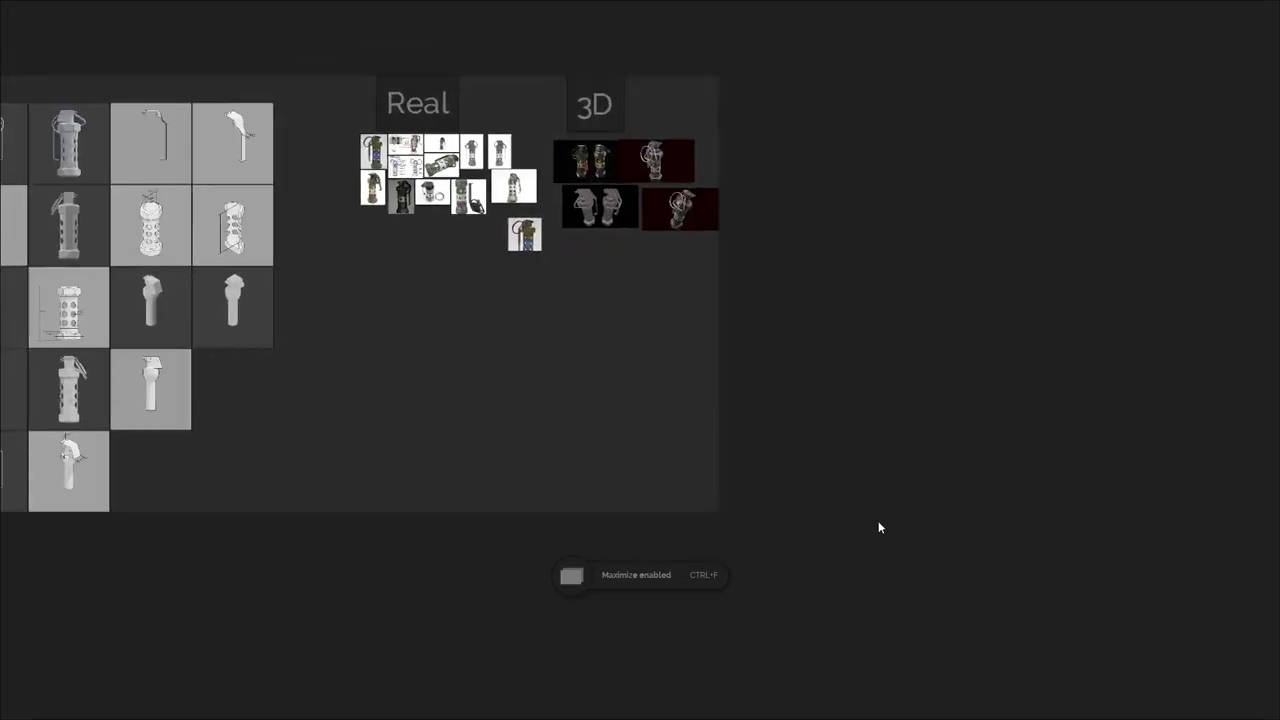
{"action": "scroll", "coordinate": [626, 466], "scroll_direction": "up", "scroll_amount": 10}
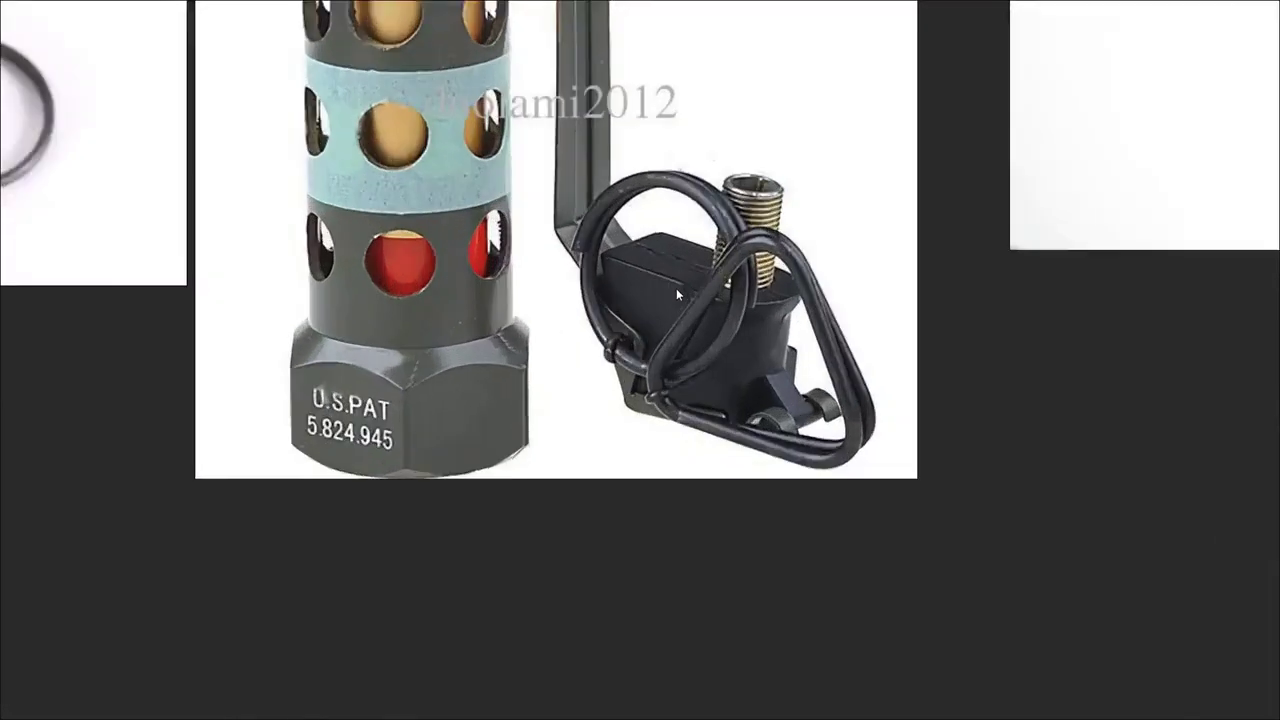
{"action": "scroll", "coordinate": [676, 288], "scroll_direction": "up", "scroll_amount": 4}
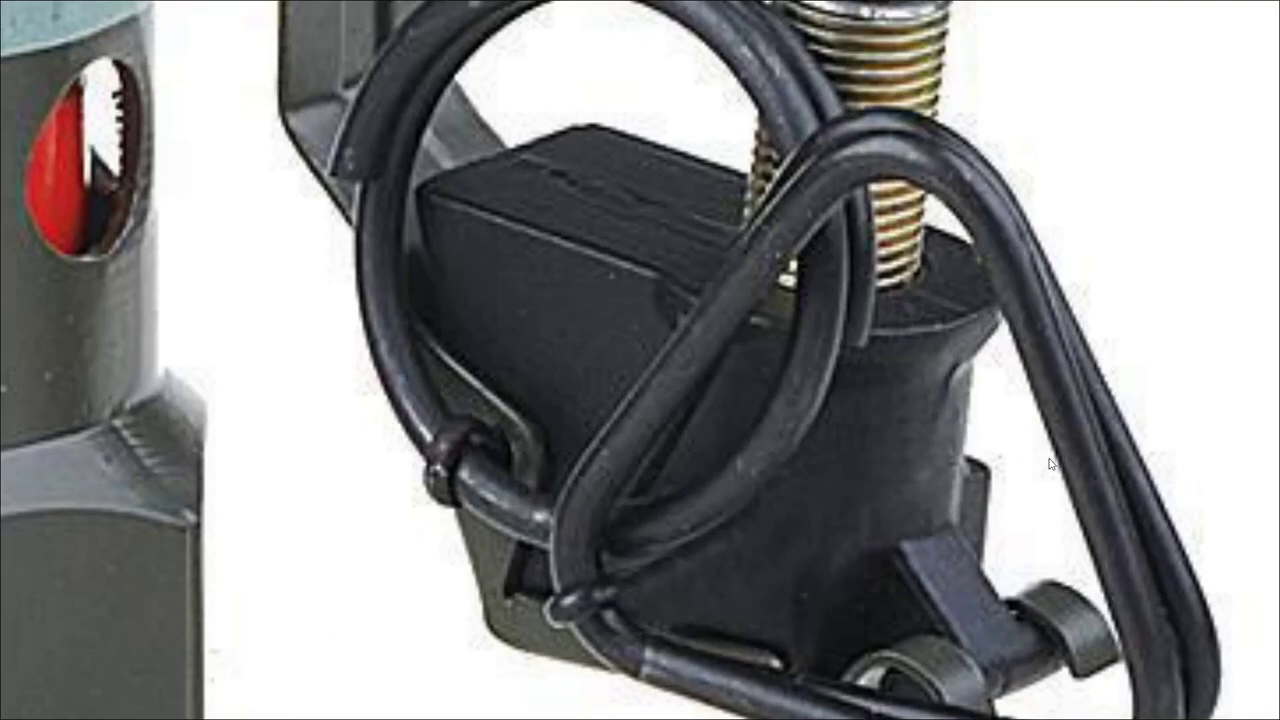
{"action": "scroll", "coordinate": [960, 456], "scroll_direction": "down", "scroll_amount": 4}
{"action": "scroll", "coordinate": [716, 374], "scroll_direction": "up", "scroll_amount": 7}
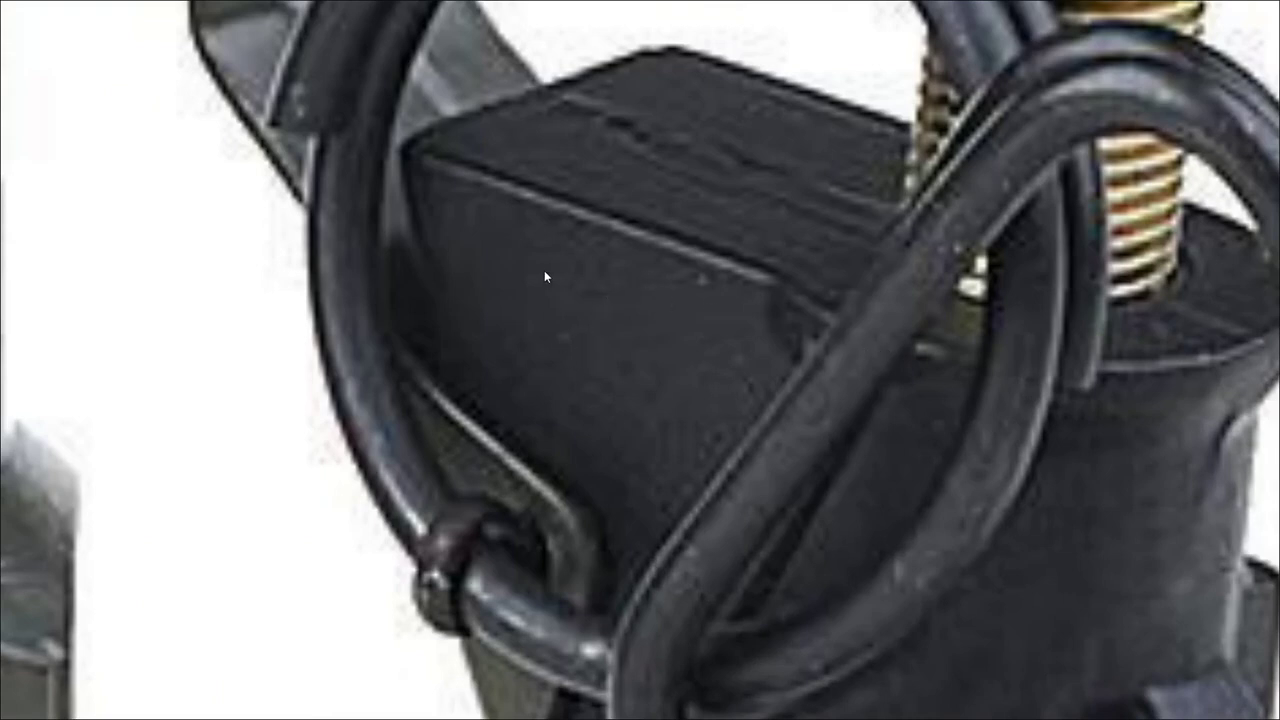
{"action": "scroll", "coordinate": [1114, 509], "scroll_direction": "down", "scroll_amount": 3}
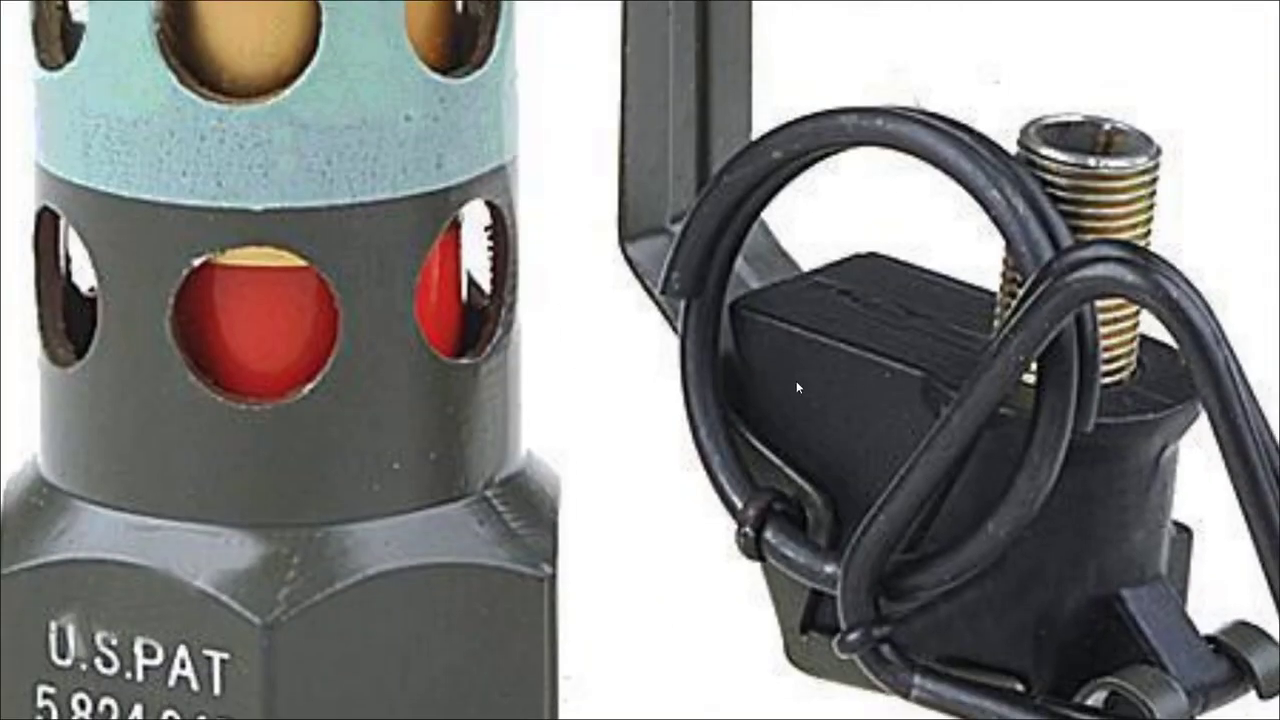
{"action": "scroll", "coordinate": [797, 382], "scroll_direction": "up", "scroll_amount": 5}
{"action": "middle_click_drag", "start_coordinate": [832, 346], "coordinate": [817, 390]}
{"action": "scroll", "coordinate": [817, 390], "scroll_direction": "down", "scroll_amount": 5}
{"action": "scroll", "coordinate": [734, 326], "scroll_direction": "down", "scroll_amount": 2}
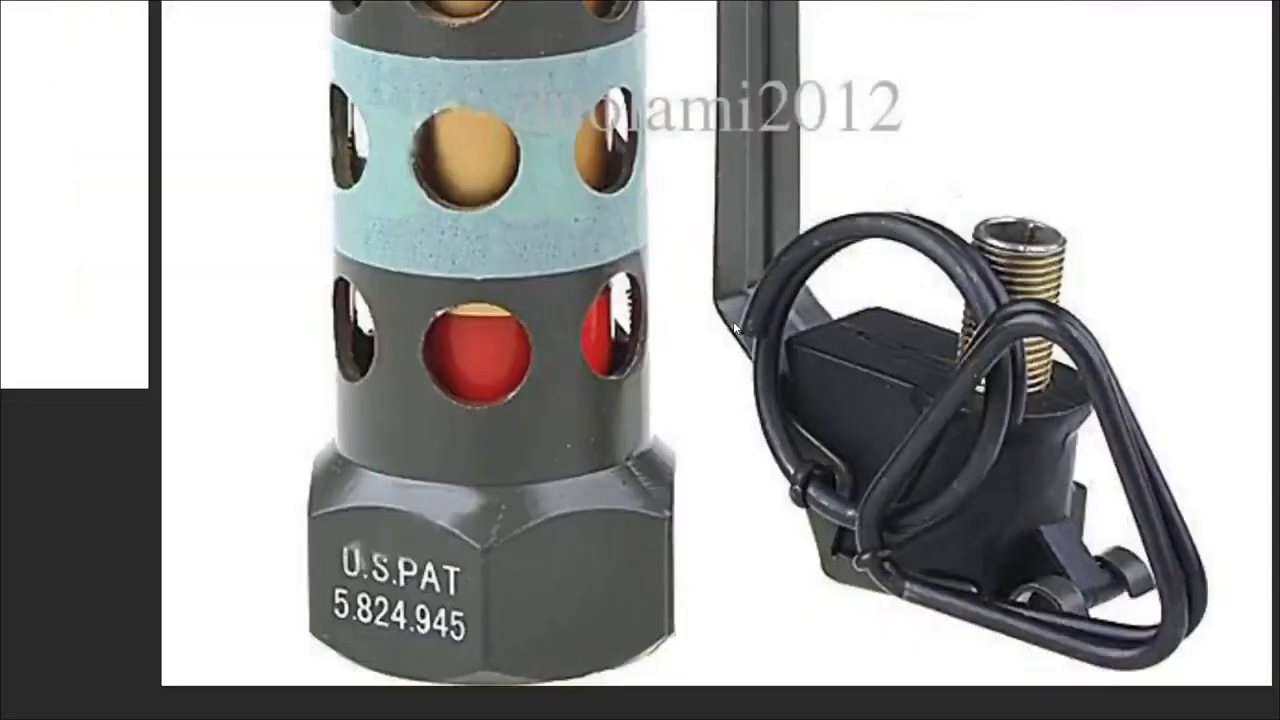
{"action": "scroll", "coordinate": [734, 326], "scroll_direction": "down", "scroll_amount": 5}
{"action": "middle_click_drag", "start_coordinate": [753, 160], "coordinate": [774, 314]}
{"action": "middle_click_drag", "start_coordinate": [425, 254], "coordinate": [623, 426]}
{"action": "scroll", "coordinate": [461, 390], "scroll_direction": "up", "scroll_amount": 5}
{"action": "middle_click_drag", "start_coordinate": [461, 390], "coordinate": [594, 406]}
{"action": "scroll", "coordinate": [480, 395], "scroll_direction": "up", "scroll_amount": 4}
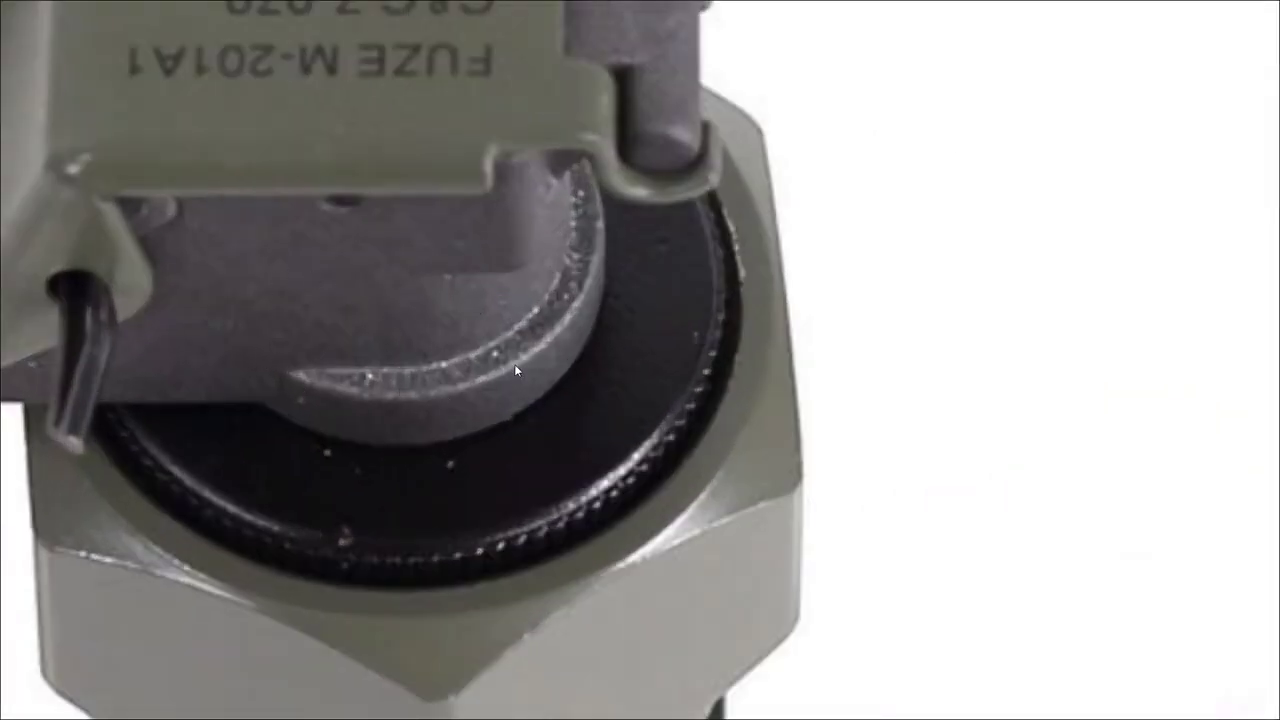
{"action": "scroll", "coordinate": [450, 390], "scroll_direction": "down", "scroll_amount": 8}
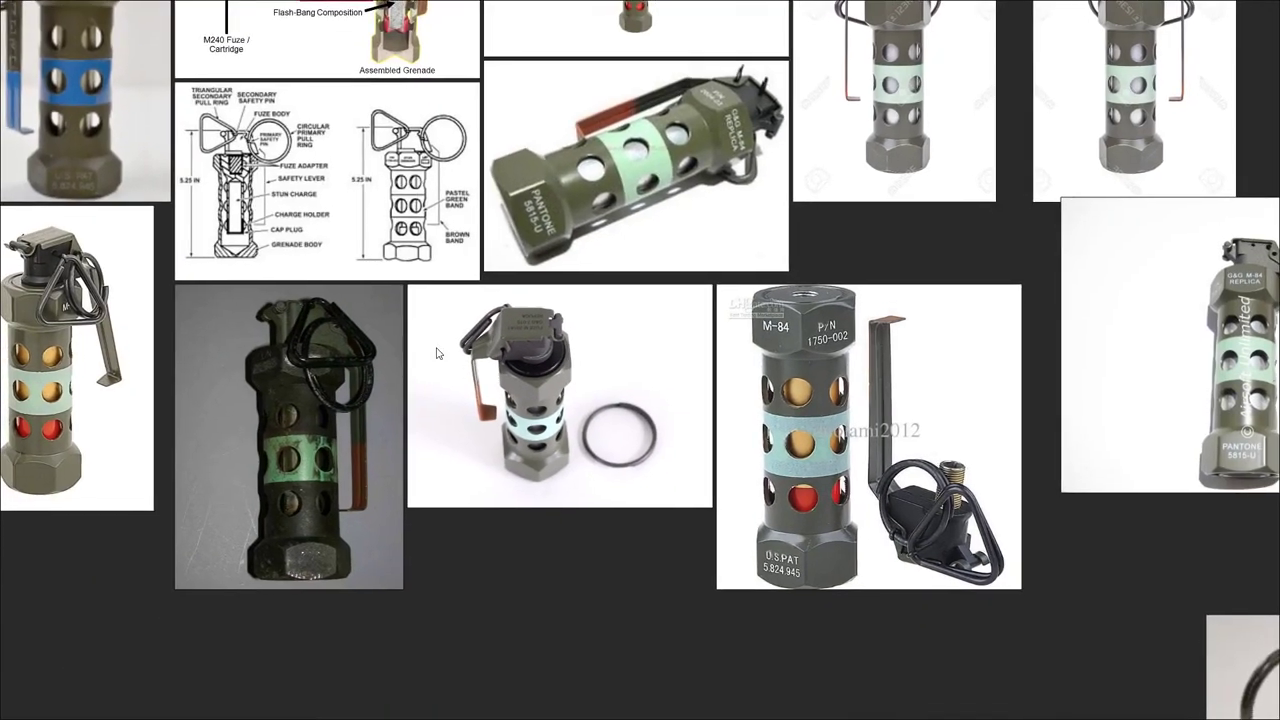
{"action": "middle_click_drag", "start_coordinate": [428, 385], "coordinate": [547, 404]}
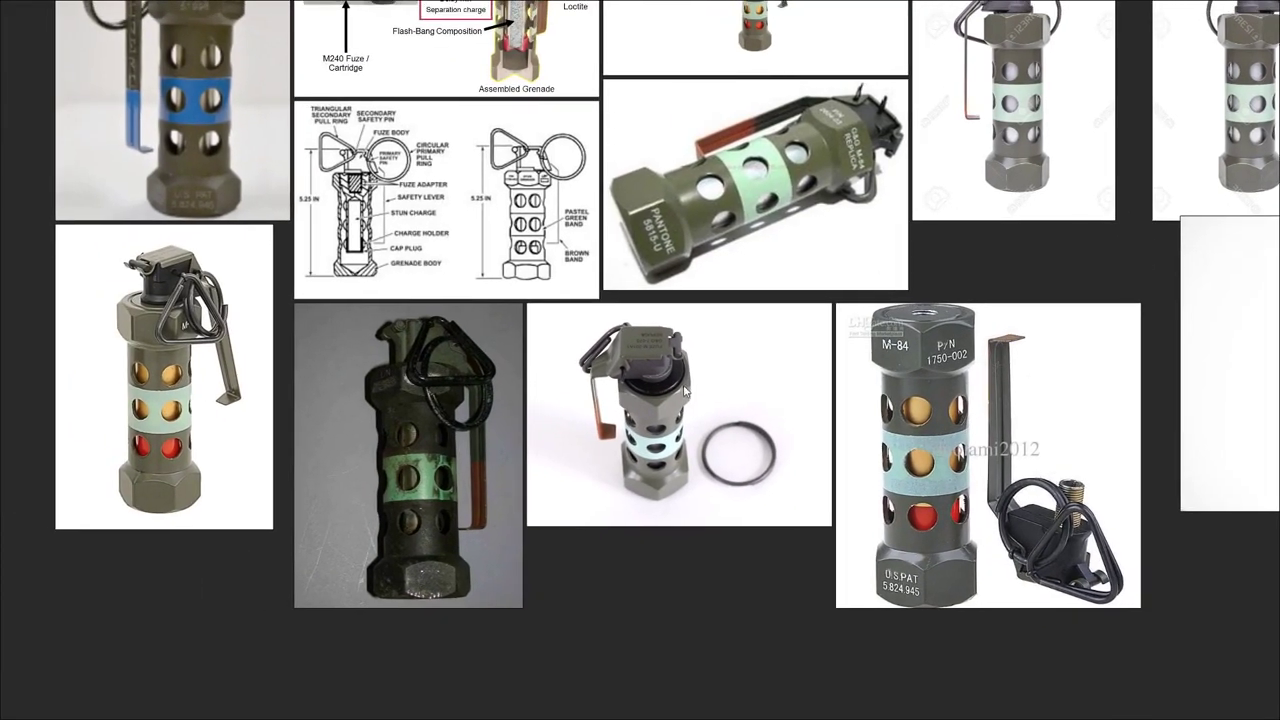
{"action": "scroll", "coordinate": [642, 384], "scroll_direction": "up", "scroll_amount": 10}
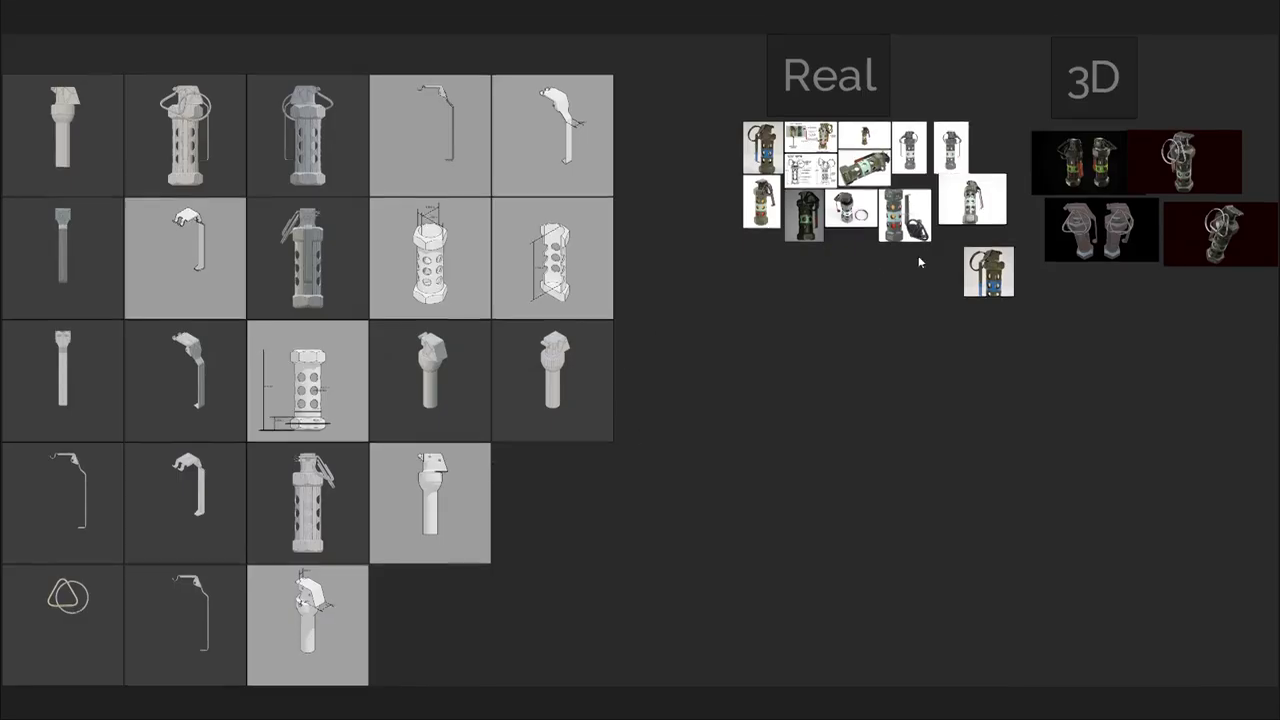
{"action": "scroll", "coordinate": [918, 255], "scroll_direction": "up", "scroll_amount": 15}
{"action": "scroll", "coordinate": [754, 433], "scroll_direction": "up", "scroll_amount": 3}
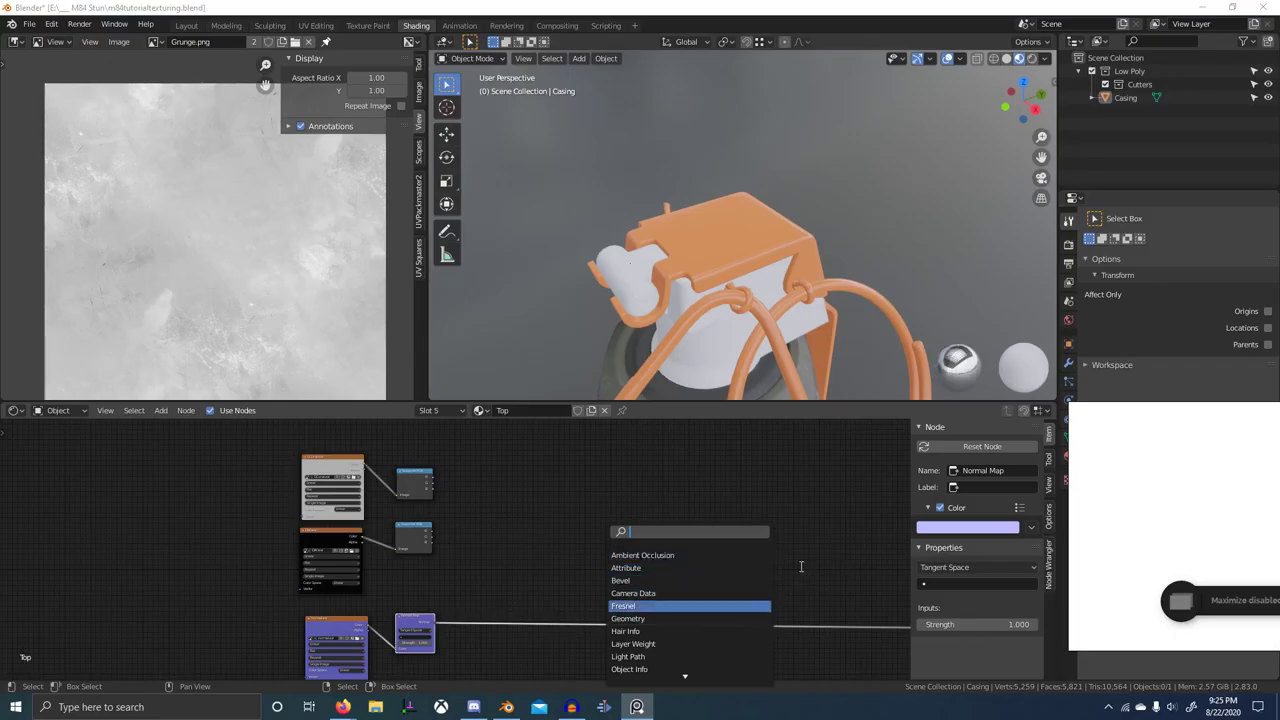
{"action": "left_click", "coordinate": [751, 566]}
- Add an RGB colour node in empty space of the node graph
{"action": "scroll", "coordinate": [751, 566], "scroll_direction": "down", "scroll_amount": 1}
{"action": "middle_click_drag", "start_coordinate": [751, 566], "coordinate": [645, 571]}
{"action": "key", "text": "shift+a"}
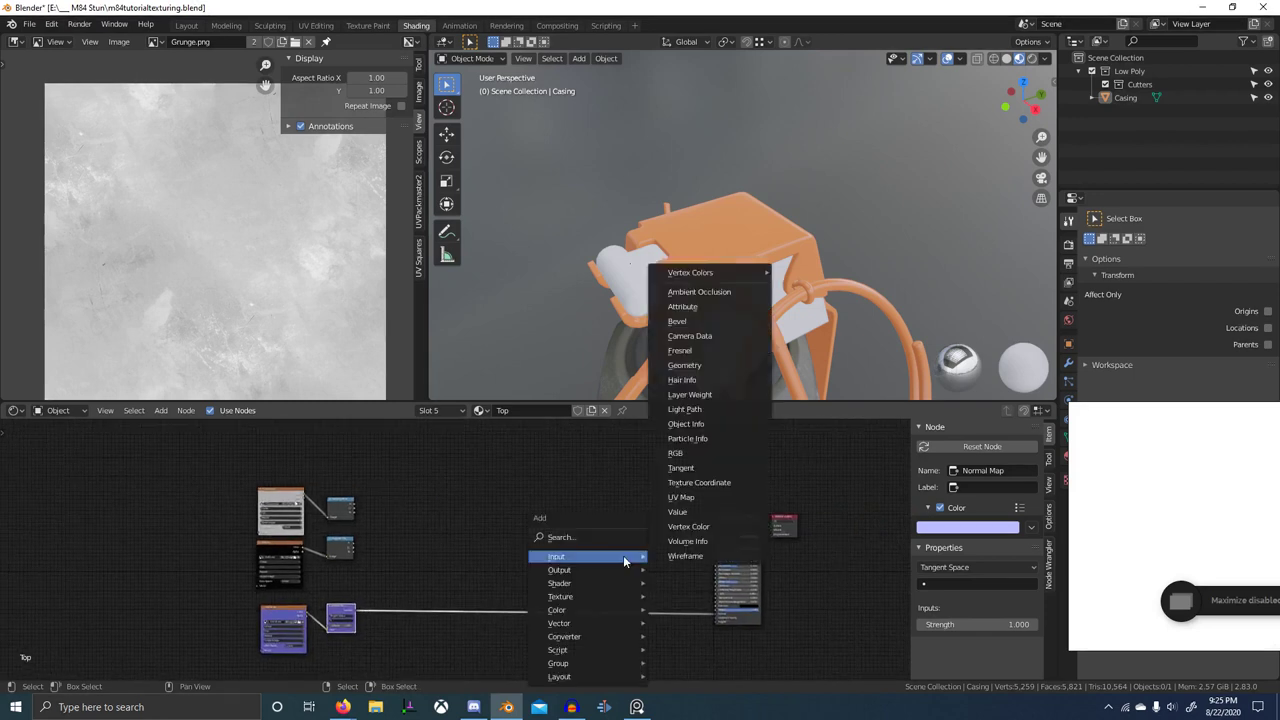
{"action": "left_click", "coordinate": [596, 539]}
{"action": "type", "text": "rgb"}
{"action": "key", "text": "Return"}
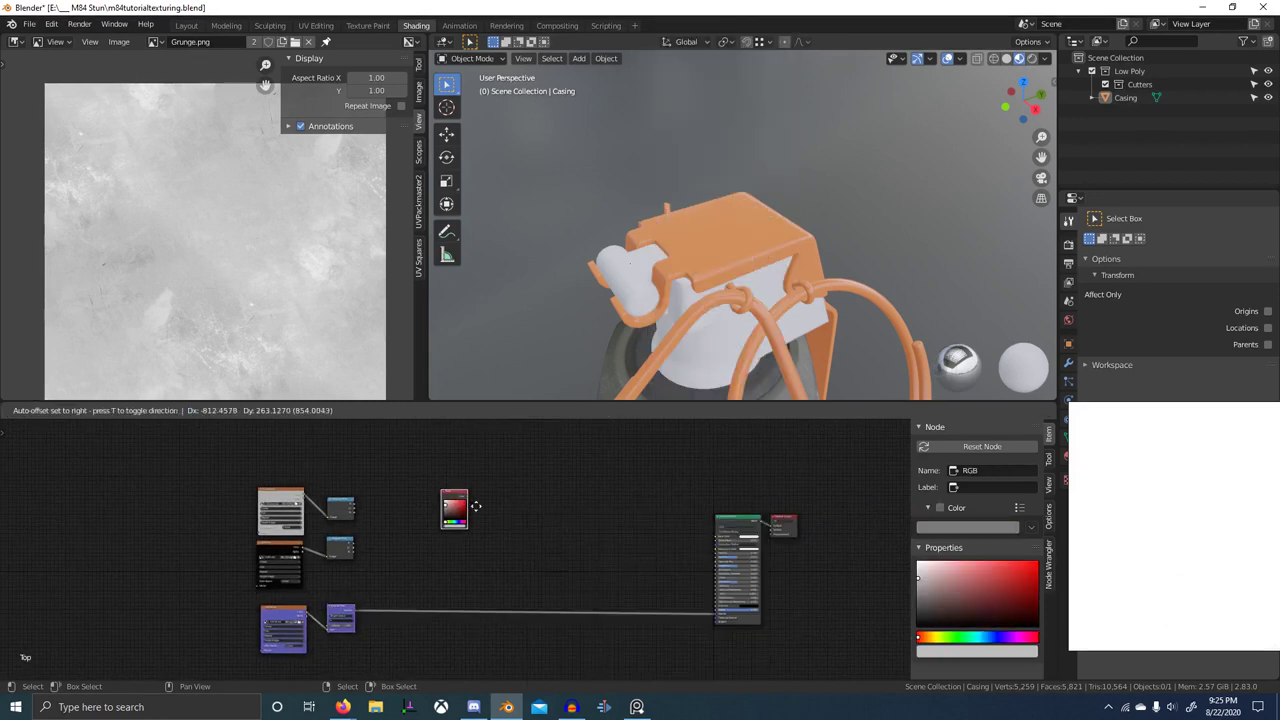
{"action": "left_click", "coordinate": [477, 506]}
- Add a Value node below the RGB node and duplicate it twice beneath
{"action": "key", "text": "shift+a"}
{"action": "left_click", "coordinate": [665, 510]}
{"action": "type", "text": "val"}
{"action": "key", "text": "Return"}
{"action": "left_click", "coordinate": [478, 560]}
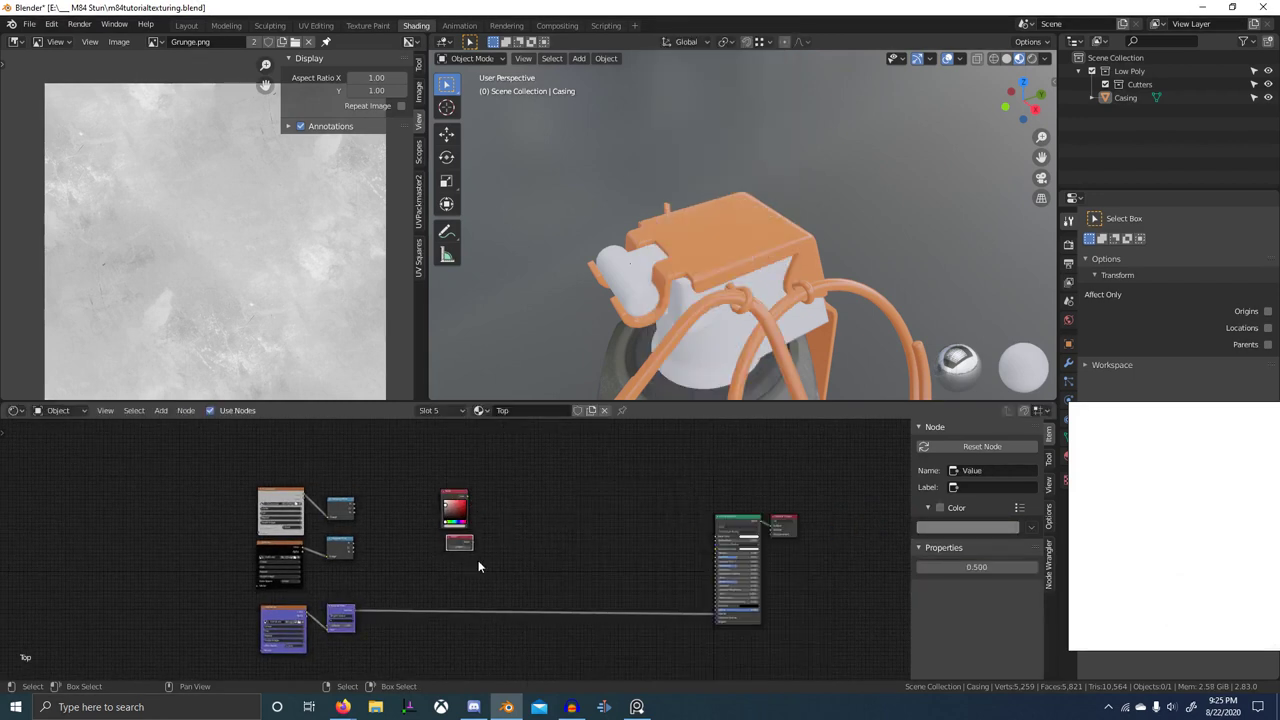
{"action": "key", "text": "shift+d"}
{"action": "left_click", "coordinate": [478, 600]}
{"action": "key", "text": "shift+d"}
{"action": "left_click", "coordinate": [487, 617]}
{"action": "scroll", "coordinate": [284, 635], "scroll_direction": "up", "scroll_amount": 2}
{"action": "left_click", "coordinate": [402, 652]}
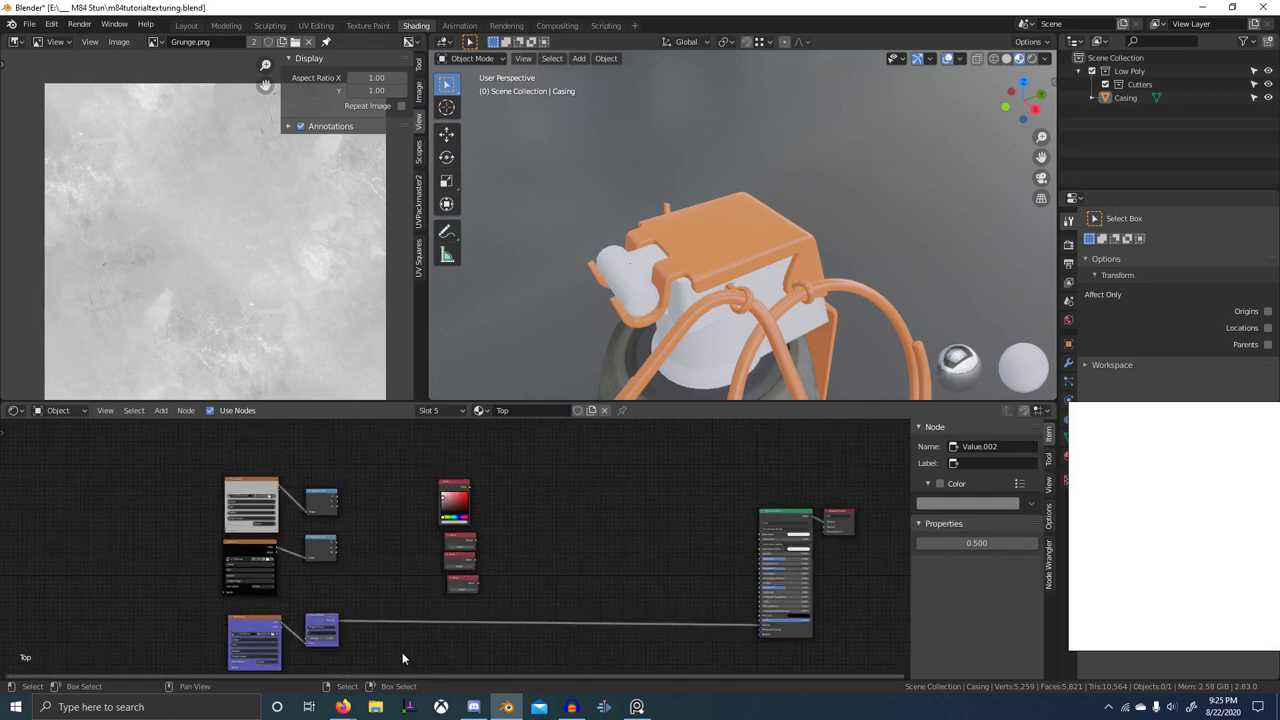
- Move the two normal-map nodes beneath the Value nodes
{"action": "scroll", "coordinate": [408, 613], "scroll_direction": "down", "scroll_amount": 3}
{"action": "middle_click_drag", "start_coordinate": [408, 613], "coordinate": [523, 533]}
{"action": "key", "text": "b"}
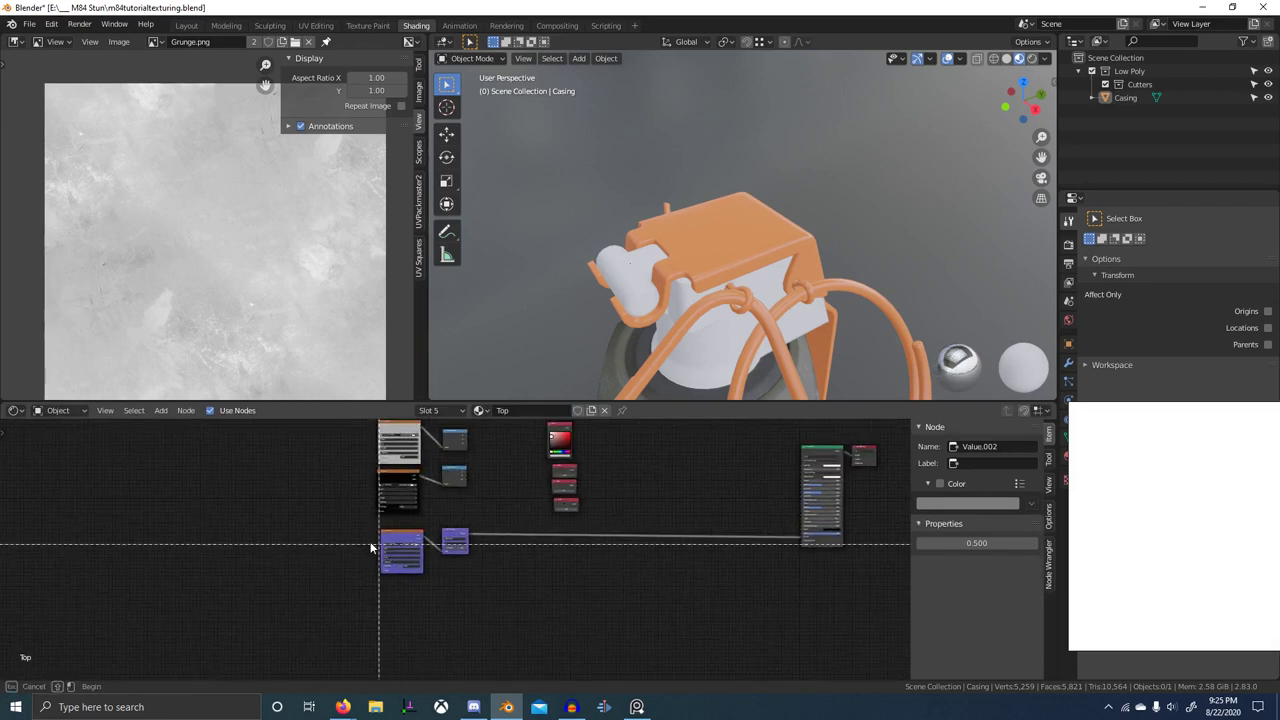
{"action": "left_click_drag", "start_coordinate": [374, 543], "coordinate": [492, 590]}
{"action": "key", "text": "g"}
{"action": "left_click", "coordinate": [636, 567]}
{"action": "scroll", "coordinate": [630, 565], "scroll_direction": "up", "scroll_amount": 3}
{"action": "middle_click_drag", "start_coordinate": [575, 544], "coordinate": [544, 586]}
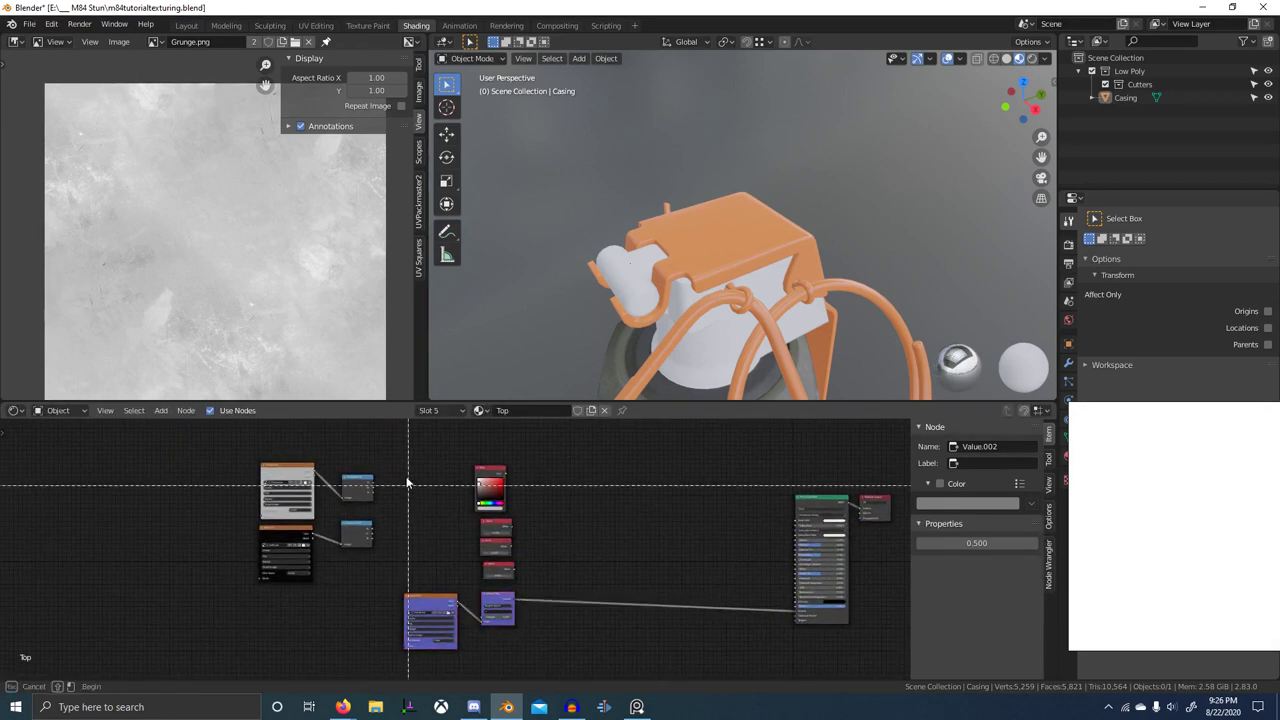
- Group the RGB, Value and normal-map nodes in a Base Material frame with Ctrl+J
{"action": "left_click_drag", "start_coordinate": [404, 472], "coordinate": [558, 652]}
{"action": "key", "text": "ctrl+j"}
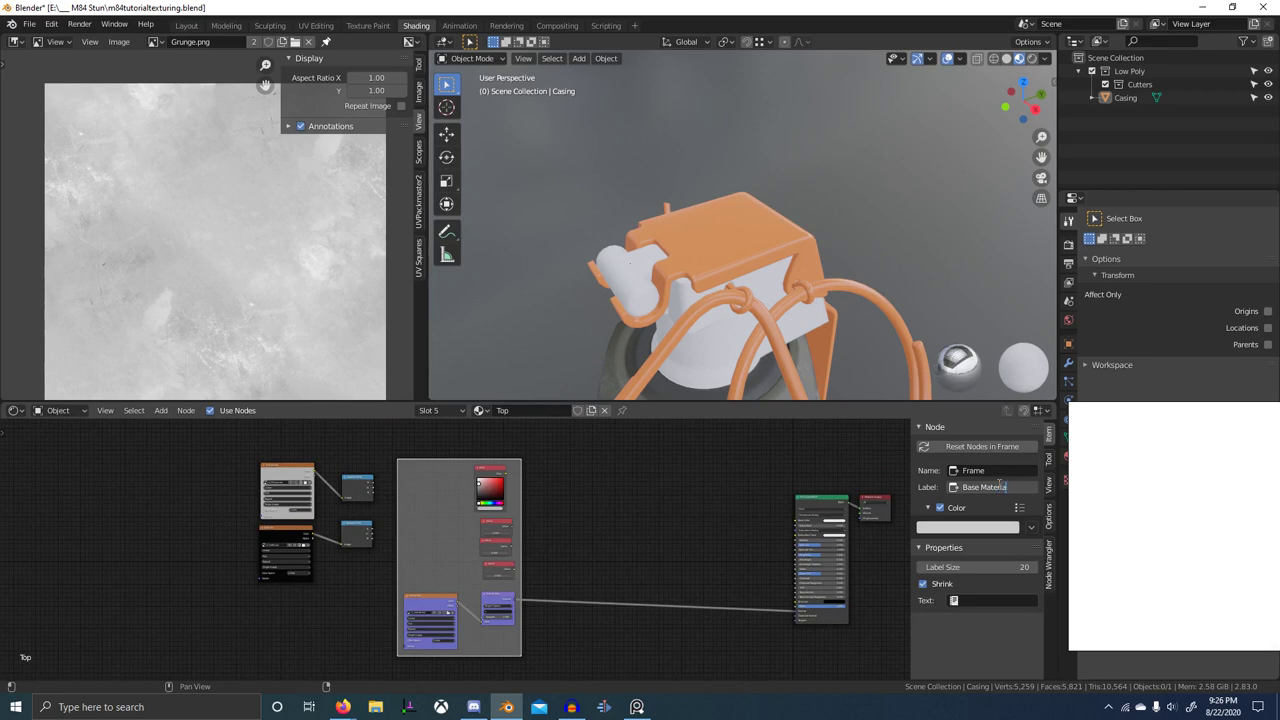
{"action": "scroll", "coordinate": [735, 345], "scroll_direction": "down", "scroll_amount": 5}
{"action": "middle_click_drag", "start_coordinate": [740, 335], "coordinate": [830, 250]}
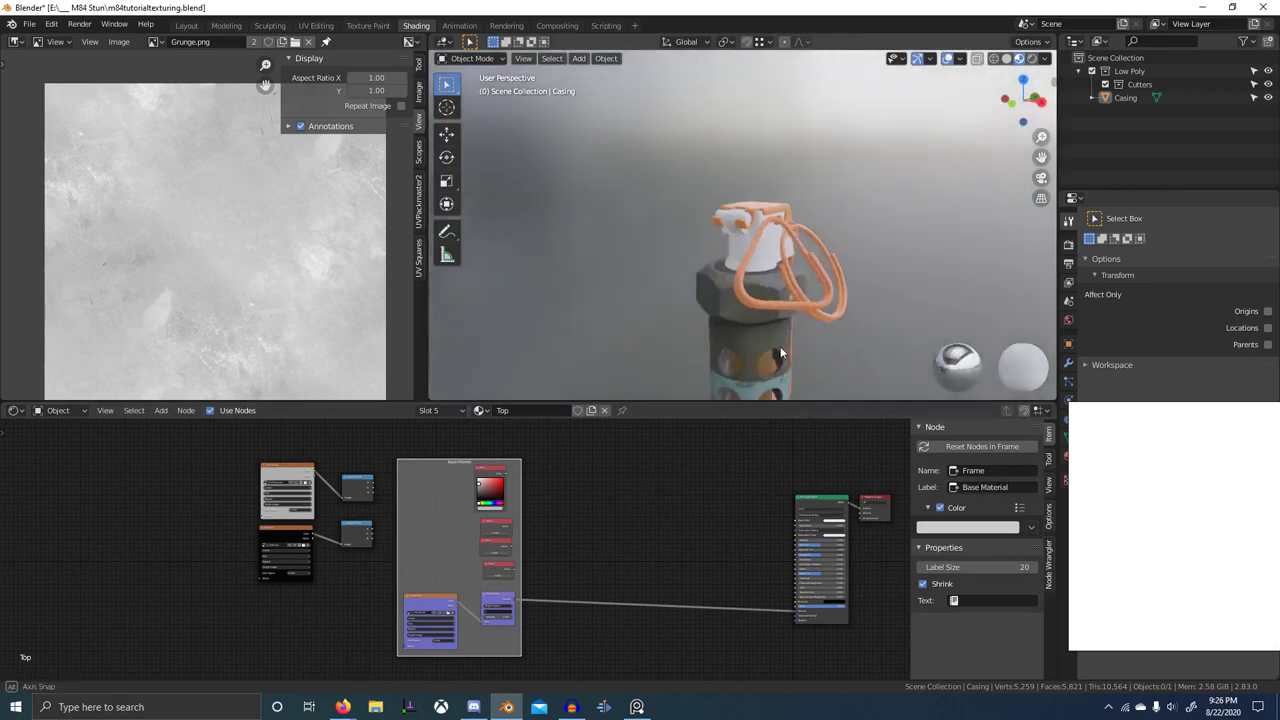
{"action": "key", "text": "ctrl+space"}
{"action": "scroll", "coordinate": [632, 420], "scroll_direction": "up", "scroll_amount": 4}
{"action": "middle_click_drag", "start_coordinate": [765, 331], "coordinate": [442, 412]}
{"action": "scroll", "coordinate": [442, 412], "scroll_direction": "up", "scroll_amount": 3}
- Connect RGB to Base Color and the three Values to Metallic, the shader and Roughness
{"action": "right_click_drag", "start_coordinate": [210, 310], "coordinate": [742, 394], "text": "alt"}
{"action": "left_click_drag", "start_coordinate": [221, 421], "coordinate": [836, 457]}
{"action": "left_click_drag", "start_coordinate": [220, 464], "coordinate": [831, 468]}
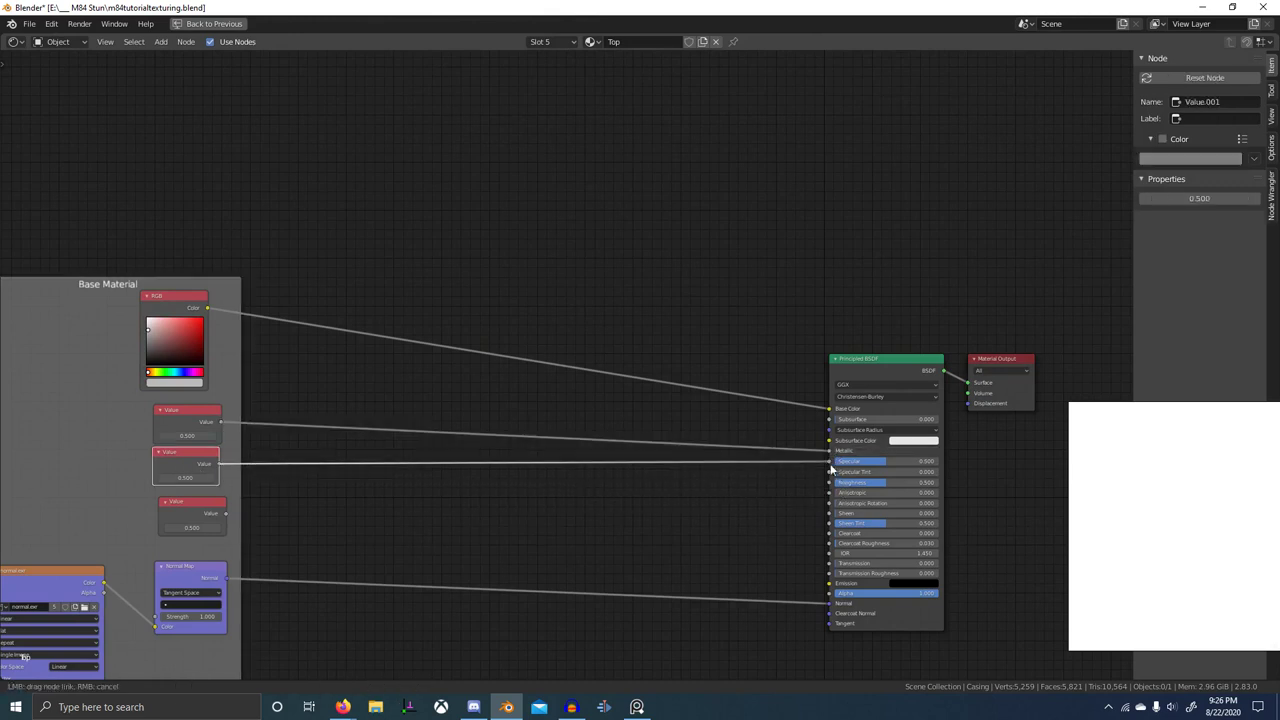
{"action": "left_click_drag", "start_coordinate": [226, 514], "coordinate": [830, 487]}
{"action": "scroll", "coordinate": [620, 568], "scroll_direction": "down", "scroll_amount": 4}
{"action": "middle_click_drag", "start_coordinate": [616, 572], "coordinate": [838, 541]}
- Select the RGB and Value nodes in the frame and attempt to rearrange them
{"action": "key", "text": "b"}
{"action": "left_click_drag", "start_coordinate": [492, 368], "coordinate": [560, 497]}
{"action": "left_click", "coordinate": [562, 515]}
{"action": "key", "text": "b"}
{"action": "left_click_drag", "start_coordinate": [489, 354], "coordinate": [564, 490]}
{"action": "key", "text": "g"}
{"action": "right_click", "coordinate": [560, 460]}
{"action": "key", "text": "s"}
{"action": "right_click", "coordinate": [708, 449]}
- Try squeezing the node spacing with scale Y 0, cancel, and recenter the Base Material frame
{"action": "left_click", "coordinate": [690, 440]}
{"action": "key", "text": "b"}
{"action": "left_click_drag", "start_coordinate": [519, 371], "coordinate": [576, 491]}
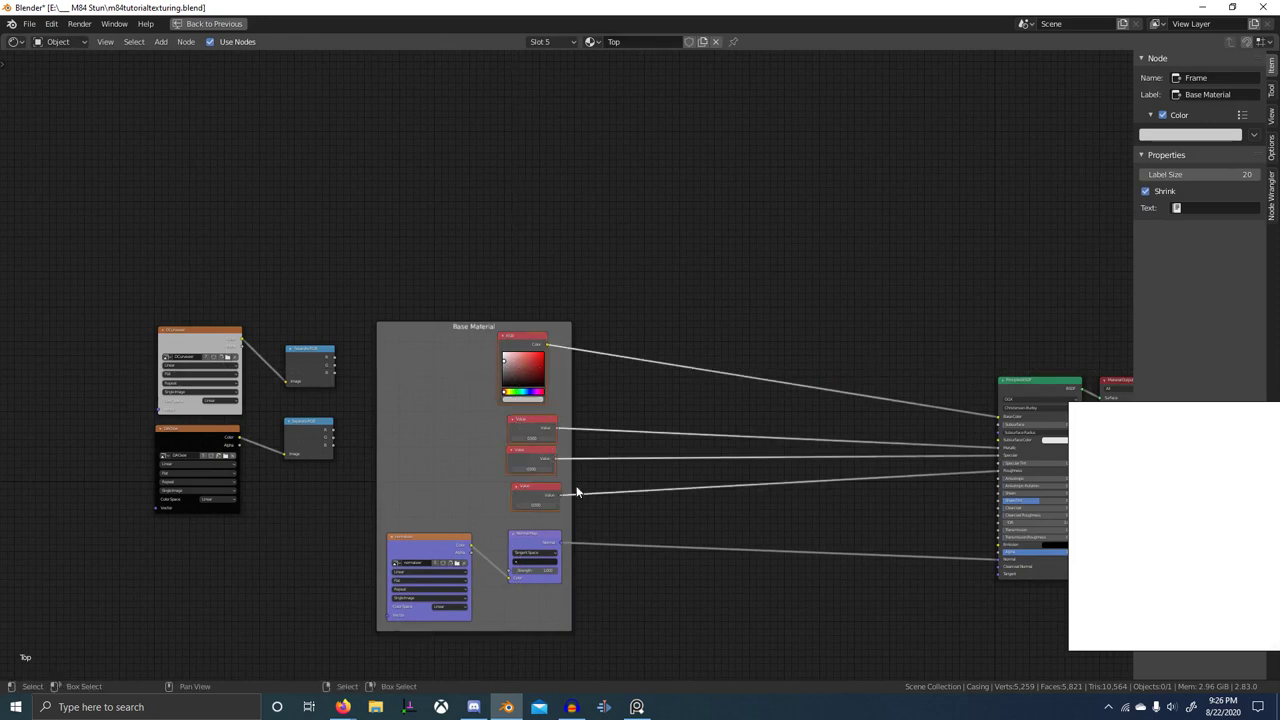
{"action": "type", "text": "sy0"}
{"action": "right_click", "coordinate": [697, 471]}
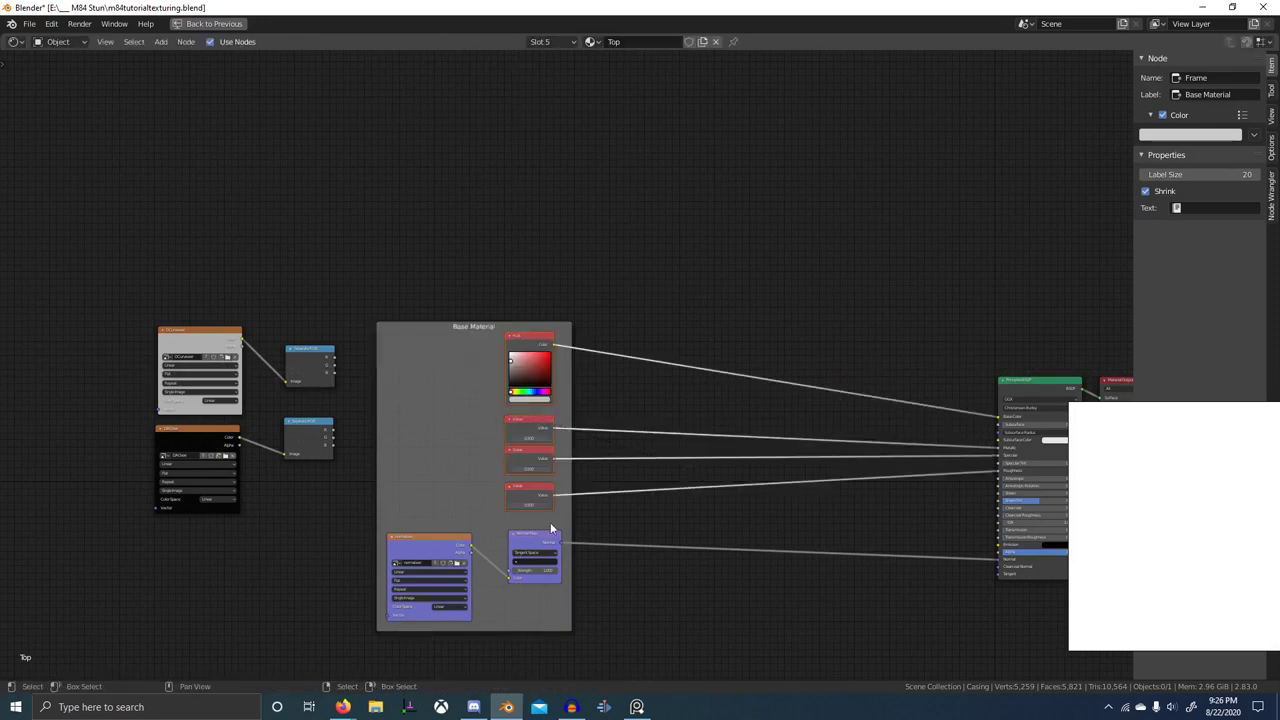
{"action": "middle_click_drag", "start_coordinate": [550, 522], "coordinate": [686, 535]}
{"action": "scroll", "coordinate": [728, 474], "scroll_direction": "up", "scroll_amount": 4}
{"action": "middle_click_drag", "start_coordinate": [740, 387], "coordinate": [656, 368]}
{"action": "scroll", "coordinate": [656, 368], "scroll_direction": "up", "scroll_amount": 3}
{"action": "middle_click_drag", "start_coordinate": [1022, 380], "coordinate": [887, 402]}
{"action": "scroll", "coordinate": [887, 402], "scroll_direction": "up", "scroll_amount": 1}
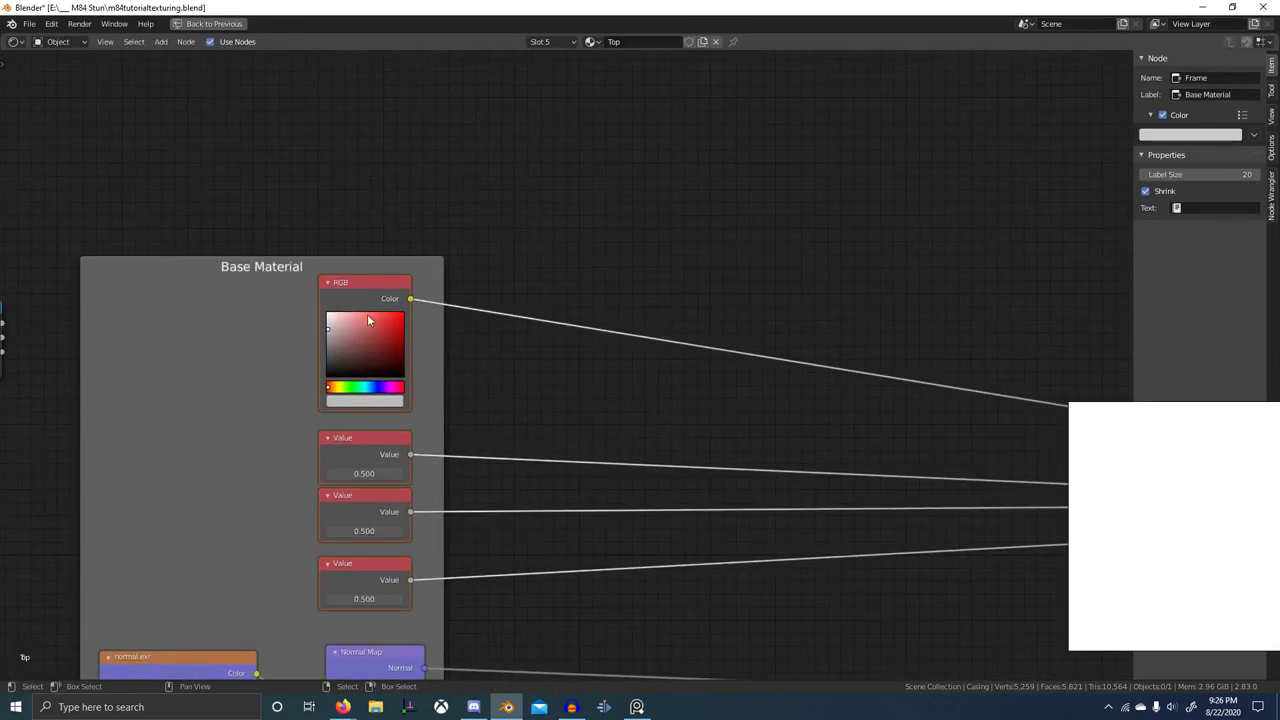
- Restore the Shading layout and orbit around the casing to inspect the material
{"action": "key", "text": "ctrl+space"}
{"action": "middle_click_drag", "start_coordinate": [472, 518], "coordinate": [614, 466]}
{"action": "middle_click_drag", "start_coordinate": [755, 275], "coordinate": [817, 211]}
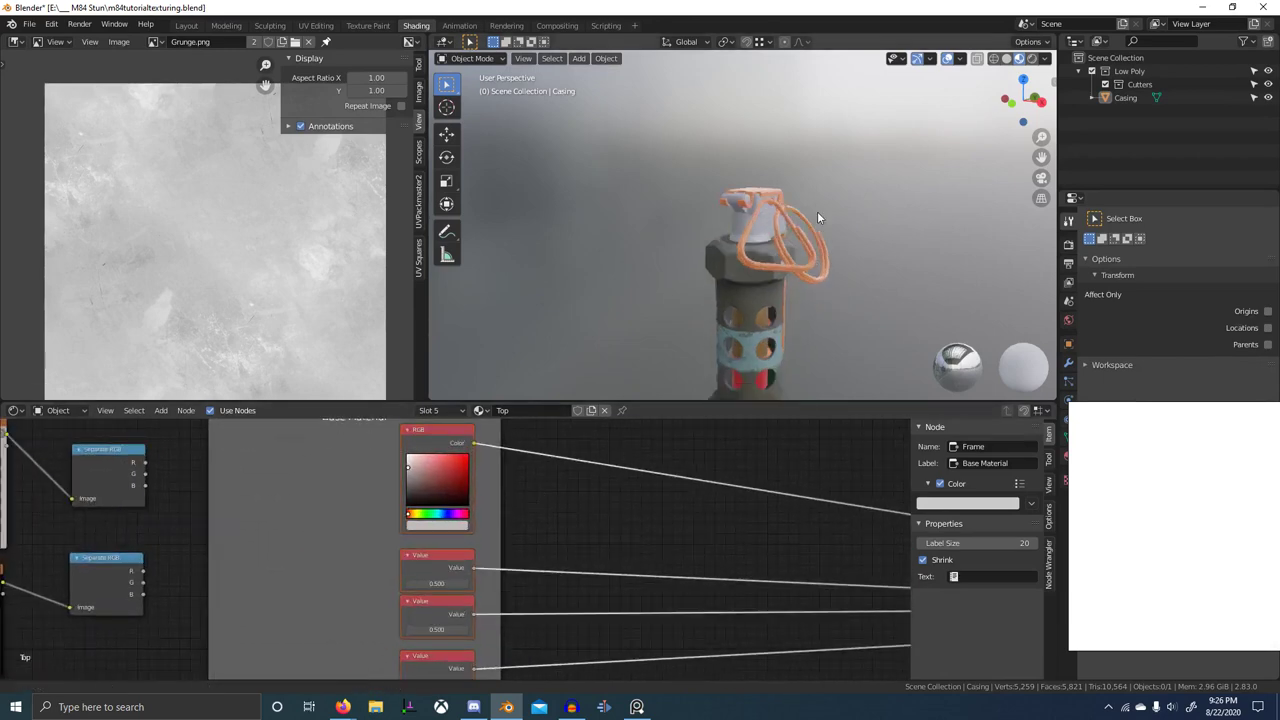
{"action": "scroll", "coordinate": [812, 230], "scroll_direction": "up", "scroll_amount": 2}
{"action": "middle_click_drag", "start_coordinate": [803, 325], "coordinate": [792, 239], "text": "shift"}
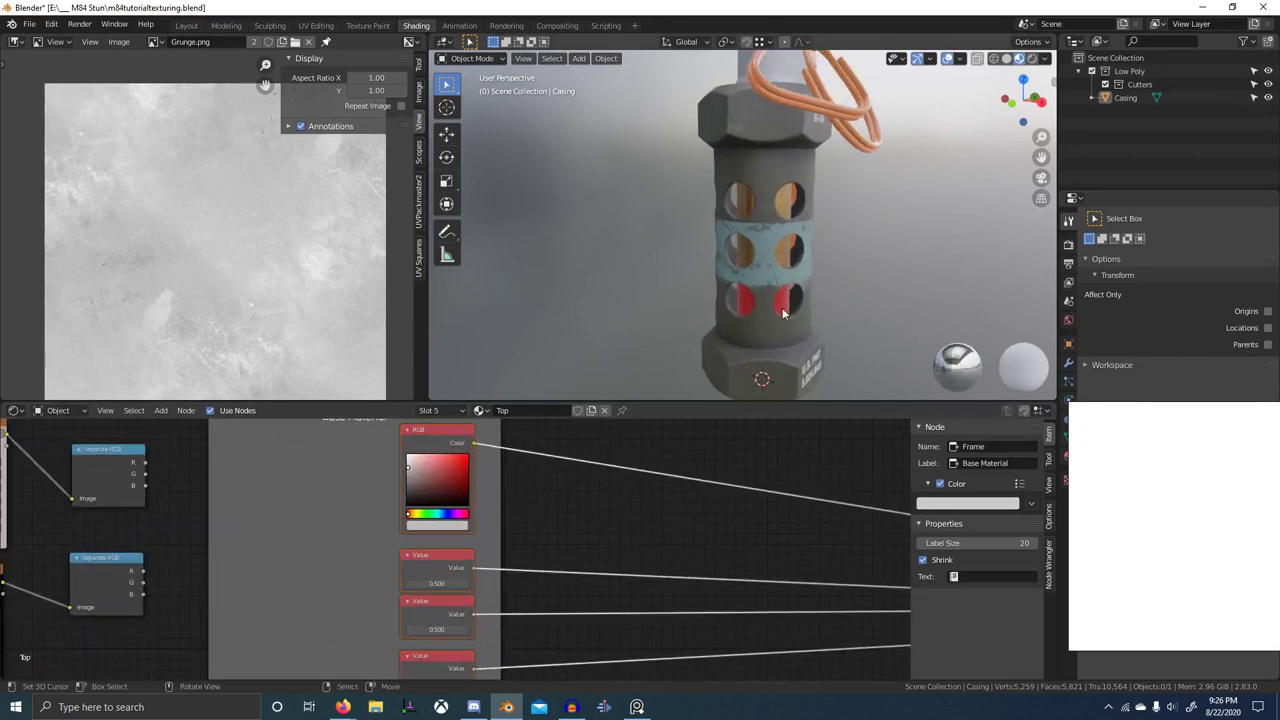
{"action": "scroll", "coordinate": [687, 299], "scroll_direction": "up", "scroll_amount": 3}
{"action": "scroll", "coordinate": [720, 248], "scroll_direction": "down", "scroll_amount": 2}
{"action": "middle_click_drag", "start_coordinate": [775, 304], "coordinate": [747, 356]}
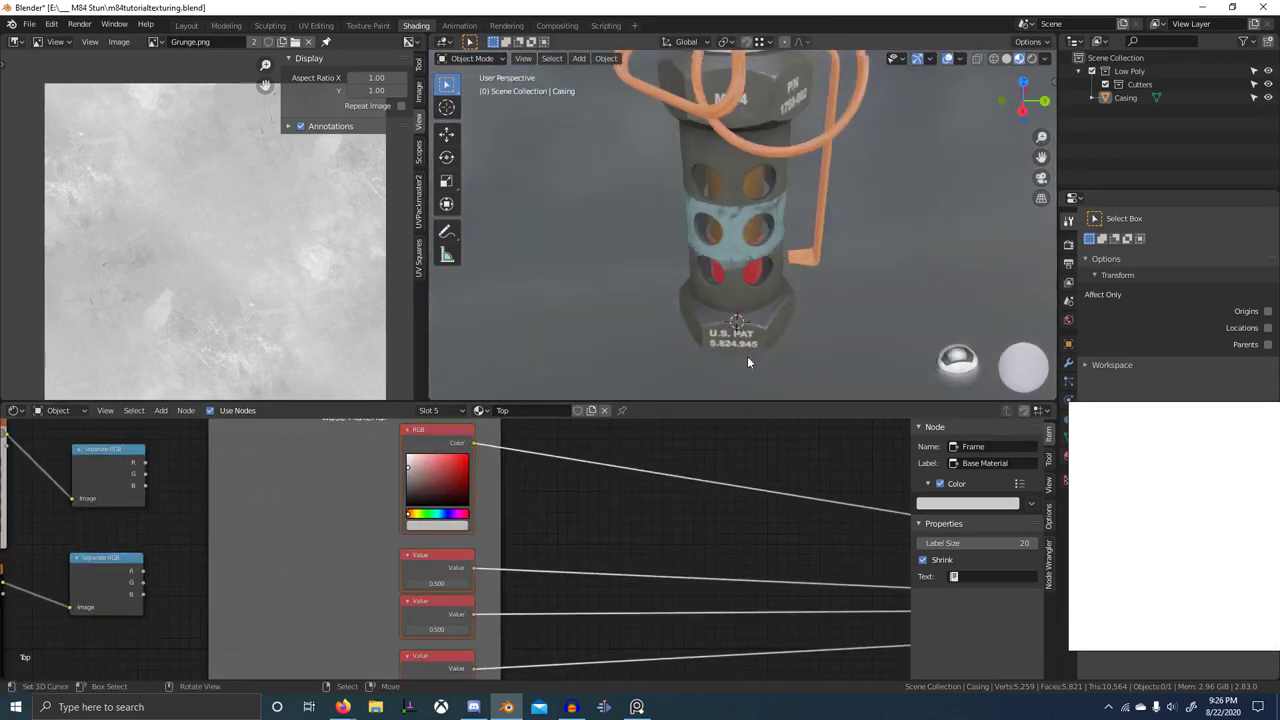
{"action": "scroll", "coordinate": [749, 352], "scroll_direction": "down", "scroll_amount": 3}
{"action": "scroll", "coordinate": [780, 225], "scroll_direction": "up", "scroll_amount": 4}
{"action": "middle_click_drag", "start_coordinate": [733, 193], "coordinate": [798, 94], "text": "shift"}
{"action": "scroll", "coordinate": [773, 453], "scroll_direction": "down", "scroll_amount": 3}
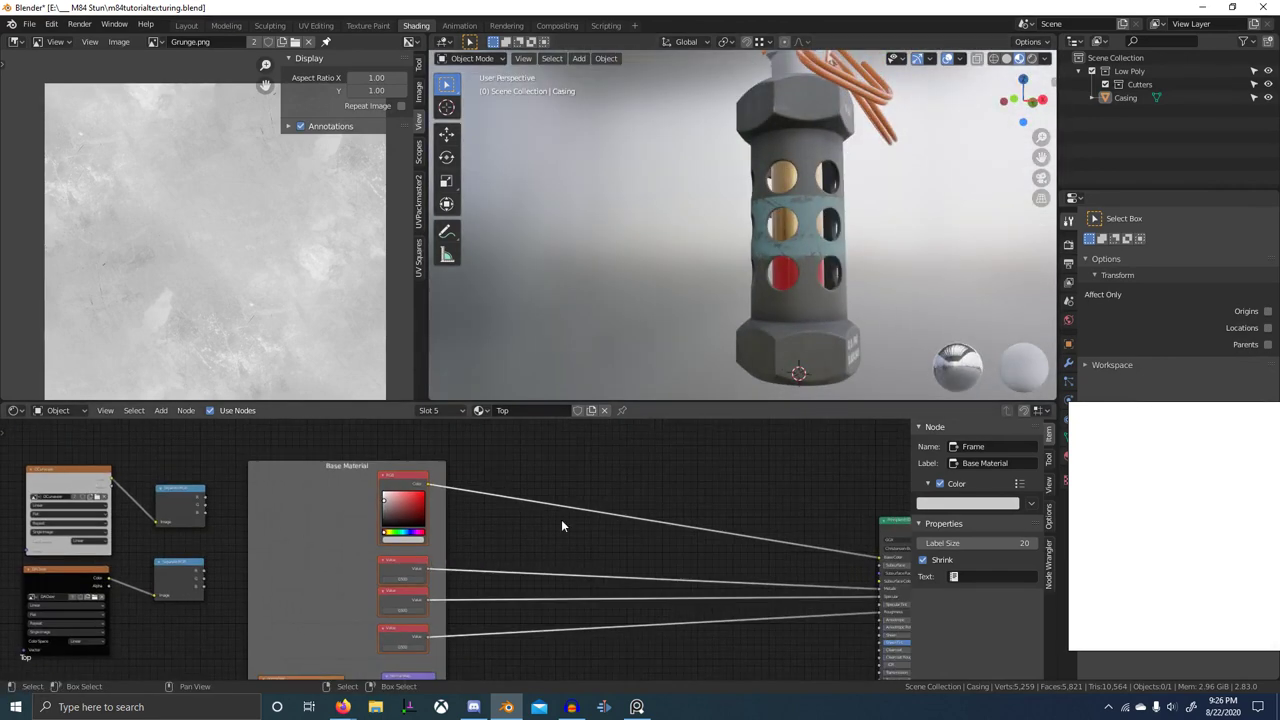
{"action": "scroll", "coordinate": [503, 491], "scroll_direction": "up", "scroll_amount": 4}
- Maximize the node editor and darken the Base Material RGB colour slightly
{"action": "key", "text": "ctrl+space"}
{"action": "middle_click_drag", "start_coordinate": [615, 405], "coordinate": [555, 515]}
{"action": "scroll", "coordinate": [555, 515], "scroll_direction": "down", "scroll_amount": 1}
{"action": "scroll", "coordinate": [508, 419], "scroll_direction": "up", "scroll_amount": 3}
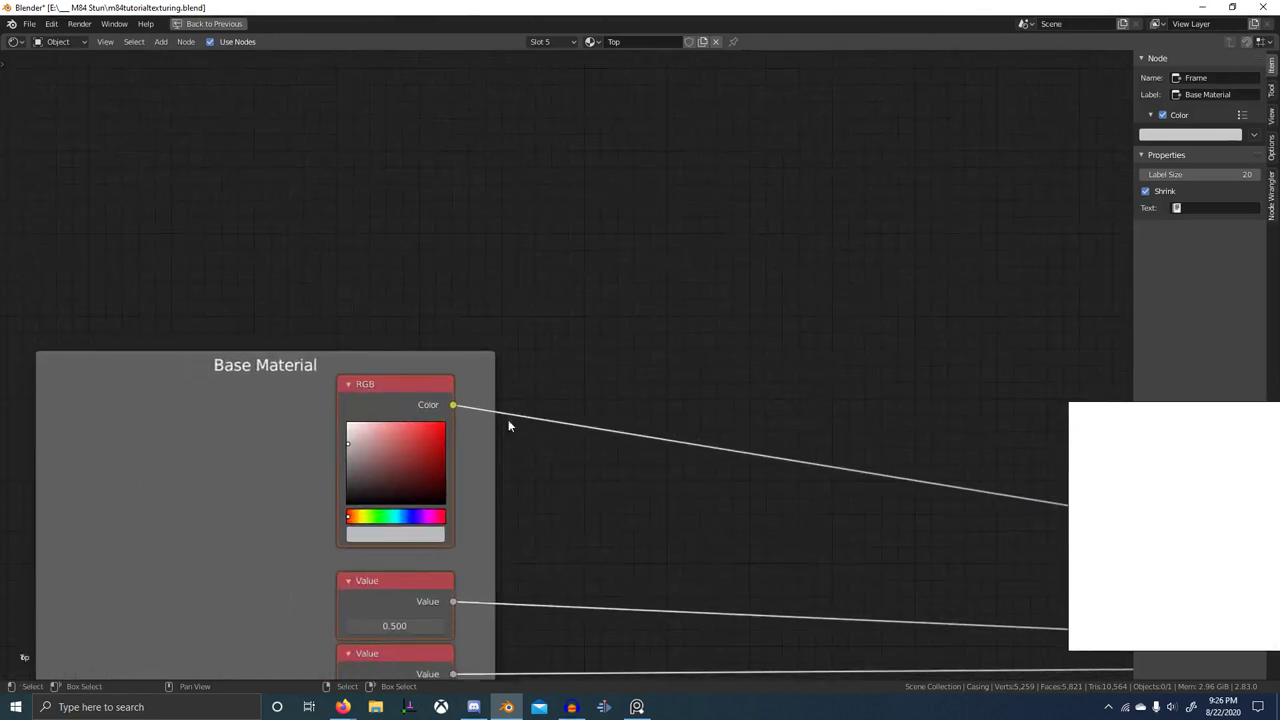
{"action": "scroll", "coordinate": [600, 460], "scroll_direction": "down", "scroll_amount": 1}
{"action": "middle_click_drag", "start_coordinate": [698, 508], "coordinate": [667, 457]}
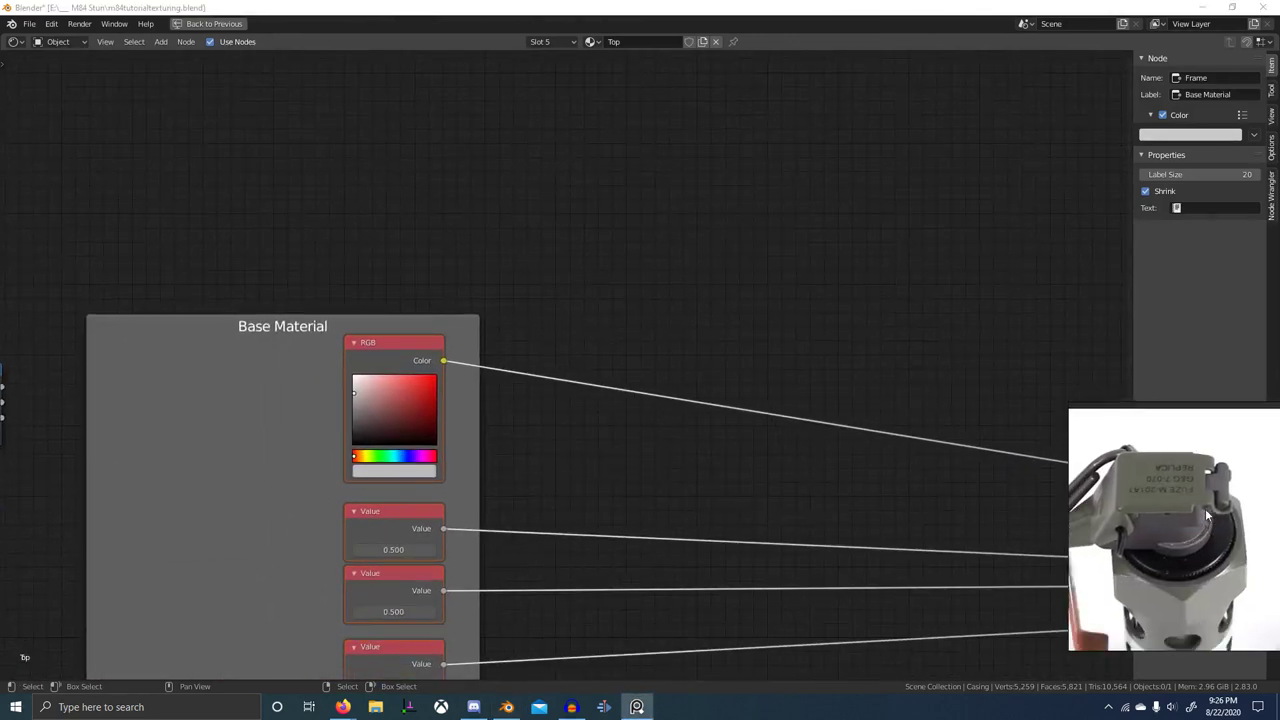
{"action": "scroll", "coordinate": [339, 441], "scroll_direction": "up", "scroll_amount": 6}
{"action": "mouse_move", "coordinate": [217, 412]}
{"action": "left_mouse_down"}
{"action": "mouse_move", "coordinate": [203, 451]}
{"action": "mouse_move", "coordinate": [254, 406]}
{"action": "left_mouse_up"}
{"action": "left_click_drag", "start_coordinate": [265, 408], "coordinate": [264, 448]}
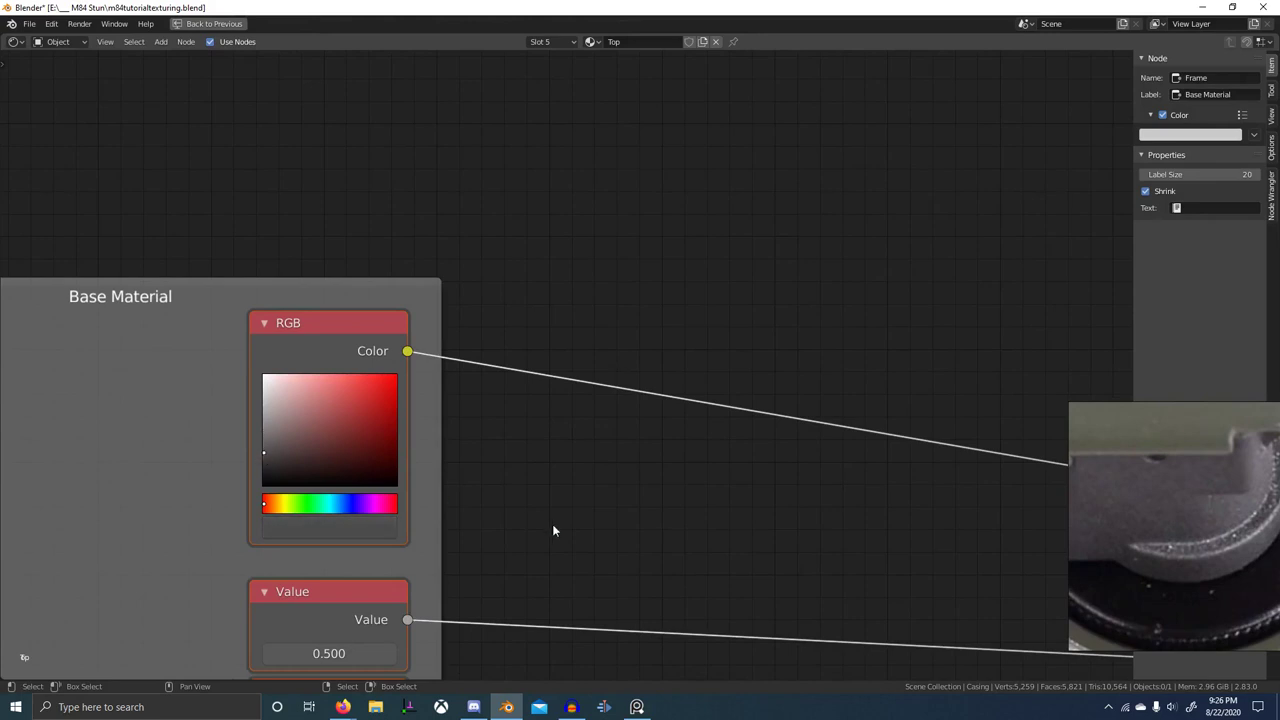
- Set the bottom Roughness Value node to 0.600
{"action": "middle_click_drag", "start_coordinate": [555, 531], "coordinate": [577, 380]}
{"action": "scroll", "coordinate": [400, 472], "scroll_direction": "down", "scroll_amount": 4}
{"action": "middle_click_drag", "start_coordinate": [796, 535], "coordinate": [780, 487]}
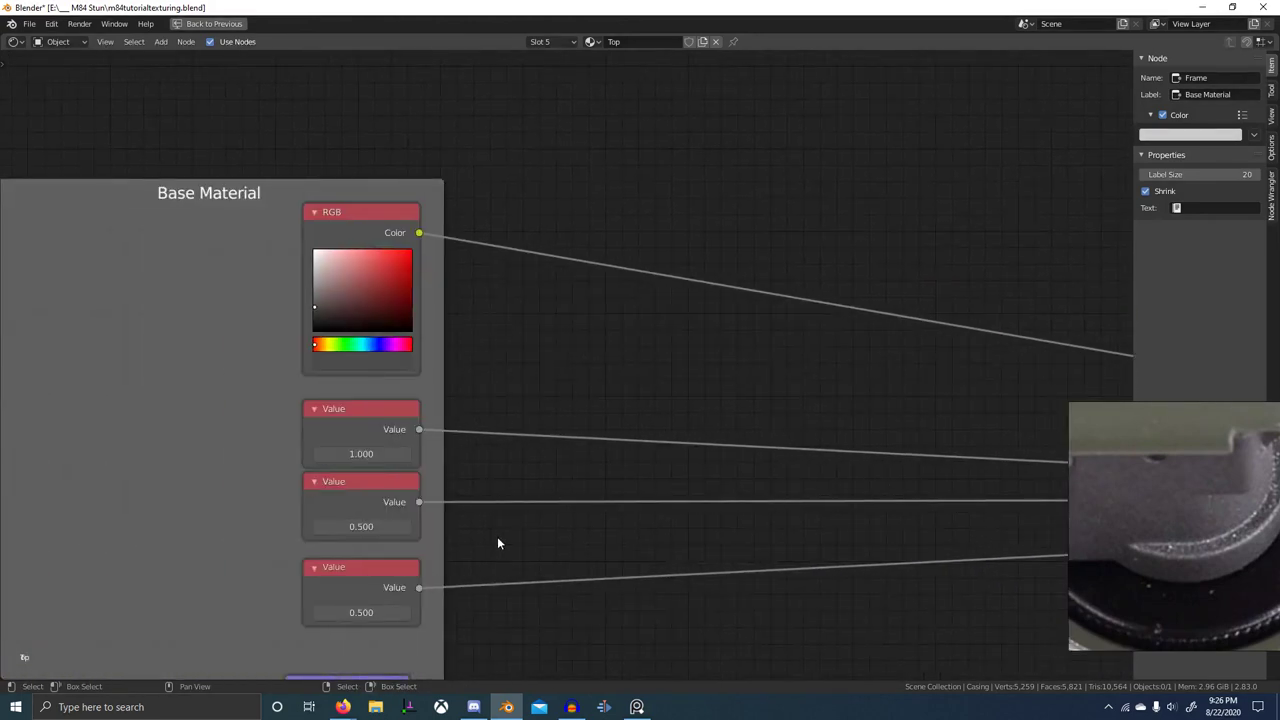
{"action": "scroll", "coordinate": [793, 562], "scroll_direction": "down", "scroll_amount": 4}
{"action": "middle_click_drag", "start_coordinate": [724, 560], "coordinate": [773, 546]}
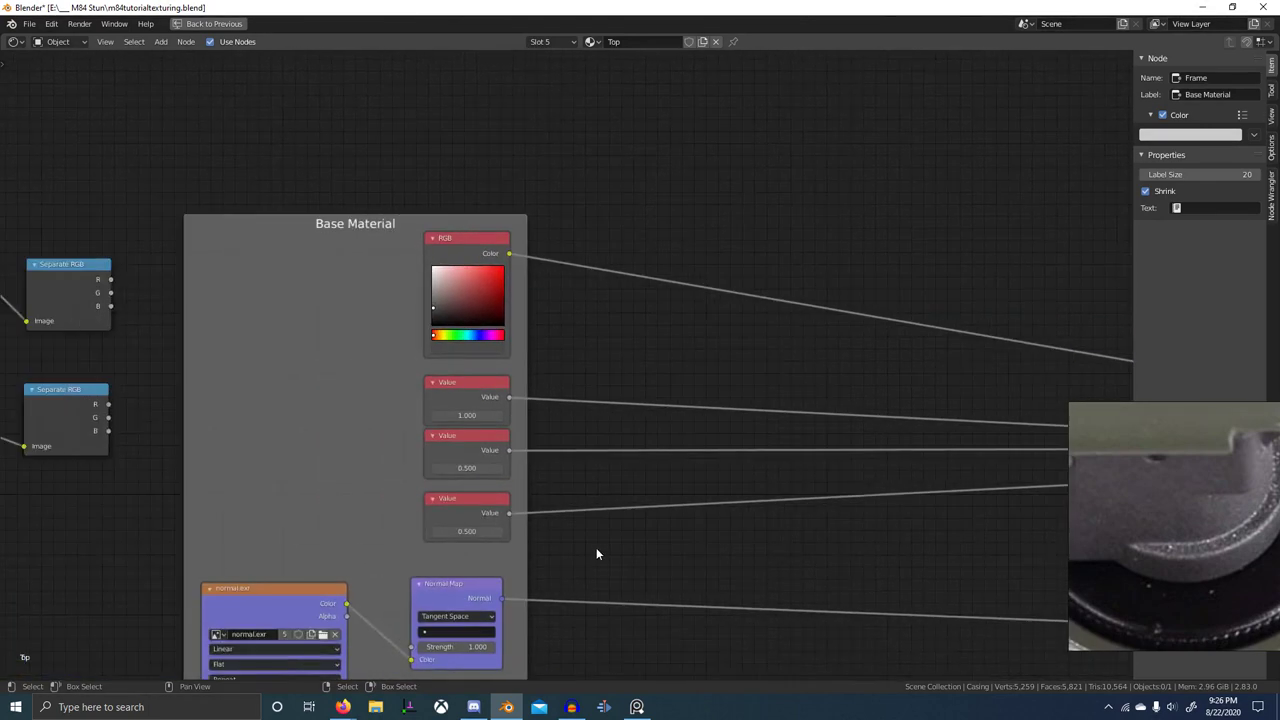
{"action": "scroll", "coordinate": [597, 547], "scroll_direction": "up", "scroll_amount": 3}
{"action": "middle_click_drag", "start_coordinate": [569, 525], "coordinate": [0, 500]}
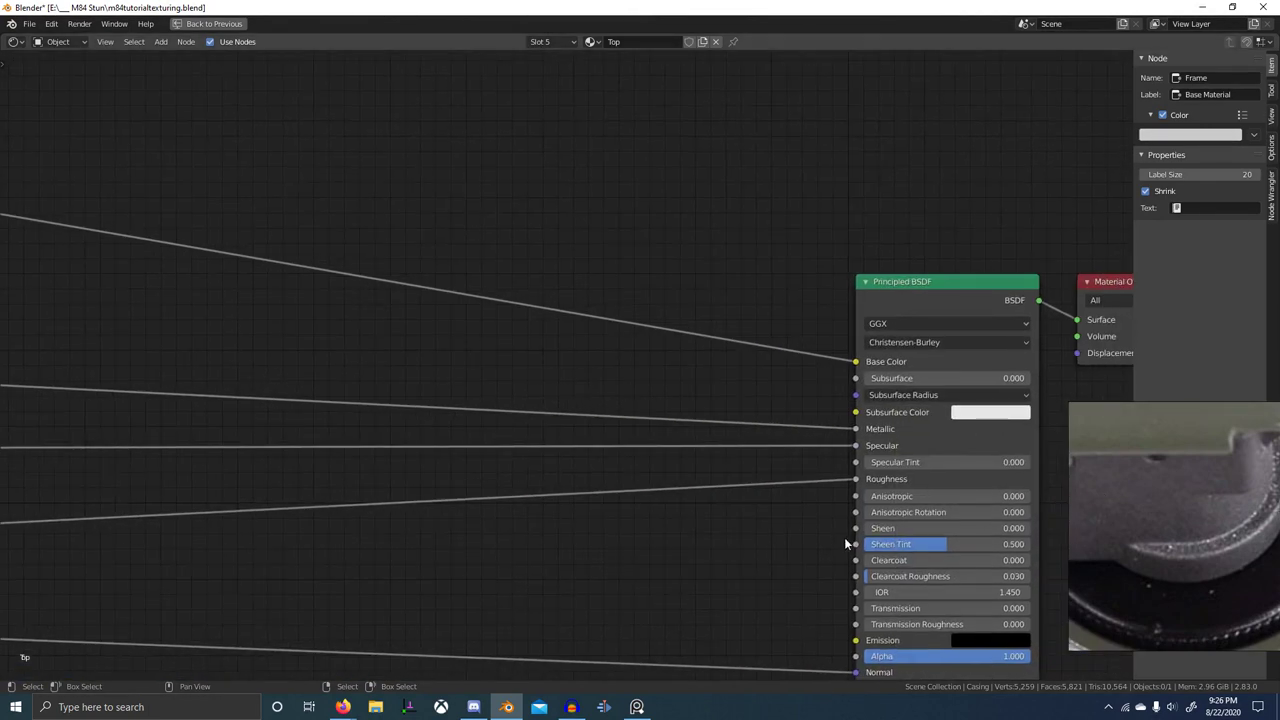
{"action": "scroll", "coordinate": [868, 491], "scroll_direction": "down", "scroll_amount": 4}
{"action": "middle_click_drag", "start_coordinate": [605, 545], "coordinate": [1088, 528]}
{"action": "scroll", "coordinate": [792, 479], "scroll_direction": "up", "scroll_amount": 5}
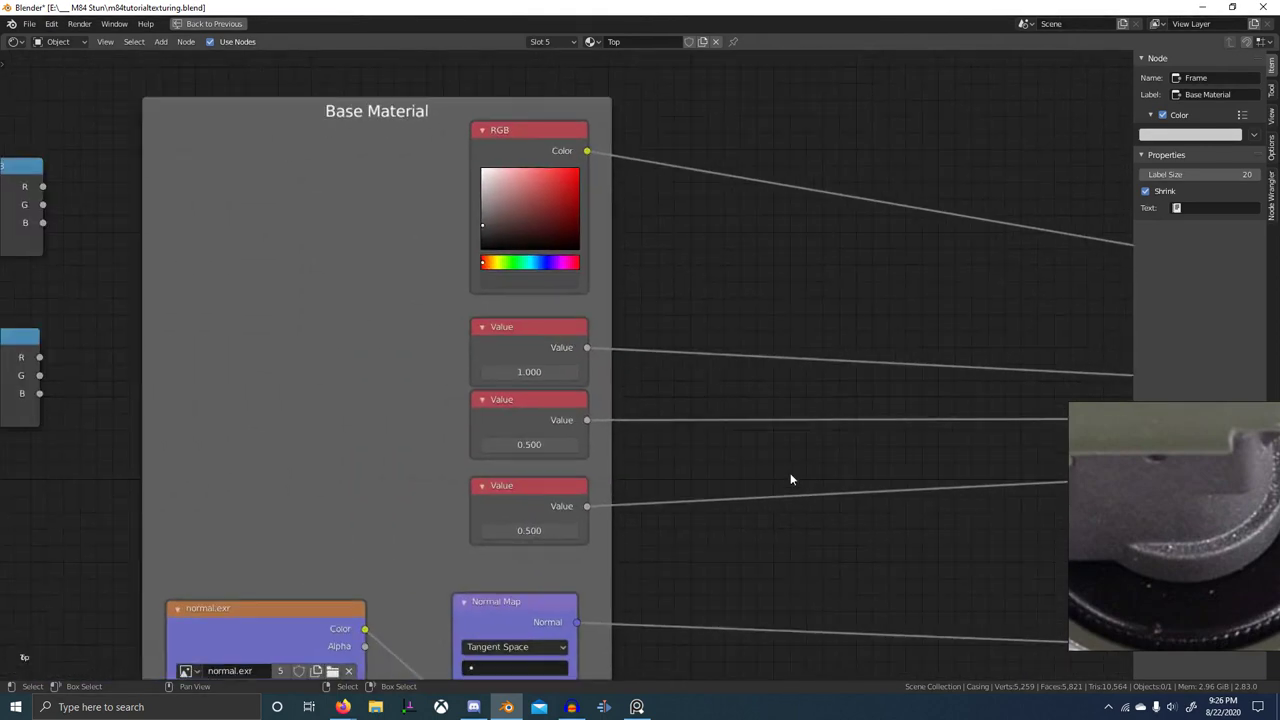
{"action": "scroll", "coordinate": [580, 537], "scroll_direction": "down", "scroll_amount": 3}
{"action": "middle_click_drag", "start_coordinate": [604, 540], "coordinate": [509, 487]}
{"action": "scroll", "coordinate": [509, 487], "scroll_direction": "up", "scroll_amount": 3}
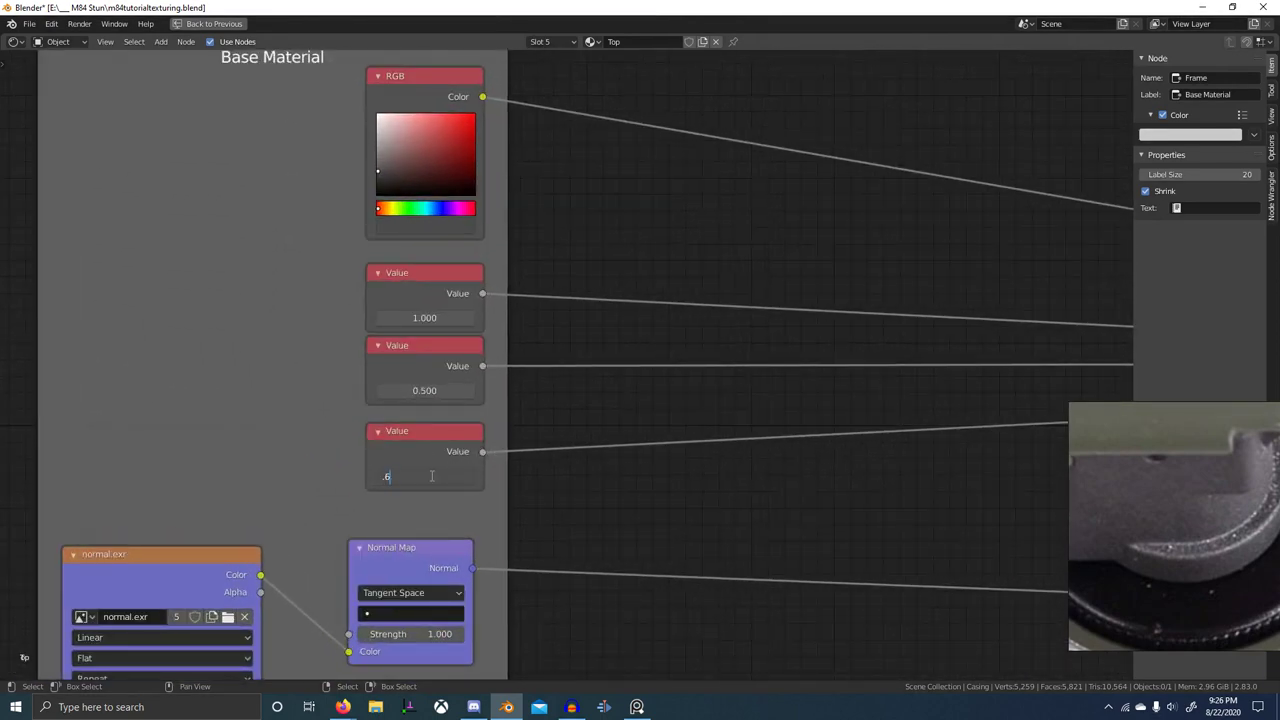
{"action": "key", "text": "BackSpace"}
{"action": "key", "text": "Return"}
- Restore the full Shading layout and orbit around the grenade to check it
{"action": "key", "text": "ctrl+space"}
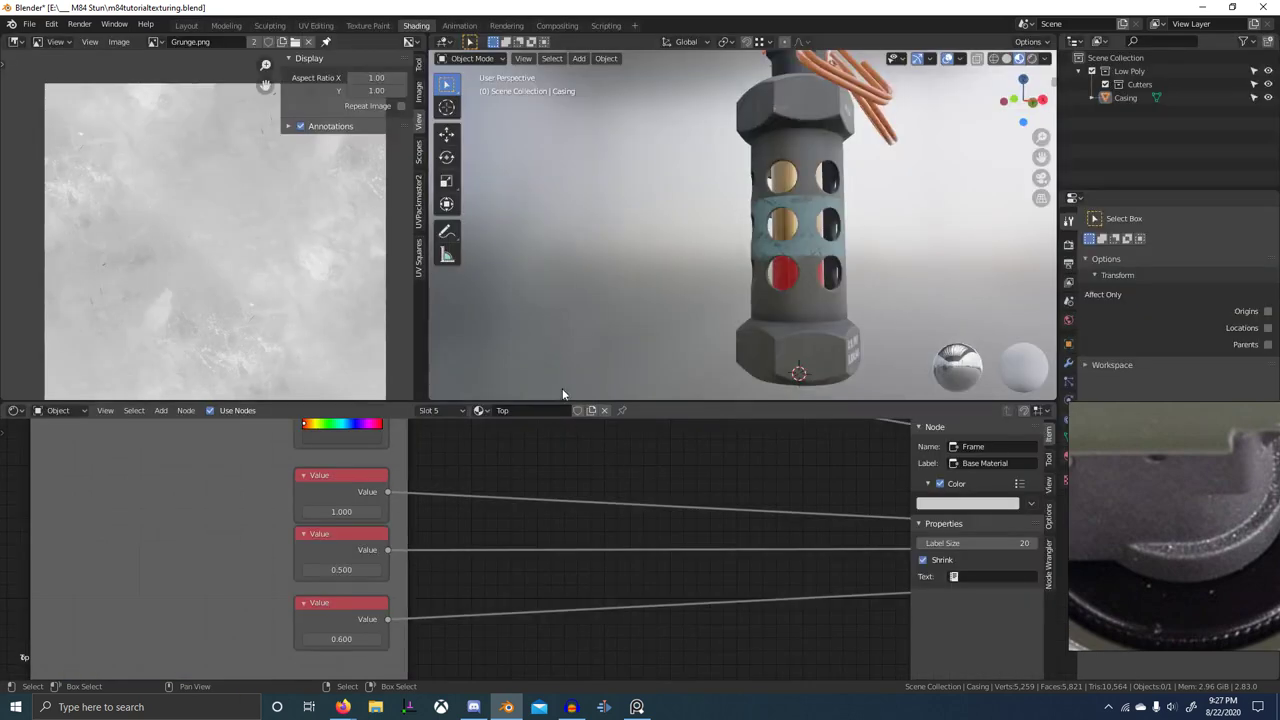
{"action": "scroll", "coordinate": [847, 276], "scroll_direction": "down", "scroll_amount": 2}
{"action": "middle_click_drag", "start_coordinate": [847, 276], "coordinate": [645, 318]}
{"action": "scroll", "coordinate": [777, 240], "scroll_direction": "up", "scroll_amount": 8}
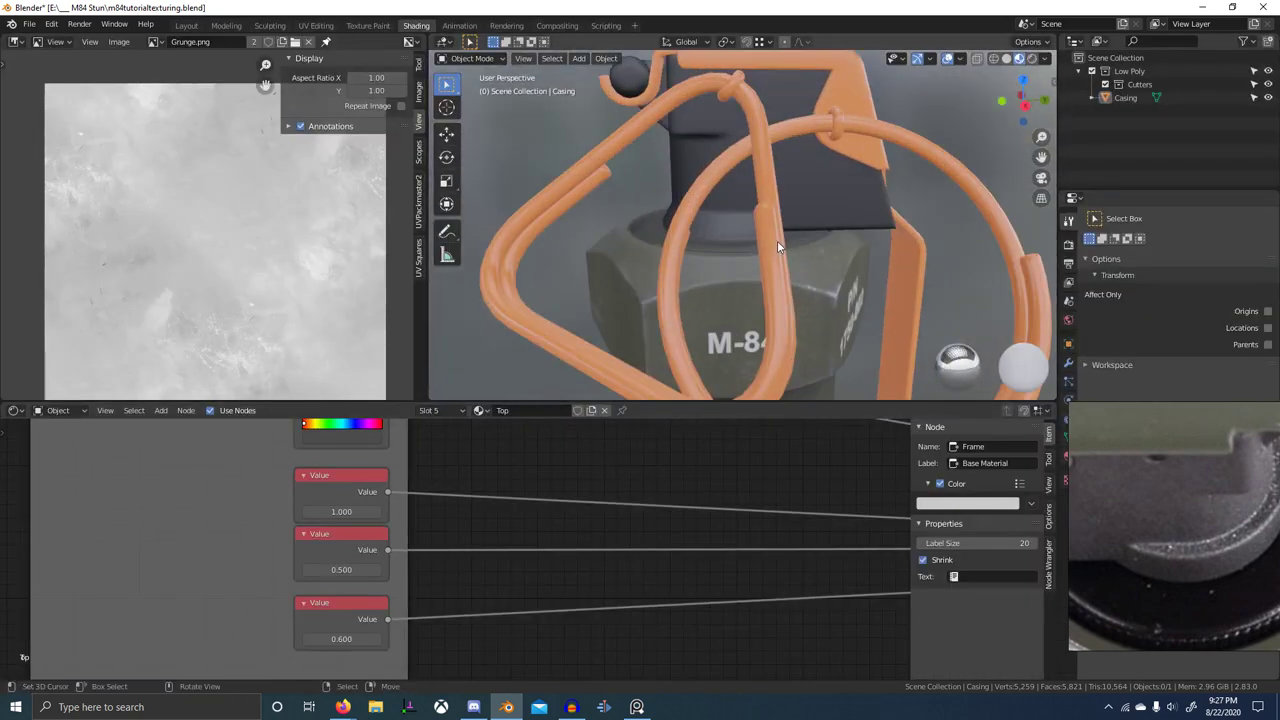
{"action": "left_click", "coordinate": [1151, 514]}
{"action": "scroll", "coordinate": [1151, 514], "scroll_direction": "down", "scroll_amount": 4}
{"action": "scroll", "coordinate": [361, 503], "scroll_direction": "up", "scroll_amount": 1}
- Nudge the RGB colour slightly lighter, then show the PureRef reference board full screen
{"action": "middle_click_drag", "start_coordinate": [385, 496], "coordinate": [383, 593]}
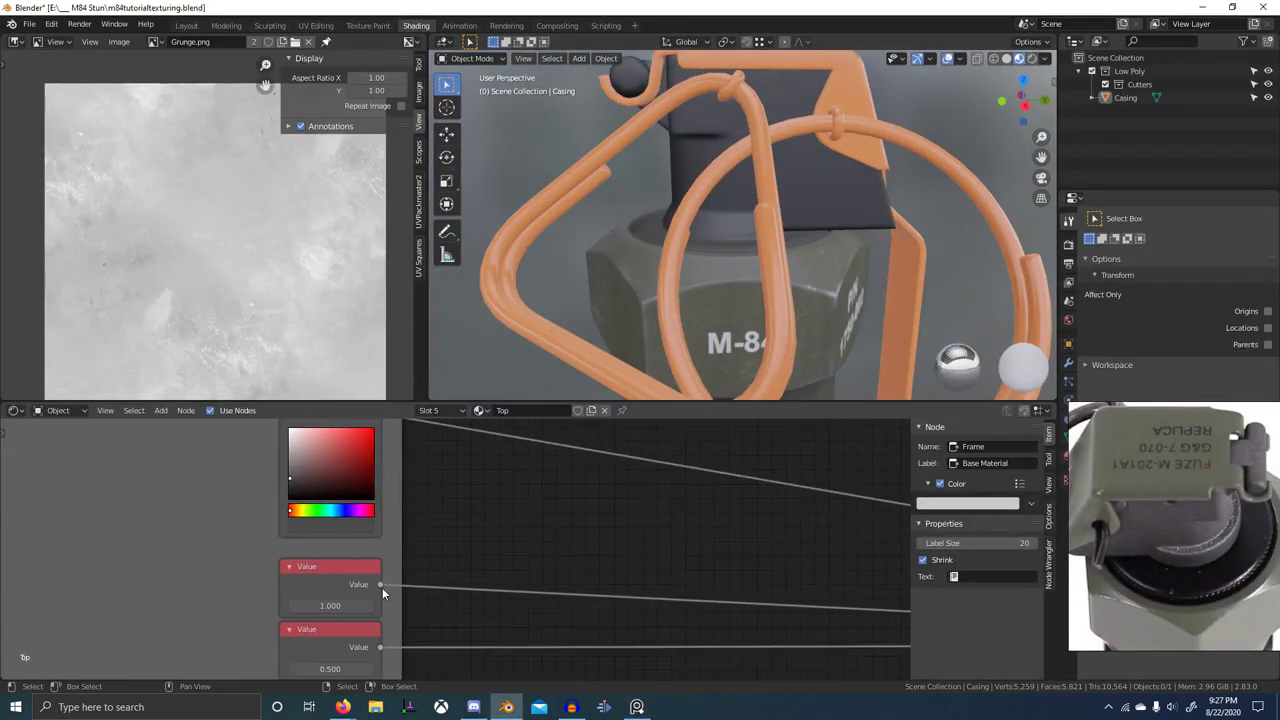
{"action": "left_click_drag", "start_coordinate": [295, 485], "coordinate": [295, 478]}
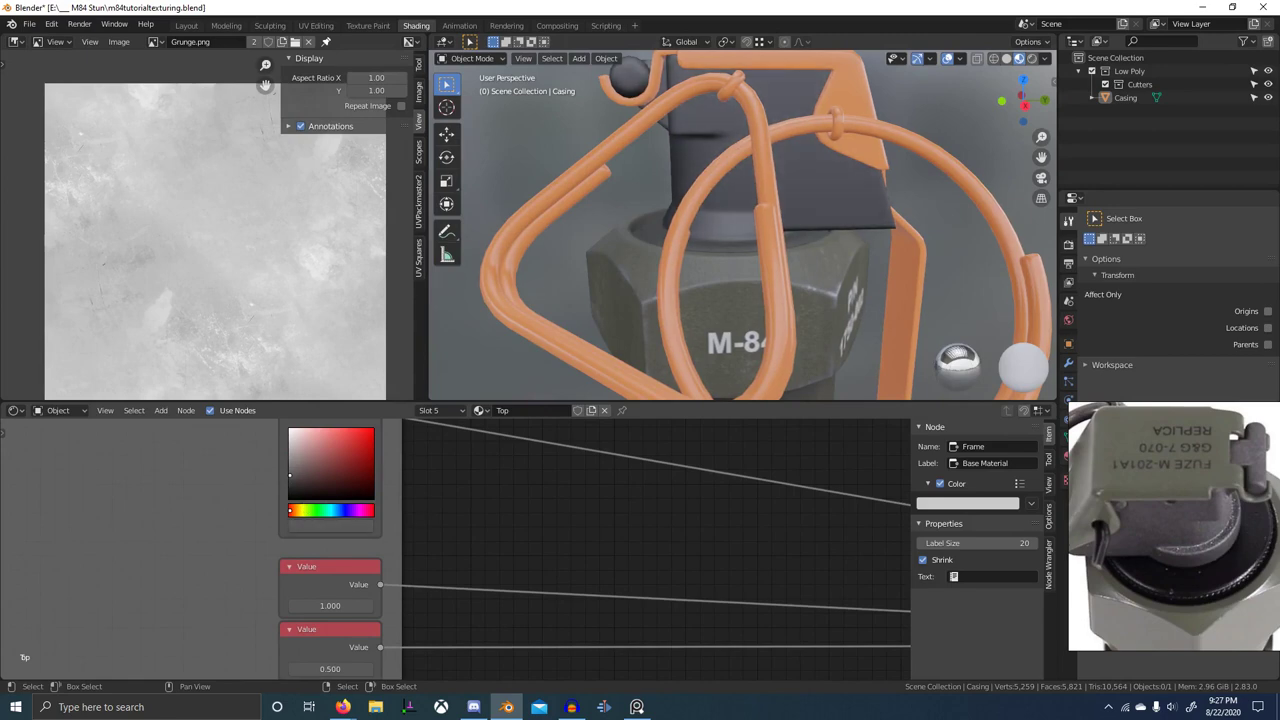
{"action": "scroll", "coordinate": [806, 243], "scroll_direction": "down", "scroll_amount": 8}
{"action": "middle_click_drag", "start_coordinate": [809, 243], "coordinate": [757, 243]}
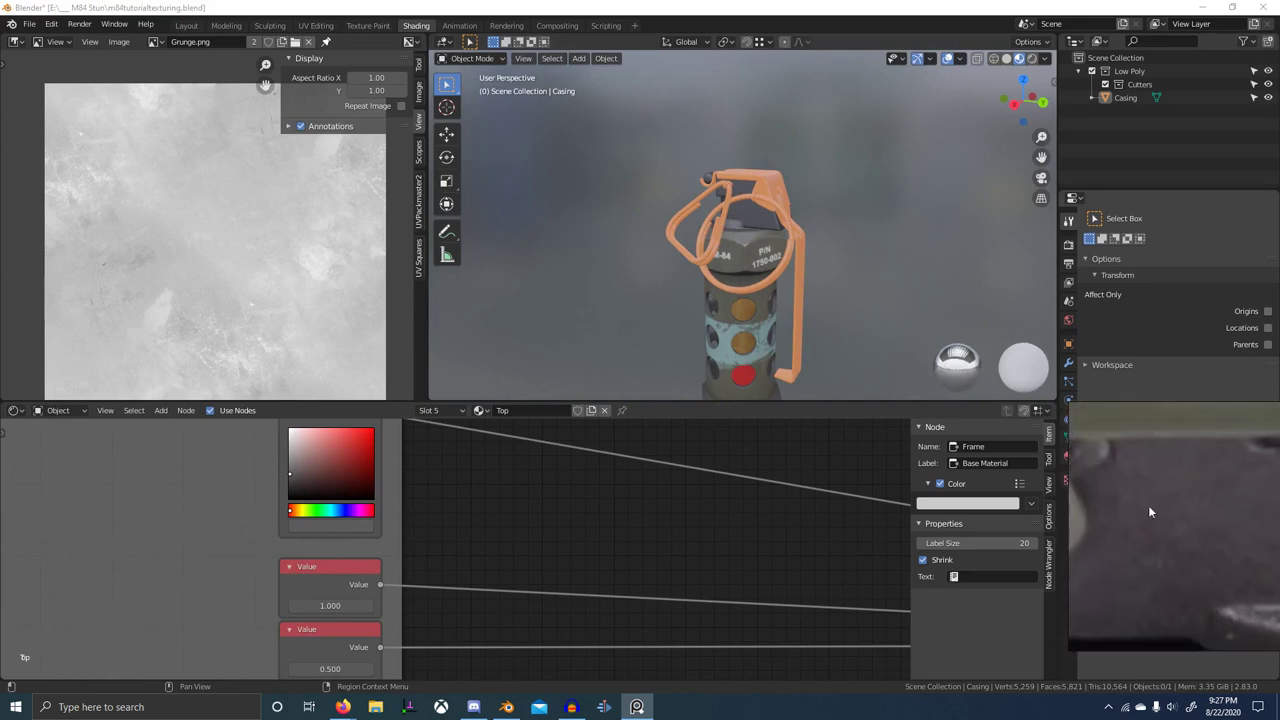
{"action": "scroll", "coordinate": [1158, 547], "scroll_direction": "down", "scroll_amount": 5}
{"action": "middle_click_drag", "start_coordinate": [1158, 595], "coordinate": [1257, 494]}
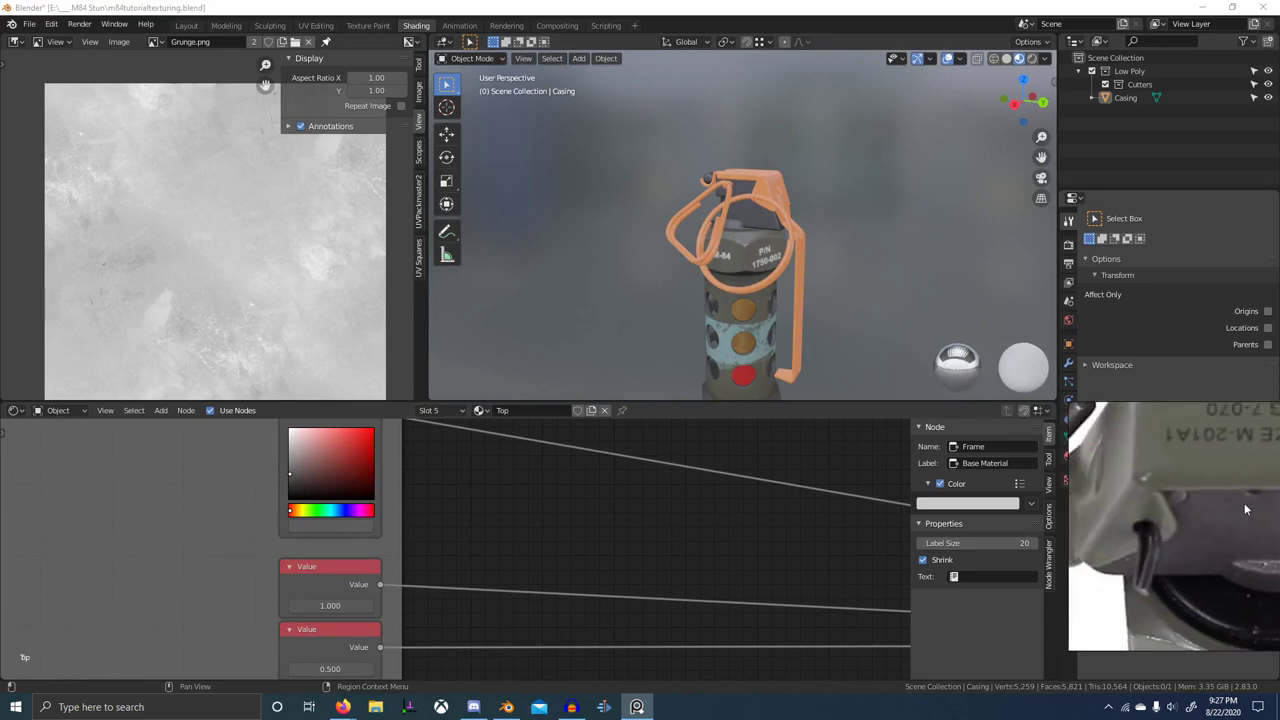
{"action": "key", "text": "ctrl+f"}
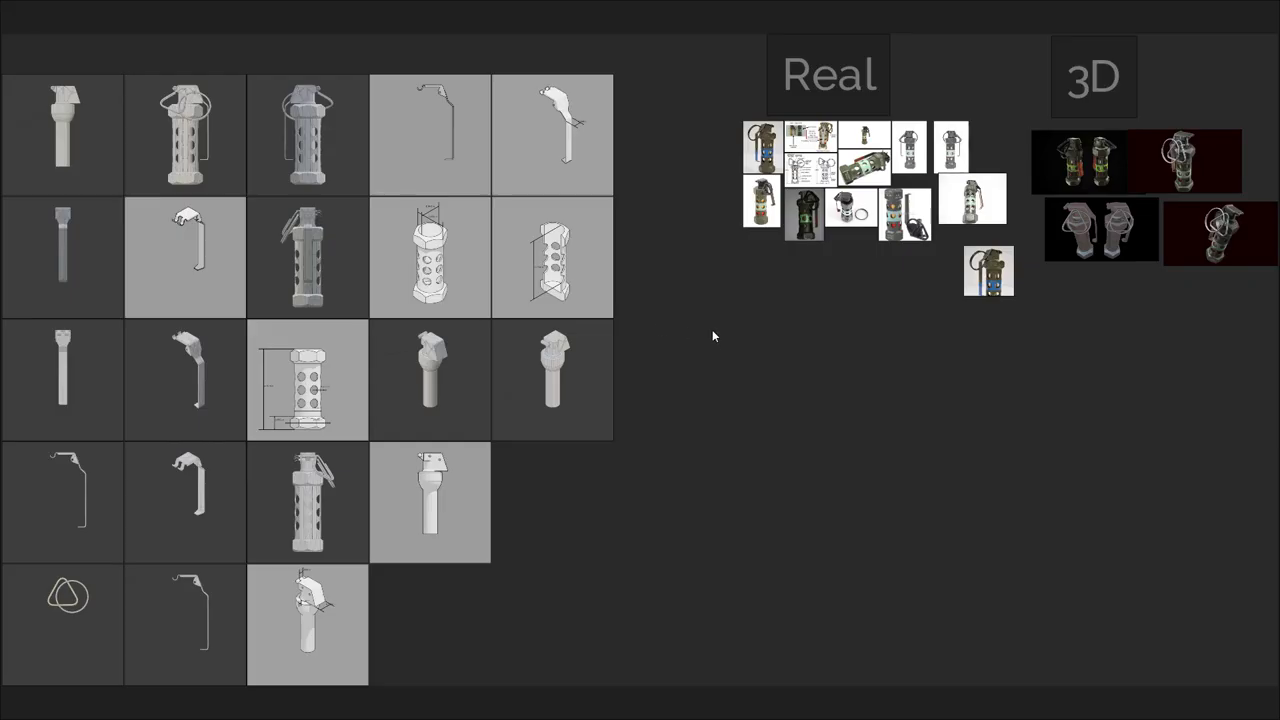
- Zoom and pan the PureRef board down to the real grenade photos
{"action": "scroll", "coordinate": [820, 430], "scroll_direction": "up", "scroll_amount": 5}
{"action": "middle_click_drag", "start_coordinate": [820, 407], "coordinate": [844, 690]}
{"action": "scroll", "coordinate": [690, 330], "scroll_direction": "up", "scroll_amount": 5}
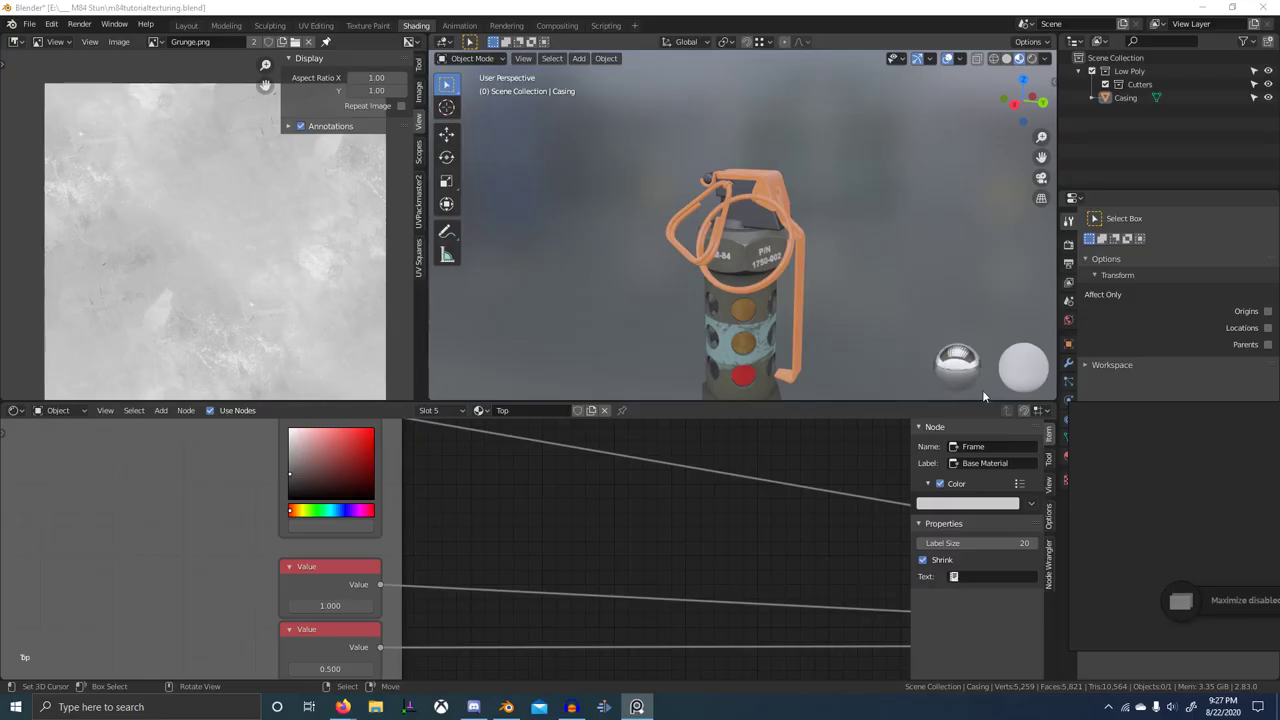
- Bring the lower Value nodes into view and set the bottom Base Material value to 0.400
{"action": "scroll", "coordinate": [1187, 560], "scroll_direction": "down", "scroll_amount": 3}
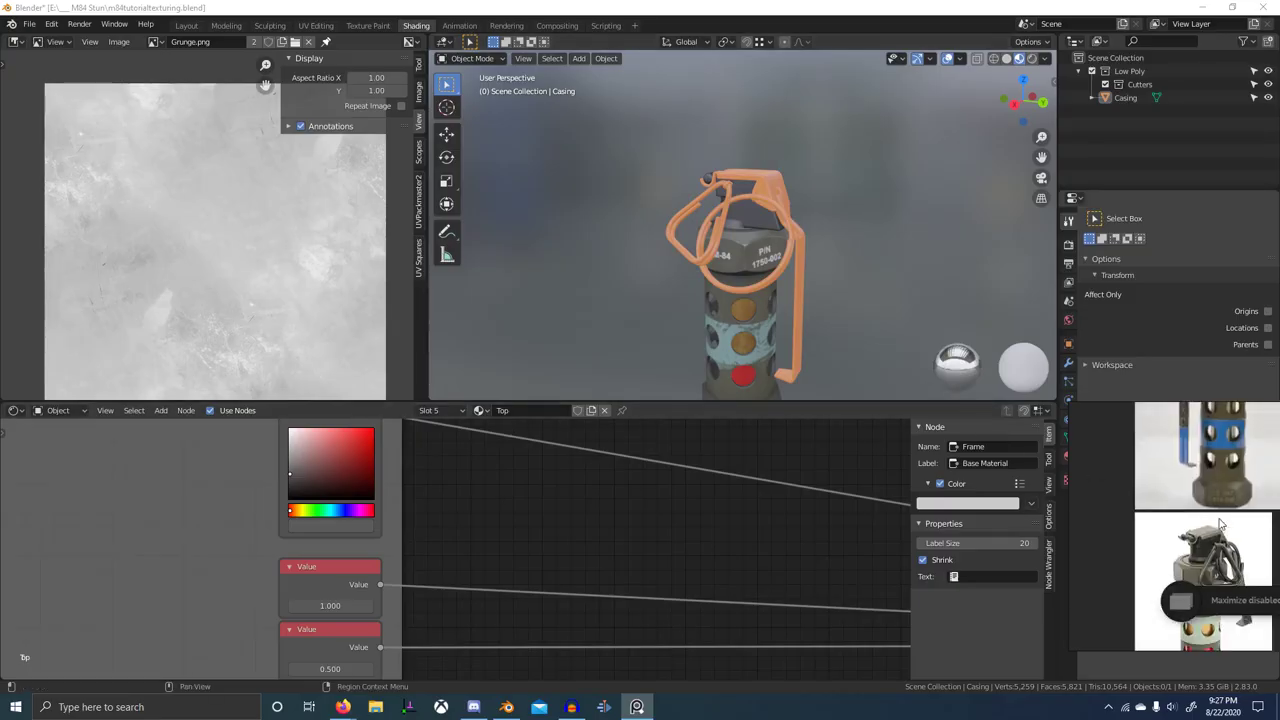
{"action": "middle_click_drag", "start_coordinate": [1206, 471], "coordinate": [1205, 376]}
{"action": "middle_click_drag", "start_coordinate": [778, 280], "coordinate": [869, 286]}
{"action": "scroll", "coordinate": [483, 550], "scroll_direction": "up", "scroll_amount": 4}
{"action": "middle_click_drag", "start_coordinate": [483, 550], "coordinate": [571, 573]}
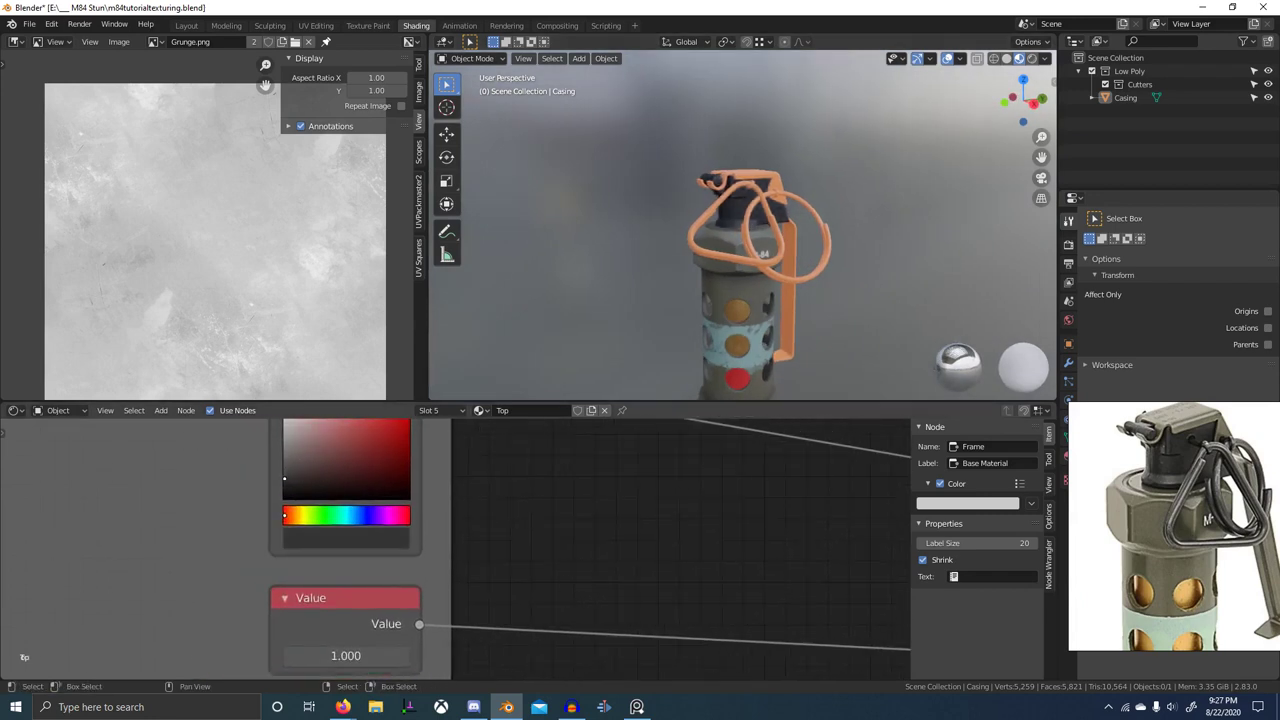
{"action": "scroll", "coordinate": [767, 310], "scroll_direction": "up", "scroll_amount": 4}
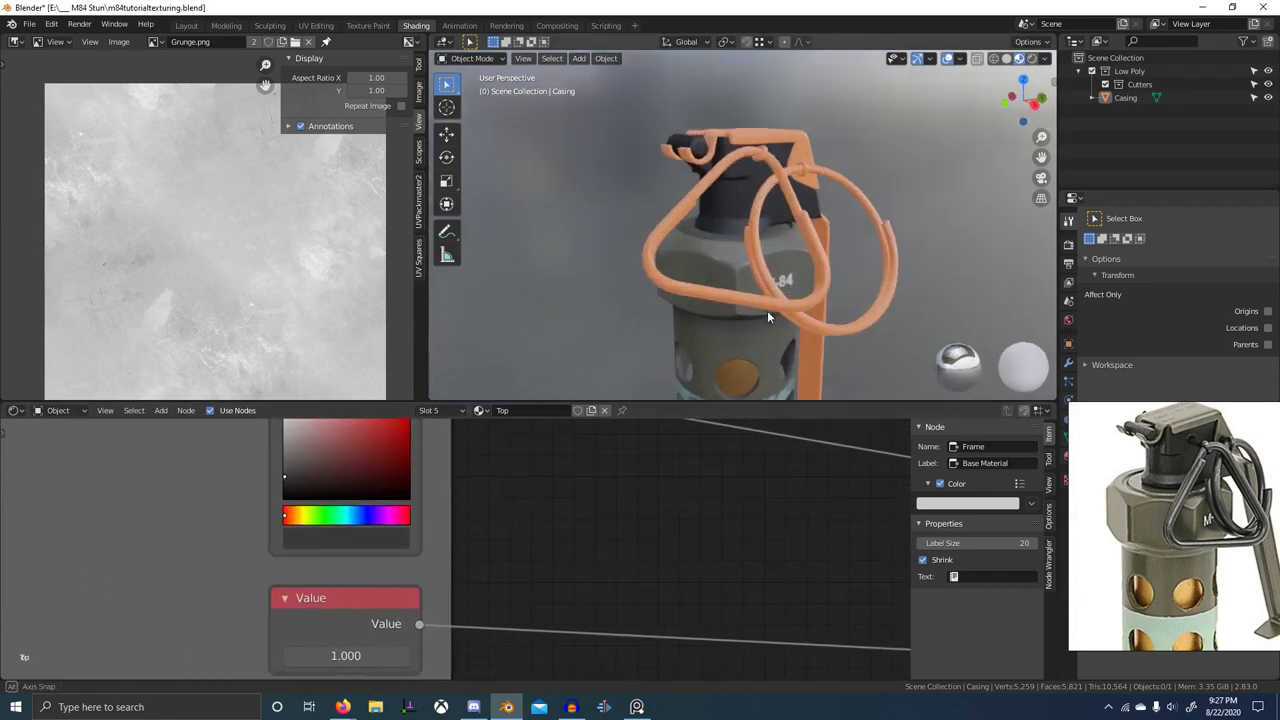
{"action": "middle_click_drag", "start_coordinate": [767, 310], "coordinate": [773, 315]}
{"action": "middle_click_drag", "start_coordinate": [385, 620], "coordinate": [400, 440]}
{"action": "scroll", "coordinate": [385, 600], "scroll_direction": "up", "scroll_amount": 5}
{"action": "scroll", "coordinate": [378, 592], "scroll_direction": "down", "scroll_amount": 1}
{"action": "scroll", "coordinate": [378, 592], "scroll_direction": "down", "scroll_amount": 1}
{"action": "middle_click_drag", "start_coordinate": [304, 611], "coordinate": [334, 552]}
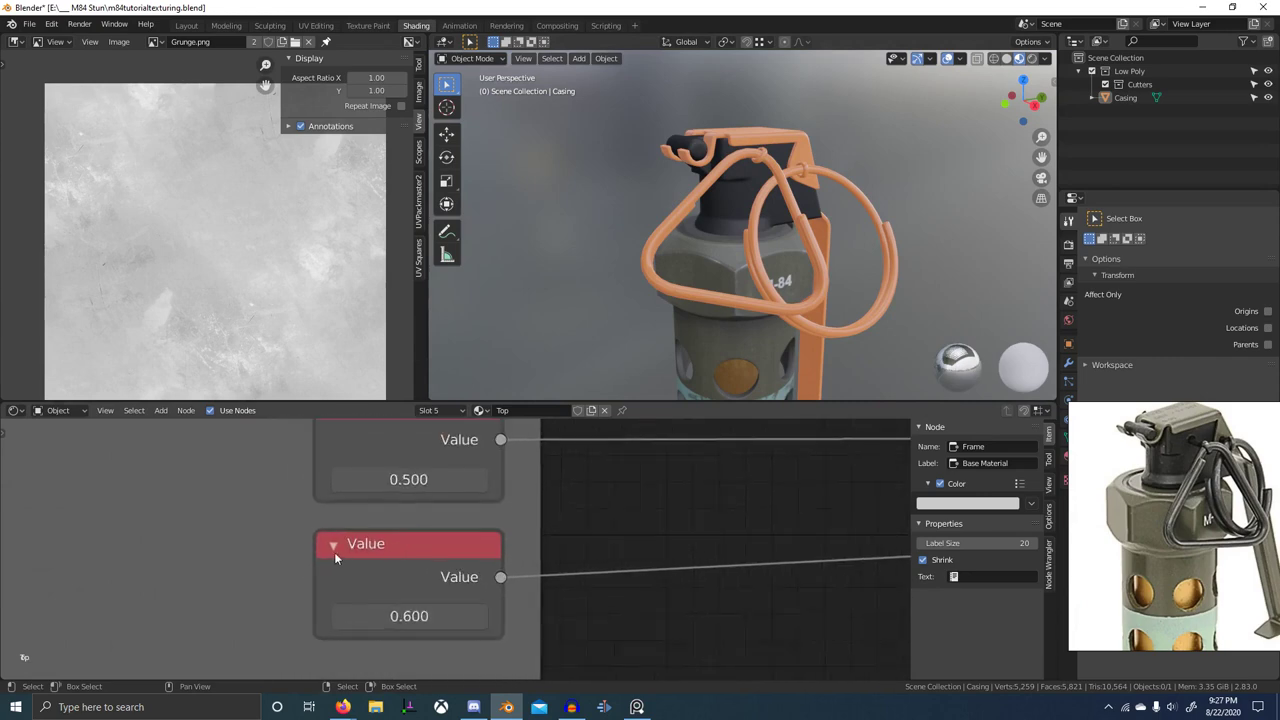
{"action": "scroll", "coordinate": [334, 555], "scroll_direction": "up", "scroll_amount": 1}
{"action": "left_click", "coordinate": [332, 617]}
{"action": "left_click", "coordinate": [332, 617]}
{"action": "left_click", "coordinate": [332, 617]}
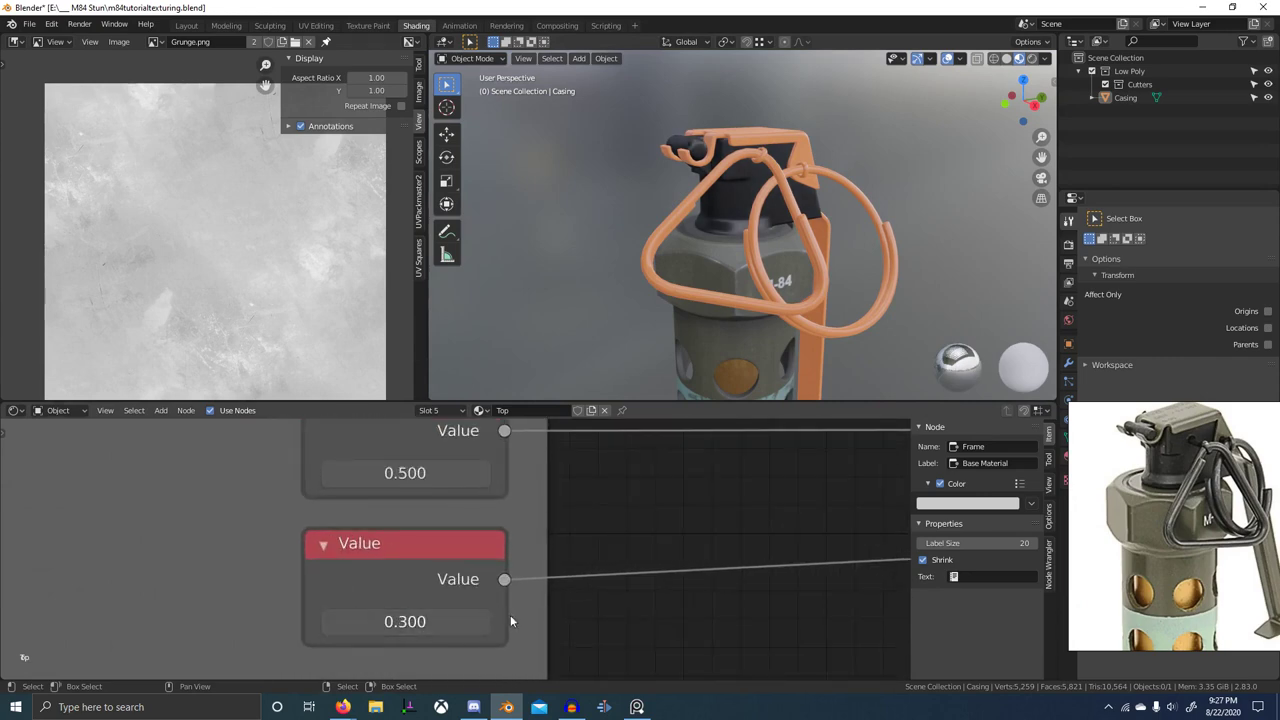
{"action": "left_click", "coordinate": [483, 622]}
- Test the middle Value node down to 0.100 while checking the collar, then return it to 0.500
{"action": "scroll", "coordinate": [723, 288], "scroll_direction": "up", "scroll_amount": 4}
{"action": "mouse_move", "coordinate": [724, 288]}
{"action": "middle_mouse_down"}
{"action": "mouse_move", "coordinate": [768, 308]}
{"action": "mouse_move", "coordinate": [711, 311]}
{"action": "mouse_move", "coordinate": [708, 256]}
{"action": "mouse_move", "coordinate": [737, 281]}
{"action": "mouse_move", "coordinate": [707, 286]}
{"action": "middle_mouse_up"}
{"action": "scroll", "coordinate": [708, 256], "scroll_direction": "up", "scroll_amount": 3}
{"action": "middle_click_drag", "start_coordinate": [610, 454], "coordinate": [632, 589]}
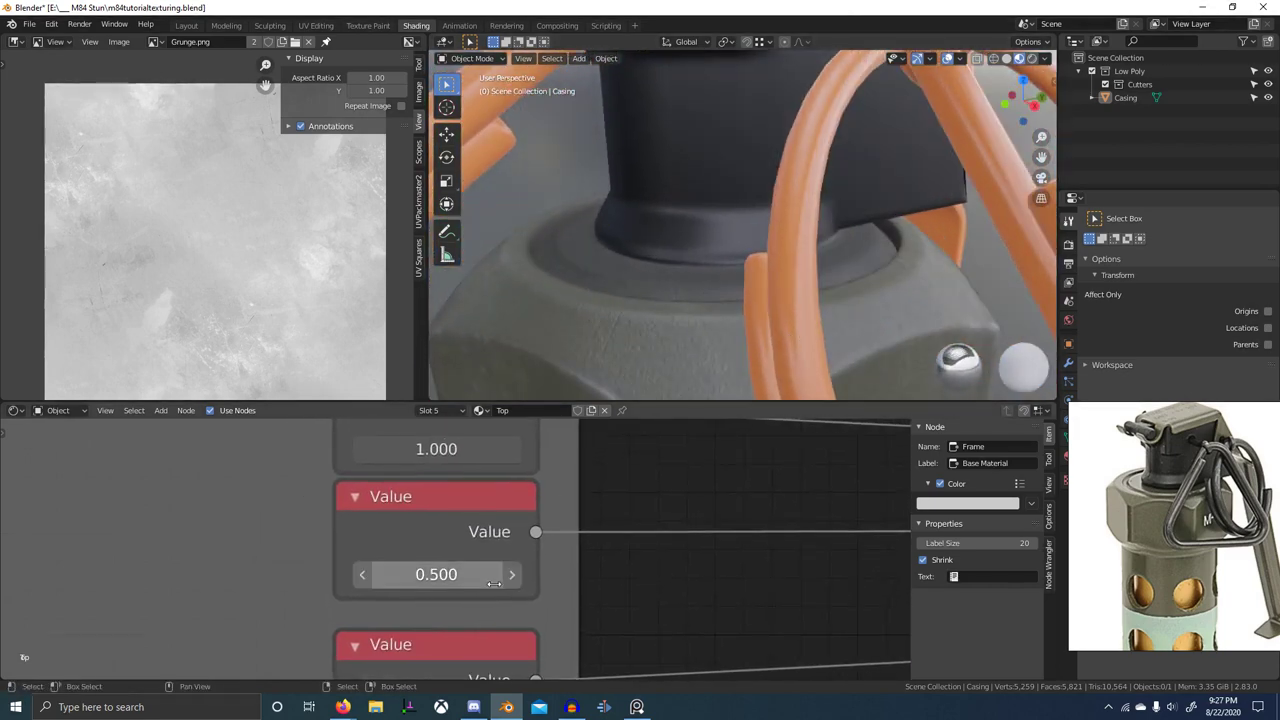
{"action": "left_click", "coordinate": [362, 576]}
{"action": "left_click", "coordinate": [362, 576]}
{"action": "left_click", "coordinate": [371, 575]}
{"action": "left_click", "coordinate": [366, 575]}
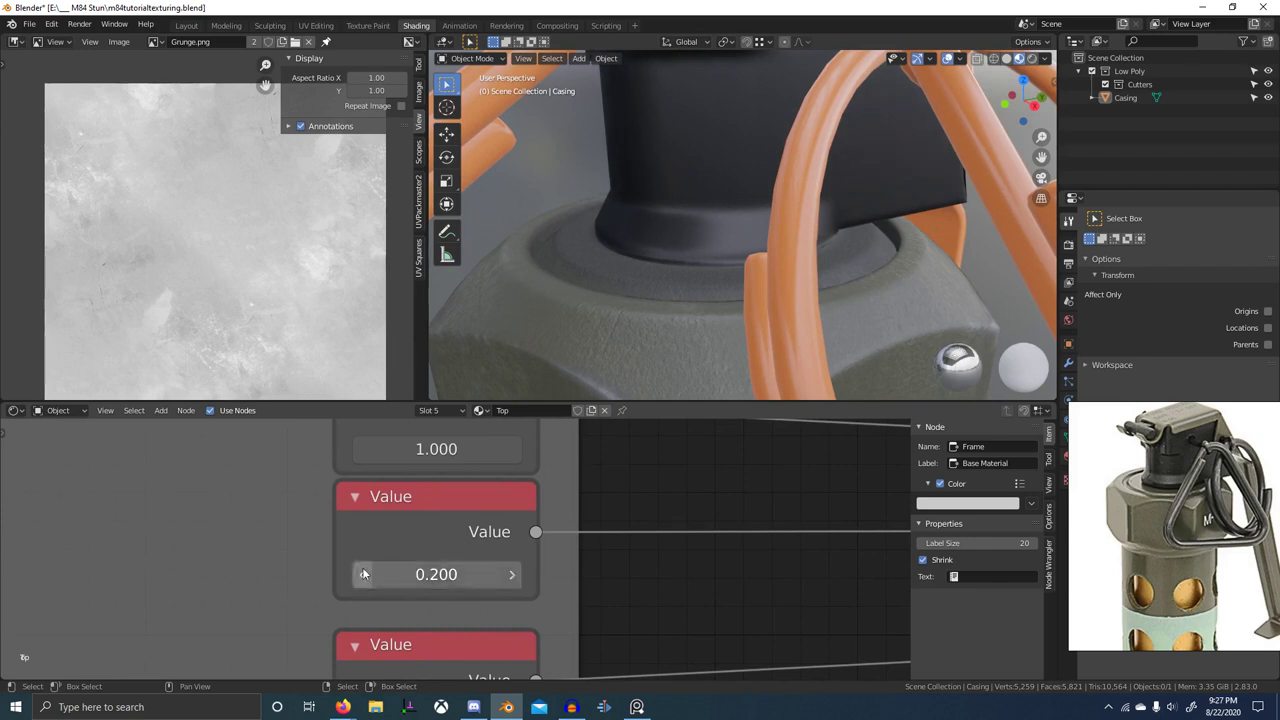
{"action": "left_click", "coordinate": [366, 575]}
{"action": "left_click", "coordinate": [500, 575]}
{"action": "key", "text": "Escape"}
{"action": "left_click", "coordinate": [511, 575]}
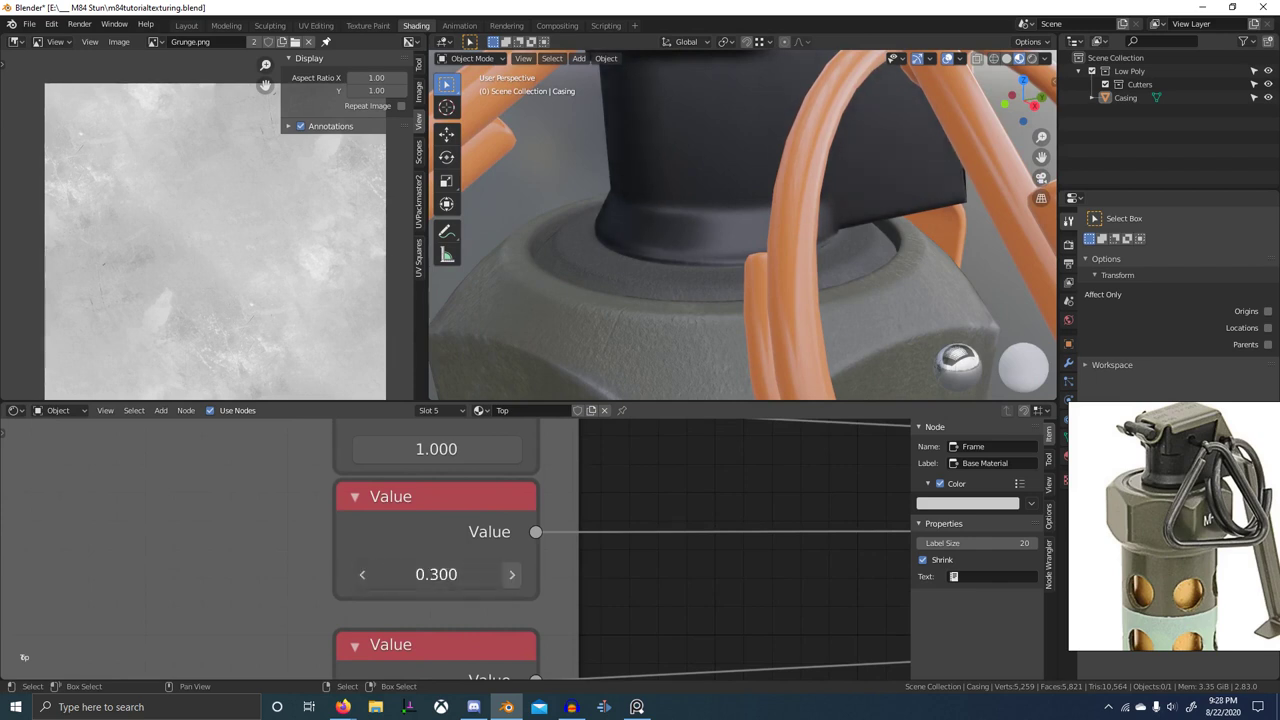
{"action": "left_click", "coordinate": [512, 575]}
{"action": "left_click", "coordinate": [512, 575]}
{"action": "scroll", "coordinate": [1186, 475], "scroll_direction": "up", "scroll_amount": 6}
{"action": "middle_click_drag", "start_coordinate": [1183, 482], "coordinate": [1208, 545]}
{"action": "scroll", "coordinate": [1180, 540], "scroll_direction": "down", "scroll_amount": 2}
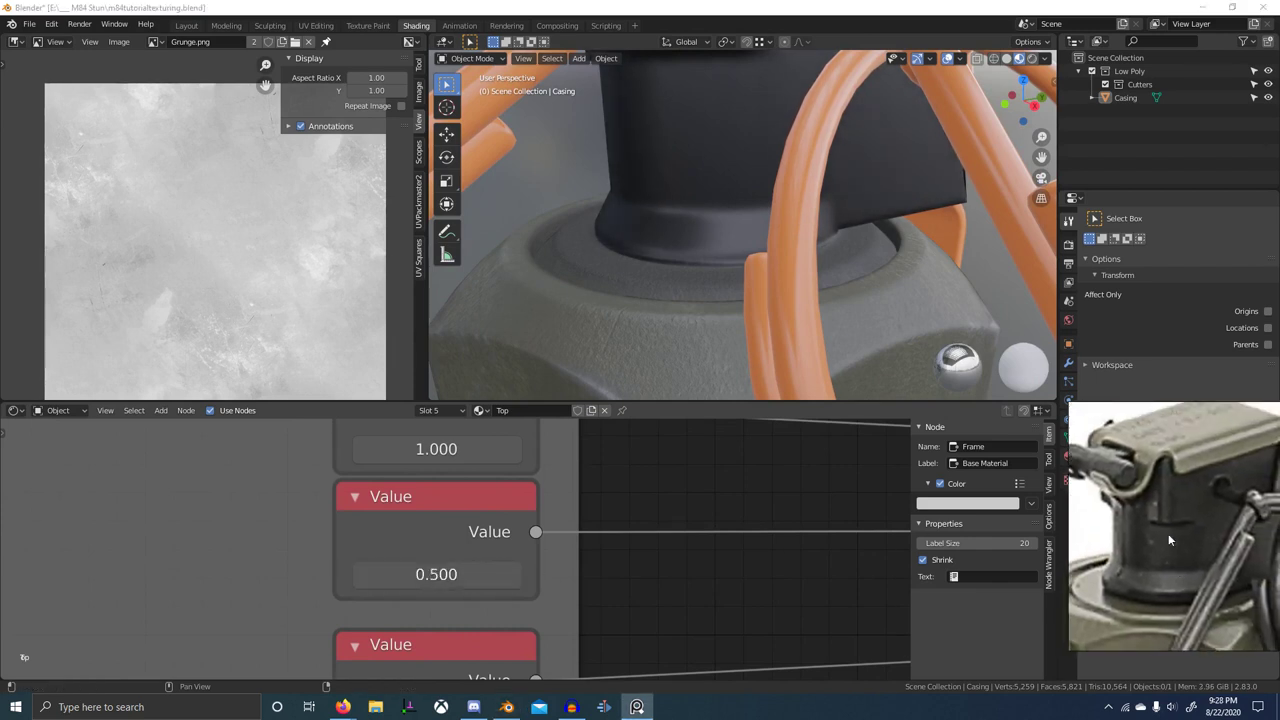
{"action": "scroll", "coordinate": [1174, 592], "scroll_direction": "down", "scroll_amount": 4}
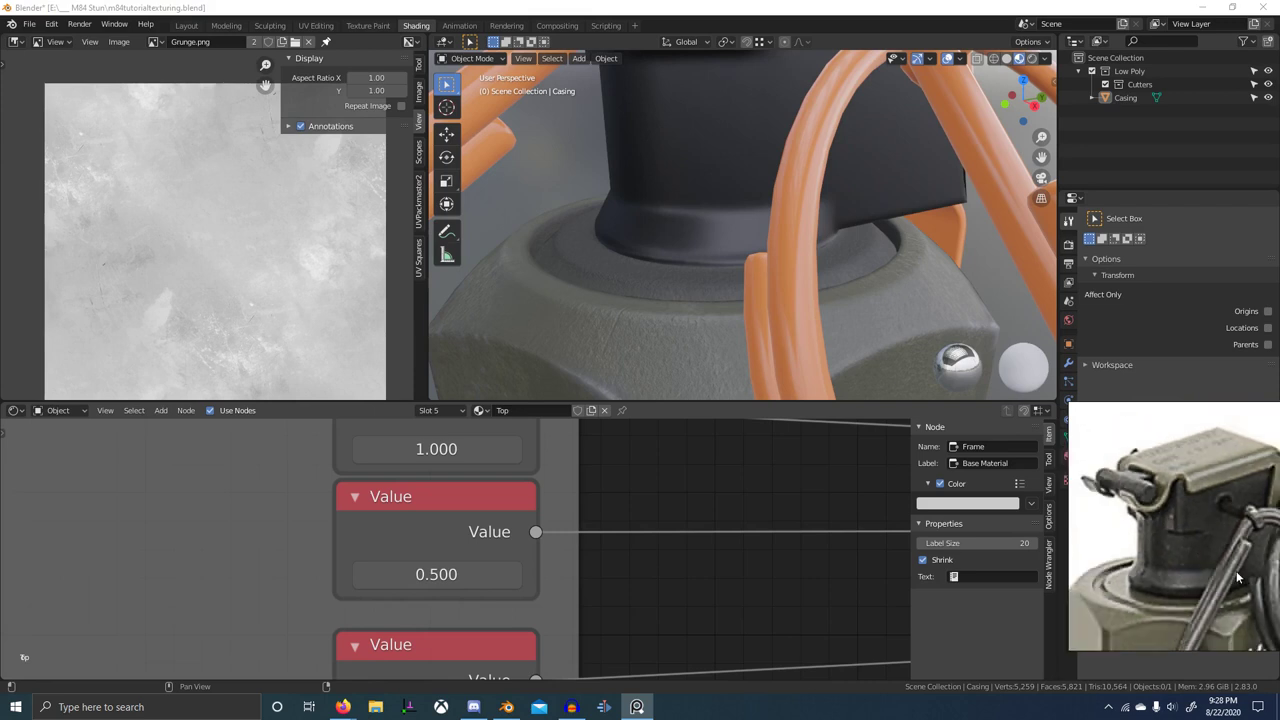
{"action": "scroll", "coordinate": [1226, 534], "scroll_direction": "up", "scroll_amount": 5}
{"action": "middle_click_drag", "start_coordinate": [1226, 534], "coordinate": [1258, 471]}
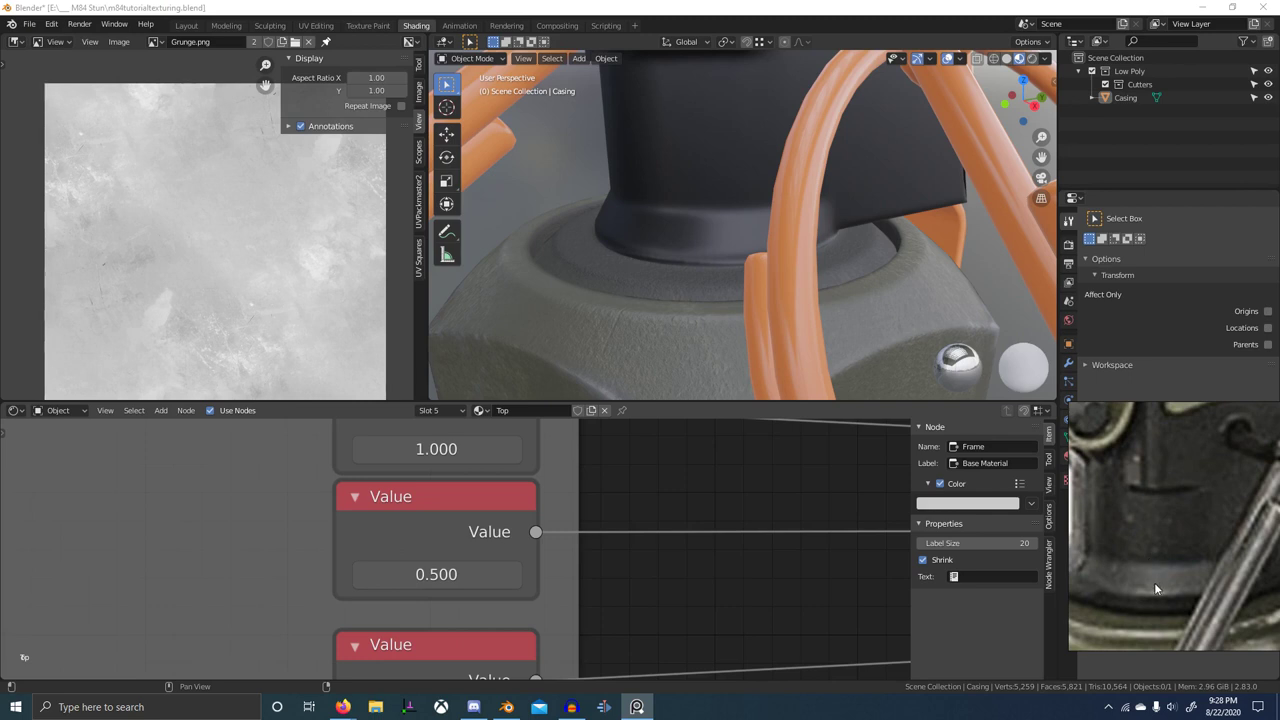
{"action": "scroll", "coordinate": [1182, 584], "scroll_direction": "down", "scroll_amount": 5}
{"action": "scroll", "coordinate": [1178, 584], "scroll_direction": "up", "scroll_amount": 4}
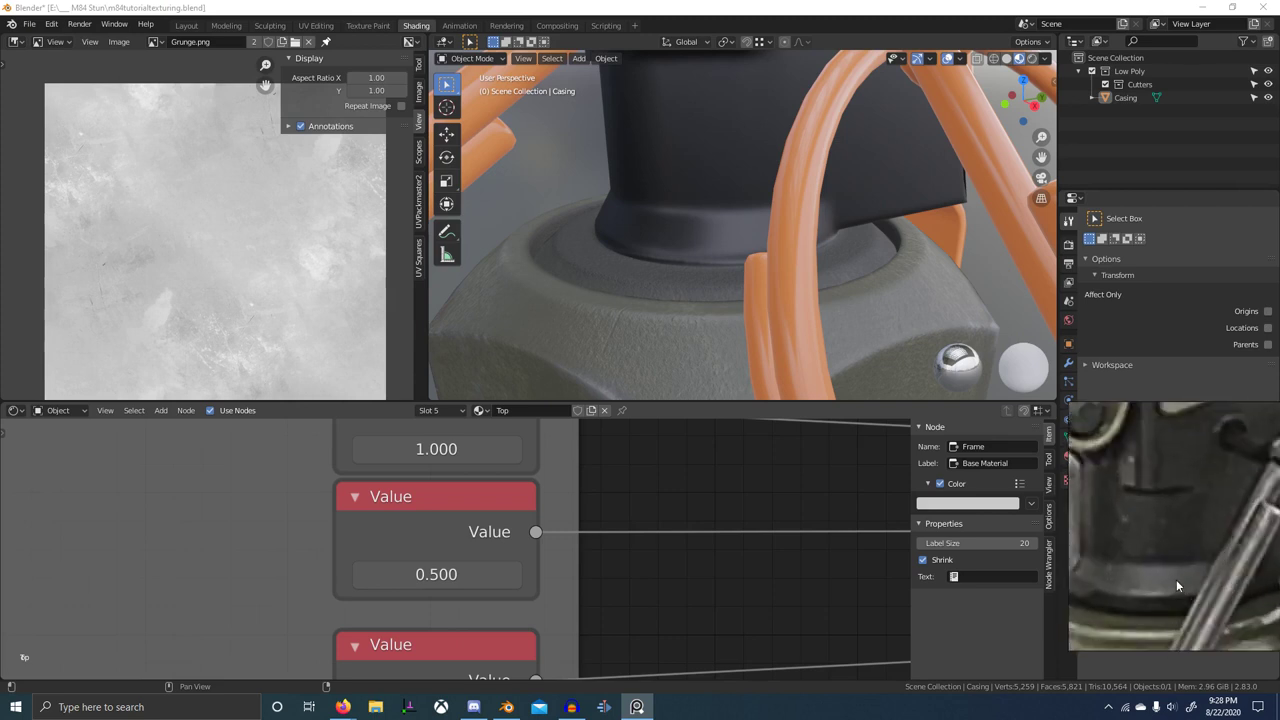
{"action": "scroll", "coordinate": [1180, 586], "scroll_direction": "down", "scroll_amount": 4}
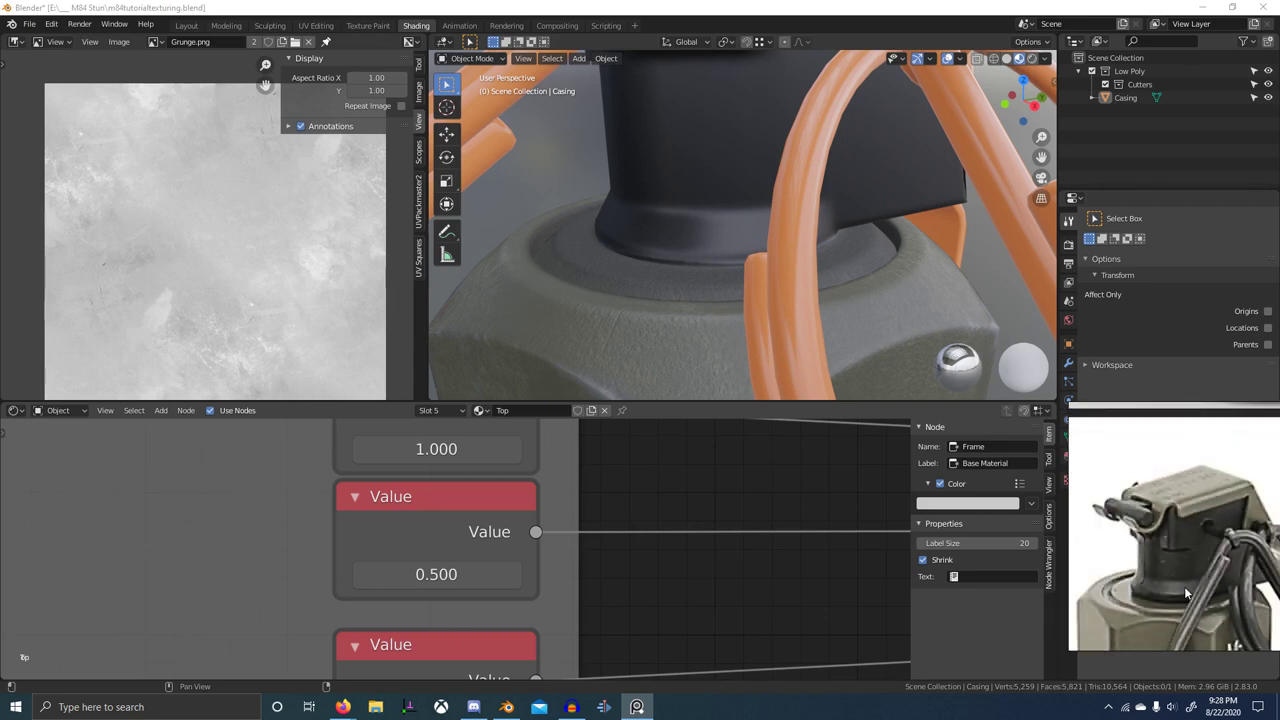
{"action": "scroll", "coordinate": [1176, 596], "scroll_direction": "up", "scroll_amount": 5}
{"action": "middle_click_drag", "start_coordinate": [1173, 596], "coordinate": [1153, 562]}
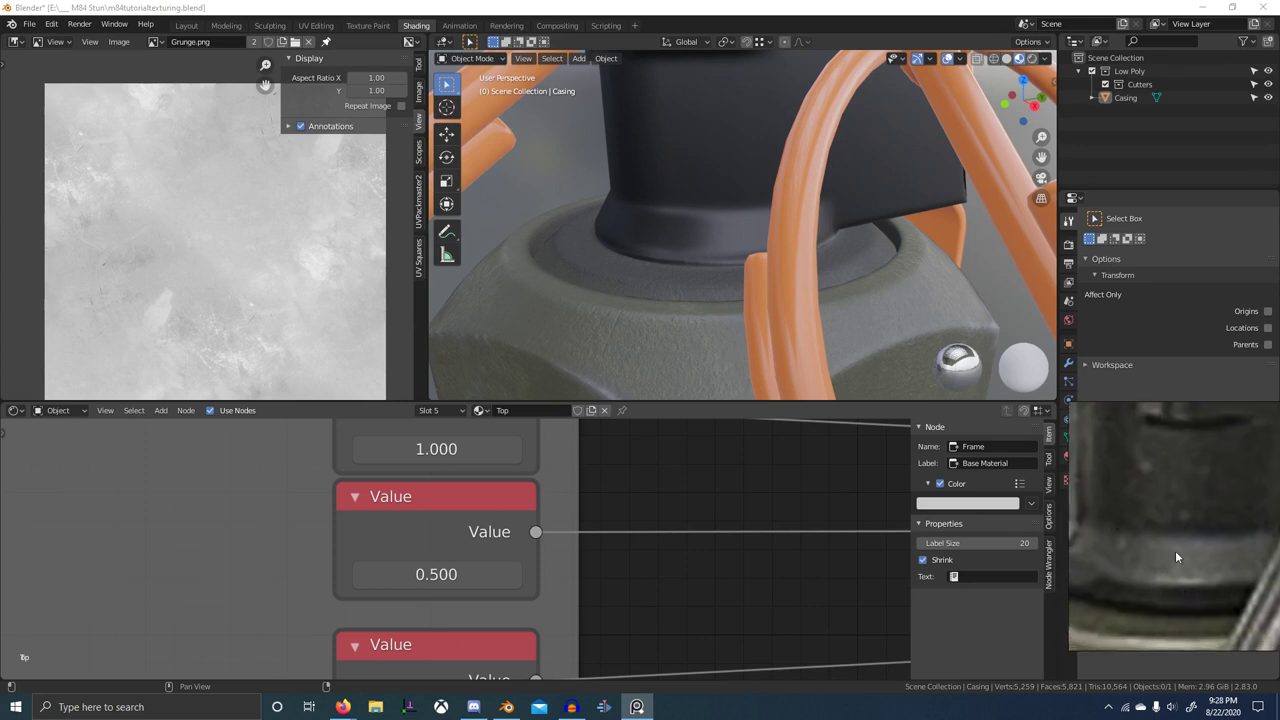
- Set the top Value node in the Base Material frame to 0.000
{"action": "scroll", "coordinate": [644, 506], "scroll_direction": "down", "scroll_amount": 2}
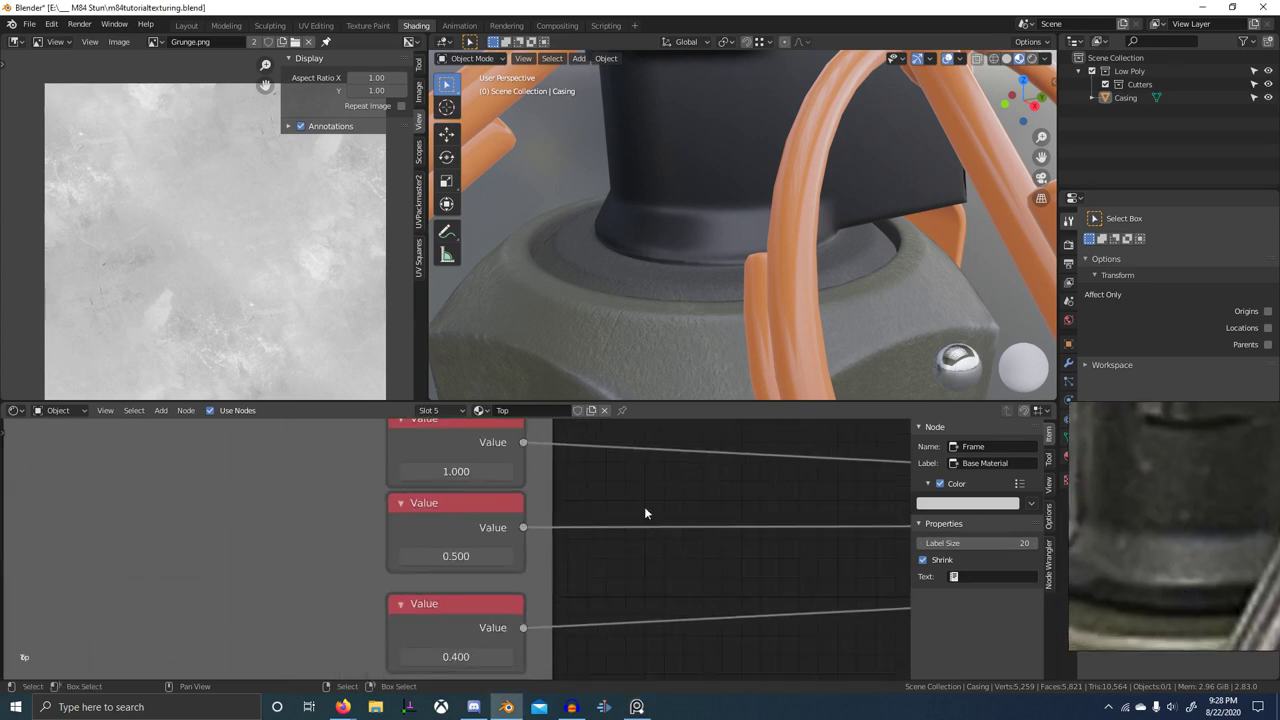
{"action": "scroll", "coordinate": [520, 532], "scroll_direction": "down", "scroll_amount": 3}
{"action": "middle_click_drag", "start_coordinate": [568, 526], "coordinate": [574, 576]}
{"action": "left_click", "coordinate": [463, 532]}
{"action": "type", "text": "0"}
{"action": "key", "text": "Return"}
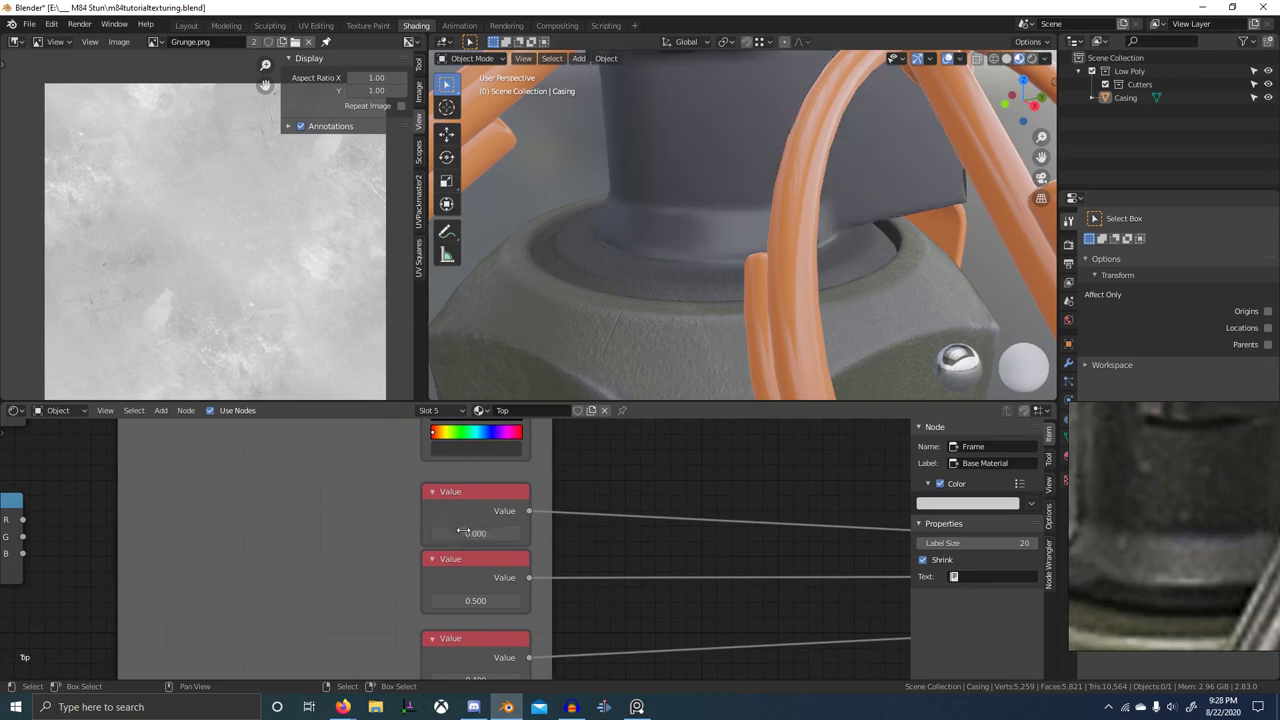
- Survey the node graph and darken the base colour toward black
{"action": "middle_click_drag", "start_coordinate": [476, 606], "coordinate": [490, 544]}
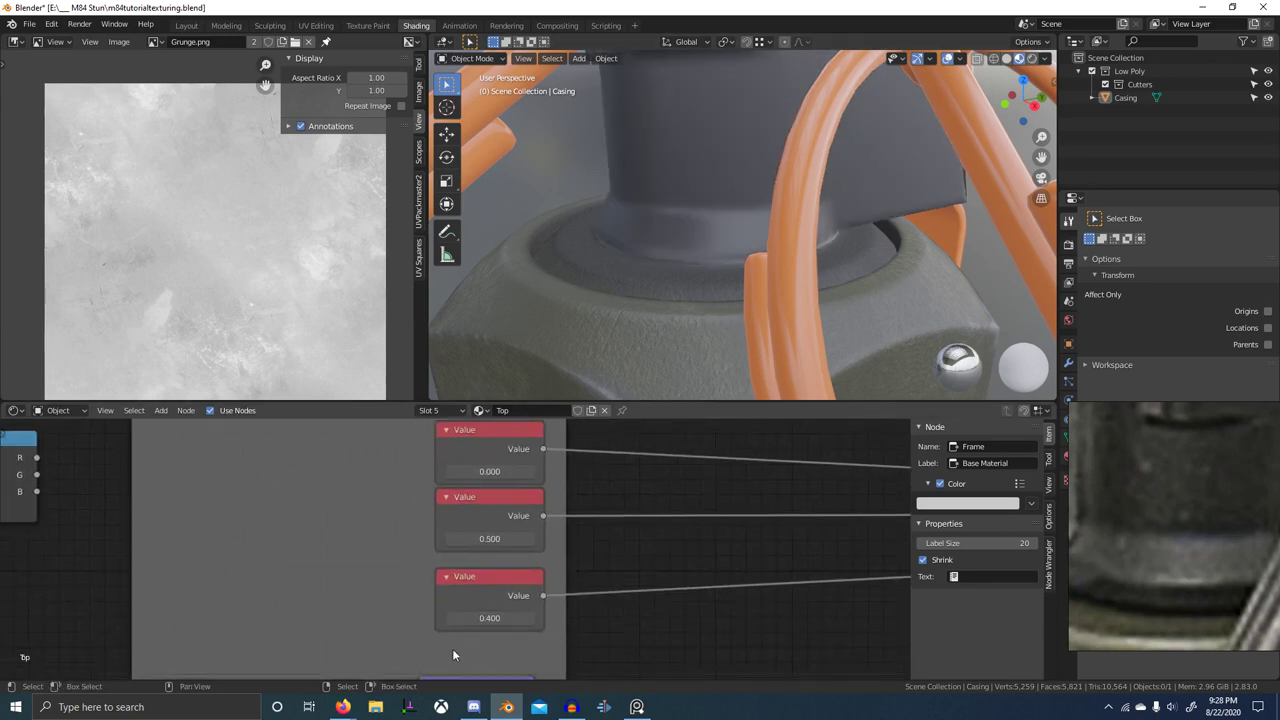
{"action": "scroll", "coordinate": [643, 484], "scroll_direction": "down", "scroll_amount": 3}
{"action": "middle_click_drag", "start_coordinate": [622, 477], "coordinate": [263, 553]}
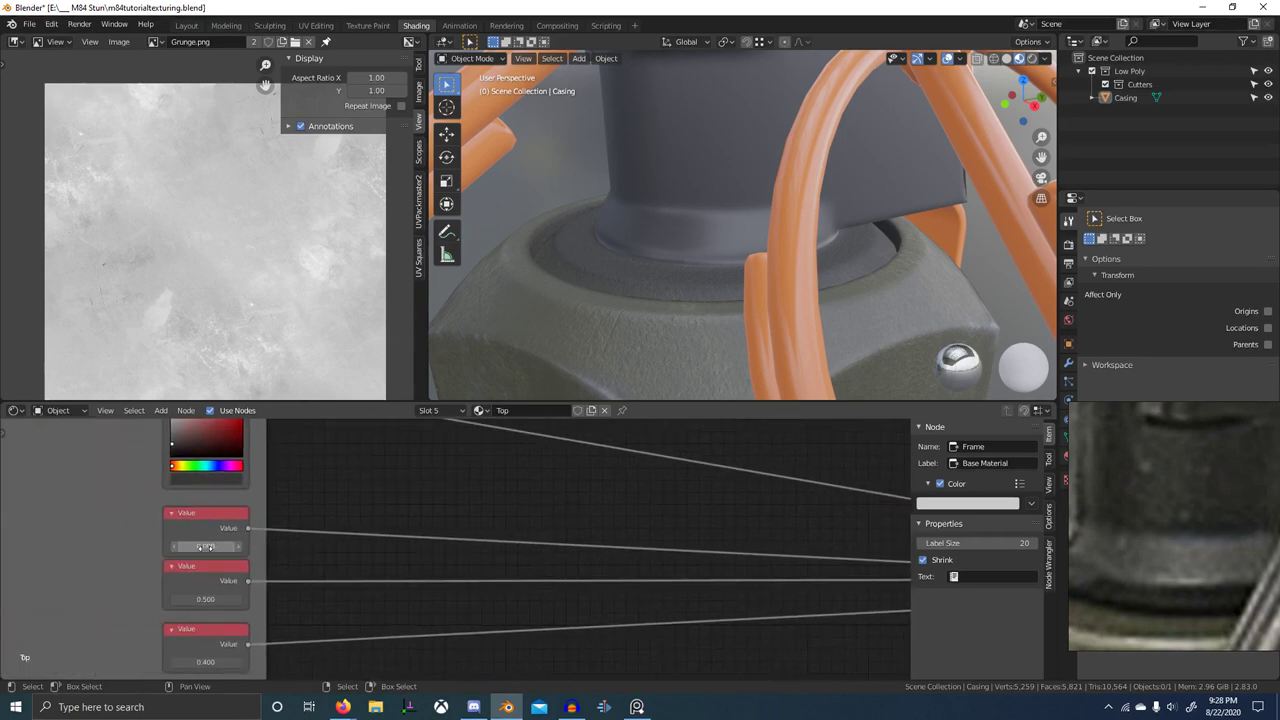
{"action": "scroll", "coordinate": [640, 557], "scroll_direction": "down", "scroll_amount": 4}
{"action": "middle_click_drag", "start_coordinate": [546, 570], "coordinate": [345, 576]}
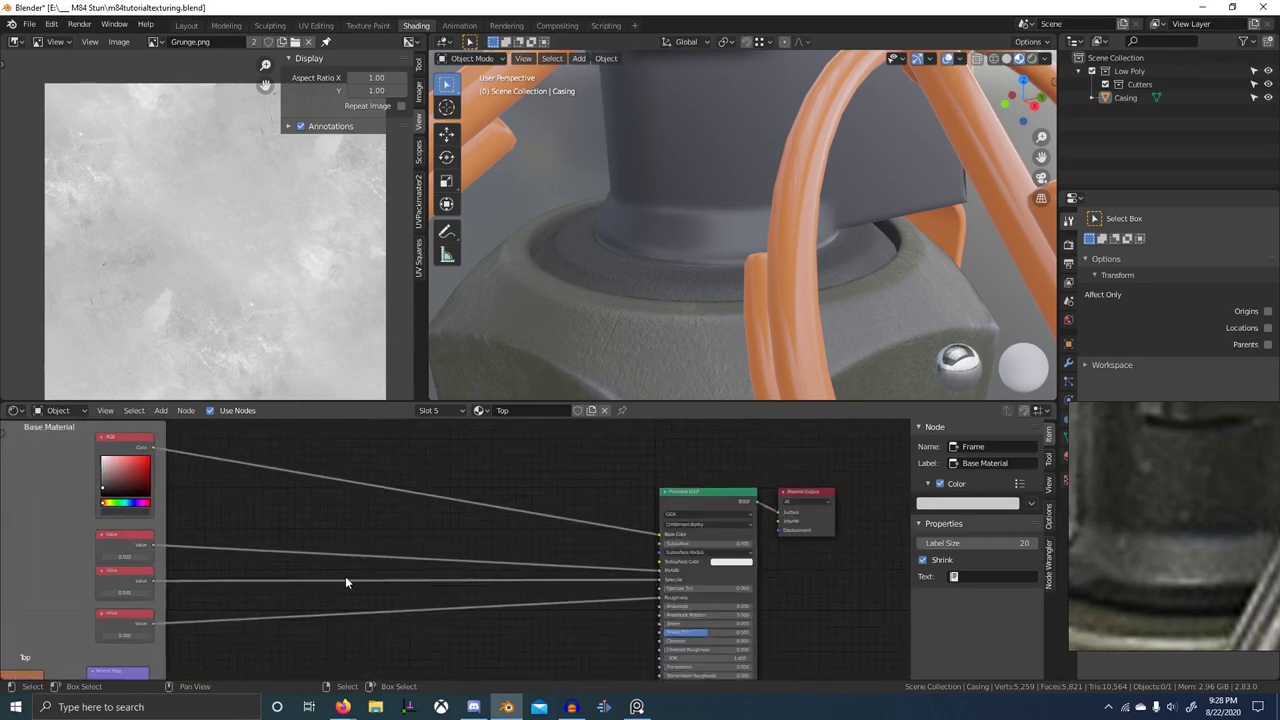
{"action": "scroll", "coordinate": [456, 568], "scroll_direction": "up", "scroll_amount": 4}
{"action": "mouse_move", "coordinate": [56, 563]}
{"action": "middle_mouse_down"}
{"action": "mouse_move", "coordinate": [456, 568]}
{"action": "mouse_move", "coordinate": [390, 624]}
{"action": "middle_mouse_up"}
{"action": "left_click_drag", "start_coordinate": [463, 514], "coordinate": [457, 522]}
- Lower the middle value to 0.300 and settle the third value at 0.500
{"action": "middle_click_drag", "start_coordinate": [700, 320], "coordinate": [744, 308]}
{"action": "middle_click_drag", "start_coordinate": [515, 674], "coordinate": [590, 572]}
{"action": "scroll", "coordinate": [590, 572], "scroll_direction": "up", "scroll_amount": 4}
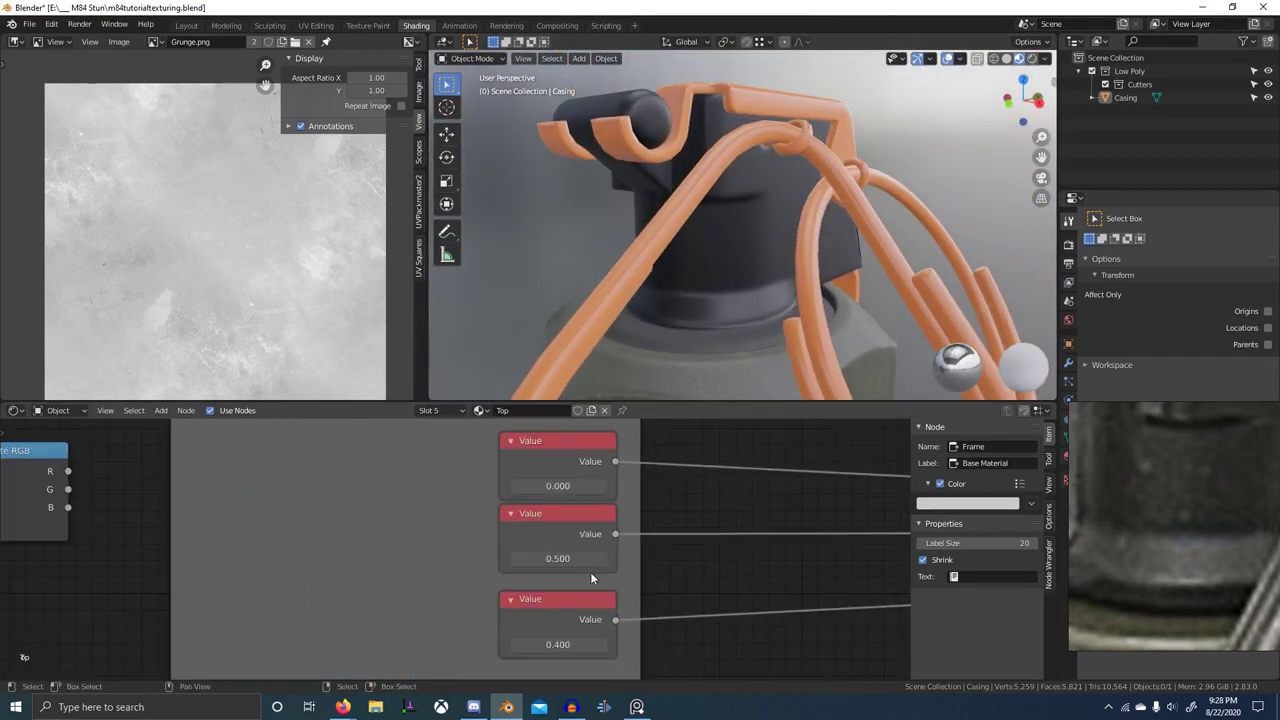
{"action": "left_click", "coordinate": [515, 562]}
{"action": "left_click", "coordinate": [515, 562]}
{"action": "scroll", "coordinate": [1177, 518], "scroll_direction": "down", "scroll_amount": 5}
{"action": "middle_click_drag", "start_coordinate": [829, 330], "coordinate": [781, 326]}
{"action": "scroll", "coordinate": [797, 341], "scroll_direction": "down", "scroll_amount": 4}
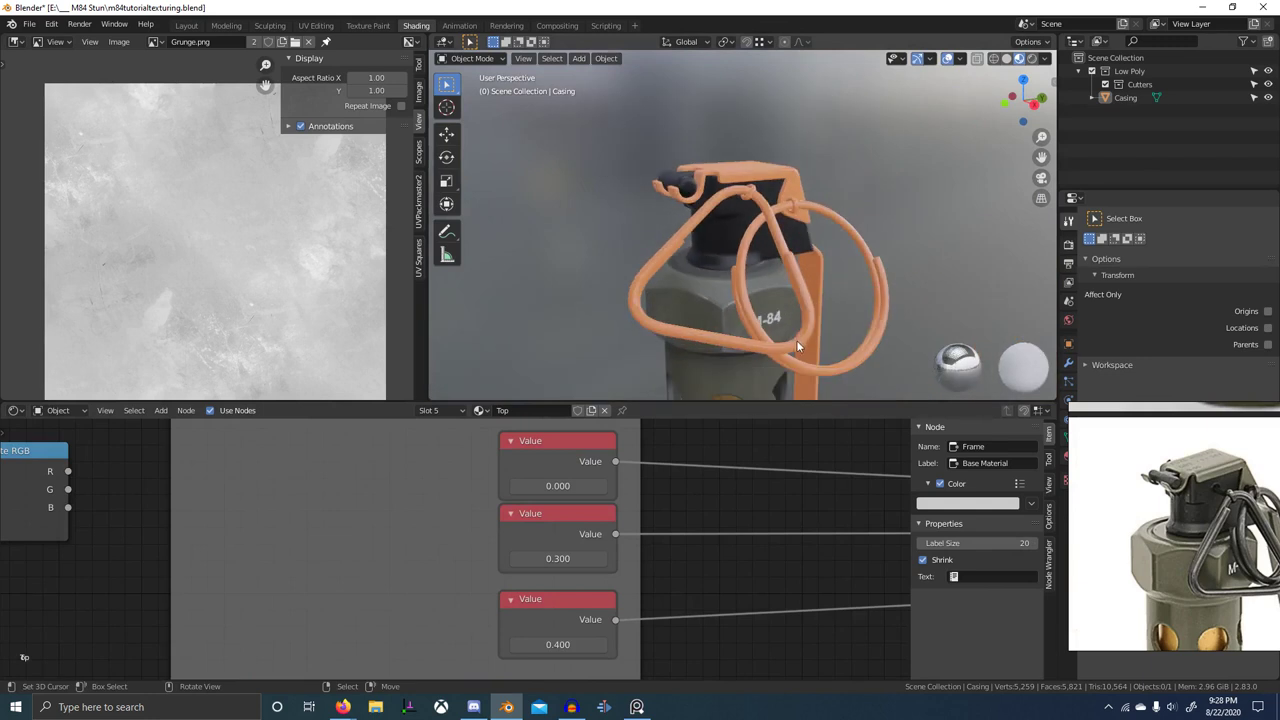
{"action": "scroll", "coordinate": [797, 341], "scroll_direction": "down", "scroll_amount": 2}
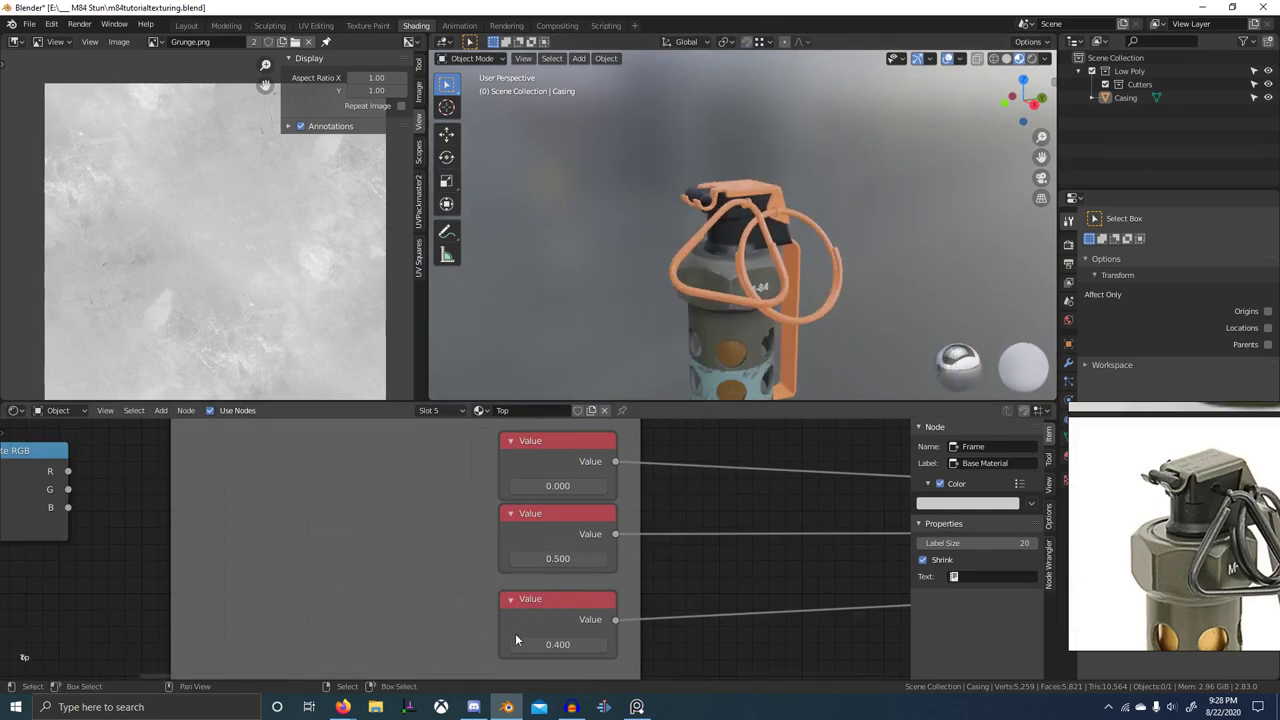
{"action": "left_click", "coordinate": [604, 645]}
{"action": "left_click", "coordinate": [604, 645]}
{"action": "left_click", "coordinate": [518, 646]}
- Set the upper value to 1.000 and lighten the base colour to dark grey
{"action": "mouse_move", "coordinate": [745, 312]}
{"action": "middle_mouse_down"}
{"action": "mouse_move", "coordinate": [811, 301]}
{"action": "mouse_move", "coordinate": [754, 313]}
{"action": "middle_mouse_up"}
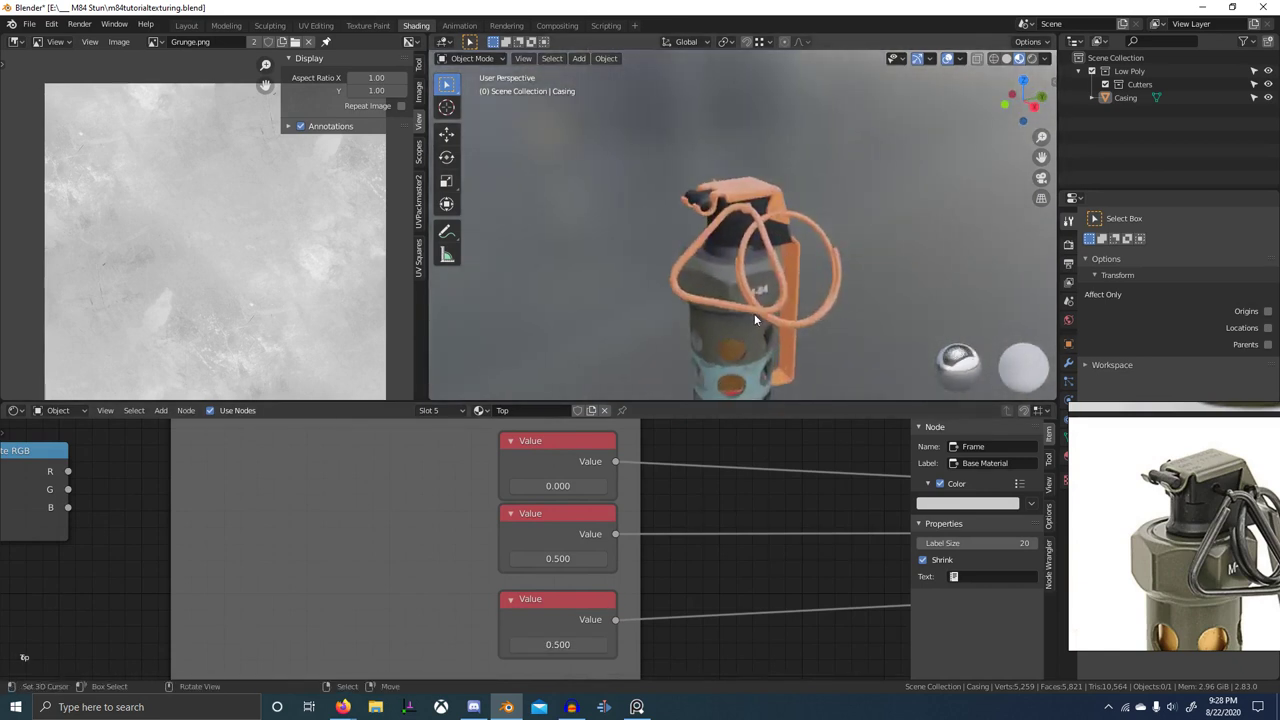
{"action": "scroll", "coordinate": [727, 273], "scroll_direction": "up", "scroll_amount": 6}
{"action": "middle_click_drag", "start_coordinate": [543, 516], "coordinate": [524, 599]}
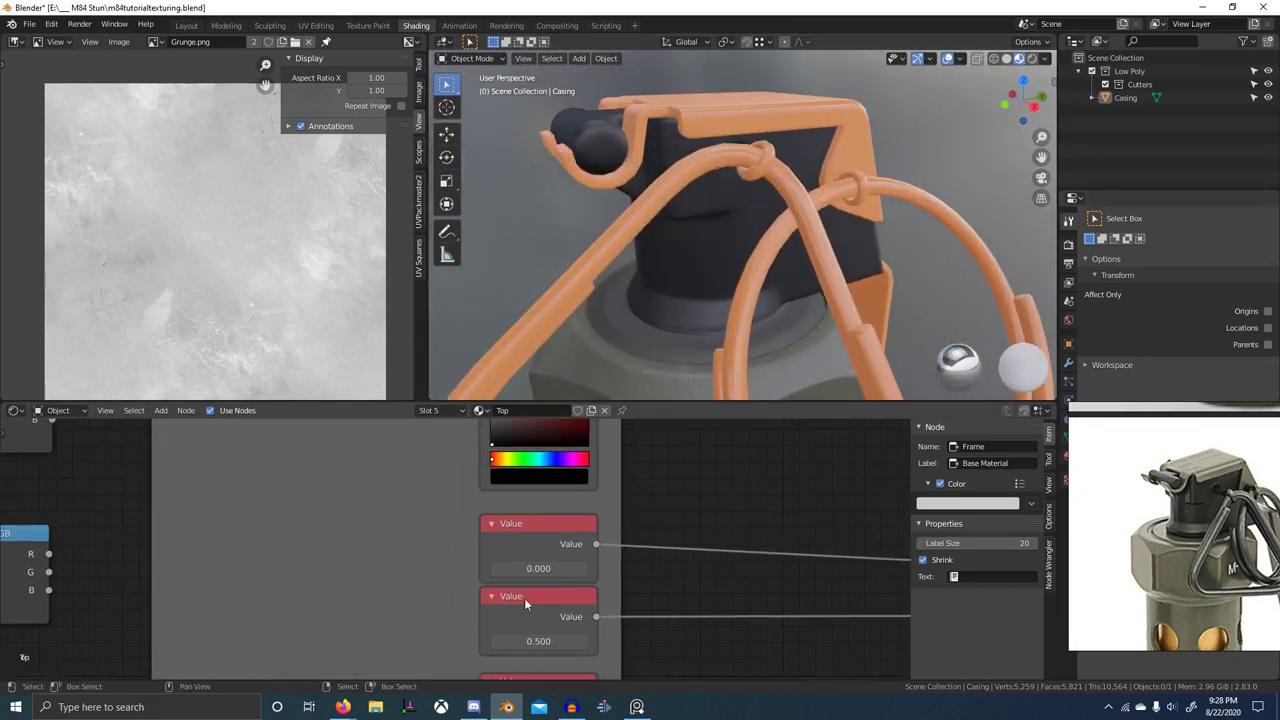
{"action": "left_click", "coordinate": [514, 568]}
{"action": "type", "text": "1"}
{"action": "key", "text": "Return"}
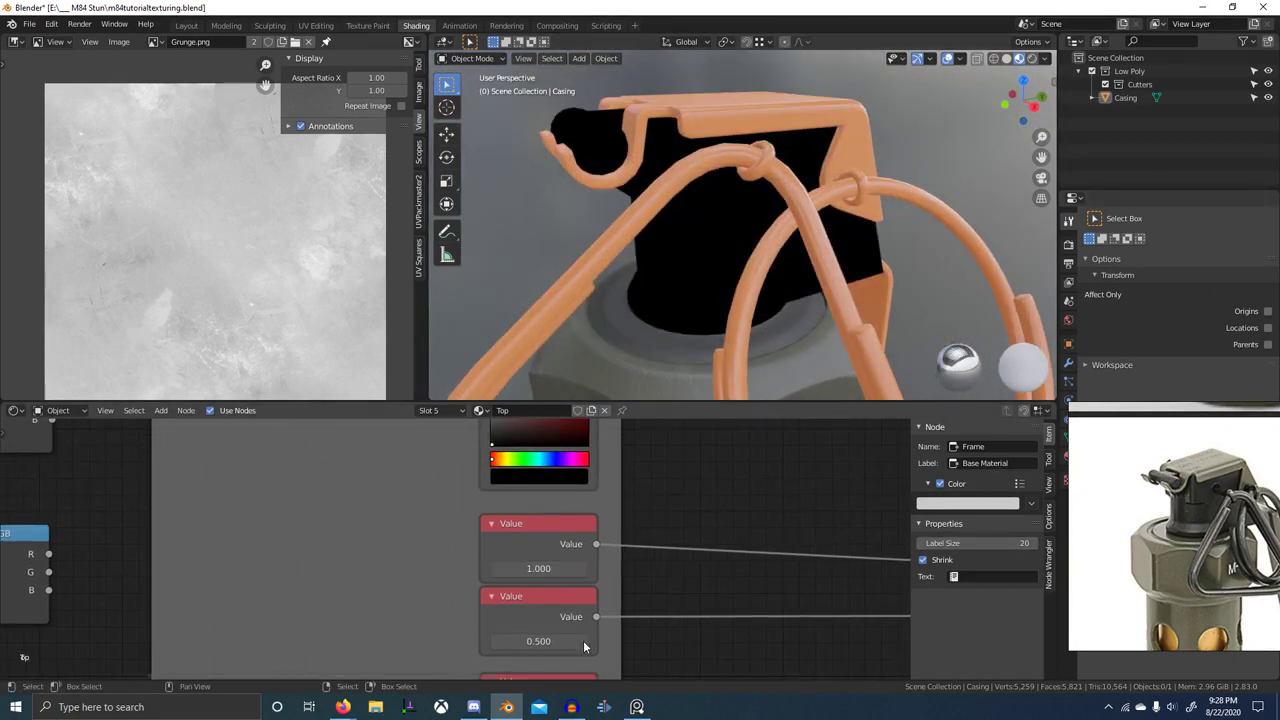
{"action": "middle_click_drag", "start_coordinate": [593, 574], "coordinate": [563, 619]}
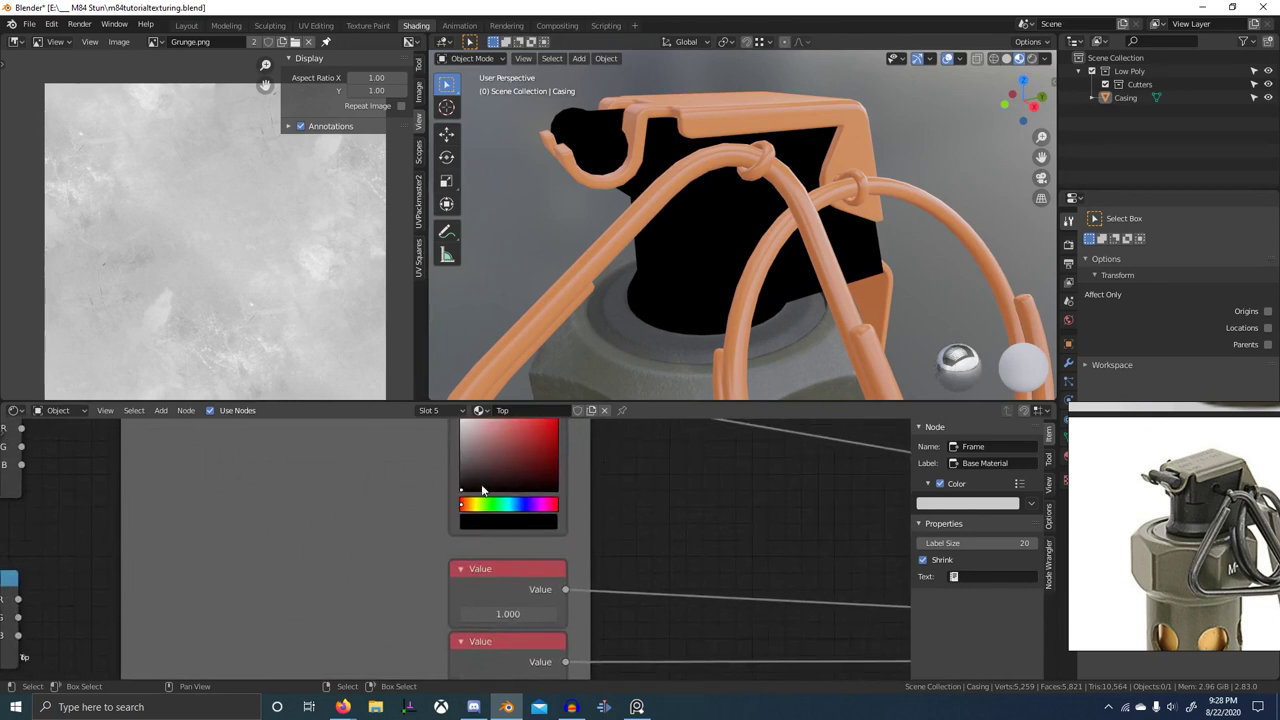
{"action": "left_click_drag", "start_coordinate": [463, 490], "coordinate": [461, 455]}
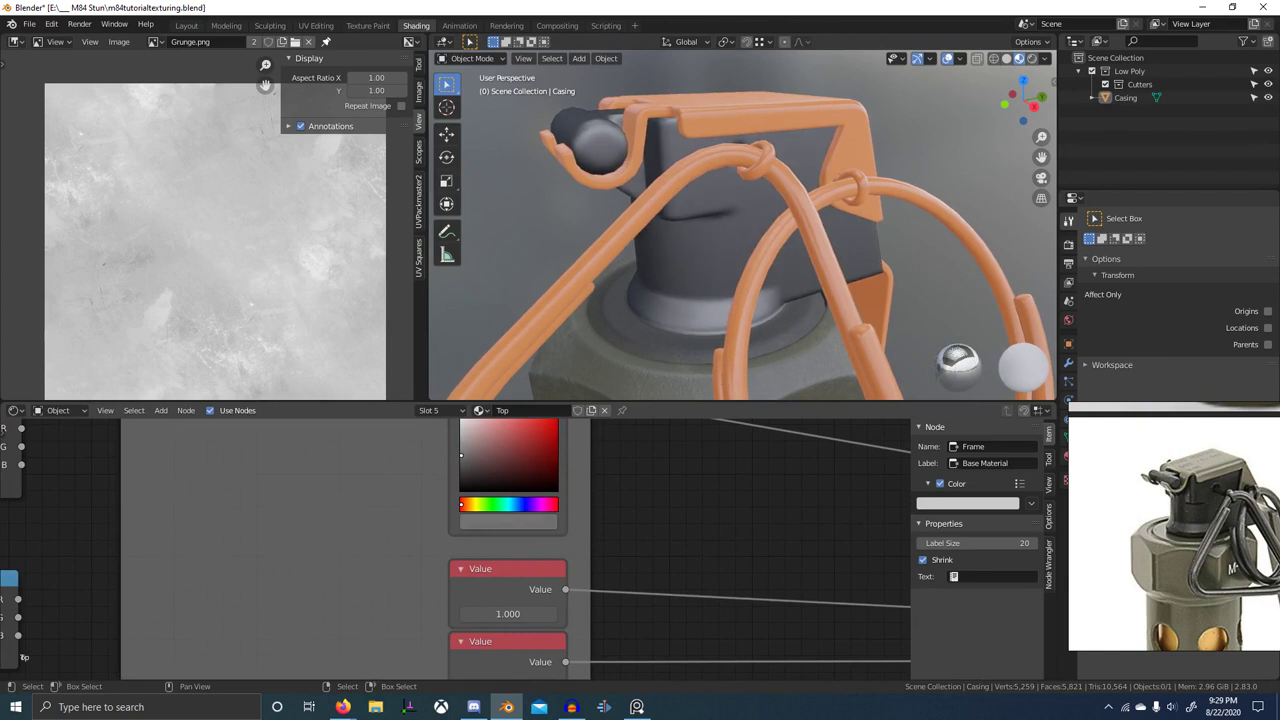
- Experiment with the Value nodes, ending with the first at 1.000 and the second at 0.000
{"action": "scroll", "coordinate": [536, 546], "scroll_direction": "down", "scroll_amount": 1}
{"action": "middle_click_drag", "start_coordinate": [536, 546], "coordinate": [535, 470]}
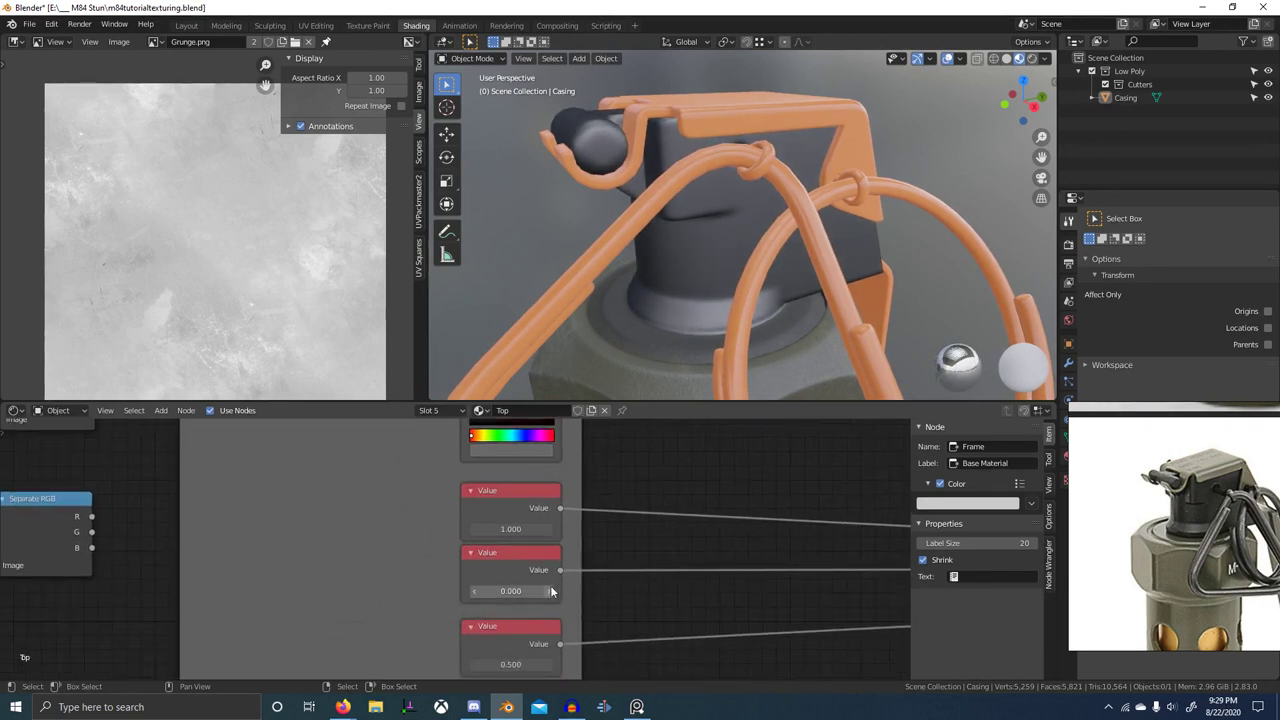
{"action": "mouse_move", "coordinate": [551, 588]}
{"action": "left_mouse_down"}
{"action": "mouse_move", "coordinate": [640, 588]}
{"action": "mouse_move", "coordinate": [545, 588]}
{"action": "left_mouse_up"}
{"action": "left_click", "coordinate": [517, 596]}
{"action": "type", "text": "0"}
{"action": "key", "text": "Return"}
{"action": "key", "text": "Return"}
{"action": "middle_click_drag", "start_coordinate": [511, 592], "coordinate": [549, 514]}
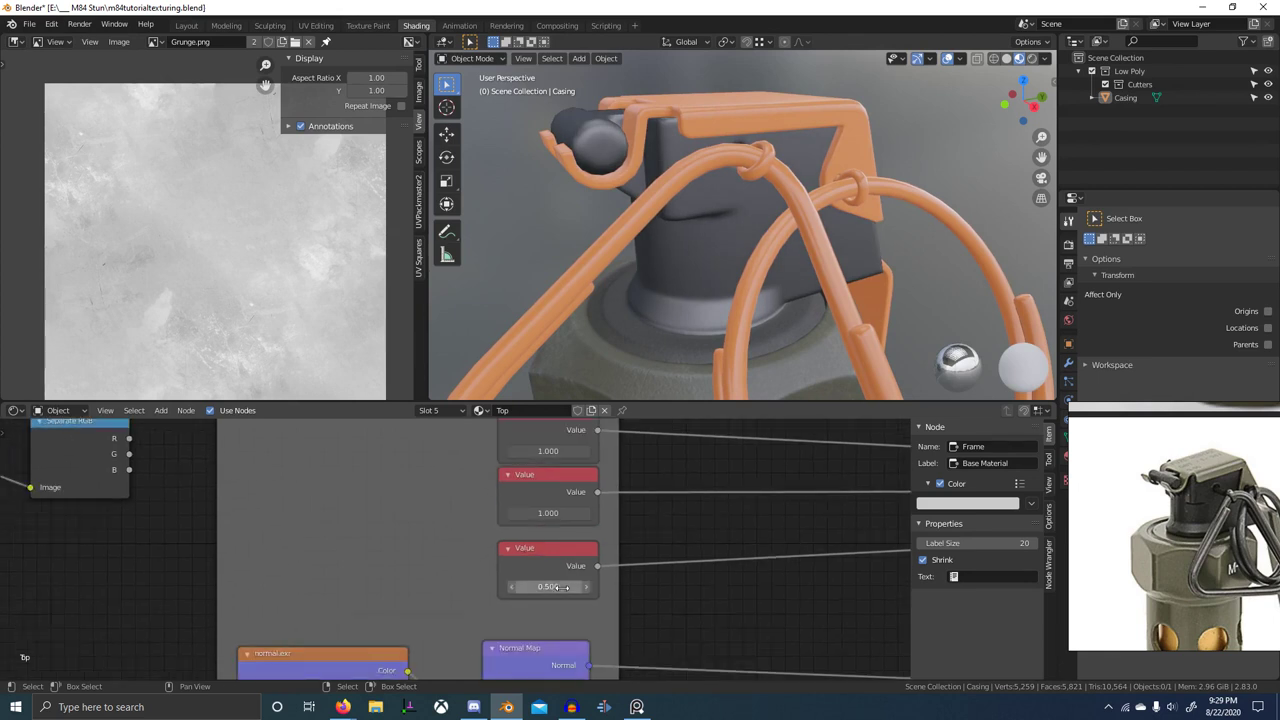
{"action": "key", "text": "Return"}
{"action": "middle_click_drag", "start_coordinate": [585, 562], "coordinate": [535, 632]}
{"action": "mouse_move", "coordinate": [500, 521]}
{"action": "left_mouse_down"}
{"action": "mouse_move", "coordinate": [440, 521]}
{"action": "mouse_move", "coordinate": [500, 521]}
{"action": "left_mouse_up"}
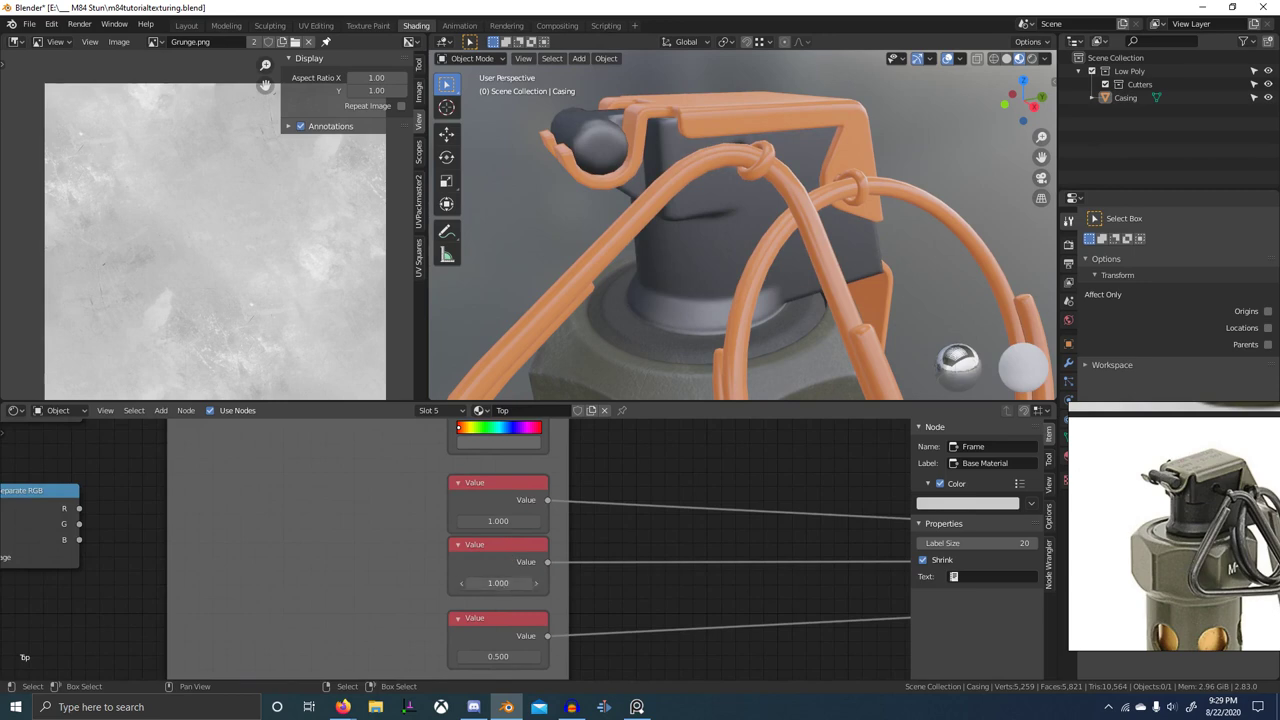
{"action": "left_click_drag", "start_coordinate": [540, 584], "coordinate": [505, 584]}
- Darken the base colour further and set the first value to 0.000
{"action": "mouse_move", "coordinate": [692, 335]}
{"action": "middle_mouse_down"}
{"action": "mouse_move", "coordinate": [702, 307]}
{"action": "mouse_move", "coordinate": [671, 310]}
{"action": "mouse_move", "coordinate": [675, 368]}
{"action": "mouse_move", "coordinate": [717, 333]}
{"action": "middle_mouse_up"}
{"action": "scroll", "coordinate": [666, 340], "scroll_direction": "down", "scroll_amount": 6}
{"action": "scroll", "coordinate": [717, 333], "scroll_direction": "up", "scroll_amount": 4}
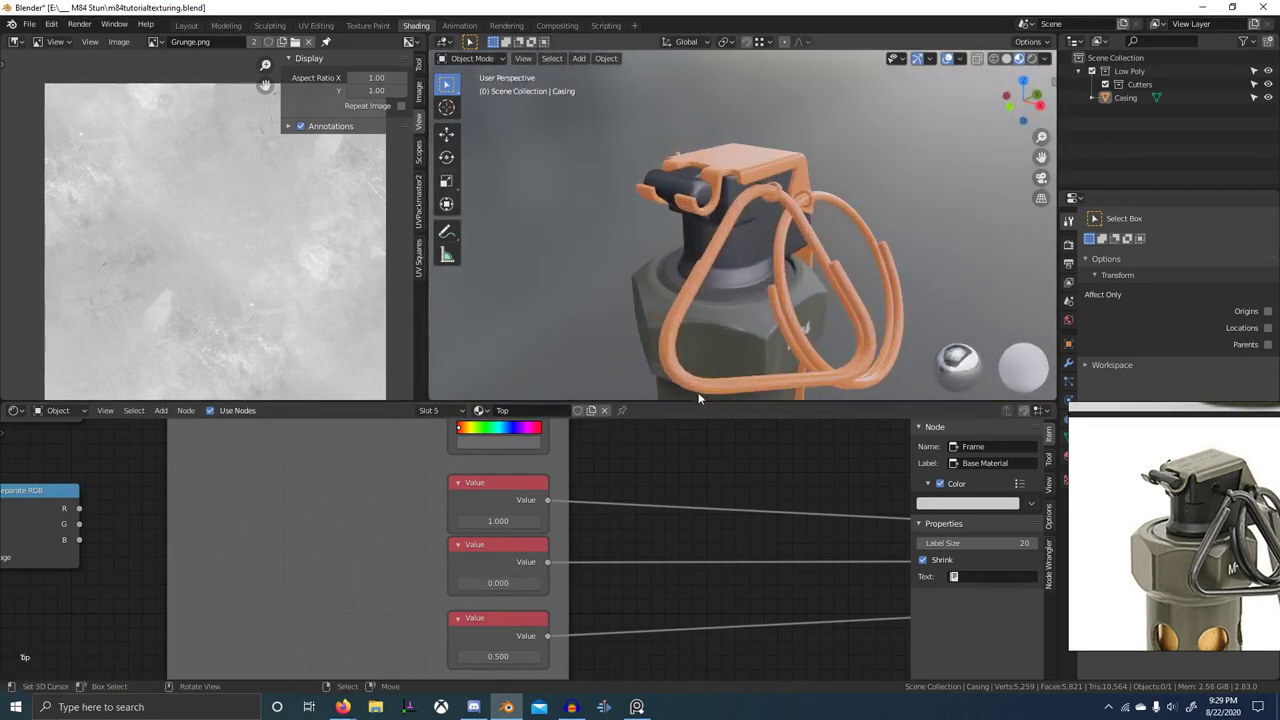
{"action": "middle_click_drag", "start_coordinate": [546, 487], "coordinate": [541, 525]}
{"action": "left_click_drag", "start_coordinate": [452, 437], "coordinate": [453, 434]}
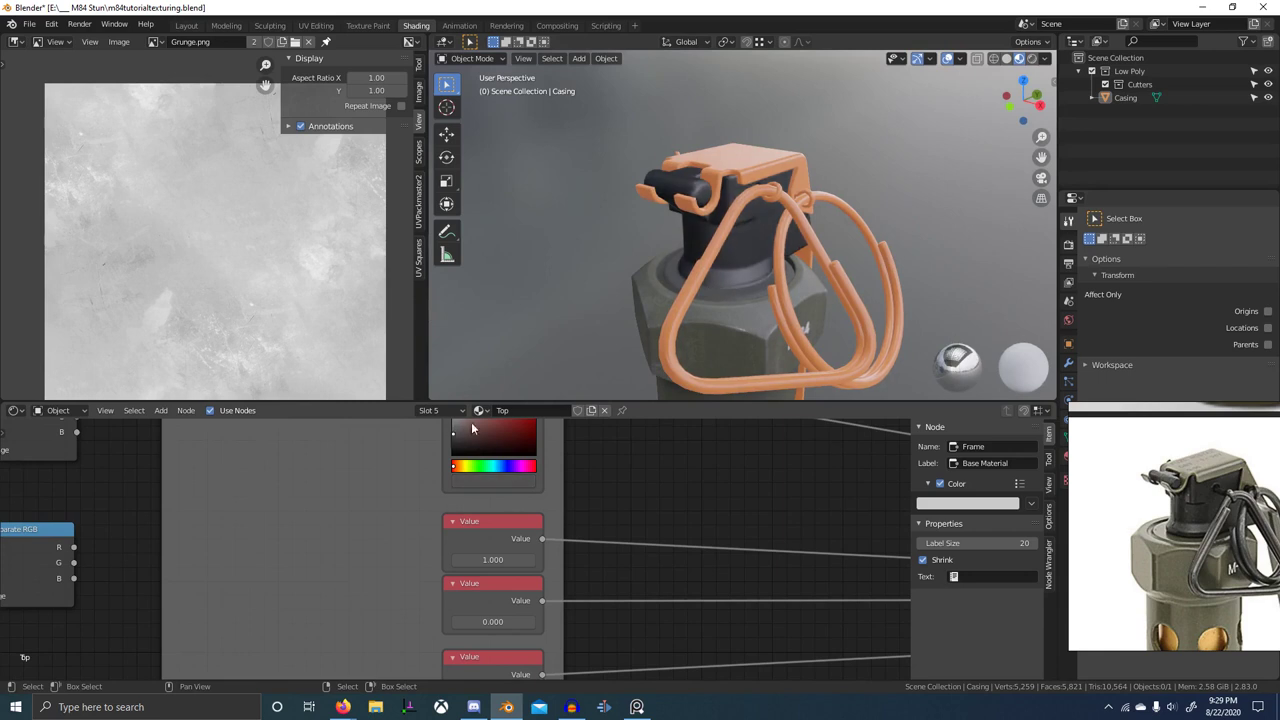
{"action": "middle_click_drag", "start_coordinate": [769, 311], "coordinate": [759, 273]}
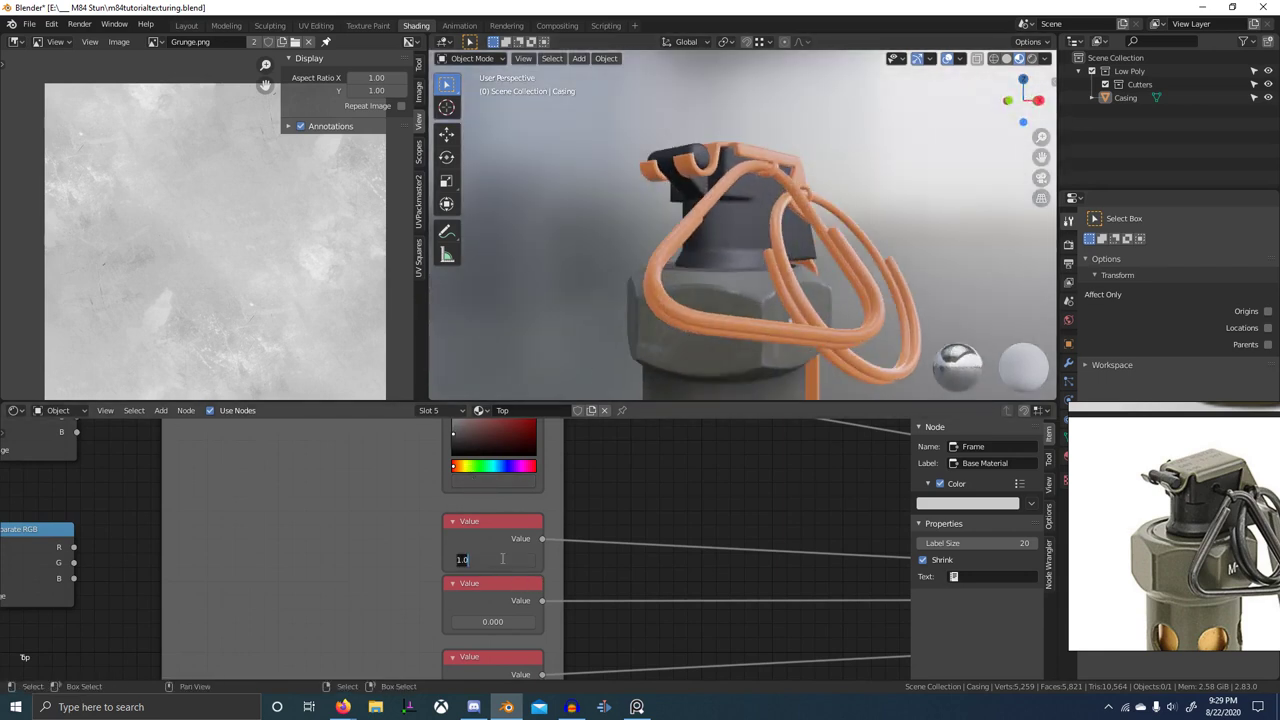
{"action": "type", "text": "0"}
{"action": "key", "text": "Return"}
{"action": "middle_click_drag", "start_coordinate": [500, 559], "coordinate": [507, 614]}
{"action": "left_click_drag", "start_coordinate": [462, 497], "coordinate": [461, 503]}
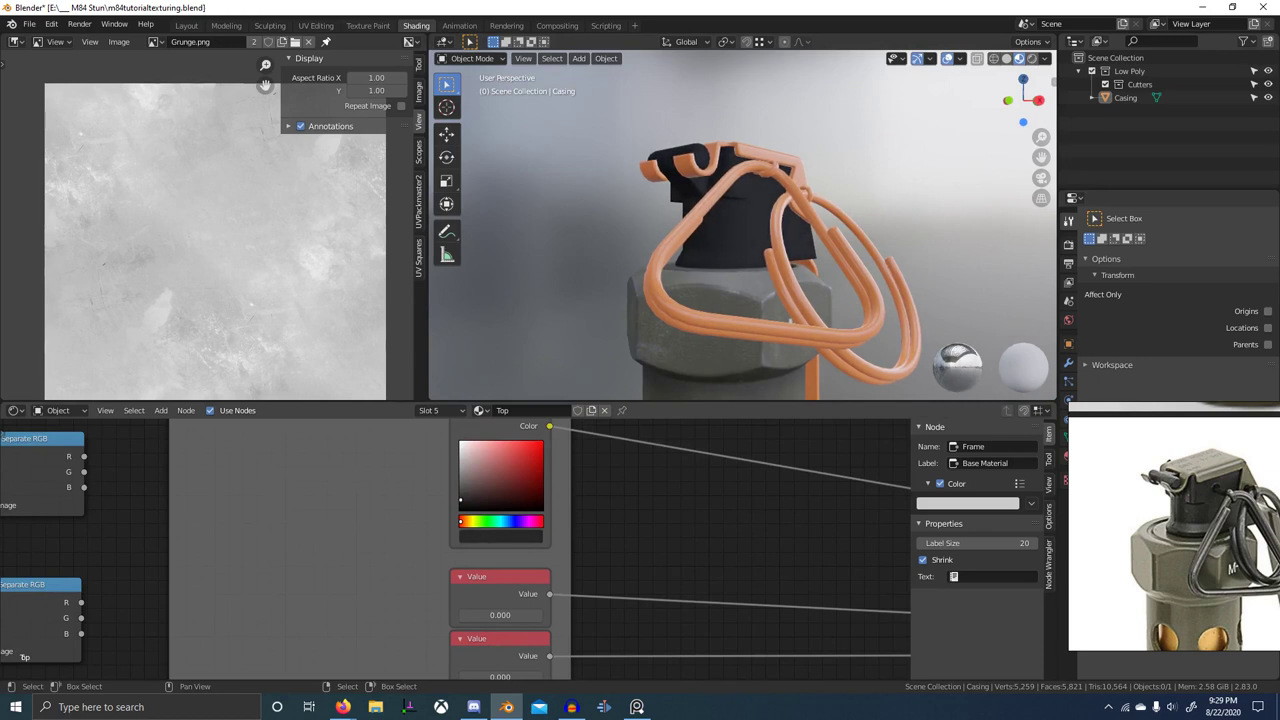
- Try the second value at 0.500, then at 0.250, checking the fuze top
{"action": "middle_click_drag", "start_coordinate": [530, 610], "coordinate": [555, 483]}
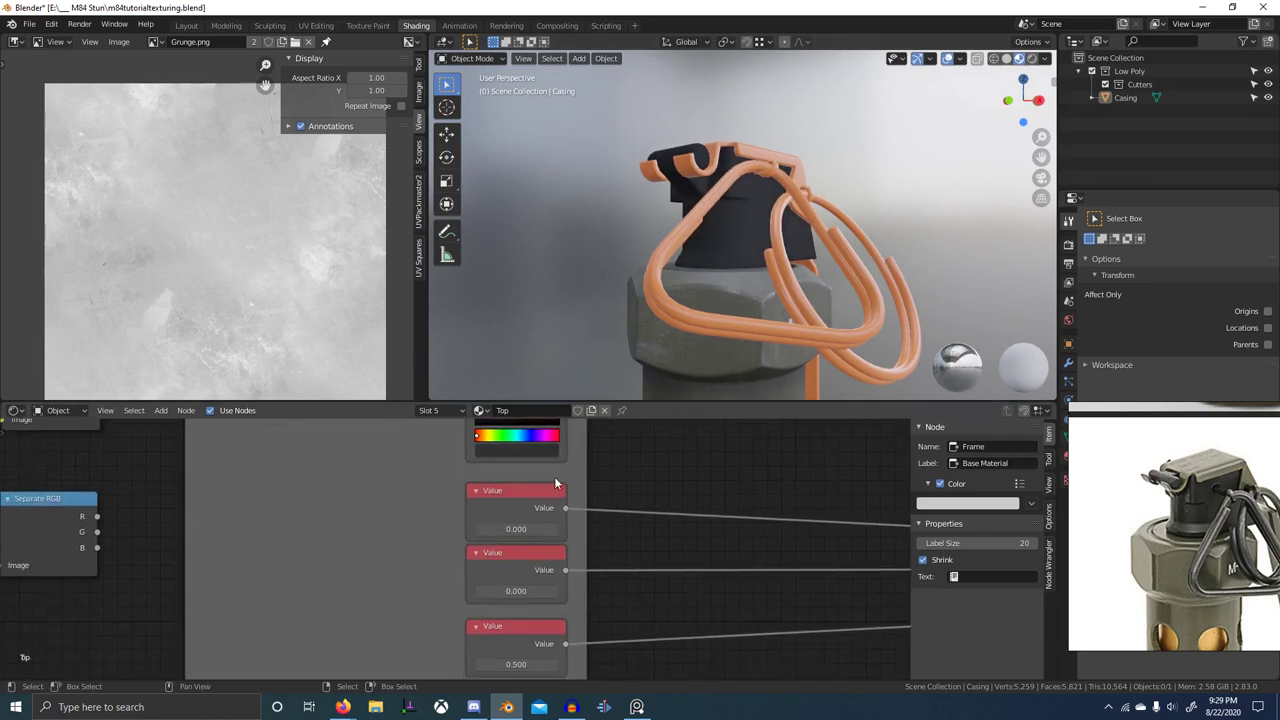
{"action": "type", "text": ".5"}
{"action": "key", "text": "Return"}
{"action": "scroll", "coordinate": [826, 234], "scroll_direction": "up", "scroll_amount": 1}
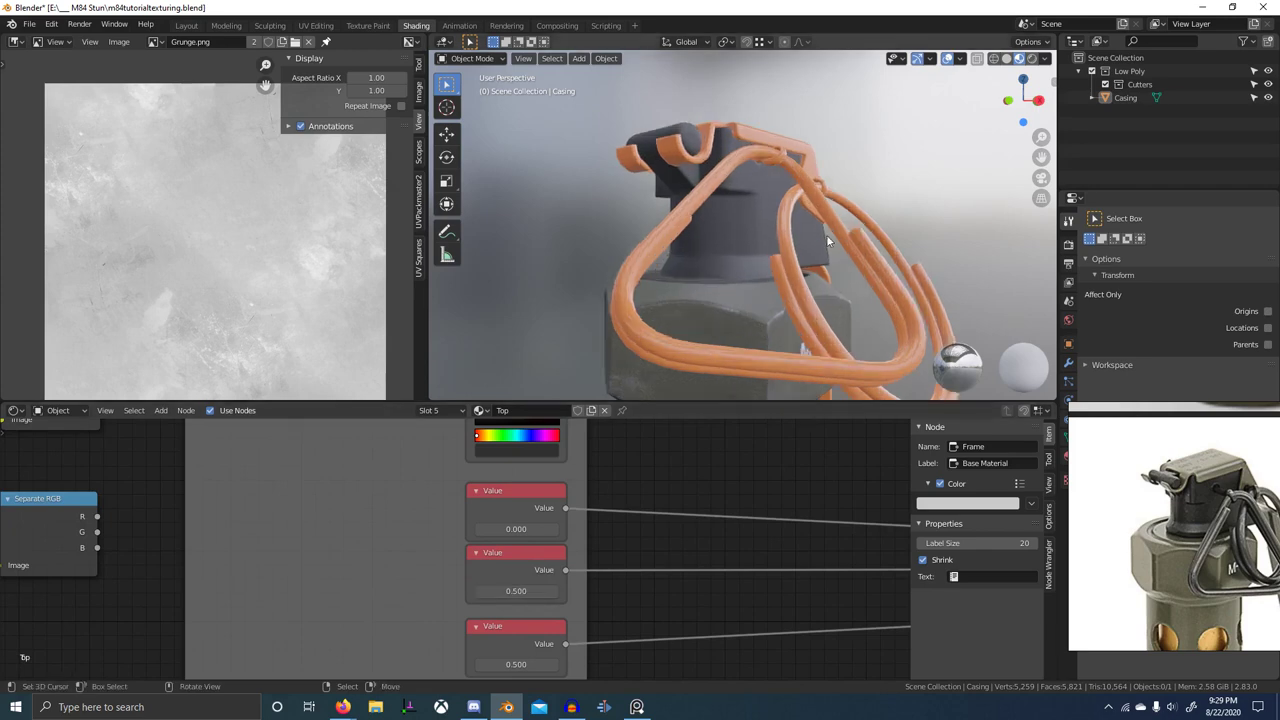
{"action": "middle_click_drag", "start_coordinate": [826, 234], "coordinate": [831, 268]}
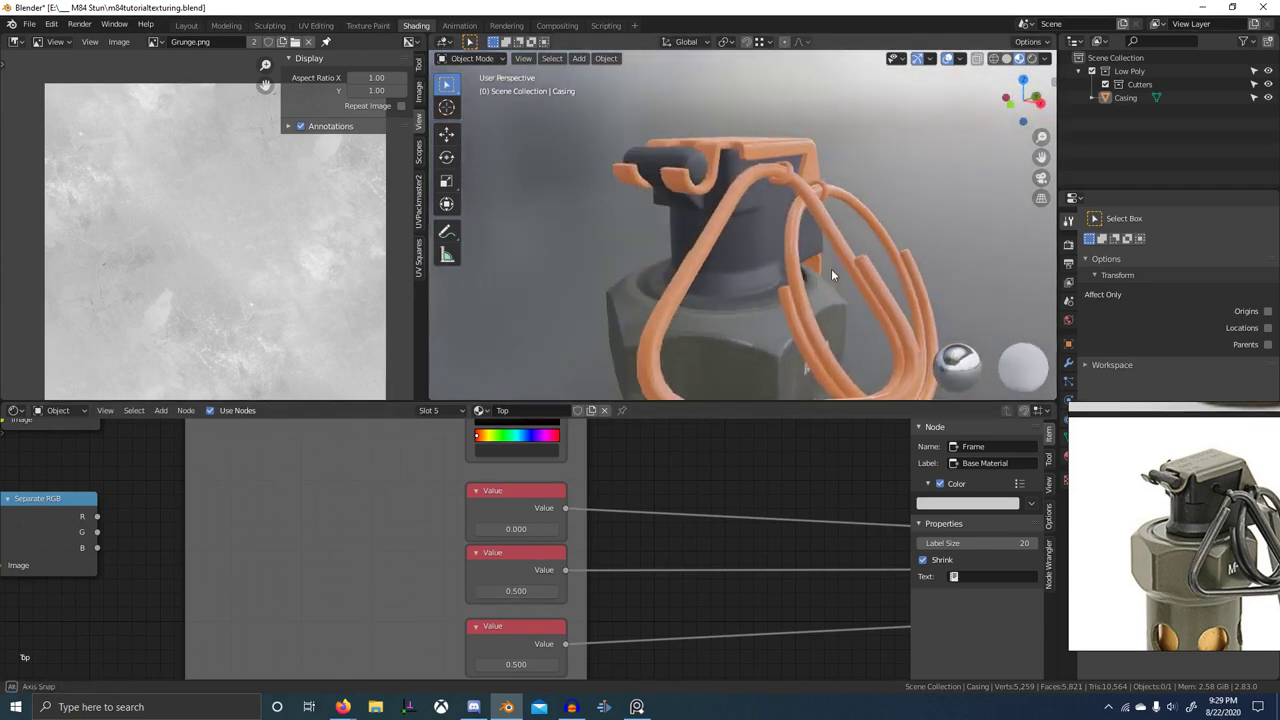
{"action": "left_click", "coordinate": [512, 590]}
{"action": "type", "text": ".25"}
{"action": "key", "text": "Return"}
- Reframe the Value nodes and set the second value back to 0.500
{"action": "middle_click_drag", "start_coordinate": [900, 248], "coordinate": [748, 273]}
{"action": "middle_click_drag", "start_coordinate": [572, 544], "coordinate": [590, 490]}
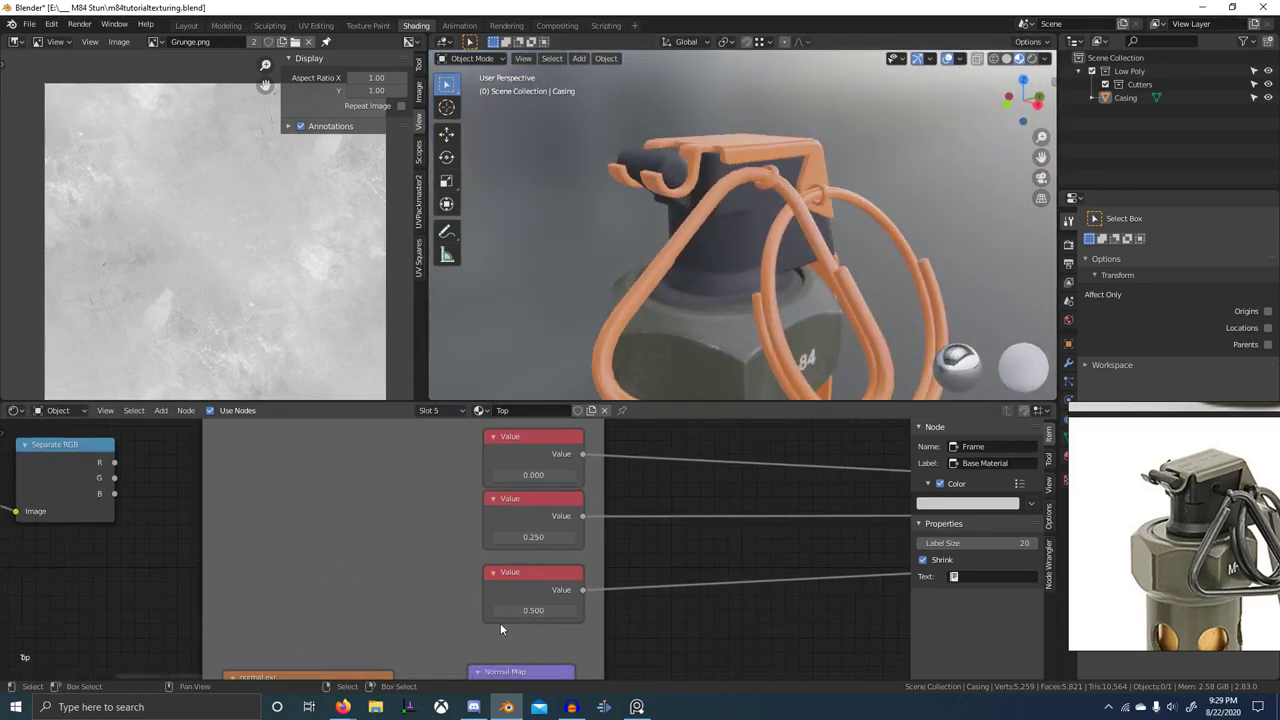
{"action": "scroll", "coordinate": [735, 292], "scroll_direction": "down", "scroll_amount": 8}
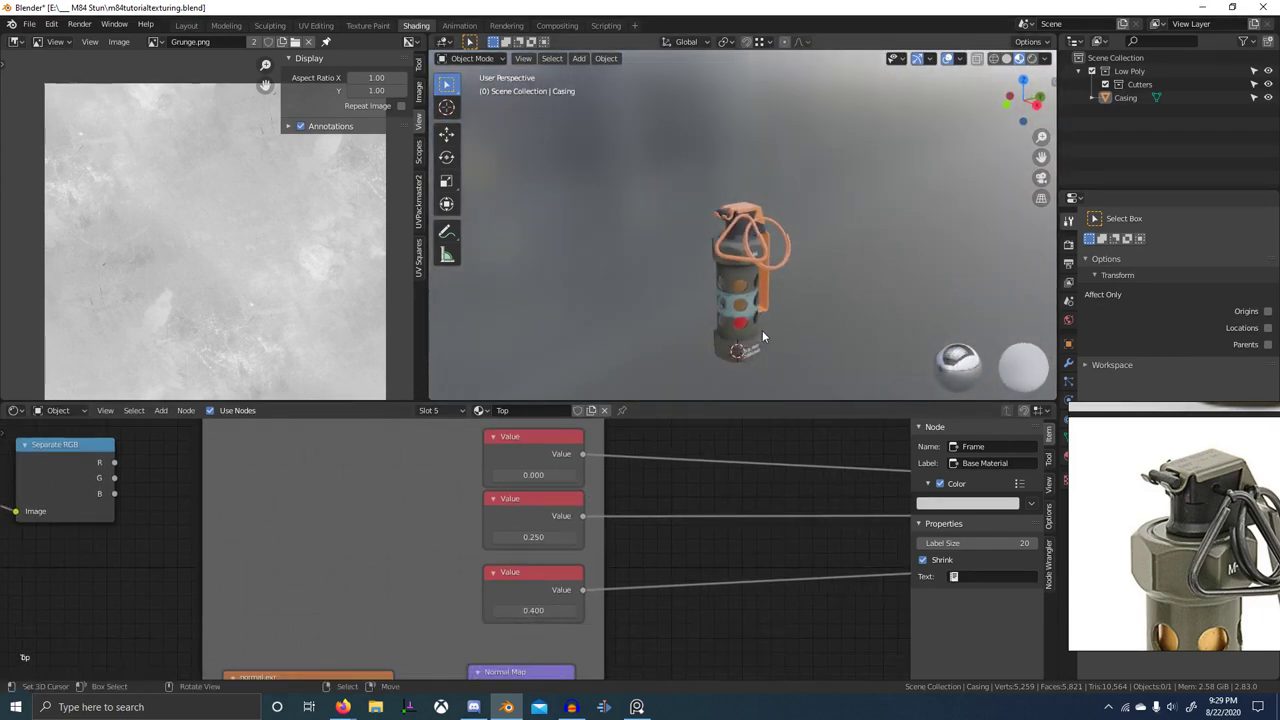
{"action": "middle_click_drag", "start_coordinate": [675, 465], "coordinate": [669, 616]}
{"action": "scroll", "coordinate": [600, 580], "scroll_direction": "up", "scroll_amount": 3}
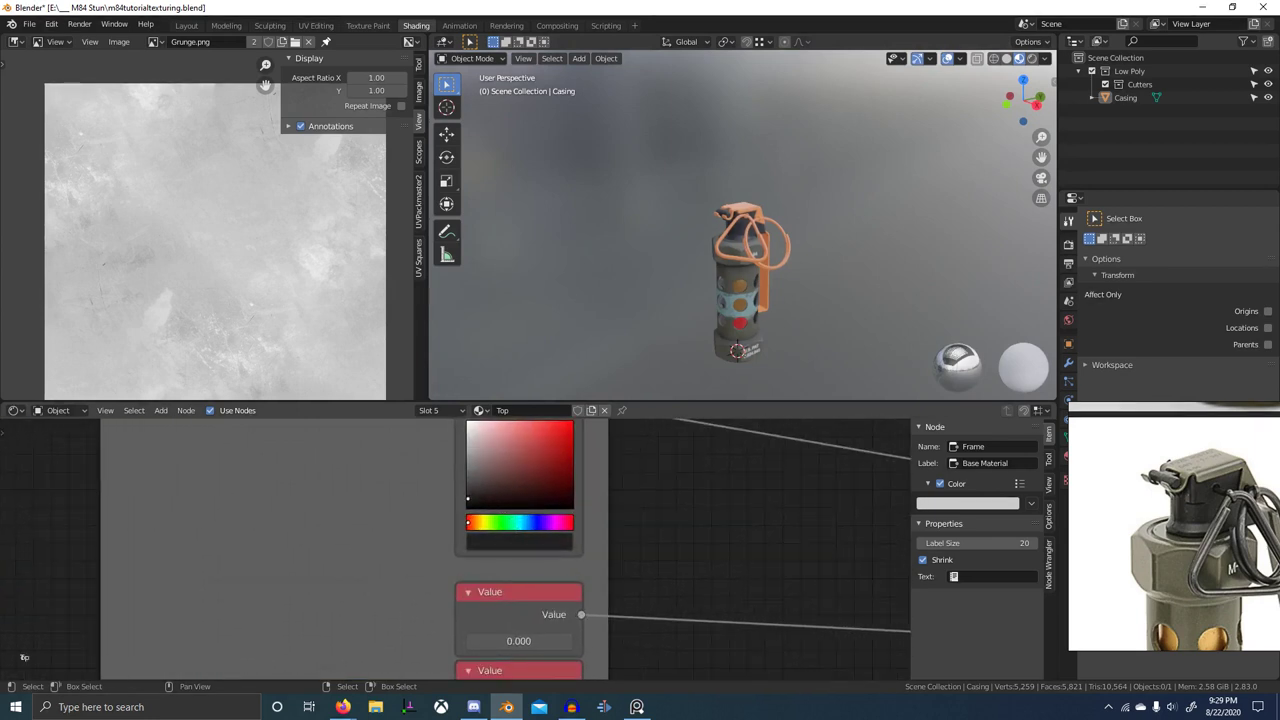
{"action": "scroll", "coordinate": [692, 263], "scroll_direction": "up", "scroll_amount": 8}
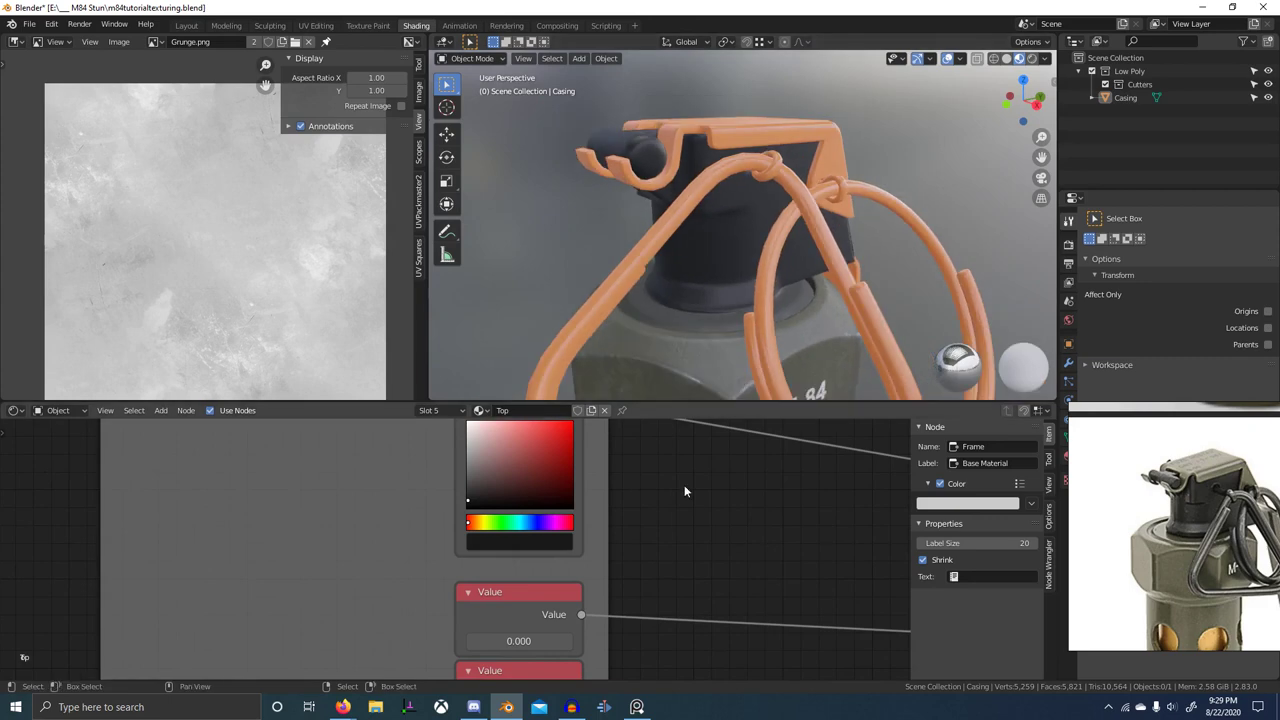
{"action": "middle_click_drag", "start_coordinate": [687, 516], "coordinate": [692, 421]}
{"action": "scroll", "coordinate": [617, 558], "scroll_direction": "up", "scroll_amount": 5}
{"action": "middle_click_drag", "start_coordinate": [617, 558], "coordinate": [591, 459]}
{"action": "left_click", "coordinate": [567, 563]}
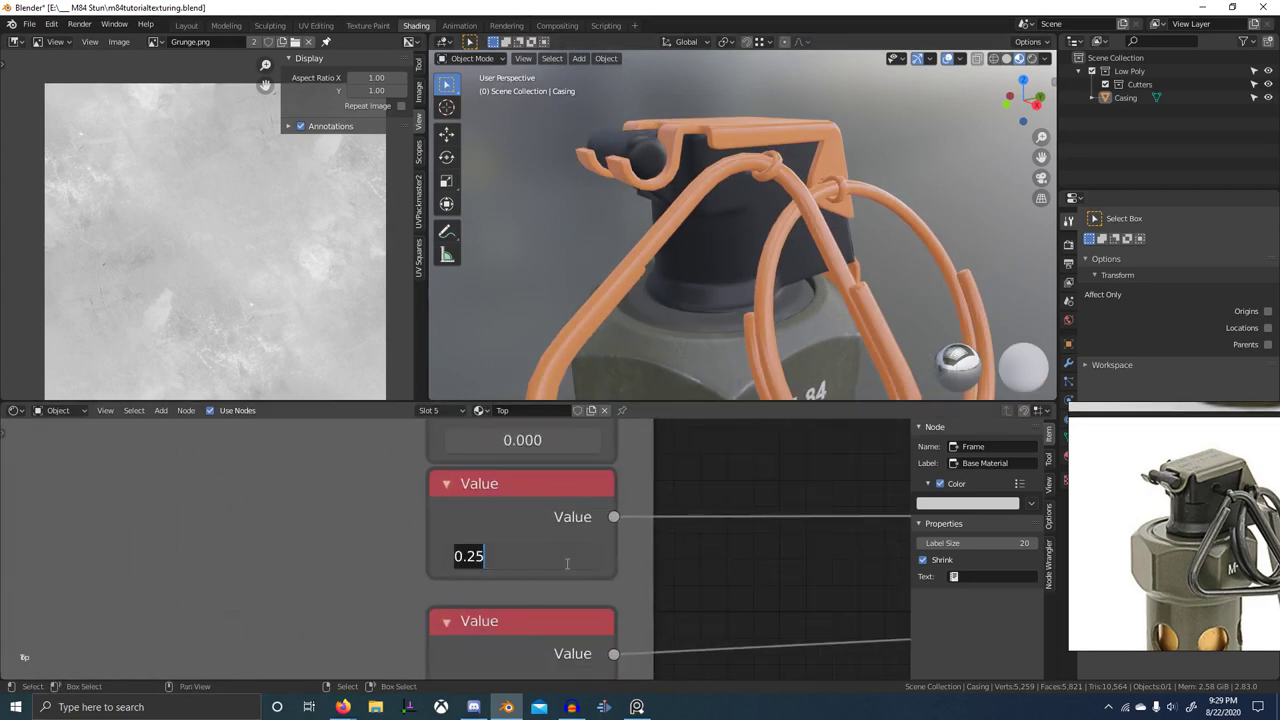
{"action": "type", "text": ".5"}
{"action": "key", "text": "Return"}
{"action": "mouse_move", "coordinate": [690, 290]}
{"action": "middle_mouse_down"}
{"action": "mouse_move", "coordinate": [778, 248]}
{"action": "mouse_move", "coordinate": [764, 231]}
{"action": "mouse_move", "coordinate": [750, 240]}
{"action": "middle_mouse_up"}
- Light the viewport with a dark studio HDRI and inspect the grenade top
{"action": "left_click", "coordinate": [1045, 59]}
{"action": "left_click", "coordinate": [1012, 176]}
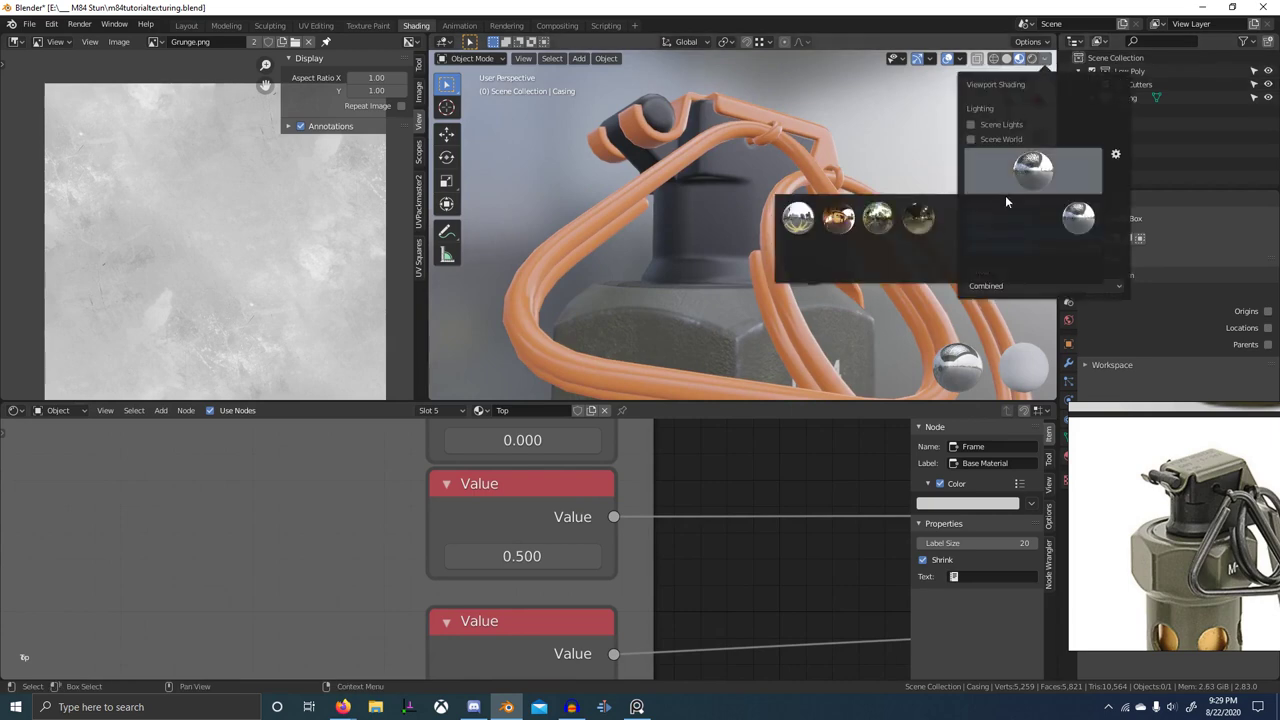
{"action": "left_click", "coordinate": [841, 261]}
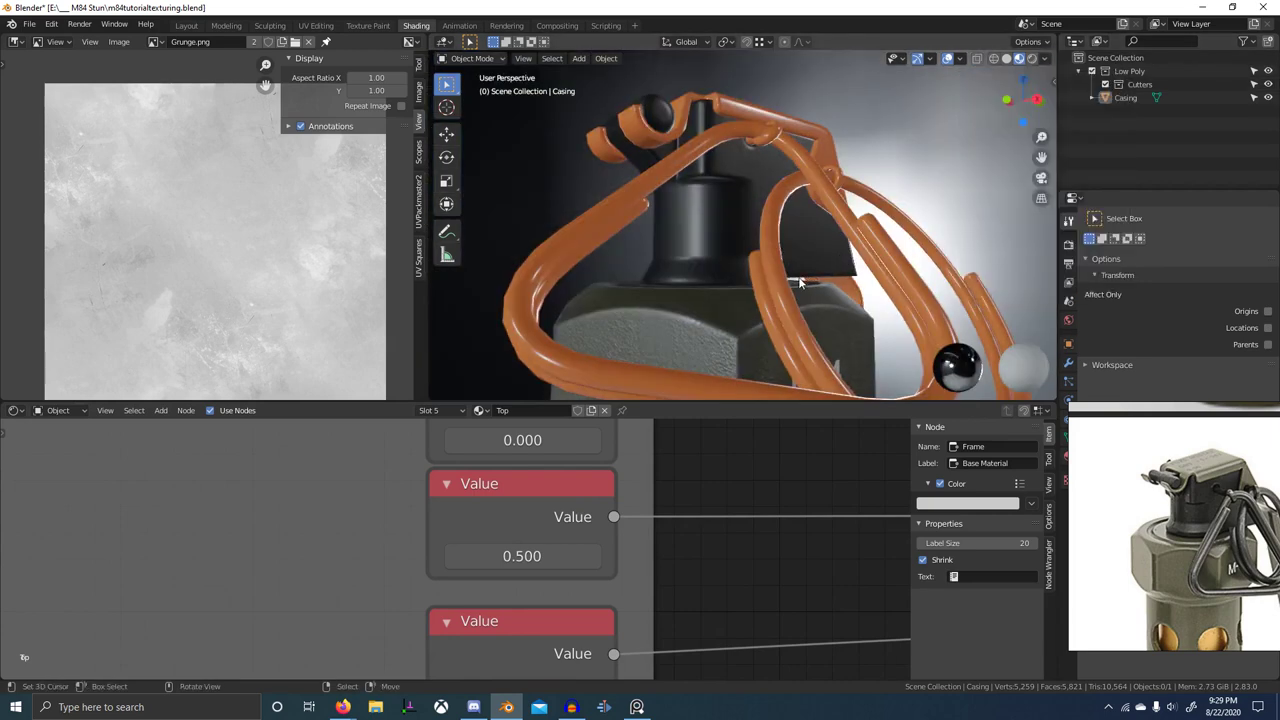
{"action": "middle_click_drag", "start_coordinate": [802, 281], "coordinate": [826, 322]}
- Raise the bottom Value node to 0.500, undoing an overshoot to 0.600
{"action": "scroll", "coordinate": [822, 297], "scroll_direction": "down", "scroll_amount": 5}
{"action": "scroll", "coordinate": [1226, 530], "scroll_direction": "up", "scroll_amount": 2}
{"action": "scroll", "coordinate": [829, 243], "scroll_direction": "up", "scroll_amount": 7}
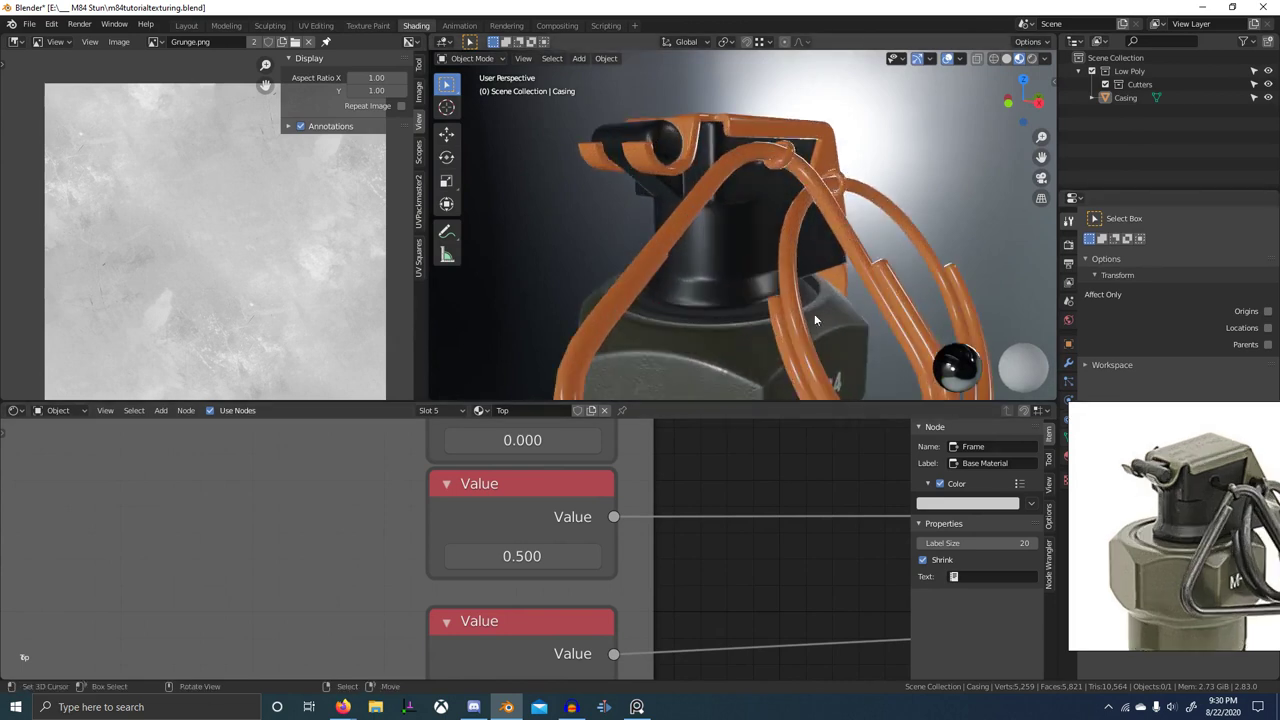
{"action": "scroll", "coordinate": [596, 544], "scroll_direction": "down", "scroll_amount": 3}
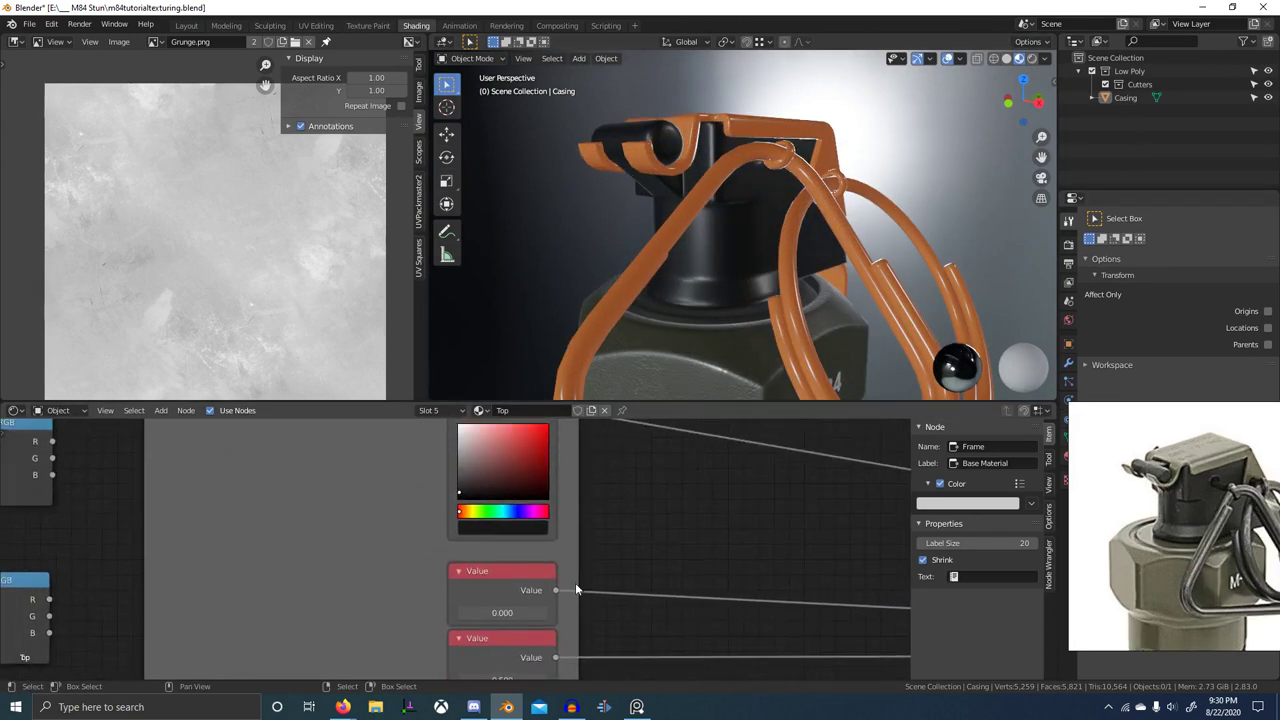
{"action": "middle_click_drag", "start_coordinate": [606, 661], "coordinate": [617, 551]}
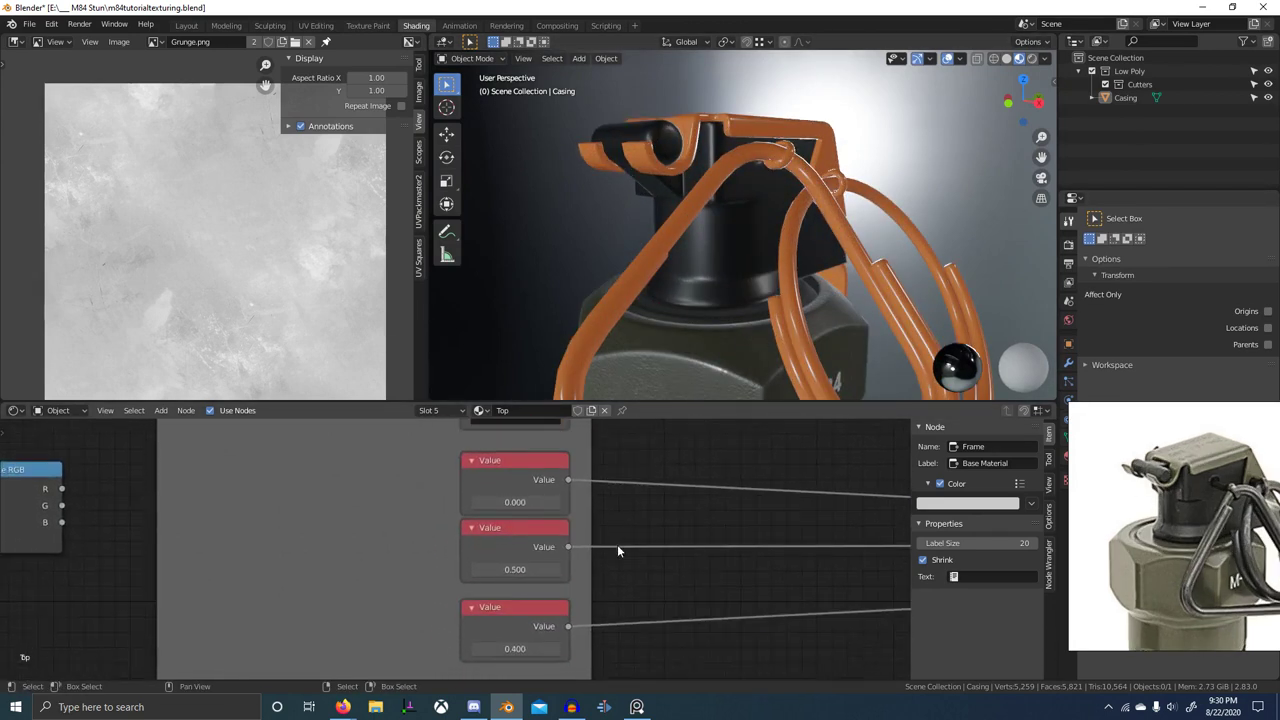
{"action": "left_click", "coordinate": [557, 650]}
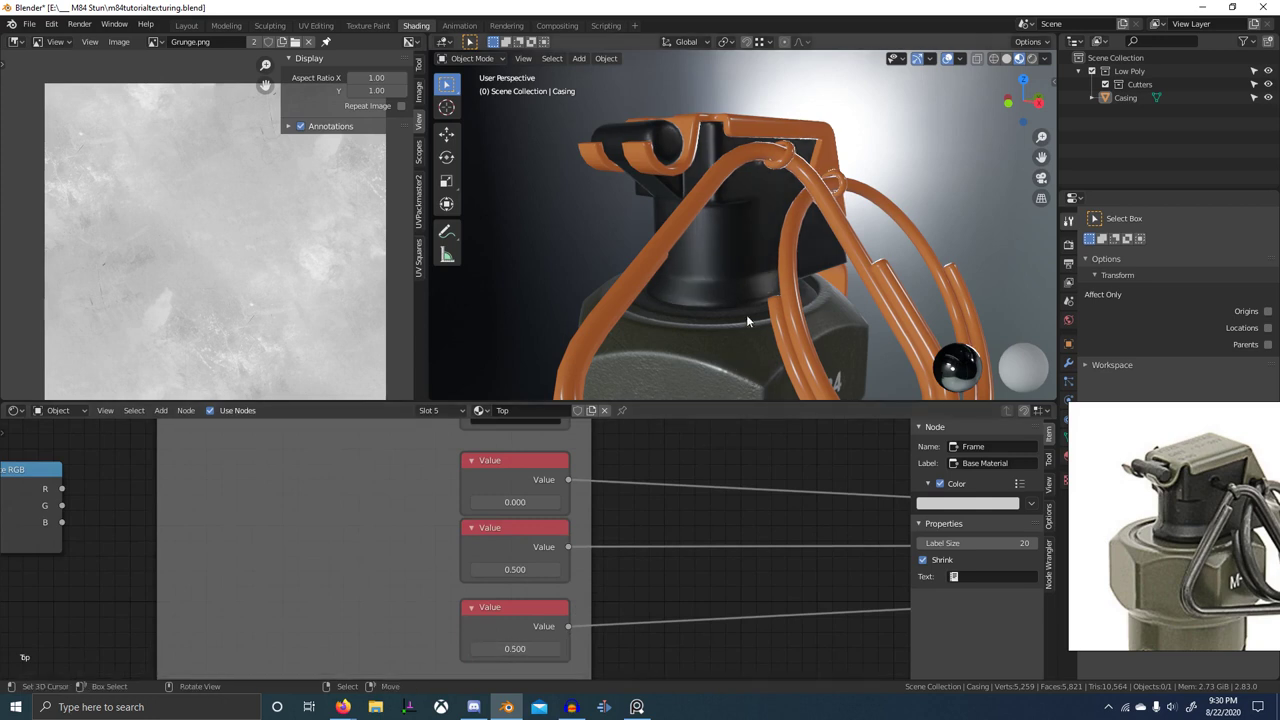
{"action": "left_click", "coordinate": [558, 649]}
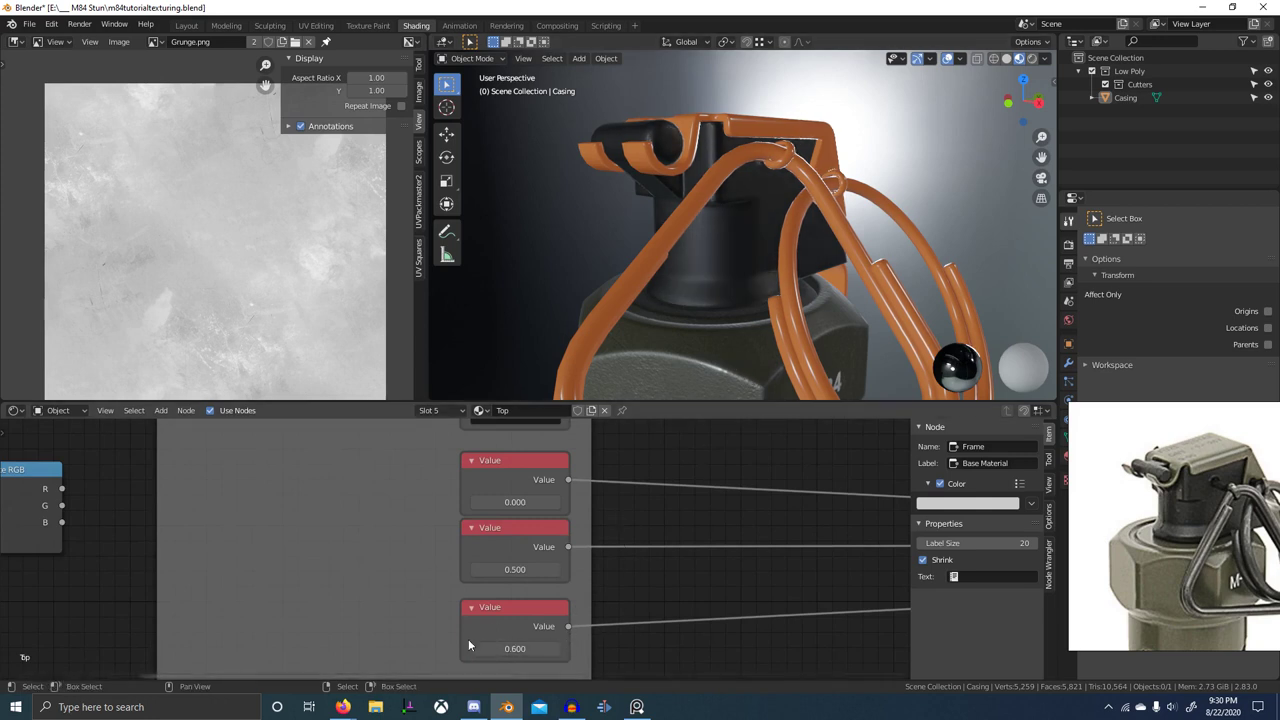
{"action": "key", "text": "ctrl+z"}
- Compare the warm interior and grey HDRI lighting on the grenade
{"action": "left_click", "coordinate": [1045, 57]}
{"action": "left_click", "coordinate": [1005, 160]}
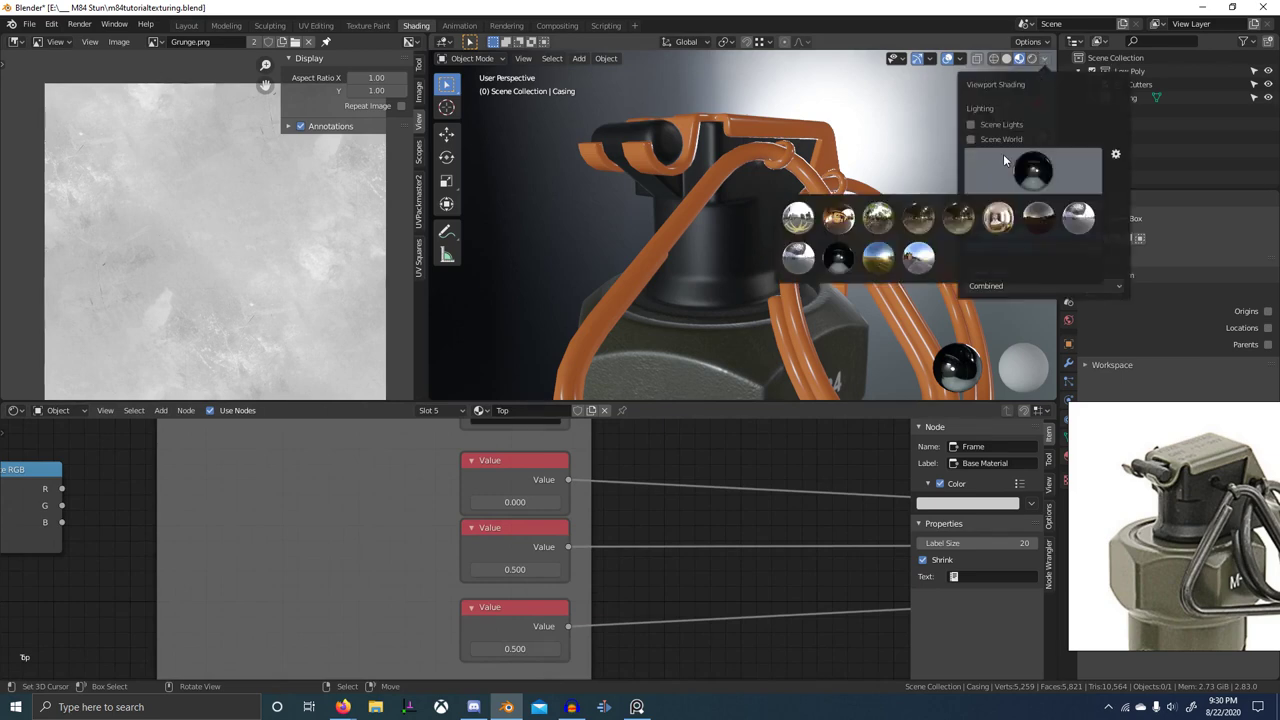
{"action": "left_click", "coordinate": [998, 218]}
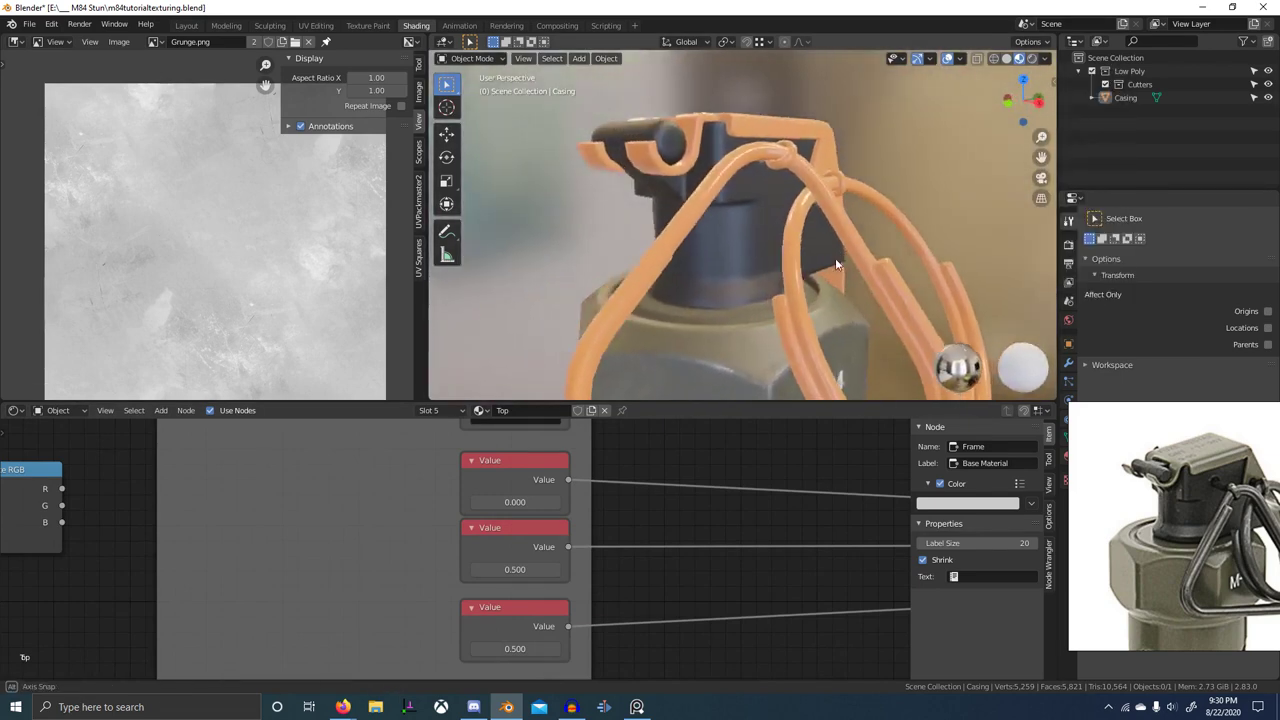
{"action": "left_click", "coordinate": [1045, 57]}
{"action": "left_click", "coordinate": [1000, 175]}
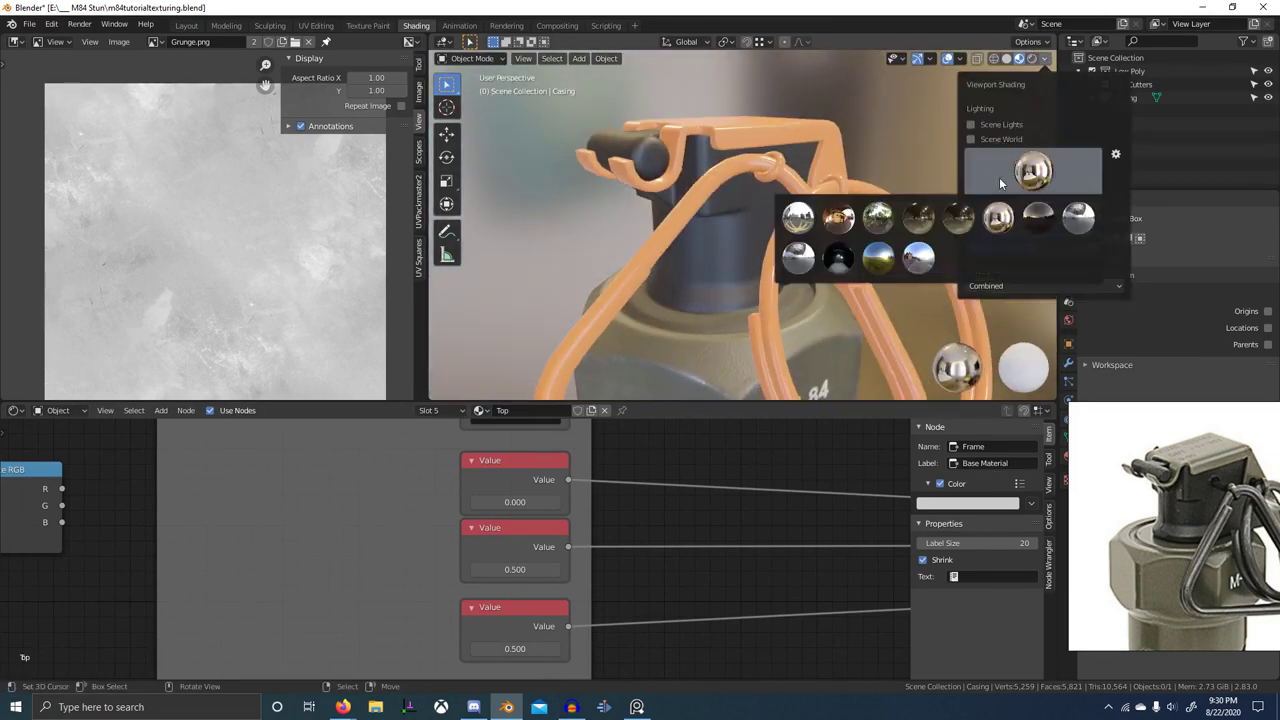
{"action": "left_click", "coordinate": [798, 216]}
{"action": "middle_click_drag", "start_coordinate": [774, 246], "coordinate": [902, 170]}
{"action": "scroll", "coordinate": [850, 236], "scroll_direction": "down", "scroll_amount": 2}
- Try another HDRI, then settle on the forest environment lighting for the preview
{"action": "left_click", "coordinate": [1045, 60]}
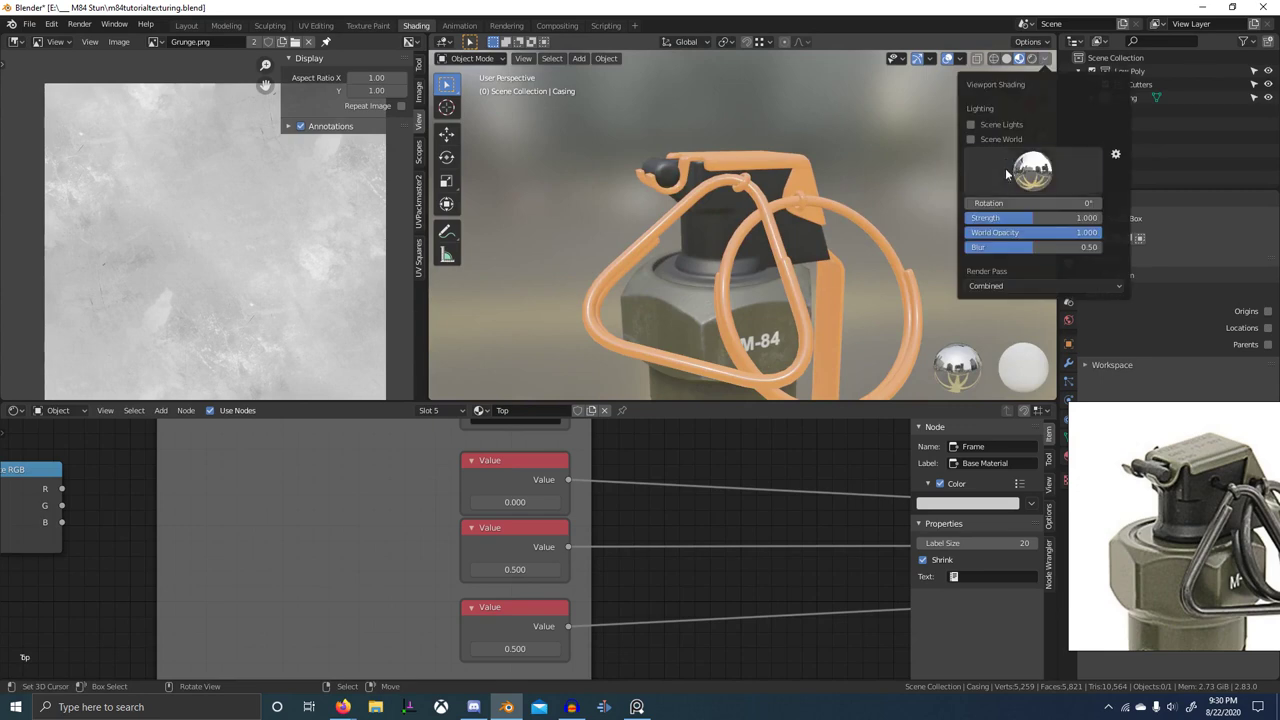
{"action": "left_click", "coordinate": [1005, 170]}
{"action": "left_click", "coordinate": [912, 256]}
{"action": "mouse_move", "coordinate": [698, 264]}
{"action": "middle_mouse_down"}
{"action": "mouse_move", "coordinate": [773, 259]}
{"action": "mouse_move", "coordinate": [707, 254]}
{"action": "middle_mouse_up"}
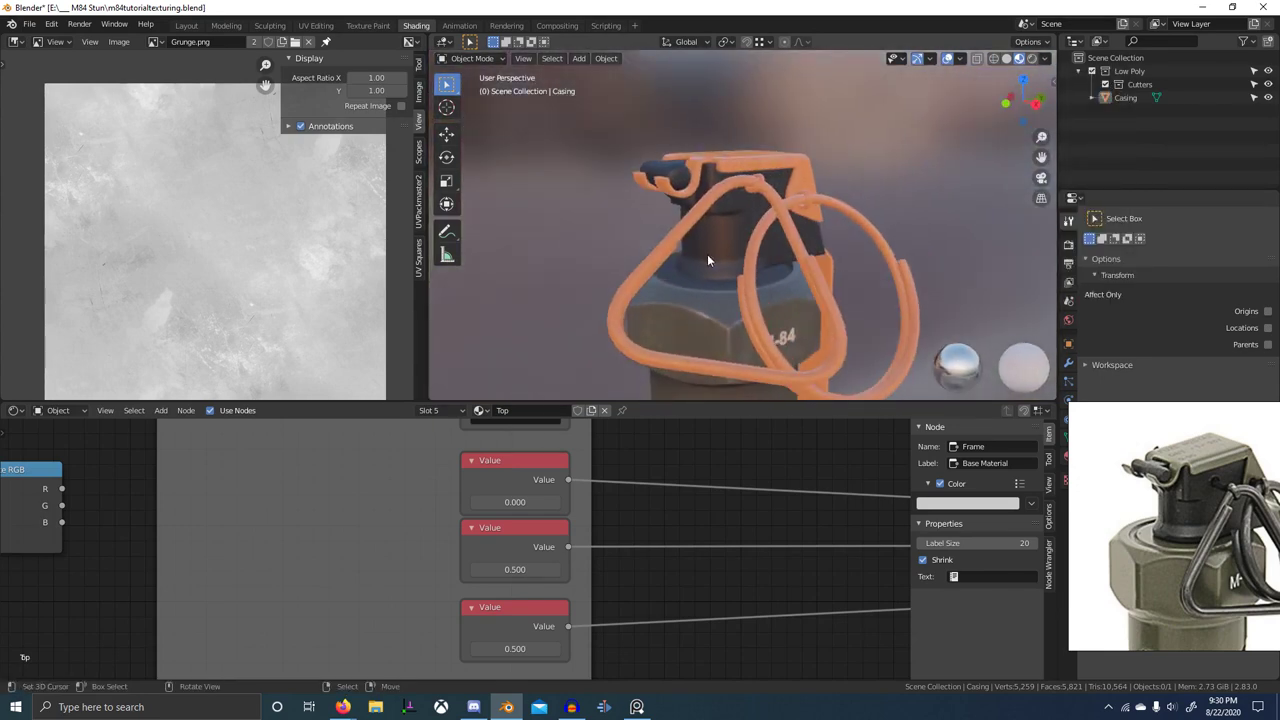
{"action": "left_click", "coordinate": [1046, 60]}
{"action": "left_click", "coordinate": [994, 186]}
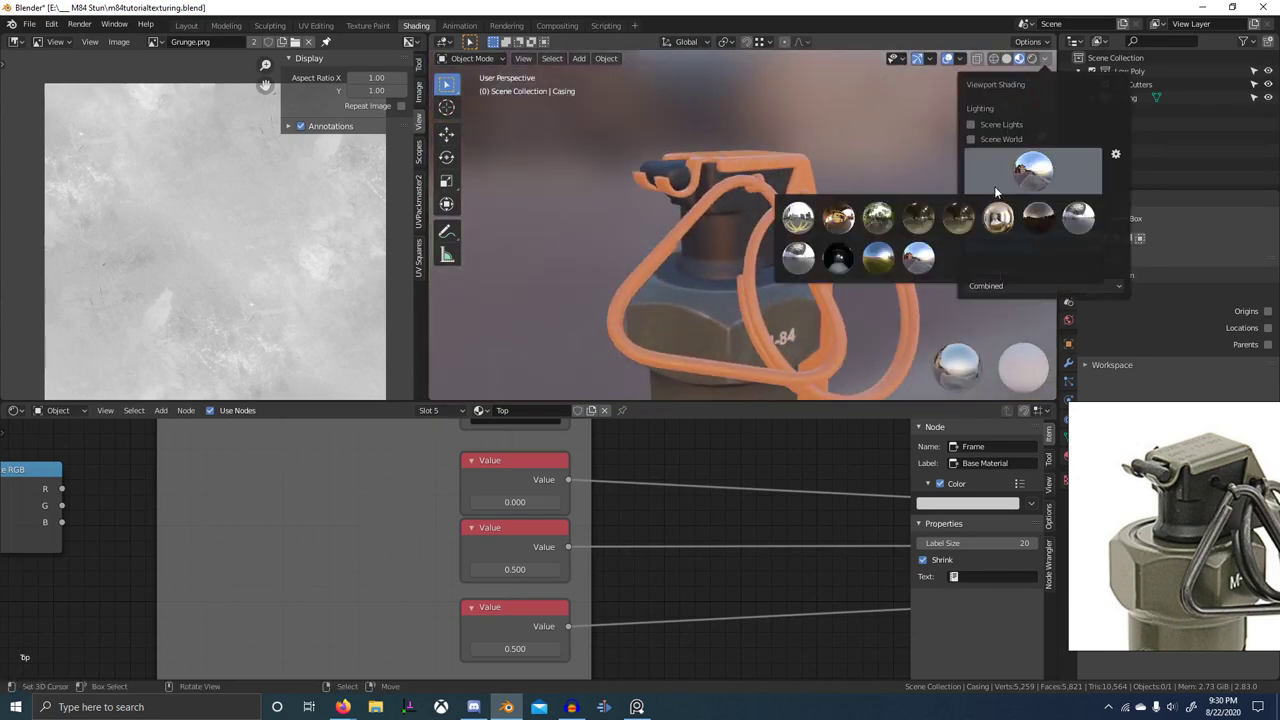
{"action": "left_click", "coordinate": [893, 217]}
{"action": "scroll", "coordinate": [825, 235], "scroll_direction": "up", "scroll_amount": 2}
{"action": "middle_click_drag", "start_coordinate": [795, 243], "coordinate": [714, 288]}
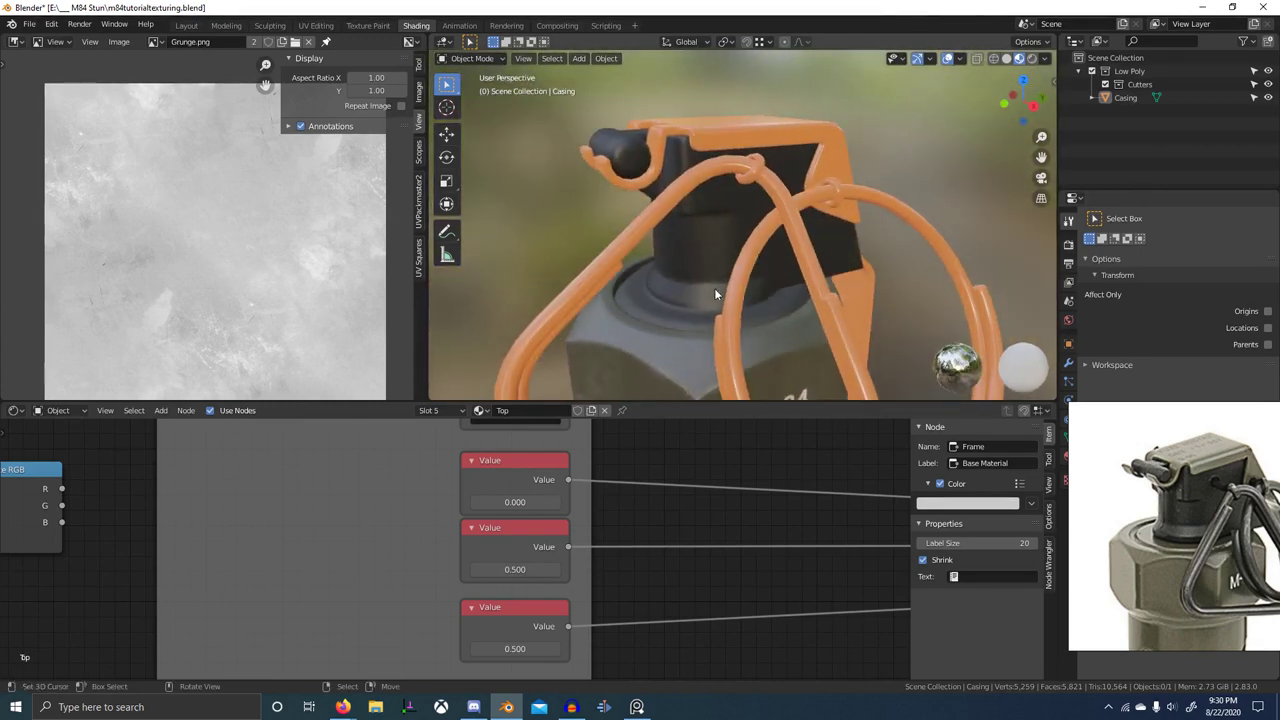
{"action": "scroll", "coordinate": [490, 540], "scroll_direction": "up", "scroll_amount": 1}
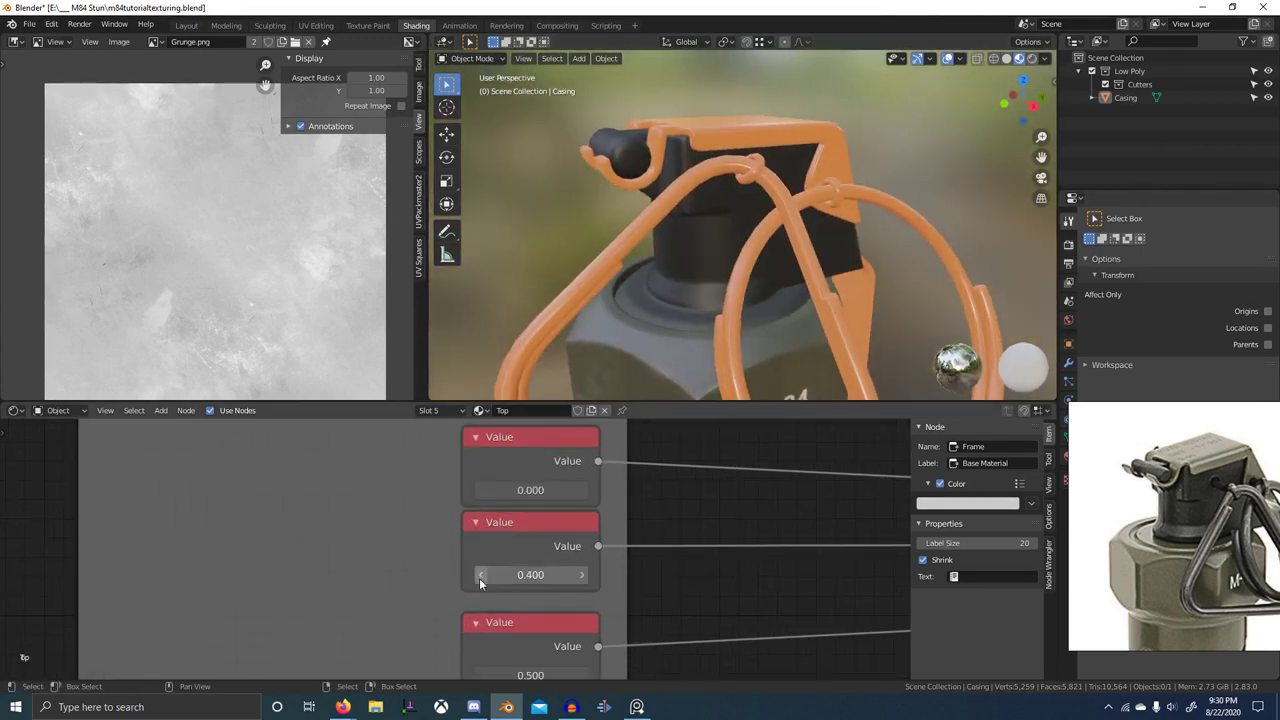
- Lower the middle Value node to 0.400 and make the RGB colour node active
{"action": "left_click", "coordinate": [479, 578]}
{"action": "middle_click_drag", "start_coordinate": [690, 375], "coordinate": [754, 343]}
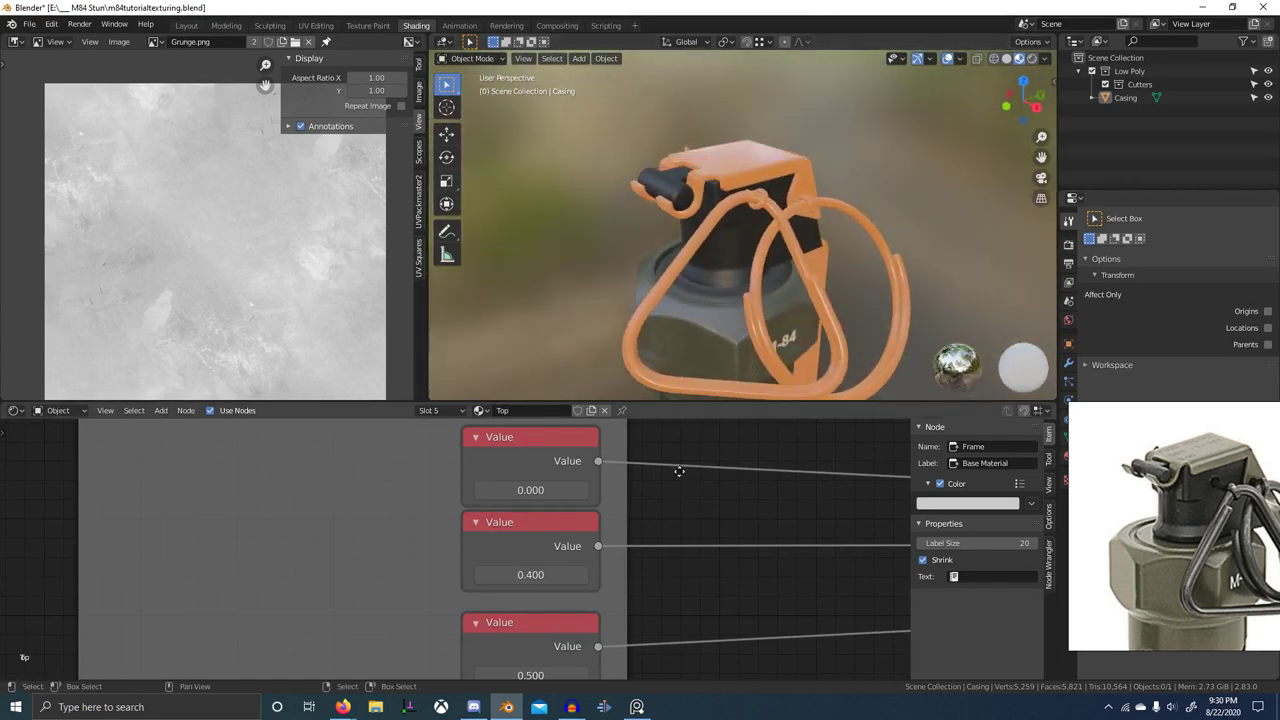
{"action": "middle_click_drag", "start_coordinate": [629, 451], "coordinate": [625, 668]}
{"action": "scroll", "coordinate": [479, 563], "scroll_direction": "up", "scroll_amount": 4}
{"action": "left_click", "coordinate": [471, 556]}
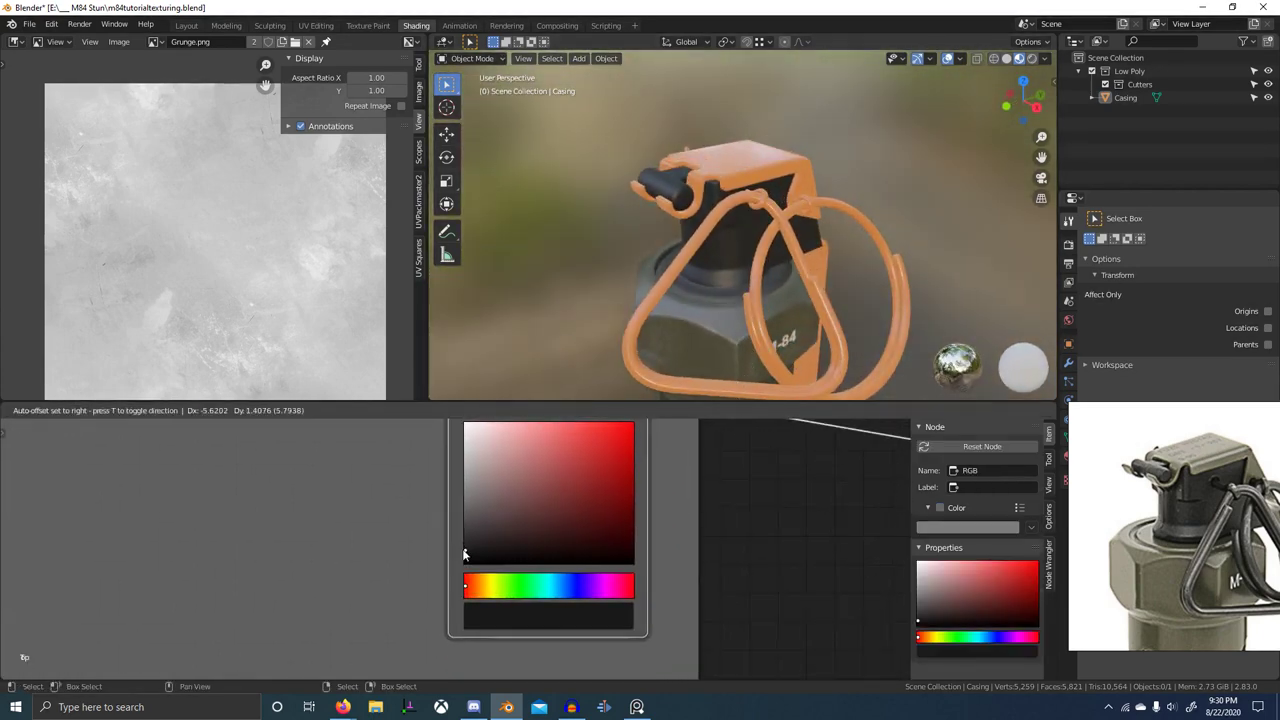
{"action": "scroll", "coordinate": [658, 320], "scroll_direction": "down", "scroll_amount": 5}
- Test higher top and middle values, then return them to 0 and 0.400
{"action": "middle_click_drag", "start_coordinate": [658, 320], "coordinate": [659, 286]}
{"action": "scroll", "coordinate": [659, 286], "scroll_direction": "up", "scroll_amount": 7}
{"action": "scroll", "coordinate": [783, 523], "scroll_direction": "down", "scroll_amount": 4}
{"action": "middle_click_drag", "start_coordinate": [783, 523], "coordinate": [693, 467]}
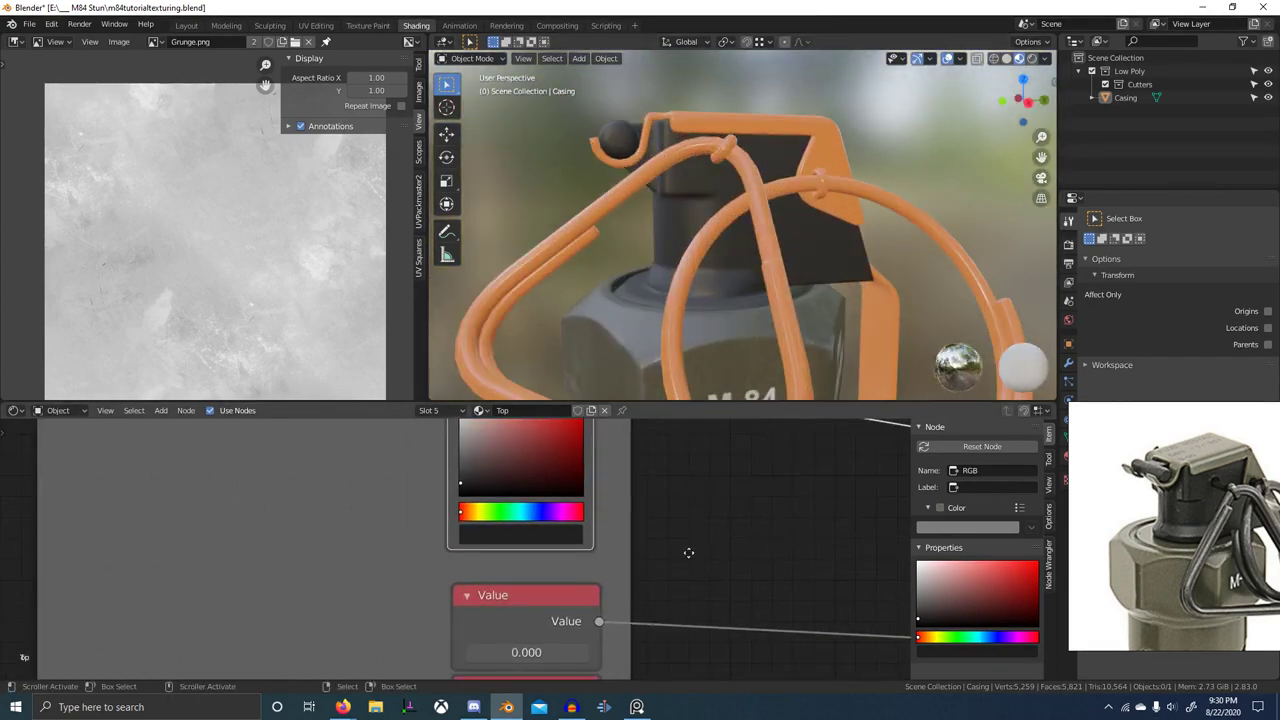
{"action": "middle_click_drag", "start_coordinate": [689, 553], "coordinate": [730, 414]}
{"action": "left_click", "coordinate": [624, 515]}
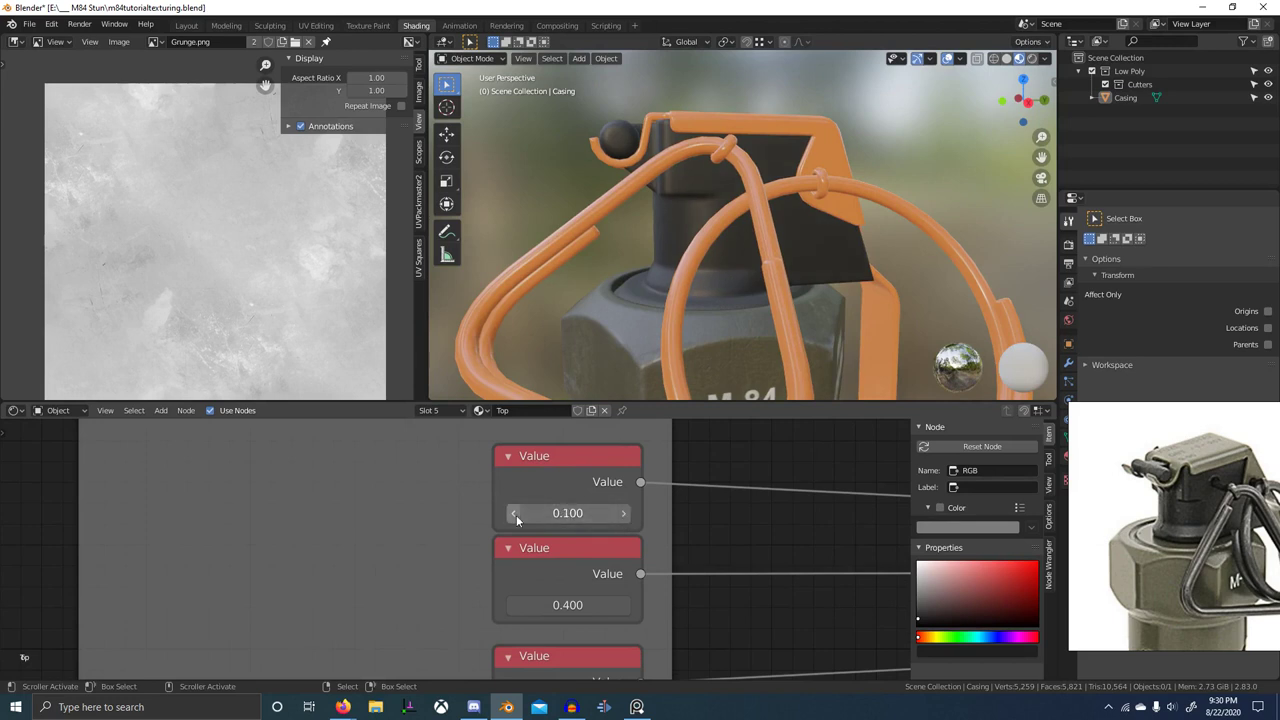
{"action": "mouse_move", "coordinate": [572, 515]}
{"action": "left_mouse_down"}
{"action": "mouse_move", "coordinate": [655, 515]}
{"action": "mouse_move", "coordinate": [570, 515]}
{"action": "left_mouse_up"}
{"action": "middle_click_drag", "start_coordinate": [588, 570], "coordinate": [573, 527]}
{"action": "mouse_move", "coordinate": [570, 563]}
{"action": "left_mouse_down"}
{"action": "mouse_move", "coordinate": [640, 563]}
{"action": "mouse_move", "coordinate": [572, 563]}
{"action": "left_mouse_up"}
{"action": "middle_click_drag", "start_coordinate": [606, 600], "coordinate": [575, 489]}
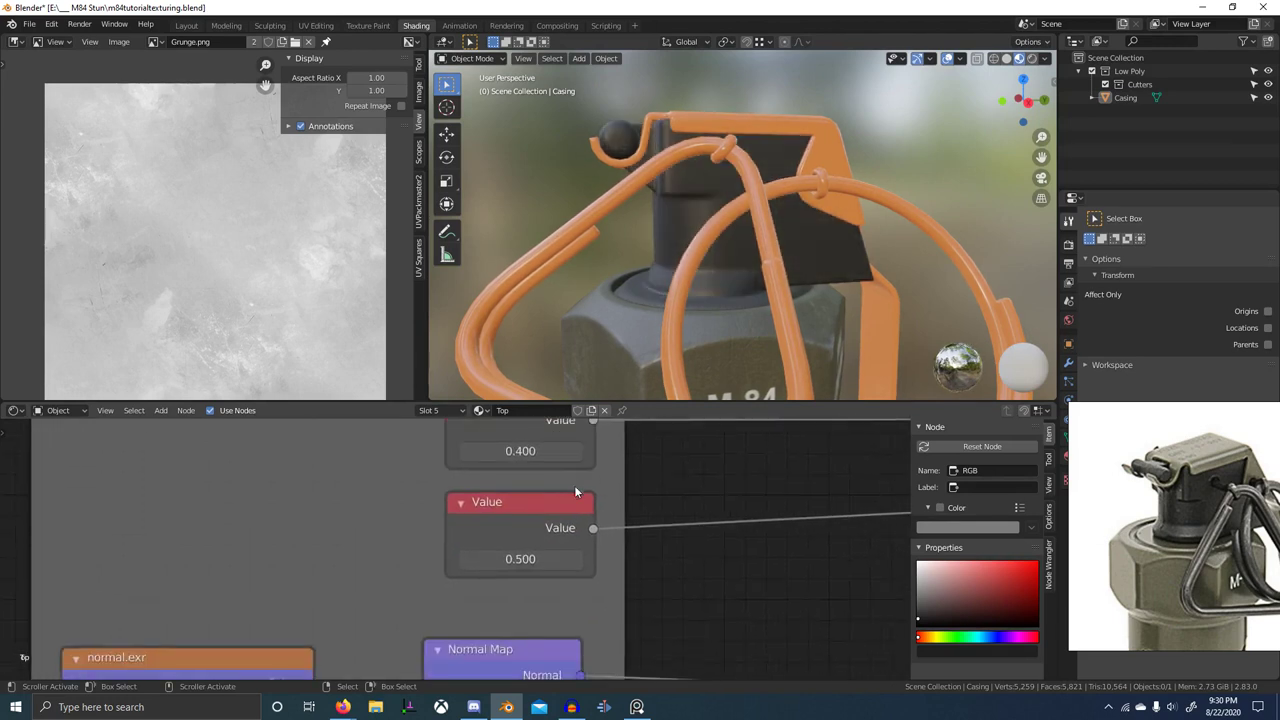
- Zoom out to fit the whole material node tree and select the Casing object
{"action": "middle_click_drag", "start_coordinate": [583, 560], "coordinate": [541, 520]}
{"action": "scroll", "coordinate": [541, 520], "scroll_direction": "down", "scroll_amount": 5}
{"action": "scroll", "coordinate": [720, 526], "scroll_direction": "down", "scroll_amount": 14}
{"action": "middle_click_drag", "start_coordinate": [722, 526], "coordinate": [546, 602]}
{"action": "scroll", "coordinate": [830, 292], "scroll_direction": "down", "scroll_amount": 6}
{"action": "middle_click_drag", "start_coordinate": [829, 294], "coordinate": [738, 303]}
{"action": "scroll", "coordinate": [842, 316], "scroll_direction": "up", "scroll_amount": 1}
{"action": "scroll", "coordinate": [738, 305], "scroll_direction": "up", "scroll_amount": 6}
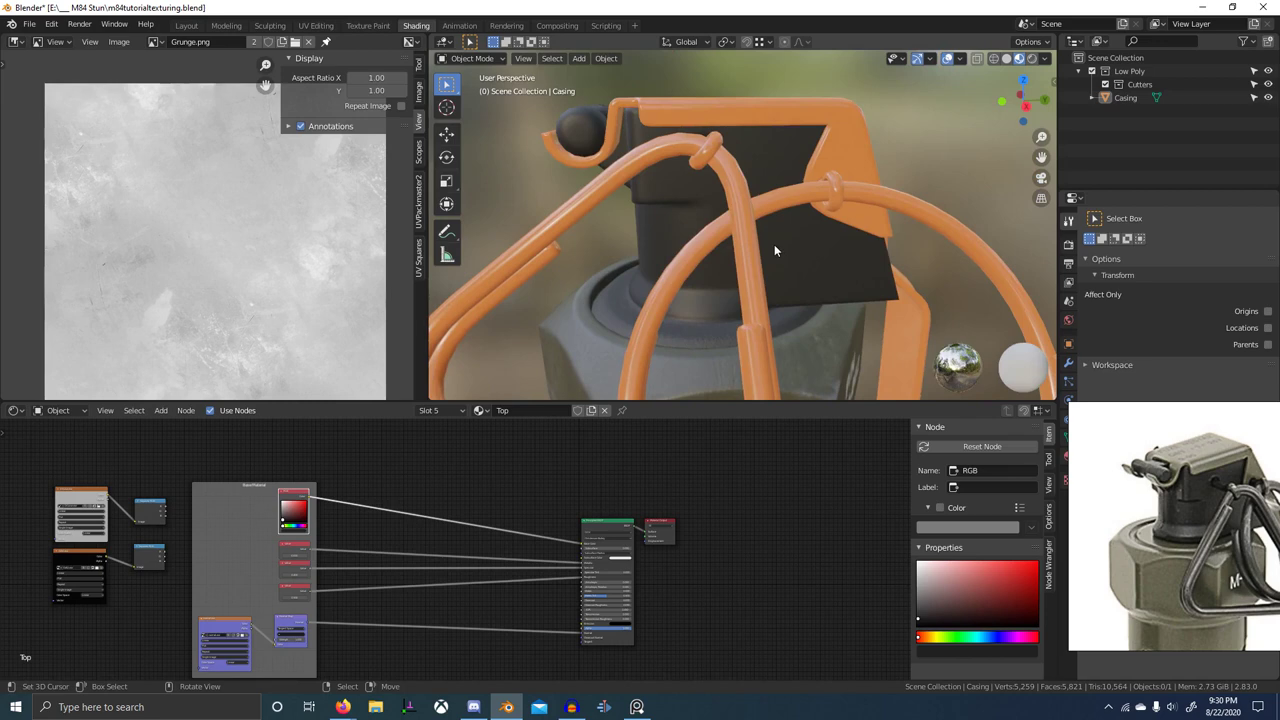
{"action": "left_click", "coordinate": [812, 256]}
- In Edit Mode, reveal the casing's hidden geometry with Alt+H and deselect everything
{"action": "key", "text": "Tab"}
{"action": "key", "text": "a"}
{"action": "key", "text": "alt+h"}
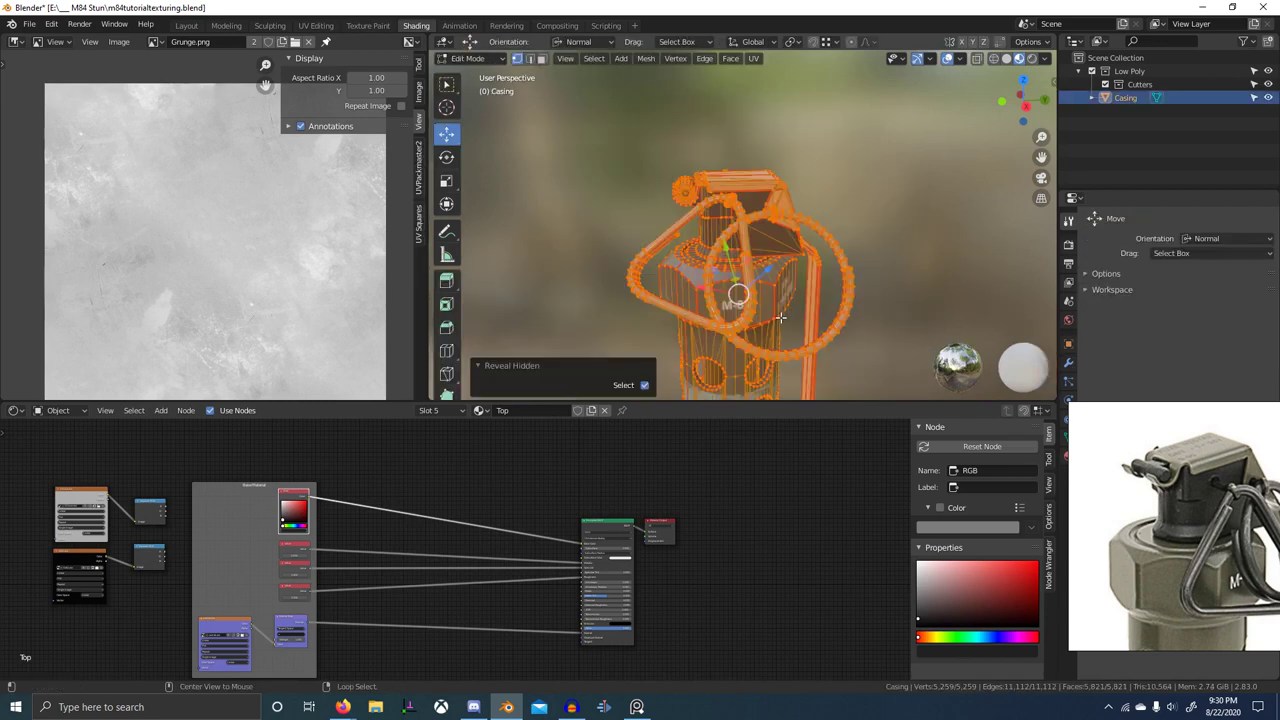
{"action": "scroll", "coordinate": [766, 243], "scroll_direction": "up", "scroll_amount": 2}
{"action": "key", "text": "alt+a"}
{"action": "scroll", "coordinate": [766, 243], "scroll_direction": "up", "scroll_amount": 1}
{"action": "middle_click_drag", "start_coordinate": [830, 274], "coordinate": [778, 280]}
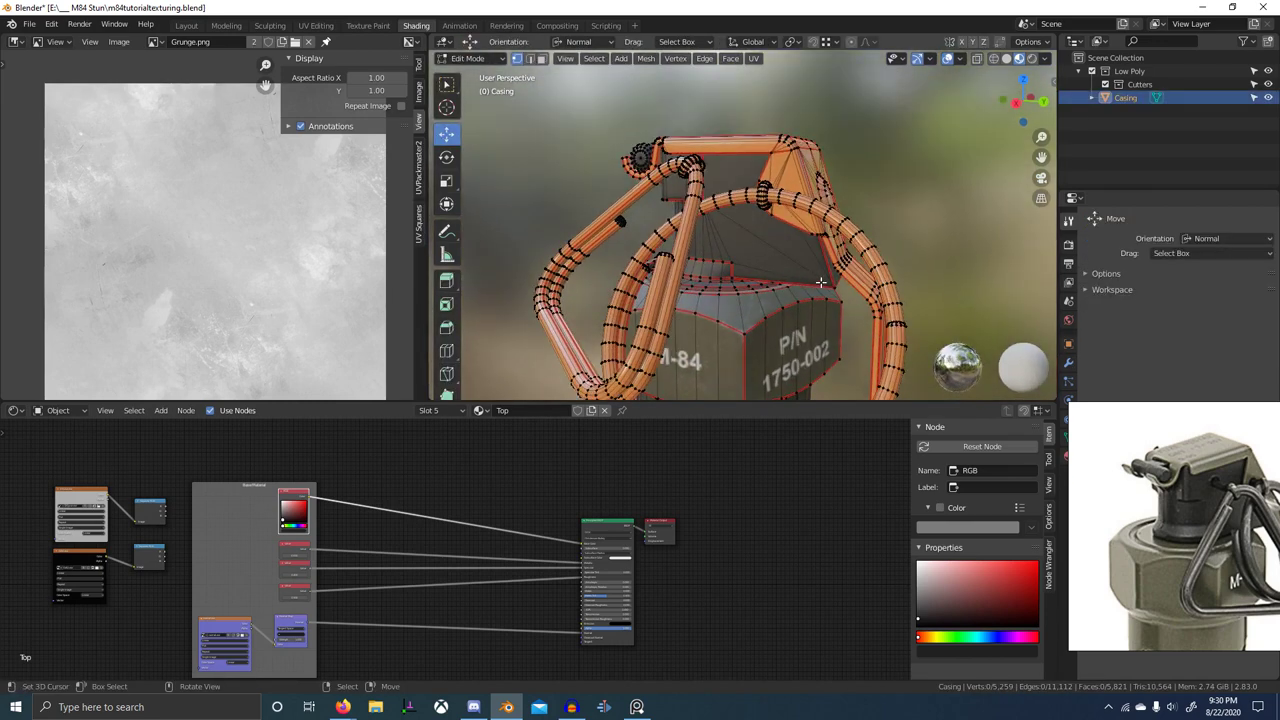
- Select the Top material's faces, hide everything else, and return to Object Mode
{"action": "left_click", "coordinate": [442, 411]}
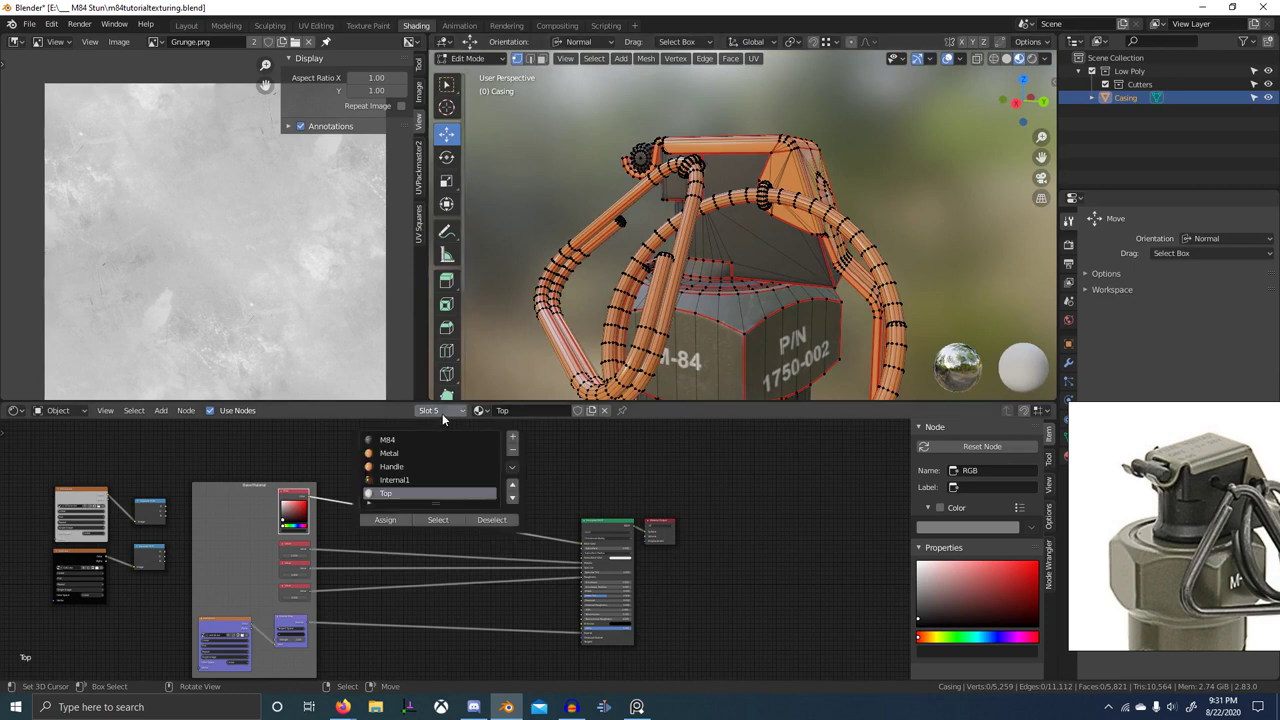
{"action": "left_click", "coordinate": [440, 519]}
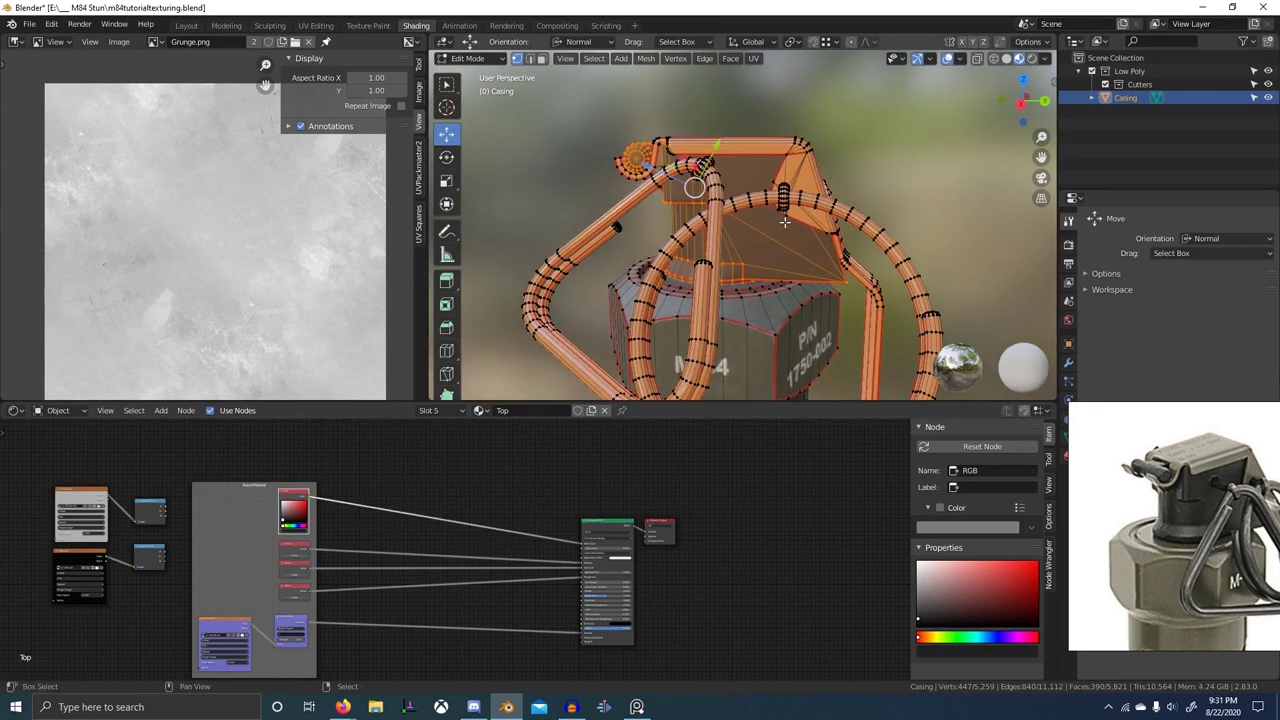
{"action": "key", "text": "shift+h"}
{"action": "key", "text": "Tab"}
{"action": "scroll", "coordinate": [831, 283], "scroll_direction": "down", "scroll_amount": 5}
{"action": "mouse_move", "coordinate": [831, 283]}
{"action": "middle_mouse_down"}
{"action": "mouse_move", "coordinate": [849, 358]}
{"action": "mouse_move", "coordinate": [716, 321]}
{"action": "middle_mouse_up"}
{"action": "scroll", "coordinate": [716, 321], "scroll_direction": "up", "scroll_amount": 4}
- Switch to Texture Paint mode and choose the TexDraw brush
{"action": "key", "text": "ctrl+Tab"}
{"action": "left_click", "coordinate": [830, 225]}
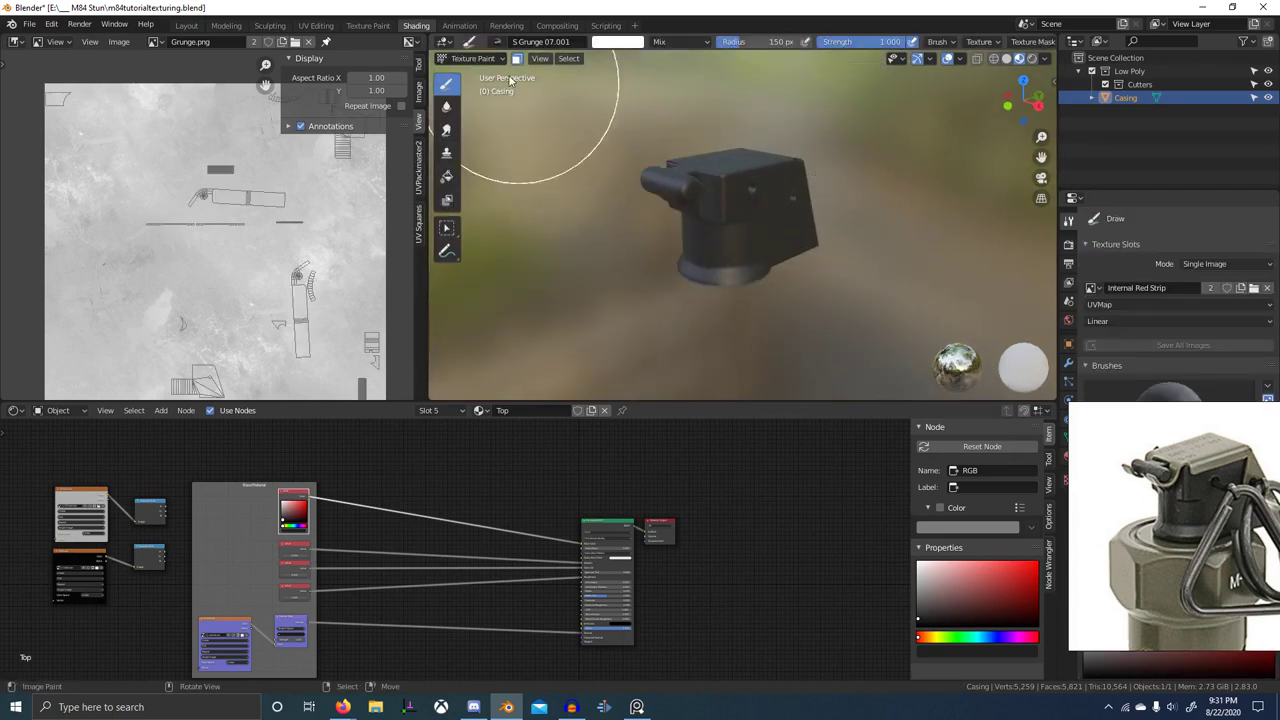
{"action": "left_click", "coordinate": [497, 42]}
{"action": "type", "text": "tex"}
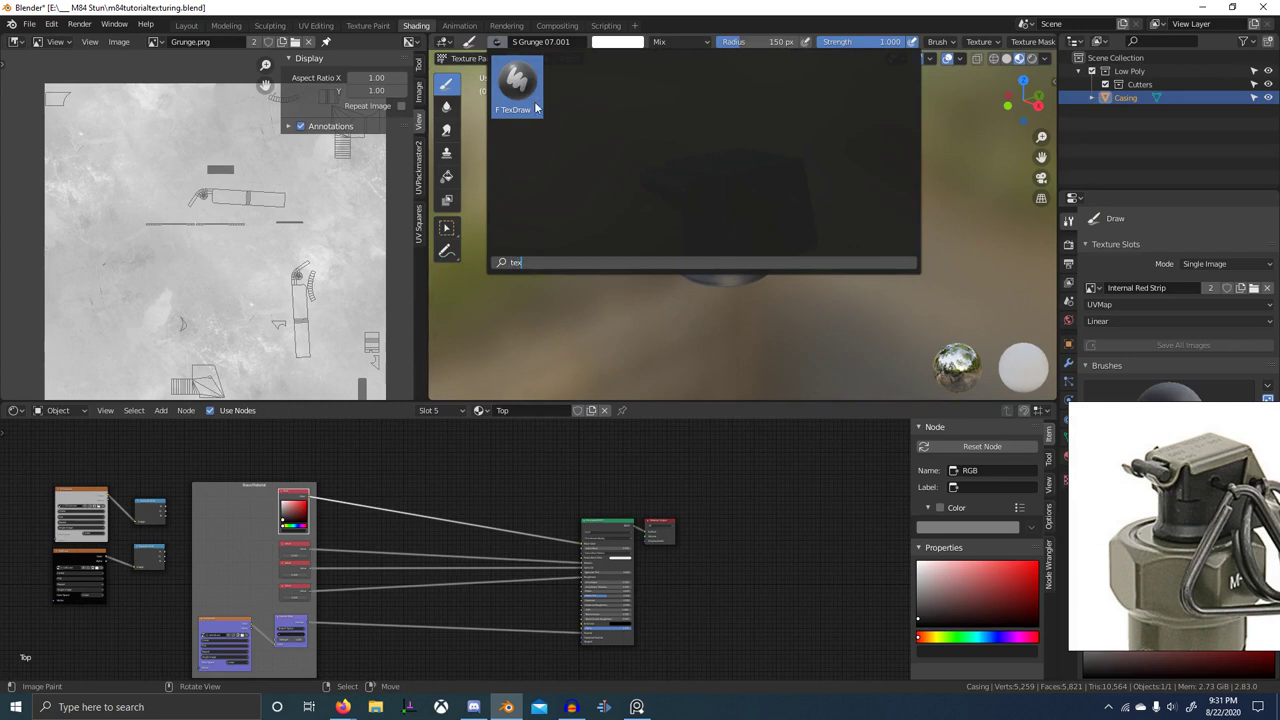
{"action": "left_click", "coordinate": [517, 90]}
{"action": "scroll", "coordinate": [796, 263], "scroll_direction": "up", "scroll_amount": 2}
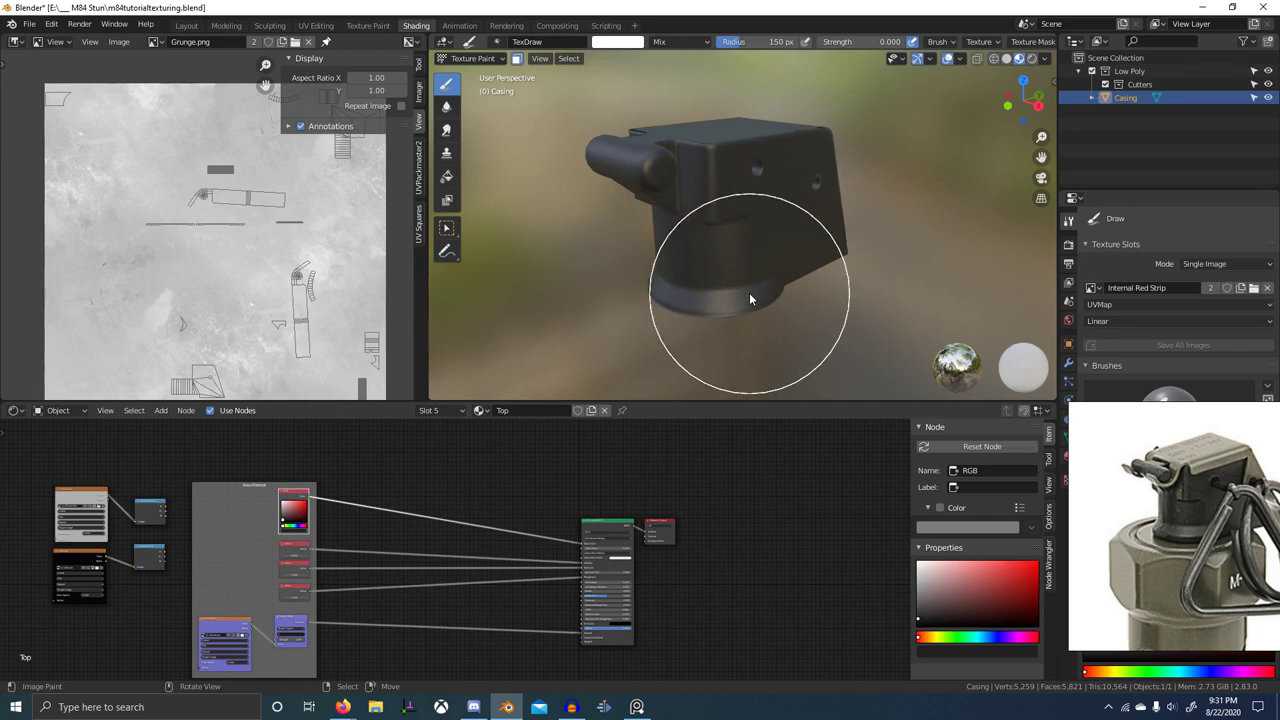
{"action": "middle_click_drag", "start_coordinate": [750, 294], "coordinate": [724, 284]}
{"action": "scroll", "coordinate": [480, 508], "scroll_direction": "down", "scroll_amount": 3}
- Open the node editor's Add menu, then dismiss it without adding a node
{"action": "middle_click_drag", "start_coordinate": [415, 489], "coordinate": [496, 491]}
{"action": "key", "text": "shift+a"}
{"action": "left_click", "coordinate": [474, 492]}
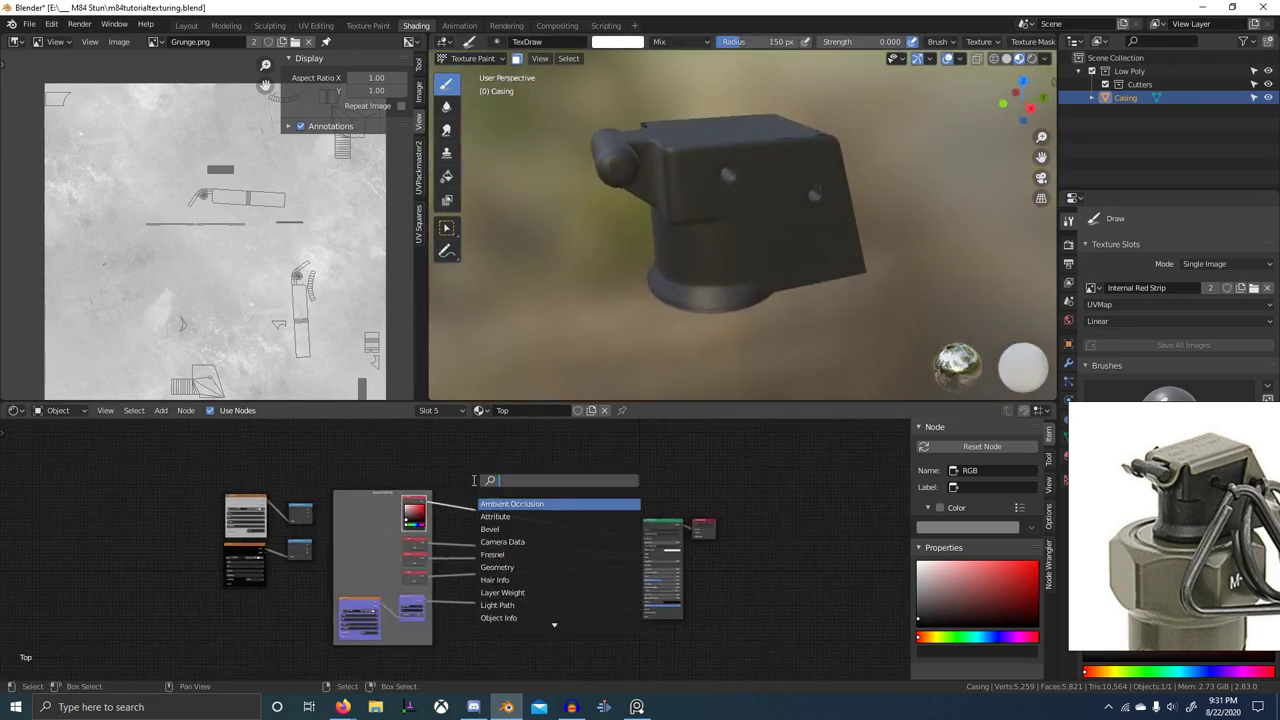
{"action": "left_click", "coordinate": [445, 469]}
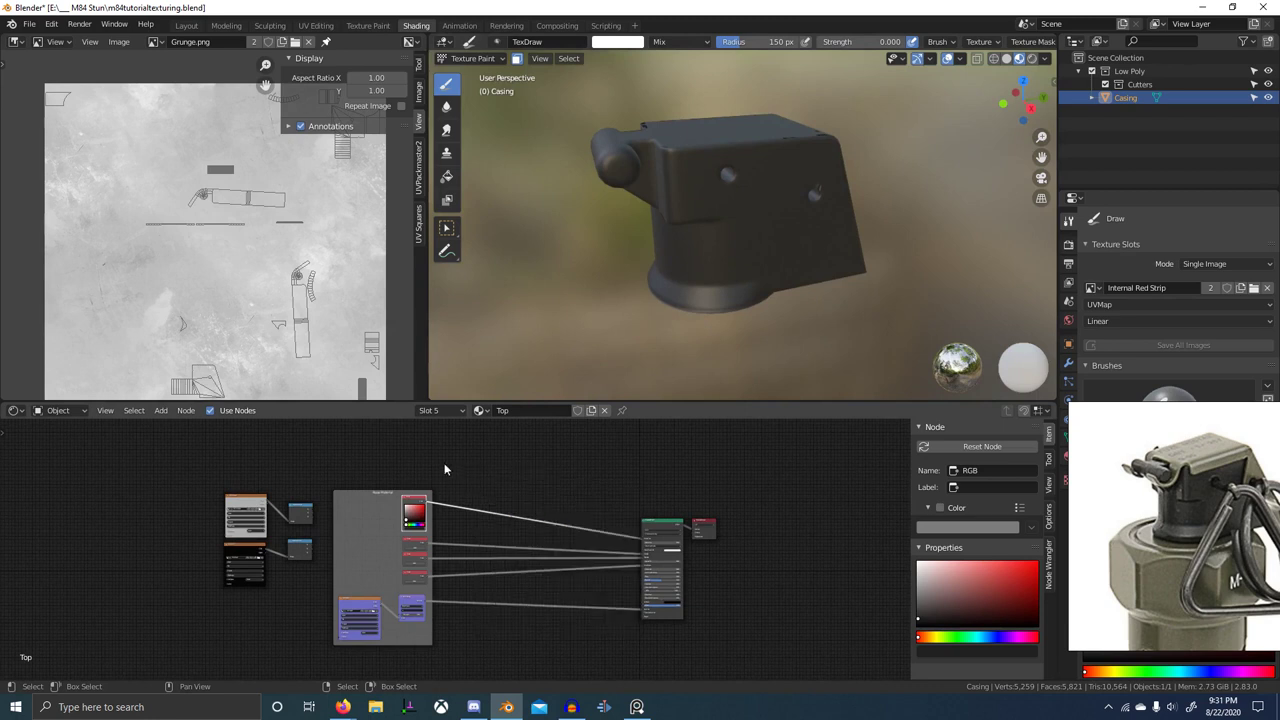
- Look at the Metal material's nodes, then switch to the Internal1 material
{"action": "left_click", "coordinate": [440, 411]}
{"action": "left_click", "coordinate": [389, 453]}
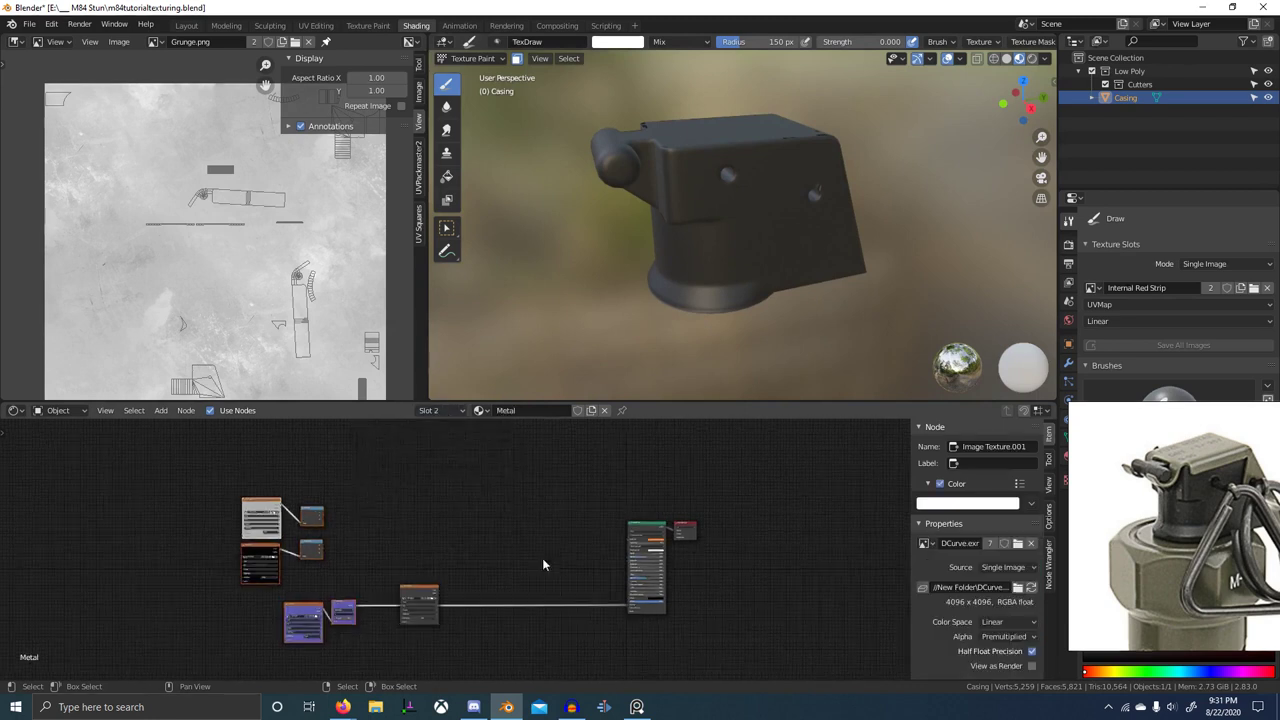
{"action": "left_click", "coordinate": [442, 411]}
{"action": "left_click", "coordinate": [395, 480]}
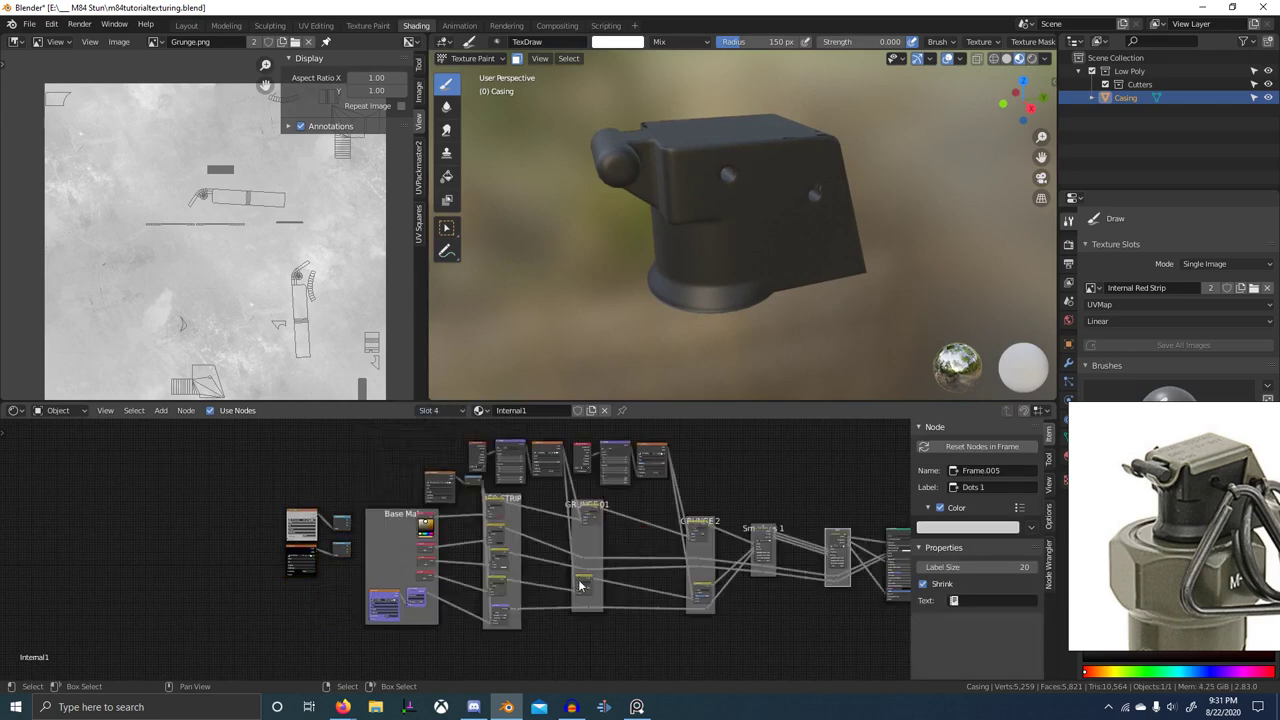
- Select the GRUNGE 01 frame nodes plus the grunge image and Mapping nodes in Internal1
{"action": "middle_click_drag", "start_coordinate": [466, 577], "coordinate": [486, 505]}
{"action": "key", "text": "c"}
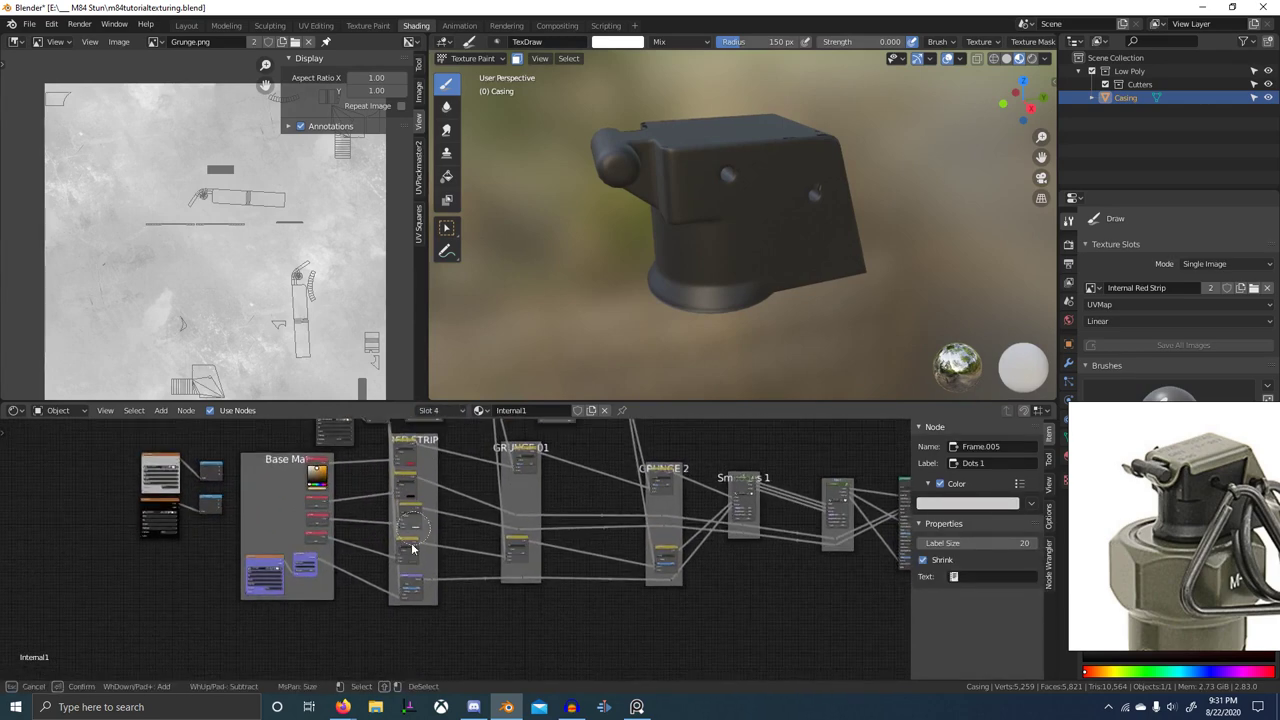
{"action": "scroll", "coordinate": [418, 588], "scroll_direction": "down", "scroll_amount": 2}
{"action": "key", "text": "Escape"}
{"action": "middle_click_drag", "start_coordinate": [536, 565], "coordinate": [474, 600]}
{"action": "key", "text": "c"}
{"action": "left_click_drag", "start_coordinate": [470, 610], "coordinate": [459, 515]}
{"action": "key", "text": "Escape"}
{"action": "middle_click_drag", "start_coordinate": [474, 534], "coordinate": [495, 623]}
{"action": "left_click", "coordinate": [418, 496], "text": "shift"}
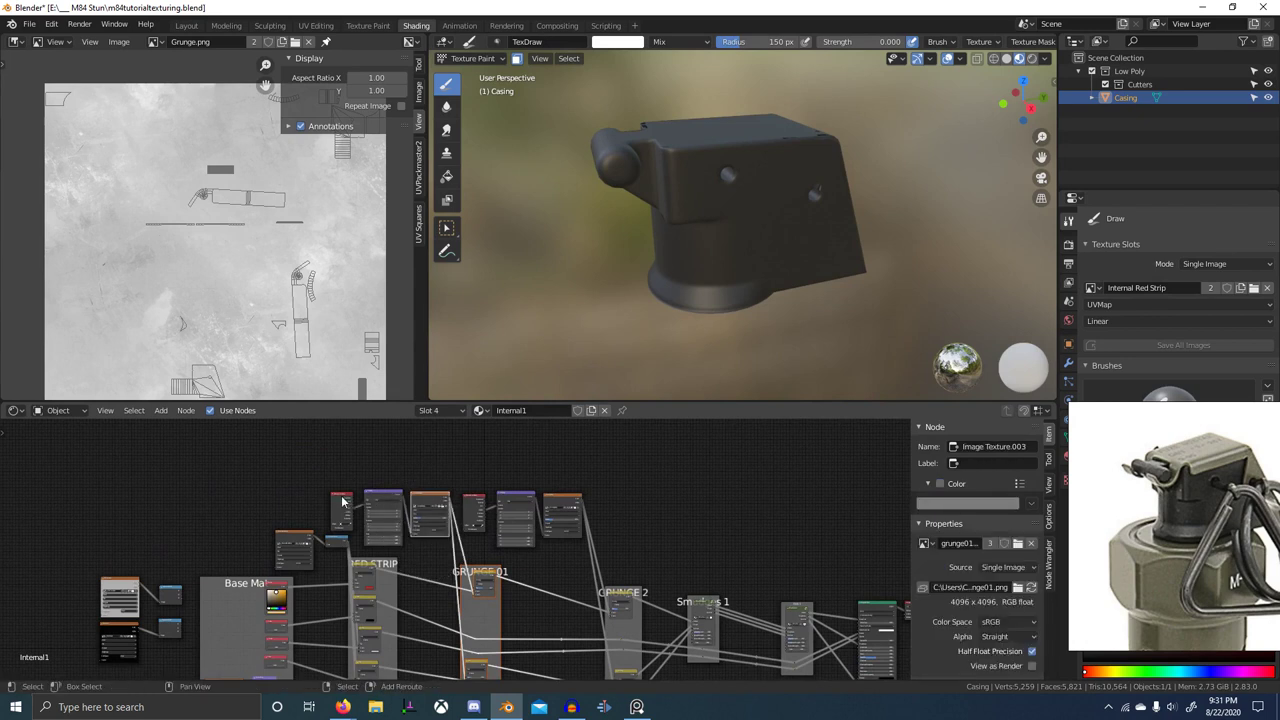
{"action": "left_click", "coordinate": [376, 496]}
- Paste the grunge nodes into the Top material, place them, and maximize the node editor
{"action": "left_click", "coordinate": [432, 410]}
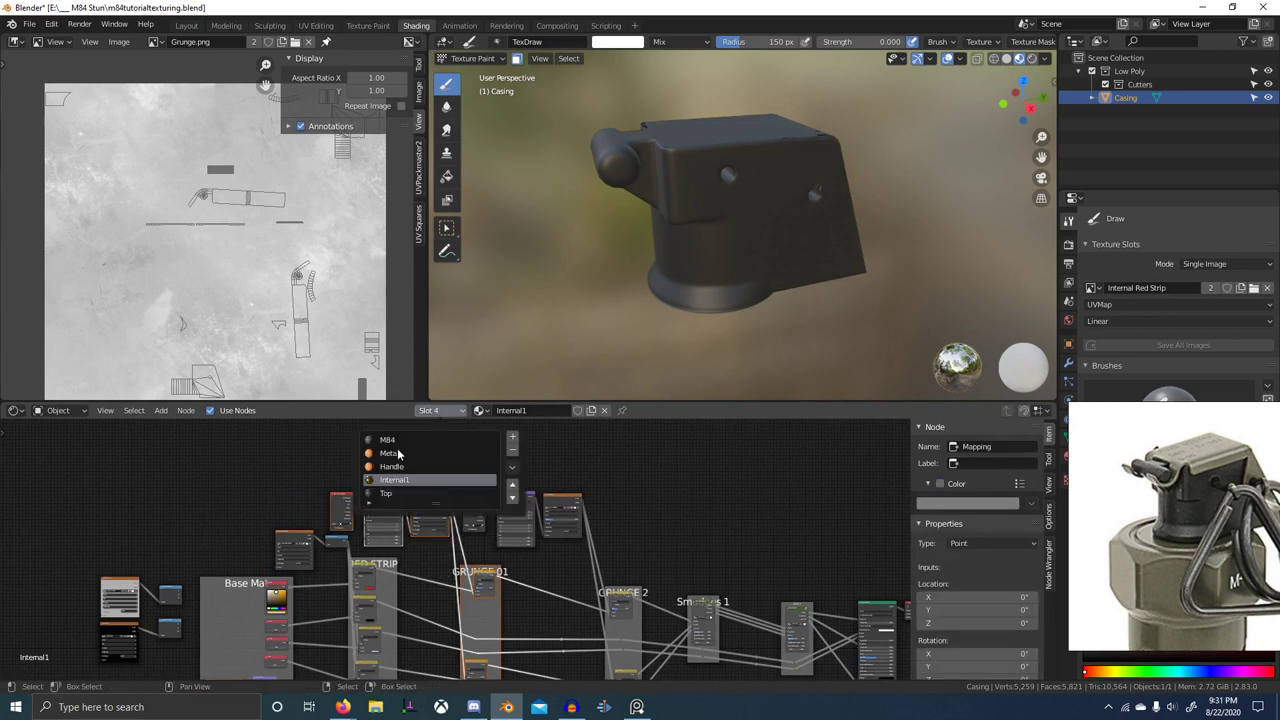
{"action": "left_click", "coordinate": [404, 495]}
{"action": "scroll", "coordinate": [460, 534], "scroll_direction": "down", "scroll_amount": 1}
{"action": "key", "text": "ctrl+v"}
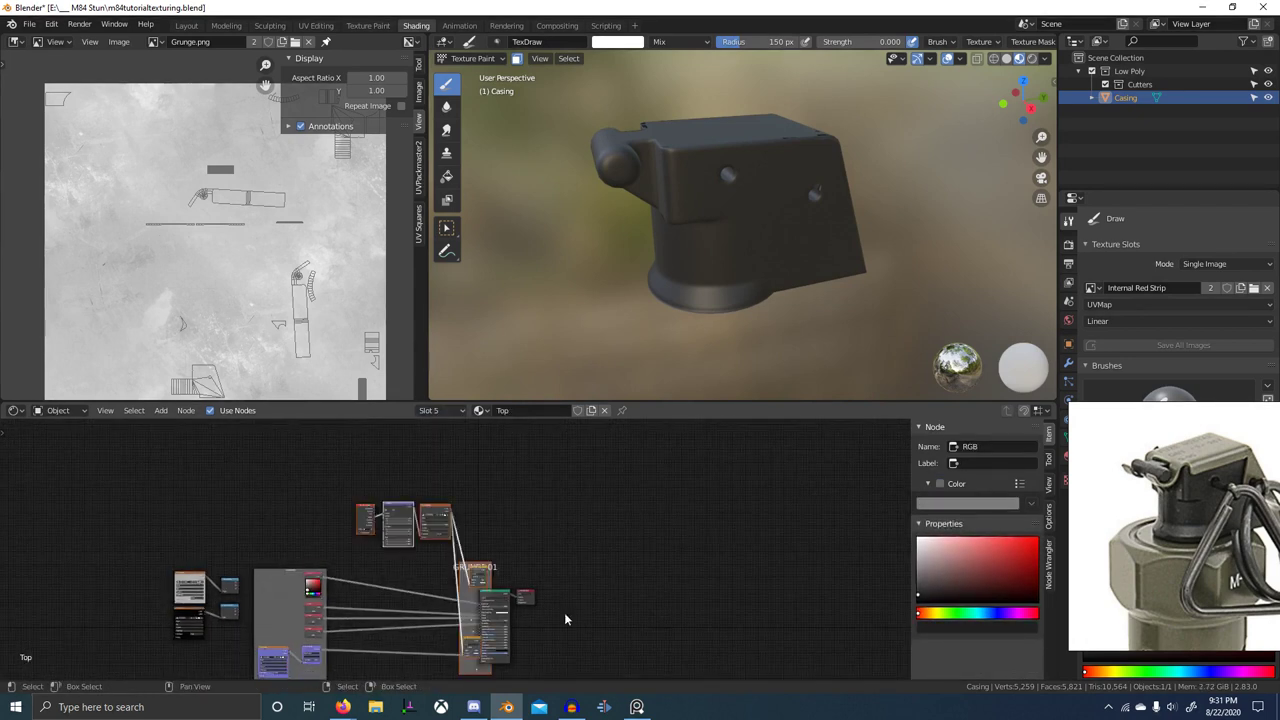
{"action": "scroll", "coordinate": [566, 617], "scroll_direction": "down", "scroll_amount": 1}
{"action": "middle_click_drag", "start_coordinate": [566, 617], "coordinate": [535, 559]}
{"action": "key", "text": "g"}
{"action": "left_click", "coordinate": [439, 556]}
{"action": "key", "text": "ctrl+space"}
- Link the RGB colour into the Overlay node's Color1
{"action": "middle_click_drag", "start_coordinate": [394, 320], "coordinate": [407, 446]}
{"action": "scroll", "coordinate": [406, 443], "scroll_direction": "up", "scroll_amount": 9}
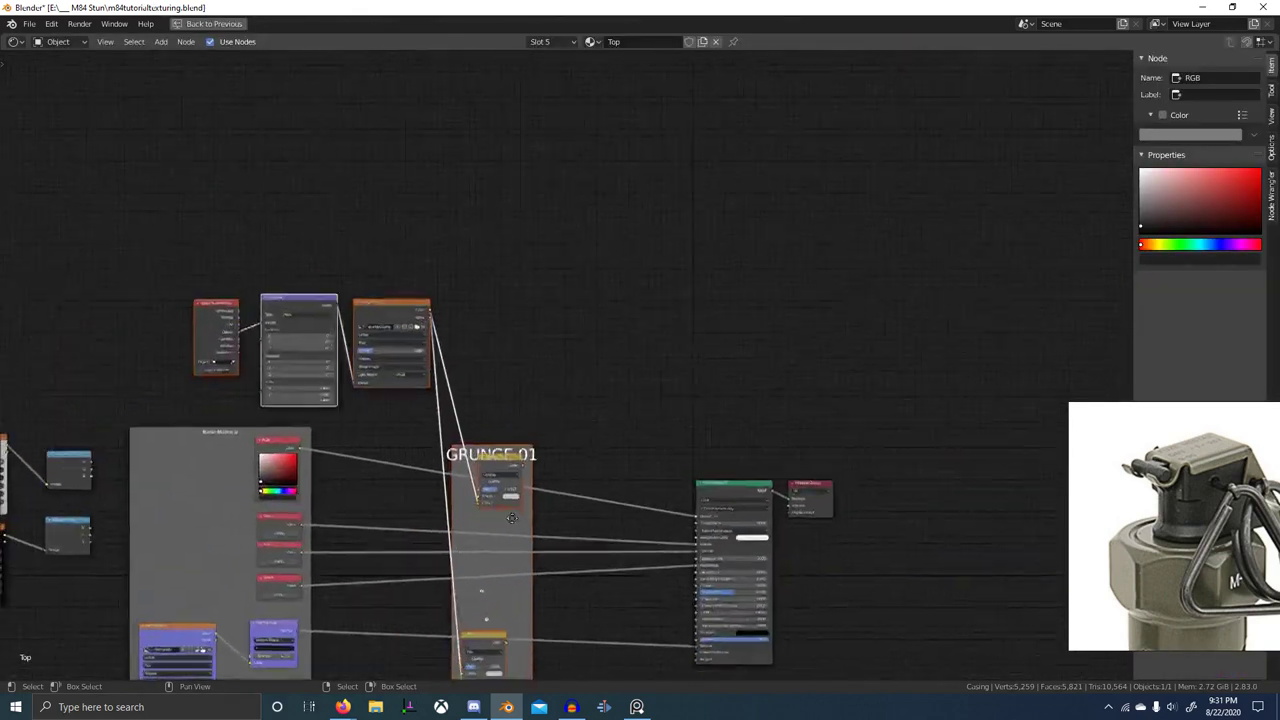
{"action": "right_click_drag", "start_coordinate": [253, 457], "coordinate": [543, 488], "text": "alt"}
{"action": "middle_click_drag", "start_coordinate": [329, 575], "coordinate": [414, 514]}
- Add reroute points on the grunge Value links
{"action": "right_click_drag", "start_coordinate": [612, 486], "coordinate": [612, 580], "text": "shift"}
{"action": "middle_click_drag", "start_coordinate": [637, 583], "coordinate": [619, 541]}
{"action": "key", "text": "alt+a"}
{"action": "key", "text": "c"}
{"action": "left_click", "coordinate": [574, 562]}
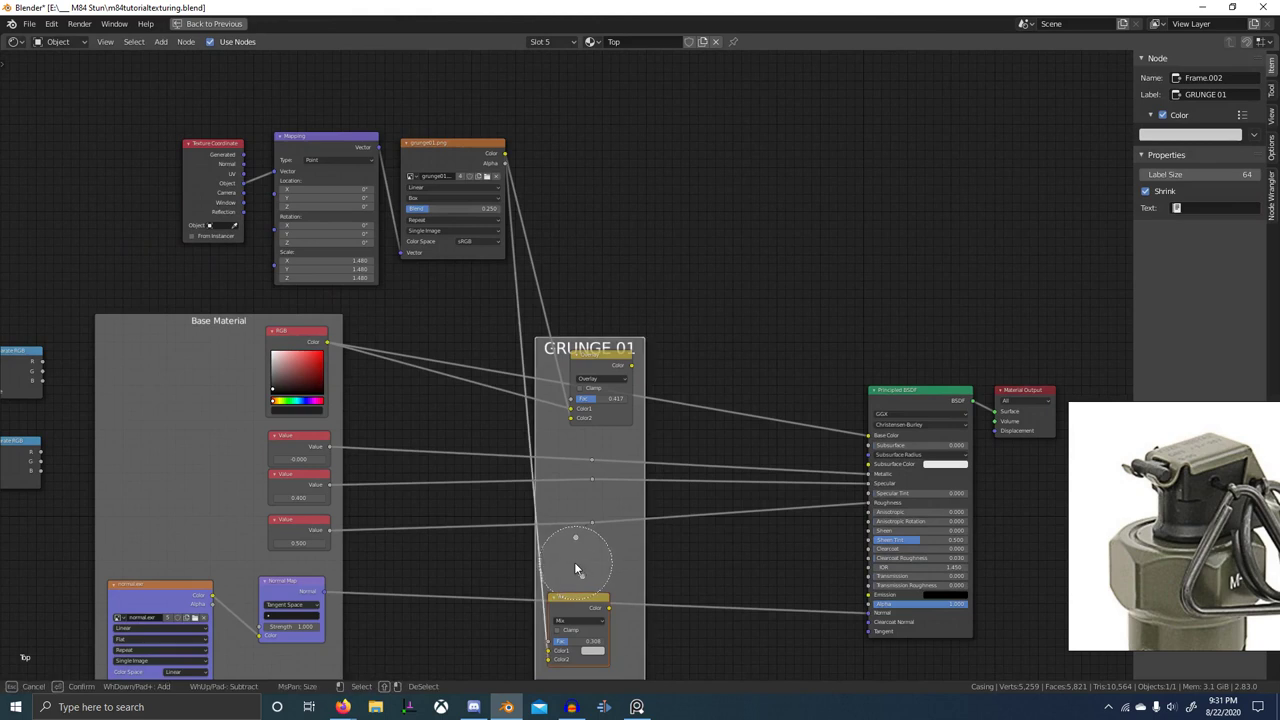
{"action": "key", "text": "Escape"}
{"action": "key", "text": "alt+a"}
- Delete the two loose reroutes beside the GRUNGE 01 frame
{"action": "left_click", "coordinate": [575, 538]}
{"action": "left_click", "coordinate": [568, 547], "text": "shift"}
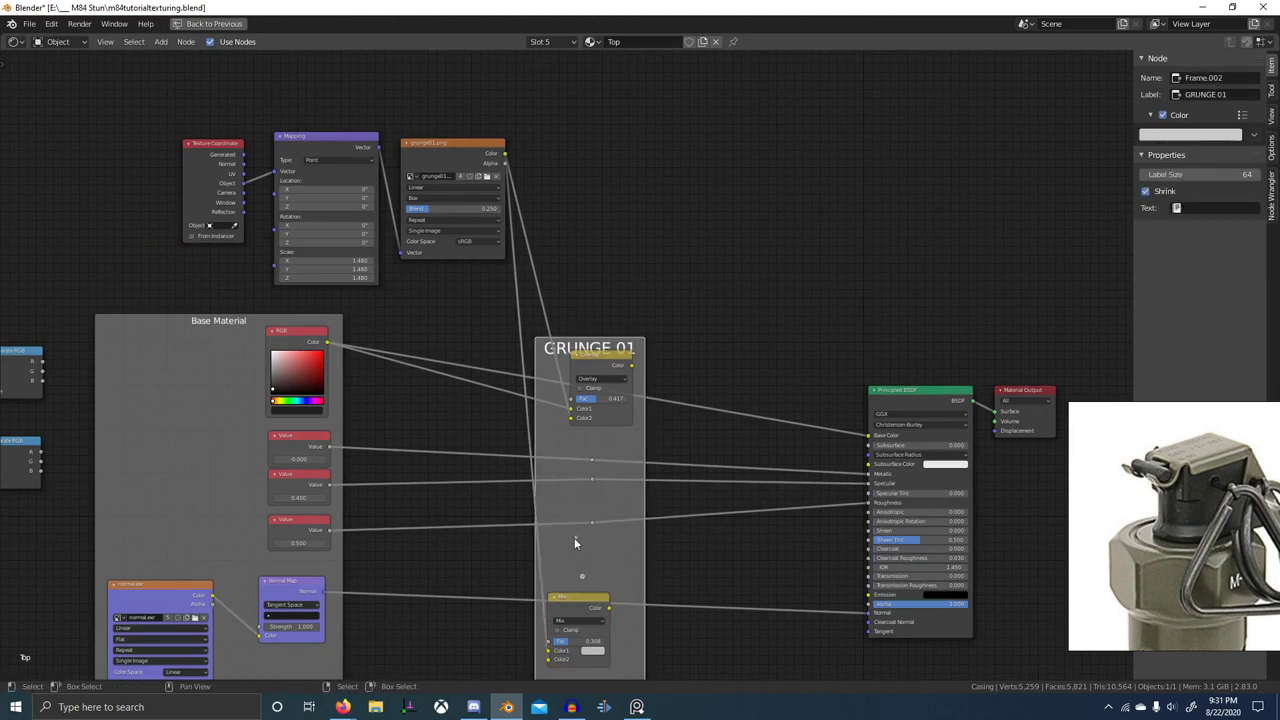
{"action": "left_click", "coordinate": [575, 538]}
{"action": "left_click", "coordinate": [583, 573], "text": "shift"}
{"action": "left_click", "coordinate": [584, 575]}
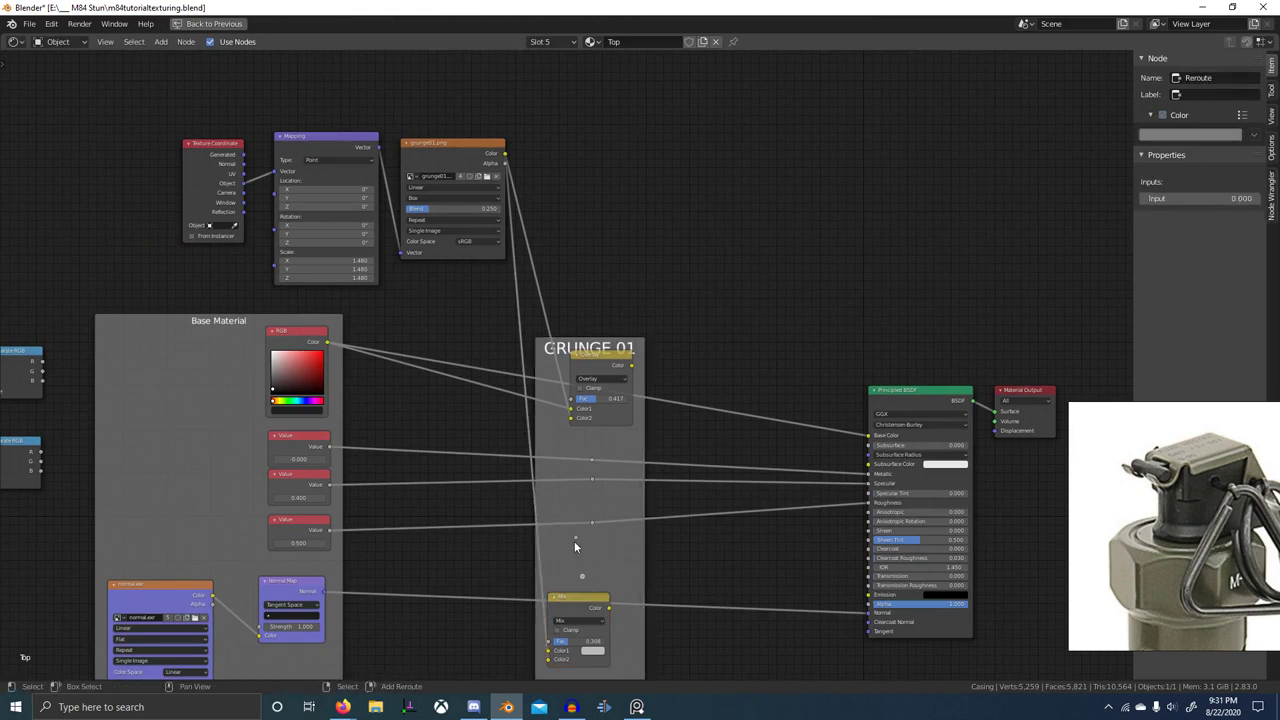
{"action": "left_click", "coordinate": [575, 540], "text": "shift"}
{"action": "middle_click_drag", "start_coordinate": [620, 548], "coordinate": [592, 493]}
{"action": "key", "text": "x"}
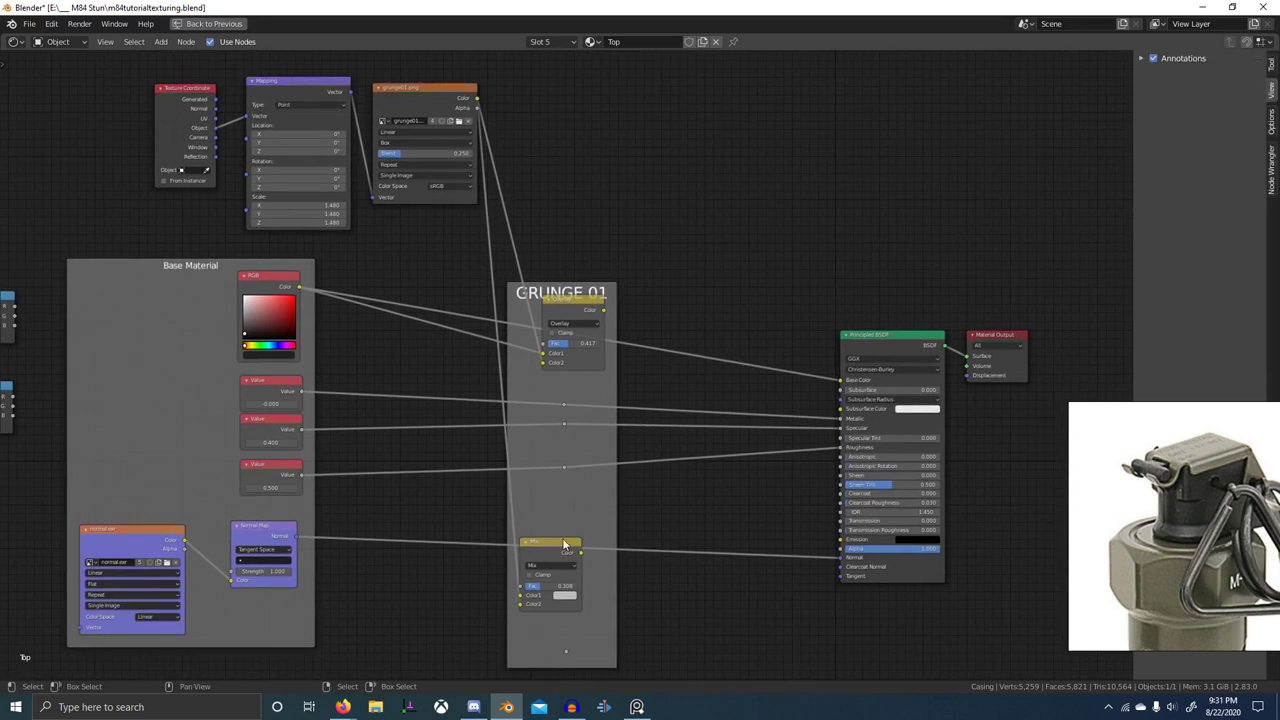
- Insert the grunge Mix node into the Principled BSDF's Roughness link
{"action": "left_click_drag", "start_coordinate": [567, 550], "coordinate": [629, 458]}
{"action": "left_click", "coordinate": [565, 469]}
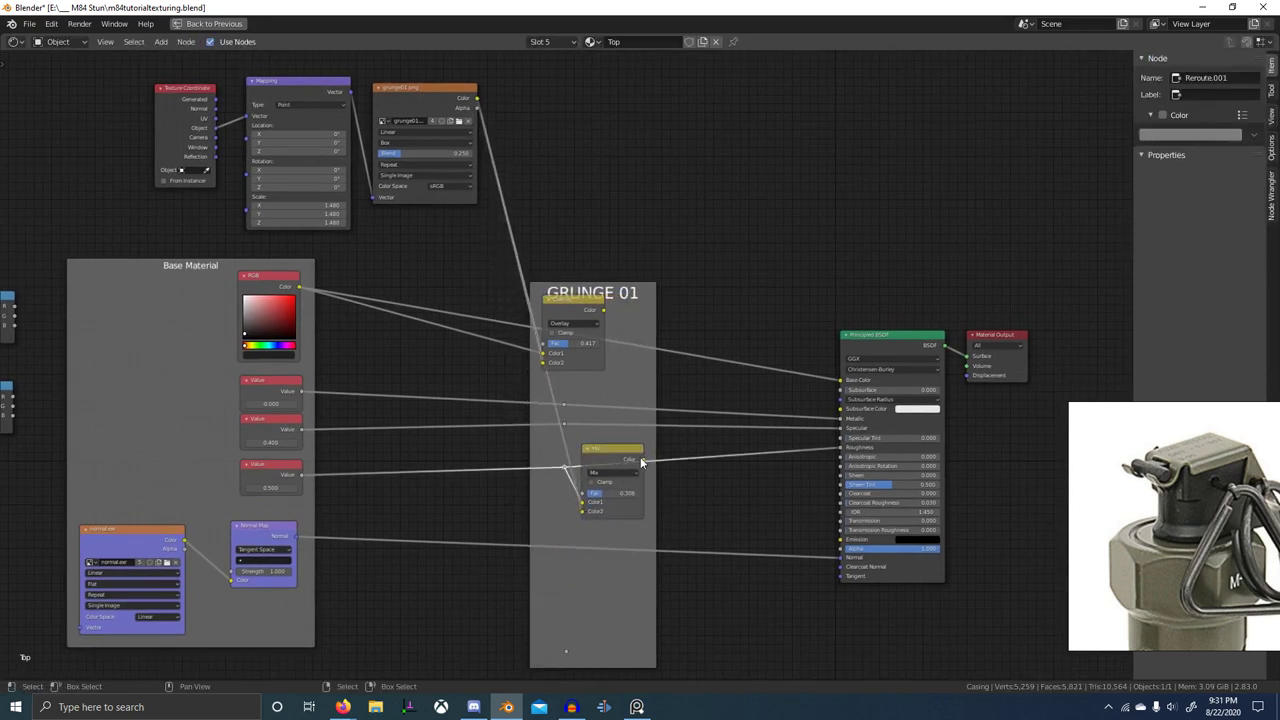
{"action": "left_click_drag", "start_coordinate": [640, 460], "coordinate": [798, 452]}
{"action": "left_click", "coordinate": [565, 468]}
{"action": "key", "text": "ctrl+x"}
{"action": "left_click", "coordinate": [612, 461]}
{"action": "key", "text": "g"}
{"action": "left_click", "coordinate": [596, 454]}
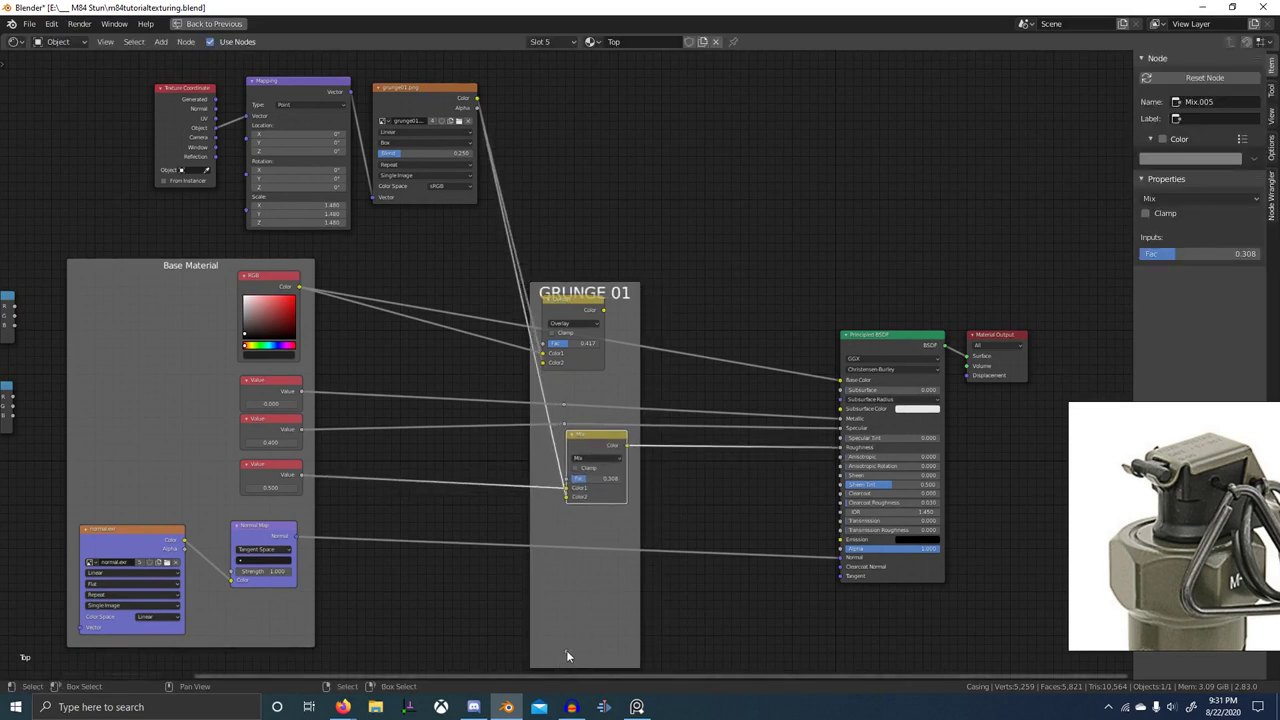
- Remove a stray reroute, then try a duplicate Mix on the grunge link and dissolve it
{"action": "left_click", "coordinate": [566, 651]}
{"action": "key", "text": "x"}
{"action": "left_click", "coordinate": [611, 447]}
{"action": "key", "text": "shift+d"}
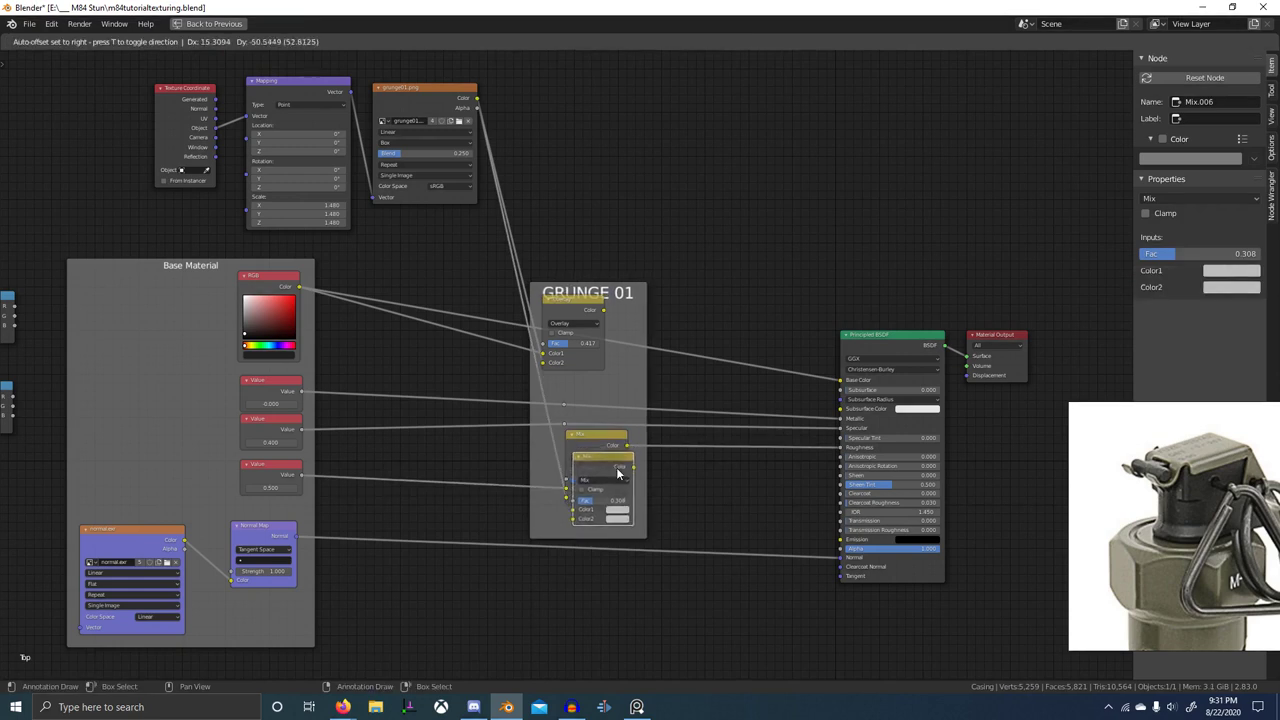
{"action": "left_click", "coordinate": [611, 509]}
{"action": "key", "text": "g"}
{"action": "left_click", "coordinate": [615, 541]}
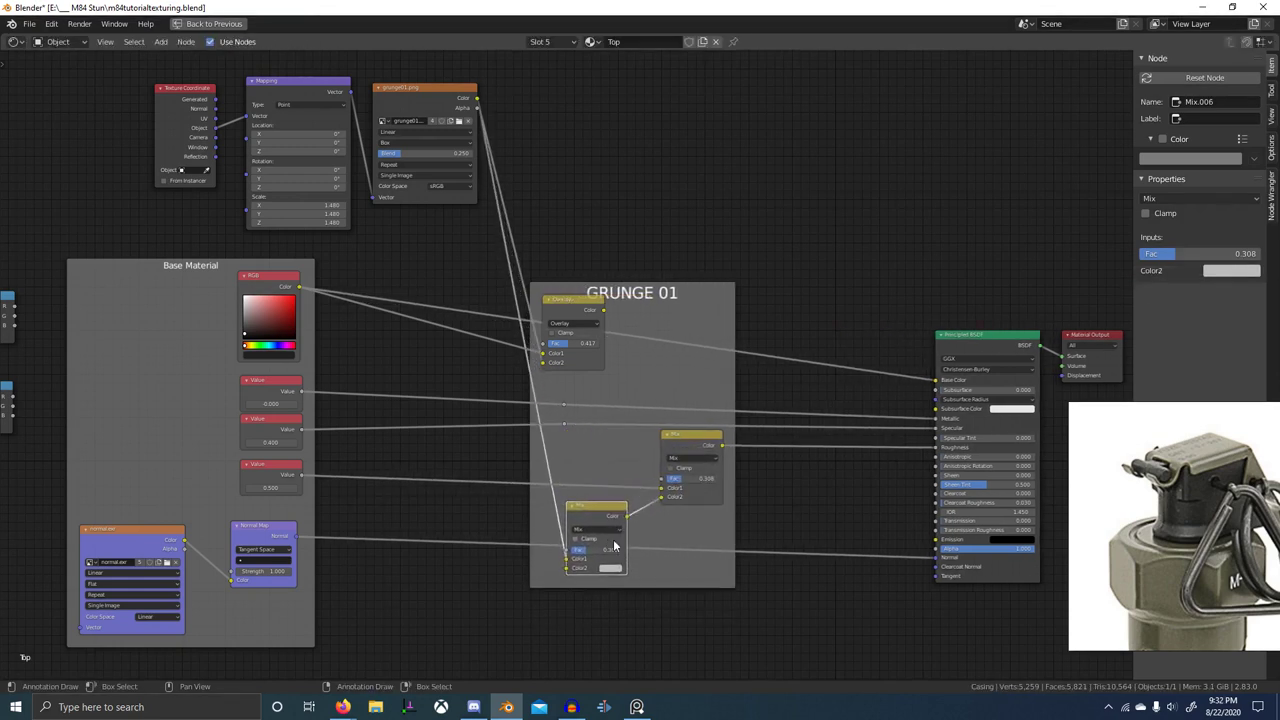
{"action": "key", "text": "ctrl+x"}
- Place a copy of the Mix node on the Normal link, with the grunge texture in Color2
{"action": "right_click", "coordinate": [680, 458]}
{"action": "right_click", "coordinate": [720, 475]}
{"action": "key", "text": "shift+d"}
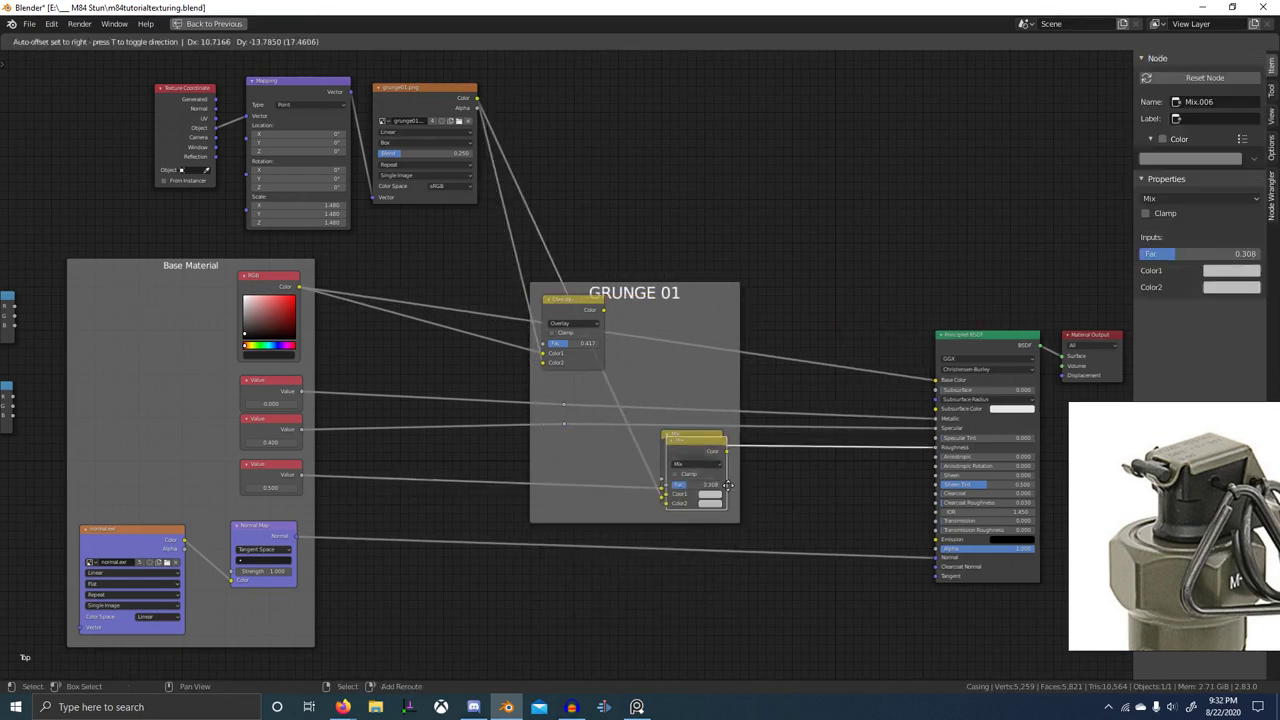
{"action": "left_click", "coordinate": [719, 567]}
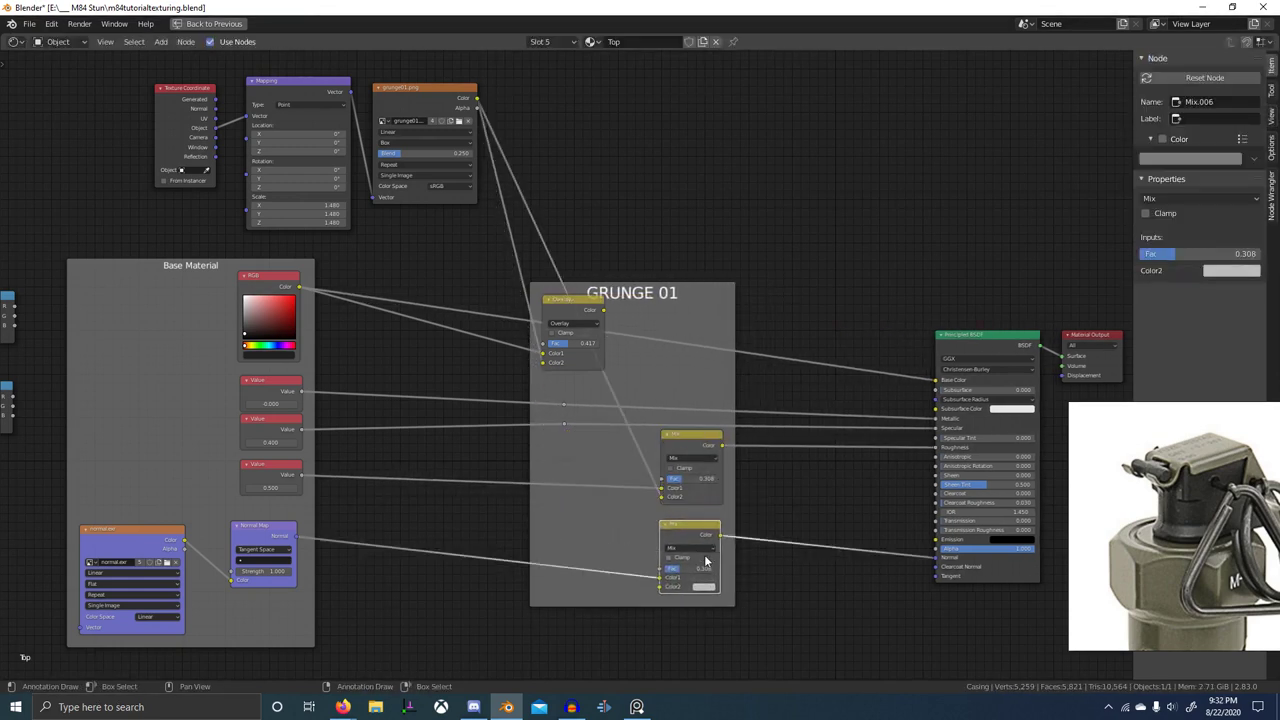
{"action": "key", "text": "g"}
{"action": "left_click", "coordinate": [694, 563]}
{"action": "left_click_drag", "start_coordinate": [477, 98], "coordinate": [651, 571]}
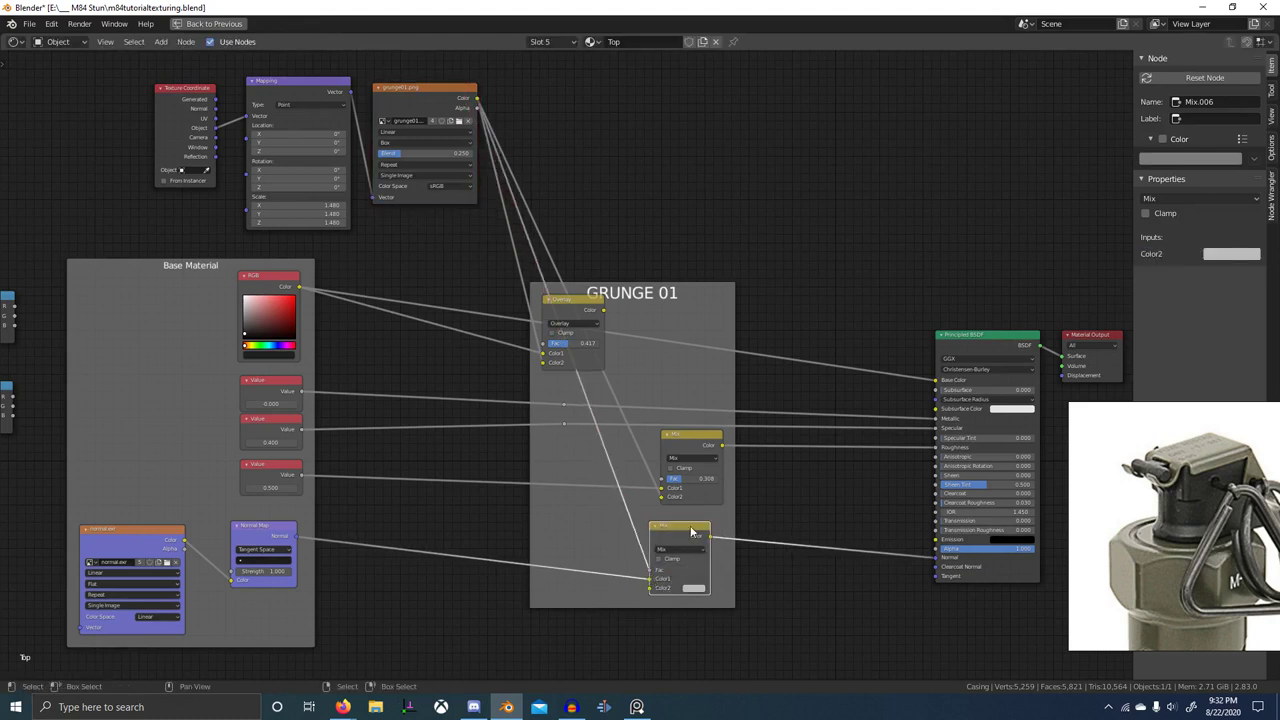
- Line up the GRUNGE 01 nodes in one row by scaling them to zero vertically
{"action": "left_click_drag", "start_coordinate": [514, 266], "coordinate": [722, 638]}
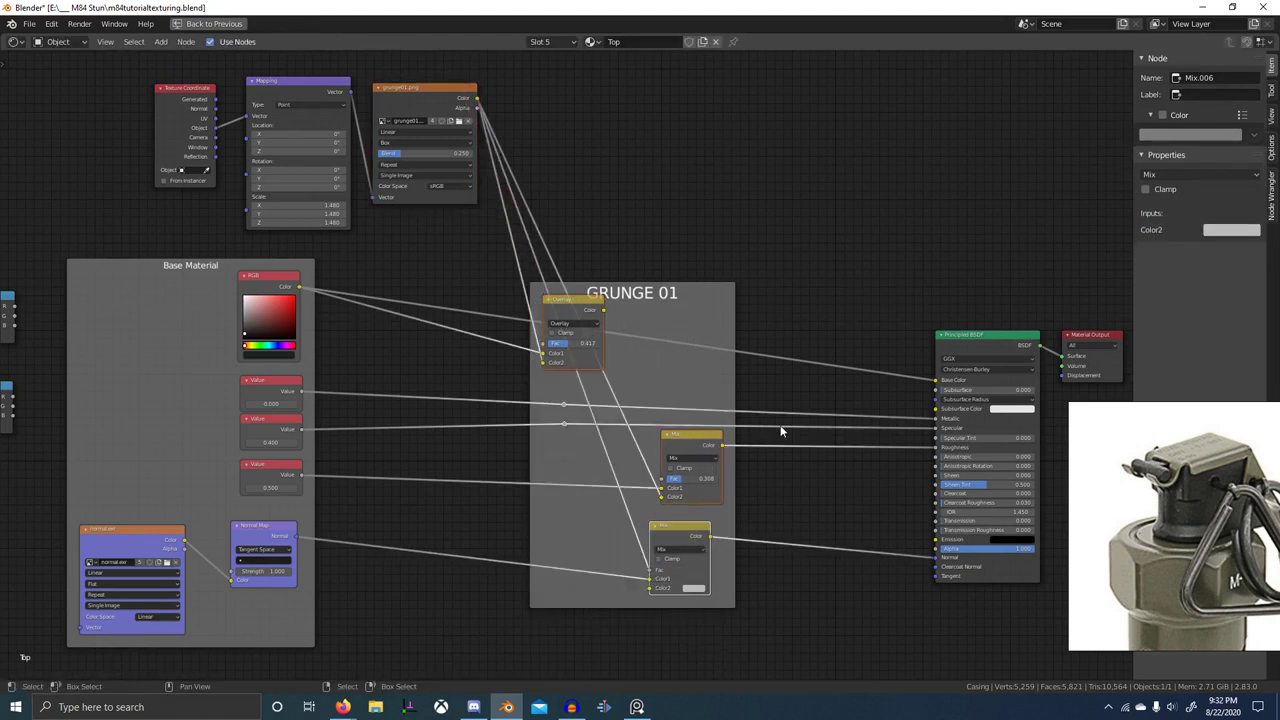
{"action": "key", "text": "s"}
{"action": "key", "text": "y"}
{"action": "key", "text": "0"}
{"action": "key", "text": "Return"}
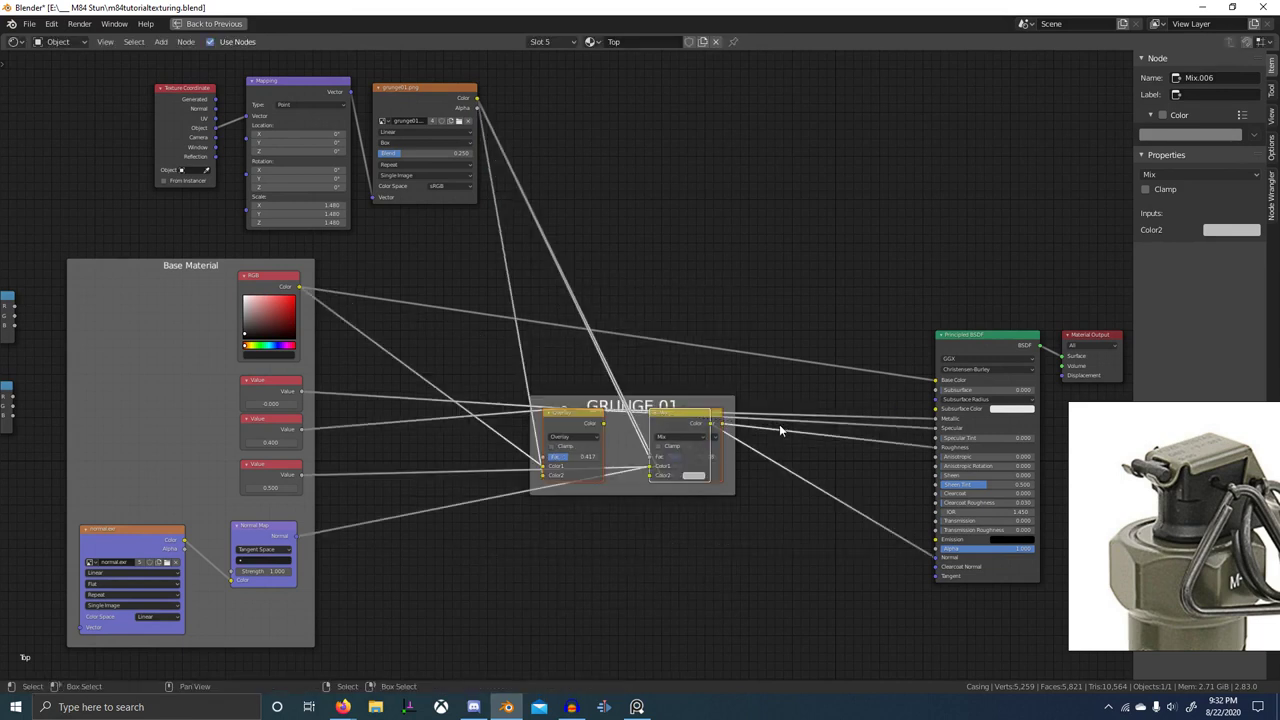
{"action": "mouse_move", "coordinate": [685, 428]}
{"action": "middle_mouse_down"}
{"action": "mouse_move", "coordinate": [724, 426]}
{"action": "mouse_move", "coordinate": [702, 433]}
{"action": "middle_mouse_up"}
{"action": "key", "text": "g"}
{"action": "right_click", "coordinate": [630, 436]}
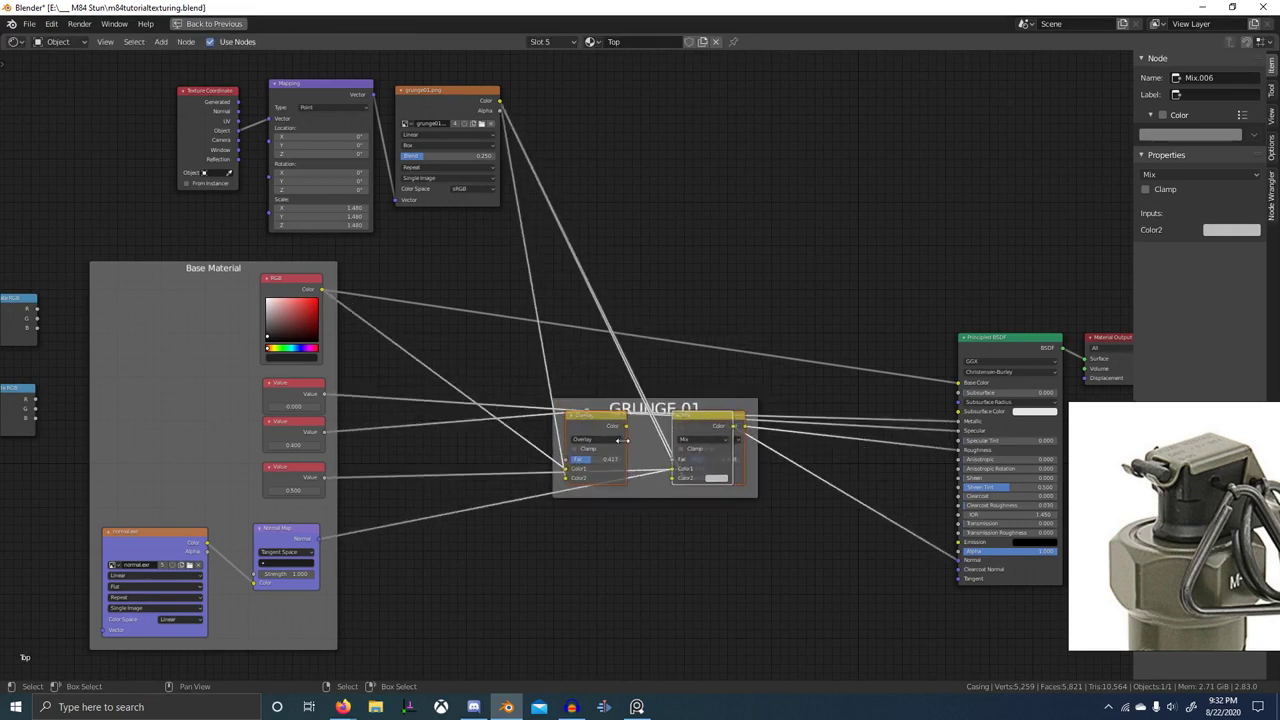
{"action": "key", "text": "g"}
{"action": "right_click", "coordinate": [629, 326]}
{"action": "key", "text": "alt+a"}
- Tidy the GRUNGE 01 frame: raise Overlay, dissolve the copied Mix, move the remaining Mix up
{"action": "left_click_drag", "start_coordinate": [597, 429], "coordinate": [647, 249]}
{"action": "left_click_drag", "start_coordinate": [699, 431], "coordinate": [679, 453]}
{"action": "left_click_drag", "start_coordinate": [701, 560], "coordinate": [690, 565]}
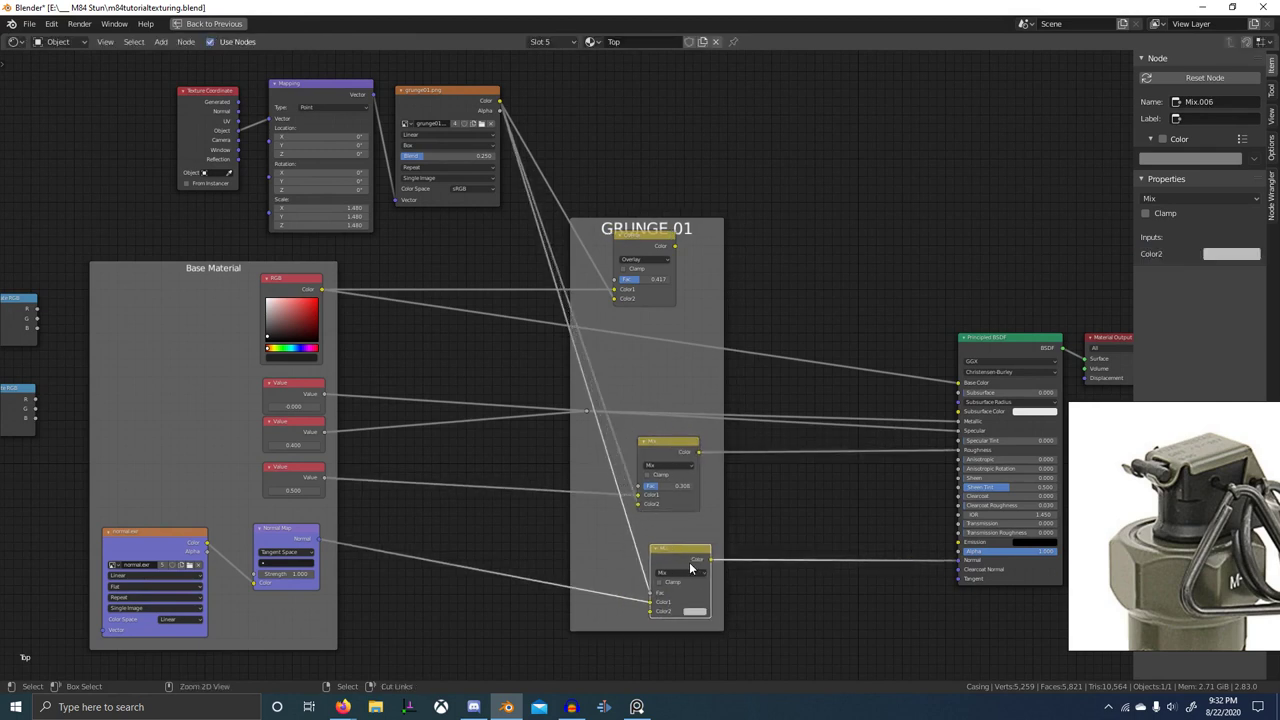
{"action": "key", "text": "ctrl+x"}
{"action": "left_click_drag", "start_coordinate": [683, 454], "coordinate": [673, 567]}
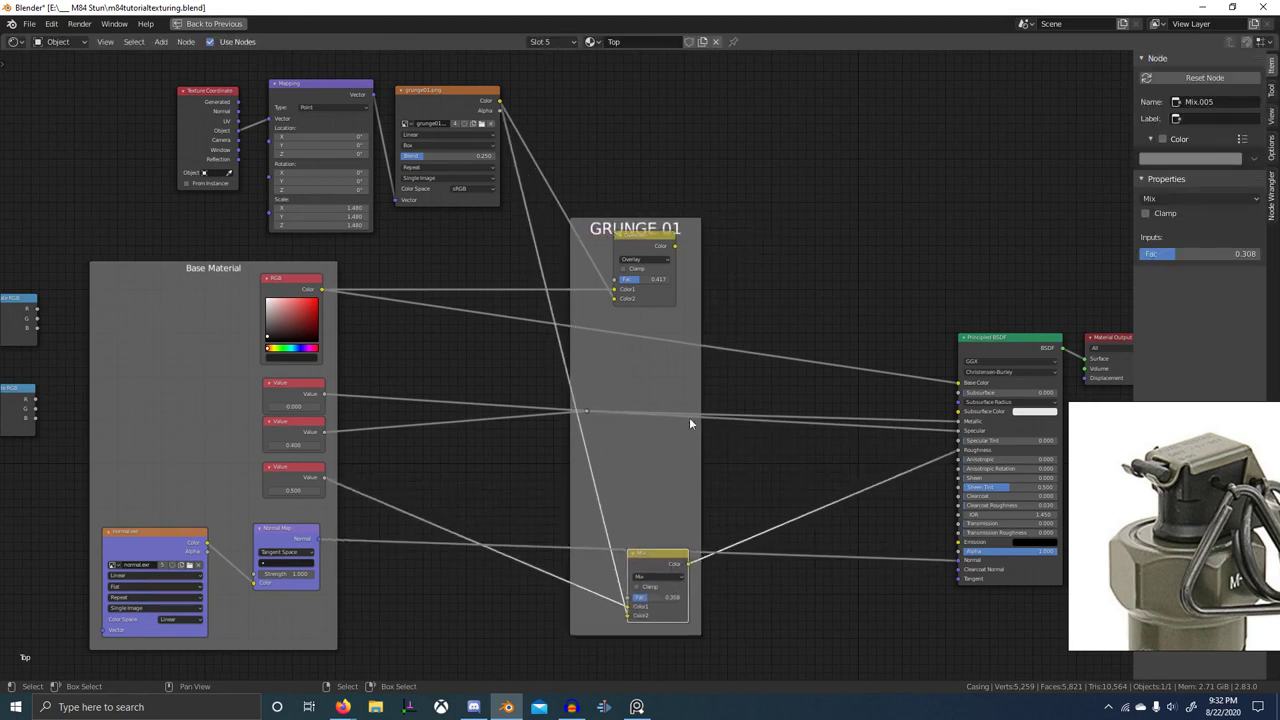
{"action": "scroll", "coordinate": [665, 422], "scroll_direction": "up", "scroll_amount": 3}
{"action": "left_click_drag", "start_coordinate": [590, 422], "coordinate": [613, 447]}
{"action": "left_click_drag", "start_coordinate": [680, 603], "coordinate": [652, 441]}
- Add a Bump node below the Mix node
{"action": "key", "text": "shift+a"}
{"action": "left_click", "coordinate": [683, 434]}
{"action": "type", "text": "bu"}
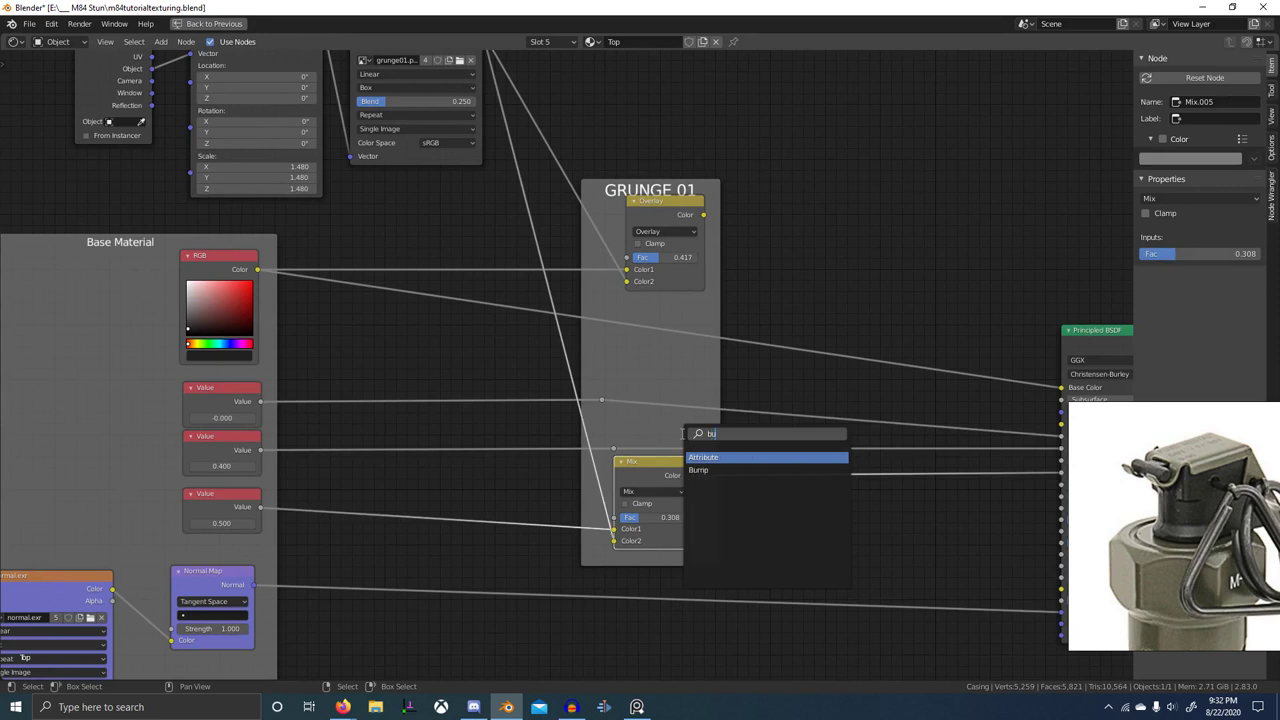
{"action": "left_click", "coordinate": [698, 470]}
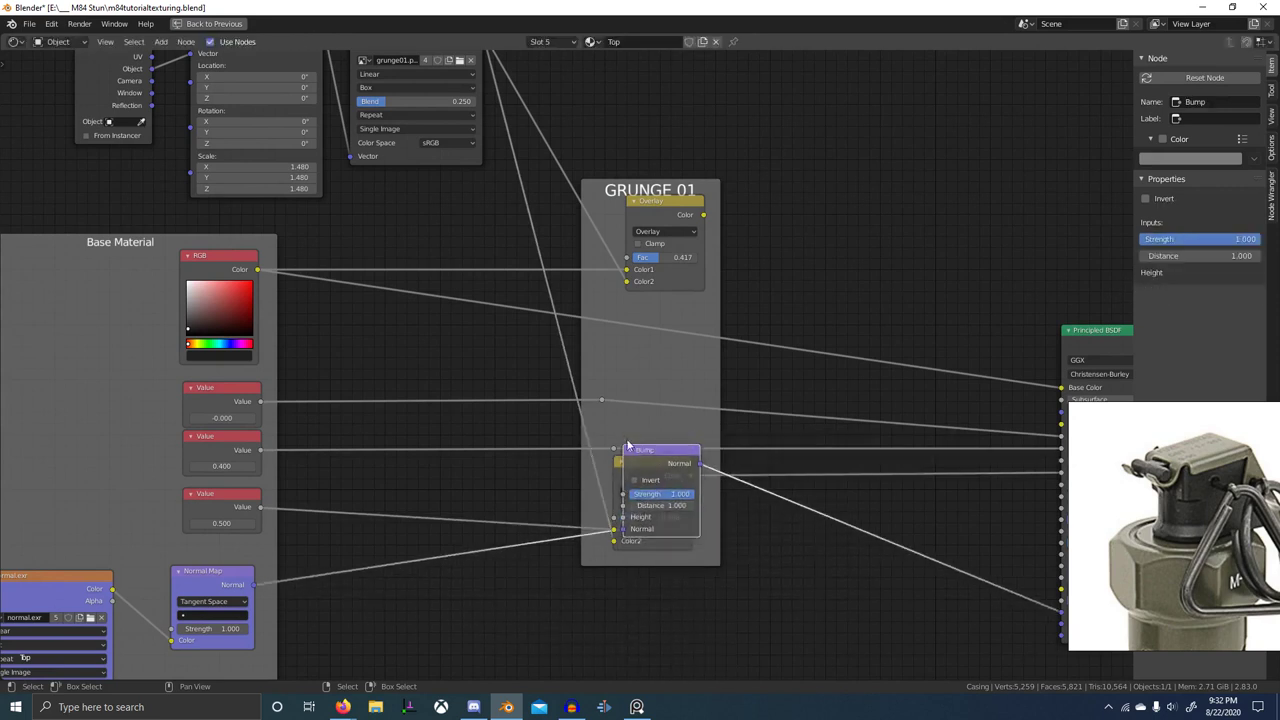
{"action": "left_click_drag", "start_coordinate": [628, 447], "coordinate": [629, 592]}
- Feed the grunge01.png texture into the Bump node's Height
{"action": "middle_click_drag", "start_coordinate": [783, 442], "coordinate": [624, 455]}
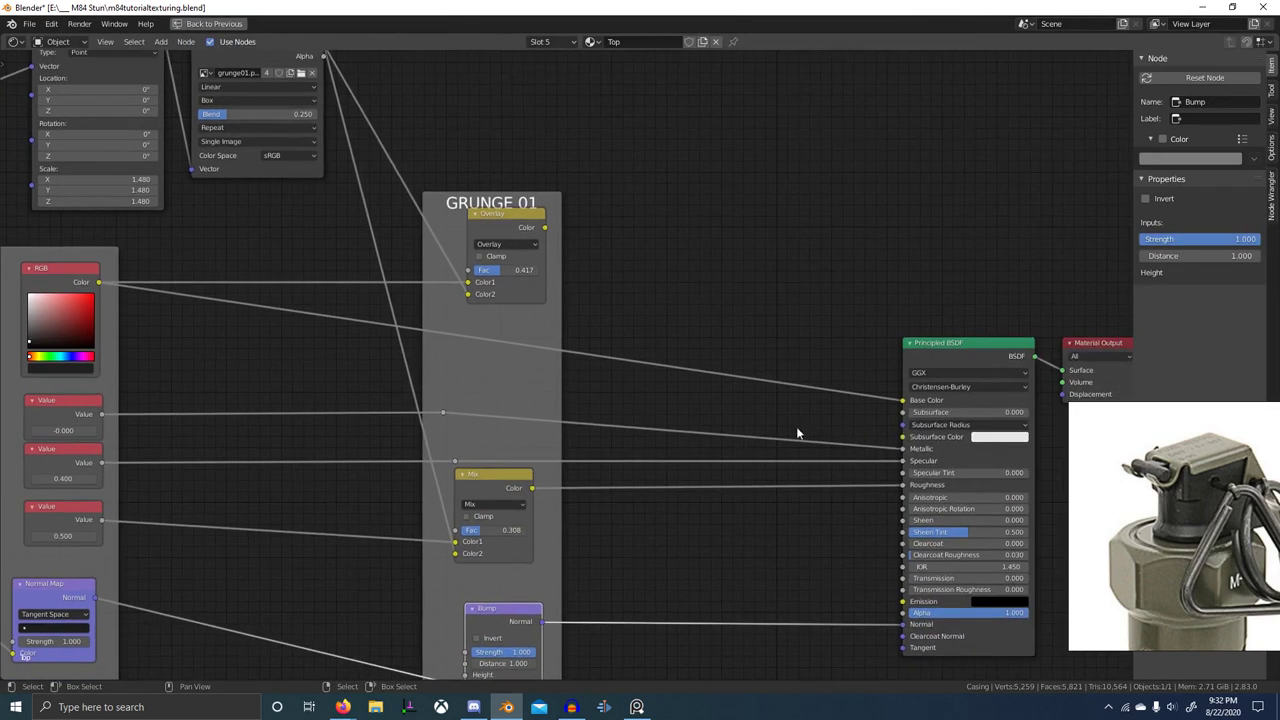
{"action": "left_click", "coordinate": [478, 491]}
{"action": "middle_click_drag", "start_coordinate": [361, 500], "coordinate": [475, 491]}
{"action": "middle_click_drag", "start_coordinate": [711, 454], "coordinate": [625, 467]}
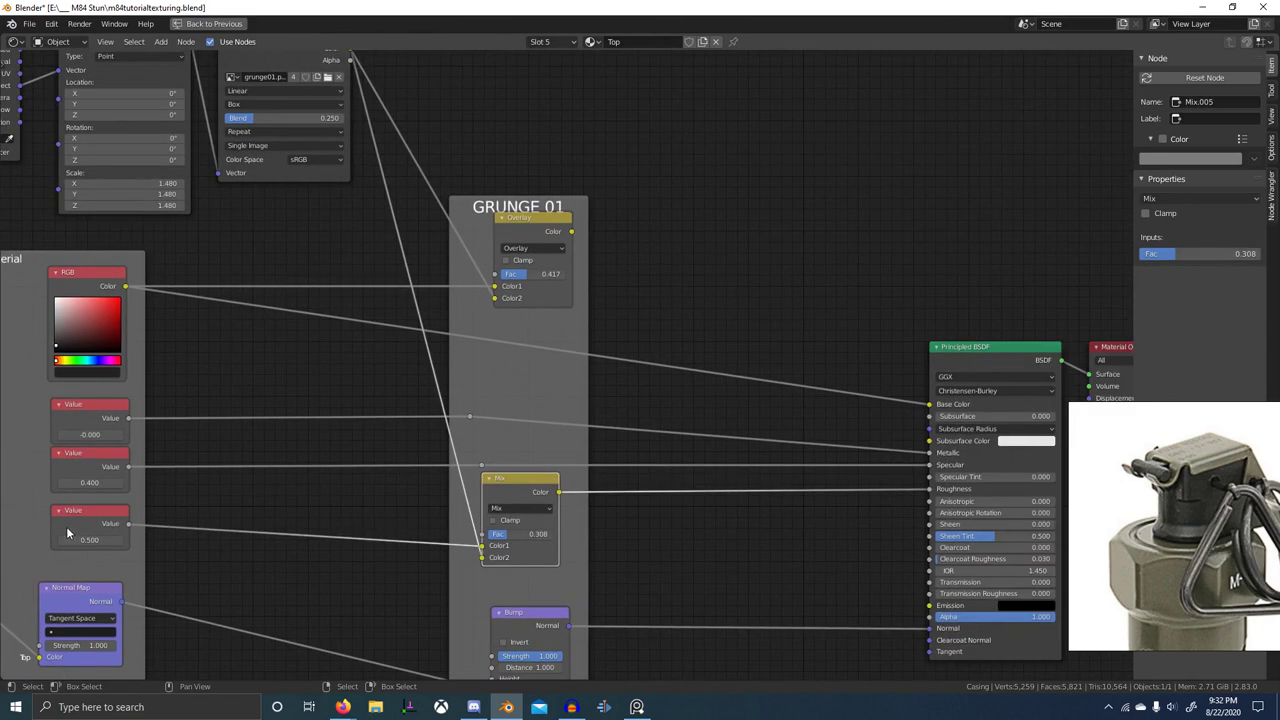
{"action": "middle_click_drag", "start_coordinate": [456, 513], "coordinate": [454, 426]}
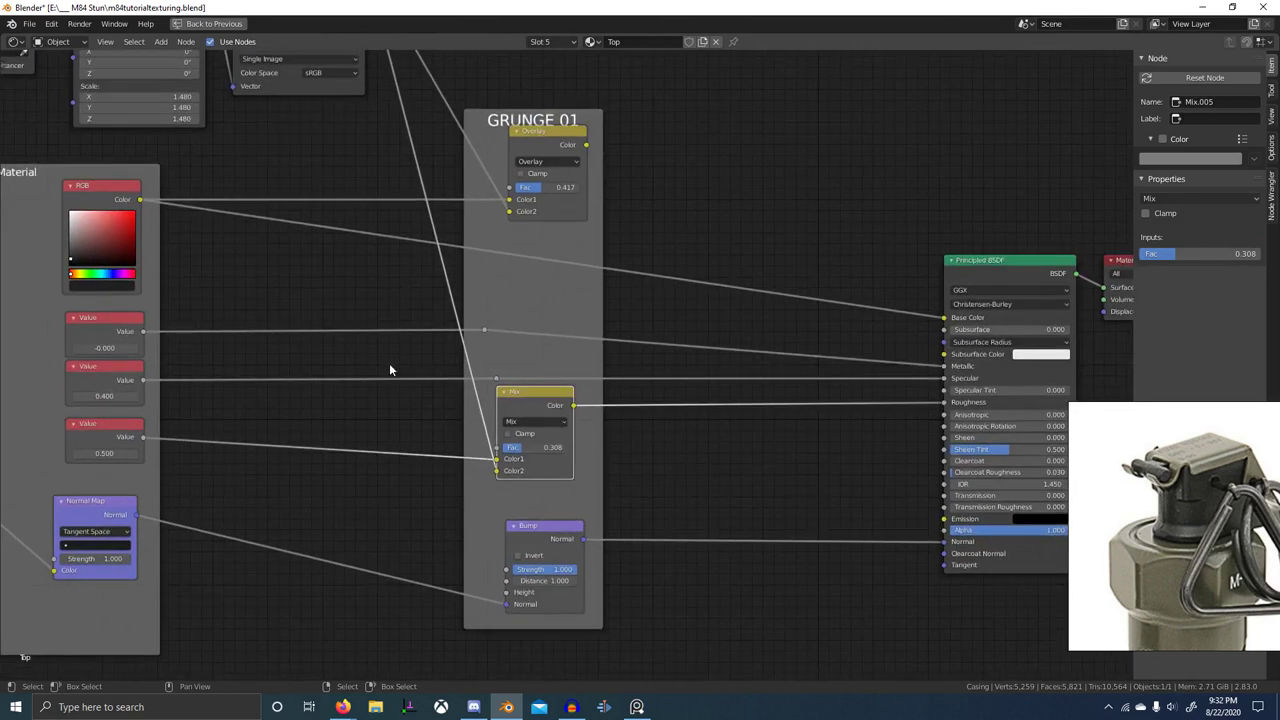
{"action": "scroll", "coordinate": [390, 370], "scroll_direction": "down", "scroll_amount": 2}
{"action": "left_click_drag", "start_coordinate": [430, 90], "coordinate": [556, 591]}
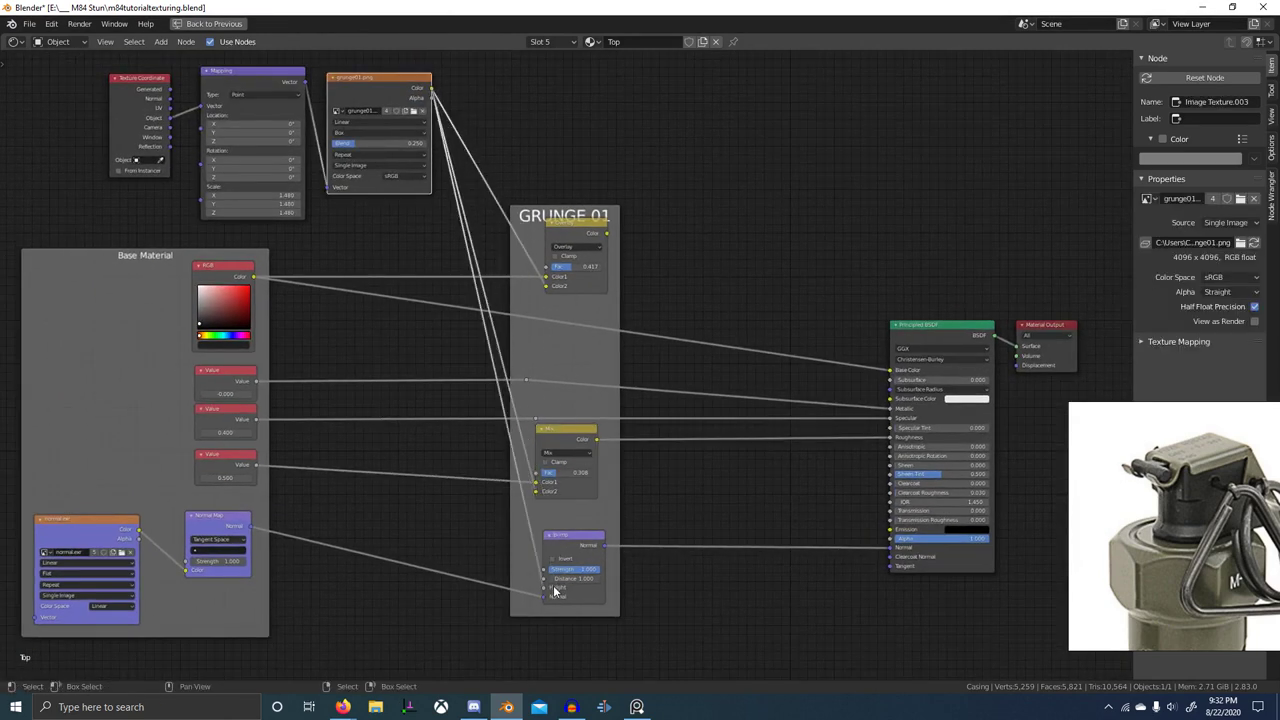
- Connect the Overlay result to Base Color and preview it on the casing
{"action": "left_click_drag", "start_coordinate": [607, 233], "coordinate": [890, 372]}
{"action": "left_click", "coordinate": [587, 238], "text": "ctrl+shift"}
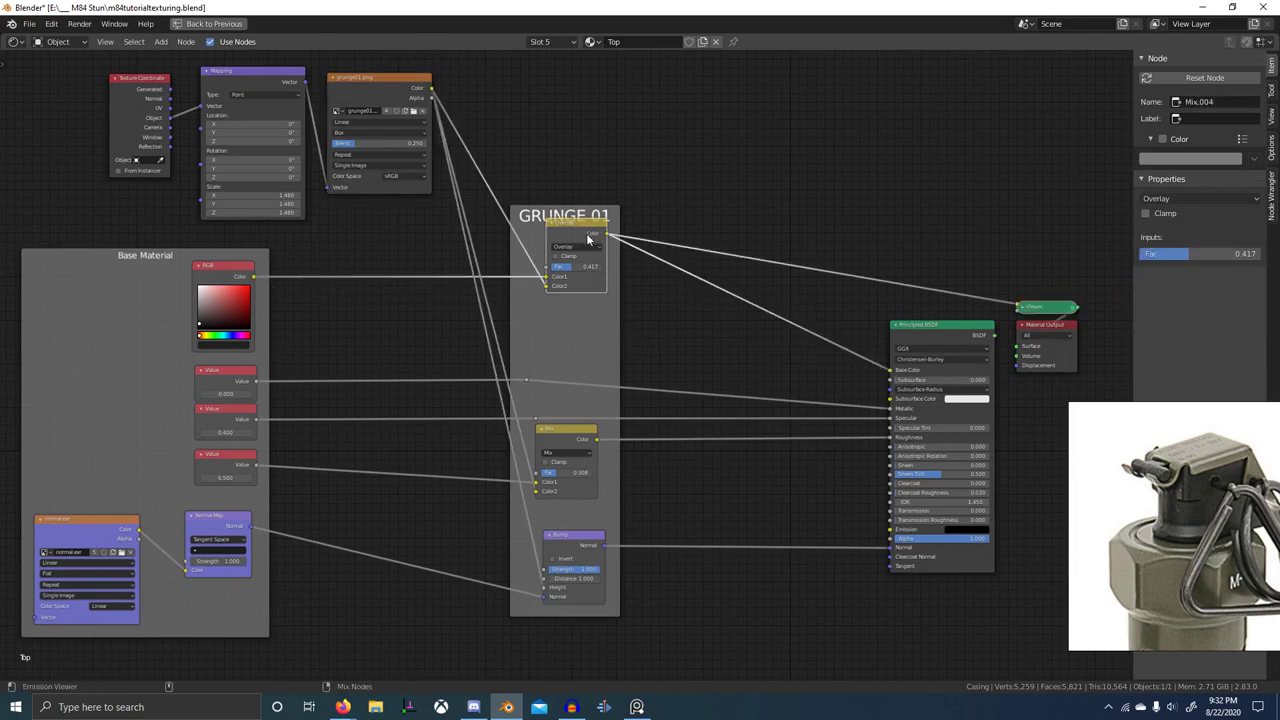
{"action": "key", "text": "ctrl+space"}
{"action": "scroll", "coordinate": [665, 325], "scroll_direction": "up", "scroll_amount": 2}
- Sweep the Overlay factor from 0 to 1 and preview the grunge texture alone on the casing
{"action": "scroll", "coordinate": [472, 525], "scroll_direction": "up", "scroll_amount": 5}
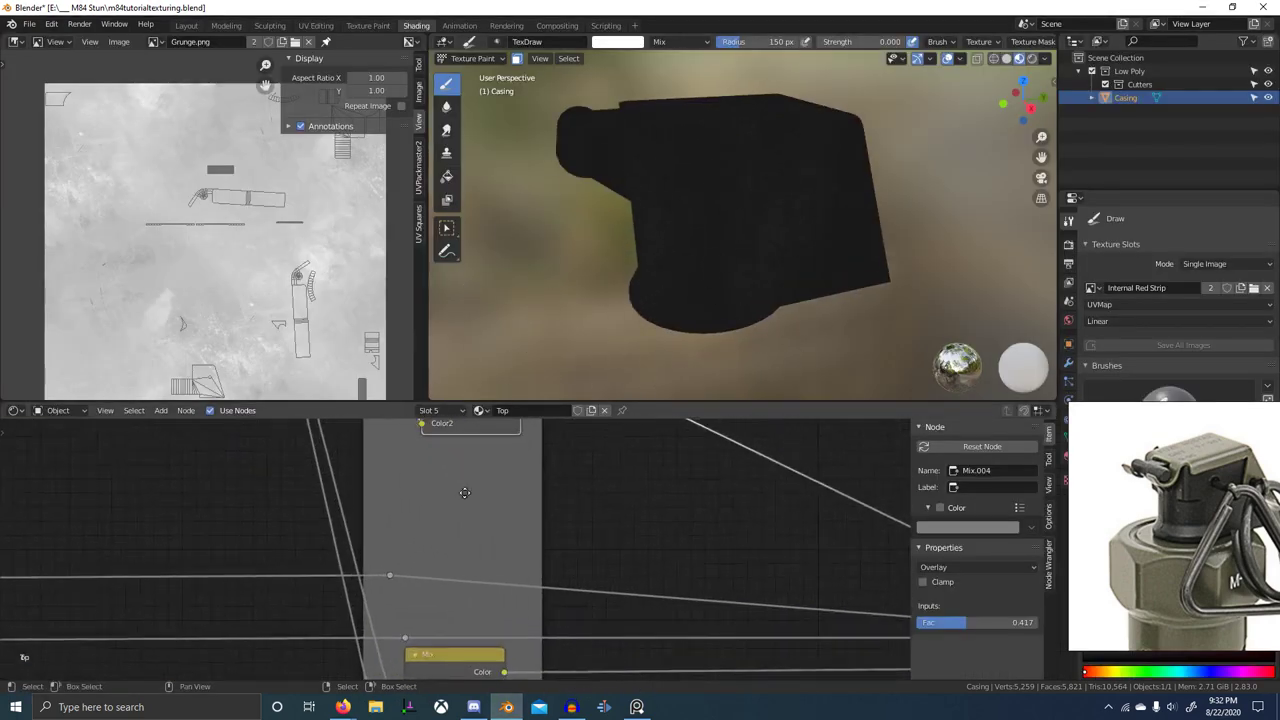
{"action": "middle_click_drag", "start_coordinate": [466, 491], "coordinate": [456, 590]}
{"action": "left_click_drag", "start_coordinate": [454, 502], "coordinate": [524, 502]}
{"action": "scroll", "coordinate": [520, 503], "scroll_direction": "down", "scroll_amount": 6}
{"action": "middle_click_drag", "start_coordinate": [518, 520], "coordinate": [643, 494]}
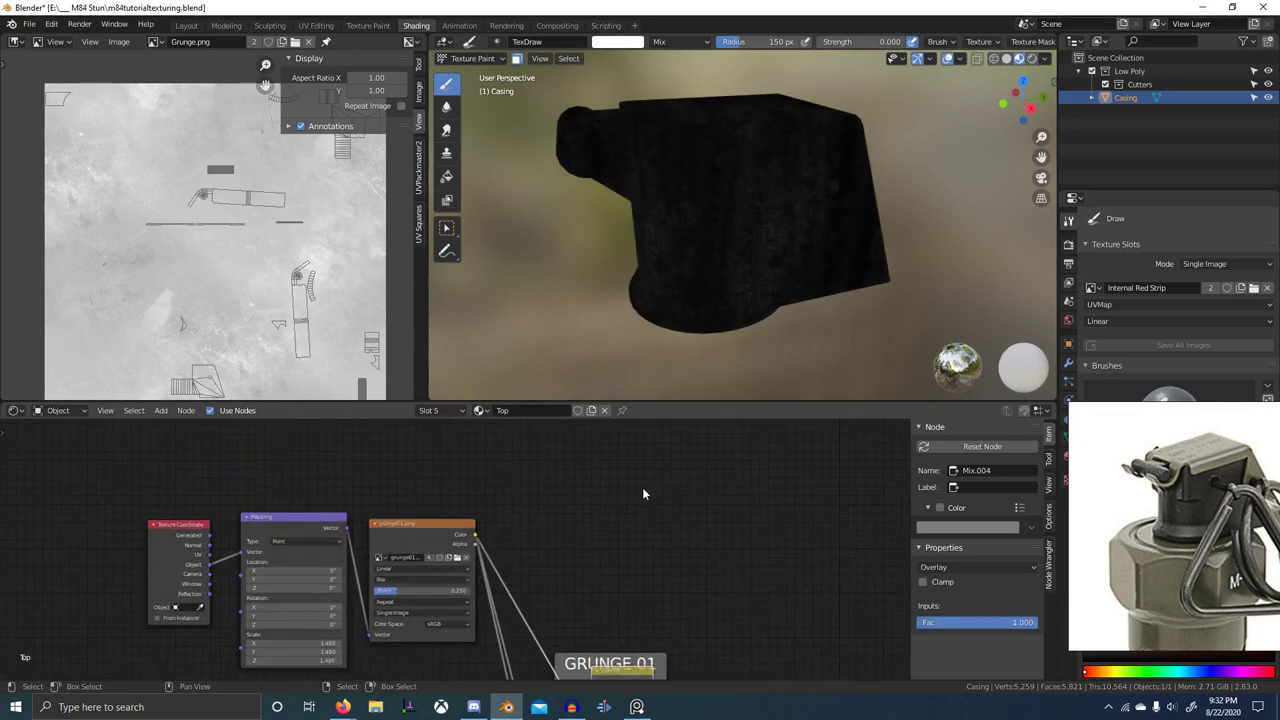
{"action": "left_click", "coordinate": [403, 524], "text": "ctrl+shift"}
{"action": "middle_click_drag", "start_coordinate": [704, 250], "coordinate": [738, 272]}
{"action": "scroll", "coordinate": [1217, 536], "scroll_direction": "up", "scroll_amount": 3}
{"action": "scroll", "coordinate": [1187, 517], "scroll_direction": "up", "scroll_amount": 4}
{"action": "scroll", "coordinate": [693, 292], "scroll_direction": "down", "scroll_amount": 4}
- Raise the grunge Mapping scale to 3.450 and inspect the casing side
{"action": "middle_click_drag", "start_coordinate": [405, 614], "coordinate": [524, 535]}
{"action": "scroll", "coordinate": [455, 548], "scroll_direction": "up", "scroll_amount": 5}
{"action": "left_click_drag", "start_coordinate": [400, 572], "coordinate": [440, 598]}
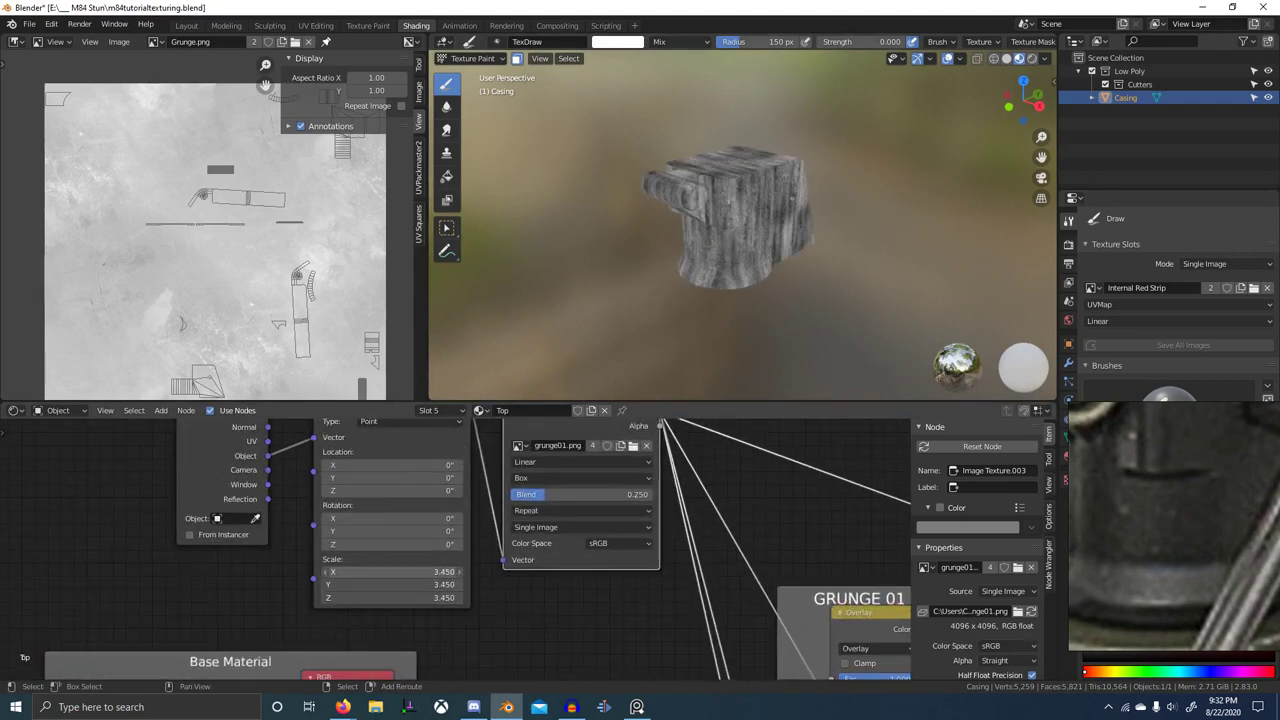
{"action": "scroll", "coordinate": [817, 304], "scroll_direction": "up", "scroll_amount": 4}
{"action": "middle_click_drag", "start_coordinate": [817, 304], "coordinate": [726, 274]}
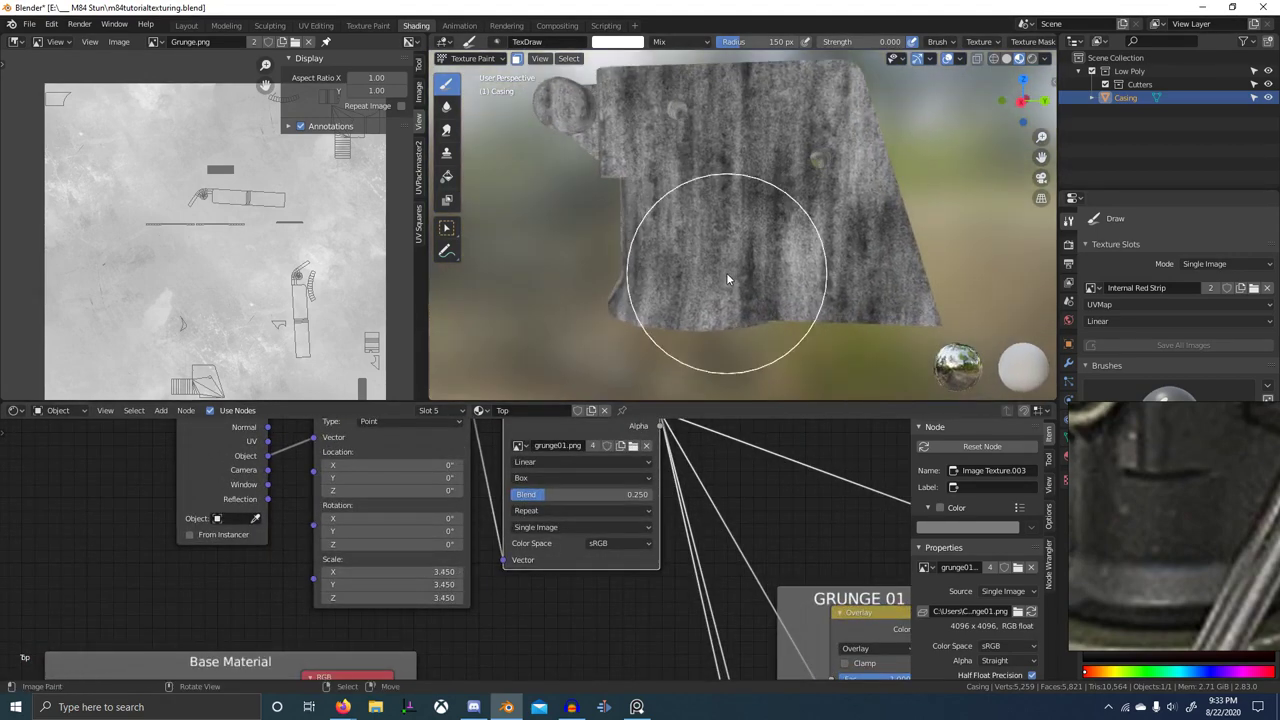
{"action": "scroll", "coordinate": [790, 525], "scroll_direction": "down", "scroll_amount": 6}
- Preview the grunge mix and lower the Mapping scale to about 1.95 for coarser grunge
{"action": "middle_click_drag", "start_coordinate": [790, 525], "coordinate": [668, 504]}
{"action": "left_click", "coordinate": [596, 577], "text": "ctrl+shift"}
{"action": "scroll", "coordinate": [622, 350], "scroll_direction": "up", "scroll_amount": 2}
{"action": "middle_click_drag", "start_coordinate": [624, 350], "coordinate": [669, 344]}
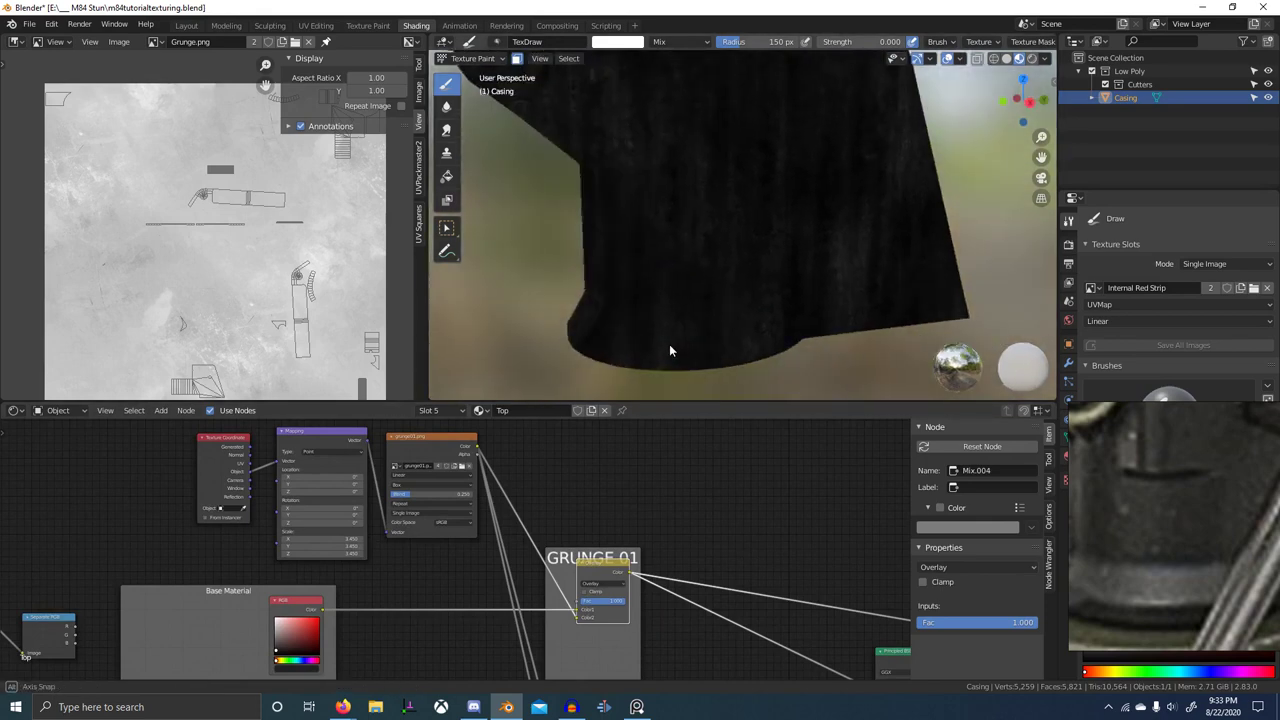
{"action": "left_click_drag", "start_coordinate": [328, 539], "coordinate": [295, 554]}
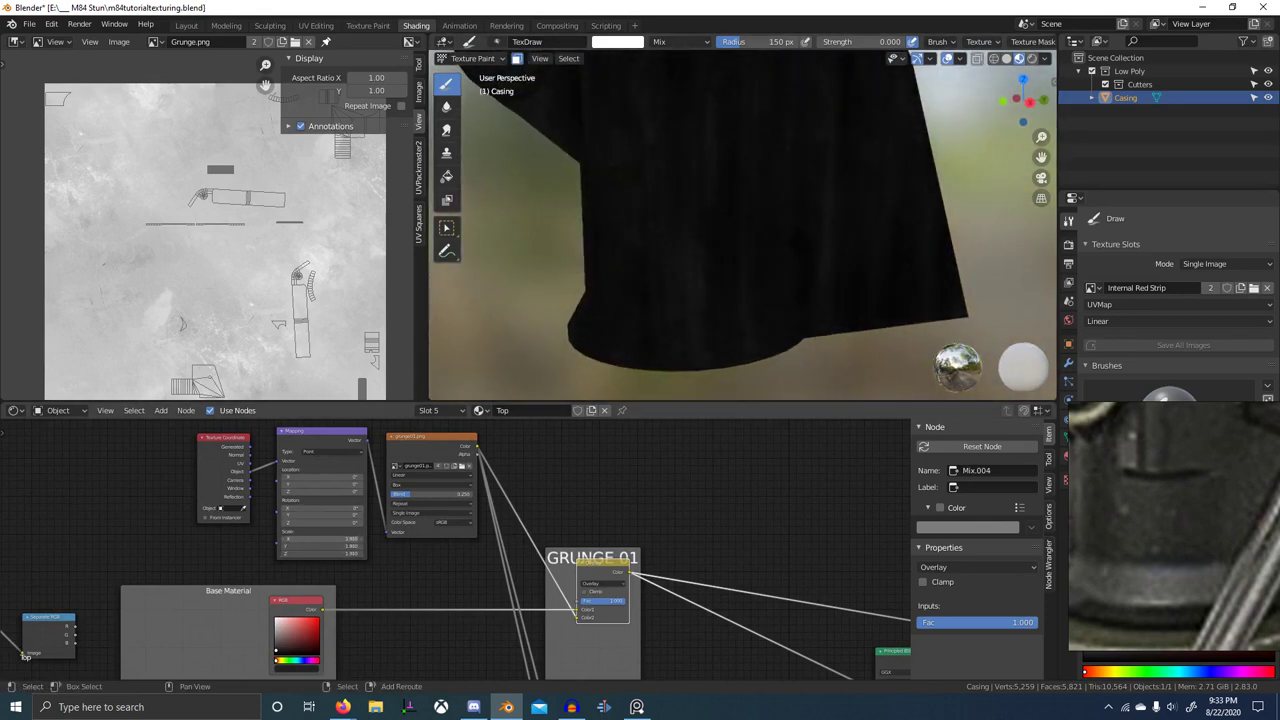
{"action": "scroll", "coordinate": [662, 285], "scroll_direction": "down", "scroll_amount": 3}
{"action": "mouse_move", "coordinate": [662, 285]}
{"action": "middle_mouse_down"}
{"action": "mouse_move", "coordinate": [723, 269]}
{"action": "mouse_move", "coordinate": [657, 286]}
{"action": "middle_mouse_up"}
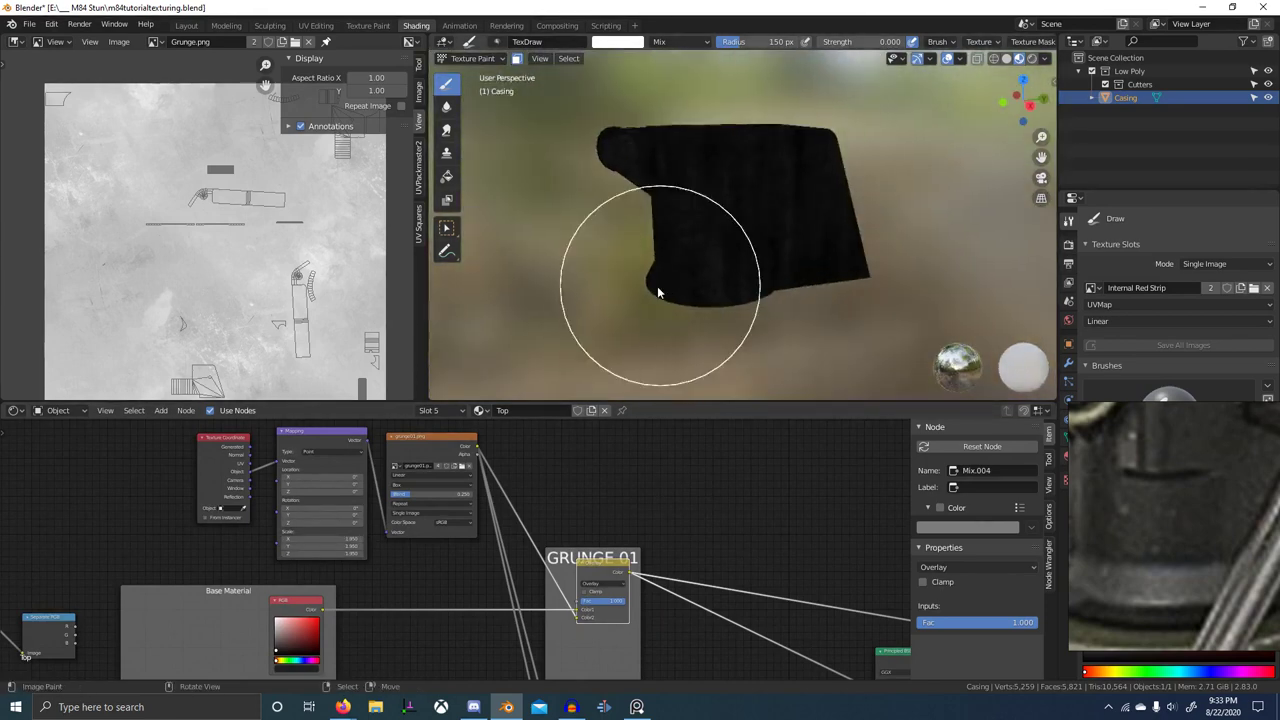
{"action": "scroll", "coordinate": [760, 590], "scroll_direction": "down", "scroll_amount": 1}
{"action": "middle_click_drag", "start_coordinate": [760, 590], "coordinate": [659, 549]}
- Return to the full shaded material and enter 0 as the Bump distance
{"action": "left_click", "coordinate": [766, 608], "text": "ctrl+shift"}
{"action": "mouse_move", "coordinate": [703, 281]}
{"action": "middle_mouse_down"}
{"action": "mouse_move", "coordinate": [766, 245]}
{"action": "mouse_move", "coordinate": [755, 291]}
{"action": "middle_mouse_up"}
{"action": "scroll", "coordinate": [755, 291], "scroll_direction": "up", "scroll_amount": 3}
{"action": "scroll", "coordinate": [678, 602], "scroll_direction": "down", "scroll_amount": 3}
{"action": "middle_click_drag", "start_coordinate": [678, 612], "coordinate": [662, 424]}
{"action": "scroll", "coordinate": [510, 555], "scroll_direction": "up", "scroll_amount": 8}
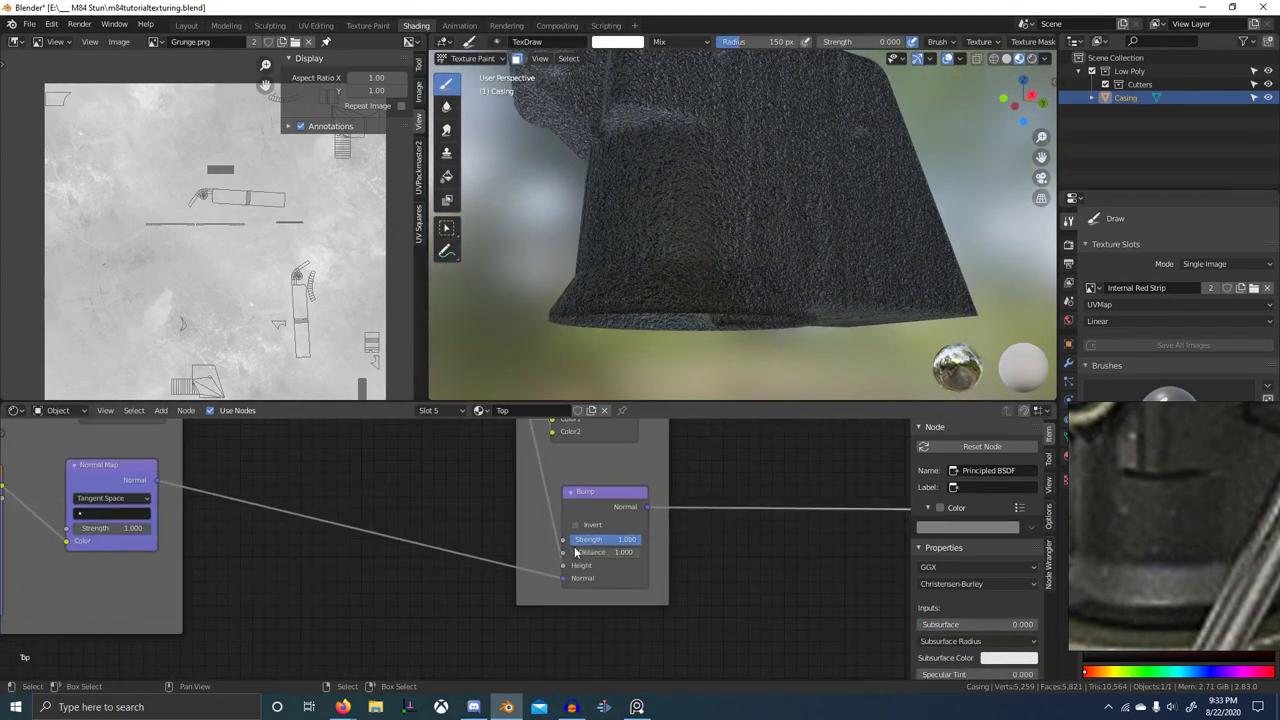
{"action": "type", "text": "00"}
{"action": "key", "text": "Return"}
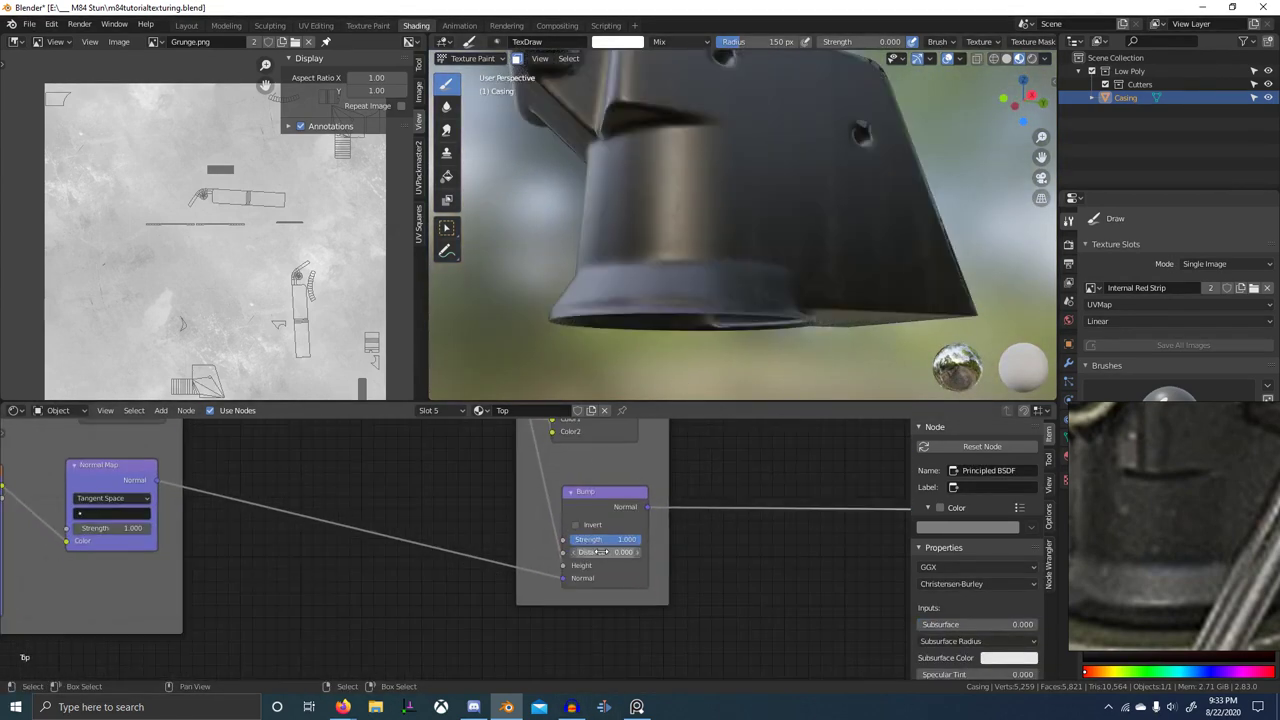
{"action": "scroll", "coordinate": [866, 248], "scroll_direction": "up", "scroll_amount": 5}
{"action": "mouse_move", "coordinate": [862, 247]}
{"action": "middle_mouse_down"}
{"action": "mouse_move", "coordinate": [808, 238]}
{"action": "mouse_move", "coordinate": [857, 258]}
{"action": "middle_mouse_up"}
- Switch the second Mix node to Overlay blending and compare its factor strengths
{"action": "scroll", "coordinate": [692, 252], "scroll_direction": "up", "scroll_amount": 1}
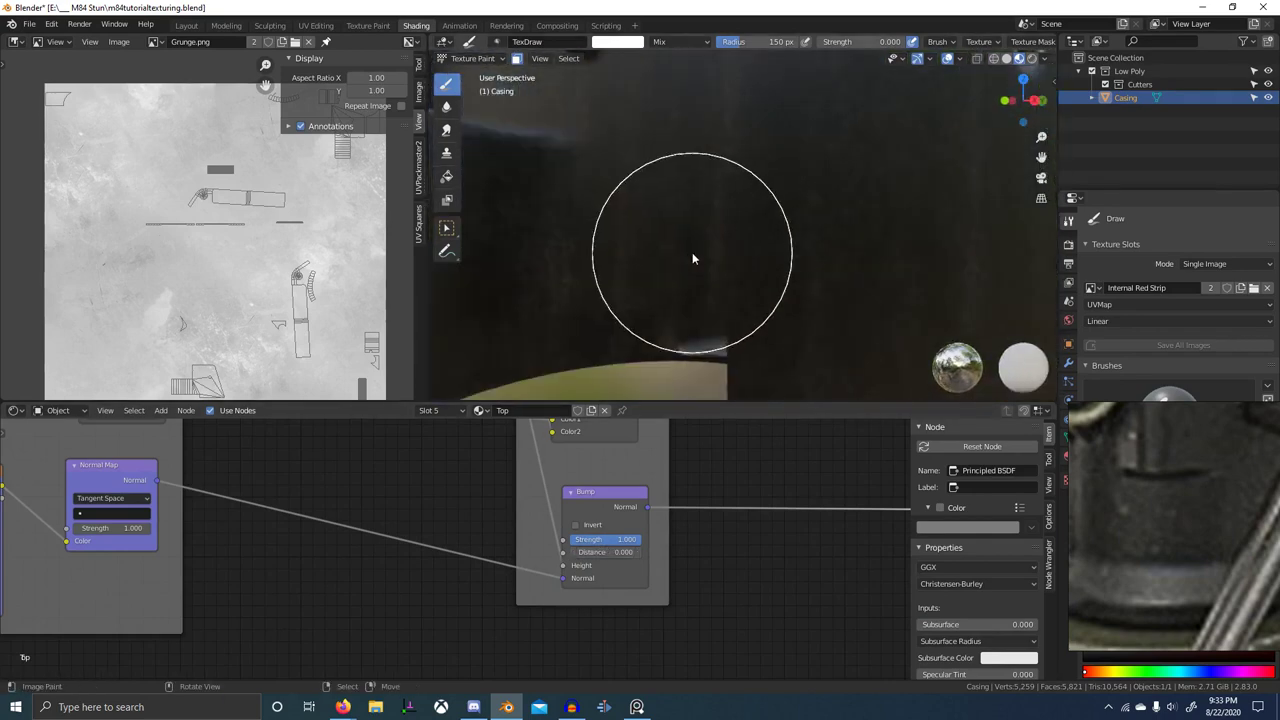
{"action": "scroll", "coordinate": [685, 252], "scroll_direction": "down", "scroll_amount": 1}
{"action": "scroll", "coordinate": [699, 615], "scroll_direction": "down", "scroll_amount": 4}
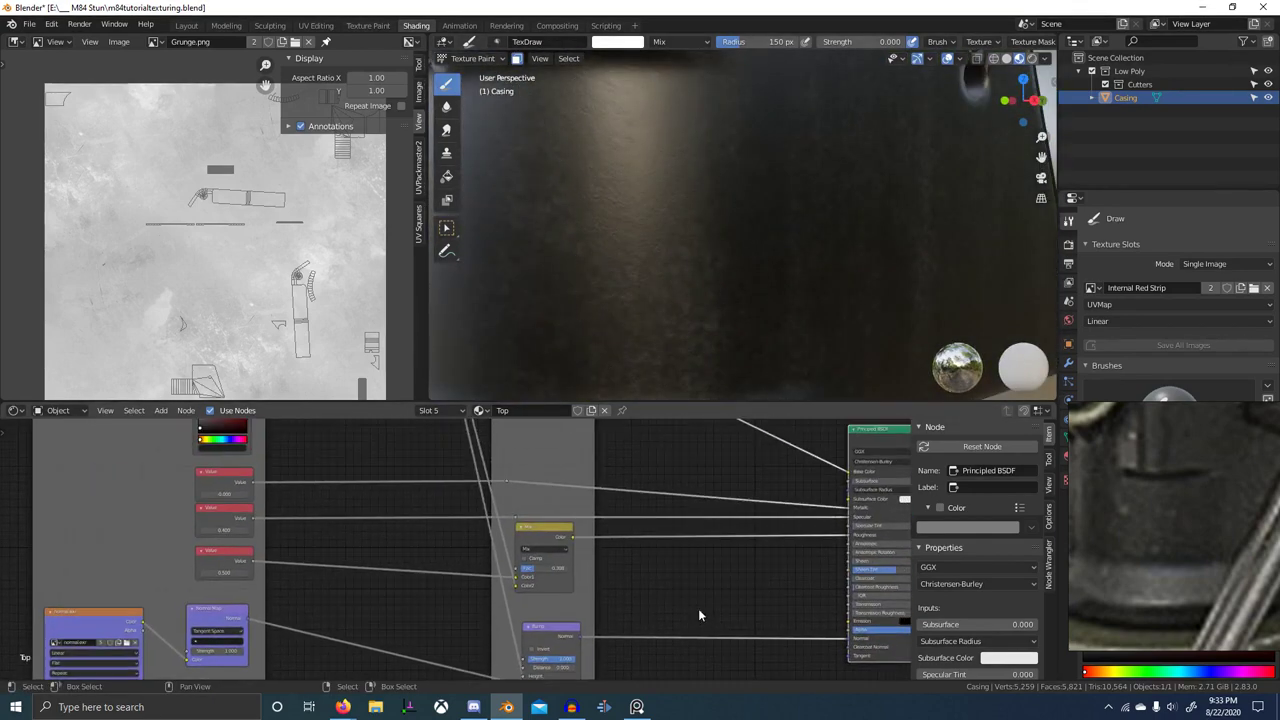
{"action": "left_click", "coordinate": [545, 537], "text": "ctrl+shift"}
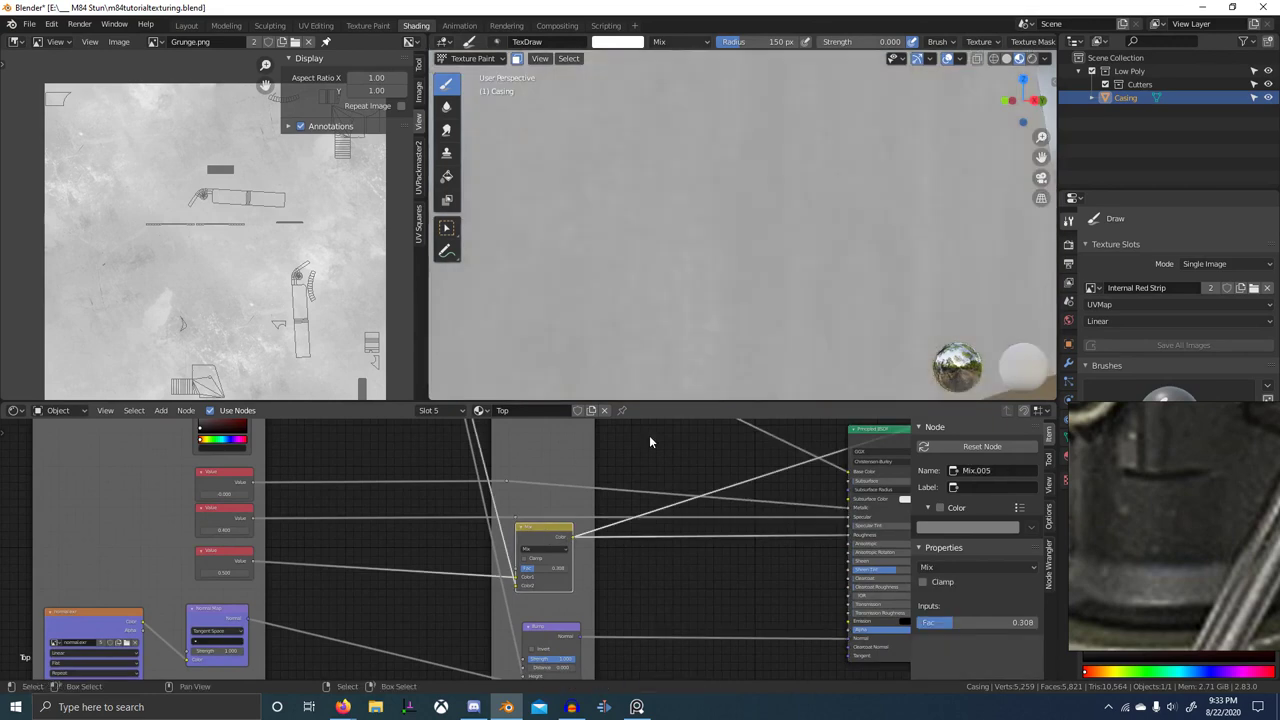
{"action": "scroll", "coordinate": [680, 334], "scroll_direction": "down", "scroll_amount": 5}
{"action": "scroll", "coordinate": [525, 588], "scroll_direction": "up", "scroll_amount": 5}
{"action": "left_click", "coordinate": [584, 548]}
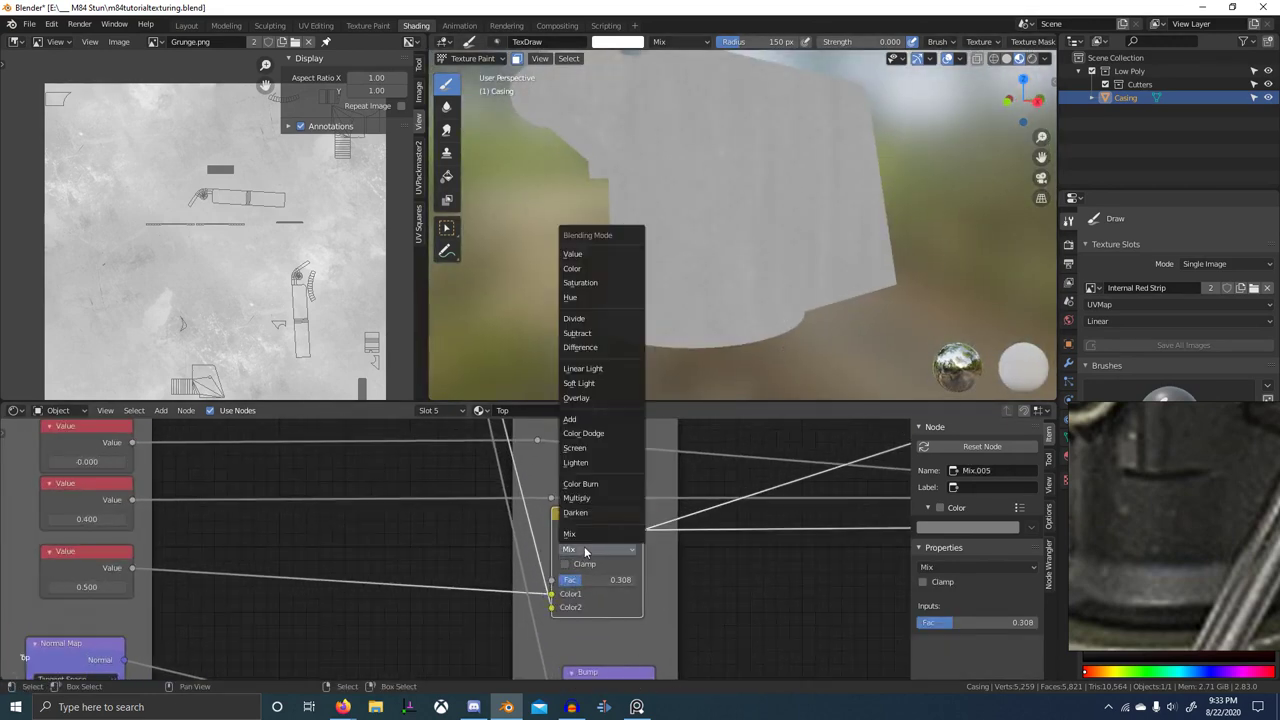
{"action": "key", "text": "o"}
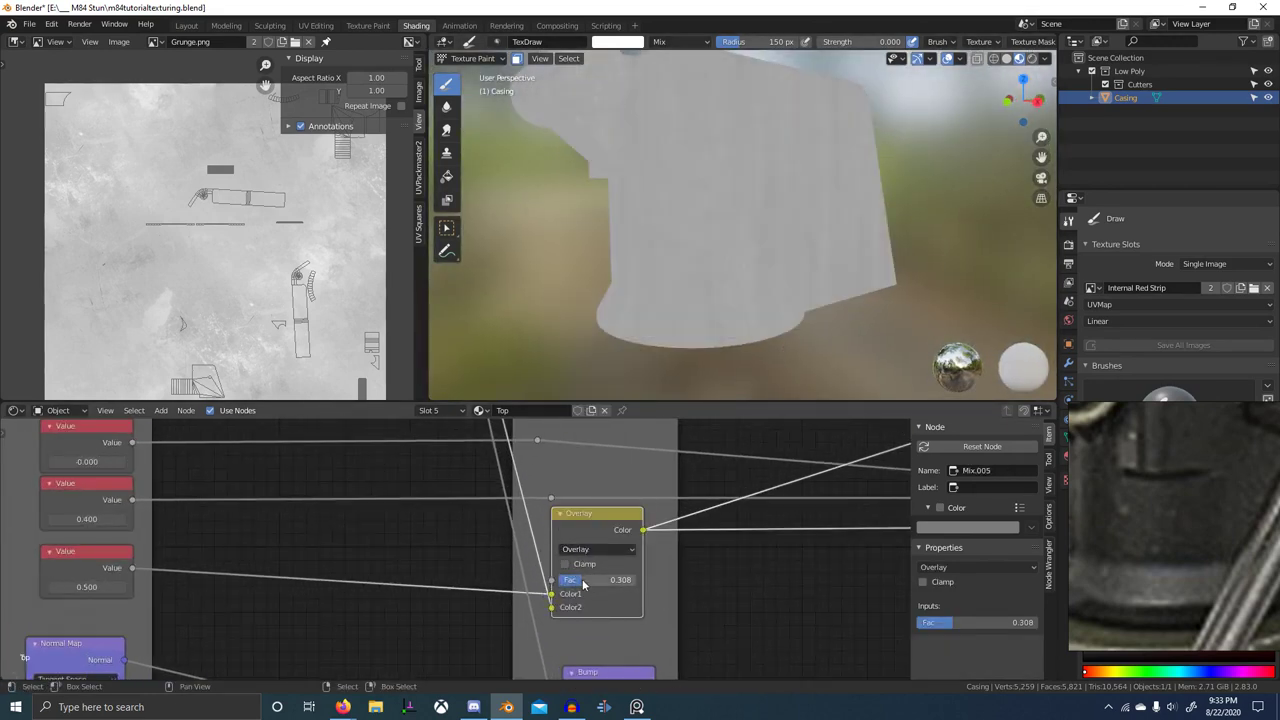
{"action": "mouse_move", "coordinate": [583, 583]}
{"action": "left_mouse_down"}
{"action": "mouse_move", "coordinate": [559, 583]}
{"action": "mouse_move", "coordinate": [638, 583]}
{"action": "mouse_move", "coordinate": [557, 583]}
{"action": "left_mouse_up"}
- Bring the Overlay factor down to zero with the full material previewed
{"action": "scroll", "coordinate": [710, 560], "scroll_direction": "down", "scroll_amount": 2}
{"action": "middle_click_drag", "start_coordinate": [900, 514], "coordinate": [640, 574]}
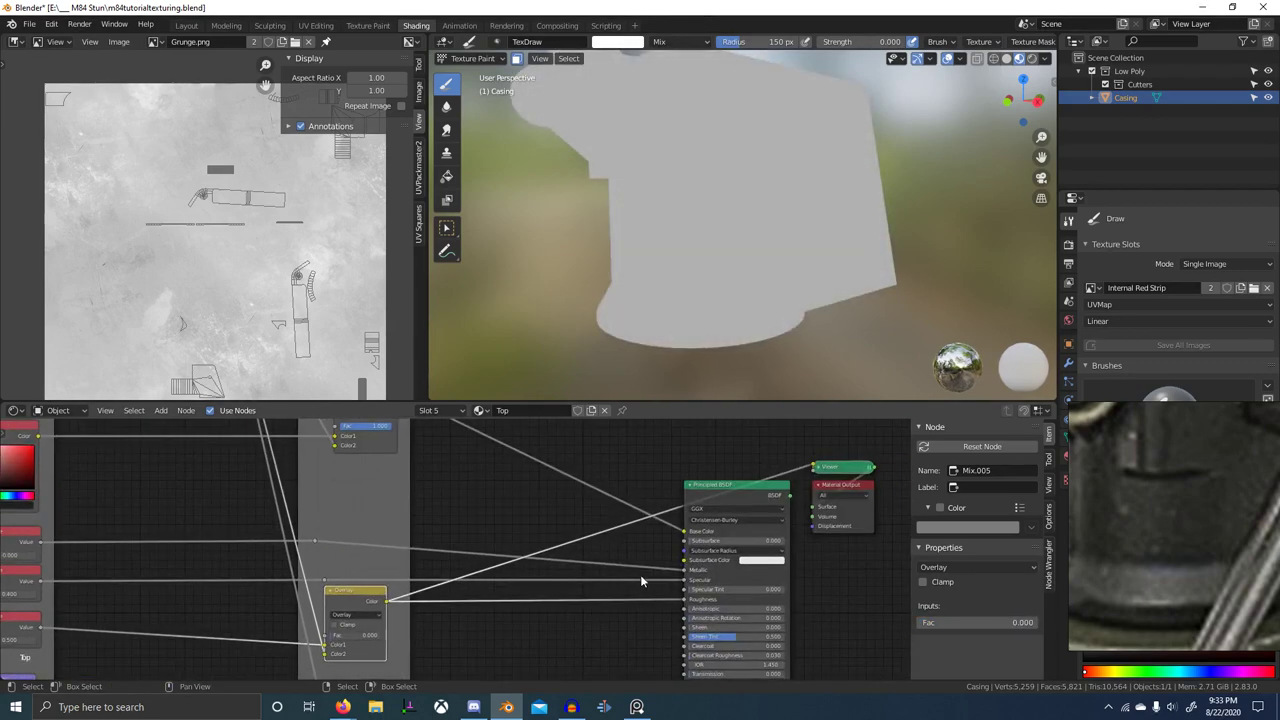
{"action": "left_click", "coordinate": [768, 486], "text": "ctrl+shift"}
{"action": "mouse_move", "coordinate": [466, 562]}
{"action": "middle_mouse_down"}
{"action": "mouse_move", "coordinate": [623, 520]}
{"action": "mouse_move", "coordinate": [617, 473]}
{"action": "middle_mouse_up"}
{"action": "scroll", "coordinate": [537, 531], "scroll_direction": "up", "scroll_amount": 3}
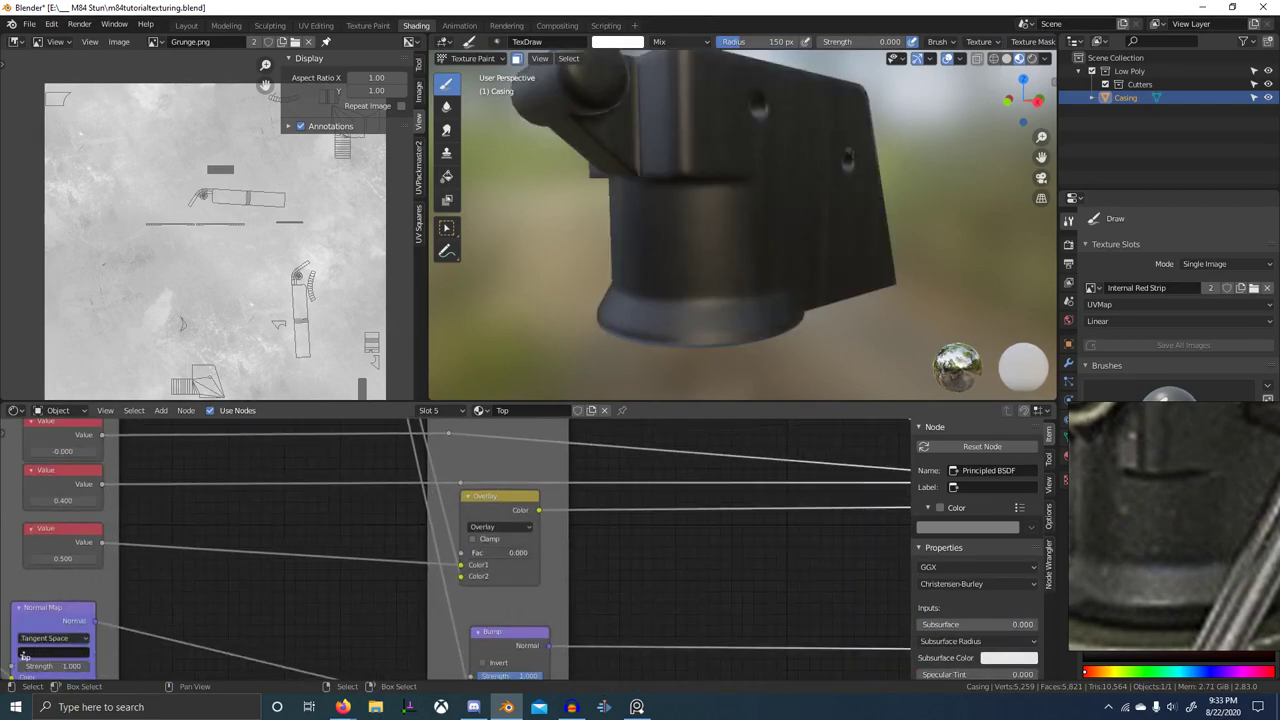
{"action": "left_click_drag", "start_coordinate": [505, 553], "coordinate": [486, 553]}
{"action": "scroll", "coordinate": [712, 262], "scroll_direction": "down", "scroll_amount": 6}
{"action": "mouse_move", "coordinate": [712, 262]}
{"action": "middle_mouse_down"}
{"action": "mouse_move", "coordinate": [739, 316]}
{"action": "mouse_move", "coordinate": [704, 315]}
{"action": "mouse_move", "coordinate": [788, 255]}
{"action": "mouse_move", "coordinate": [718, 284]}
{"action": "middle_mouse_up"}
- Switch from Texture Paint to Object mode and compare the whole grenade with the reference photo
{"action": "key", "text": "KP_Divide"}
{"action": "key", "text": "ctrl+Tab"}
{"action": "left_click", "coordinate": [500, 315]}
{"action": "key", "text": "KP_Divide"}
{"action": "scroll", "coordinate": [1128, 458], "scroll_direction": "down", "scroll_amount": 6}
{"action": "middle_click_drag", "start_coordinate": [1130, 462], "coordinate": [1176, 508]}
{"action": "scroll", "coordinate": [736, 360], "scroll_direction": "up", "scroll_amount": 3}
{"action": "mouse_move", "coordinate": [728, 262]}
{"action": "middle_mouse_down"}
{"action": "mouse_move", "coordinate": [727, 294]}
{"action": "mouse_move", "coordinate": [712, 262]}
{"action": "middle_mouse_up"}
- Lighten the RGB base colour to an HSV value of about 0.16
{"action": "middle_click_drag", "start_coordinate": [431, 500], "coordinate": [539, 630]}
{"action": "scroll", "coordinate": [388, 546], "scroll_direction": "up", "scroll_amount": 3}
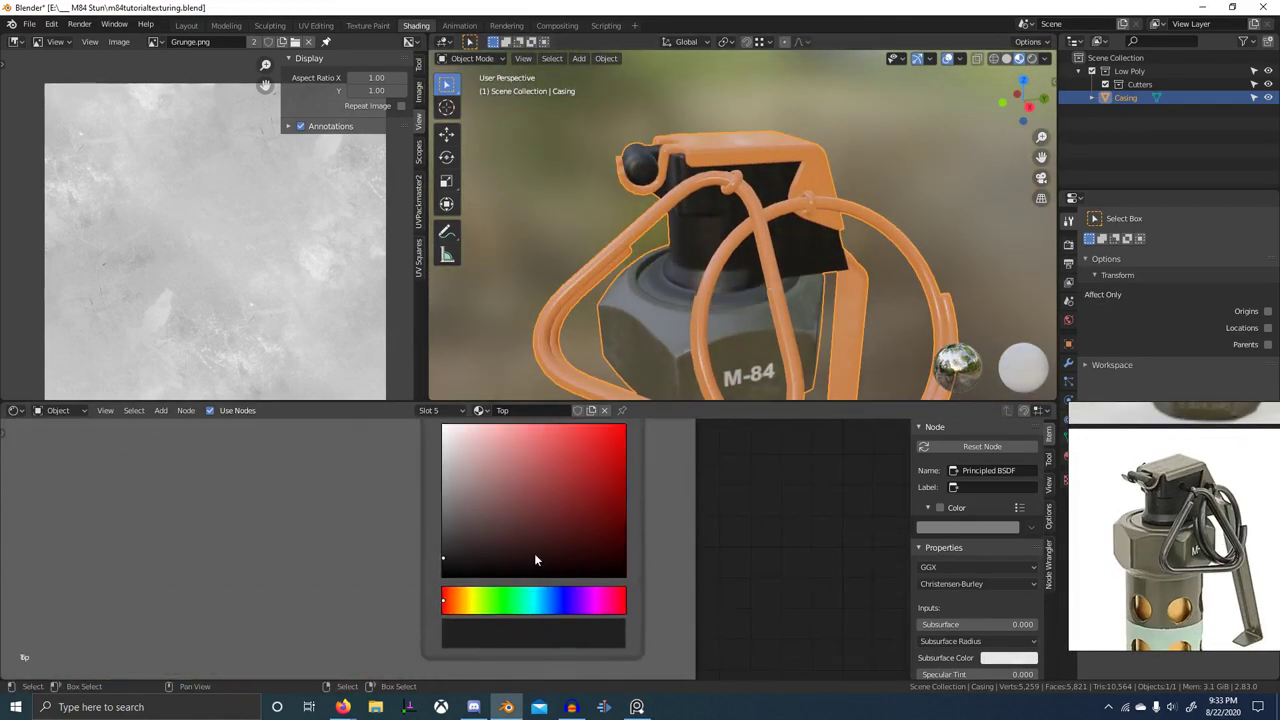
{"action": "left_click", "coordinate": [472, 630]}
{"action": "left_click", "coordinate": [571, 450]}
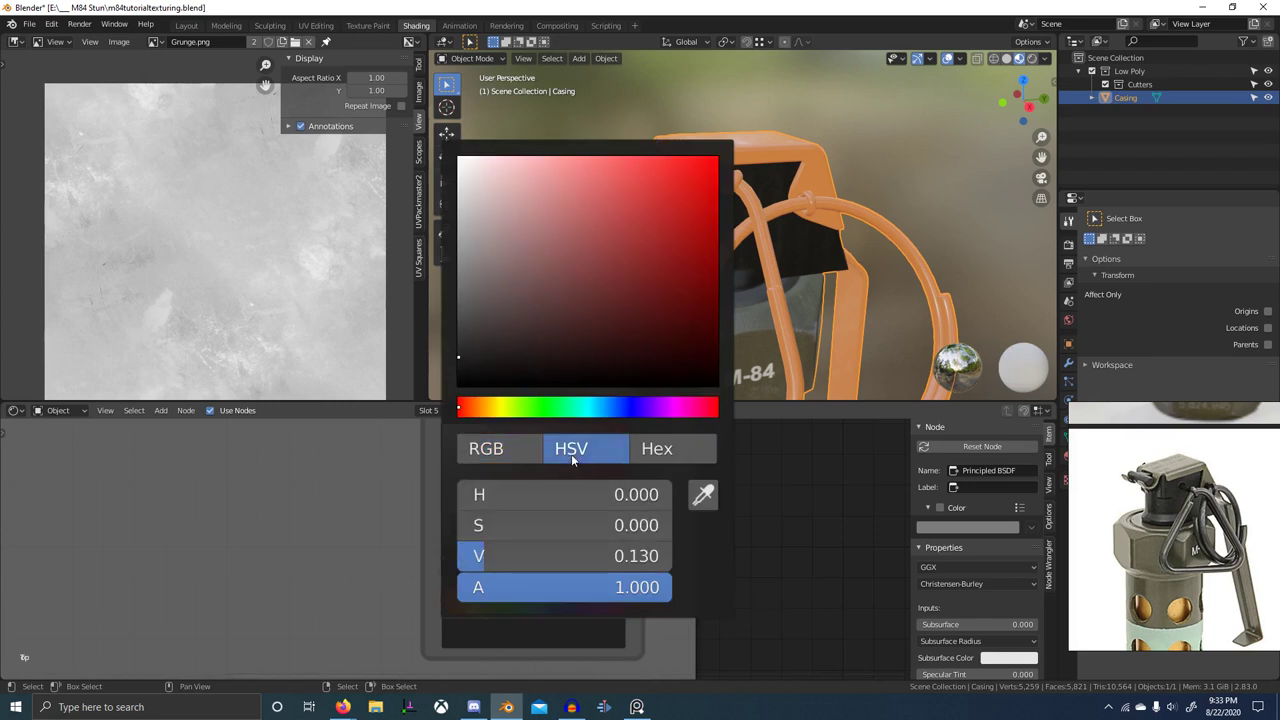
{"action": "left_click_drag", "start_coordinate": [481, 557], "coordinate": [542, 570]}
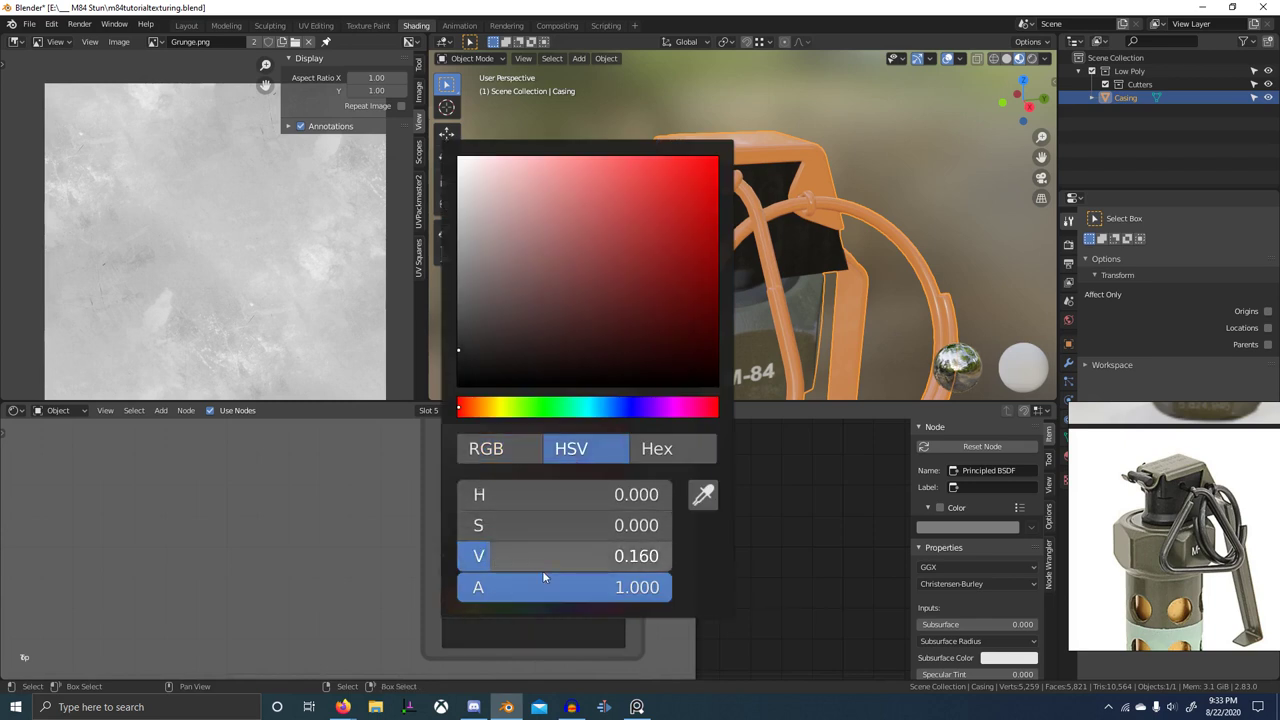
{"action": "mouse_move", "coordinate": [442, 548]}
{"action": "left_mouse_down"}
{"action": "mouse_move", "coordinate": [443, 536]}
{"action": "mouse_move", "coordinate": [443, 547]}
{"action": "left_mouse_up"}
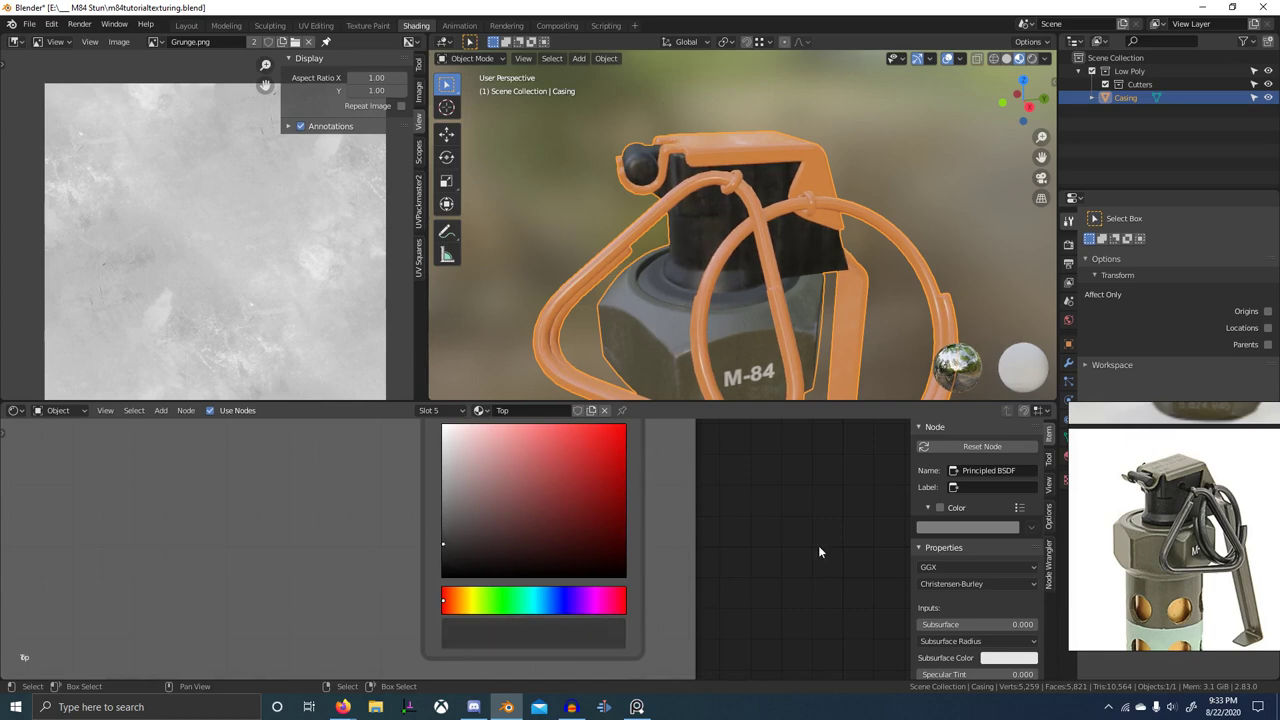
{"action": "scroll", "coordinate": [819, 551], "scroll_direction": "down", "scroll_amount": 3}
- Set the GRUNGE 01 overlay factor to about 0.542
{"action": "middle_click_drag", "start_coordinate": [819, 551], "coordinate": [355, 543]}
{"action": "middle_click_drag", "start_coordinate": [621, 290], "coordinate": [660, 292]}
{"action": "scroll", "coordinate": [660, 292], "scroll_direction": "up", "scroll_amount": 3}
{"action": "scroll", "coordinate": [800, 522], "scroll_direction": "down", "scroll_amount": 3}
{"action": "middle_click_drag", "start_coordinate": [800, 522], "coordinate": [543, 583]}
{"action": "scroll", "coordinate": [375, 570], "scroll_direction": "up", "scroll_amount": 3}
{"action": "middle_click_drag", "start_coordinate": [375, 570], "coordinate": [488, 614]}
{"action": "scroll", "coordinate": [488, 614], "scroll_direction": "up", "scroll_amount": 1}
{"action": "left_click_drag", "start_coordinate": [563, 544], "coordinate": [457, 544]}
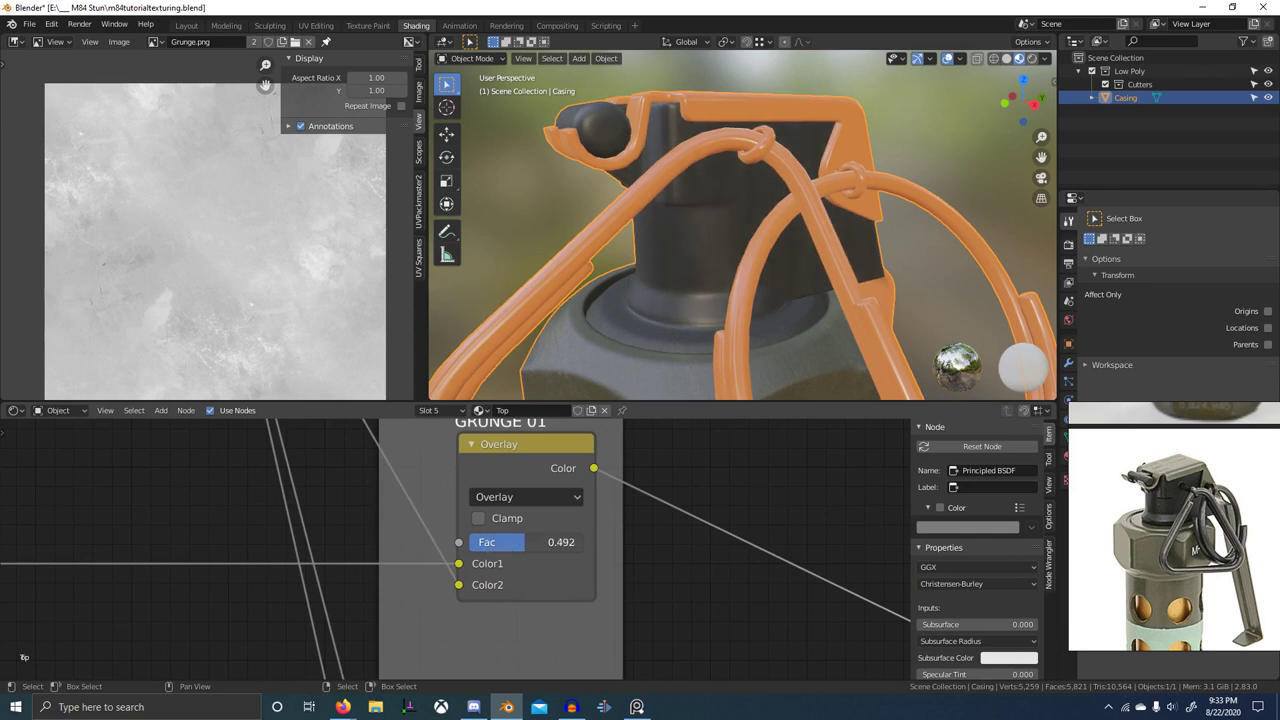
{"action": "left_click", "coordinate": [550, 450]}
{"action": "middle_click_drag", "start_coordinate": [550, 450], "coordinate": [583, 525]}
{"action": "left_click", "coordinate": [550, 492], "text": "ctrl+shift"}
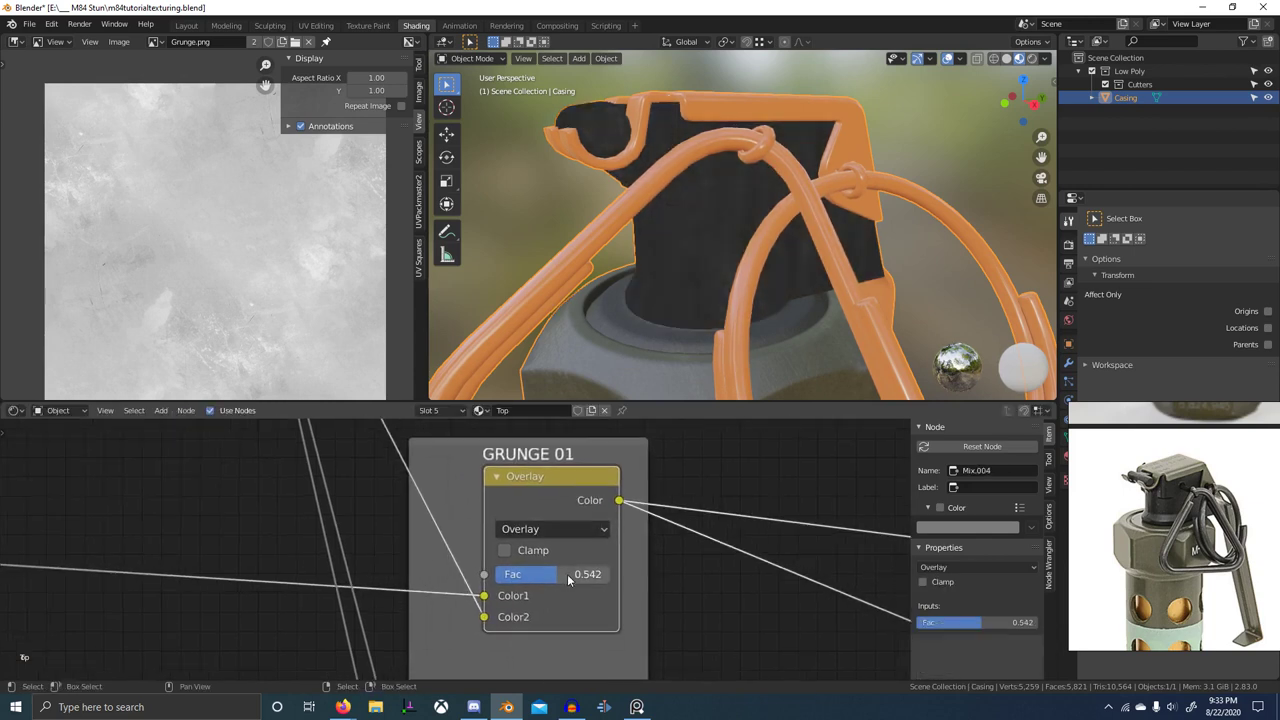
{"action": "left_click_drag", "start_coordinate": [555, 575], "coordinate": [562, 575]}
- Select the base RGB node, restore the full material preview and compare against the reference
{"action": "scroll", "coordinate": [545, 586], "scroll_direction": "down", "scroll_amount": 5}
{"action": "middle_click_drag", "start_coordinate": [295, 632], "coordinate": [445, 614]}
{"action": "left_click_drag", "start_coordinate": [183, 608], "coordinate": [175, 616]}
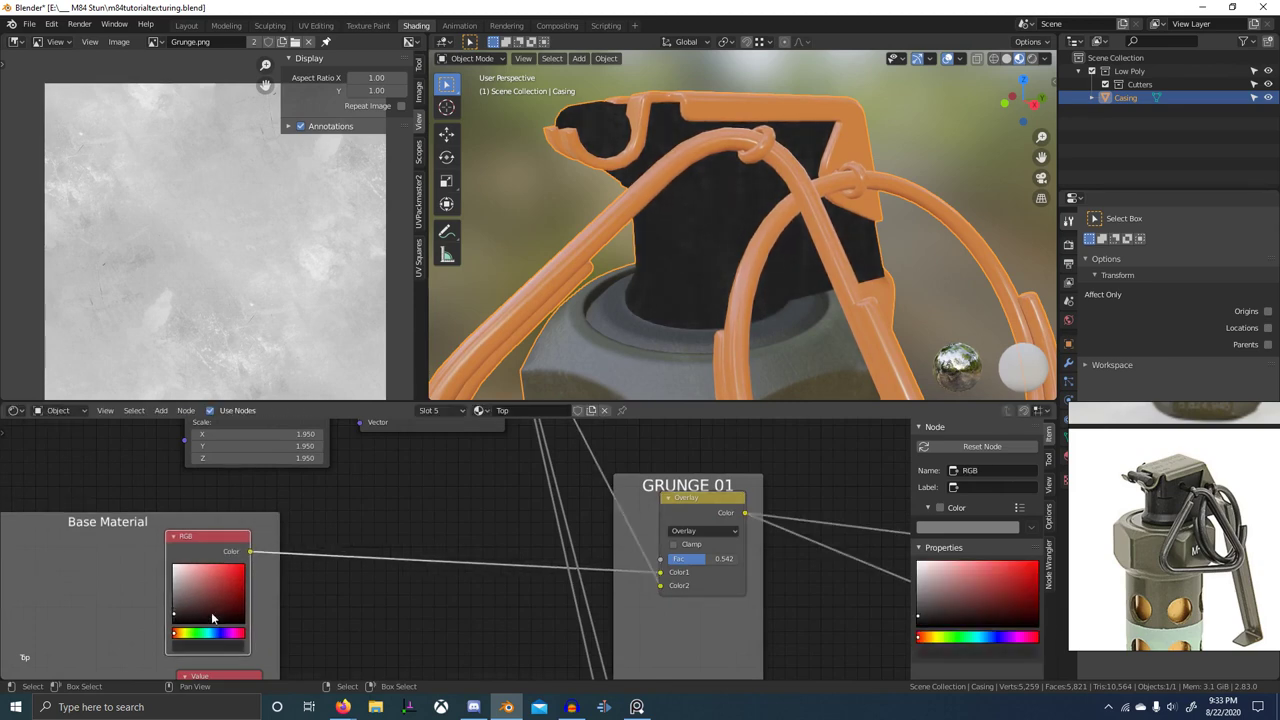
{"action": "scroll", "coordinate": [212, 614], "scroll_direction": "down", "scroll_amount": 4}
{"action": "middle_click_drag", "start_coordinate": [866, 636], "coordinate": [549, 568]}
{"action": "left_click", "coordinate": [591, 551], "text": "ctrl+shift"}
{"action": "scroll", "coordinate": [720, 290], "scroll_direction": "down", "scroll_amount": 5}
{"action": "middle_click_drag", "start_coordinate": [700, 272], "coordinate": [585, 300]}
{"action": "scroll", "coordinate": [781, 249], "scroll_direction": "up", "scroll_amount": 4}
{"action": "scroll", "coordinate": [1194, 493], "scroll_direction": "up", "scroll_amount": 5}
{"action": "scroll", "coordinate": [760, 275], "scroll_direction": "down", "scroll_amount": 4}
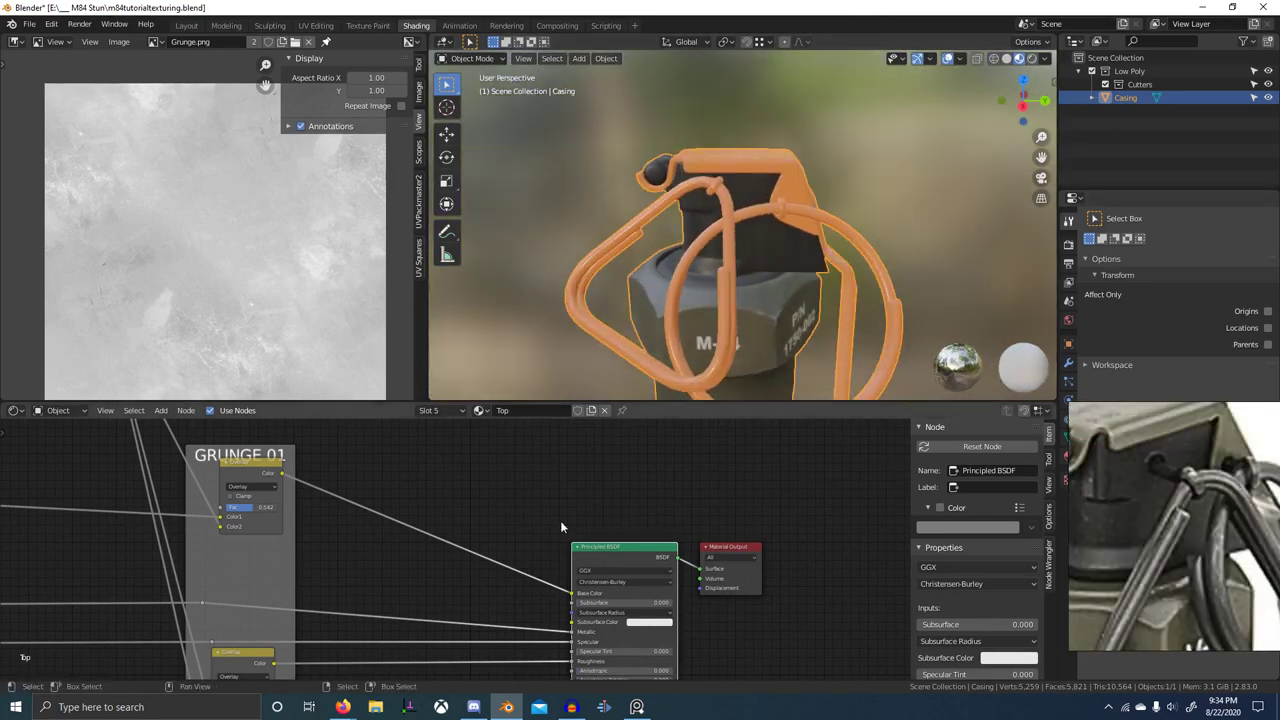
- Set the Bump node distance to 0.001
{"action": "middle_click_drag", "start_coordinate": [561, 527], "coordinate": [729, 364]}
{"action": "scroll", "coordinate": [729, 364], "scroll_direction": "up", "scroll_amount": 1}
{"action": "scroll", "coordinate": [549, 464], "scroll_direction": "up", "scroll_amount": 5}
{"action": "scroll", "coordinate": [549, 466], "scroll_direction": "down", "scroll_amount": 1}
{"action": "scroll", "coordinate": [1149, 580], "scroll_direction": "up", "scroll_amount": 5}
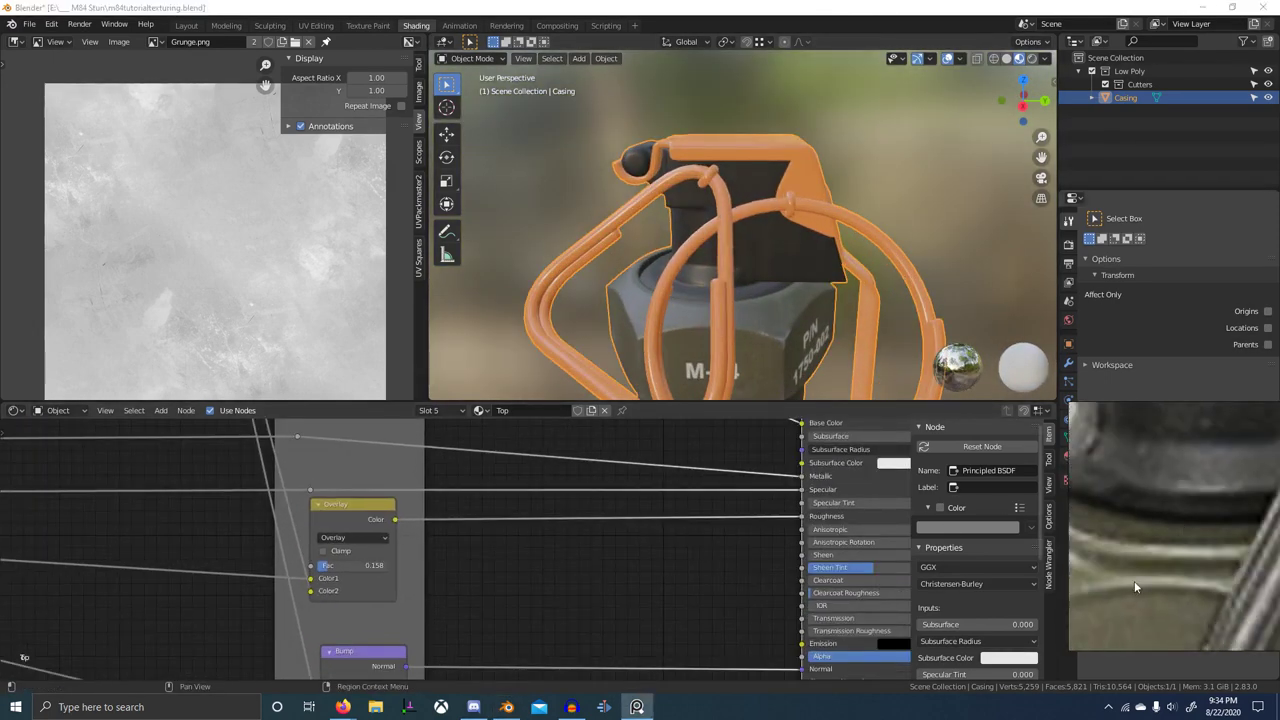
{"action": "middle_click_drag", "start_coordinate": [742, 290], "coordinate": [838, 306]}
{"action": "scroll", "coordinate": [405, 630], "scroll_direction": "up", "scroll_amount": 6}
{"action": "middle_click_drag", "start_coordinate": [405, 630], "coordinate": [564, 445]}
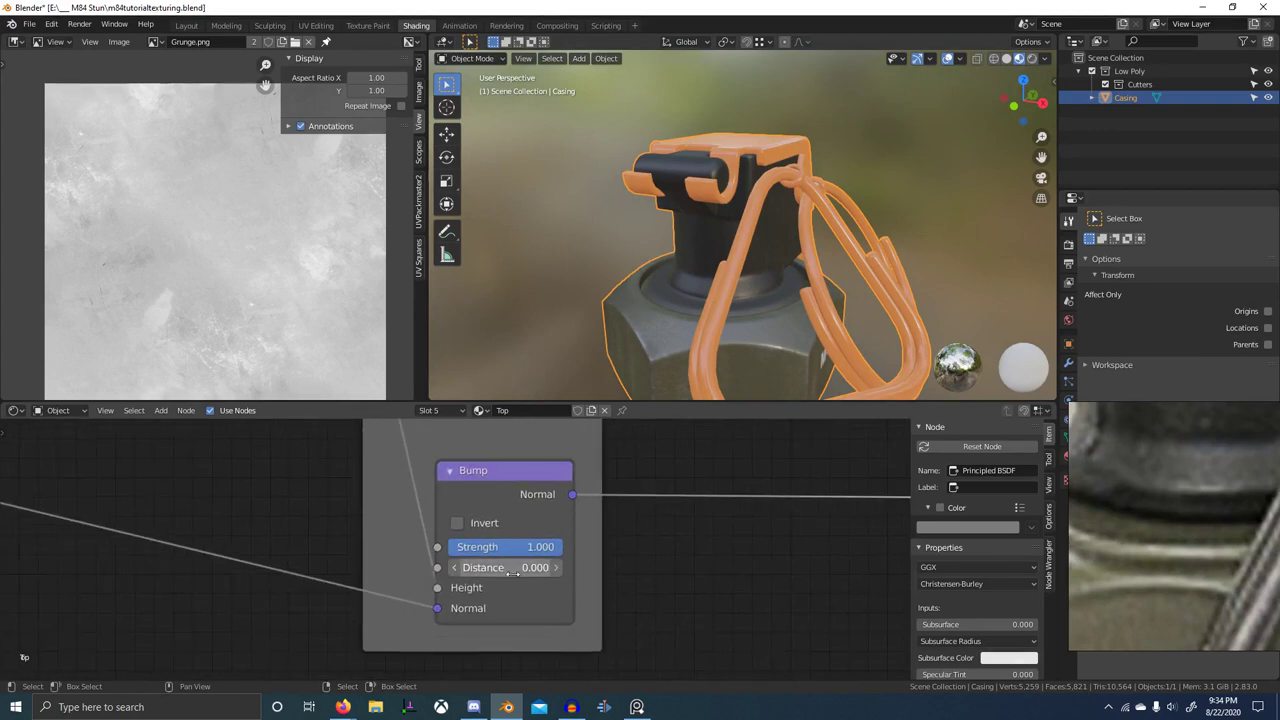
{"action": "left_click", "coordinate": [518, 568]}
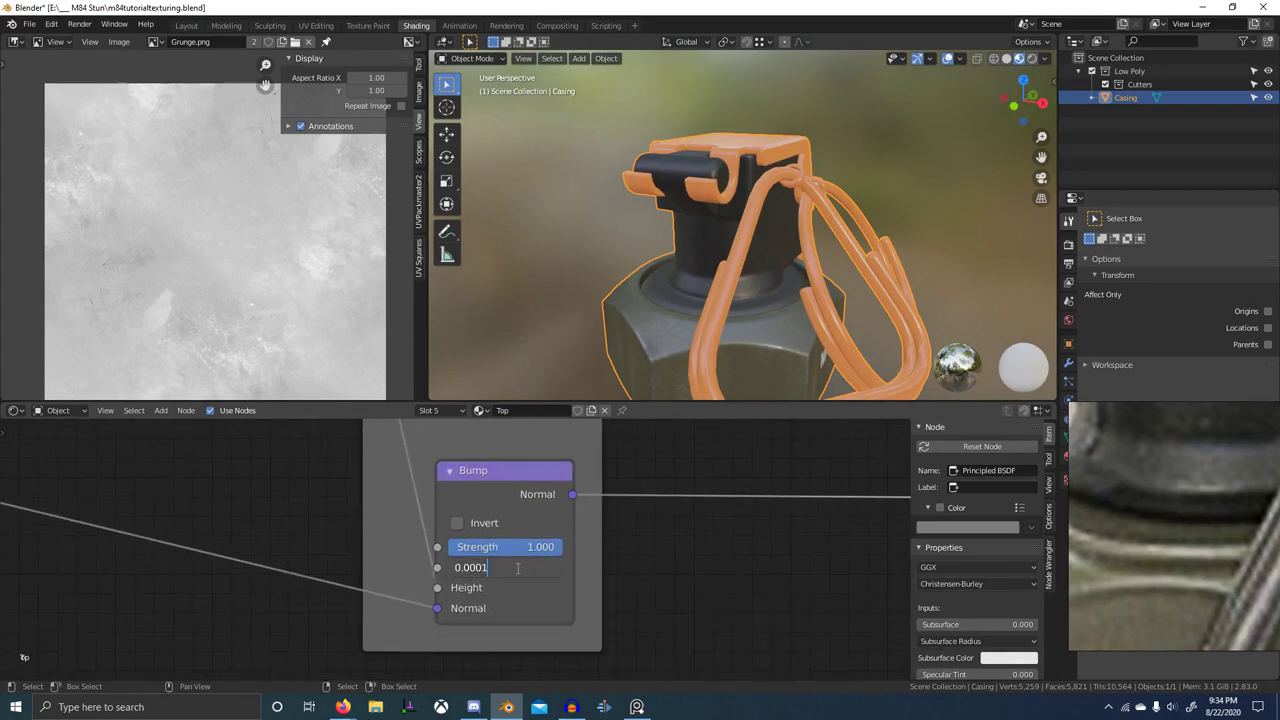
{"action": "key", "text": "BackSpace"}
{"action": "key", "text": "BackSpace"}
{"action": "type", "text": "1"}
{"action": "key", "text": "Return"}
- Orbit onto the grenade neck and front to check the bumps against the fuze reference photo
{"action": "scroll", "coordinate": [784, 334], "scroll_direction": "up", "scroll_amount": 3}
{"action": "scroll", "coordinate": [784, 334], "scroll_direction": "up", "scroll_amount": 3}
{"action": "middle_click_drag", "start_coordinate": [784, 334], "coordinate": [702, 260]}
{"action": "scroll", "coordinate": [777, 260], "scroll_direction": "up", "scroll_amount": 2}
{"action": "scroll", "coordinate": [770, 297], "scroll_direction": "down", "scroll_amount": 7}
{"action": "scroll", "coordinate": [756, 280], "scroll_direction": "down", "scroll_amount": 3}
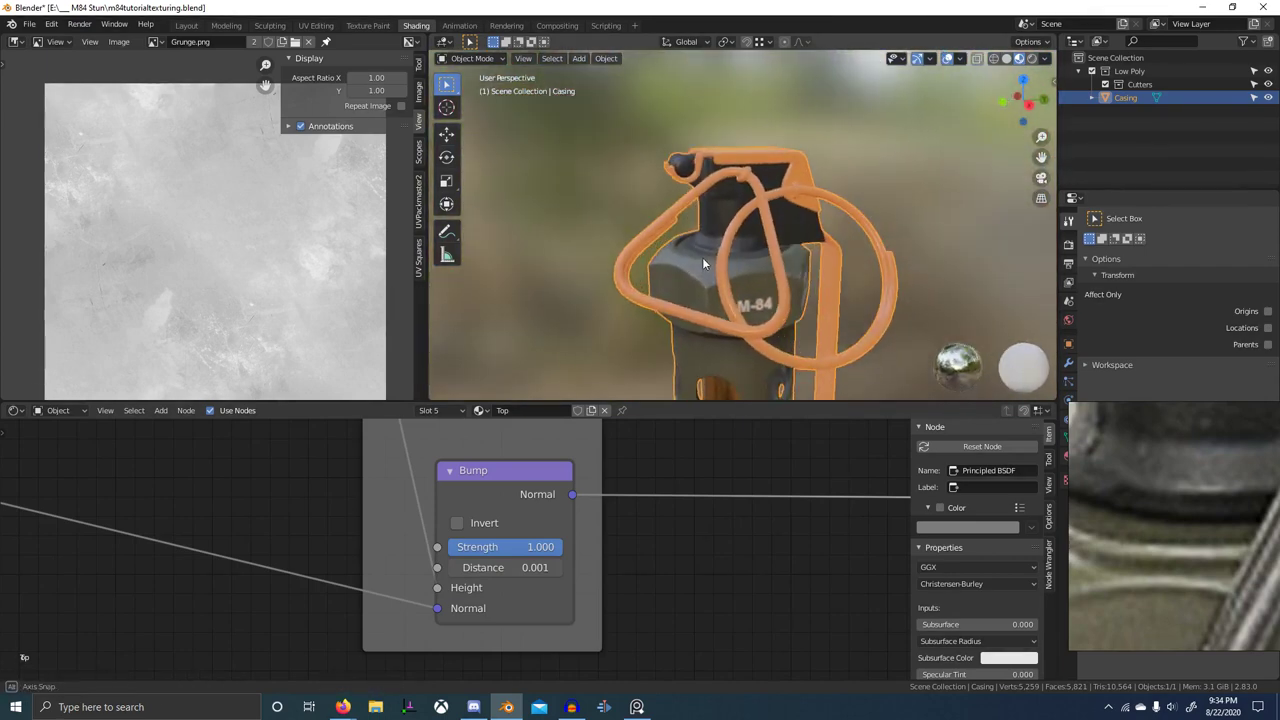
{"action": "scroll", "coordinate": [1216, 514], "scroll_direction": "down", "scroll_amount": 4}
{"action": "middle_click_drag", "start_coordinate": [1216, 514], "coordinate": [1164, 538]}
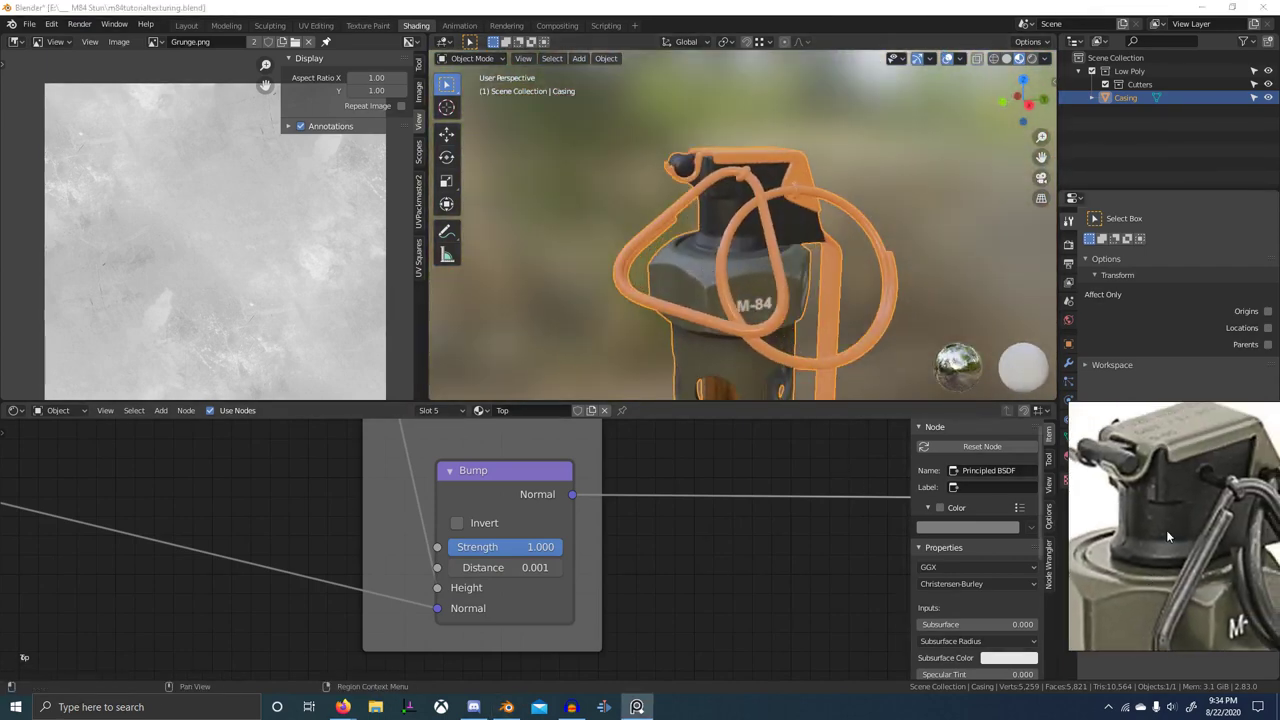
{"action": "middle_click_drag", "start_coordinate": [660, 256], "coordinate": [585, 318]}
{"action": "scroll", "coordinate": [765, 267], "scroll_direction": "up", "scroll_amount": 2}
{"action": "scroll", "coordinate": [765, 268], "scroll_direction": "up", "scroll_amount": 3}
{"action": "scroll", "coordinate": [812, 275], "scroll_direction": "down", "scroll_amount": 4}
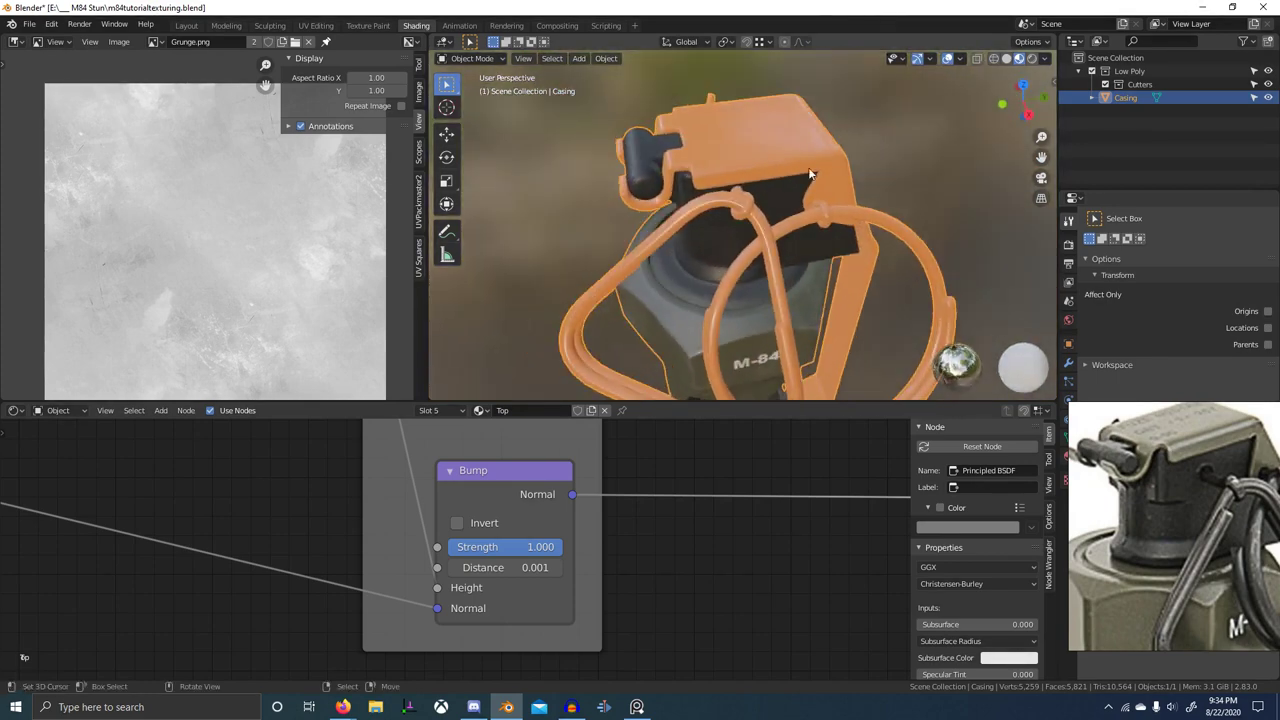
- Try a grey studio HDRI for the viewport lighting
{"action": "left_click", "coordinate": [1045, 59]}
{"action": "left_click", "coordinate": [1031, 174]}
{"action": "left_click", "coordinate": [1079, 217]}
{"action": "mouse_move", "coordinate": [740, 203]}
{"action": "middle_mouse_down"}
{"action": "mouse_move", "coordinate": [802, 174]}
{"action": "mouse_move", "coordinate": [802, 255]}
{"action": "mouse_move", "coordinate": [1011, 202]}
{"action": "mouse_move", "coordinate": [885, 205]}
{"action": "mouse_move", "coordinate": [688, 282]}
{"action": "middle_mouse_up"}
- Test a yellowish HDRI, then settle on the warm brown interior environment
{"action": "left_click", "coordinate": [1044, 58]}
{"action": "left_click", "coordinate": [1034, 189]}
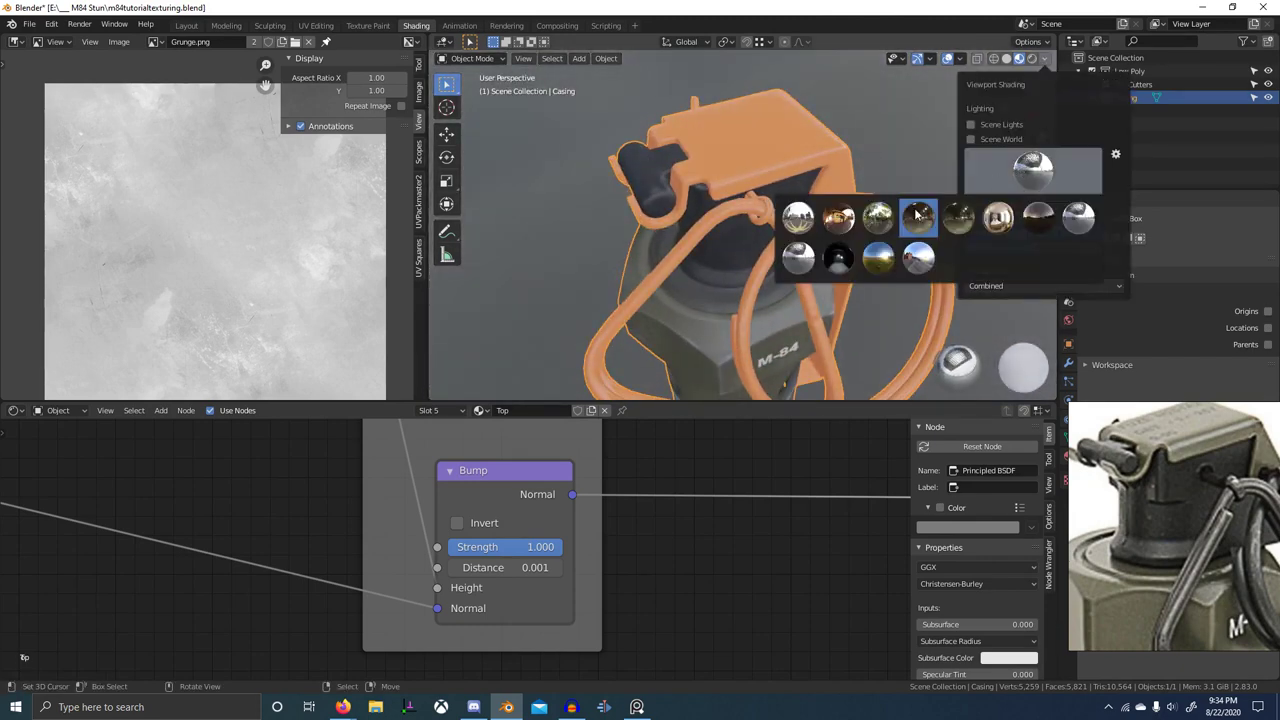
{"action": "left_click", "coordinate": [816, 216]}
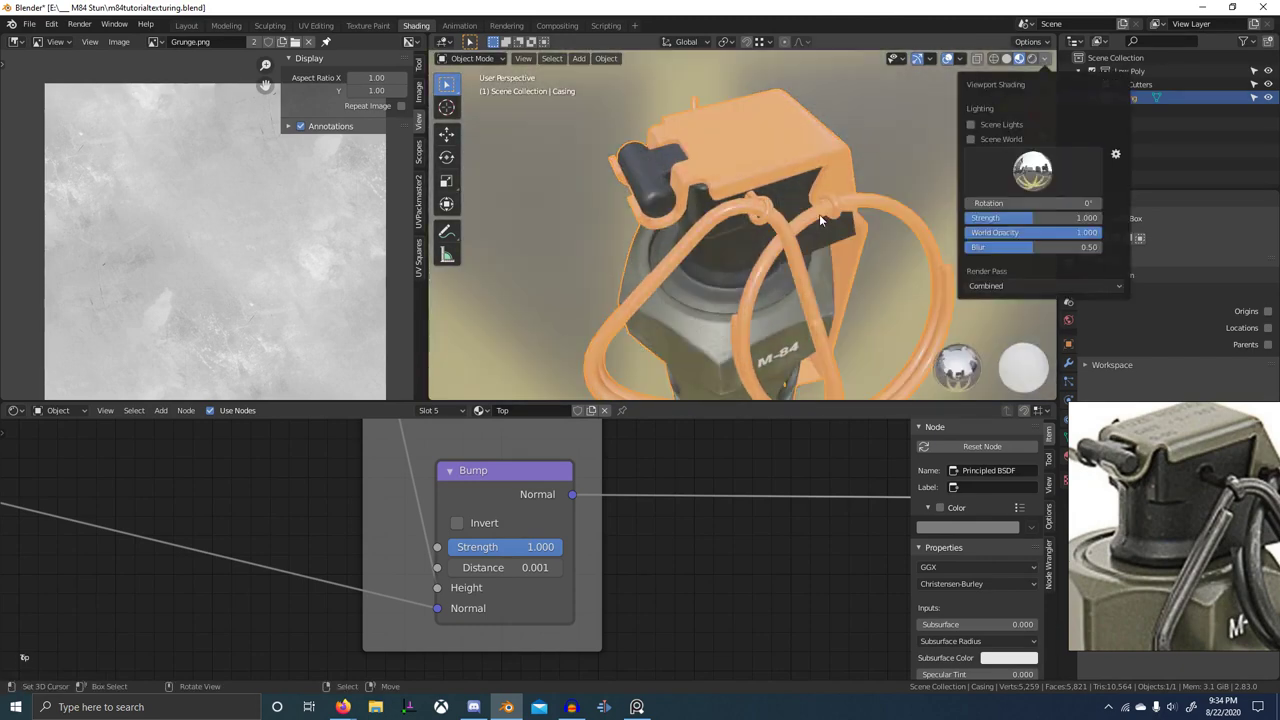
{"action": "left_click", "coordinate": [1003, 176]}
{"action": "left_click", "coordinate": [847, 228]}
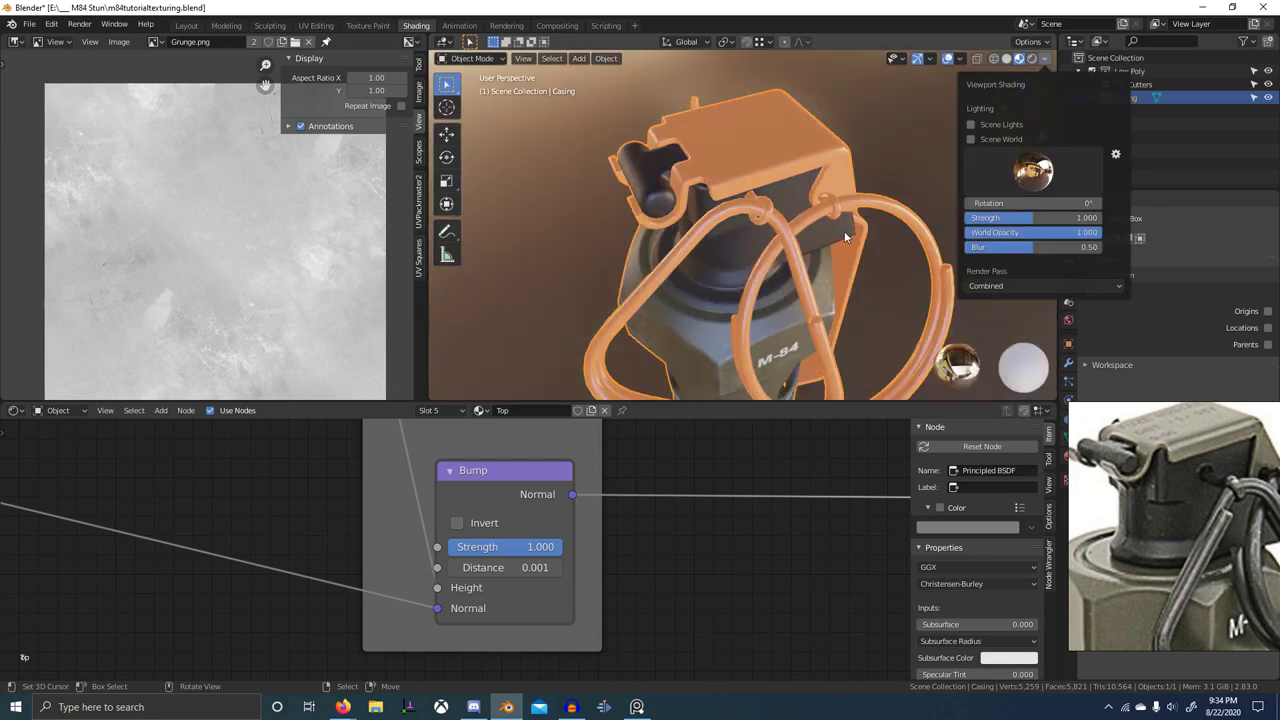
{"action": "scroll", "coordinate": [878, 206], "scroll_direction": "down", "scroll_amount": 4}
{"action": "mouse_move", "coordinate": [878, 206]}
{"action": "middle_mouse_down"}
{"action": "mouse_move", "coordinate": [925, 151]}
{"action": "mouse_move", "coordinate": [640, 208]}
{"action": "mouse_move", "coordinate": [765, 212]}
{"action": "mouse_move", "coordinate": [817, 196]}
{"action": "middle_mouse_up"}
{"action": "scroll", "coordinate": [716, 248], "scroll_direction": "up", "scroll_amount": 3}
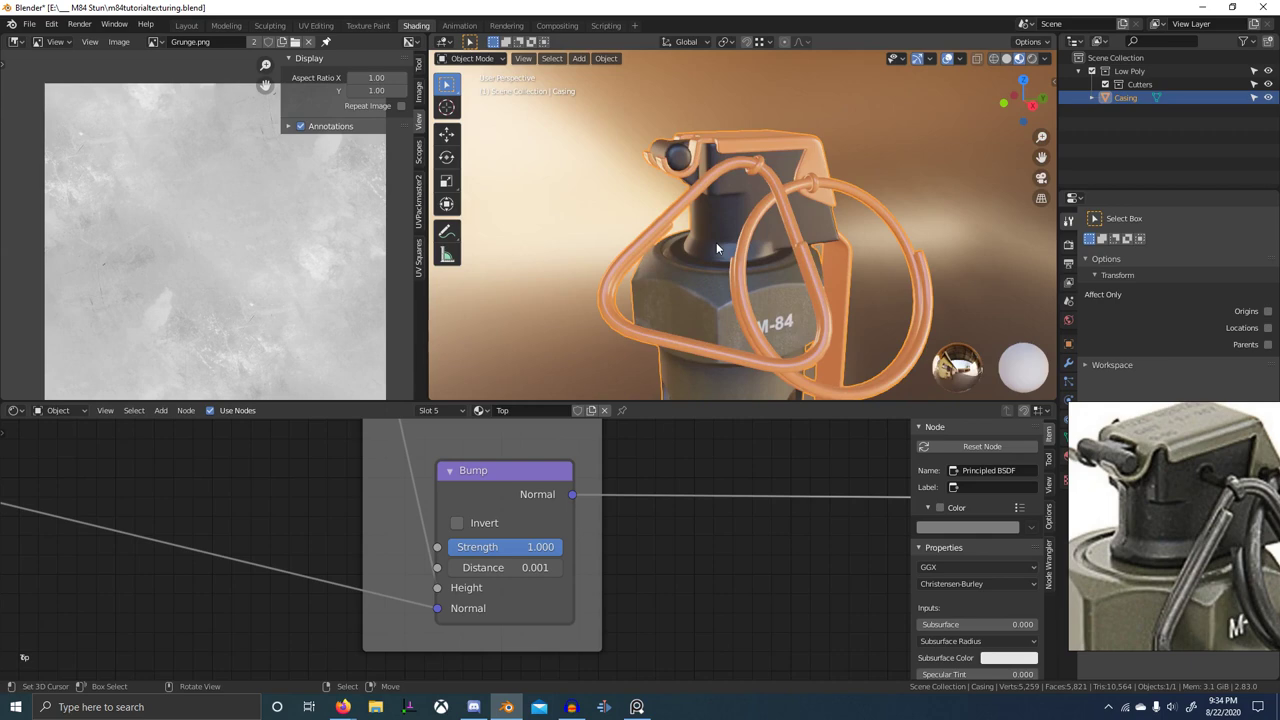
- Maximize the 3D view and orbit the grenade to a slightly lower angle
{"action": "key", "text": "ctrl+space"}
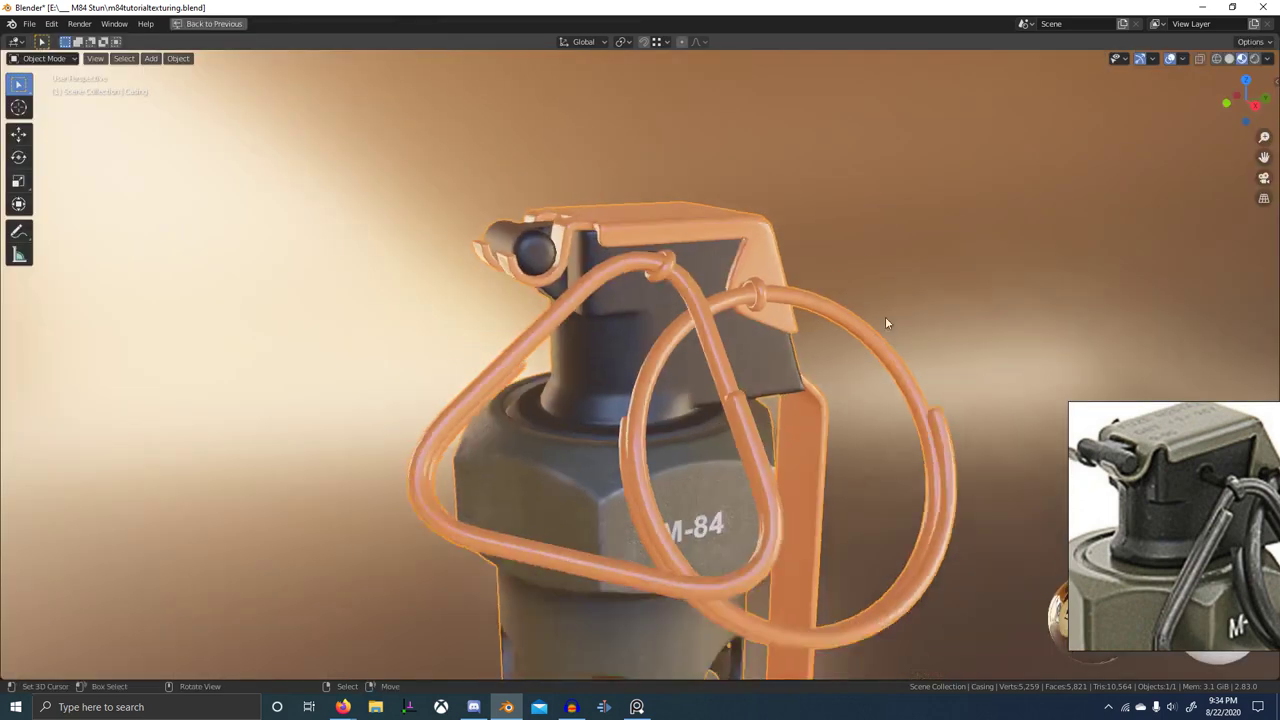
{"action": "scroll", "coordinate": [885, 316], "scroll_direction": "down", "scroll_amount": 5}
{"action": "scroll", "coordinate": [876, 309], "scroll_direction": "up", "scroll_amount": 2}
{"action": "scroll", "coordinate": [767, 487], "scroll_direction": "down", "scroll_amount": 2}
{"action": "middle_click_drag", "start_coordinate": [768, 495], "coordinate": [723, 467]}
{"action": "scroll", "coordinate": [724, 470], "scroll_direction": "up", "scroll_amount": 2}
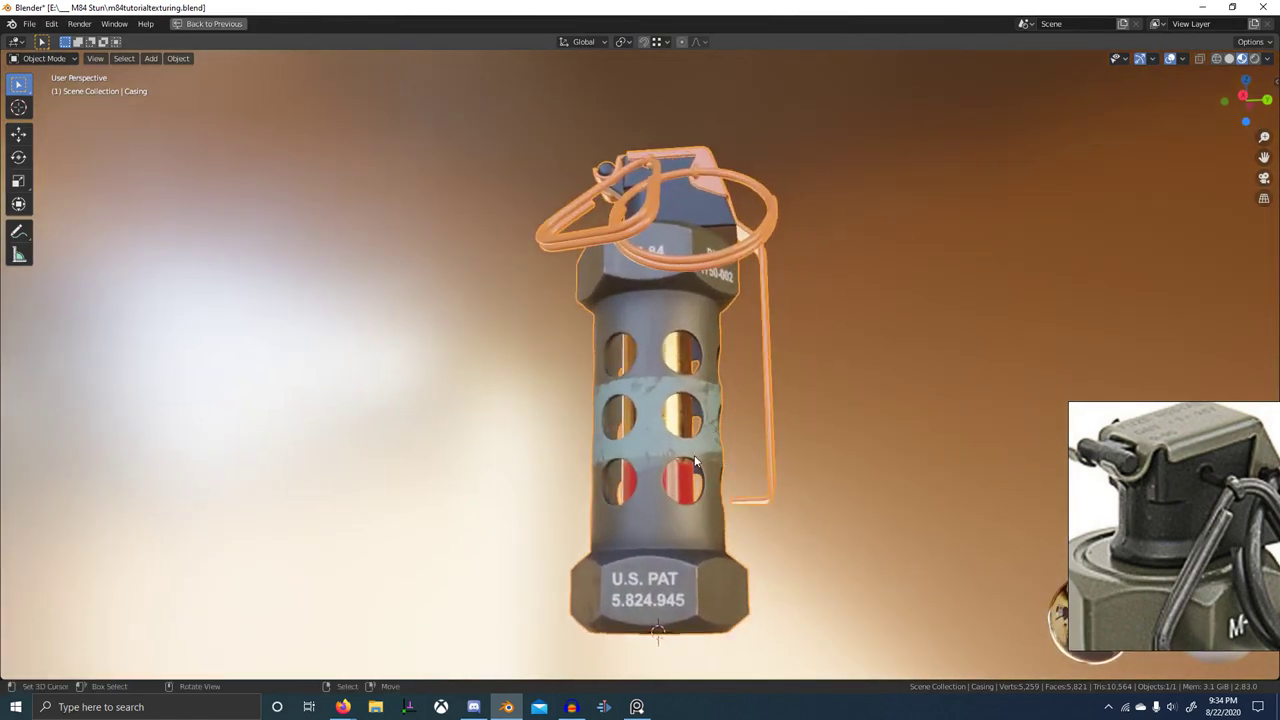
- Orbit around the grenade body from below, ending on its M-84 front
{"action": "middle_click_drag", "start_coordinate": [767, 443], "coordinate": [684, 480]}
{"action": "scroll", "coordinate": [698, 472], "scroll_direction": "up", "scroll_amount": 10}
{"action": "scroll", "coordinate": [780, 440], "scroll_direction": "down", "scroll_amount": 11}
{"action": "scroll", "coordinate": [685, 478], "scroll_direction": "up", "scroll_amount": 7}
{"action": "middle_click_drag", "start_coordinate": [703, 392], "coordinate": [432, 456]}
{"action": "scroll", "coordinate": [642, 448], "scroll_direction": "down", "scroll_amount": 3}
{"action": "scroll", "coordinate": [651, 490], "scroll_direction": "down", "scroll_amount": 3}
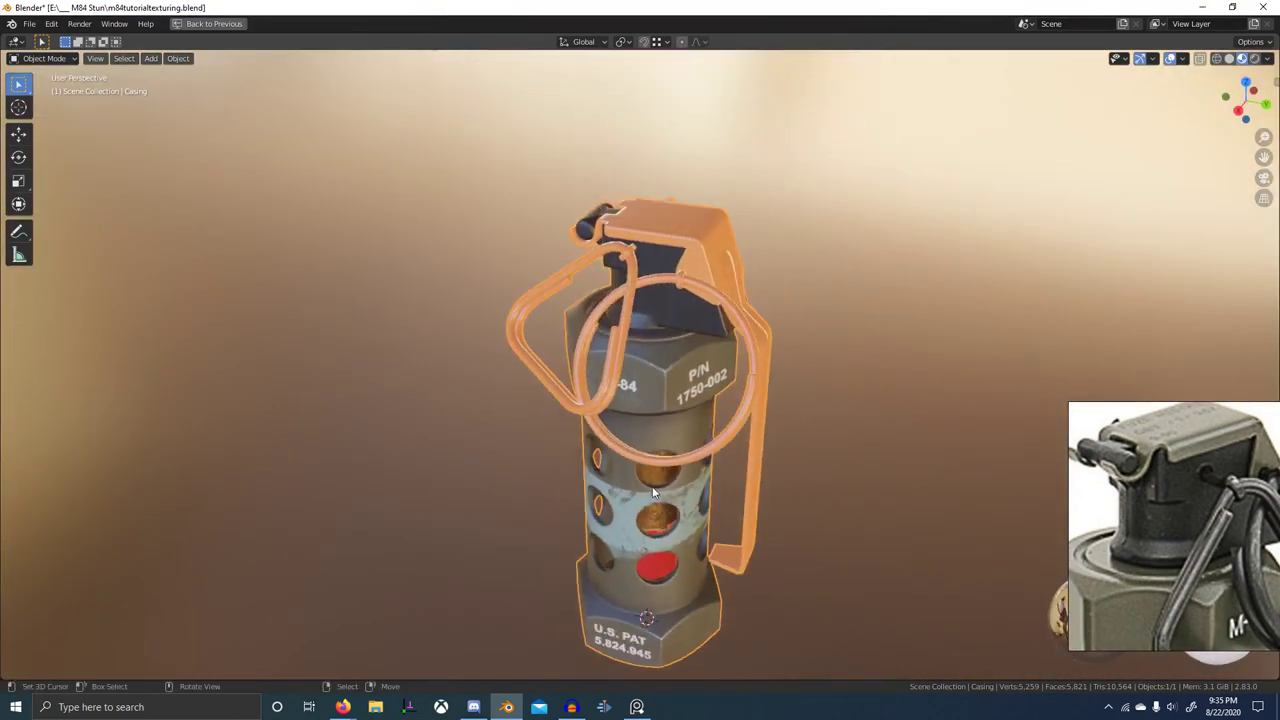
{"action": "scroll", "coordinate": [655, 485], "scroll_direction": "up", "scroll_amount": 1}
{"action": "middle_click_drag", "start_coordinate": [682, 302], "coordinate": [736, 282]}
- Pan the reference photos to the fuze, pull rings and lever, then orbit to the P/N side
{"action": "middle_click_drag", "start_coordinate": [1274, 575], "coordinate": [1173, 536]}
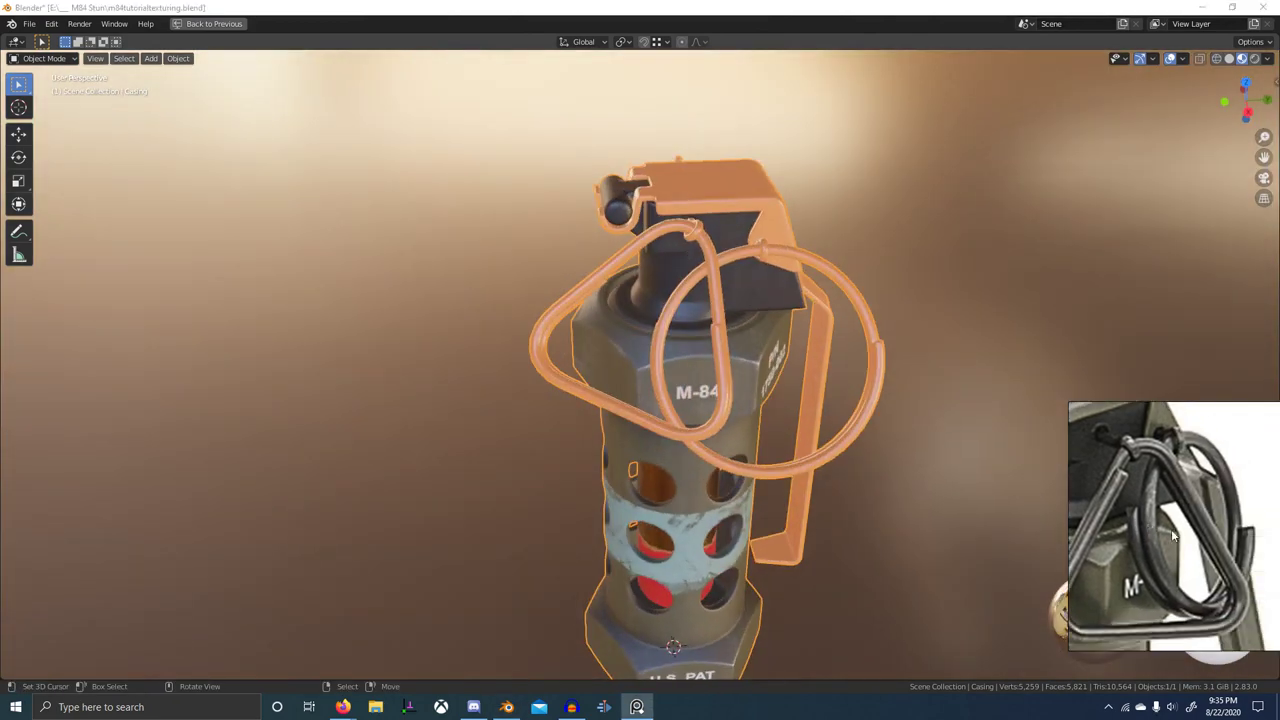
{"action": "middle_click_drag", "start_coordinate": [1116, 466], "coordinate": [1184, 503]}
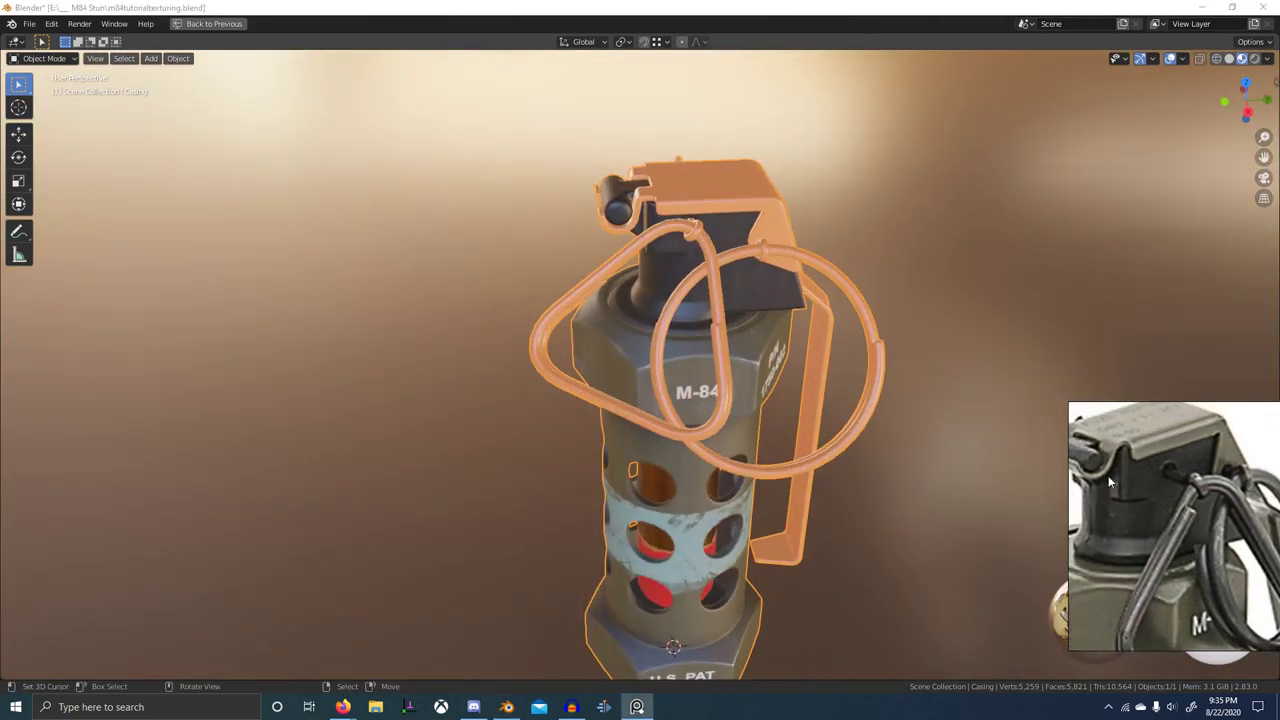
{"action": "scroll", "coordinate": [1146, 516], "scroll_direction": "up", "scroll_amount": 4}
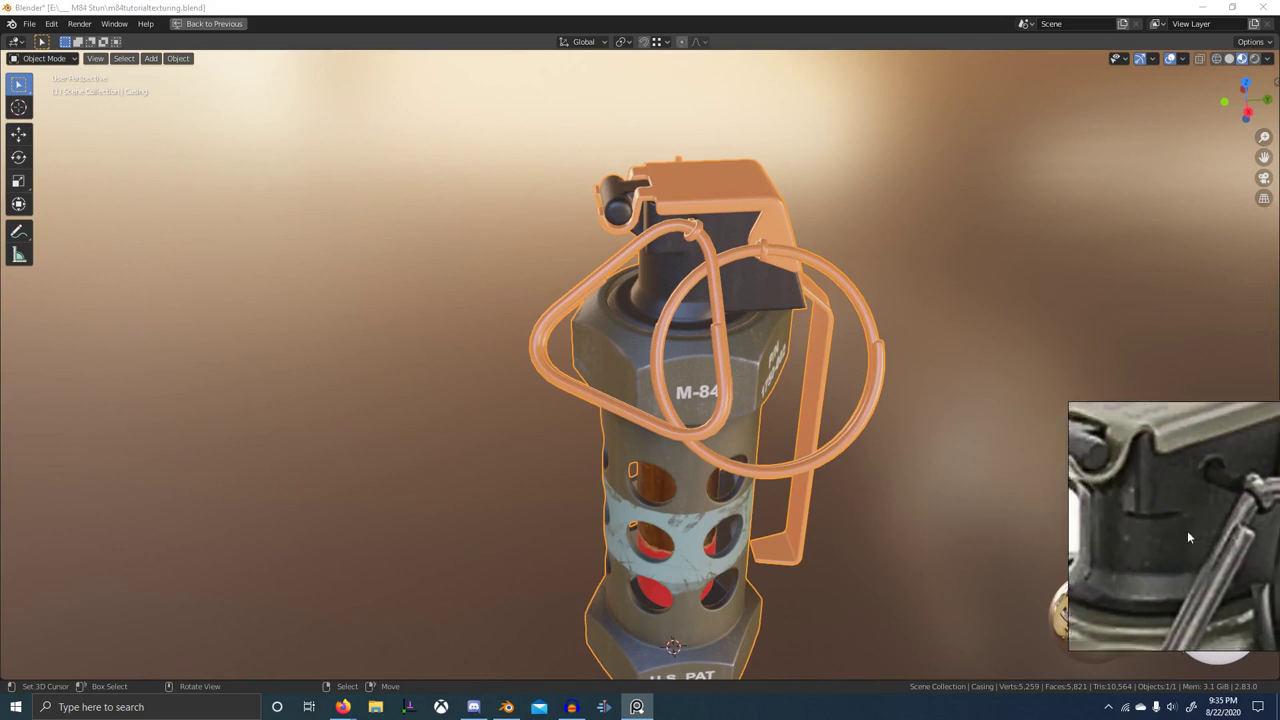
{"action": "left_click_drag", "start_coordinate": [1187, 542], "coordinate": [1176, 557]}
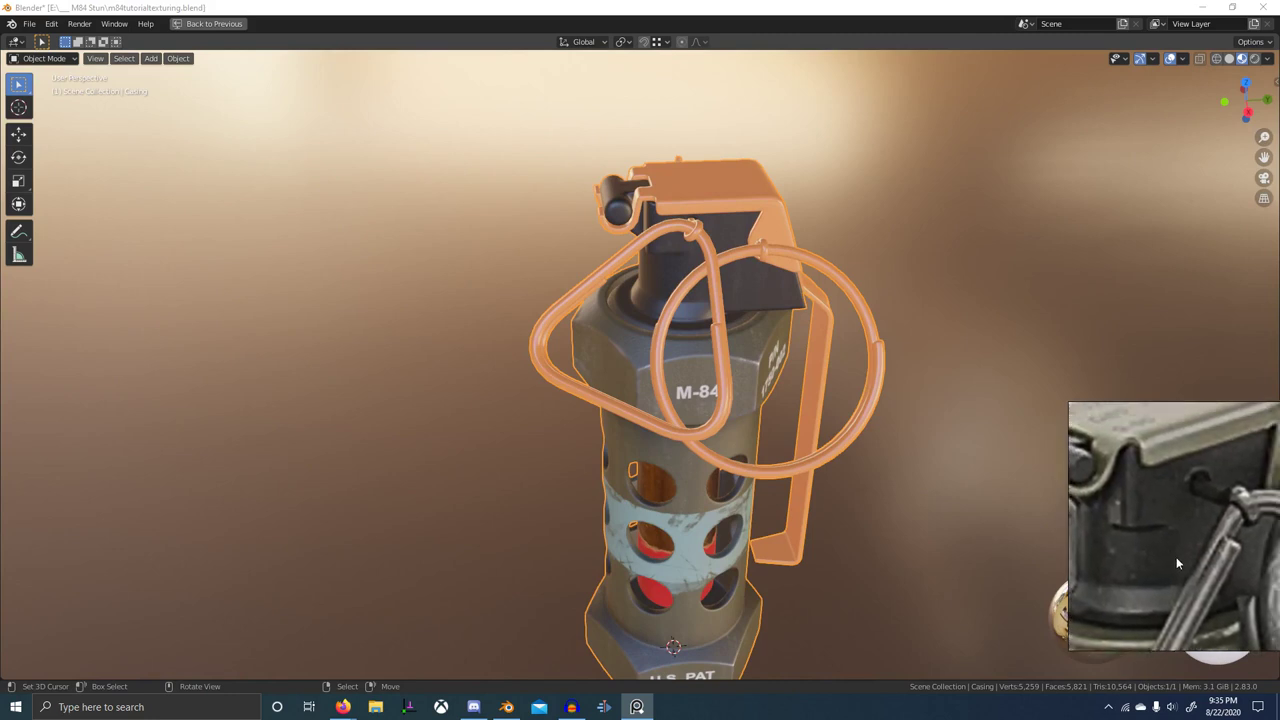
{"action": "scroll", "coordinate": [1145, 530], "scroll_direction": "down", "scroll_amount": 5}
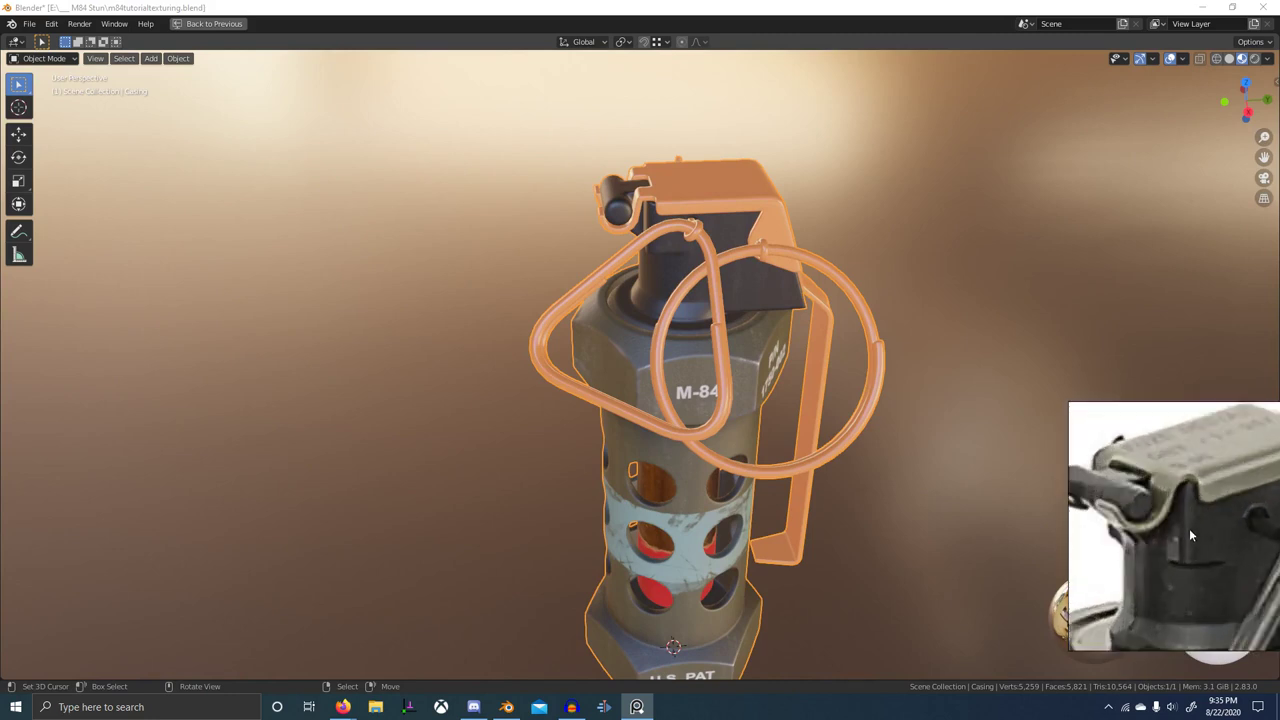
{"action": "scroll", "coordinate": [1230, 546], "scroll_direction": "down", "scroll_amount": 2}
{"action": "middle_click_drag", "start_coordinate": [1222, 540], "coordinate": [1162, 424]}
{"action": "left_click_drag", "start_coordinate": [1242, 638], "coordinate": [1236, 556]}
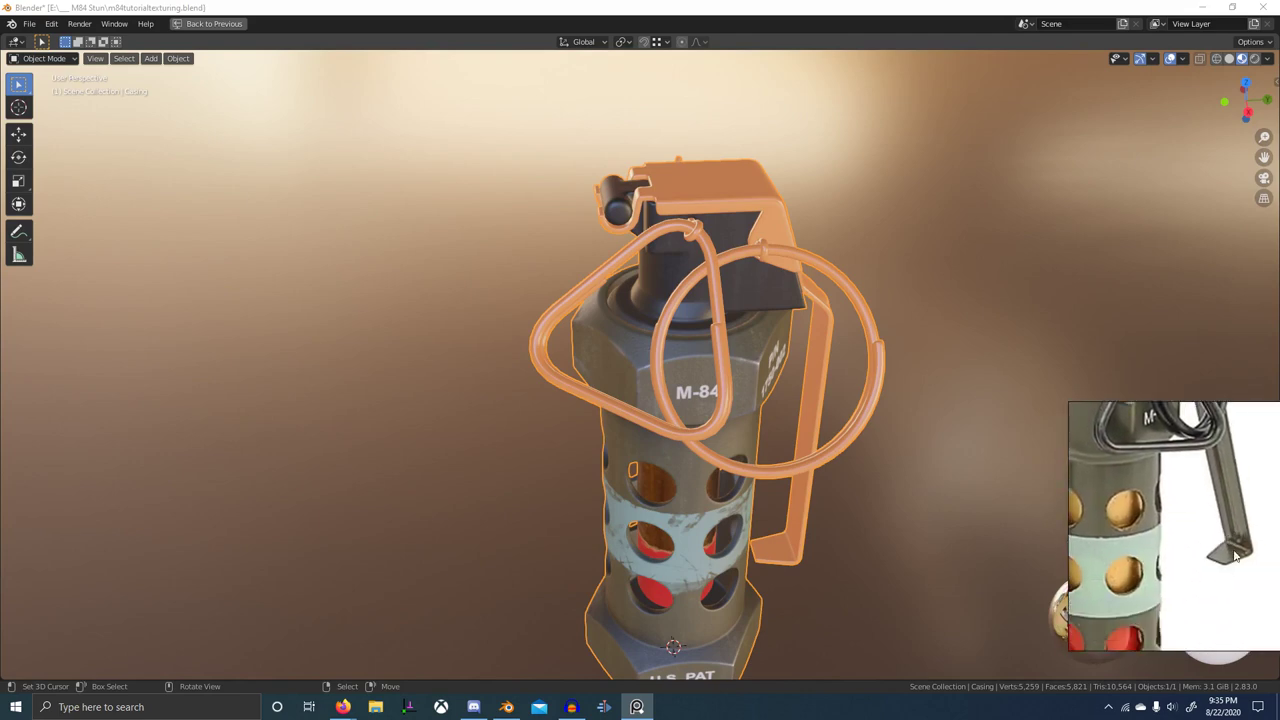
{"action": "middle_click_drag", "start_coordinate": [1101, 464], "coordinate": [1129, 516]}
{"action": "middle_click_drag", "start_coordinate": [1060, 485], "coordinate": [747, 409]}
- In Edit Mode on Casing, reveal all hidden geometry and select the body and lever
{"action": "key", "text": "Tab"}
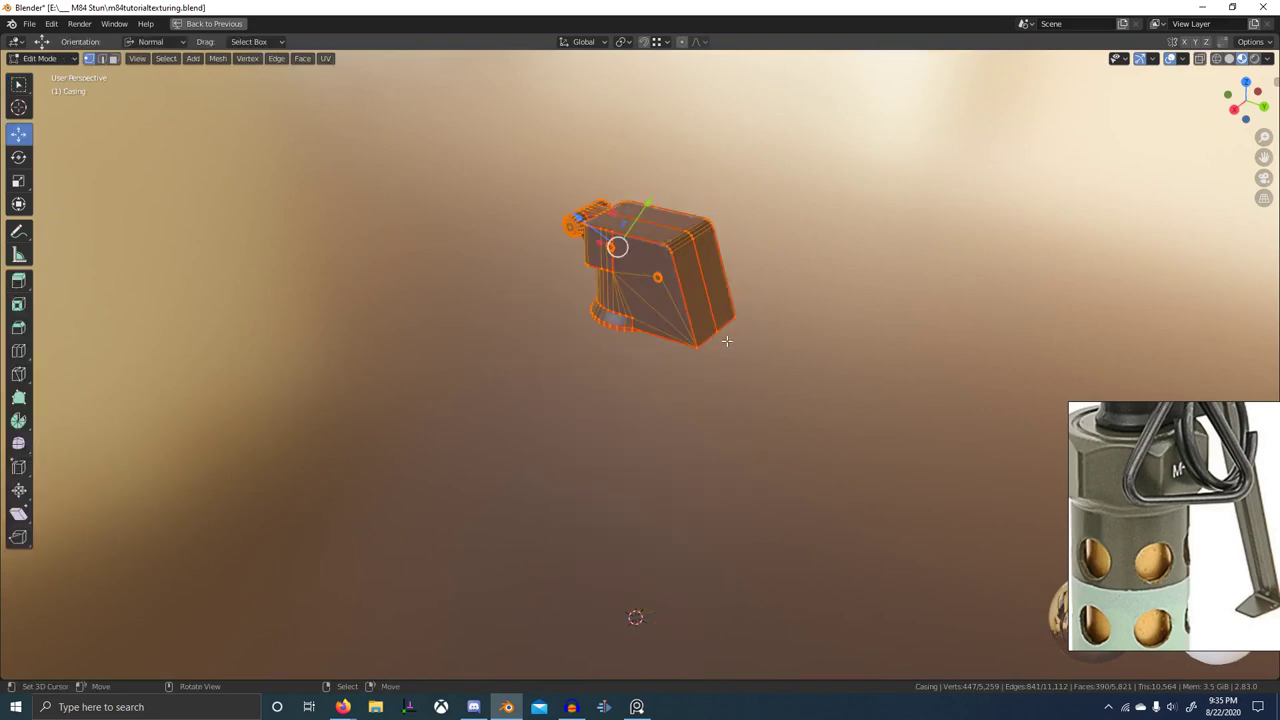
{"action": "key", "text": "alt+h"}
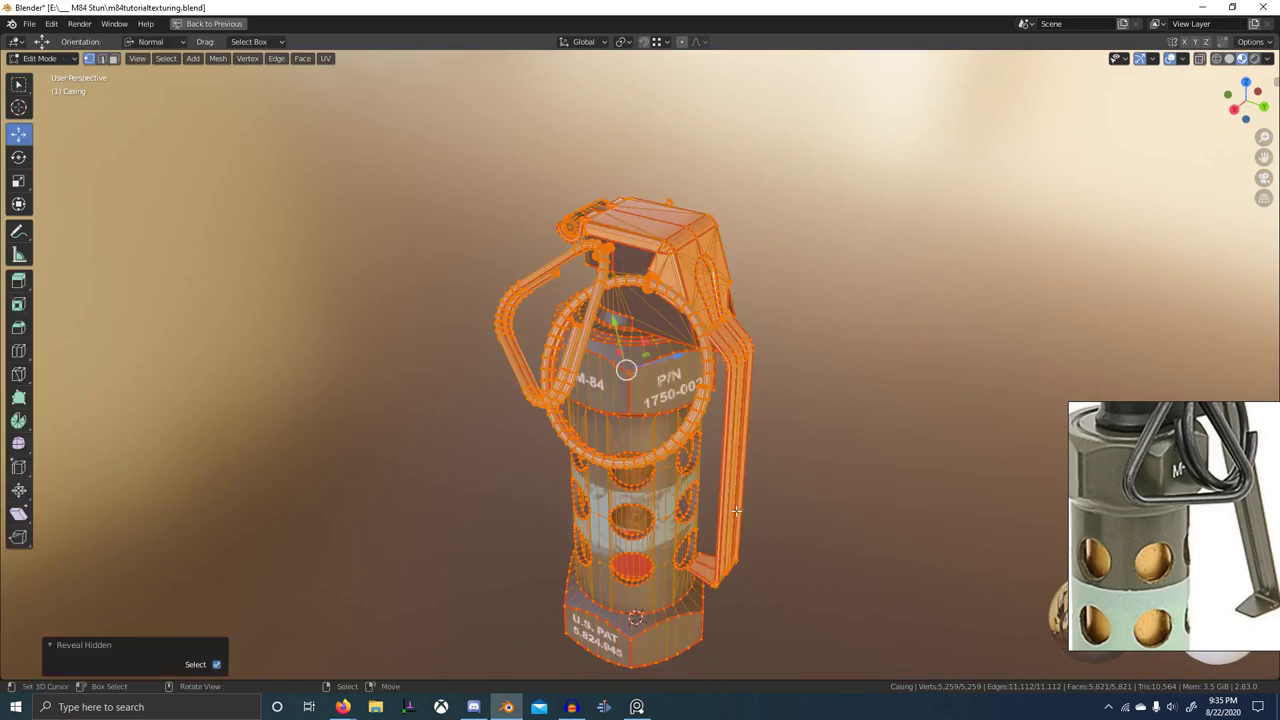
{"action": "key", "text": "l"}
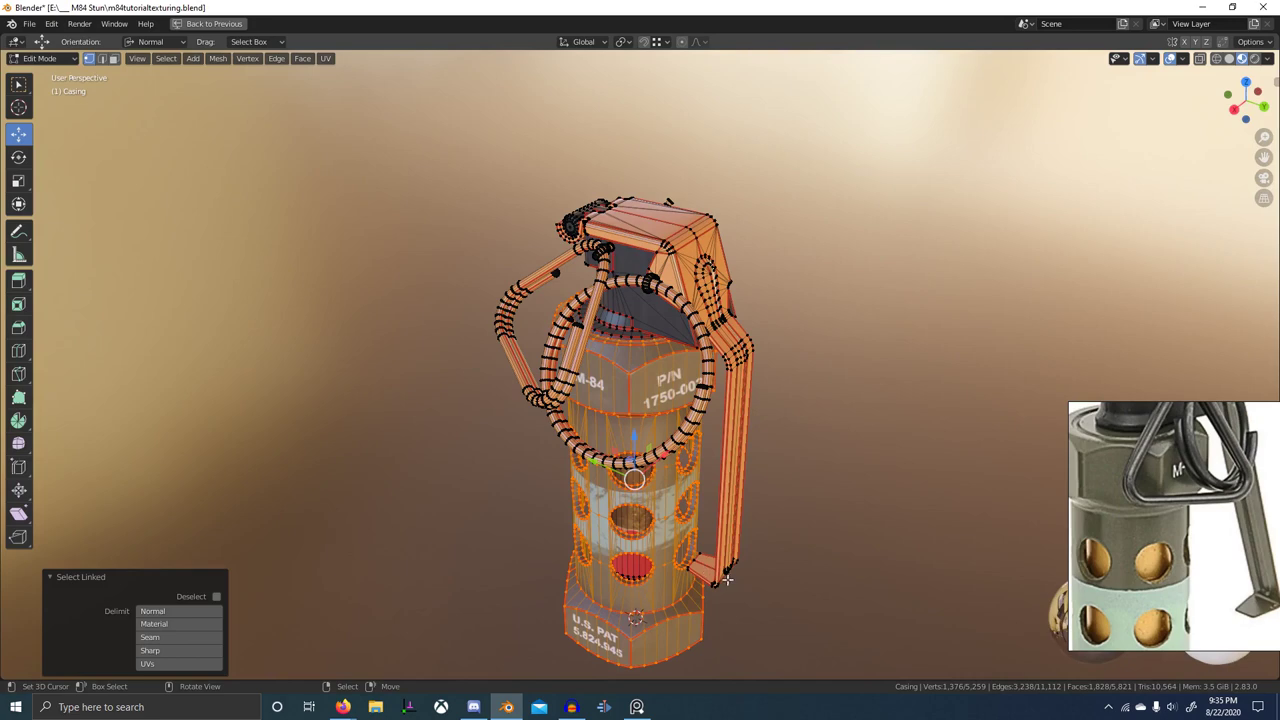
{"action": "key", "text": "l"}
- Restore the Shading layout and assign material slot 1, M84, to the selected body and lever
{"action": "key", "text": "ctrl+space"}
{"action": "scroll", "coordinate": [697, 488], "scroll_direction": "down", "scroll_amount": 5}
{"action": "middle_click_drag", "start_coordinate": [658, 476], "coordinate": [578, 547]}
{"action": "left_click", "coordinate": [449, 413]}
{"action": "left_click", "coordinate": [430, 439]}
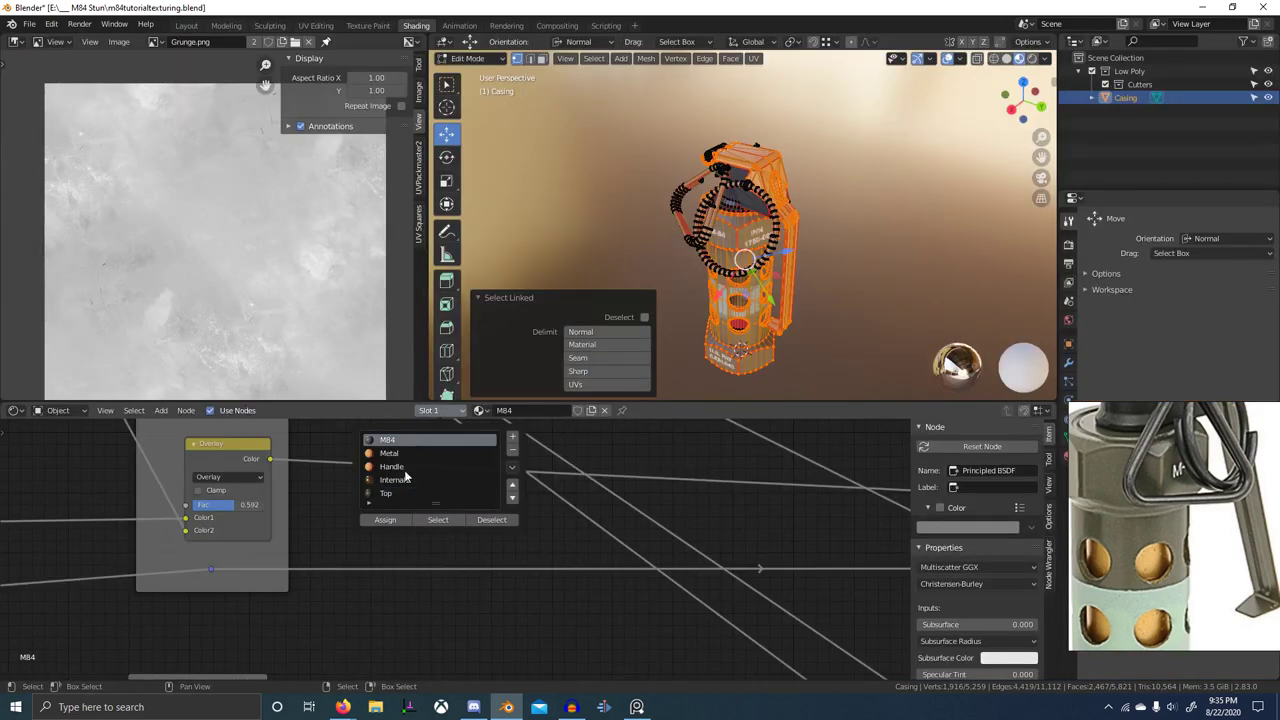
{"action": "left_click", "coordinate": [386, 523]}
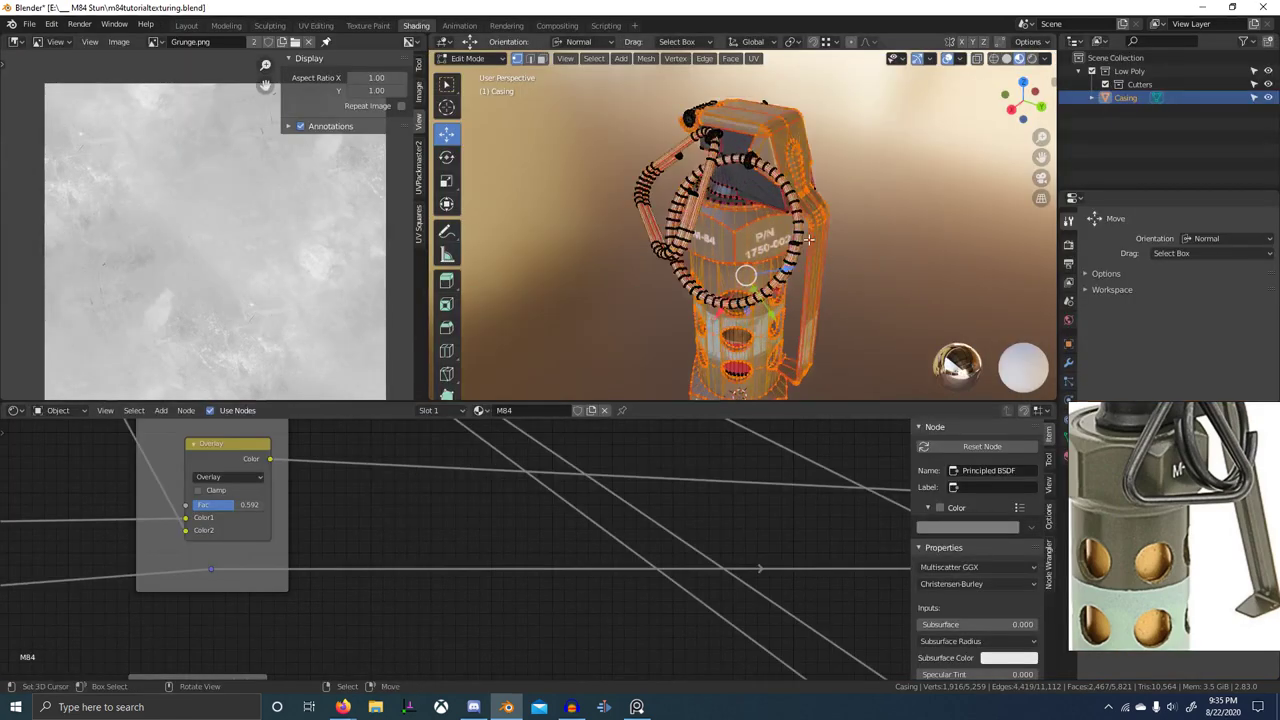
- Return to Object Mode and orbit to the casing's side to check the material
{"action": "key", "text": "ctrl+Tab"}
{"action": "left_click", "coordinate": [655, 229]}
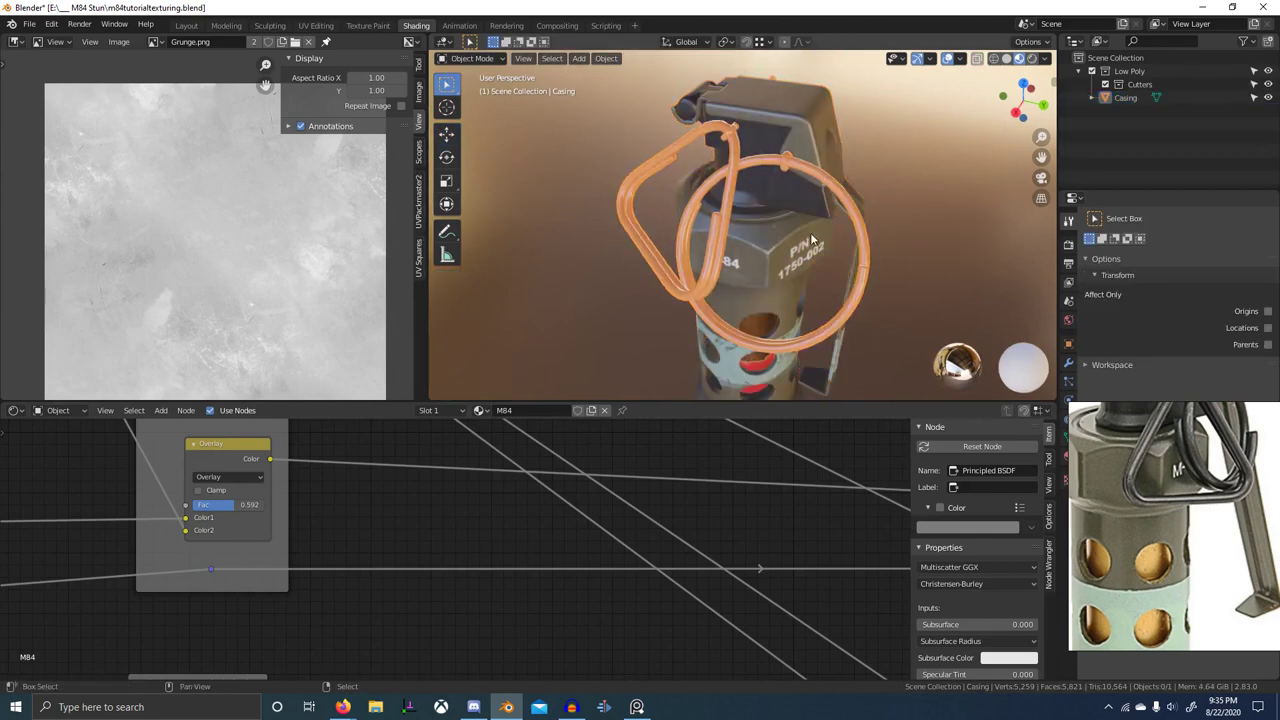
{"action": "scroll", "coordinate": [811, 239], "scroll_direction": "down", "scroll_amount": 4}
{"action": "middle_click_drag", "start_coordinate": [811, 239], "coordinate": [722, 140]}
{"action": "scroll", "coordinate": [717, 215], "scroll_direction": "up", "scroll_amount": 4}
{"action": "middle_click_drag", "start_coordinate": [722, 140], "coordinate": [650, 317]}
{"action": "scroll", "coordinate": [851, 286], "scroll_direction": "down", "scroll_amount": 4}
{"action": "scroll", "coordinate": [769, 248], "scroll_direction": "up", "scroll_amount": 6}
- Inspect the lever, M-84 and P/N faces and top plate, then maximize the view again
{"action": "scroll", "coordinate": [788, 237], "scroll_direction": "down", "scroll_amount": 3}
{"action": "middle_click_drag", "start_coordinate": [788, 378], "coordinate": [740, 115]}
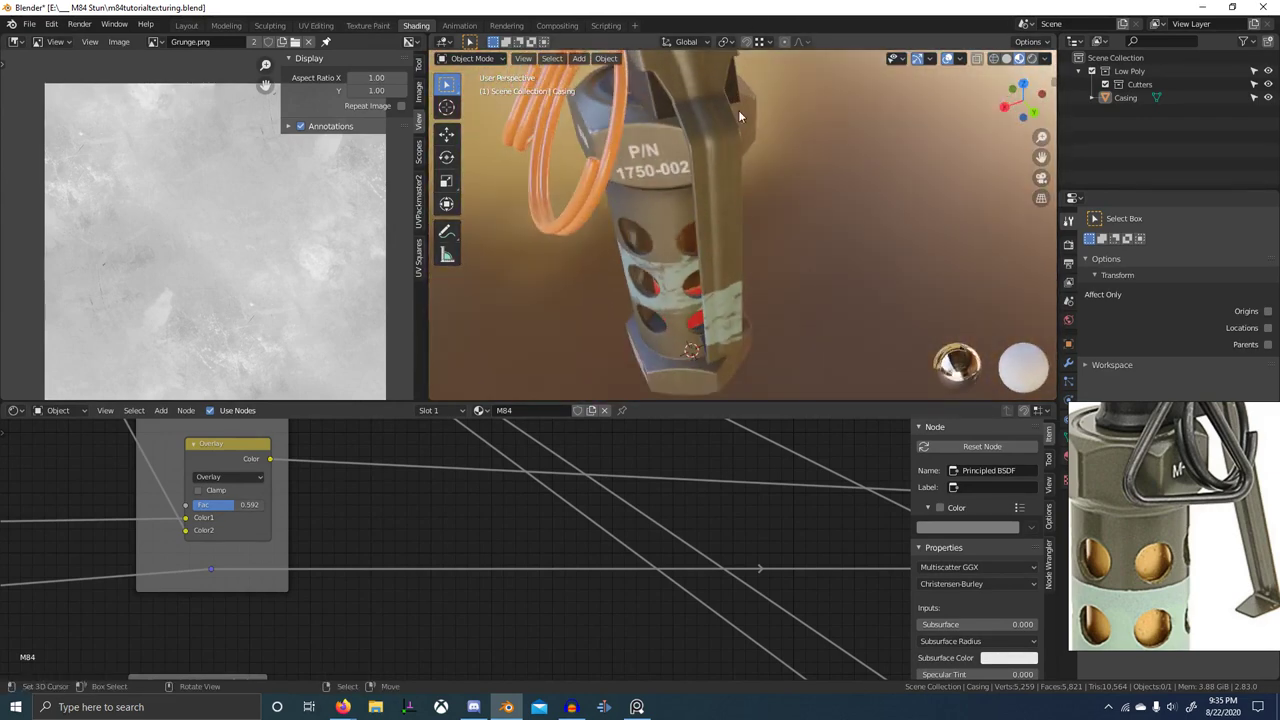
{"action": "scroll", "coordinate": [738, 118], "scroll_direction": "down", "scroll_amount": 1}
{"action": "scroll", "coordinate": [600, 438], "scroll_direction": "down", "scroll_amount": 6}
{"action": "middle_click_drag", "start_coordinate": [708, 250], "coordinate": [760, 245]}
{"action": "scroll", "coordinate": [703, 92], "scroll_direction": "up", "scroll_amount": 2}
{"action": "scroll", "coordinate": [843, 322], "scroll_direction": "up", "scroll_amount": 3}
{"action": "middle_click_drag", "start_coordinate": [760, 245], "coordinate": [808, 160]}
{"action": "key", "text": "ctrl+space"}
{"action": "scroll", "coordinate": [750, 300], "scroll_direction": "down", "scroll_amount": 5}
{"action": "mouse_move", "coordinate": [750, 300]}
{"action": "middle_mouse_down"}
{"action": "mouse_move", "coordinate": [666, 321]}
{"action": "mouse_move", "coordinate": [419, 316]}
{"action": "mouse_move", "coordinate": [651, 307]}
{"action": "mouse_move", "coordinate": [732, 288]}
{"action": "middle_mouse_up"}
{"action": "scroll", "coordinate": [1160, 489], "scroll_direction": "down", "scroll_amount": 4}
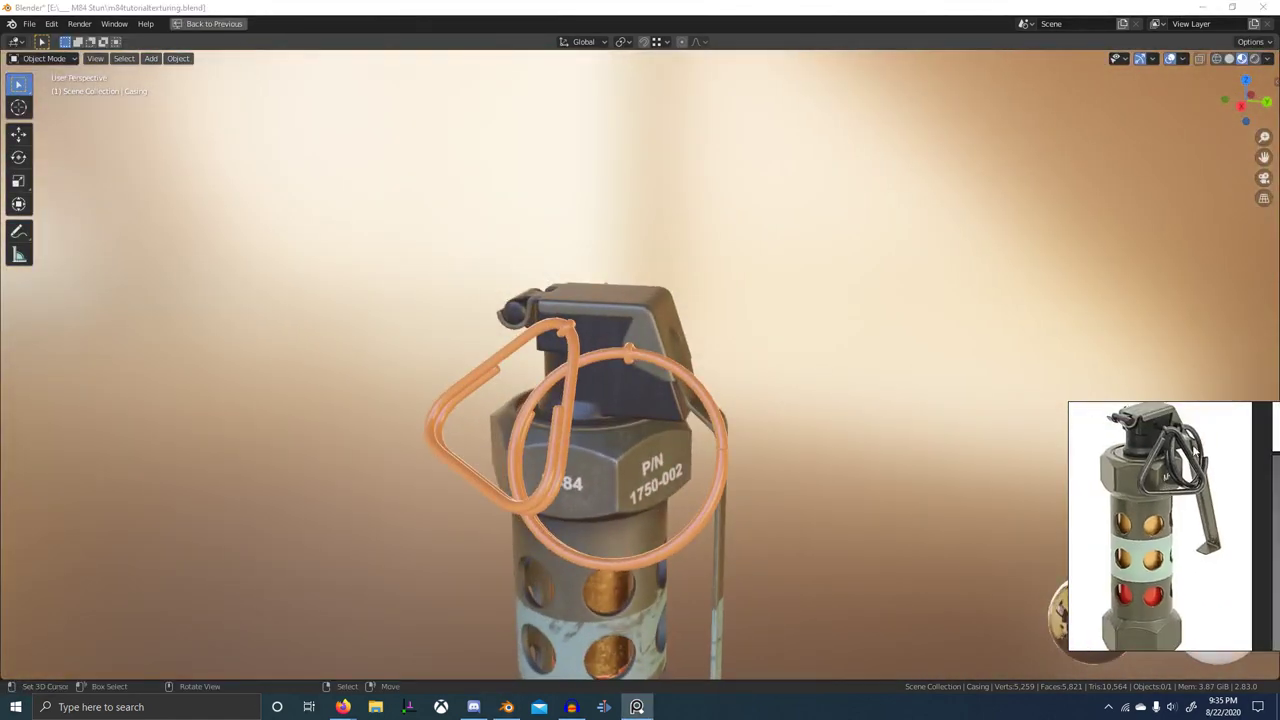
{"action": "middle_click_drag", "start_coordinate": [810, 450], "coordinate": [905, 464]}
{"action": "middle_click_drag", "start_coordinate": [776, 474], "coordinate": [797, 430], "text": "shift"}
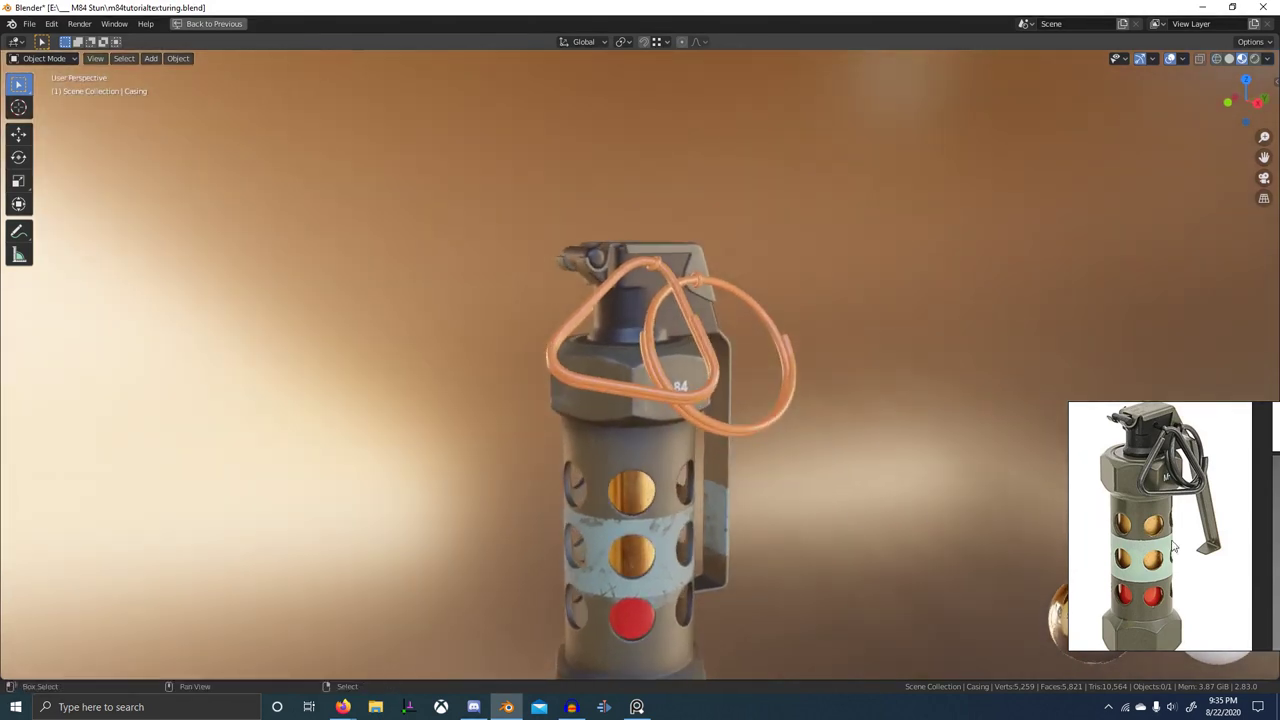
{"action": "scroll", "coordinate": [1174, 545], "scroll_direction": "up", "scroll_amount": 3}
{"action": "scroll", "coordinate": [1174, 606], "scroll_direction": "down", "scroll_amount": 2}
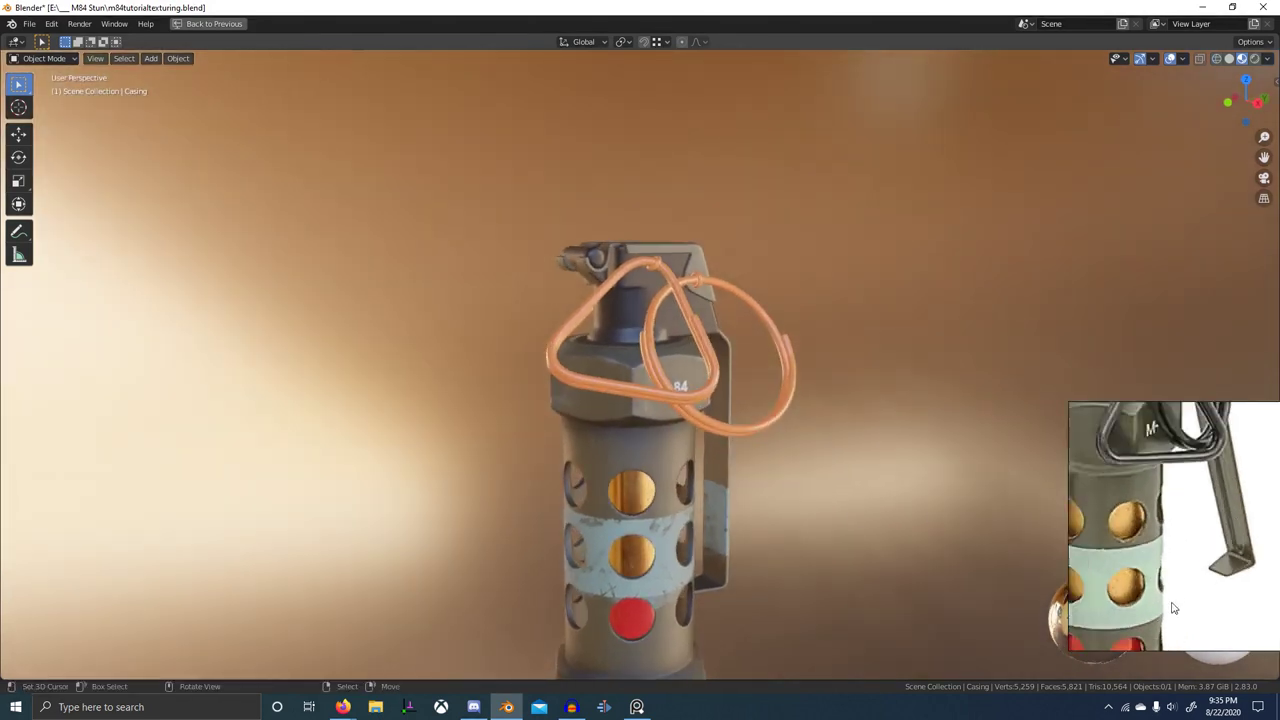
{"action": "middle_click_drag", "start_coordinate": [1174, 607], "coordinate": [1213, 532]}
{"action": "middle_click_drag", "start_coordinate": [1157, 576], "coordinate": [1142, 517]}
{"action": "scroll", "coordinate": [1166, 457], "scroll_direction": "down", "scroll_amount": 7}
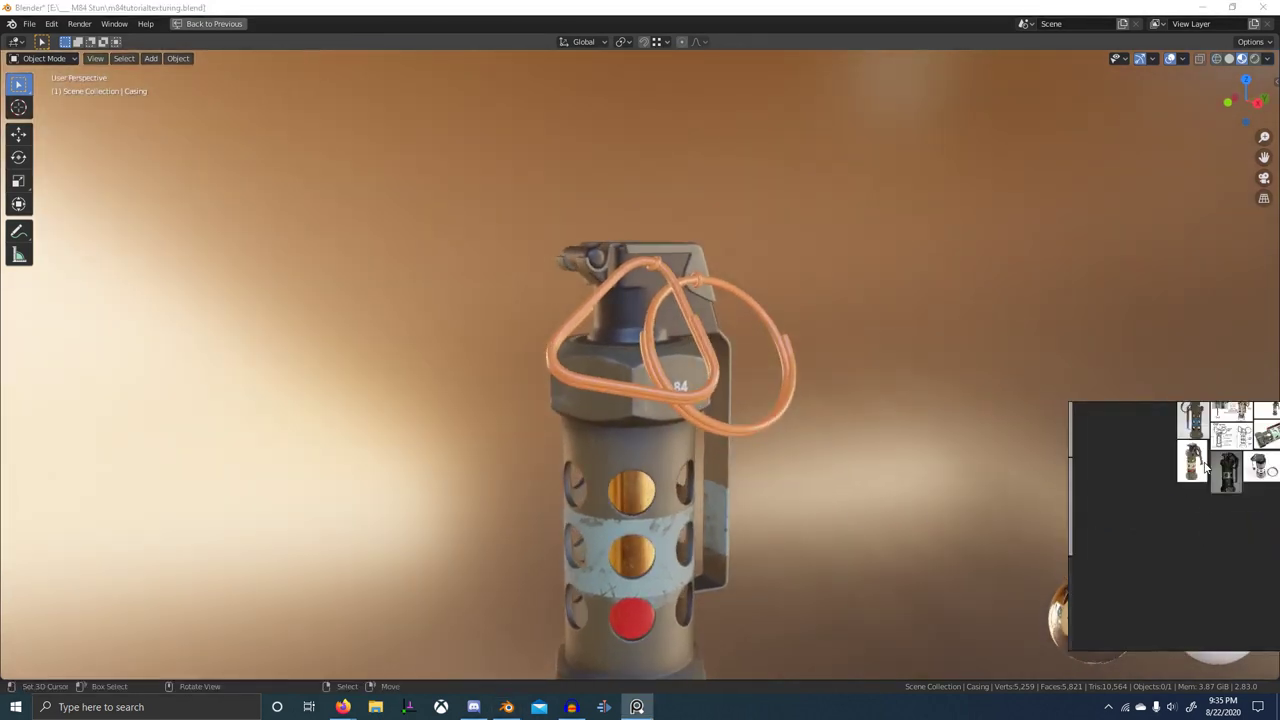
{"action": "scroll", "coordinate": [1218, 460], "scroll_direction": "up", "scroll_amount": 5}
{"action": "middle_click_drag", "start_coordinate": [1258, 463], "coordinate": [1053, 455]}
{"action": "middle_click_drag", "start_coordinate": [1120, 486], "coordinate": [1181, 490]}
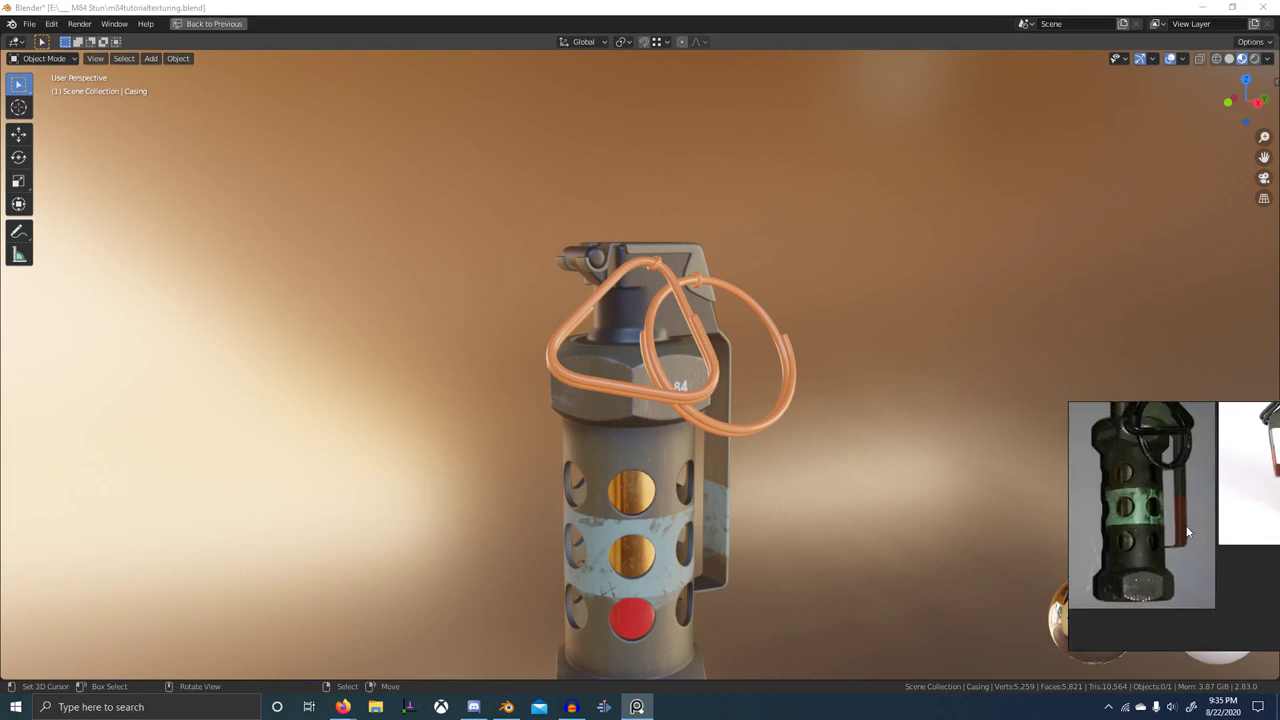
{"action": "scroll", "coordinate": [1212, 494], "scroll_direction": "down", "scroll_amount": 1}
{"action": "middle_click_drag", "start_coordinate": [1127, 551], "coordinate": [1103, 571]}
{"action": "scroll", "coordinate": [1175, 535], "scroll_direction": "down", "scroll_amount": 3}
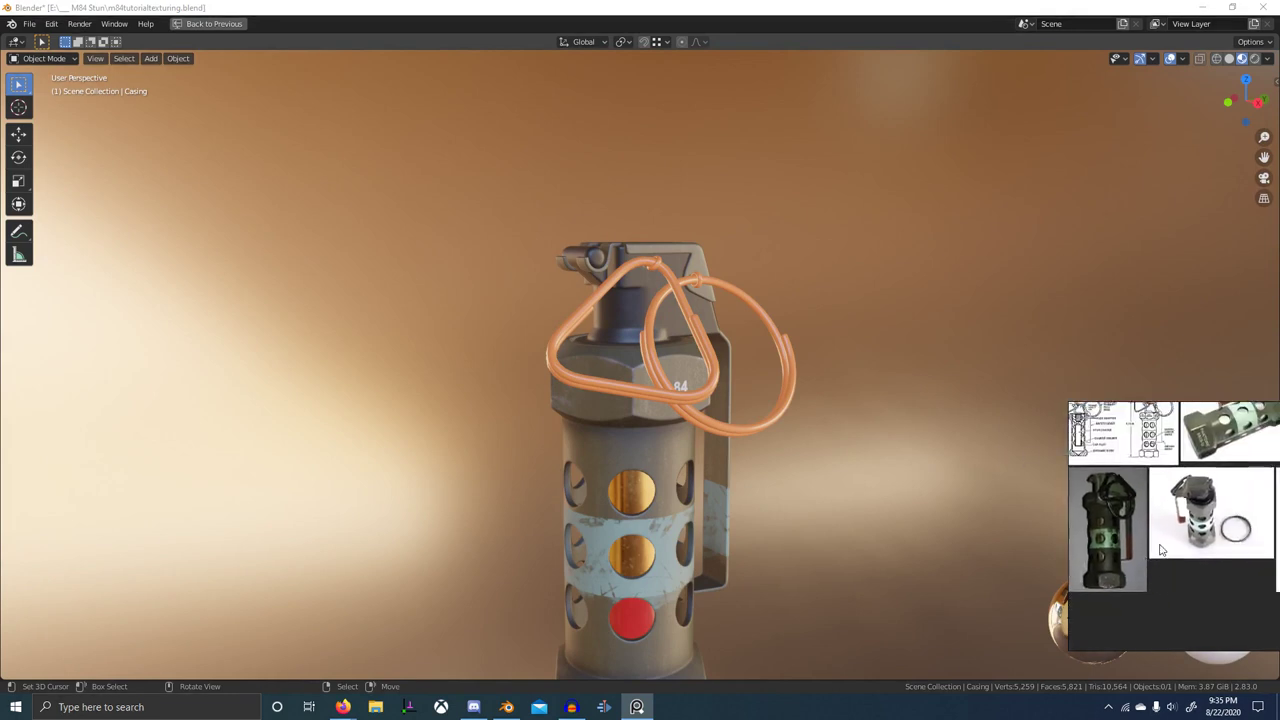
{"action": "scroll", "coordinate": [1180, 522], "scroll_direction": "up", "scroll_amount": 5}
{"action": "scroll", "coordinate": [1240, 517], "scroll_direction": "up", "scroll_amount": 1}
{"action": "middle_click_drag", "start_coordinate": [1218, 510], "coordinate": [1197, 586]}
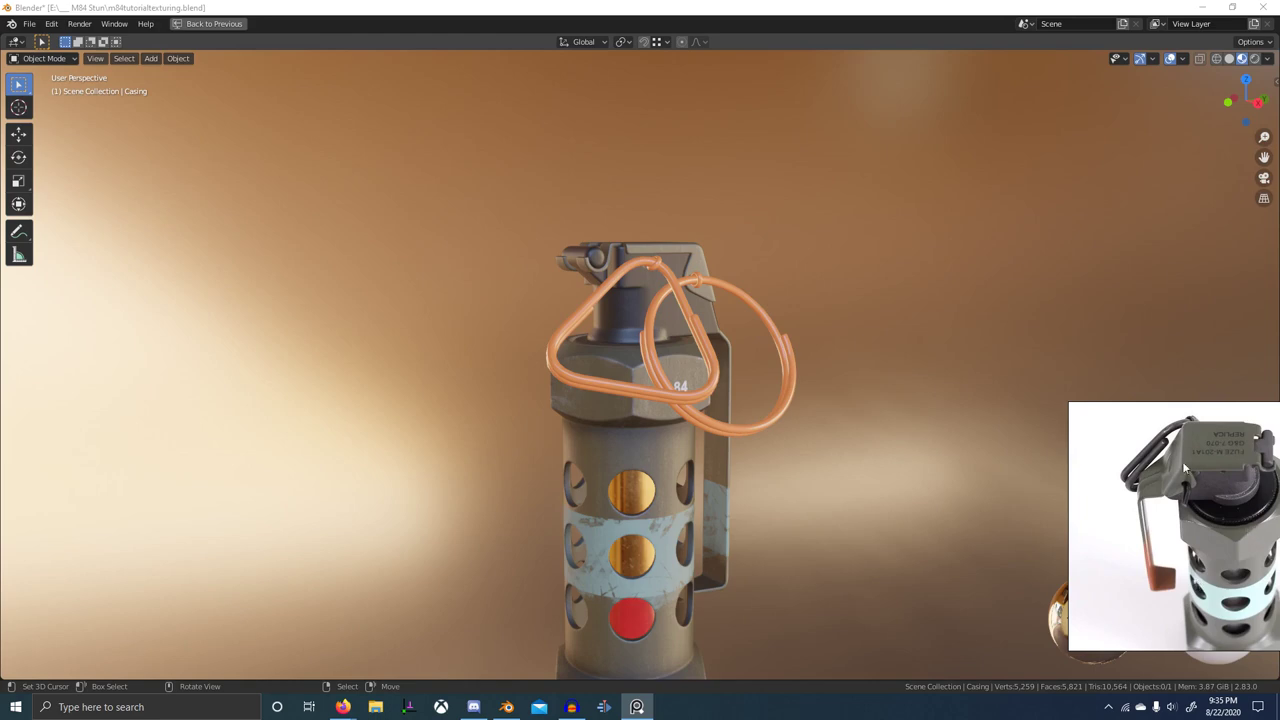
{"action": "scroll", "coordinate": [879, 425], "scroll_direction": "down", "scroll_amount": 2}
{"action": "middle_click_drag", "start_coordinate": [879, 425], "coordinate": [806, 509]}
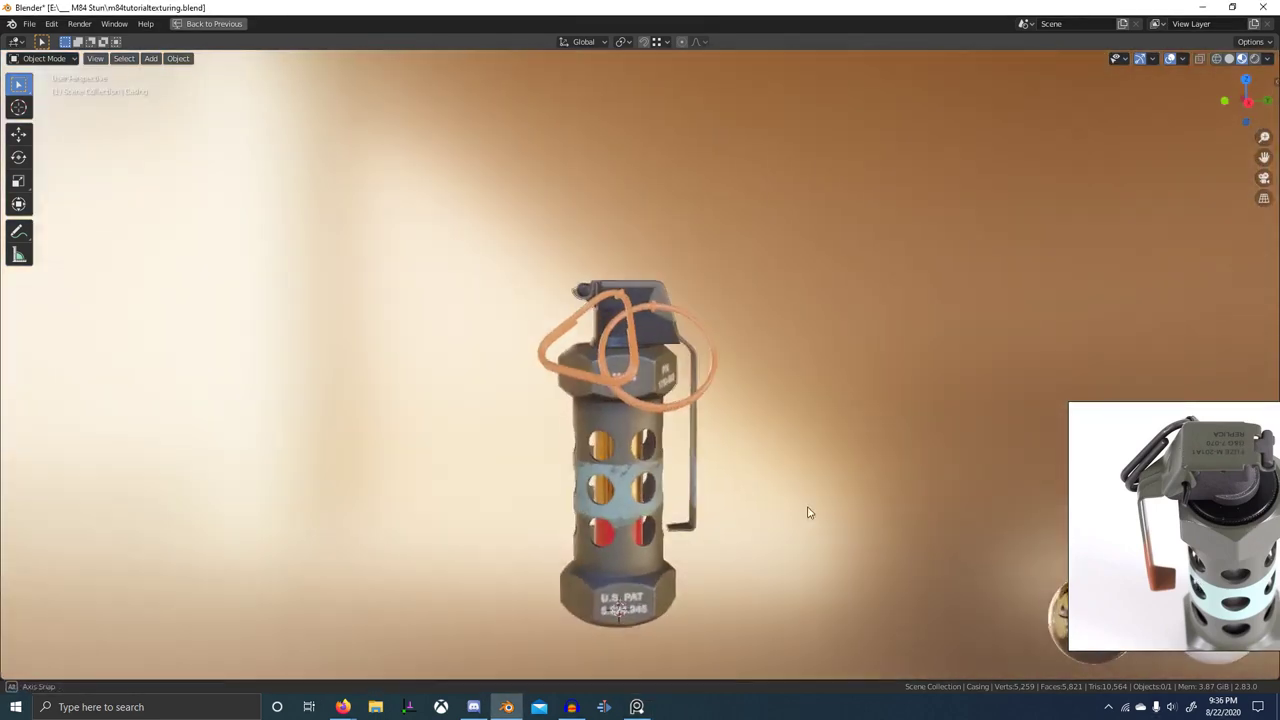
{"action": "scroll", "coordinate": [770, 456], "scroll_direction": "up", "scroll_amount": 3}
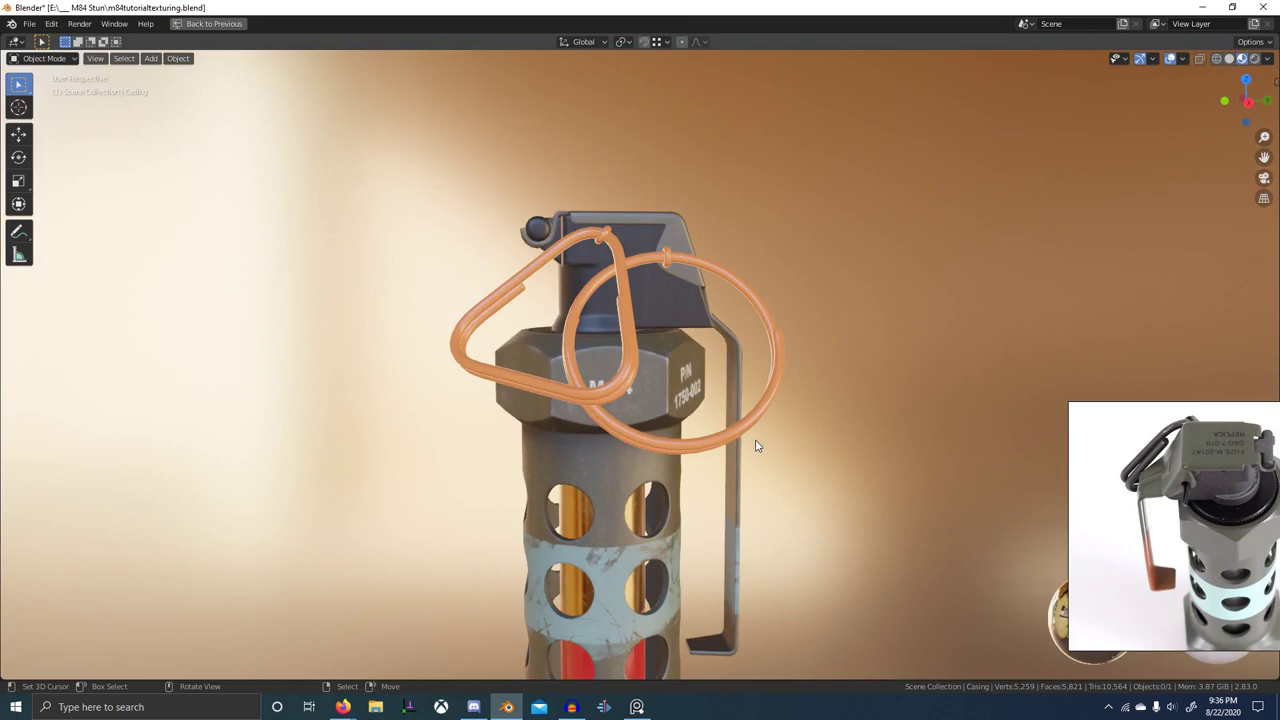
{"action": "key", "text": "alt"}
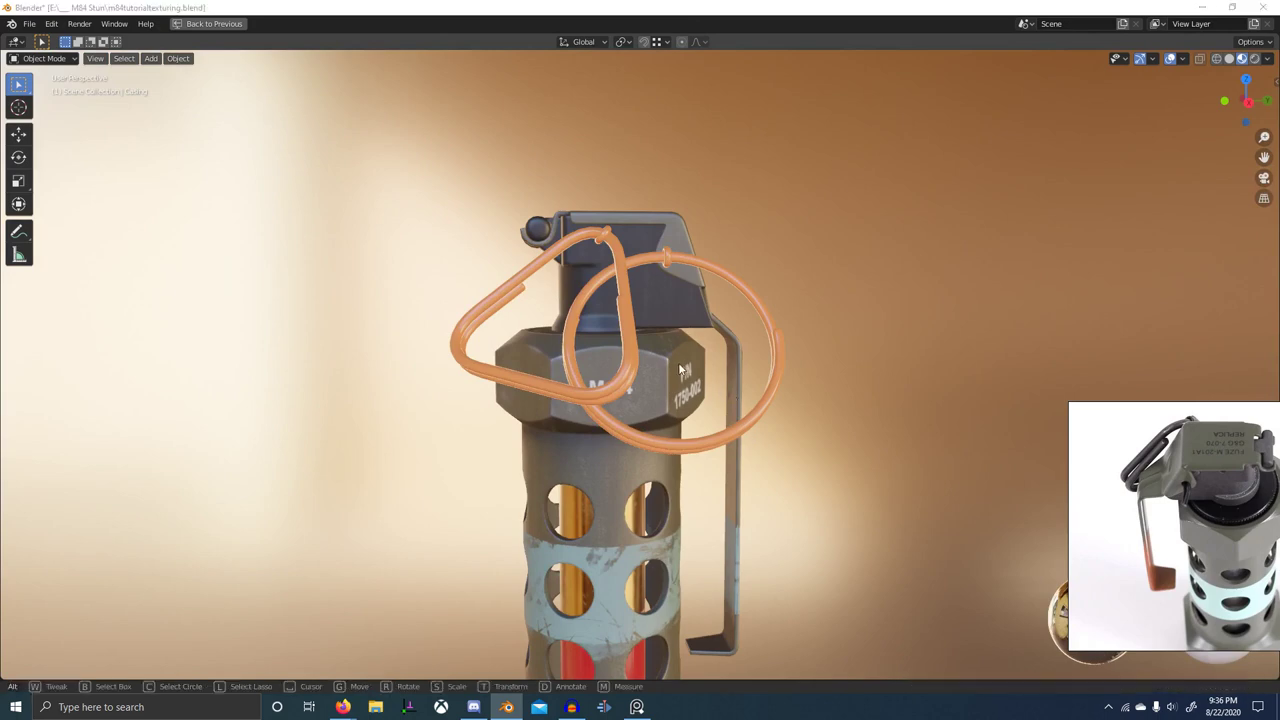
{"action": "key", "text": "alt+z"}
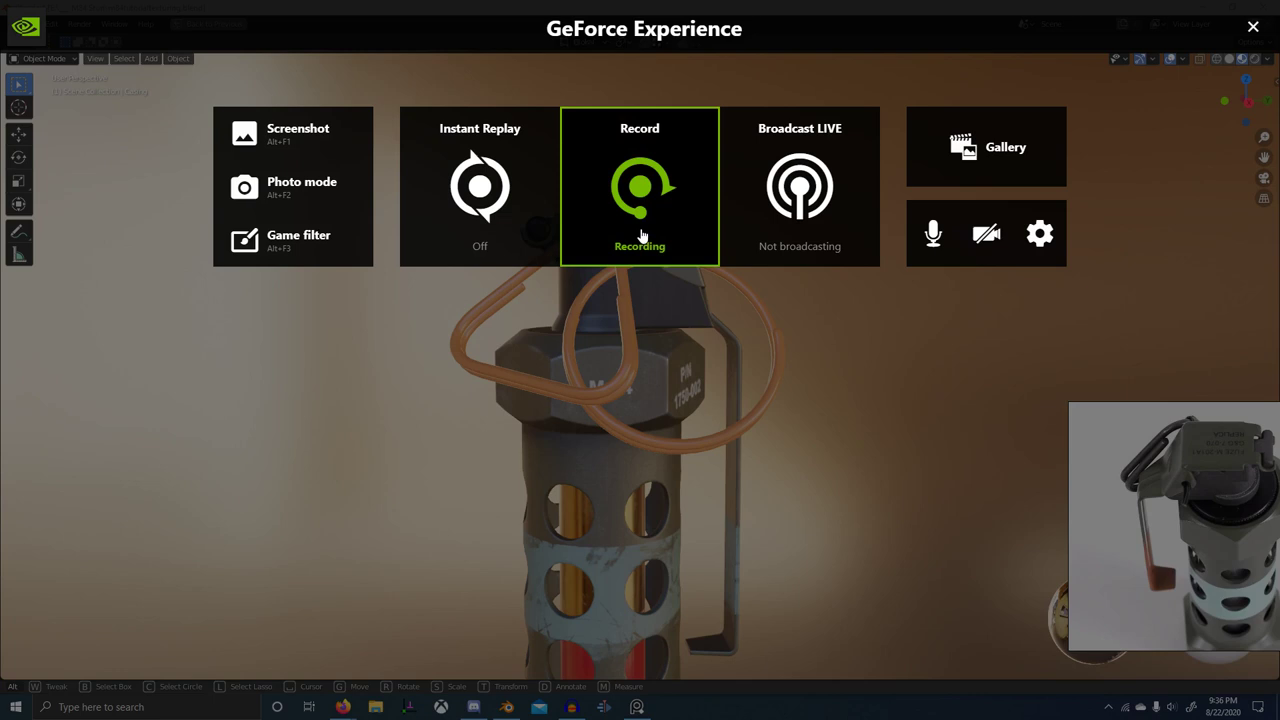
- Select the grenade casing and orbit around to its M-84 side
{"action": "left_click", "coordinate": [642, 234]}
{"action": "key", "text": "alt+Tab"}
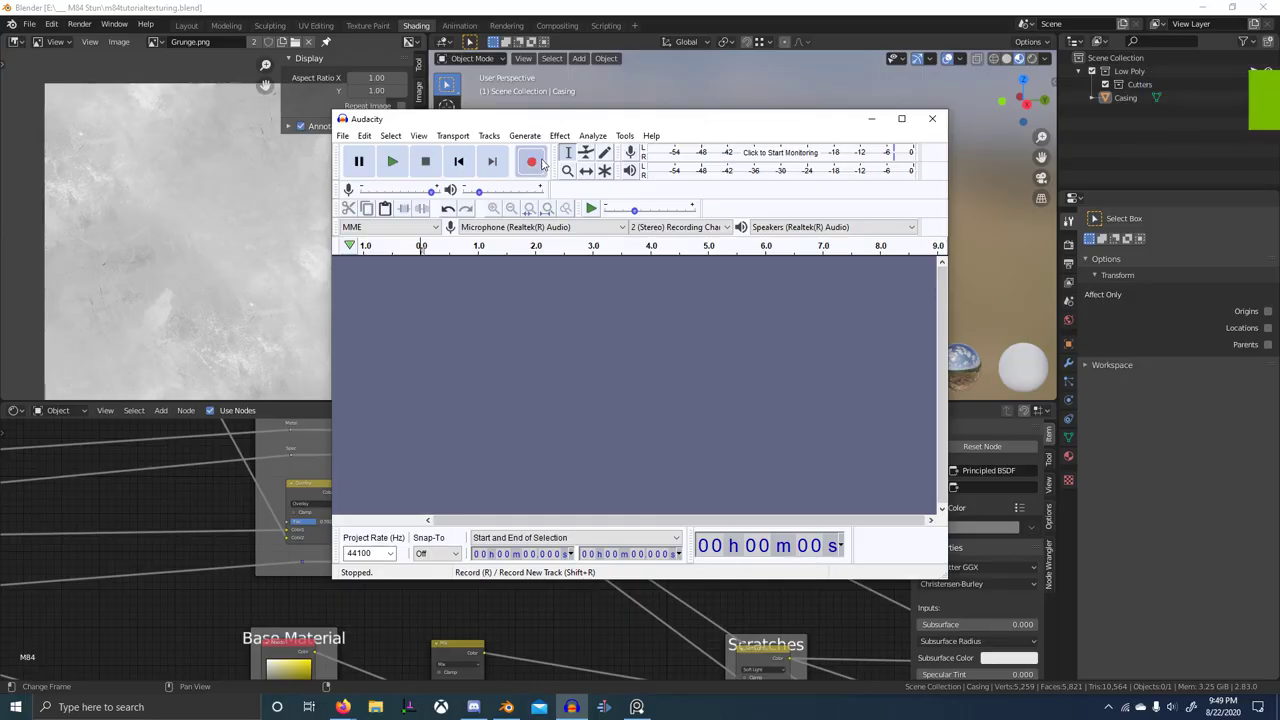
{"action": "key", "text": "r"}
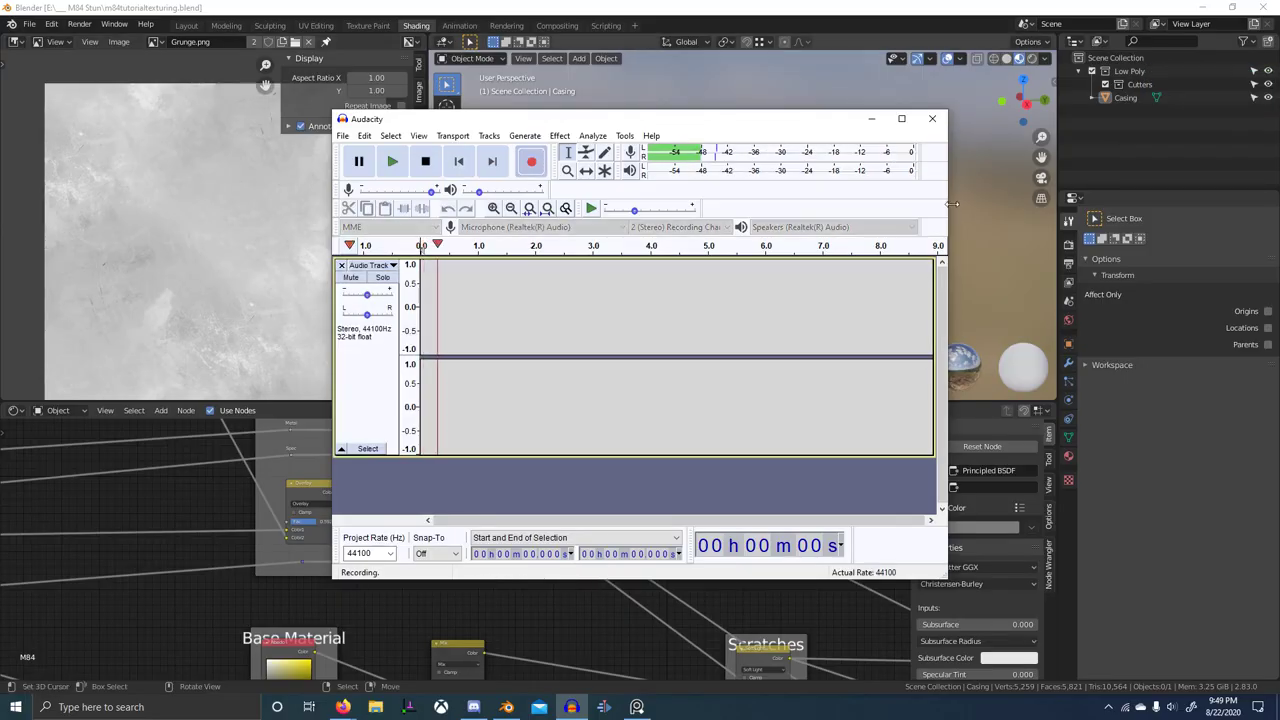
{"action": "key", "text": "alt+Tab"}
{"action": "scroll", "coordinate": [802, 172], "scroll_direction": "up", "scroll_amount": 3}
{"action": "middle_click_drag", "start_coordinate": [803, 174], "coordinate": [830, 195]}
{"action": "scroll", "coordinate": [815, 190], "scroll_direction": "down", "scroll_amount": 4}
{"action": "mouse_move", "coordinate": [740, 168]}
{"action": "middle_mouse_down"}
{"action": "mouse_move", "coordinate": [794, 178]}
{"action": "mouse_move", "coordinate": [736, 144]}
{"action": "middle_mouse_up"}
{"action": "left_click", "coordinate": [744, 146]}
{"action": "scroll", "coordinate": [820, 180], "scroll_direction": "up", "scroll_amount": 1}
{"action": "middle_click_drag", "start_coordinate": [824, 178], "coordinate": [818, 222], "text": "shift"}
{"action": "scroll", "coordinate": [785, 260], "scroll_direction": "up", "scroll_amount": 5}
- Show the casing's Top material node tree in the shader editor
{"action": "left_click", "coordinate": [445, 412]}
{"action": "left_click", "coordinate": [411, 494]}
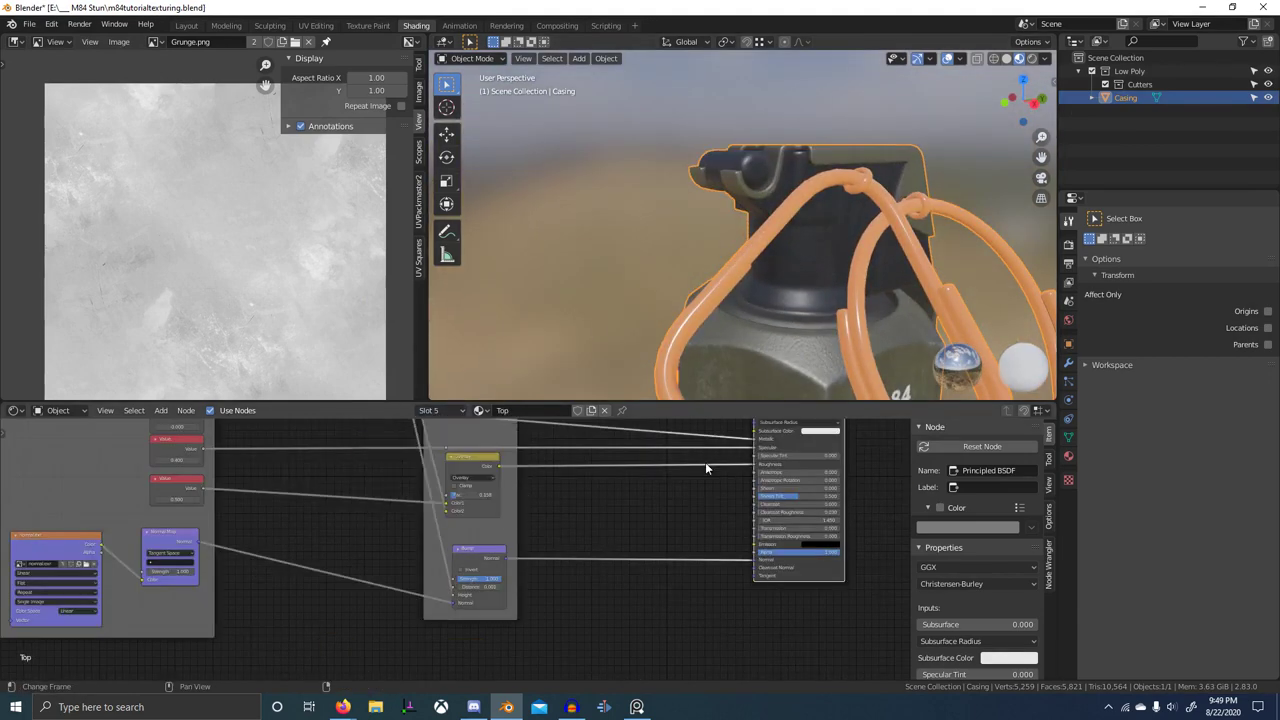
{"action": "scroll", "coordinate": [760, 530], "scroll_direction": "down", "scroll_amount": 4}
{"action": "middle_click_drag", "start_coordinate": [800, 572], "coordinate": [590, 606]}
{"action": "scroll", "coordinate": [598, 592], "scroll_direction": "down", "scroll_amount": 1}
- Center the reference board on the grenade top photo and keep it always on top
{"action": "key", "text": "alt+Tab"}
{"action": "left_click", "coordinate": [930, 367]}
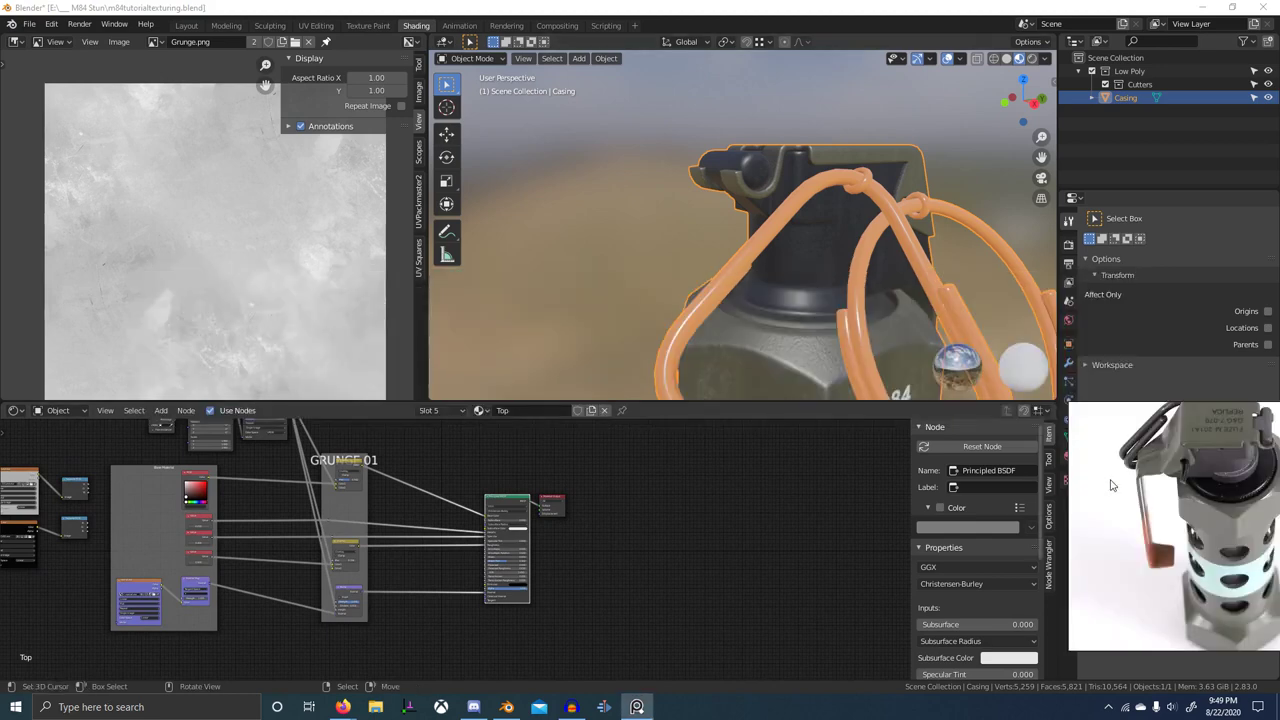
{"action": "middle_click_drag", "start_coordinate": [1232, 424], "coordinate": [1125, 518]}
{"action": "scroll", "coordinate": [1198, 504], "scroll_direction": "down", "scroll_amount": 5}
{"action": "scroll", "coordinate": [1177, 494], "scroll_direction": "up", "scroll_amount": 5}
{"action": "scroll", "coordinate": [1177, 494], "scroll_direction": "down", "scroll_amount": 3}
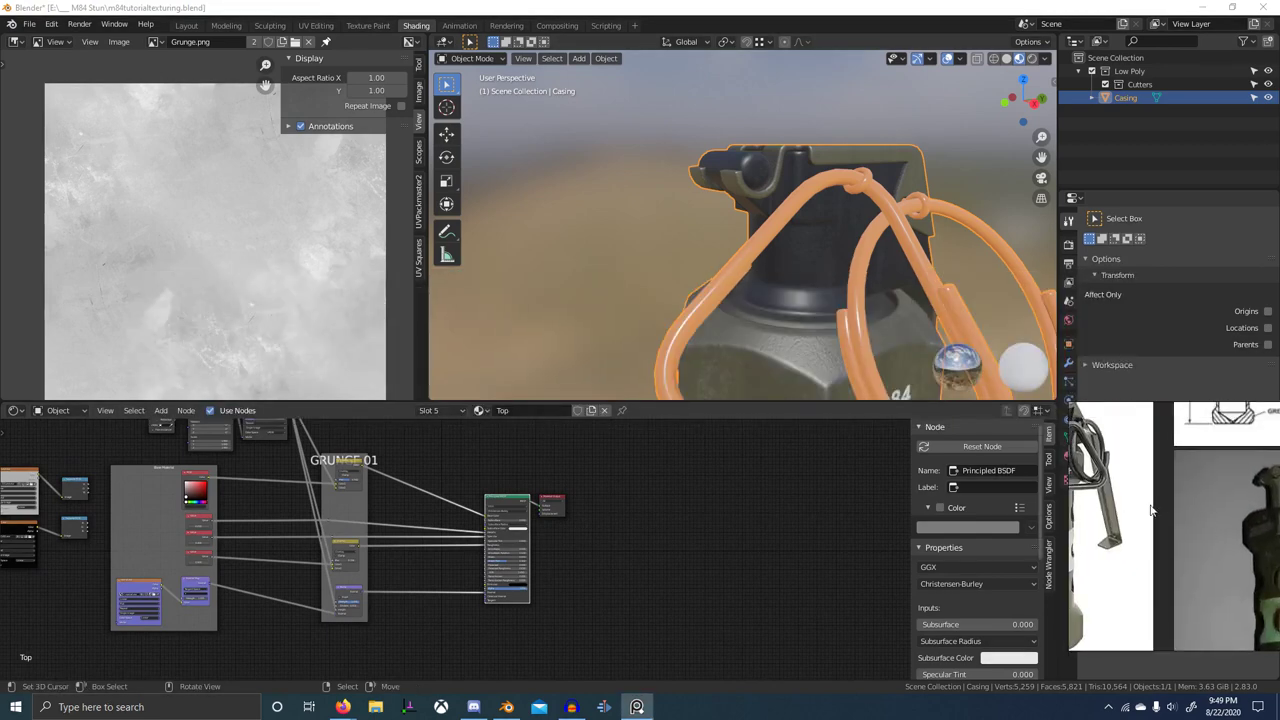
{"action": "middle_click_drag", "start_coordinate": [1205, 600], "coordinate": [1167, 503]}
{"action": "scroll", "coordinate": [1170, 495], "scroll_direction": "up", "scroll_amount": 4}
{"action": "key", "text": "ctrl+shift+a"}
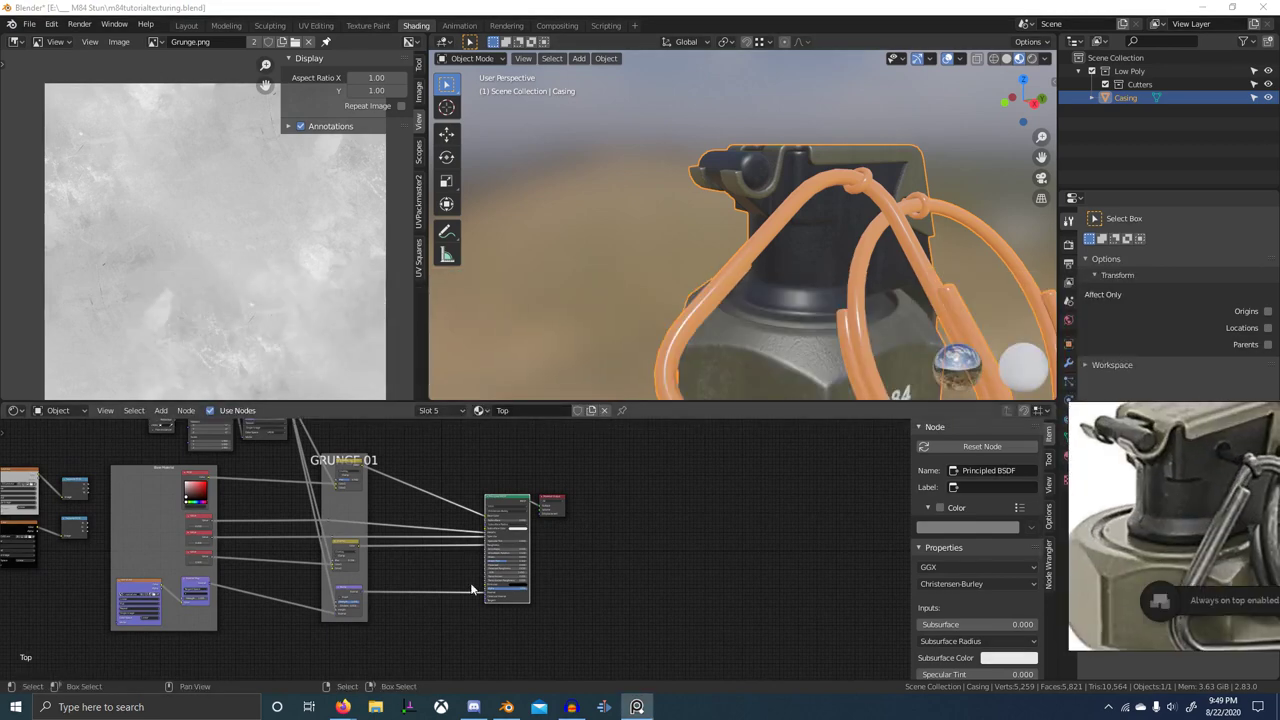
- Pan the node tree and orbit the view around the grenade's neck collar
{"action": "middle_click_drag", "start_coordinate": [474, 589], "coordinate": [506, 598]}
{"action": "scroll", "coordinate": [560, 570], "scroll_direction": "up", "scroll_amount": 1}
{"action": "middle_click_drag", "start_coordinate": [573, 561], "coordinate": [490, 560]}
{"action": "scroll", "coordinate": [500, 560], "scroll_direction": "down", "scroll_amount": 4}
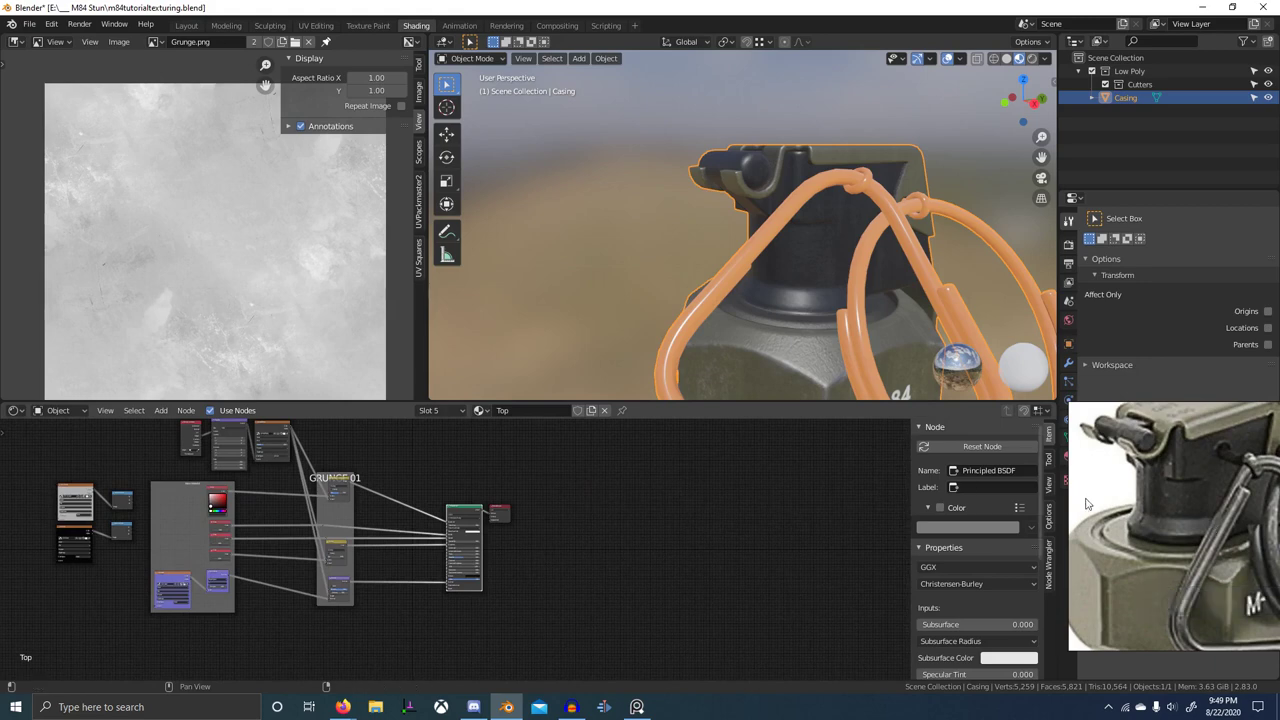
{"action": "scroll", "coordinate": [895, 314], "scroll_direction": "up", "scroll_amount": 2}
{"action": "scroll", "coordinate": [781, 292], "scroll_direction": "up", "scroll_amount": 3}
{"action": "middle_click_drag", "start_coordinate": [895, 314], "coordinate": [840, 306], "text": "shift"}
{"action": "middle_click_drag", "start_coordinate": [840, 306], "coordinate": [826, 263], "text": "shift"}
{"action": "scroll", "coordinate": [826, 263], "scroll_direction": "up", "scroll_amount": 2}
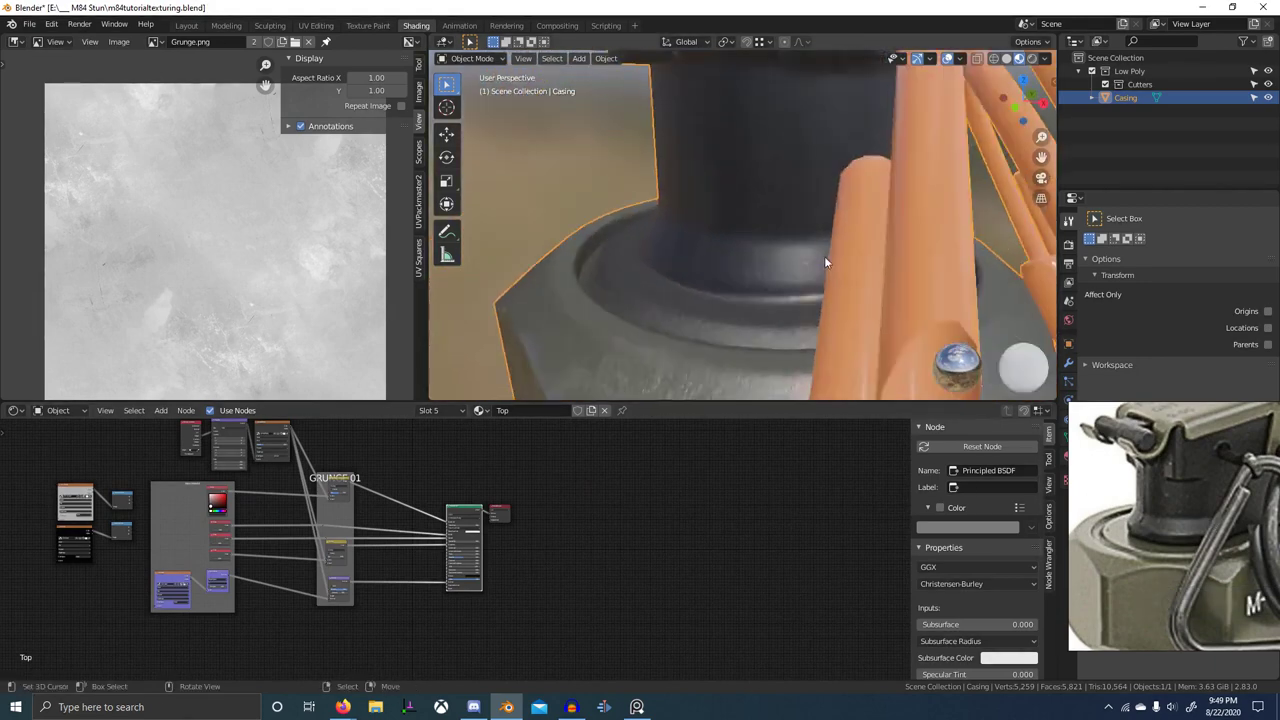
{"action": "scroll", "coordinate": [826, 291], "scroll_direction": "up", "scroll_amount": 2}
{"action": "middle_click_drag", "start_coordinate": [667, 363], "coordinate": [702, 343]}
{"action": "scroll", "coordinate": [628, 333], "scroll_direction": "down", "scroll_amount": 5}
- In Edit Mode, select a collar vertex and inspect the collar and lever geometry
{"action": "key", "text": "Tab"}
{"action": "left_click", "coordinate": [832, 274]}
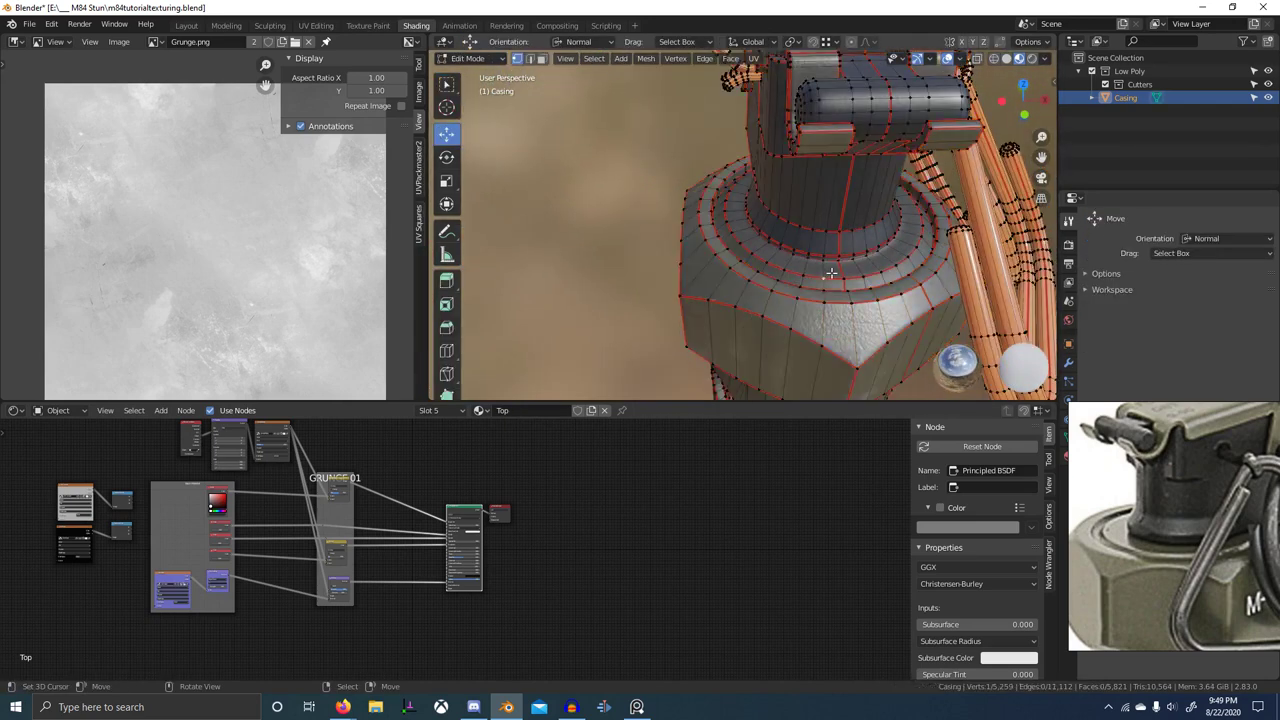
{"action": "middle_click_drag", "start_coordinate": [832, 274], "coordinate": [722, 276]}
{"action": "scroll", "coordinate": [1163, 551], "scroll_direction": "up", "scroll_amount": 4}
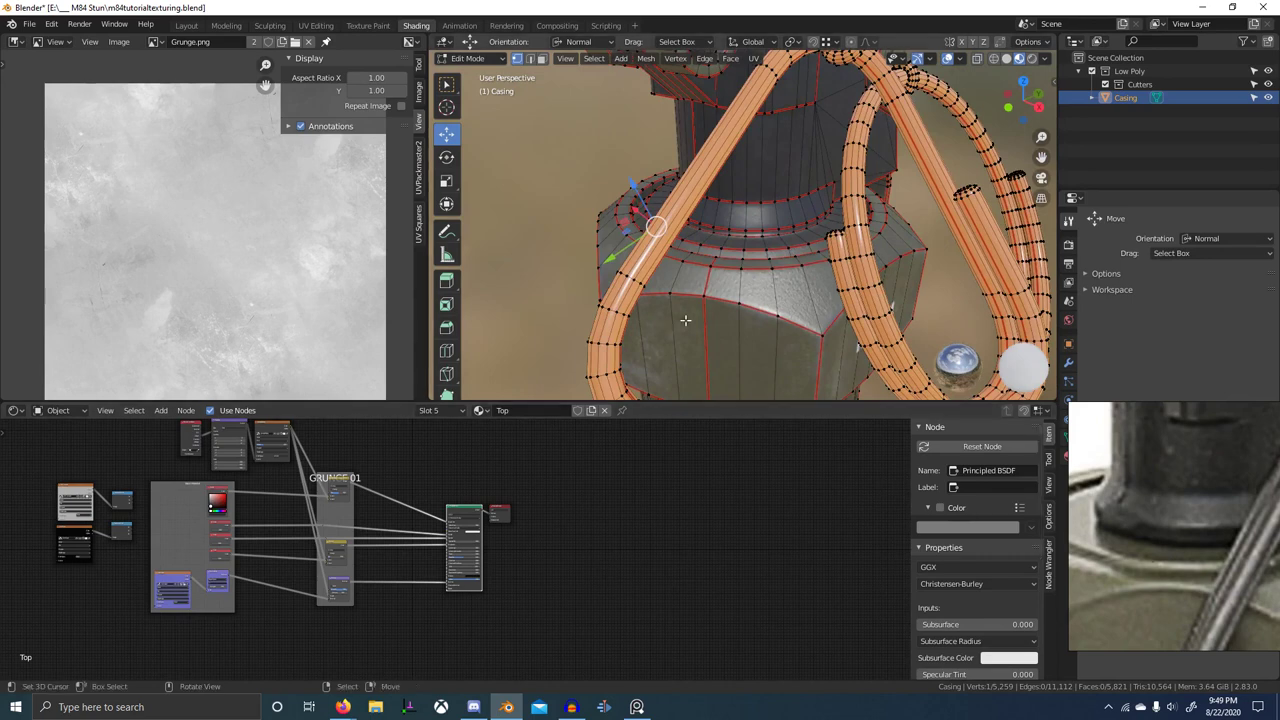
{"action": "scroll", "coordinate": [697, 319], "scroll_direction": "up", "scroll_amount": 6}
{"action": "scroll", "coordinate": [637, 338], "scroll_direction": "down", "scroll_amount": 3}
{"action": "middle_click_drag", "start_coordinate": [637, 338], "coordinate": [695, 332]}
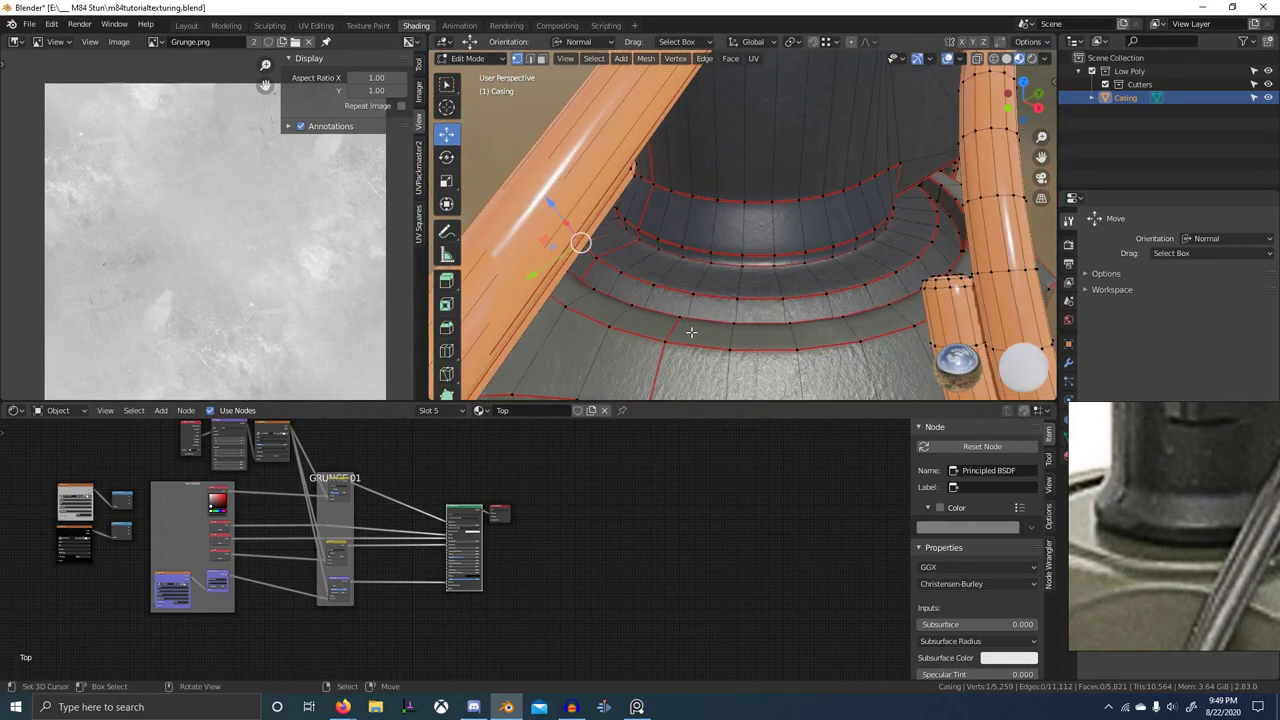
- Select the faces using the M84 slot, then return to Object Mode and deselect
{"action": "key", "text": "alt+a"}
{"action": "left_click", "coordinate": [438, 411]}
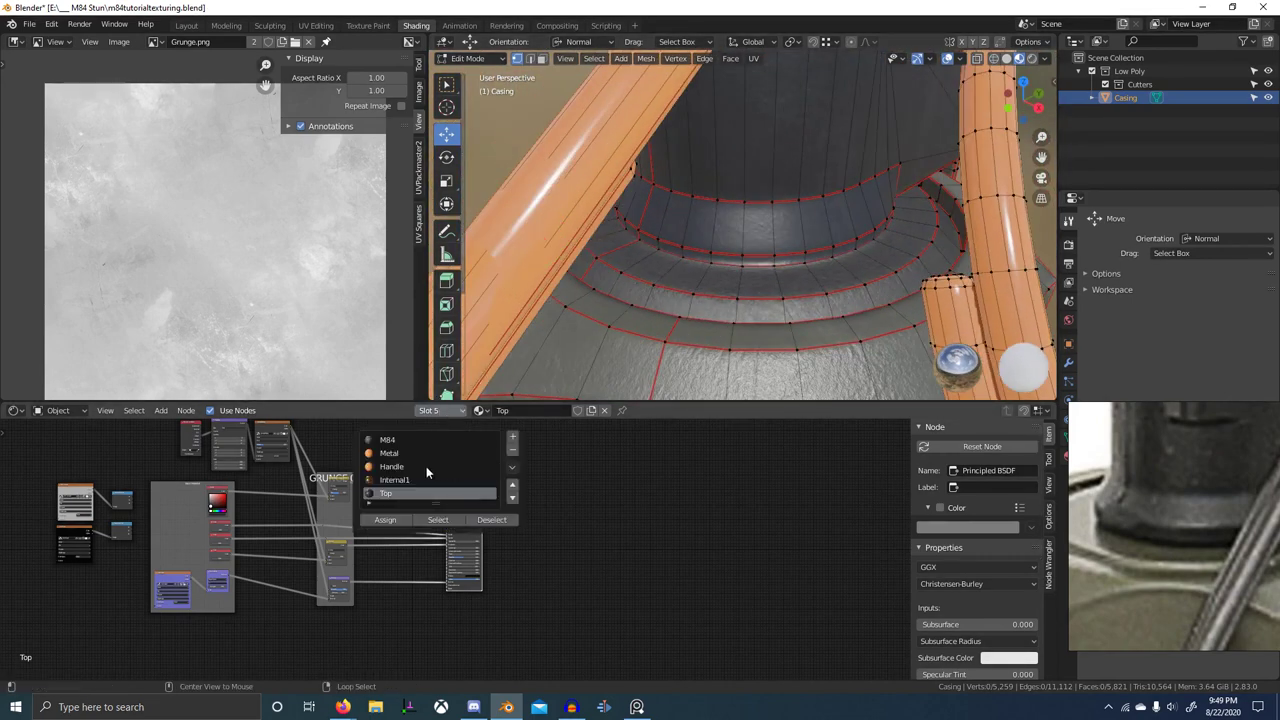
{"action": "left_click", "coordinate": [425, 441]}
{"action": "left_click", "coordinate": [440, 522]}
{"action": "scroll", "coordinate": [780, 320], "scroll_direction": "down", "scroll_amount": 4}
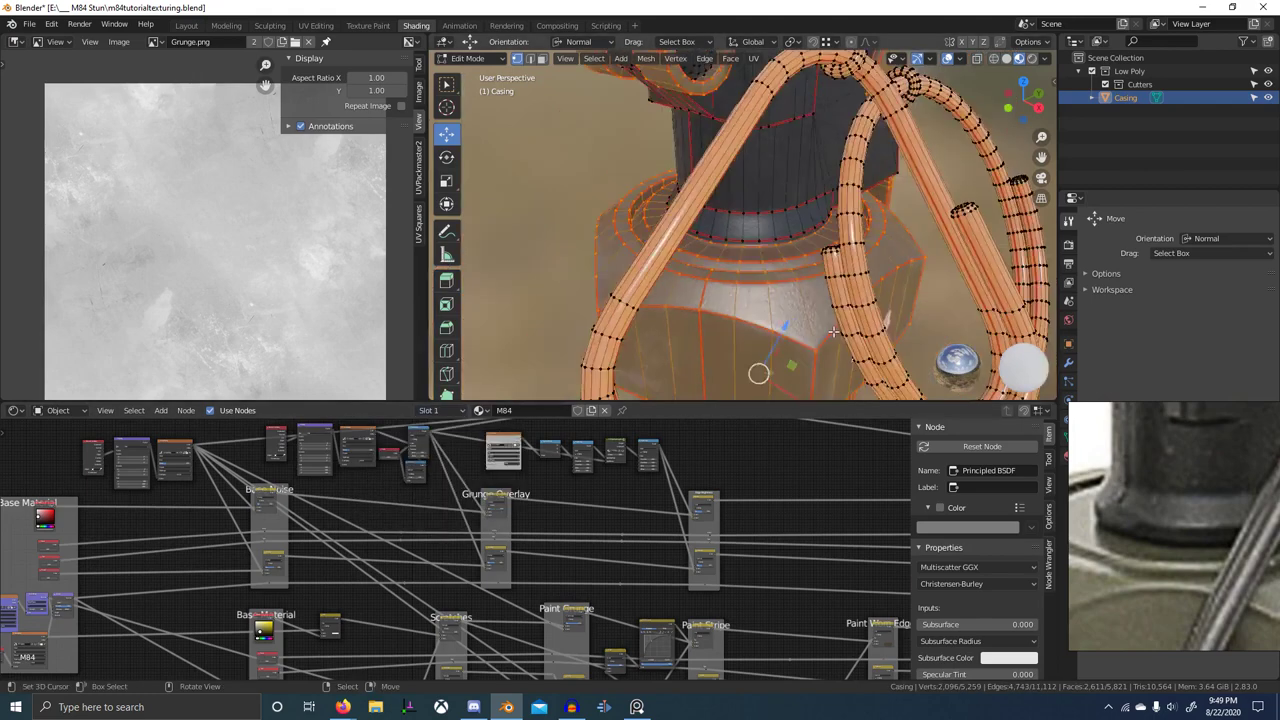
{"action": "middle_click_drag", "start_coordinate": [840, 325], "coordinate": [822, 237]}
{"action": "scroll", "coordinate": [765, 341], "scroll_direction": "down", "scroll_amount": 3}
{"action": "key", "text": "Tab"}
{"action": "key", "text": "alt+a"}
- Find the Multiply Mix node in the M84 tree and lower its factor to 0.758
{"action": "scroll", "coordinate": [779, 315], "scroll_direction": "up", "scroll_amount": 5}
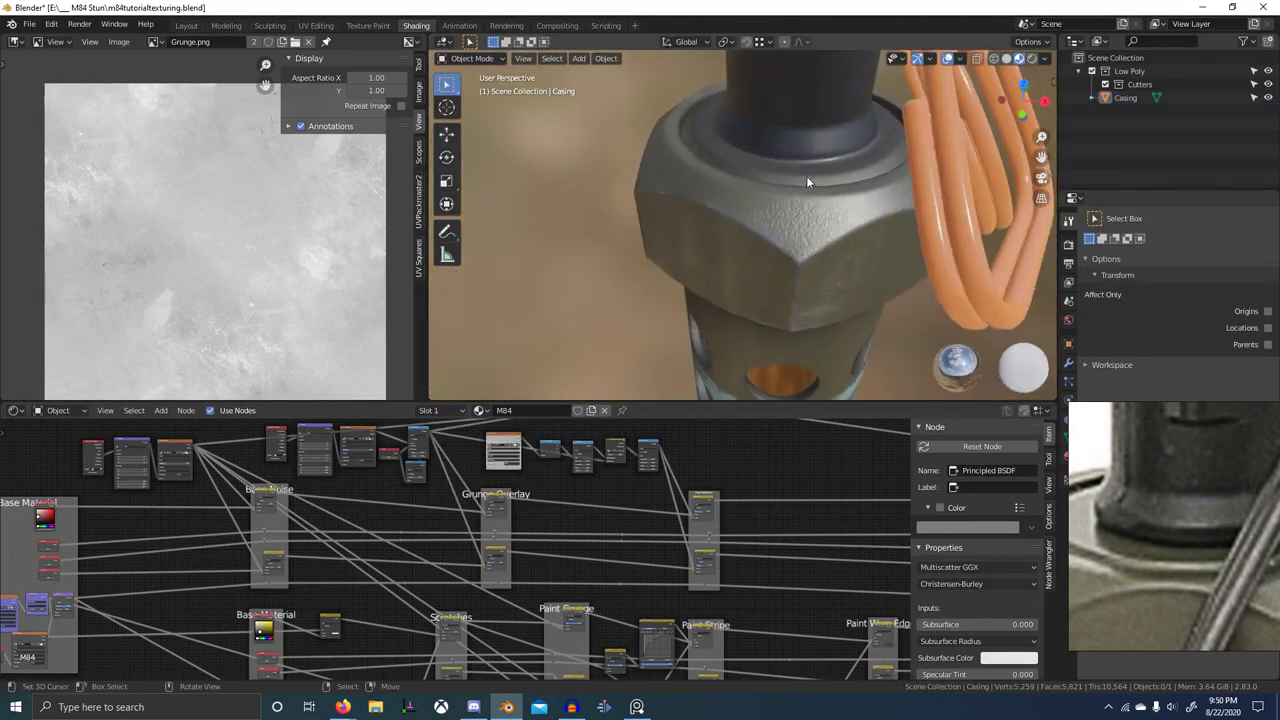
{"action": "scroll", "coordinate": [807, 182], "scroll_direction": "down", "scroll_amount": 3}
{"action": "scroll", "coordinate": [790, 560], "scroll_direction": "down", "scroll_amount": 4}
{"action": "middle_click_drag", "start_coordinate": [788, 573], "coordinate": [526, 504]}
{"action": "middle_click_drag", "start_coordinate": [367, 561], "coordinate": [141, 581]}
{"action": "scroll", "coordinate": [440, 560], "scroll_direction": "up", "scroll_amount": 10}
{"action": "middle_click_drag", "start_coordinate": [608, 526], "coordinate": [297, 589]}
{"action": "scroll", "coordinate": [320, 560], "scroll_direction": "down", "scroll_amount": 3}
{"action": "middle_click_drag", "start_coordinate": [400, 470], "coordinate": [464, 655]}
{"action": "scroll", "coordinate": [510, 476], "scroll_direction": "up", "scroll_amount": 6}
{"action": "scroll", "coordinate": [395, 380], "scroll_direction": "up", "scroll_amount": 3}
{"action": "scroll", "coordinate": [394, 515], "scroll_direction": "up", "scroll_amount": 5}
{"action": "mouse_move", "coordinate": [378, 544]}
{"action": "left_mouse_down"}
{"action": "mouse_move", "coordinate": [299, 544]}
{"action": "mouse_move", "coordinate": [373, 544]}
{"action": "left_mouse_up"}
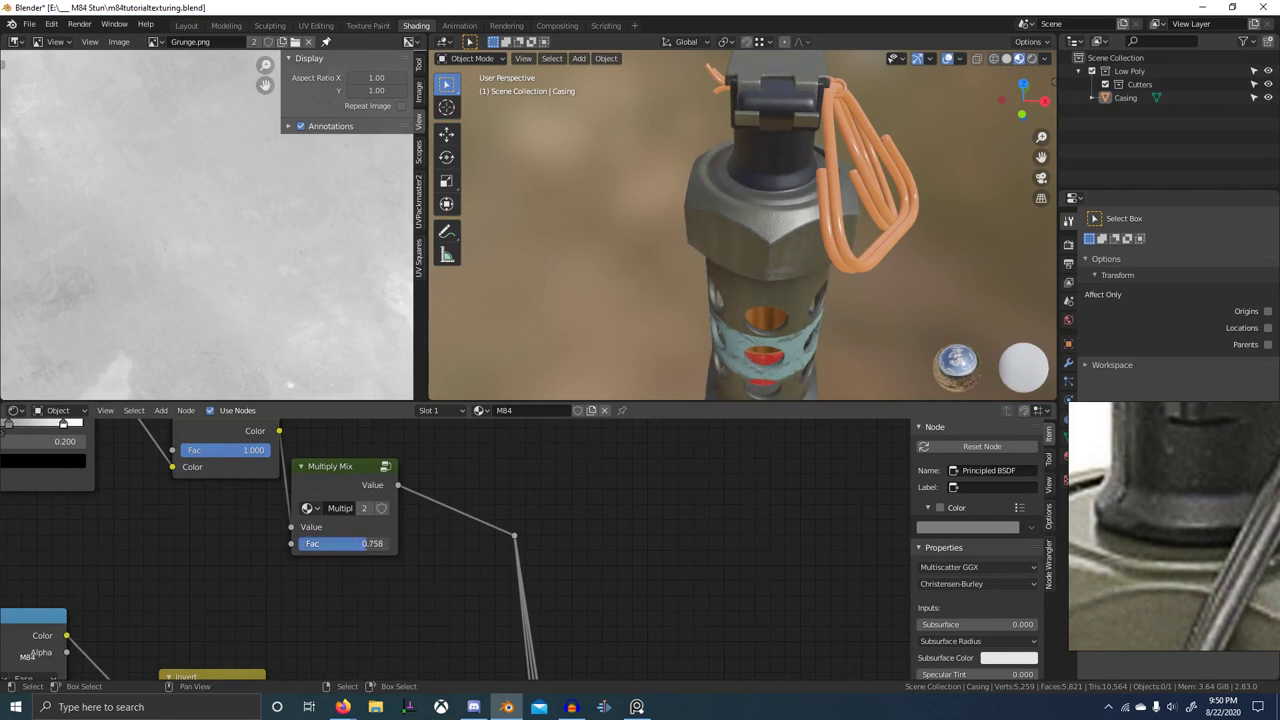
- Cancel the factor drag and set the Multiply Mix factor to 0.750 instead
{"action": "right_click", "coordinate": [378, 544]}
{"action": "scroll", "coordinate": [840, 268], "scroll_direction": "down", "scroll_amount": 3}
{"action": "middle_click_drag", "start_coordinate": [674, 288], "coordinate": [790, 160]}
{"action": "scroll", "coordinate": [790, 160], "scroll_direction": "up", "scroll_amount": 2}
{"action": "middle_click_drag", "start_coordinate": [790, 160], "coordinate": [764, 218]}
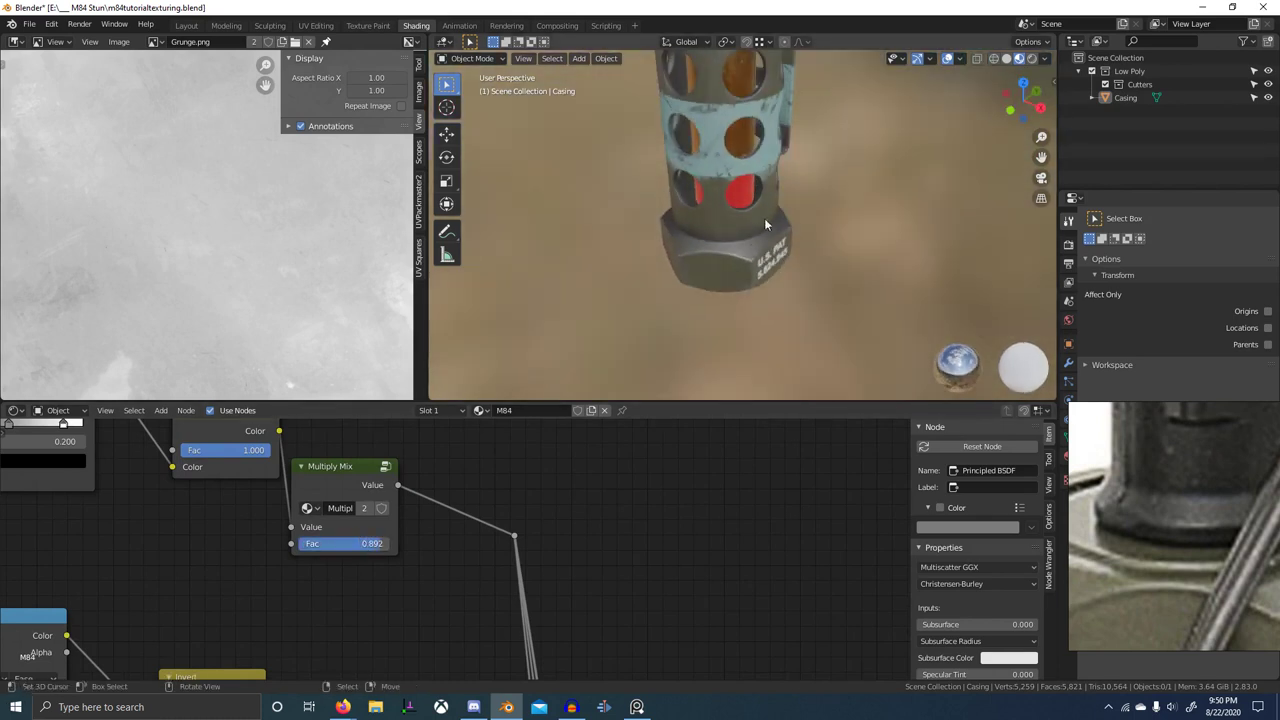
{"action": "left_click_drag", "start_coordinate": [364, 547], "coordinate": [334, 547]}
- Orbit from the casing bottom to the hex nut and M-84 markings to check the lighter look
{"action": "middle_click_drag", "start_coordinate": [630, 210], "coordinate": [744, 315]}
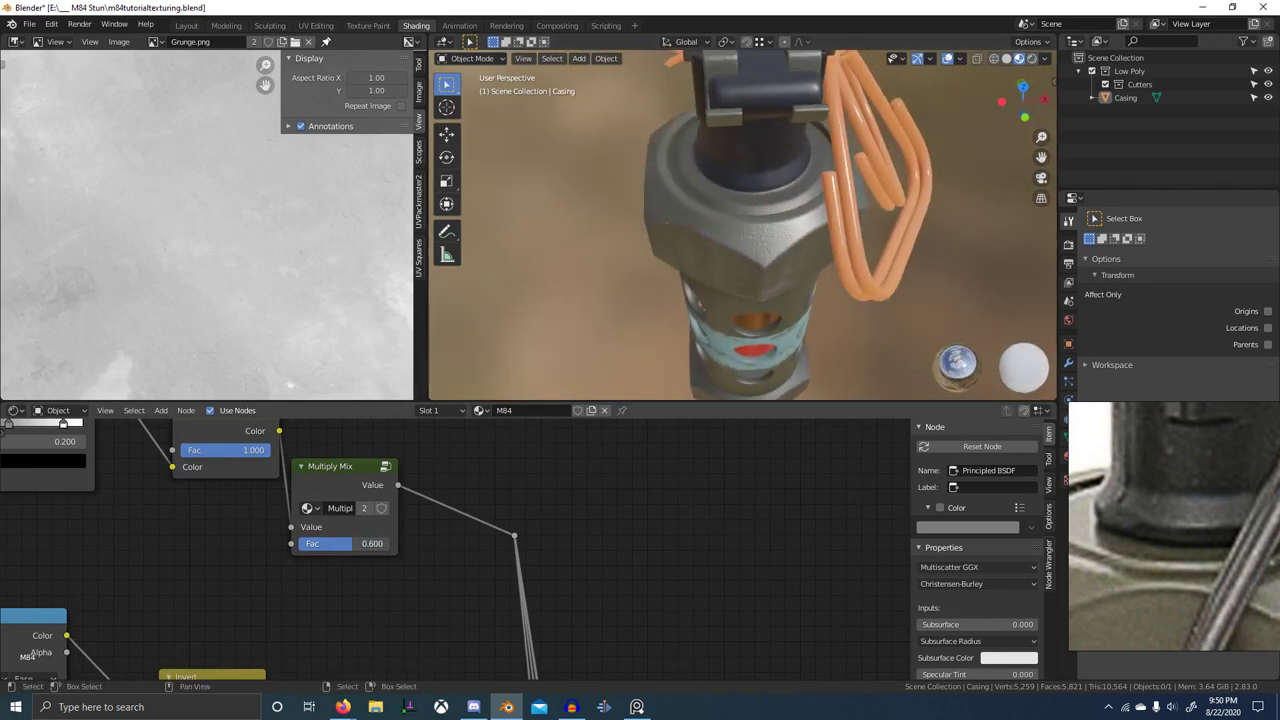
{"action": "scroll", "coordinate": [742, 232], "scroll_direction": "up", "scroll_amount": 1}
{"action": "middle_click_drag", "start_coordinate": [736, 228], "coordinate": [745, 266]}
{"action": "scroll", "coordinate": [754, 250], "scroll_direction": "up", "scroll_amount": 4}
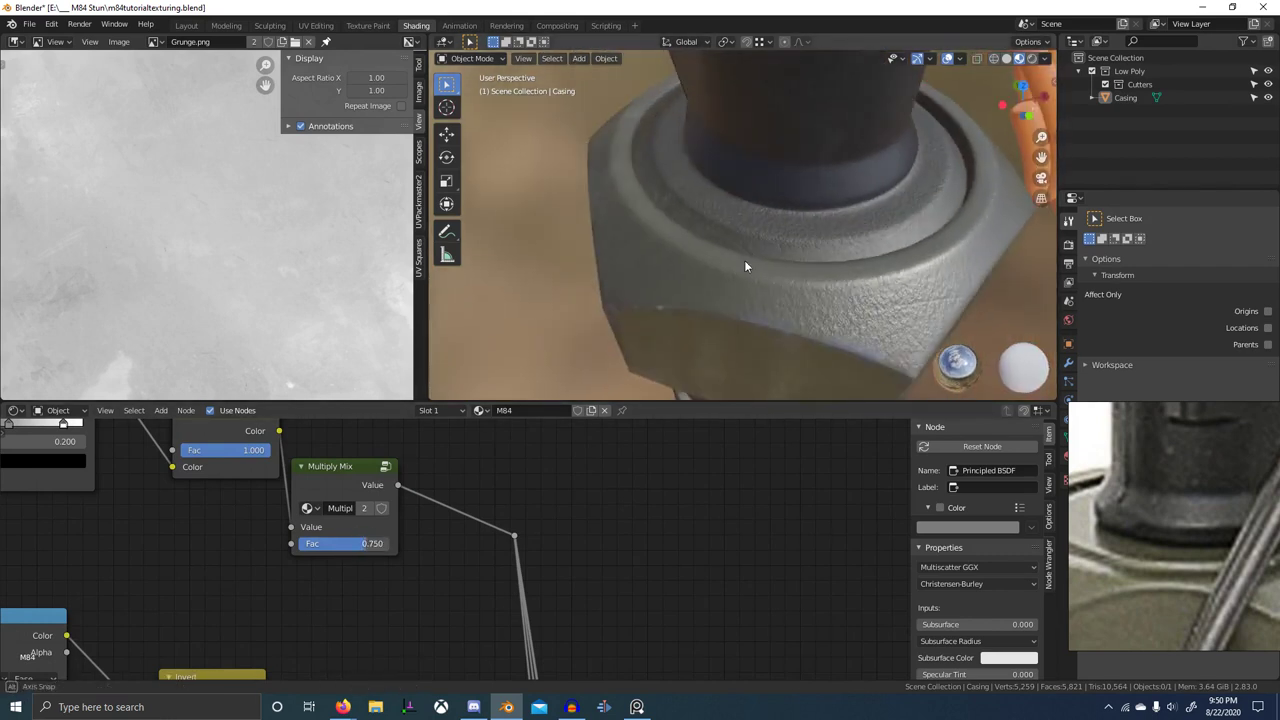
{"action": "scroll", "coordinate": [814, 232], "scroll_direction": "down", "scroll_amount": 6}
{"action": "middle_click_drag", "start_coordinate": [825, 238], "coordinate": [780, 252]}
{"action": "scroll", "coordinate": [752, 247], "scroll_direction": "up", "scroll_amount": 2}
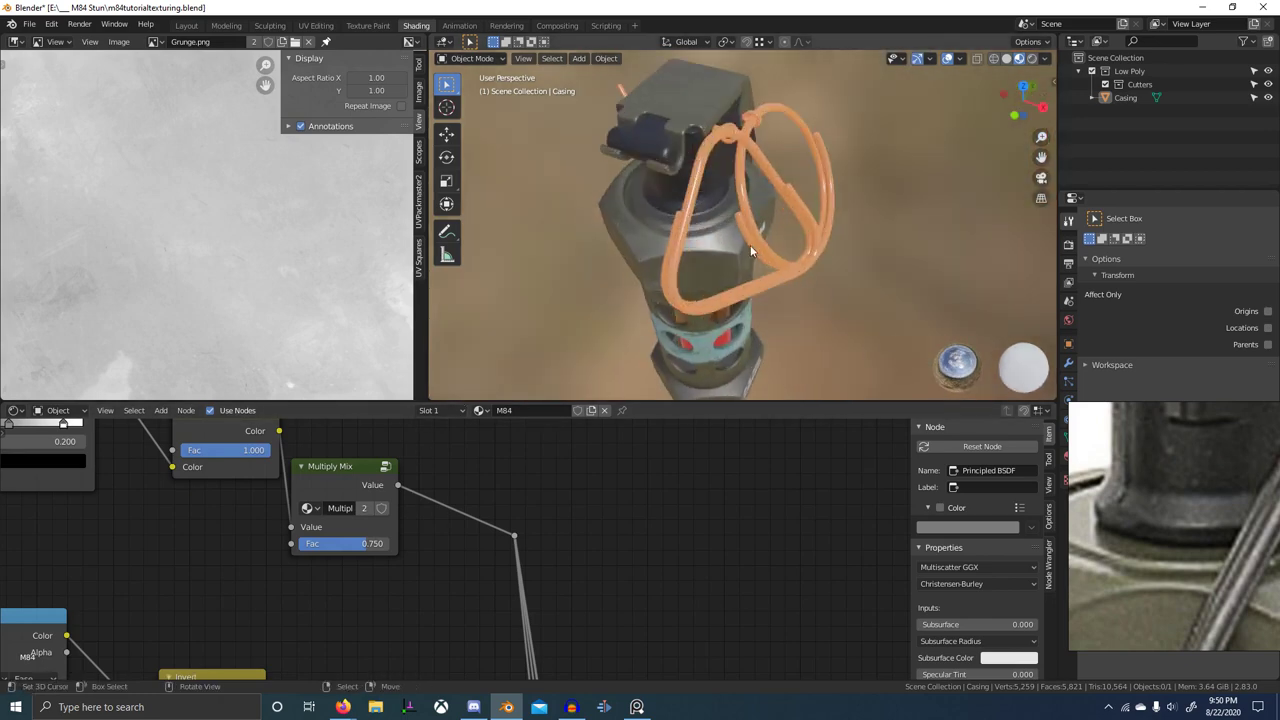
{"action": "middle_click_drag", "start_coordinate": [806, 200], "coordinate": [773, 246]}
- Select the casing and frame the Top material's whole node tree
{"action": "left_click", "coordinate": [691, 199]}
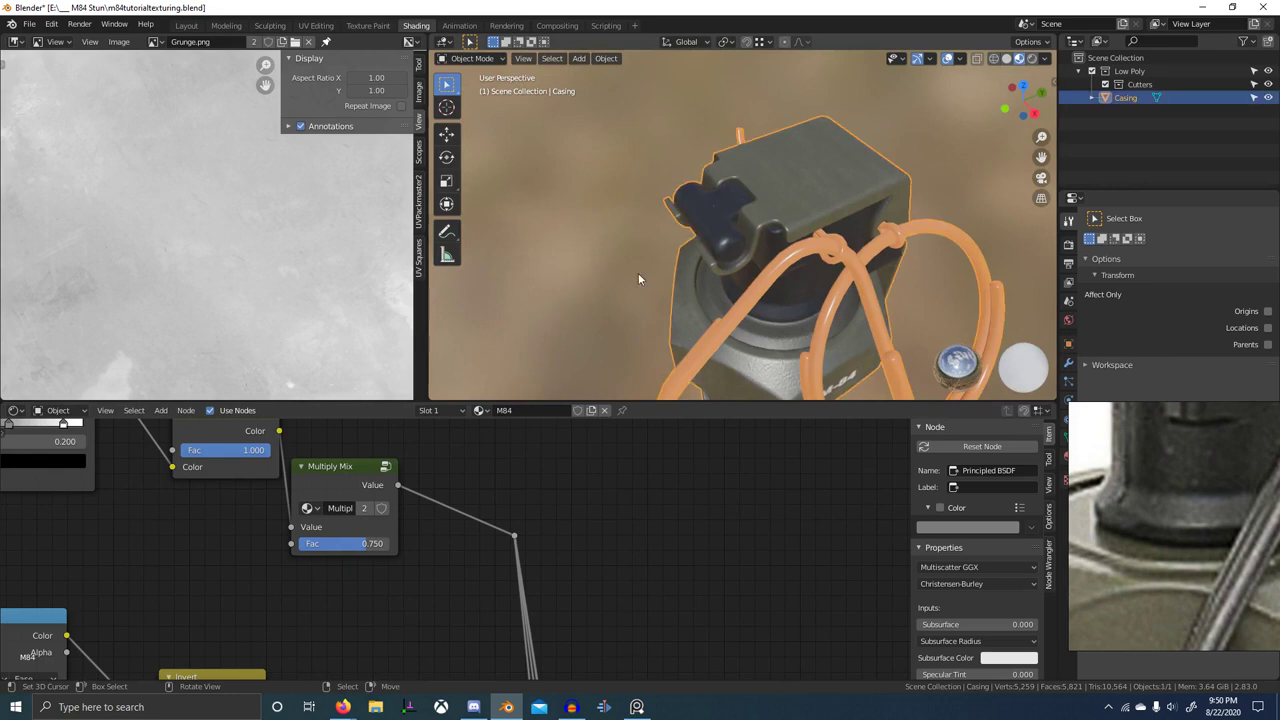
{"action": "left_click", "coordinate": [432, 410]}
{"action": "left_click", "coordinate": [387, 493]}
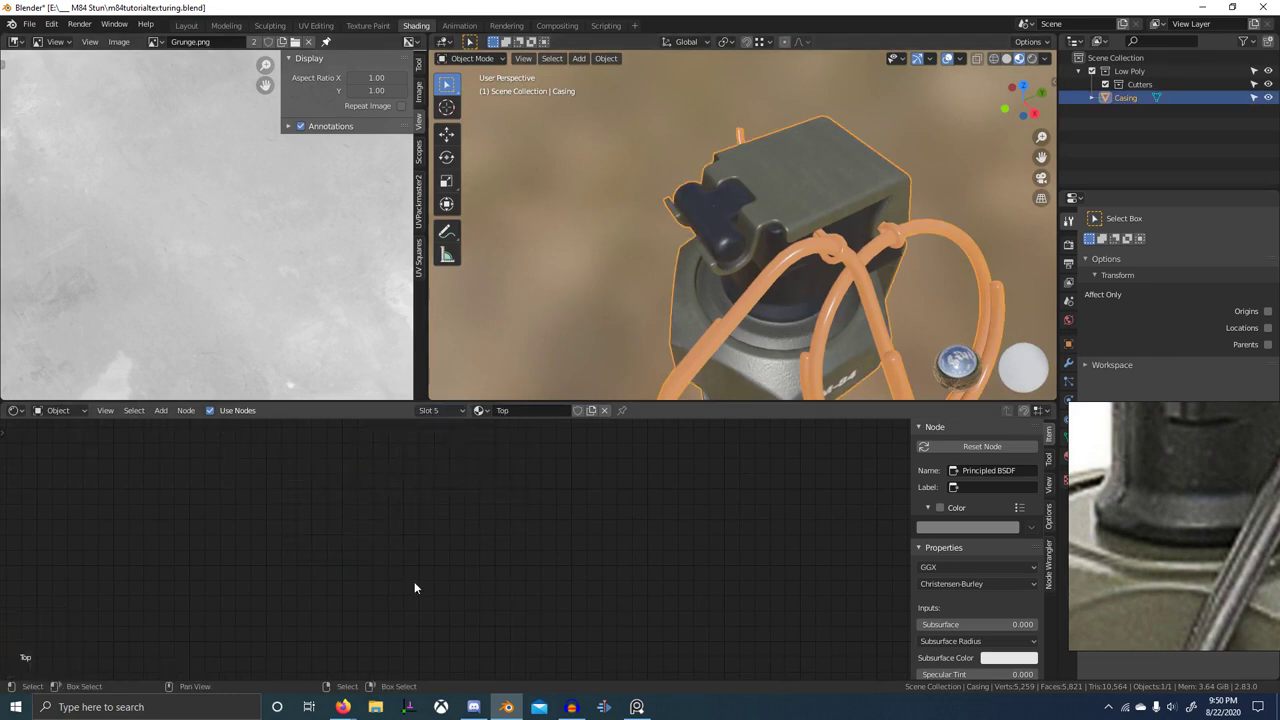
{"action": "key", "text": "Home"}
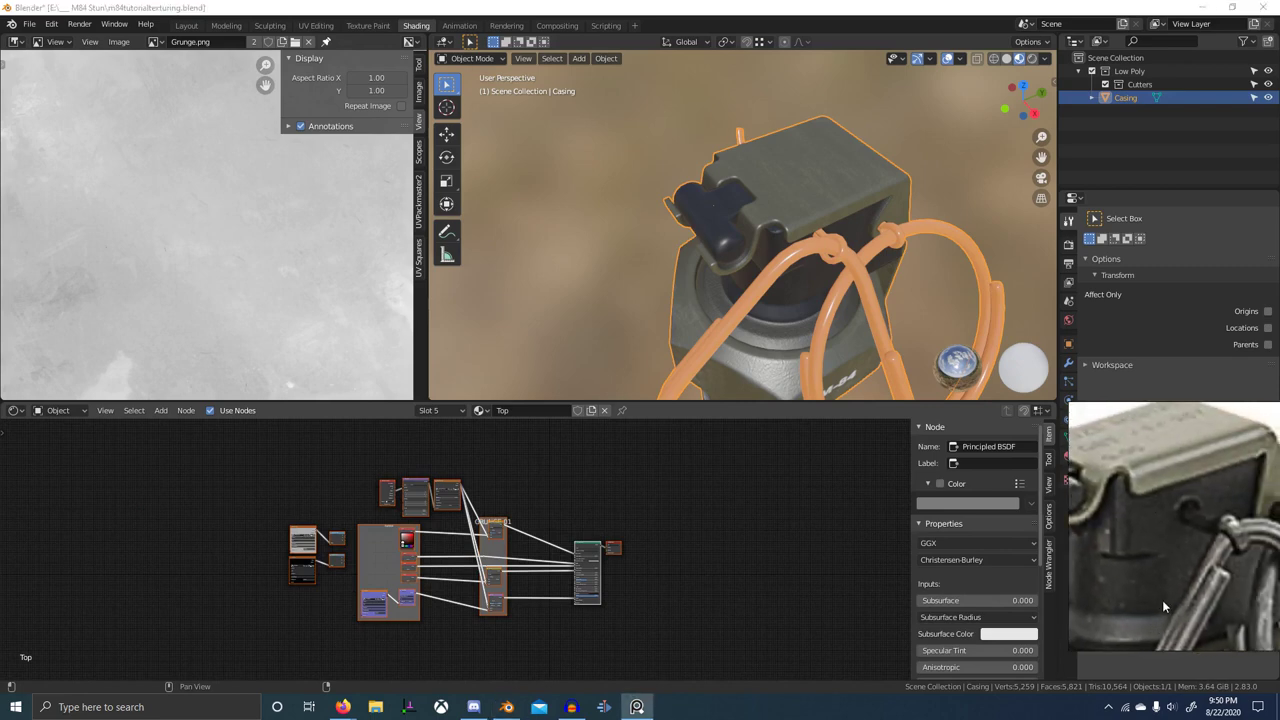
- Add an Image Texture node to the Top material and shift the Principled BSDF and Material Output right
{"action": "middle_click_drag", "start_coordinate": [1162, 600], "coordinate": [1144, 594]}
{"action": "middle_click_drag", "start_coordinate": [808, 315], "coordinate": [832, 222]}
{"action": "scroll", "coordinate": [640, 478], "scroll_direction": "up", "scroll_amount": 4}
{"action": "middle_click_drag", "start_coordinate": [640, 478], "coordinate": [622, 514]}
{"action": "key", "text": "shift+a"}
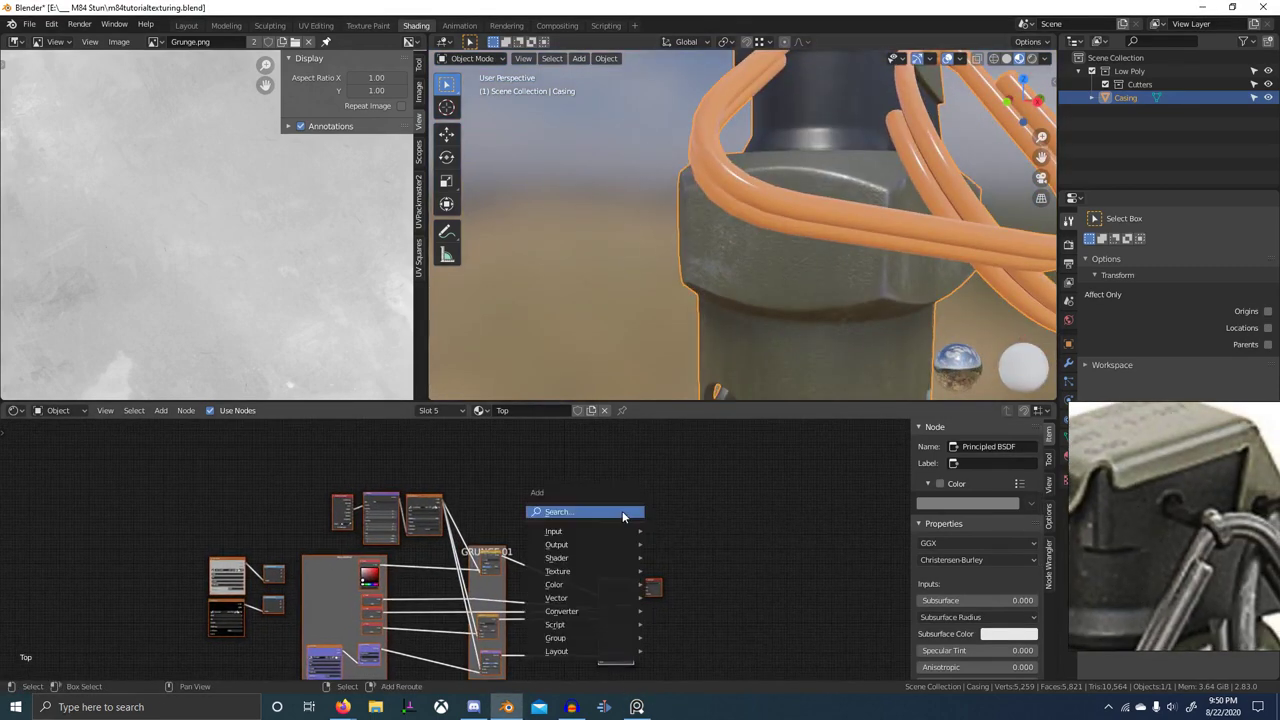
{"action": "left_click", "coordinate": [622, 514]}
{"action": "key", "text": "shift+a"}
{"action": "left_click", "coordinate": [575, 494]}
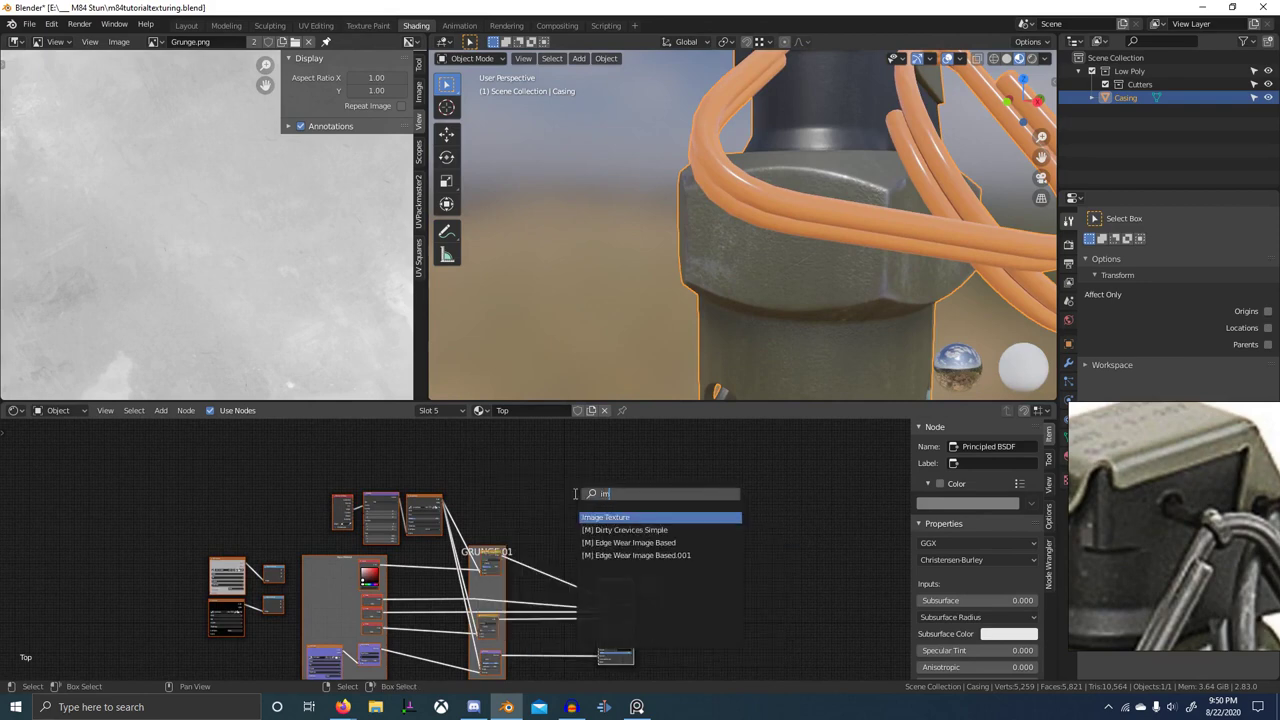
{"action": "key", "text": "Return"}
{"action": "left_click", "coordinate": [531, 500]}
{"action": "middle_click_drag", "start_coordinate": [623, 530], "coordinate": [543, 496]}
{"action": "scroll", "coordinate": [543, 496], "scroll_direction": "up", "scroll_amount": 4}
{"action": "left_click_drag", "start_coordinate": [518, 538], "coordinate": [618, 604]}
{"action": "key", "text": "g"}
{"action": "left_click", "coordinate": [810, 602]}
- Position and preview the Image Texture node, loading Dots1.png.001 into it
{"action": "scroll", "coordinate": [468, 535], "scroll_direction": "up", "scroll_amount": 5}
{"action": "middle_click_drag", "start_coordinate": [465, 534], "coordinate": [454, 613]}
{"action": "scroll", "coordinate": [454, 610], "scroll_direction": "up", "scroll_amount": 1}
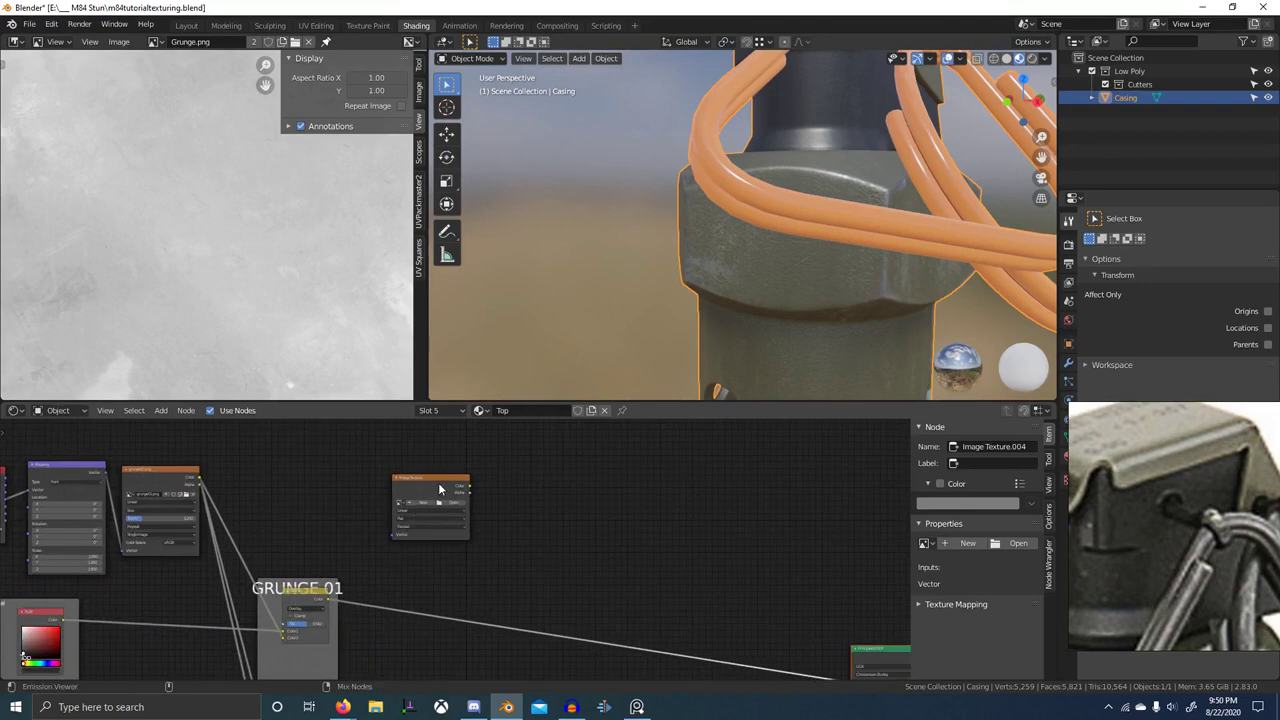
{"action": "left_click", "coordinate": [440, 484], "text": "ctrl+shift"}
{"action": "scroll", "coordinate": [490, 498], "scroll_direction": "up", "scroll_amount": 4}
{"action": "middle_click_drag", "start_coordinate": [508, 500], "coordinate": [538, 551]}
{"action": "key", "text": "g"}
{"action": "left_click", "coordinate": [576, 614]}
{"action": "scroll", "coordinate": [432, 578], "scroll_direction": "up", "scroll_amount": 8}
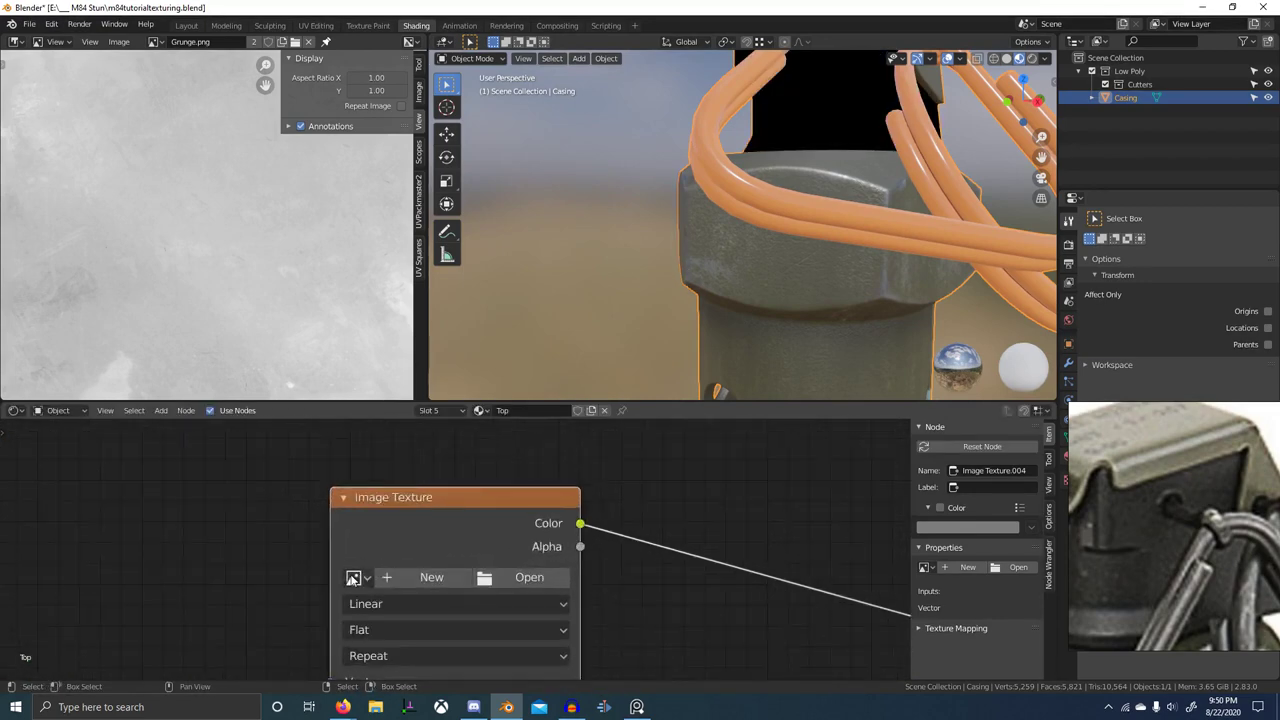
{"action": "left_click", "coordinate": [355, 578]}
{"action": "type", "text": "dots"}
{"action": "key", "text": "Return"}
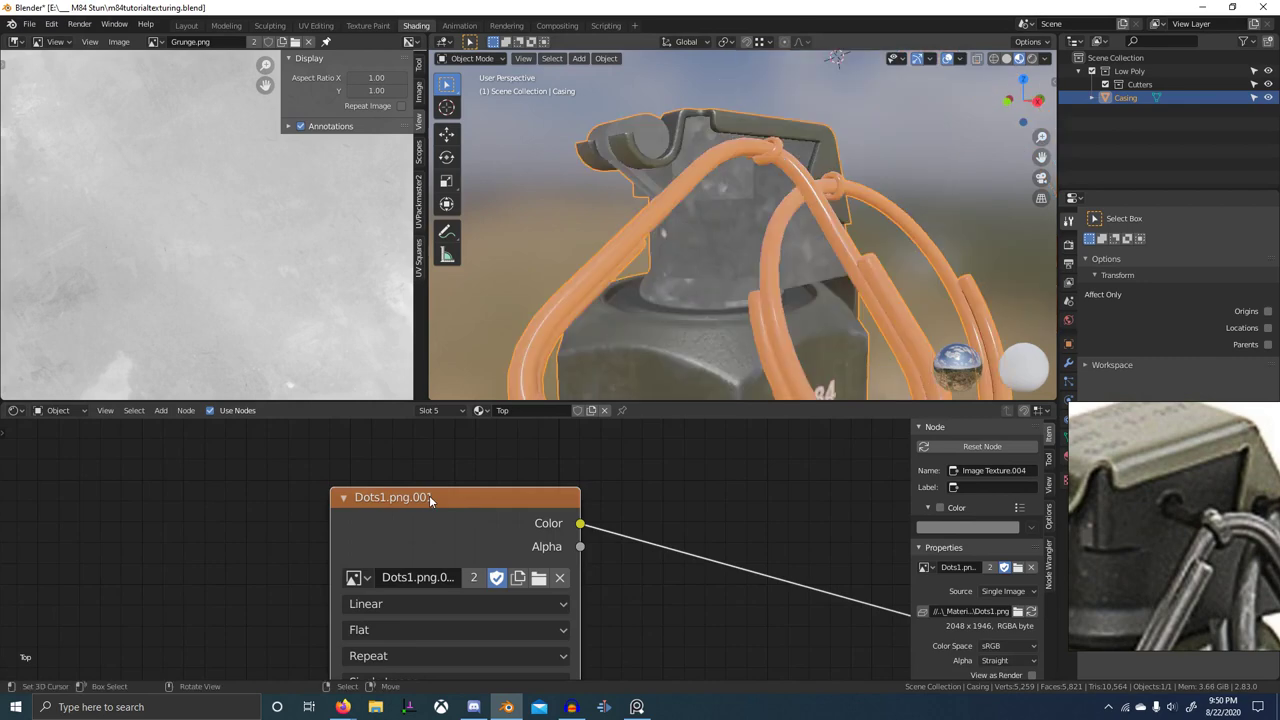
- Add Mapping and Texture Coordinate nodes with Ctrl+T and move the three texture nodes into place
{"action": "key", "text": "ctrl+t"}
{"action": "scroll", "coordinate": [477, 537], "scroll_direction": "down", "scroll_amount": 11}
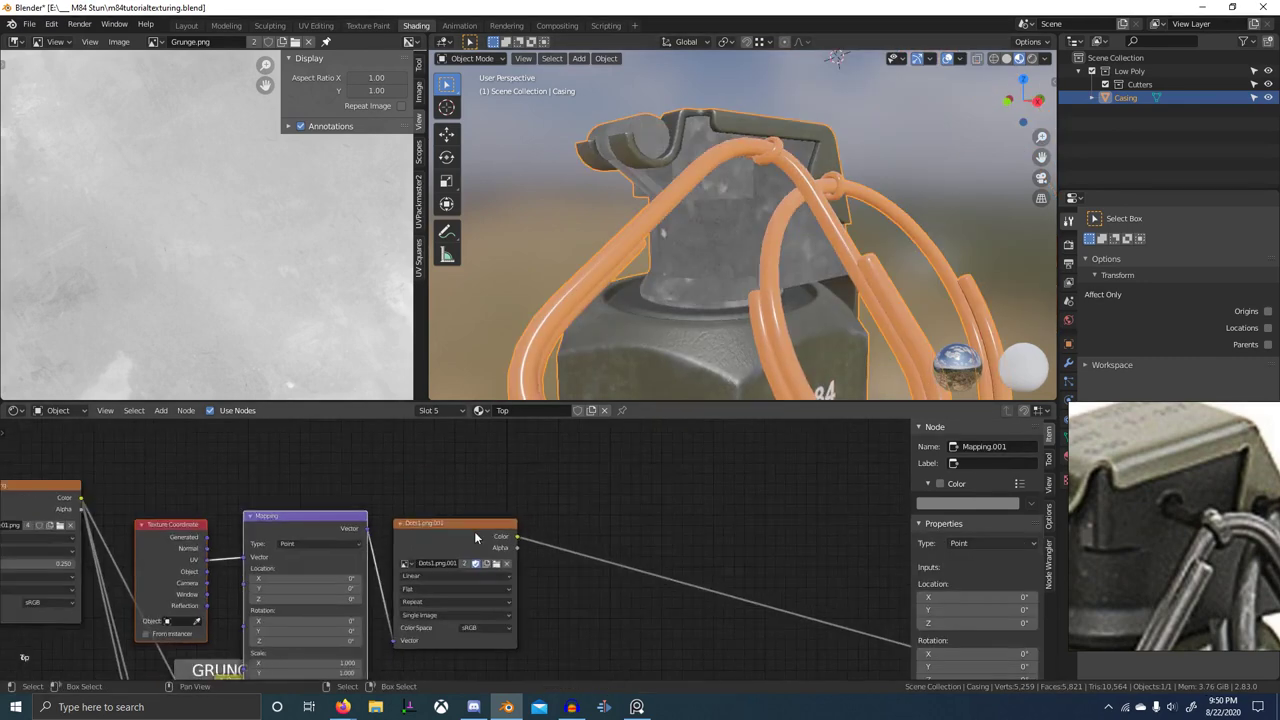
{"action": "left_click_drag", "start_coordinate": [274, 531], "coordinate": [471, 562]}
{"action": "key", "text": "ctrl+z"}
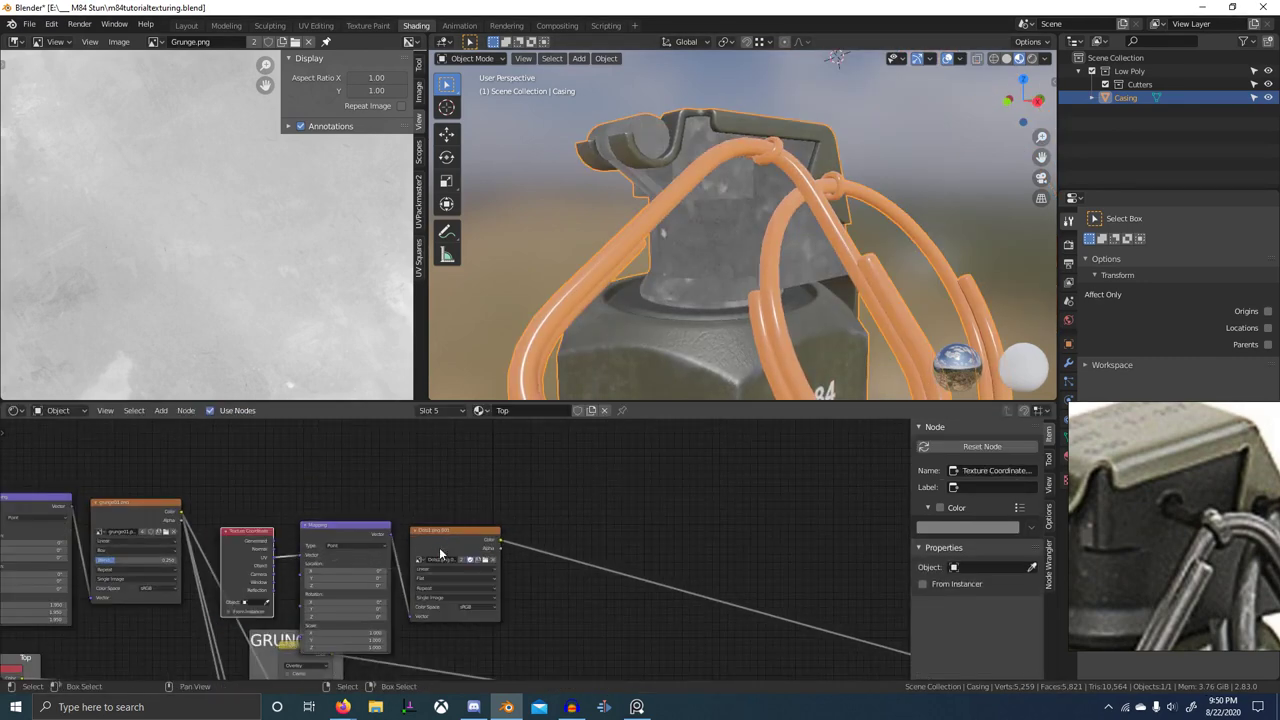
{"action": "key", "text": "b"}
{"action": "left_click_drag", "start_coordinate": [262, 538], "coordinate": [524, 560]}
{"action": "key", "text": "g"}
{"action": "left_click", "coordinate": [709, 550]}
{"action": "scroll", "coordinate": [780, 598], "scroll_direction": "up", "scroll_amount": 6}
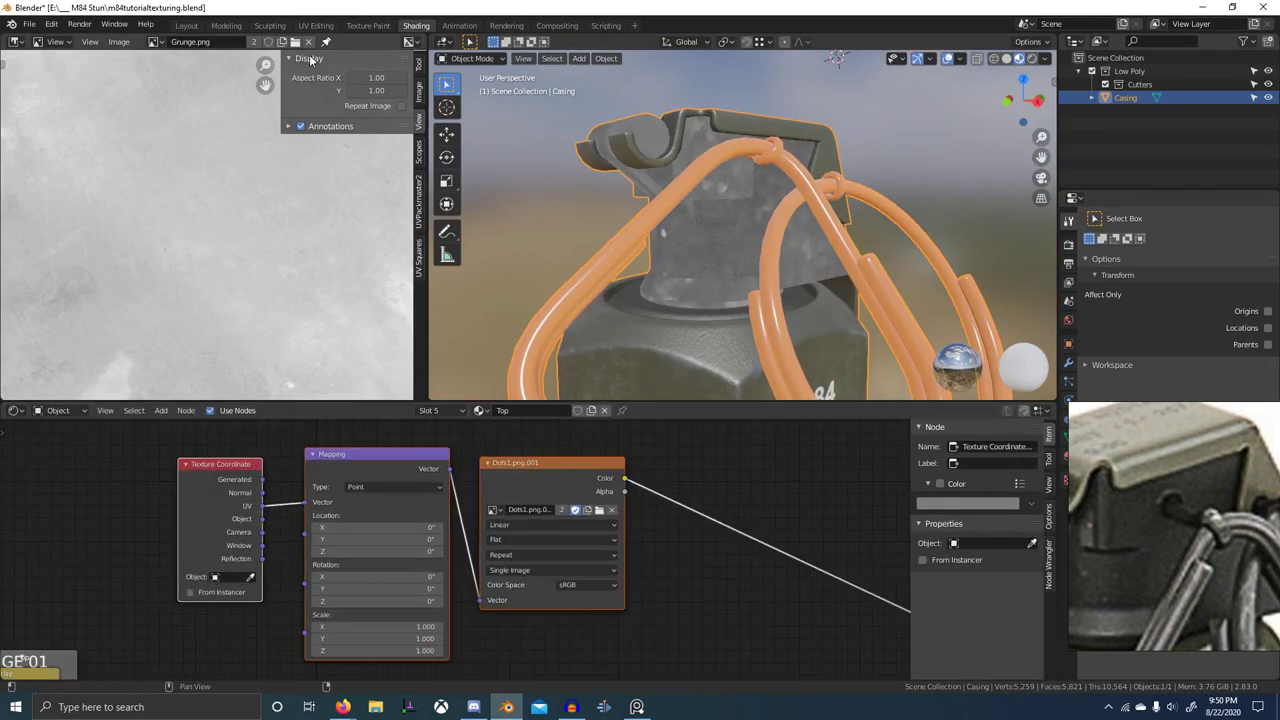
- Compare Dots1, Dots2 and Dots3.png.001 in the image viewer
{"action": "left_click", "coordinate": [155, 42]}
{"action": "type", "text": "dost"}
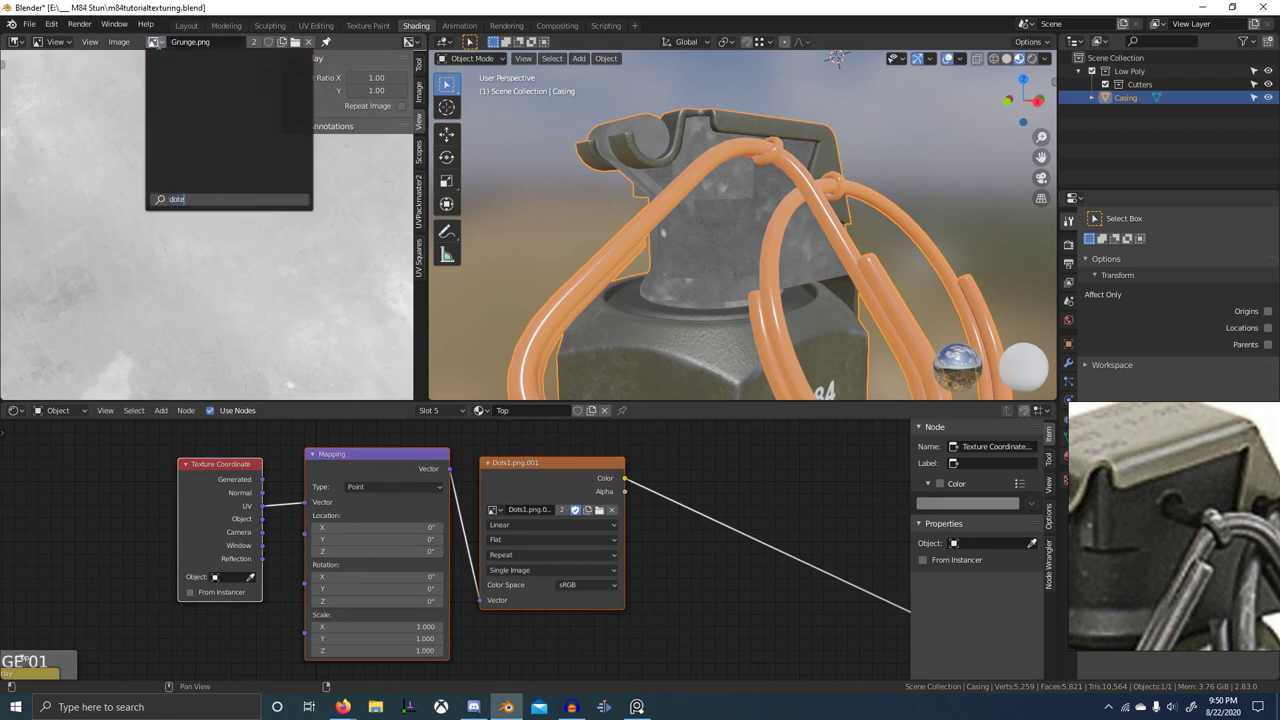
{"action": "key", "text": "BackSpace"}
{"action": "key", "text": "BackSpace"}
{"action": "key", "text": "Return"}
{"action": "scroll", "coordinate": [184, 200], "scroll_direction": "down", "scroll_amount": 4}
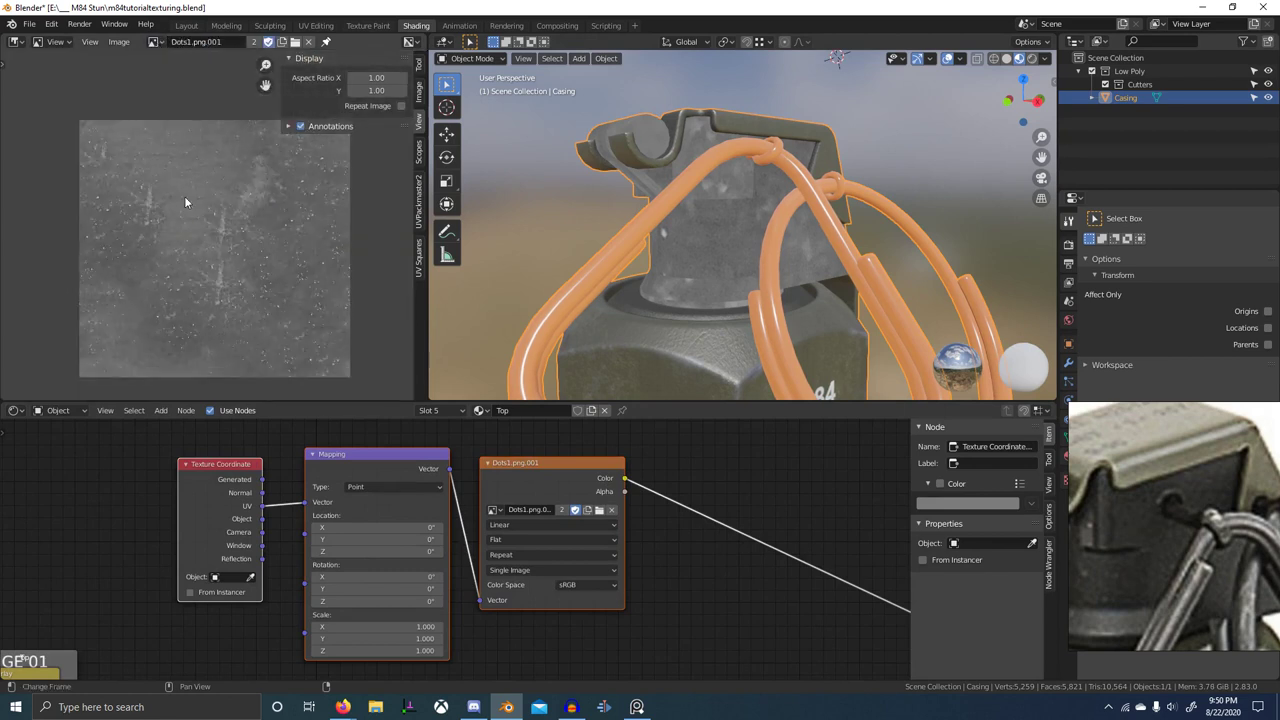
{"action": "left_click", "coordinate": [155, 43]}
{"action": "left_click", "coordinate": [155, 43]}
{"action": "left_click", "coordinate": [155, 43]}
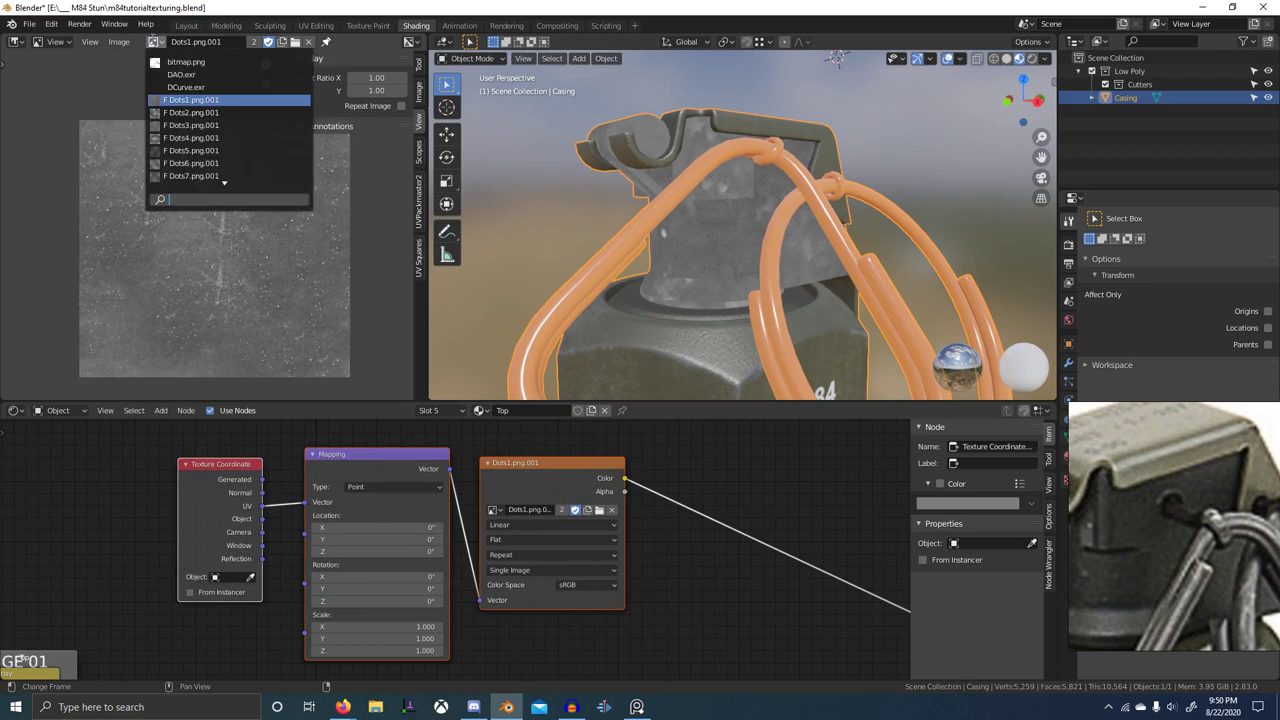
{"action": "left_click", "coordinate": [204, 113]}
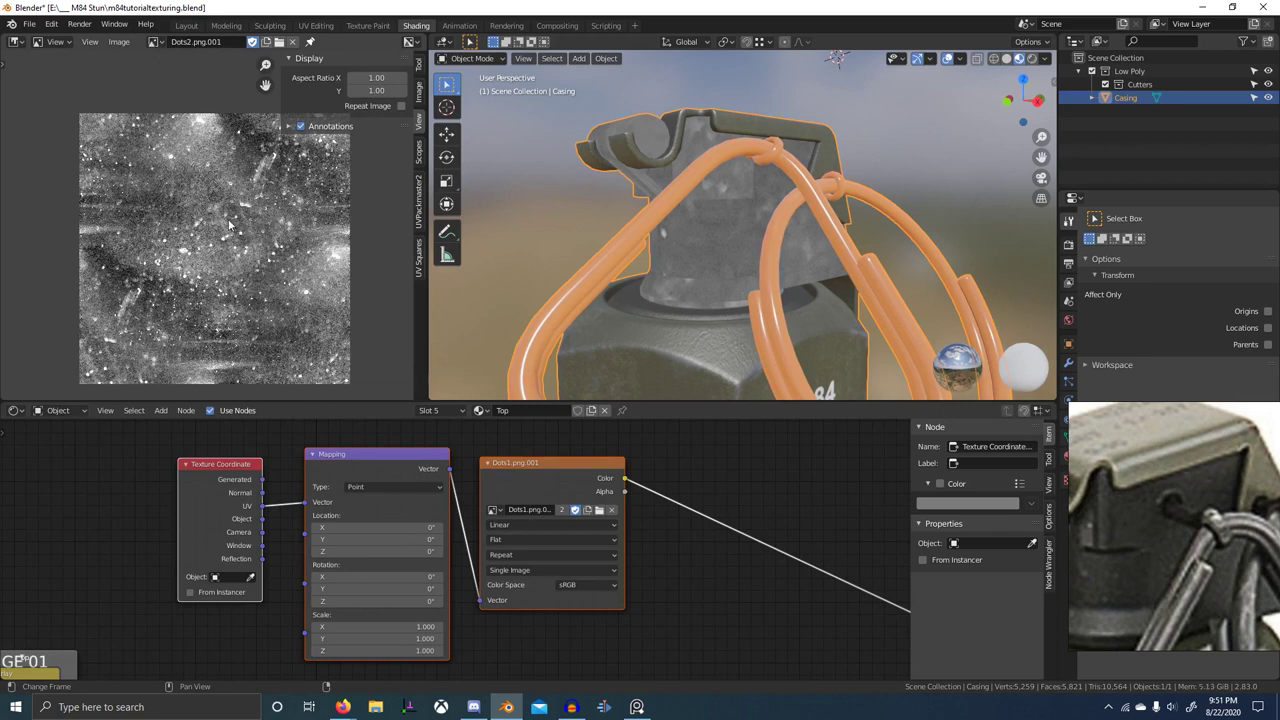
{"action": "left_click", "coordinate": [156, 43]}
{"action": "left_click", "coordinate": [163, 123]}
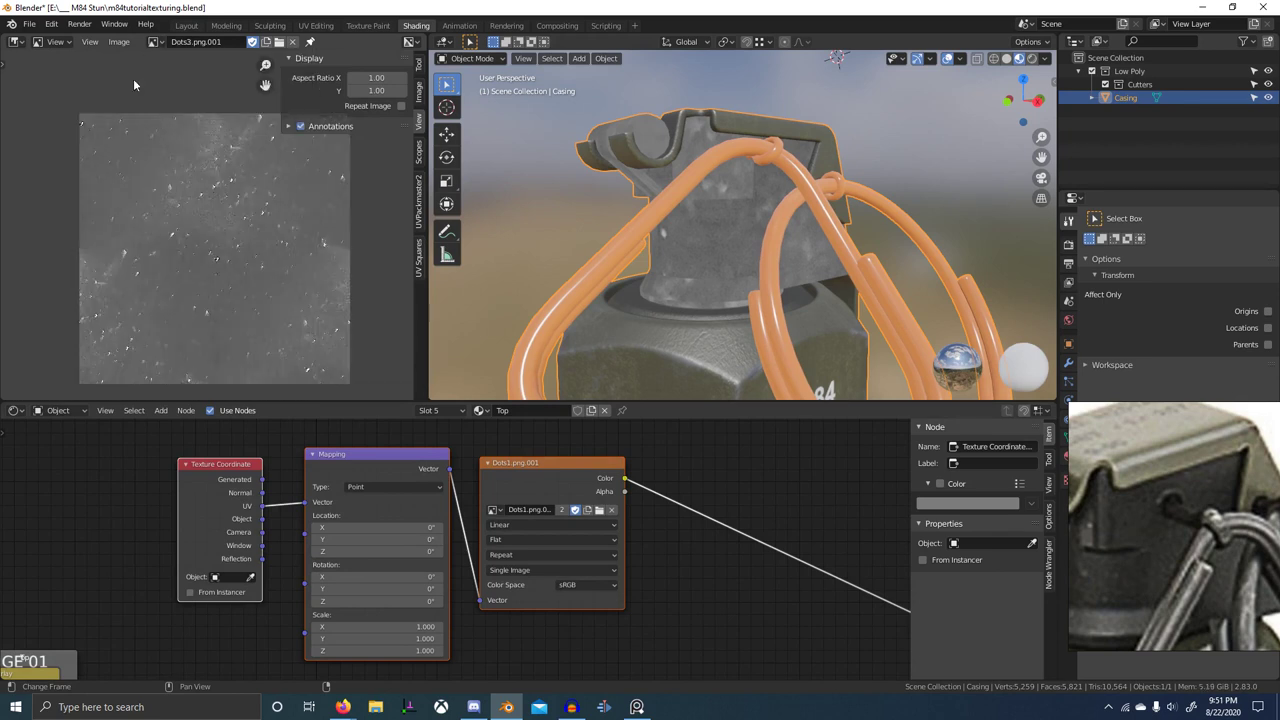
- Assign Dots3.png.001 to the Image Texture node, then preview Dots4, Dots5 and Dots1 in the viewer
{"action": "scroll", "coordinate": [544, 537], "scroll_direction": "up", "scroll_amount": 2}
{"action": "left_click", "coordinate": [467, 497]}
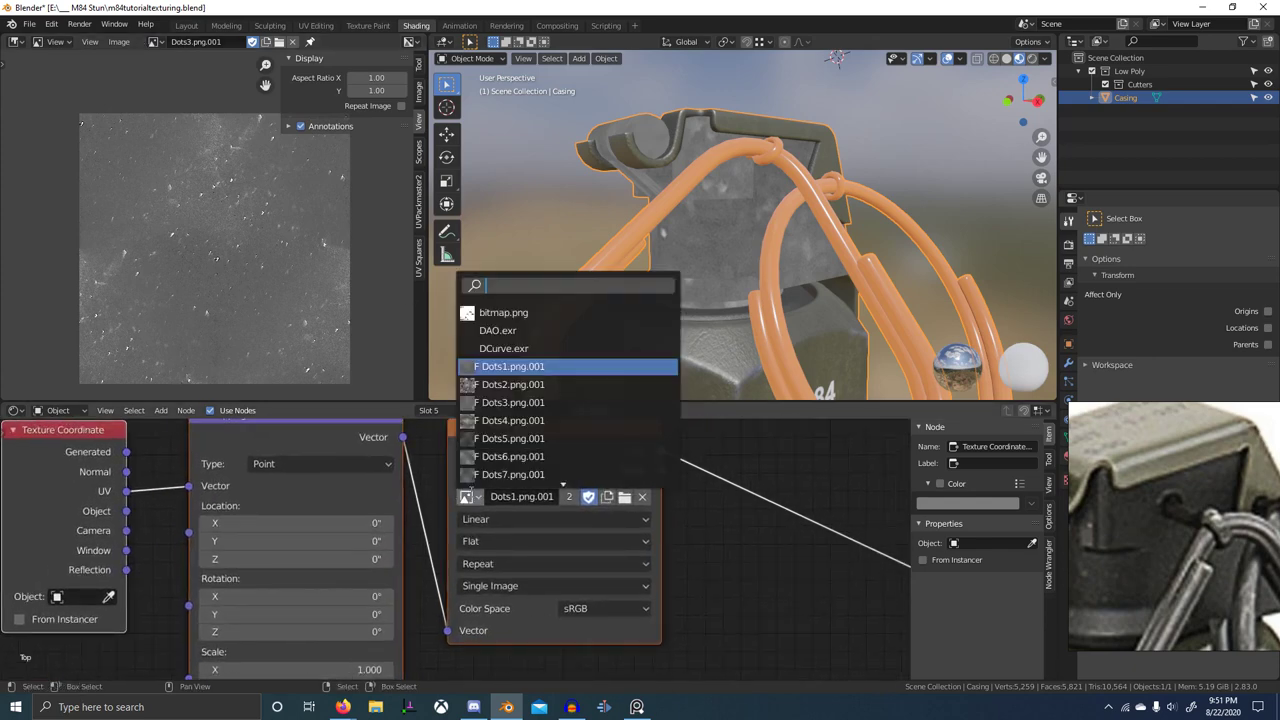
{"action": "left_click", "coordinate": [512, 402]}
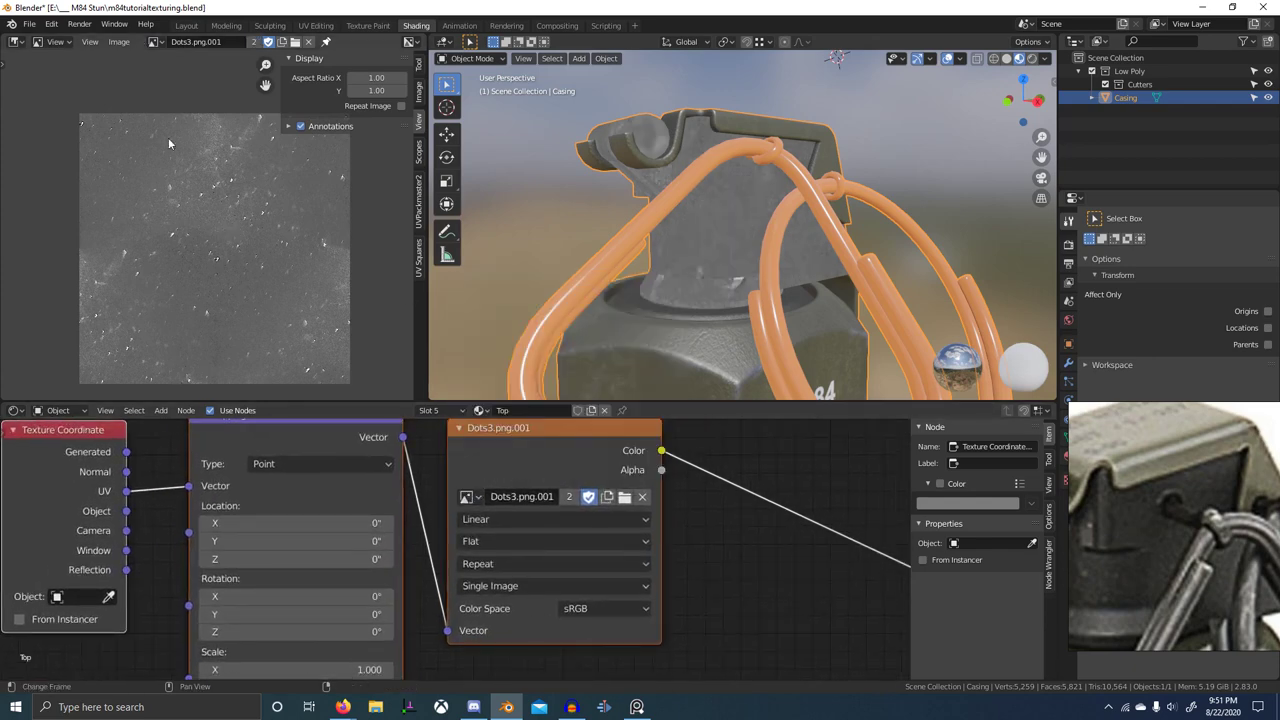
{"action": "left_click", "coordinate": [155, 43]}
{"action": "left_click", "coordinate": [230, 138]}
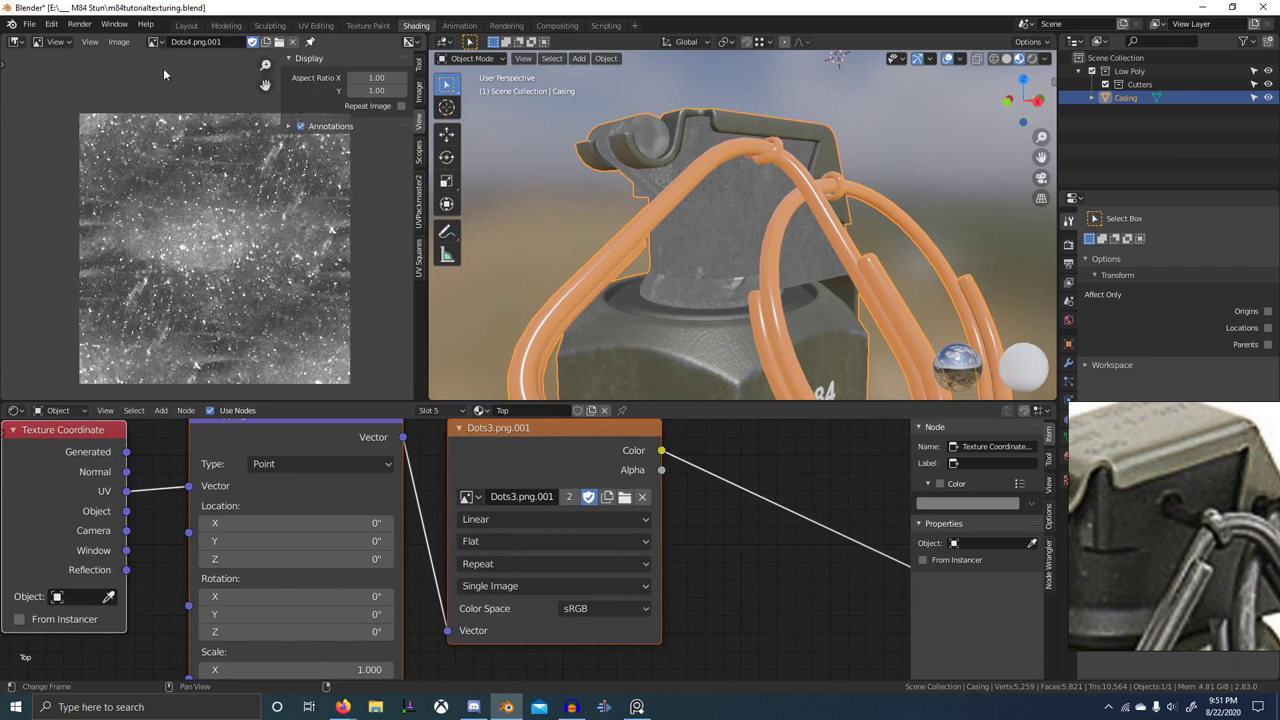
{"action": "left_click", "coordinate": [155, 41]}
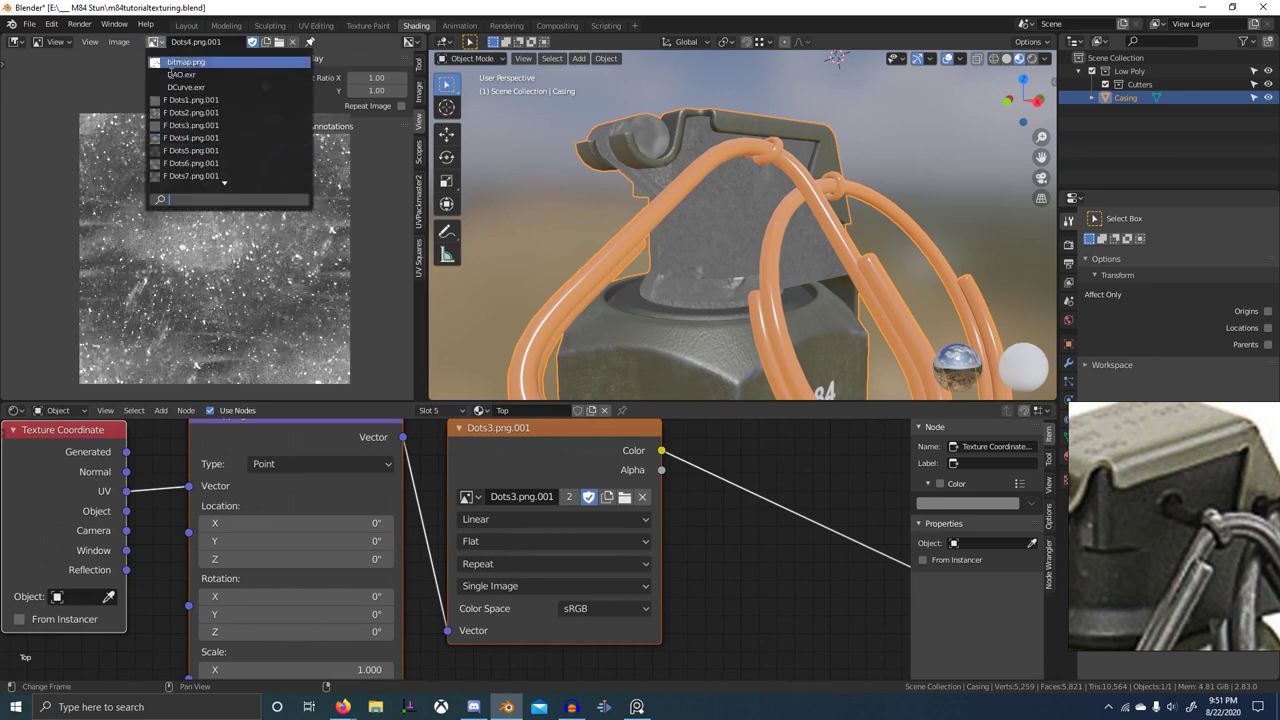
{"action": "left_click", "coordinate": [200, 151]}
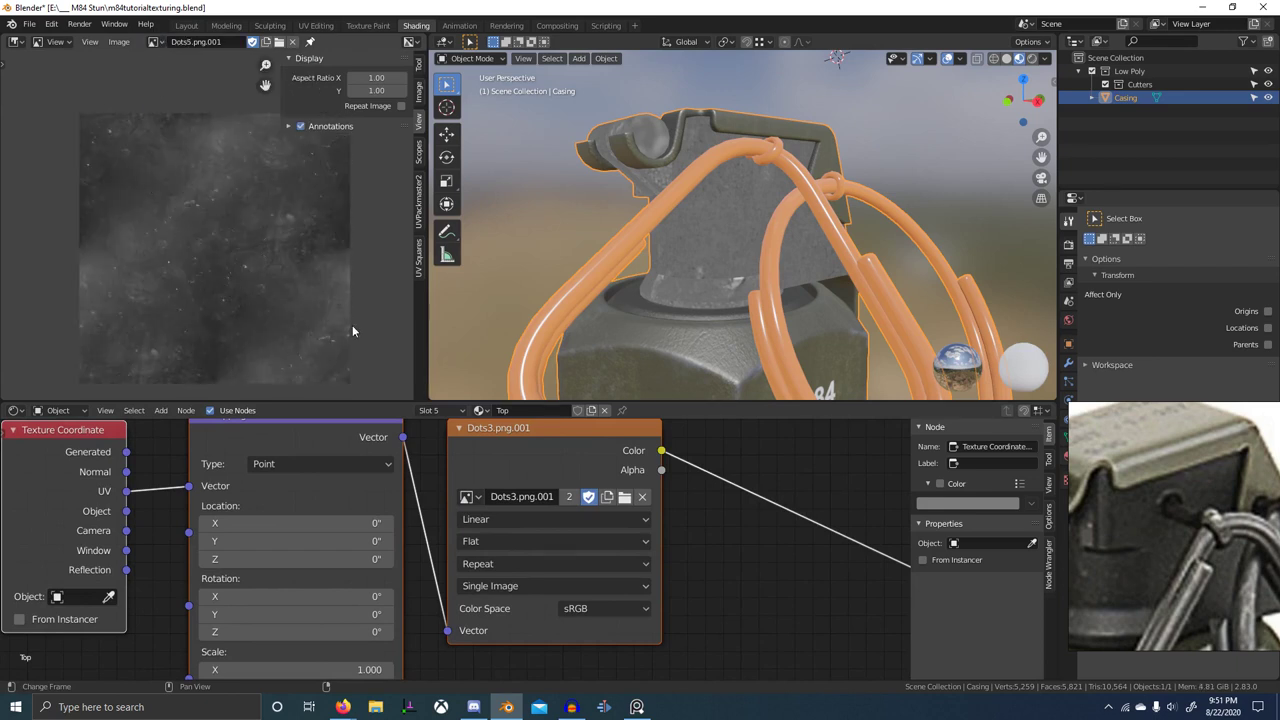
{"action": "left_click", "coordinate": [155, 42]}
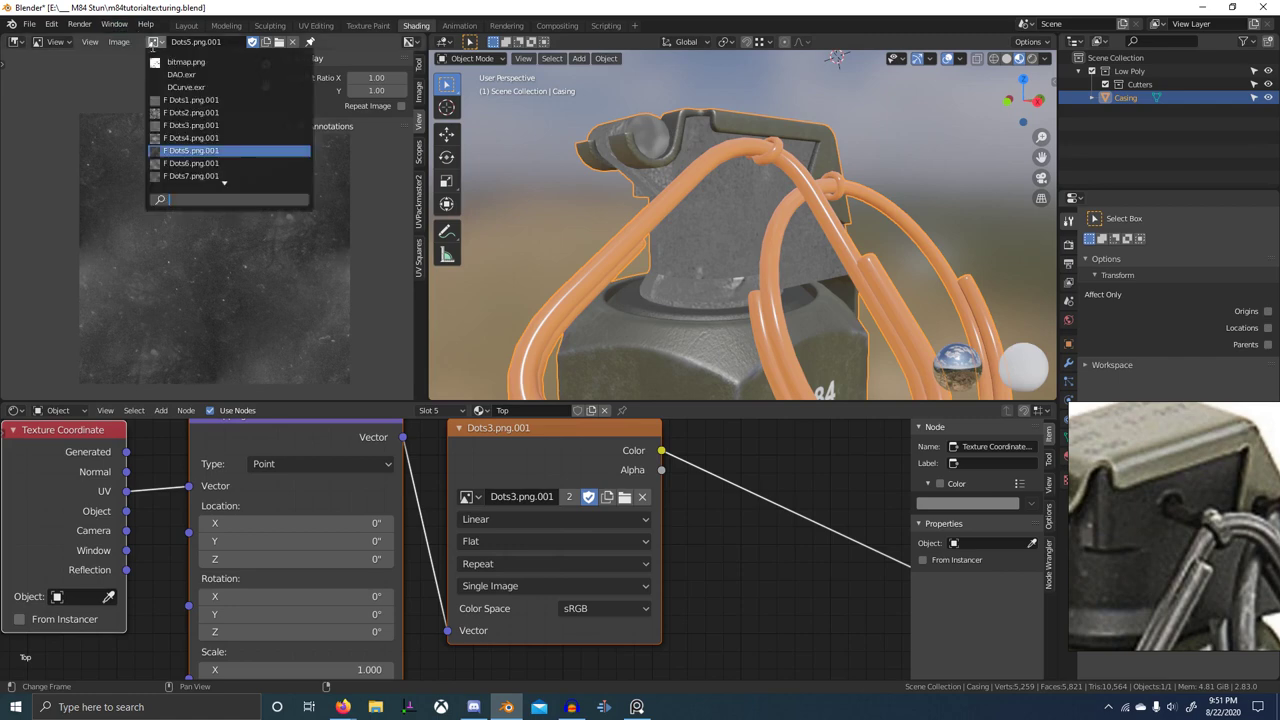
{"action": "left_click", "coordinate": [192, 100]}
{"action": "scroll", "coordinate": [637, 480], "scroll_direction": "down", "scroll_amount": 4}
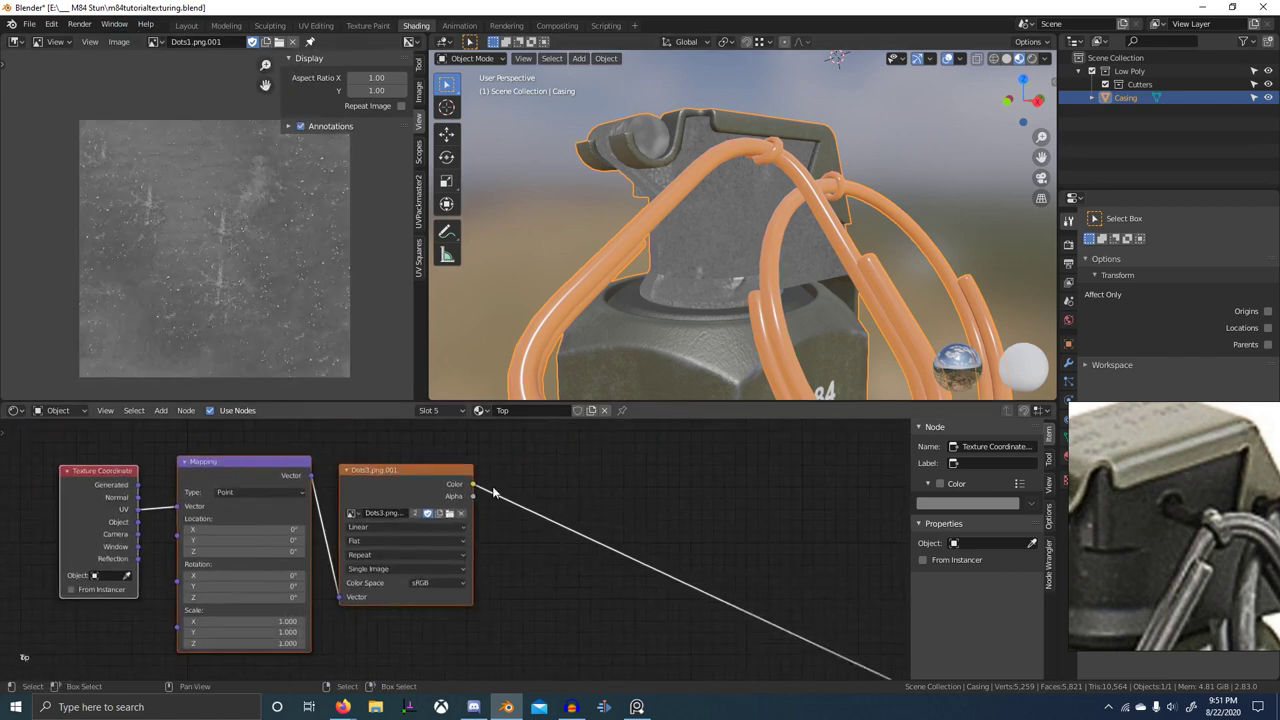
{"action": "scroll", "coordinate": [397, 538], "scroll_direction": "up", "scroll_amount": 12}
- Relink the Mapping input from UV to Object coordinates and set the projection to Box
{"action": "middle_click_drag", "start_coordinate": [62, 526], "coordinate": [261, 492]}
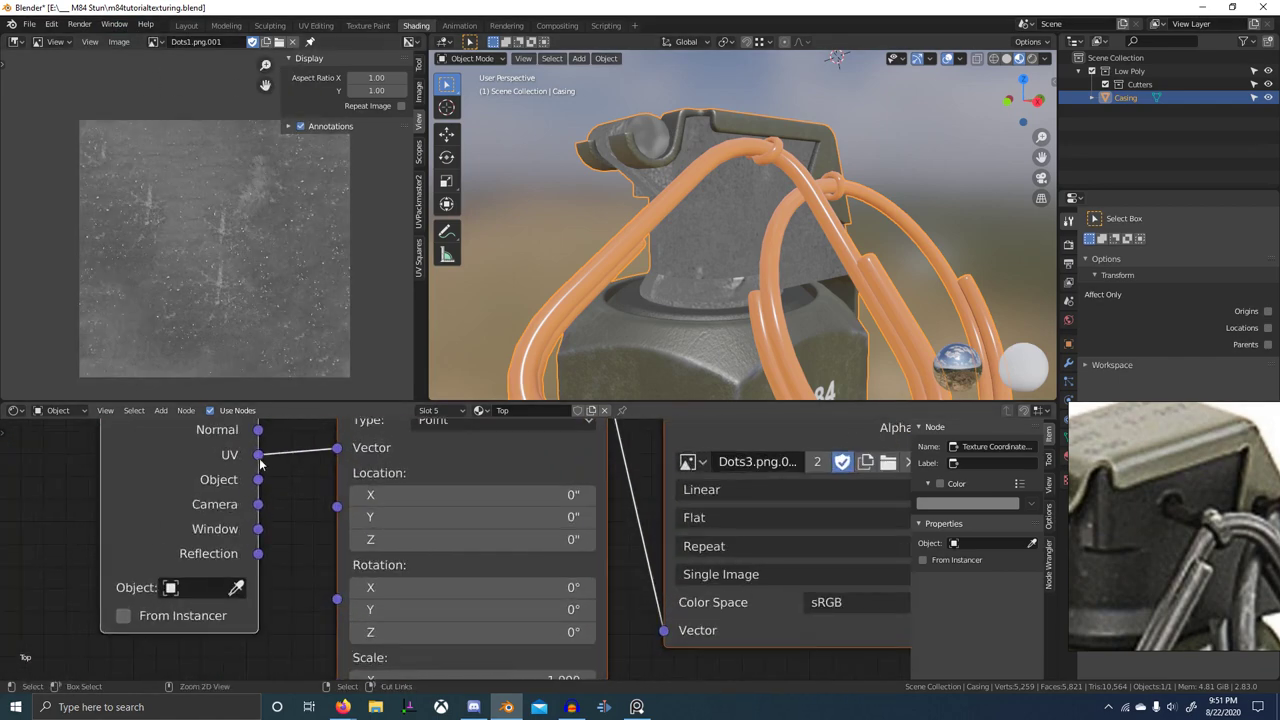
{"action": "left_click_drag", "start_coordinate": [260, 459], "coordinate": [262, 482], "text": "ctrl"}
{"action": "scroll", "coordinate": [300, 500], "scroll_direction": "down", "scroll_amount": 5}
{"action": "middle_click_drag", "start_coordinate": [380, 498], "coordinate": [317, 526]}
{"action": "middle_click_drag", "start_coordinate": [605, 488], "coordinate": [408, 450]}
{"action": "scroll", "coordinate": [400, 480], "scroll_direction": "up", "scroll_amount": 5}
{"action": "left_click", "coordinate": [373, 552]}
{"action": "left_click", "coordinate": [385, 466]}
- Set the Mapping node's uniform scale to 4.300, checking the casing texture in the viewport
{"action": "scroll", "coordinate": [712, 282], "scroll_direction": "up", "scroll_amount": 6}
{"action": "middle_click_drag", "start_coordinate": [822, 260], "coordinate": [791, 266]}
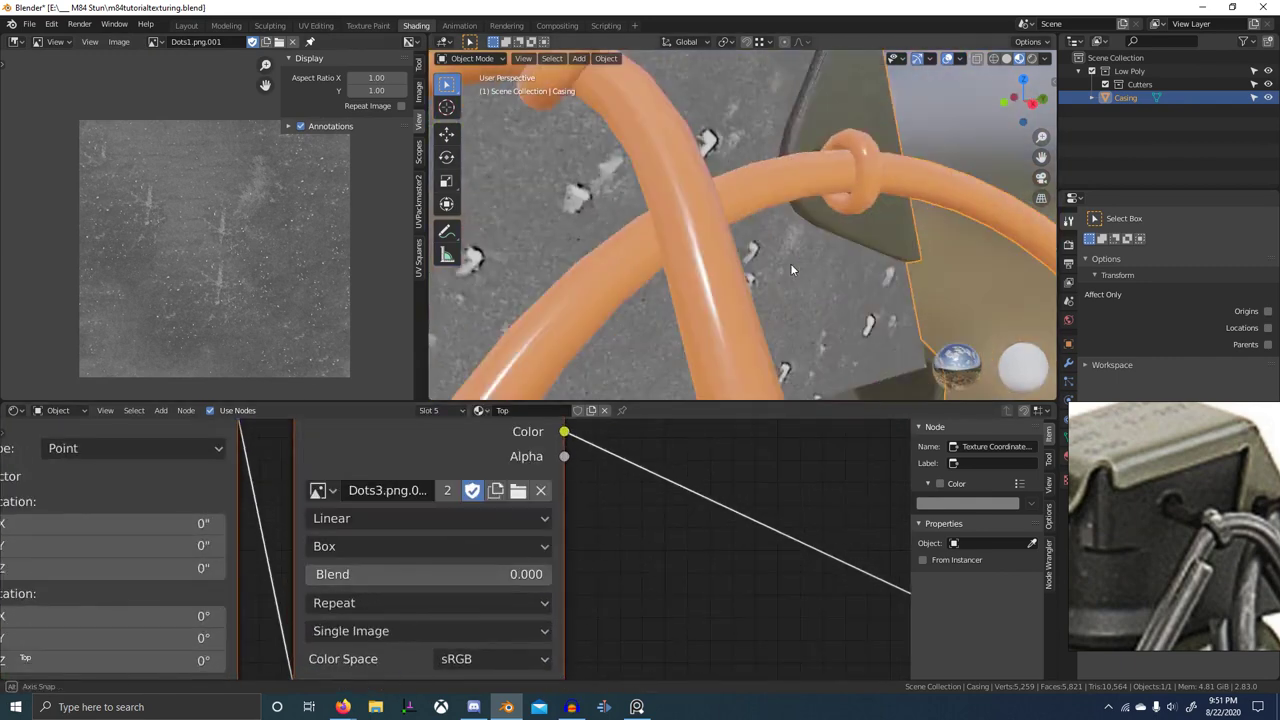
{"action": "scroll", "coordinate": [791, 267], "scroll_direction": "down", "scroll_amount": 6}
{"action": "scroll", "coordinate": [694, 240], "scroll_direction": "up", "scroll_amount": 4}
{"action": "middle_click_drag", "start_coordinate": [694, 240], "coordinate": [722, 238]}
{"action": "middle_click_drag", "start_coordinate": [226, 546], "coordinate": [447, 515]}
{"action": "scroll", "coordinate": [455, 516], "scroll_direction": "up", "scroll_amount": 2}
{"action": "middle_click_drag", "start_coordinate": [422, 621], "coordinate": [427, 551]}
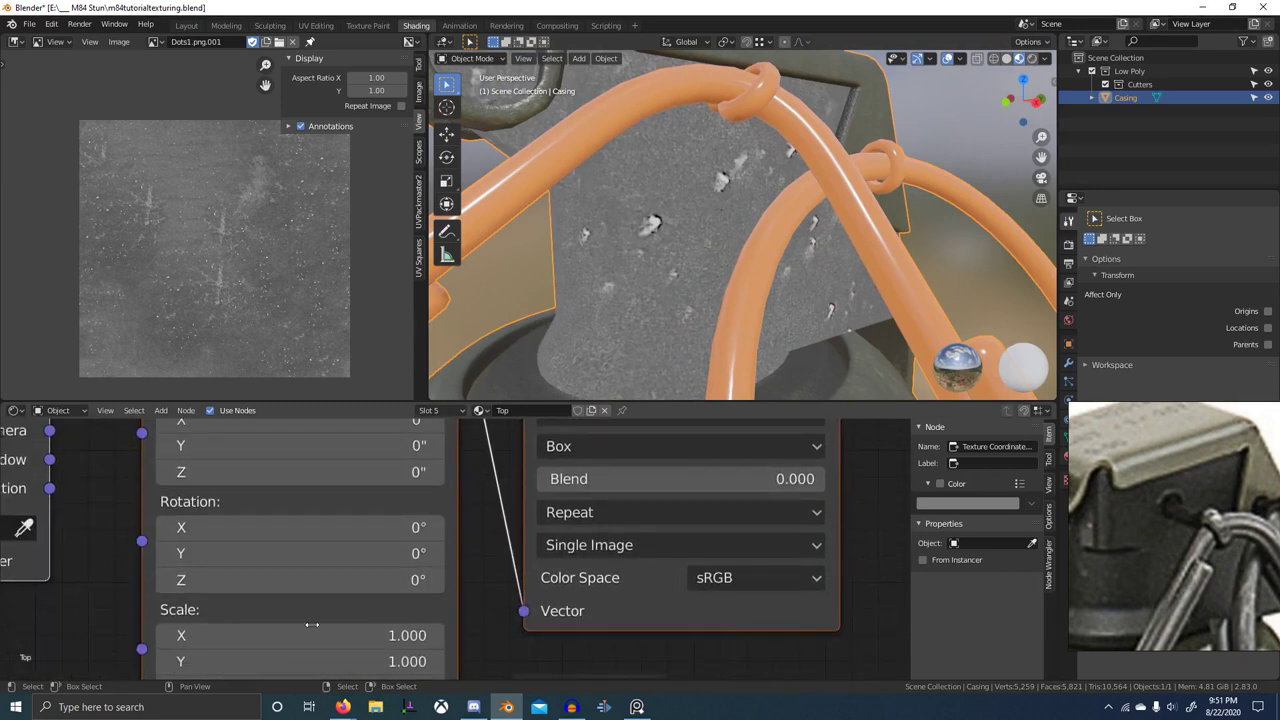
{"action": "middle_click_drag", "start_coordinate": [455, 598], "coordinate": [472, 536]}
{"action": "left_click_drag", "start_coordinate": [362, 573], "coordinate": [436, 625]}
{"action": "scroll", "coordinate": [716, 281], "scroll_direction": "down", "scroll_amount": 3}
{"action": "middle_click_drag", "start_coordinate": [716, 281], "coordinate": [680, 300]}
{"action": "scroll", "coordinate": [777, 500], "scroll_direction": "down", "scroll_amount": 3}
{"action": "middle_click_drag", "start_coordinate": [777, 500], "coordinate": [478, 533]}
- Insert a Map Range node on the Dots3 color link and lower To Min to -0.170
{"action": "key", "text": "shift+a"}
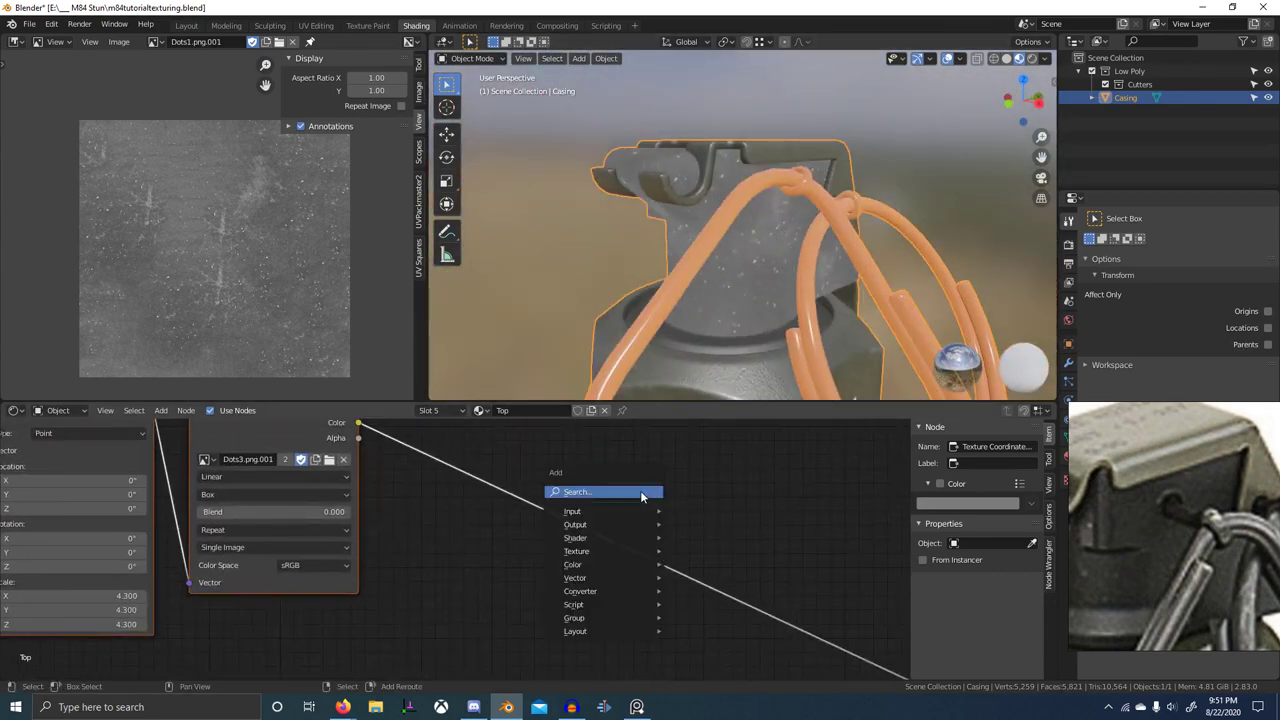
{"action": "left_click", "coordinate": [641, 493]}
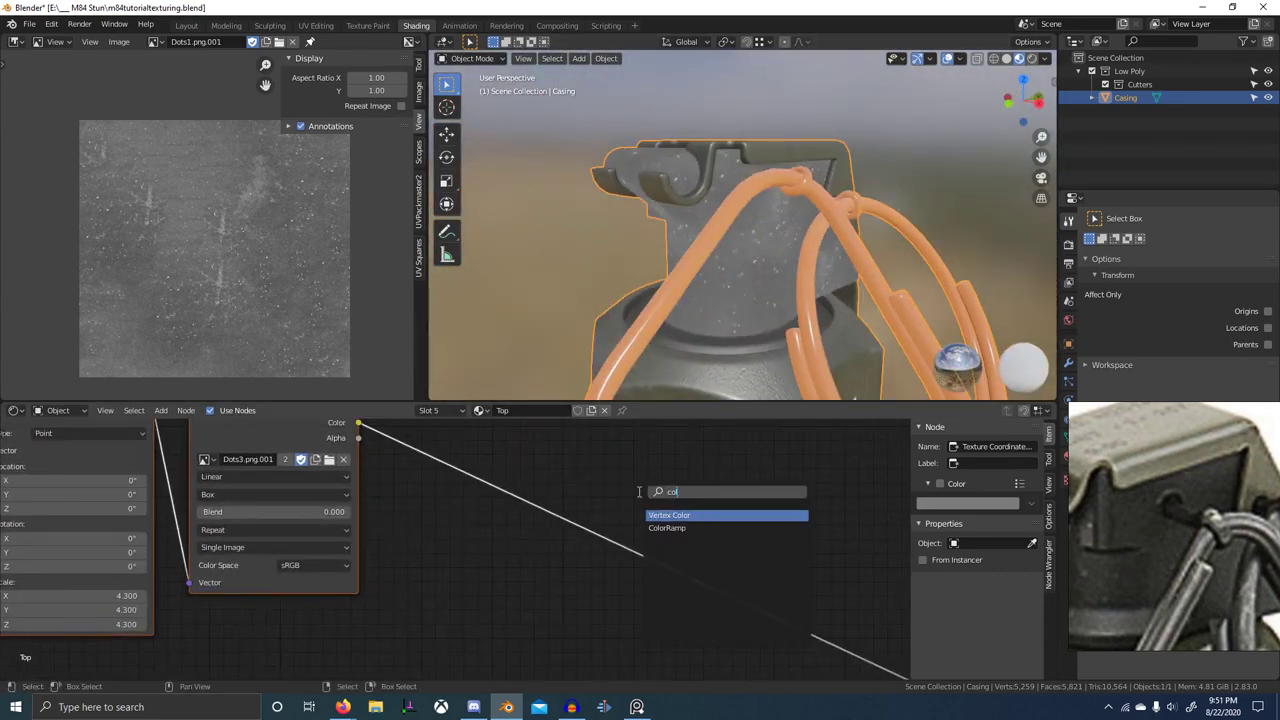
{"action": "key", "text": "Return"}
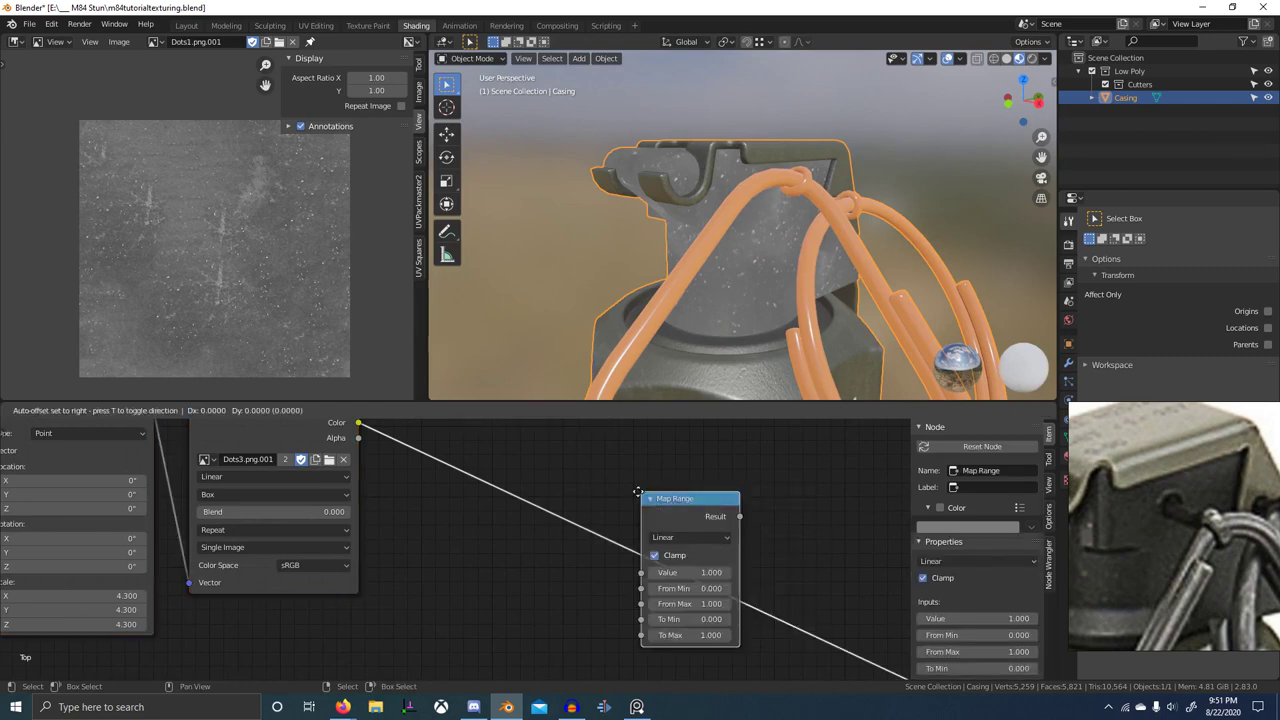
{"action": "left_click", "coordinate": [470, 457]}
{"action": "middle_click_drag", "start_coordinate": [617, 527], "coordinate": [503, 478]}
{"action": "scroll", "coordinate": [420, 516], "scroll_direction": "up", "scroll_amount": 6}
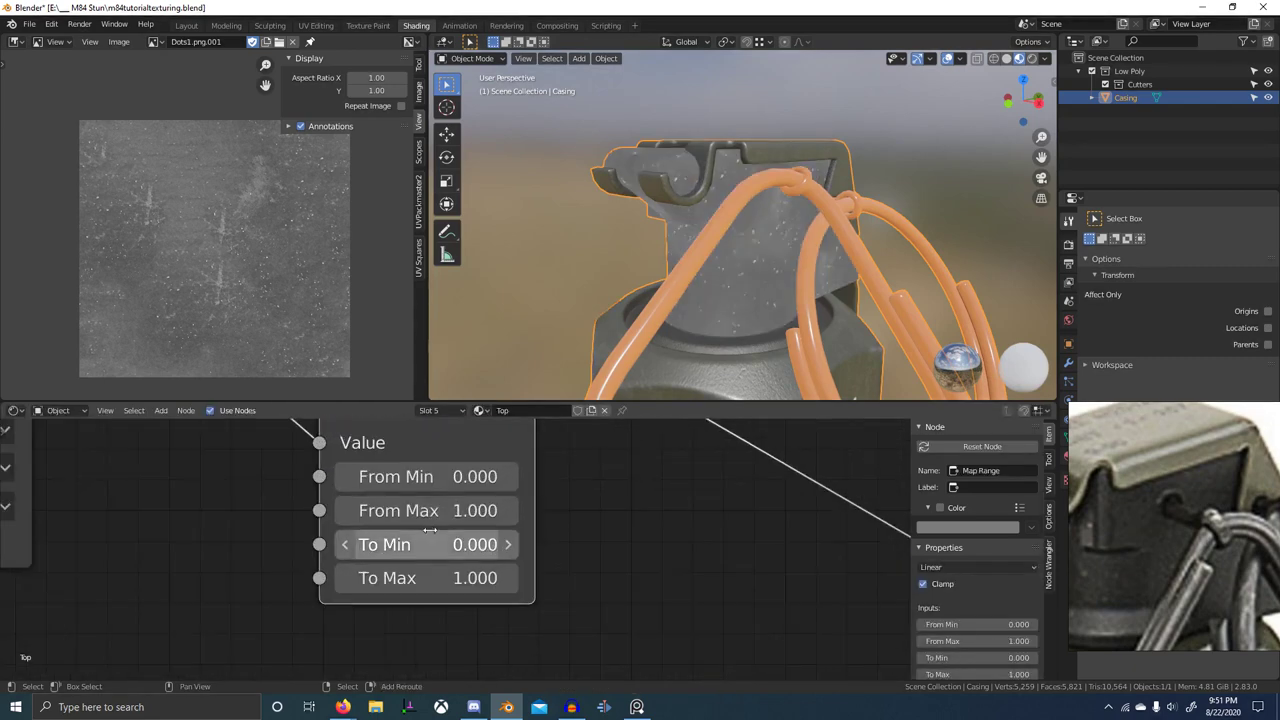
{"action": "left_click_drag", "start_coordinate": [420, 546], "coordinate": [387, 544]}
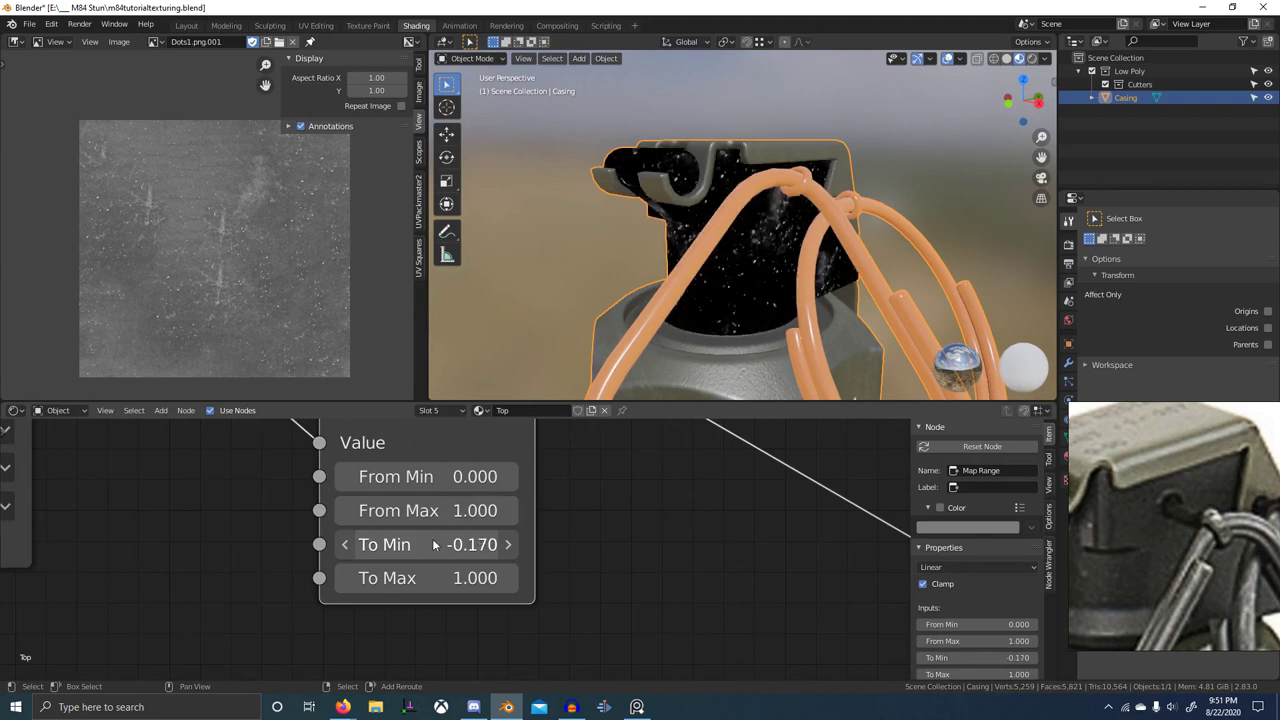
- Orbit to a lower angle to inspect the darkened casing, clips and body
{"action": "middle_click_drag", "start_coordinate": [622, 287], "coordinate": [604, 310]}
{"action": "scroll", "coordinate": [684, 309], "scroll_direction": "up", "scroll_amount": 3}
{"action": "scroll", "coordinate": [613, 494], "scroll_direction": "down", "scroll_amount": 10}
{"action": "middle_click_drag", "start_coordinate": [672, 466], "coordinate": [609, 509]}
{"action": "scroll", "coordinate": [615, 514], "scroll_direction": "down", "scroll_amount": 5}
{"action": "key", "text": "shift+a"}
{"action": "key", "text": "s"}
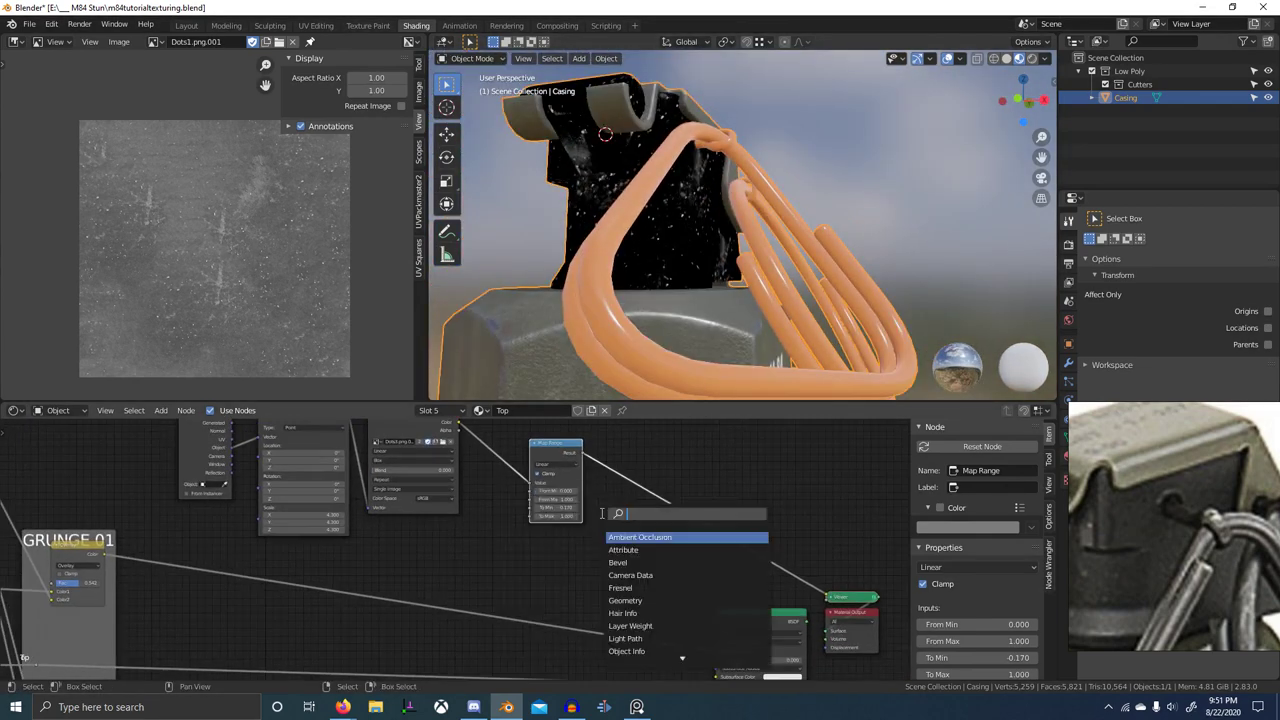
- Drop a MixRGB node on the Grunge link and a duplicate on the Roughness link
{"action": "key", "text": "Down"}
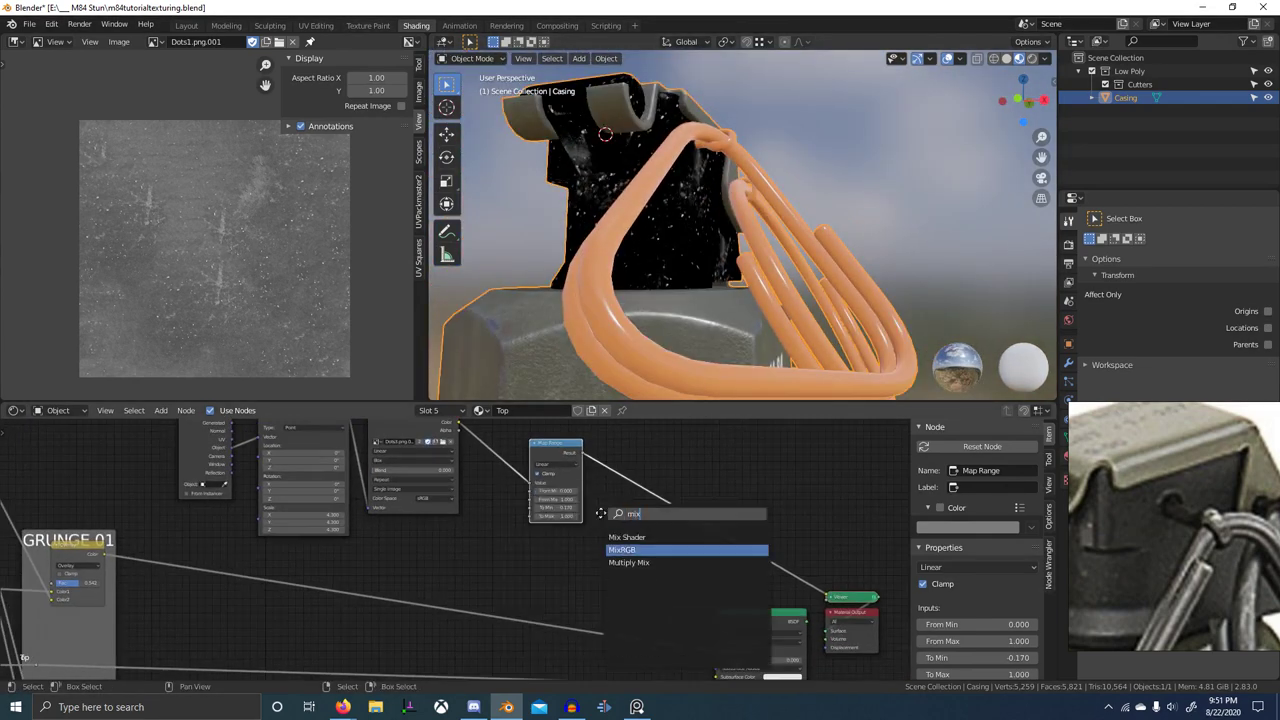
{"action": "key", "text": "Return"}
{"action": "left_click", "coordinate": [384, 554]}
{"action": "key", "text": "shift+d"}
{"action": "middle_click_drag", "start_coordinate": [429, 631], "coordinate": [464, 468]}
{"action": "left_click", "coordinate": [469, 433]}
{"action": "key", "text": "g"}
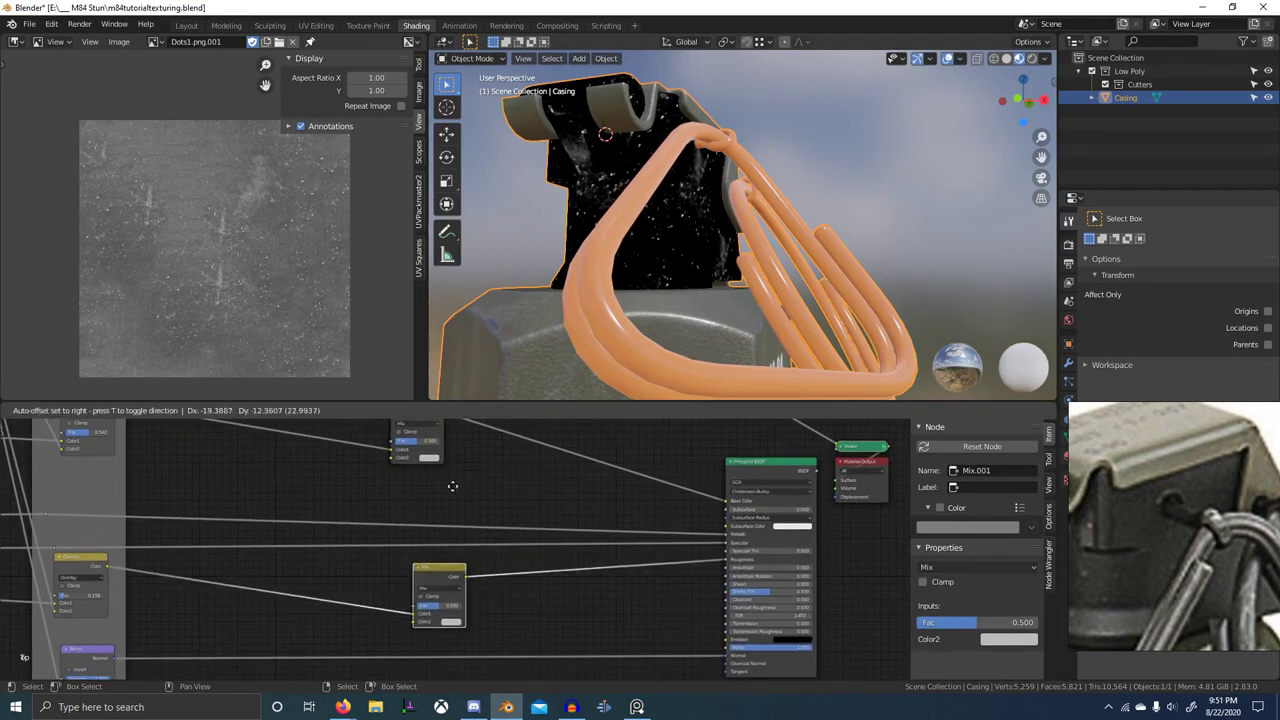
{"action": "left_click", "coordinate": [425, 484]}
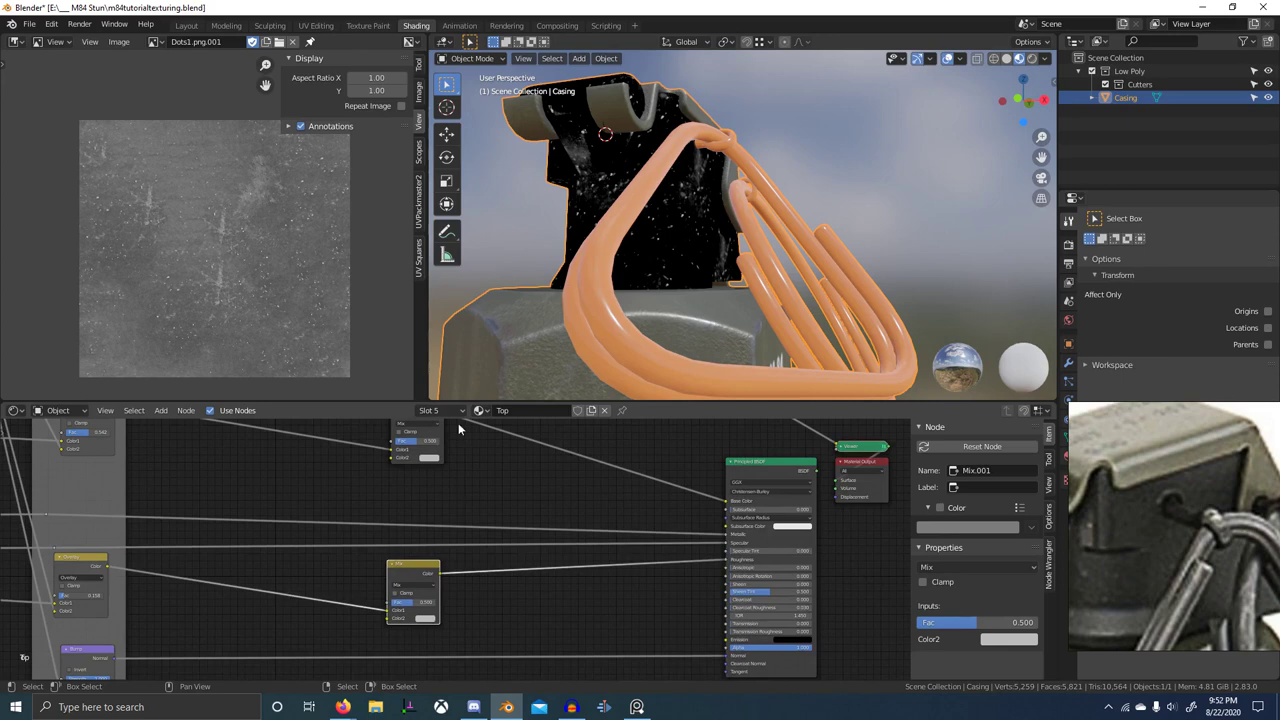
- Add reroute points on three links and nudge the top Mix node lower
{"action": "scroll", "coordinate": [434, 577], "scroll_direction": "down", "scroll_amount": 2}
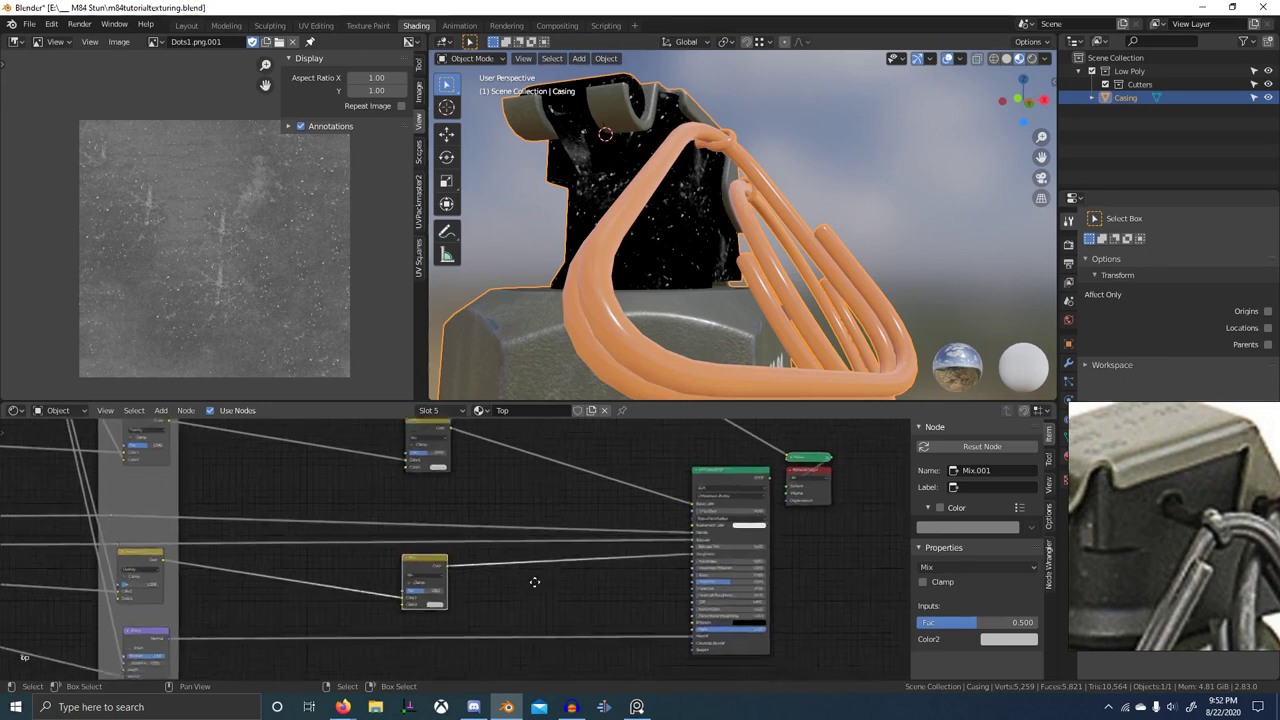
{"action": "right_click_drag", "start_coordinate": [442, 513], "coordinate": [441, 504], "text": "shift"}
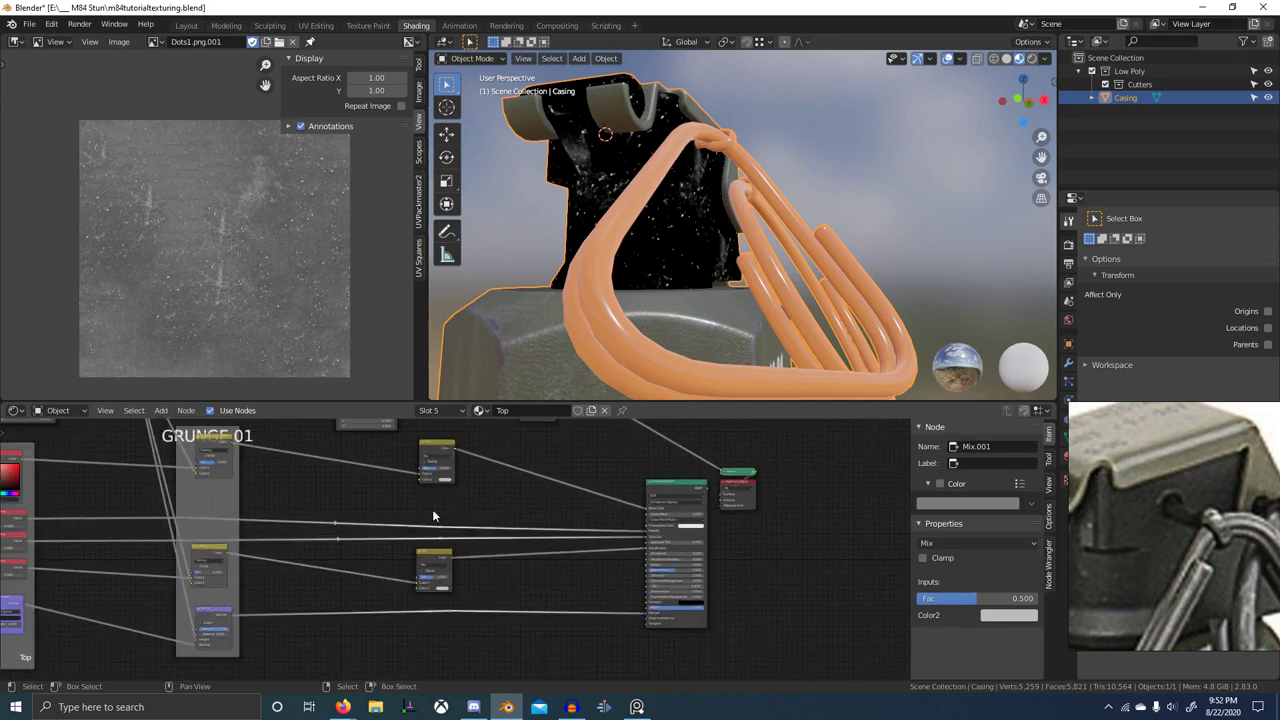
{"action": "scroll", "coordinate": [679, 536], "scroll_direction": "up", "scroll_amount": 5}
{"action": "scroll", "coordinate": [586, 522], "scroll_direction": "down", "scroll_amount": 6}
{"action": "middle_click_drag", "start_coordinate": [457, 479], "coordinate": [496, 482]}
{"action": "mouse_move", "coordinate": [484, 461]}
{"action": "left_mouse_down"}
{"action": "mouse_move", "coordinate": [536, 642]}
{"action": "mouse_move", "coordinate": [484, 486]}
{"action": "left_mouse_up"}
- Wrap both Mix nodes in a frame labelled Dots with Ctrl+J
{"action": "left_click_drag", "start_coordinate": [436, 470], "coordinate": [528, 646]}
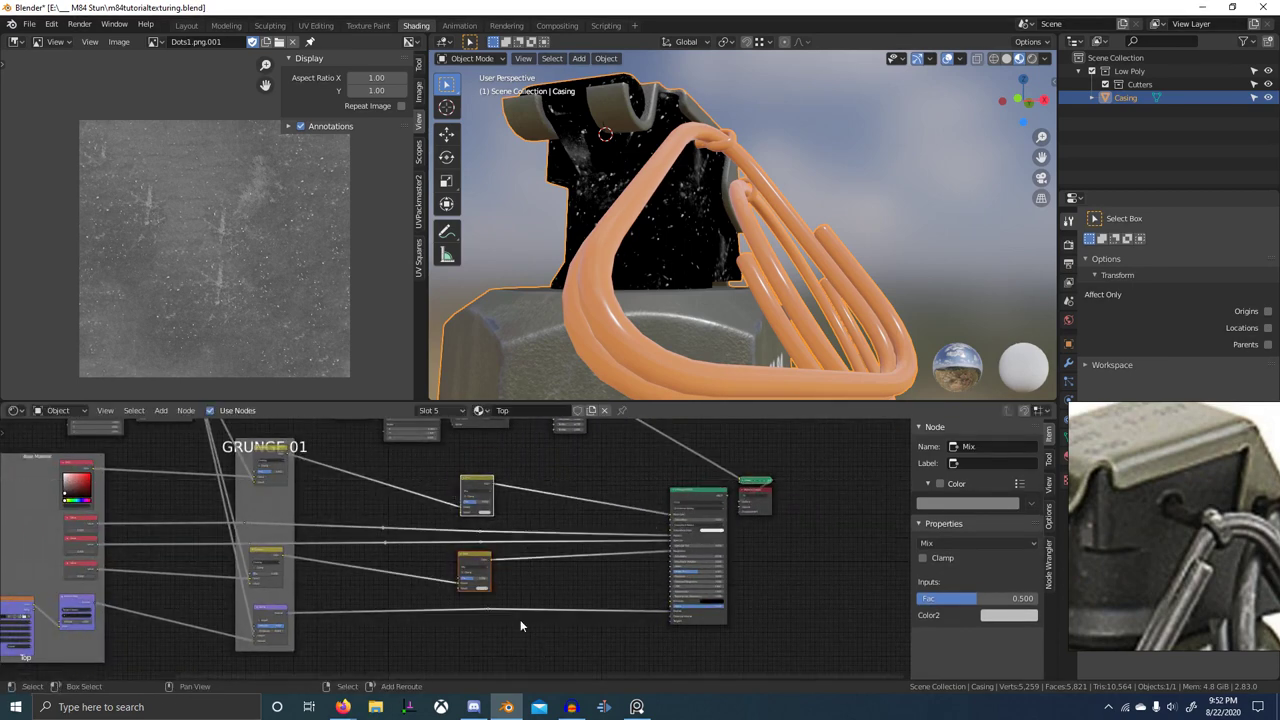
{"action": "key", "text": "ctrl+j"}
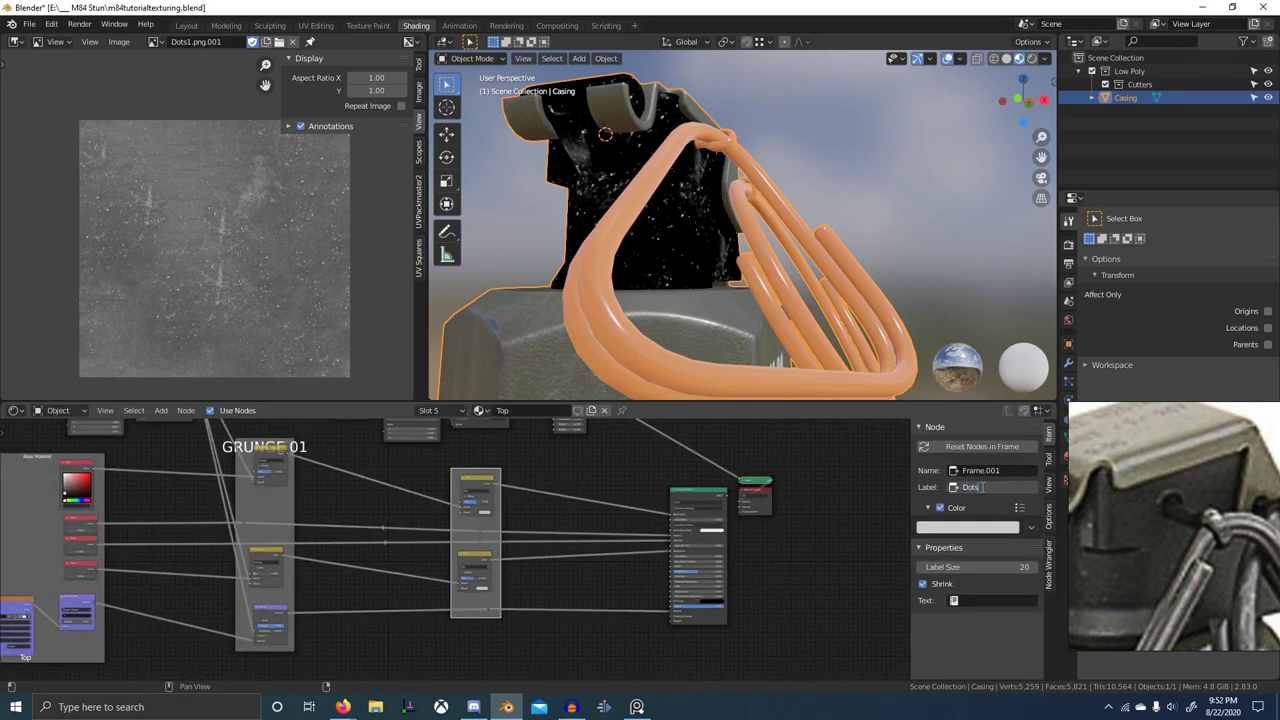
{"action": "key", "text": "Return"}
{"action": "scroll", "coordinate": [600, 520], "scroll_direction": "down", "scroll_amount": 1}
{"action": "middle_click_drag", "start_coordinate": [517, 496], "coordinate": [531, 562]}
{"action": "scroll", "coordinate": [535, 555], "scroll_direction": "up", "scroll_amount": 1}
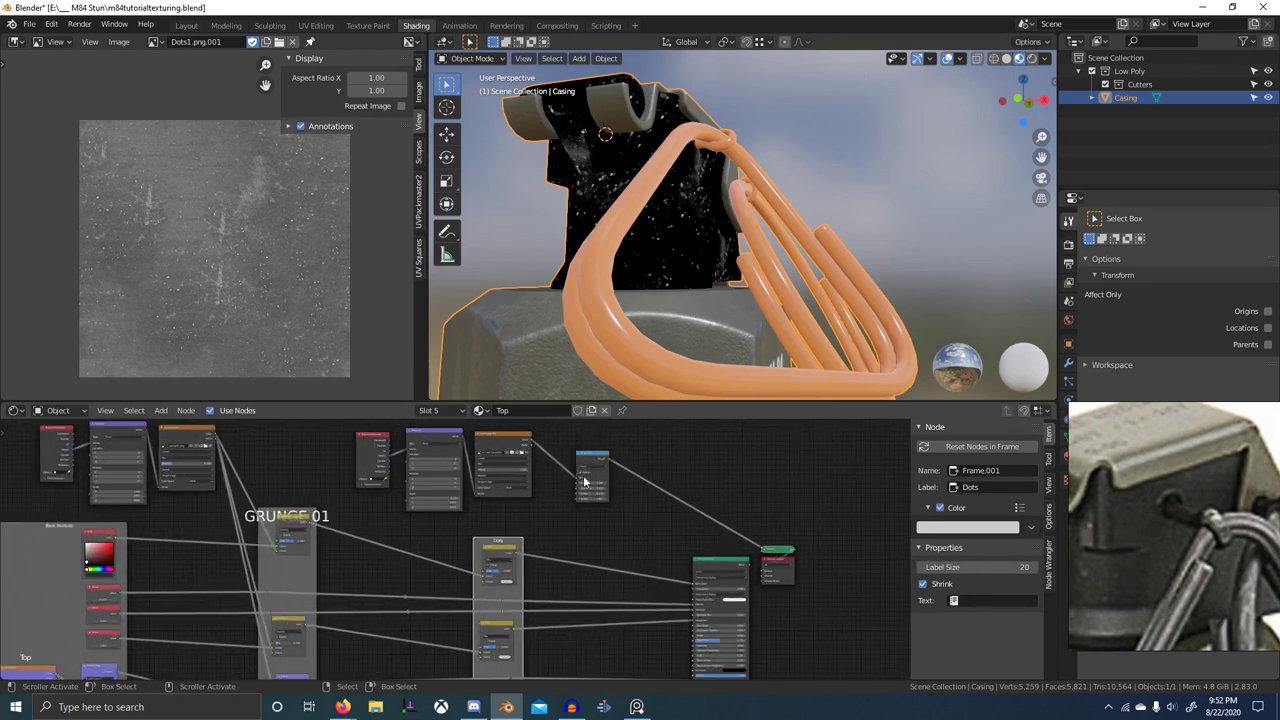
{"action": "scroll", "coordinate": [501, 570], "scroll_direction": "up", "scroll_amount": 6}
{"action": "scroll", "coordinate": [513, 574], "scroll_direction": "up", "scroll_amount": 7}
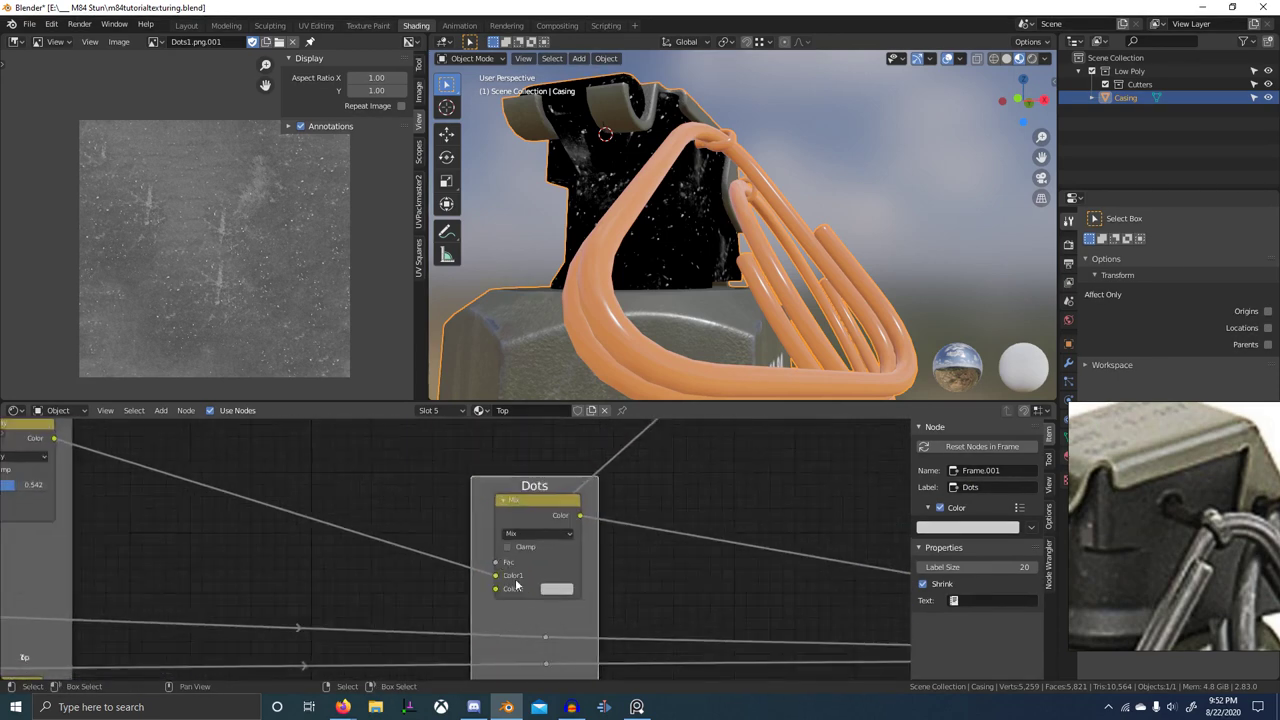
{"action": "middle_click_drag", "start_coordinate": [700, 475], "coordinate": [458, 650]}
{"action": "scroll", "coordinate": [365, 548], "scroll_direction": "up", "scroll_amount": 3}
{"action": "middle_click_drag", "start_coordinate": [365, 548], "coordinate": [610, 432]}
{"action": "middle_click_drag", "start_coordinate": [460, 662], "coordinate": [451, 553]}
- Switch the Dots Mix node to Add blending with clamping enabled and factor back at 1.000
{"action": "left_click", "coordinate": [529, 487], "text": "ctrl+shift"}
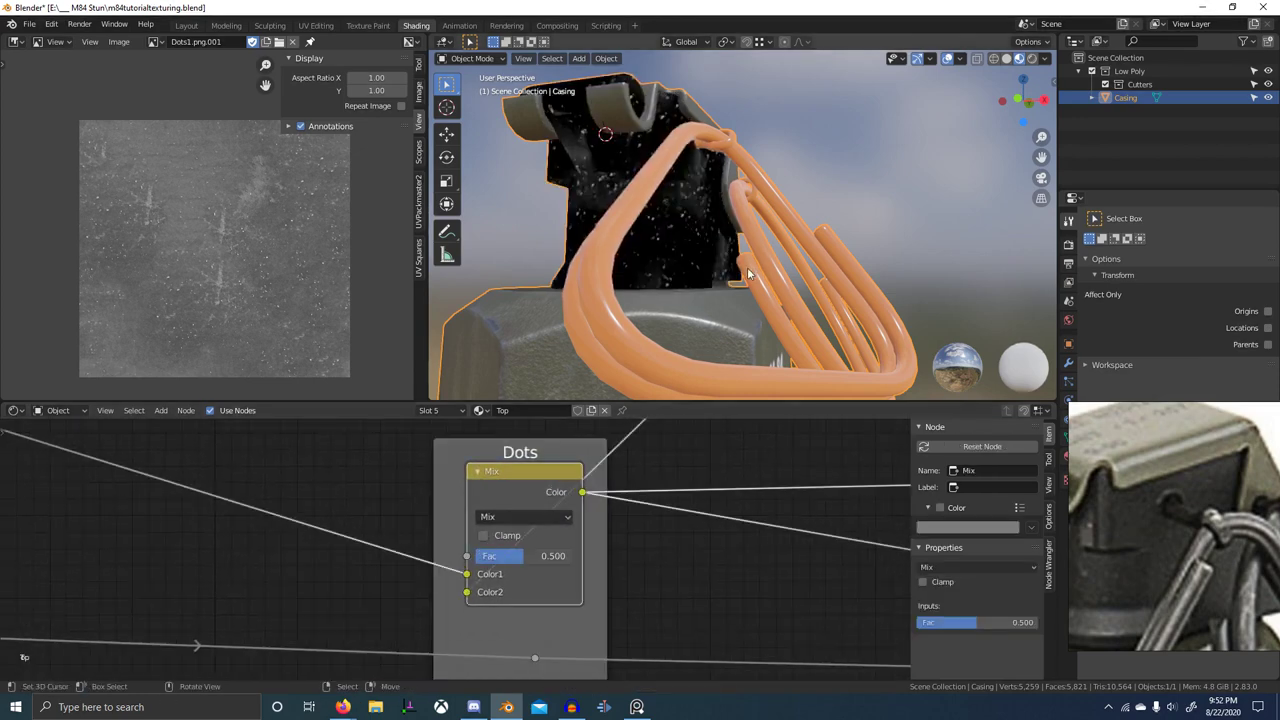
{"action": "scroll", "coordinate": [645, 205], "scroll_direction": "up", "scroll_amount": 3}
{"action": "left_click_drag", "start_coordinate": [532, 555], "coordinate": [575, 561]}
{"action": "left_click", "coordinate": [537, 518]}
{"action": "key", "text": "a"}
{"action": "left_click", "coordinate": [483, 537]}
{"action": "scroll", "coordinate": [592, 559], "scroll_direction": "down", "scroll_amount": 10}
{"action": "middle_click_drag", "start_coordinate": [650, 528], "coordinate": [556, 640]}
{"action": "scroll", "coordinate": [523, 546], "scroll_direction": "up", "scroll_amount": 8}
{"action": "scroll", "coordinate": [645, 534], "scroll_direction": "down", "scroll_amount": 3}
{"action": "scroll", "coordinate": [590, 528], "scroll_direction": "up", "scroll_amount": 3}
- Commit a 0.250 blend value on the Add node
{"action": "key", "text": "shift+a"}
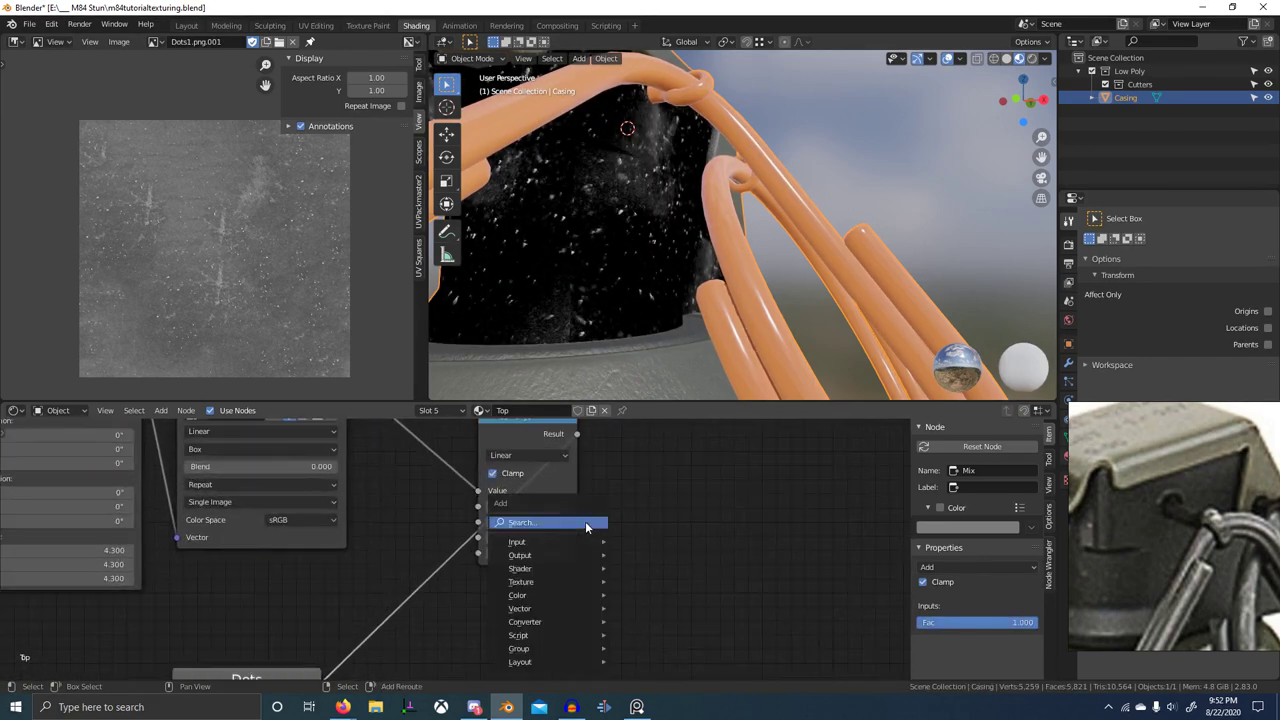
{"action": "left_click", "coordinate": [586, 523]}
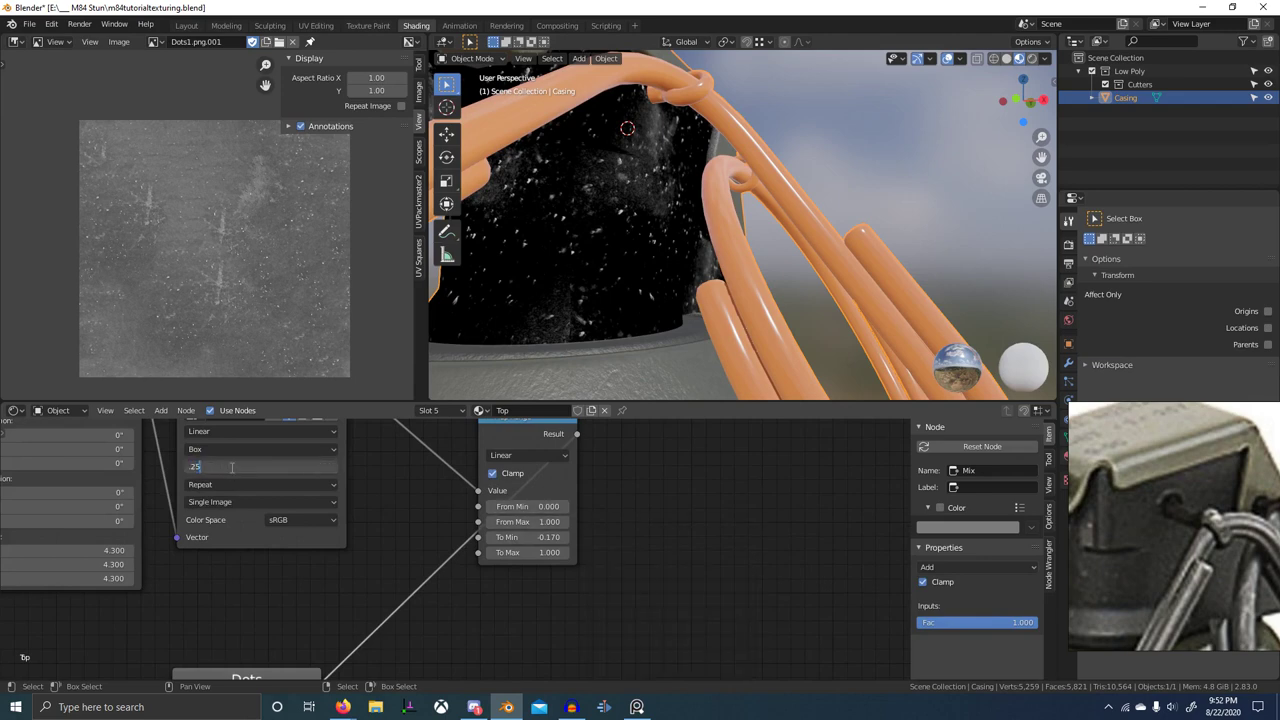
{"action": "key", "text": "Return"}
{"action": "scroll", "coordinate": [484, 554], "scroll_direction": "down", "scroll_amount": 2}
- Add a Clamp node via search and drop it onto the Map Range–Dots Add link
{"action": "key", "text": "shift+a"}
{"action": "mouse_move", "coordinate": [476, 560]}
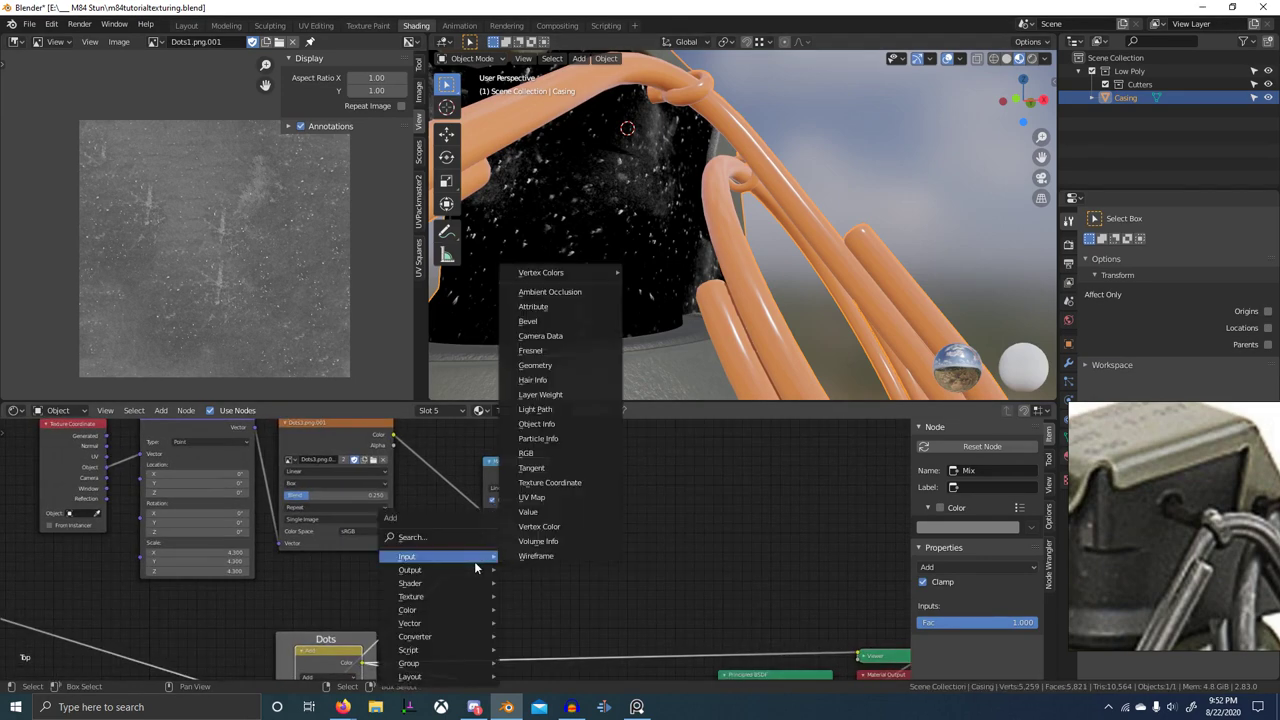
{"action": "left_click", "coordinate": [458, 539]}
{"action": "type", "text": "clamp"}
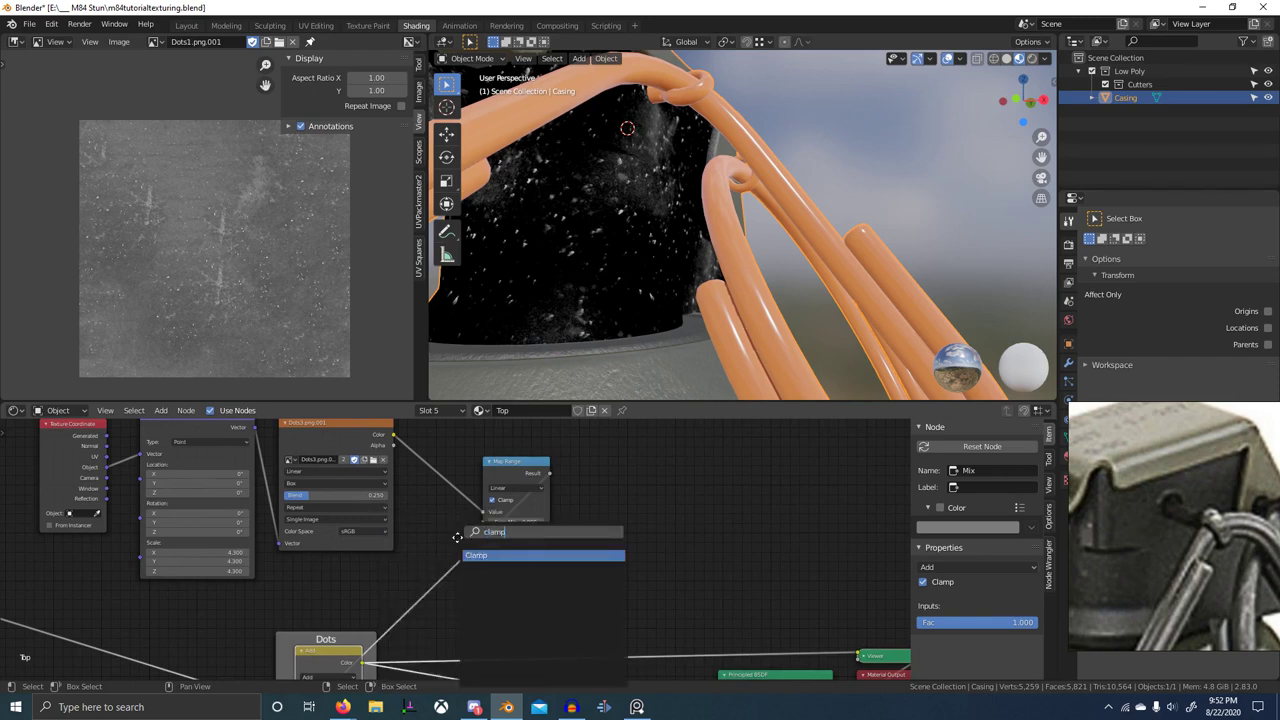
{"action": "key", "text": "Return"}
{"action": "left_click", "coordinate": [428, 546]}
{"action": "middle_click_drag", "start_coordinate": [560, 637], "coordinate": [371, 543]}
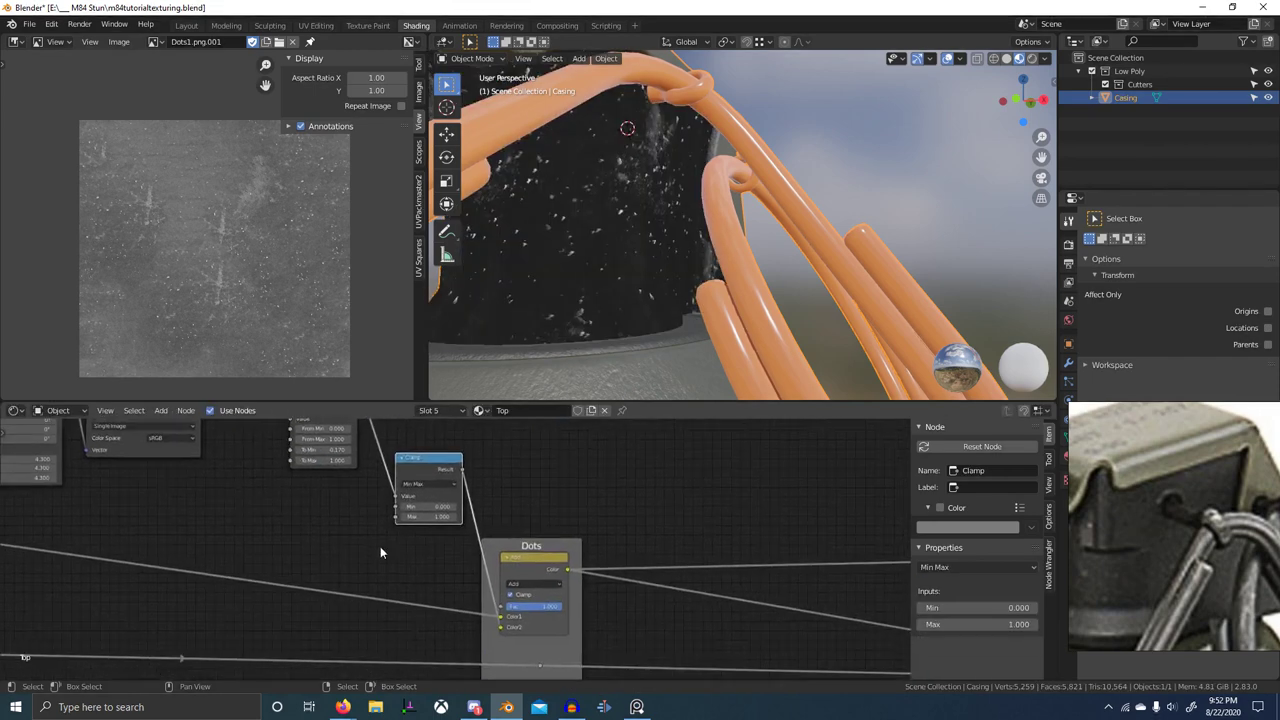
- Preview the Map Range, Clamp and Dots mix outputs, muting and unmuting Clamp to compare
{"action": "middle_click_drag", "start_coordinate": [525, 552], "coordinate": [402, 542]}
{"action": "scroll", "coordinate": [402, 542], "scroll_direction": "up", "scroll_amount": 3}
{"action": "middle_click_drag", "start_coordinate": [307, 499], "coordinate": [463, 621]}
{"action": "scroll", "coordinate": [316, 478], "scroll_direction": "up", "scroll_amount": 3}
{"action": "middle_click_drag", "start_coordinate": [316, 478], "coordinate": [368, 509]}
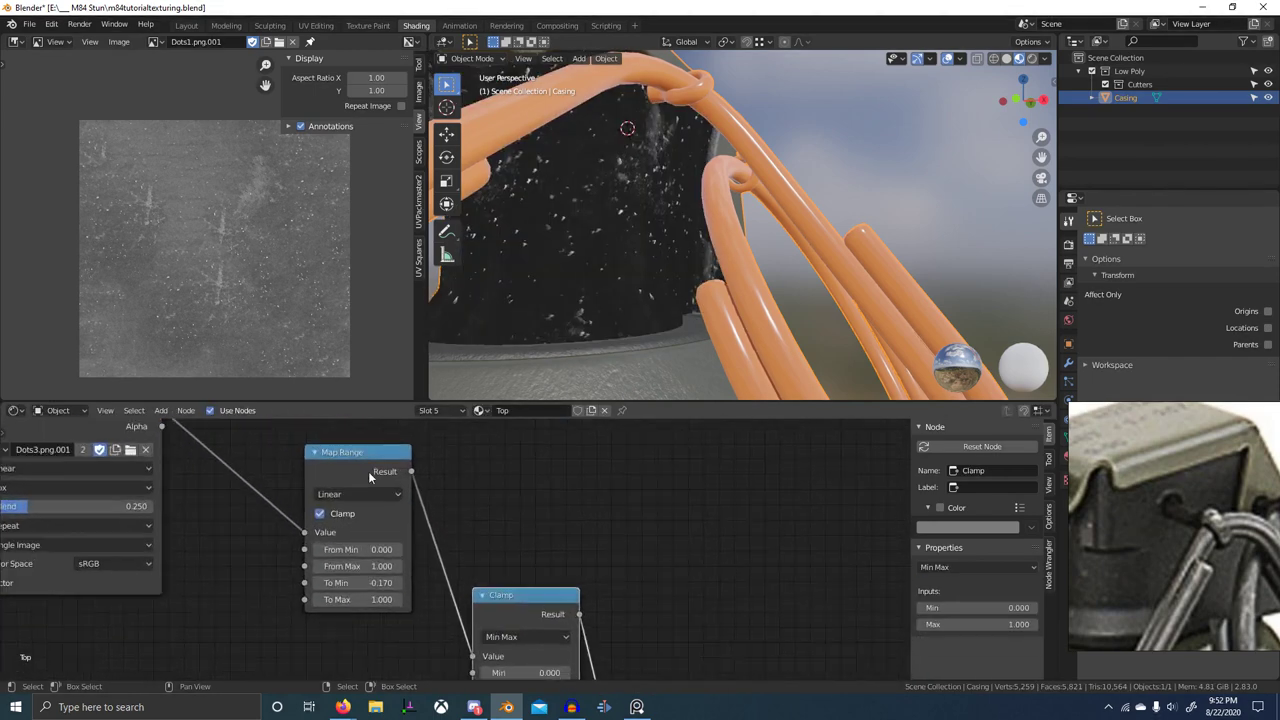
{"action": "left_click", "coordinate": [370, 475], "text": "ctrl+shift"}
{"action": "scroll", "coordinate": [546, 578], "scroll_direction": "down", "scroll_amount": 2}
{"action": "middle_click_drag", "start_coordinate": [645, 630], "coordinate": [435, 525]}
{"action": "left_click", "coordinate": [372, 508], "text": "ctrl+shift"}
{"action": "middle_click_drag", "start_coordinate": [400, 590], "coordinate": [394, 556]}
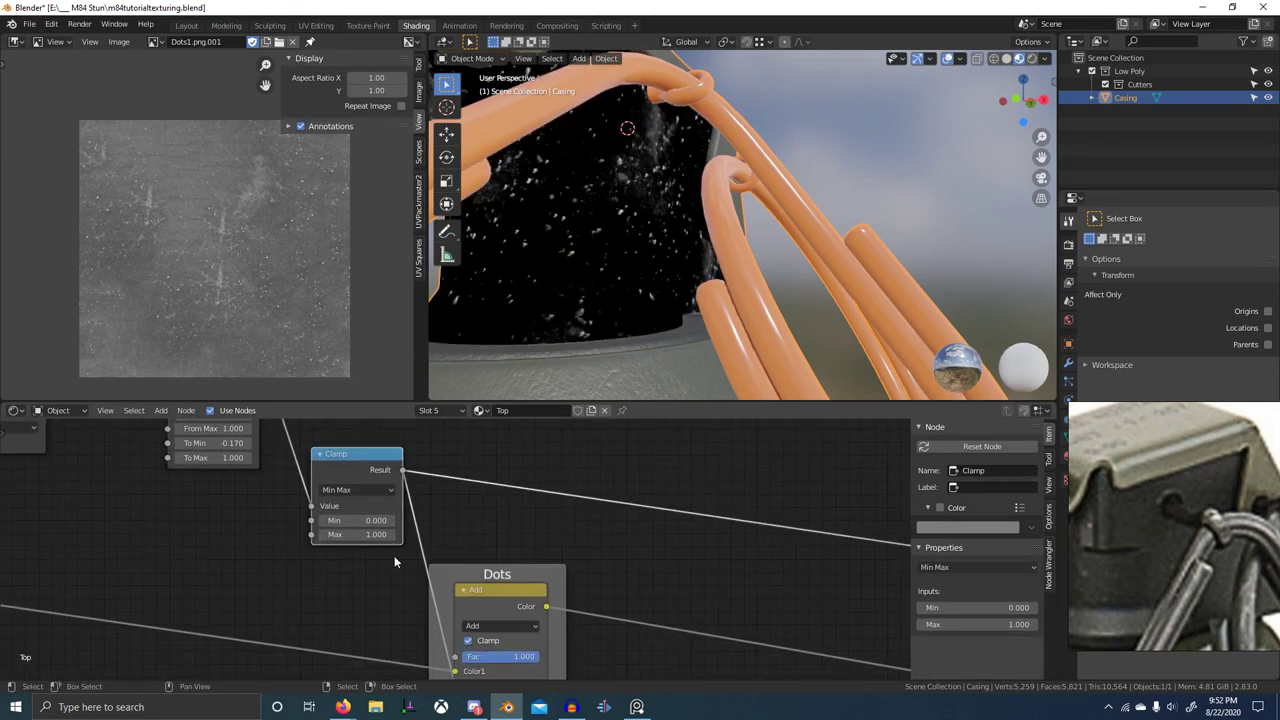
{"action": "left_click", "coordinate": [492, 614], "text": "ctrl+shift"}
{"action": "scroll", "coordinate": [485, 618], "scroll_direction": "down", "scroll_amount": 2}
{"action": "middle_click_drag", "start_coordinate": [357, 503], "coordinate": [397, 533]}
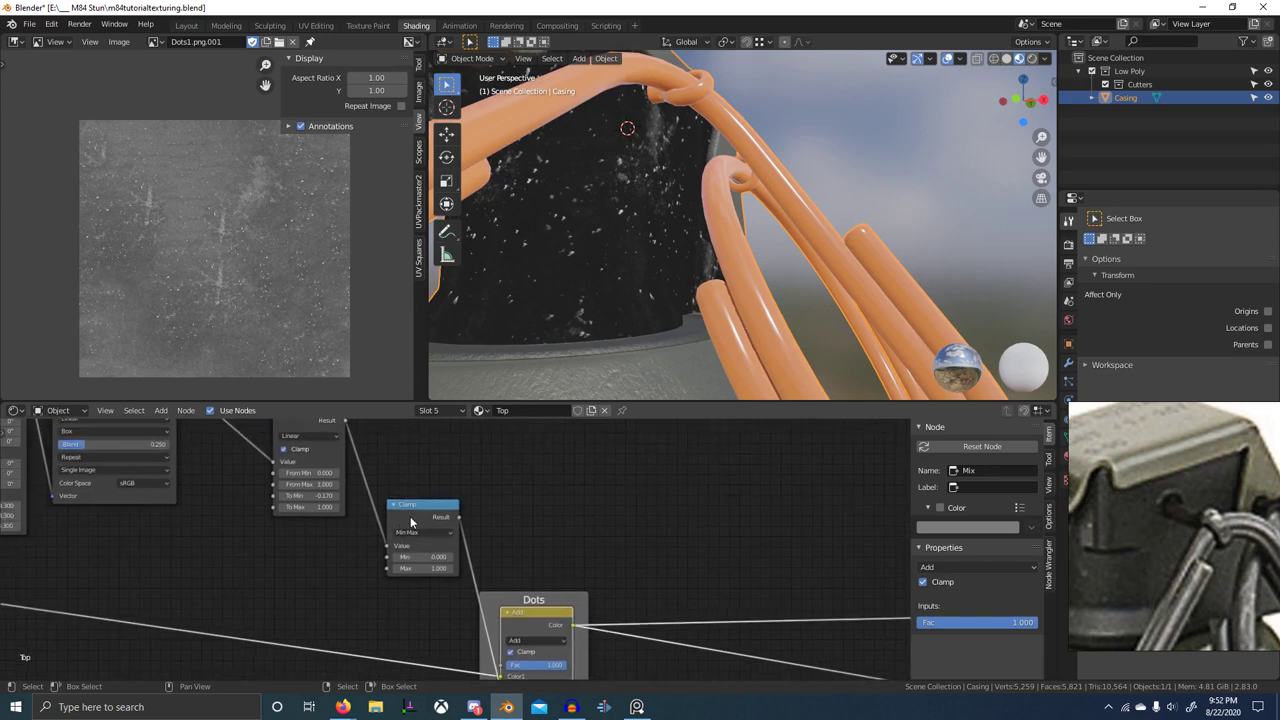
{"action": "left_click", "coordinate": [411, 520]}
{"action": "key", "text": "m"}
{"action": "key", "text": "m"}
{"action": "key", "text": "m"}
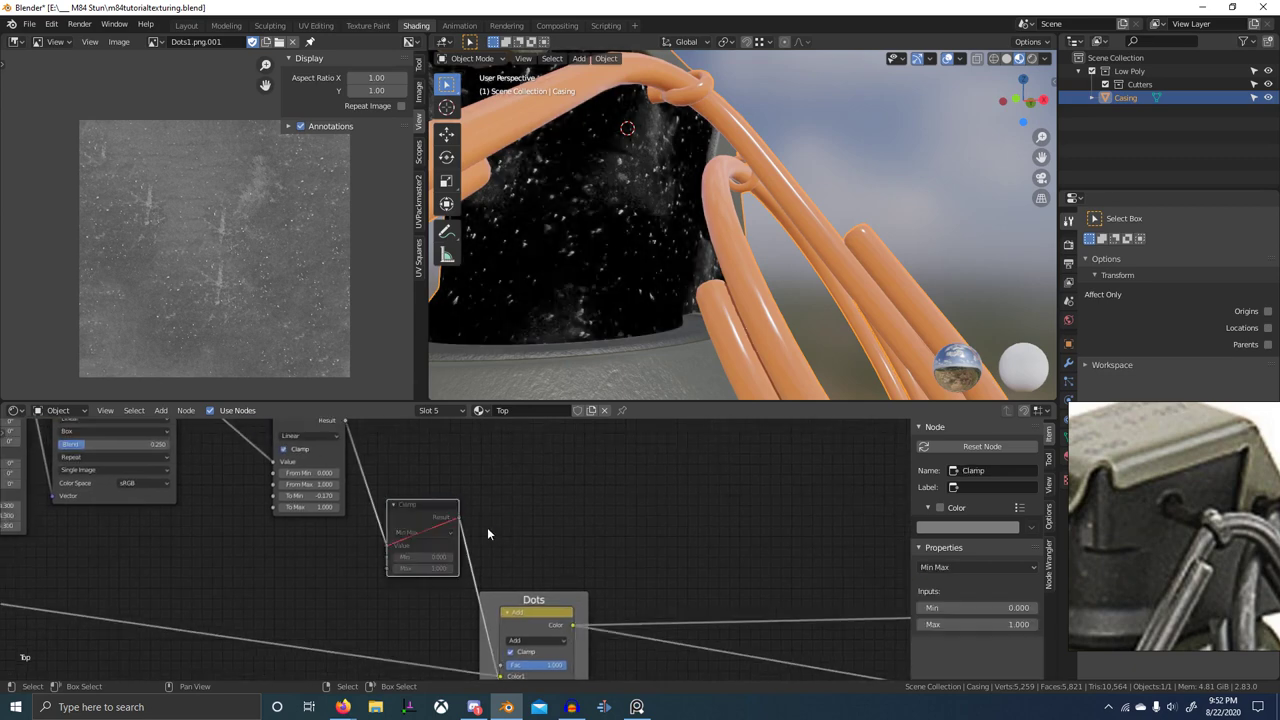
{"action": "key", "text": "m"}
- Pan across the Dots frame over to the Principled BSDF node
{"action": "middle_click_drag", "start_coordinate": [649, 629], "coordinate": [663, 608]}
{"action": "middle_click_drag", "start_coordinate": [401, 450], "coordinate": [551, 556]}
{"action": "scroll", "coordinate": [551, 556], "scroll_direction": "up", "scroll_amount": 2}
{"action": "scroll", "coordinate": [551, 555], "scroll_direction": "down", "scroll_amount": 1}
{"action": "scroll", "coordinate": [551, 556], "scroll_direction": "down", "scroll_amount": 1}
{"action": "middle_click_drag", "start_coordinate": [677, 643], "coordinate": [552, 583]}
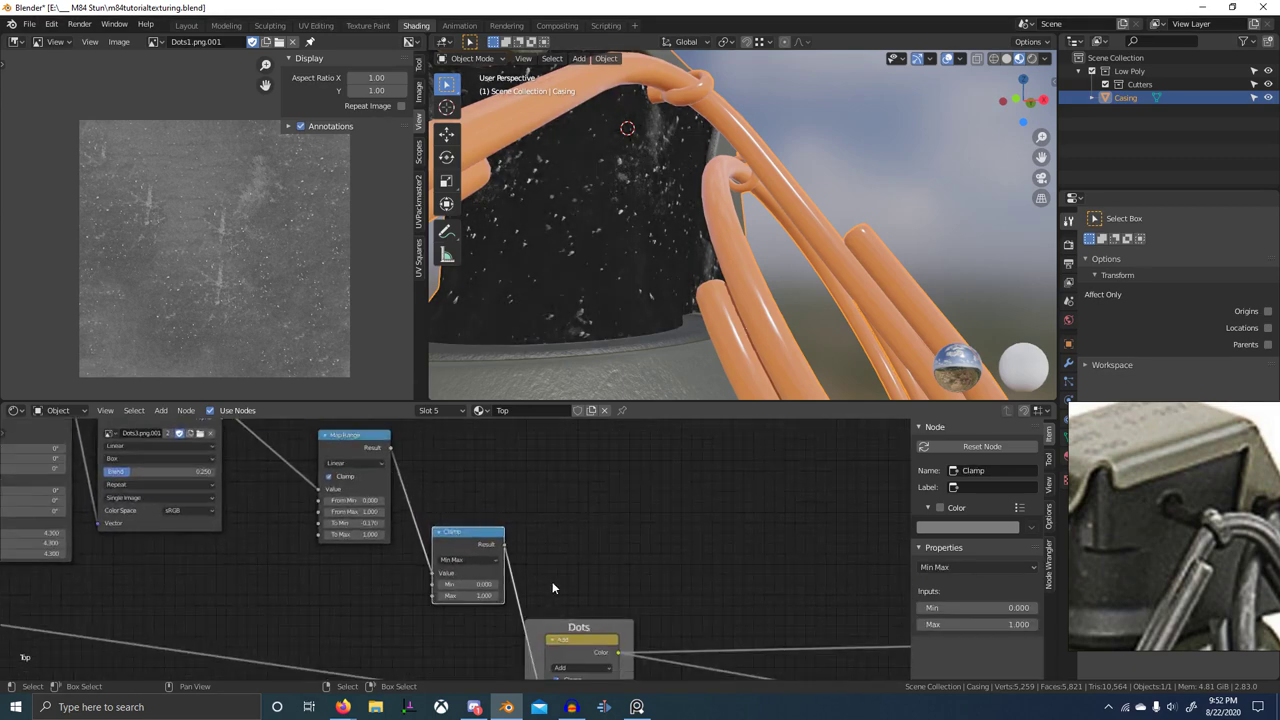
{"action": "middle_click_drag", "start_coordinate": [472, 543], "coordinate": [380, 474]}
{"action": "middle_click_drag", "start_coordinate": [608, 566], "coordinate": [524, 528]}
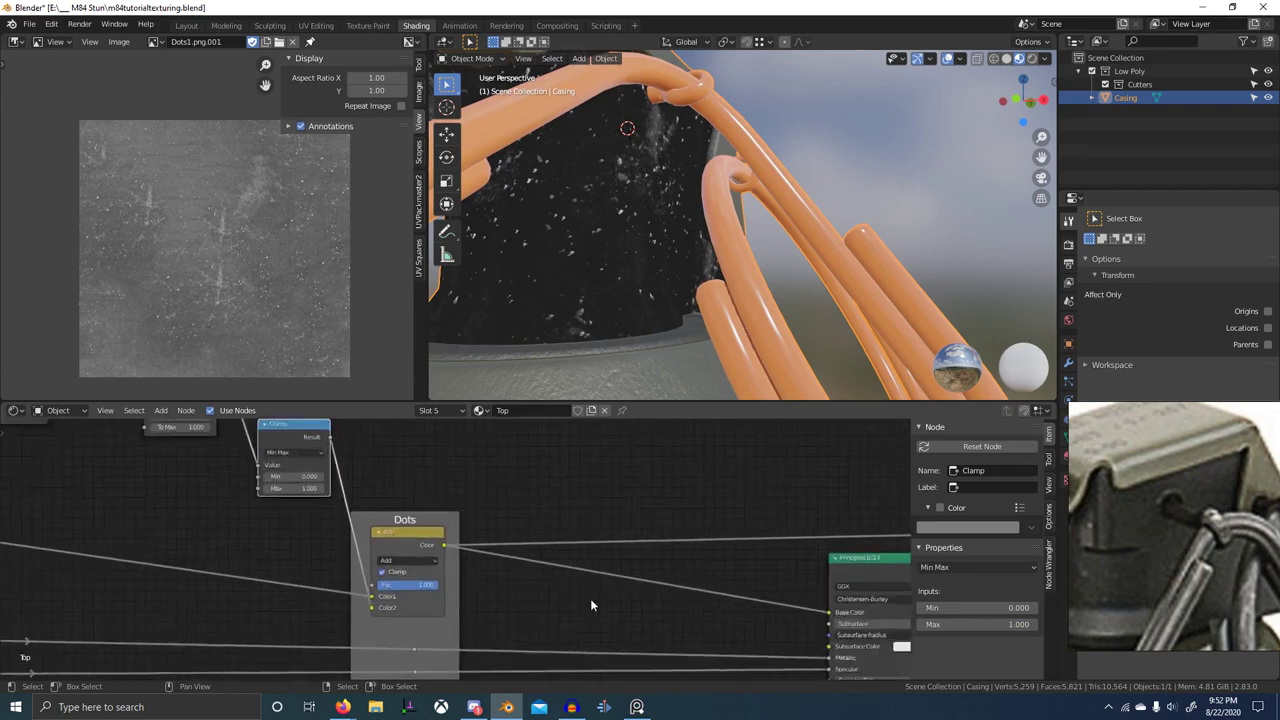
{"action": "middle_click_drag", "start_coordinate": [669, 649], "coordinate": [635, 600]}
- Load youtube.com in a new browser tab and go to your own channel page
{"action": "left_click", "coordinate": [475, 707]}
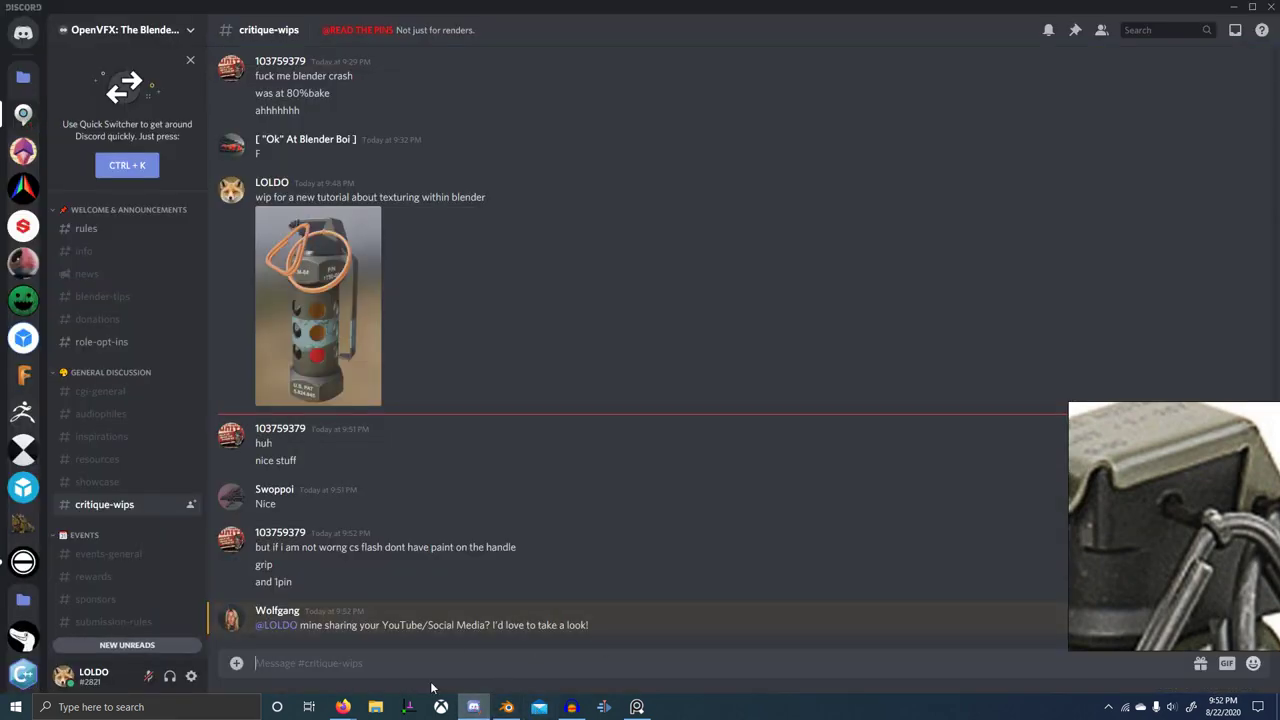
{"action": "left_click", "coordinate": [344, 712]}
{"action": "left_click", "coordinate": [303, 635]}
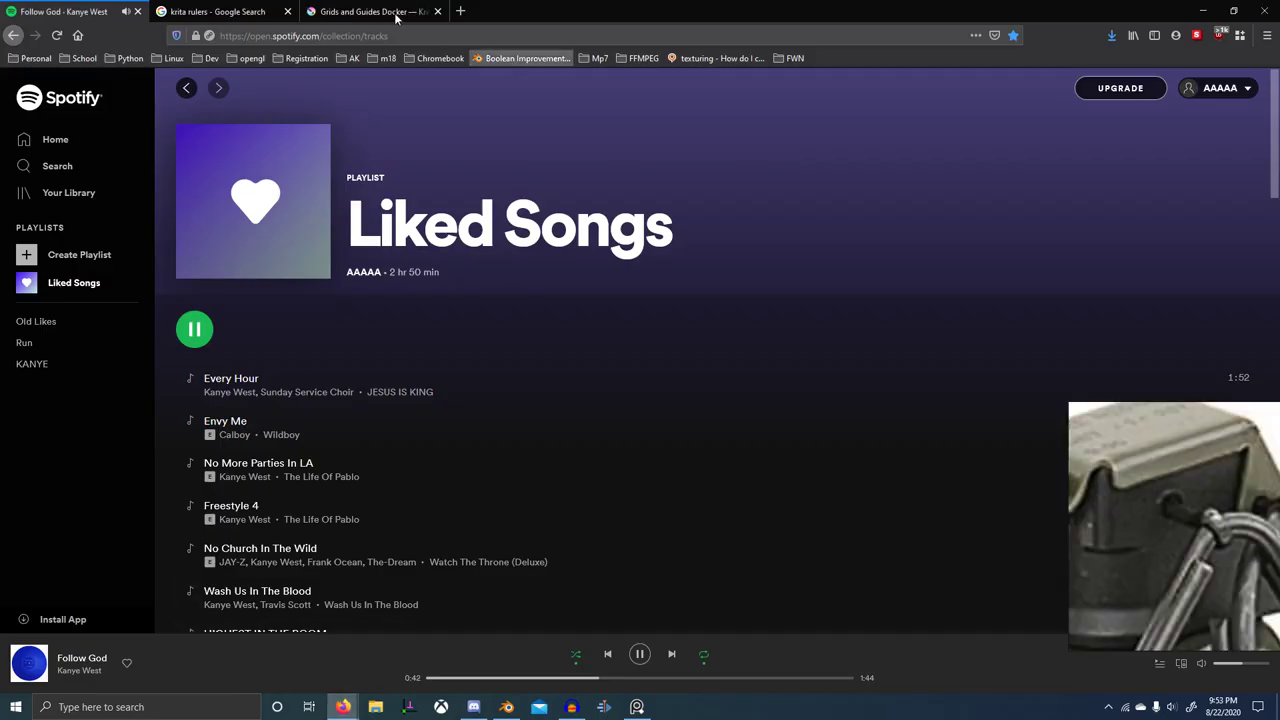
{"action": "left_click", "coordinate": [461, 13]}
{"action": "type", "text": "youtube.com"}
{"action": "key", "text": "Return"}
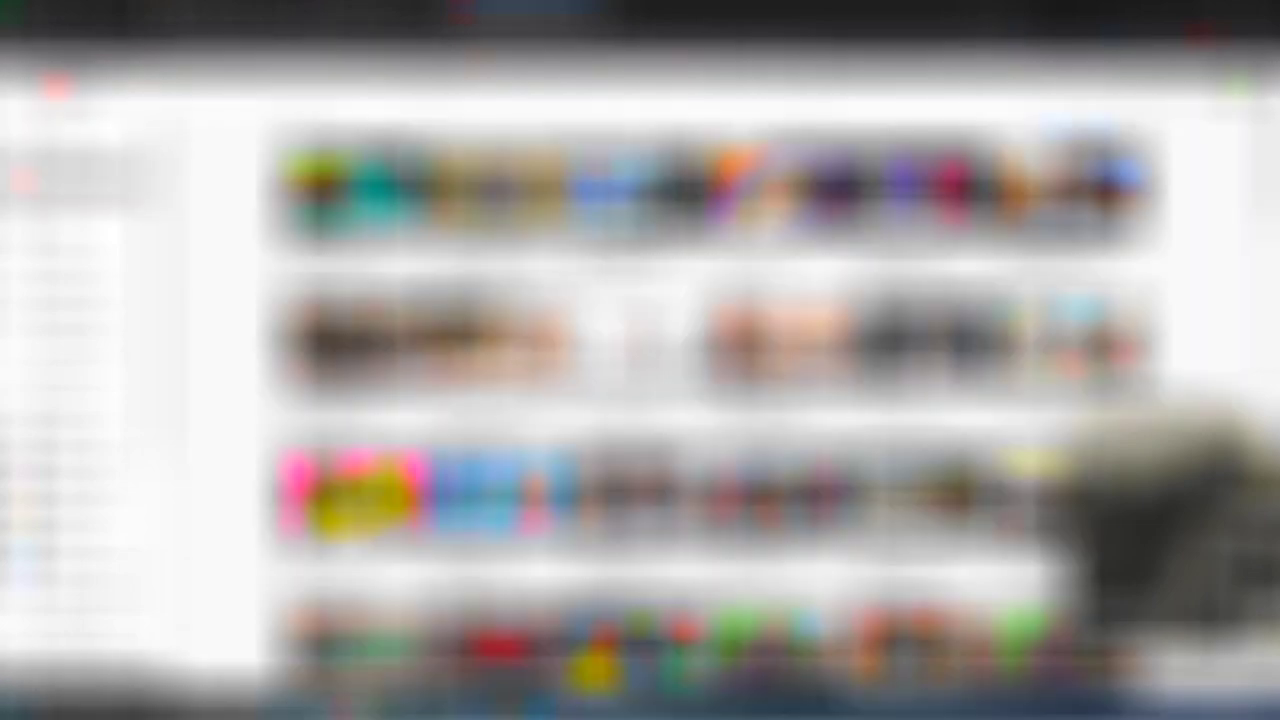
{"action": "left_click", "coordinate": [1239, 86]}
{"action": "left_click", "coordinate": [1140, 172]}
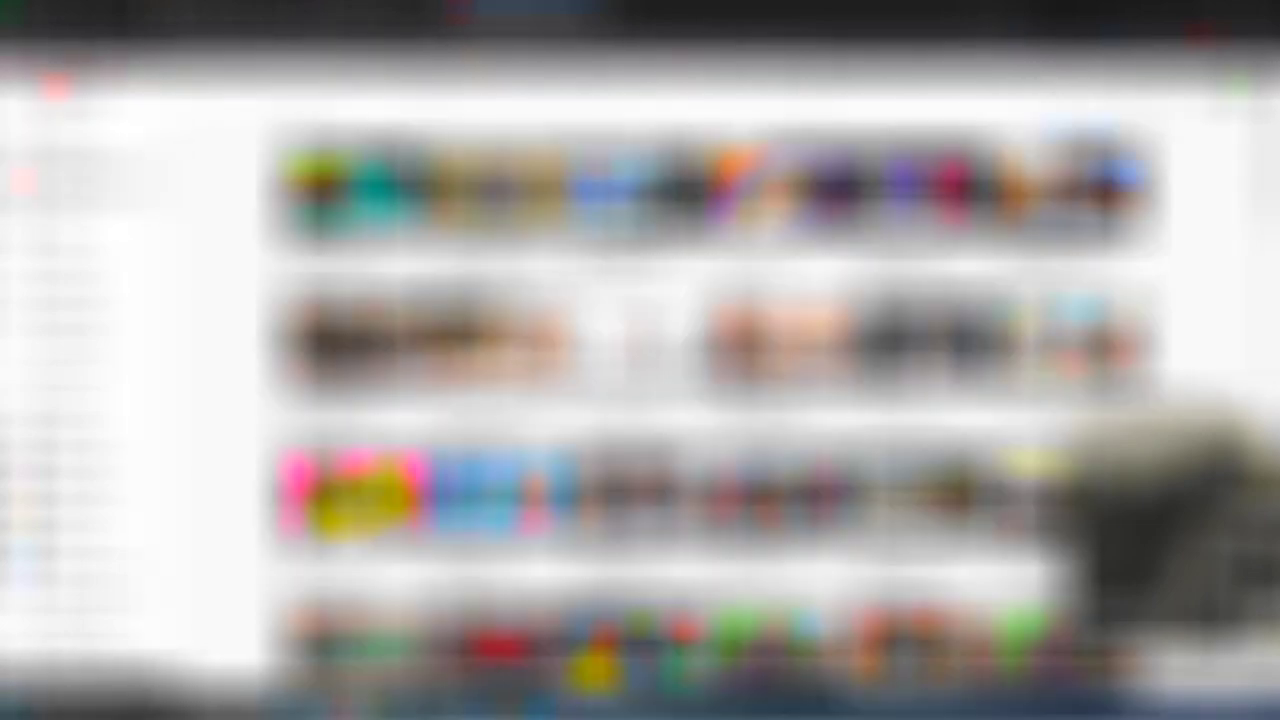
- Copy the channel page address and send it as a message in Discord's critique-wips
{"action": "left_click", "coordinate": [480, 36]}
{"action": "key", "text": "Return"}
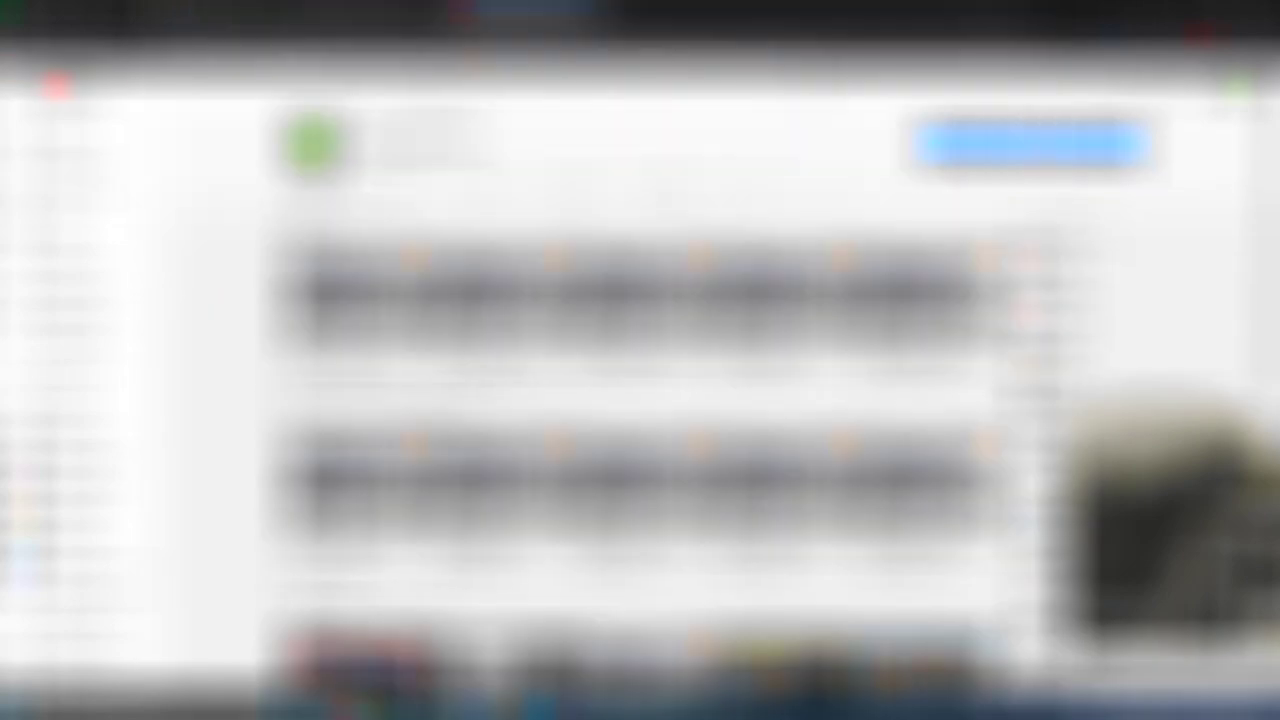
{"action": "left_click", "coordinate": [480, 32]}
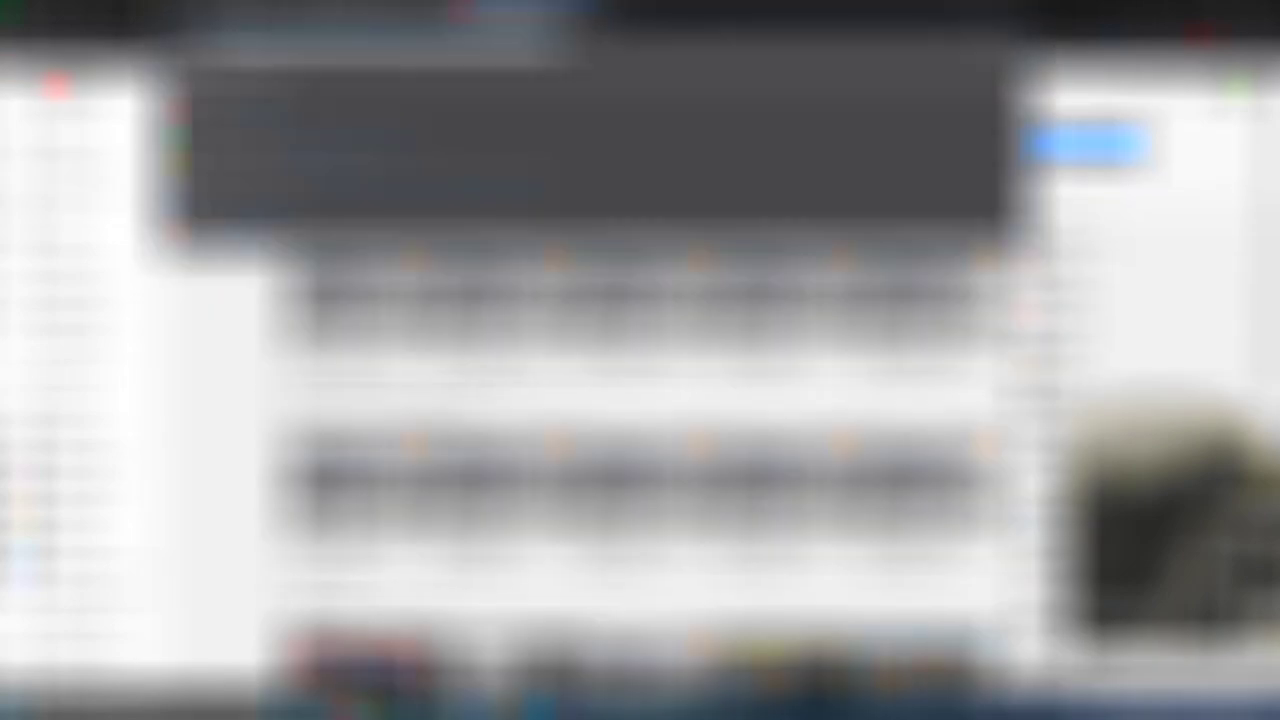
{"action": "key", "text": "alt+Tab"}
{"action": "type", "text": "https://www.youtube.com/channel/UCMSFT8SJ_Gttoh0-PKxYpDQ?view_as=subscriber"}
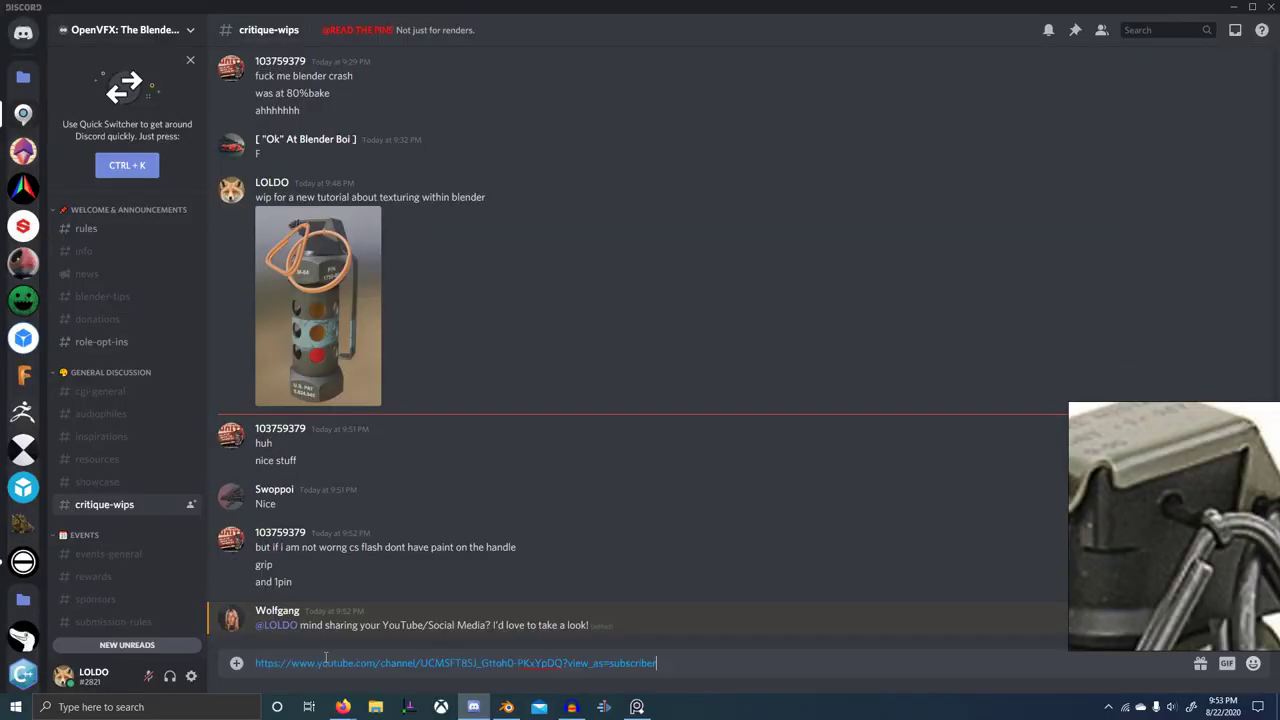
{"action": "key", "text": "Return"}
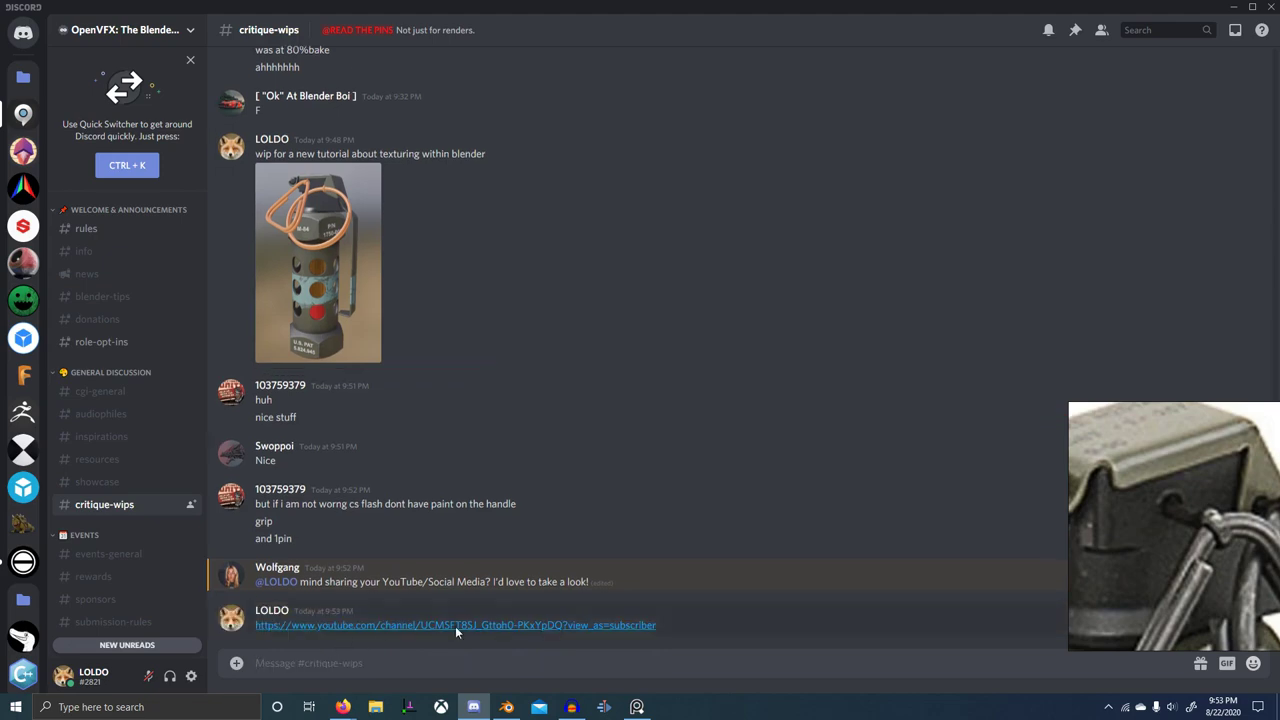
{"action": "left_click", "coordinate": [507, 707]}
- Select the Dots frame's Add node and drag its factor down
{"action": "scroll", "coordinate": [579, 470], "scroll_direction": "down", "scroll_amount": 5}
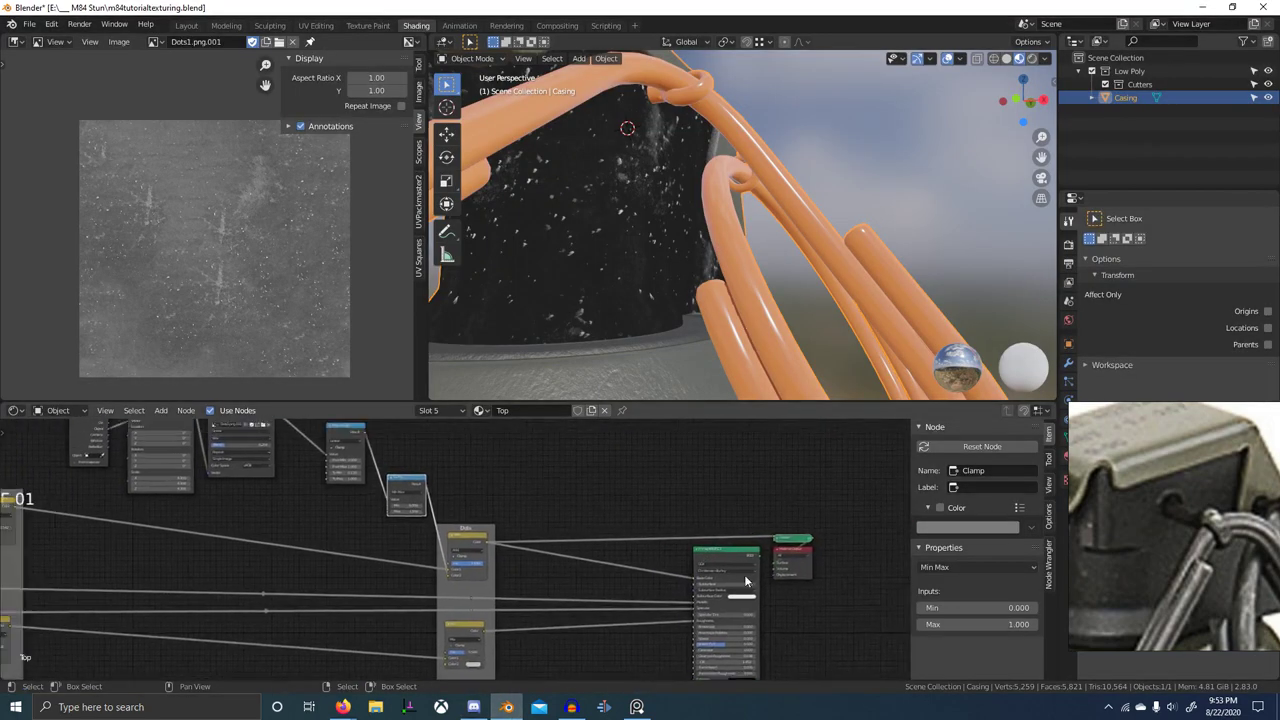
{"action": "scroll", "coordinate": [560, 553], "scroll_direction": "up", "scroll_amount": 6}
{"action": "left_click", "coordinate": [505, 537], "text": "ctrl+shift"}
{"action": "scroll", "coordinate": [456, 548], "scroll_direction": "up", "scroll_amount": 6}
{"action": "left_click_drag", "start_coordinate": [546, 600], "coordinate": [430, 600]}
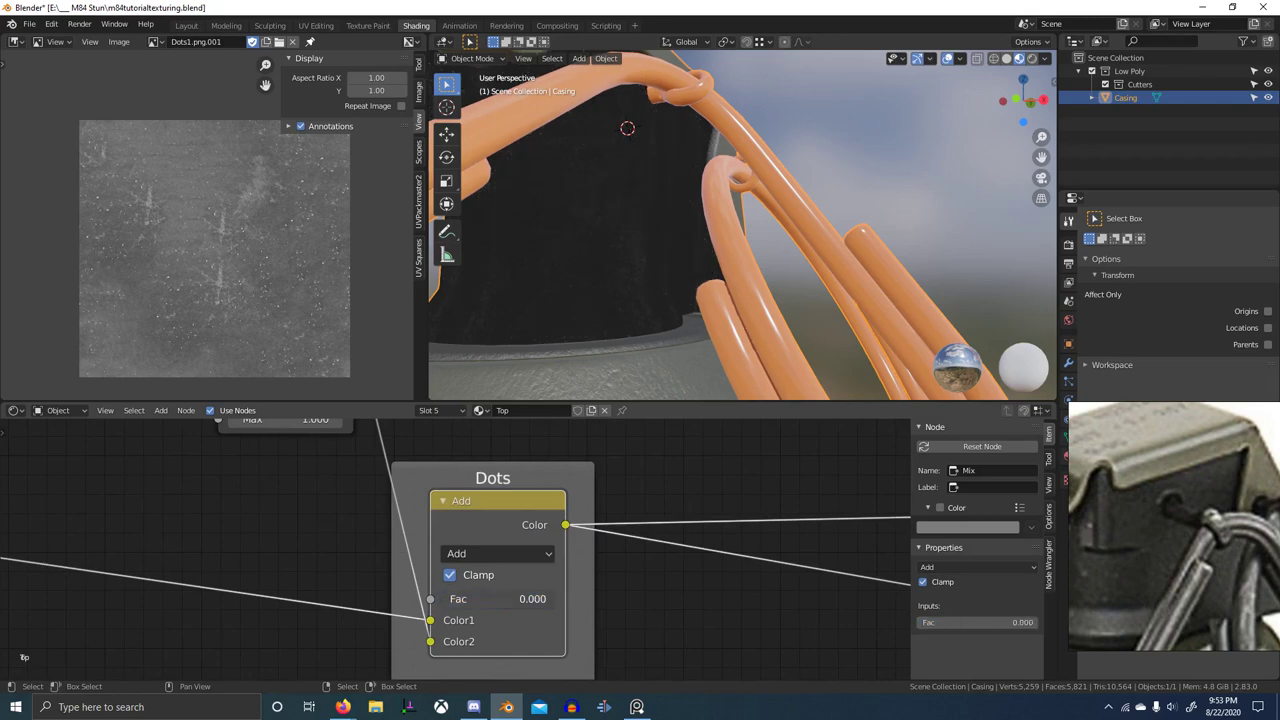
{"action": "scroll", "coordinate": [770, 601], "scroll_direction": "down", "scroll_amount": 5}
- Preview the lower Mix node on the model and connect a node to its Fac input
{"action": "middle_click_drag", "start_coordinate": [770, 601], "coordinate": [551, 490]}
{"action": "scroll", "coordinate": [551, 490], "scroll_direction": "down", "scroll_amount": 4}
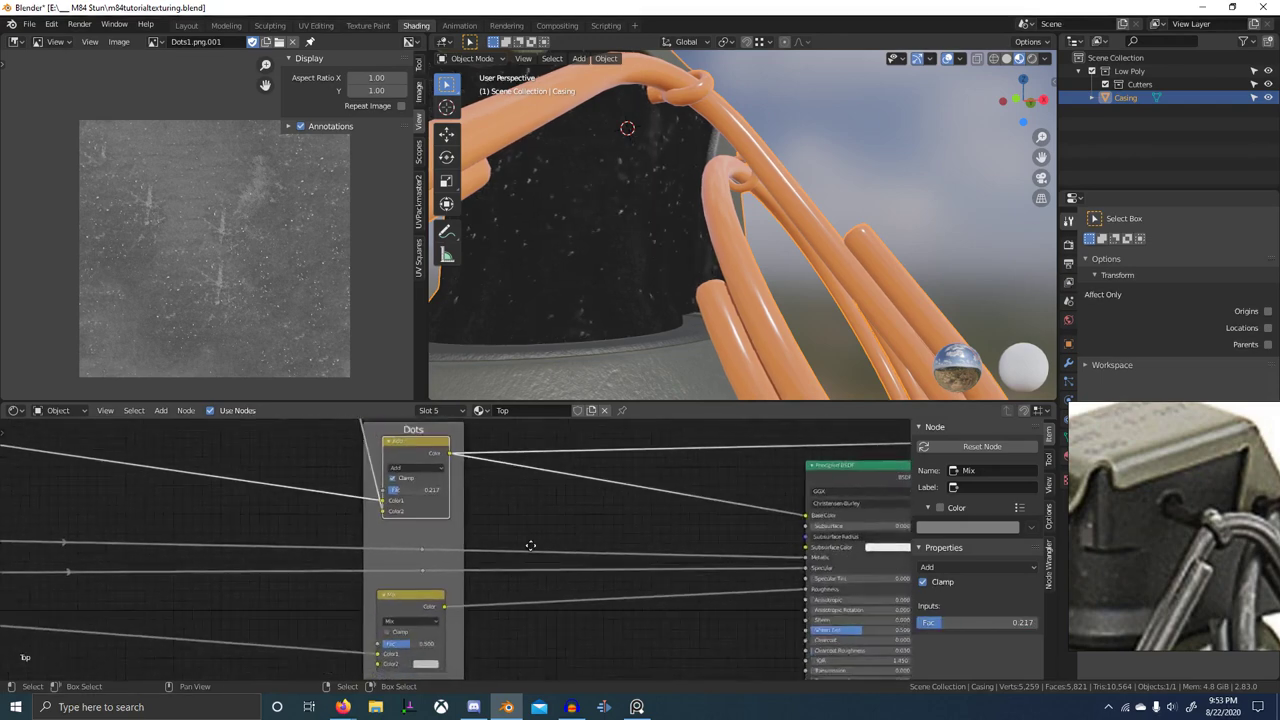
{"action": "middle_click_drag", "start_coordinate": [531, 546], "coordinate": [571, 465]}
{"action": "left_click", "coordinate": [457, 519], "text": "ctrl+shift"}
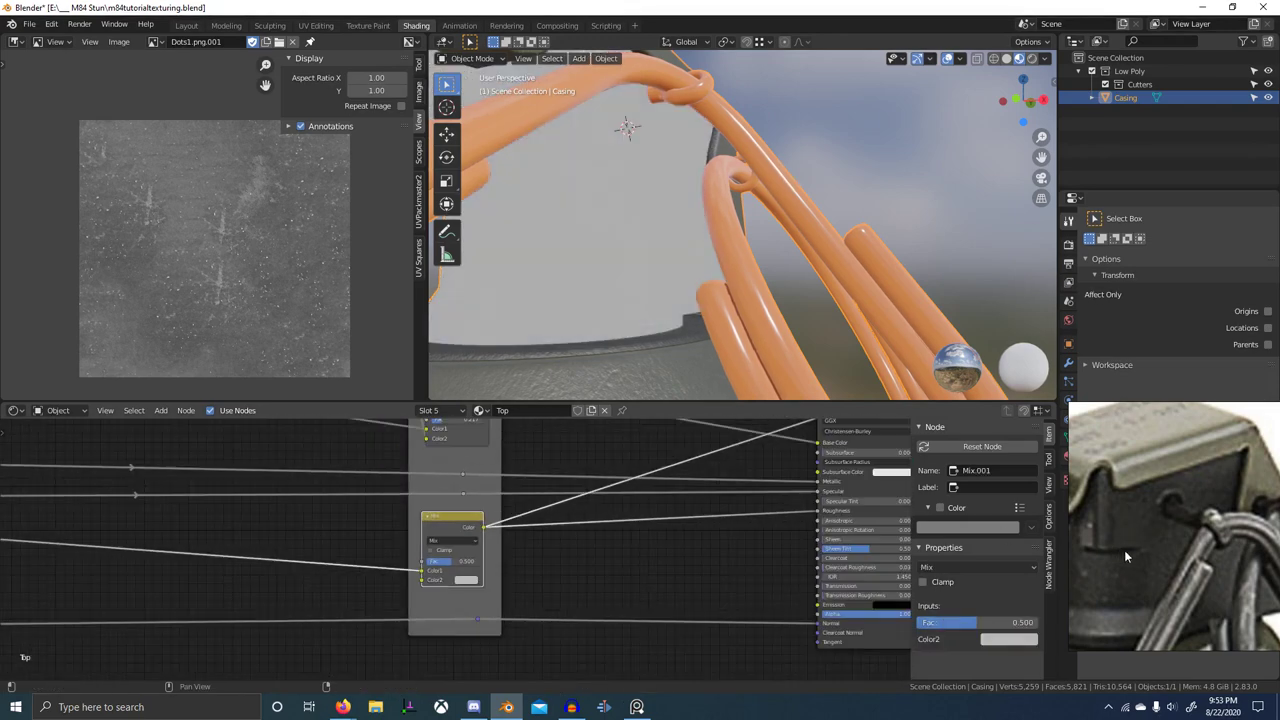
{"action": "middle_click_drag", "start_coordinate": [1124, 552], "coordinate": [1151, 526]}
{"action": "scroll", "coordinate": [1151, 526], "scroll_direction": "up", "scroll_amount": 5}
{"action": "scroll", "coordinate": [545, 530], "scroll_direction": "down", "scroll_amount": 6}
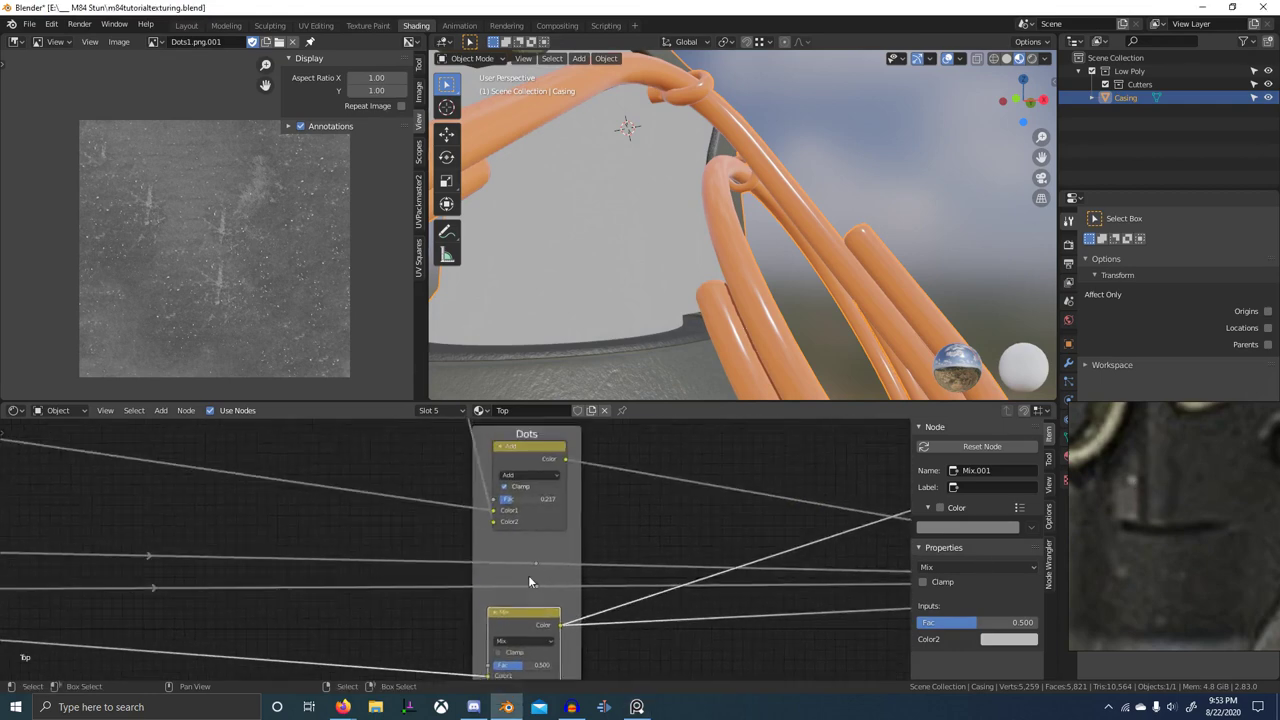
{"action": "right_click_drag", "start_coordinate": [513, 609], "coordinate": [514, 610], "text": "alt"}
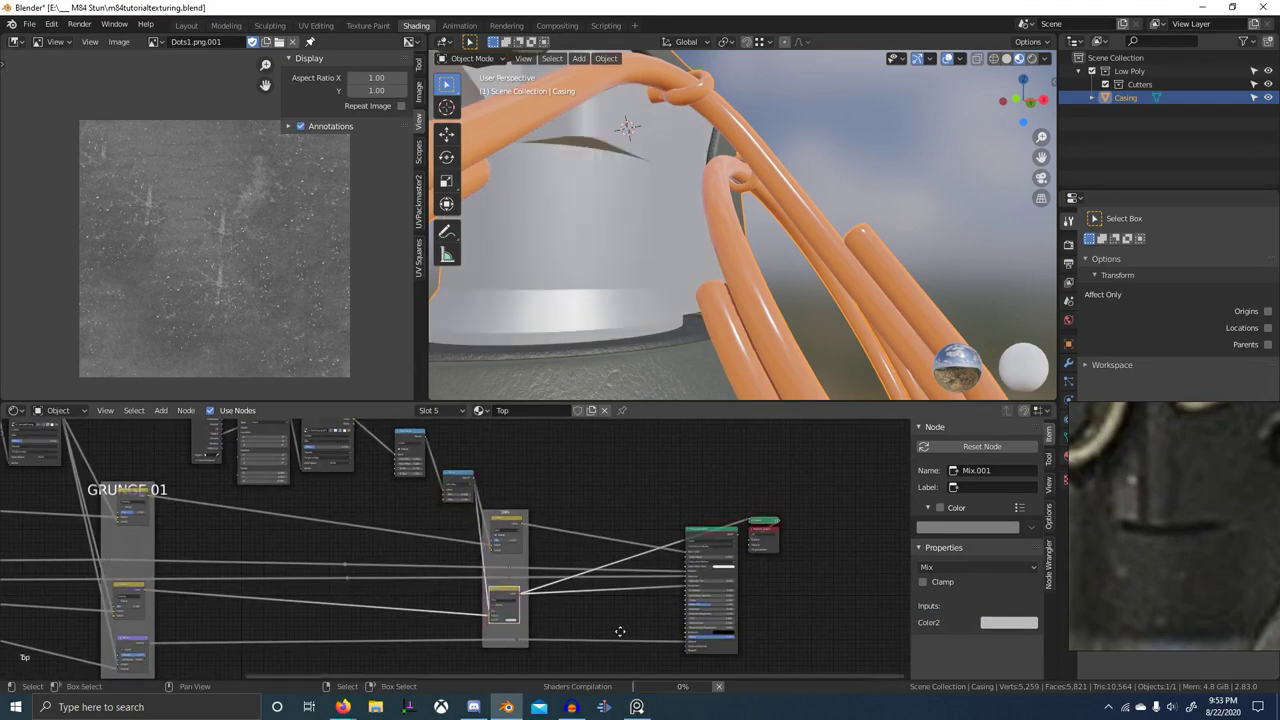
{"action": "scroll", "coordinate": [565, 590], "scroll_direction": "up", "scroll_amount": 10}
{"action": "scroll", "coordinate": [1191, 545], "scroll_direction": "up", "scroll_amount": 2}
{"action": "middle_click_drag", "start_coordinate": [1190, 556], "coordinate": [1211, 578]}
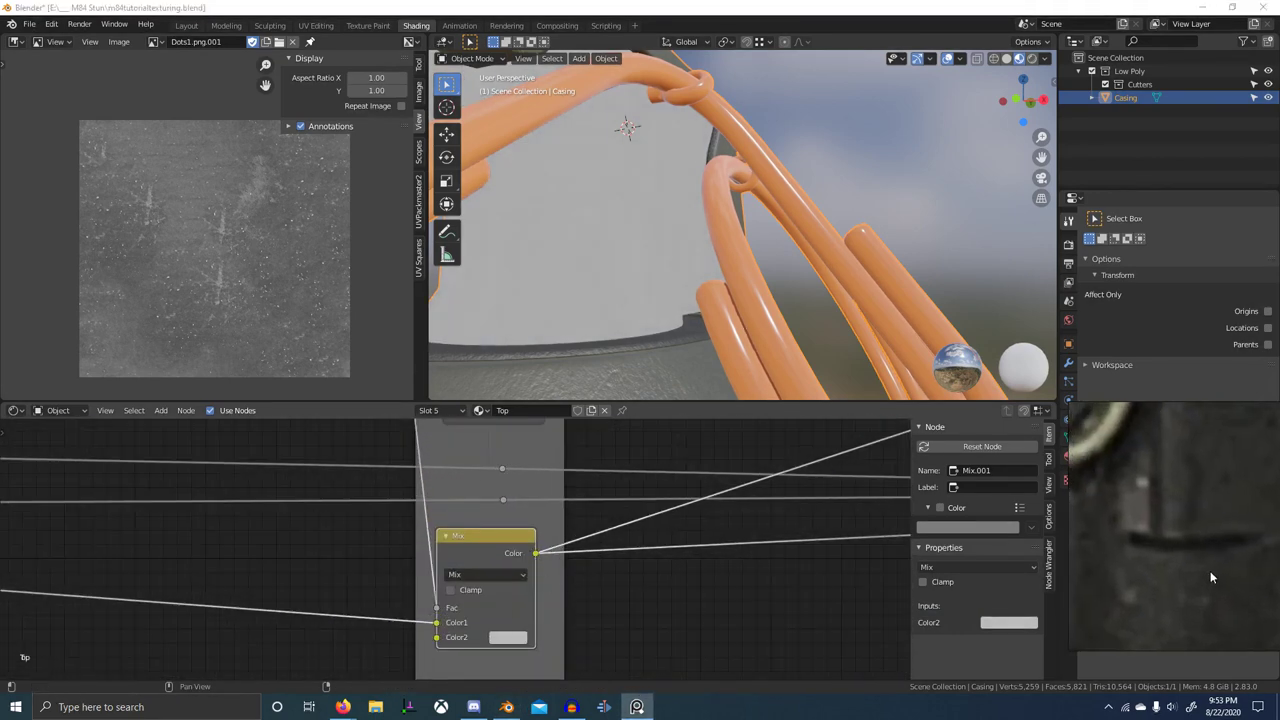
{"action": "scroll", "coordinate": [464, 586], "scroll_direction": "up", "scroll_amount": 5}
- Reposition the Mix node within its frame, reconnect its input, and preview the full material
{"action": "middle_click_drag", "start_coordinate": [472, 603], "coordinate": [510, 535]}
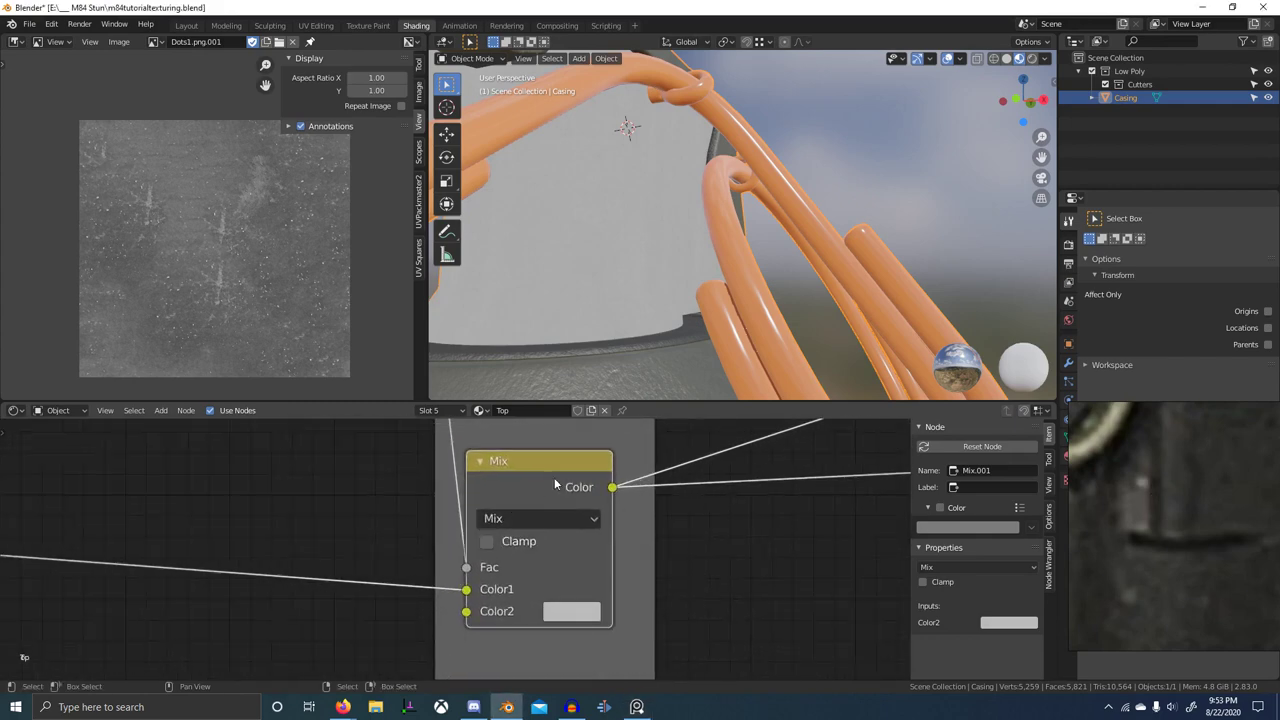
{"action": "left_click_drag", "start_coordinate": [554, 477], "coordinate": [686, 482]}
{"action": "left_click_drag", "start_coordinate": [593, 585], "coordinate": [601, 621]}
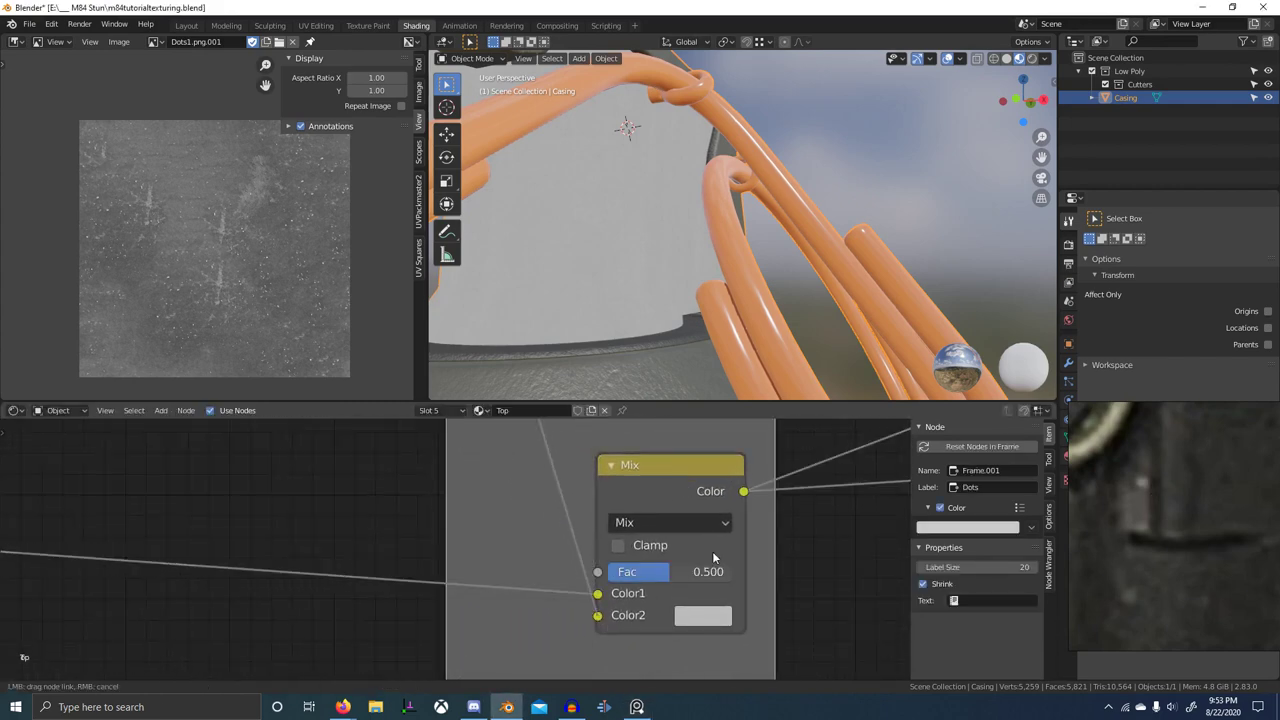
{"action": "scroll", "coordinate": [713, 557], "scroll_direction": "down", "scroll_amount": 5}
{"action": "left_click_drag", "start_coordinate": [606, 514], "coordinate": [545, 514]}
{"action": "scroll", "coordinate": [580, 520], "scroll_direction": "down", "scroll_amount": 7}
{"action": "middle_click_drag", "start_coordinate": [672, 526], "coordinate": [514, 550]}
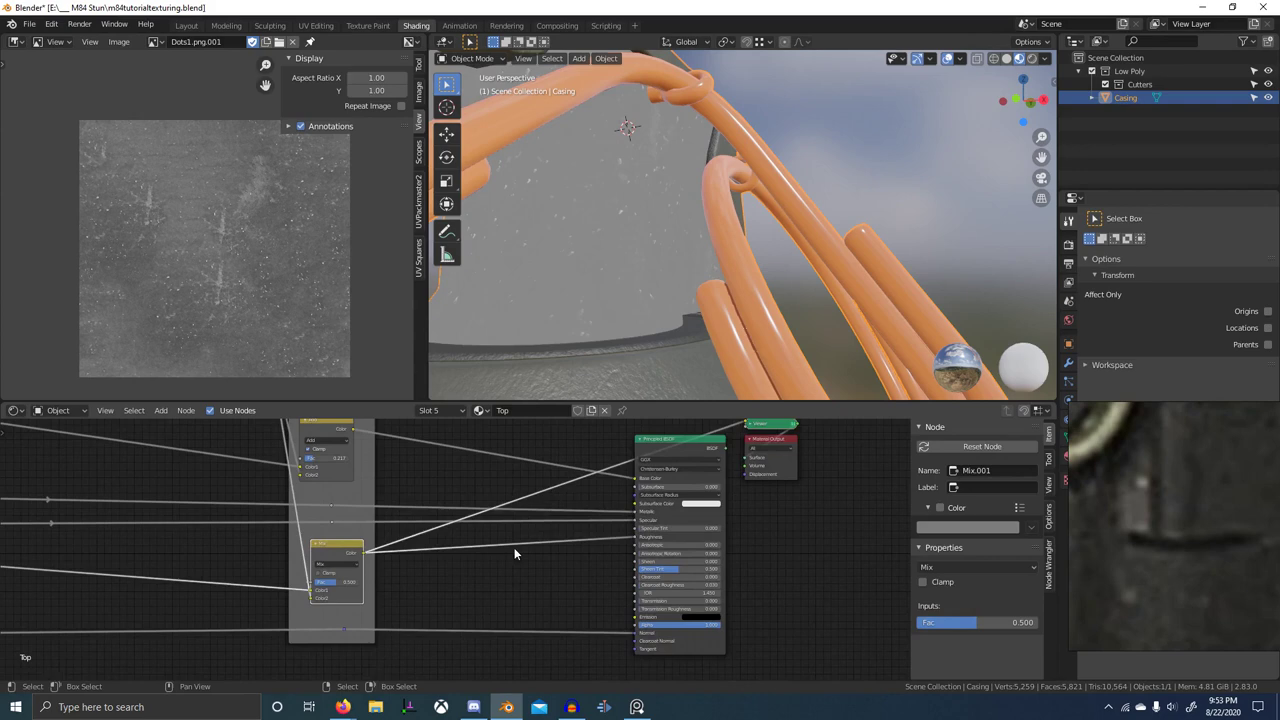
{"action": "left_click", "coordinate": [696, 440], "text": "ctrl+shift"}
- Switch the casing's Mix node to Add blending, then show the full material again
{"action": "middle_click_drag", "start_coordinate": [707, 282], "coordinate": [708, 248]}
{"action": "scroll", "coordinate": [606, 268], "scroll_direction": "up", "scroll_amount": 1}
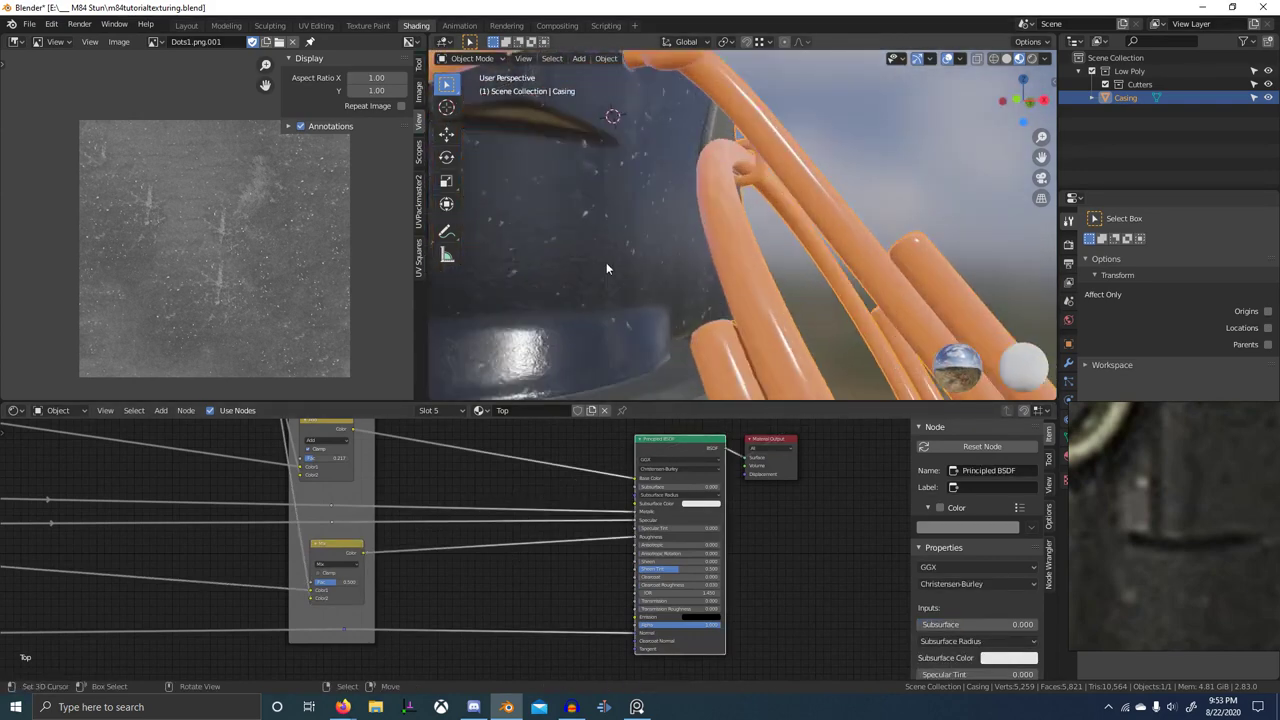
{"action": "scroll", "coordinate": [600, 269], "scroll_direction": "up", "scroll_amount": 4}
{"action": "left_click", "coordinate": [349, 553], "text": "ctrl+shift"}
{"action": "middle_click_drag", "start_coordinate": [349, 588], "coordinate": [575, 553]}
{"action": "scroll", "coordinate": [575, 553], "scroll_direction": "up", "scroll_amount": 7}
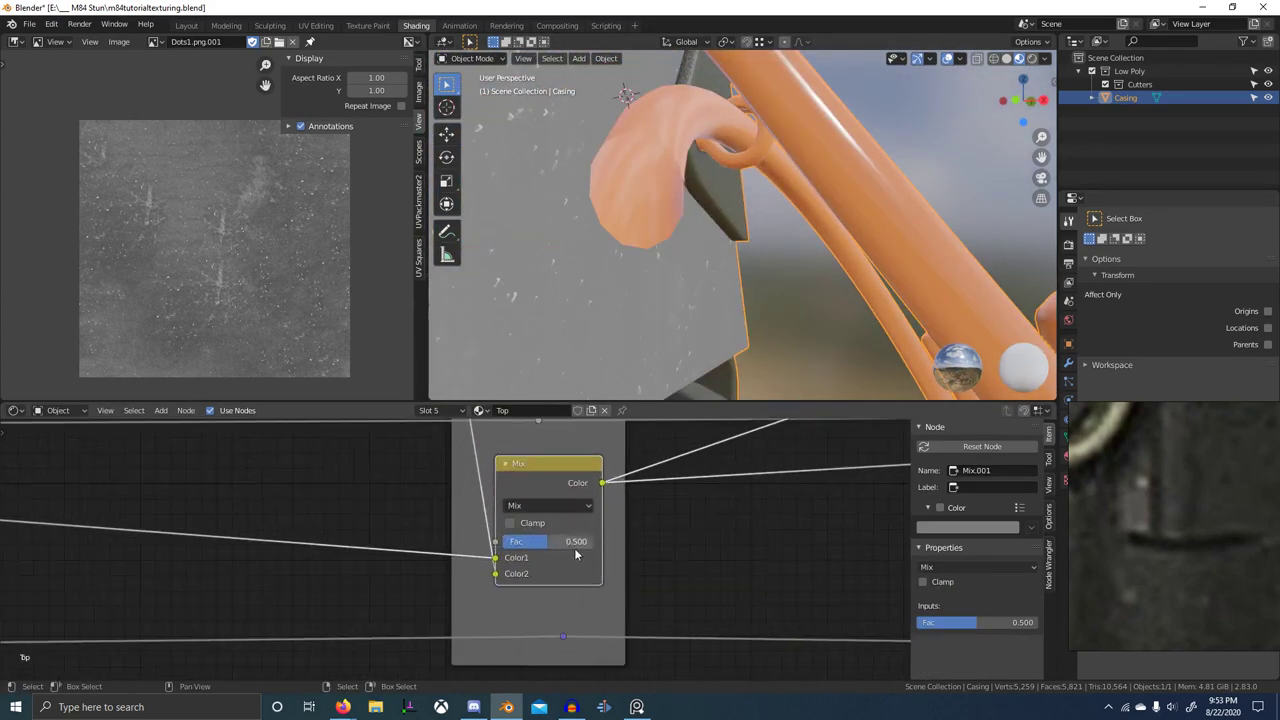
{"action": "left_click", "coordinate": [552, 505]}
{"action": "left_click", "coordinate": [519, 553]}
{"action": "mouse_move", "coordinate": [548, 532]}
{"action": "left_mouse_down"}
{"action": "mouse_move", "coordinate": [510, 539]}
{"action": "mouse_move", "coordinate": [547, 547]}
{"action": "left_mouse_up"}
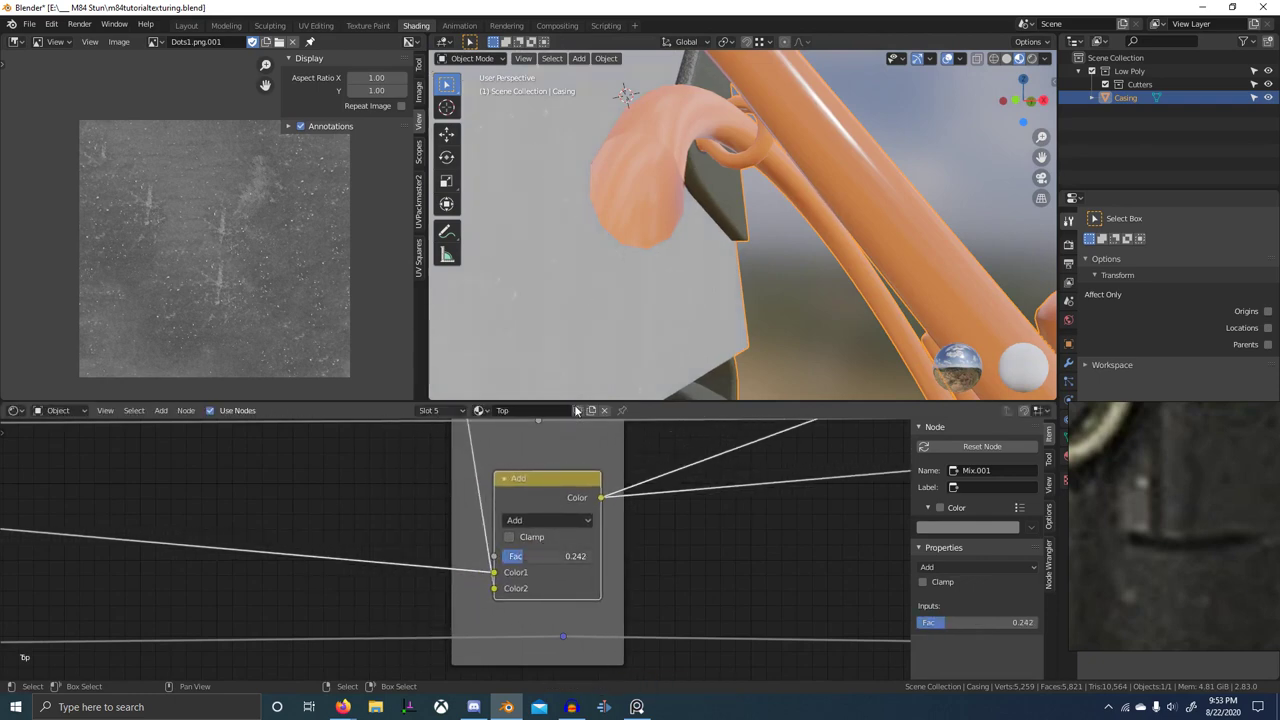
{"action": "scroll", "coordinate": [580, 372], "scroll_direction": "down", "scroll_amount": 4}
{"action": "scroll", "coordinate": [600, 466], "scroll_direction": "down", "scroll_amount": 10}
{"action": "middle_click_drag", "start_coordinate": [820, 506], "coordinate": [700, 552]}
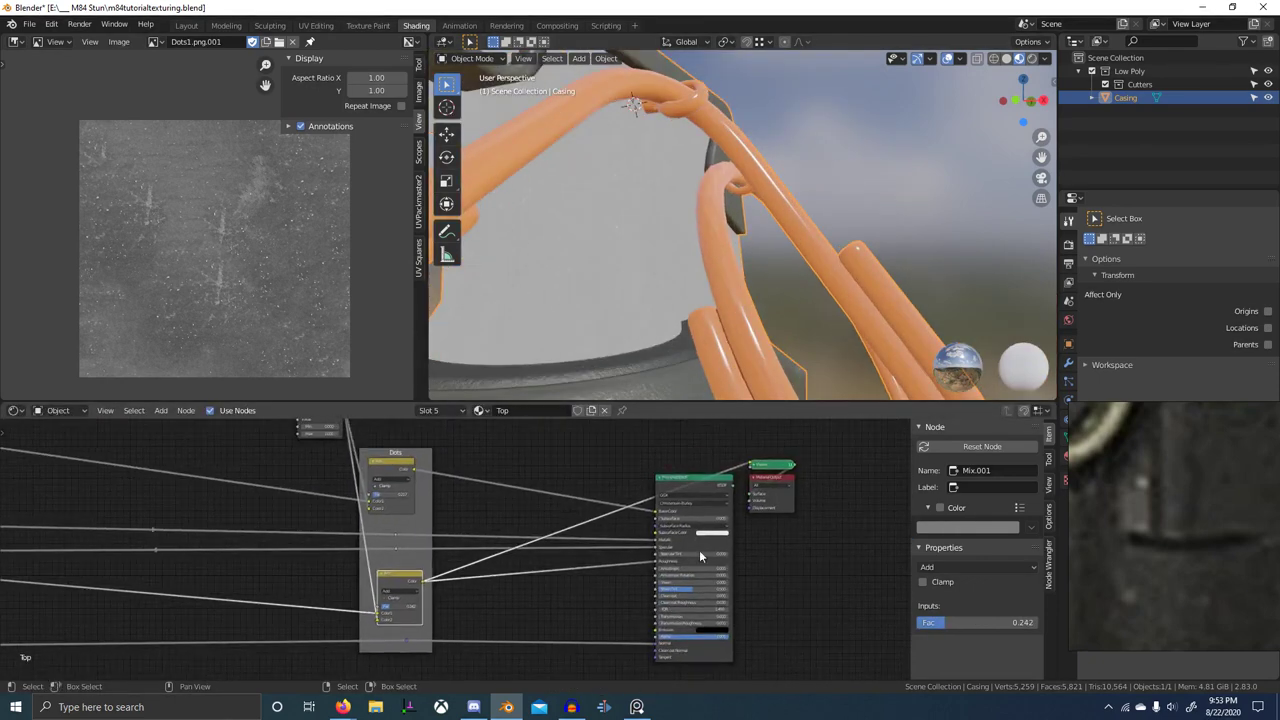
{"action": "left_click", "coordinate": [721, 490], "text": "ctrl+shift"}
- Lower the Dots Add mix factor to 0.059 and return the preview to Principled BSDF
{"action": "scroll", "coordinate": [620, 322], "scroll_direction": "down", "scroll_amount": 4}
{"action": "middle_click_drag", "start_coordinate": [642, 333], "coordinate": [715, 348]}
{"action": "scroll", "coordinate": [715, 348], "scroll_direction": "down", "scroll_amount": 4}
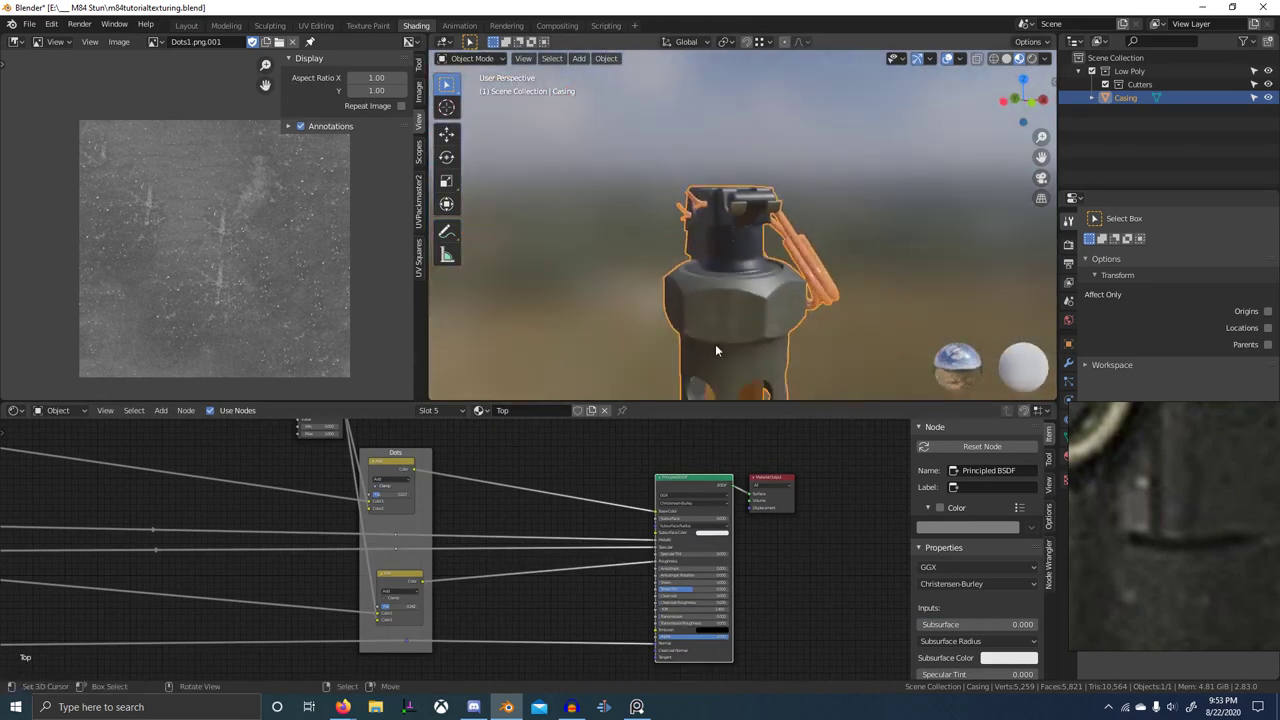
{"action": "scroll", "coordinate": [590, 345], "scroll_direction": "up", "scroll_amount": 5}
{"action": "scroll", "coordinate": [535, 555], "scroll_direction": "up", "scroll_amount": 4}
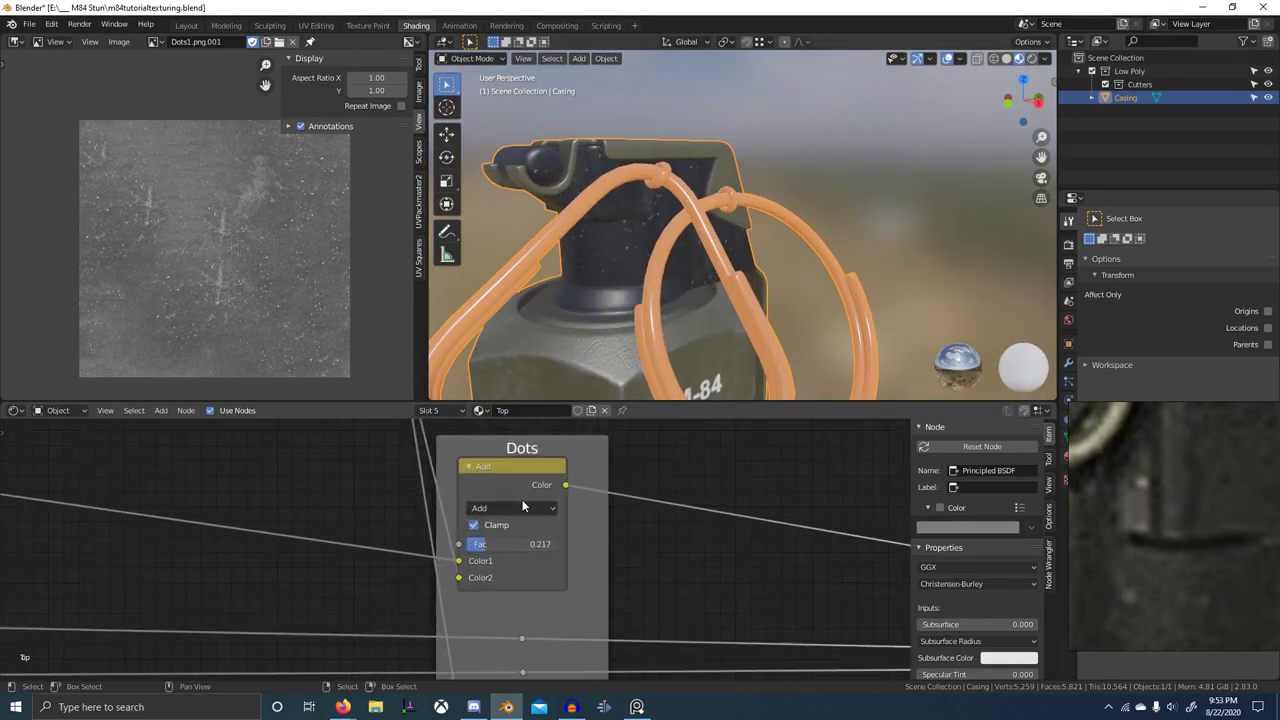
{"action": "left_click", "coordinate": [522, 499], "text": "ctrl+shift"}
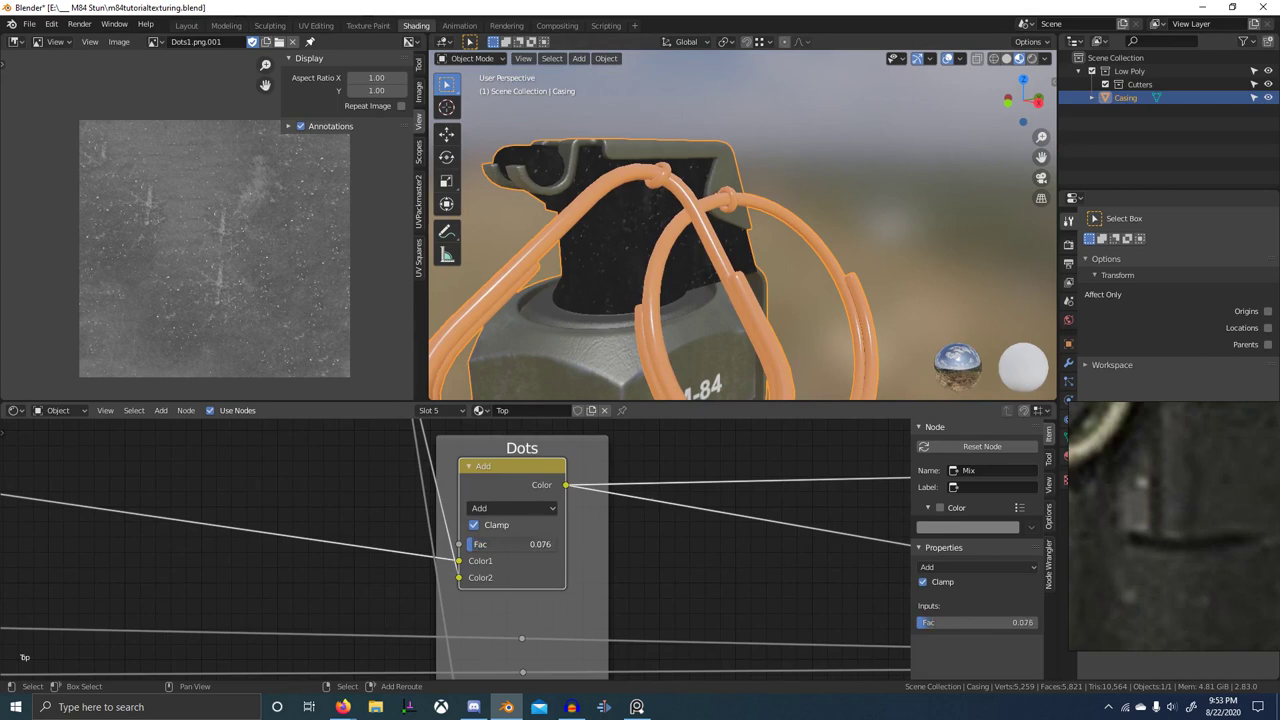
{"action": "scroll", "coordinate": [474, 550], "scroll_direction": "down", "scroll_amount": 5}
{"action": "middle_click_drag", "start_coordinate": [642, 568], "coordinate": [444, 579]}
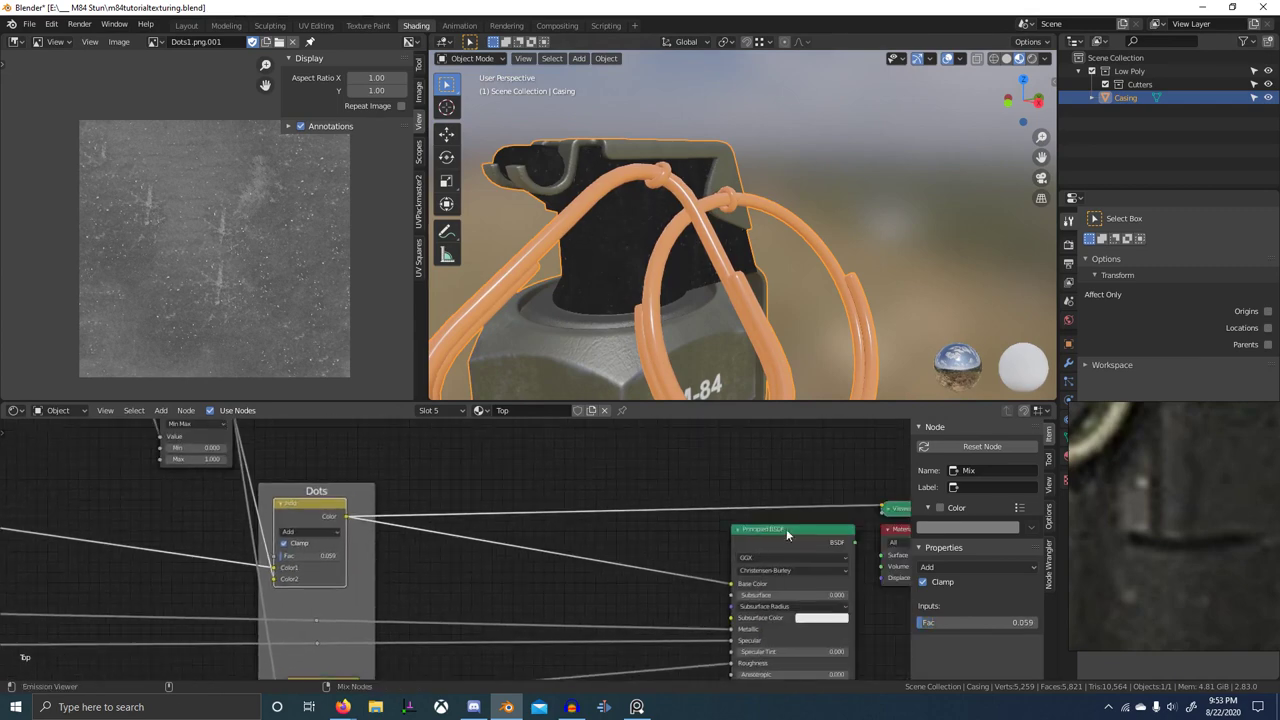
{"action": "left_click", "coordinate": [786, 531], "text": "ctrl+shift"}
{"action": "middle_click_drag", "start_coordinate": [622, 328], "coordinate": [774, 329]}
{"action": "scroll", "coordinate": [729, 346], "scroll_direction": "down", "scroll_amount": 4}
{"action": "scroll", "coordinate": [690, 340], "scroll_direction": "up", "scroll_amount": 5}
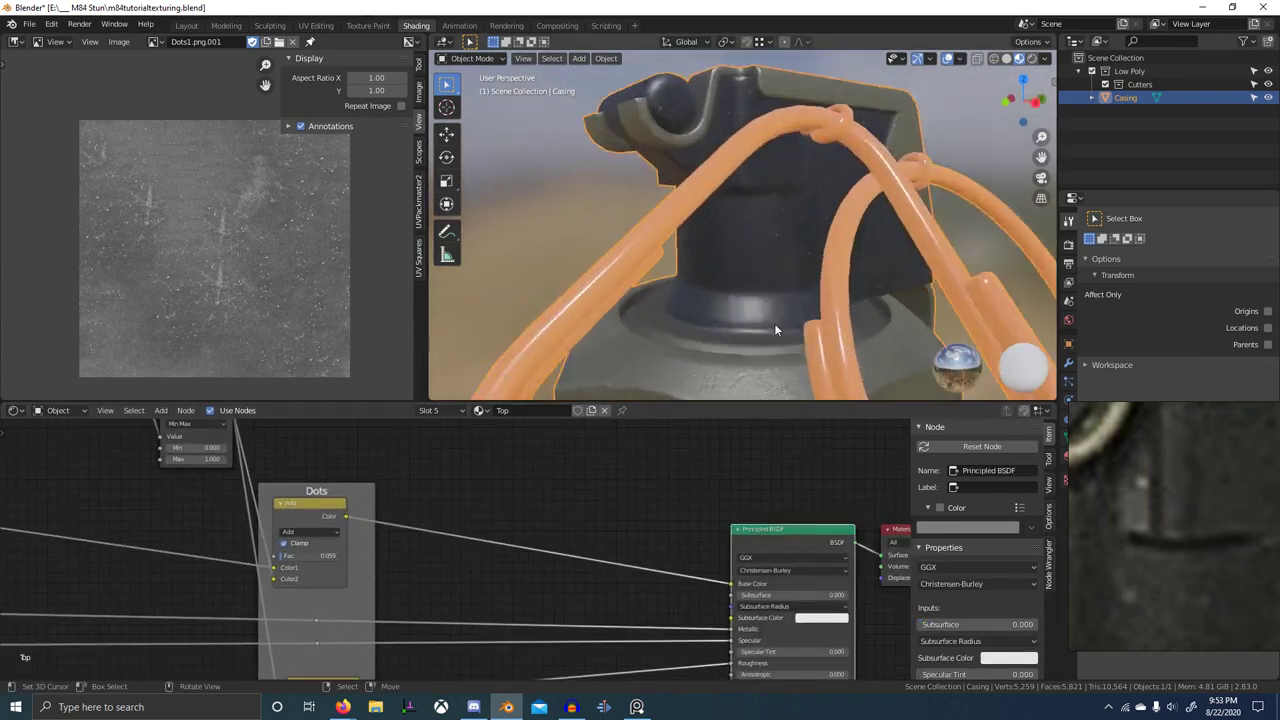
{"action": "scroll", "coordinate": [752, 340], "scroll_direction": "up", "scroll_amount": 4}
- Bring Discord to the front and view the posted grenade reference image enlarged
{"action": "key", "text": "alt+Tab"}
{"action": "key", "text": "alt+Tab"}
{"action": "left_click", "coordinate": [655, 392]}
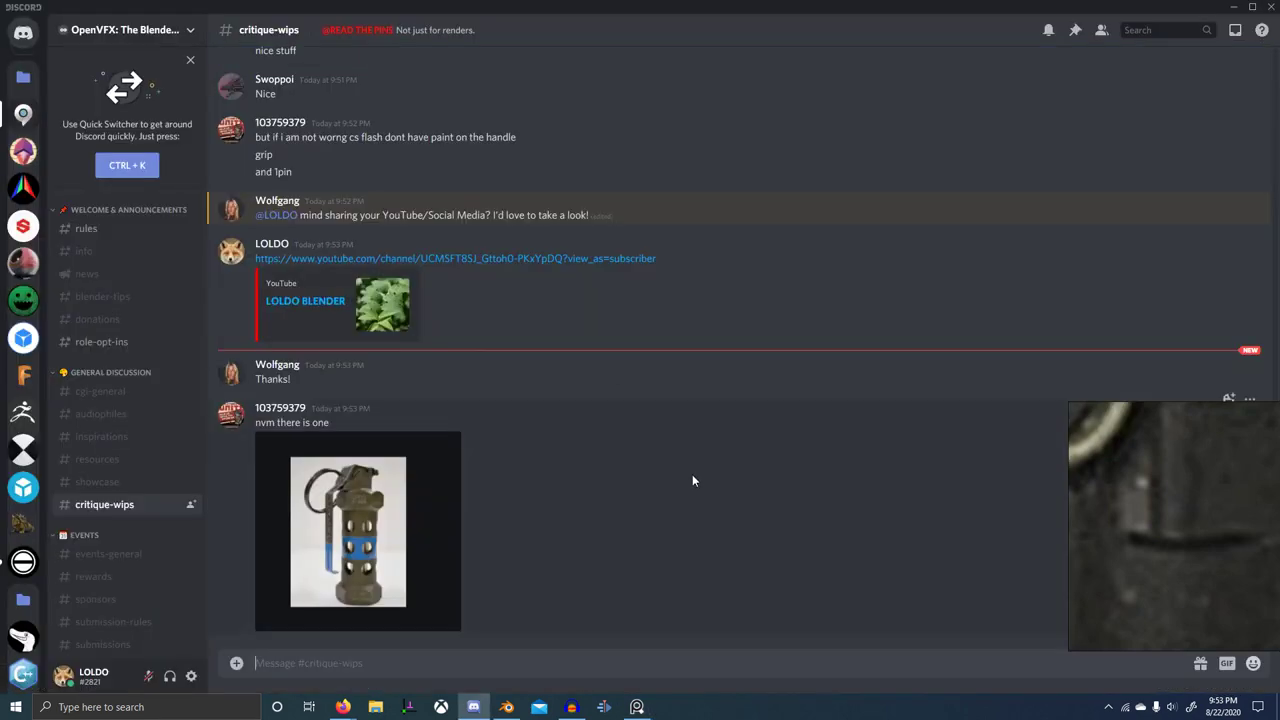
{"action": "key", "text": "alt+Tab"}
{"action": "left_click", "coordinate": [318, 388]}
{"action": "left_click", "coordinate": [364, 545]}
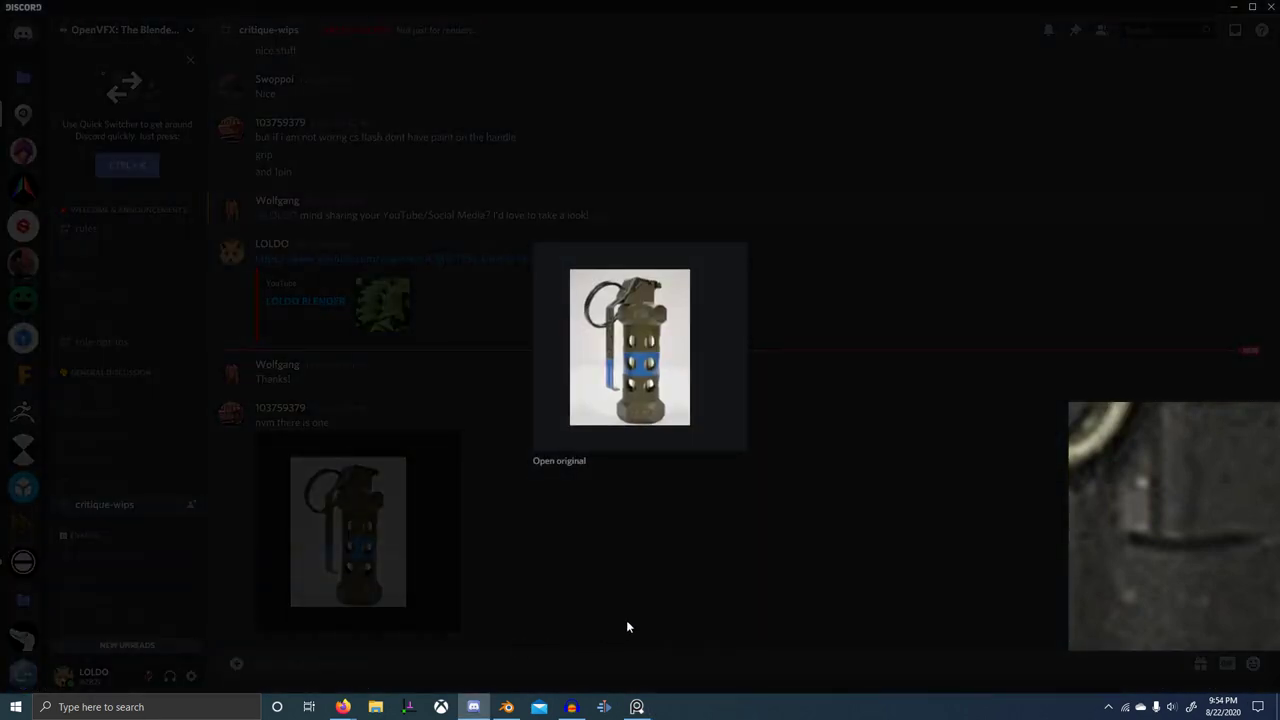
{"action": "left_click", "coordinate": [633, 677]}
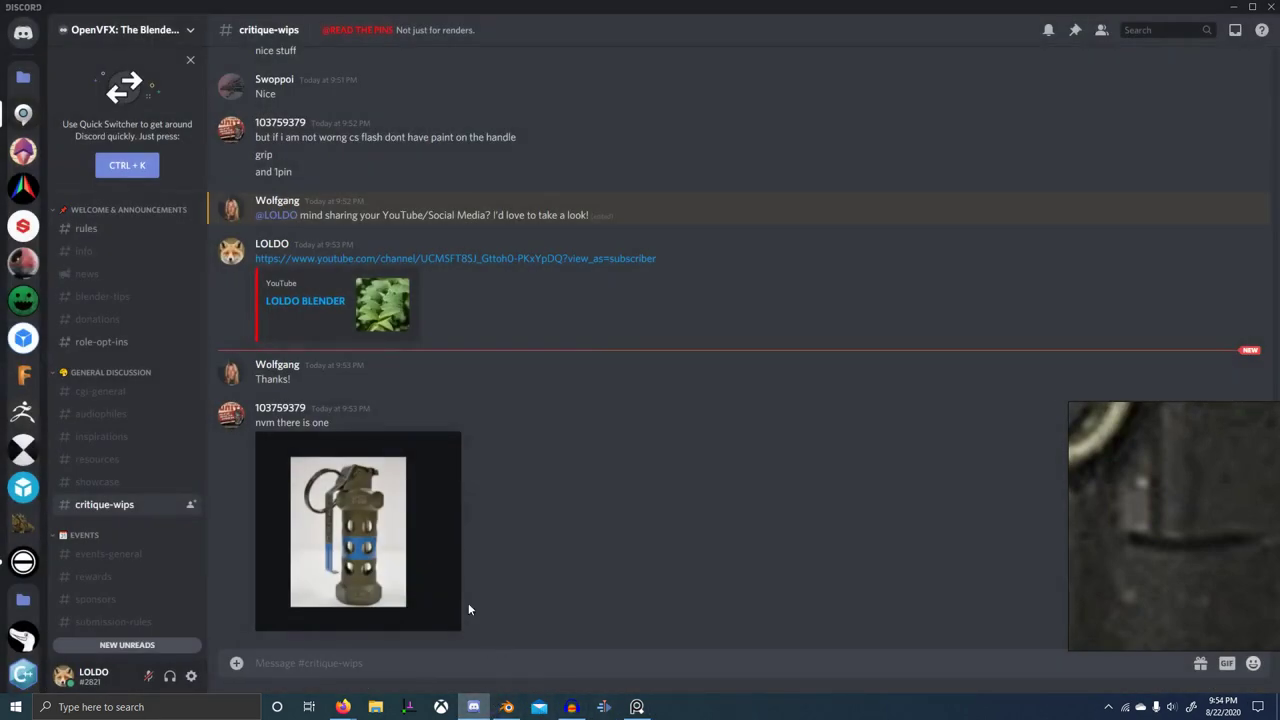
- Send the replies 'im going to change it' and 'to red' in #critique-wips
{"action": "scroll", "coordinate": [470, 580], "scroll_direction": "up", "scroll_amount": 4}
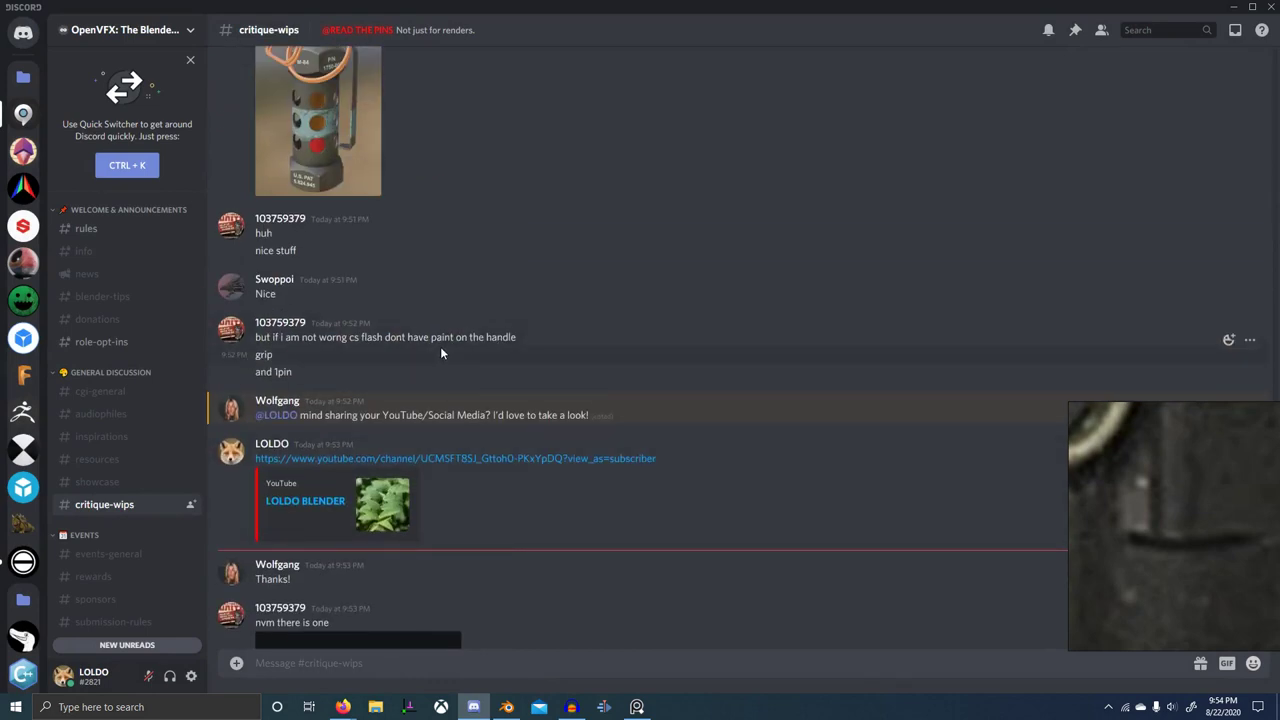
{"action": "scroll", "coordinate": [505, 465], "scroll_direction": "down", "scroll_amount": 4}
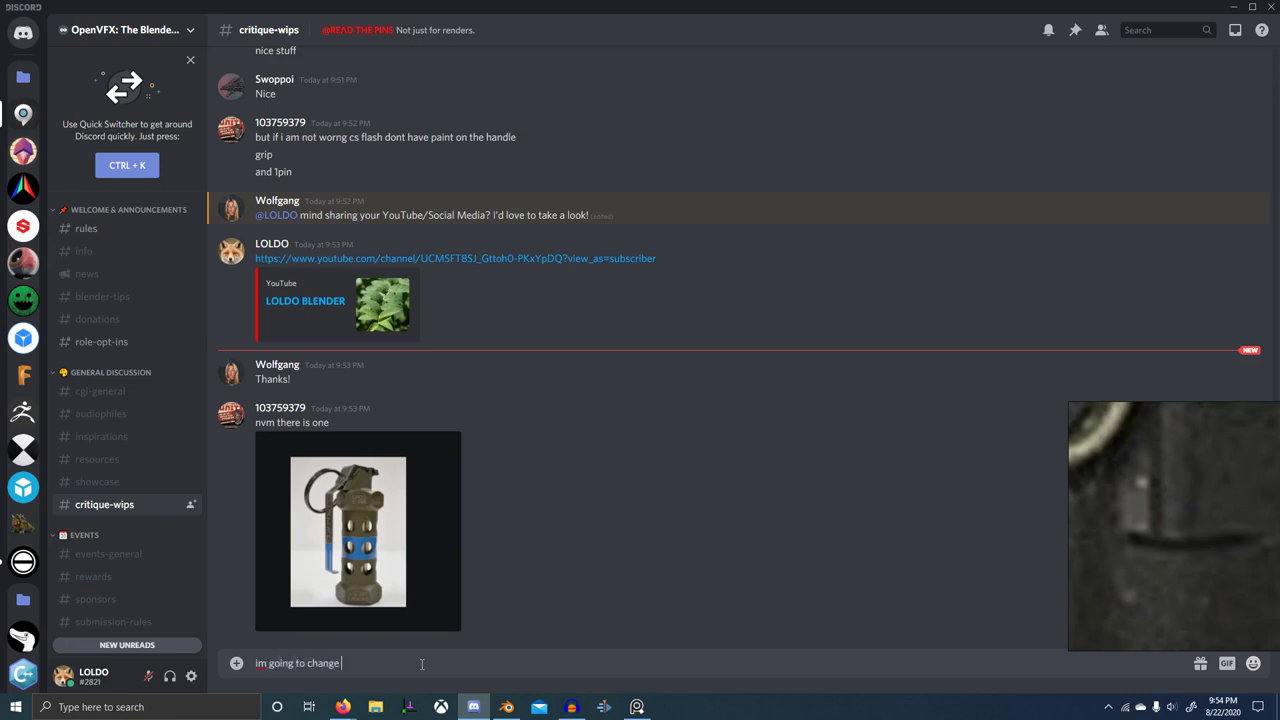
{"action": "key", "text": "Return"}
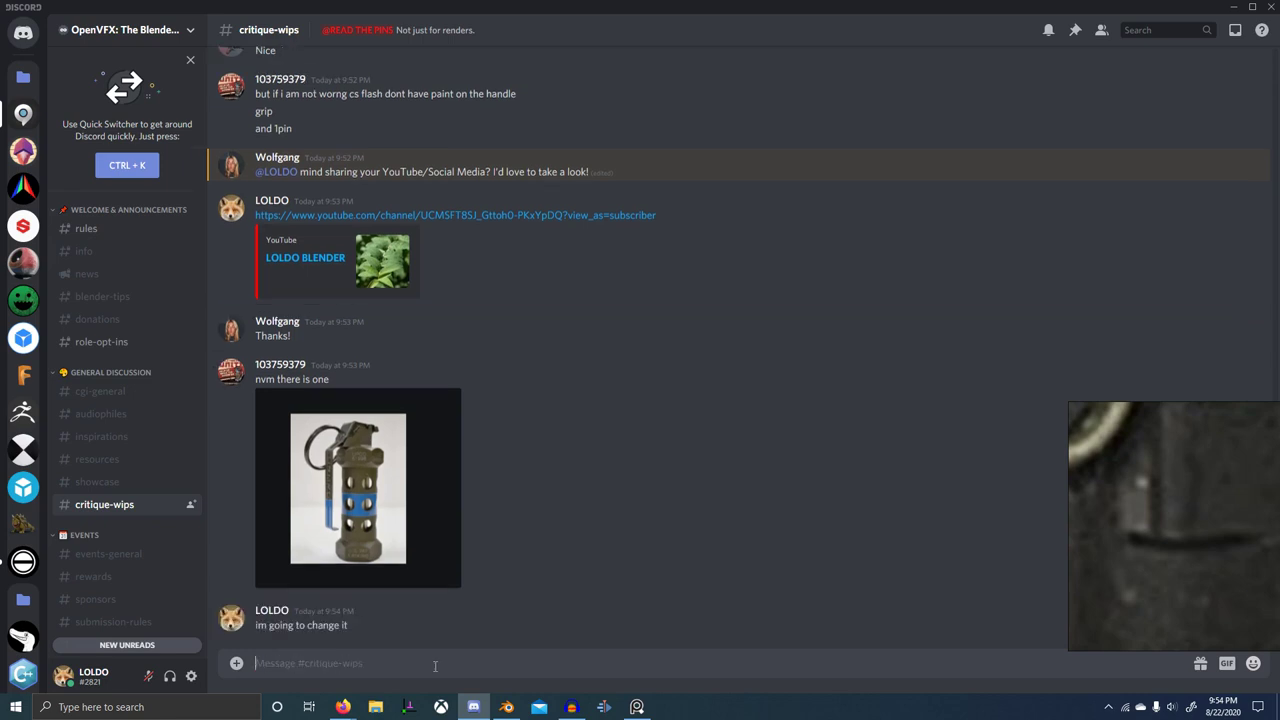
{"action": "type", "text": "to red"}
{"action": "key", "text": "Return"}
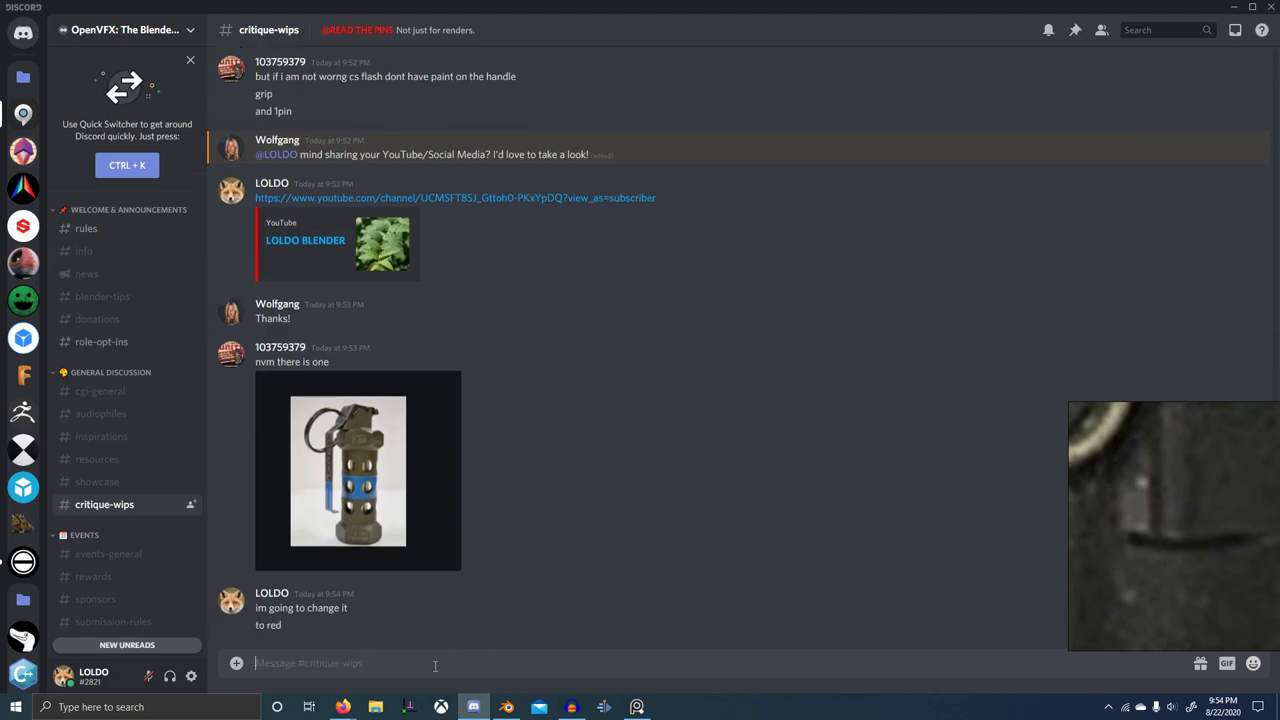
- Back in Blender, orbit the grenade to inspect its top and check the Value node
{"action": "left_click", "coordinate": [500, 711]}
{"action": "scroll", "coordinate": [734, 269], "scroll_direction": "down", "scroll_amount": 4}
{"action": "middle_click_drag", "start_coordinate": [681, 268], "coordinate": [665, 290]}
{"action": "scroll", "coordinate": [700, 273], "scroll_direction": "up", "scroll_amount": 4}
{"action": "scroll", "coordinate": [514, 600], "scroll_direction": "down", "scroll_amount": 1}
{"action": "scroll", "coordinate": [514, 601], "scroll_direction": "down", "scroll_amount": 2}
{"action": "scroll", "coordinate": [810, 296], "scroll_direction": "down", "scroll_amount": 2}
{"action": "middle_click_drag", "start_coordinate": [816, 298], "coordinate": [770, 384]}
{"action": "scroll", "coordinate": [798, 314], "scroll_direction": "down", "scroll_amount": 5}
{"action": "scroll", "coordinate": [1216, 489], "scroll_direction": "down", "scroll_amount": 5}
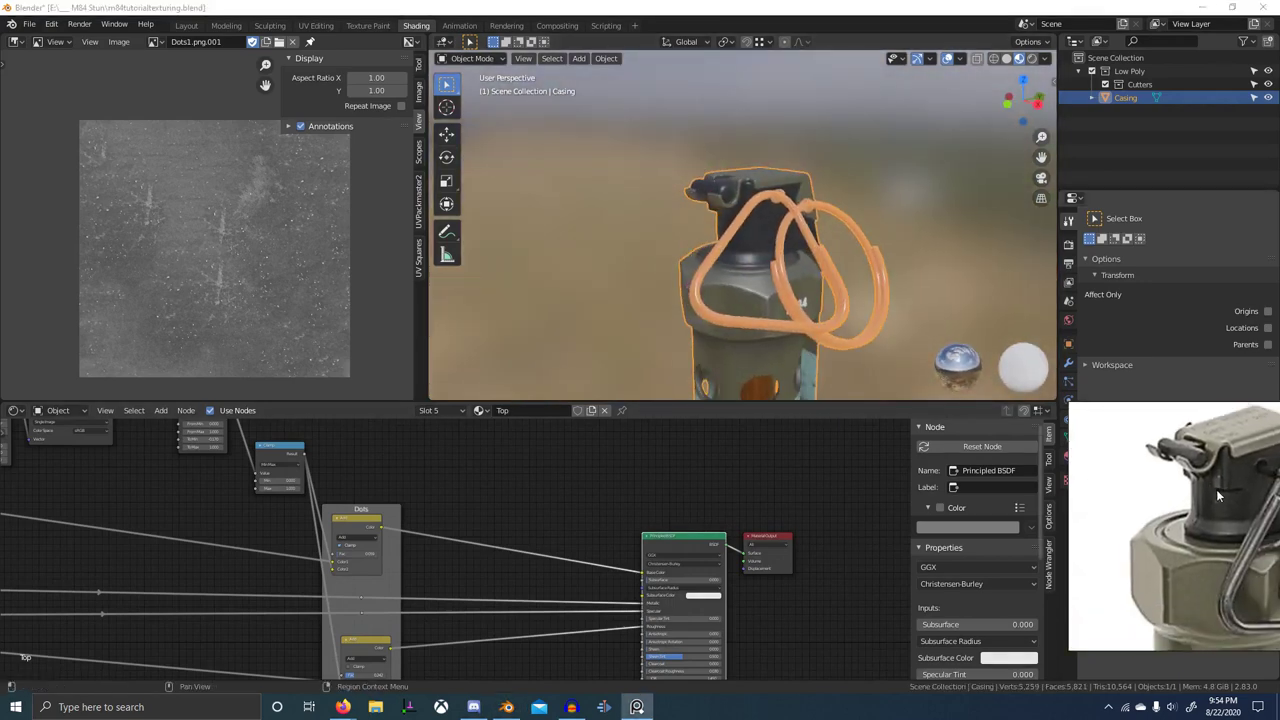
{"action": "middle_click_drag", "start_coordinate": [1216, 489], "coordinate": [1122, 463]}
{"action": "middle_click_drag", "start_coordinate": [792, 332], "coordinate": [728, 327]}
{"action": "middle_click_drag", "start_coordinate": [290, 545], "coordinate": [687, 496]}
{"action": "middle_click_drag", "start_coordinate": [204, 540], "coordinate": [672, 538]}
{"action": "scroll", "coordinate": [672, 539], "scroll_direction": "up", "scroll_amount": 10}
{"action": "scroll", "coordinate": [568, 524], "scroll_direction": "up", "scroll_amount": 1}
{"action": "left_click", "coordinate": [563, 490]}
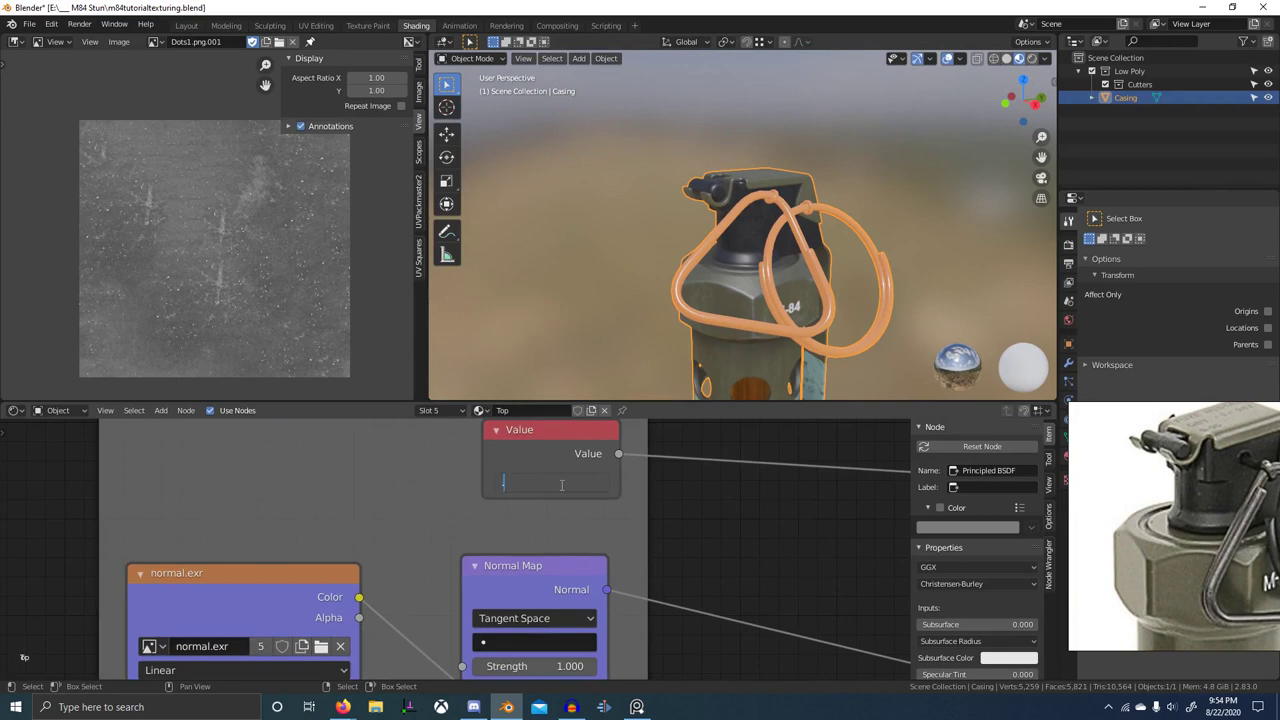
- Duplicate the Dots frame's Add mix node onto the Specular link and move the original lower
{"action": "scroll", "coordinate": [750, 259], "scroll_direction": "up", "scroll_amount": 3}
{"action": "middle_click_drag", "start_coordinate": [750, 259], "coordinate": [716, 248]}
{"action": "scroll", "coordinate": [818, 493], "scroll_direction": "down", "scroll_amount": 2}
{"action": "scroll", "coordinate": [818, 493], "scroll_direction": "down", "scroll_amount": 7}
{"action": "middle_click_drag", "start_coordinate": [818, 493], "coordinate": [330, 562]}
{"action": "scroll", "coordinate": [700, 546], "scroll_direction": "down", "scroll_amount": 4}
{"action": "middle_click_drag", "start_coordinate": [870, 546], "coordinate": [332, 548]}
{"action": "left_click", "coordinate": [532, 568]}
{"action": "left_click", "coordinate": [568, 540]}
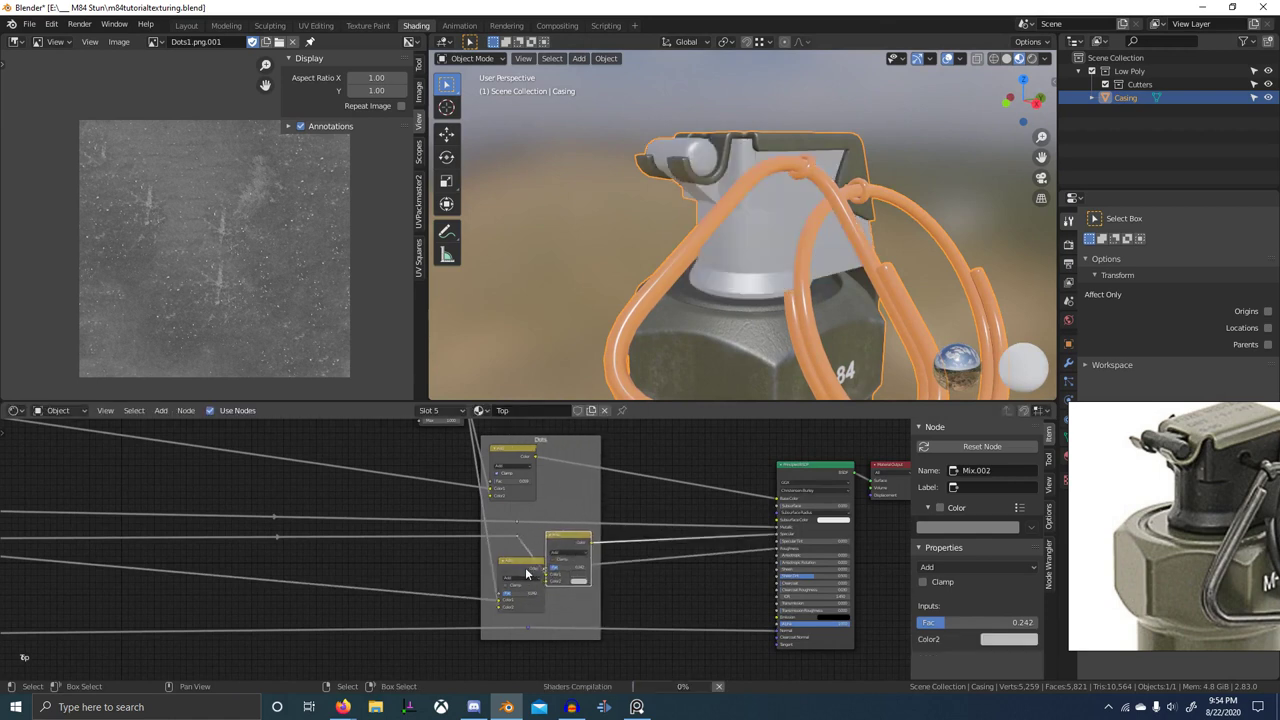
{"action": "left_click_drag", "start_coordinate": [526, 571], "coordinate": [532, 706]}
- Move the two reroutes aside and connect the Clamp output to the new Add node's Fac
{"action": "left_click_drag", "start_coordinate": [559, 539], "coordinate": [491, 556]}
{"action": "scroll", "coordinate": [553, 517], "scroll_direction": "down", "scroll_amount": 3}
{"action": "middle_click_drag", "start_coordinate": [553, 517], "coordinate": [537, 601]}
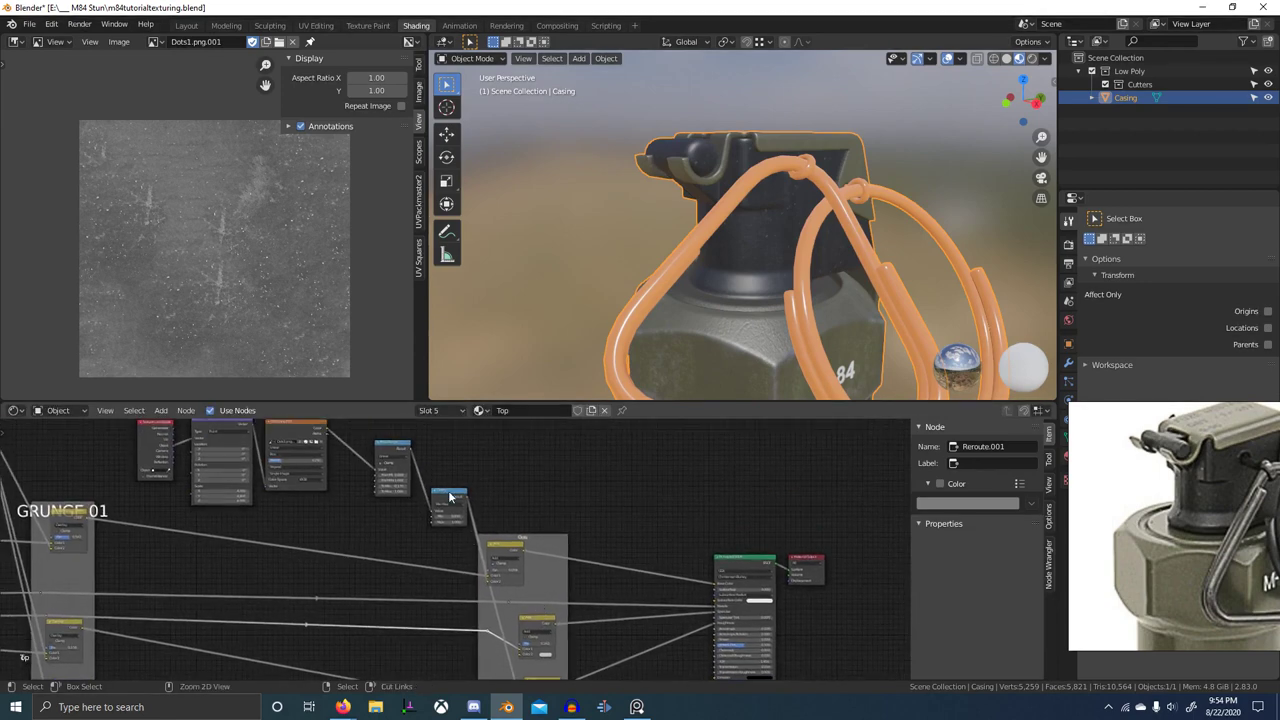
{"action": "left_click", "coordinate": [449, 496]}
{"action": "right_click_drag", "start_coordinate": [511, 590], "coordinate": [486, 616], "text": "ctrl"}
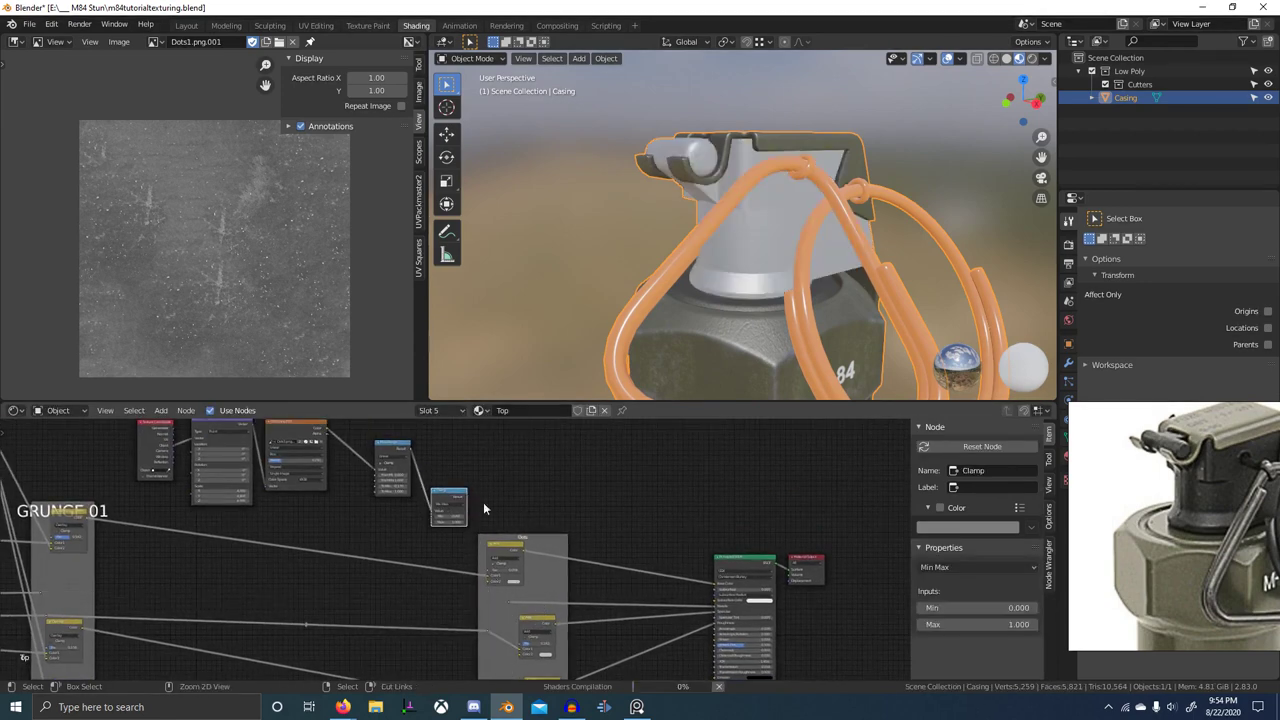
{"action": "key", "text": "ctrl+z"}
{"action": "middle_click_drag", "start_coordinate": [484, 503], "coordinate": [511, 484]}
{"action": "right_click_drag", "start_coordinate": [551, 621], "coordinate": [556, 622], "text": "alt"}
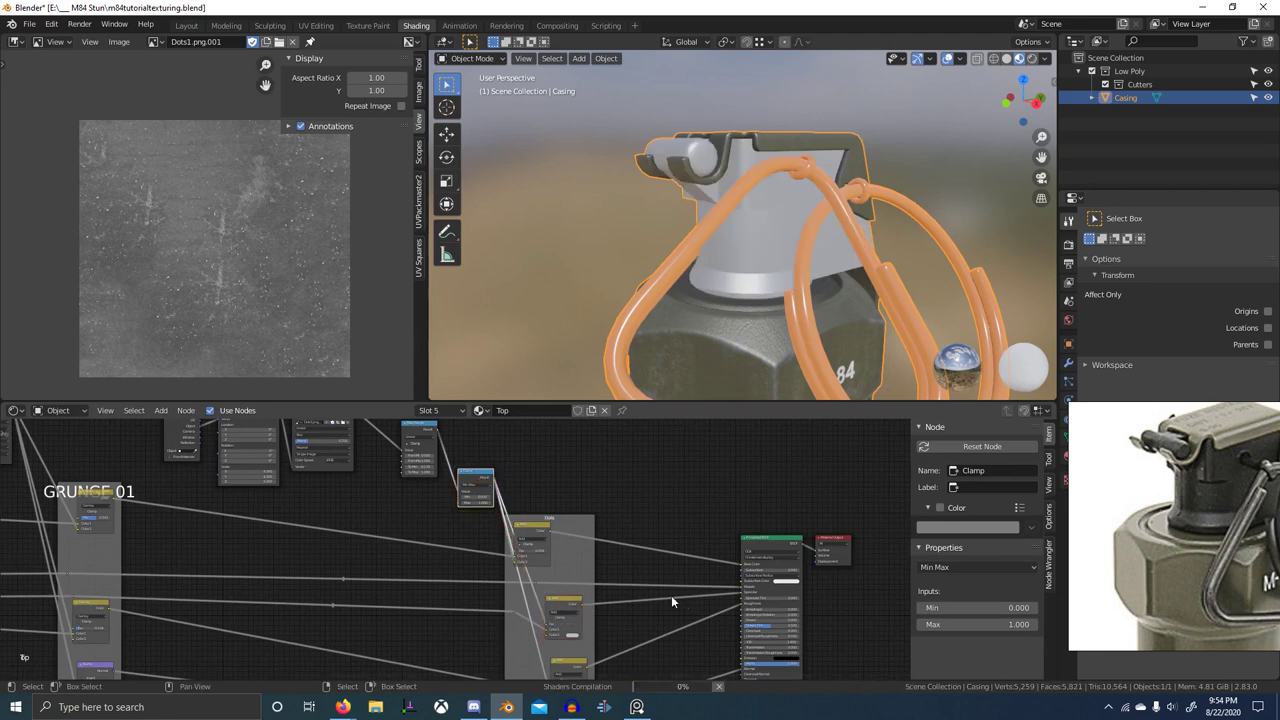
{"action": "scroll", "coordinate": [628, 607], "scroll_direction": "up", "scroll_amount": 5}
{"action": "middle_click_drag", "start_coordinate": [628, 607], "coordinate": [685, 573]}
{"action": "scroll", "coordinate": [449, 586], "scroll_direction": "up", "scroll_amount": 4}
{"action": "middle_click_drag", "start_coordinate": [563, 615], "coordinate": [572, 559]}
{"action": "scroll", "coordinate": [461, 570], "scroll_direction": "up", "scroll_amount": 2}
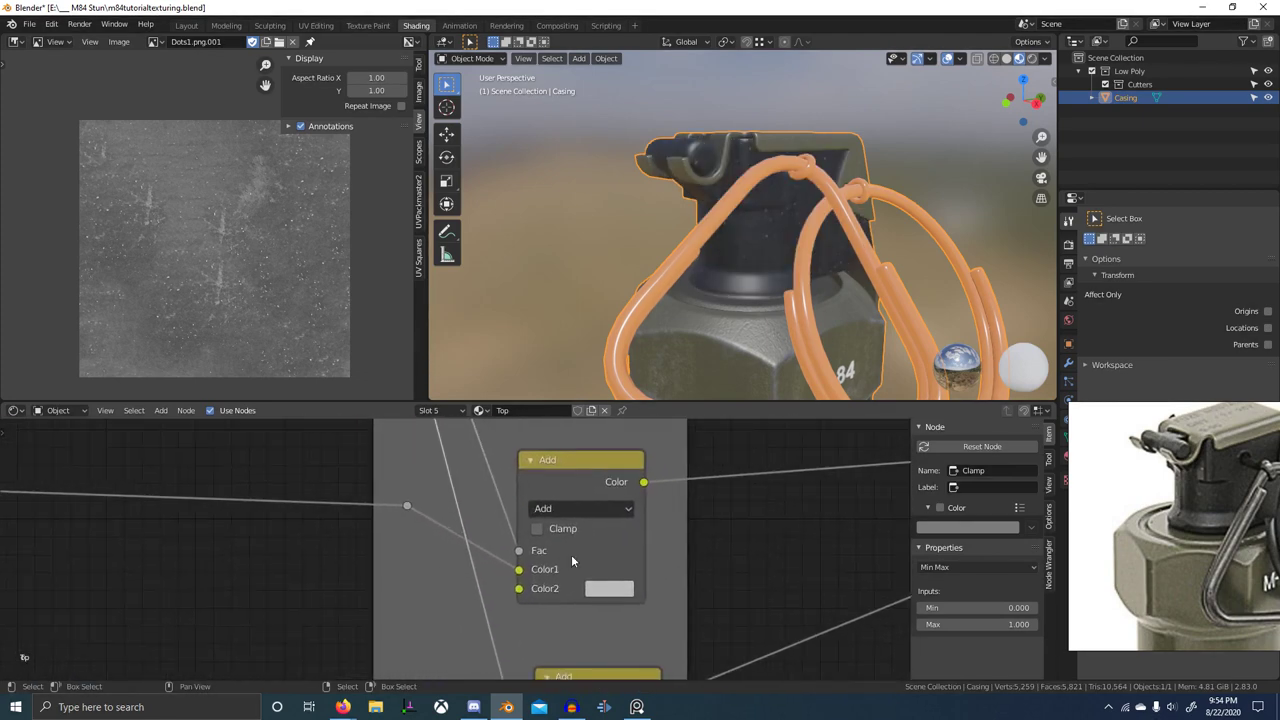
- With the node editor maximized, move the grunge link from Fac to the Add node's color input
{"action": "key", "text": "space"}
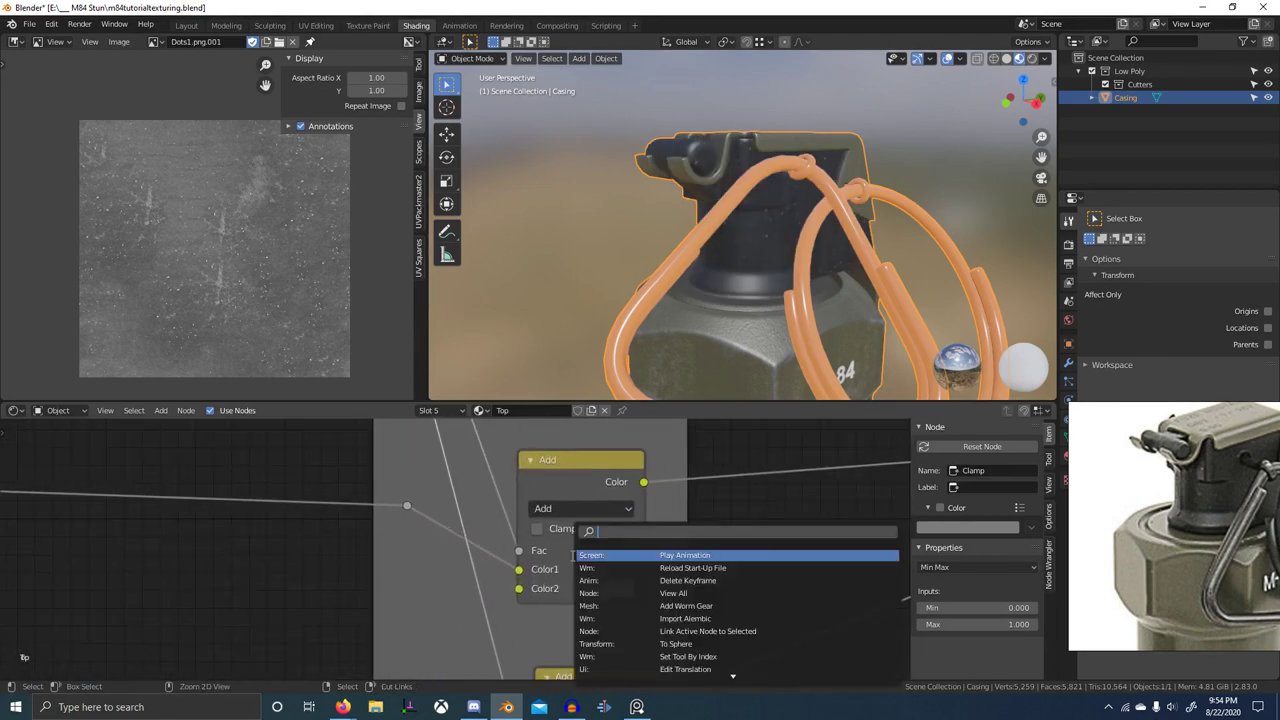
{"action": "key", "text": "ctrl+space"}
{"action": "scroll", "coordinate": [684, 413], "scroll_direction": "up", "scroll_amount": 4}
{"action": "mouse_move", "coordinate": [684, 413]}
{"action": "middle_mouse_down"}
{"action": "mouse_move", "coordinate": [714, 434]}
{"action": "mouse_move", "coordinate": [687, 436]}
{"action": "middle_mouse_up"}
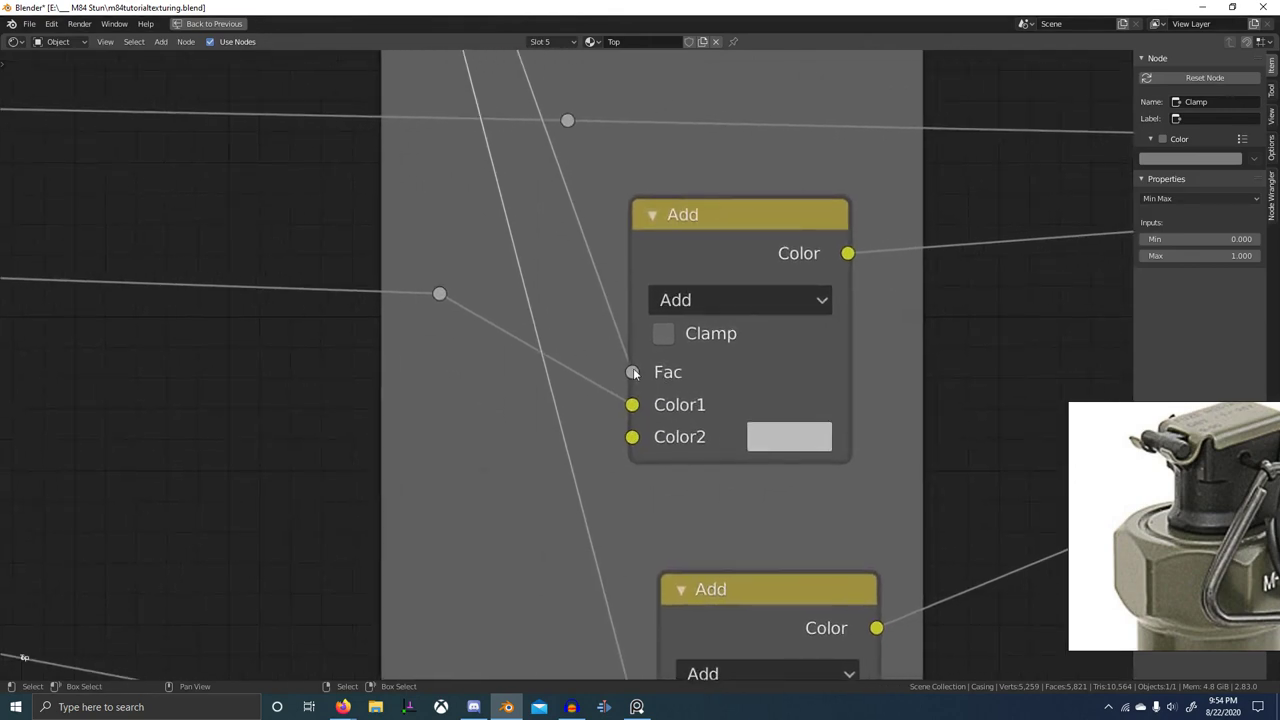
{"action": "left_click_drag", "start_coordinate": [632, 372], "coordinate": [632, 438]}
{"action": "middle_click_drag", "start_coordinate": [760, 350], "coordinate": [700, 438]}
{"action": "left_click_drag", "start_coordinate": [648, 343], "coordinate": [533, 366]}
- Dissolve the reroute on the incoming grunge link while keeping the connection
{"action": "scroll", "coordinate": [396, 402], "scroll_direction": "down", "scroll_amount": 2}
{"action": "middle_click_drag", "start_coordinate": [406, 397], "coordinate": [461, 401]}
{"action": "left_click", "coordinate": [435, 391]}
{"action": "key", "text": "ctrl+x"}
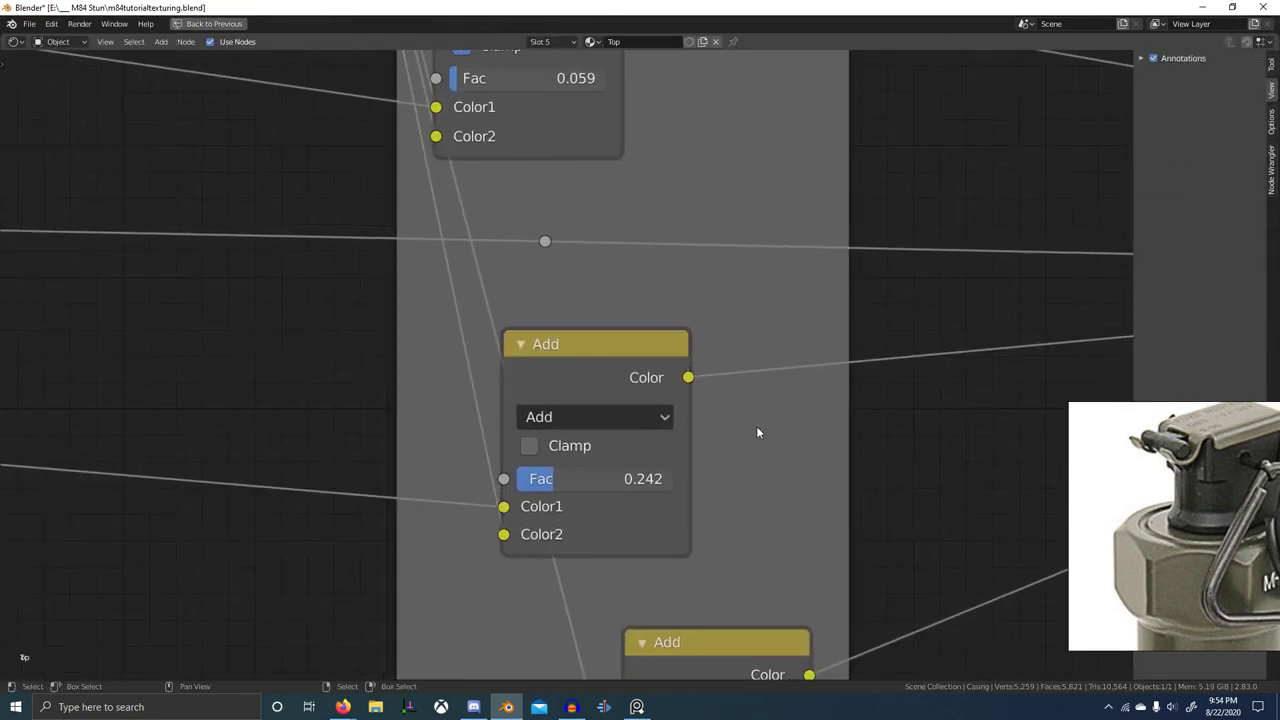
{"action": "middle_click_drag", "start_coordinate": [650, 379], "coordinate": [656, 392]}
- Preview the new Add node's output on the fuze, then restore the full Shading layout
{"action": "left_click", "coordinate": [656, 391], "text": "ctrl+shift"}
{"action": "scroll", "coordinate": [720, 400], "scroll_direction": "down", "scroll_amount": 7}
{"action": "middle_click_drag", "start_coordinate": [850, 408], "coordinate": [766, 406]}
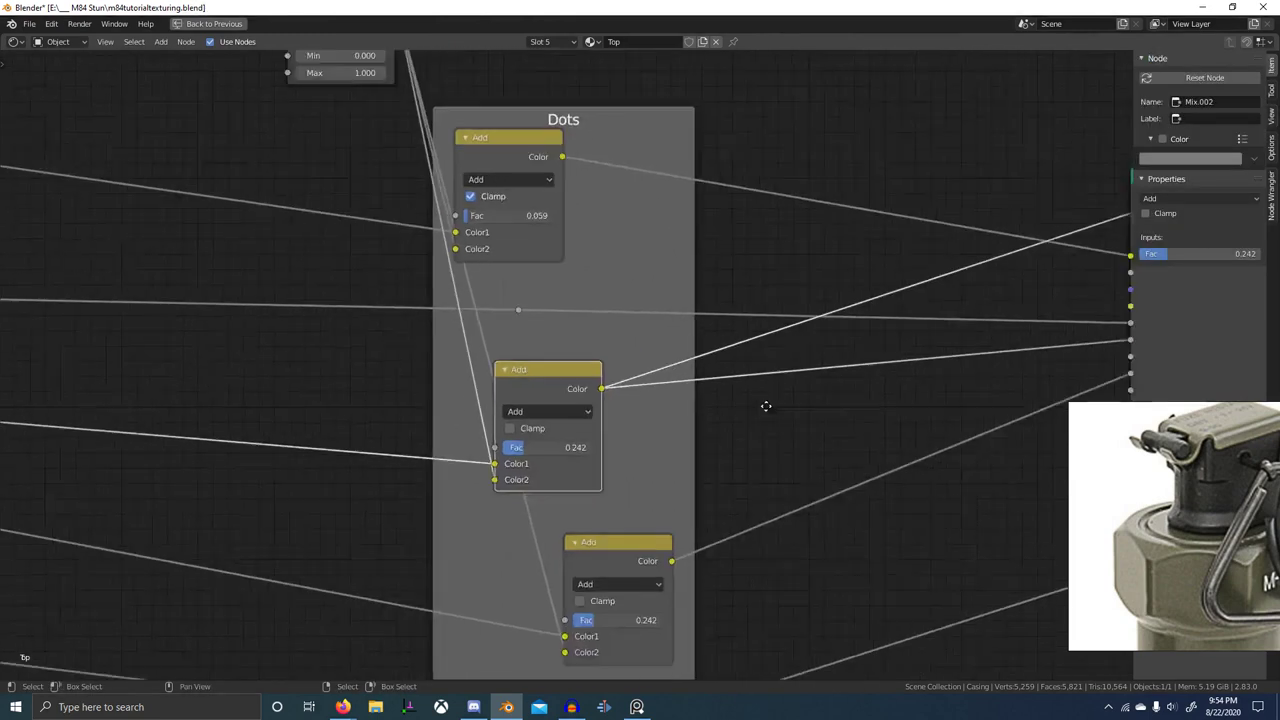
{"action": "middle_click_drag", "start_coordinate": [1110, 342], "coordinate": [701, 397]}
{"action": "middle_click_drag", "start_coordinate": [65, 497], "coordinate": [487, 468]}
{"action": "scroll", "coordinate": [488, 468], "scroll_direction": "up", "scroll_amount": 4}
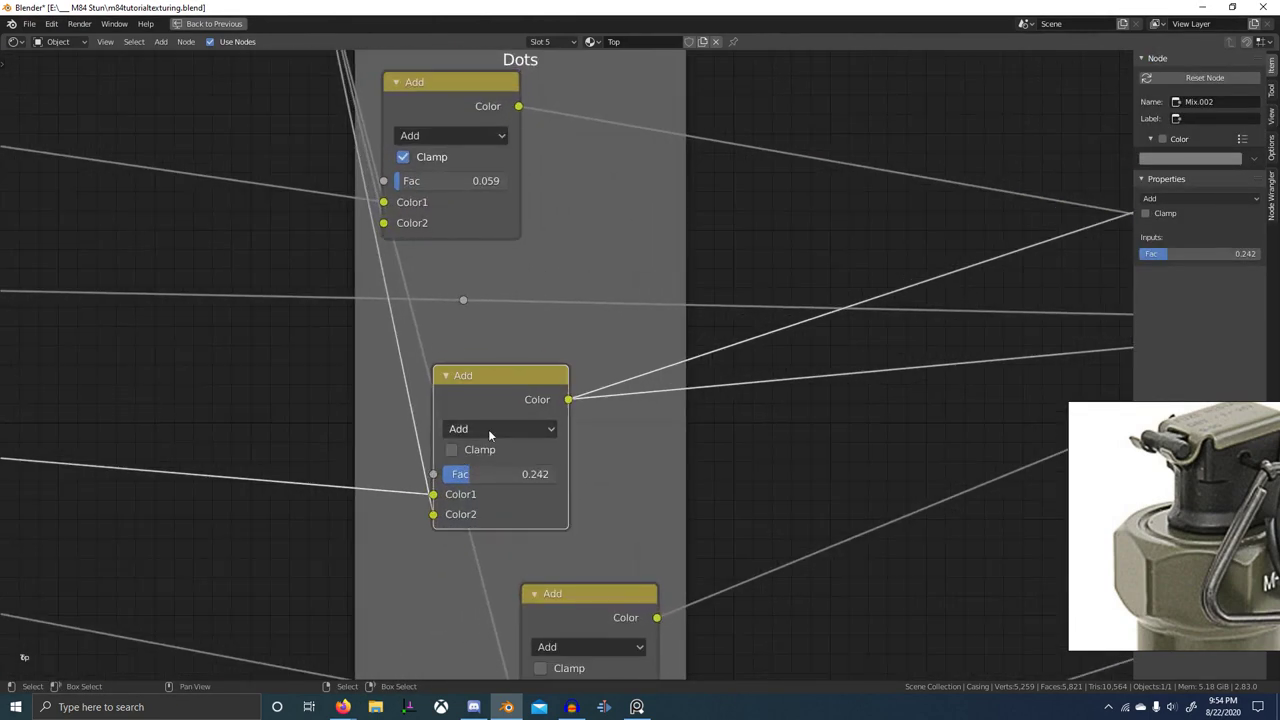
{"action": "scroll", "coordinate": [488, 429], "scroll_direction": "up", "scroll_amount": 1}
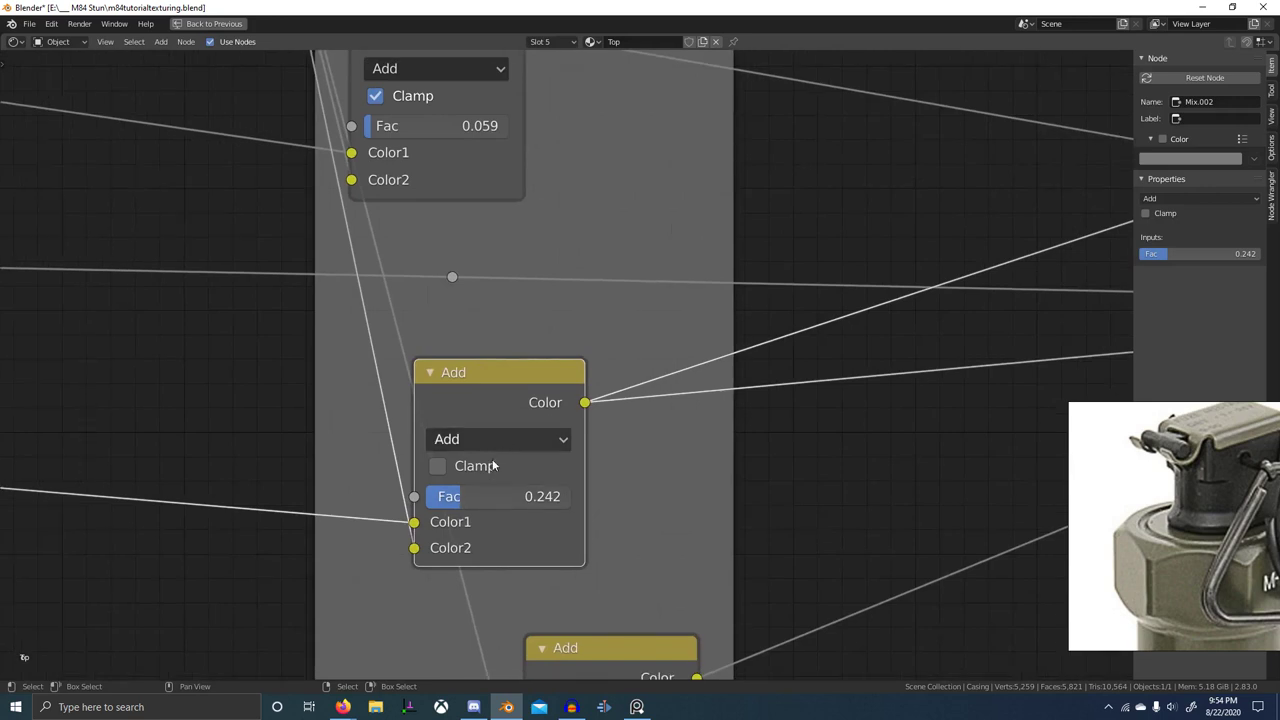
{"action": "key", "text": "ctrl+space"}
{"action": "mouse_move", "coordinate": [838, 246]}
{"action": "middle_mouse_down"}
{"action": "mouse_move", "coordinate": [771, 237]}
{"action": "mouse_move", "coordinate": [822, 252]}
{"action": "middle_mouse_up"}
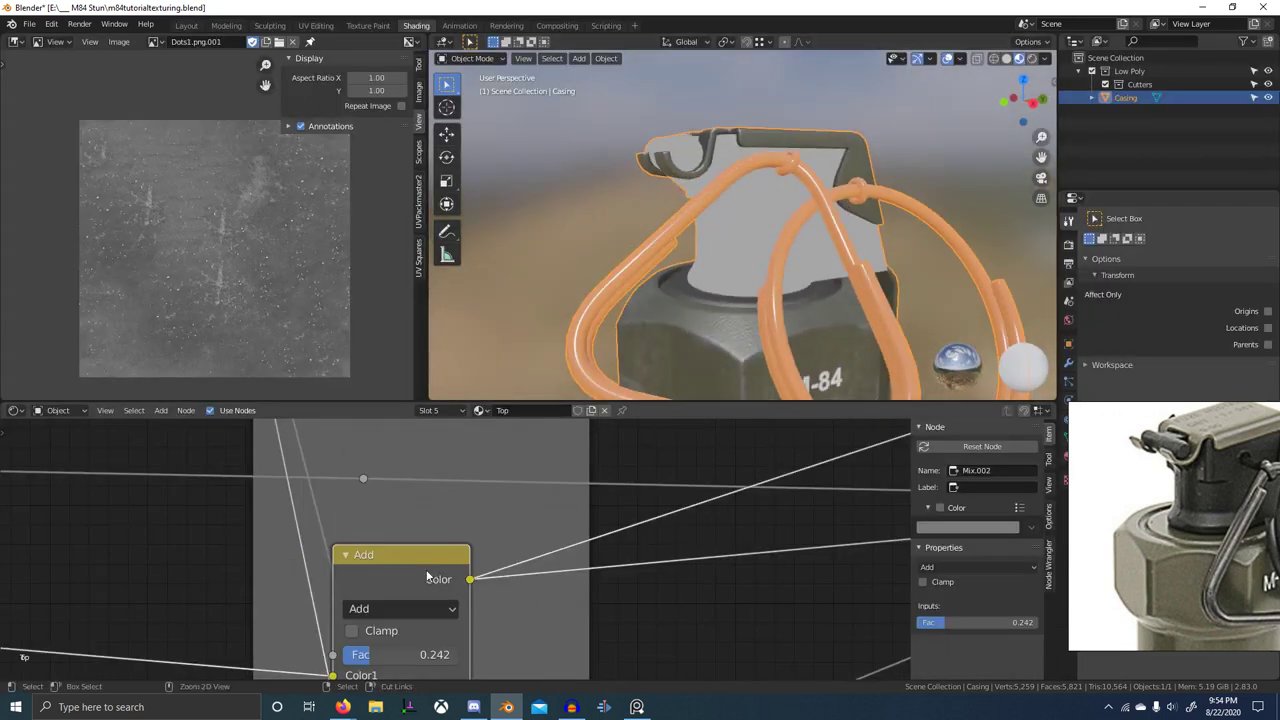
- Find the new Add node in the Dots frame and open its blend-mode context menu
{"action": "scroll", "coordinate": [772, 252], "scroll_direction": "up", "scroll_amount": 6}
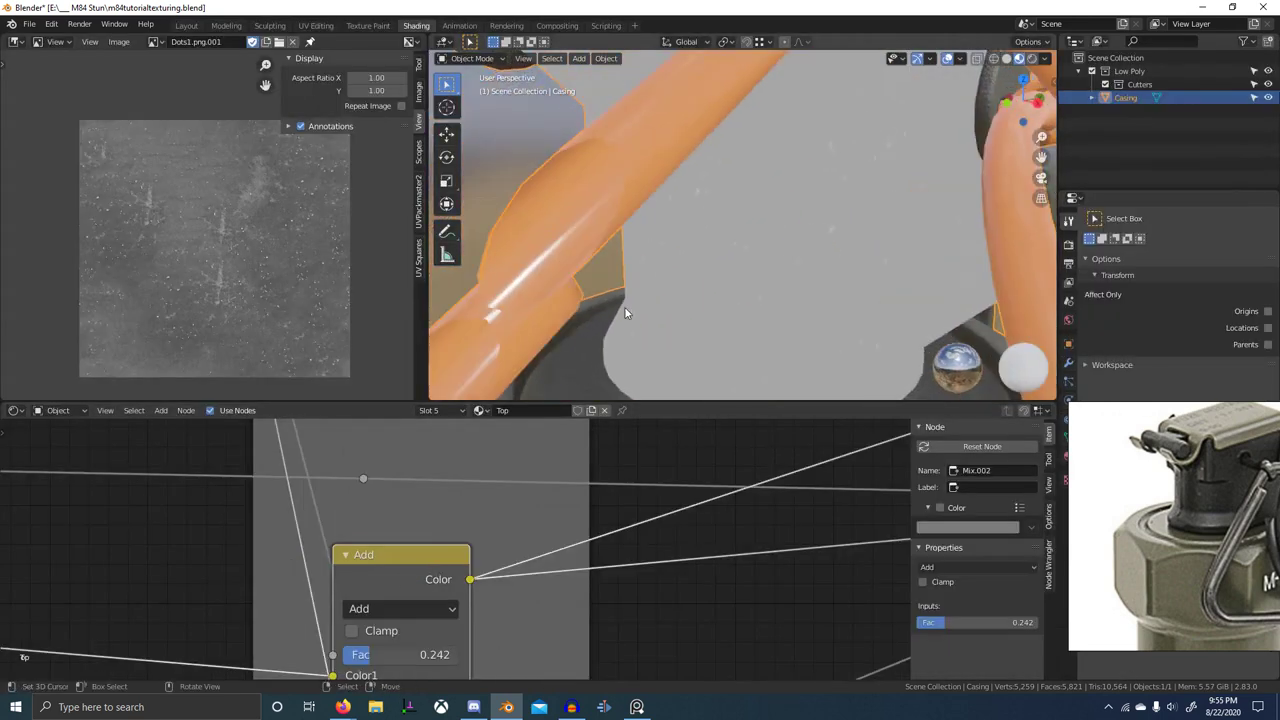
{"action": "scroll", "coordinate": [625, 313], "scroll_direction": "down", "scroll_amount": 6}
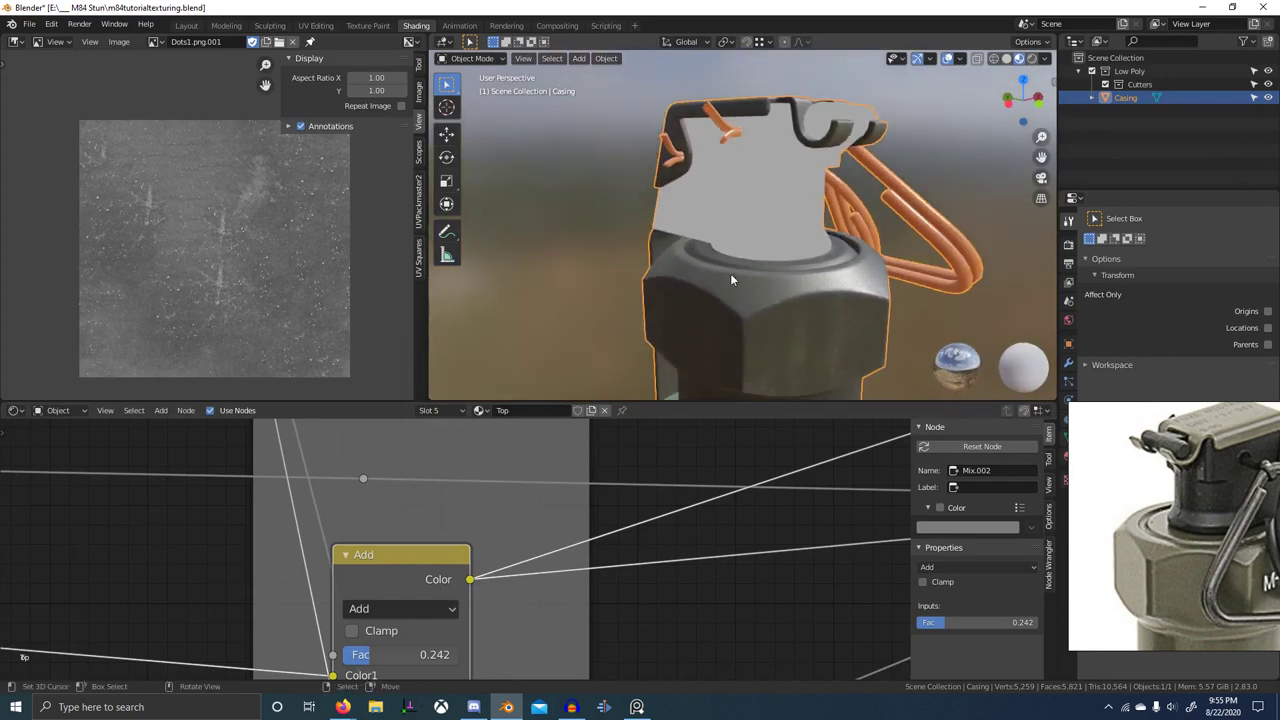
{"action": "scroll", "coordinate": [732, 275], "scroll_direction": "down", "scroll_amount": 2}
{"action": "middle_click_drag", "start_coordinate": [780, 281], "coordinate": [764, 252], "text": "shift"}
{"action": "scroll", "coordinate": [509, 449], "scroll_direction": "down", "scroll_amount": 1}
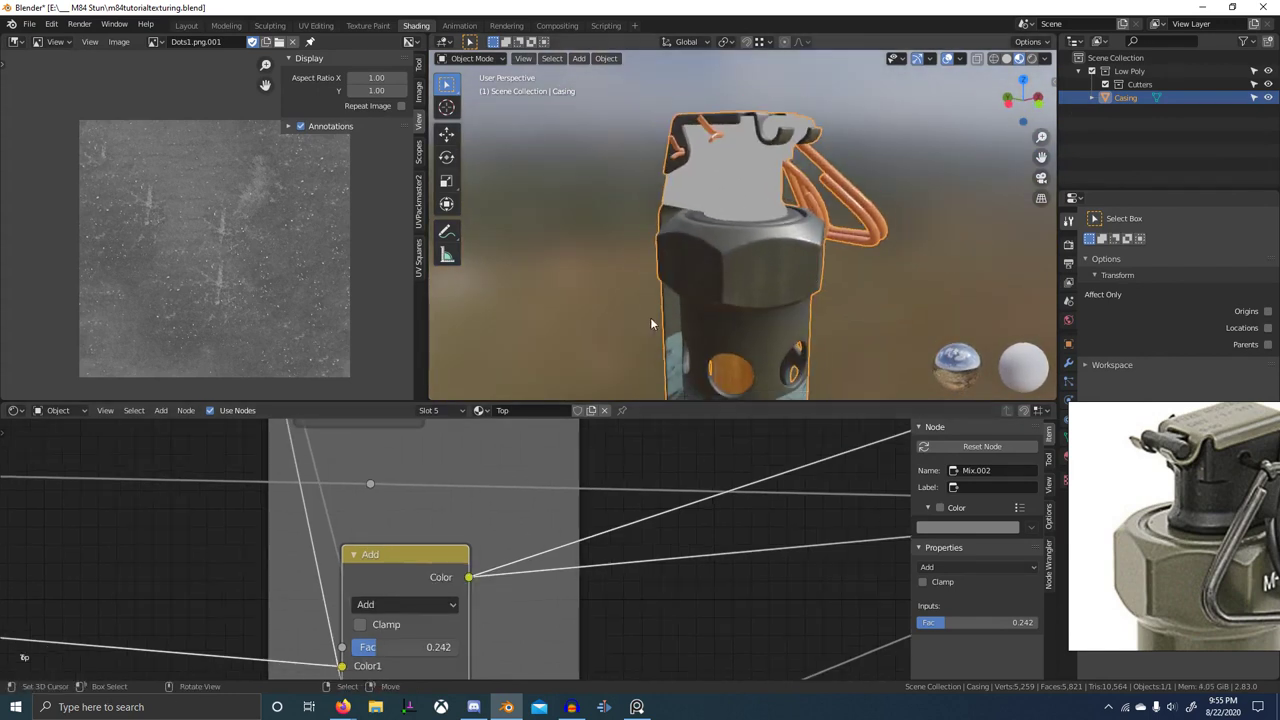
{"action": "scroll", "coordinate": [400, 590], "scroll_direction": "up", "scroll_amount": 2}
{"action": "middle_click_drag", "start_coordinate": [440, 604], "coordinate": [573, 515]}
{"action": "scroll", "coordinate": [571, 526], "scroll_direction": "up", "scroll_amount": 4}
{"action": "left_click", "coordinate": [342, 468]}
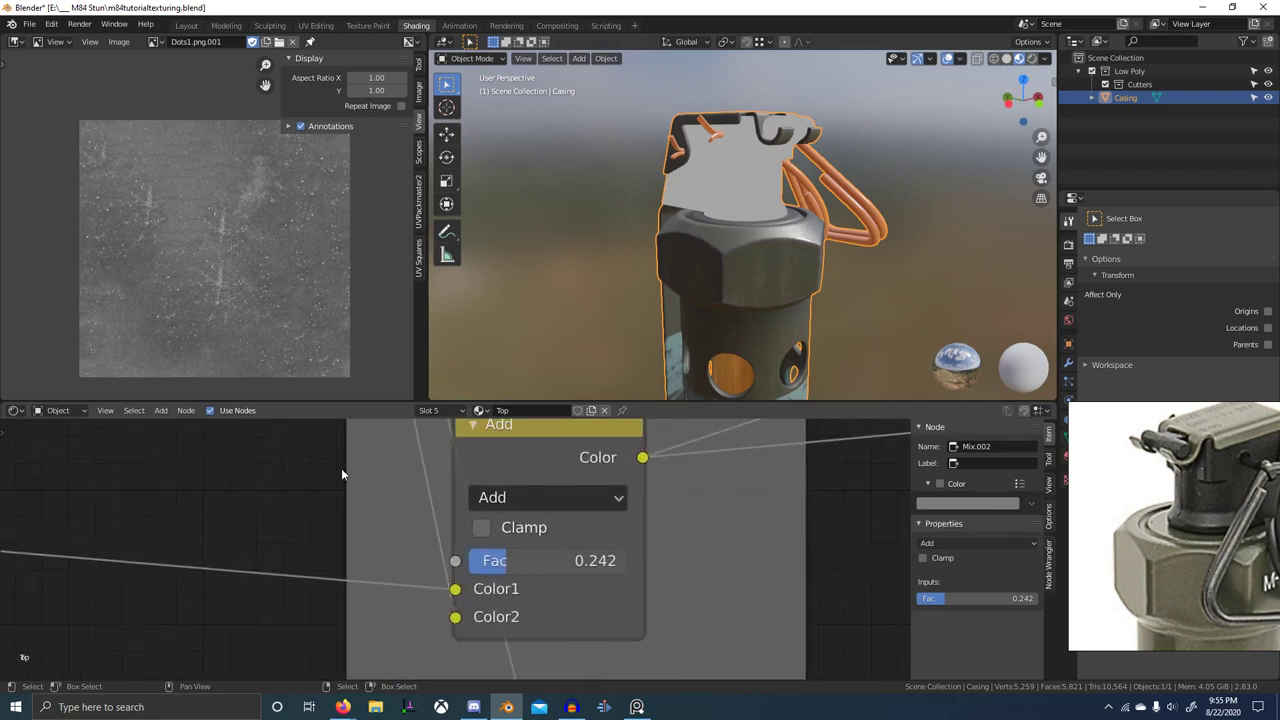
{"action": "right_click", "coordinate": [478, 502]}
{"action": "scroll", "coordinate": [628, 548], "scroll_direction": "down", "scroll_amount": 5}
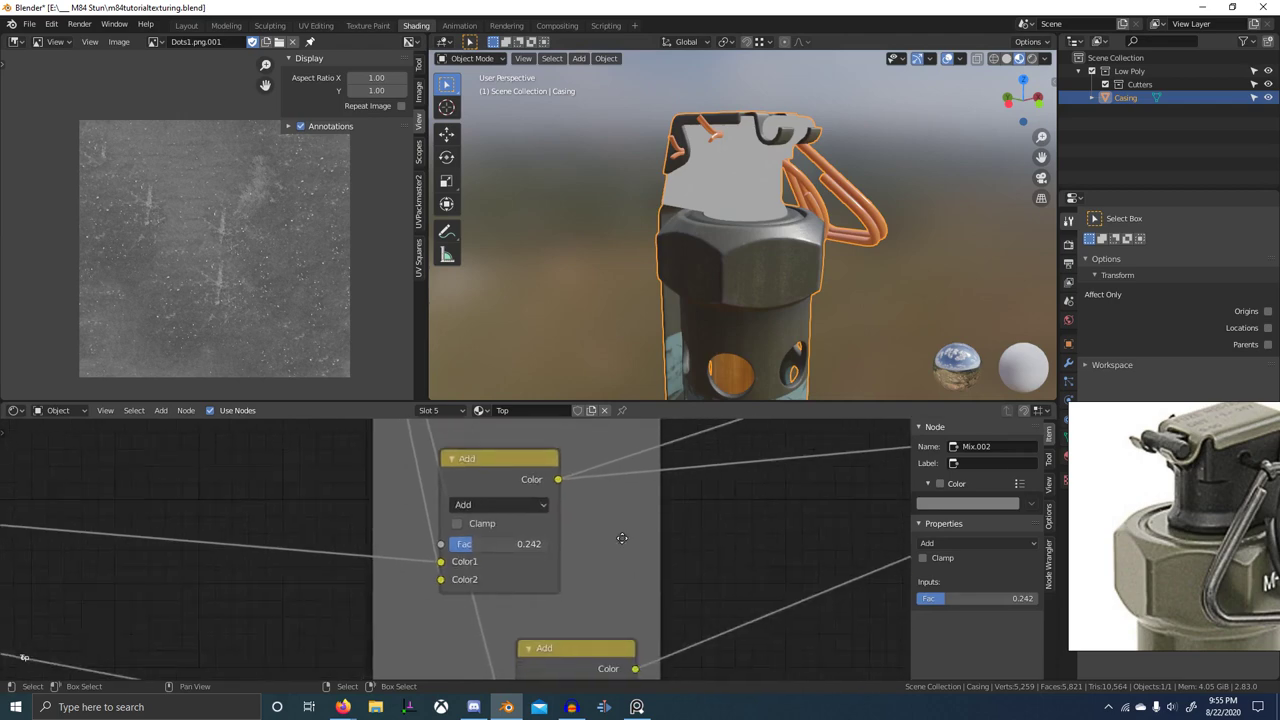
{"action": "middle_click_drag", "start_coordinate": [820, 552], "coordinate": [670, 564]}
{"action": "scroll", "coordinate": [700, 272], "scroll_direction": "down", "scroll_amount": 2}
{"action": "middle_click_drag", "start_coordinate": [710, 270], "coordinate": [556, 306]}
{"action": "scroll", "coordinate": [550, 318], "scroll_direction": "up", "scroll_amount": 1}
- Switch the new mix node's blend mode from Add to Subtract
{"action": "scroll", "coordinate": [452, 520], "scroll_direction": "up", "scroll_amount": 2}
{"action": "middle_click_drag", "start_coordinate": [455, 518], "coordinate": [518, 524]}
{"action": "left_click", "coordinate": [343, 514]}
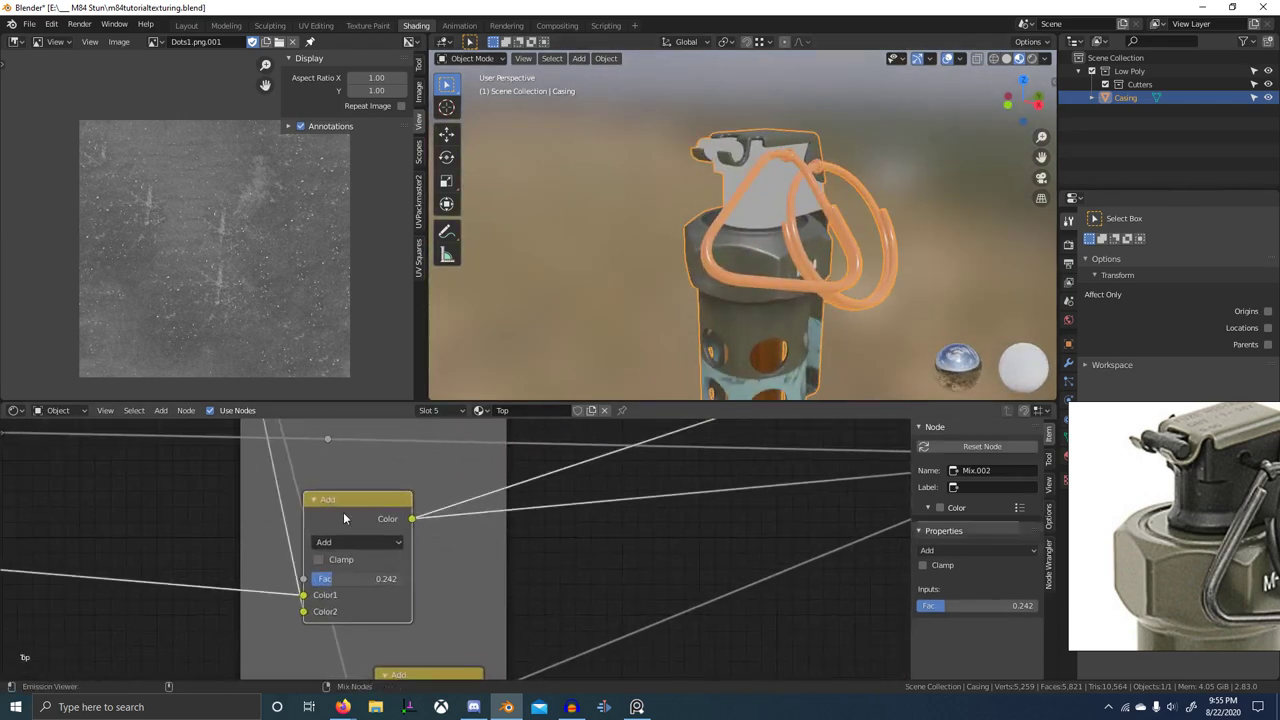
{"action": "scroll", "coordinate": [350, 524], "scroll_direction": "up", "scroll_amount": 4}
{"action": "middle_click_drag", "start_coordinate": [372, 544], "coordinate": [514, 535]}
{"action": "left_click", "coordinate": [514, 535]}
{"action": "left_click", "coordinate": [508, 388]}
- Preview the full material again and inspect the lever and dark neck surface
{"action": "scroll", "coordinate": [704, 356], "scroll_direction": "up", "scroll_amount": 5}
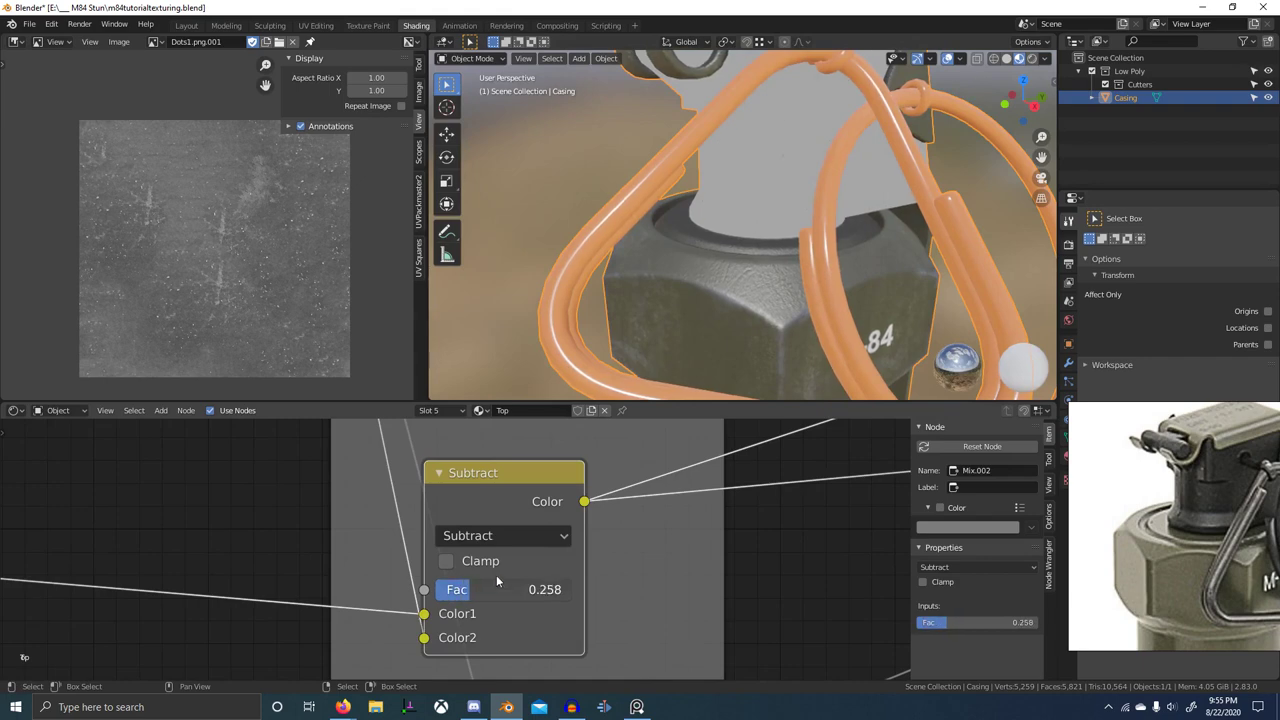
{"action": "scroll", "coordinate": [497, 577], "scroll_direction": "down", "scroll_amount": 4}
{"action": "middle_click_drag", "start_coordinate": [860, 505], "coordinate": [600, 530]}
{"action": "scroll", "coordinate": [600, 530], "scroll_direction": "down", "scroll_amount": 2}
{"action": "left_click", "coordinate": [656, 465], "text": "ctrl+shift"}
{"action": "mouse_move", "coordinate": [836, 210]}
{"action": "middle_mouse_down", "text": "shift"}
{"action": "mouse_move", "coordinate": [758, 291]}
{"action": "mouse_move", "coordinate": [812, 280]}
{"action": "mouse_move", "coordinate": [750, 270]}
{"action": "mouse_move", "coordinate": [663, 285]}
{"action": "mouse_move", "coordinate": [708, 252]}
{"action": "mouse_move", "coordinate": [696, 272]}
{"action": "middle_mouse_up", "text": "shift"}
{"action": "scroll", "coordinate": [745, 268], "scroll_direction": "up", "scroll_amount": 6}
{"action": "middle_click_drag", "start_coordinate": [638, 438], "coordinate": [834, 471]}
{"action": "middle_click_drag", "start_coordinate": [543, 504], "coordinate": [615, 514]}
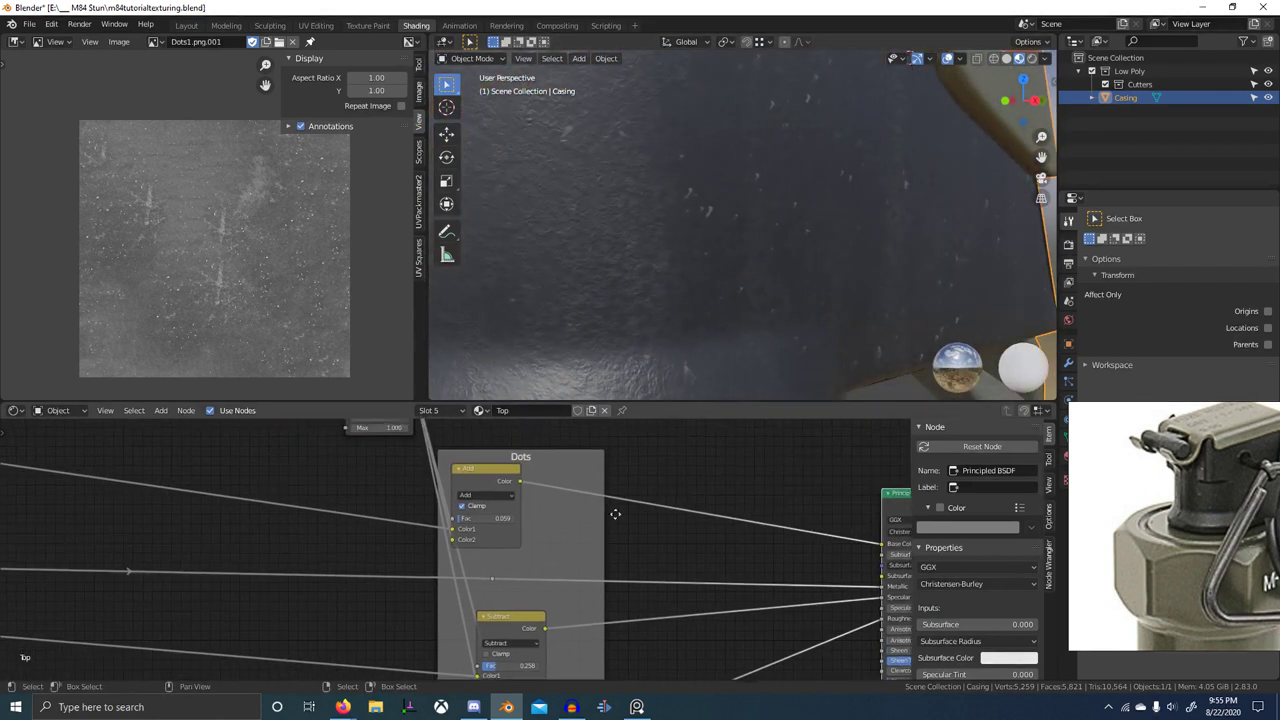
{"action": "scroll", "coordinate": [516, 509], "scroll_direction": "up", "scroll_amount": 2}
{"action": "middle_click_drag", "start_coordinate": [654, 611], "coordinate": [607, 434]}
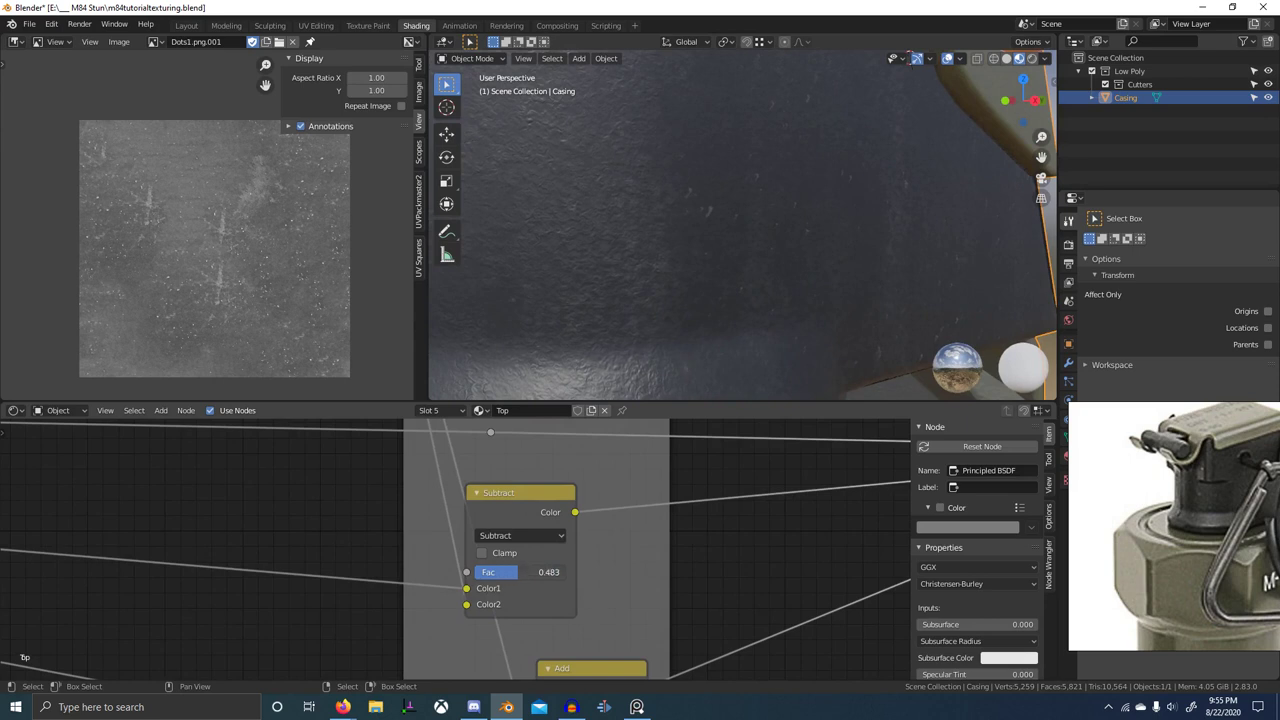
- Enable Clamp on the Subtract mix while previewing it, then show the full material
{"action": "left_click", "coordinate": [535, 517], "text": "ctrl+shift"}
{"action": "left_click", "coordinate": [483, 554]}
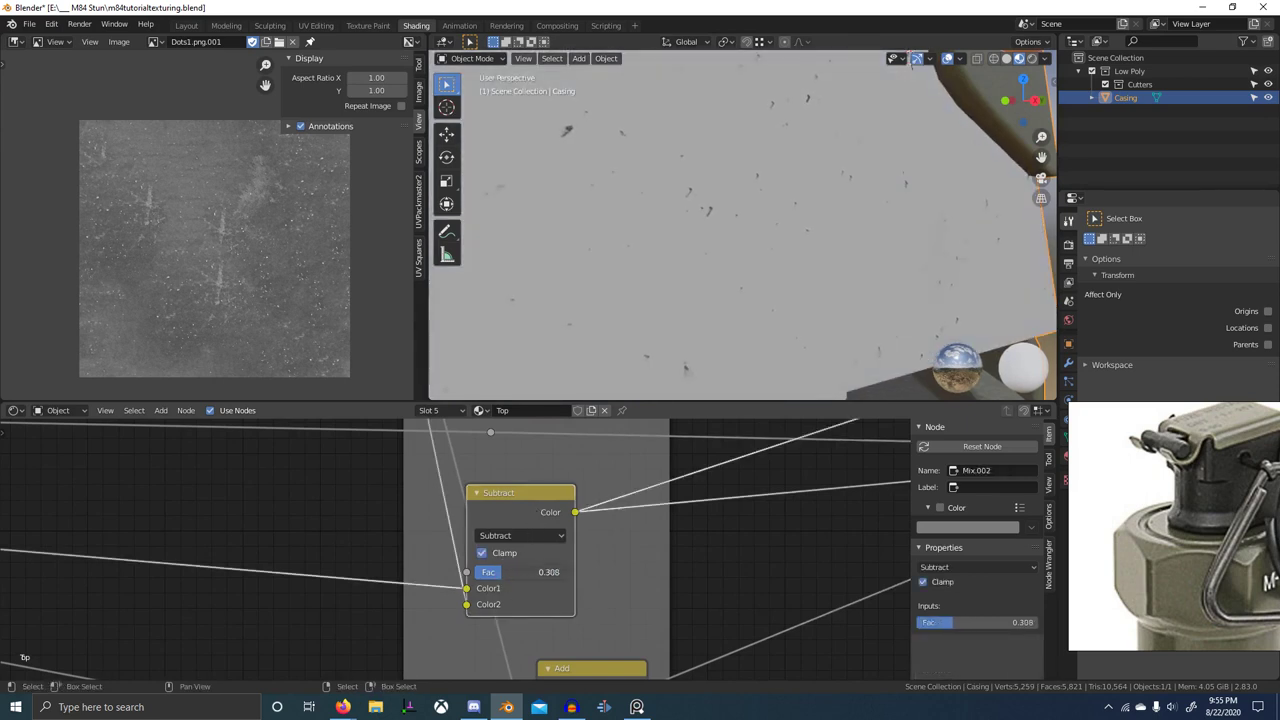
{"action": "scroll", "coordinate": [493, 572], "scroll_direction": "down", "scroll_amount": 8}
{"action": "left_click", "coordinate": [759, 435], "text": "ctrl+shift"}
{"action": "scroll", "coordinate": [728, 280], "scroll_direction": "down", "scroll_amount": 8}
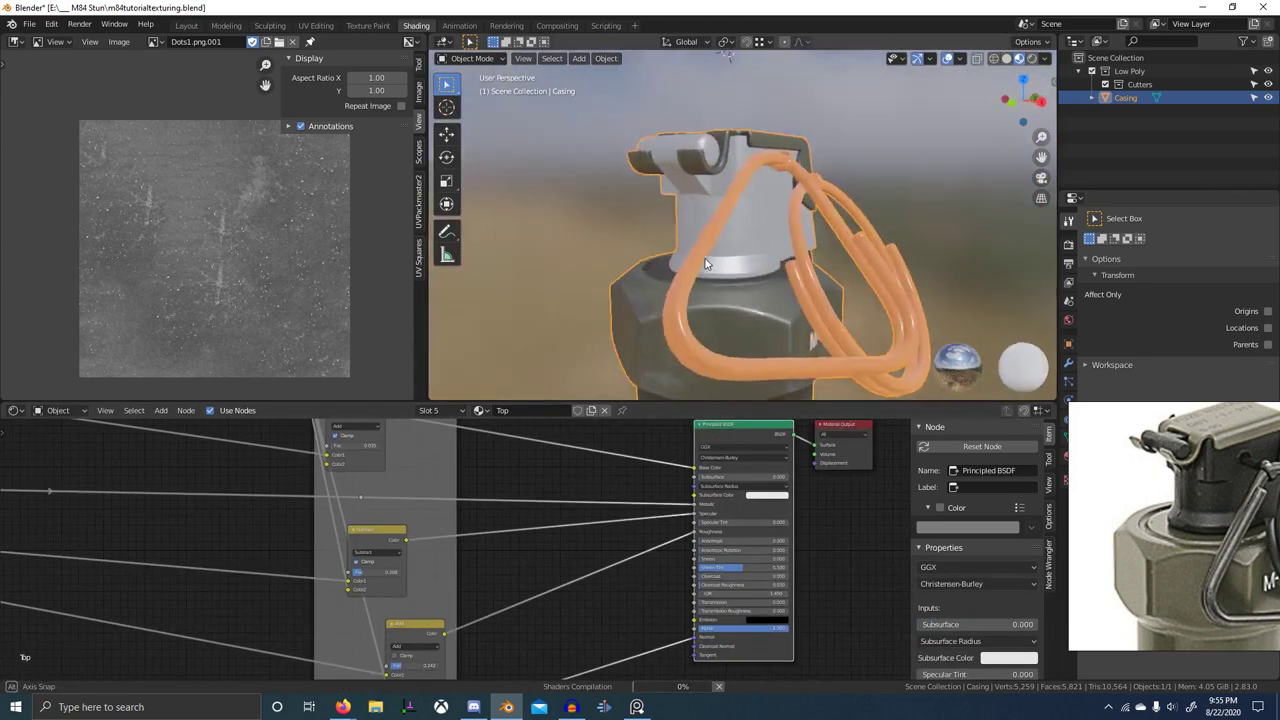
{"action": "mouse_move", "coordinate": [712, 264]}
{"action": "middle_mouse_down"}
{"action": "mouse_move", "coordinate": [823, 274]}
{"action": "mouse_move", "coordinate": [741, 250]}
{"action": "mouse_move", "coordinate": [614, 263]}
{"action": "mouse_move", "coordinate": [700, 270]}
{"action": "middle_mouse_up"}
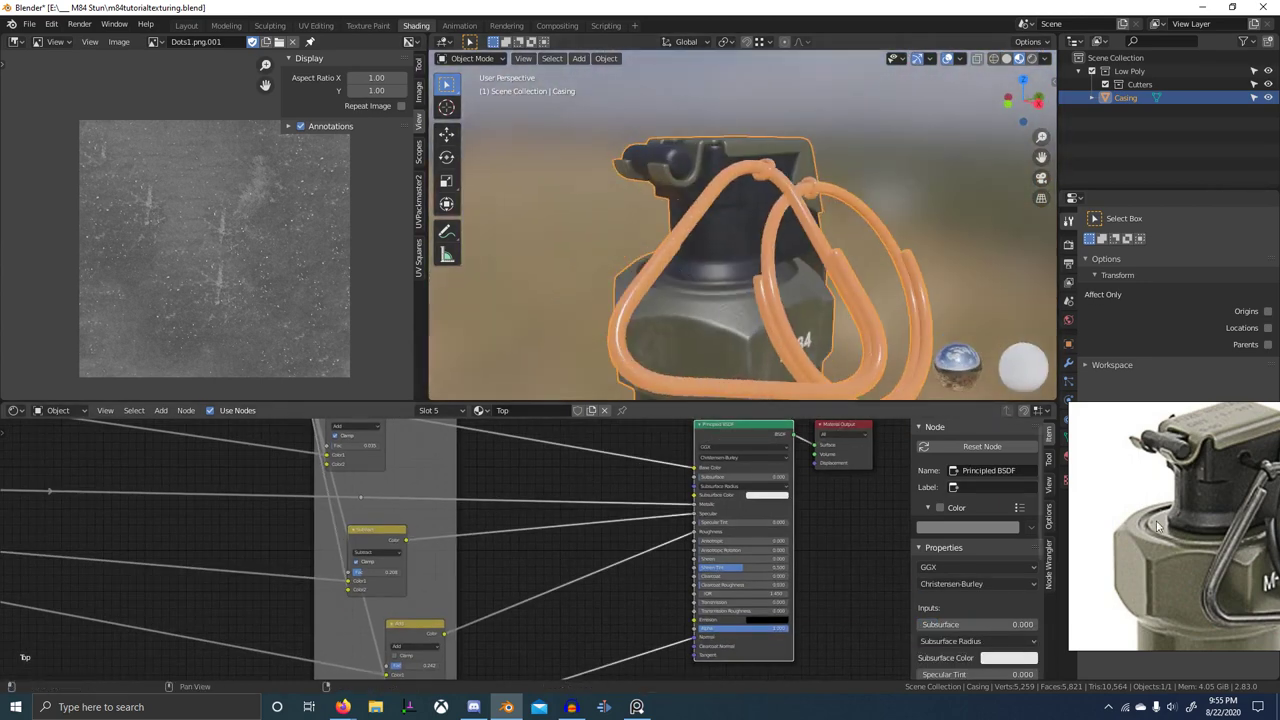
{"action": "scroll", "coordinate": [665, 588], "scroll_direction": "down", "scroll_amount": 7}
{"action": "scroll", "coordinate": [646, 598], "scroll_direction": "down", "scroll_amount": 1}
{"action": "middle_click_drag", "start_coordinate": [236, 567], "coordinate": [434, 577]}
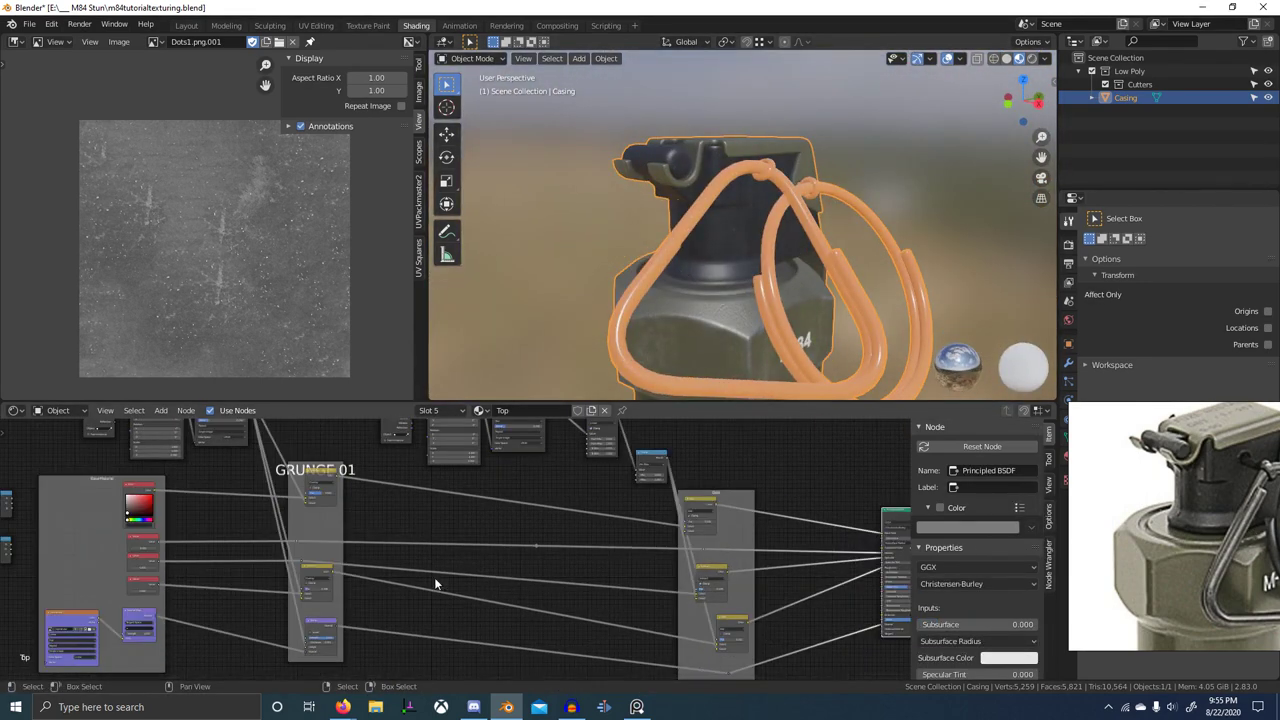
- Try the grey studio and green outdoor HDRIs as viewport lighting
{"action": "left_click", "coordinate": [1044, 62]}
{"action": "left_click", "coordinate": [1032, 170]}
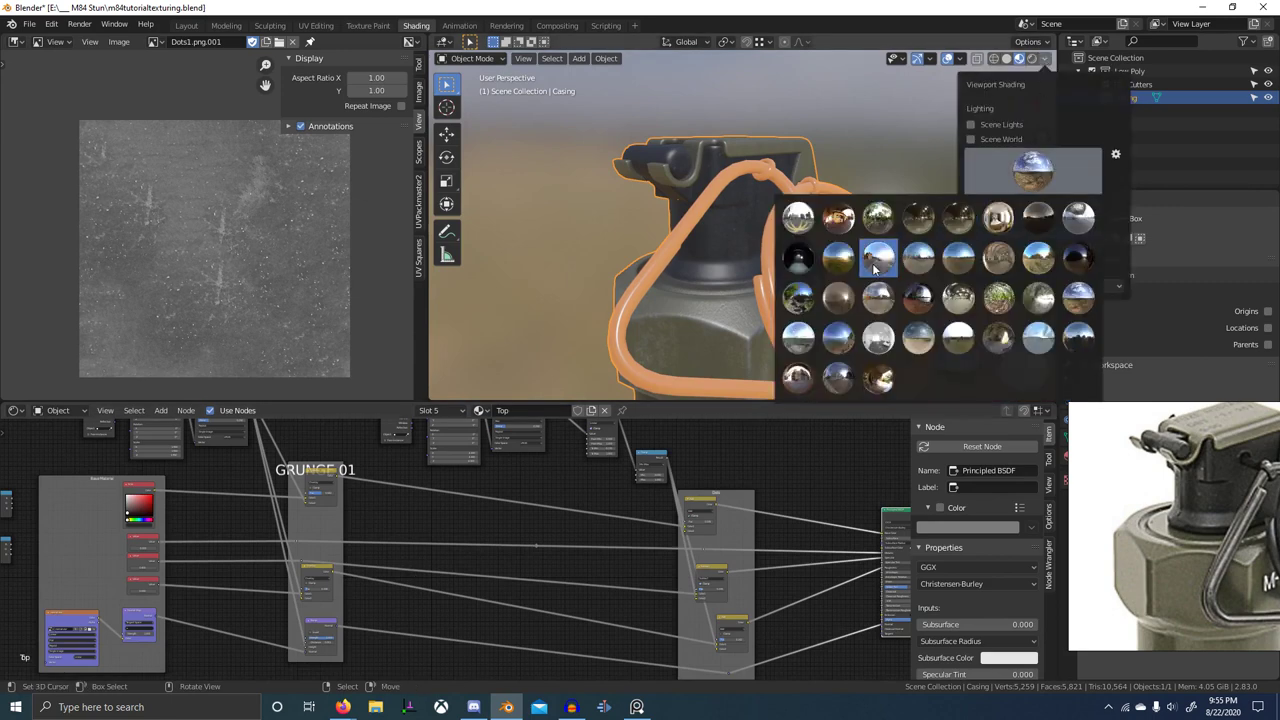
{"action": "left_click", "coordinate": [875, 338]}
{"action": "scroll", "coordinate": [719, 268], "scroll_direction": "up", "scroll_amount": 5}
{"action": "scroll", "coordinate": [719, 268], "scroll_direction": "down", "scroll_amount": 1}
{"action": "left_click", "coordinate": [1044, 62]}
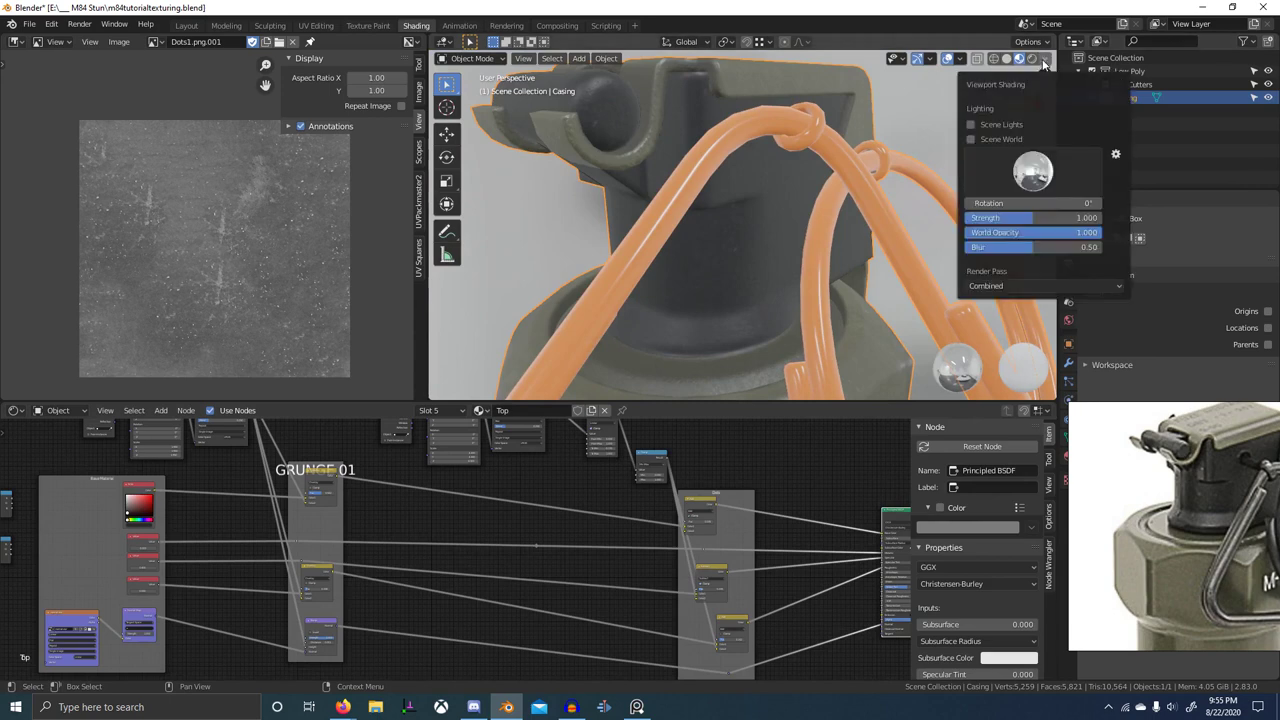
{"action": "left_click", "coordinate": [1032, 170]}
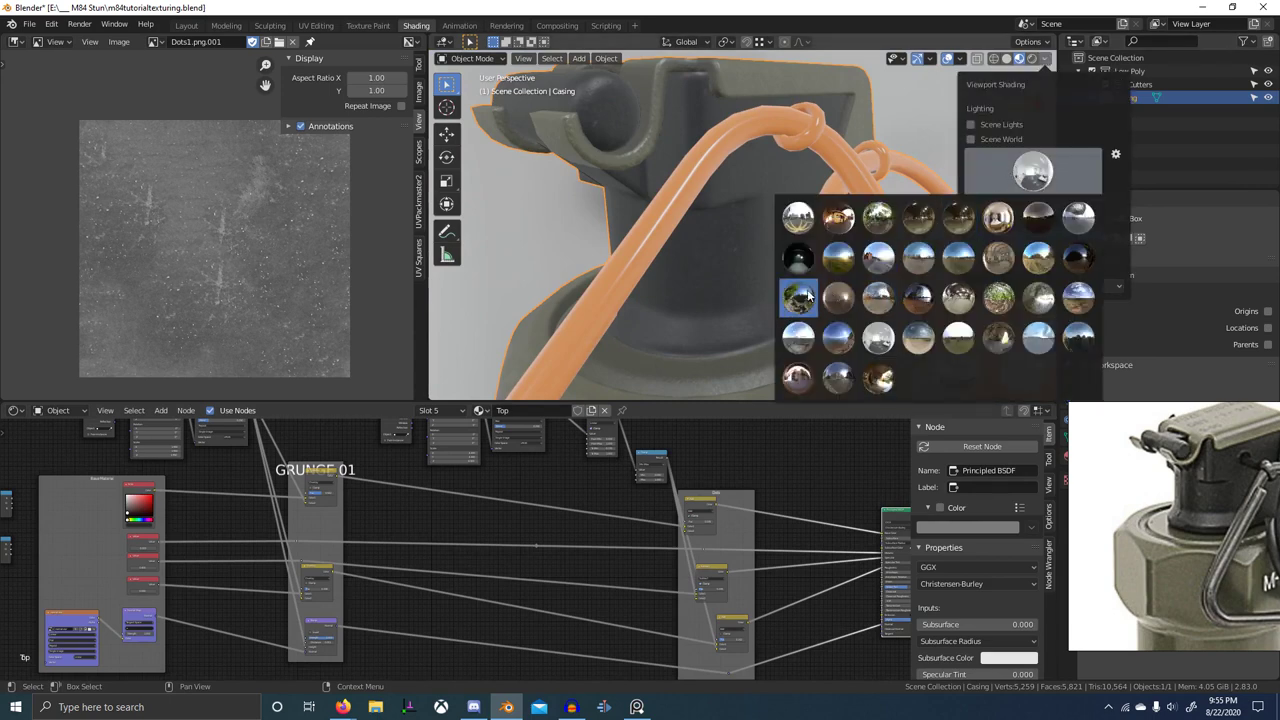
{"action": "left_click", "coordinate": [808, 295]}
- Cycle through several more HDRI environments and settle on the blue sky one
{"action": "left_click", "coordinate": [1003, 184]}
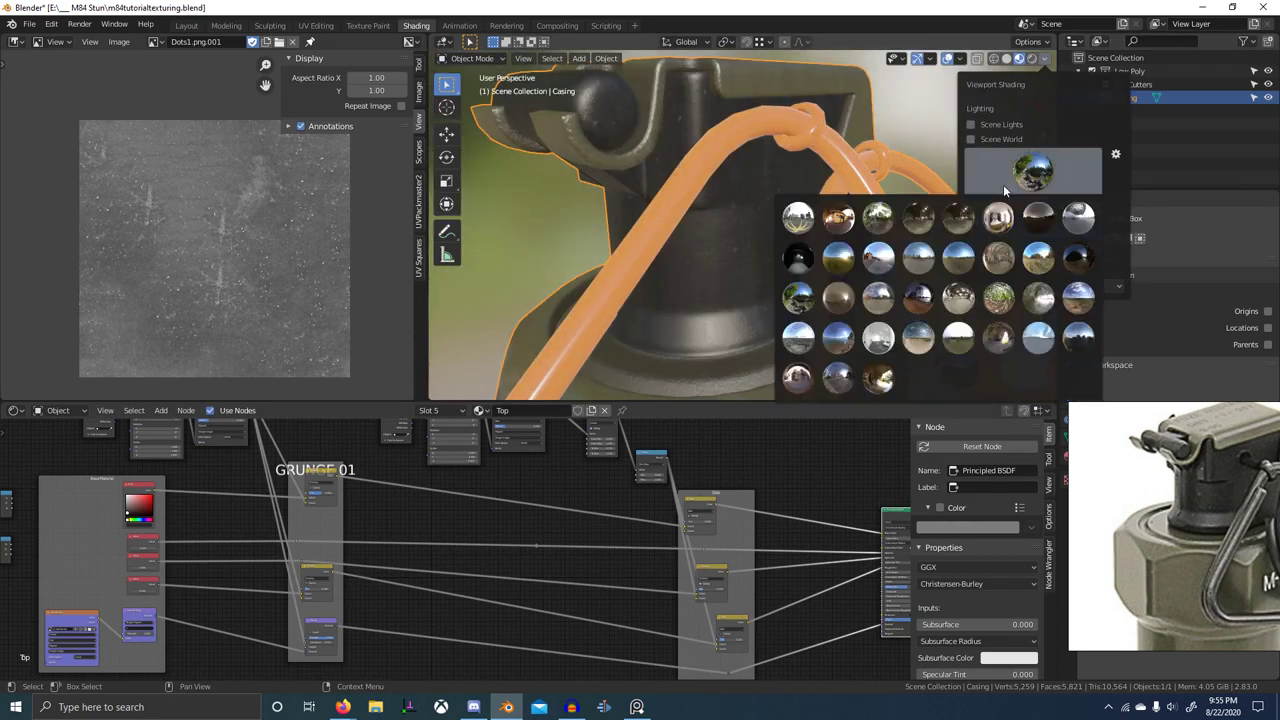
{"action": "left_click", "coordinate": [808, 378]}
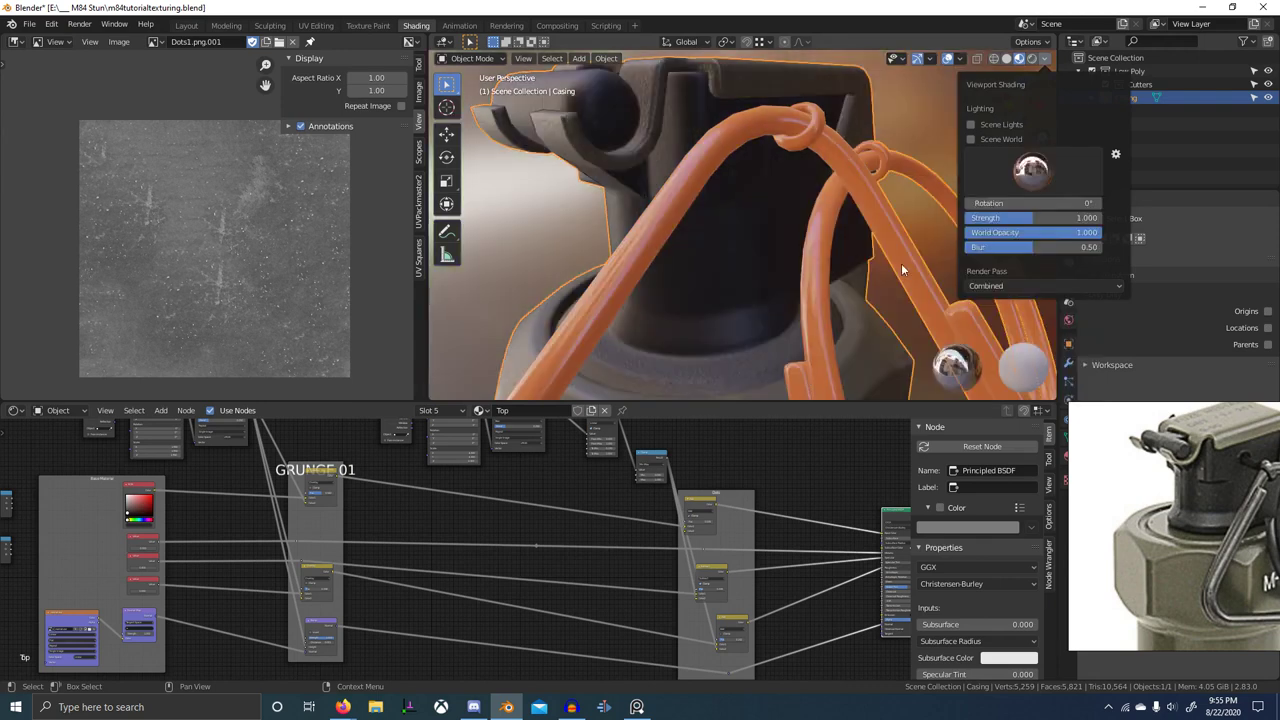
{"action": "left_click", "coordinate": [990, 182]}
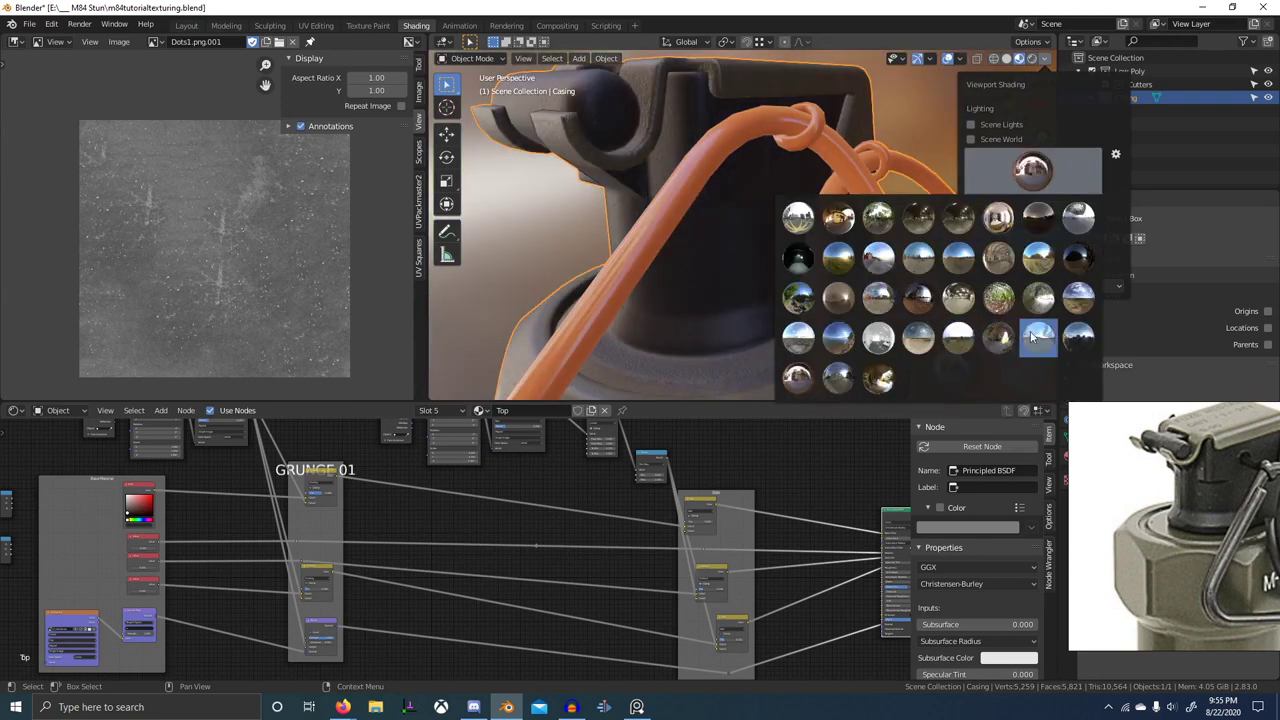
{"action": "left_click", "coordinate": [1035, 337]}
{"action": "left_click", "coordinate": [1049, 189]}
{"action": "left_click", "coordinate": [1078, 338]}
{"action": "left_click", "coordinate": [1051, 190]}
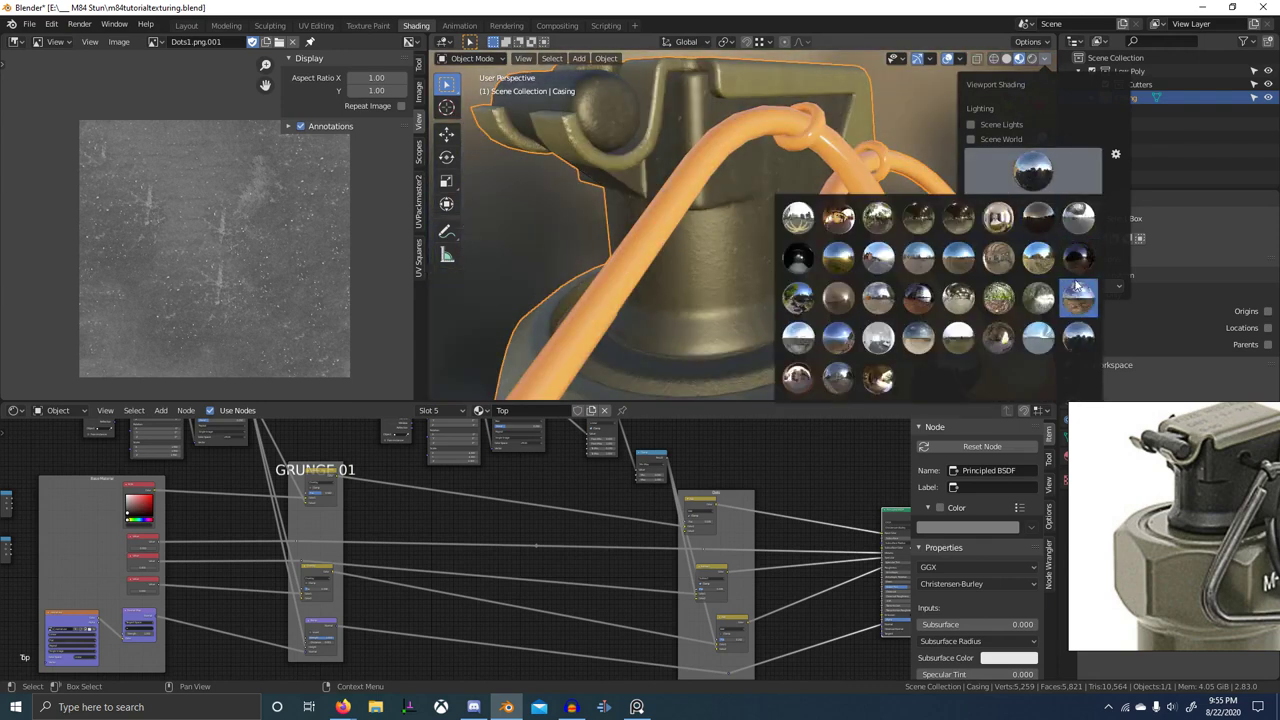
{"action": "left_click", "coordinate": [1078, 297]}
{"action": "left_click", "coordinate": [1050, 168]}
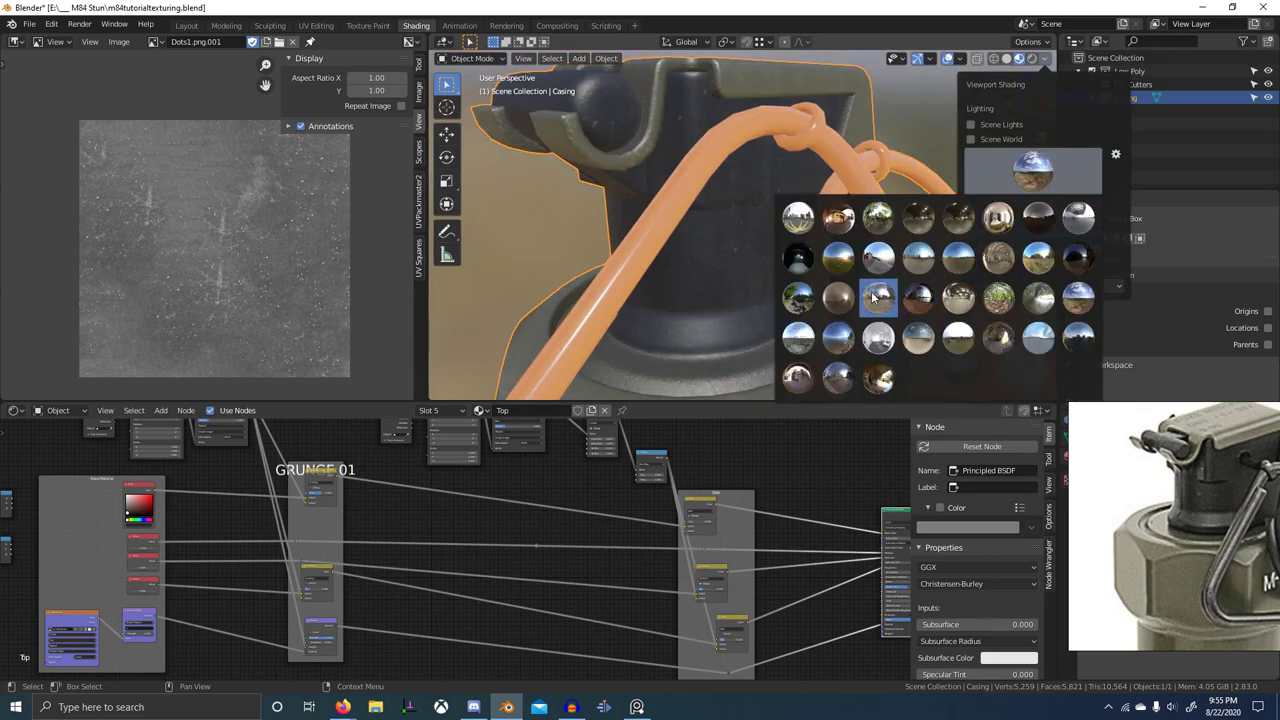
{"action": "left_click", "coordinate": [873, 297]}
{"action": "left_click", "coordinate": [1035, 170]}
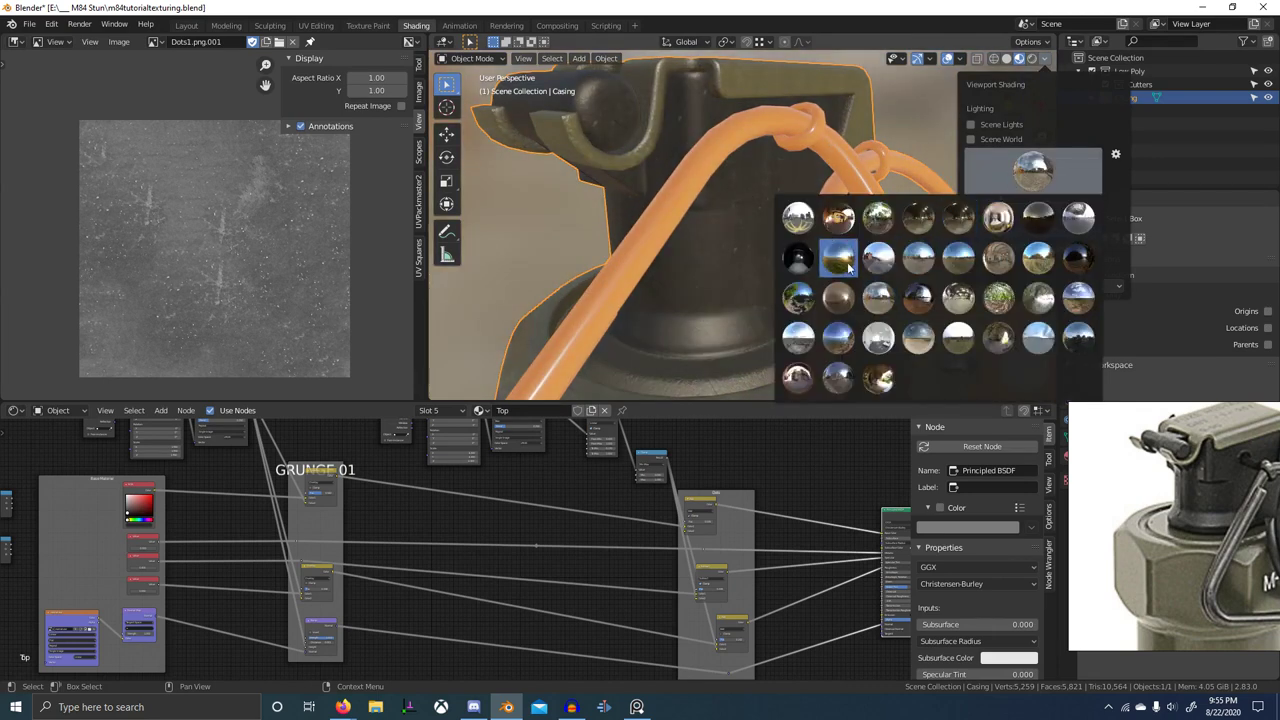
{"action": "left_click", "coordinate": [1036, 260]}
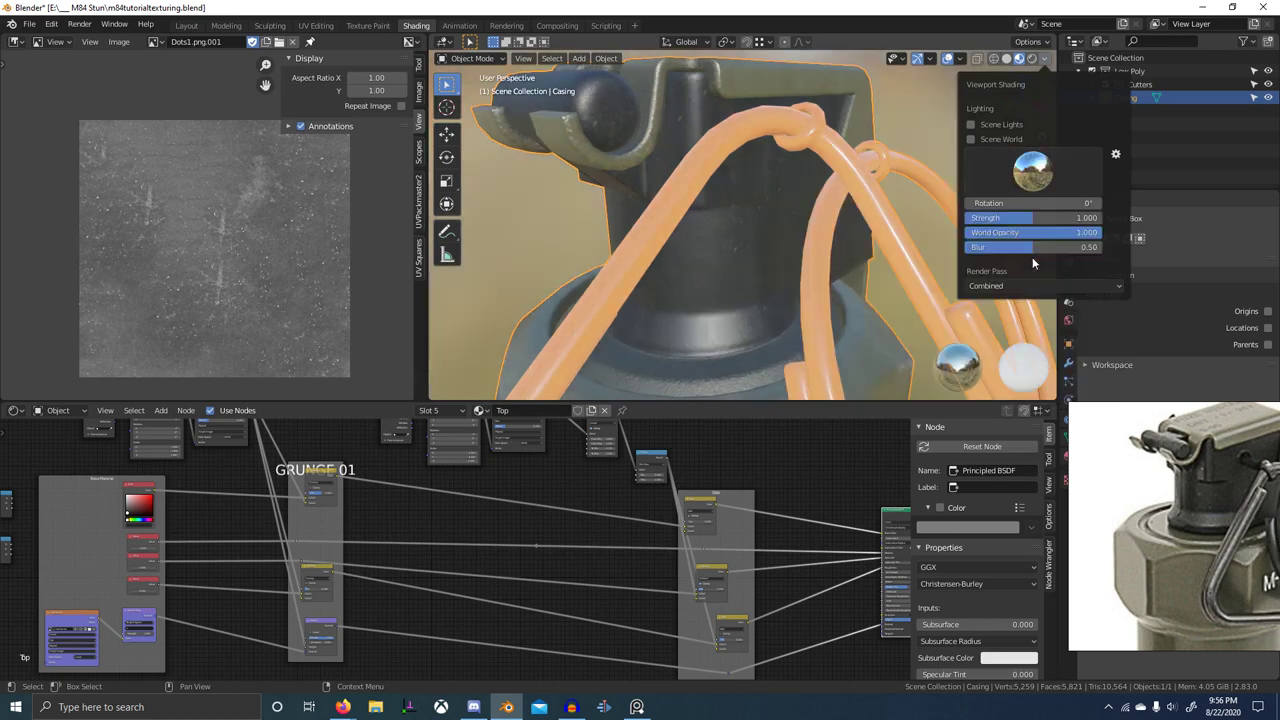
{"action": "scroll", "coordinate": [458, 503], "scroll_direction": "down", "scroll_amount": 5}
{"action": "mouse_move", "coordinate": [312, 523]}
{"action": "middle_mouse_down"}
{"action": "mouse_move", "coordinate": [546, 516]}
{"action": "mouse_move", "coordinate": [368, 518]}
{"action": "middle_mouse_up"}
{"action": "scroll", "coordinate": [537, 514], "scroll_direction": "up", "scroll_amount": 12}
{"action": "scroll", "coordinate": [366, 514], "scroll_direction": "up", "scroll_amount": 5}
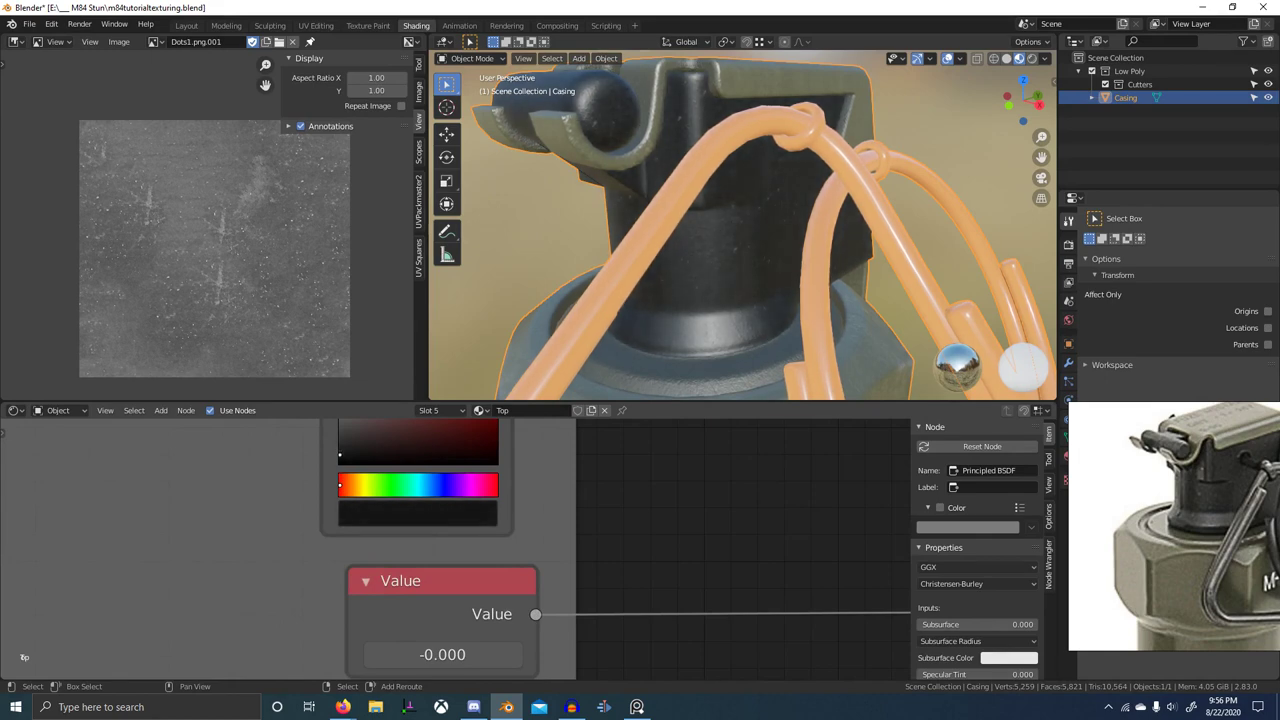
{"action": "scroll", "coordinate": [786, 176], "scroll_direction": "down", "scroll_amount": 8}
{"action": "middle_click_drag", "start_coordinate": [786, 178], "coordinate": [925, 180]}
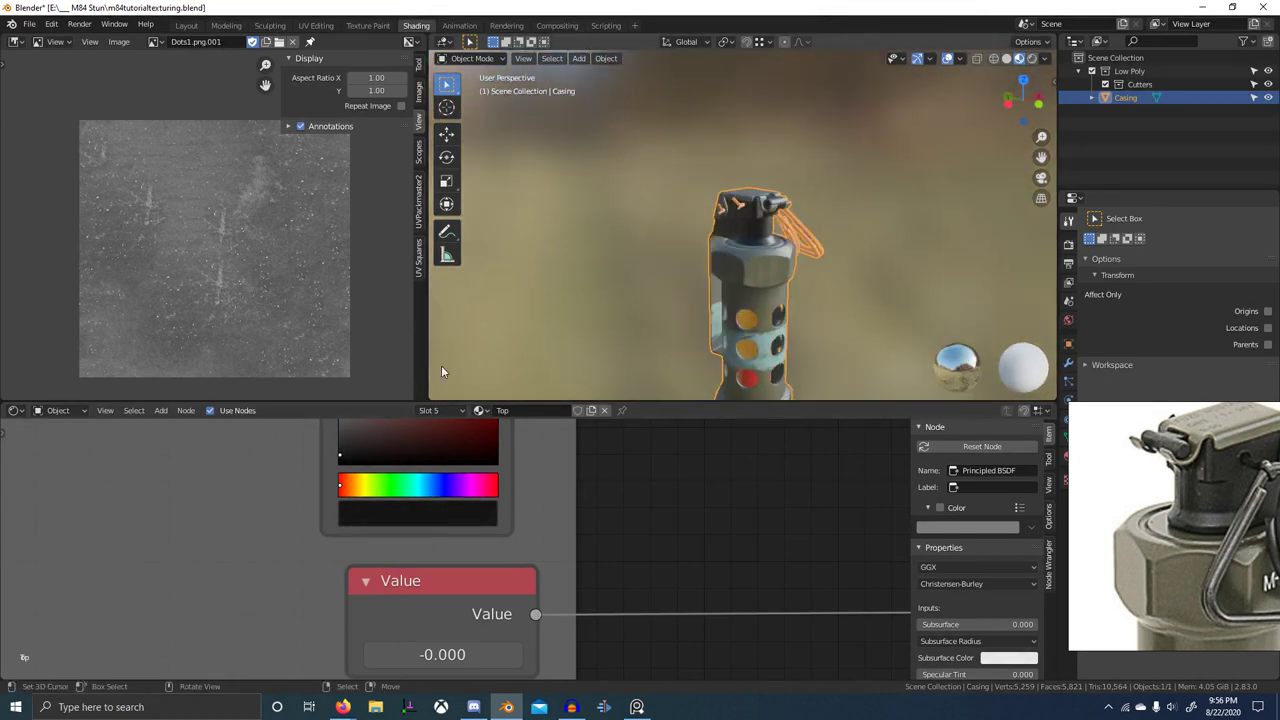
{"action": "left_click", "coordinate": [330, 456]}
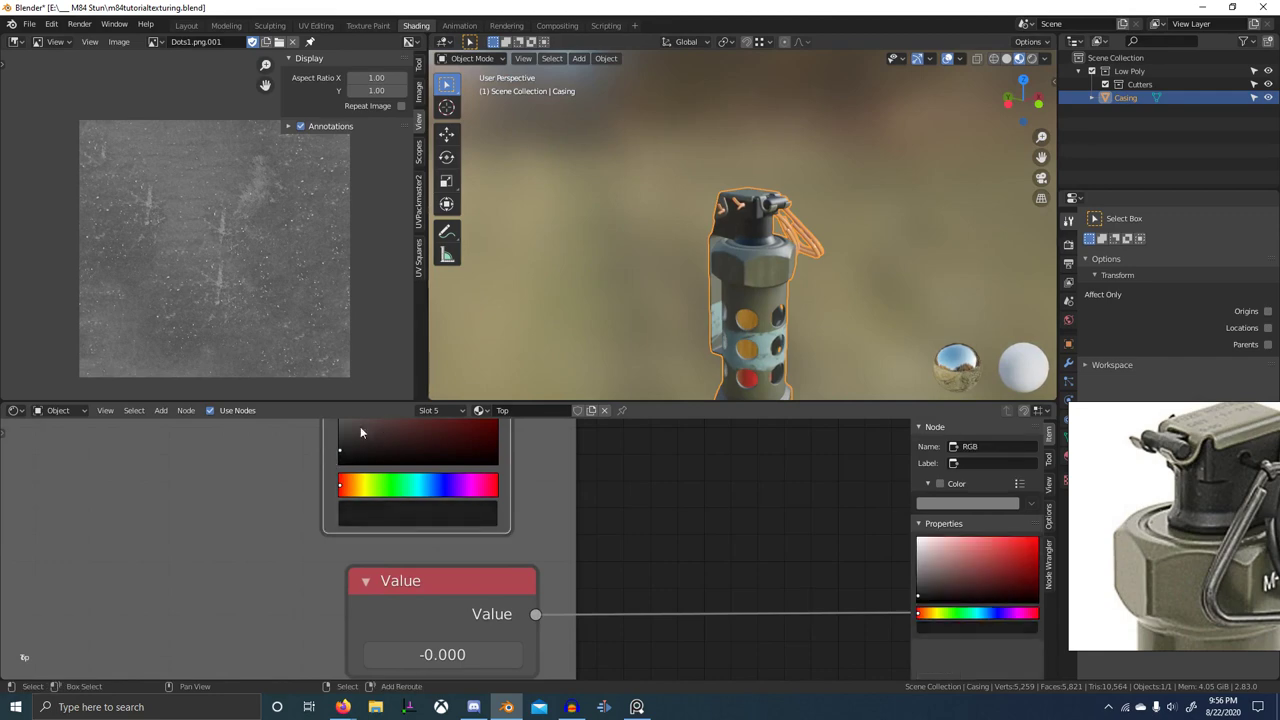
{"action": "scroll", "coordinate": [700, 245], "scroll_direction": "up", "scroll_amount": 8}
{"action": "middle_click_drag", "start_coordinate": [700, 243], "coordinate": [617, 238]}
{"action": "scroll", "coordinate": [400, 445], "scroll_direction": "down", "scroll_amount": 5}
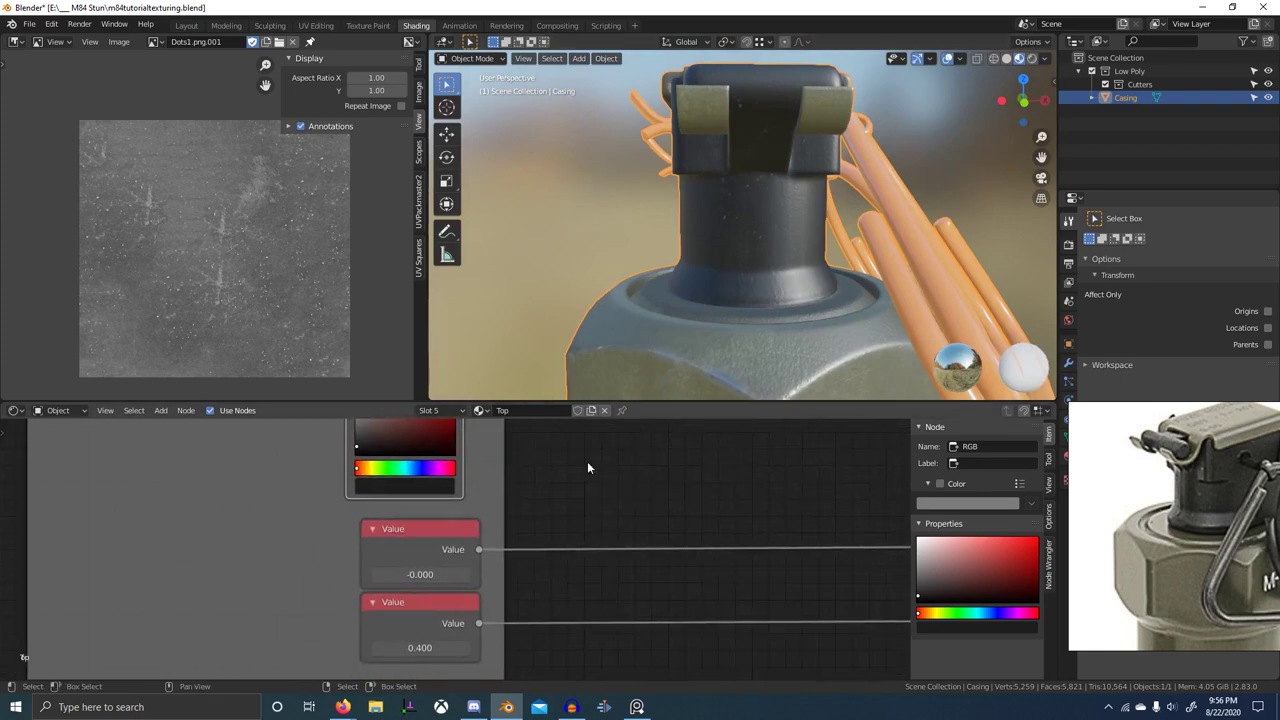
{"action": "middle_click_drag", "start_coordinate": [414, 617], "coordinate": [424, 579]}
{"action": "scroll", "coordinate": [560, 528], "scroll_direction": "down", "scroll_amount": 4}
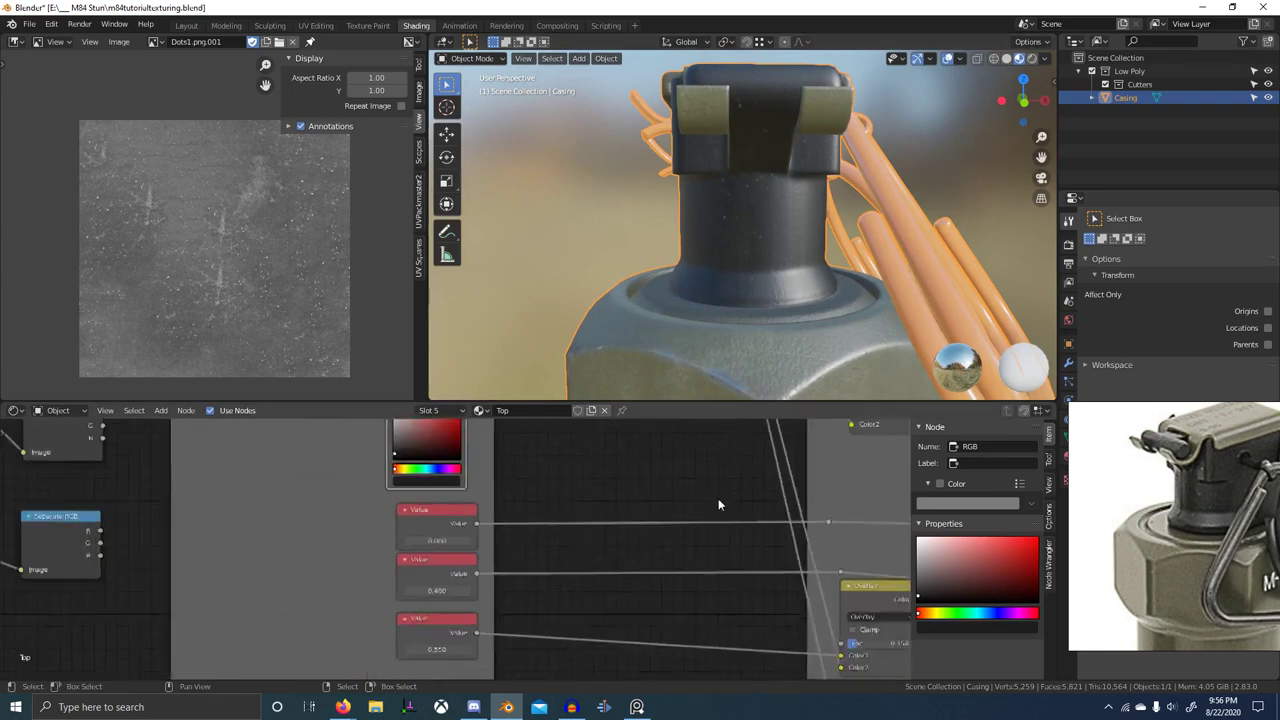
{"action": "middle_click_drag", "start_coordinate": [880, 520], "coordinate": [200, 565]}
{"action": "middle_click_drag", "start_coordinate": [855, 230], "coordinate": [742, 245]}
{"action": "scroll", "coordinate": [714, 311], "scroll_direction": "up", "scroll_amount": 3}
{"action": "scroll", "coordinate": [714, 311], "scroll_direction": "down", "scroll_amount": 5}
{"action": "scroll", "coordinate": [771, 280], "scroll_direction": "down", "scroll_amount": 4}
{"action": "middle_click_drag", "start_coordinate": [742, 250], "coordinate": [860, 214], "text": "shift"}
{"action": "scroll", "coordinate": [860, 214], "scroll_direction": "up", "scroll_amount": 6}
{"action": "scroll", "coordinate": [1178, 522], "scroll_direction": "down", "scroll_amount": 1}
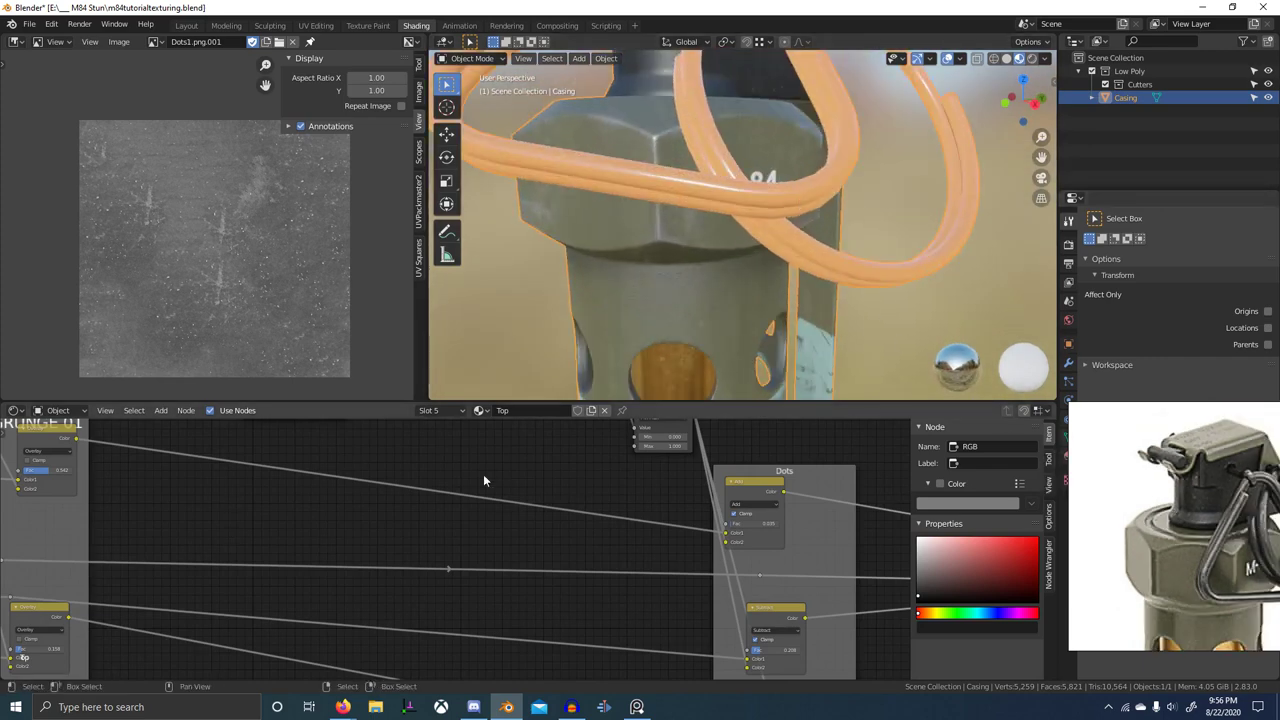
{"action": "scroll", "coordinate": [640, 271], "scroll_direction": "down", "scroll_amount": 8}
{"action": "scroll", "coordinate": [646, 459], "scroll_direction": "down", "scroll_amount": 3}
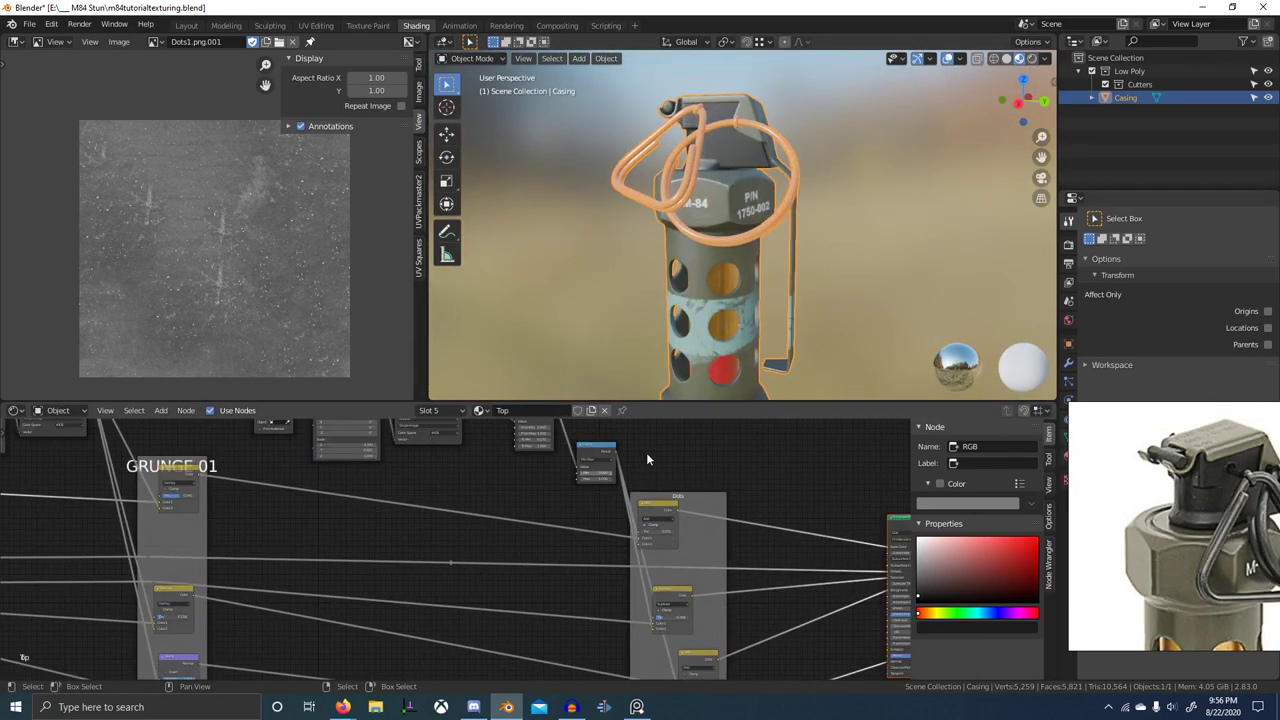
{"action": "scroll", "coordinate": [1170, 508], "scroll_direction": "up", "scroll_amount": 3}
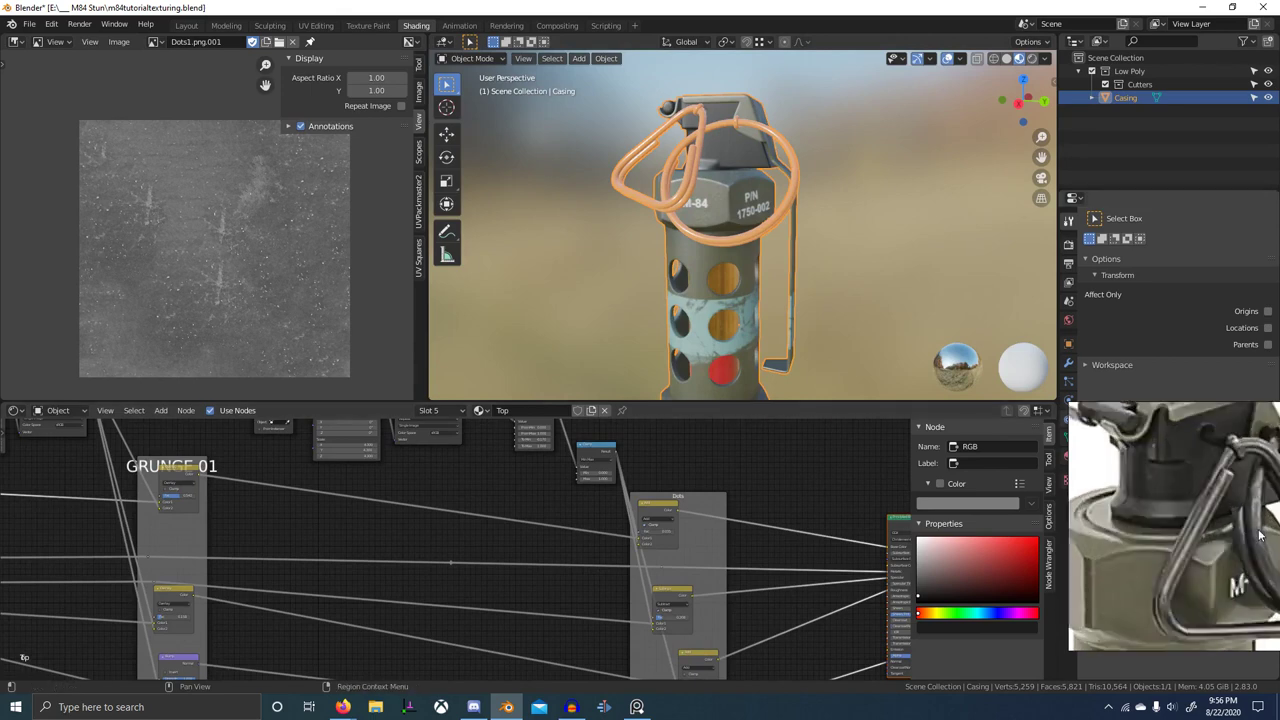
{"action": "scroll", "coordinate": [1170, 508], "scroll_direction": "down", "scroll_amount": 6}
{"action": "scroll", "coordinate": [1178, 510], "scroll_direction": "down", "scroll_amount": 4}
{"action": "middle_click_drag", "start_coordinate": [1180, 490], "coordinate": [1187, 545]}
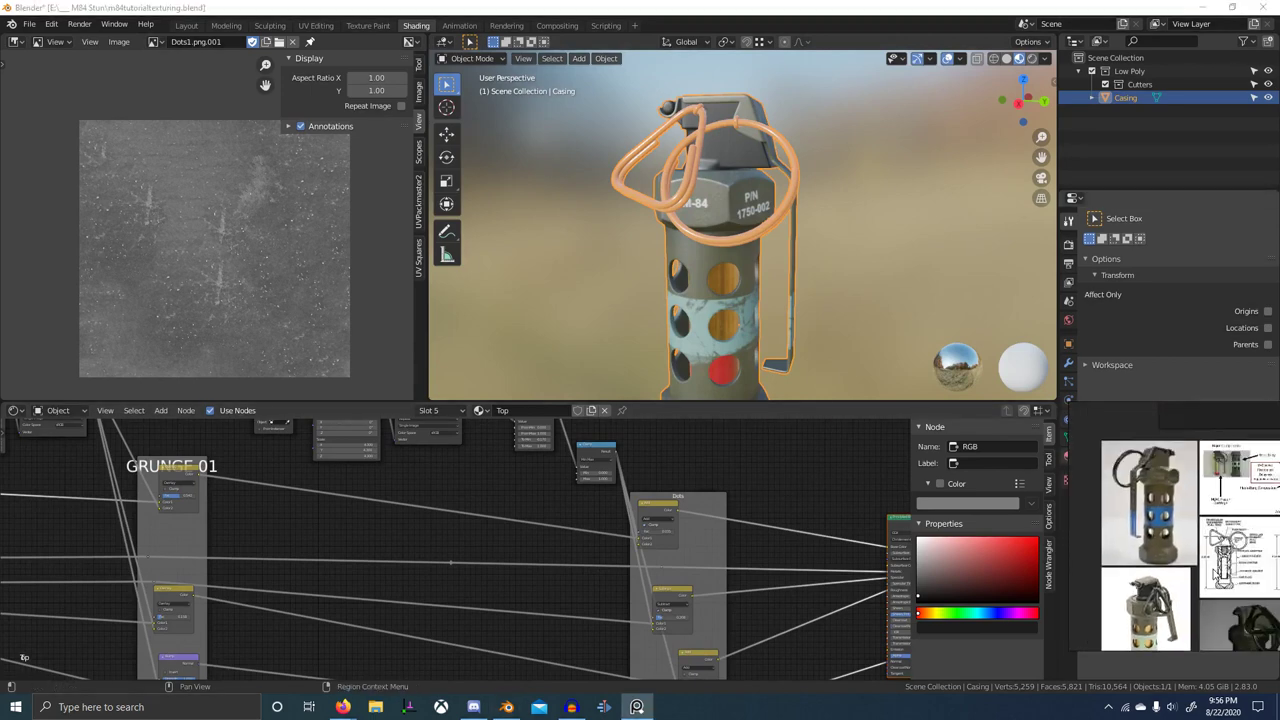
{"action": "scroll", "coordinate": [1189, 541], "scroll_direction": "up", "scroll_amount": 9}
{"action": "scroll", "coordinate": [1190, 505], "scroll_direction": "down", "scroll_amount": 5}
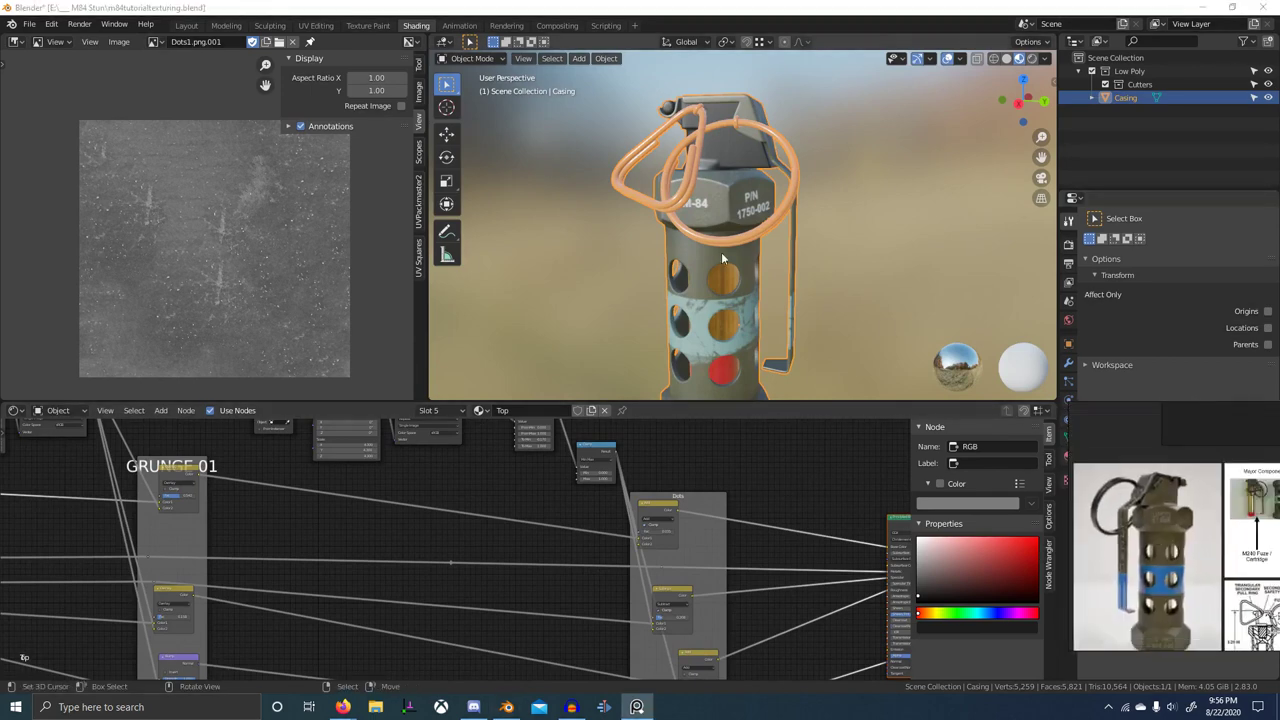
{"action": "scroll", "coordinate": [721, 252], "scroll_direction": "up", "scroll_amount": 4}
{"action": "scroll", "coordinate": [1229, 525], "scroll_direction": "down", "scroll_amount": 4}
{"action": "middle_click_drag", "start_coordinate": [1229, 525], "coordinate": [1188, 493]}
{"action": "scroll", "coordinate": [1179, 580], "scroll_direction": "down", "scroll_amount": 2}
{"action": "scroll", "coordinate": [1250, 504], "scroll_direction": "up", "scroll_amount": 3}
{"action": "scroll", "coordinate": [1217, 478], "scroll_direction": "up", "scroll_amount": 3}
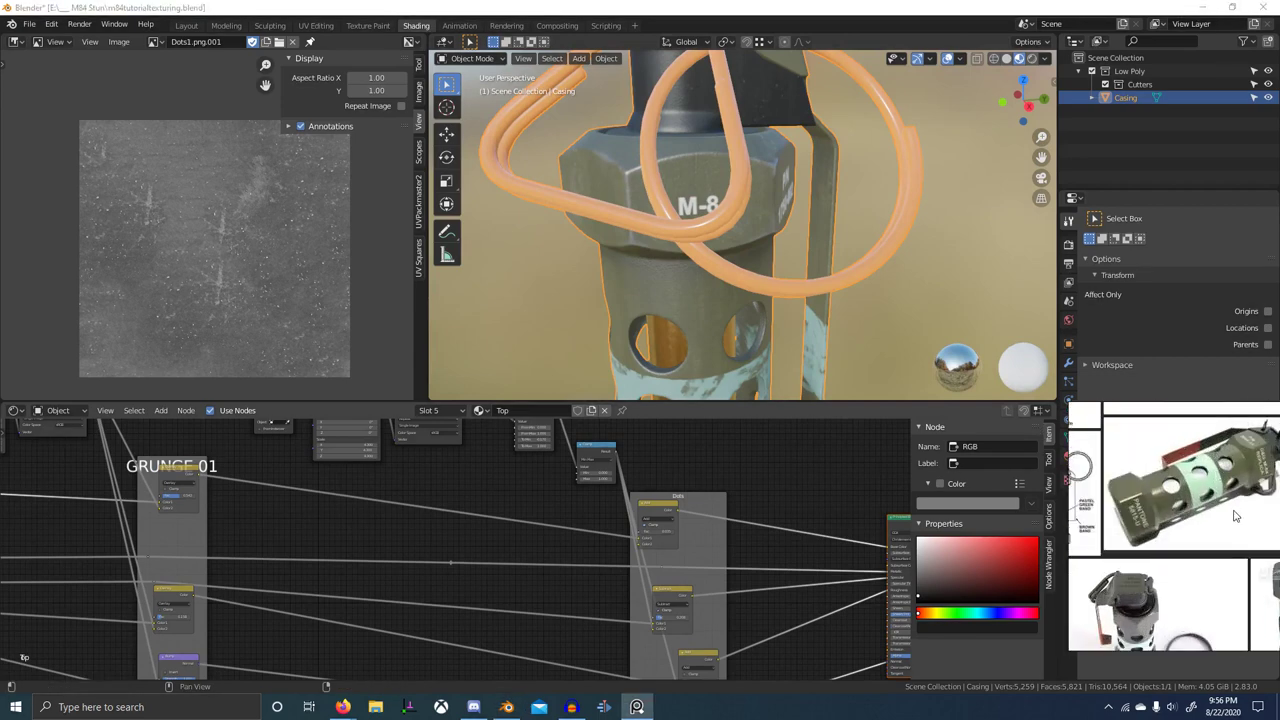
{"action": "scroll", "coordinate": [1235, 516], "scroll_direction": "down", "scroll_amount": 2}
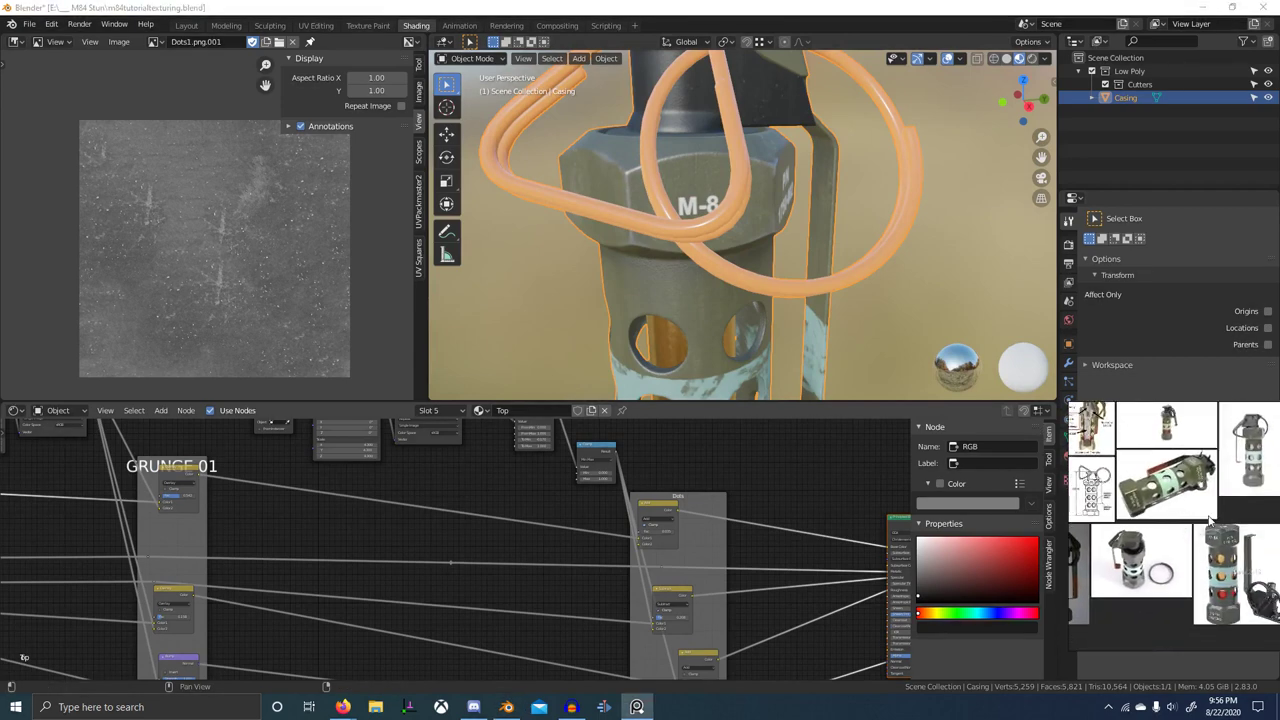
{"action": "middle_click_drag", "start_coordinate": [1209, 521], "coordinate": [1188, 530]}
{"action": "middle_click_drag", "start_coordinate": [1250, 565], "coordinate": [1169, 655]}
{"action": "scroll", "coordinate": [1220, 560], "scroll_direction": "up", "scroll_amount": 4}
{"action": "middle_click_drag", "start_coordinate": [1163, 418], "coordinate": [1189, 513]}
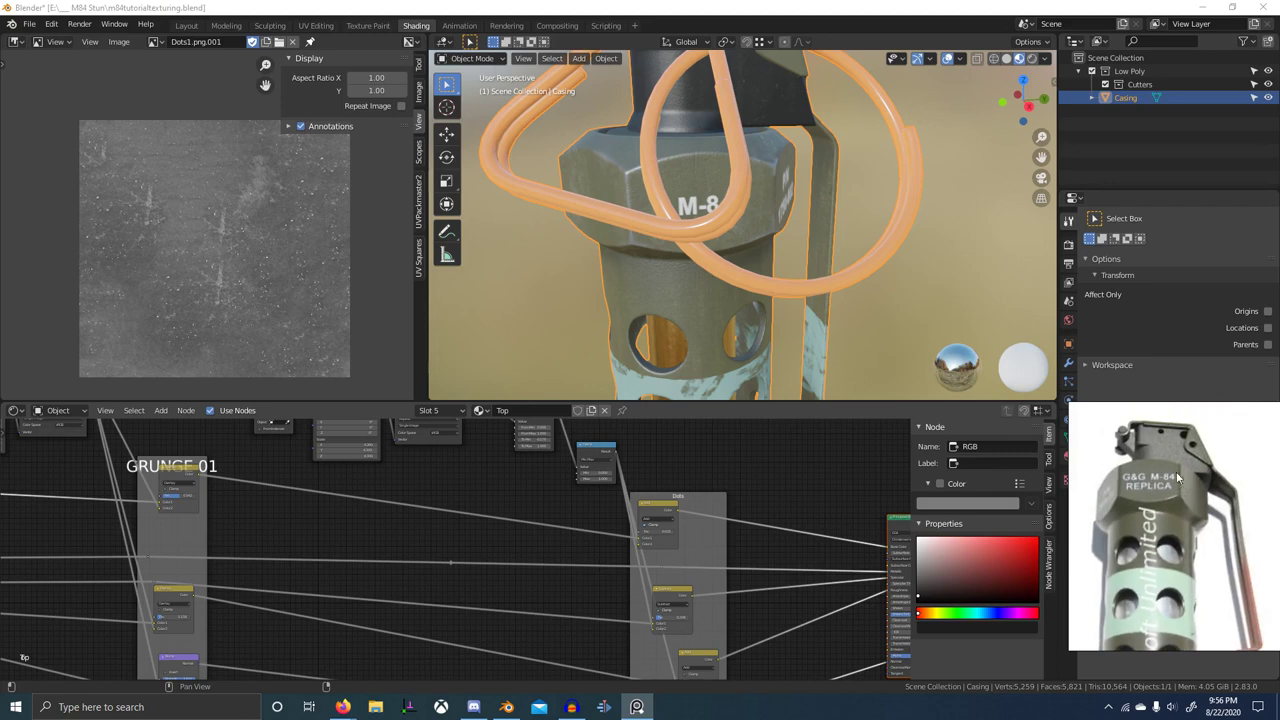
{"action": "scroll", "coordinate": [1161, 450], "scroll_direction": "up", "scroll_amount": 4}
{"action": "middle_click_drag", "start_coordinate": [869, 316], "coordinate": [700, 203]}
{"action": "scroll", "coordinate": [750, 257], "scroll_direction": "down", "scroll_amount": 4}
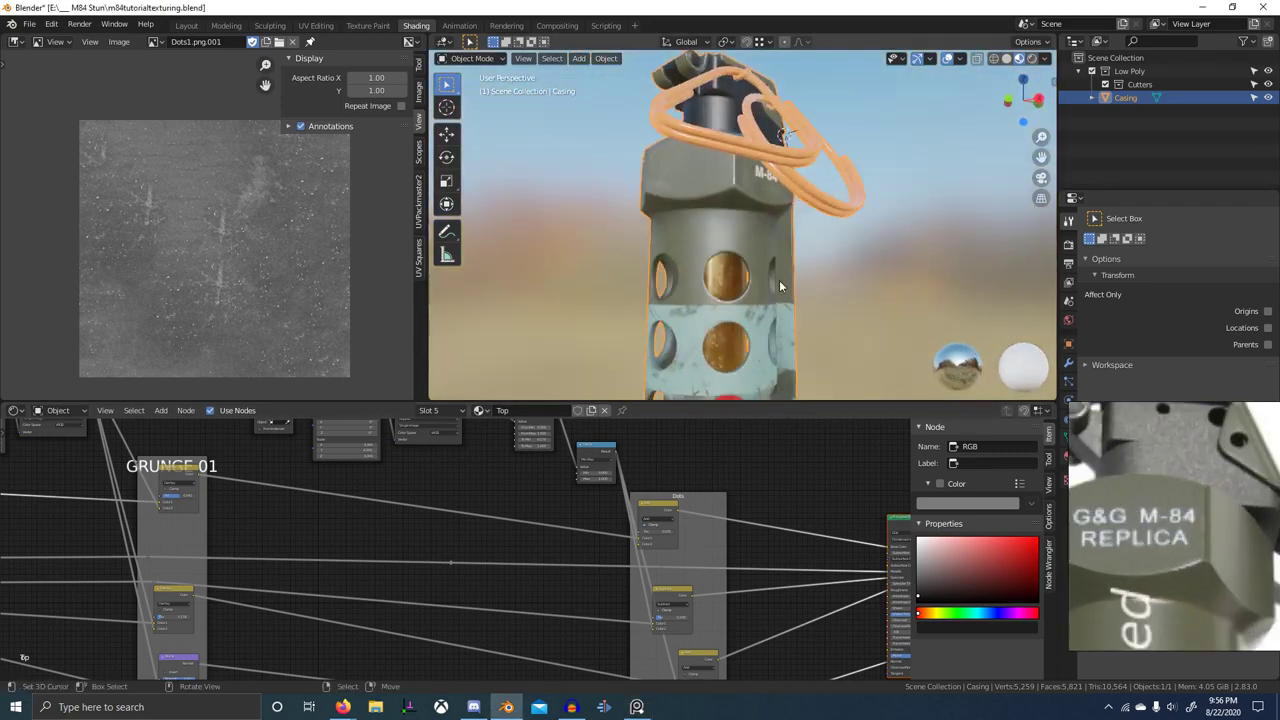
{"action": "middle_click_drag", "start_coordinate": [779, 280], "coordinate": [740, 236]}
{"action": "middle_click_drag", "start_coordinate": [847, 310], "coordinate": [690, 297]}
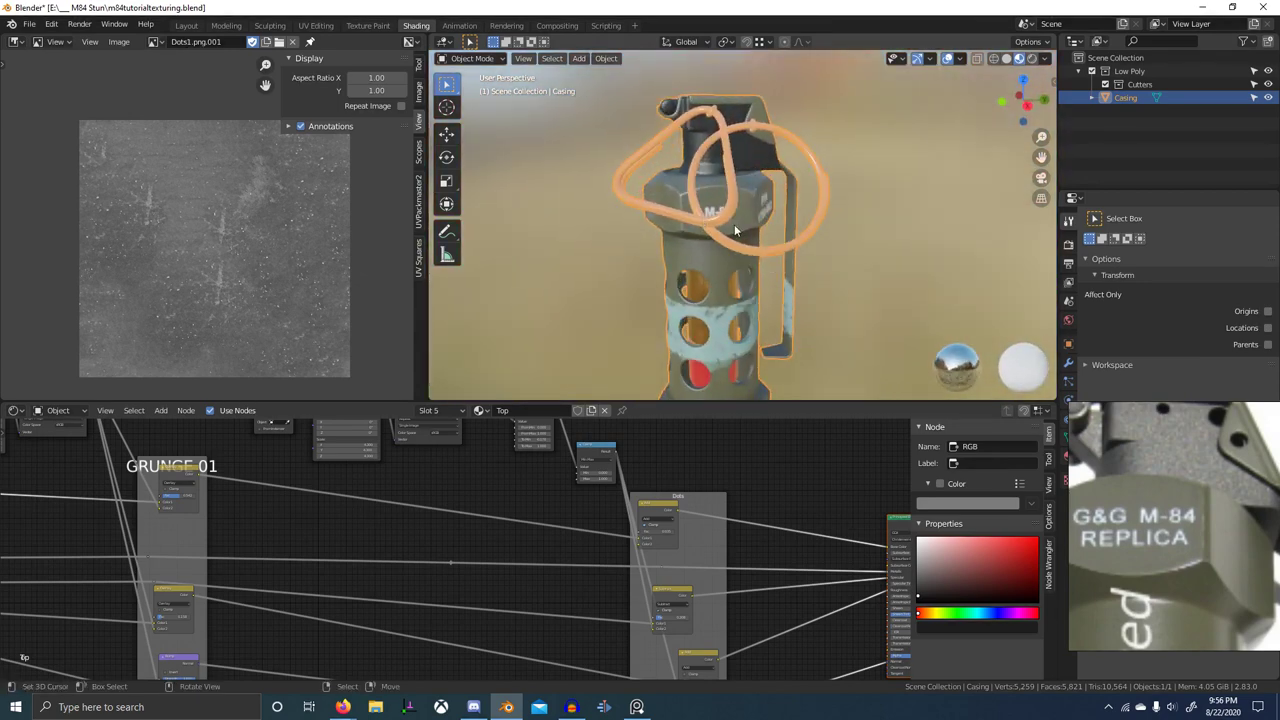
{"action": "scroll", "coordinate": [768, 273], "scroll_direction": "up", "scroll_amount": 2}
{"action": "middle_click_drag", "start_coordinate": [706, 206], "coordinate": [795, 279], "text": "shift"}
{"action": "middle_click_drag", "start_coordinate": [721, 243], "coordinate": [646, 265]}
{"action": "scroll", "coordinate": [812, 265], "scroll_direction": "down", "scroll_amount": 4}
{"action": "middle_click_drag", "start_coordinate": [742, 288], "coordinate": [753, 298], "text": "shift"}
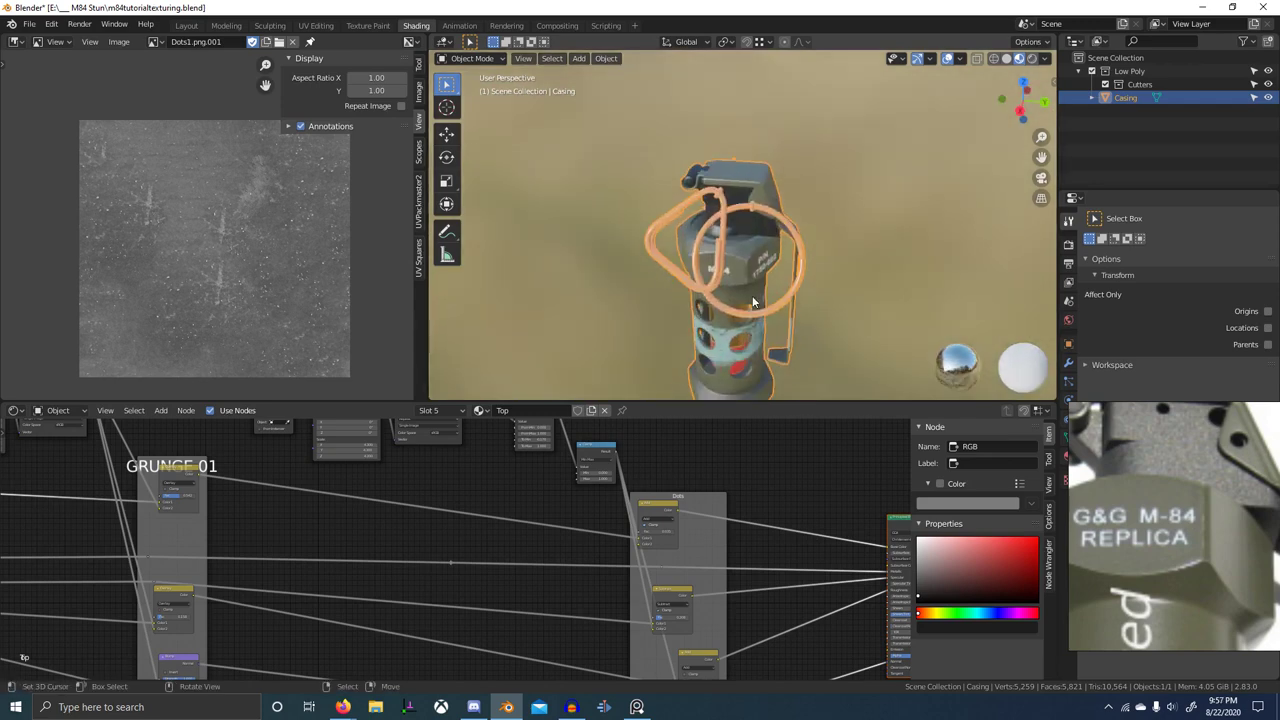
{"action": "scroll", "coordinate": [740, 298], "scroll_direction": "up", "scroll_amount": 6}
{"action": "middle_click_drag", "start_coordinate": [722, 227], "coordinate": [834, 242]}
{"action": "scroll", "coordinate": [656, 295], "scroll_direction": "up", "scroll_amount": 4}
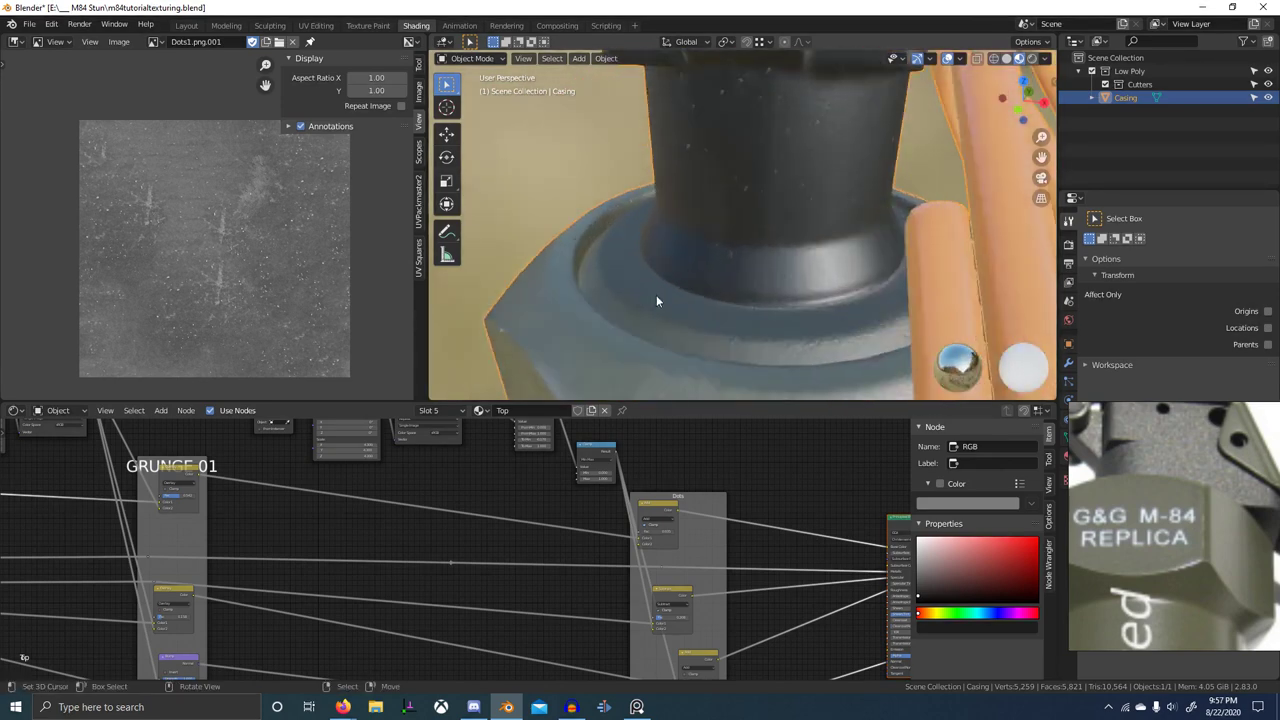
{"action": "middle_click_drag", "start_coordinate": [656, 295], "coordinate": [690, 355]}
{"action": "scroll", "coordinate": [743, 241], "scroll_direction": "down", "scroll_amount": 1}
{"action": "scroll", "coordinate": [506, 131], "scroll_direction": "down", "scroll_amount": 2}
{"action": "scroll", "coordinate": [850, 287], "scroll_direction": "up", "scroll_amount": 3}
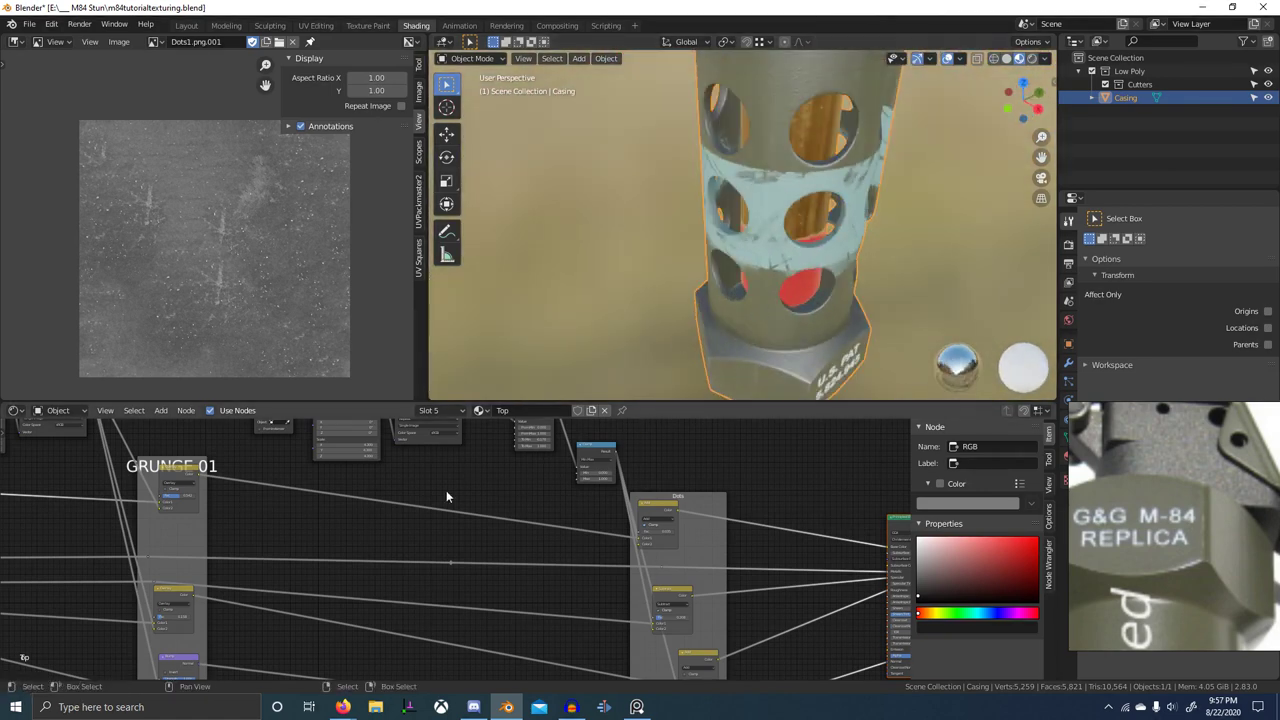
{"action": "scroll", "coordinate": [620, 515], "scroll_direction": "down", "scroll_amount": 3}
{"action": "middle_click_drag", "start_coordinate": [748, 534], "coordinate": [456, 491]}
{"action": "scroll", "coordinate": [457, 502], "scroll_direction": "down", "scroll_amount": 1}
- Shift the two Dots mix nodes and their reroute slightly left to make room
{"action": "key", "text": "g"}
{"action": "left_click_drag", "start_coordinate": [437, 630], "coordinate": [367, 541]}
{"action": "left_click", "coordinate": [400, 607]}
{"action": "middle_click_drag", "start_coordinate": [718, 335], "coordinate": [764, 297]}
{"action": "scroll", "coordinate": [764, 297], "scroll_direction": "down", "scroll_amount": 3}
{"action": "middle_click_drag", "start_coordinate": [764, 300], "coordinate": [727, 394], "text": "shift"}
{"action": "middle_click_drag", "start_coordinate": [706, 278], "coordinate": [600, 330]}
- Add the Effect Smudges 1 node group via search and drop it on the Base Color link
{"action": "key", "text": "shift+a"}
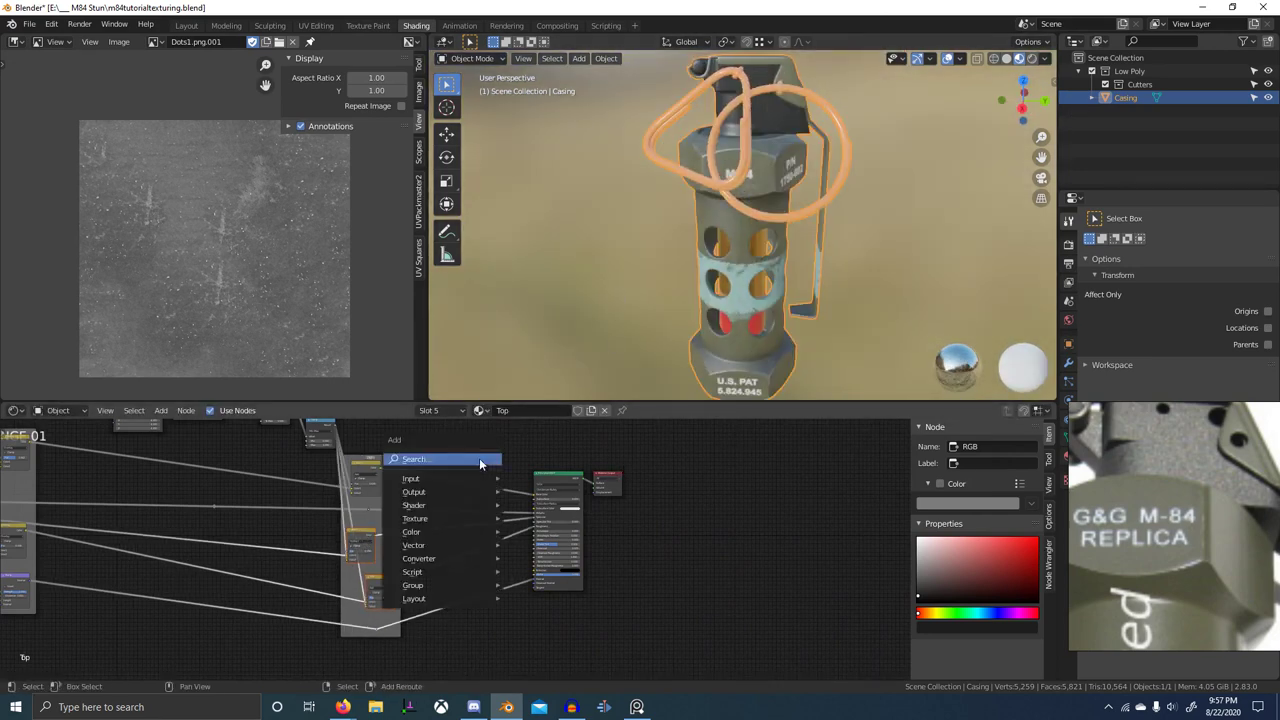
{"action": "left_click", "coordinate": [480, 460]}
{"action": "type", "text": "smu"}
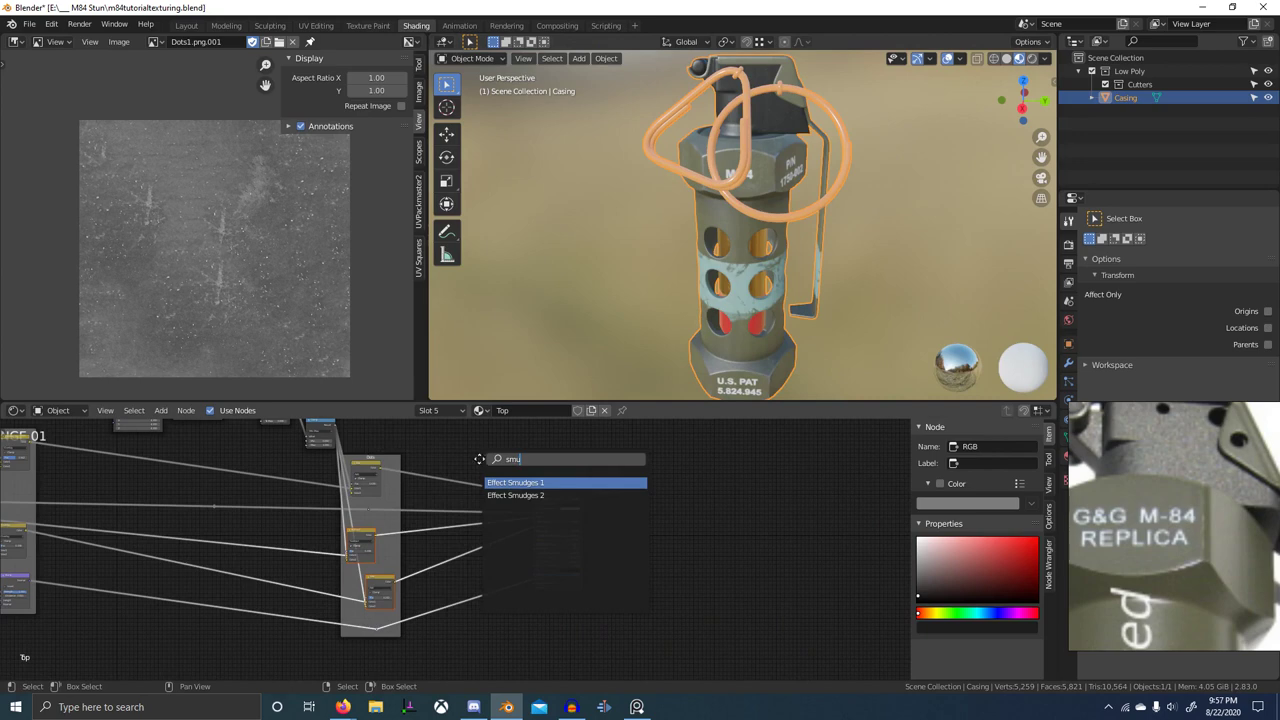
{"action": "key", "text": "Return"}
{"action": "left_click", "coordinate": [487, 485]}
{"action": "middle_click_drag", "start_coordinate": [559, 519], "coordinate": [500, 560]}
{"action": "key", "text": "ctrl+space"}
{"action": "scroll", "coordinate": [560, 455], "scroll_direction": "up", "scroll_amount": 7}
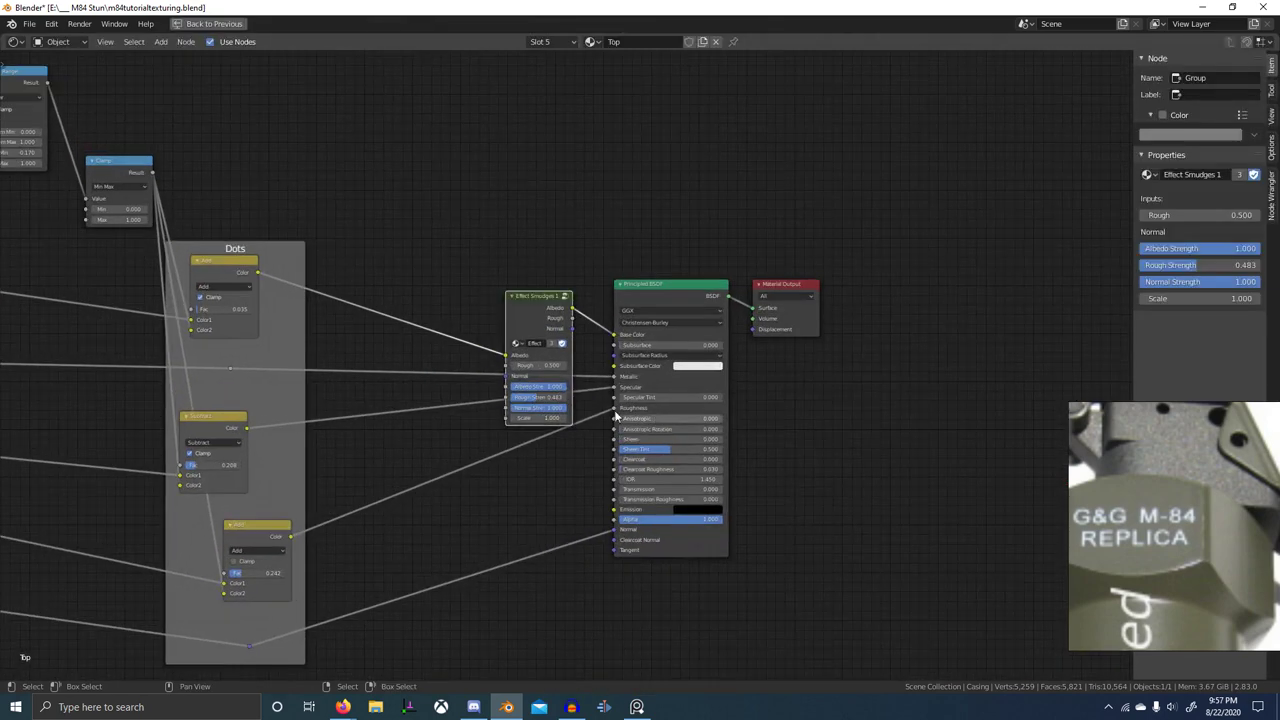
- Wire Subtract into smudges Rough, Add into smudges Normal, and smudges Rough into BSDF Roughness
{"action": "right_click_drag", "start_coordinate": [243, 431], "coordinate": [517, 423], "text": "alt"}
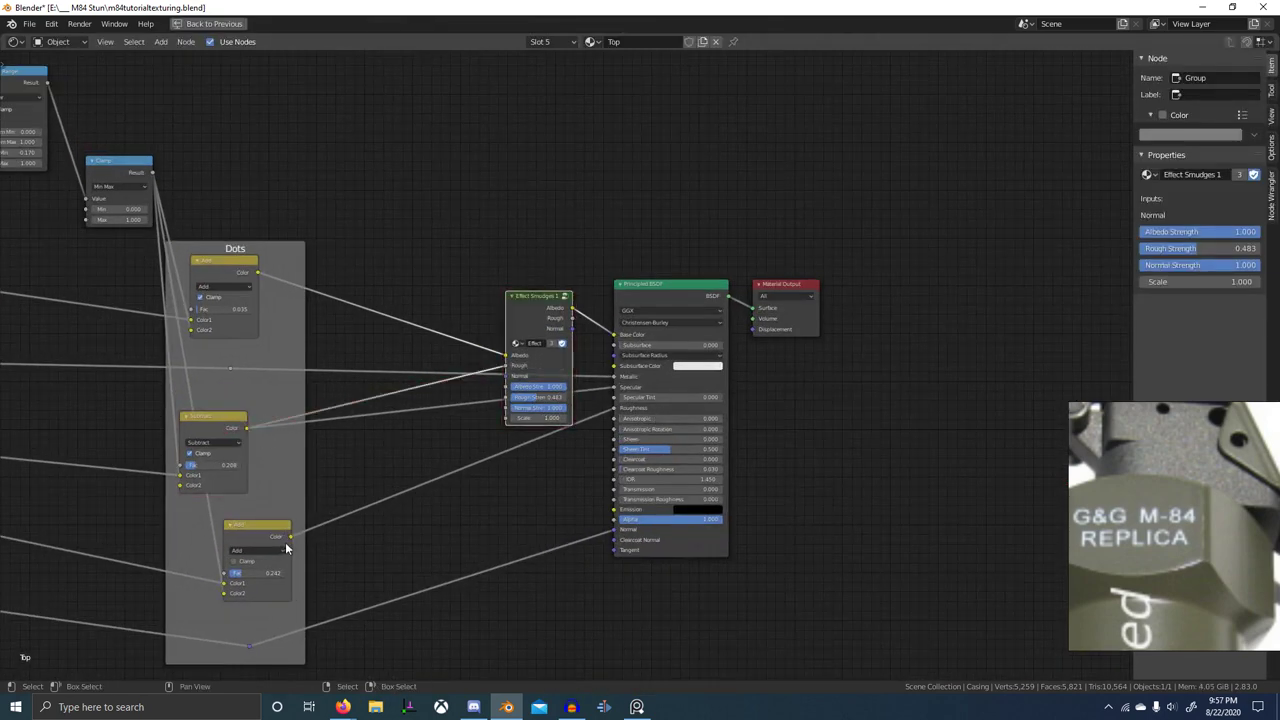
{"action": "mouse_move", "coordinate": [287, 539]}
{"action": "left_mouse_down"}
{"action": "mouse_move", "coordinate": [375, 477]}
{"action": "mouse_move", "coordinate": [267, 541]}
{"action": "left_mouse_up"}
{"action": "mouse_move", "coordinate": [271, 539]}
{"action": "left_mouse_down"}
{"action": "mouse_move", "coordinate": [471, 378]}
{"action": "mouse_move", "coordinate": [517, 379]}
{"action": "left_mouse_up"}
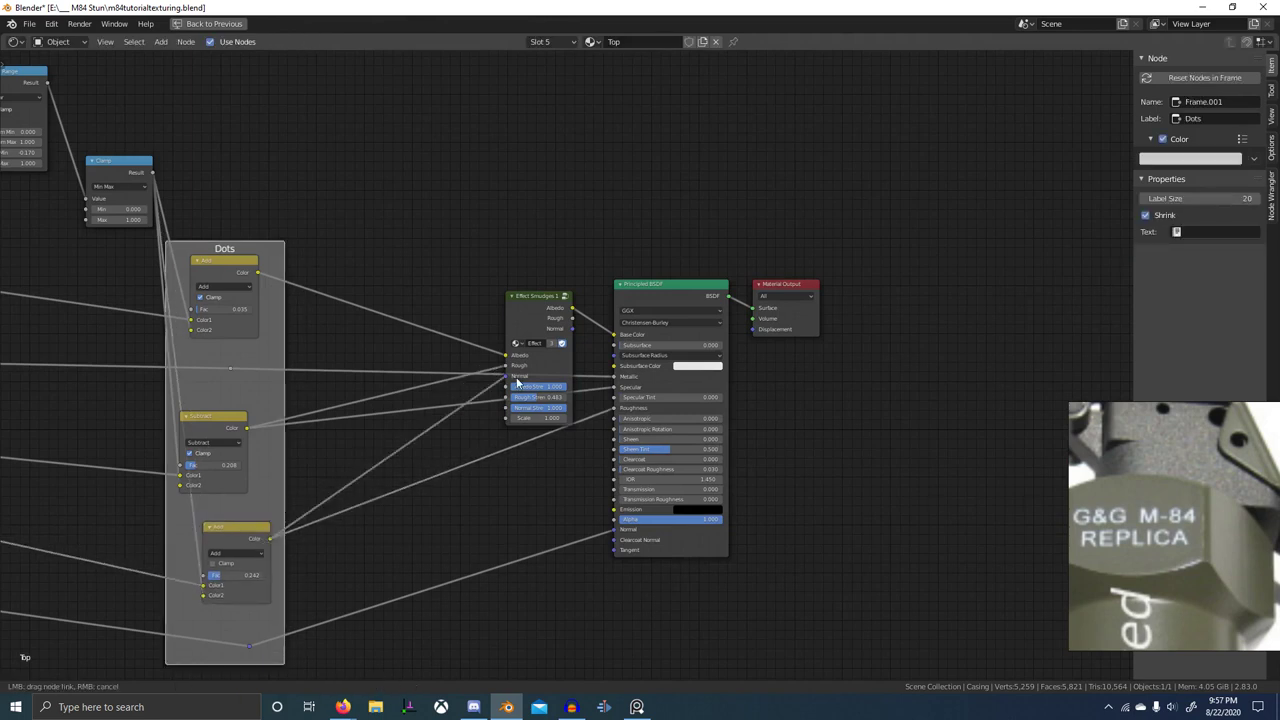
{"action": "mouse_move", "coordinate": [566, 316]}
{"action": "left_mouse_down"}
{"action": "mouse_move", "coordinate": [484, 339]}
{"action": "mouse_move", "coordinate": [621, 362]}
{"action": "left_mouse_up"}
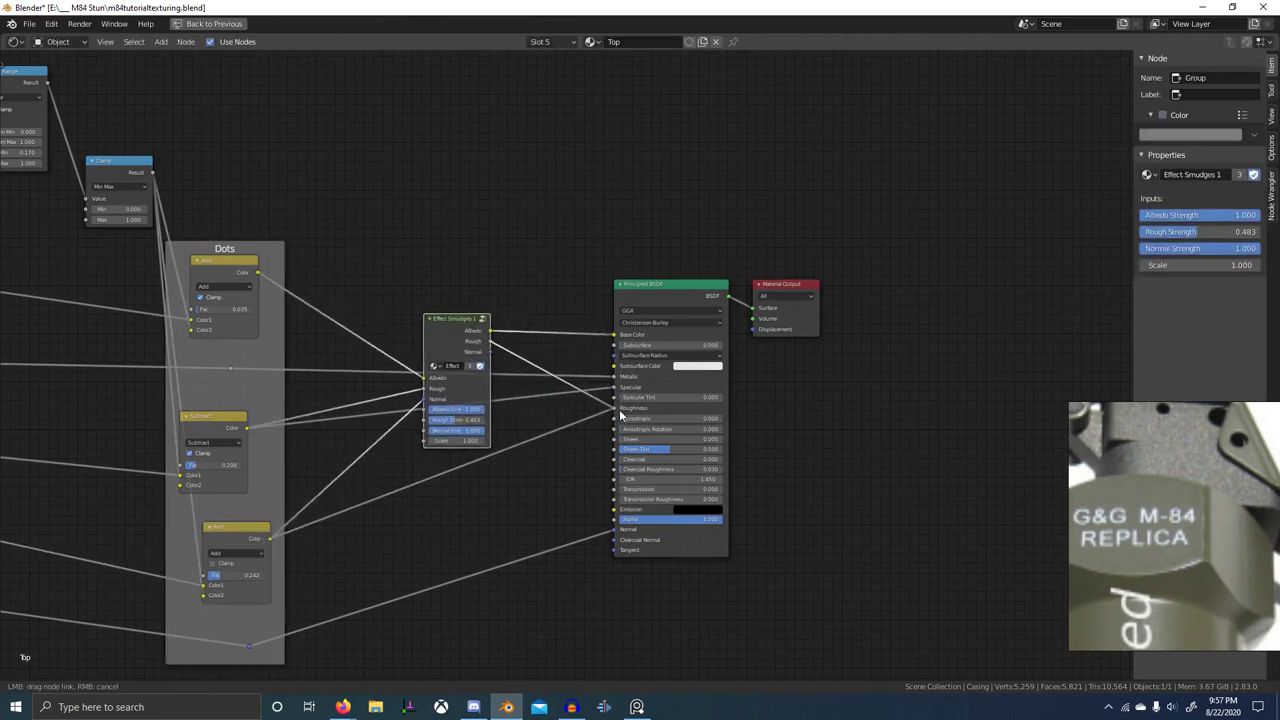
{"action": "left_click_drag", "start_coordinate": [620, 414], "coordinate": [619, 410]}
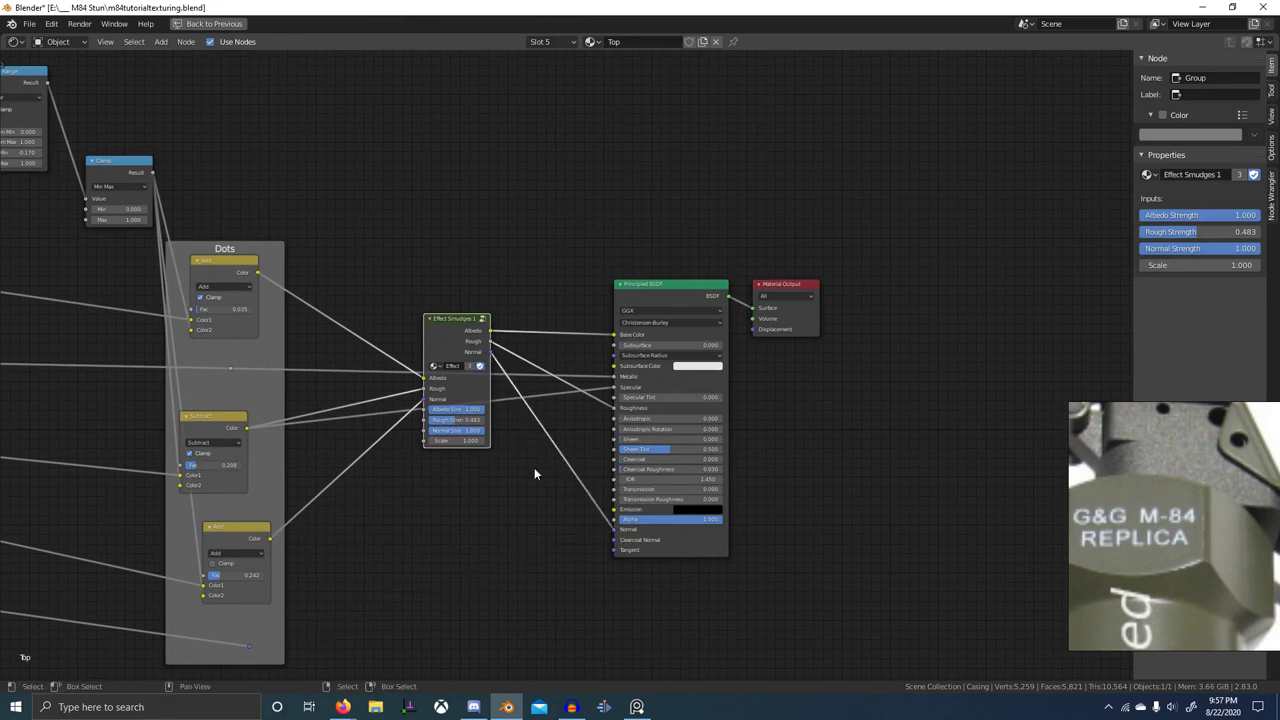
- Survey the node tree, selecting the Dots frame and panning back to the shader nodes
{"action": "scroll", "coordinate": [479, 439], "scroll_direction": "down", "scroll_amount": 5}
{"action": "middle_click_drag", "start_coordinate": [92, 267], "coordinate": [367, 350]}
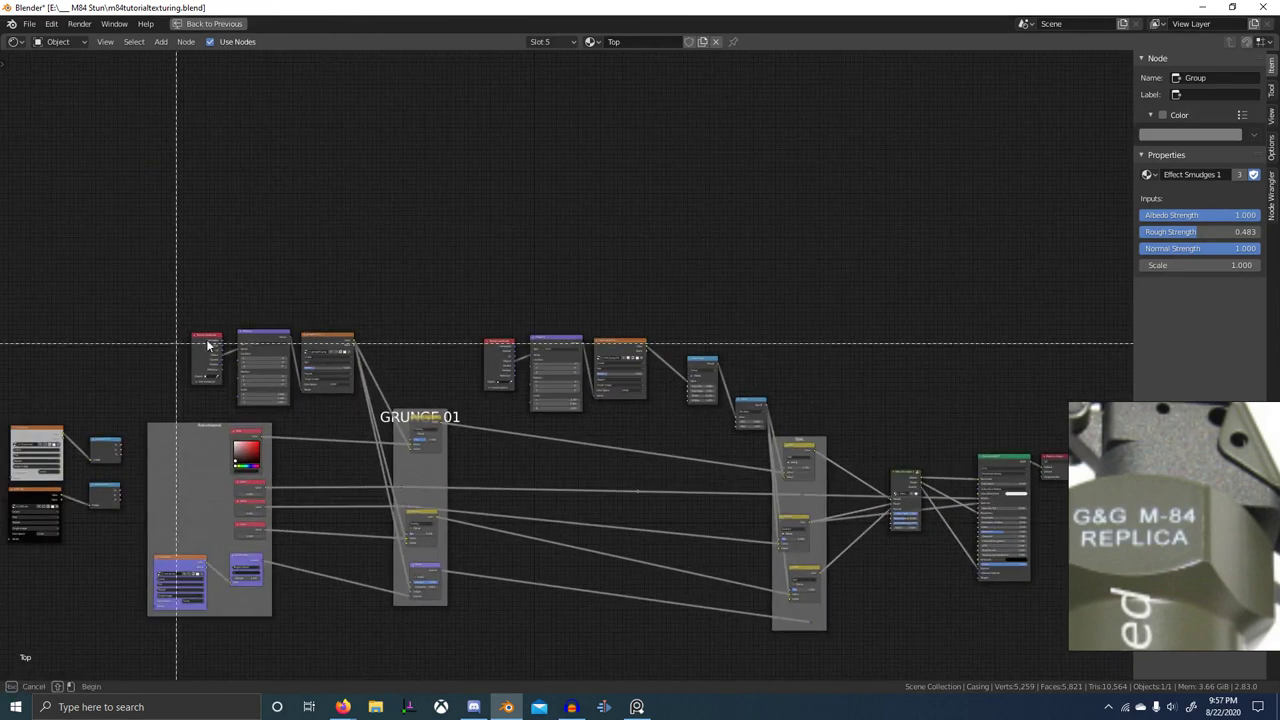
{"action": "left_click", "coordinate": [820, 453]}
{"action": "middle_click_drag", "start_coordinate": [663, 428], "coordinate": [377, 291]}
{"action": "scroll", "coordinate": [611, 402], "scroll_direction": "up", "scroll_amount": 4}
{"action": "key", "text": "b"}
{"action": "key", "text": "Escape"}
{"action": "middle_click_drag", "start_coordinate": [90, 268], "coordinate": [469, 315]}
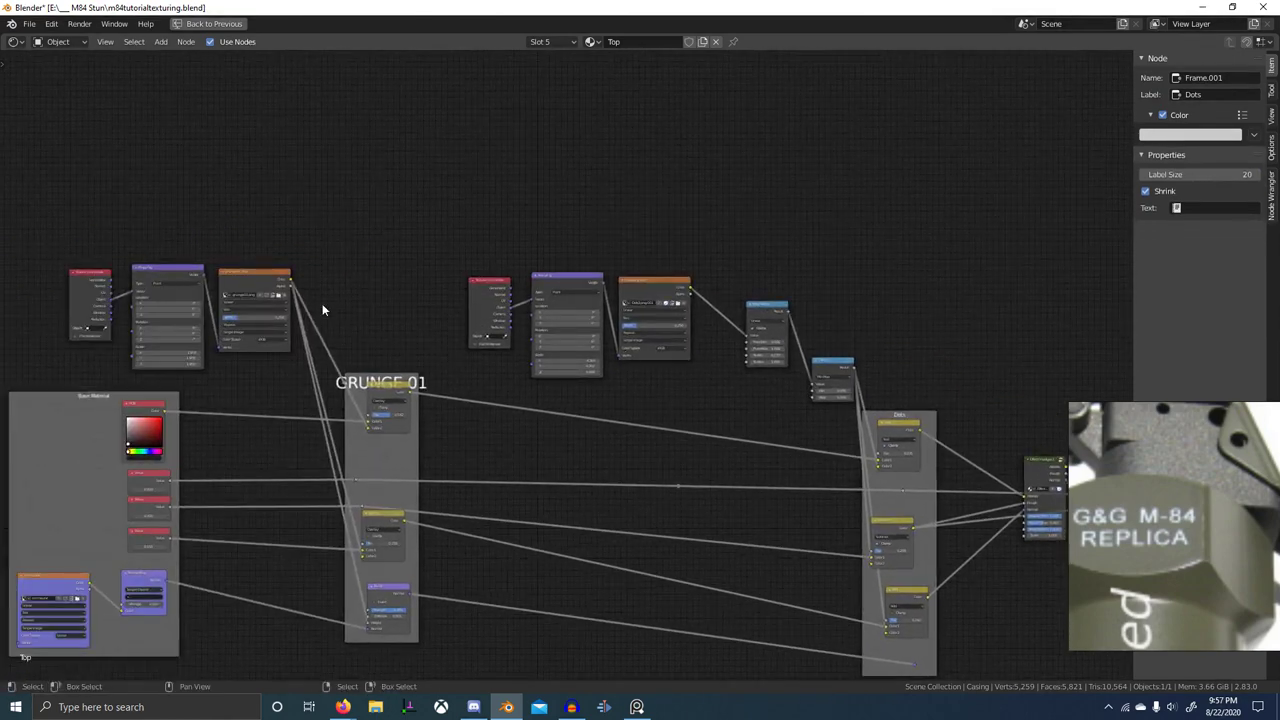
{"action": "middle_click_drag", "start_coordinate": [721, 395], "coordinate": [286, 399]}
{"action": "scroll", "coordinate": [633, 512], "scroll_direction": "up", "scroll_amount": 3}
{"action": "scroll", "coordinate": [633, 512], "scroll_direction": "up", "scroll_amount": 2}
- Center the Effect Smudges 1 node and lower its Albedo Strength to 0.208
{"action": "middle_click_drag", "start_coordinate": [721, 451], "coordinate": [615, 390]}
{"action": "scroll", "coordinate": [590, 372], "scroll_direction": "up", "scroll_amount": 3}
{"action": "left_click", "coordinate": [461, 380]}
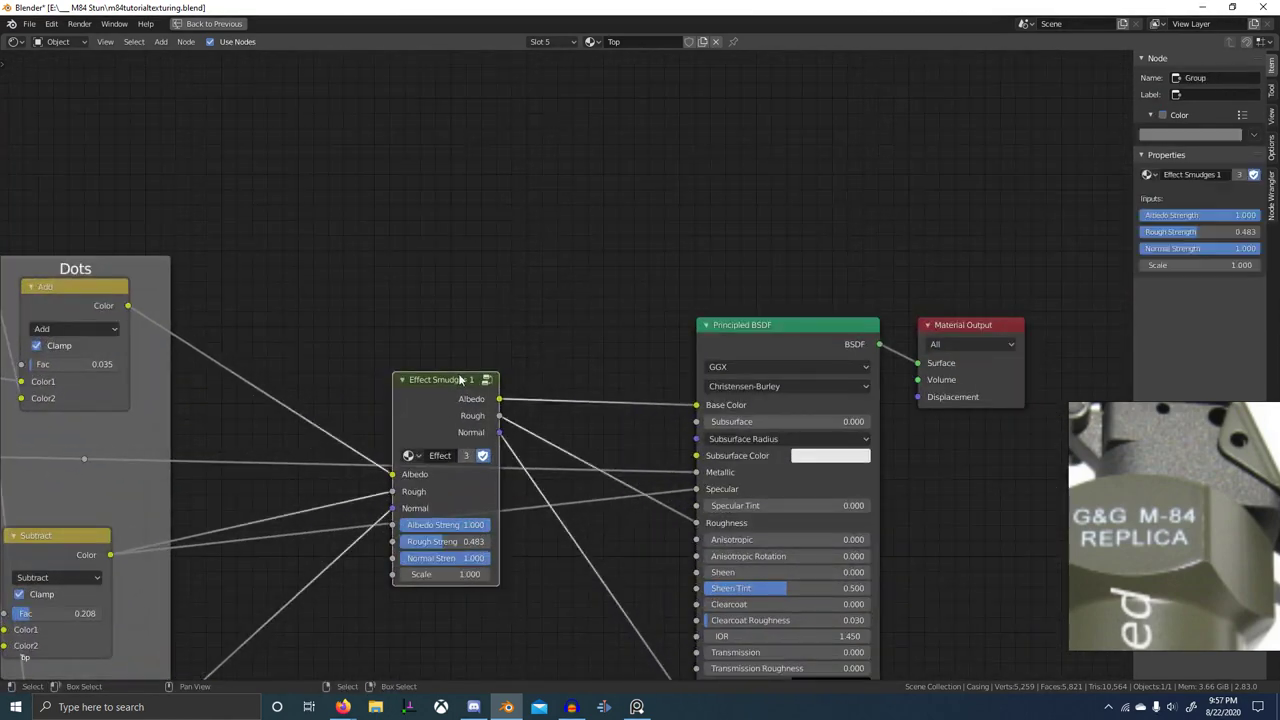
{"action": "key", "text": "g"}
{"action": "right_click", "coordinate": [491, 462]}
{"action": "scroll", "coordinate": [491, 462], "scroll_direction": "down", "scroll_amount": 3}
{"action": "middle_click_drag", "start_coordinate": [252, 462], "coordinate": [412, 437]}
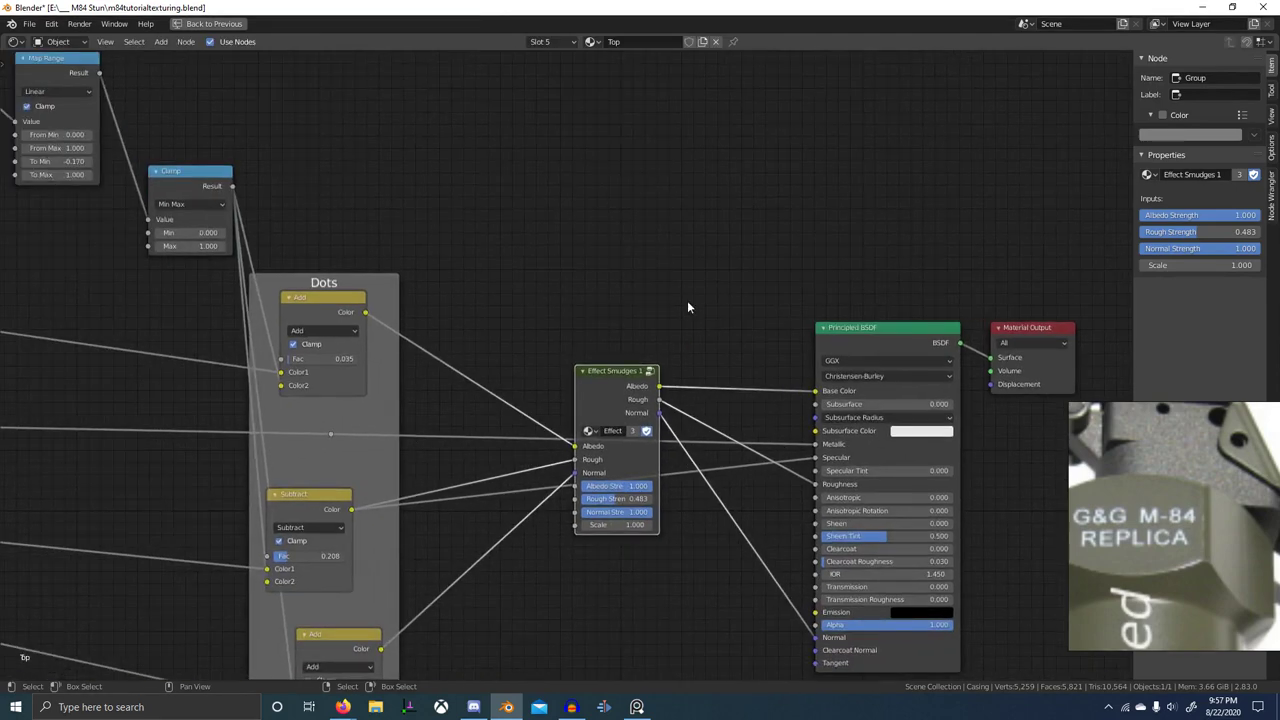
{"action": "middle_click_drag", "start_coordinate": [799, 400], "coordinate": [611, 338]}
{"action": "scroll", "coordinate": [420, 395], "scroll_direction": "up", "scroll_amount": 4}
{"action": "scroll", "coordinate": [434, 452], "scroll_direction": "up", "scroll_amount": 1}
{"action": "middle_click_drag", "start_coordinate": [434, 454], "coordinate": [640, 458]}
{"action": "scroll", "coordinate": [614, 496], "scroll_direction": "up", "scroll_amount": 5}
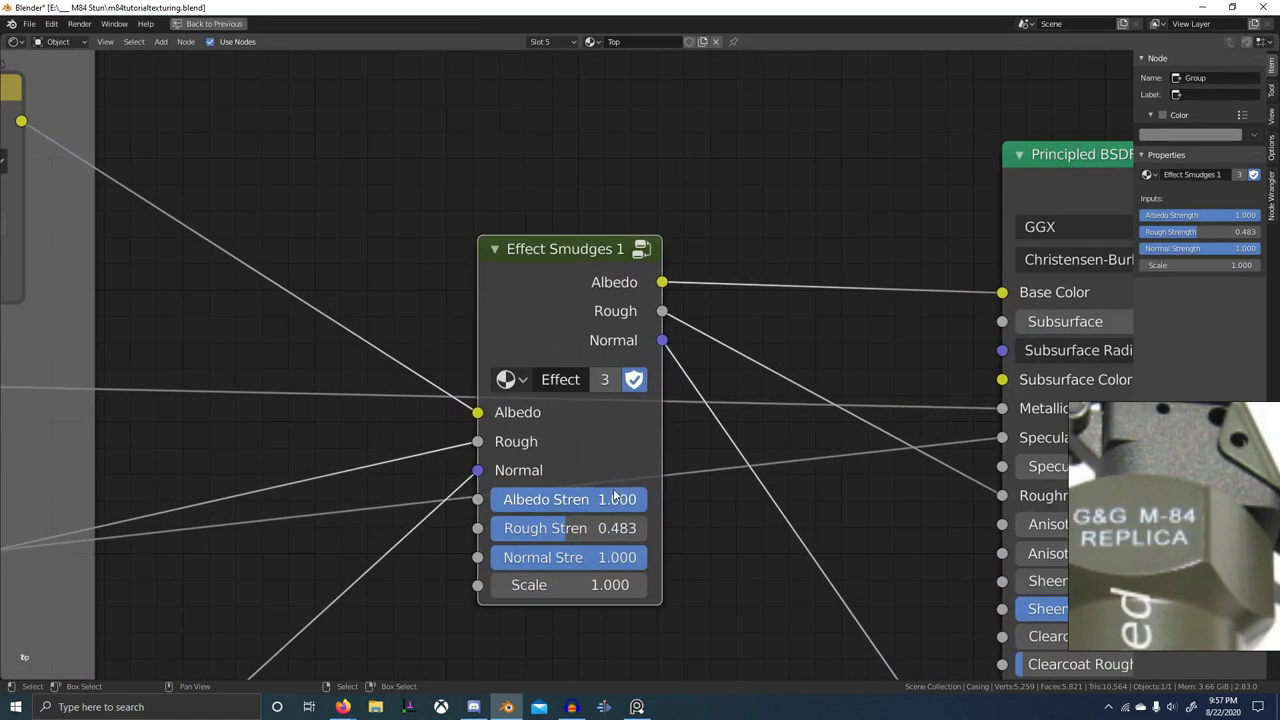
{"action": "left_click_drag", "start_coordinate": [614, 496], "coordinate": [490, 496]}
- Return to the split Shading layout and set the smudges Normal Strength to 0
{"action": "scroll", "coordinate": [400, 430], "scroll_direction": "down", "scroll_amount": 3}
{"action": "middle_click_drag", "start_coordinate": [180, 266], "coordinate": [554, 279]}
{"action": "middle_click_drag", "start_coordinate": [1010, 480], "coordinate": [577, 429]}
{"action": "scroll", "coordinate": [628, 368], "scroll_direction": "up", "scroll_amount": 6}
{"action": "scroll", "coordinate": [577, 429], "scroll_direction": "down", "scroll_amount": 1}
{"action": "key", "text": "ctrl+space"}
{"action": "scroll", "coordinate": [420, 534], "scroll_direction": "down", "scroll_amount": 4}
{"action": "middle_click_drag", "start_coordinate": [410, 533], "coordinate": [508, 464]}
{"action": "scroll", "coordinate": [713, 234], "scroll_direction": "up", "scroll_amount": 3}
{"action": "middle_click_drag", "start_coordinate": [713, 234], "coordinate": [732, 339], "text": "shift"}
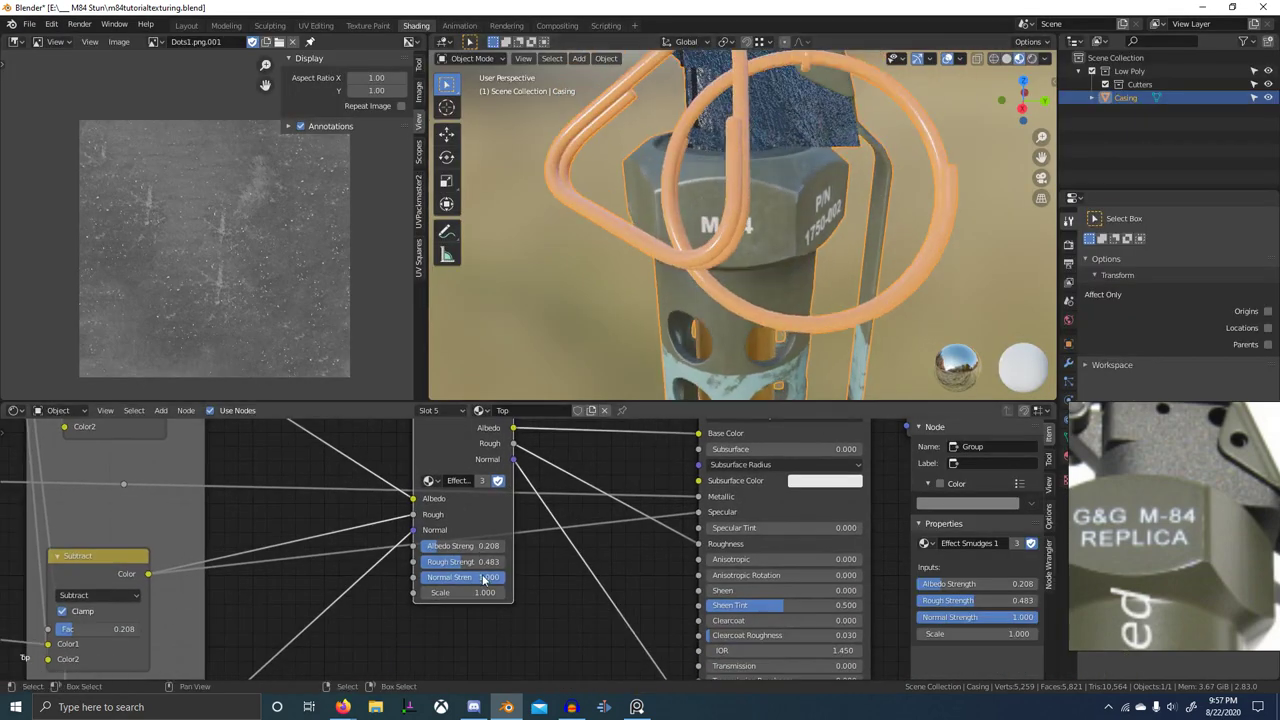
{"action": "left_click_drag", "start_coordinate": [485, 578], "coordinate": [400, 578]}
- Preview the smudges Albedo output, raise Albedo Strength again, and increase Scale to 2.100
{"action": "scroll", "coordinate": [740, 249], "scroll_direction": "down", "scroll_amount": 1}
{"action": "scroll", "coordinate": [771, 335], "scroll_direction": "up", "scroll_amount": 2}
{"action": "middle_click_drag", "start_coordinate": [740, 249], "coordinate": [810, 288], "text": "shift"}
{"action": "left_click", "coordinate": [457, 431], "text": "ctrl+shift"}
{"action": "left_click_drag", "start_coordinate": [449, 546], "coordinate": [500, 546]}
{"action": "scroll", "coordinate": [488, 567], "scroll_direction": "down", "scroll_amount": 4}
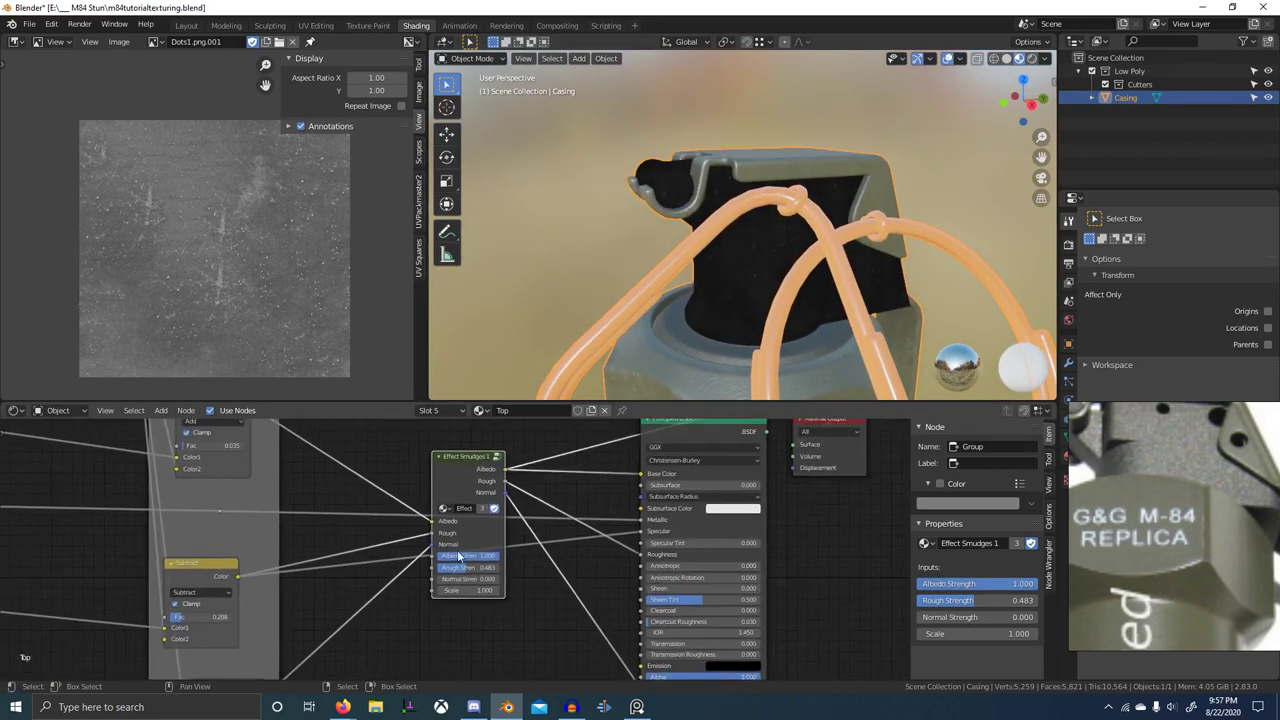
{"action": "scroll", "coordinate": [461, 551], "scroll_direction": "up", "scroll_amount": 6}
{"action": "left_click_drag", "start_coordinate": [477, 615], "coordinate": [497, 615]}
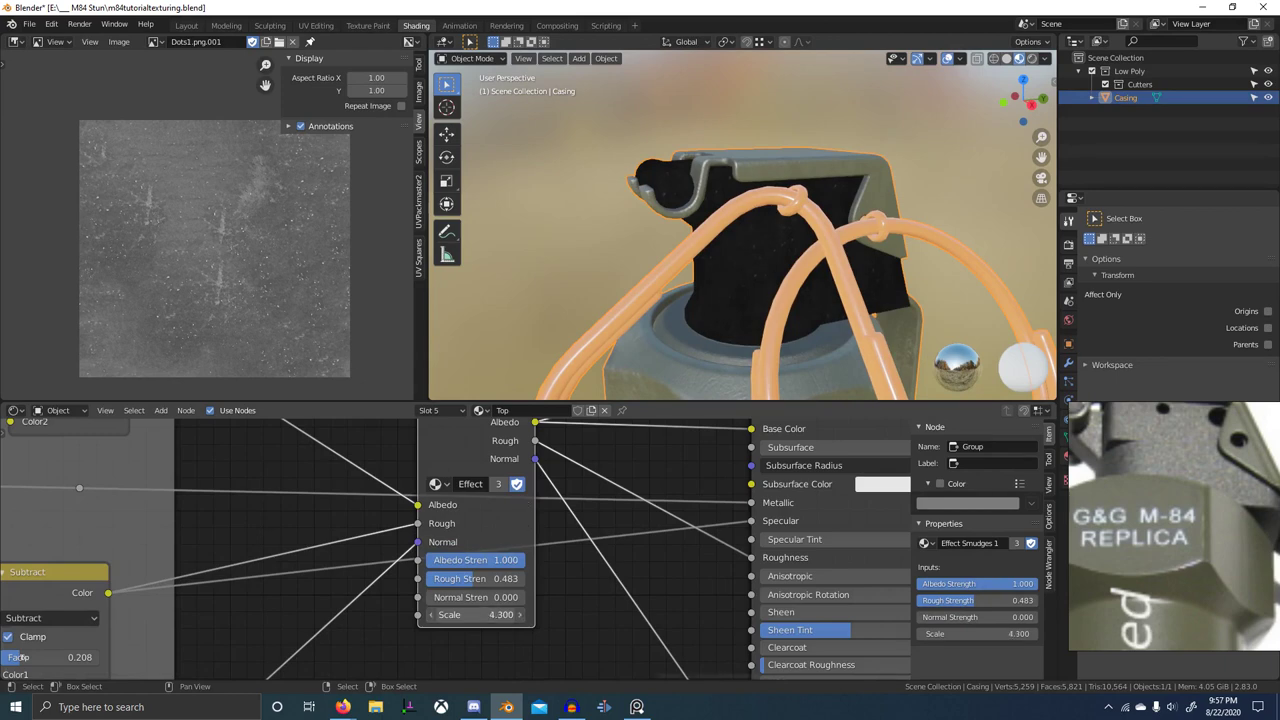
- Preview the smudges Rough output and set Rough Strength to 0.267, then restore full BSDF preview
{"action": "middle_click_drag", "start_coordinate": [713, 389], "coordinate": [830, 335]}
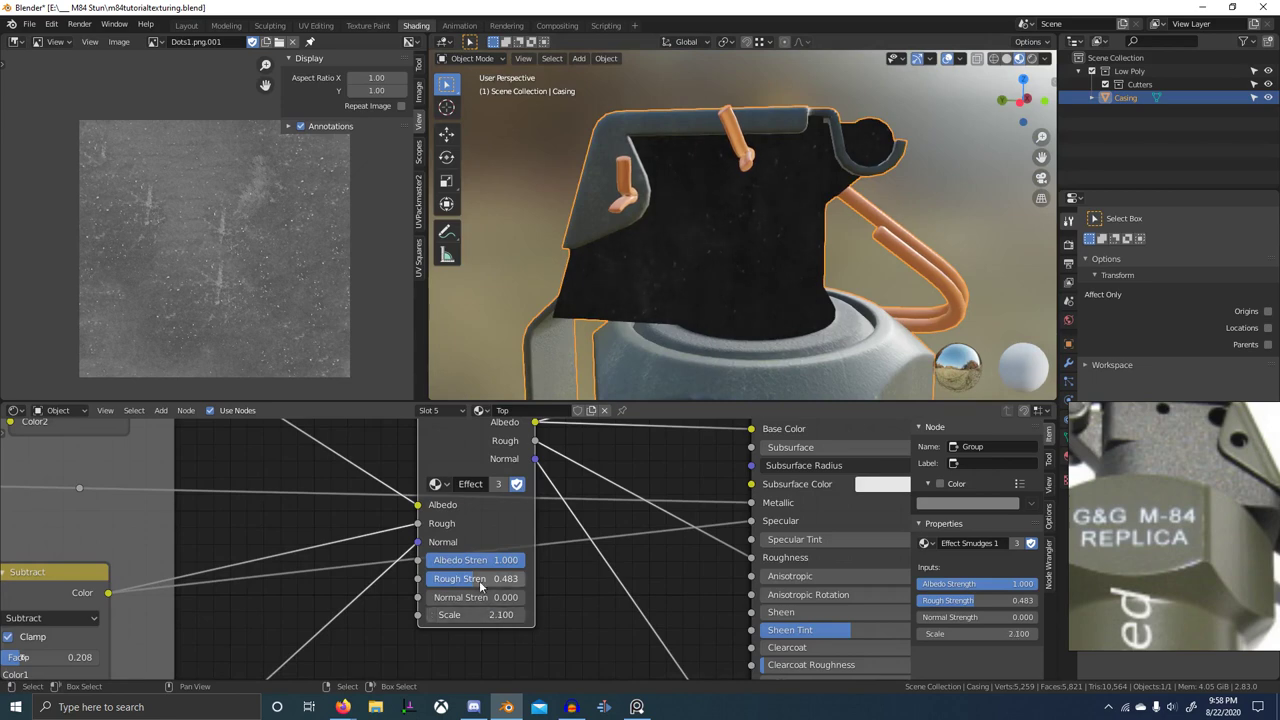
{"action": "scroll", "coordinate": [475, 515], "scroll_direction": "down", "scroll_amount": 1}
{"action": "left_click", "coordinate": [475, 514], "text": "ctrl+shift"}
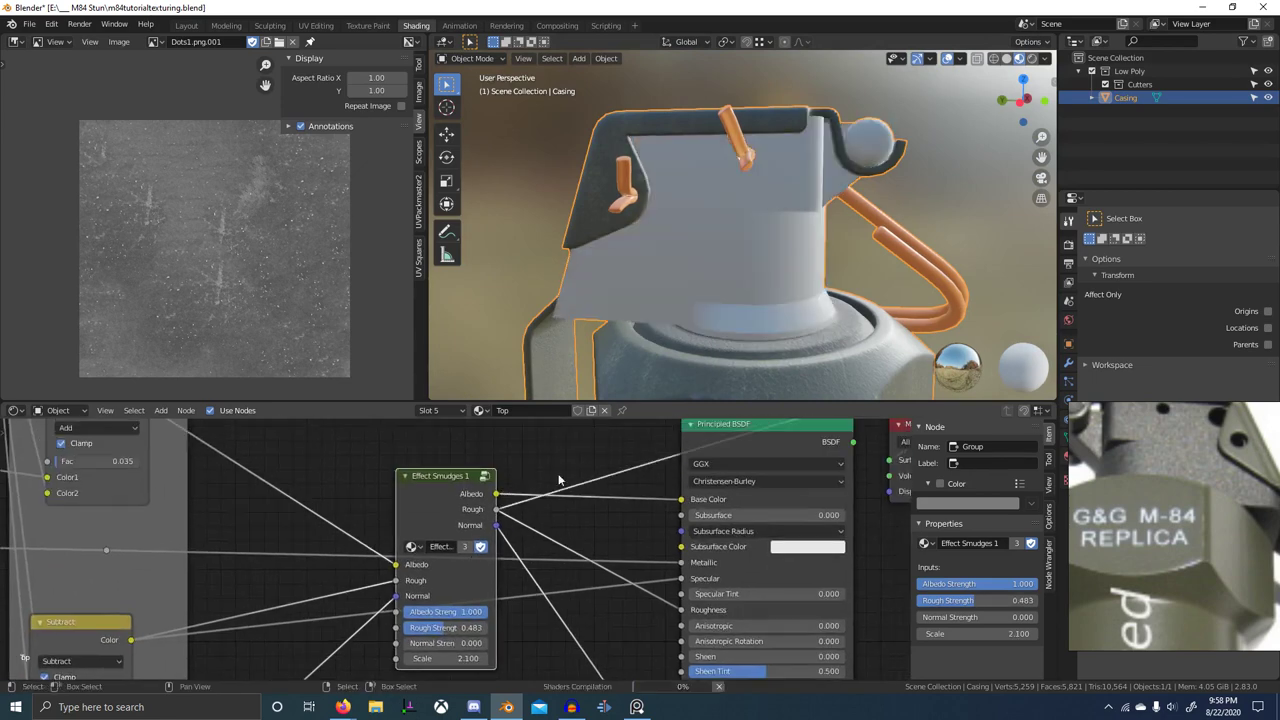
{"action": "scroll", "coordinate": [706, 348], "scroll_direction": "up", "scroll_amount": 1}
{"action": "middle_click_drag", "start_coordinate": [718, 350], "coordinate": [706, 348]}
{"action": "mouse_move", "coordinate": [476, 627]}
{"action": "left_mouse_down"}
{"action": "mouse_move", "coordinate": [425, 627]}
{"action": "mouse_move", "coordinate": [447, 627]}
{"action": "left_mouse_up"}
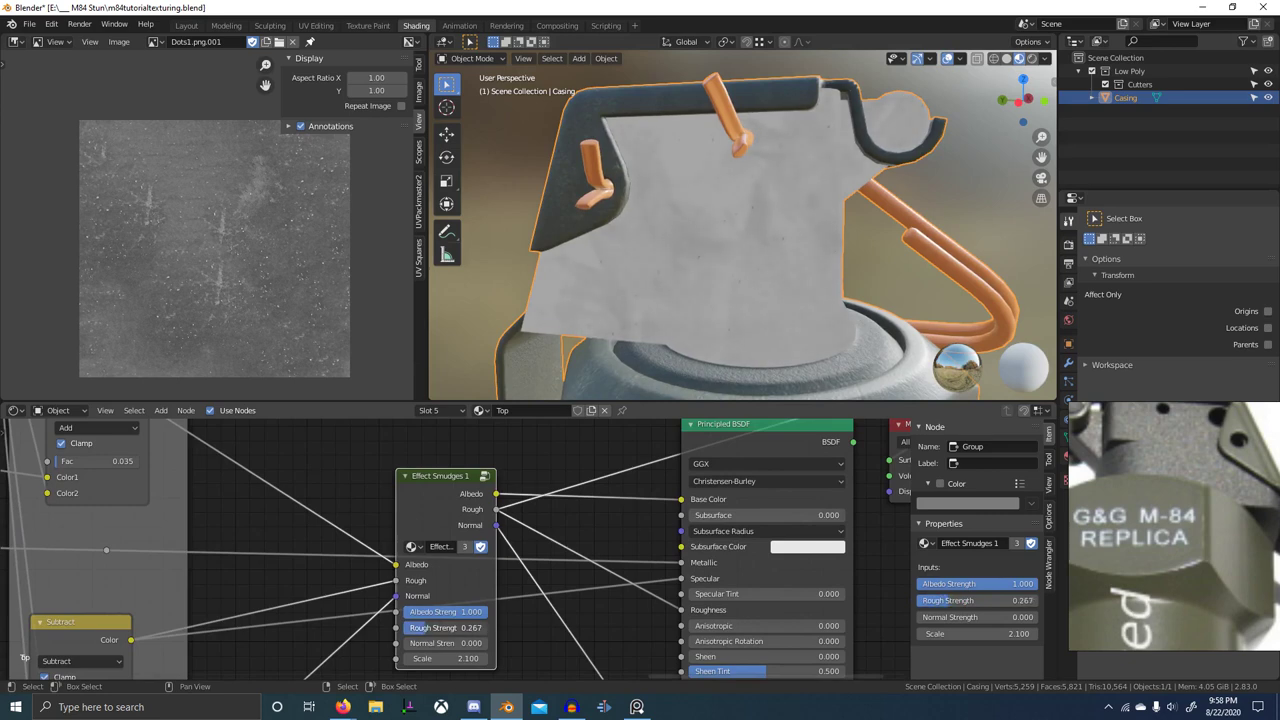
{"action": "scroll", "coordinate": [458, 551], "scroll_direction": "down", "scroll_amount": 2}
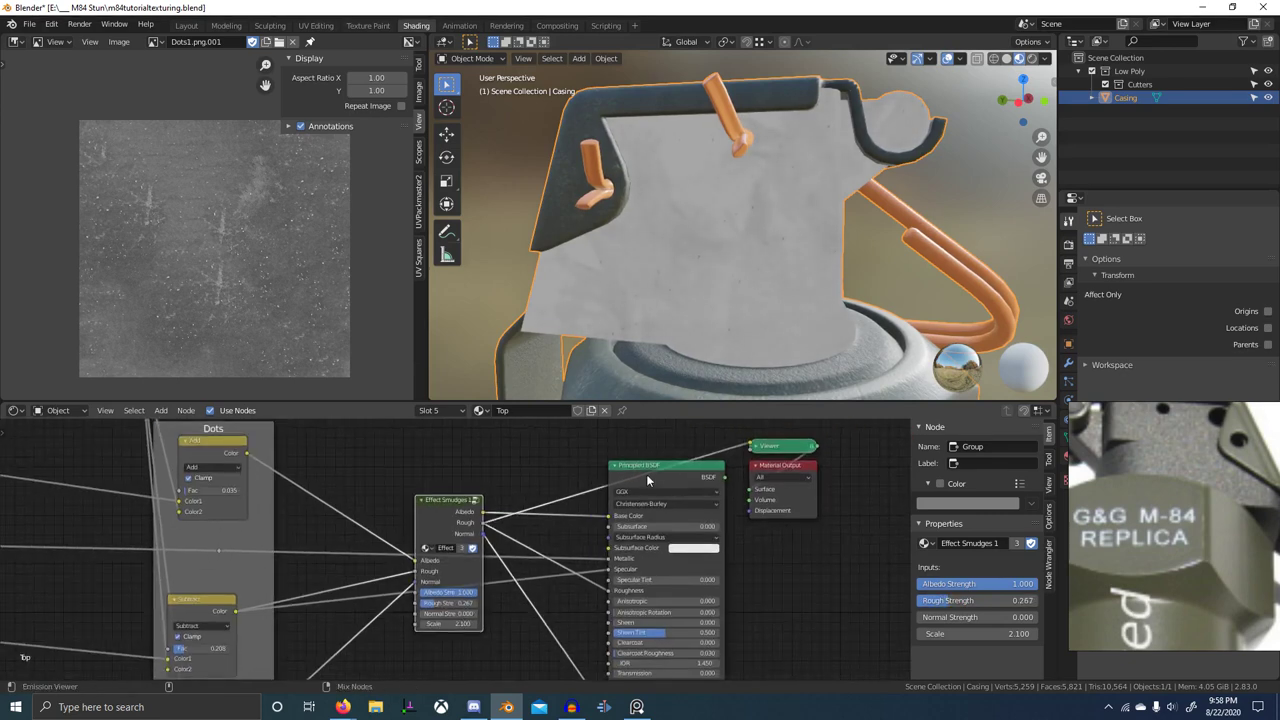
{"action": "scroll", "coordinate": [748, 304], "scroll_direction": "down", "scroll_amount": 2}
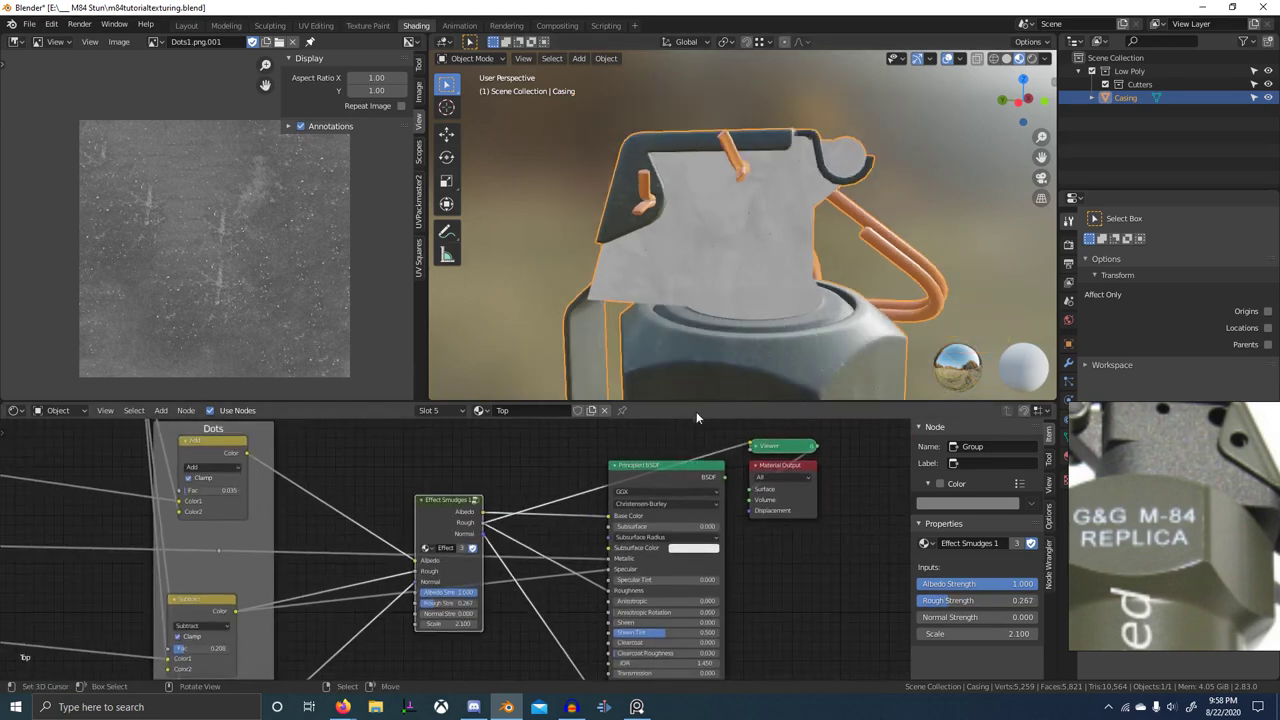
{"action": "left_click", "coordinate": [697, 468], "text": "ctrl+shift"}
- Connect the Add node's Color directly to the Principled BSDF Normal input
{"action": "mouse_move", "coordinate": [776, 318]}
{"action": "middle_mouse_down"}
{"action": "mouse_move", "coordinate": [506, 327]}
{"action": "mouse_move", "coordinate": [534, 312]}
{"action": "middle_mouse_up"}
{"action": "scroll", "coordinate": [648, 571], "scroll_direction": "down", "scroll_amount": 1}
{"action": "middle_click_drag", "start_coordinate": [648, 571], "coordinate": [625, 500]}
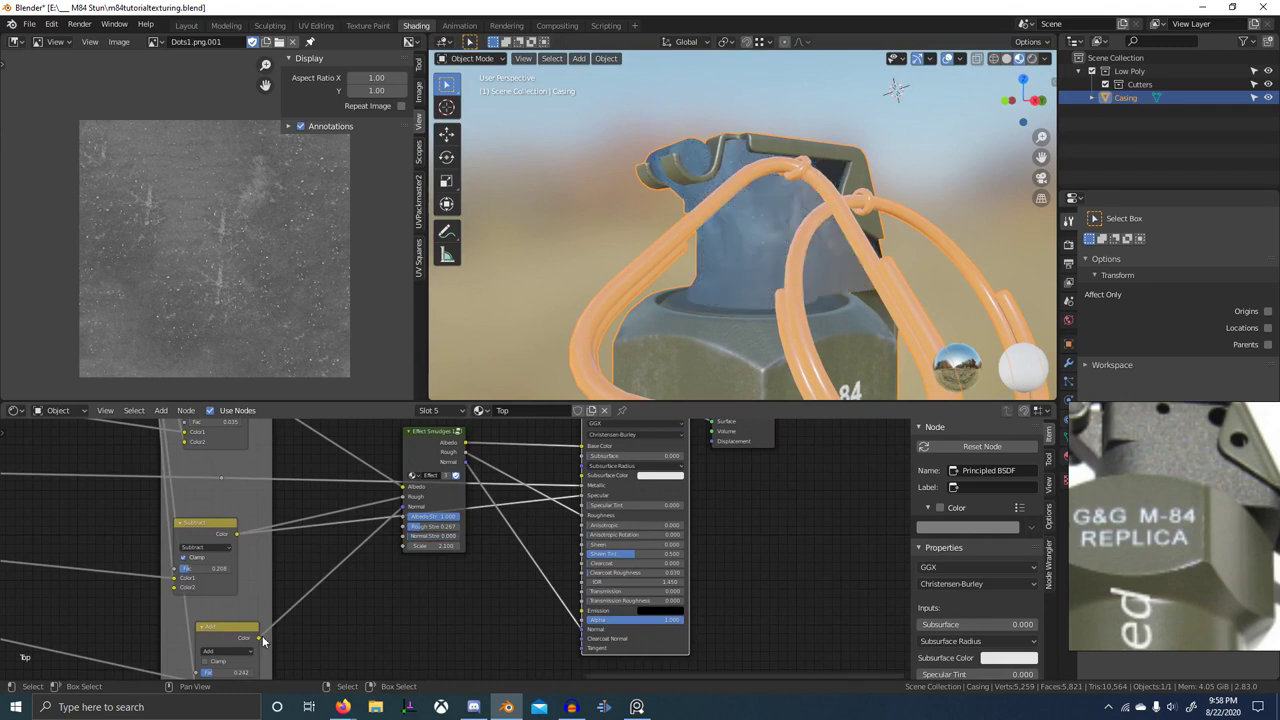
{"action": "middle_click_drag", "start_coordinate": [263, 637], "coordinate": [282, 604]}
{"action": "left_click_drag", "start_coordinate": [279, 605], "coordinate": [603, 598]}
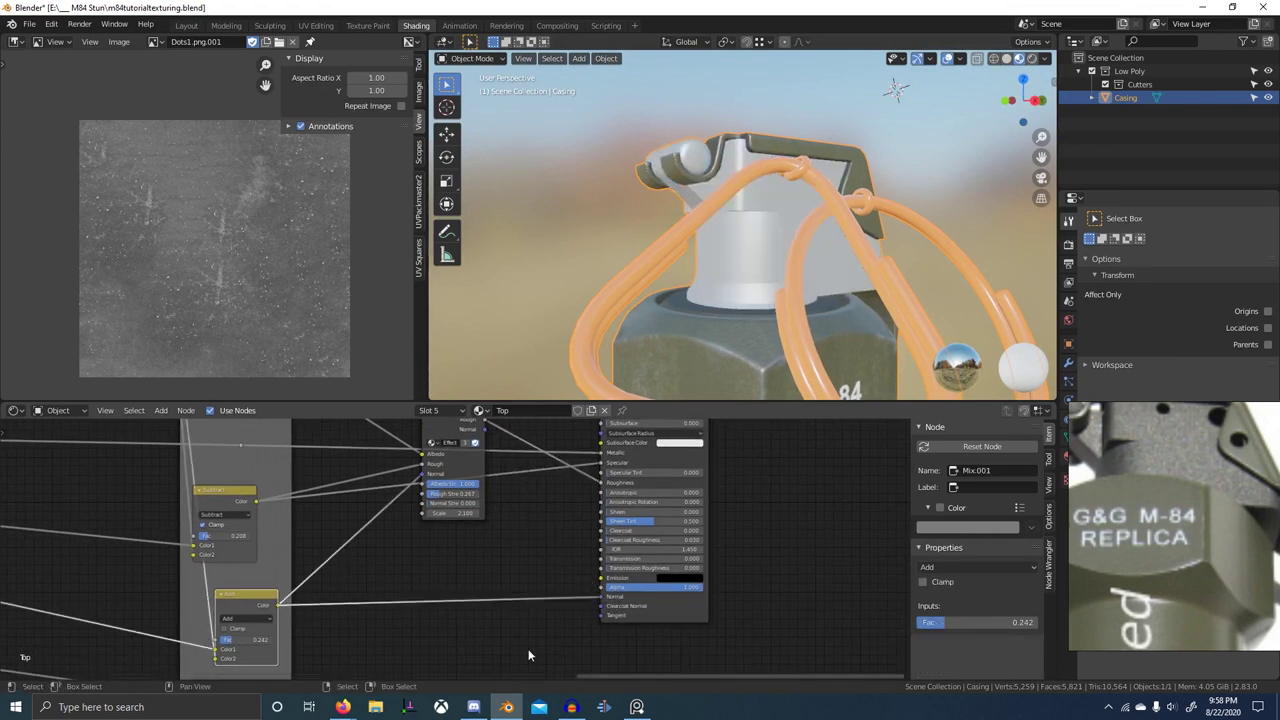
- Replace the Add link on BSDF Normal with a link from the Effect Smudges node
{"action": "middle_click_drag", "start_coordinate": [514, 517], "coordinate": [488, 568]}
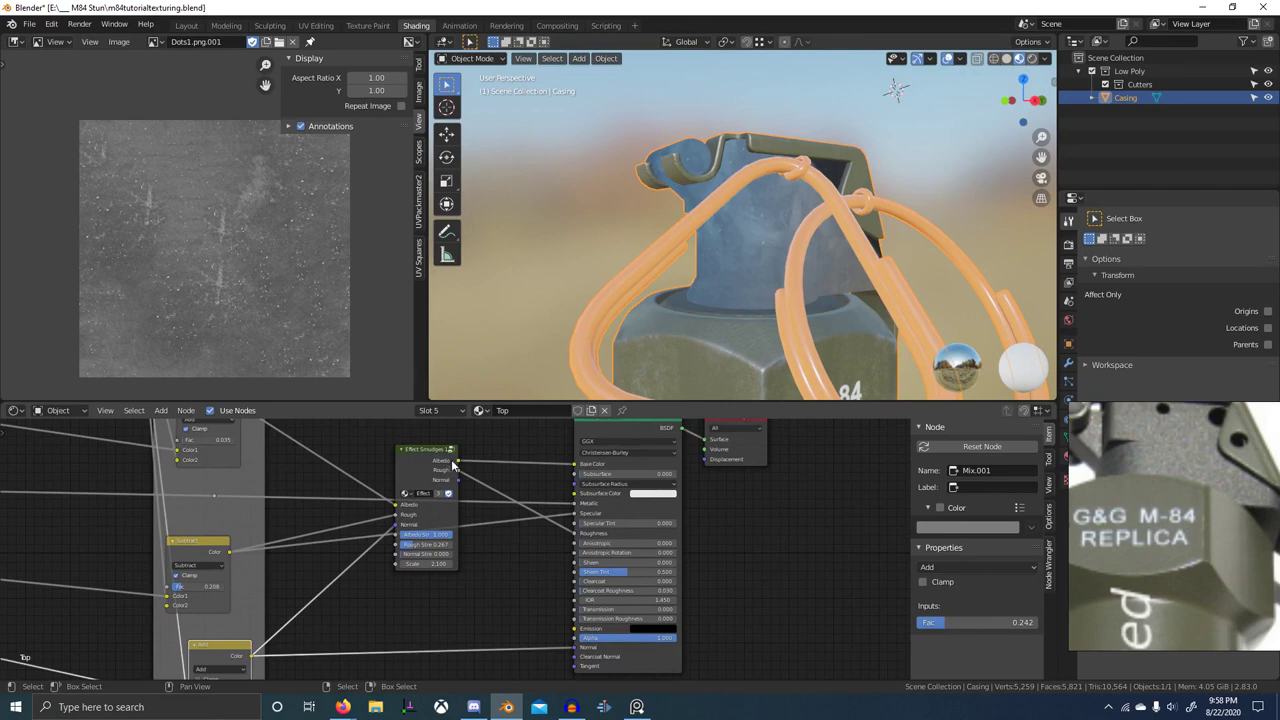
{"action": "left_click_drag", "start_coordinate": [458, 461], "coordinate": [494, 524]}
{"action": "left_click_drag", "start_coordinate": [580, 650], "coordinate": [577, 649]}
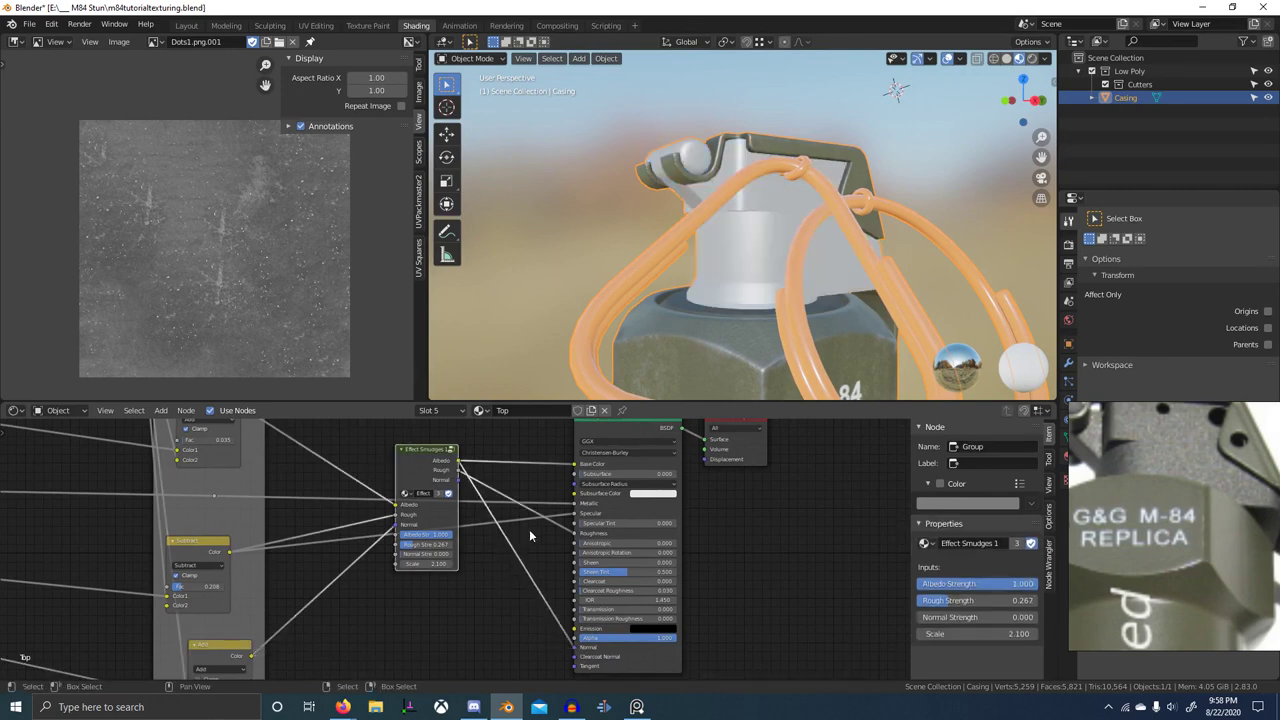
{"action": "scroll", "coordinate": [459, 548], "scroll_direction": "up", "scroll_amount": 3}
{"action": "middle_click_drag", "start_coordinate": [426, 545], "coordinate": [440, 549]}
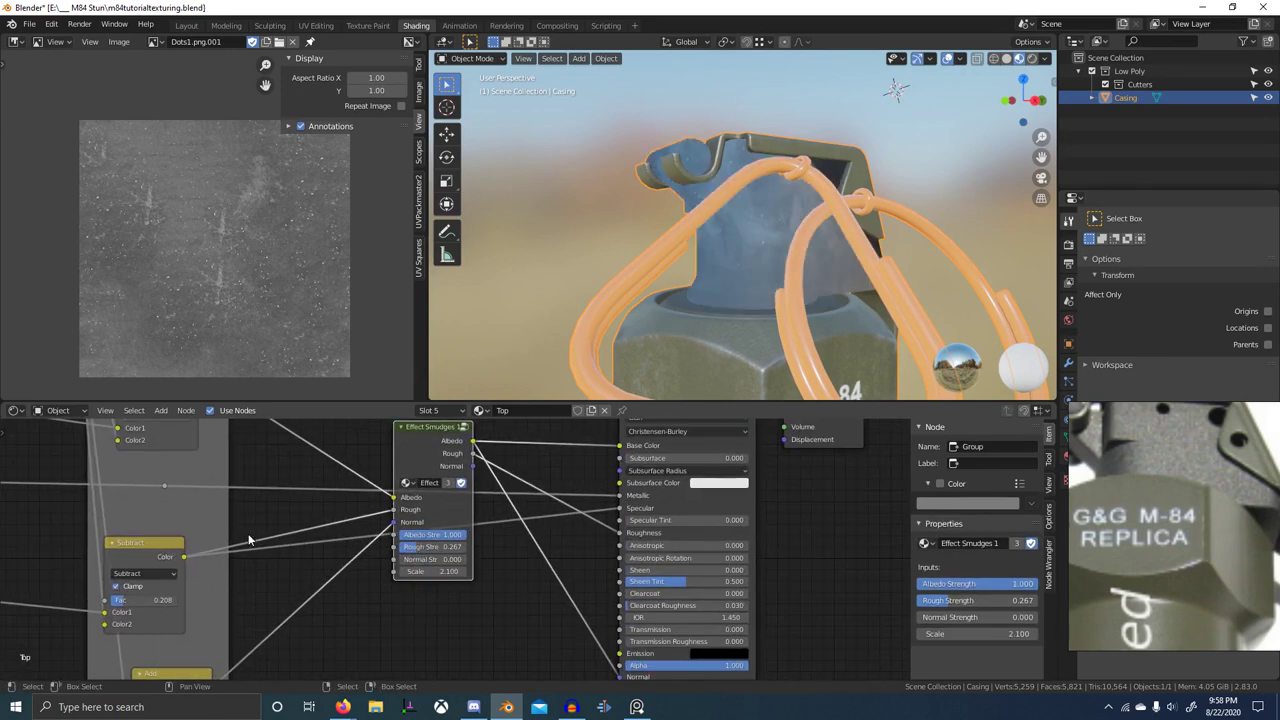
{"action": "middle_click_drag", "start_coordinate": [665, 360], "coordinate": [729, 349]}
{"action": "scroll", "coordinate": [668, 528], "scroll_direction": "down", "scroll_amount": 4}
{"action": "middle_click_drag", "start_coordinate": [690, 488], "coordinate": [600, 536]}
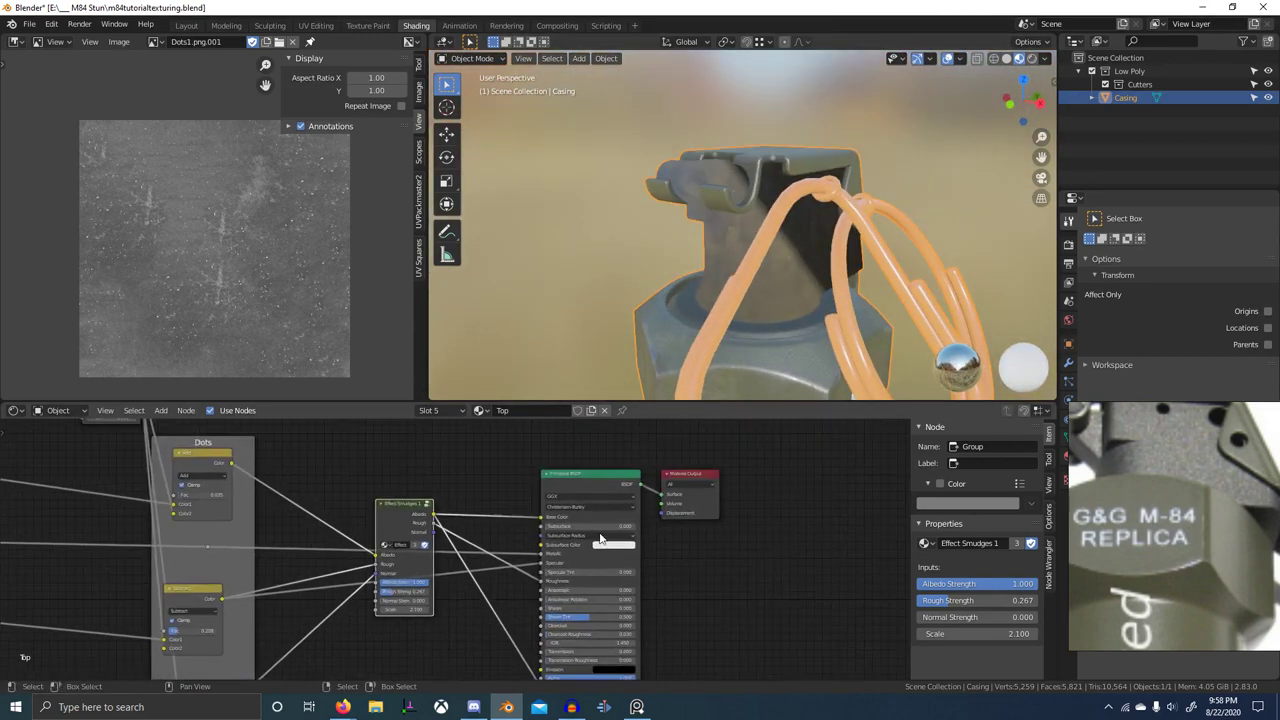
{"action": "left_click", "coordinate": [1045, 58]}
- Use the forest preview lighting and link the smudges Normal output to BSDF Normal
{"action": "left_click", "coordinate": [995, 175]}
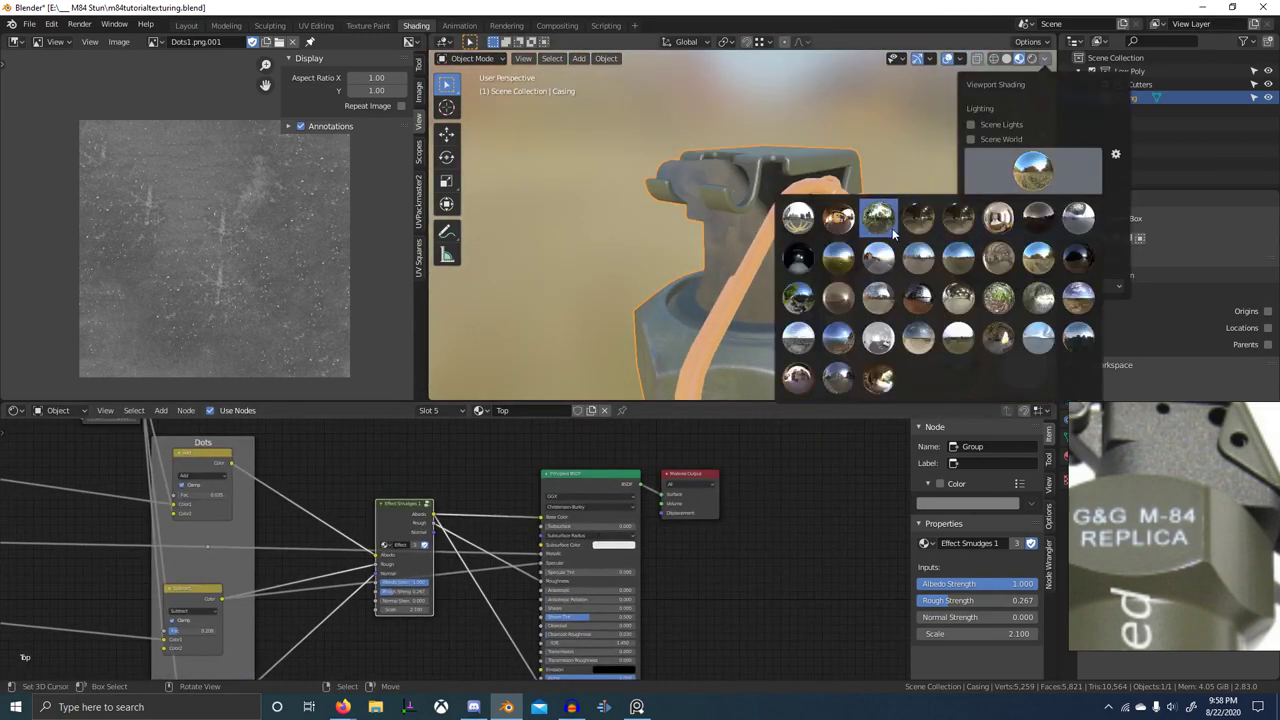
{"action": "left_click", "coordinate": [893, 226]}
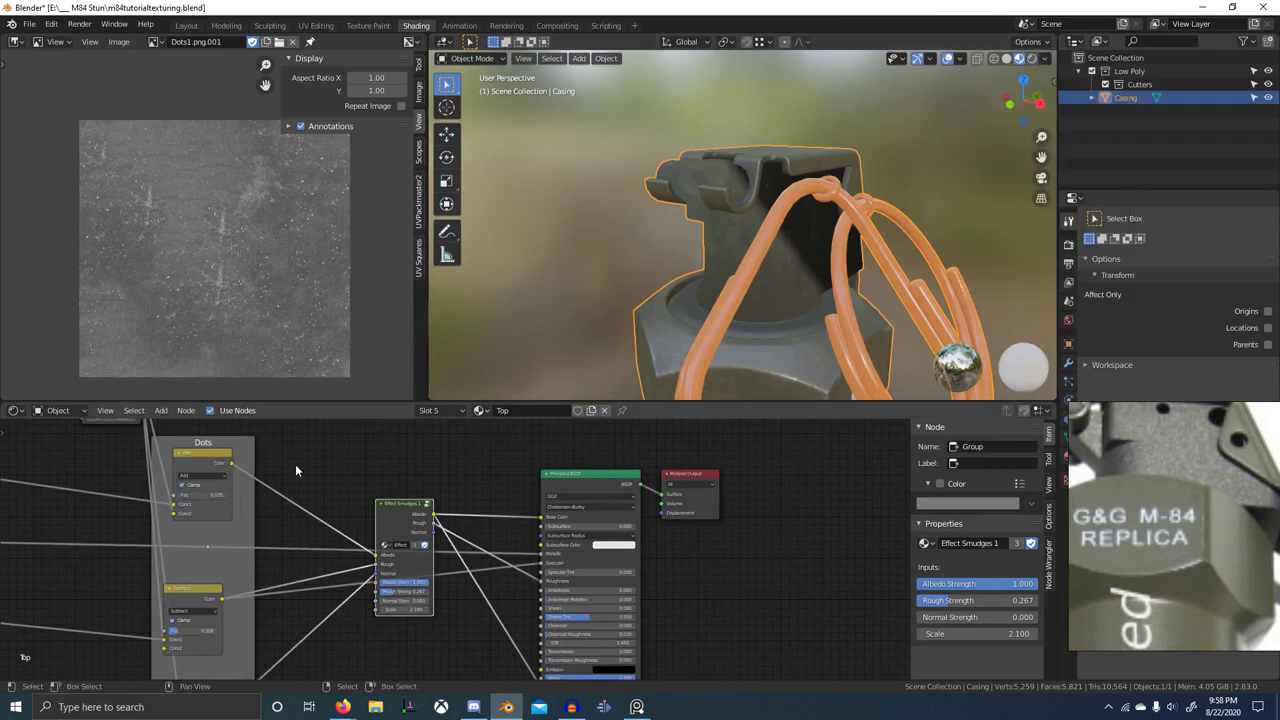
{"action": "middle_click_drag", "start_coordinate": [432, 514], "coordinate": [443, 480], "text": "ctrl"}
{"action": "left_click_drag", "start_coordinate": [436, 482], "coordinate": [537, 623]}
{"action": "scroll", "coordinate": [499, 478], "scroll_direction": "up", "scroll_amount": 2}
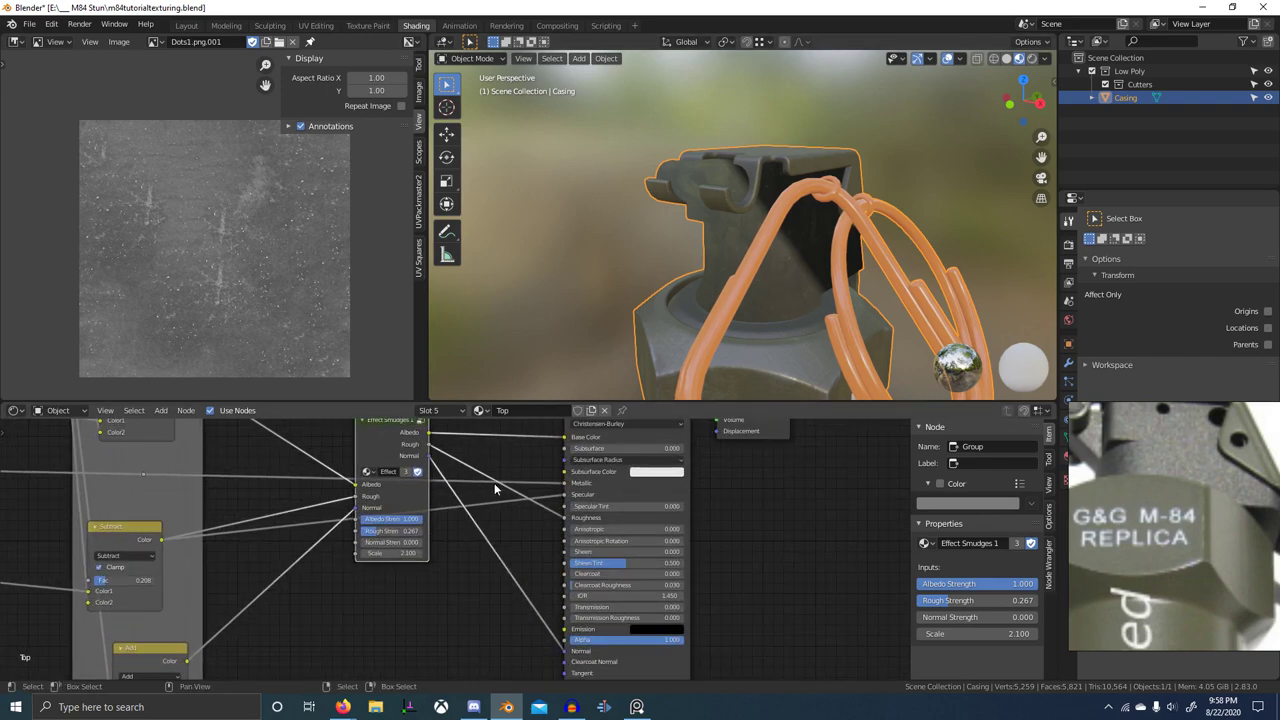
- Switch to rendered shading and dissolve the Effect Smudges node with Ctrl+X
{"action": "left_click", "coordinate": [1032, 58]}
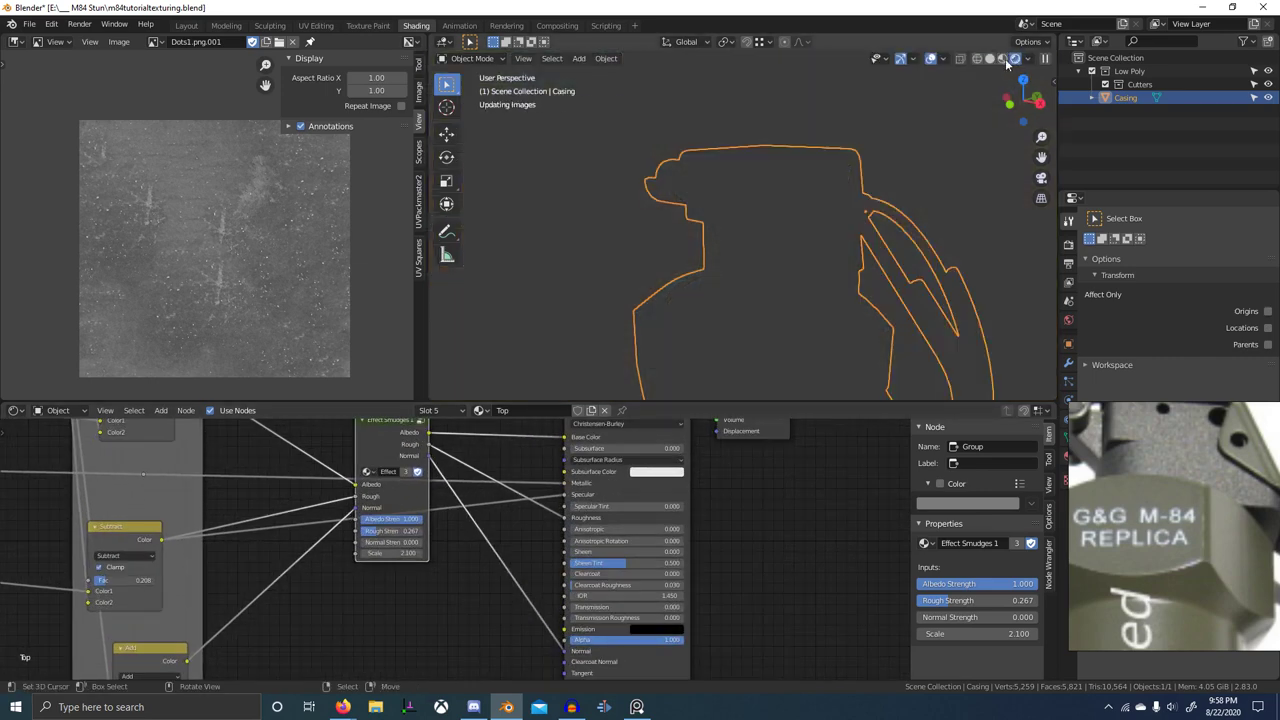
{"action": "left_click", "coordinate": [1002, 59]}
{"action": "mouse_move", "coordinate": [895, 254]}
{"action": "middle_mouse_down"}
{"action": "mouse_move", "coordinate": [836, 259]}
{"action": "mouse_move", "coordinate": [885, 262]}
{"action": "middle_mouse_up"}
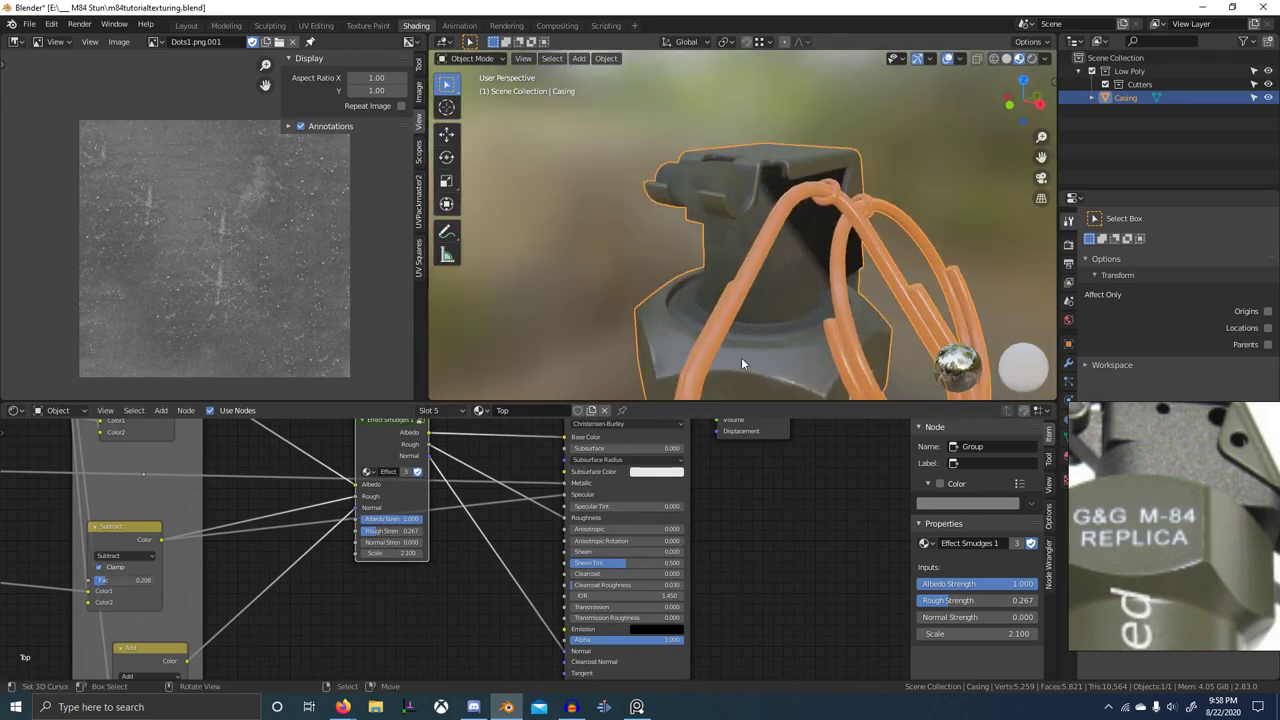
{"action": "scroll", "coordinate": [574, 572], "scroll_direction": "down", "scroll_amount": 2}
{"action": "scroll", "coordinate": [460, 477], "scroll_direction": "up", "scroll_amount": 1}
{"action": "key", "text": "ctrl+x"}
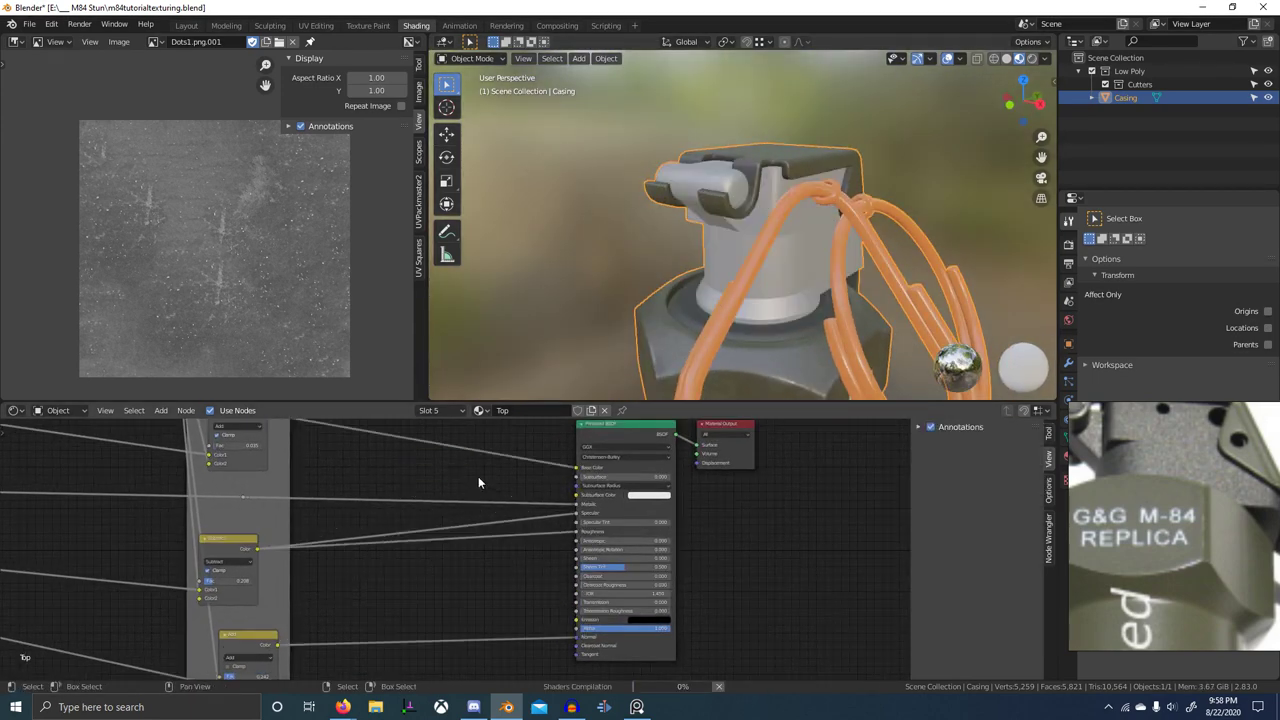
{"action": "mouse_move", "coordinate": [678, 361]}
{"action": "middle_mouse_down"}
{"action": "mouse_move", "coordinate": [729, 342]}
{"action": "mouse_move", "coordinate": [710, 350]}
{"action": "middle_mouse_up"}
{"action": "middle_click_drag", "start_coordinate": [392, 586], "coordinate": [427, 553]}
{"action": "scroll", "coordinate": [427, 553], "scroll_direction": "down", "scroll_amount": 1}
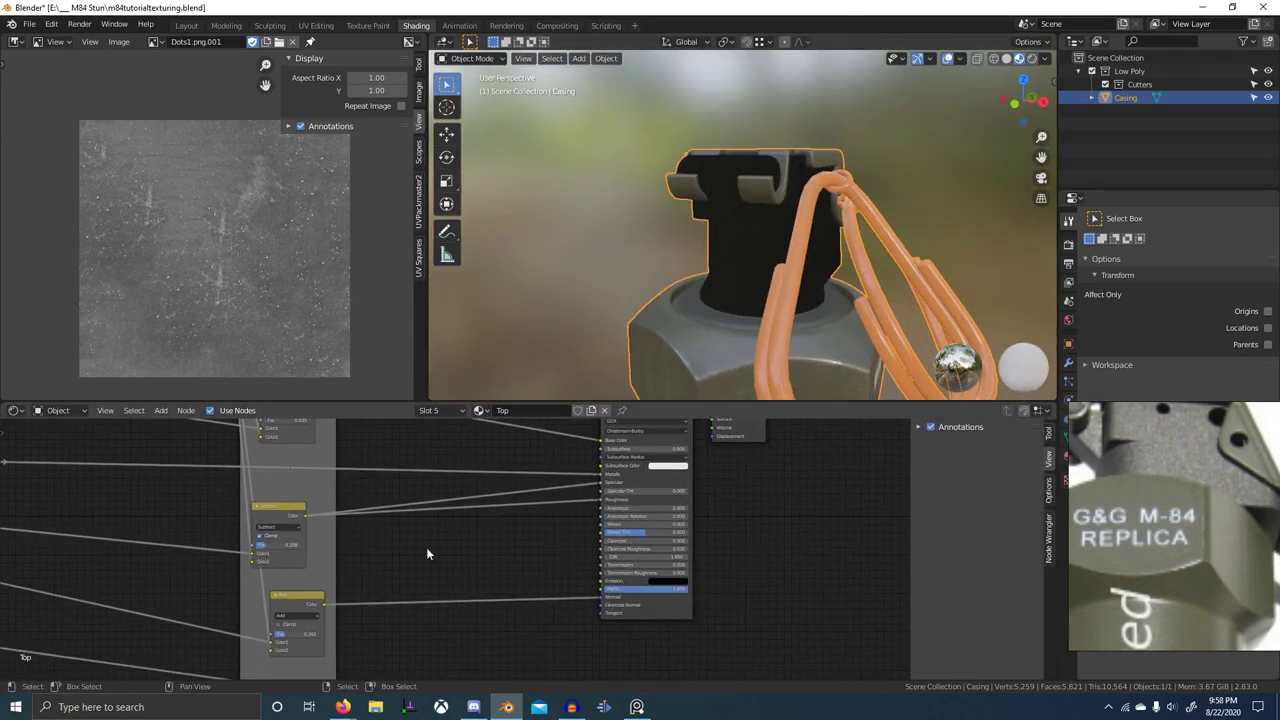
{"action": "scroll", "coordinate": [304, 614], "scroll_direction": "down", "scroll_amount": 3}
- Link the Dots frame reroute to the Principled BSDF's Normal input
{"action": "middle_click_drag", "start_coordinate": [338, 590], "coordinate": [371, 570]}
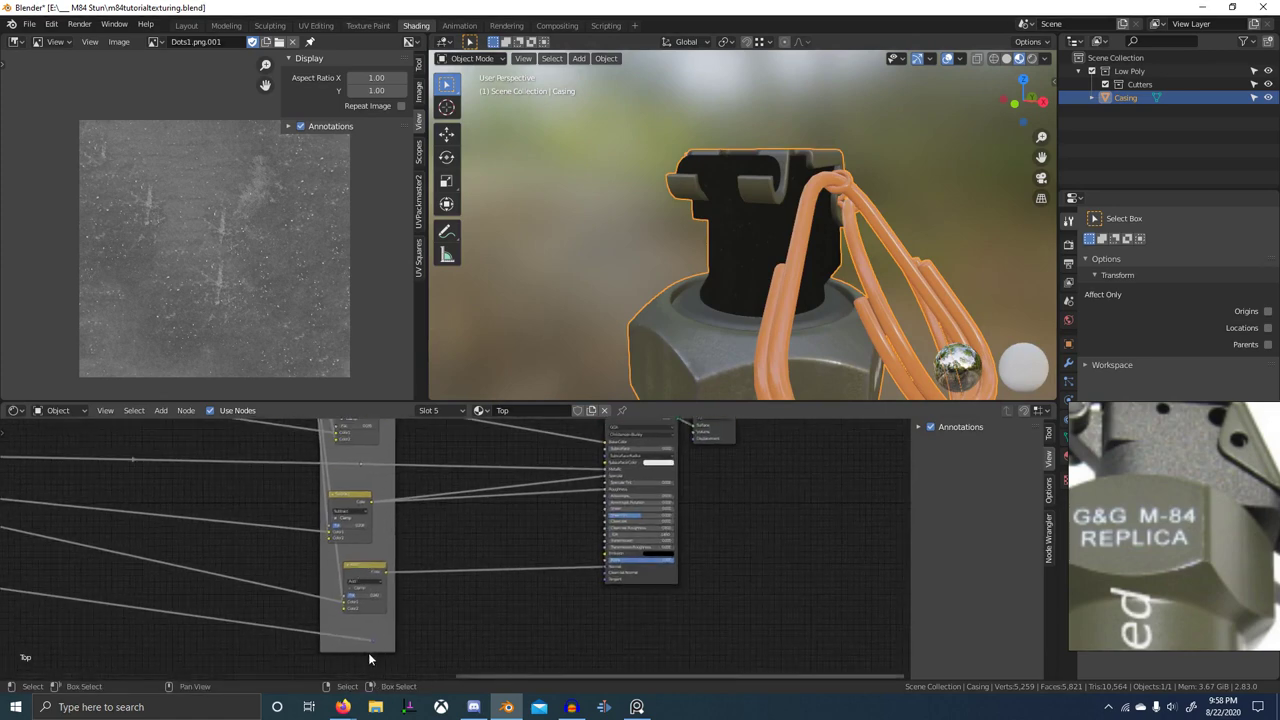
{"action": "middle_click_drag", "start_coordinate": [376, 624], "coordinate": [761, 644]}
{"action": "scroll", "coordinate": [455, 546], "scroll_direction": "down", "scroll_amount": 1}
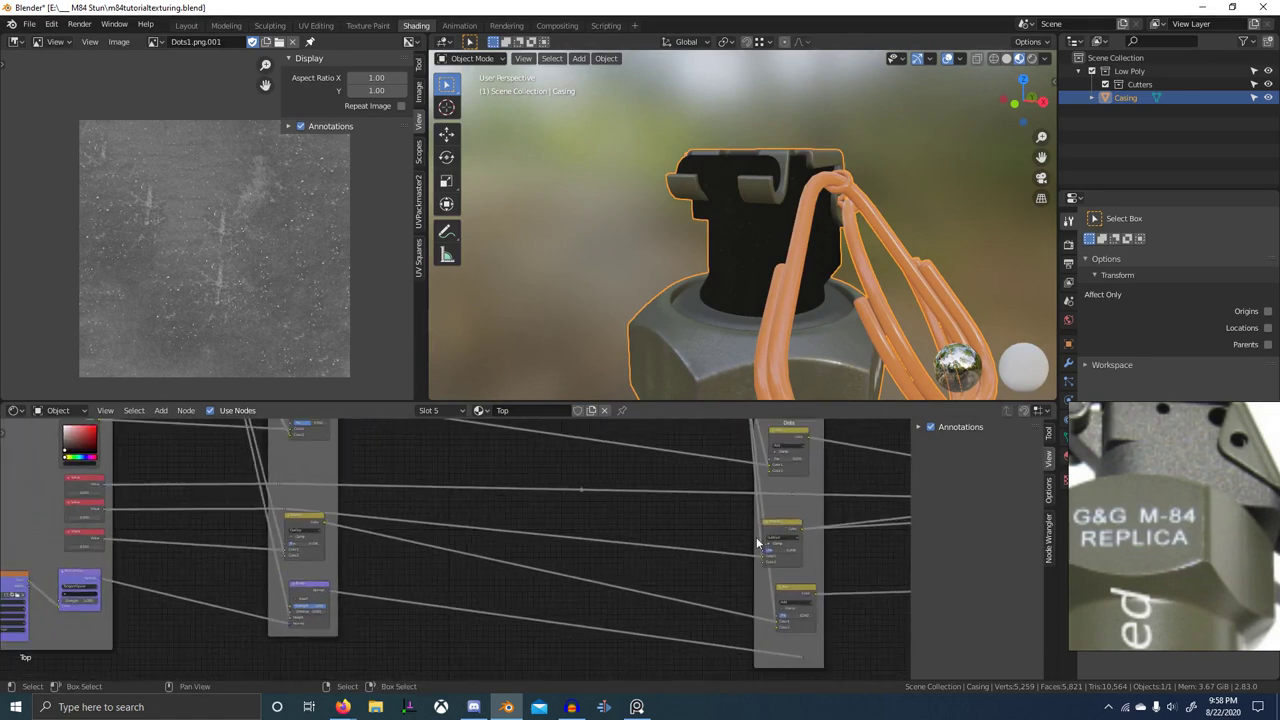
{"action": "middle_click_drag", "start_coordinate": [790, 560], "coordinate": [513, 581]}
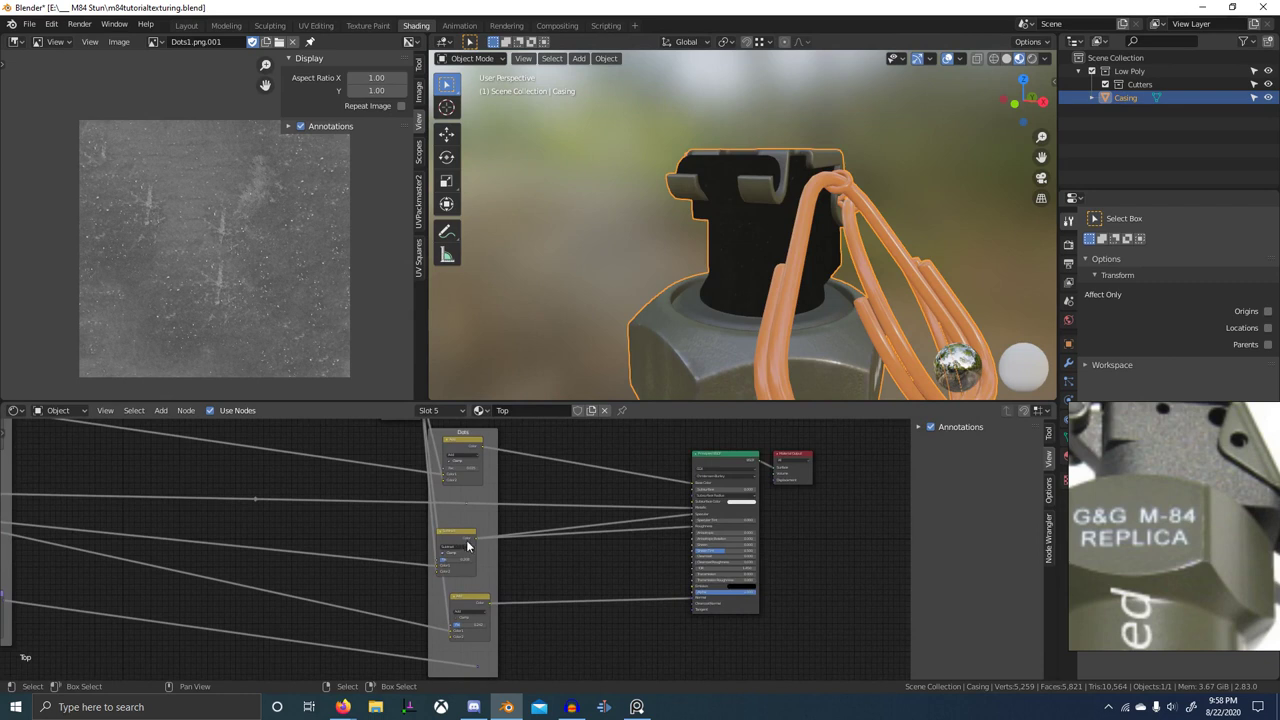
{"action": "left_click_drag", "start_coordinate": [489, 605], "coordinate": [567, 578]}
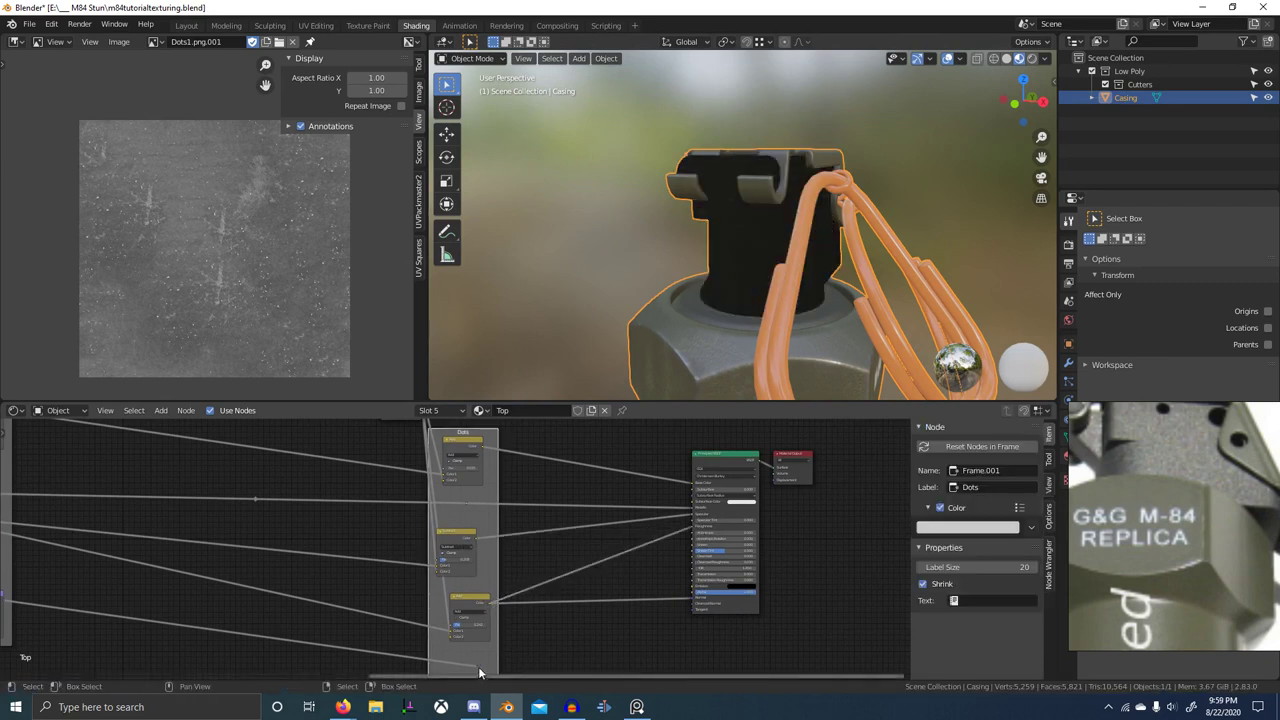
{"action": "left_click_drag", "start_coordinate": [478, 667], "coordinate": [695, 600]}
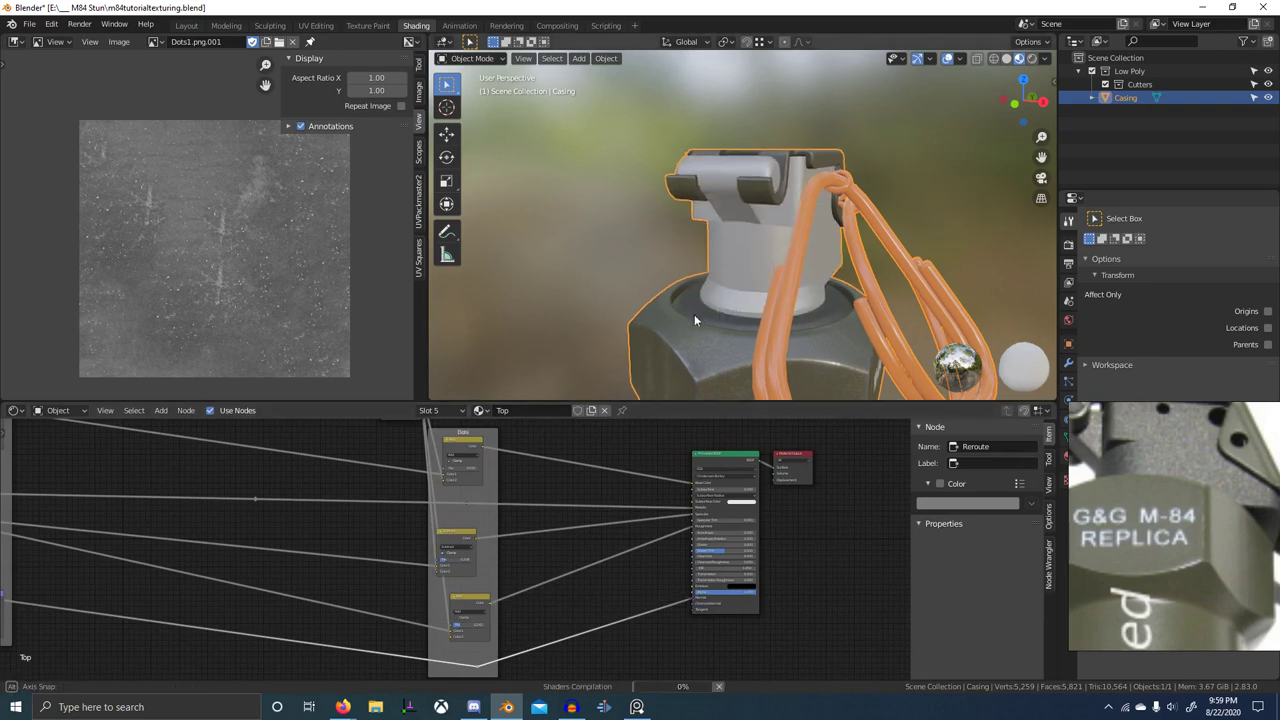
{"action": "middle_click_drag", "start_coordinate": [694, 314], "coordinate": [650, 306]}
- Insert an Effect Smudges 1 node on the link between the Dots mixes and the Principled BSDF
{"action": "scroll", "coordinate": [677, 510], "scroll_direction": "up", "scroll_amount": 2}
{"action": "middle_click_drag", "start_coordinate": [677, 510], "coordinate": [651, 531]}
{"action": "key", "text": "shift+a"}
{"action": "left_click", "coordinate": [619, 484]}
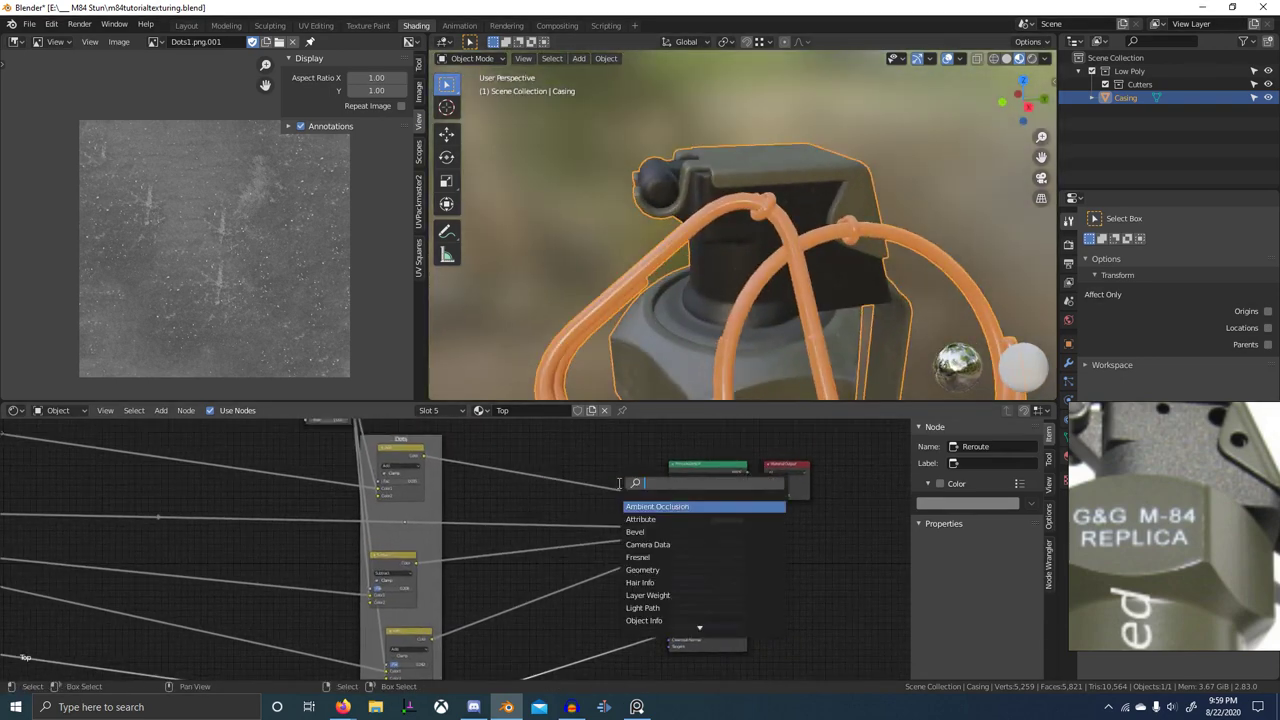
{"action": "type", "text": "smu"}
{"action": "key", "text": "Return"}
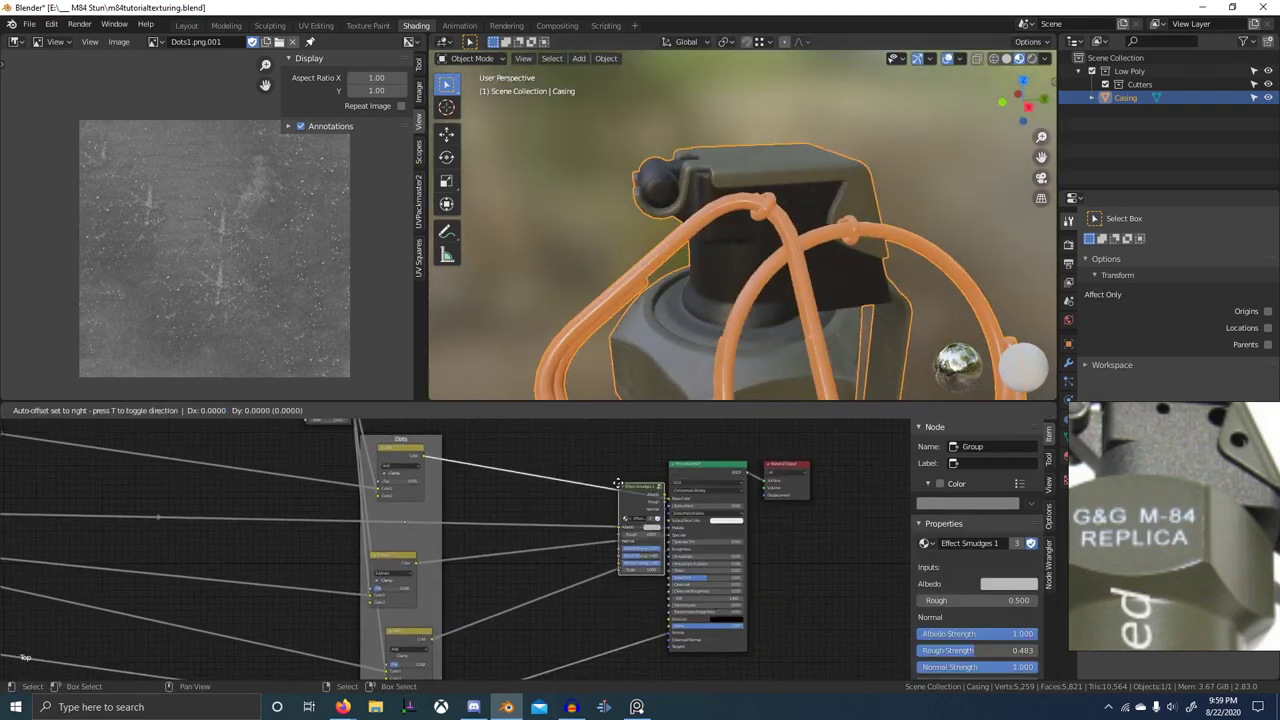
{"action": "left_click", "coordinate": [548, 446]}
{"action": "mouse_move", "coordinate": [554, 538]}
{"action": "middle_mouse_down"}
{"action": "mouse_move", "coordinate": [522, 548]}
{"action": "mouse_move", "coordinate": [546, 554]}
{"action": "middle_mouse_up"}
{"action": "scroll", "coordinate": [523, 548], "scroll_direction": "up", "scroll_amount": 4}
- Connect the Add mix output into the Effect Smudges Rough input
{"action": "left_click", "coordinate": [557, 544]}
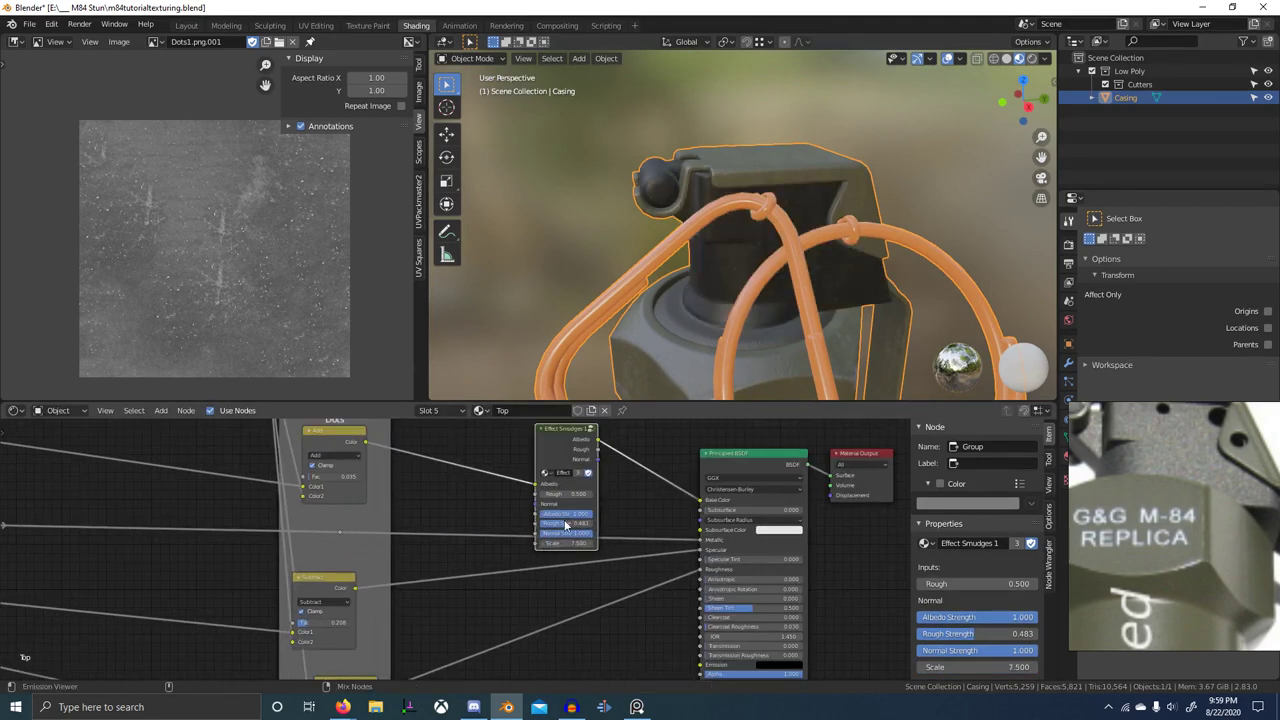
{"action": "scroll", "coordinate": [570, 452], "scroll_direction": "up", "scroll_amount": 2}
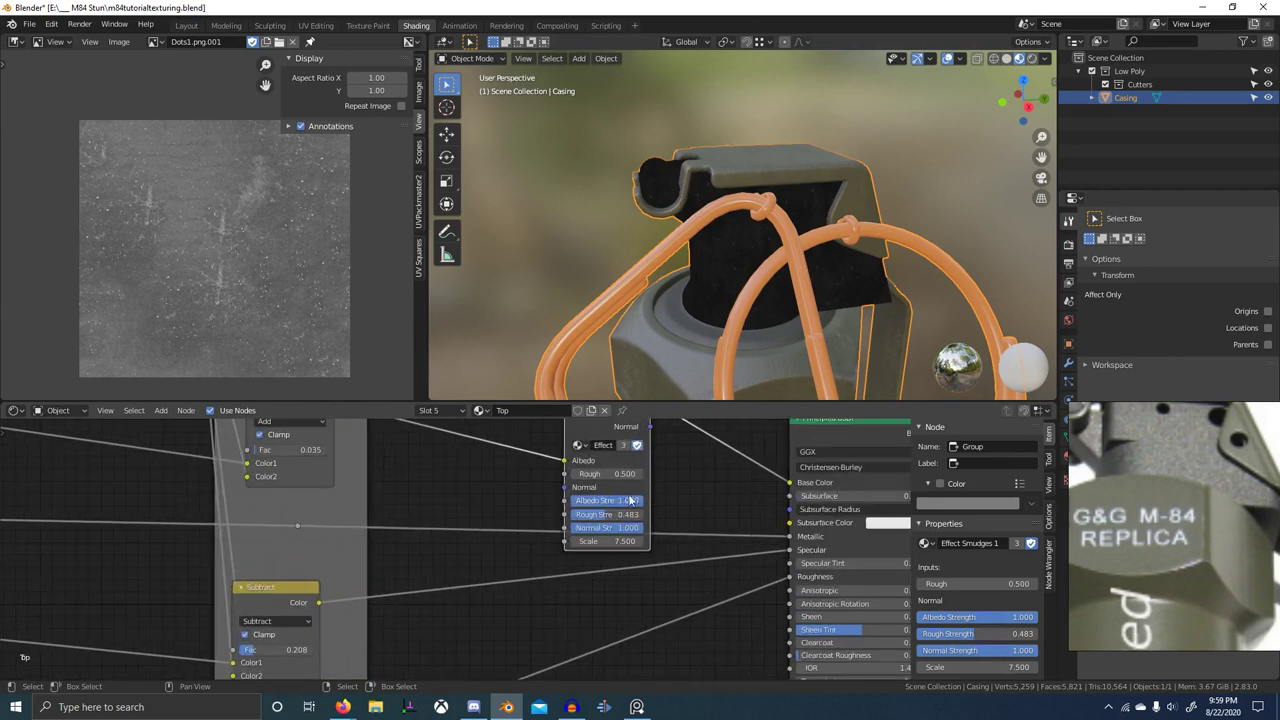
{"action": "scroll", "coordinate": [765, 560], "scroll_direction": "down", "scroll_amount": 4}
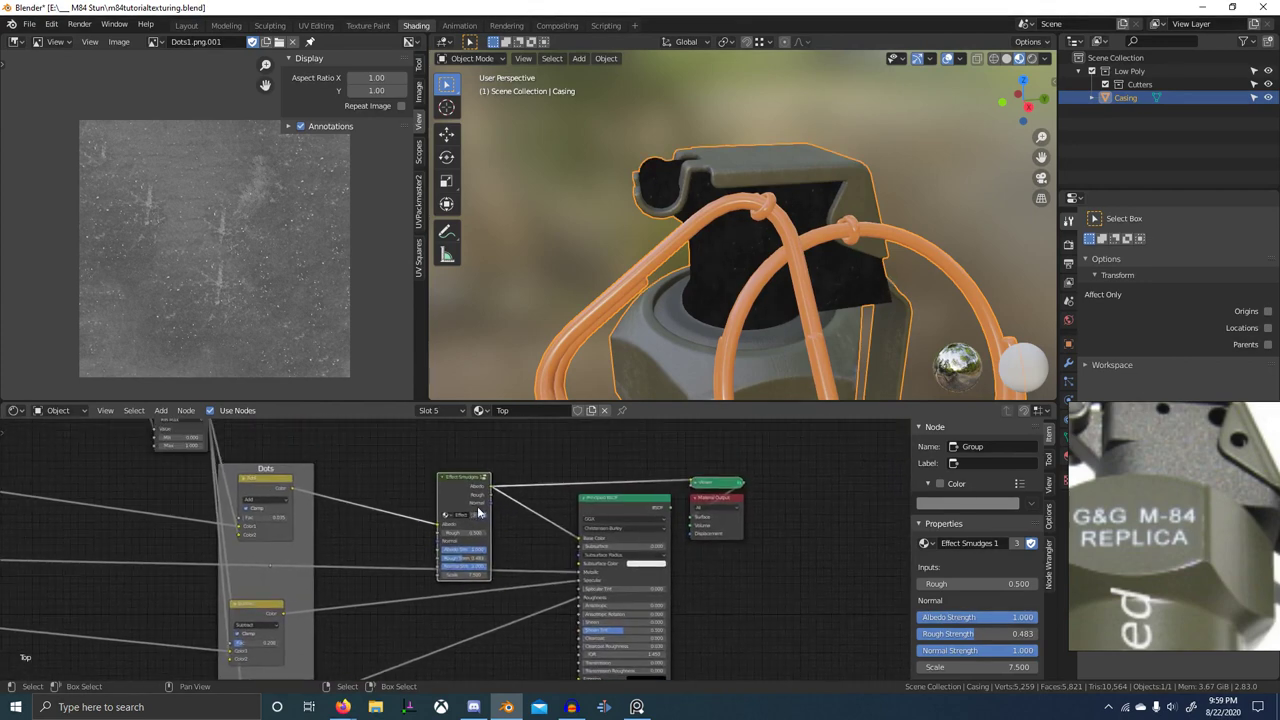
{"action": "left_click", "coordinate": [457, 486], "text": "ctrl+shift"}
{"action": "scroll", "coordinate": [321, 614], "scroll_direction": "down", "scroll_amount": 1}
{"action": "scroll", "coordinate": [321, 614], "scroll_direction": "down", "scroll_amount": 3, "text": "shift"}
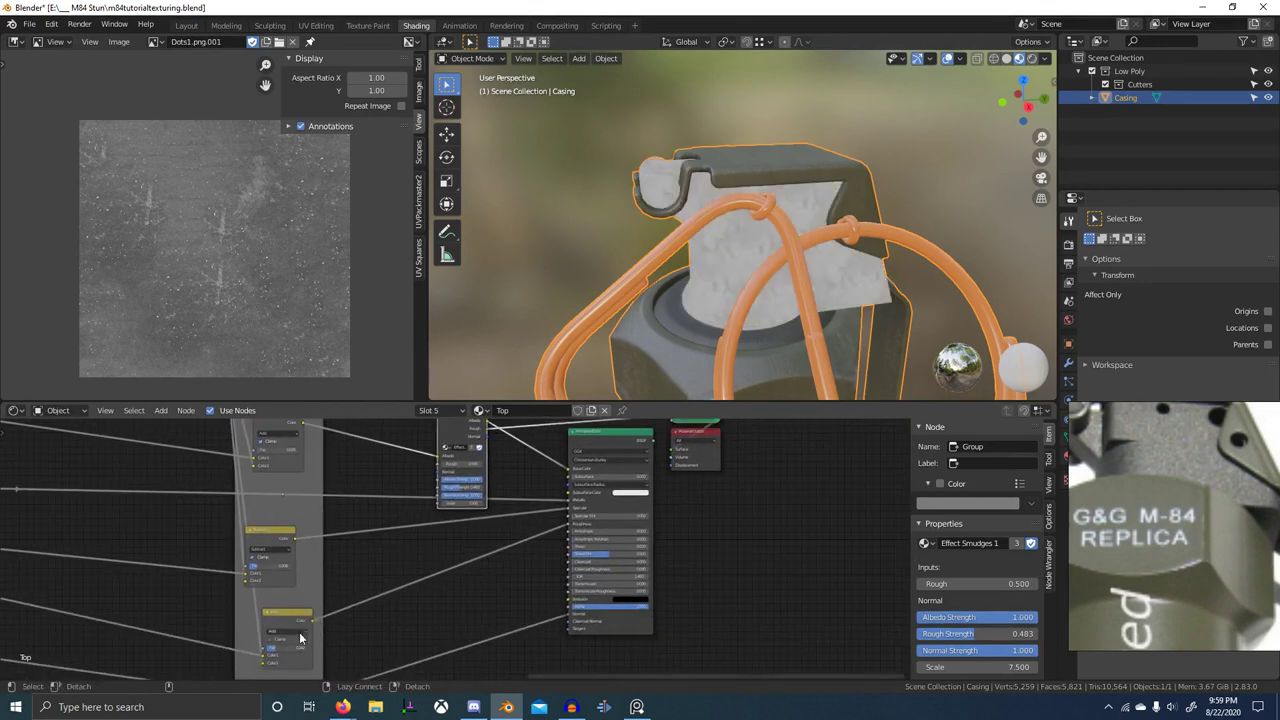
{"action": "right_click_drag", "start_coordinate": [449, 465], "coordinate": [450, 468], "text": "alt"}
{"action": "middle_click_drag", "start_coordinate": [468, 506], "coordinate": [434, 549]}
{"action": "scroll", "coordinate": [440, 520], "scroll_direction": "up", "scroll_amount": 6}
- Reduce the Effect Smudges Scale from 4.530 down to about 2.48
{"action": "middle_click_drag", "start_coordinate": [458, 455], "coordinate": [474, 528]}
{"action": "scroll", "coordinate": [617, 385], "scroll_direction": "up", "scroll_amount": 1}
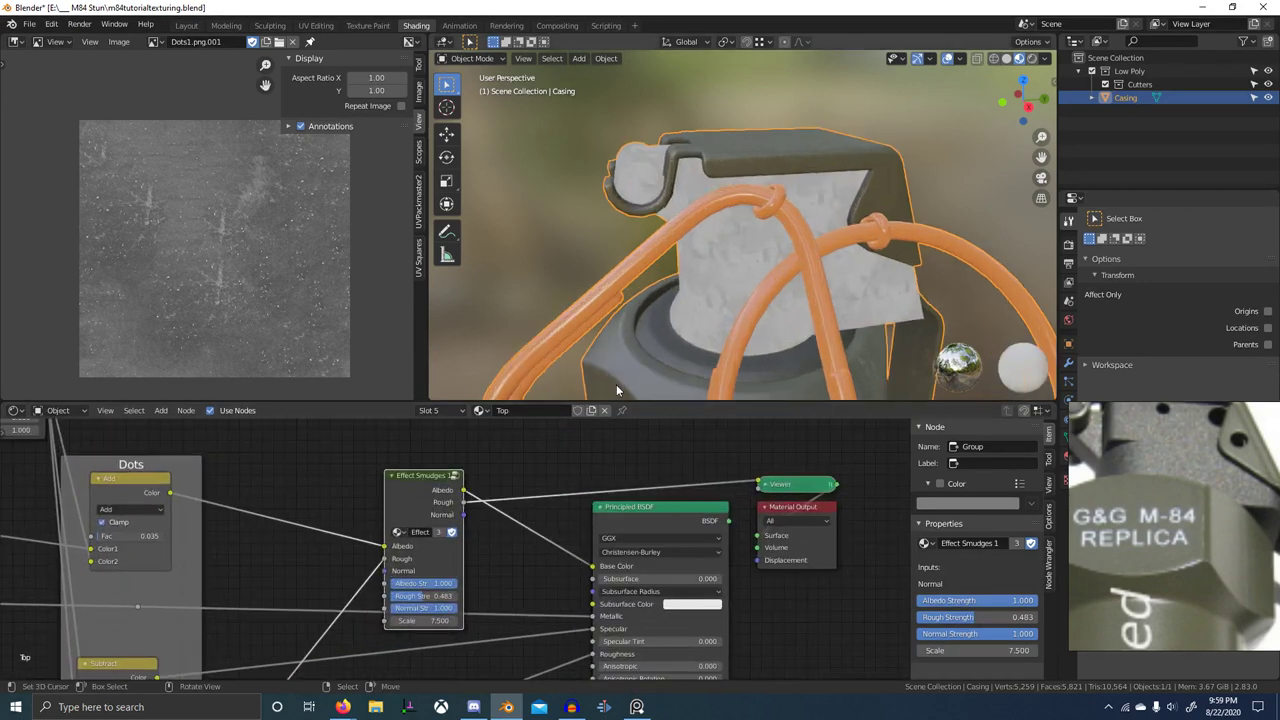
{"action": "middle_click_drag", "start_coordinate": [617, 385], "coordinate": [683, 331]}
{"action": "scroll", "coordinate": [683, 335], "scroll_direction": "up", "scroll_amount": 3}
{"action": "left_click_drag", "start_coordinate": [437, 621], "coordinate": [418, 621]}
{"action": "middle_click_drag", "start_coordinate": [778, 198], "coordinate": [1015, 260]}
{"action": "scroll", "coordinate": [1010, 264], "scroll_direction": "down", "scroll_amount": 1}
{"action": "left_click_drag", "start_coordinate": [438, 621], "coordinate": [400, 597]}
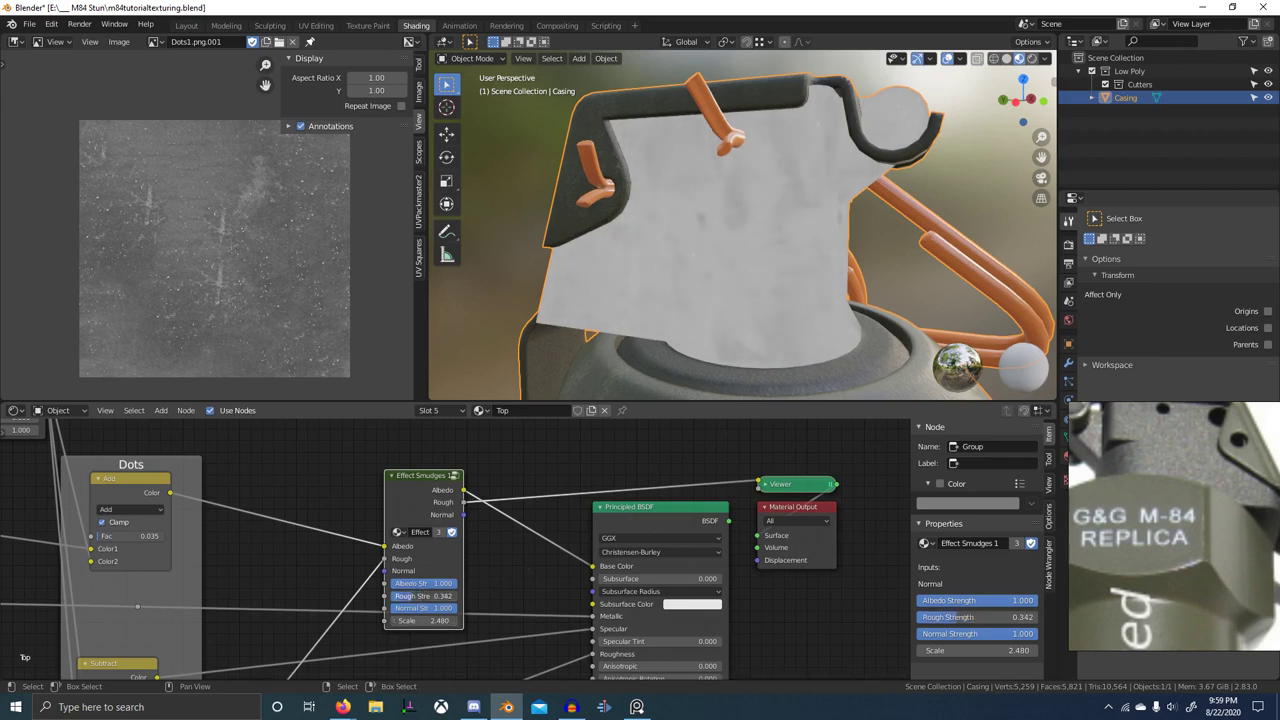
- Preview the smudge outputs, lower its Albedo Strength and set Normal Strength to 0
{"action": "left_click", "coordinate": [436, 507], "text": "ctrl+shift"}
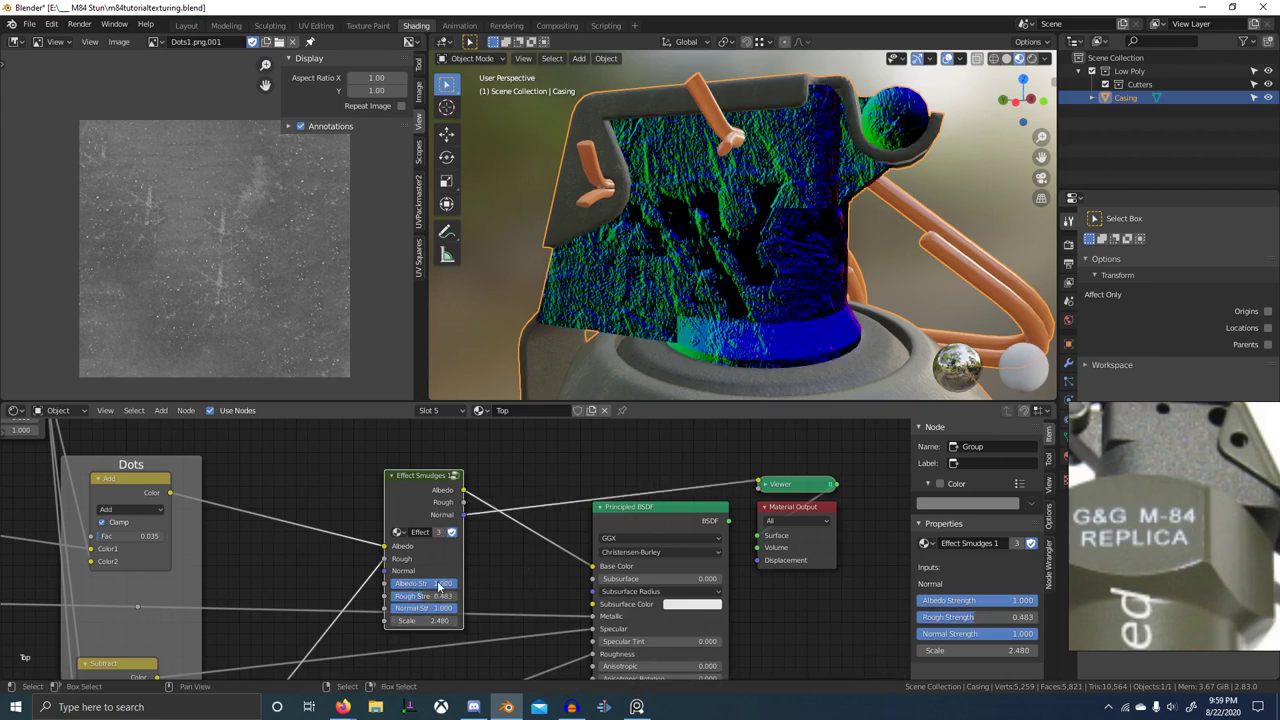
{"action": "left_click", "coordinate": [434, 483], "text": "ctrl+shift"}
{"action": "mouse_move", "coordinate": [448, 584]}
{"action": "left_mouse_down"}
{"action": "mouse_move", "coordinate": [382, 584]}
{"action": "mouse_move", "coordinate": [410, 584]}
{"action": "left_mouse_up"}
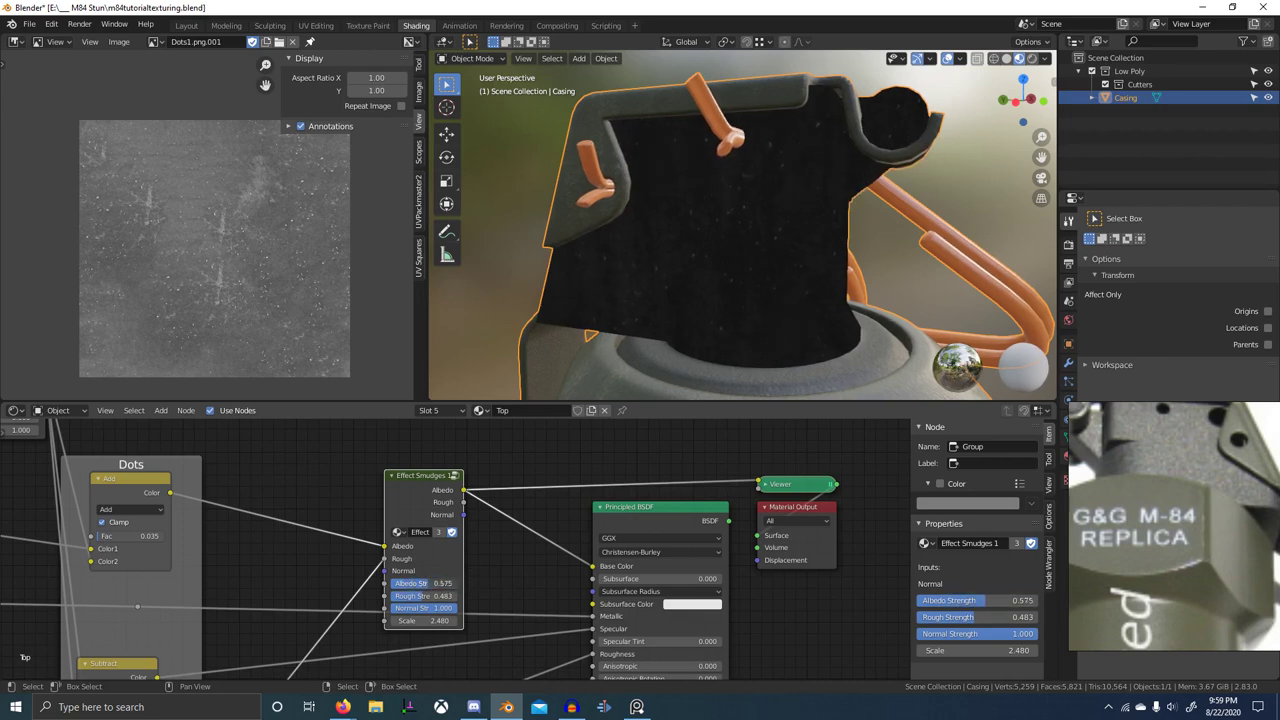
{"action": "scroll", "coordinate": [530, 642], "scroll_direction": "down", "scroll_amount": 5}
{"action": "middle_click_drag", "start_coordinate": [545, 646], "coordinate": [546, 592]}
{"action": "scroll", "coordinate": [546, 592], "scroll_direction": "up", "scroll_amount": 1}
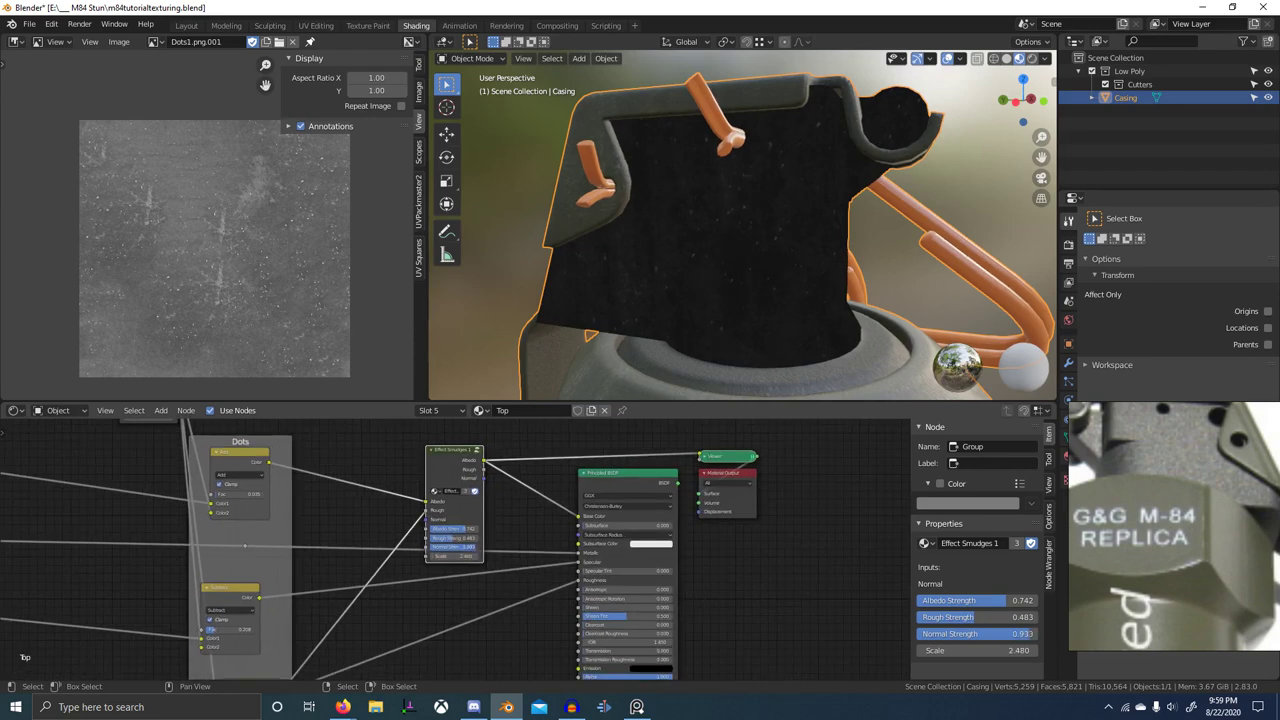
{"action": "left_click_drag", "start_coordinate": [473, 547], "coordinate": [430, 547]}
- Wire the smudge Normal and Rough outputs to the Principled BSDF's Normal and Roughness
{"action": "scroll", "coordinate": [495, 478], "scroll_direction": "down", "scroll_amount": 2}
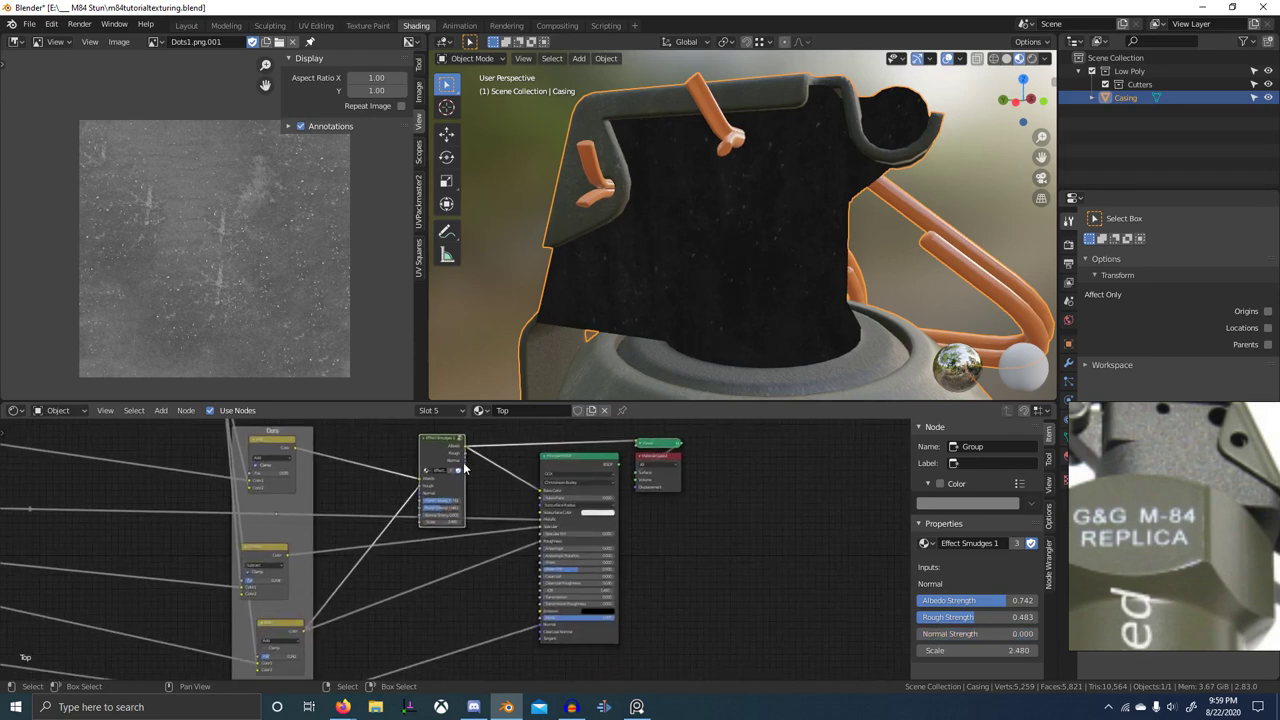
{"action": "left_click_drag", "start_coordinate": [465, 461], "coordinate": [541, 625]}
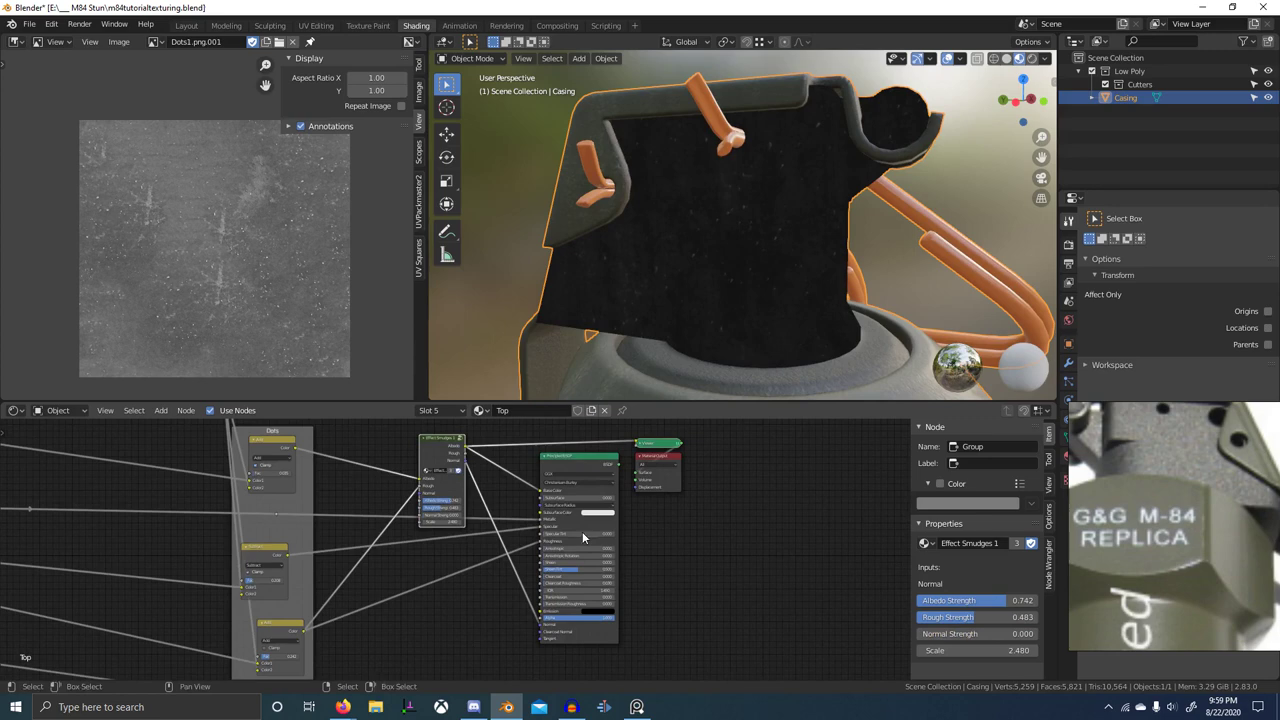
{"action": "left_click", "coordinate": [592, 467], "text": "ctrl+shift"}
{"action": "mouse_move", "coordinate": [446, 446]}
{"action": "left_mouse_down"}
{"action": "mouse_move", "coordinate": [421, 452]}
{"action": "mouse_move", "coordinate": [425, 490]}
{"action": "mouse_move", "coordinate": [576, 550]}
{"action": "left_mouse_up"}
{"action": "scroll", "coordinate": [443, 495], "scroll_direction": "up", "scroll_amount": 4}
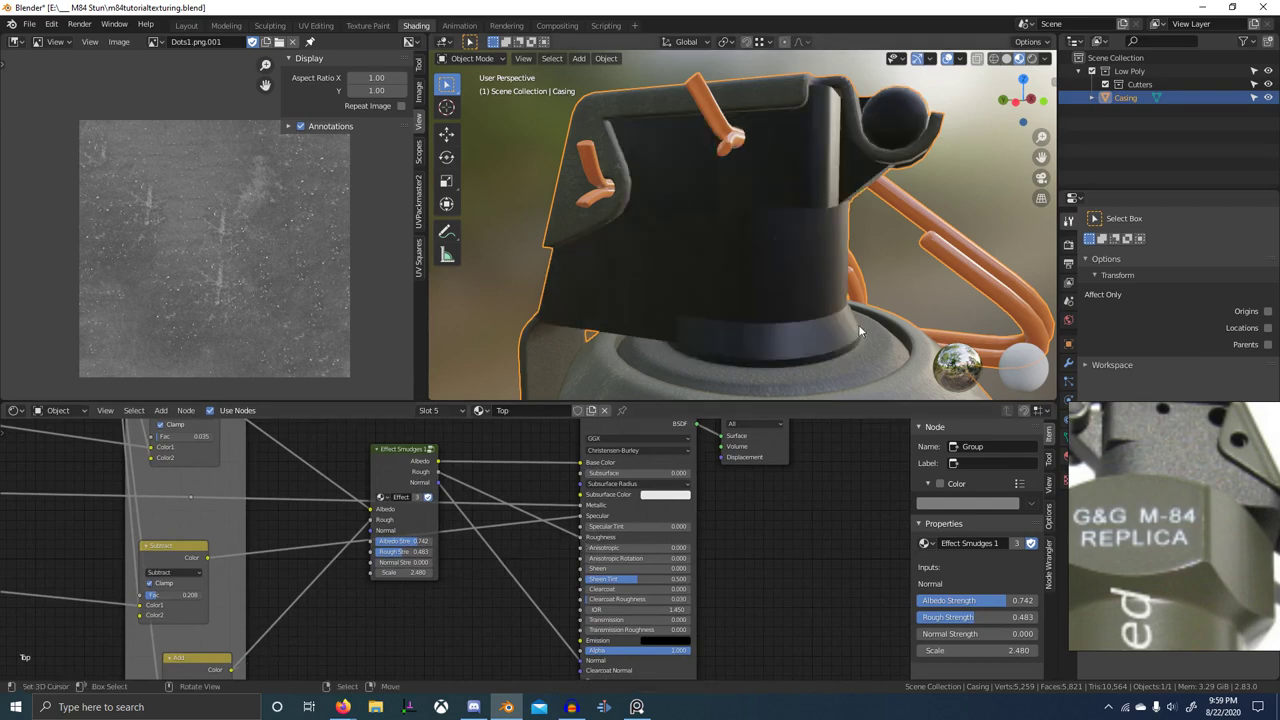
{"action": "mouse_move", "coordinate": [858, 324]}
{"action": "middle_mouse_down"}
{"action": "mouse_move", "coordinate": [630, 332]}
{"action": "mouse_move", "coordinate": [672, 300]}
{"action": "middle_mouse_up"}
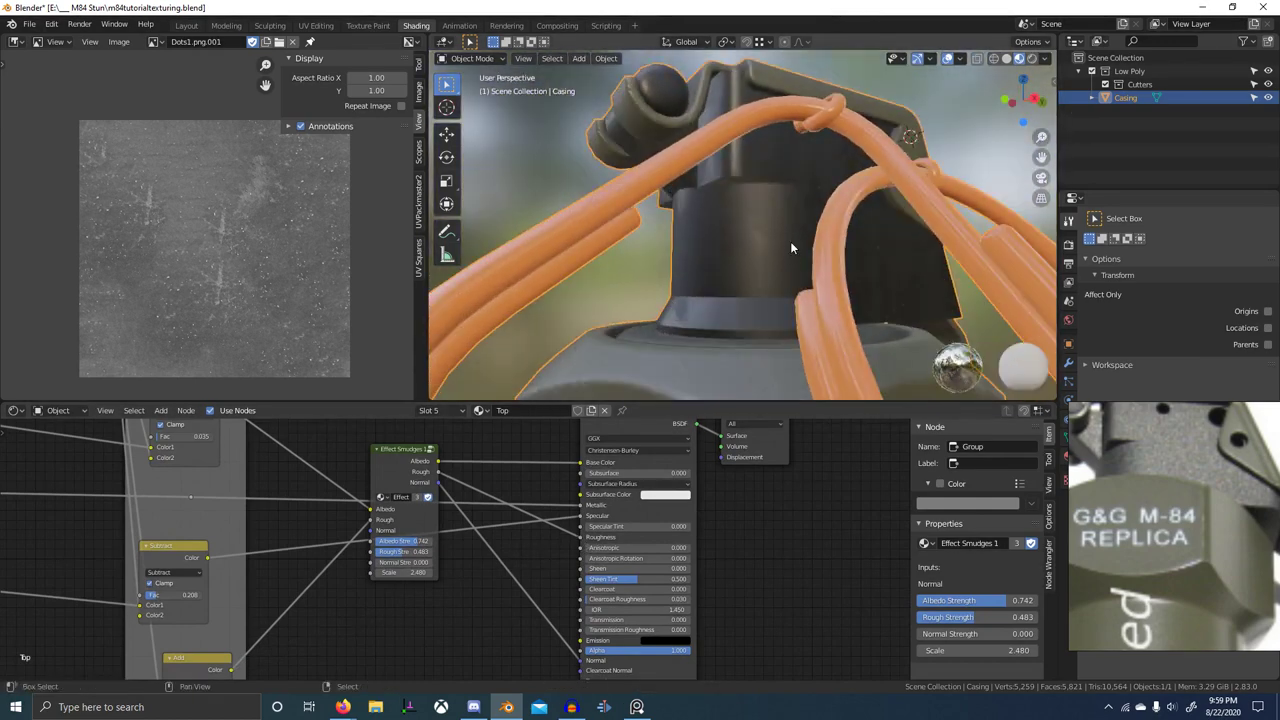
- Route the Add node's output through a Reroute into the Effect Smudges input
{"action": "middle_click_drag", "start_coordinate": [790, 241], "coordinate": [775, 286], "text": "shift"}
{"action": "scroll", "coordinate": [775, 286], "scroll_direction": "up", "scroll_amount": 4}
{"action": "middle_click_drag", "start_coordinate": [501, 505], "coordinate": [557, 458]}
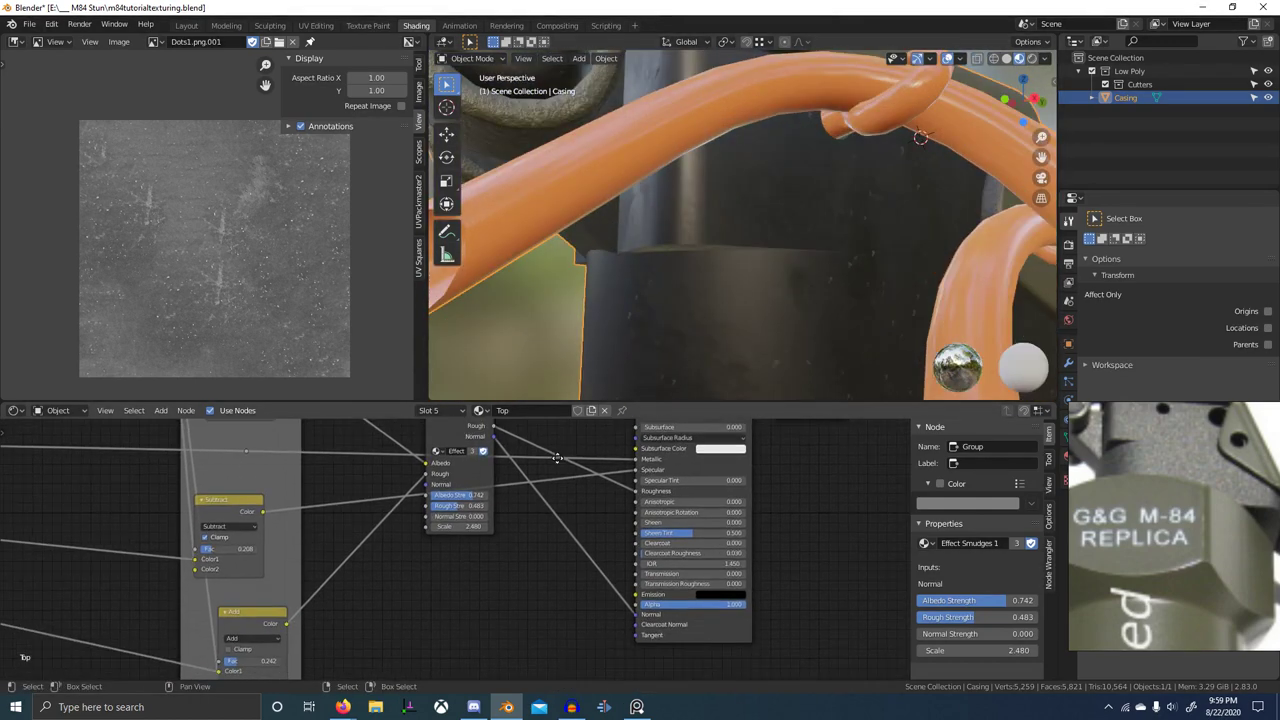
{"action": "left_click_drag", "start_coordinate": [285, 623], "coordinate": [631, 633]}
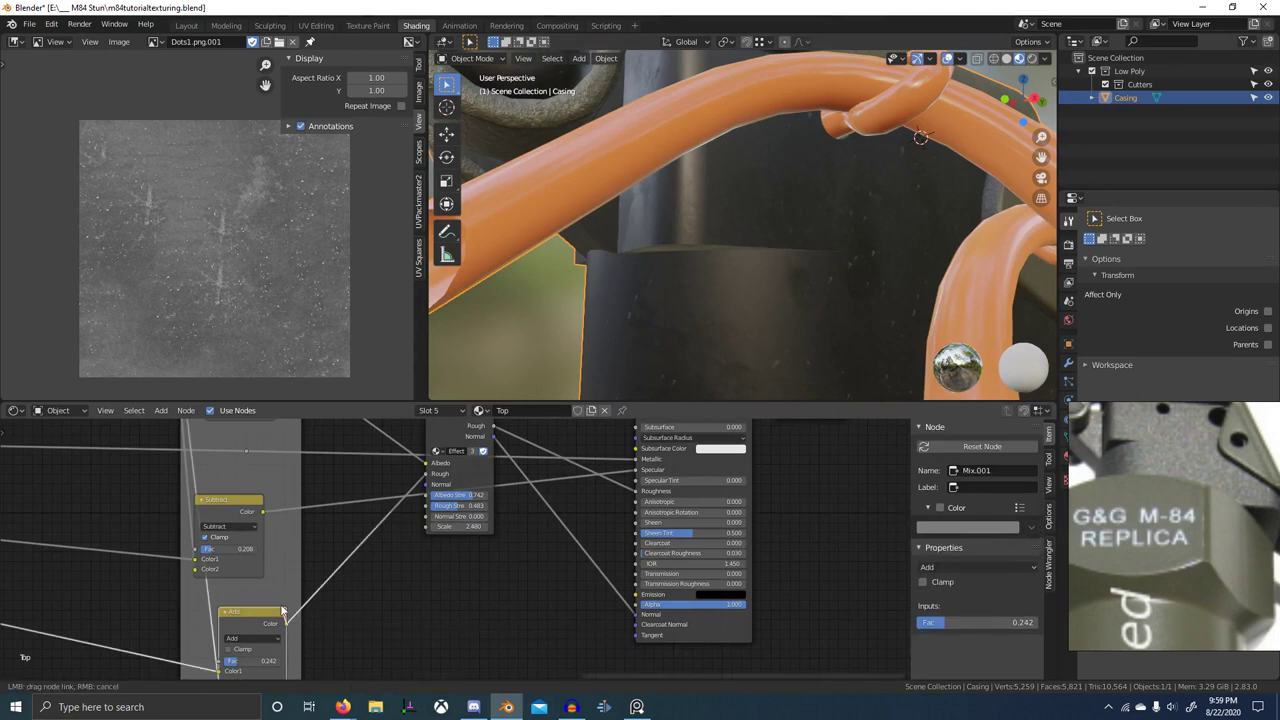
{"action": "left_click_drag", "start_coordinate": [282, 611], "coordinate": [300, 610]}
{"action": "scroll", "coordinate": [409, 608], "scroll_direction": "down", "scroll_amount": 5}
{"action": "middle_click_drag", "start_coordinate": [409, 608], "coordinate": [438, 527]}
{"action": "left_click_drag", "start_coordinate": [341, 609], "coordinate": [455, 444]}
{"action": "scroll", "coordinate": [569, 470], "scroll_direction": "up", "scroll_amount": 3}
{"action": "middle_click_drag", "start_coordinate": [569, 470], "coordinate": [591, 537]}
{"action": "scroll", "coordinate": [591, 537], "scroll_direction": "up", "scroll_amount": 1}
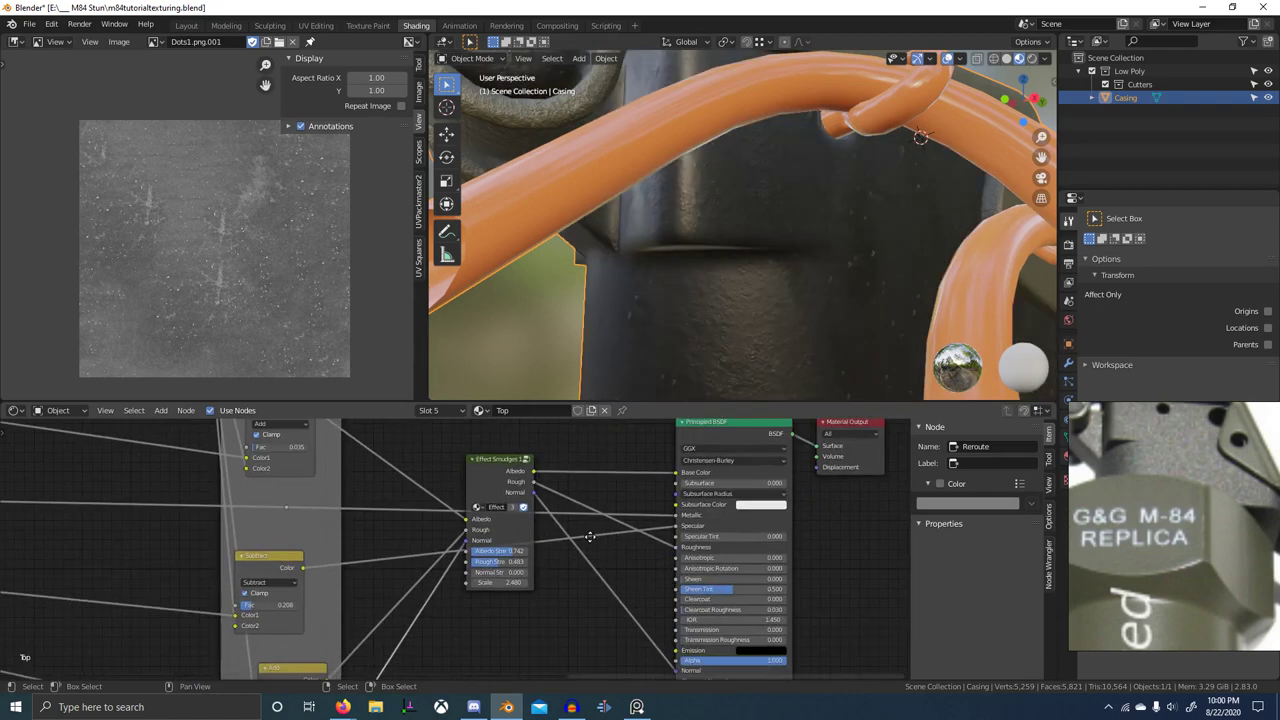
{"action": "scroll", "coordinate": [593, 530], "scroll_direction": "down", "scroll_amount": 1}
{"action": "scroll", "coordinate": [656, 340], "scroll_direction": "down", "scroll_amount": 2}
- Undo the smudge Rough Strength change and maximize the 3D viewport to view the fuze top
{"action": "middle_click_drag", "start_coordinate": [655, 340], "coordinate": [735, 330]}
{"action": "scroll", "coordinate": [546, 545], "scroll_direction": "up", "scroll_amount": 2}
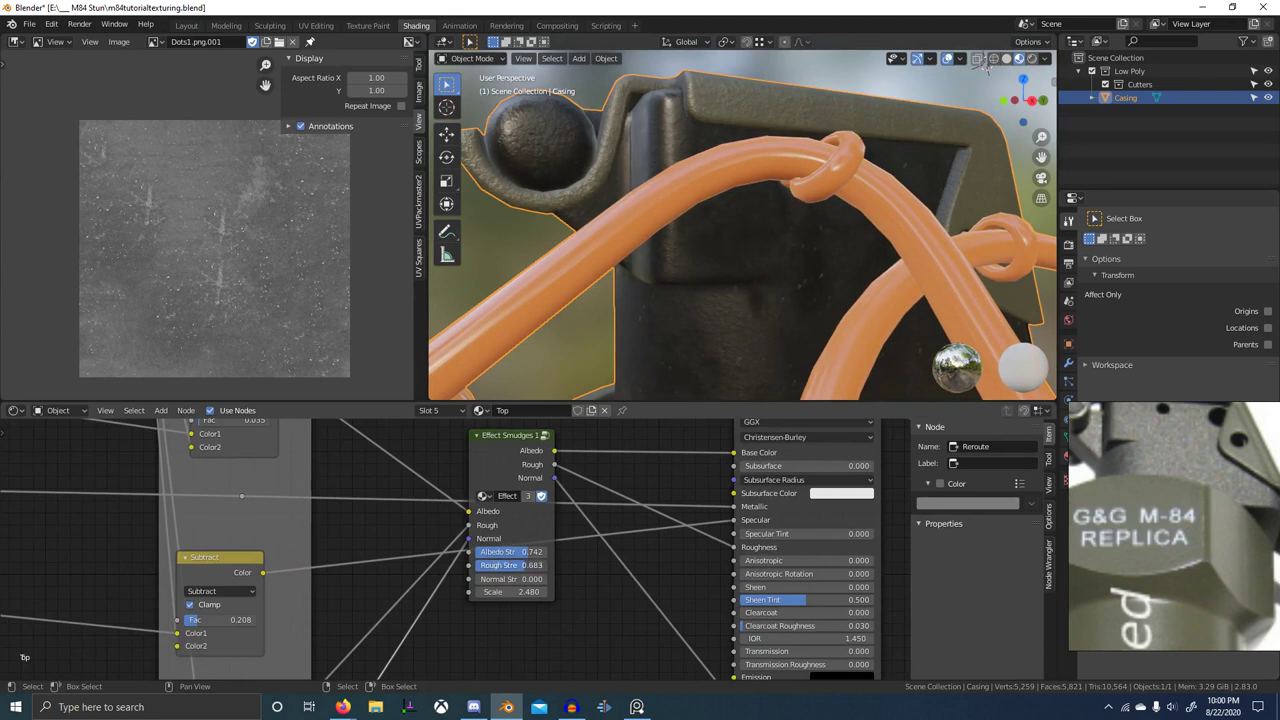
{"action": "key", "text": "ctrl+z"}
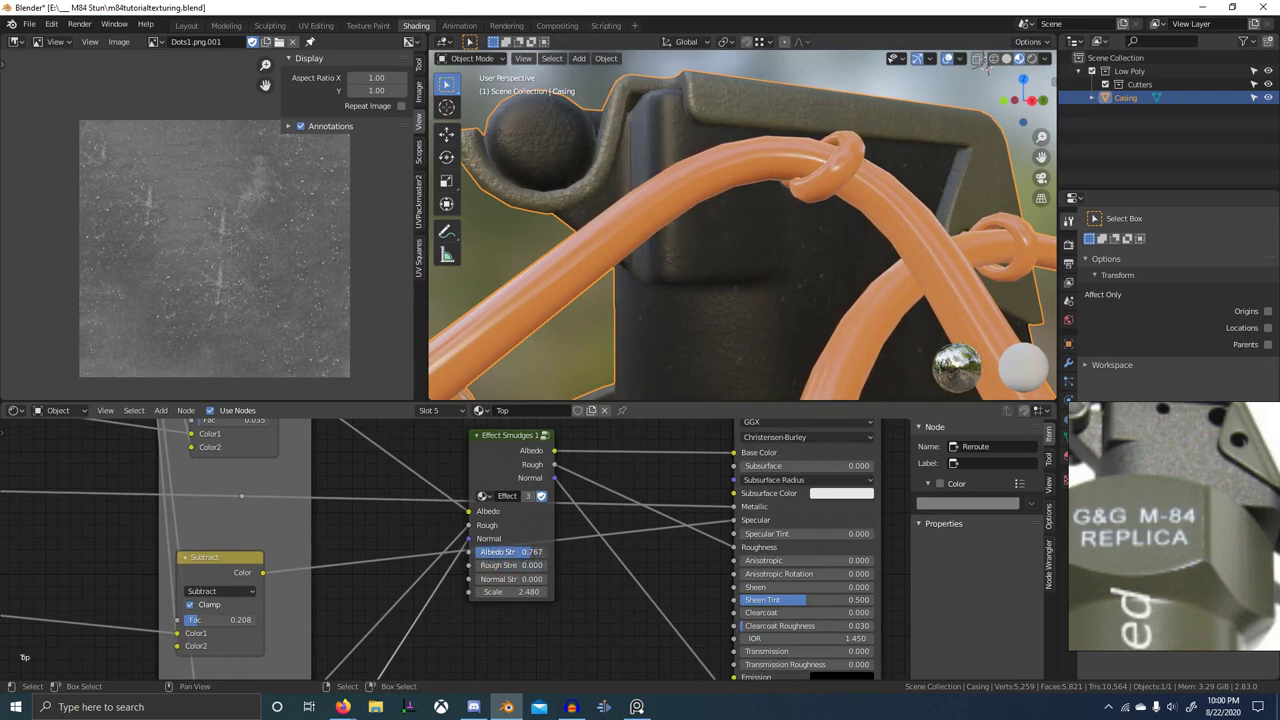
{"action": "scroll", "coordinate": [736, 333], "scroll_direction": "down", "scroll_amount": 6}
{"action": "middle_click_drag", "start_coordinate": [736, 333], "coordinate": [771, 354]}
{"action": "scroll", "coordinate": [809, 330], "scroll_direction": "down", "scroll_amount": 2}
{"action": "key", "text": "ctrl+space"}
{"action": "scroll", "coordinate": [811, 346], "scroll_direction": "down", "scroll_amount": 4}
{"action": "scroll", "coordinate": [743, 329], "scroll_direction": "up", "scroll_amount": 4}
{"action": "scroll", "coordinate": [771, 353], "scroll_direction": "up", "scroll_amount": 2}
{"action": "scroll", "coordinate": [1145, 550], "scroll_direction": "down", "scroll_amount": 3}
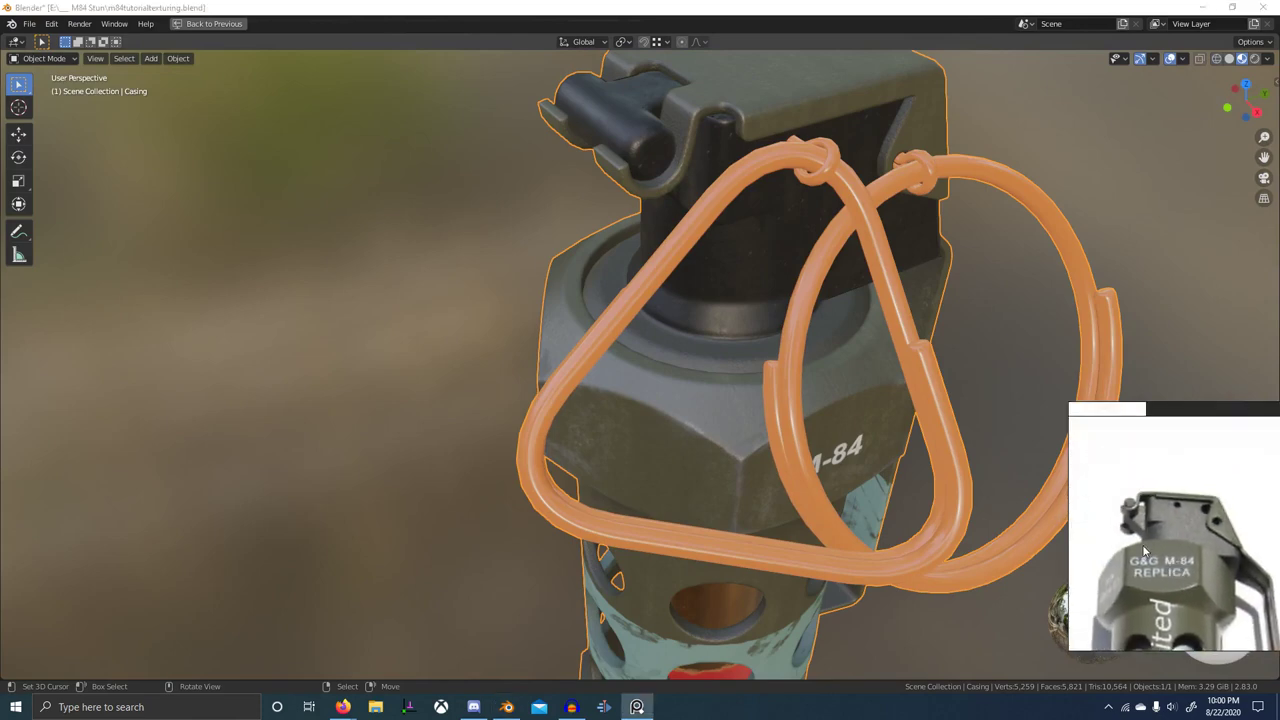
{"action": "middle_click_drag", "start_coordinate": [732, 250], "coordinate": [308, 437]}
{"action": "scroll", "coordinate": [530, 327], "scroll_direction": "down", "scroll_amount": 3}
{"action": "middle_click_drag", "start_coordinate": [530, 327], "coordinate": [429, 364]}
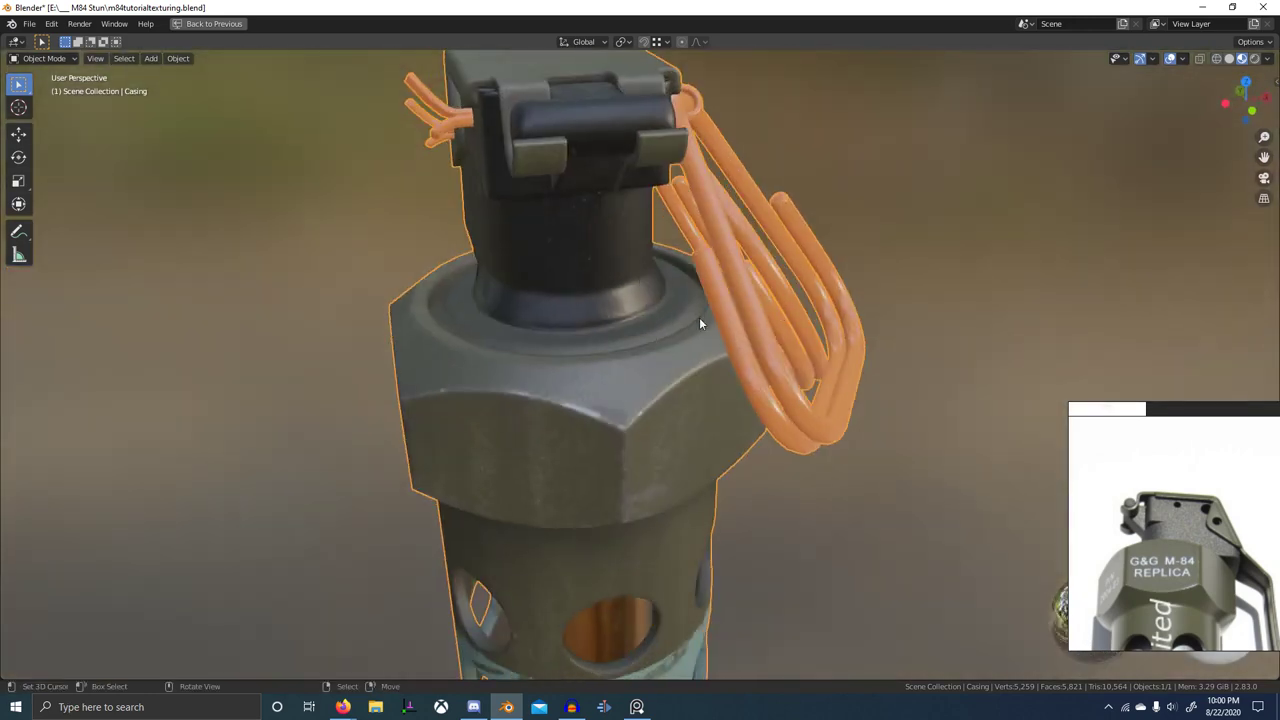
{"action": "middle_click_drag", "start_coordinate": [702, 323], "coordinate": [617, 343]}
{"action": "scroll", "coordinate": [617, 343], "scroll_direction": "down", "scroll_amount": 4}
{"action": "key", "text": "ctrl+space"}
{"action": "scroll", "coordinate": [500, 526], "scroll_direction": "down", "scroll_amount": 8}
{"action": "scroll", "coordinate": [768, 195], "scroll_direction": "up", "scroll_amount": 4}
{"action": "mouse_move", "coordinate": [768, 195]}
{"action": "middle_mouse_down"}
{"action": "mouse_move", "coordinate": [806, 178]}
{"action": "mouse_move", "coordinate": [770, 221]}
{"action": "mouse_move", "coordinate": [932, 195]}
{"action": "middle_mouse_up"}
{"action": "scroll", "coordinate": [806, 180], "scroll_direction": "up", "scroll_amount": 4}
{"action": "scroll", "coordinate": [760, 300], "scroll_direction": "down", "scroll_amount": 4}
{"action": "middle_click_drag", "start_coordinate": [690, 310], "coordinate": [846, 310]}
{"action": "scroll", "coordinate": [776, 266], "scroll_direction": "up", "scroll_amount": 4}
{"action": "middle_click_drag", "start_coordinate": [776, 266], "coordinate": [637, 262]}
{"action": "scroll", "coordinate": [702, 314], "scroll_direction": "down", "scroll_amount": 4}
{"action": "scroll", "coordinate": [736, 270], "scroll_direction": "up", "scroll_amount": 3}
{"action": "scroll", "coordinate": [1235, 580], "scroll_direction": "down", "scroll_amount": 5}
{"action": "scroll", "coordinate": [757, 248], "scroll_direction": "down", "scroll_amount": 5}
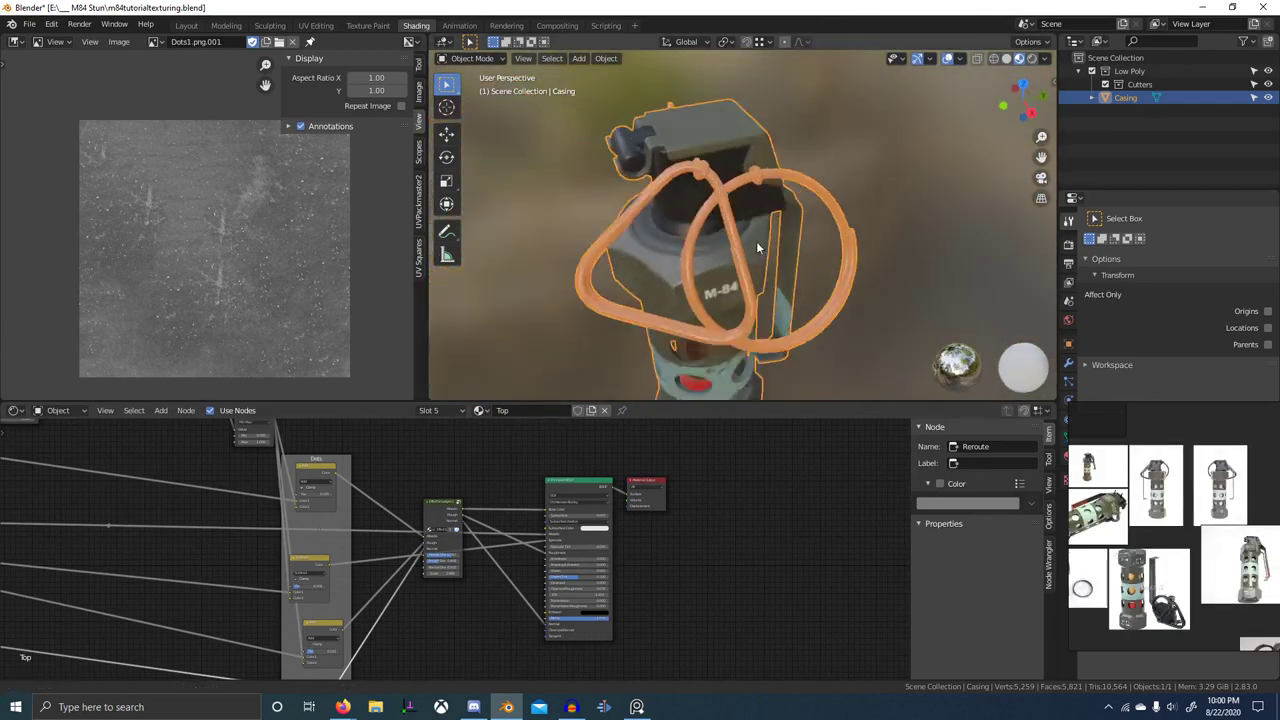
{"action": "scroll", "coordinate": [757, 248], "scroll_direction": "down", "scroll_amount": 5}
{"action": "middle_click_drag", "start_coordinate": [757, 250], "coordinate": [817, 250]}
{"action": "scroll", "coordinate": [806, 280], "scroll_direction": "up", "scroll_amount": 4}
{"action": "mouse_move", "coordinate": [800, 350]}
{"action": "middle_mouse_down", "text": "shift"}
{"action": "mouse_move", "coordinate": [806, 280]}
{"action": "mouse_move", "coordinate": [726, 278]}
{"action": "mouse_move", "coordinate": [784, 249]}
{"action": "mouse_move", "coordinate": [787, 362]}
{"action": "mouse_move", "coordinate": [815, 199]}
{"action": "mouse_move", "coordinate": [753, 136]}
{"action": "mouse_move", "coordinate": [814, 168]}
{"action": "mouse_move", "coordinate": [867, 105]}
{"action": "mouse_move", "coordinate": [792, 326]}
{"action": "middle_mouse_up", "text": "shift"}
{"action": "scroll", "coordinate": [798, 285], "scroll_direction": "up", "scroll_amount": 4}
{"action": "scroll", "coordinate": [753, 136], "scroll_direction": "down", "scroll_amount": 4}
{"action": "scroll", "coordinate": [867, 105], "scroll_direction": "down", "scroll_amount": 2}
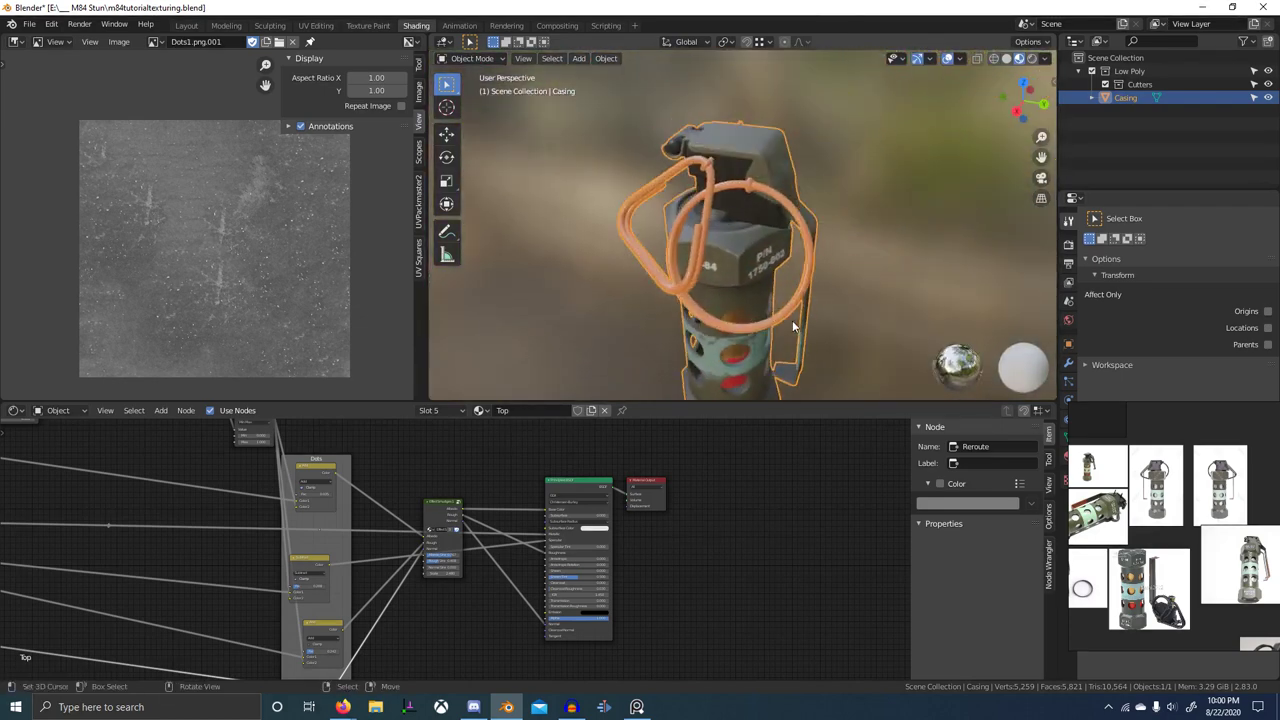
{"action": "scroll", "coordinate": [792, 326], "scroll_direction": "up", "scroll_amount": 3}
{"action": "middle_click_drag", "start_coordinate": [731, 245], "coordinate": [806, 234]}
{"action": "middle_click_drag", "start_coordinate": [800, 125], "coordinate": [737, 203], "text": "shift"}
{"action": "scroll", "coordinate": [737, 203], "scroll_direction": "up", "scroll_amount": 4}
{"action": "scroll", "coordinate": [757, 198], "scroll_direction": "down", "scroll_amount": 3}
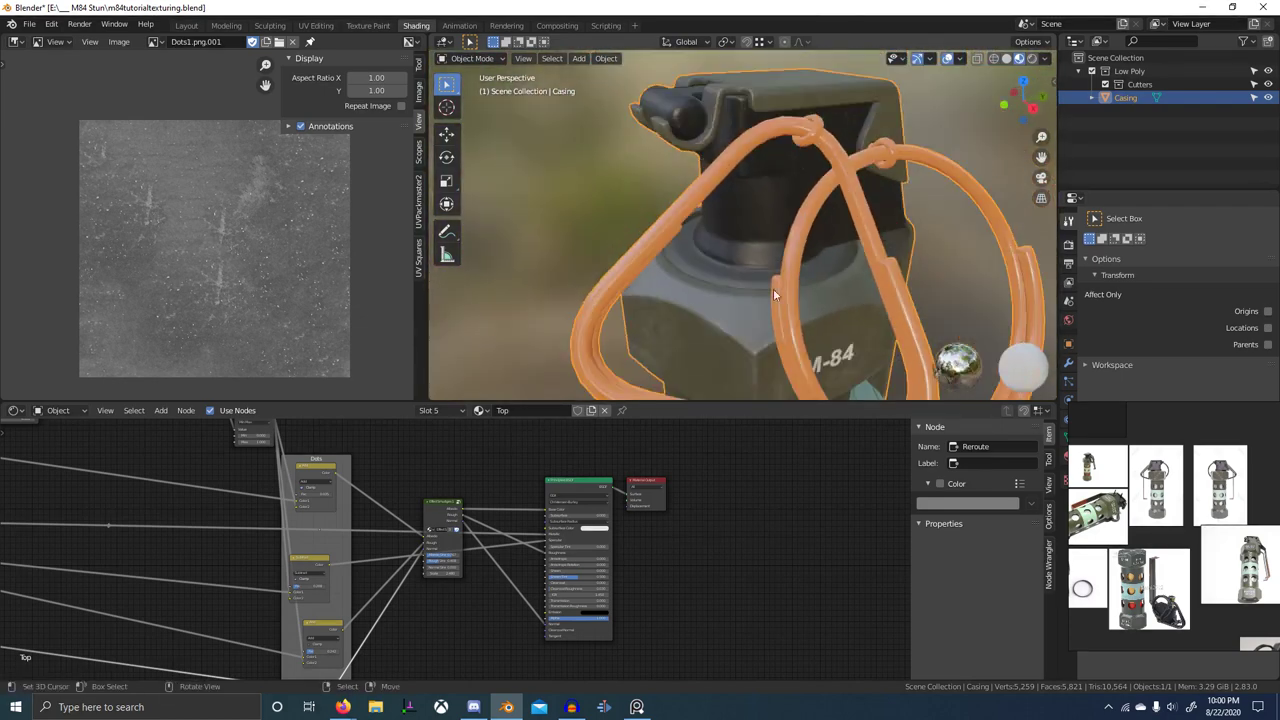
{"action": "middle_click_drag", "start_coordinate": [773, 290], "coordinate": [735, 240]}
{"action": "middle_click_drag", "start_coordinate": [728, 320], "coordinate": [716, 240], "text": "shift"}
{"action": "scroll", "coordinate": [715, 240], "scroll_direction": "up", "scroll_amount": 4}
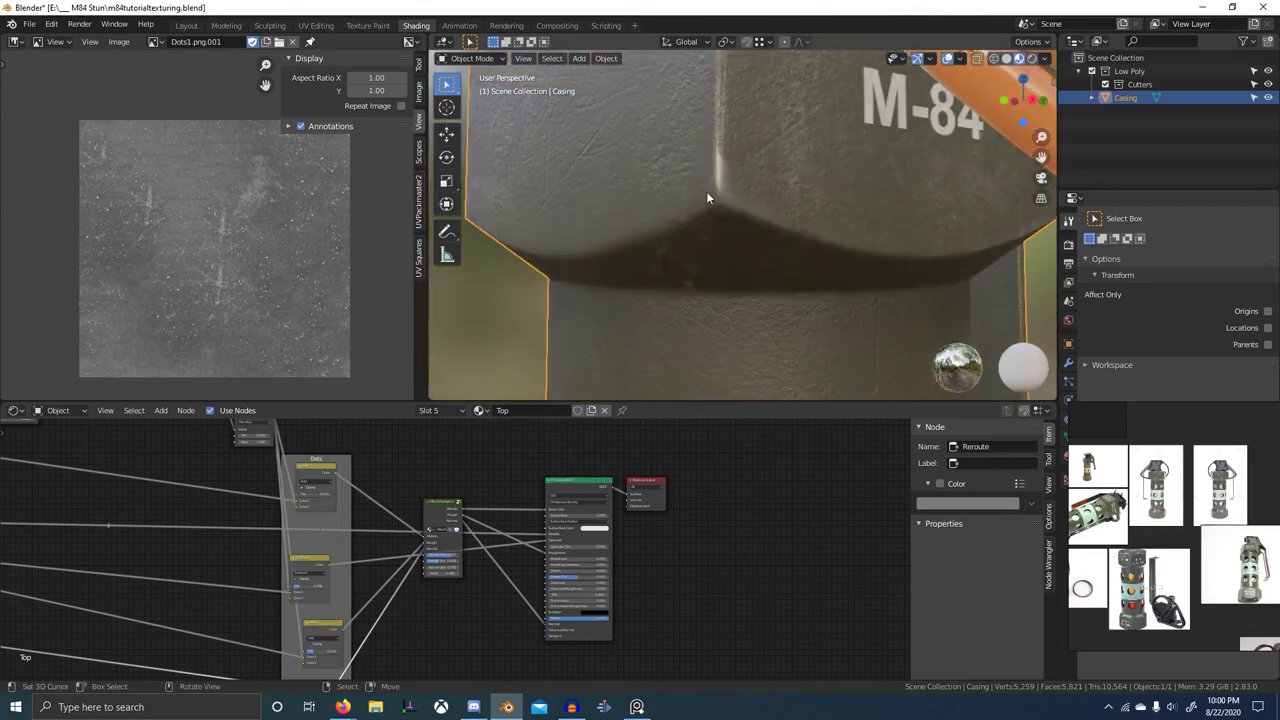
{"action": "scroll", "coordinate": [706, 193], "scroll_direction": "down", "scroll_amount": 5}
{"action": "mouse_move", "coordinate": [735, 155]}
{"action": "middle_mouse_down"}
{"action": "mouse_move", "coordinate": [754, 271]}
{"action": "mouse_move", "coordinate": [740, 167]}
{"action": "middle_mouse_up"}
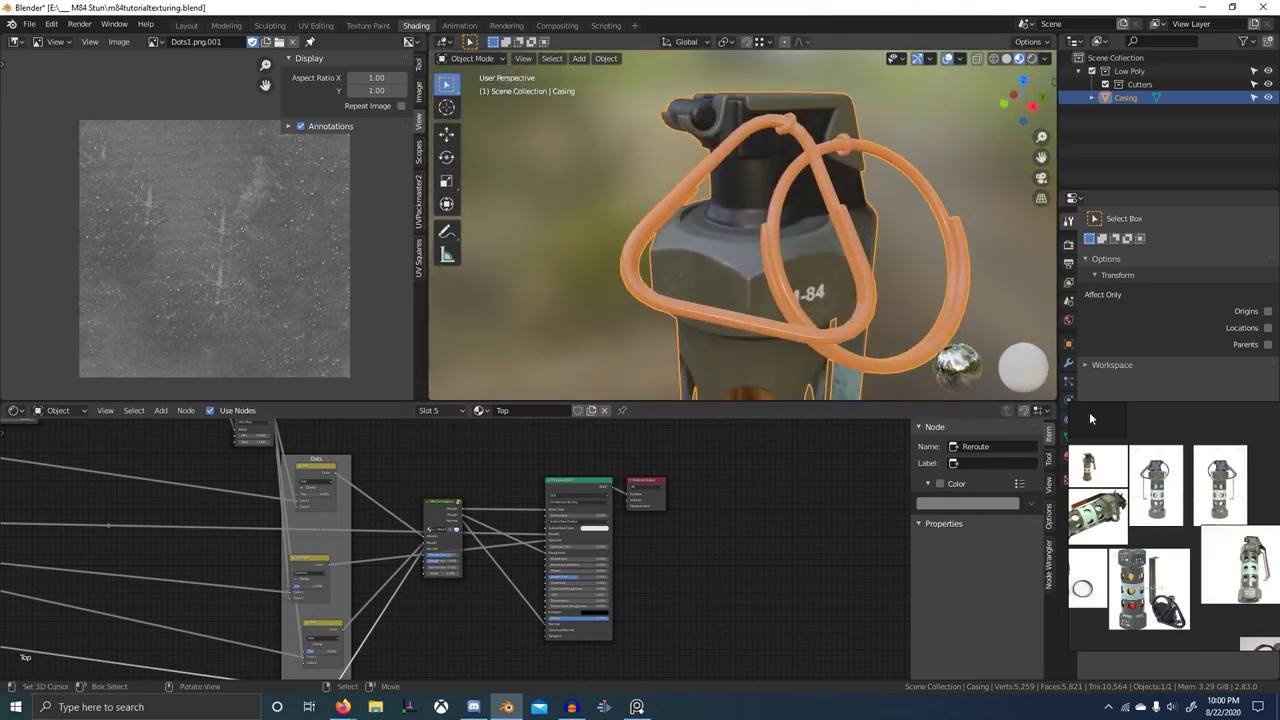
{"action": "scroll", "coordinate": [1140, 498], "scroll_direction": "up", "scroll_amount": 4}
{"action": "middle_click_drag", "start_coordinate": [1128, 482], "coordinate": [1142, 517]}
{"action": "scroll", "coordinate": [1146, 510], "scroll_direction": "up", "scroll_amount": 8}
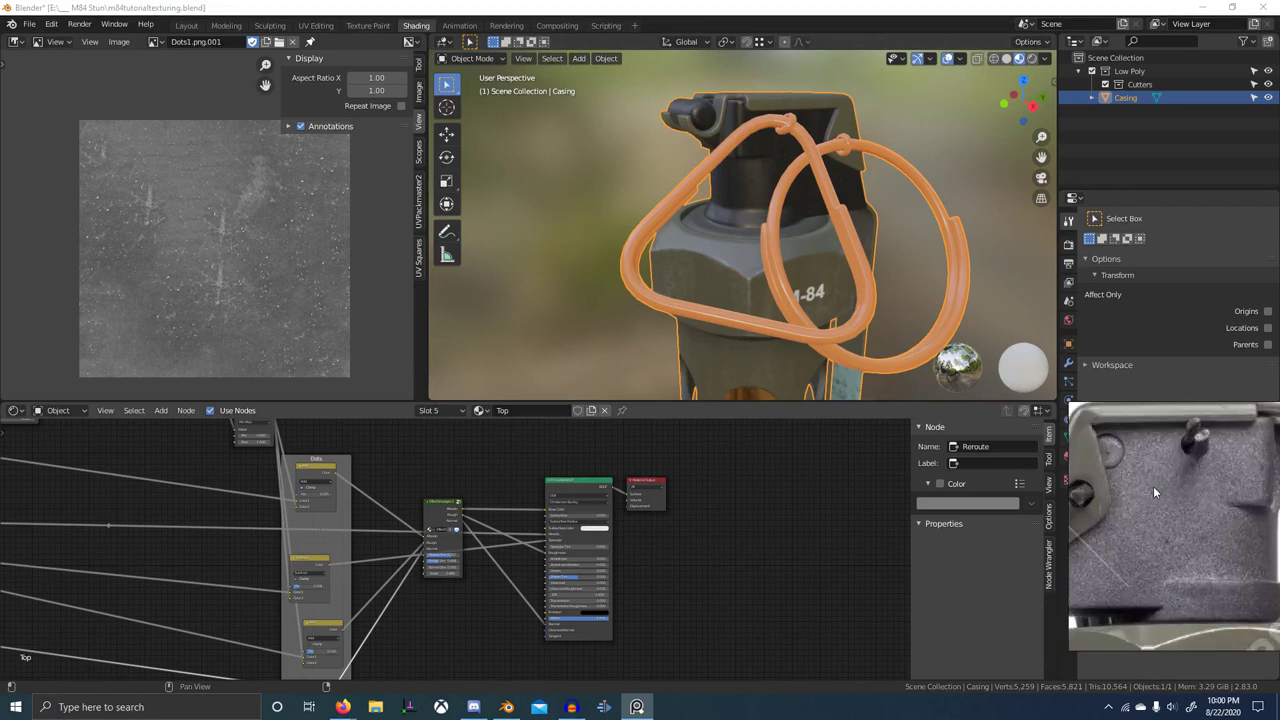
{"action": "scroll", "coordinate": [1142, 572], "scroll_direction": "down", "scroll_amount": 3}
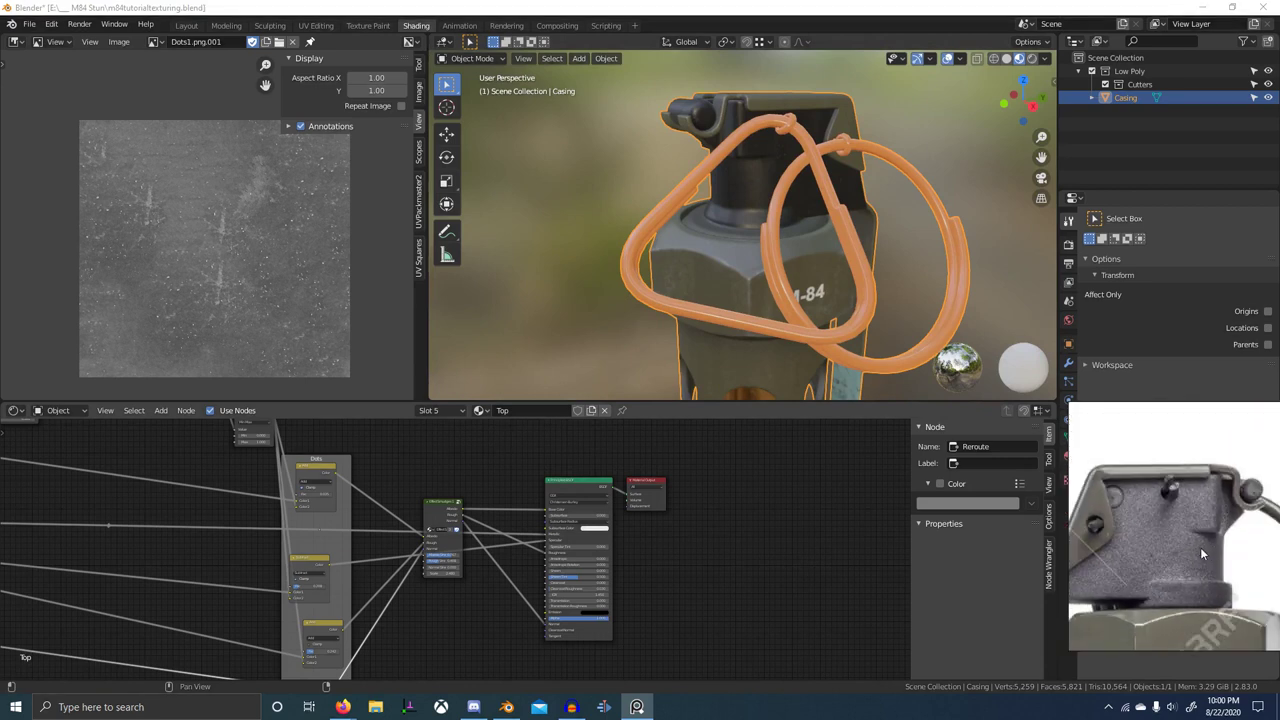
{"action": "scroll", "coordinate": [1200, 547], "scroll_direction": "up", "scroll_amount": 3}
{"action": "scroll", "coordinate": [1142, 547], "scroll_direction": "down", "scroll_amount": 3}
{"action": "middle_click_drag", "start_coordinate": [1142, 546], "coordinate": [1244, 509]}
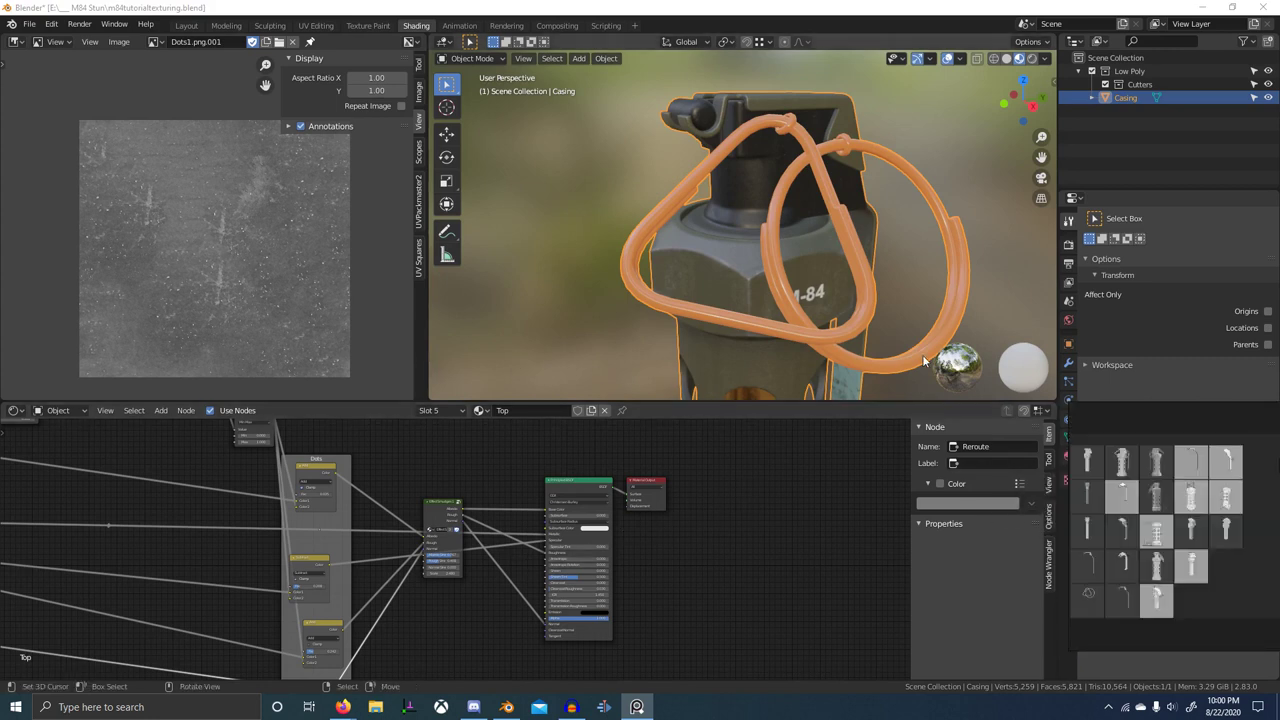
{"action": "scroll", "coordinate": [756, 230], "scroll_direction": "down", "scroll_amount": 2}
{"action": "scroll", "coordinate": [731, 508], "scroll_direction": "down", "scroll_amount": 1}
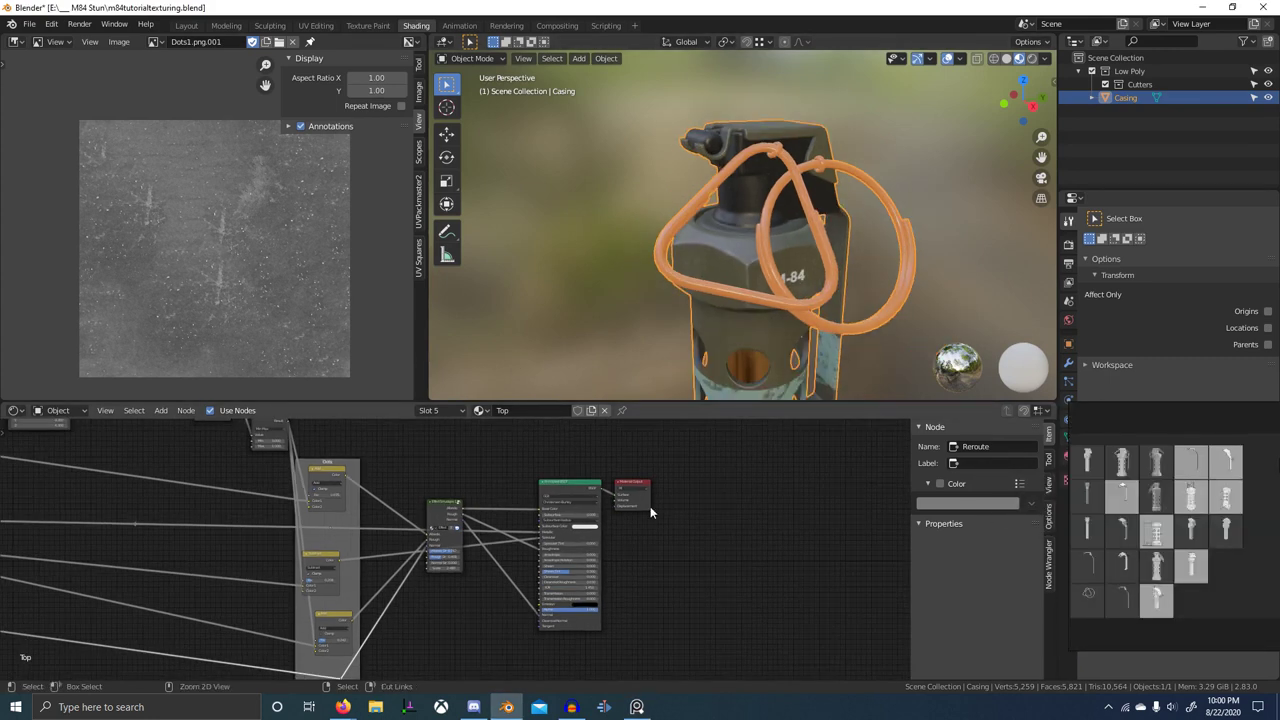
{"action": "key", "text": "ctrl+space"}
- Add an Image Texture node to the fuze material's node tree
{"action": "middle_click_drag", "start_coordinate": [704, 220], "coordinate": [552, 325]}
{"action": "scroll", "coordinate": [552, 323], "scroll_direction": "up", "scroll_amount": 5}
{"action": "key", "text": "shift+a"}
{"action": "left_click", "coordinate": [512, 287]}
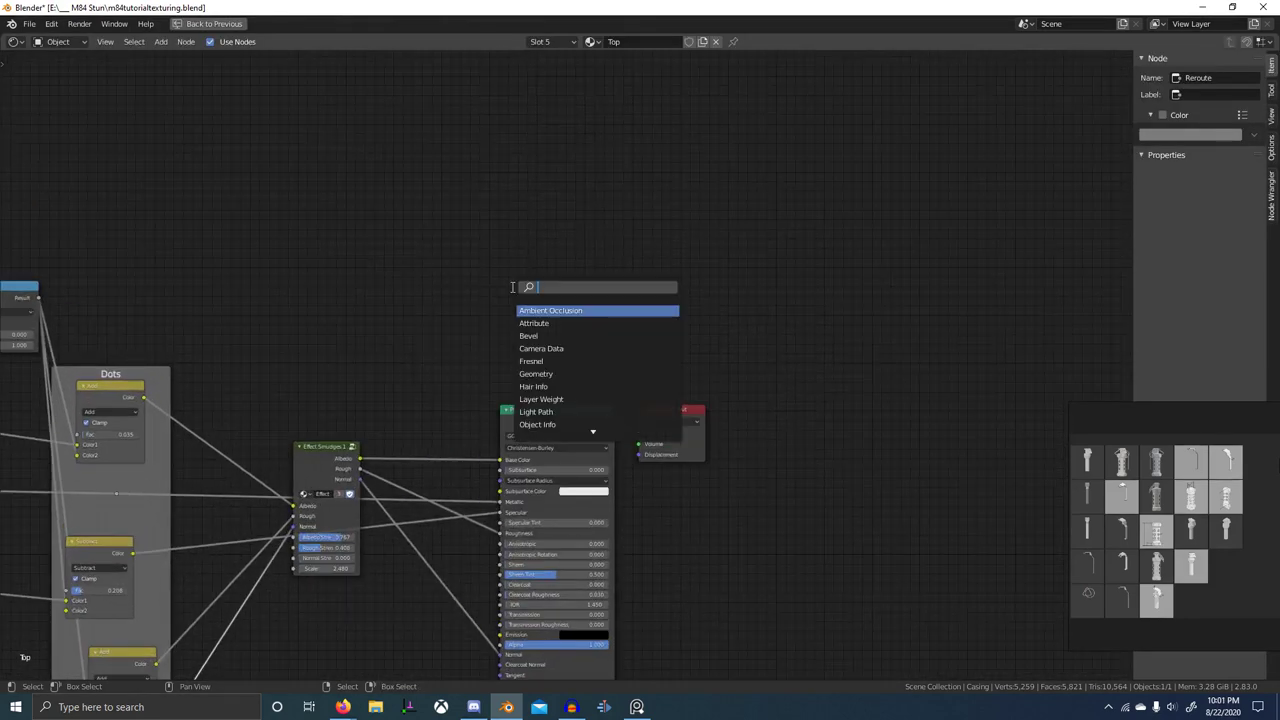
{"action": "type", "text": "image"}
{"action": "key", "text": "Return"}
{"action": "left_click", "coordinate": [275, 261]}
{"action": "scroll", "coordinate": [567, 360], "scroll_direction": "down", "scroll_amount": 6}
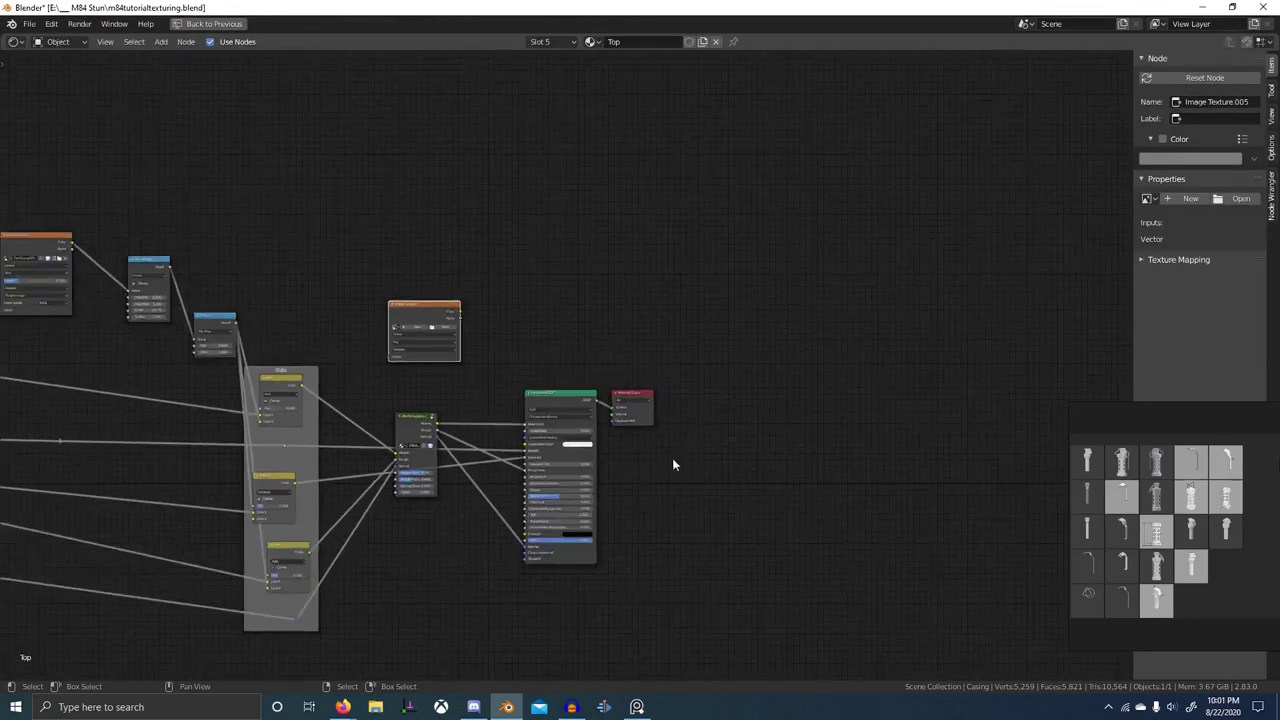
{"action": "scroll", "coordinate": [672, 458], "scroll_direction": "down", "scroll_amount": 1}
- Shift the Principled BSDF and Material Output nodes to the right
{"action": "left_click", "coordinate": [700, 552]}
{"action": "left_click_drag", "start_coordinate": [534, 356], "coordinate": [671, 520]}
{"action": "key", "text": "g"}
{"action": "left_click", "coordinate": [848, 494]}
- Insert a MixRGB node on the Albedo link, set to Add with factor 1.000
{"action": "key", "text": "shift+a"}
{"action": "left_click", "coordinate": [660, 315]}
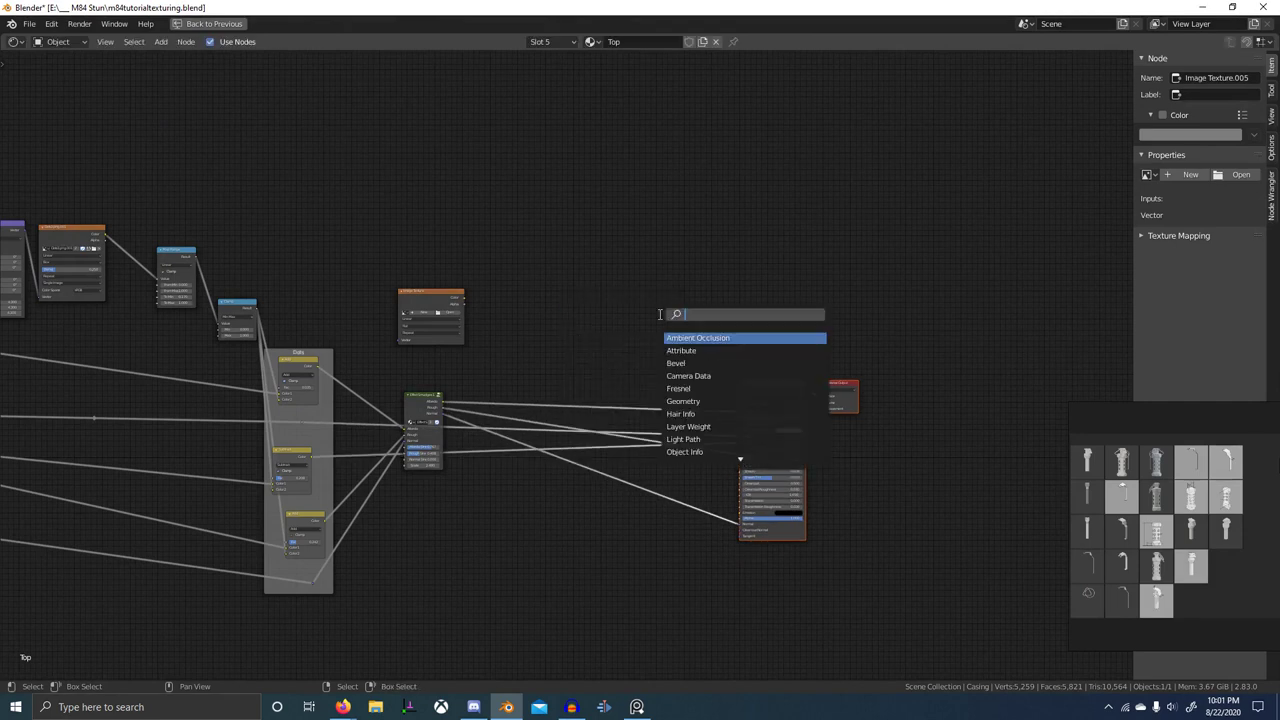
{"action": "key", "text": "Down"}
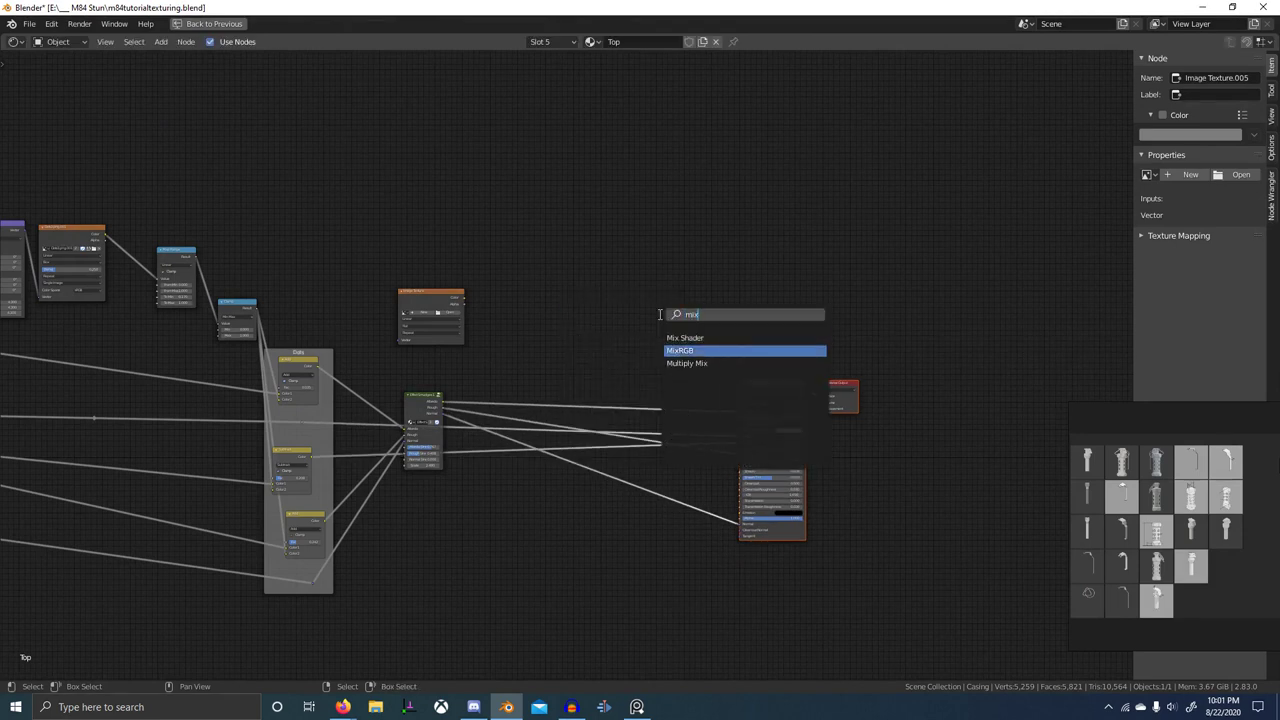
{"action": "key", "text": "Return"}
{"action": "left_click", "coordinate": [601, 324]}
{"action": "scroll", "coordinate": [777, 366], "scroll_direction": "up", "scroll_amount": 4}
{"action": "key", "text": "g"}
{"action": "left_click", "coordinate": [617, 408]}
{"action": "scroll", "coordinate": [610, 398], "scroll_direction": "up", "scroll_amount": 3}
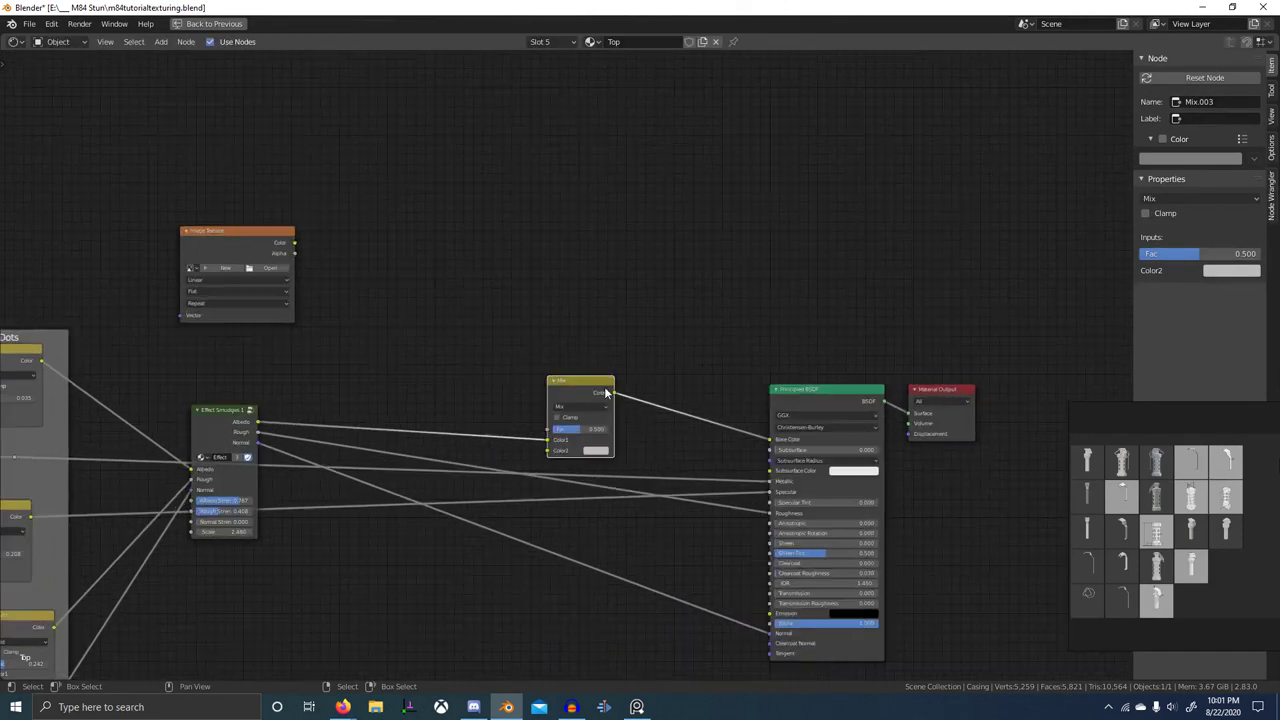
{"action": "left_click", "coordinate": [594, 409]}
{"action": "key", "text": "a"}
{"action": "scroll", "coordinate": [658, 450], "scroll_direction": "up", "scroll_amount": 5}
{"action": "left_click_drag", "start_coordinate": [551, 463], "coordinate": [553, 463]}
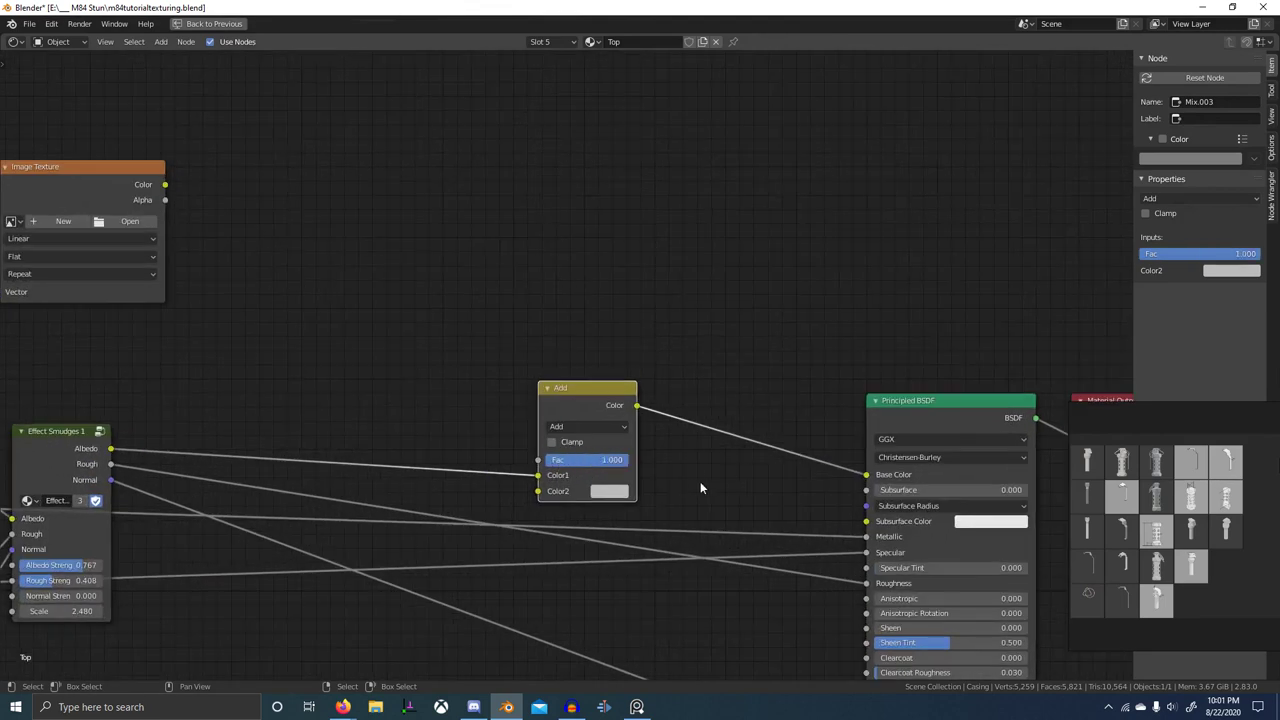
- Duplicate the Add mix node onto the Specular link
{"action": "left_click_drag", "start_coordinate": [606, 392], "coordinate": [593, 351]}
{"action": "key", "text": "shift+d"}
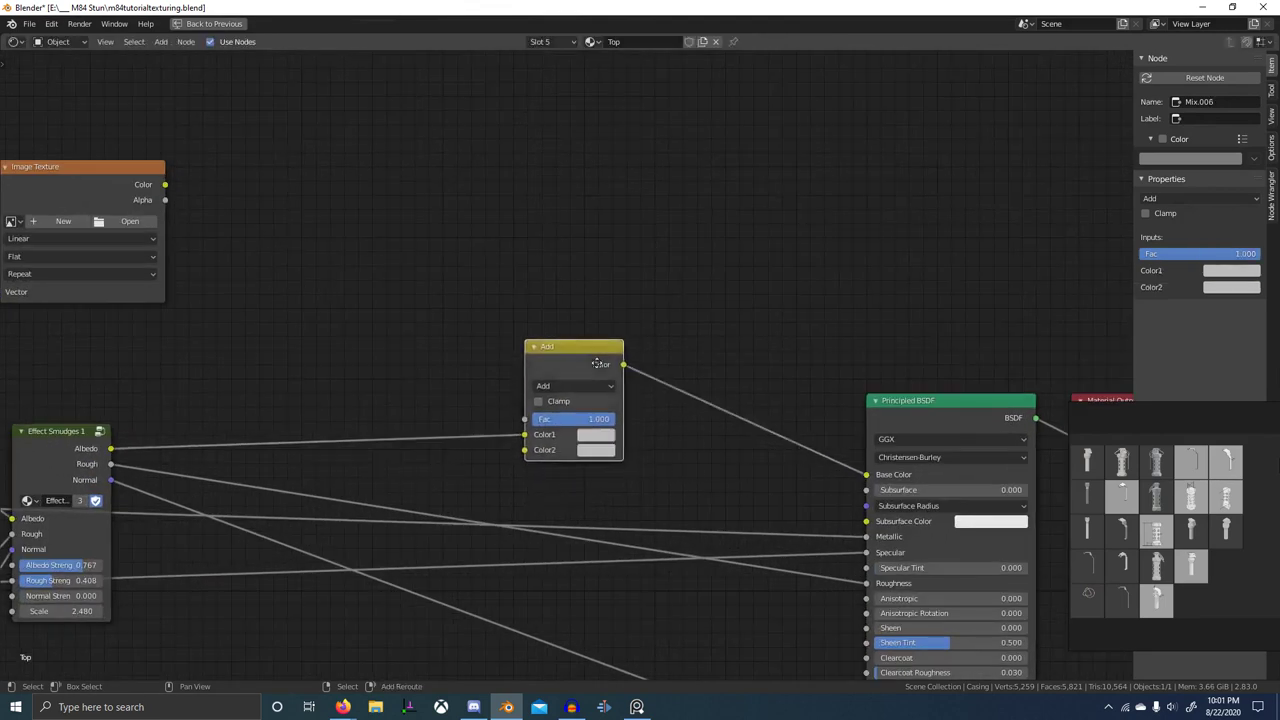
{"action": "left_click", "coordinate": [614, 561]}
{"action": "middle_click_drag", "start_coordinate": [664, 560], "coordinate": [646, 534]}
{"action": "key", "text": "g"}
{"action": "left_click", "coordinate": [588, 500]}
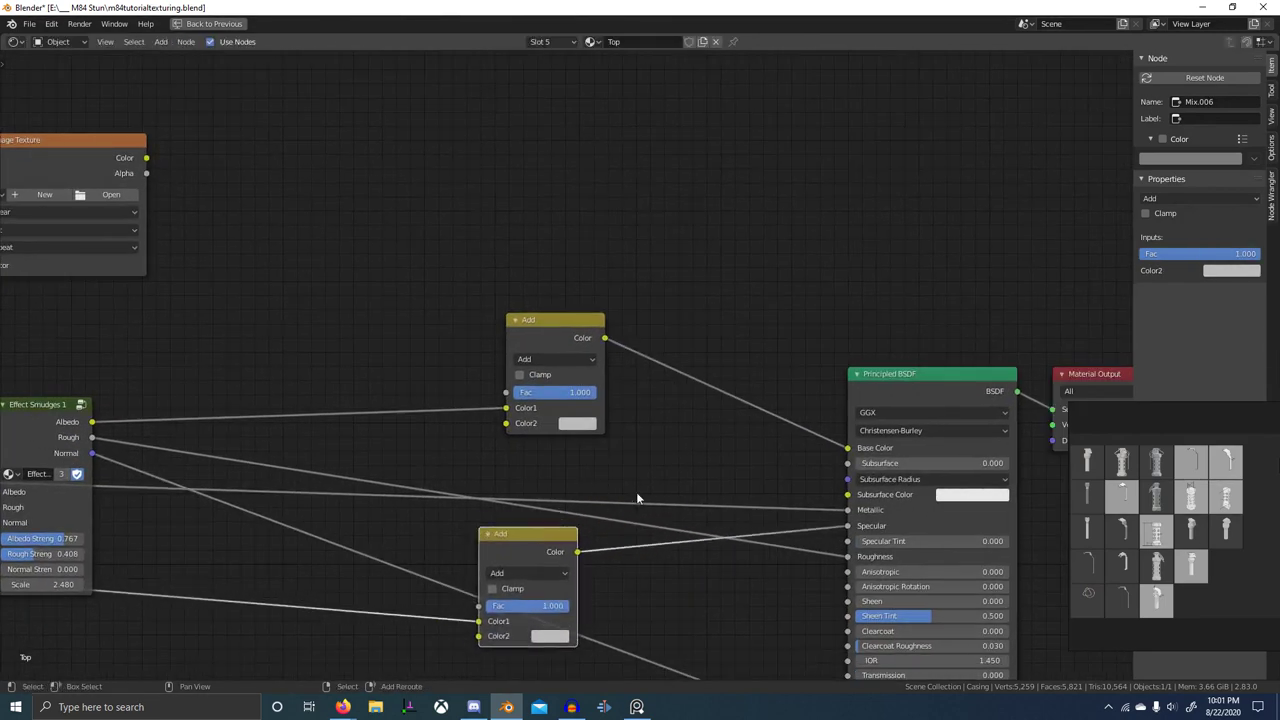
- Add a reroute on the Metallic link and move it left
{"action": "left_click", "coordinate": [632, 497]}
{"action": "right_click_drag", "start_coordinate": [638, 510], "coordinate": [639, 512], "text": "shift"}
{"action": "key", "text": "g"}
{"action": "left_click", "coordinate": [566, 497]}
{"action": "scroll", "coordinate": [566, 497], "scroll_direction": "down", "scroll_amount": 4}
- Add reroutes to the links beside the Effect Smudges node
{"action": "middle_click_drag", "start_coordinate": [566, 497], "coordinate": [783, 399]}
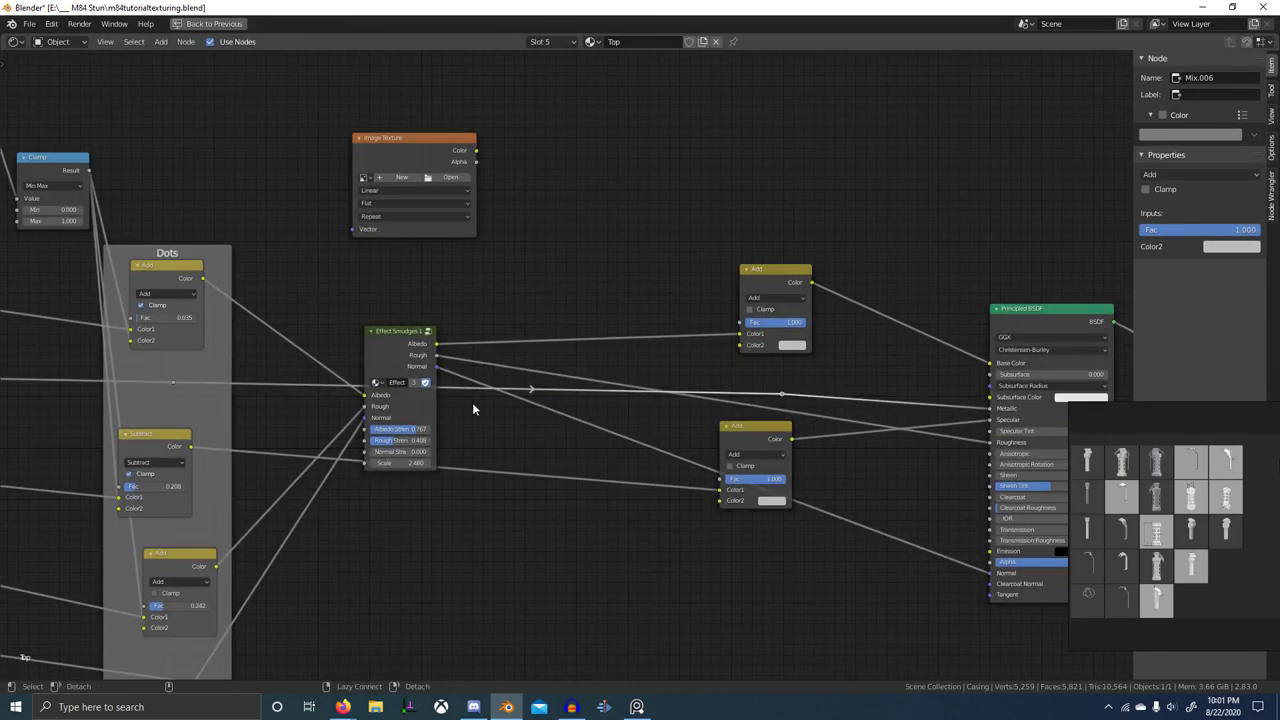
{"action": "key", "text": "b"}
{"action": "left_click_drag", "start_coordinate": [358, 303], "coordinate": [471, 457]}
{"action": "right_click_drag", "start_coordinate": [477, 491], "coordinate": [474, 347], "text": "shift"}
{"action": "key", "text": "g"}
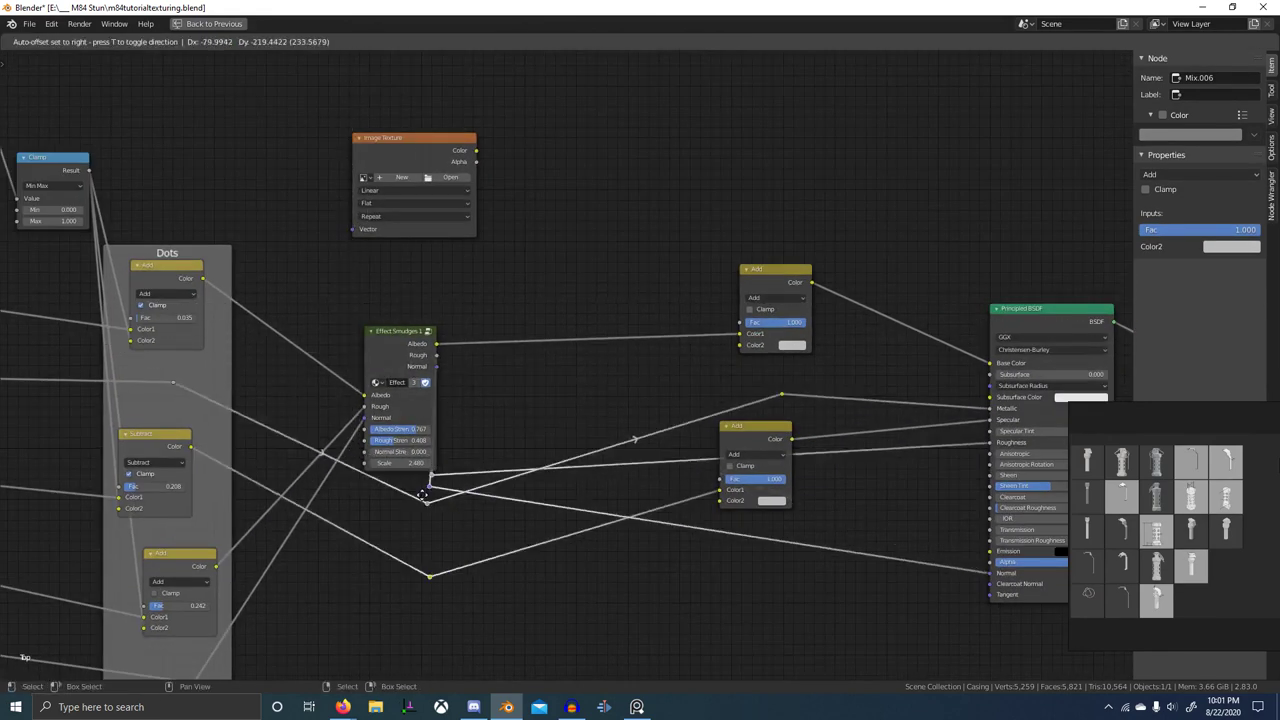
{"action": "right_click", "coordinate": [456, 461]}
{"action": "key", "text": "alt+a"}
- Dissolve the upper two reroutes and place the remaining two below Effect Smudges
{"action": "key", "text": "c"}
{"action": "left_click", "coordinate": [475, 360]}
{"action": "right_click", "coordinate": [475, 360]}
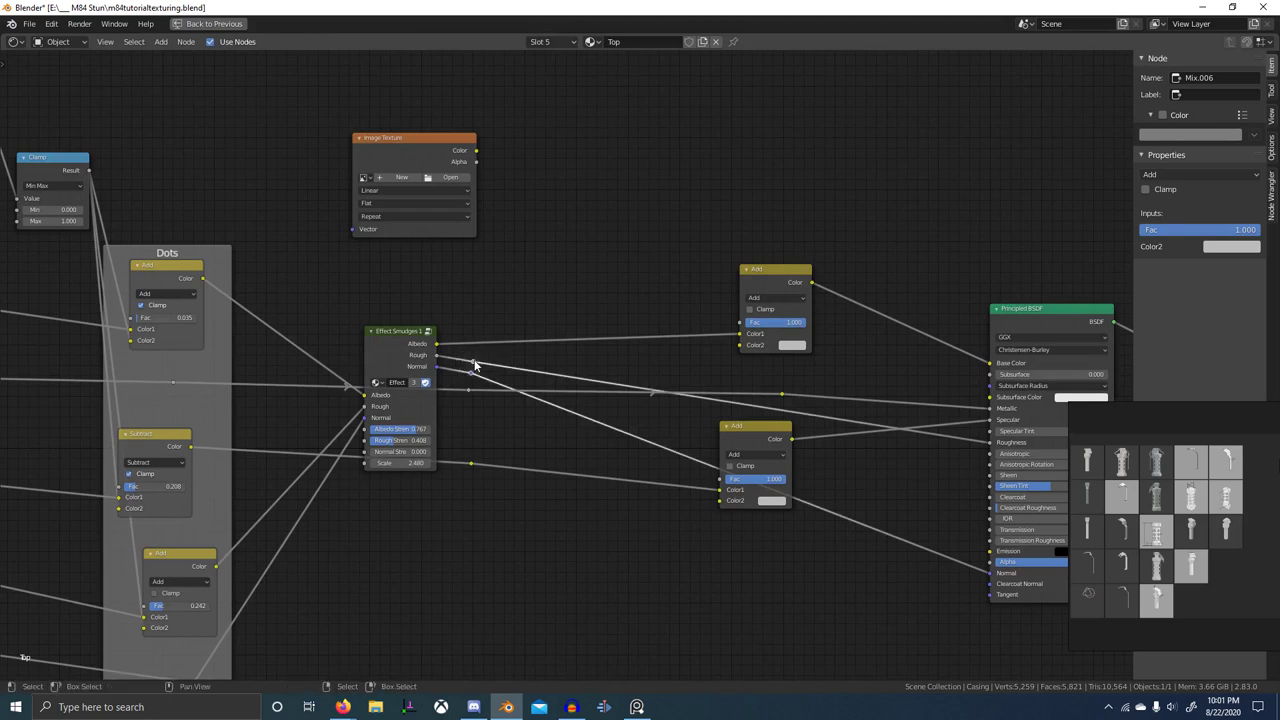
{"action": "key", "text": "ctrl+x"}
{"action": "key", "text": "b"}
{"action": "mouse_move", "coordinate": [460, 386]}
{"action": "left_mouse_down"}
{"action": "mouse_move", "coordinate": [488, 455]}
{"action": "mouse_move", "coordinate": [486, 490]}
{"action": "left_mouse_up"}
{"action": "key", "text": "g"}
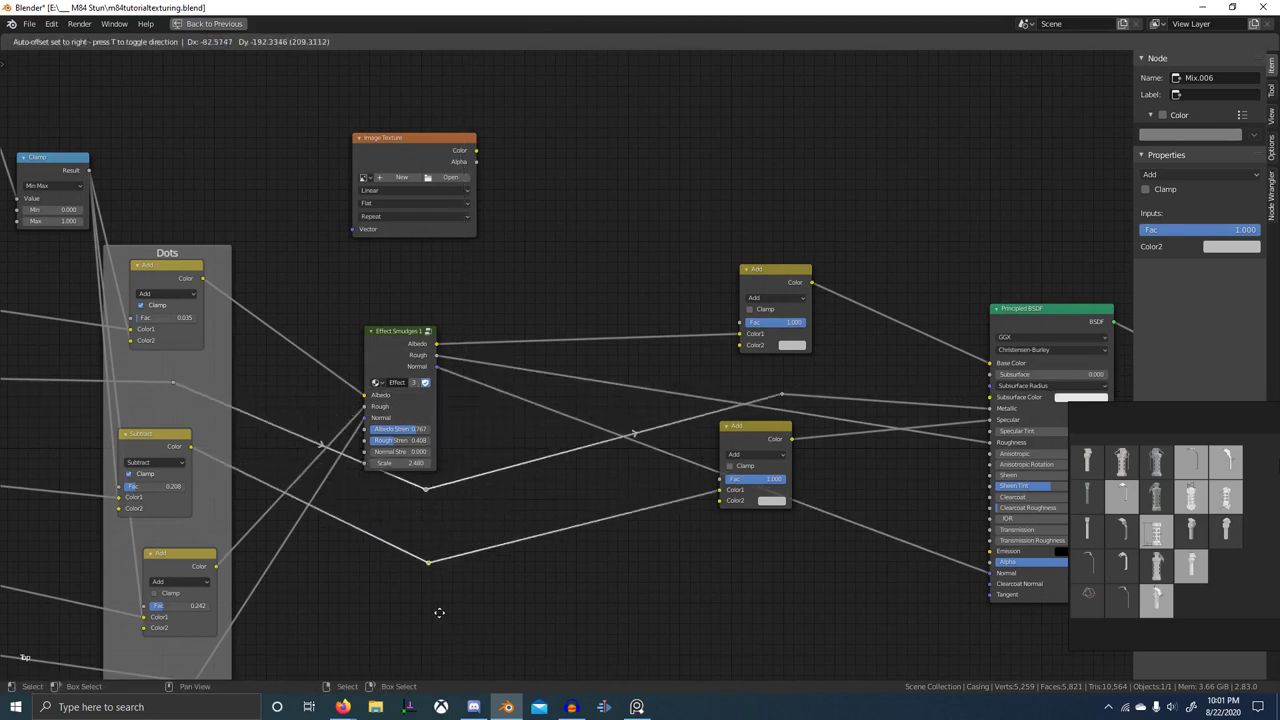
{"action": "left_click", "coordinate": [424, 629]}
- Wrap Effect Smudges and its two reroutes in a new frame and begin labeling it
{"action": "key", "text": "alt+a"}
{"action": "key", "text": "b"}
{"action": "left_click_drag", "start_coordinate": [354, 315], "coordinate": [477, 668]}
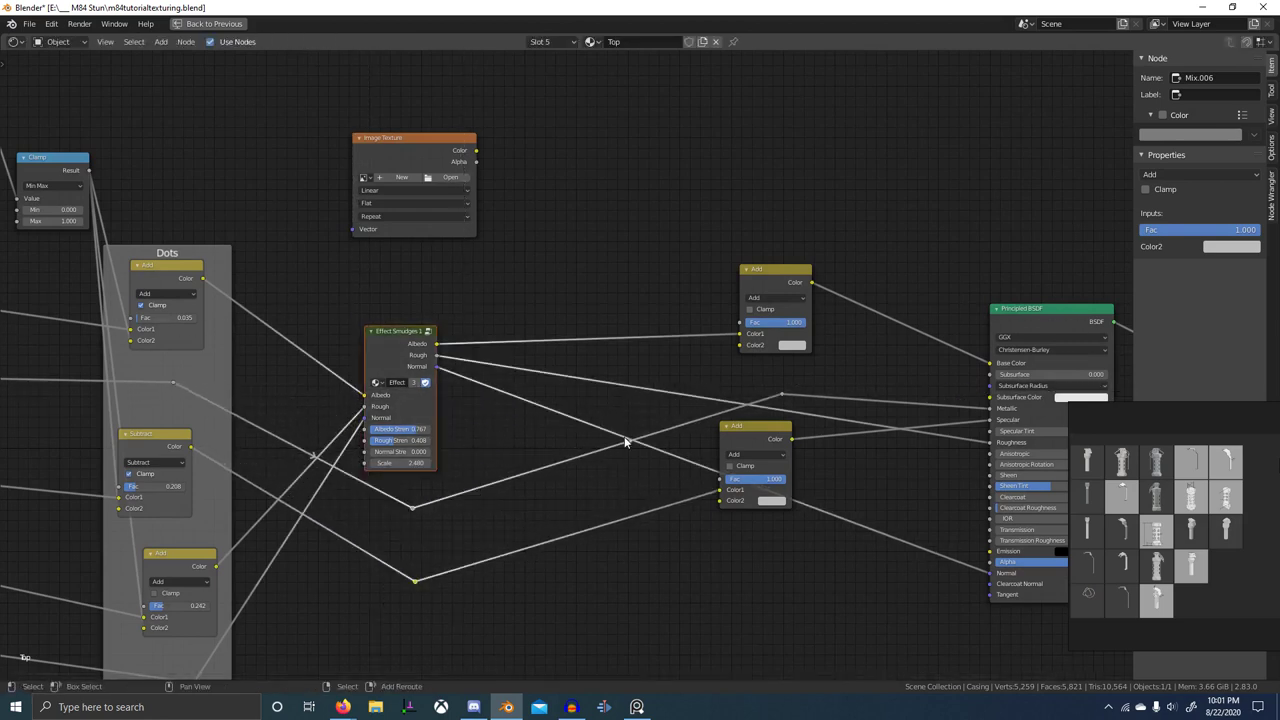
{"action": "key", "text": "ctrl+j"}
{"action": "left_click", "coordinate": [1212, 232]}
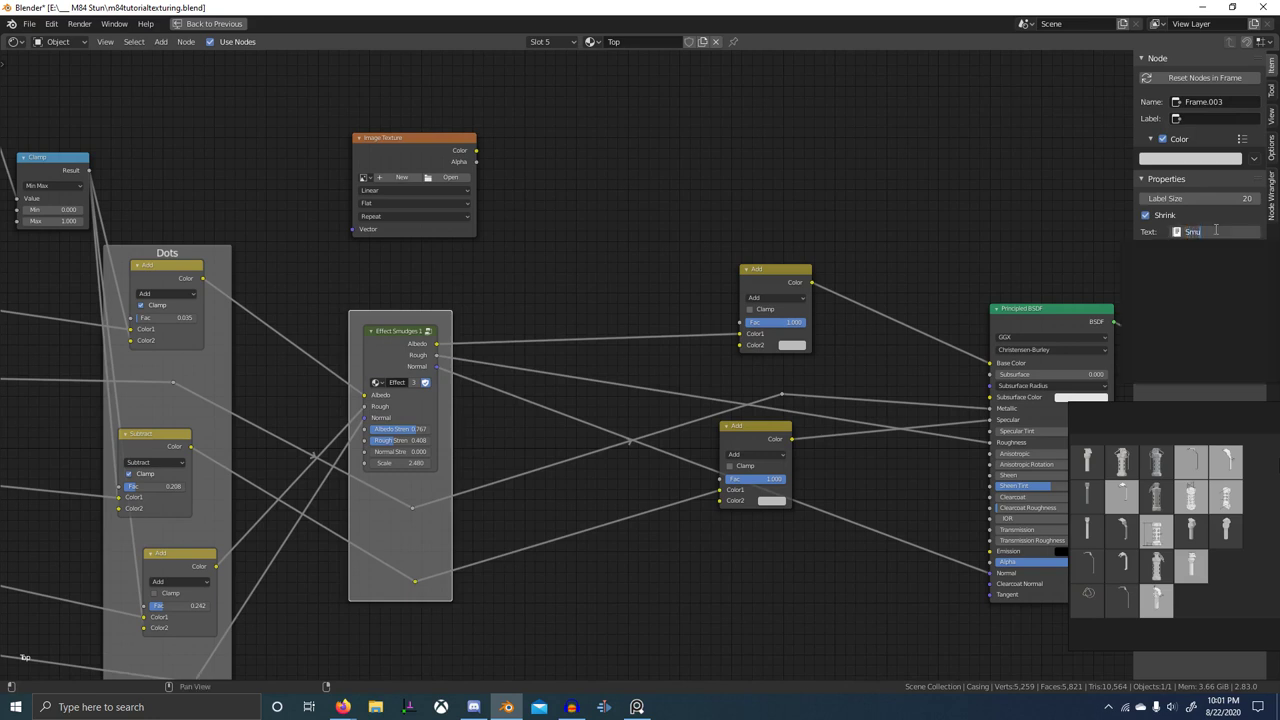
- Connect the Image Texture Color output to the upper Add node and the lower Add's Color2
{"action": "key", "text": "Return"}
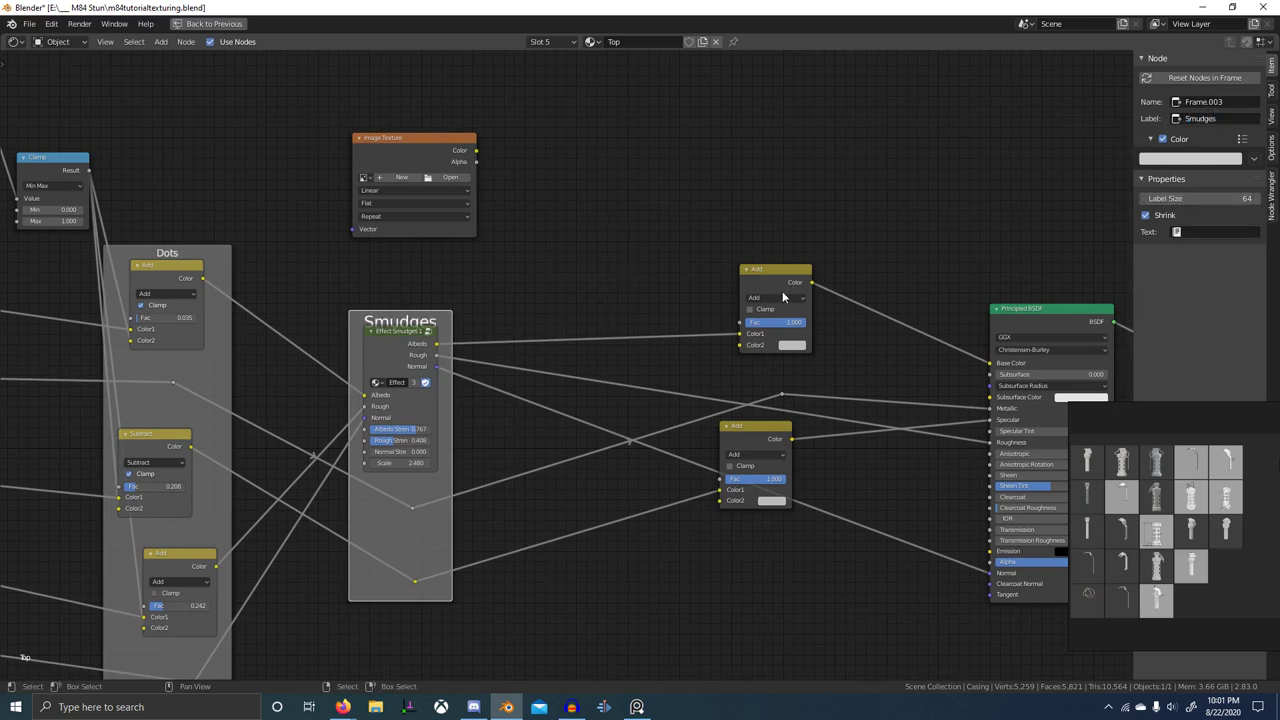
{"action": "middle_click_drag", "start_coordinate": [801, 335], "coordinate": [735, 332]}
{"action": "left_click_drag", "start_coordinate": [408, 149], "coordinate": [670, 336]}
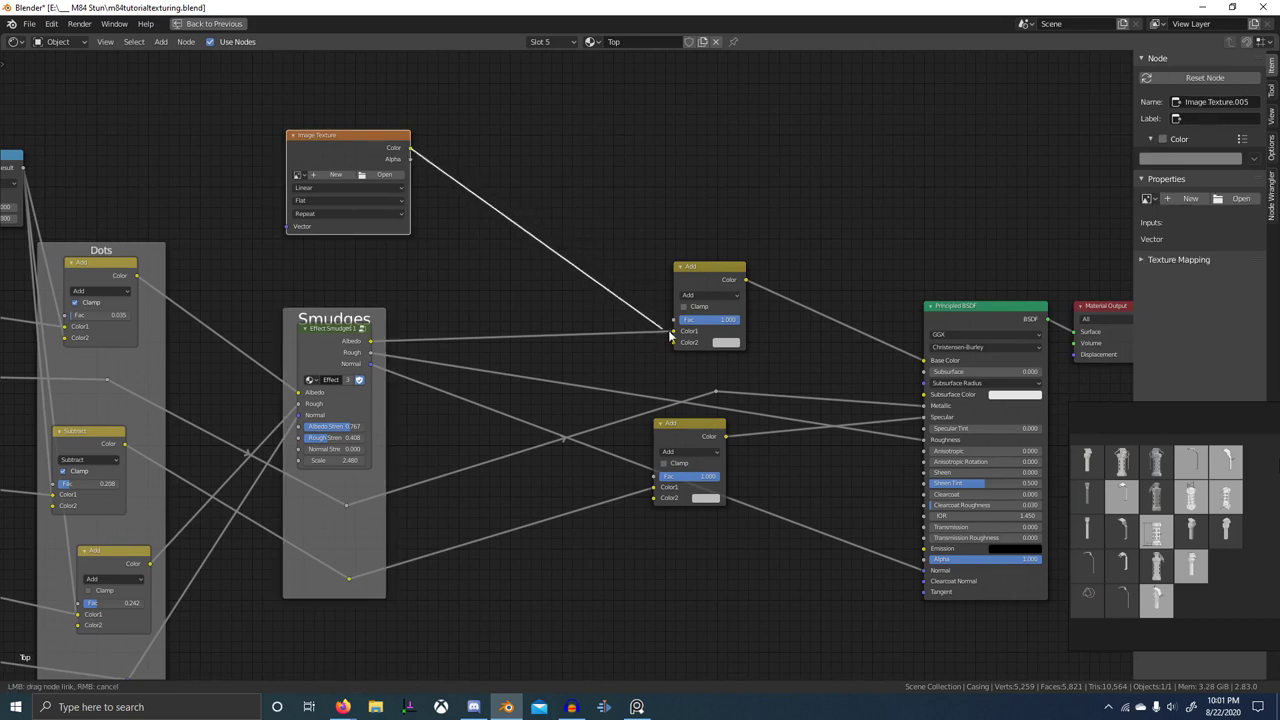
{"action": "left_click_drag", "start_coordinate": [411, 152], "coordinate": [655, 505]}
- Add a reroute on the Normal link below the Add nodes and raise the lower Add node
{"action": "key", "text": "alt+a"}
{"action": "key", "text": "b"}
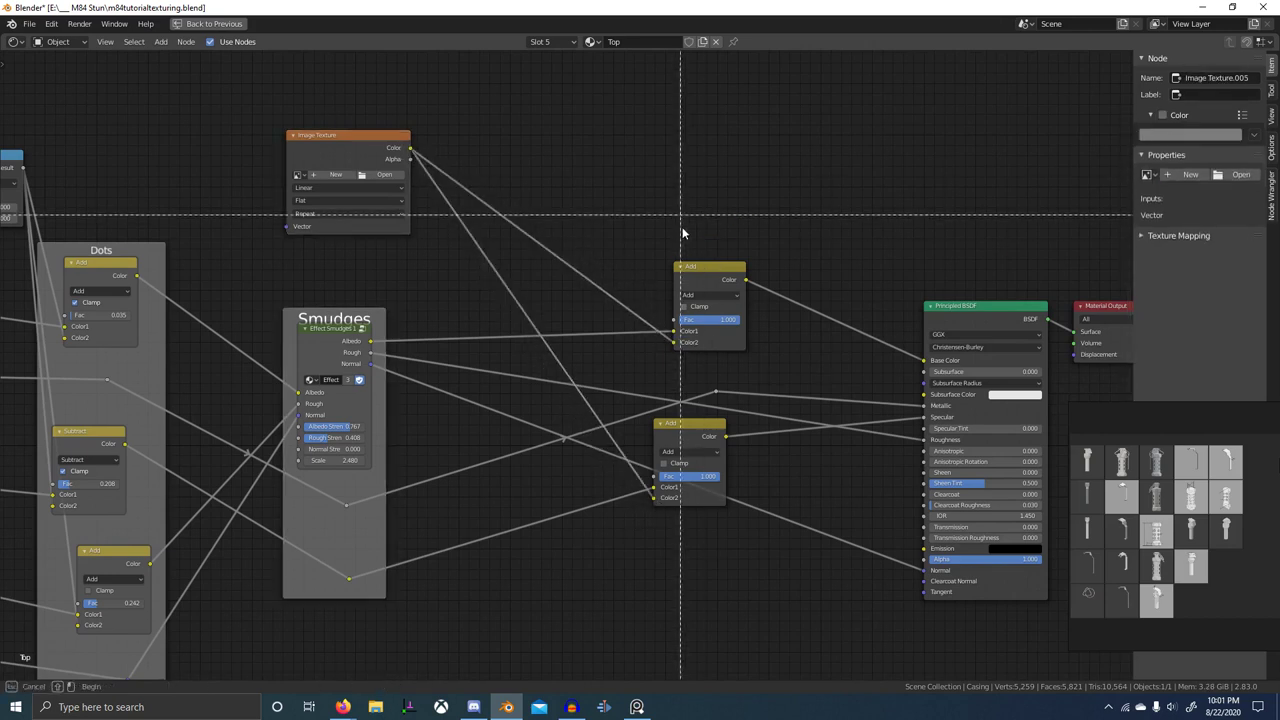
{"action": "left_click_drag", "start_coordinate": [680, 214], "coordinate": [731, 447]}
{"action": "right_click", "coordinate": [731, 447]}
{"action": "right_click_drag", "start_coordinate": [756, 487], "coordinate": [757, 575], "text": "shift"}
{"action": "key", "text": "g"}
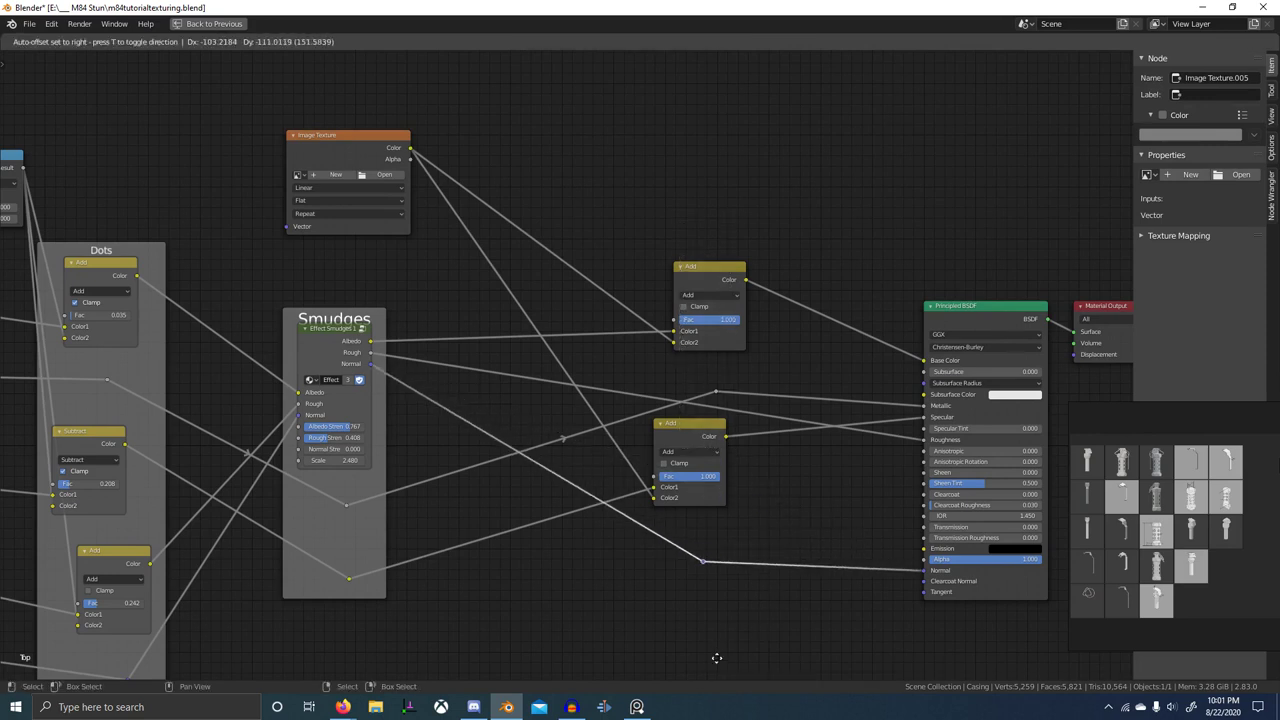
{"action": "left_click", "coordinate": [719, 658]}
{"action": "left_click_drag", "start_coordinate": [706, 440], "coordinate": [717, 417]}
- Put a duplicate of the lower Add node on the Rough link, directly under the other Add
{"action": "right_click_drag", "start_coordinate": [808, 419], "coordinate": [808, 437], "text": "shift"}
{"action": "key", "text": "g"}
{"action": "left_click", "coordinate": [706, 533]}
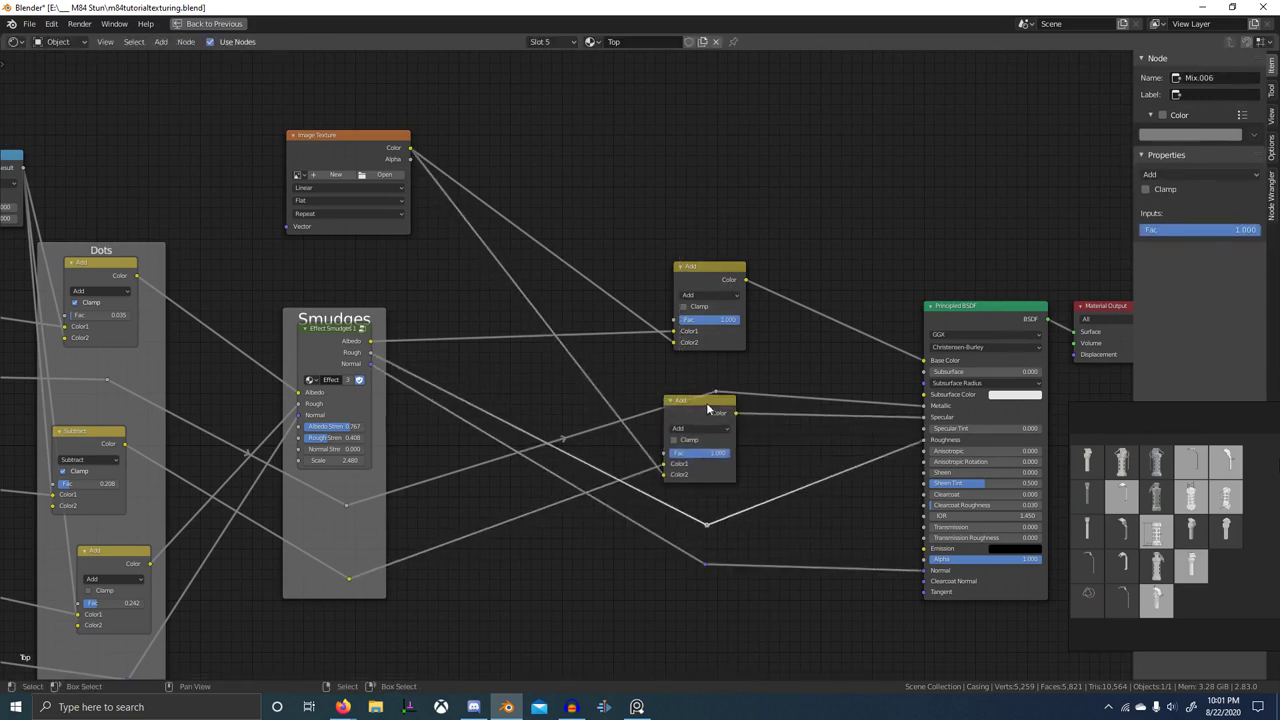
{"action": "left_click", "coordinate": [707, 404]}
{"action": "key", "text": "shift+d"}
{"action": "left_click", "coordinate": [793, 496]}
{"action": "left_click", "coordinate": [707, 527]}
{"action": "key", "text": "ctrl+x"}
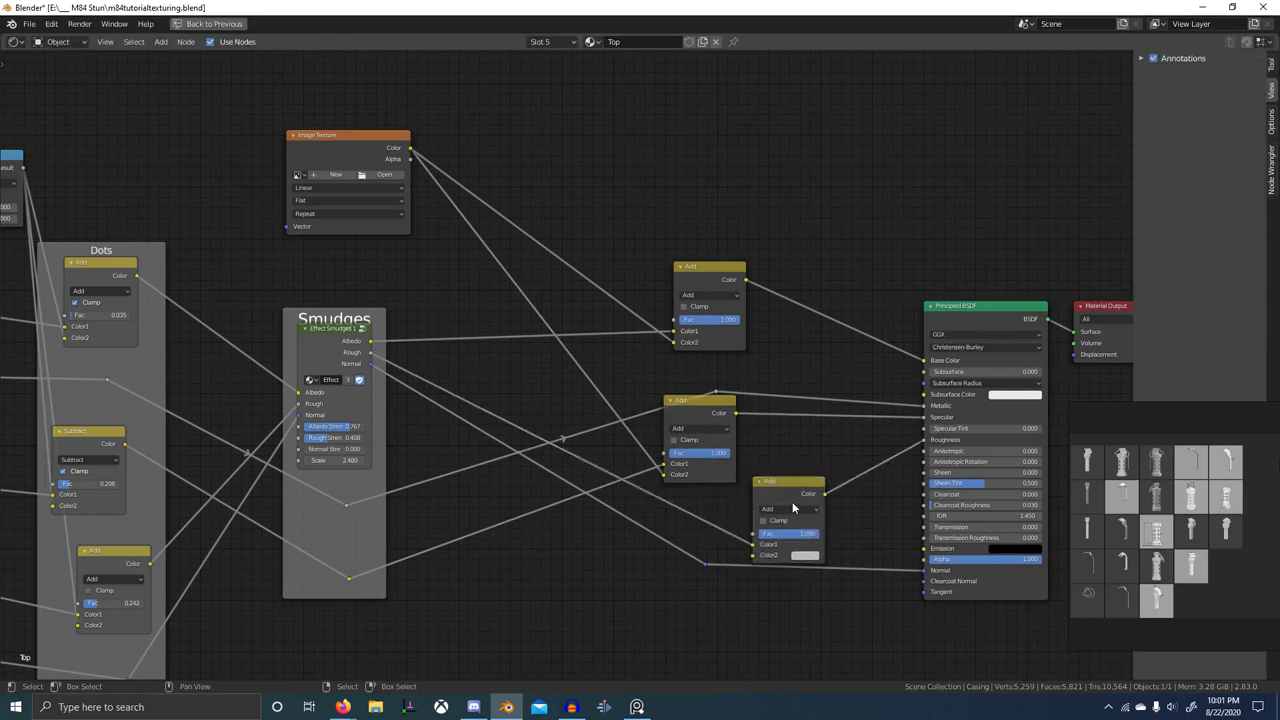
{"action": "left_click_drag", "start_coordinate": [792, 501], "coordinate": [706, 498]}
- Lower the Normal link's reroute and nudge an Add node and its reroute slightly up
{"action": "left_click_drag", "start_coordinate": [696, 566], "coordinate": [724, 608]}
{"action": "key", "text": "g"}
{"action": "left_click", "coordinate": [720, 650]}
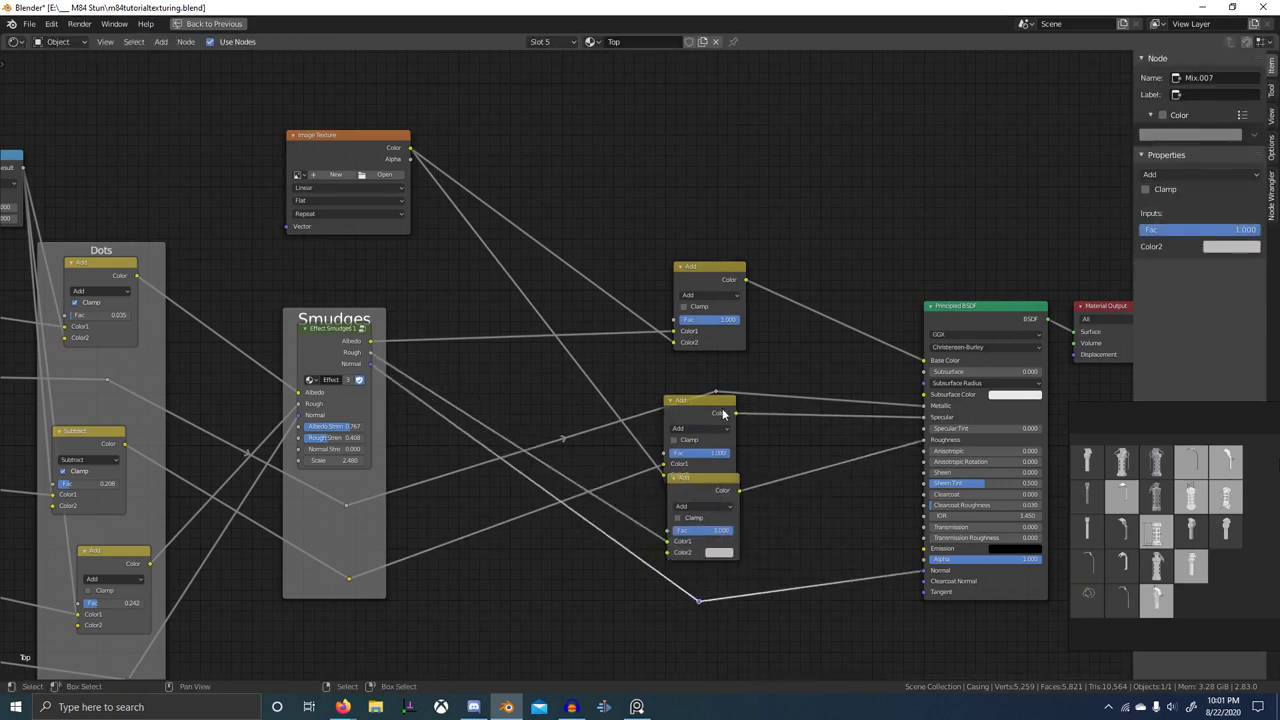
{"action": "left_click_drag", "start_coordinate": [730, 401], "coordinate": [730, 404]}
{"action": "key", "text": "g"}
{"action": "left_click", "coordinate": [725, 382]}
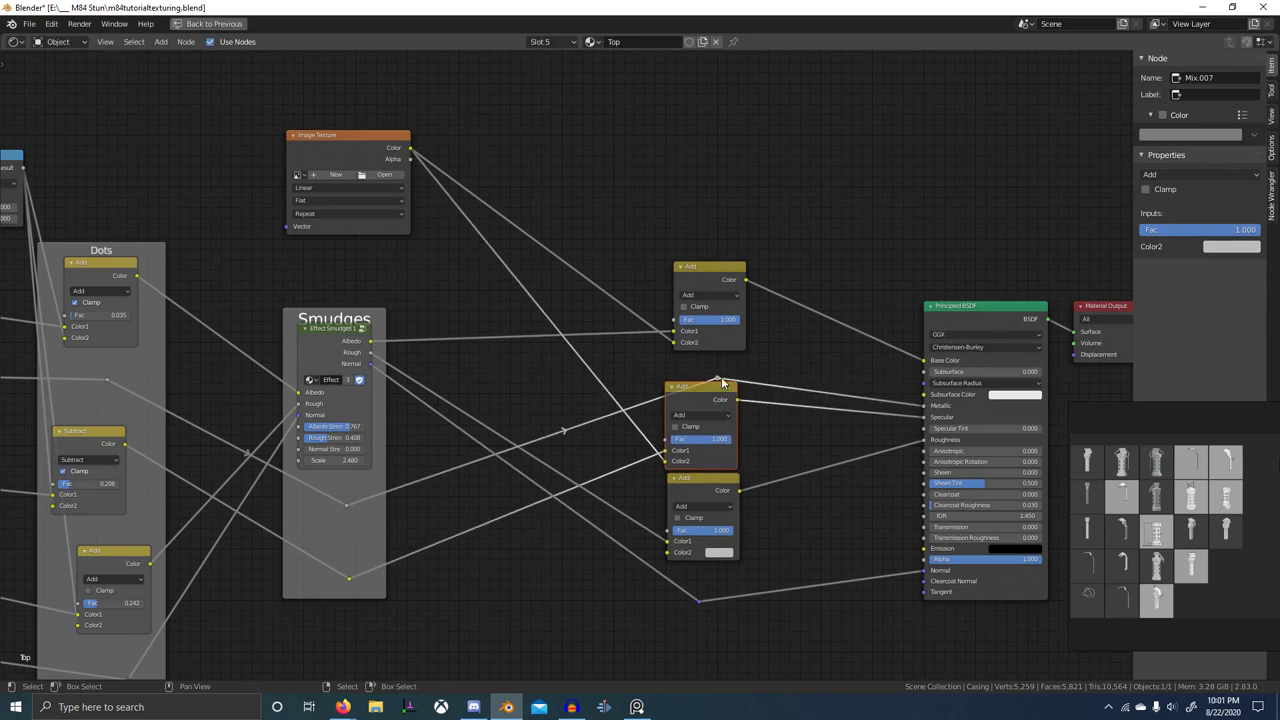
- Frame the three Add nodes with their reroutes, deleting the extra outer frame
{"action": "left_click_drag", "start_coordinate": [646, 218], "coordinate": [781, 677]}
{"action": "key", "text": "ctrl+j"}
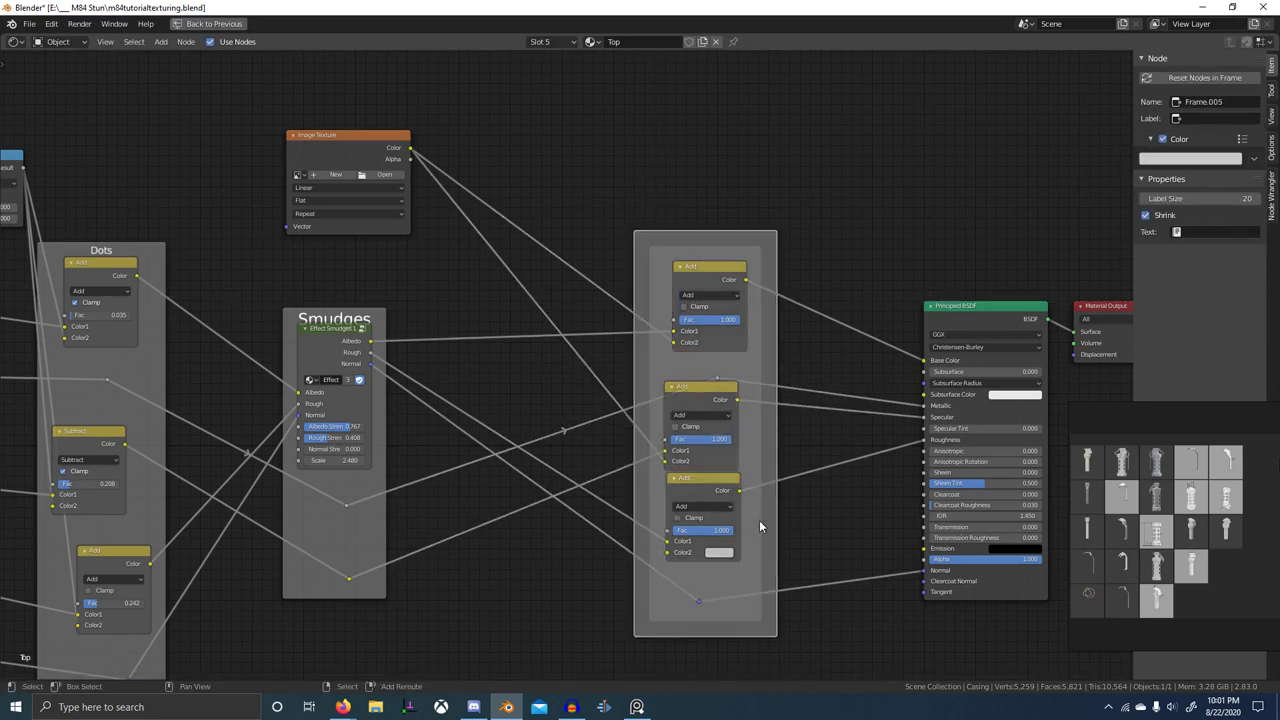
{"action": "key", "text": "x"}
{"action": "left_click", "coordinate": [752, 261]}
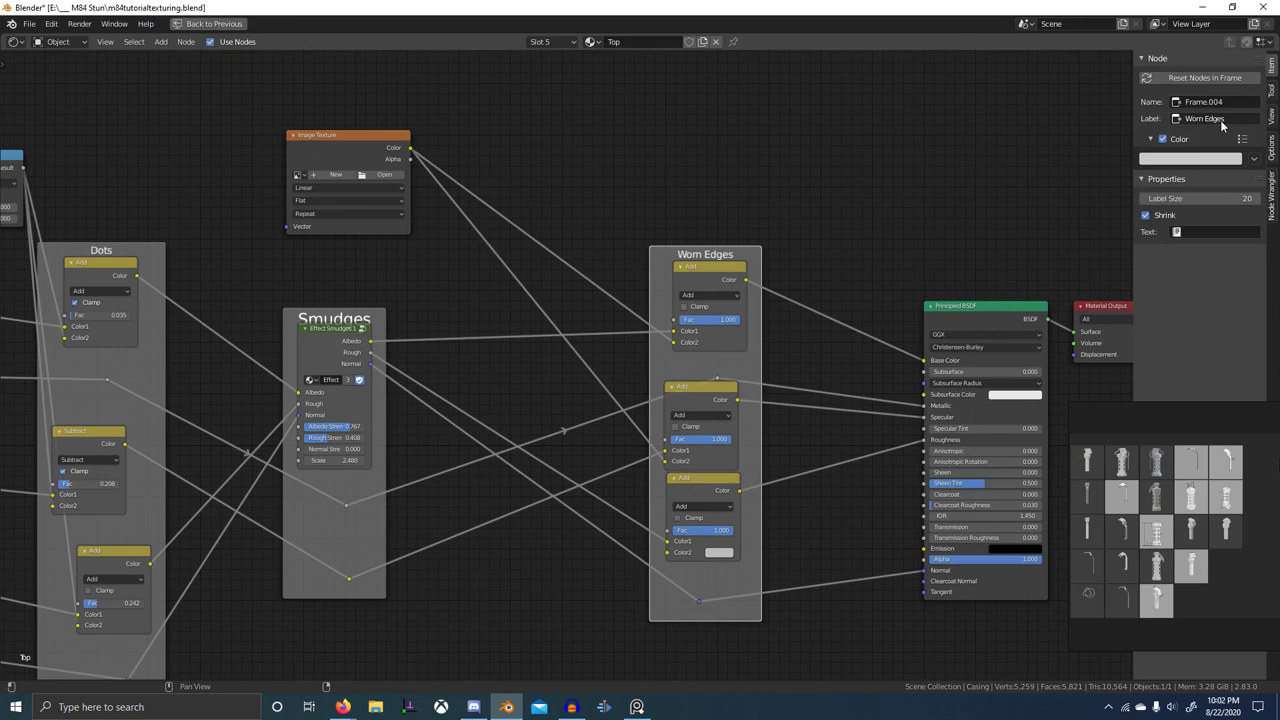
- Delete the empty Image Texture node from the material
{"action": "scroll", "coordinate": [1212, 550], "scroll_direction": "down", "scroll_amount": 5}
{"action": "middle_click_drag", "start_coordinate": [1212, 550], "coordinate": [1148, 472]}
{"action": "scroll", "coordinate": [1148, 472], "scroll_direction": "up", "scroll_amount": 3}
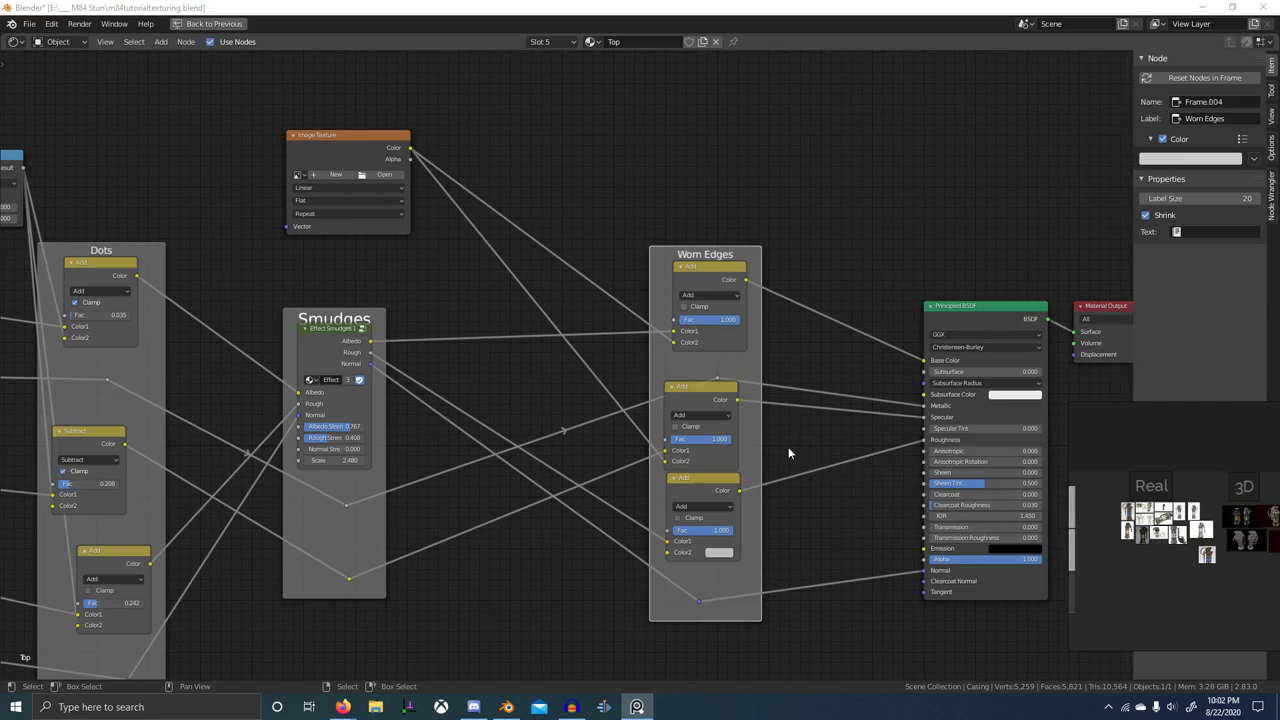
{"action": "left_click", "coordinate": [358, 151]}
{"action": "key", "text": "x"}
- Duplicate the curvature image and Separate RGB nodes
{"action": "scroll", "coordinate": [540, 306], "scroll_direction": "down", "scroll_amount": 12}
{"action": "middle_click_drag", "start_coordinate": [262, 368], "coordinate": [804, 375]}
{"action": "scroll", "coordinate": [436, 338], "scroll_direction": "up", "scroll_amount": 6}
{"action": "left_click_drag", "start_coordinate": [316, 300], "coordinate": [385, 312]}
{"action": "scroll", "coordinate": [388, 315], "scroll_direction": "down", "scroll_amount": 6}
{"action": "middle_click_drag", "start_coordinate": [388, 315], "coordinate": [285, 417]}
{"action": "key", "text": "shift+d"}
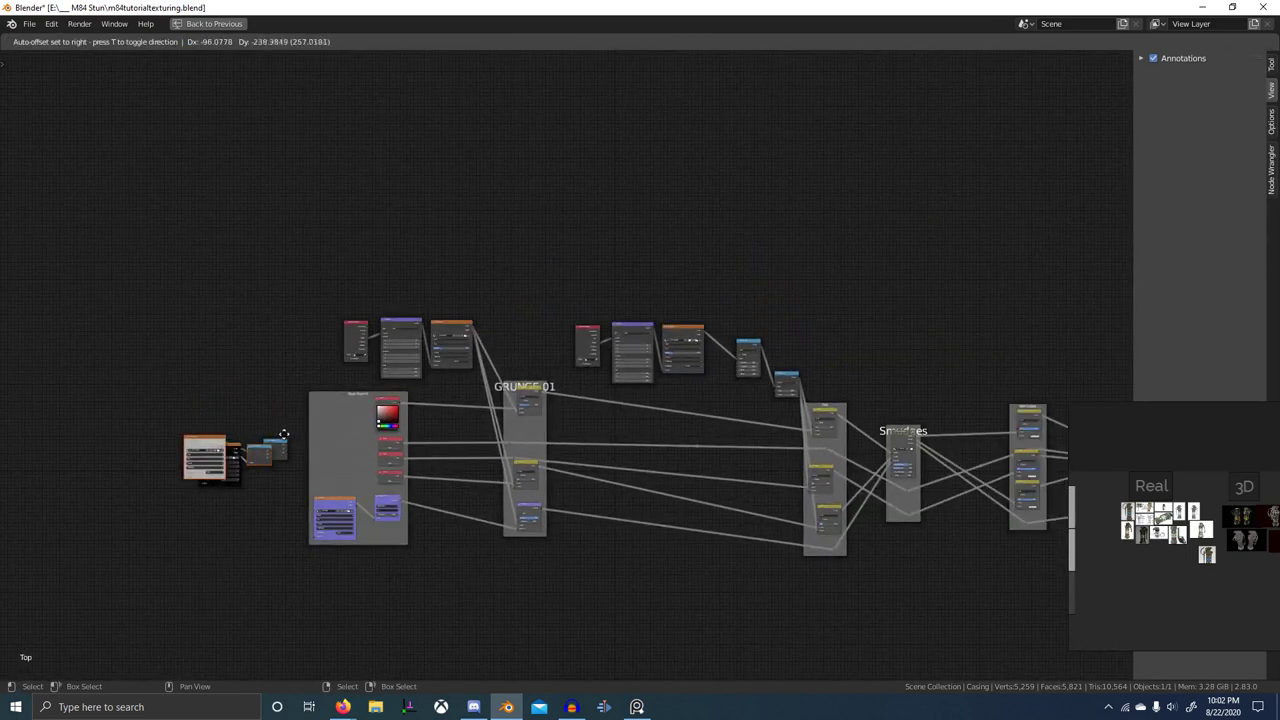
{"action": "left_click", "coordinate": [1025, 298]}
- Position the copied curvature and Separate RGB nodes above the Smudges frame
{"action": "middle_click_drag", "start_coordinate": [1015, 311], "coordinate": [726, 306]}
{"action": "key", "text": "g"}
{"action": "left_click", "coordinate": [668, 385]}
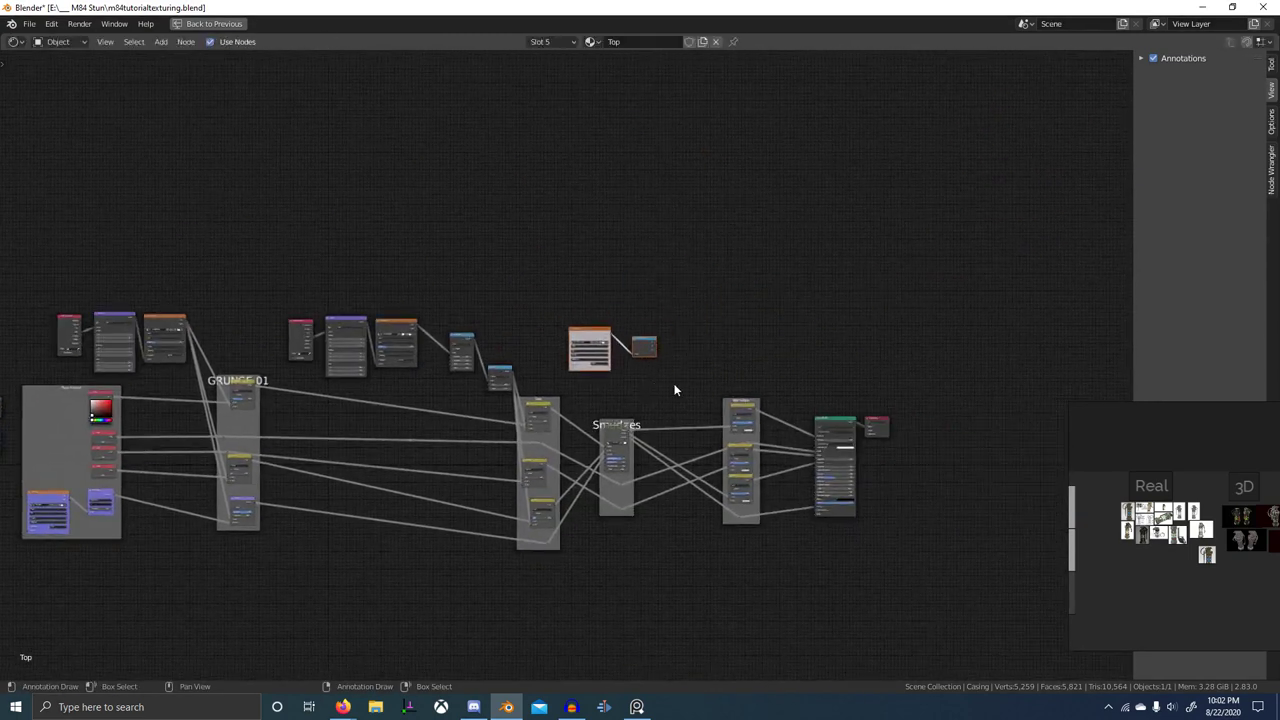
{"action": "scroll", "coordinate": [690, 386], "scroll_direction": "up", "scroll_amount": 6}
{"action": "middle_click_drag", "start_coordinate": [704, 379], "coordinate": [626, 351]}
{"action": "key", "text": "g"}
{"action": "left_click", "coordinate": [696, 405]}
{"action": "scroll", "coordinate": [690, 390], "scroll_direction": "up", "scroll_amount": 5}
- Make the copied Separate RGB active and restore the full shading layout around the grenade neck
{"action": "left_click", "coordinate": [694, 337], "text": "ctrl+shift"}
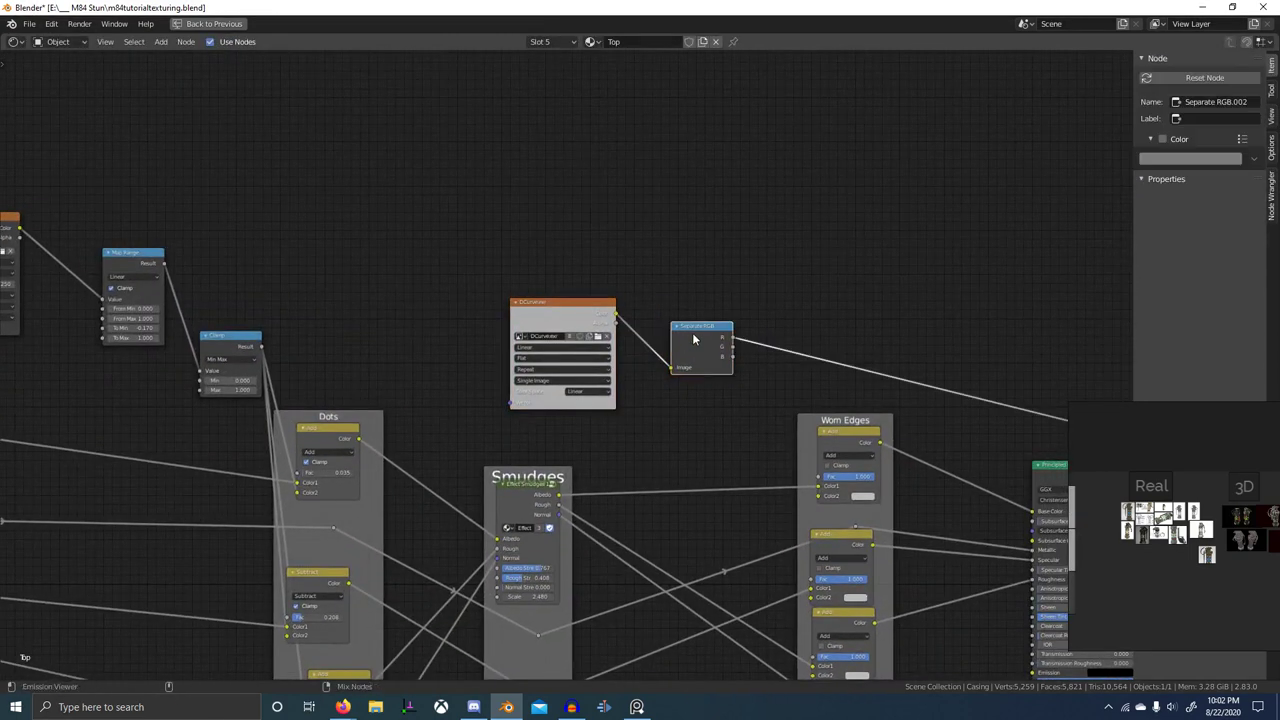
{"action": "key", "text": "ctrl+space"}
{"action": "scroll", "coordinate": [744, 230], "scroll_direction": "up", "scroll_amount": 6}
{"action": "scroll", "coordinate": [746, 228], "scroll_direction": "down", "scroll_amount": 2}
{"action": "middle_click_drag", "start_coordinate": [746, 228], "coordinate": [798, 281]}
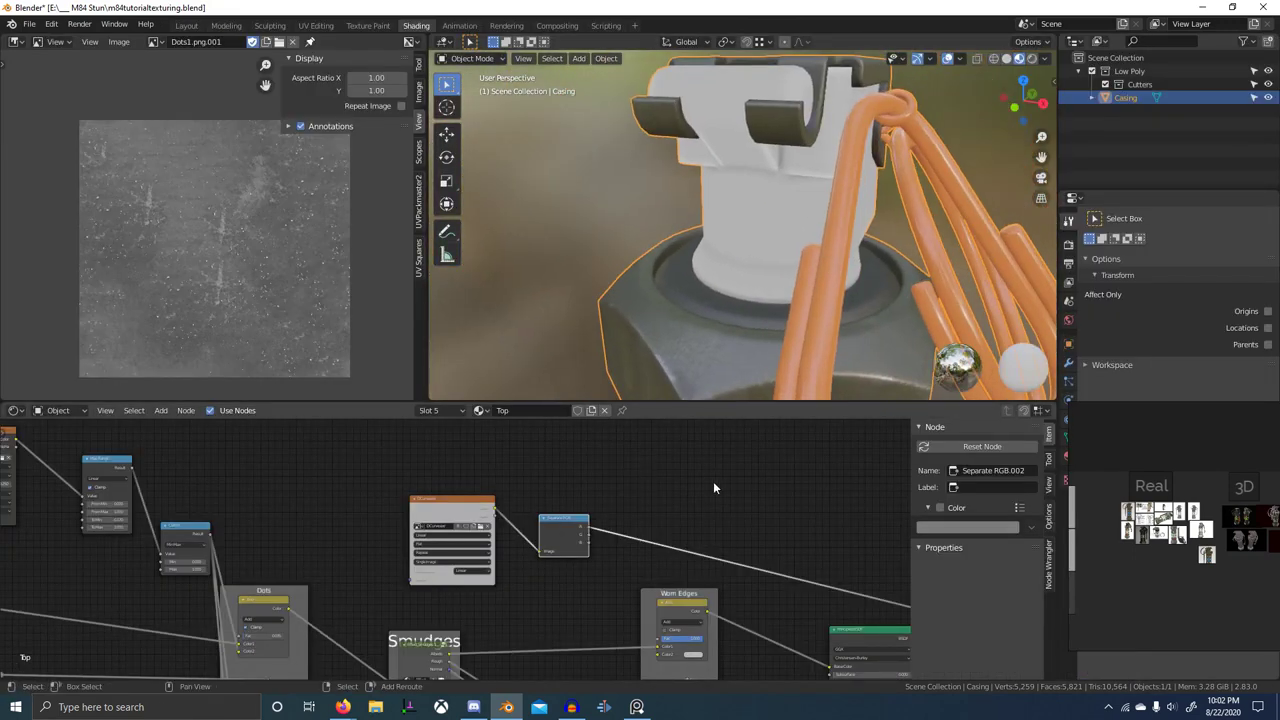
- Insert a Map Range node onto the Separate RGB output link
{"action": "key", "text": "shift+a"}
{"action": "type", "text": "map r"}
{"action": "key", "text": "Return"}
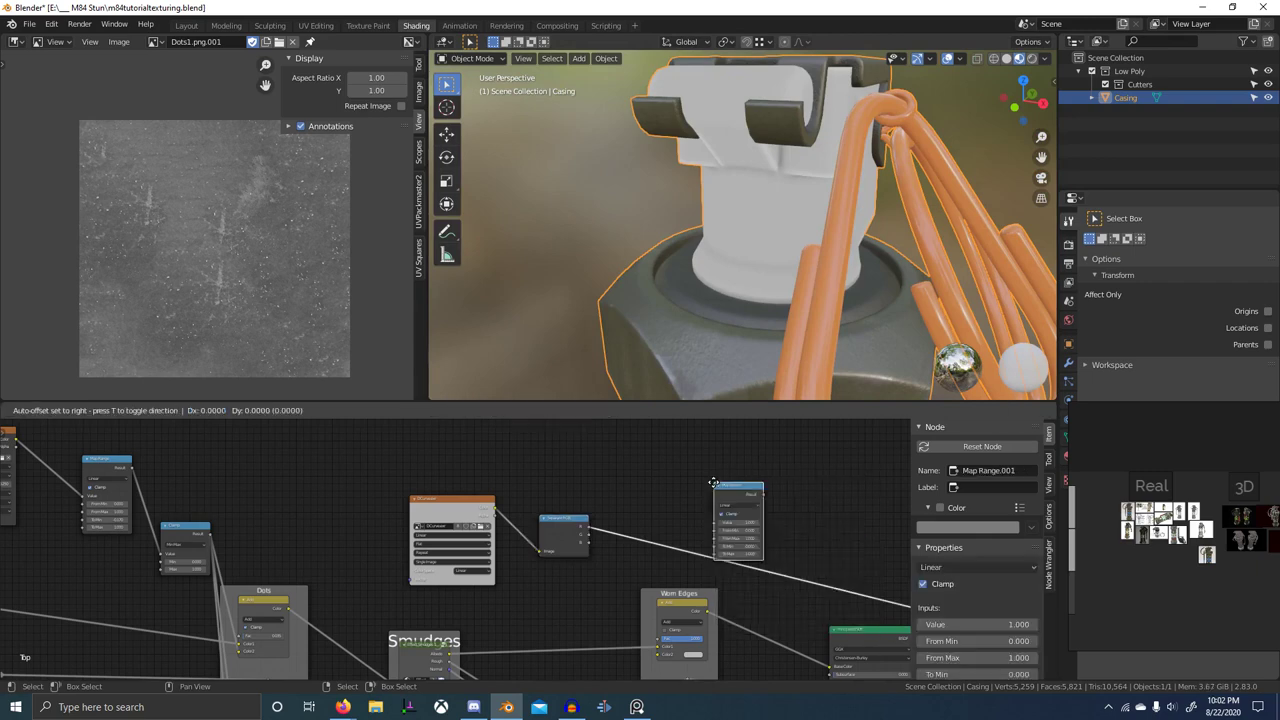
{"action": "left_click", "coordinate": [632, 491]}
{"action": "scroll", "coordinate": [655, 517], "scroll_direction": "up", "scroll_amount": 3}
{"action": "scroll", "coordinate": [575, 543], "scroll_direction": "up", "scroll_amount": 5}
{"action": "middle_click_drag", "start_coordinate": [683, 582], "coordinate": [567, 575]}
- Set Map Range To Min to -1 and check the mask on the casing
{"action": "left_click", "coordinate": [603, 577]}
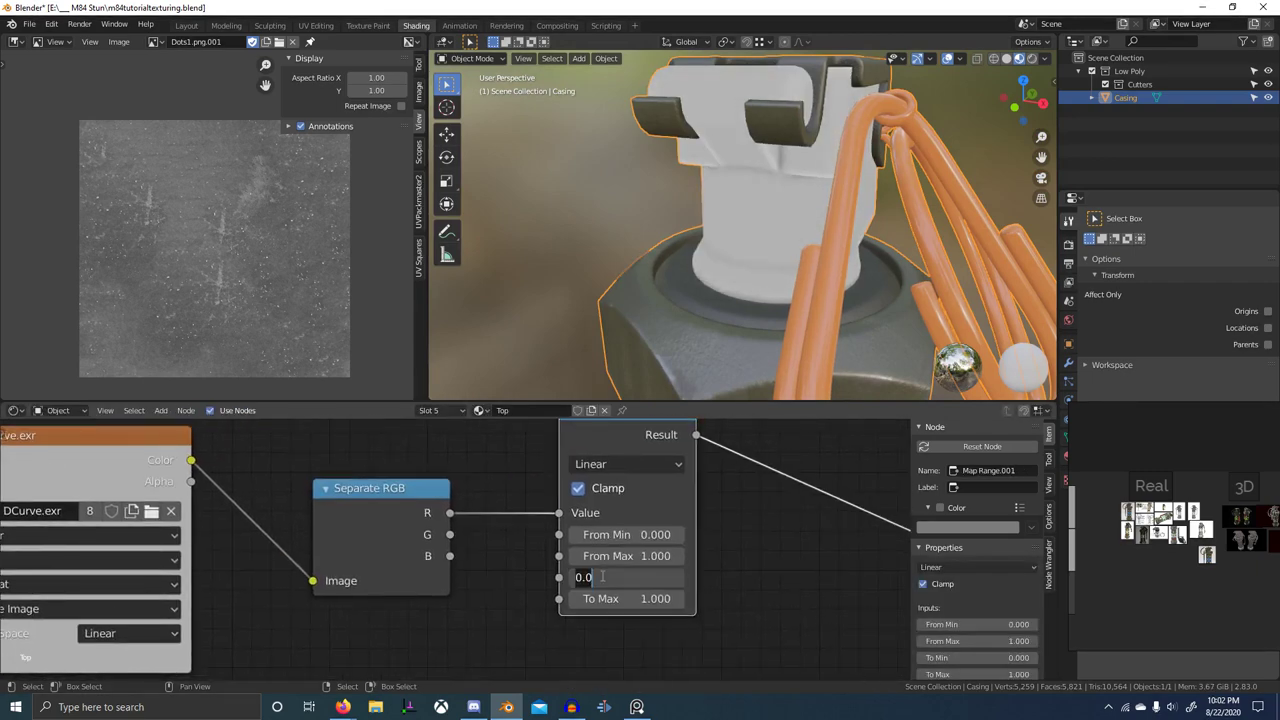
{"action": "type", "text": "-1"}
{"action": "key", "text": "Return"}
{"action": "middle_click_drag", "start_coordinate": [850, 328], "coordinate": [868, 212]}
{"action": "middle_click_drag", "start_coordinate": [1000, 177], "coordinate": [826, 206]}
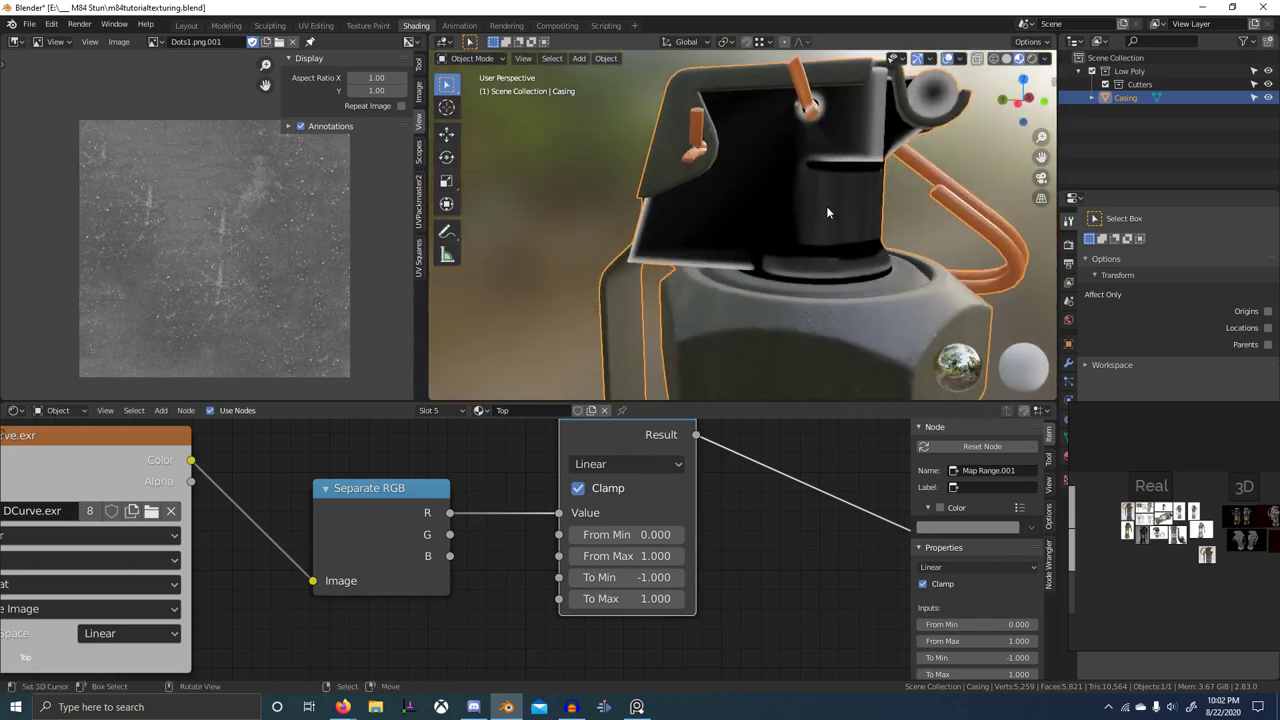
- Try the green and blue channels into Map Range Value, then reconnect red
{"action": "left_click_drag", "start_coordinate": [450, 534], "coordinate": [579, 507]}
{"action": "middle_click_drag", "start_coordinate": [930, 270], "coordinate": [665, 249]}
{"action": "scroll", "coordinate": [822, 282], "scroll_direction": "up", "scroll_amount": 3}
{"action": "scroll", "coordinate": [717, 245], "scroll_direction": "up", "scroll_amount": 2}
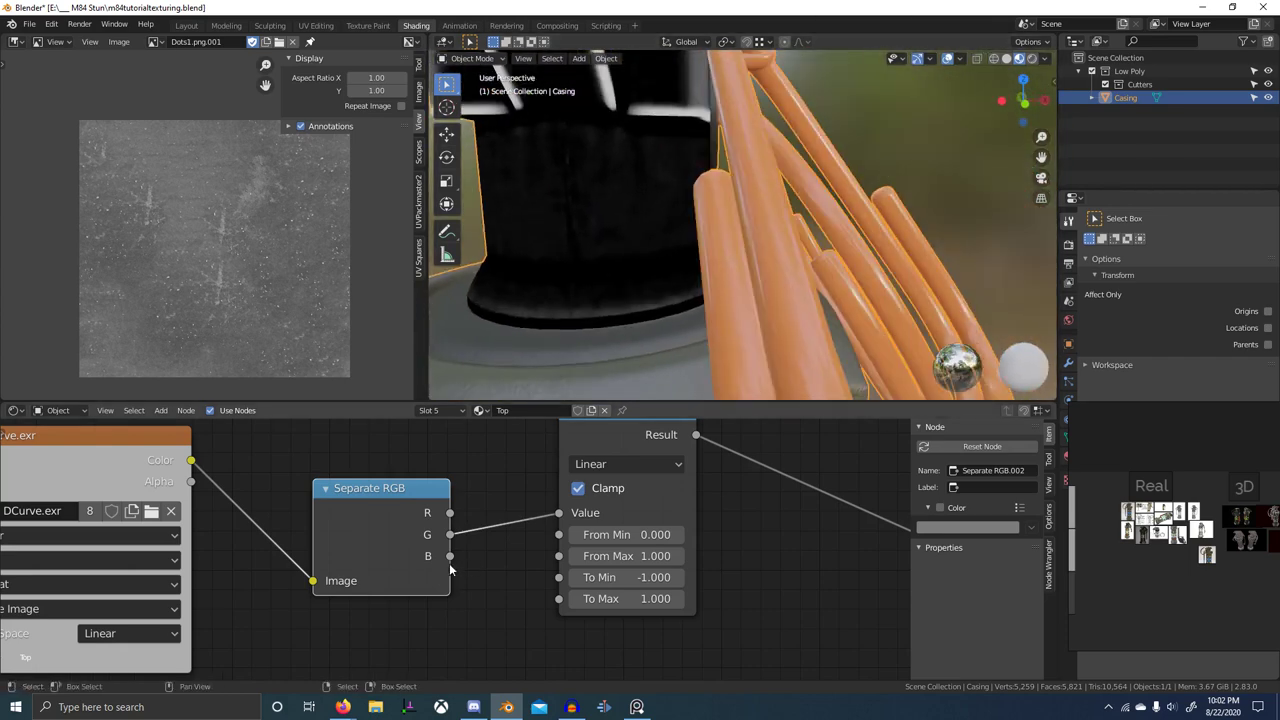
{"action": "left_click_drag", "start_coordinate": [545, 514], "coordinate": [560, 512]}
{"action": "middle_click_drag", "start_coordinate": [581, 256], "coordinate": [693, 259]}
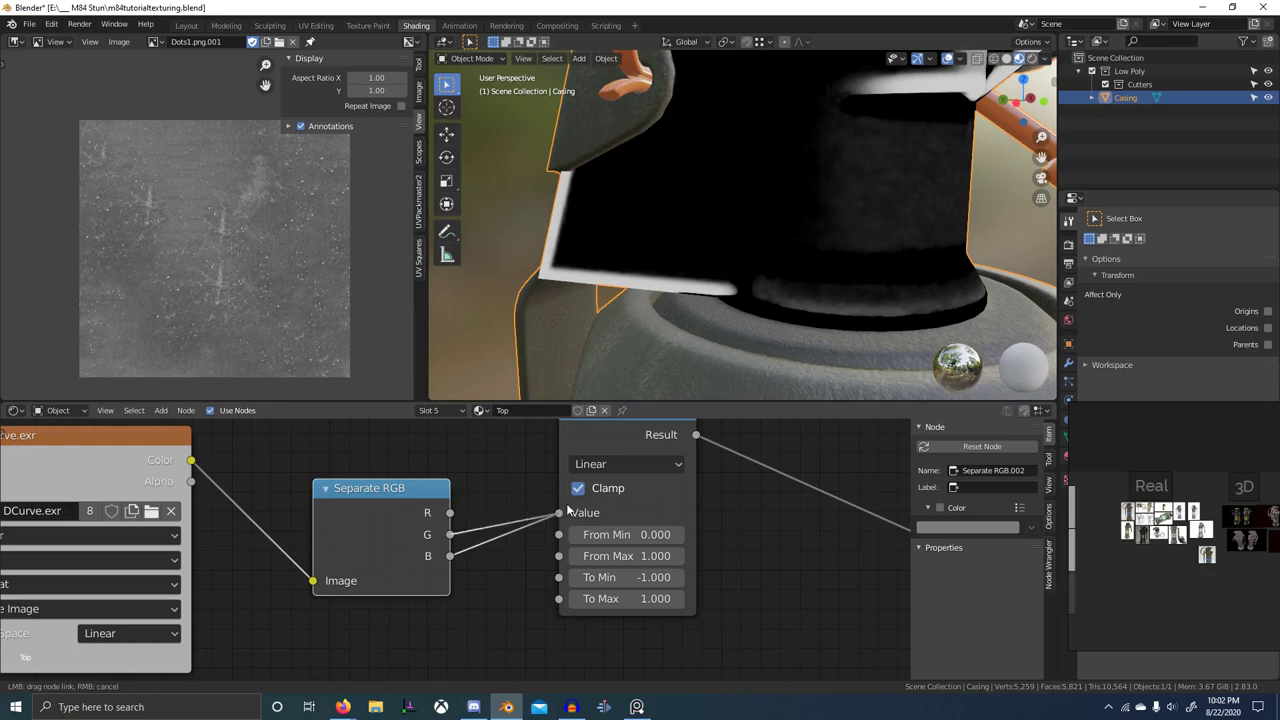
{"action": "left_click_drag", "start_coordinate": [567, 510], "coordinate": [567, 510]}
{"action": "scroll", "coordinate": [746, 274], "scroll_direction": "down", "scroll_amount": 3}
{"action": "middle_click_drag", "start_coordinate": [749, 274], "coordinate": [640, 293]}
{"action": "scroll", "coordinate": [640, 293], "scroll_direction": "up", "scroll_amount": 2}
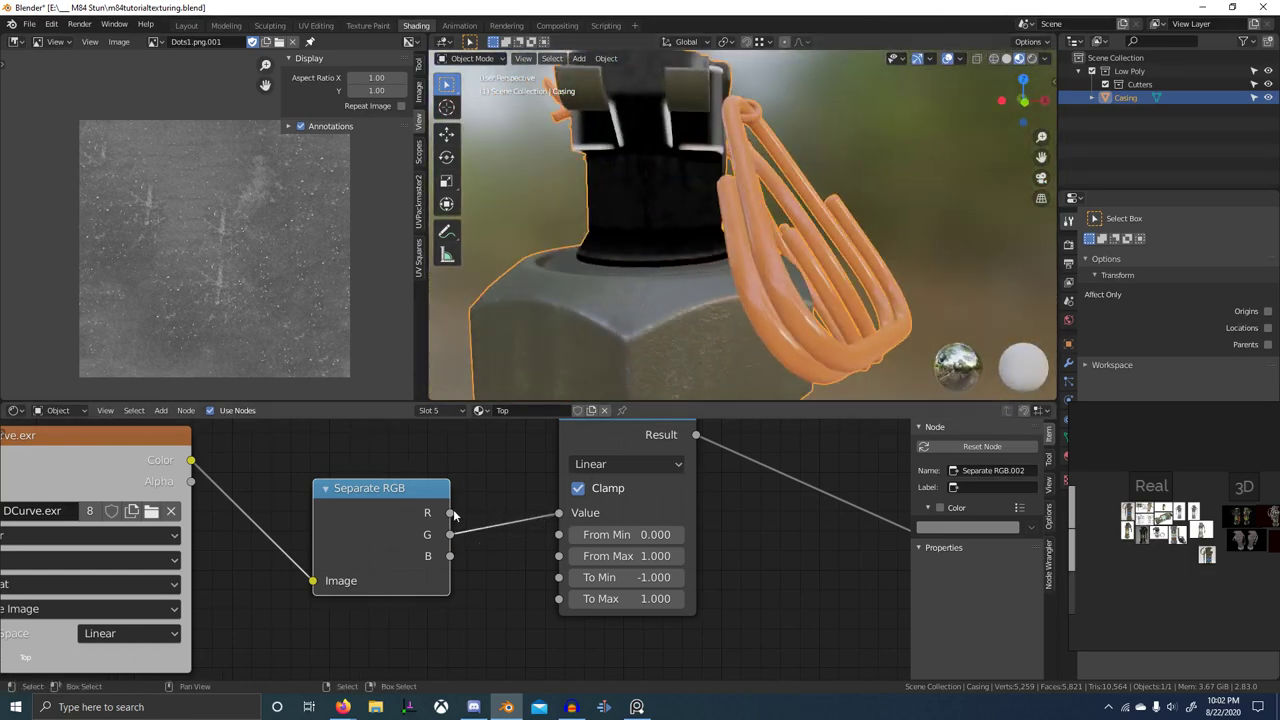
{"action": "left_click_drag", "start_coordinate": [451, 513], "coordinate": [558, 513]}
{"action": "middle_click_drag", "start_coordinate": [620, 290], "coordinate": [663, 306]}
{"action": "scroll", "coordinate": [663, 306], "scroll_direction": "up", "scroll_amount": 3}
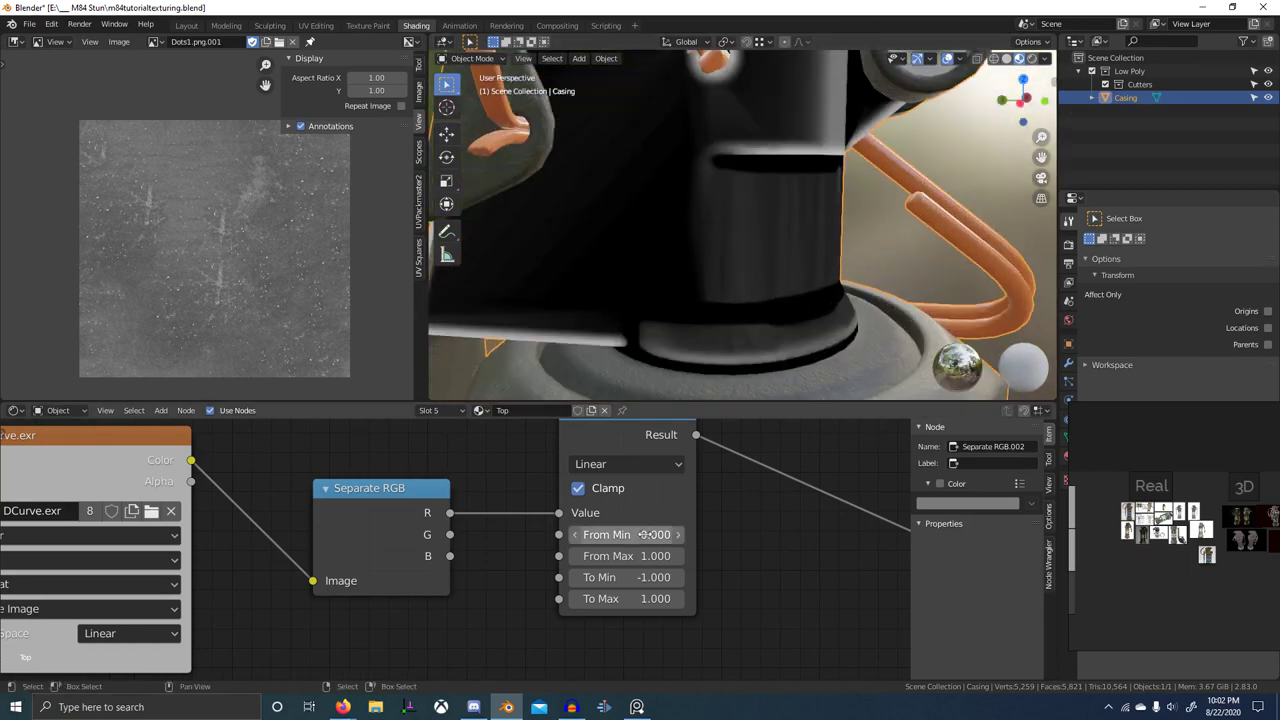
- Lower Map Range To Min gradually from -1.01 to about -1.11
{"action": "left_click_drag", "start_coordinate": [649, 578], "coordinate": [640, 578], "text": "shift"}
{"action": "scroll", "coordinate": [640, 290], "scroll_direction": "down", "scroll_amount": 2}
{"action": "mouse_move", "coordinate": [620, 285]}
{"action": "middle_mouse_down"}
{"action": "mouse_move", "coordinate": [718, 265]}
{"action": "mouse_move", "coordinate": [646, 273]}
{"action": "middle_mouse_up"}
{"action": "left_click_drag", "start_coordinate": [648, 578], "coordinate": [645, 578], "text": "shift"}
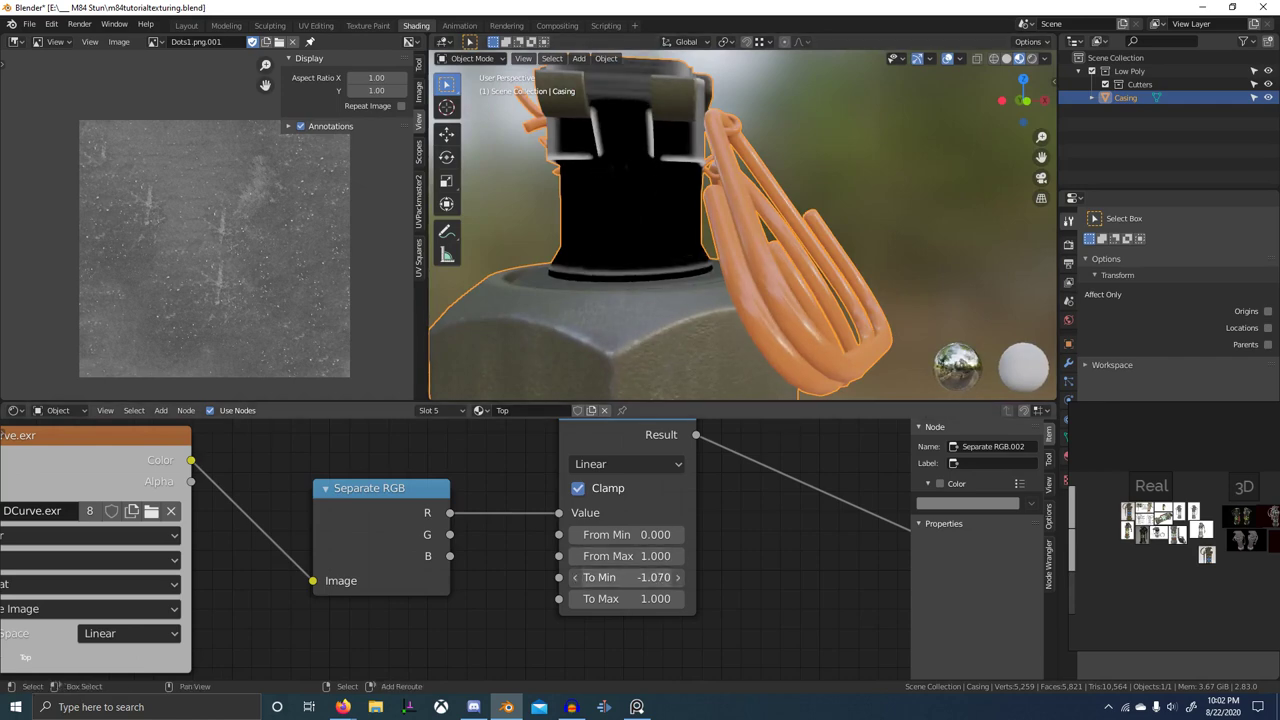
{"action": "middle_click_drag", "start_coordinate": [638, 273], "coordinate": [741, 358]}
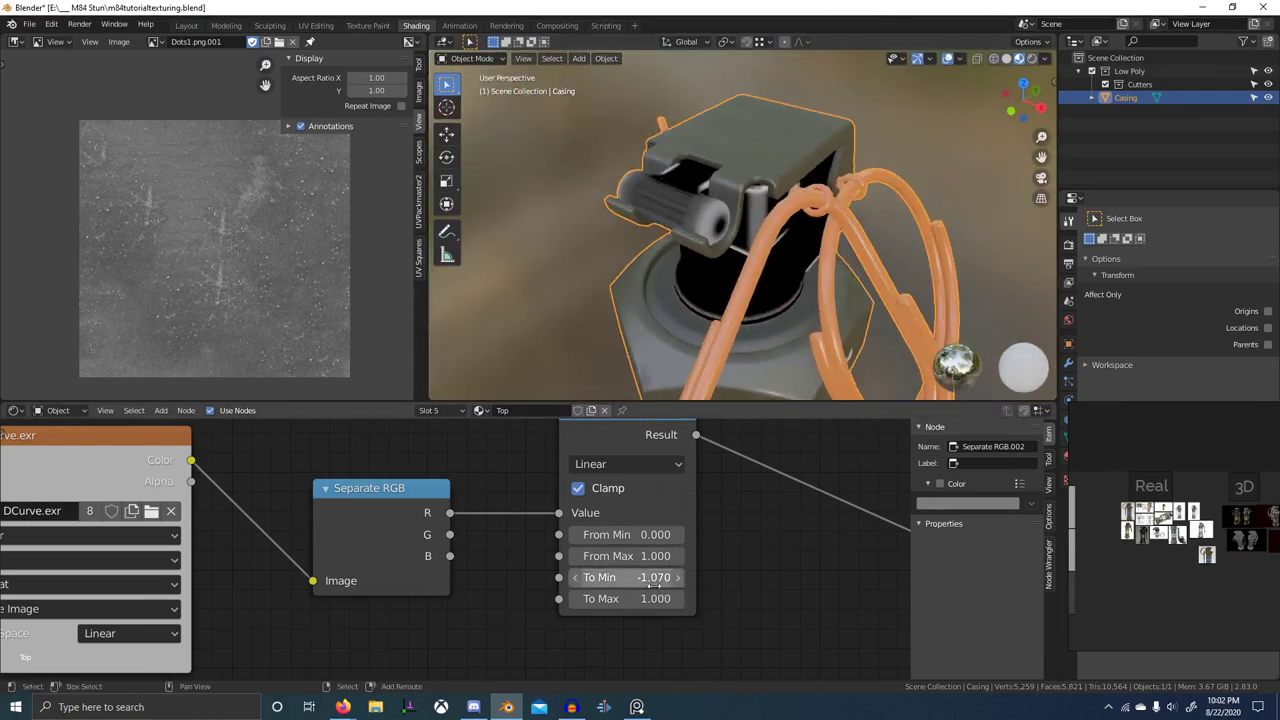
{"action": "left_click_drag", "start_coordinate": [640, 578], "coordinate": [637, 578], "text": "shift"}
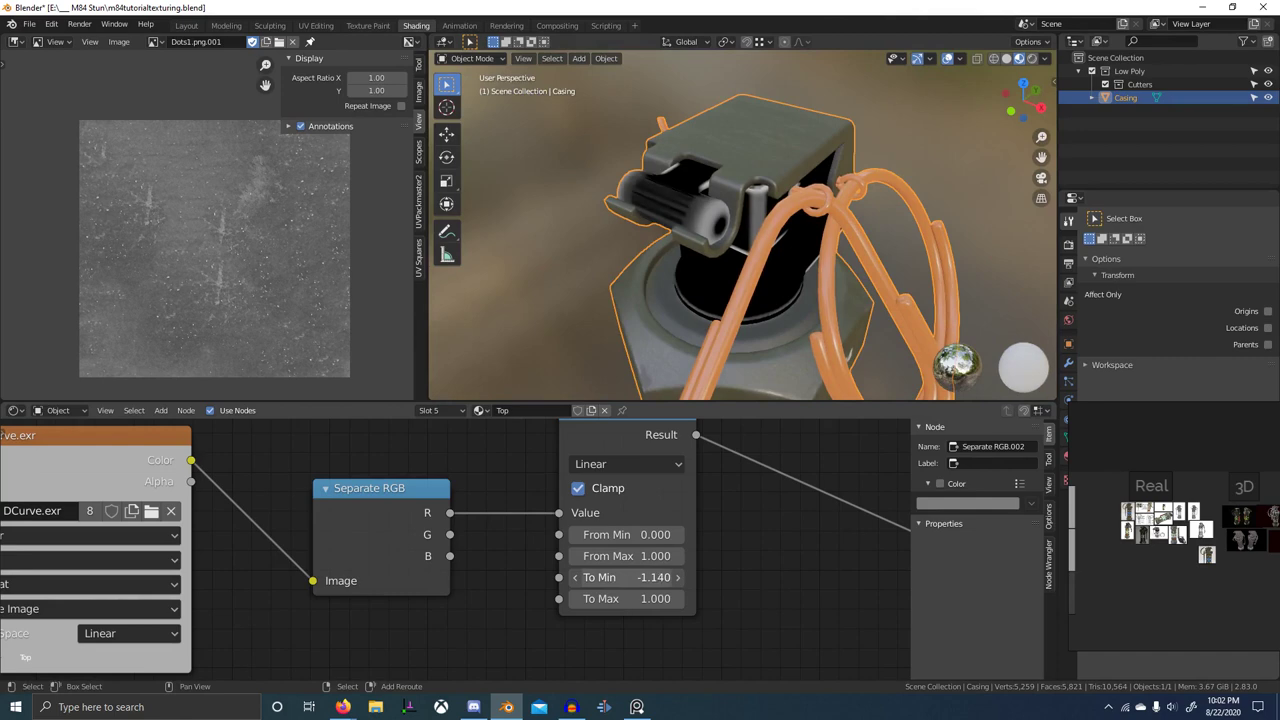
{"action": "middle_click_drag", "start_coordinate": [698, 310], "coordinate": [975, 228]}
{"action": "middle_click_drag", "start_coordinate": [767, 292], "coordinate": [925, 300]}
- Compare green once more, then settle on red feeding Map Range Value
{"action": "scroll", "coordinate": [771, 517], "scroll_direction": "down", "scroll_amount": 5}
{"action": "middle_click_drag", "start_coordinate": [492, 534], "coordinate": [447, 546]}
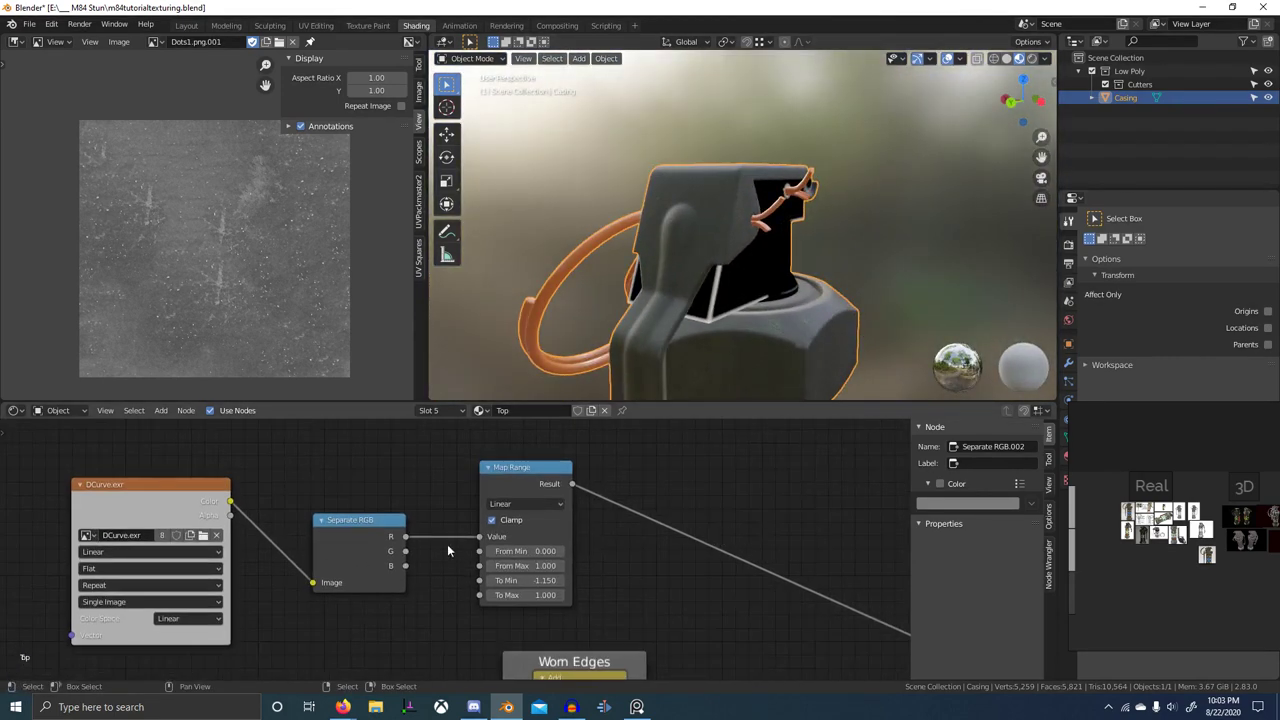
{"action": "left_click_drag", "start_coordinate": [484, 538], "coordinate": [486, 537]}
{"action": "scroll", "coordinate": [777, 286], "scroll_direction": "up", "scroll_amount": 4}
{"action": "middle_click_drag", "start_coordinate": [777, 286], "coordinate": [575, 304]}
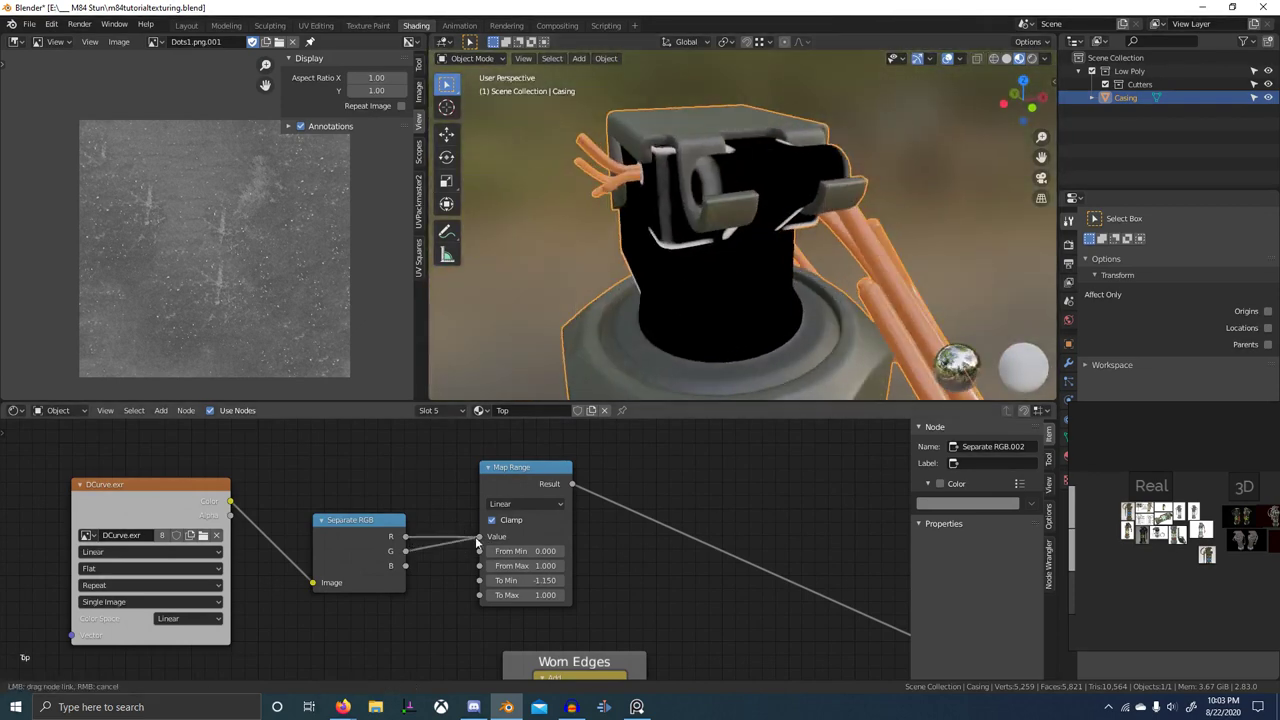
{"action": "left_click_drag", "start_coordinate": [478, 541], "coordinate": [480, 538]}
{"action": "middle_click_drag", "start_coordinate": [629, 327], "coordinate": [683, 287]}
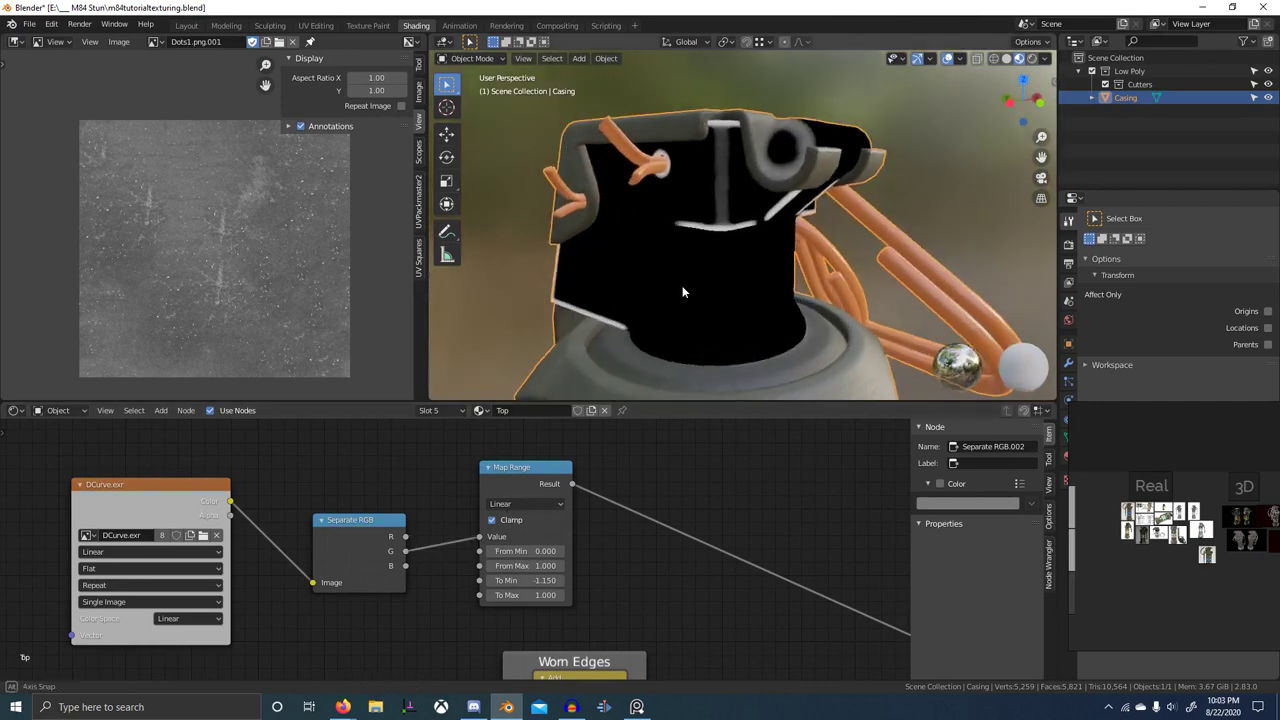
{"action": "left_click_drag", "start_coordinate": [405, 536], "coordinate": [481, 538]}
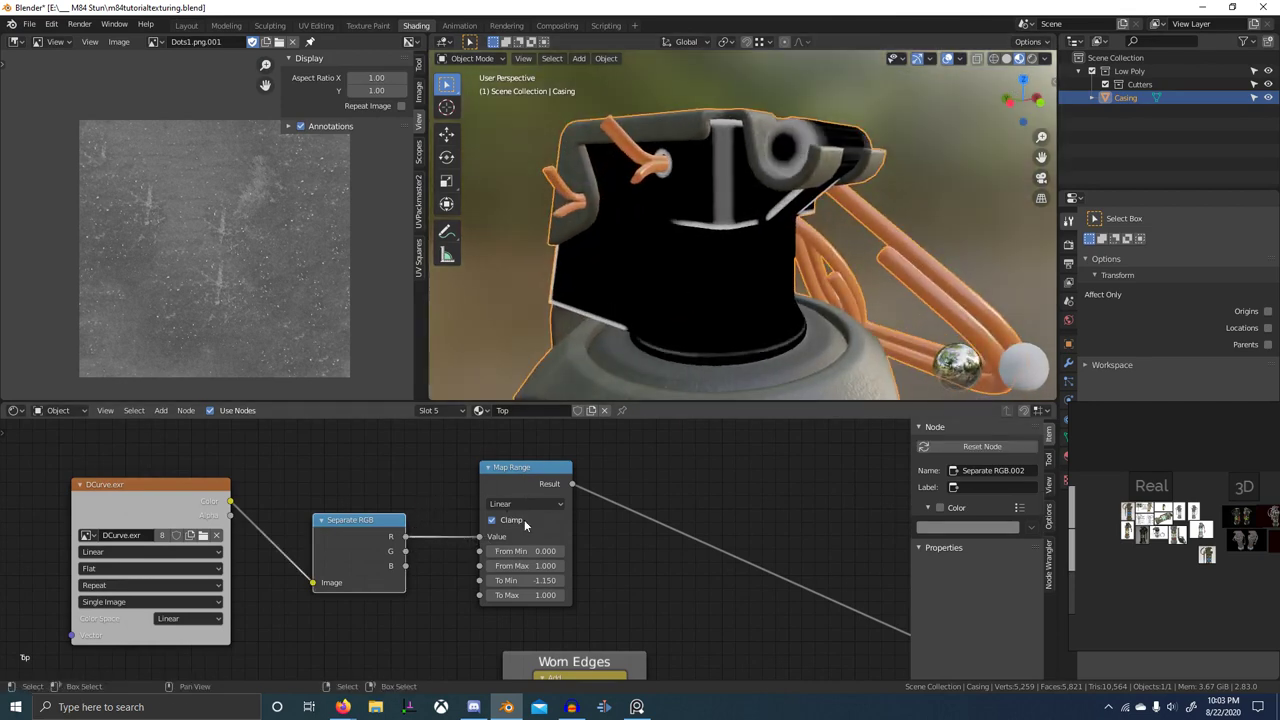
{"action": "middle_click_drag", "start_coordinate": [797, 300], "coordinate": [730, 325]}
- Insert the Edge Wear Image Based group onto the Map Range output link
{"action": "scroll", "coordinate": [790, 535], "scroll_direction": "down", "scroll_amount": 3}
{"action": "middle_click_drag", "start_coordinate": [808, 512], "coordinate": [635, 514]}
{"action": "key", "text": "shift+a"}
{"action": "left_click", "coordinate": [635, 511]}
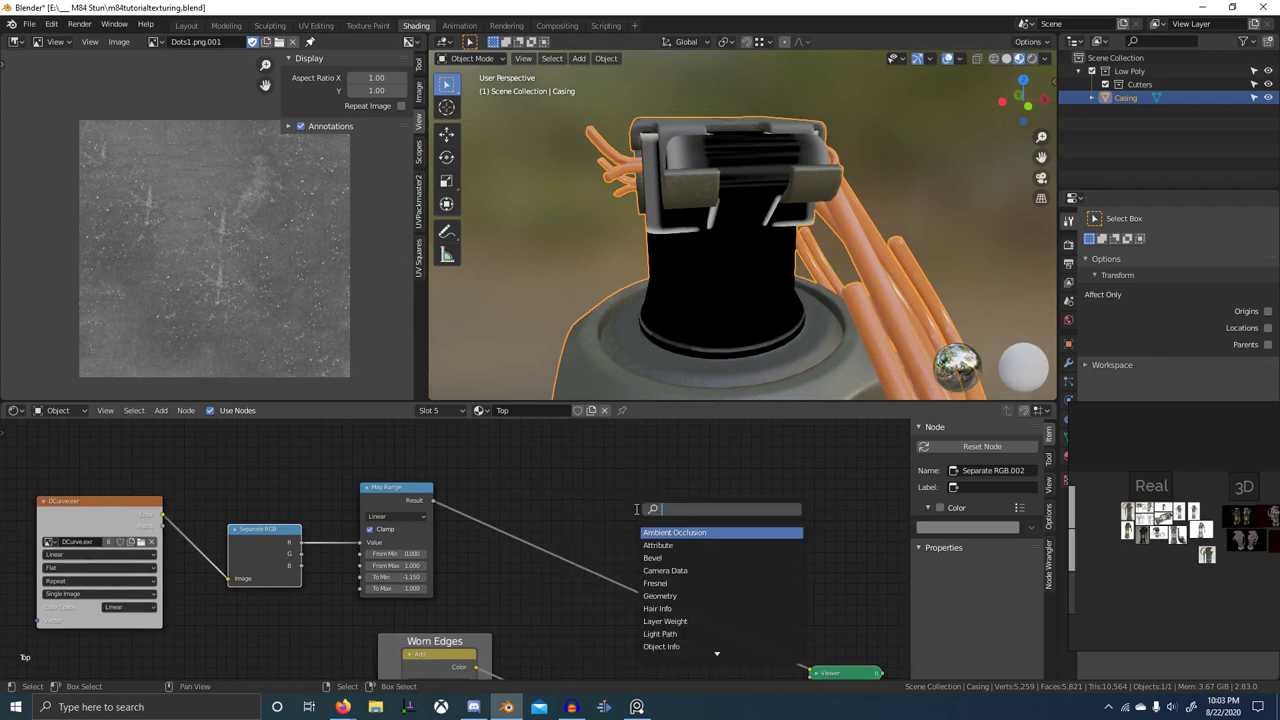
{"action": "type", "text": "image"}
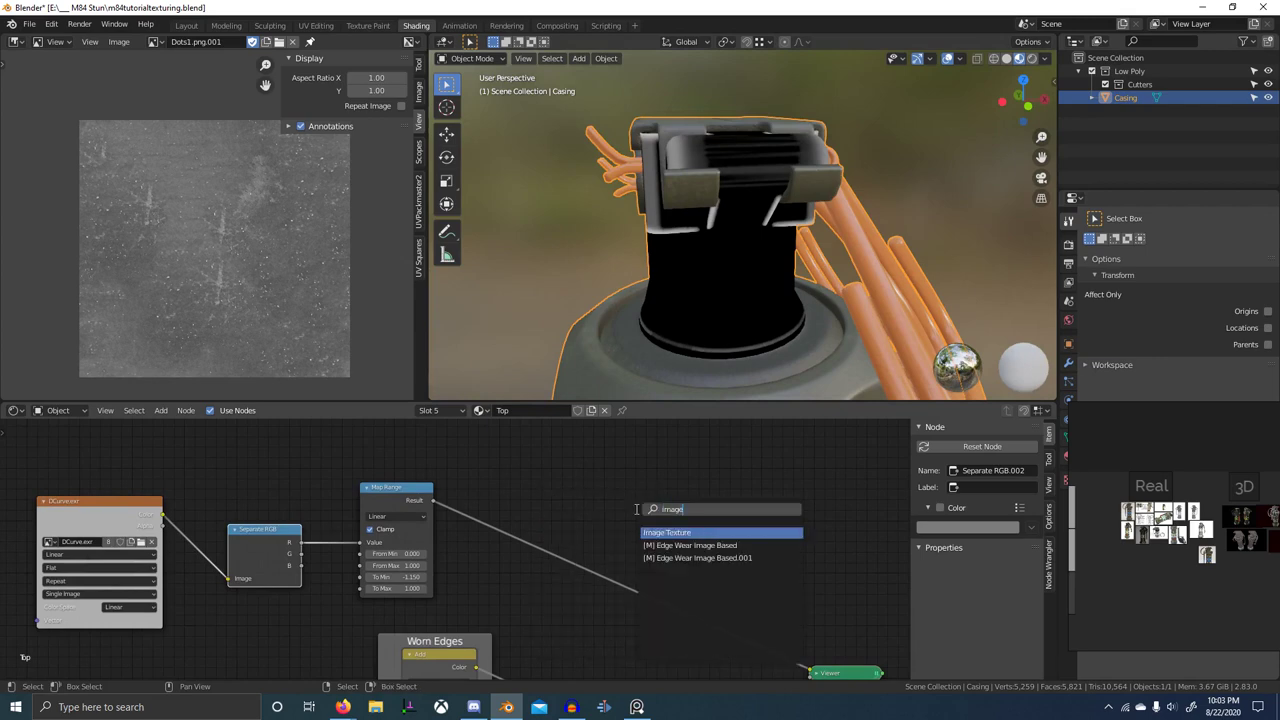
{"action": "key", "text": "Down"}
{"action": "key", "text": "Return"}
{"action": "left_click", "coordinate": [537, 494]}
- Inspect the Edge Wear group's inner nodes, then move the group closer to Map Range
{"action": "key", "text": "Tab"}
{"action": "scroll", "coordinate": [391, 526], "scroll_direction": "up", "scroll_amount": 4}
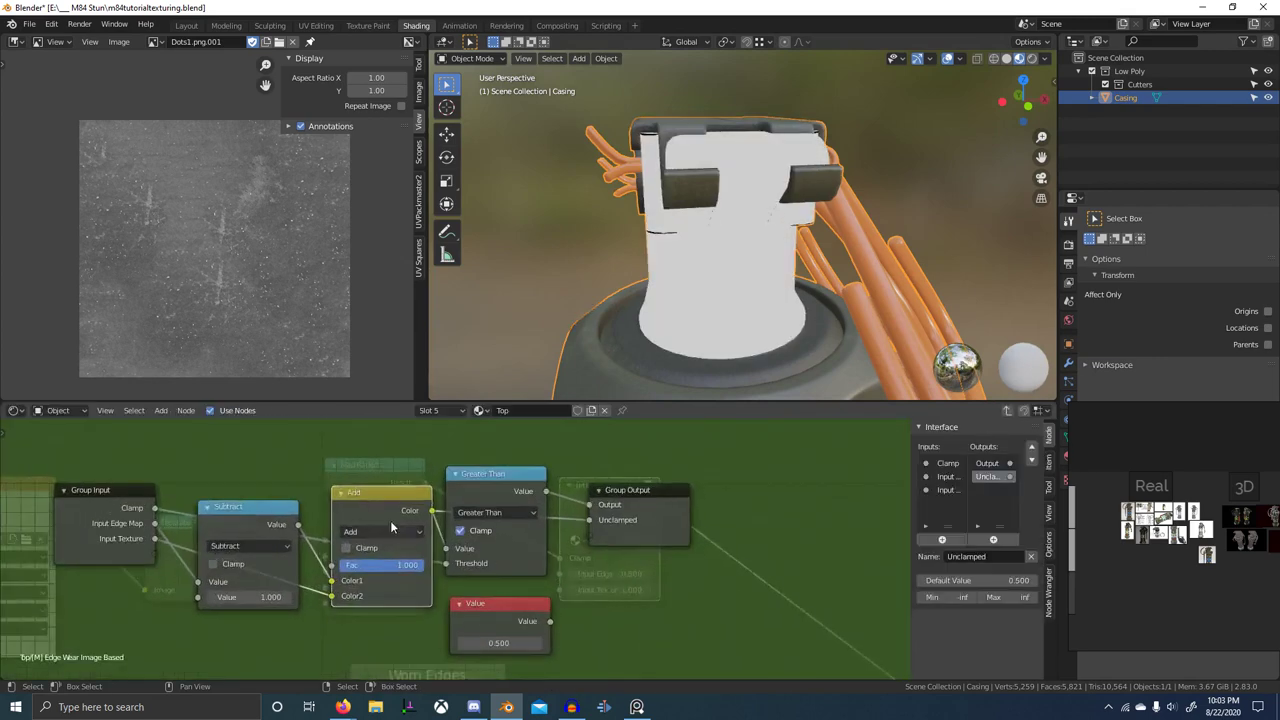
{"action": "scroll", "coordinate": [185, 539], "scroll_direction": "up", "scroll_amount": 2}
{"action": "middle_click_drag", "start_coordinate": [185, 539], "coordinate": [429, 543]}
{"action": "left_click_drag", "start_coordinate": [215, 461], "coordinate": [920, 597]}
{"action": "scroll", "coordinate": [424, 490], "scroll_direction": "down", "scroll_amount": 5}
{"action": "middle_click_drag", "start_coordinate": [424, 490], "coordinate": [300, 517]}
{"action": "left_click", "coordinate": [300, 517]}
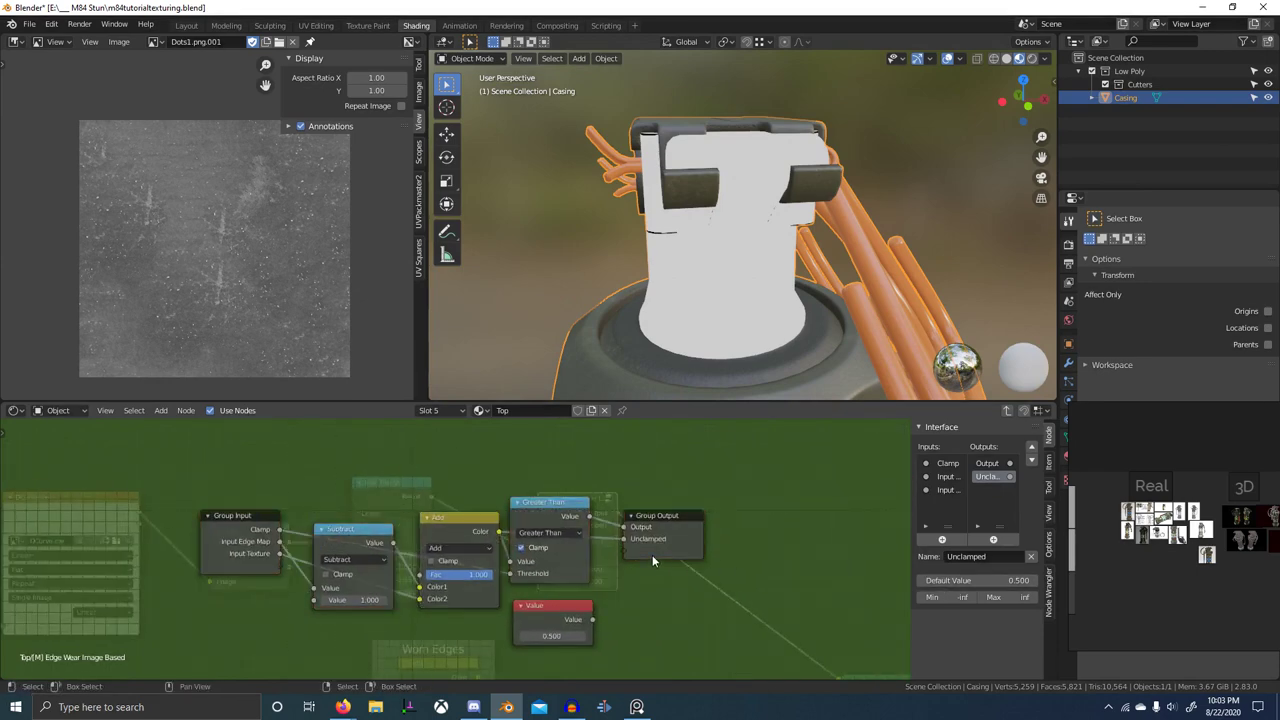
{"action": "key", "text": "Tab"}
{"action": "scroll", "coordinate": [540, 510], "scroll_direction": "up", "scroll_amount": 3}
{"action": "left_click_drag", "start_coordinate": [645, 496], "coordinate": [676, 491]}
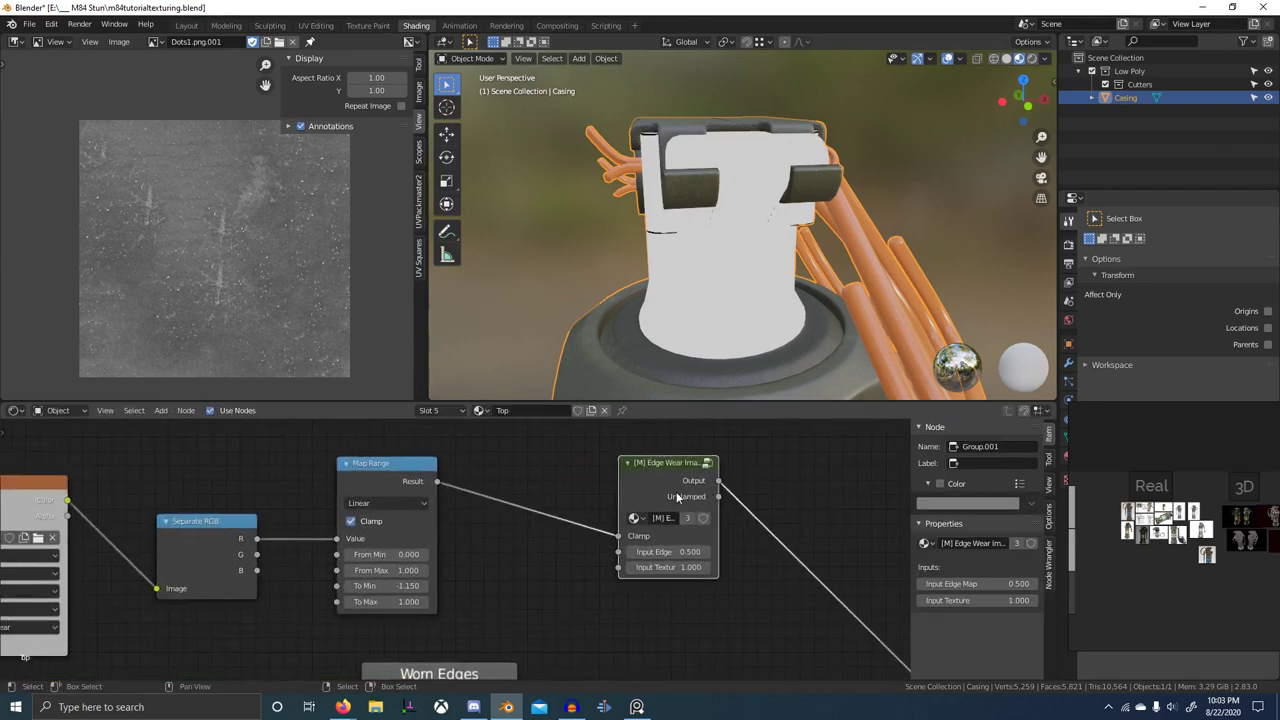
{"action": "middle_click_drag", "start_coordinate": [735, 305], "coordinate": [767, 300]}
{"action": "middle_click_drag", "start_coordinate": [810, 233], "coordinate": [806, 221]}
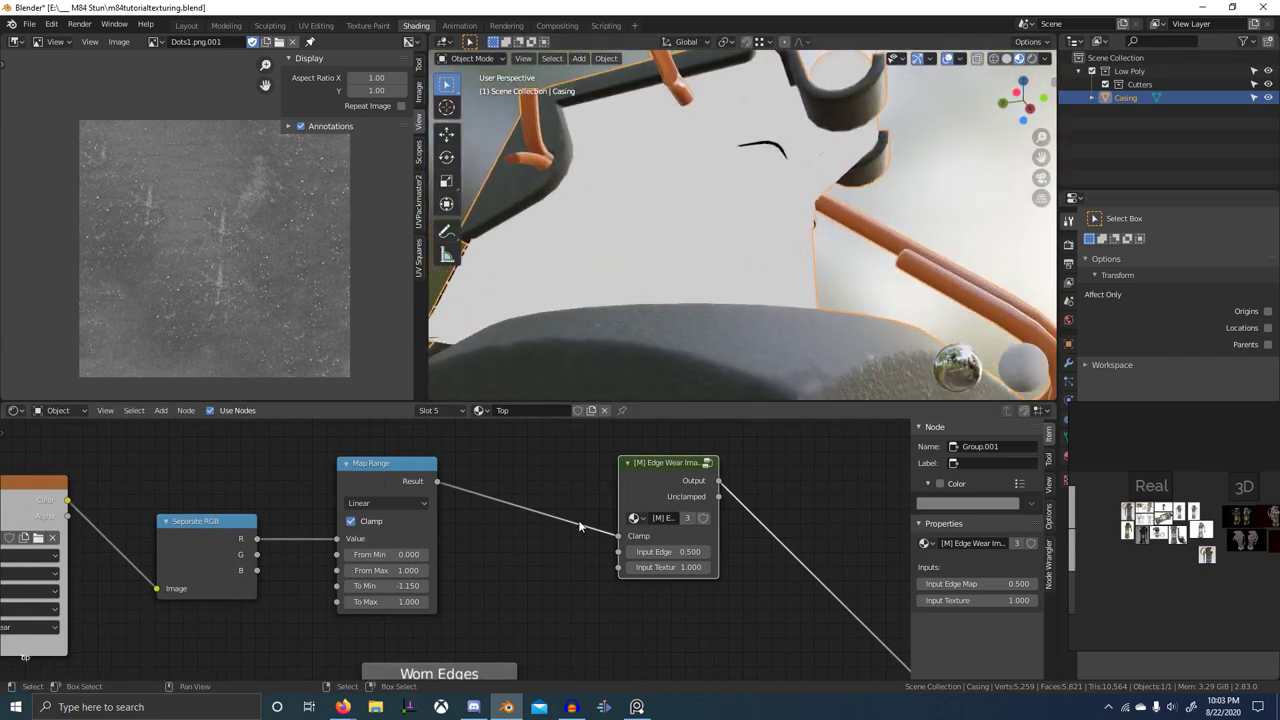
- Add an Image Texture node above Map Range
{"action": "key", "text": "shift+a"}
{"action": "left_click", "coordinate": [489, 511]}
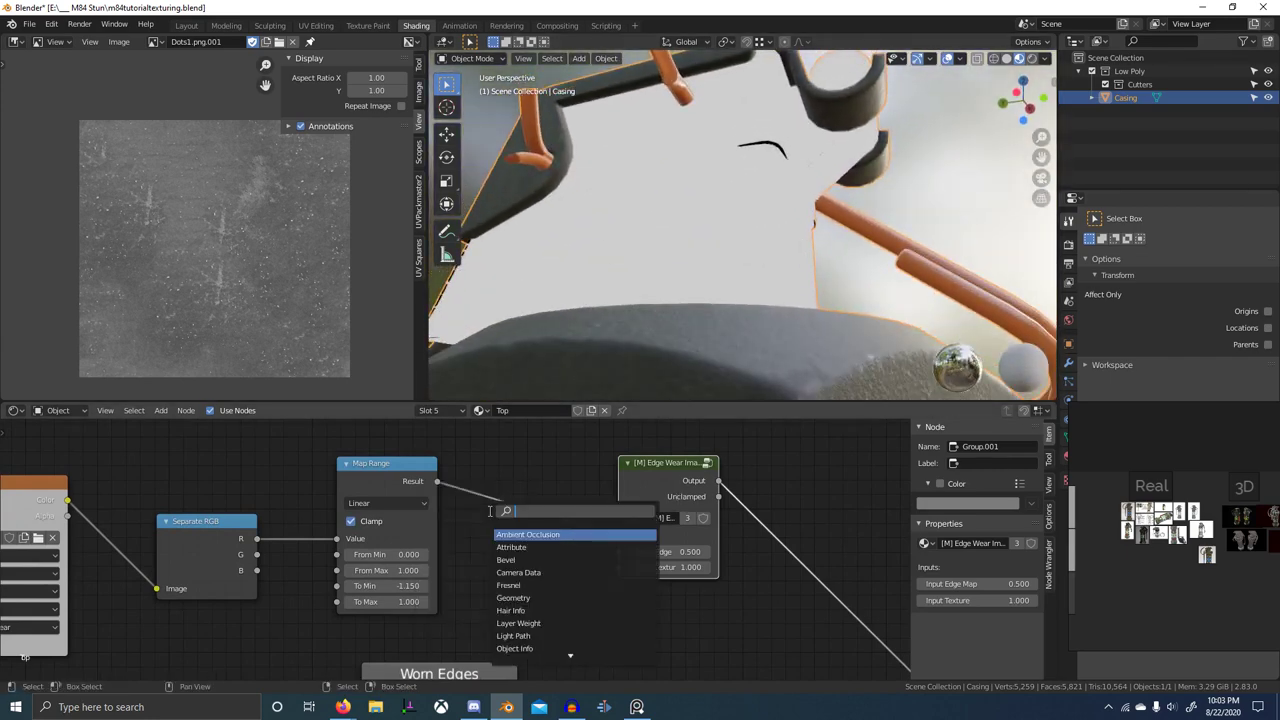
{"action": "type", "text": "image"}
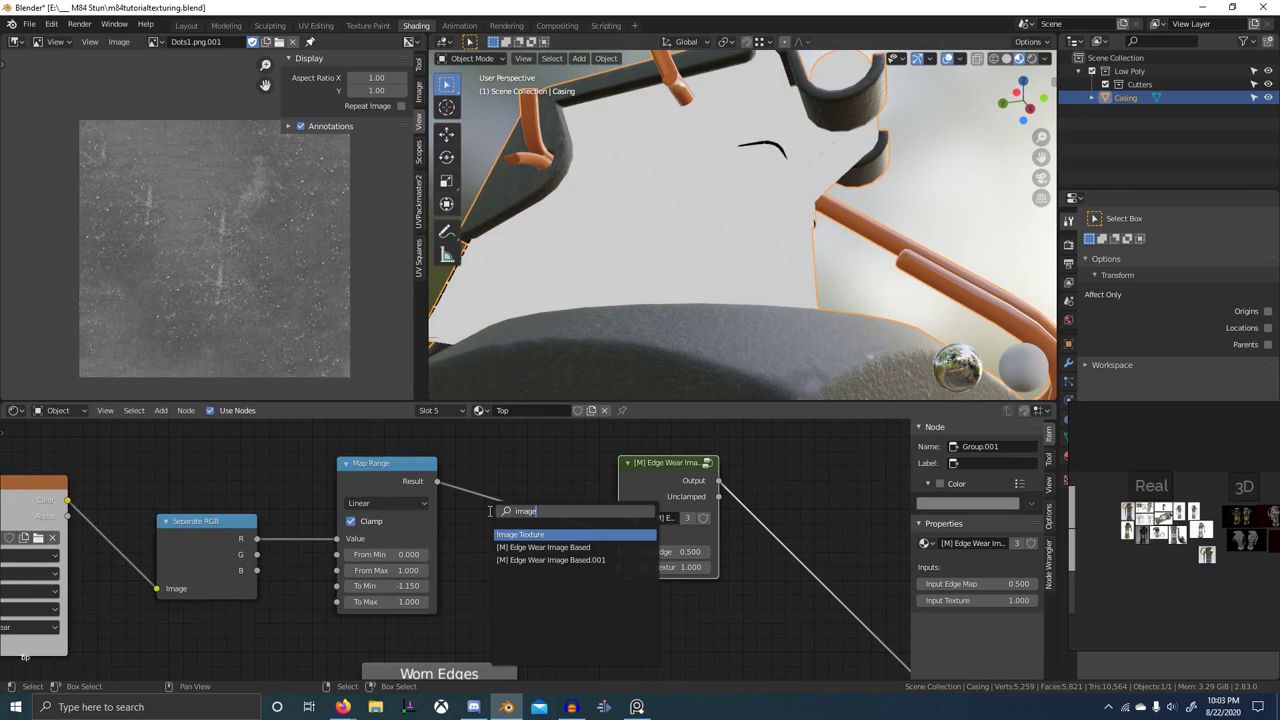
{"action": "key", "text": "Return"}
{"action": "left_click", "coordinate": [342, 301]}
{"action": "scroll", "coordinate": [508, 471], "scroll_direction": "down", "scroll_amount": 3}
{"action": "middle_click_drag", "start_coordinate": [508, 471], "coordinate": [500, 489]}
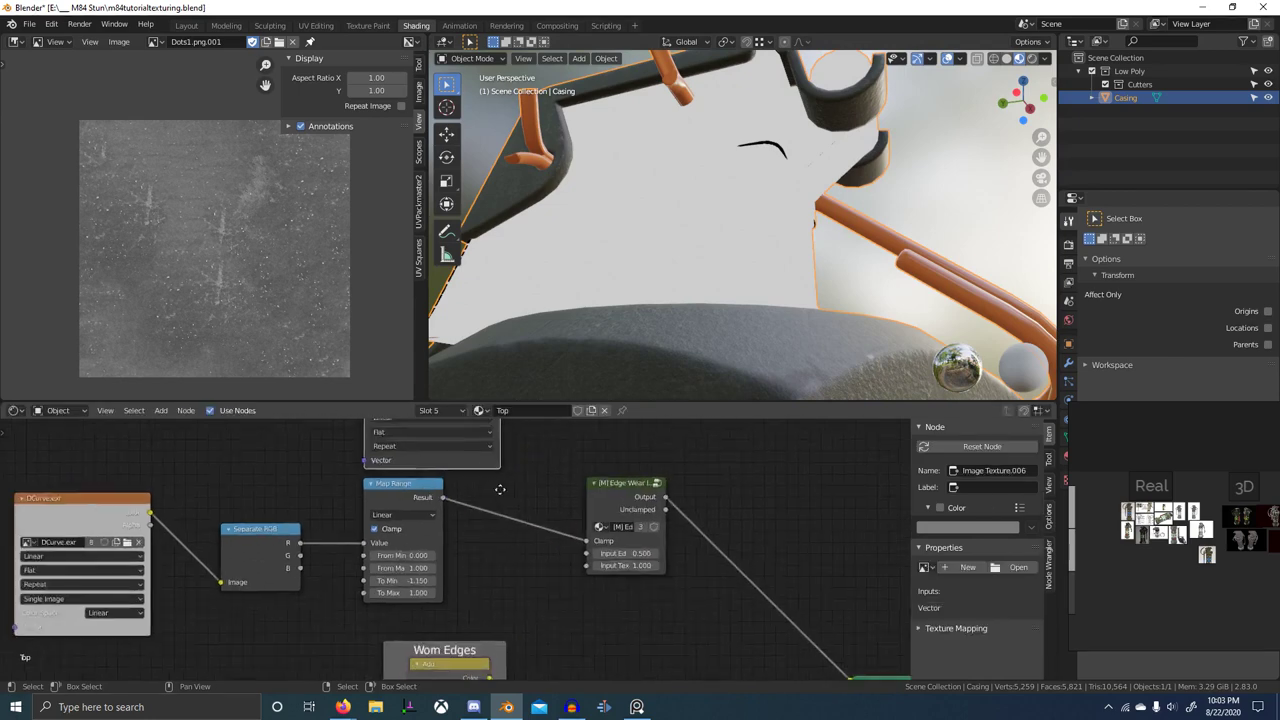
{"action": "scroll", "coordinate": [500, 489], "scroll_direction": "up", "scroll_amount": 2}
- Load Grunge.png into the texture node and preview it on the casing
{"action": "left_click", "coordinate": [368, 460]}
{"action": "type", "text": "grunge"}
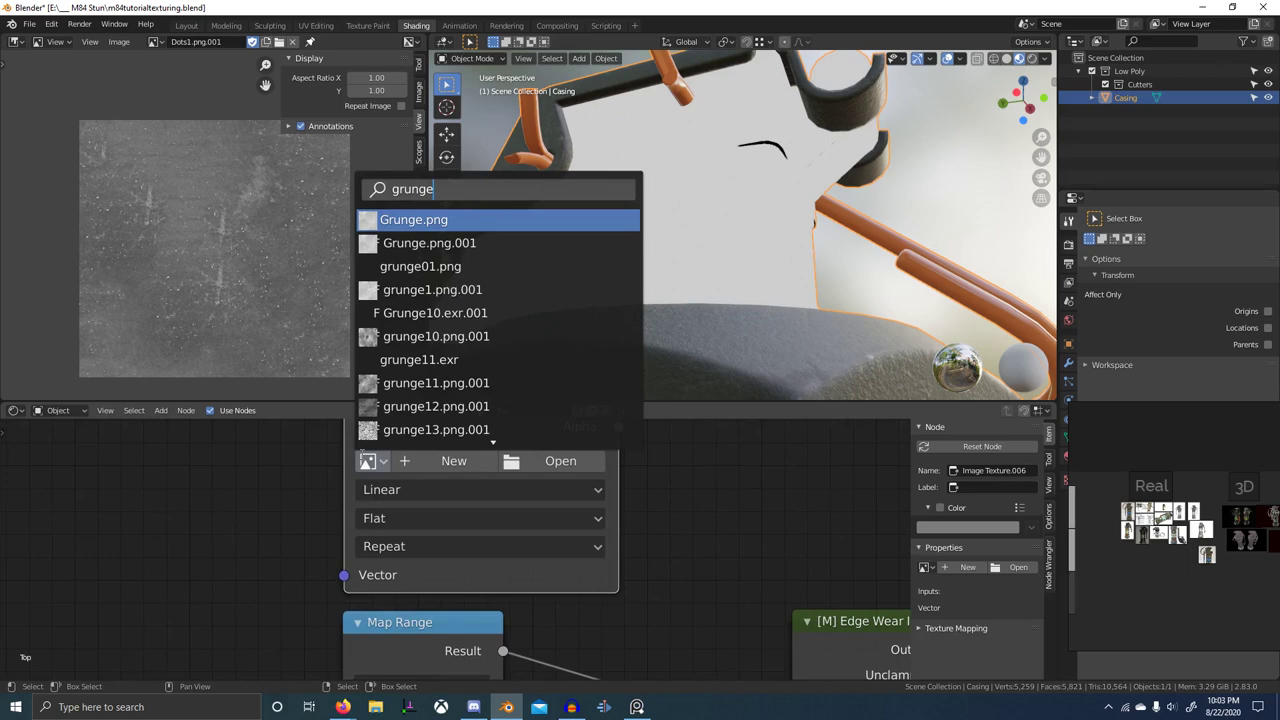
{"action": "key", "text": "Return"}
{"action": "scroll", "coordinate": [413, 485], "scroll_direction": "down", "scroll_amount": 3}
{"action": "middle_click_drag", "start_coordinate": [438, 445], "coordinate": [469, 503]}
{"action": "left_click_drag", "start_coordinate": [467, 474], "coordinate": [381, 437]}
{"action": "left_click", "coordinate": [446, 450], "text": "ctrl+shift"}
{"action": "middle_click_drag", "start_coordinate": [674, 335], "coordinate": [640, 377]}
{"action": "scroll", "coordinate": [446, 440], "scroll_direction": "down", "scroll_amount": 2}
{"action": "middle_click_drag", "start_coordinate": [446, 440], "coordinate": [558, 472]}
{"action": "left_click_drag", "start_coordinate": [558, 472], "coordinate": [613, 474]}
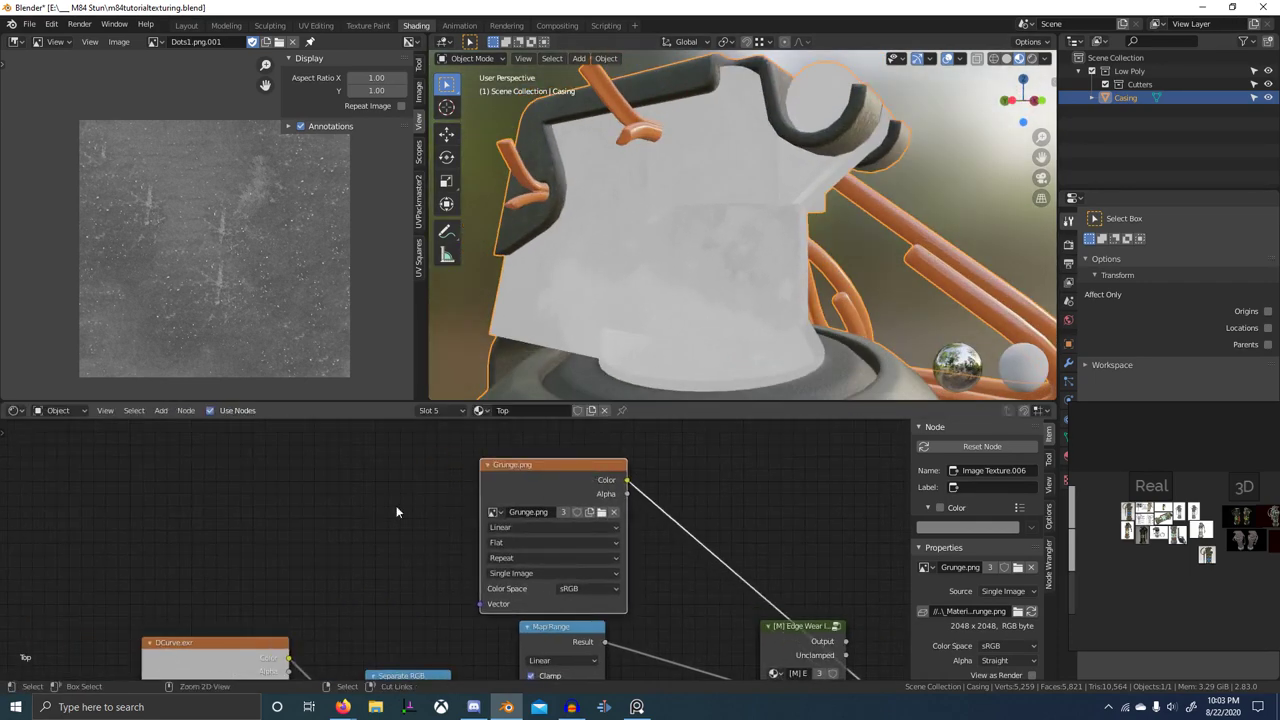
- Add mapping nodes to Grunge.png, driven by Object coordinates
{"action": "key", "text": "ctrl+t"}
{"action": "middle_click_drag", "start_coordinate": [263, 519], "coordinate": [440, 482]}
{"action": "scroll", "coordinate": [440, 482], "scroll_direction": "up", "scroll_amount": 2}
{"action": "left_click_drag", "start_coordinate": [431, 467], "coordinate": [430, 490], "text": "ctrl"}
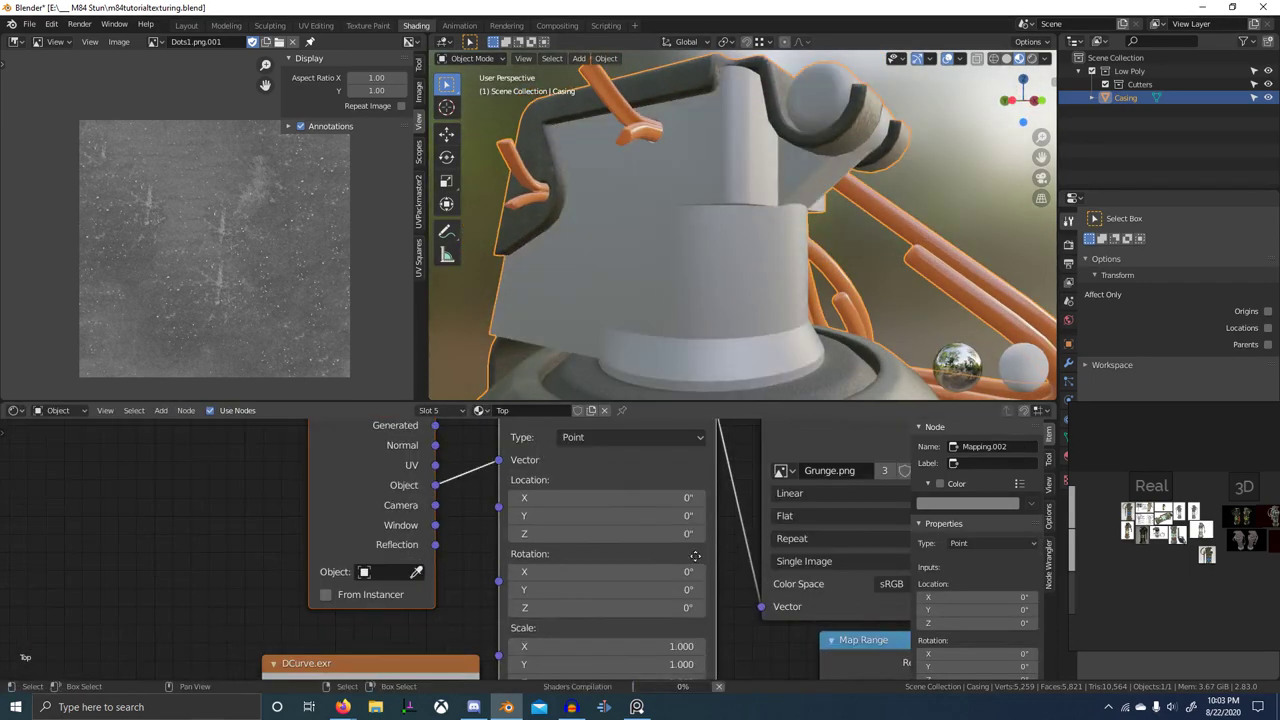
{"action": "middle_click_drag", "start_coordinate": [852, 538], "coordinate": [619, 470]}
- Set the Grunge projection to Box with Blend 0.25
{"action": "left_click", "coordinate": [653, 516]}
{"action": "left_click", "coordinate": [653, 558]}
{"action": "left_click", "coordinate": [653, 541]}
{"action": "type", "text": ".25"}
{"action": "key", "text": "Return"}
- Adjust the Grunge Mapping scale to 5.82 while checking the casing
{"action": "scroll", "coordinate": [628, 465], "scroll_direction": "down", "scroll_amount": 4}
{"action": "scroll", "coordinate": [667, 342], "scroll_direction": "down", "scroll_amount": 4}
{"action": "middle_click_drag", "start_coordinate": [668, 338], "coordinate": [784, 230]}
{"action": "scroll", "coordinate": [710, 325], "scroll_direction": "up", "scroll_amount": 5}
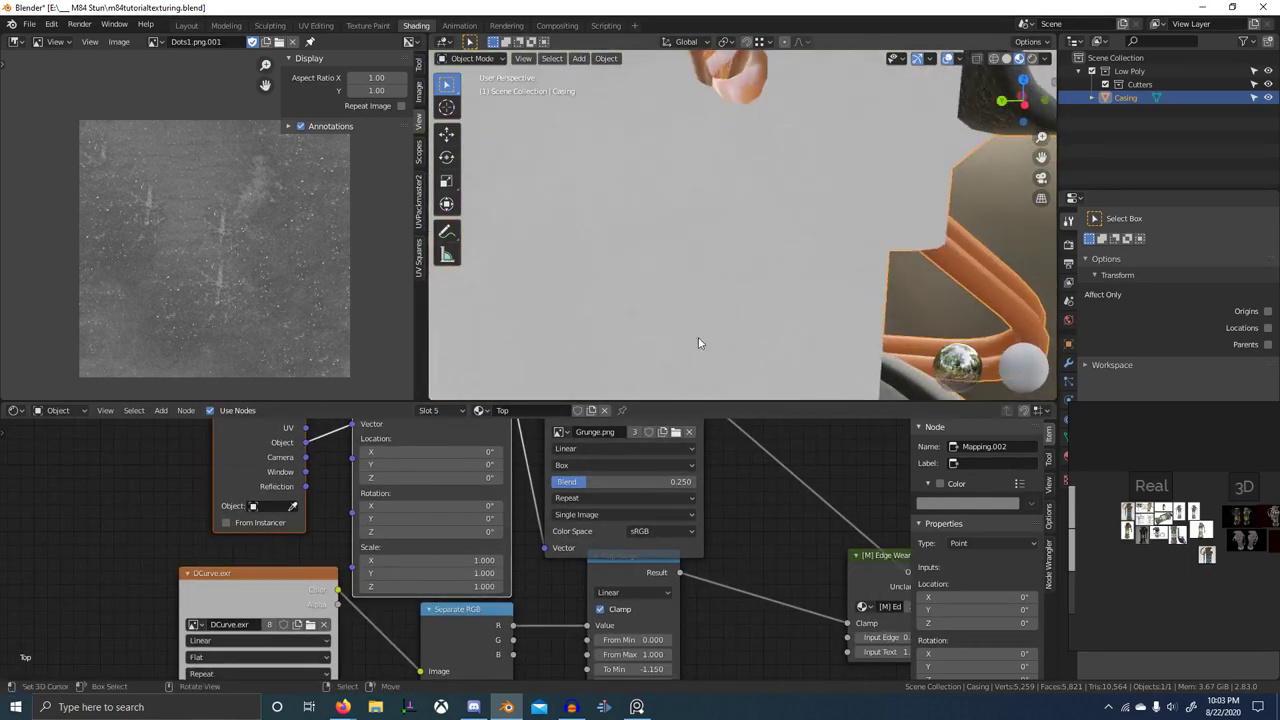
{"action": "scroll", "coordinate": [700, 343], "scroll_direction": "down", "scroll_amount": 5}
{"action": "middle_click_drag", "start_coordinate": [700, 340], "coordinate": [707, 302]}
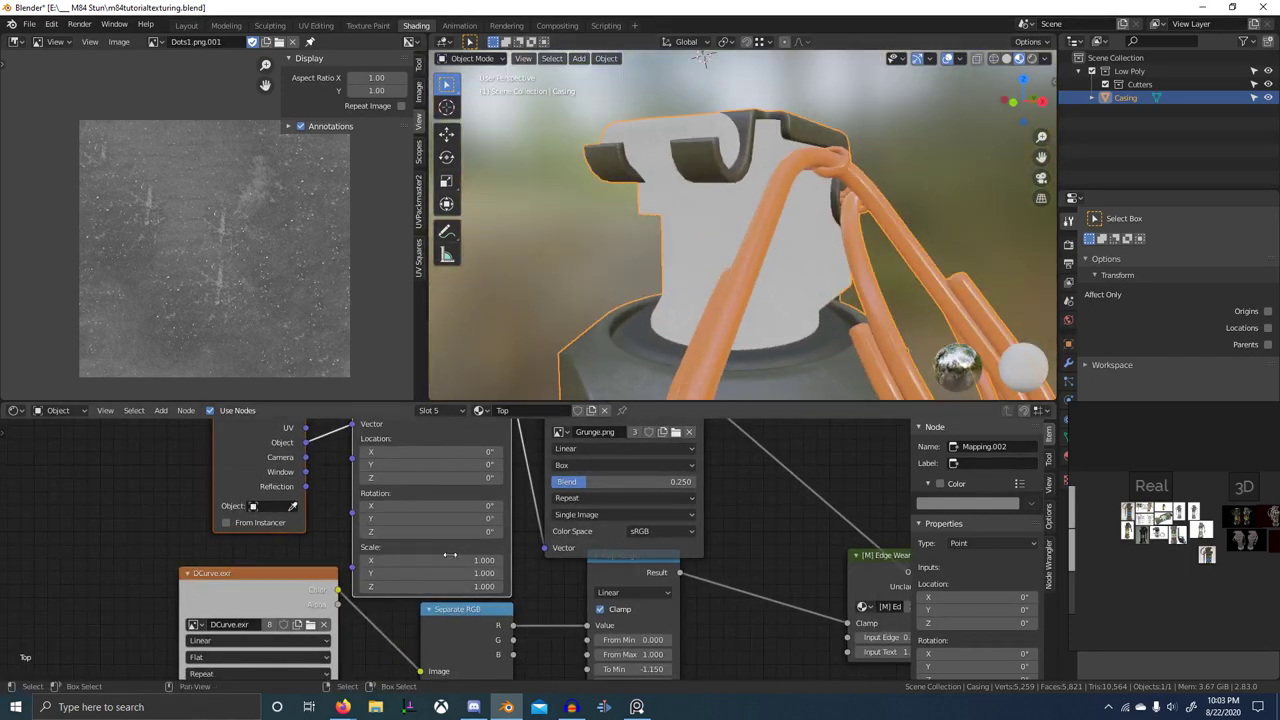
{"action": "left_click_drag", "start_coordinate": [432, 580], "coordinate": [466, 580]}
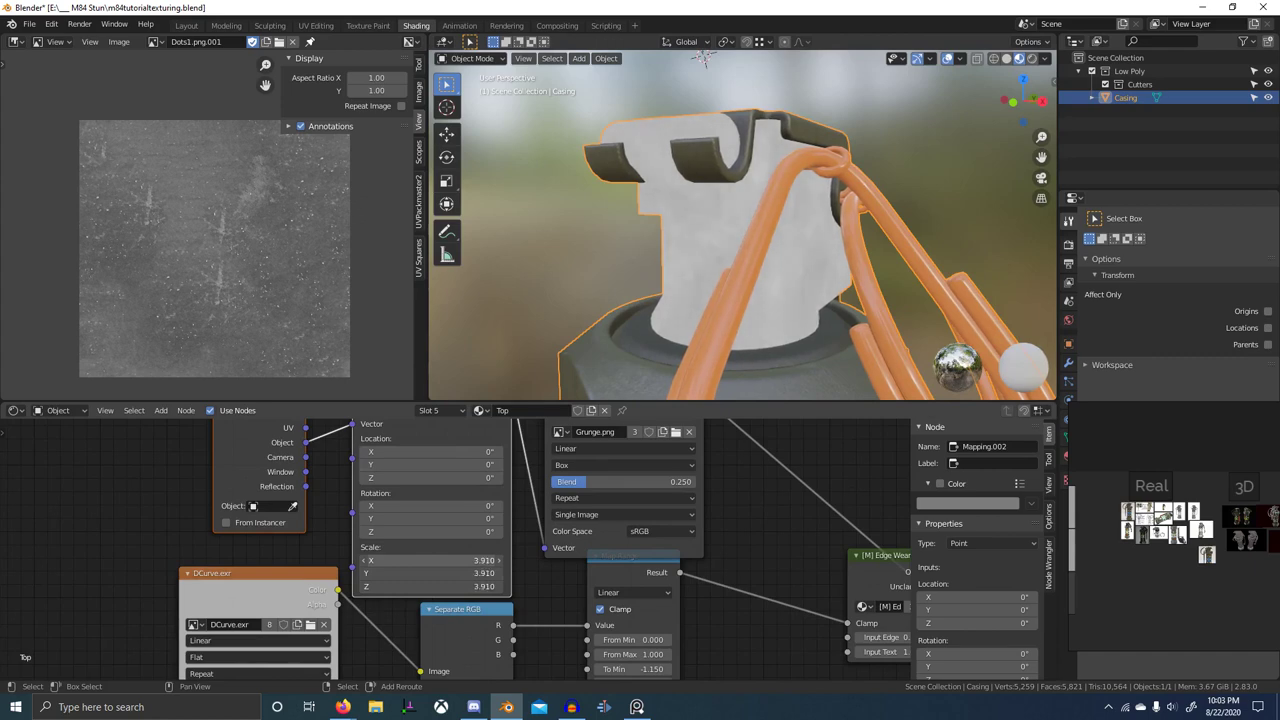
{"action": "middle_click_drag", "start_coordinate": [530, 290], "coordinate": [920, 250]}
{"action": "left_click_drag", "start_coordinate": [429, 560], "coordinate": [474, 586]}
{"action": "mouse_move", "coordinate": [724, 248]}
{"action": "middle_mouse_down"}
{"action": "mouse_move", "coordinate": [630, 279]}
{"action": "mouse_move", "coordinate": [713, 261]}
{"action": "middle_mouse_up"}
{"action": "left_click_drag", "start_coordinate": [432, 560], "coordinate": [525, 586]}
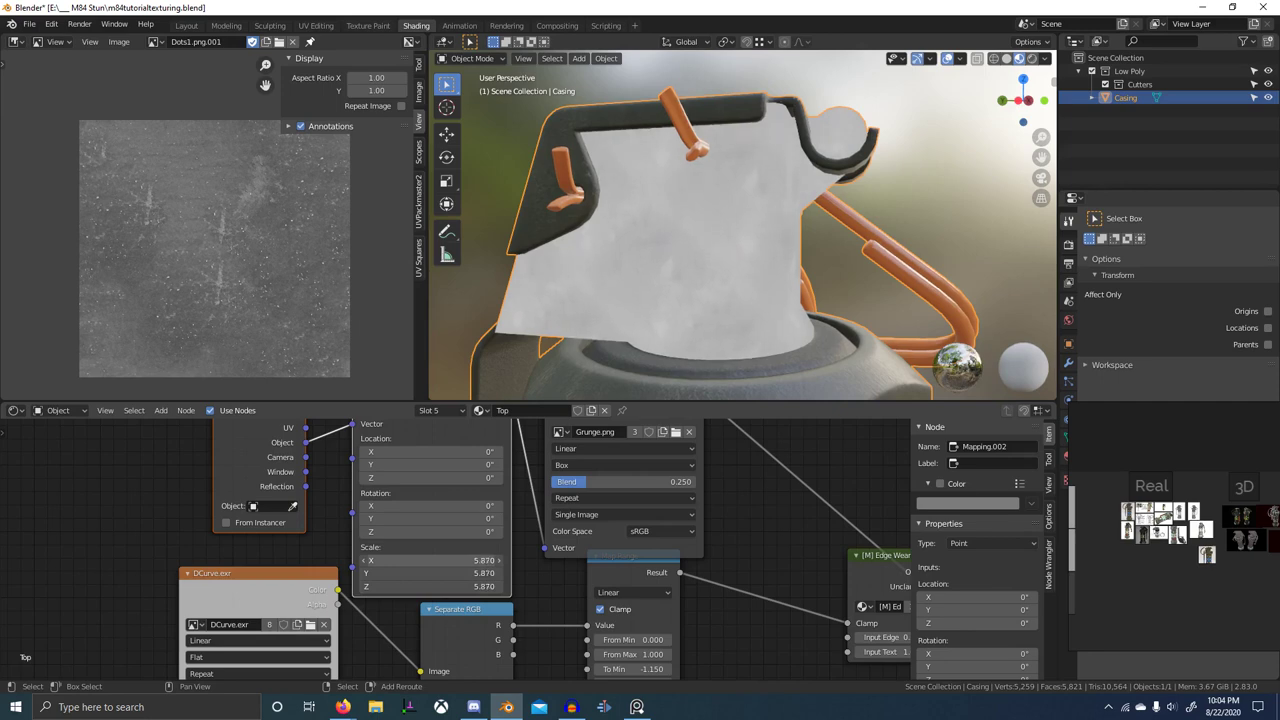
{"action": "left_click_drag", "start_coordinate": [450, 561], "coordinate": [445, 561]}
- Feed Grunge Color into the Edge Wear group's texture input
{"action": "scroll", "coordinate": [804, 350], "scroll_direction": "down", "scroll_amount": 1}
{"action": "scroll", "coordinate": [778, 541], "scroll_direction": "down", "scroll_amount": 4}
{"action": "middle_click_drag", "start_coordinate": [775, 544], "coordinate": [562, 536]}
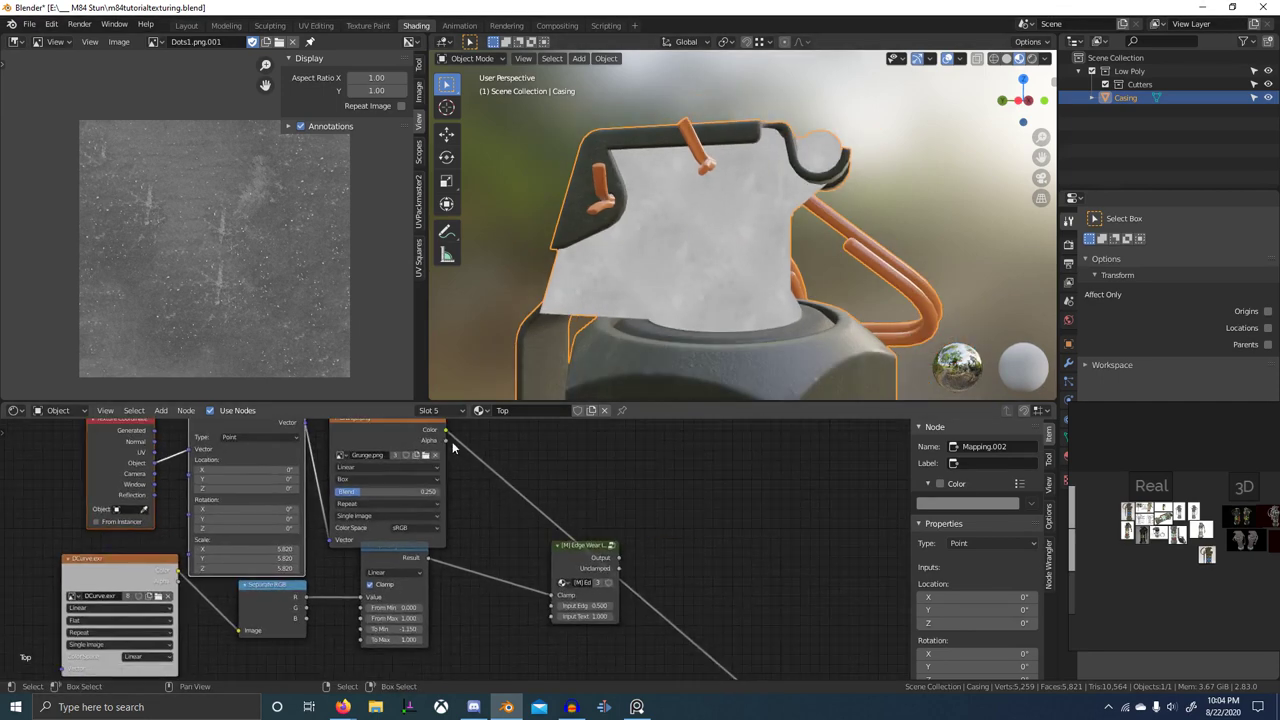
{"action": "mouse_move", "coordinate": [414, 435]}
{"action": "left_mouse_down"}
{"action": "mouse_move", "coordinate": [492, 536]}
{"action": "mouse_move", "coordinate": [407, 420]}
{"action": "left_mouse_up"}
{"action": "middle_click_drag", "start_coordinate": [463, 467], "coordinate": [461, 507]}
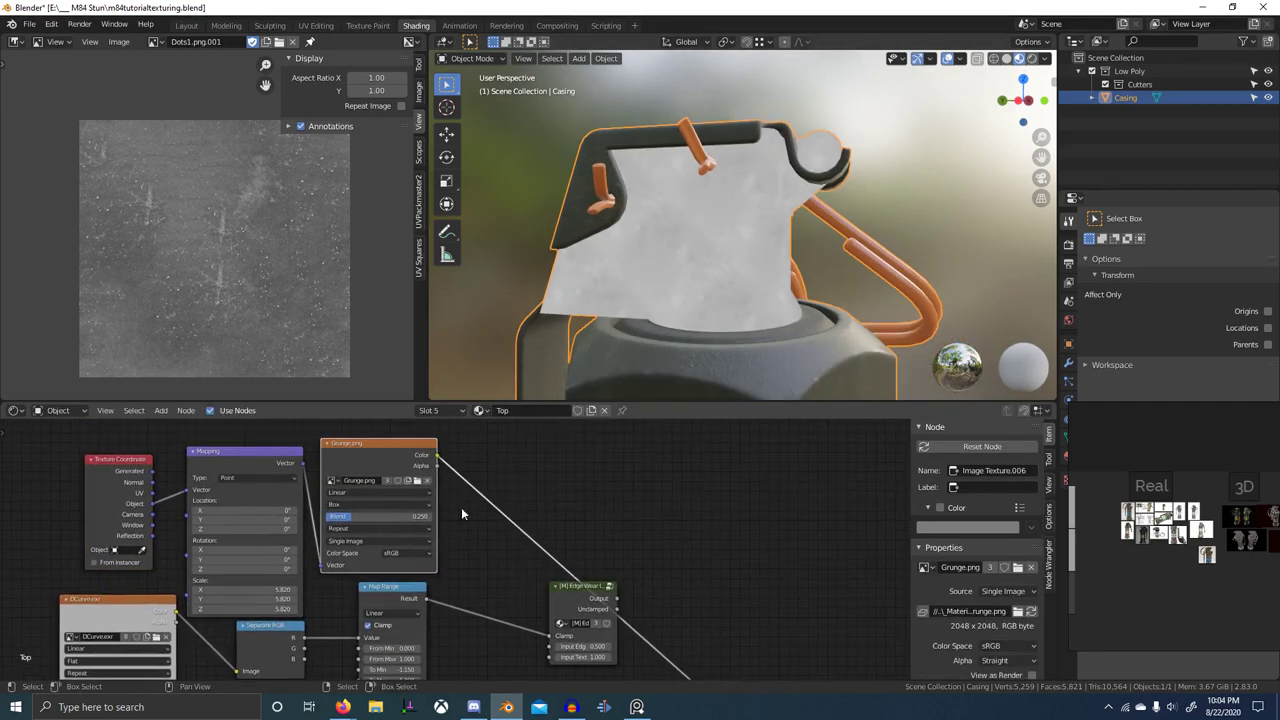
{"action": "left_click_drag", "start_coordinate": [440, 458], "coordinate": [552, 656]}
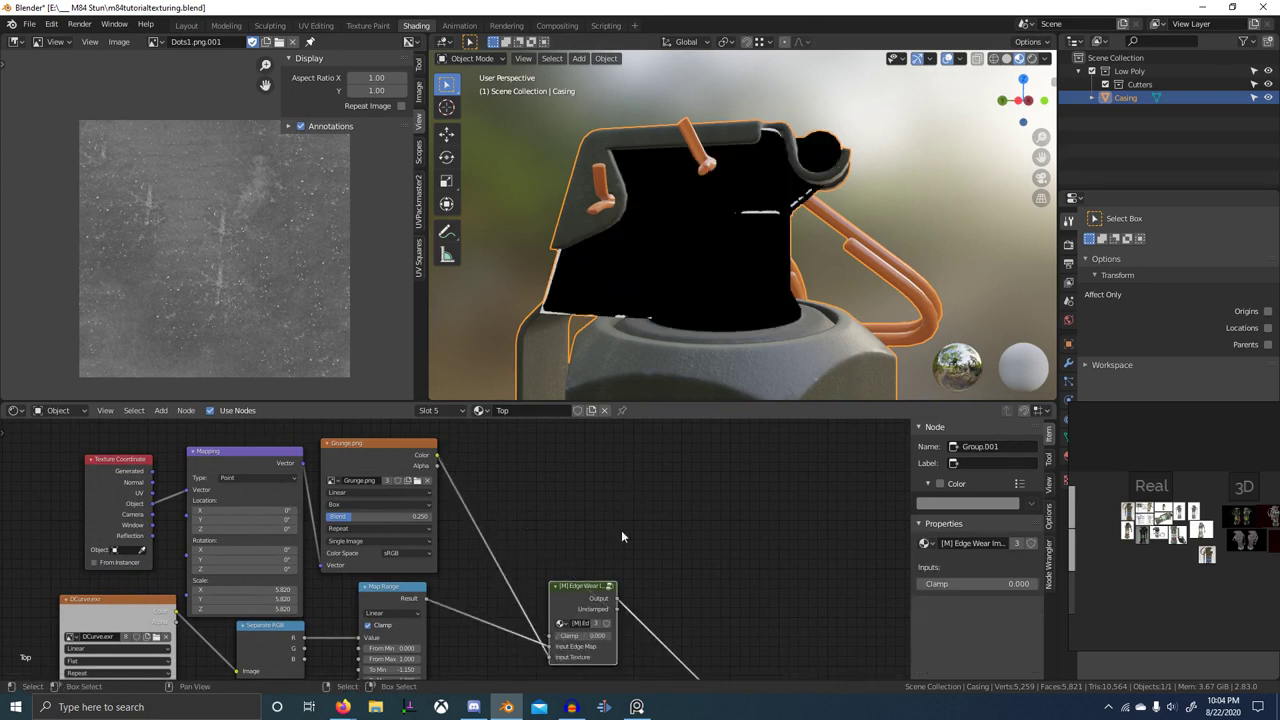
- Look inside the edge wear group and start a Map Range search, then cancel back out
{"action": "key", "text": "Tab"}
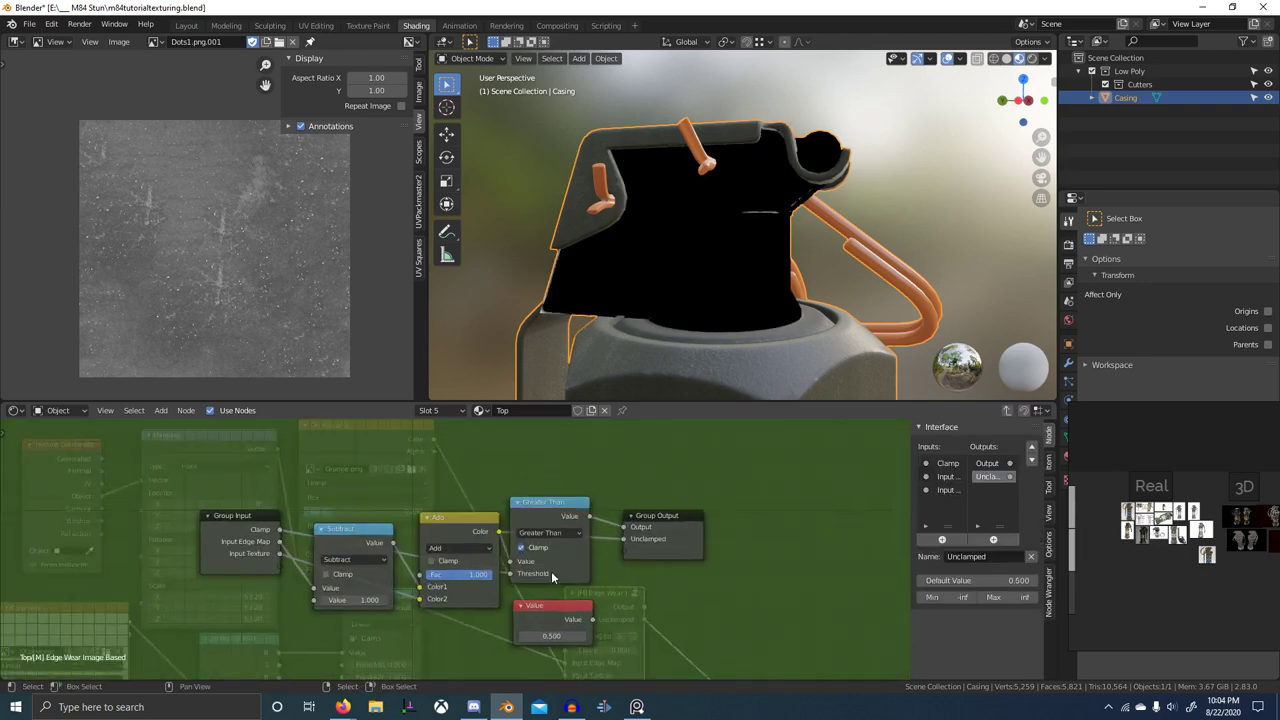
{"action": "left_click_drag", "start_coordinate": [661, 523], "coordinate": [831, 527]}
{"action": "scroll", "coordinate": [868, 560], "scroll_direction": "down", "scroll_amount": 4}
{"action": "middle_click_drag", "start_coordinate": [880, 575], "coordinate": [578, 573]}
{"action": "key", "text": "shift+a"}
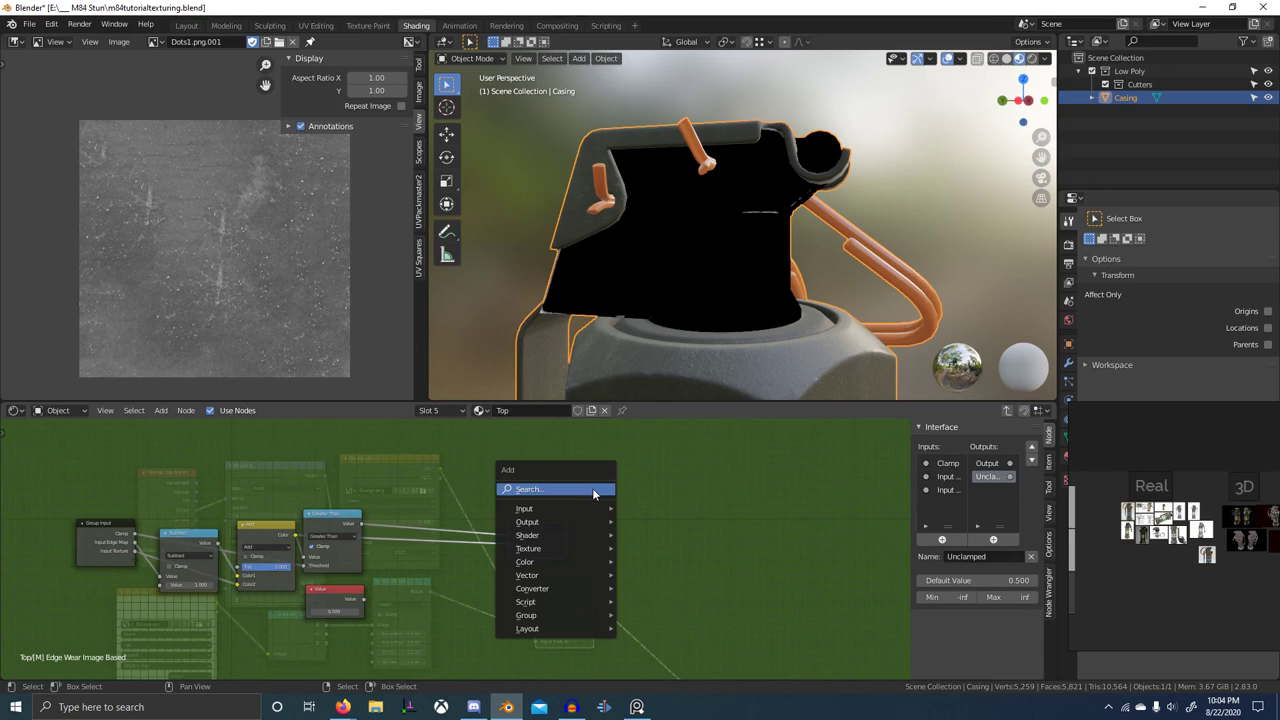
{"action": "left_click", "coordinate": [592, 488]}
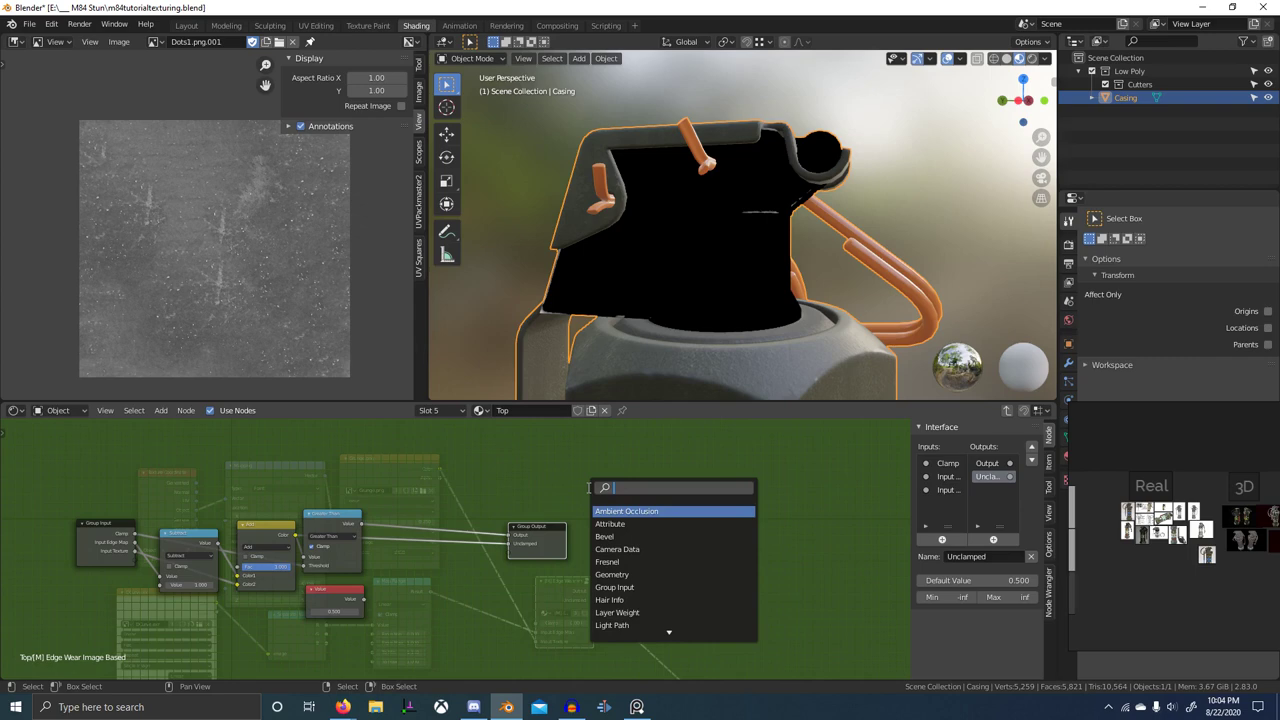
{"action": "type", "text": "map"}
{"action": "key", "text": "Escape"}
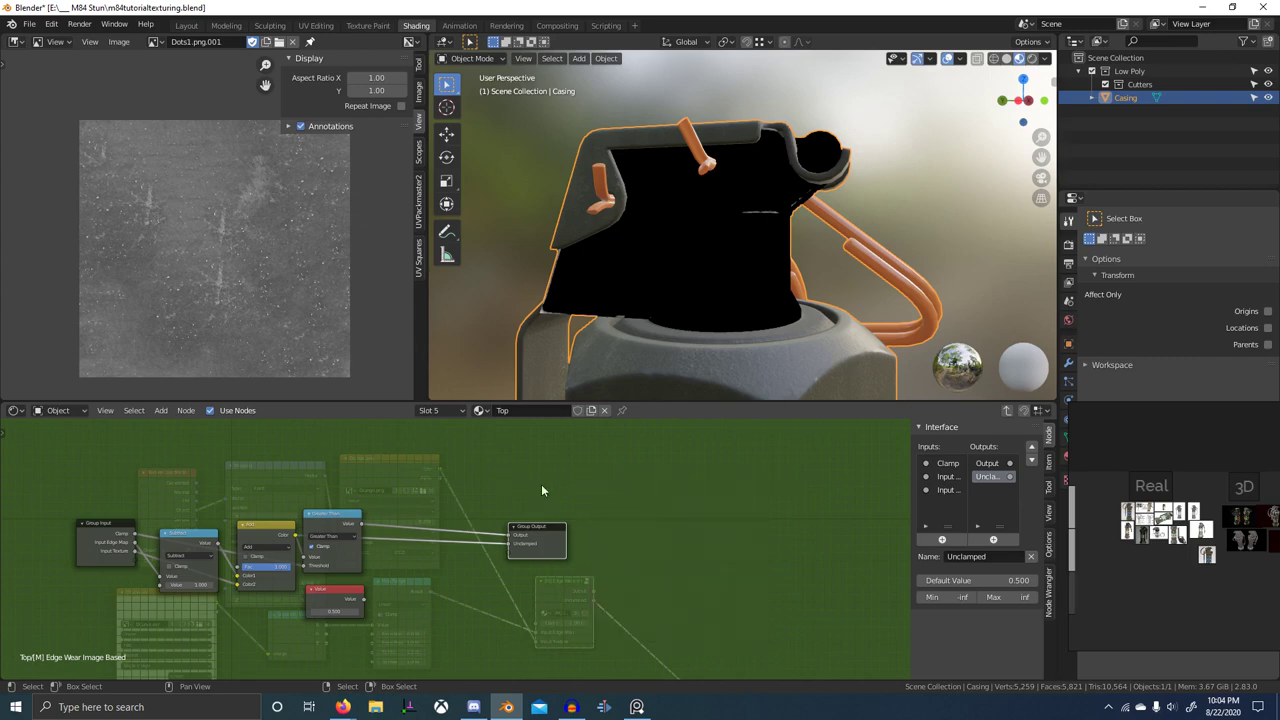
- Make the edge wear group a single-user copy named [M] Edge Wear Image Based New
{"action": "key", "text": "Tab"}
{"action": "scroll", "coordinate": [533, 545], "scroll_direction": "up", "scroll_amount": 4}
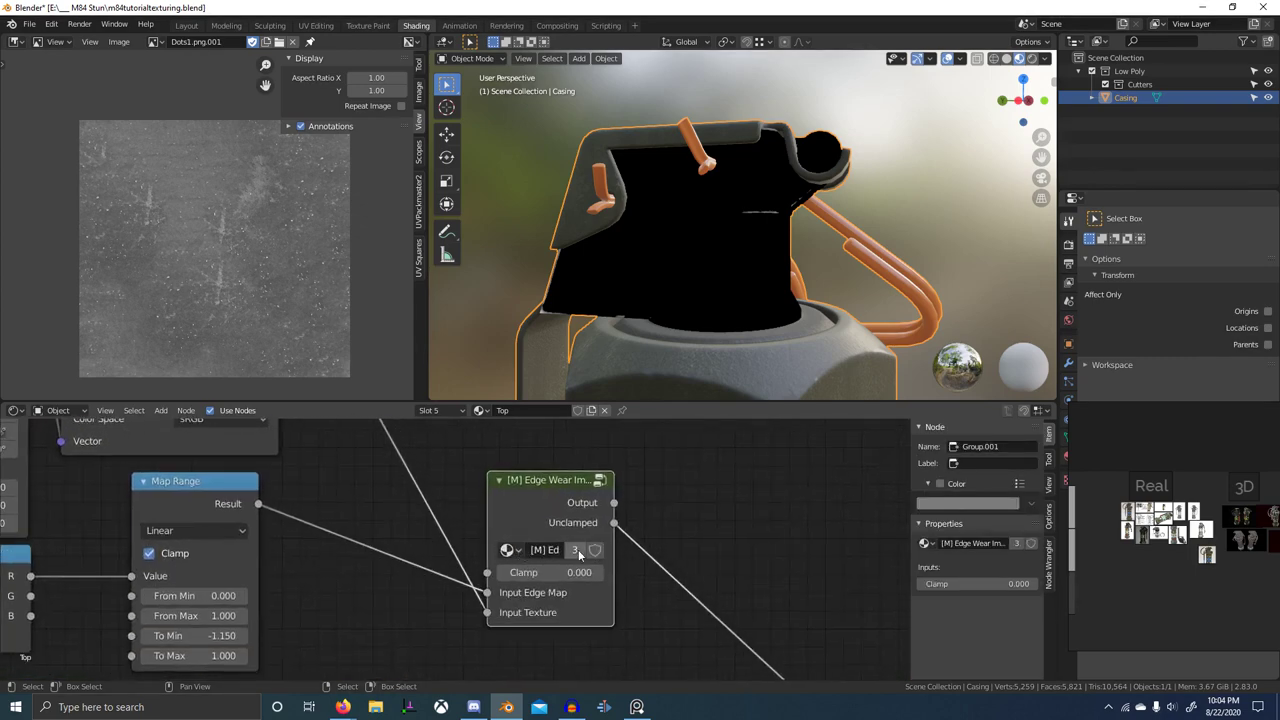
{"action": "left_click", "coordinate": [577, 550]}
{"action": "left_click_drag", "start_coordinate": [615, 551], "coordinate": [664, 560]}
{"action": "double_click", "coordinate": [691, 553]}
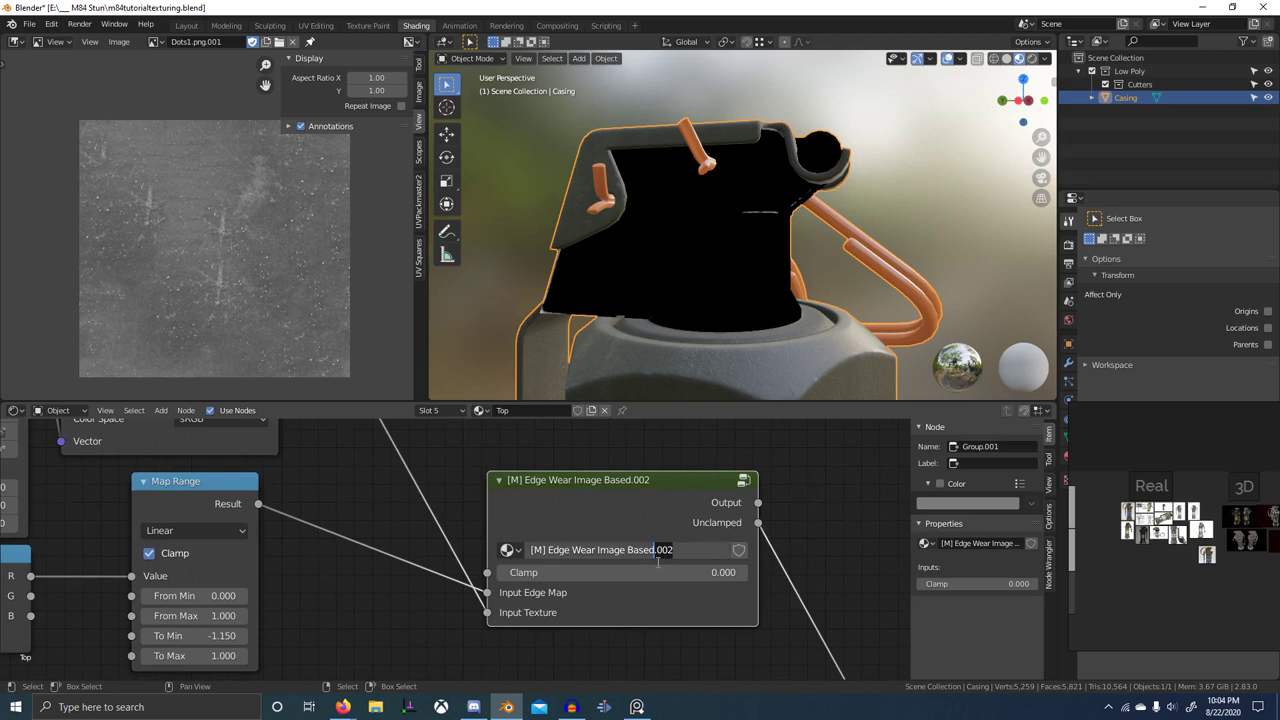
{"action": "key", "text": "Return"}
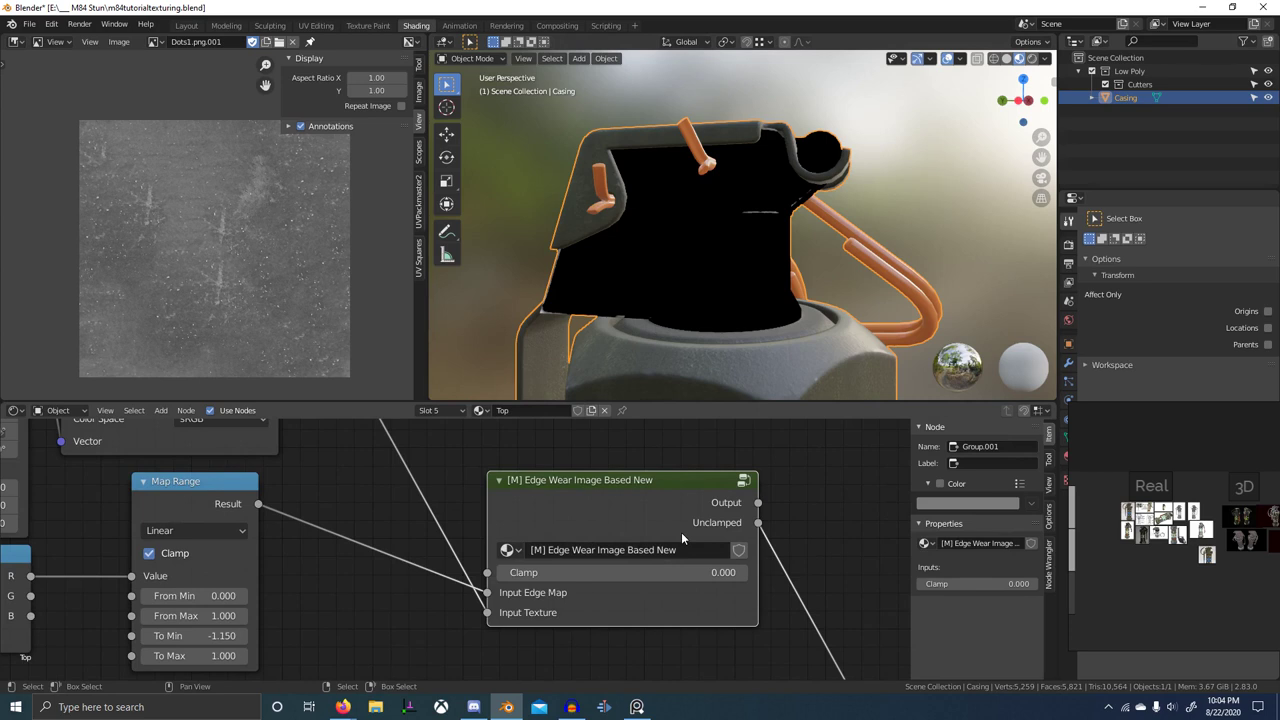
- Add a Map Range node inside the renamed edge wear group
{"action": "key", "text": "Tab"}
{"action": "scroll", "coordinate": [686, 526], "scroll_direction": "down", "scroll_amount": 3}
{"action": "middle_click_drag", "start_coordinate": [568, 524], "coordinate": [625, 516]}
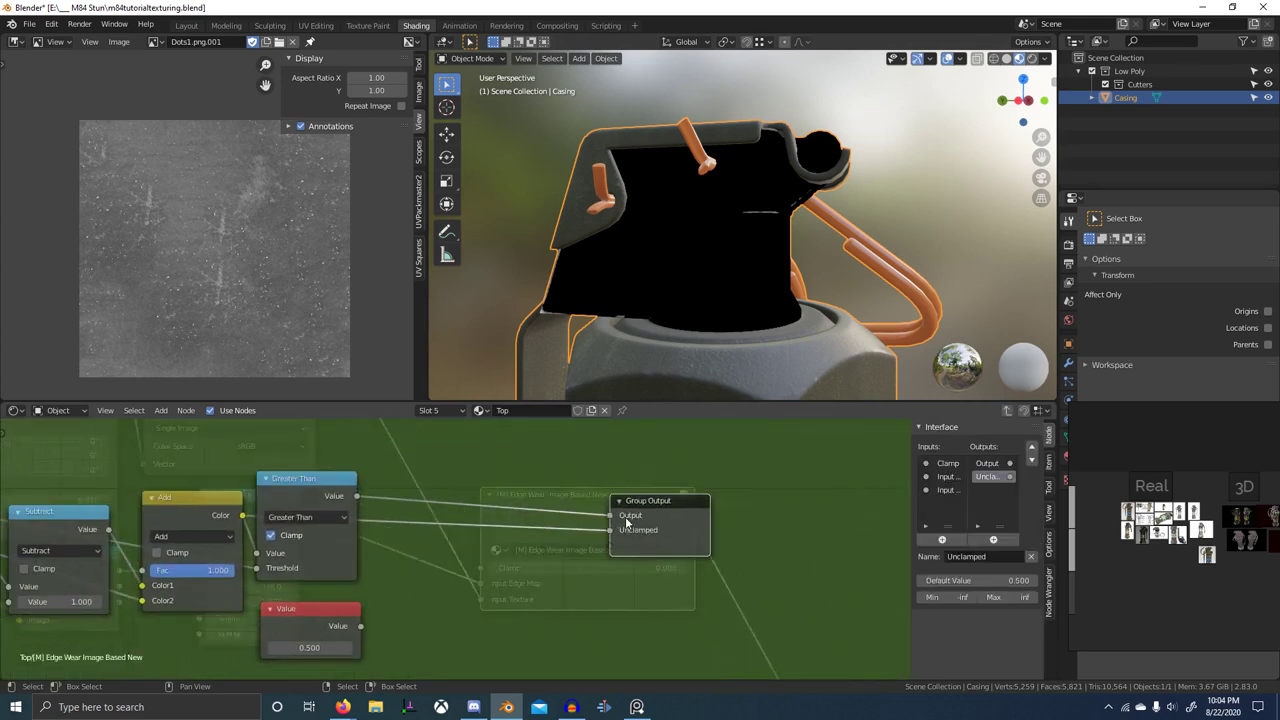
{"action": "key", "text": "shift+a"}
{"action": "left_click", "coordinate": [623, 515]}
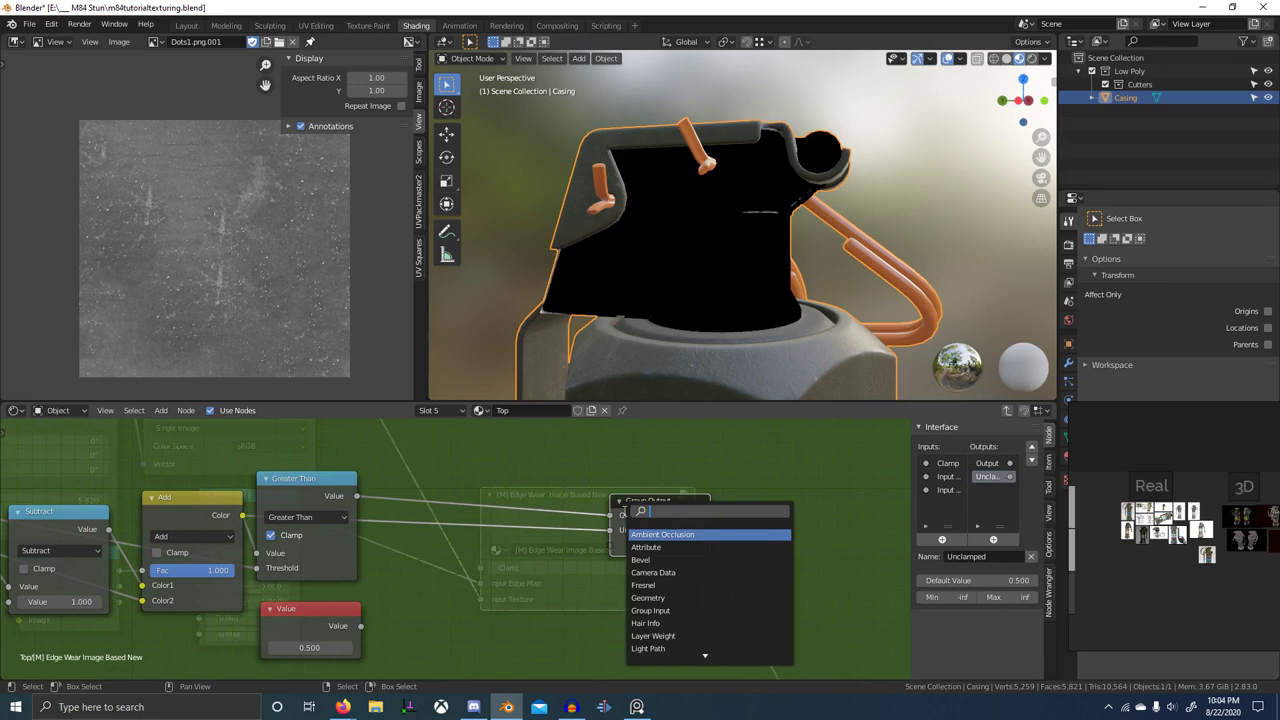
{"action": "type", "text": "map"}
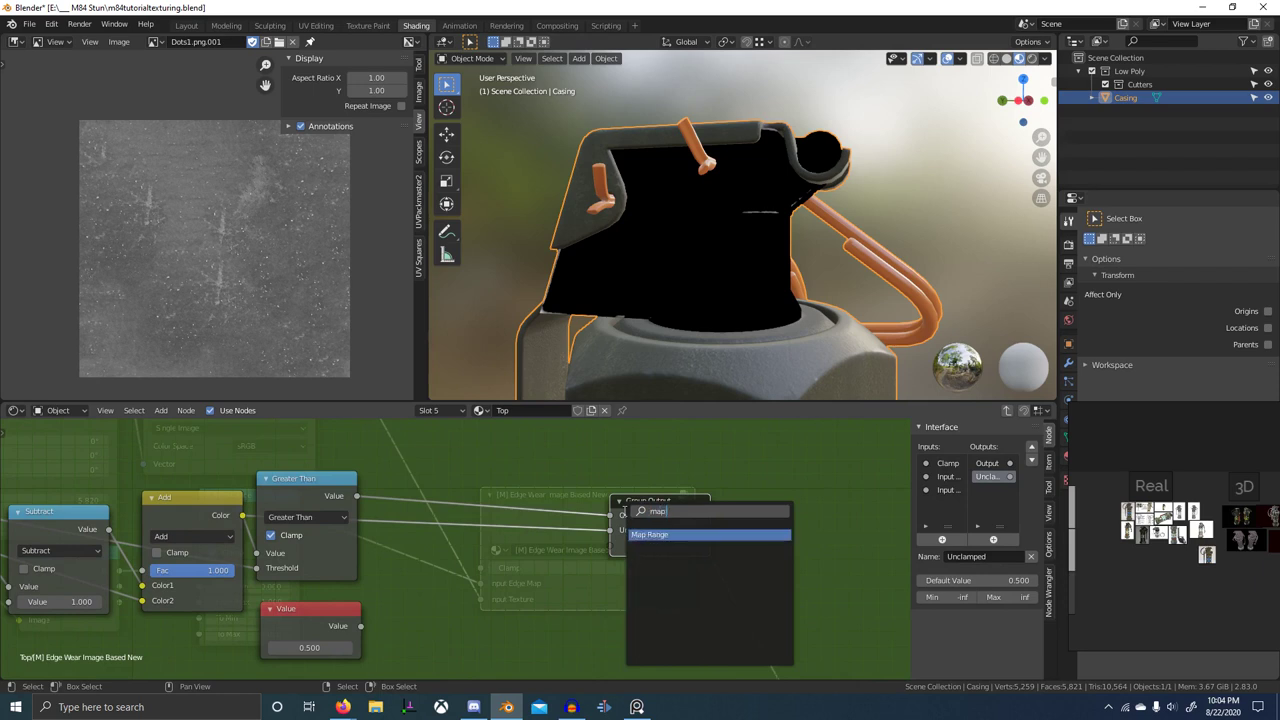
{"action": "key", "text": "Return"}
{"action": "left_click", "coordinate": [492, 545]}
{"action": "middle_click_drag", "start_coordinate": [492, 545], "coordinate": [640, 530]}
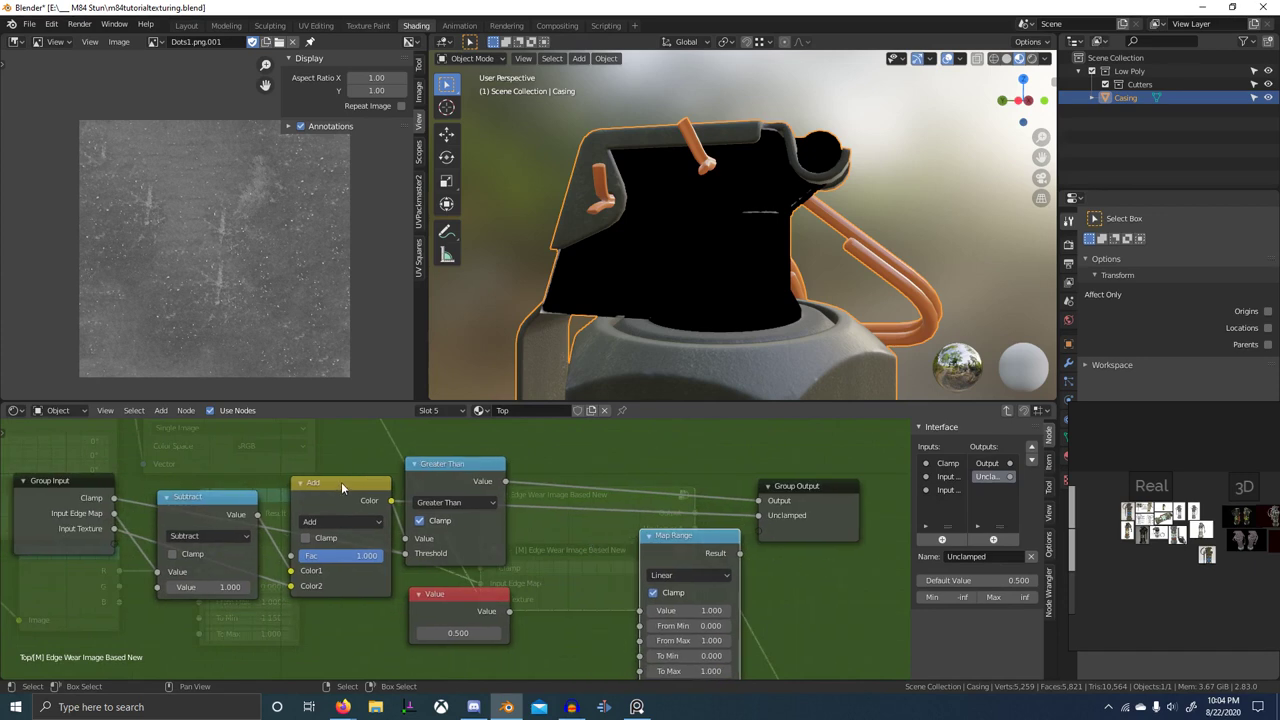
- Connect the Add node's Color output to the Map Range node's Value input
{"action": "left_click_drag", "start_coordinate": [114, 498], "coordinate": [640, 626]}
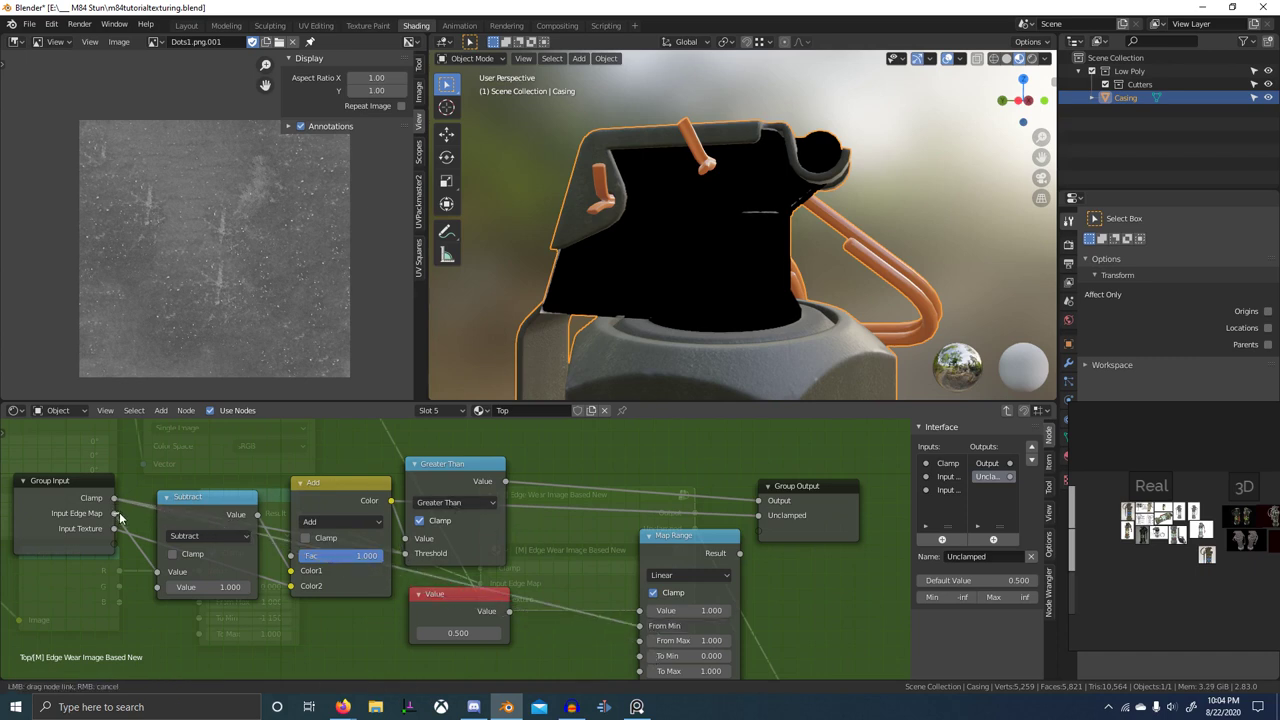
{"action": "middle_click_drag", "start_coordinate": [409, 496], "coordinate": [369, 459]}
{"action": "left_click_drag", "start_coordinate": [350, 463], "coordinate": [614, 580]}
{"action": "left_click_drag", "start_coordinate": [702, 516], "coordinate": [705, 517]}
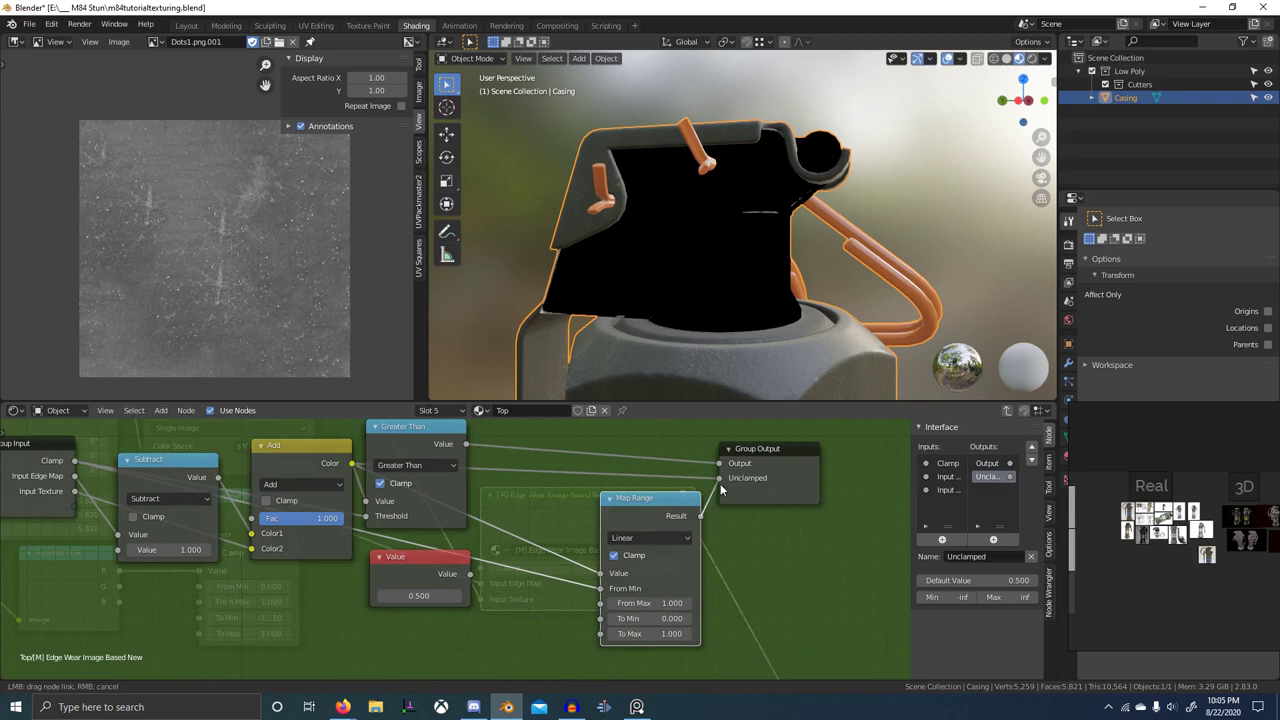
{"action": "key", "text": "Tab"}
{"action": "left_click", "coordinate": [434, 410]}
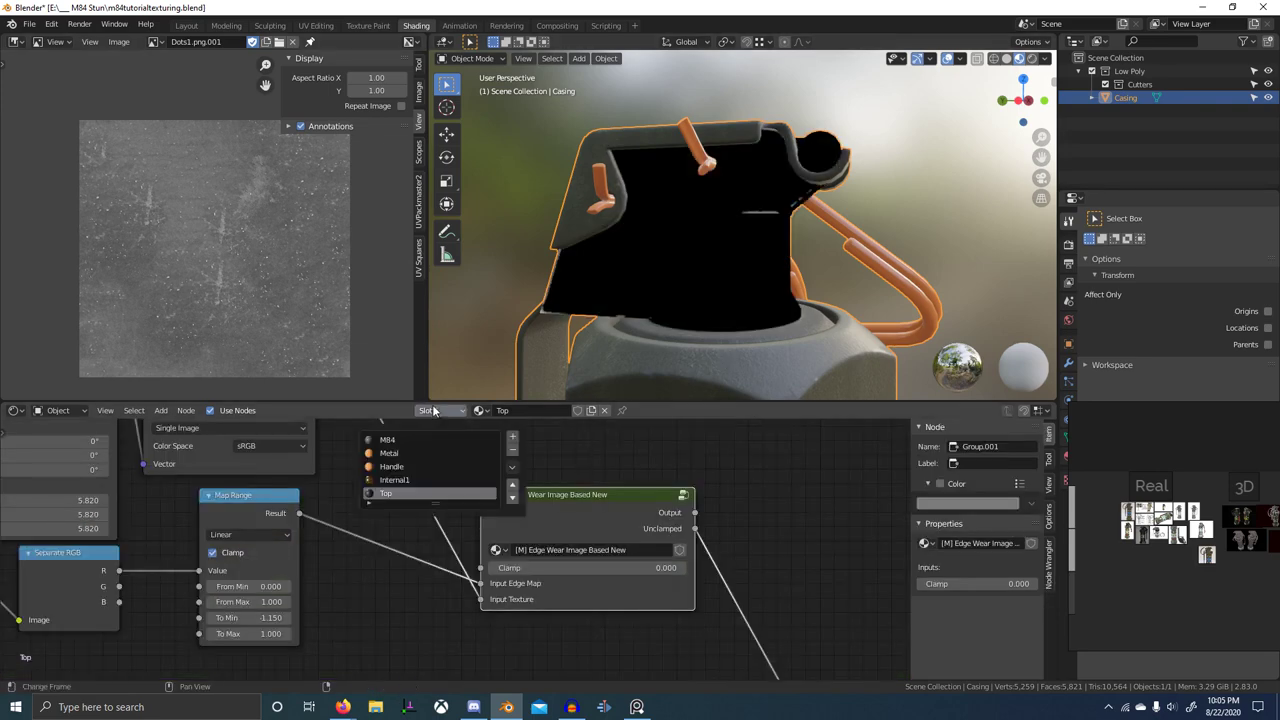
{"action": "left_click", "coordinate": [400, 441]}
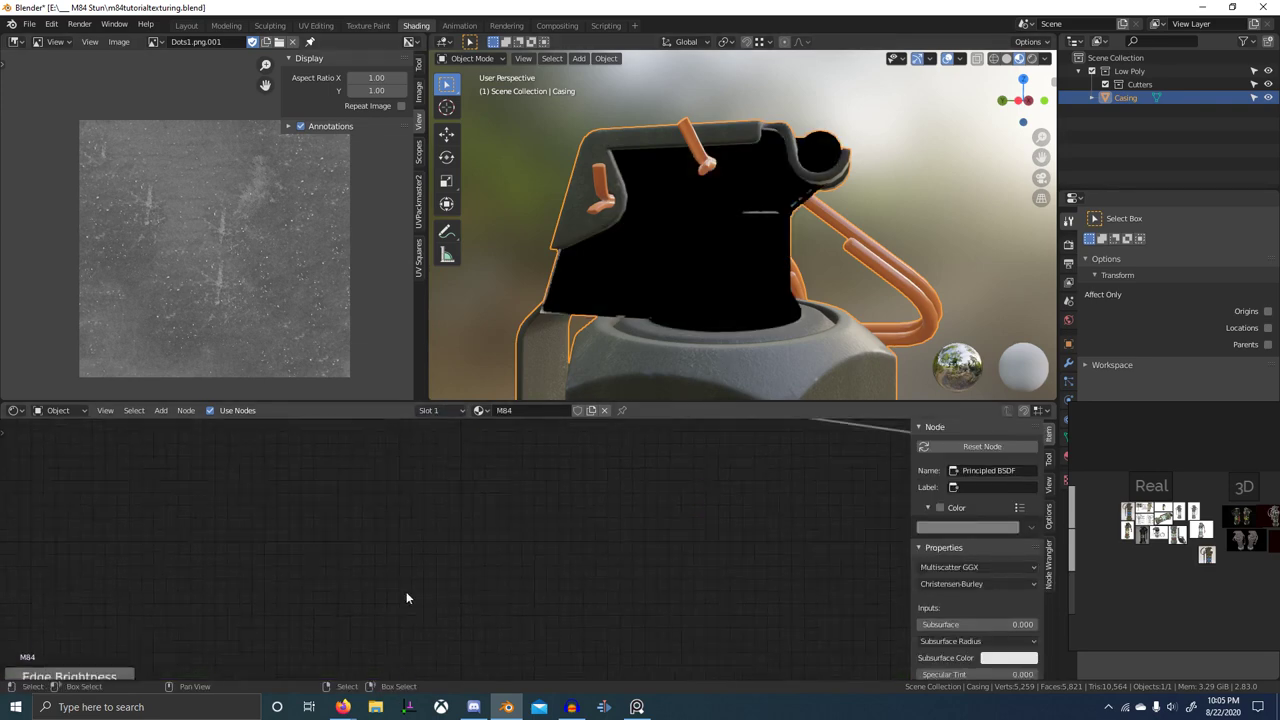
{"action": "scroll", "coordinate": [629, 574], "scroll_direction": "down", "scroll_amount": 4}
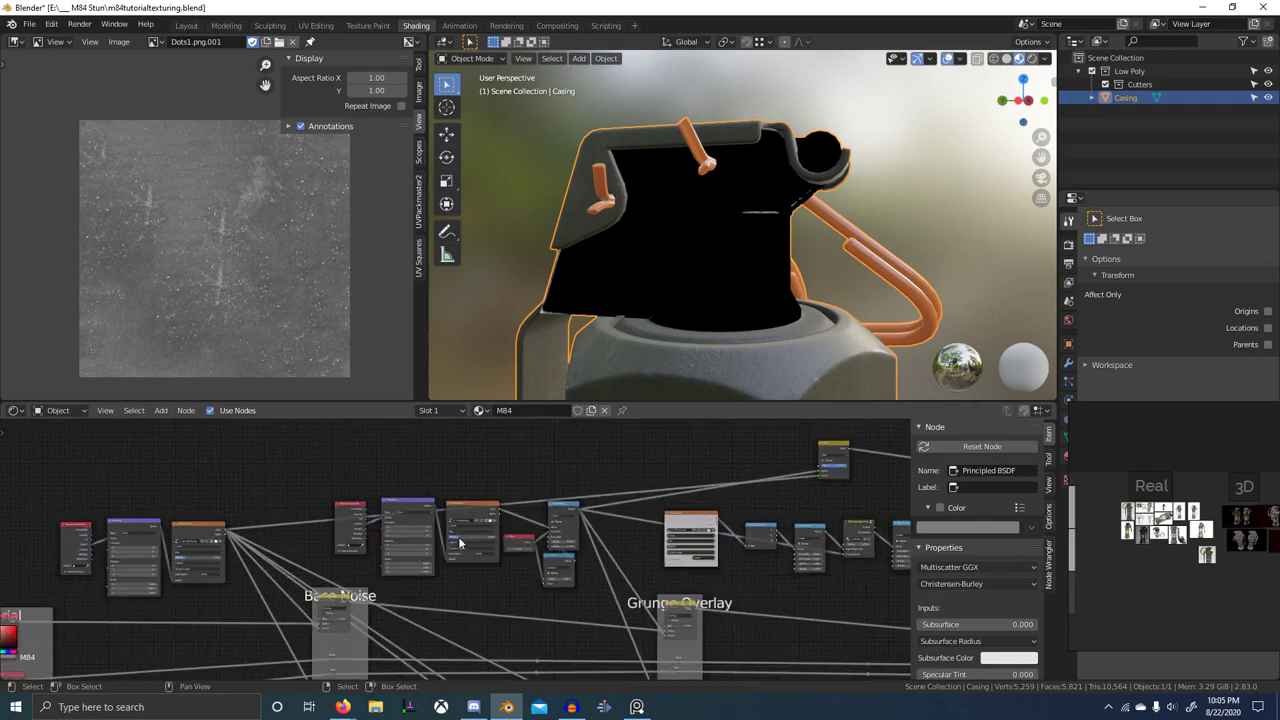
{"action": "middle_click_drag", "start_coordinate": [617, 540], "coordinate": [277, 516]}
{"action": "scroll", "coordinate": [530, 532], "scroll_direction": "down", "scroll_amount": 1}
{"action": "middle_click_drag", "start_coordinate": [535, 531], "coordinate": [768, 527]}
{"action": "scroll", "coordinate": [470, 565], "scroll_direction": "up", "scroll_amount": 8}
{"action": "middle_click_drag", "start_coordinate": [438, 559], "coordinate": [769, 654]}
{"action": "scroll", "coordinate": [430, 538], "scroll_direction": "up", "scroll_amount": 4}
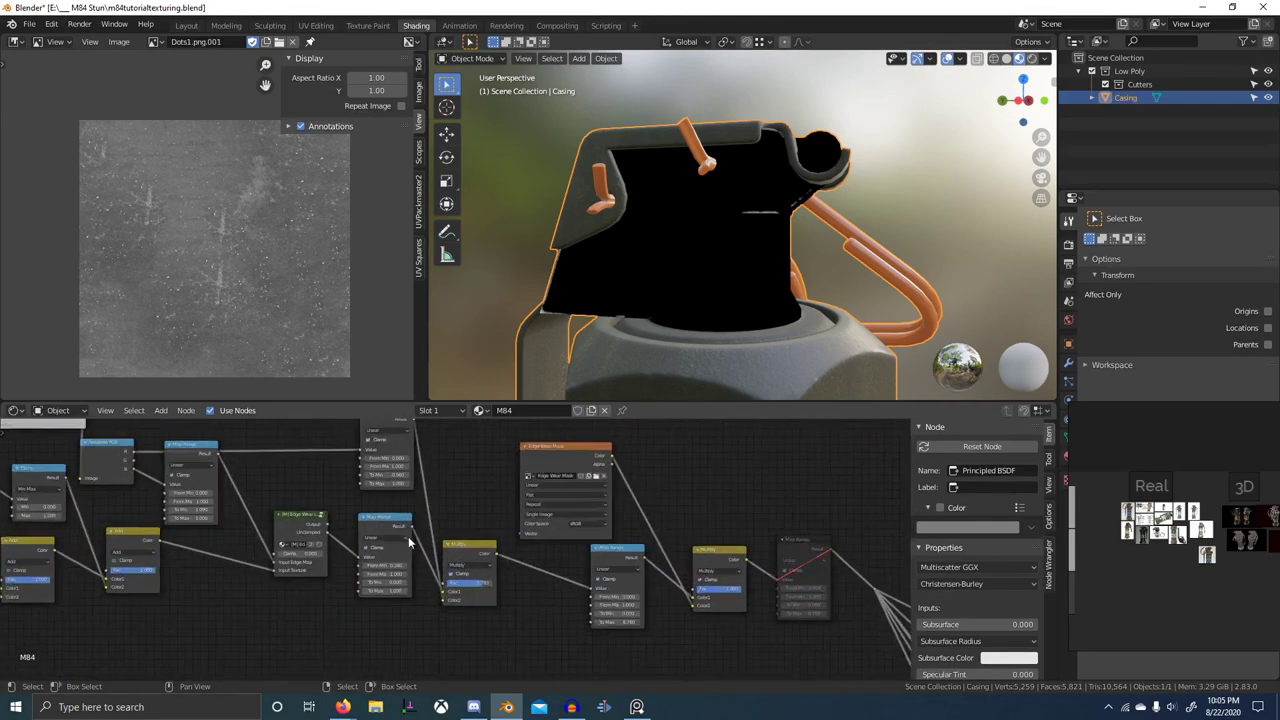
{"action": "middle_click_drag", "start_coordinate": [409, 537], "coordinate": [588, 602]}
{"action": "scroll", "coordinate": [363, 555], "scroll_direction": "up", "scroll_amount": 4}
{"action": "middle_click_drag", "start_coordinate": [321, 521], "coordinate": [376, 503]}
{"action": "scroll", "coordinate": [692, 598], "scroll_direction": "down", "scroll_amount": 1}
{"action": "scroll", "coordinate": [693, 598], "scroll_direction": "up", "scroll_amount": 3}
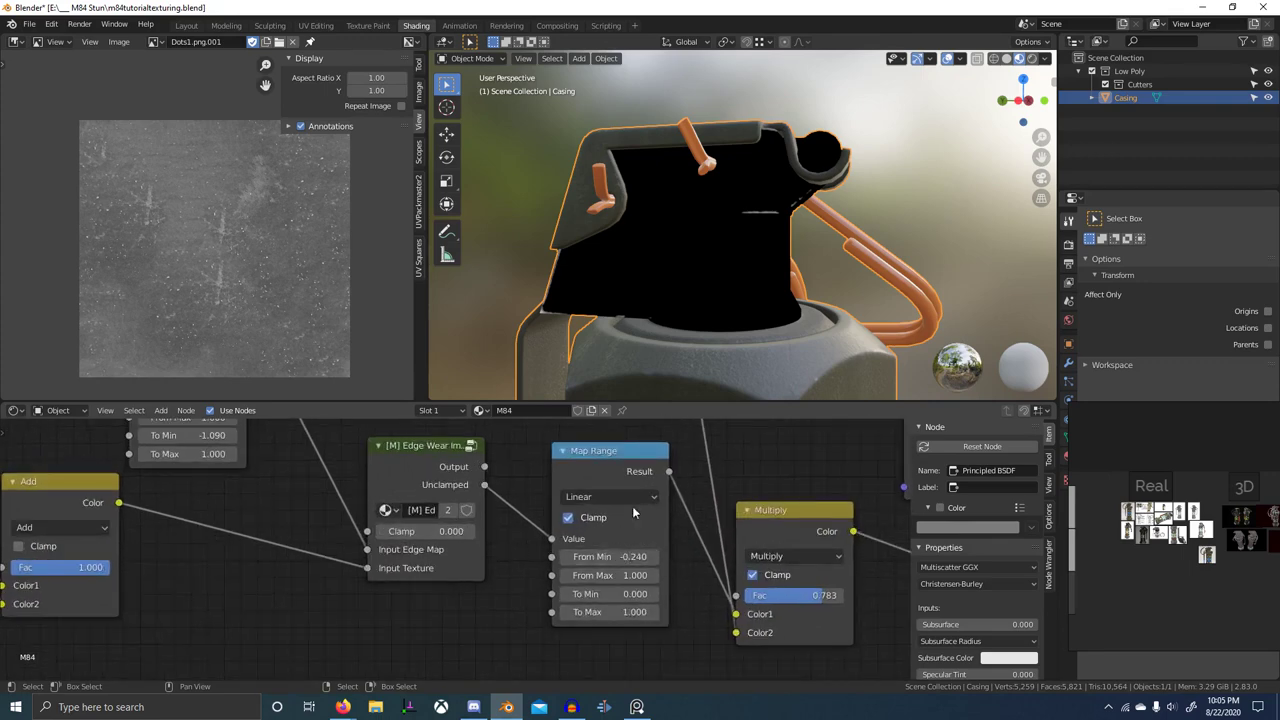
{"action": "scroll", "coordinate": [520, 553], "scroll_direction": "down", "scroll_amount": 3}
{"action": "scroll", "coordinate": [522, 553], "scroll_direction": "up", "scroll_amount": 3}
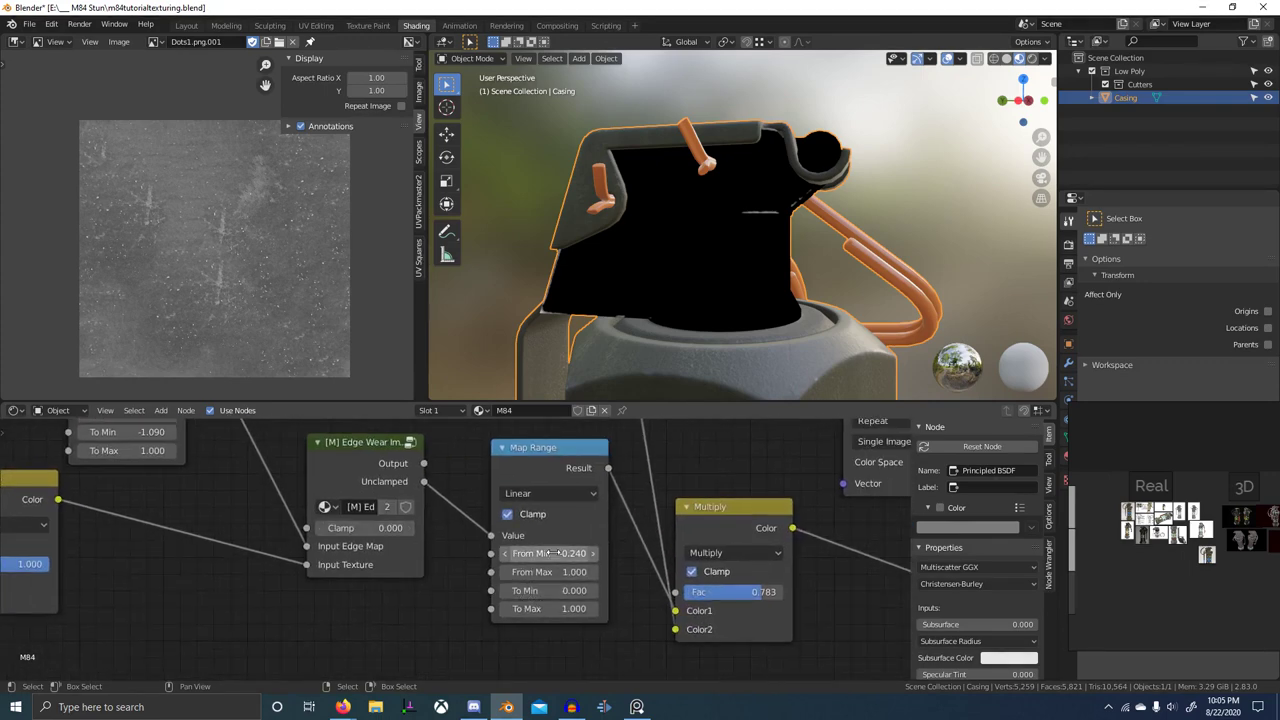
{"action": "left_click", "coordinate": [441, 411]}
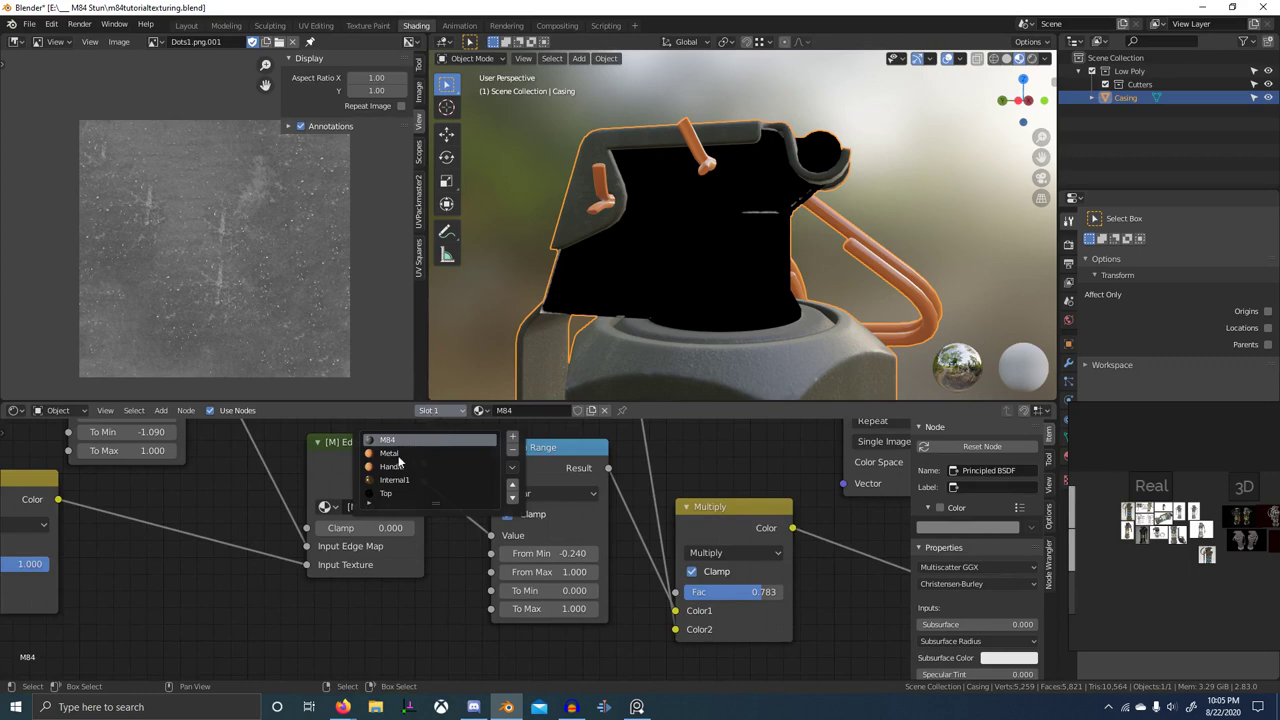
{"action": "left_click", "coordinate": [397, 494]}
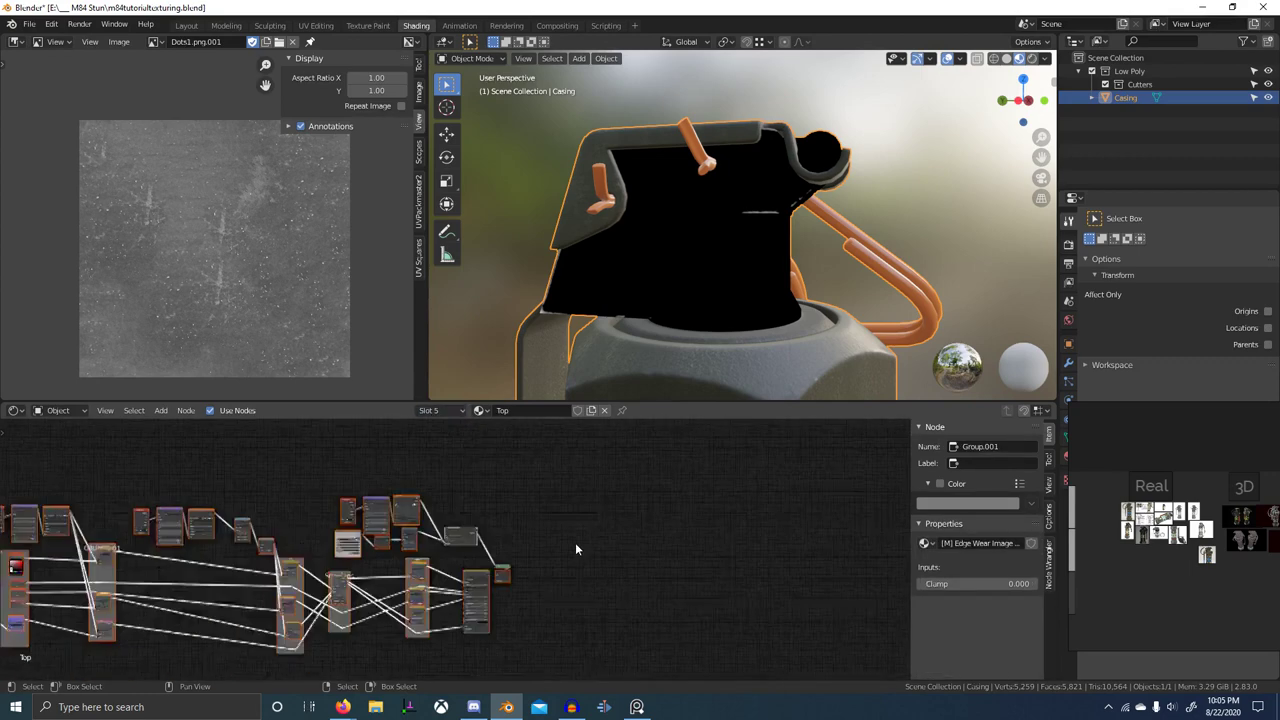
- Preview the edge wear group's output on the casing and lower its Clamp value
{"action": "middle_click_drag", "start_coordinate": [532, 566], "coordinate": [401, 614]}
{"action": "scroll", "coordinate": [575, 565], "scroll_direction": "up", "scroll_amount": 8}
{"action": "middle_click_drag", "start_coordinate": [573, 567], "coordinate": [574, 611]}
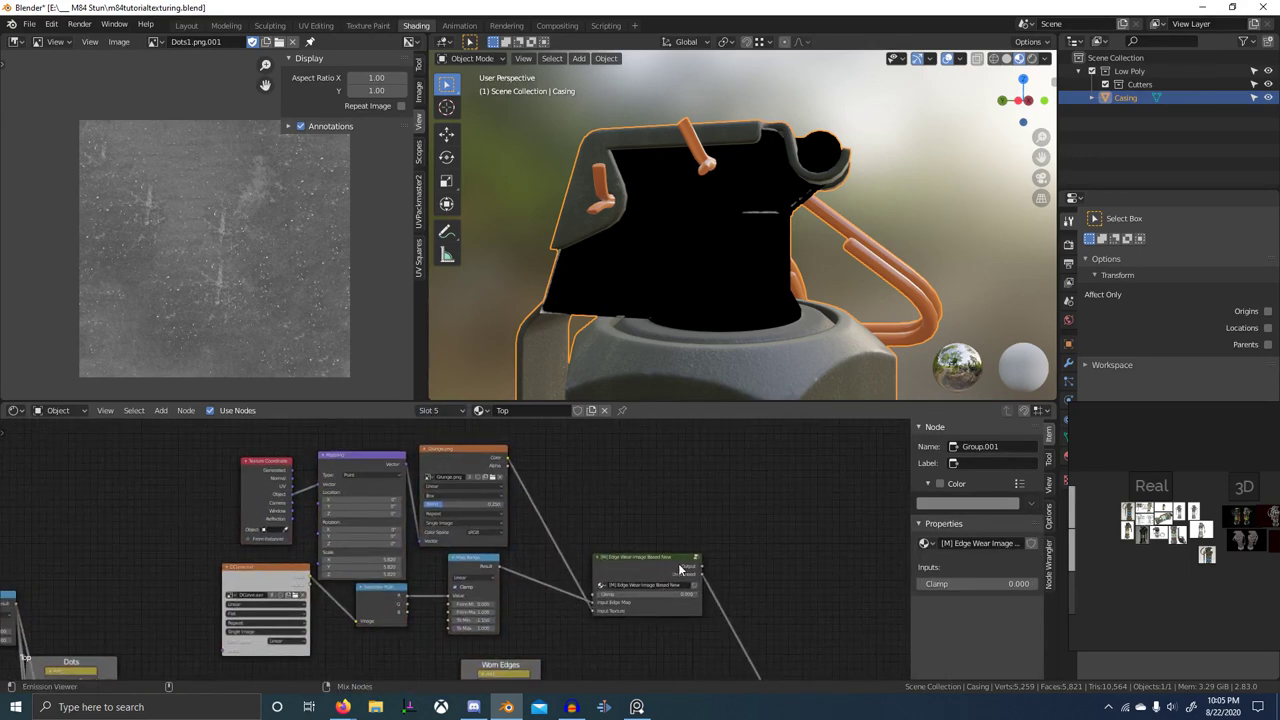
{"action": "left_click", "coordinate": [680, 565], "text": "ctrl+shift"}
{"action": "scroll", "coordinate": [737, 298], "scroll_direction": "up", "scroll_amount": 4}
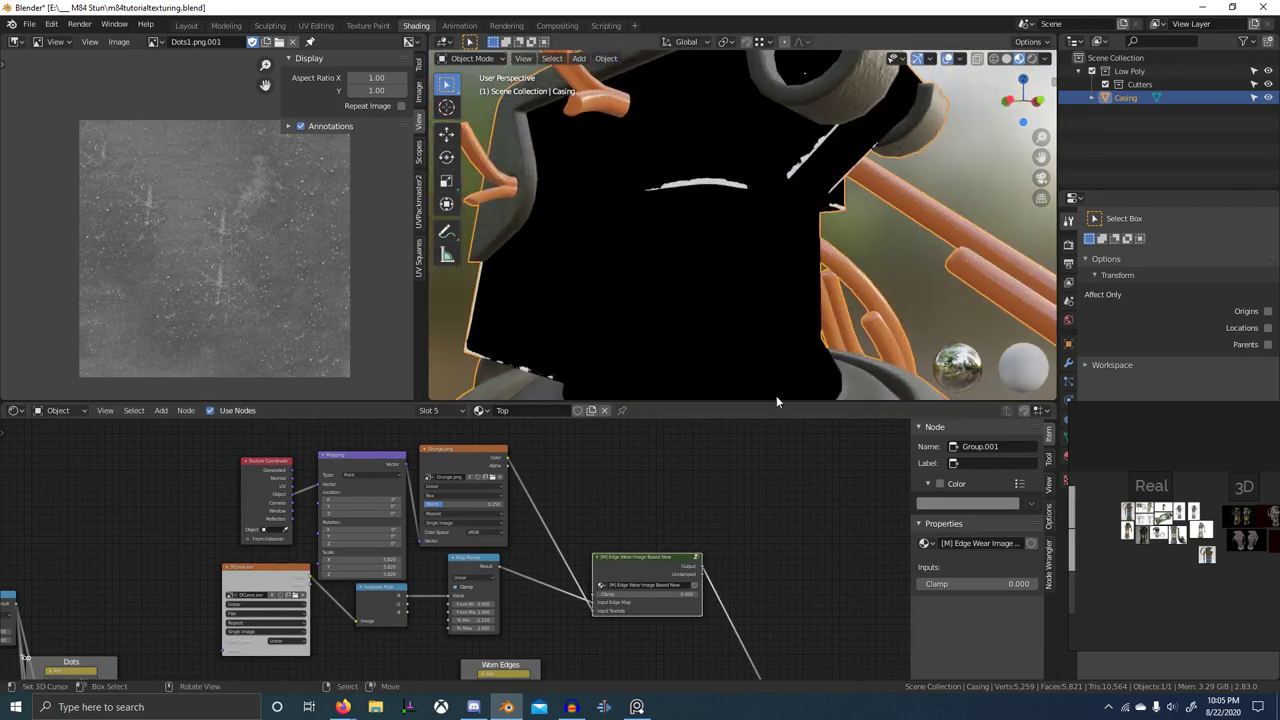
{"action": "middle_click_drag", "start_coordinate": [705, 574], "coordinate": [614, 529]}
{"action": "scroll", "coordinate": [612, 530], "scroll_direction": "up", "scroll_amount": 7}
{"action": "left_click_drag", "start_coordinate": [522, 560], "coordinate": [452, 560]}
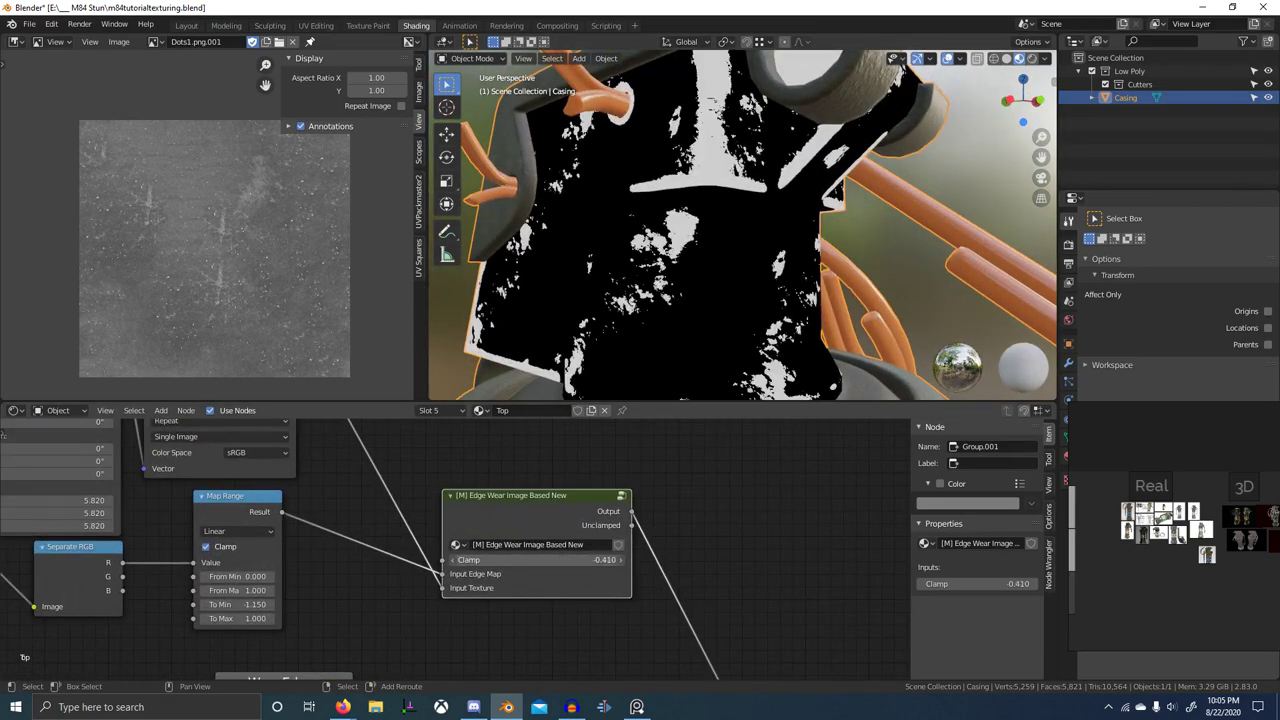
{"action": "left_click_drag", "start_coordinate": [564, 560], "coordinate": [569, 561]}
- Compare the clamped and unclamped wear outputs while varying Clamp and orbiting the casing
{"action": "middle_click_drag", "start_coordinate": [677, 307], "coordinate": [710, 308]}
{"action": "left_click", "coordinate": [560, 506], "text": "ctrl+shift"}
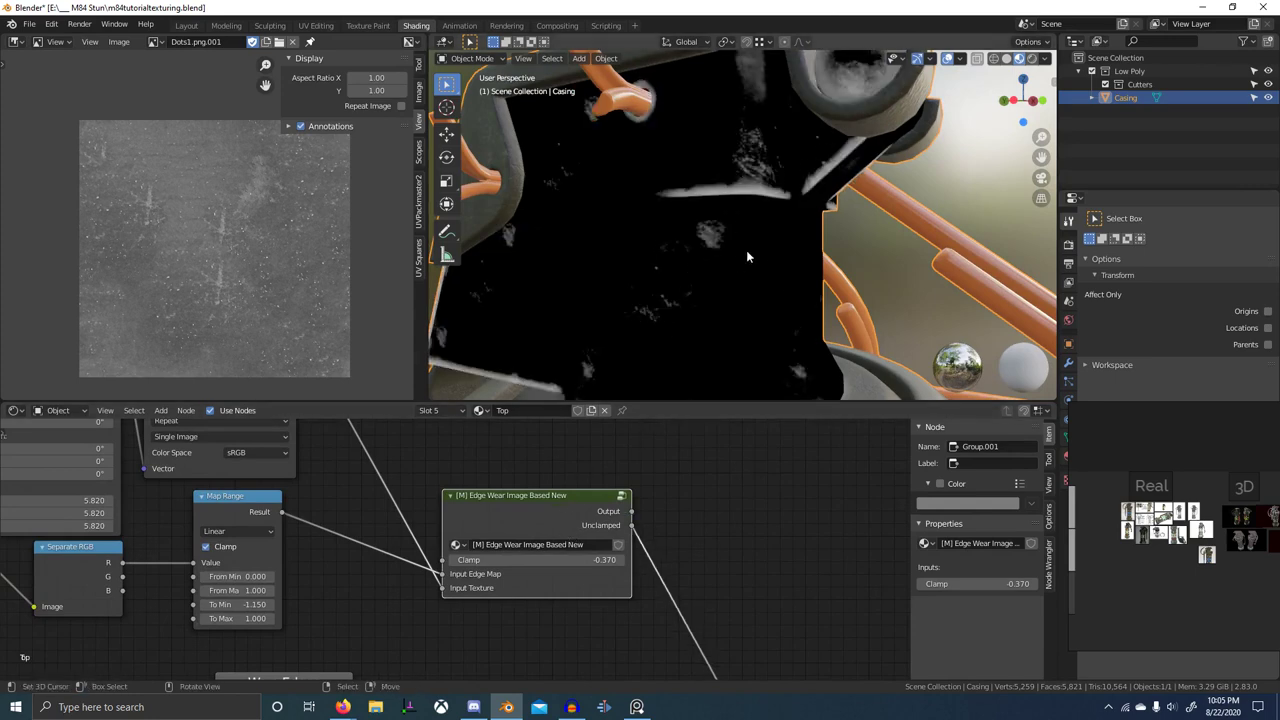
{"action": "mouse_move", "coordinate": [746, 250]}
{"action": "middle_mouse_down"}
{"action": "mouse_move", "coordinate": [702, 229]}
{"action": "mouse_move", "coordinate": [744, 270]}
{"action": "middle_mouse_up"}
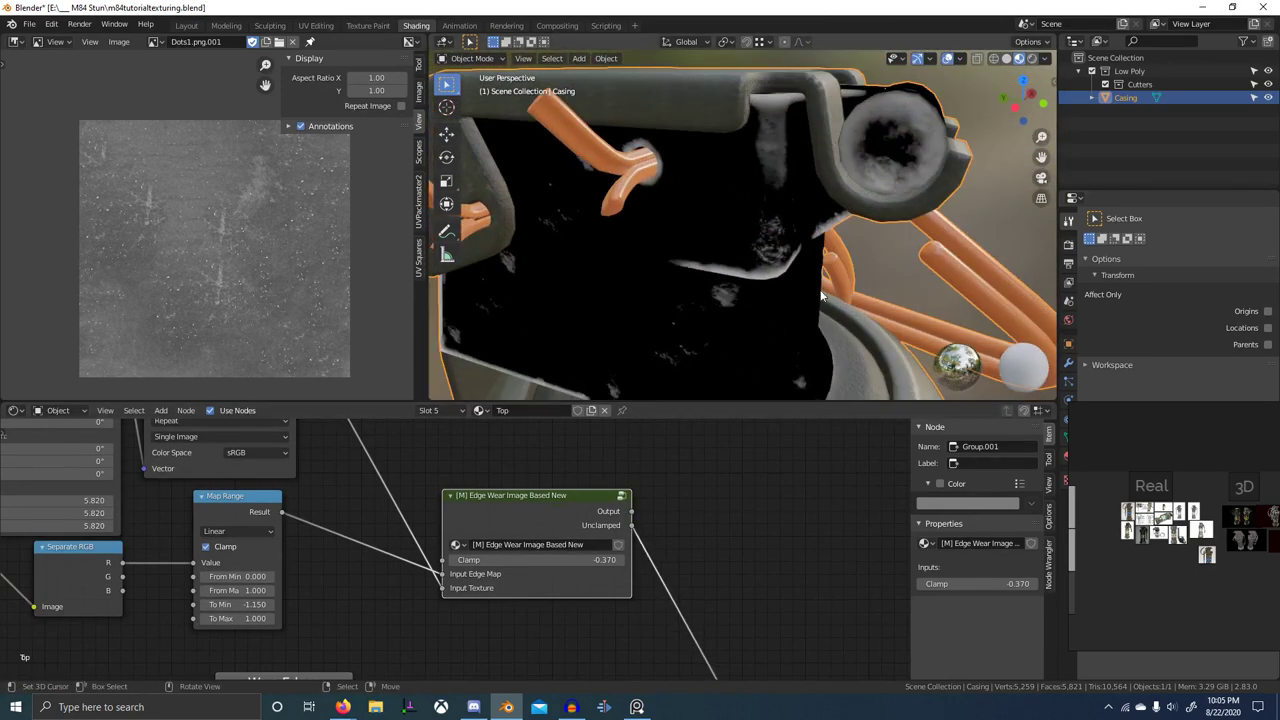
{"action": "left_click", "coordinate": [602, 506], "text": "ctrl+shift"}
{"action": "middle_click_drag", "start_coordinate": [590, 258], "coordinate": [614, 276]}
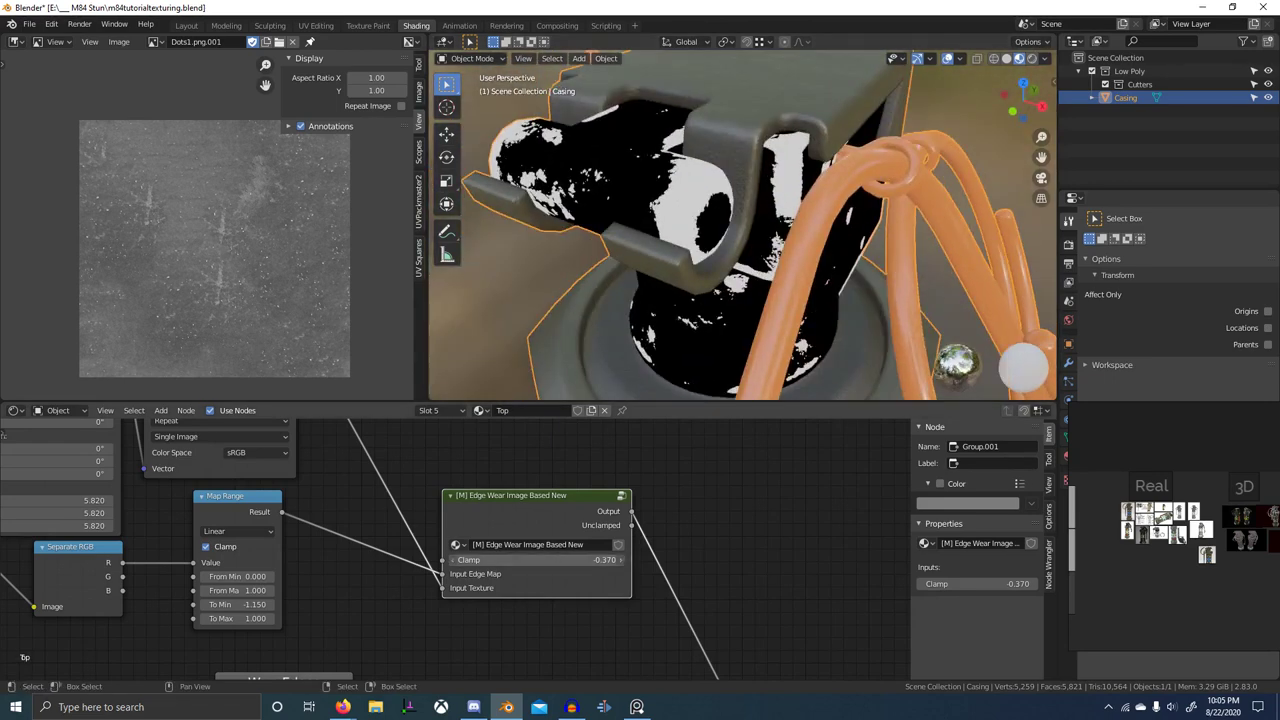
{"action": "left_click_drag", "start_coordinate": [556, 560], "coordinate": [590, 560]}
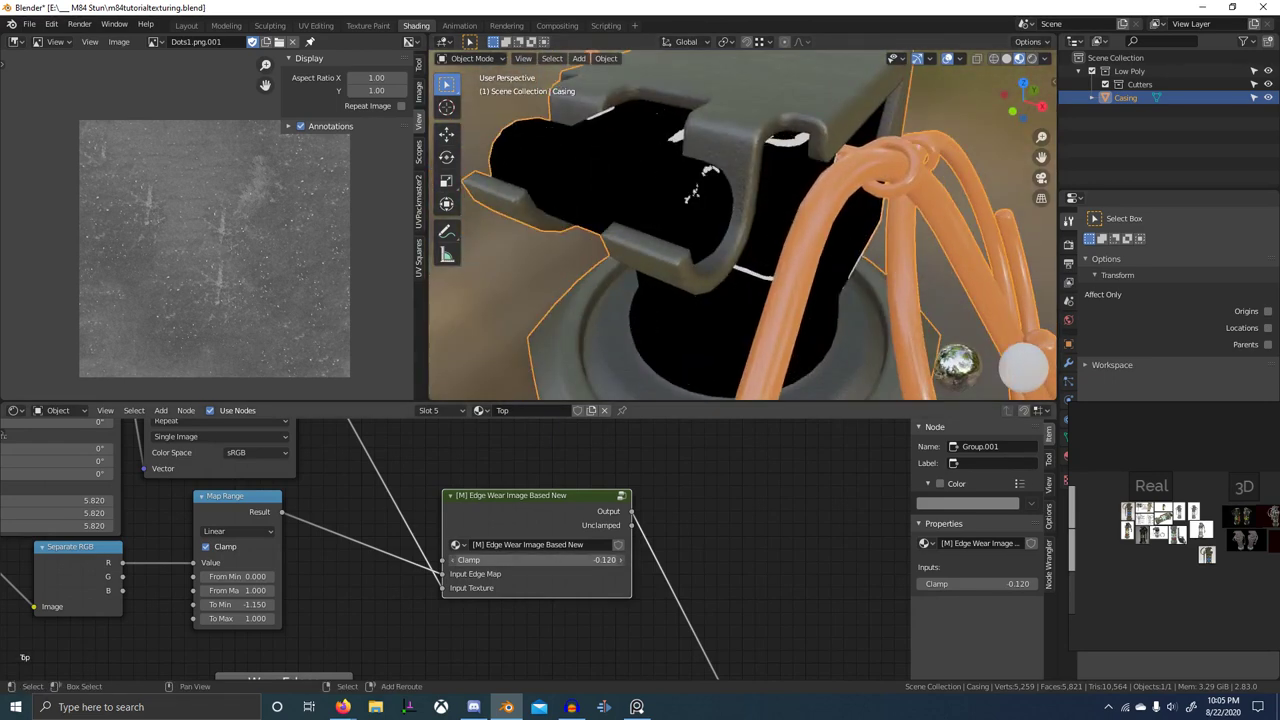
{"action": "left_click", "coordinate": [576, 508], "text": "ctrl+shift"}
{"action": "left_click", "coordinate": [576, 508], "text": "ctrl+shift"}
{"action": "left_click", "coordinate": [576, 508], "text": "ctrl+shift"}
{"action": "left_click", "coordinate": [576, 508], "text": "ctrl+shift"}
{"action": "left_click", "coordinate": [576, 508], "text": "ctrl+shift"}
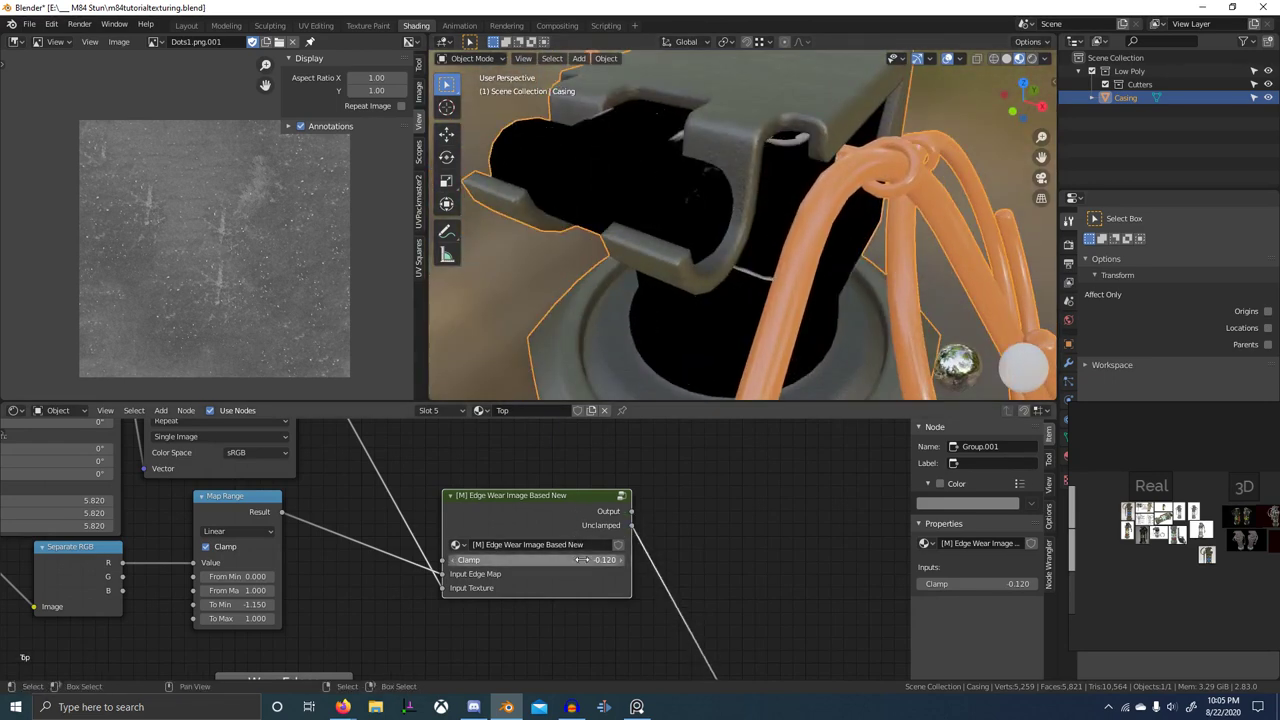
{"action": "mouse_move", "coordinate": [576, 560]}
{"action": "left_mouse_down"}
{"action": "mouse_move", "coordinate": [530, 560]}
{"action": "mouse_move", "coordinate": [564, 560]}
{"action": "left_mouse_up"}
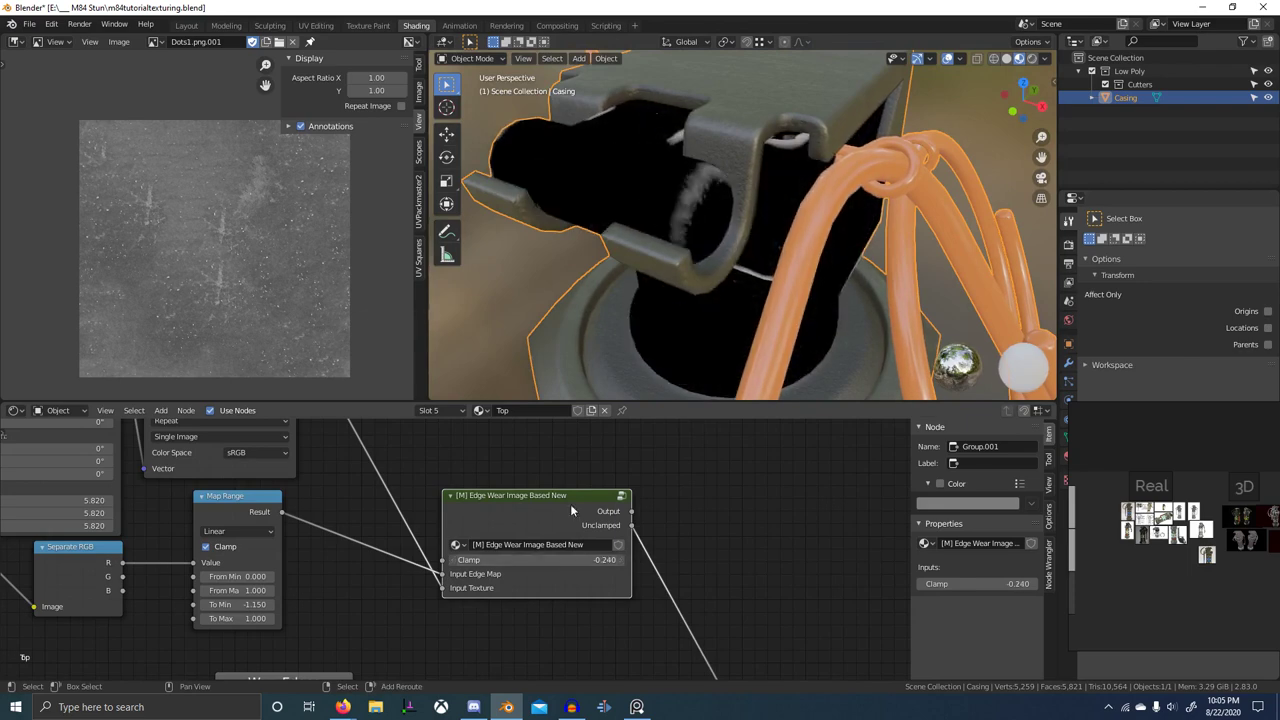
- Settle the Clamp at -0.410 and orbit to check the wider worn edges
{"action": "middle_click_drag", "start_coordinate": [680, 290], "coordinate": [847, 164]}
{"action": "scroll", "coordinate": [622, 450], "scroll_direction": "down", "scroll_amount": 5}
{"action": "middle_click_drag", "start_coordinate": [655, 352], "coordinate": [505, 345]}
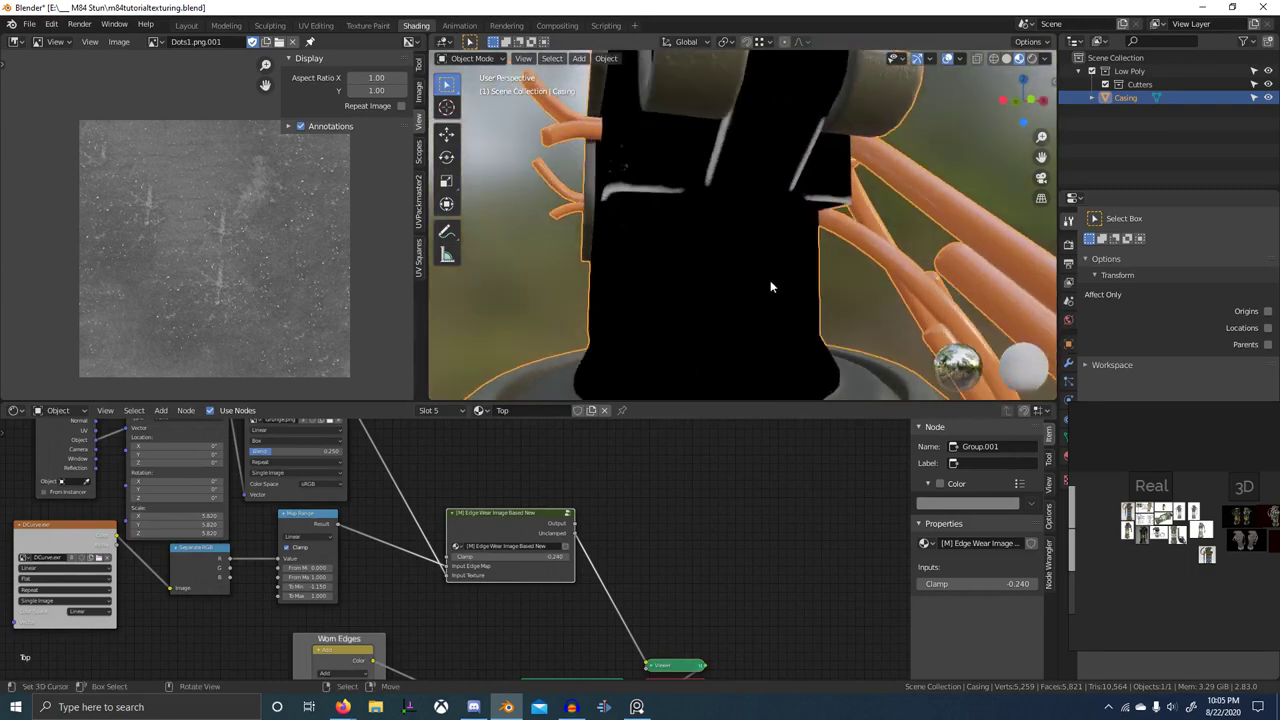
{"action": "middle_click_drag", "start_coordinate": [770, 280], "coordinate": [627, 440]}
{"action": "scroll", "coordinate": [728, 499], "scroll_direction": "down", "scroll_amount": 1}
{"action": "scroll", "coordinate": [708, 335], "scroll_direction": "down", "scroll_amount": 2}
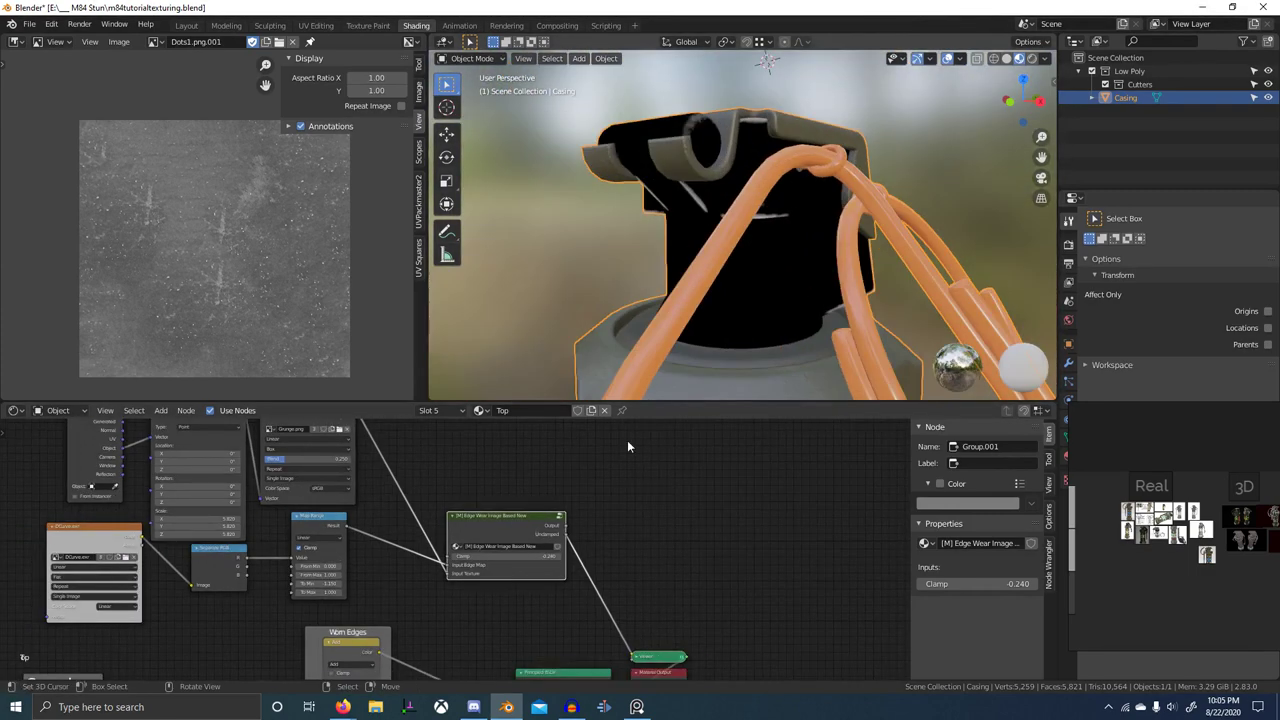
{"action": "left_click_drag", "start_coordinate": [505, 556], "coordinate": [486, 556]}
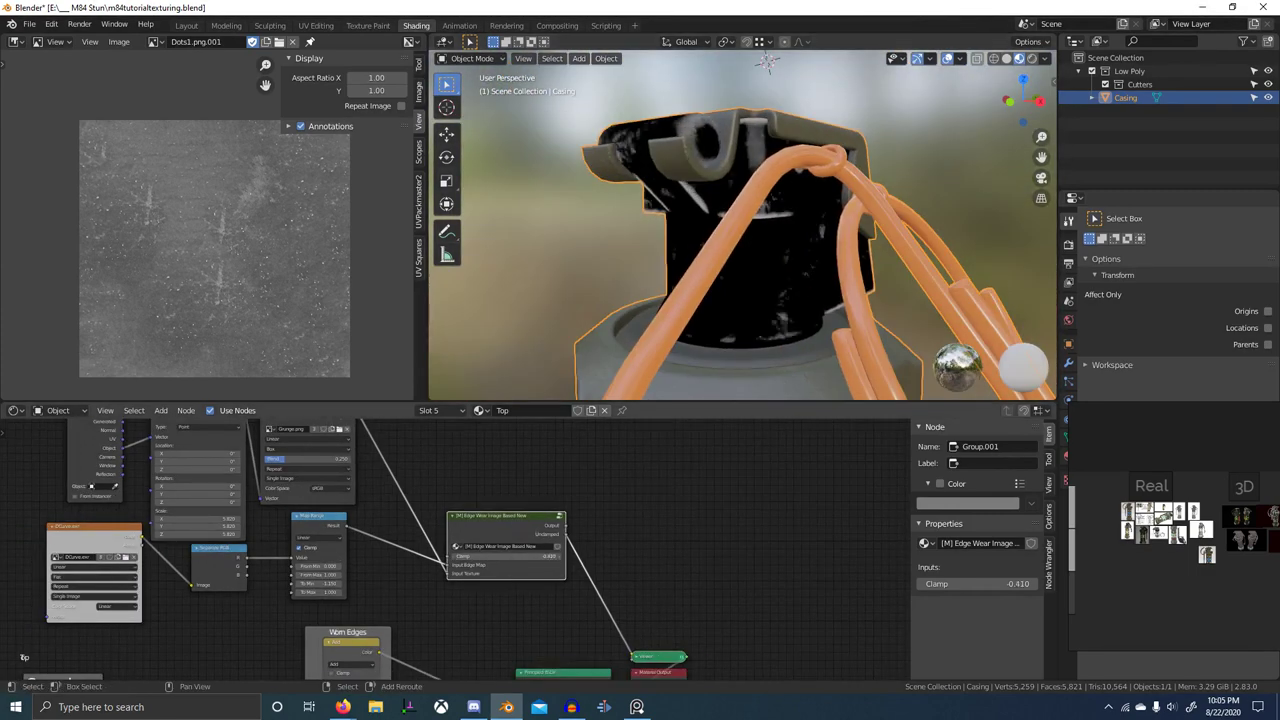
{"action": "middle_click_drag", "start_coordinate": [731, 264], "coordinate": [918, 278]}
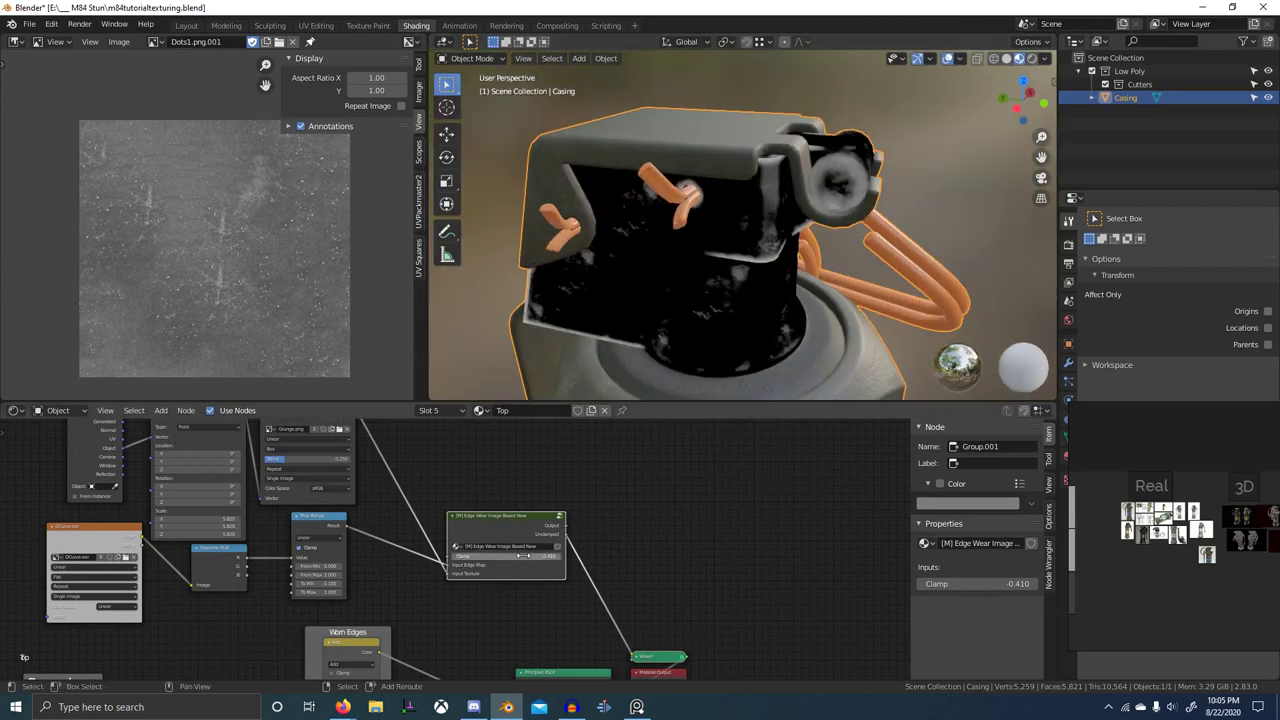
{"action": "left_click_drag", "start_coordinate": [505, 556], "coordinate": [505, 556]}
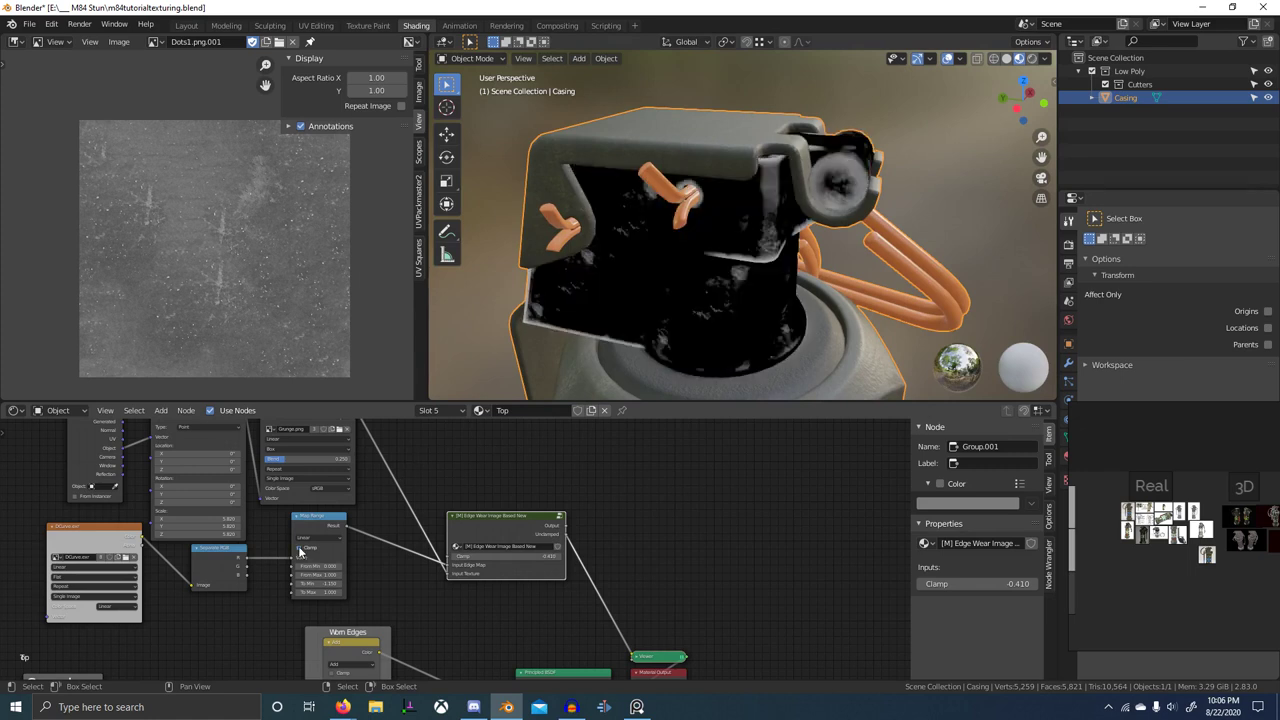
- Move the Texture Coordinate, Mapping and grunge image nodes aside
{"action": "middle_click_drag", "start_coordinate": [384, 550], "coordinate": [426, 611]}
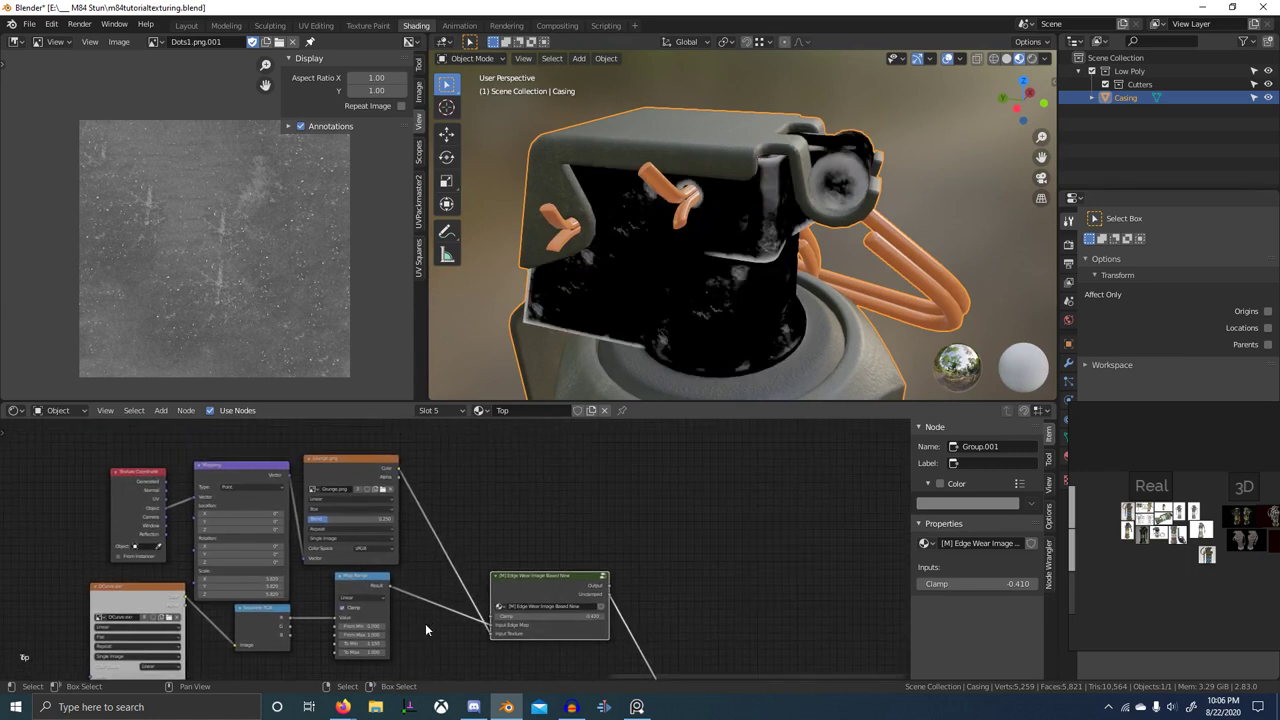
{"action": "scroll", "coordinate": [448, 514], "scroll_direction": "down", "scroll_amount": 2}
{"action": "middle_click_drag", "start_coordinate": [454, 514], "coordinate": [532, 527]}
{"action": "left_click_drag", "start_coordinate": [258, 470], "coordinate": [495, 523]}
{"action": "key", "text": "g"}
{"action": "left_click_drag", "start_coordinate": [401, 497], "coordinate": [421, 476]}
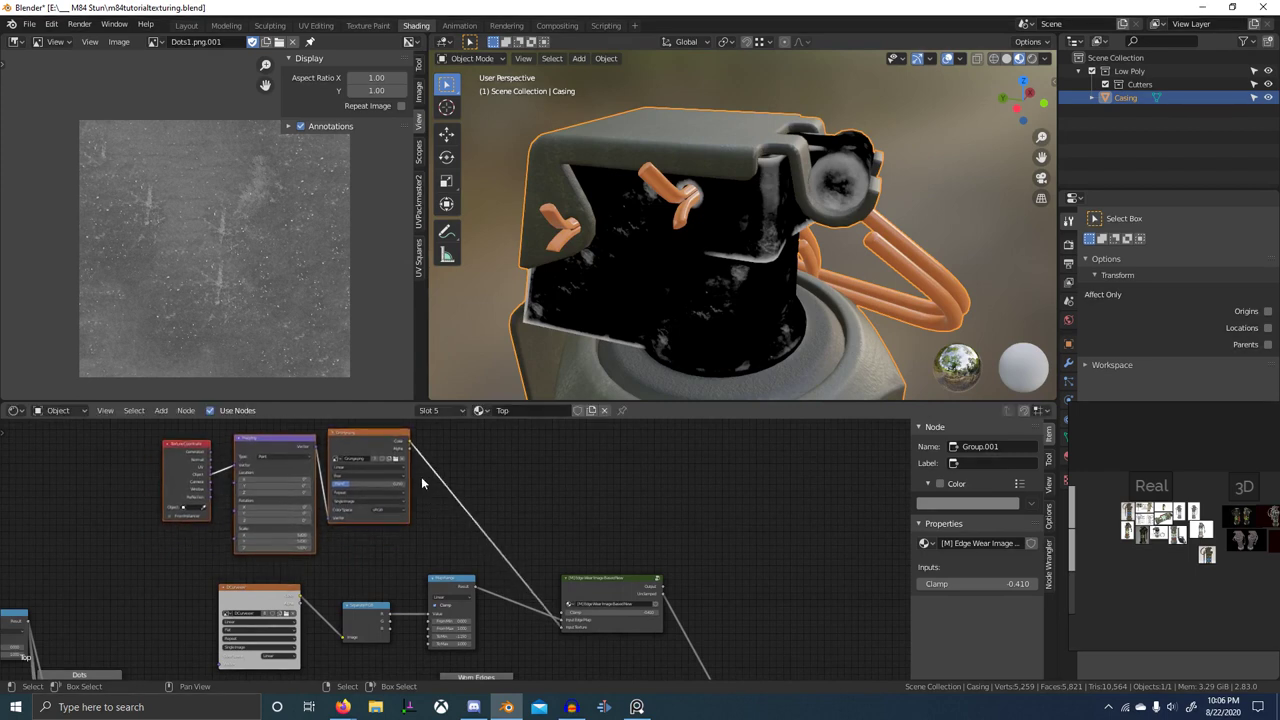
{"action": "scroll", "coordinate": [509, 524], "scroll_direction": "up", "scroll_amount": 3}
{"action": "mouse_move", "coordinate": [508, 543]}
{"action": "middle_mouse_down"}
{"action": "mouse_move", "coordinate": [517, 534]}
{"action": "mouse_move", "coordinate": [497, 525]}
{"action": "middle_mouse_up"}
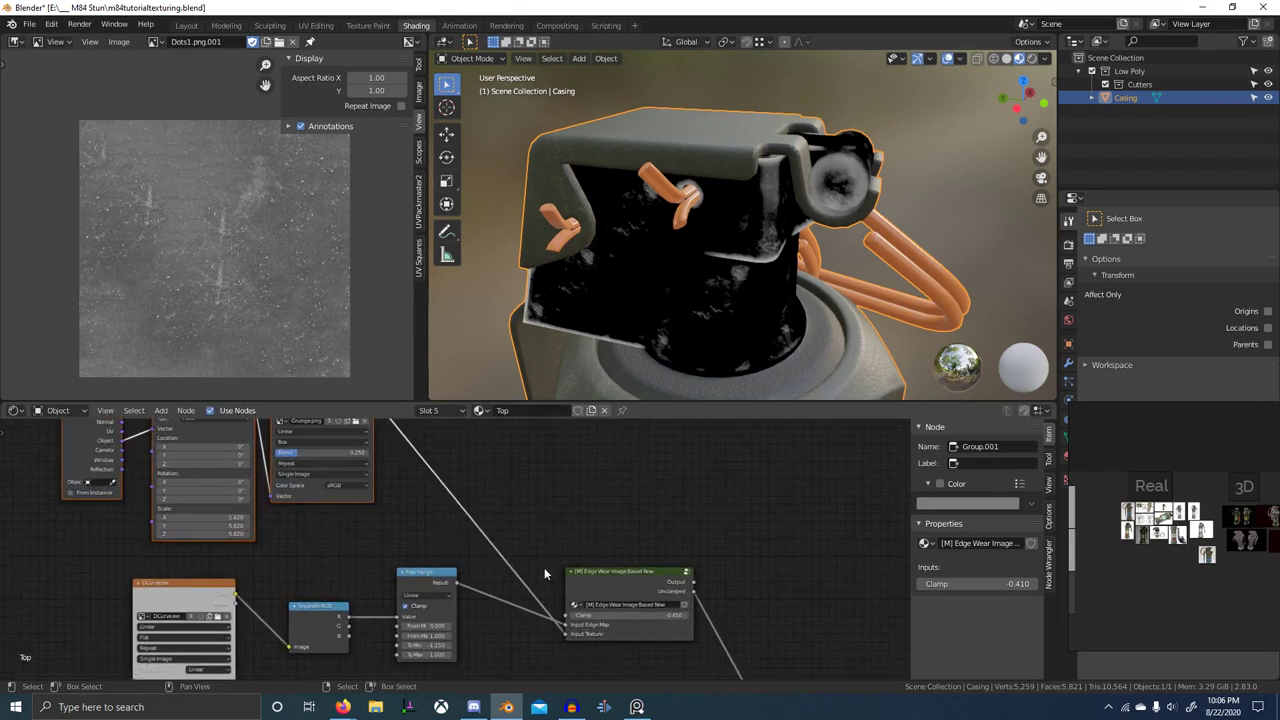
{"action": "scroll", "coordinate": [544, 567], "scroll_direction": "up", "scroll_amount": 2}
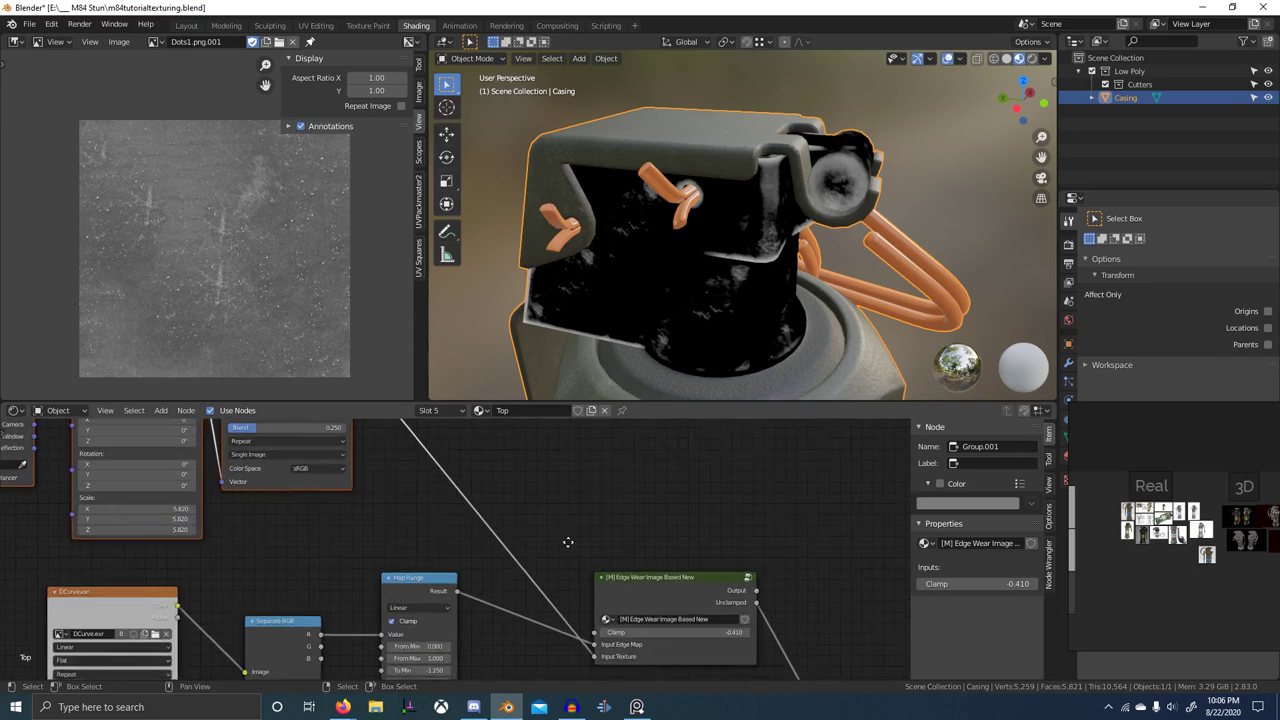
{"action": "scroll", "coordinate": [487, 491], "scroll_direction": "down", "scroll_amount": 1}
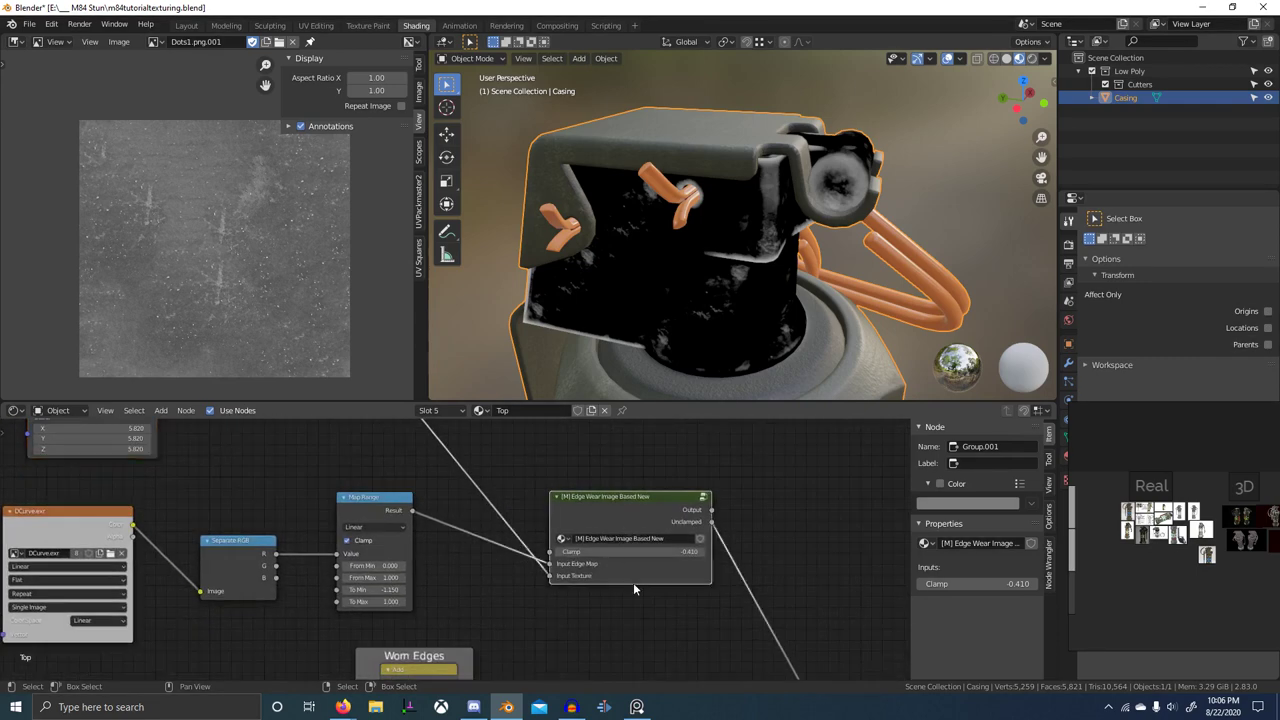
- Inspect the Edge Wear group's internals, trying but cancelling moves of its Subtract and Add nodes
{"action": "key", "text": "Tab"}
{"action": "middle_click_drag", "start_coordinate": [455, 577], "coordinate": [535, 580]}
{"action": "left_click_drag", "start_coordinate": [466, 549], "coordinate": [492, 568]}
{"action": "right_click", "coordinate": [494, 570]}
{"action": "scroll", "coordinate": [531, 649], "scroll_direction": "up", "scroll_amount": 1}
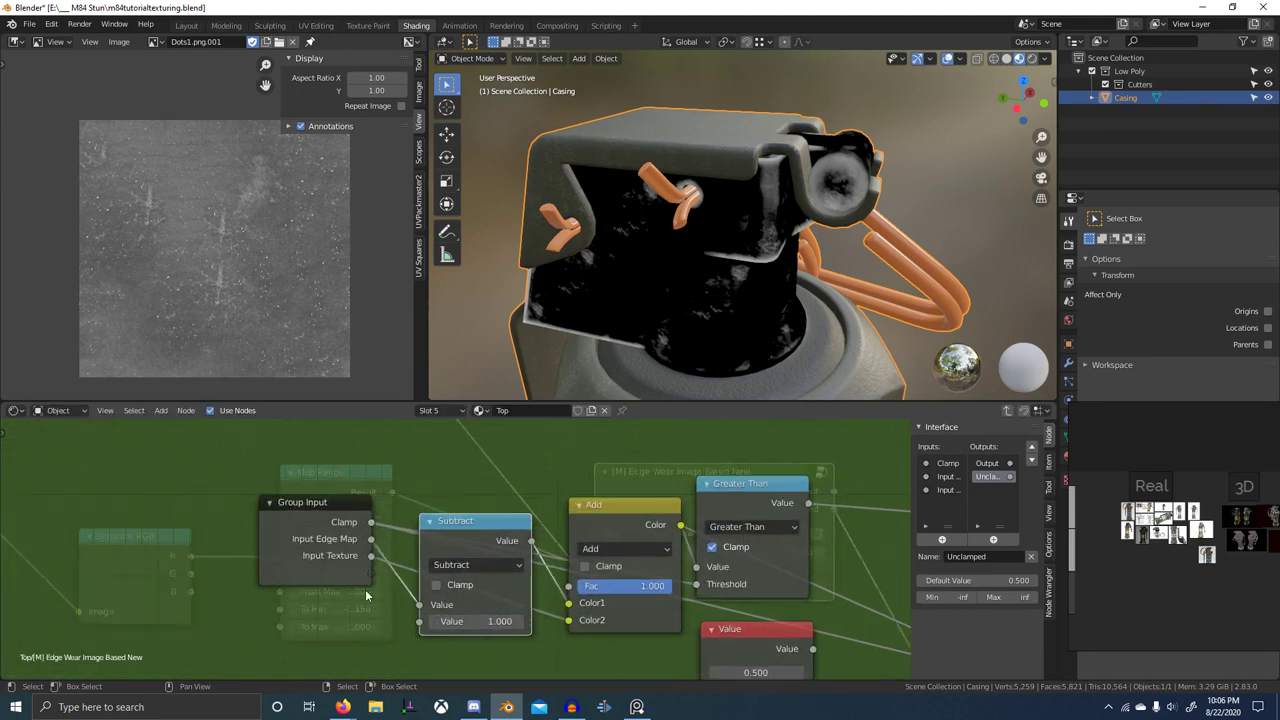
{"action": "left_click_drag", "start_coordinate": [631, 518], "coordinate": [671, 524]}
{"action": "right_click", "coordinate": [671, 524]}
{"action": "key", "text": "Tab"}
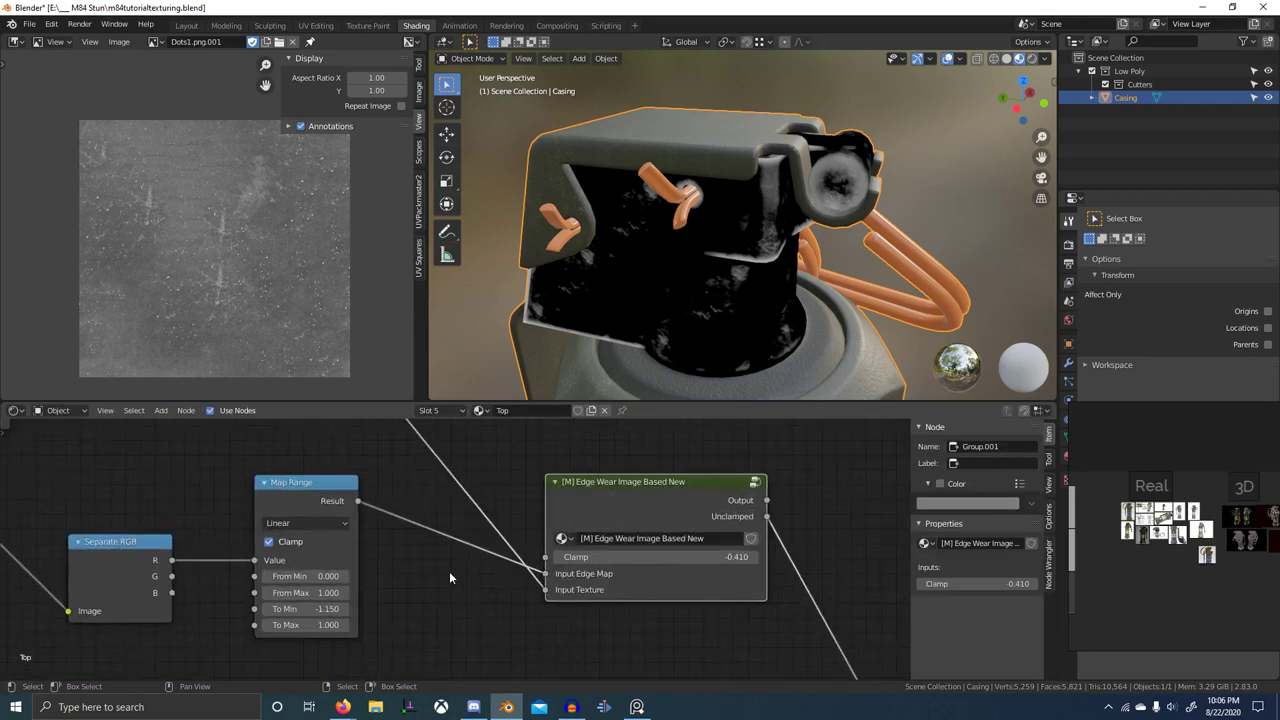
- Pan the node tree toward the Viewer and Principled BSDF nodes and orbit the casing
{"action": "scroll", "coordinate": [760, 594], "scroll_direction": "down", "scroll_amount": 5}
{"action": "middle_click_drag", "start_coordinate": [760, 594], "coordinate": [579, 512]}
{"action": "scroll", "coordinate": [686, 534], "scroll_direction": "down", "scroll_amount": 1}
{"action": "middle_click_drag", "start_coordinate": [686, 534], "coordinate": [626, 550]}
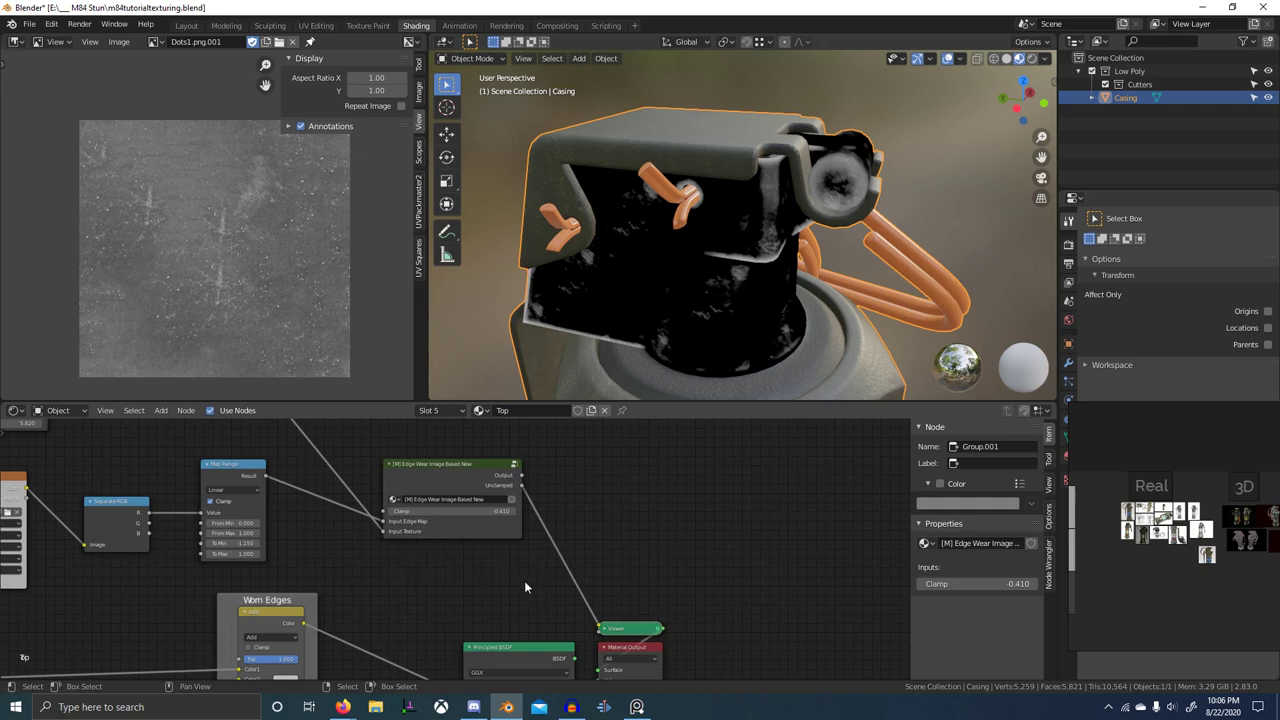
{"action": "middle_click_drag", "start_coordinate": [454, 568], "coordinate": [500, 544]}
{"action": "scroll", "coordinate": [537, 530], "scroll_direction": "down", "scroll_amount": 4}
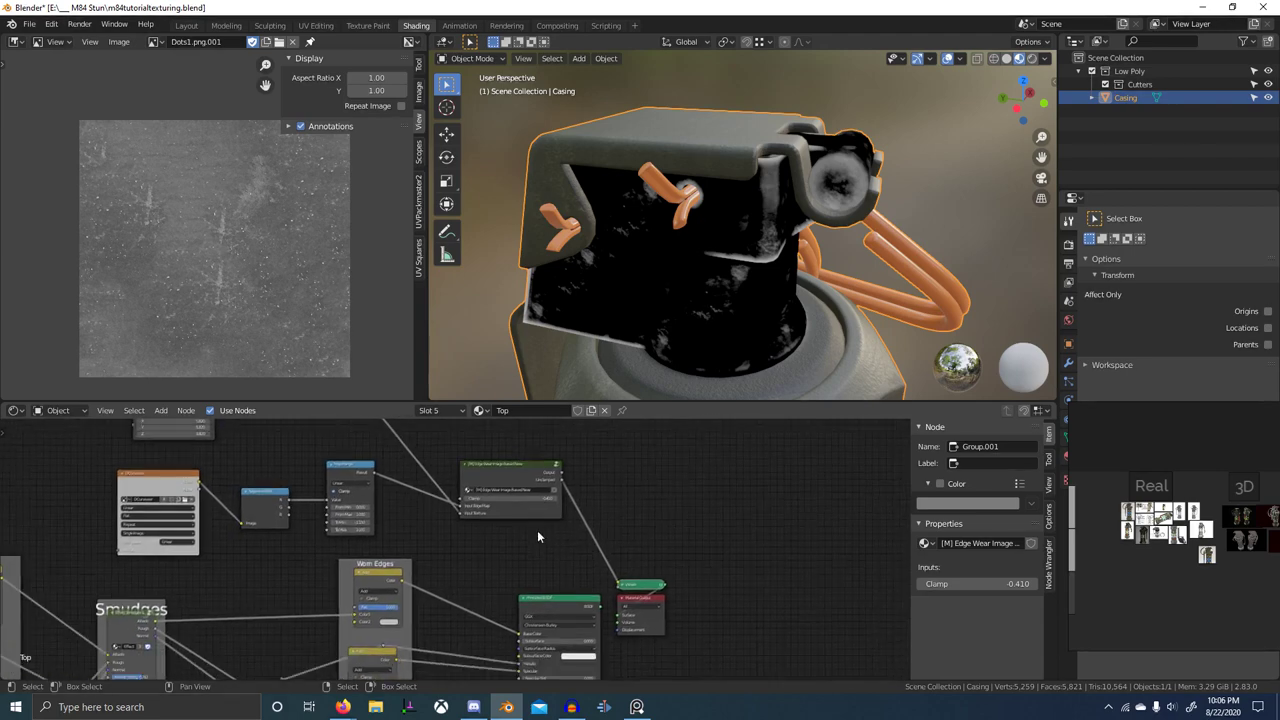
{"action": "key", "text": "b"}
{"action": "left_click", "coordinate": [540, 485], "text": "ctrl+shift"}
{"action": "scroll", "coordinate": [640, 545], "scroll_direction": "down", "scroll_amount": 2}
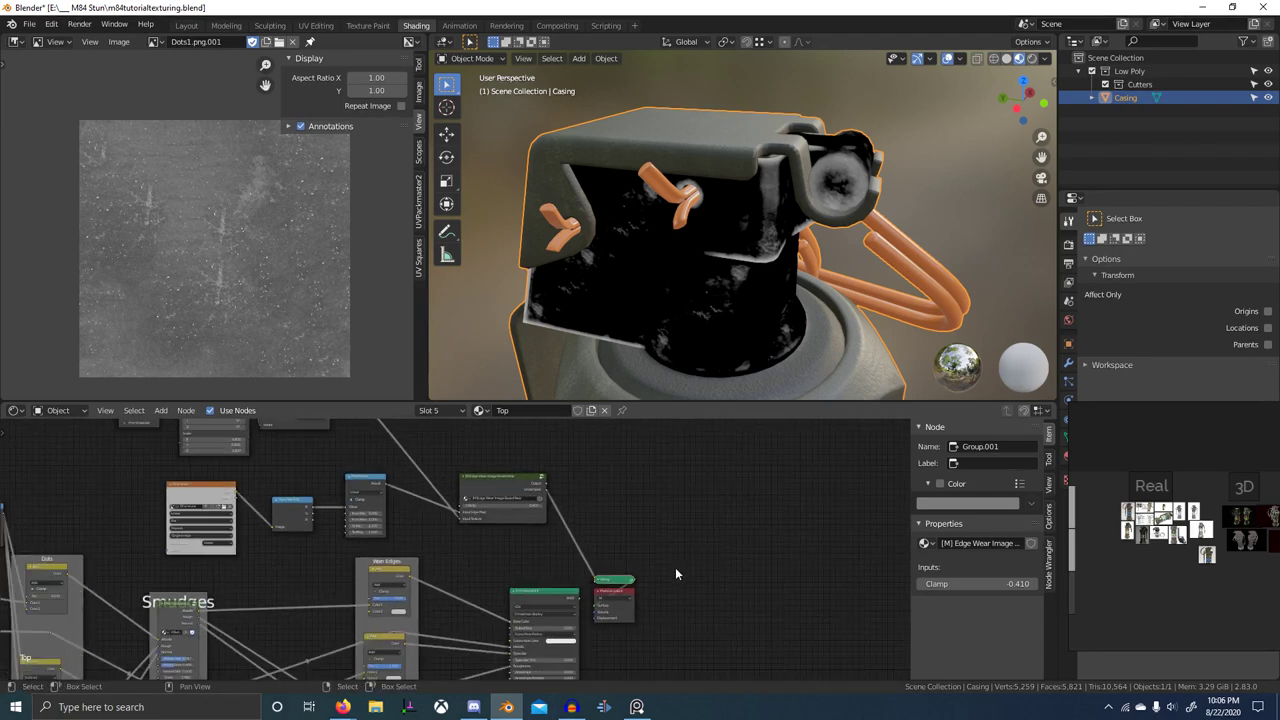
{"action": "middle_click_drag", "start_coordinate": [625, 315], "coordinate": [558, 430]}
{"action": "scroll", "coordinate": [669, 508], "scroll_direction": "up", "scroll_amount": 4}
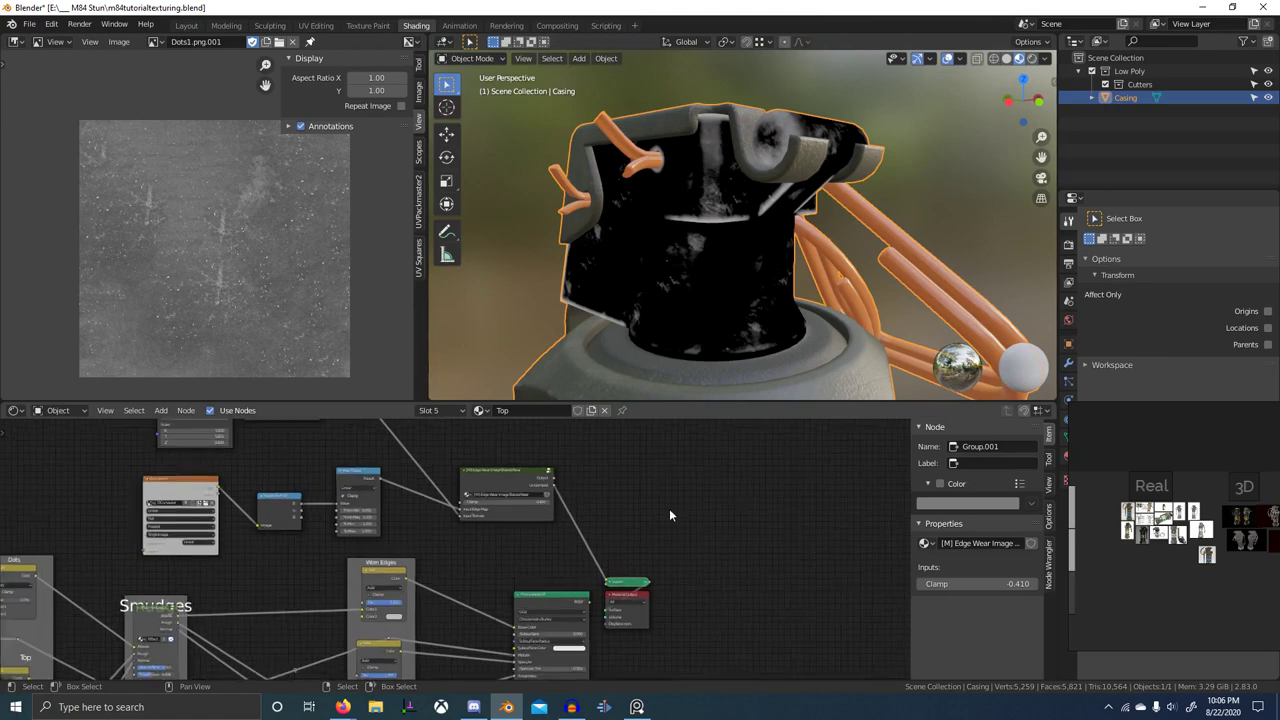
{"action": "scroll", "coordinate": [374, 485], "scroll_direction": "down", "scroll_amount": 2}
{"action": "middle_click_drag", "start_coordinate": [615, 543], "coordinate": [660, 603]}
{"action": "scroll", "coordinate": [664, 606], "scroll_direction": "down", "scroll_amount": 5}
{"action": "middle_click_drag", "start_coordinate": [561, 510], "coordinate": [513, 474]}
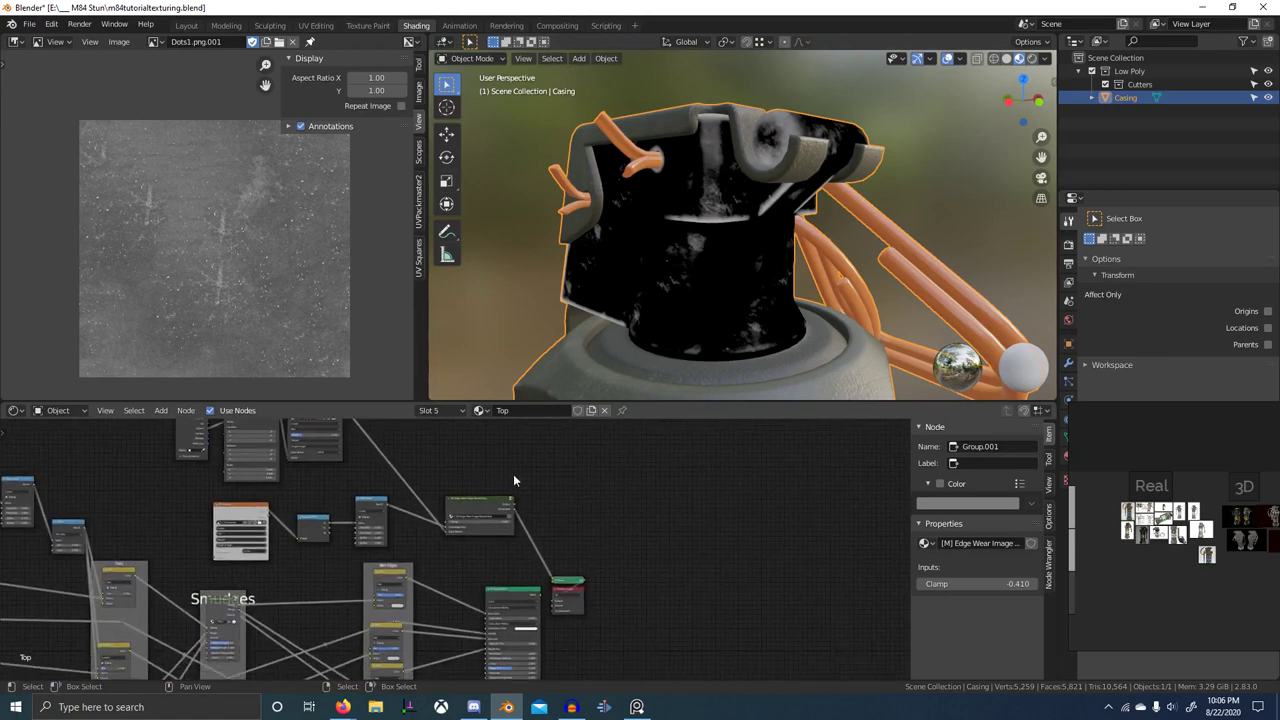
- Maximize the node editor to full window and frame Principled BSDF and Material Output
{"action": "key", "text": "ctrl+space"}
{"action": "scroll", "coordinate": [575, 354], "scroll_direction": "up", "scroll_amount": 7}
{"action": "middle_click_drag", "start_coordinate": [597, 354], "coordinate": [624, 358]}
{"action": "middle_click_drag", "start_coordinate": [823, 498], "coordinate": [381, 392]}
{"action": "scroll", "coordinate": [555, 436], "scroll_direction": "down", "scroll_amount": 3}
{"action": "middle_click_drag", "start_coordinate": [555, 436], "coordinate": [527, 382]}
- Move the Principled BSDF and Material Output nodes to the right
{"action": "scroll", "coordinate": [524, 397], "scroll_direction": "down", "scroll_amount": 2}
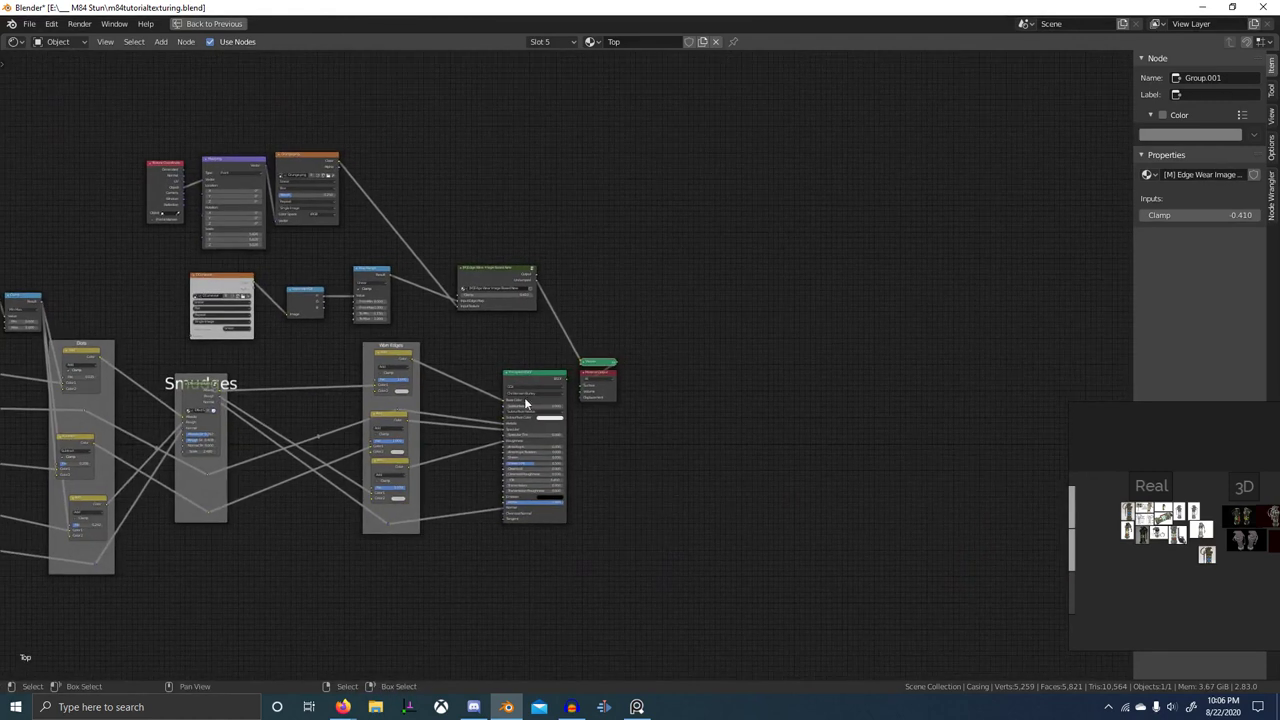
{"action": "left_click_drag", "start_coordinate": [494, 354], "coordinate": [686, 549]}
{"action": "key", "text": "g"}
{"action": "left_click", "coordinate": [997, 511]}
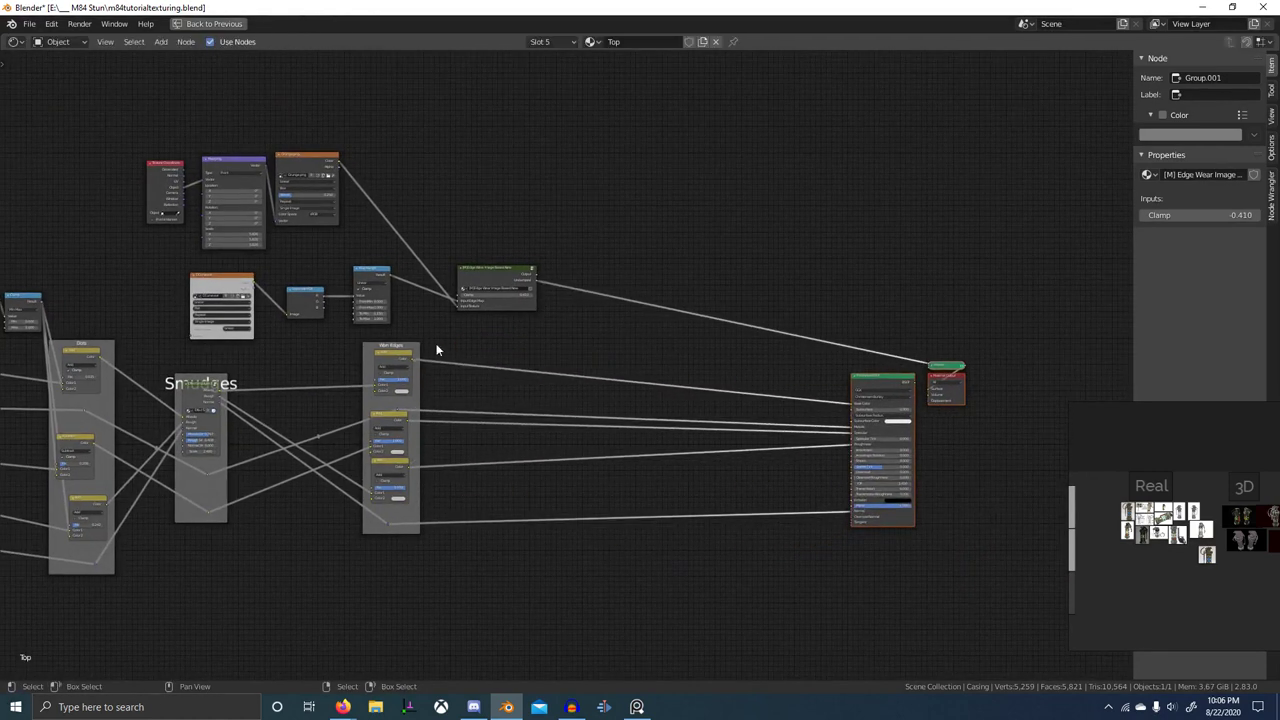
- Insert a MixRGB node on the Base Color link and place it left and slightly higher
{"action": "key", "text": "shift+a"}
{"action": "left_click", "coordinate": [638, 355]}
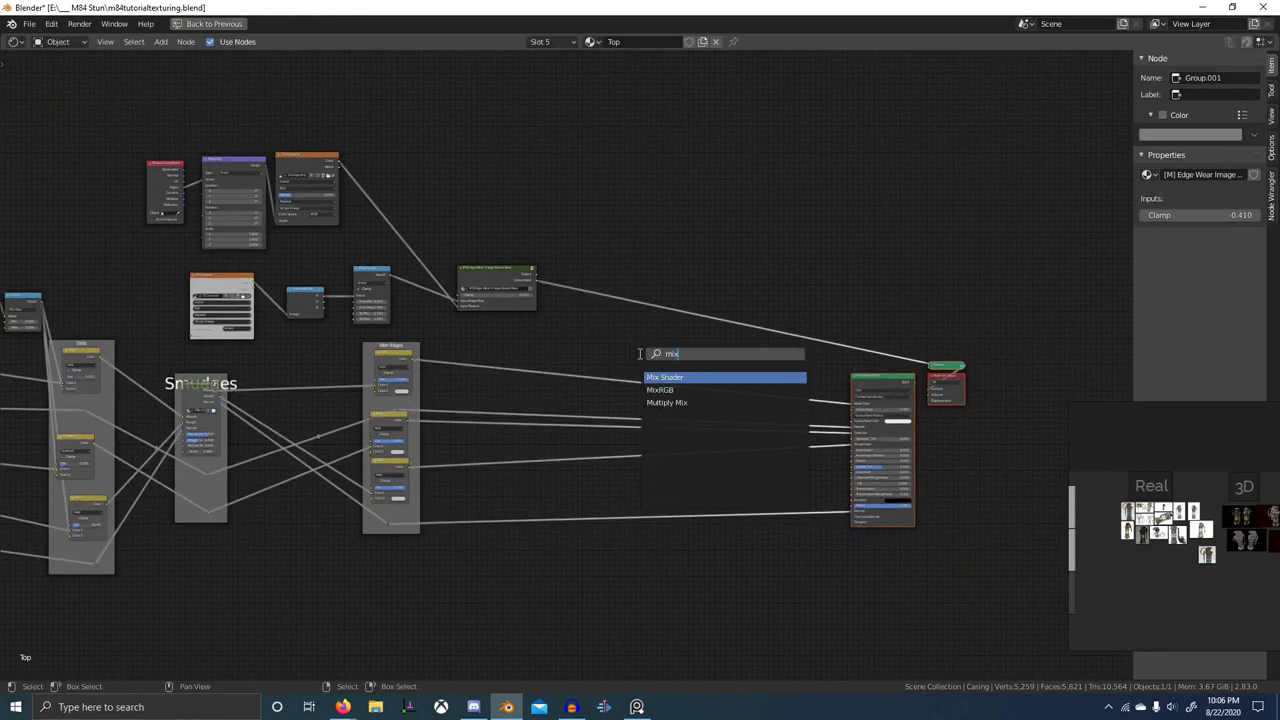
{"action": "key", "text": "Down"}
{"action": "key", "text": "Return"}
{"action": "left_click", "coordinate": [640, 354]}
{"action": "middle_click_drag", "start_coordinate": [800, 400], "coordinate": [631, 462]}
{"action": "scroll", "coordinate": [631, 462], "scroll_direction": "up", "scroll_amount": 5}
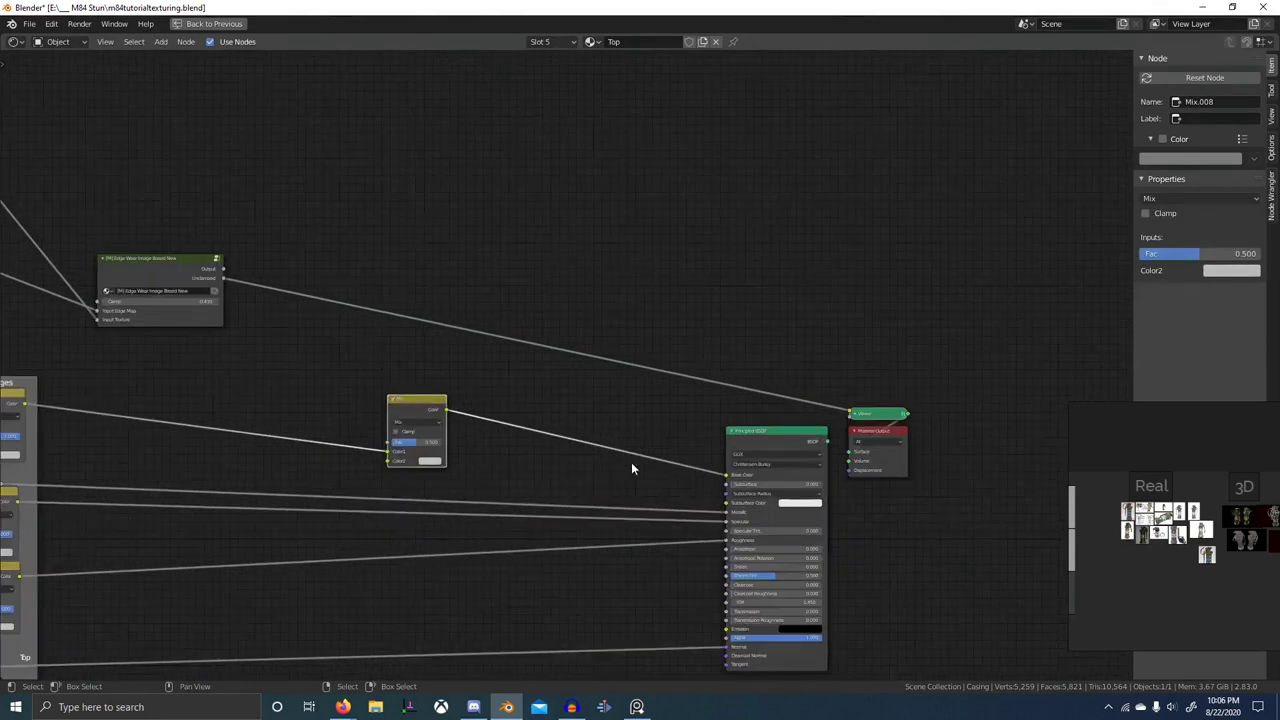
{"action": "middle_click_drag", "start_coordinate": [438, 417], "coordinate": [642, 410]}
{"action": "scroll", "coordinate": [642, 410], "scroll_direction": "up", "scroll_amount": 6}
{"action": "key", "text": "g"}
{"action": "left_click", "coordinate": [542, 389]}
{"action": "middle_click_drag", "start_coordinate": [542, 389], "coordinate": [686, 383]}
{"action": "scroll", "coordinate": [686, 383], "scroll_direction": "down", "scroll_amount": 5}
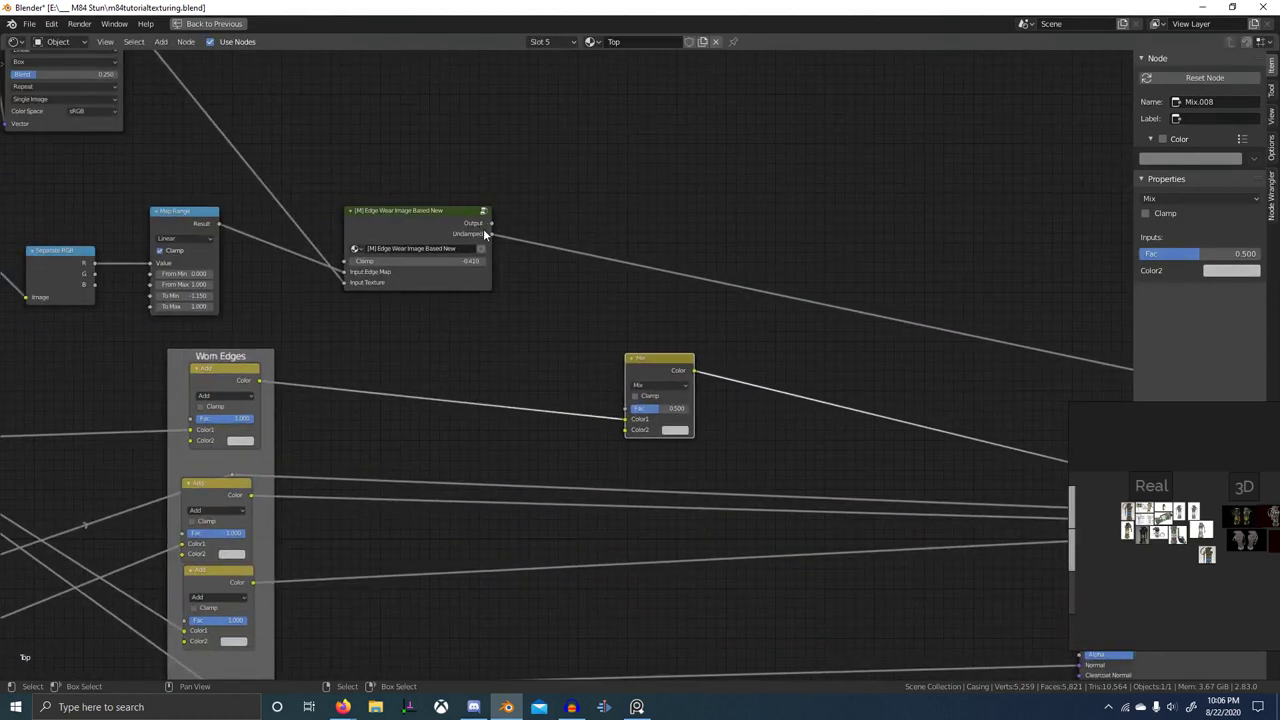
- Connect the edge wear group's Unclamped output to the Mix node's Fac
{"action": "left_click_drag", "start_coordinate": [487, 233], "coordinate": [659, 348]}
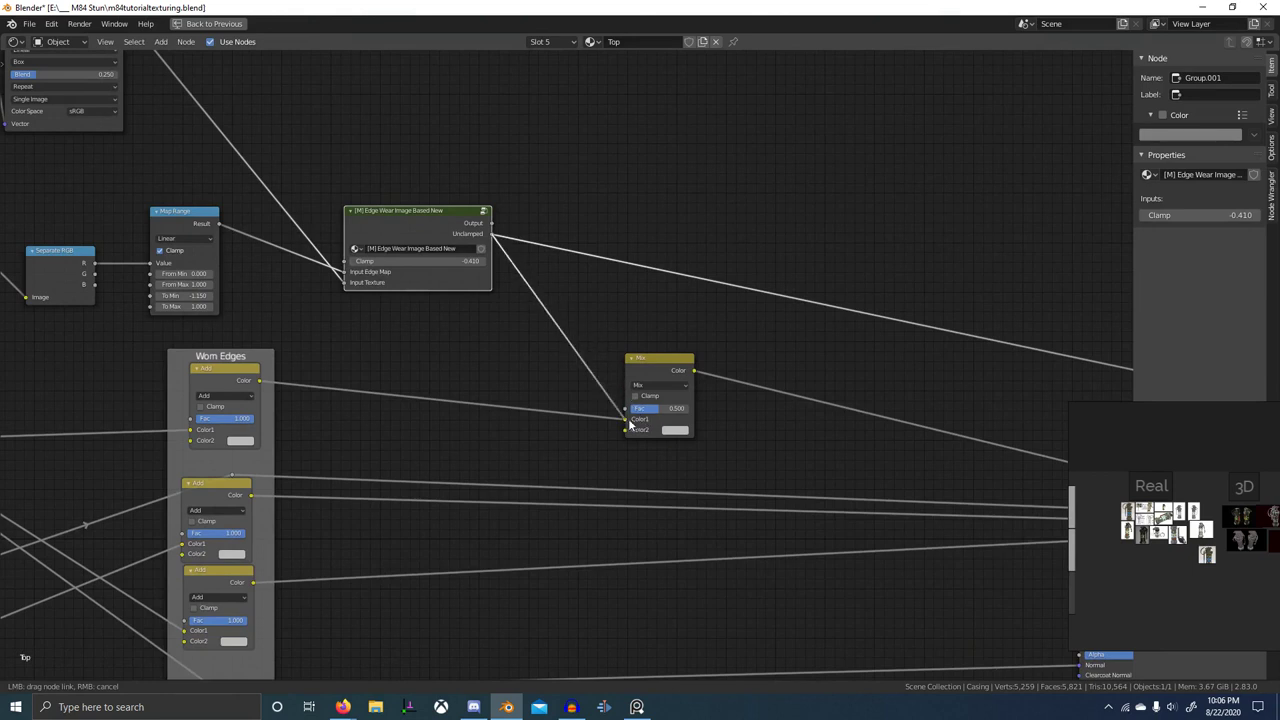
{"action": "left_click_drag", "start_coordinate": [630, 425], "coordinate": [638, 432]}
{"action": "scroll", "coordinate": [600, 340], "scroll_direction": "up", "scroll_amount": 4}
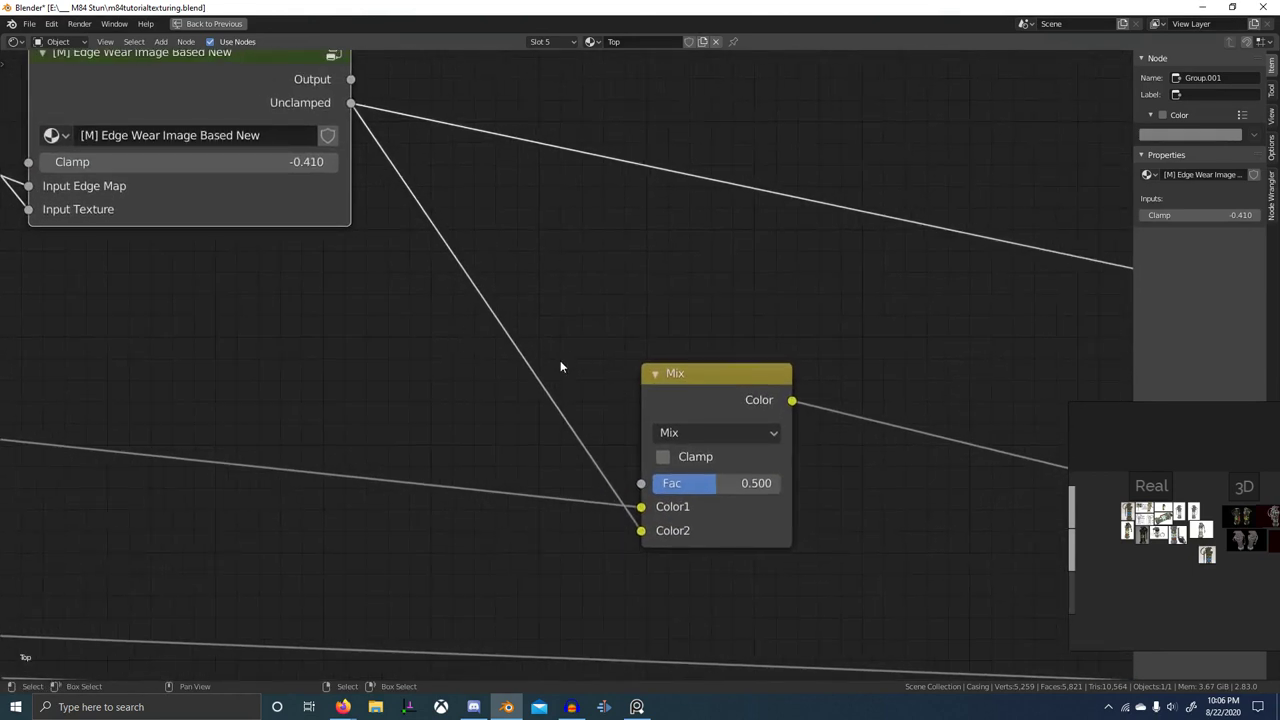
{"action": "left_click_drag", "start_coordinate": [642, 530], "coordinate": [663, 491]}
{"action": "scroll", "coordinate": [650, 440], "scroll_direction": "down", "scroll_amount": 6}
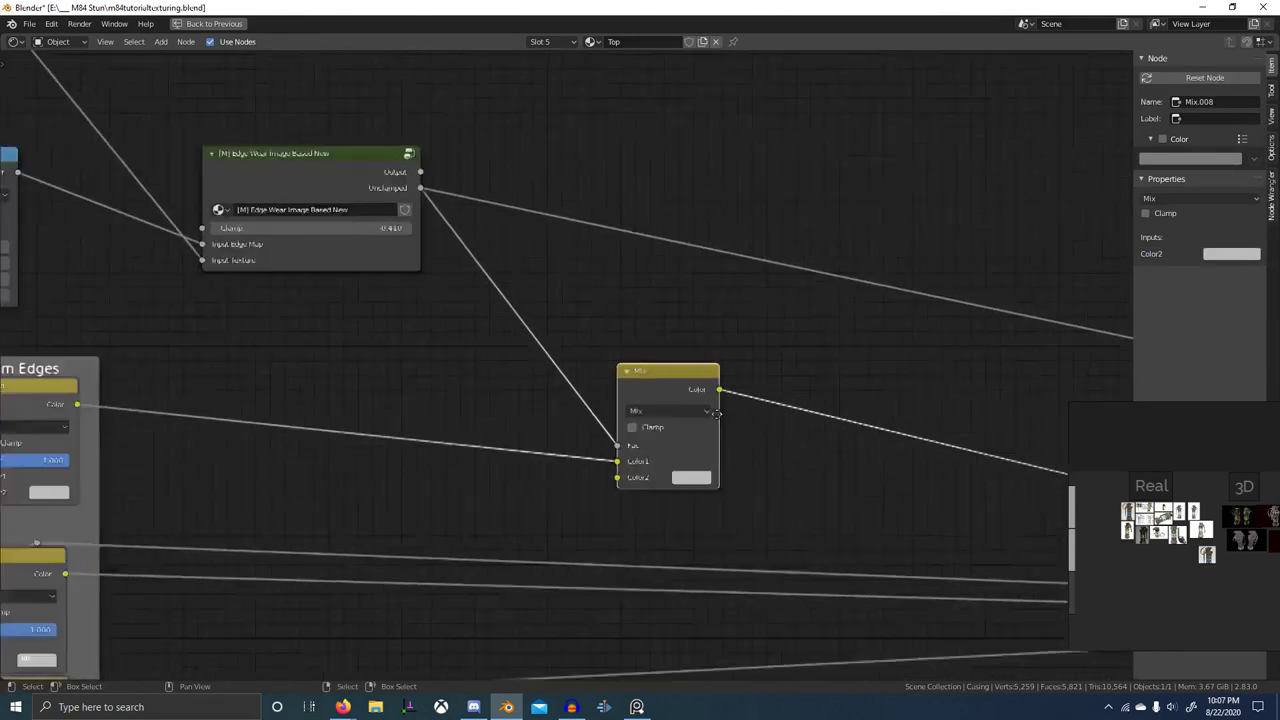
- Duplicate the Mix node onto the Roughness link and feed it the Unclamped output
{"action": "middle_click_drag", "start_coordinate": [630, 400], "coordinate": [588, 358]}
{"action": "scroll", "coordinate": [680, 346], "scroll_direction": "down", "scroll_amount": 1}
{"action": "middle_click_drag", "start_coordinate": [888, 419], "coordinate": [508, 366]}
{"action": "key", "text": "shift+d"}
{"action": "left_click", "coordinate": [450, 543]}
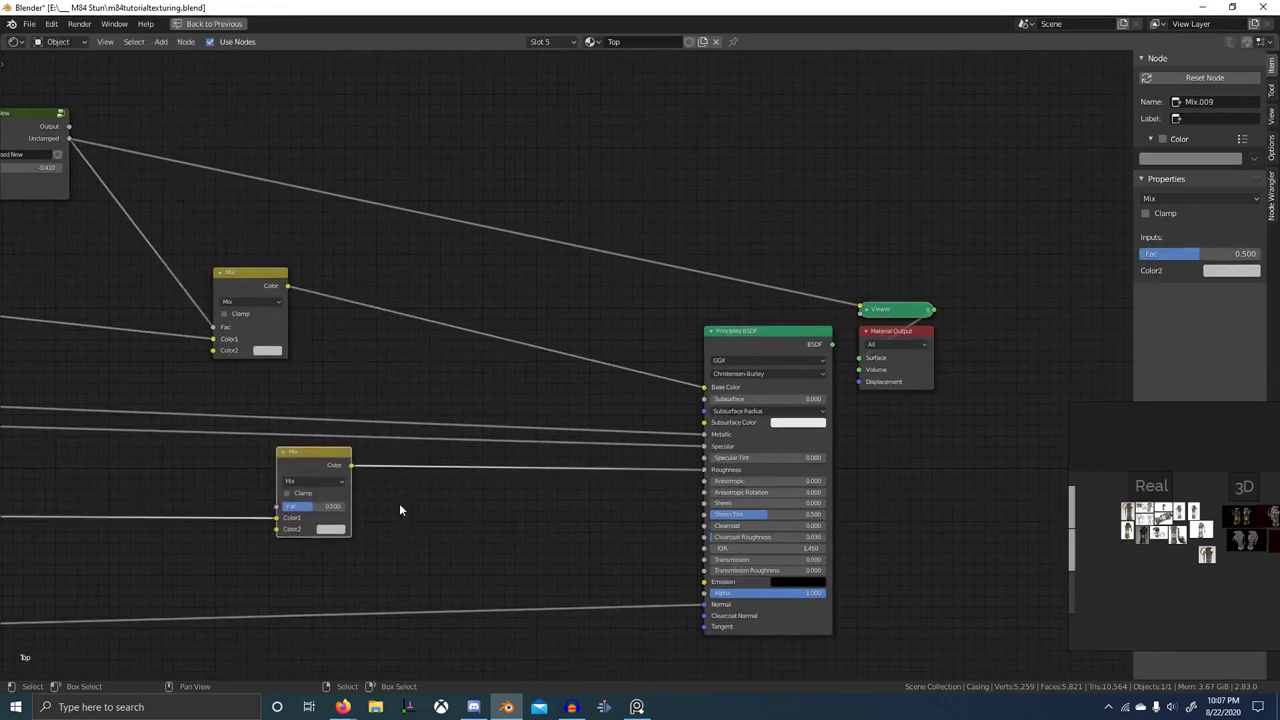
{"action": "middle_click_drag", "start_coordinate": [317, 476], "coordinate": [510, 478]}
{"action": "left_click_drag", "start_coordinate": [263, 140], "coordinate": [472, 531]}
{"action": "left_click_drag", "start_coordinate": [495, 469], "coordinate": [461, 517]}
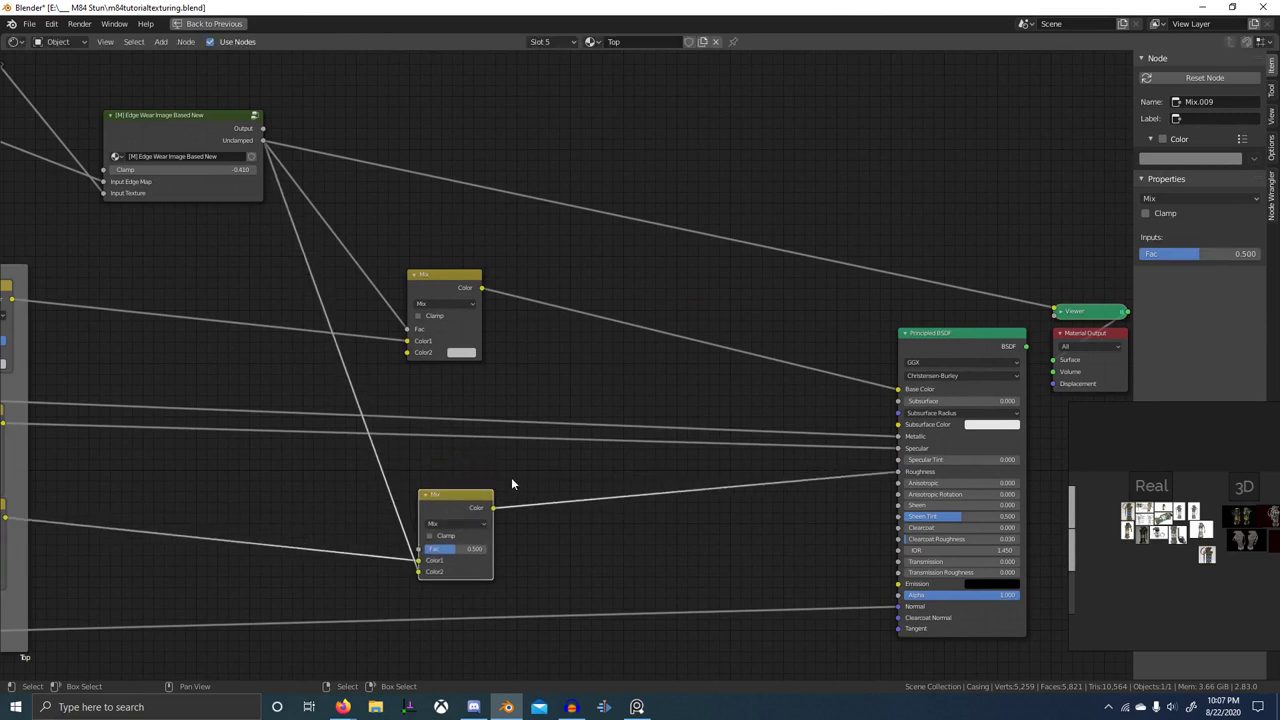
- Add reroute points on the Metallic, Specular and Normal links, and preview the edge wear mask
{"action": "right_click_drag", "start_coordinate": [453, 388], "coordinate": [464, 442], "text": "shift"}
{"action": "right_click_drag", "start_coordinate": [459, 562], "coordinate": [466, 634], "text": "shift"}
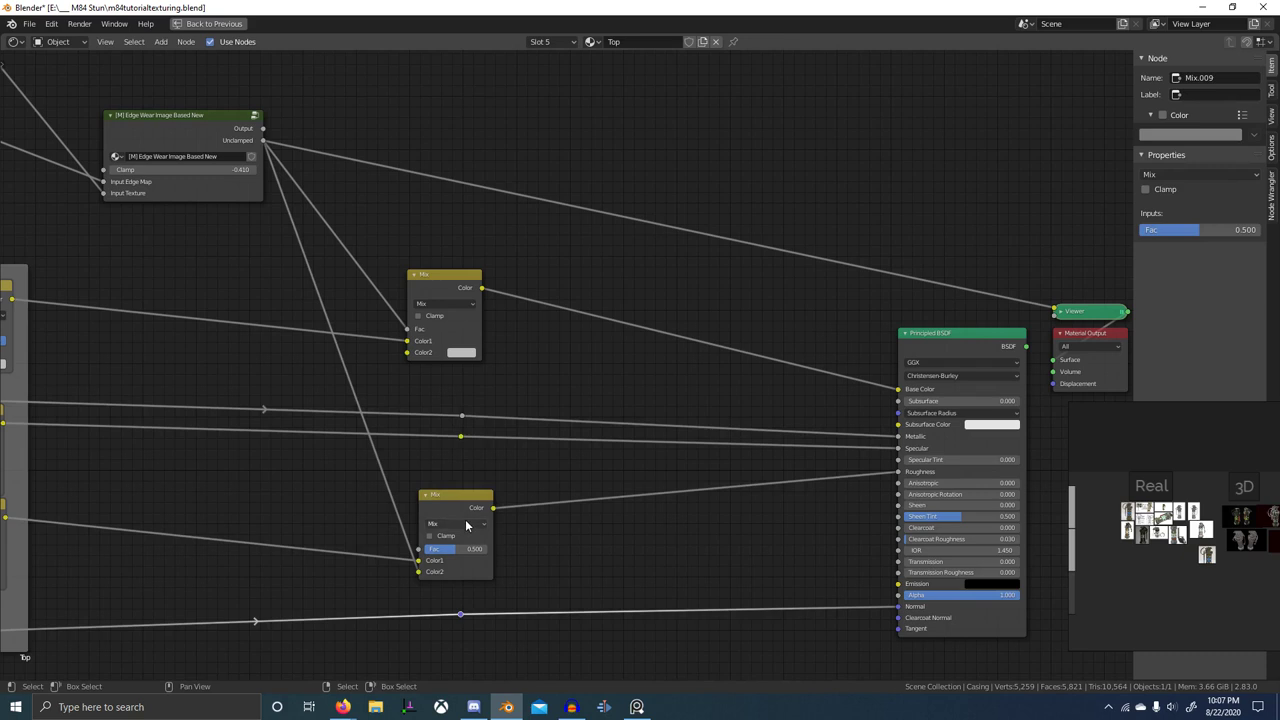
{"action": "left_click", "coordinate": [465, 524]}
{"action": "left_click", "coordinate": [221, 122], "text": "ctrl+shift"}
{"action": "key", "text": "ctrl+space"}
- Switch the lower Mix node's blending mode to Add and preview it on the casing
{"action": "middle_click_drag", "start_coordinate": [624, 256], "coordinate": [709, 173]}
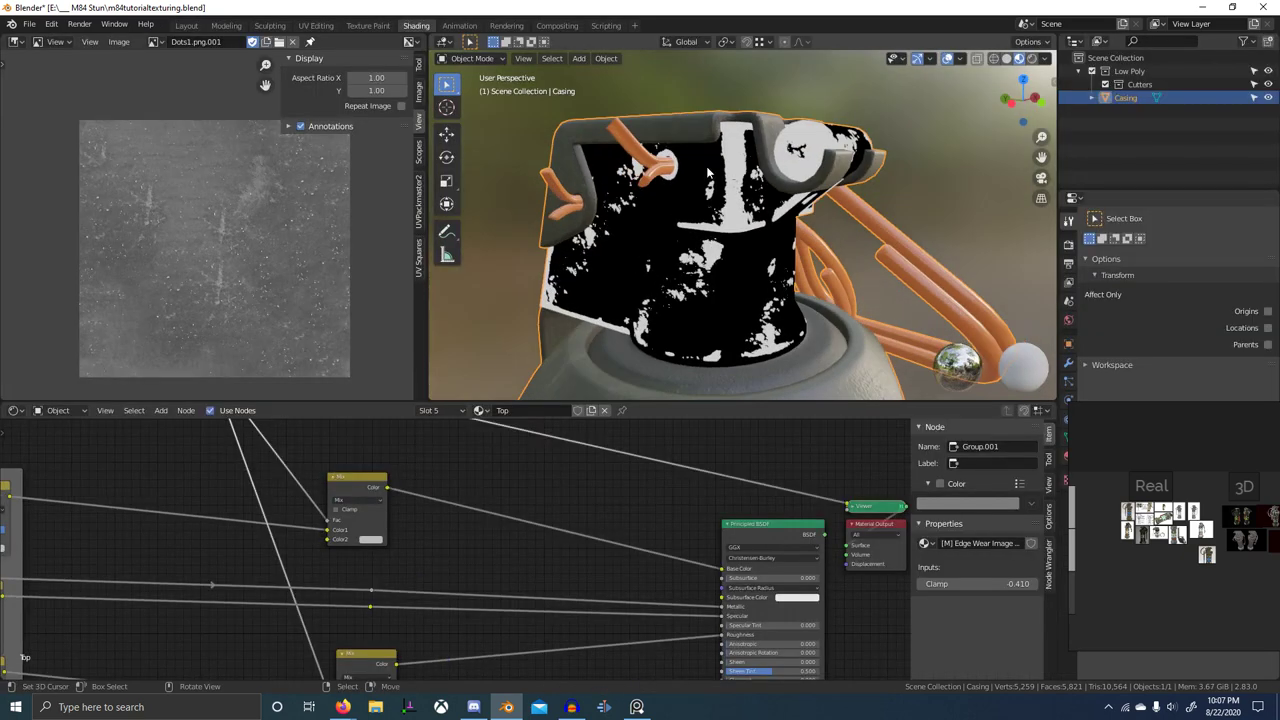
{"action": "scroll", "coordinate": [427, 620], "scroll_direction": "down", "scroll_amount": 1}
{"action": "middle_click_drag", "start_coordinate": [427, 620], "coordinate": [518, 485]}
{"action": "scroll", "coordinate": [449, 512], "scroll_direction": "up", "scroll_amount": 5}
{"action": "left_click", "coordinate": [460, 548]}
{"action": "left_click", "coordinate": [463, 330]}
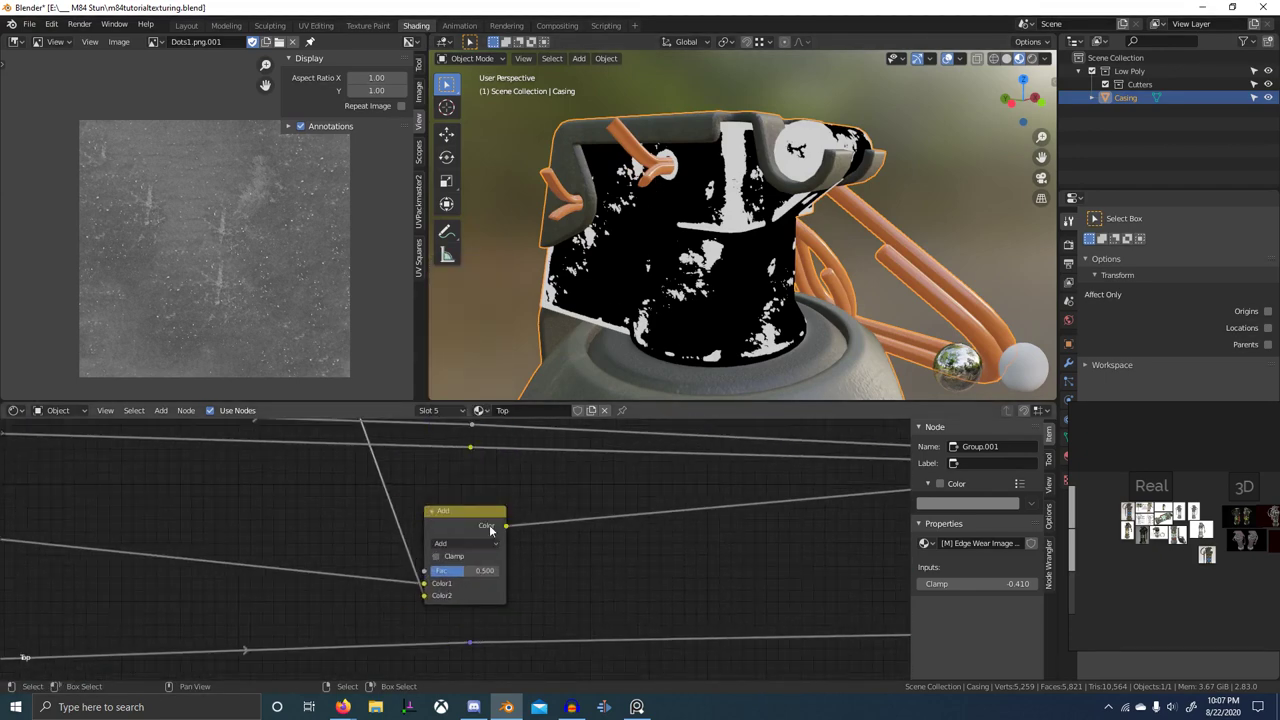
{"action": "left_click", "coordinate": [490, 530], "text": "ctrl+shift"}
- Turn on Clamp for the Add node and set its Fac to 0.500
{"action": "scroll", "coordinate": [440, 512], "scroll_direction": "up", "scroll_amount": 5}
{"action": "scroll", "coordinate": [440, 505], "scroll_direction": "down", "scroll_amount": 7}
{"action": "mouse_move", "coordinate": [465, 508]}
{"action": "middle_mouse_down"}
{"action": "mouse_move", "coordinate": [518, 669]}
{"action": "mouse_move", "coordinate": [452, 518]}
{"action": "middle_mouse_up"}
{"action": "scroll", "coordinate": [455, 538], "scroll_direction": "up", "scroll_amount": 7}
{"action": "left_click", "coordinate": [410, 570]}
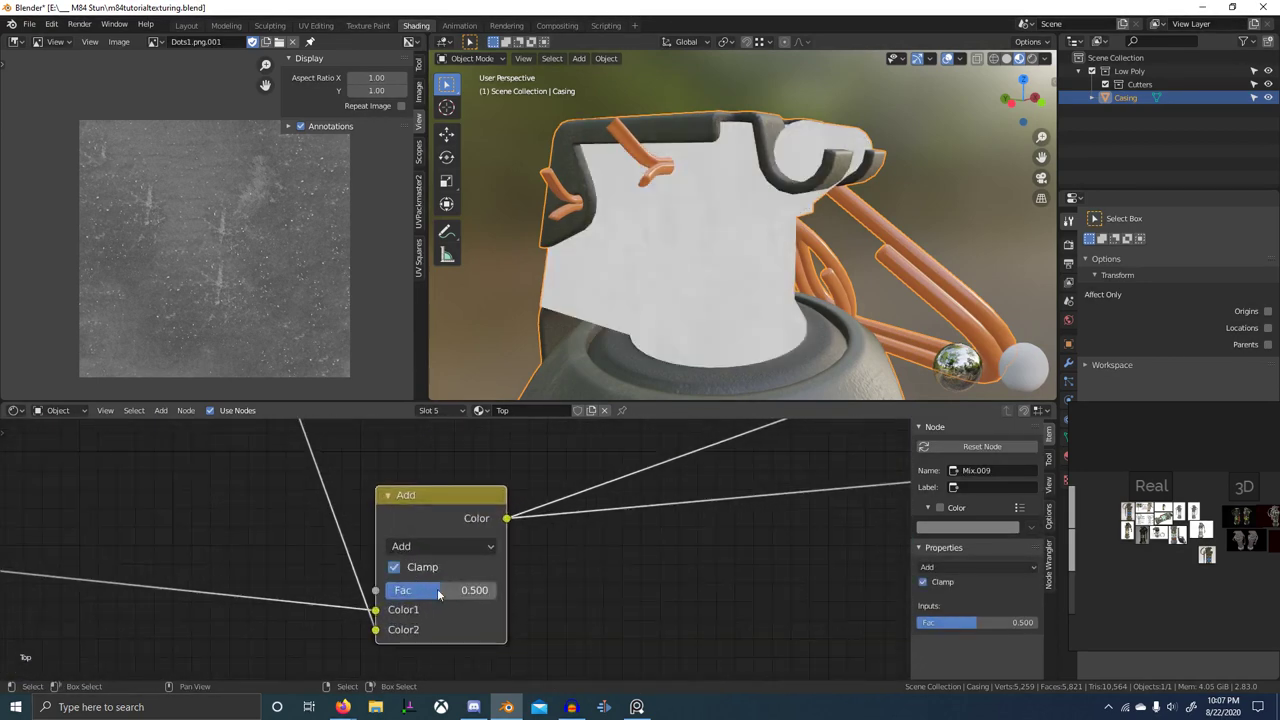
{"action": "left_click_drag", "start_coordinate": [388, 591], "coordinate": [441, 591]}
{"action": "scroll", "coordinate": [456, 555], "scroll_direction": "down", "scroll_amount": 7}
{"action": "middle_click_drag", "start_coordinate": [486, 534], "coordinate": [702, 584]}
- Preview the Add node's result, then restore the full Principled BSDF preview and inspect the casing
{"action": "left_click", "coordinate": [160, 574], "text": "ctrl+shift"}
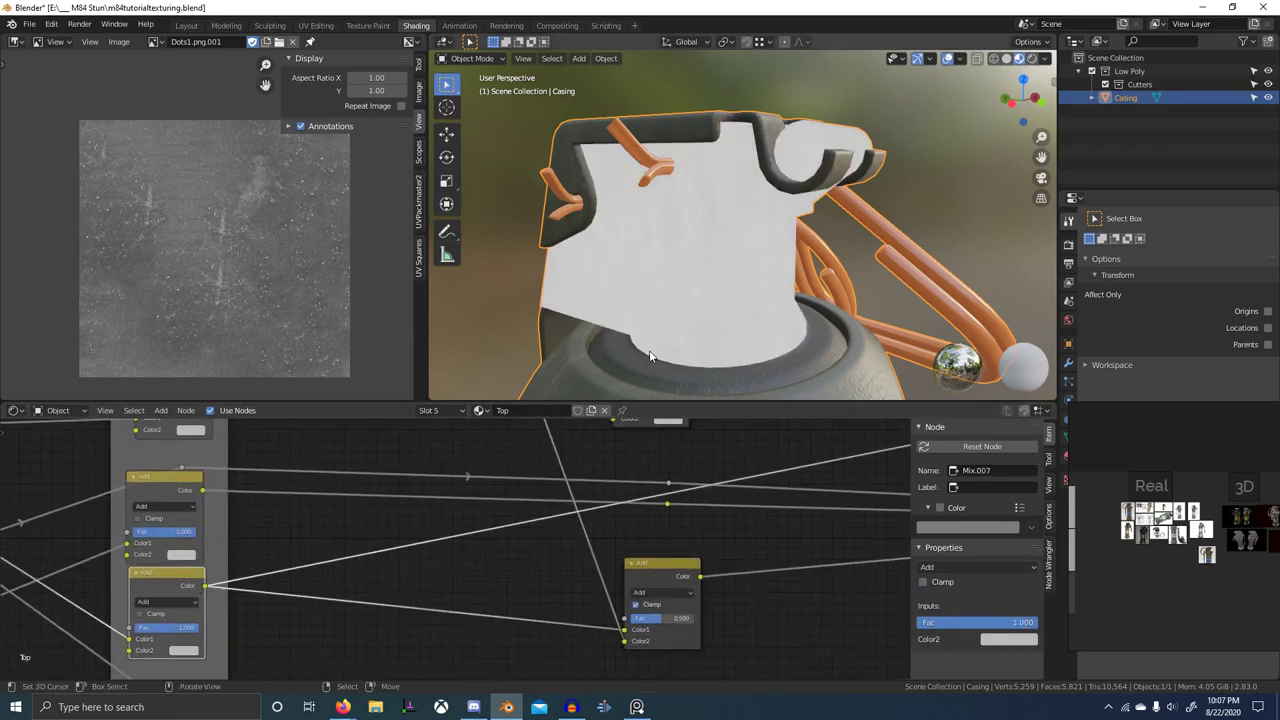
{"action": "mouse_move", "coordinate": [634, 642]}
{"action": "middle_mouse_down"}
{"action": "mouse_move", "coordinate": [1050, 632]}
{"action": "mouse_move", "coordinate": [632, 636]}
{"action": "middle_mouse_up"}
{"action": "scroll", "coordinate": [776, 574], "scroll_direction": "down", "scroll_amount": 5}
{"action": "middle_click_drag", "start_coordinate": [776, 574], "coordinate": [417, 566]}
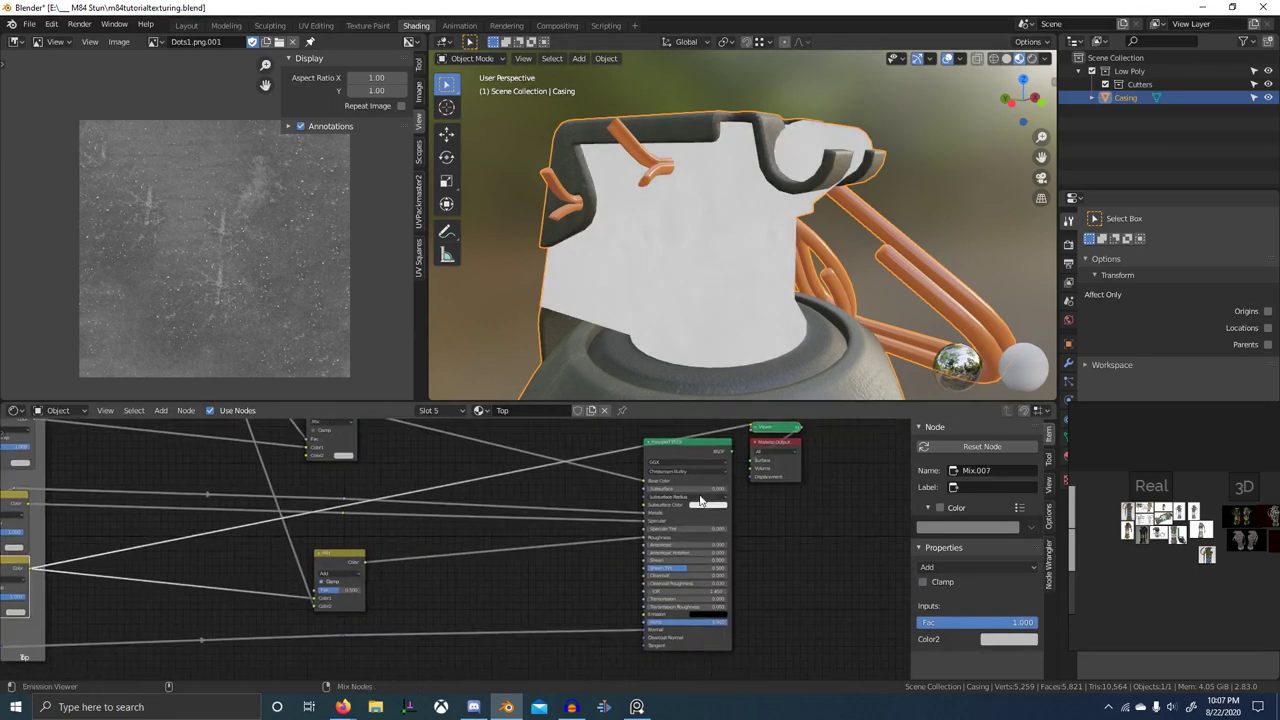
{"action": "left_click", "coordinate": [704, 443], "text": "ctrl+shift"}
{"action": "scroll", "coordinate": [713, 385], "scroll_direction": "up", "scroll_amount": 2}
{"action": "middle_click_drag", "start_coordinate": [714, 380], "coordinate": [711, 343]}
{"action": "scroll", "coordinate": [711, 332], "scroll_direction": "up", "scroll_amount": 2}
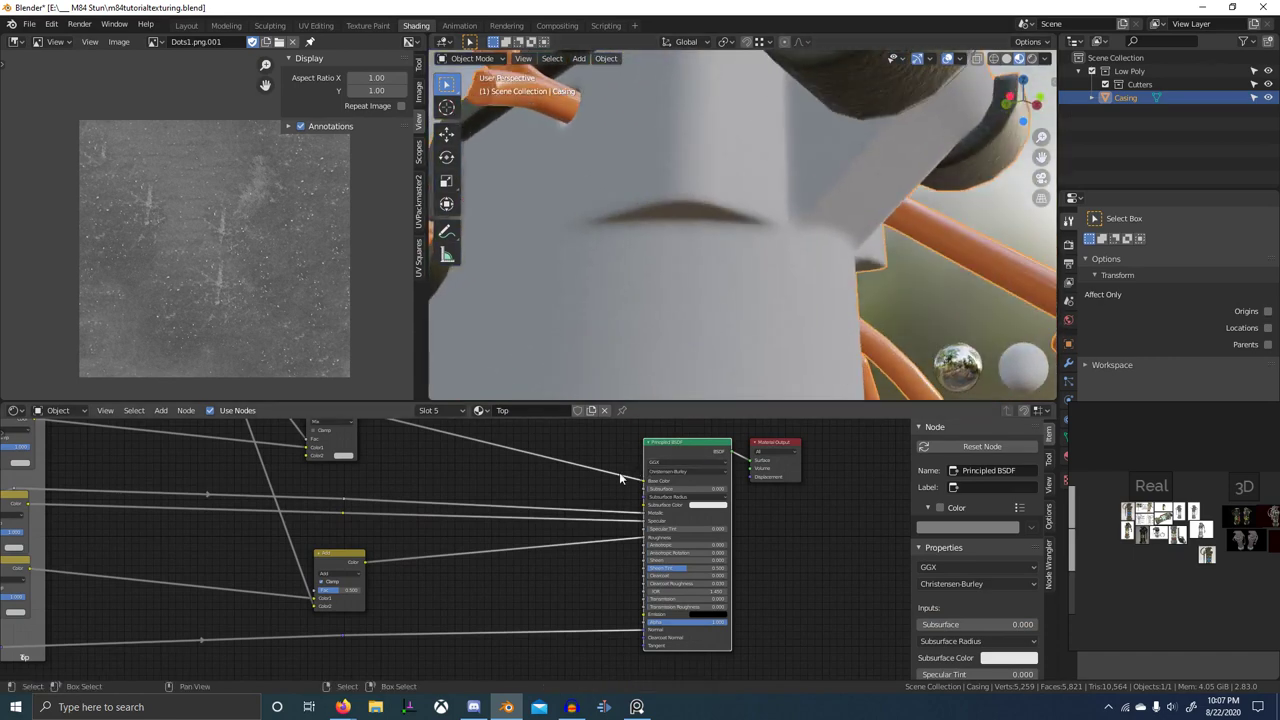
{"action": "scroll", "coordinate": [476, 521], "scroll_direction": "down", "scroll_amount": 2}
{"action": "middle_click_drag", "start_coordinate": [475, 521], "coordinate": [485, 562]}
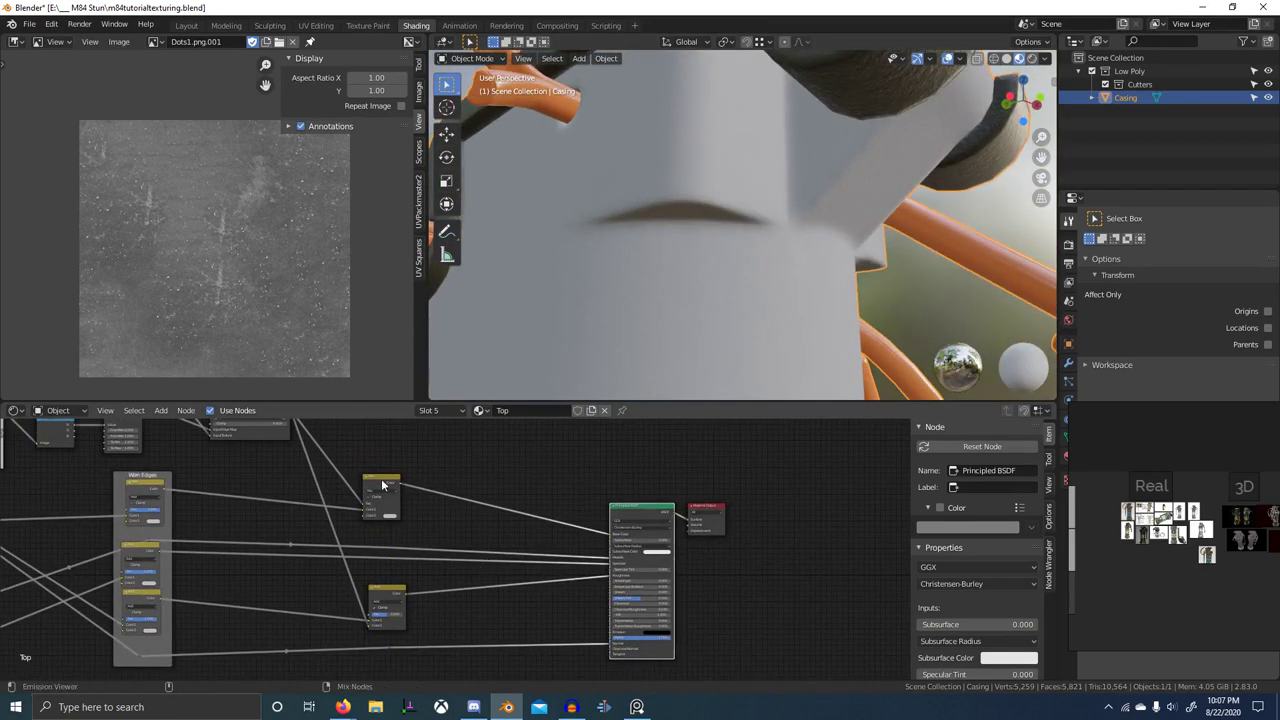
{"action": "left_click_drag", "start_coordinate": [166, 491], "coordinate": [366, 514]}
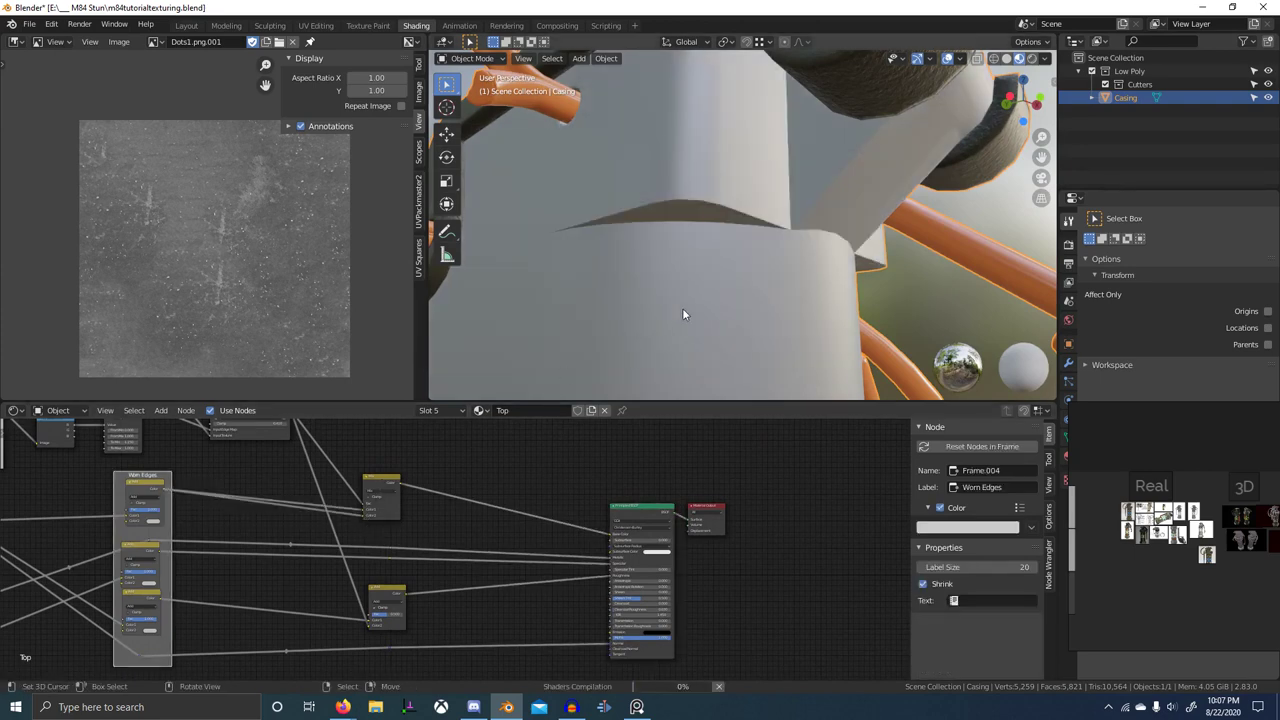
- Preview the Mix.003 node's result on the casing head from several angles
{"action": "middle_click_drag", "start_coordinate": [683, 309], "coordinate": [582, 120]}
{"action": "scroll", "coordinate": [699, 302], "scroll_direction": "down", "scroll_amount": 5}
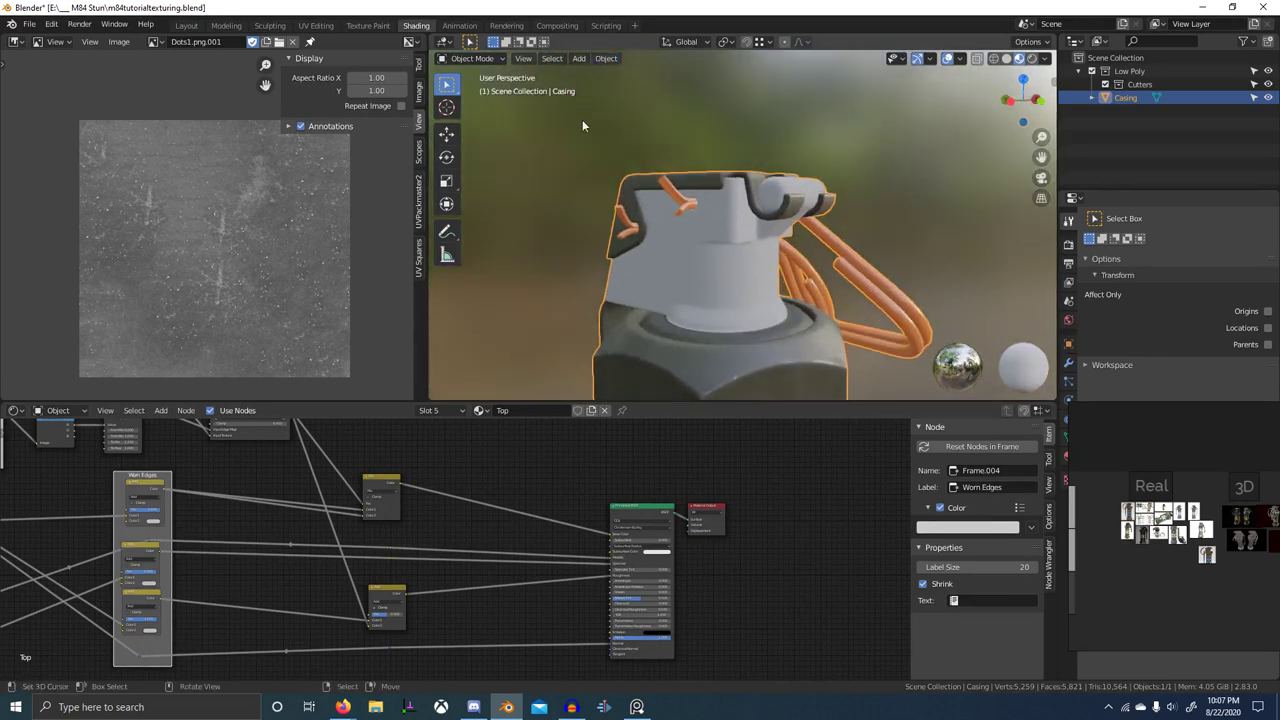
{"action": "middle_click_drag", "start_coordinate": [671, 213], "coordinate": [608, 316]}
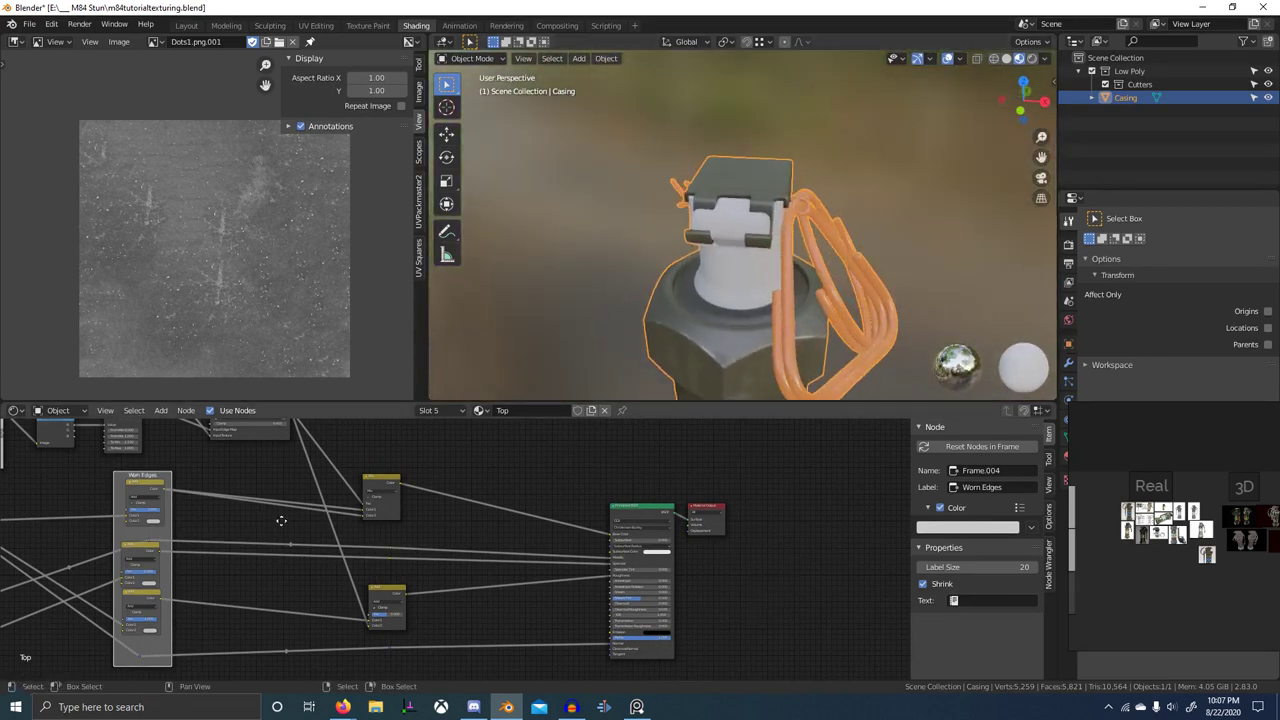
{"action": "middle_click_drag", "start_coordinate": [281, 520], "coordinate": [473, 634]}
{"action": "left_click", "coordinate": [358, 603], "text": "ctrl+shift"}
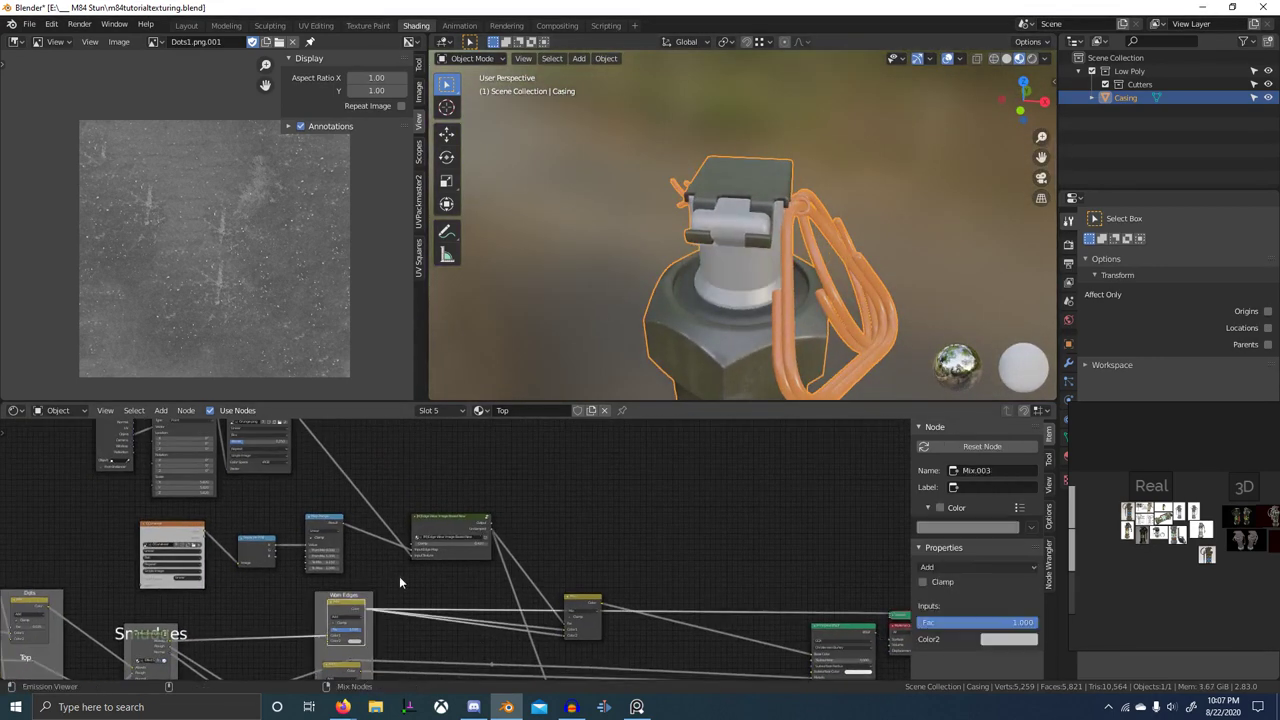
{"action": "scroll", "coordinate": [712, 346], "scroll_direction": "up", "scroll_amount": 3}
{"action": "middle_click_drag", "start_coordinate": [712, 348], "coordinate": [785, 332]}
{"action": "middle_click_drag", "start_coordinate": [390, 564], "coordinate": [570, 458]}
{"action": "scroll", "coordinate": [570, 458], "scroll_direction": "down", "scroll_amount": 1}
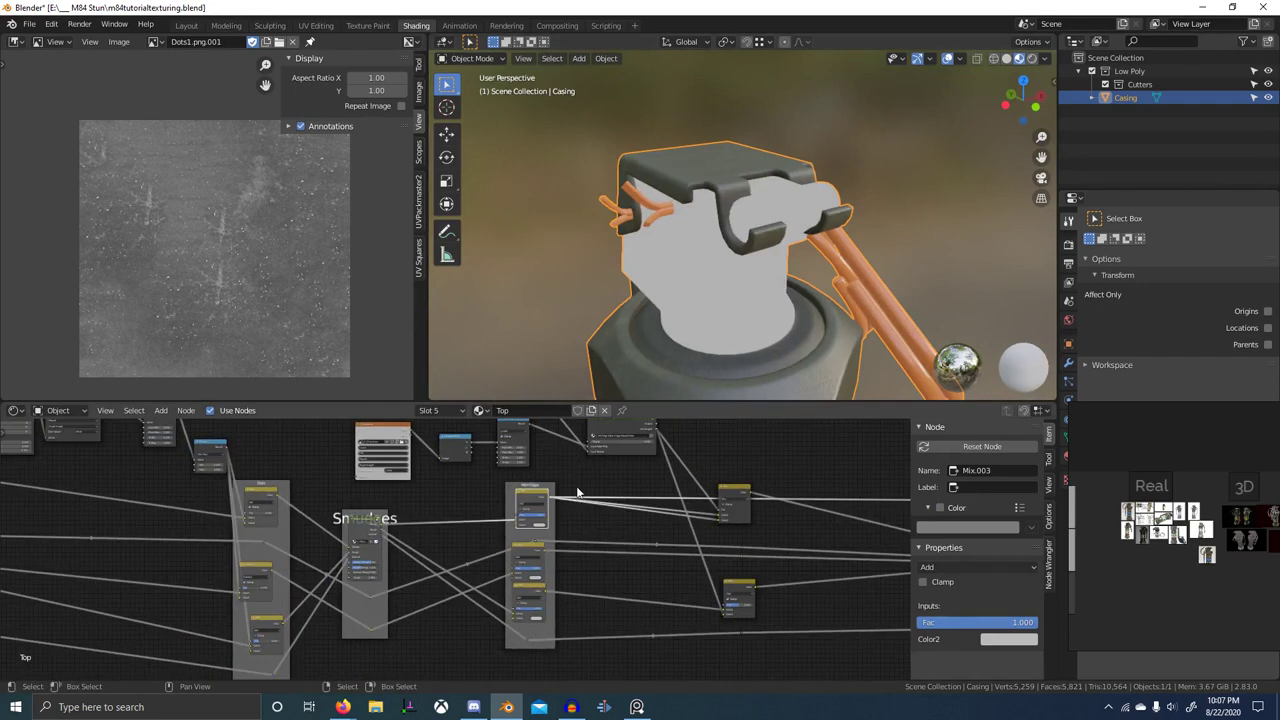
{"action": "scroll", "coordinate": [577, 492], "scroll_direction": "up", "scroll_amount": 4}
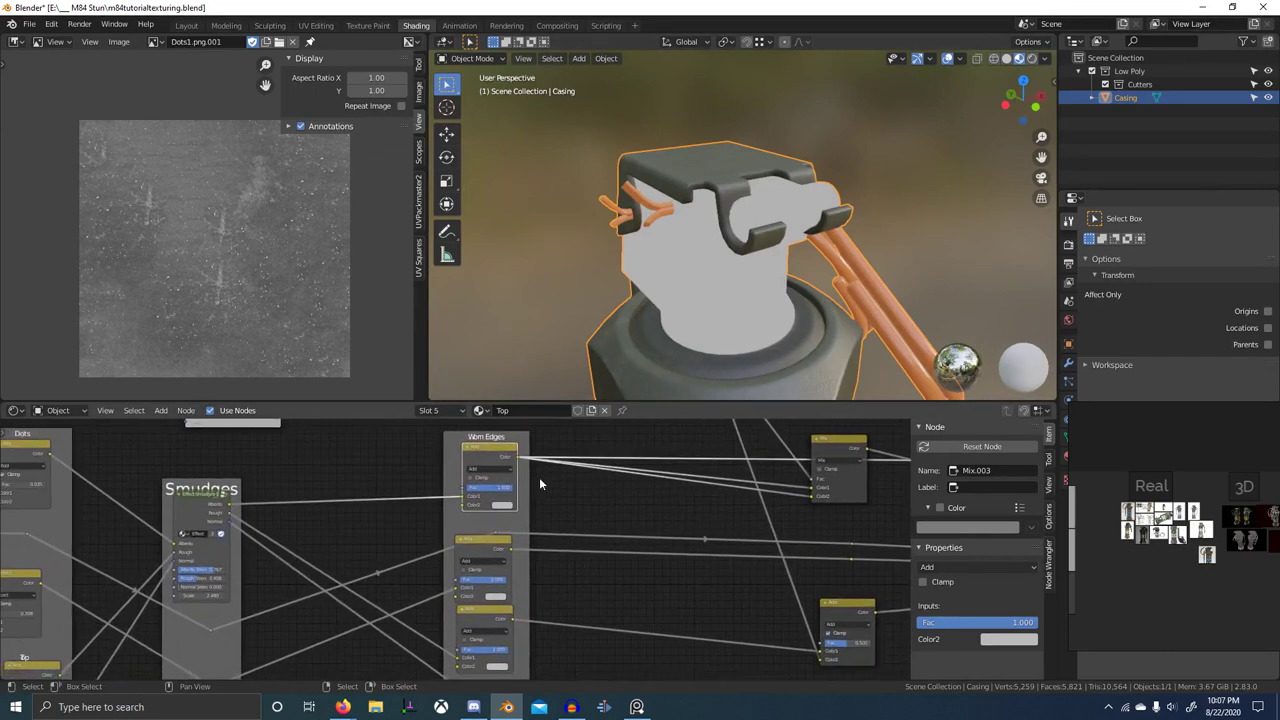
{"action": "scroll", "coordinate": [543, 505], "scroll_direction": "down", "scroll_amount": 6}
- Delete the Worn Edges frame and its nodes, then preview the full material again
{"action": "left_click_drag", "start_coordinate": [443, 454], "coordinate": [543, 655]}
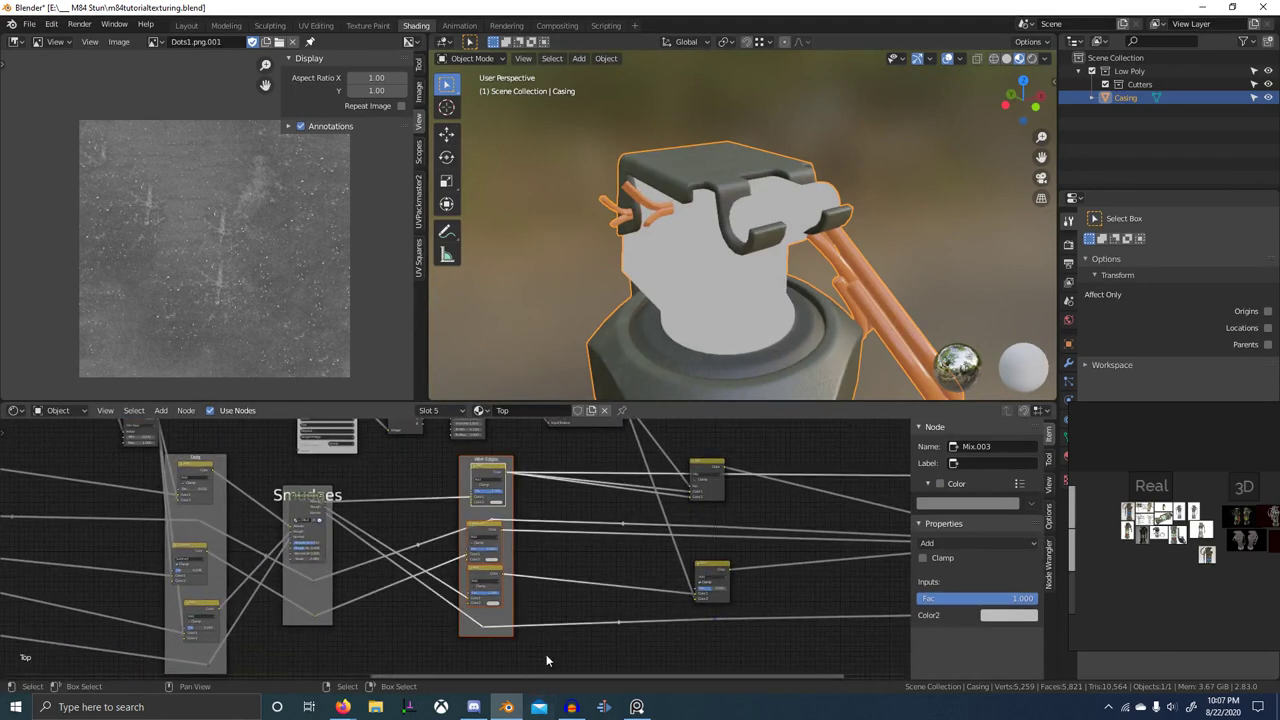
{"action": "key", "text": "x"}
{"action": "middle_click_drag", "start_coordinate": [664, 554], "coordinate": [563, 572]}
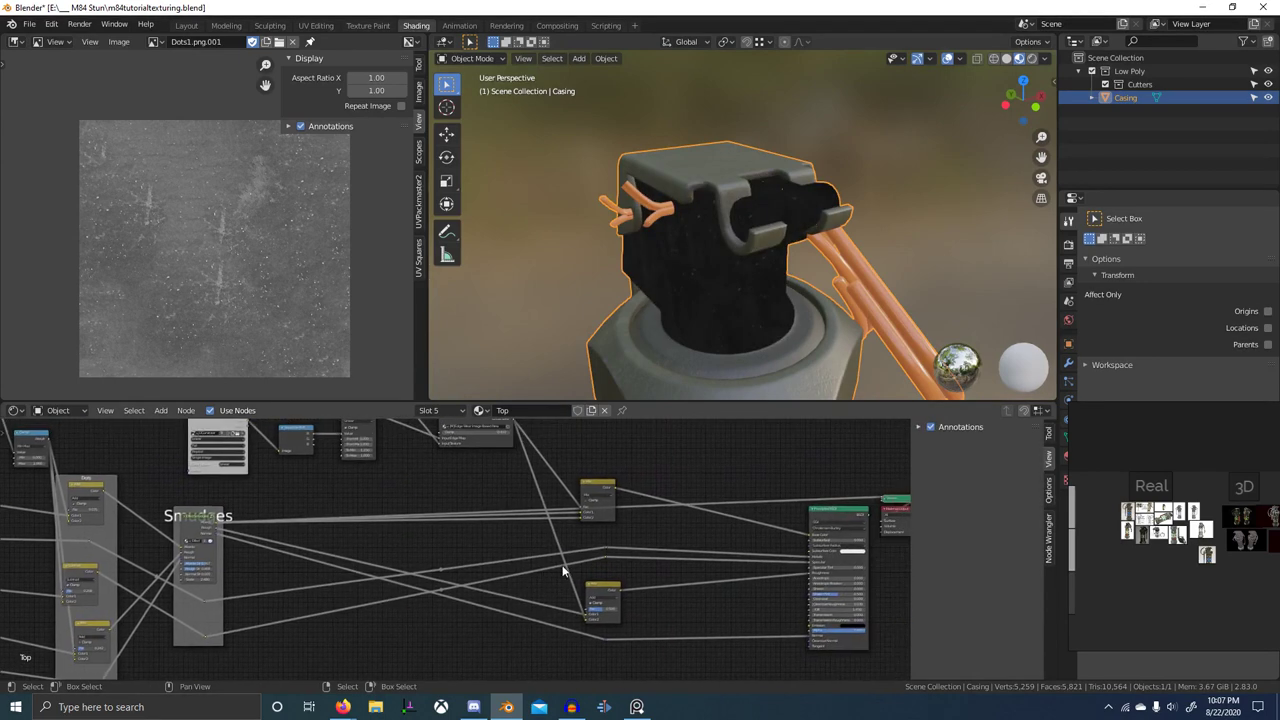
{"action": "middle_click_drag", "start_coordinate": [620, 513], "coordinate": [568, 529]}
{"action": "scroll", "coordinate": [568, 529], "scroll_direction": "up", "scroll_amount": 4}
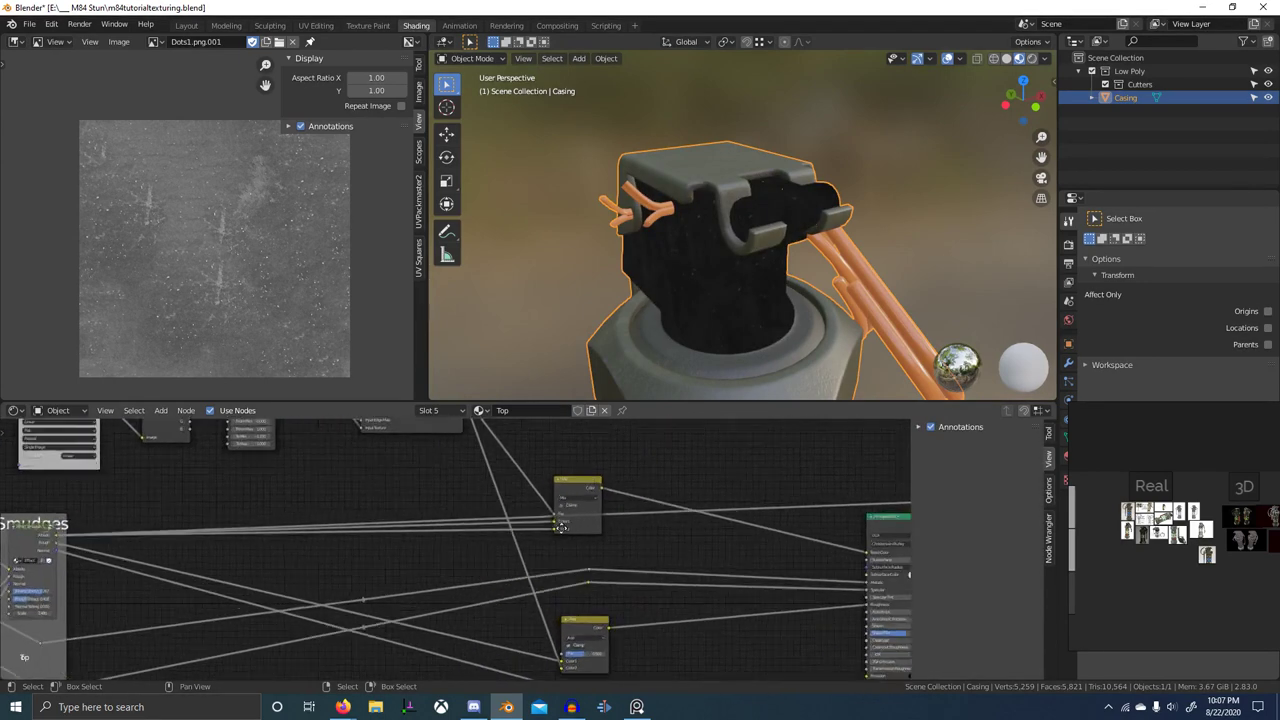
{"action": "scroll", "coordinate": [633, 495], "scroll_direction": "up", "scroll_amount": 4}
{"action": "middle_click_drag", "start_coordinate": [633, 495], "coordinate": [559, 502]}
{"action": "middle_click_drag", "start_coordinate": [743, 520], "coordinate": [622, 501]}
{"action": "scroll", "coordinate": [622, 501], "scroll_direction": "down", "scroll_amount": 1}
{"action": "left_click", "coordinate": [789, 515], "text": "ctrl+shift"}
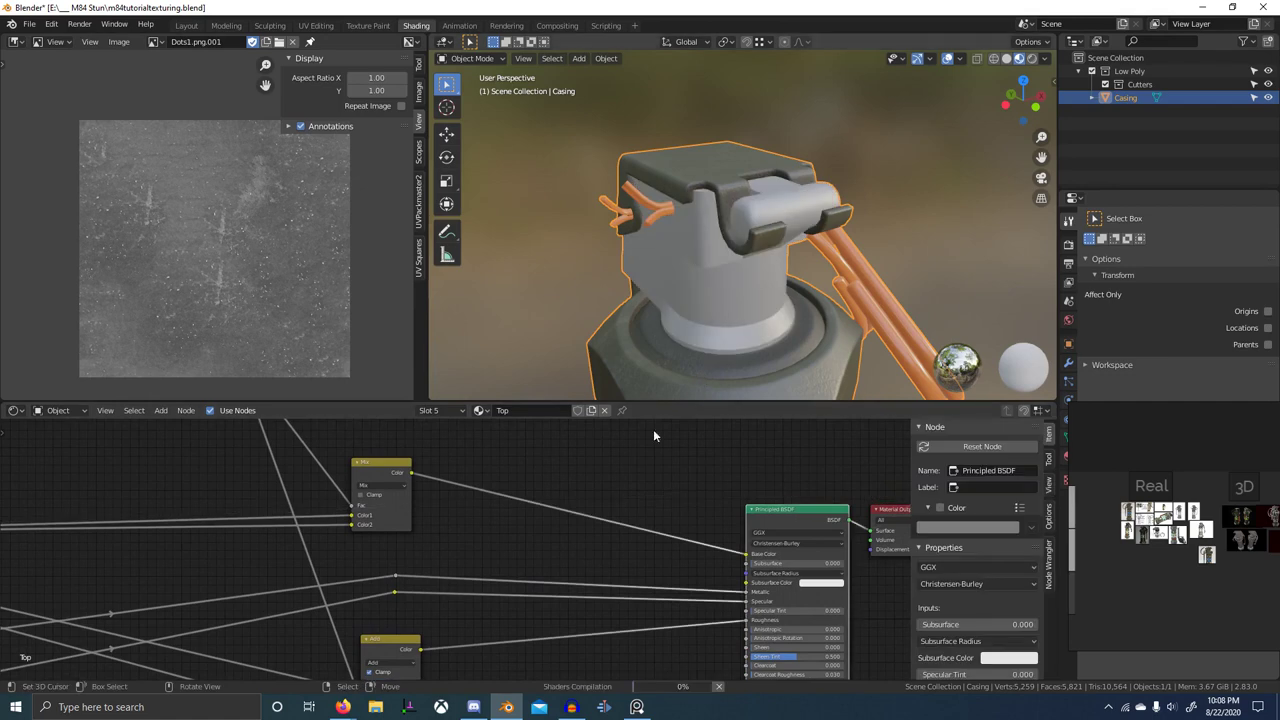
- Preview Mix.009, try Fac values ending at 0.000, and return to the full material preview
{"action": "middle_click_drag", "start_coordinate": [394, 674], "coordinate": [441, 563]}
{"action": "left_click", "coordinate": [444, 541], "text": "ctrl+shift"}
{"action": "scroll", "coordinate": [657, 338], "scroll_direction": "up", "scroll_amount": 4}
{"action": "middle_click_drag", "start_coordinate": [657, 338], "coordinate": [730, 284]}
{"action": "mouse_move", "coordinate": [453, 571]}
{"action": "left_mouse_down"}
{"action": "mouse_move", "coordinate": [412, 571]}
{"action": "mouse_move", "coordinate": [461, 571]}
{"action": "left_mouse_up"}
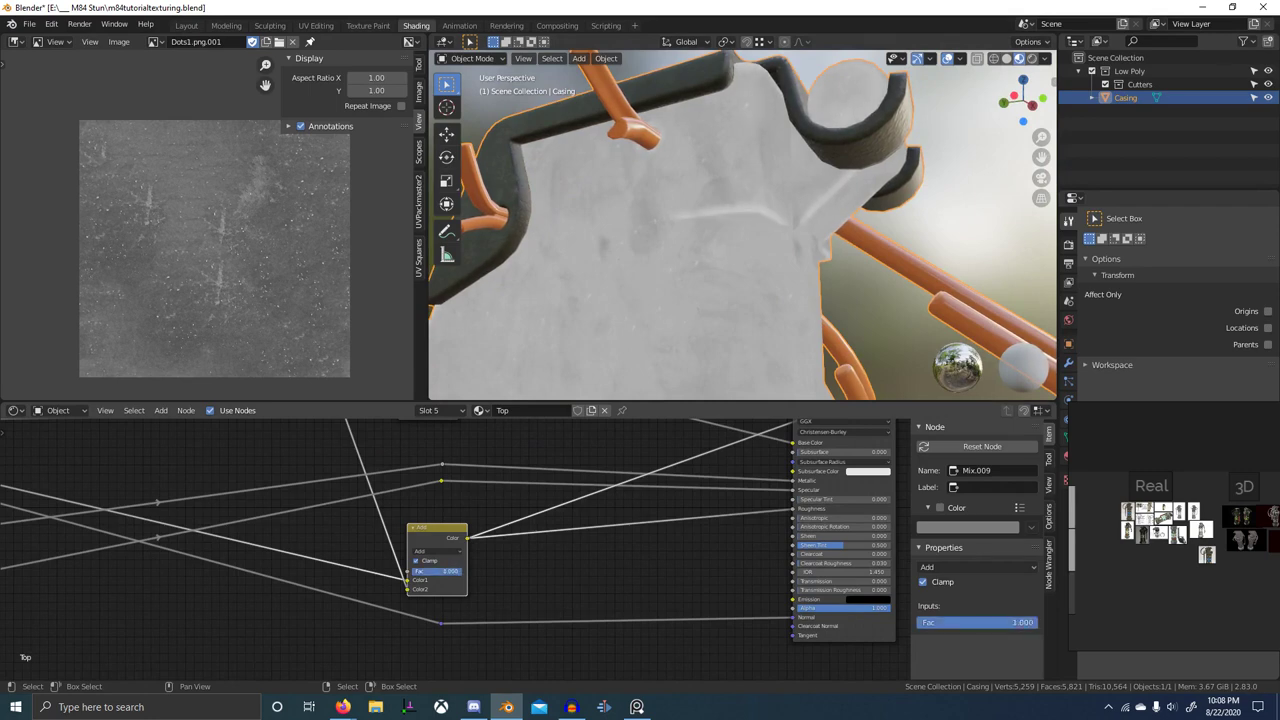
{"action": "scroll", "coordinate": [558, 530], "scroll_direction": "down", "scroll_amount": 3}
{"action": "middle_click_drag", "start_coordinate": [558, 530], "coordinate": [438, 609]}
{"action": "left_click", "coordinate": [655, 506], "text": "ctrl+shift"}
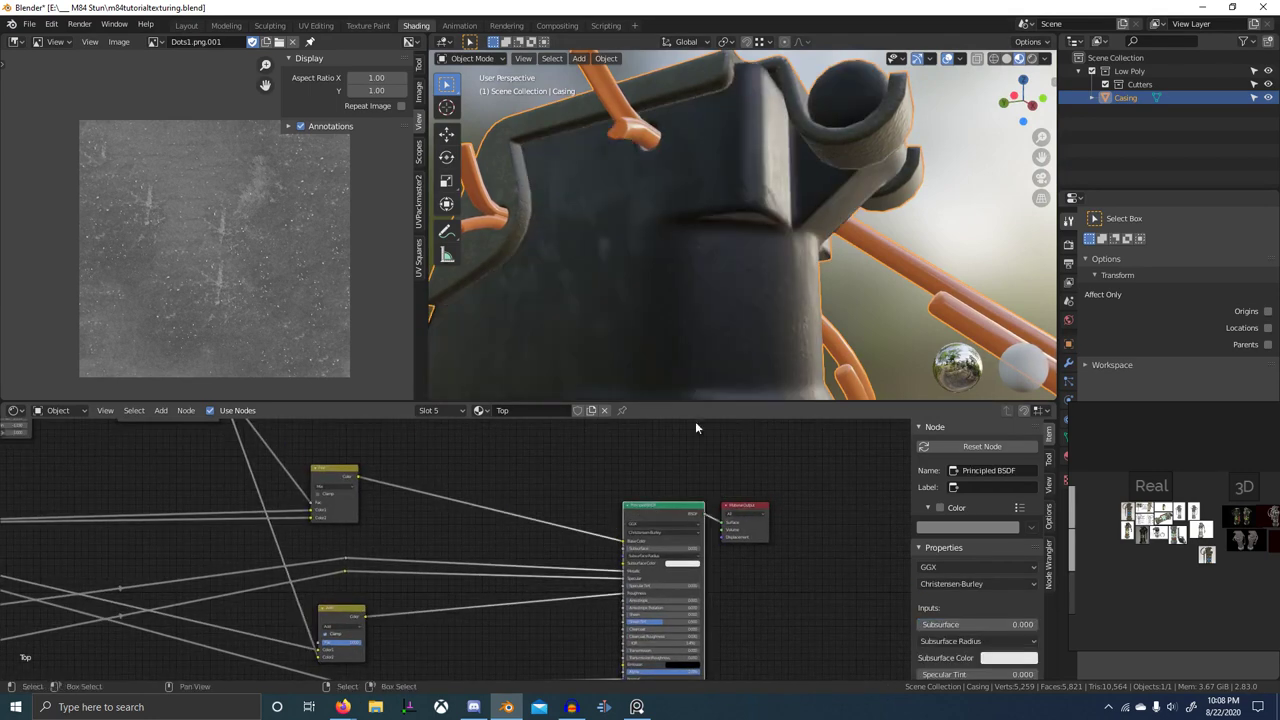
- Inspect the casing seam close-up, then maximize the node editor
{"action": "scroll", "coordinate": [692, 380], "scroll_direction": "down", "scroll_amount": 1}
{"action": "mouse_move", "coordinate": [692, 378]}
{"action": "middle_mouse_down"}
{"action": "mouse_move", "coordinate": [666, 342]}
{"action": "mouse_move", "coordinate": [699, 368]}
{"action": "middle_mouse_up"}
{"action": "scroll", "coordinate": [704, 320], "scroll_direction": "up", "scroll_amount": 5}
{"action": "scroll", "coordinate": [706, 320], "scroll_direction": "down", "scroll_amount": 1}
{"action": "middle_click_drag", "start_coordinate": [706, 320], "coordinate": [719, 296]}
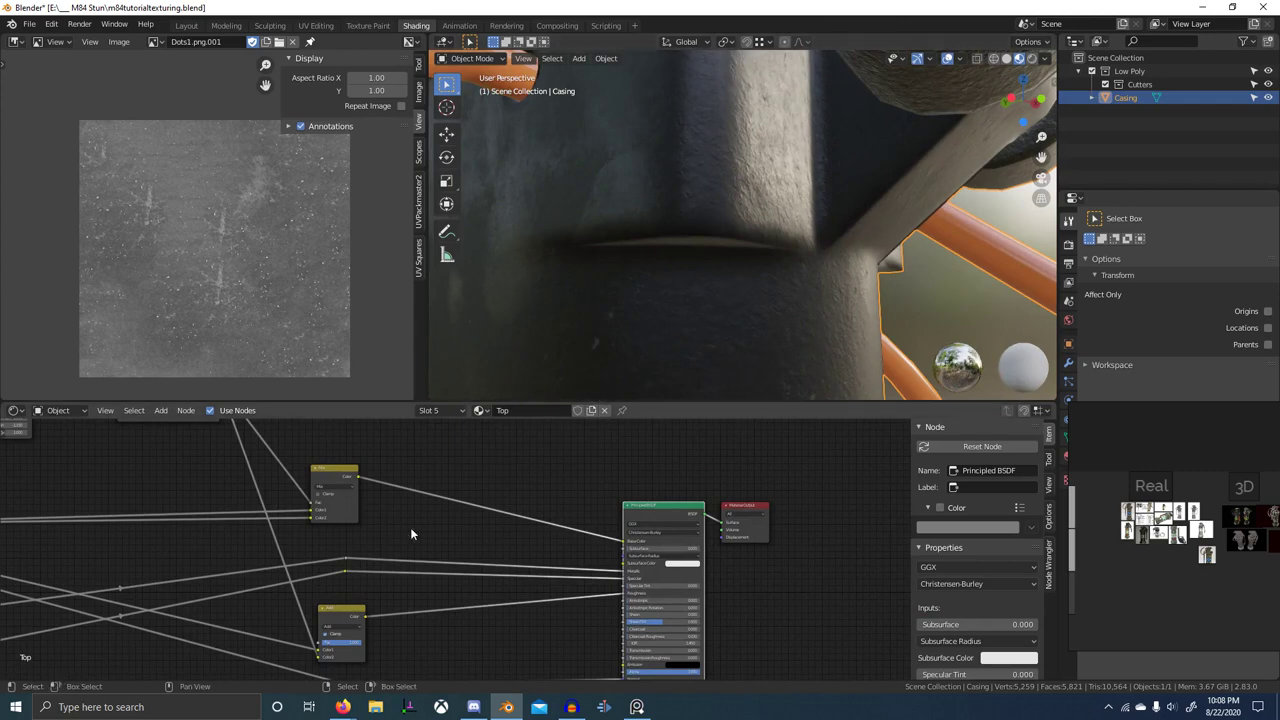
{"action": "scroll", "coordinate": [436, 548], "scroll_direction": "down", "scroll_amount": 4}
{"action": "key", "text": "ctrl+space"}
{"action": "scroll", "coordinate": [575, 428], "scroll_direction": "up", "scroll_amount": 5}
- Nudge the lower reroute point slightly down-left
{"action": "middle_click_drag", "start_coordinate": [407, 315], "coordinate": [472, 373]}
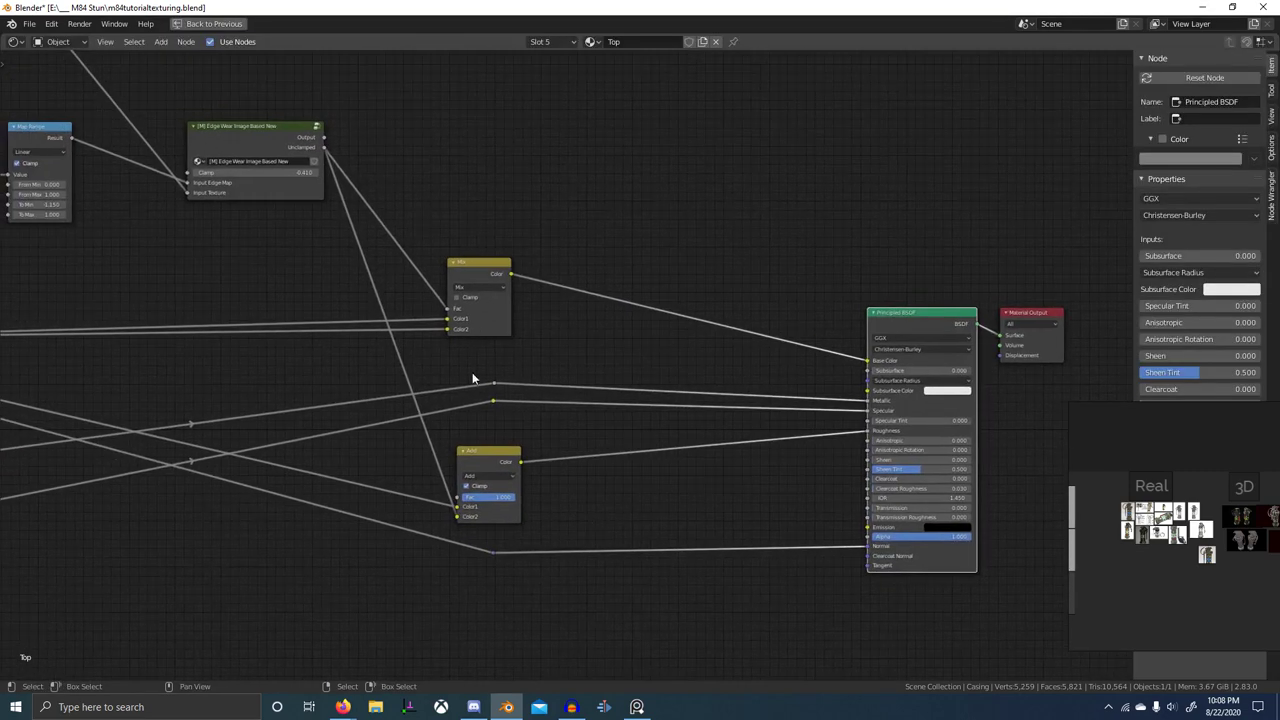
{"action": "middle_click_drag", "start_coordinate": [650, 532], "coordinate": [714, 485]}
{"action": "scroll", "coordinate": [712, 487], "scroll_direction": "up", "scroll_amount": 5}
{"action": "left_click_drag", "start_coordinate": [555, 578], "coordinate": [548, 606]}
{"action": "scroll", "coordinate": [658, 568], "scroll_direction": "down", "scroll_amount": 6}
{"action": "middle_click_drag", "start_coordinate": [646, 430], "coordinate": [524, 381]}
{"action": "middle_click_drag", "start_coordinate": [382, 253], "coordinate": [558, 335]}
- Search 'mix' and drop a new MixRGB node onto the link
{"action": "key", "text": "shift+a"}
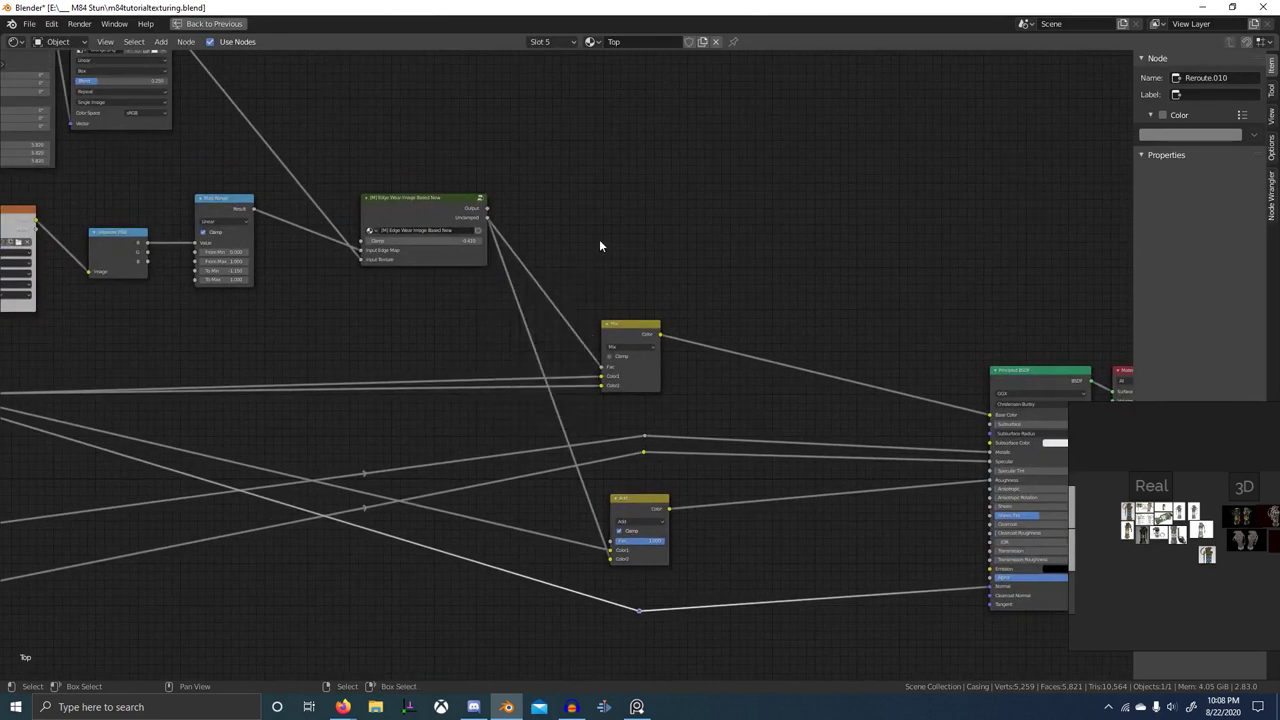
{"action": "key", "text": "shift+a"}
{"action": "left_click", "coordinate": [599, 240]}
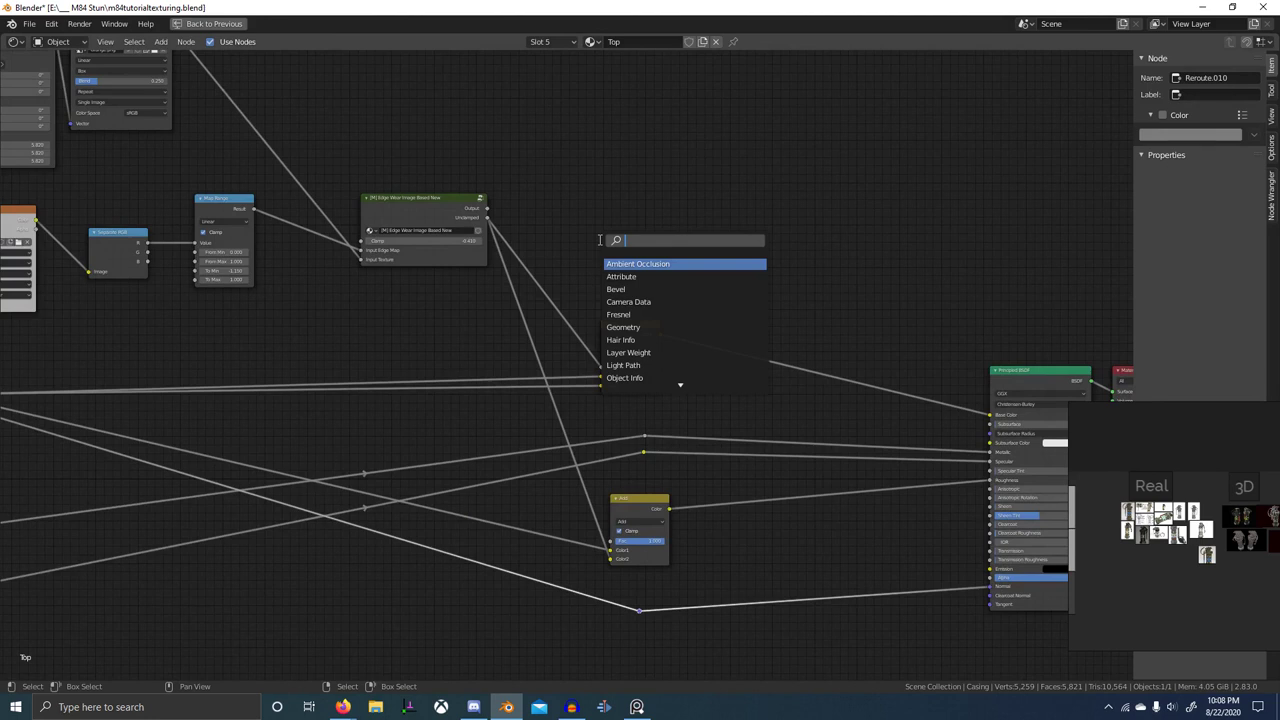
{"action": "type", "text": "mix"}
{"action": "key", "text": "Down"}
{"action": "key", "text": "Return"}
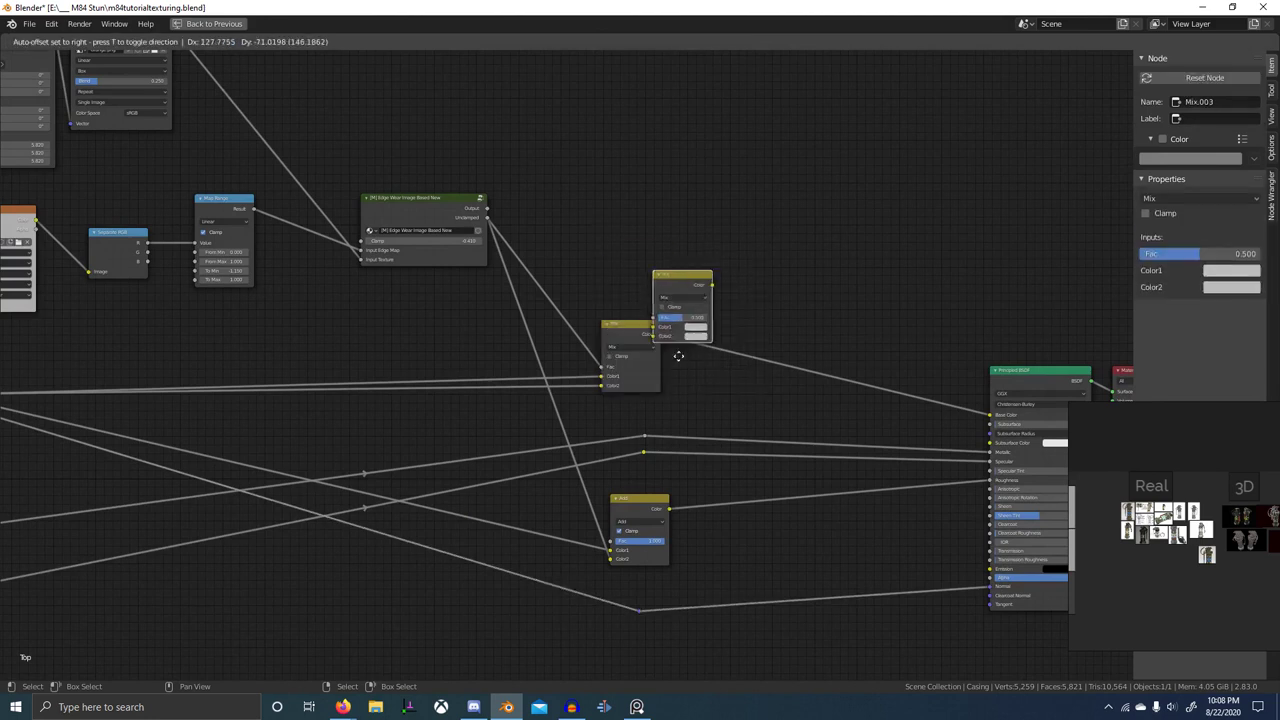
{"action": "left_click", "coordinate": [567, 582]}
- Box-select the new Mix node with its reroute and move them to the right
{"action": "key", "text": "g"}
{"action": "left_click", "coordinate": [547, 583]}
{"action": "key", "text": "b"}
{"action": "left_click_drag", "start_coordinate": [580, 597], "coordinate": [713, 650]}
{"action": "key", "text": "g"}
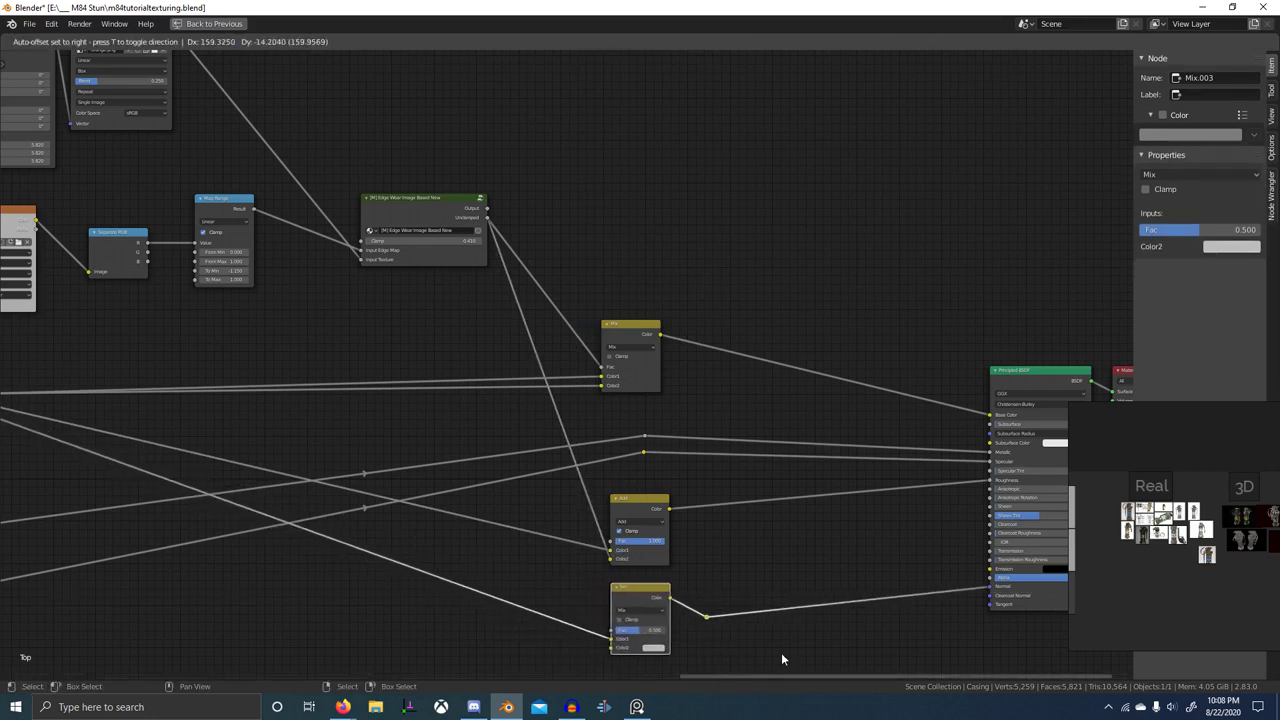
{"action": "left_click", "coordinate": [781, 653]}
{"action": "scroll", "coordinate": [770, 645], "scroll_direction": "down", "scroll_amount": 5}
{"action": "middle_click_drag", "start_coordinate": [570, 620], "coordinate": [697, 598]}
{"action": "scroll", "coordinate": [650, 562], "scroll_direction": "down", "scroll_amount": 7}
{"action": "middle_click_drag", "start_coordinate": [197, 539], "coordinate": [434, 493]}
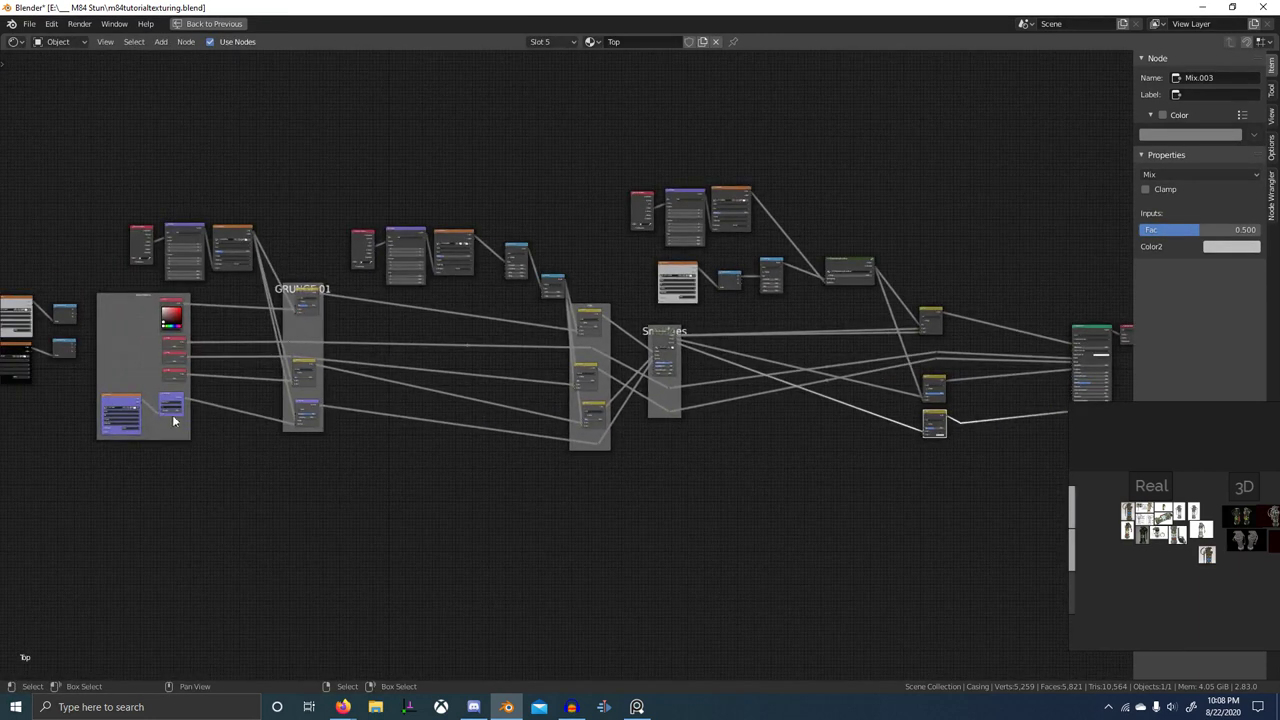
- Wire the Smudges output into the new Mix node, moving the link from Fac onto Color2
{"action": "right_click_drag", "start_coordinate": [174, 412], "coordinate": [933, 433], "text": "alt"}
{"action": "middle_click_drag", "start_coordinate": [897, 450], "coordinate": [592, 453]}
{"action": "scroll", "coordinate": [590, 445], "scroll_direction": "up", "scroll_amount": 8}
{"action": "middle_click_drag", "start_coordinate": [508, 412], "coordinate": [725, 466]}
{"action": "scroll", "coordinate": [723, 467], "scroll_direction": "up", "scroll_amount": 8}
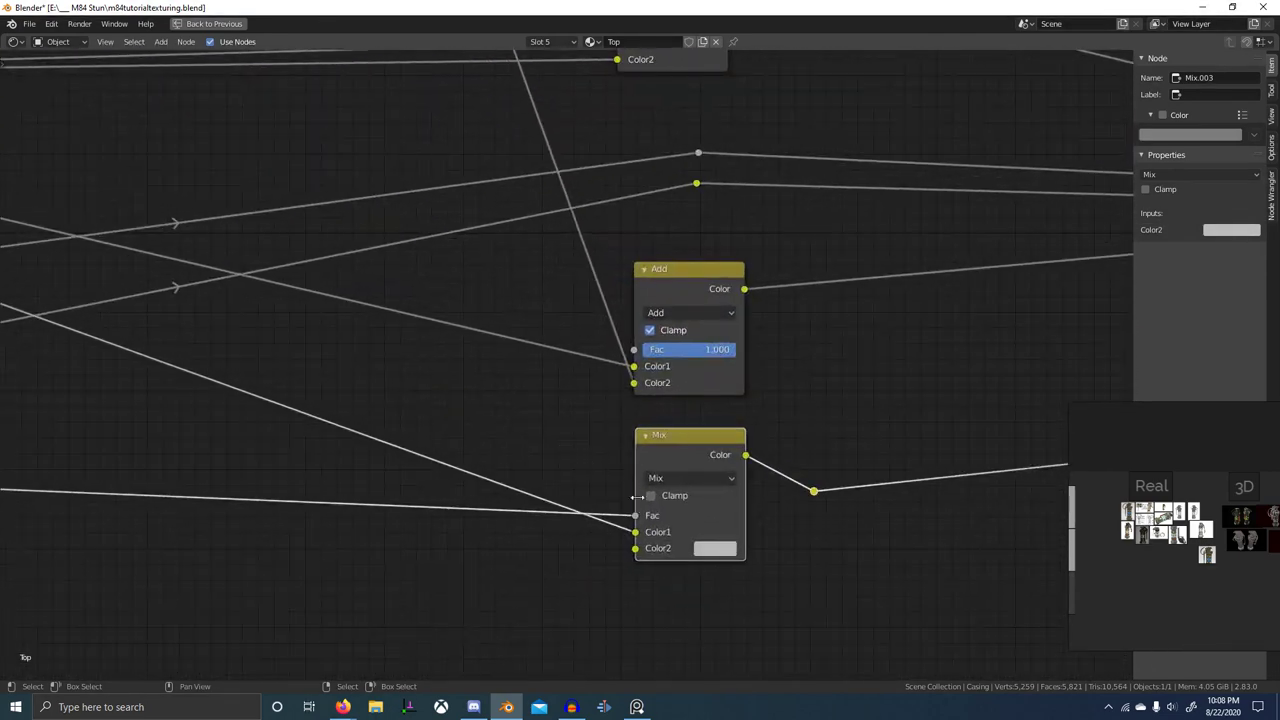
{"action": "left_click_drag", "start_coordinate": [635, 515], "coordinate": [637, 549]}
{"action": "scroll", "coordinate": [670, 452], "scroll_direction": "down", "scroll_amount": 5}
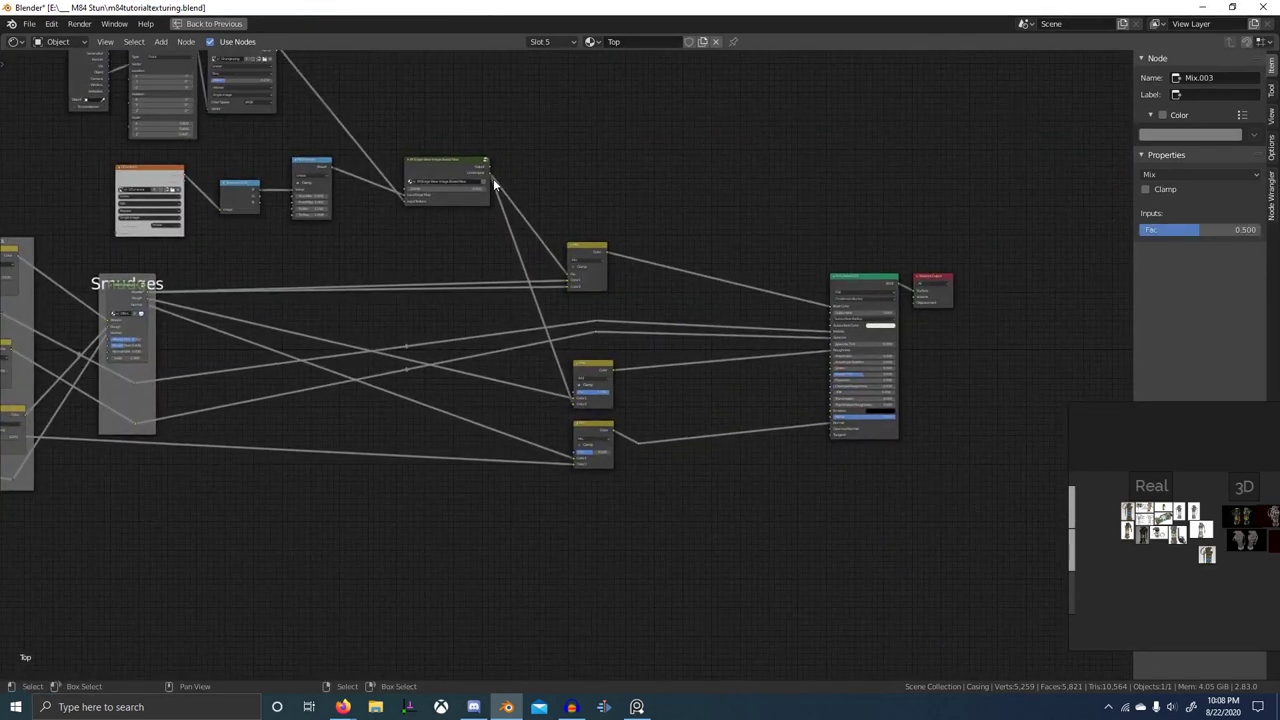
- Link the Edge Wear group output into the new Mix node and restore the full Shading layout
{"action": "left_click_drag", "start_coordinate": [493, 178], "coordinate": [497, 186]}
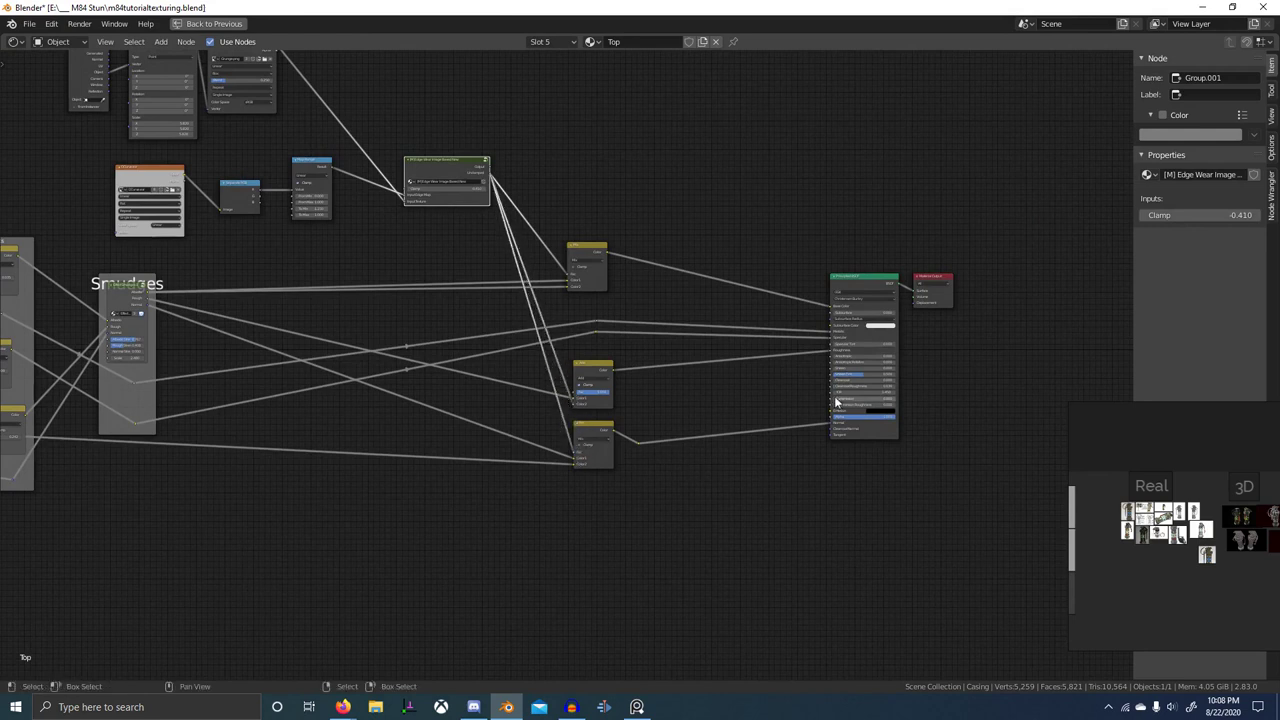
{"action": "middle_click_drag", "start_coordinate": [836, 402], "coordinate": [743, 438]}
{"action": "key", "text": "space"}
{"action": "key", "text": "ctrl+space"}
- Preview the lower Mix node and the edge wear mask on the casing, widening the Edge Wear node
{"action": "scroll", "coordinate": [708, 217], "scroll_direction": "down", "scroll_amount": 2}
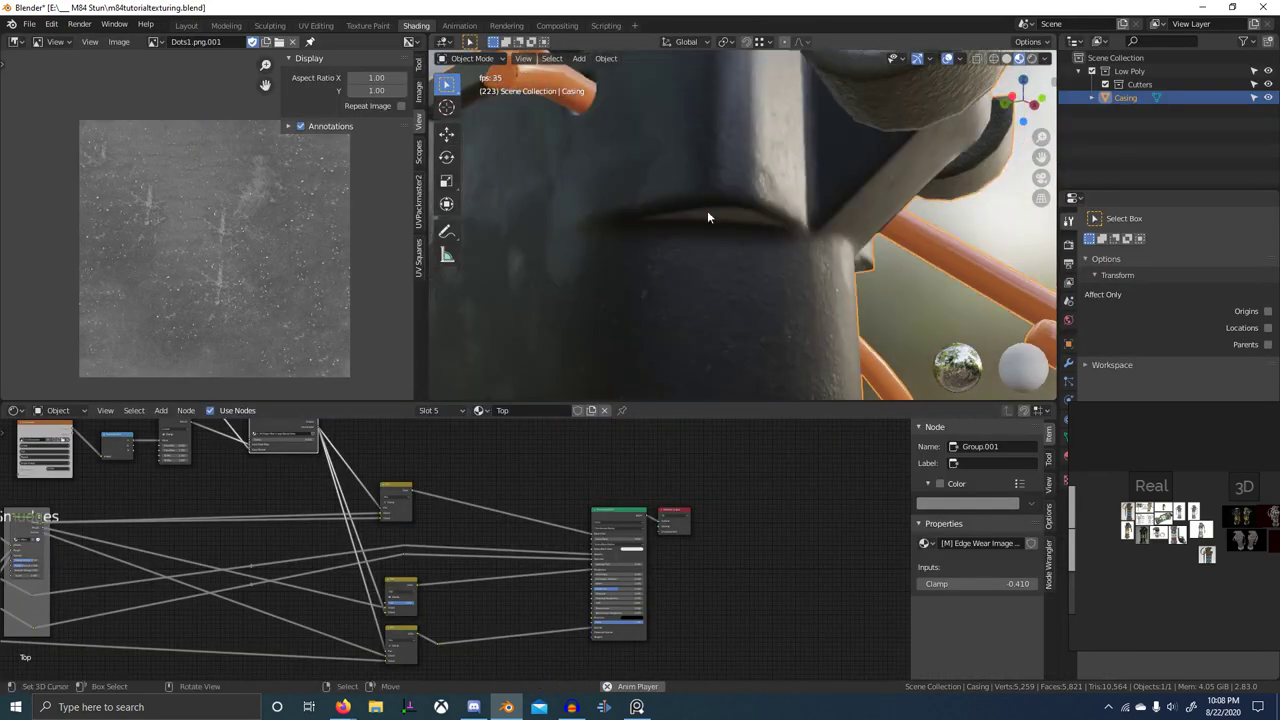
{"action": "middle_click_drag", "start_coordinate": [707, 212], "coordinate": [742, 174]}
{"action": "middle_click_drag", "start_coordinate": [562, 560], "coordinate": [608, 490]}
{"action": "scroll", "coordinate": [457, 572], "scroll_direction": "up", "scroll_amount": 9}
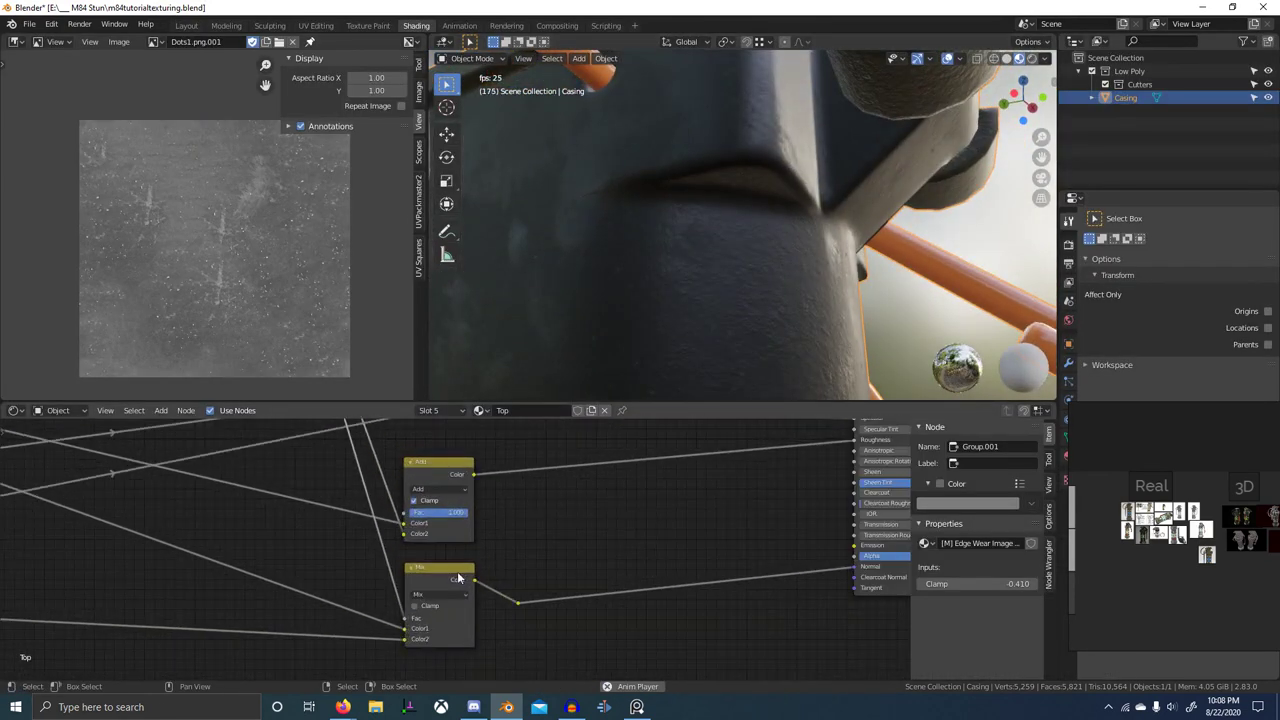
{"action": "left_click", "coordinate": [440, 572], "text": "ctrl+shift"}
{"action": "scroll", "coordinate": [791, 191], "scroll_direction": "down", "scroll_amount": 2}
{"action": "scroll", "coordinate": [795, 455], "scroll_direction": "down", "scroll_amount": 2}
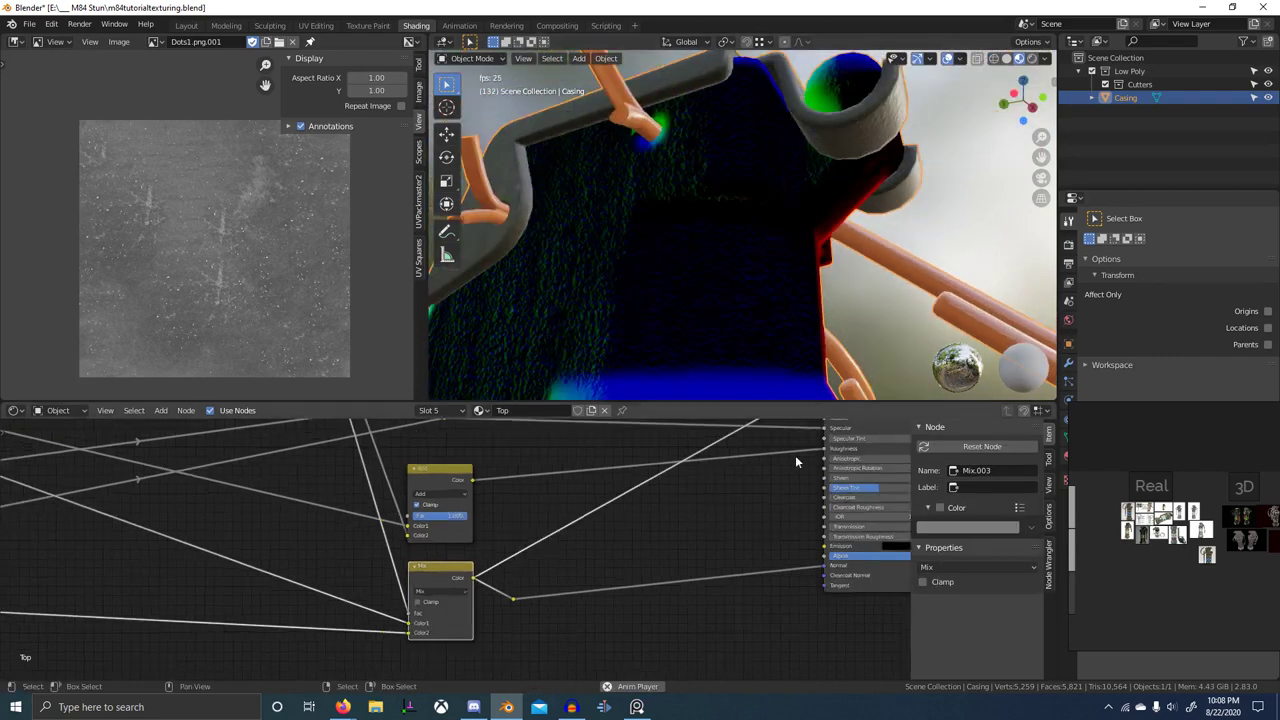
{"action": "middle_click_drag", "start_coordinate": [627, 472], "coordinate": [585, 478]}
{"action": "scroll", "coordinate": [606, 598], "scroll_direction": "down", "scroll_amount": 5}
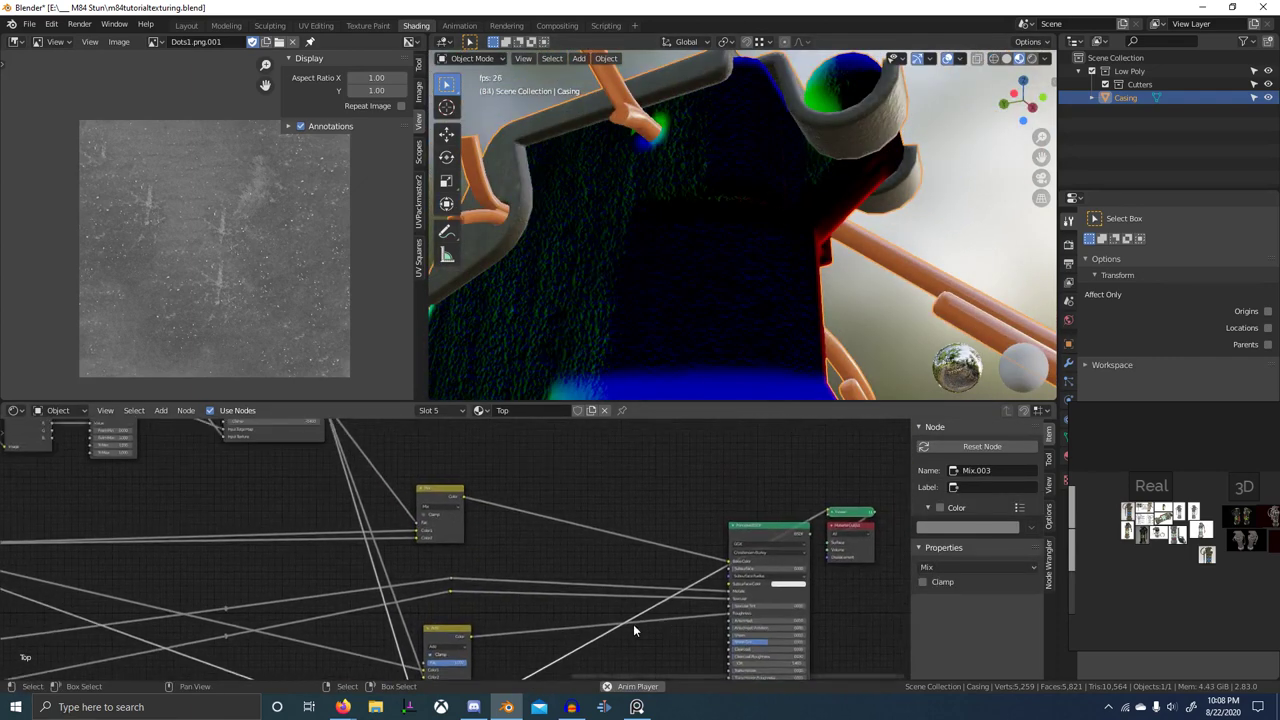
{"action": "left_click", "coordinate": [362, 451], "text": "ctrl+shift"}
{"action": "middle_click_drag", "start_coordinate": [479, 477], "coordinate": [497, 446]}
{"action": "scroll", "coordinate": [490, 452], "scroll_direction": "down", "scroll_amount": 4}
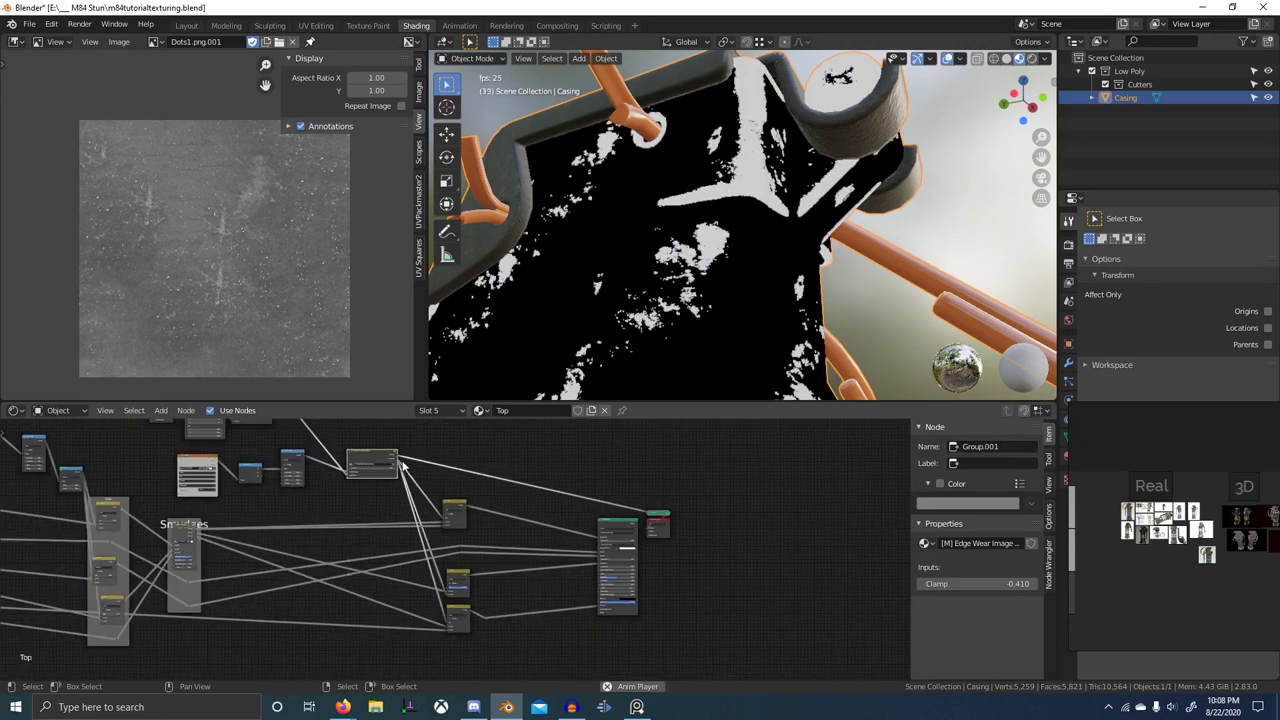
{"action": "left_click_drag", "start_coordinate": [398, 462], "coordinate": [449, 626]}
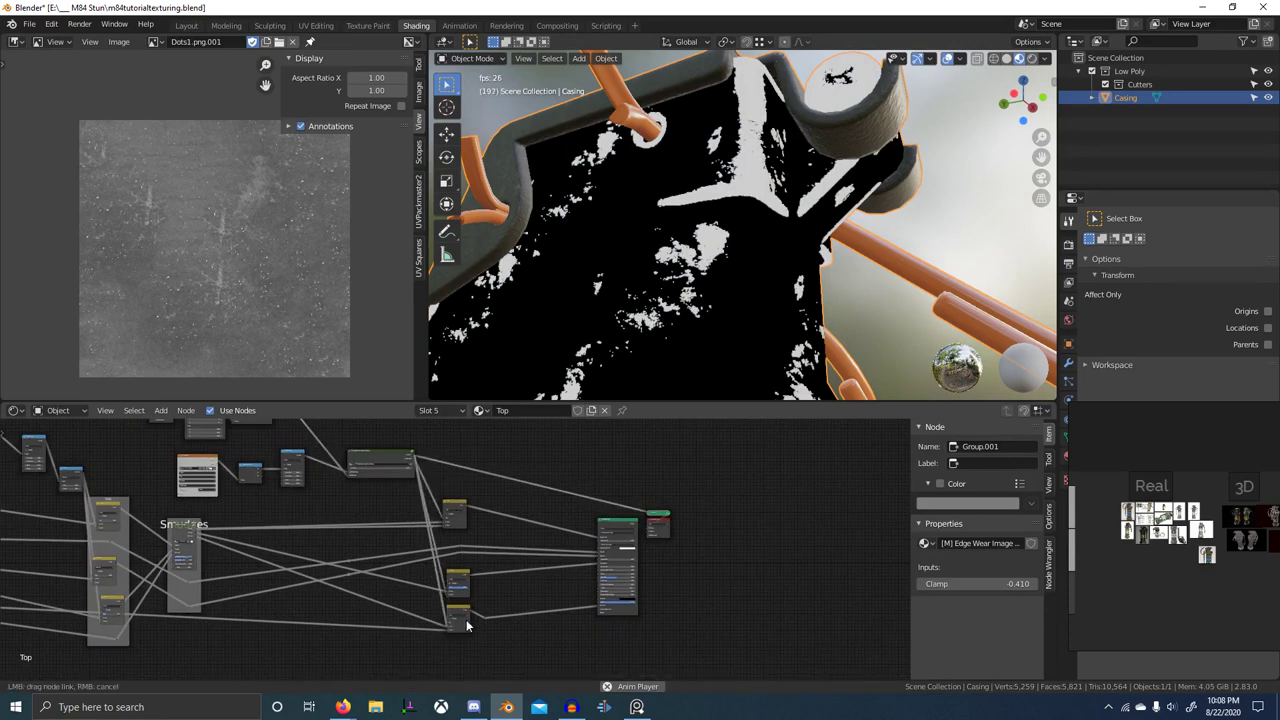
- Connect the Edge Wear output to the lower Mix node's Fac input
{"action": "middle_click_drag", "start_coordinate": [466, 619], "coordinate": [478, 566]}
{"action": "scroll", "coordinate": [478, 566], "scroll_direction": "up", "scroll_amount": 10}
{"action": "middle_click_drag", "start_coordinate": [350, 540], "coordinate": [505, 564]}
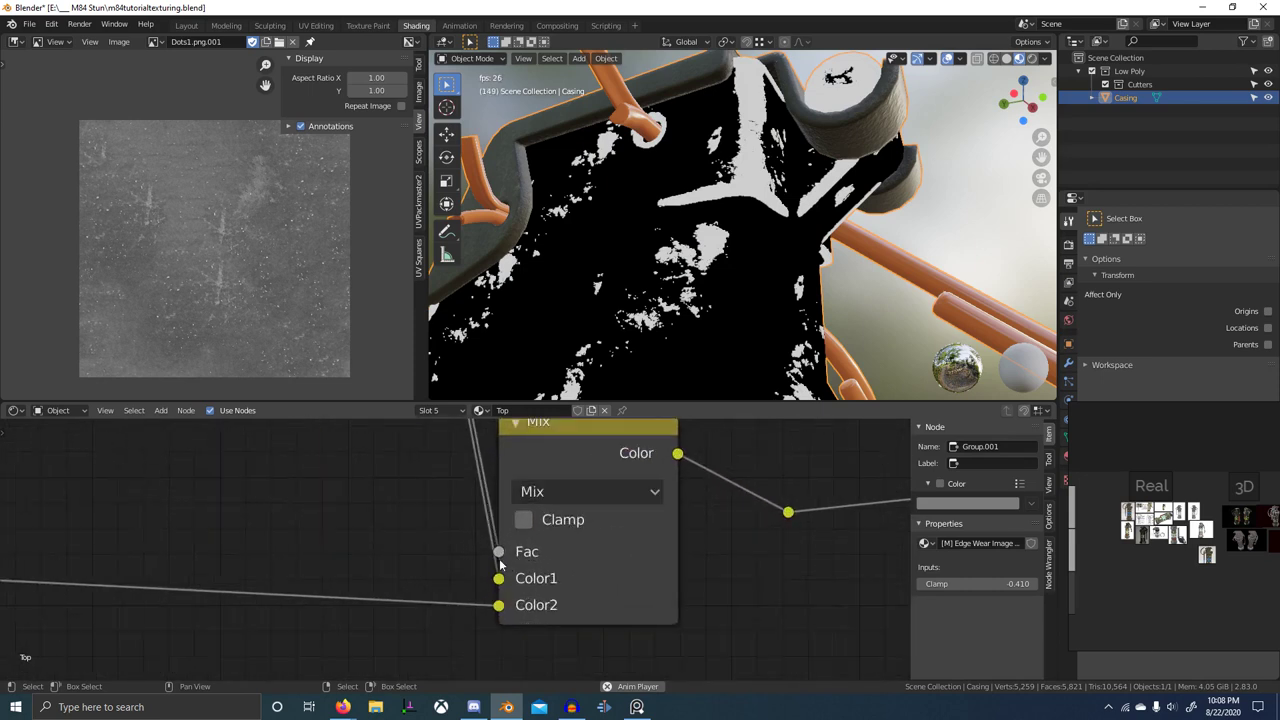
{"action": "right_click_drag", "start_coordinate": [492, 508], "coordinate": [489, 511], "text": "ctrl"}
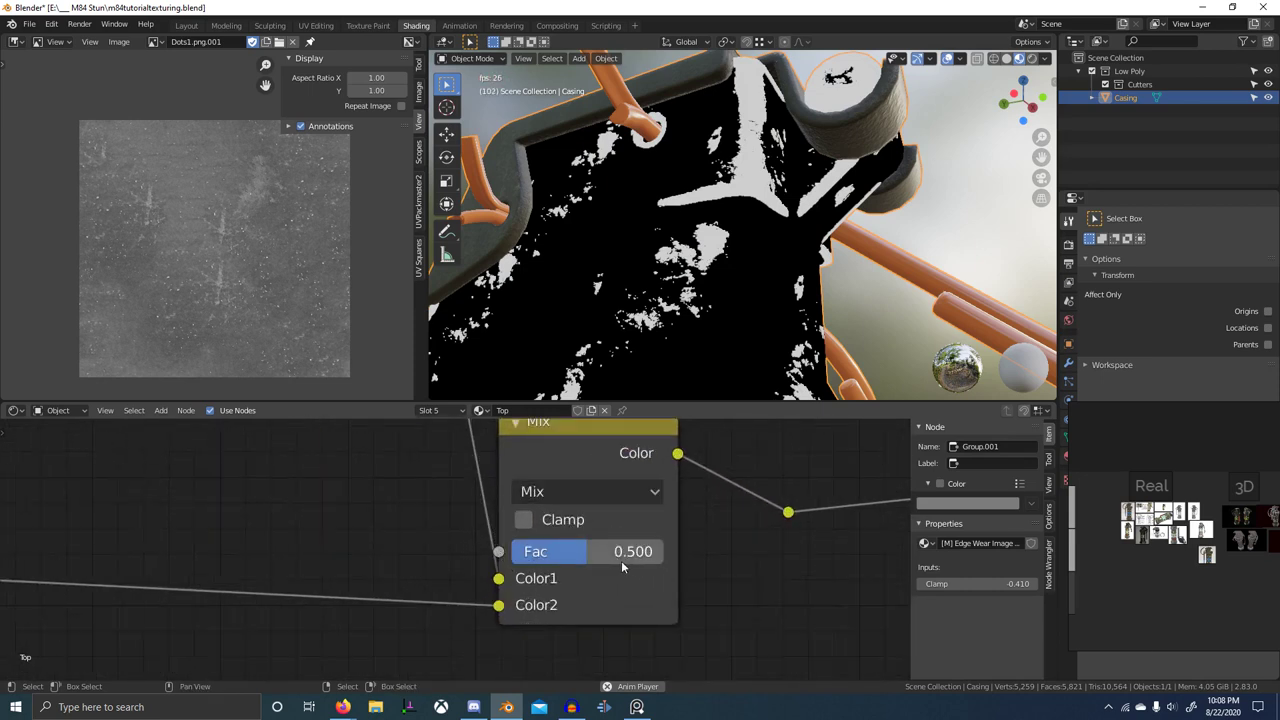
{"action": "left_click_drag", "start_coordinate": [497, 581], "coordinate": [494, 553]}
- Connect a Smudges node output to the lower Mix node's Color1 input
{"action": "scroll", "coordinate": [458, 553], "scroll_direction": "down", "scroll_amount": 4}
{"action": "scroll", "coordinate": [385, 538], "scroll_direction": "down", "scroll_amount": 3}
{"action": "middle_click_drag", "start_coordinate": [370, 530], "coordinate": [643, 578]}
{"action": "scroll", "coordinate": [340, 512], "scroll_direction": "down", "scroll_amount": 1}
{"action": "middle_click_drag", "start_coordinate": [340, 512], "coordinate": [376, 541]}
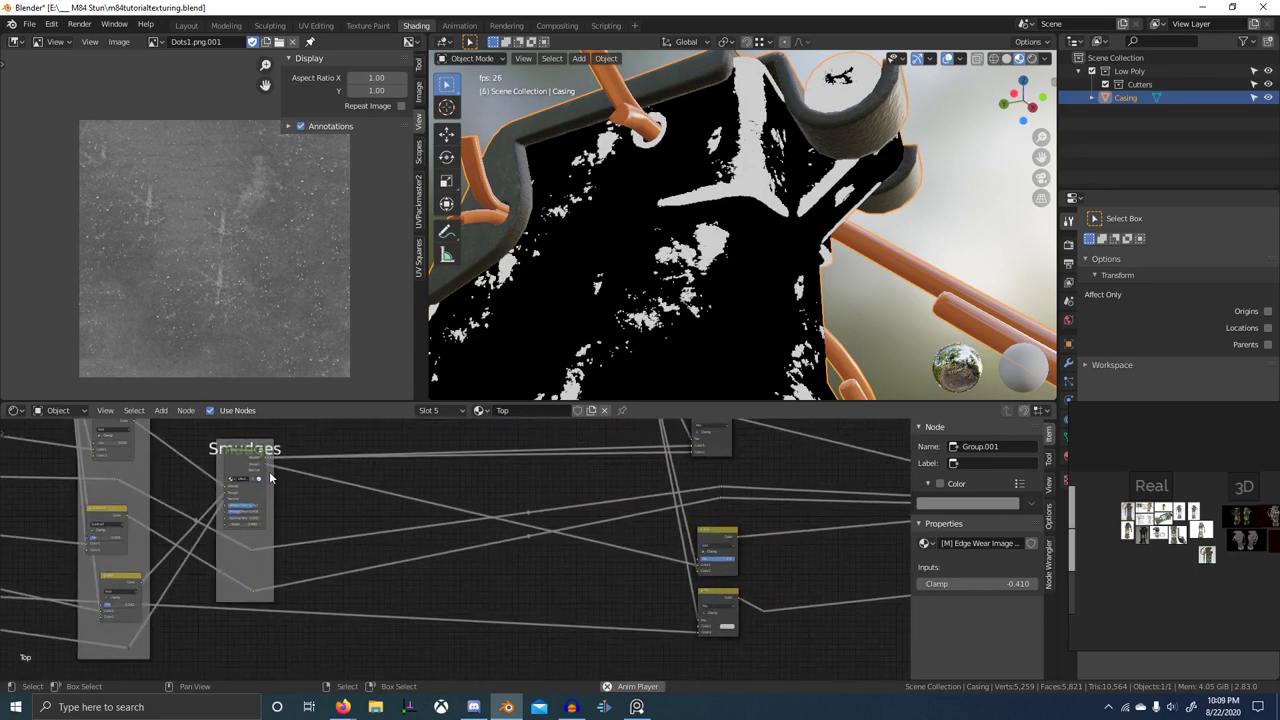
{"action": "left_click_drag", "start_coordinate": [267, 477], "coordinate": [701, 627]}
{"action": "middle_click_drag", "start_coordinate": [774, 597], "coordinate": [605, 597]}
- Preview the lower Mix result on the casing, then restore the full material preview
{"action": "scroll", "coordinate": [597, 597], "scroll_direction": "up", "scroll_amount": 1}
{"action": "middle_click_drag", "start_coordinate": [717, 558], "coordinate": [538, 573]}
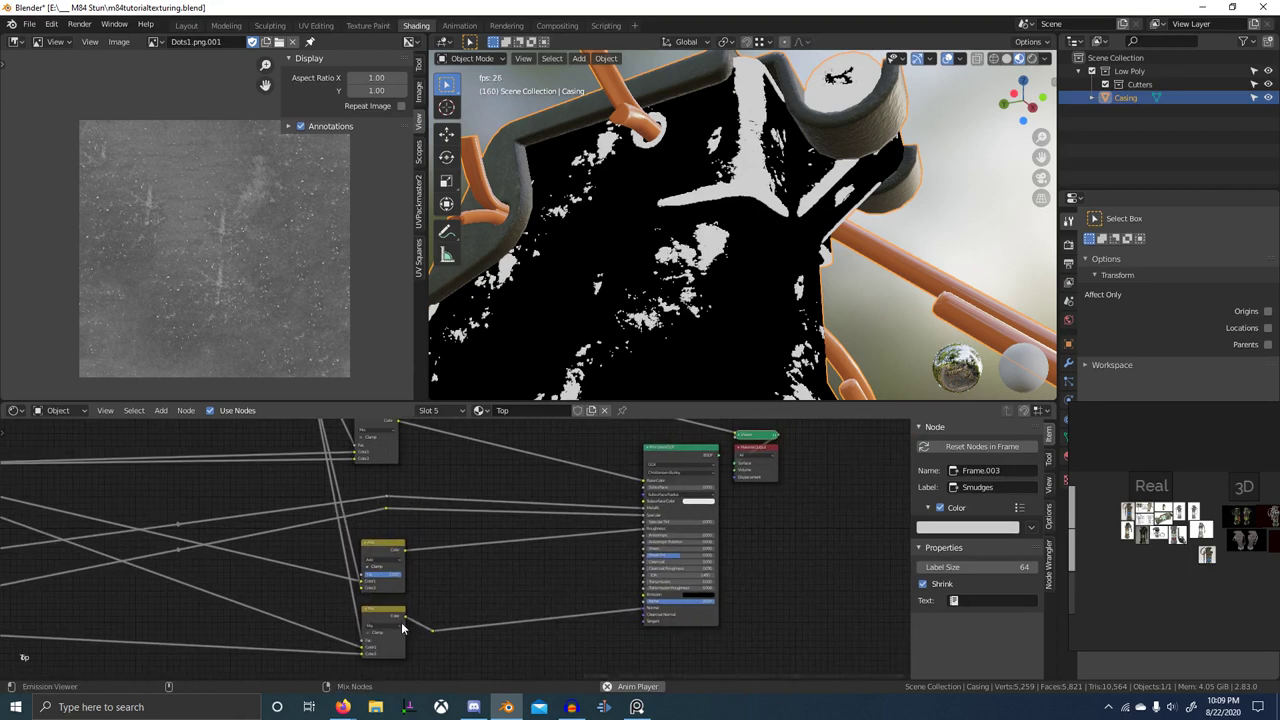
{"action": "left_click", "coordinate": [402, 628], "text": "ctrl+shift"}
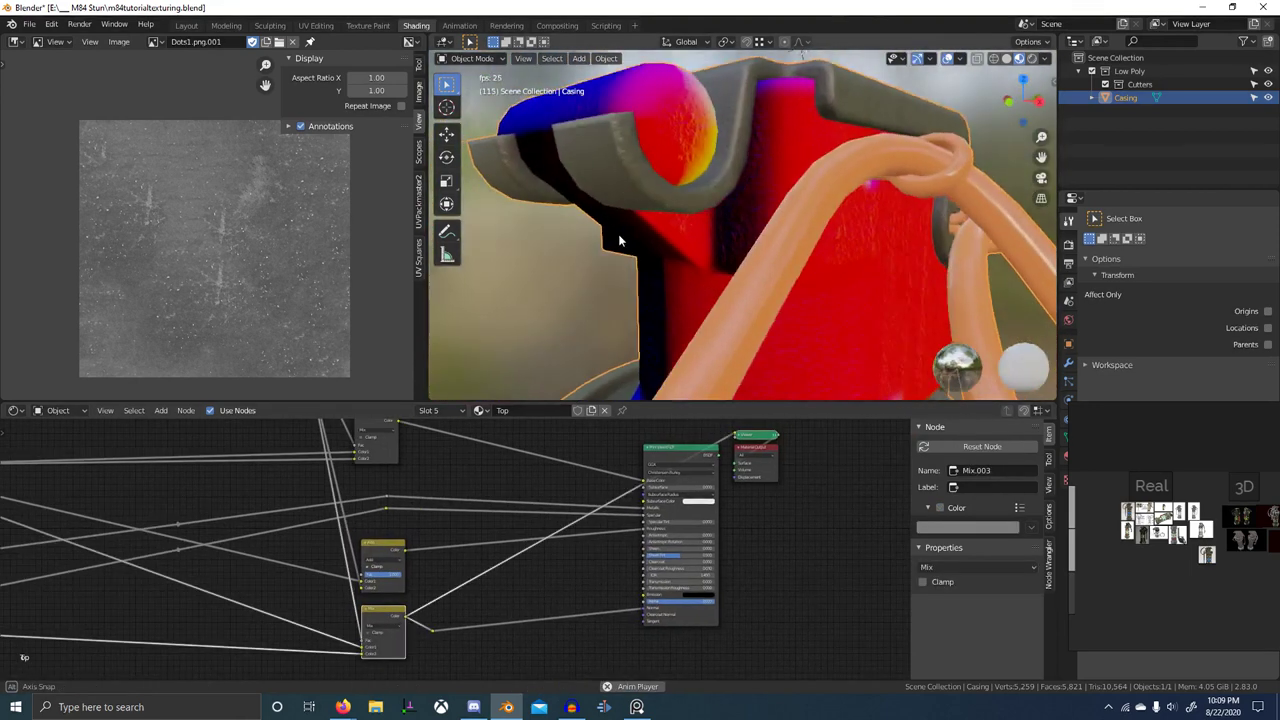
{"action": "middle_click_drag", "start_coordinate": [619, 236], "coordinate": [618, 261]}
{"action": "scroll", "coordinate": [821, 175], "scroll_direction": "up", "scroll_amount": 4}
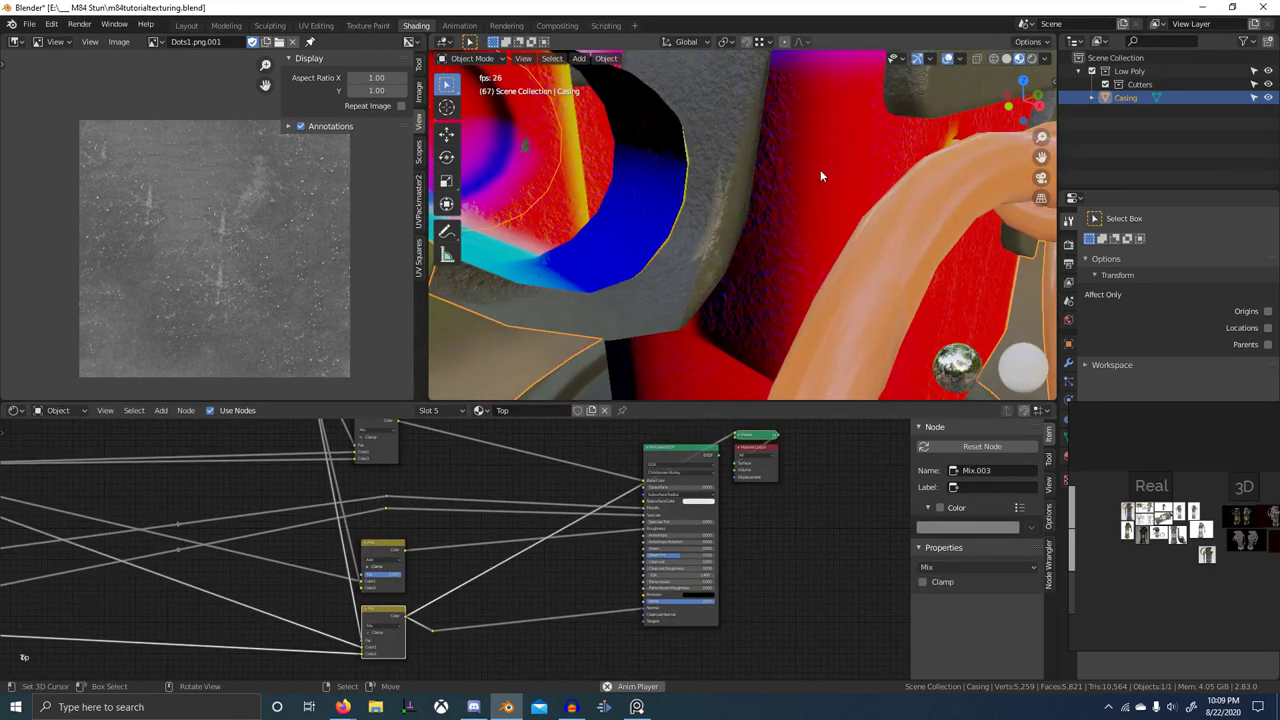
{"action": "mouse_move", "coordinate": [825, 206]}
{"action": "middle_mouse_down", "text": "shift"}
{"action": "mouse_move", "coordinate": [763, 256]}
{"action": "mouse_move", "coordinate": [791, 296]}
{"action": "mouse_move", "coordinate": [709, 300]}
{"action": "mouse_move", "coordinate": [780, 229]}
{"action": "mouse_move", "coordinate": [766, 196]}
{"action": "mouse_move", "coordinate": [743, 187]}
{"action": "mouse_move", "coordinate": [751, 214]}
{"action": "mouse_move", "coordinate": [720, 214]}
{"action": "middle_mouse_up", "text": "shift"}
{"action": "left_click", "coordinate": [694, 482], "text": "ctrl+shift"}
- Inspect the edge wear on the casing from a three-quarter angle
{"action": "scroll", "coordinate": [750, 276], "scroll_direction": "down", "scroll_amount": 5}
{"action": "scroll", "coordinate": [743, 187], "scroll_direction": "up", "scroll_amount": 4}
{"action": "scroll", "coordinate": [432, 527], "scroll_direction": "down", "scroll_amount": 3}
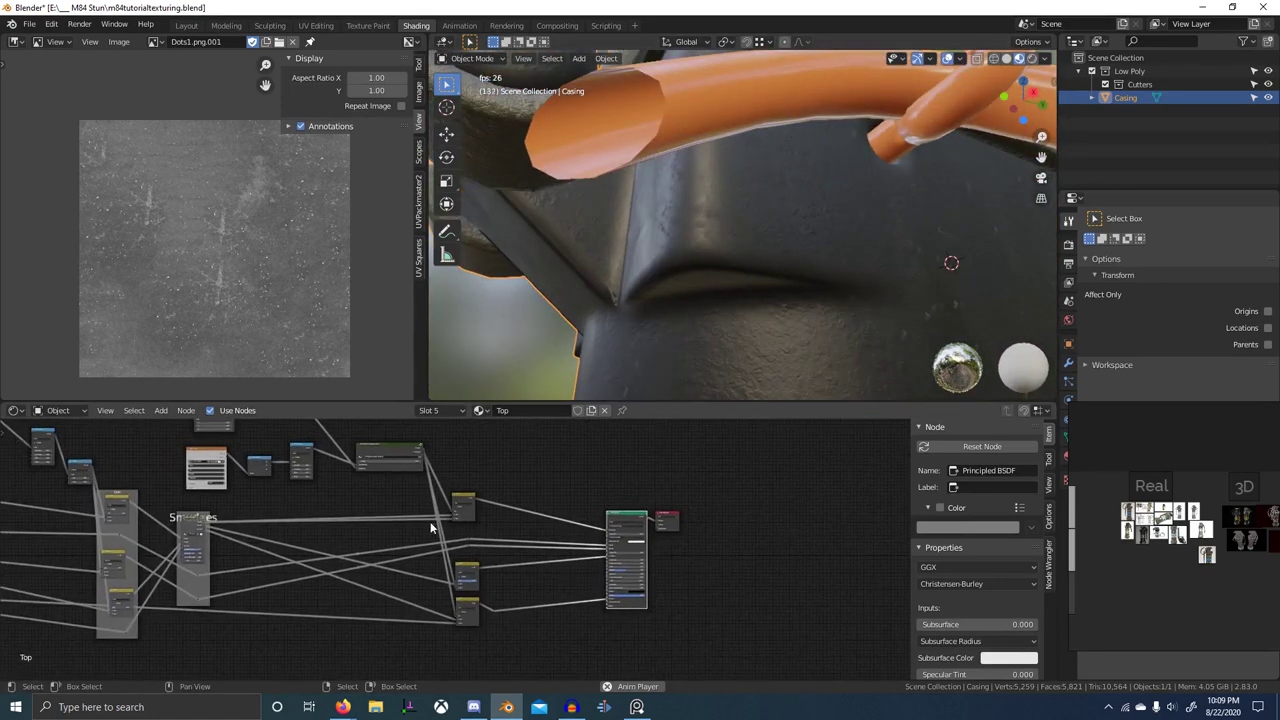
{"action": "scroll", "coordinate": [434, 431], "scroll_direction": "up", "scroll_amount": 7}
{"action": "middle_click_drag", "start_coordinate": [434, 431], "coordinate": [466, 586]}
{"action": "scroll", "coordinate": [418, 508], "scroll_direction": "up", "scroll_amount": 11}
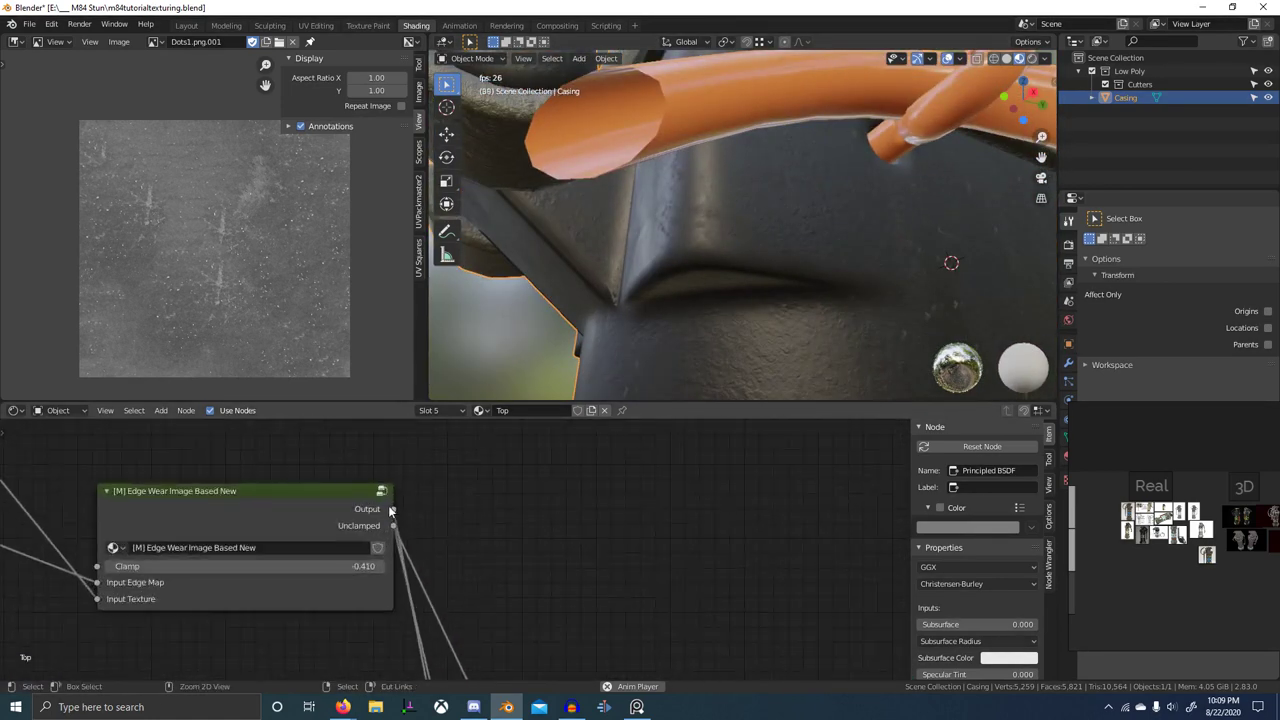
{"action": "left_click_drag", "start_coordinate": [391, 510], "coordinate": [398, 535]}
{"action": "middle_click_drag", "start_coordinate": [718, 300], "coordinate": [888, 354]}
{"action": "scroll", "coordinate": [691, 421], "scroll_direction": "down", "scroll_amount": 3}
{"action": "scroll", "coordinate": [752, 352], "scroll_direction": "down", "scroll_amount": 5}
{"action": "middle_click_drag", "start_coordinate": [586, 577], "coordinate": [576, 456]}
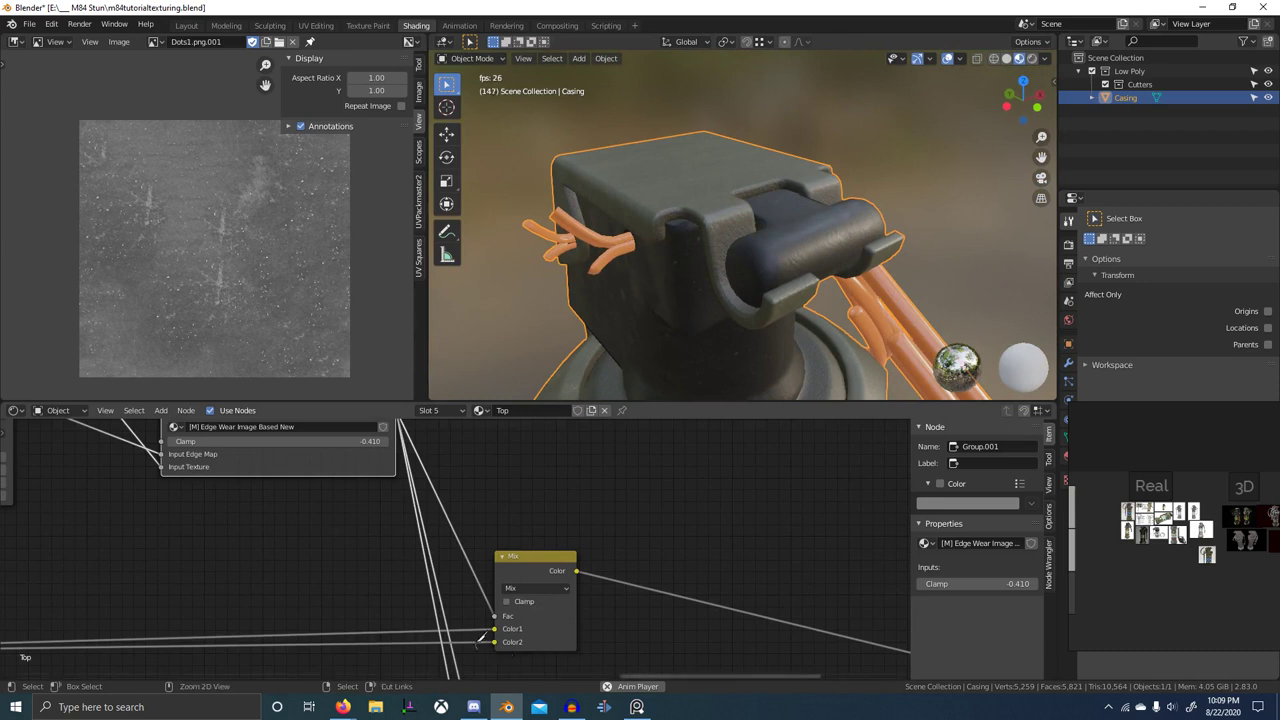
{"action": "scroll", "coordinate": [517, 603], "scroll_direction": "down", "scroll_amount": 3}
{"action": "scroll", "coordinate": [684, 361], "scroll_direction": "up", "scroll_amount": 3}
{"action": "middle_click_drag", "start_coordinate": [684, 357], "coordinate": [703, 343]}
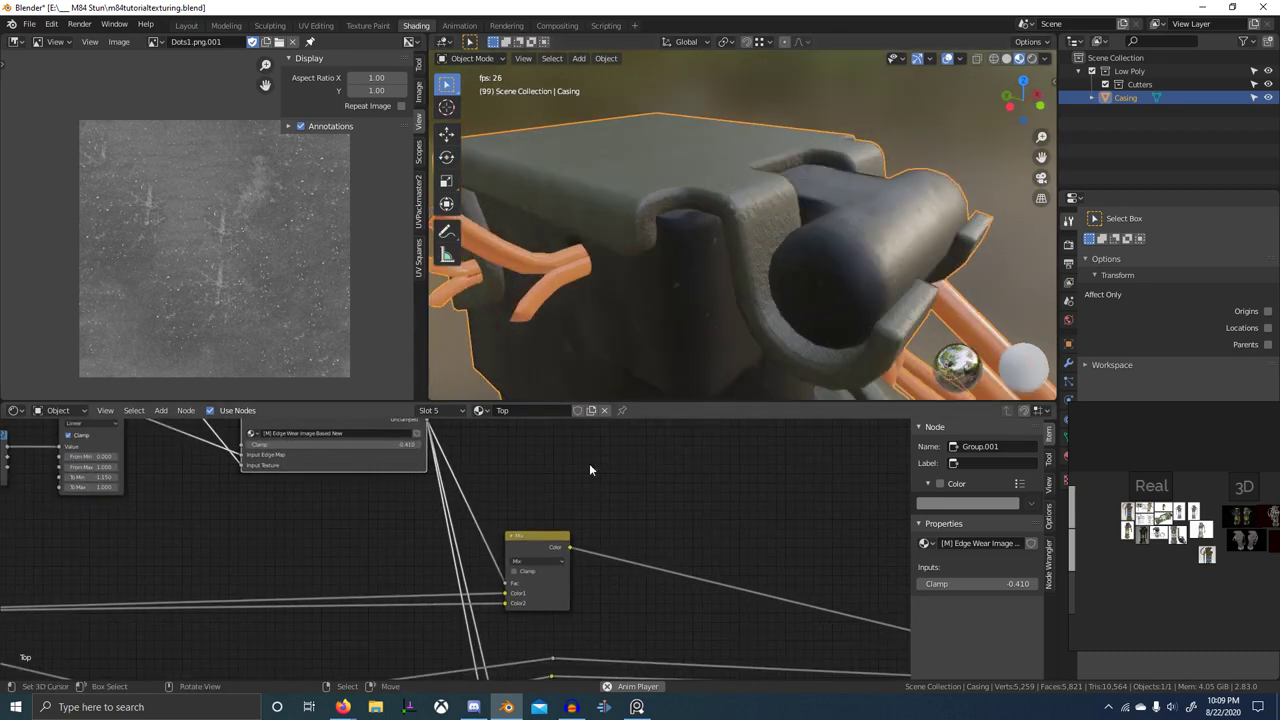
- Add an RGB Curves node onto the link feeding the Mix node
{"action": "key", "text": "shift+a"}
{"action": "left_click", "coordinate": [453, 499]}
{"action": "type", "text": "rgb"}
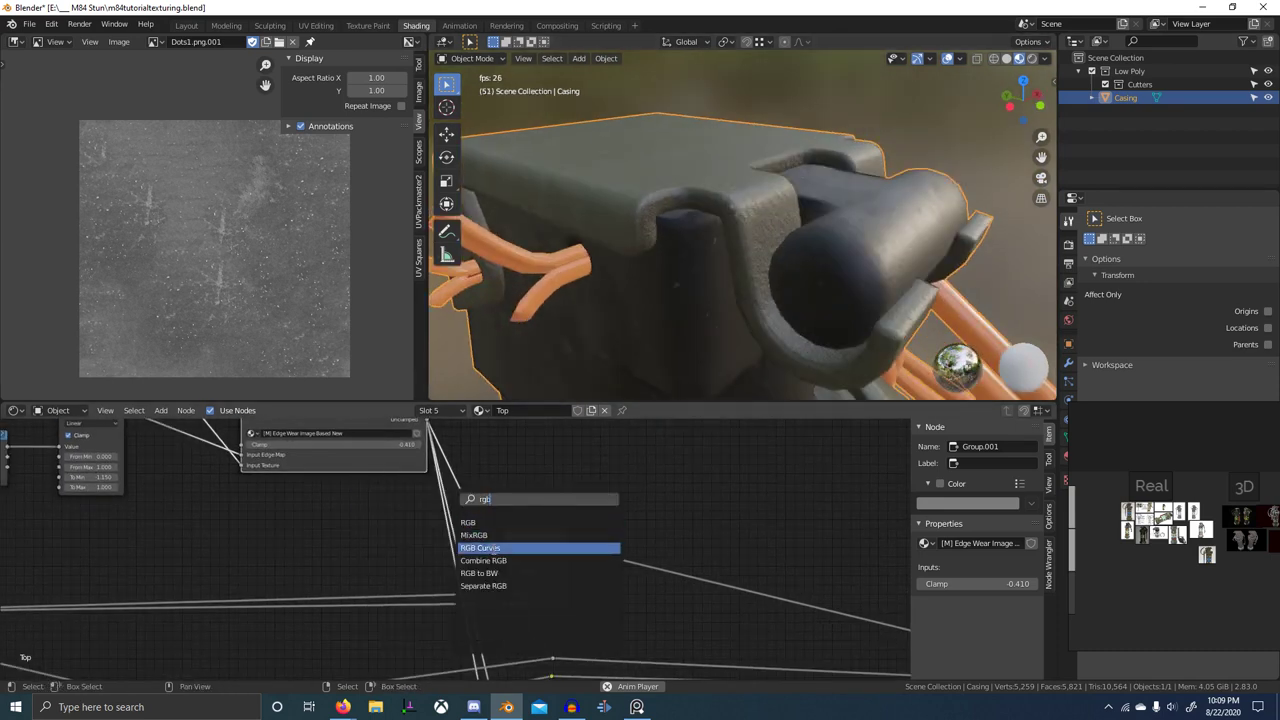
{"action": "left_click", "coordinate": [506, 550]}
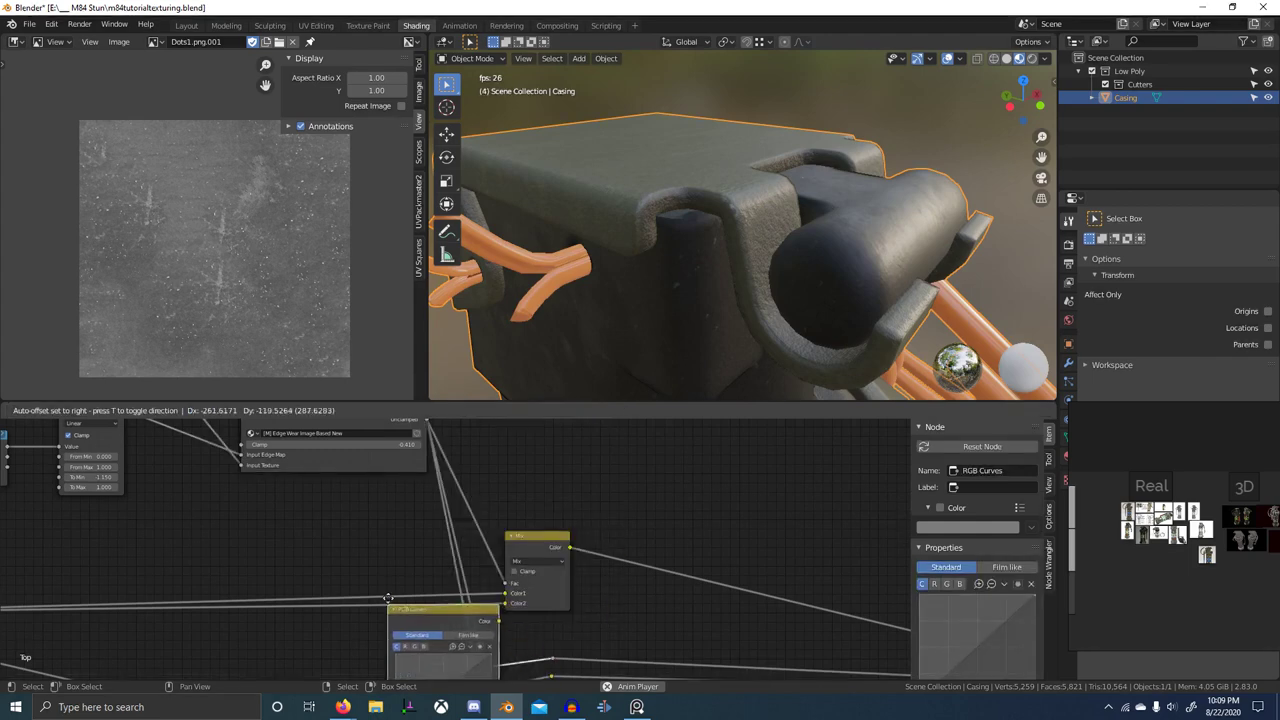
{"action": "left_click", "coordinate": [452, 628]}
{"action": "left_click_drag", "start_coordinate": [452, 626], "coordinate": [373, 630]}
- Preview the RGB Curves output on the casing and compare with the grenade reference images
{"action": "left_click", "coordinate": [373, 630], "text": "ctrl+shift"}
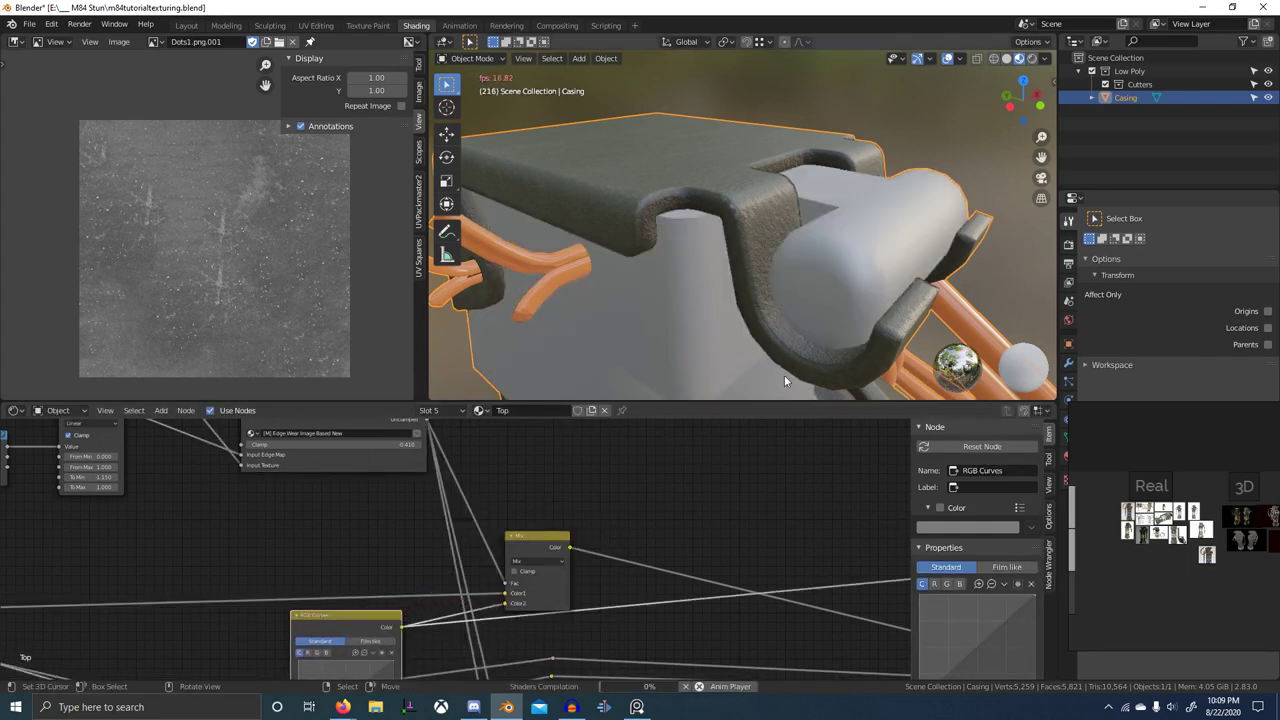
{"action": "scroll", "coordinate": [786, 374], "scroll_direction": "down", "scroll_amount": 3}
{"action": "middle_click_drag", "start_coordinate": [786, 374], "coordinate": [816, 361]}
{"action": "middle_click_drag", "start_coordinate": [722, 300], "coordinate": [730, 250]}
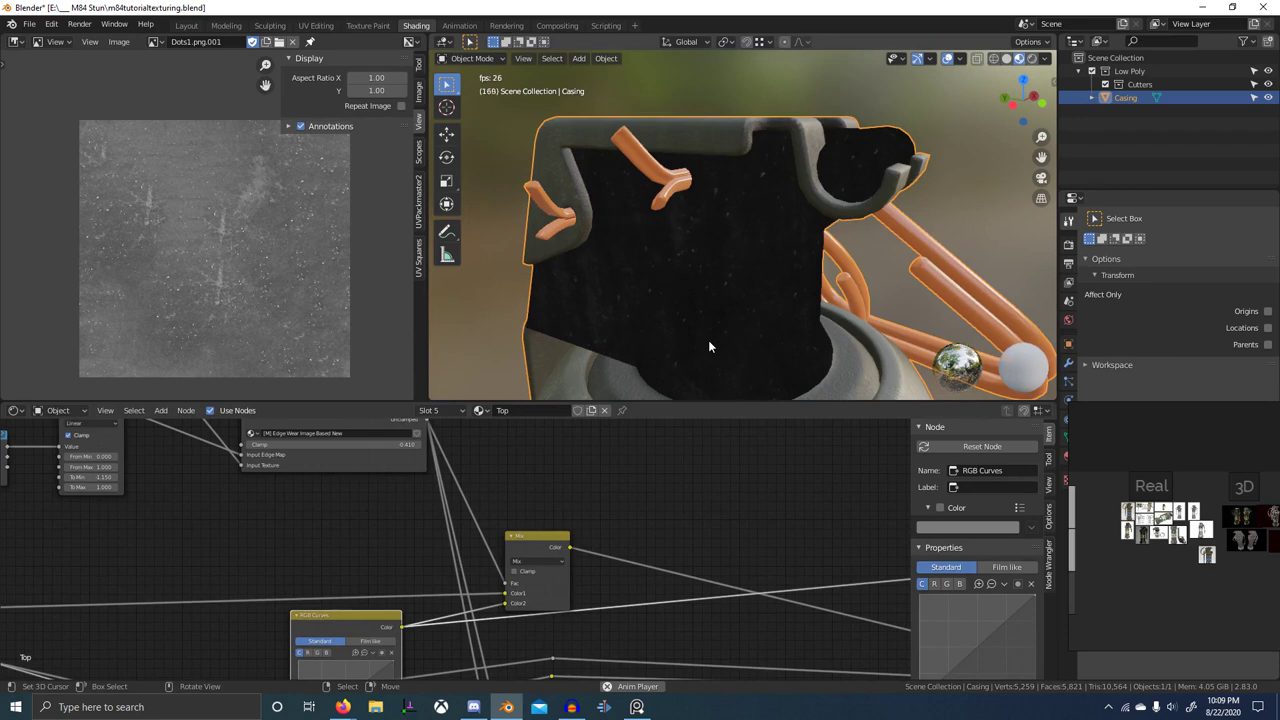
{"action": "scroll", "coordinate": [1165, 578], "scroll_direction": "down", "scroll_amount": 3}
{"action": "scroll", "coordinate": [1185, 550], "scroll_direction": "up", "scroll_amount": 6}
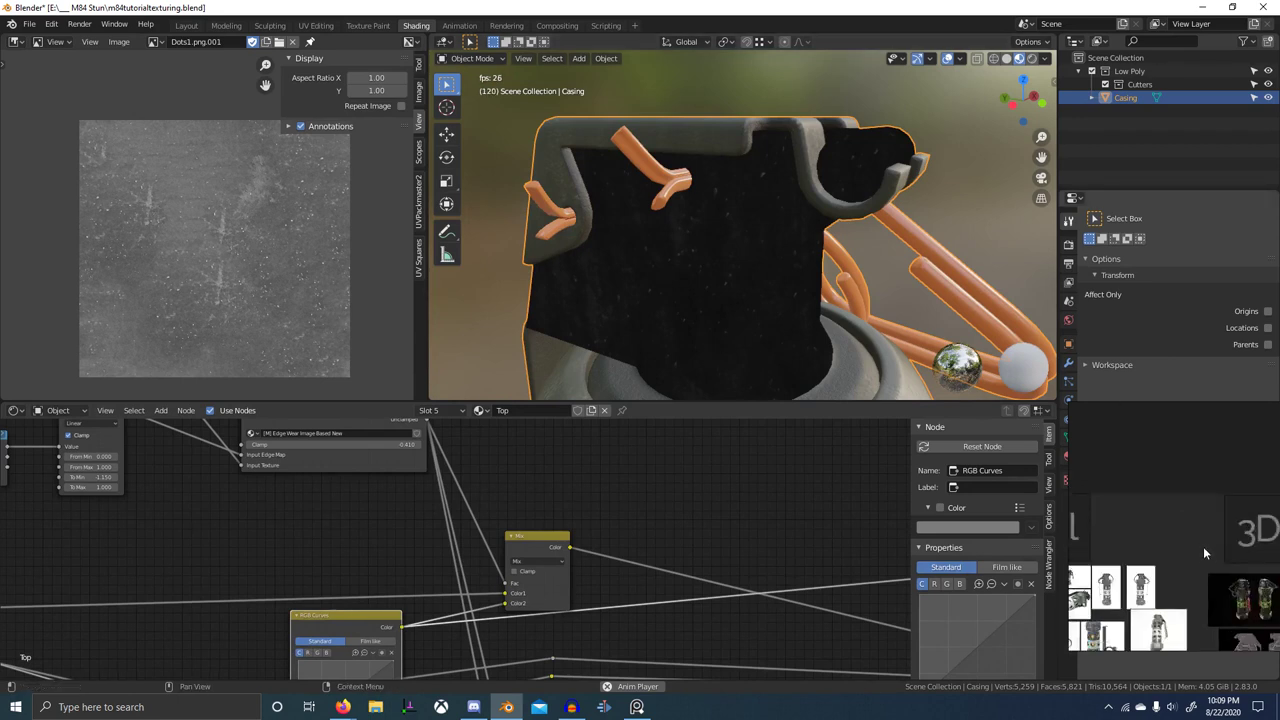
{"action": "middle_click_drag", "start_coordinate": [1203, 552], "coordinate": [1253, 495]}
{"action": "scroll", "coordinate": [1207, 494], "scroll_direction": "up", "scroll_amount": 8}
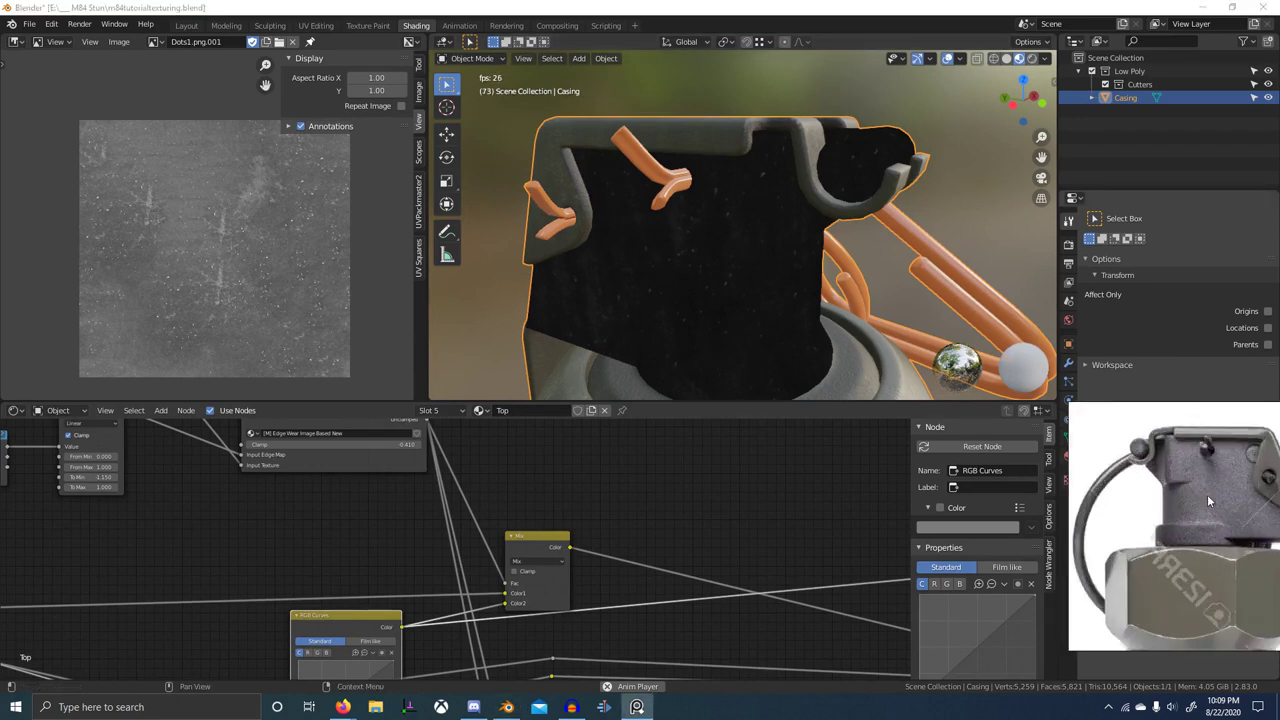
{"action": "scroll", "coordinate": [1218, 490], "scroll_direction": "up", "scroll_amount": 4}
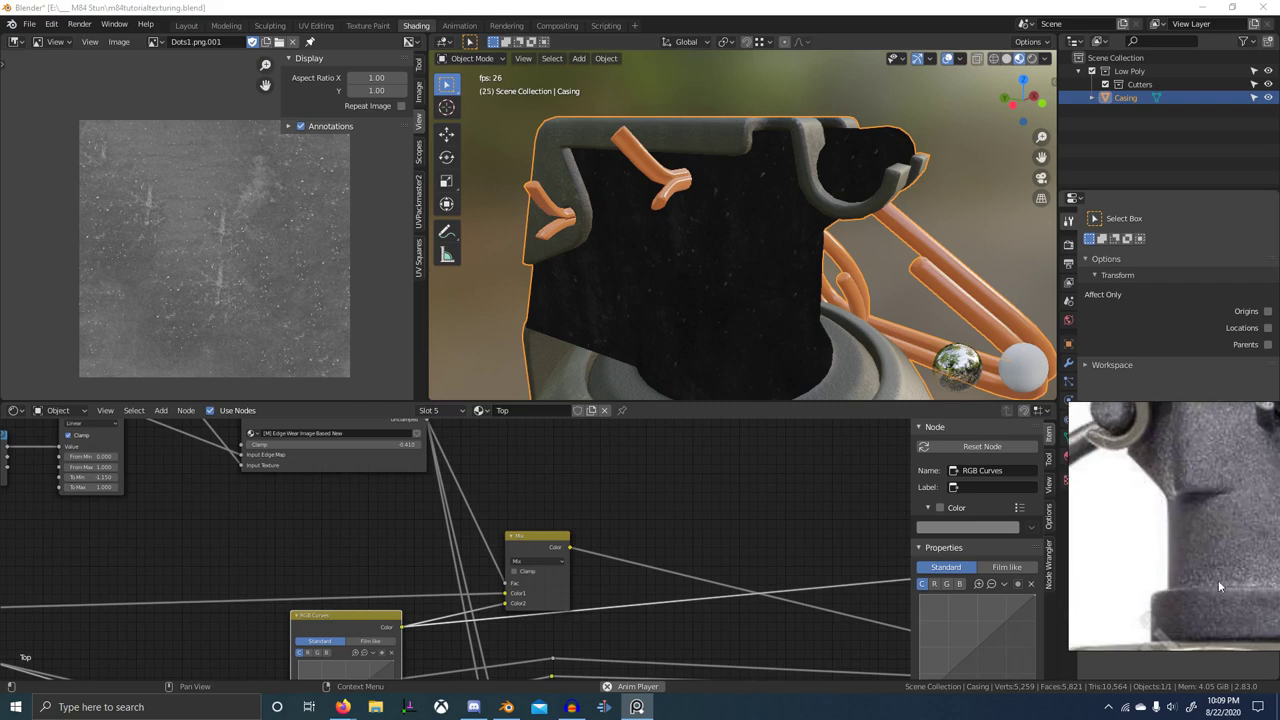
{"action": "middle_click_drag", "start_coordinate": [782, 325], "coordinate": [794, 320]}
{"action": "middle_click_drag", "start_coordinate": [636, 631], "coordinate": [848, 488]}
{"action": "scroll", "coordinate": [580, 528], "scroll_direction": "up", "scroll_amount": 5}
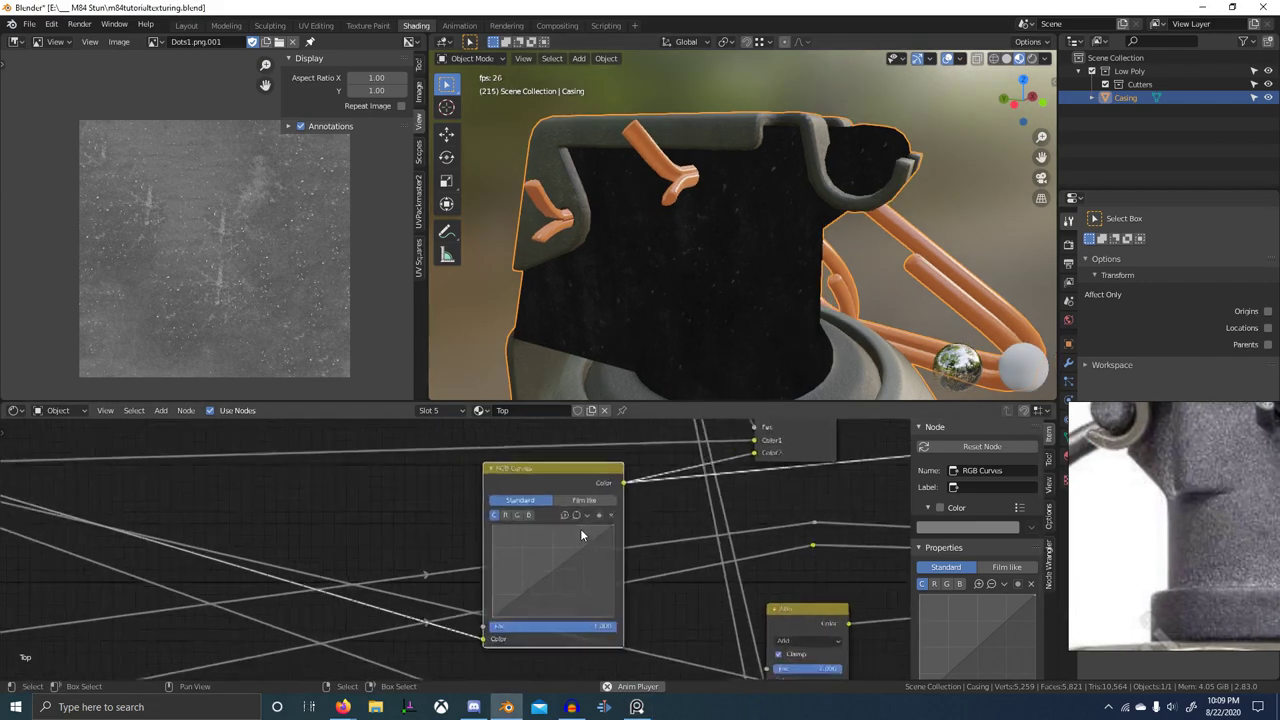
- Bend the red and green curves upward and the blue curve slightly down, then switch to Firefox
{"action": "left_click", "coordinate": [514, 510]}
{"action": "left_click_drag", "start_coordinate": [571, 575], "coordinate": [563, 566]}
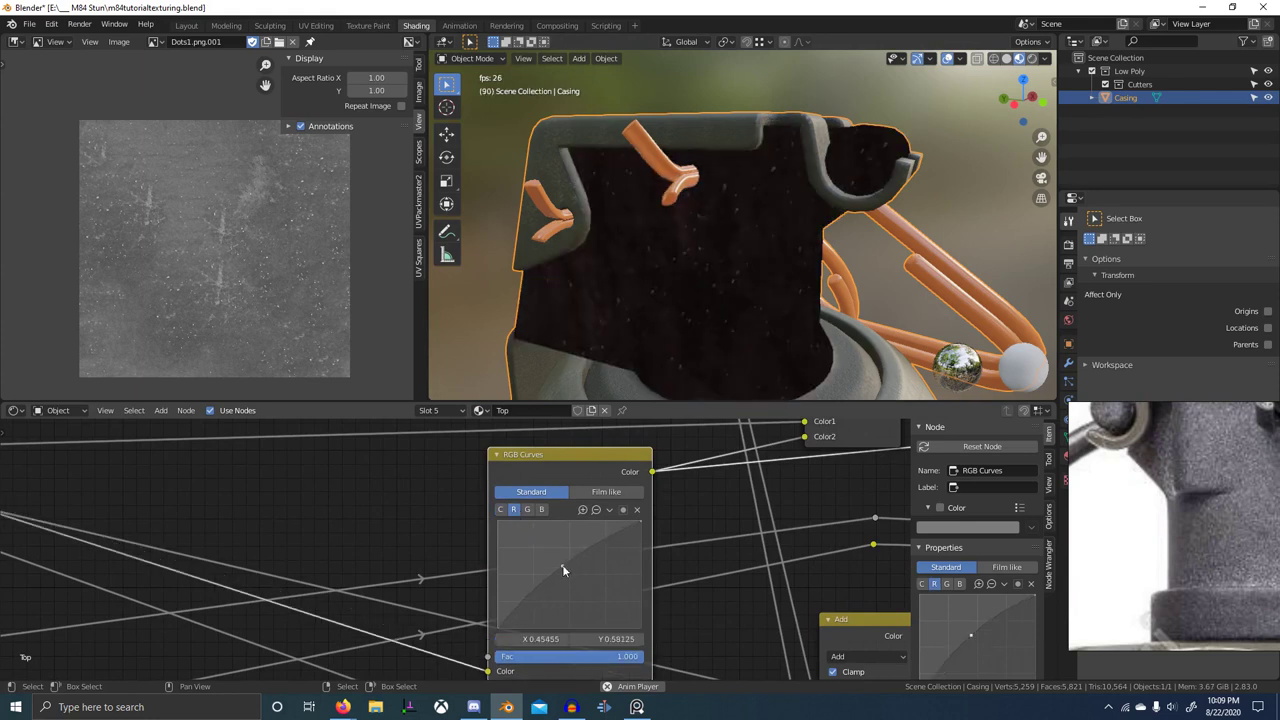
{"action": "left_click", "coordinate": [528, 510]}
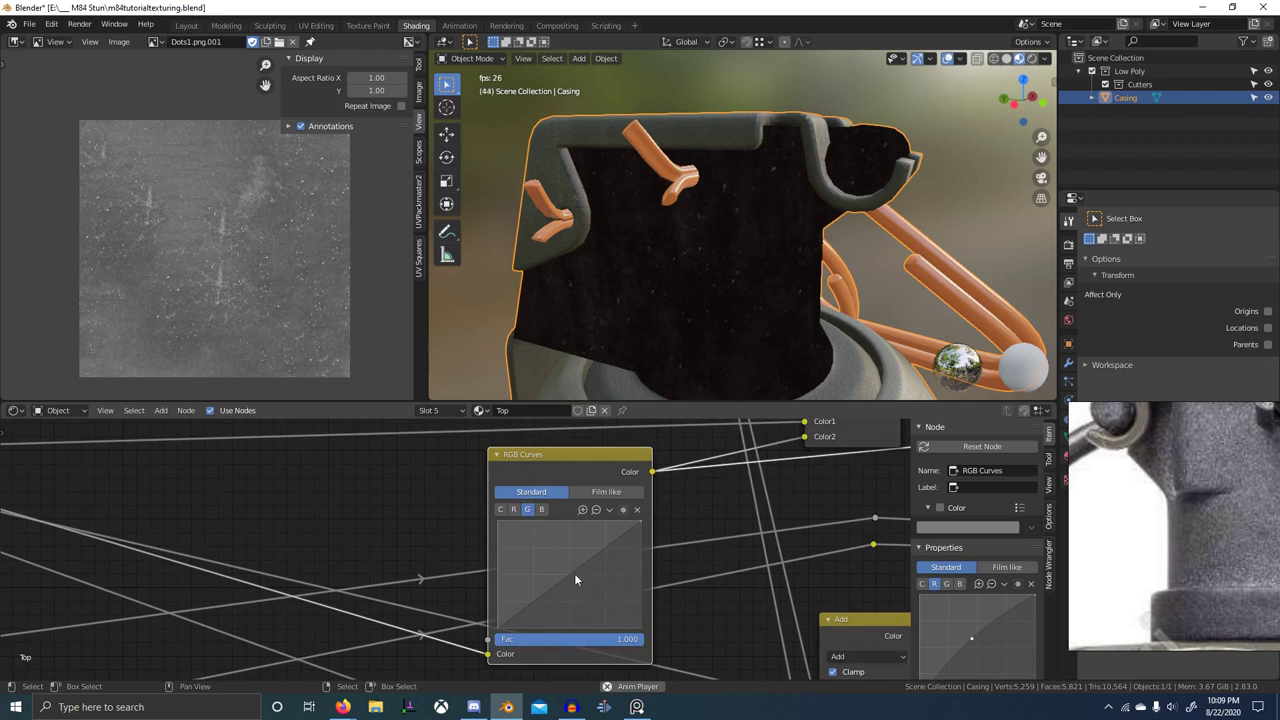
{"action": "left_click_drag", "start_coordinate": [570, 572], "coordinate": [564, 568]}
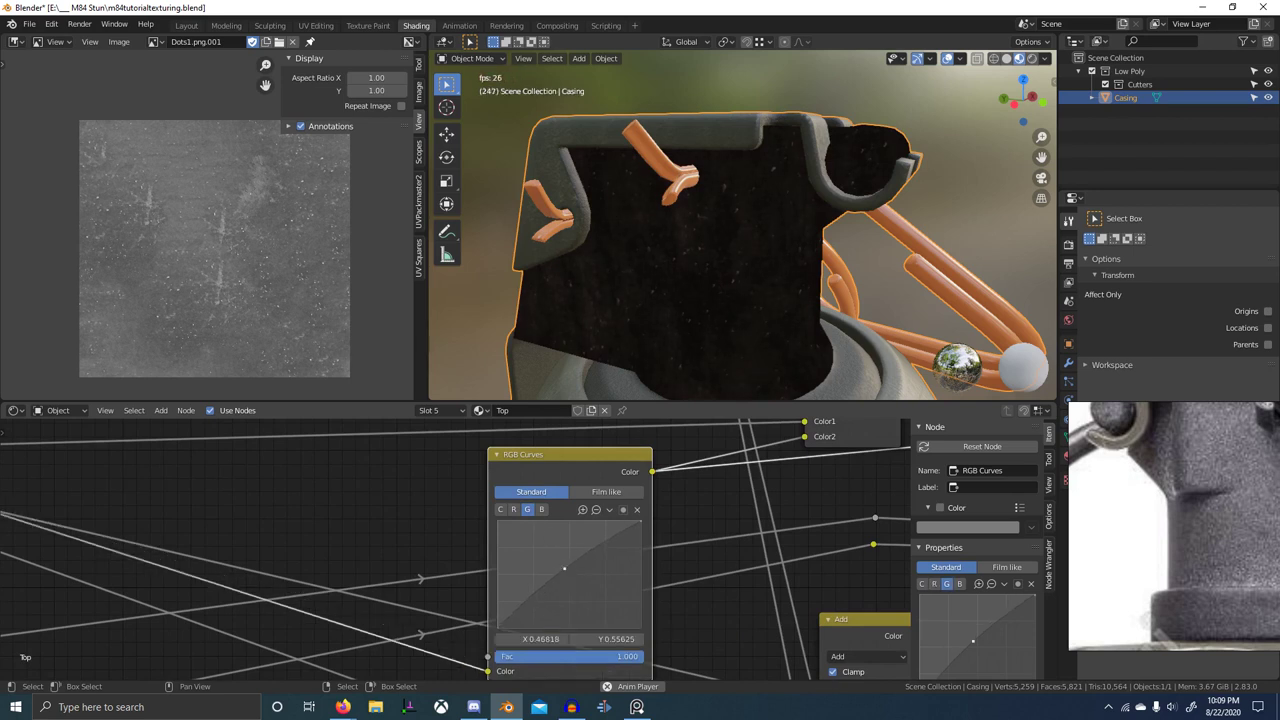
{"action": "left_click", "coordinate": [541, 510]}
{"action": "left_click_drag", "start_coordinate": [566, 581], "coordinate": [574, 580]}
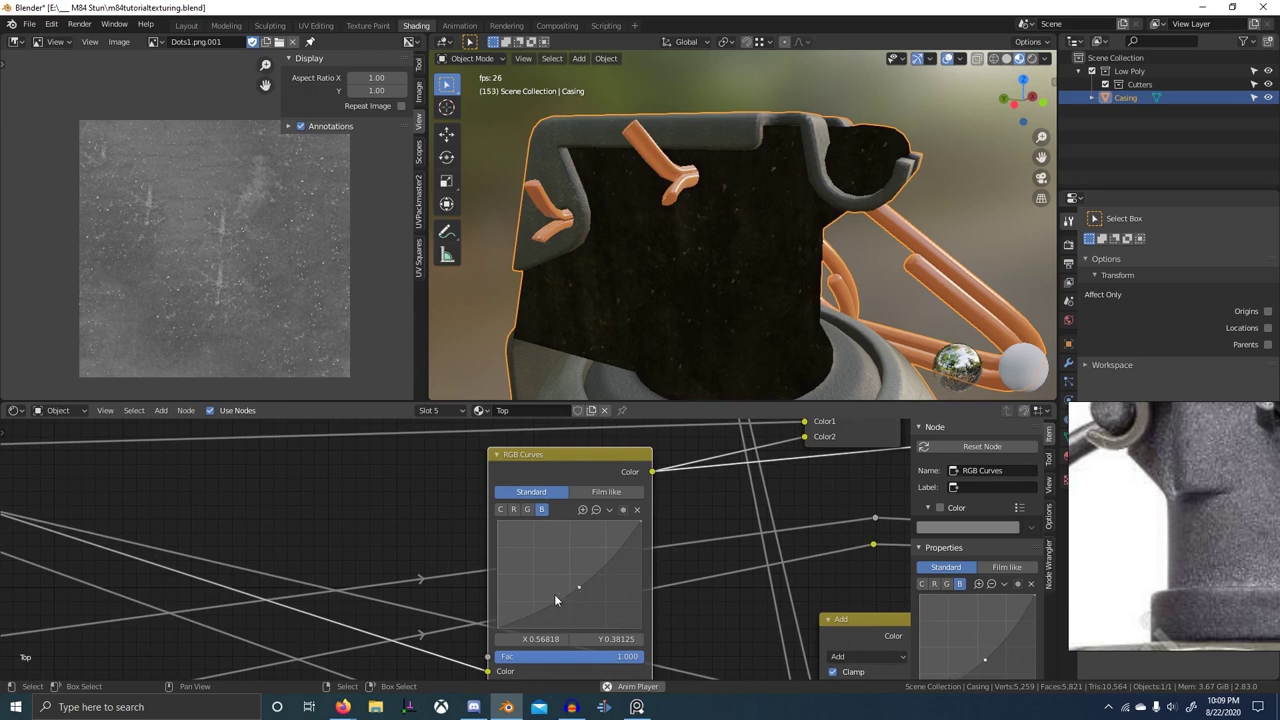
{"action": "left_click", "coordinate": [343, 707]}
{"action": "left_click", "coordinate": [322, 648]}
- Google 'how to make orange from rgb' (about 100% red, 64.7% green, 0% blue) and return to Blender
{"action": "key", "text": "ctrl+t"}
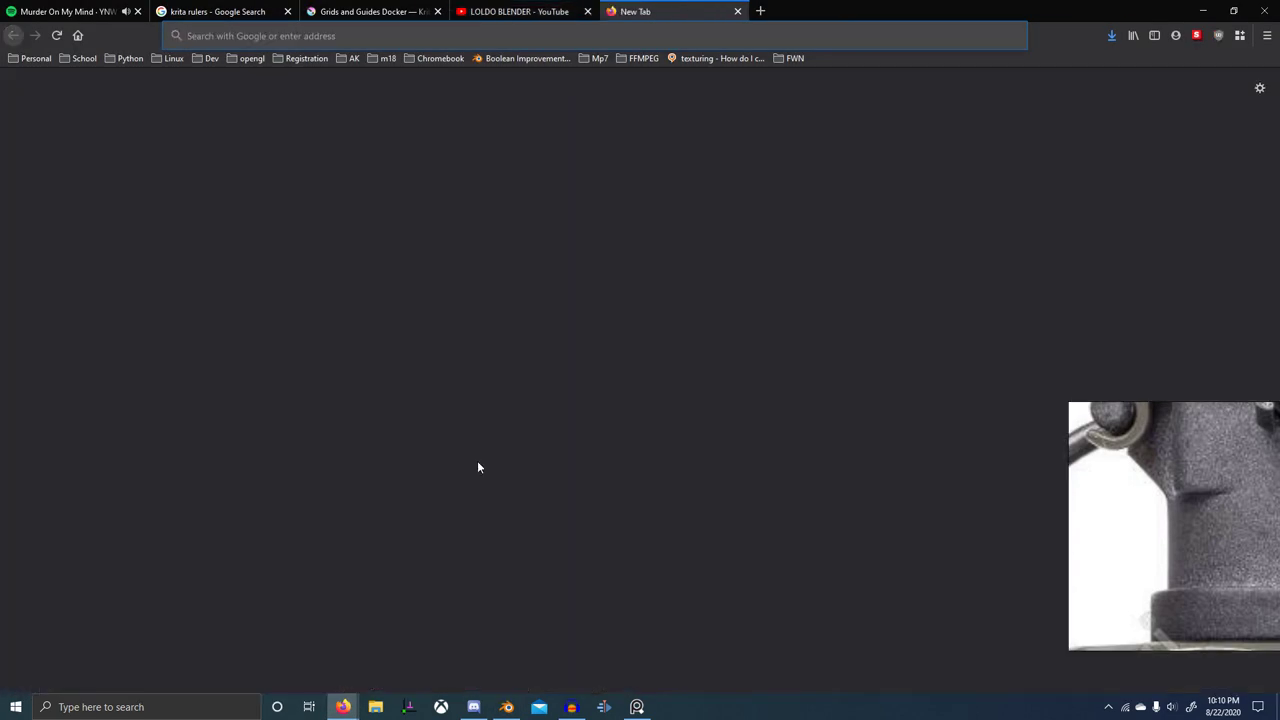
{"action": "type", "text": "how to make orange"}
{"action": "key", "text": "Return"}
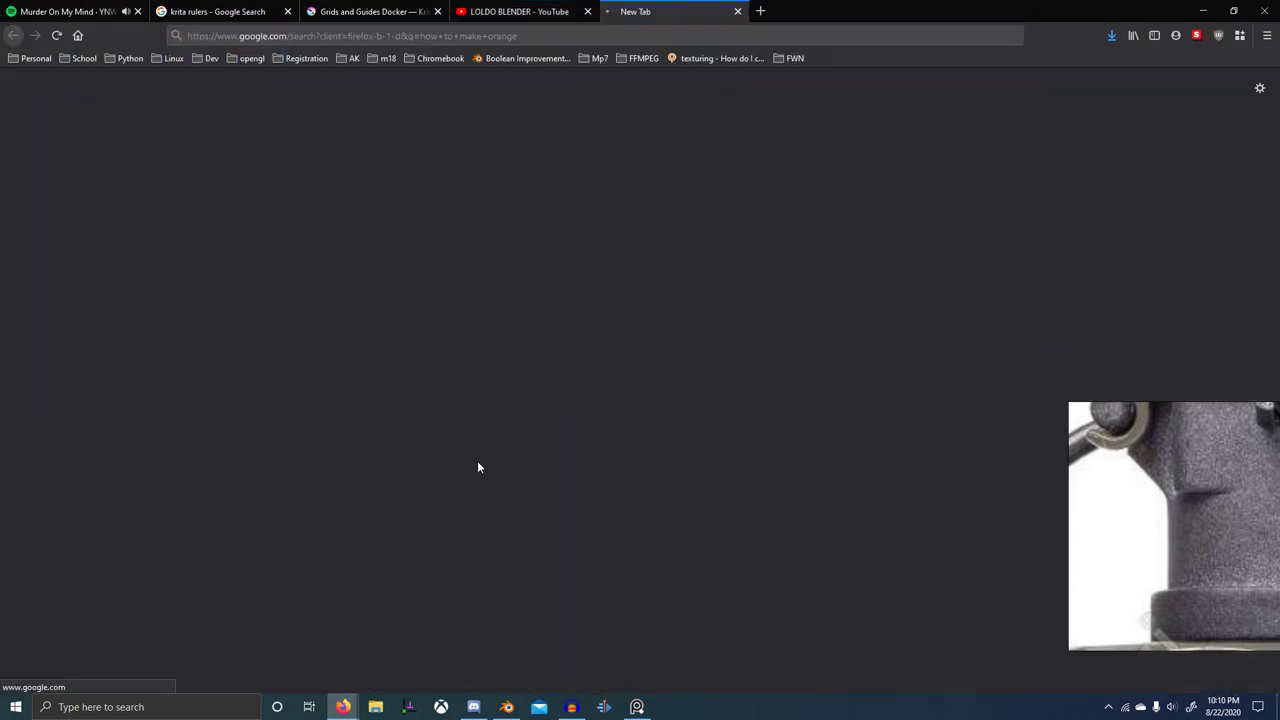
{"action": "type", "text": "from rgb"}
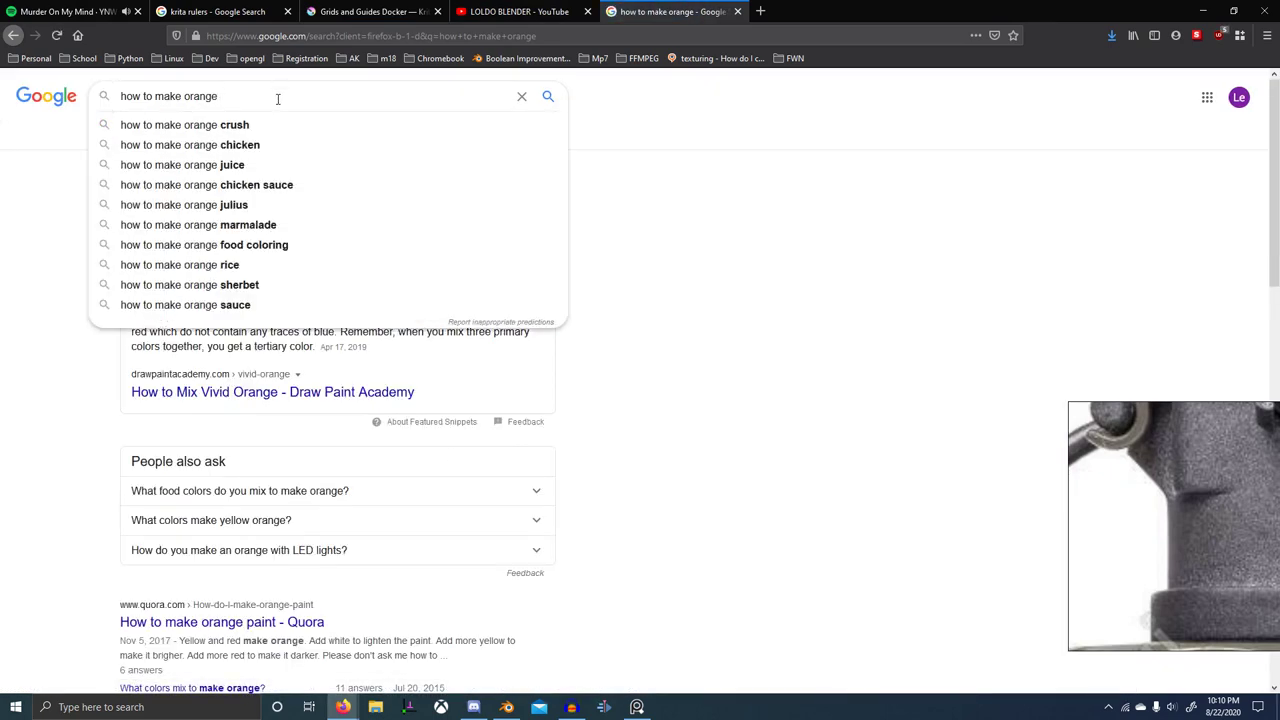
{"action": "key", "text": "Return"}
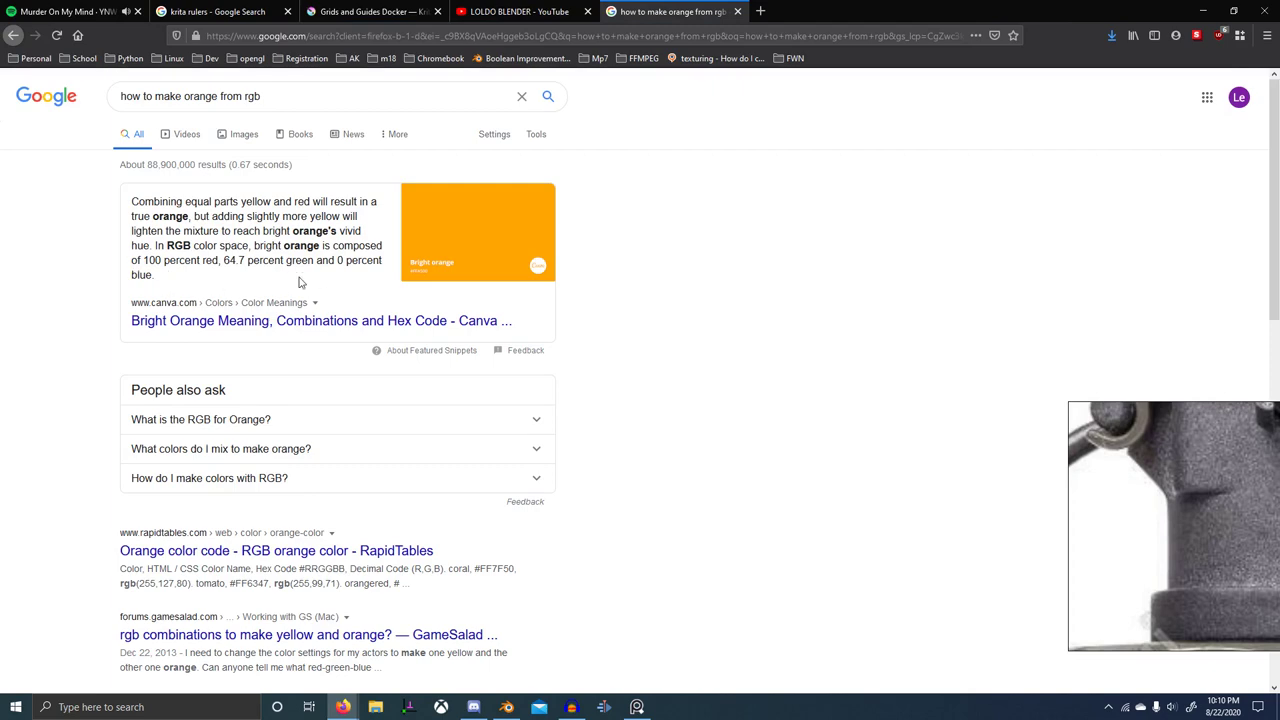
{"action": "key", "text": "alt+Tab"}
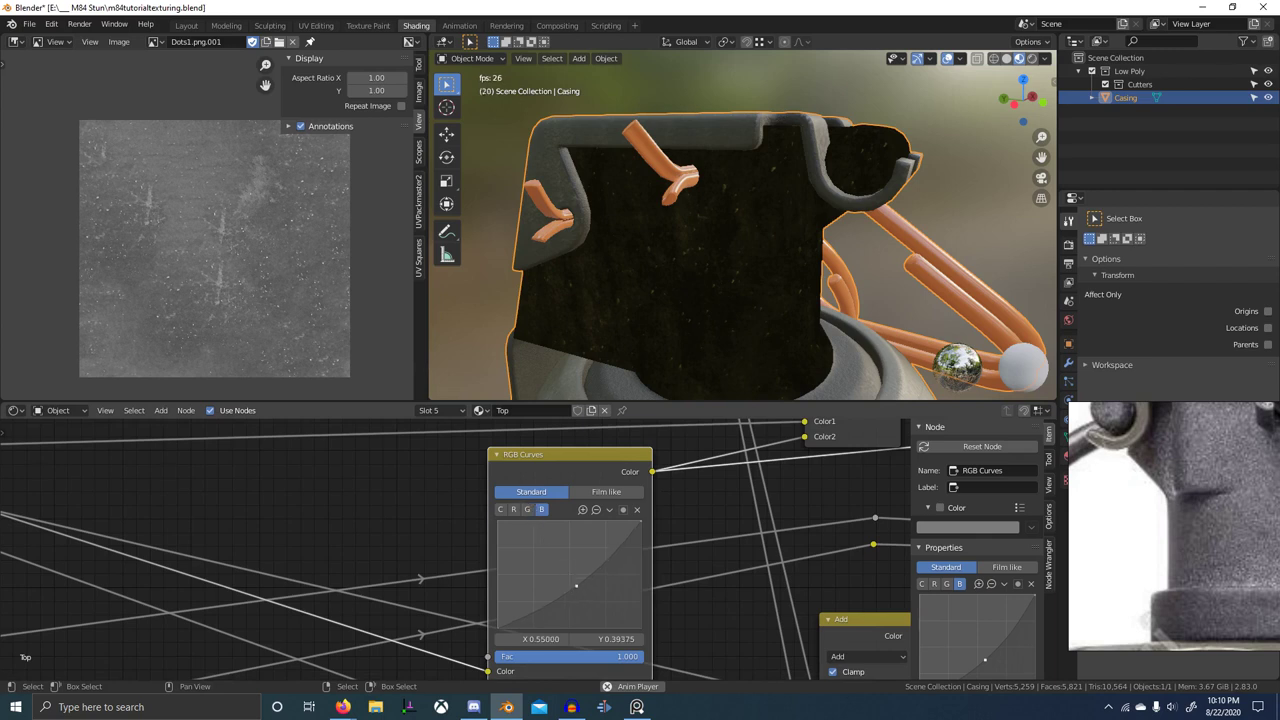
- Nudge the blue curve point slightly higher and review the red and green curves
{"action": "left_click_drag", "start_coordinate": [576, 586], "coordinate": [542, 549]}
{"action": "left_click", "coordinate": [514, 509]}
{"action": "left_click", "coordinate": [528, 510]}
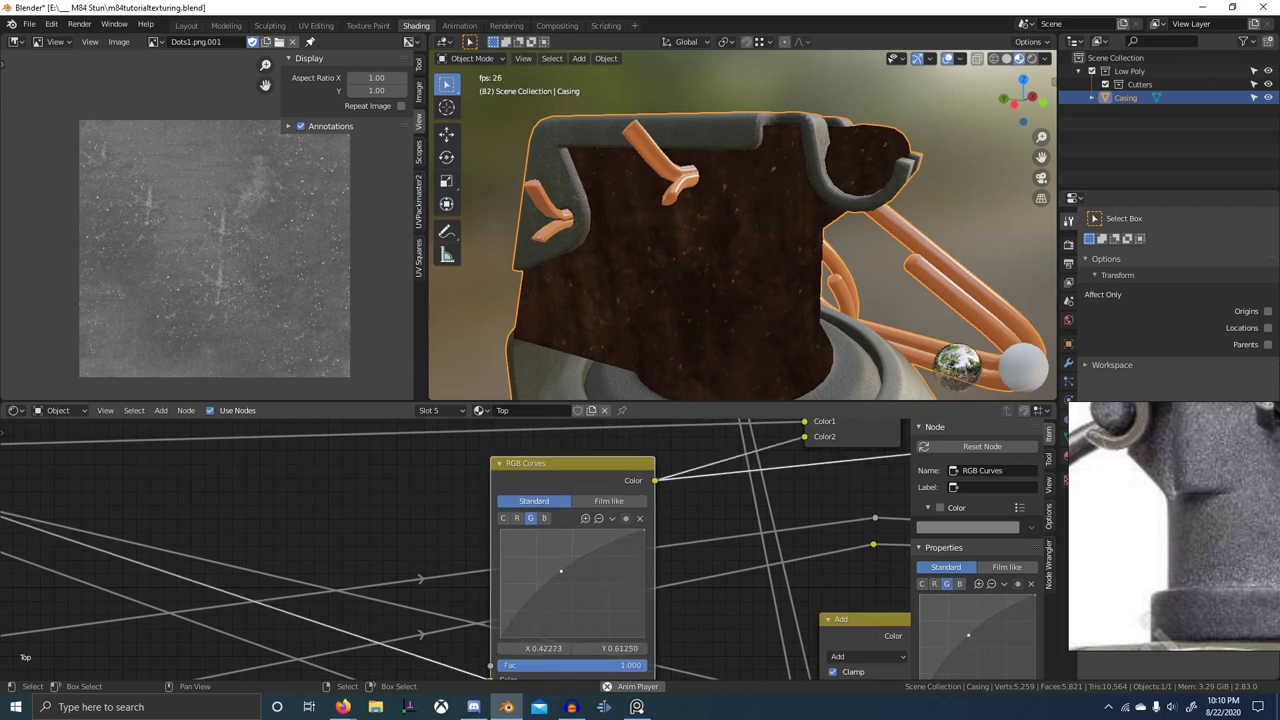
{"action": "scroll", "coordinate": [643, 546], "scroll_direction": "down", "scroll_amount": 2}
{"action": "left_click_drag", "start_coordinate": [561, 508], "coordinate": [463, 532]}
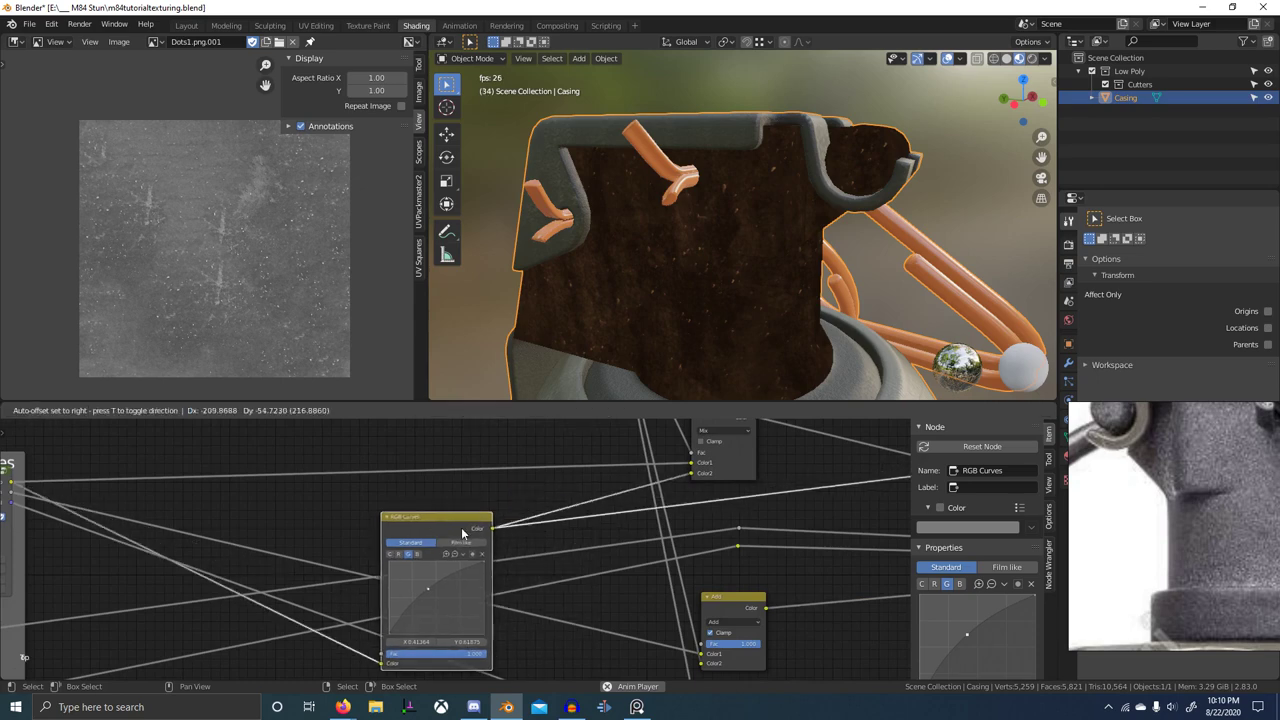
- Insert a Hue Saturation Value node onto the RGB Curves output link
{"action": "key", "text": "shift+a"}
{"action": "left_click", "coordinate": [562, 470]}
{"action": "type", "text": "hue"}
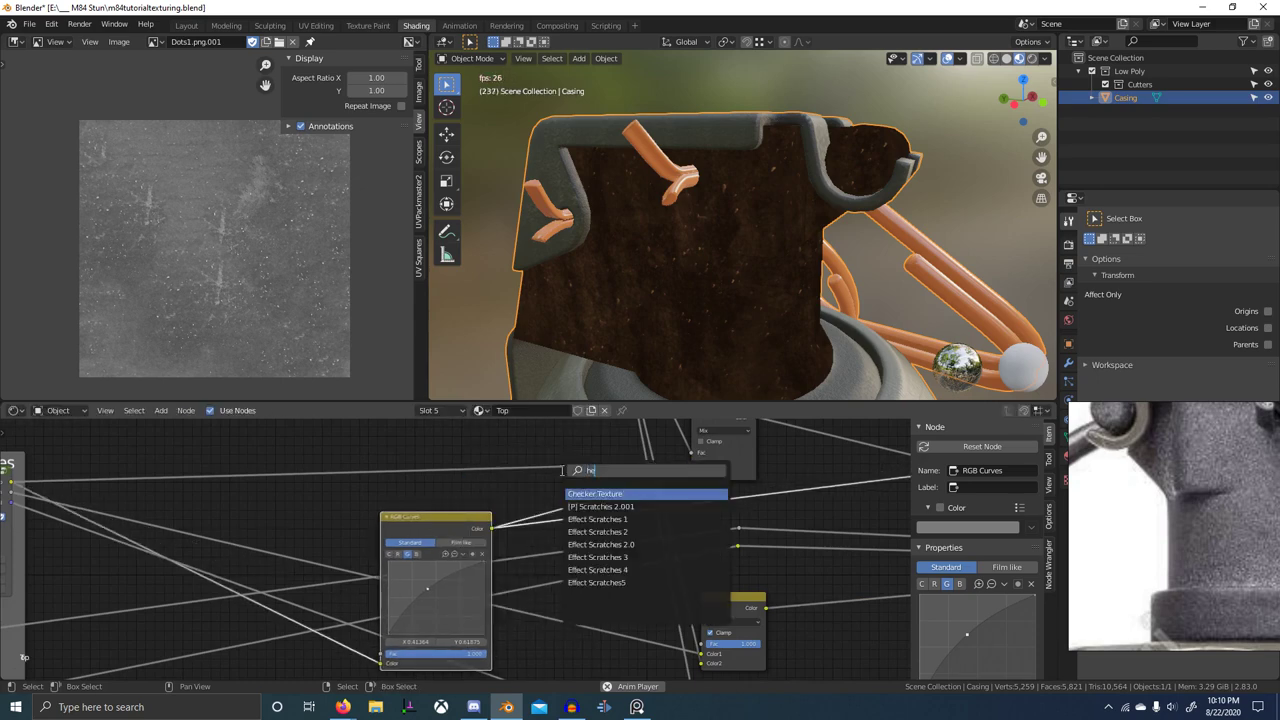
{"action": "key", "text": "Return"}
{"action": "left_click", "coordinate": [552, 498]}
{"action": "scroll", "coordinate": [662, 552], "scroll_direction": "up", "scroll_amount": 5}
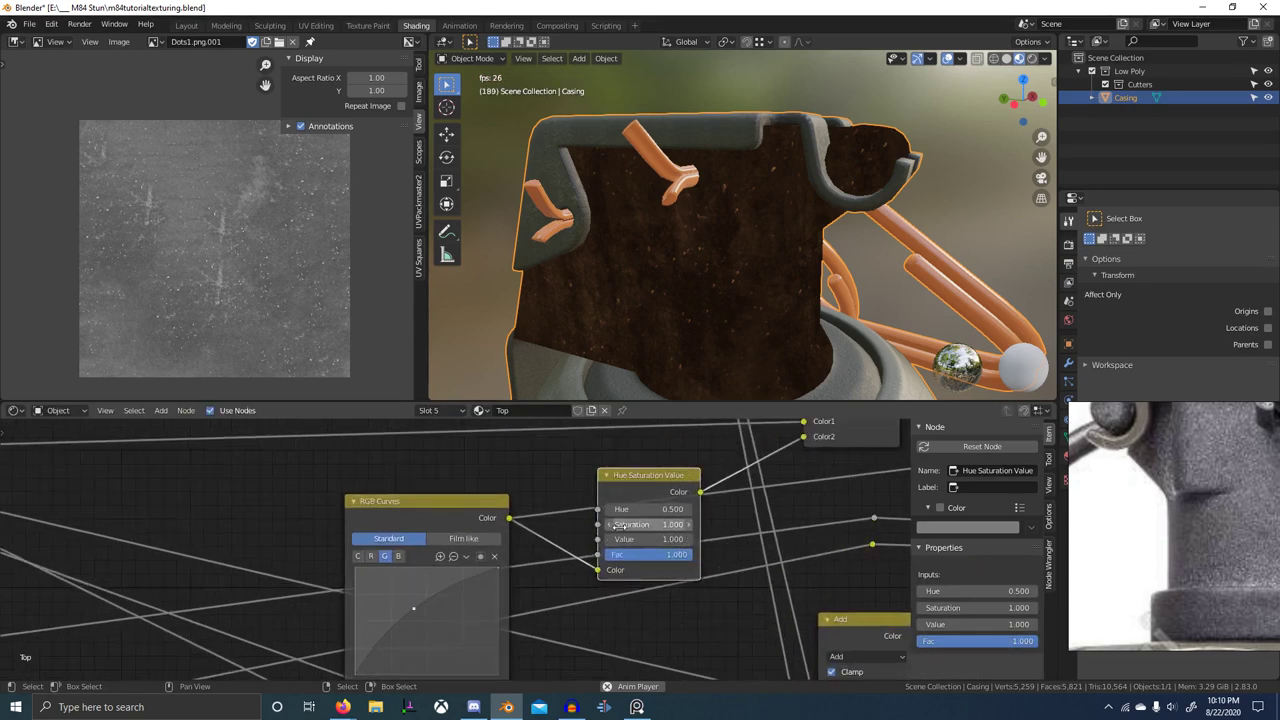
{"action": "middle_click_drag", "start_coordinate": [645, 524], "coordinate": [482, 547]}
{"action": "scroll", "coordinate": [487, 547], "scroll_direction": "up", "scroll_amount": 5}
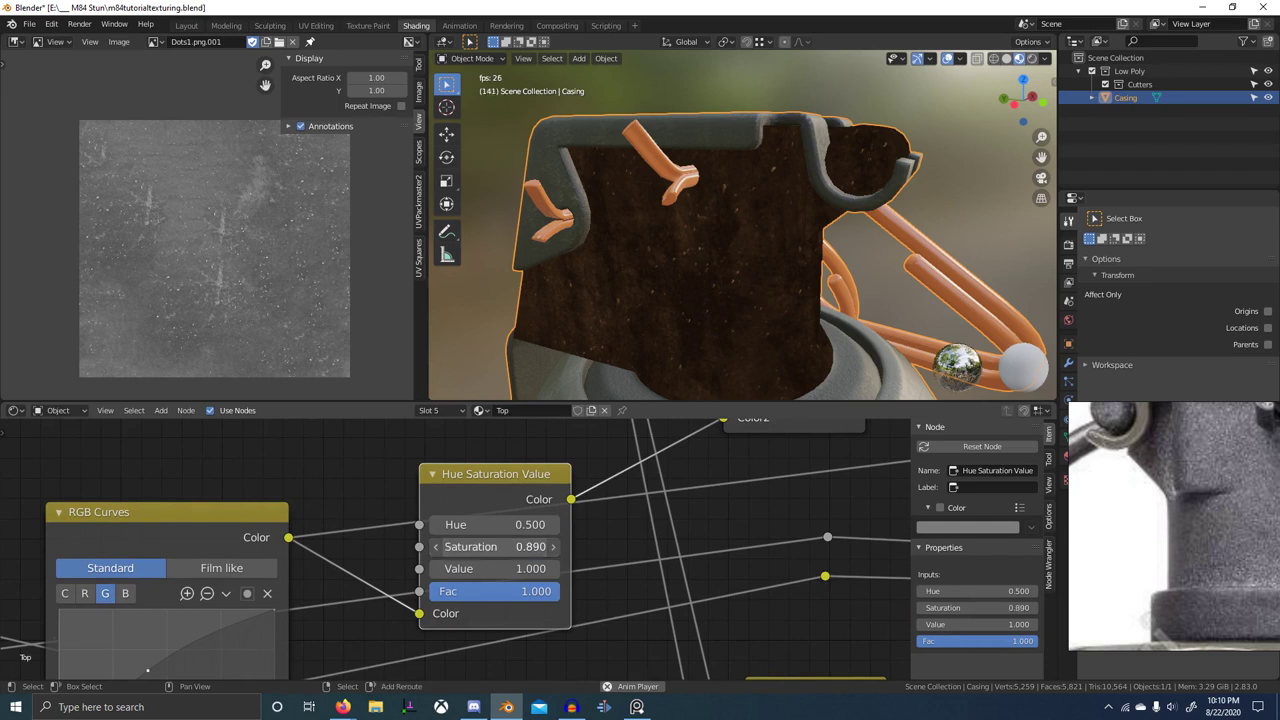
- Undo the saturation and Value edits and try a Value of 3.0
{"action": "key", "text": "ctrl+z"}
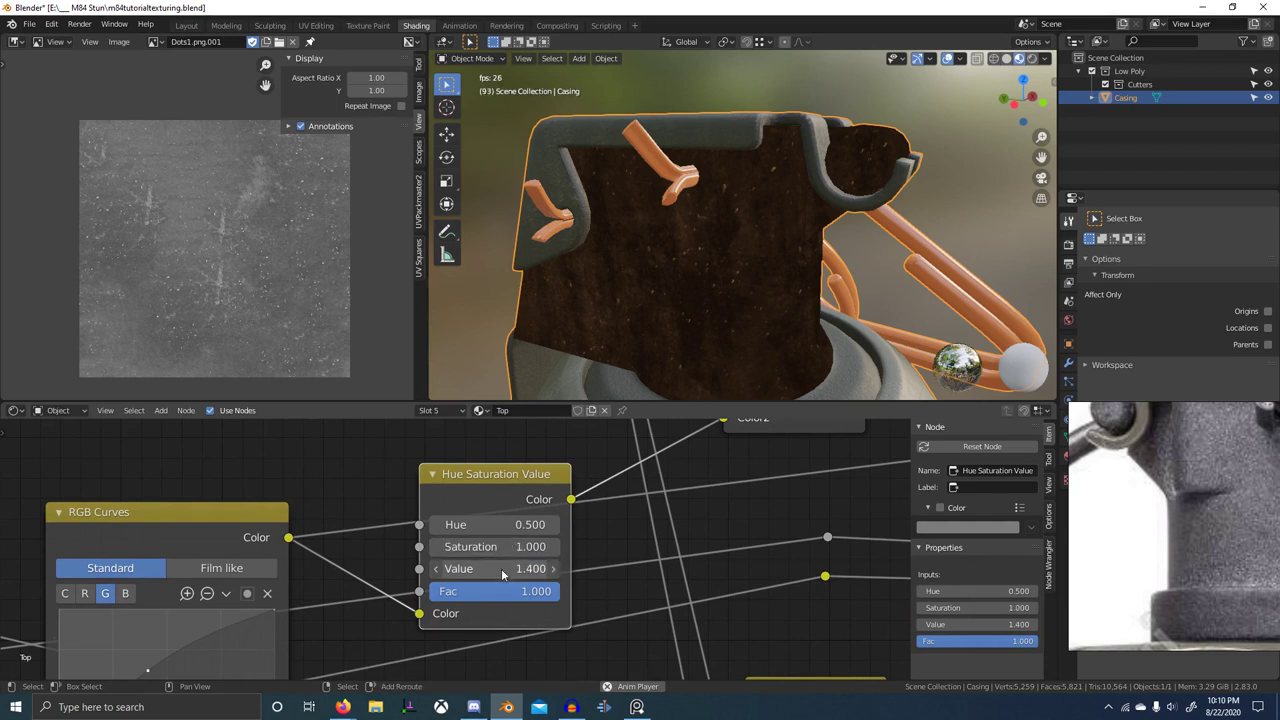
{"action": "key", "text": "ctrl+z"}
{"action": "key", "text": "ctrl+z"}
{"action": "left_click_drag", "start_coordinate": [504, 571], "coordinate": [660, 571]}
{"action": "left_click", "coordinate": [505, 570]}
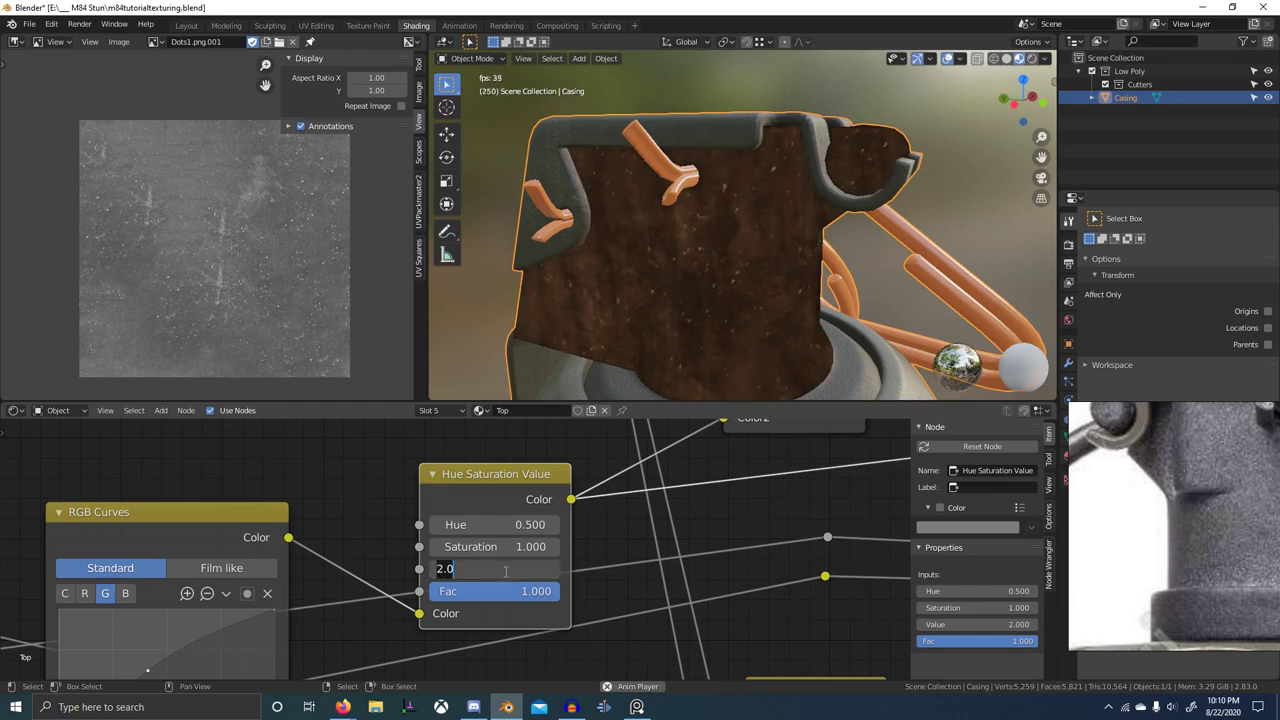
{"action": "key", "text": "Return"}
{"action": "left_click", "coordinate": [506, 573]}
{"action": "key", "text": "Escape"}
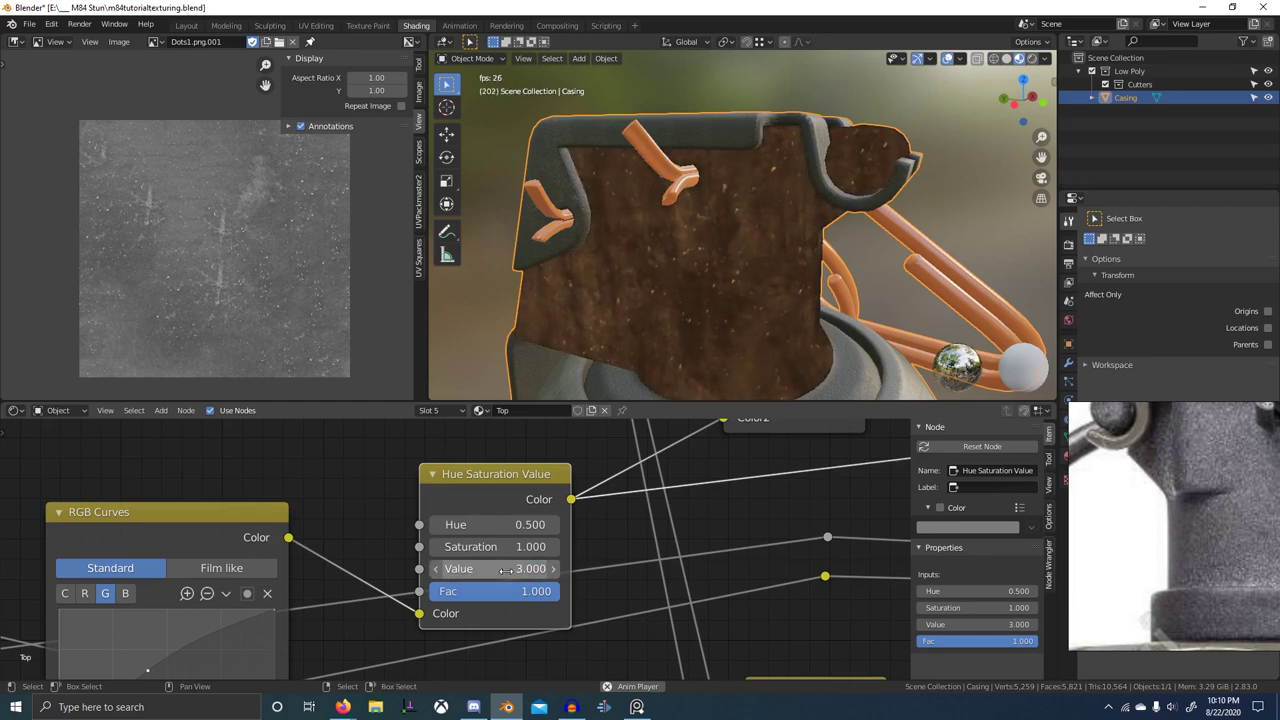
- Try a Value of 4.0, then settle on a Value of 2.000
{"action": "scroll", "coordinate": [546, 549], "scroll_direction": "down", "scroll_amount": 1}
{"action": "middle_click_drag", "start_coordinate": [548, 548], "coordinate": [512, 569]}
{"action": "scroll", "coordinate": [495, 575], "scroll_direction": "up", "scroll_amount": 1}
{"action": "left_click", "coordinate": [470, 592]}
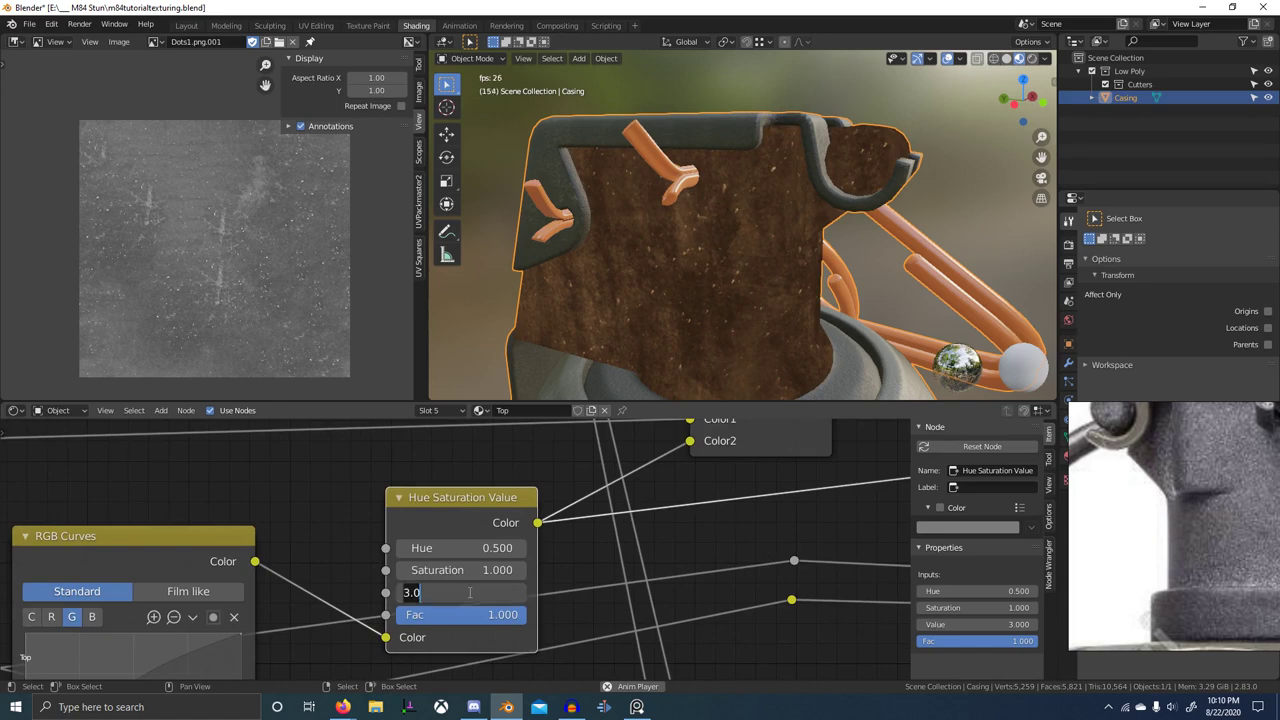
{"action": "key", "text": "Return"}
{"action": "left_click", "coordinate": [461, 600]}
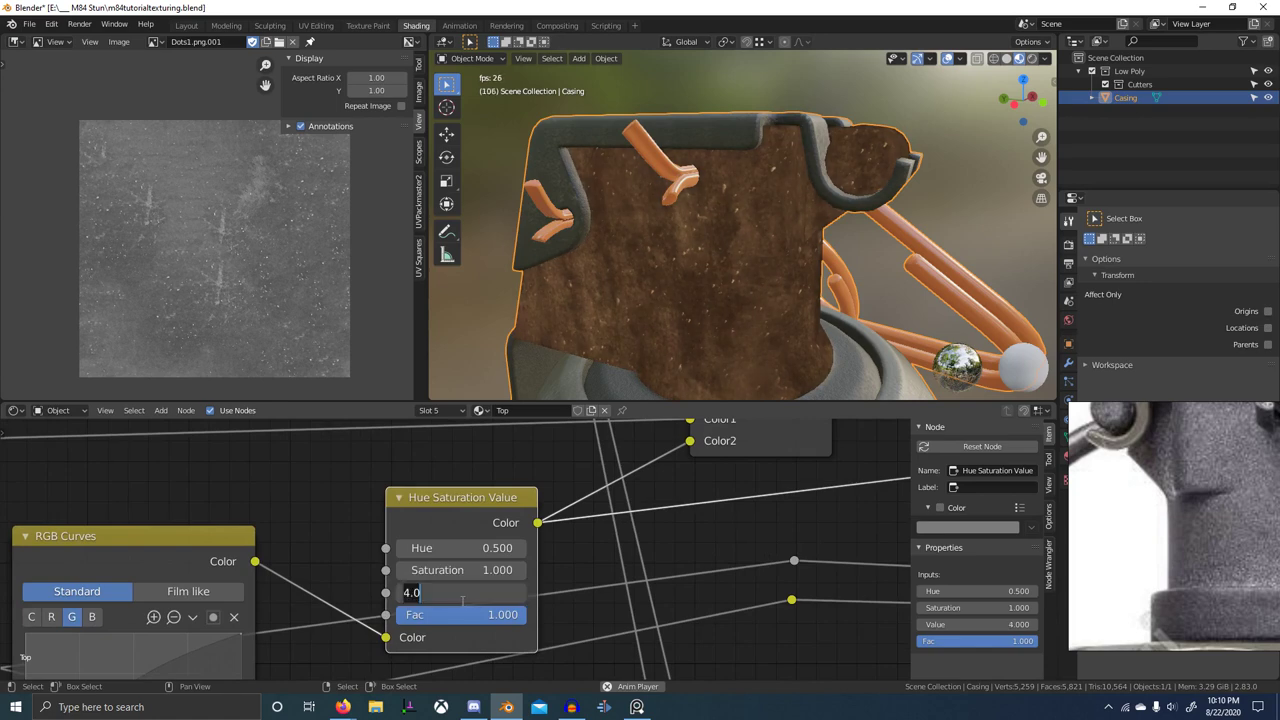
{"action": "type", "text": "2"}
{"action": "key", "text": "Return"}
- Raise the green curve's left endpoint and bow the combined C curve upward to brighten the rust
{"action": "middle_click_drag", "start_coordinate": [250, 608], "coordinate": [365, 501]}
{"action": "middle_click_drag", "start_coordinate": [205, 635], "coordinate": [260, 571]}
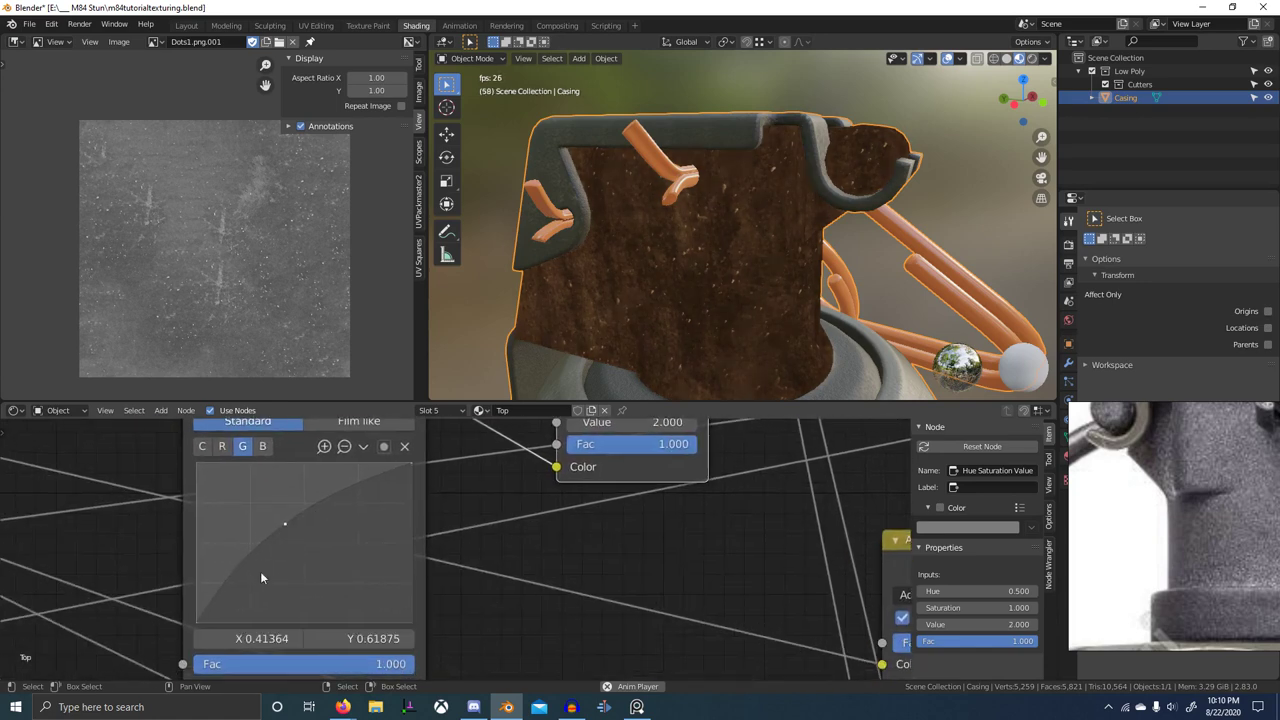
{"action": "mouse_move", "coordinate": [199, 617]}
{"action": "left_mouse_down"}
{"action": "mouse_move", "coordinate": [194, 593]}
{"action": "mouse_move", "coordinate": [194, 625]}
{"action": "left_mouse_up"}
{"action": "left_click", "coordinate": [199, 448]}
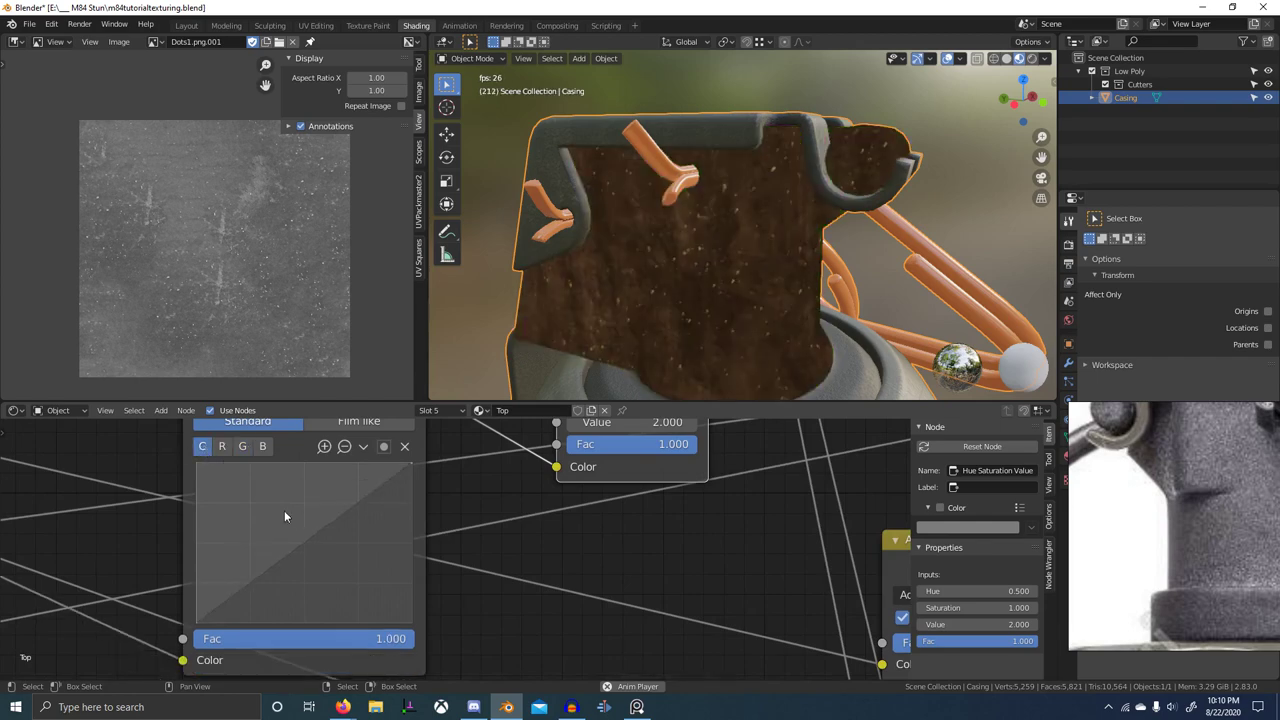
{"action": "left_click_drag", "start_coordinate": [297, 543], "coordinate": [284, 519]}
{"action": "scroll", "coordinate": [281, 521], "scroll_direction": "down", "scroll_amount": 2}
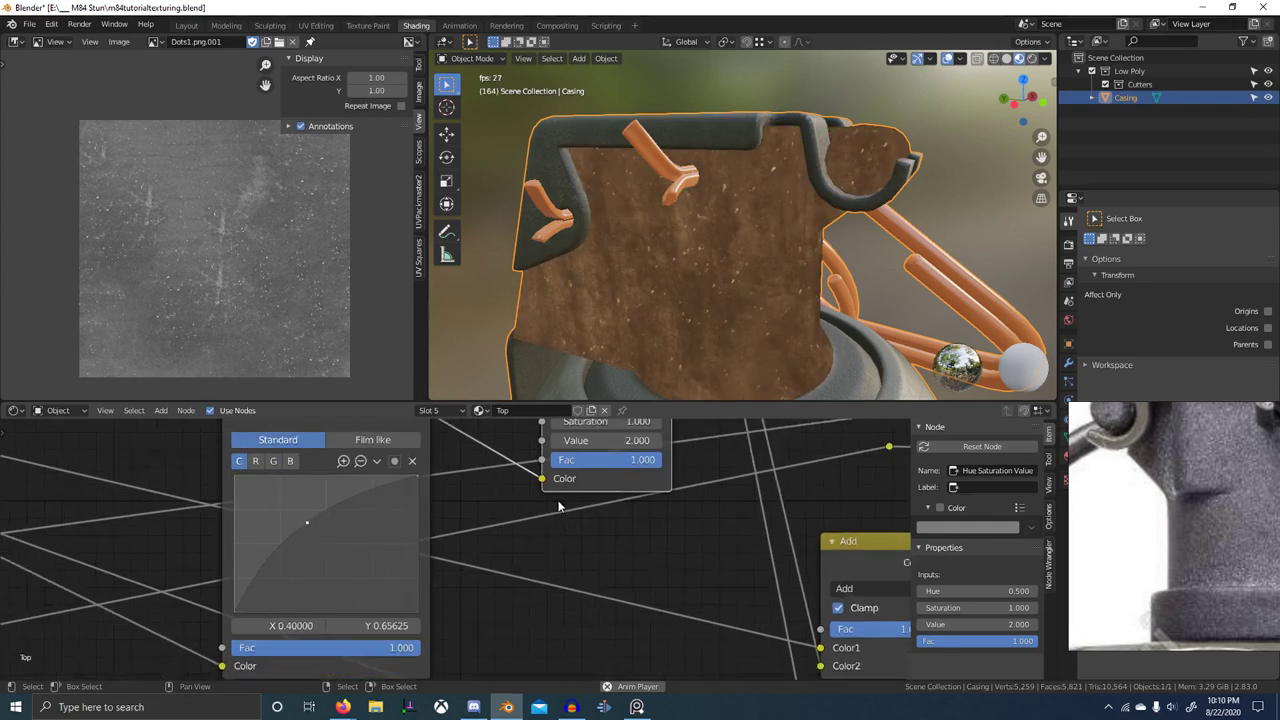
{"action": "middle_click_drag", "start_coordinate": [506, 458], "coordinate": [388, 579]}
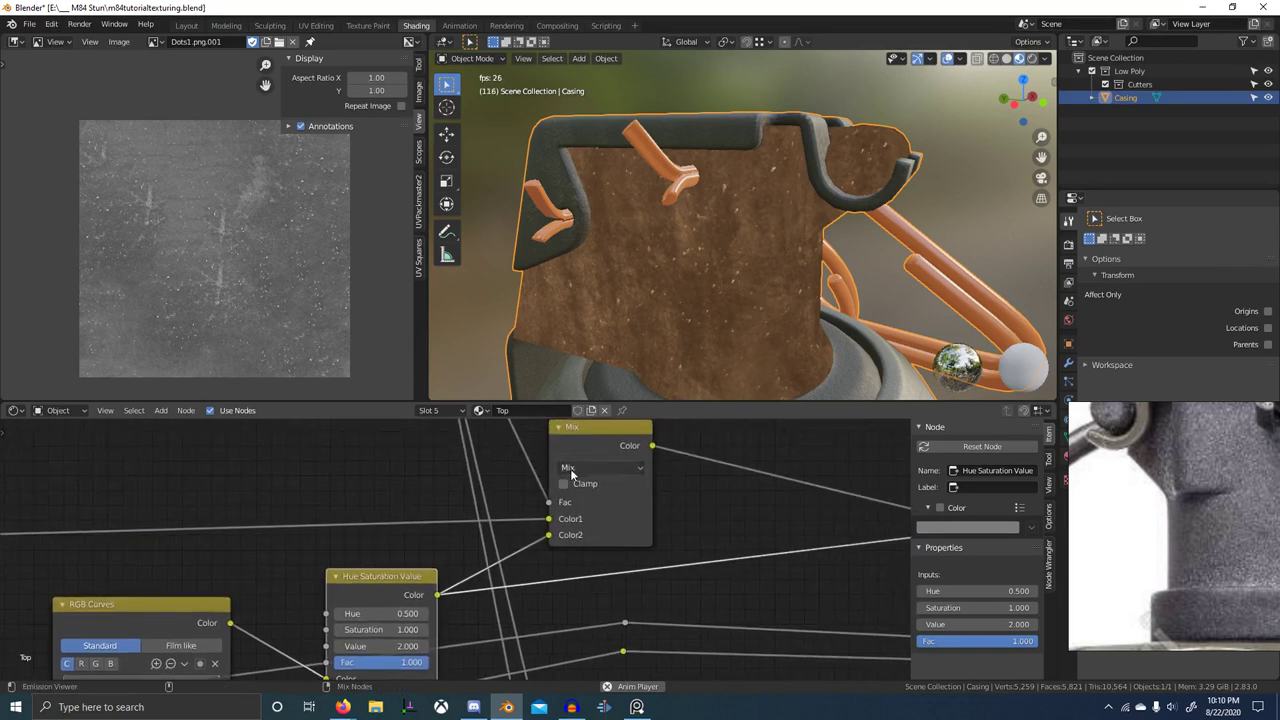
- Preview the rust Mix node's output on the casing and view it from below
{"action": "left_click", "coordinate": [592, 443], "text": "ctrl+shift"}
{"action": "middle_click_drag", "start_coordinate": [746, 328], "coordinate": [735, 244]}
{"action": "scroll", "coordinate": [735, 244], "scroll_direction": "up", "scroll_amount": 2}
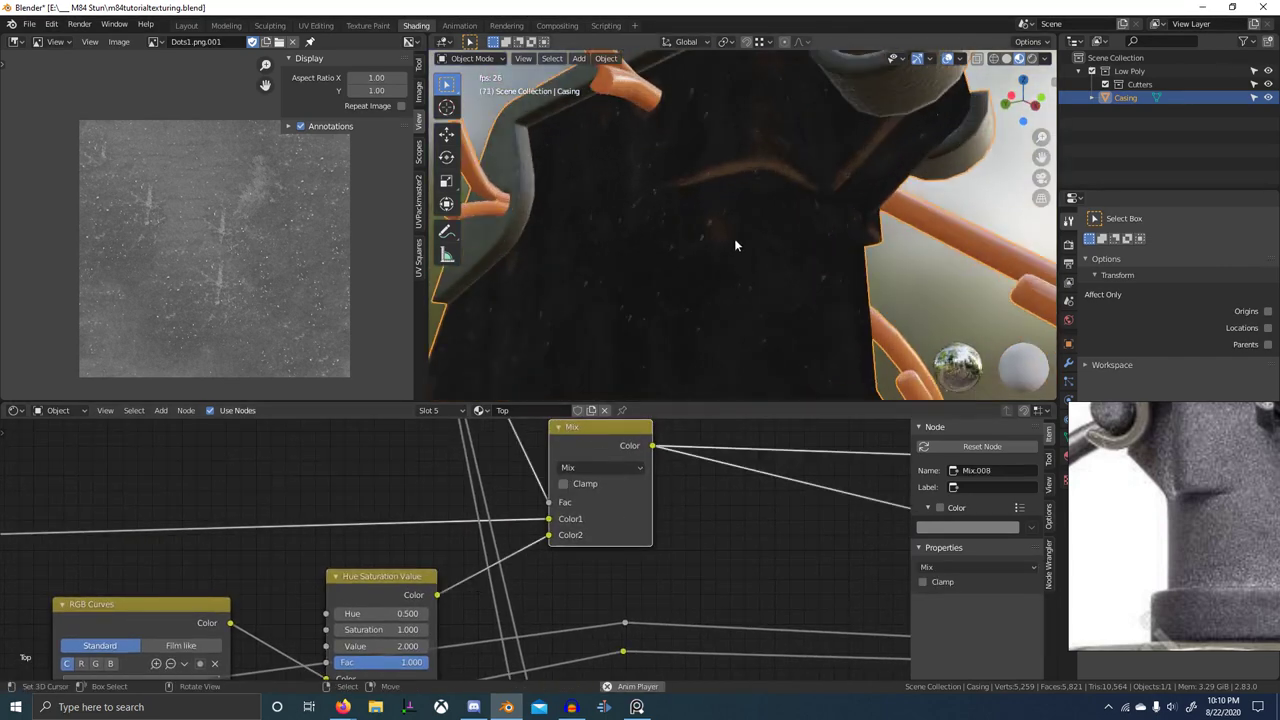
{"action": "scroll", "coordinate": [503, 600], "scroll_direction": "down", "scroll_amount": 4}
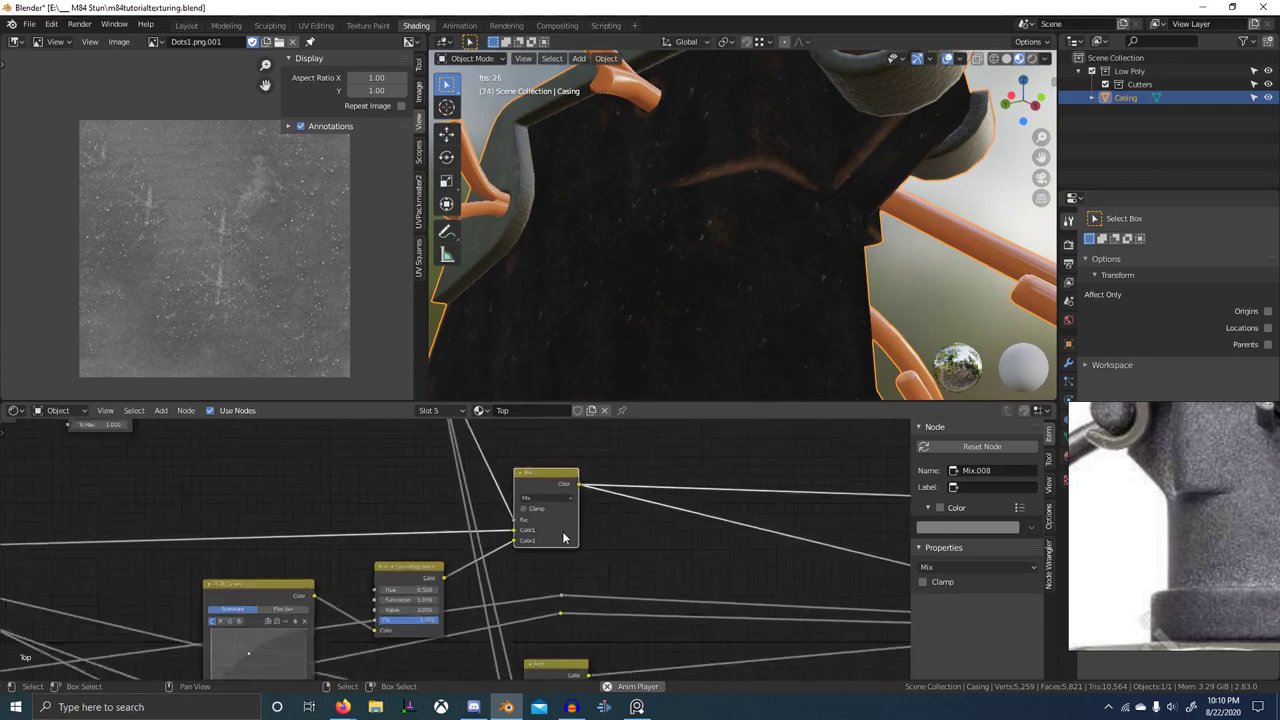
{"action": "middle_click_drag", "start_coordinate": [558, 455], "coordinate": [570, 588]}
- Add a Multiply Mix node by searching 'mi' in the add-node list
{"action": "key", "text": "shift+a"}
{"action": "left_click", "coordinate": [544, 486]}
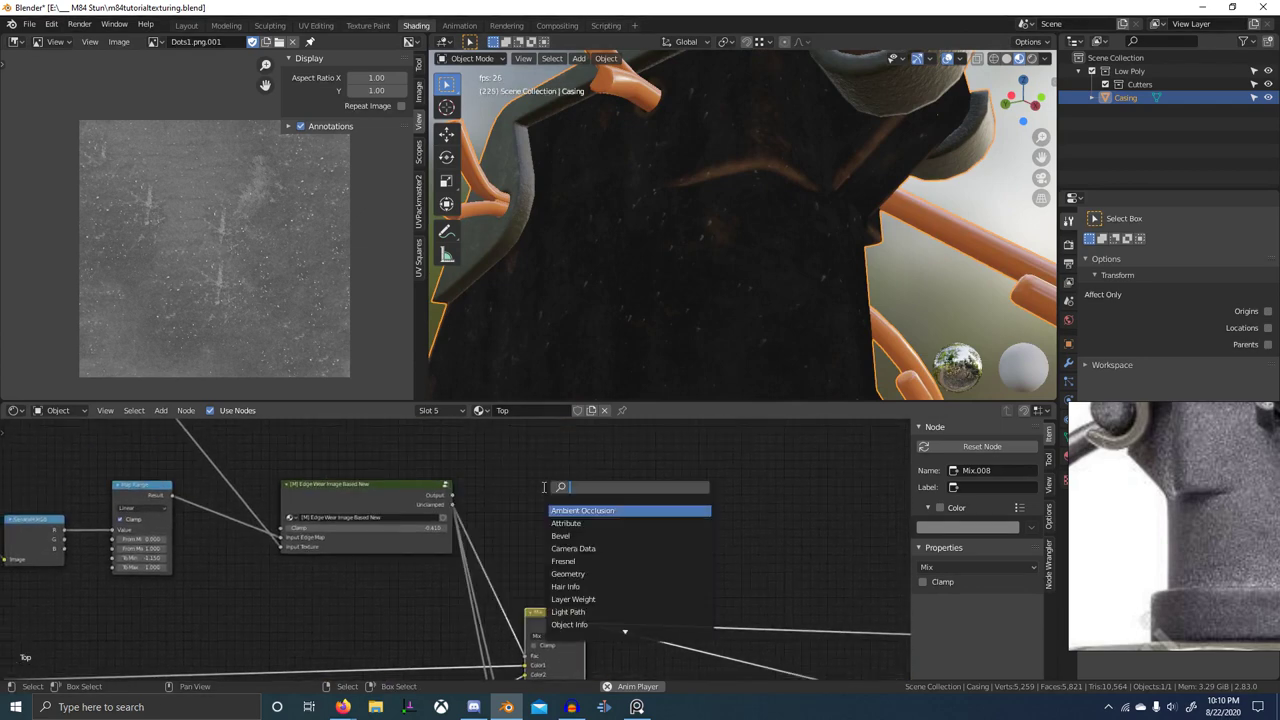
{"action": "type", "text": "mi"}
{"action": "key", "text": "Down"}
{"action": "key", "text": "Down"}
{"action": "key", "text": "Return"}
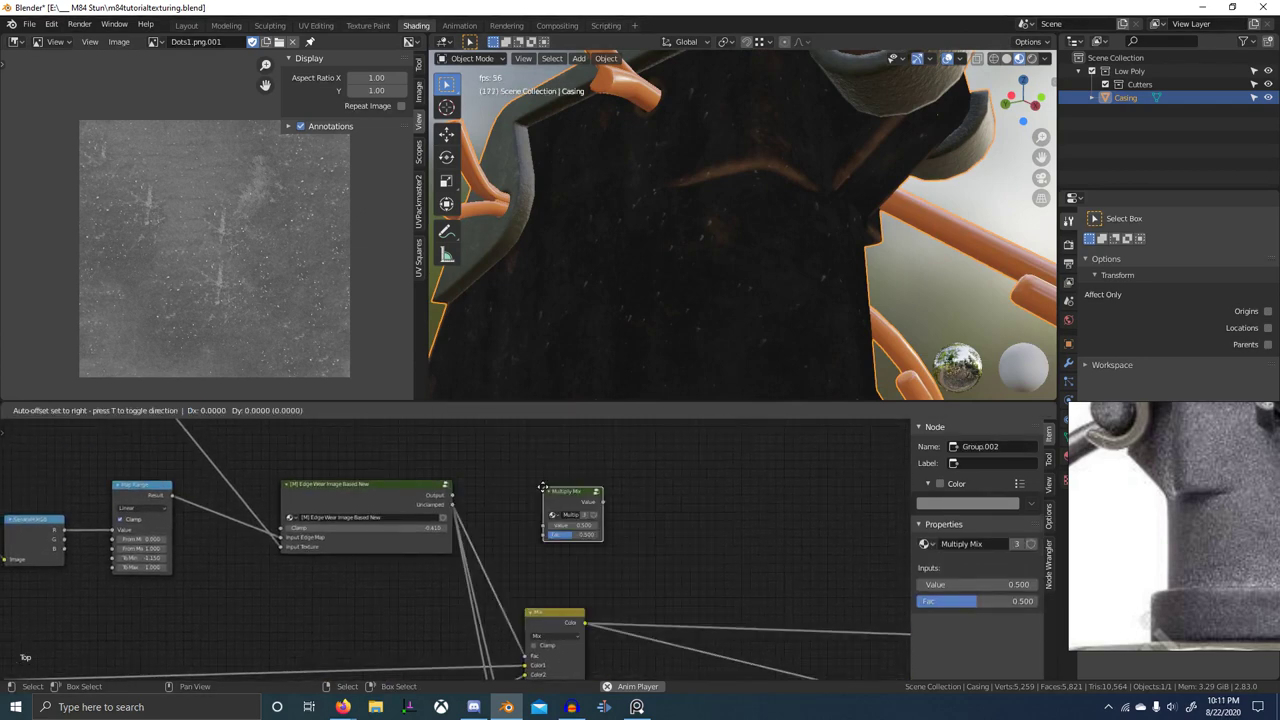
{"action": "left_click", "coordinate": [511, 487]}
- Open the Multiply Mix group to inspect its contents, then return to the main tree
{"action": "key", "text": "Tab"}
{"action": "scroll", "coordinate": [270, 539], "scroll_direction": "up", "scroll_amount": 6}
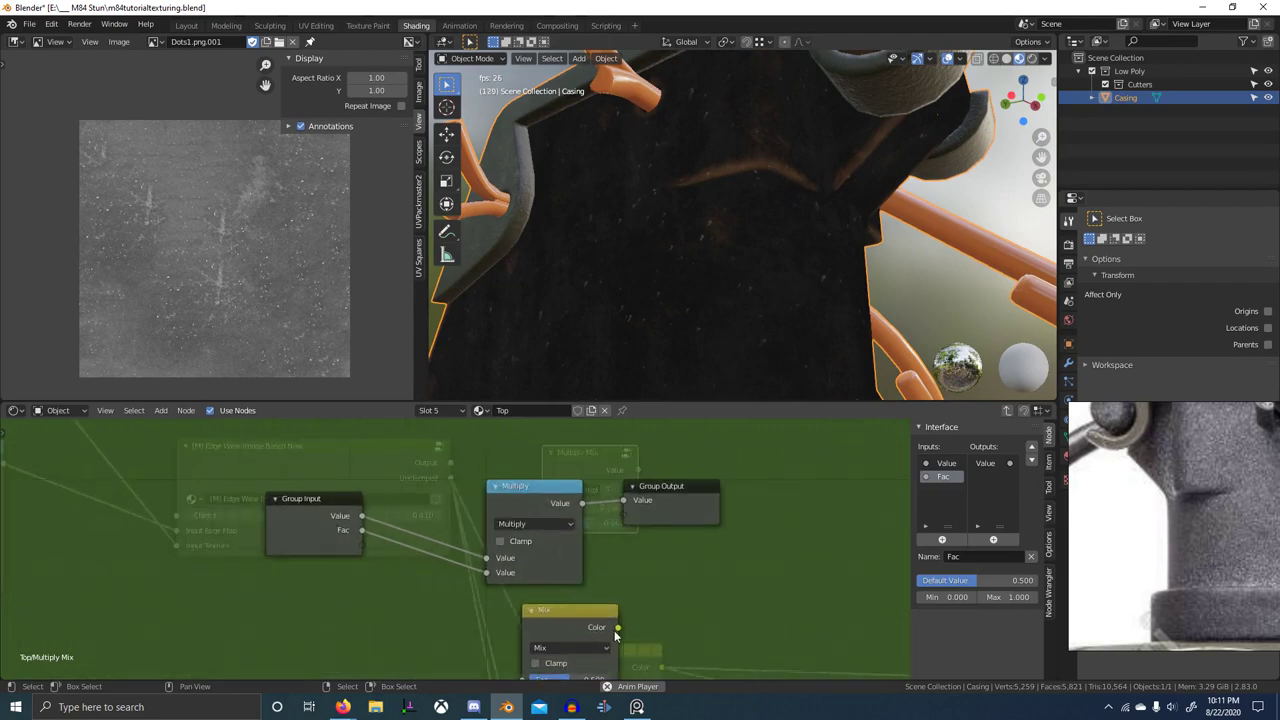
{"action": "middle_click_drag", "start_coordinate": [615, 633], "coordinate": [534, 554]}
{"action": "scroll", "coordinate": [576, 592], "scroll_direction": "down", "scroll_amount": 1}
{"action": "key", "text": "Tab"}
{"action": "key", "text": "Tab"}
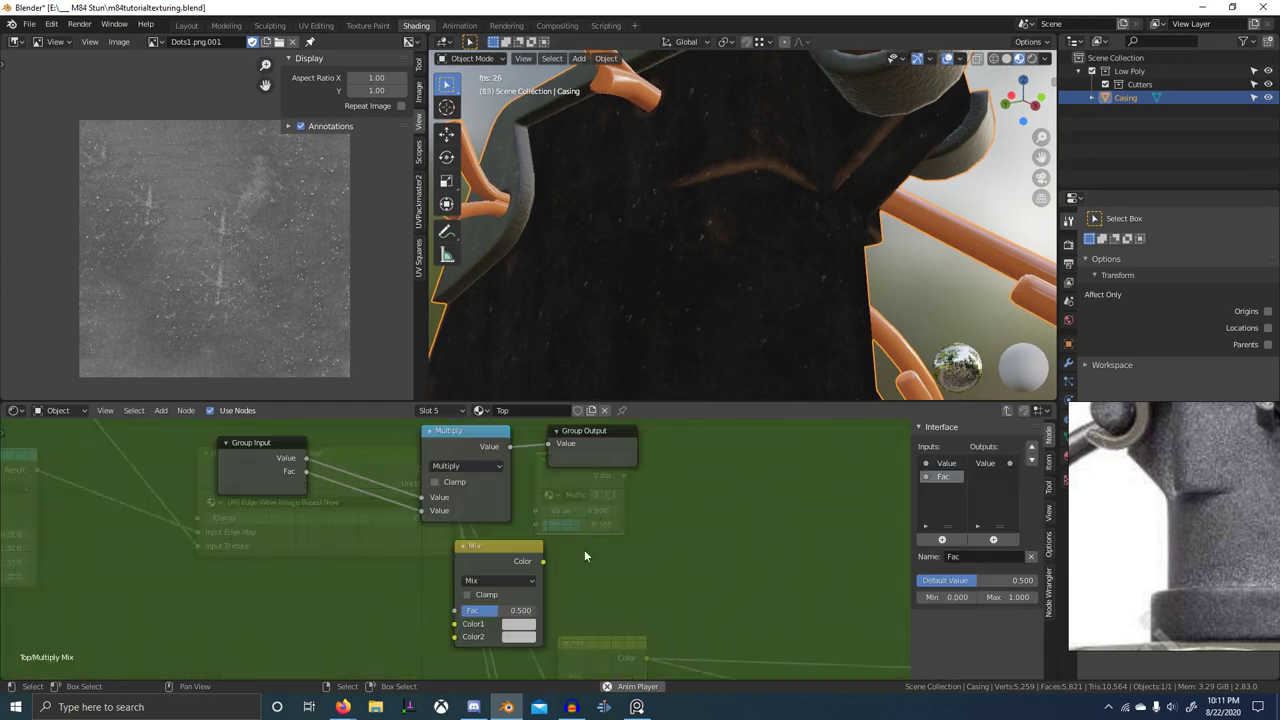
{"action": "key", "text": "Tab"}
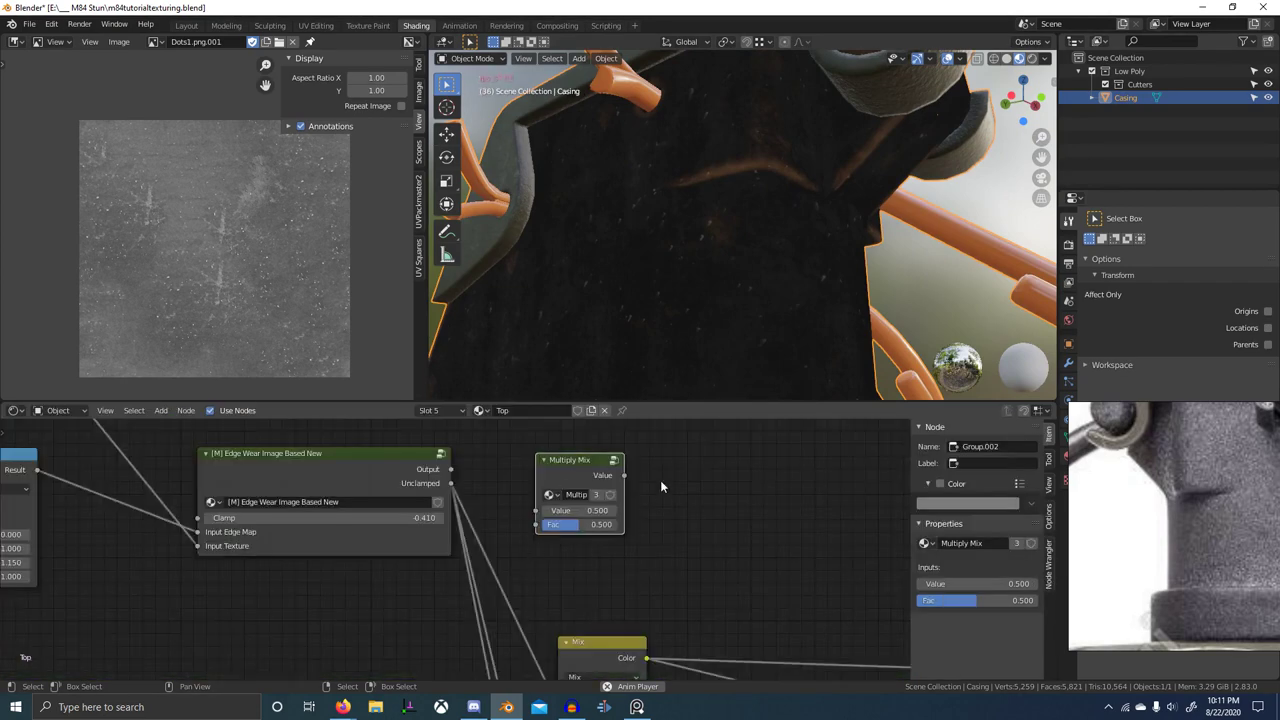
- Insert Multiply Mix between the wear mask and the rust Mix, lowering its factor to 0.150
{"action": "middle_click_drag", "start_coordinate": [650, 520], "coordinate": [638, 486]}
{"action": "key", "text": "g"}
{"action": "left_click", "coordinate": [530, 535]}
{"action": "middle_click_drag", "start_coordinate": [640, 566], "coordinate": [586, 531]}
{"action": "scroll", "coordinate": [508, 564], "scroll_direction": "up", "scroll_amount": 1}
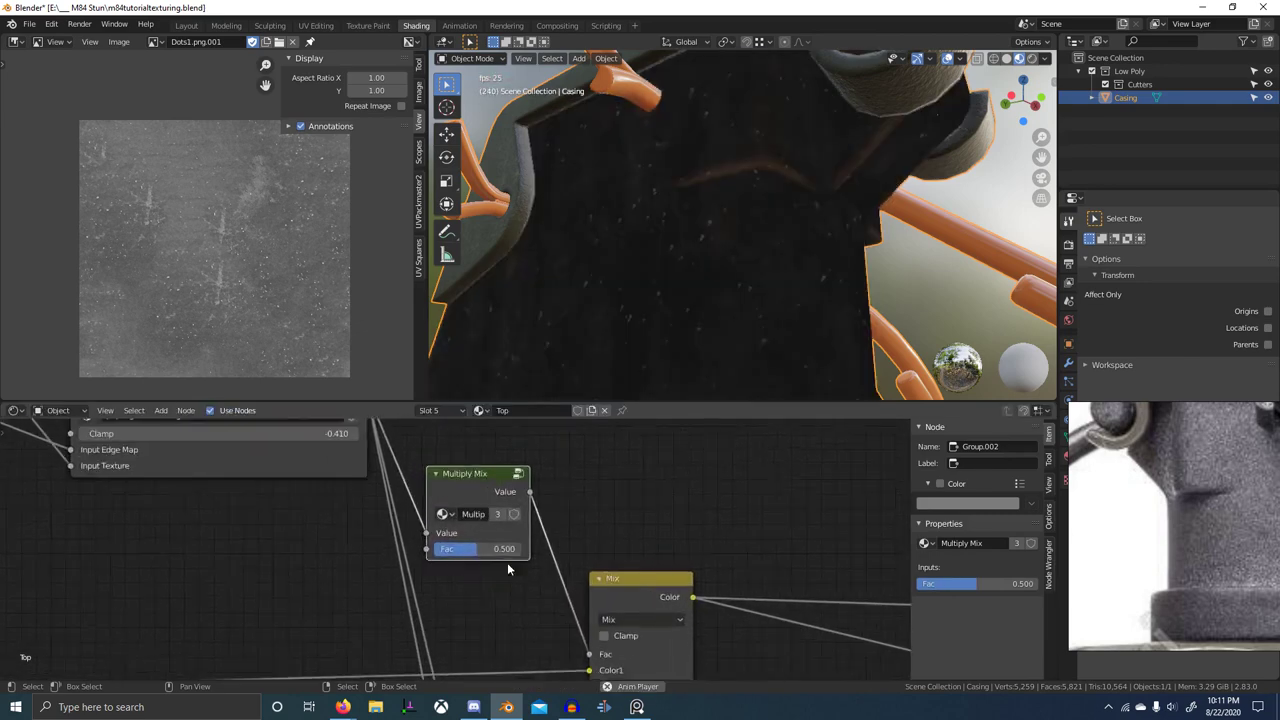
{"action": "scroll", "coordinate": [505, 564], "scroll_direction": "up", "scroll_amount": 1}
{"action": "middle_click_drag", "start_coordinate": [655, 675], "coordinate": [591, 616]}
{"action": "mouse_move", "coordinate": [411, 488]}
{"action": "left_mouse_down"}
{"action": "mouse_move", "coordinate": [465, 488]}
{"action": "mouse_move", "coordinate": [362, 488]}
{"action": "mouse_move", "coordinate": [395, 488]}
{"action": "left_mouse_up"}
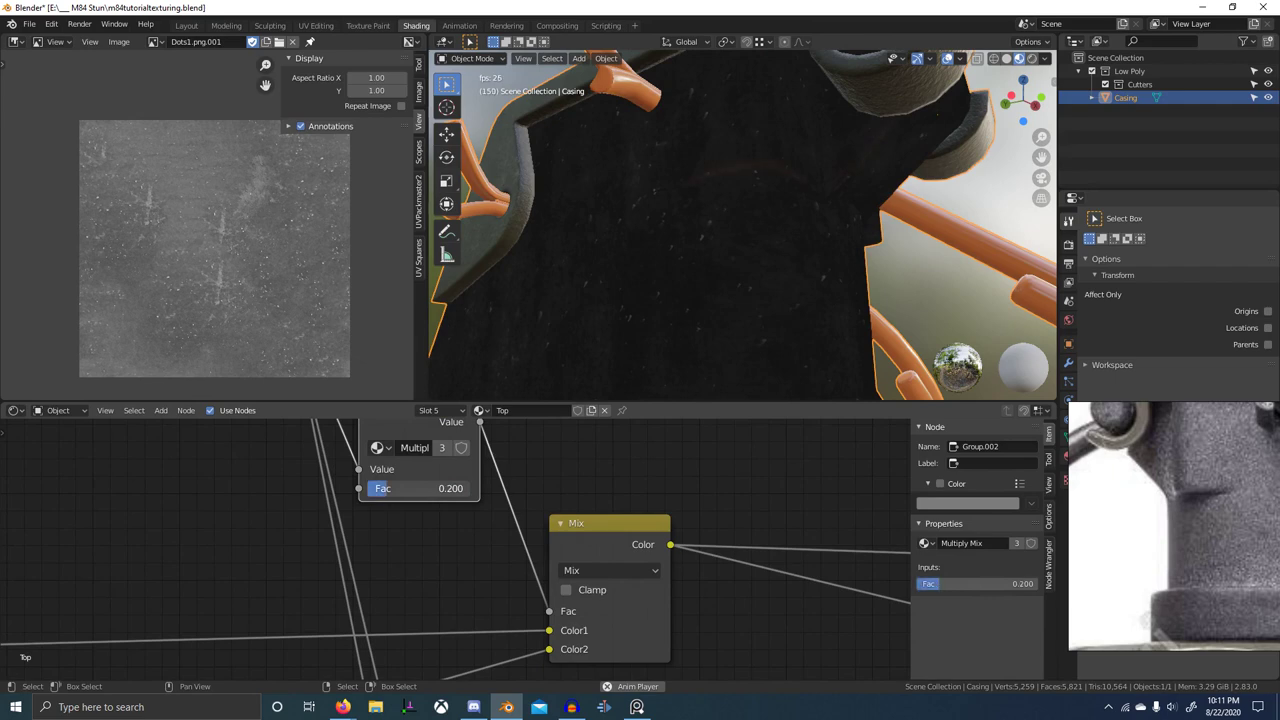
- Preview the full Principled BSDF material on the casing again
{"action": "scroll", "coordinate": [500, 530], "scroll_direction": "down", "scroll_amount": 3}
{"action": "middle_click_drag", "start_coordinate": [595, 545], "coordinate": [426, 554]}
{"action": "scroll", "coordinate": [470, 556], "scroll_direction": "down", "scroll_amount": 2}
{"action": "middle_click_drag", "start_coordinate": [766, 571], "coordinate": [616, 569]}
{"action": "left_click", "coordinate": [665, 586], "text": "ctrl+shift"}
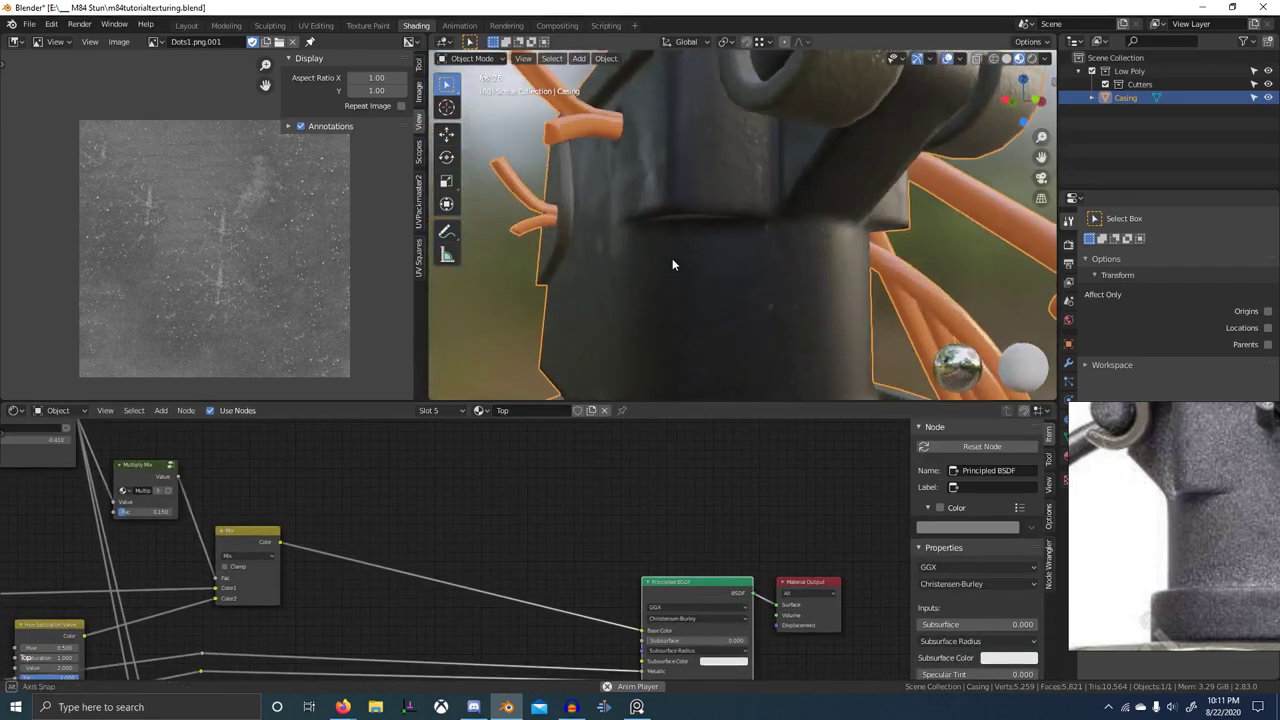
- Raise the Multiply Mix factor to 0.367 and preview the rust Mix output on the casing
{"action": "middle_click_drag", "start_coordinate": [275, 670], "coordinate": [433, 658]}
{"action": "scroll", "coordinate": [332, 525], "scroll_direction": "up", "scroll_amount": 4}
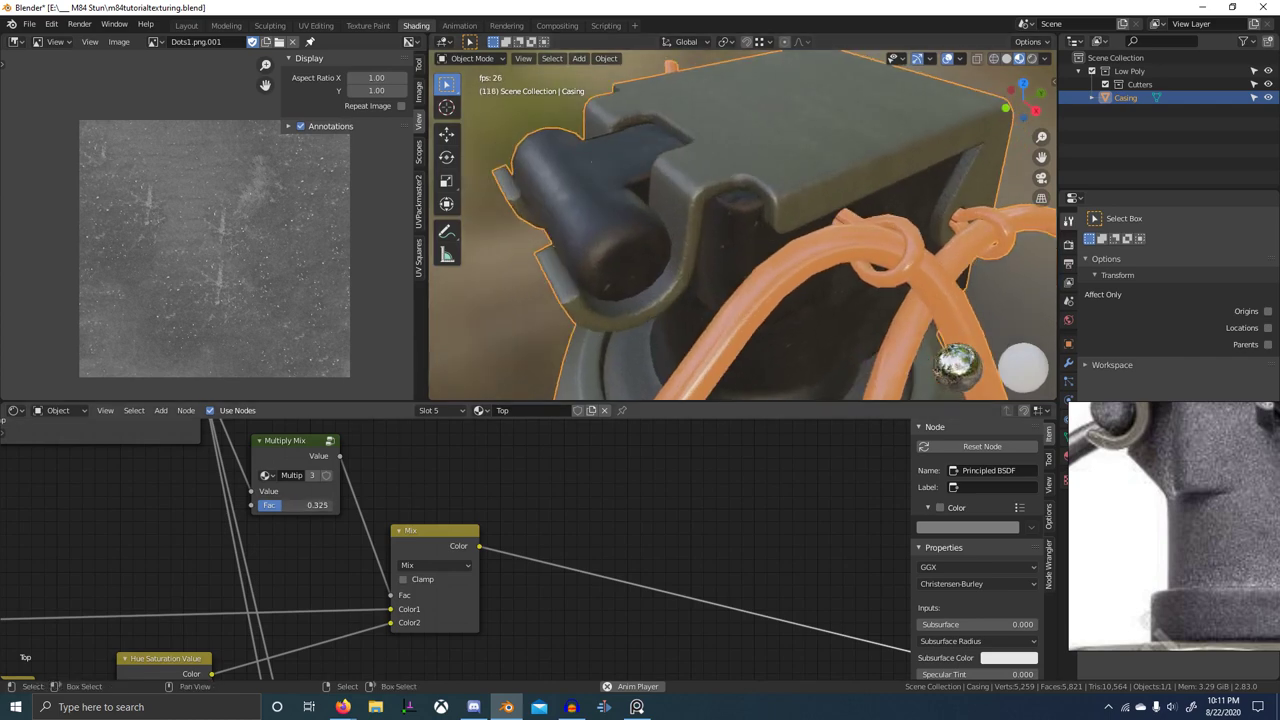
{"action": "left_click_drag", "start_coordinate": [287, 505], "coordinate": [286, 505]}
{"action": "scroll", "coordinate": [521, 545], "scroll_direction": "down", "scroll_amount": 6}
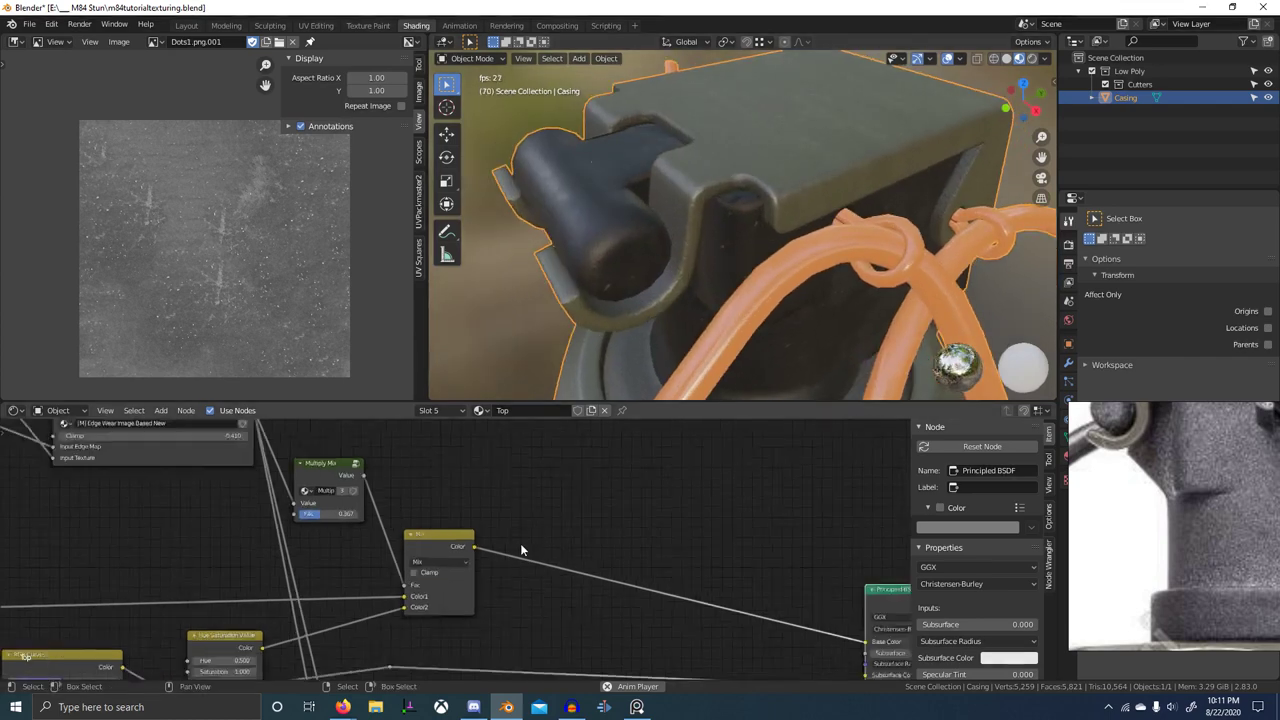
{"action": "left_click", "coordinate": [477, 533], "text": "ctrl+shift"}
{"action": "scroll", "coordinate": [765, 269], "scroll_direction": "down", "scroll_amount": 4}
{"action": "middle_click_drag", "start_coordinate": [656, 311], "coordinate": [678, 294]}
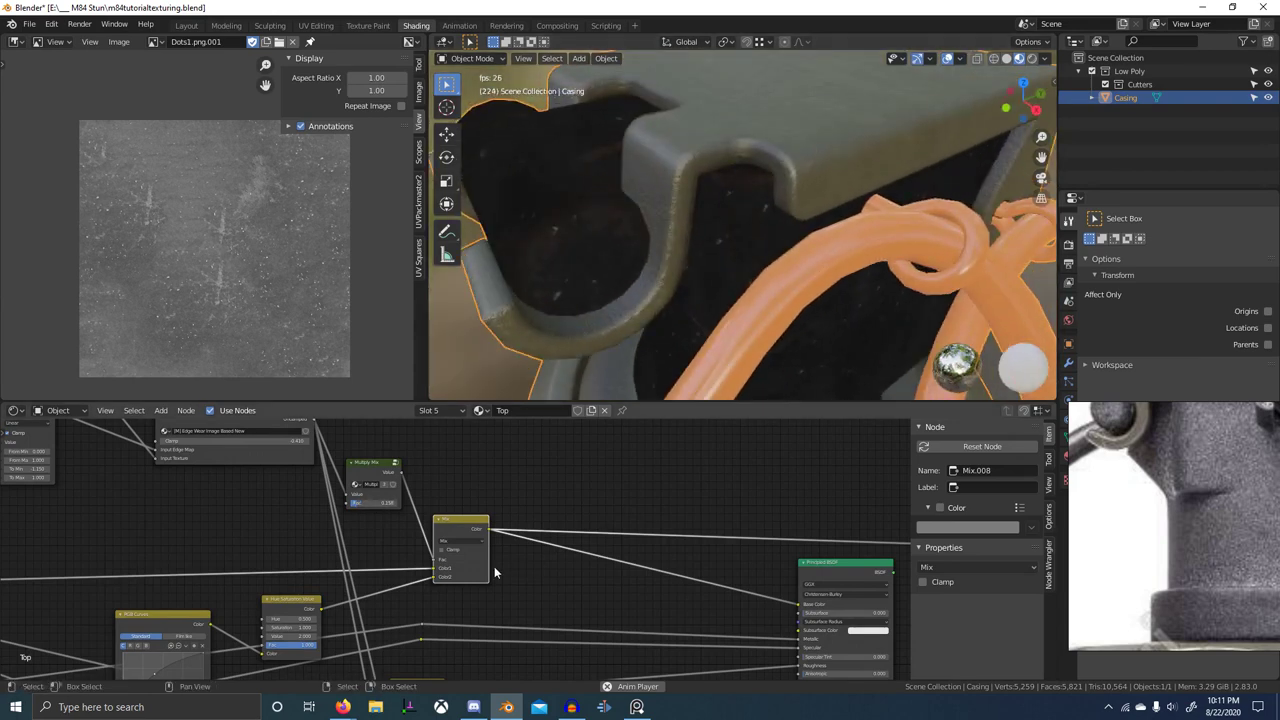
- Lower the Hue Saturation Value saturation to 0.700 and flatten the RGB Curves point
{"action": "middle_click_drag", "start_coordinate": [282, 608], "coordinate": [364, 572]}
{"action": "left_click", "coordinate": [364, 572], "text": "ctrl+shift"}
{"action": "middle_click_drag", "start_coordinate": [413, 620], "coordinate": [544, 563]}
{"action": "scroll", "coordinate": [544, 551], "scroll_direction": "up", "scroll_amount": 8}
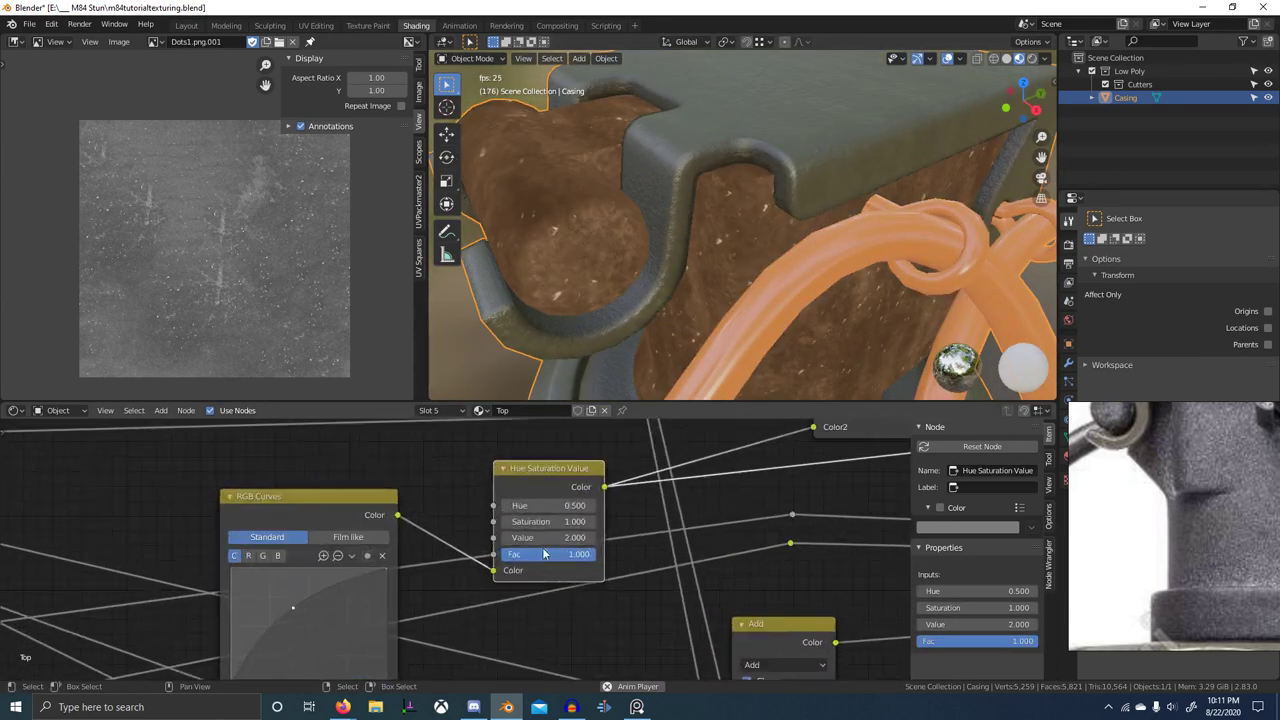
{"action": "left_click_drag", "start_coordinate": [517, 523], "coordinate": [507, 523]}
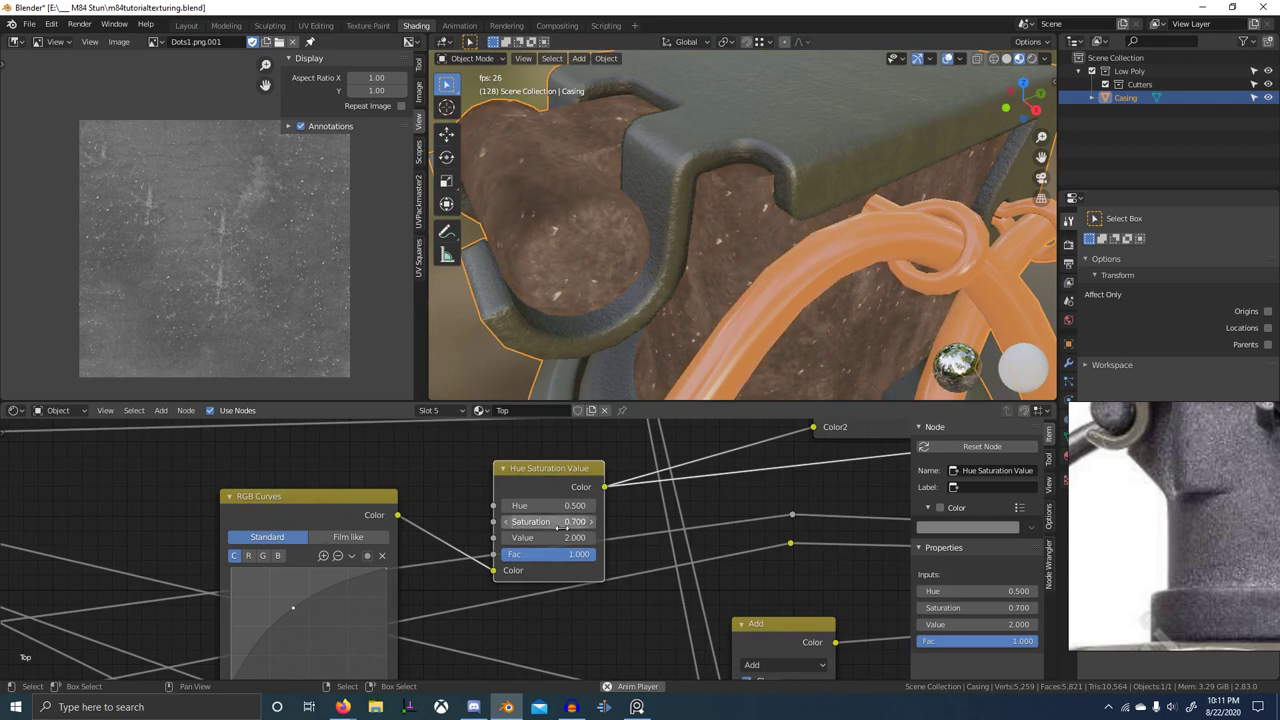
{"action": "left_click_drag", "start_coordinate": [286, 604], "coordinate": [291, 607]}
- Compare the rust Mix output against the full Principled BSDF material on the casing
{"action": "scroll", "coordinate": [450, 599], "scroll_direction": "down", "scroll_amount": 8}
{"action": "middle_click_drag", "start_coordinate": [780, 558], "coordinate": [448, 586]}
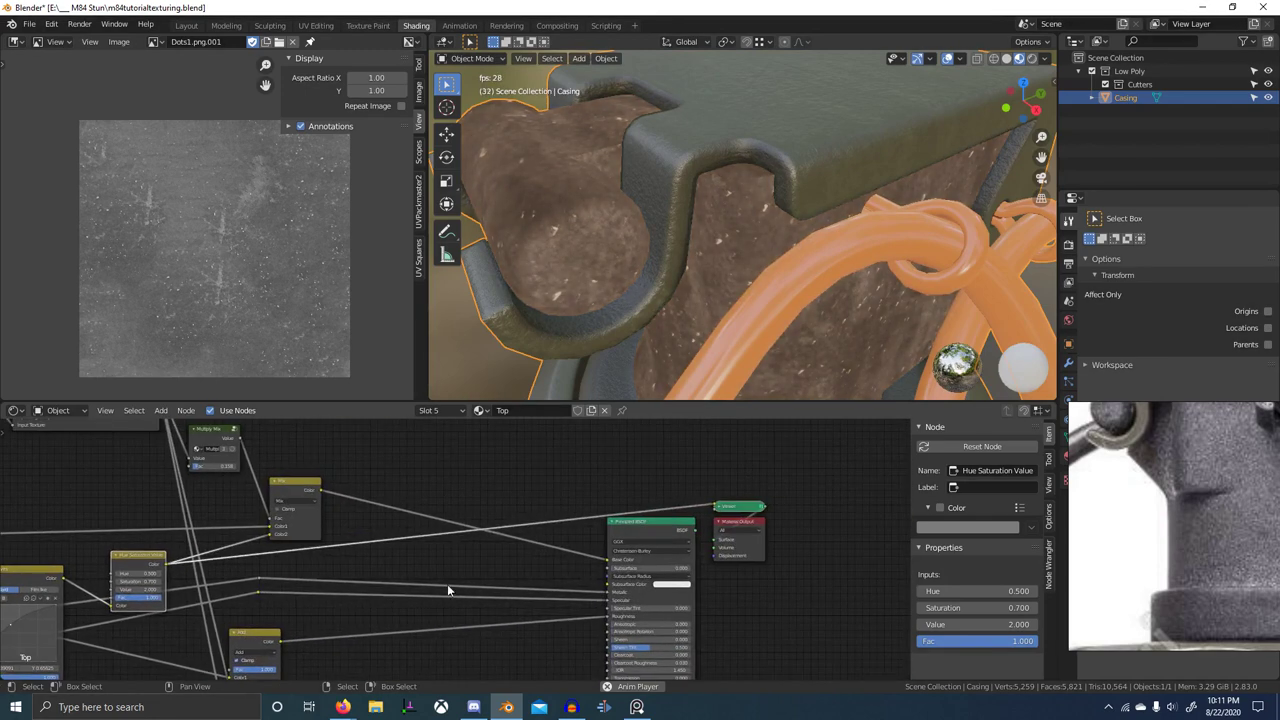
{"action": "left_click", "coordinate": [672, 524], "text": "ctrl+shift"}
{"action": "middle_click_drag", "start_coordinate": [373, 520], "coordinate": [444, 570]}
{"action": "left_click", "coordinate": [366, 540], "text": "ctrl+shift"}
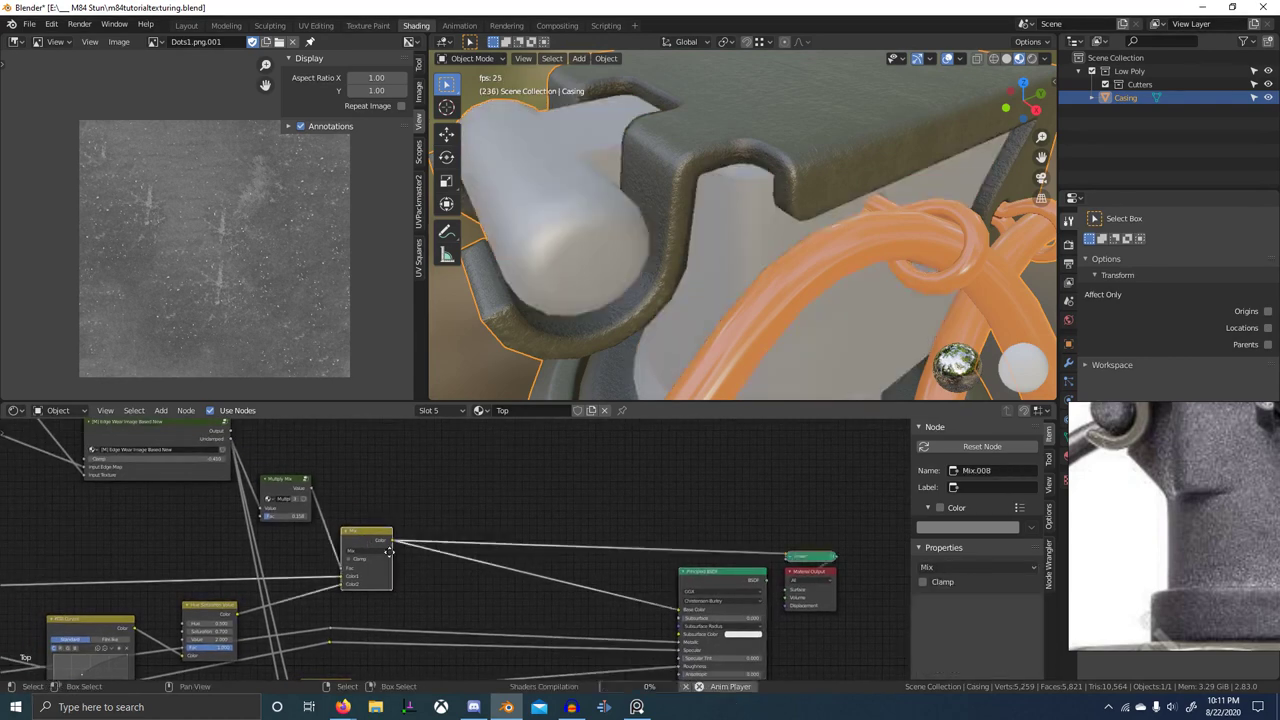
{"action": "middle_click_drag", "start_coordinate": [290, 490], "coordinate": [465, 541]}
{"action": "scroll", "coordinate": [465, 541], "scroll_direction": "up", "scroll_amount": 9}
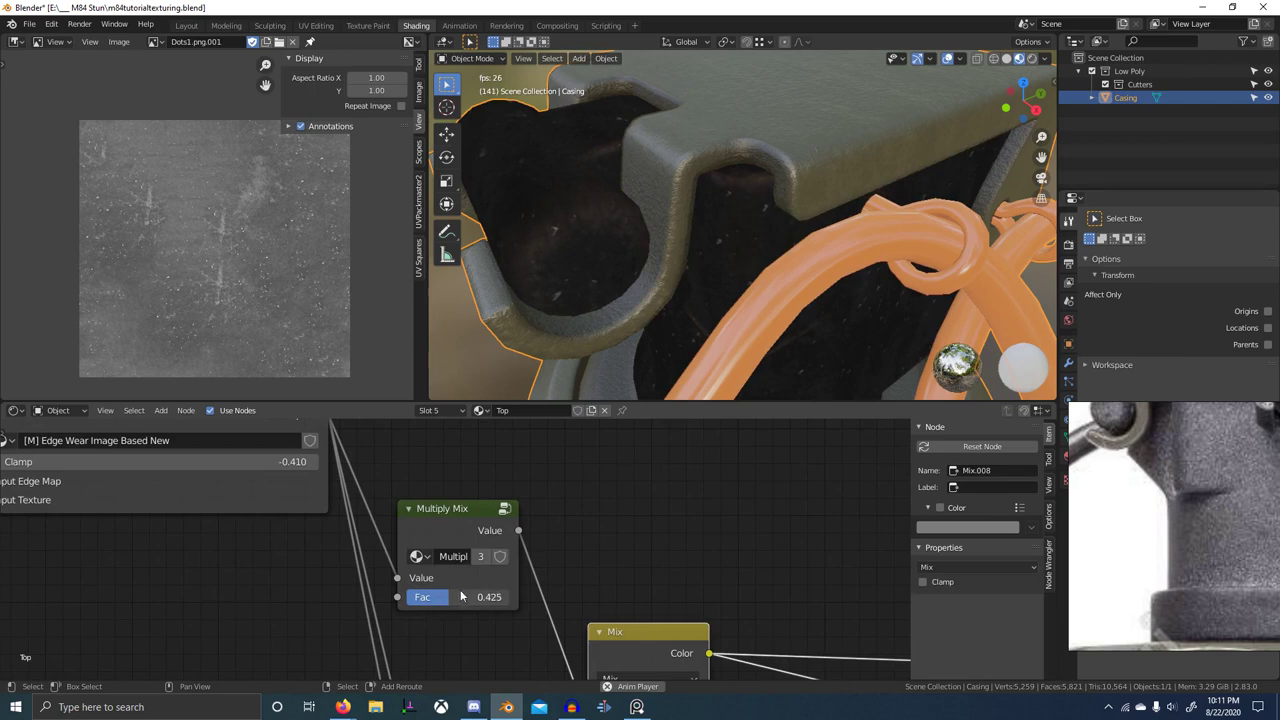
{"action": "scroll", "coordinate": [540, 560], "scroll_direction": "down", "scroll_amount": 4}
{"action": "middle_click_drag", "start_coordinate": [488, 546], "coordinate": [341, 533]}
{"action": "left_click", "coordinate": [748, 605], "text": "ctrl+shift"}
- Look up at the dark casing neck and preview the Add node's output there
{"action": "scroll", "coordinate": [690, 364], "scroll_direction": "down", "scroll_amount": 7}
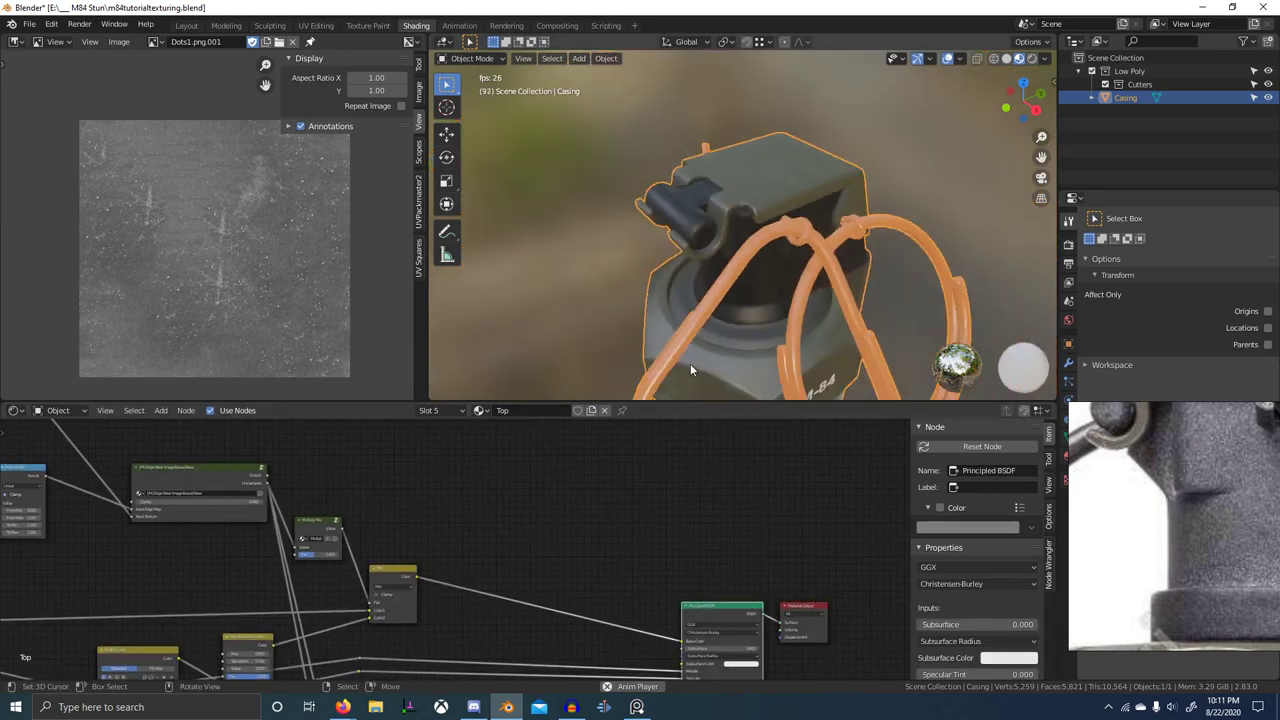
{"action": "middle_click_drag", "start_coordinate": [690, 364], "coordinate": [735, 305]}
{"action": "scroll", "coordinate": [756, 289], "scroll_direction": "up", "scroll_amount": 6}
{"action": "middle_click_drag", "start_coordinate": [484, 563], "coordinate": [559, 451]}
{"action": "scroll", "coordinate": [436, 600], "scroll_direction": "up", "scroll_amount": 2}
{"action": "left_click", "coordinate": [437, 610], "text": "ctrl+shift"}
{"action": "middle_click_drag", "start_coordinate": [481, 647], "coordinate": [518, 597]}
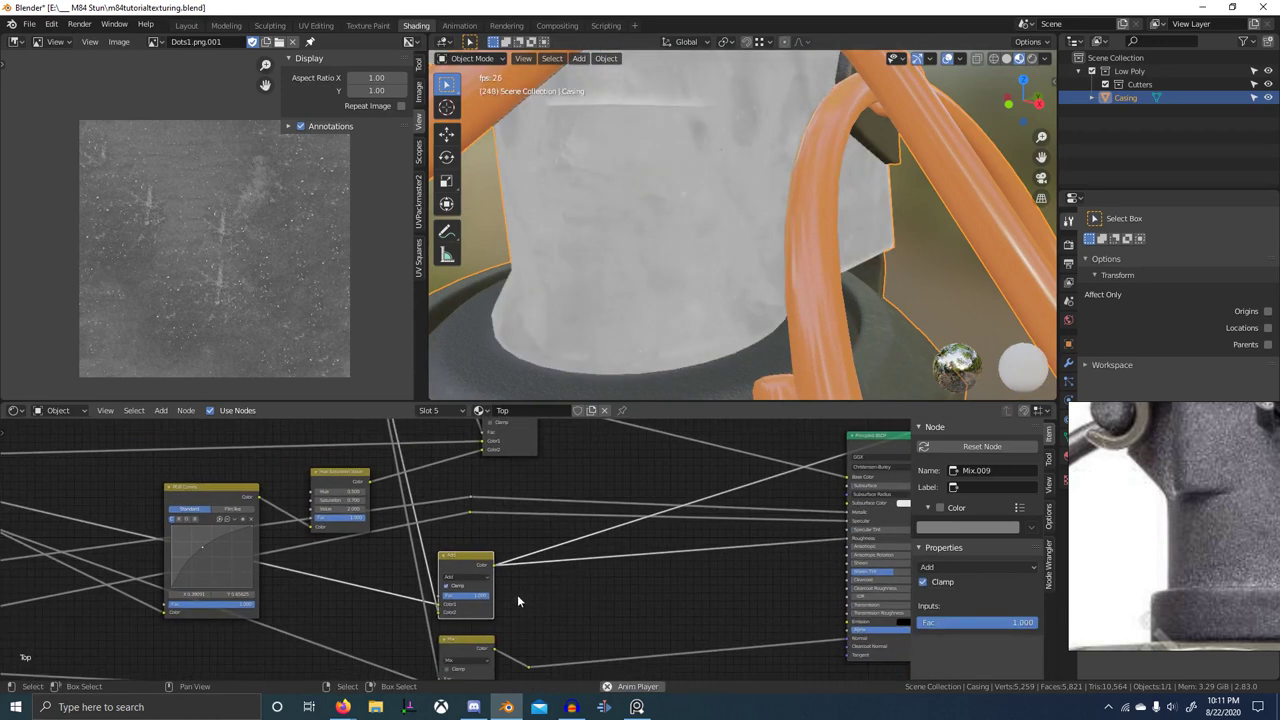
{"action": "scroll", "coordinate": [533, 575], "scroll_direction": "down", "scroll_amount": 2}
- Preview the lower Mix node's output and inspect the neck from below
{"action": "key", "text": "g"}
{"action": "right_click", "coordinate": [545, 571]}
{"action": "middle_click_drag", "start_coordinate": [470, 641], "coordinate": [446, 595]}
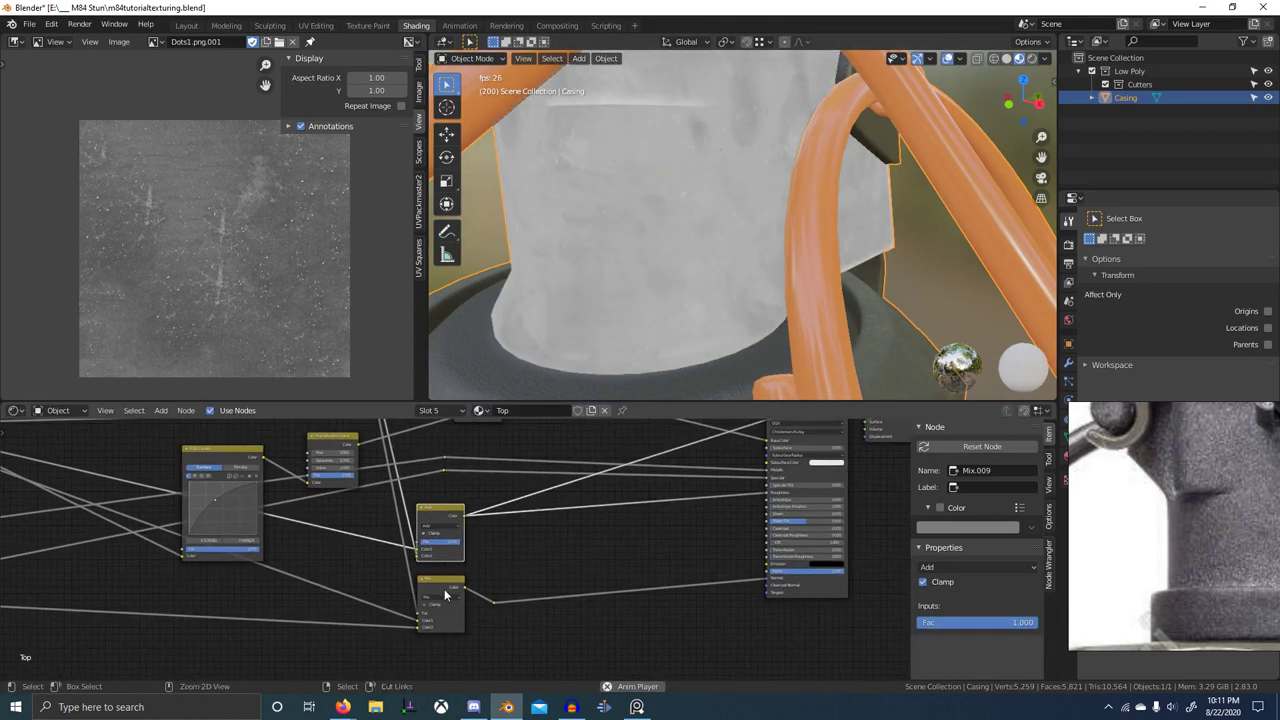
{"action": "left_click", "coordinate": [446, 595], "text": "ctrl+shift"}
{"action": "middle_click_drag", "start_coordinate": [640, 352], "coordinate": [686, 264]}
{"action": "scroll", "coordinate": [700, 373], "scroll_direction": "up", "scroll_amount": 3}
{"action": "scroll", "coordinate": [449, 602], "scroll_direction": "down", "scroll_amount": 2}
{"action": "middle_click_drag", "start_coordinate": [449, 602], "coordinate": [477, 598]}
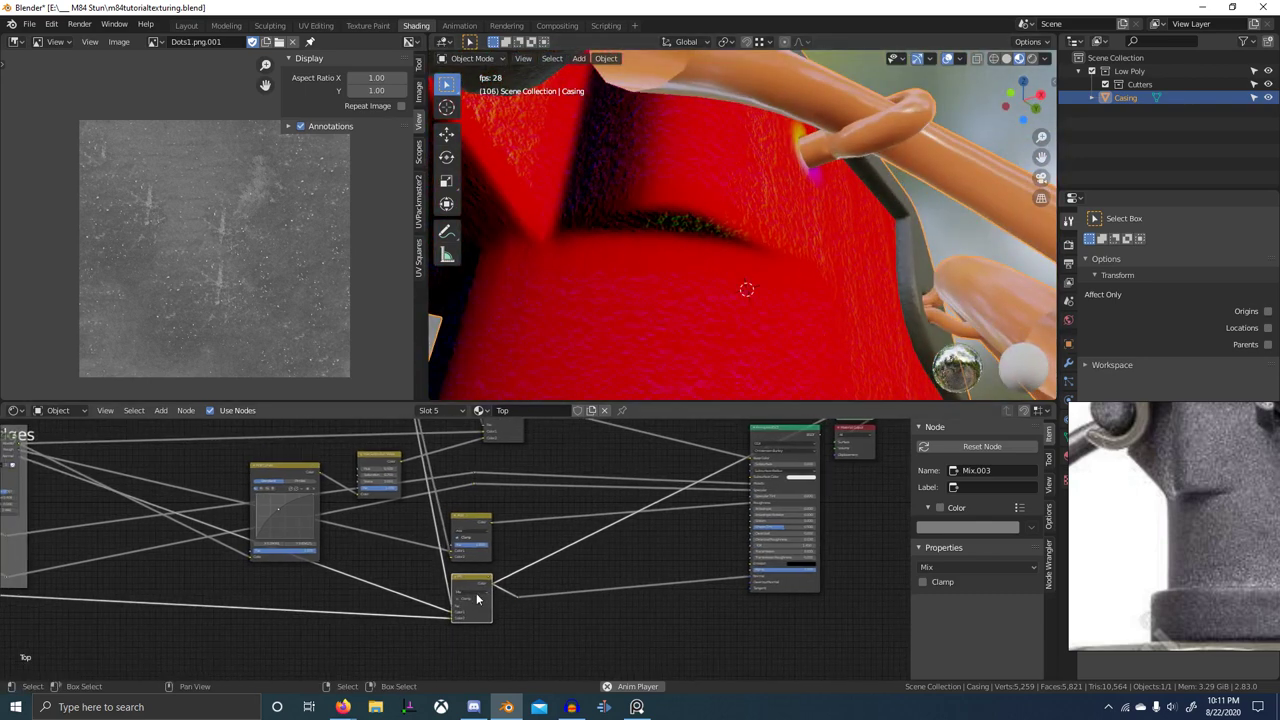
{"action": "key", "text": "shift+a"}
{"action": "key", "text": "Escape"}
- Add a ColorRamp node via the 'co' search and place it on the wear link
{"action": "key", "text": "shift+a"}
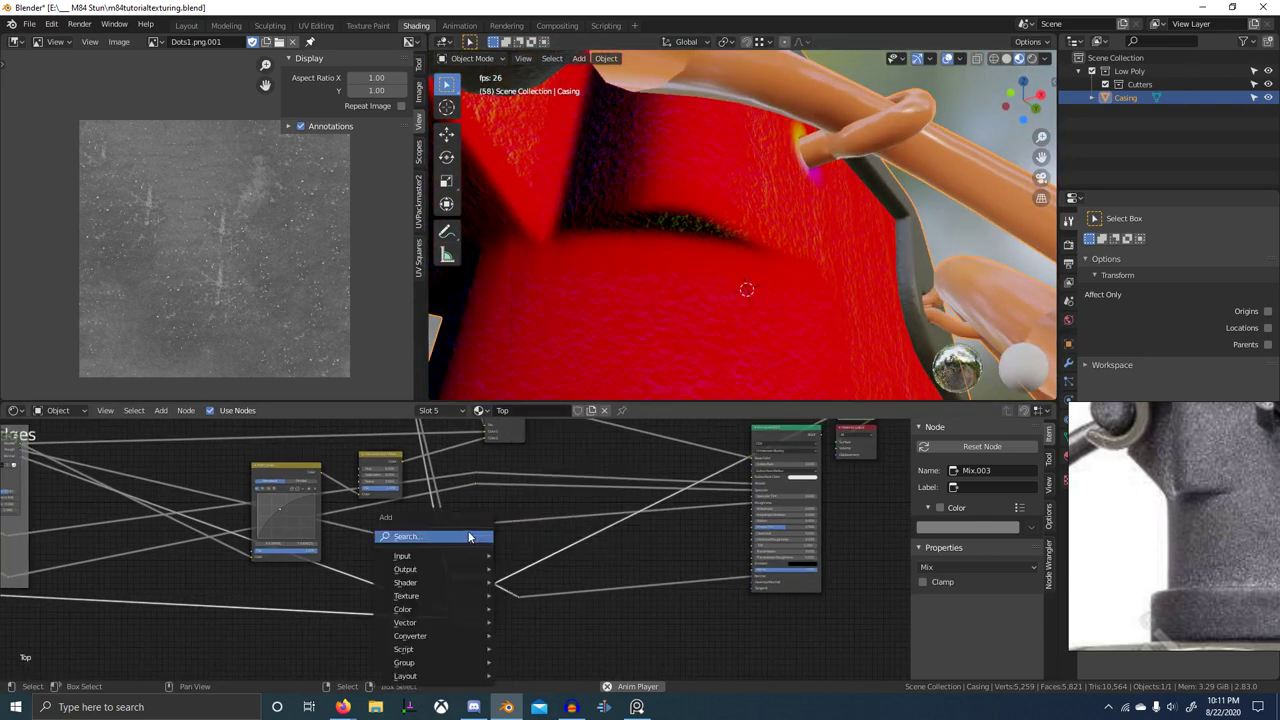
{"action": "left_click", "coordinate": [469, 537]}
{"action": "type", "text": "colo"}
{"action": "key", "text": "Down"}
{"action": "key", "text": "Return"}
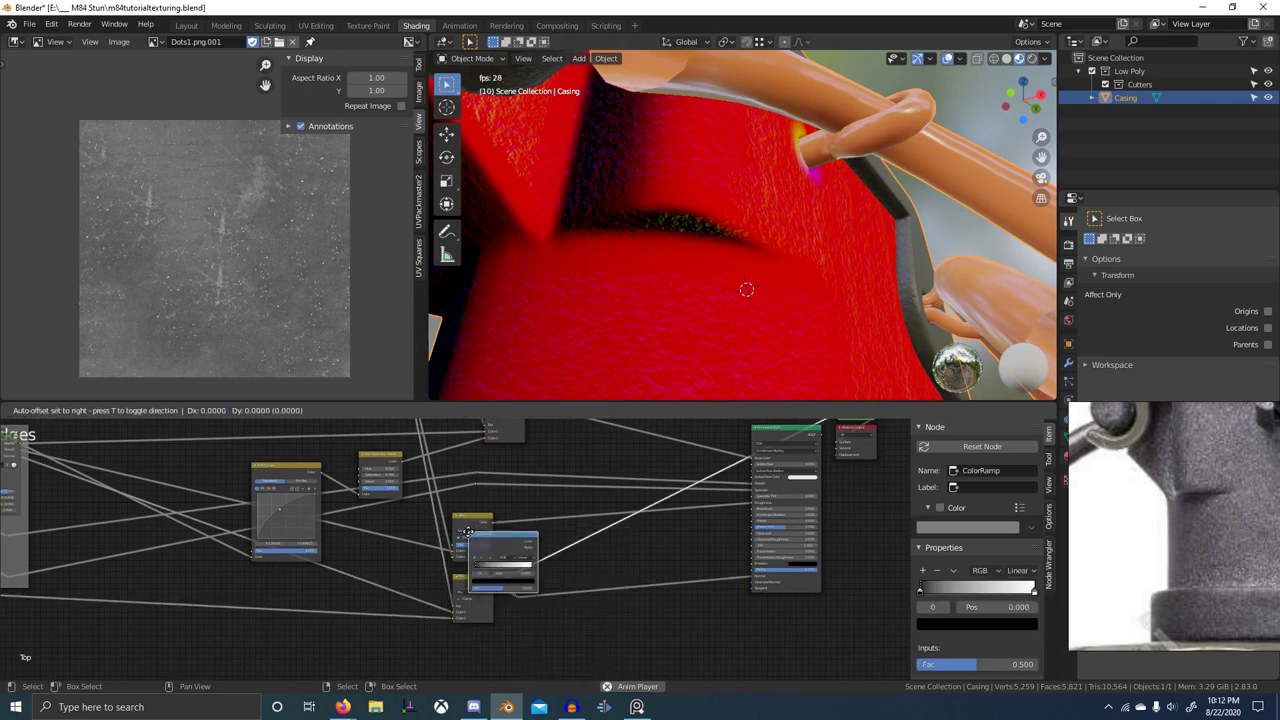
{"action": "left_click", "coordinate": [424, 567]}
{"action": "key", "text": "g"}
{"action": "left_click", "coordinate": [383, 589]}
- Preview the Edge Wear group's mask on the casing from a lower side view
{"action": "scroll", "coordinate": [484, 571], "scroll_direction": "down", "scroll_amount": 3}
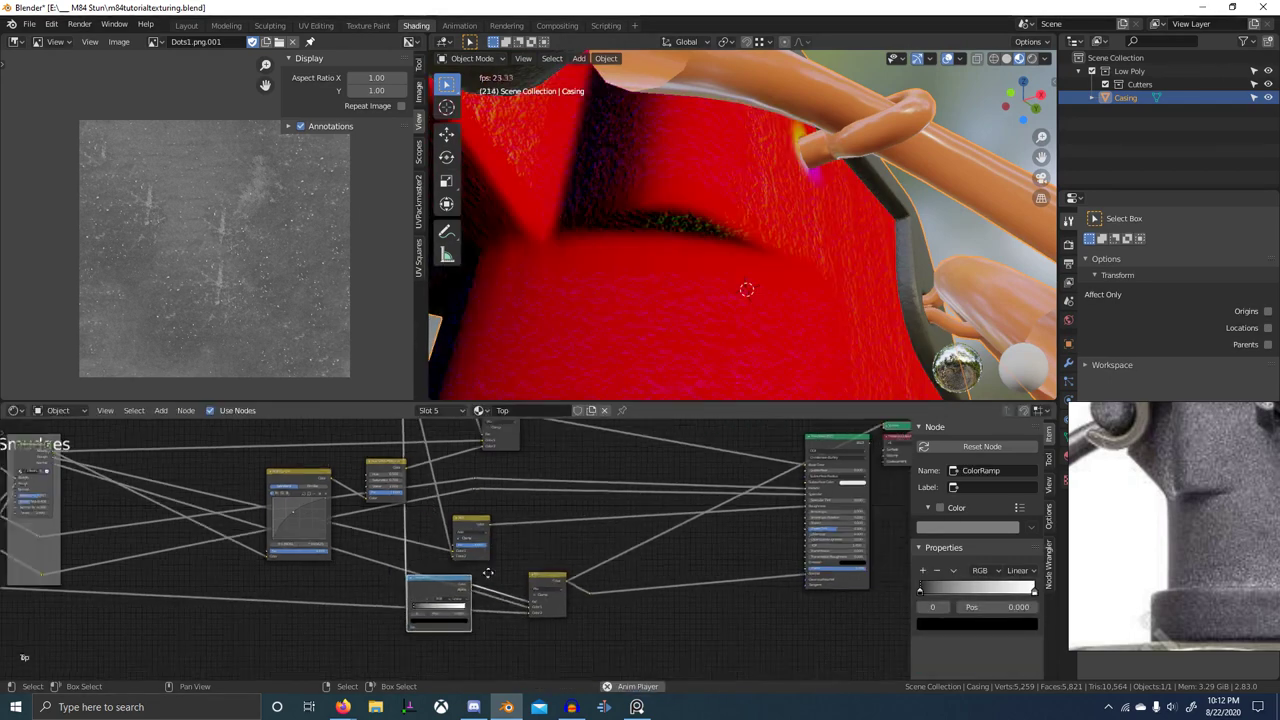
{"action": "middle_click_drag", "start_coordinate": [450, 460], "coordinate": [474, 640]}
{"action": "left_click", "coordinate": [399, 551], "text": "ctrl+shift"}
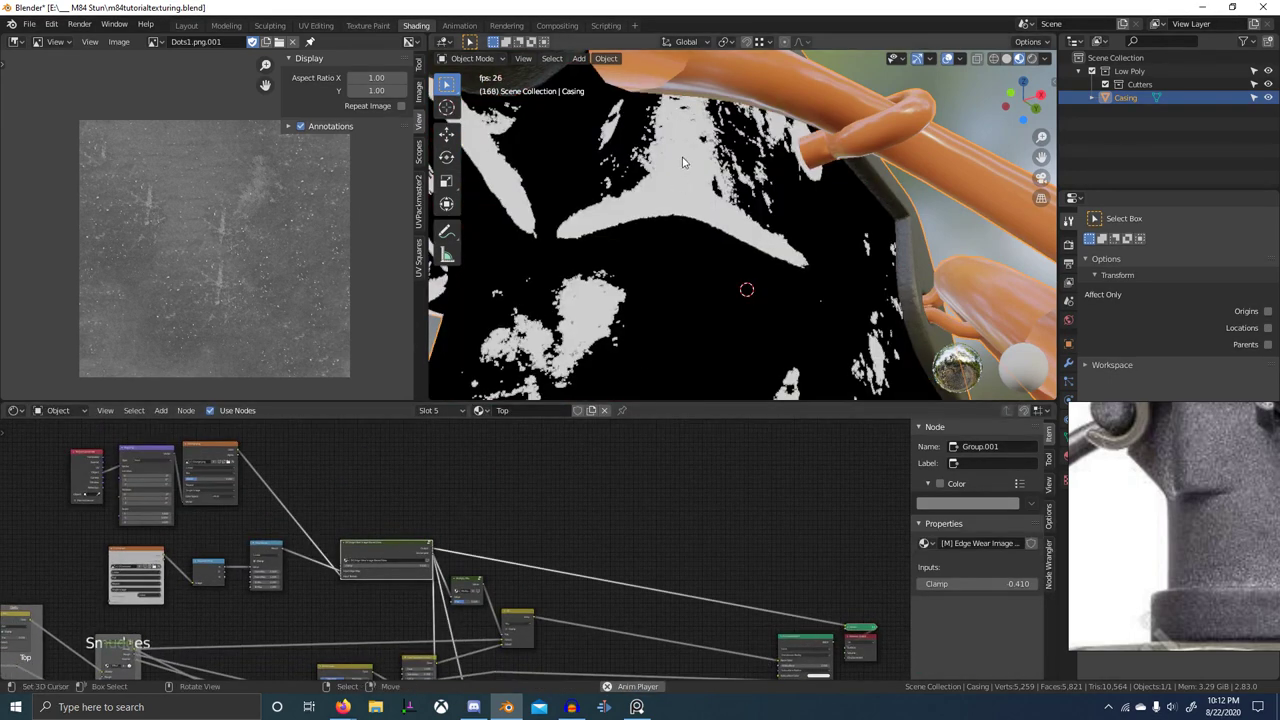
{"action": "middle_click_drag", "start_coordinate": [684, 164], "coordinate": [673, 219]}
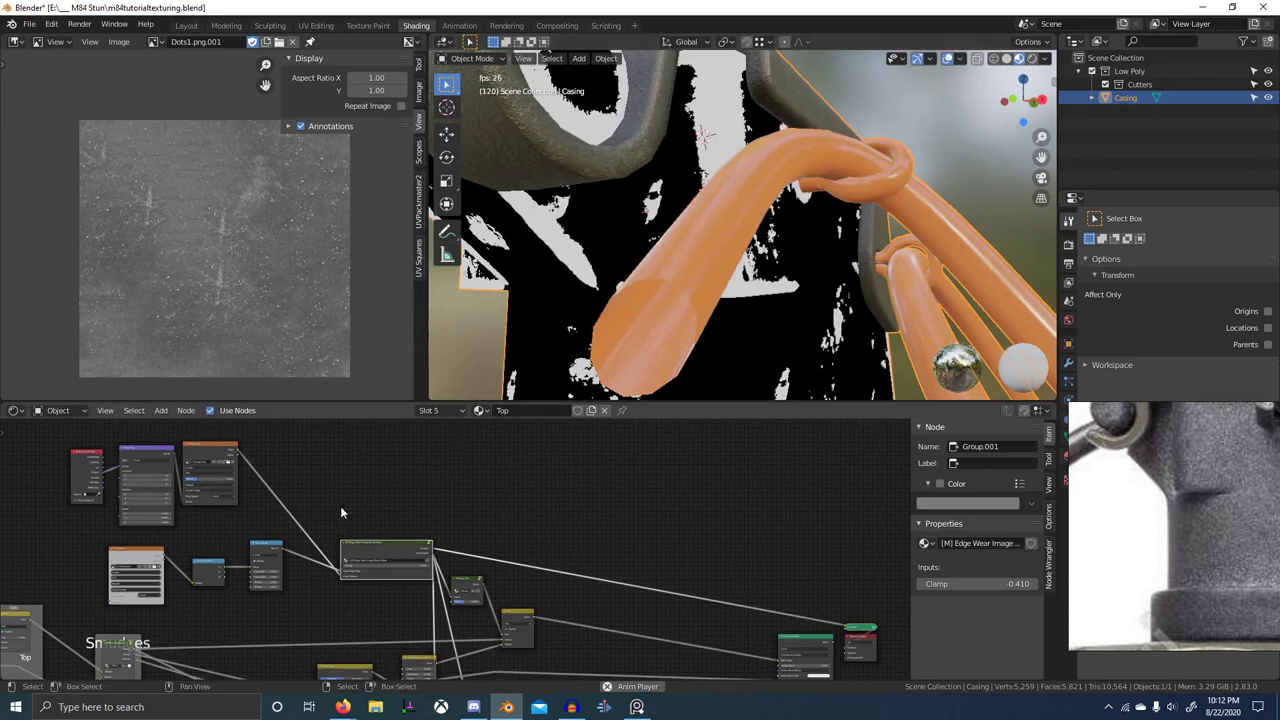
- Preview the Edge Wear group's other output from a higher angle
{"action": "middle_click_drag", "start_coordinate": [162, 610], "coordinate": [381, 490]}
{"action": "middle_click_drag", "start_coordinate": [620, 505], "coordinate": [532, 445]}
{"action": "scroll", "coordinate": [686, 555], "scroll_direction": "up", "scroll_amount": 3}
{"action": "scroll", "coordinate": [543, 573], "scroll_direction": "up", "scroll_amount": 1}
{"action": "scroll", "coordinate": [553, 562], "scroll_direction": "down", "scroll_amount": 2}
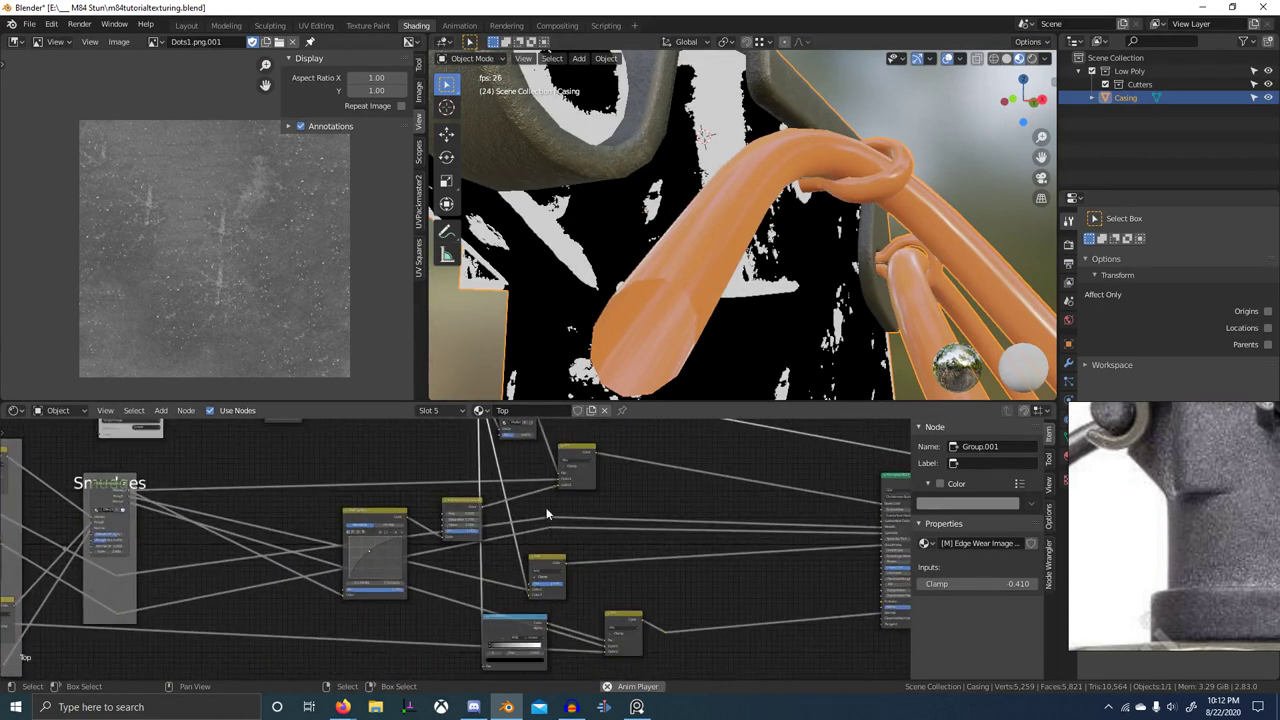
{"action": "middle_click_drag", "start_coordinate": [525, 510], "coordinate": [534, 587]}
{"action": "scroll", "coordinate": [532, 580], "scroll_direction": "down", "scroll_amount": 1}
{"action": "left_click", "coordinate": [463, 461], "text": "ctrl+shift"}
{"action": "middle_click_drag", "start_coordinate": [698, 166], "coordinate": [717, 215]}
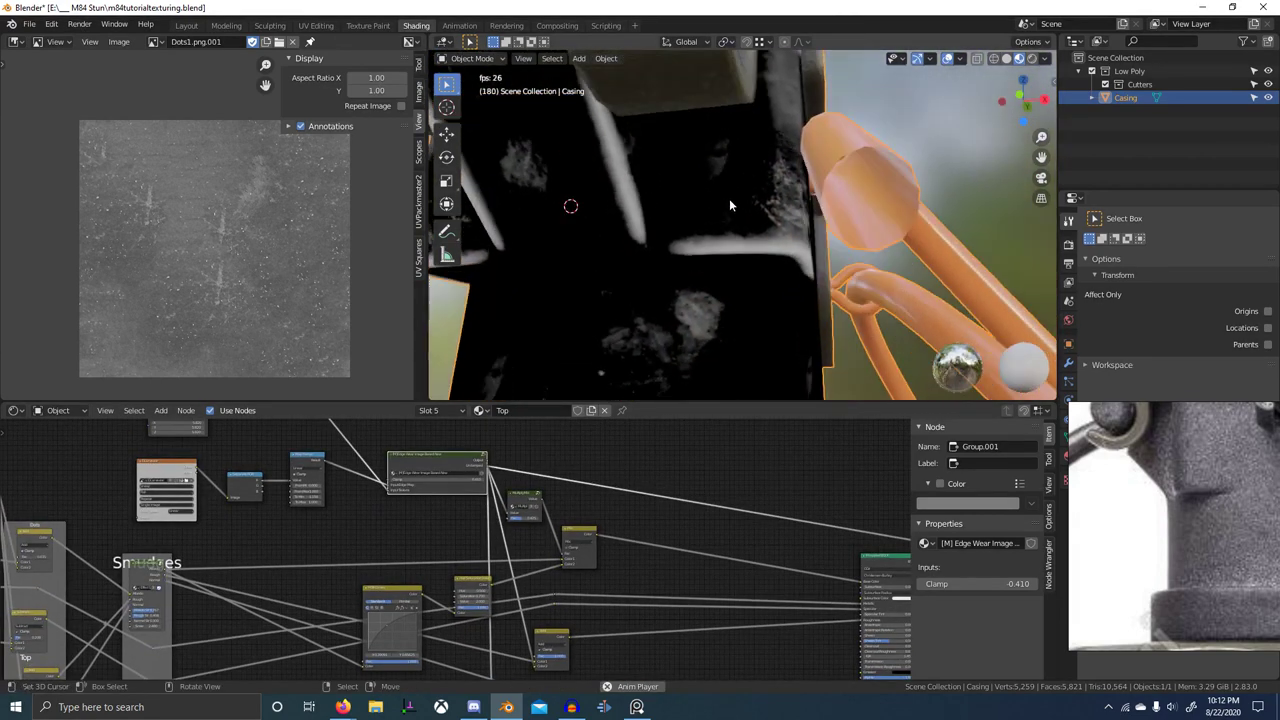
- Preview the ColorRamp output and slide its white stop down to about 0.127
{"action": "scroll", "coordinate": [680, 600], "scroll_direction": "down", "scroll_amount": 4}
{"action": "middle_click_drag", "start_coordinate": [692, 672], "coordinate": [625, 534]}
{"action": "scroll", "coordinate": [555, 585], "scroll_direction": "up", "scroll_amount": 4}
{"action": "left_click", "coordinate": [489, 571], "text": "ctrl+shift"}
{"action": "scroll", "coordinate": [625, 536], "scroll_direction": "up", "scroll_amount": 8}
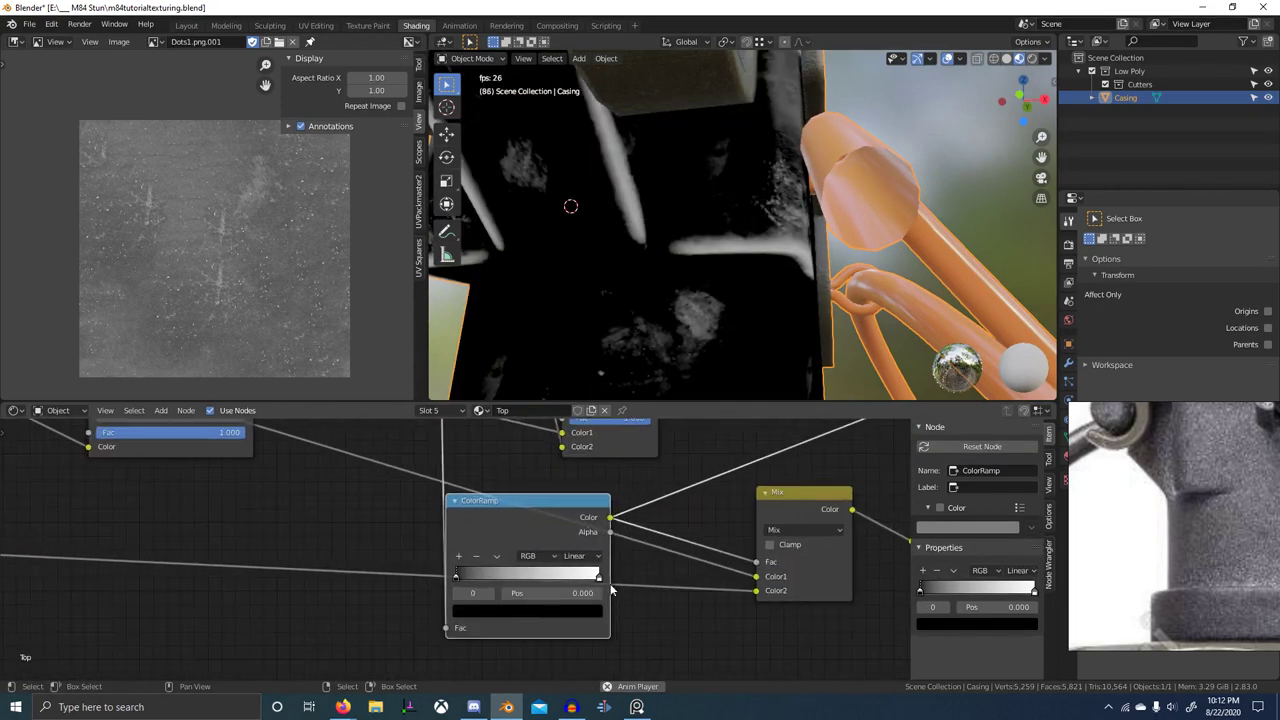
{"action": "left_click_drag", "start_coordinate": [594, 576], "coordinate": [474, 579]}
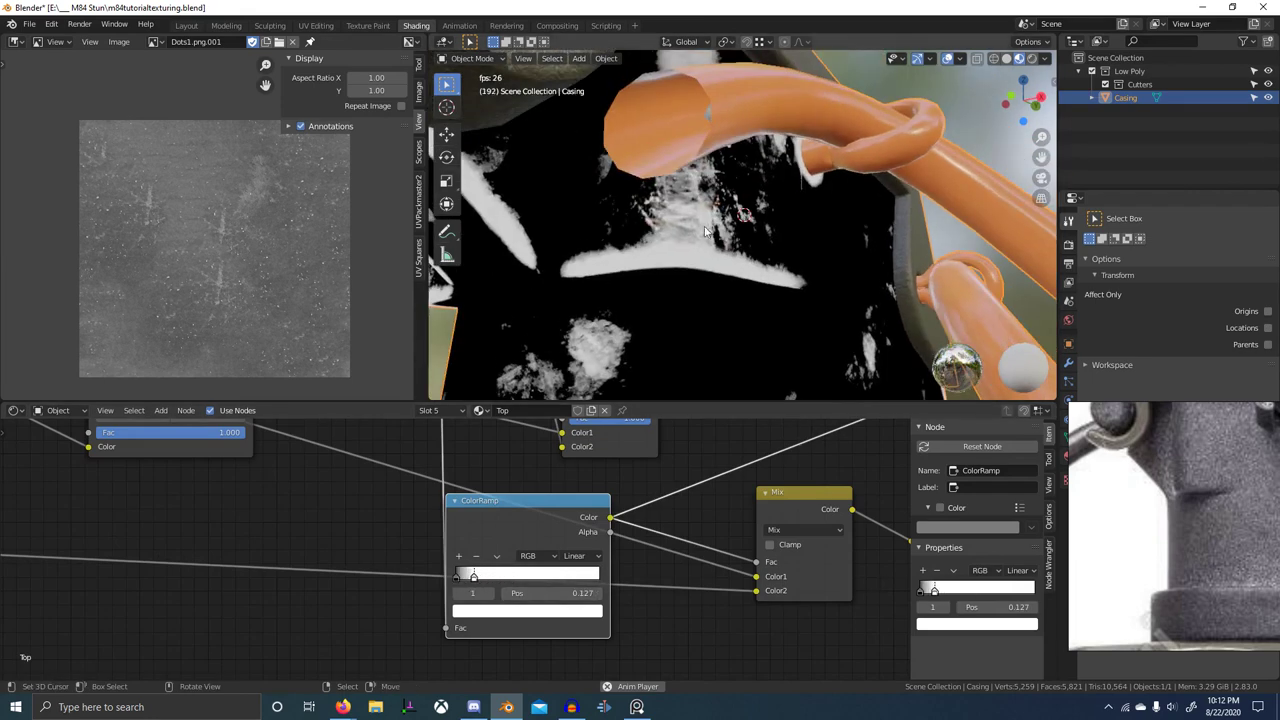
- Compare B-Spline, Ease and Linear interpolation on the ColorRamp
{"action": "left_click", "coordinate": [576, 558]}
{"action": "left_click", "coordinate": [571, 614]}
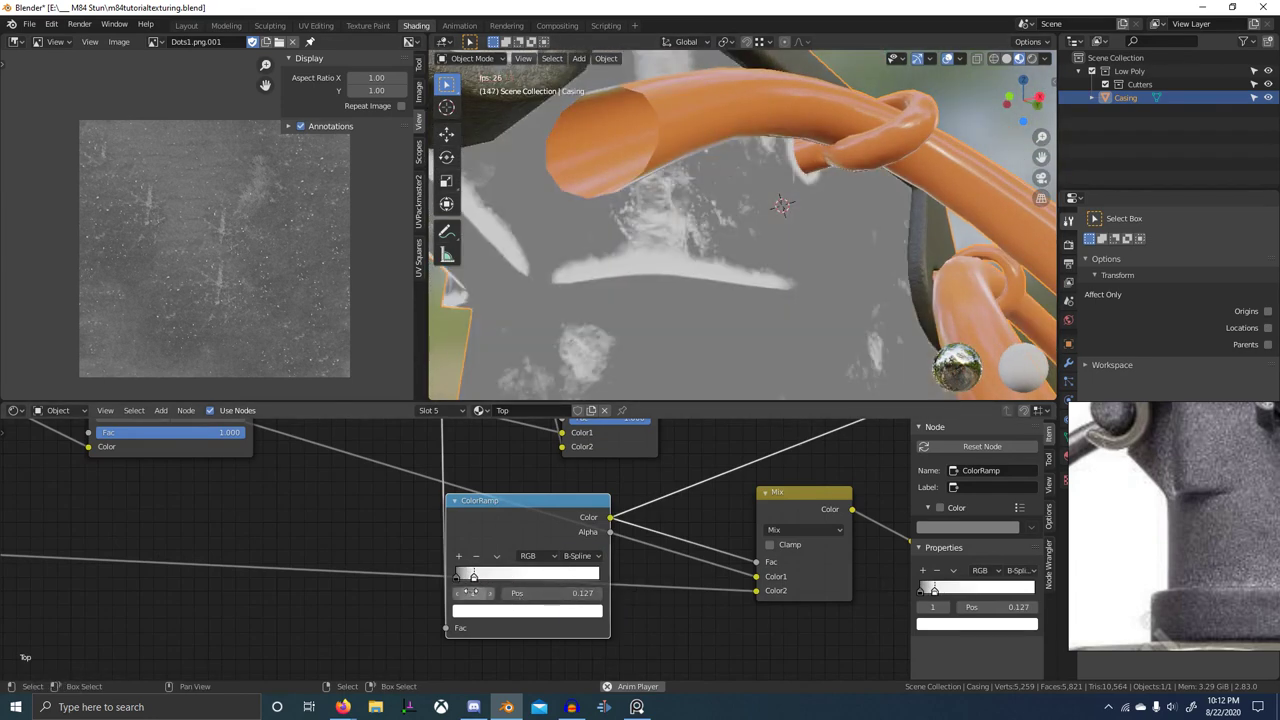
{"action": "left_click", "coordinate": [460, 578]}
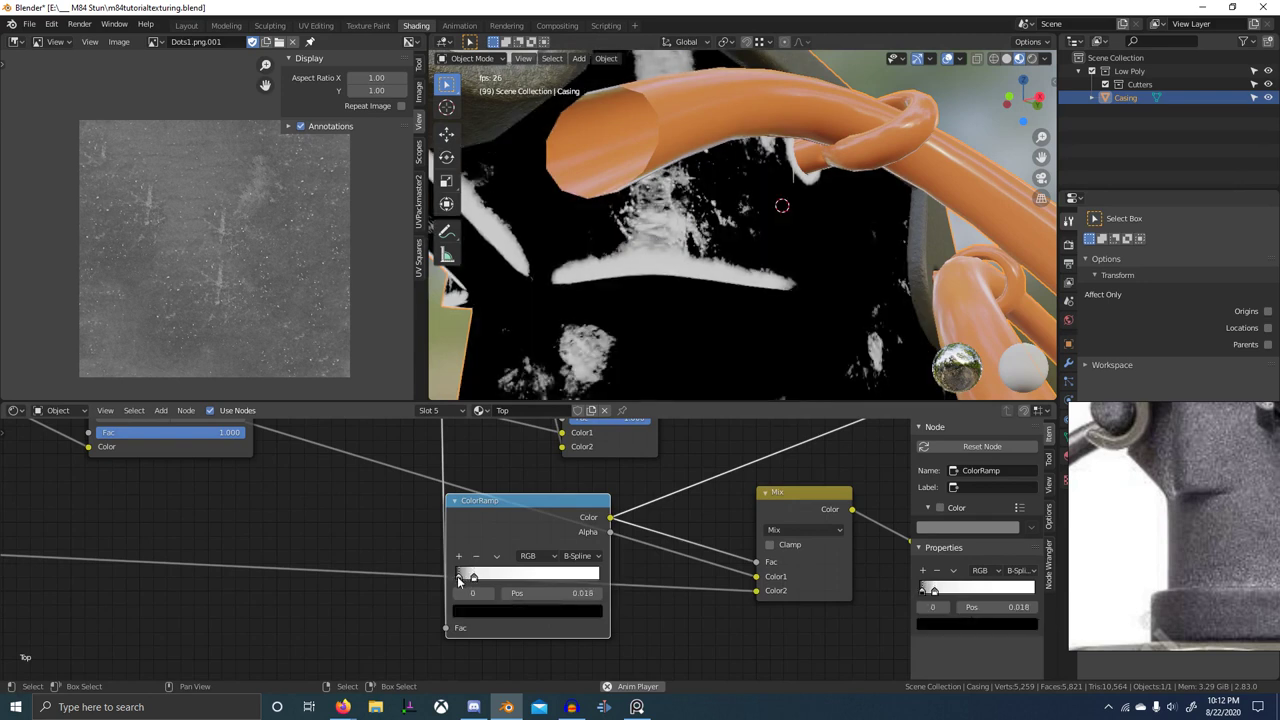
{"action": "left_click", "coordinate": [468, 579]}
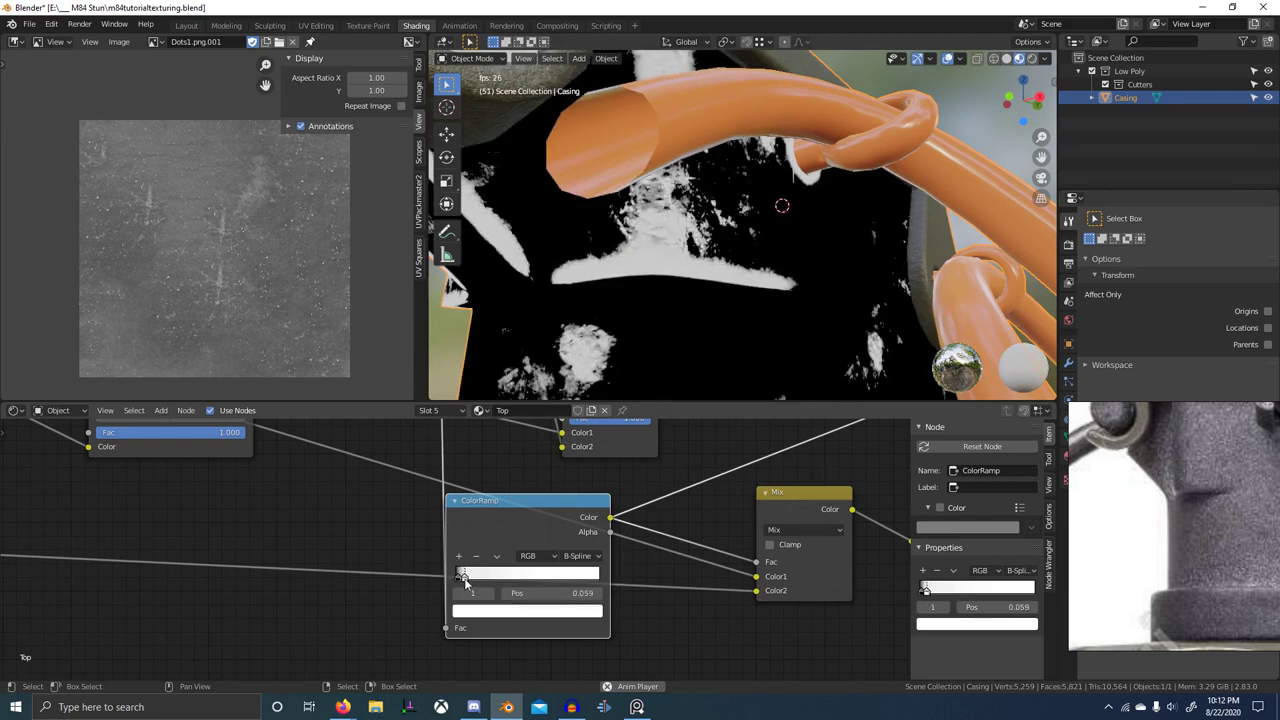
{"action": "left_click", "coordinate": [587, 557]}
{"action": "left_click", "coordinate": [582, 568]}
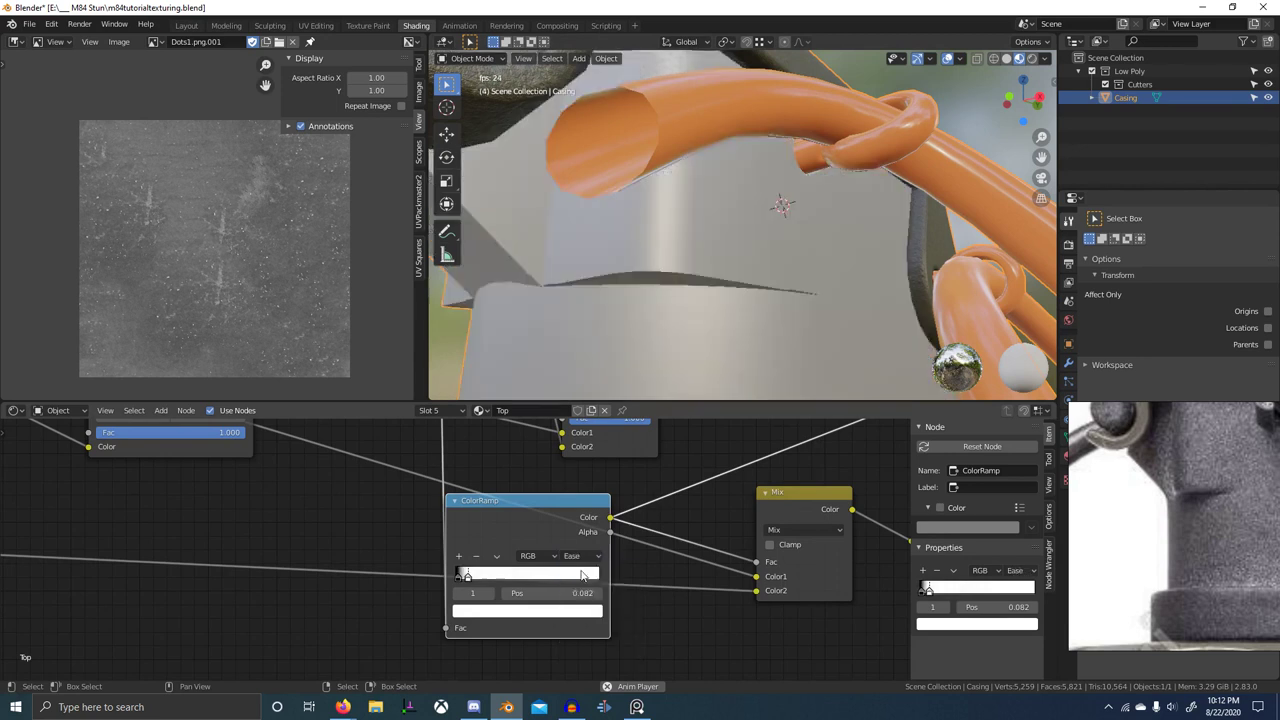
{"action": "left_click", "coordinate": [584, 557]}
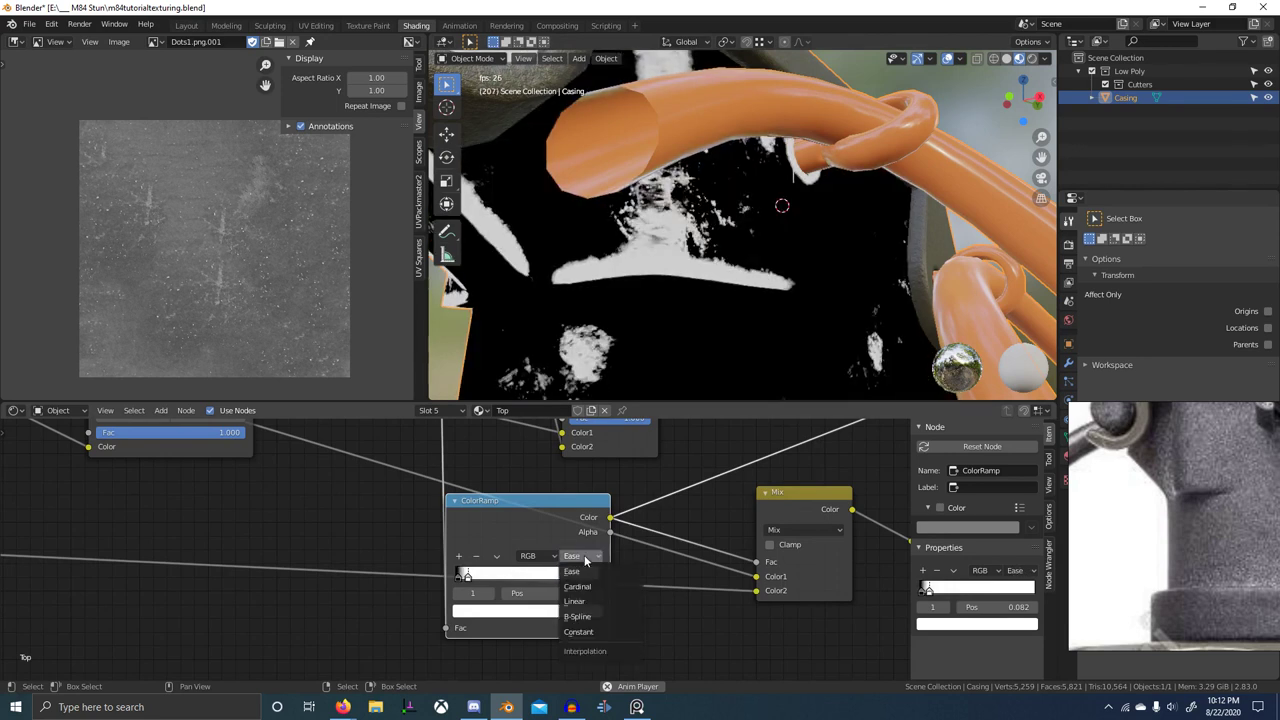
{"action": "left_click", "coordinate": [583, 602]}
- Settle on Cardinal interpolation and orbit the casing to inspect the sharper mask
{"action": "left_click", "coordinate": [586, 559]}
{"action": "left_click", "coordinate": [583, 616]}
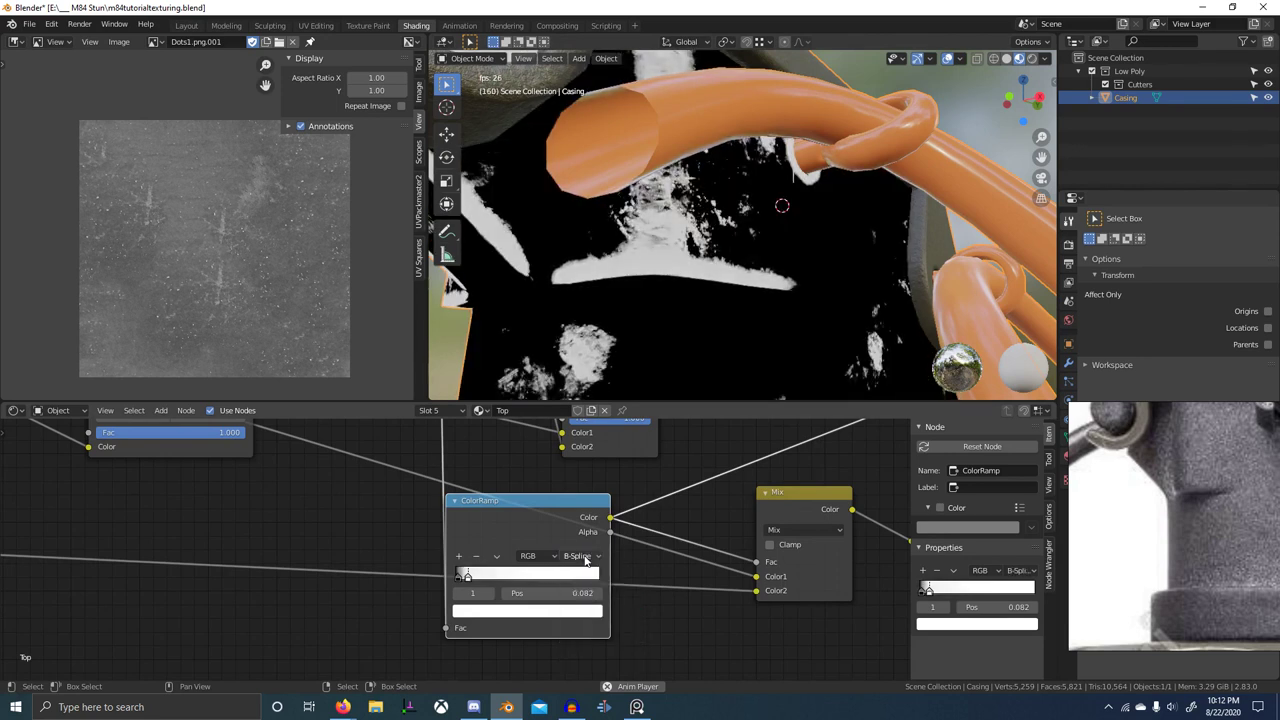
{"action": "left_click", "coordinate": [586, 560]}
{"action": "left_click", "coordinate": [584, 588]}
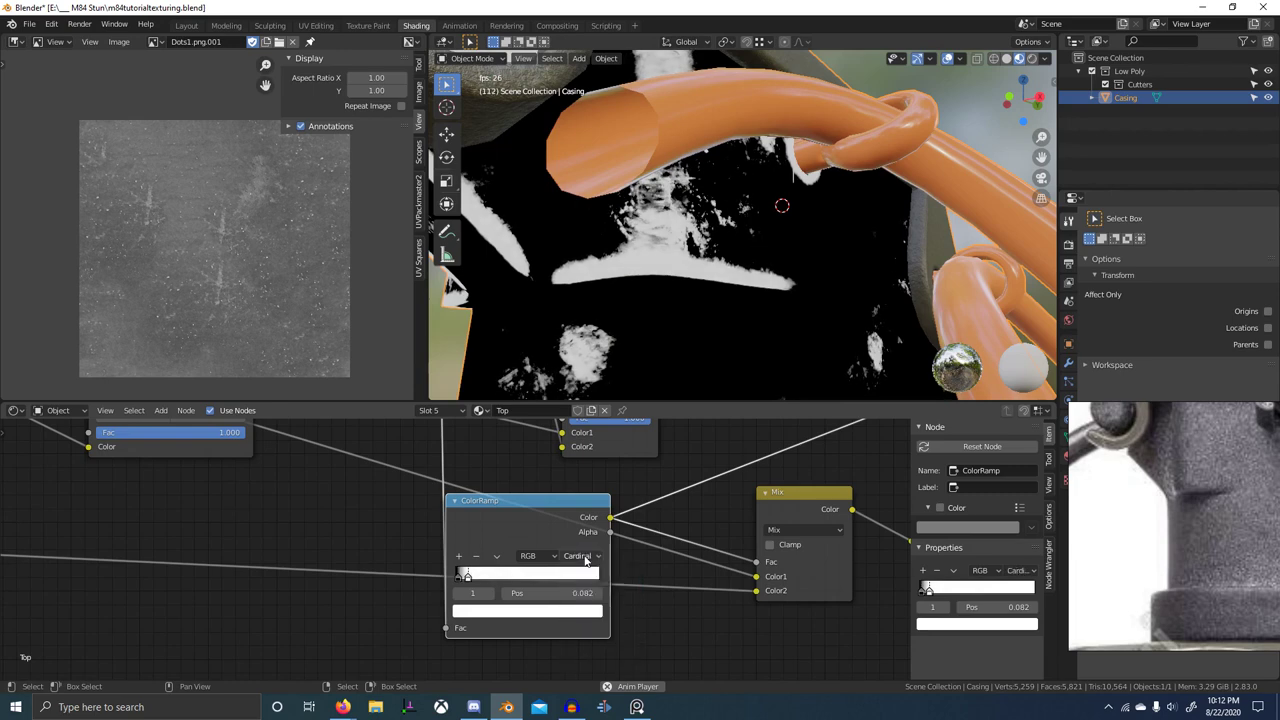
{"action": "middle_click_drag", "start_coordinate": [675, 368], "coordinate": [642, 380]}
- Preview the full Principled BSDF material and orbit to inspect the casing wear
{"action": "scroll", "coordinate": [742, 535], "scroll_direction": "down", "scroll_amount": 4}
{"action": "middle_click_drag", "start_coordinate": [875, 510], "coordinate": [534, 555]}
{"action": "scroll", "coordinate": [690, 536], "scroll_direction": "down", "scroll_amount": 3}
{"action": "middle_click_drag", "start_coordinate": [733, 473], "coordinate": [712, 538]}
{"action": "left_click", "coordinate": [684, 427], "text": "ctrl+shift"}
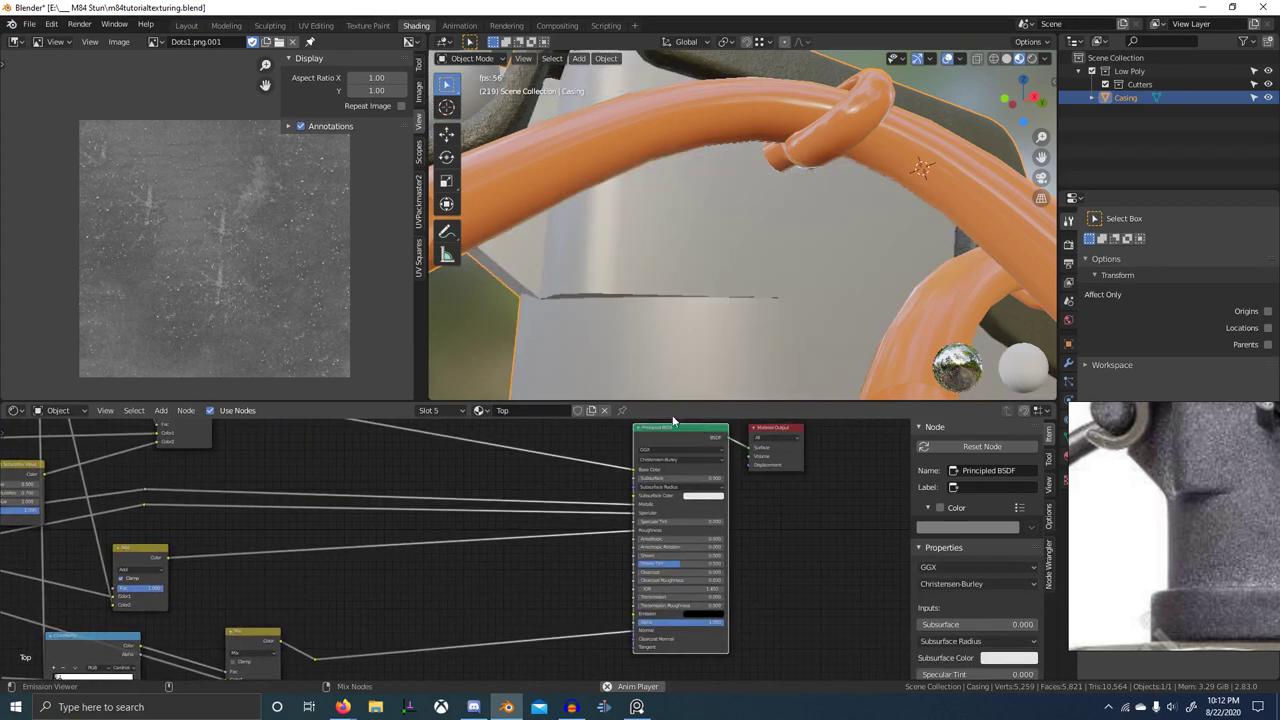
{"action": "mouse_move", "coordinate": [668, 328]}
{"action": "middle_mouse_down"}
{"action": "mouse_move", "coordinate": [709, 287]}
{"action": "mouse_move", "coordinate": [706, 364]}
{"action": "mouse_move", "coordinate": [677, 385]}
{"action": "mouse_move", "coordinate": [702, 336]}
{"action": "mouse_move", "coordinate": [713, 368]}
{"action": "mouse_move", "coordinate": [709, 294]}
{"action": "mouse_move", "coordinate": [686, 271]}
{"action": "mouse_move", "coordinate": [713, 238]}
{"action": "middle_mouse_up"}
- Mute and unmute the ColorRamp with M to compare the wear mask
{"action": "scroll", "coordinate": [708, 364], "scroll_direction": "down", "scroll_amount": 4}
{"action": "scroll", "coordinate": [702, 336], "scroll_direction": "up", "scroll_amount": 5}
{"action": "scroll", "coordinate": [712, 366], "scroll_direction": "down", "scroll_amount": 4}
{"action": "scroll", "coordinate": [716, 236], "scroll_direction": "up", "scroll_amount": 3}
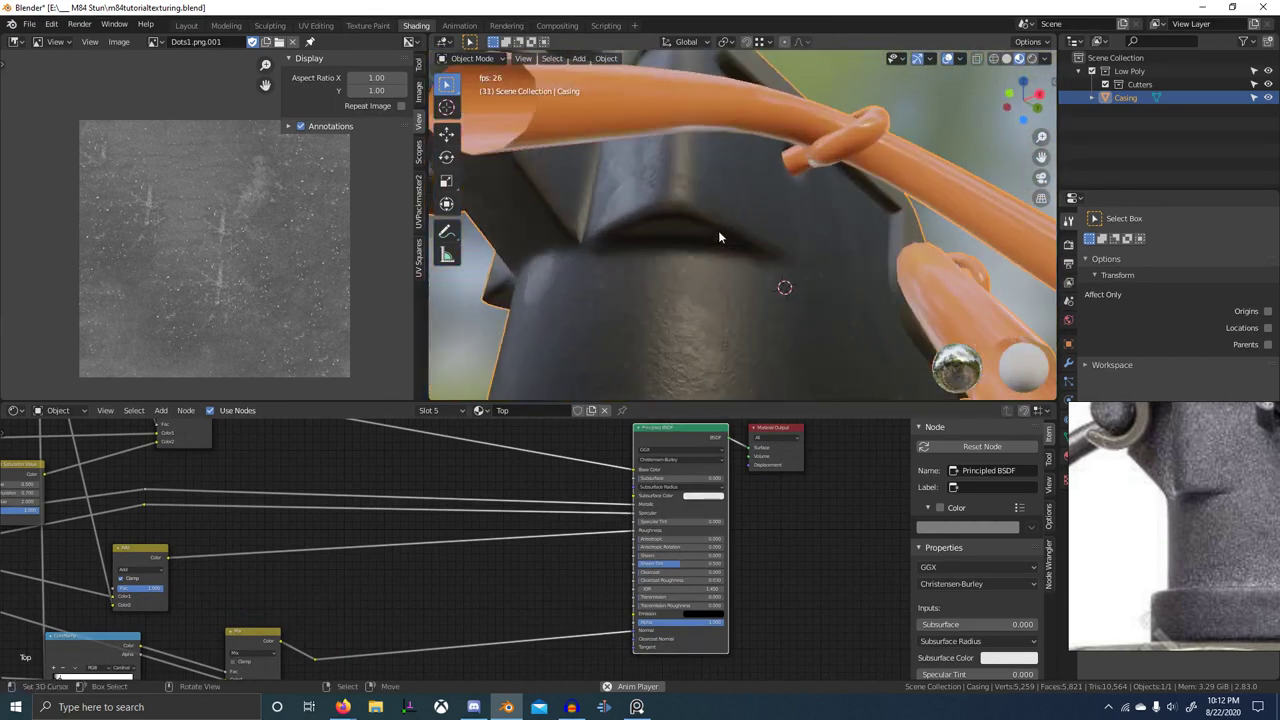
{"action": "scroll", "coordinate": [437, 594], "scroll_direction": "up", "scroll_amount": 5}
{"action": "left_click", "coordinate": [390, 531]}
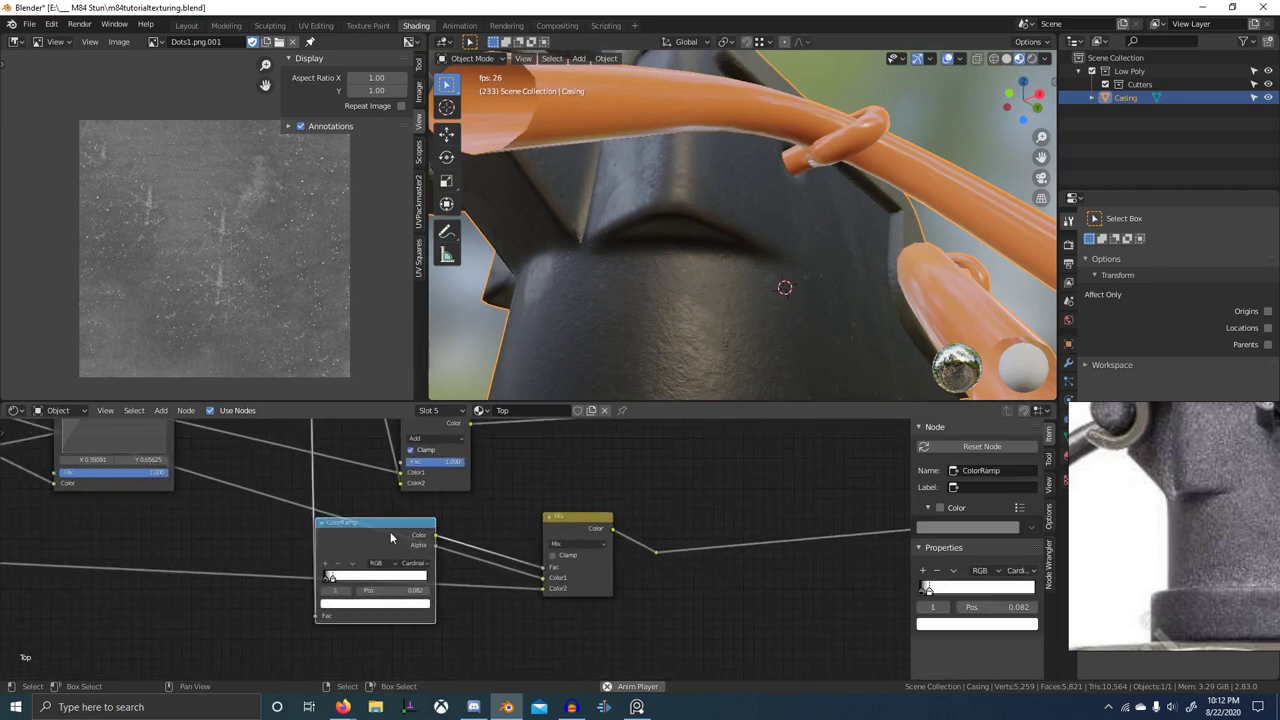
{"action": "key", "text": "m"}
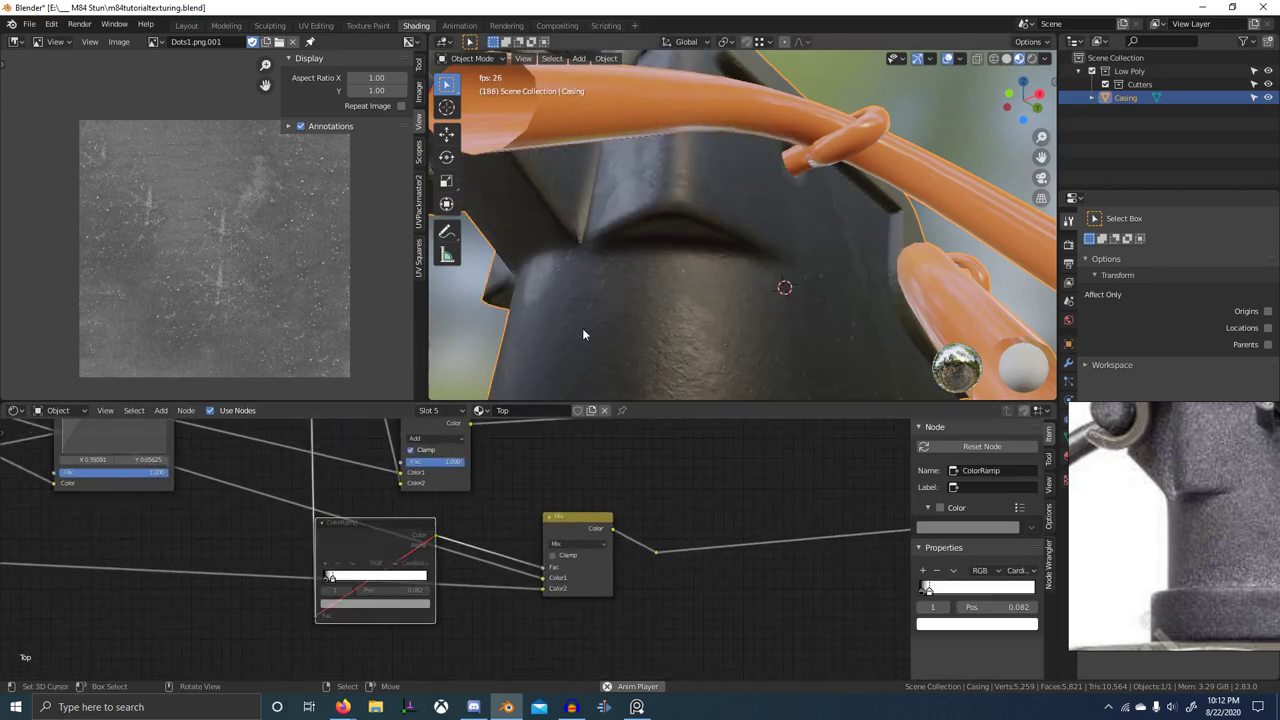
{"action": "key", "text": "m"}
{"action": "key", "text": "m"}
{"action": "key", "text": "m"}
{"action": "key", "text": "m"}
{"action": "key", "text": "m"}
{"action": "key", "text": "m"}
{"action": "key", "text": "m"}
{"action": "key", "text": "m"}
- Orbit around the grenade to inspect the wear across the whole casing top
{"action": "scroll", "coordinate": [735, 300], "scroll_direction": "down", "scroll_amount": 6}
{"action": "middle_click_drag", "start_coordinate": [735, 300], "coordinate": [682, 345]}
{"action": "scroll", "coordinate": [682, 345], "scroll_direction": "down", "scroll_amount": 2}
{"action": "scroll", "coordinate": [779, 237], "scroll_direction": "down", "scroll_amount": 3}
{"action": "middle_click_drag", "start_coordinate": [779, 237], "coordinate": [750, 225]}
{"action": "scroll", "coordinate": [796, 325], "scroll_direction": "up", "scroll_amount": 2}
{"action": "scroll", "coordinate": [739, 331], "scroll_direction": "down", "scroll_amount": 2}
{"action": "scroll", "coordinate": [739, 325], "scroll_direction": "up", "scroll_amount": 2}
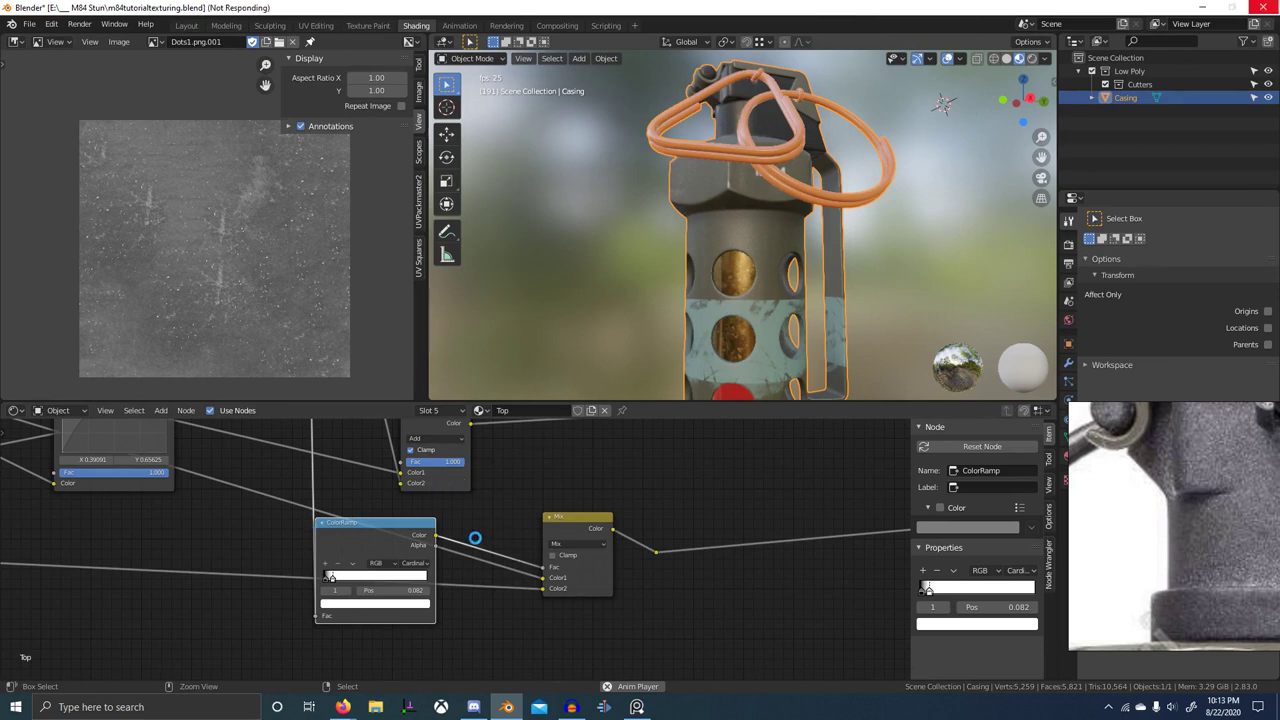
- Move the Base Material frame down so it sits beside the GRUNGE 01 frame
{"action": "scroll", "coordinate": [460, 541], "scroll_direction": "down", "scroll_amount": 10}
{"action": "middle_click_drag", "start_coordinate": [24, 510], "coordinate": [815, 614]}
{"action": "scroll", "coordinate": [427, 606], "scroll_direction": "down", "scroll_amount": 4}
{"action": "middle_click_drag", "start_coordinate": [427, 606], "coordinate": [645, 562]}
{"action": "scroll", "coordinate": [460, 531], "scroll_direction": "up", "scroll_amount": 6}
{"action": "middle_click_drag", "start_coordinate": [498, 539], "coordinate": [510, 547]}
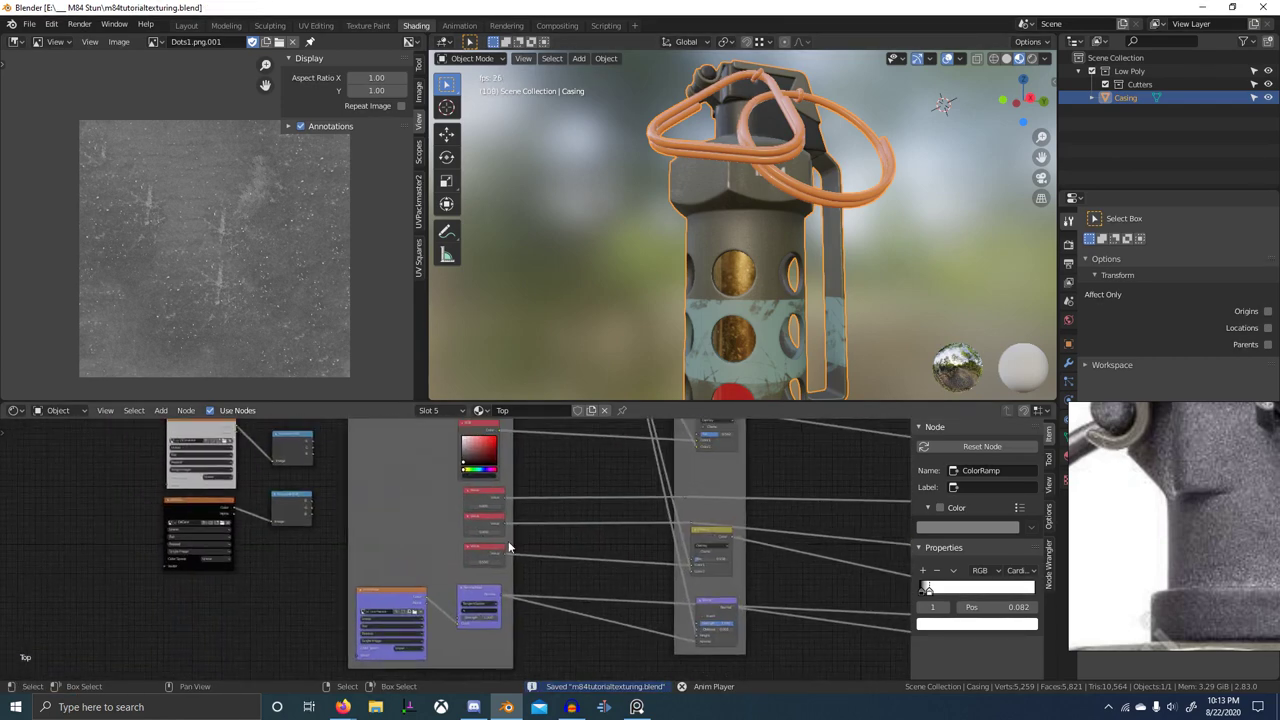
{"action": "left_click_drag", "start_coordinate": [383, 480], "coordinate": [397, 506]}
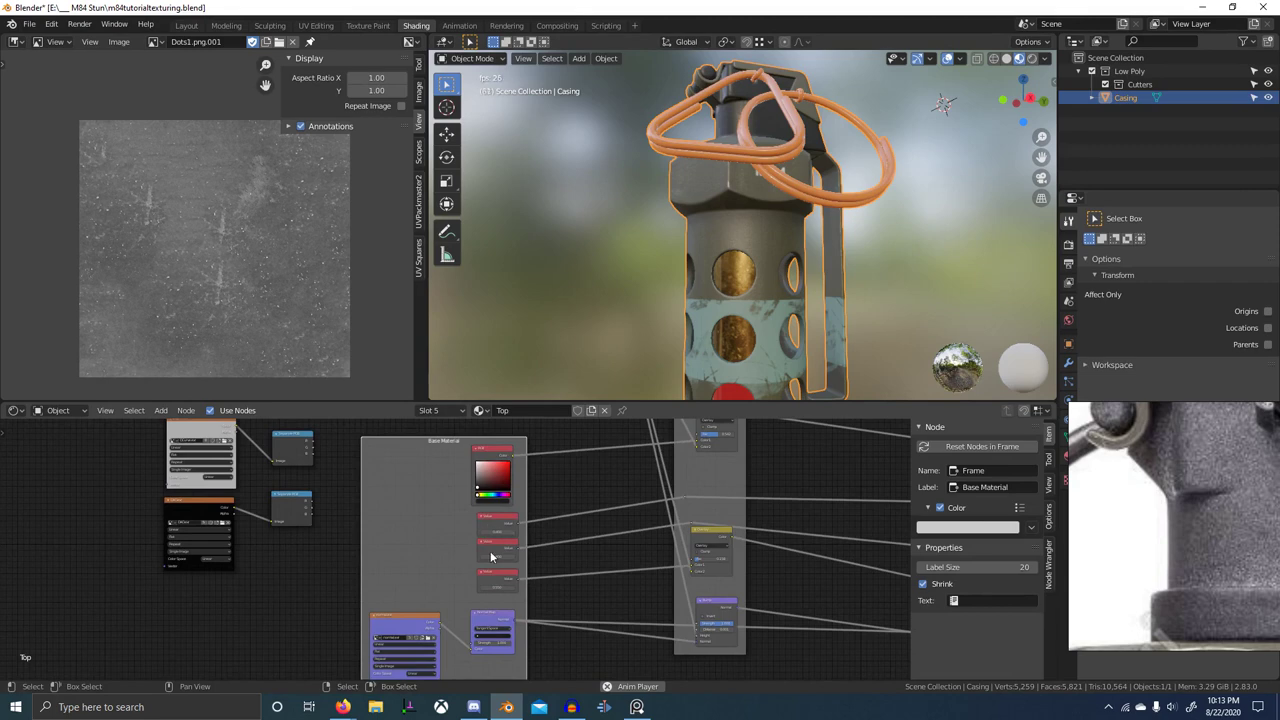
{"action": "scroll", "coordinate": [472, 605], "scroll_direction": "down", "scroll_amount": 4}
{"action": "left_click_drag", "start_coordinate": [460, 580], "coordinate": [543, 558]}
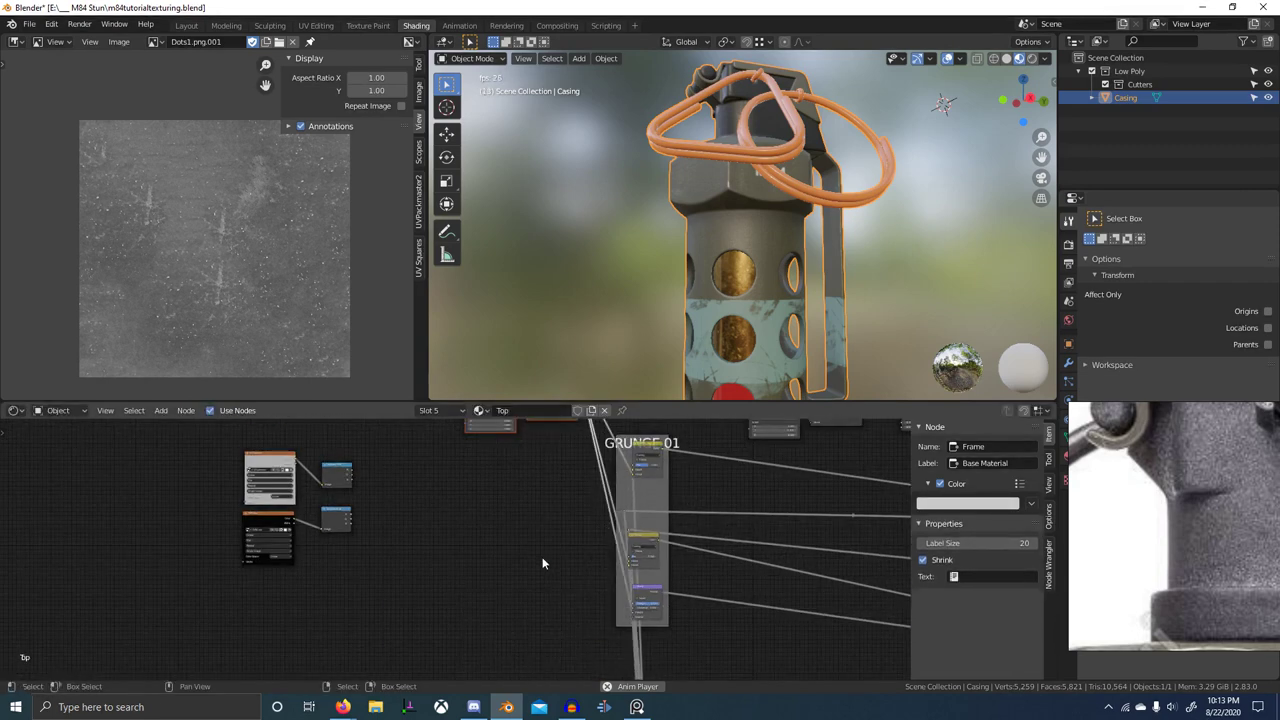
{"action": "scroll", "coordinate": [543, 560], "scroll_direction": "down", "scroll_amount": 4}
{"action": "middle_click_drag", "start_coordinate": [618, 638], "coordinate": [533, 581]}
{"action": "key", "text": "ctrl+z"}
{"action": "left_click_drag", "start_coordinate": [528, 645], "coordinate": [438, 505]}
{"action": "scroll", "coordinate": [450, 550], "scroll_direction": "up", "scroll_amount": 4}
{"action": "middle_click_drag", "start_coordinate": [563, 506], "coordinate": [541, 575]}
{"action": "scroll", "coordinate": [541, 574], "scroll_direction": "down", "scroll_amount": 6}
{"action": "middle_click_drag", "start_coordinate": [700, 565], "coordinate": [540, 540]}
{"action": "scroll", "coordinate": [409, 538], "scroll_direction": "up", "scroll_amount": 9}
- Preview the base RGB colour on the model and make the rust Mix node active
{"action": "left_click", "coordinate": [254, 534], "text": "ctrl+shift"}
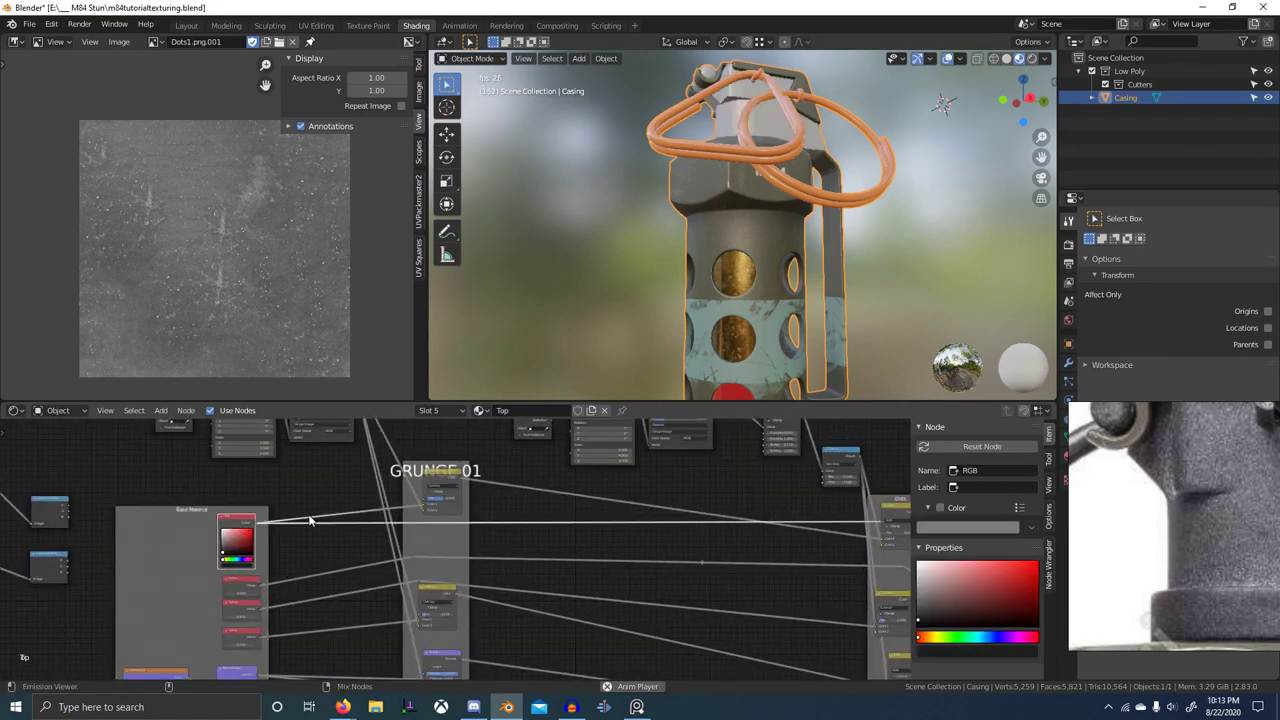
{"action": "scroll", "coordinate": [330, 525], "scroll_direction": "up", "scroll_amount": 3}
{"action": "scroll", "coordinate": [502, 483], "scroll_direction": "down", "scroll_amount": 4}
{"action": "middle_click_drag", "start_coordinate": [877, 480], "coordinate": [205, 510]}
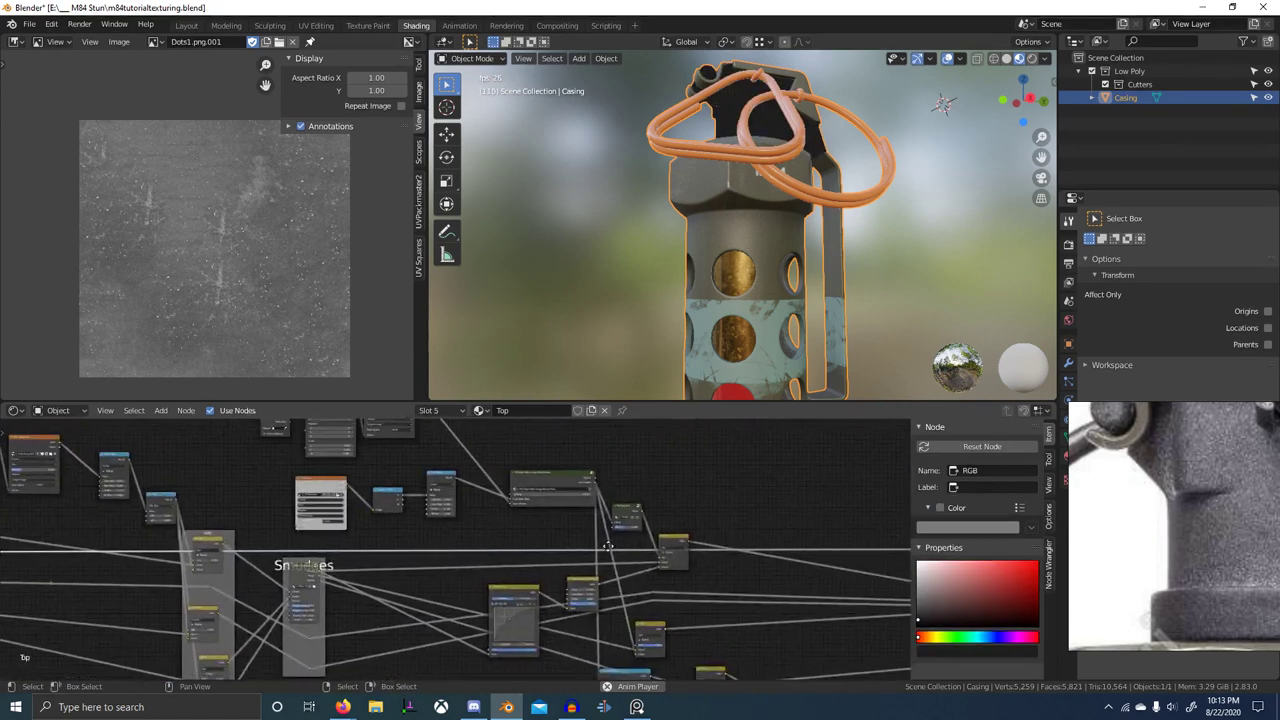
{"action": "middle_click_drag", "start_coordinate": [730, 577], "coordinate": [553, 611]}
{"action": "scroll", "coordinate": [445, 546], "scroll_direction": "up", "scroll_amount": 7}
{"action": "left_click", "coordinate": [446, 537]}
- Preview the base RGB colour again, then the full Principled BSDF material
{"action": "scroll", "coordinate": [763, 192], "scroll_direction": "up", "scroll_amount": 6}
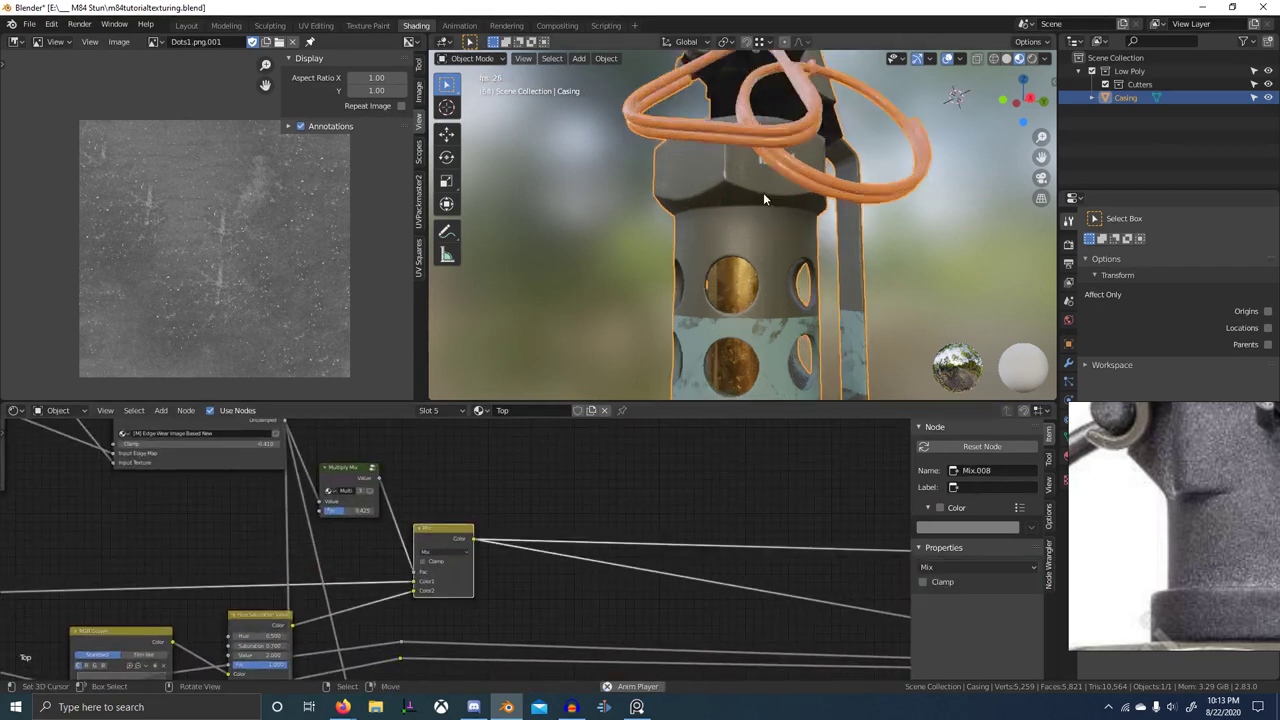
{"action": "middle_click_drag", "start_coordinate": [721, 150], "coordinate": [721, 200], "text": "shift"}
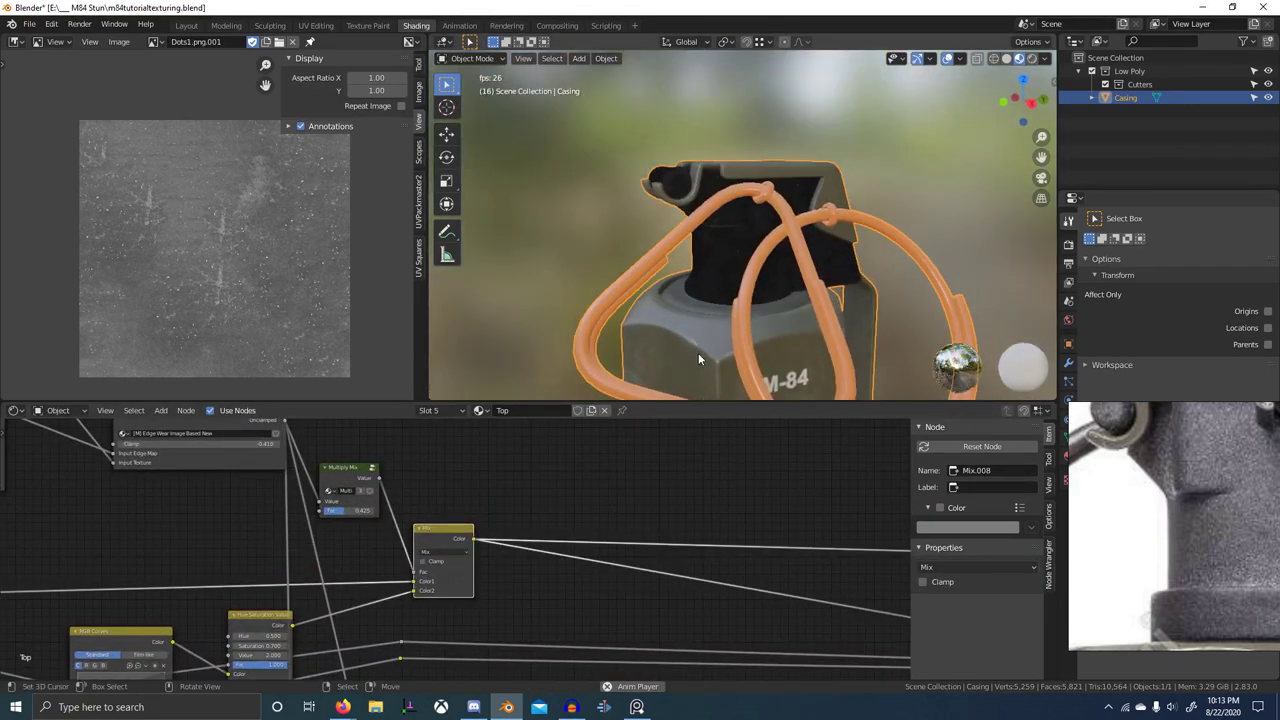
{"action": "scroll", "coordinate": [698, 358], "scroll_direction": "down", "scroll_amount": 10}
{"action": "middle_click_drag", "start_coordinate": [740, 296], "coordinate": [800, 293]}
{"action": "scroll", "coordinate": [451, 491], "scroll_direction": "down", "scroll_amount": 6}
{"action": "middle_click_drag", "start_coordinate": [451, 491], "coordinate": [810, 490]}
{"action": "mouse_move", "coordinate": [283, 545]}
{"action": "middle_mouse_down"}
{"action": "mouse_move", "coordinate": [547, 515]}
{"action": "mouse_move", "coordinate": [800, 552]}
{"action": "middle_mouse_up"}
{"action": "scroll", "coordinate": [800, 552], "scroll_direction": "down", "scroll_amount": 2}
{"action": "middle_click_drag", "start_coordinate": [206, 523], "coordinate": [397, 515]}
{"action": "left_click", "coordinate": [360, 532], "text": "ctrl+shift"}
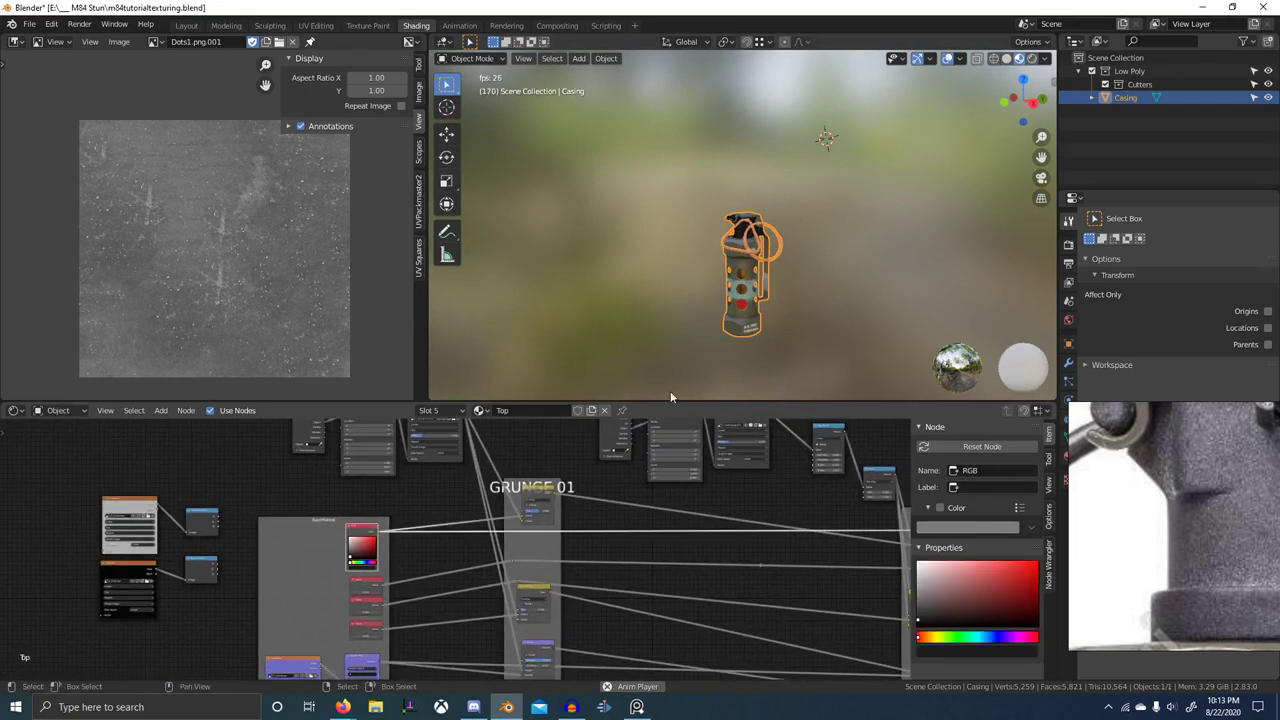
{"action": "middle_click_drag", "start_coordinate": [877, 494], "coordinate": [331, 505]}
{"action": "middle_click_drag", "start_coordinate": [880, 555], "coordinate": [377, 546]}
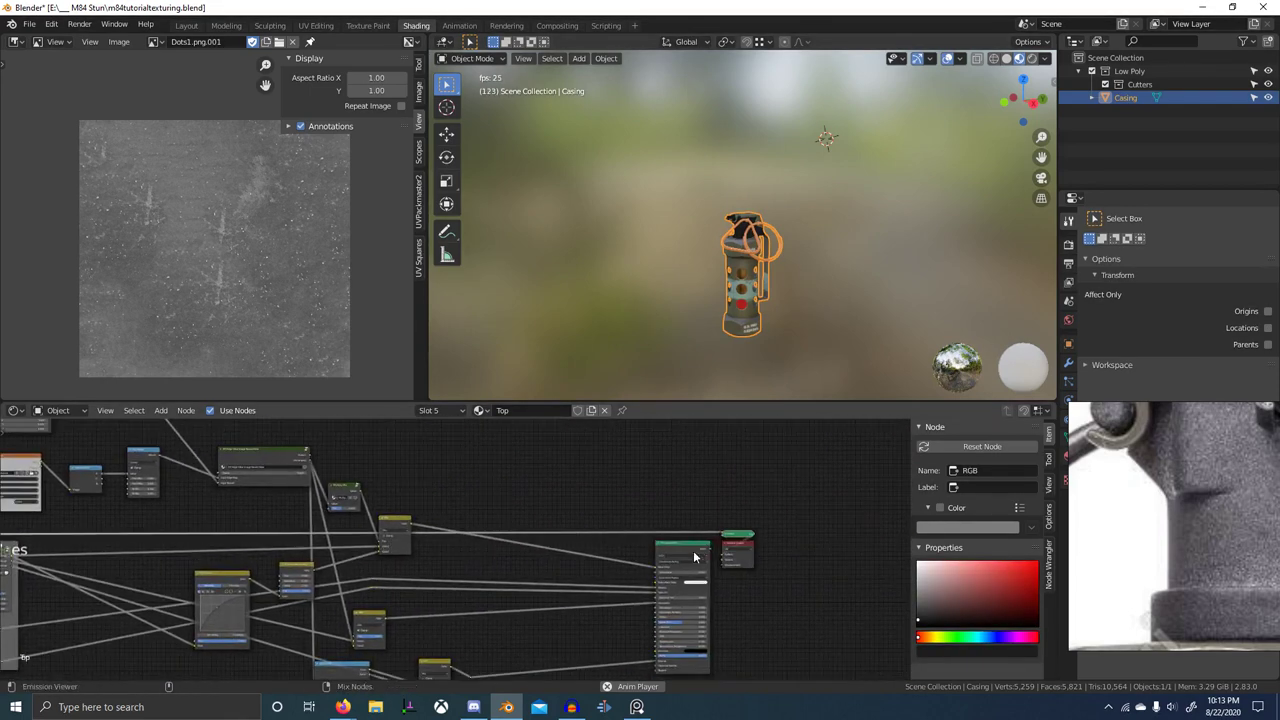
{"action": "left_click", "coordinate": [695, 557]}
- Orbit the grenade and line the reference photo up with its top ring to compare
{"action": "scroll", "coordinate": [804, 281], "scroll_direction": "up", "scroll_amount": 8}
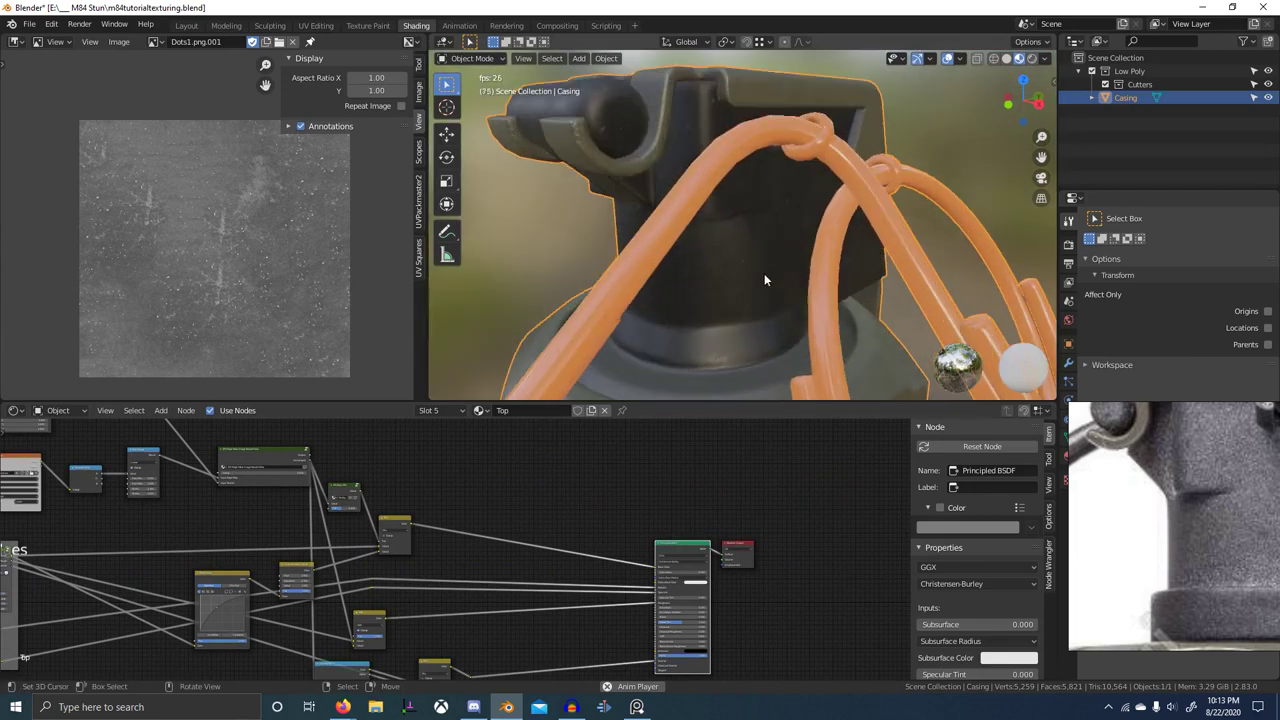
{"action": "scroll", "coordinate": [1190, 545], "scroll_direction": "down", "scroll_amount": 9}
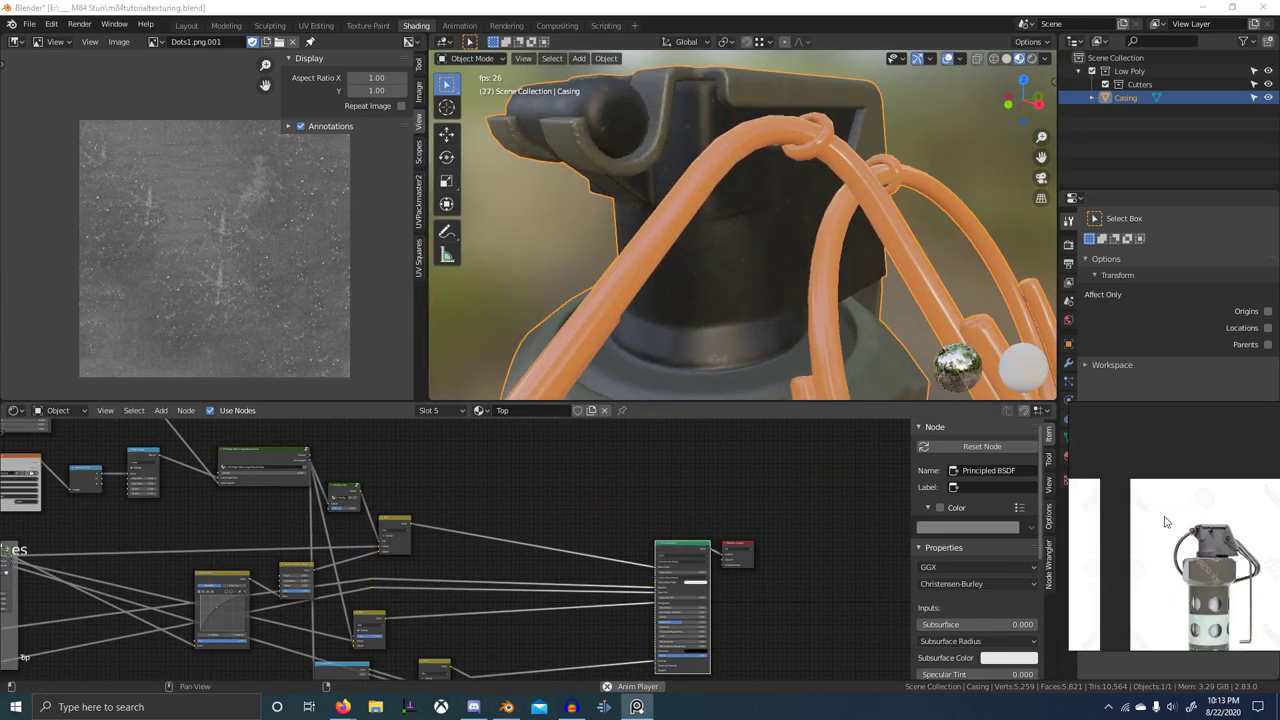
{"action": "middle_click_drag", "start_coordinate": [786, 254], "coordinate": [717, 264]}
{"action": "scroll", "coordinate": [758, 256], "scroll_direction": "down", "scroll_amount": 3}
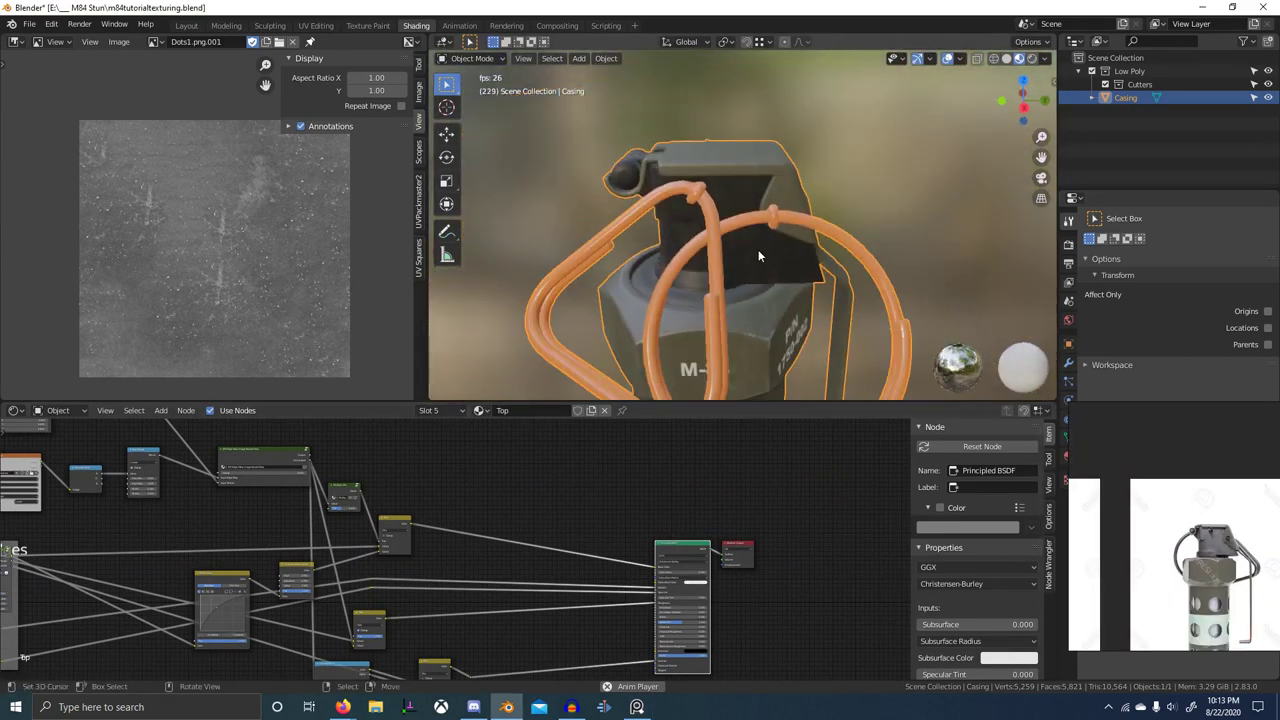
{"action": "scroll", "coordinate": [1149, 507], "scroll_direction": "up", "scroll_amount": 8}
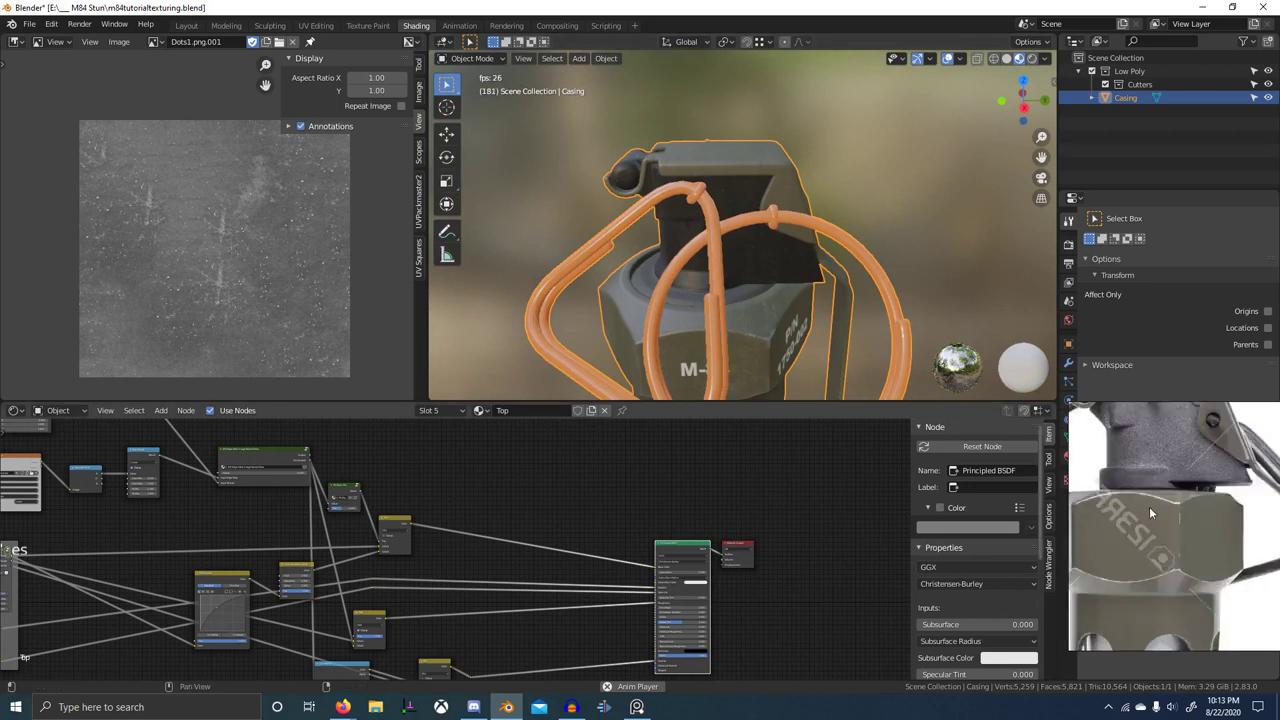
{"action": "middle_click_drag", "start_coordinate": [1149, 507], "coordinate": [1182, 556]}
{"action": "scroll", "coordinate": [1128, 512], "scroll_direction": "up", "scroll_amount": 2}
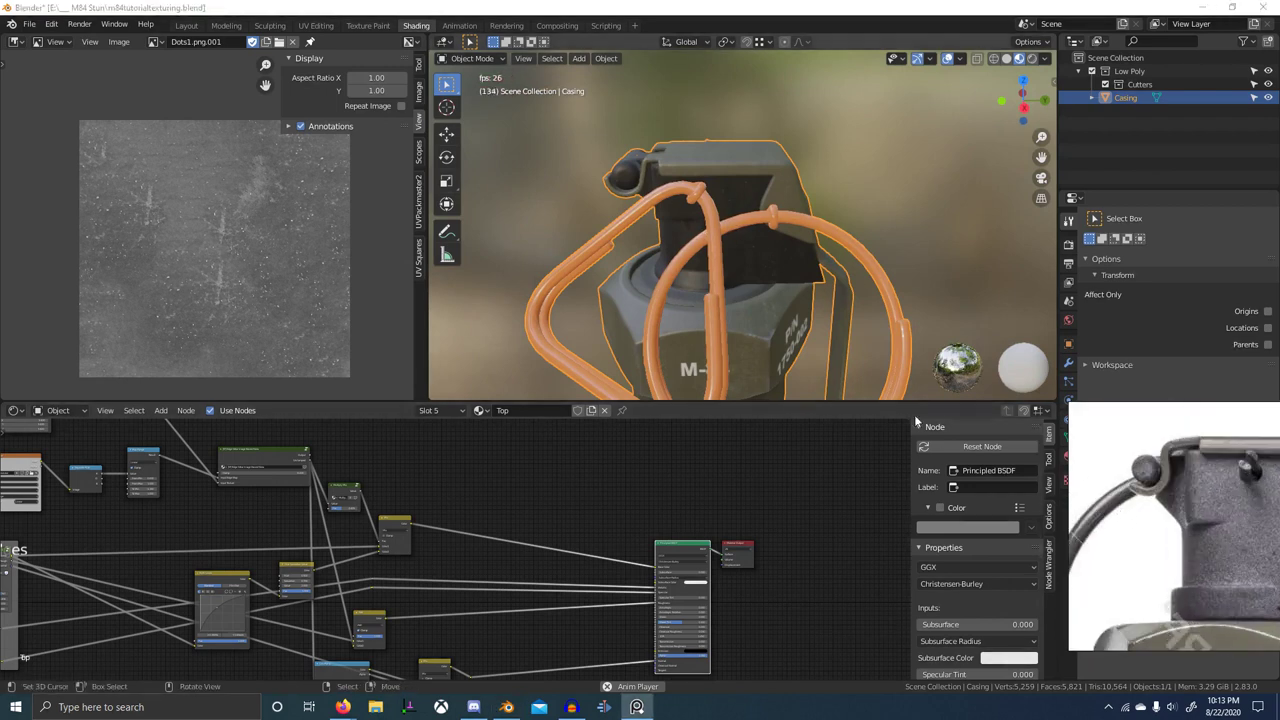
{"action": "middle_click_drag", "start_coordinate": [1135, 508], "coordinate": [1167, 504]}
{"action": "middle_click_drag", "start_coordinate": [750, 289], "coordinate": [834, 306]}
{"action": "scroll", "coordinate": [834, 306], "scroll_direction": "down", "scroll_amount": 2}
{"action": "middle_click_drag", "start_coordinate": [1137, 487], "coordinate": [1170, 471]}
{"action": "middle_click_drag", "start_coordinate": [1112, 566], "coordinate": [1119, 486]}
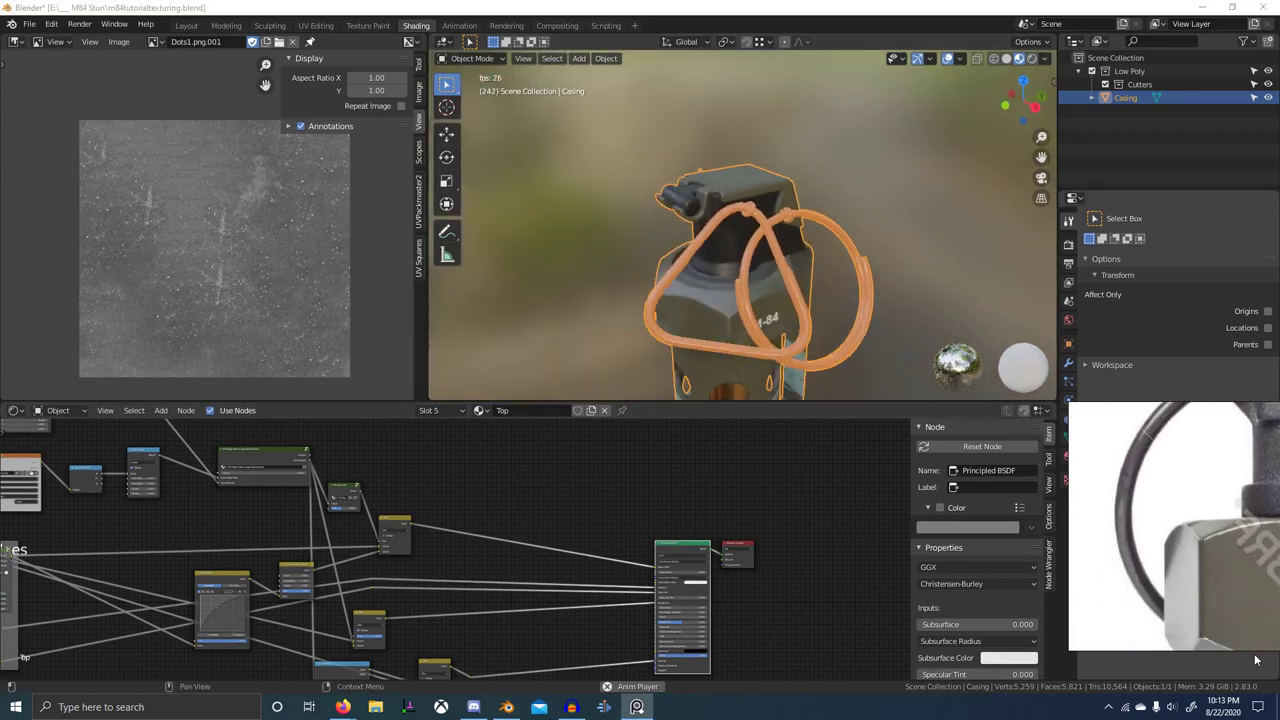
{"action": "scroll", "coordinate": [1227, 631], "scroll_direction": "down", "scroll_amount": 3}
{"action": "scroll", "coordinate": [1194, 530], "scroll_direction": "up", "scroll_amount": 4}
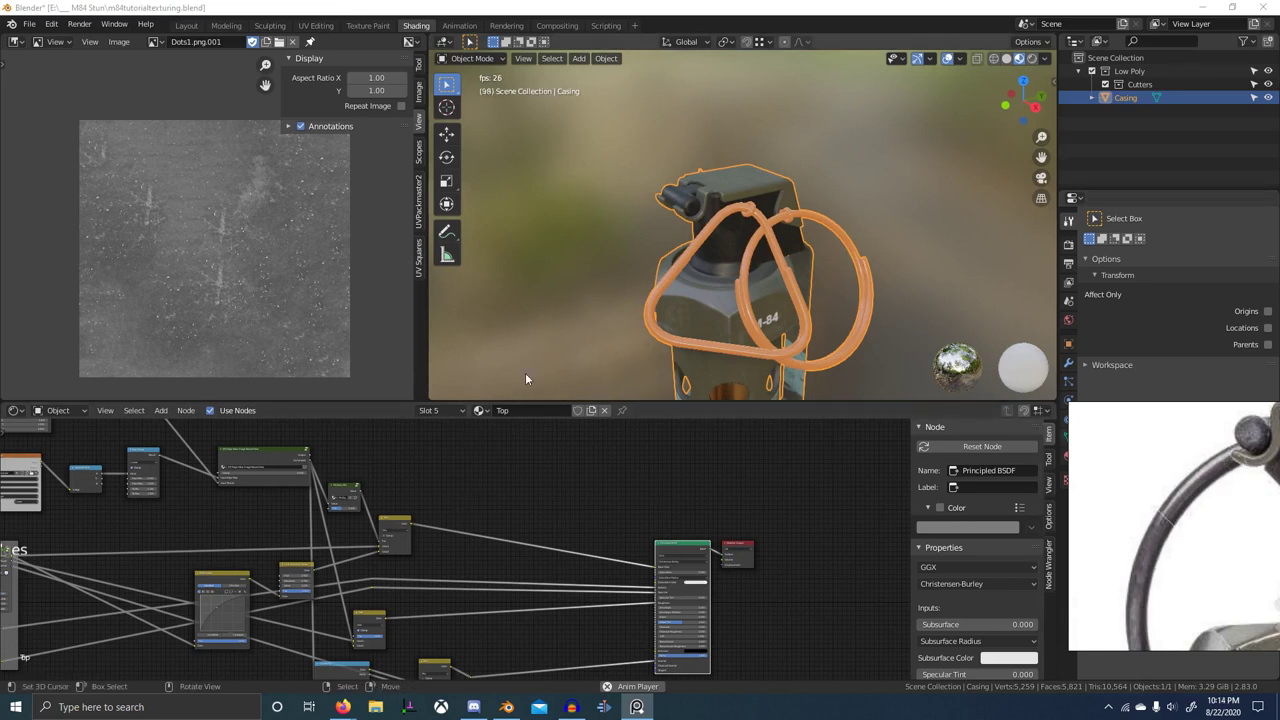
- Switch the active material slot to Metal
{"action": "left_click", "coordinate": [479, 410]}
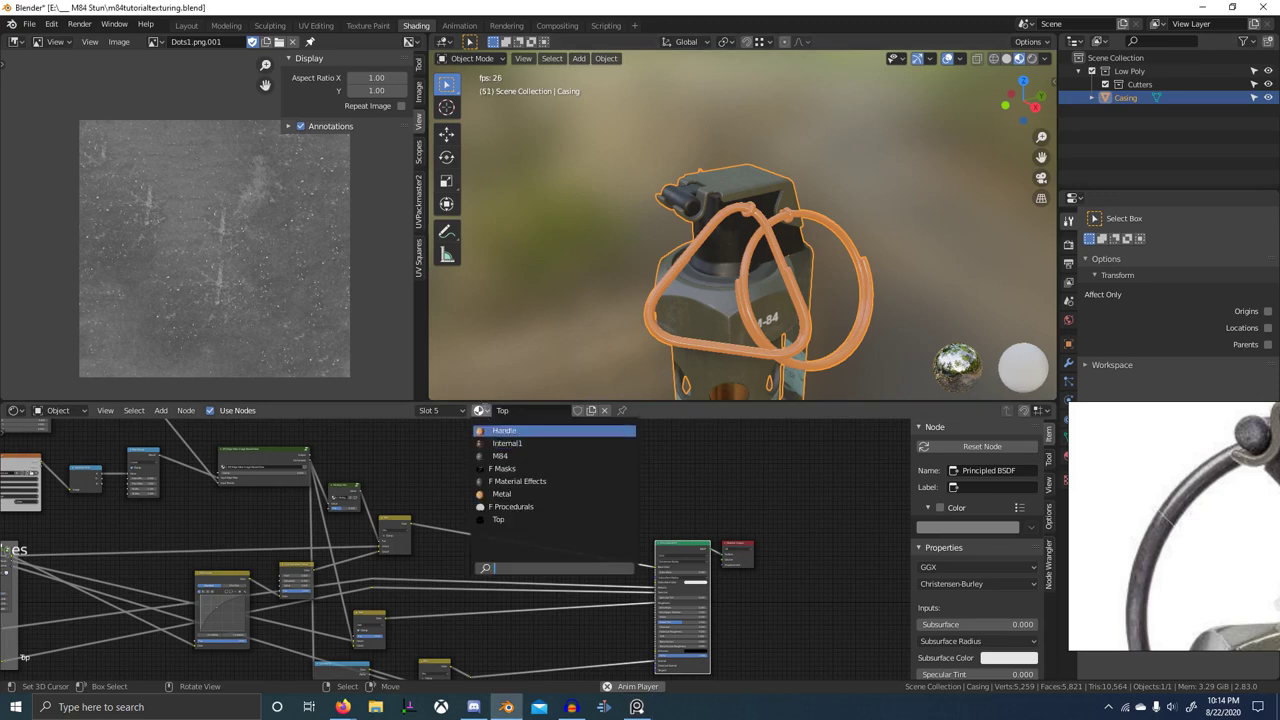
{"action": "left_click", "coordinate": [444, 411]}
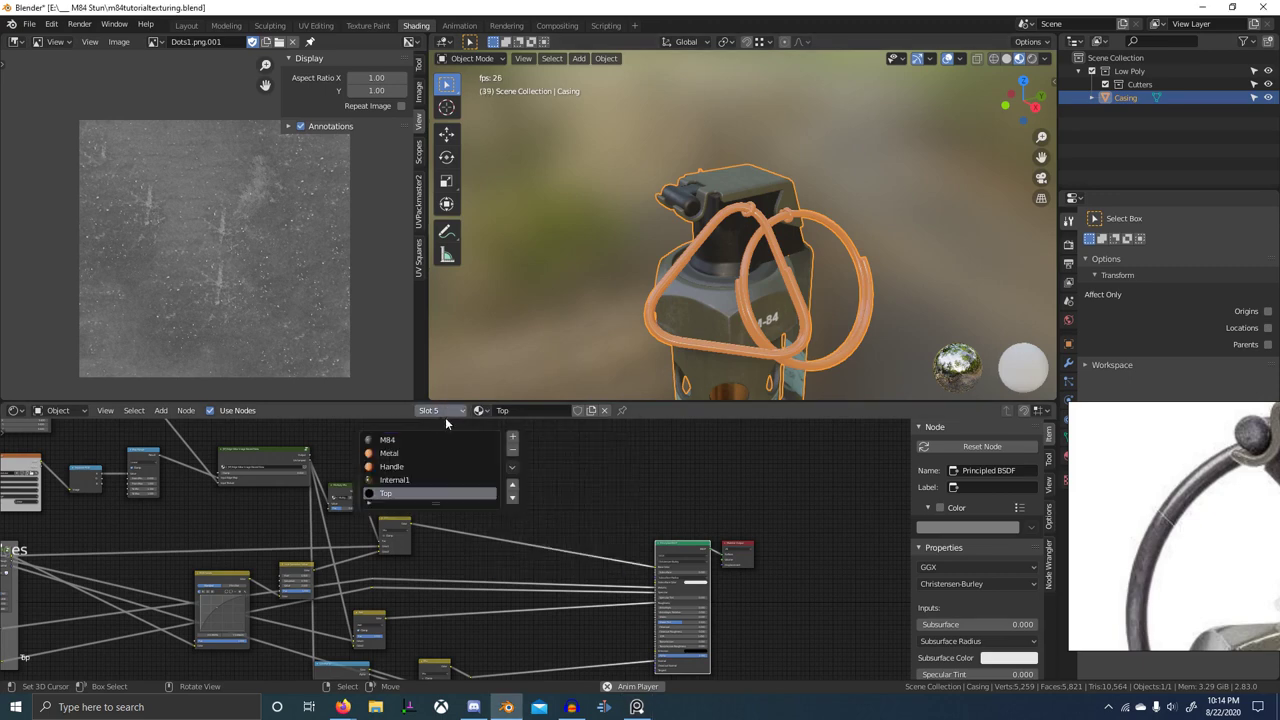
{"action": "left_click", "coordinate": [389, 454]}
- In Edit Mode, select the pull-ring geometry assigned to the Metal slot
{"action": "key", "text": "Tab"}
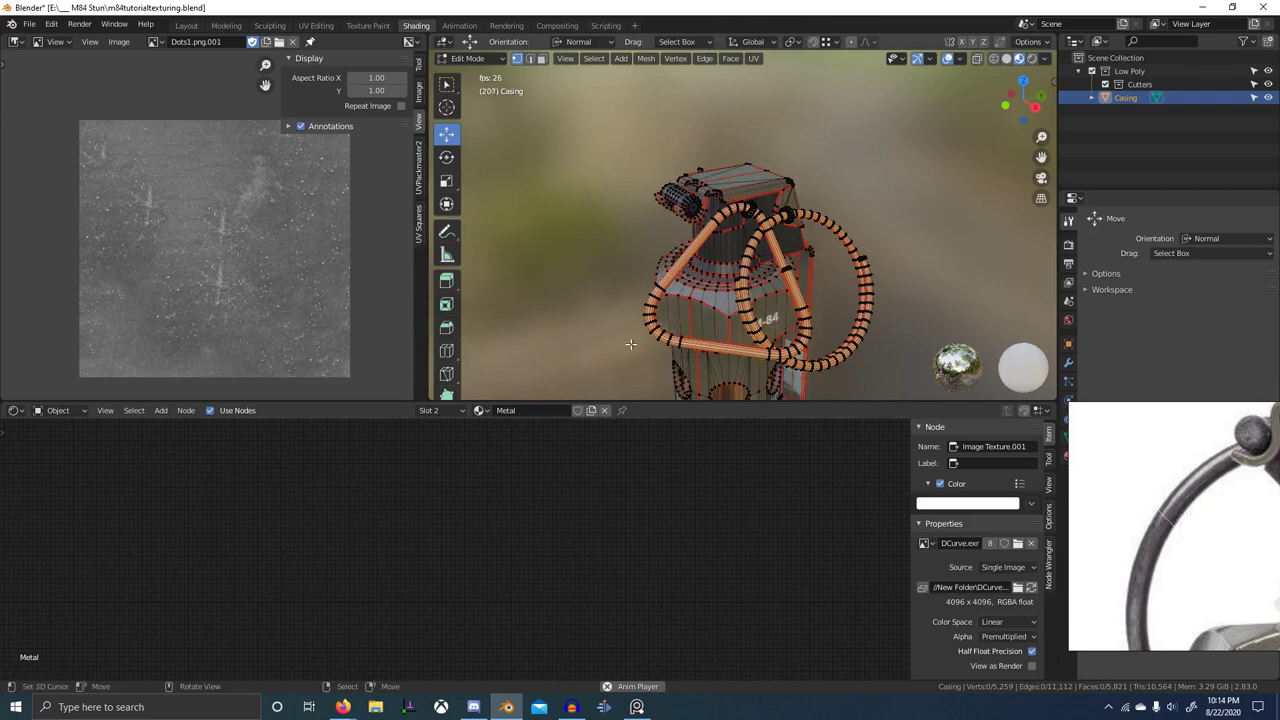
{"action": "left_click", "coordinate": [439, 411]}
{"action": "left_click", "coordinate": [434, 519]}
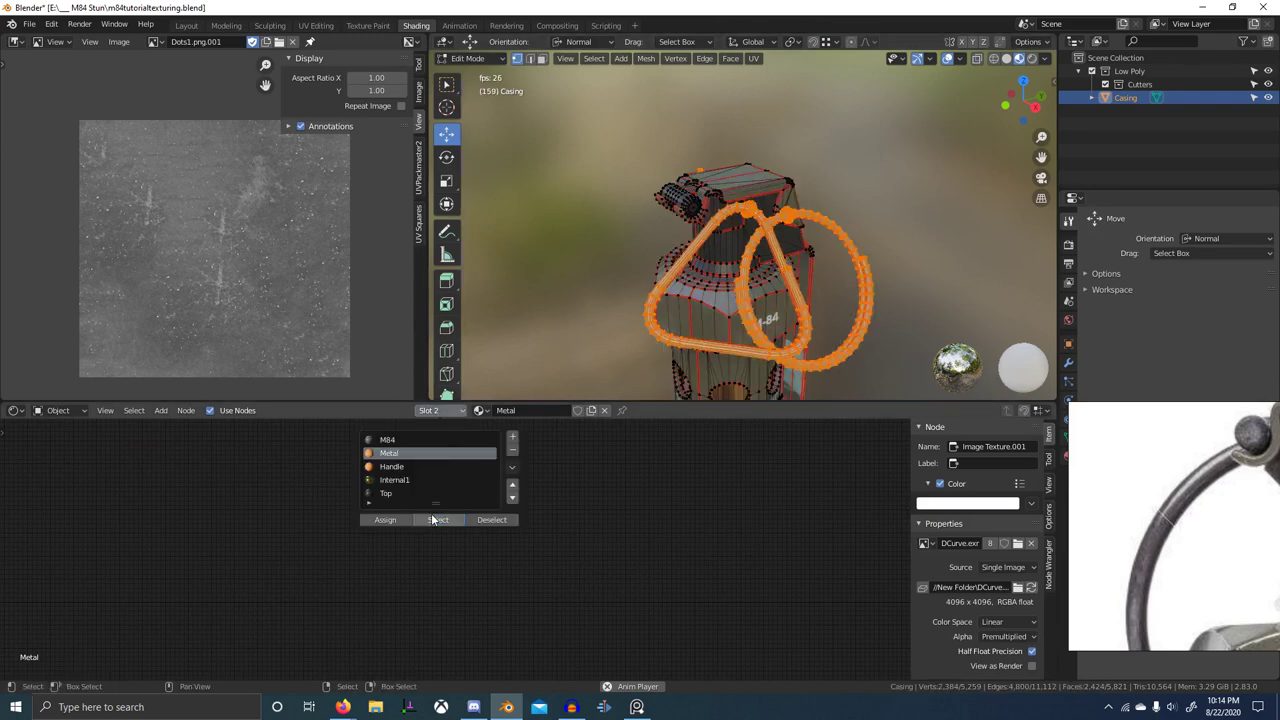
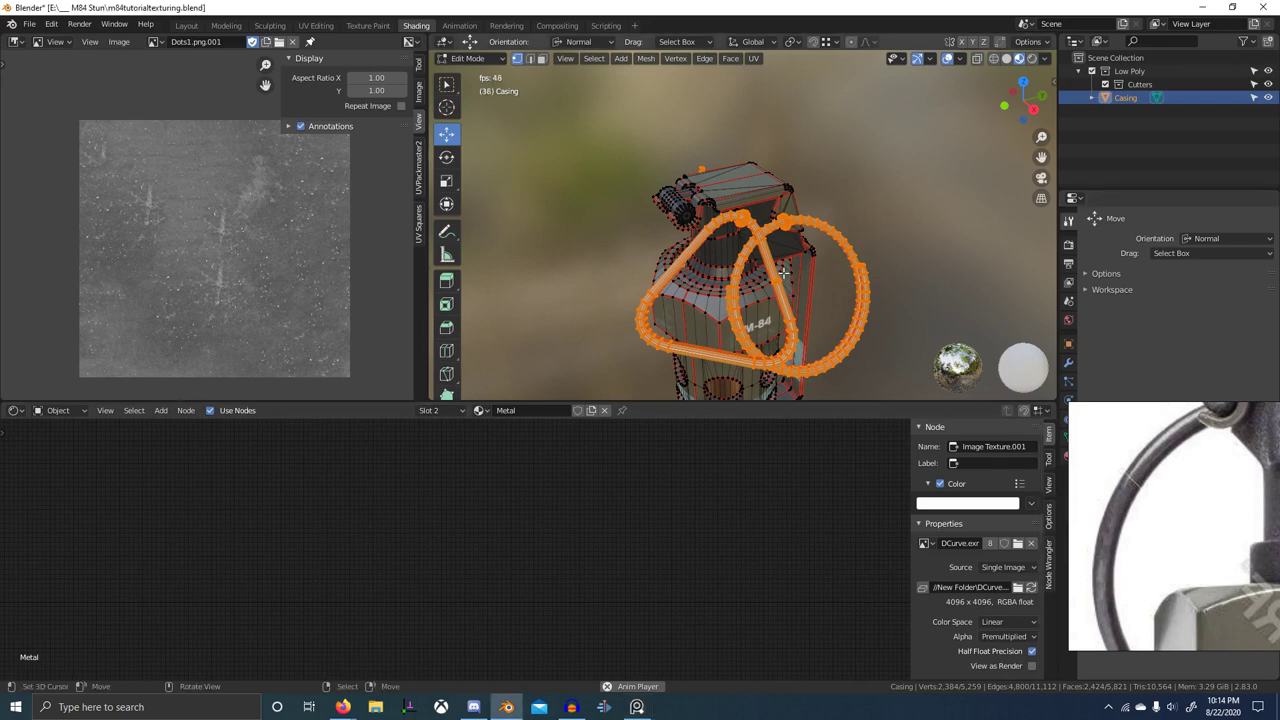
- Return to Object Mode and frame the Metal material's node tree in the editor
{"action": "middle_click_drag", "start_coordinate": [777, 295], "coordinate": [752, 254]}
{"action": "key", "text": "Tab"}
{"action": "scroll", "coordinate": [767, 274], "scroll_direction": "down", "scroll_amount": 2}
{"action": "scroll", "coordinate": [768, 272], "scroll_direction": "up", "scroll_amount": 6}
{"action": "scroll", "coordinate": [768, 272], "scroll_direction": "up", "scroll_amount": 3}
{"action": "scroll", "coordinate": [760, 241], "scroll_direction": "down", "scroll_amount": 7}
{"action": "scroll", "coordinate": [786, 270], "scroll_direction": "down", "scroll_amount": 2}
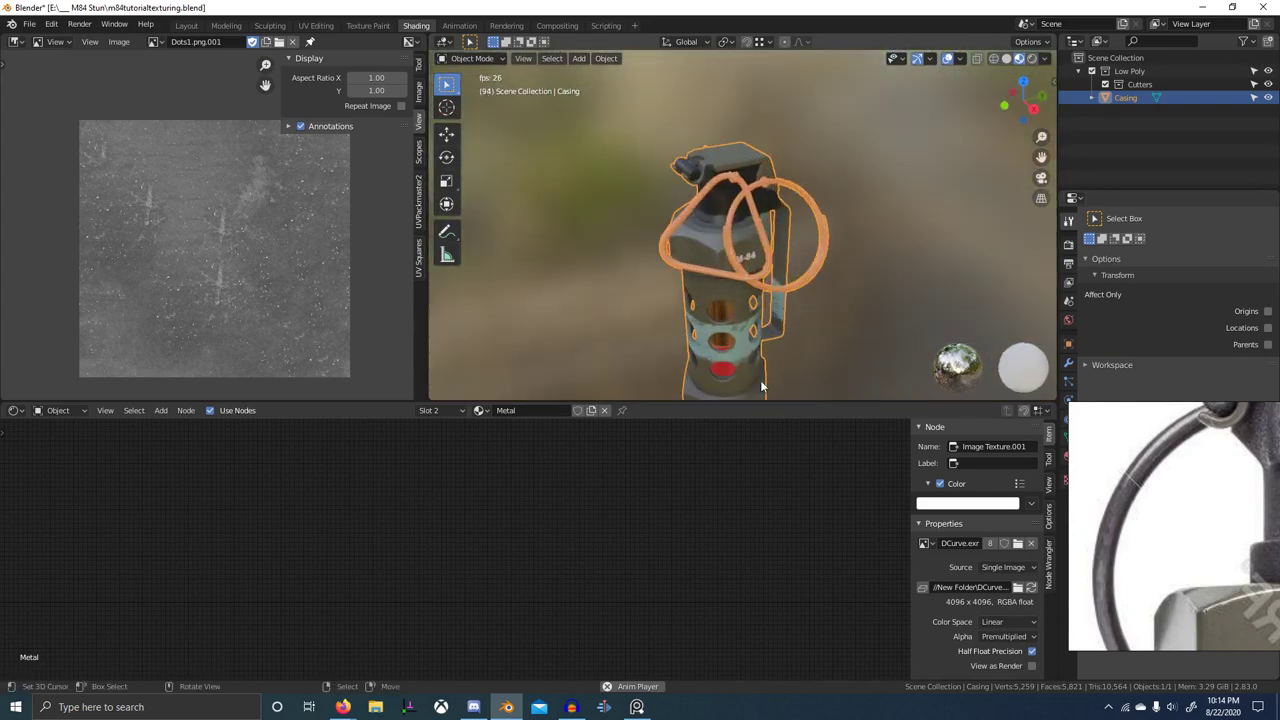
{"action": "scroll", "coordinate": [548, 499], "scroll_direction": "down", "scroll_amount": 2}
{"action": "key", "text": "Home"}
{"action": "scroll", "coordinate": [445, 549], "scroll_direction": "up", "scroll_amount": 4}
{"action": "middle_click_drag", "start_coordinate": [445, 549], "coordinate": [697, 546]}
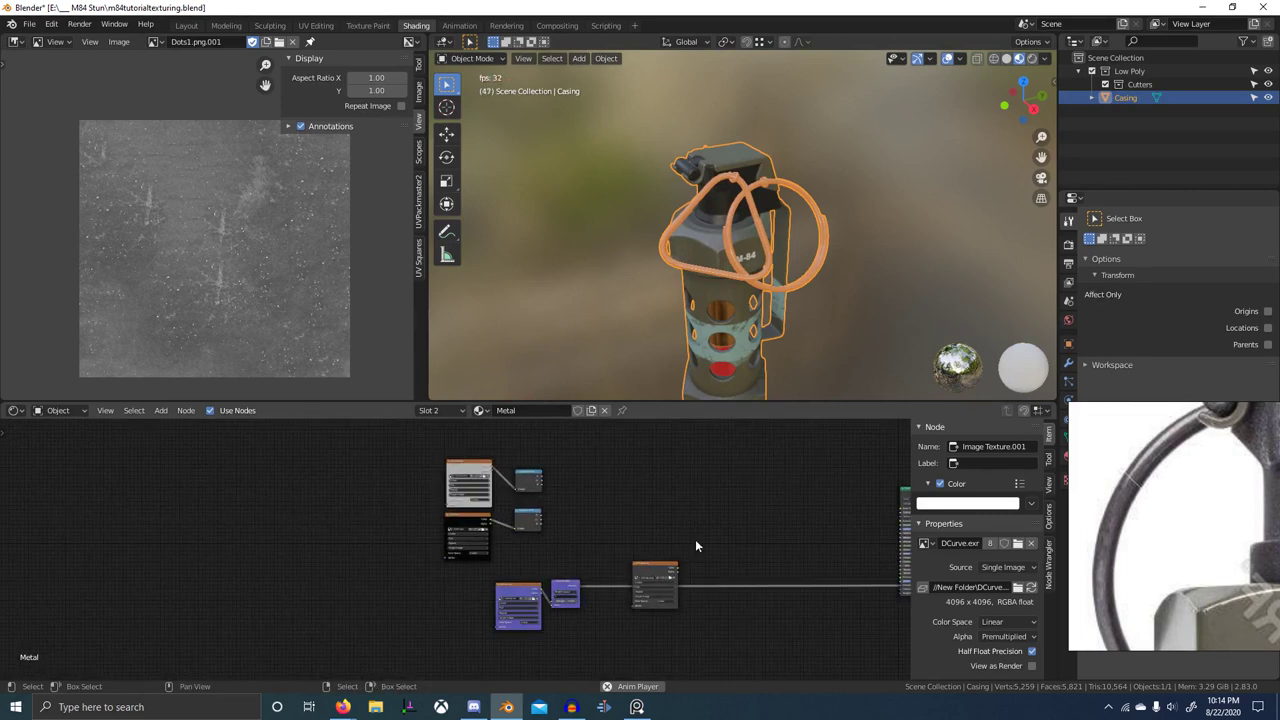
- Box-select the four texture nodes and move them left, clearing space beside the Principled BSDF
{"action": "key", "text": "b"}
{"action": "left_click_drag", "start_coordinate": [470, 488], "coordinate": [575, 538]}
{"action": "key", "text": "g"}
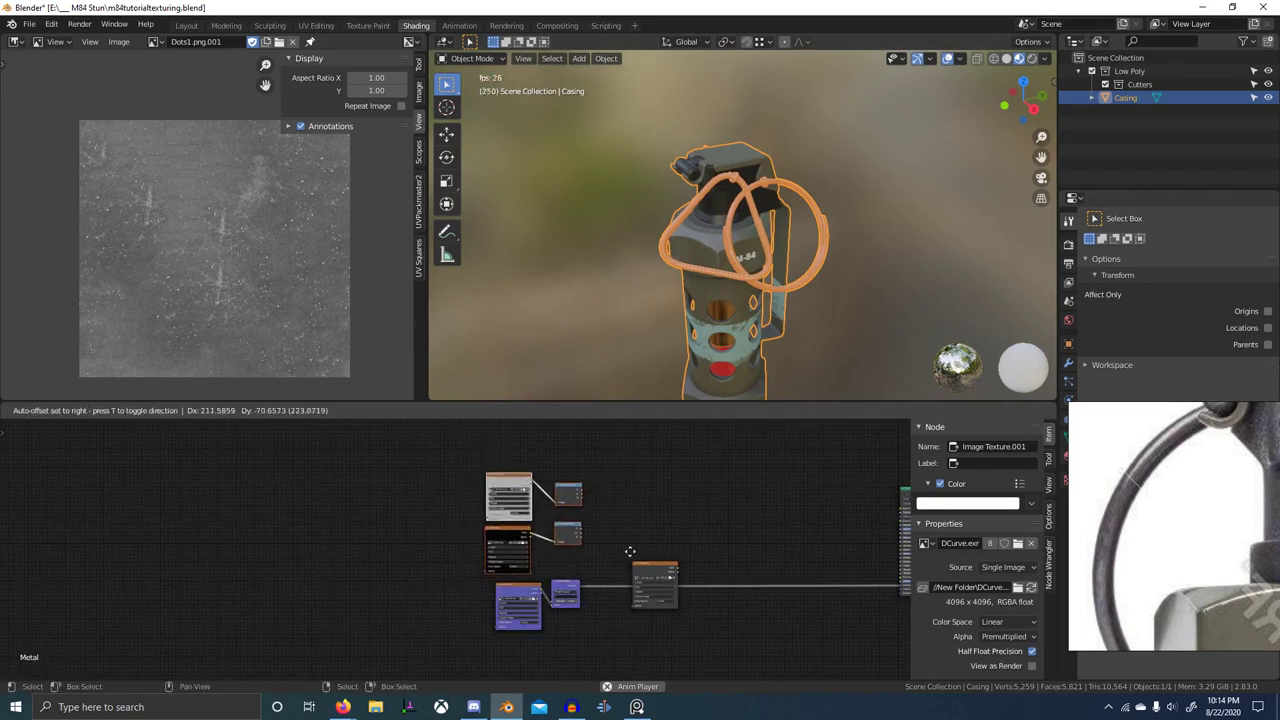
{"action": "left_click", "coordinate": [634, 551]}
{"action": "scroll", "coordinate": [680, 556], "scroll_direction": "down", "scroll_amount": 1}
{"action": "middle_click_drag", "start_coordinate": [724, 562], "coordinate": [601, 546]}
{"action": "scroll", "coordinate": [601, 551], "scroll_direction": "up", "scroll_amount": 1}
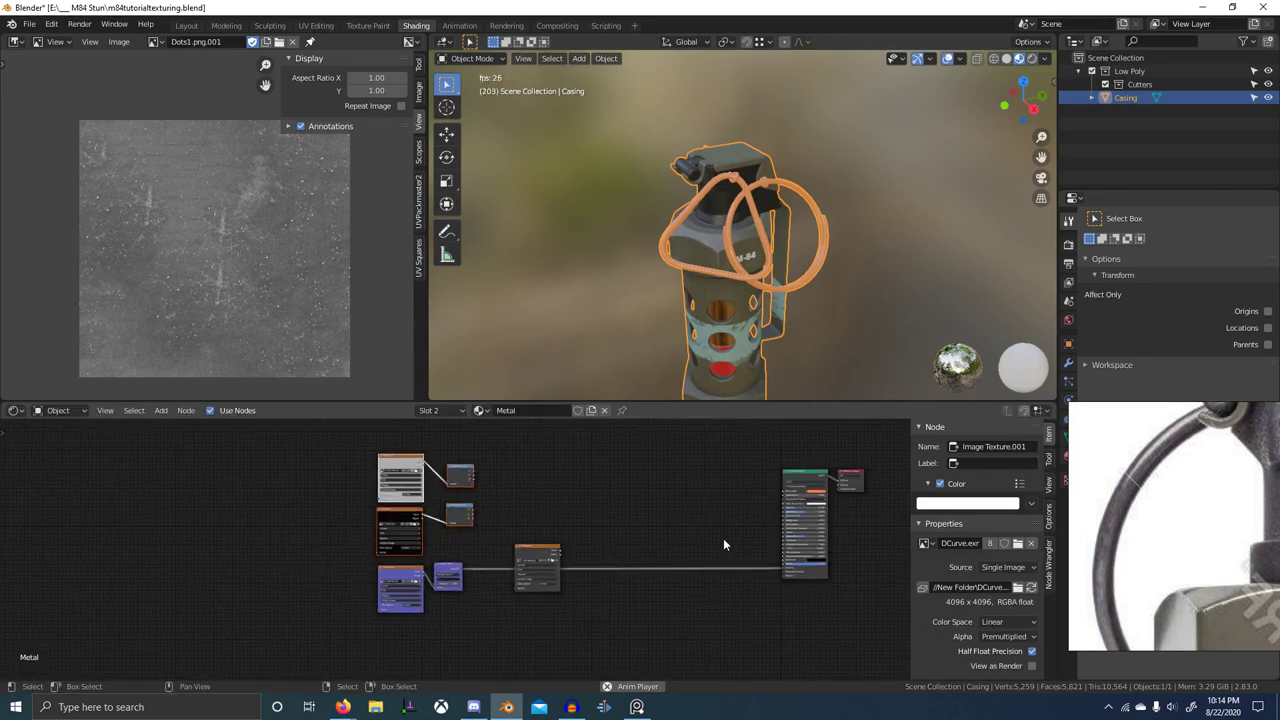
{"action": "scroll", "coordinate": [655, 488], "scroll_direction": "up", "scroll_amount": 1}
{"action": "middle_click_drag", "start_coordinate": [431, 491], "coordinate": [481, 538]}
{"action": "key", "text": "g"}
{"action": "left_click", "coordinate": [372, 519]}
- Add an RGB node and a Value node, then duplicate the Value into three stacked copies
{"action": "key", "text": "shift+a"}
{"action": "left_click", "coordinate": [483, 523]}
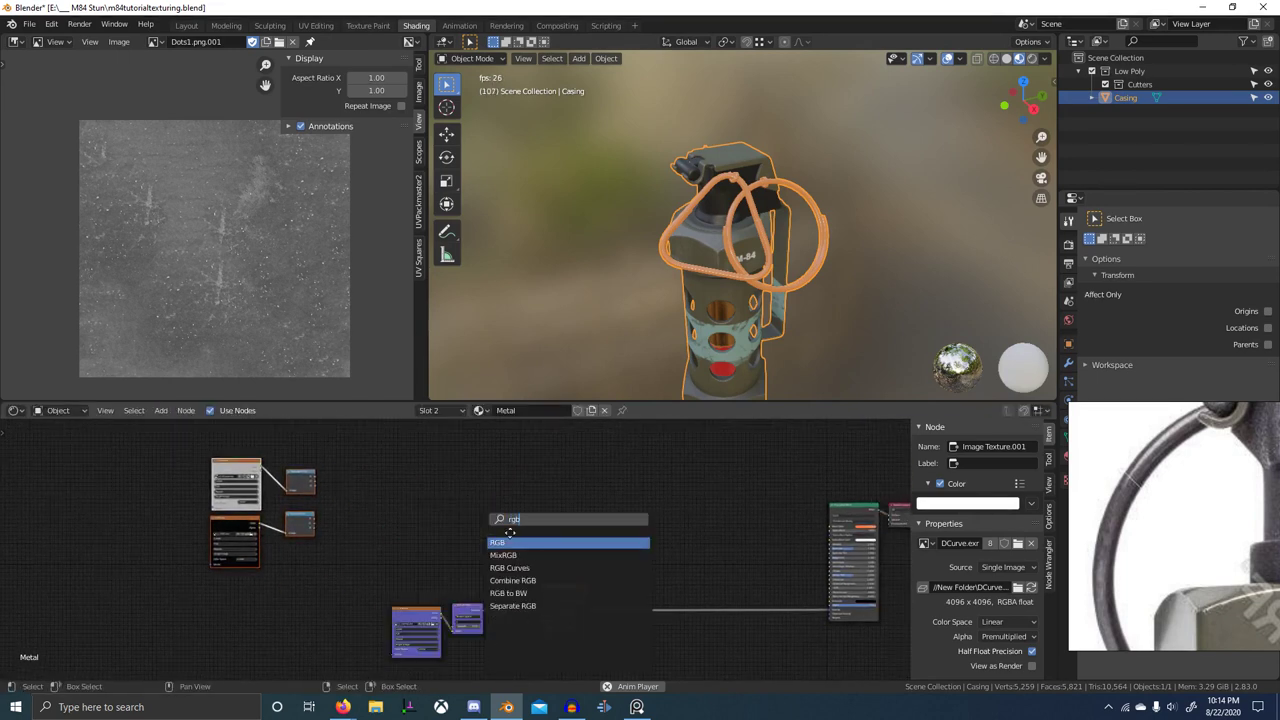
{"action": "key", "text": "Return"}
{"action": "left_click", "coordinate": [475, 470]}
{"action": "key", "text": "shift+a"}
{"action": "left_click", "coordinate": [474, 469]}
{"action": "key", "text": "Return"}
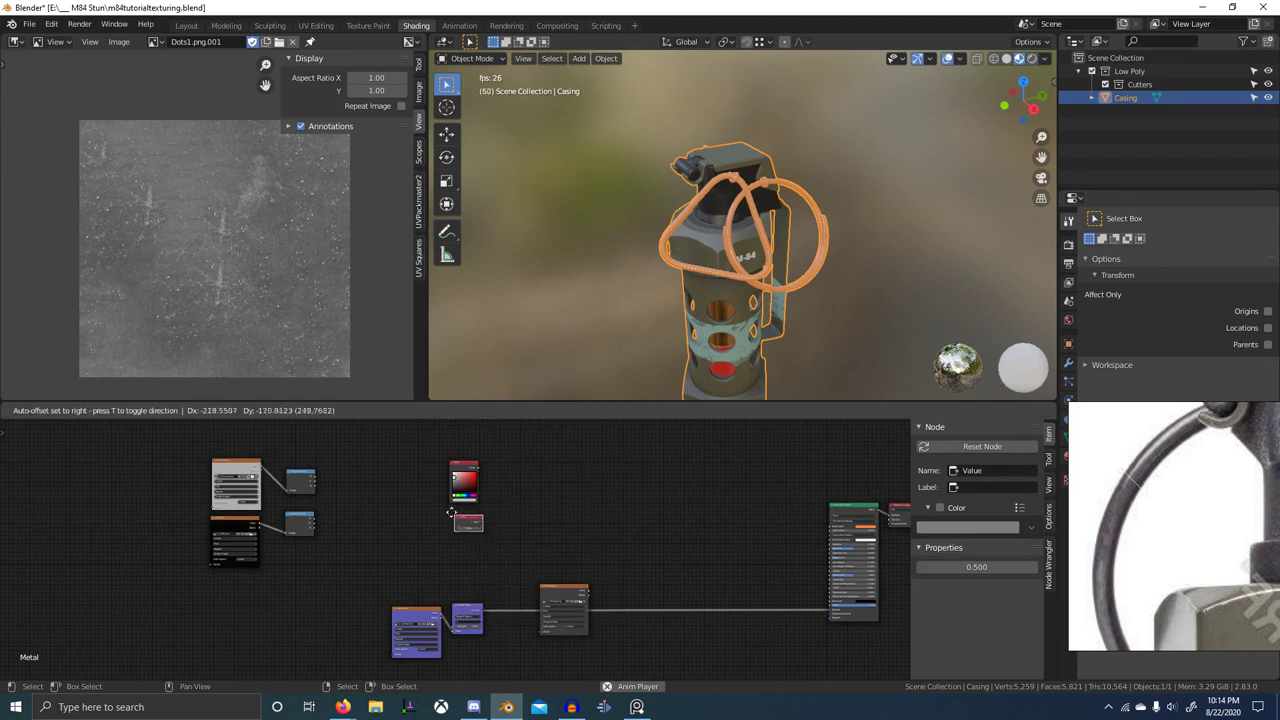
{"action": "left_click", "coordinate": [451, 513]}
{"action": "key", "text": "shift+d"}
{"action": "left_click", "coordinate": [453, 545]}
{"action": "key", "text": "shift+d"}
{"action": "left_click", "coordinate": [456, 572]}
{"action": "left_click", "coordinate": [465, 519]}
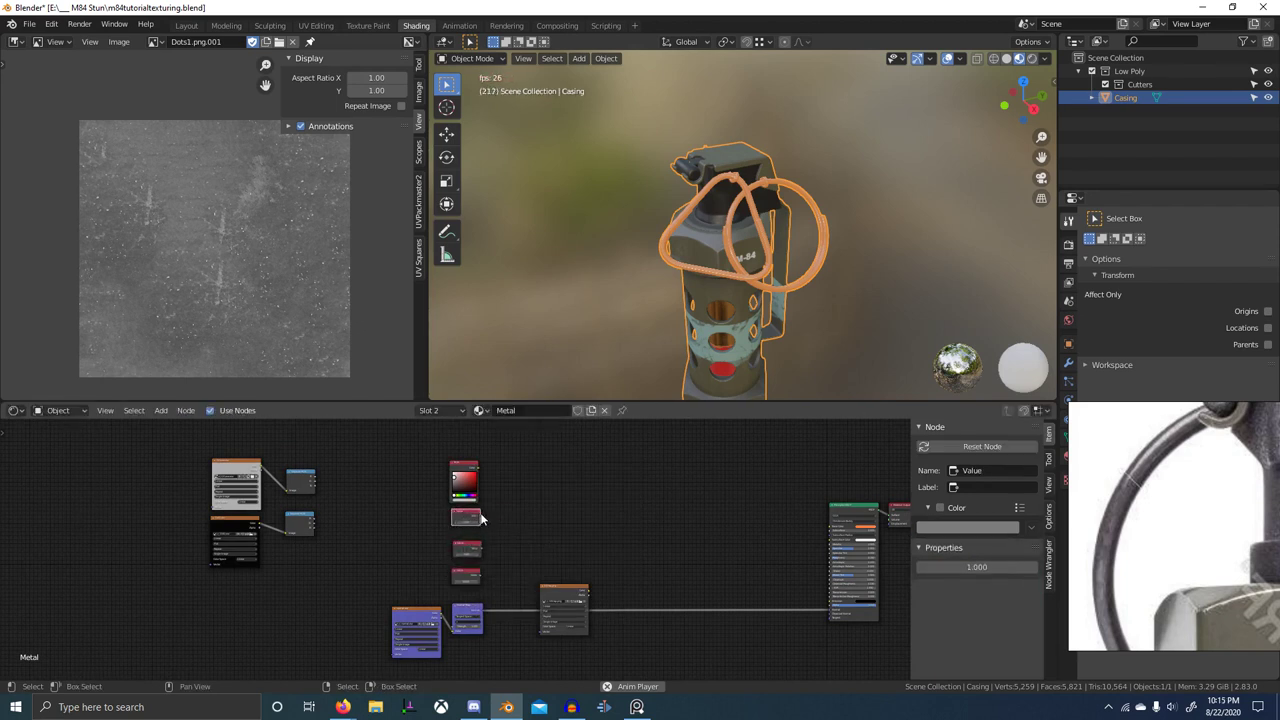
- Link the top Value node to the Principled BSDF Metallic input
{"action": "right_click_drag", "start_coordinate": [811, 568], "coordinate": [808, 564], "text": "alt"}
{"action": "middle_click_drag", "start_coordinate": [779, 545], "coordinate": [520, 629]}
{"action": "scroll", "coordinate": [698, 574], "scroll_direction": "up", "scroll_amount": 6}
{"action": "scroll", "coordinate": [686, 540], "scroll_direction": "up", "scroll_amount": 6}
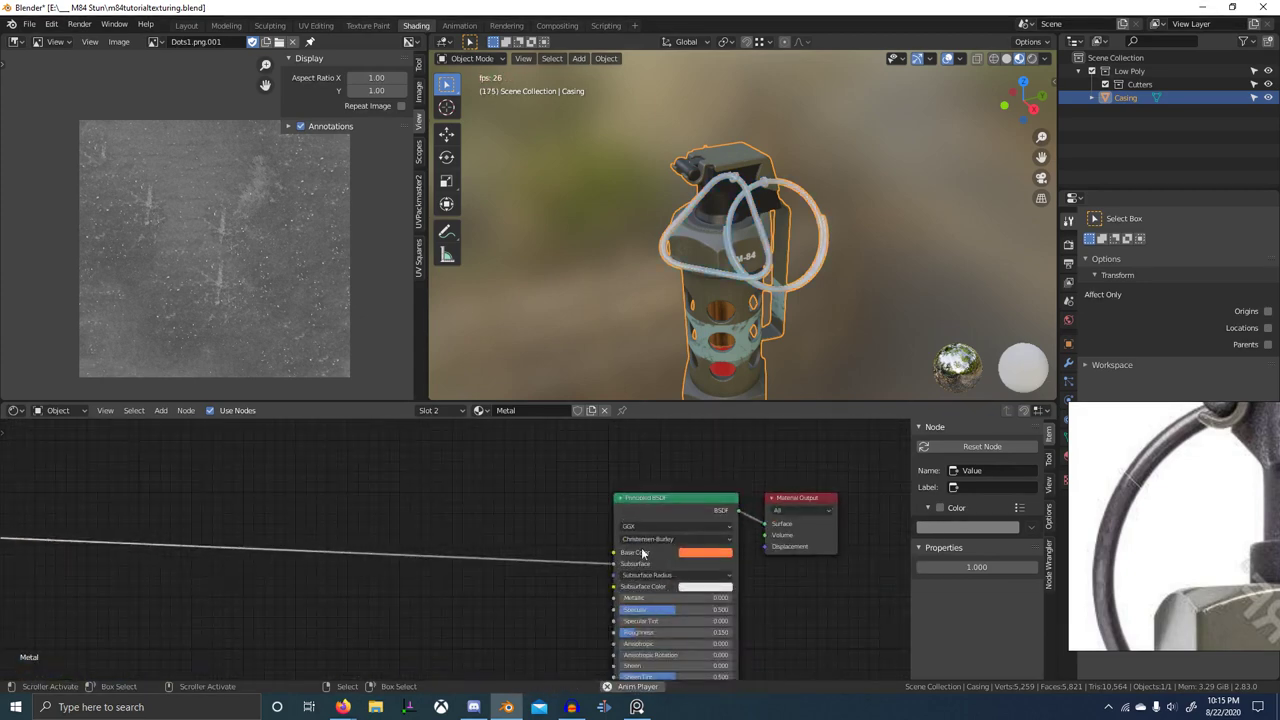
{"action": "left_click_drag", "start_coordinate": [608, 563], "coordinate": [612, 598]}
{"action": "scroll", "coordinate": [500, 585], "scroll_direction": "down", "scroll_amount": 3}
{"action": "middle_click_drag", "start_coordinate": [456, 581], "coordinate": [650, 575]}
{"action": "scroll", "coordinate": [430, 528], "scroll_direction": "down", "scroll_amount": 4}
{"action": "middle_click_drag", "start_coordinate": [402, 522], "coordinate": [425, 532]}
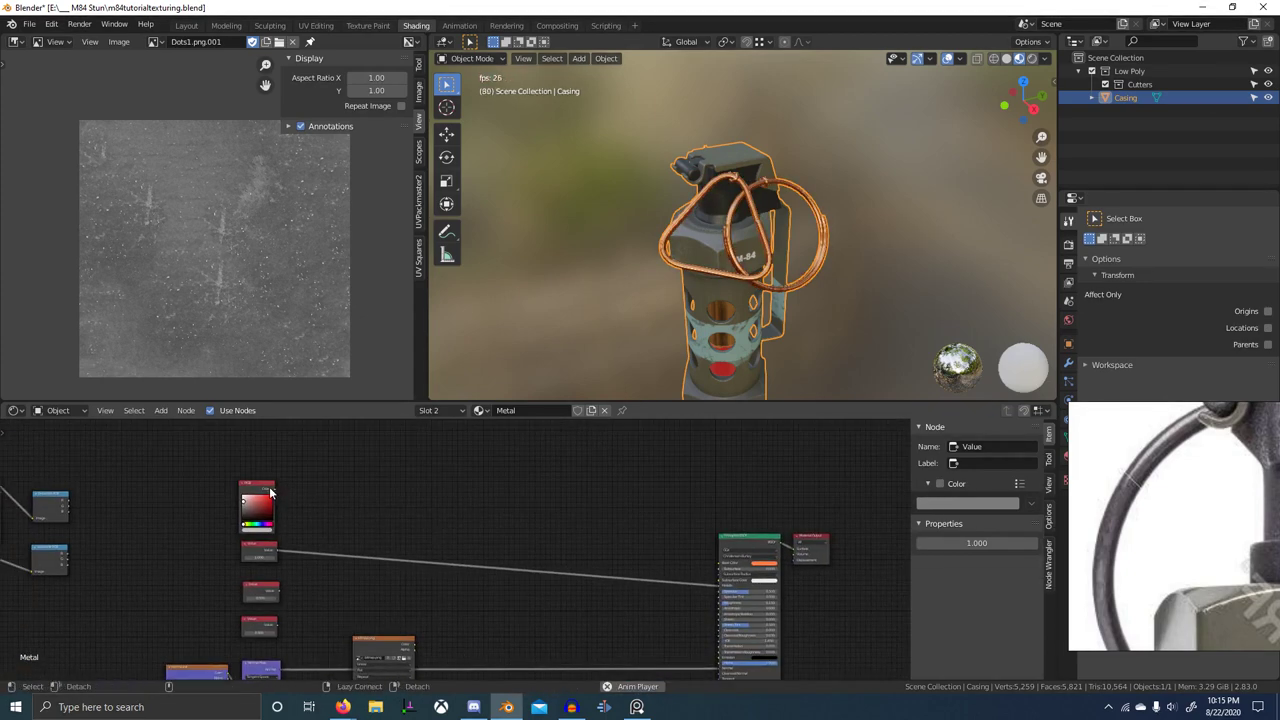
- Wire RGB to Base Color, Value.001 to Specular and Value.002 to Roughness
{"action": "right_click_drag", "start_coordinate": [719, 572], "coordinate": [723, 574], "text": "alt"}
{"action": "scroll", "coordinate": [548, 597], "scroll_direction": "down", "scroll_amount": 2}
{"action": "middle_click_drag", "start_coordinate": [548, 597], "coordinate": [655, 565]}
{"action": "scroll", "coordinate": [500, 574], "scroll_direction": "up", "scroll_amount": 5}
{"action": "middle_click_drag", "start_coordinate": [500, 574], "coordinate": [375, 571]}
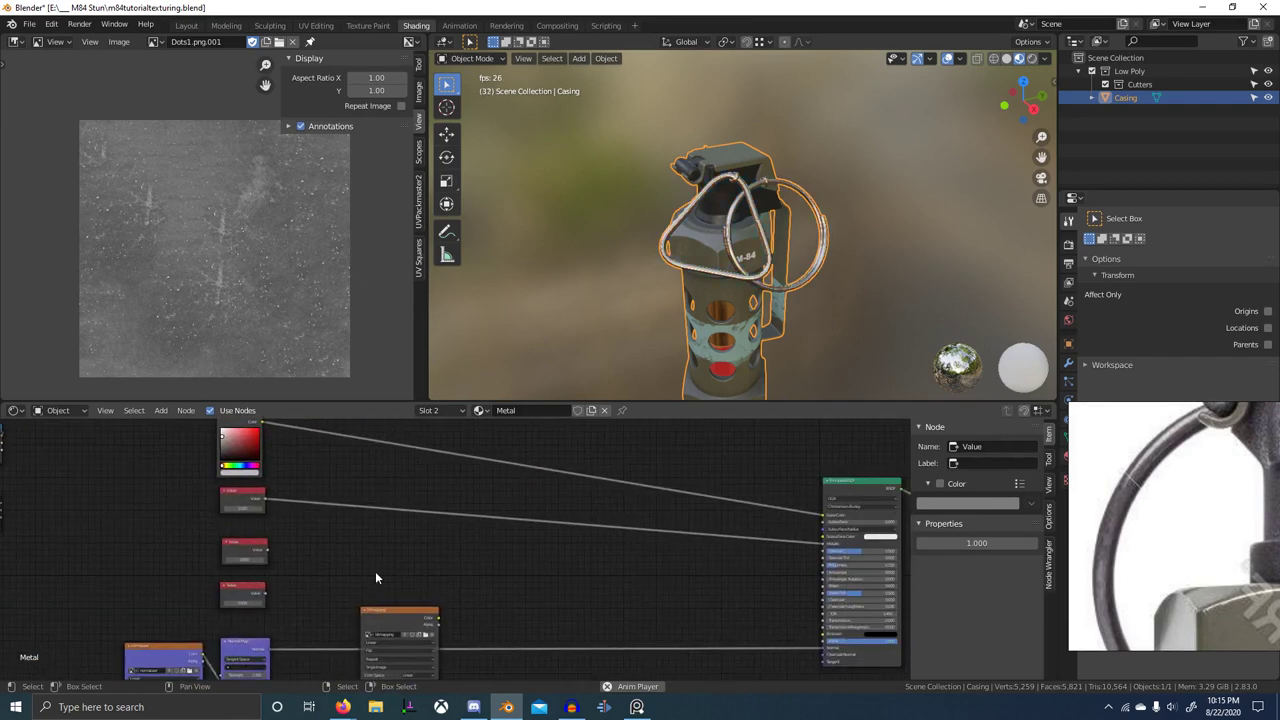
{"action": "left_click_drag", "start_coordinate": [267, 550], "coordinate": [825, 552]}
{"action": "left_click_drag", "start_coordinate": [270, 591], "coordinate": [815, 571]}
{"action": "left_click_drag", "start_coordinate": [264, 595], "coordinate": [748, 577]}
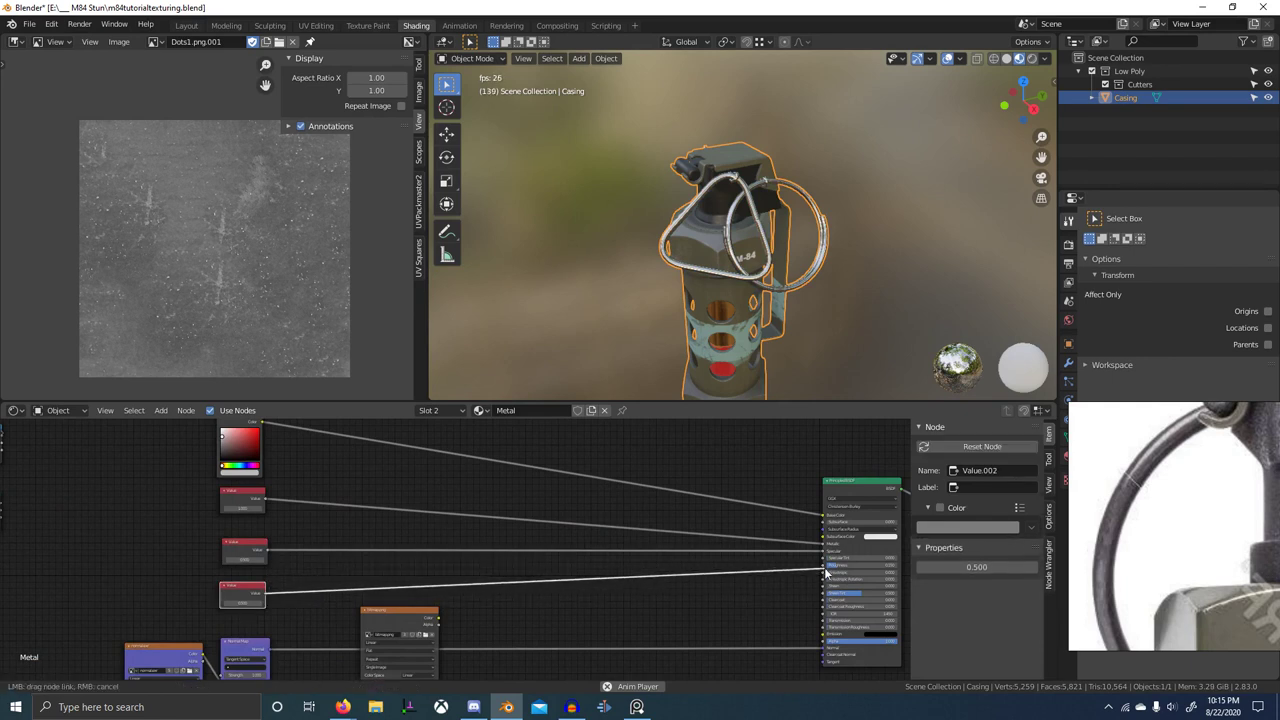
{"action": "left_click_drag", "start_coordinate": [826, 573], "coordinate": [829, 565]}
- After a failed node search for 'spec', switch the render engine to Eevee
{"action": "scroll", "coordinate": [835, 570], "scroll_direction": "down", "scroll_amount": 5}
{"action": "middle_click_drag", "start_coordinate": [853, 588], "coordinate": [652, 567]}
{"action": "key", "text": "shift+a"}
{"action": "left_click", "coordinate": [715, 549]}
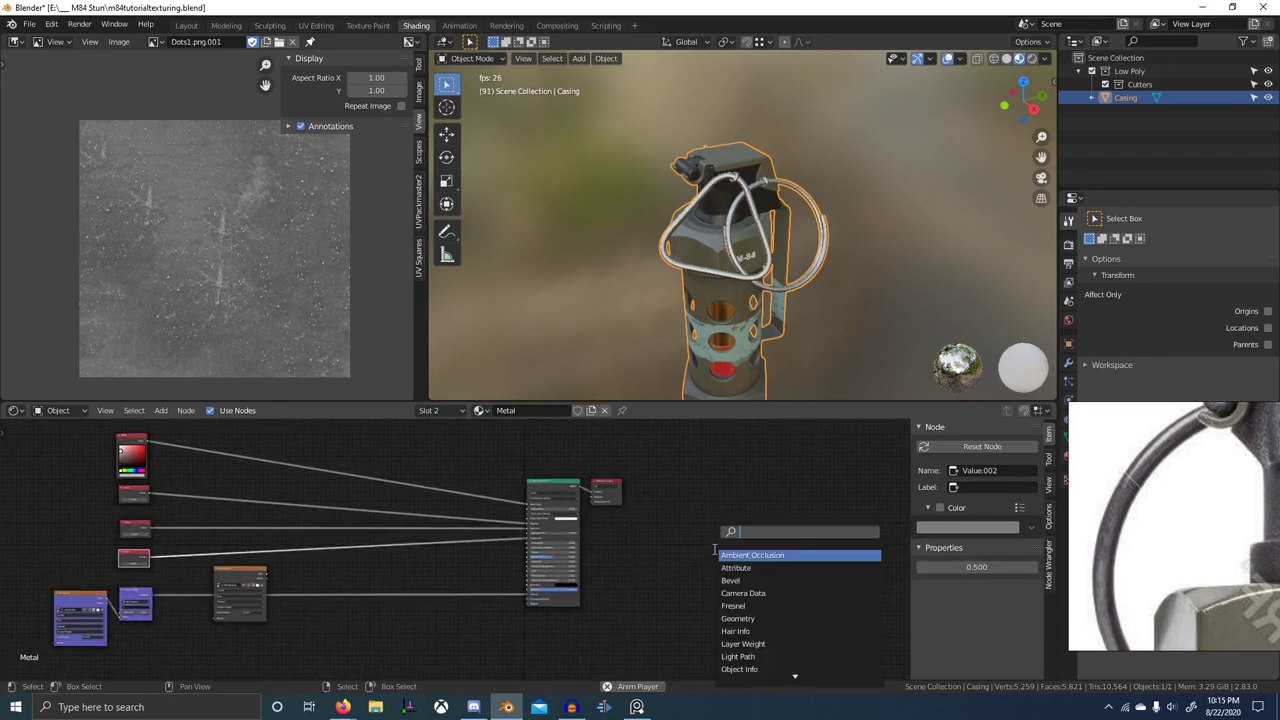
{"action": "type", "text": "spec"}
{"action": "key", "text": "BackSpace"}
{"action": "key", "text": "BackSpace"}
{"action": "key", "text": "BackSpace"}
{"action": "type", "text": "spe"}
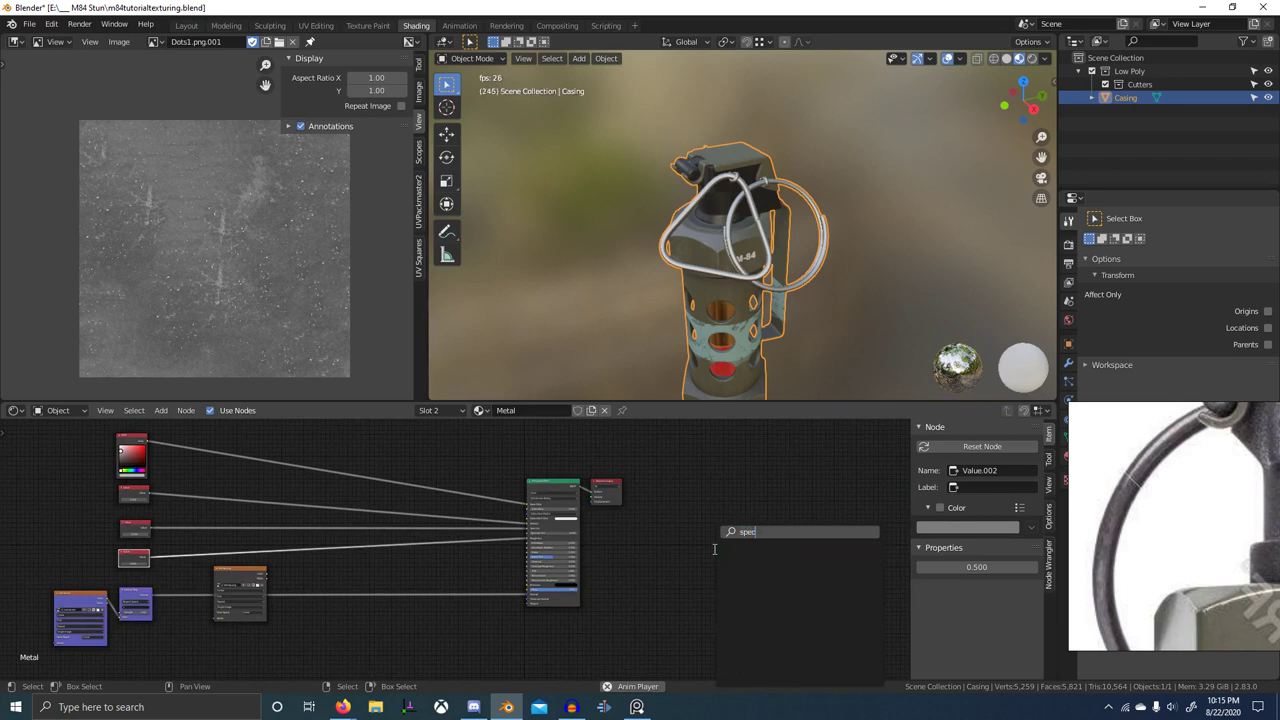
{"action": "key", "text": "Escape"}
{"action": "key", "text": "shift+a"}
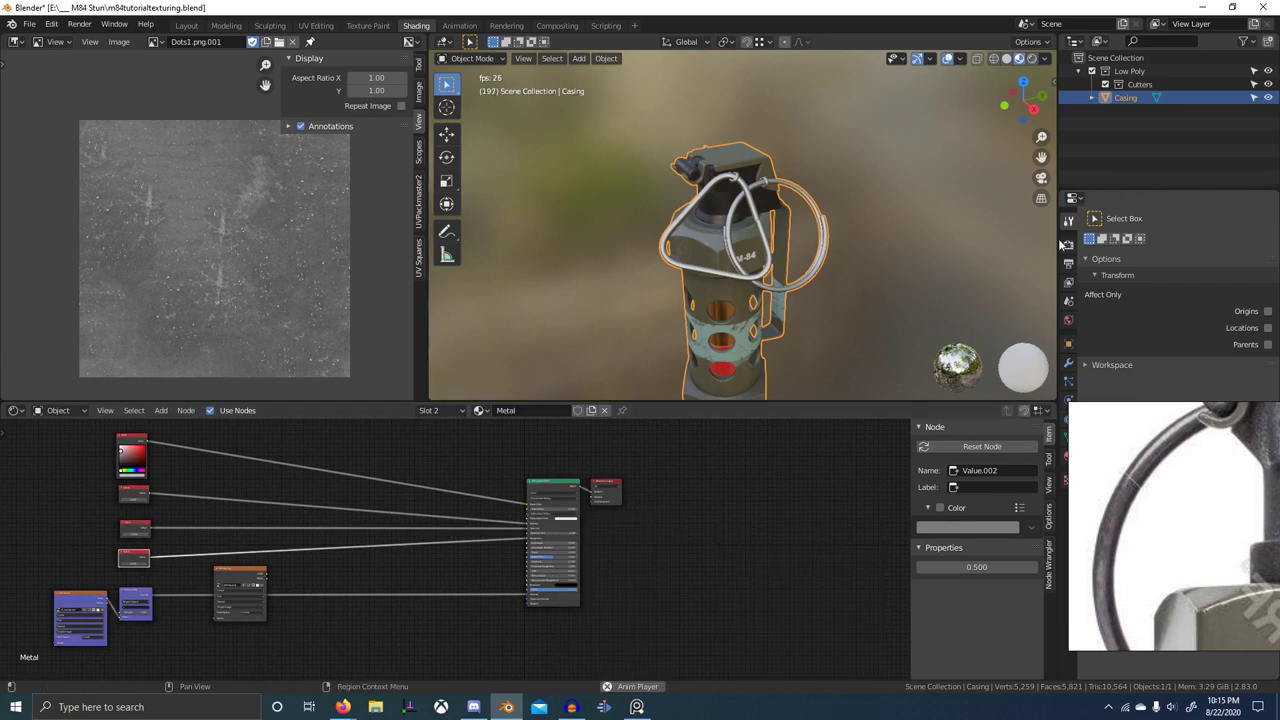
{"action": "left_click", "coordinate": [1068, 245]}
{"action": "left_click", "coordinate": [1185, 222]}
{"action": "left_click", "coordinate": [1194, 245]}
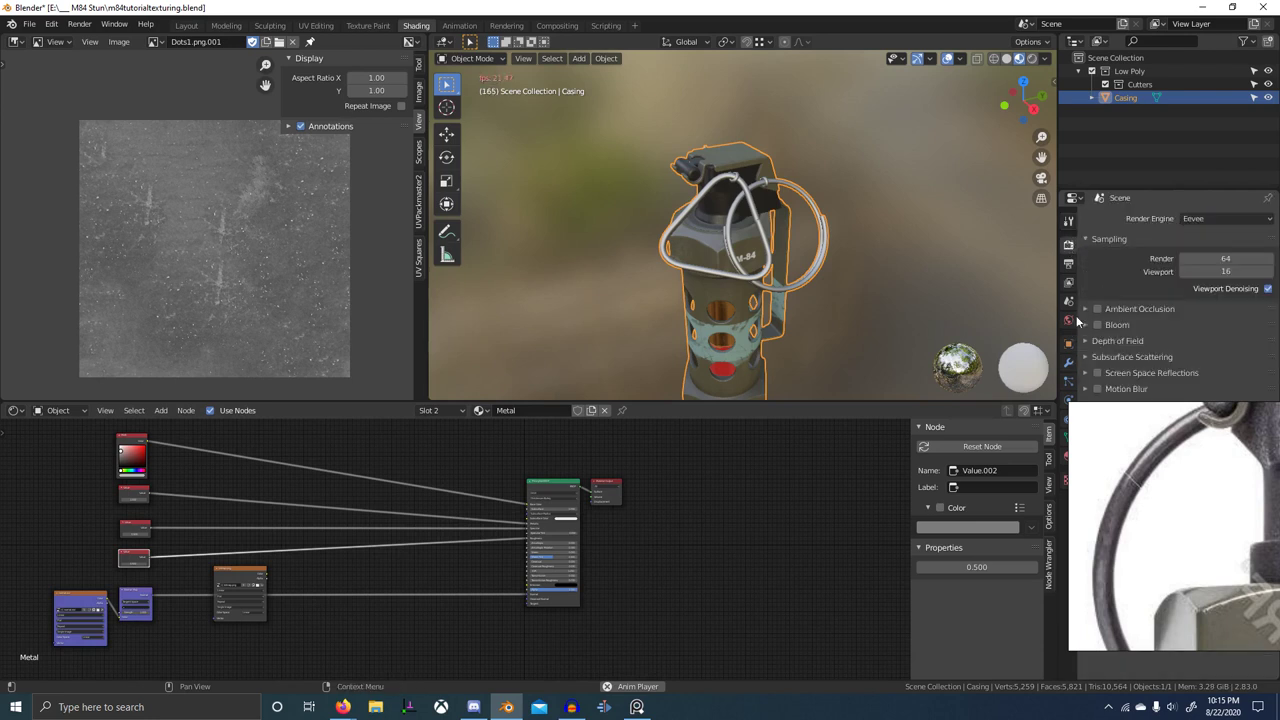
- Add a Specular BSDF node below the Principled shader and widen it to show its labels
{"action": "middle_click_drag", "start_coordinate": [721, 522], "coordinate": [637, 525]}
{"action": "key", "text": "shift+a"}
{"action": "left_click", "coordinate": [638, 514]}
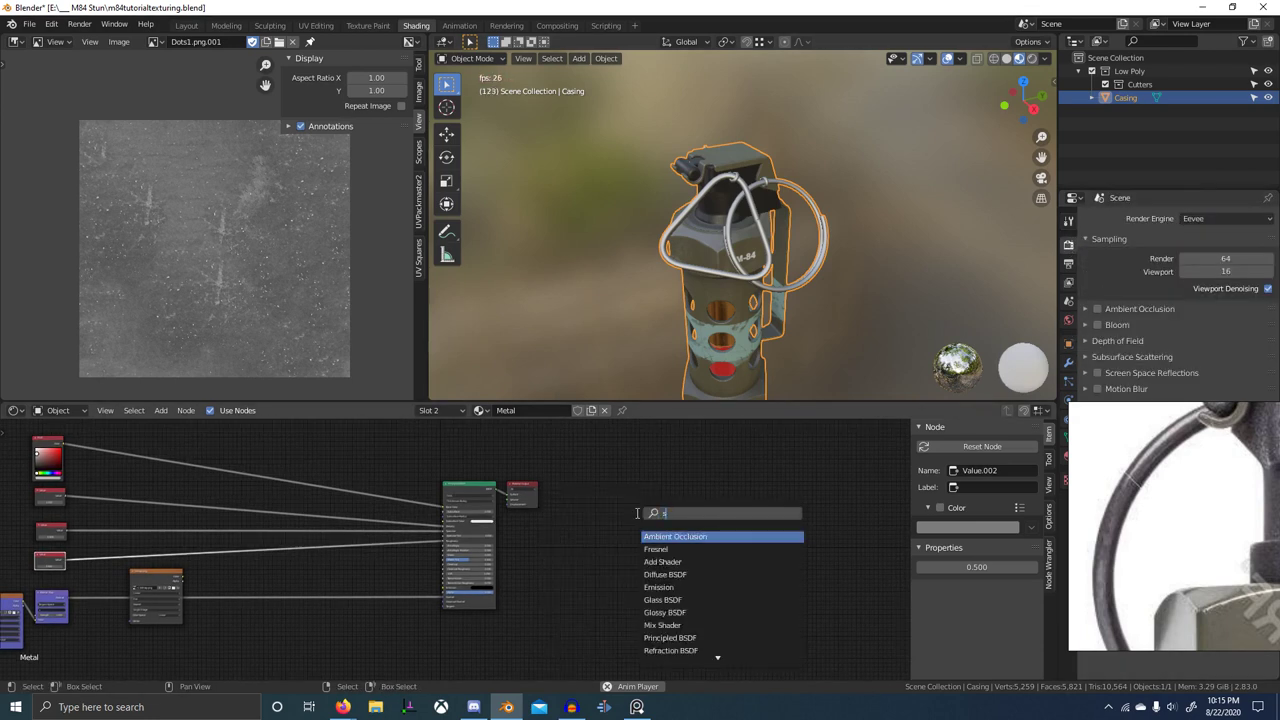
{"action": "key", "text": "Return"}
{"action": "left_click", "coordinate": [497, 608]}
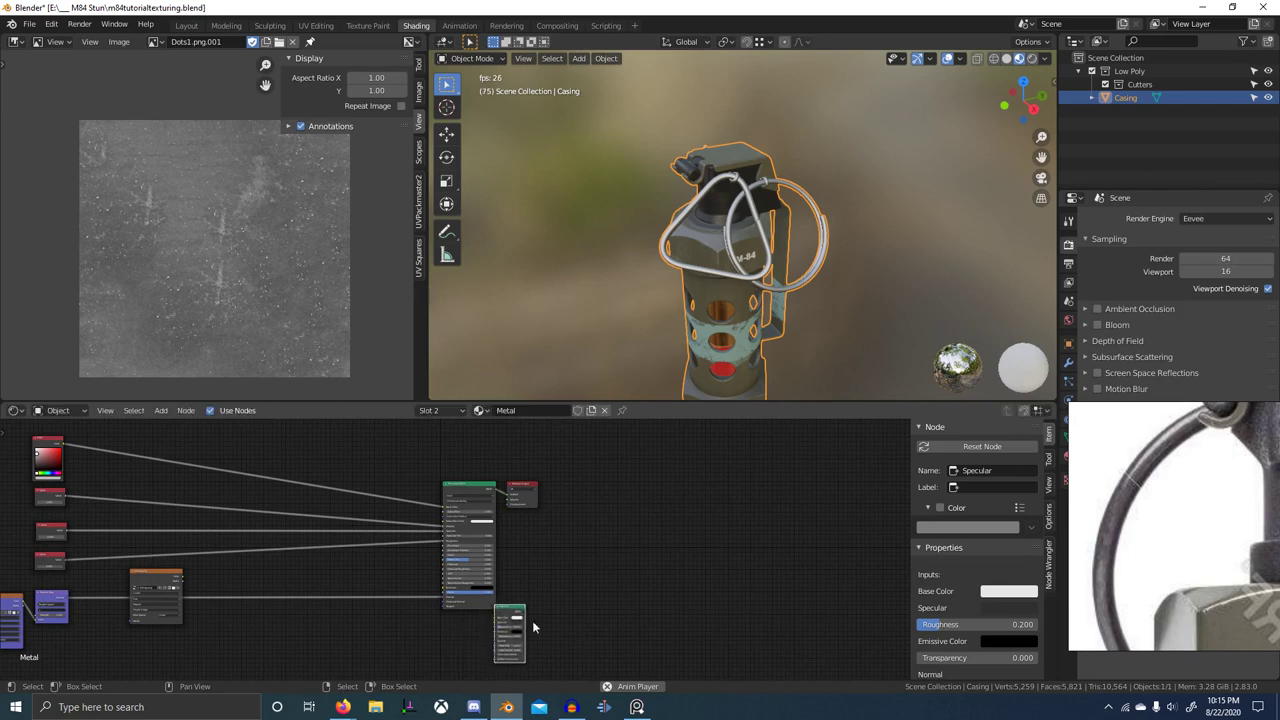
{"action": "middle_click_drag", "start_coordinate": [483, 537], "coordinate": [487, 472]}
{"action": "scroll", "coordinate": [487, 472], "scroll_direction": "up", "scroll_amount": 2}
{"action": "scroll", "coordinate": [520, 575], "scroll_direction": "up", "scroll_amount": 4}
{"action": "left_click_drag", "start_coordinate": [523, 602], "coordinate": [477, 611]}
{"action": "scroll", "coordinate": [482, 611], "scroll_direction": "up", "scroll_amount": 4}
{"action": "middle_click_drag", "start_coordinate": [480, 585], "coordinate": [485, 546]}
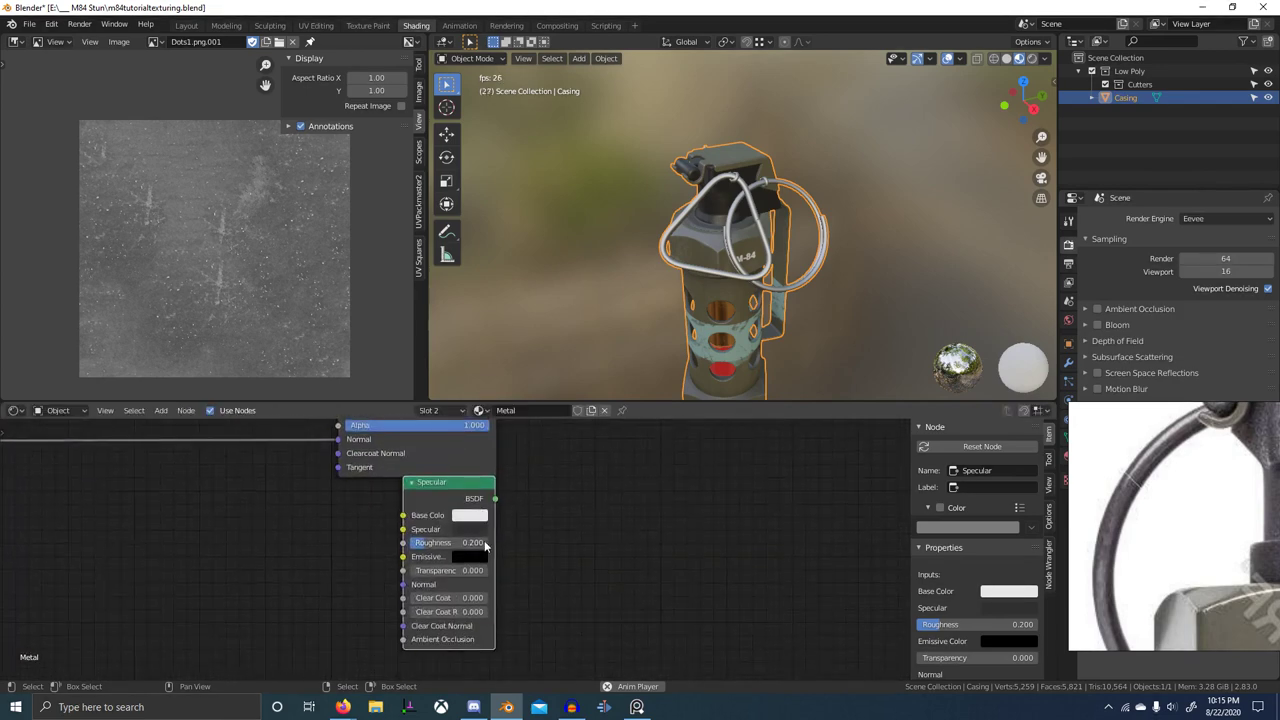
{"action": "left_click_drag", "start_coordinate": [495, 636], "coordinate": [543, 618]}
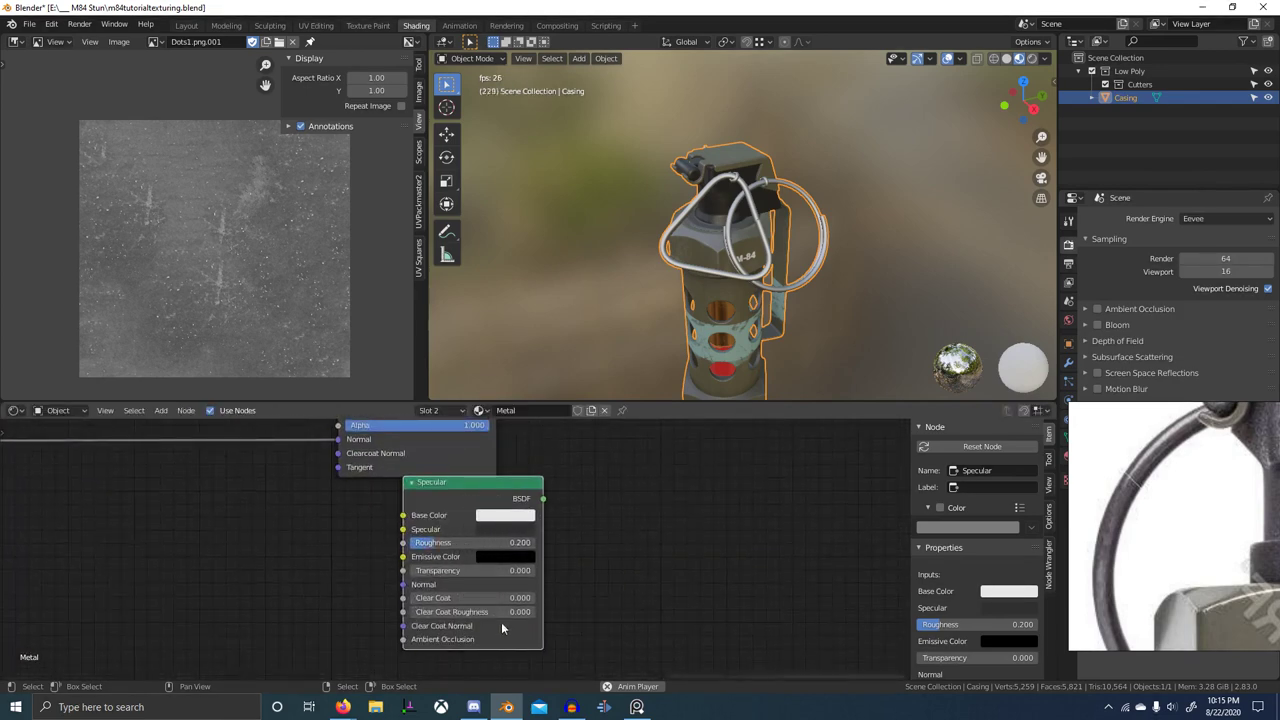
{"action": "scroll", "coordinate": [414, 545], "scroll_direction": "up", "scroll_amount": 2}
- Preview the Specular shader, then reconnect Principled BSDF to Material Output and select the Specular node
{"action": "left_click", "coordinate": [496, 469], "text": "ctrl+shift"}
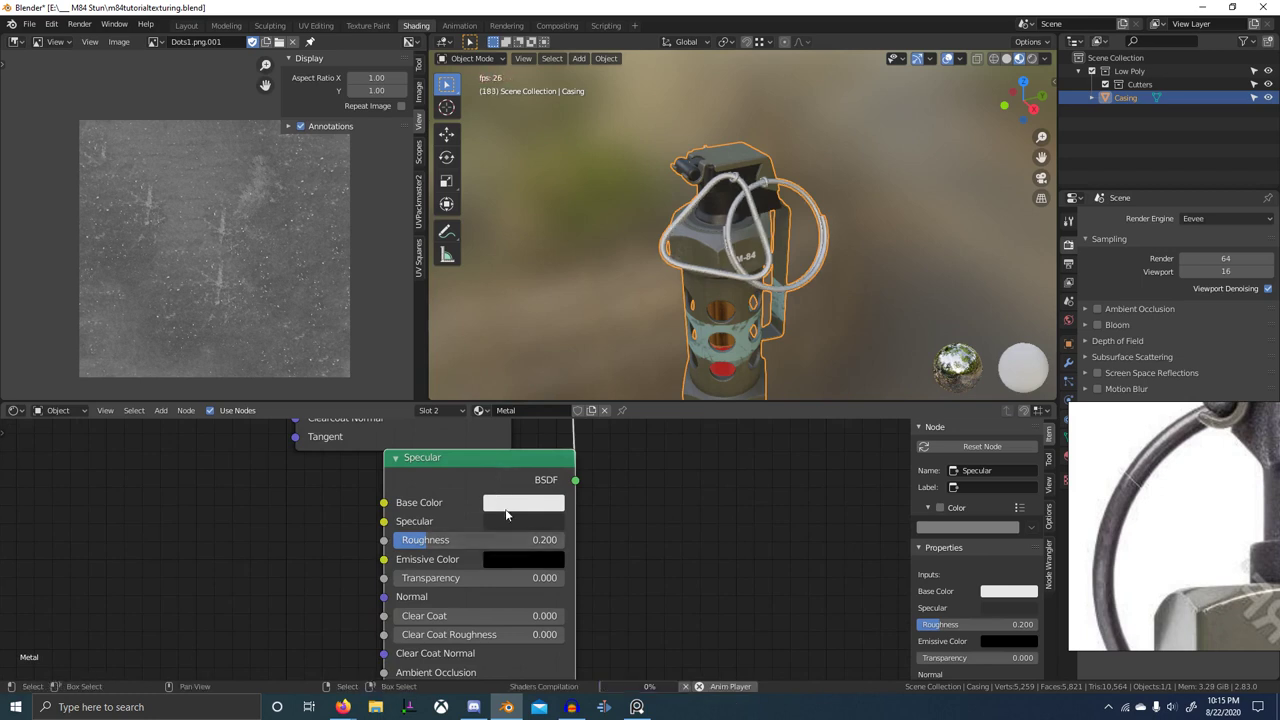
{"action": "scroll", "coordinate": [590, 538], "scroll_direction": "down", "scroll_amount": 2}
{"action": "middle_click_drag", "start_coordinate": [590, 538], "coordinate": [527, 635]}
{"action": "scroll", "coordinate": [583, 574], "scroll_direction": "down", "scroll_amount": 3}
{"action": "scroll", "coordinate": [543, 572], "scroll_direction": "down", "scroll_amount": 1}
{"action": "middle_click_drag", "start_coordinate": [543, 572], "coordinate": [517, 679]}
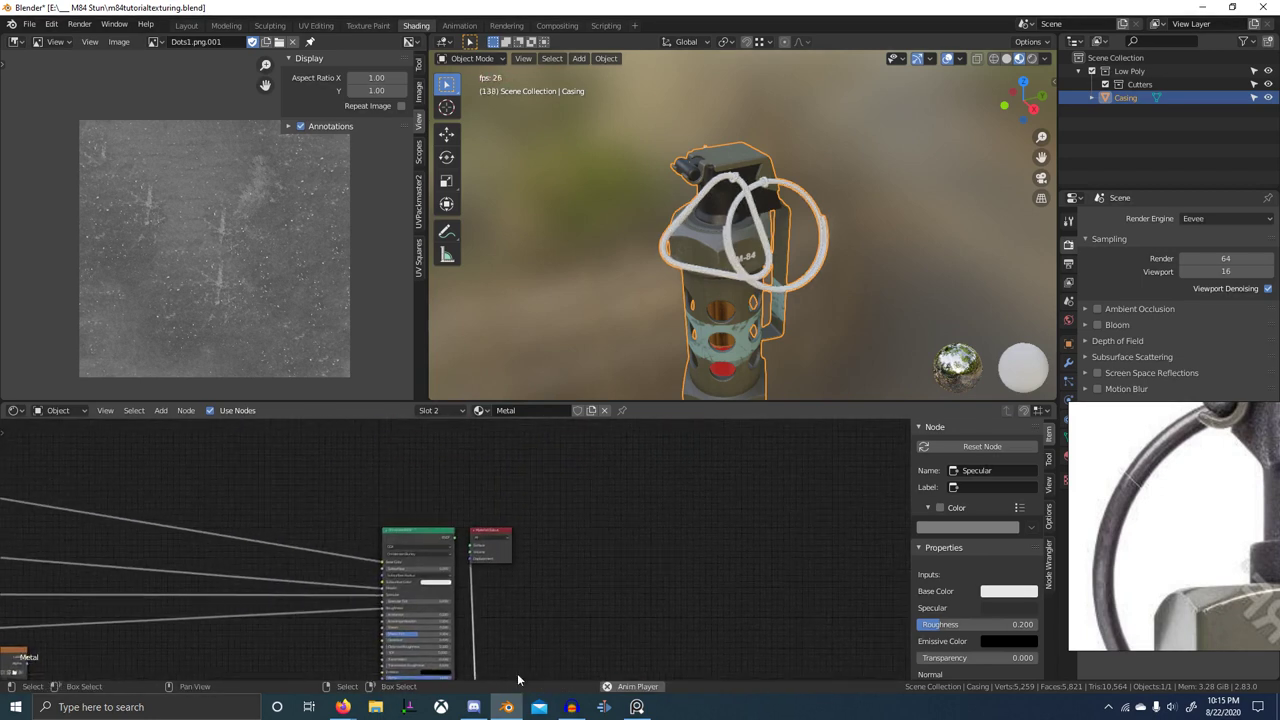
{"action": "left_click", "coordinate": [415, 532], "text": "ctrl+shift"}
{"action": "middle_click_drag", "start_coordinate": [561, 570], "coordinate": [540, 471]}
{"action": "left_click", "coordinate": [458, 607]}
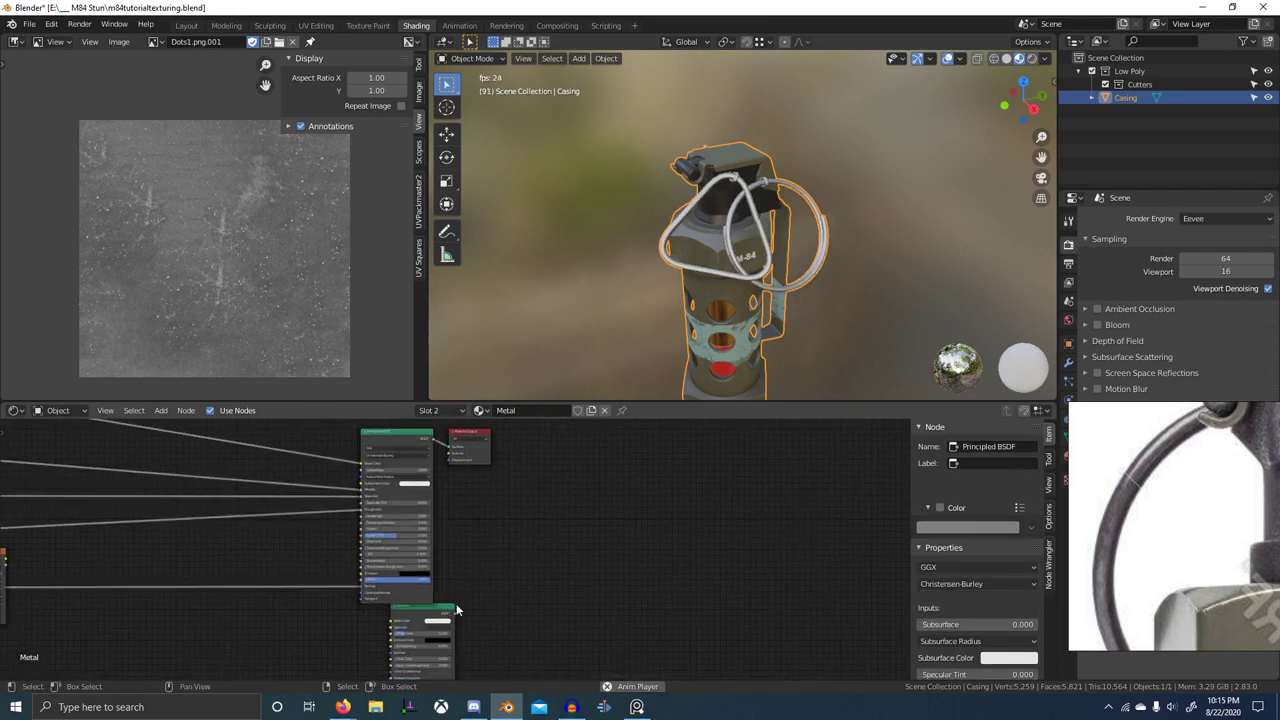
{"action": "left_click", "coordinate": [432, 608]}
- Delete the Specular shader node and box-select the RGB and Value input nodes
{"action": "key", "text": "x"}
{"action": "scroll", "coordinate": [600, 612], "scroll_direction": "down", "scroll_amount": 3}
{"action": "middle_click_drag", "start_coordinate": [630, 611], "coordinate": [756, 611]}
{"action": "scroll", "coordinate": [720, 600], "scroll_direction": "down", "scroll_amount": 1}
{"action": "middle_click_drag", "start_coordinate": [400, 529], "coordinate": [745, 526]}
{"action": "scroll", "coordinate": [660, 524], "scroll_direction": "up", "scroll_amount": 6}
{"action": "key", "text": "b"}
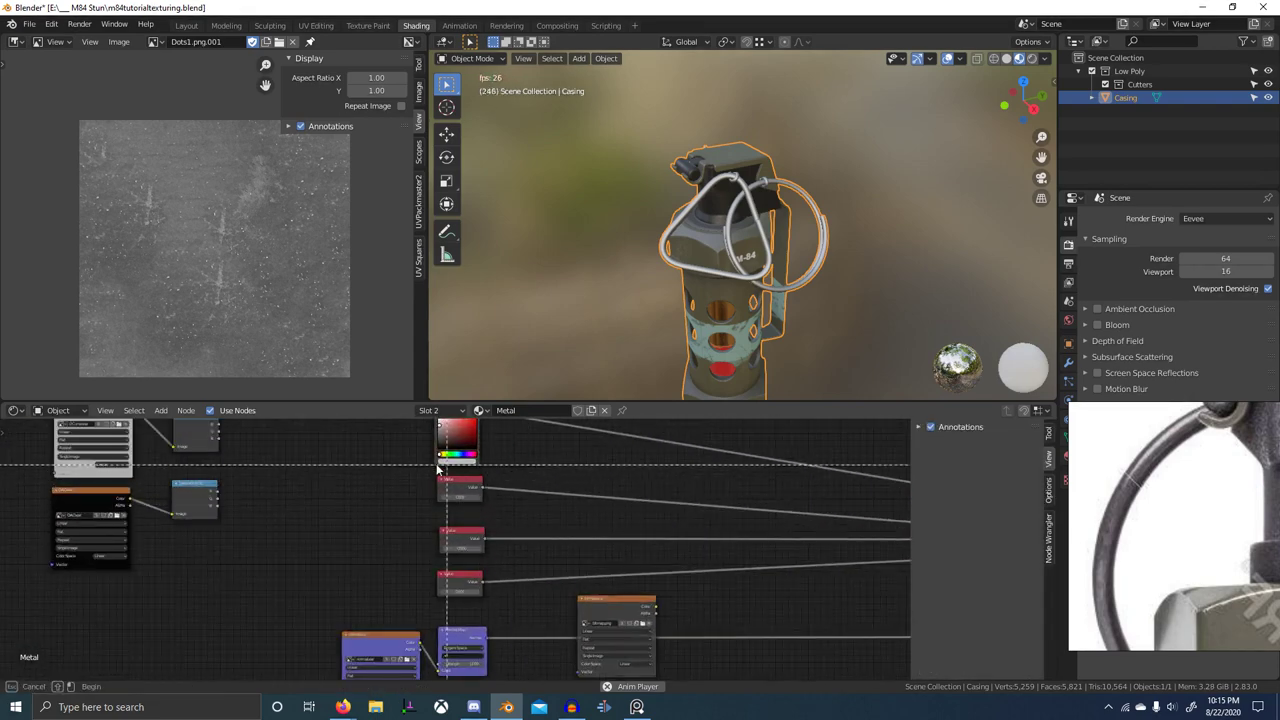
{"action": "left_click_drag", "start_coordinate": [434, 462], "coordinate": [545, 548]}
{"action": "scroll", "coordinate": [555, 545], "scroll_direction": "down", "scroll_amount": 2}
{"action": "middle_click_drag", "start_coordinate": [562, 536], "coordinate": [494, 573]}
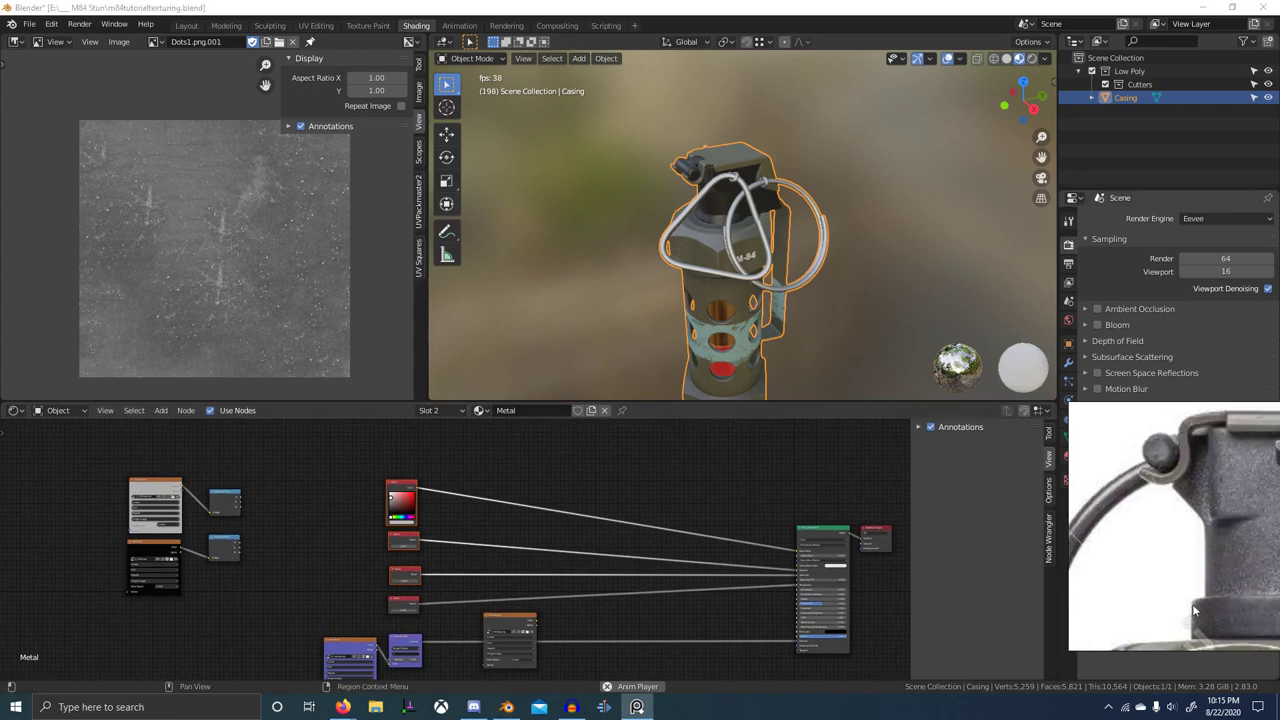
- Darken the Metal material's base colour in the RGB node's colour picker
{"action": "middle_click_drag", "start_coordinate": [1226, 545], "coordinate": [1174, 502]}
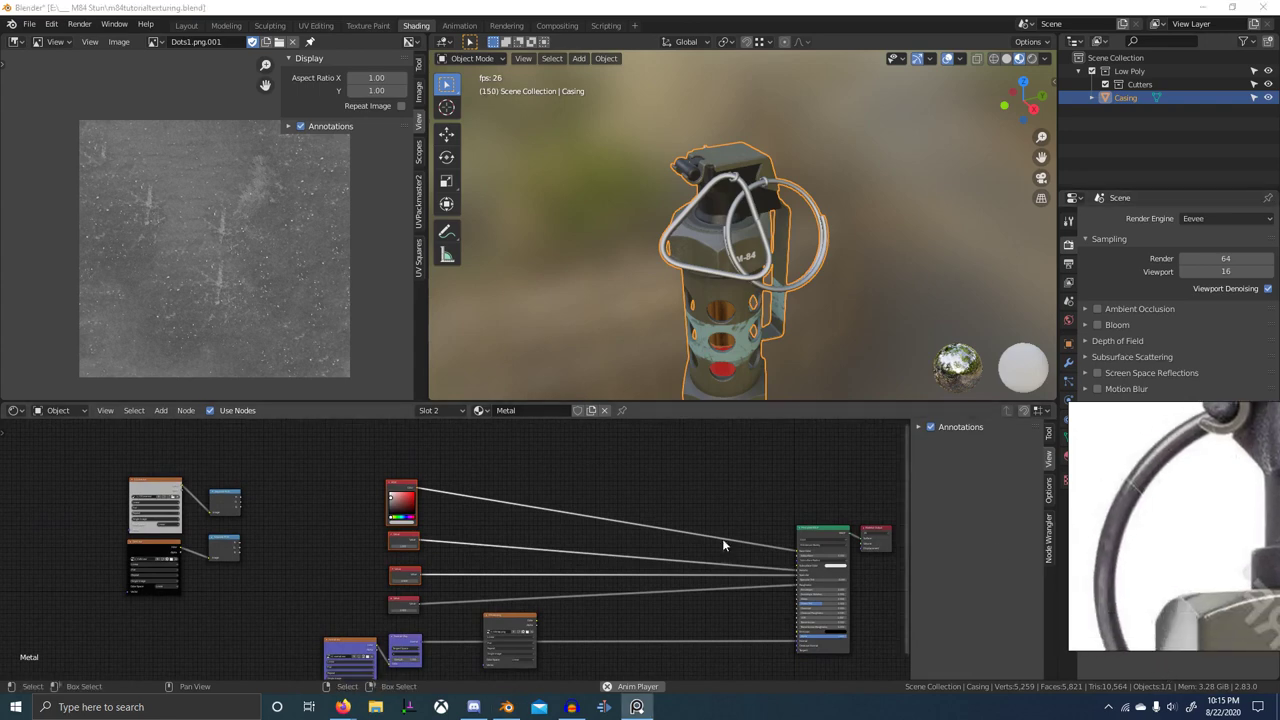
{"action": "middle_click_drag", "start_coordinate": [517, 534], "coordinate": [562, 538]}
{"action": "scroll", "coordinate": [474, 545], "scroll_direction": "up", "scroll_amount": 6}
{"action": "scroll", "coordinate": [471, 545], "scroll_direction": "up", "scroll_amount": 4}
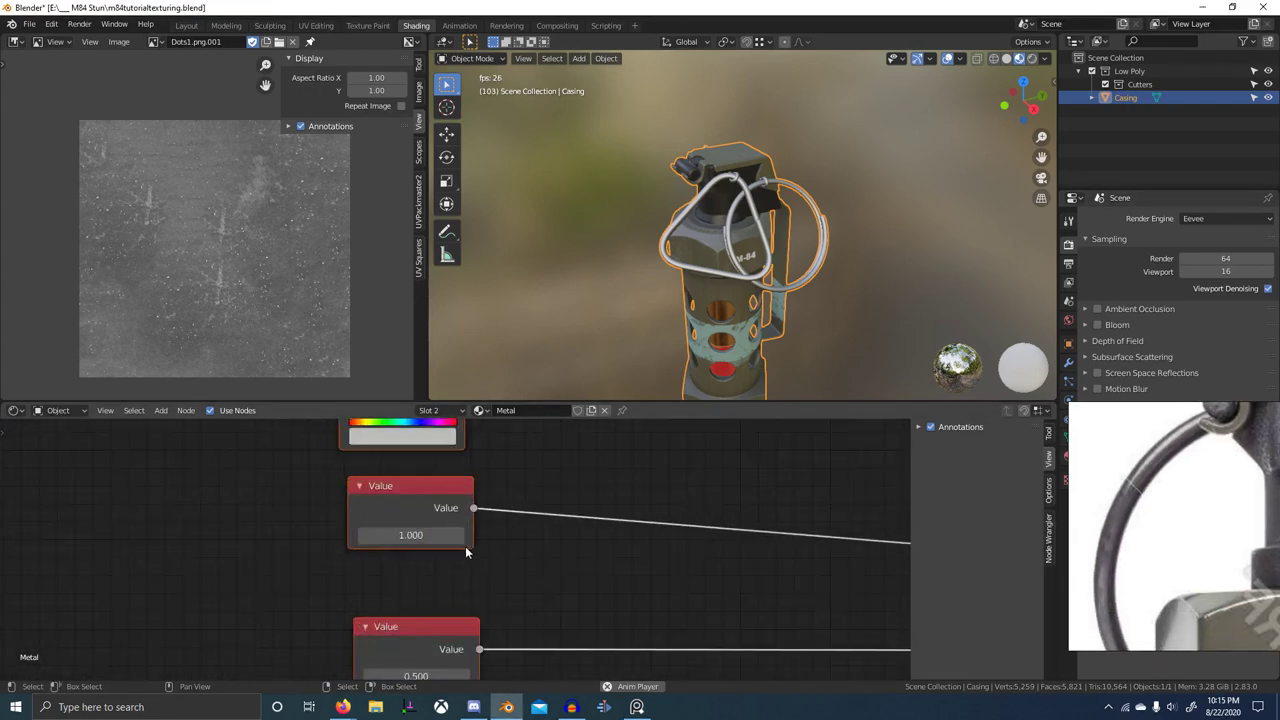
{"action": "scroll", "coordinate": [486, 523], "scroll_direction": "down", "scroll_amount": 3}
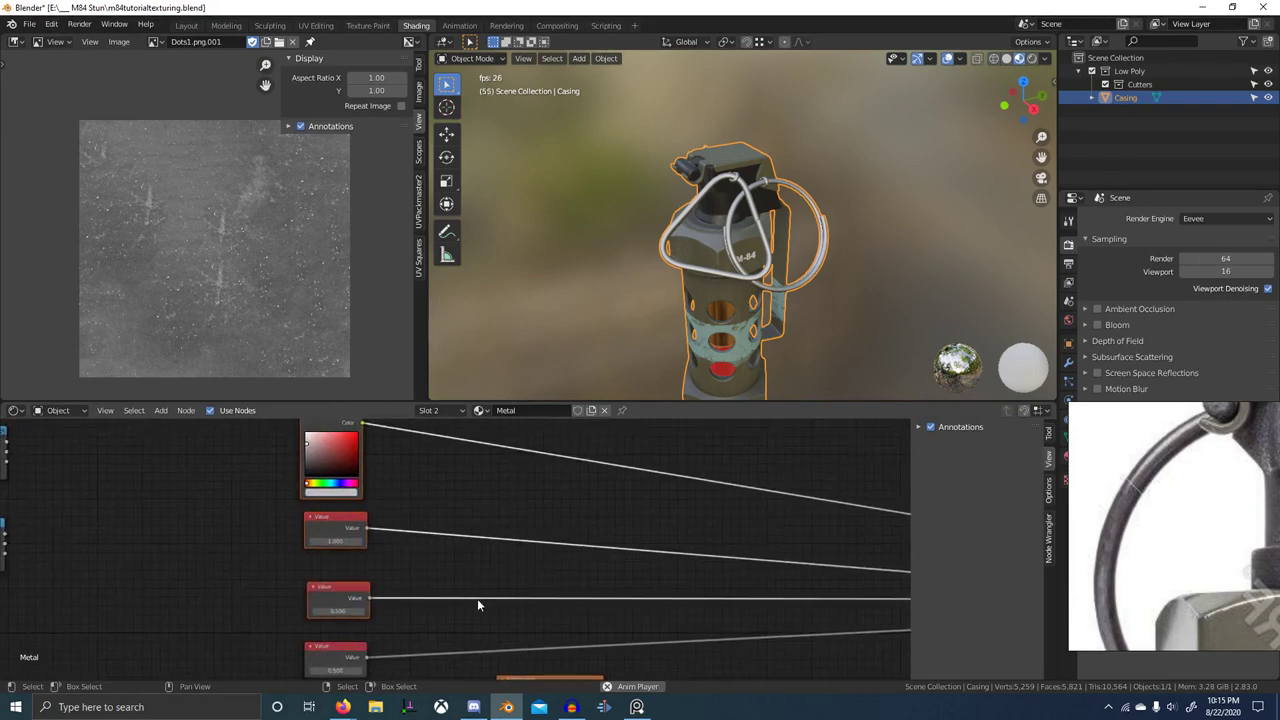
{"action": "middle_click_drag", "start_coordinate": [817, 515], "coordinate": [738, 500]}
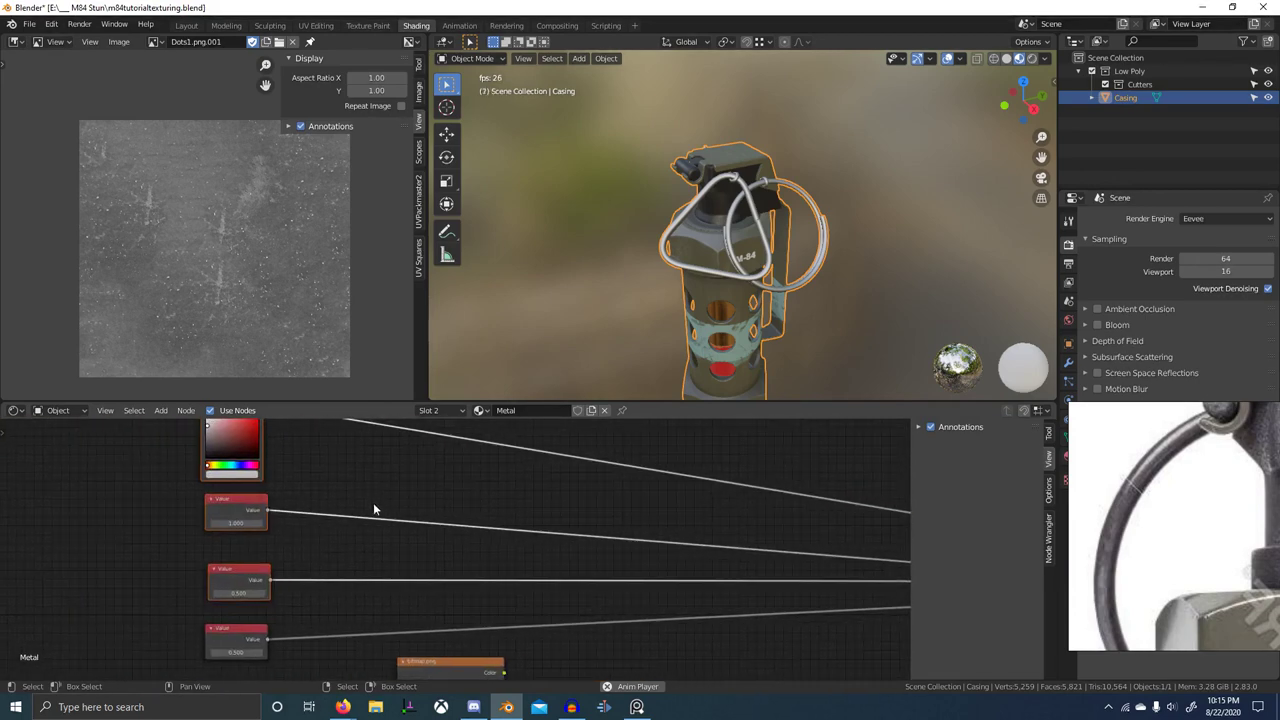
{"action": "scroll", "coordinate": [708, 190], "scroll_direction": "up", "scroll_amount": 2}
{"action": "middle_click_drag", "start_coordinate": [708, 190], "coordinate": [720, 193]}
{"action": "middle_click_drag", "start_coordinate": [380, 468], "coordinate": [537, 555]}
{"action": "scroll", "coordinate": [420, 540], "scroll_direction": "up", "scroll_amount": 9}
{"action": "middle_click_drag", "start_coordinate": [409, 537], "coordinate": [500, 550]}
{"action": "scroll", "coordinate": [374, 503], "scroll_direction": "up", "scroll_amount": 4}
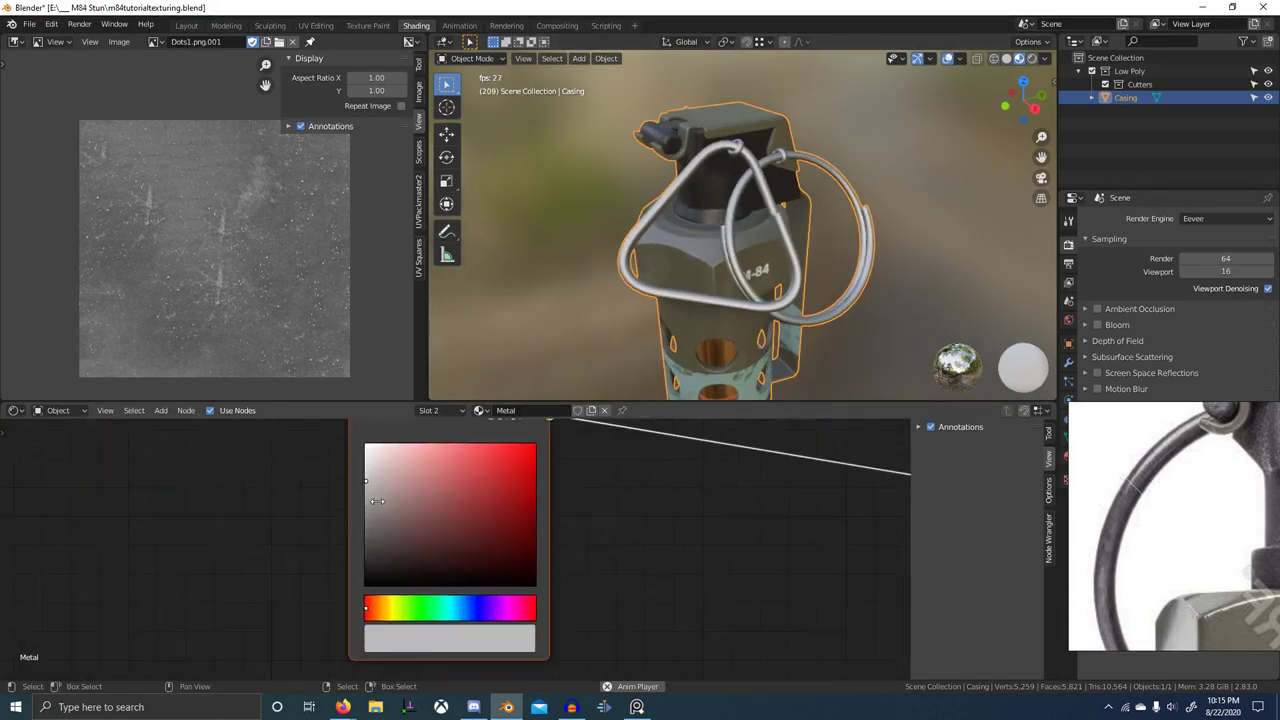
{"action": "left_click_drag", "start_coordinate": [361, 485], "coordinate": [359, 514]}
{"action": "scroll", "coordinate": [755, 250], "scroll_direction": "up", "scroll_amount": 3}
{"action": "middle_click_drag", "start_coordinate": [755, 250], "coordinate": [722, 258]}
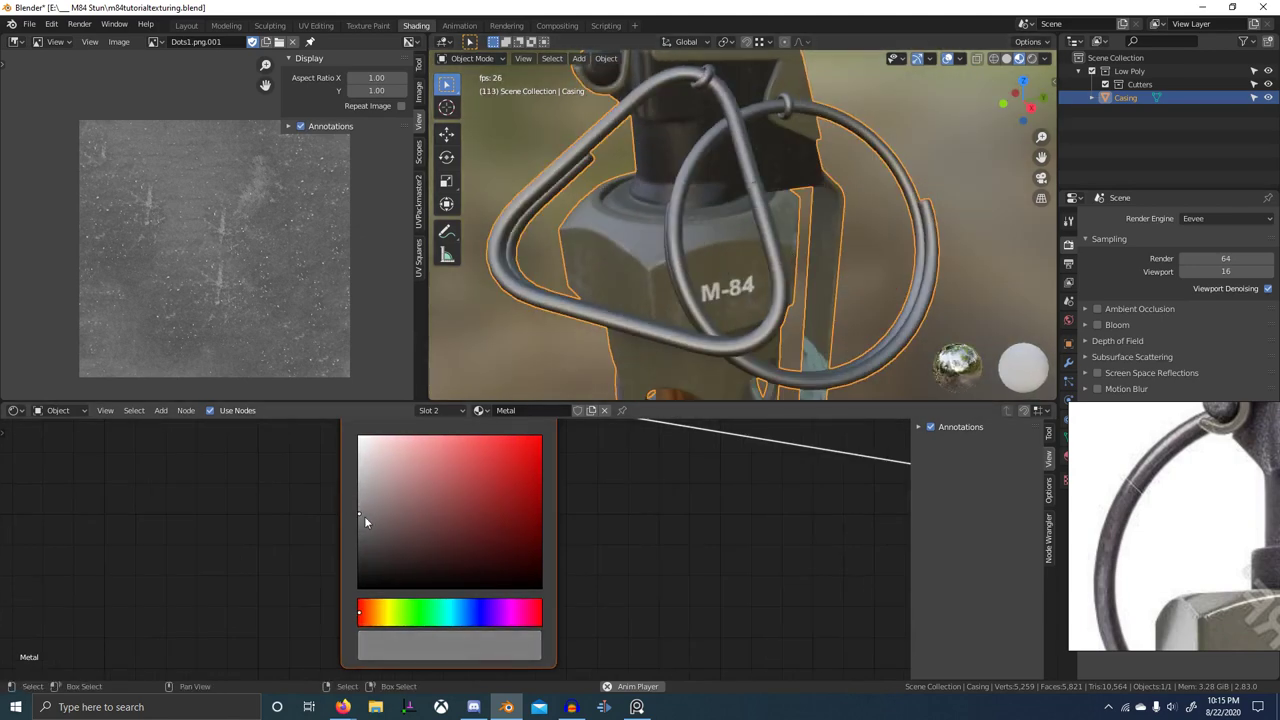
{"action": "left_click_drag", "start_coordinate": [365, 518], "coordinate": [359, 521]}
{"action": "scroll", "coordinate": [745, 272], "scroll_direction": "down", "scroll_amount": 4}
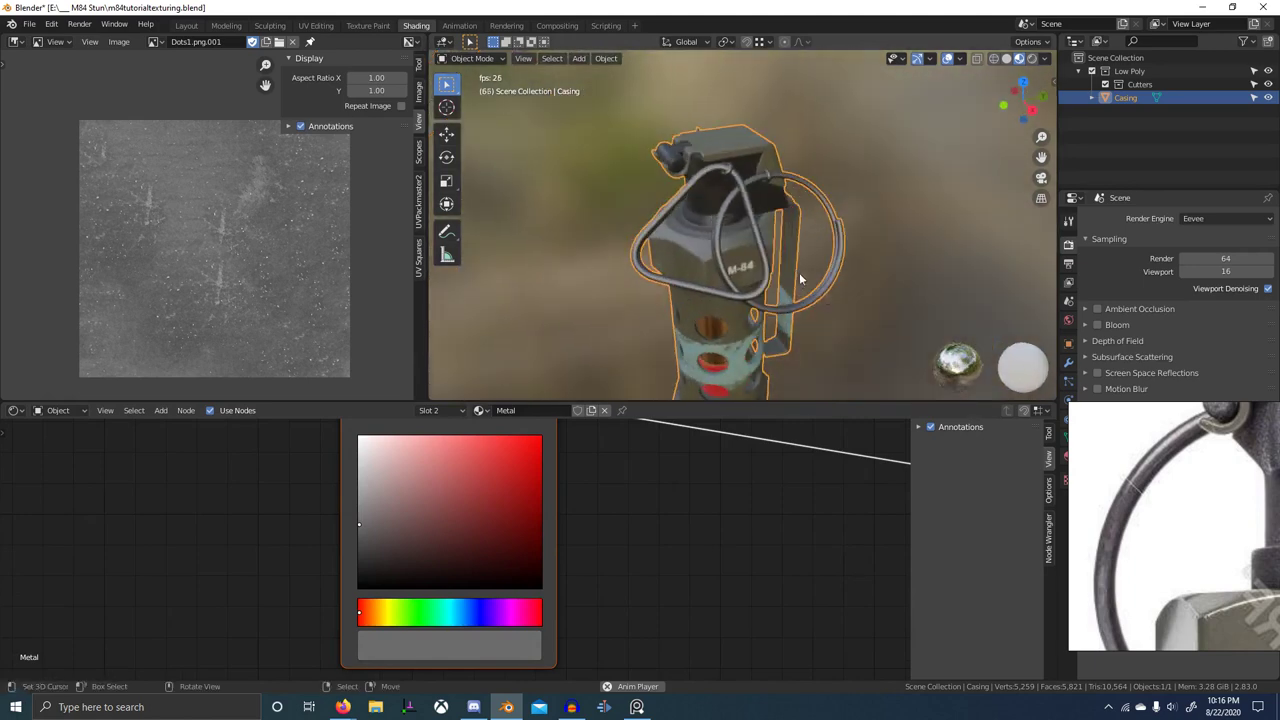
{"action": "left_click_drag", "start_coordinate": [371, 544], "coordinate": [359, 540]}
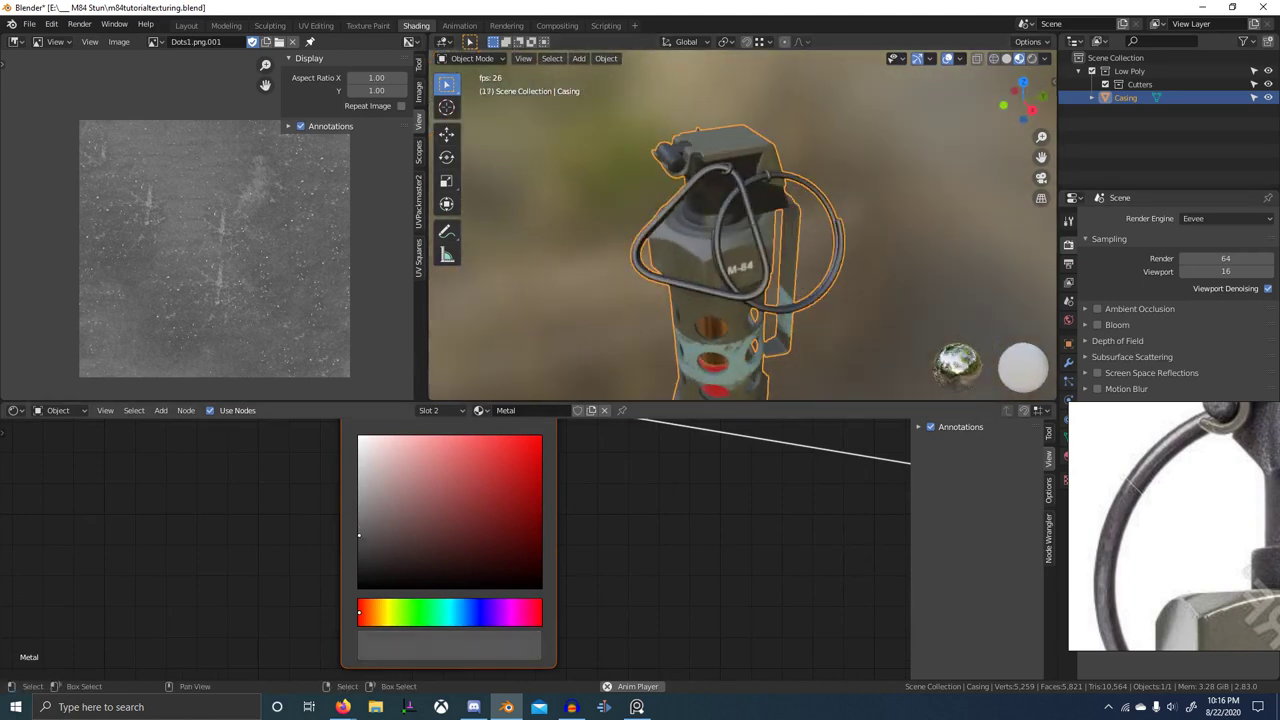
- Try a Value node at 1, then set it back to 0
{"action": "scroll", "coordinate": [723, 349], "scroll_direction": "up", "scroll_amount": 2}
{"action": "mouse_move", "coordinate": [723, 349]}
{"action": "middle_mouse_down"}
{"action": "mouse_move", "coordinate": [803, 329]}
{"action": "mouse_move", "coordinate": [742, 335]}
{"action": "middle_mouse_up"}
{"action": "scroll", "coordinate": [694, 532], "scroll_direction": "down", "scroll_amount": 5}
{"action": "middle_click_drag", "start_coordinate": [694, 534], "coordinate": [667, 532]}
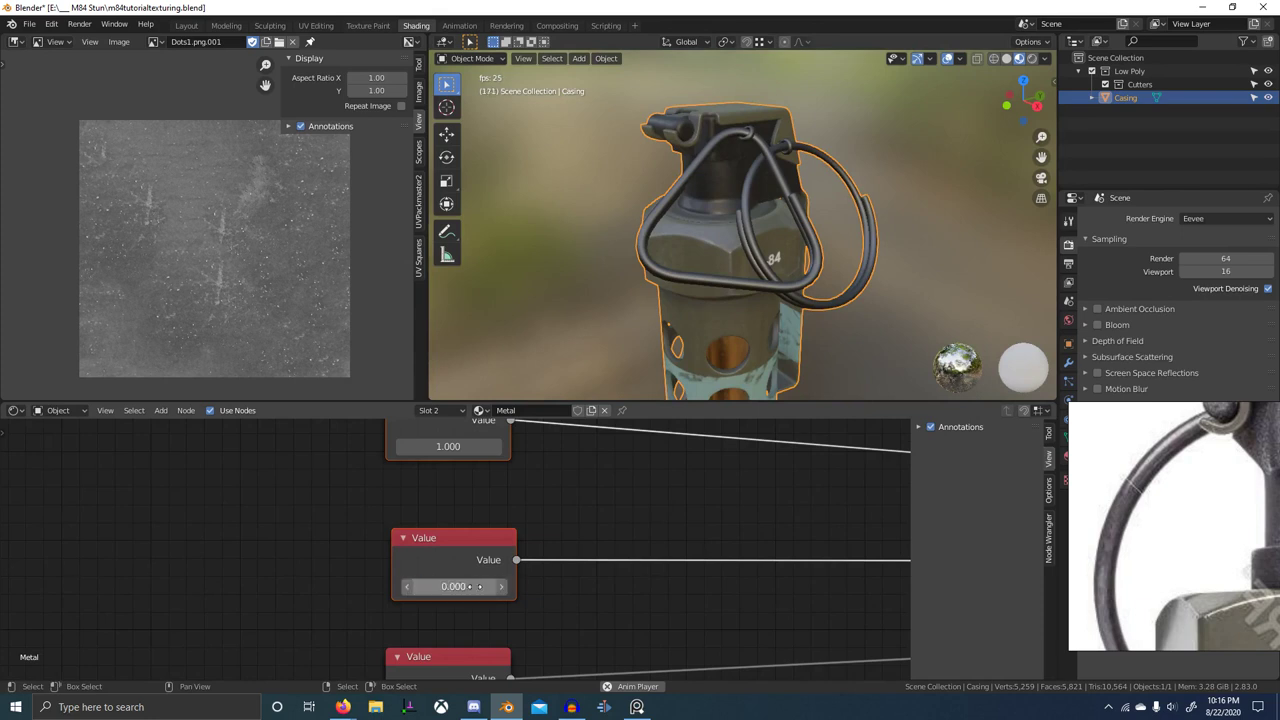
{"action": "scroll", "coordinate": [700, 576], "scroll_direction": "down", "scroll_amount": 4}
{"action": "middle_click_drag", "start_coordinate": [700, 578], "coordinate": [590, 608]}
{"action": "scroll", "coordinate": [272, 614], "scroll_direction": "up", "scroll_amount": 4}
{"action": "middle_click_drag", "start_coordinate": [271, 614], "coordinate": [520, 587]}
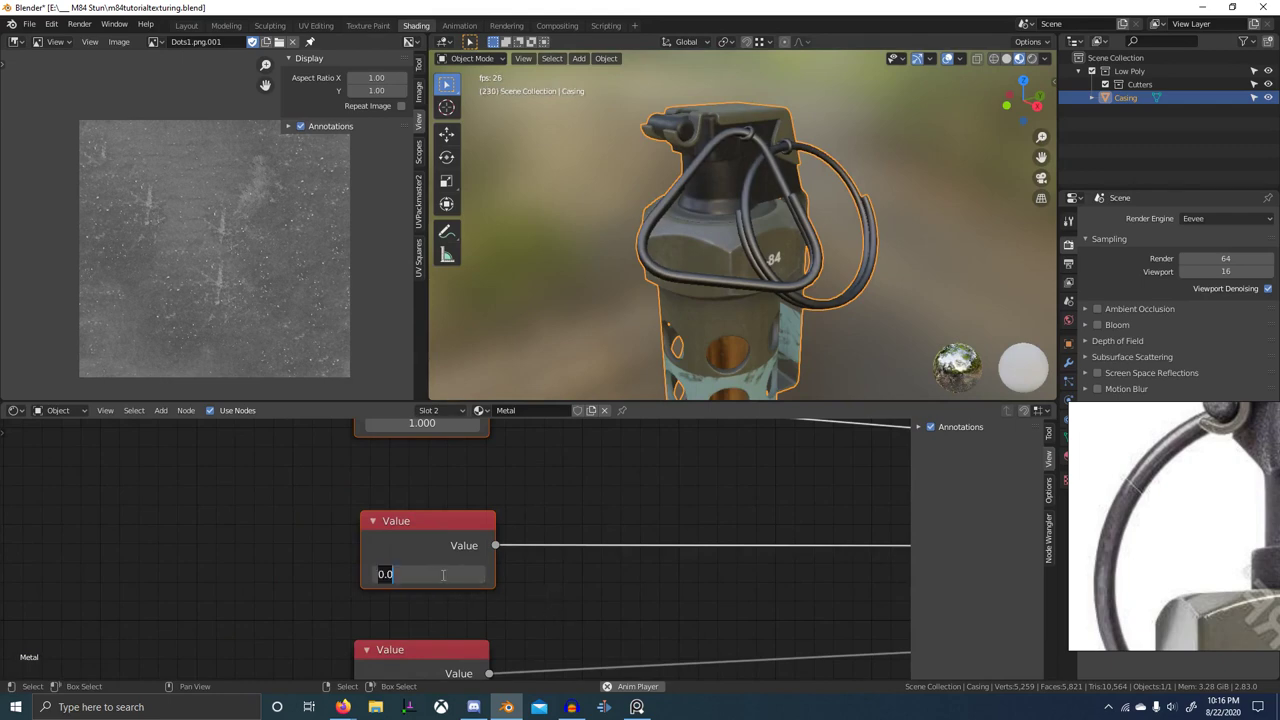
{"action": "middle_click_drag", "start_coordinate": [755, 252], "coordinate": [742, 306]}
{"action": "scroll", "coordinate": [742, 306], "scroll_direction": "up", "scroll_amount": 3}
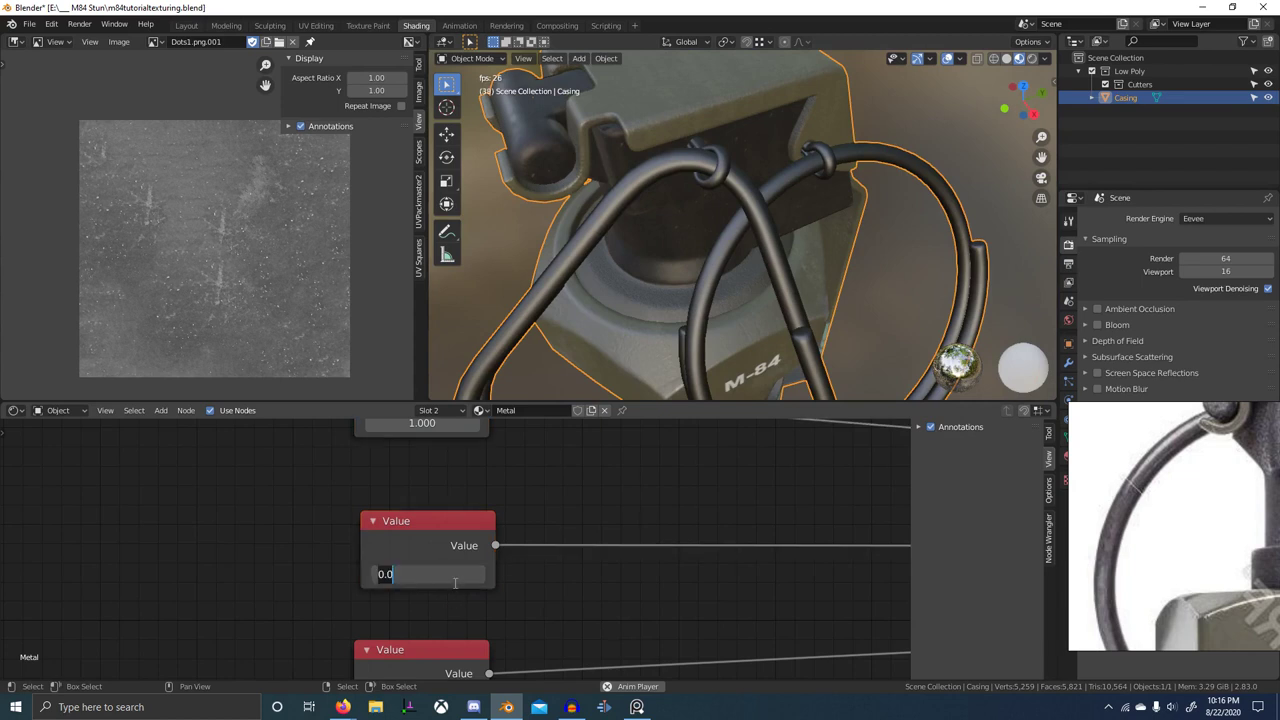
{"action": "key", "text": "BackSpace"}
{"action": "type", "text": "1"}
{"action": "key", "text": "Return"}
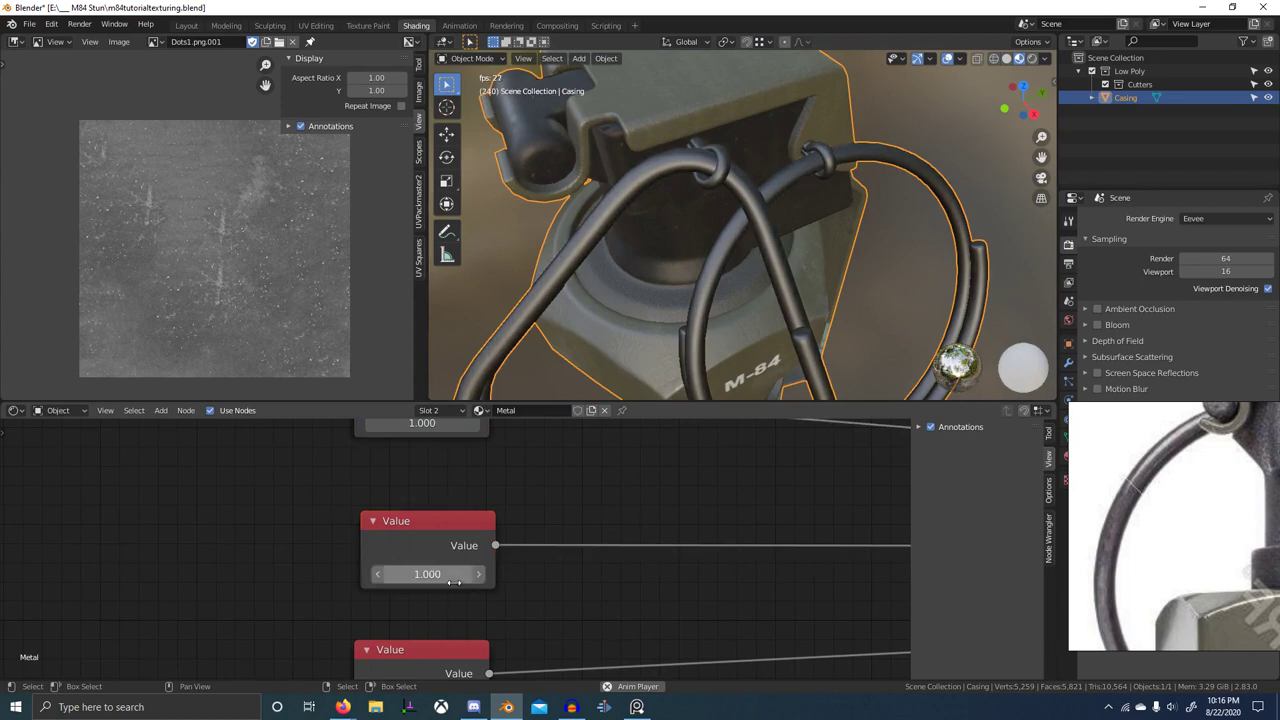
{"action": "left_click", "coordinate": [433, 587]}
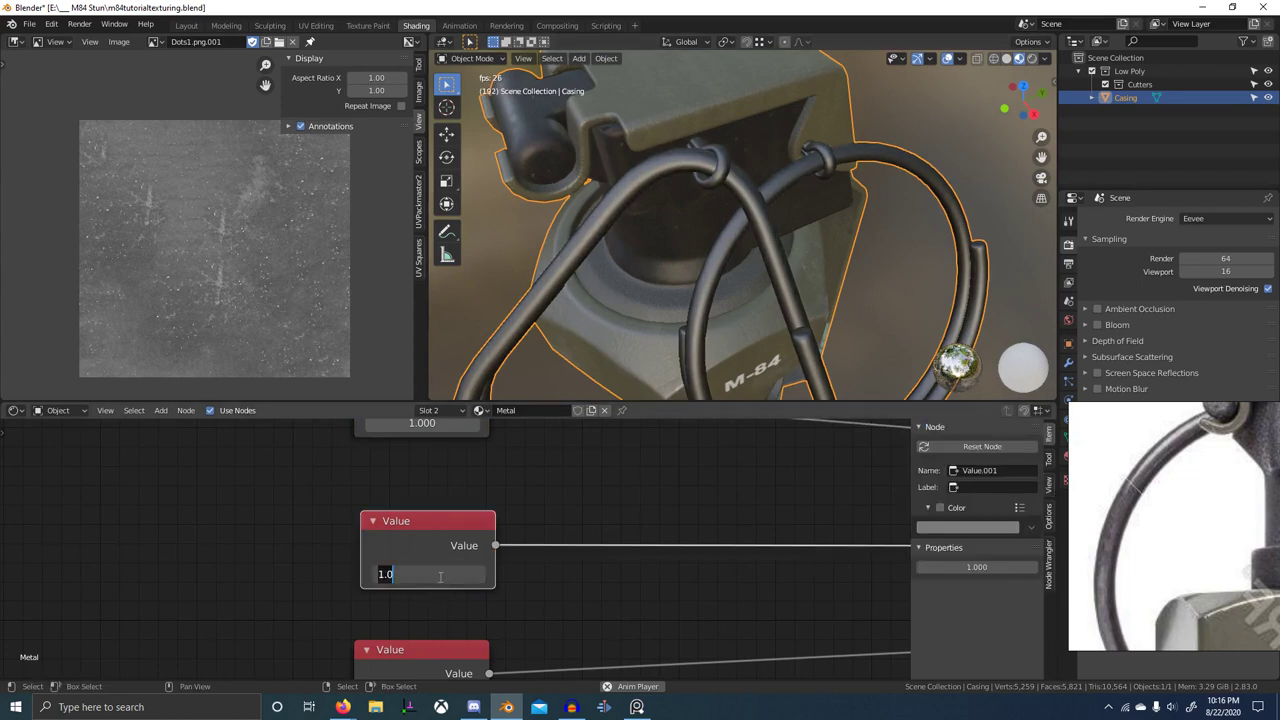
{"action": "type", "text": "0"}
{"action": "key", "text": "Return"}
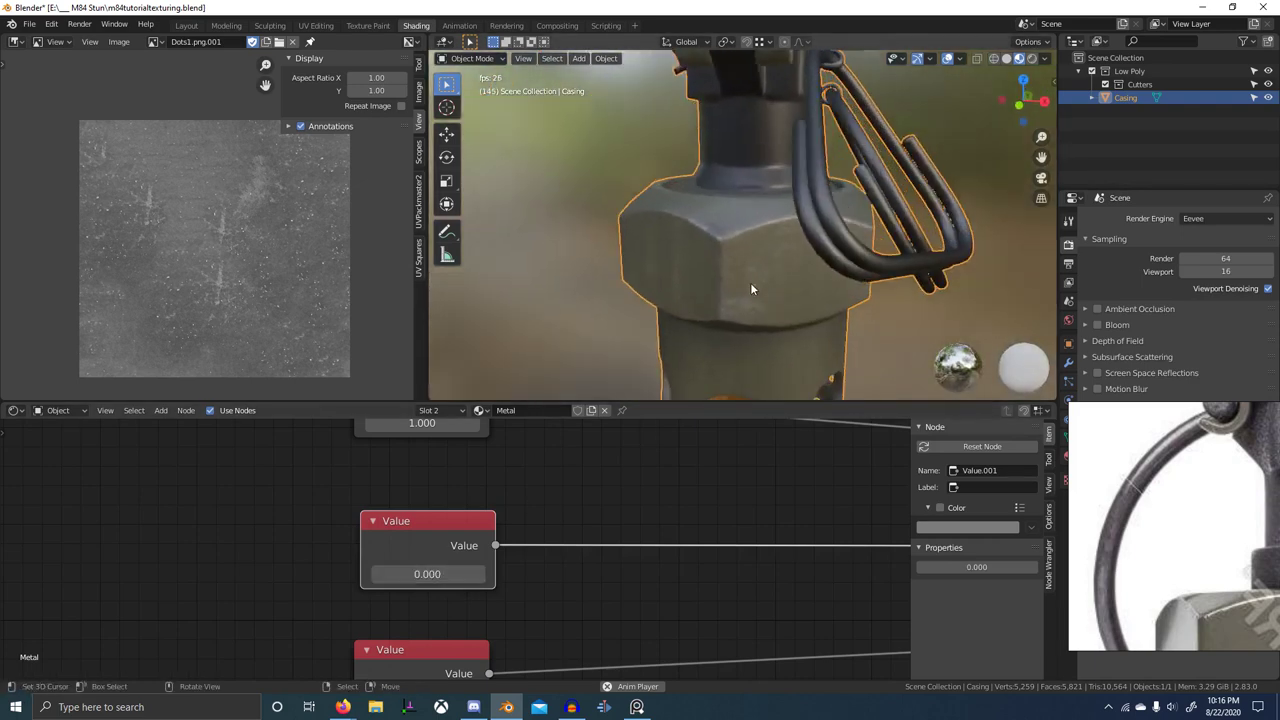
- Change the 0.500 Value node, testing 0.2 to 0.4, and settle on 0.350
{"action": "scroll", "coordinate": [752, 289], "scroll_direction": "down", "scroll_amount": 1}
{"action": "scroll", "coordinate": [620, 560], "scroll_direction": "down", "scroll_amount": 3}
{"action": "middle_click_drag", "start_coordinate": [620, 565], "coordinate": [632, 474]}
{"action": "scroll", "coordinate": [450, 536], "scroll_direction": "up", "scroll_amount": 1}
{"action": "scroll", "coordinate": [452, 538], "scroll_direction": "down", "scroll_amount": 1}
{"action": "middle_click_drag", "start_coordinate": [828, 563], "coordinate": [387, 600]}
{"action": "scroll", "coordinate": [387, 600], "scroll_direction": "down", "scroll_amount": 1}
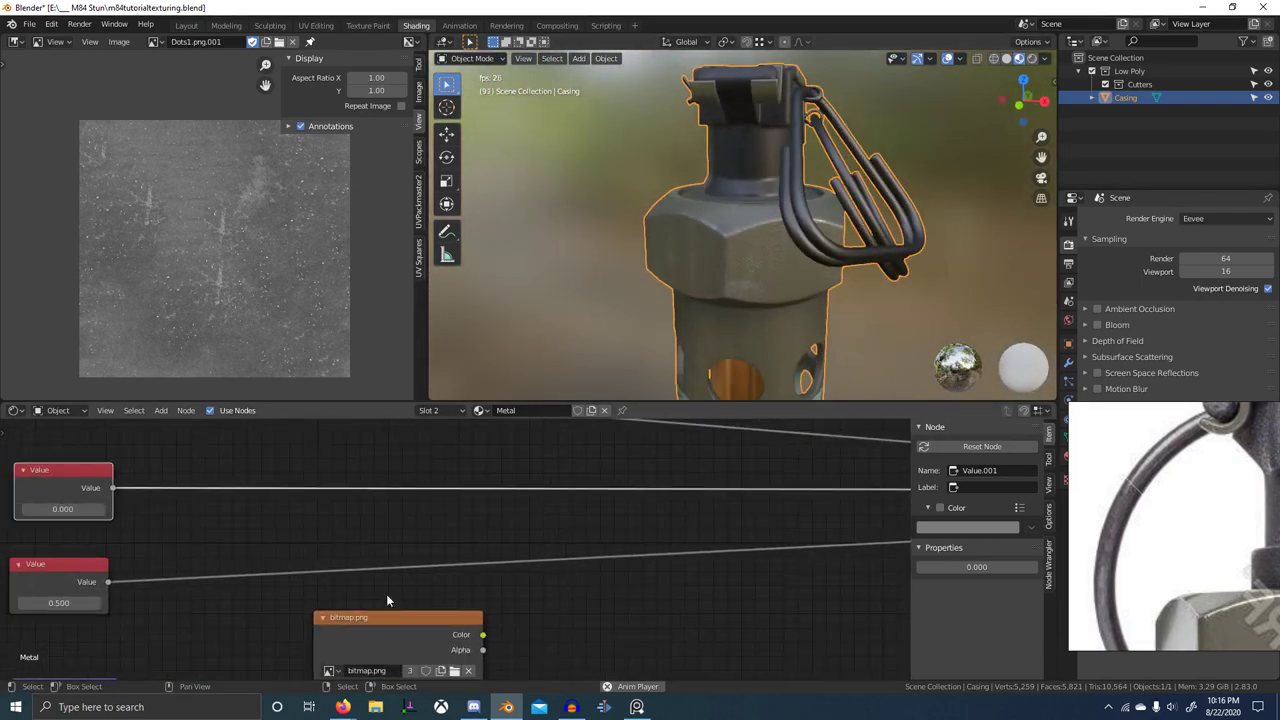
{"action": "middle_click_drag", "start_coordinate": [310, 585], "coordinate": [591, 532]}
{"action": "scroll", "coordinate": [638, 550], "scroll_direction": "up", "scroll_amount": 6}
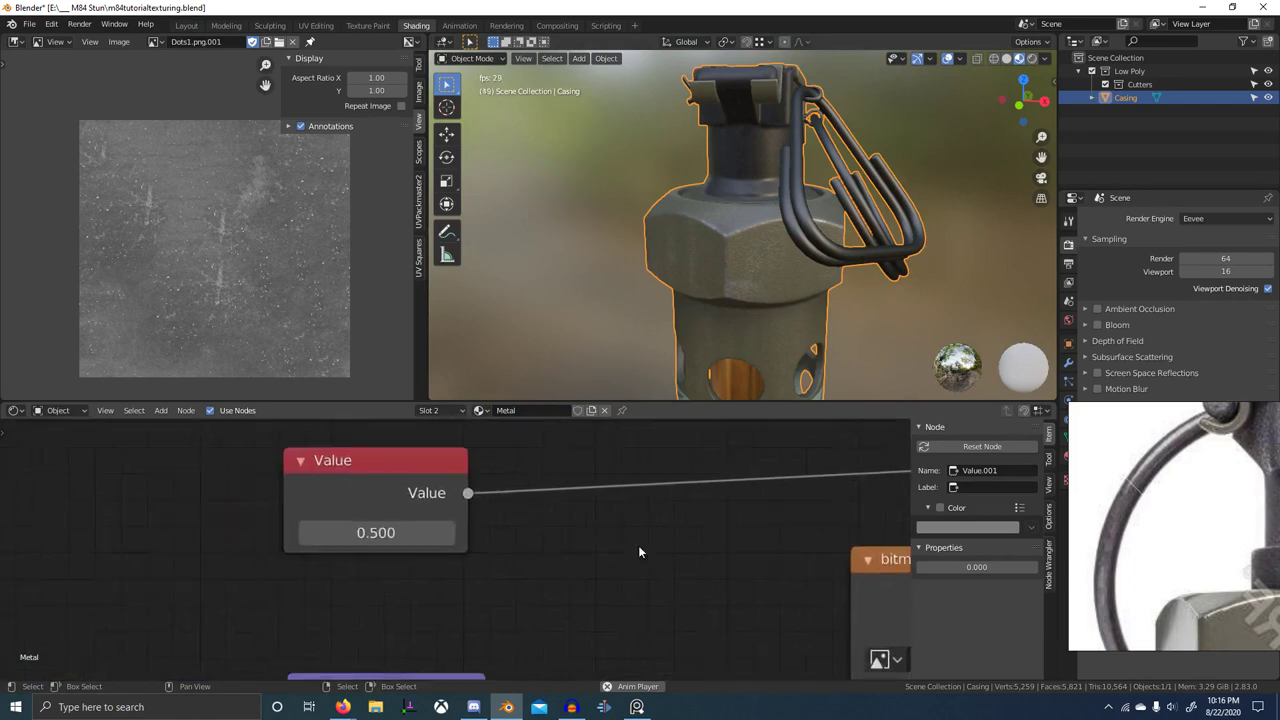
{"action": "middle_click_drag", "start_coordinate": [288, 526], "coordinate": [414, 508]}
{"action": "scroll", "coordinate": [414, 508], "scroll_direction": "up", "scroll_amount": 1}
{"action": "double_click", "coordinate": [427, 521]}
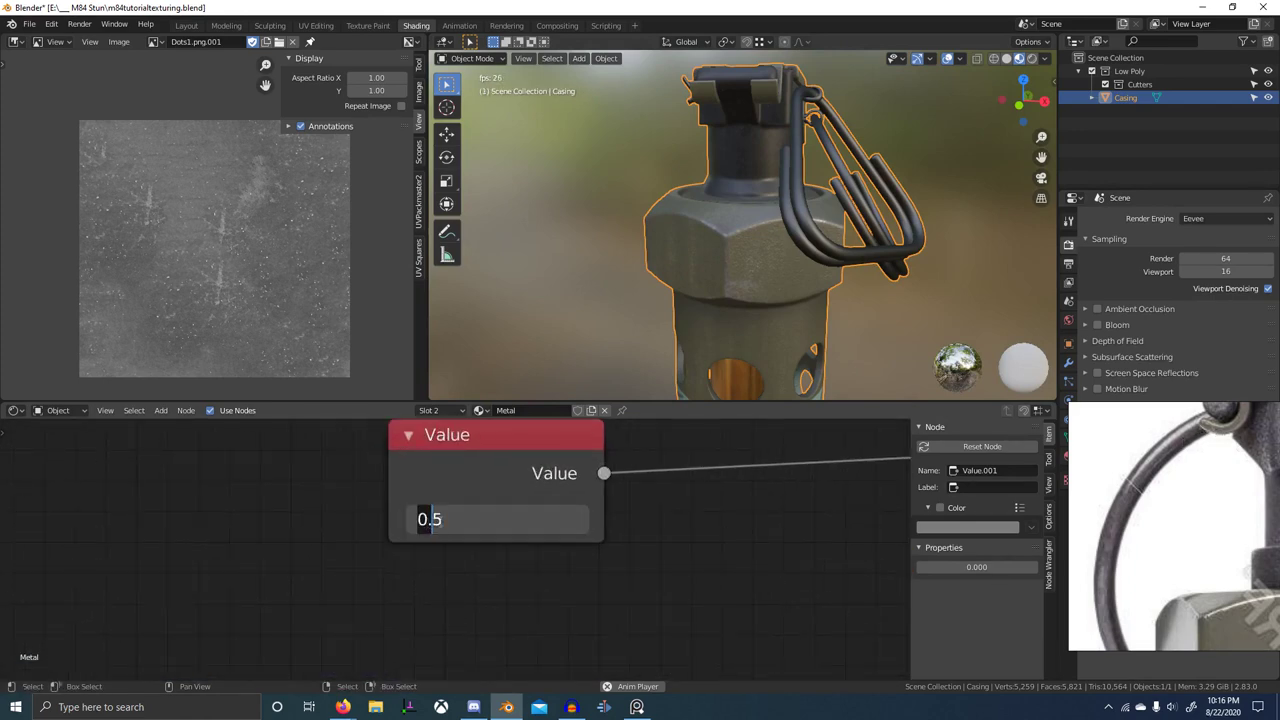
{"action": "key", "text": "Escape"}
{"action": "left_click", "coordinate": [417, 518]}
{"action": "left_click", "coordinate": [417, 518]}
{"action": "left_click", "coordinate": [417, 518]}
{"action": "middle_click_drag", "start_coordinate": [808, 272], "coordinate": [770, 295]}
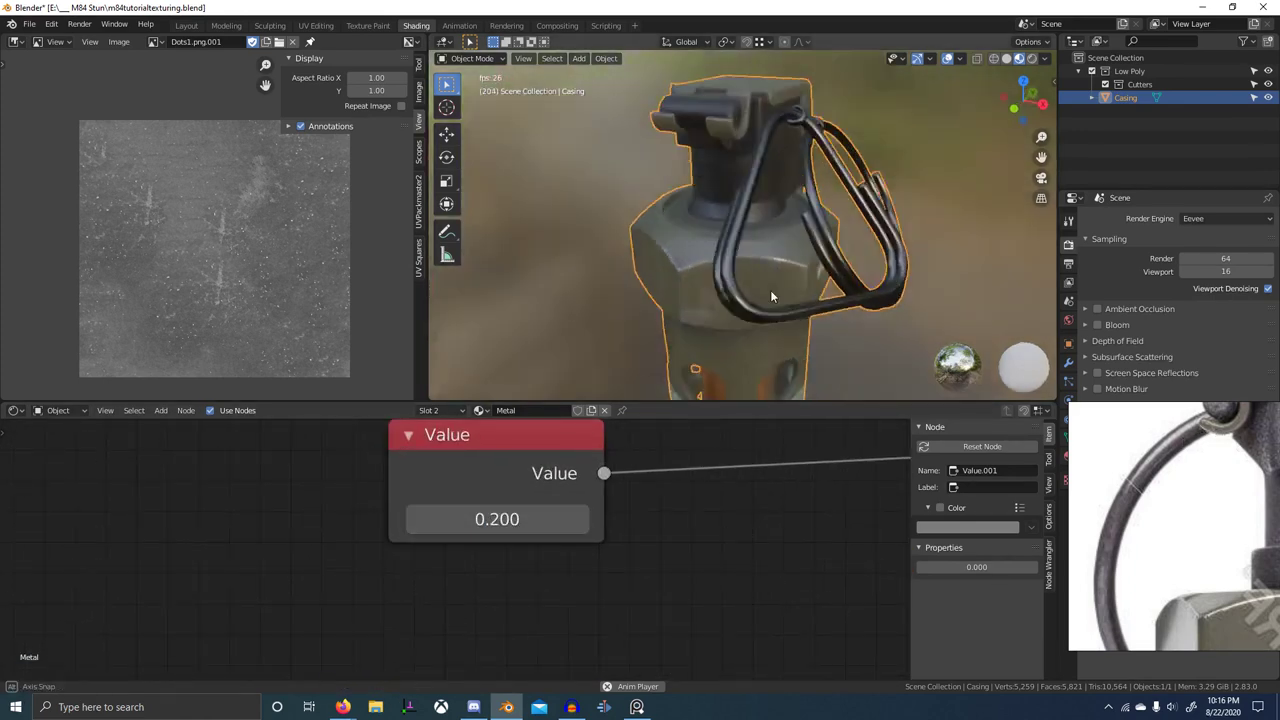
{"action": "left_click", "coordinate": [578, 519]}
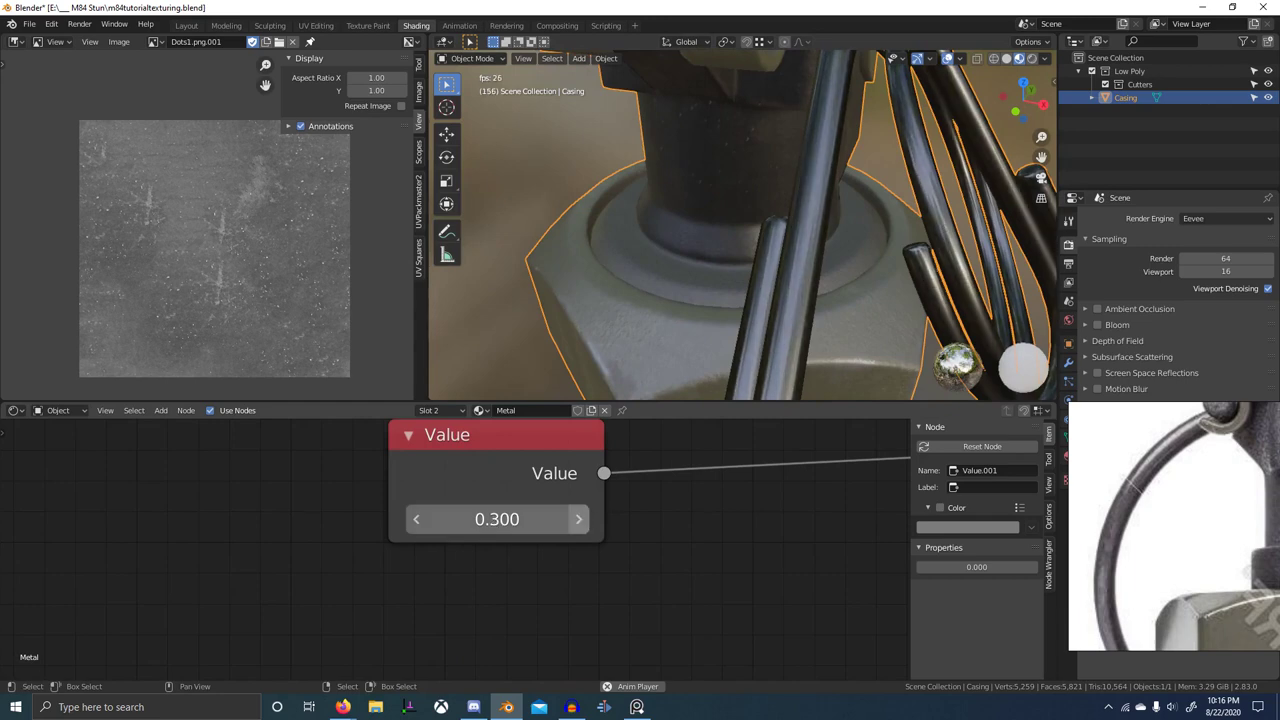
{"action": "left_click", "coordinate": [578, 519]}
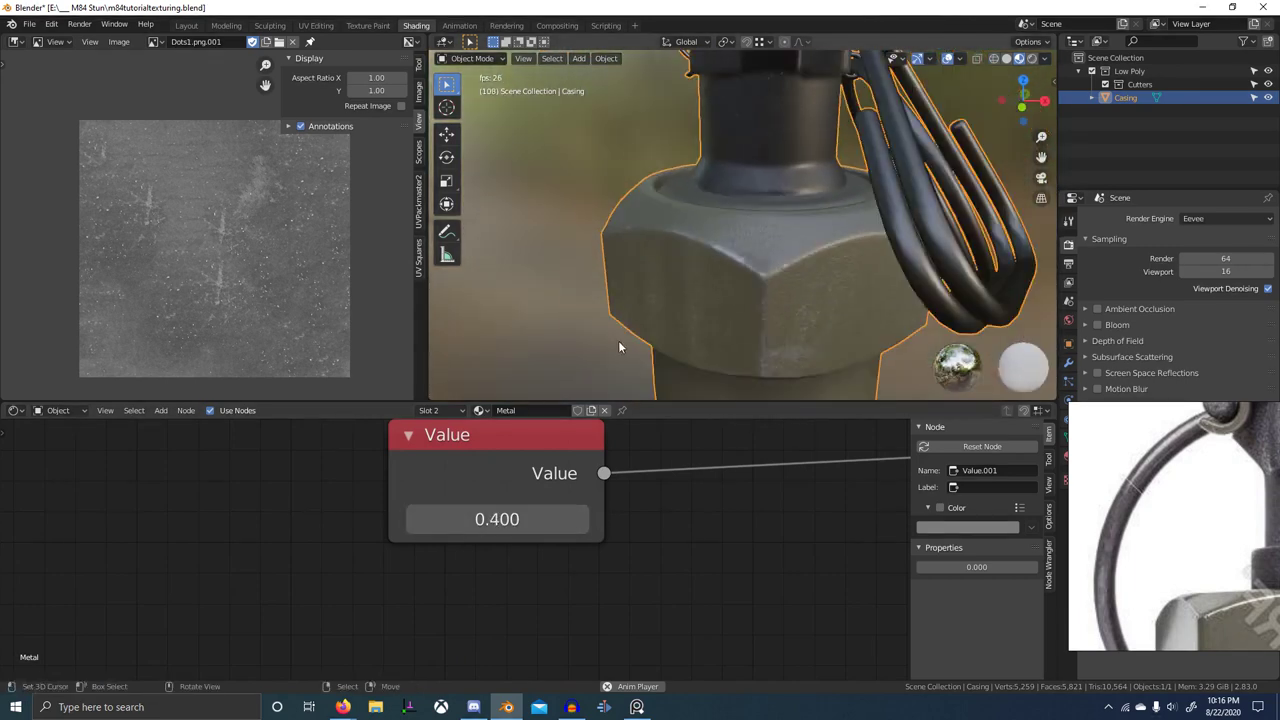
{"action": "left_click", "coordinate": [480, 510]}
{"action": "type", "text": ".35"}
{"action": "key", "text": "Return"}
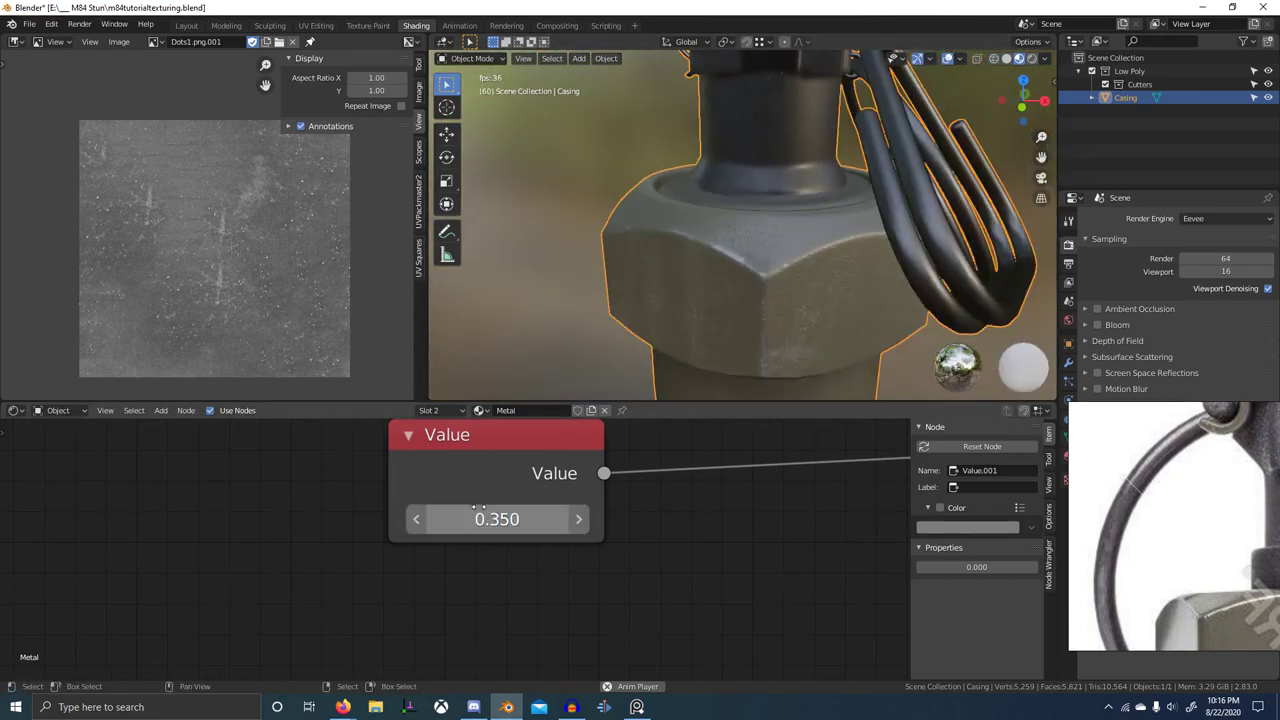
- Enlarge the 3D view and light the preview with a darker studio HDRI
{"action": "middle_click_drag", "start_coordinate": [916, 282], "coordinate": [730, 294]}
{"action": "scroll", "coordinate": [730, 294], "scroll_direction": "up", "scroll_amount": 6}
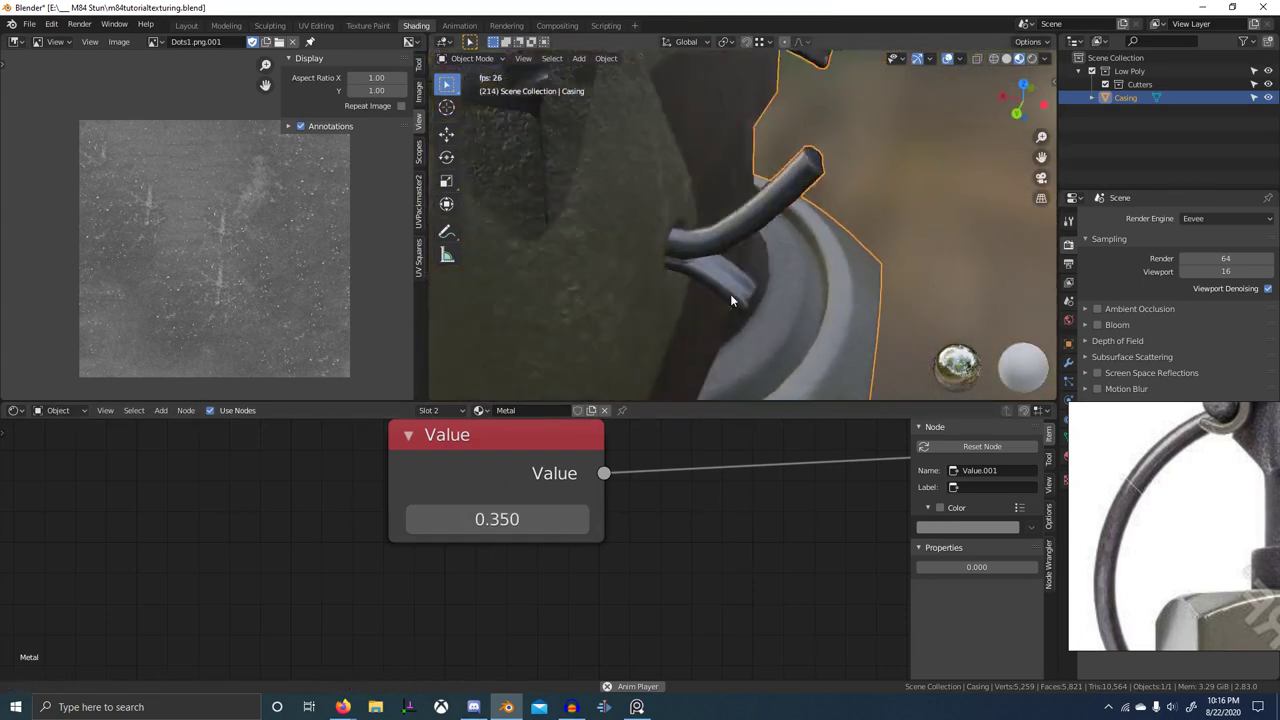
{"action": "scroll", "coordinate": [758, 244], "scroll_direction": "up", "scroll_amount": 2}
{"action": "scroll", "coordinate": [754, 249], "scroll_direction": "down", "scroll_amount": 6}
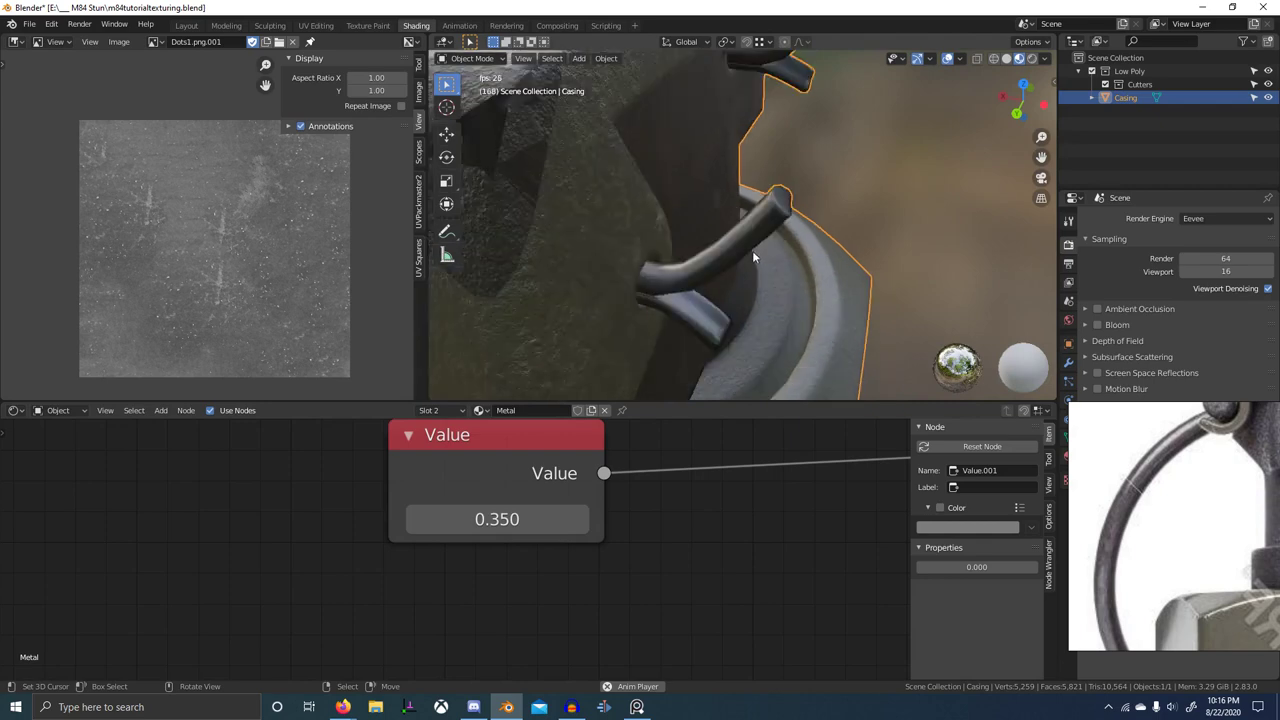
{"action": "middle_click_drag", "start_coordinate": [752, 250], "coordinate": [626, 305]}
{"action": "scroll", "coordinate": [742, 277], "scroll_direction": "up", "scroll_amount": 5}
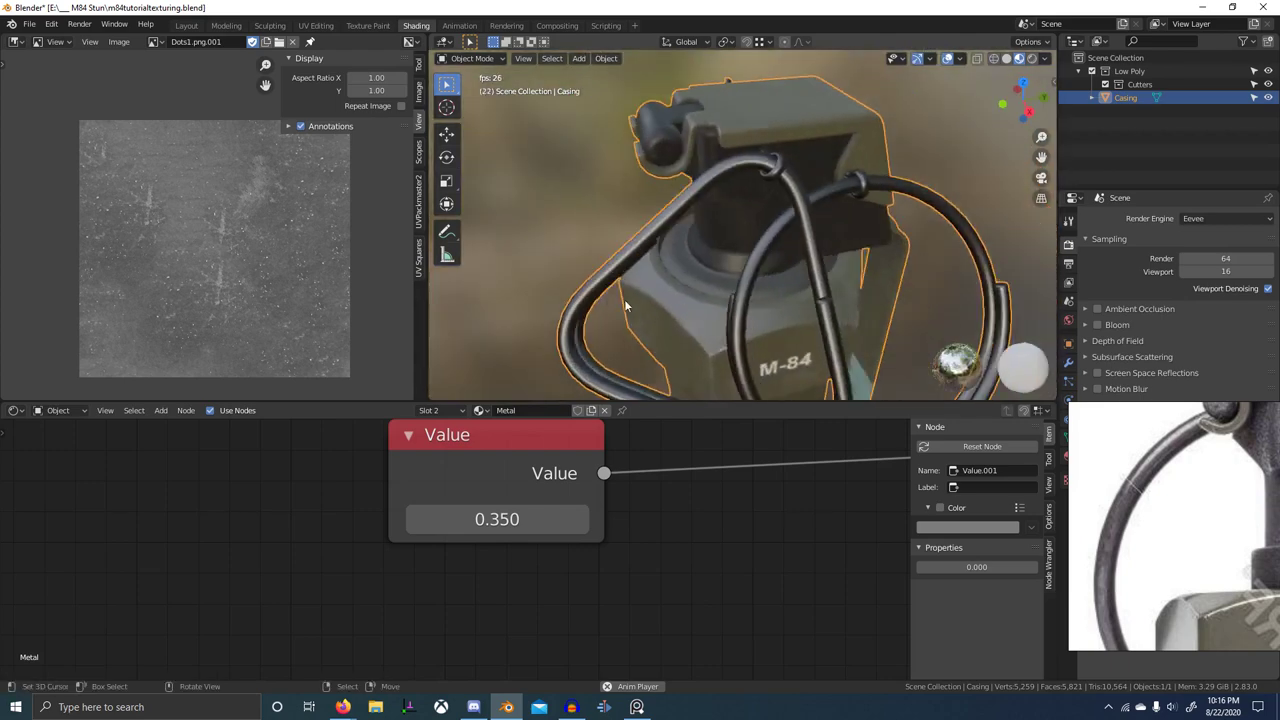
{"action": "scroll", "coordinate": [800, 342], "scroll_direction": "down", "scroll_amount": 5}
{"action": "mouse_move", "coordinate": [846, 354]}
{"action": "middle_mouse_down"}
{"action": "mouse_move", "coordinate": [817, 311]}
{"action": "mouse_move", "coordinate": [732, 355]}
{"action": "mouse_move", "coordinate": [816, 362]}
{"action": "mouse_move", "coordinate": [845, 322]}
{"action": "middle_mouse_up"}
{"action": "scroll", "coordinate": [788, 334], "scroll_direction": "up", "scroll_amount": 3}
{"action": "key", "text": "ctrl+space"}
{"action": "left_click", "coordinate": [1267, 60]}
{"action": "left_click", "coordinate": [1236, 151]}
{"action": "left_click", "coordinate": [1032, 218]}
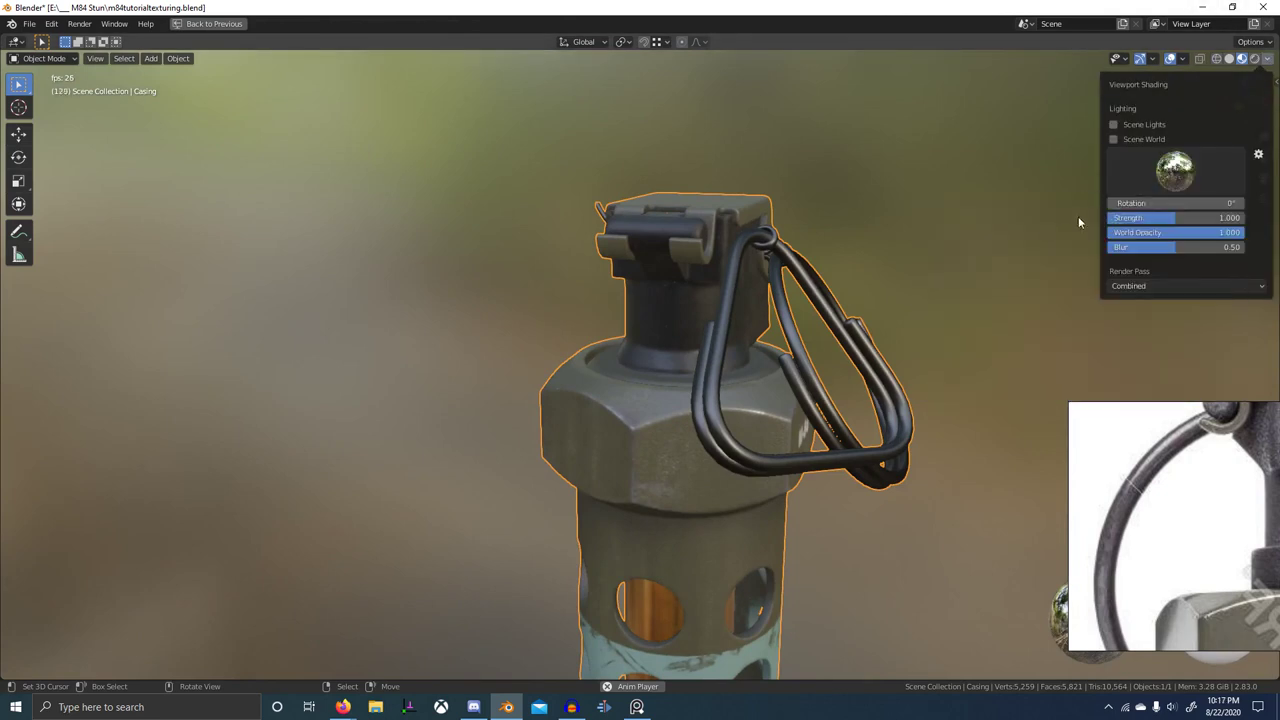
{"action": "left_click", "coordinate": [1141, 180]}
{"action": "left_click", "coordinate": [1062, 218]}
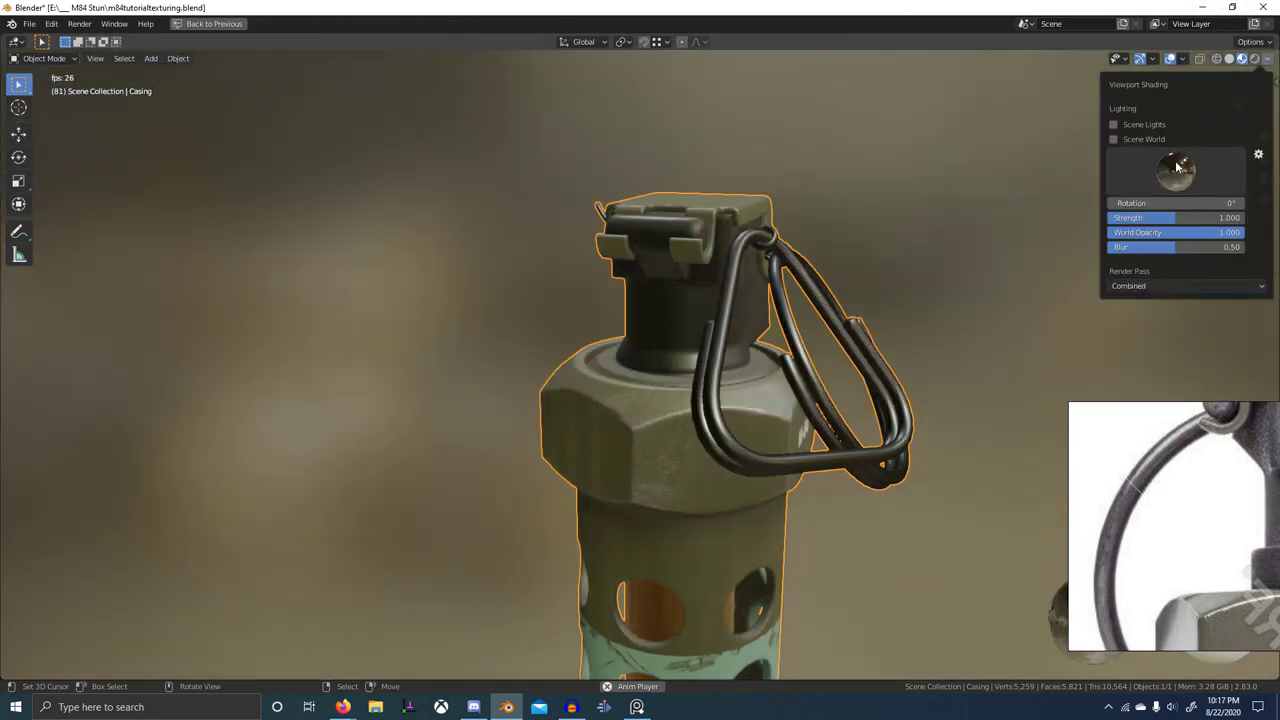
{"action": "scroll", "coordinate": [1125, 575], "scroll_direction": "down", "scroll_amount": 10}
{"action": "middle_click_drag", "start_coordinate": [1112, 580], "coordinate": [1262, 552]}
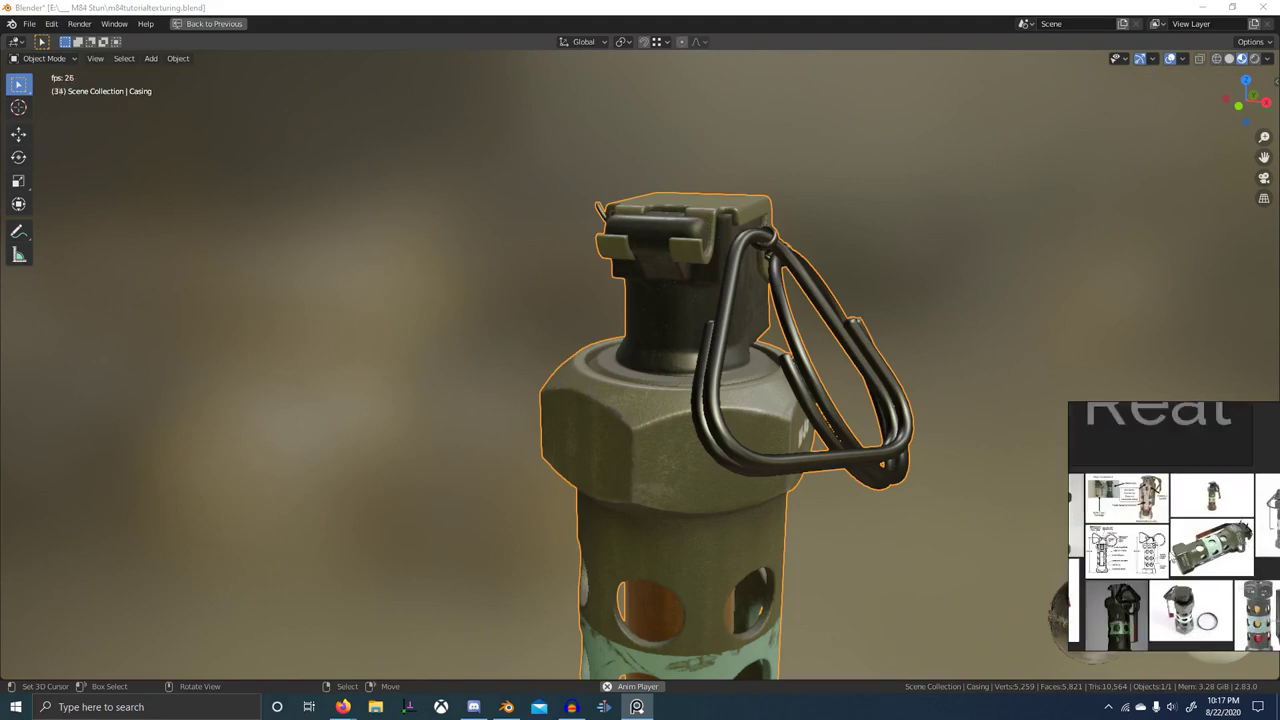
{"action": "scroll", "coordinate": [1172, 555], "scroll_direction": "up", "scroll_amount": 5}
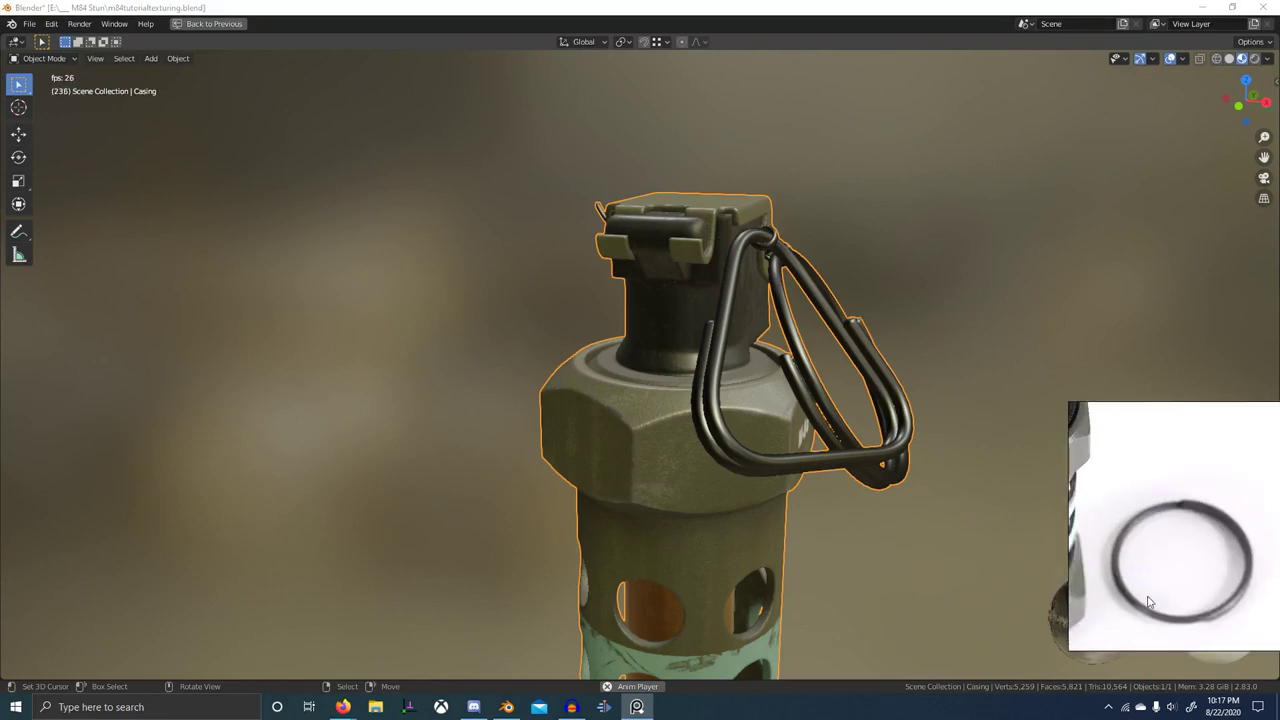
{"action": "scroll", "coordinate": [823, 464], "scroll_direction": "down", "scroll_amount": 3}
- Label the 0.350, 0.000 and 1.000 Value nodes Rough, Spec and Metal, and the colour node Albedo
{"action": "key", "text": "ctrl+space"}
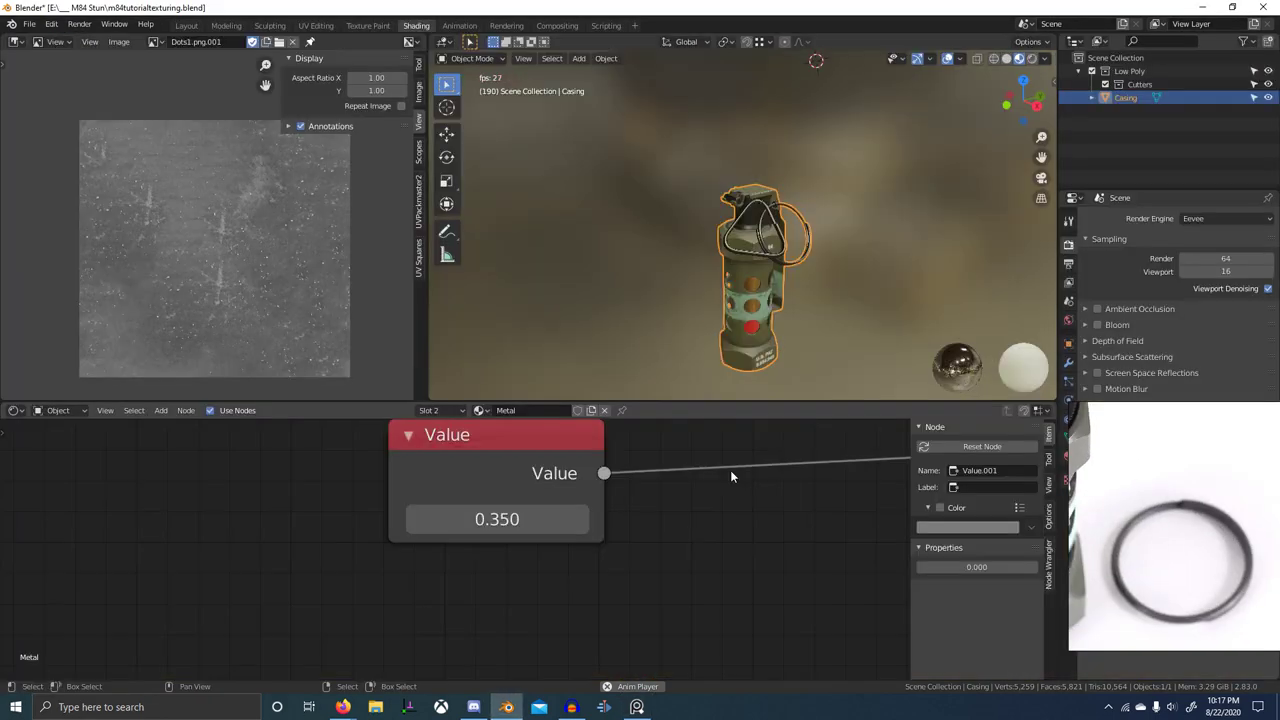
{"action": "scroll", "coordinate": [811, 263], "scroll_direction": "up", "scroll_amount": 8}
{"action": "mouse_move", "coordinate": [811, 263]}
{"action": "middle_mouse_down"}
{"action": "mouse_move", "coordinate": [780, 228]}
{"action": "mouse_move", "coordinate": [812, 230]}
{"action": "middle_mouse_up"}
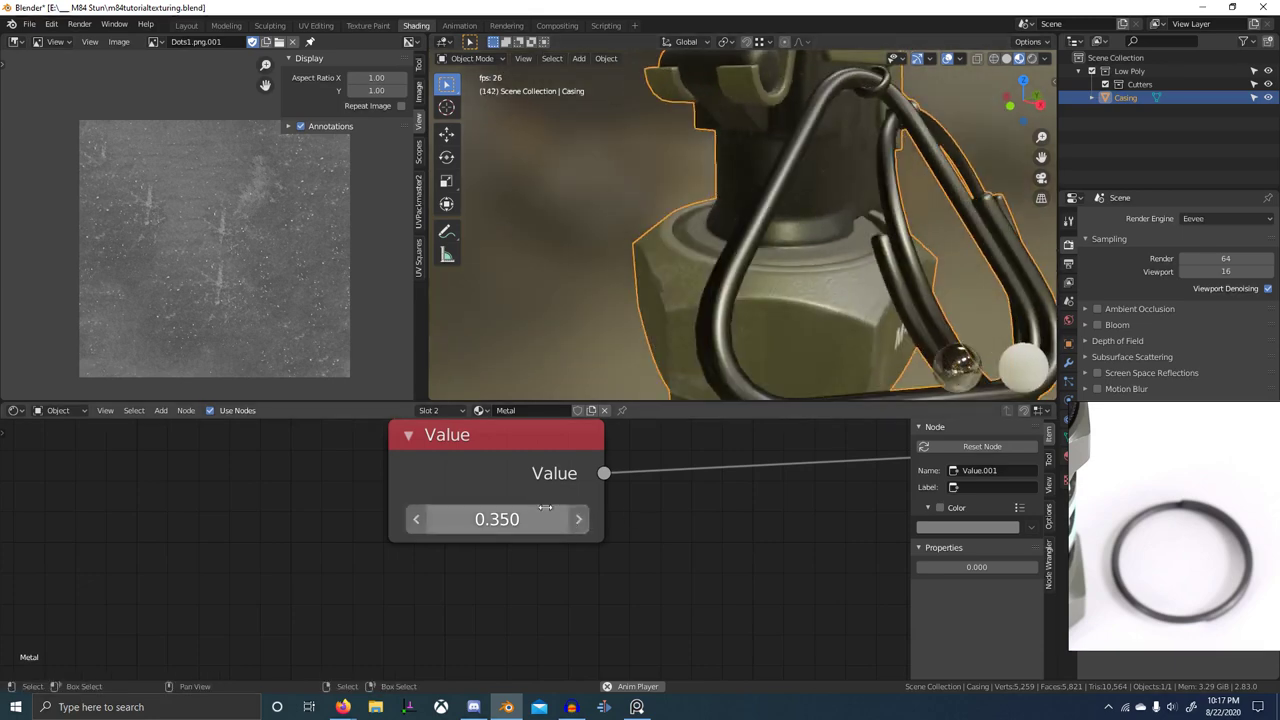
{"action": "scroll", "coordinate": [543, 510], "scroll_direction": "down", "scroll_amount": 9}
{"action": "middle_click_drag", "start_coordinate": [722, 520], "coordinate": [687, 612]}
{"action": "left_click", "coordinate": [460, 566]}
{"action": "left_click", "coordinate": [1003, 486]}
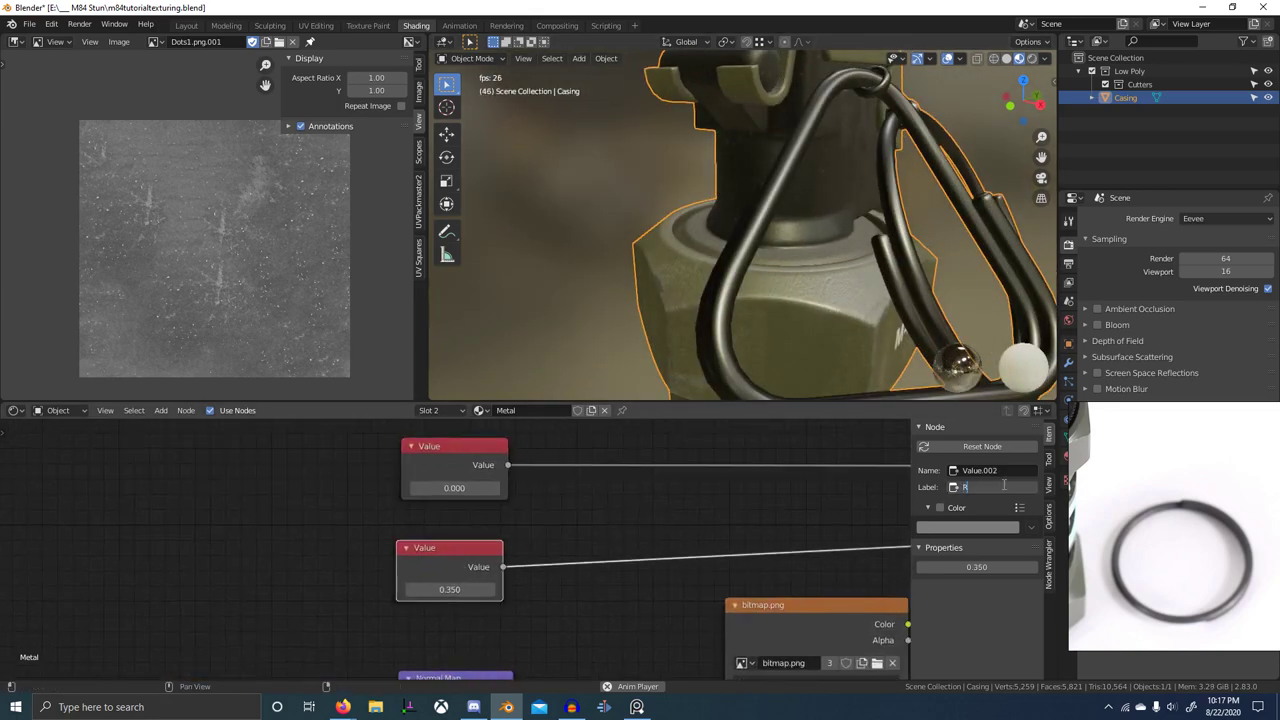
{"action": "left_click", "coordinate": [459, 454]}
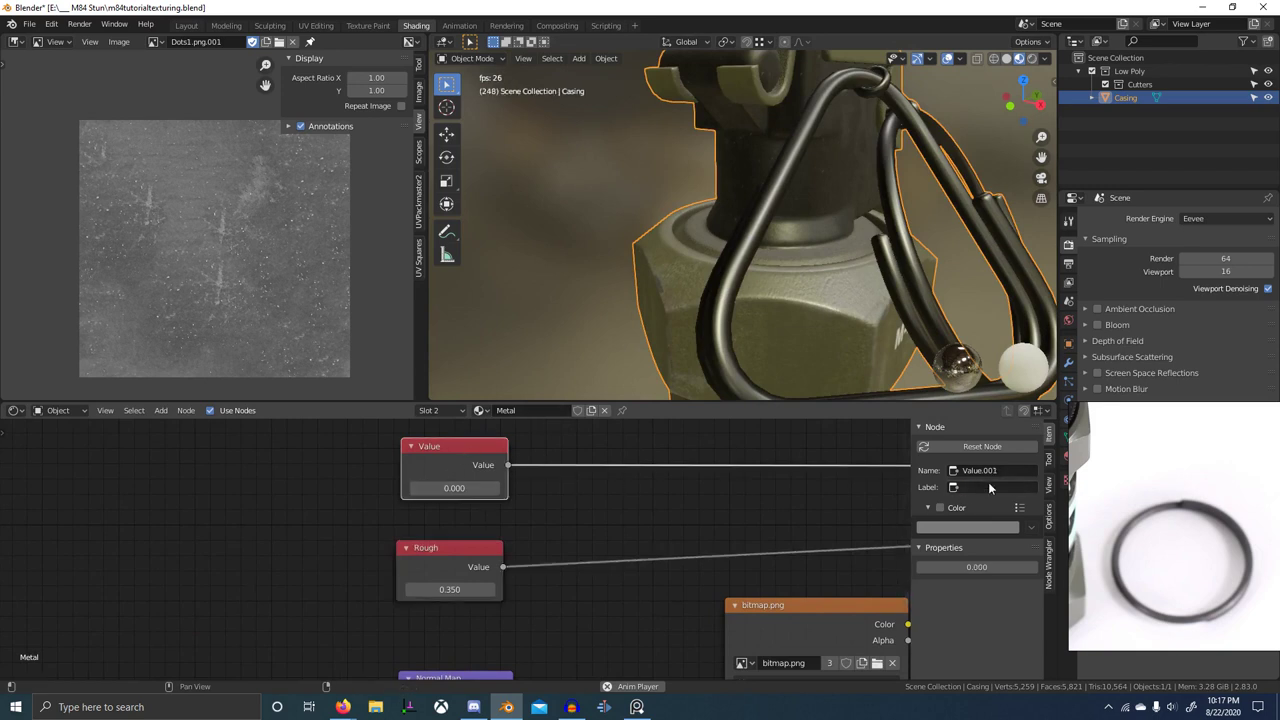
{"action": "middle_click_drag", "start_coordinate": [511, 508], "coordinate": [477, 635]}
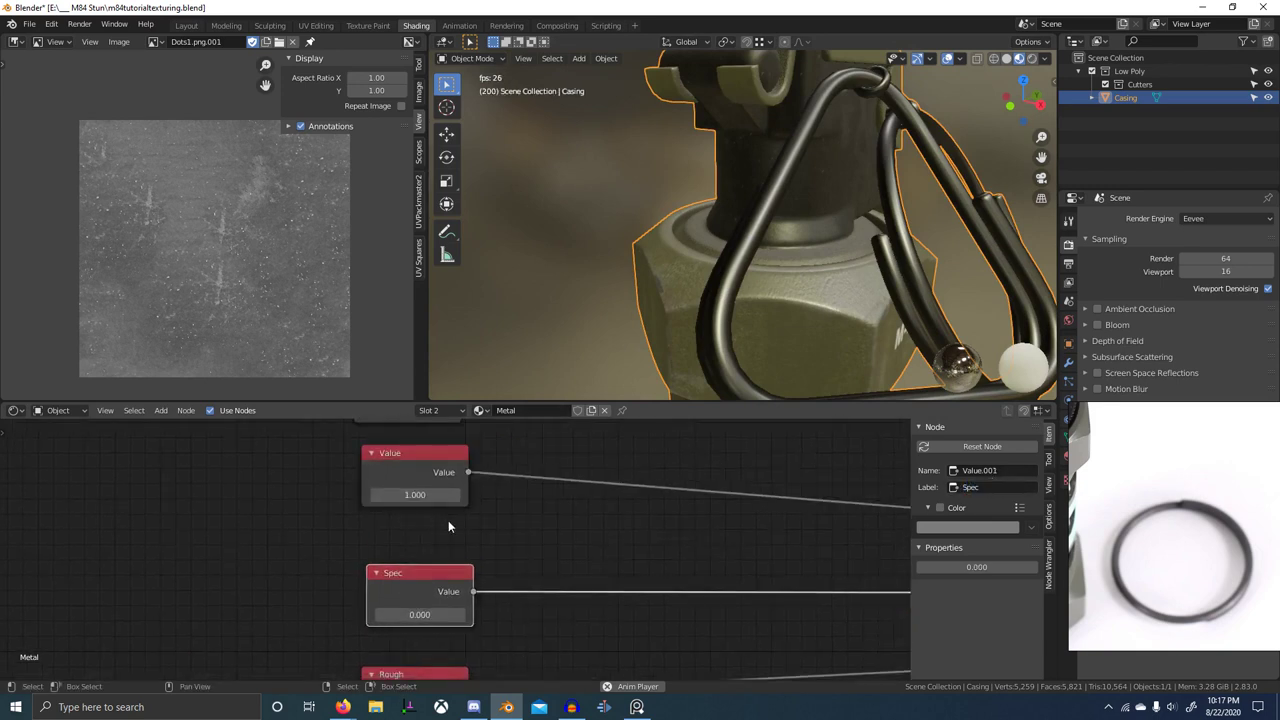
{"action": "left_click", "coordinate": [419, 467]}
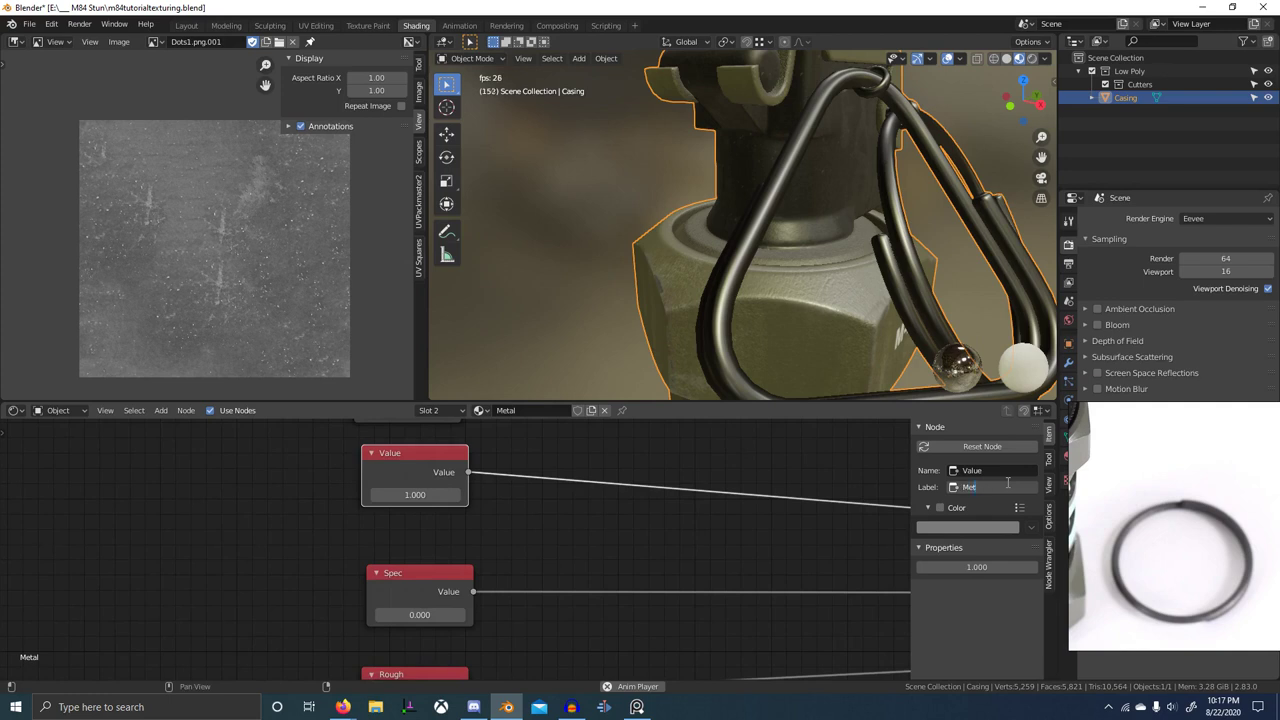
{"action": "middle_click_drag", "start_coordinate": [409, 487], "coordinate": [406, 607]}
{"action": "scroll", "coordinate": [406, 607], "scroll_direction": "down", "scroll_amount": 4}
{"action": "left_click", "coordinate": [390, 447]}
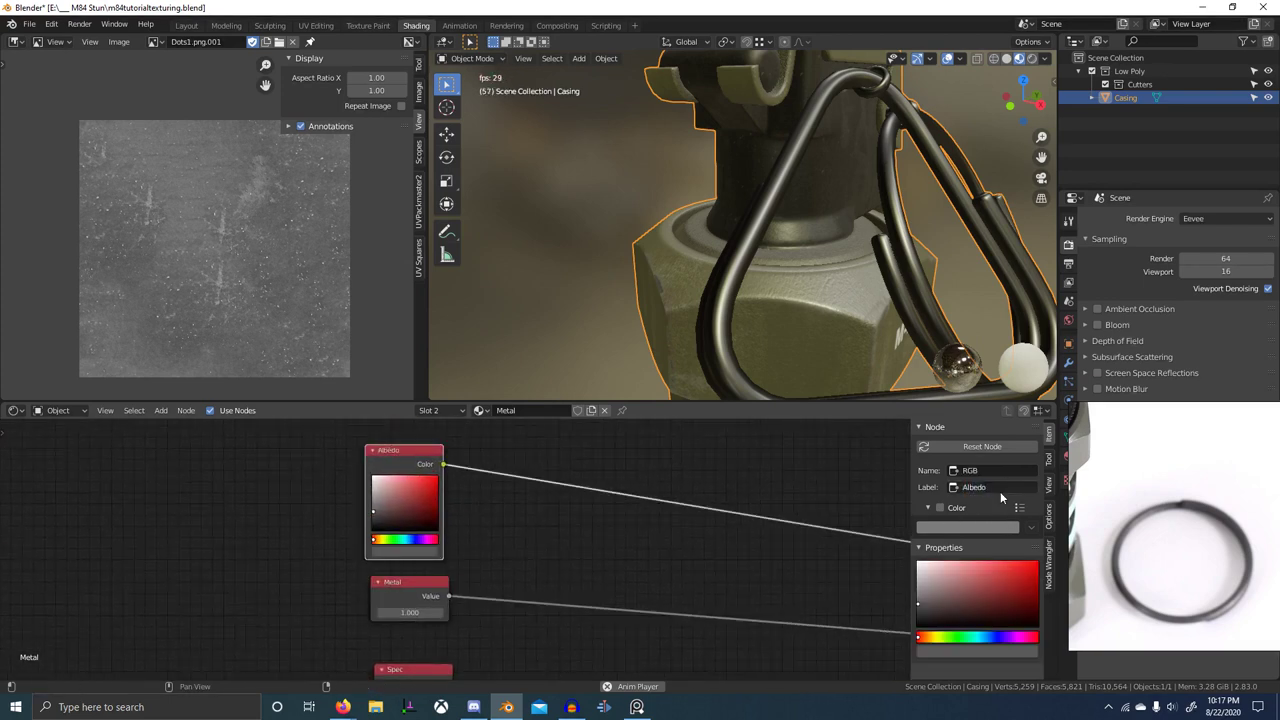
- Raise the Rough value from 0.350 to 0.550 in two steps
{"action": "scroll", "coordinate": [440, 605], "scroll_direction": "down", "scroll_amount": 1}
{"action": "middle_click_drag", "start_coordinate": [502, 645], "coordinate": [599, 474]}
{"action": "scroll", "coordinate": [545, 577], "scroll_direction": "up", "scroll_amount": 5}
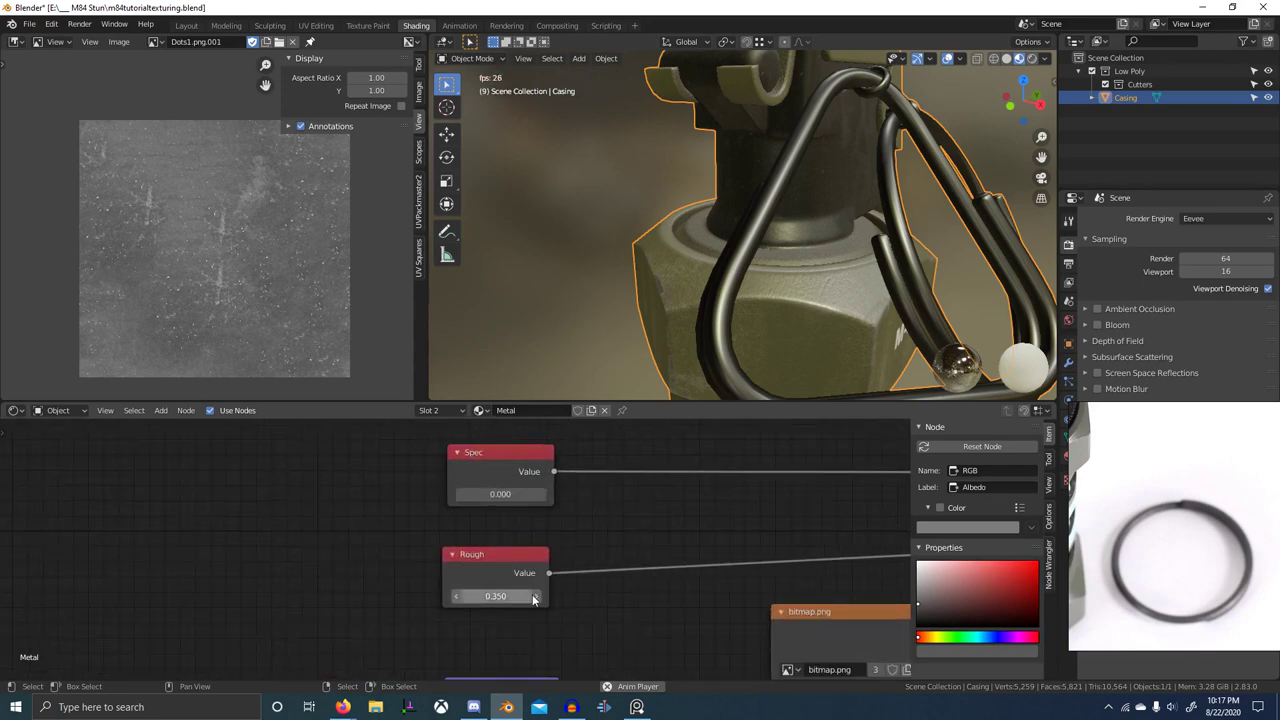
{"action": "left_click", "coordinate": [535, 597]}
{"action": "left_click", "coordinate": [535, 597]}
{"action": "scroll", "coordinate": [798, 309], "scroll_direction": "down", "scroll_amount": 2}
{"action": "middle_click_drag", "start_coordinate": [798, 309], "coordinate": [1018, 188]}
{"action": "scroll", "coordinate": [774, 300], "scroll_direction": "down", "scroll_amount": 3}
- Make the 3D view full-screen and try the first, green outdoor and darker HDRIs
{"action": "key", "text": "ctrl+alt+space"}
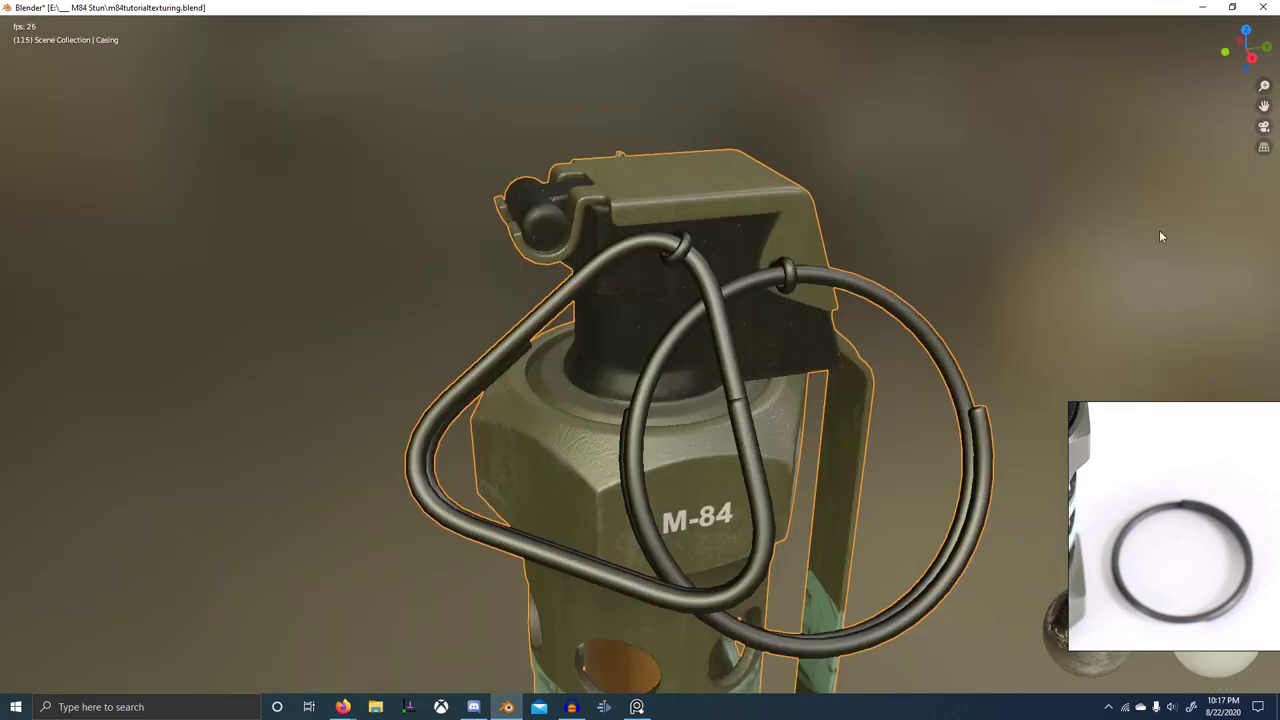
{"action": "key", "text": "ctrl+alt+space"}
{"action": "key", "text": "ctrl+space"}
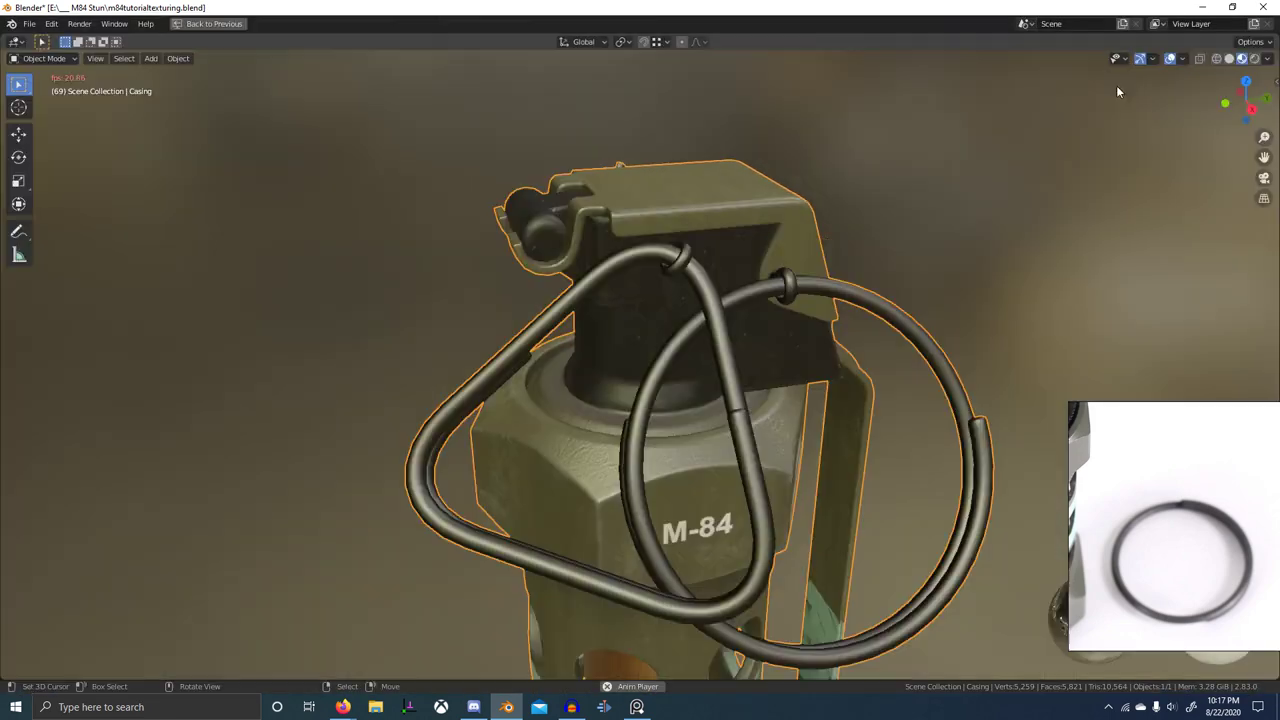
{"action": "left_click", "coordinate": [1267, 58]}
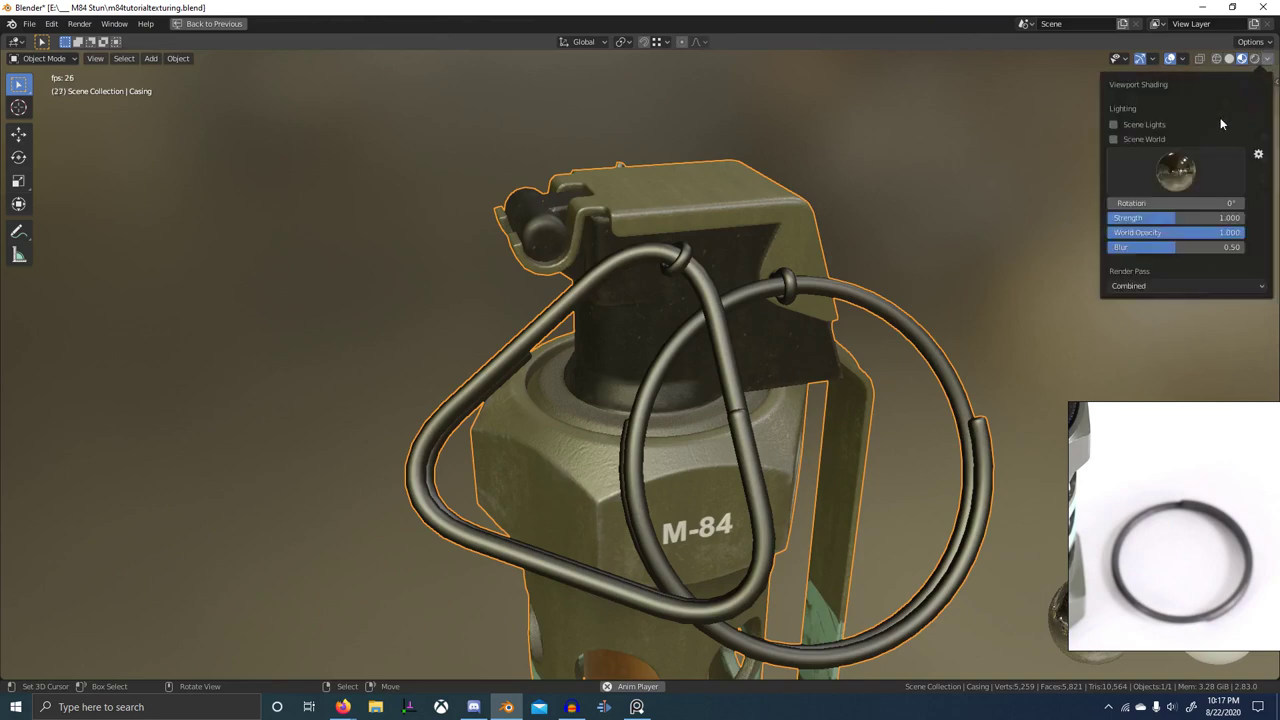
{"action": "left_click", "coordinate": [1175, 170]}
{"action": "left_click", "coordinate": [942, 219]}
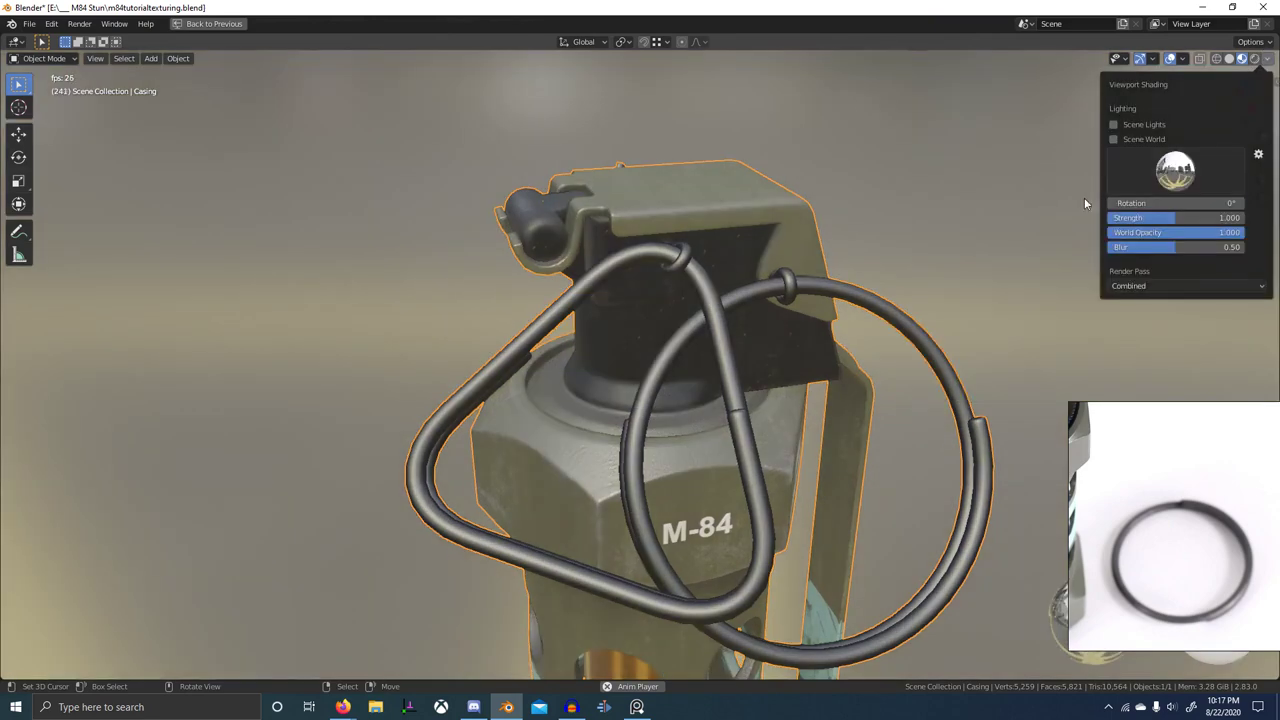
{"action": "left_click", "coordinate": [1180, 170]}
{"action": "left_click", "coordinate": [1030, 210]}
{"action": "left_click", "coordinate": [1180, 173]}
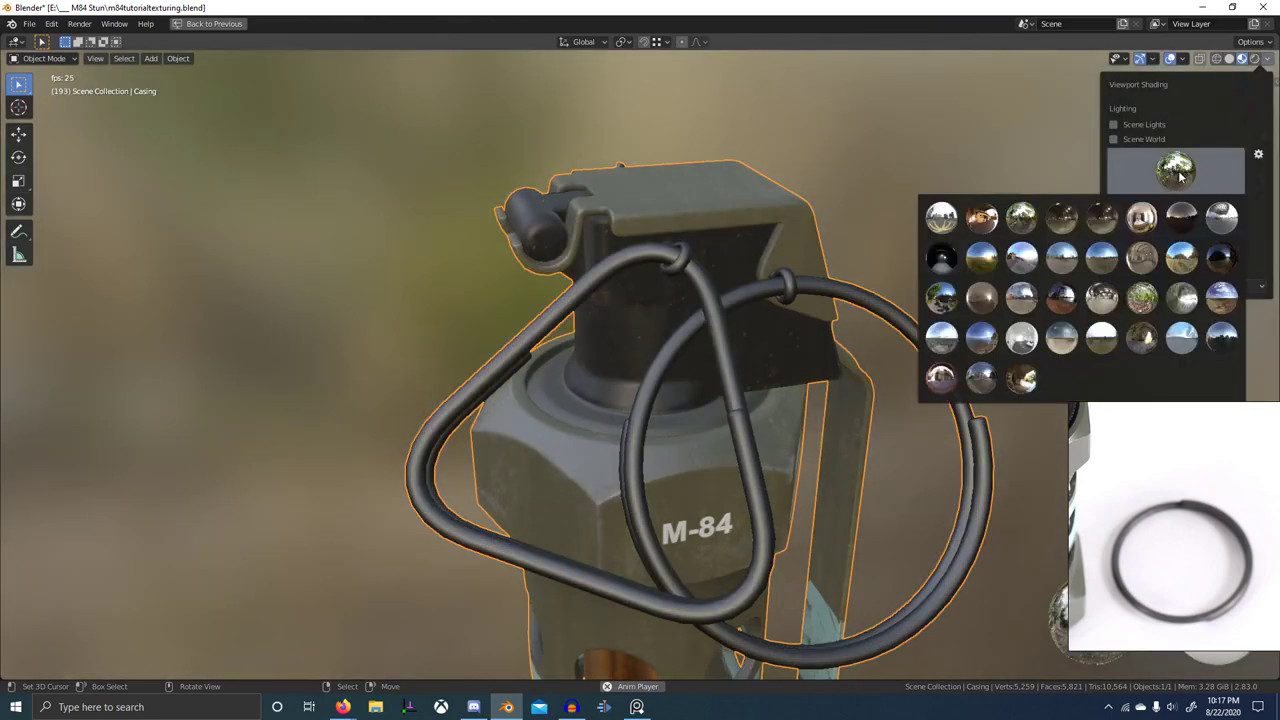
{"action": "left_click", "coordinate": [1072, 228]}
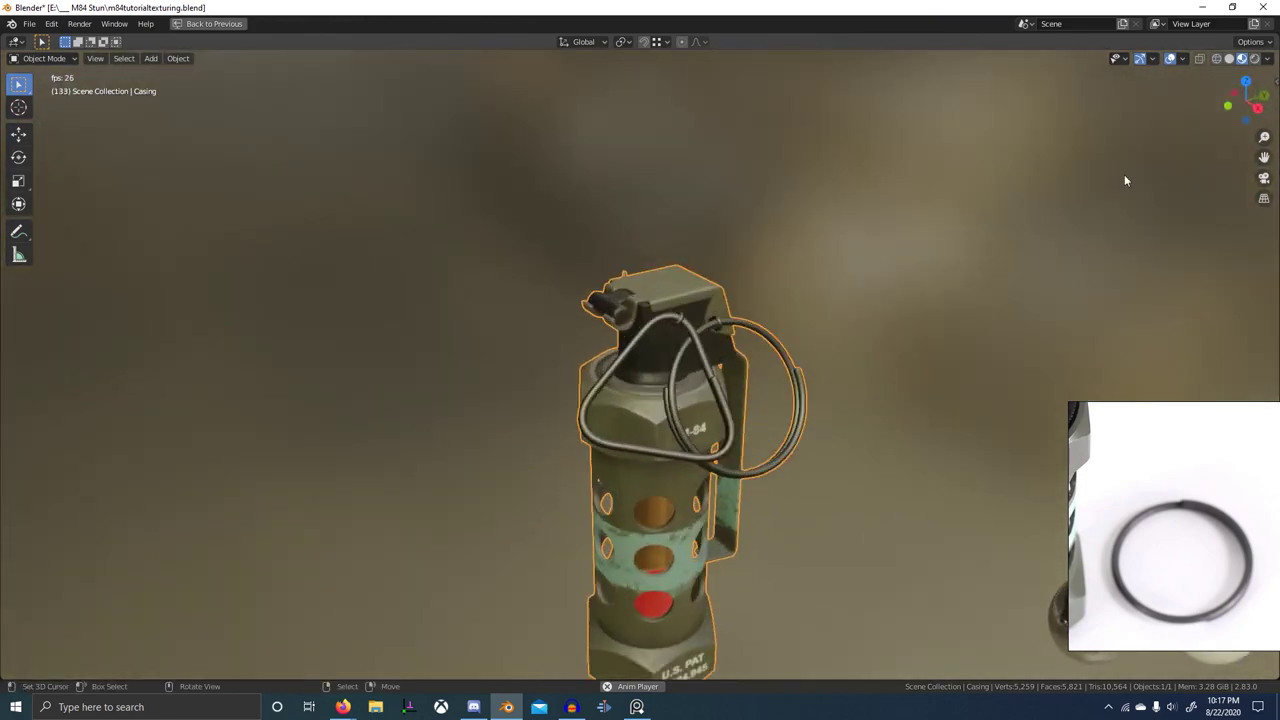
- Compare dark green, beige, Scene World, grey-blue and darker HDRI lighting
{"action": "left_click", "coordinate": [1268, 59]}
{"action": "left_click", "coordinate": [1176, 170]}
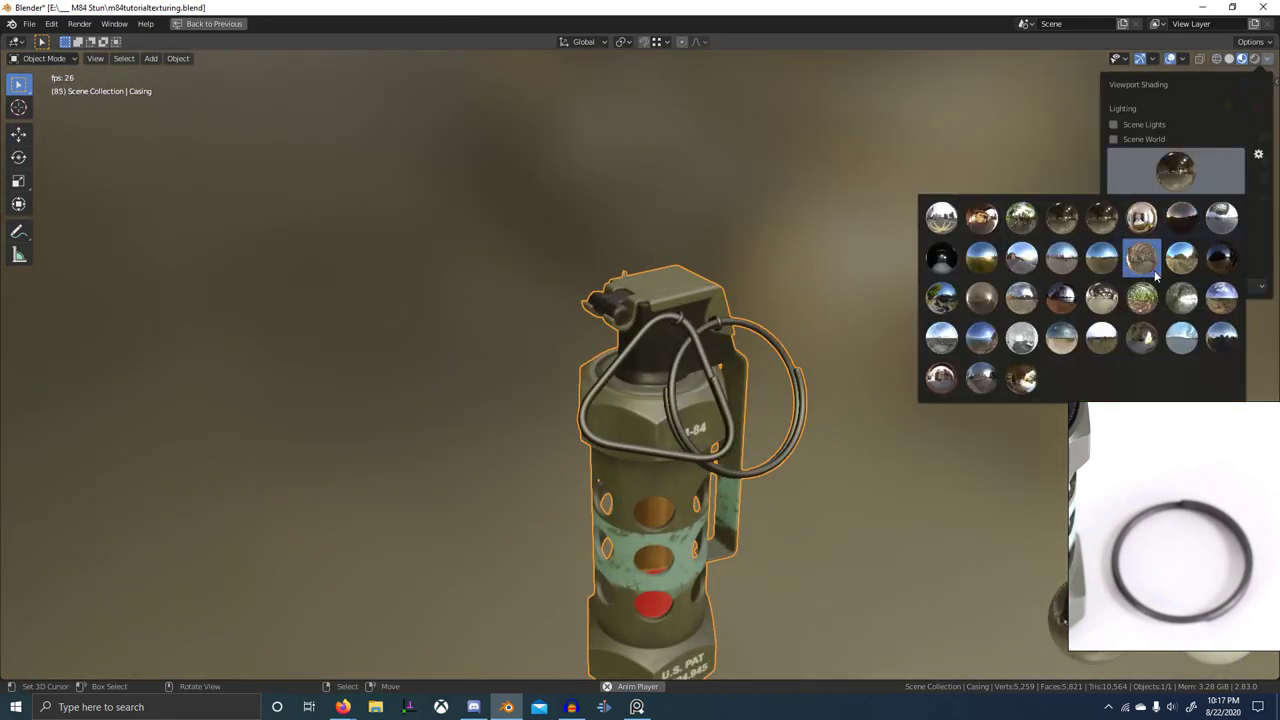
{"action": "left_click", "coordinate": [1182, 221]}
{"action": "left_click", "coordinate": [1200, 168]}
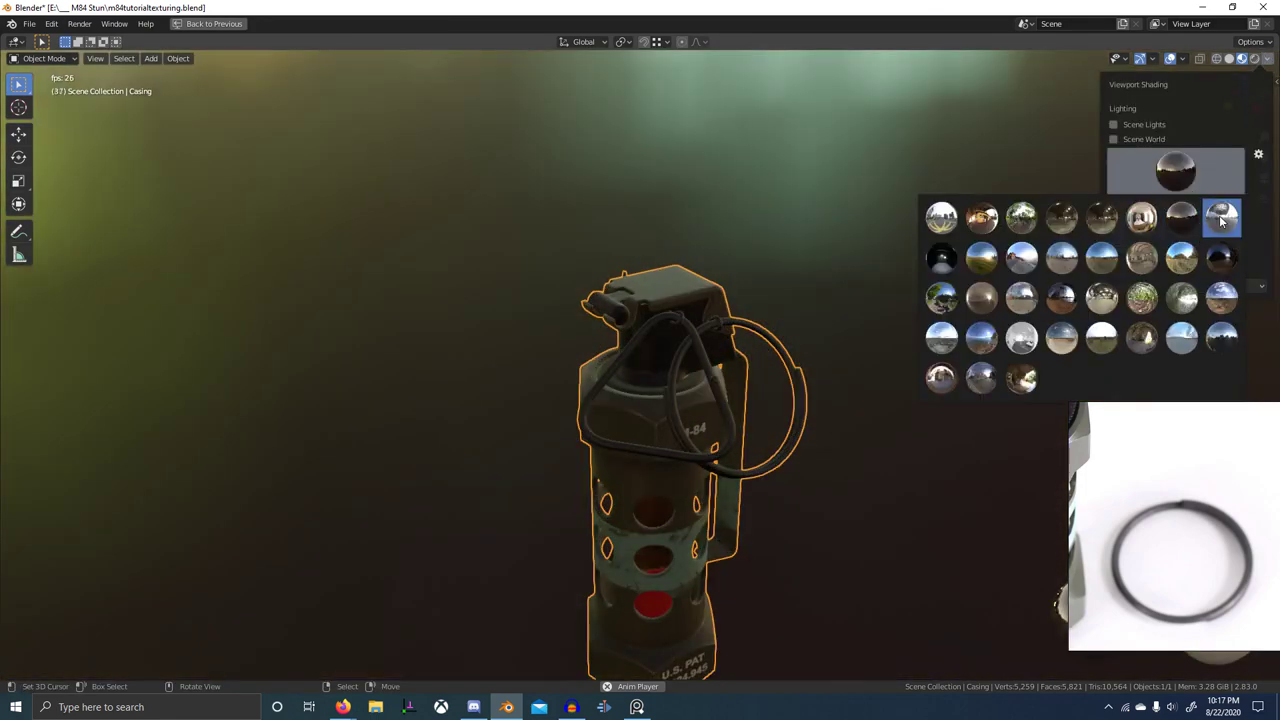
{"action": "left_click", "coordinate": [1188, 264]}
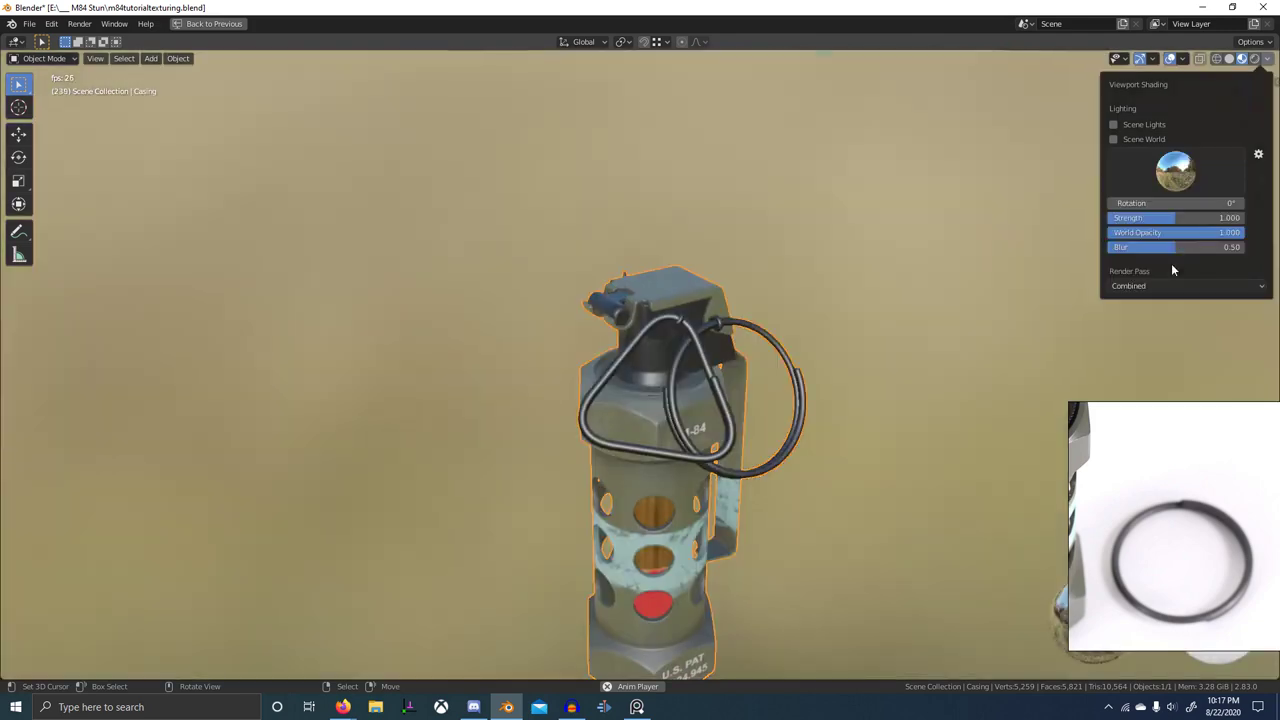
{"action": "left_click", "coordinate": [1208, 138]}
{"action": "left_click", "coordinate": [1135, 139]}
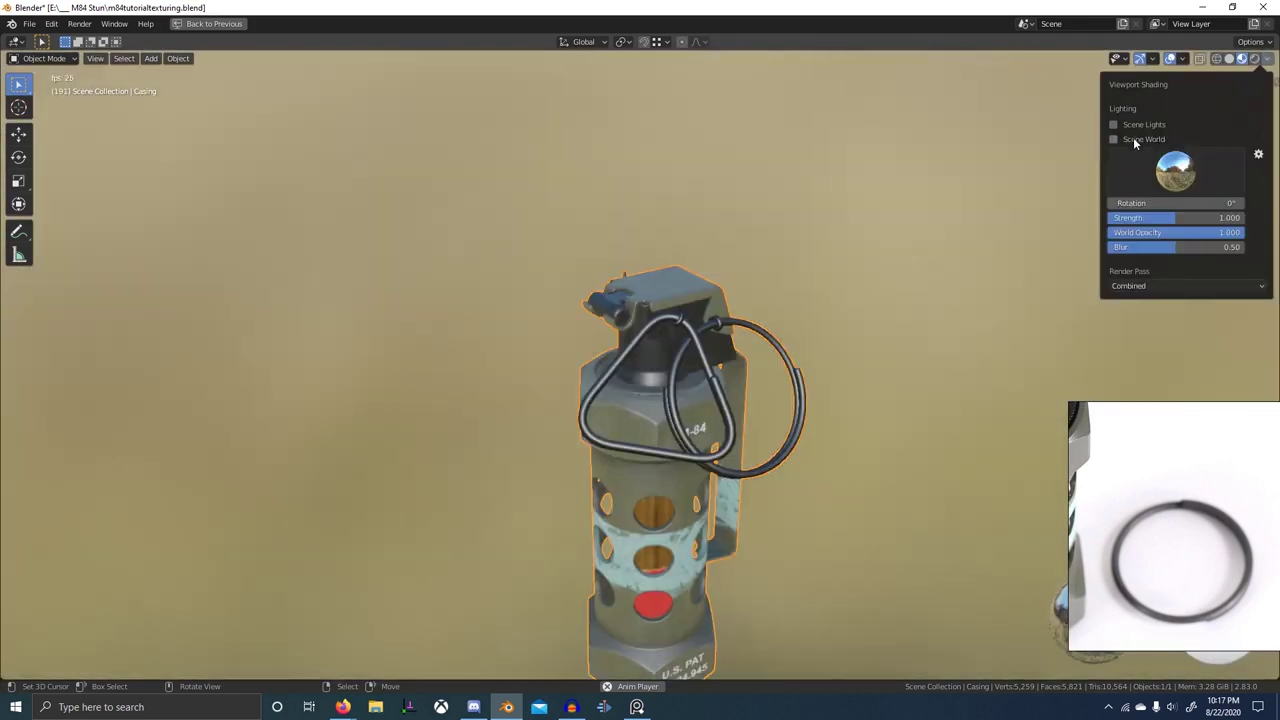
{"action": "left_click", "coordinate": [1188, 185]}
{"action": "left_click", "coordinate": [1168, 332]}
{"action": "left_click", "coordinate": [1181, 188]}
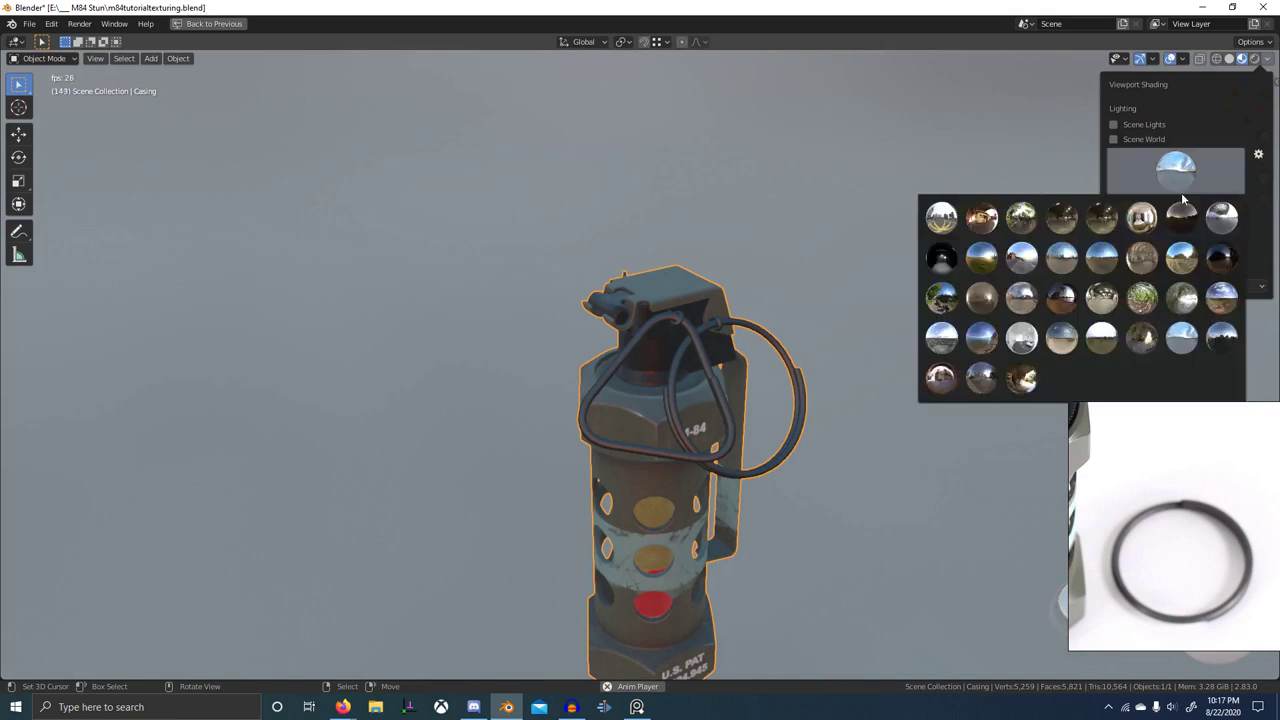
{"action": "left_click", "coordinate": [1178, 340]}
- After trying warm golden, reddish-grey and Scene World lighting, settle on the grey HDRI
{"action": "left_click", "coordinate": [1176, 170]}
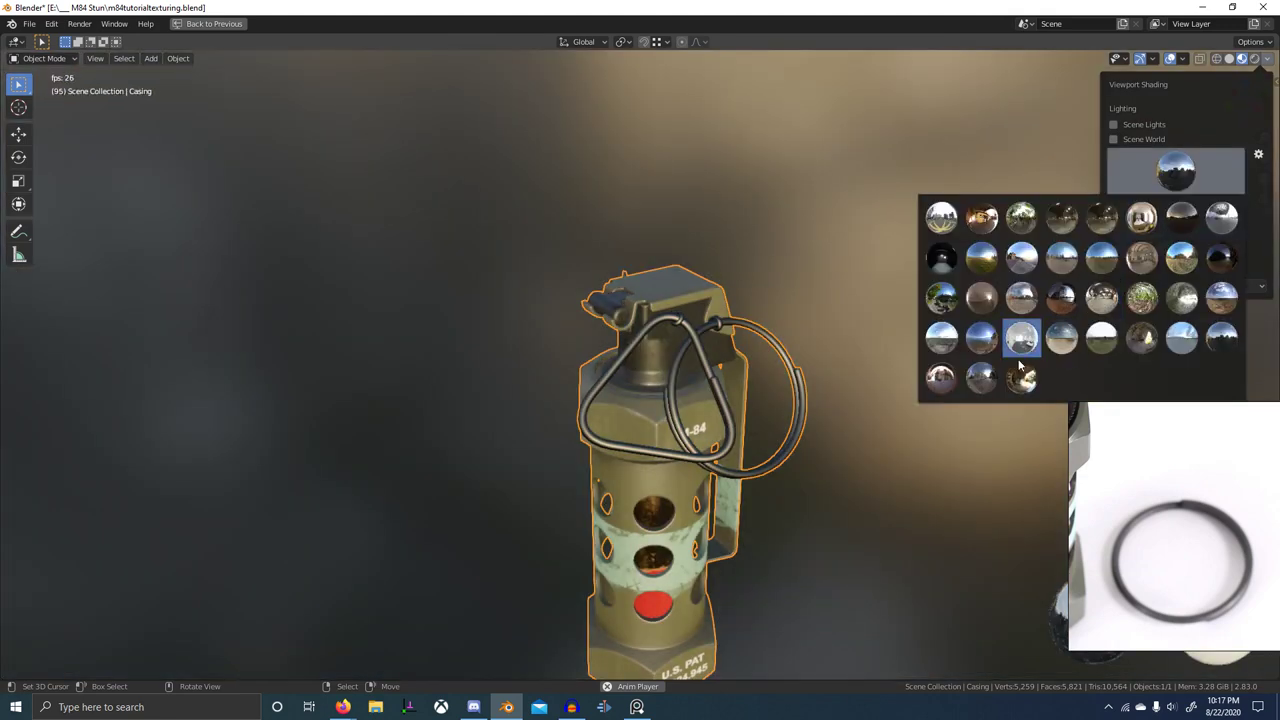
{"action": "left_click", "coordinate": [1021, 338]}
{"action": "left_click", "coordinate": [1180, 172]}
{"action": "left_click", "coordinate": [941, 381]}
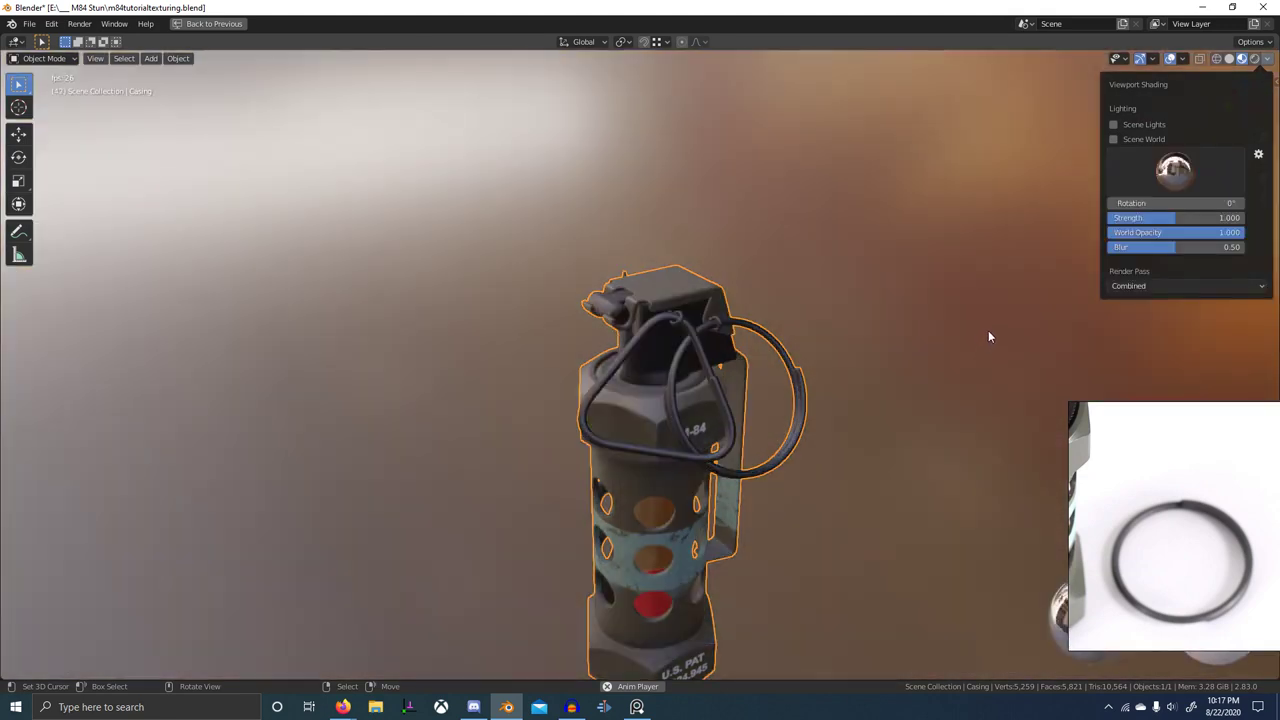
{"action": "left_click", "coordinate": [1165, 141]}
{"action": "left_click", "coordinate": [1136, 139]}
{"action": "left_click", "coordinate": [1157, 174]}
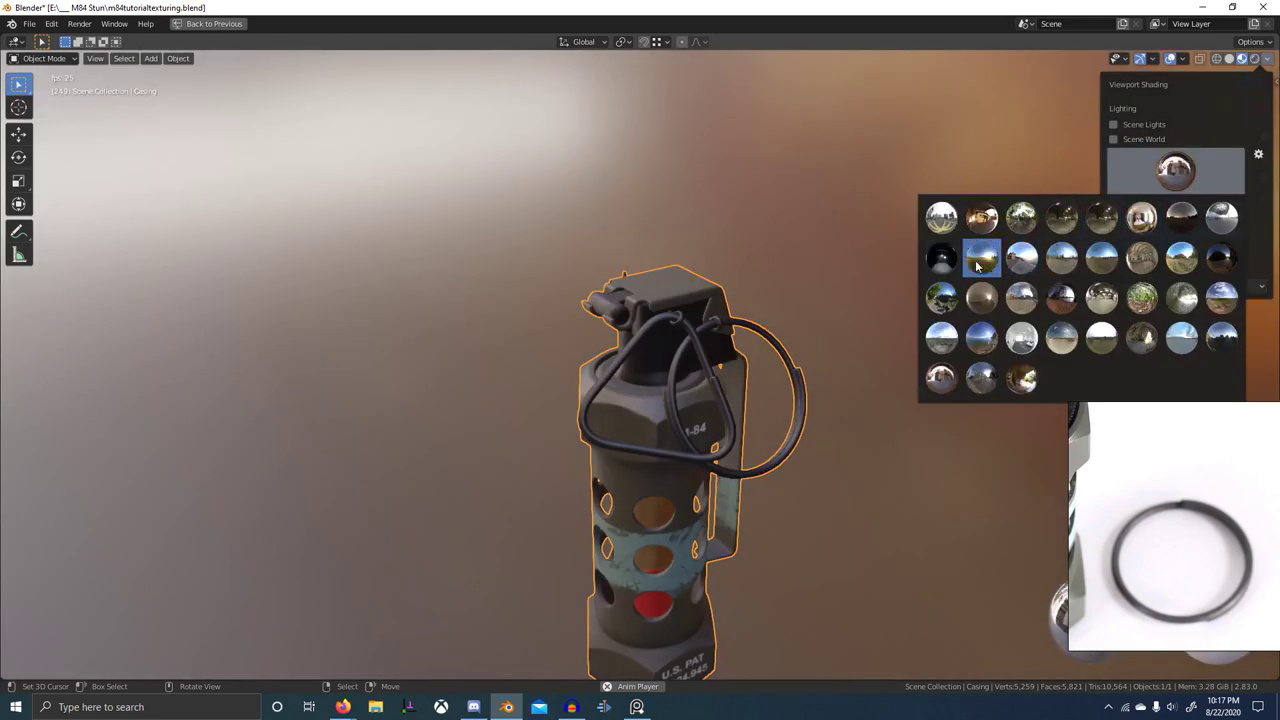
{"action": "left_click", "coordinate": [970, 309]}
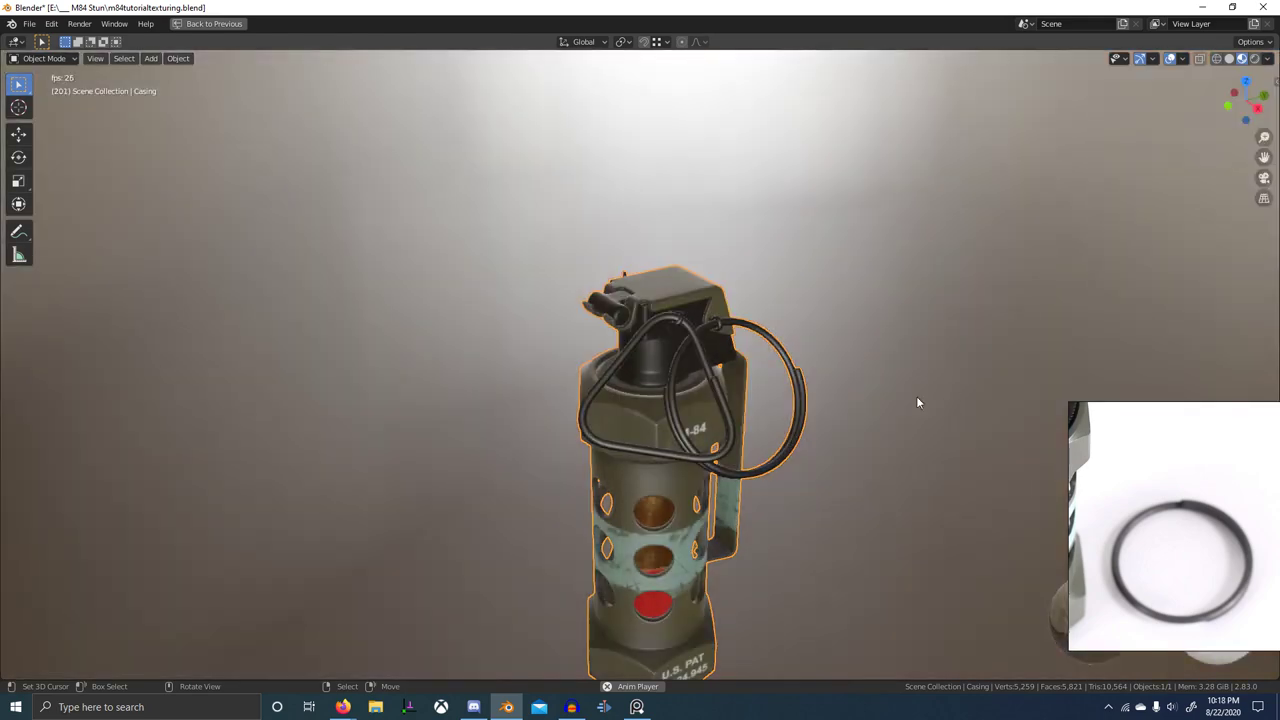
{"action": "mouse_move", "coordinate": [917, 401]}
{"action": "middle_mouse_down"}
{"action": "mouse_move", "coordinate": [865, 360]}
{"action": "mouse_move", "coordinate": [896, 407]}
{"action": "middle_mouse_up"}
{"action": "scroll", "coordinate": [894, 402], "scroll_direction": "up", "scroll_amount": 5}
{"action": "middle_click_drag", "start_coordinate": [765, 438], "coordinate": [800, 445]}
{"action": "scroll", "coordinate": [755, 394], "scroll_direction": "down", "scroll_amount": 3}
{"action": "middle_click_drag", "start_coordinate": [755, 394], "coordinate": [692, 368]}
- Orbit and zoom the viewport to inspect the grenade's neck from several sides
{"action": "key", "text": "ctrl+space"}
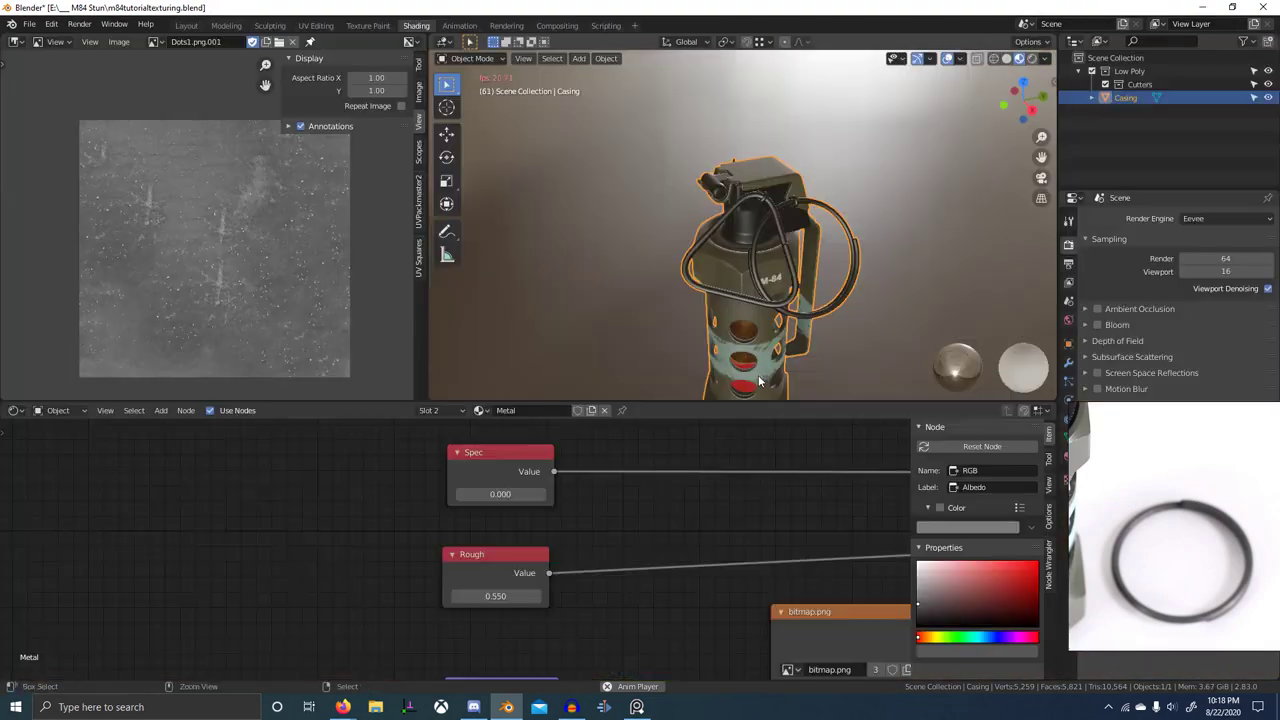
{"action": "scroll", "coordinate": [747, 518], "scroll_direction": "down", "scroll_amount": 4}
{"action": "middle_click_drag", "start_coordinate": [885, 562], "coordinate": [495, 565]}
{"action": "scroll", "coordinate": [742, 537], "scroll_direction": "down", "scroll_amount": 4}
{"action": "scroll", "coordinate": [520, 610], "scroll_direction": "down", "scroll_amount": 3}
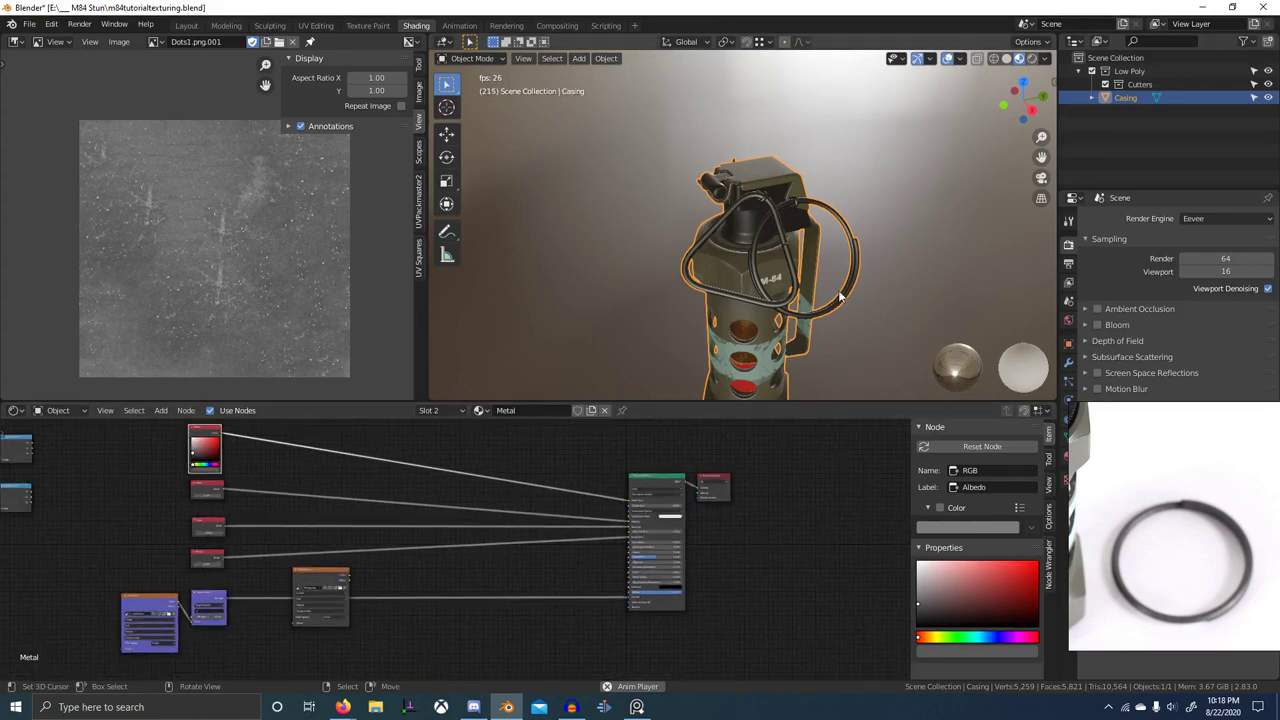
{"action": "scroll", "coordinate": [806, 261], "scroll_direction": "up", "scroll_amount": 7}
{"action": "middle_click_drag", "start_coordinate": [810, 262], "coordinate": [654, 202]}
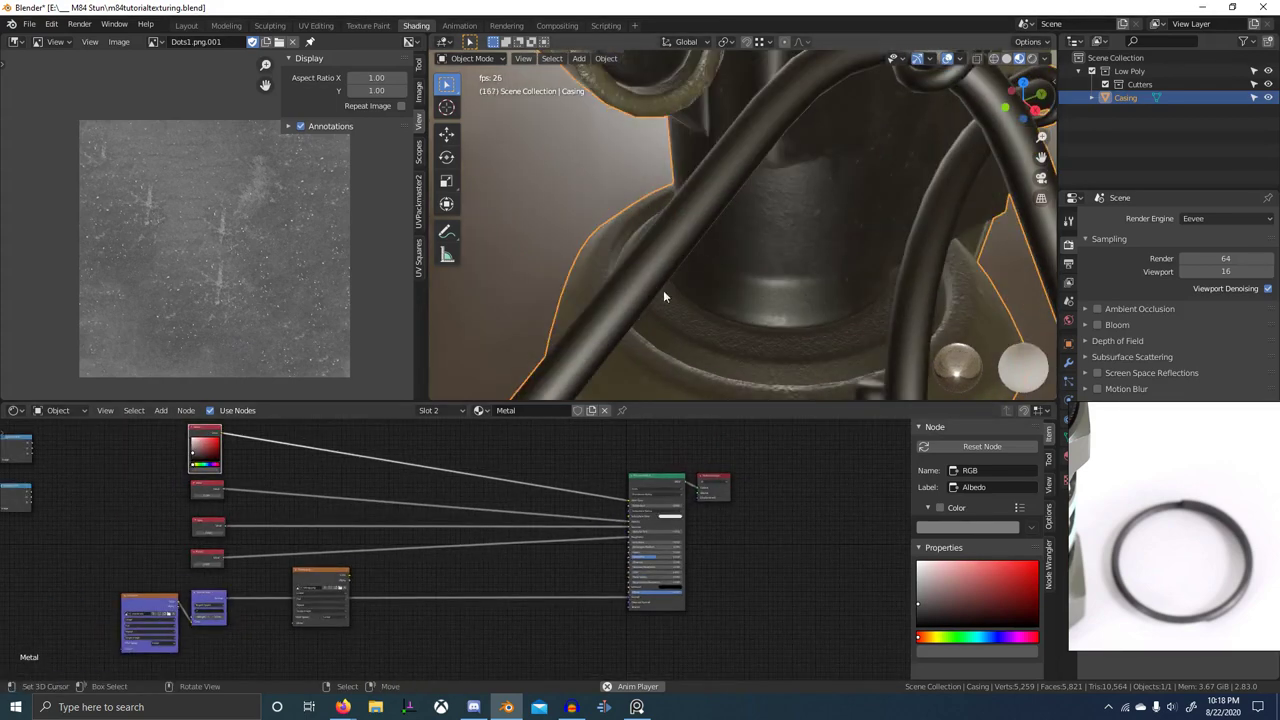
{"action": "scroll", "coordinate": [663, 290], "scroll_direction": "down", "scroll_amount": 5}
{"action": "middle_click_drag", "start_coordinate": [663, 290], "coordinate": [958, 294]}
{"action": "scroll", "coordinate": [864, 207], "scroll_direction": "up", "scroll_amount": 5}
{"action": "middle_click_drag", "start_coordinate": [864, 207], "coordinate": [751, 302]}
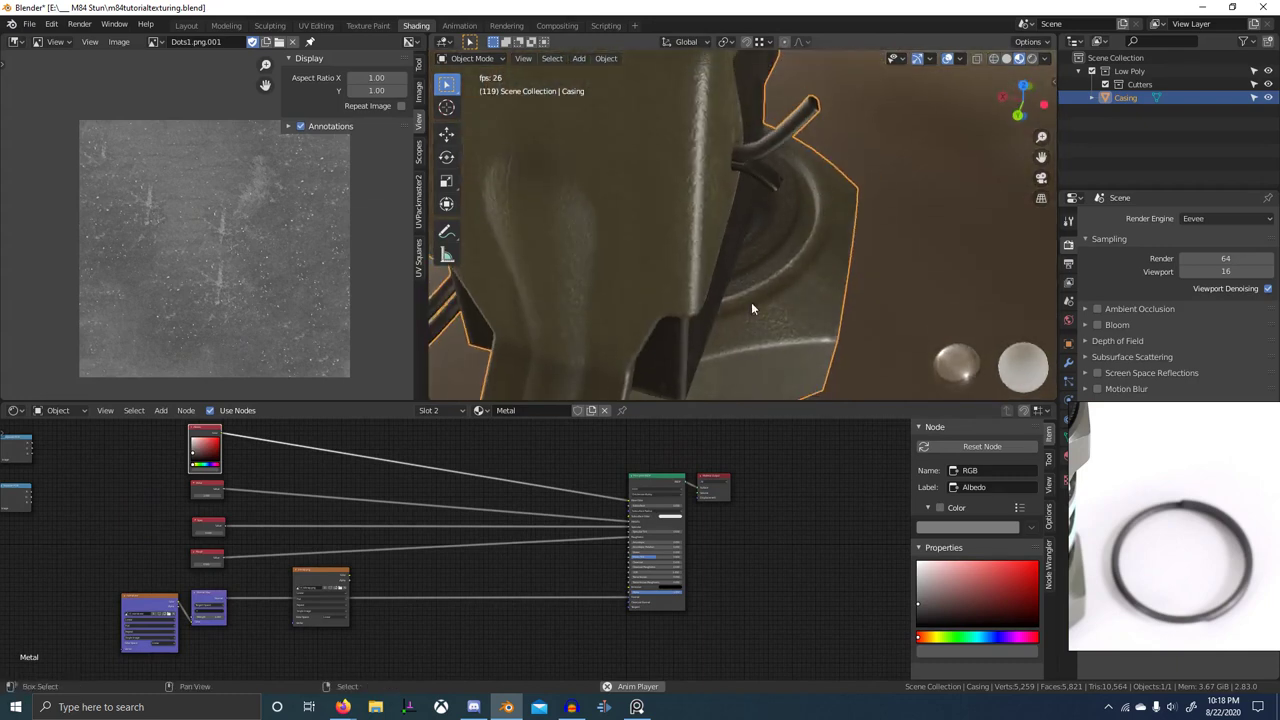
{"action": "scroll", "coordinate": [570, 493], "scroll_direction": "down", "scroll_amount": 3}
- Search the node Add menu to list the available Effect Grunge node groups
{"action": "key", "text": "ctrl+space"}
{"action": "scroll", "coordinate": [534, 429], "scroll_direction": "up", "scroll_amount": 3}
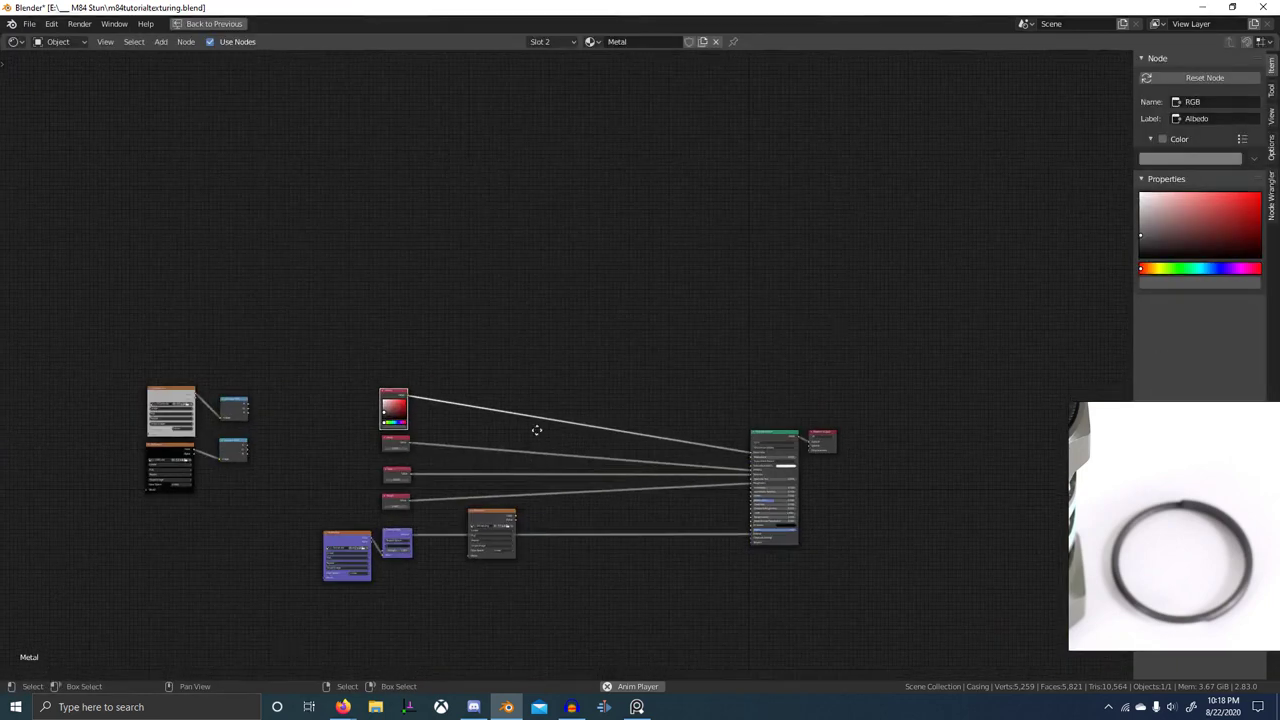
{"action": "key", "text": "shift+a"}
{"action": "left_click", "coordinate": [644, 344]}
{"action": "type", "text": "edge"}
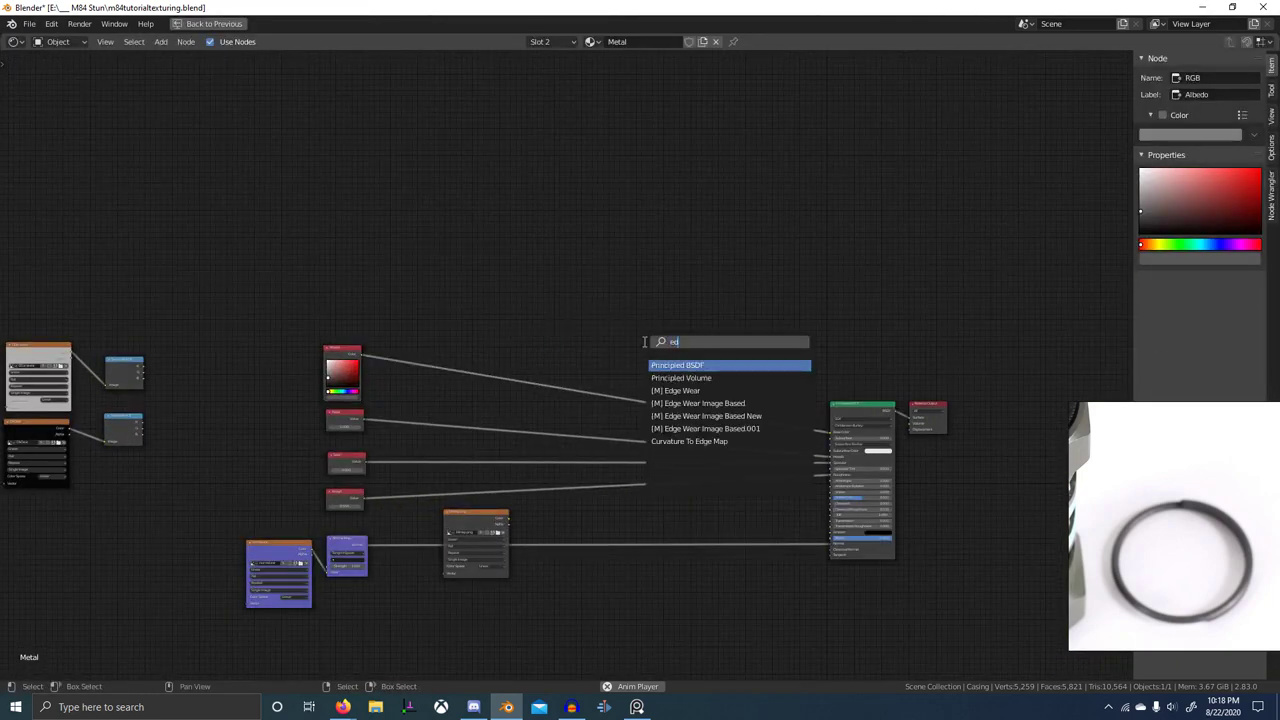
{"action": "key", "text": "BackSpace"}
{"action": "key", "text": "BackSpace"}
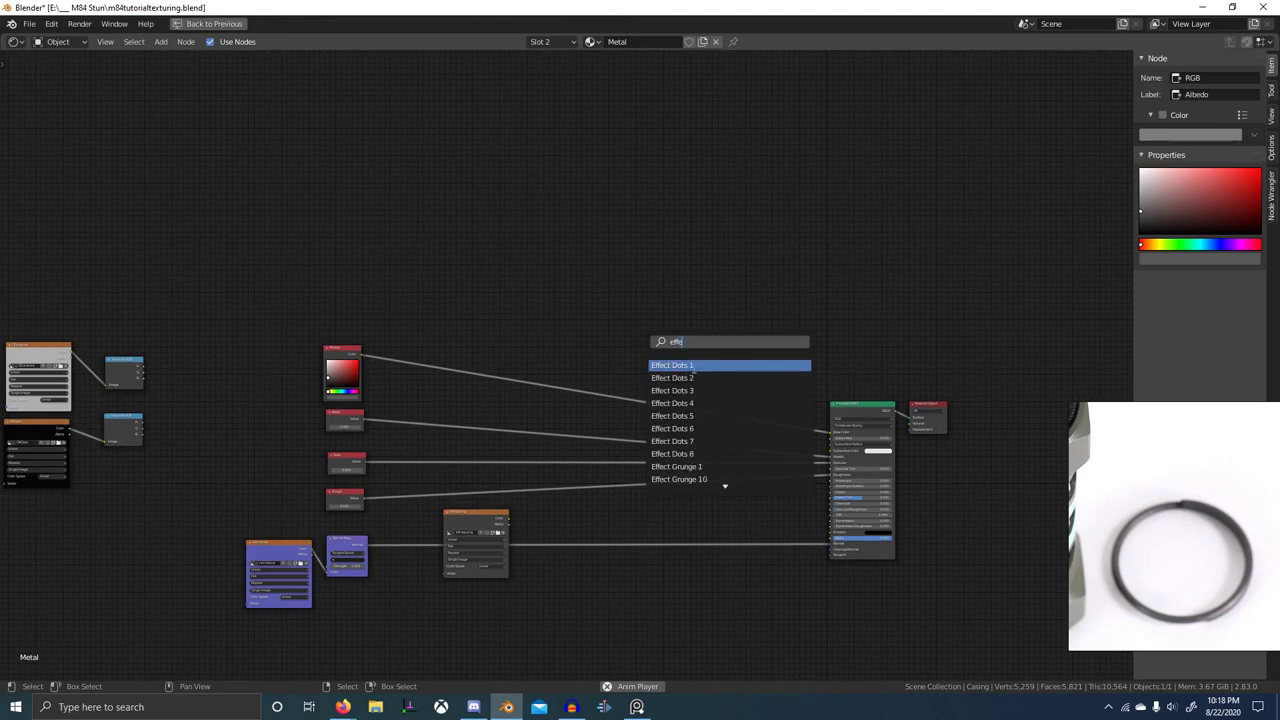
{"action": "scroll", "coordinate": [765, 461], "scroll_direction": "down", "scroll_amount": 13}
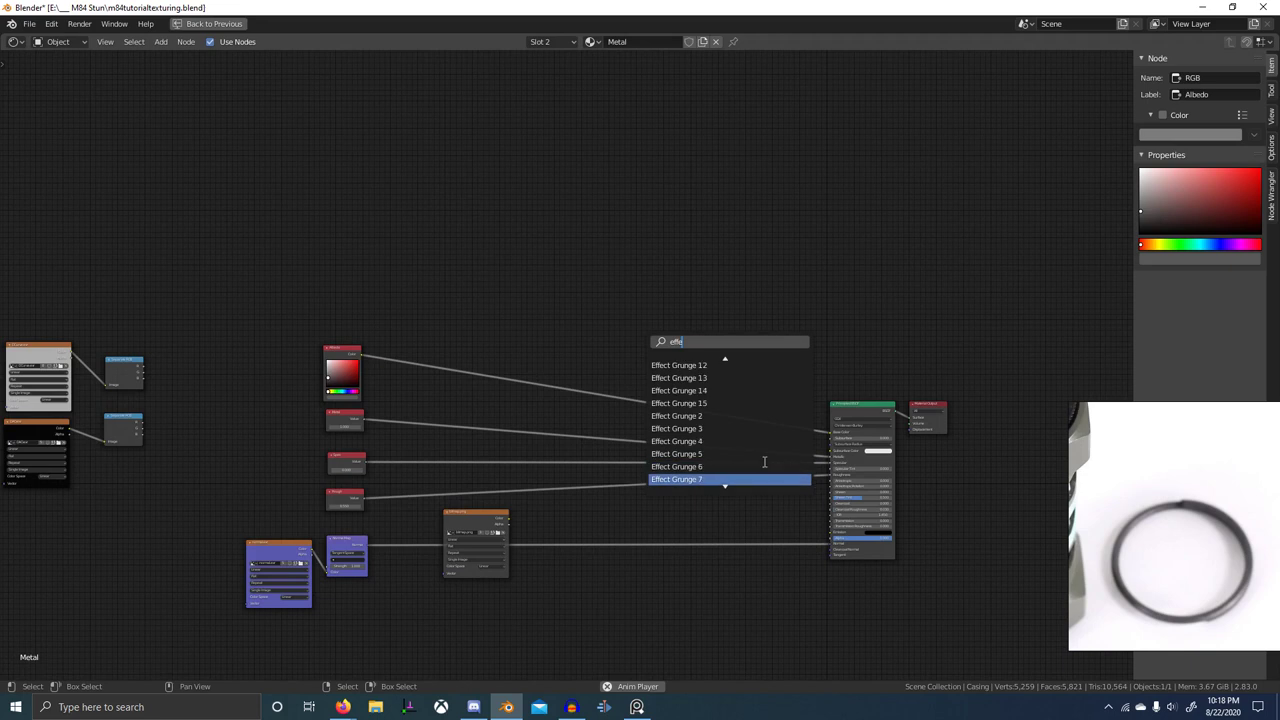
- Leave Blender via Discord and bring up the web browser window
{"action": "key", "text": "alt+Tab"}
{"action": "left_click", "coordinate": [798, 340]}
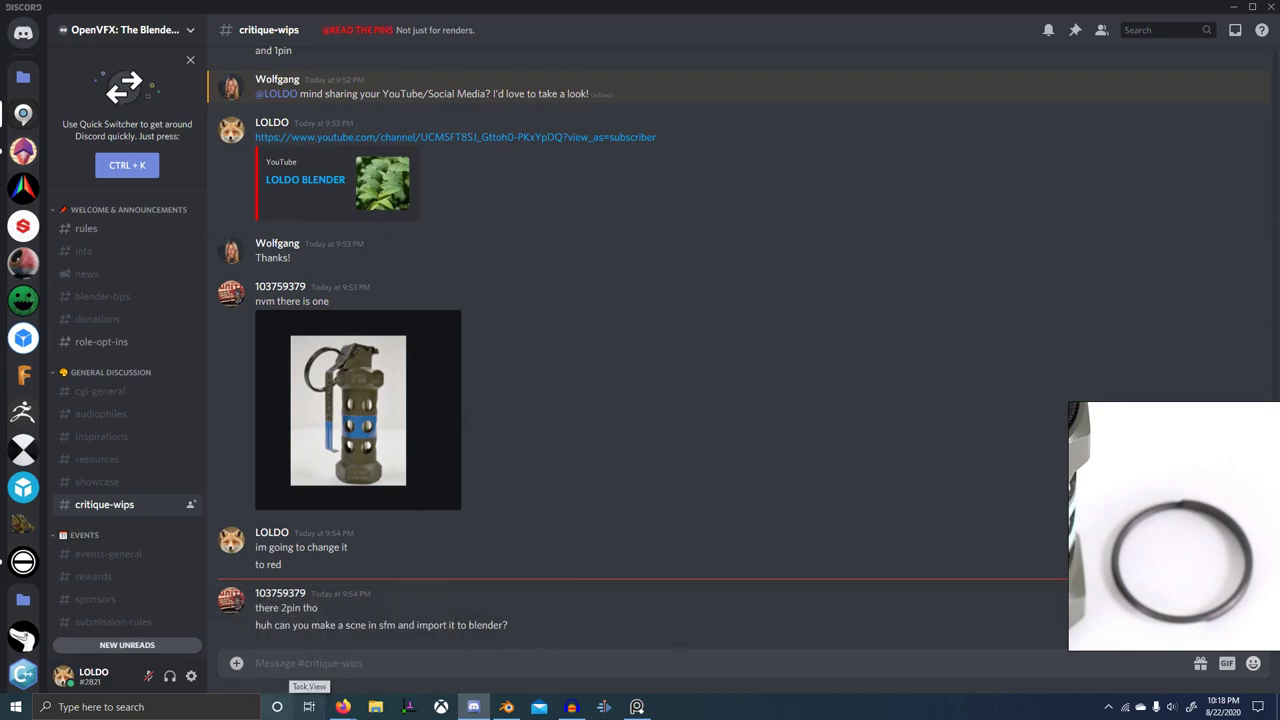
{"action": "mouse_move", "coordinate": [343, 709]}
{"action": "left_click", "coordinate": [350, 656]}
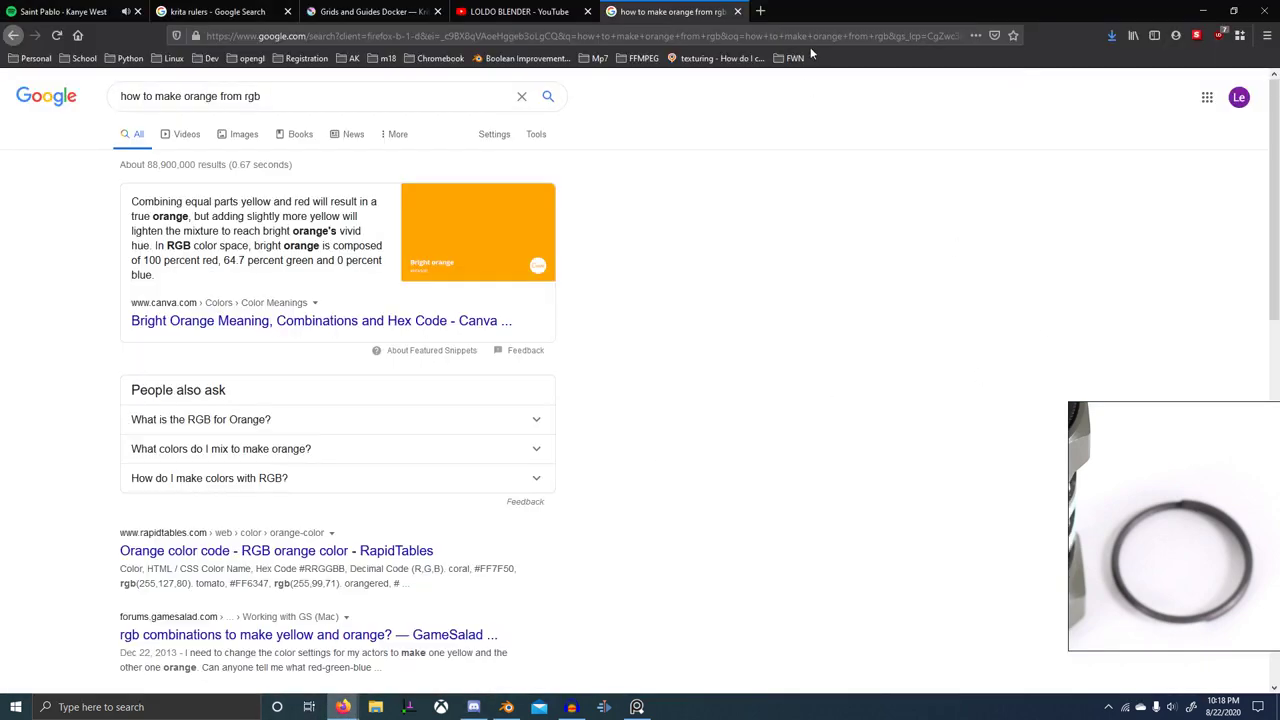
- Go to blenderartists.org and sign in with a saved login
{"action": "left_click", "coordinate": [775, 36]}
{"action": "type", "text": "blenderartists.org"}
{"action": "key", "text": "Return"}
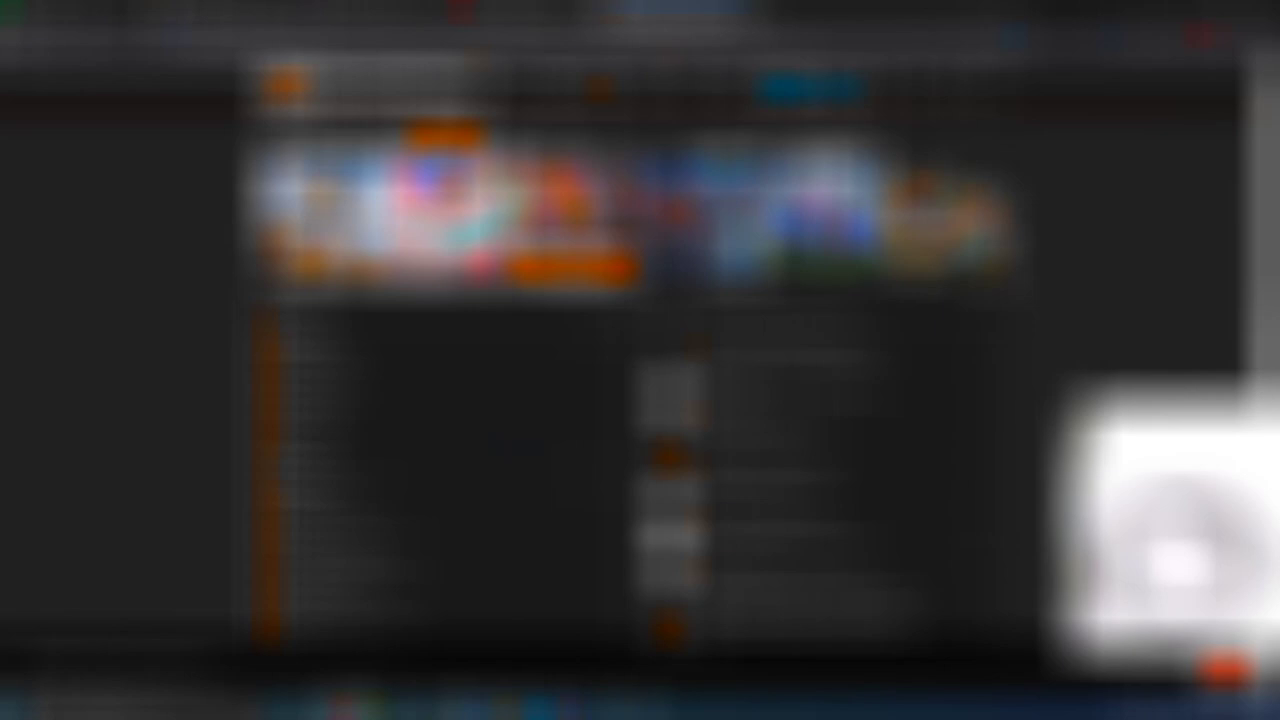
{"action": "left_click", "coordinate": [837, 88]}
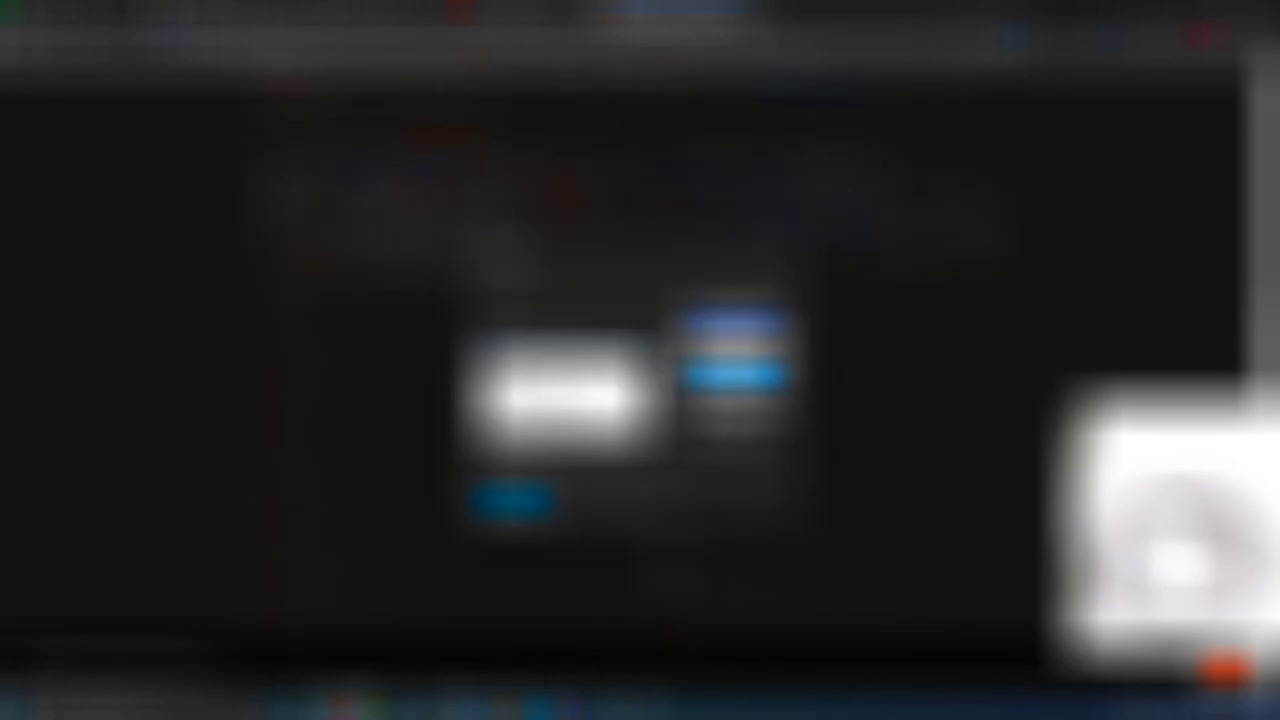
{"action": "left_click", "coordinate": [566, 374]}
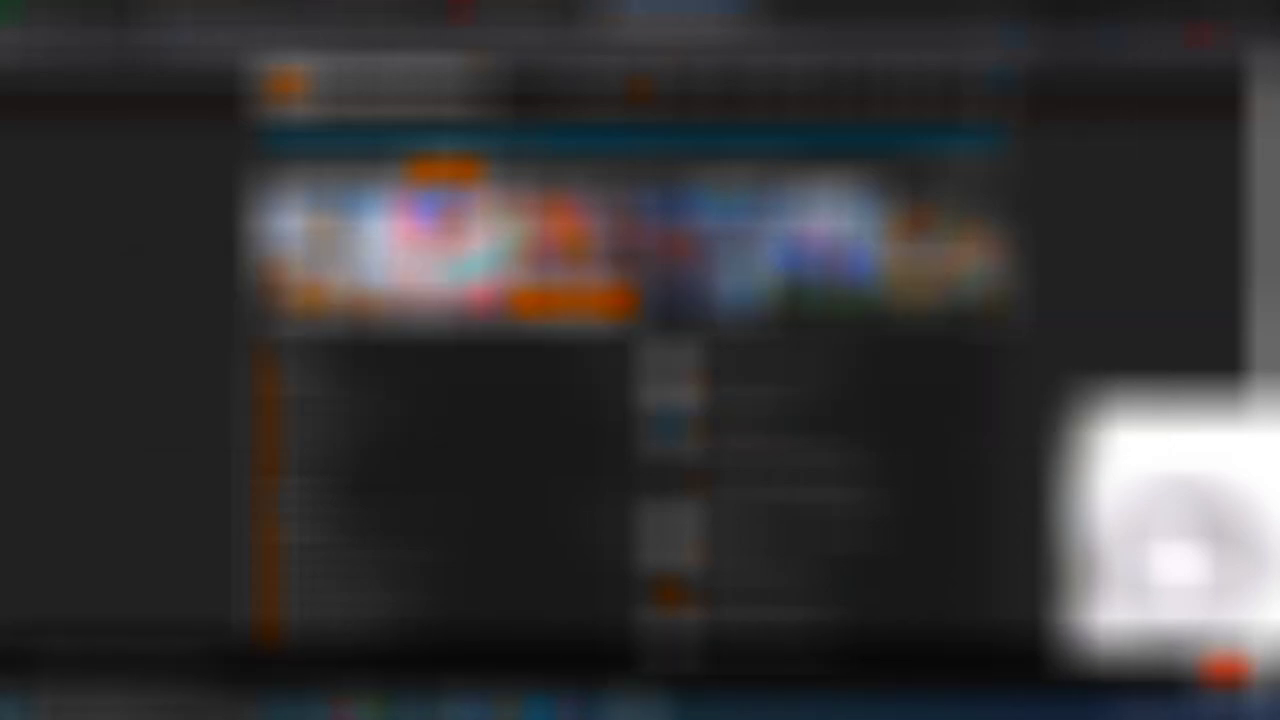
- Open your profile's Activity page filtered to the Topics you created
{"action": "left_click", "coordinate": [984, 98]}
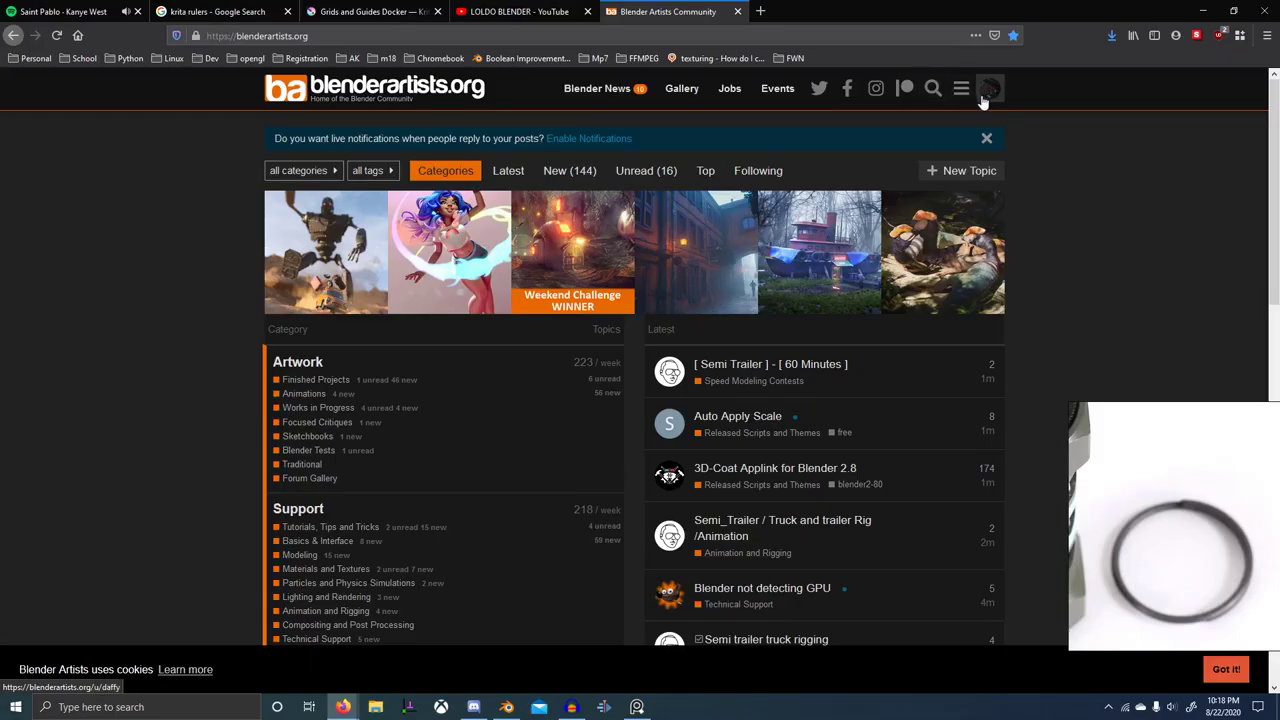
{"action": "left_click", "coordinate": [986, 94]}
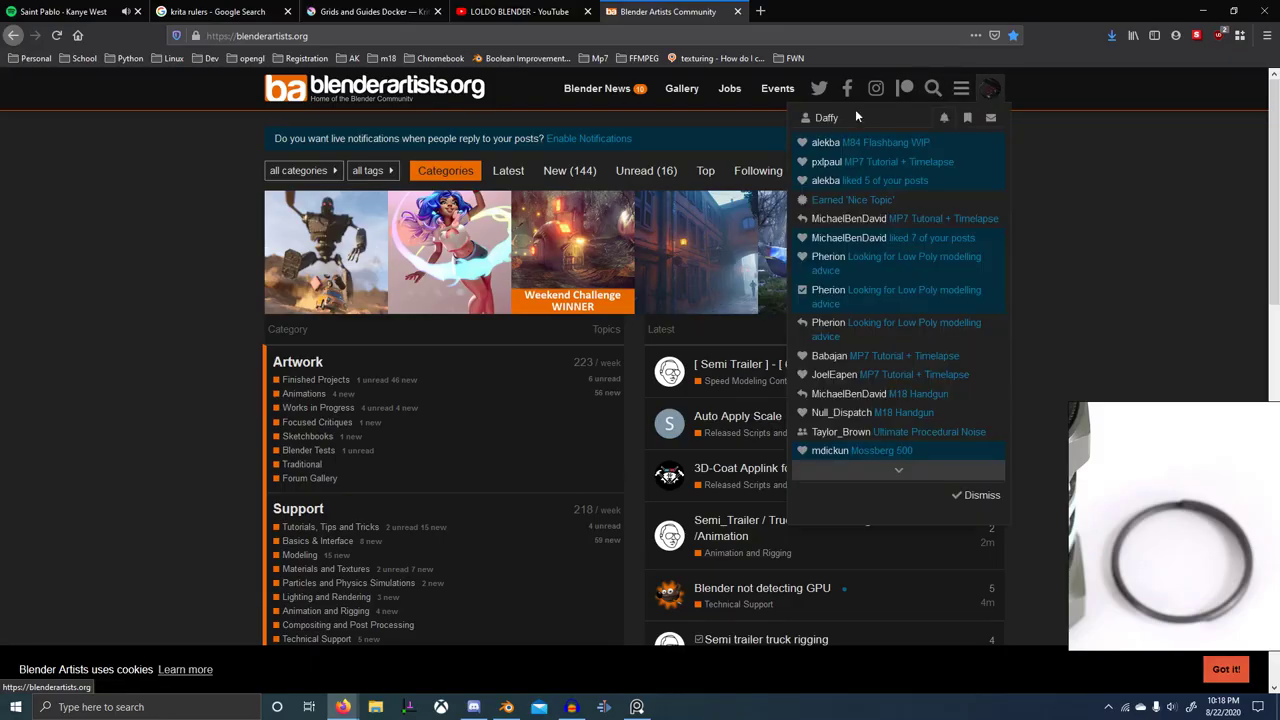
{"action": "left_click", "coordinate": [808, 117]}
{"action": "left_click", "coordinate": [833, 161]}
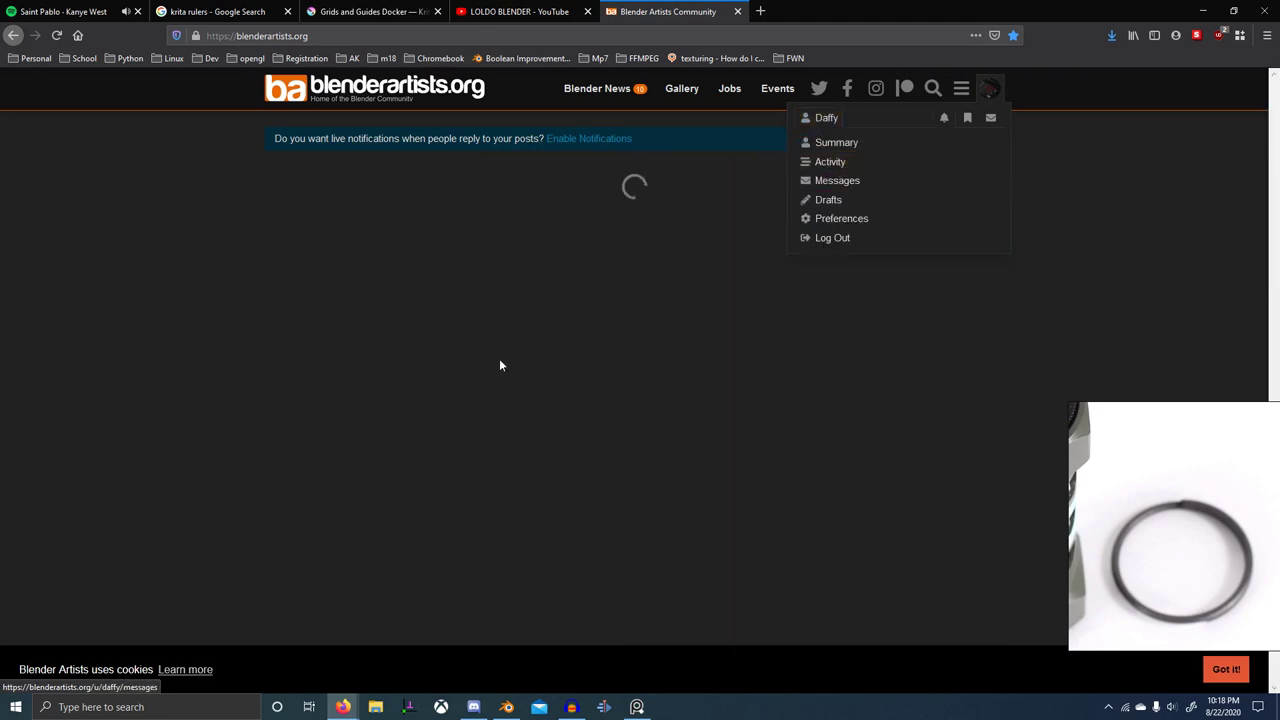
{"action": "left_click", "coordinate": [297, 307]}
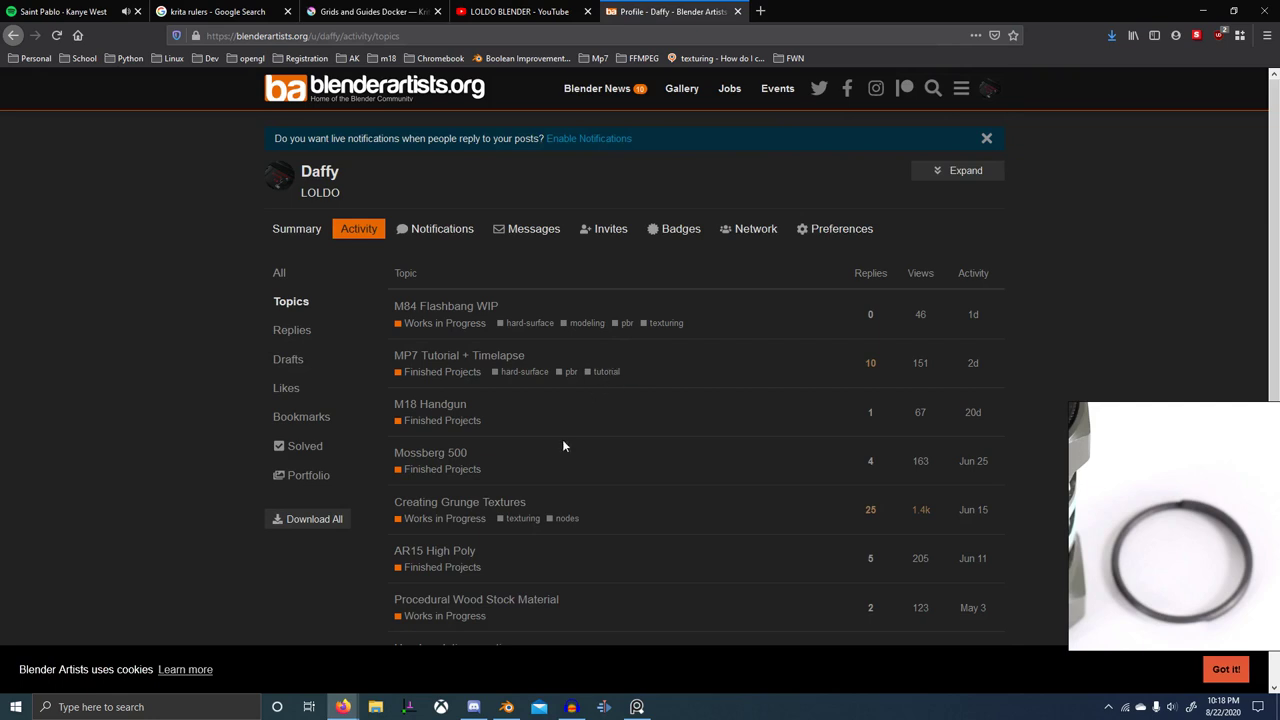
- Switch to the Creating Grunge Textures topic and jump to its first post
{"action": "scroll", "coordinate": [530, 535], "scroll_direction": "down", "scroll_amount": 3}
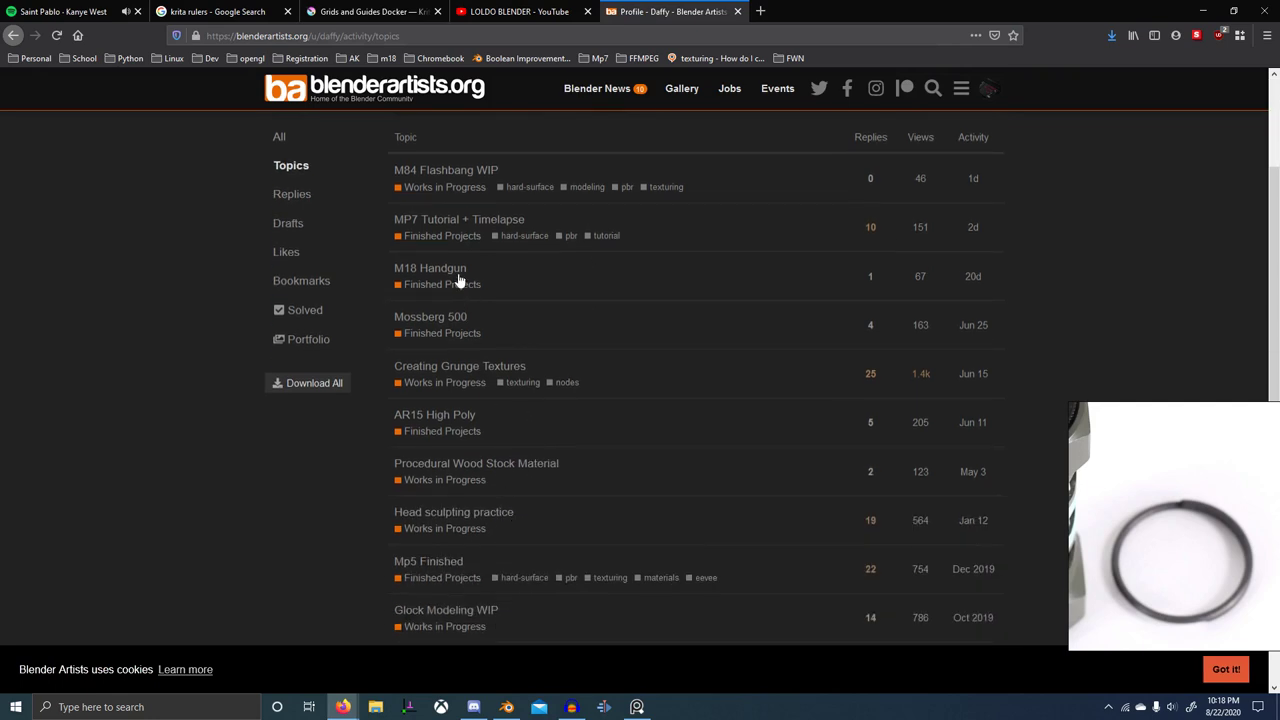
{"action": "left_click", "coordinate": [814, 11]}
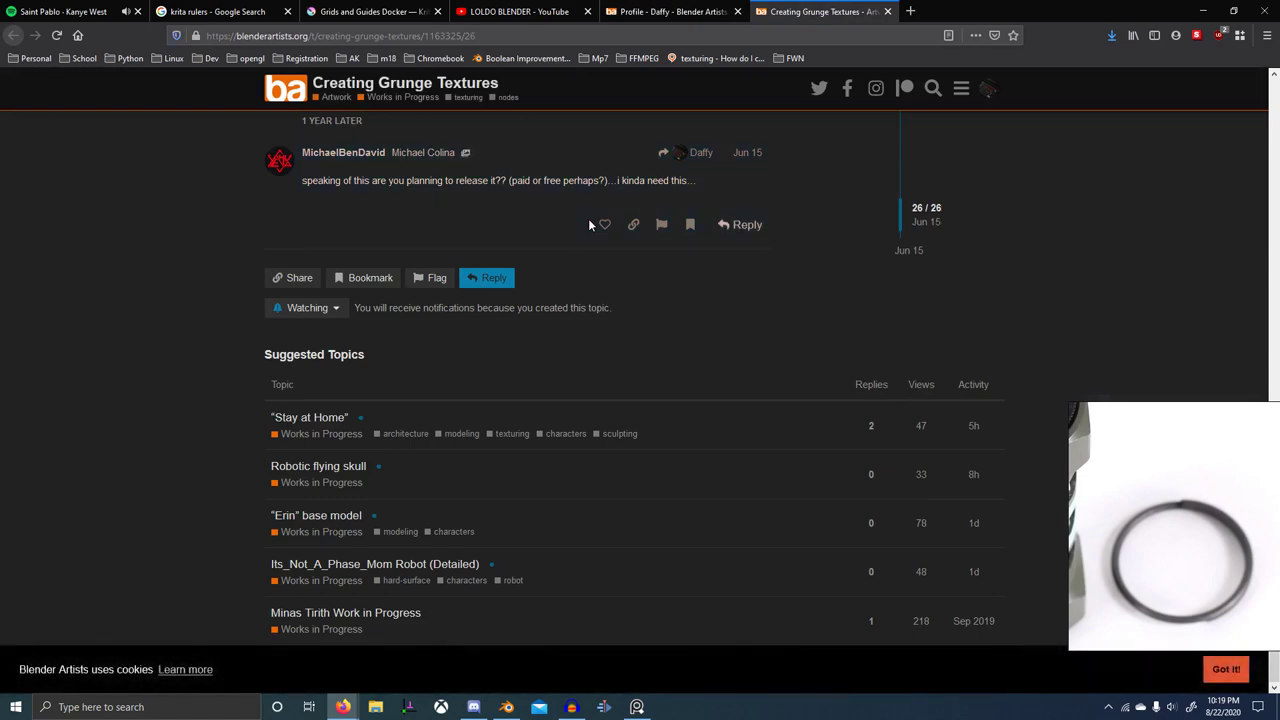
{"action": "scroll", "coordinate": [828, 287], "scroll_direction": "up", "scroll_amount": 8}
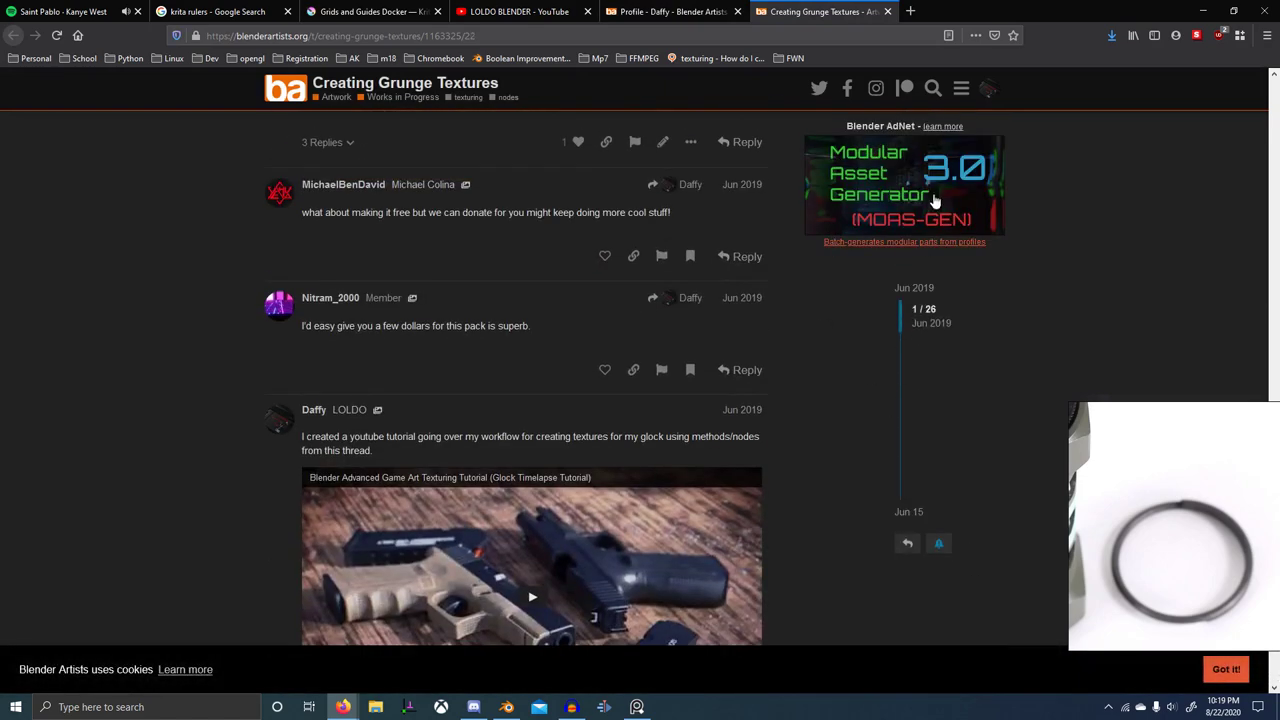
{"action": "left_click_drag", "start_coordinate": [933, 196], "coordinate": [728, 241]}
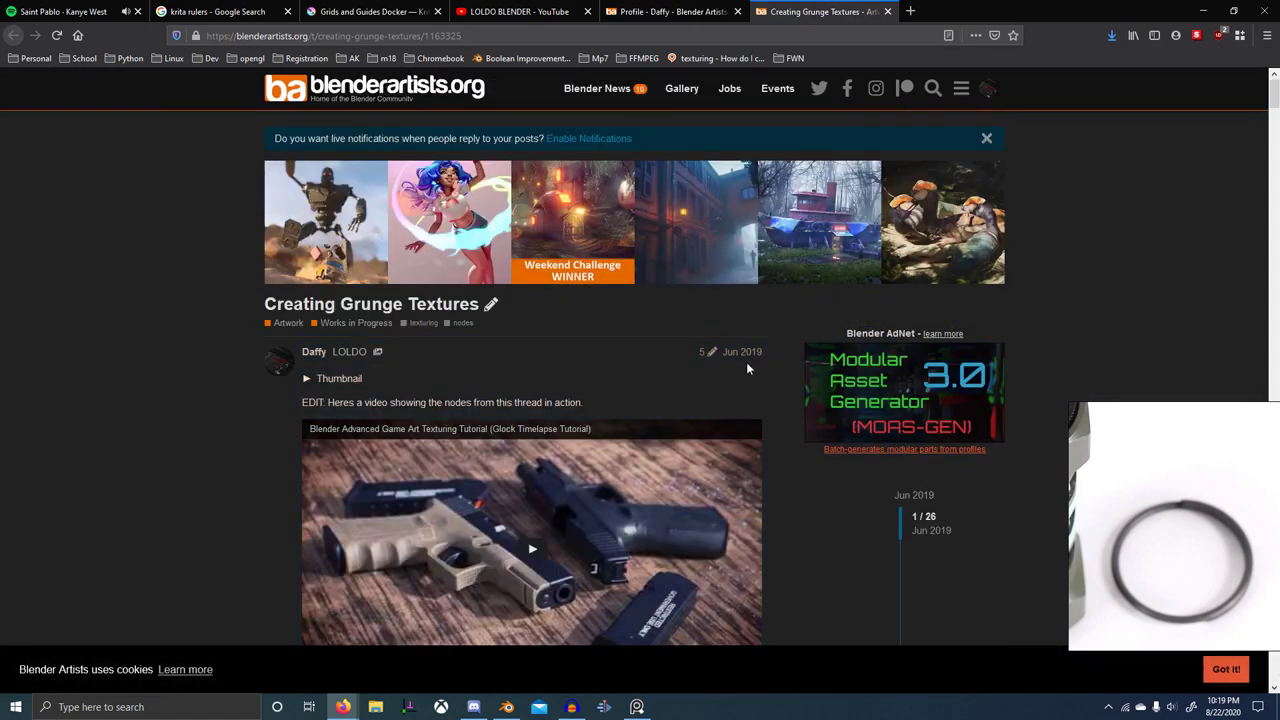
- Scroll down the thread and enlarge the Grunge Effect node screenshot
{"action": "scroll", "coordinate": [859, 390], "scroll_direction": "down", "scroll_amount": 5}
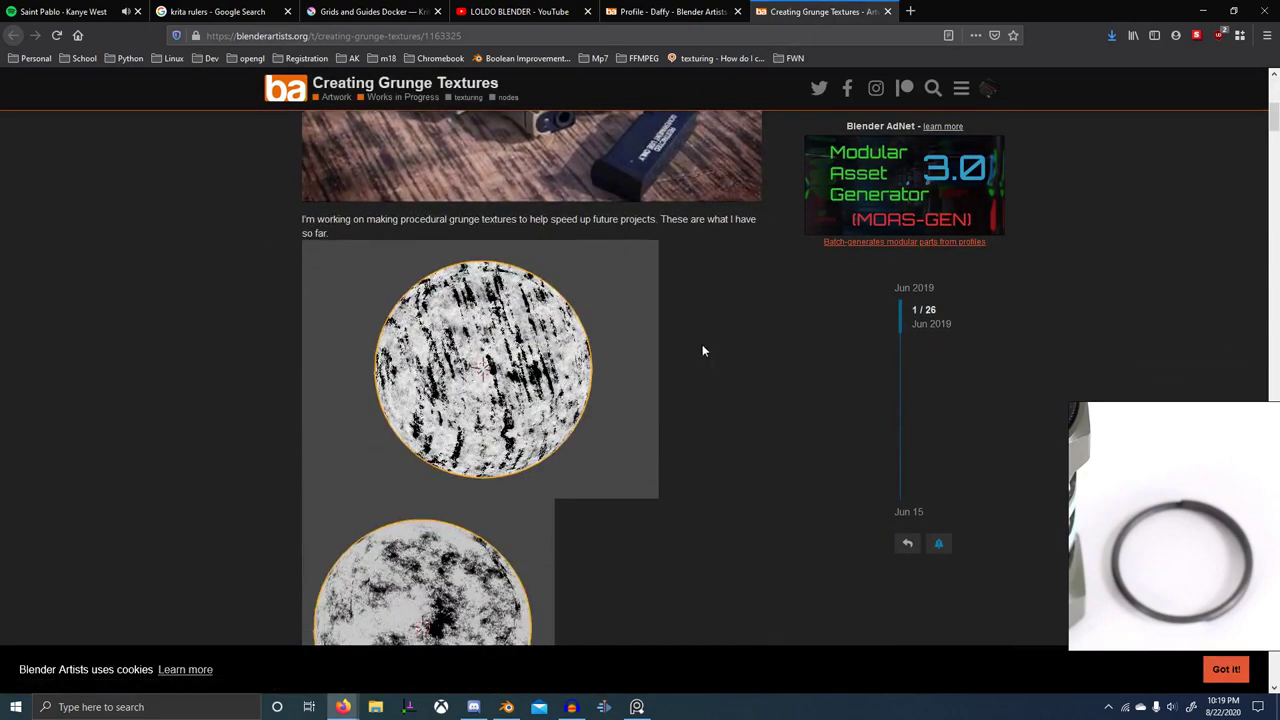
{"action": "scroll", "coordinate": [628, 250], "scroll_direction": "down", "scroll_amount": 12}
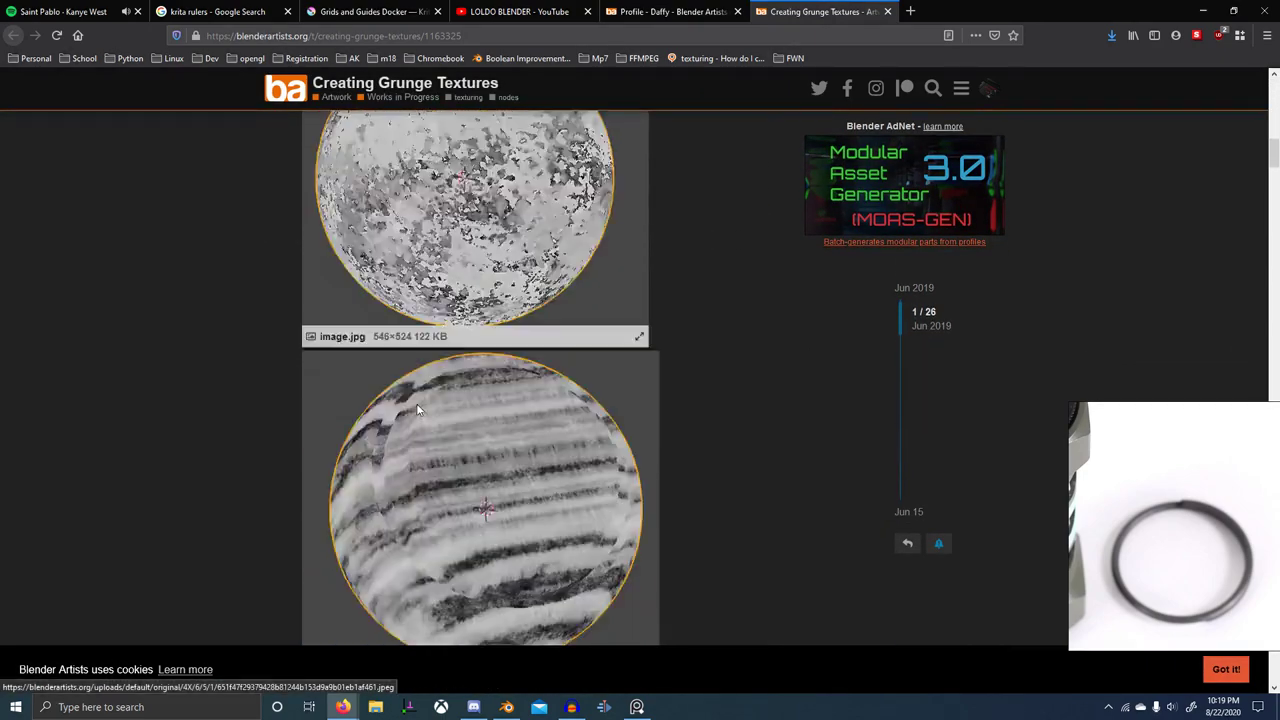
{"action": "scroll", "coordinate": [536, 386], "scroll_direction": "down", "scroll_amount": 11}
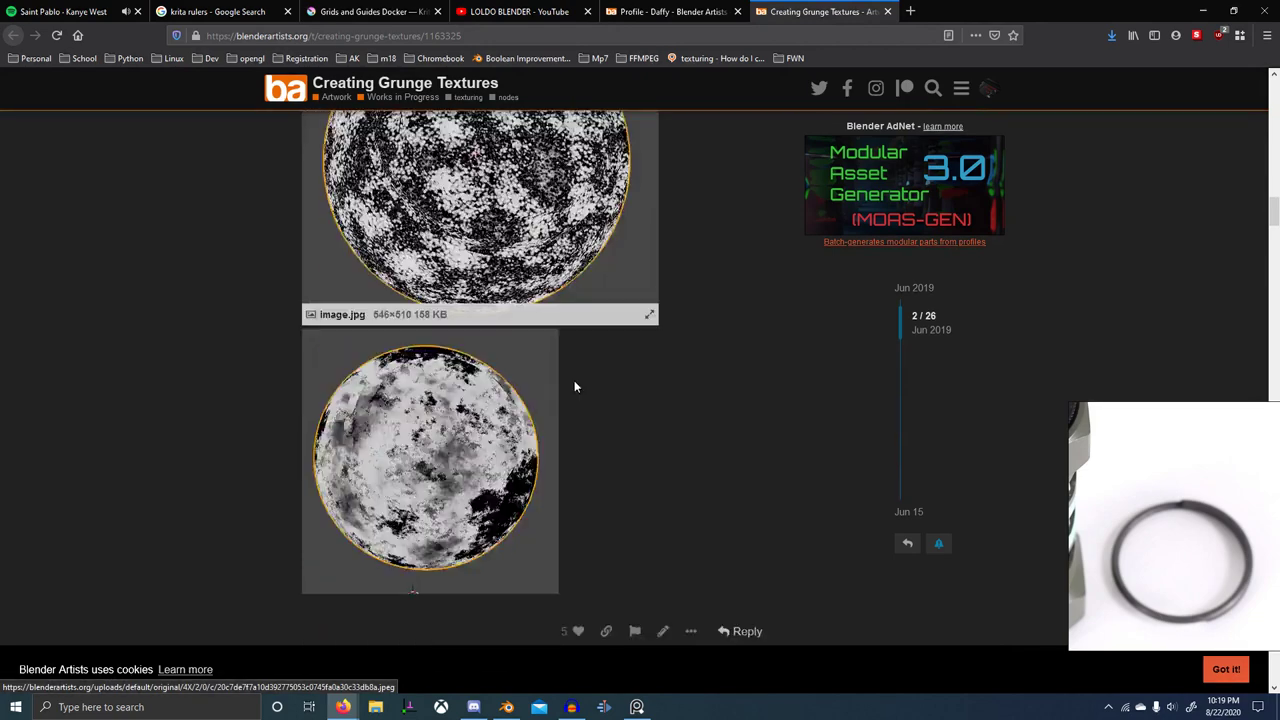
{"action": "scroll", "coordinate": [574, 380], "scroll_direction": "down", "scroll_amount": 10}
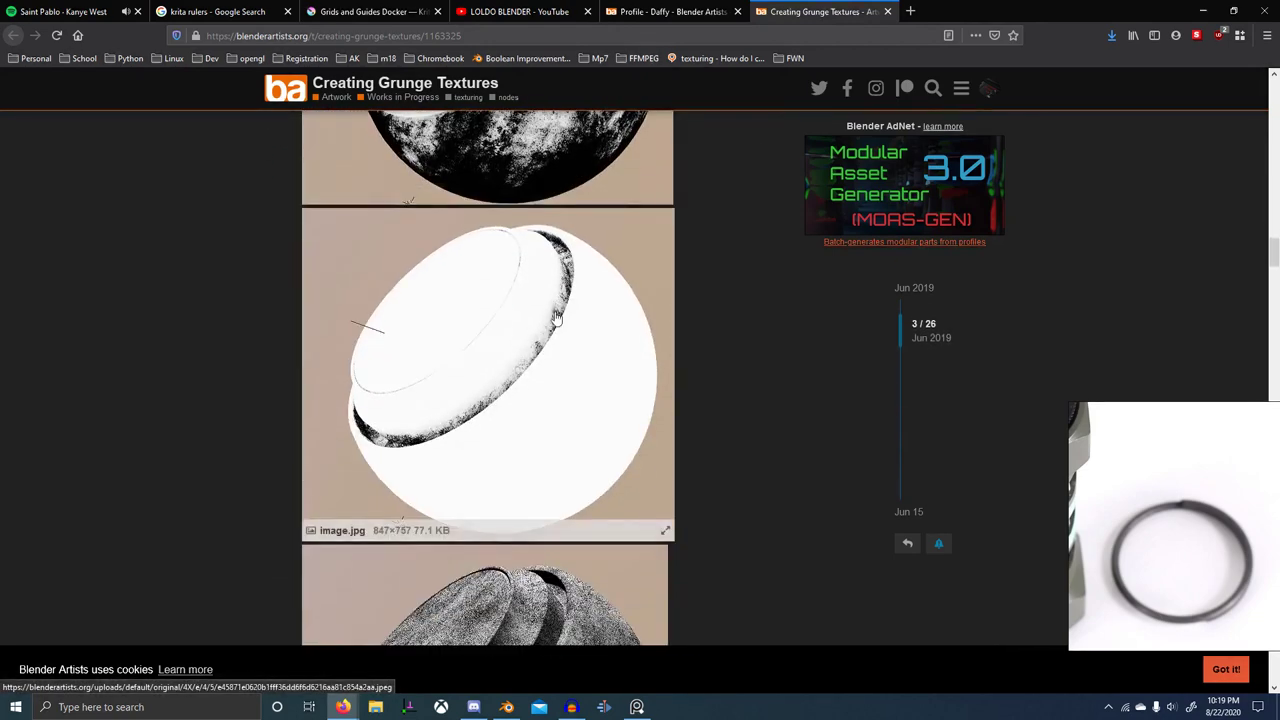
{"action": "scroll", "coordinate": [390, 336], "scroll_direction": "down", "scroll_amount": 8}
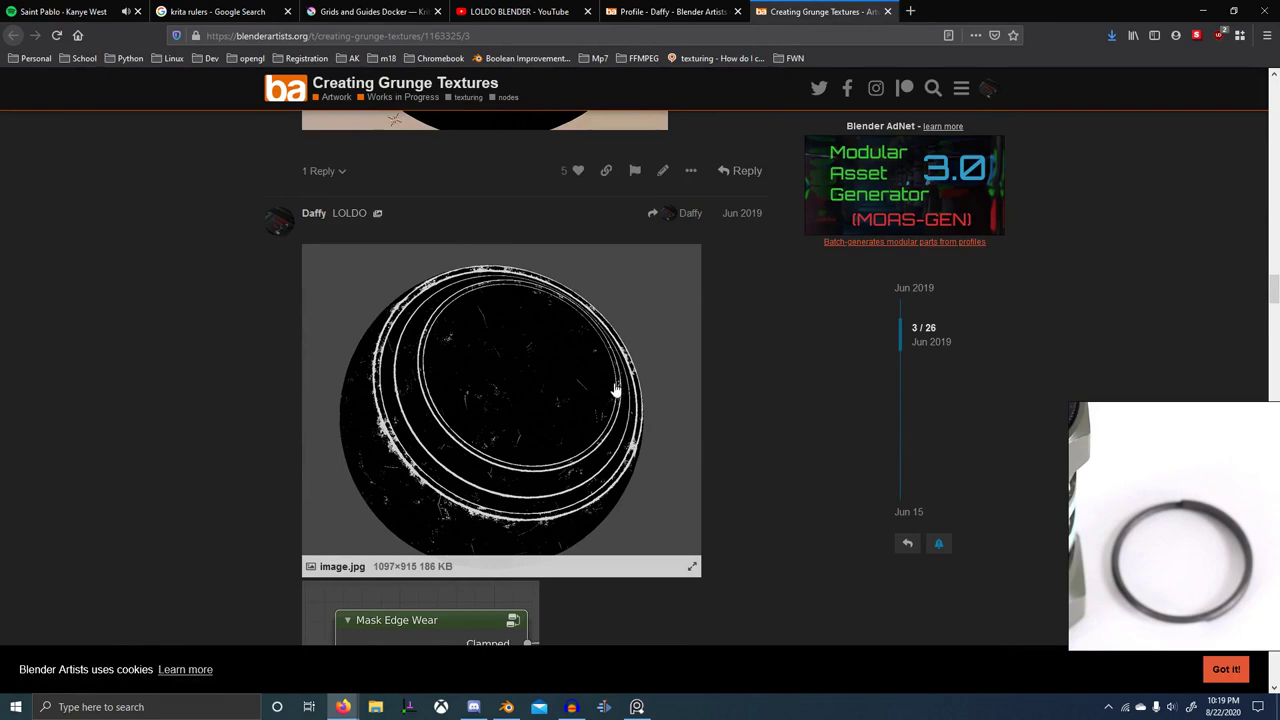
{"action": "scroll", "coordinate": [615, 390], "scroll_direction": "down", "scroll_amount": 4}
{"action": "scroll", "coordinate": [582, 345], "scroll_direction": "down", "scroll_amount": 15}
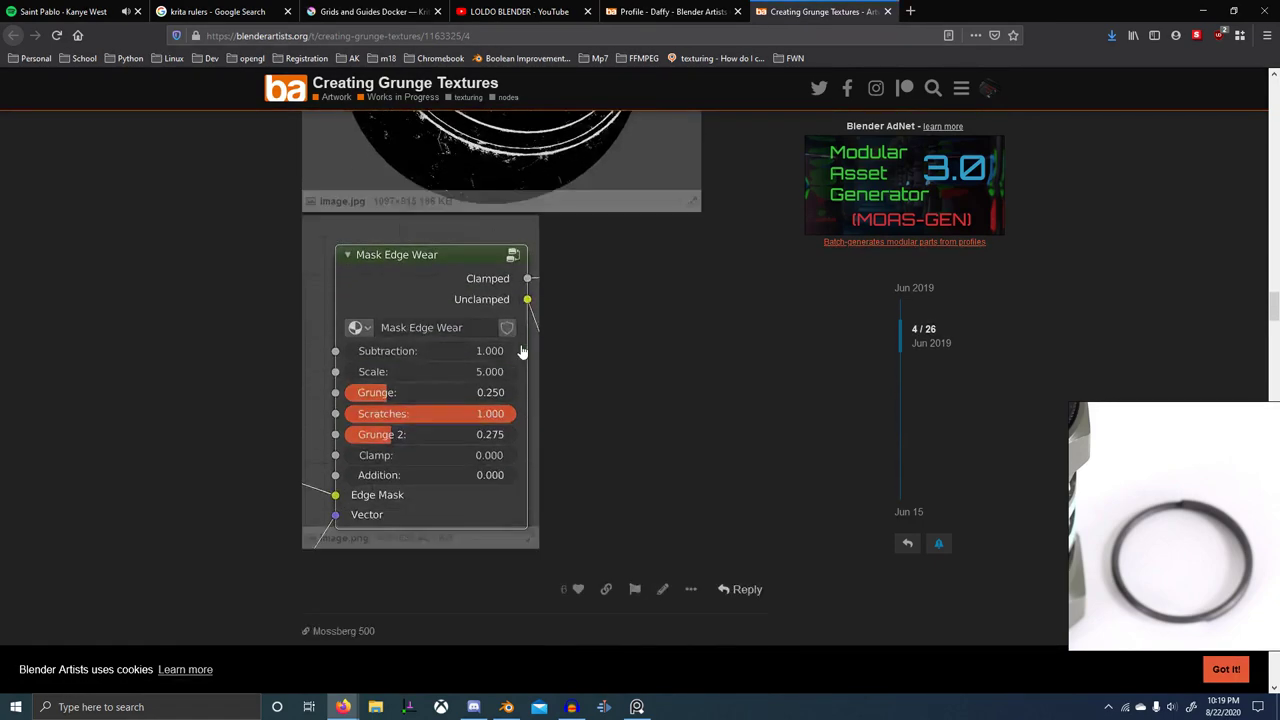
{"action": "scroll", "coordinate": [585, 356], "scroll_direction": "down", "scroll_amount": 8}
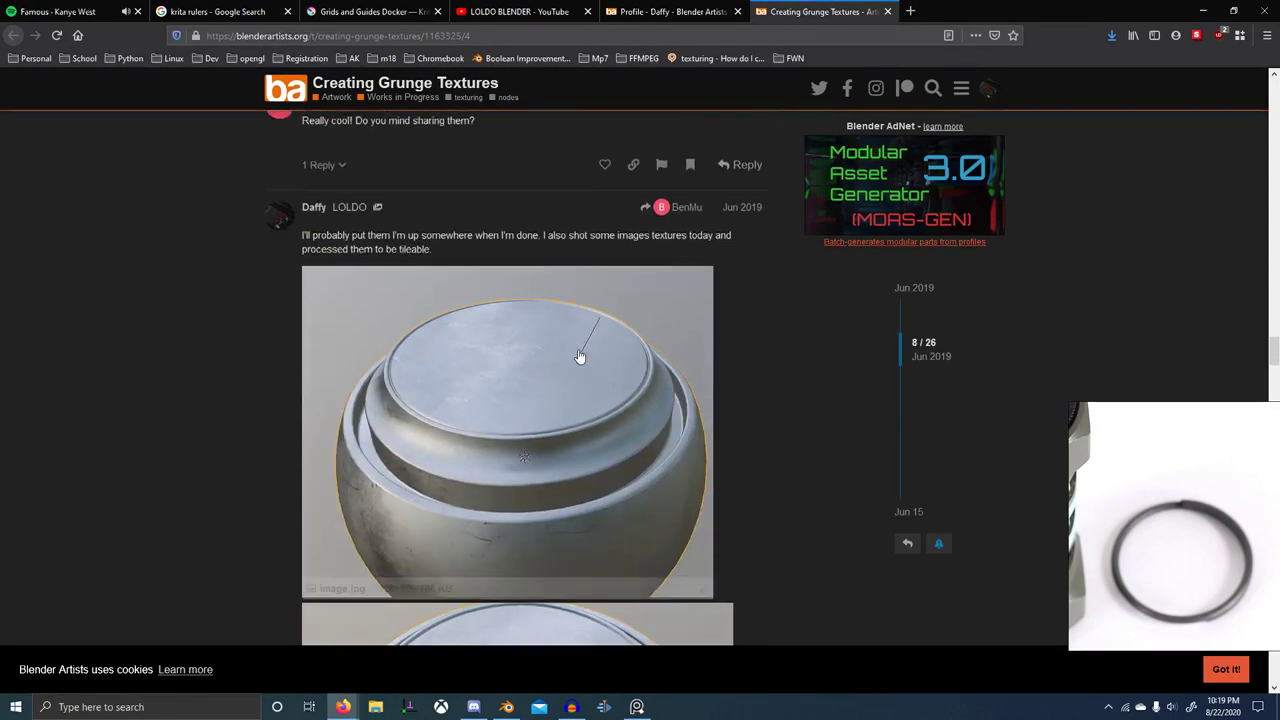
{"action": "scroll", "coordinate": [549, 221], "scroll_direction": "down", "scroll_amount": 10}
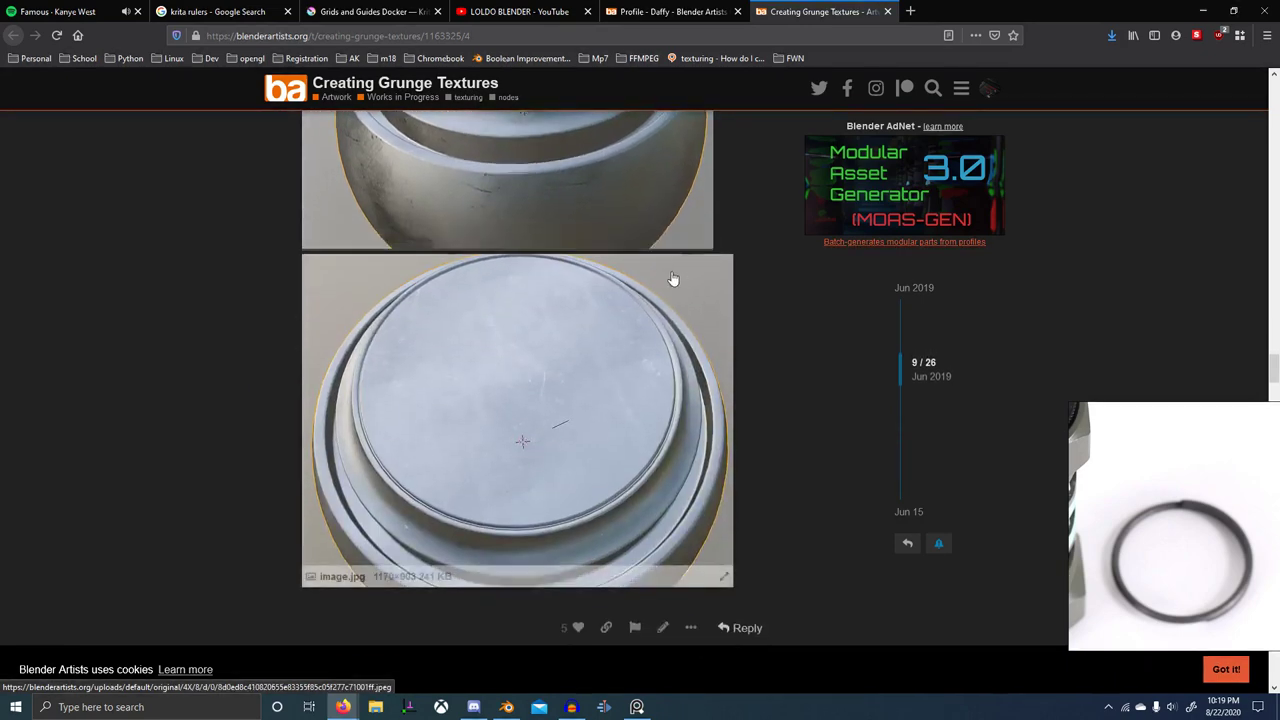
{"action": "scroll", "coordinate": [563, 283], "scroll_direction": "down", "scroll_amount": 10}
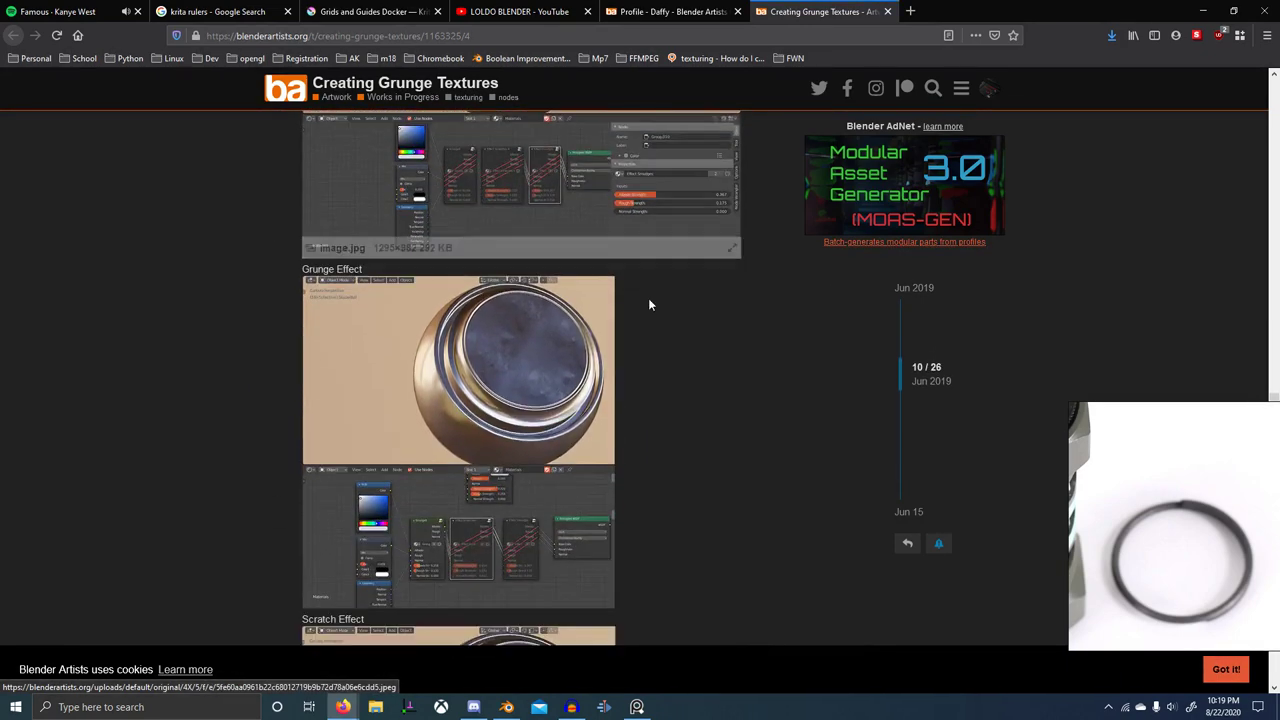
{"action": "left_click", "coordinate": [540, 388]}
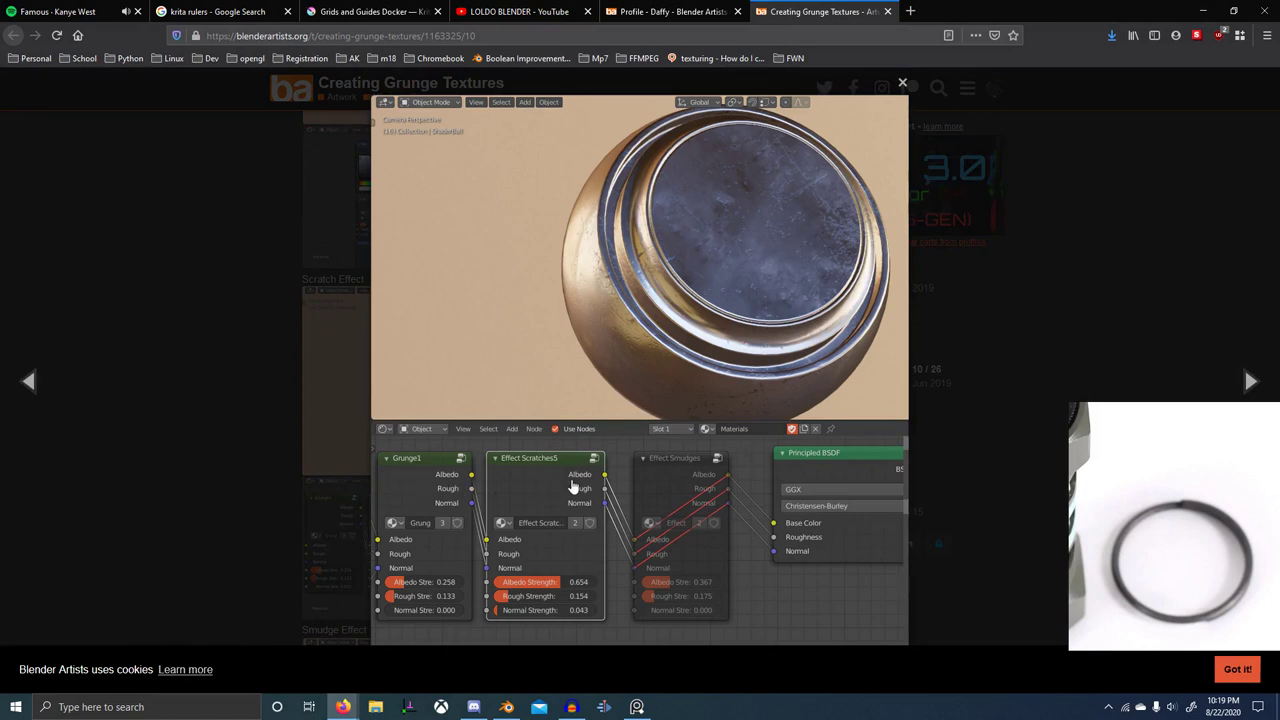
{"action": "key", "text": "alt+Tab"}
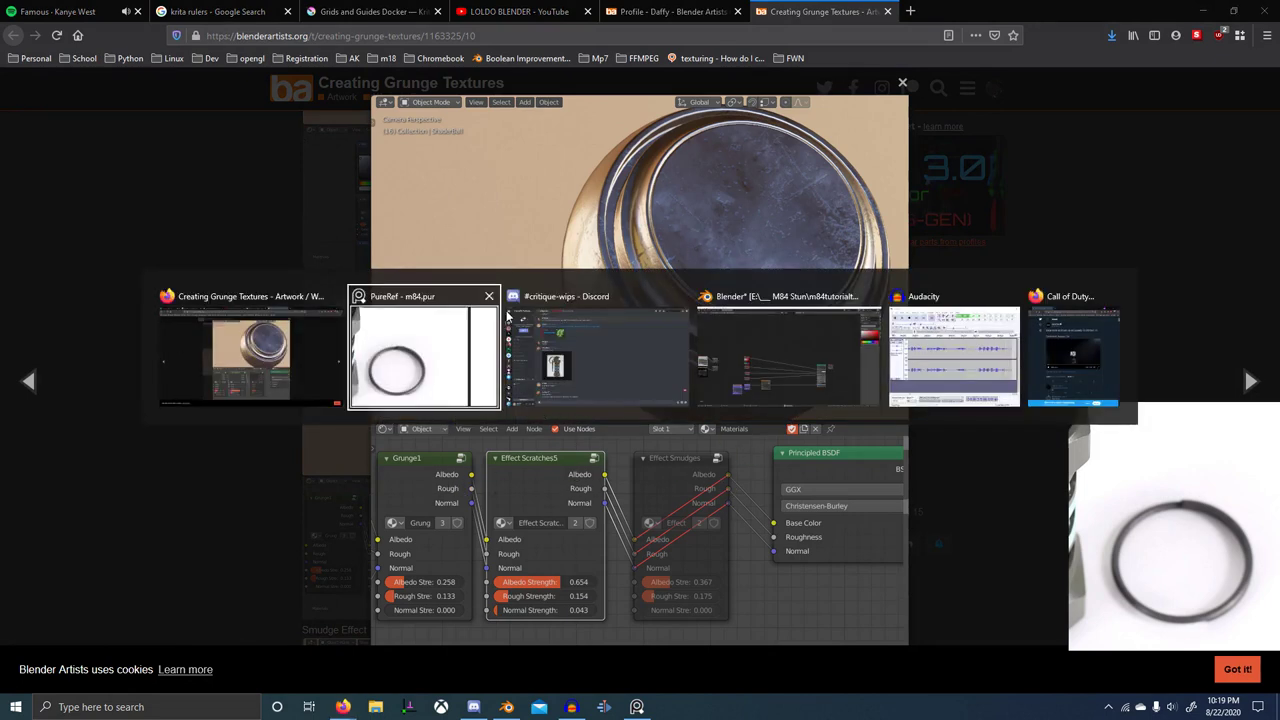
- Back in Blender, add a Grunge 01.001 node group by searching 'gr'
{"action": "left_click", "coordinate": [1259, 390]}
{"action": "key", "text": "alt+Tab"}
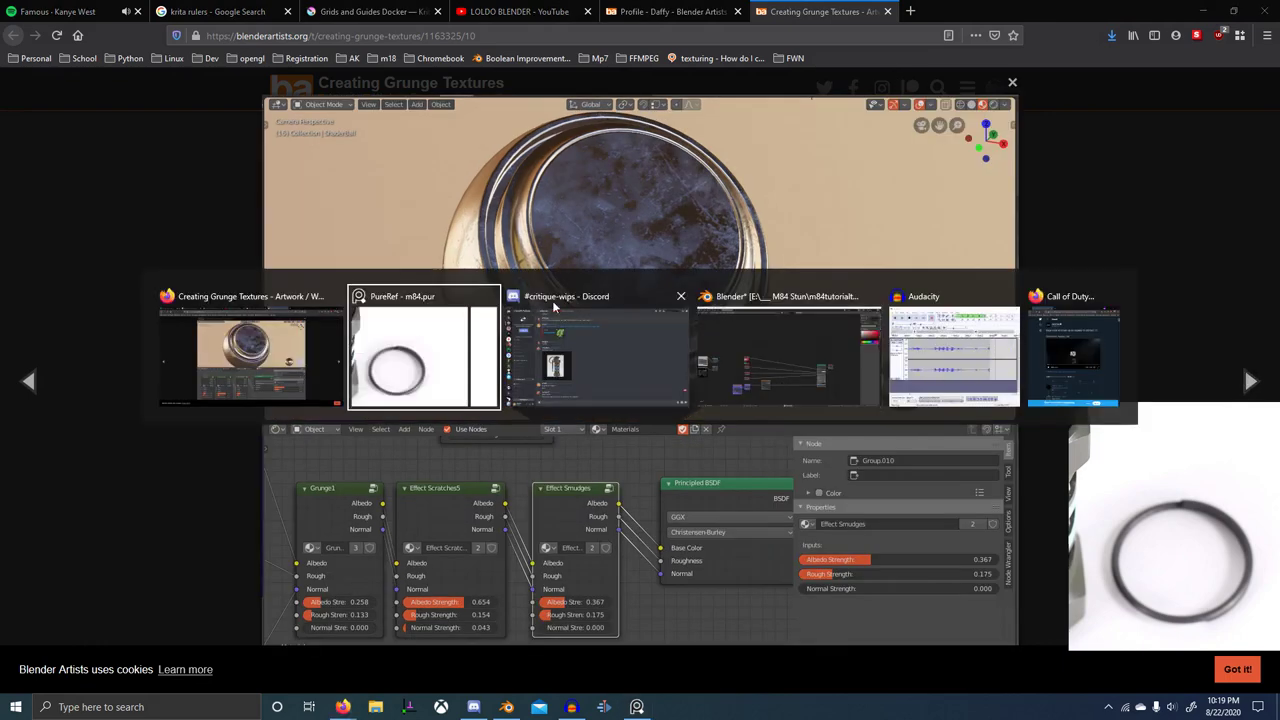
{"action": "left_click", "coordinate": [794, 367]}
{"action": "key", "text": "shift+a"}
{"action": "left_click", "coordinate": [594, 324]}
{"action": "type", "text": "grunge"}
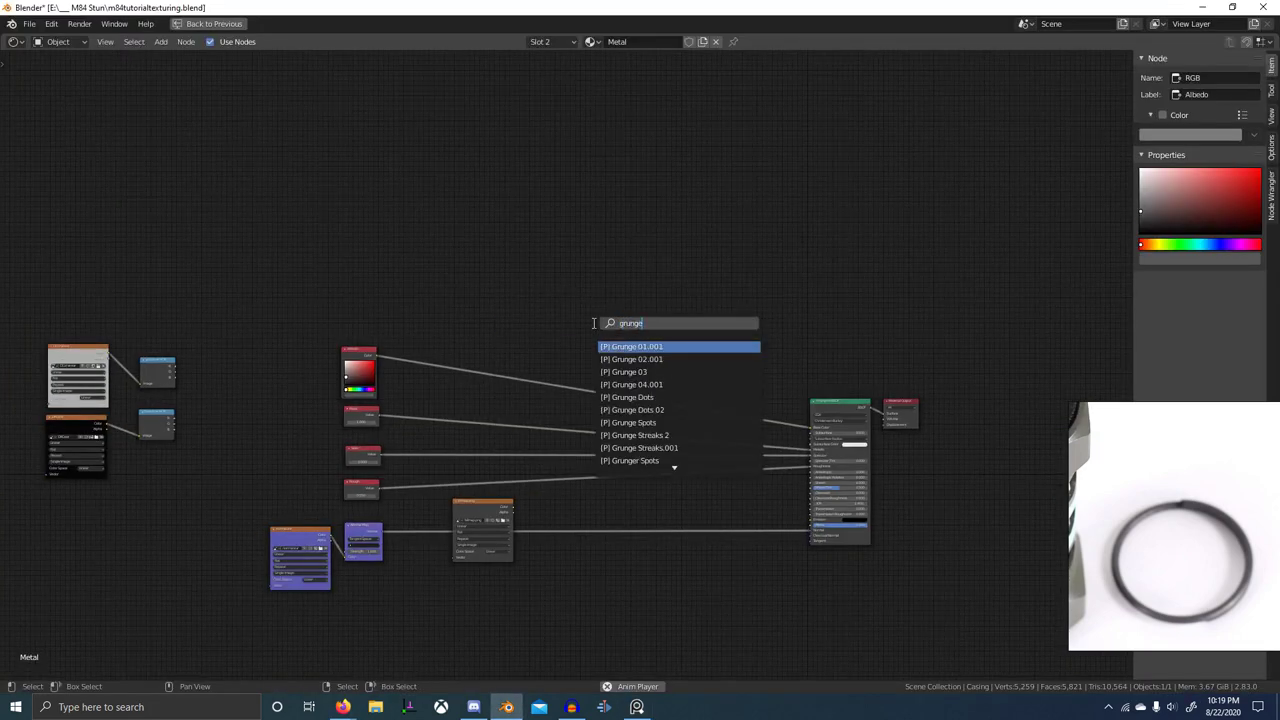
{"action": "key", "text": "Return"}
{"action": "left_click", "coordinate": [630, 305]}
- Drop the Grunge 01.001 node onto the Albedo link, then detach the link again
{"action": "key", "text": "ctrl+space"}
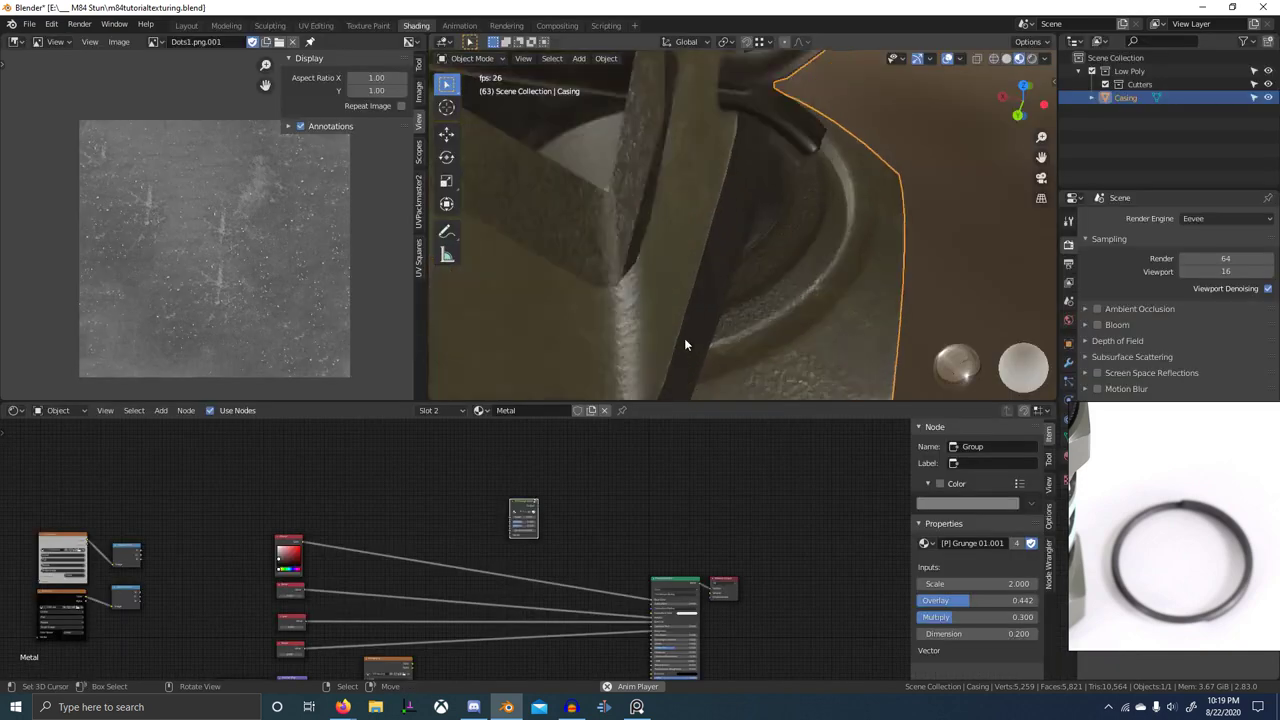
{"action": "scroll", "coordinate": [680, 335], "scroll_direction": "down", "scroll_amount": 4}
{"action": "key", "text": "ctrl+space"}
{"action": "scroll", "coordinate": [610, 400], "scroll_direction": "up", "scroll_amount": 5}
{"action": "key", "text": "g"}
{"action": "left_click", "coordinate": [620, 398]}
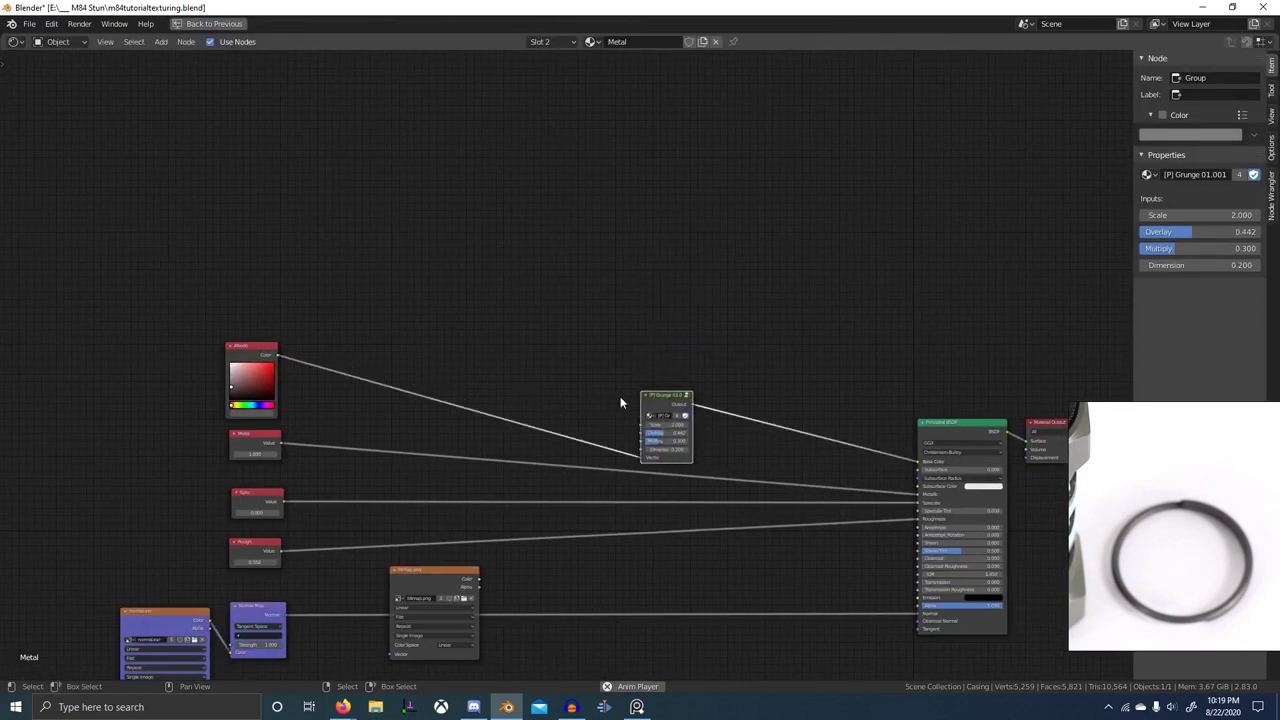
{"action": "scroll", "coordinate": [683, 495], "scroll_direction": "up", "scroll_amount": 2}
{"action": "left_click_drag", "start_coordinate": [675, 502], "coordinate": [664, 480]}
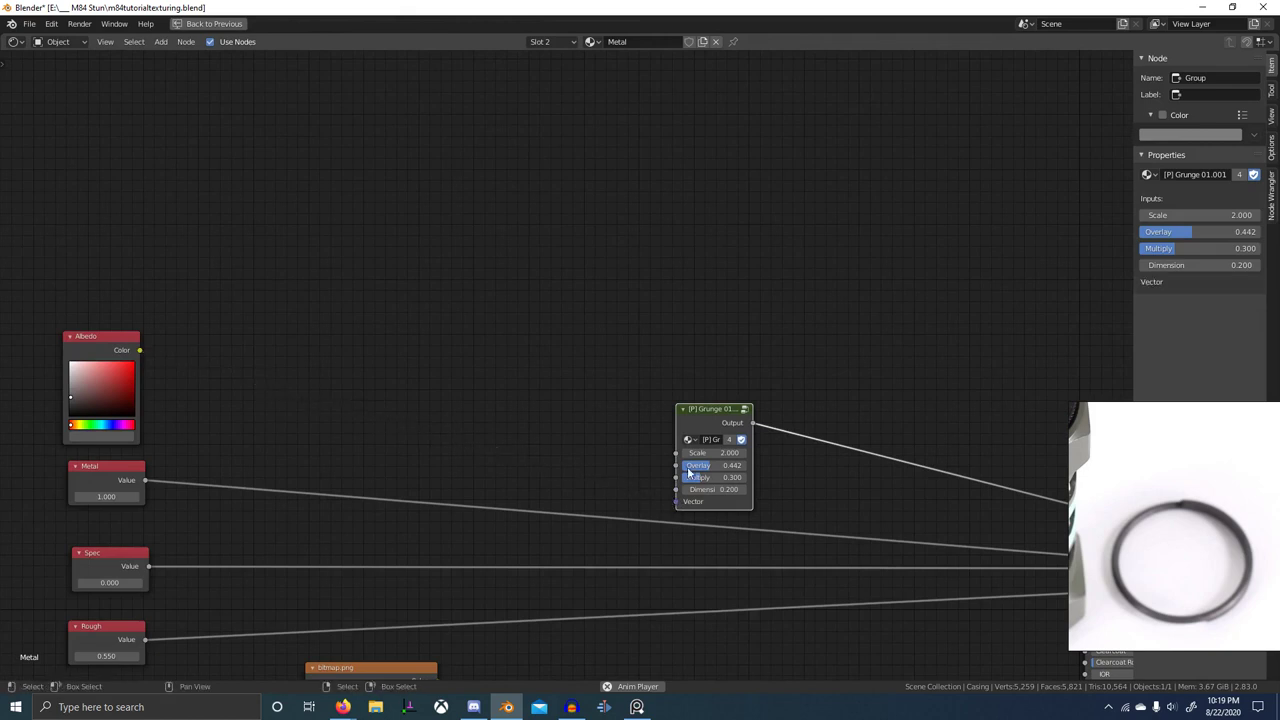
- Delete Grunge 01.001 and add Effect Grunge 1 from the 'gr' search results
{"action": "left_click", "coordinate": [717, 410]}
{"action": "key", "text": "x"}
{"action": "key", "text": "shift+a"}
{"action": "left_click", "coordinate": [581, 272]}
{"action": "type", "text": "gr"}
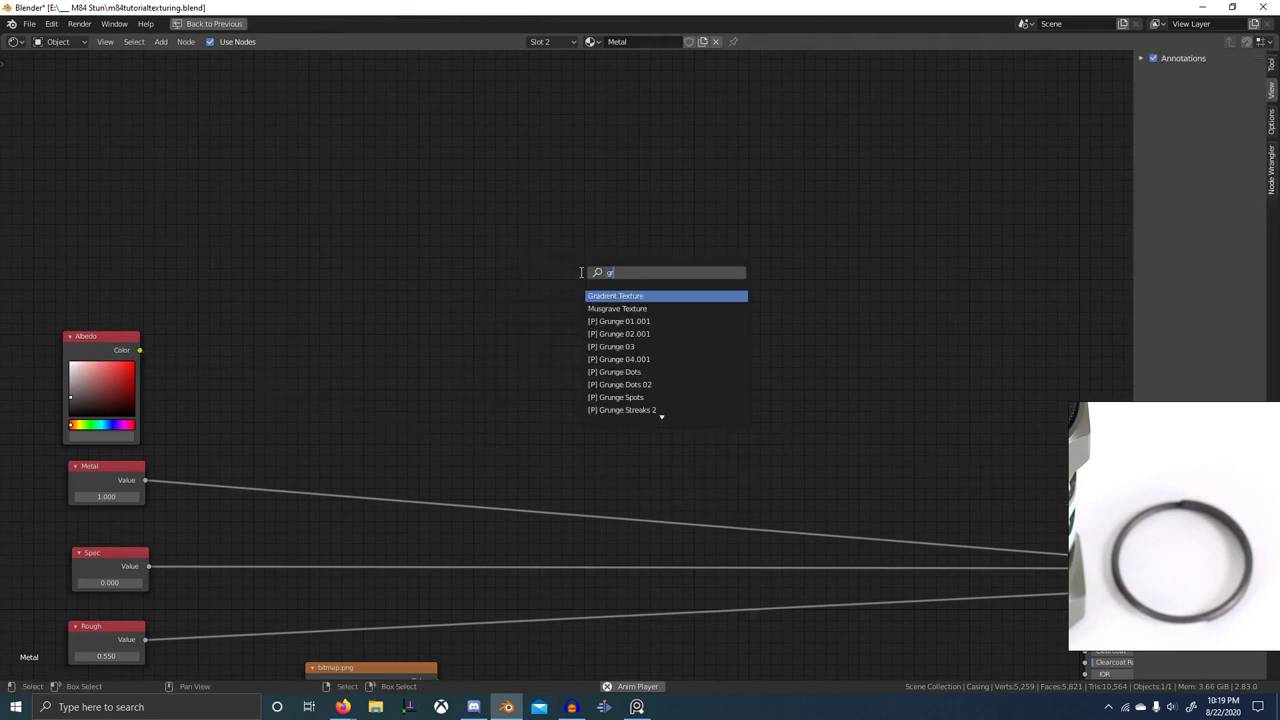
{"action": "key", "text": "Down"}
{"action": "key", "text": "Down"}
{"action": "key", "text": "Down"}
{"action": "key", "text": "Down"}
{"action": "key", "text": "Down"}
{"action": "key", "text": "Down"}
{"action": "key", "text": "Down"}
{"action": "key", "text": "Down"}
{"action": "key", "text": "Down"}
{"action": "key", "text": "Down"}
{"action": "key", "text": "Down"}
{"action": "key", "text": "Down"}
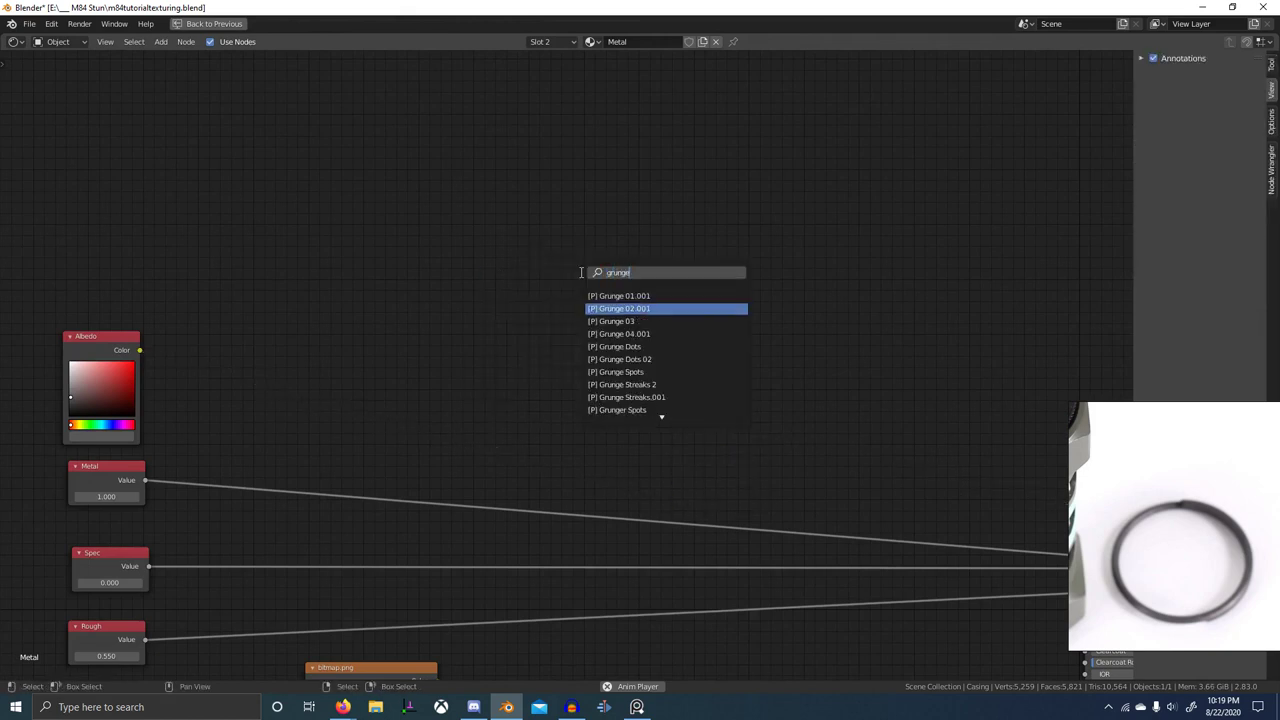
{"action": "key", "text": "Down"}
{"action": "key", "text": "Down"}
{"action": "key", "text": "Up"}
{"action": "key", "text": "Up"}
{"action": "key", "text": "Up"}
{"action": "key", "text": "Up"}
{"action": "key", "text": "Up"}
{"action": "key", "text": "Up"}
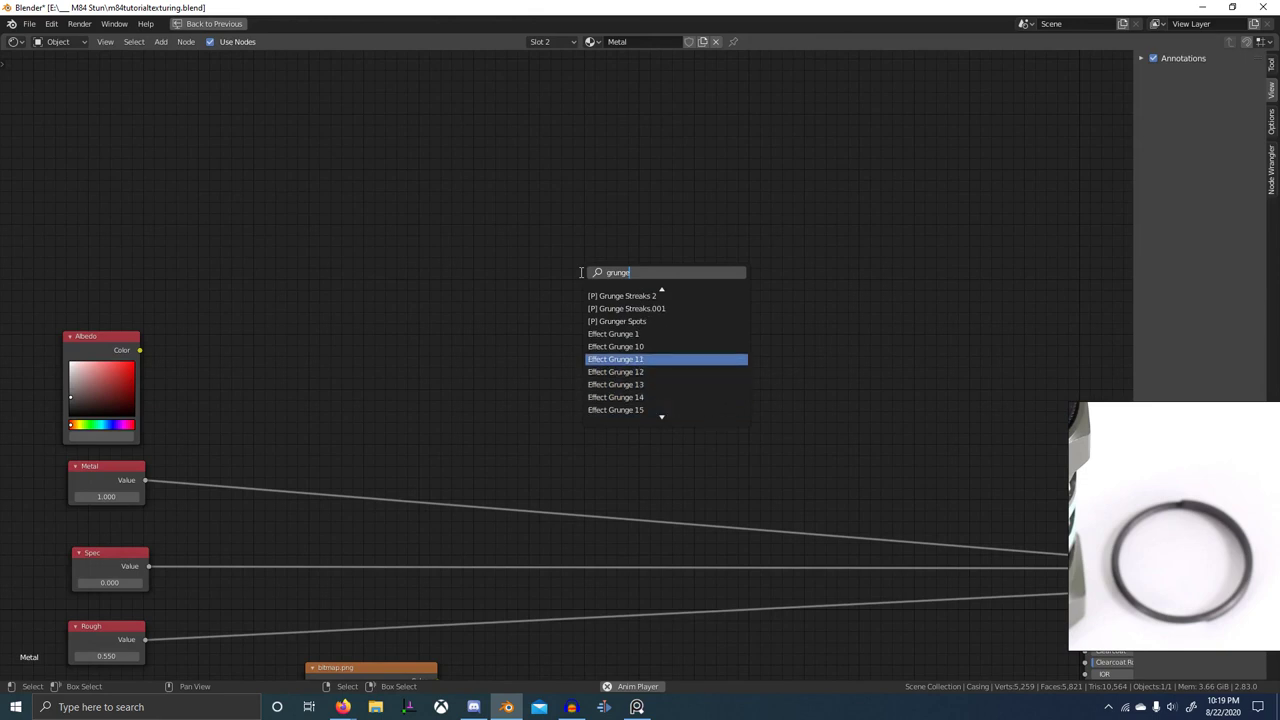
{"action": "key", "text": "Return"}
- Place Effect Grunge 1 and wire Albedo, Rough and the normal map into it
{"action": "left_click", "coordinate": [498, 364]}
{"action": "right_click_drag", "start_coordinate": [156, 352], "coordinate": [490, 404], "text": "alt"}
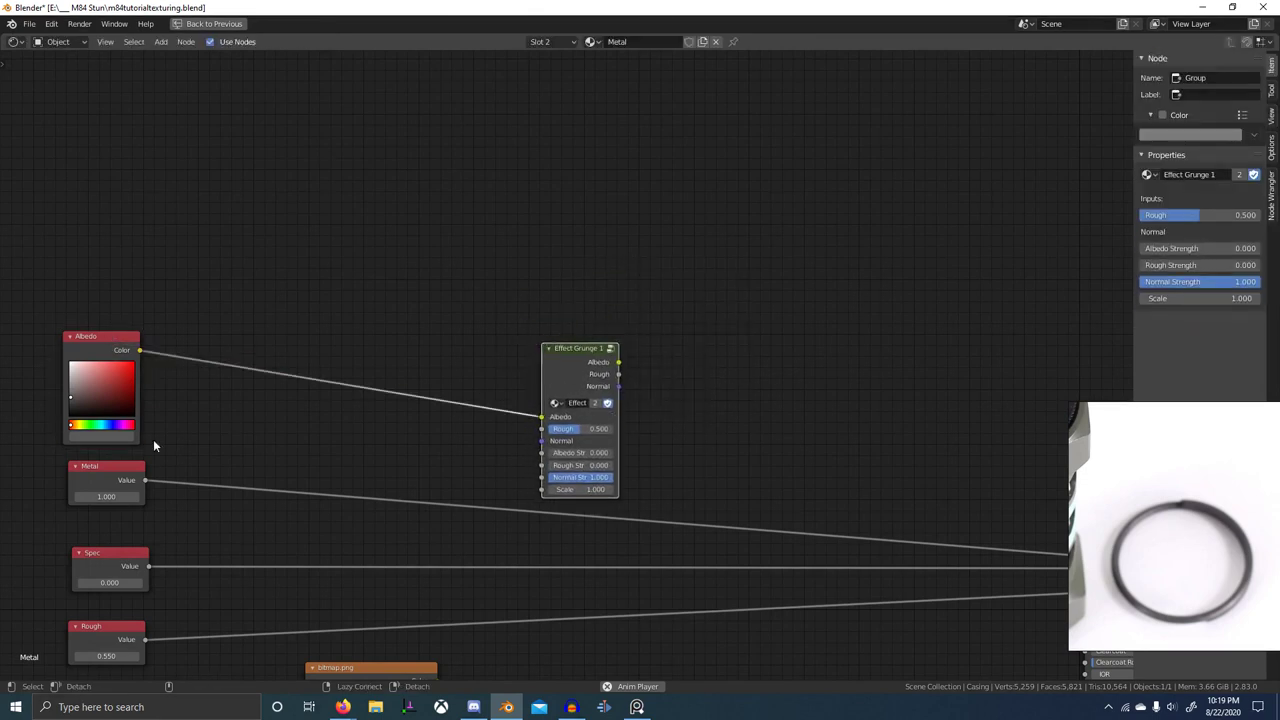
{"action": "right_click_drag", "start_coordinate": [118, 634], "coordinate": [525, 422], "text": "alt"}
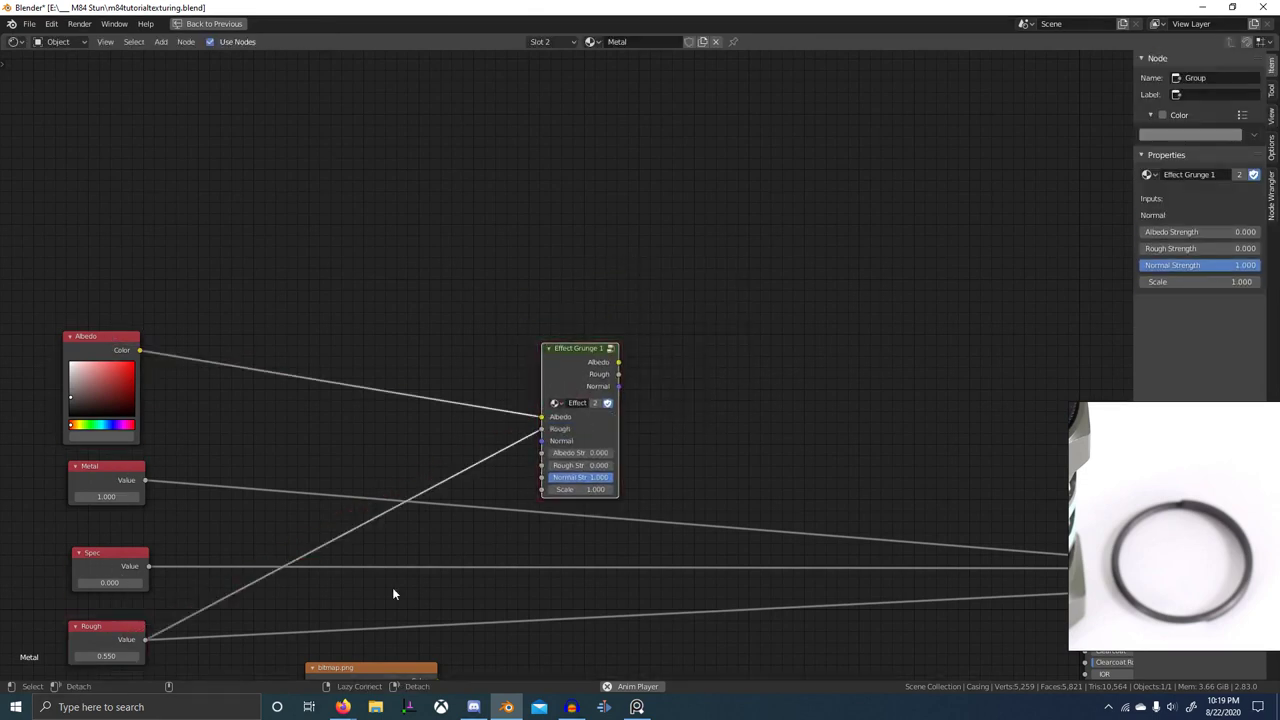
{"action": "middle_click_drag", "start_coordinate": [321, 616], "coordinate": [326, 549]}
{"action": "scroll", "coordinate": [318, 554], "scroll_direction": "down", "scroll_amount": 1}
{"action": "right_click_drag", "start_coordinate": [167, 651], "coordinate": [563, 390], "text": "alt"}
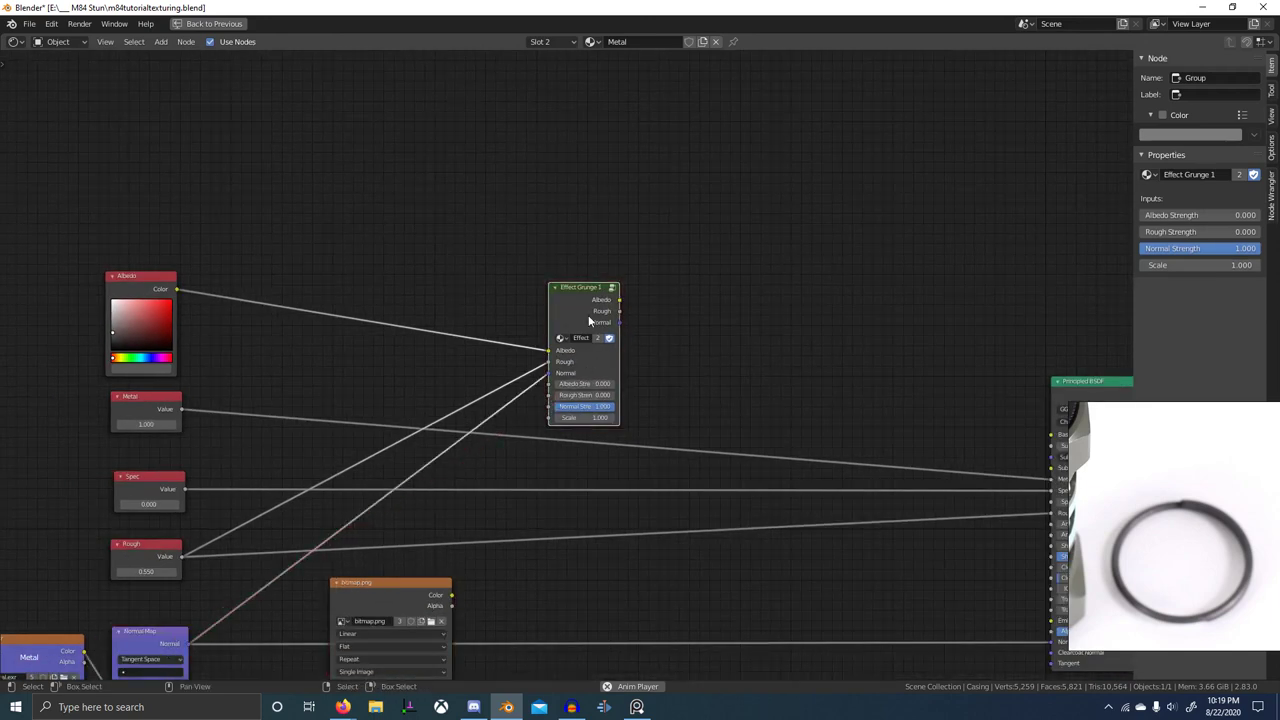
{"action": "left_click_drag", "start_coordinate": [588, 314], "coordinate": [587, 343]}
- Route Effect Grunge's Albedo, Rough and Normal outputs through reroutes into Principled BSDF
{"action": "scroll", "coordinate": [697, 412], "scroll_direction": "down", "scroll_amount": 3}
{"action": "middle_click_drag", "start_coordinate": [697, 412], "coordinate": [608, 378]}
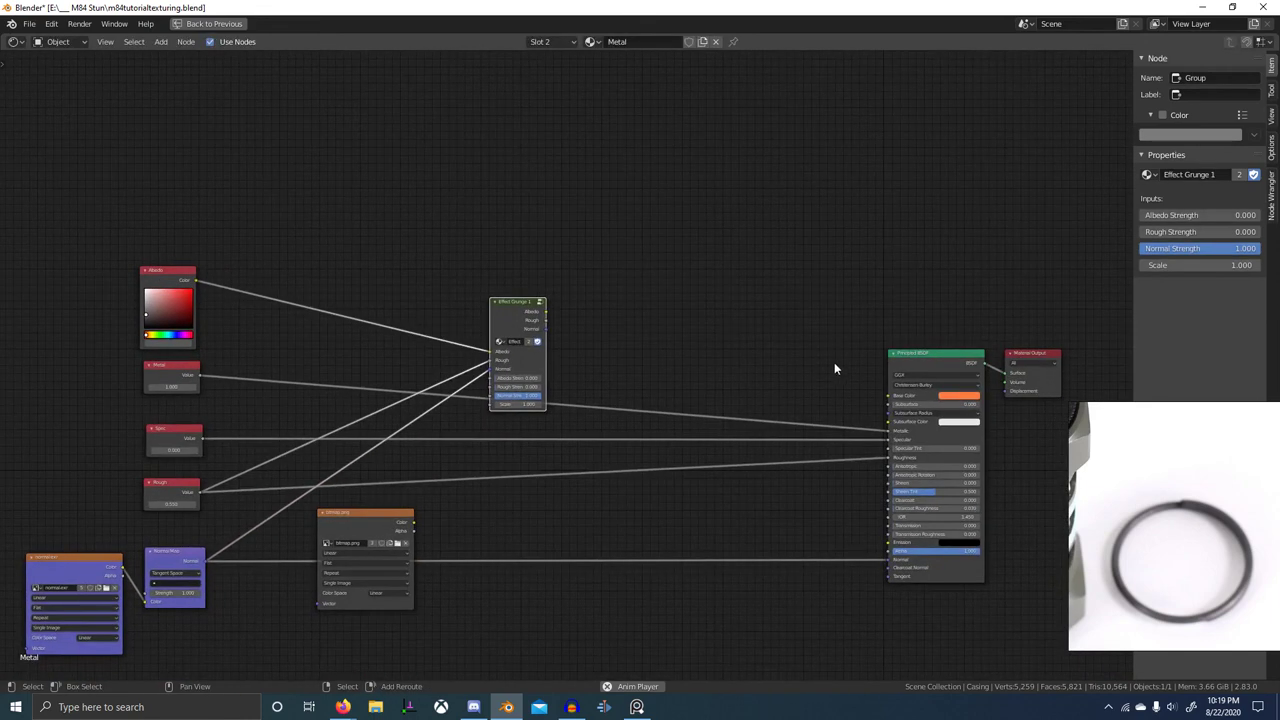
{"action": "right_click_drag", "start_coordinate": [834, 369], "coordinate": [856, 556], "text": "shift"}
{"action": "left_click", "coordinate": [843, 428]}
{"action": "key", "text": "shift+d"}
{"action": "left_click", "coordinate": [839, 394]}
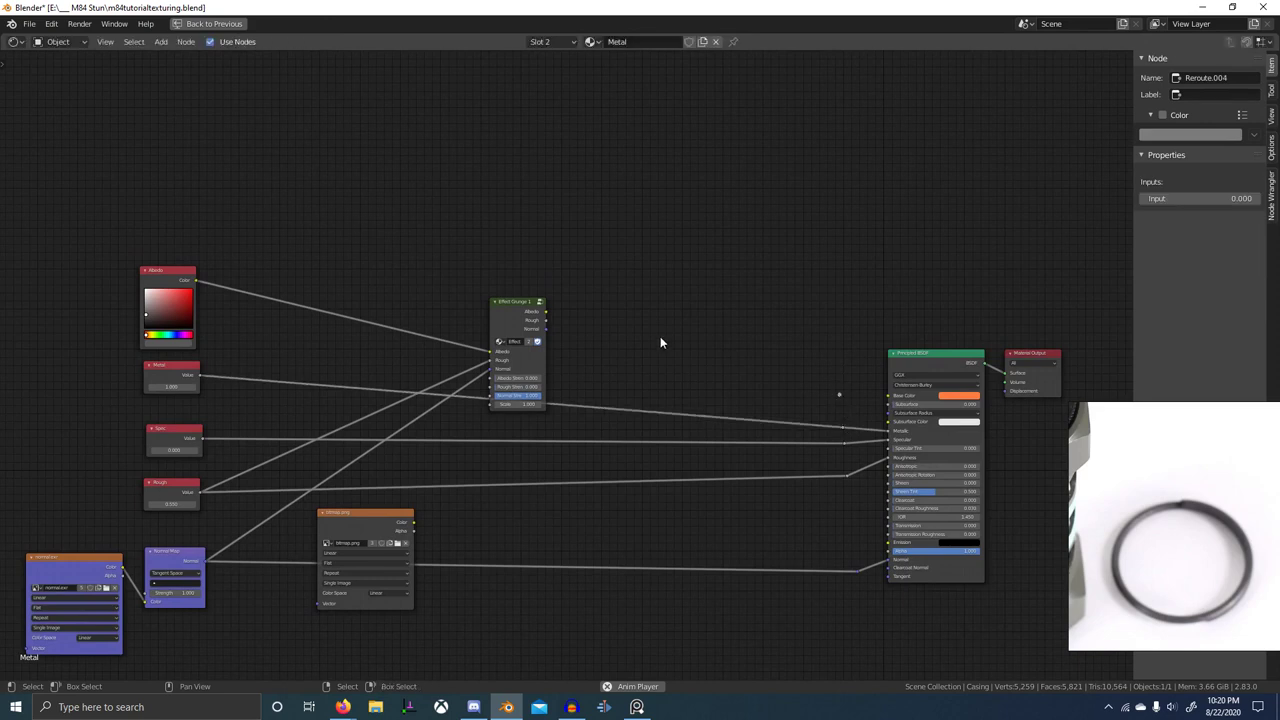
{"action": "left_click_drag", "start_coordinate": [825, 367], "coordinate": [843, 392]}
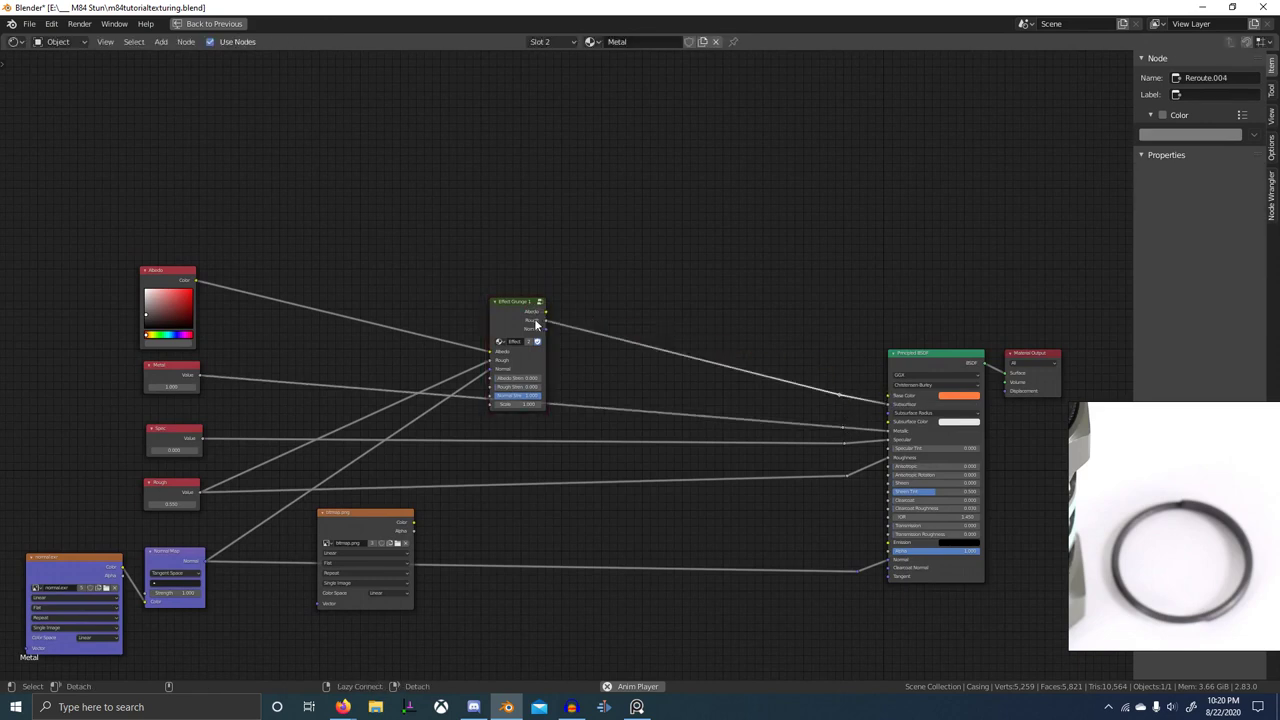
{"action": "right_click_drag", "start_coordinate": [770, 470], "coordinate": [840, 485], "text": "alt"}
{"action": "left_click_drag", "start_coordinate": [600, 418], "coordinate": [852, 575]}
{"action": "left_click_drag", "start_coordinate": [535, 321], "coordinate": [580, 331]}
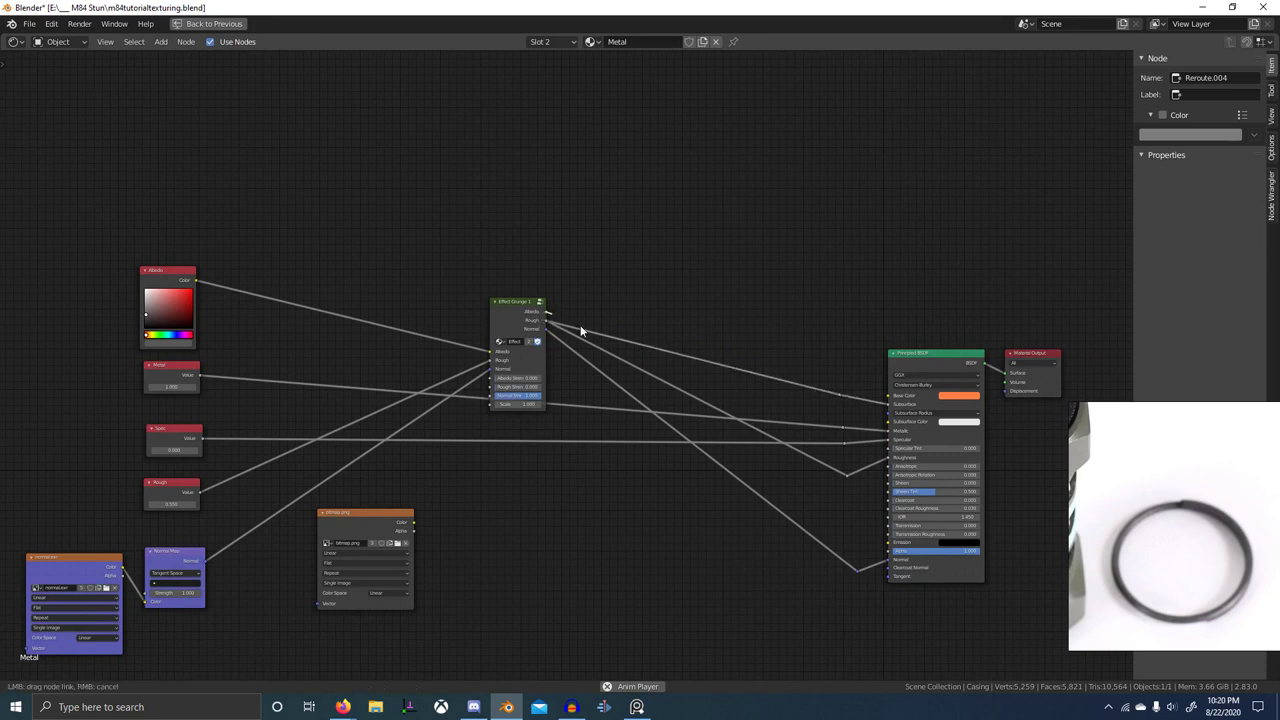
{"action": "left_click_drag", "start_coordinate": [845, 395], "coordinate": [841, 395]}
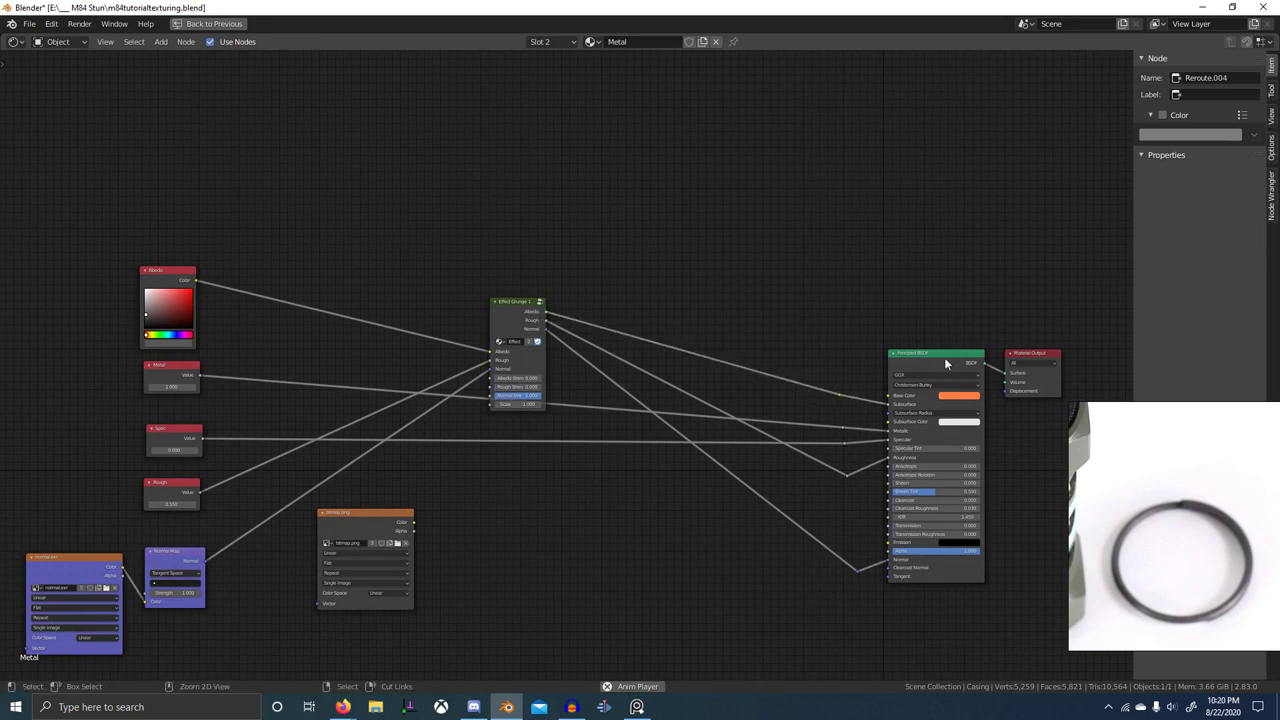
- Move the grunge albedo link from Subsurface to Base Color and inspect the grenade
{"action": "key", "text": "ctrl+space"}
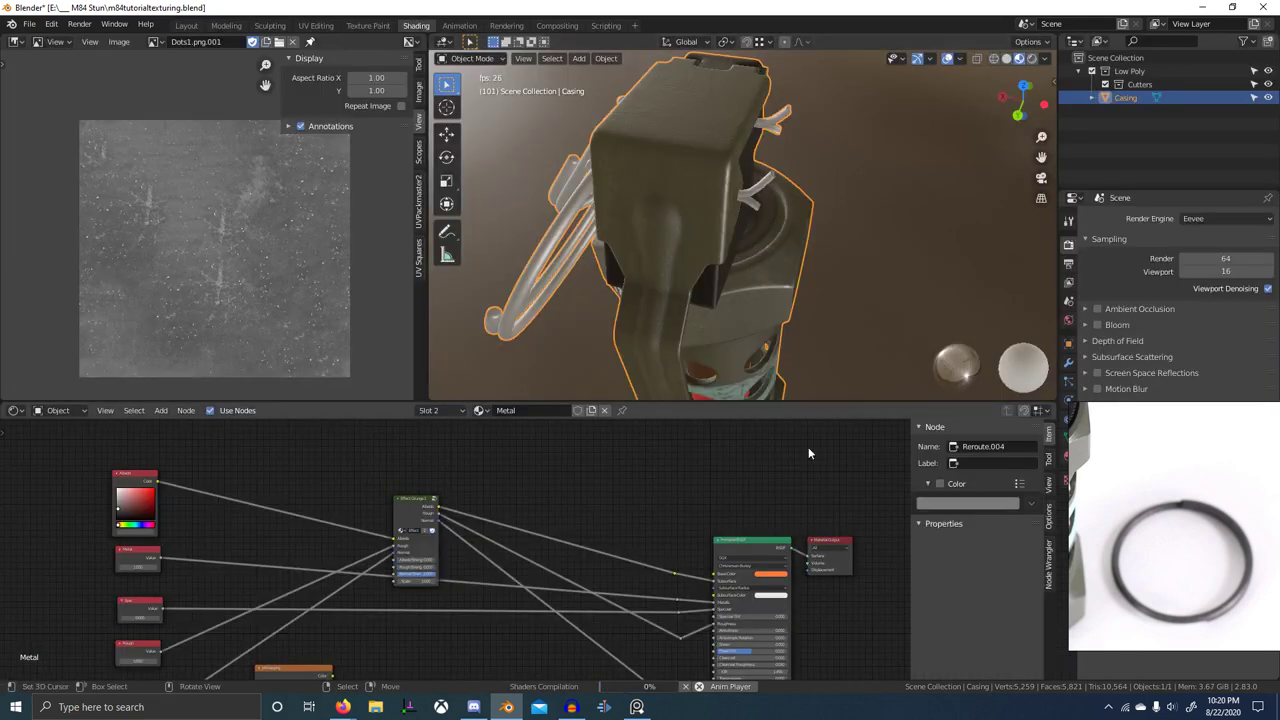
{"action": "scroll", "coordinate": [690, 540], "scroll_direction": "up", "scroll_amount": 3}
{"action": "left_click_drag", "start_coordinate": [688, 583], "coordinate": [690, 574]}
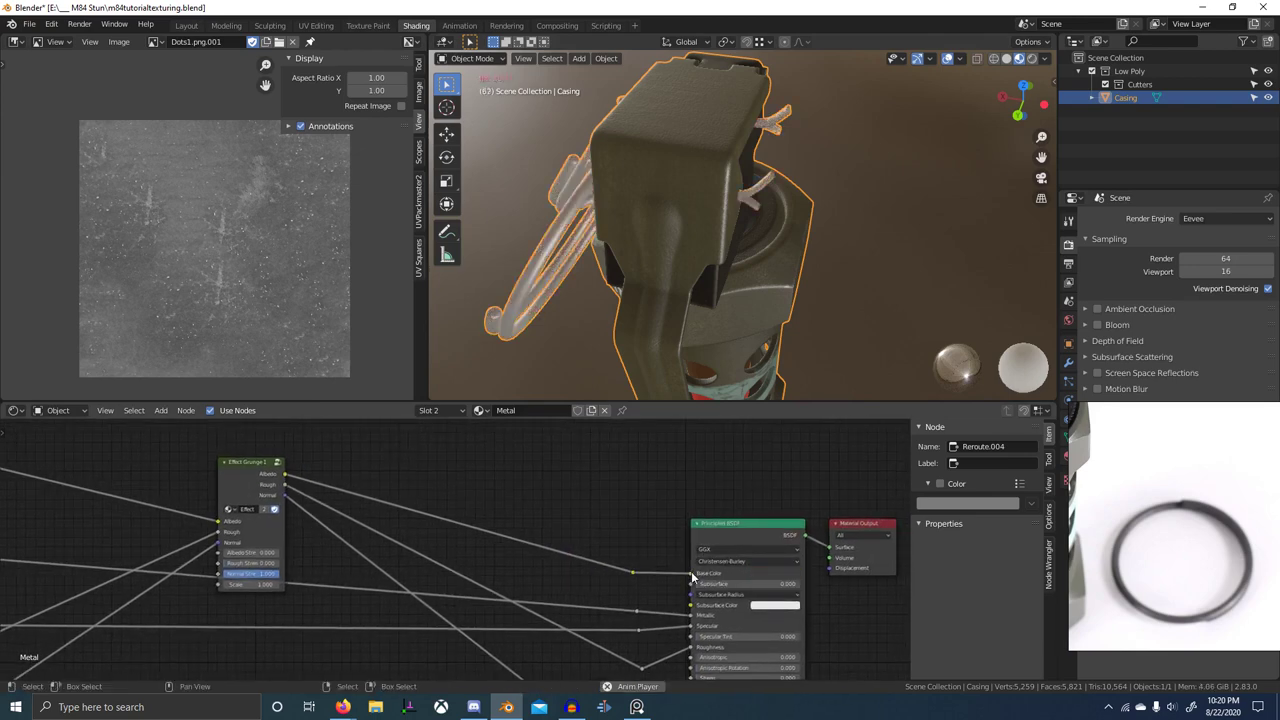
{"action": "middle_click_drag", "start_coordinate": [558, 286], "coordinate": [716, 294]}
- Set Effect Grunge 1's Normal Strength to 0 and Albedo Strength to 1.000
{"action": "scroll", "coordinate": [690, 325], "scroll_direction": "up", "scroll_amount": 3}
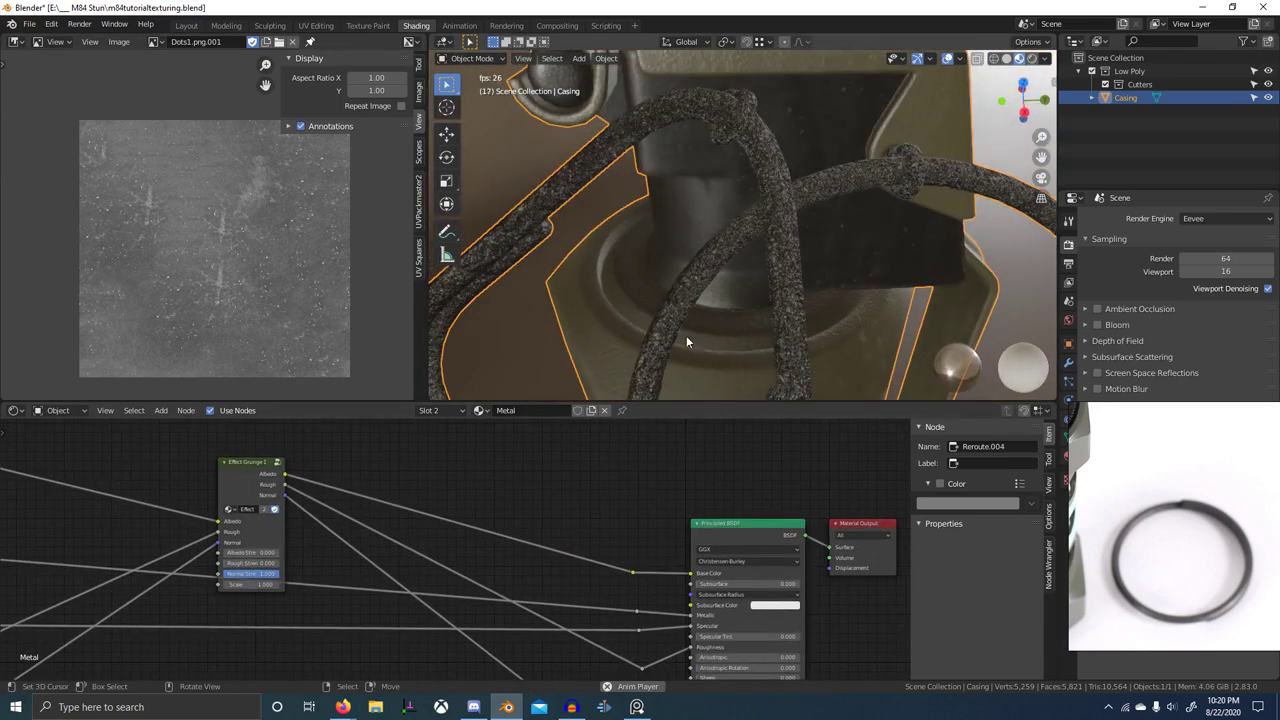
{"action": "scroll", "coordinate": [254, 574], "scroll_direction": "up", "scroll_amount": 4}
{"action": "middle_click_drag", "start_coordinate": [254, 574], "coordinate": [312, 573]}
{"action": "left_click_drag", "start_coordinate": [314, 573], "coordinate": [270, 573]}
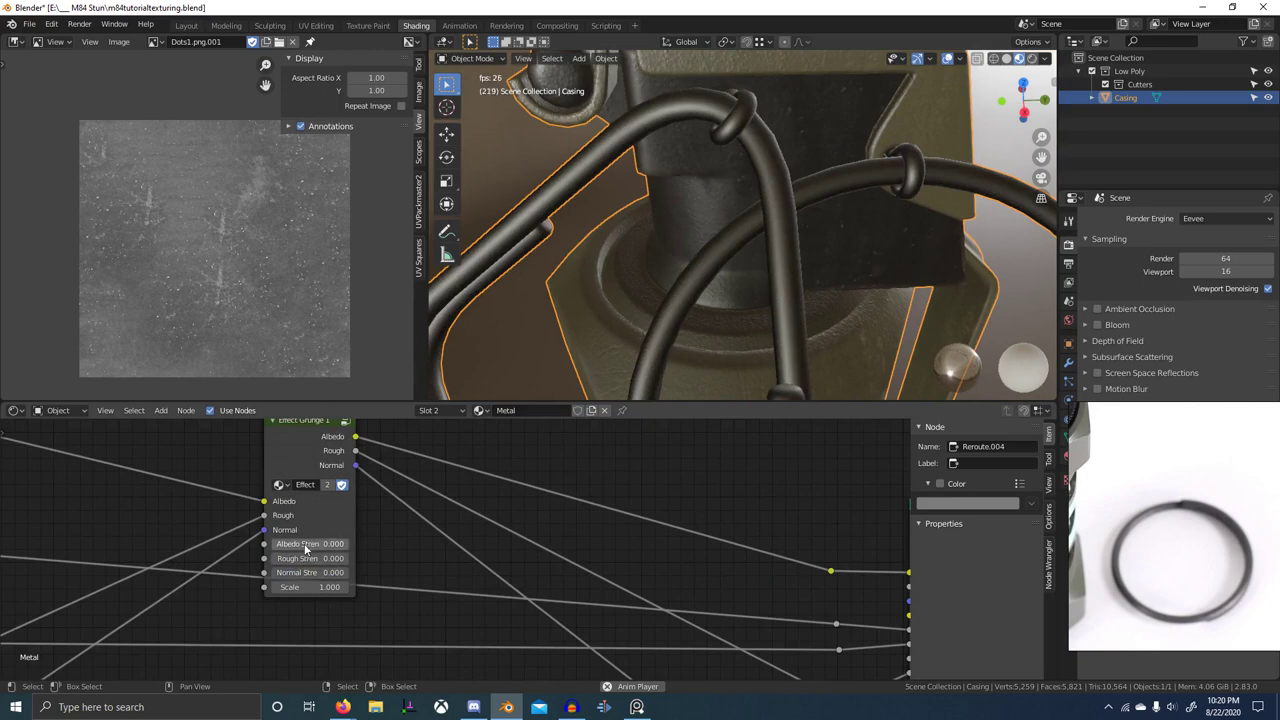
{"action": "left_click", "coordinate": [317, 463], "text": "ctrl+shift"}
{"action": "middle_click_drag", "start_coordinate": [660, 268], "coordinate": [776, 238]}
{"action": "left_click_drag", "start_coordinate": [296, 545], "coordinate": [372, 545]}
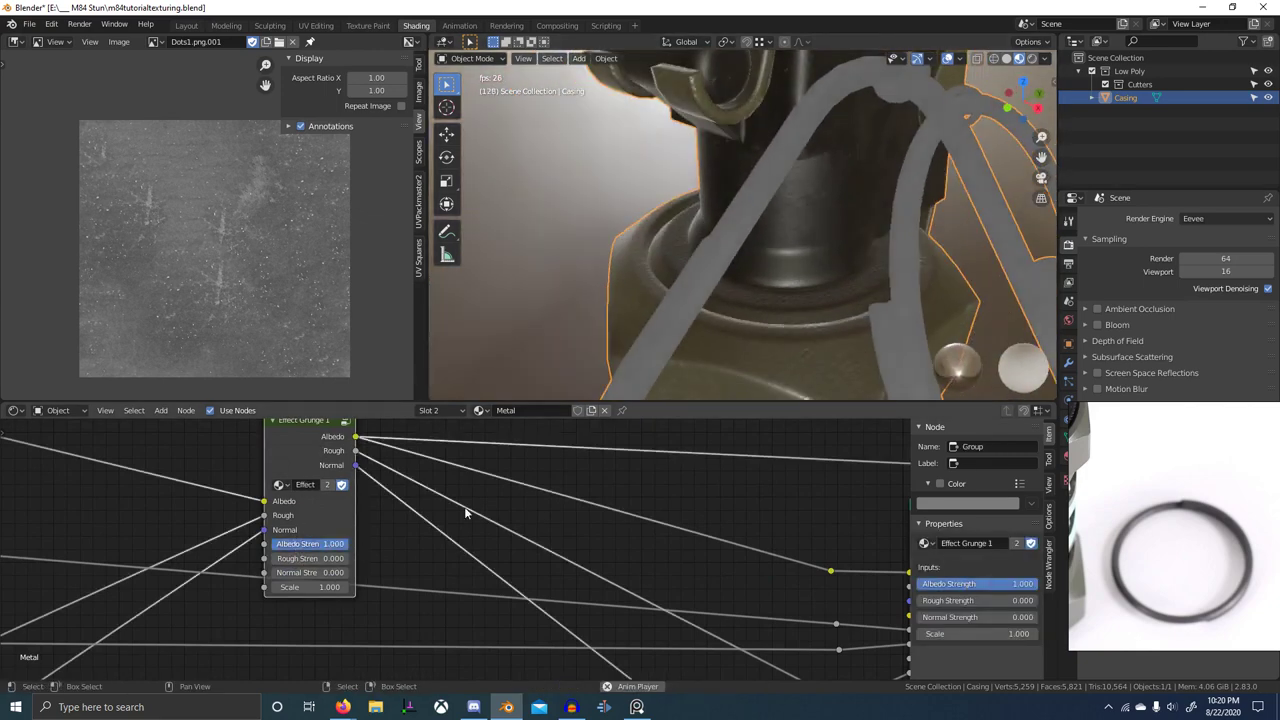
{"action": "middle_click_drag", "start_coordinate": [772, 248], "coordinate": [733, 238]}
{"action": "middle_click_drag", "start_coordinate": [383, 553], "coordinate": [444, 496]}
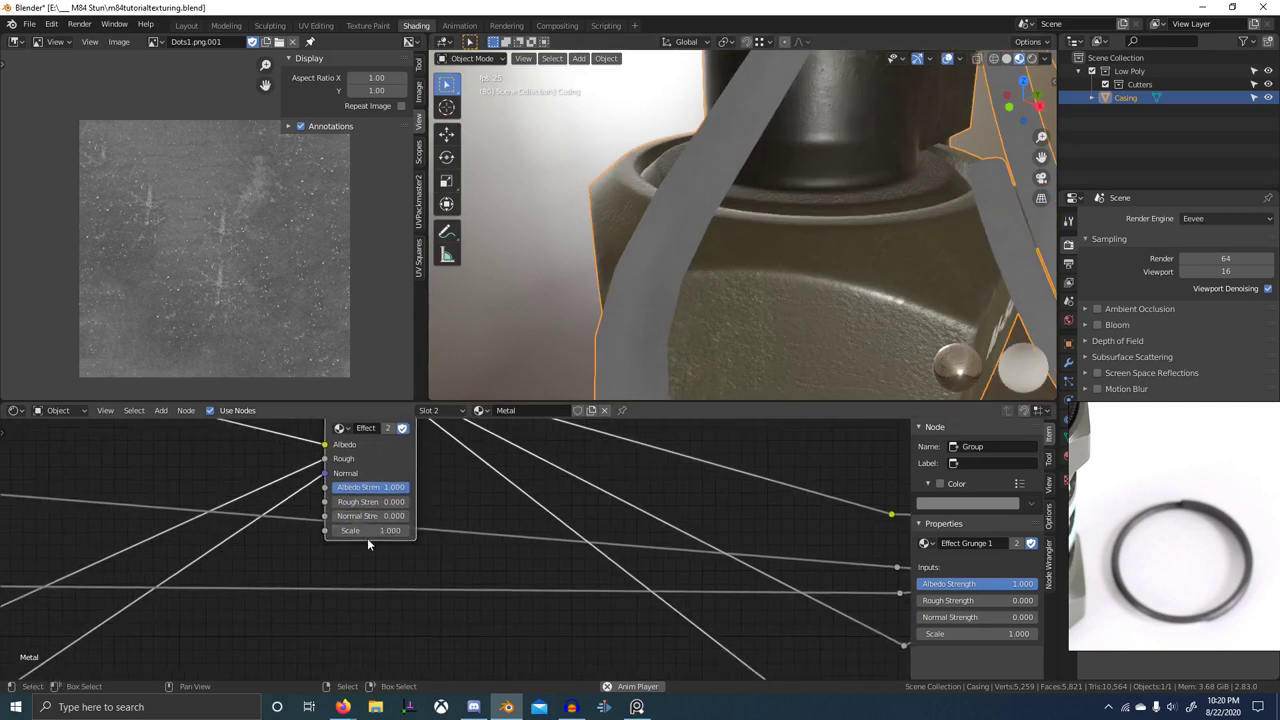
- Adjust the grunge Scale, settling on 7.810
{"action": "left_click_drag", "start_coordinate": [384, 531], "coordinate": [720, 531]}
{"action": "scroll", "coordinate": [839, 145], "scroll_direction": "down", "scroll_amount": 4}
{"action": "scroll", "coordinate": [750, 187], "scroll_direction": "down", "scroll_amount": 3}
{"action": "middle_click_drag", "start_coordinate": [839, 145], "coordinate": [712, 180]}
{"action": "scroll", "coordinate": [750, 187], "scroll_direction": "up", "scroll_amount": 5}
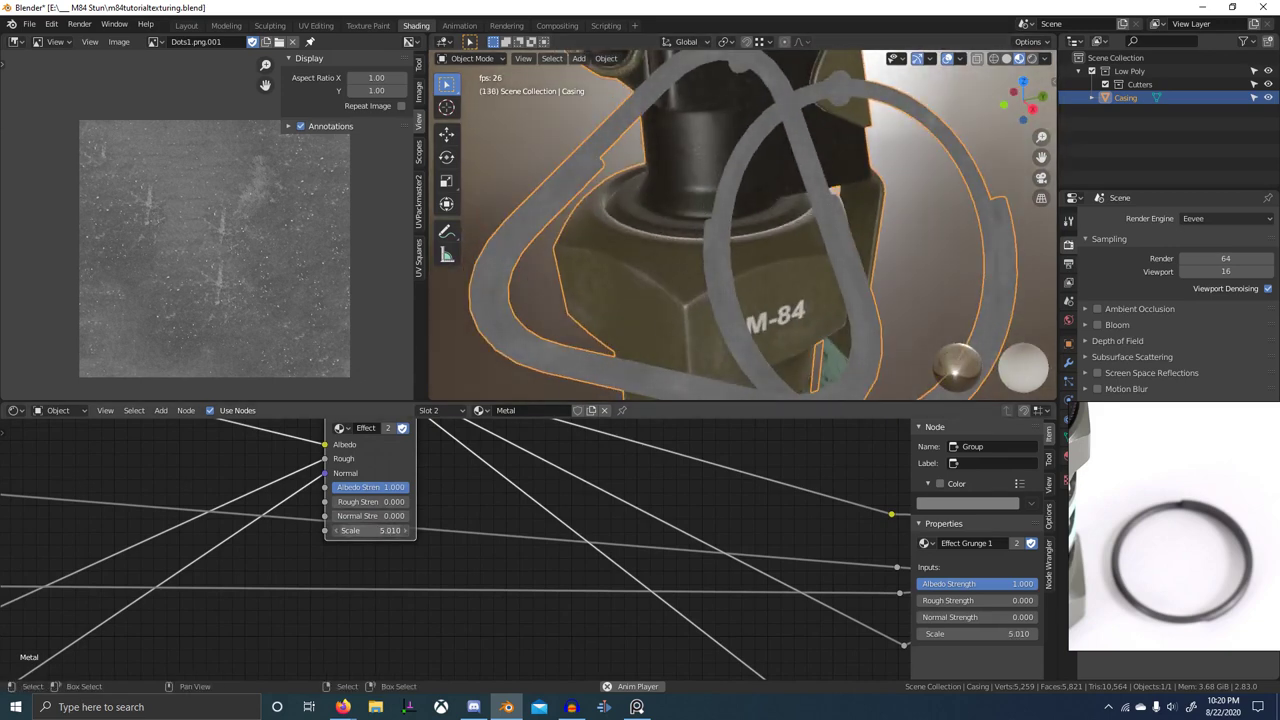
{"action": "mouse_move", "coordinate": [372, 531]}
{"action": "left_mouse_down"}
{"action": "mouse_move", "coordinate": [402, 531]}
{"action": "mouse_move", "coordinate": [382, 531]}
{"action": "left_mouse_up"}
{"action": "scroll", "coordinate": [628, 299], "scroll_direction": "down", "scroll_amount": 5}
{"action": "middle_click_drag", "start_coordinate": [628, 299], "coordinate": [684, 281]}
{"action": "scroll", "coordinate": [764, 185], "scroll_direction": "up", "scroll_amount": 6}
{"action": "scroll", "coordinate": [764, 185], "scroll_direction": "down", "scroll_amount": 4}
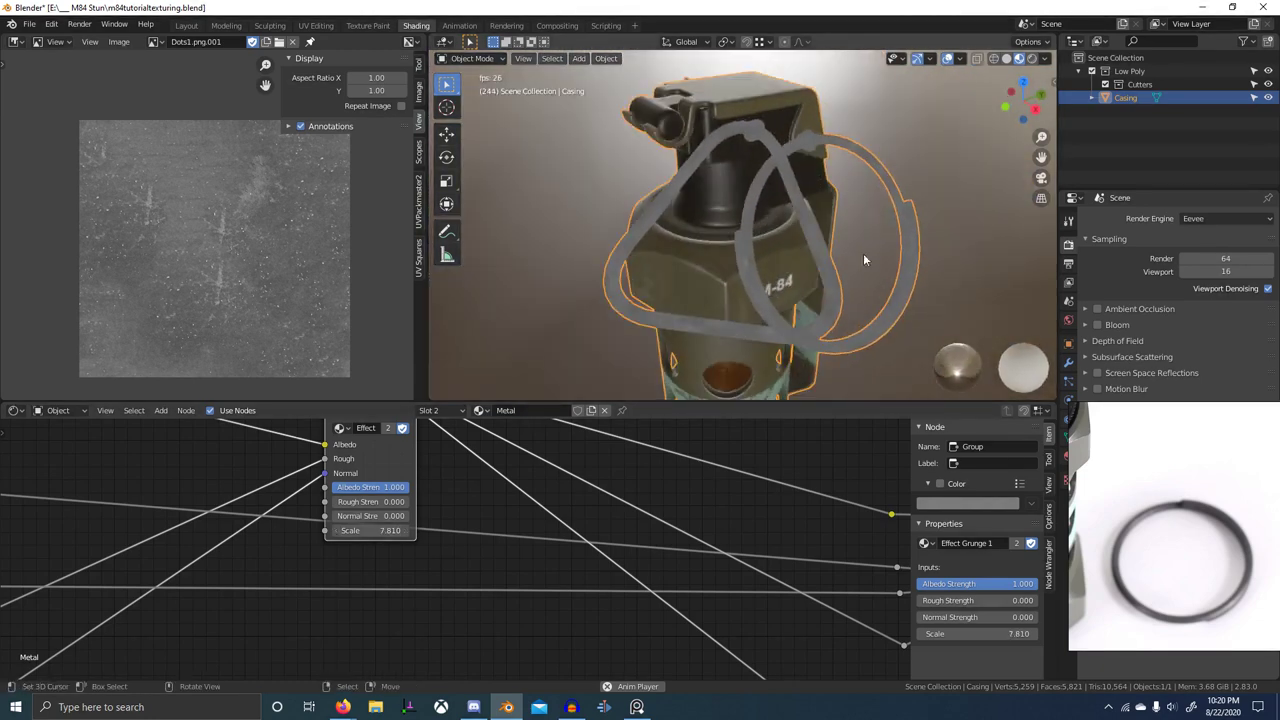
{"action": "middle_click_drag", "start_coordinate": [863, 254], "coordinate": [730, 268]}
- Raise the grunge Rough Strength to about 0.658 and view the whole material network
{"action": "scroll", "coordinate": [634, 264], "scroll_direction": "up", "scroll_amount": 5}
{"action": "scroll", "coordinate": [435, 456], "scroll_direction": "down", "scroll_amount": 1}
{"action": "middle_click_drag", "start_coordinate": [435, 456], "coordinate": [468, 512]}
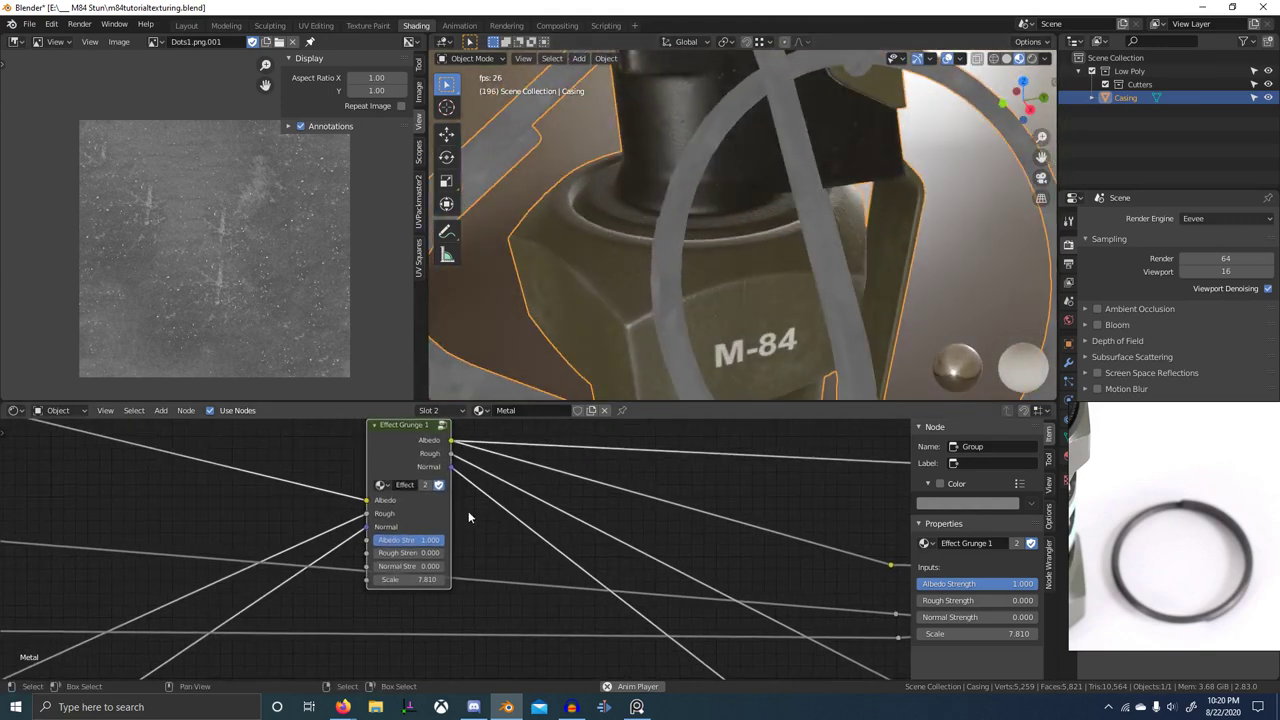
{"action": "left_click", "coordinate": [399, 453], "text": "ctrl+shift"}
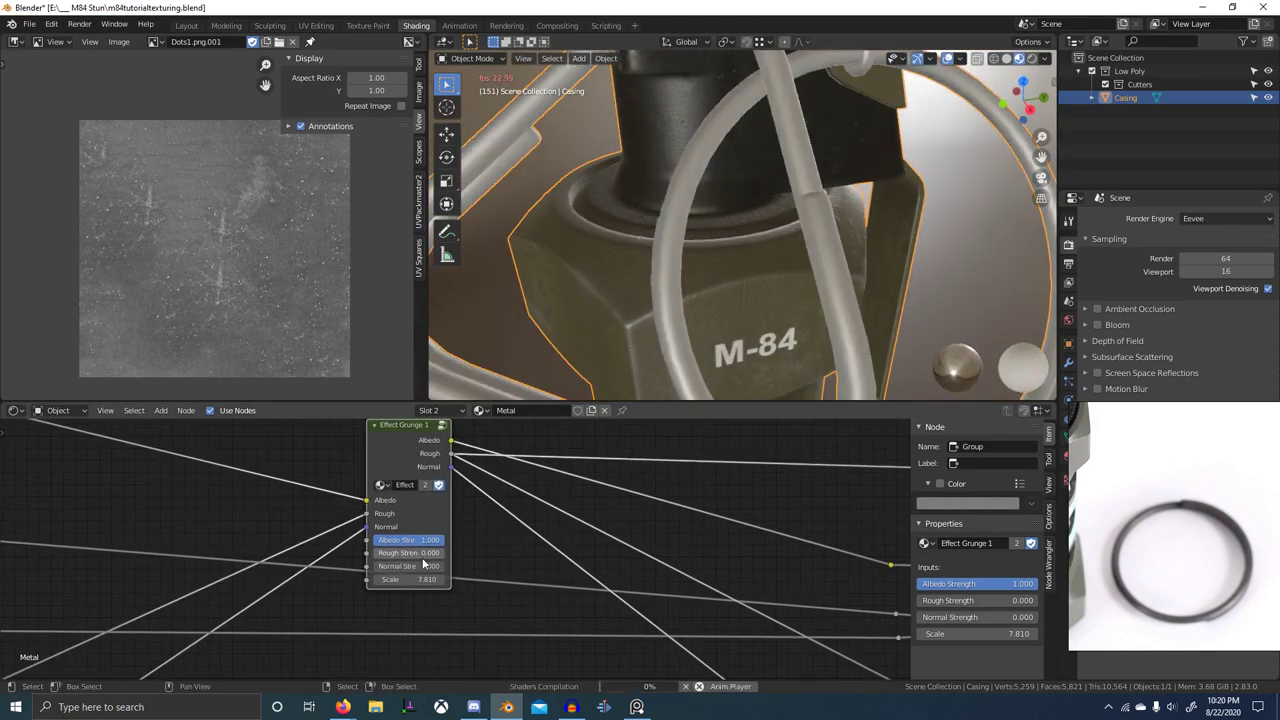
{"action": "mouse_move", "coordinate": [406, 556]}
{"action": "left_mouse_down"}
{"action": "mouse_move", "coordinate": [448, 556]}
{"action": "mouse_move", "coordinate": [392, 556]}
{"action": "left_mouse_up"}
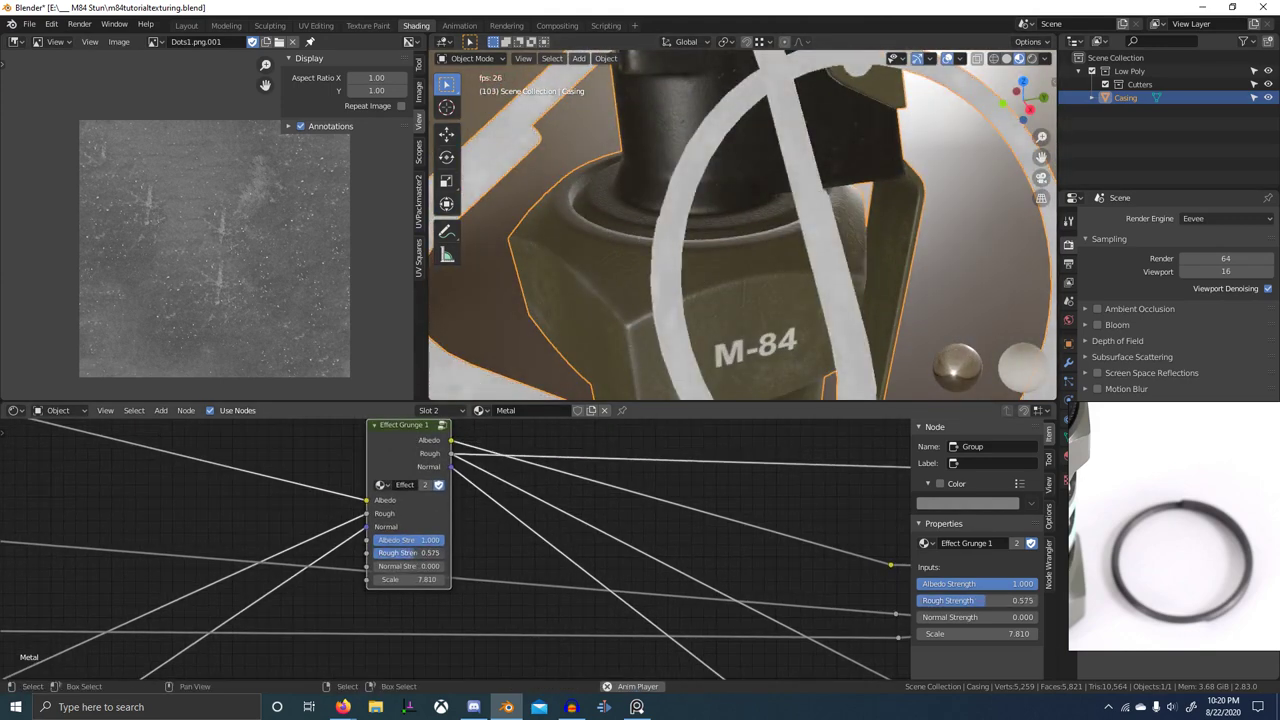
{"action": "scroll", "coordinate": [497, 528], "scroll_direction": "down", "scroll_amount": 5}
{"action": "middle_click_drag", "start_coordinate": [658, 529], "coordinate": [550, 507]}
- Preview the full Principled BSDF shader and inspect the grenade in a maximized viewport
{"action": "scroll", "coordinate": [640, 506], "scroll_direction": "down", "scroll_amount": 3}
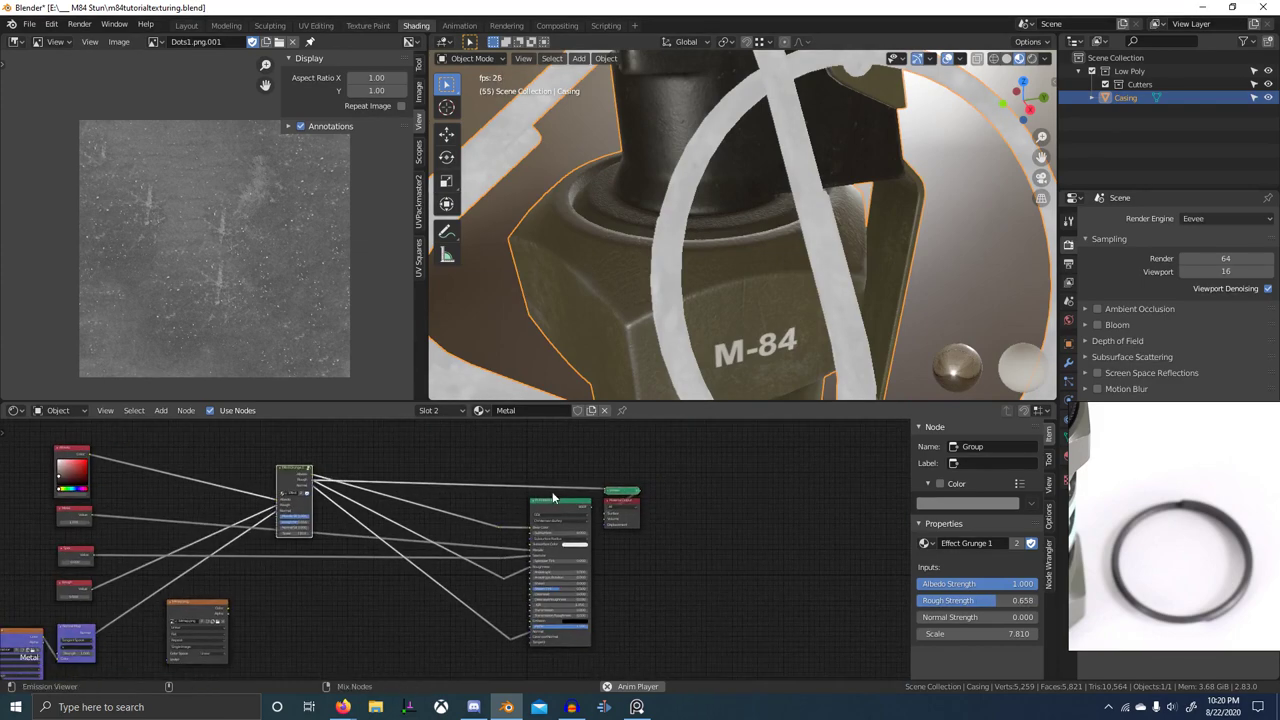
{"action": "left_click", "coordinate": [550, 507], "text": "ctrl+shift"}
{"action": "scroll", "coordinate": [666, 275], "scroll_direction": "down", "scroll_amount": 3}
{"action": "middle_click_drag", "start_coordinate": [666, 275], "coordinate": [756, 274]}
{"action": "scroll", "coordinate": [702, 267], "scroll_direction": "up", "scroll_amount": 4}
{"action": "key", "text": "ctrl+space"}
{"action": "scroll", "coordinate": [704, 268], "scroll_direction": "down", "scroll_amount": 6}
{"action": "scroll", "coordinate": [591, 476], "scroll_direction": "up", "scroll_amount": 3}
{"action": "scroll", "coordinate": [591, 476], "scroll_direction": "up", "scroll_amount": 2}
{"action": "middle_click_drag", "start_coordinate": [591, 476], "coordinate": [614, 466]}
{"action": "key", "text": "ctrl+space"}
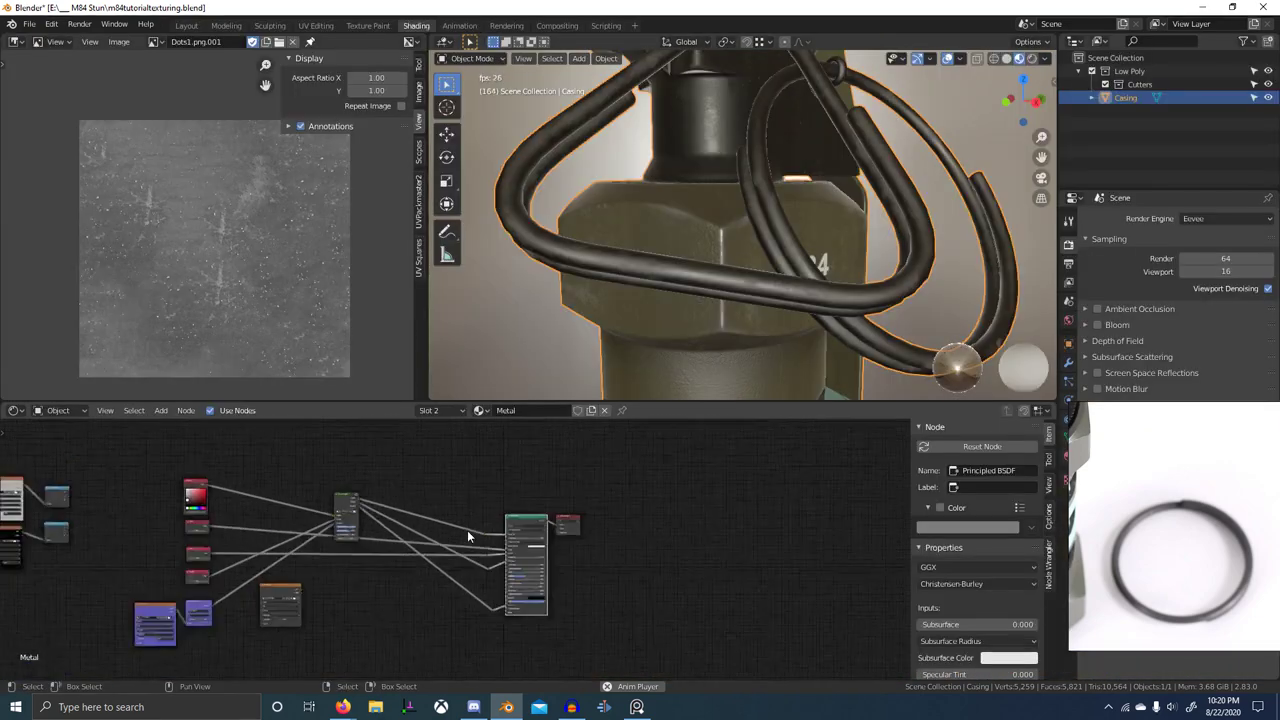
{"action": "scroll", "coordinate": [467, 530], "scroll_direction": "up", "scroll_amount": 4}
- Try an Effect Scratches 1 node on the links, then dissolve it with Ctrl+X
{"action": "key", "text": "shift+a"}
{"action": "left_click", "coordinate": [448, 496]}
{"action": "type", "text": "scrat"}
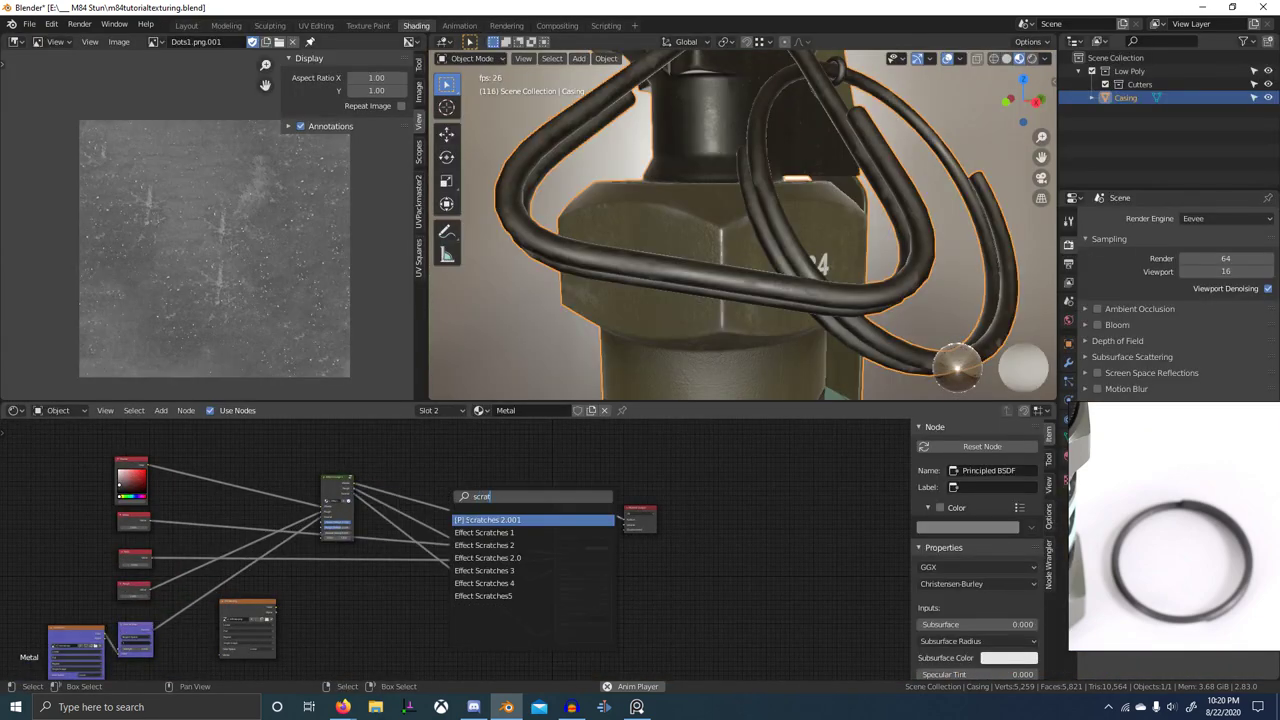
{"action": "left_click", "coordinate": [469, 532]}
{"action": "left_click", "coordinate": [435, 478]}
{"action": "key", "text": "alt+Tab"}
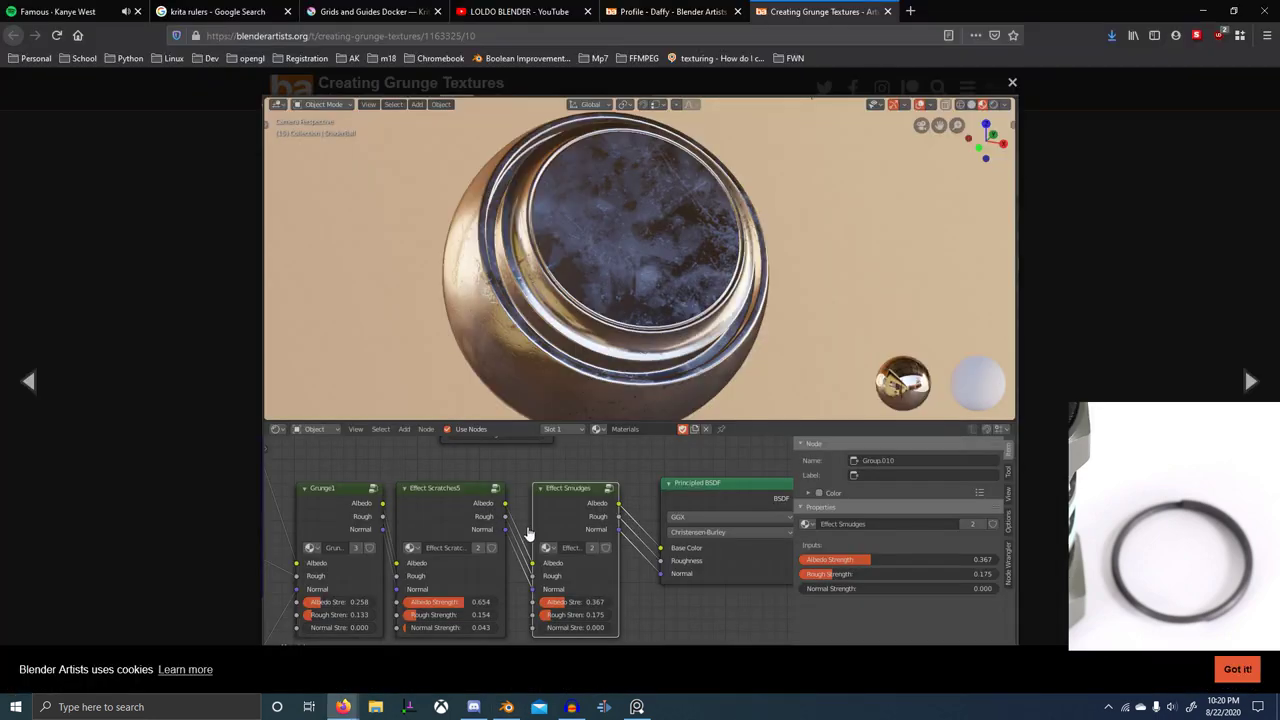
{"action": "key", "text": "alt+Tab"}
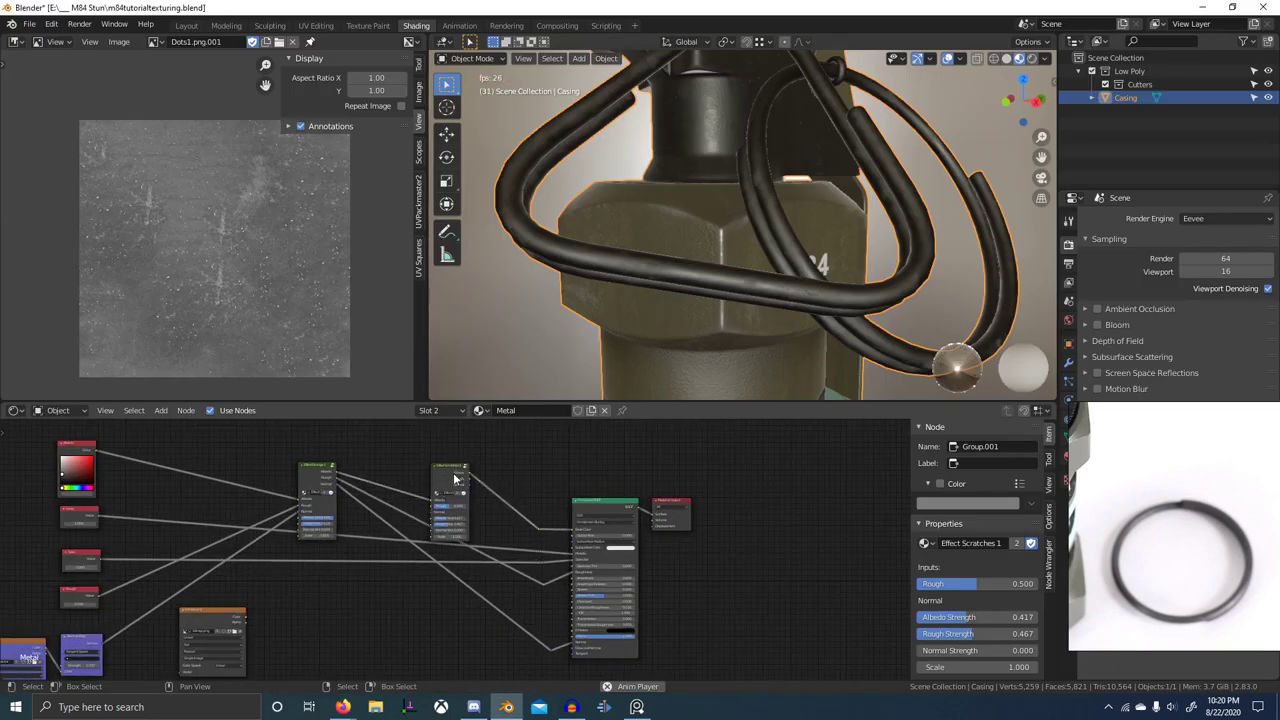
{"action": "key", "text": "ctrl+x"}
- Search 'scrat' and drop Effect Scratches5 onto the links after Effect Grunge 1
{"action": "key", "text": "shift+a"}
{"action": "left_click", "coordinate": [457, 478]}
{"action": "type", "text": "scrat"}
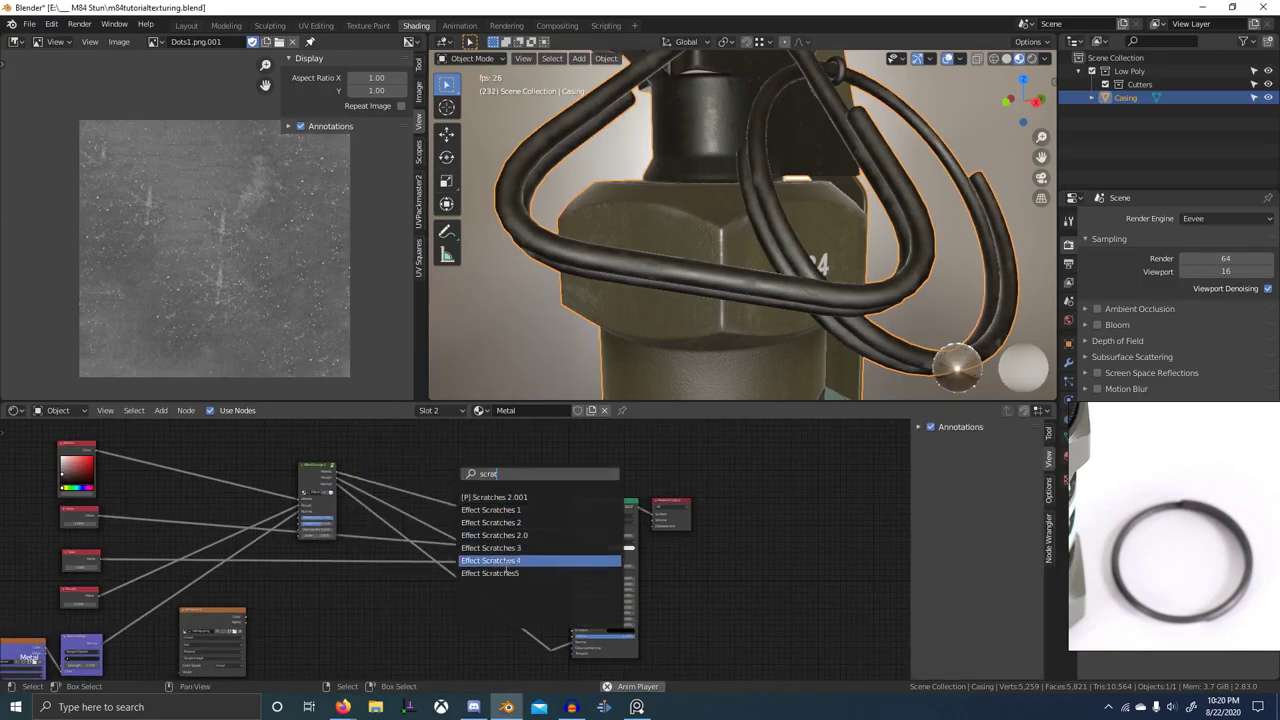
{"action": "left_click", "coordinate": [506, 574]}
{"action": "left_click", "coordinate": [428, 466]}
{"action": "scroll", "coordinate": [448, 530], "scroll_direction": "up", "scroll_amount": 6}
- Link the Effect Grunge 1 Rough and Normal outputs into Effect Scratches5
{"action": "middle_click_drag", "start_coordinate": [370, 528], "coordinate": [401, 558]}
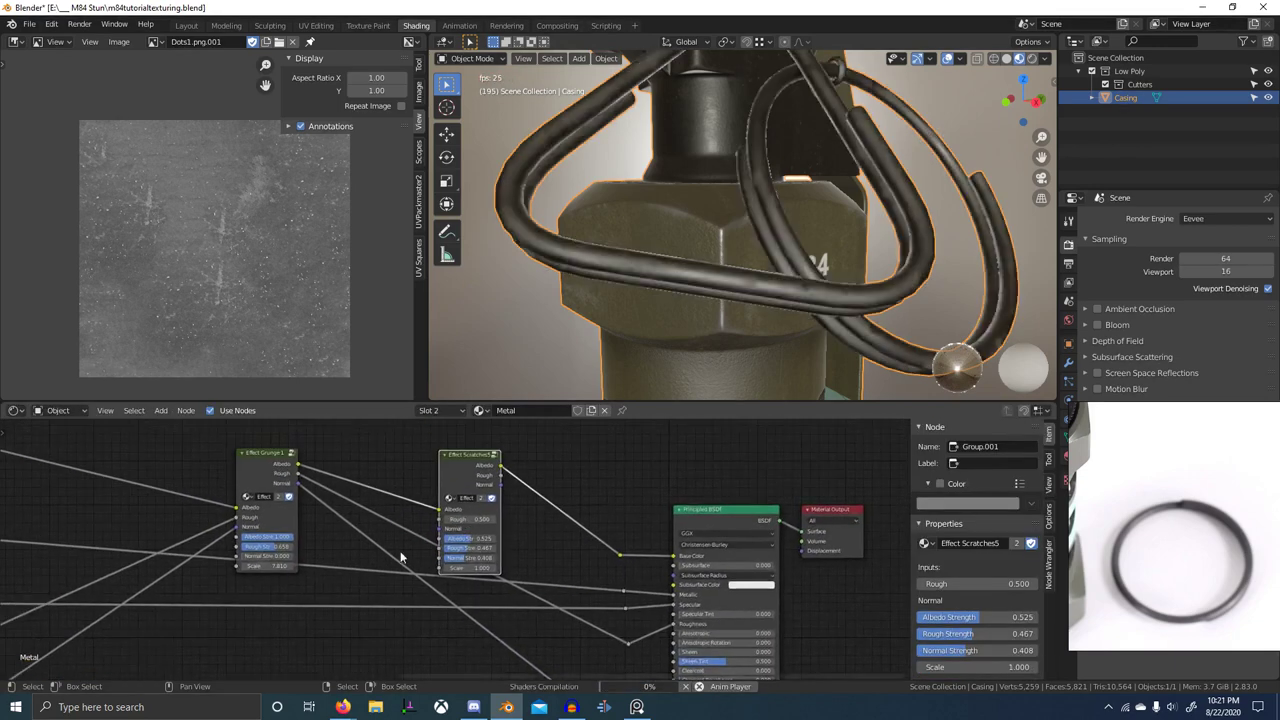
{"action": "scroll", "coordinate": [401, 553], "scroll_direction": "up", "scroll_amount": 2}
{"action": "left_click_drag", "start_coordinate": [273, 461], "coordinate": [438, 525]}
{"action": "scroll", "coordinate": [500, 585], "scroll_direction": "down", "scroll_amount": 3}
{"action": "middle_click_drag", "start_coordinate": [518, 580], "coordinate": [476, 563]}
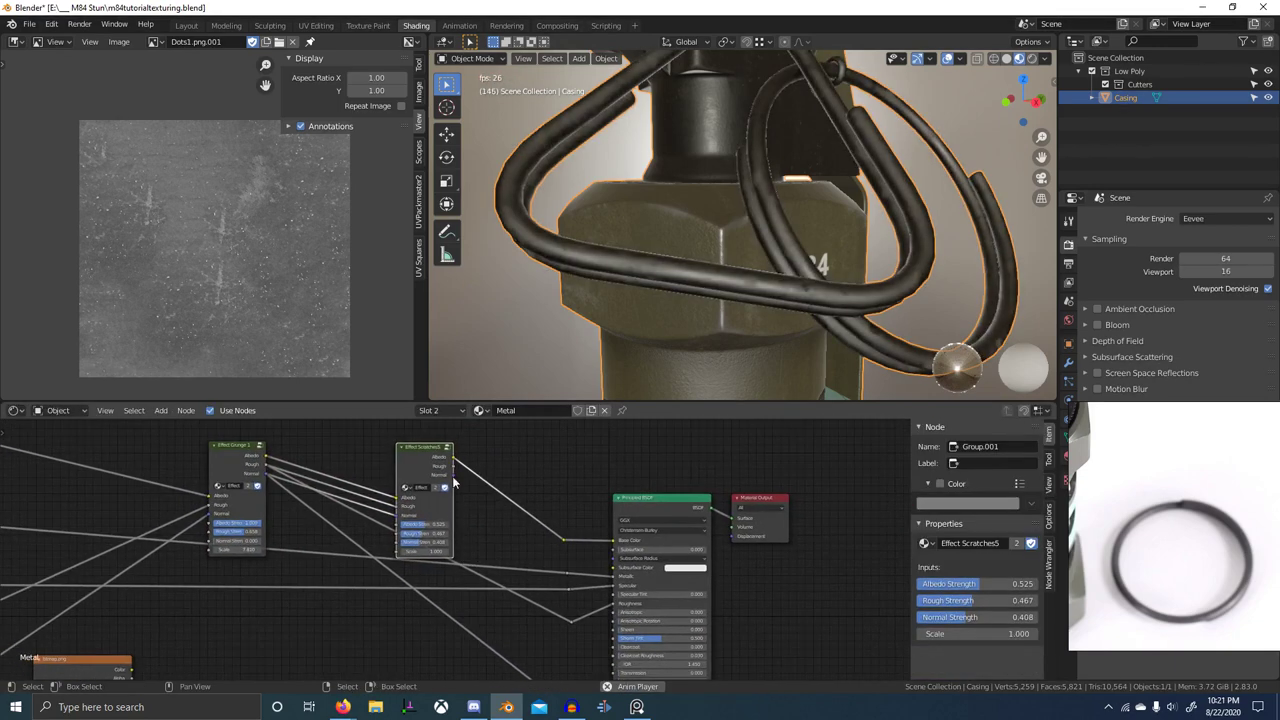
- Feed the Effect Scratches5 Rough and Normal outputs into the roughness and normal reroutes
{"action": "right_click_drag", "start_coordinate": [453, 483], "coordinate": [560, 621], "text": "alt"}
{"action": "scroll", "coordinate": [555, 610], "scroll_direction": "down", "scroll_amount": 1}
{"action": "middle_click_drag", "start_coordinate": [547, 602], "coordinate": [521, 569]}
{"action": "right_click_drag", "start_coordinate": [437, 452], "coordinate": [556, 675], "text": "alt"}
{"action": "scroll", "coordinate": [439, 502], "scroll_direction": "up", "scroll_amount": 6}
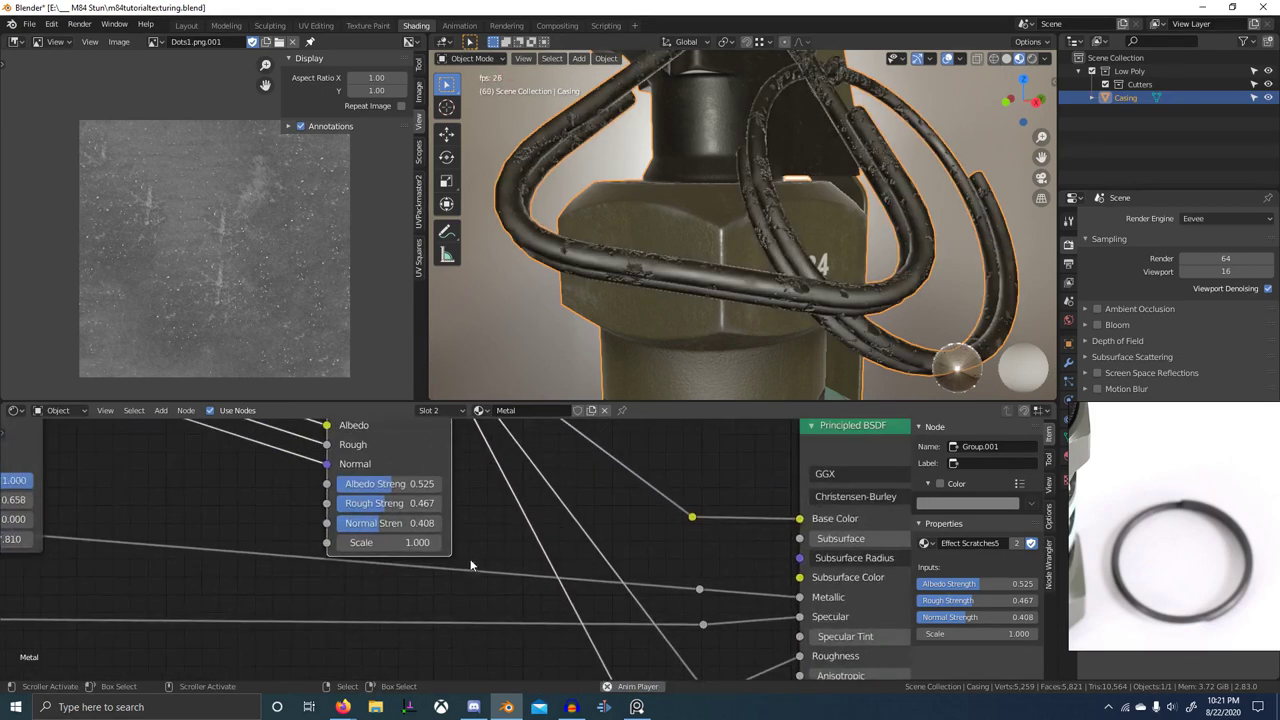
{"action": "scroll", "coordinate": [450, 505], "scroll_direction": "down", "scroll_amount": 5}
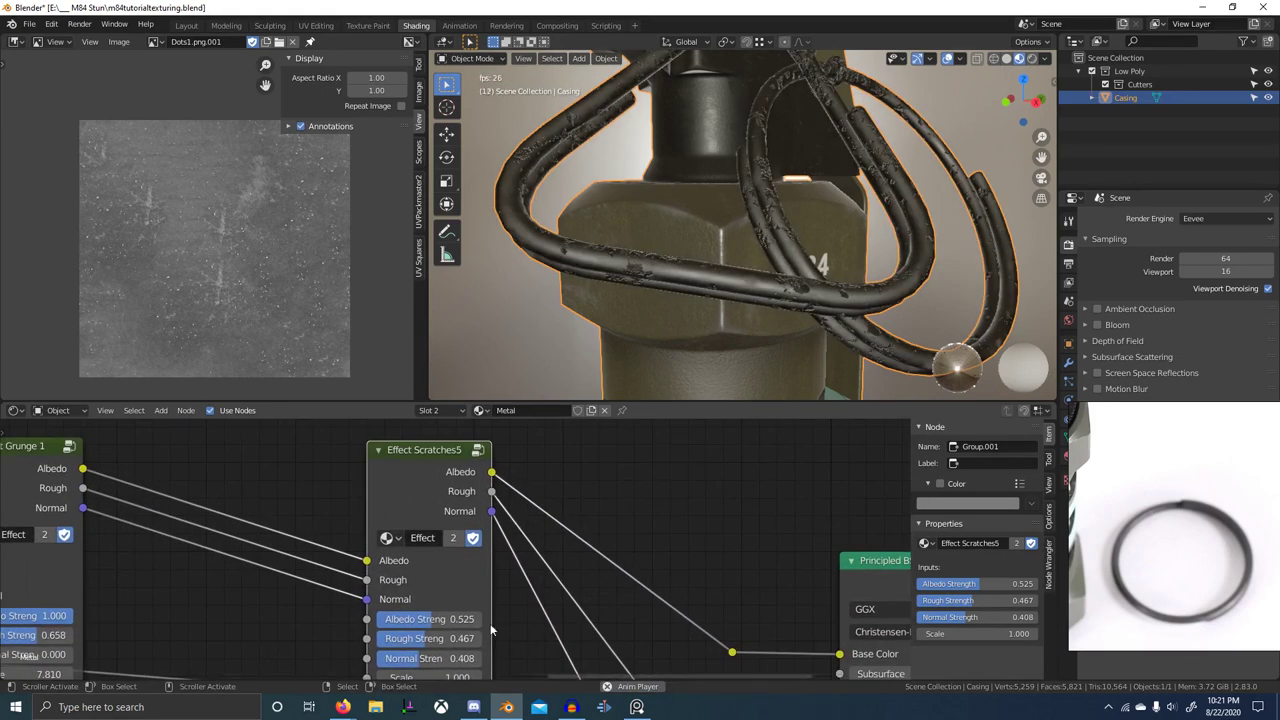
- Inspect the ring on the grenade and check the grunge texture reference in Firefox
{"action": "middle_click_drag", "start_coordinate": [480, 567], "coordinate": [505, 524]}
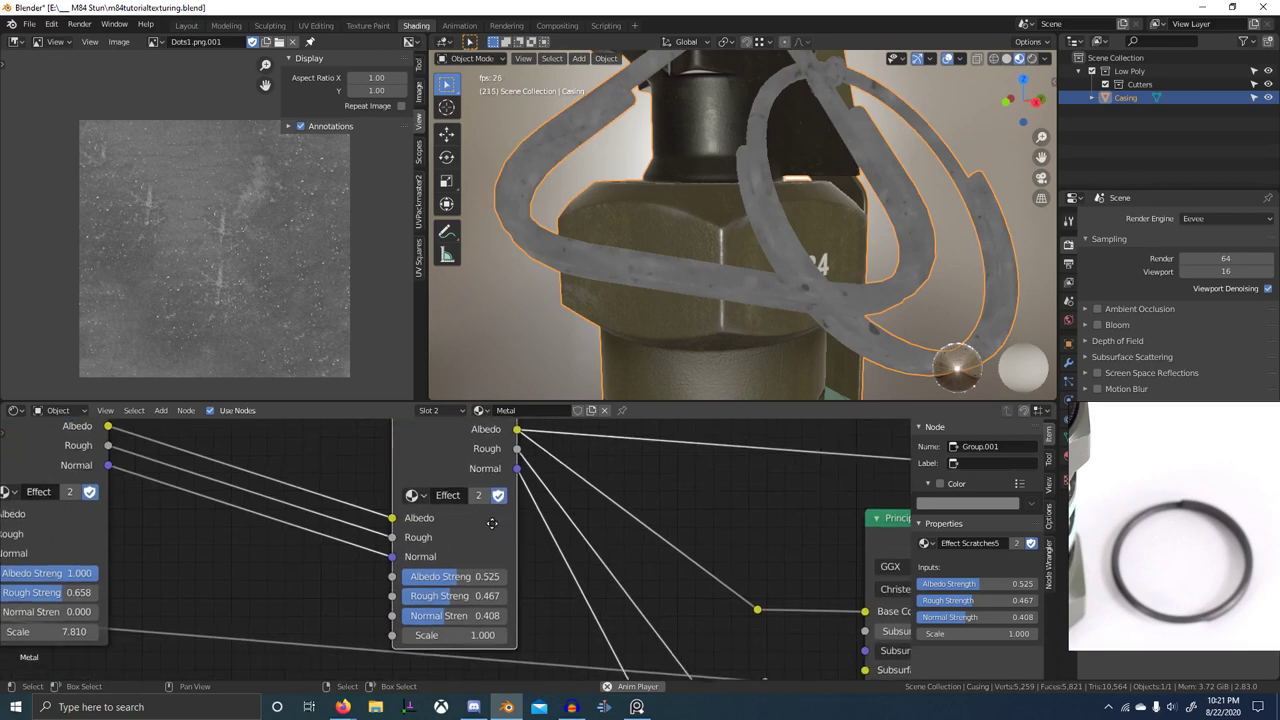
{"action": "scroll", "coordinate": [695, 325], "scroll_direction": "up", "scroll_amount": 2}
{"action": "middle_click_drag", "start_coordinate": [692, 252], "coordinate": [730, 297]}
{"action": "scroll", "coordinate": [725, 305], "scroll_direction": "down", "scroll_amount": 2}
{"action": "middle_click_drag", "start_coordinate": [512, 458], "coordinate": [507, 511]}
{"action": "key", "text": "alt+Tab"}
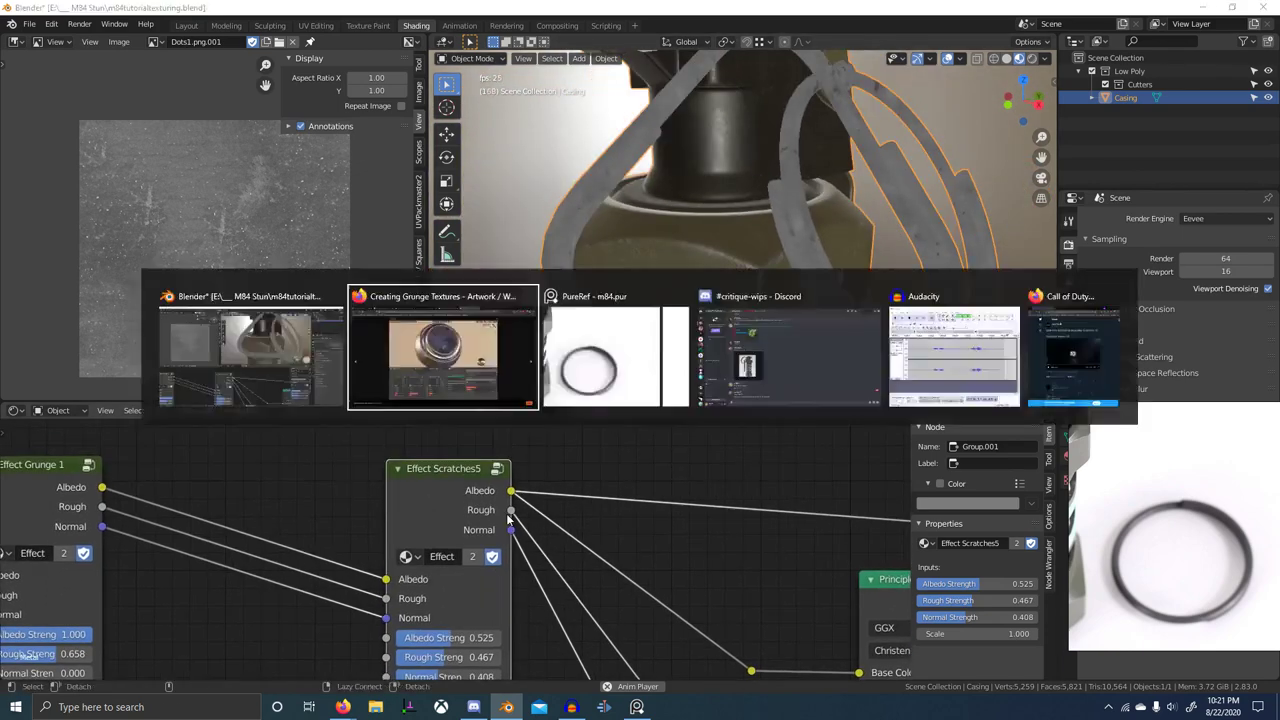
{"action": "key", "text": "alt+Tab"}
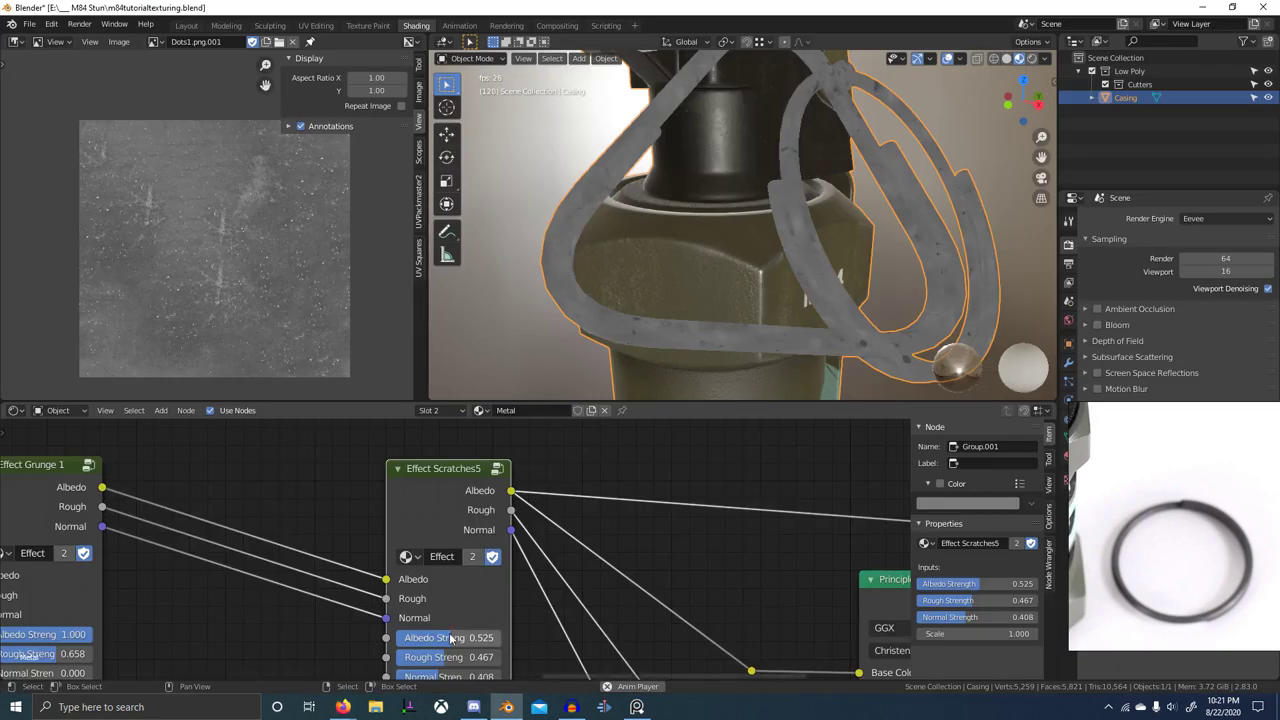
{"action": "scroll", "coordinate": [475, 600], "scroll_direction": "up", "scroll_amount": 2}
- Set Effect Scratches5 Scale 6.22, Albedo Strength 0.133, Rough Strength 0.208 and preview its Rough output
{"action": "mouse_move", "coordinate": [474, 612]}
{"action": "left_mouse_down"}
{"action": "mouse_move", "coordinate": [520, 612]}
{"action": "mouse_move", "coordinate": [474, 612]}
{"action": "mouse_move", "coordinate": [494, 612]}
{"action": "left_mouse_up"}
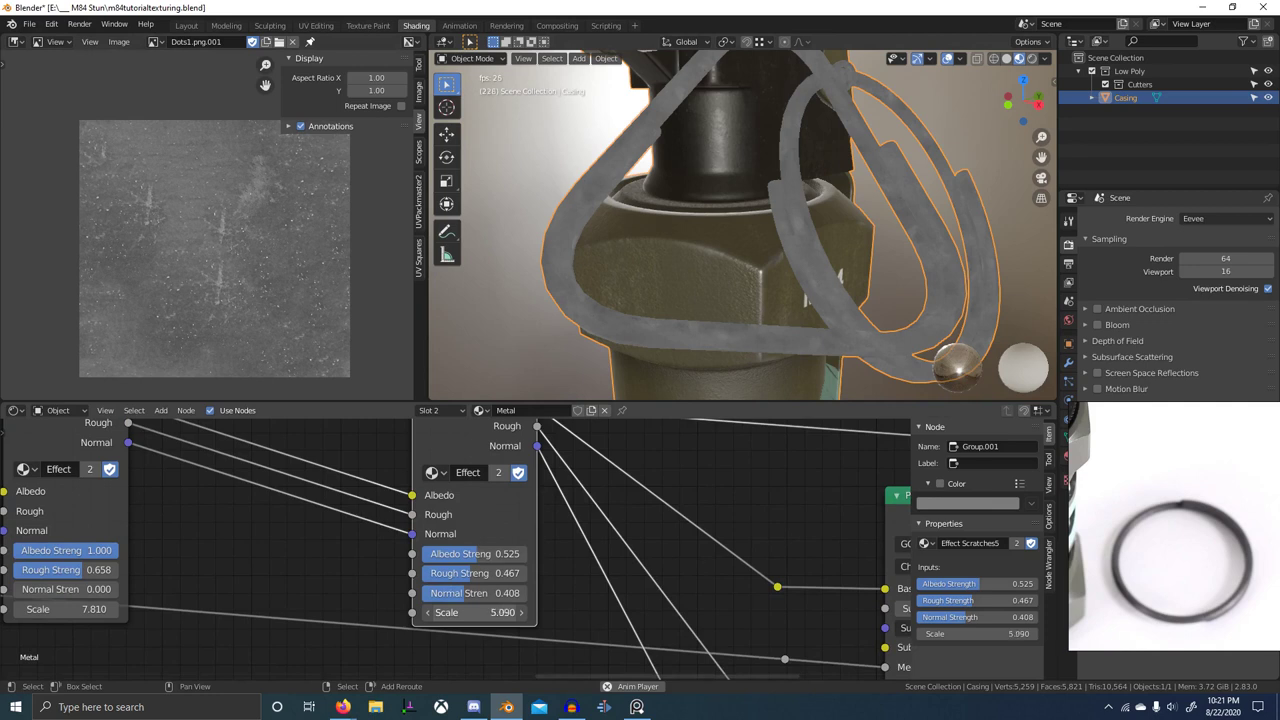
{"action": "left_click_drag", "start_coordinate": [472, 554], "coordinate": [418, 554]}
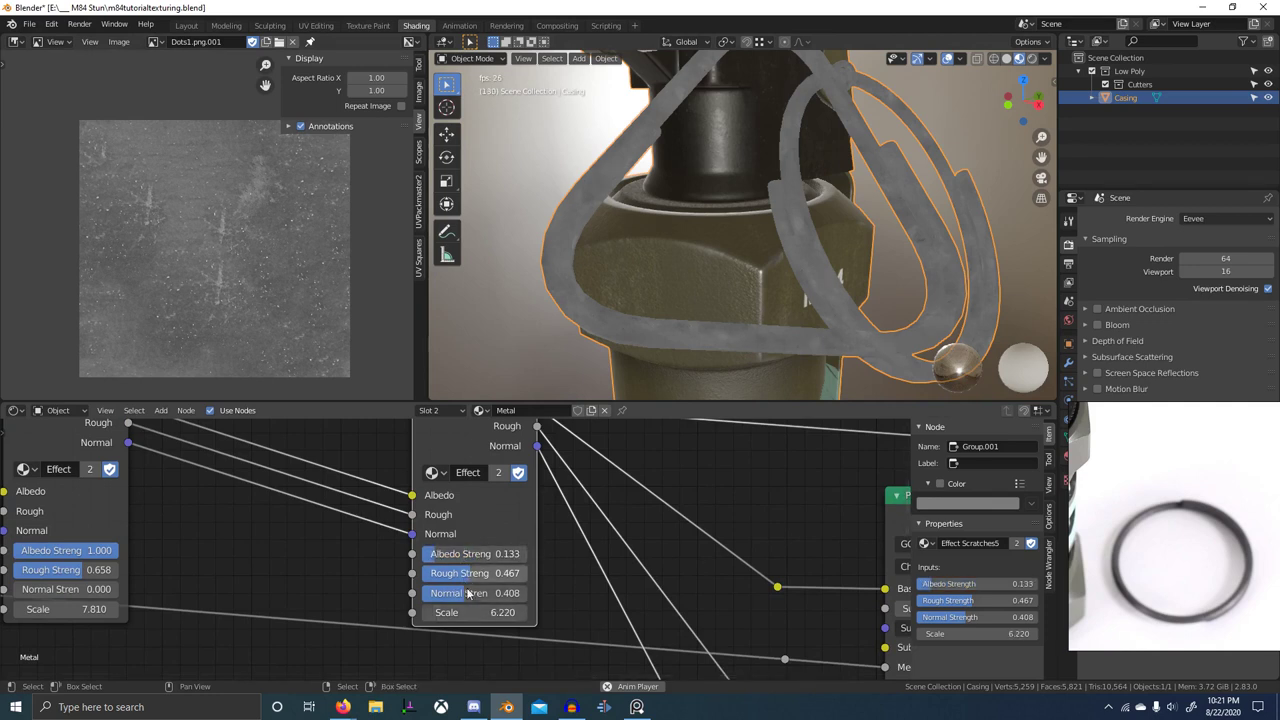
{"action": "mouse_move", "coordinate": [461, 575]}
{"action": "left_mouse_down"}
{"action": "mouse_move", "coordinate": [408, 575]}
{"action": "mouse_move", "coordinate": [466, 575]}
{"action": "mouse_move", "coordinate": [425, 572]}
{"action": "mouse_move", "coordinate": [443, 573]}
{"action": "left_mouse_up"}
{"action": "left_click", "coordinate": [494, 433], "text": "ctrl+shift"}
{"action": "scroll", "coordinate": [544, 587], "scroll_direction": "down", "scroll_amount": 8}
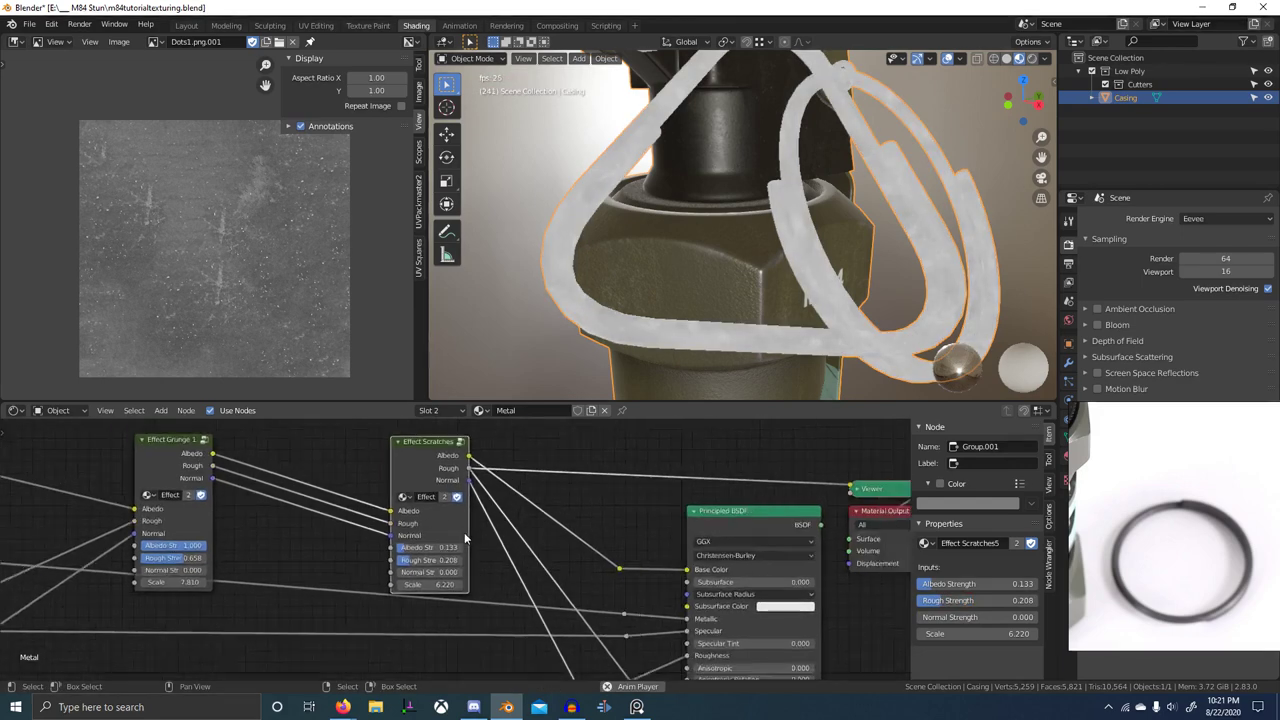
- Move Effect Scratches5 next to Effect Grunge 1 and preview the full Principled BSDF result
{"action": "left_click_drag", "start_coordinate": [448, 480], "coordinate": [352, 483]}
{"action": "left_click", "coordinate": [708, 518], "text": "ctrl+shift"}
{"action": "scroll", "coordinate": [698, 284], "scroll_direction": "down", "scroll_amount": 3}
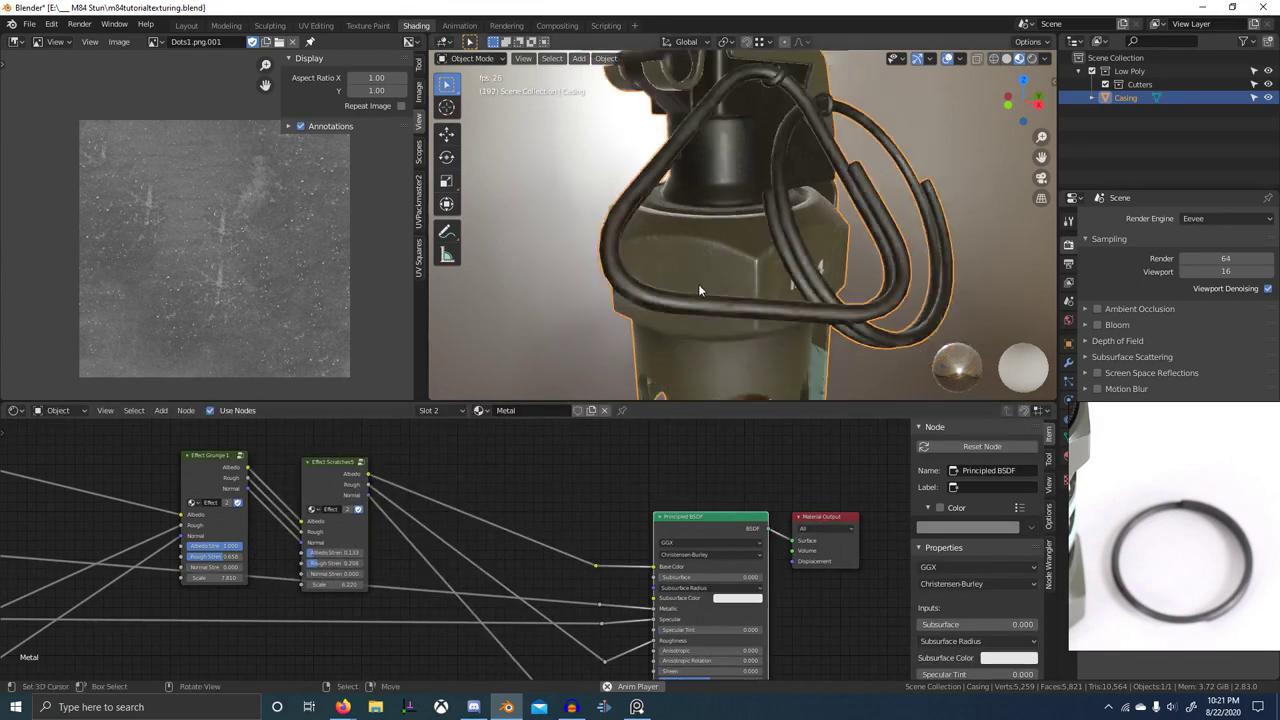
{"action": "scroll", "coordinate": [611, 304], "scroll_direction": "up", "scroll_amount": 4}
{"action": "middle_click_drag", "start_coordinate": [698, 284], "coordinate": [755, 300]}
{"action": "scroll", "coordinate": [660, 307], "scroll_direction": "down", "scroll_amount": 6}
- In the maximized viewport, turn off Scene World and switch to a different studio HDRI
{"action": "key", "text": "ctrl+space"}
{"action": "scroll", "coordinate": [660, 310], "scroll_direction": "down", "scroll_amount": 4}
{"action": "left_click", "coordinate": [1269, 59]}
{"action": "left_click", "coordinate": [1202, 138]}
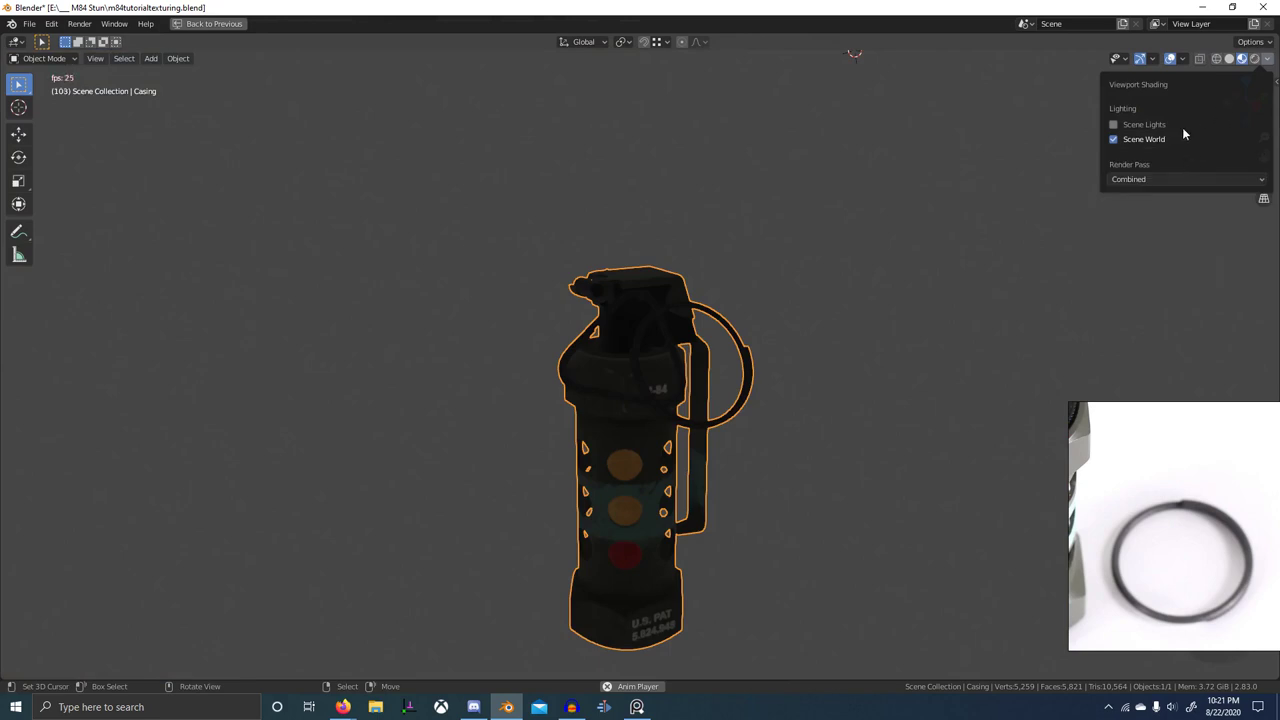
{"action": "left_click", "coordinate": [1145, 139]}
{"action": "left_click", "coordinate": [1175, 172]}
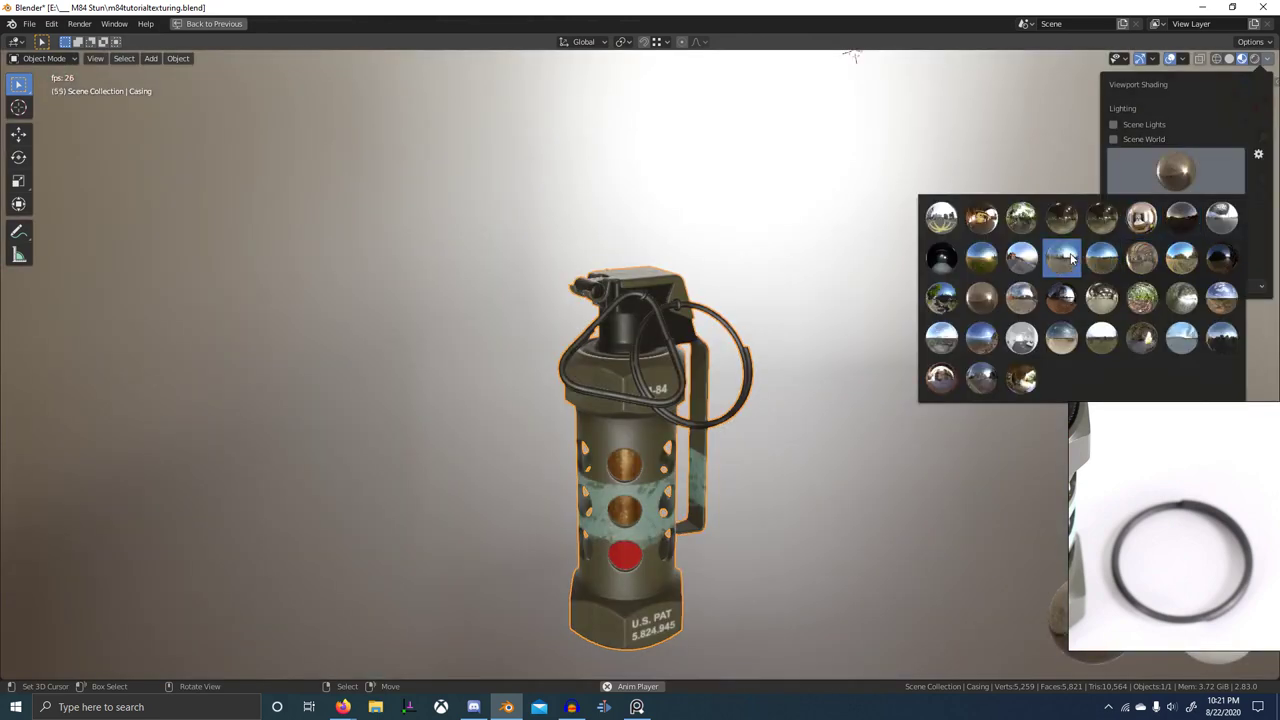
{"action": "left_click", "coordinate": [1143, 342]}
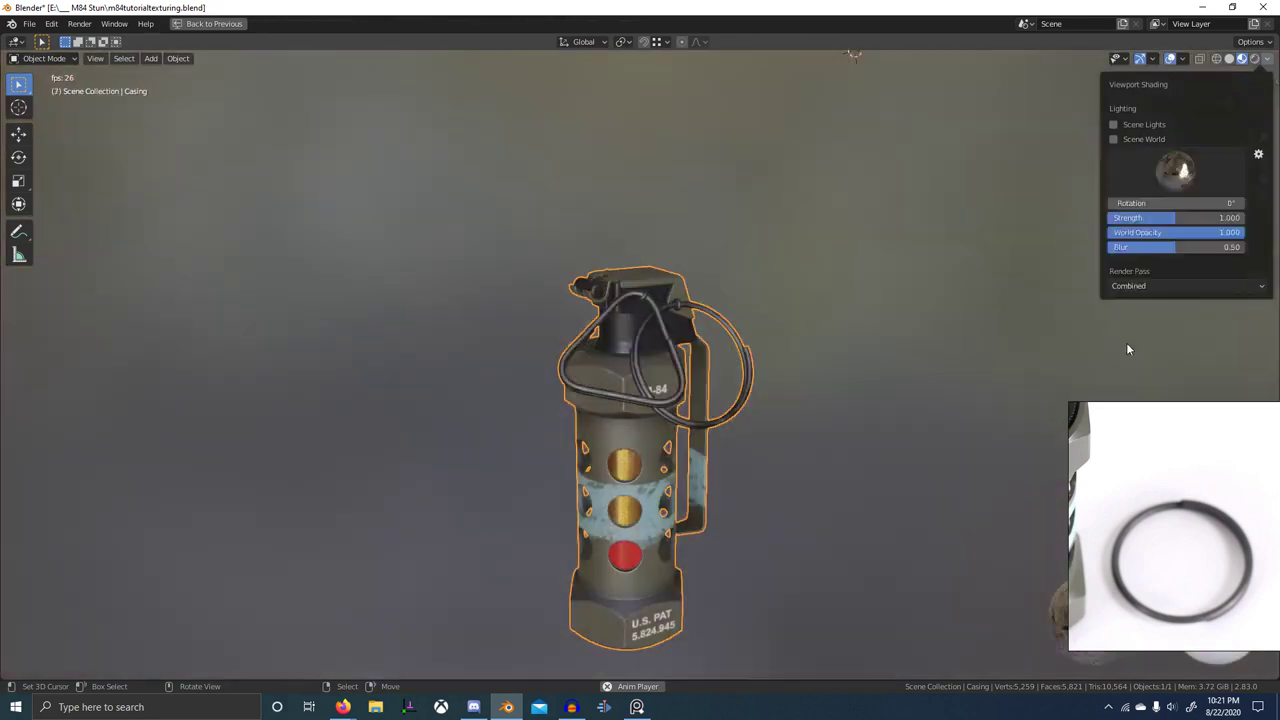
- Orbit around the grenade to view the M-84 face under the new lighting
{"action": "scroll", "coordinate": [850, 400], "scroll_direction": "up", "scroll_amount": 3}
{"action": "middle_click_drag", "start_coordinate": [850, 405], "coordinate": [913, 445]}
{"action": "scroll", "coordinate": [817, 451], "scroll_direction": "up", "scroll_amount": 4}
{"action": "scroll", "coordinate": [629, 465], "scroll_direction": "up", "scroll_amount": 4}
{"action": "scroll", "coordinate": [656, 496], "scroll_direction": "down", "scroll_amount": 6}
{"action": "scroll", "coordinate": [750, 484], "scroll_direction": "up", "scroll_amount": 2}
{"action": "middle_click_drag", "start_coordinate": [750, 482], "coordinate": [850, 488]}
{"action": "scroll", "coordinate": [797, 386], "scroll_direction": "up", "scroll_amount": 3}
- Preview the Effect Grunge 1 Albedo output and set its Rough Strength to 0.425
{"action": "key", "text": "ctrl+space"}
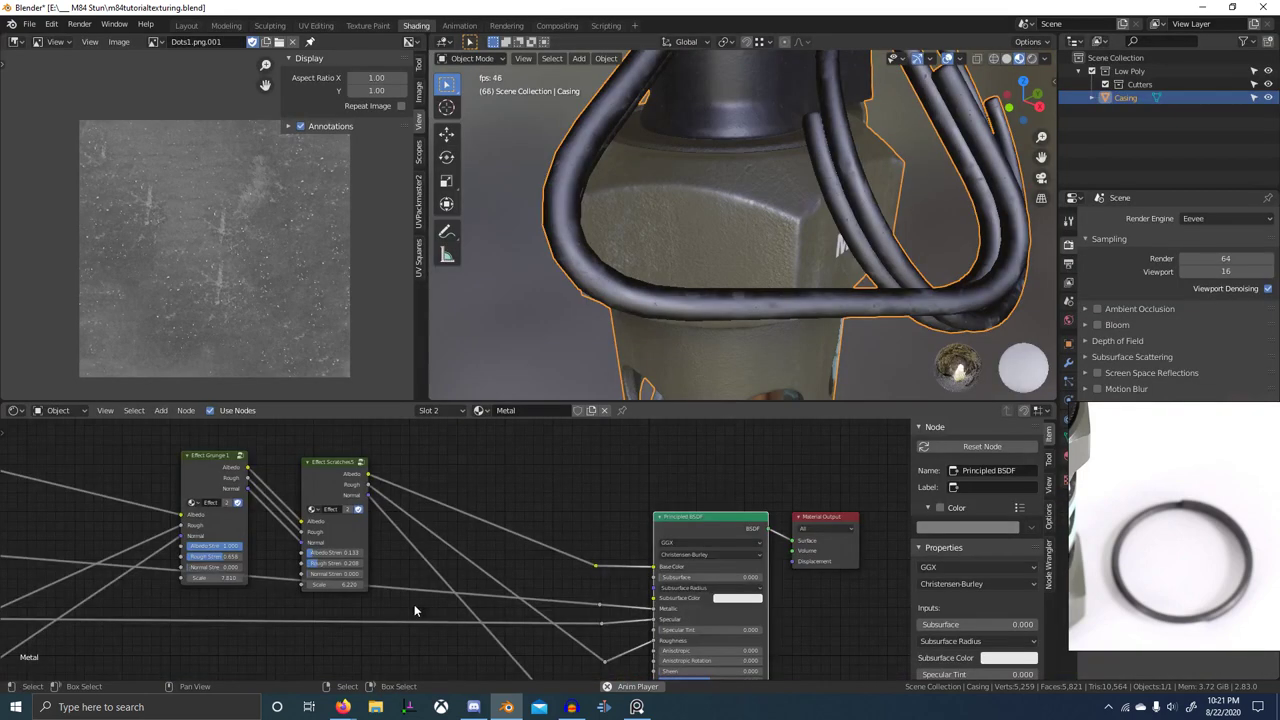
{"action": "middle_click_drag", "start_coordinate": [414, 604], "coordinate": [600, 610]}
{"action": "scroll", "coordinate": [470, 550], "scroll_direction": "up", "scroll_amount": 6}
{"action": "mouse_move", "coordinate": [398, 558]}
{"action": "left_mouse_down"}
{"action": "mouse_move", "coordinate": [300, 547]}
{"action": "mouse_move", "coordinate": [395, 562]}
{"action": "mouse_move", "coordinate": [312, 581]}
{"action": "mouse_move", "coordinate": [335, 581]}
{"action": "left_mouse_up"}
{"action": "left_click", "coordinate": [377, 426], "text": "ctrl+shift"}
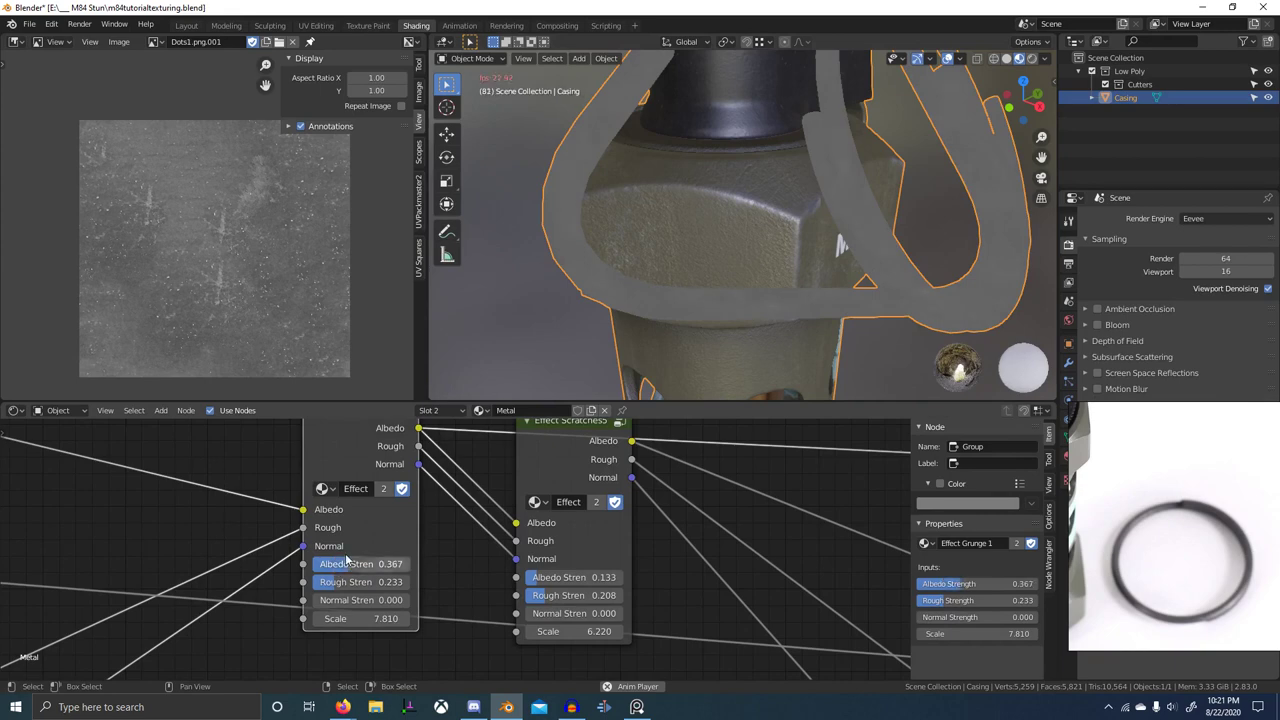
{"action": "left_click_drag", "start_coordinate": [349, 585], "coordinate": [368, 582]}
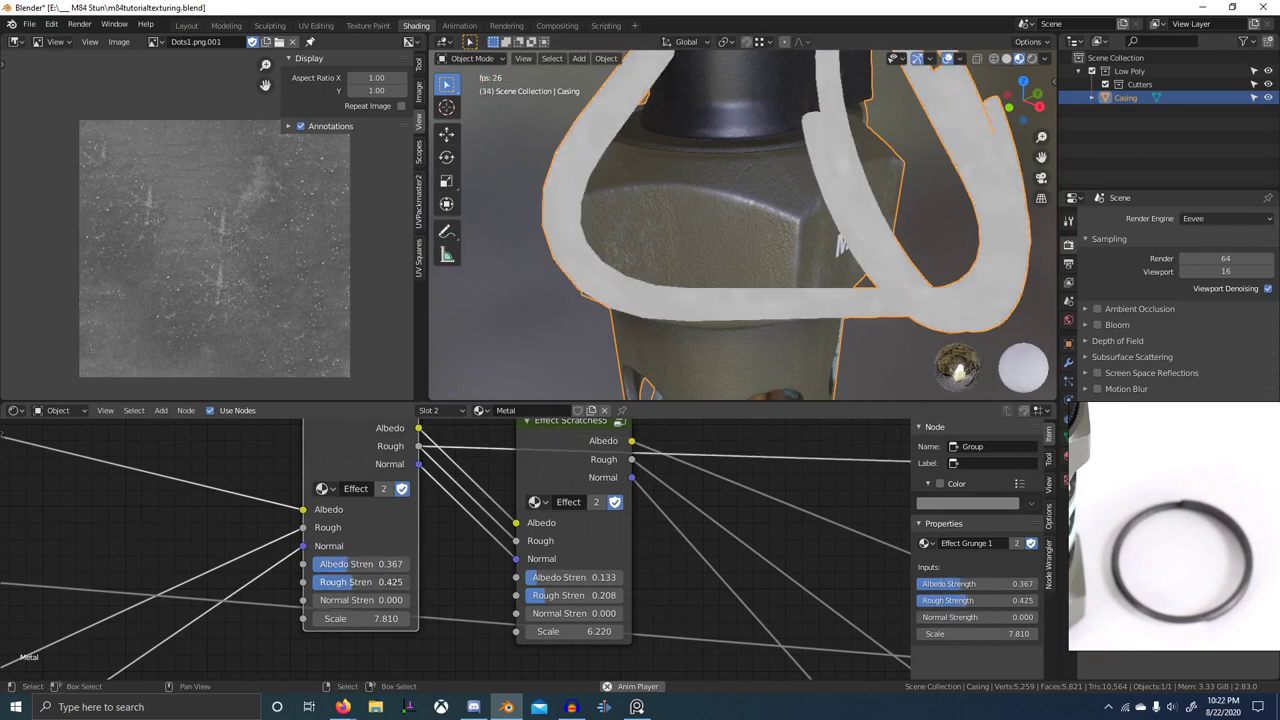
- Preview the Effect Scratches5 Albedo output and bring its Albedo Strength to about 0.133
{"action": "left_click", "coordinate": [565, 424], "text": "ctrl+shift"}
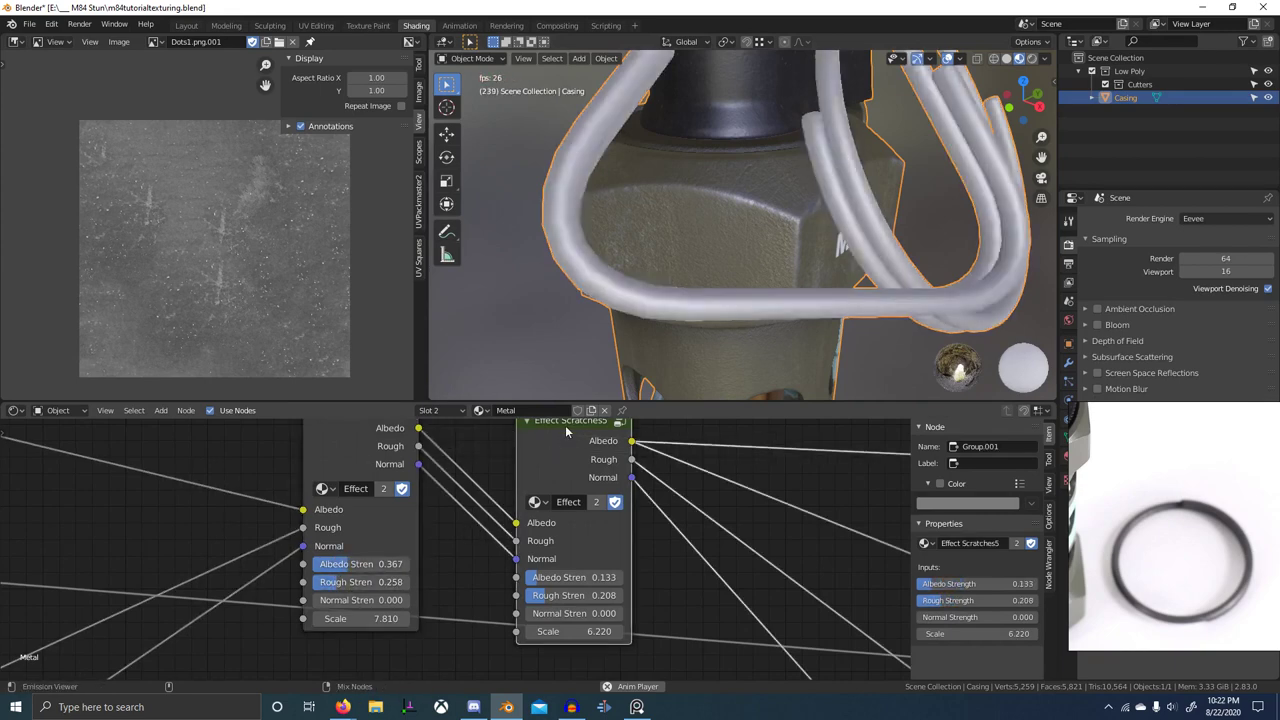
{"action": "left_click_drag", "start_coordinate": [561, 582], "coordinate": [646, 581]}
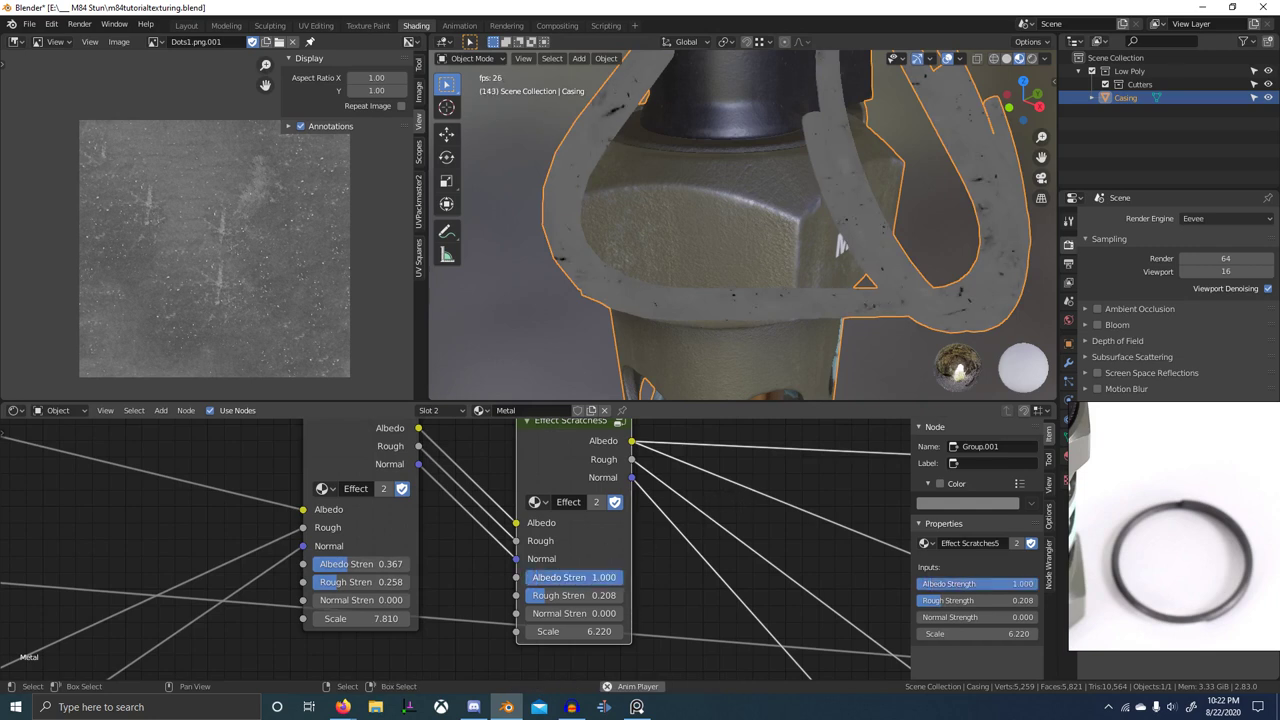
{"action": "right_click", "coordinate": [622, 578]}
{"action": "left_click_drag", "start_coordinate": [543, 579], "coordinate": [544, 579], "text": "shift"}
{"action": "left_click", "coordinate": [560, 458], "text": "ctrl+shift"}
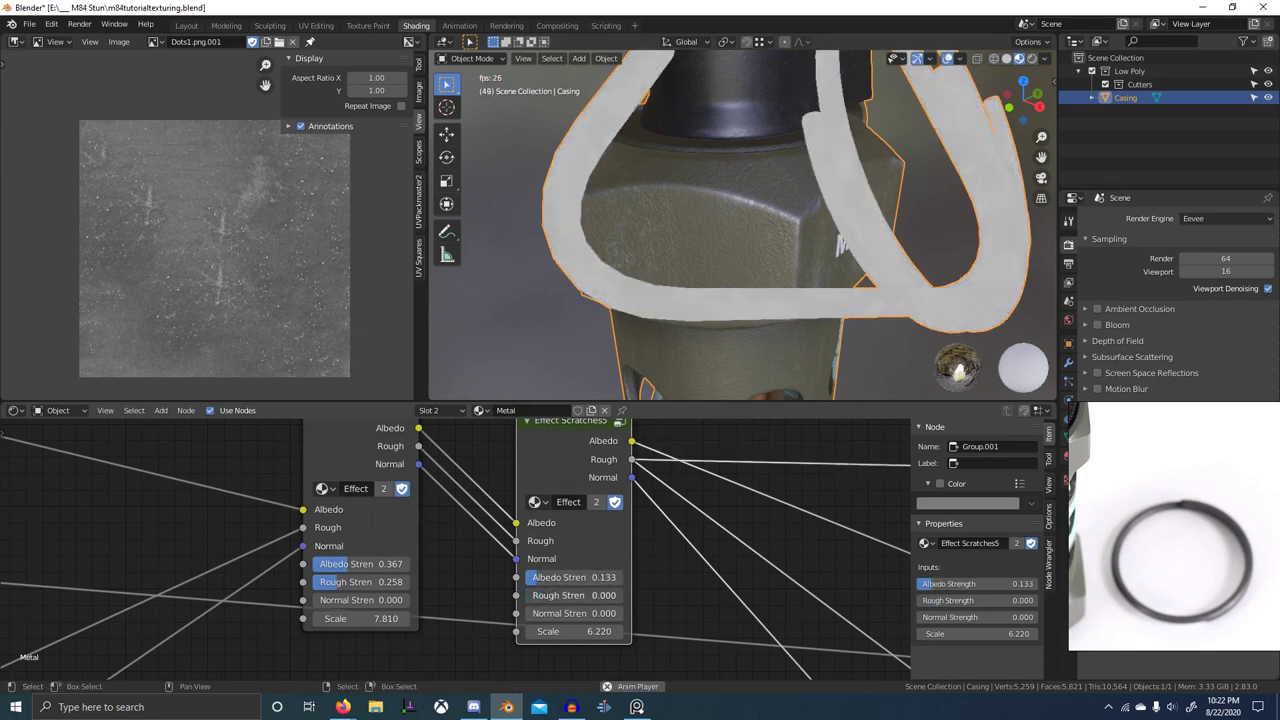
- Preview the full Principled BSDF result and orbit to see the M-84 marking
{"action": "scroll", "coordinate": [690, 570], "scroll_direction": "down", "scroll_amount": 7}
{"action": "middle_click_drag", "start_coordinate": [709, 566], "coordinate": [639, 559]}
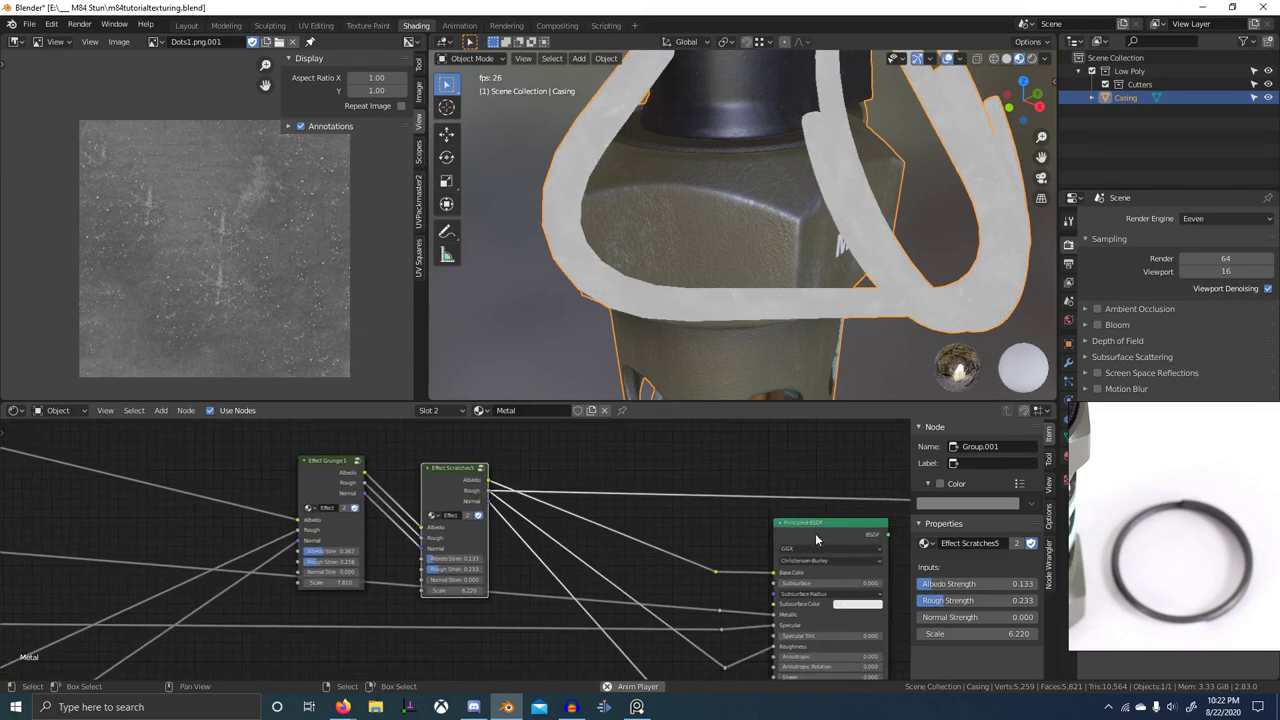
{"action": "left_click", "coordinate": [825, 523], "text": "ctrl+shift"}
{"action": "scroll", "coordinate": [829, 327], "scroll_direction": "down", "scroll_amount": 1}
{"action": "scroll", "coordinate": [829, 327], "scroll_direction": "down", "scroll_amount": 1}
{"action": "middle_click_drag", "start_coordinate": [791, 322], "coordinate": [860, 329]}
{"action": "scroll", "coordinate": [353, 551], "scroll_direction": "up", "scroll_amount": 3}
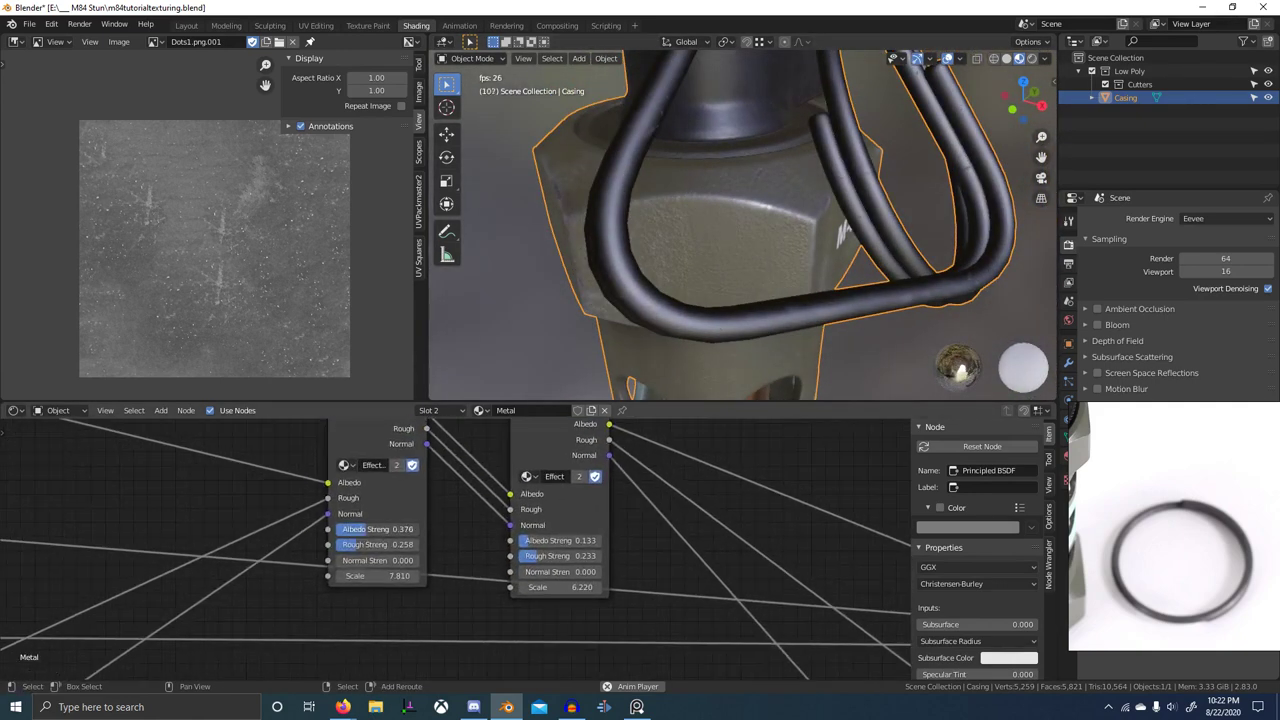
- Raise the Effect Grunge 1 Albedo Strength to 0.557 and check the grenade
{"action": "left_click_drag", "start_coordinate": [382, 529], "coordinate": [383, 529]}
{"action": "scroll", "coordinate": [927, 341], "scroll_direction": "down", "scroll_amount": 4}
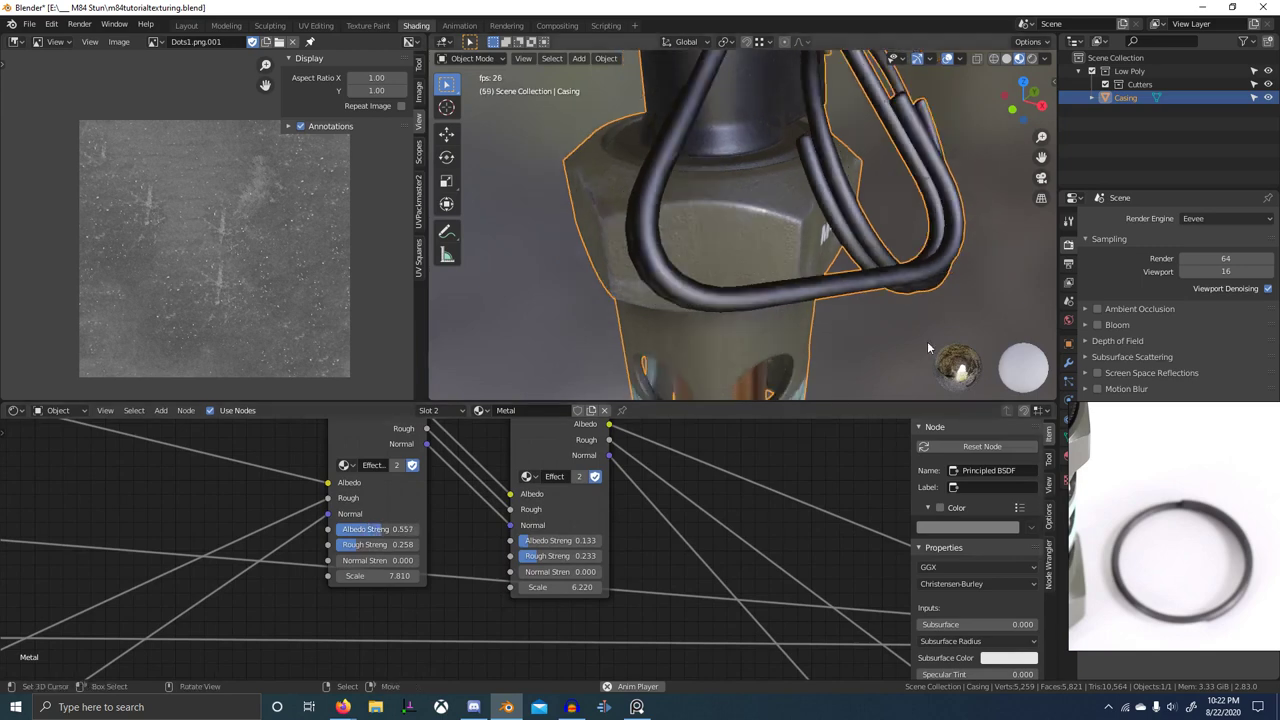
{"action": "middle_click_drag", "start_coordinate": [925, 341], "coordinate": [753, 346]}
{"action": "scroll", "coordinate": [754, 344], "scroll_direction": "up", "scroll_amount": 7}
{"action": "scroll", "coordinate": [754, 348], "scroll_direction": "down", "scroll_amount": 3}
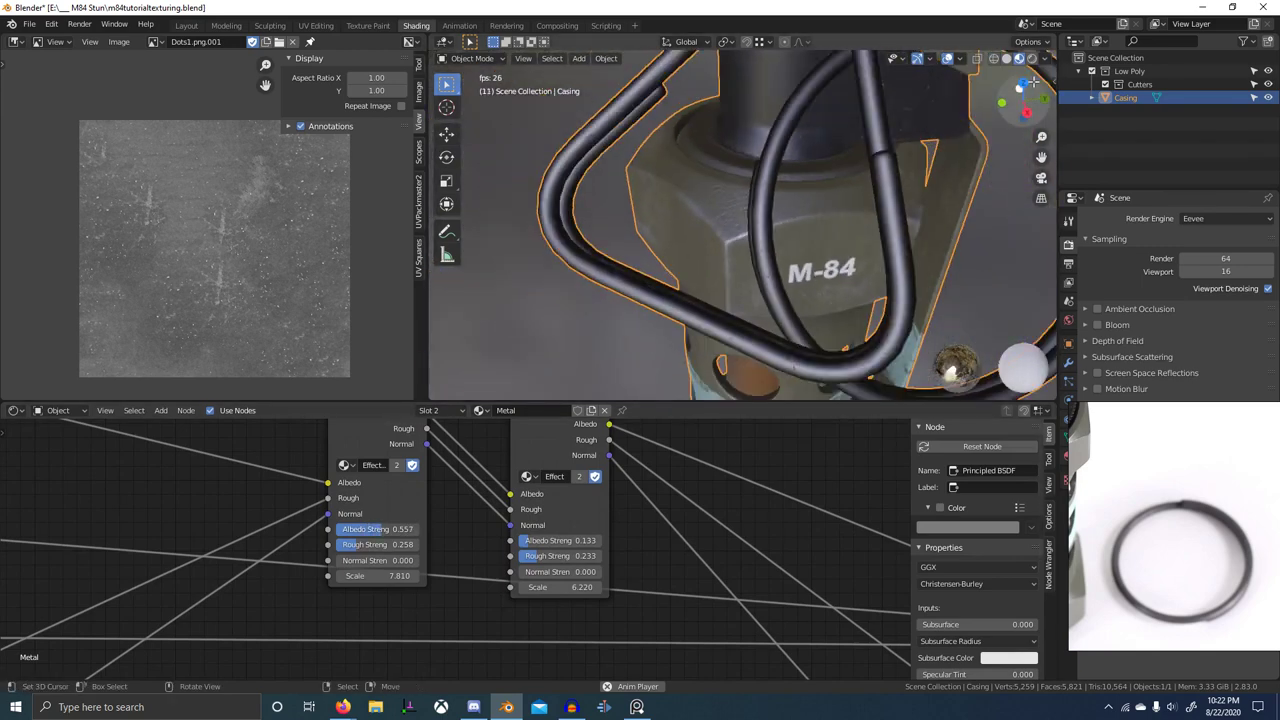
- Switch the viewport preview to a different environment HDRI
{"action": "left_click", "coordinate": [1047, 59]}
{"action": "left_click", "coordinate": [1029, 183]}
{"action": "left_click", "coordinate": [1074, 219]}
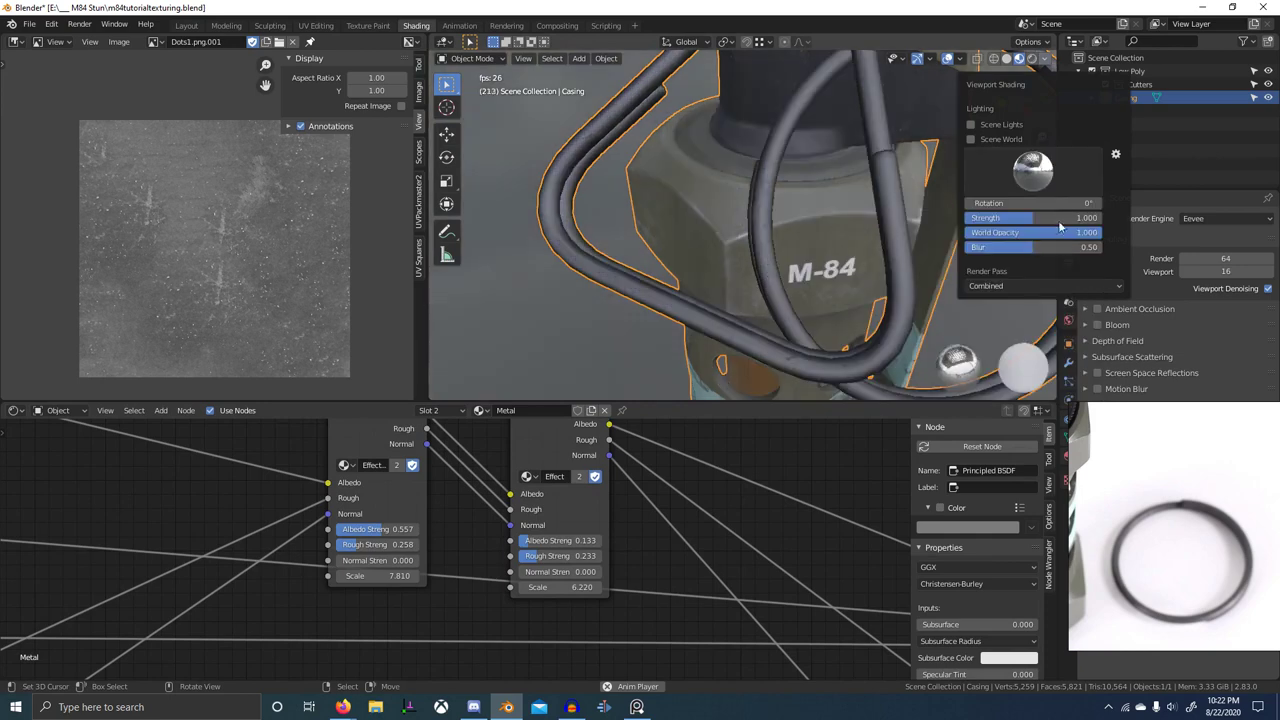
{"action": "scroll", "coordinate": [809, 230], "scroll_direction": "up", "scroll_amount": 4}
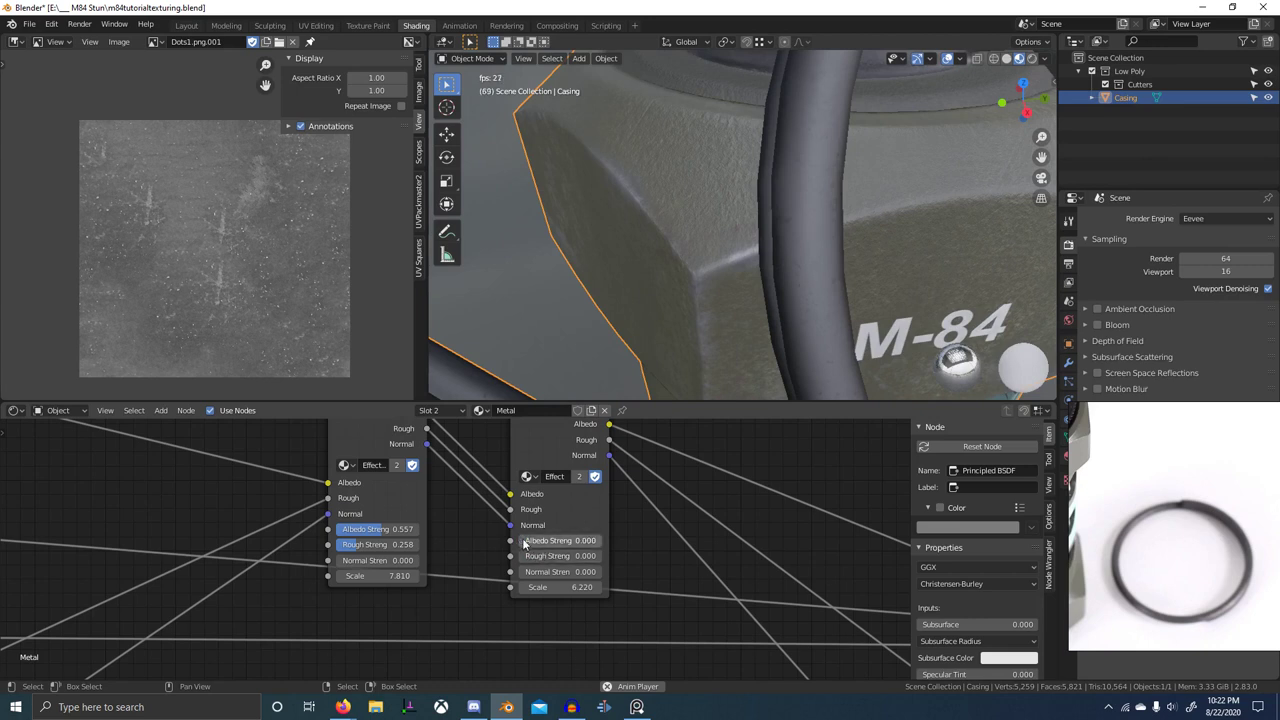
- Raise Effect Scratches5 Albedo Strength to 0.150 and inspect the group's inner nodes
{"action": "left_click", "coordinate": [562, 437], "text": "ctrl+shift"}
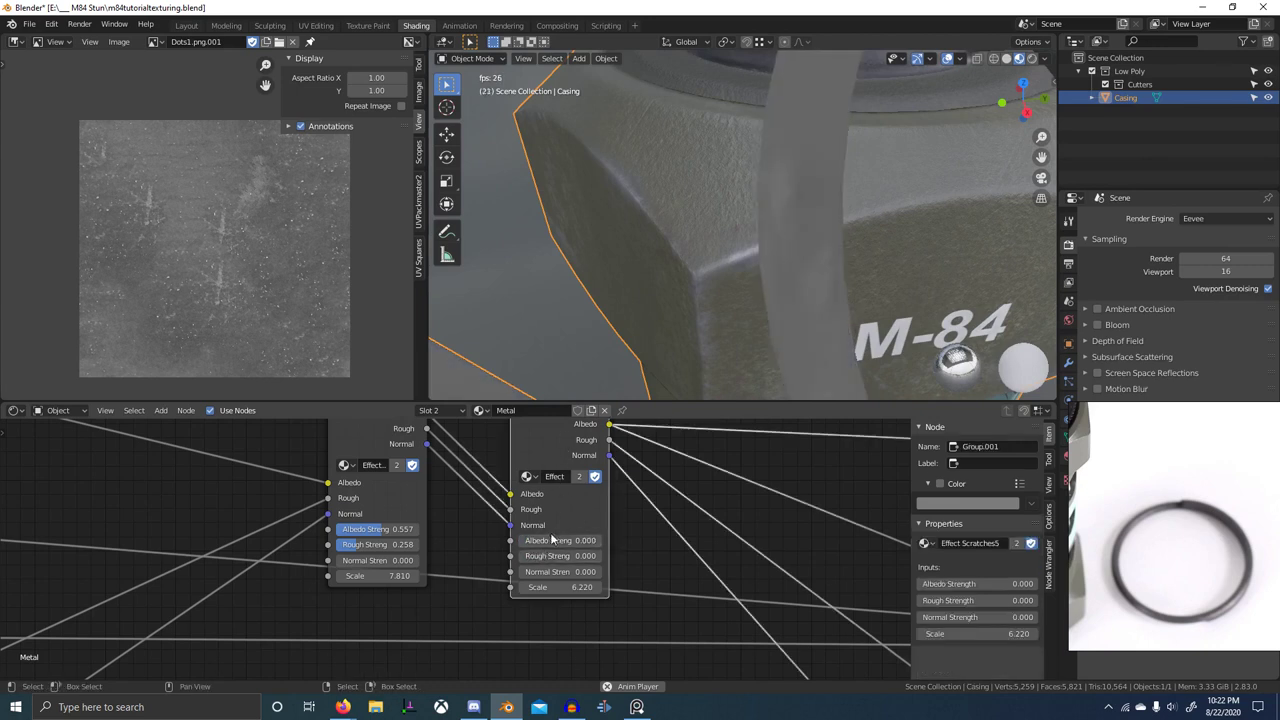
{"action": "left_click_drag", "start_coordinate": [554, 541], "coordinate": [557, 541]}
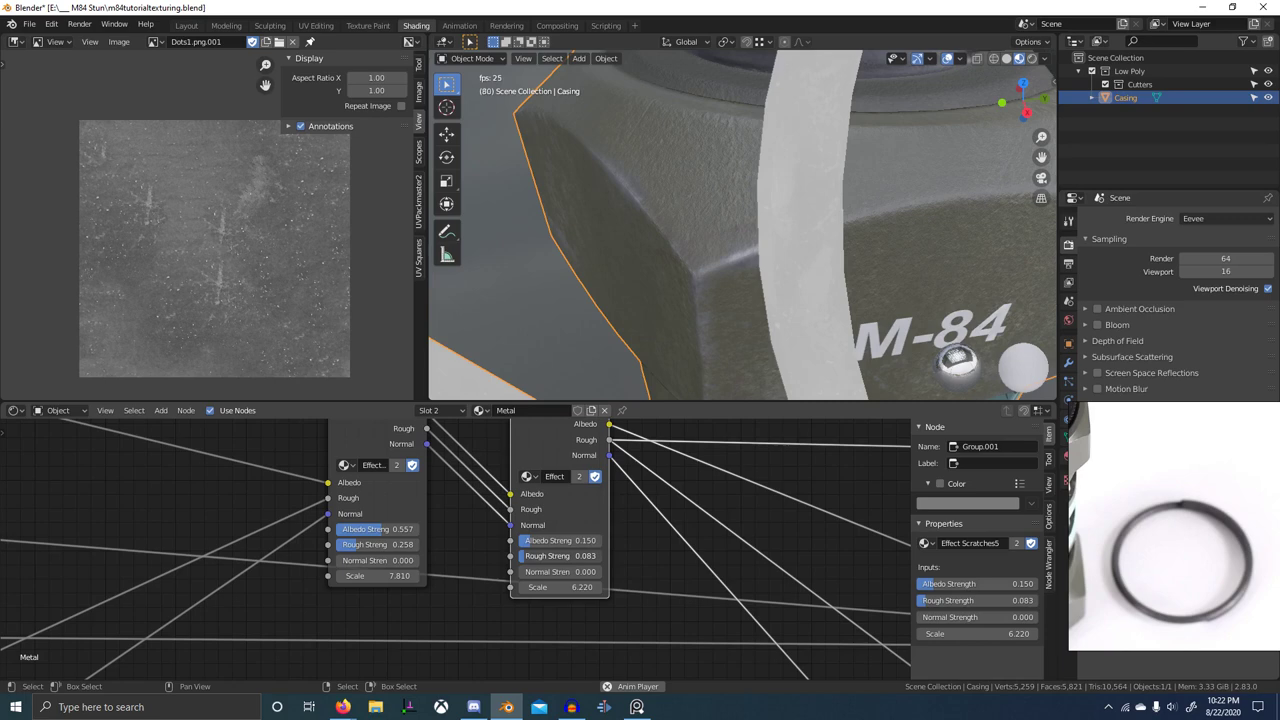
{"action": "key", "text": "Tab"}
{"action": "scroll", "coordinate": [780, 574], "scroll_direction": "down", "scroll_amount": 1}
{"action": "middle_click_drag", "start_coordinate": [786, 577], "coordinate": [446, 580]}
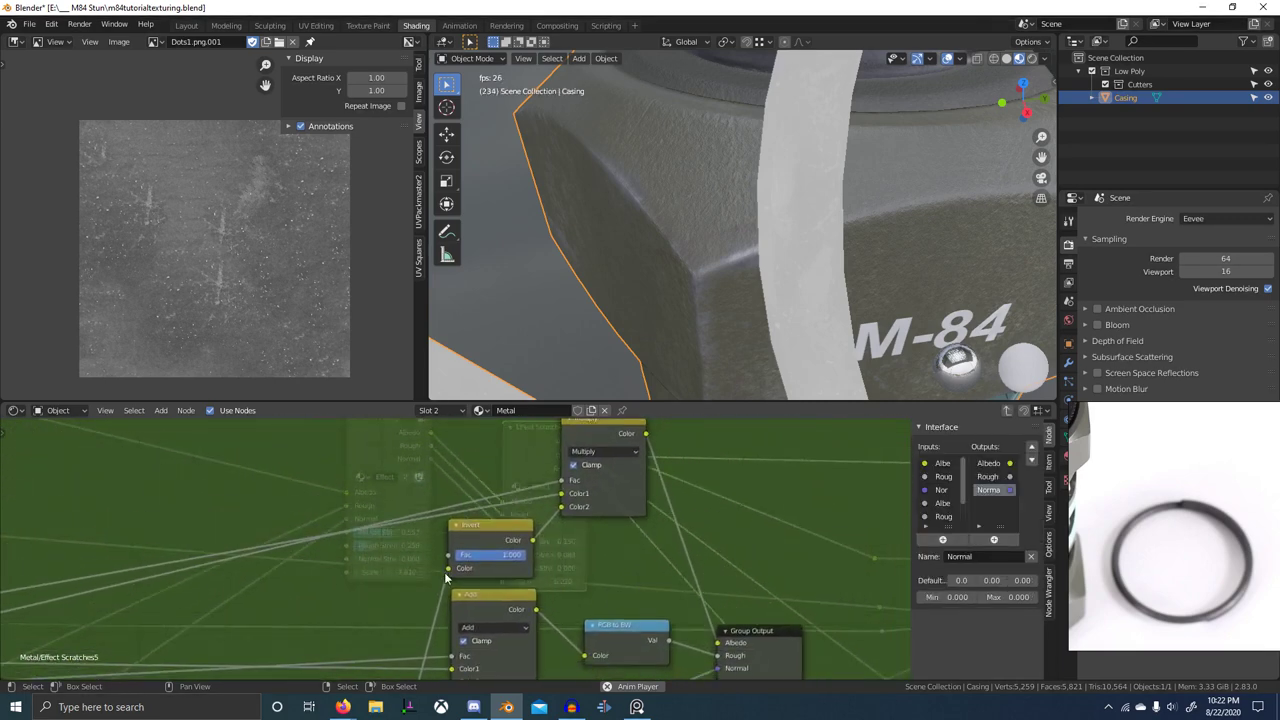
{"action": "key", "text": "Tab"}
- Preview the full Principled BSDF result again and review the grenade from several angles
{"action": "scroll", "coordinate": [530, 539], "scroll_direction": "up", "scroll_amount": 8}
{"action": "scroll", "coordinate": [627, 557], "scroll_direction": "down", "scroll_amount": 8}
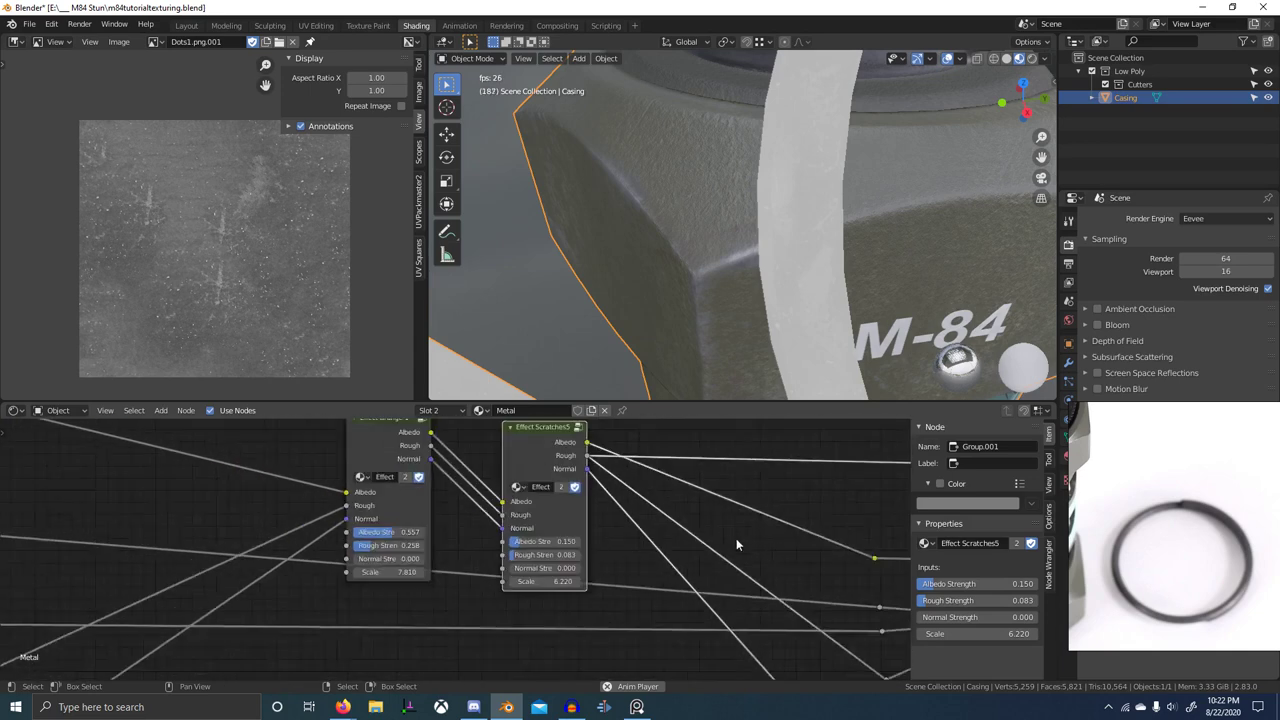
{"action": "middle_click_drag", "start_coordinate": [737, 541], "coordinate": [466, 510]}
{"action": "left_click", "coordinate": [760, 464], "text": "ctrl+shift"}
{"action": "middle_click_drag", "start_coordinate": [838, 268], "coordinate": [868, 260]}
{"action": "middle_click_drag", "start_coordinate": [483, 472], "coordinate": [770, 497]}
{"action": "scroll", "coordinate": [649, 490], "scroll_direction": "up", "scroll_amount": 2}
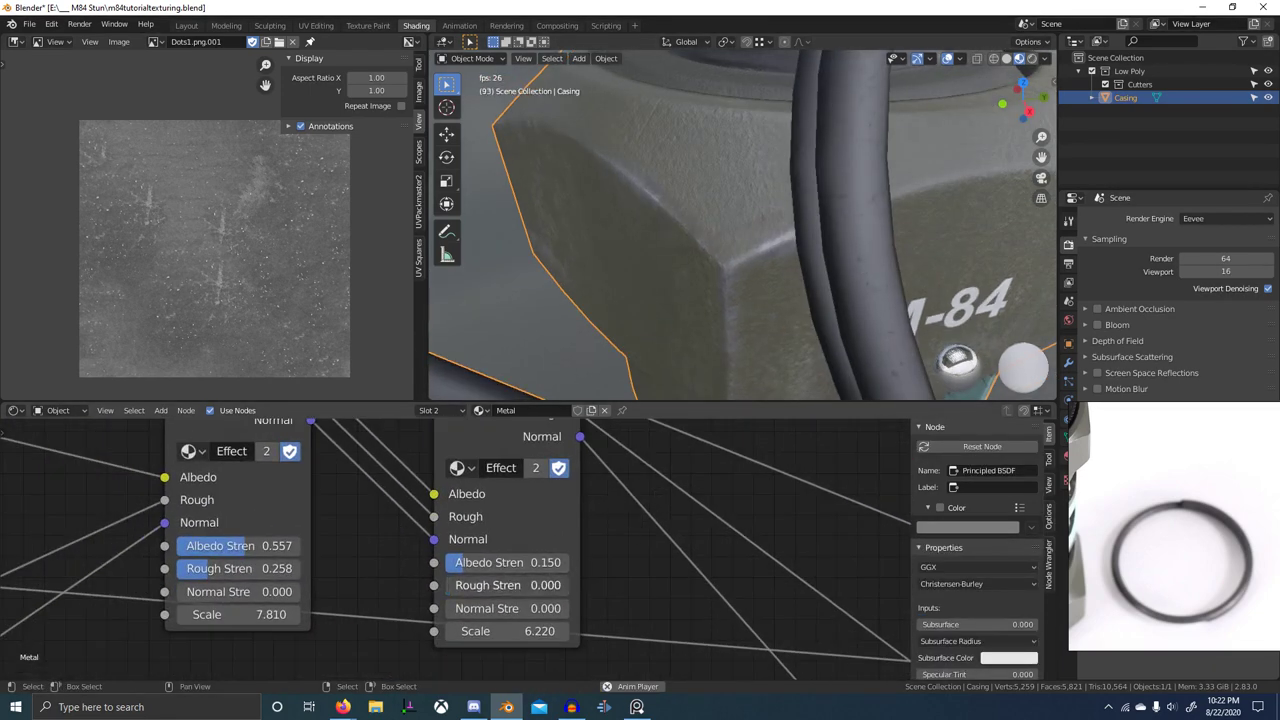
{"action": "scroll", "coordinate": [820, 295], "scroll_direction": "down", "scroll_amount": 6}
{"action": "middle_click_drag", "start_coordinate": [715, 340], "coordinate": [799, 348]}
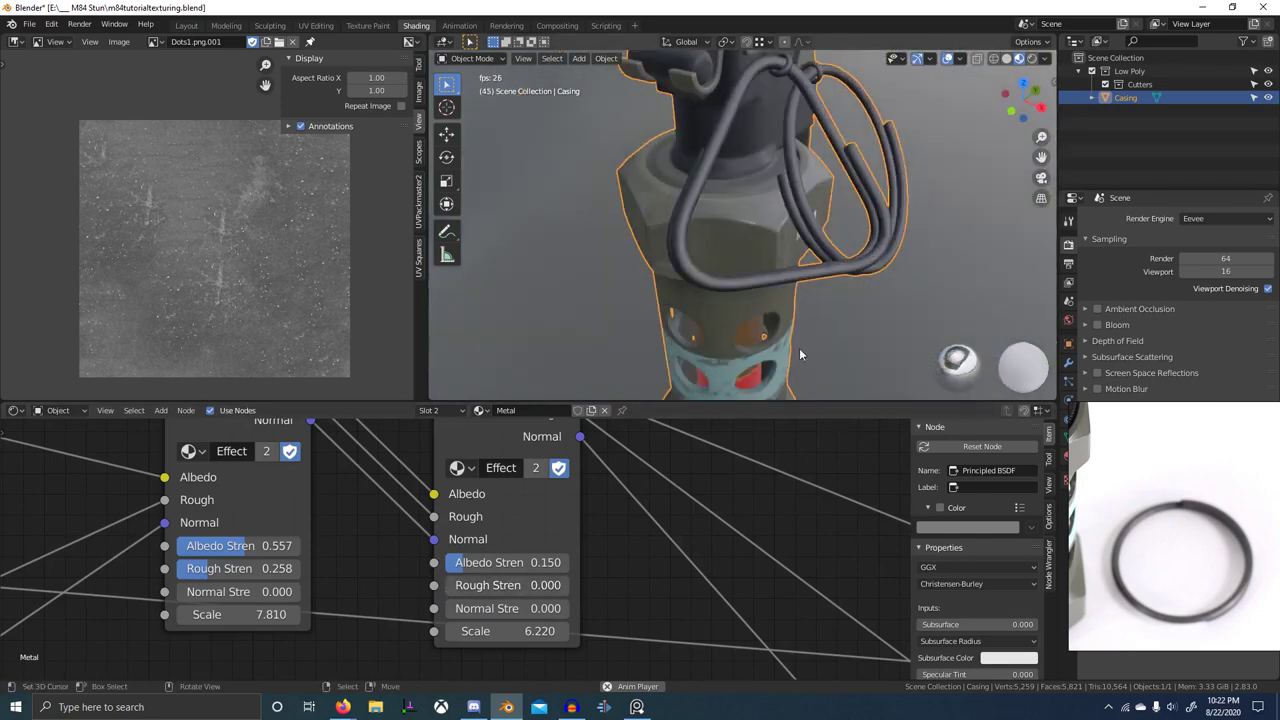
{"action": "scroll", "coordinate": [520, 528], "scroll_direction": "down", "scroll_amount": 1}
{"action": "middle_click_drag", "start_coordinate": [450, 535], "coordinate": [636, 571]}
{"action": "scroll", "coordinate": [634, 570], "scroll_direction": "up", "scroll_amount": 2}
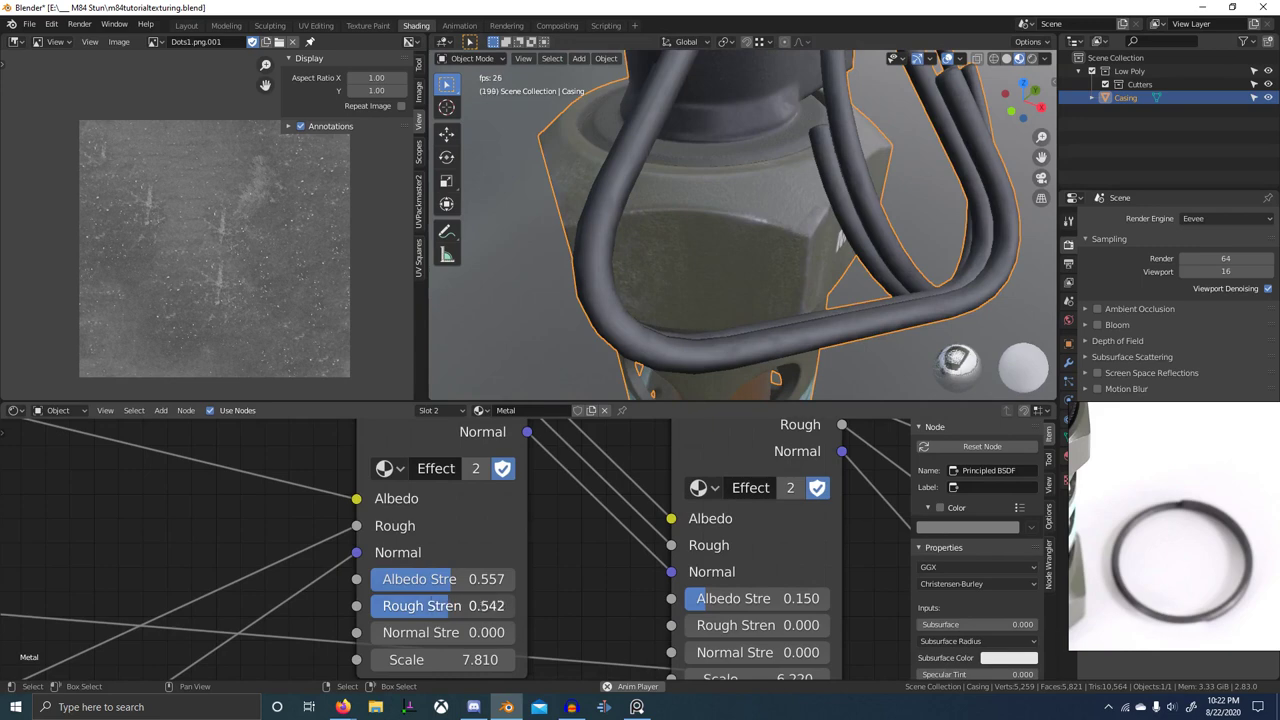
{"action": "scroll", "coordinate": [432, 612], "scroll_direction": "down", "scroll_amount": 5}
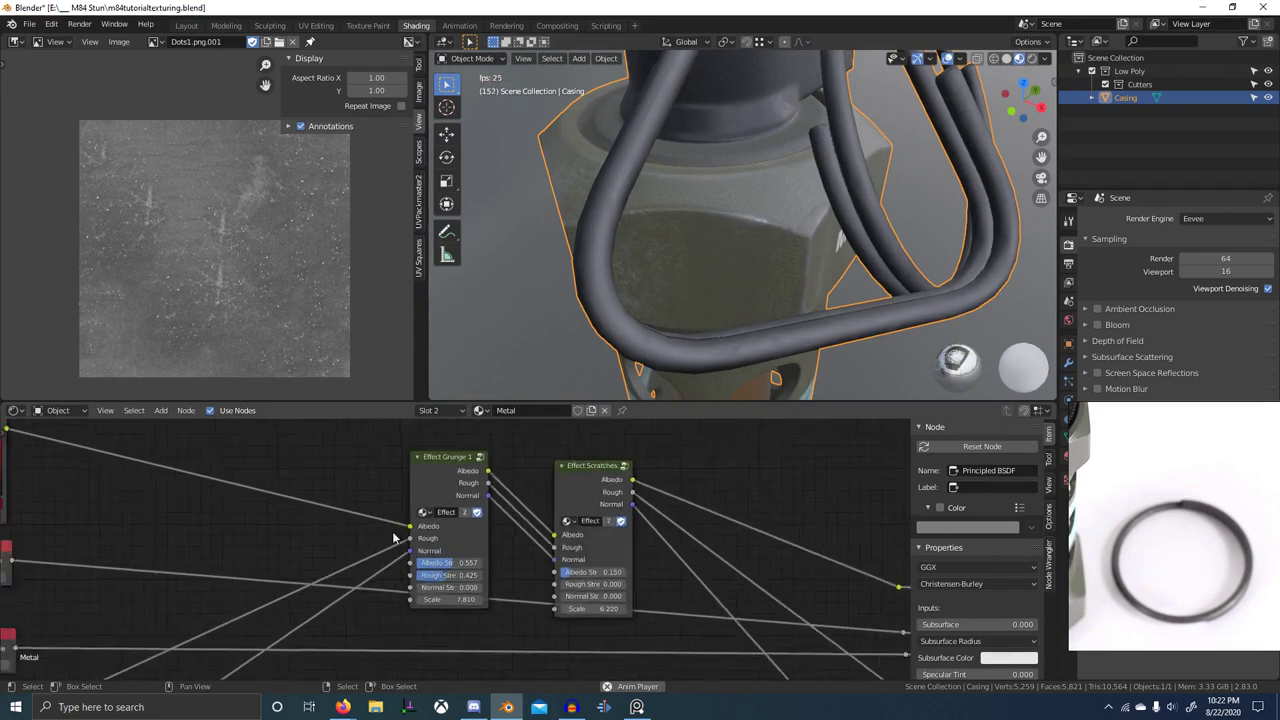
- Add an Image Texture node to the Metal material's node tree
{"action": "key", "text": "ctrl+space"}
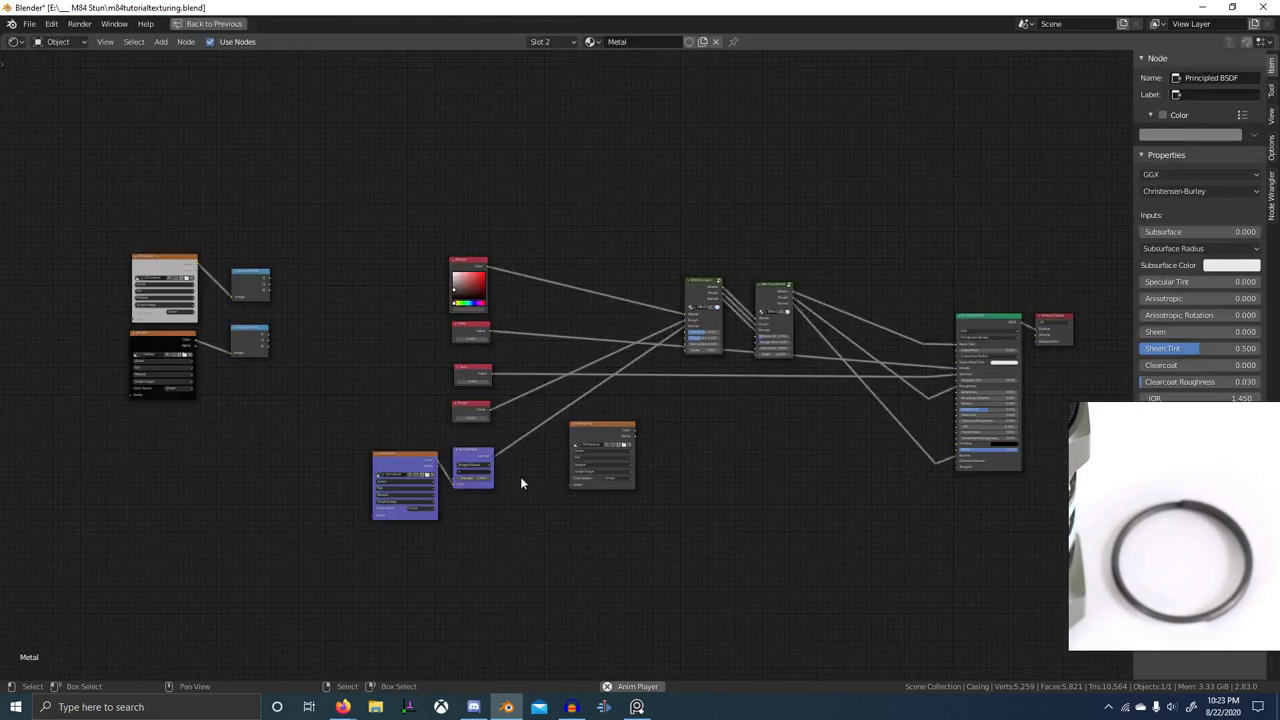
{"action": "scroll", "coordinate": [681, 304], "scroll_direction": "up", "scroll_amount": 1}
{"action": "middle_click_drag", "start_coordinate": [681, 304], "coordinate": [676, 358]}
{"action": "key", "text": "shift+a"}
{"action": "type", "text": "sgrung"}
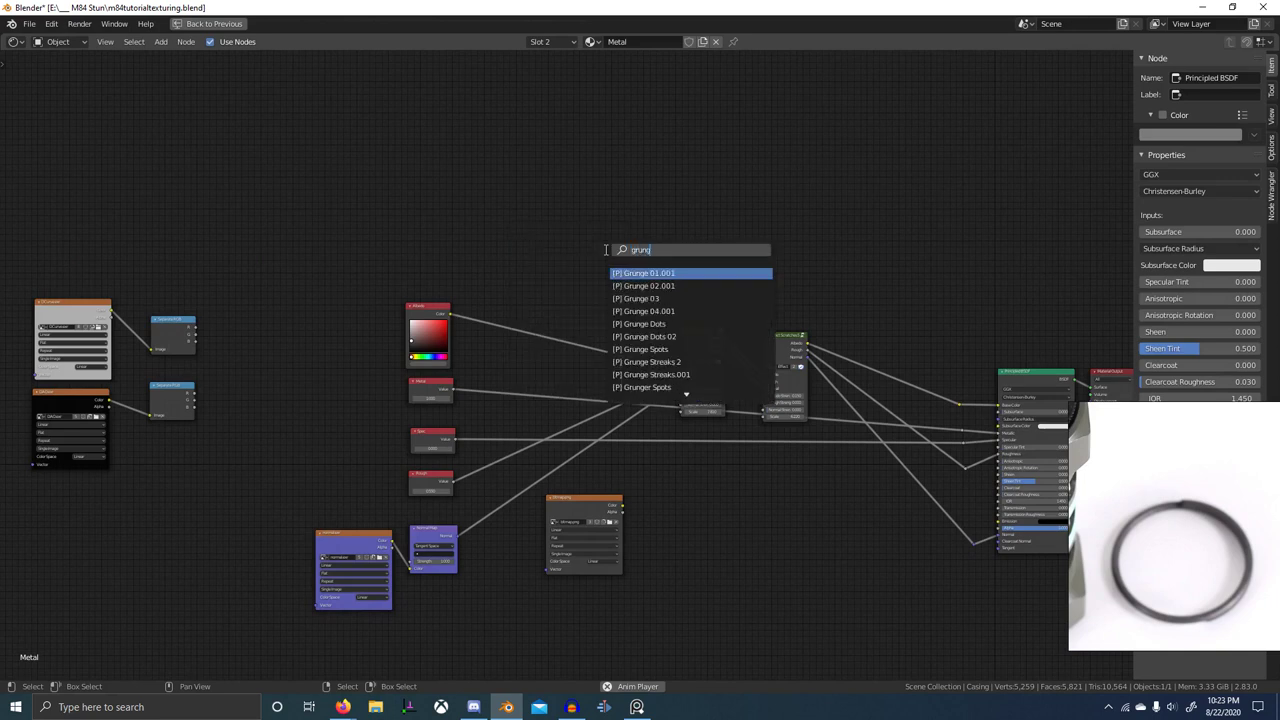
{"action": "type", "text": "e"}
{"action": "key", "text": "BackSpace"}
{"action": "key", "text": "BackSpace"}
{"action": "key", "text": "BackSpace"}
{"action": "key", "text": "BackSpace"}
{"action": "key", "text": "BackSpace"}
{"action": "key", "text": "BackSpace"}
{"action": "type", "text": "image"}
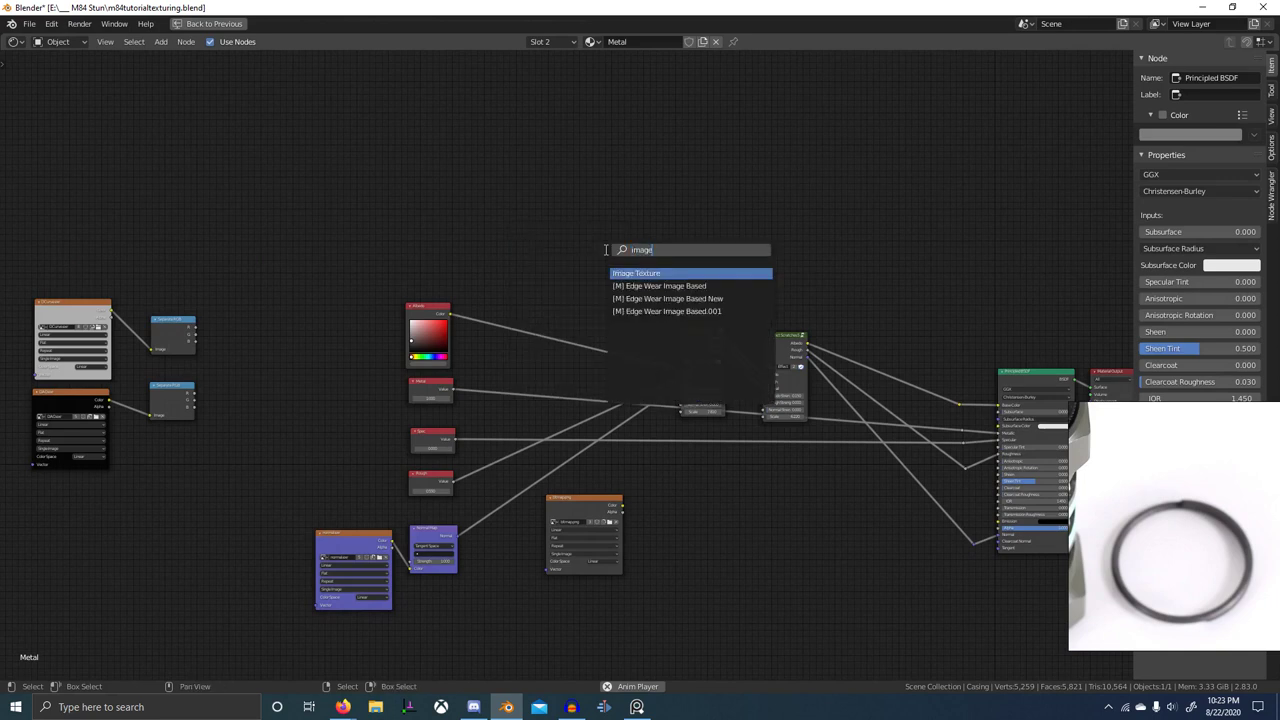
{"action": "key", "text": "Return"}
{"action": "left_click", "coordinate": [527, 233]}
- Load grunge01.png into the Image Texture node and display it in the image viewer
{"action": "scroll", "coordinate": [545, 230], "scroll_direction": "up", "scroll_amount": 4}
{"action": "left_click", "coordinate": [545, 283]}
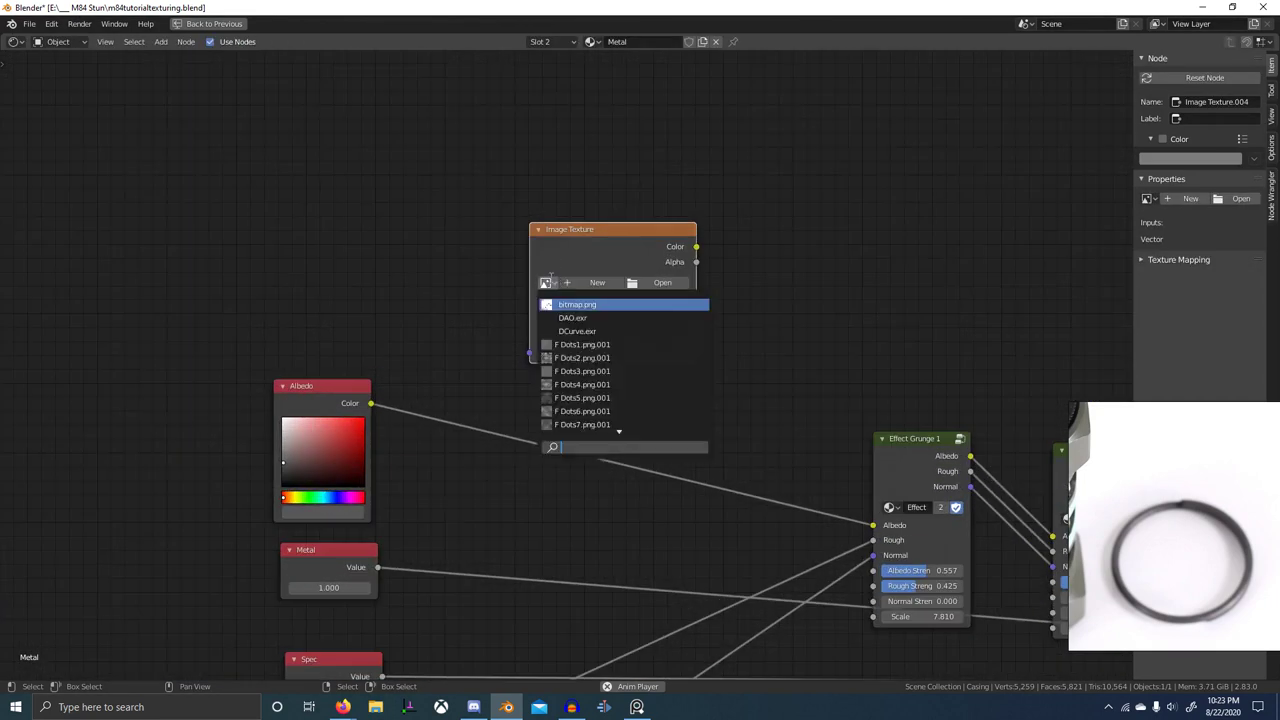
{"action": "type", "text": "gr"}
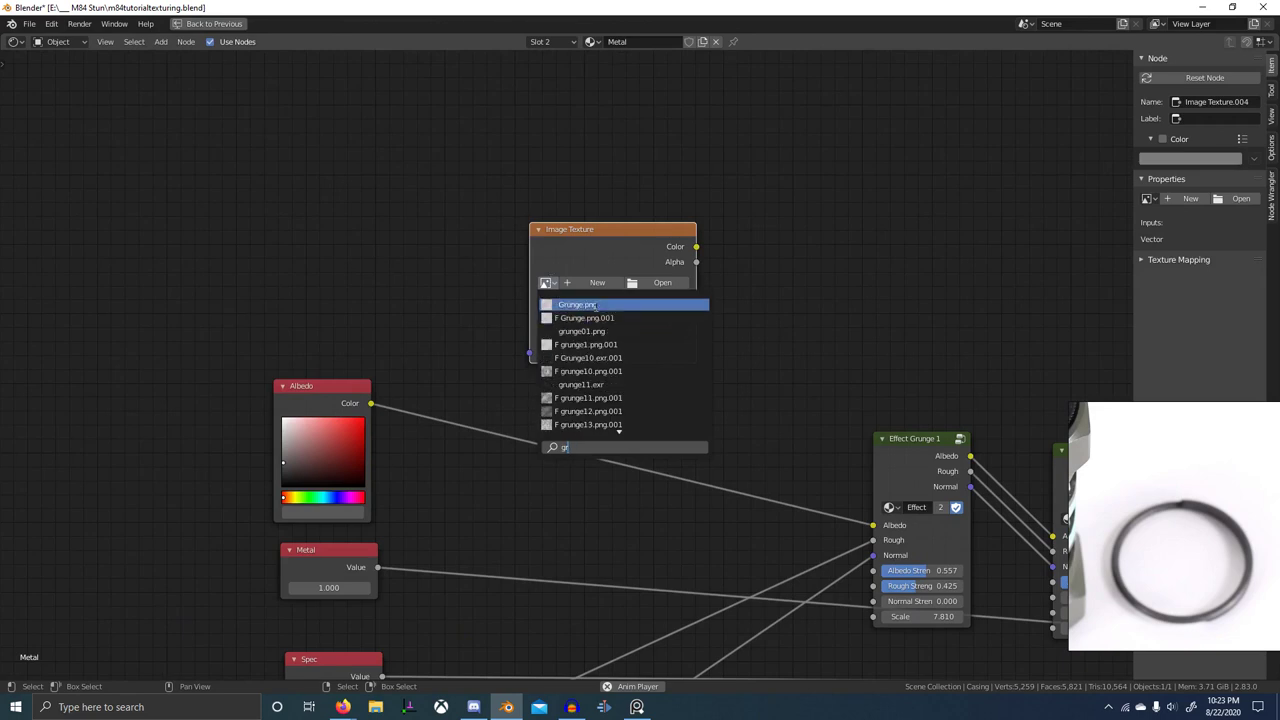
{"action": "left_click", "coordinate": [582, 331]}
{"action": "key", "text": "ctrl+space"}
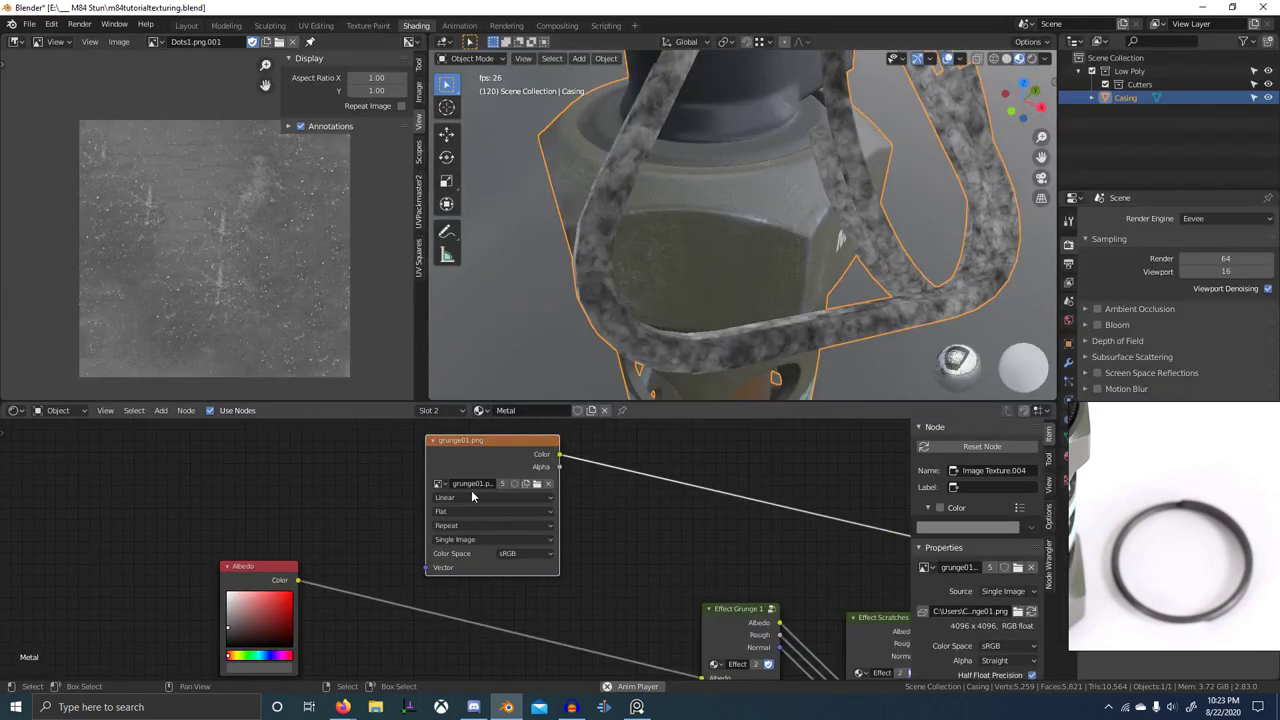
{"action": "left_click", "coordinate": [156, 43]}
{"action": "type", "text": "grunge01.png"}
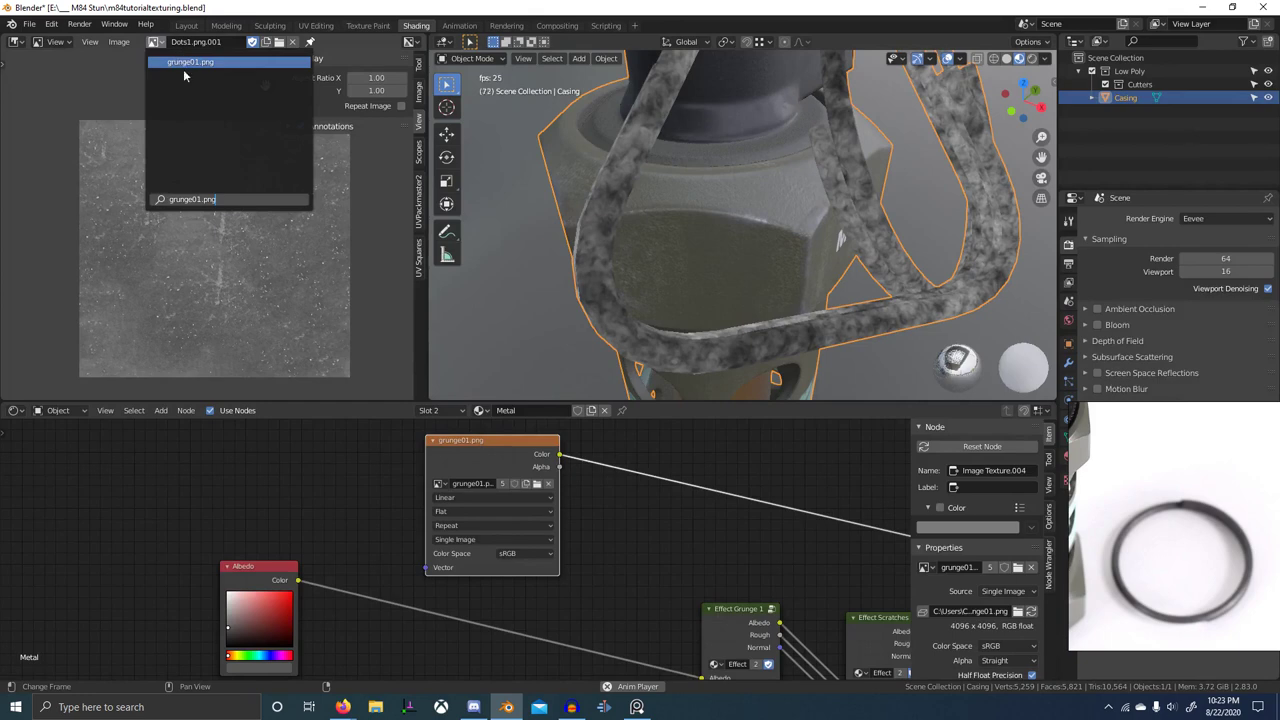
{"action": "left_click", "coordinate": [186, 62]}
- Add Texture Coordinate and Mapping nodes to the grunge image with Ctrl+T
{"action": "scroll", "coordinate": [198, 206], "scroll_direction": "down", "scroll_amount": 3}
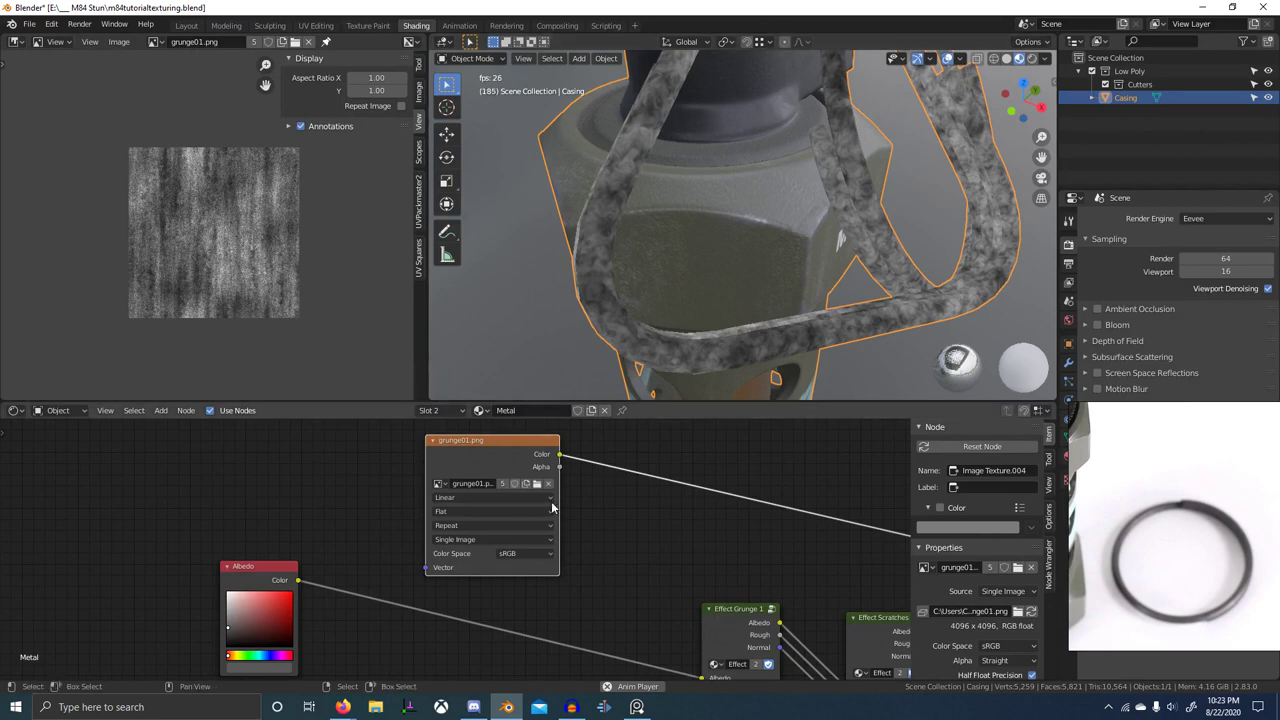
{"action": "scroll", "coordinate": [551, 508], "scroll_direction": "up", "scroll_amount": 4}
{"action": "middle_click_drag", "start_coordinate": [591, 565], "coordinate": [543, 537]}
{"action": "scroll", "coordinate": [543, 537], "scroll_direction": "down", "scroll_amount": 6}
{"action": "scroll", "coordinate": [590, 550], "scroll_direction": "up", "scroll_amount": 6}
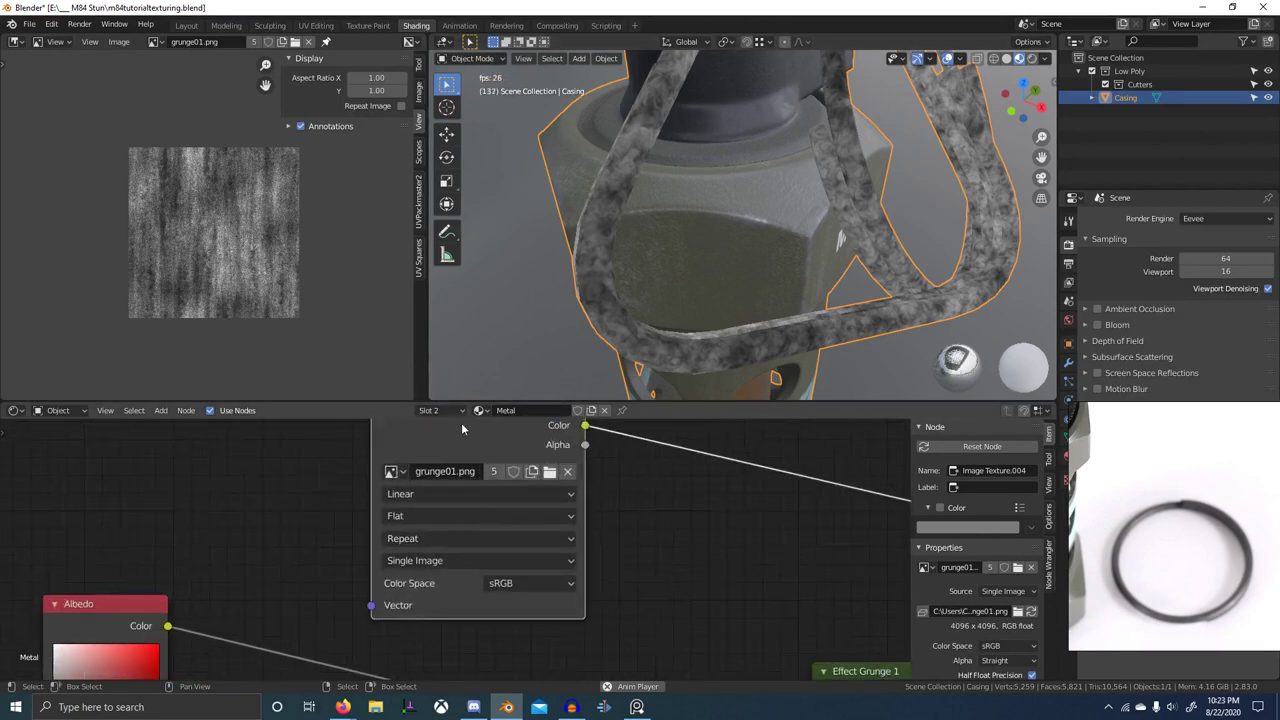
{"action": "right_click", "coordinate": [463, 417]}
{"action": "scroll", "coordinate": [499, 471], "scroll_direction": "down", "scroll_amount": 2}
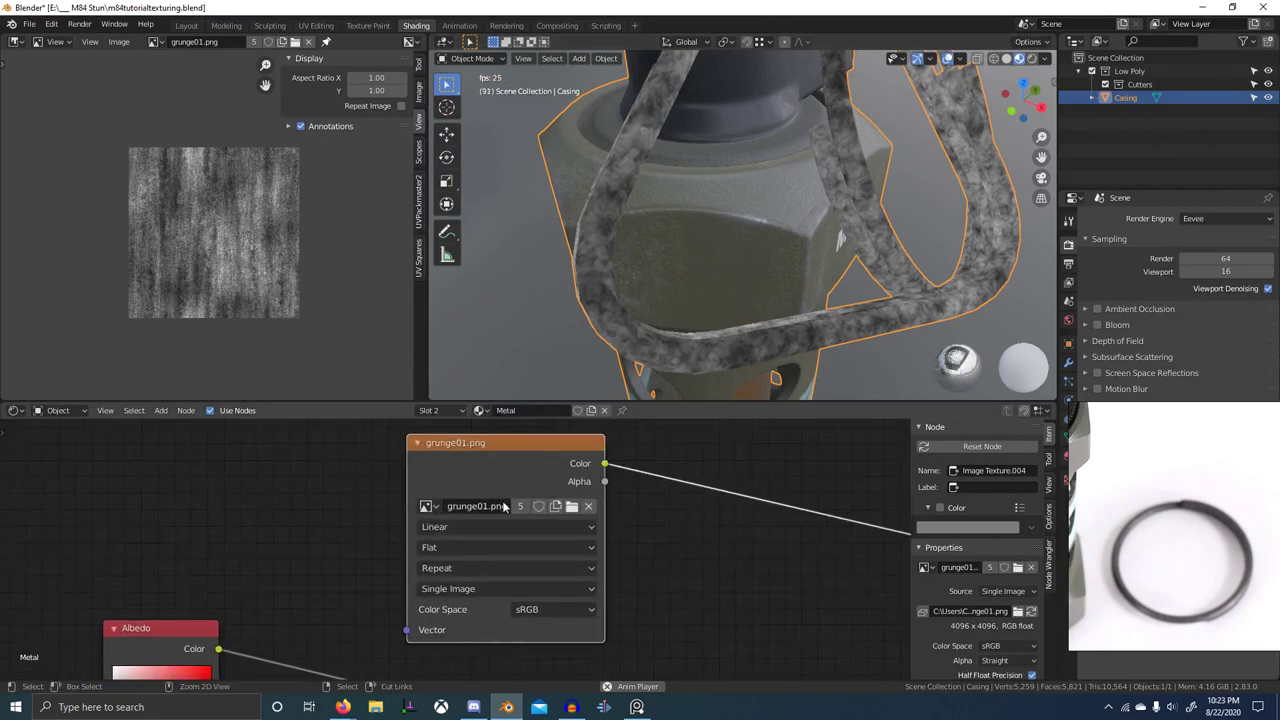
{"action": "key", "text": "ctrl+t"}
- Move the three grunge texture nodes higher and to the right
{"action": "left_click_drag", "start_coordinate": [234, 493], "coordinate": [656, 547]}
{"action": "key", "text": "g"}
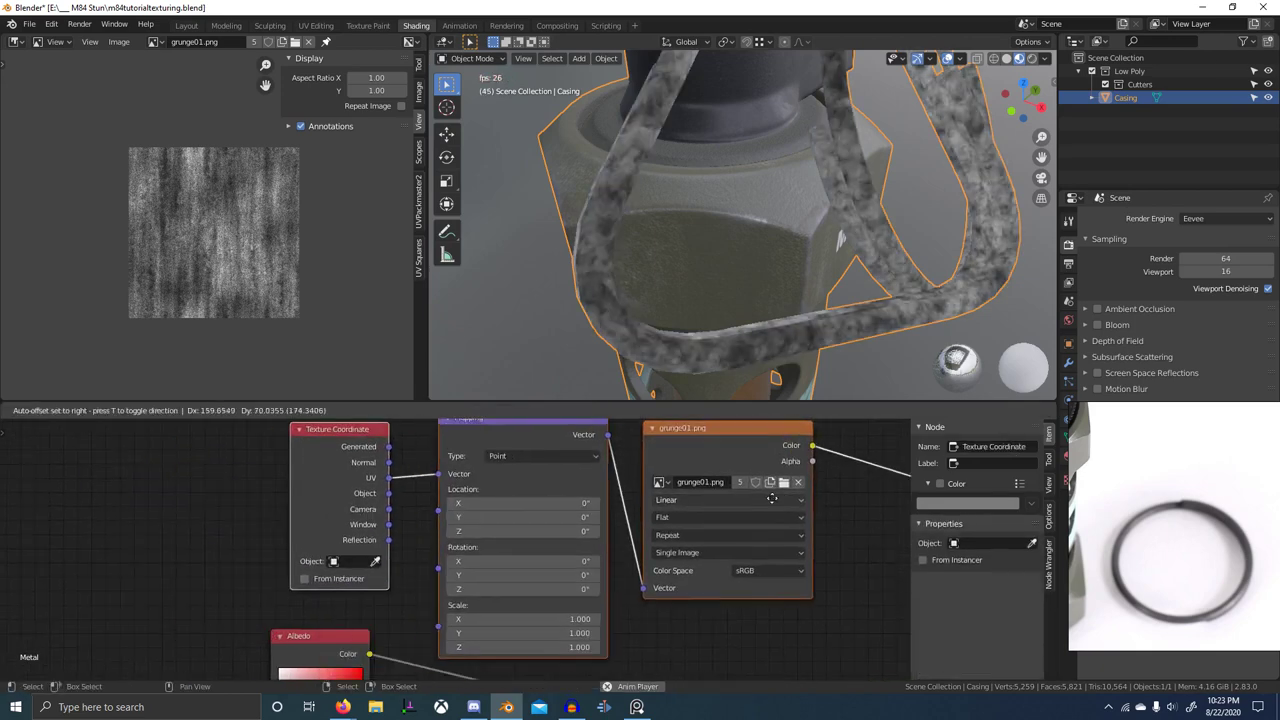
{"action": "left_click", "coordinate": [745, 493]}
{"action": "middle_click_drag", "start_coordinate": [485, 525], "coordinate": [524, 569]}
{"action": "scroll", "coordinate": [412, 580], "scroll_direction": "up", "scroll_amount": 5}
{"action": "scroll", "coordinate": [397, 510], "scroll_direction": "down", "scroll_amount": 2}
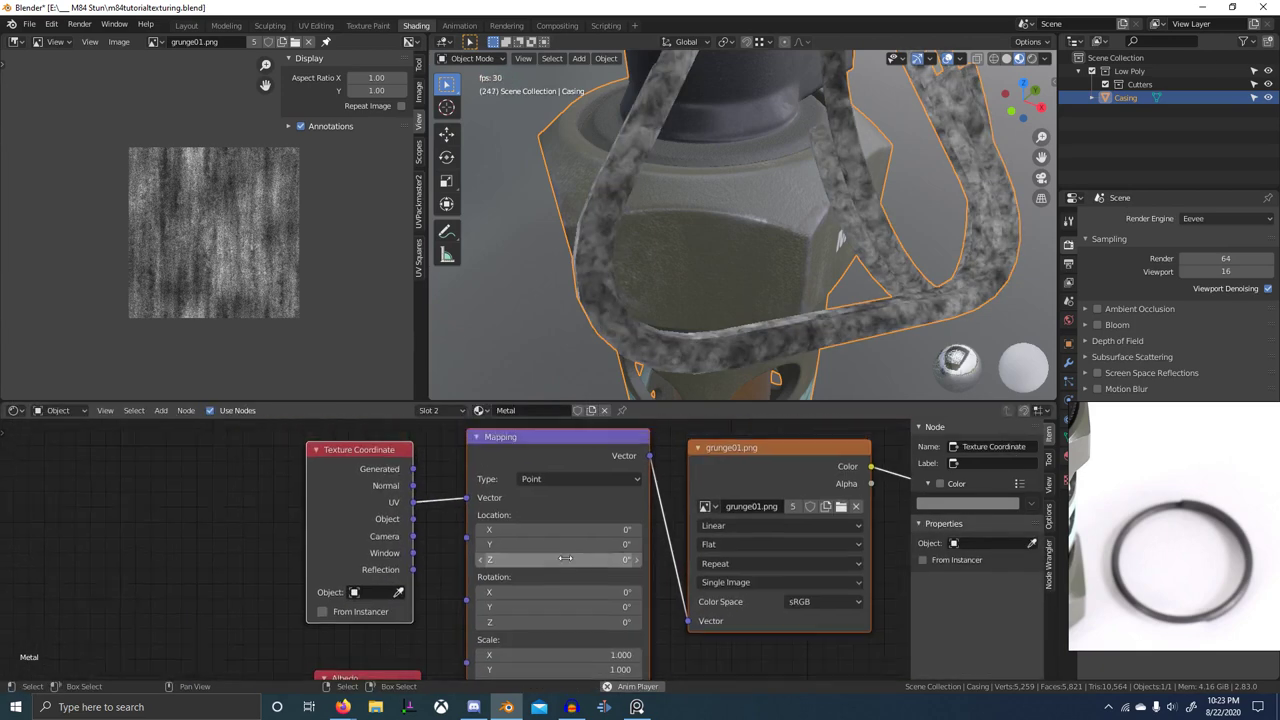
- Feed Object coordinates into the Mapping vector and set image projection to Box with 0.25 blend
{"action": "left_click_drag", "start_coordinate": [472, 486], "coordinate": [468, 483]}
{"action": "left_click", "coordinate": [760, 528]}
{"action": "left_click", "coordinate": [761, 555]}
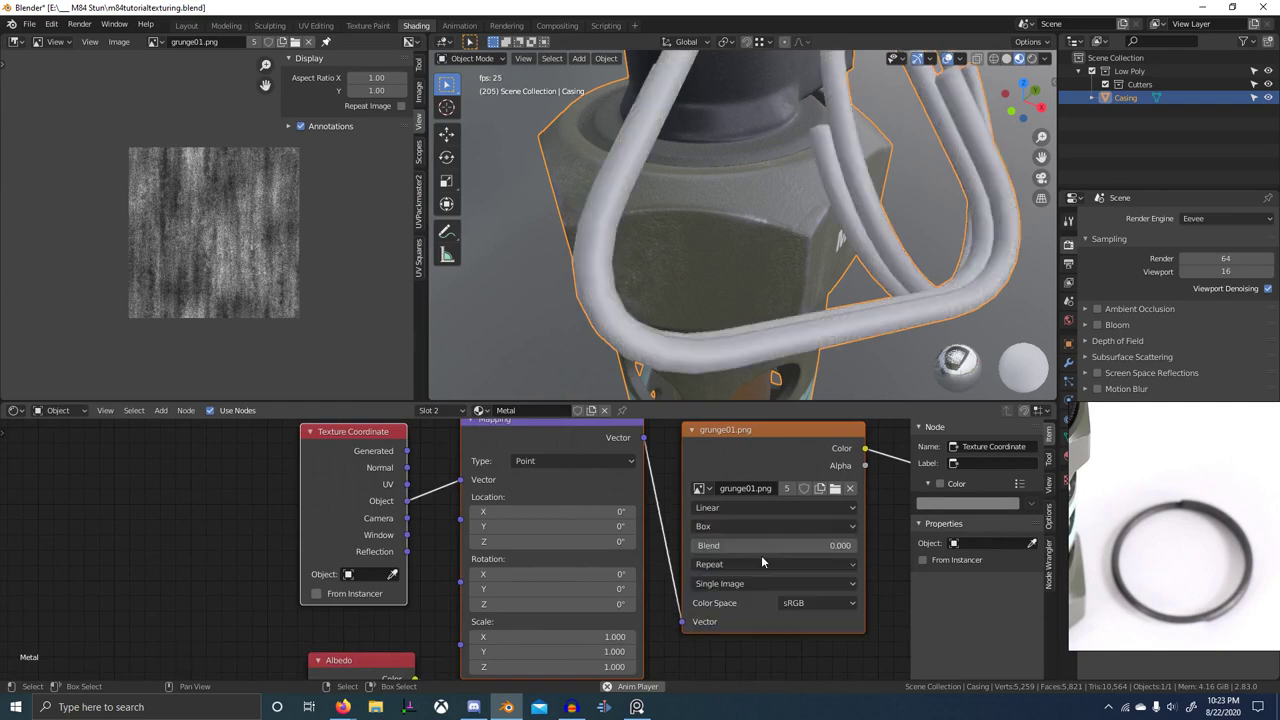
{"action": "left_click", "coordinate": [766, 546]}
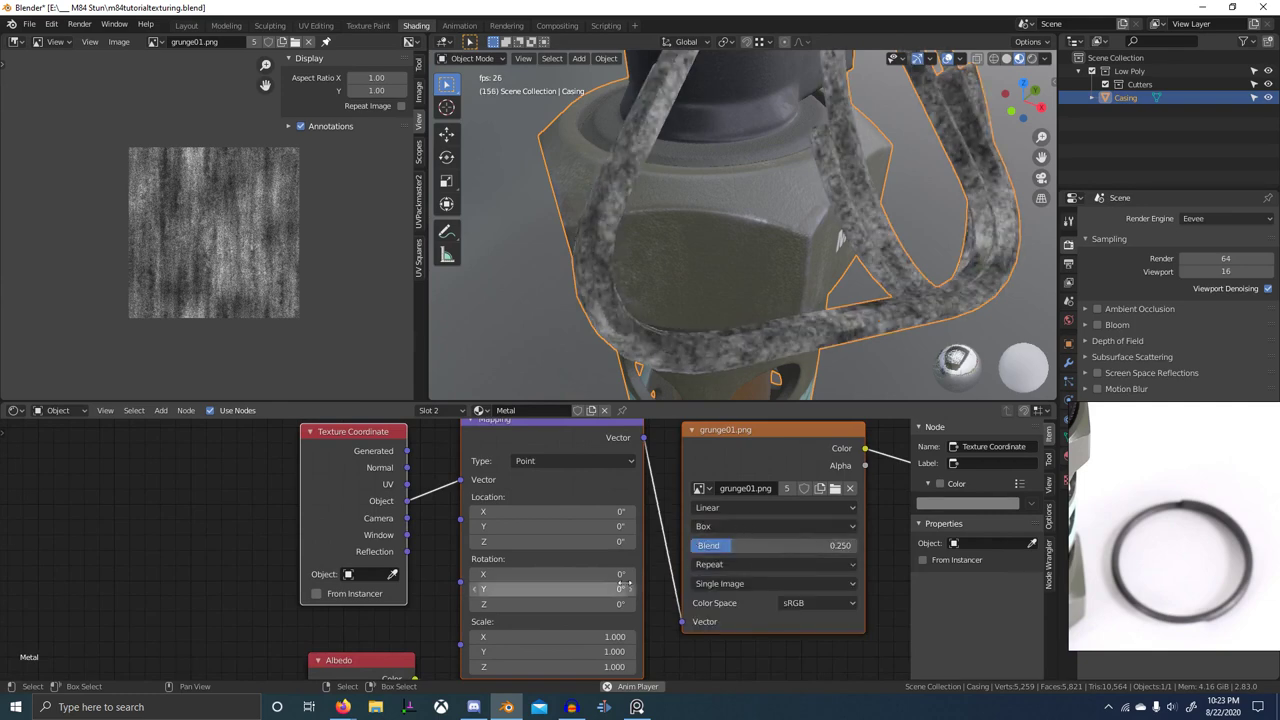
- Scale the grunge Mapping up to 4.600 and check the M-84 marking
{"action": "middle_click_drag", "start_coordinate": [624, 583], "coordinate": [548, 514]}
{"action": "left_click_drag", "start_coordinate": [476, 567], "coordinate": [512, 598]}
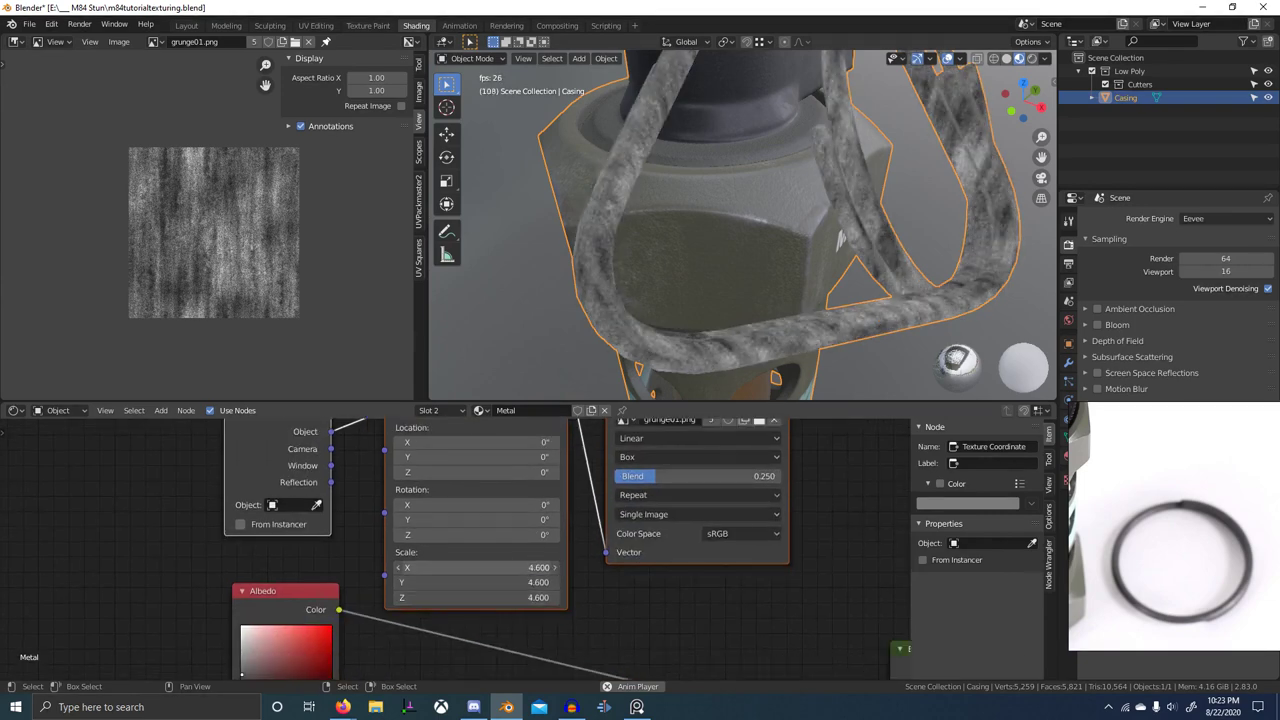
{"action": "scroll", "coordinate": [744, 263], "scroll_direction": "down", "scroll_amount": 2}
{"action": "middle_click_drag", "start_coordinate": [744, 263], "coordinate": [686, 274]}
{"action": "scroll", "coordinate": [815, 545], "scroll_direction": "down", "scroll_amount": 7}
{"action": "middle_click_drag", "start_coordinate": [788, 552], "coordinate": [542, 497]}
{"action": "scroll", "coordinate": [644, 546], "scroll_direction": "down", "scroll_amount": 2}
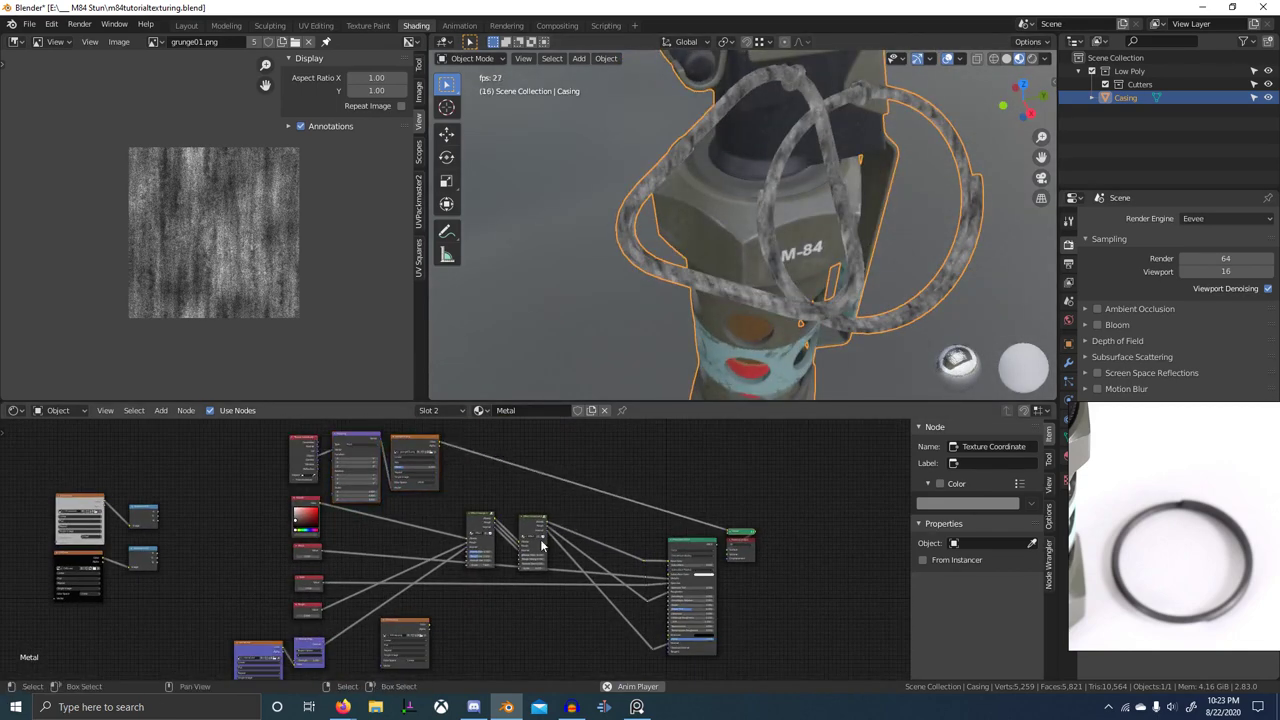
- Move the group, Principled BSDF and output nodes further right
{"action": "key", "text": "b"}
{"action": "left_click_drag", "start_coordinate": [456, 493], "coordinate": [756, 604]}
{"action": "scroll", "coordinate": [795, 618], "scroll_direction": "down", "scroll_amount": 4}
{"action": "middle_click_drag", "start_coordinate": [795, 618], "coordinate": [695, 585]}
{"action": "key", "text": "g"}
{"action": "right_click", "coordinate": [885, 590]}
{"action": "key", "text": "b"}
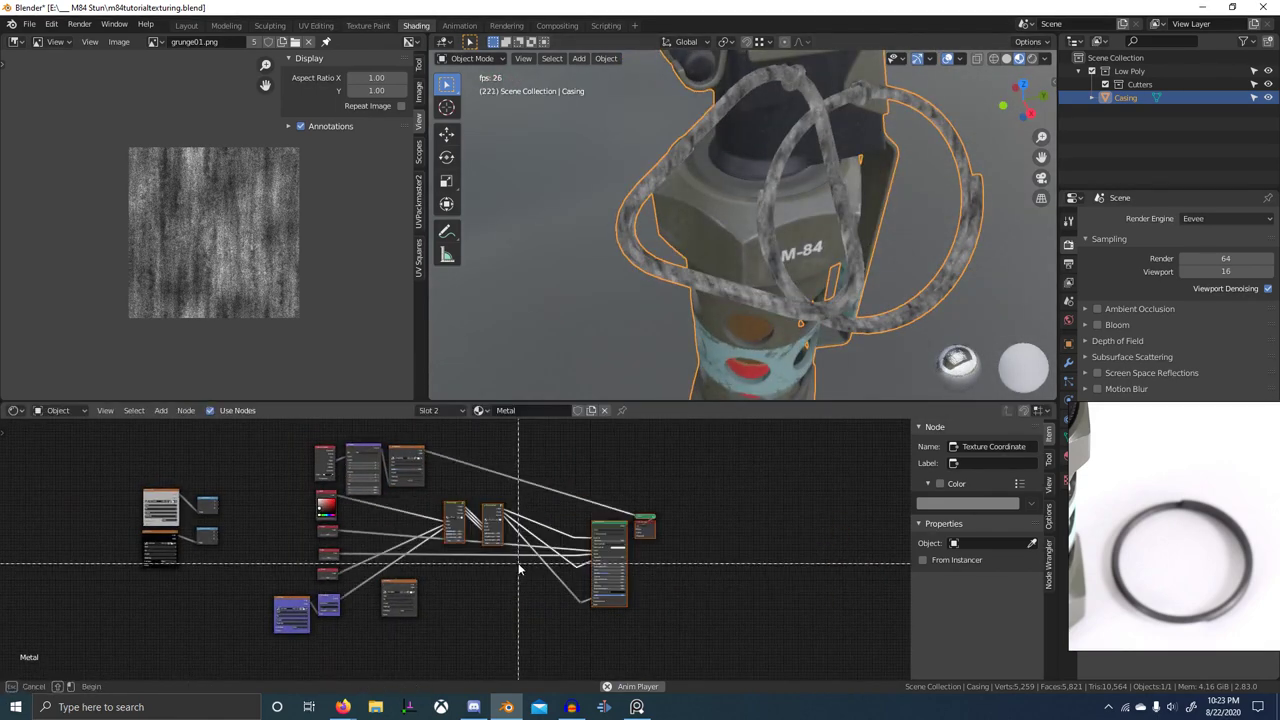
{"action": "right_click", "coordinate": [518, 567]}
{"action": "key", "text": "g"}
{"action": "left_click", "coordinate": [966, 610]}
- Raise the grunge Mapping scale to 5.27 and check the rings
{"action": "scroll", "coordinate": [791, 571], "scroll_direction": "up", "scroll_amount": 4}
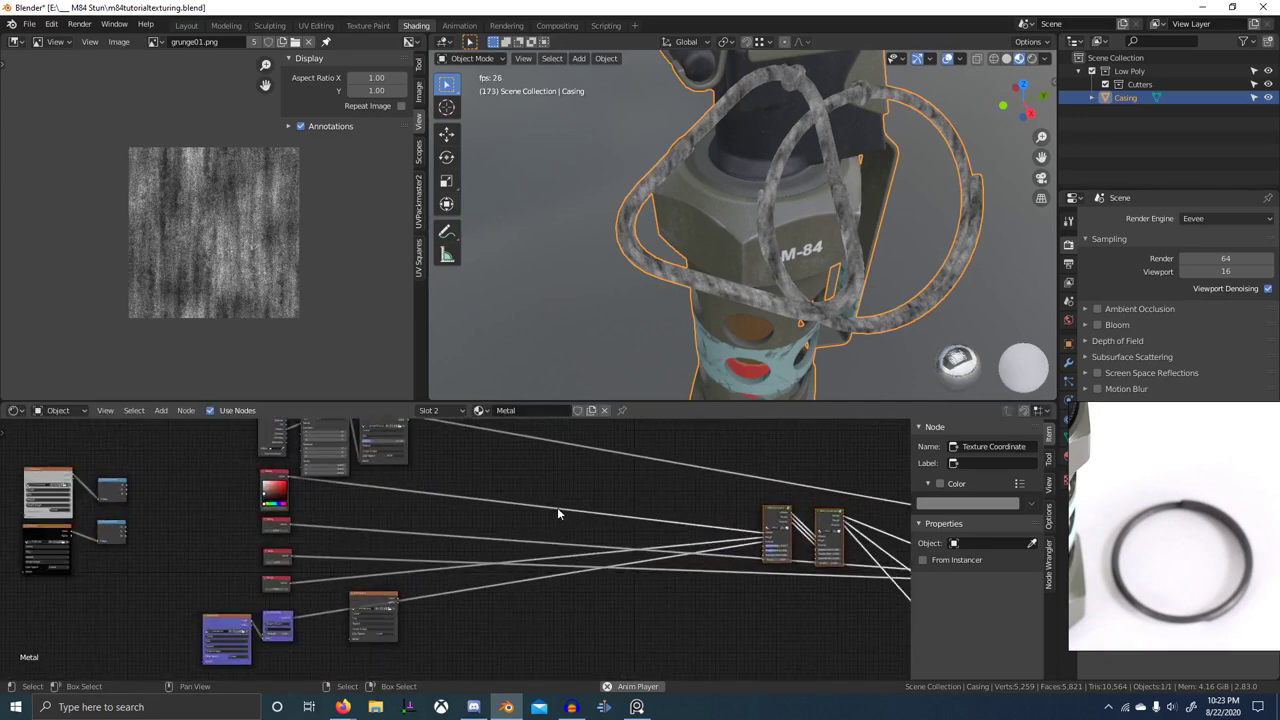
{"action": "scroll", "coordinate": [410, 480], "scroll_direction": "up", "scroll_amount": 1}
{"action": "middle_click_drag", "start_coordinate": [405, 478], "coordinate": [570, 575]}
{"action": "scroll", "coordinate": [445, 553], "scroll_direction": "up", "scroll_amount": 4}
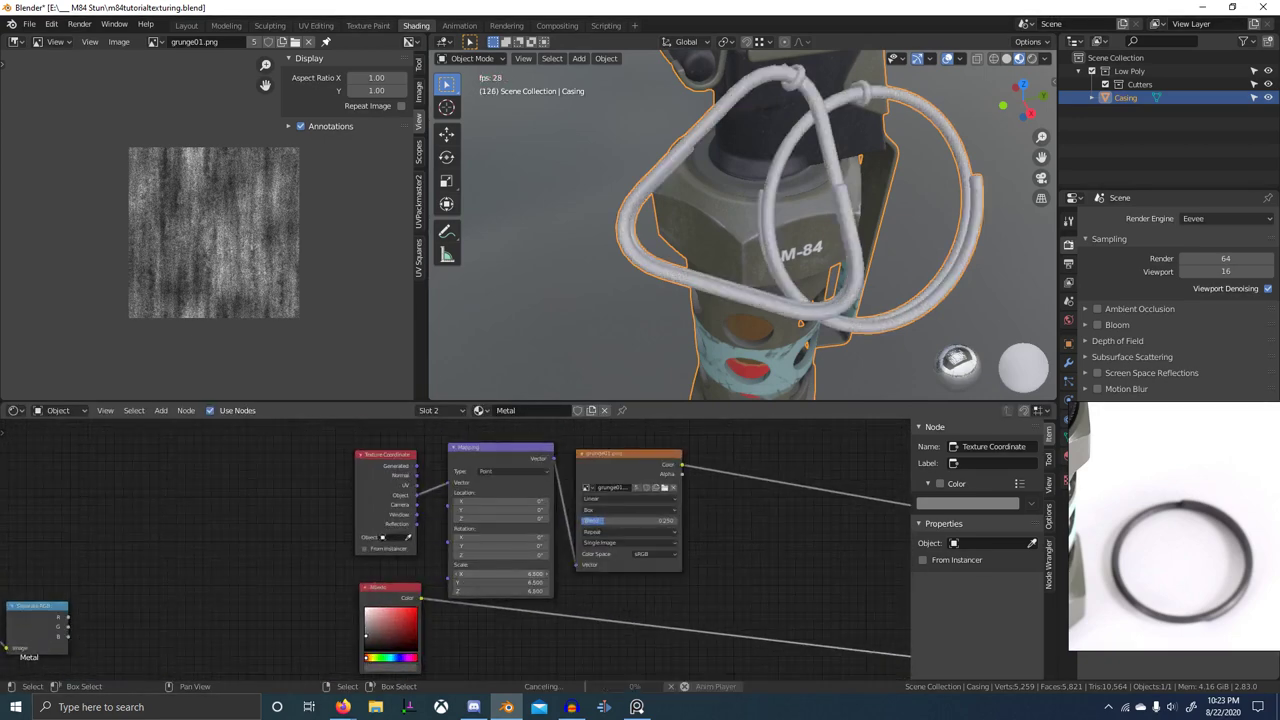
{"action": "mouse_move", "coordinate": [500, 574]}
{"action": "left_mouse_down", "text": "shift"}
{"action": "mouse_move", "coordinate": [510, 591]}
{"action": "mouse_move", "coordinate": [500, 582]}
{"action": "left_mouse_up", "text": "shift"}
{"action": "middle_click_drag", "start_coordinate": [765, 286], "coordinate": [870, 278]}
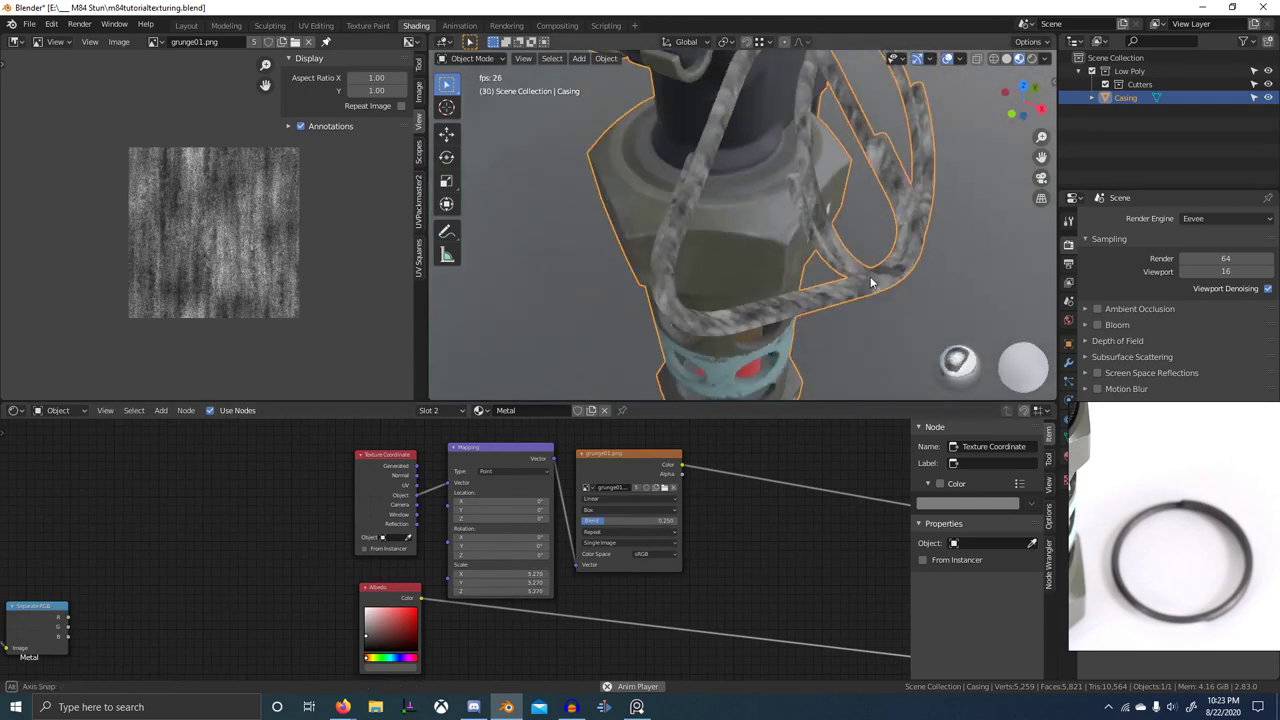
{"action": "scroll", "coordinate": [751, 568], "scroll_direction": "down", "scroll_amount": 5}
- Add reroute points on the shader links and arrange the five reroutes
{"action": "key", "text": "ctrl+space"}
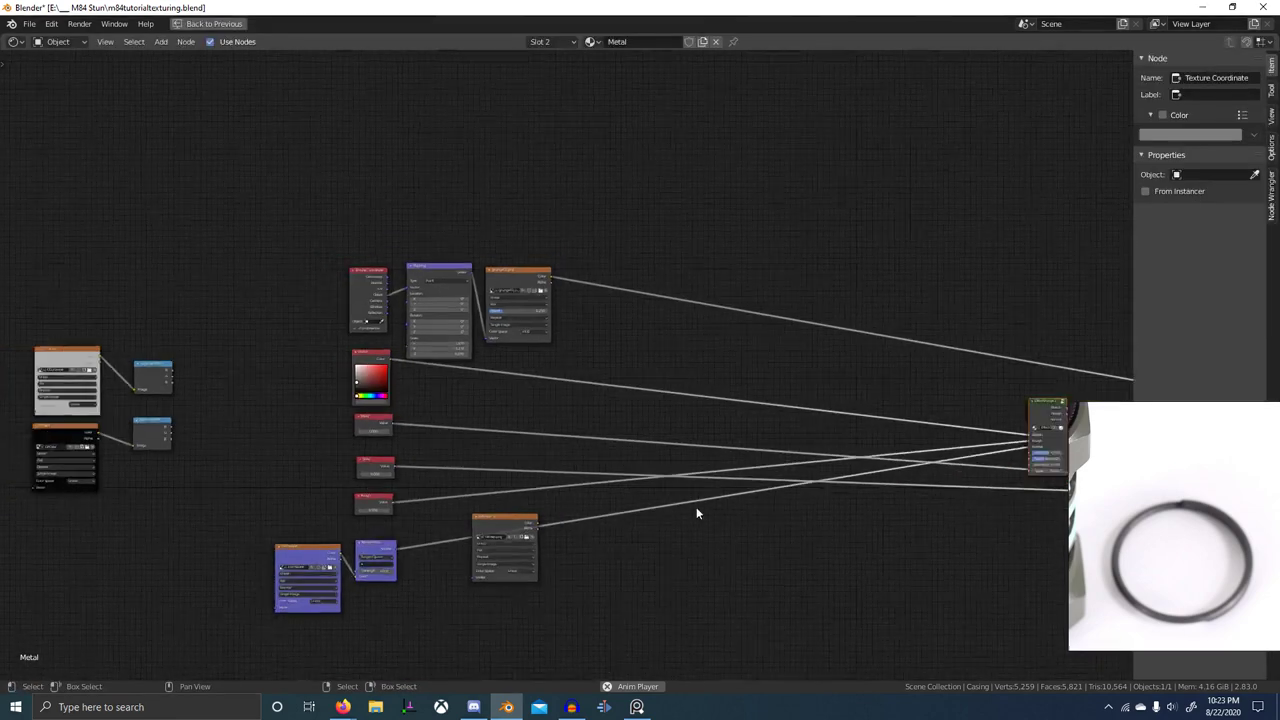
{"action": "scroll", "coordinate": [600, 450], "scroll_direction": "down", "scroll_amount": 2}
{"action": "right_click_drag", "start_coordinate": [565, 680], "coordinate": [565, 698], "text": "shift"}
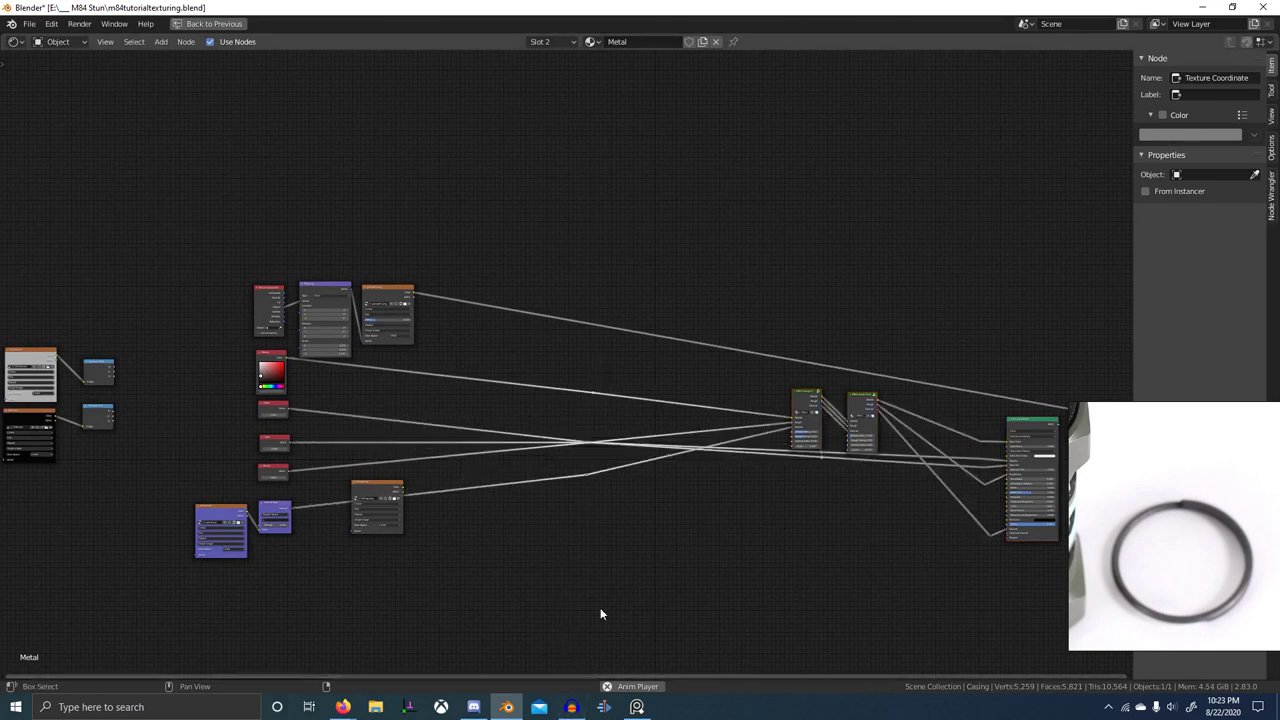
{"action": "scroll", "coordinate": [602, 470], "scroll_direction": "up", "scroll_amount": 8}
{"action": "left_click_drag", "start_coordinate": [609, 505], "coordinate": [612, 465]}
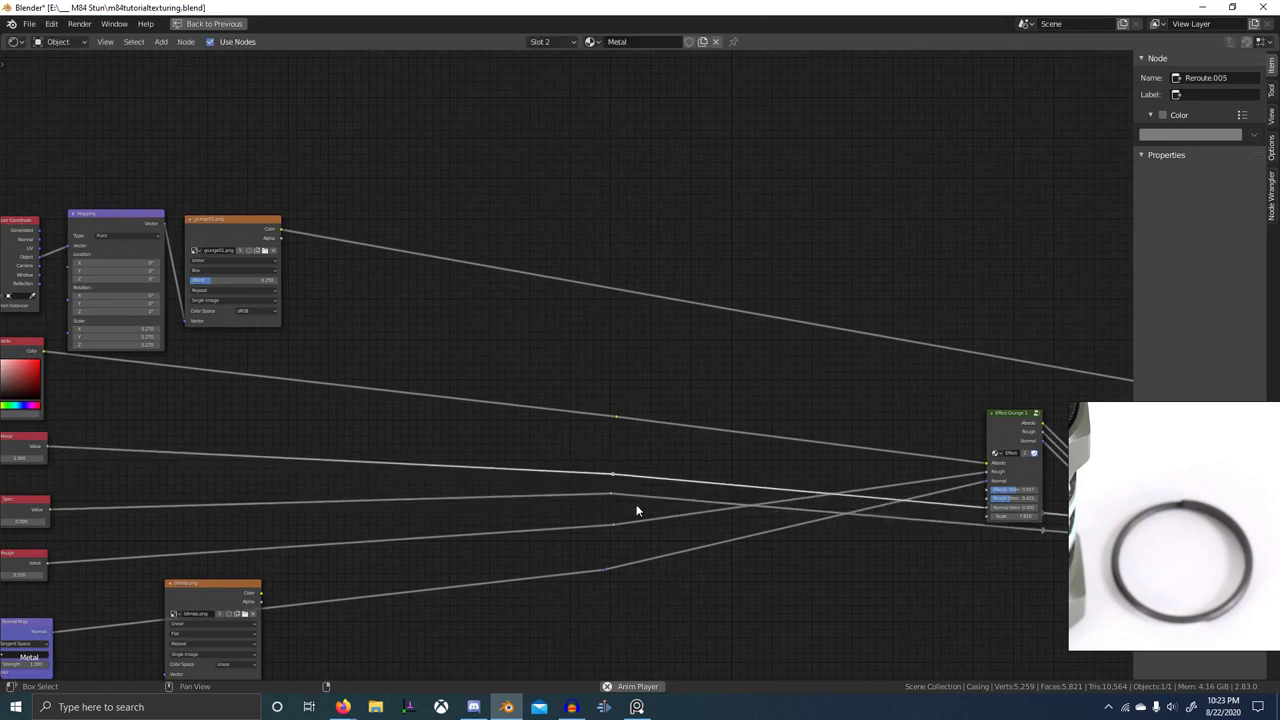
{"action": "scroll", "coordinate": [637, 506], "scroll_direction": "down", "scroll_amount": 4}
{"action": "middle_click_drag", "start_coordinate": [637, 506], "coordinate": [614, 435]}
{"action": "left_click_drag", "start_coordinate": [562, 342], "coordinate": [633, 528]}
{"action": "key", "text": "g"}
{"action": "left_click", "coordinate": [642, 494]}
- Insert a MixRGB node into the Albedo link and a duplicate into the Rough link
{"action": "key", "text": "shift+a"}
{"action": "left_click", "coordinate": [558, 325]}
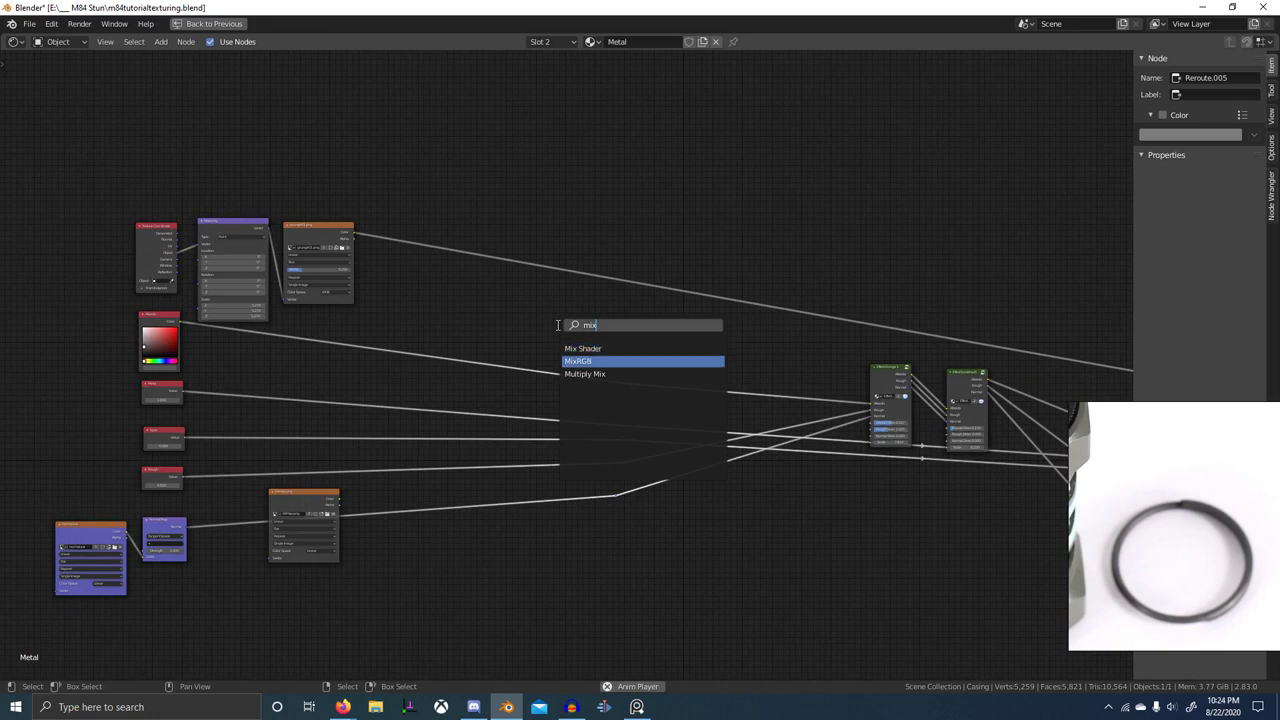
{"action": "key", "text": "Return"}
{"action": "left_click", "coordinate": [531, 323]}
{"action": "scroll", "coordinate": [531, 323], "scroll_direction": "up", "scroll_amount": 4}
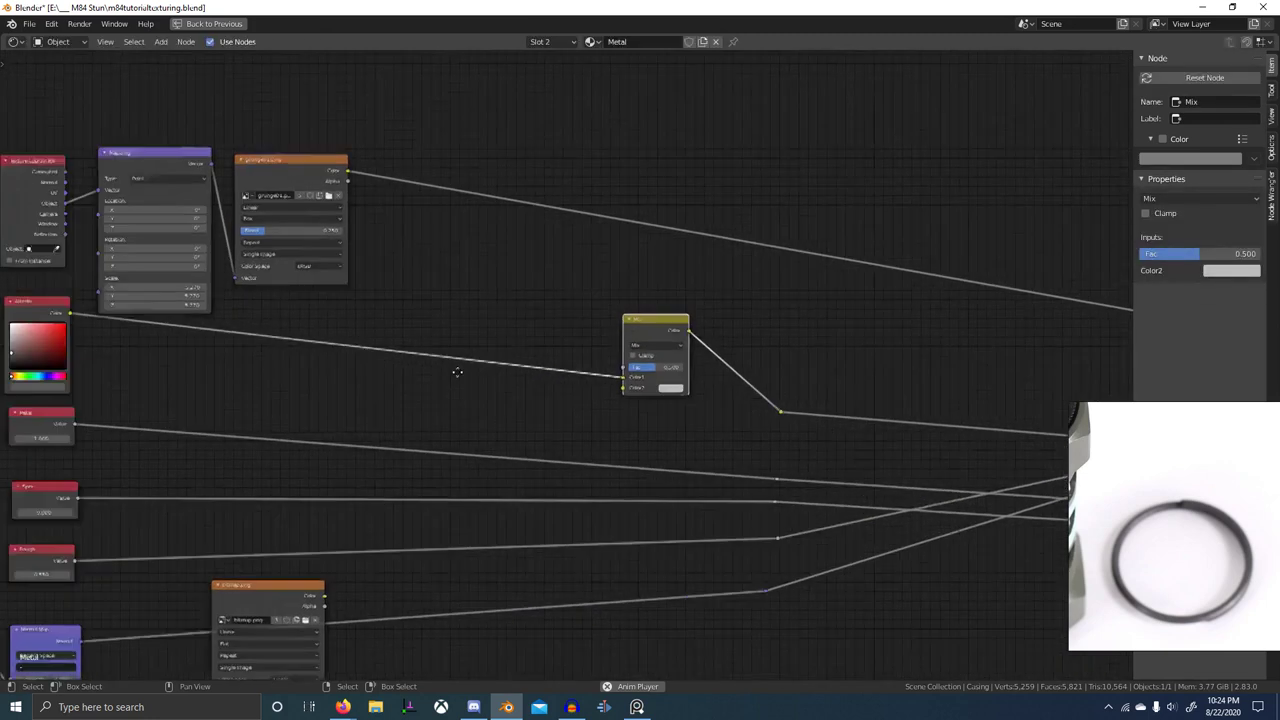
{"action": "key", "text": "shift+d"}
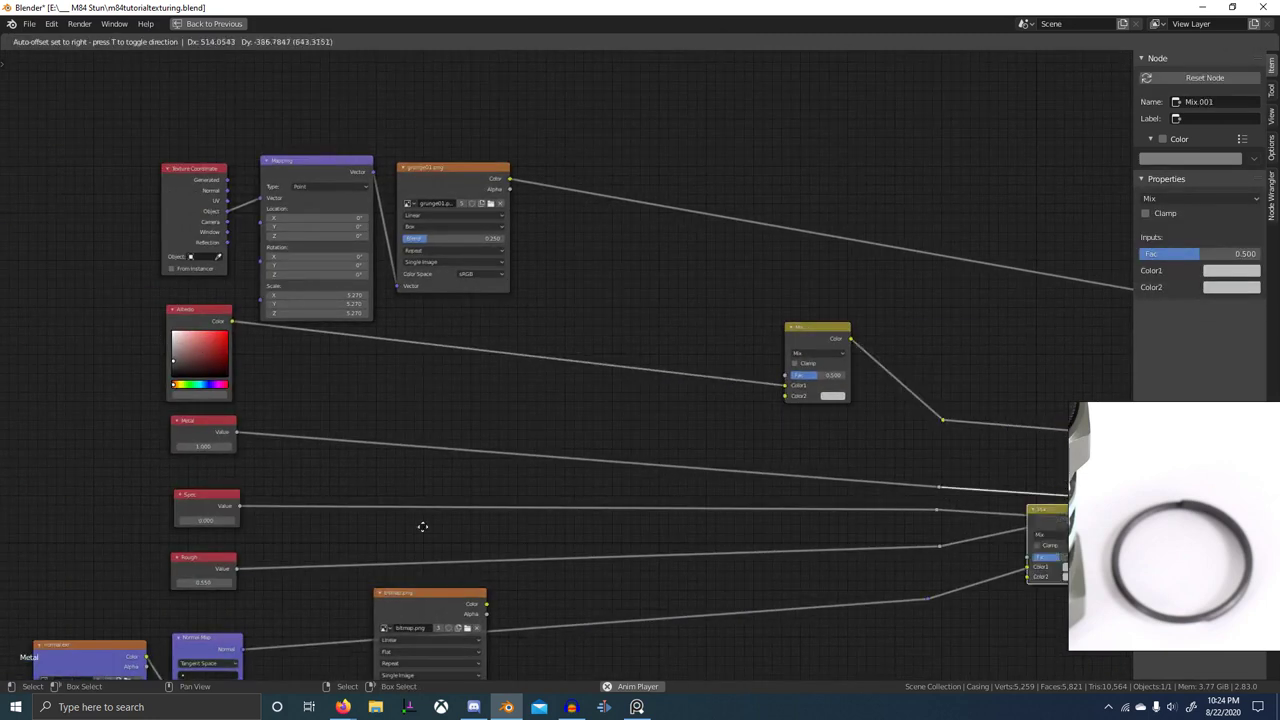
{"action": "left_click", "coordinate": [187, 547]}
{"action": "middle_click_drag", "start_coordinate": [384, 538], "coordinate": [316, 504]}
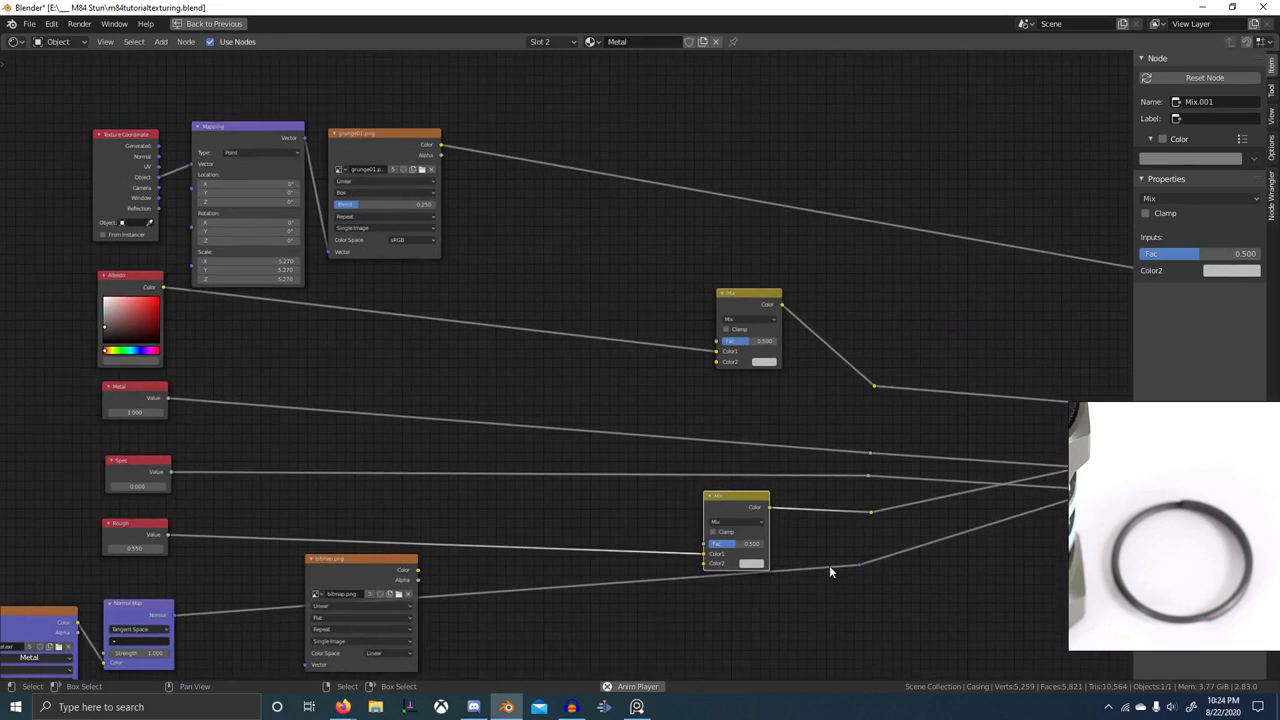
{"action": "middle_click_drag", "start_coordinate": [816, 547], "coordinate": [738, 555]}
- Wrap both Mix nodes and nearby reroutes in a frame named Noise 1
{"action": "key", "text": "b"}
{"action": "left_click_drag", "start_coordinate": [605, 288], "coordinate": [810, 645]}
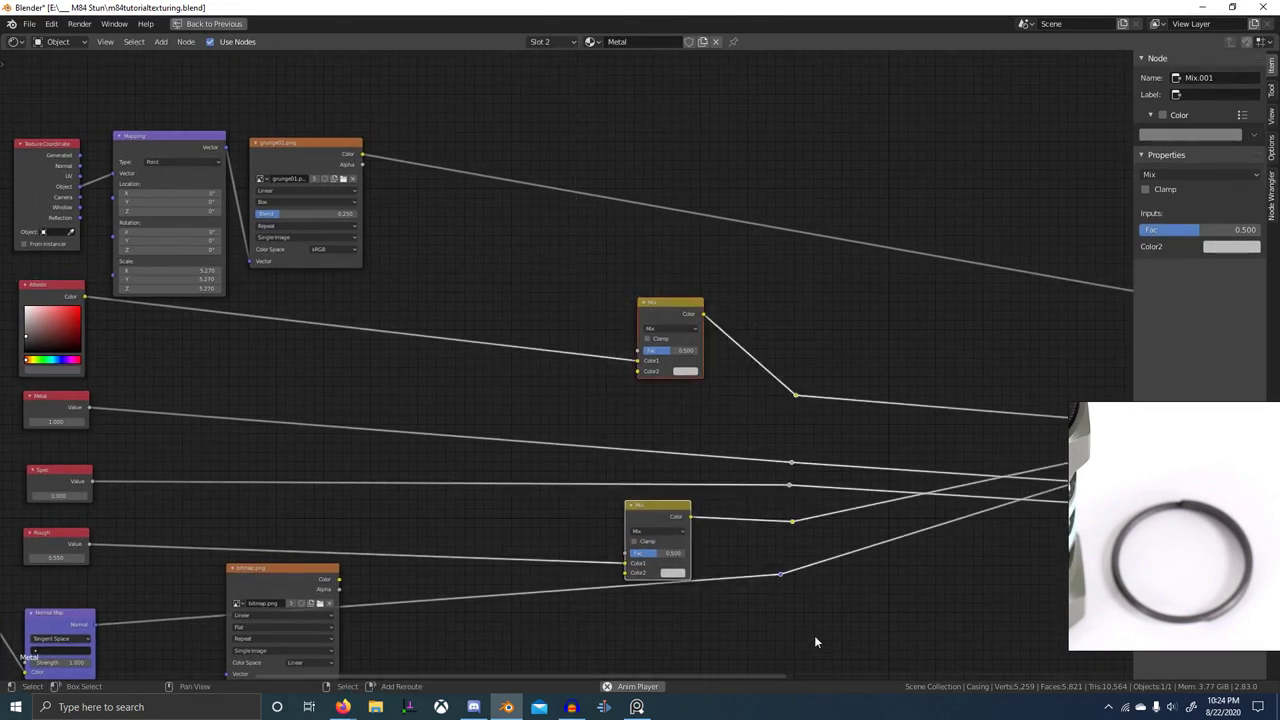
{"action": "key", "text": "ctrl+j"}
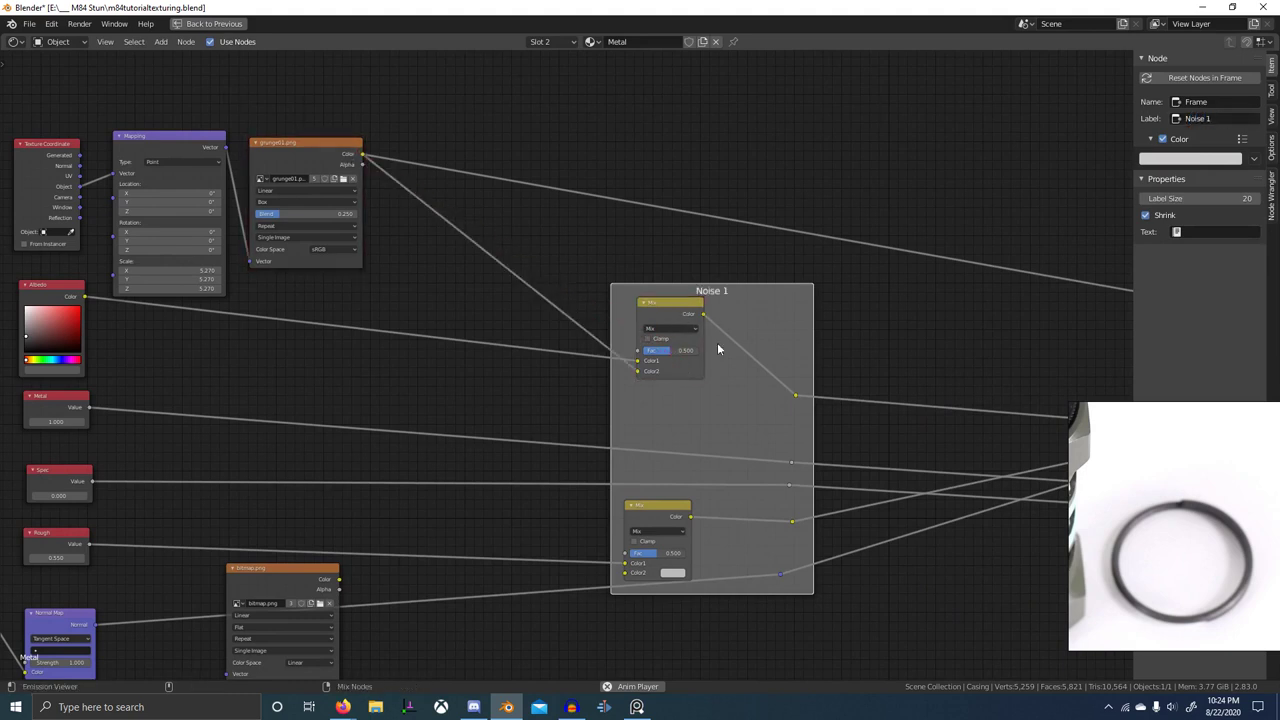
- Set the first Mix node to Overlay with a factor of about 0.37, previewing it
{"action": "left_click", "coordinate": [685, 314], "text": "ctrl+shift"}
{"action": "key", "text": "ctrl+space"}
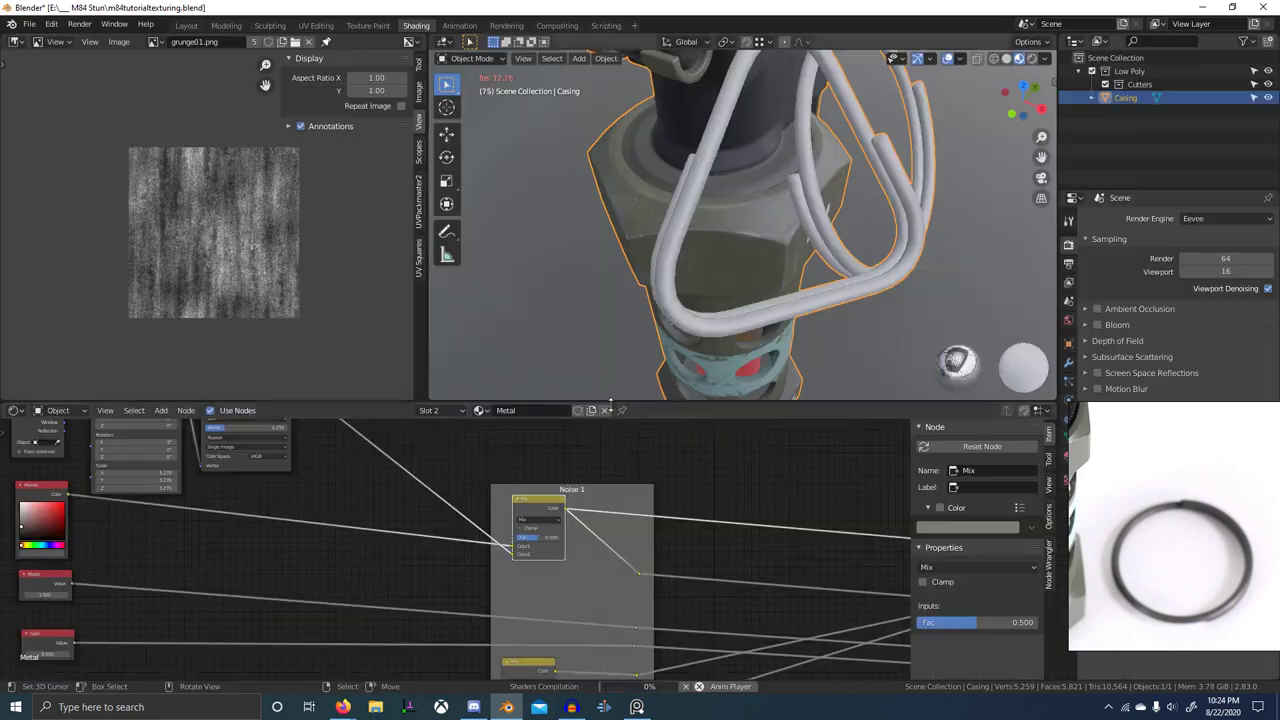
{"action": "scroll", "coordinate": [570, 533], "scroll_direction": "up", "scroll_amount": 6}
{"action": "middle_click_drag", "start_coordinate": [570, 533], "coordinate": [650, 522]}
{"action": "scroll", "coordinate": [630, 507], "scroll_direction": "up", "scroll_amount": 4}
{"action": "scroll", "coordinate": [770, 282], "scroll_direction": "up", "scroll_amount": 1}
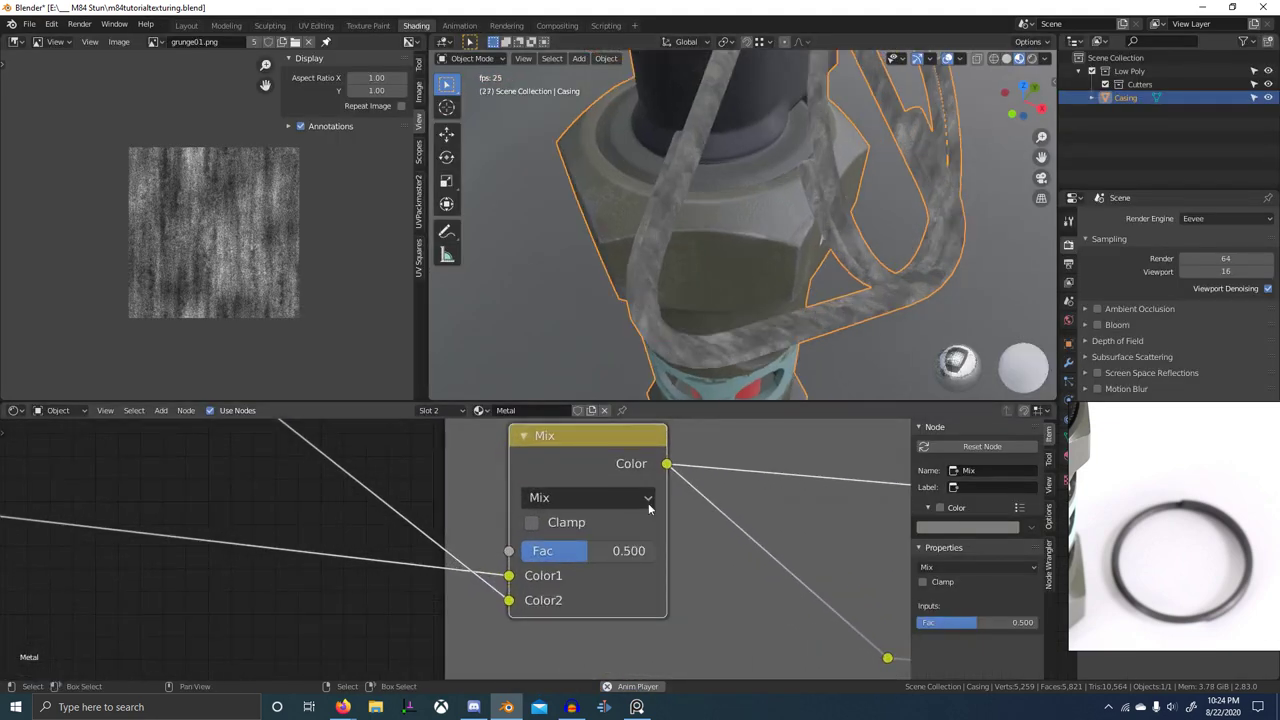
{"action": "scroll", "coordinate": [640, 514], "scroll_direction": "up", "scroll_amount": 2}
{"action": "left_click", "coordinate": [632, 477]}
{"action": "key", "text": "o"}
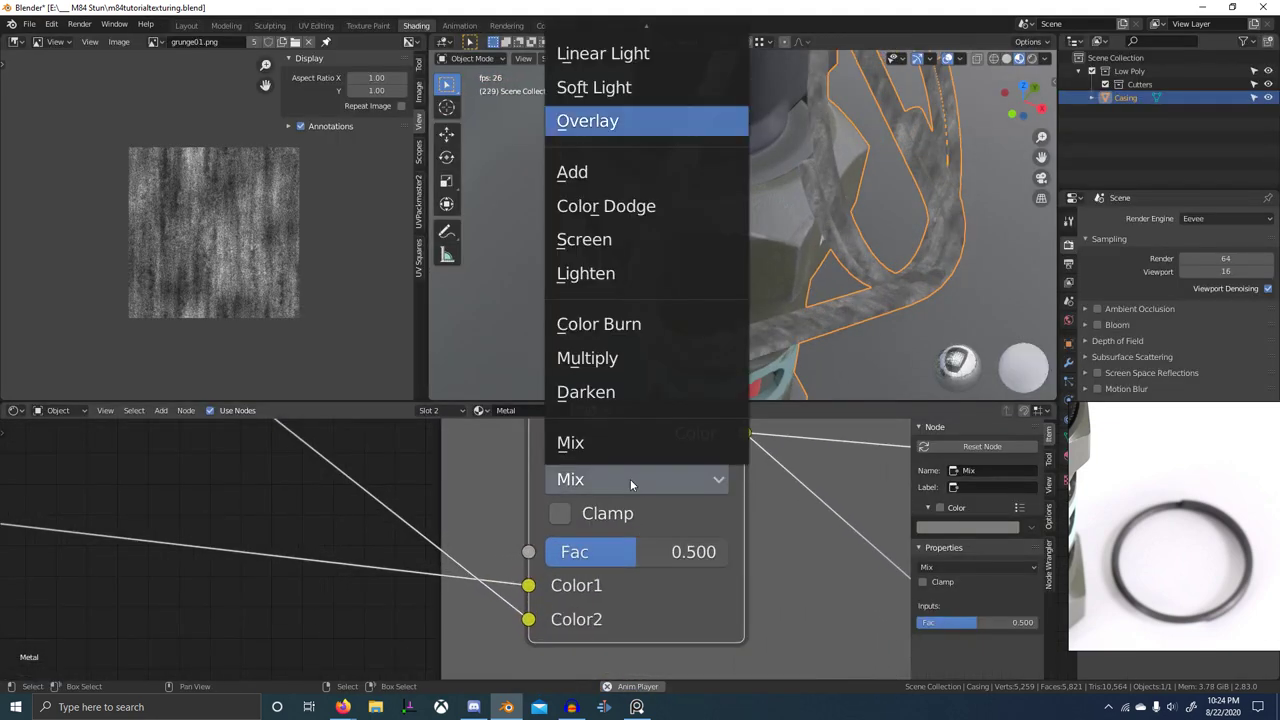
{"action": "left_click_drag", "start_coordinate": [621, 551], "coordinate": [573, 551]}
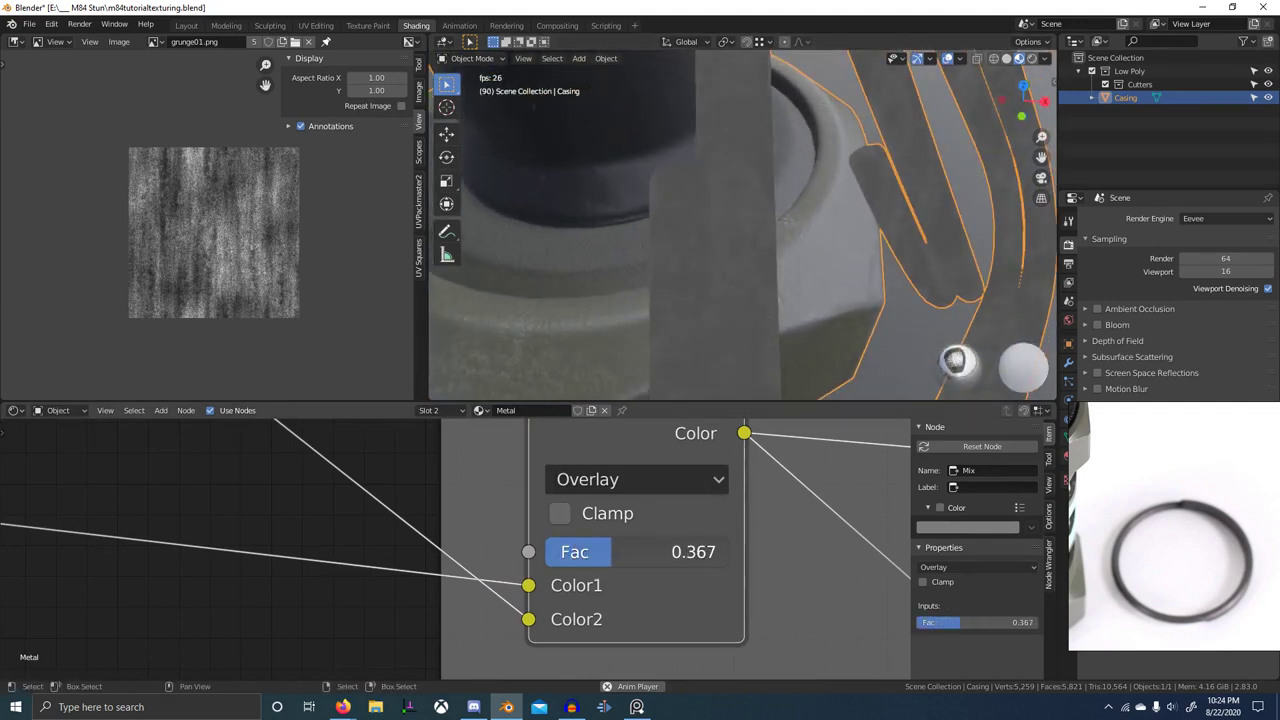
- Preview the second Mix node's result on the grenade
{"action": "scroll", "coordinate": [778, 248], "scroll_direction": "down", "scroll_amount": 4}
{"action": "middle_click_drag", "start_coordinate": [778, 248], "coordinate": [752, 252]}
{"action": "scroll", "coordinate": [667, 553], "scroll_direction": "down", "scroll_amount": 14}
{"action": "middle_click_drag", "start_coordinate": [662, 537], "coordinate": [622, 434]}
{"action": "scroll", "coordinate": [622, 434], "scroll_direction": "down", "scroll_amount": 1}
{"action": "left_click", "coordinate": [480, 604], "text": "ctrl+shift"}
{"action": "scroll", "coordinate": [686, 363], "scroll_direction": "up", "scroll_amount": 3}
- Switch Mix.001 to Overlay blending and fine-tune its factor
{"action": "middle_click_drag", "start_coordinate": [686, 363], "coordinate": [758, 330]}
{"action": "middle_click_drag", "start_coordinate": [477, 588], "coordinate": [497, 537]}
{"action": "scroll", "coordinate": [496, 538], "scroll_direction": "down", "scroll_amount": 6}
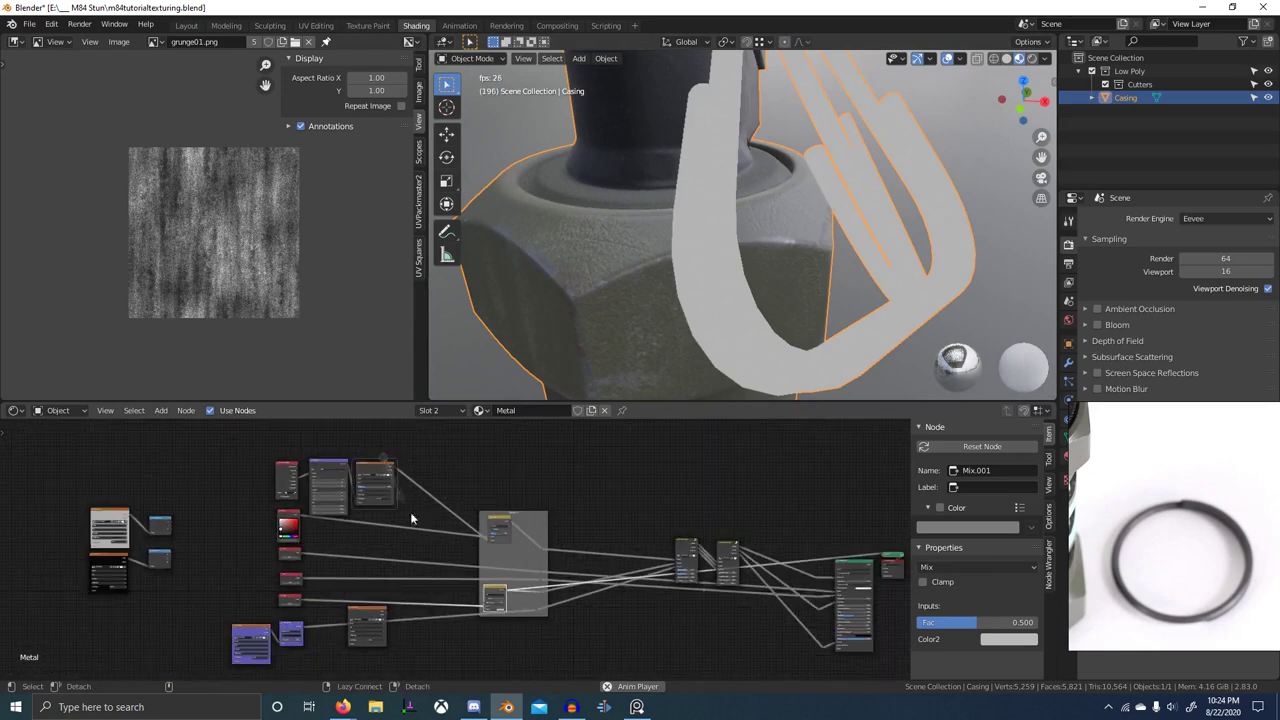
{"action": "scroll", "coordinate": [522, 588], "scroll_direction": "up", "scroll_amount": 6}
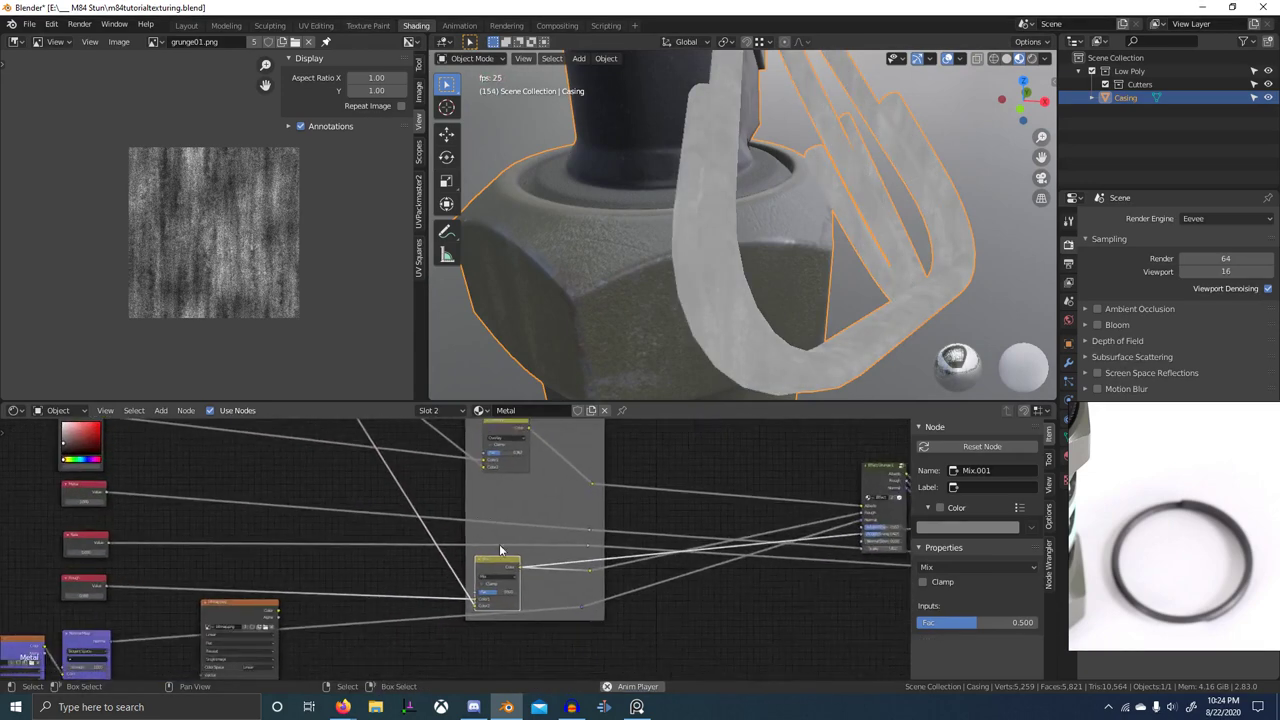
{"action": "middle_click_drag", "start_coordinate": [530, 576], "coordinate": [490, 505]}
{"action": "scroll", "coordinate": [584, 535], "scroll_direction": "up", "scroll_amount": 7}
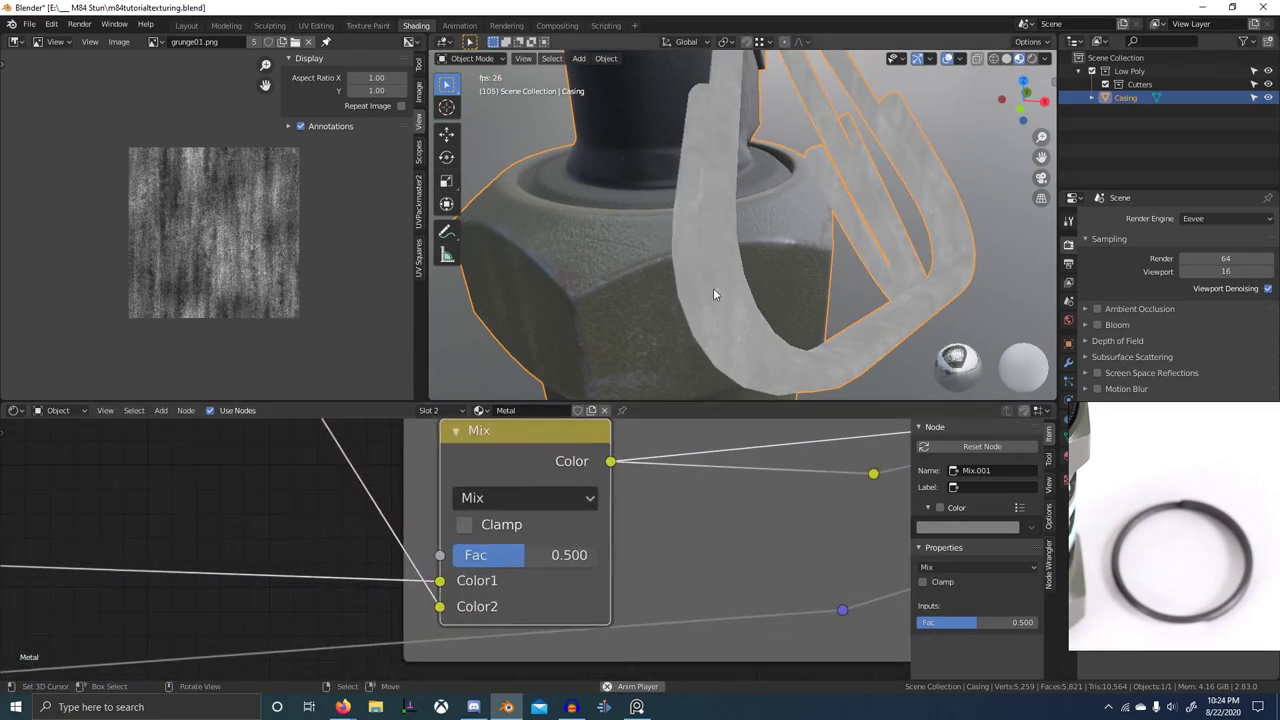
{"action": "scroll", "coordinate": [713, 288], "scroll_direction": "up", "scroll_amount": 2}
{"action": "middle_click_drag", "start_coordinate": [719, 288], "coordinate": [767, 285]}
{"action": "left_click_drag", "start_coordinate": [521, 556], "coordinate": [522, 507]}
{"action": "left_click", "coordinate": [522, 497]}
{"action": "left_click", "coordinate": [484, 214]}
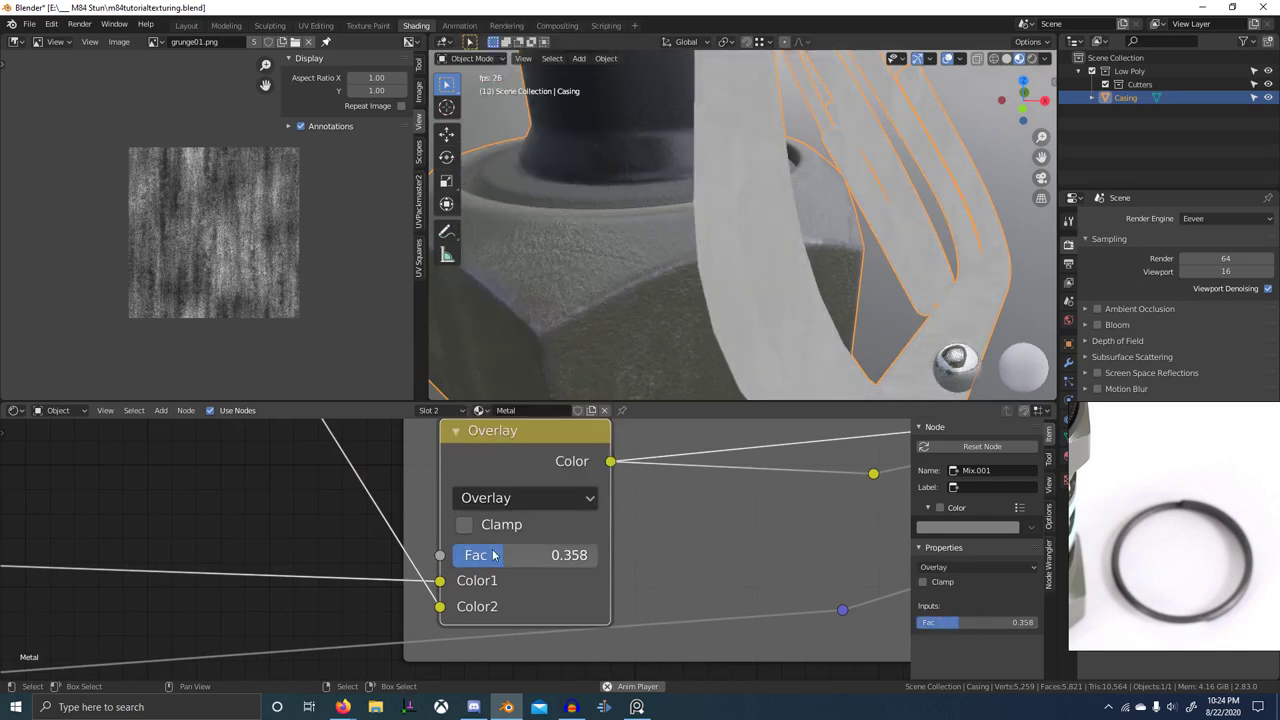
{"action": "mouse_move", "coordinate": [493, 557]}
{"action": "left_mouse_down"}
{"action": "mouse_move", "coordinate": [448, 557]}
{"action": "mouse_move", "coordinate": [494, 555]}
{"action": "left_mouse_up"}
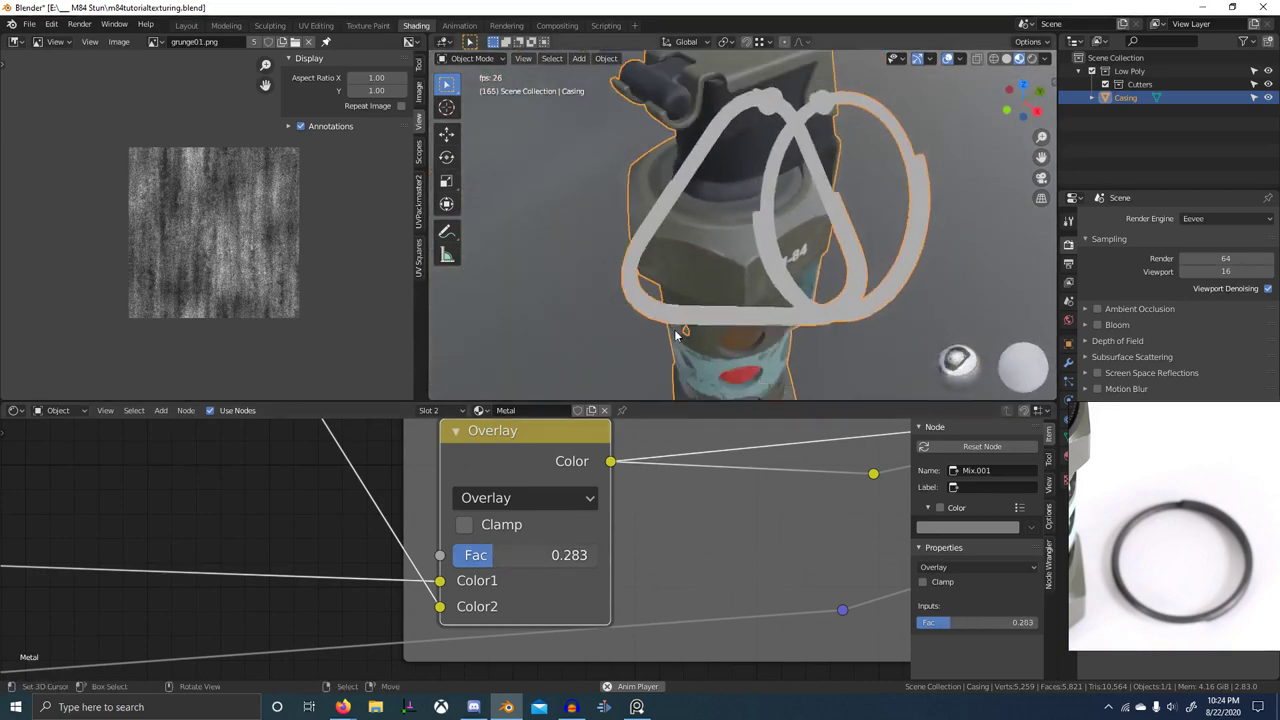
{"action": "mouse_move", "coordinate": [507, 555]}
{"action": "left_mouse_down"}
{"action": "mouse_move", "coordinate": [598, 555]}
{"action": "mouse_move", "coordinate": [517, 555]}
{"action": "left_mouse_up"}
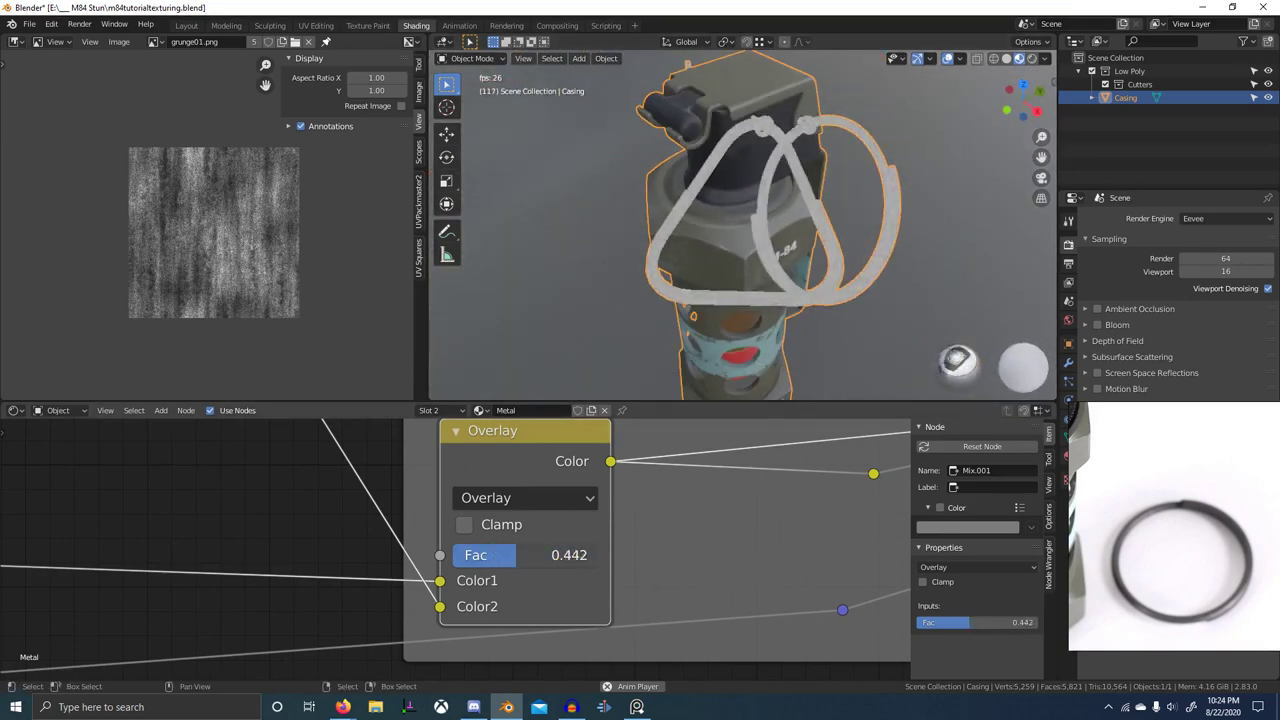
- Inspect the rings with the Overlay result and select the first Mix node again
{"action": "middle_click_drag", "start_coordinate": [664, 262], "coordinate": [562, 270]}
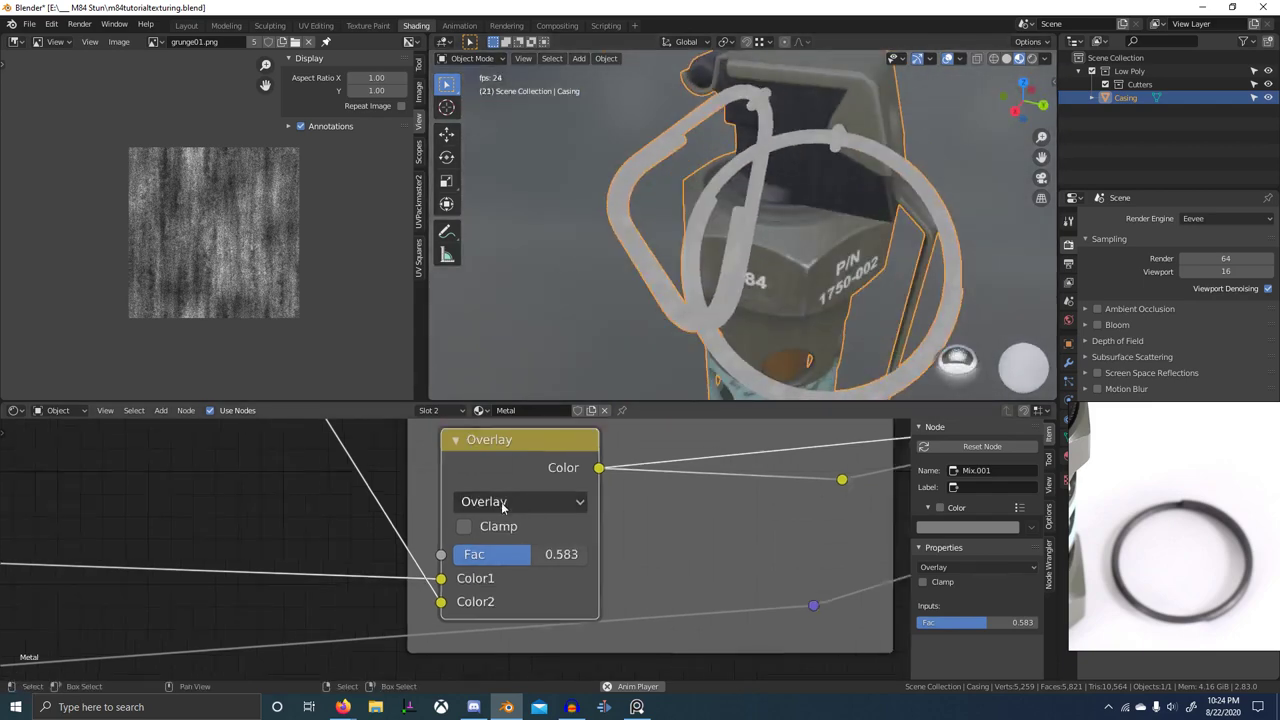
{"action": "scroll", "coordinate": [475, 575], "scroll_direction": "down", "scroll_amount": 6}
{"action": "middle_click_drag", "start_coordinate": [447, 587], "coordinate": [476, 634]}
{"action": "left_click", "coordinate": [542, 461]}
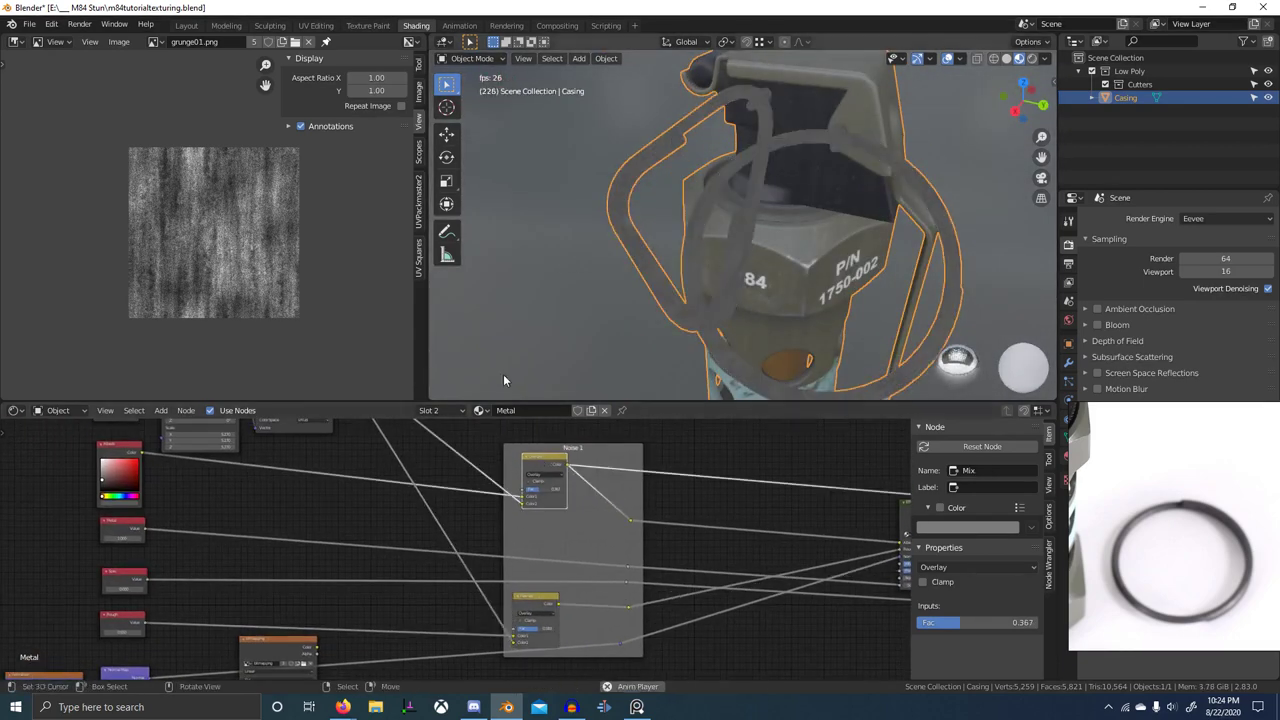
- Inspect the finer grunge pattern on the grenade's M-84 face
{"action": "middle_click_drag", "start_coordinate": [276, 475], "coordinate": [387, 543]}
{"action": "scroll", "coordinate": [386, 548], "scroll_direction": "up", "scroll_amount": 4}
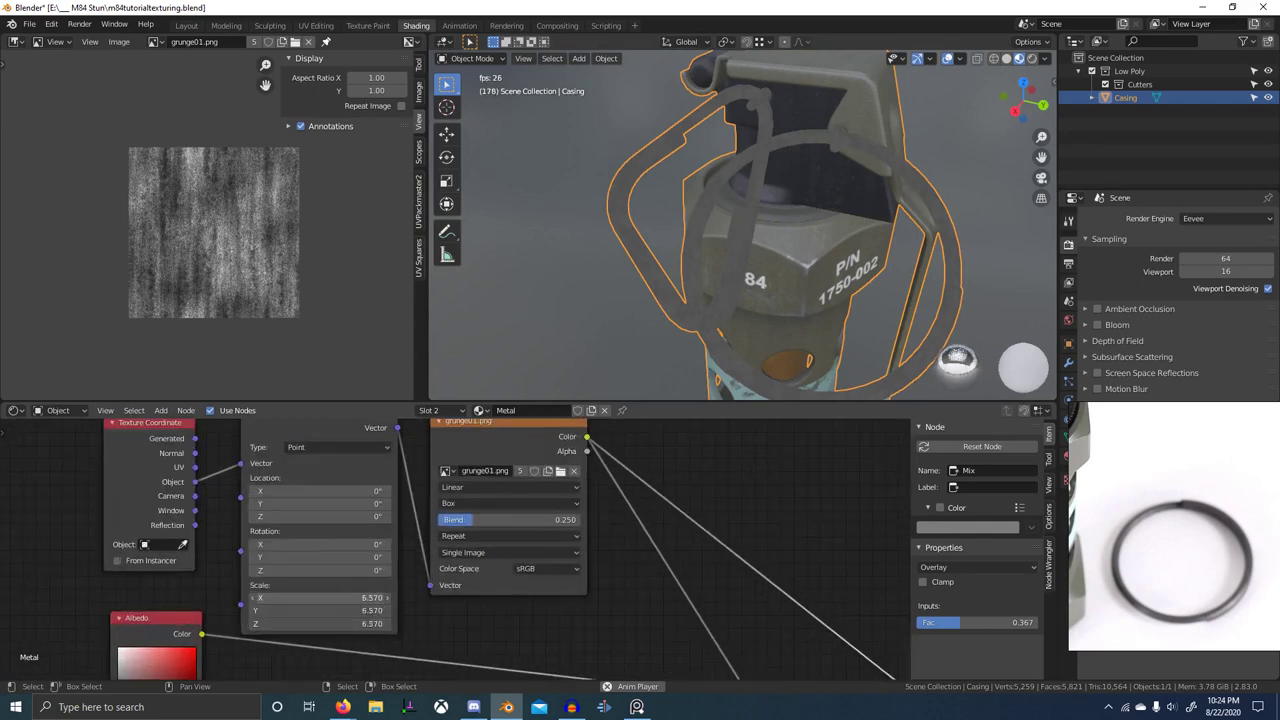
{"action": "middle_click_drag", "start_coordinate": [628, 315], "coordinate": [673, 319]}
{"action": "scroll", "coordinate": [757, 270], "scroll_direction": "up", "scroll_amount": 3}
{"action": "middle_click_drag", "start_coordinate": [580, 371], "coordinate": [696, 261]}
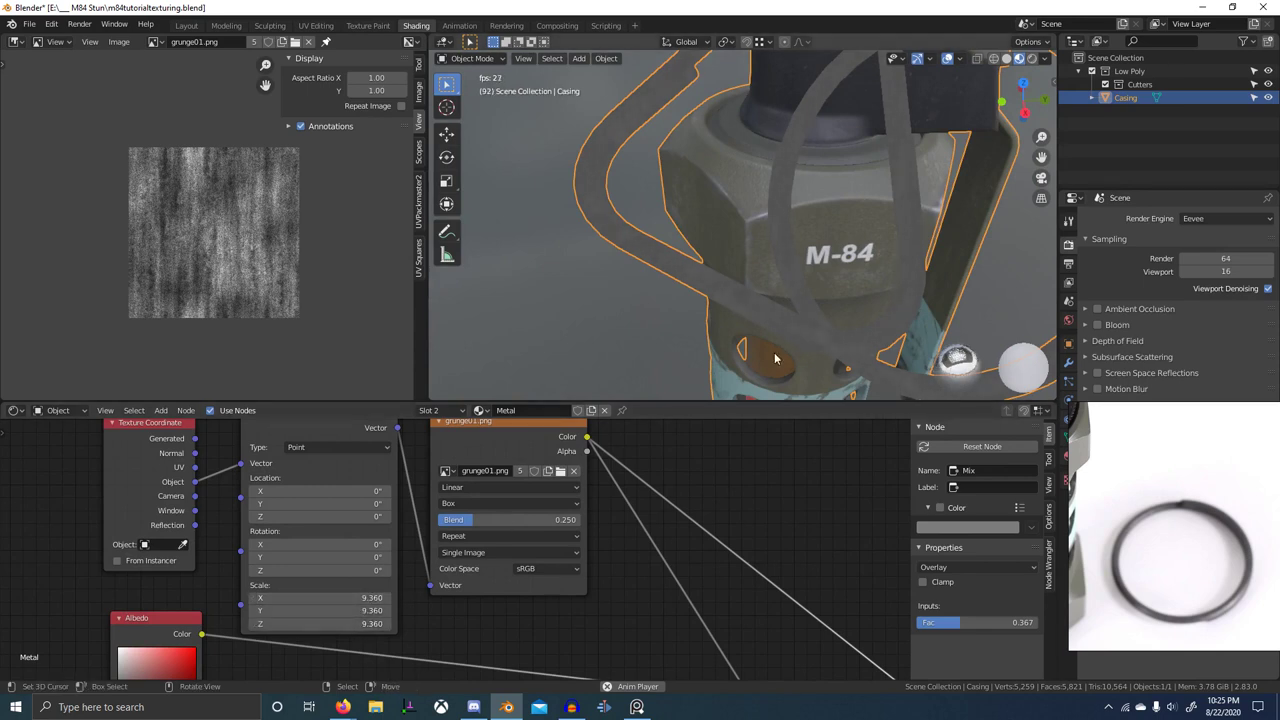
{"action": "scroll", "coordinate": [800, 544], "scroll_direction": "down", "scroll_amount": 5}
- Preview the full Principled BSDF shader on the grenade again
{"action": "middle_click_drag", "start_coordinate": [774, 546], "coordinate": [599, 517]}
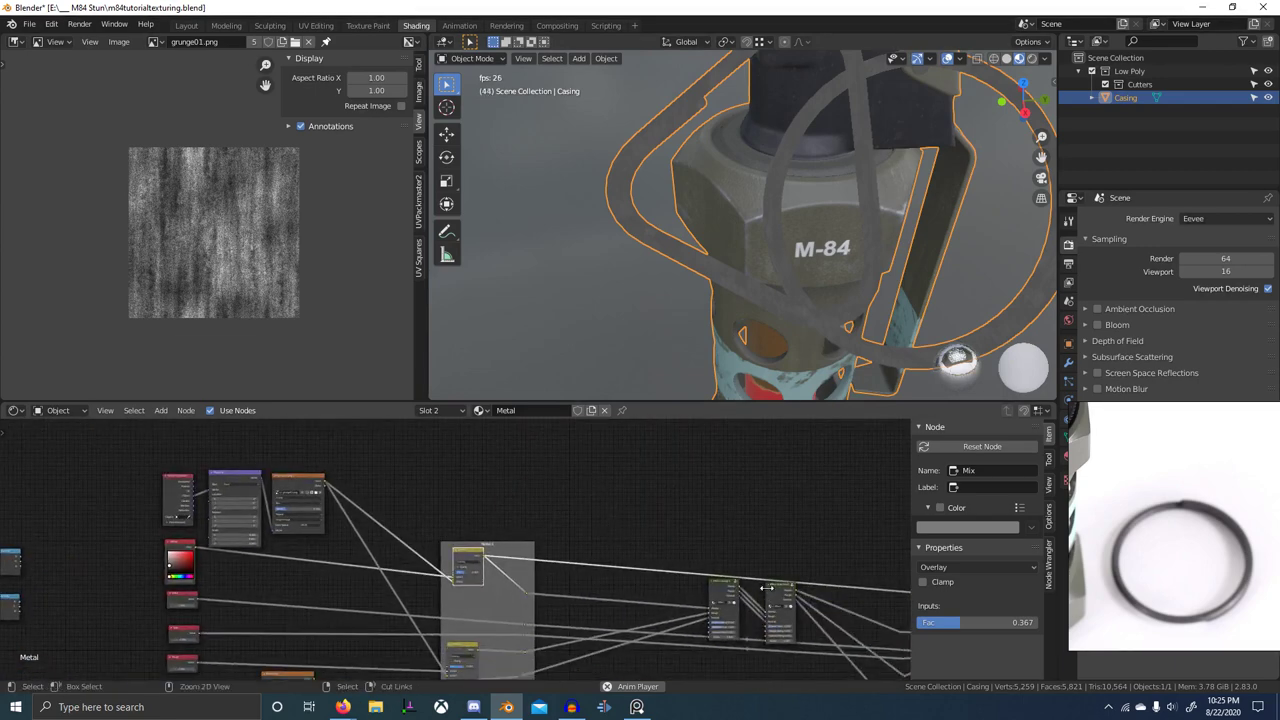
{"action": "middle_click_drag", "start_coordinate": [895, 615], "coordinate": [706, 565]}
{"action": "left_click", "coordinate": [776, 566], "text": "ctrl+shift"}
{"action": "middle_click_drag", "start_coordinate": [694, 325], "coordinate": [720, 318]}
{"action": "scroll", "coordinate": [868, 326], "scroll_direction": "down", "scroll_amount": 3}
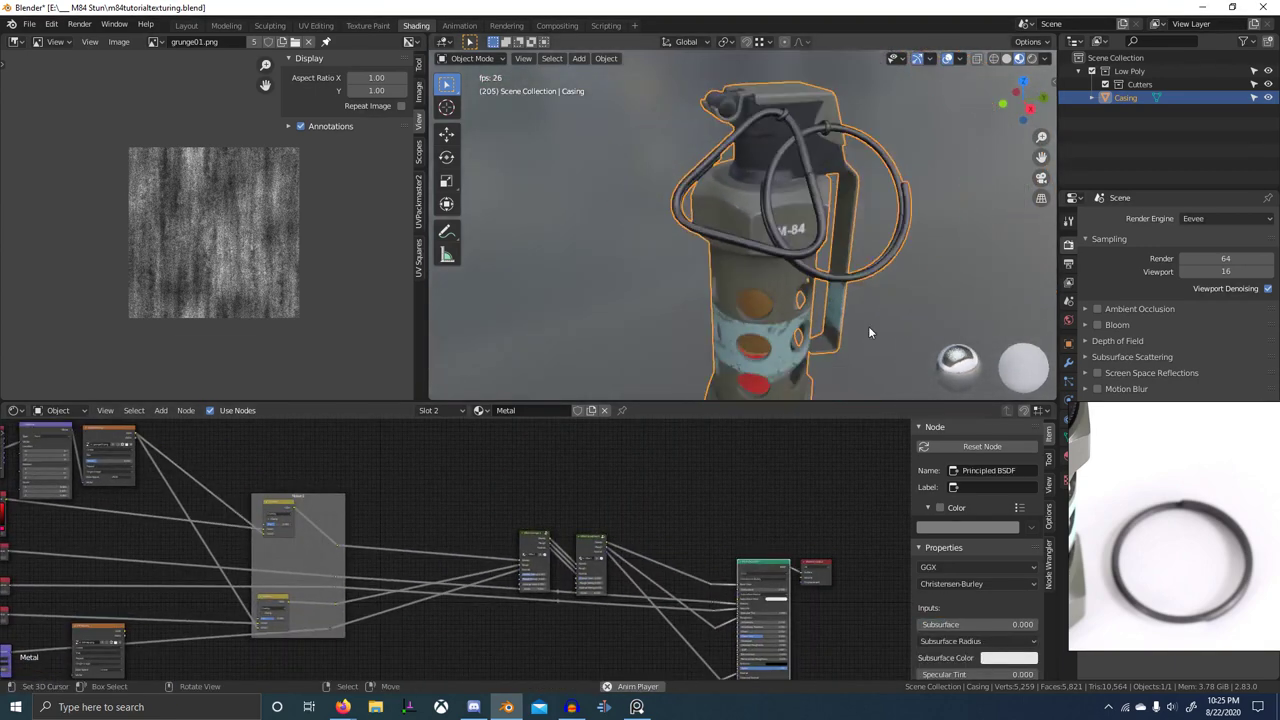
{"action": "middle_click_drag", "start_coordinate": [868, 326], "coordinate": [794, 330]}
{"action": "scroll", "coordinate": [794, 330], "scroll_direction": "down", "scroll_amount": 3}
{"action": "scroll", "coordinate": [773, 320], "scroll_direction": "up", "scroll_amount": 5}
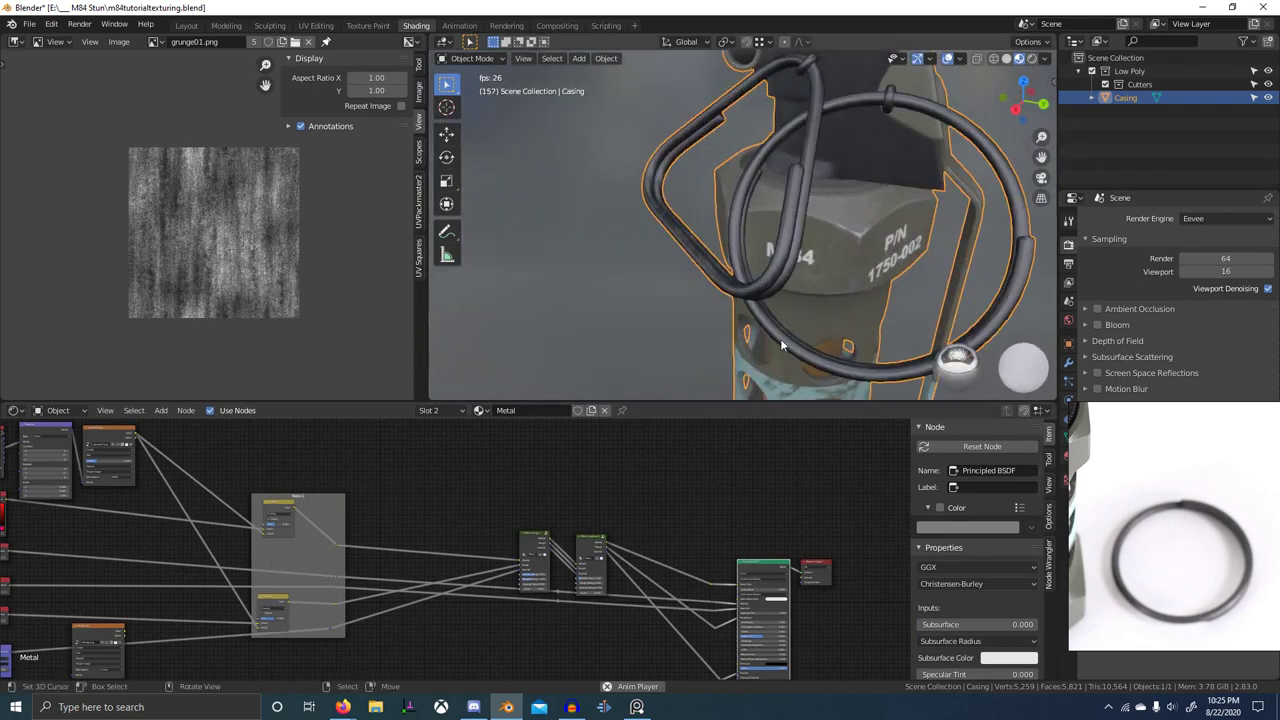
- Raise the Rough value node from 0.550 to 0.650
{"action": "middle_click_drag", "start_coordinate": [298, 603], "coordinate": [697, 565]}
{"action": "scroll", "coordinate": [481, 569], "scroll_direction": "up", "scroll_amount": 4}
{"action": "scroll", "coordinate": [364, 573], "scroll_direction": "up", "scroll_amount": 8}
{"action": "middle_click_drag", "start_coordinate": [425, 559], "coordinate": [564, 468]}
{"action": "left_click", "coordinate": [493, 586]}
{"action": "middle_click_drag", "start_coordinate": [712, 311], "coordinate": [741, 327]}
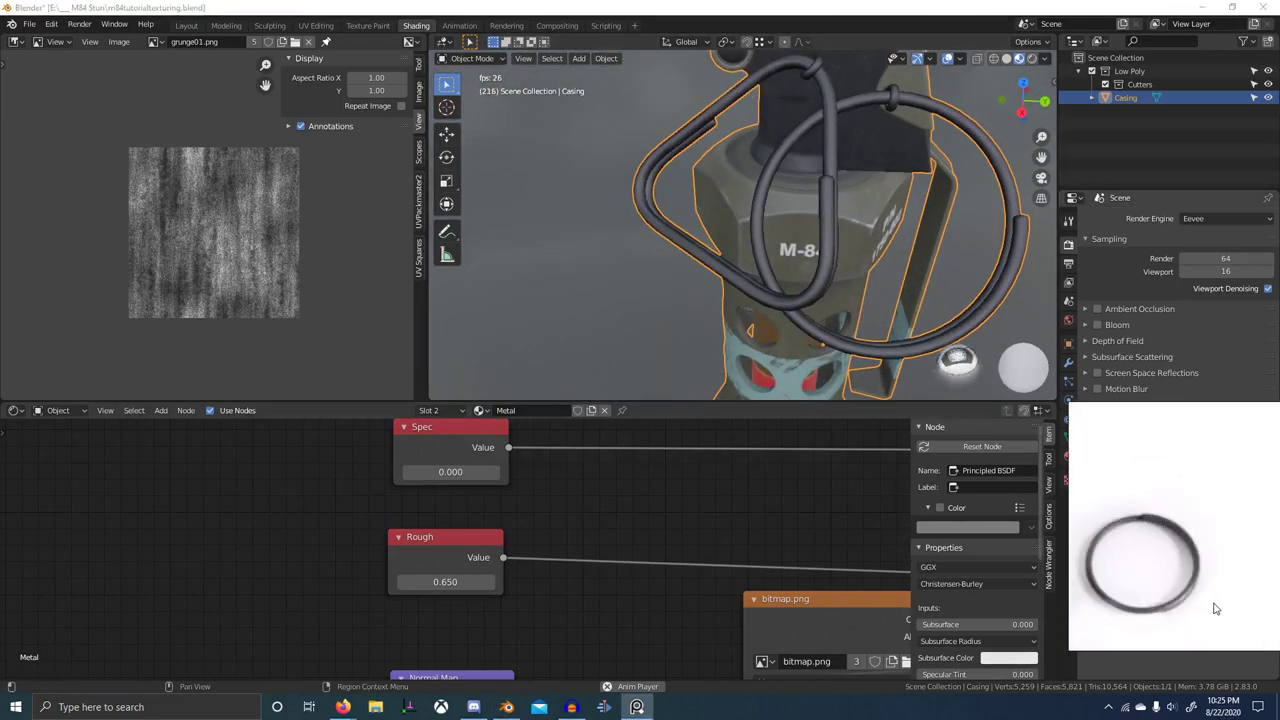
- Lighten the Metal material's Albedo base colour
{"action": "scroll", "coordinate": [1205, 539], "scroll_direction": "up", "scroll_amount": 1}
{"action": "scroll", "coordinate": [740, 566], "scroll_direction": "down", "scroll_amount": 2}
{"action": "middle_click_drag", "start_coordinate": [684, 562], "coordinate": [764, 668]}
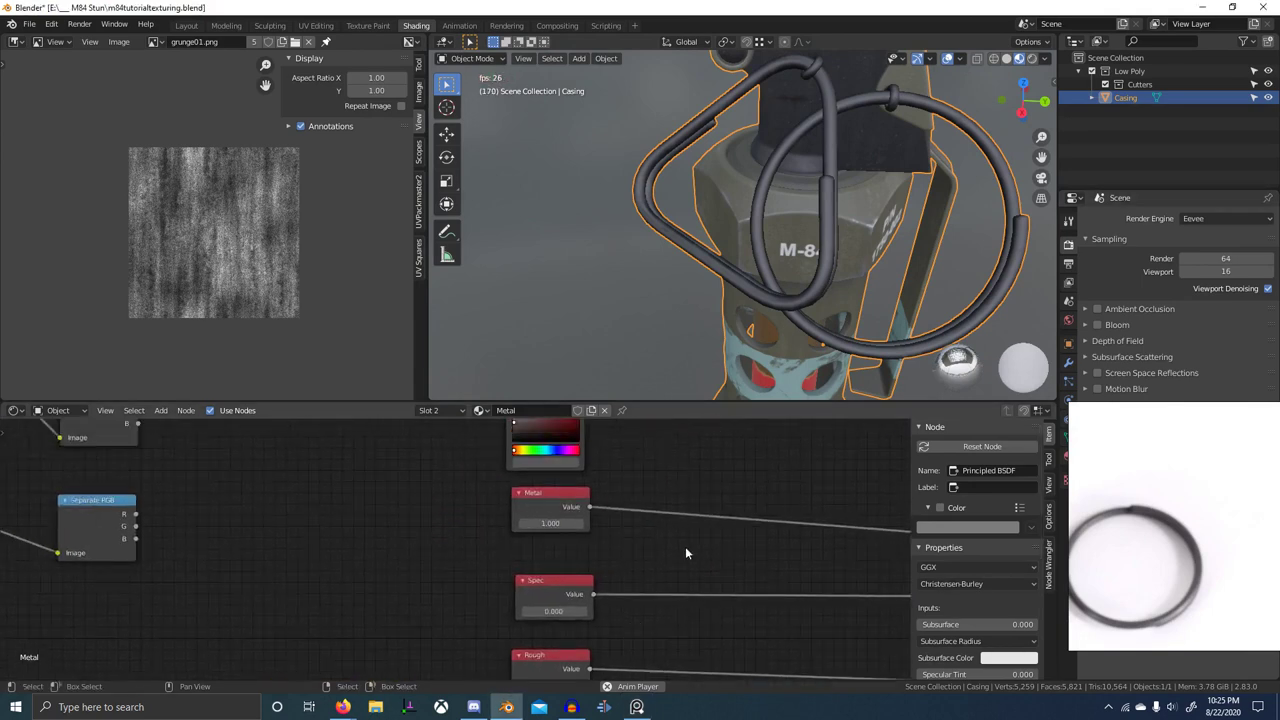
{"action": "scroll", "coordinate": [561, 509], "scroll_direction": "up", "scroll_amount": 2}
{"action": "middle_click_drag", "start_coordinate": [512, 525], "coordinate": [525, 622]}
{"action": "scroll", "coordinate": [552, 532], "scroll_direction": "up", "scroll_amount": 3}
{"action": "middle_click_drag", "start_coordinate": [552, 532], "coordinate": [528, 634]}
{"action": "scroll", "coordinate": [505, 555], "scroll_direction": "up", "scroll_amount": 4}
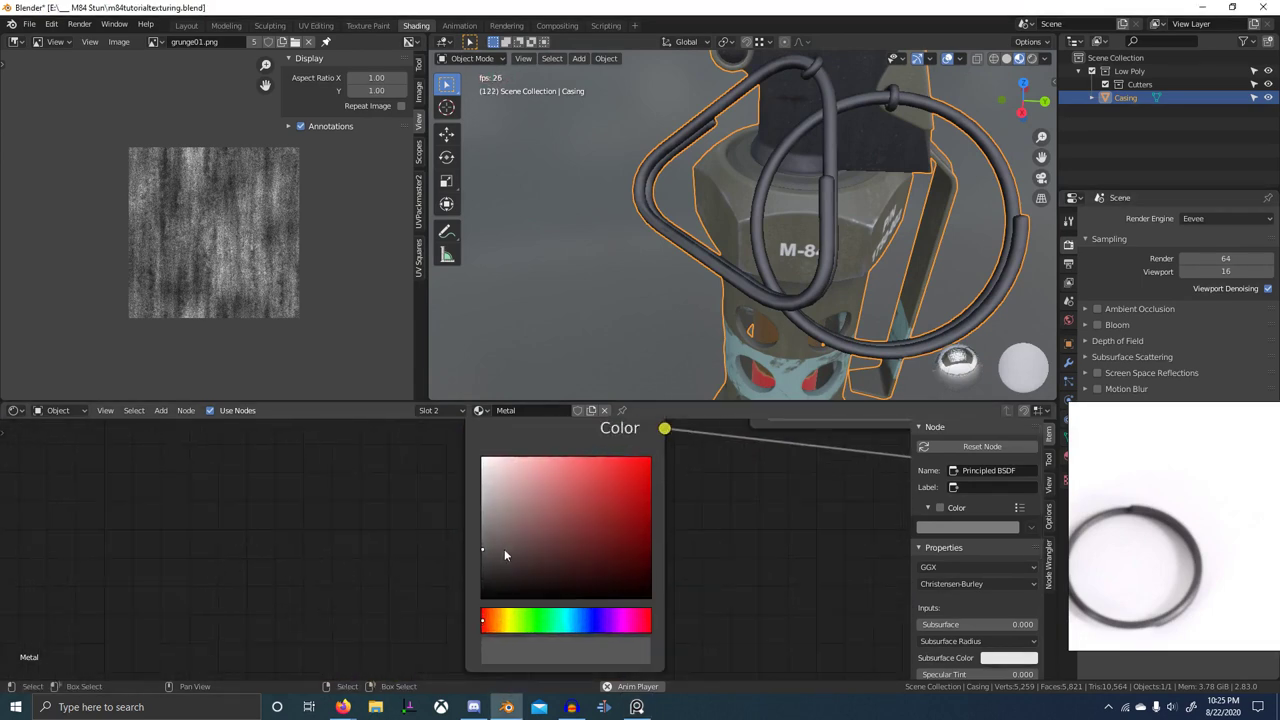
{"action": "left_click_drag", "start_coordinate": [482, 547], "coordinate": [482, 529]}
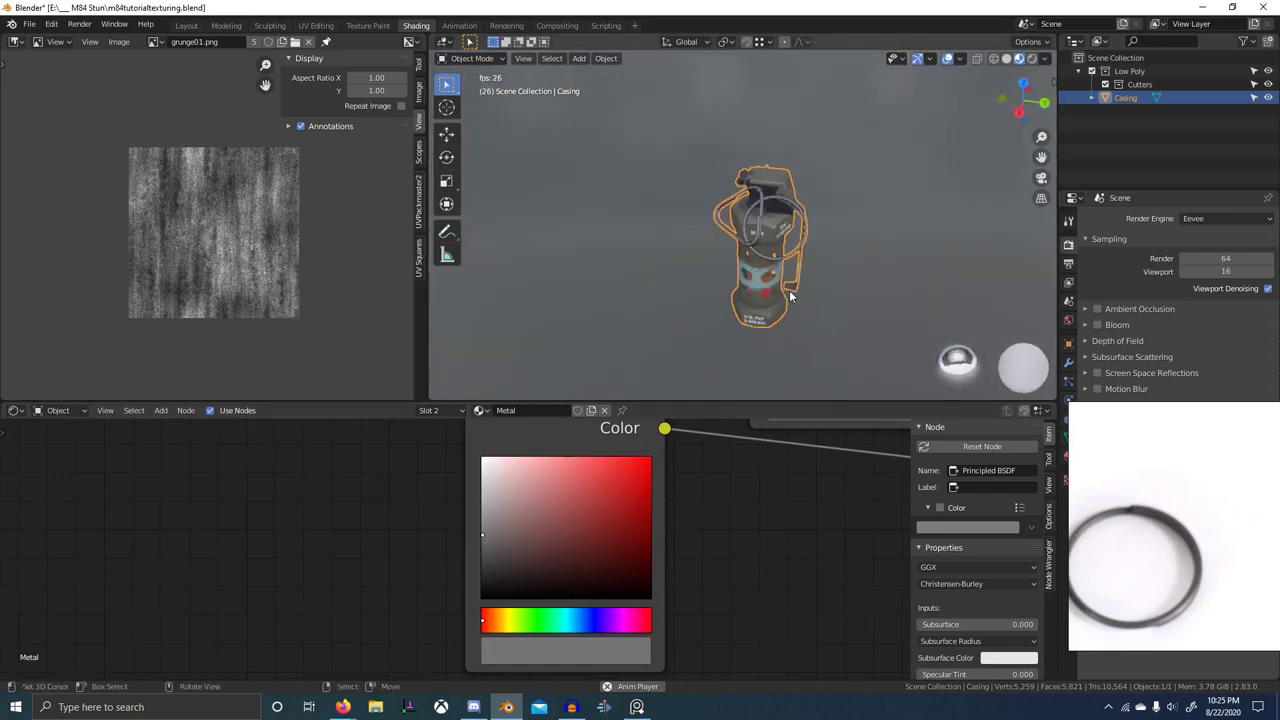
- Orbit to a close-up of the pull rings with the M-84 lettering facing front
{"action": "middle_click_drag", "start_coordinate": [789, 290], "coordinate": [615, 276]}
{"action": "scroll", "coordinate": [615, 276], "scroll_direction": "up", "scroll_amount": 5}
{"action": "scroll", "coordinate": [703, 278], "scroll_direction": "up", "scroll_amount": 3}
{"action": "scroll", "coordinate": [772, 283], "scroll_direction": "up", "scroll_amount": 3}
{"action": "middle_click_drag", "start_coordinate": [772, 283], "coordinate": [949, 289]}
{"action": "scroll", "coordinate": [880, 600], "scroll_direction": "down", "scroll_amount": 5}
{"action": "middle_click_drag", "start_coordinate": [880, 600], "coordinate": [735, 363]}
{"action": "middle_click_drag", "start_coordinate": [533, 673], "coordinate": [547, 565]}
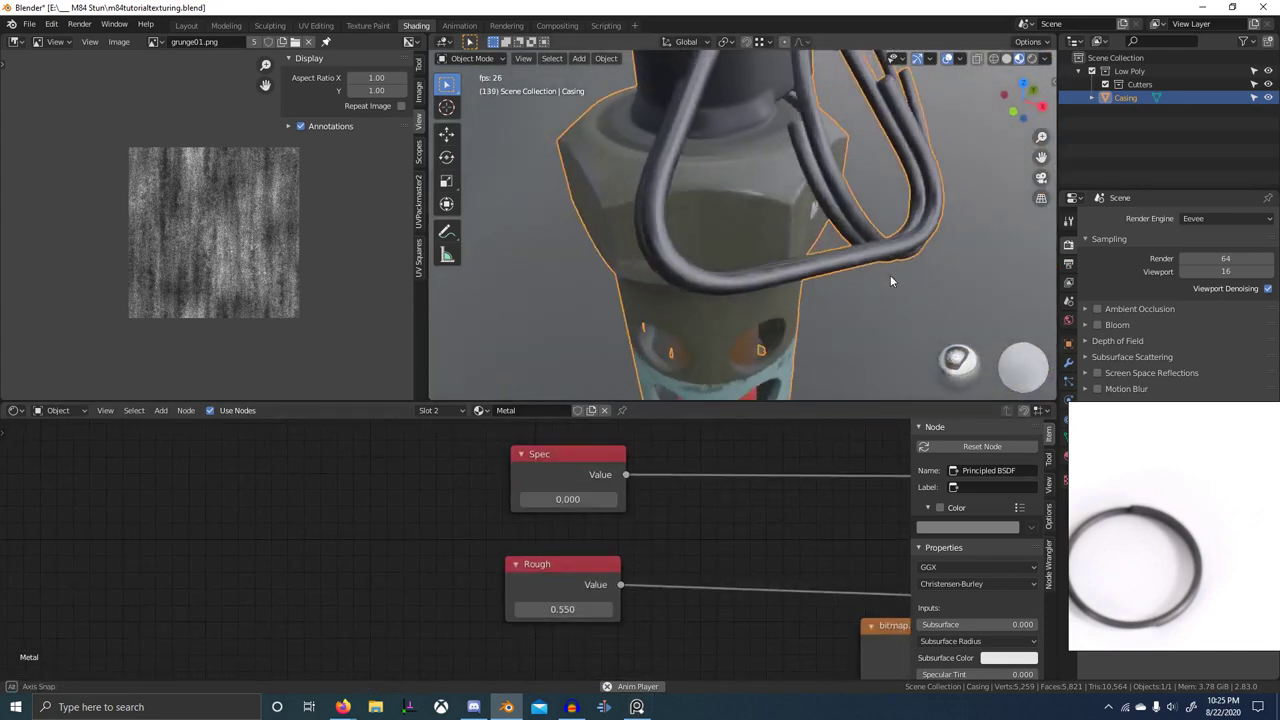
{"action": "mouse_move", "coordinate": [759, 287]}
{"action": "middle_mouse_down"}
{"action": "mouse_move", "coordinate": [756, 320]}
{"action": "mouse_move", "coordinate": [831, 299]}
{"action": "mouse_move", "coordinate": [904, 305]}
{"action": "mouse_move", "coordinate": [748, 309]}
{"action": "middle_mouse_up"}
- Cycle the viewport preview through the Effect Scratches node's Albedo, Rough and Normal outputs
{"action": "scroll", "coordinate": [742, 317], "scroll_direction": "down", "scroll_amount": 5}
{"action": "scroll", "coordinate": [760, 312], "scroll_direction": "up", "scroll_amount": 5}
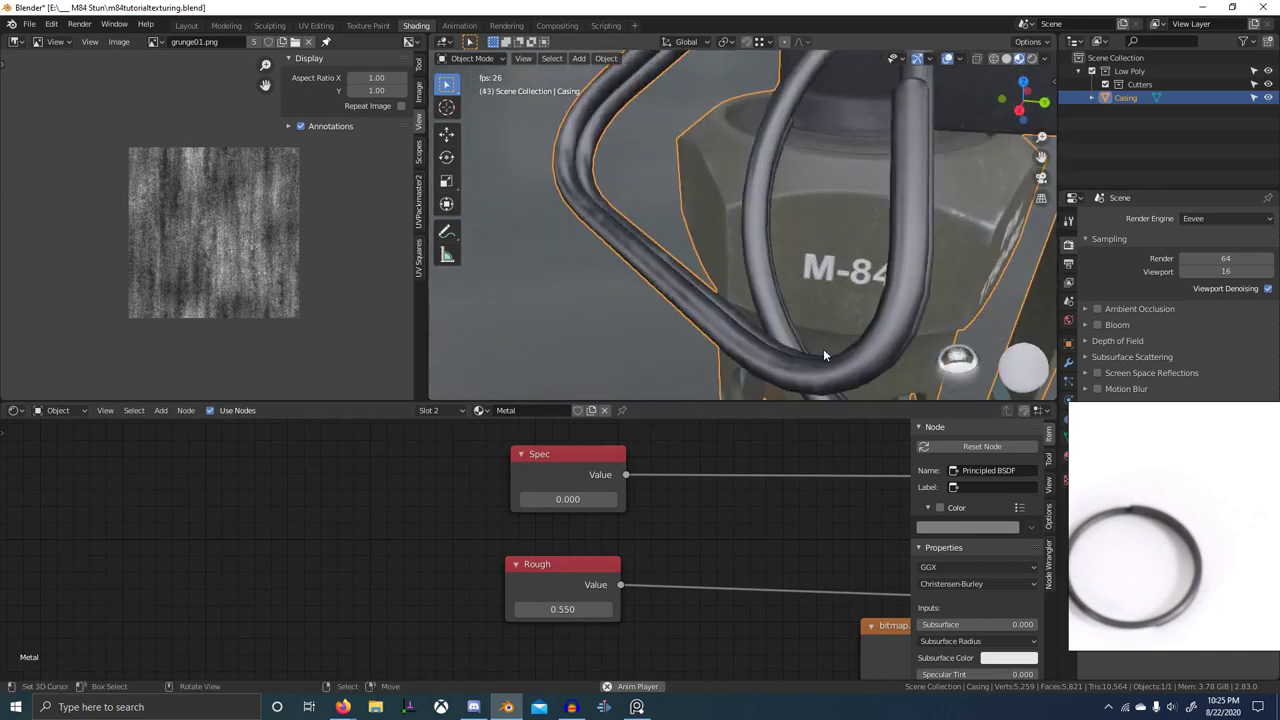
{"action": "scroll", "coordinate": [1210, 582], "scroll_direction": "down", "scroll_amount": 3}
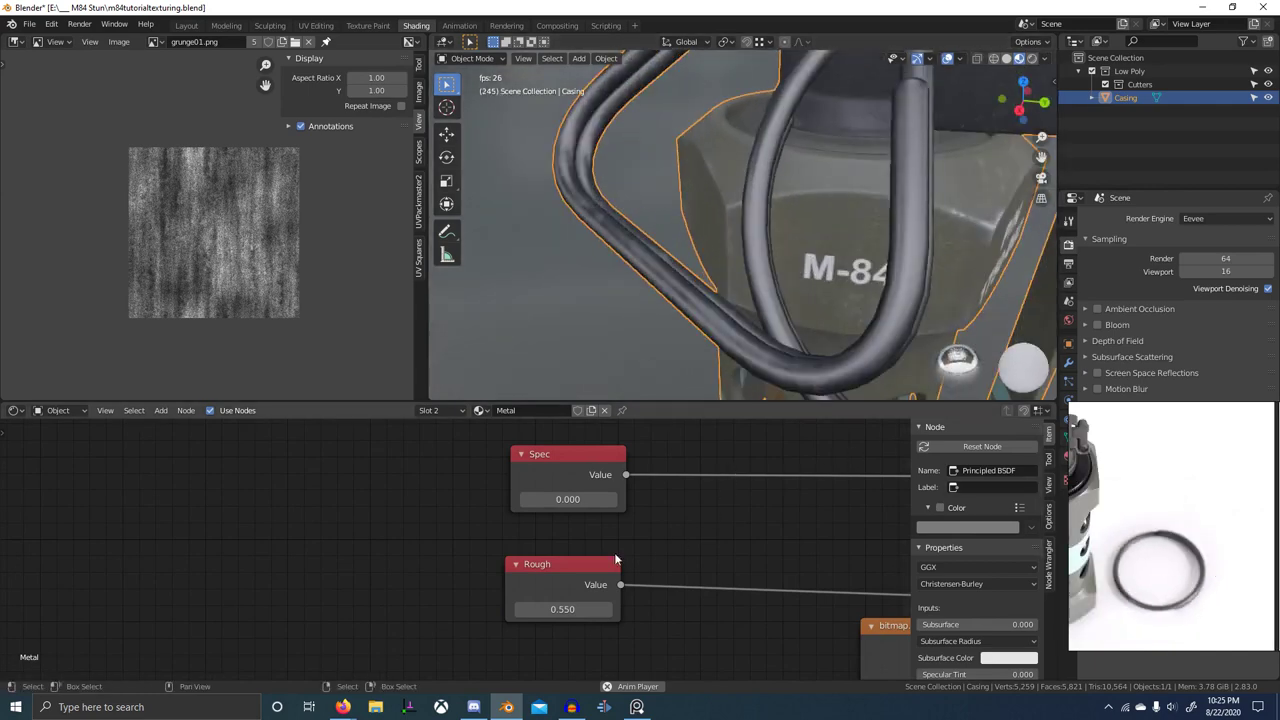
{"action": "scroll", "coordinate": [844, 553], "scroll_direction": "down", "scroll_amount": 12}
{"action": "middle_click_drag", "start_coordinate": [846, 555], "coordinate": [566, 577]}
{"action": "scroll", "coordinate": [578, 518], "scroll_direction": "up", "scroll_amount": 1}
{"action": "scroll", "coordinate": [580, 517], "scroll_direction": "up", "scroll_amount": 1, "text": "ctrl"}
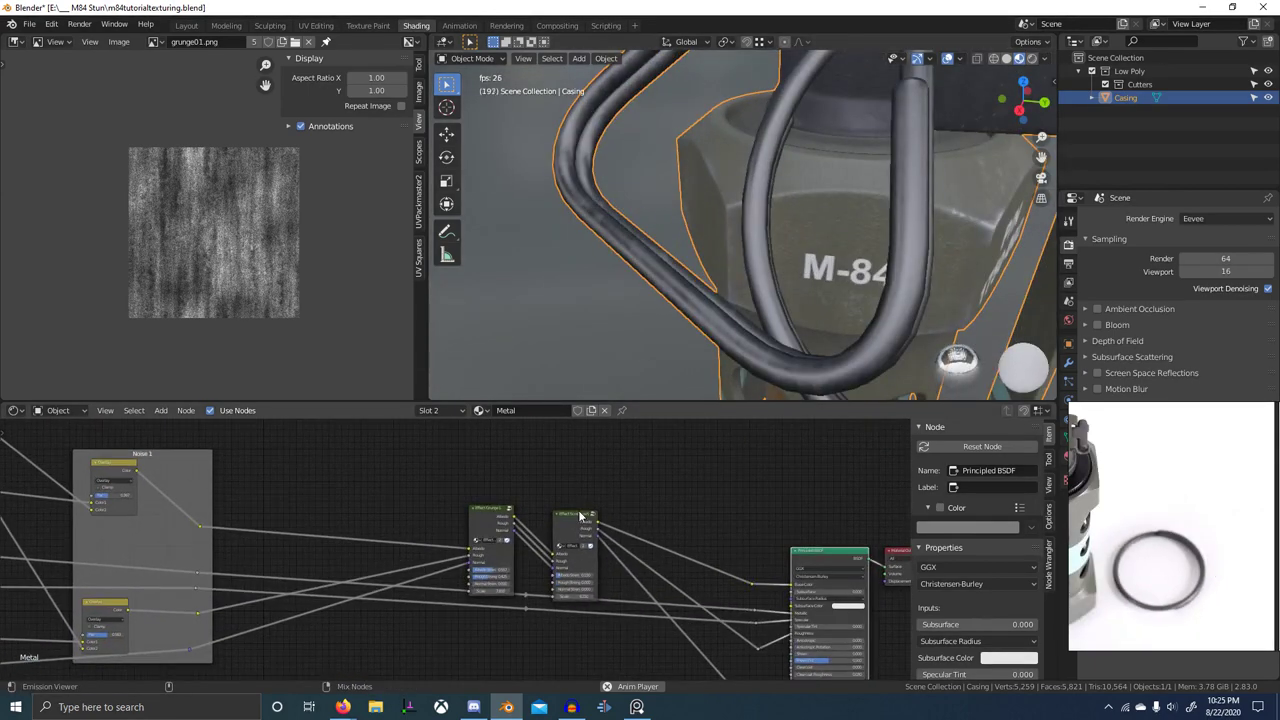
{"action": "left_click", "coordinate": [580, 515]}
{"action": "middle_click_drag", "start_coordinate": [705, 370], "coordinate": [736, 321]}
{"action": "left_click", "coordinate": [575, 519], "text": "ctrl+shift"}
{"action": "left_click", "coordinate": [577, 532], "text": "ctrl+shift"}
{"action": "middle_click_drag", "start_coordinate": [794, 369], "coordinate": [807, 375]}
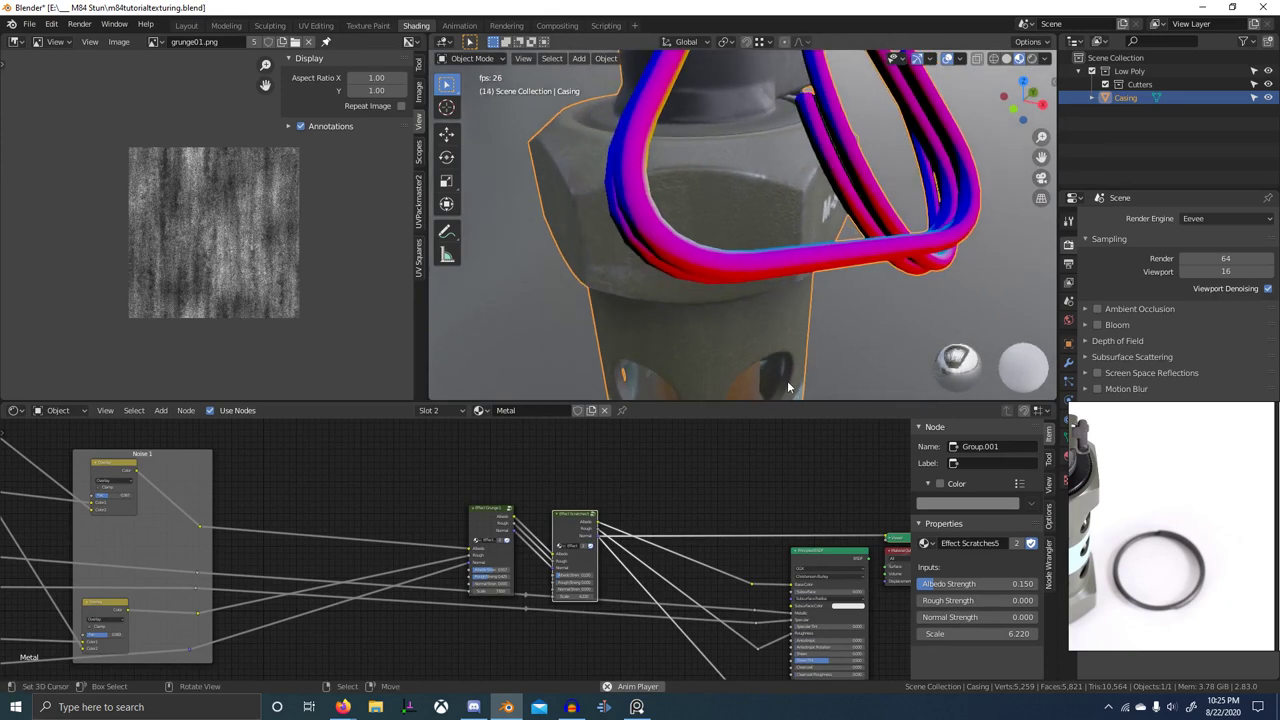
- Pan the node editor over to the Noise 1 frame
{"action": "middle_click_drag", "start_coordinate": [370, 615], "coordinate": [458, 579]}
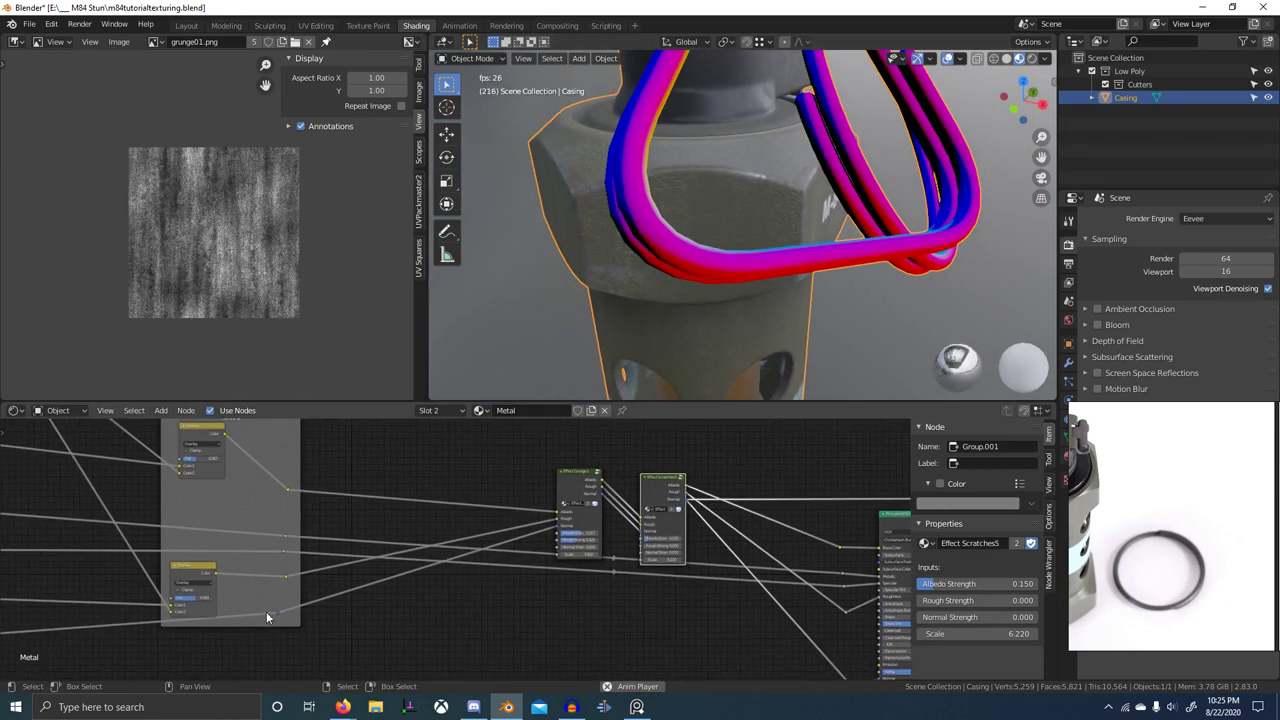
{"action": "middle_click_drag", "start_coordinate": [270, 617], "coordinate": [434, 573]}
{"action": "scroll", "coordinate": [435, 573], "scroll_direction": "up", "scroll_amount": 1}
{"action": "scroll", "coordinate": [415, 605], "scroll_direction": "down", "scroll_amount": 3}
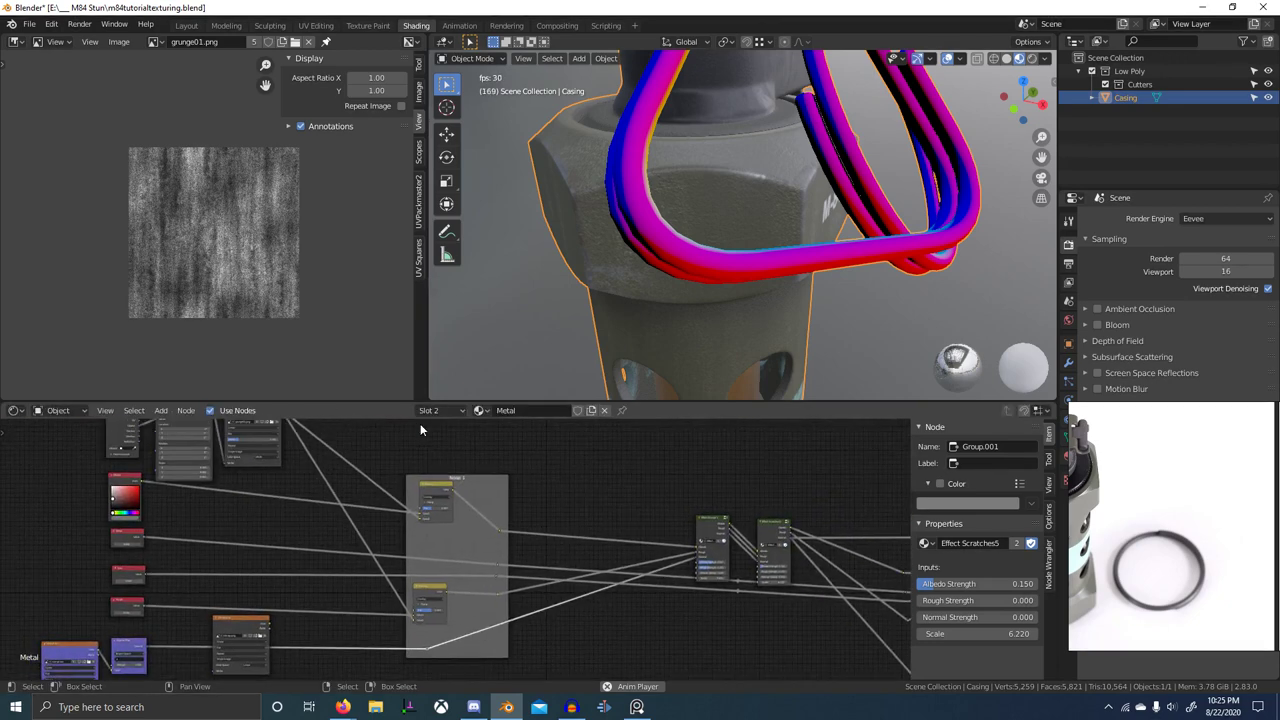
- Add a Bump node inside the Noise 1 frame and shift it right with its reroute
{"action": "key", "text": "shift+a"}
{"action": "left_click", "coordinate": [467, 539]}
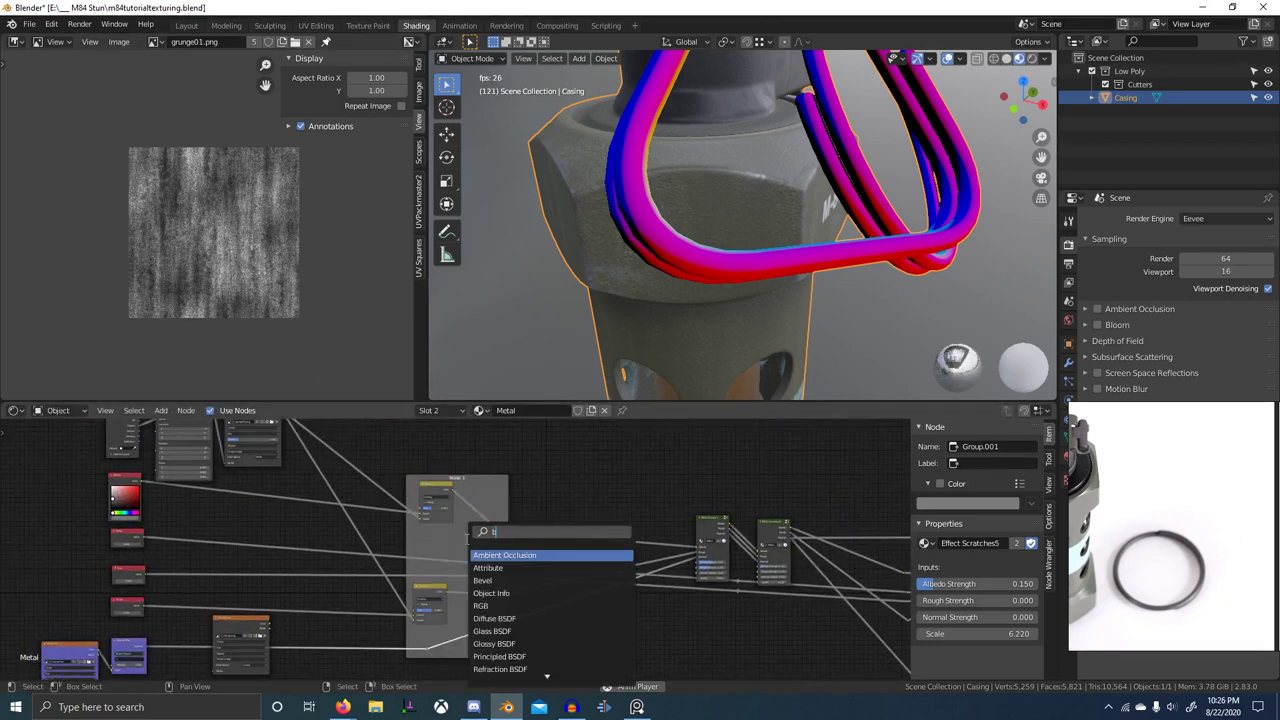
{"action": "type", "text": "bump"}
{"action": "key", "text": "Return"}
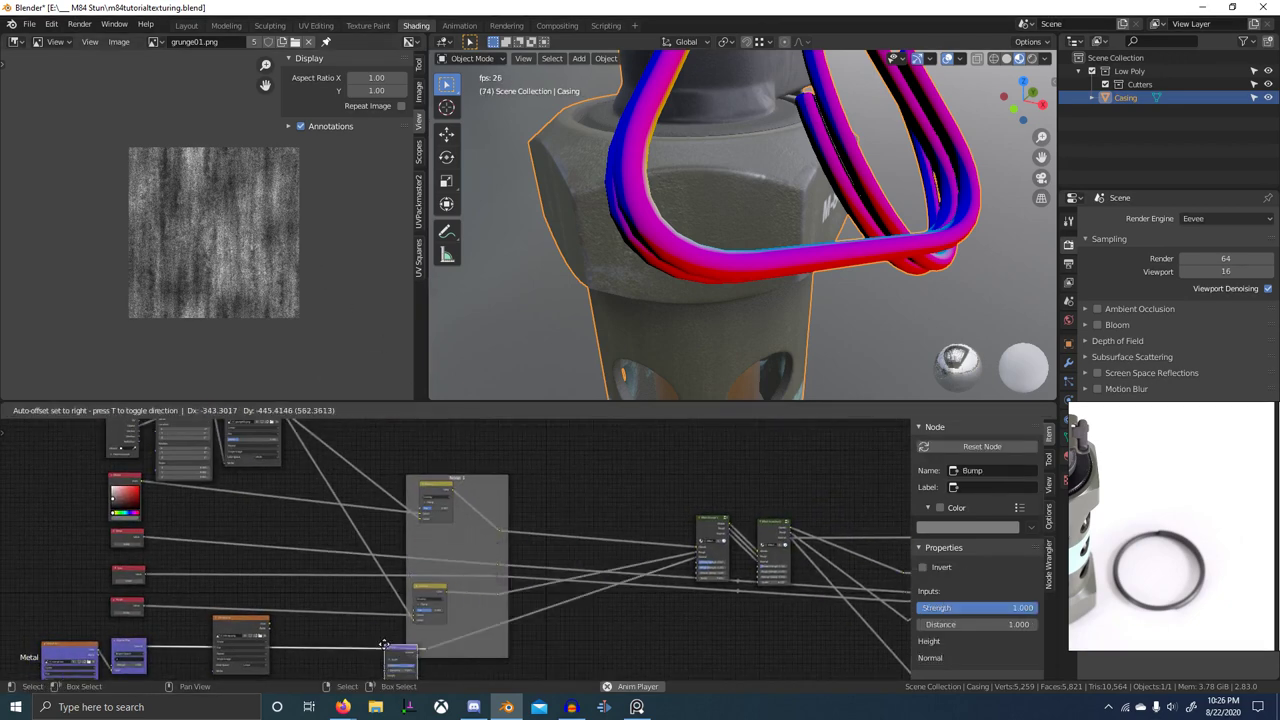
{"action": "left_click", "coordinate": [380, 636]}
{"action": "left_click_drag", "start_coordinate": [381, 638], "coordinate": [460, 659]}
{"action": "key", "text": "g"}
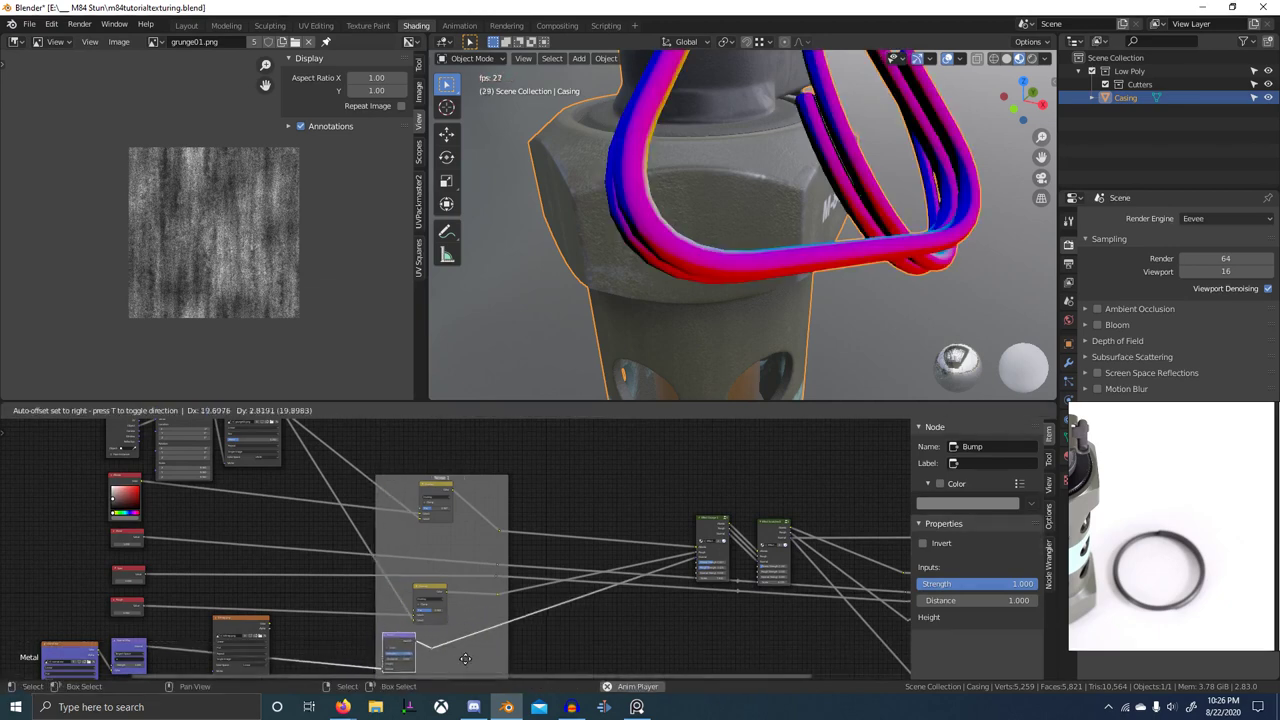
{"action": "left_click", "coordinate": [497, 660]}
- Wire a node output into the Bump node, moving the link from Strength to Height
{"action": "scroll", "coordinate": [574, 482], "scroll_direction": "up", "scroll_amount": 1}
{"action": "left_click", "coordinate": [456, 477]}
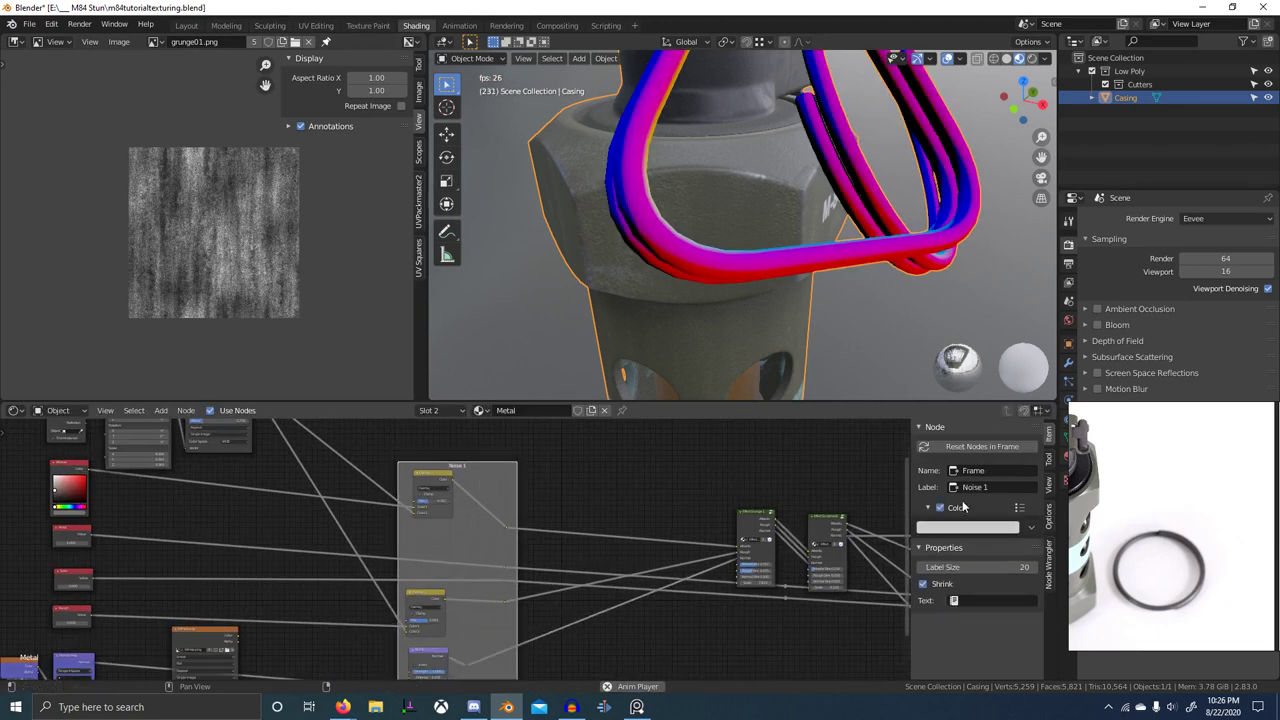
{"action": "scroll", "coordinate": [475, 494], "scroll_direction": "down", "scroll_amount": 4}
{"action": "middle_click_drag", "start_coordinate": [371, 490], "coordinate": [497, 549]}
{"action": "scroll", "coordinate": [497, 549], "scroll_direction": "up", "scroll_amount": 5}
{"action": "middle_click_drag", "start_coordinate": [577, 592], "coordinate": [575, 507]}
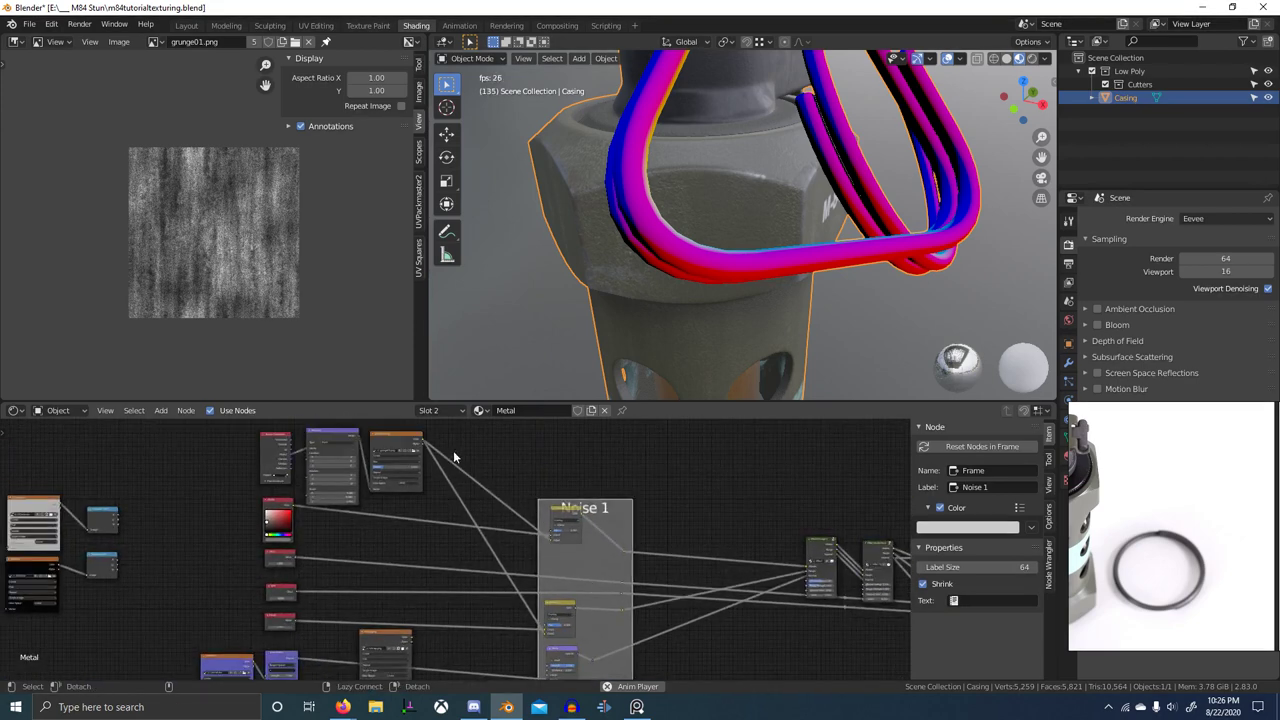
{"action": "right_click_drag", "start_coordinate": [568, 663], "coordinate": [568, 663], "text": "alt"}
{"action": "middle_click_drag", "start_coordinate": [622, 672], "coordinate": [531, 591]}
{"action": "scroll", "coordinate": [500, 582], "scroll_direction": "up", "scroll_amount": 14}
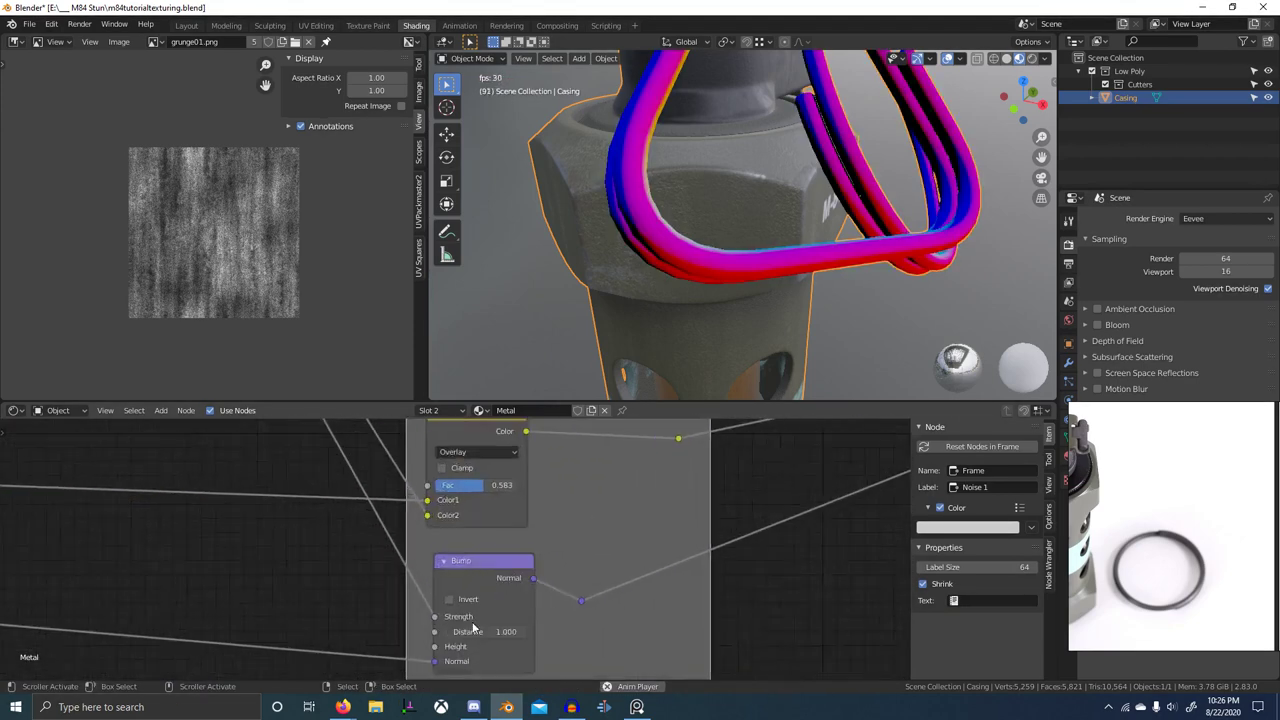
{"action": "middle_click_drag", "start_coordinate": [455, 625], "coordinate": [476, 600]}
{"action": "left_click_drag", "start_coordinate": [450, 589], "coordinate": [446, 628]}
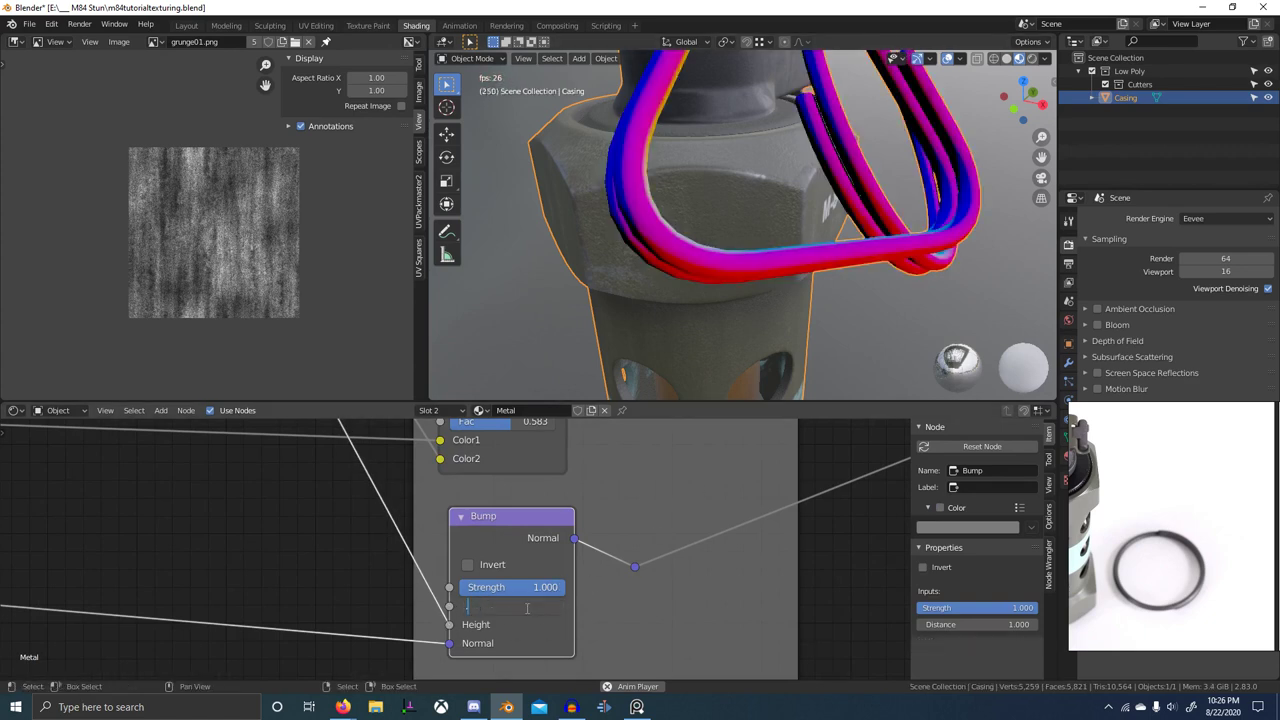
{"action": "left_click", "coordinate": [630, 565]}
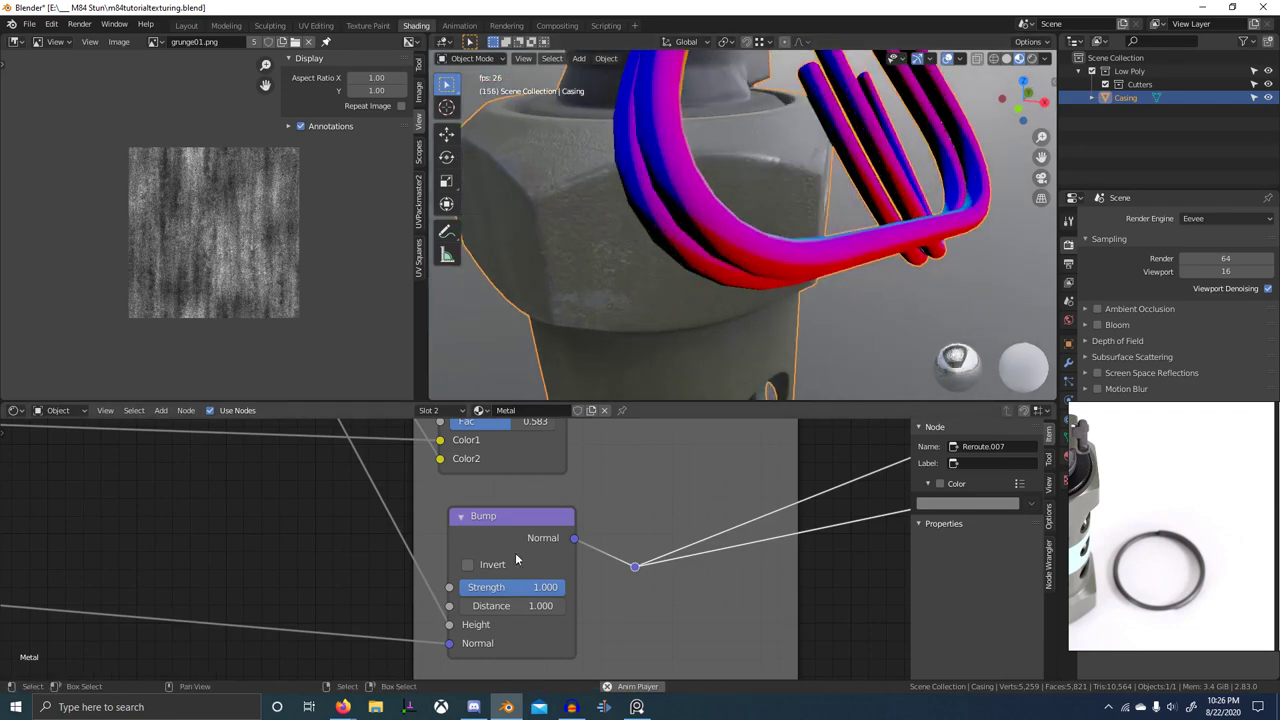
- Feed the grunge01 image Color into Bump Height and set Distance to 0.002
{"action": "scroll", "coordinate": [456, 550], "scroll_direction": "down", "scroll_amount": 9}
{"action": "middle_click_drag", "start_coordinate": [240, 553], "coordinate": [211, 571]}
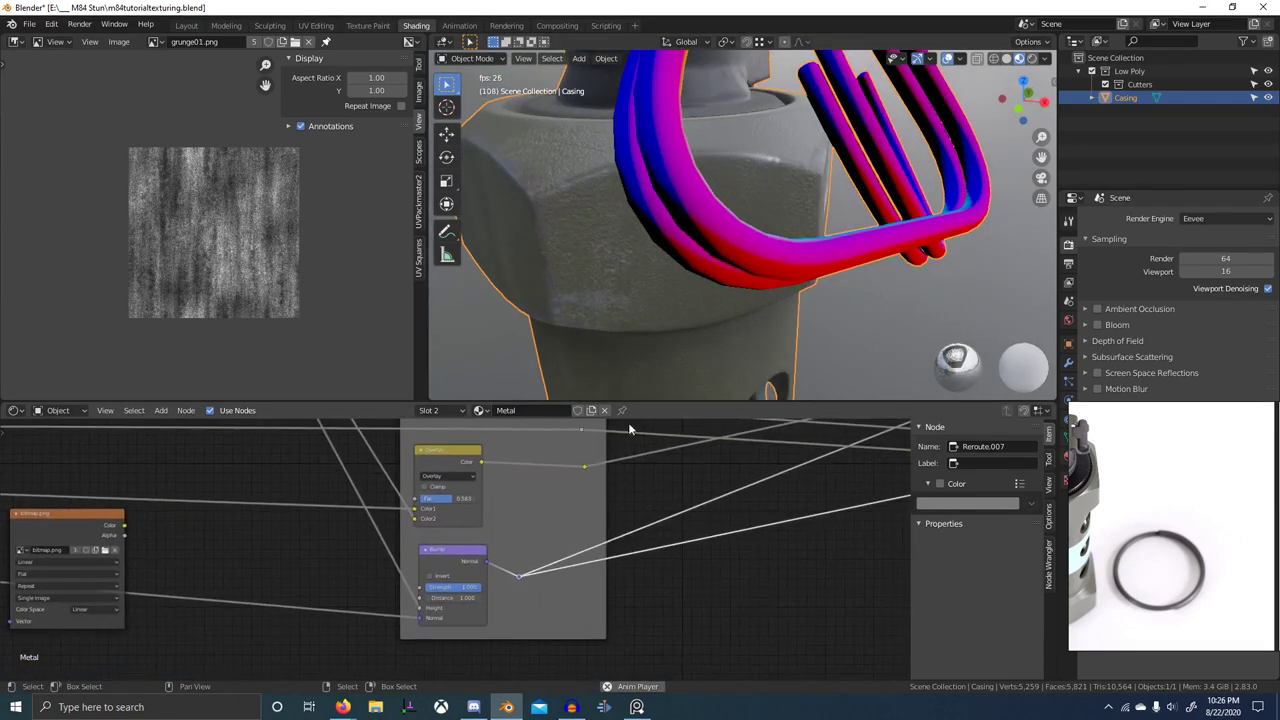
{"action": "scroll", "coordinate": [451, 535], "scroll_direction": "down", "scroll_amount": 5}
{"action": "middle_click_drag", "start_coordinate": [554, 631], "coordinate": [621, 578]}
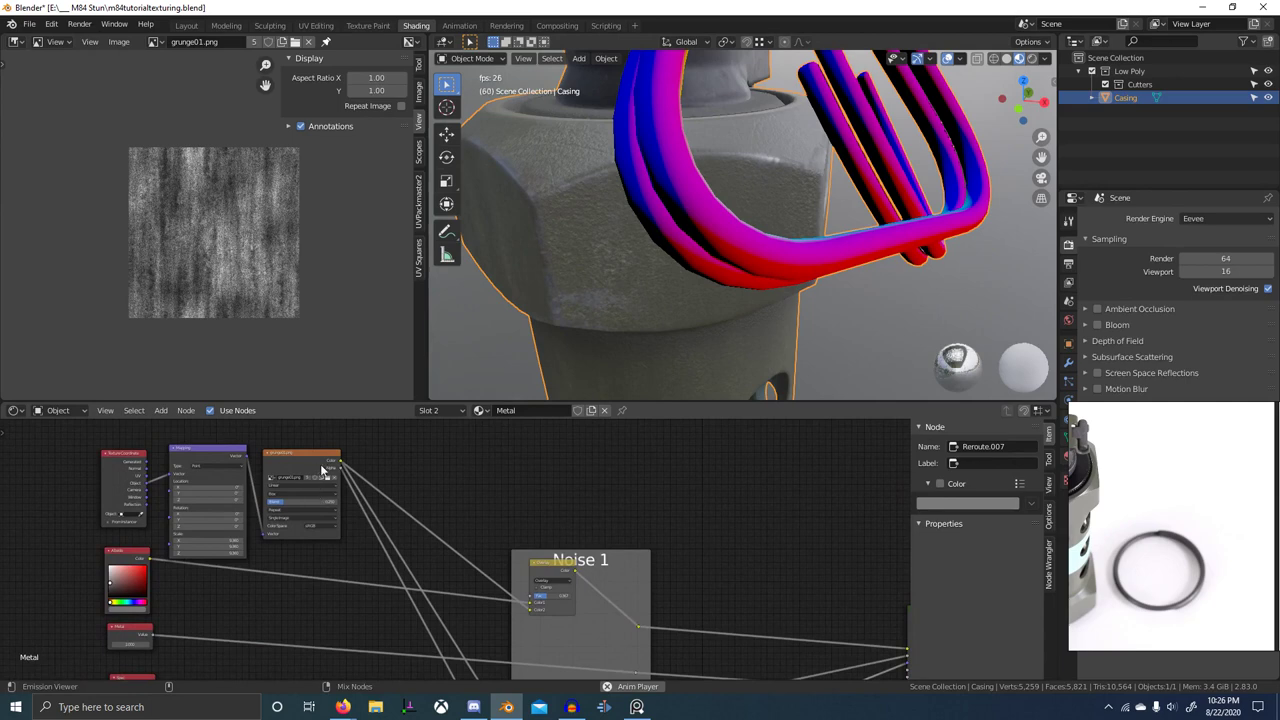
{"action": "left_click_drag", "start_coordinate": [340, 474], "coordinate": [340, 461]}
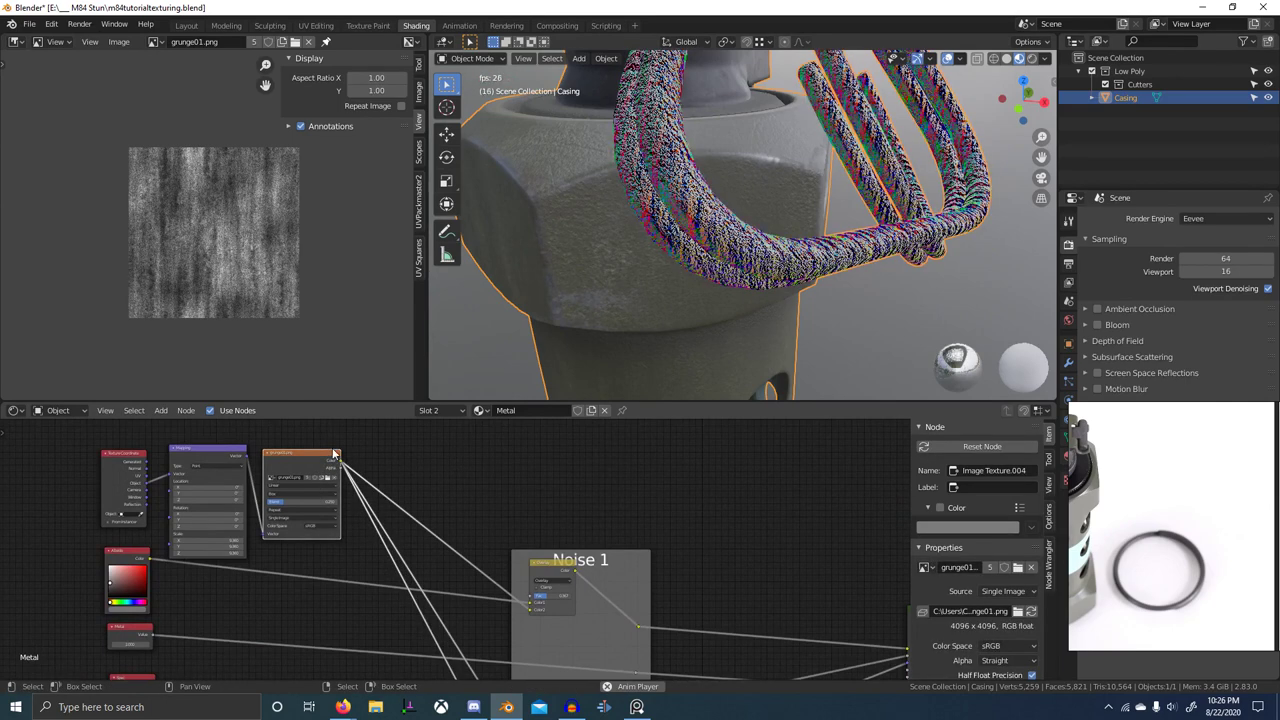
{"action": "scroll", "coordinate": [677, 534], "scroll_direction": "down", "scroll_amount": 2}
{"action": "middle_click_drag", "start_coordinate": [620, 610], "coordinate": [483, 442]}
{"action": "middle_click_drag", "start_coordinate": [440, 608], "coordinate": [456, 563]}
{"action": "scroll", "coordinate": [457, 563], "scroll_direction": "up", "scroll_amount": 3}
{"action": "scroll", "coordinate": [456, 568], "scroll_direction": "up", "scroll_amount": 6}
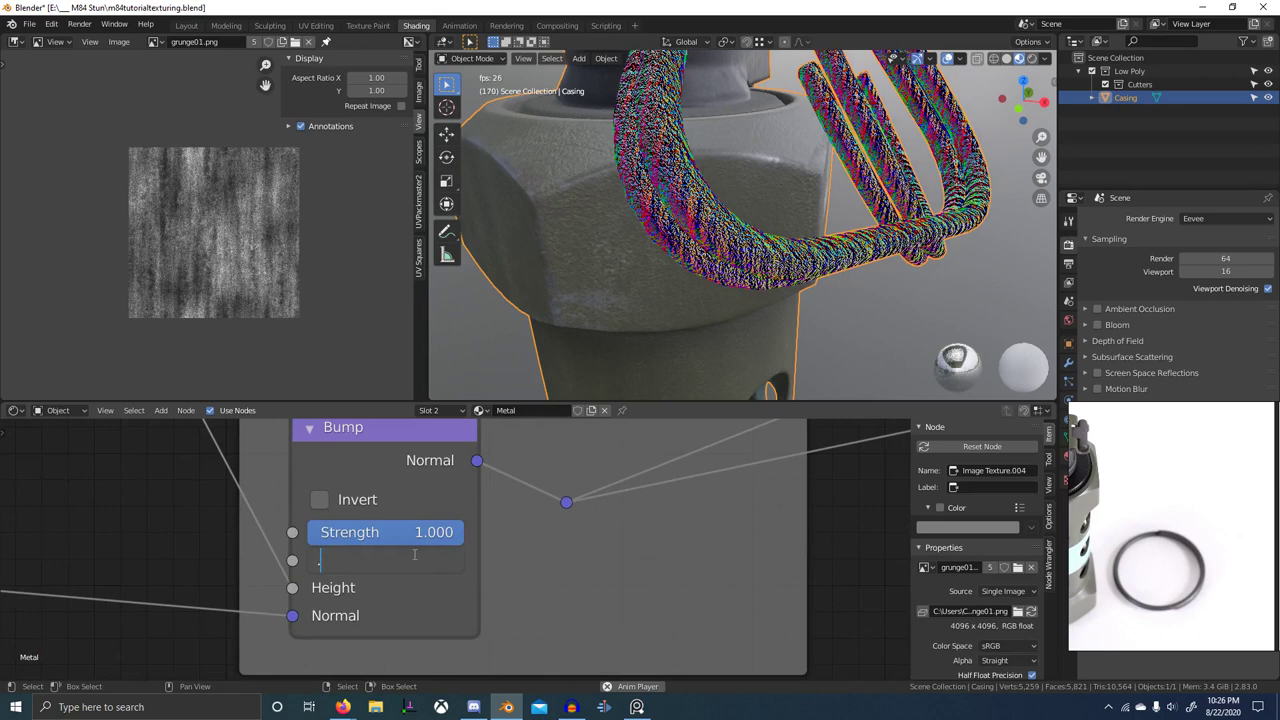
{"action": "key", "text": "Return"}
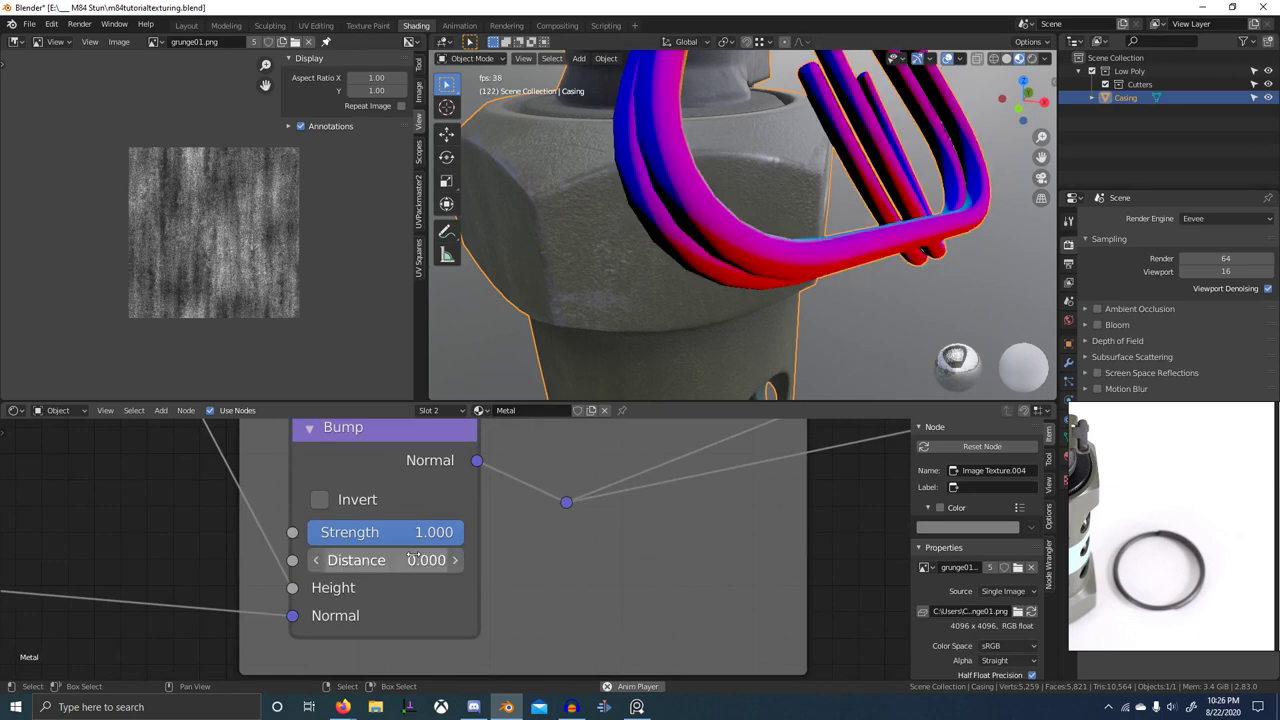
- Preview the full Principled BSDF shader on the grenade again
{"action": "scroll", "coordinate": [733, 530], "scroll_direction": "down", "scroll_amount": 7}
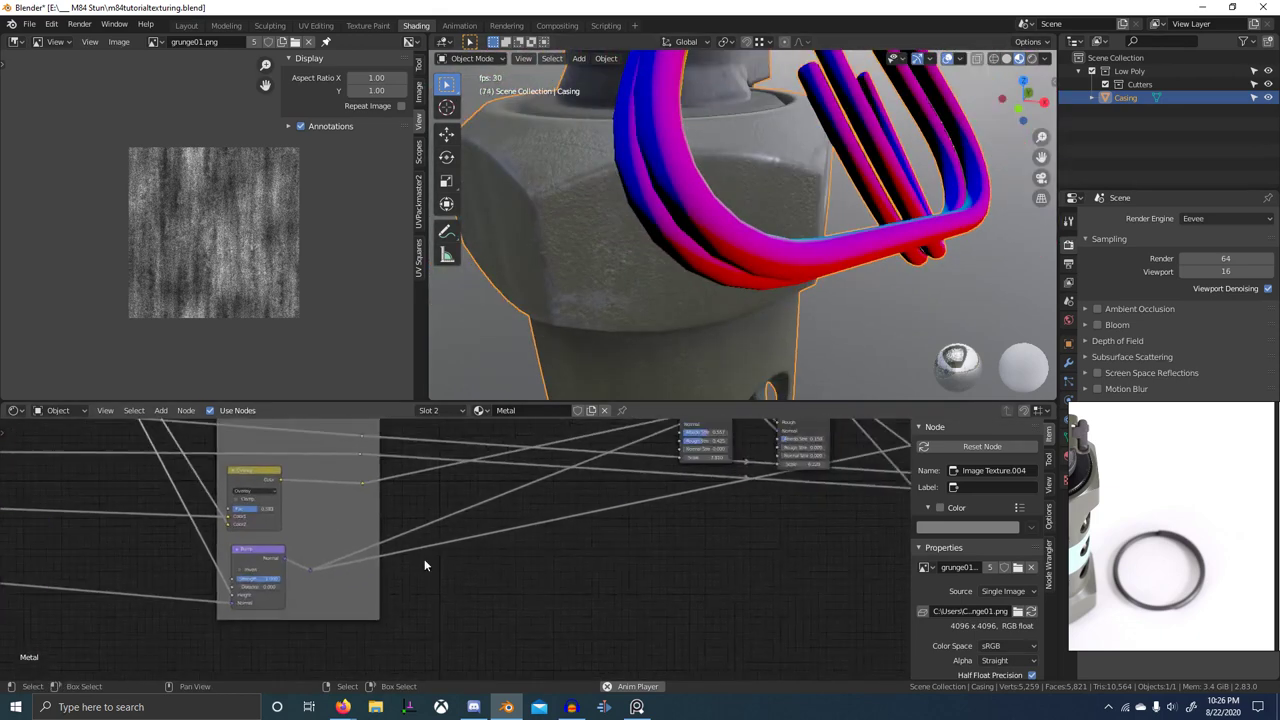
{"action": "scroll", "coordinate": [733, 530], "scroll_direction": "down", "scroll_amount": 1}
{"action": "middle_click_drag", "start_coordinate": [733, 530], "coordinate": [657, 538]}
{"action": "left_click", "coordinate": [713, 490], "text": "ctrl+shift"}
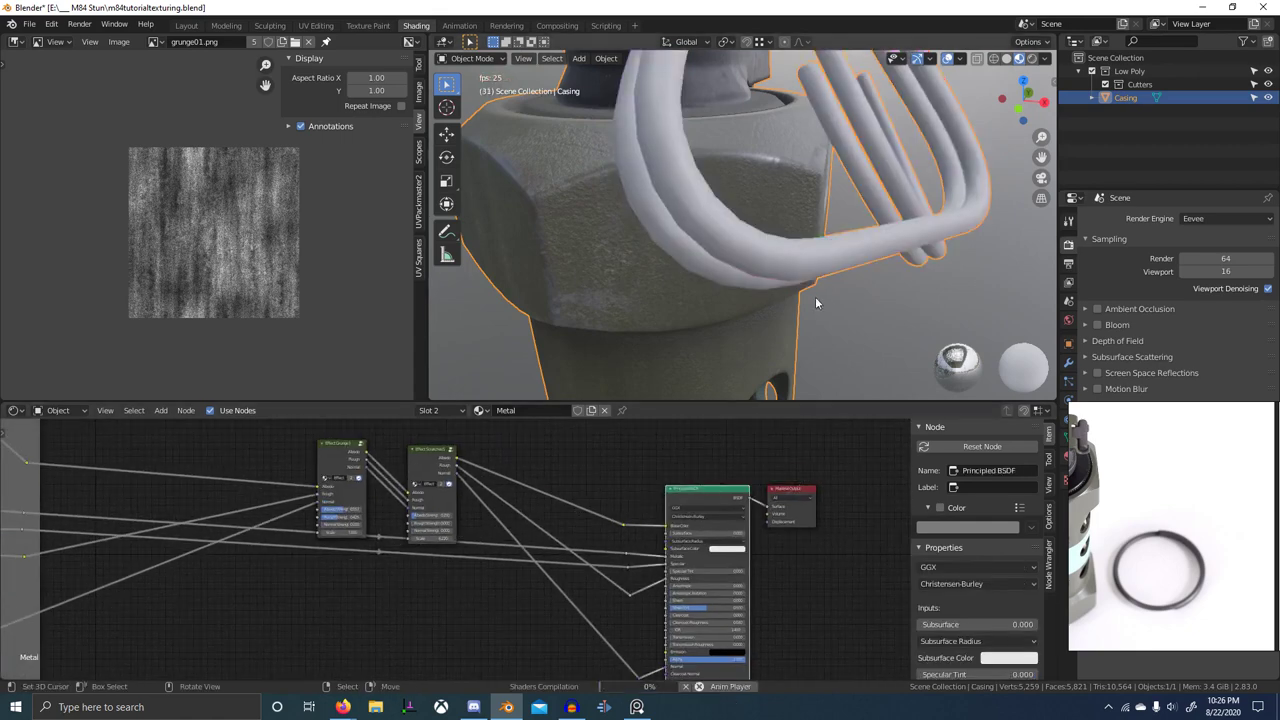
- Orbit around the grenade's rings and casing to inspect the bumped metal
{"action": "scroll", "coordinate": [800, 308], "scroll_direction": "down", "scroll_amount": 1}
{"action": "middle_click_drag", "start_coordinate": [799, 308], "coordinate": [686, 308]}
{"action": "scroll", "coordinate": [765, 325], "scroll_direction": "down", "scroll_amount": 4}
{"action": "middle_click_drag", "start_coordinate": [775, 329], "coordinate": [647, 333]}
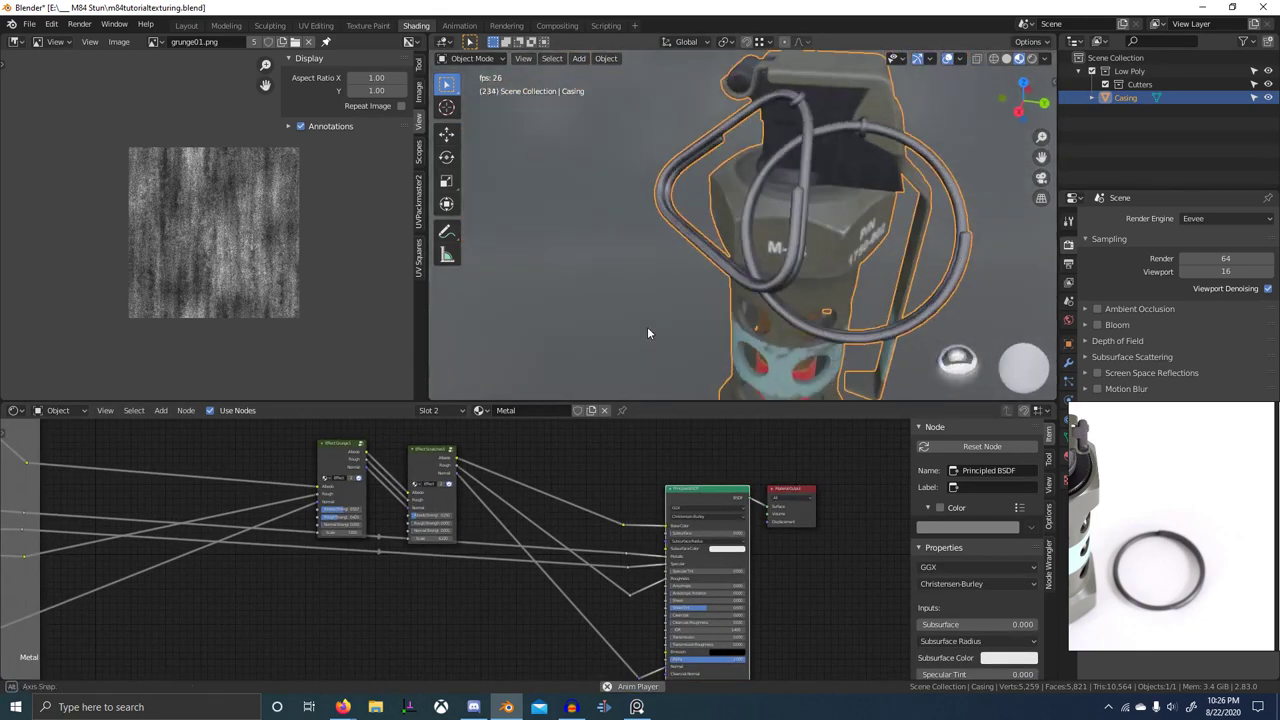
{"action": "middle_click_drag", "start_coordinate": [718, 300], "coordinate": [768, 322]}
{"action": "middle_click_drag", "start_coordinate": [260, 528], "coordinate": [679, 444]}
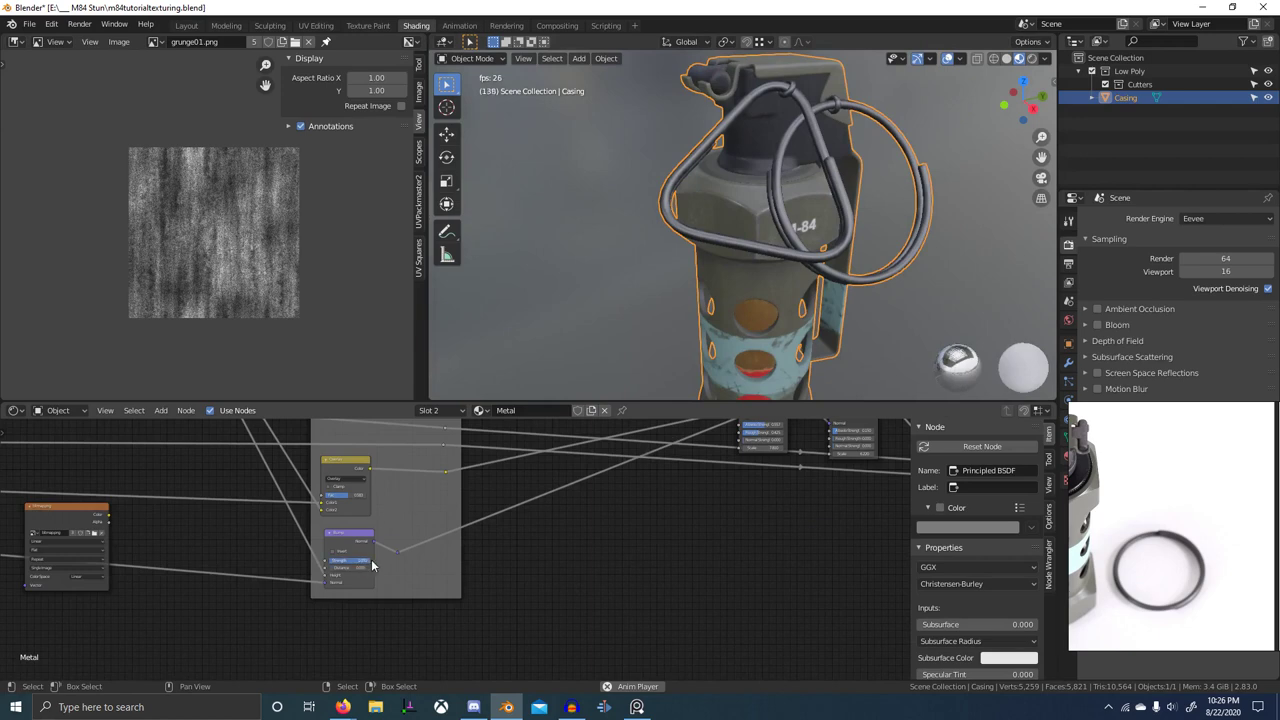
{"action": "scroll", "coordinate": [800, 290], "scroll_direction": "up", "scroll_amount": 3}
{"action": "middle_click_drag", "start_coordinate": [812, 284], "coordinate": [878, 280]}
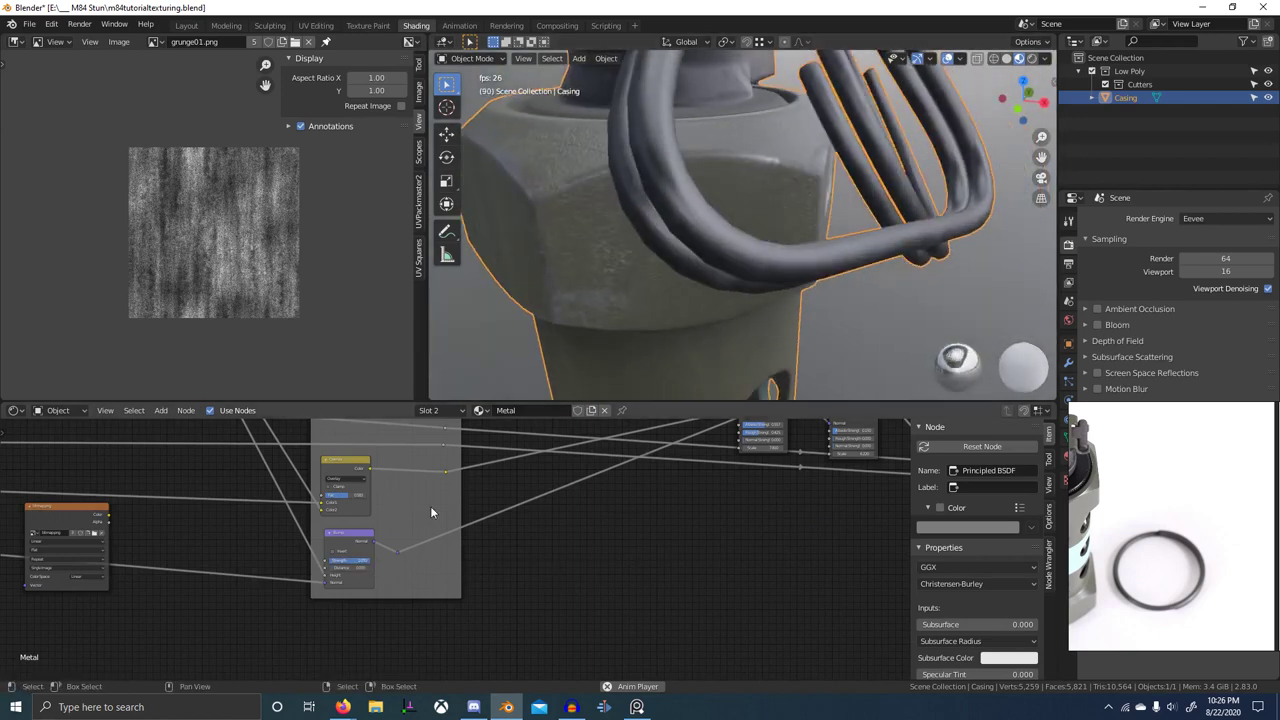
{"action": "scroll", "coordinate": [434, 514], "scroll_direction": "up", "scroll_amount": 4}
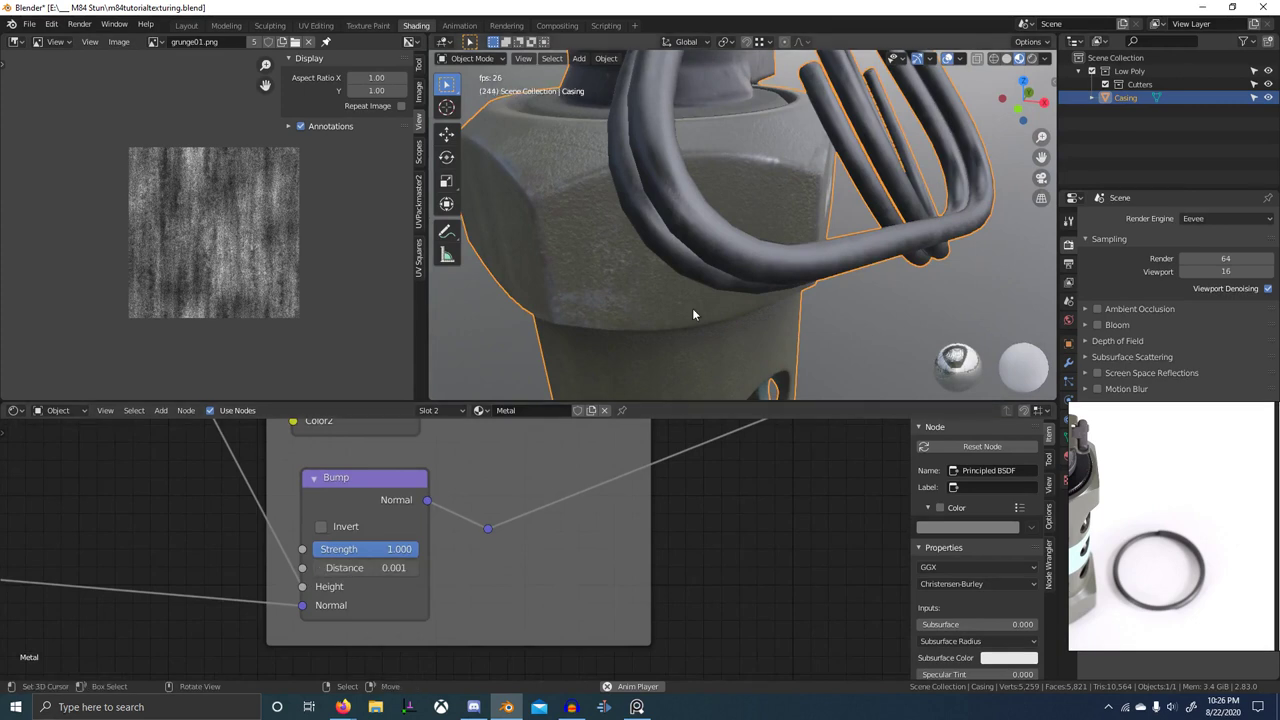
{"action": "middle_click_drag", "start_coordinate": [692, 308], "coordinate": [725, 222]}
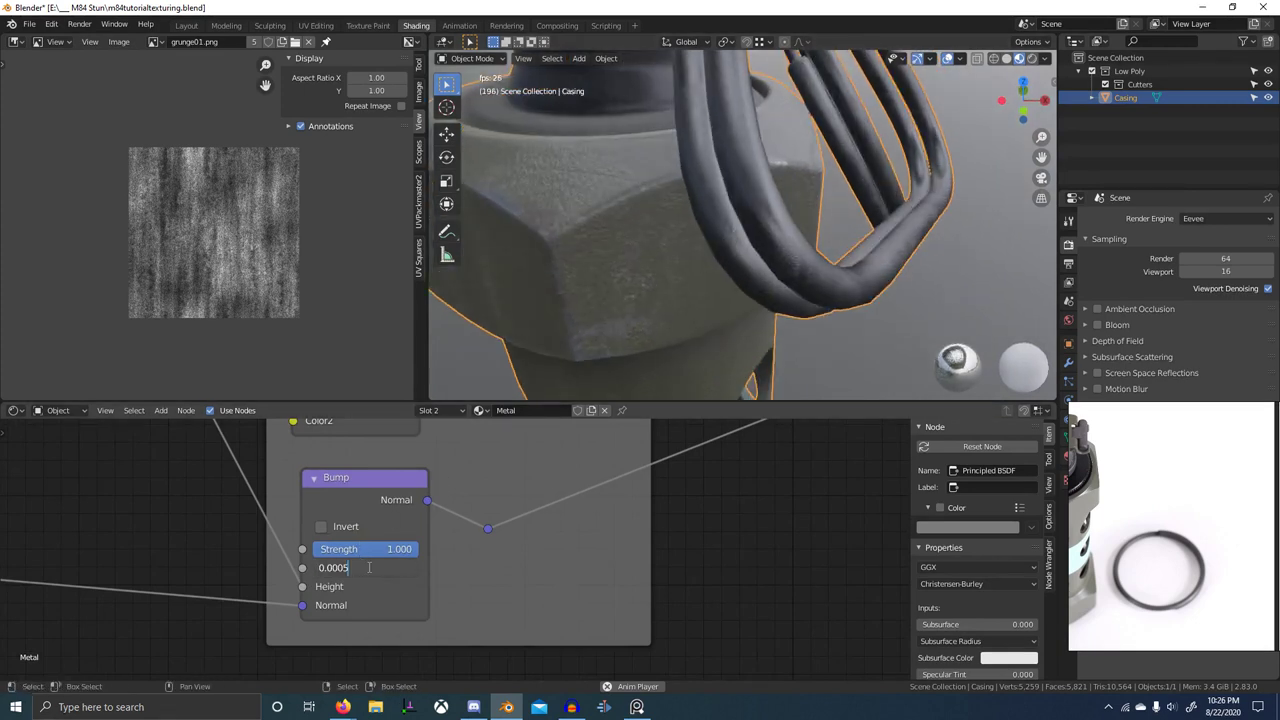
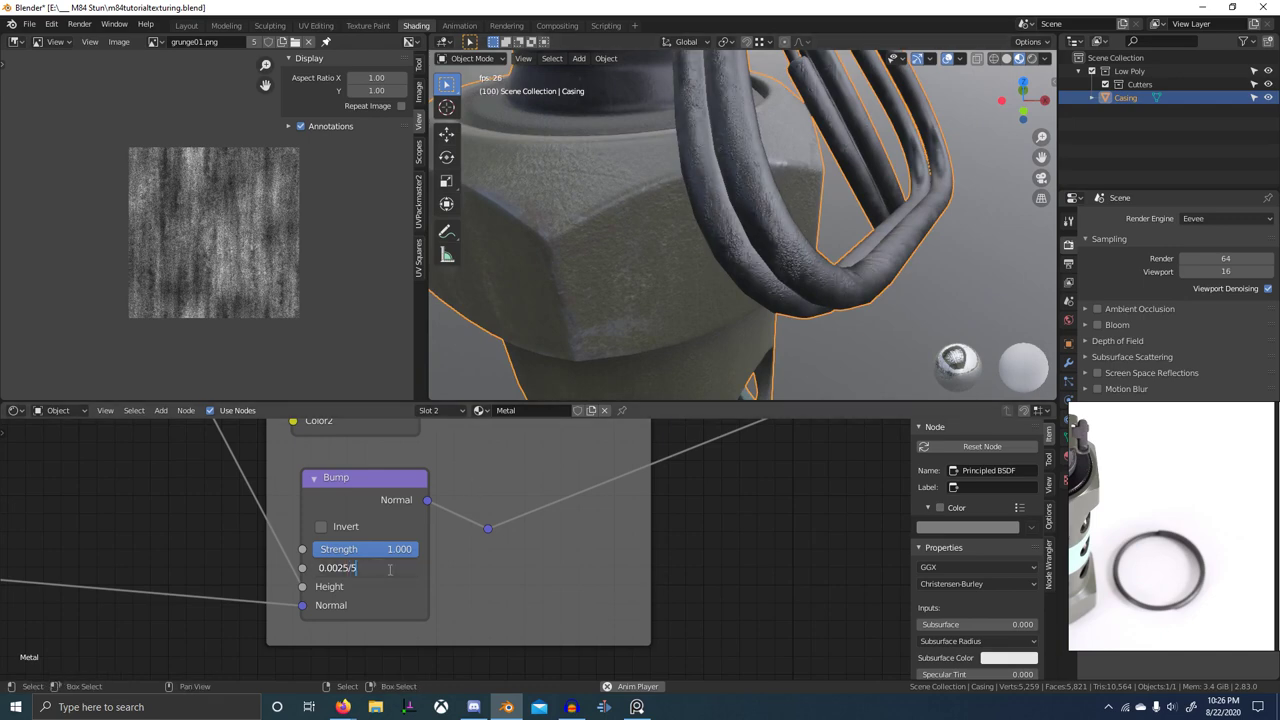
- Orbit in close around the casing and ring wires to inspect the metal
{"action": "scroll", "coordinate": [771, 323], "scroll_direction": "down", "scroll_amount": 1}
{"action": "middle_click_drag", "start_coordinate": [771, 323], "coordinate": [729, 346]}
{"action": "scroll", "coordinate": [765, 317], "scroll_direction": "down", "scroll_amount": 3}
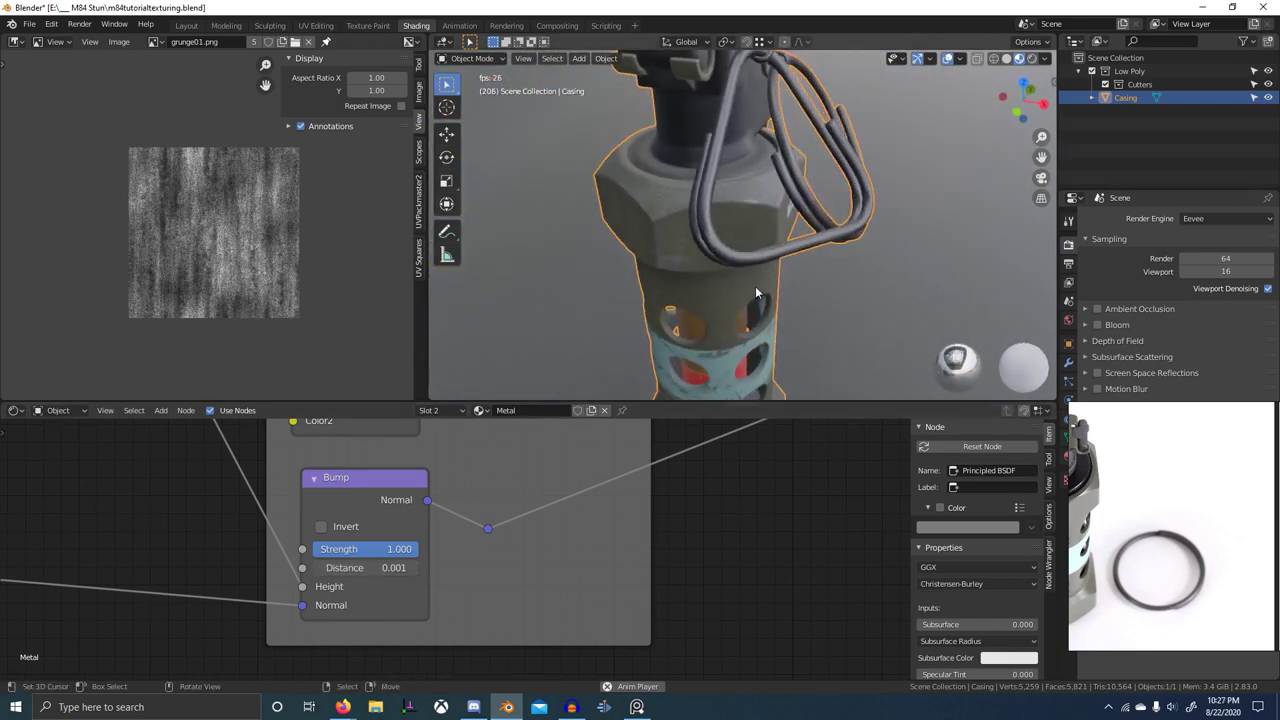
{"action": "scroll", "coordinate": [796, 274], "scroll_direction": "up", "scroll_amount": 6}
{"action": "middle_click_drag", "start_coordinate": [755, 286], "coordinate": [589, 264]}
{"action": "scroll", "coordinate": [760, 274], "scroll_direction": "down", "scroll_amount": 5}
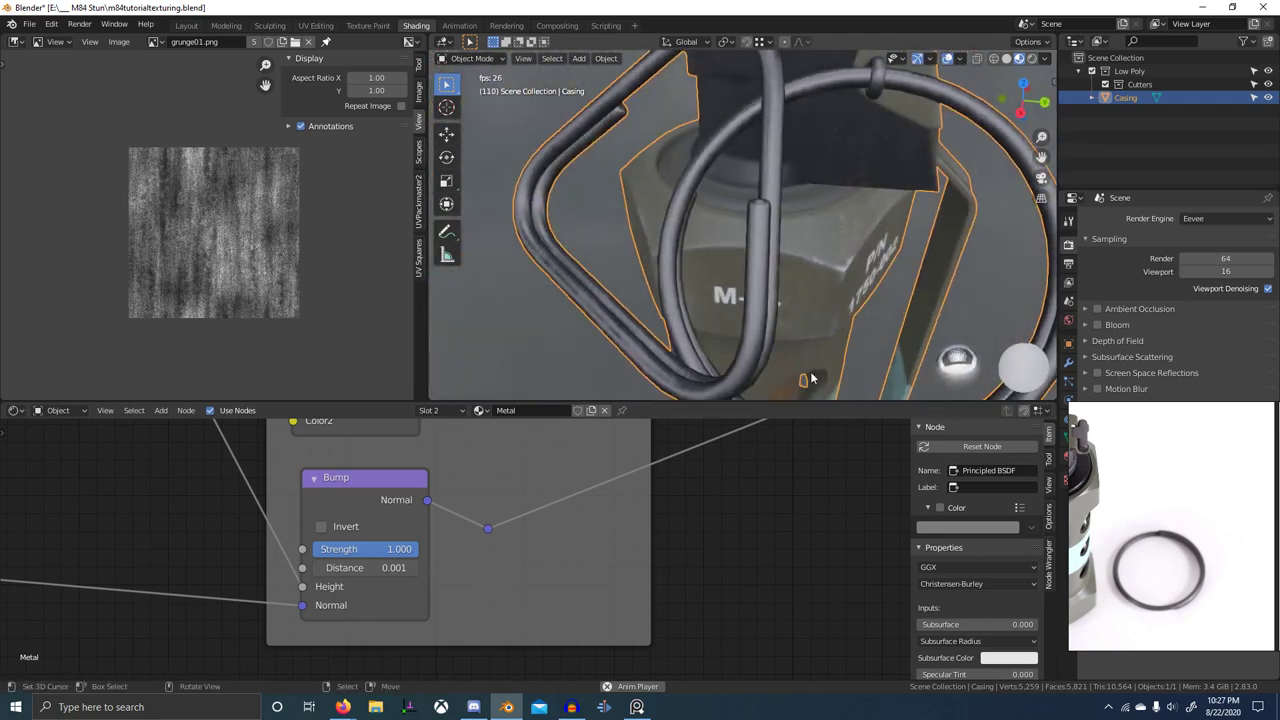
{"action": "scroll", "coordinate": [458, 461], "scroll_direction": "down", "scroll_amount": 3}
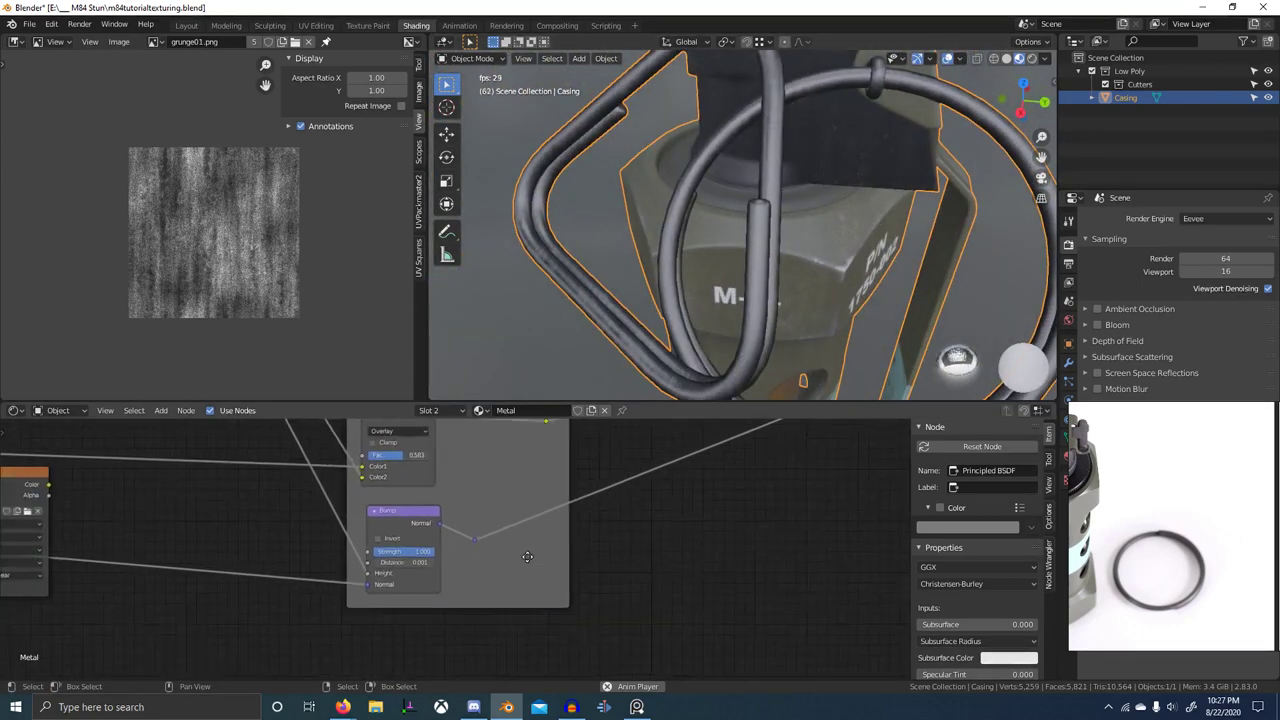
- Preview the Overlay grunge mix and lower its Fac from 0.583 to about 0.342
{"action": "left_click", "coordinate": [390, 458], "text": "ctrl+shift"}
{"action": "scroll", "coordinate": [520, 536], "scroll_direction": "up", "scroll_amount": 4}
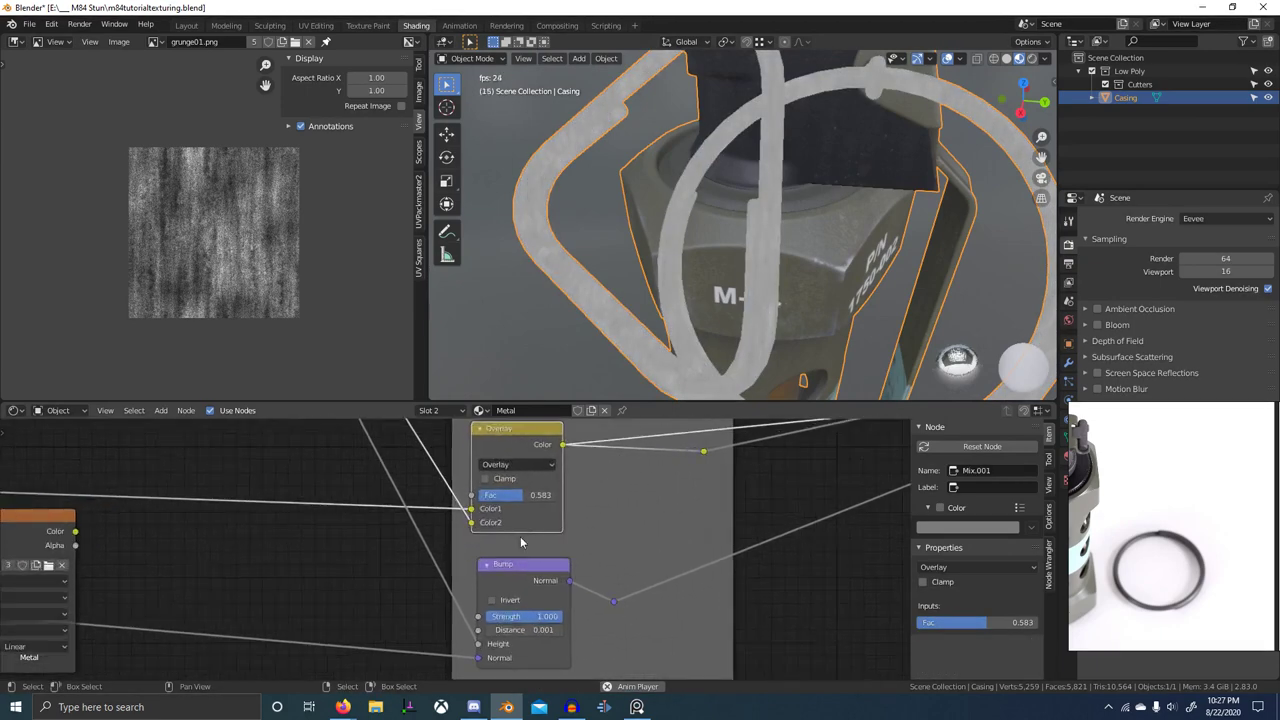
{"action": "left_click_drag", "start_coordinate": [540, 524], "coordinate": [470, 524]}
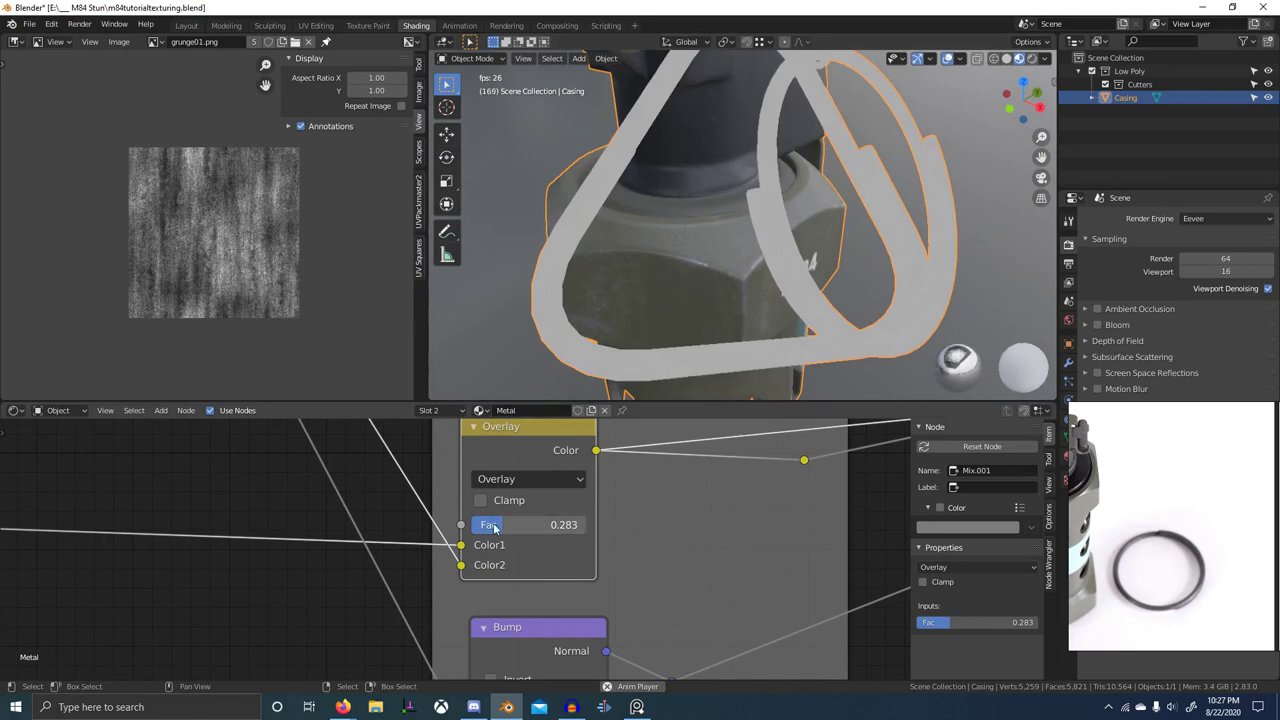
{"action": "left_click_drag", "start_coordinate": [505, 524], "coordinate": [510, 524]}
{"action": "scroll", "coordinate": [692, 541], "scroll_direction": "down", "scroll_amount": 9}
{"action": "mouse_move", "coordinate": [692, 543]}
{"action": "middle_mouse_down"}
{"action": "mouse_move", "coordinate": [443, 617]}
{"action": "mouse_move", "coordinate": [286, 630]}
{"action": "middle_mouse_up"}
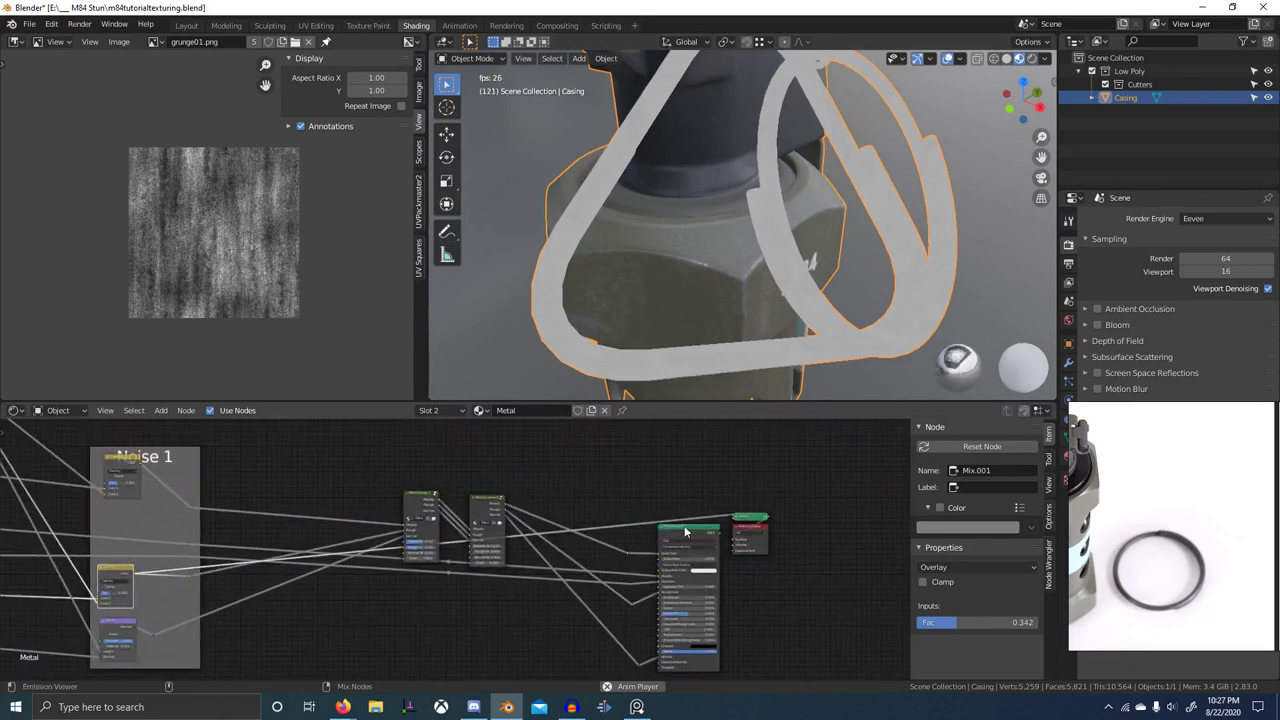
- Restore full Principled BSDF shading and orbit to a lower frontal view of the grenade
{"action": "left_click", "coordinate": [687, 530], "text": "ctrl+shift"}
{"action": "middle_click_drag", "start_coordinate": [580, 382], "coordinate": [714, 355]}
{"action": "scroll", "coordinate": [807, 373], "scroll_direction": "down", "scroll_amount": 4}
{"action": "middle_click_drag", "start_coordinate": [324, 517], "coordinate": [564, 498]}
{"action": "scroll", "coordinate": [337, 580], "scroll_direction": "up", "scroll_amount": 4}
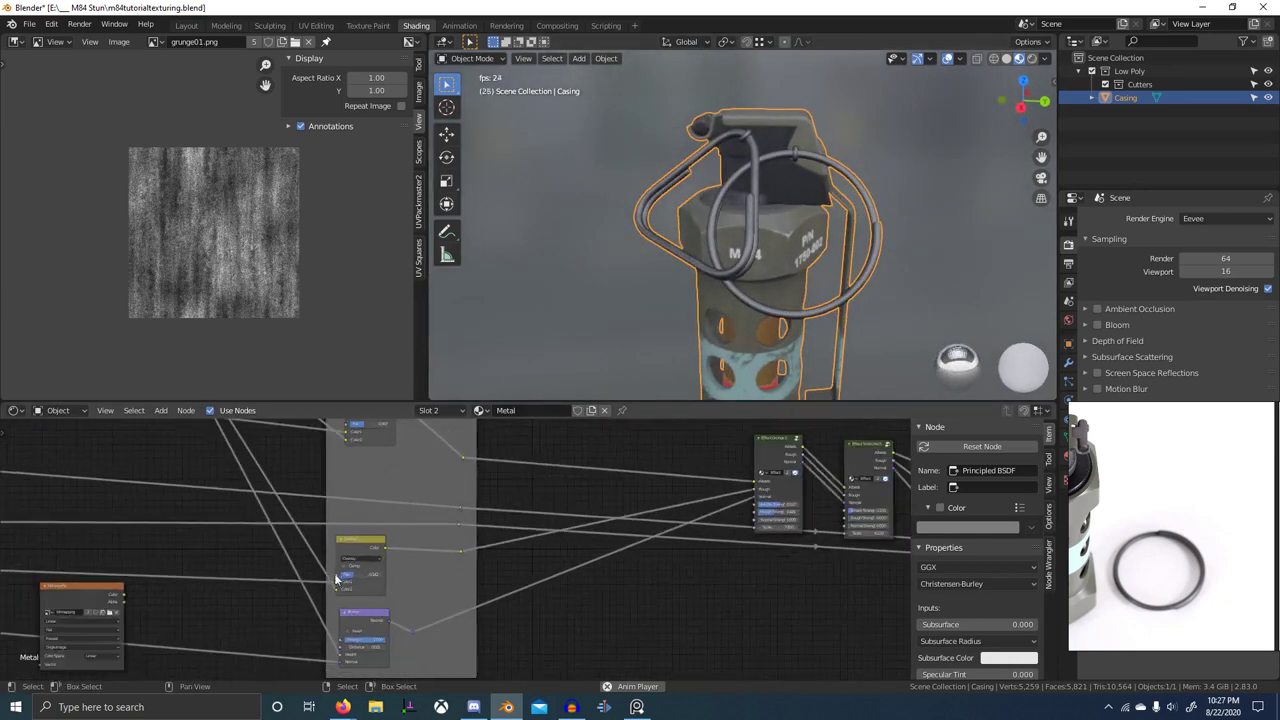
- Darken the Metal material's Albedo colour and check the result on the grenade
{"action": "middle_click_drag", "start_coordinate": [293, 577], "coordinate": [697, 564]}
{"action": "middle_click_drag", "start_coordinate": [389, 564], "coordinate": [543, 678]}
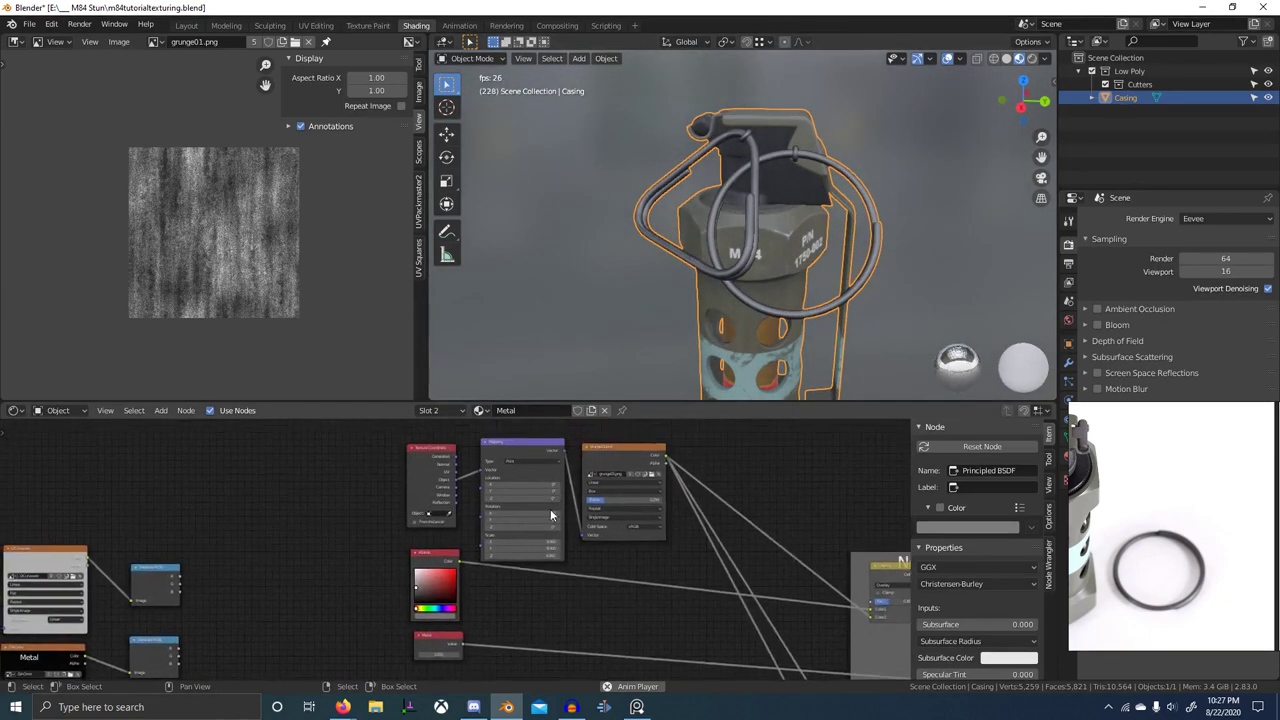
{"action": "scroll", "coordinate": [448, 557], "scroll_direction": "up", "scroll_amount": 4}
{"action": "scroll", "coordinate": [414, 625], "scroll_direction": "up", "scroll_amount": 2}
{"action": "middle_click_drag", "start_coordinate": [412, 615], "coordinate": [452, 545]}
{"action": "left_click_drag", "start_coordinate": [415, 555], "coordinate": [416, 567]}
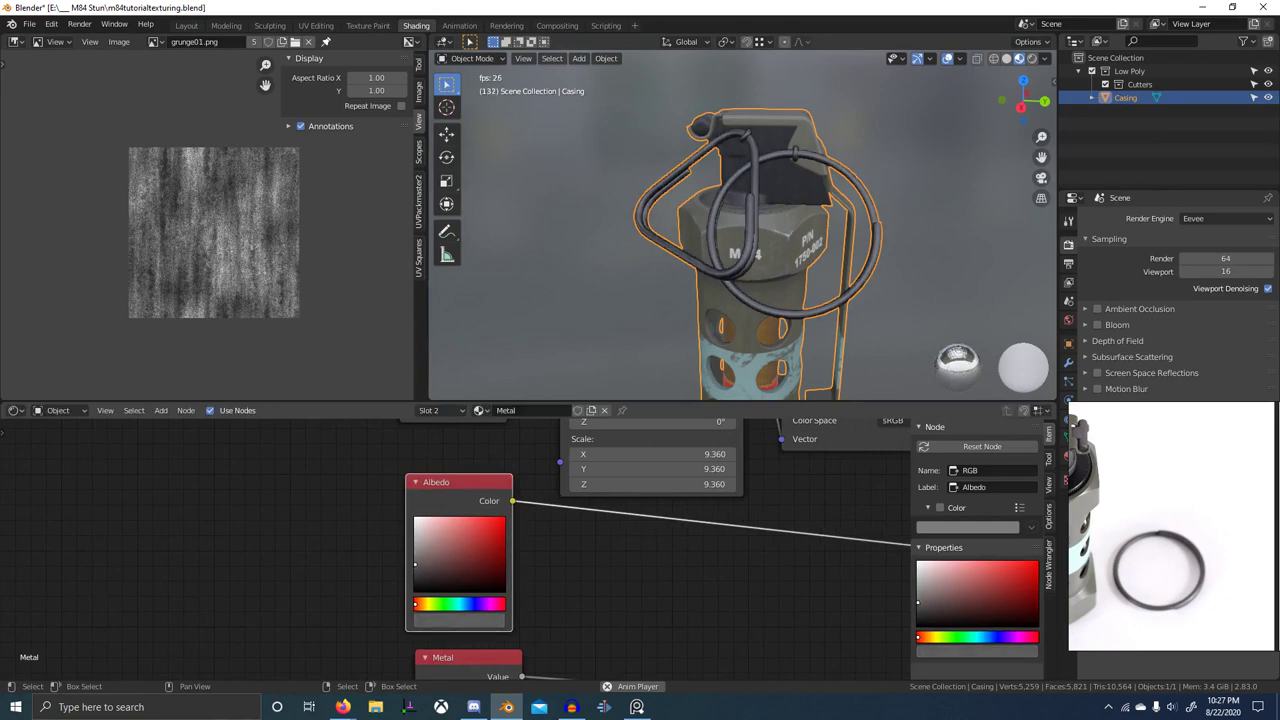
{"action": "middle_click_drag", "start_coordinate": [702, 314], "coordinate": [784, 270]}
{"action": "scroll", "coordinate": [811, 299], "scroll_direction": "up", "scroll_amount": 2}
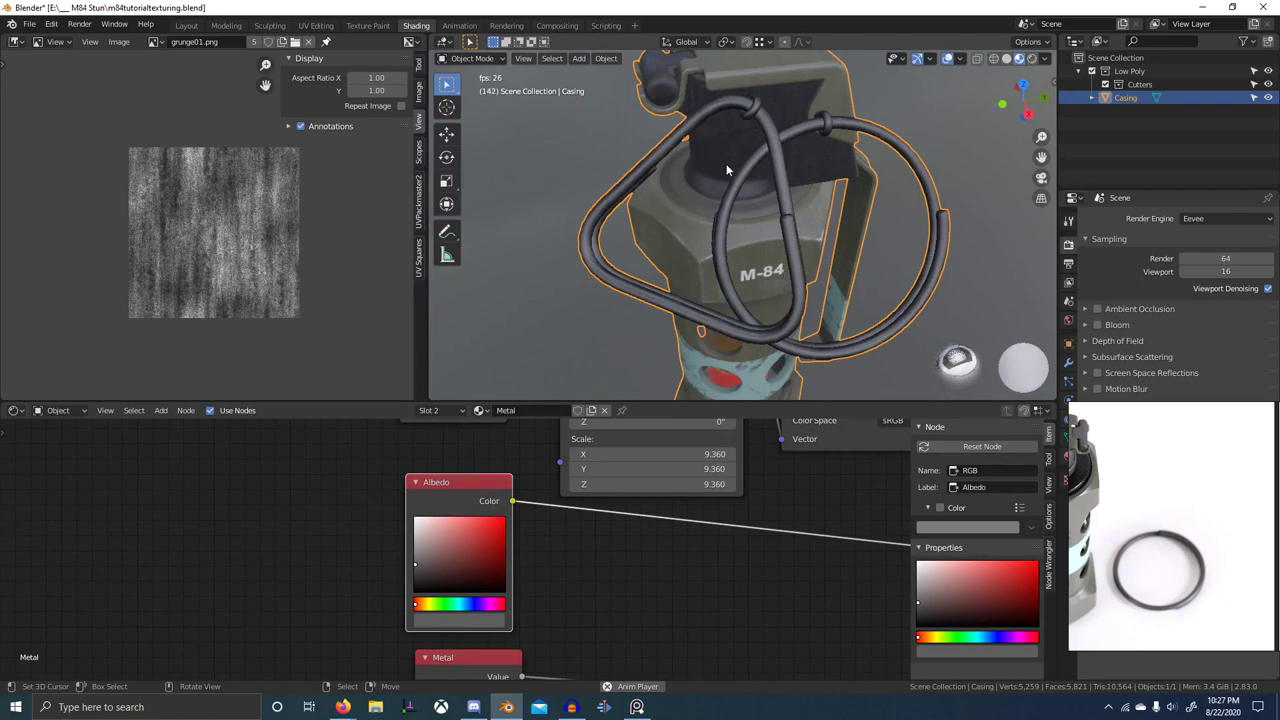
- Switch the material slot to M84 and frame the output end of its node tree
{"action": "left_click", "coordinate": [455, 415]}
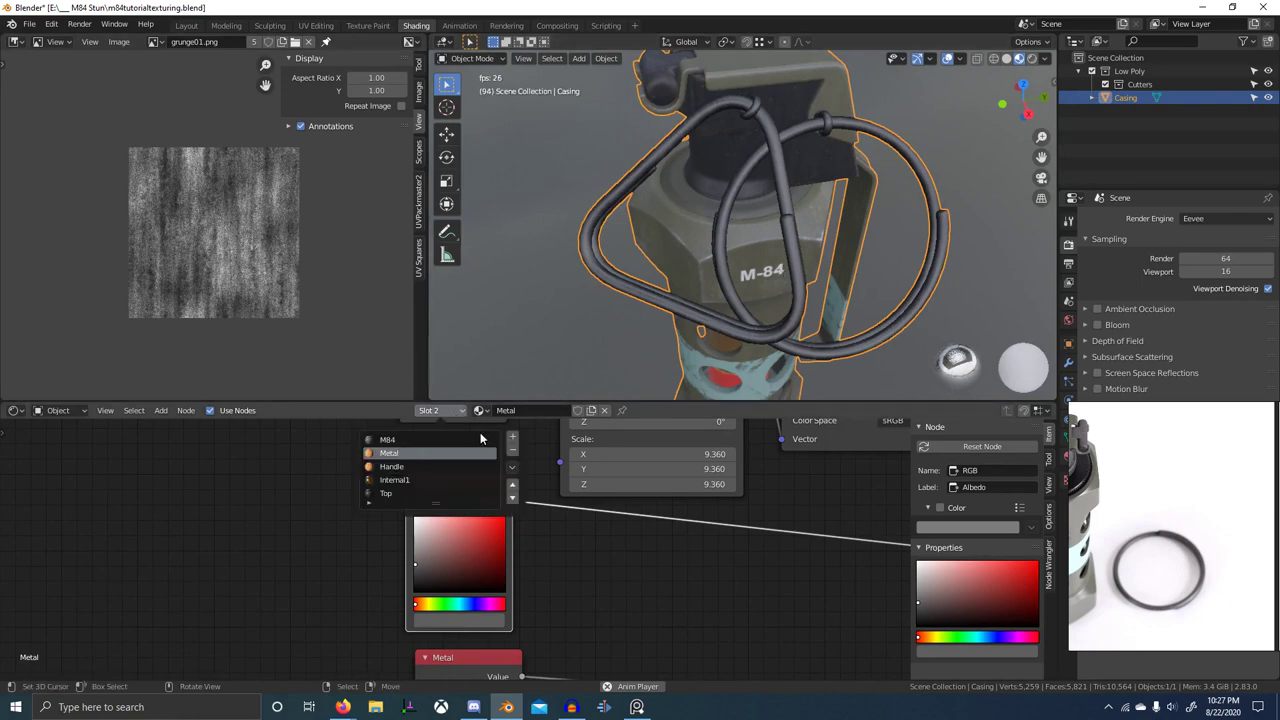
{"action": "left_click", "coordinate": [400, 439]}
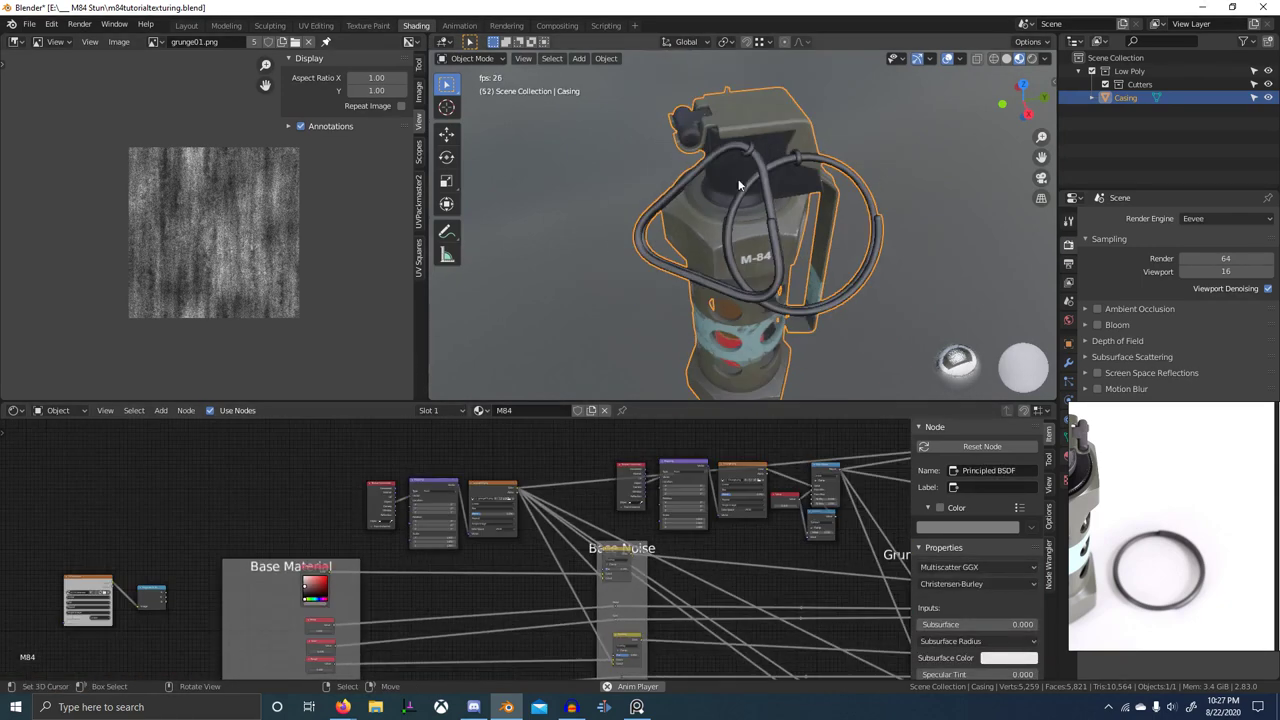
{"action": "middle_click_drag", "start_coordinate": [624, 500], "coordinate": [311, 483]}
{"action": "scroll", "coordinate": [757, 471], "scroll_direction": "down", "scroll_amount": 5}
{"action": "middle_click_drag", "start_coordinate": [860, 452], "coordinate": [341, 480]}
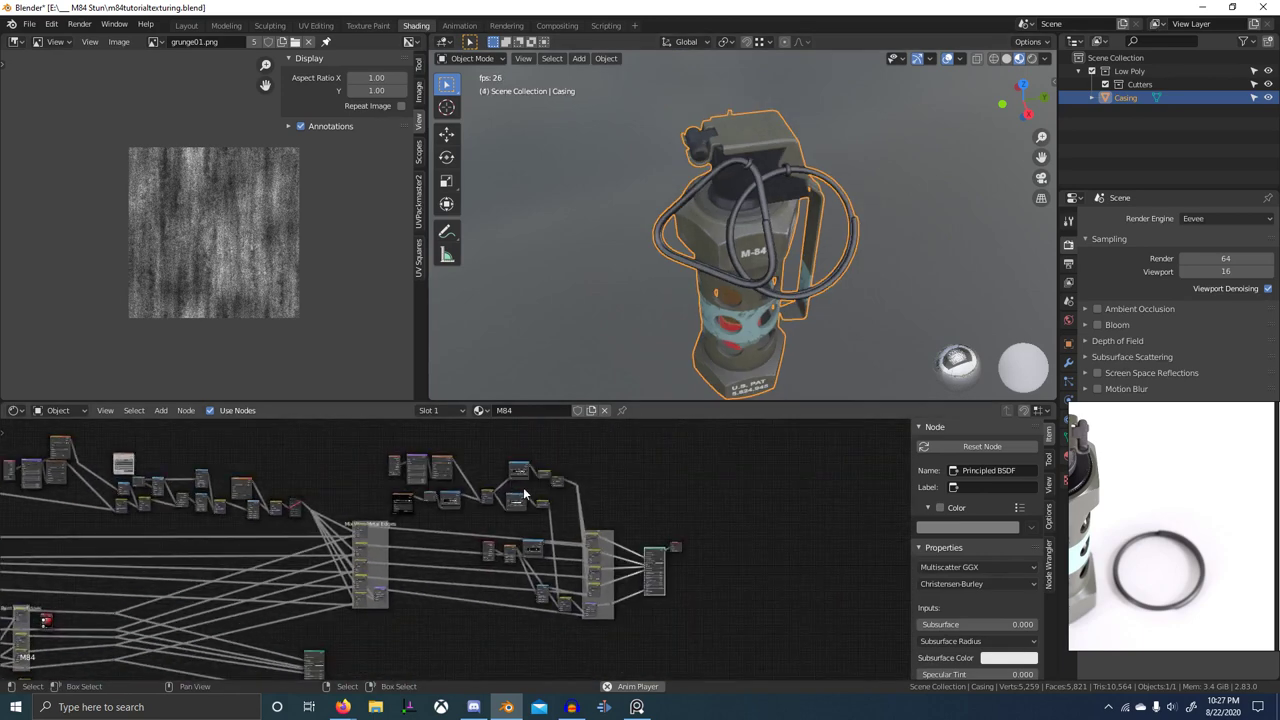
- Box-select the M84 DIRT AO dirt-mask nodes and frame, then switch to the Top material
{"action": "key", "text": "b"}
{"action": "left_click_drag", "start_coordinate": [387, 438], "coordinate": [579, 502]}
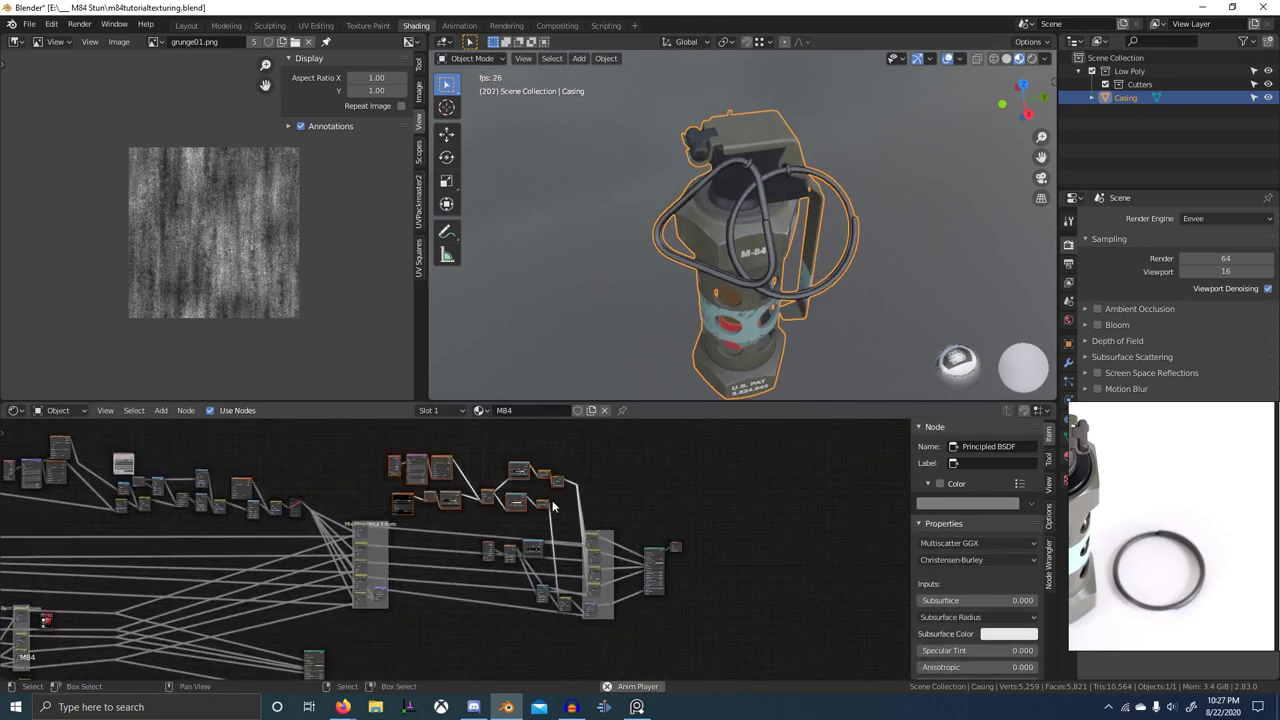
{"action": "key", "text": "b"}
{"action": "left_click_drag", "start_coordinate": [461, 437], "coordinate": [616, 630]}
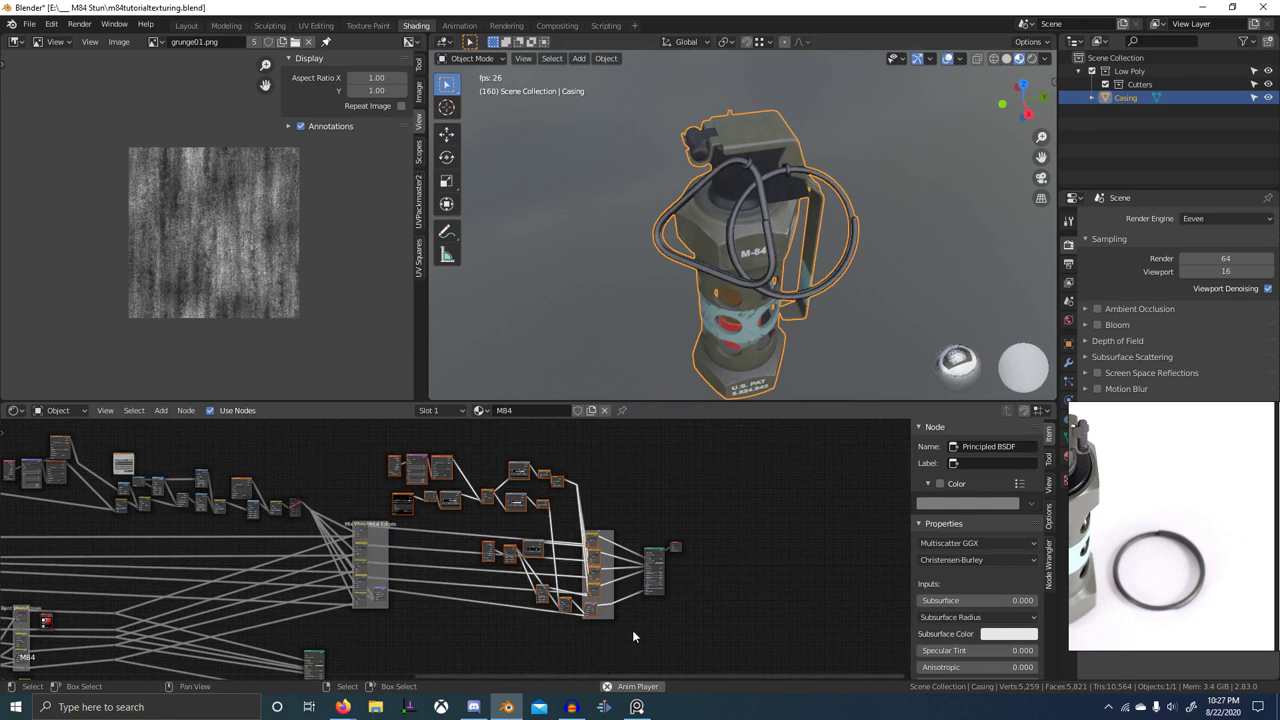
{"action": "left_click", "coordinate": [605, 612], "text": "shift"}
{"action": "left_click", "coordinate": [435, 410]}
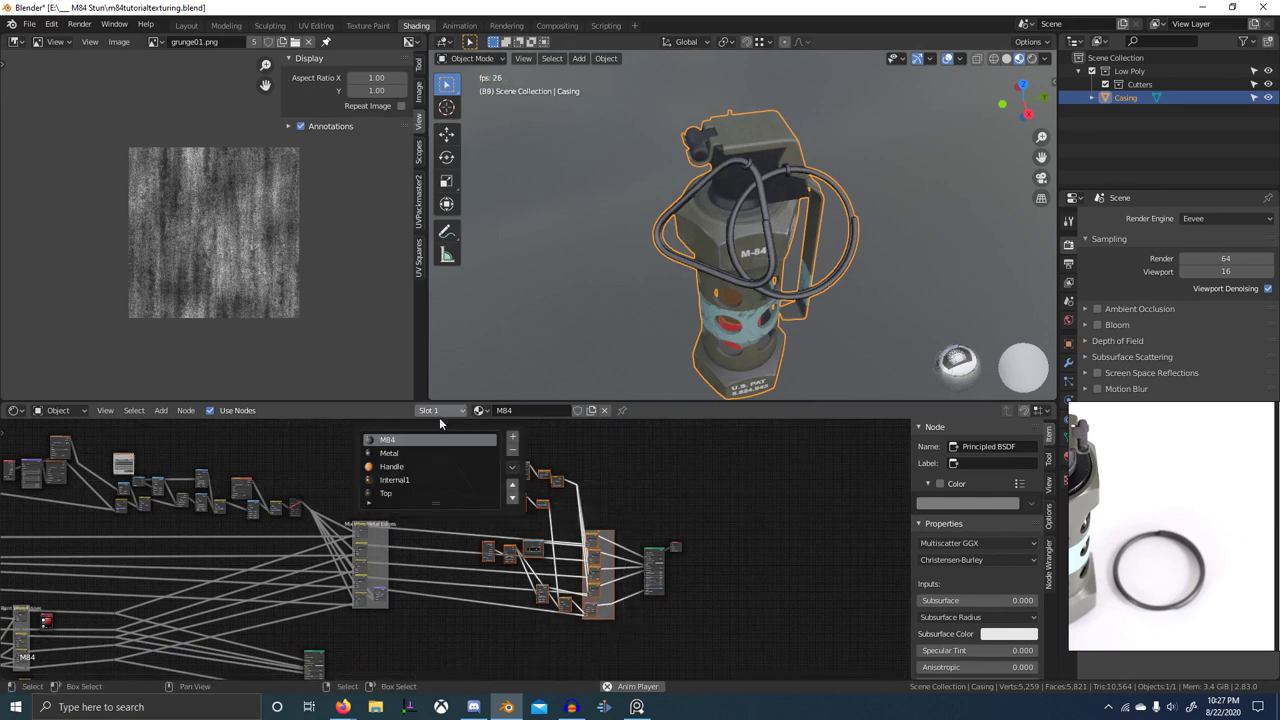
{"action": "left_click", "coordinate": [387, 493]}
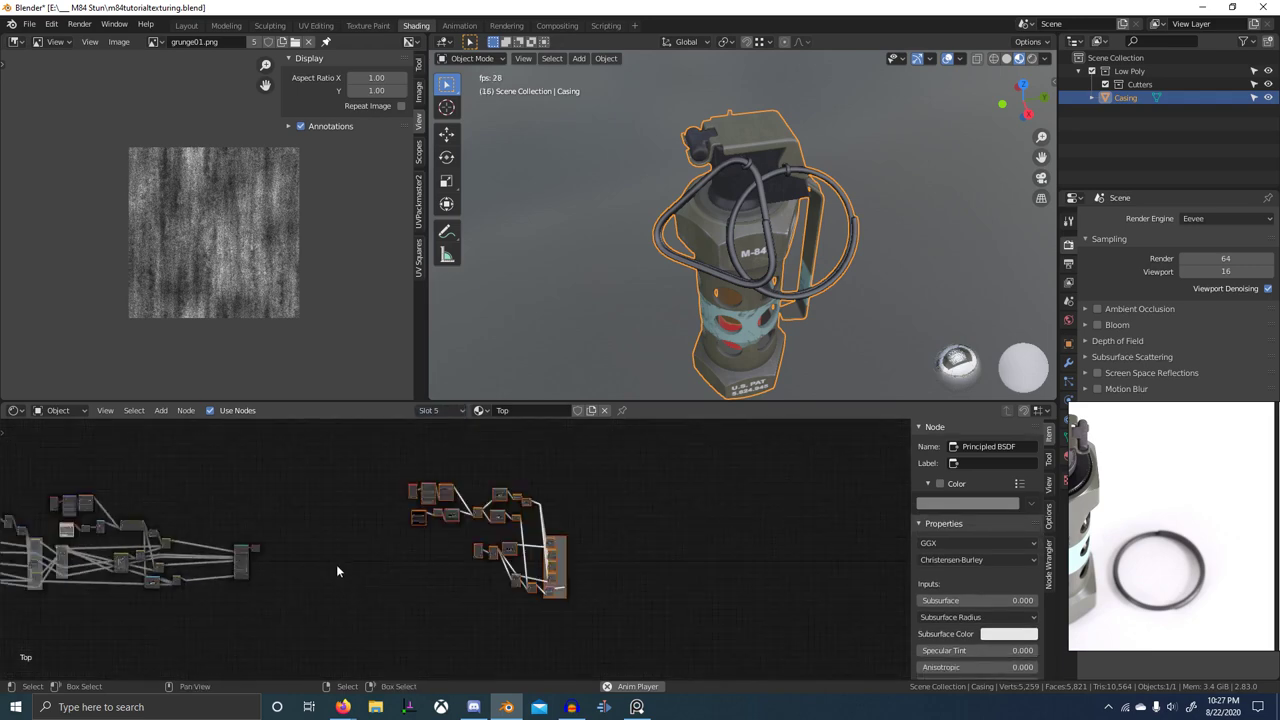
- Maximize the node editor and move the Principled BSDF and output nodes further right
{"action": "scroll", "coordinate": [590, 545], "scroll_direction": "up", "scroll_amount": 7}
{"action": "key", "text": "ctrl+space"}
{"action": "scroll", "coordinate": [610, 441], "scroll_direction": "down", "scroll_amount": 4}
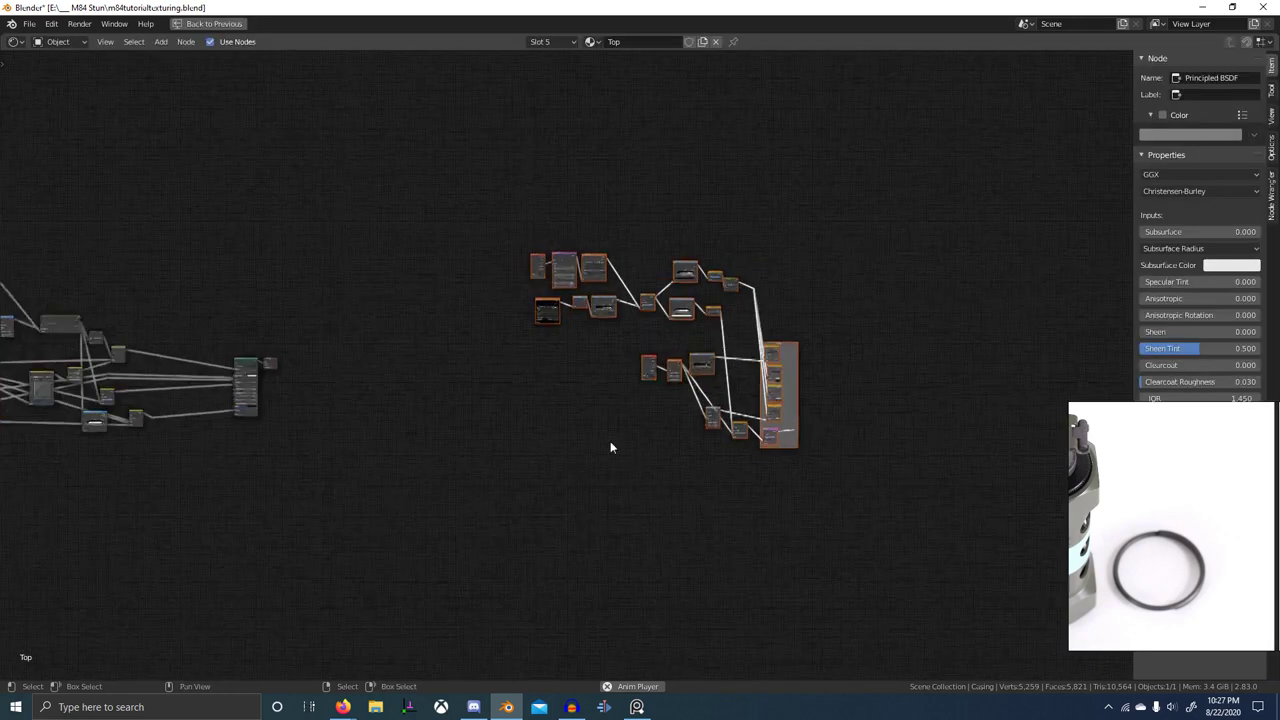
{"action": "middle_click_drag", "start_coordinate": [610, 441], "coordinate": [708, 482]}
{"action": "left_click_drag", "start_coordinate": [402, 388], "coordinate": [310, 450]}
{"action": "key", "text": "g"}
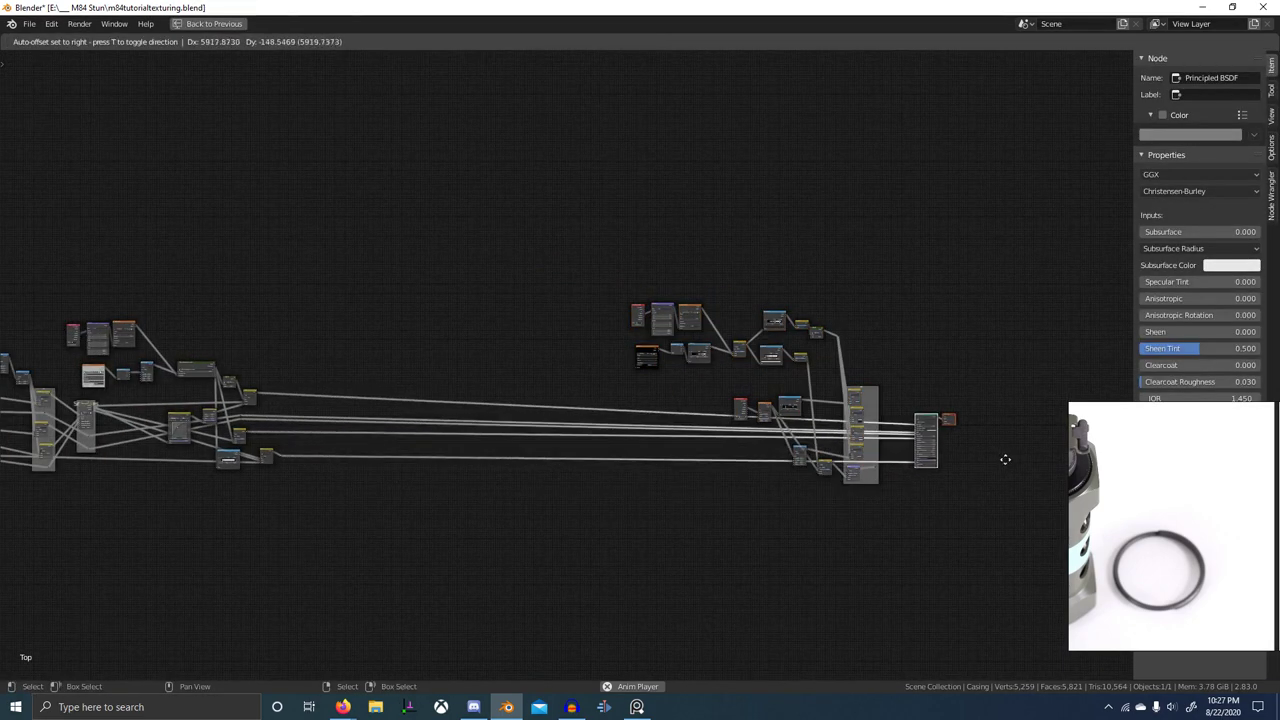
{"action": "left_click", "coordinate": [1009, 461]}
- Move the pasted dirt-mask node cluster to the left of the shader
{"action": "left_click_drag", "start_coordinate": [529, 236], "coordinate": [879, 559]}
{"action": "key", "text": "g"}
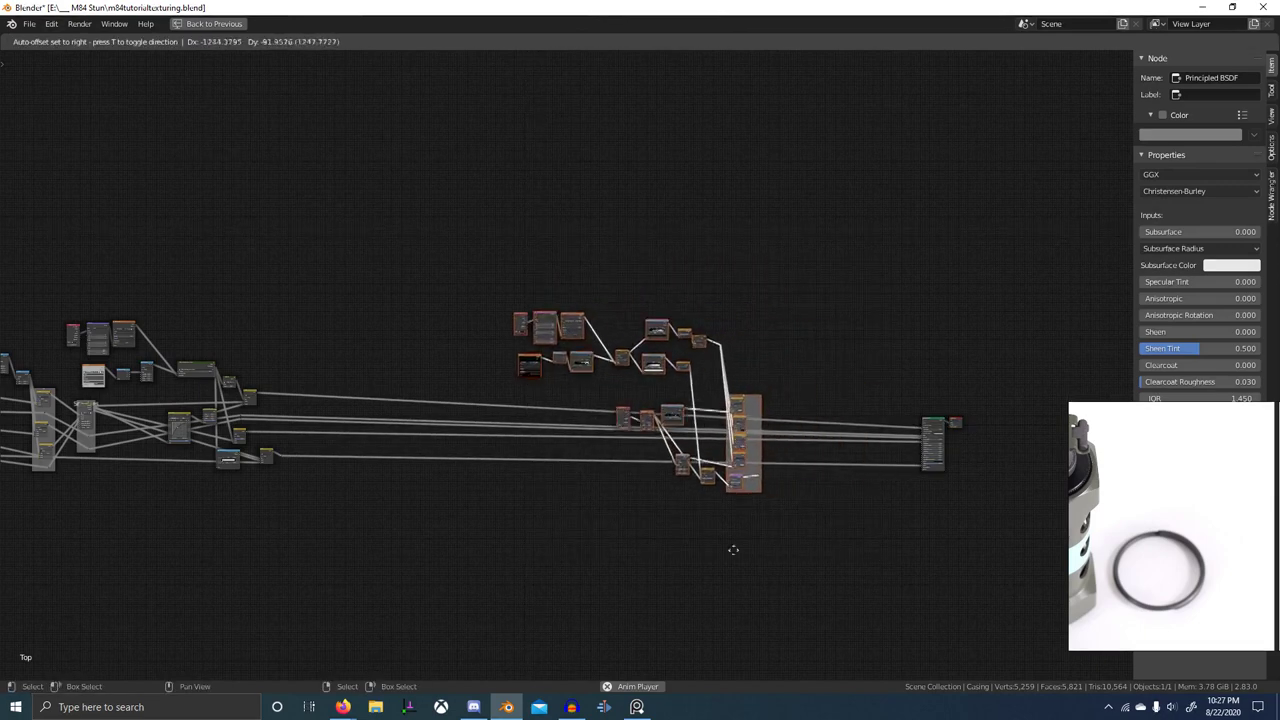
{"action": "left_click", "coordinate": [600, 552]}
{"action": "scroll", "coordinate": [559, 463], "scroll_direction": "up", "scroll_amount": 4}
{"action": "scroll", "coordinate": [558, 462], "scroll_direction": "up", "scroll_amount": 3}
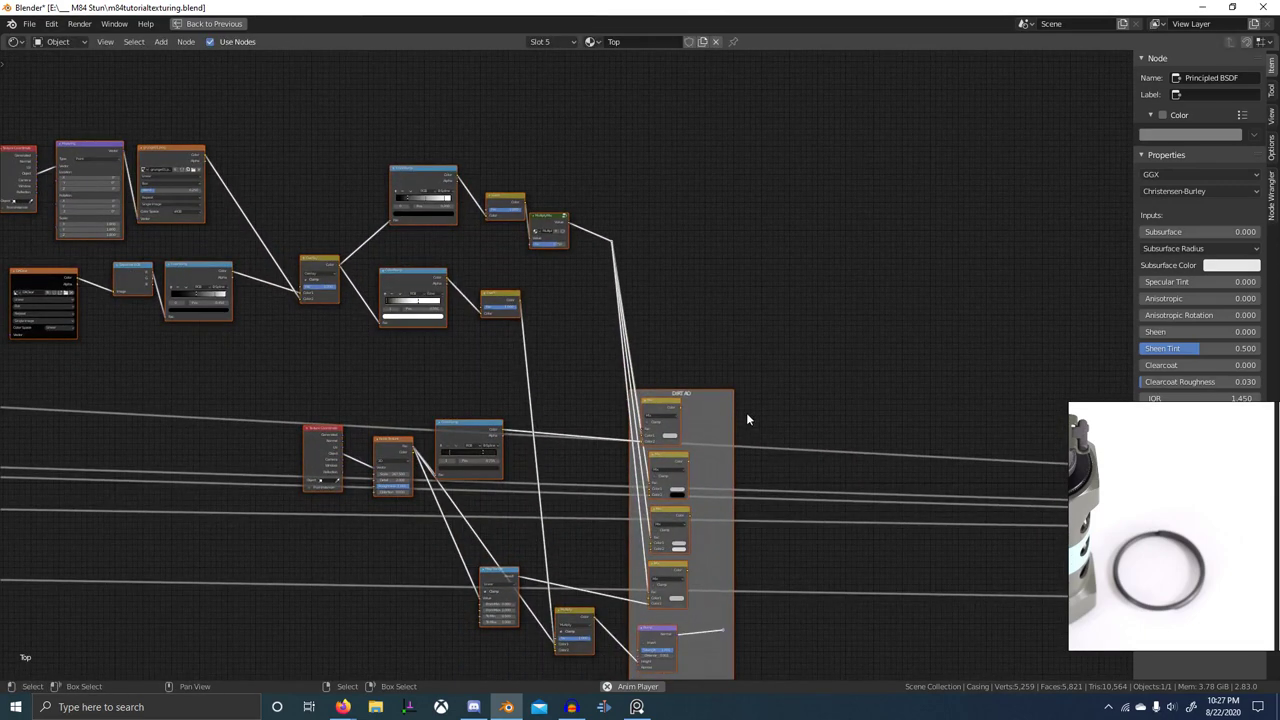
{"action": "key", "text": "g"}
{"action": "left_click", "coordinate": [693, 415]}
- Try adding reroute points along the links, then undo them
{"action": "right_click_drag", "start_coordinate": [767, 400], "coordinate": [768, 602], "text": "shift"}
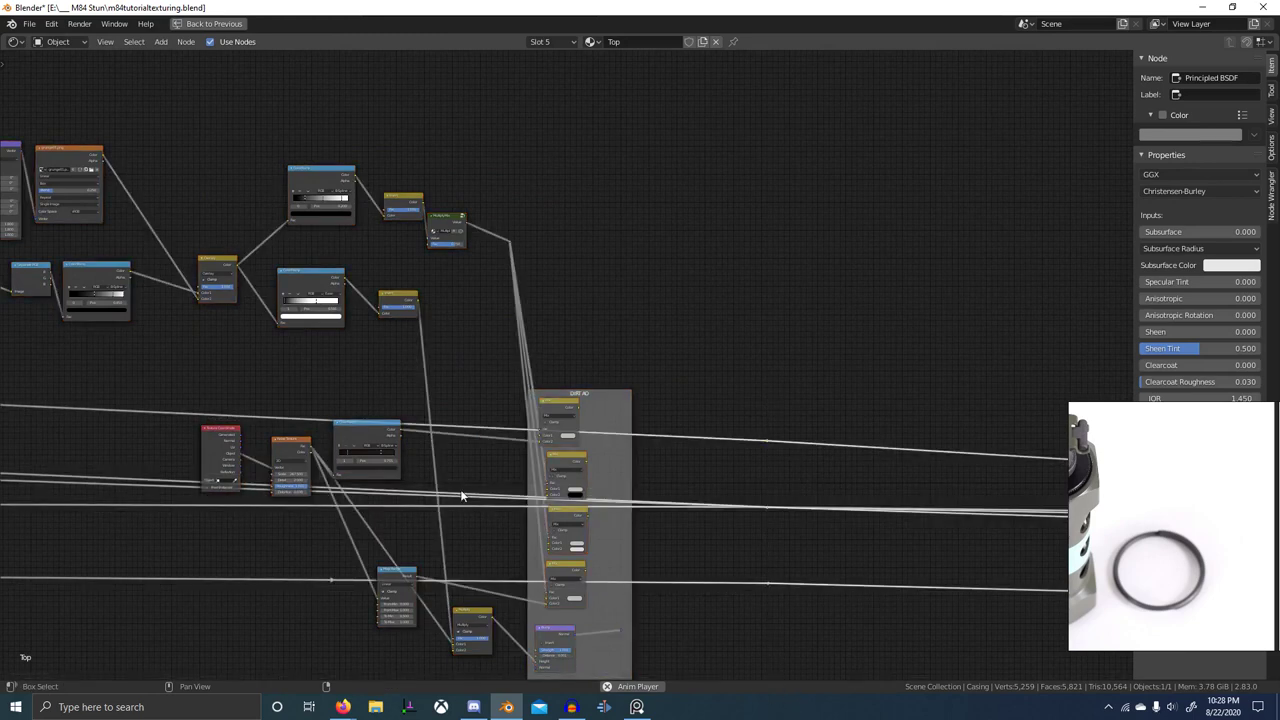
{"action": "middle_click_drag", "start_coordinate": [746, 478], "coordinate": [607, 455]}
{"action": "scroll", "coordinate": [606, 445], "scroll_direction": "up", "scroll_amount": 5}
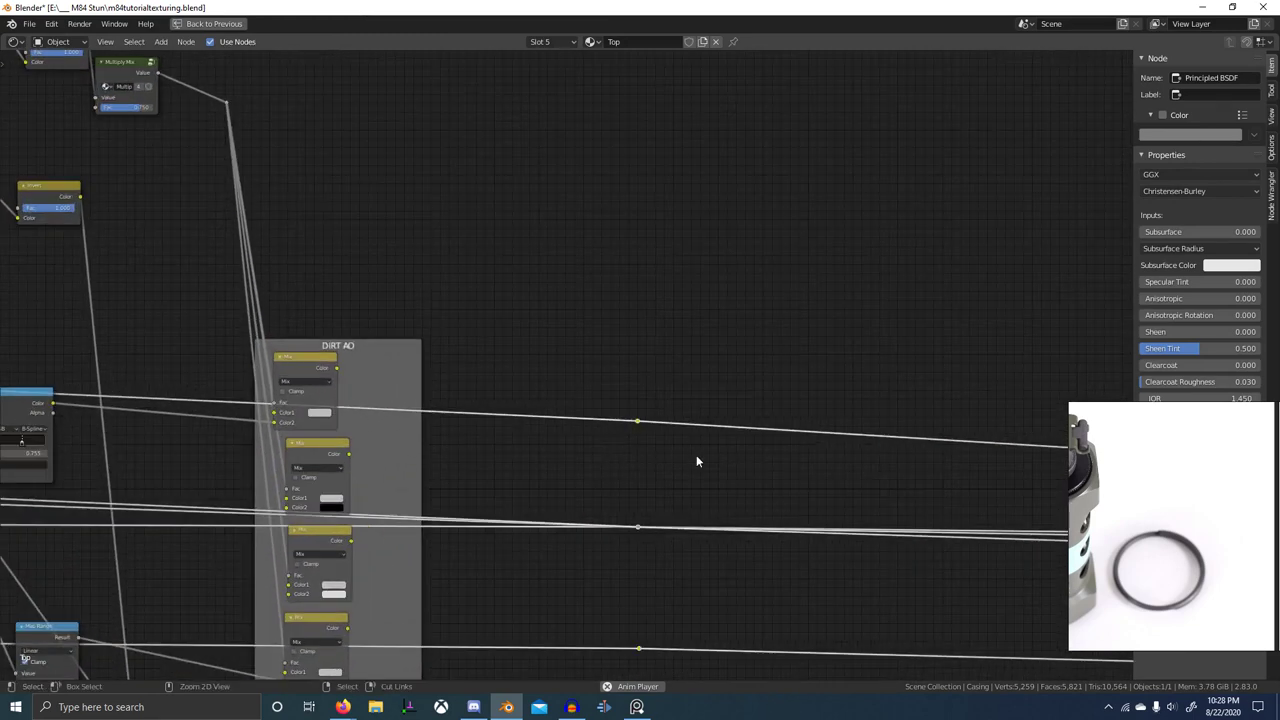
{"action": "key", "text": "ctrl+z"}
{"action": "scroll", "coordinate": [780, 467], "scroll_direction": "down", "scroll_amount": 5}
{"action": "middle_click_drag", "start_coordinate": [790, 467], "coordinate": [0, 400]}
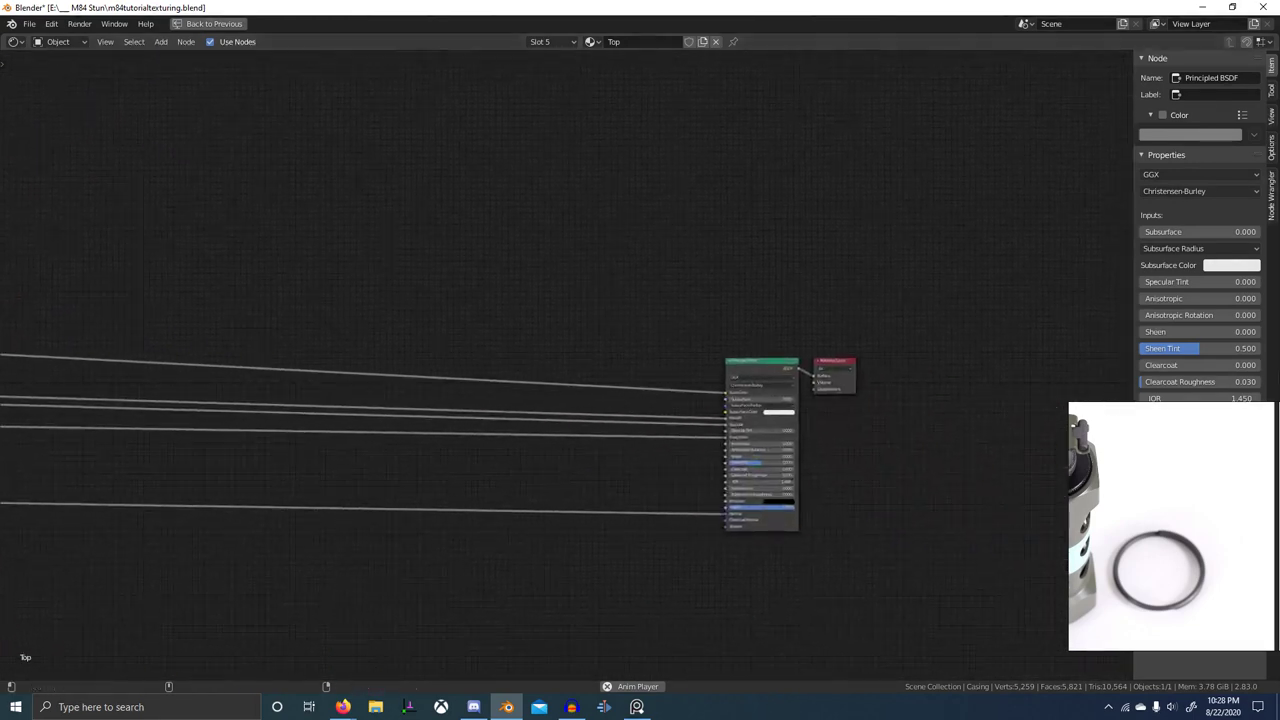
- Add reroute points on the links before the Principled BSDF and separate the overlapping ones
{"action": "right_click_drag", "start_coordinate": [703, 350], "coordinate": [680, 537], "text": "shift"}
{"action": "scroll", "coordinate": [737, 486], "scroll_direction": "up", "scroll_amount": 5}
{"action": "middle_click_drag", "start_coordinate": [737, 481], "coordinate": [648, 460]}
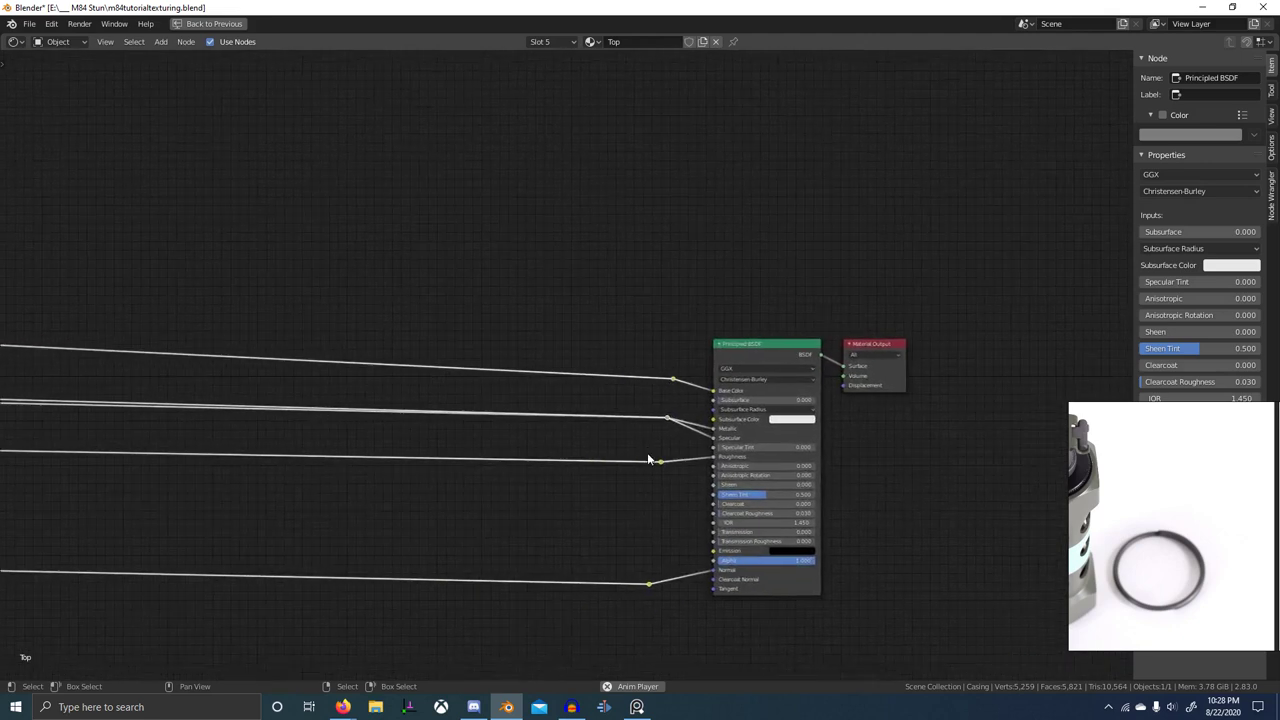
{"action": "scroll", "coordinate": [648, 458], "scroll_direction": "up", "scroll_amount": 6}
{"action": "left_click_drag", "start_coordinate": [717, 454], "coordinate": [716, 479]}
{"action": "scroll", "coordinate": [746, 506], "scroll_direction": "down", "scroll_amount": 6}
{"action": "middle_click_drag", "start_coordinate": [746, 508], "coordinate": [725, 465]}
- Move the five reroute points beside the DIRT AO frame
{"action": "left_click_drag", "start_coordinate": [589, 291], "coordinate": [663, 646]}
{"action": "scroll", "coordinate": [663, 638], "scroll_direction": "down", "scroll_amount": 7}
{"action": "middle_click_drag", "start_coordinate": [663, 636], "coordinate": [838, 523]}
{"action": "key", "text": "g"}
{"action": "left_click", "coordinate": [354, 476]}
{"action": "middle_click_drag", "start_coordinate": [352, 476], "coordinate": [720, 486]}
{"action": "key", "text": "g"}
{"action": "left_click", "coordinate": [449, 474]}
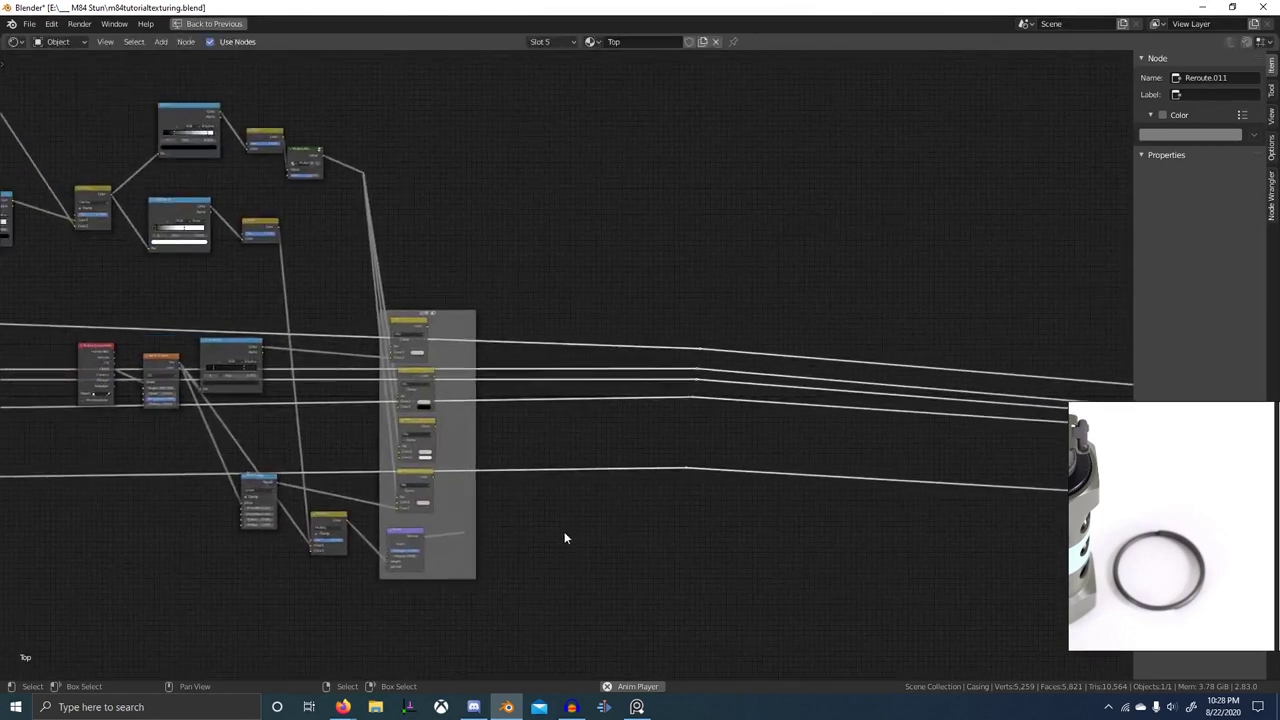
{"action": "key", "text": "g"}
{"action": "left_click", "coordinate": [530, 584]}
- Link the reroutes into the DIRT AO frame's mix nodes and the Bump node
{"action": "middle_click_drag", "start_coordinate": [314, 524], "coordinate": [694, 566]}
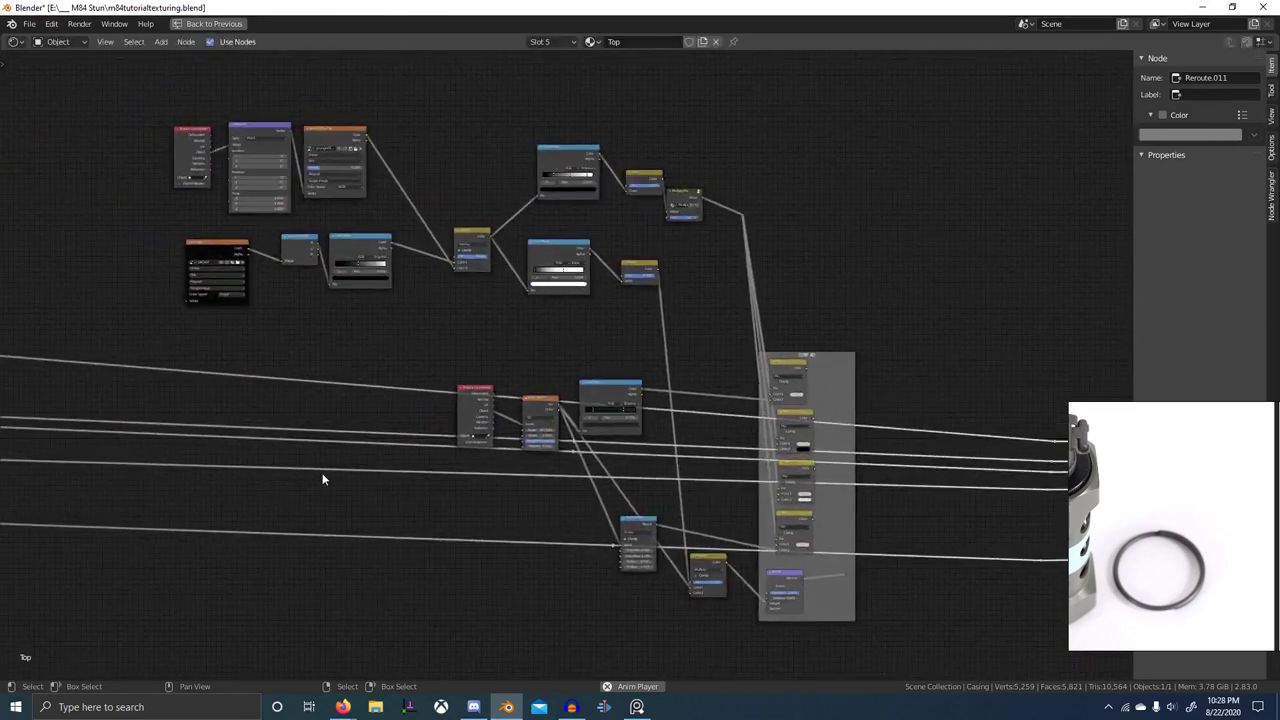
{"action": "scroll", "coordinate": [322, 480], "scroll_direction": "down", "scroll_amount": 2}
{"action": "middle_click_drag", "start_coordinate": [322, 480], "coordinate": [560, 487]}
{"action": "right_click_drag", "start_coordinate": [948, 394], "coordinate": [958, 392], "text": "alt"}
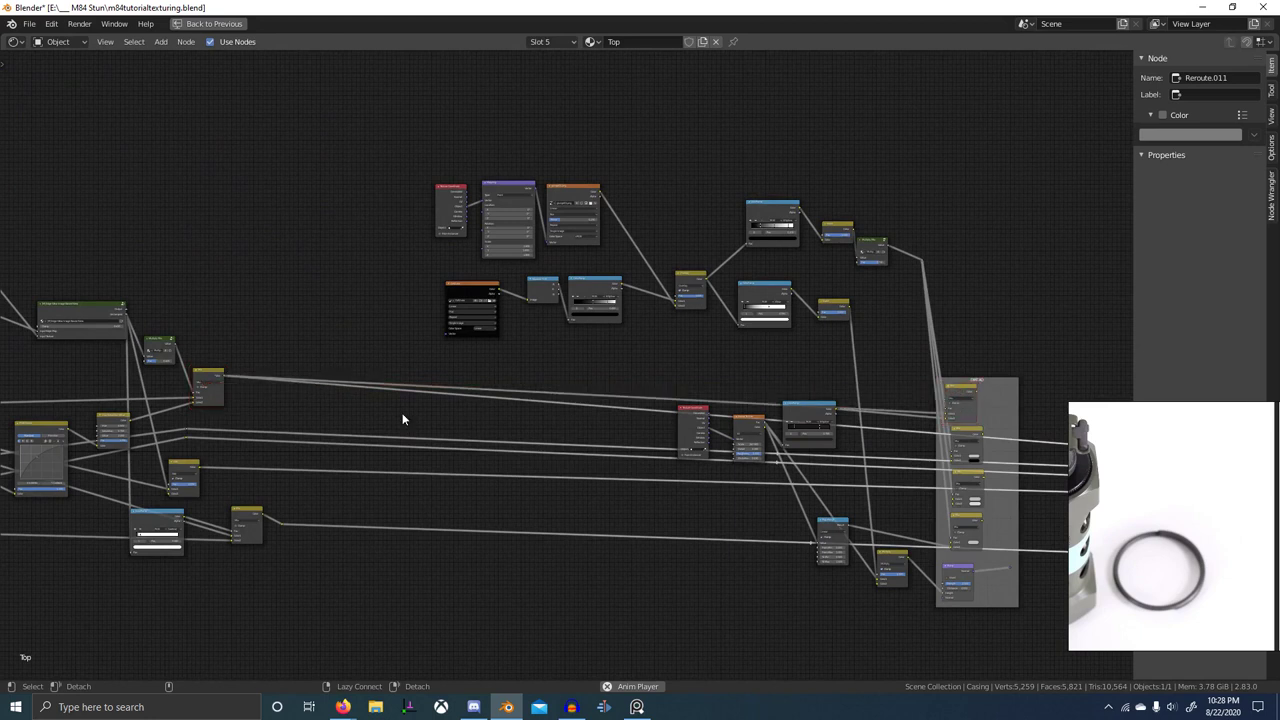
{"action": "right_click_drag", "start_coordinate": [187, 429], "coordinate": [962, 437], "text": "alt"}
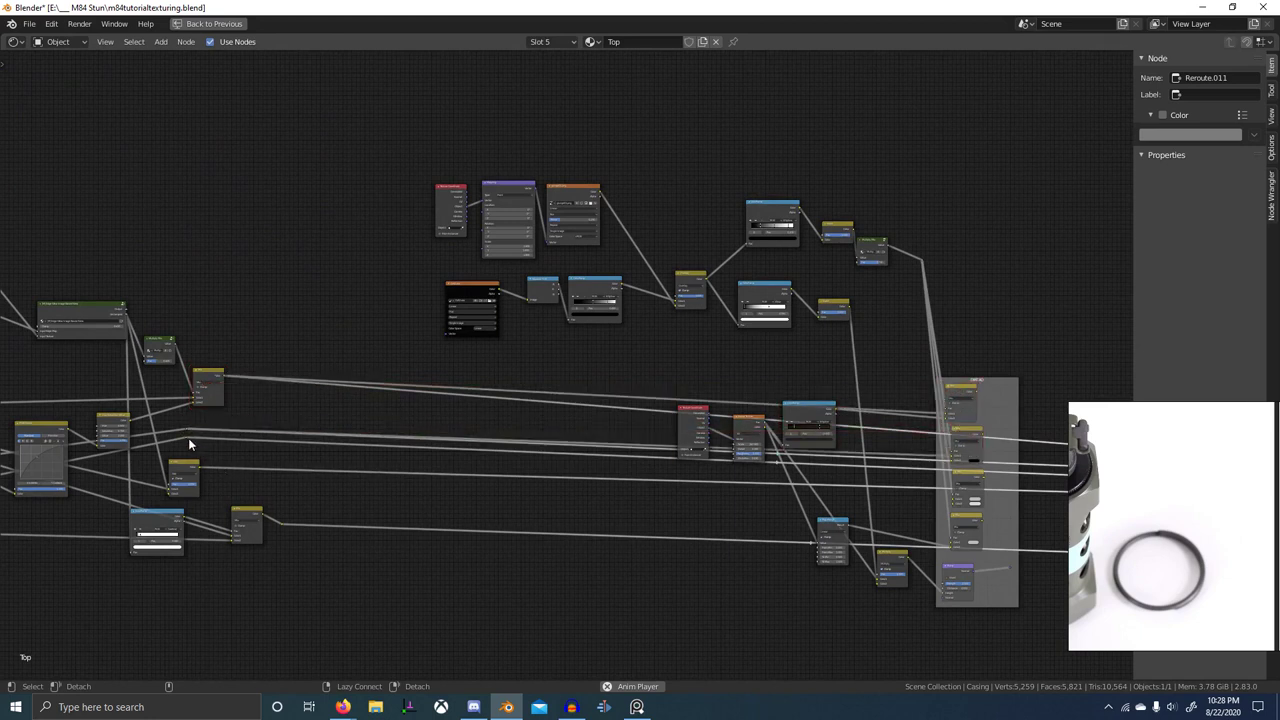
{"action": "right_click_drag", "start_coordinate": [744, 458], "coordinate": [967, 486], "text": "alt"}
{"action": "right_click_drag", "start_coordinate": [679, 508], "coordinate": [959, 528], "text": "alt"}
{"action": "right_click_drag", "start_coordinate": [283, 522], "coordinate": [967, 572], "text": "alt"}
{"action": "middle_click_drag", "start_coordinate": [906, 565], "coordinate": [699, 555]}
- Move the reroute link onto the Bump node's Normal input
{"action": "scroll", "coordinate": [683, 381], "scroll_direction": "up", "scroll_amount": 2}
{"action": "scroll", "coordinate": [699, 555], "scroll_direction": "up", "scroll_amount": 6}
{"action": "left_click_drag", "start_coordinate": [763, 580], "coordinate": [767, 642]}
{"action": "scroll", "coordinate": [421, 622], "scroll_direction": "down", "scroll_amount": 7}
{"action": "middle_click_drag", "start_coordinate": [421, 622], "coordinate": [358, 496]}
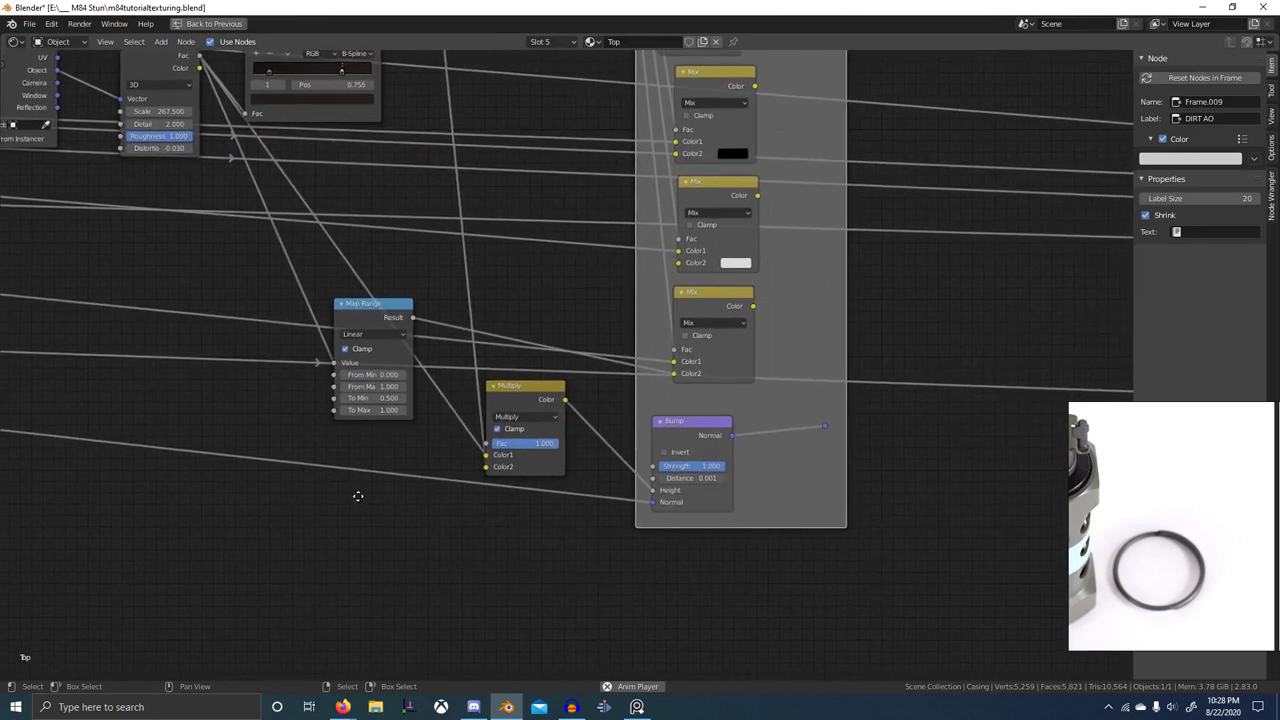
- Feed the Bump output and the third and fourth Mix outputs into the reroutes
{"action": "scroll", "coordinate": [908, 485], "scroll_direction": "down", "scroll_amount": 12}
{"action": "middle_click_drag", "start_coordinate": [831, 494], "coordinate": [651, 510]}
{"action": "scroll", "coordinate": [490, 455], "scroll_direction": "up", "scroll_amount": 5}
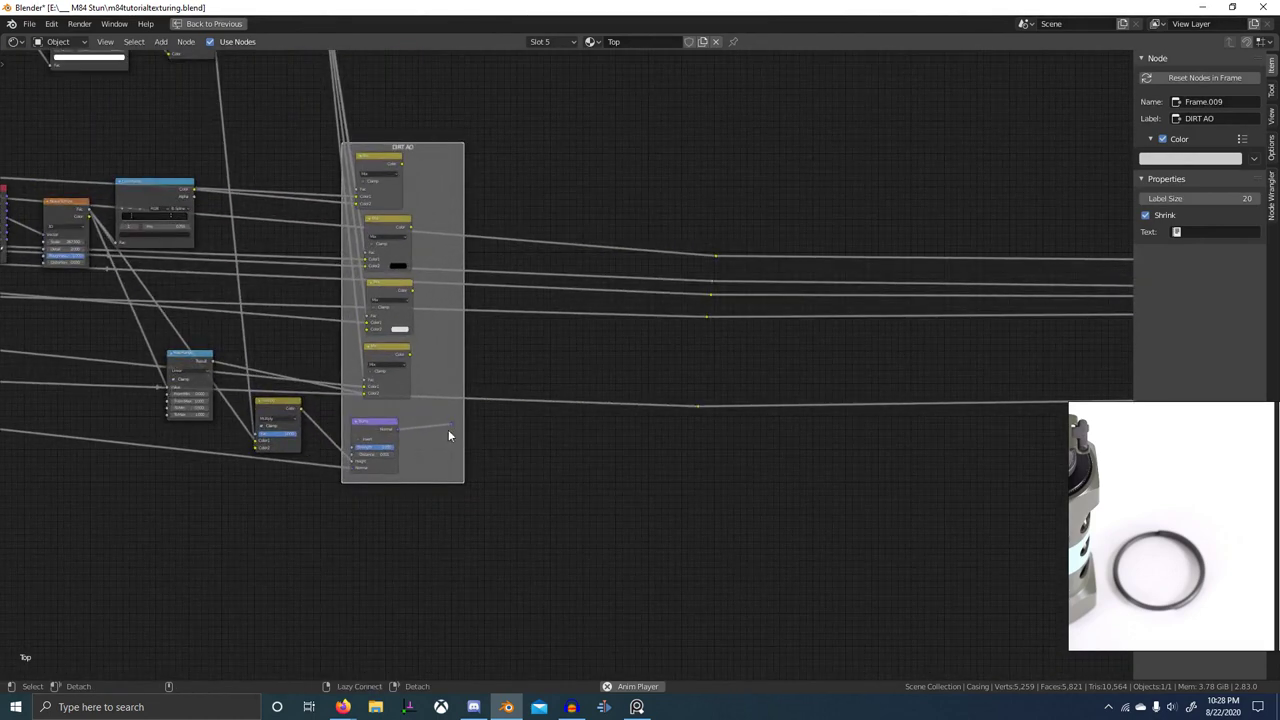
{"action": "right_click_drag", "start_coordinate": [686, 412], "coordinate": [690, 411], "text": "alt"}
{"action": "right_click_drag", "start_coordinate": [723, 309], "coordinate": [692, 321], "text": "alt"}
{"action": "right_click_drag", "start_coordinate": [402, 300], "coordinate": [716, 258], "text": "alt"}
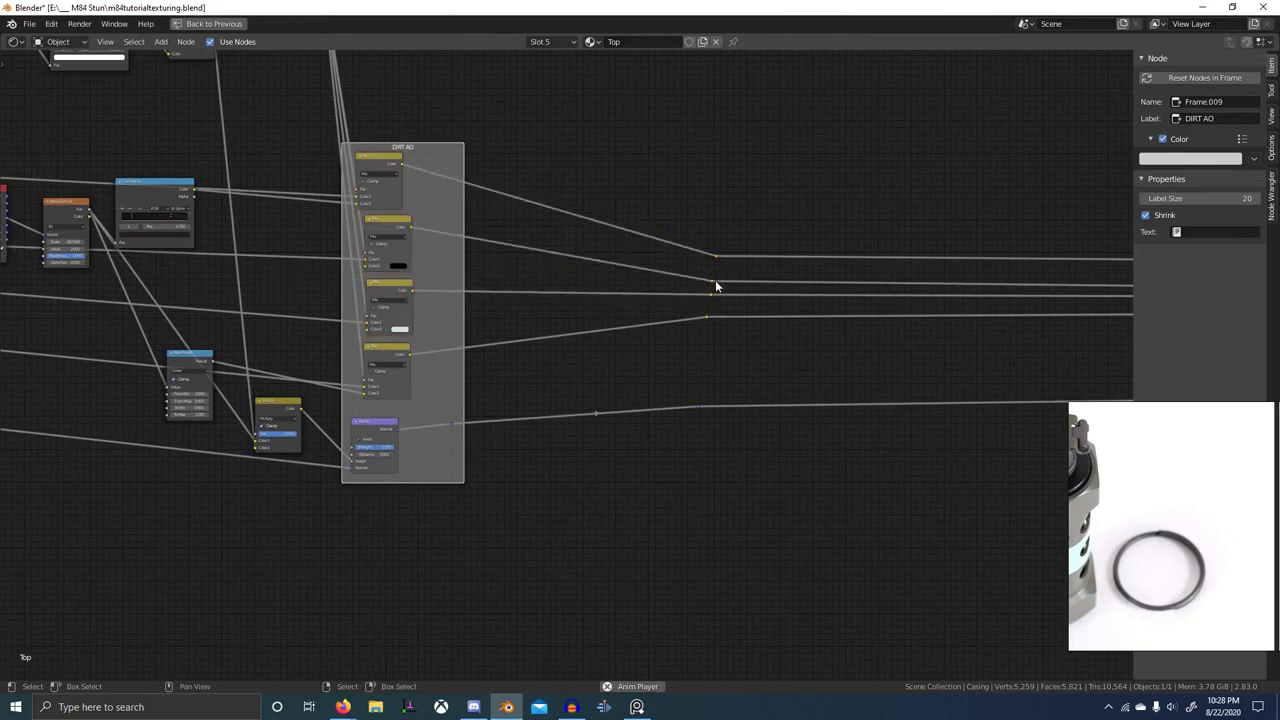
- Select the Principled BSDF node and return to the full Shading layout
{"action": "scroll", "coordinate": [922, 271], "scroll_direction": "down", "scroll_amount": 5}
{"action": "middle_click_drag", "start_coordinate": [922, 271], "coordinate": [383, 301]}
{"action": "left_click", "coordinate": [889, 279]}
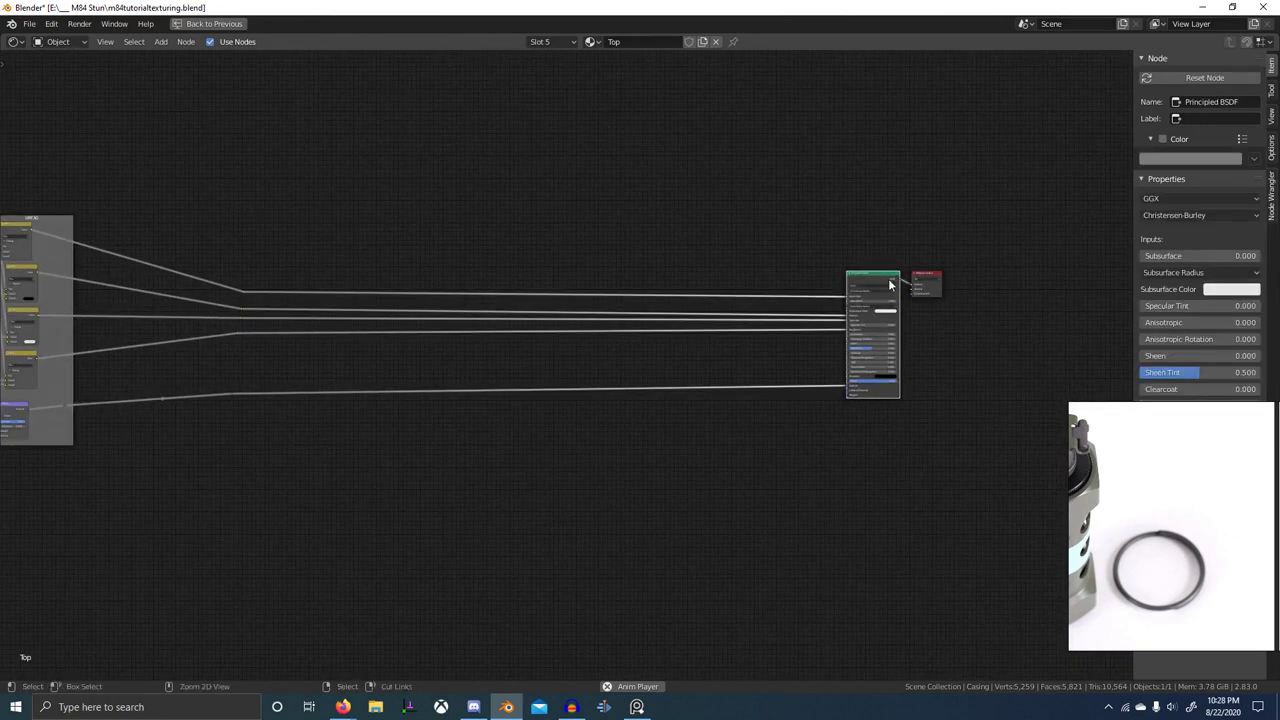
{"action": "key", "text": "ctrl+space"}
{"action": "scroll", "coordinate": [760, 235], "scroll_direction": "up", "scroll_amount": 5}
- Preview the DAO image's green channel from the Separate RGB node on the casing
{"action": "mouse_move", "coordinate": [803, 206]}
{"action": "middle_mouse_down"}
{"action": "mouse_move", "coordinate": [753, 196]}
{"action": "mouse_move", "coordinate": [795, 266]}
{"action": "middle_mouse_up"}
{"action": "middle_click_drag", "start_coordinate": [650, 331], "coordinate": [776, 308]}
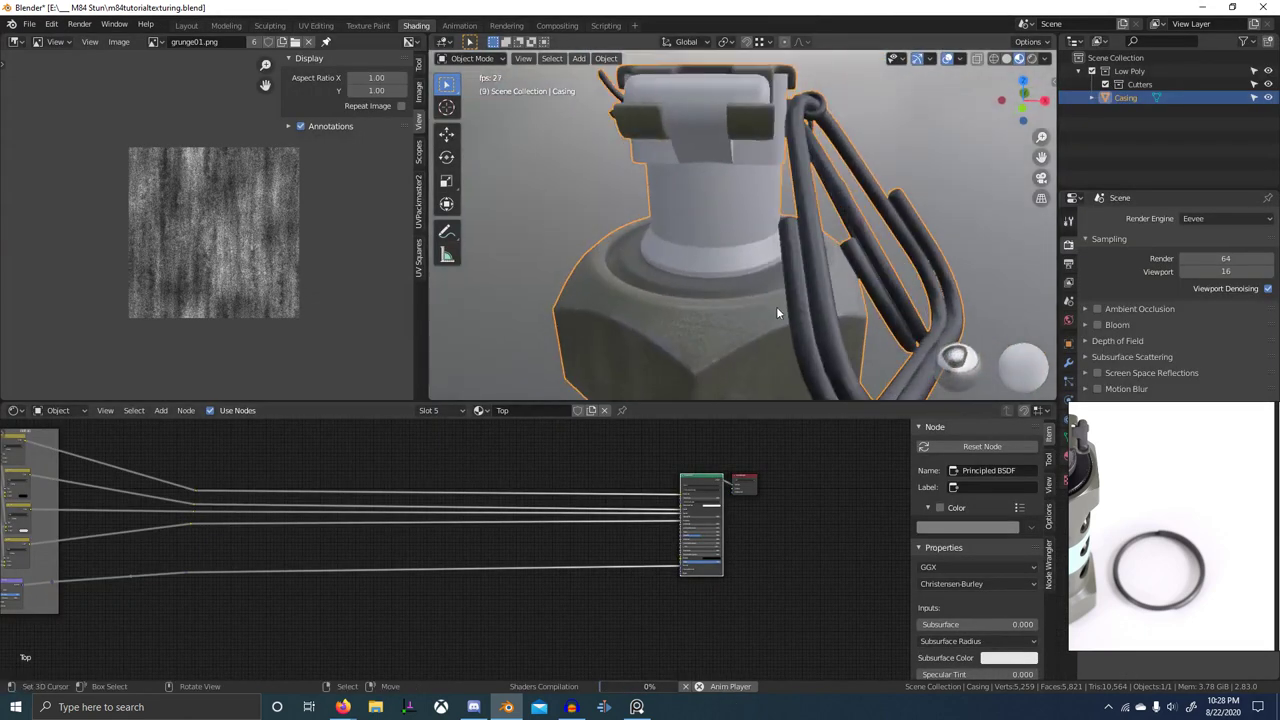
{"action": "middle_click_drag", "start_coordinate": [620, 322], "coordinate": [740, 328]}
{"action": "middle_click_drag", "start_coordinate": [175, 461], "coordinate": [660, 560]}
{"action": "scroll", "coordinate": [655, 555], "scroll_direction": "down", "scroll_amount": 3}
{"action": "scroll", "coordinate": [566, 338], "scroll_direction": "up", "scroll_amount": 6}
{"action": "middle_click_drag", "start_coordinate": [562, 338], "coordinate": [1046, 347]}
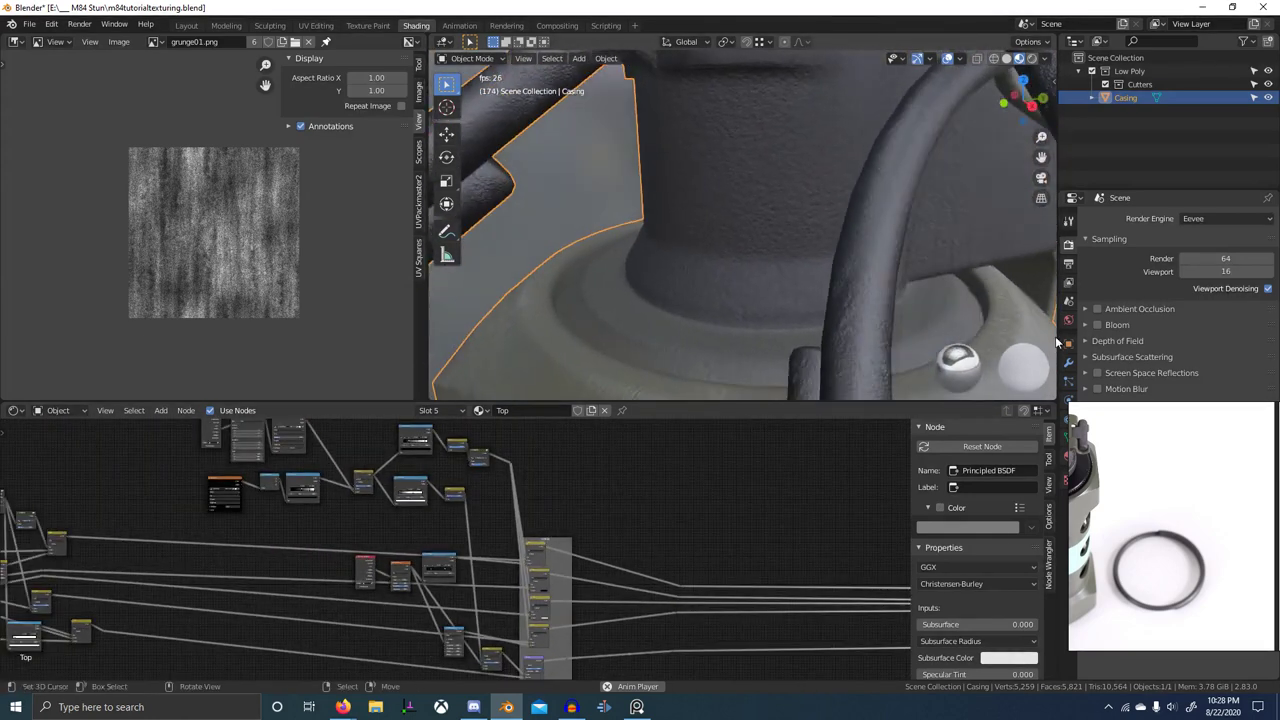
{"action": "scroll", "coordinate": [386, 523], "scroll_direction": "up", "scroll_amount": 4}
{"action": "scroll", "coordinate": [447, 607], "scroll_direction": "up", "scroll_amount": 4}
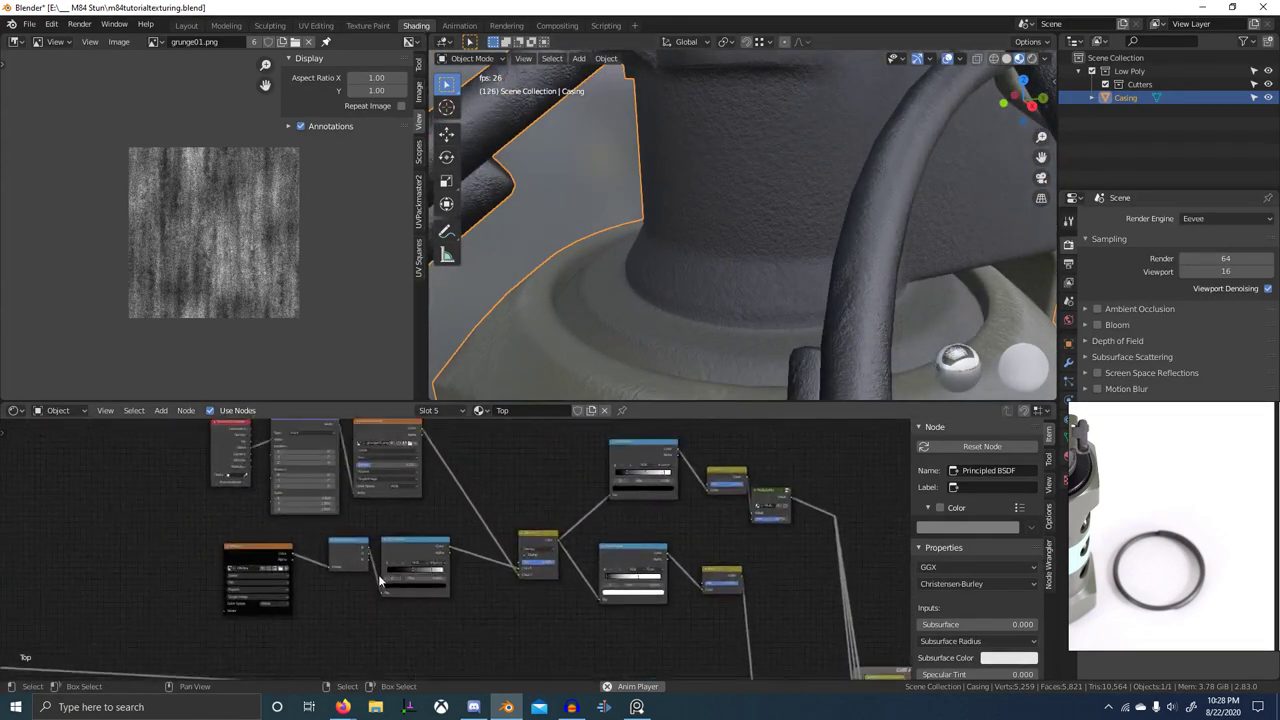
{"action": "left_click", "coordinate": [425, 538]}
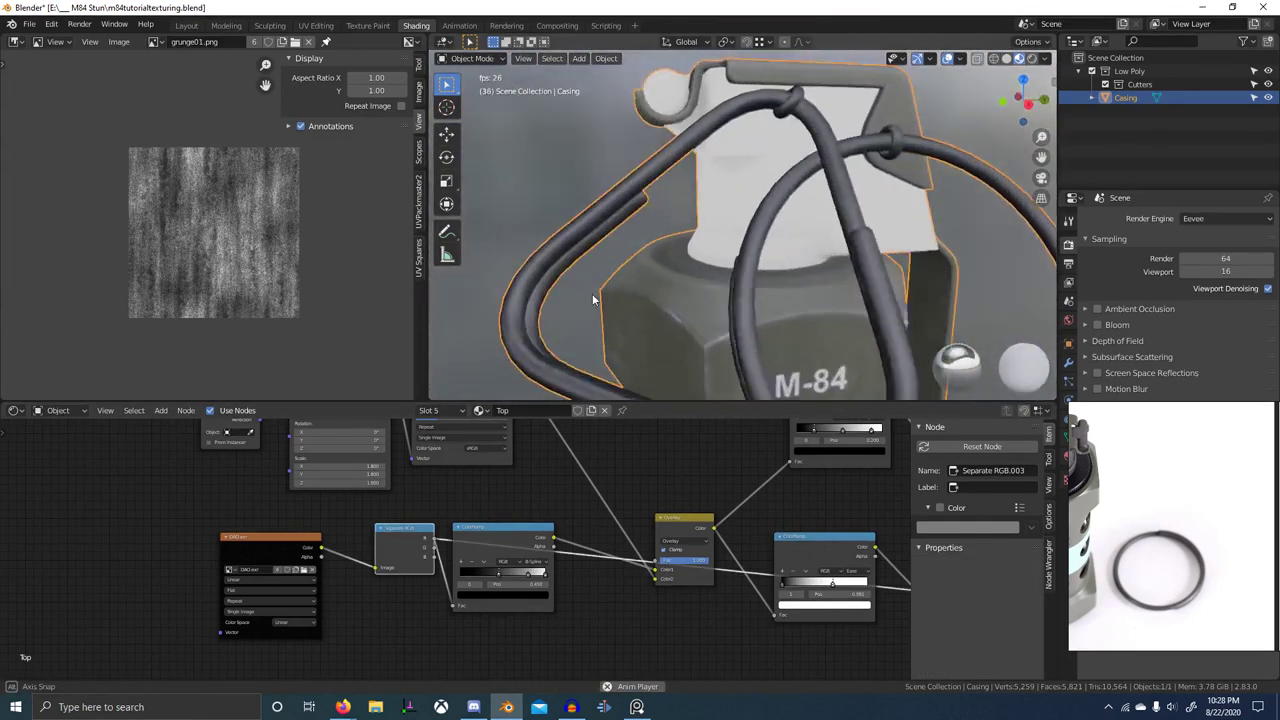
{"action": "scroll", "coordinate": [440, 530], "scroll_direction": "up", "scroll_amount": 5}
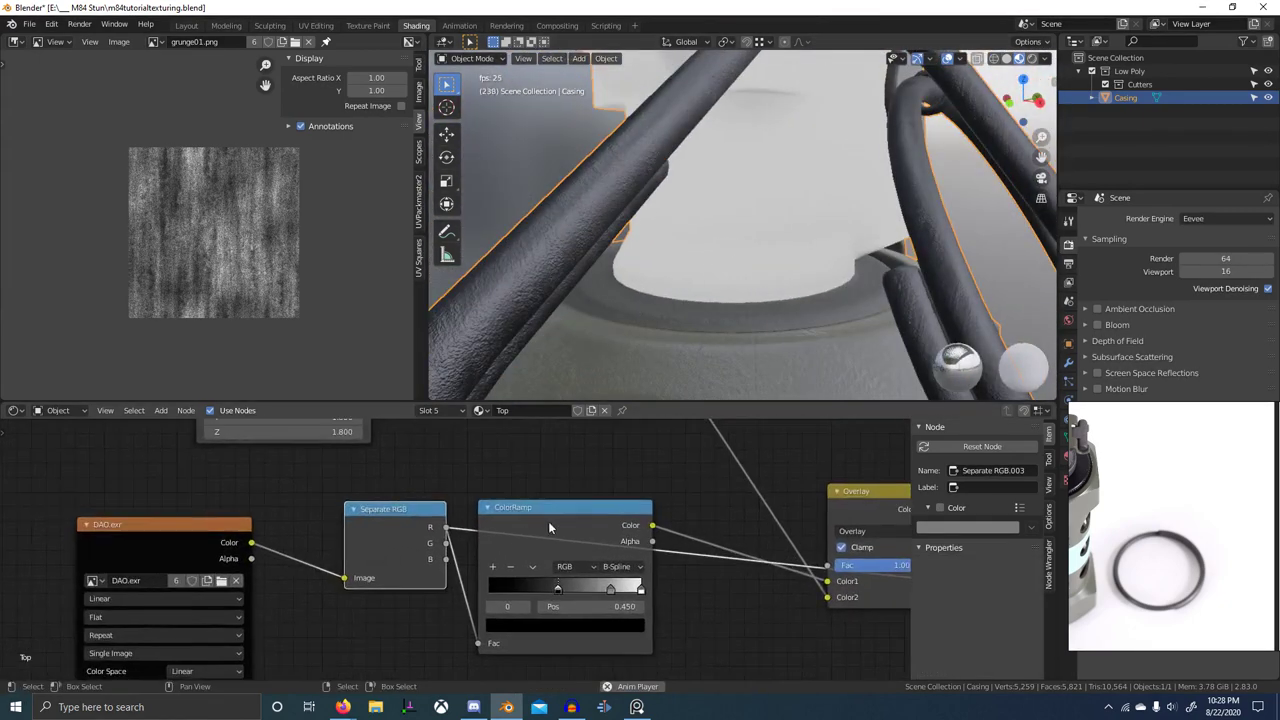
{"action": "left_click", "coordinate": [424, 529], "text": "ctrl+shift"}
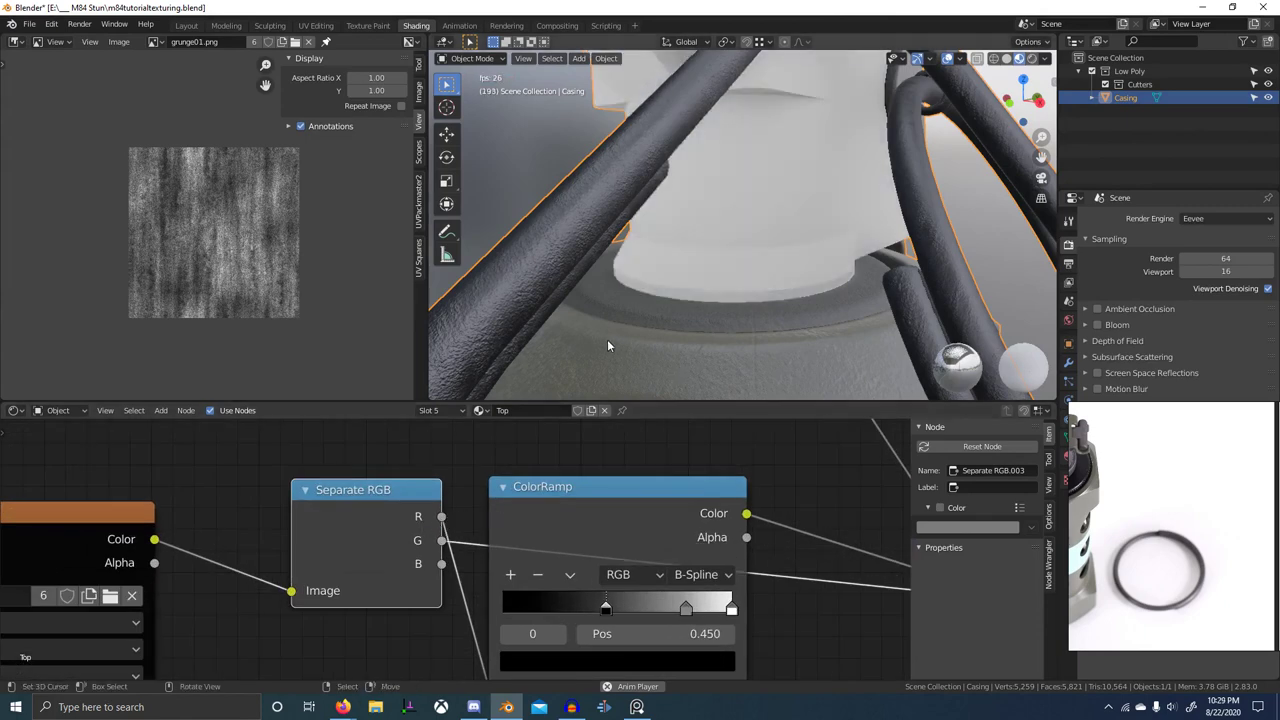
- Preview the ColorRamp output, then the Overlay blend, on the casing
{"action": "middle_click_drag", "start_coordinate": [607, 339], "coordinate": [728, 362]}
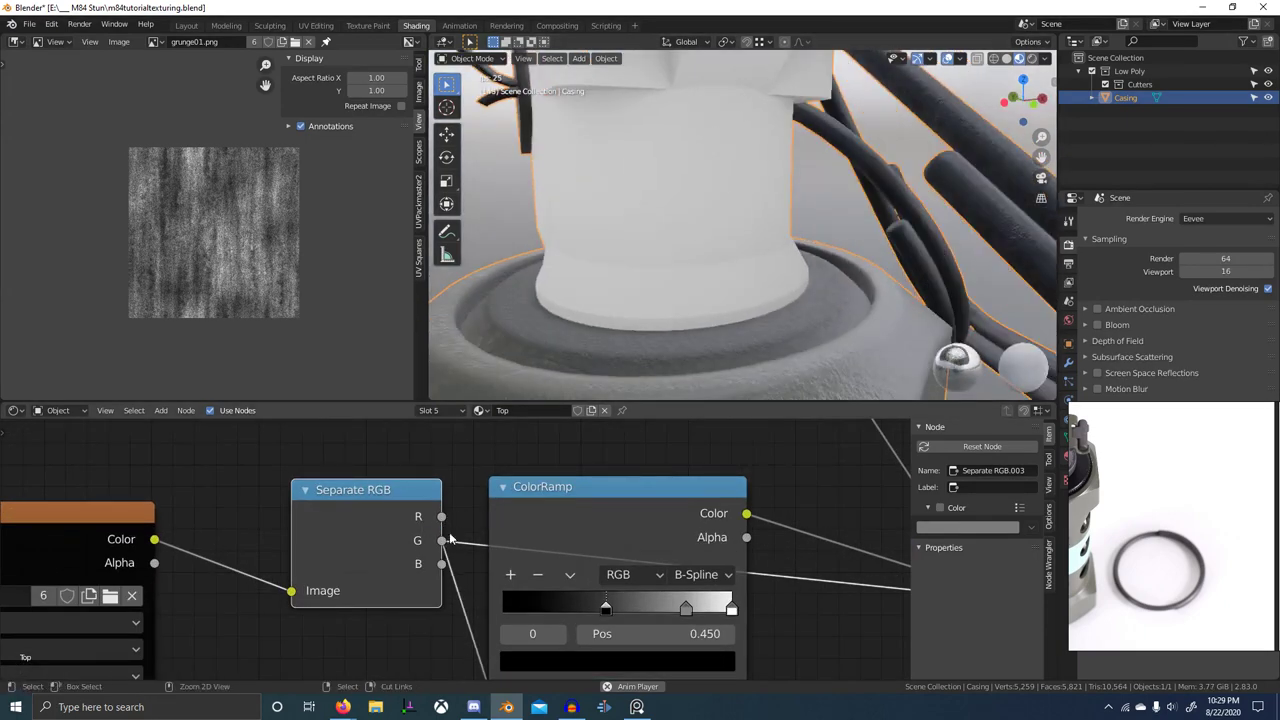
{"action": "scroll", "coordinate": [634, 336], "scroll_direction": "down", "scroll_amount": 2}
{"action": "scroll", "coordinate": [700, 520], "scroll_direction": "down", "scroll_amount": 2}
{"action": "left_click", "coordinate": [674, 516], "text": "ctrl+shift"}
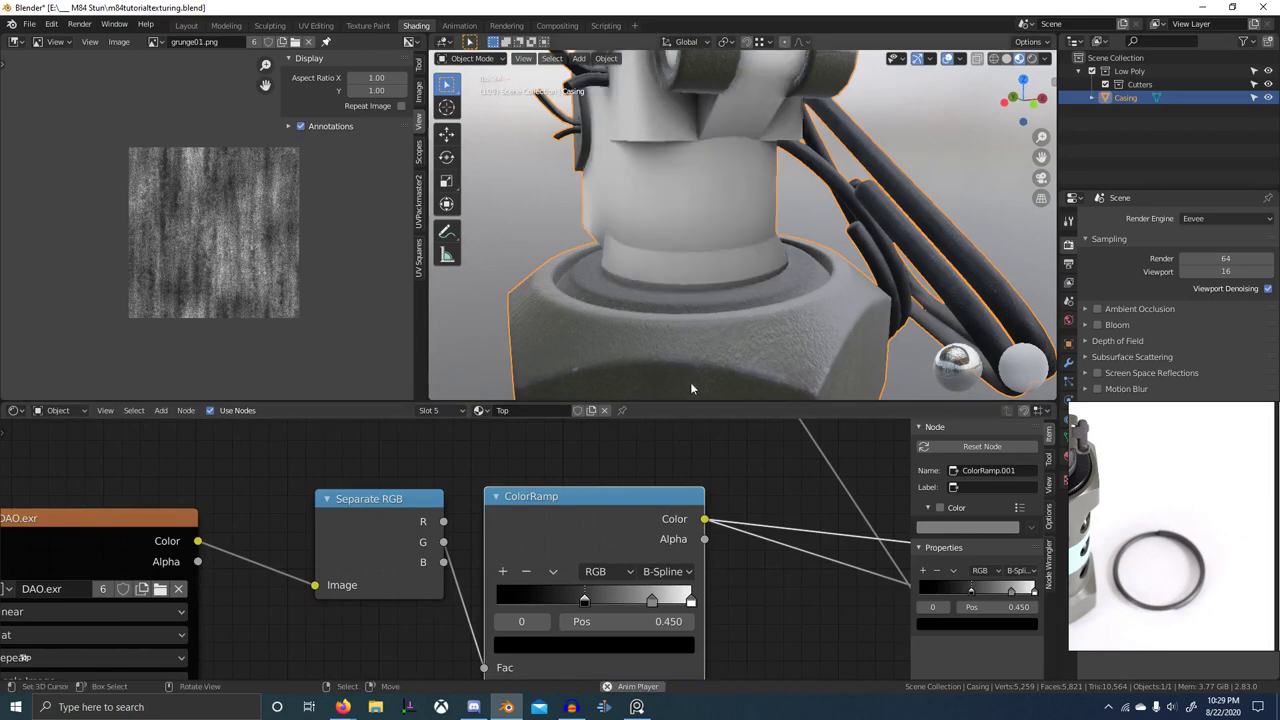
{"action": "scroll", "coordinate": [576, 532], "scroll_direction": "down", "scroll_amount": 3}
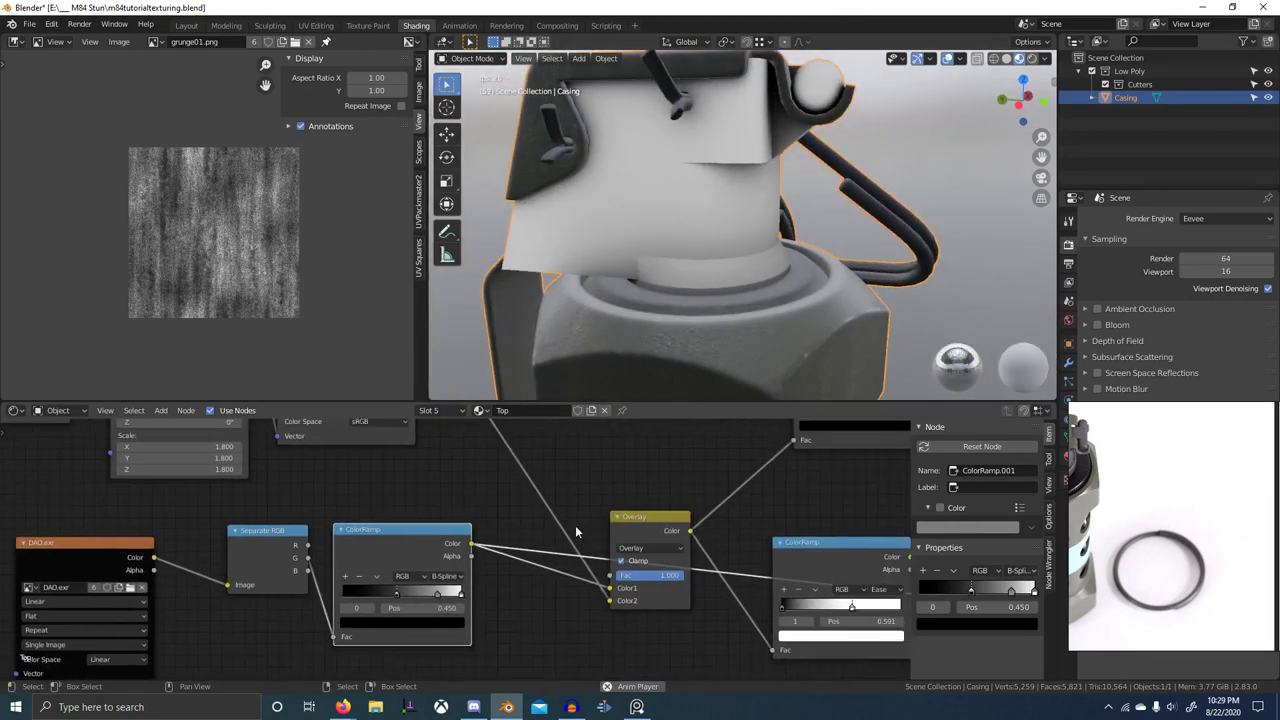
{"action": "left_click", "coordinate": [638, 522], "text": "ctrl+shift"}
{"action": "scroll", "coordinate": [294, 592], "scroll_direction": "up", "scroll_amount": 2}
- Feed the ColorRamp Fac from a different Separate RGB channel
{"action": "middle_click_drag", "start_coordinate": [294, 592], "coordinate": [407, 600]}
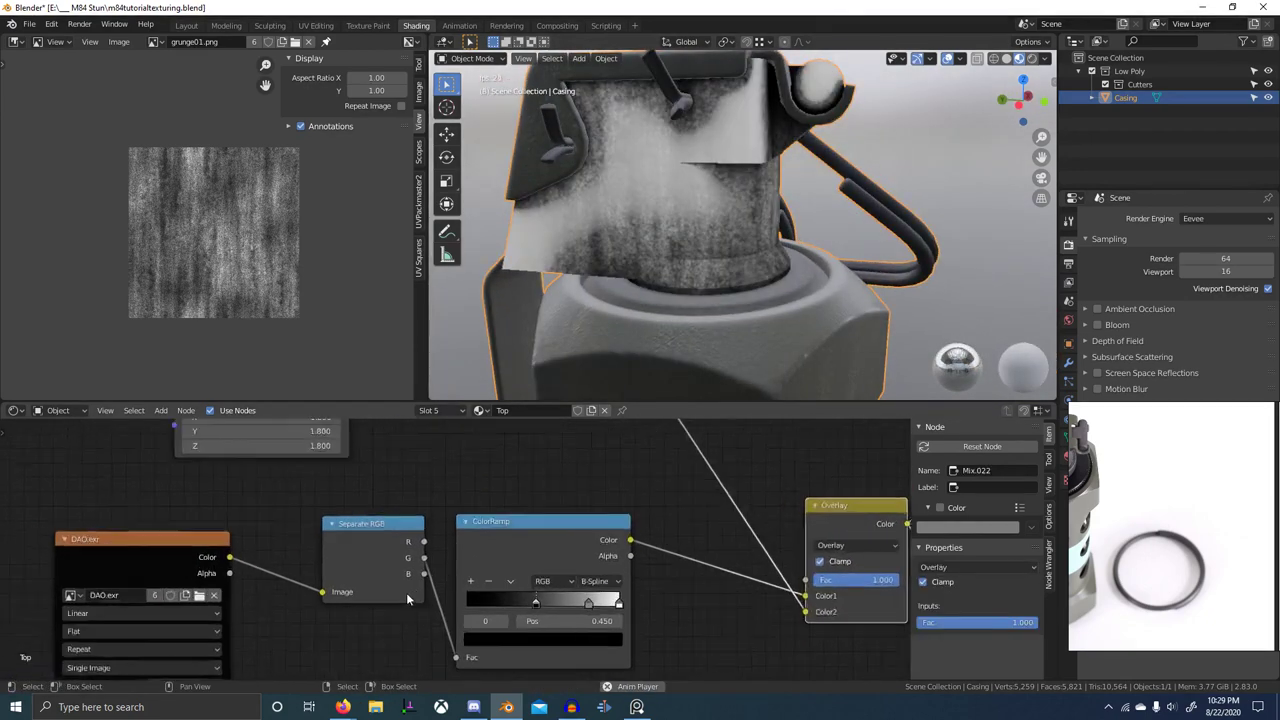
{"action": "scroll", "coordinate": [407, 600], "scroll_direction": "up", "scroll_amount": 1}
{"action": "mouse_move", "coordinate": [418, 561]}
{"action": "left_mouse_down", "text": "ctrl"}
{"action": "mouse_move", "coordinate": [420, 543]}
{"action": "mouse_move", "coordinate": [419, 560]}
{"action": "left_mouse_up", "text": "ctrl"}
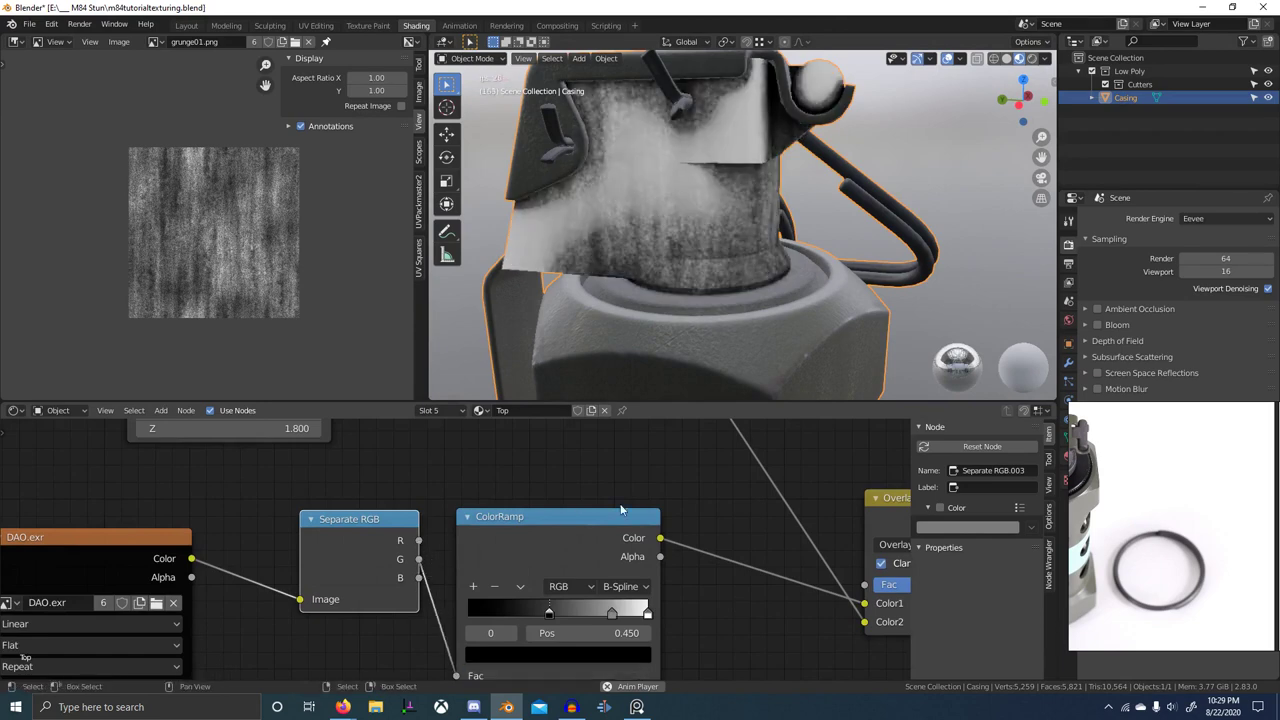
{"action": "scroll", "coordinate": [621, 510], "scroll_direction": "down", "scroll_amount": 10}
- Preview the DIRT AO frame's Mix node and nudge the frame slightly right
{"action": "middle_click_drag", "start_coordinate": [890, 516], "coordinate": [700, 463]}
{"action": "scroll", "coordinate": [636, 585], "scroll_direction": "down", "scroll_amount": 5}
{"action": "scroll", "coordinate": [590, 520], "scroll_direction": "up", "scroll_amount": 5}
{"action": "left_click", "coordinate": [547, 517], "text": "ctrl+shift"}
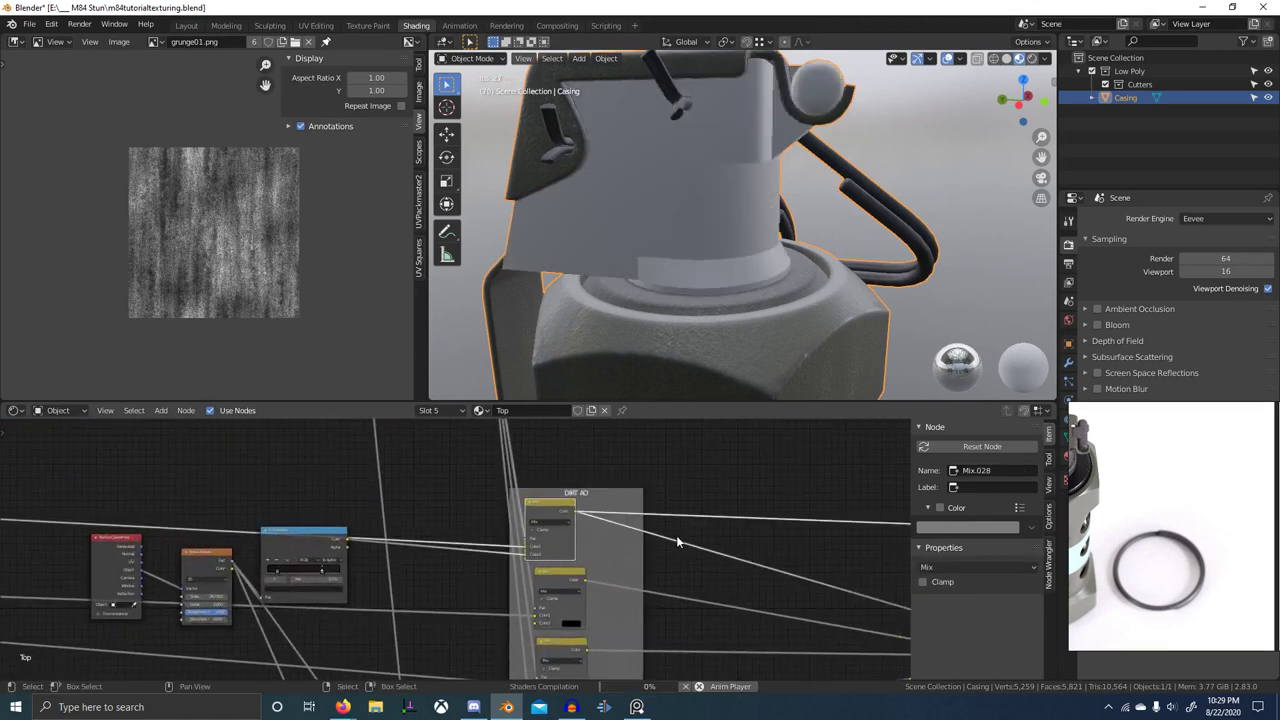
{"action": "left_click_drag", "start_coordinate": [622, 510], "coordinate": [705, 511]}
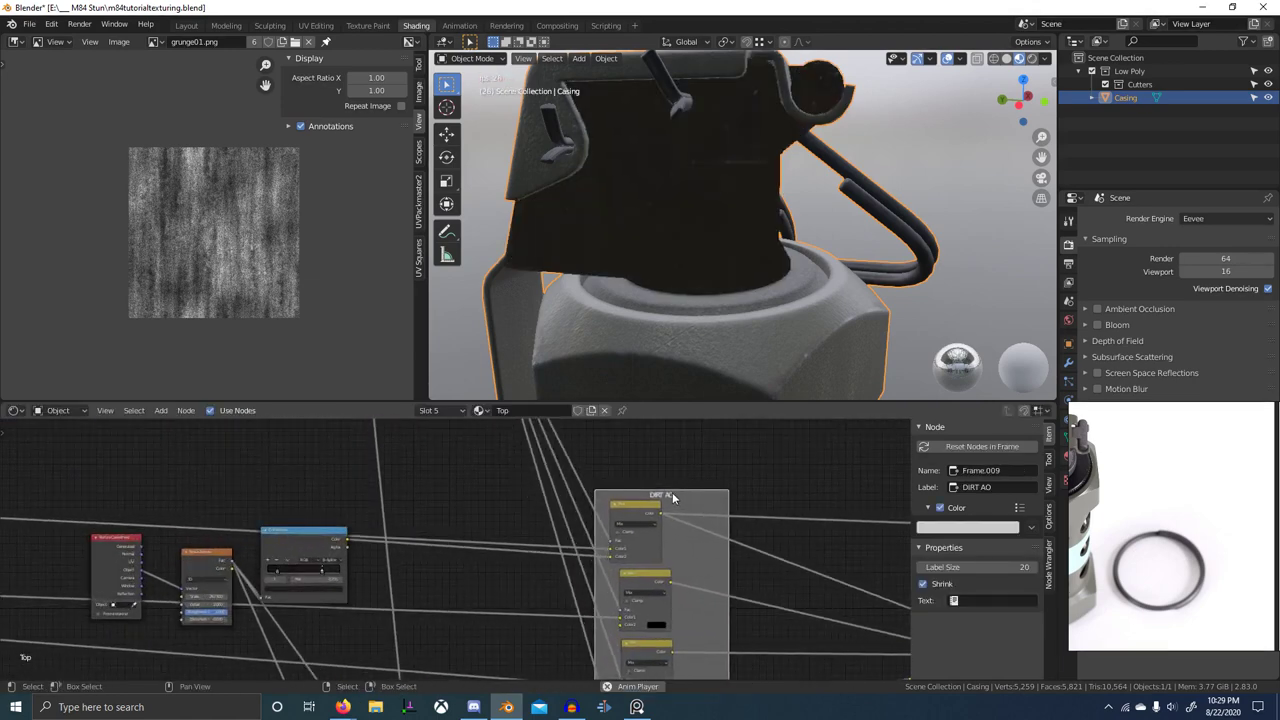
{"action": "scroll", "coordinate": [675, 497], "scroll_direction": "down", "scroll_amount": 4}
{"action": "middle_click_drag", "start_coordinate": [718, 495], "coordinate": [660, 649]}
{"action": "scroll", "coordinate": [421, 543], "scroll_direction": "up", "scroll_amount": 8}
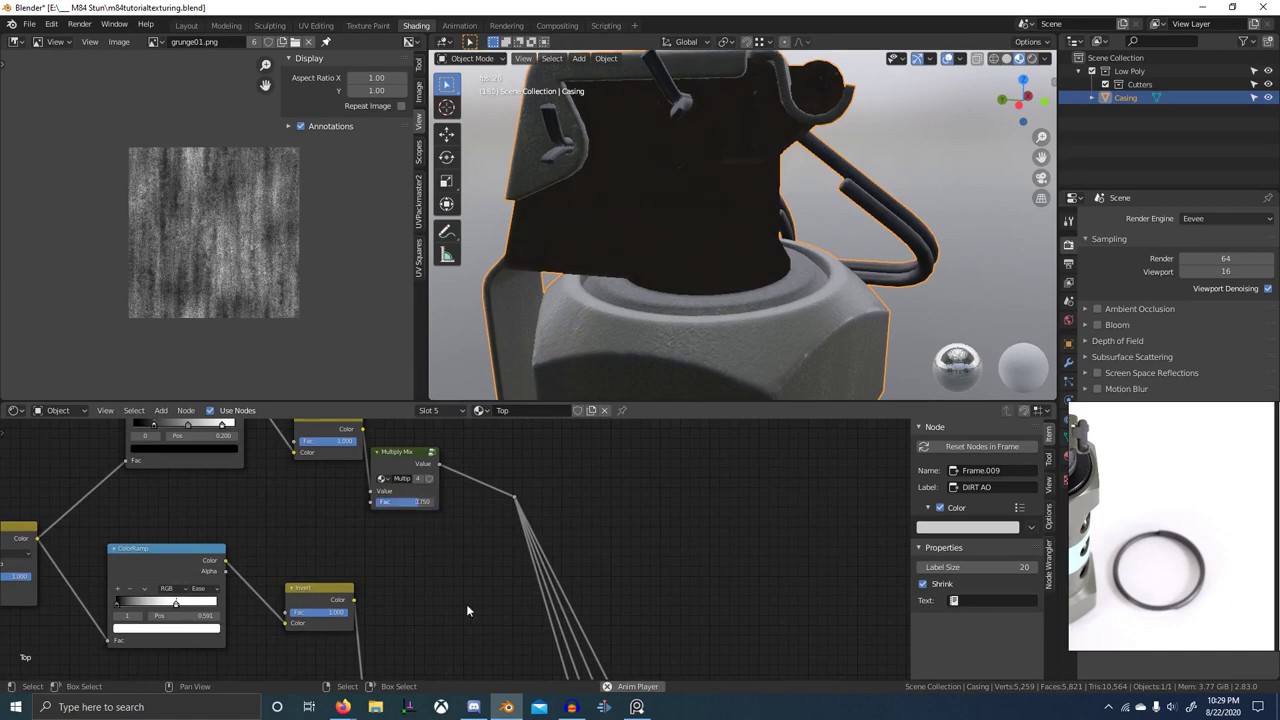
{"action": "scroll", "coordinate": [467, 608], "scroll_direction": "down", "scroll_amount": 6}
{"action": "middle_click_drag", "start_coordinate": [532, 575], "coordinate": [408, 453]}
{"action": "middle_click_drag", "start_coordinate": [457, 546], "coordinate": [551, 646]}
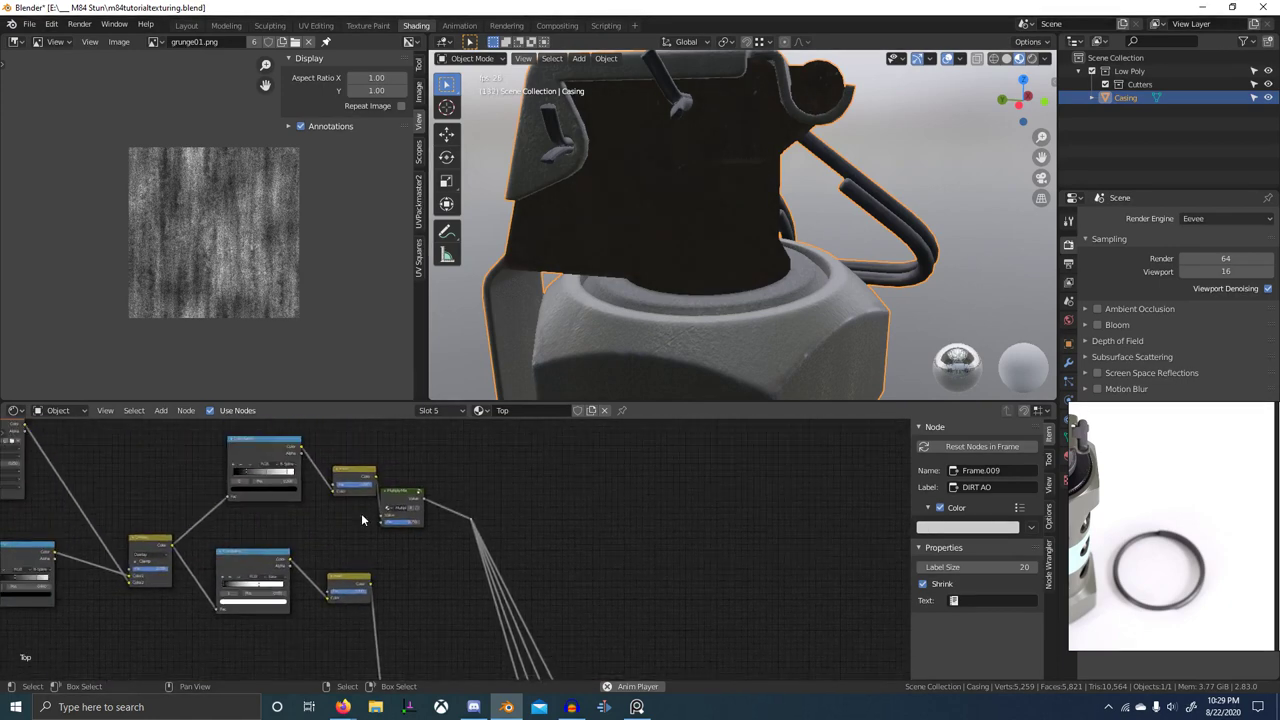
- Preview the top grunge ColorRamp, then the Invert node's output, on the casing
{"action": "left_click", "coordinate": [276, 457], "text": "ctrl+shift"}
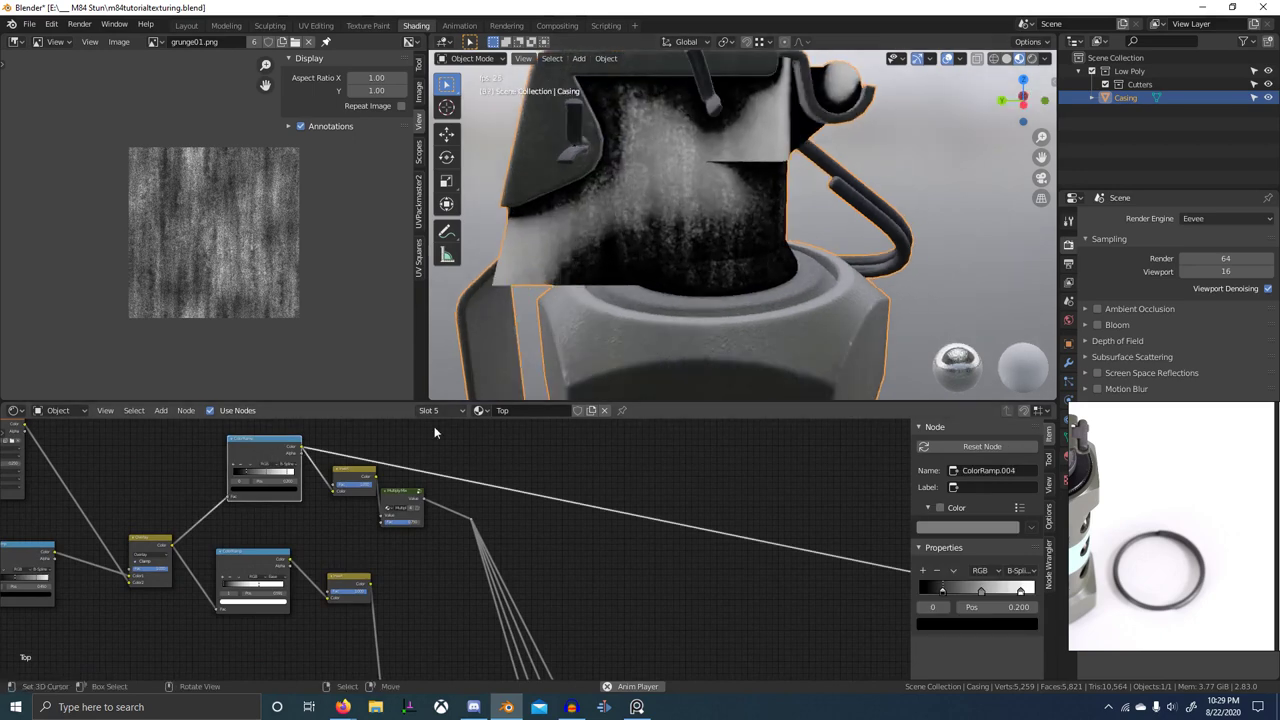
{"action": "left_click", "coordinate": [363, 475], "text": "ctrl+shift"}
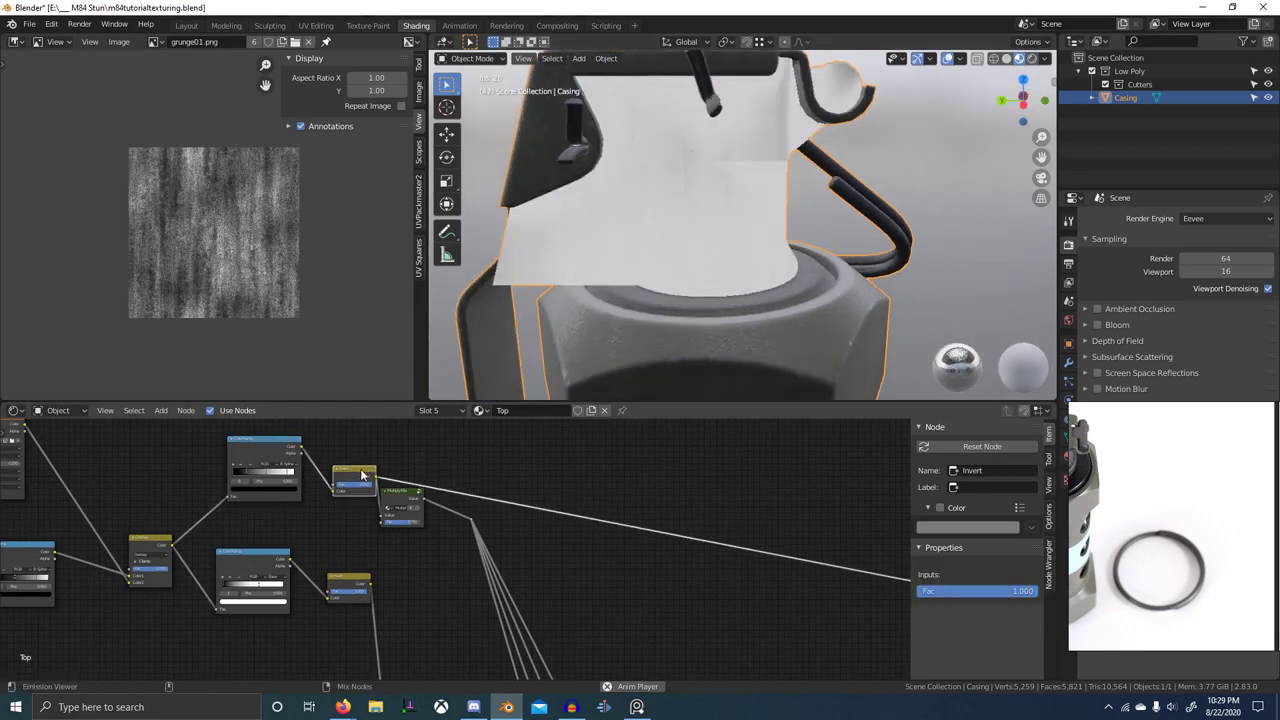
{"action": "scroll", "coordinate": [380, 490], "scroll_direction": "up", "scroll_amount": 5}
{"action": "middle_click_drag", "start_coordinate": [345, 458], "coordinate": [586, 575]}
{"action": "scroll", "coordinate": [590, 570], "scroll_direction": "up", "scroll_amount": 4}
- Insert a Clamp between ColorRamp and Invert, dissolve it, and move Invert closer to the ramp
{"action": "key", "text": "shift+a"}
{"action": "left_click", "coordinate": [499, 515]}
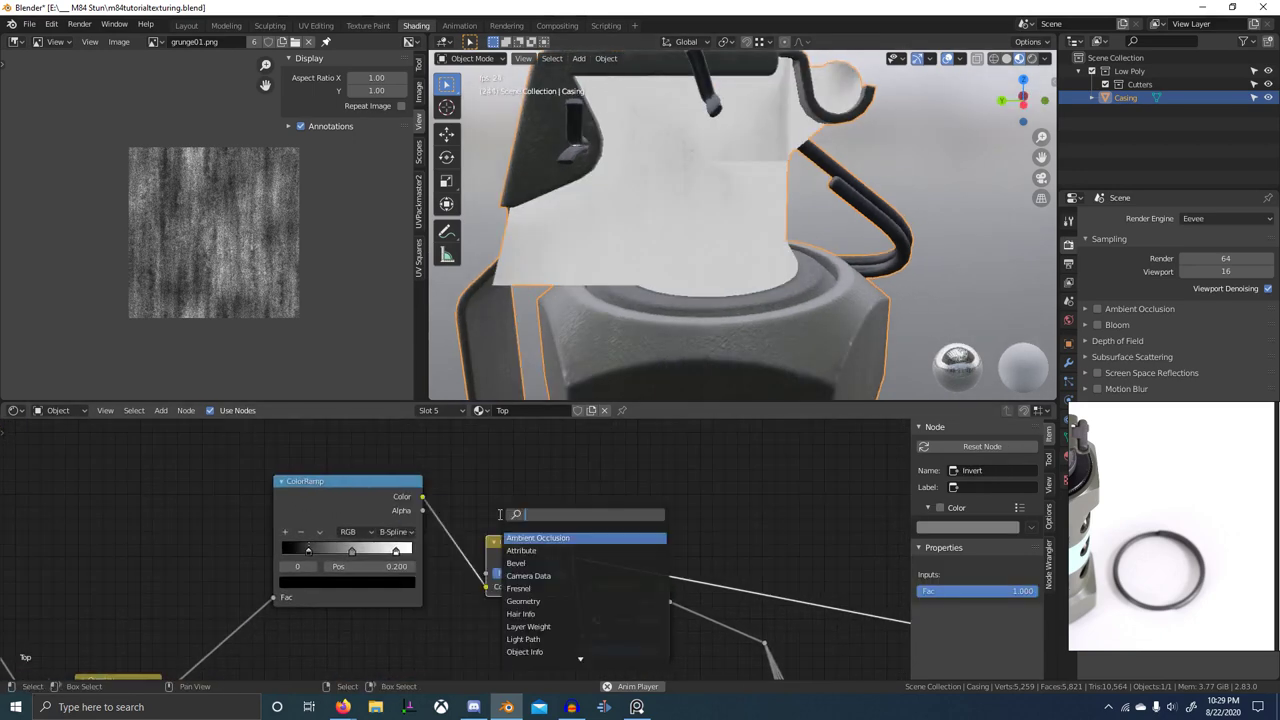
{"action": "type", "text": "clamp"}
{"action": "key", "text": "Return"}
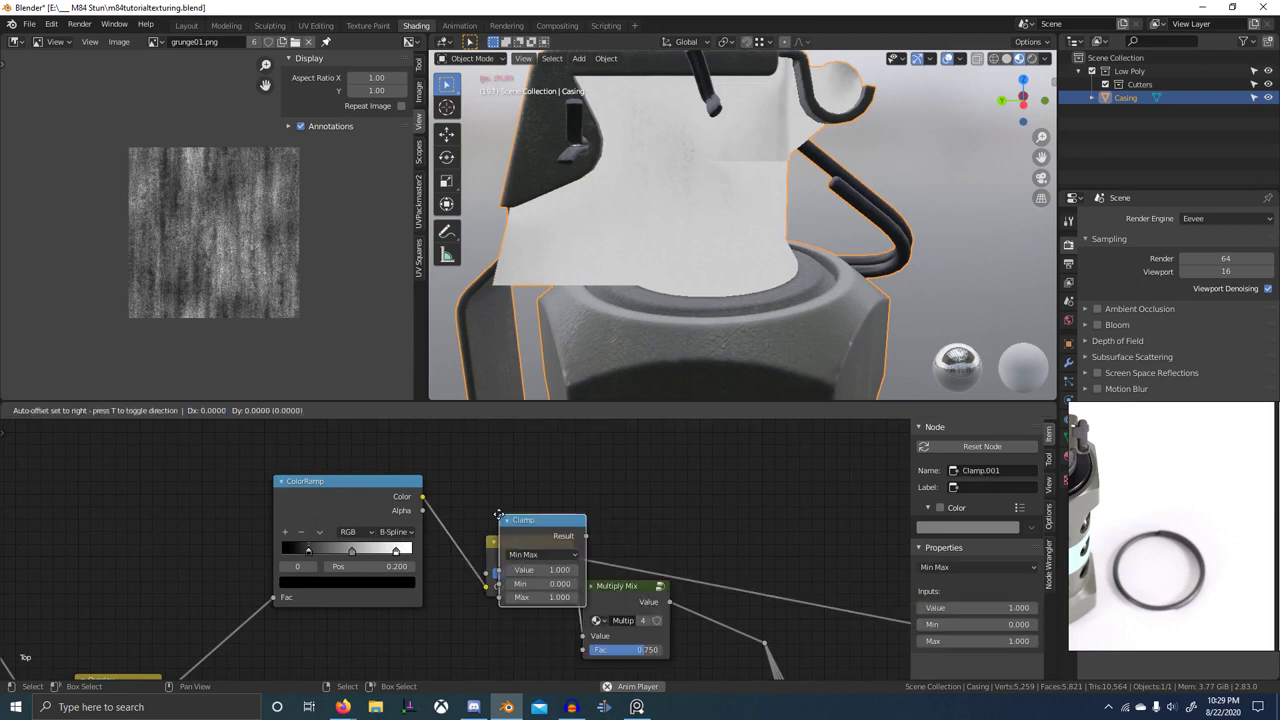
{"action": "left_click", "coordinate": [444, 506]}
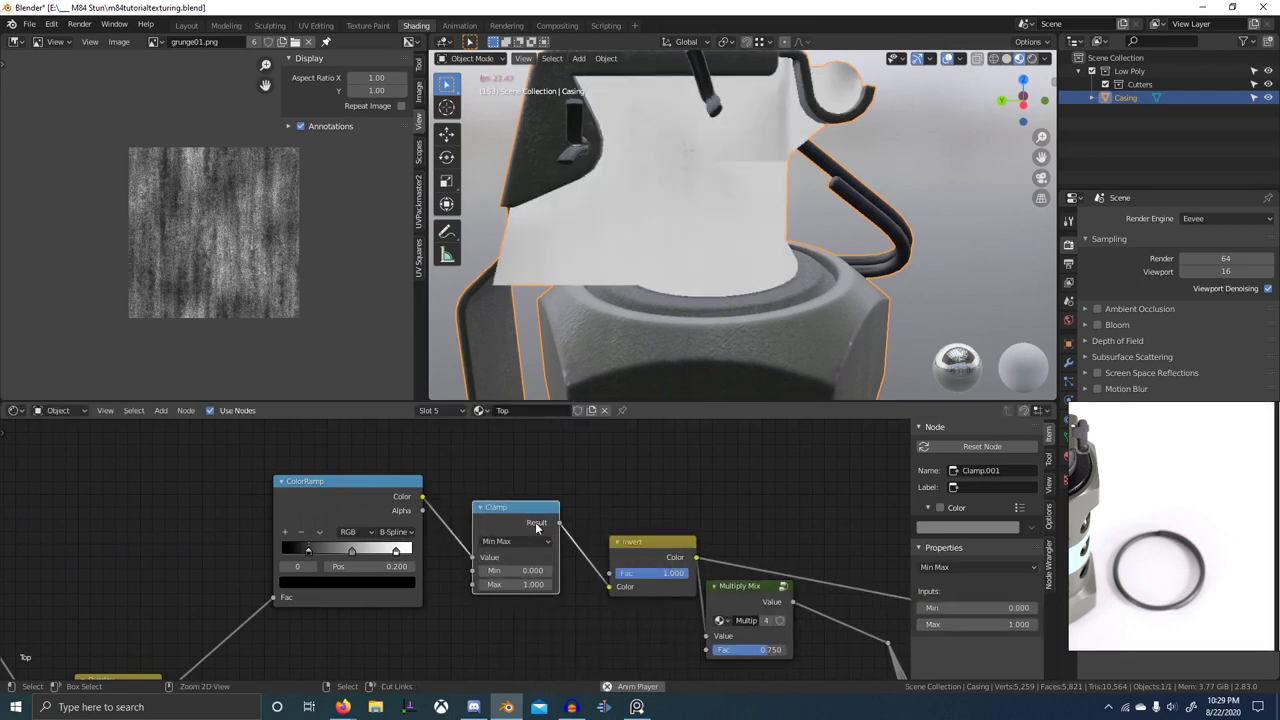
{"action": "key", "text": "ctrl+x"}
{"action": "left_click_drag", "start_coordinate": [648, 546], "coordinate": [580, 540]}
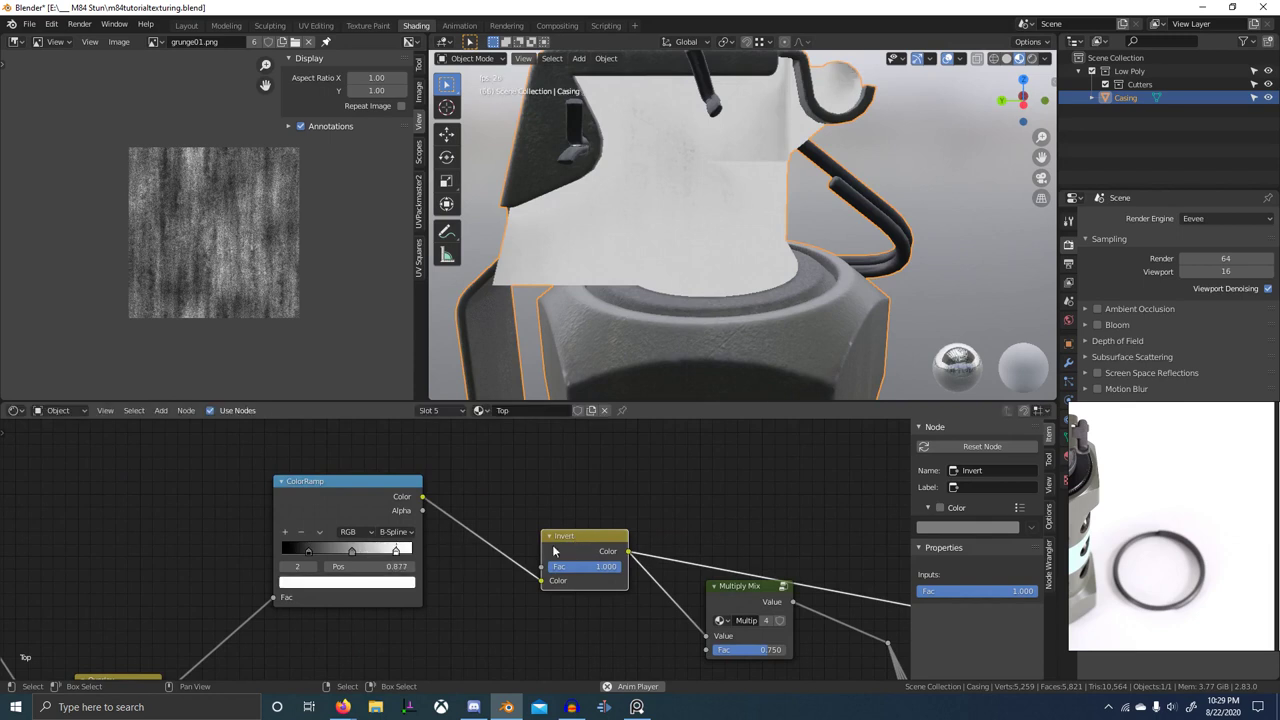
{"action": "middle_click_drag", "start_coordinate": [331, 543], "coordinate": [529, 521]}
{"action": "scroll", "coordinate": [529, 521], "scroll_direction": "up", "scroll_amount": 7}
- Move the ramp's black stop to about 0.173 and preview the ColorRamp on the casing
{"action": "mouse_move", "coordinate": [483, 538]}
{"action": "left_mouse_down"}
{"action": "mouse_move", "coordinate": [518, 539]}
{"action": "mouse_move", "coordinate": [481, 546]}
{"action": "left_mouse_up"}
{"action": "left_click", "coordinate": [614, 458], "text": "ctrl+shift"}
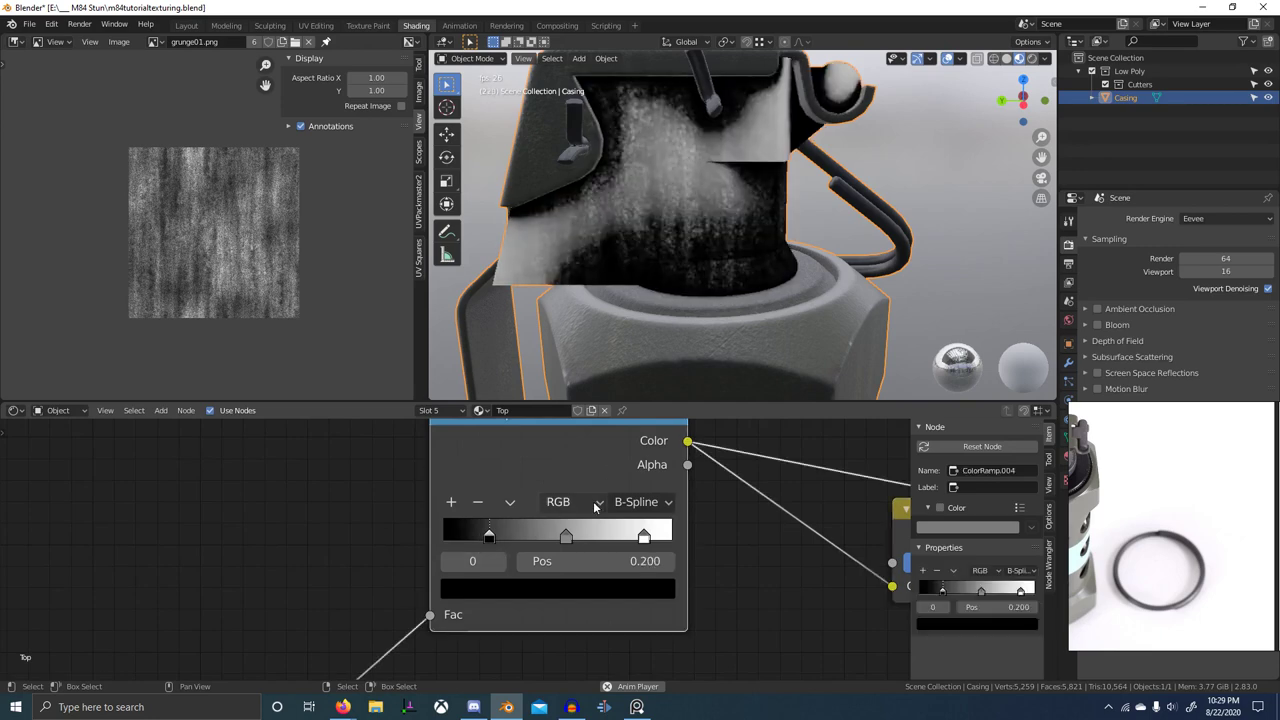
{"action": "middle_click_drag", "start_coordinate": [783, 283], "coordinate": [681, 175]}
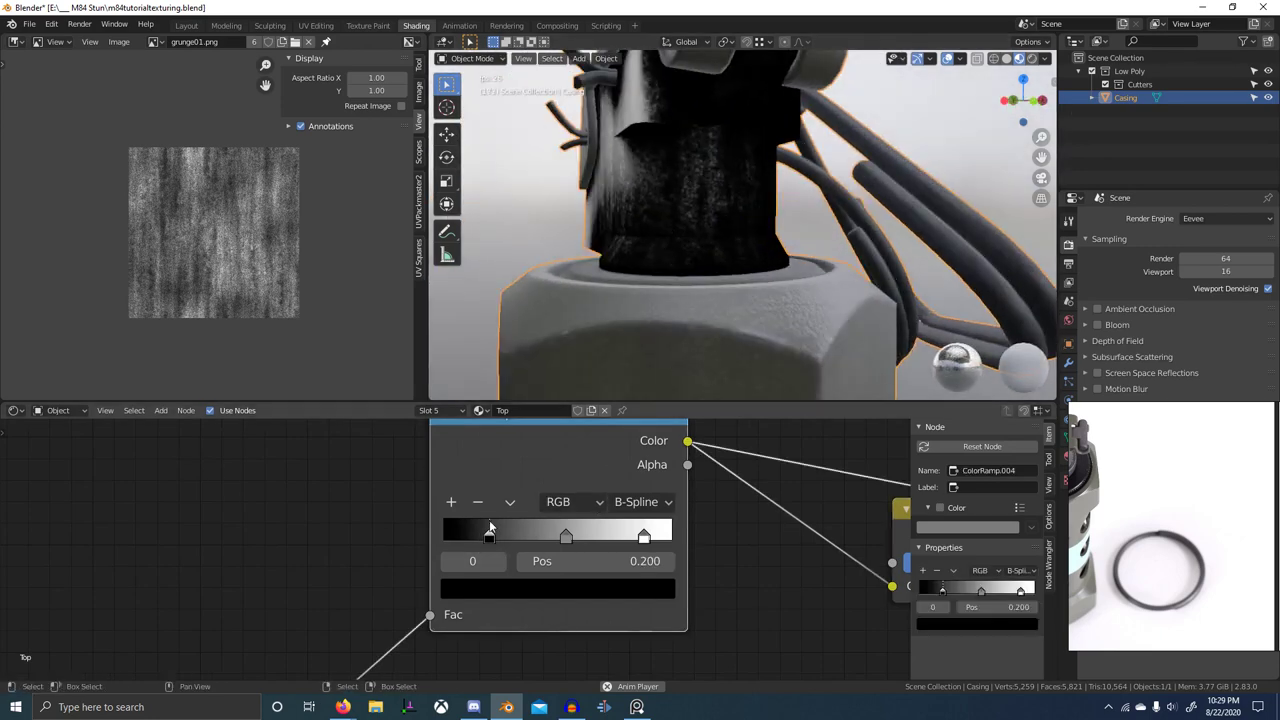
- Try Cardinal, Ease and Linear interpolation on the grunge ColorRamp, ending on Linear
{"action": "left_click", "coordinate": [631, 502]}
{"action": "left_click", "coordinate": [636, 550]}
{"action": "left_click", "coordinate": [637, 502]}
{"action": "left_click", "coordinate": [627, 527]}
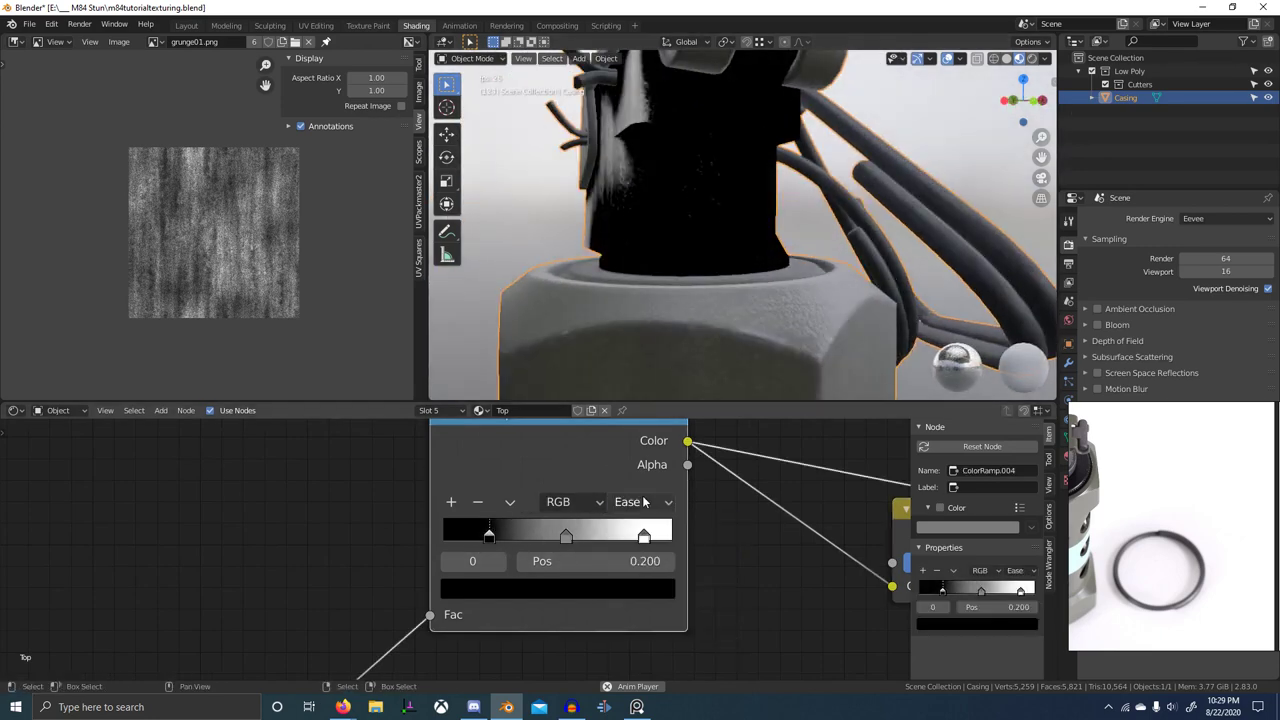
{"action": "left_click", "coordinate": [643, 502]}
{"action": "left_click", "coordinate": [632, 574]}
- Preview the Invert output and slide the middle and white ramp stops left to tighten the mask
{"action": "middle_click_drag", "start_coordinate": [634, 322], "coordinate": [757, 379]}
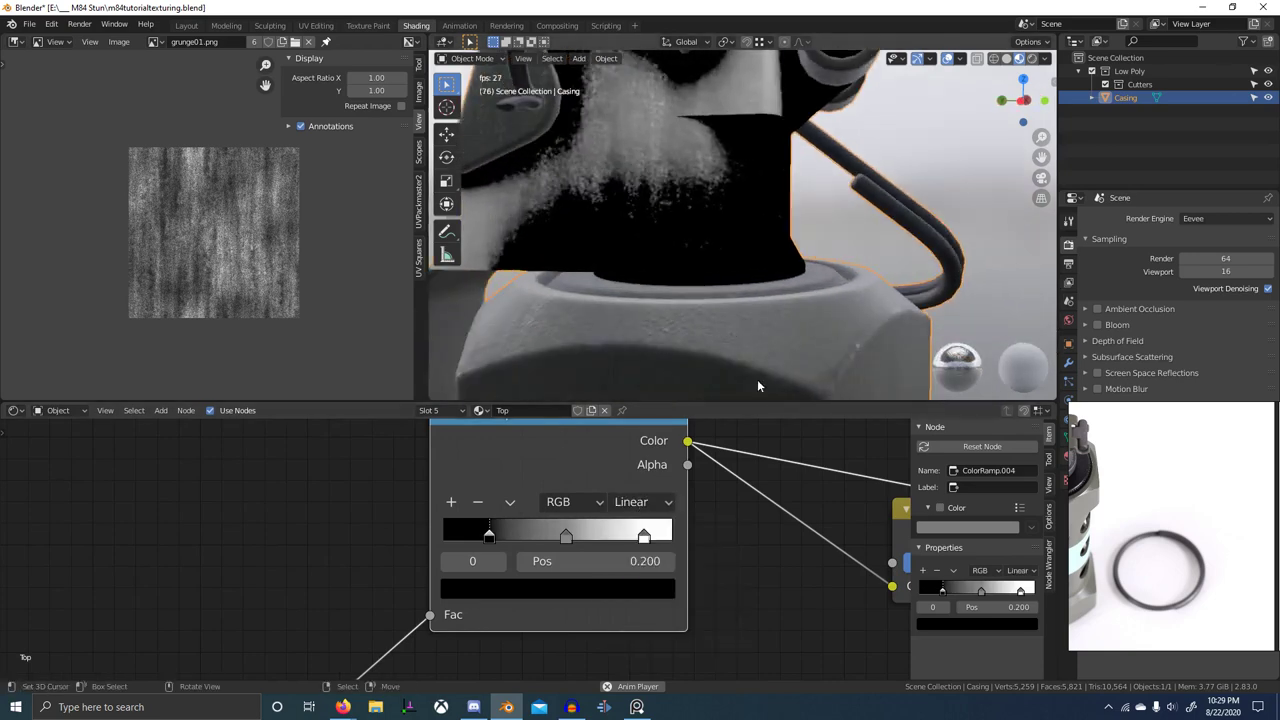
{"action": "scroll", "coordinate": [830, 490], "scroll_direction": "down", "scroll_amount": 4}
{"action": "middle_click_drag", "start_coordinate": [885, 498], "coordinate": [682, 525]}
{"action": "left_click", "coordinate": [735, 527], "text": "ctrl+shift"}
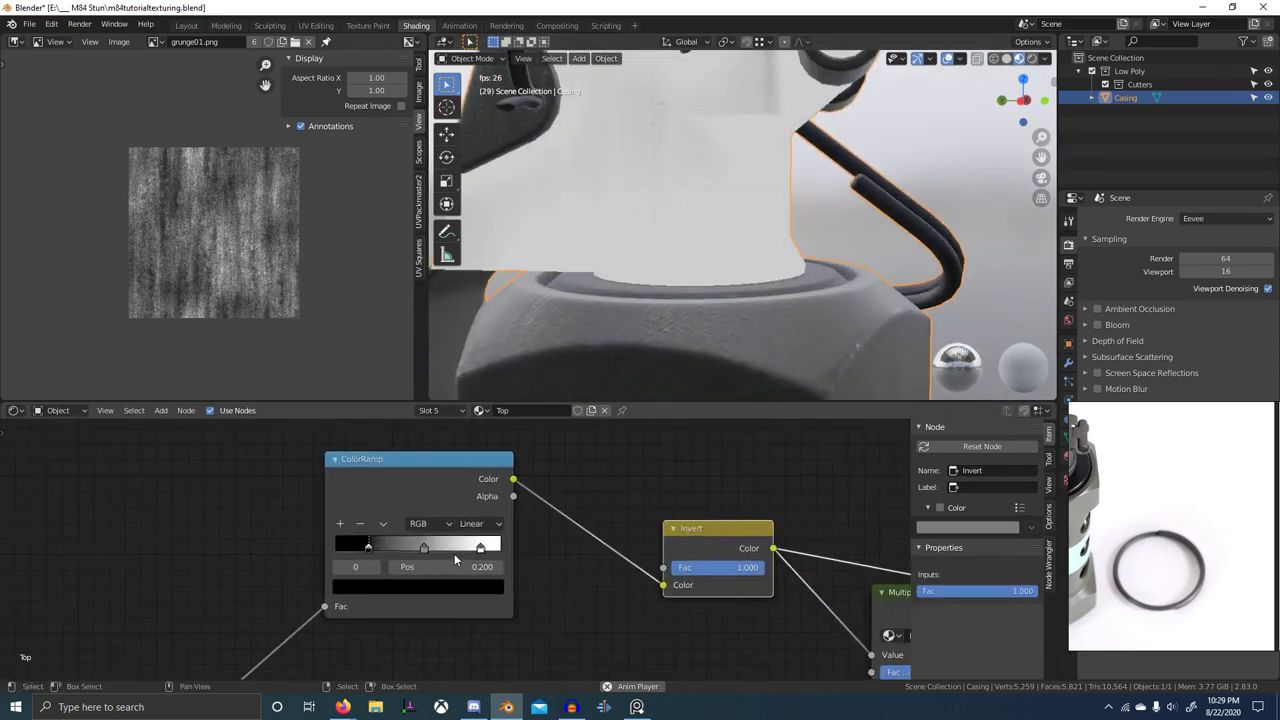
{"action": "mouse_move", "coordinate": [423, 548]}
{"action": "left_mouse_down"}
{"action": "mouse_move", "coordinate": [412, 548]}
{"action": "mouse_move", "coordinate": [431, 548]}
{"action": "left_mouse_up"}
{"action": "left_click_drag", "start_coordinate": [413, 548], "coordinate": [380, 552]}
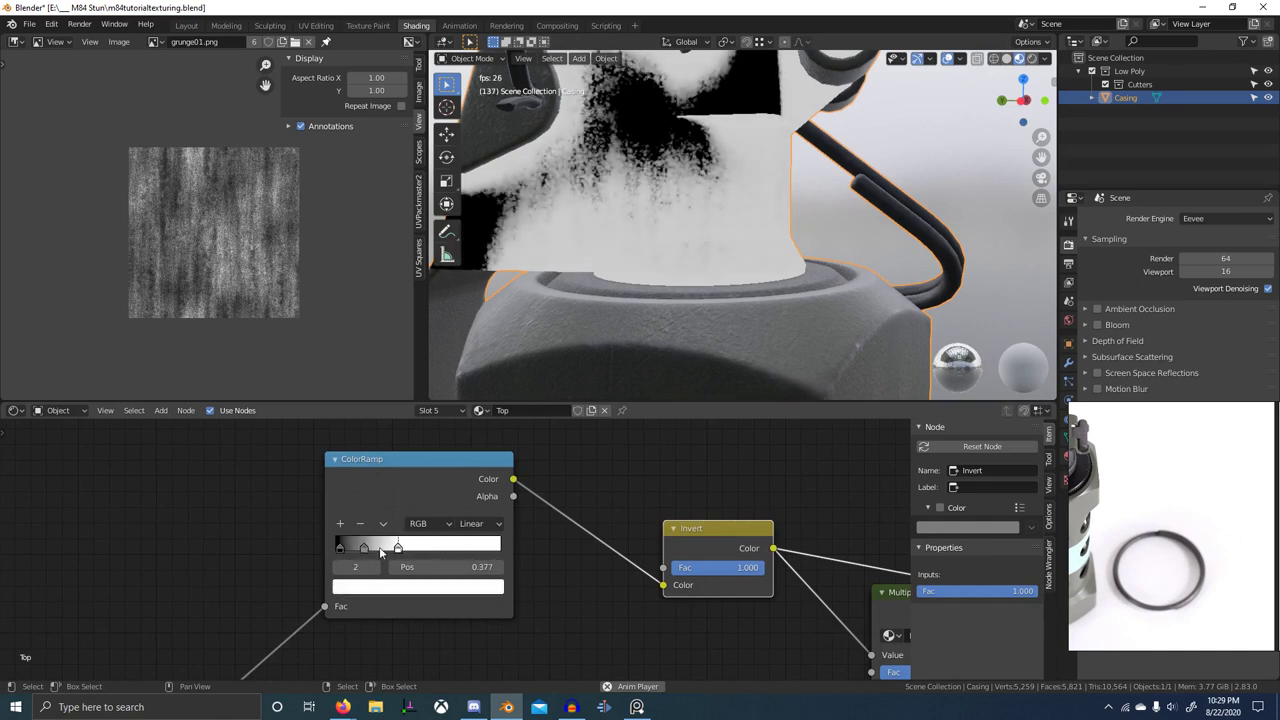
- Delete the middle grey ramp stop and move the white stop close to the black one
{"action": "scroll", "coordinate": [574, 498], "scroll_direction": "down", "scroll_amount": 2}
{"action": "middle_click_drag", "start_coordinate": [423, 487], "coordinate": [471, 487]}
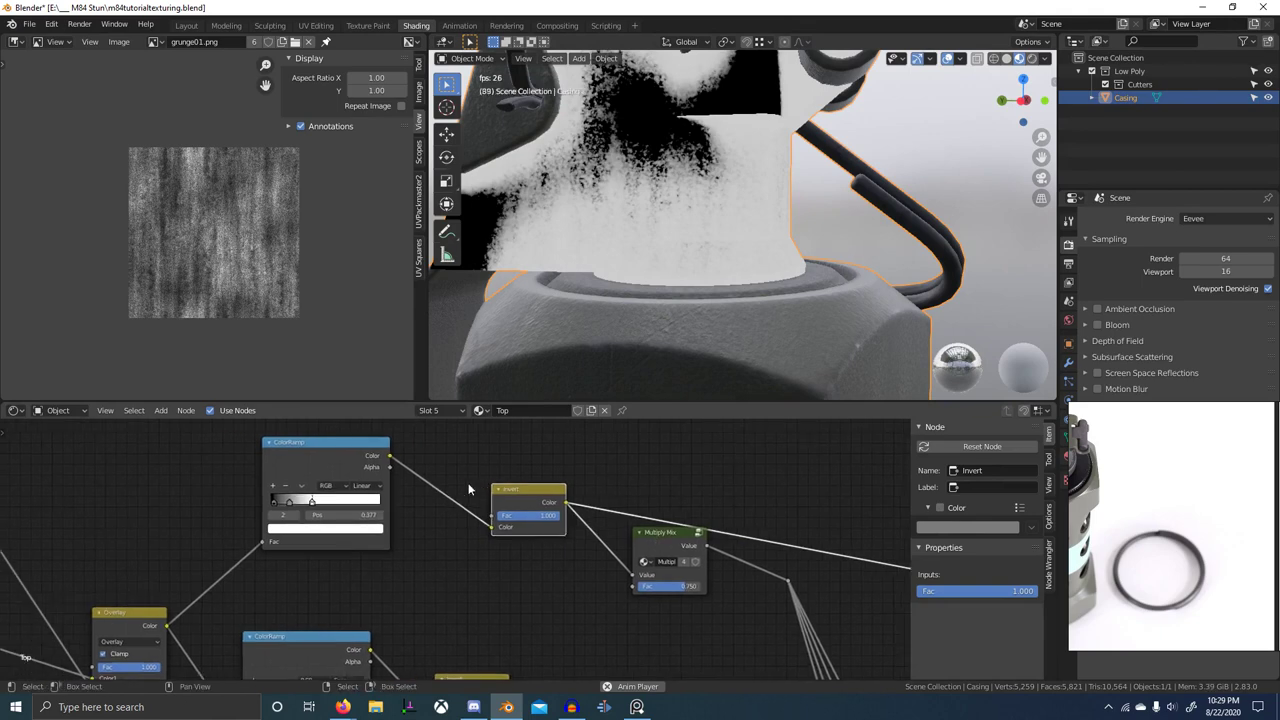
{"action": "middle_click_drag", "start_coordinate": [354, 553], "coordinate": [403, 594]}
{"action": "scroll", "coordinate": [403, 594], "scroll_direction": "up", "scroll_amount": 7}
{"action": "left_click", "coordinate": [302, 533]}
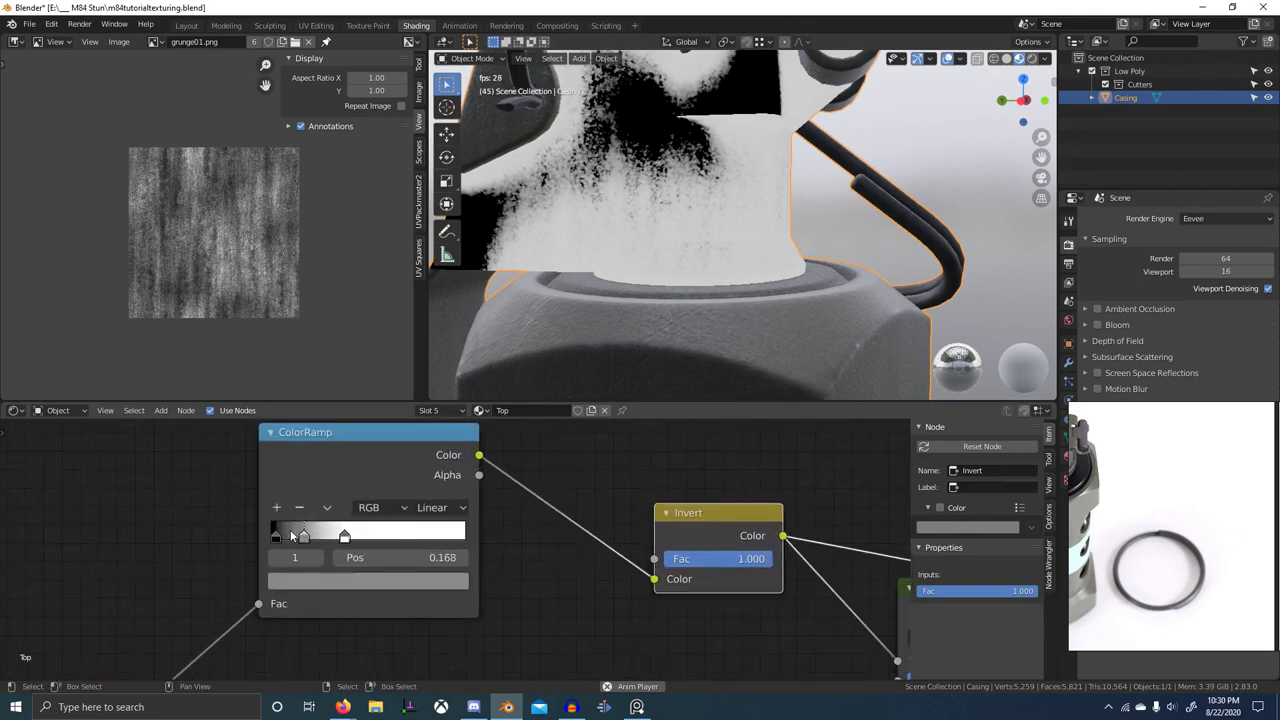
{"action": "left_click", "coordinate": [299, 508]}
{"action": "left_click_drag", "start_coordinate": [338, 546], "coordinate": [283, 546]}
- Compare the ColorRamp and inverted mask previews and move the white stop to 0.068
{"action": "middle_click_drag", "start_coordinate": [569, 284], "coordinate": [551, 307]}
{"action": "left_click", "coordinate": [428, 464], "text": "ctrl+shift"}
{"action": "middle_click_drag", "start_coordinate": [566, 357], "coordinate": [696, 327]}
{"action": "left_click", "coordinate": [696, 535], "text": "ctrl+shift"}
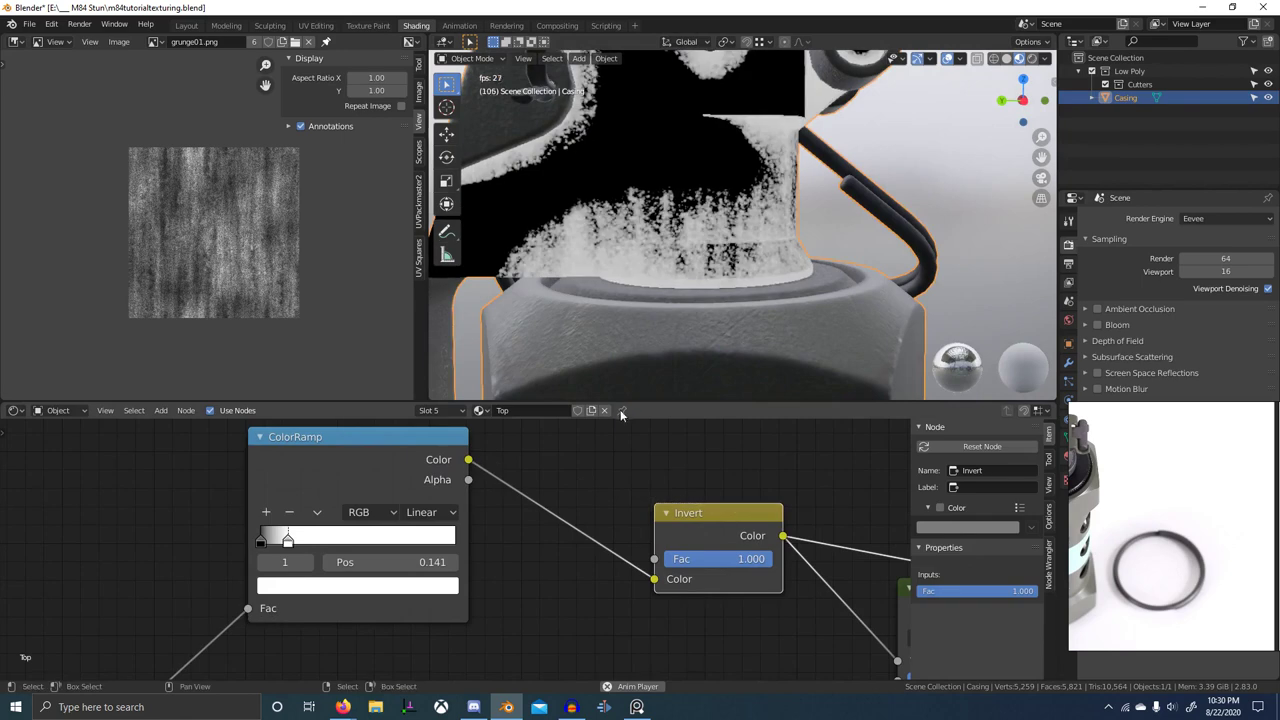
{"action": "scroll", "coordinate": [491, 518], "scroll_direction": "up", "scroll_amount": 2}
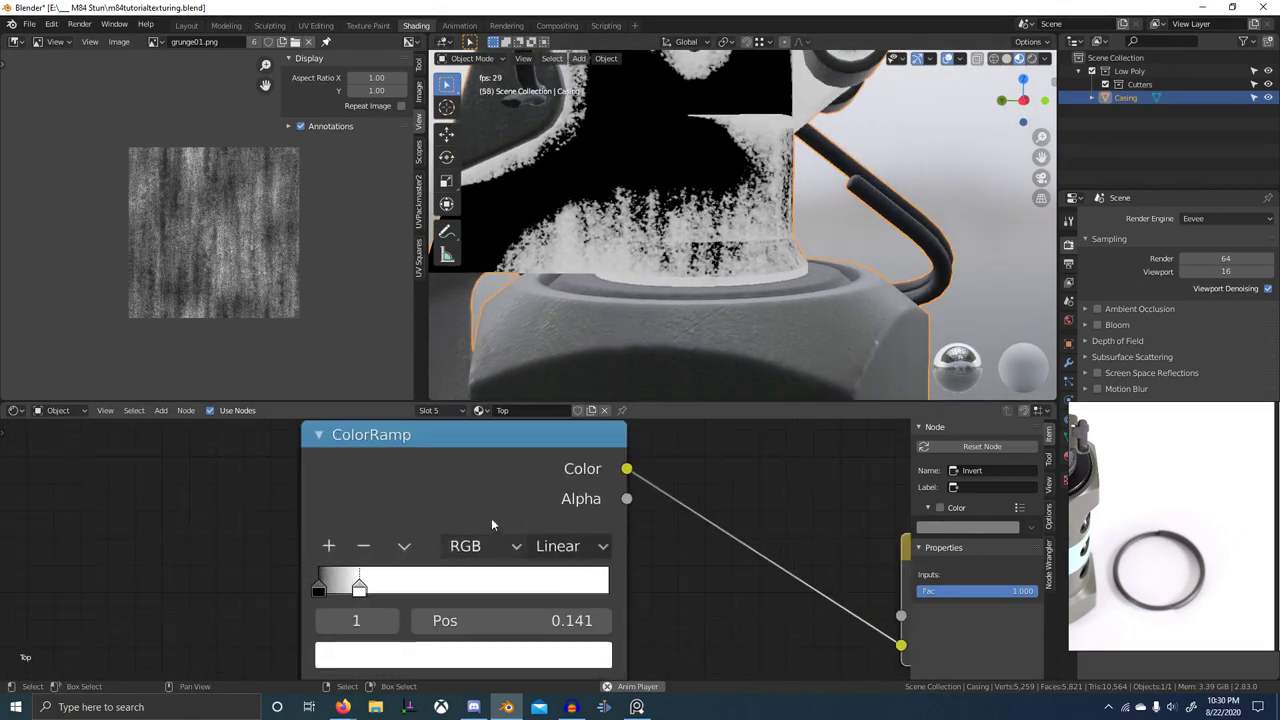
{"action": "left_click_drag", "start_coordinate": [362, 588], "coordinate": [341, 588]}
- Re-check both previews, shift the white stop to lighten the mask, and switch interpolation to B-Spline
{"action": "scroll", "coordinate": [565, 468], "scroll_direction": "down", "scroll_amount": 1}
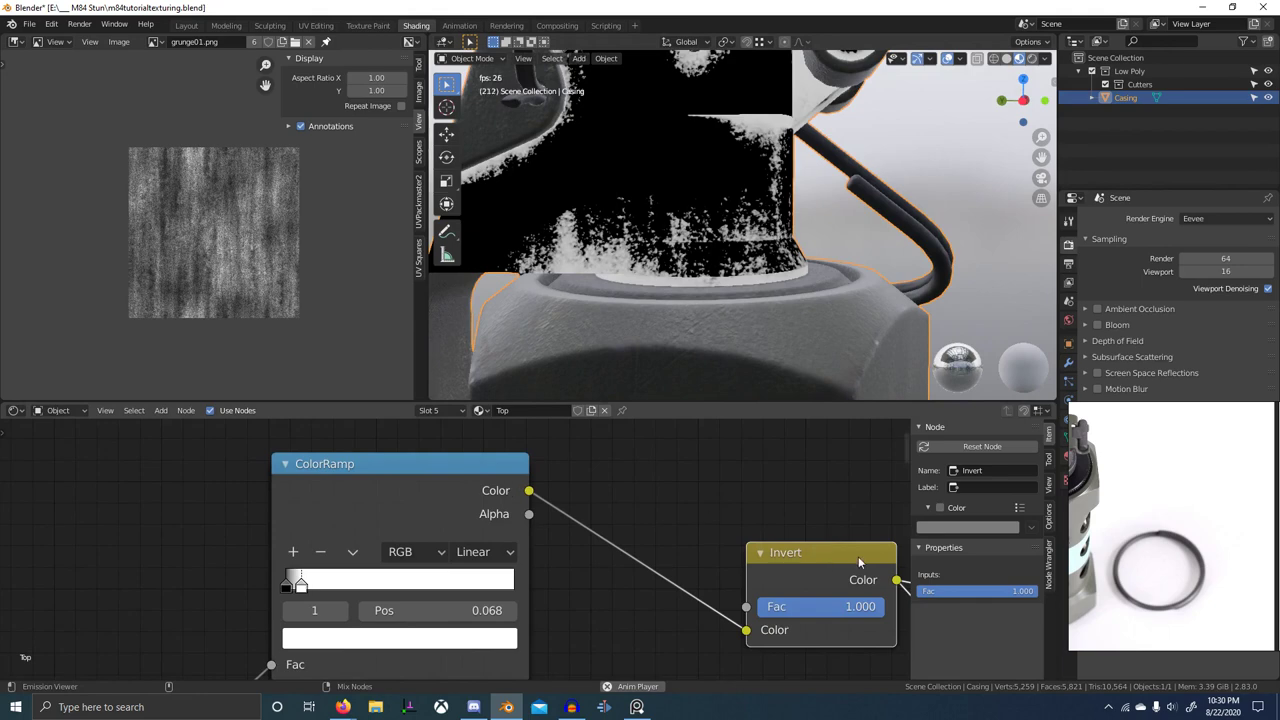
{"action": "left_click", "coordinate": [428, 467], "text": "ctrl+shift"}
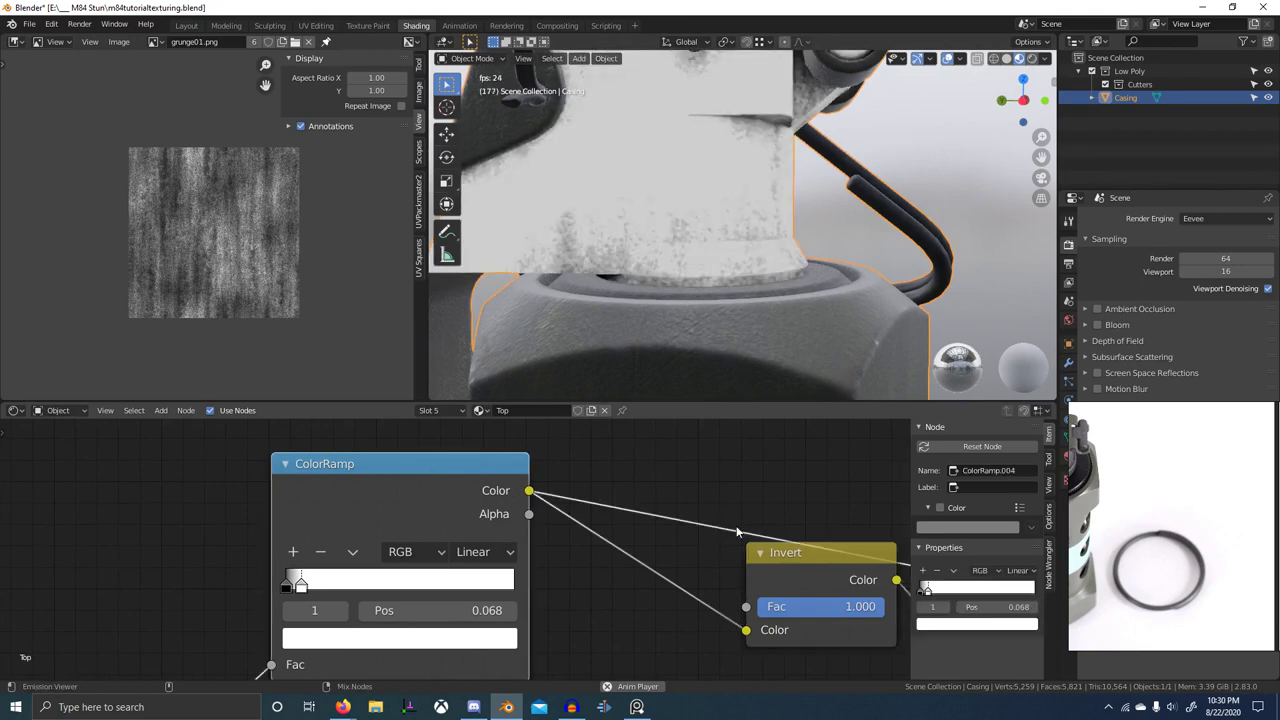
{"action": "left_click", "coordinate": [843, 552], "text": "ctrl+shift"}
{"action": "middle_click_drag", "start_coordinate": [751, 360], "coordinate": [605, 398]}
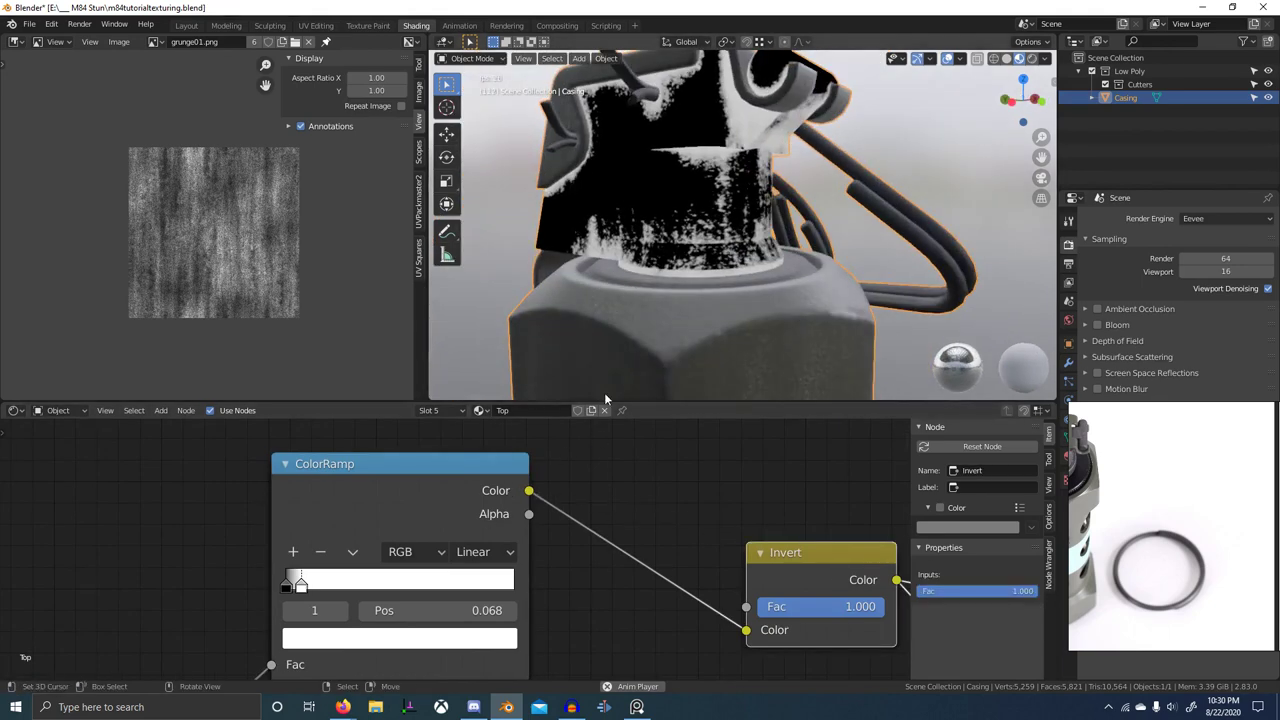
{"action": "left_click_drag", "start_coordinate": [323, 574], "coordinate": [284, 585]}
{"action": "left_click", "coordinate": [484, 551]}
{"action": "left_click", "coordinate": [490, 451]}
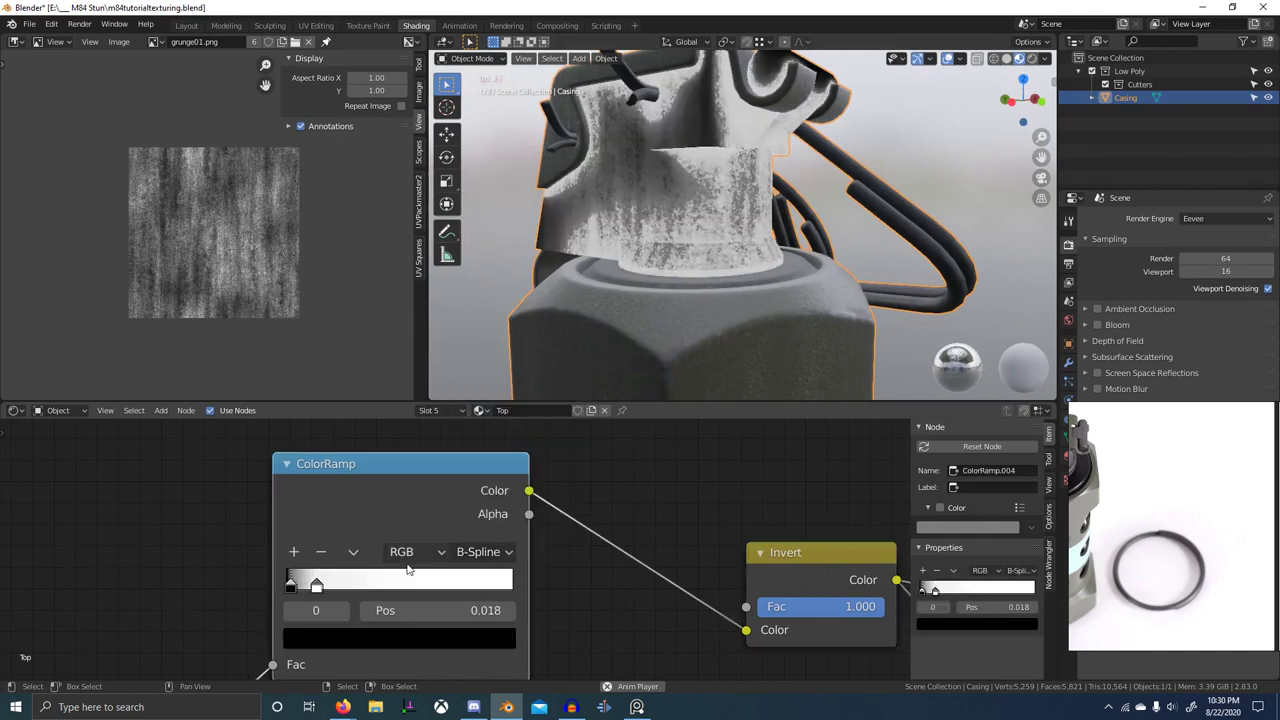
- Add a black stop at the ramp's left end, set white near 0.182, and remove the extra middle stop
{"action": "scroll", "coordinate": [407, 604], "scroll_direction": "up", "scroll_amount": 3}
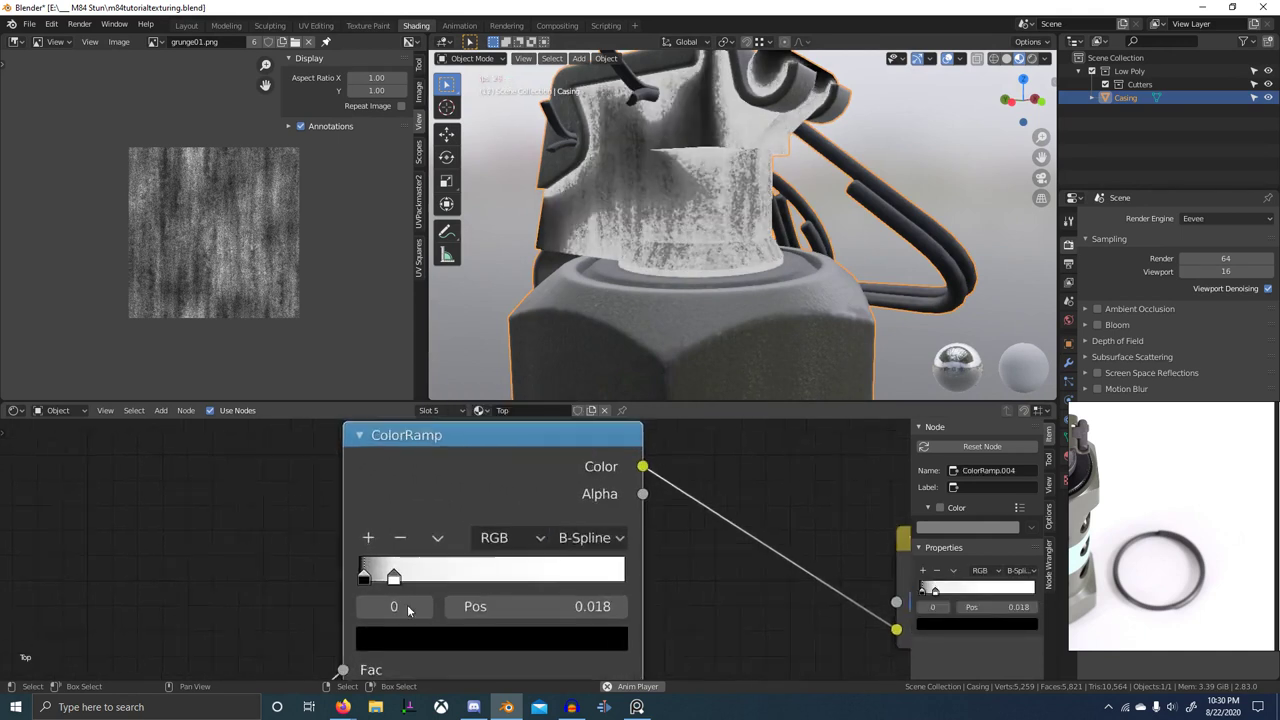
{"action": "left_click", "coordinate": [352, 537]}
{"action": "left_click_drag", "start_coordinate": [366, 586], "coordinate": [264, 601]}
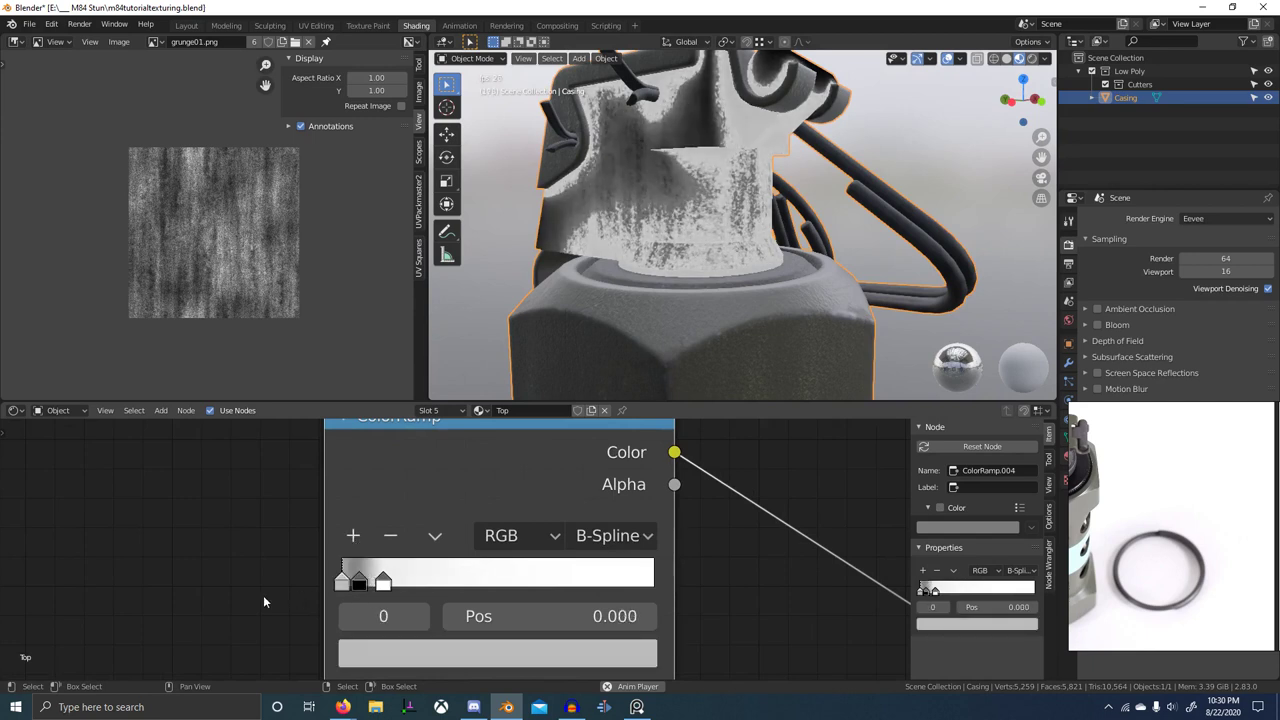
{"action": "left_click", "coordinate": [430, 660]}
{"action": "left_click_drag", "start_coordinate": [388, 324], "coordinate": [290, 445]}
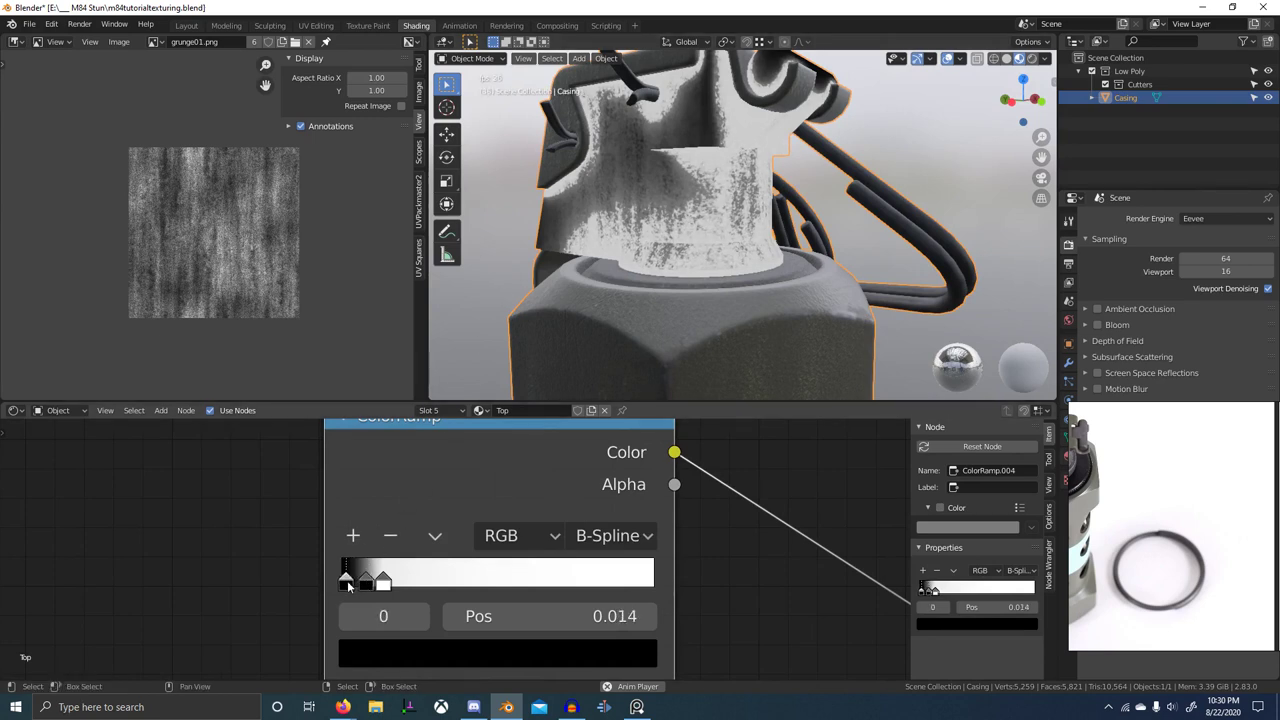
{"action": "mouse_move", "coordinate": [383, 584]}
{"action": "left_mouse_down"}
{"action": "mouse_move", "coordinate": [397, 586]}
{"action": "mouse_move", "coordinate": [376, 581]}
{"action": "left_mouse_up"}
{"action": "left_click_drag", "start_coordinate": [365, 581], "coordinate": [361, 583]}
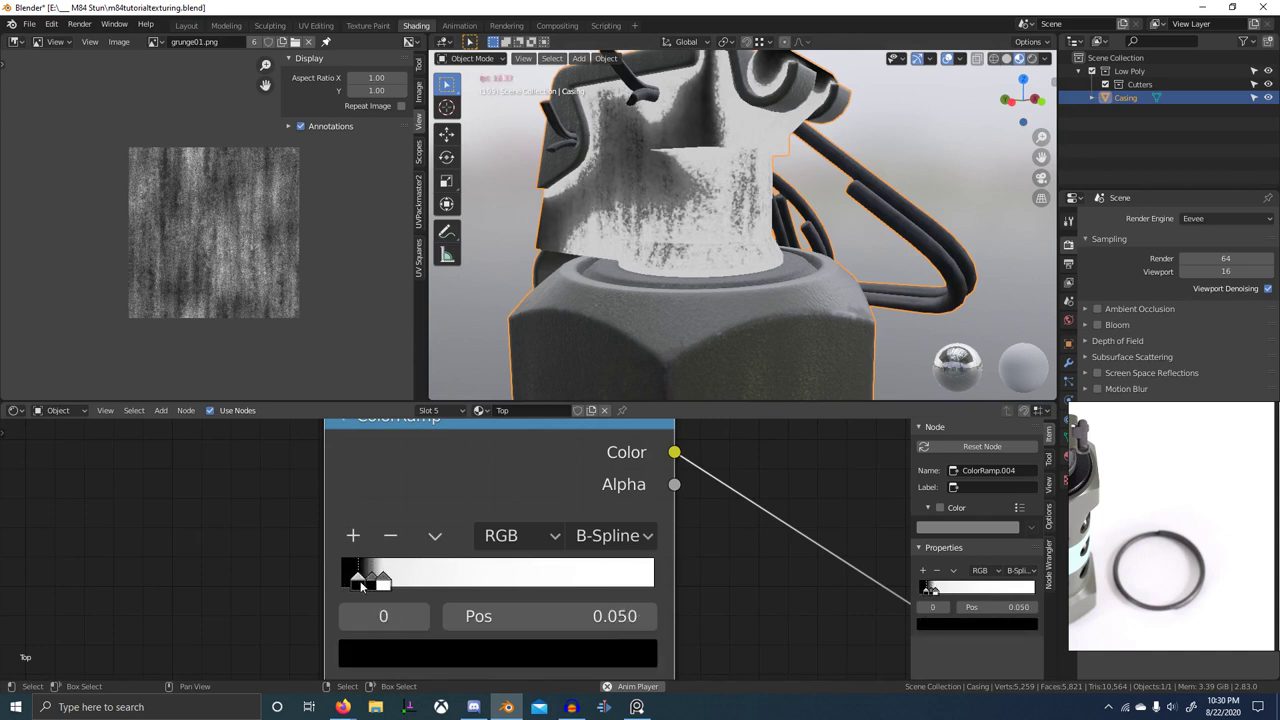
{"action": "left_click", "coordinate": [391, 536]}
- Switch the ramp to Ease interpolation with the black stop at 0 and white at 0.095
{"action": "left_click", "coordinate": [603, 533]}
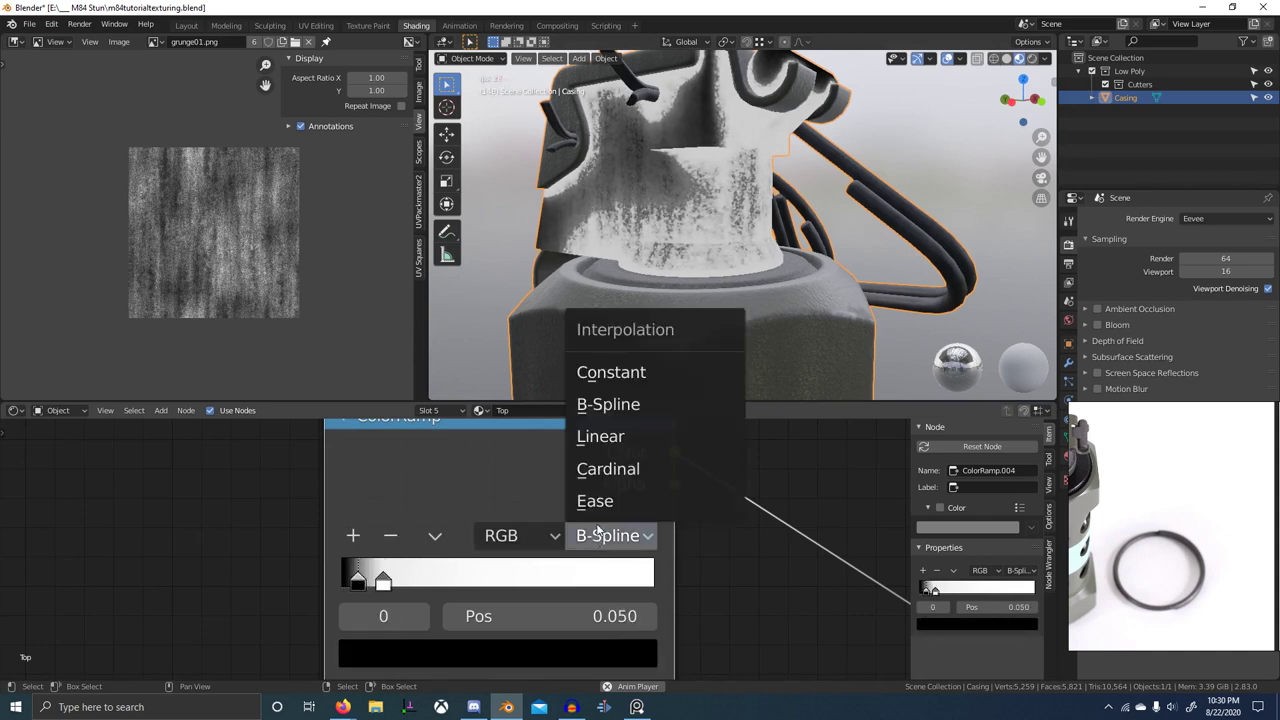
{"action": "left_click", "coordinate": [596, 500]}
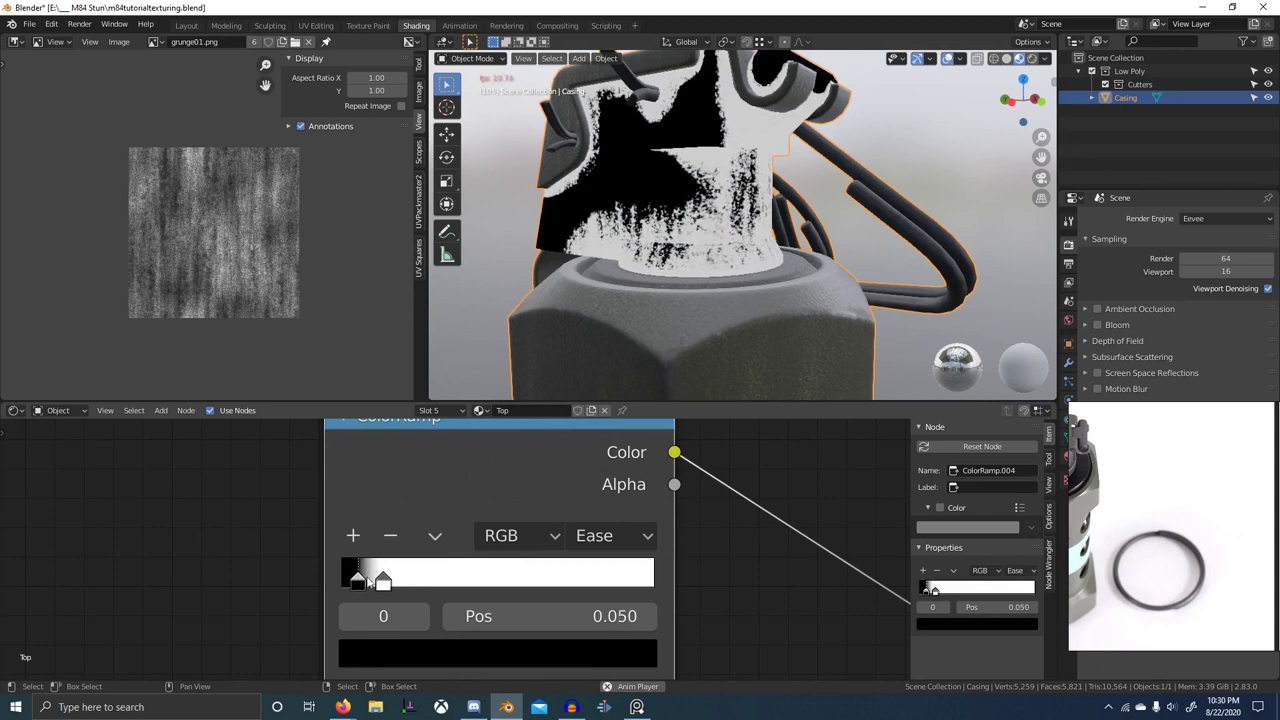
{"action": "mouse_move", "coordinate": [382, 583]}
{"action": "left_mouse_down"}
{"action": "mouse_move", "coordinate": [416, 584]}
{"action": "mouse_move", "coordinate": [325, 583]}
{"action": "mouse_move", "coordinate": [382, 582]}
{"action": "mouse_move", "coordinate": [370, 587]}
{"action": "left_mouse_up"}
{"action": "scroll", "coordinate": [645, 300], "scroll_direction": "down", "scroll_amount": 1}
{"action": "mouse_move", "coordinate": [645, 300]}
{"action": "middle_mouse_down"}
{"action": "mouse_move", "coordinate": [686, 266]}
{"action": "mouse_move", "coordinate": [645, 305]}
{"action": "middle_mouse_up"}
{"action": "scroll", "coordinate": [750, 510], "scroll_direction": "down", "scroll_amount": 3}
- Preview the DIRT AO frame's top Mix node on the model
{"action": "middle_click_drag", "start_coordinate": [840, 525], "coordinate": [635, 517]}
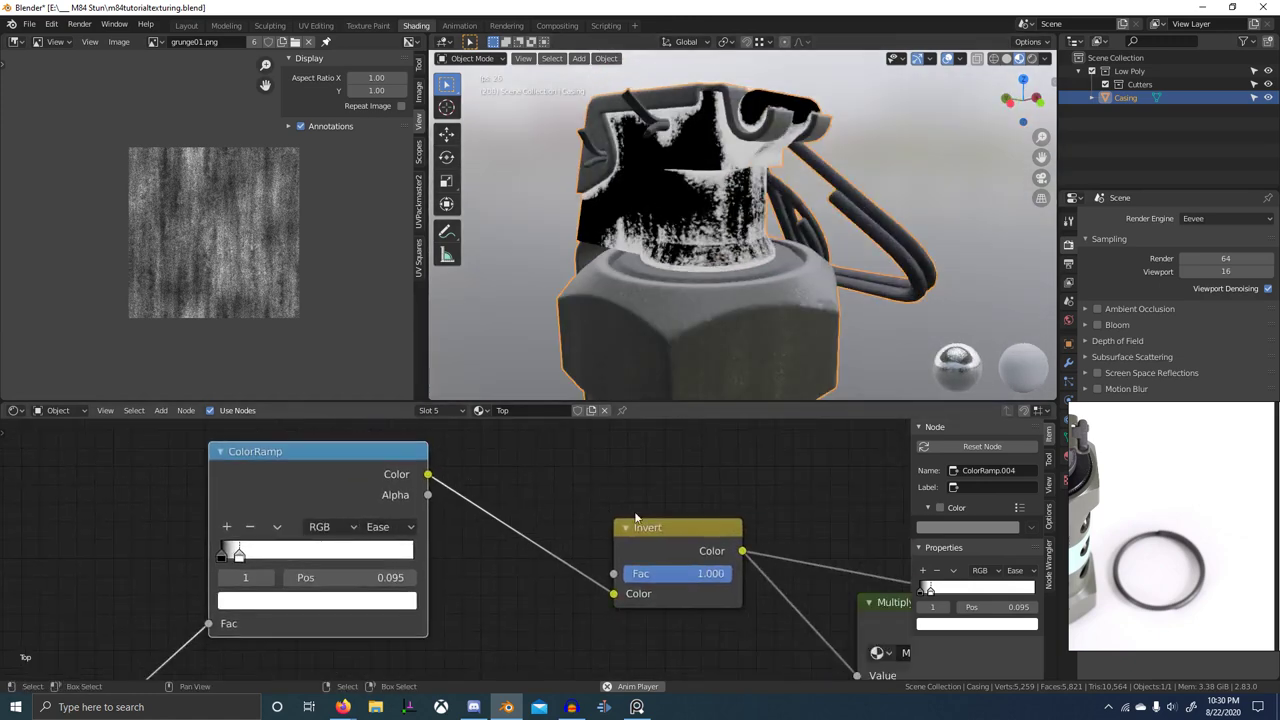
{"action": "scroll", "coordinate": [756, 564], "scroll_direction": "down", "scroll_amount": 5}
{"action": "middle_click_drag", "start_coordinate": [735, 524], "coordinate": [375, 444]}
{"action": "scroll", "coordinate": [700, 610], "scroll_direction": "down", "scroll_amount": 5}
{"action": "middle_click_drag", "start_coordinate": [760, 632], "coordinate": [611, 514]}
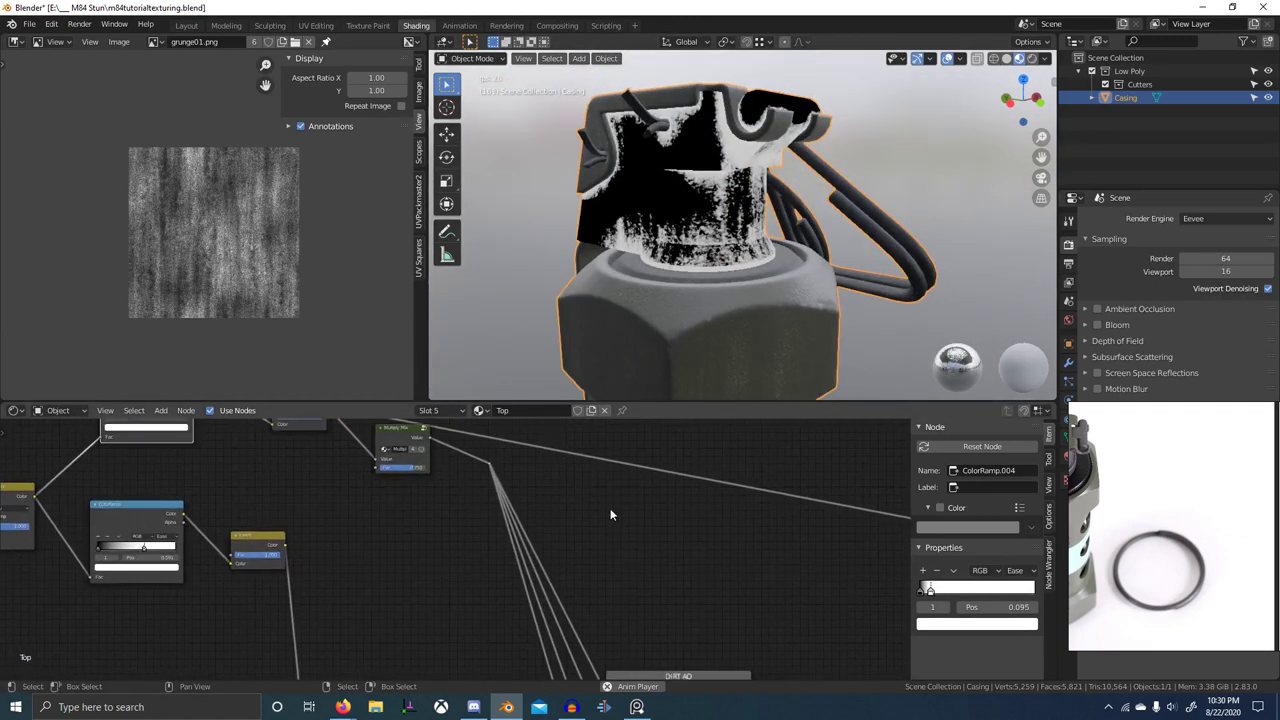
{"action": "middle_click_drag", "start_coordinate": [657, 554], "coordinate": [575, 442]}
{"action": "left_click", "coordinate": [566, 590], "text": "ctrl+shift"}
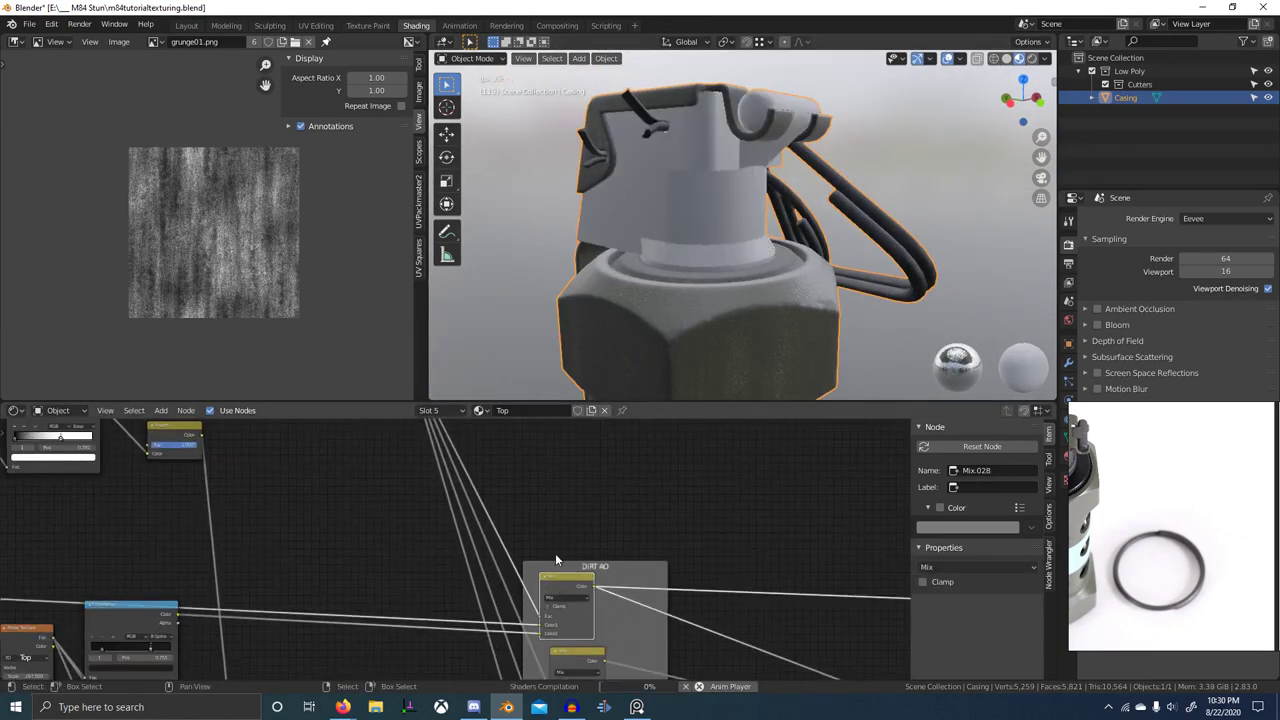
- Preview the second Mix node in the DIRT AO frame on the model
{"action": "middle_click_drag", "start_coordinate": [400, 548], "coordinate": [612, 646]}
{"action": "scroll", "coordinate": [694, 347], "scroll_direction": "up", "scroll_amount": 4}
{"action": "mouse_move", "coordinate": [694, 347]}
{"action": "middle_mouse_down"}
{"action": "mouse_move", "coordinate": [672, 358]}
{"action": "mouse_move", "coordinate": [690, 364]}
{"action": "middle_mouse_up"}
{"action": "scroll", "coordinate": [434, 560], "scroll_direction": "up", "scroll_amount": 8}
{"action": "middle_click_drag", "start_coordinate": [285, 520], "coordinate": [454, 648]}
{"action": "scroll", "coordinate": [446, 553], "scroll_direction": "down", "scroll_amount": 6}
{"action": "scroll", "coordinate": [450, 540], "scroll_direction": "up", "scroll_amount": 8}
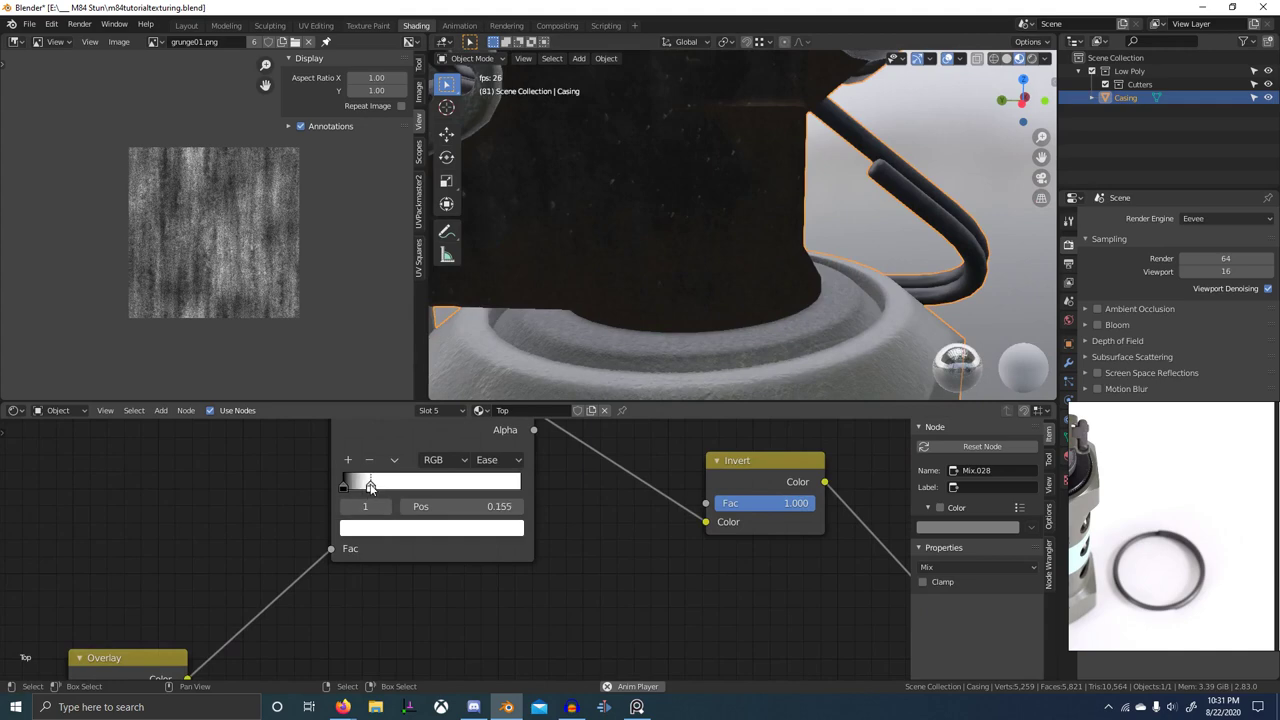
{"action": "scroll", "coordinate": [514, 538], "scroll_direction": "down", "scroll_amount": 4}
{"action": "middle_click_drag", "start_coordinate": [722, 638], "coordinate": [548, 514]}
{"action": "scroll", "coordinate": [772, 552], "scroll_direction": "down", "scroll_amount": 2}
{"action": "middle_click_drag", "start_coordinate": [772, 552], "coordinate": [538, 412]}
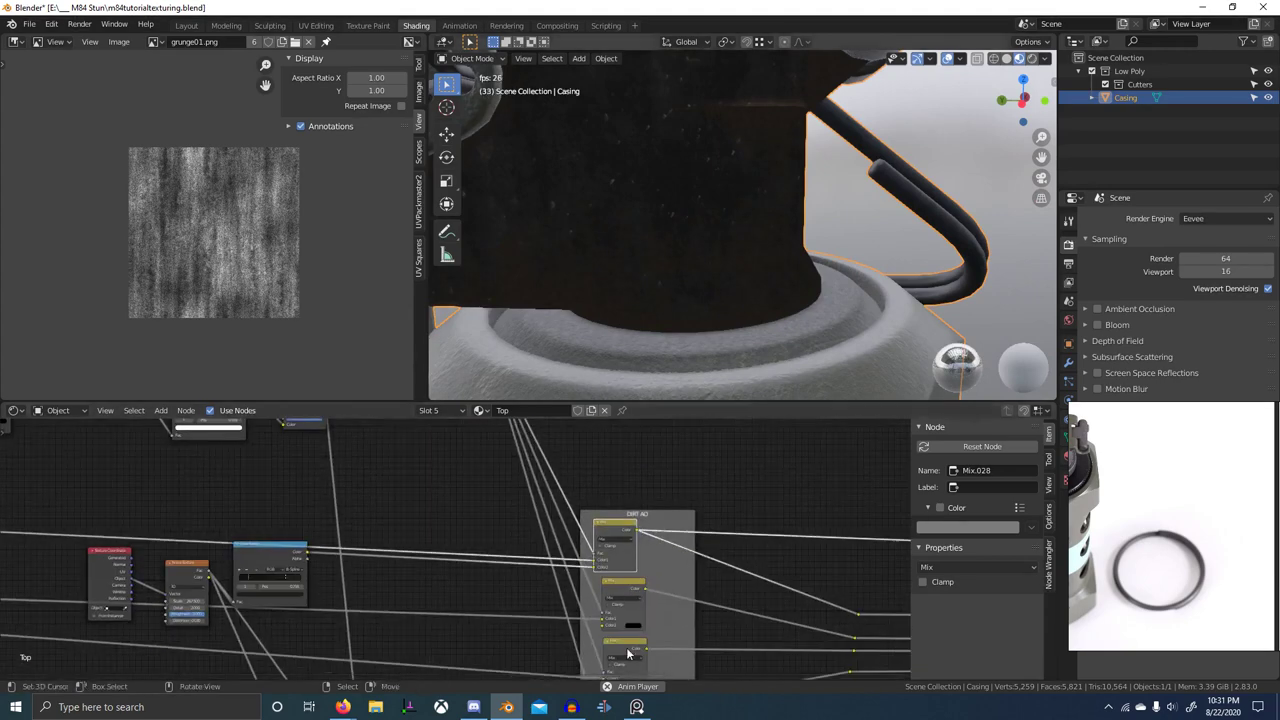
{"action": "left_click", "coordinate": [626, 591], "text": "ctrl+shift"}
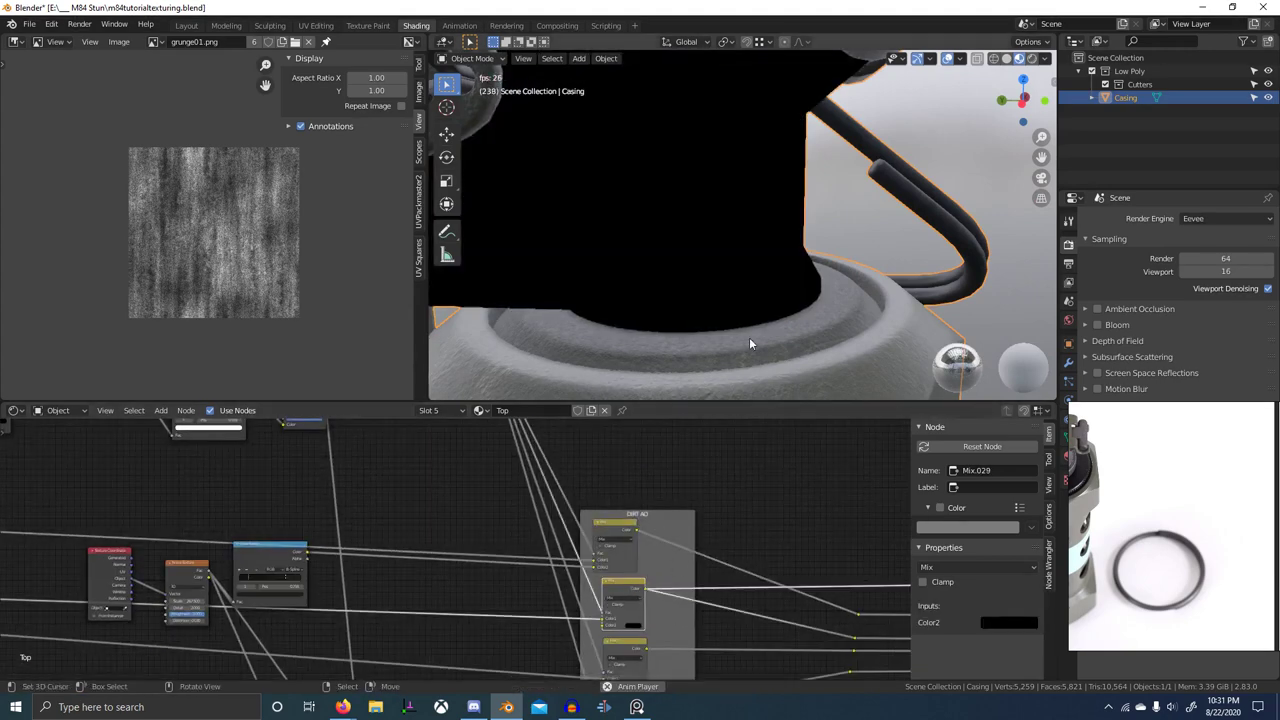
- Select the lower Mix node in the DIRT AO frame and centre the column of Mix nodes
{"action": "middle_click_drag", "start_coordinate": [789, 563], "coordinate": [549, 527]}
{"action": "scroll", "coordinate": [549, 527], "scroll_direction": "up", "scroll_amount": 4}
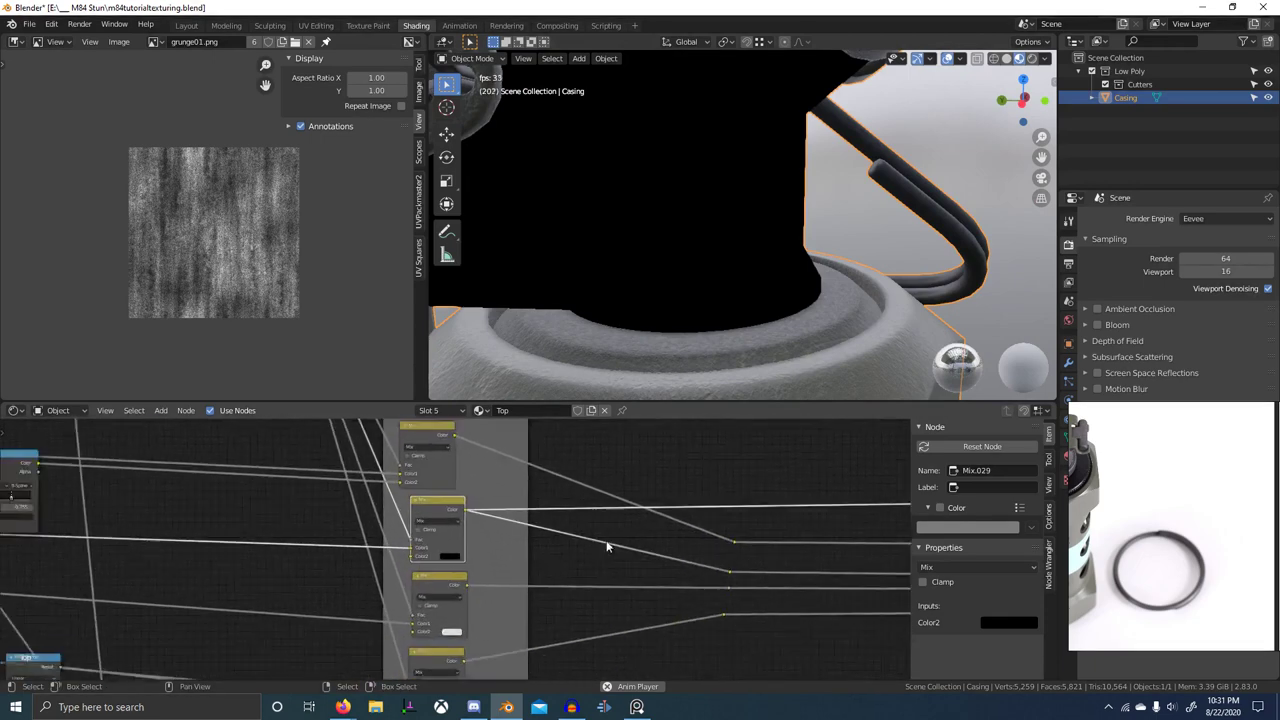
{"action": "left_click", "coordinate": [467, 580]}
{"action": "middle_click_drag", "start_coordinate": [735, 336], "coordinate": [686, 336]}
{"action": "scroll", "coordinate": [757, 562], "scroll_direction": "down", "scroll_amount": 4}
{"action": "middle_click_drag", "start_coordinate": [762, 566], "coordinate": [503, 591]}
{"action": "middle_click_drag", "start_coordinate": [638, 602], "coordinate": [784, 590]}
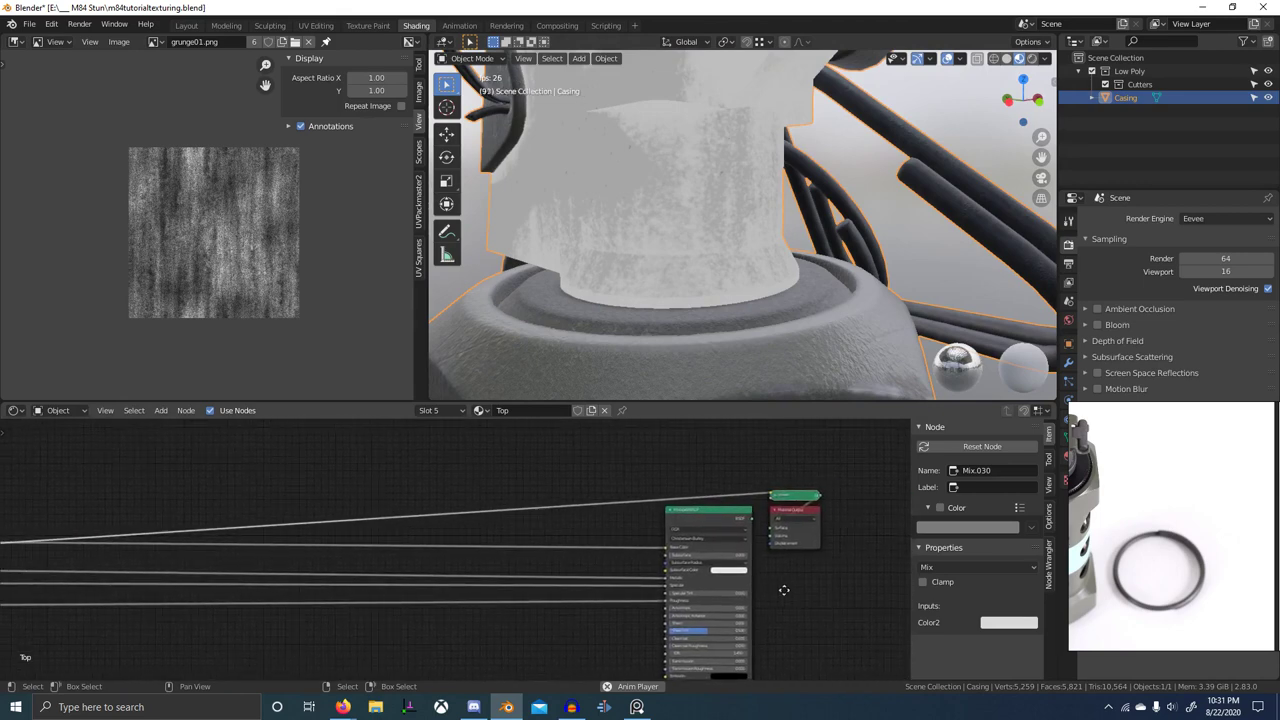
{"action": "middle_click_drag", "start_coordinate": [506, 594], "coordinate": [880, 590]}
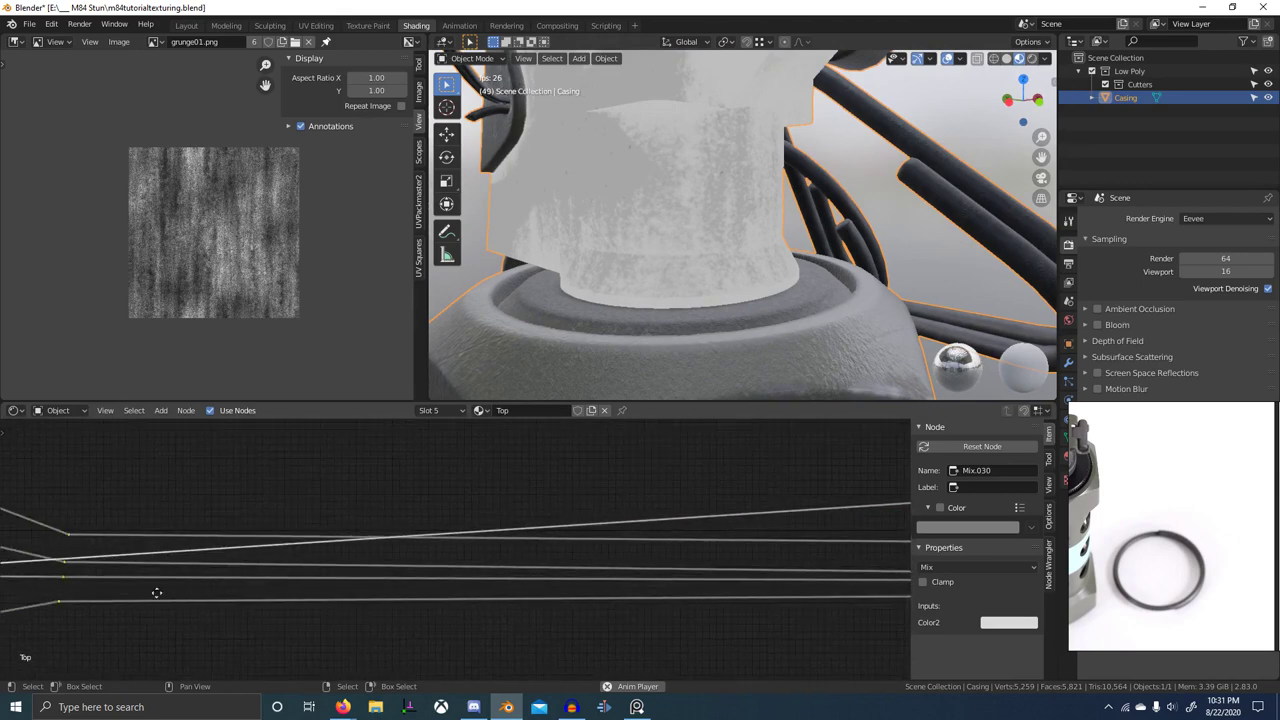
{"action": "middle_click_drag", "start_coordinate": [157, 593], "coordinate": [492, 577]}
{"action": "middle_click_drag", "start_coordinate": [302, 558], "coordinate": [385, 535]}
{"action": "scroll", "coordinate": [333, 568], "scroll_direction": "up", "scroll_amount": 5}
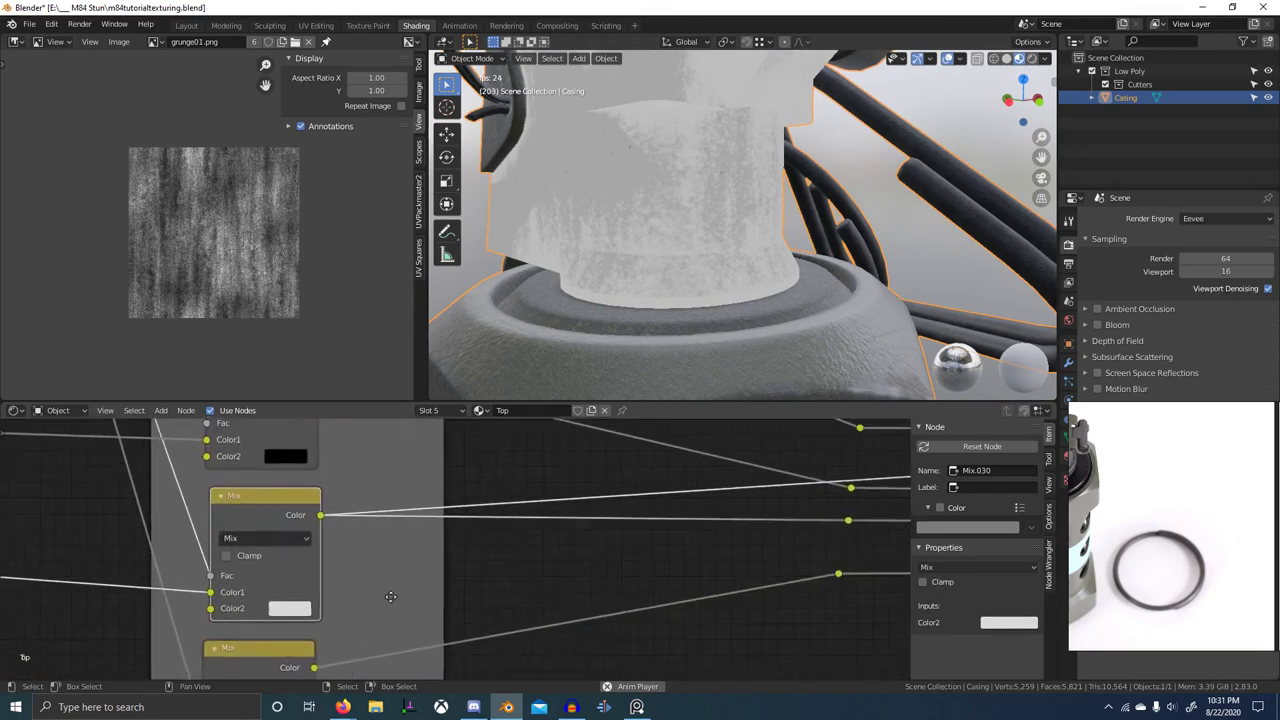
- Darken the lower mix's Color2 to mid grey (V 0.484), then switch to the M84 material
{"action": "left_click", "coordinate": [338, 617]}
{"action": "left_click_drag", "start_coordinate": [421, 570], "coordinate": [374, 570]}
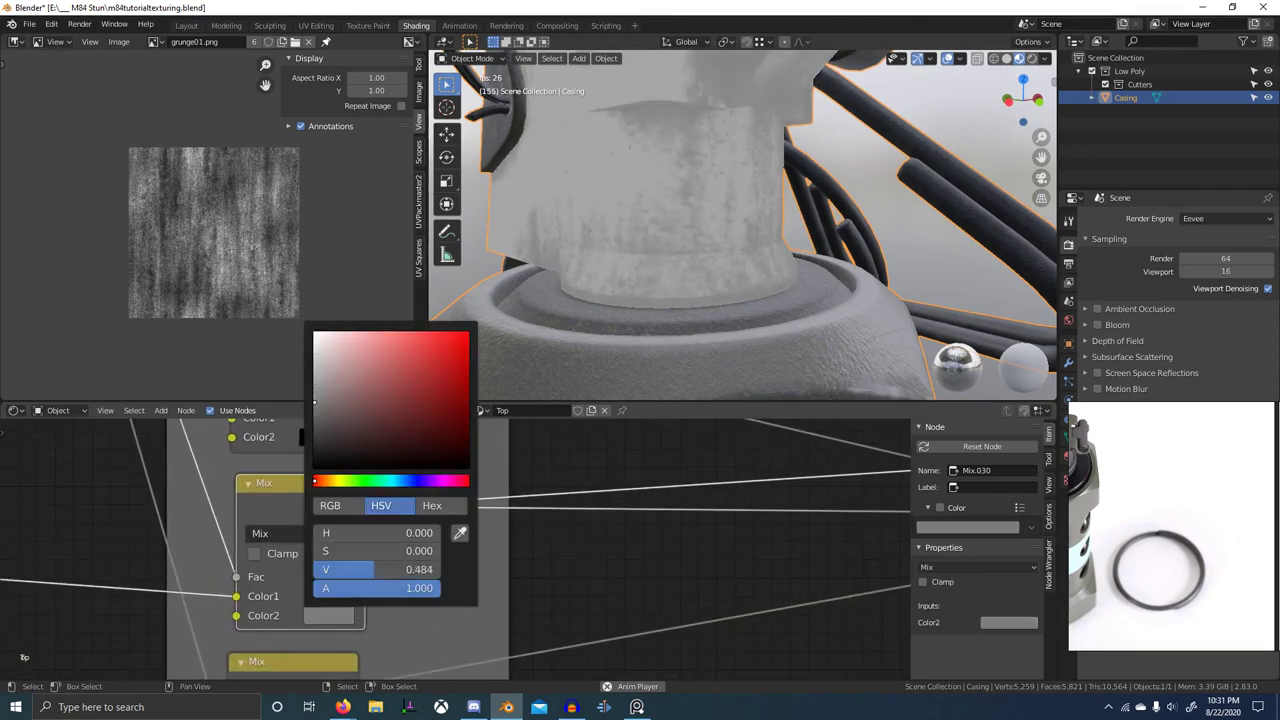
{"action": "scroll", "coordinate": [587, 557], "scroll_direction": "down", "scroll_amount": 3}
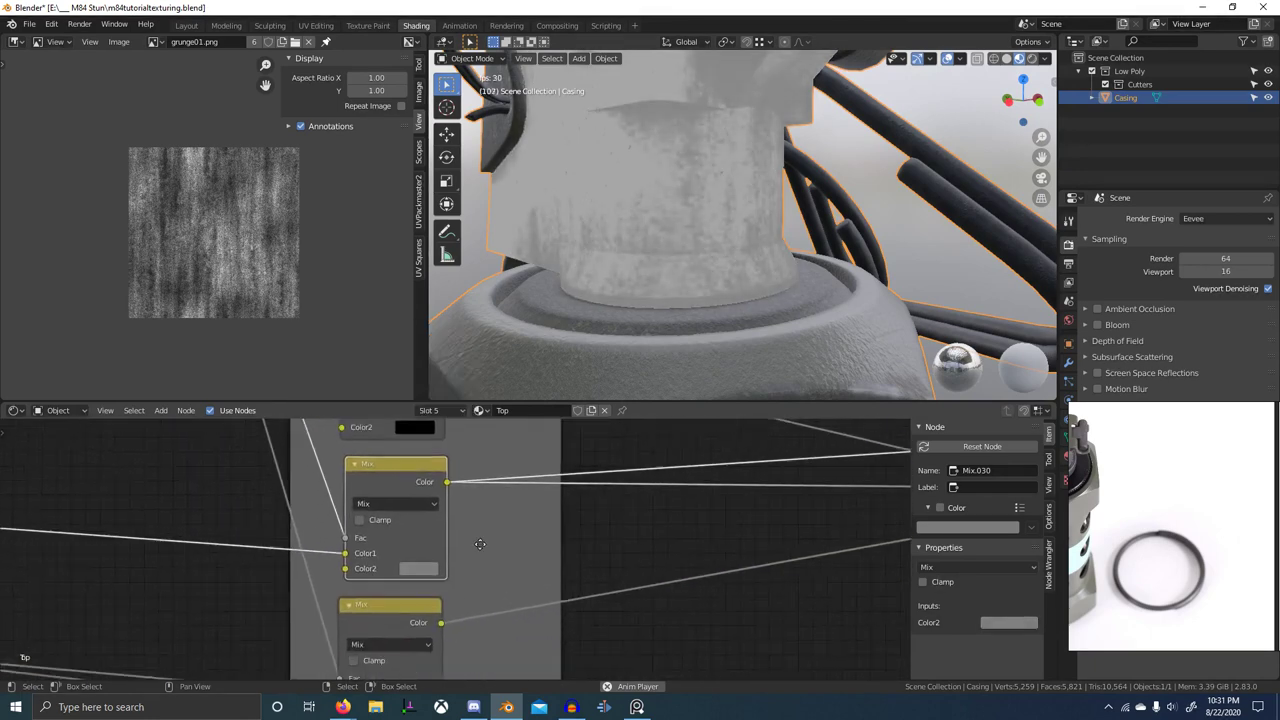
{"action": "left_click", "coordinate": [430, 411]}
{"action": "left_click", "coordinate": [387, 441]}
- Preview the top M84 DIRT AO mix on the grenade model
{"action": "scroll", "coordinate": [760, 640], "scroll_direction": "down", "scroll_amount": 6}
{"action": "middle_click_drag", "start_coordinate": [835, 670], "coordinate": [666, 650]}
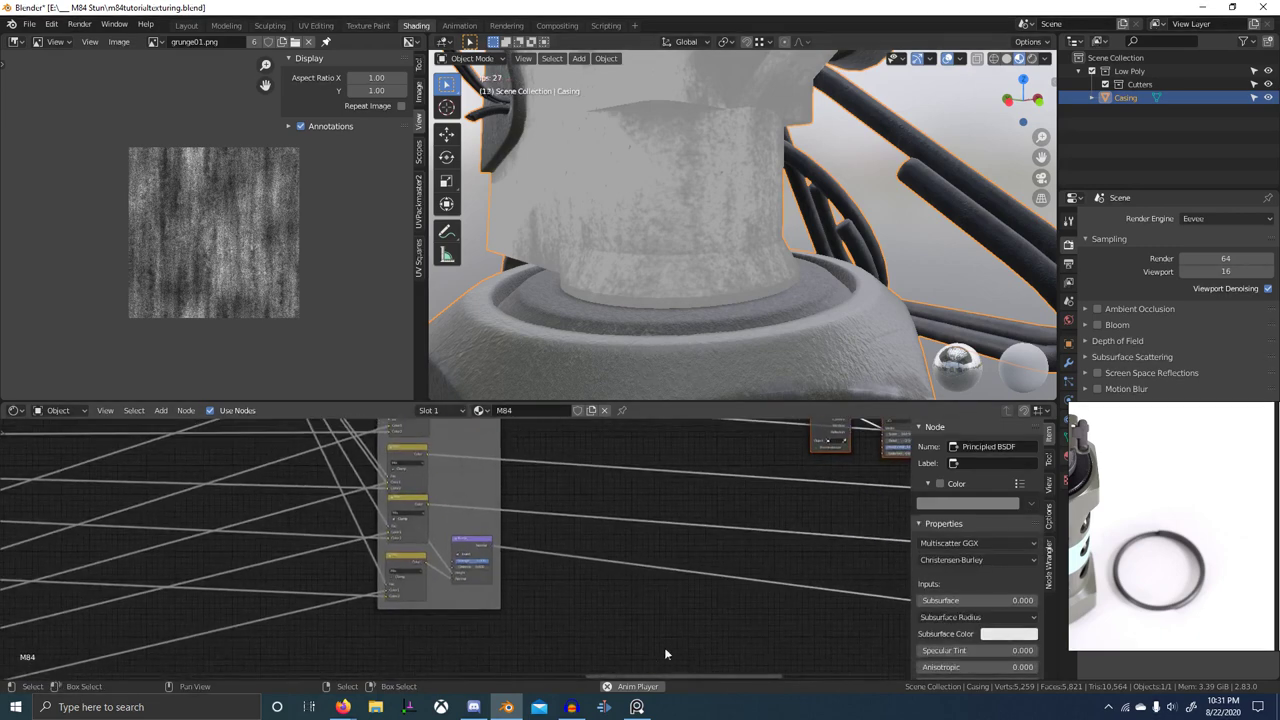
{"action": "scroll", "coordinate": [666, 650], "scroll_direction": "down", "scroll_amount": 5}
{"action": "middle_click_drag", "start_coordinate": [890, 655], "coordinate": [550, 628]}
{"action": "scroll", "coordinate": [552, 510], "scroll_direction": "up", "scroll_amount": 4}
{"action": "middle_click_drag", "start_coordinate": [584, 502], "coordinate": [494, 568]}
{"action": "scroll", "coordinate": [494, 568], "scroll_direction": "up", "scroll_amount": 7}
{"action": "middle_click_drag", "start_coordinate": [492, 430], "coordinate": [491, 518]}
{"action": "left_click", "coordinate": [488, 468], "text": "ctrl+shift"}
- Preview the lower DIRT AO mix on the model and orbit to a level view
{"action": "scroll", "coordinate": [648, 337], "scroll_direction": "down", "scroll_amount": 5}
{"action": "middle_click_drag", "start_coordinate": [648, 337], "coordinate": [727, 281]}
{"action": "scroll", "coordinate": [723, 262], "scroll_direction": "up", "scroll_amount": 4}
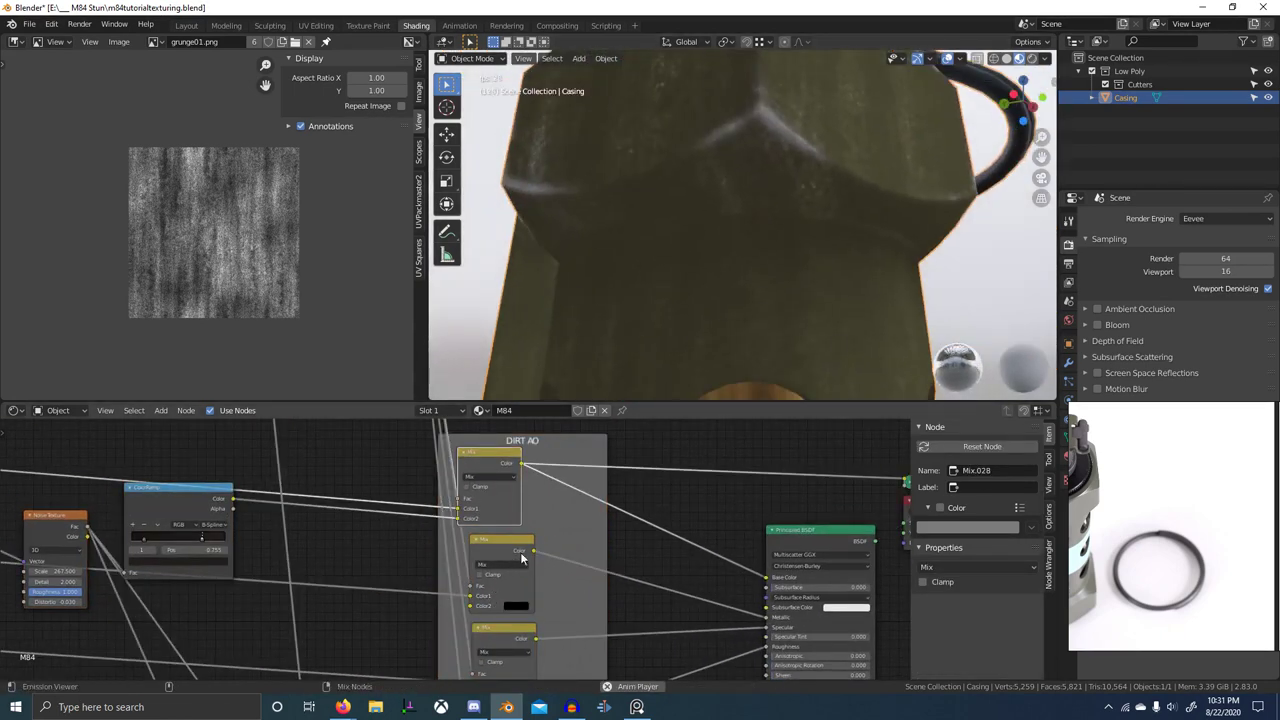
{"action": "middle_click_drag", "start_coordinate": [545, 594], "coordinate": [523, 508]}
{"action": "left_click", "coordinate": [472, 557], "text": "ctrl+shift"}
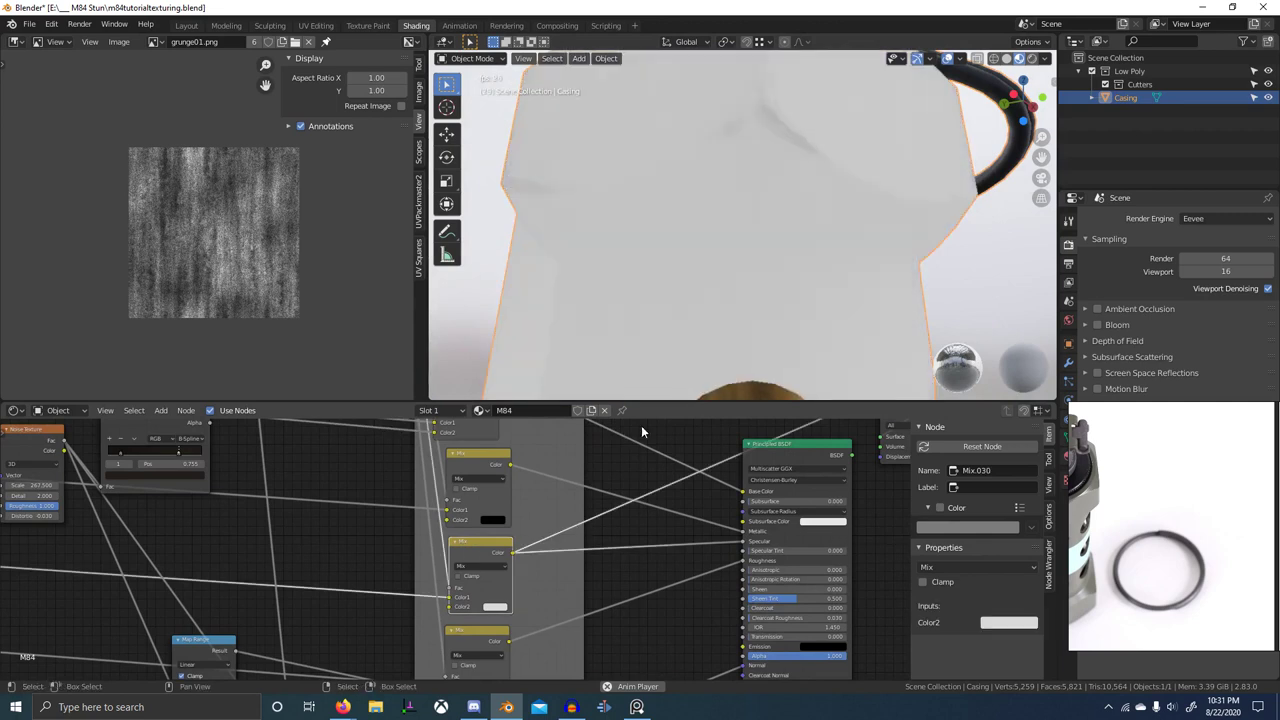
{"action": "scroll", "coordinate": [678, 330], "scroll_direction": "down", "scroll_amount": 3}
{"action": "middle_click_drag", "start_coordinate": [685, 315], "coordinate": [652, 344]}
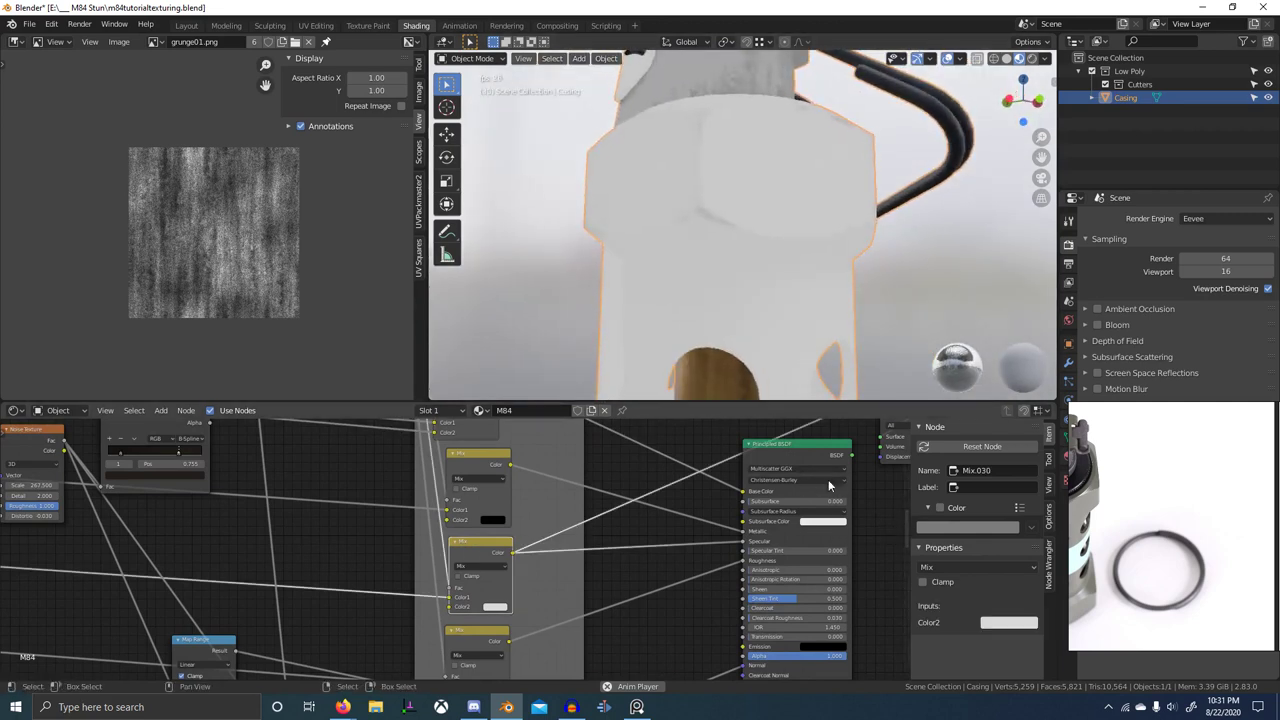
{"action": "middle_click_drag", "start_coordinate": [842, 553], "coordinate": [760, 552]}
{"action": "scroll", "coordinate": [706, 305], "scroll_direction": "up", "scroll_amount": 1}
{"action": "middle_click_drag", "start_coordinate": [705, 304], "coordinate": [768, 289]}
{"action": "middle_click_drag", "start_coordinate": [453, 582], "coordinate": [472, 549]}
{"action": "scroll", "coordinate": [460, 556], "scroll_direction": "up", "scroll_amount": 3}
- Darken the mix's Color2 from 0.853 to a medium grey and restore full Principled BSDF shading
{"action": "left_click", "coordinate": [420, 582]}
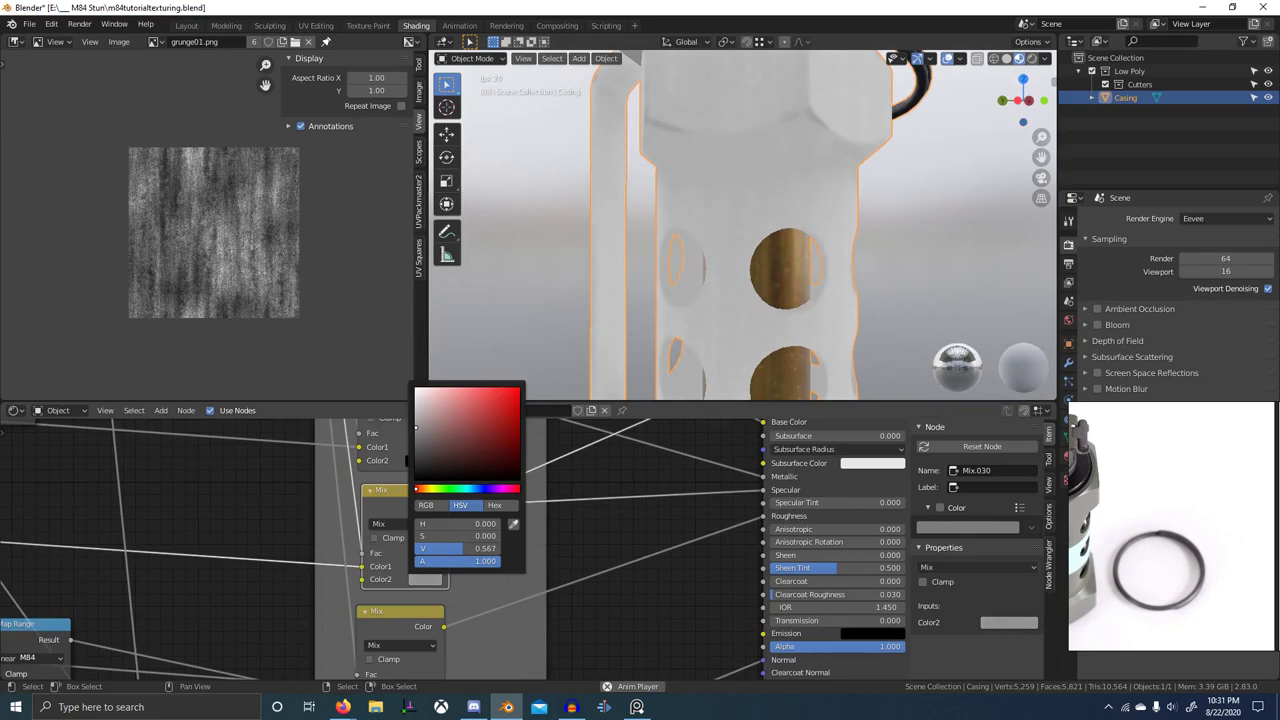
{"action": "left_click_drag", "start_coordinate": [416, 428], "coordinate": [416, 401]}
{"action": "scroll", "coordinate": [785, 580], "scroll_direction": "down", "scroll_amount": 2}
{"action": "middle_click_drag", "start_coordinate": [793, 580], "coordinate": [740, 607]}
{"action": "middle_click_drag", "start_coordinate": [722, 449], "coordinate": [701, 471]}
{"action": "left_click", "coordinate": [701, 471], "text": "ctrl+shift"}
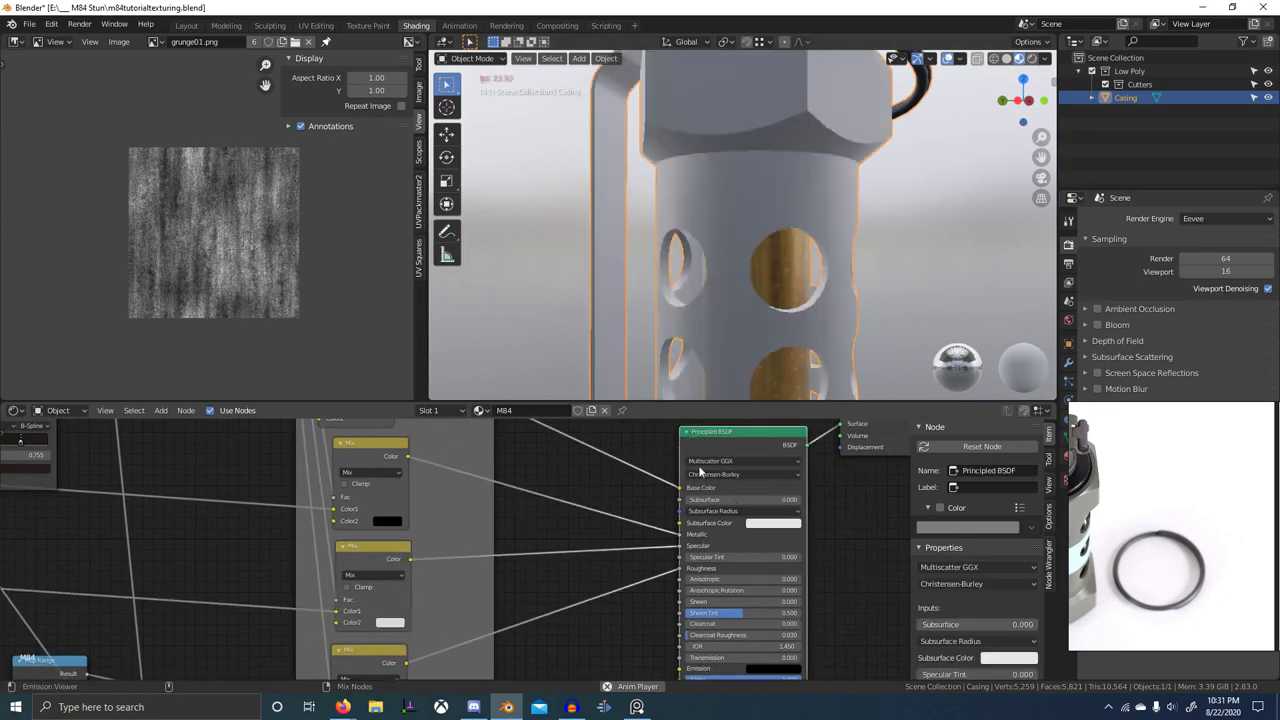
- Try black for the second Mix node's Color2, then cancel to keep its light grey
{"action": "middle_click_drag", "start_coordinate": [700, 340], "coordinate": [684, 305]}
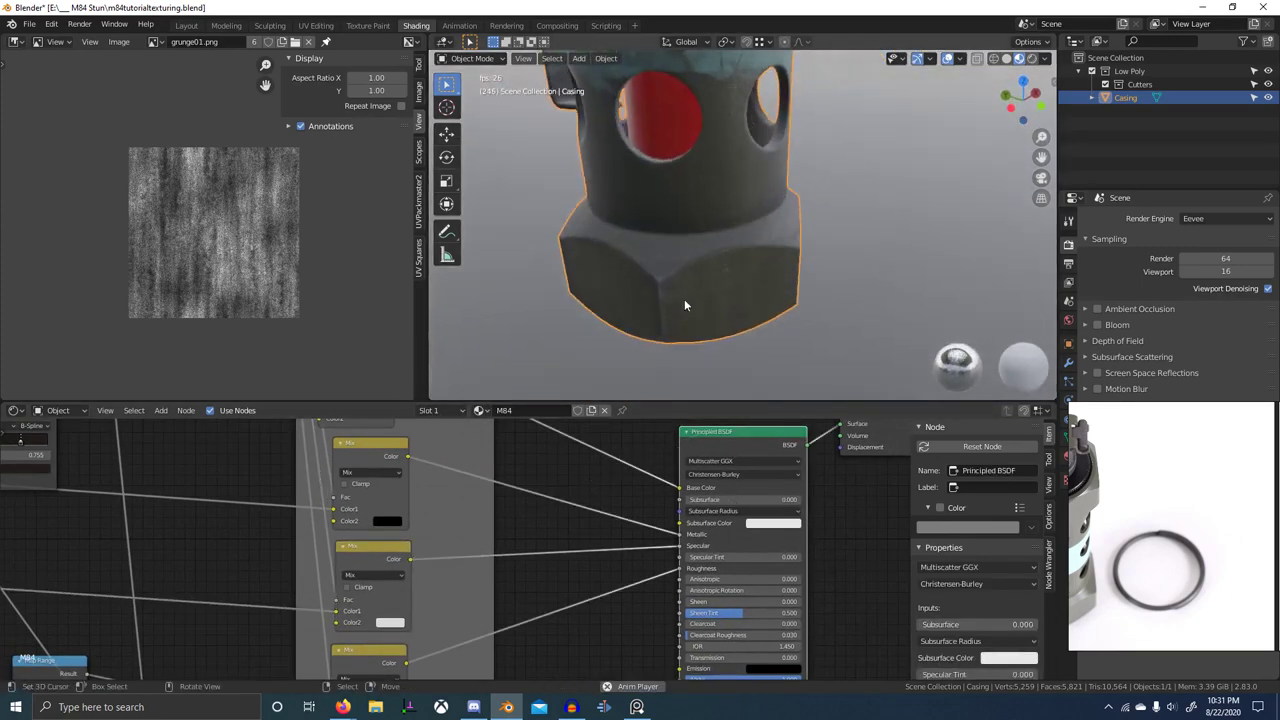
{"action": "middle_click_drag", "start_coordinate": [456, 566], "coordinate": [574, 530]}
{"action": "scroll", "coordinate": [574, 530], "scroll_direction": "up", "scroll_amount": 1}
{"action": "scroll", "coordinate": [495, 592], "scroll_direction": "up", "scroll_amount": 3}
{"action": "middle_click_drag", "start_coordinate": [495, 592], "coordinate": [568, 589]}
{"action": "left_click", "coordinate": [556, 590]}
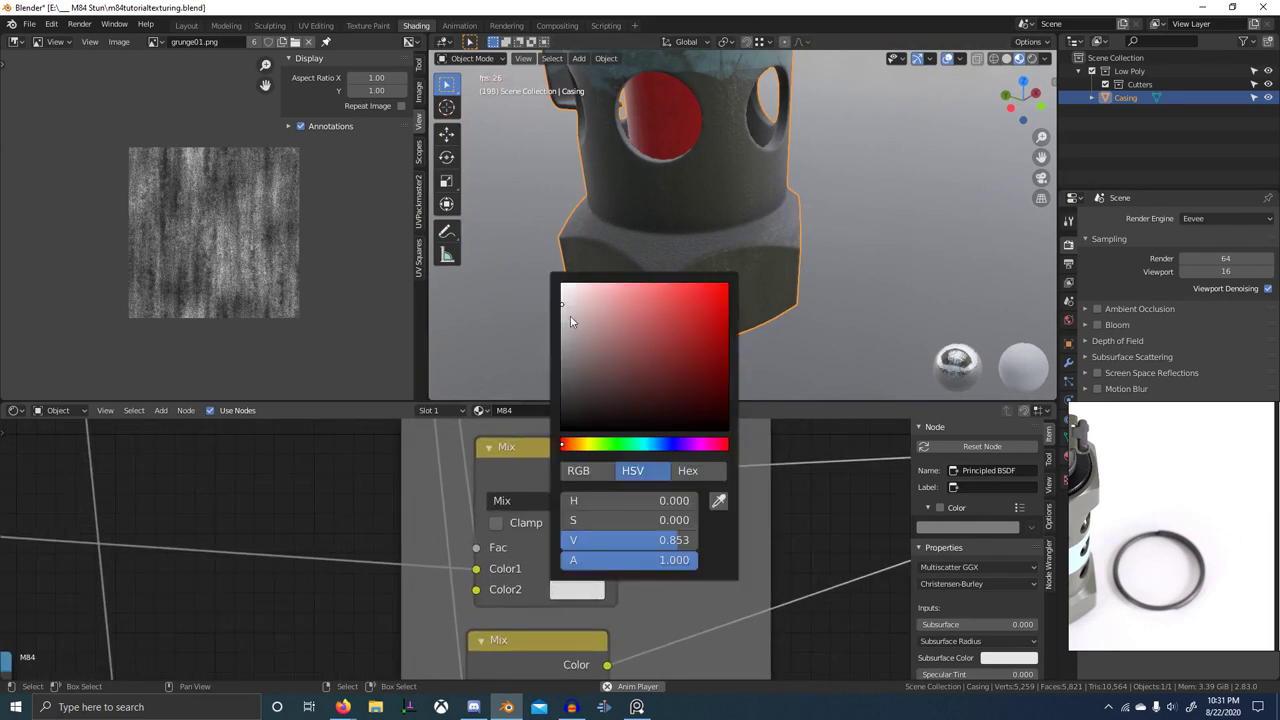
{"action": "left_click_drag", "start_coordinate": [570, 320], "coordinate": [561, 428]}
{"action": "right_click", "coordinate": [574, 411]}
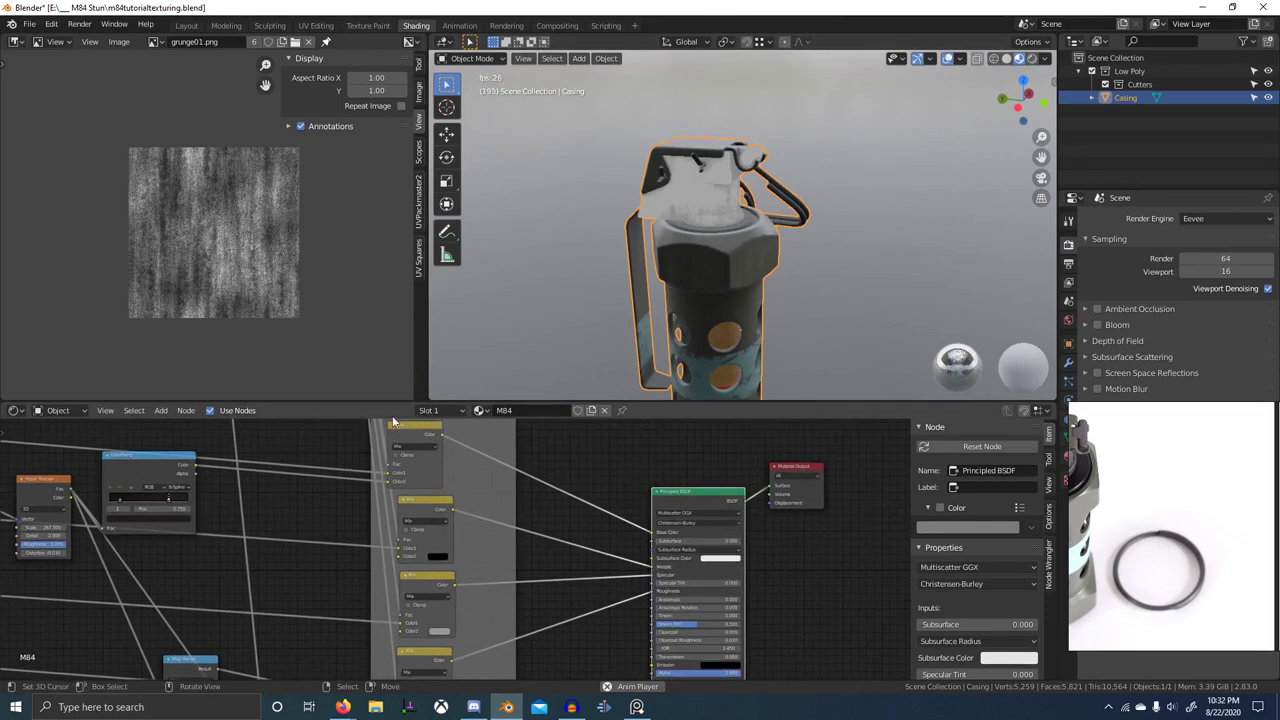
{"action": "left_click", "coordinate": [438, 410]}
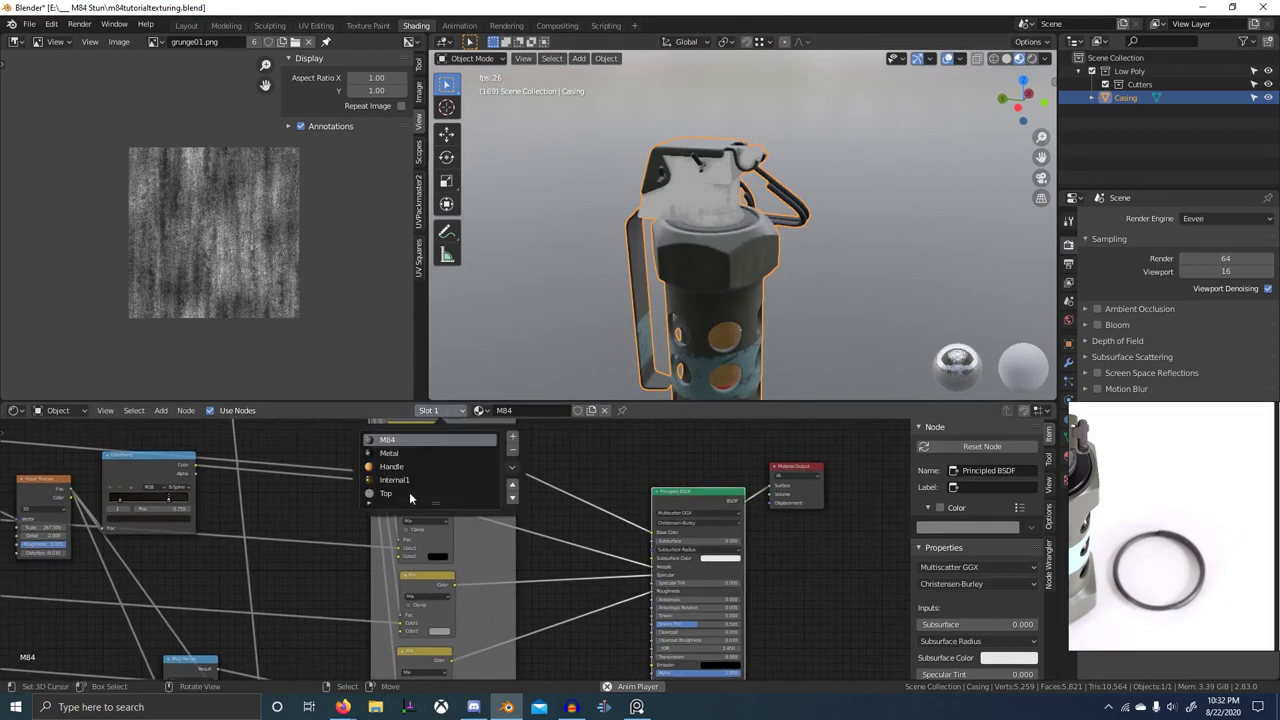
- Switch to the Top material and preview its lower Mix node output on the casing
{"action": "left_click", "coordinate": [409, 493]}
{"action": "middle_click_drag", "start_coordinate": [548, 586], "coordinate": [880, 574]}
{"action": "scroll", "coordinate": [321, 540], "scroll_direction": "up", "scroll_amount": 2}
{"action": "middle_click_drag", "start_coordinate": [112, 540], "coordinate": [376, 502]}
{"action": "scroll", "coordinate": [322, 541], "scroll_direction": "up", "scroll_amount": 4}
{"action": "scroll", "coordinate": [697, 243], "scroll_direction": "up", "scroll_amount": 6}
{"action": "middle_click_drag", "start_coordinate": [697, 243], "coordinate": [700, 155]}
{"action": "middle_click_drag", "start_coordinate": [543, 529], "coordinate": [598, 447]}
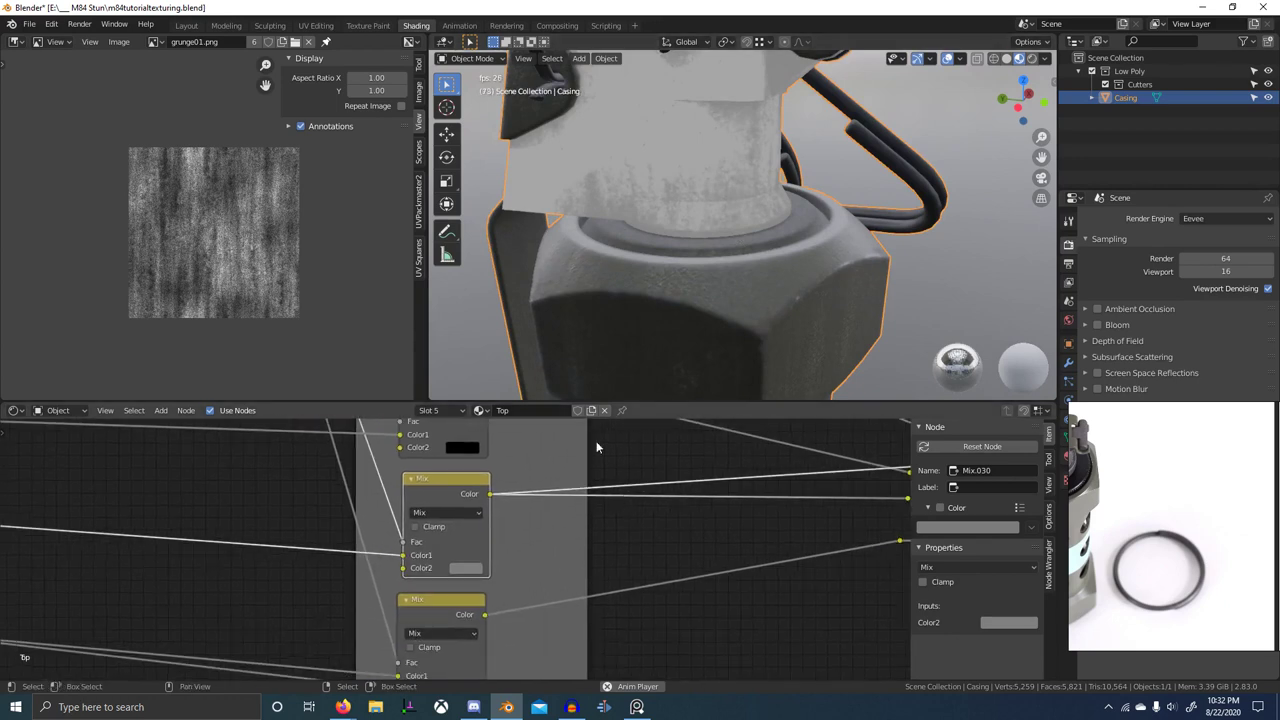
{"action": "middle_click_drag", "start_coordinate": [508, 558], "coordinate": [570, 532]}
{"action": "left_click", "coordinate": [509, 575], "text": "ctrl+shift"}
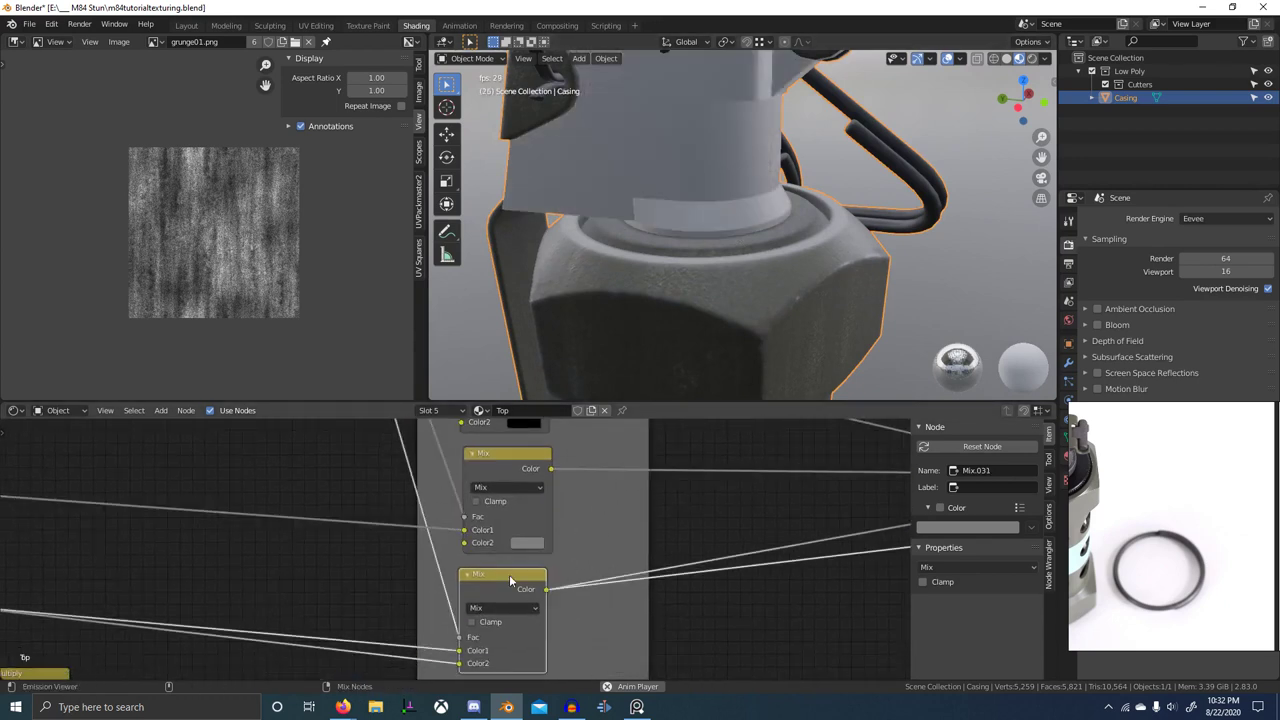
- Preview the Bump node's output on the model, framed on the neck band
{"action": "middle_click_drag", "start_coordinate": [654, 271], "coordinate": [677, 355]}
{"action": "middle_click_drag", "start_coordinate": [590, 610], "coordinate": [605, 650]}
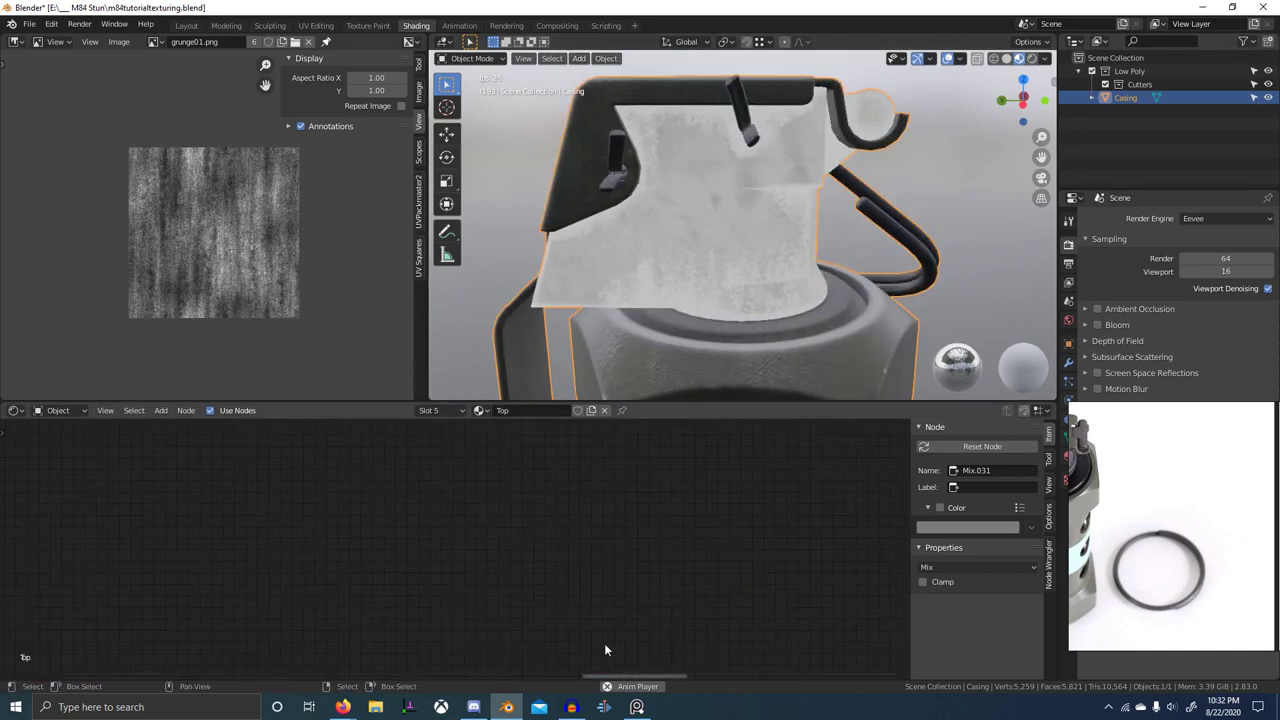
{"action": "middle_click_drag", "start_coordinate": [628, 536], "coordinate": [630, 601]}
{"action": "scroll", "coordinate": [587, 604], "scroll_direction": "up", "scroll_amount": 6}
{"action": "left_click", "coordinate": [530, 502], "text": "ctrl+shift"}
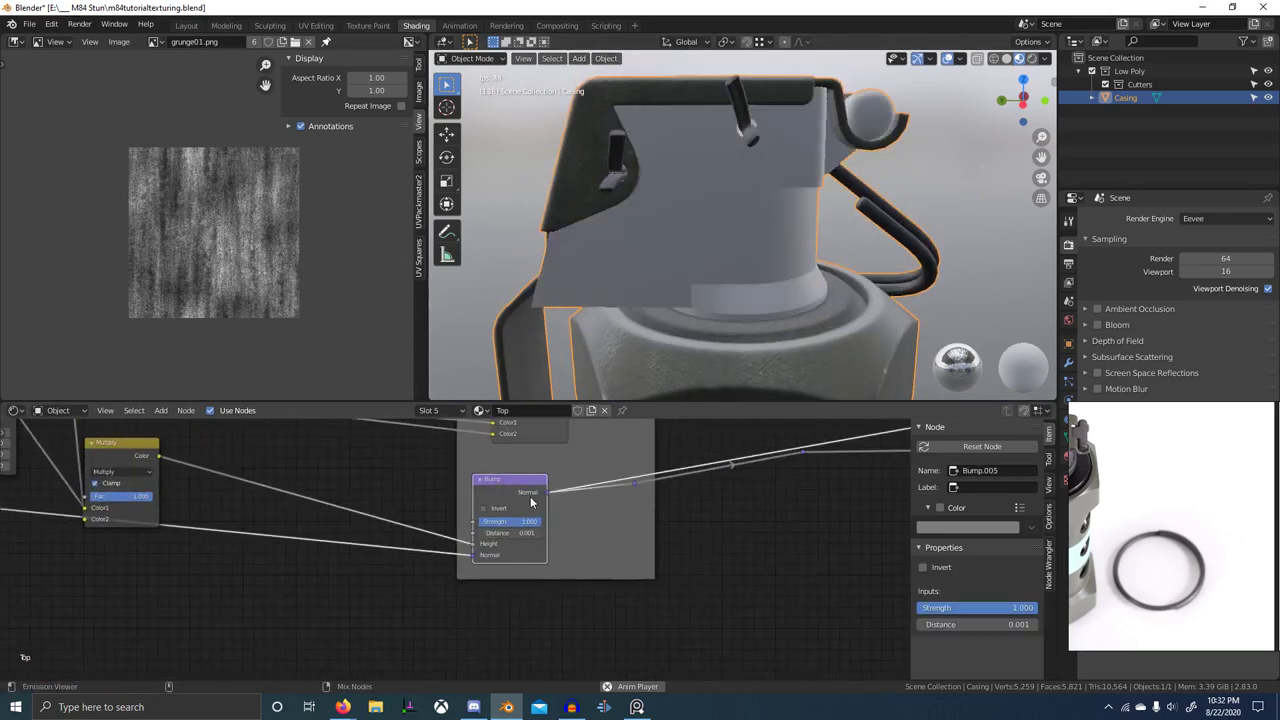
{"action": "scroll", "coordinate": [774, 370], "scroll_direction": "up", "scroll_amount": 4}
{"action": "middle_click_drag", "start_coordinate": [774, 370], "coordinate": [734, 288], "text": "shift"}
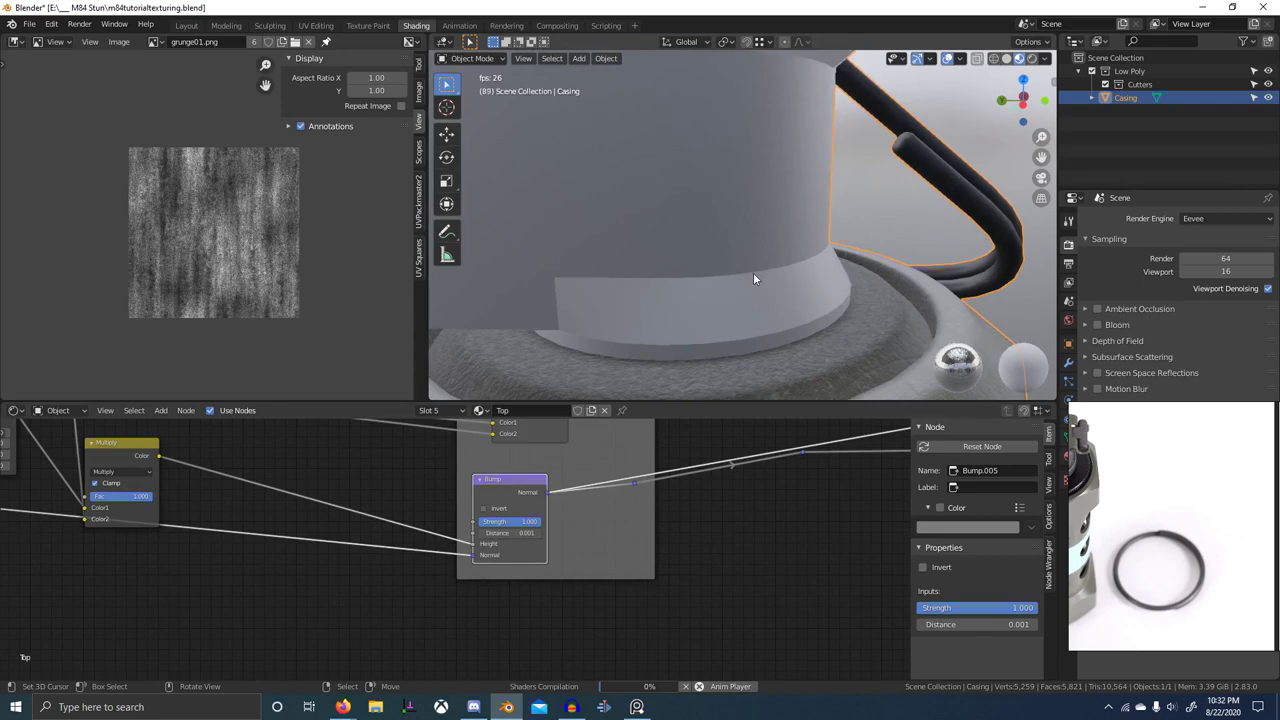
- Test the bump strength, leaving it at 1.000
{"action": "middle_click_drag", "start_coordinate": [432, 508], "coordinate": [581, 576]}
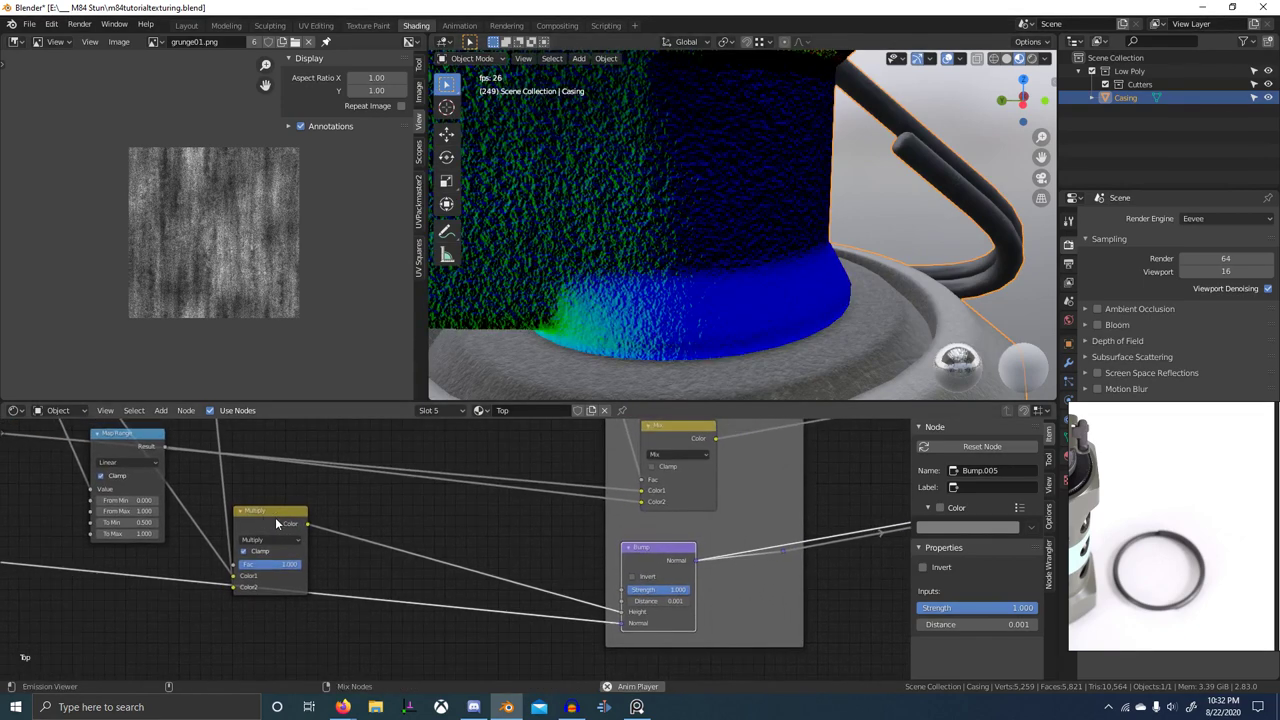
{"action": "scroll", "coordinate": [653, 314], "scroll_direction": "down", "scroll_amount": 4}
{"action": "middle_click_drag", "start_coordinate": [632, 313], "coordinate": [656, 361], "text": "shift"}
{"action": "mouse_move", "coordinate": [675, 593]}
{"action": "left_mouse_down"}
{"action": "mouse_move", "coordinate": [622, 593]}
{"action": "mouse_move", "coordinate": [685, 593]}
{"action": "left_mouse_up"}
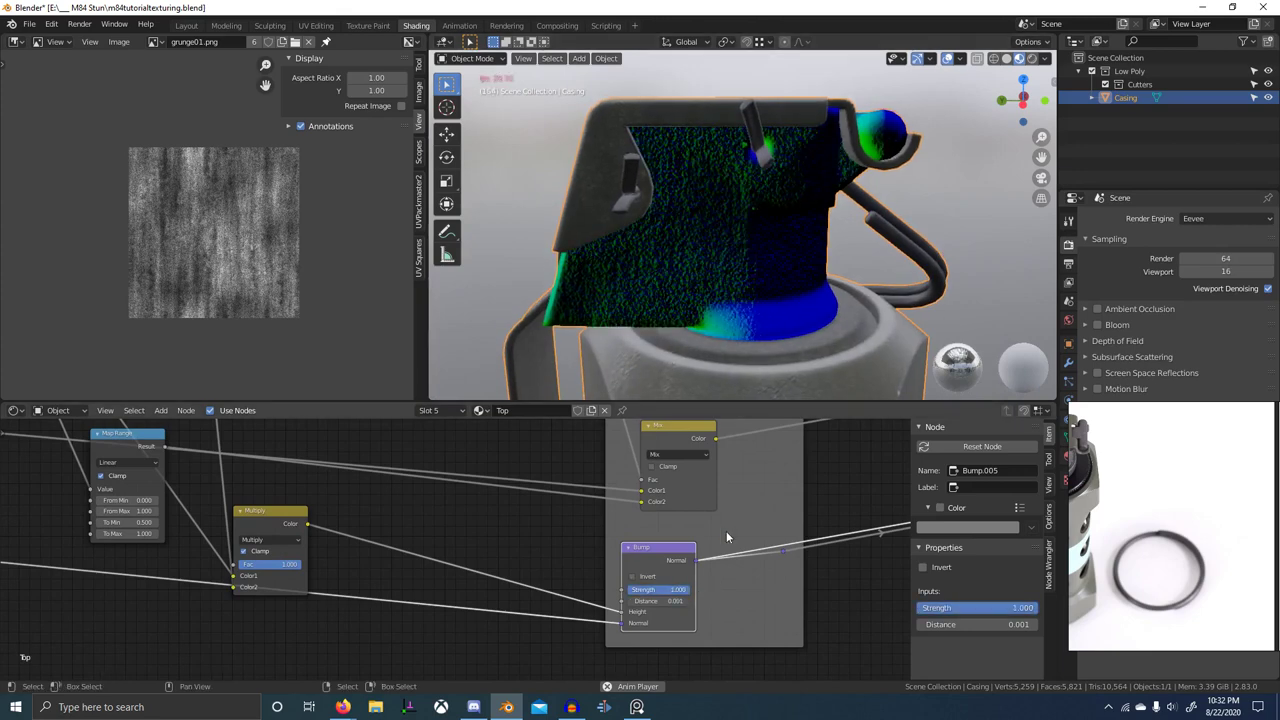
{"action": "scroll", "coordinate": [720, 363], "scroll_direction": "up", "scroll_amount": 2}
{"action": "middle_click_drag", "start_coordinate": [720, 363], "coordinate": [720, 364]}
- Duplicate the upper ColorRamp onto the lower branch link and delete the old ColorRamp
{"action": "scroll", "coordinate": [297, 556], "scroll_direction": "down", "scroll_amount": 5}
{"action": "middle_click_drag", "start_coordinate": [297, 556], "coordinate": [476, 668]}
{"action": "scroll", "coordinate": [472, 570], "scroll_direction": "down", "scroll_amount": 4}
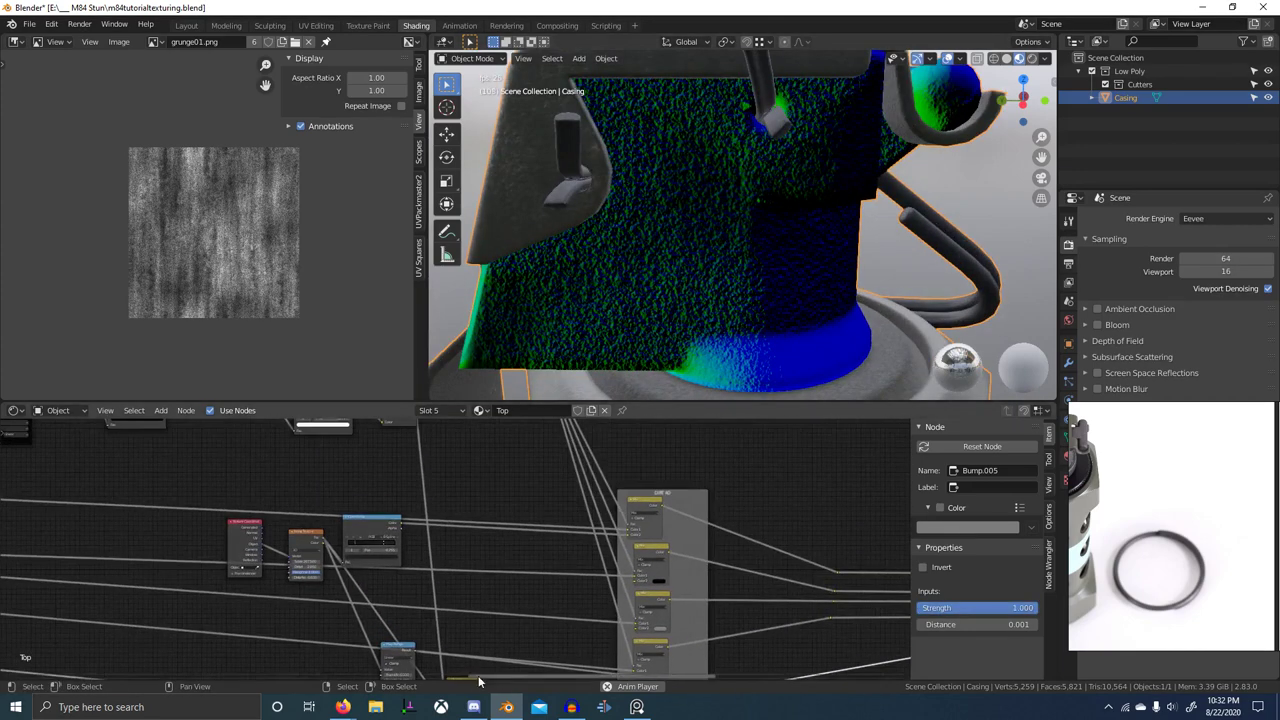
{"action": "scroll", "coordinate": [476, 668], "scroll_direction": "down", "scroll_amount": 6}
{"action": "scroll", "coordinate": [432, 517], "scroll_direction": "up", "scroll_amount": 5}
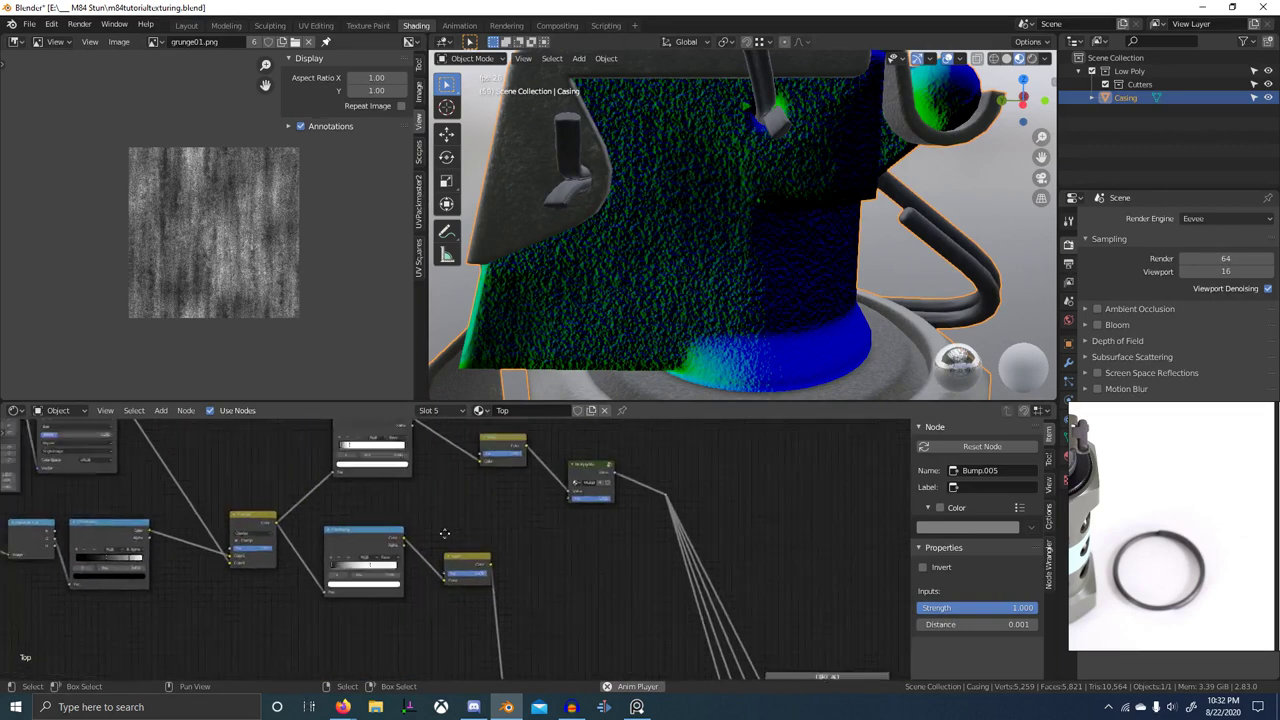
{"action": "key", "text": "shift+d"}
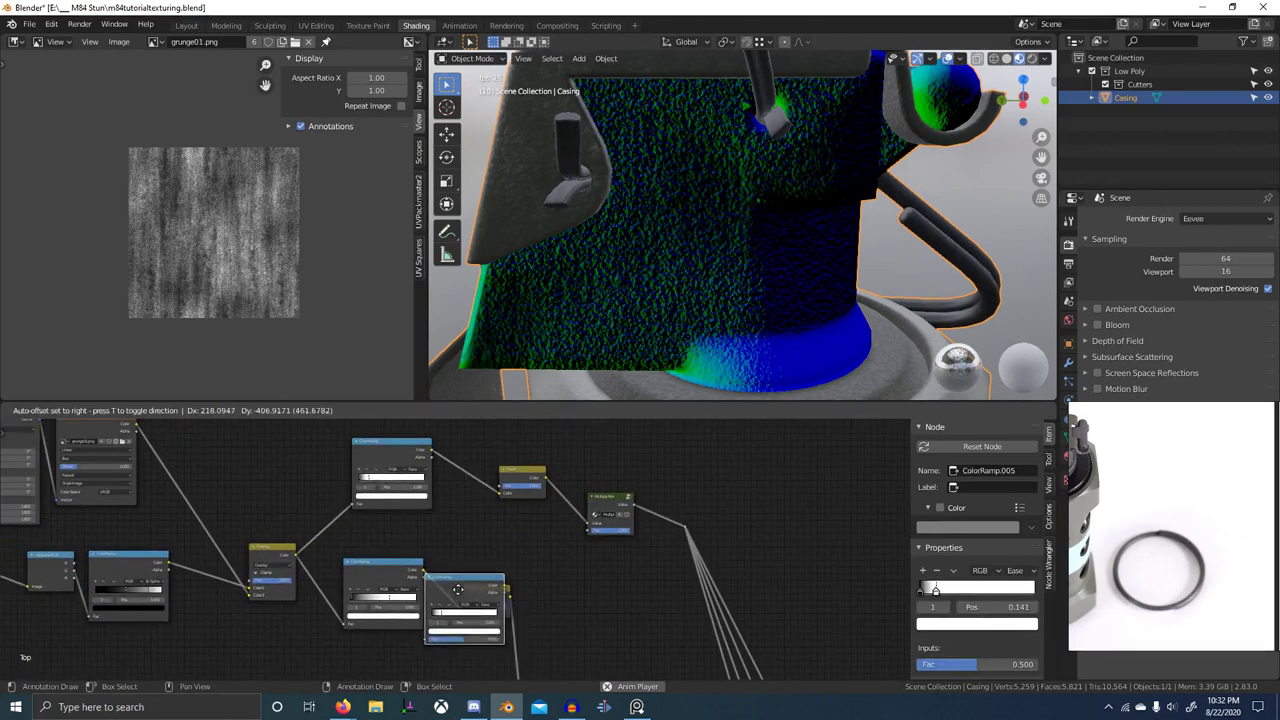
{"action": "left_click", "coordinate": [457, 589]}
{"action": "left_click", "coordinate": [390, 582]}
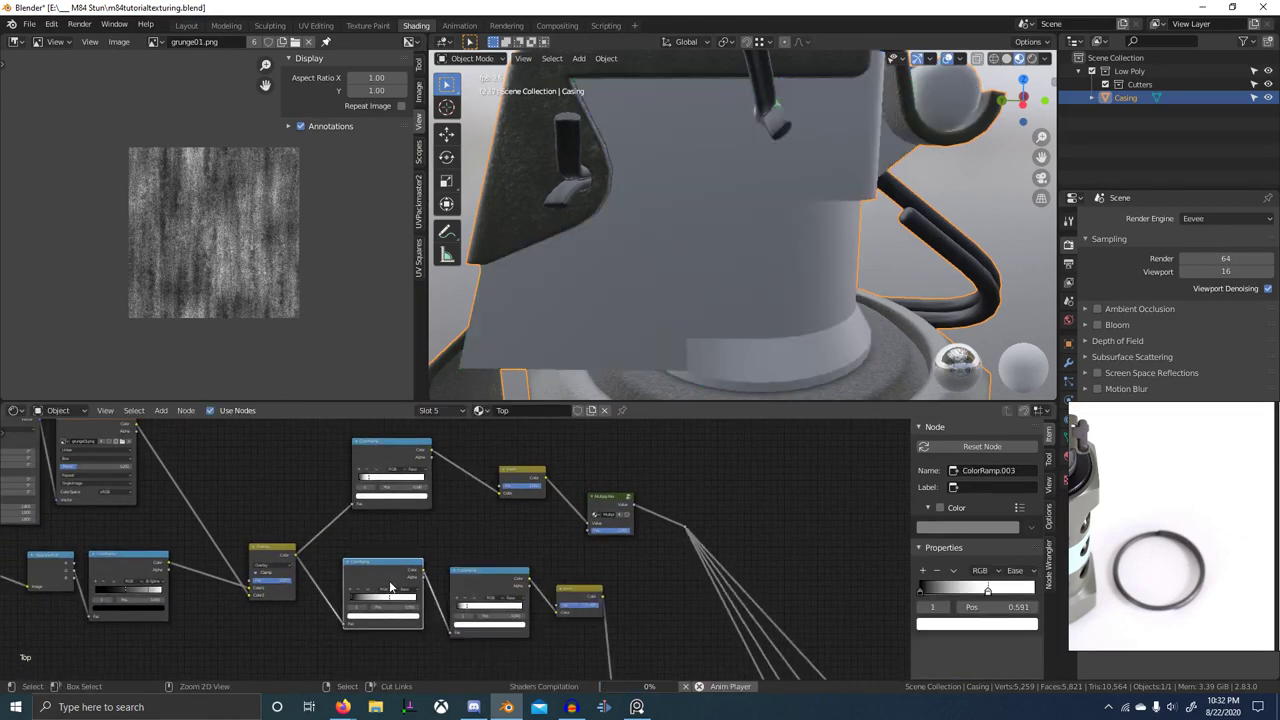
{"action": "key", "text": "ctrl+x"}
- Shift the new ColorRamp and its Invert node further left
{"action": "left_click", "coordinate": [477, 578]}
{"action": "left_click_drag", "start_coordinate": [477, 578], "coordinate": [423, 581]}
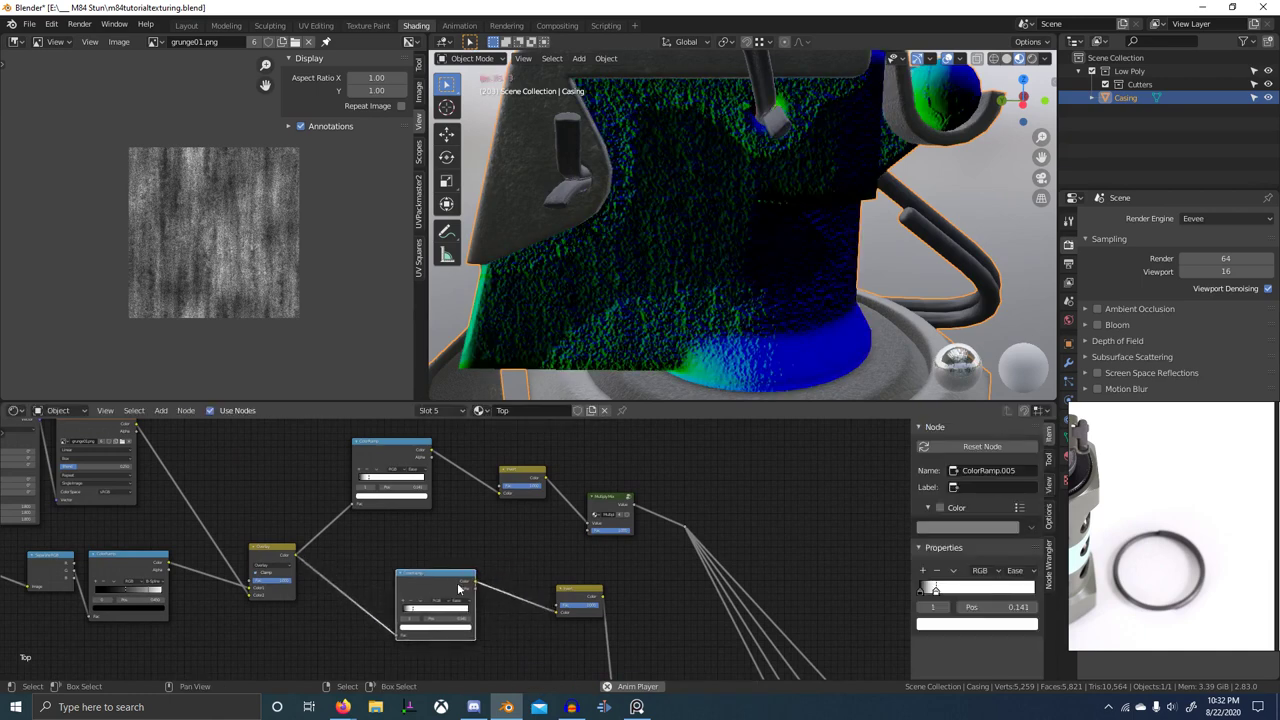
{"action": "left_click_drag", "start_coordinate": [563, 591], "coordinate": [518, 594]}
{"action": "left_click", "coordinate": [440, 589], "text": "shift"}
{"action": "left_click_drag", "start_coordinate": [440, 589], "coordinate": [412, 586]}
- Compare the result with the Multiply factor at 0, then return it to 1
{"action": "scroll", "coordinate": [512, 574], "scroll_direction": "down", "scroll_amount": 6}
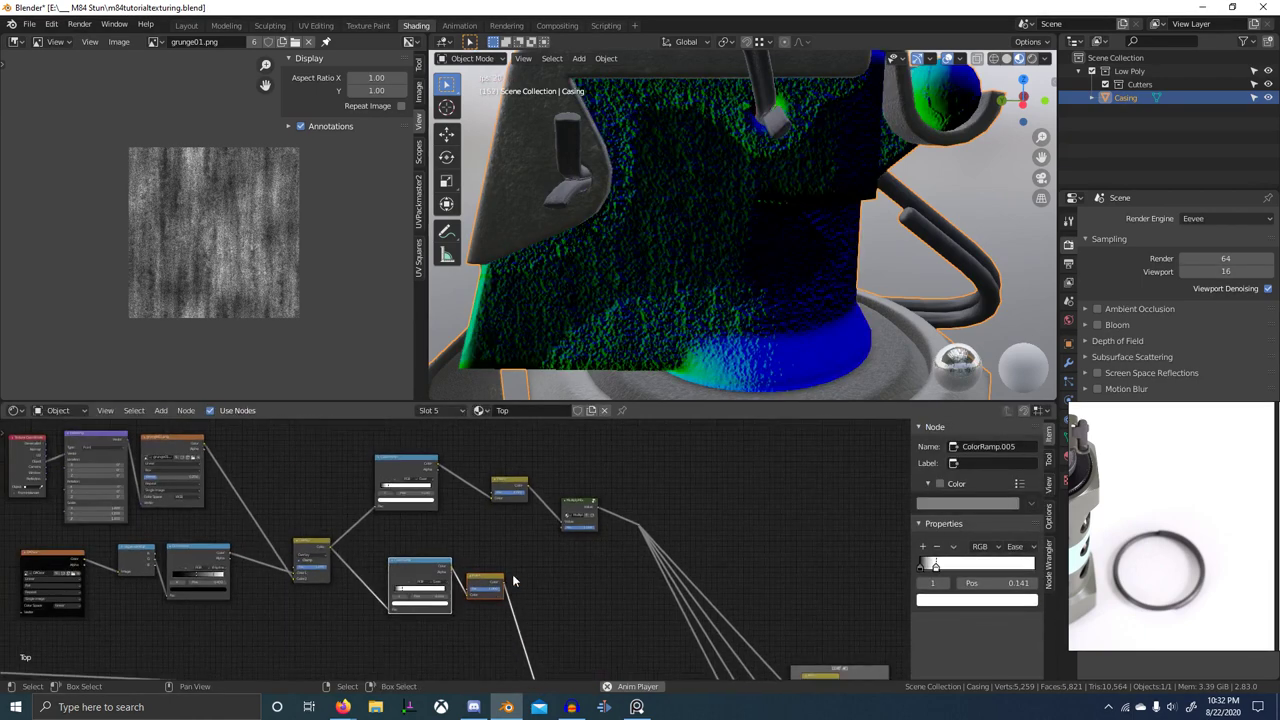
{"action": "middle_click_drag", "start_coordinate": [600, 570], "coordinate": [598, 608]}
{"action": "scroll", "coordinate": [597, 607], "scroll_direction": "up", "scroll_amount": 4}
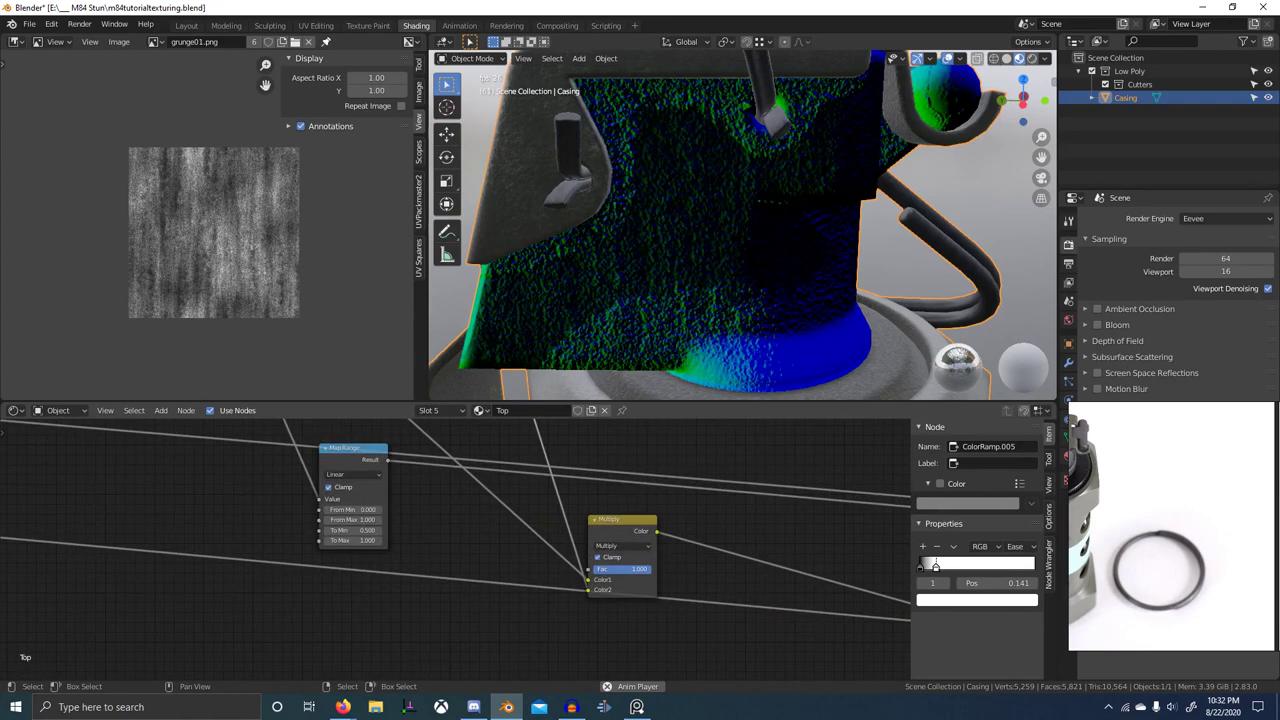
{"action": "left_click_drag", "start_coordinate": [632, 569], "coordinate": [588, 569]}
{"action": "scroll", "coordinate": [163, 525], "scroll_direction": "down", "scroll_amount": 3}
{"action": "middle_click_drag", "start_coordinate": [163, 525], "coordinate": [341, 633]}
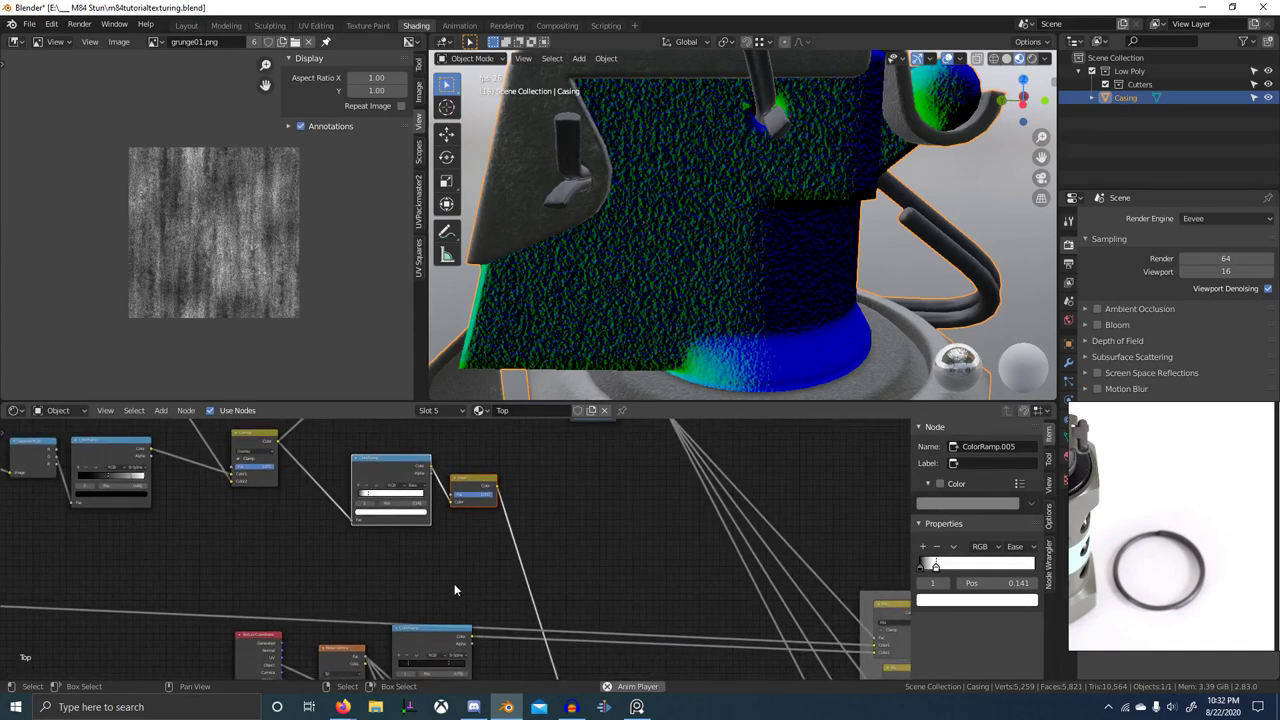
{"action": "middle_click_drag", "start_coordinate": [454, 583], "coordinate": [218, 527]}
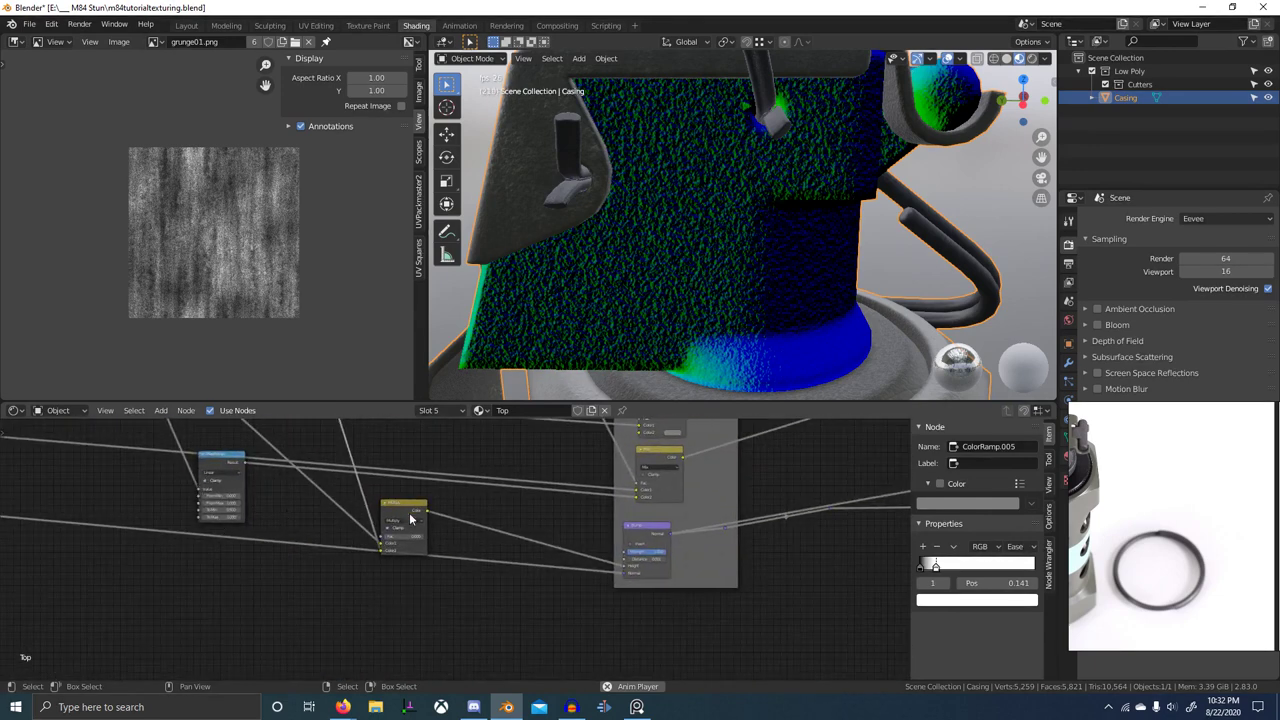
{"action": "left_click_drag", "start_coordinate": [390, 537], "coordinate": [424, 537]}
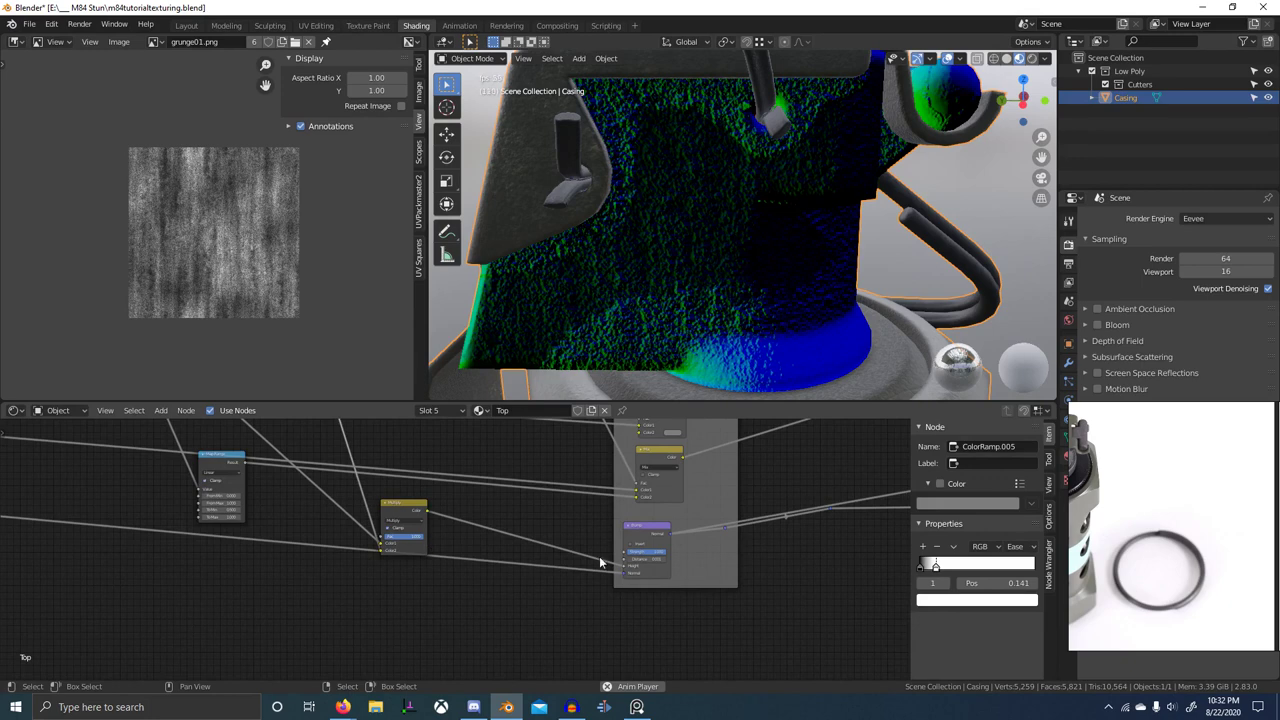
{"action": "scroll", "coordinate": [599, 556], "scroll_direction": "down", "scroll_amount": 6}
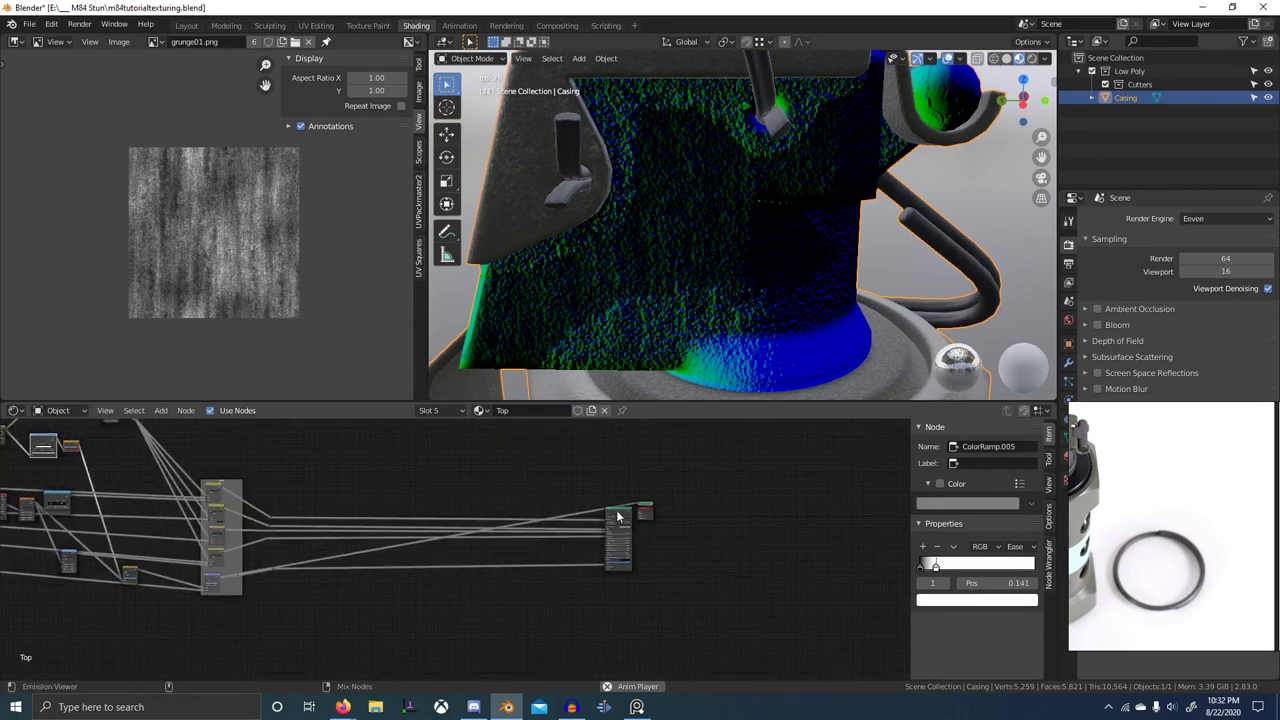
- Show the final material shading on the casing again and orbit to inspect it
{"action": "left_click", "coordinate": [618, 516], "text": "ctrl+shift"}
{"action": "middle_click_drag", "start_coordinate": [772, 382], "coordinate": [723, 399]}
{"action": "scroll", "coordinate": [807, 307], "scroll_direction": "down", "scroll_amount": 3}
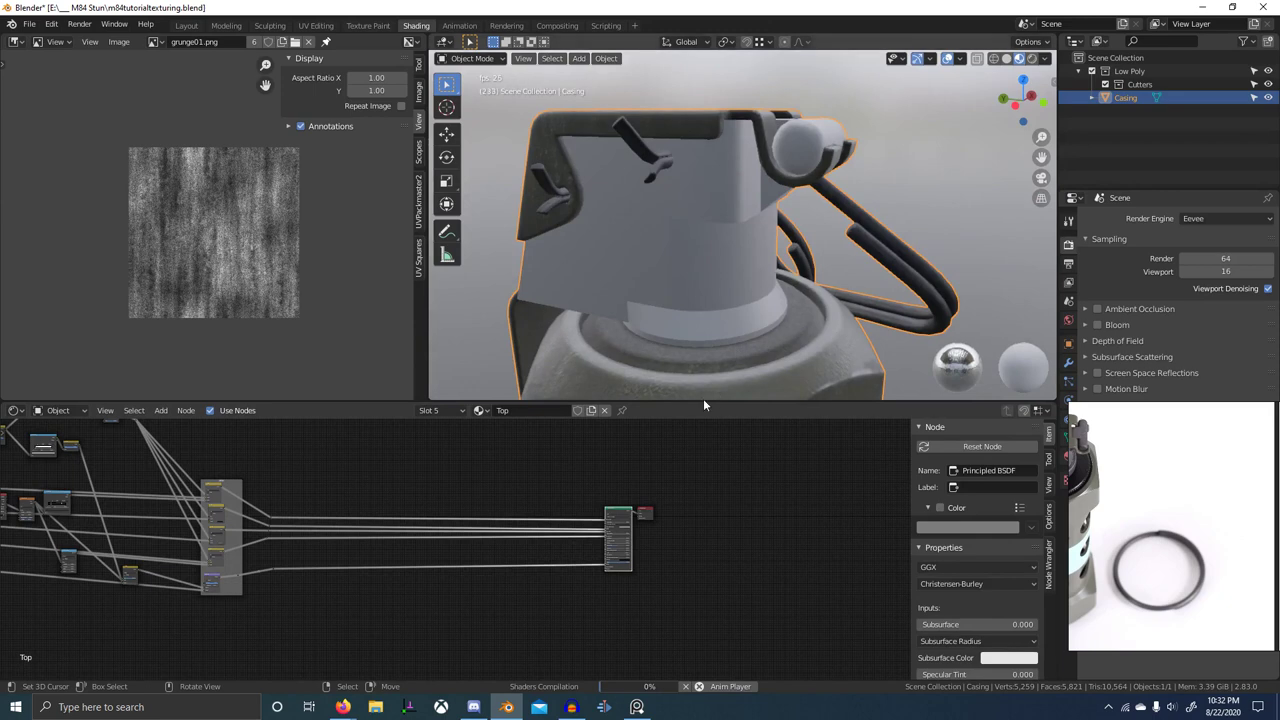
{"action": "middle_click_drag", "start_coordinate": [703, 335], "coordinate": [670, 290]}
{"action": "scroll", "coordinate": [716, 268], "scroll_direction": "up", "scroll_amount": 4}
{"action": "scroll", "coordinate": [667, 298], "scroll_direction": "down", "scroll_amount": 3}
{"action": "scroll", "coordinate": [710, 277], "scroll_direction": "up", "scroll_amount": 2}
{"action": "scroll", "coordinate": [320, 610], "scroll_direction": "up", "scroll_amount": 1}
- Orbit closely around the casing neck to check the finer bump relief
{"action": "middle_click_drag", "start_coordinate": [300, 625], "coordinate": [508, 594]}
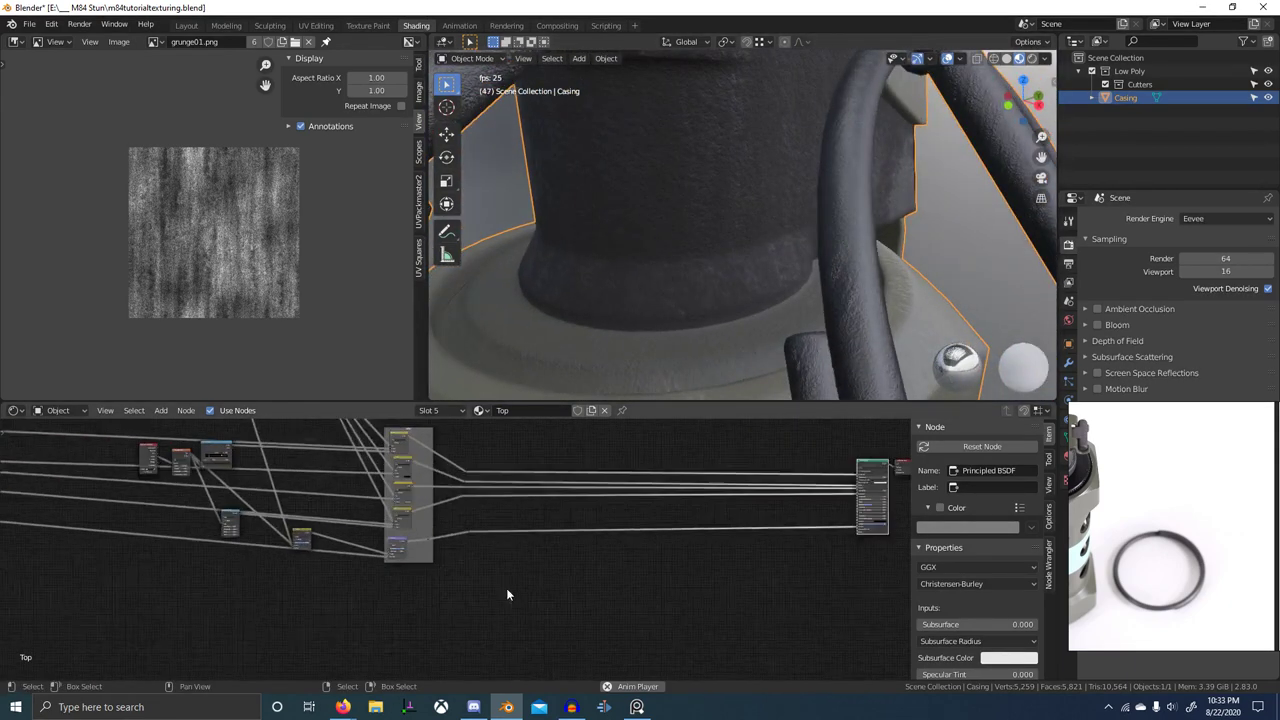
{"action": "scroll", "coordinate": [318, 532], "scroll_direction": "up", "scroll_amount": 2}
{"action": "middle_click_drag", "start_coordinate": [318, 530], "coordinate": [530, 518]}
{"action": "scroll", "coordinate": [503, 528], "scroll_direction": "up", "scroll_amount": 5}
{"action": "middle_click_drag", "start_coordinate": [730, 305], "coordinate": [848, 290]}
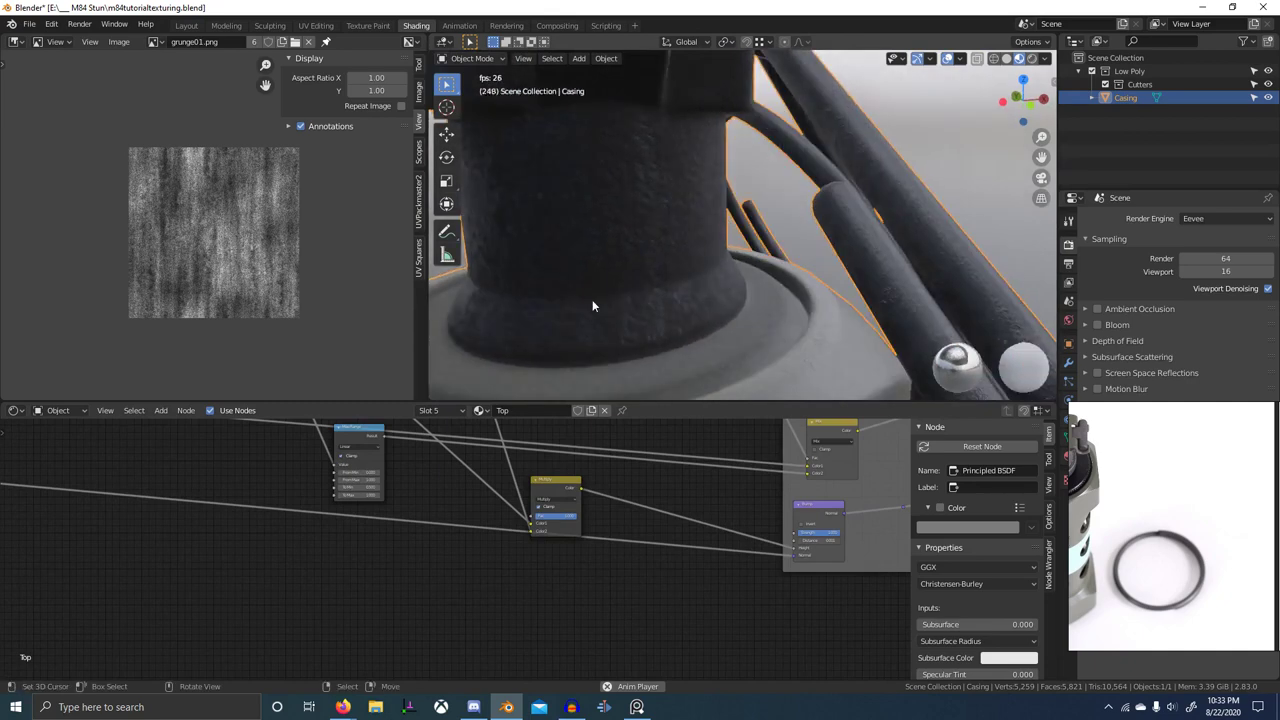
{"action": "middle_click_drag", "start_coordinate": [592, 306], "coordinate": [751, 306]}
{"action": "scroll", "coordinate": [550, 526], "scroll_direction": "up", "scroll_amount": 6}
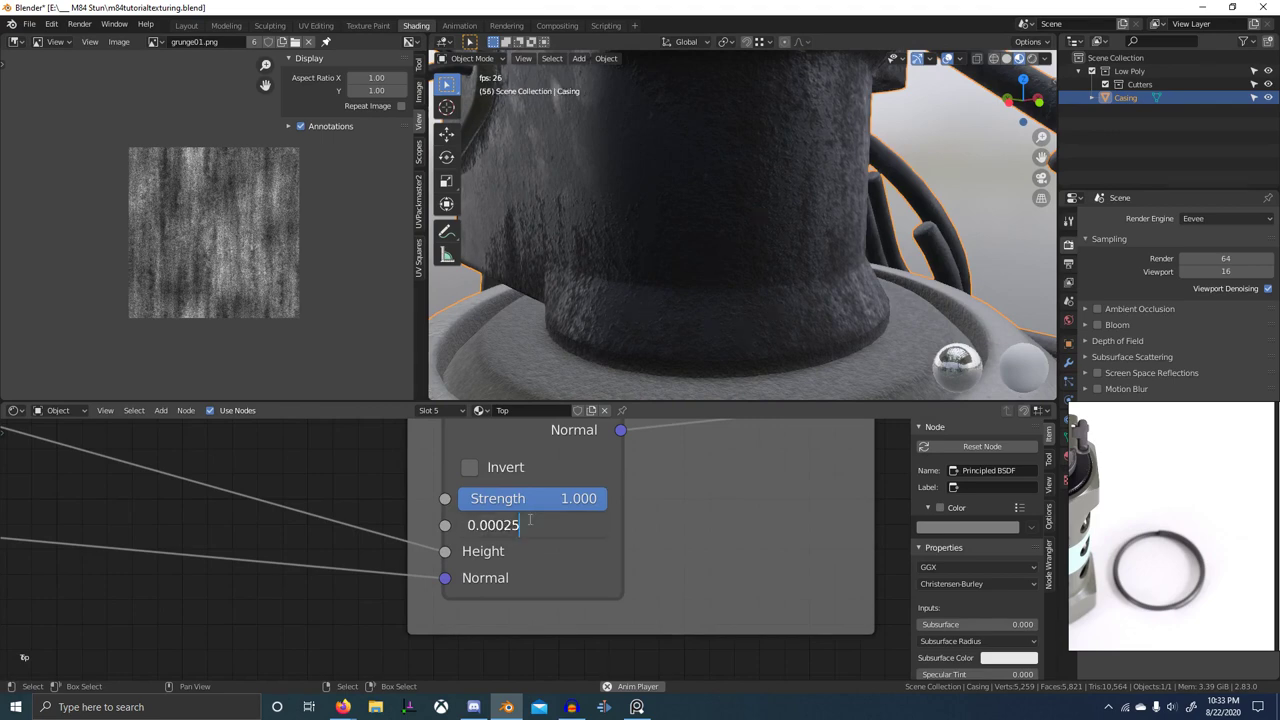
{"action": "middle_click_drag", "start_coordinate": [642, 319], "coordinate": [566, 342]}
{"action": "scroll", "coordinate": [640, 306], "scroll_direction": "down", "scroll_amount": 5}
{"action": "mouse_move", "coordinate": [702, 328]}
{"action": "middle_mouse_down"}
{"action": "mouse_move", "coordinate": [636, 325]}
{"action": "mouse_move", "coordinate": [700, 318]}
{"action": "middle_mouse_up"}
{"action": "scroll", "coordinate": [560, 511], "scroll_direction": "down", "scroll_amount": 16}
- Preview the upper ColorRamp's mask on the casing top
{"action": "middle_click_drag", "start_coordinate": [557, 520], "coordinate": [645, 656]}
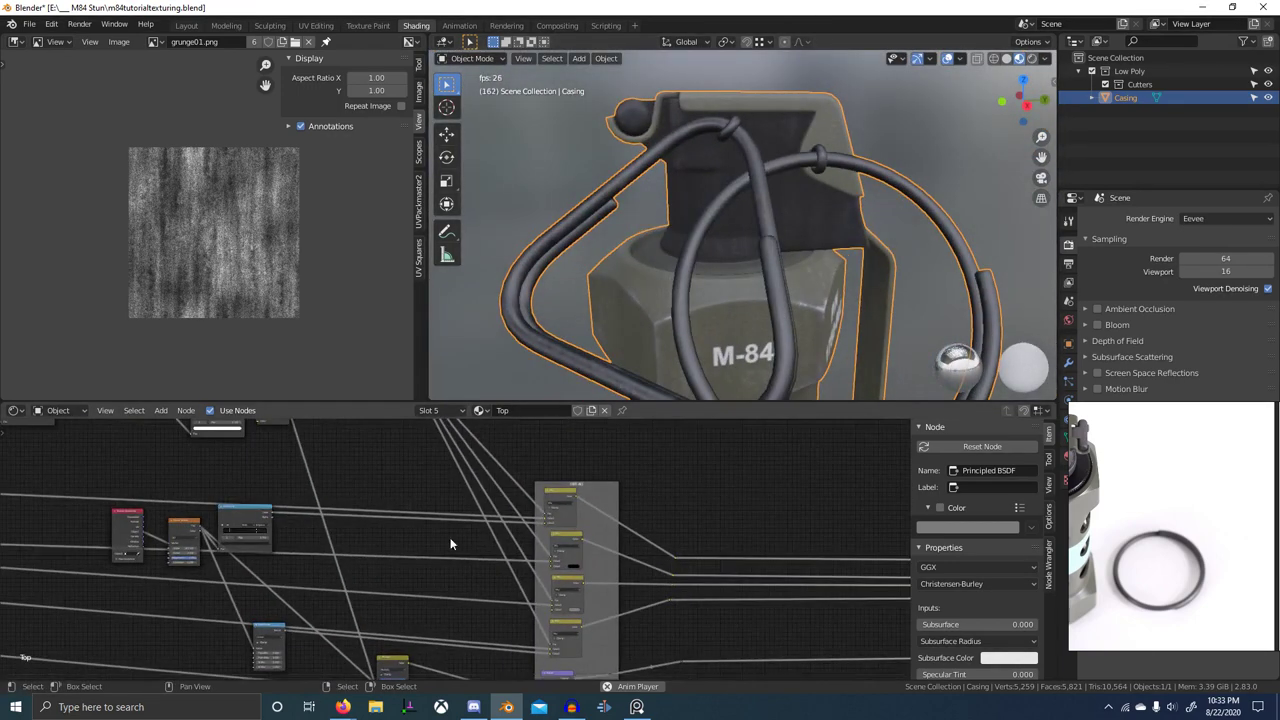
{"action": "scroll", "coordinate": [451, 543], "scroll_direction": "down", "scroll_amount": 3}
{"action": "middle_click_drag", "start_coordinate": [451, 543], "coordinate": [524, 640]}
{"action": "middle_click_drag", "start_coordinate": [360, 467], "coordinate": [470, 543]}
{"action": "scroll", "coordinate": [466, 543], "scroll_direction": "up", "scroll_amount": 8}
{"action": "left_click", "coordinate": [428, 522], "text": "ctrl+shift"}
{"action": "scroll", "coordinate": [826, 318], "scroll_direction": "up", "scroll_amount": 1}
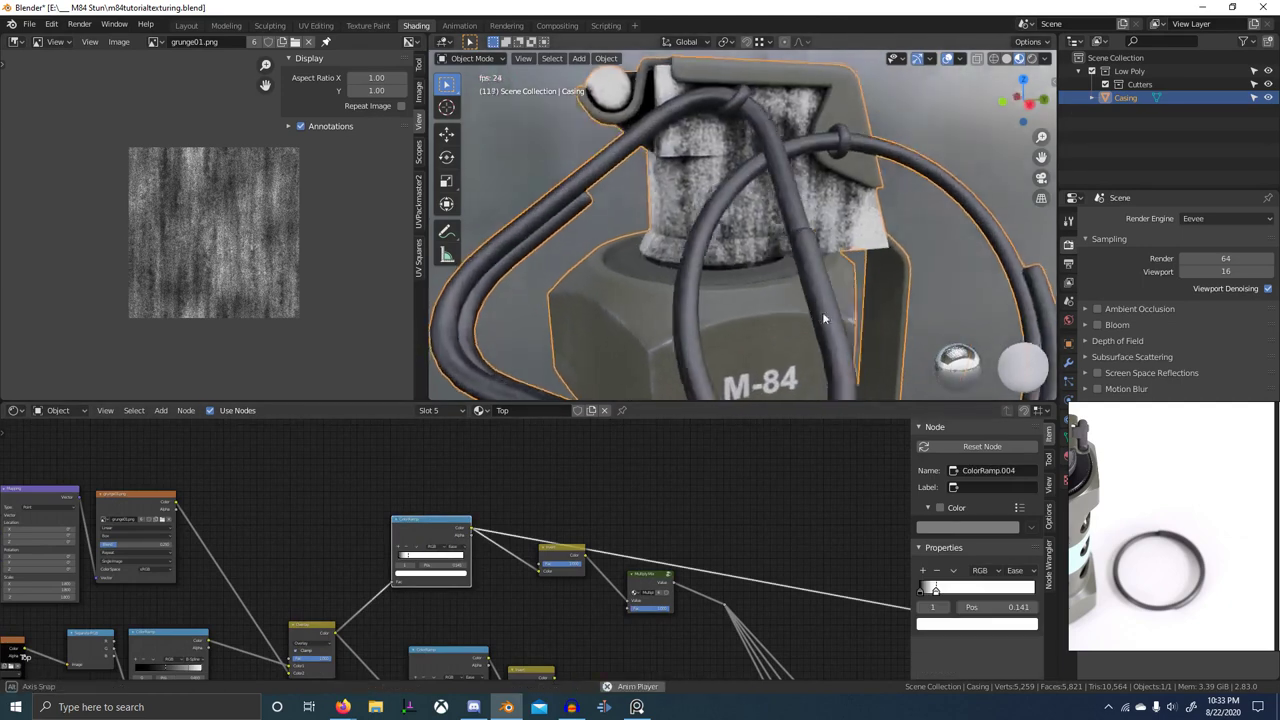
{"action": "mouse_move", "coordinate": [826, 318]}
{"action": "middle_mouse_down"}
{"action": "mouse_move", "coordinate": [833, 310]}
{"action": "mouse_move", "coordinate": [811, 325]}
{"action": "middle_mouse_up"}
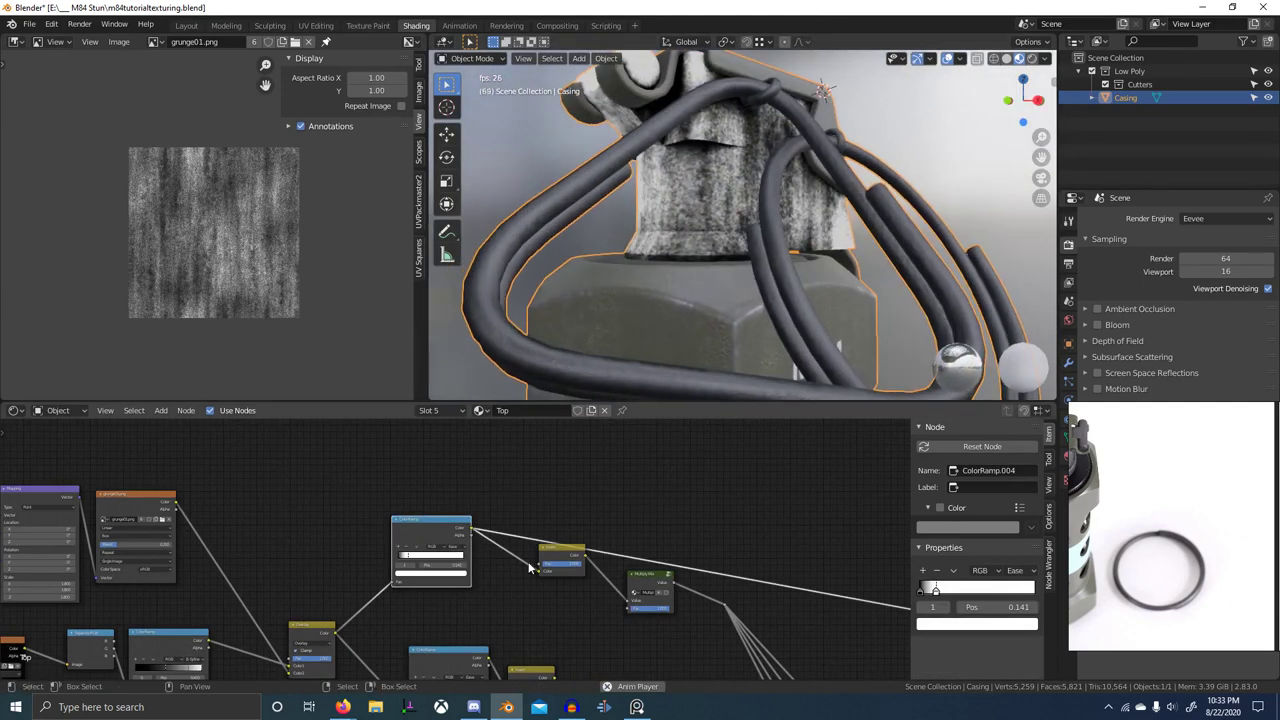
{"action": "scroll", "coordinate": [458, 540], "scroll_direction": "up", "scroll_amount": 5}
{"action": "scroll", "coordinate": [459, 545], "scroll_direction": "up", "scroll_amount": 2}
- Slide the ramp stop to 0.091 and preview the Mix.028 result on the casing
{"action": "left_click_drag", "start_coordinate": [342, 565], "coordinate": [340, 565]}
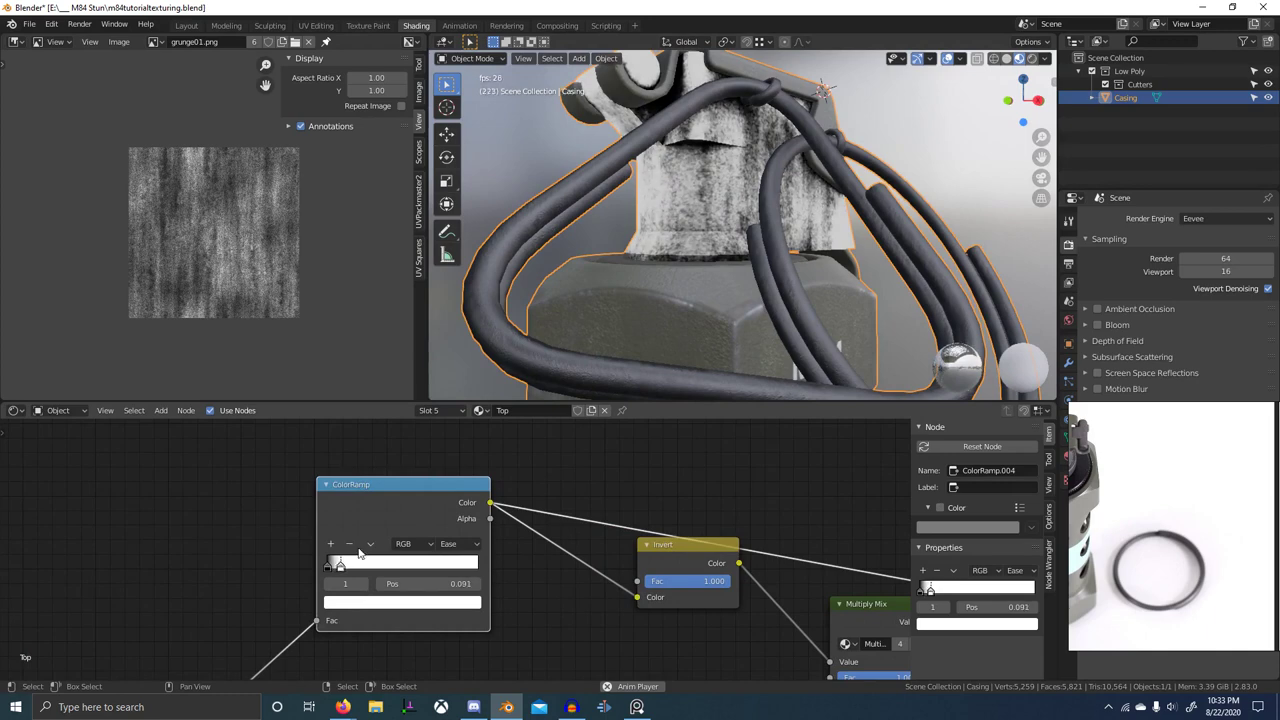
{"action": "scroll", "coordinate": [345, 563], "scroll_direction": "down", "scroll_amount": 8}
{"action": "middle_click_drag", "start_coordinate": [636, 525], "coordinate": [578, 462]}
{"action": "scroll", "coordinate": [580, 464], "scroll_direction": "down", "scroll_amount": 5}
{"action": "middle_click_drag", "start_coordinate": [808, 515], "coordinate": [516, 466]}
{"action": "left_click", "coordinate": [525, 631], "text": "ctrl+shift"}
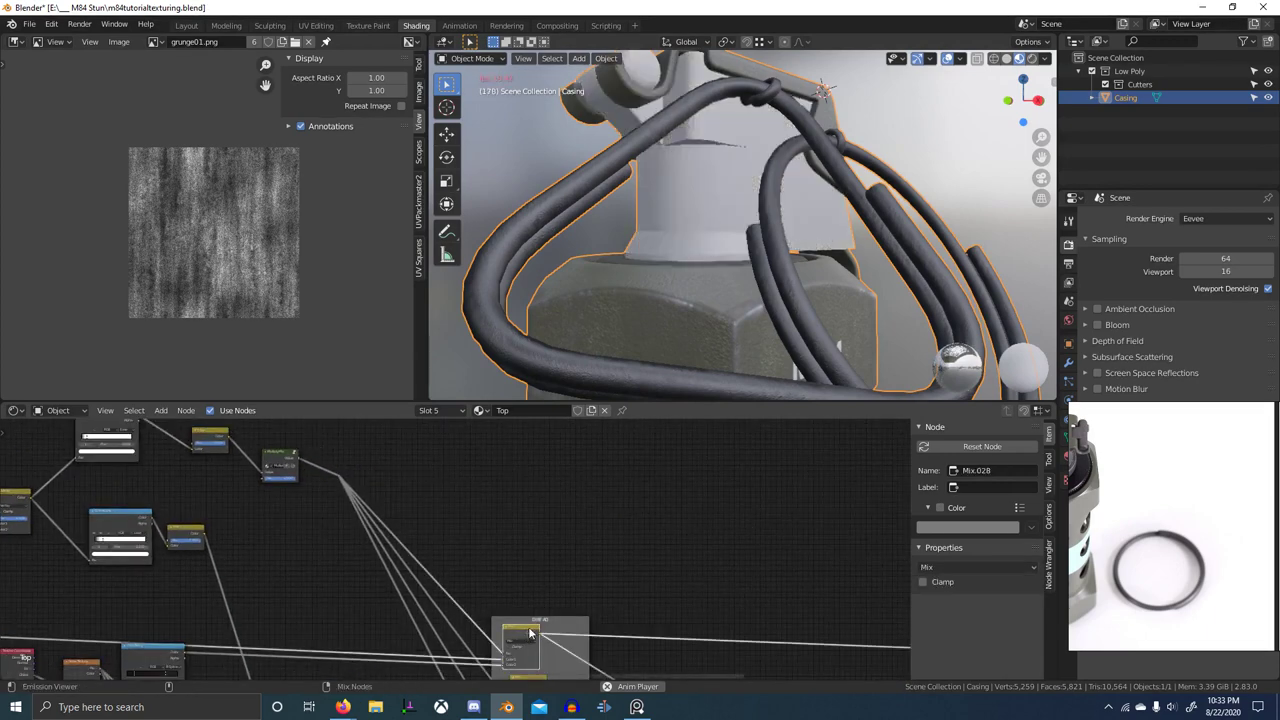
{"action": "scroll", "coordinate": [722, 299], "scroll_direction": "up", "scroll_amount": 2}
{"action": "middle_click_drag", "start_coordinate": [722, 299], "coordinate": [640, 293]}
- Preview the Invert node's mask and slide the ColorRamp white stop left to darken it
{"action": "middle_click_drag", "start_coordinate": [347, 470], "coordinate": [423, 520]}
{"action": "left_click", "coordinate": [286, 489], "text": "ctrl+shift"}
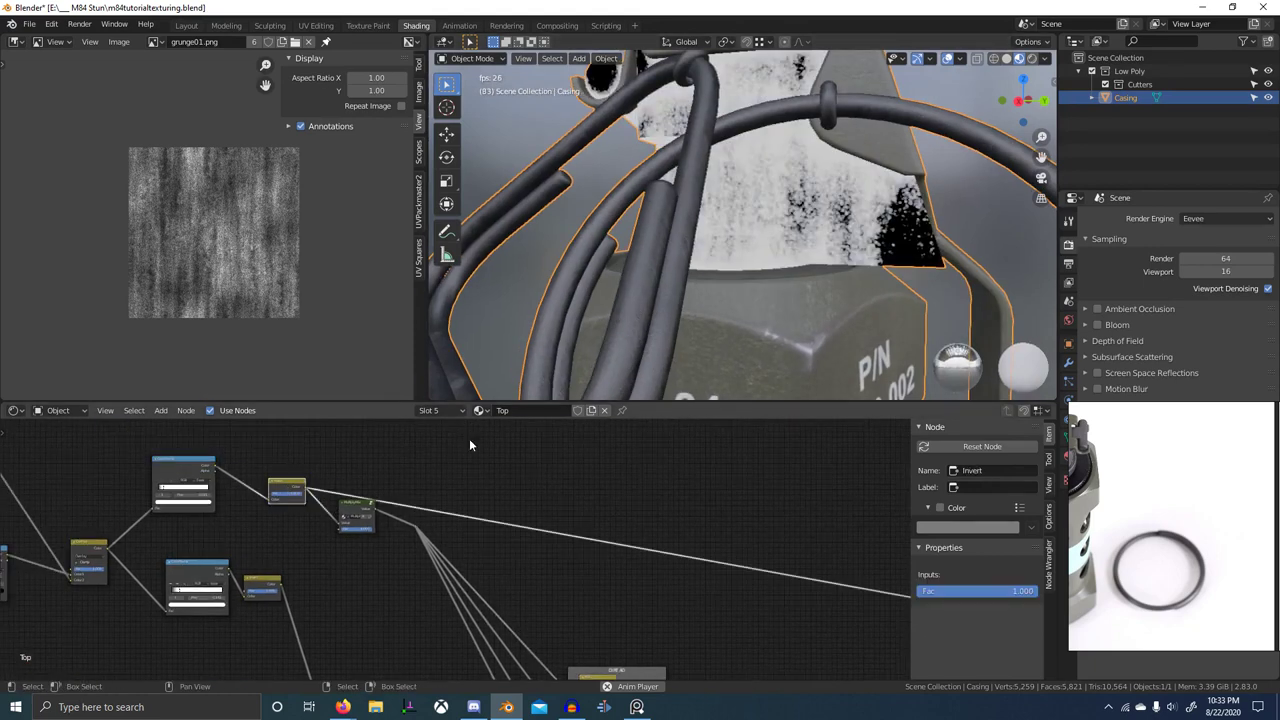
{"action": "middle_click_drag", "start_coordinate": [600, 350], "coordinate": [724, 352]}
{"action": "scroll", "coordinate": [264, 485], "scroll_direction": "up", "scroll_amount": 6}
{"action": "middle_click_drag", "start_coordinate": [262, 485], "coordinate": [492, 510]}
{"action": "scroll", "coordinate": [433, 545], "scroll_direction": "up", "scroll_amount": 8}
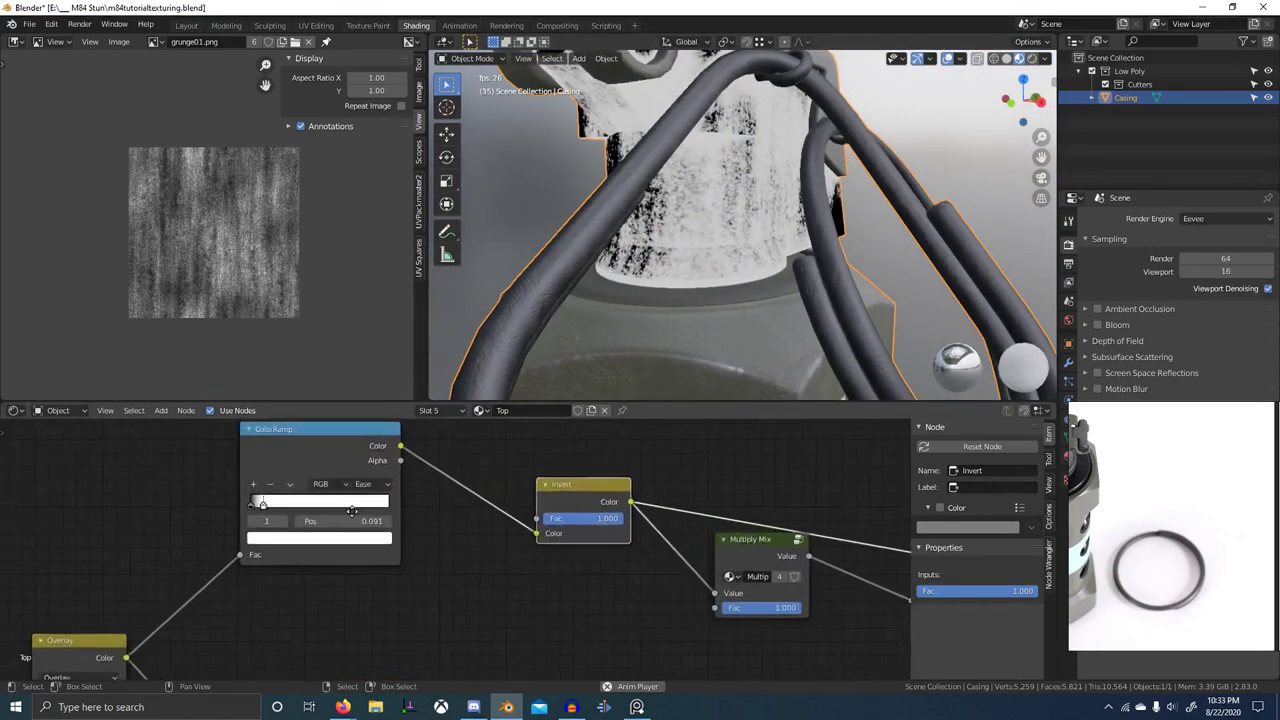
{"action": "middle_click_drag", "start_coordinate": [300, 509], "coordinate": [495, 568]}
{"action": "left_click_drag", "start_coordinate": [449, 562], "coordinate": [442, 562]}
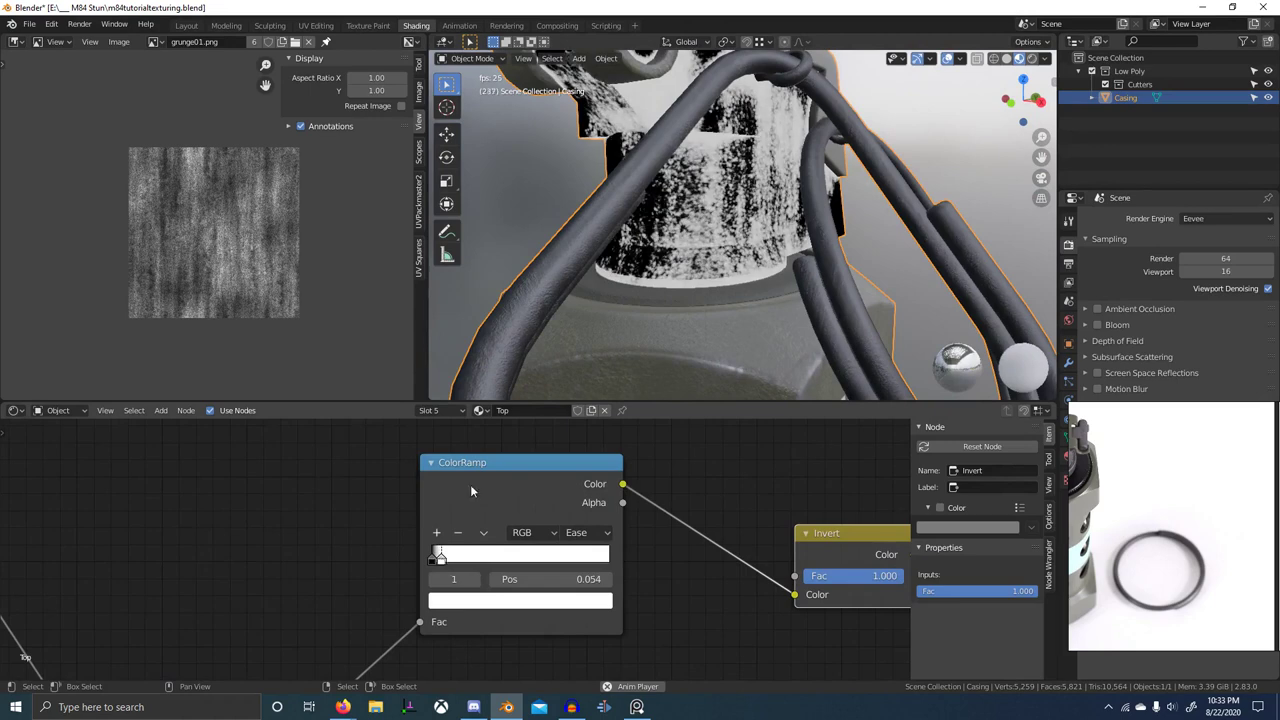
{"action": "middle_click_drag", "start_coordinate": [625, 295], "coordinate": [738, 350]}
{"action": "scroll", "coordinate": [745, 540], "scroll_direction": "down", "scroll_amount": 6}
- Preview the DIRT AO frame's mix output and inspect the mask around the grenade neck
{"action": "middle_click_drag", "start_coordinate": [870, 570], "coordinate": [496, 410]}
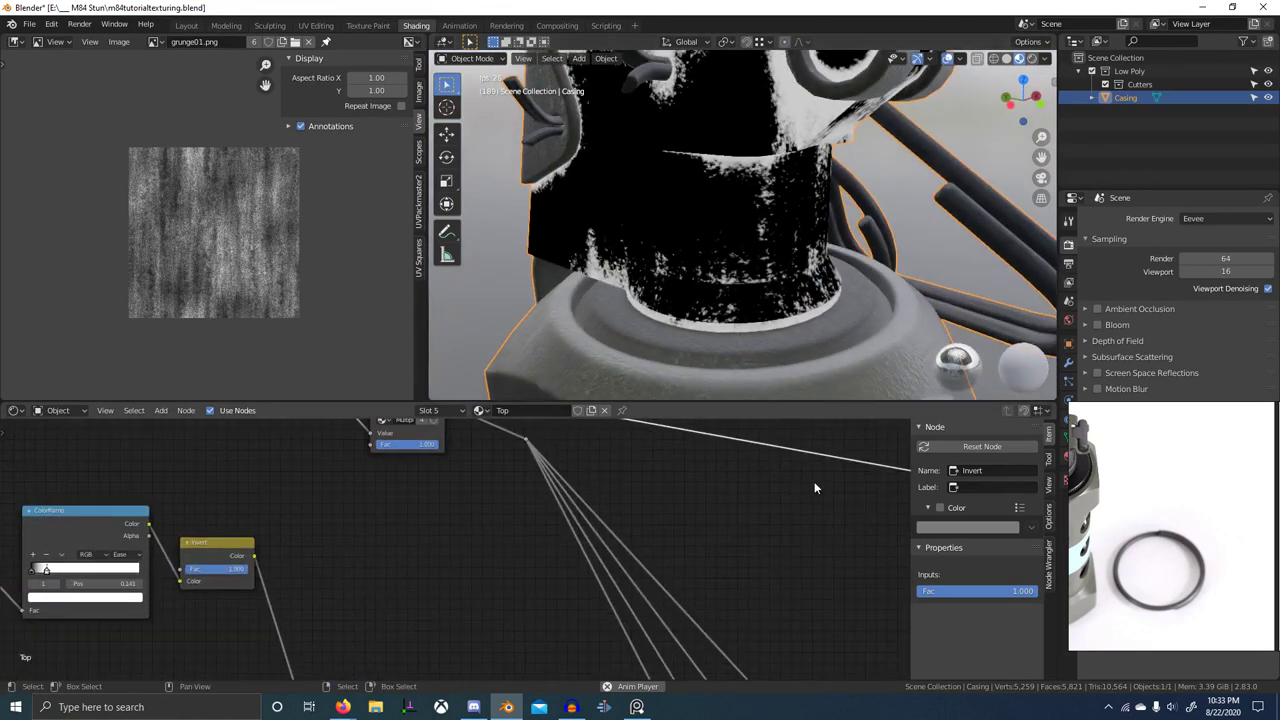
{"action": "scroll", "coordinate": [670, 335], "scroll_direction": "down", "scroll_amount": 5}
{"action": "middle_click_drag", "start_coordinate": [670, 335], "coordinate": [536, 312]}
{"action": "middle_click_drag", "start_coordinate": [806, 546], "coordinate": [683, 637]}
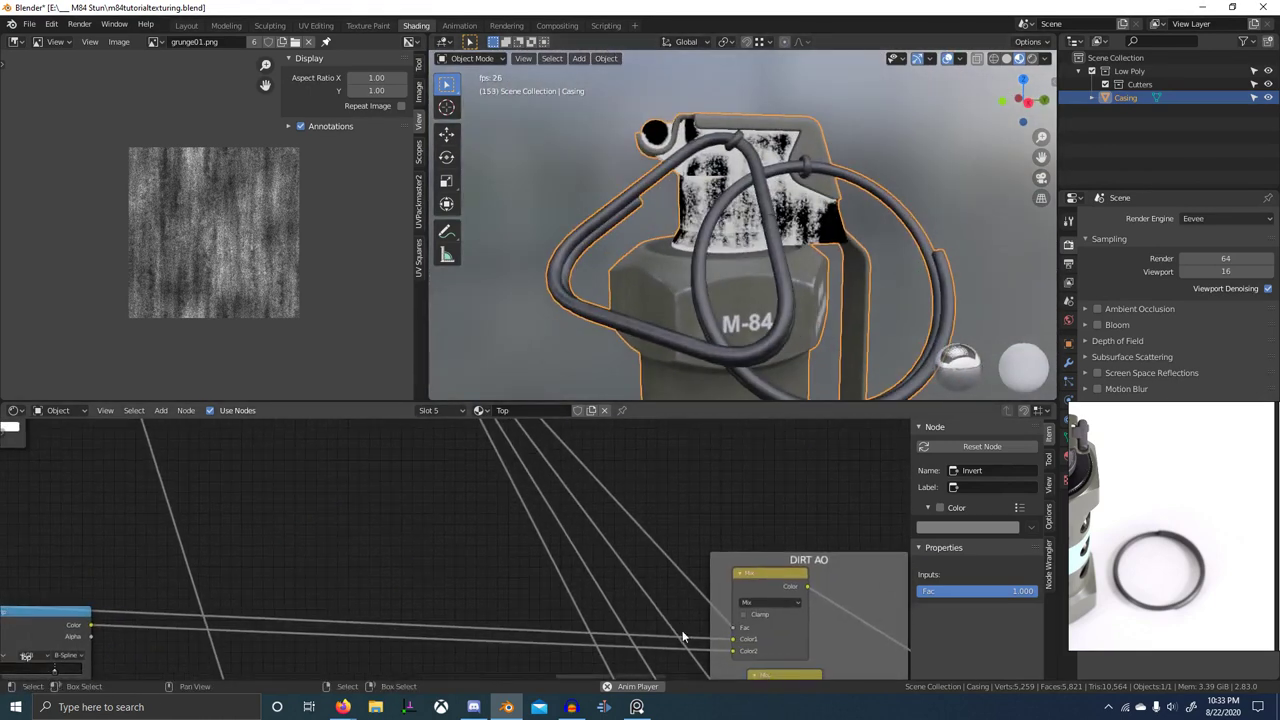
{"action": "left_click", "coordinate": [782, 584], "text": "ctrl+shift"}
{"action": "scroll", "coordinate": [753, 270], "scroll_direction": "up", "scroll_amount": 5}
{"action": "middle_click_drag", "start_coordinate": [754, 268], "coordinate": [602, 367]}
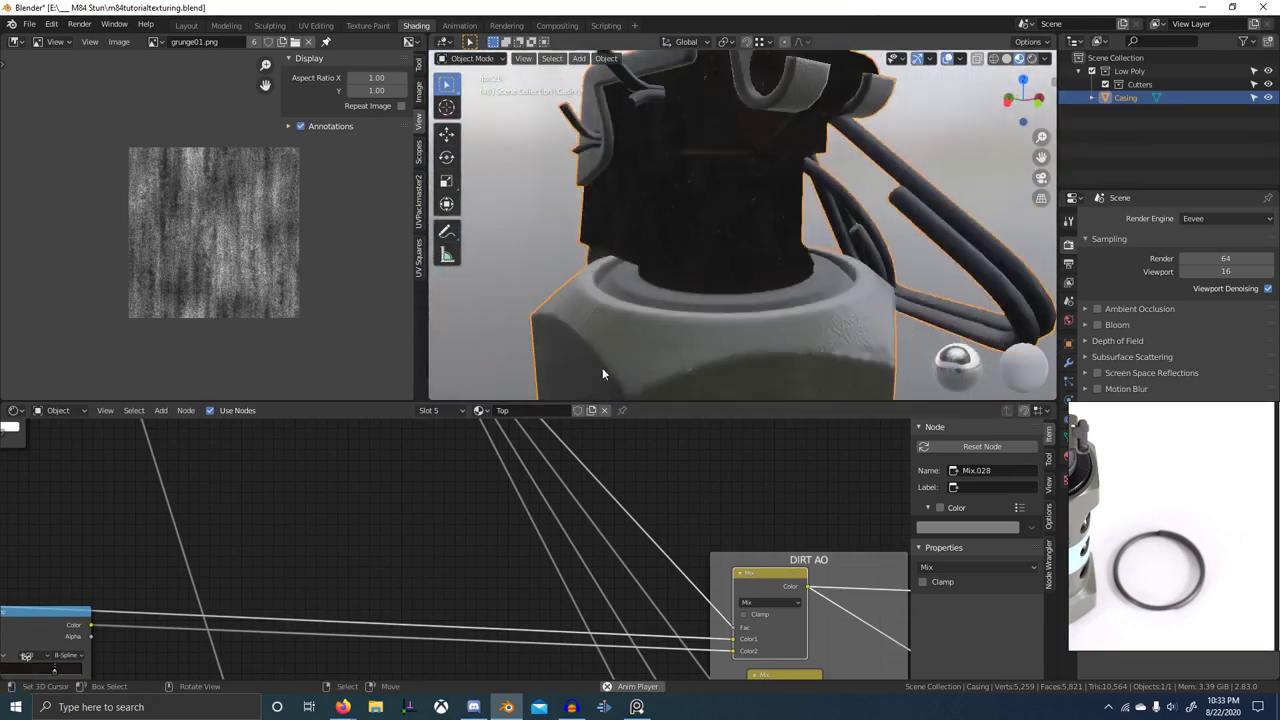
{"action": "scroll", "coordinate": [602, 367], "scroll_direction": "down", "scroll_amount": 1}
{"action": "middle_click_drag", "start_coordinate": [630, 312], "coordinate": [762, 274]}
{"action": "middle_click_drag", "start_coordinate": [850, 284], "coordinate": [737, 268]}
{"action": "middle_click_drag", "start_coordinate": [784, 311], "coordinate": [680, 285]}
{"action": "scroll", "coordinate": [857, 211], "scroll_direction": "up", "scroll_amount": 3}
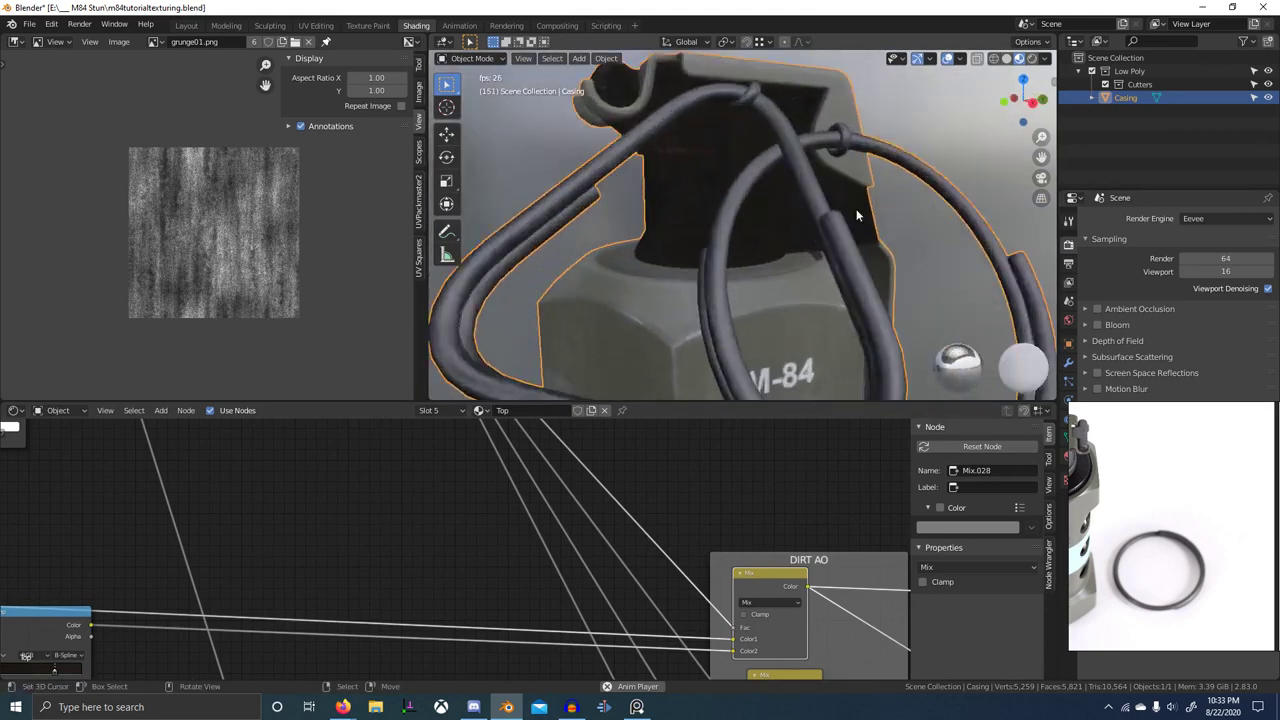
{"action": "scroll", "coordinate": [388, 512], "scroll_direction": "down", "scroll_amount": 2}
- Preview the upper Invert node's mask on the model again
{"action": "middle_click_drag", "start_coordinate": [388, 512], "coordinate": [577, 676]}
{"action": "scroll", "coordinate": [308, 519], "scroll_direction": "up", "scroll_amount": 6}
{"action": "middle_click_drag", "start_coordinate": [308, 519], "coordinate": [513, 630]}
{"action": "scroll", "coordinate": [530, 600], "scroll_direction": "up", "scroll_amount": 7}
{"action": "middle_click_drag", "start_coordinate": [721, 553], "coordinate": [581, 516]}
{"action": "left_click", "coordinate": [682, 508], "text": "ctrl+shift"}
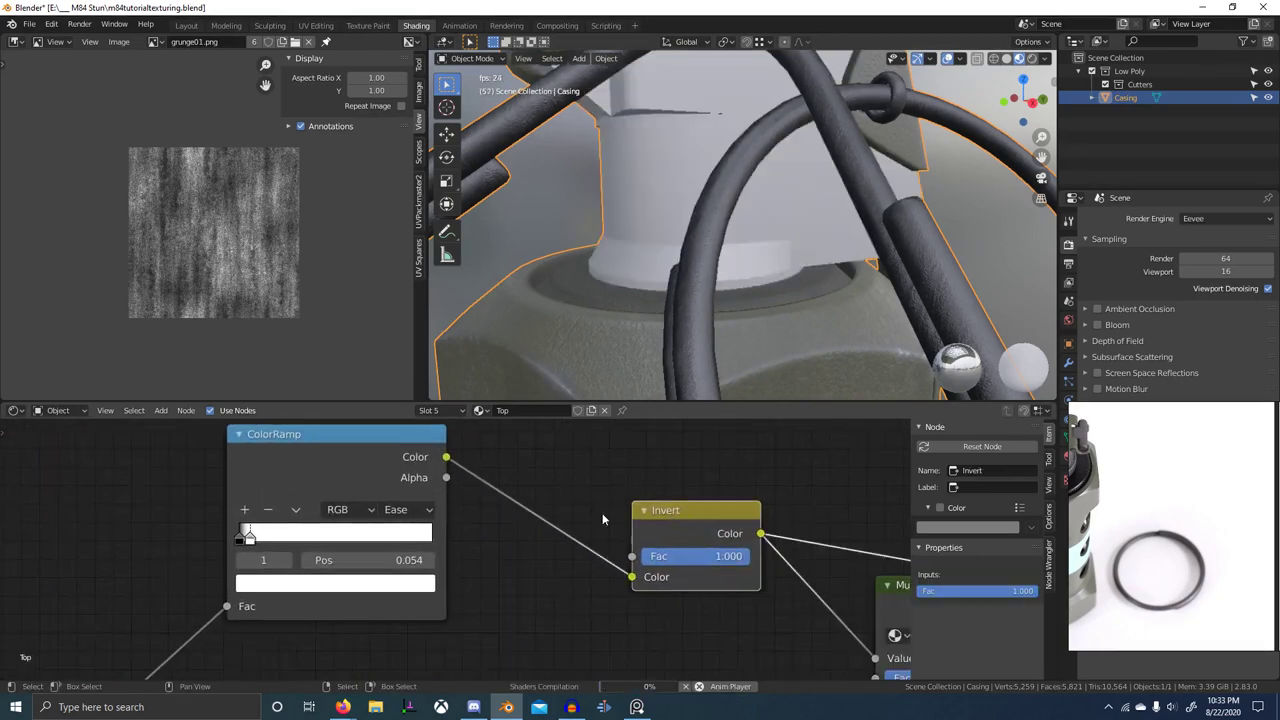
- Raise the ColorRamp white stop to 0.123, then to about 0.164, checking the neck
{"action": "middle_click_drag", "start_coordinate": [406, 532], "coordinate": [506, 534]}
{"action": "scroll", "coordinate": [454, 541], "scroll_direction": "up", "scroll_amount": 3}
{"action": "left_click_drag", "start_coordinate": [323, 537], "coordinate": [340, 537]}
{"action": "middle_click_drag", "start_coordinate": [660, 312], "coordinate": [726, 305]}
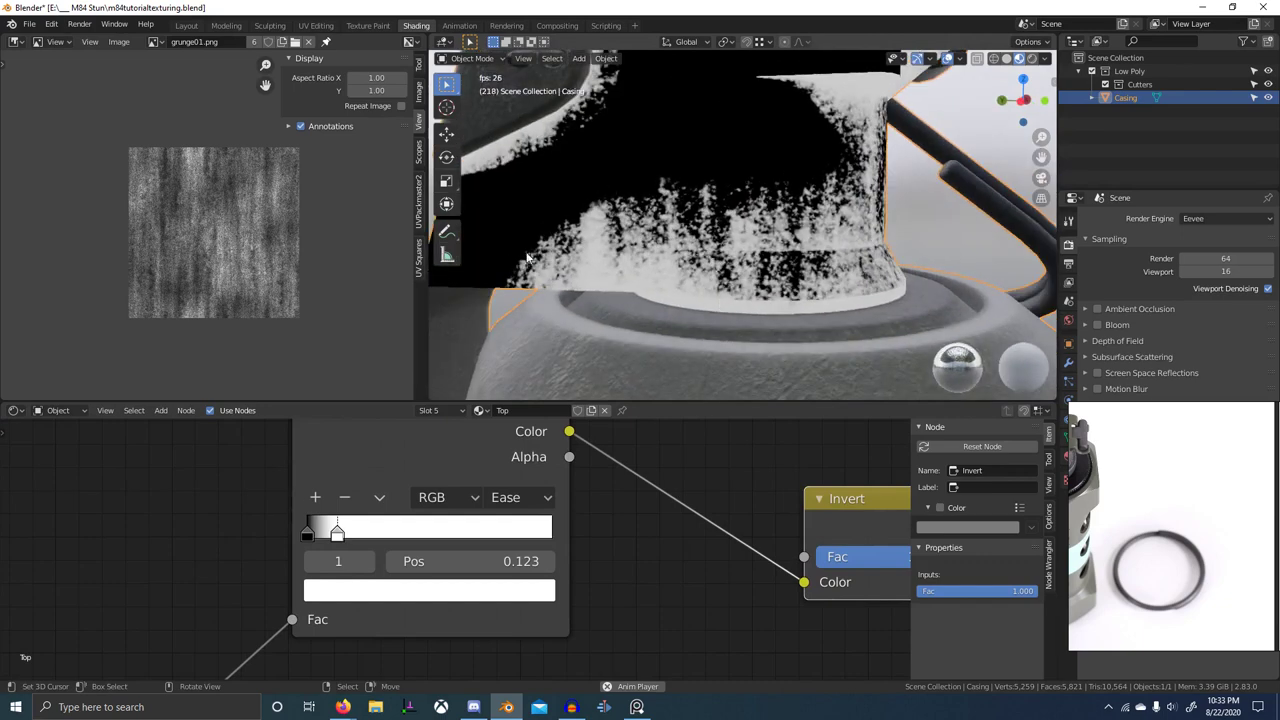
{"action": "left_click_drag", "start_coordinate": [338, 537], "coordinate": [348, 537]}
{"action": "scroll", "coordinate": [726, 238], "scroll_direction": "down", "scroll_amount": 5}
{"action": "middle_click_drag", "start_coordinate": [726, 238], "coordinate": [693, 236]}
{"action": "middle_click_drag", "start_coordinate": [829, 219], "coordinate": [601, 232]}
{"action": "middle_click_drag", "start_coordinate": [665, 257], "coordinate": [760, 254]}
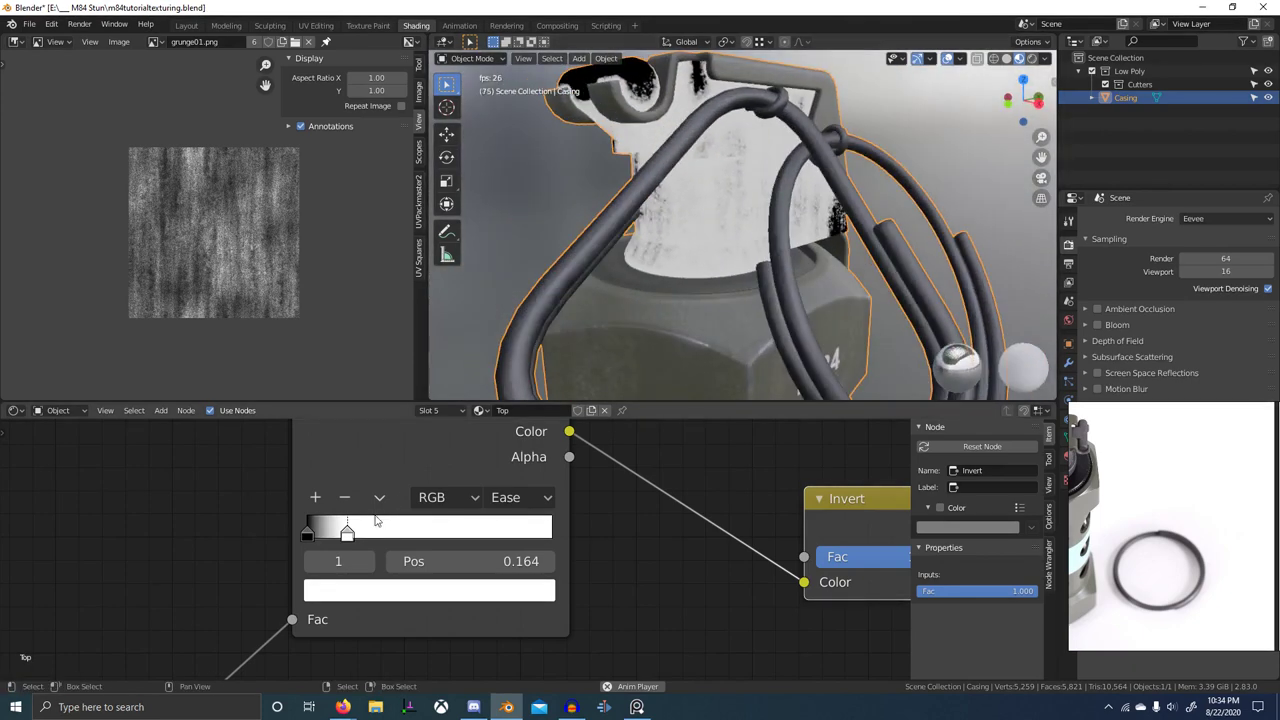
{"action": "middle_click_drag", "start_coordinate": [560, 318], "coordinate": [822, 282]}
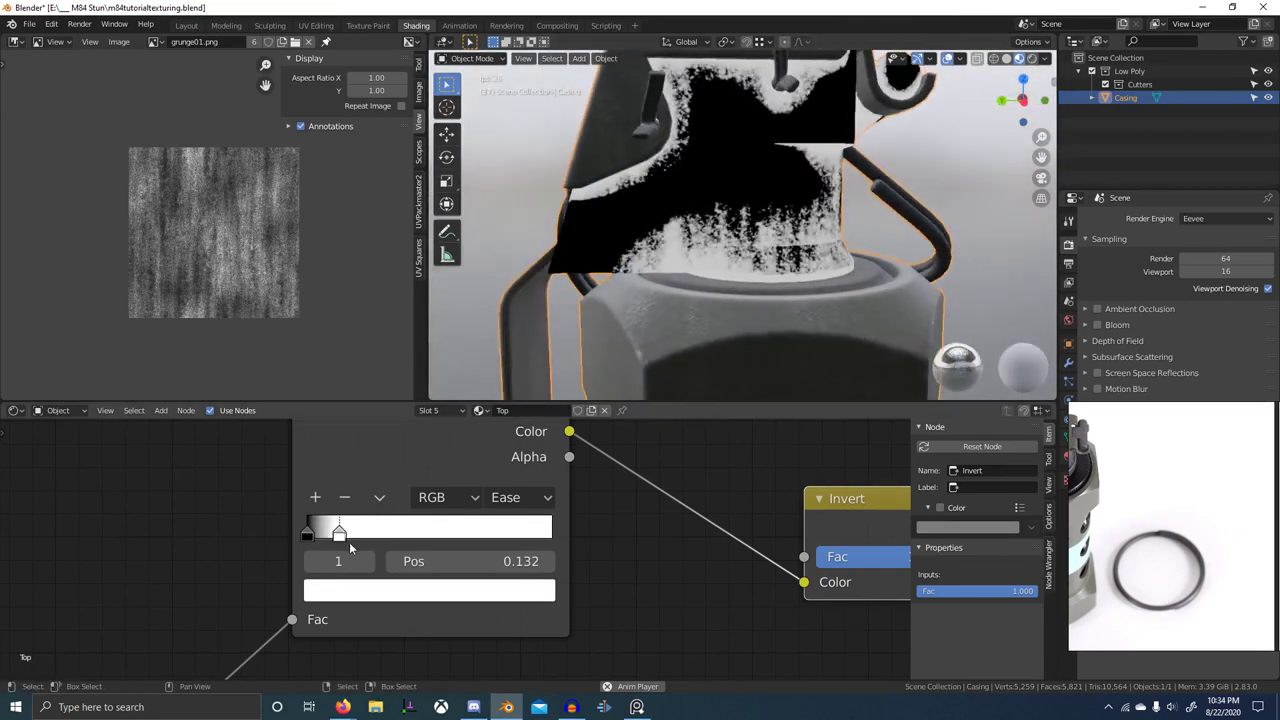
{"action": "scroll", "coordinate": [520, 497], "scroll_direction": "down", "scroll_amount": 8}
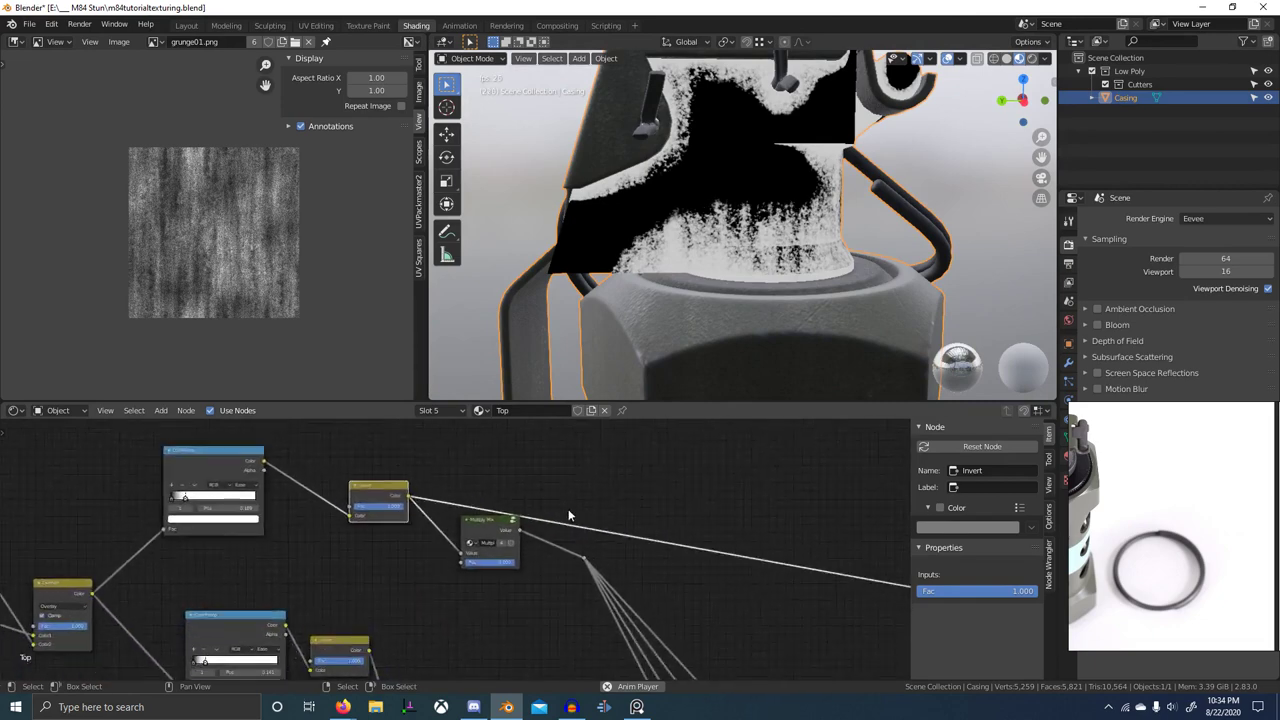
- Preview the Mix.028 and Mix.029 outputs on the casing
{"action": "left_click", "coordinate": [540, 596], "text": "ctrl+shift"}
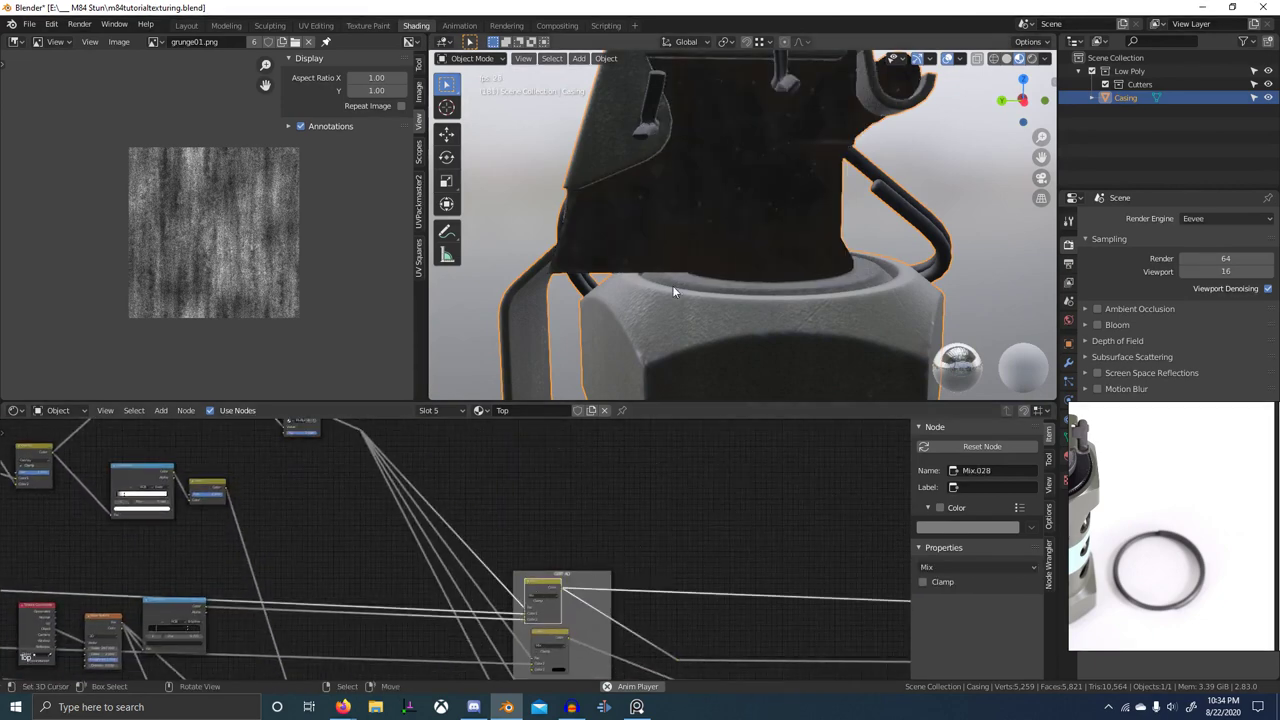
{"action": "scroll", "coordinate": [842, 605], "scroll_direction": "down", "scroll_amount": 3}
{"action": "middle_click_drag", "start_coordinate": [755, 560], "coordinate": [683, 537]}
{"action": "scroll", "coordinate": [683, 560], "scroll_direction": "down", "scroll_amount": 4}
{"action": "middle_click_drag", "start_coordinate": [700, 610], "coordinate": [690, 560]}
{"action": "scroll", "coordinate": [534, 543], "scroll_direction": "up", "scroll_amount": 6}
{"action": "left_click", "coordinate": [556, 553], "text": "ctrl+shift"}
{"action": "middle_click_drag", "start_coordinate": [775, 337], "coordinate": [720, 341]}
- Preview Mix.030, Mix.031 and the Bump node on the casing
{"action": "left_click", "coordinate": [561, 612], "text": "ctrl+shift"}
{"action": "middle_click_drag", "start_coordinate": [633, 544], "coordinate": [608, 471]}
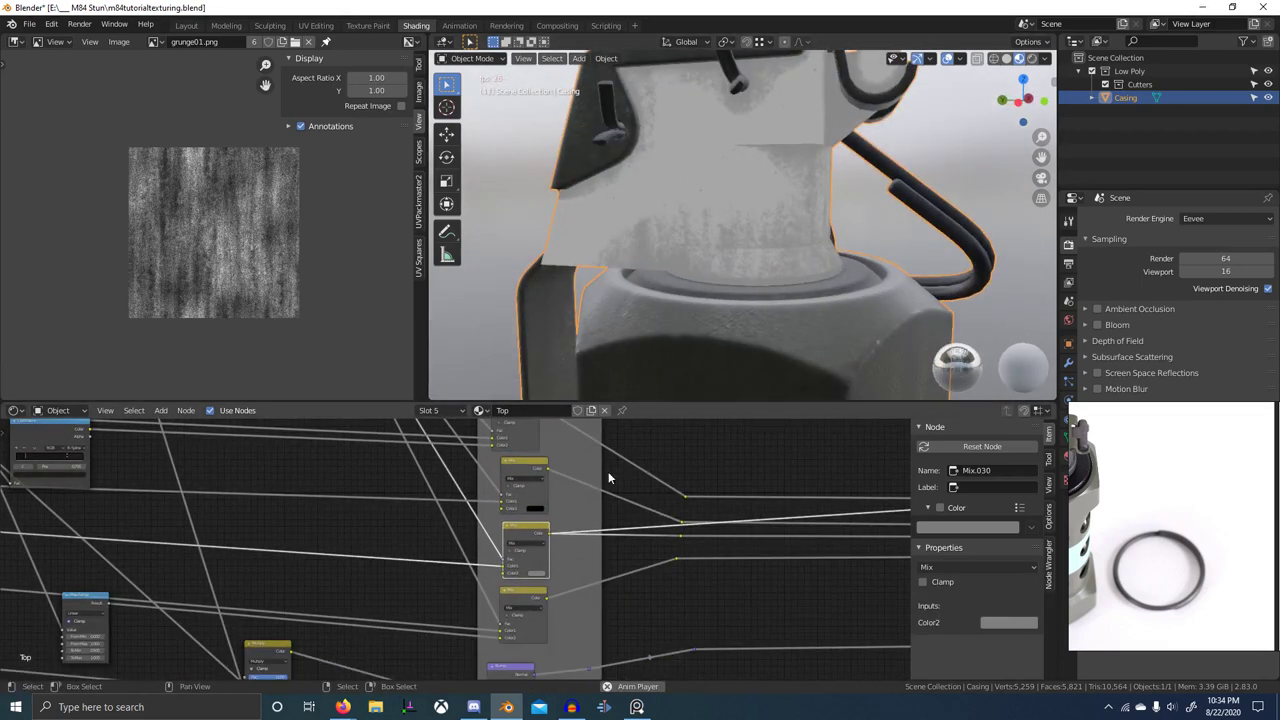
{"action": "left_click", "coordinate": [505, 605], "text": "ctrl+shift"}
{"action": "middle_click_drag", "start_coordinate": [689, 613], "coordinate": [654, 517]}
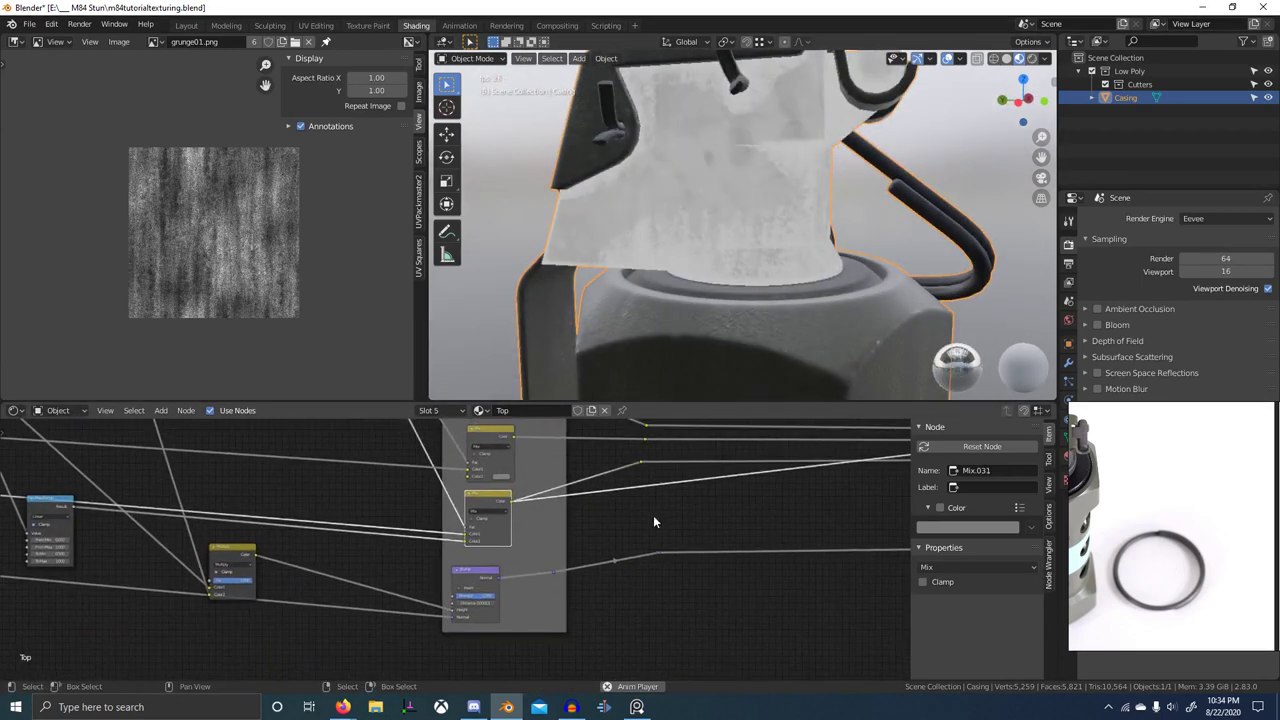
{"action": "left_click", "coordinate": [478, 575], "text": "ctrl+shift"}
{"action": "scroll", "coordinate": [834, 554], "scroll_direction": "down", "scroll_amount": 9}
- Restore the Principled BSDF as the material output, save, and maximize the node editor
{"action": "middle_click_drag", "start_coordinate": [834, 554], "coordinate": [520, 613]}
{"action": "left_click", "coordinate": [802, 523], "text": "ctrl+shift"}
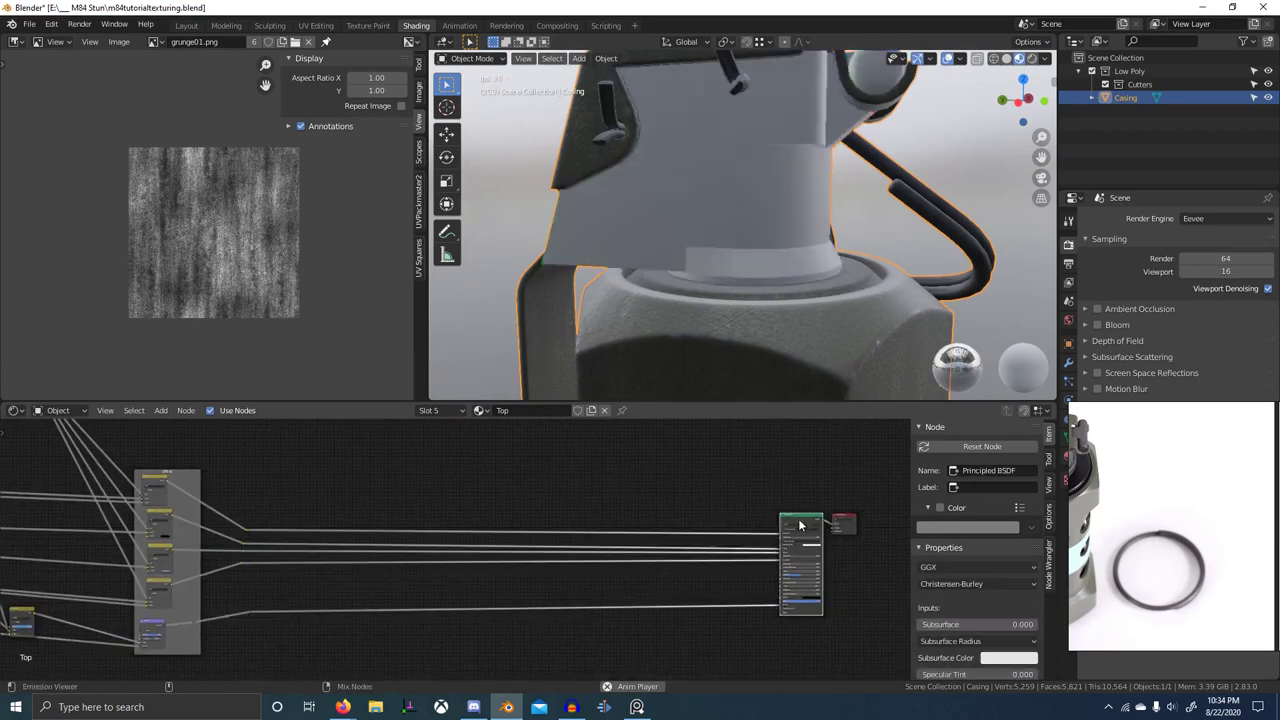
{"action": "middle_click_drag", "start_coordinate": [701, 302], "coordinate": [455, 322]}
{"action": "key", "text": "ctrl+s"}
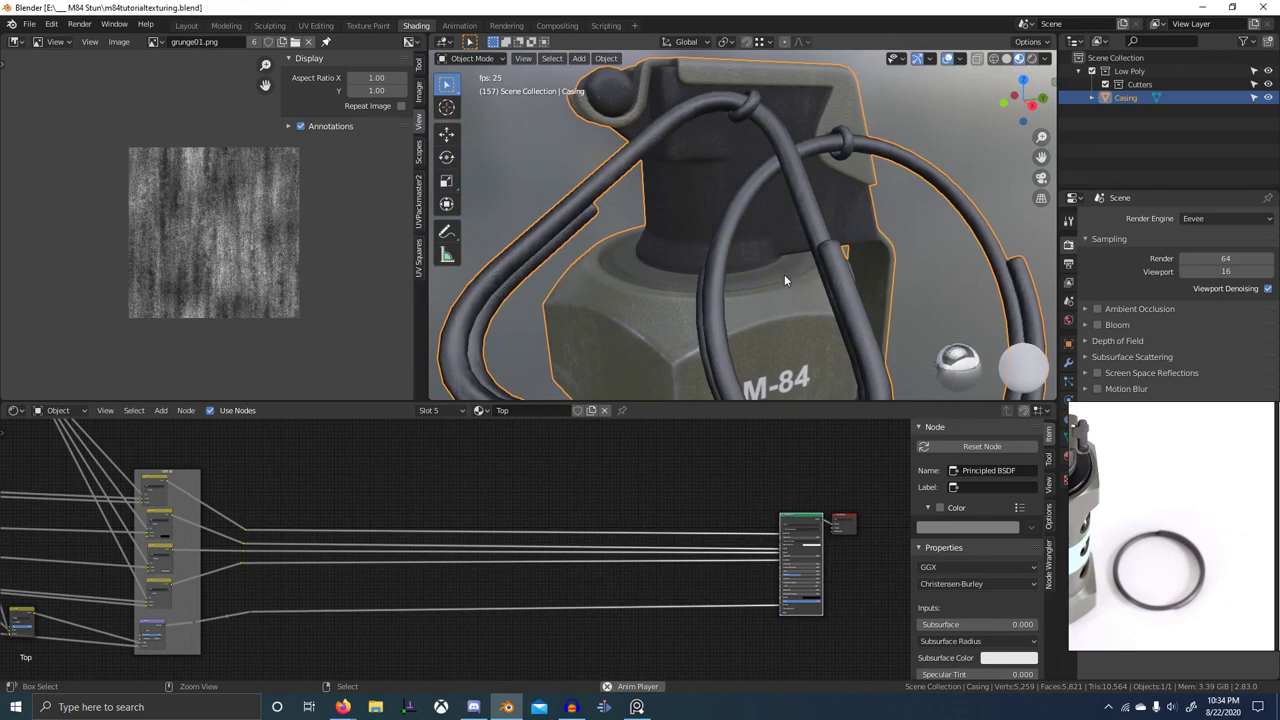
{"action": "key", "text": "ctrl+space"}
{"action": "scroll", "coordinate": [461, 481], "scroll_direction": "down", "scroll_amount": 3}
- Add an Image Texture node with a new 4096x4096 image named Top AO DIRT MAsk
{"action": "middle_click_drag", "start_coordinate": [461, 481], "coordinate": [496, 486]}
{"action": "scroll", "coordinate": [496, 486], "scroll_direction": "up", "scroll_amount": 3}
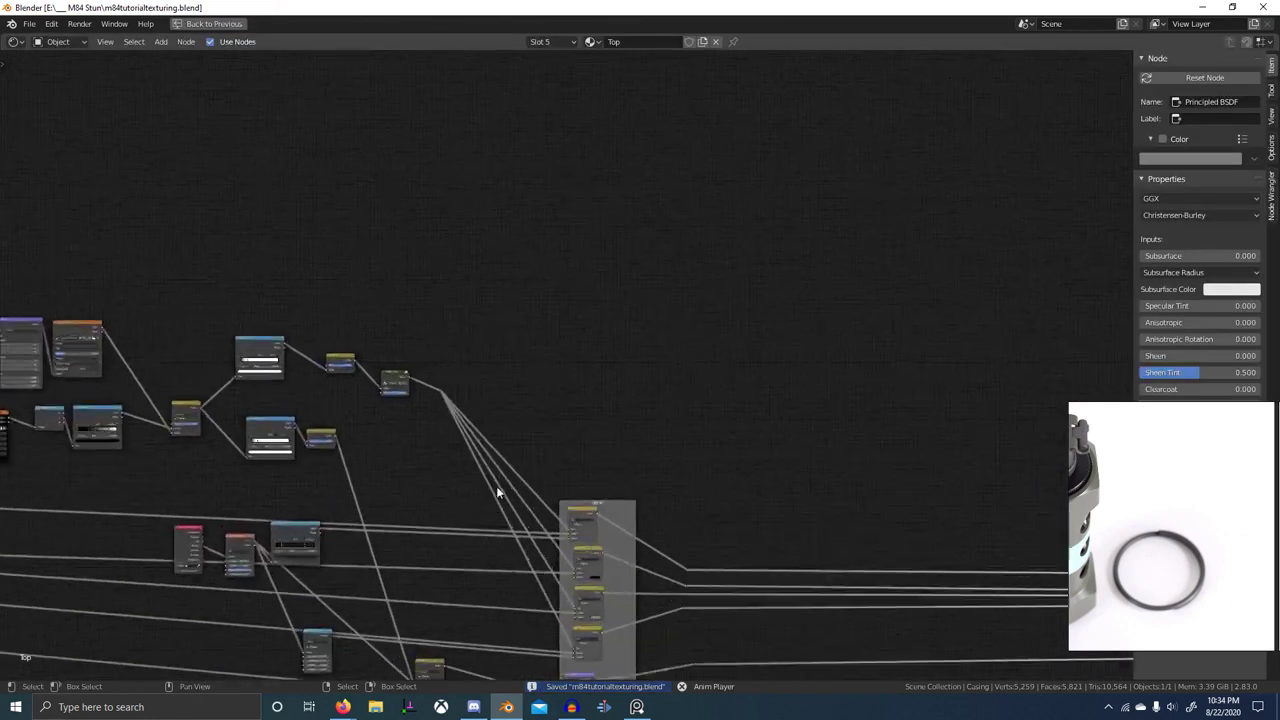
{"action": "scroll", "coordinate": [683, 508], "scroll_direction": "up", "scroll_amount": 4}
{"action": "key", "text": "shift+a"}
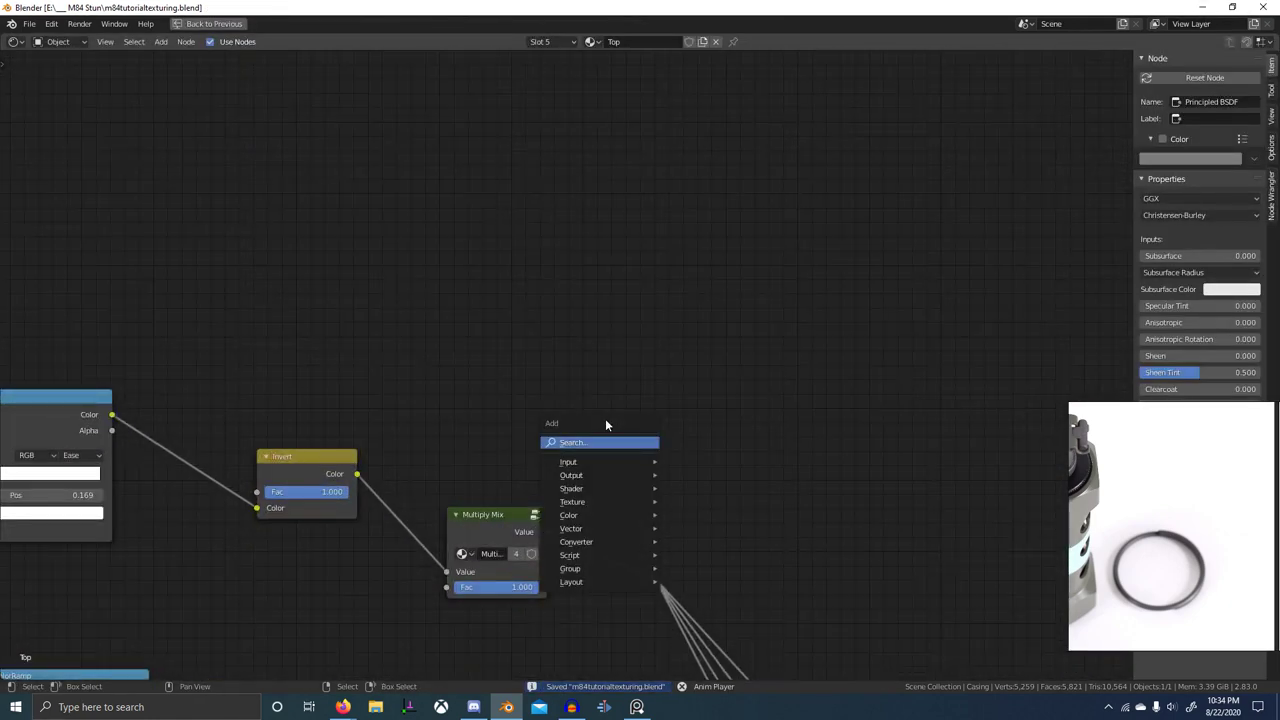
{"action": "left_click", "coordinate": [606, 441]}
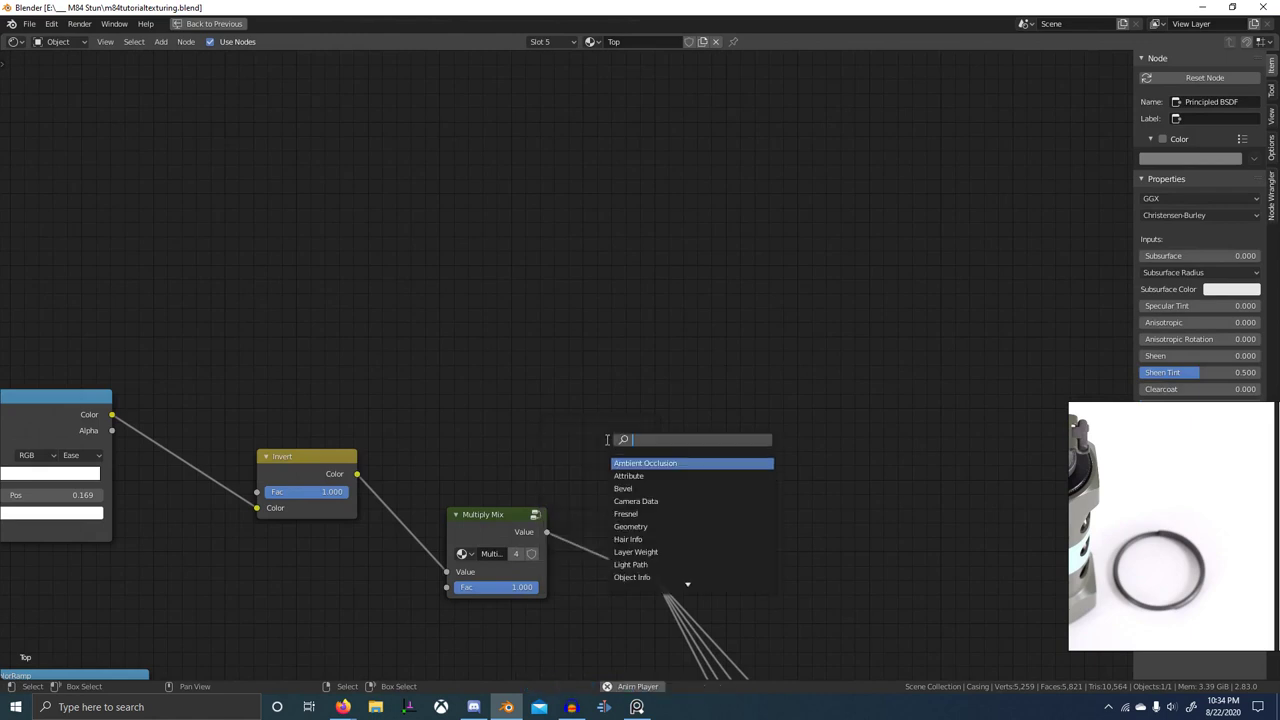
{"action": "type", "text": "image"}
{"action": "key", "text": "Return"}
{"action": "left_click", "coordinate": [440, 302]}
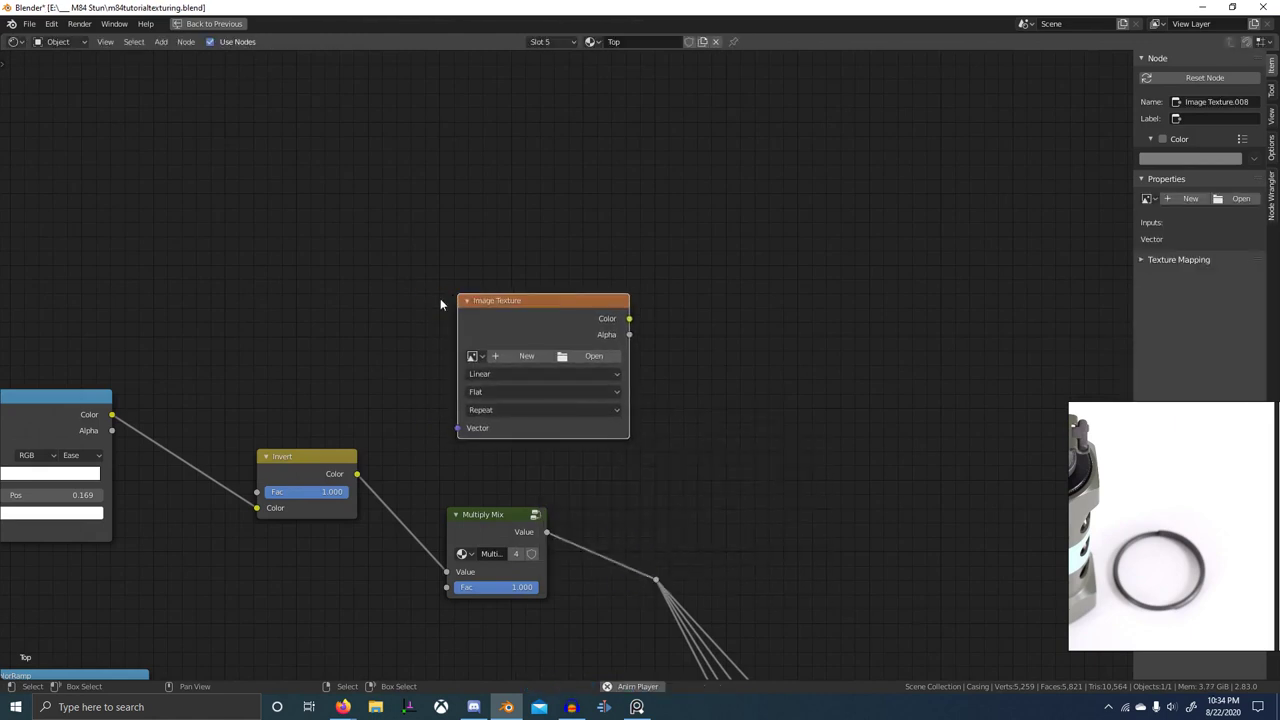
{"action": "scroll", "coordinate": [530, 352], "scroll_direction": "up", "scroll_amount": 5}
{"action": "left_click", "coordinate": [508, 352]}
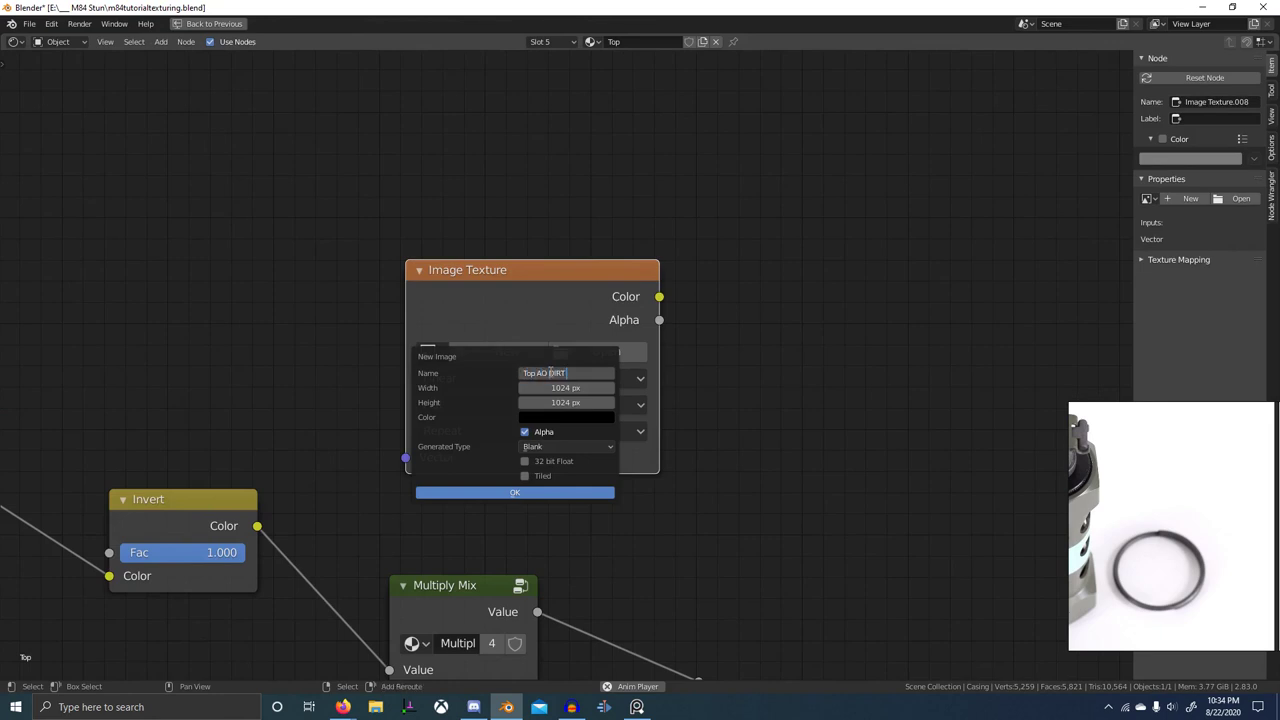
{"action": "left_click", "coordinate": [559, 387]}
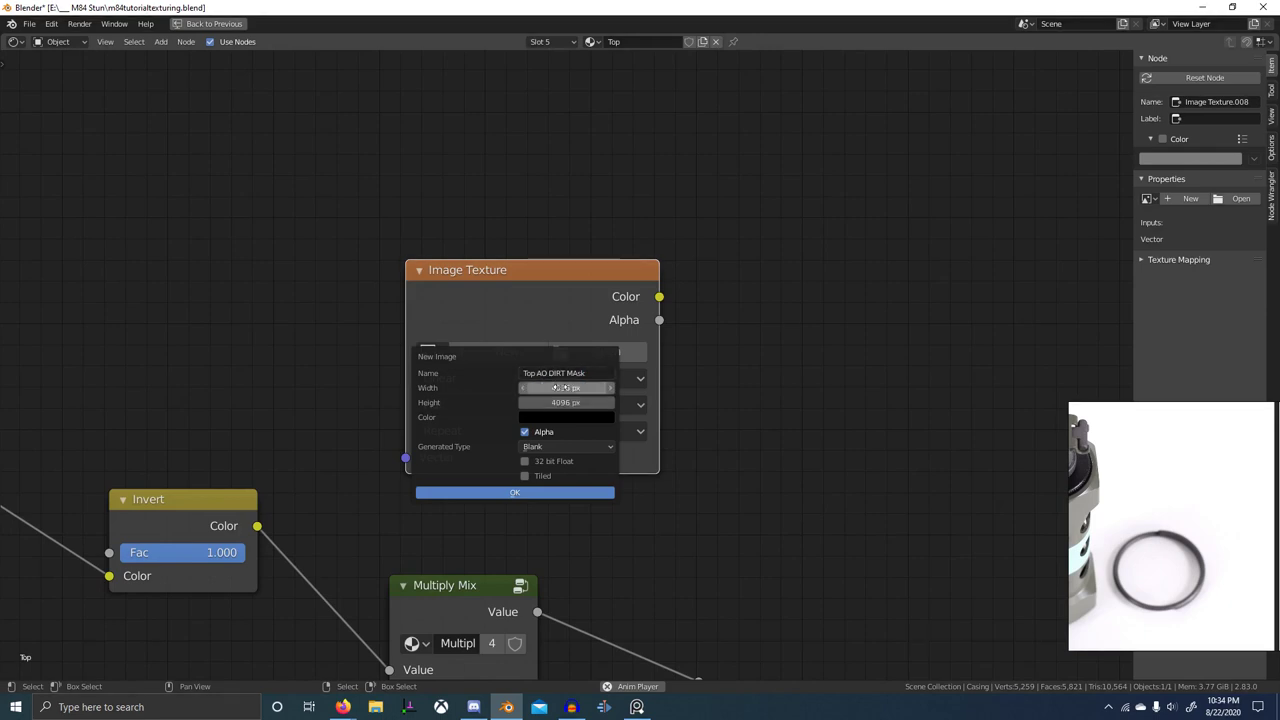
{"action": "left_click", "coordinate": [574, 493]}
- Set the image's colour space to Linear and move the reroute point further right
{"action": "scroll", "coordinate": [600, 500], "scroll_direction": "down", "scroll_amount": 4}
{"action": "middle_click_drag", "start_coordinate": [704, 562], "coordinate": [668, 464]}
{"action": "key", "text": "shift+a"}
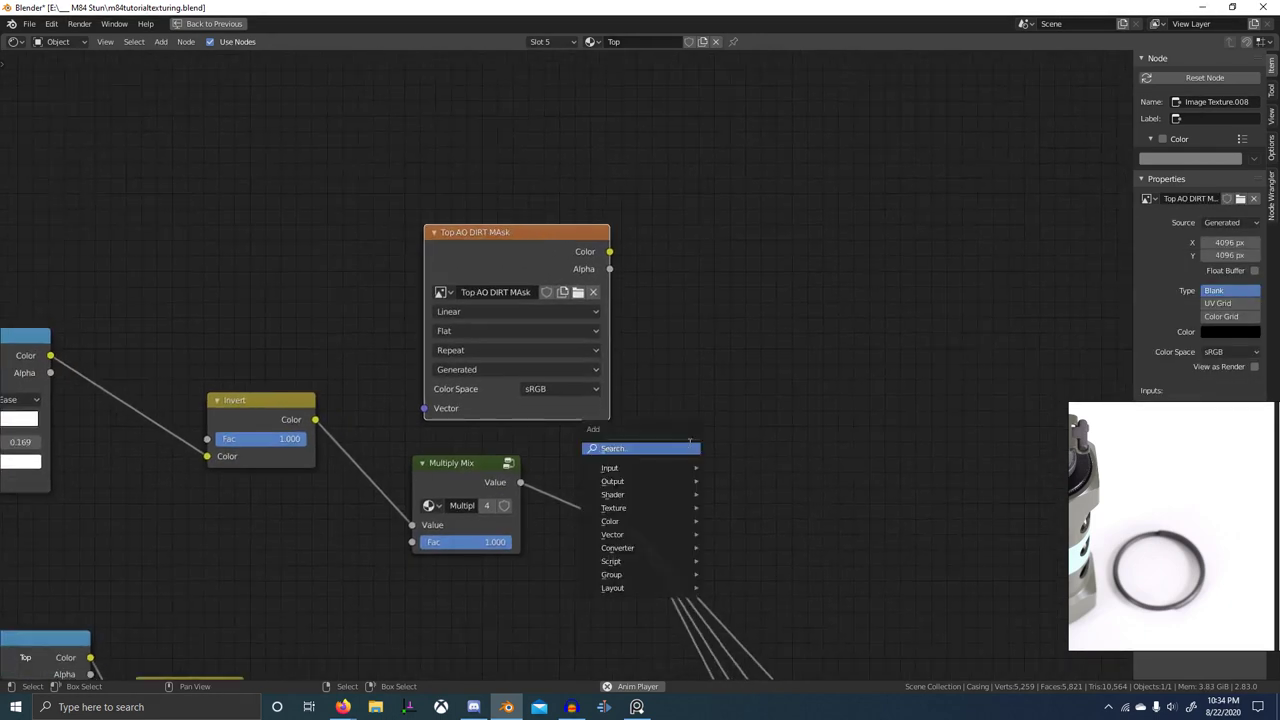
{"action": "left_click", "coordinate": [686, 449]}
{"action": "left_click", "coordinate": [541, 389]}
{"action": "left_click", "coordinate": [538, 424]}
{"action": "scroll", "coordinate": [780, 540], "scroll_direction": "down", "scroll_amount": 4}
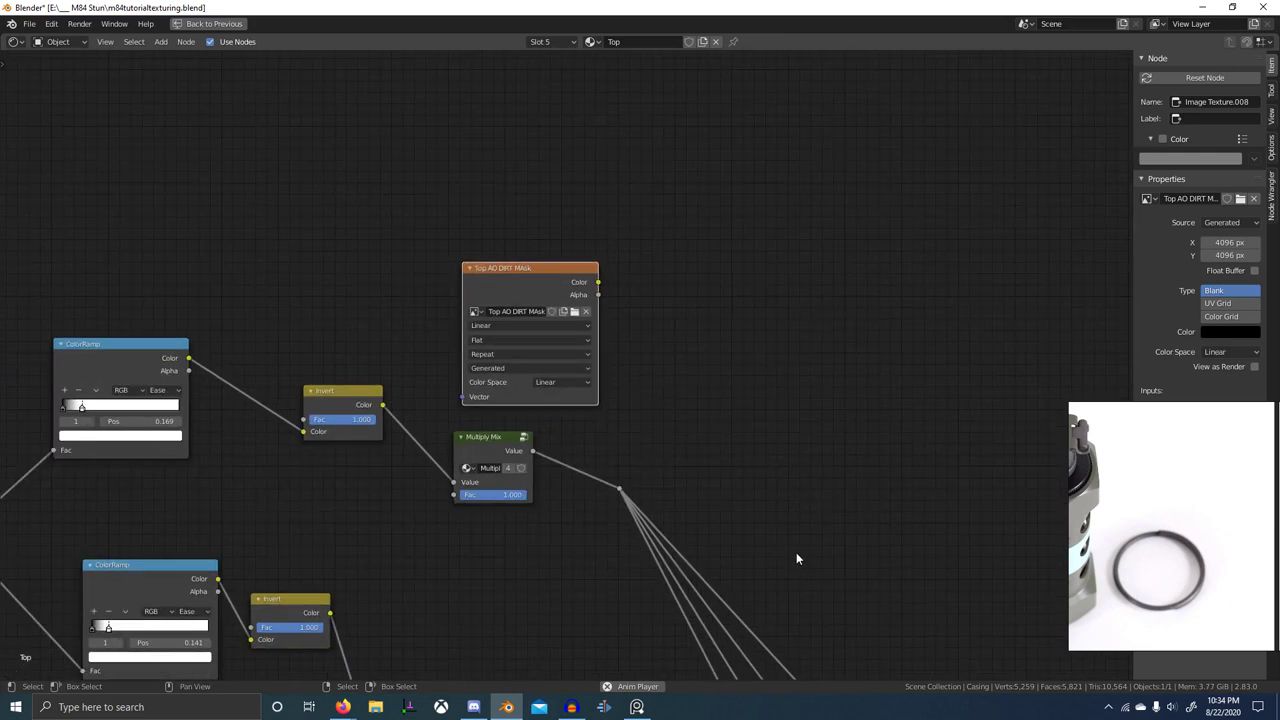
{"action": "left_click_drag", "start_coordinate": [796, 552], "coordinate": [592, 464]}
{"action": "key", "text": "g"}
{"action": "left_click", "coordinate": [957, 563]}
- Insert a MixRGB node on the Multiply Mix link and a duplicate on the lower Invert link
{"action": "key", "text": "shift+a"}
{"action": "left_click", "coordinate": [745, 366]}
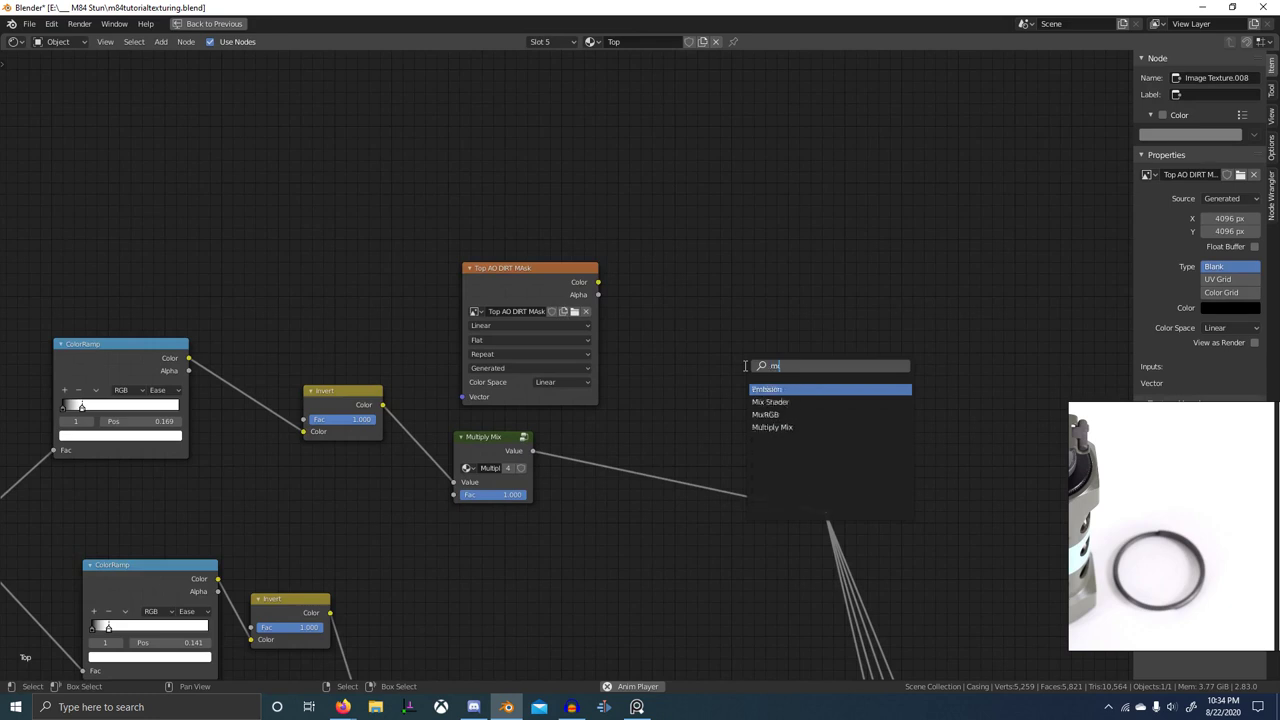
{"action": "key", "text": "Return"}
{"action": "left_click", "coordinate": [652, 433]}
{"action": "scroll", "coordinate": [650, 436], "scroll_direction": "down", "scroll_amount": 4}
{"action": "middle_click_drag", "start_coordinate": [648, 438], "coordinate": [740, 272]}
{"action": "key", "text": "shift+d"}
{"action": "left_click", "coordinate": [550, 464]}
{"action": "key", "text": "g"}
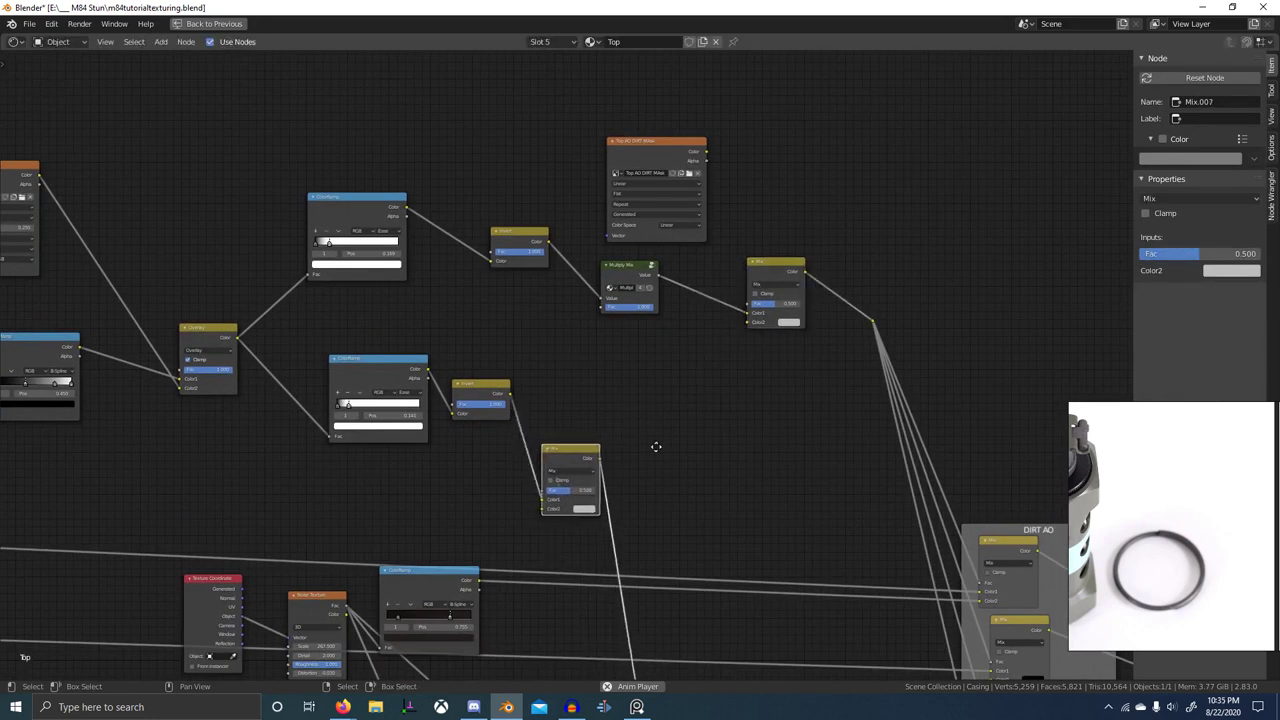
{"action": "left_click", "coordinate": [839, 371]}
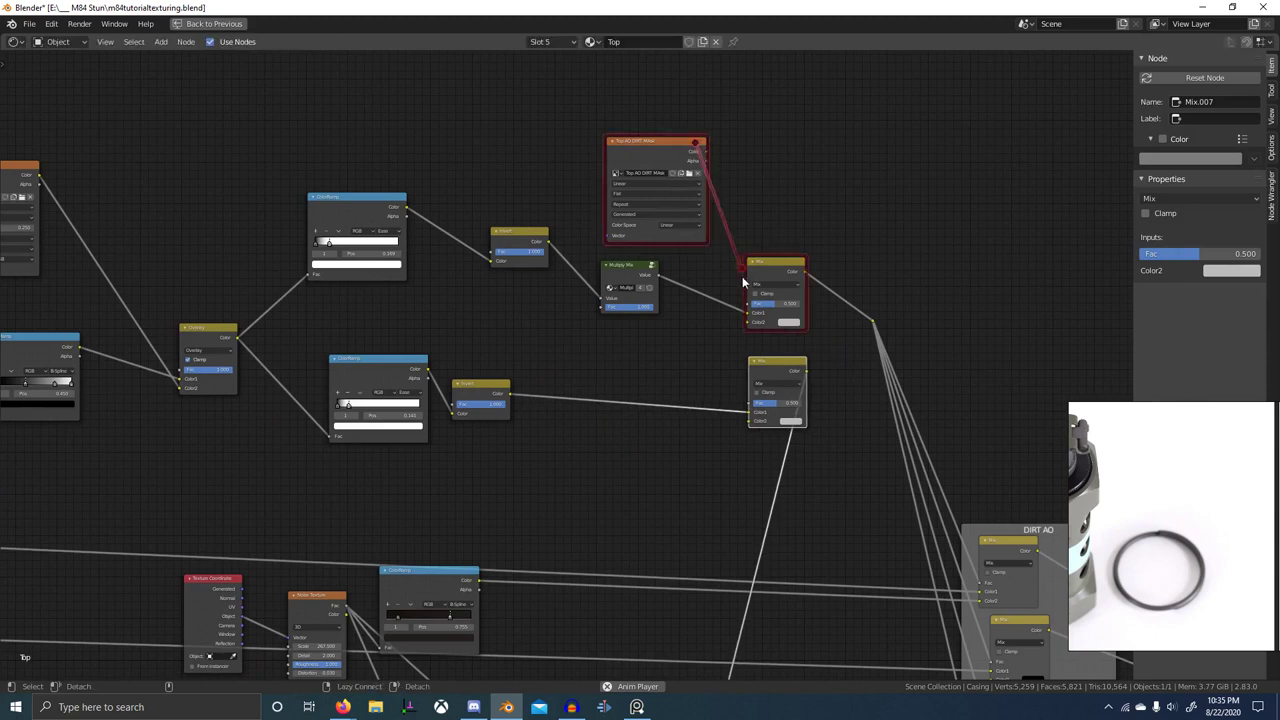
- Link the Top AO DIRT MAsk image into both mix nodes and set both to Multiply
{"action": "right_click_drag", "start_coordinate": [756, 397], "coordinate": [764, 399], "text": "alt"}
{"action": "middle_click_drag", "start_coordinate": [797, 344], "coordinate": [669, 337]}
{"action": "scroll", "coordinate": [667, 380], "scroll_direction": "up", "scroll_amount": 8}
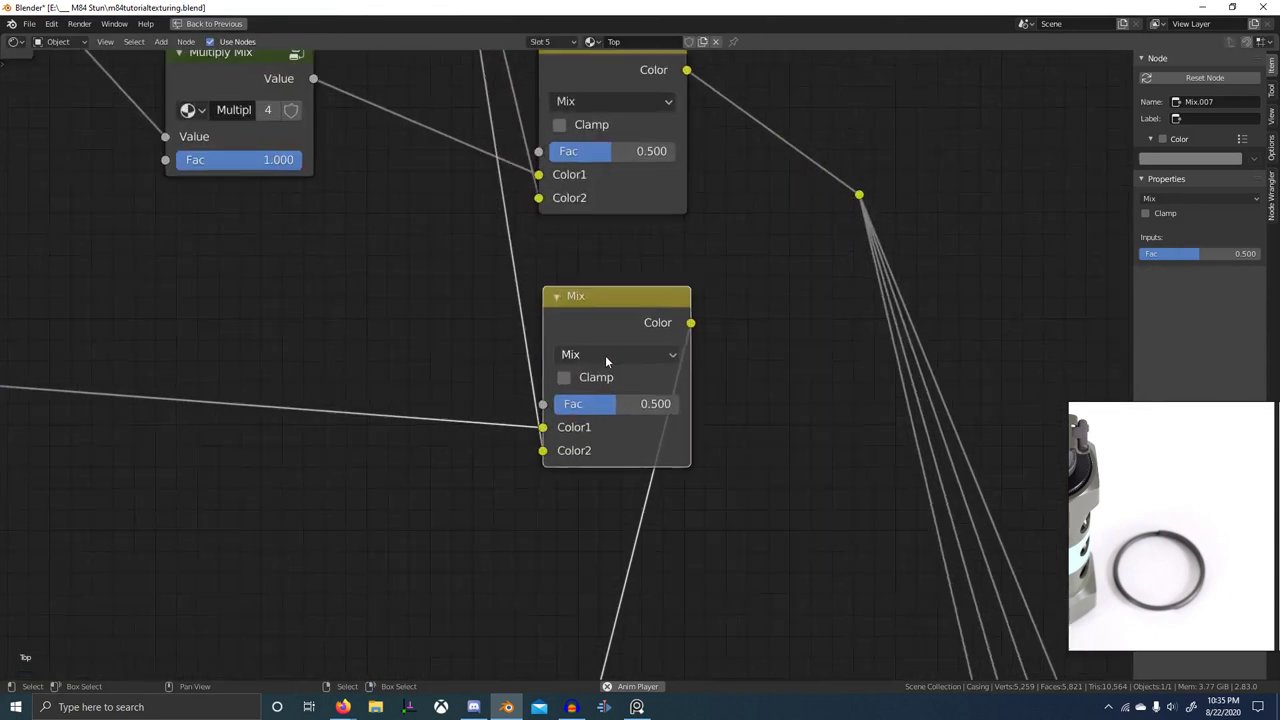
{"action": "left_click", "coordinate": [605, 357]}
{"action": "left_click", "coordinate": [604, 271]}
{"action": "middle_click_drag", "start_coordinate": [616, 162], "coordinate": [604, 320]}
{"action": "left_click", "coordinate": [597, 258]}
{"action": "left_click", "coordinate": [584, 323]}
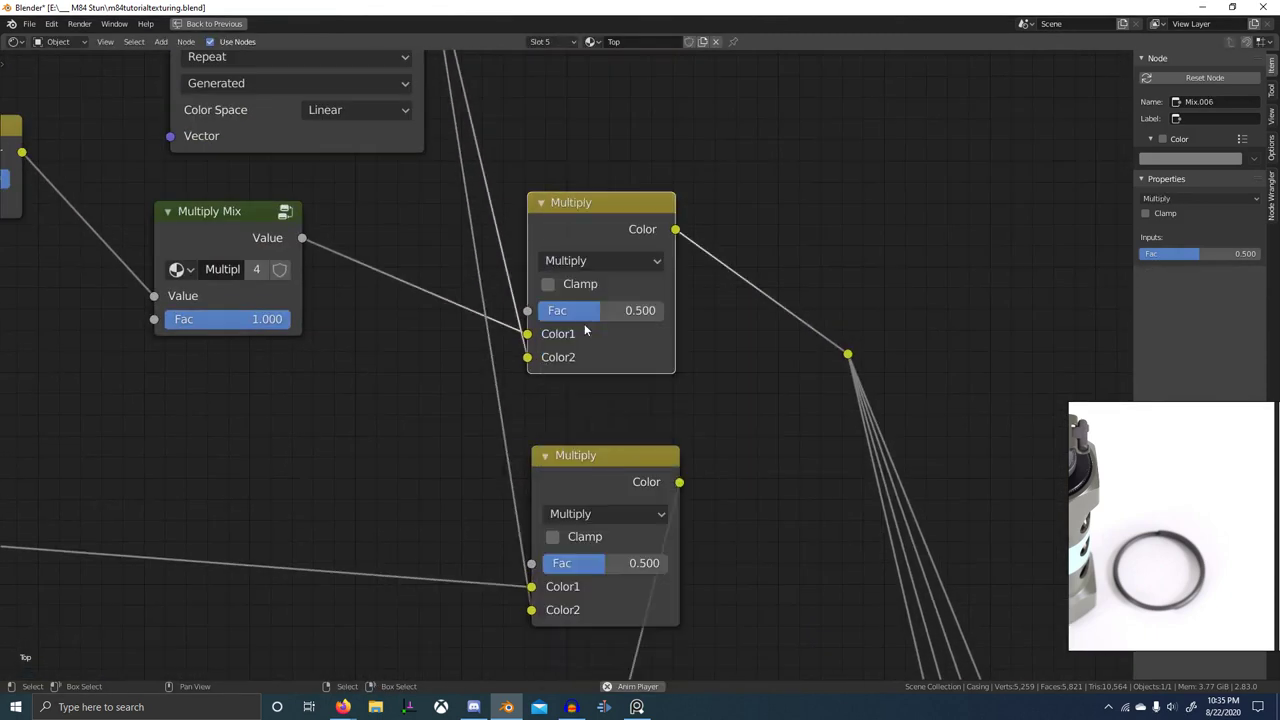
- Reposition the lower Multiply node beneath the upper one and select the image node
{"action": "left_click_drag", "start_coordinate": [674, 574], "coordinate": [969, 594]}
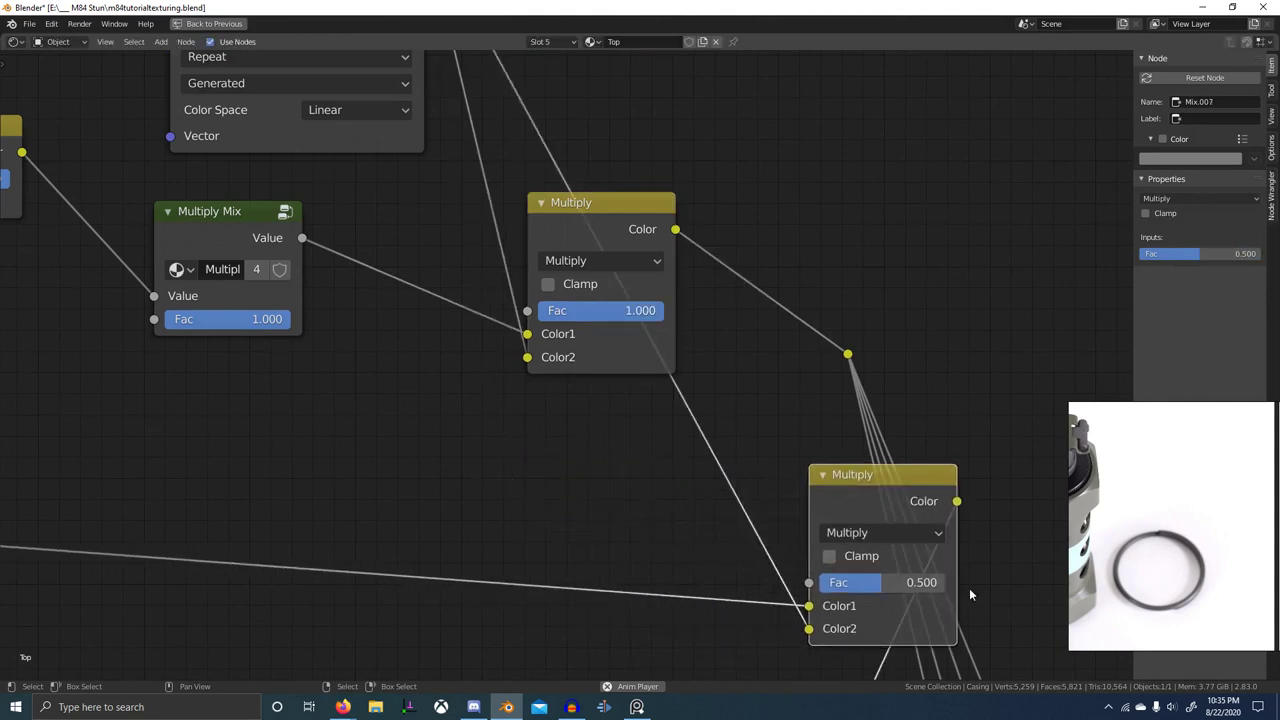
{"action": "left_click_drag", "start_coordinate": [890, 505], "coordinate": [580, 515]}
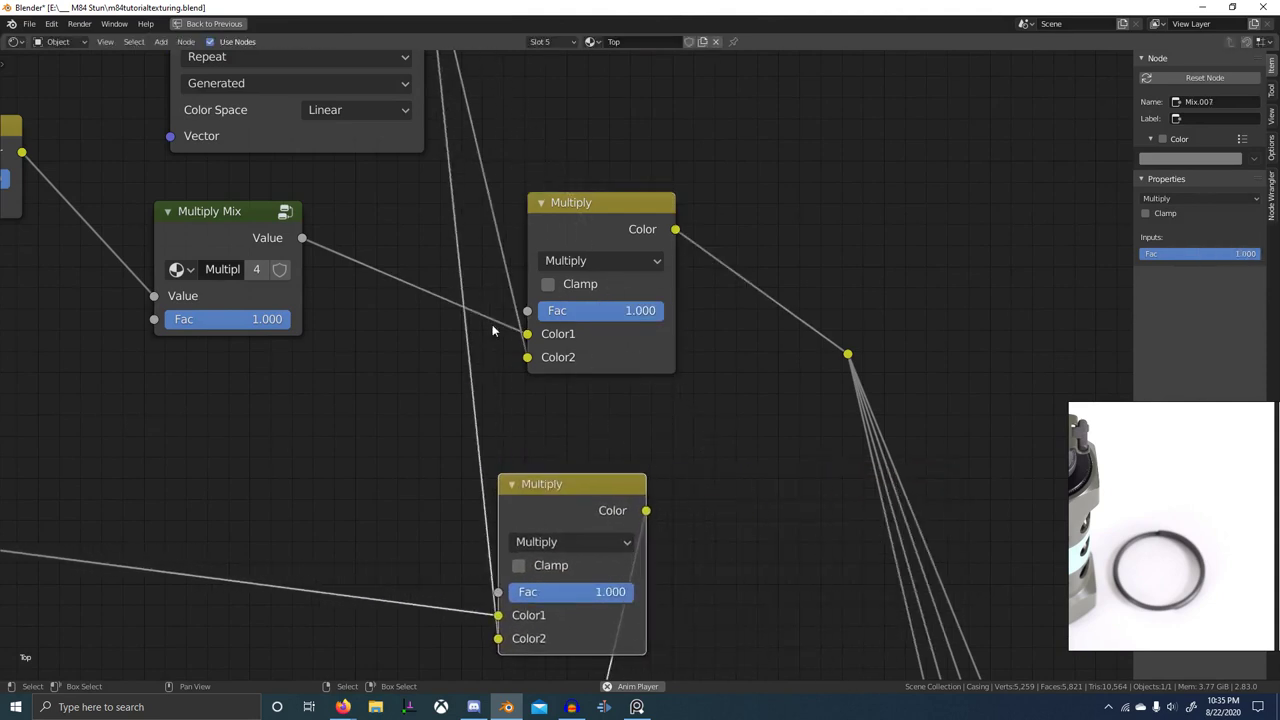
{"action": "scroll", "coordinate": [492, 324], "scroll_direction": "down", "scroll_amount": 4}
{"action": "middle_click_drag", "start_coordinate": [476, 374], "coordinate": [544, 515]}
{"action": "scroll", "coordinate": [544, 515], "scroll_direction": "up", "scroll_amount": 1}
{"action": "left_click", "coordinate": [420, 145]}
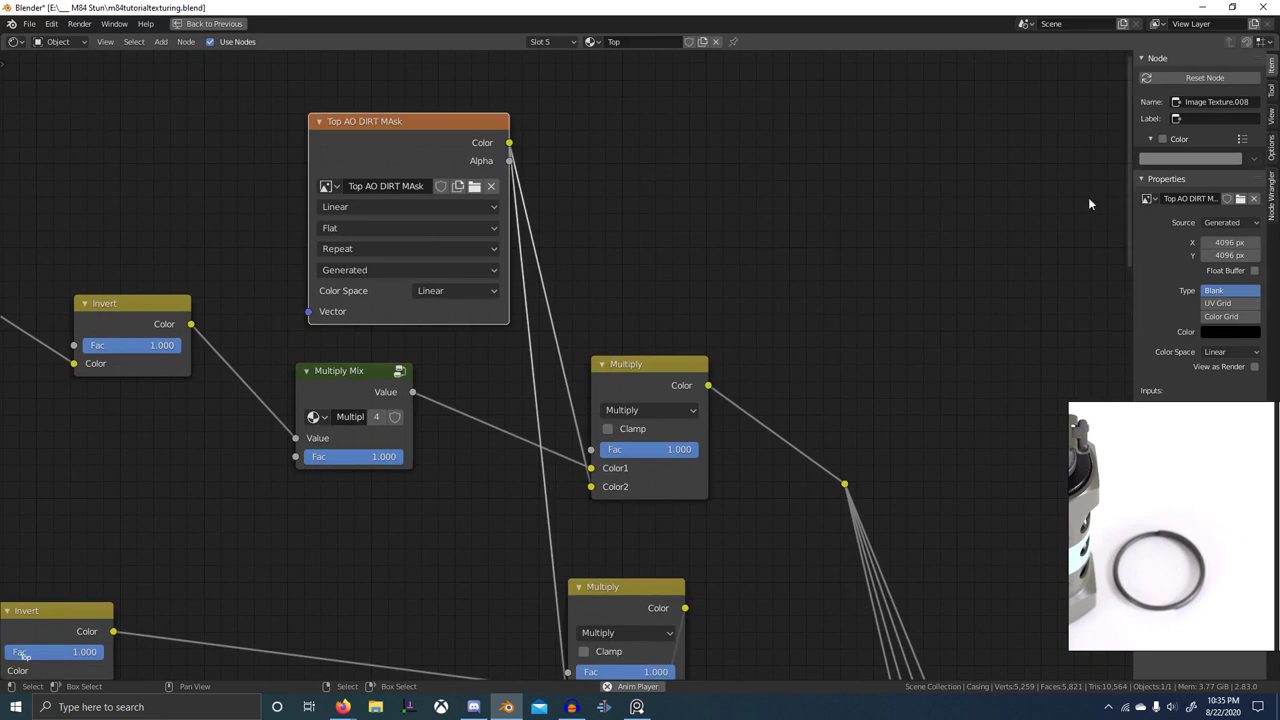
- Restore the Shading layout and show the Top AO DIRT MAsk image in the image editor
{"action": "key", "text": "ctrl+space"}
{"action": "middle_click_drag", "start_coordinate": [328, 453], "coordinate": [384, 529]}
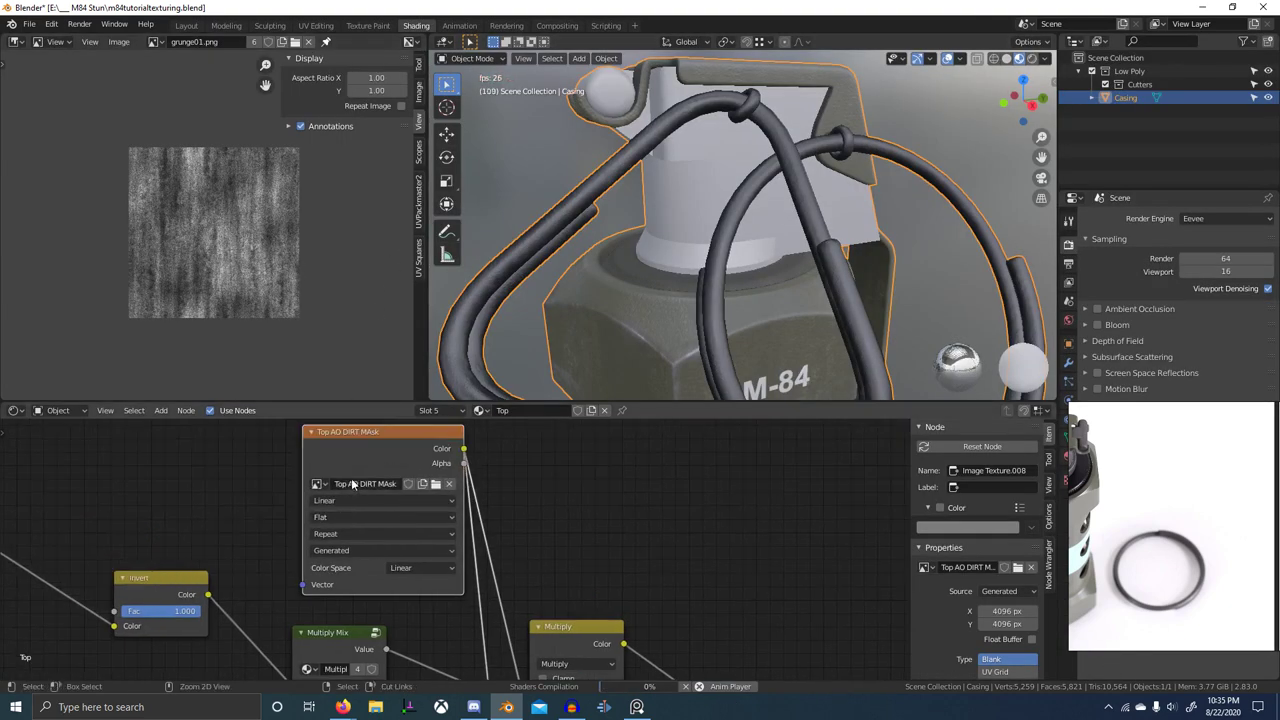
{"action": "left_click", "coordinate": [155, 44]}
{"action": "type", "text": "Top AO DIRT MAsk"}
{"action": "left_click", "coordinate": [182, 61]}
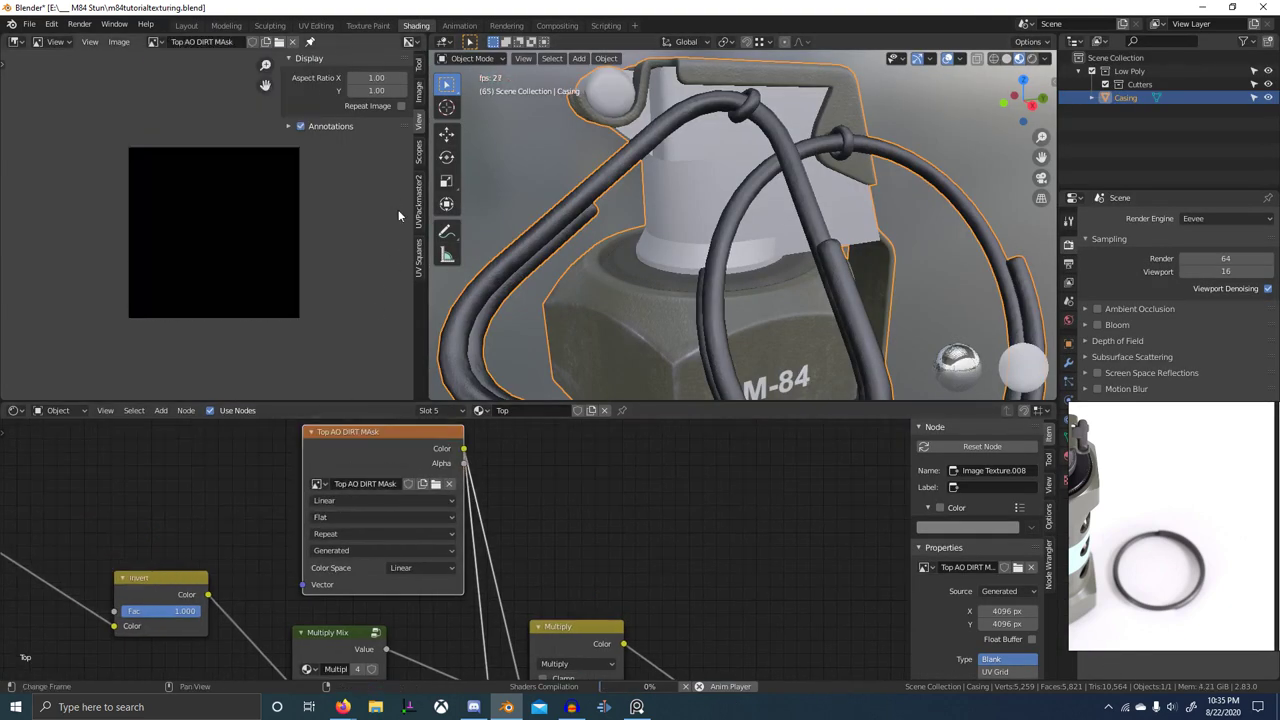
- Select the upper Multiply mix node and preview the Mix.028 result on the model
{"action": "middle_click_drag", "start_coordinate": [555, 489], "coordinate": [484, 447]}
{"action": "scroll", "coordinate": [712, 196], "scroll_direction": "up", "scroll_amount": 2}
{"action": "middle_click_drag", "start_coordinate": [701, 192], "coordinate": [737, 191]}
{"action": "scroll", "coordinate": [743, 443], "scroll_direction": "down", "scroll_amount": 2}
{"action": "scroll", "coordinate": [572, 492], "scroll_direction": "down", "scroll_amount": 1}
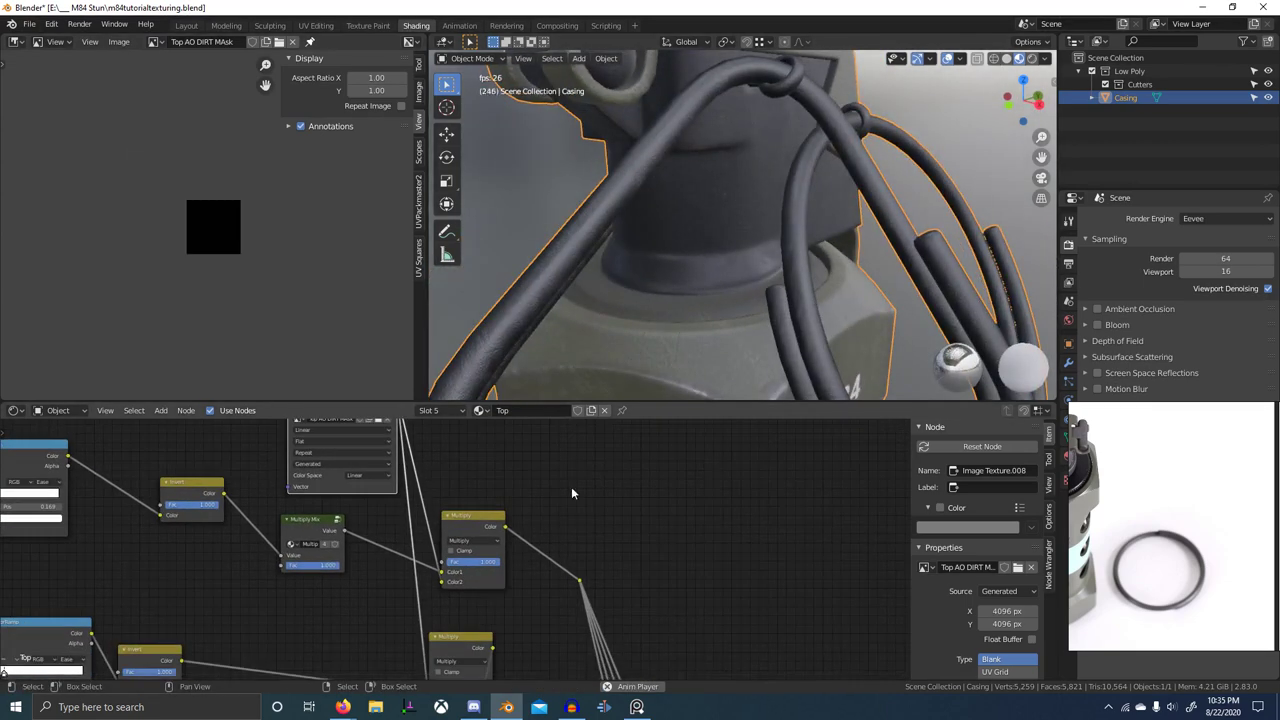
{"action": "left_click", "coordinate": [458, 526]}
{"action": "scroll", "coordinate": [676, 629], "scroll_direction": "down", "scroll_amount": 3}
{"action": "middle_click_drag", "start_coordinate": [690, 622], "coordinate": [600, 510]}
{"action": "scroll", "coordinate": [640, 580], "scroll_direction": "down", "scroll_amount": 4}
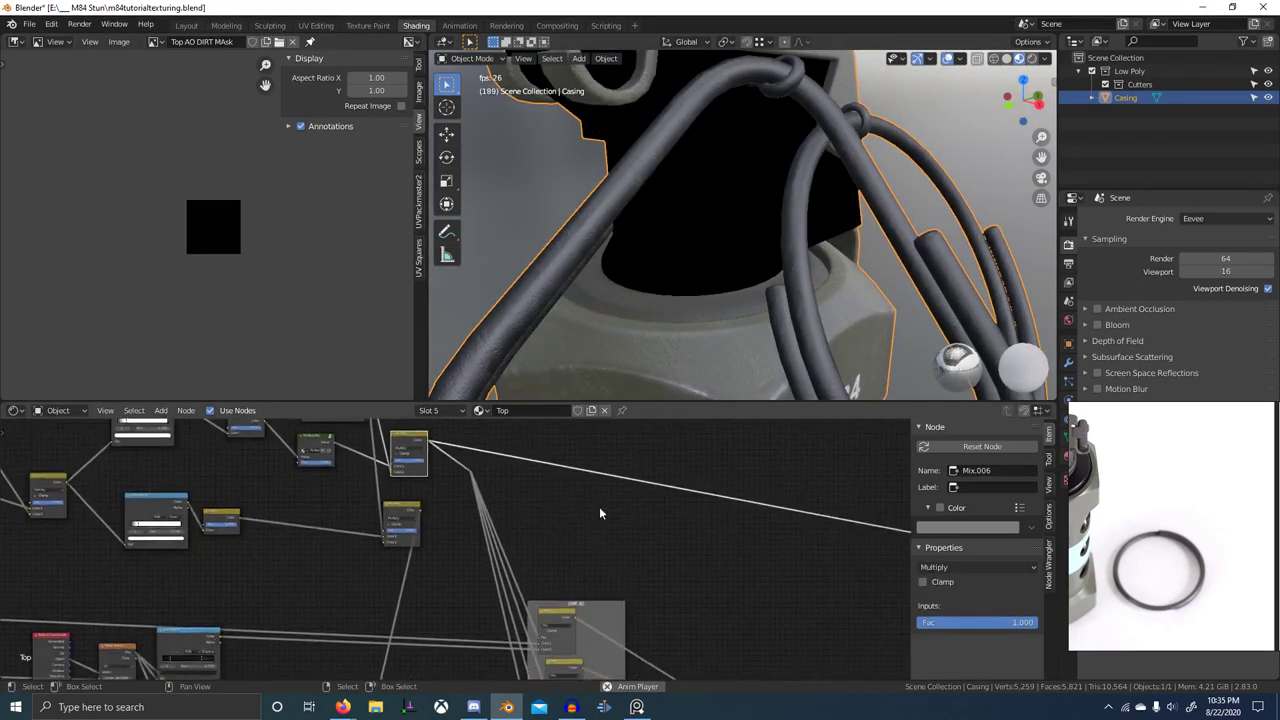
{"action": "scroll", "coordinate": [590, 540], "scroll_direction": "down", "scroll_amount": 1}
{"action": "left_click", "coordinate": [553, 609], "text": "ctrl+shift"}
- Inspect the neck shading, then return to the full Principled BSDF preview
{"action": "middle_click_drag", "start_coordinate": [710, 266], "coordinate": [729, 290]}
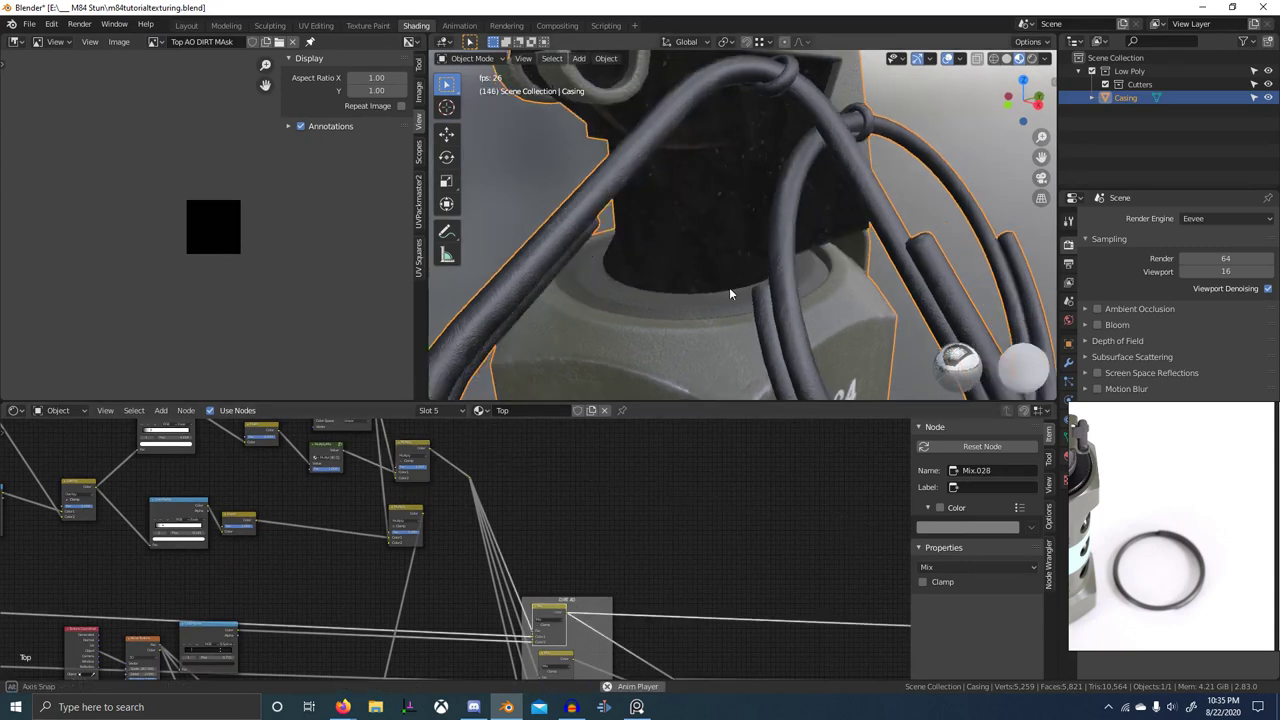
{"action": "scroll", "coordinate": [709, 238], "scroll_direction": "up", "scroll_amount": 2}
{"action": "middle_click_drag", "start_coordinate": [709, 238], "coordinate": [704, 279]}
{"action": "scroll", "coordinate": [700, 530], "scroll_direction": "down", "scroll_amount": 5}
{"action": "middle_click_drag", "start_coordinate": [880, 550], "coordinate": [634, 501]}
{"action": "scroll", "coordinate": [634, 501], "scroll_direction": "down", "scroll_amount": 2}
{"action": "left_click", "coordinate": [811, 556], "text": "ctrl+shift"}
{"action": "mouse_move", "coordinate": [578, 284]}
{"action": "middle_mouse_down"}
{"action": "mouse_move", "coordinate": [628, 265]}
{"action": "mouse_move", "coordinate": [588, 302]}
{"action": "middle_mouse_up"}
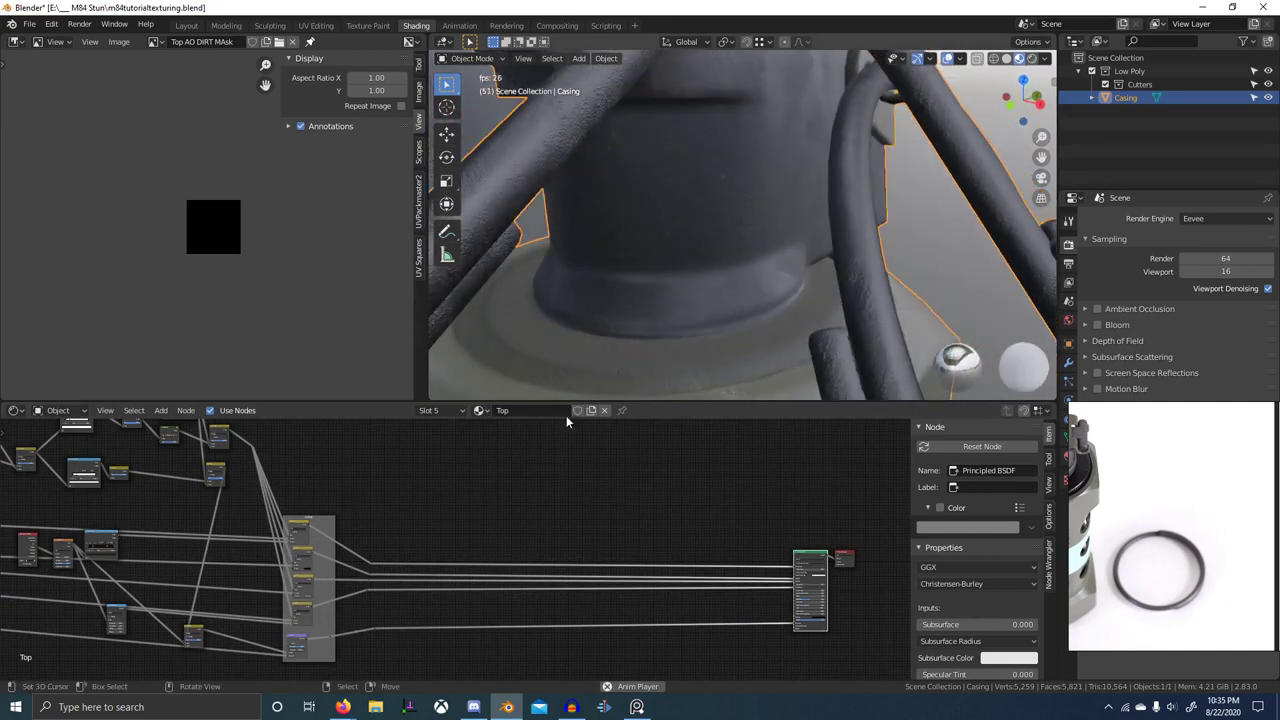
{"action": "scroll", "coordinate": [320, 510], "scroll_direction": "down", "scroll_amount": 1}
{"action": "middle_click_drag", "start_coordinate": [320, 510], "coordinate": [383, 586]}
{"action": "scroll", "coordinate": [350, 520], "scroll_direction": "up", "scroll_amount": 4}
- Fill the Top AO DIRT MAsk image with white
{"action": "left_click", "coordinate": [419, 92]}
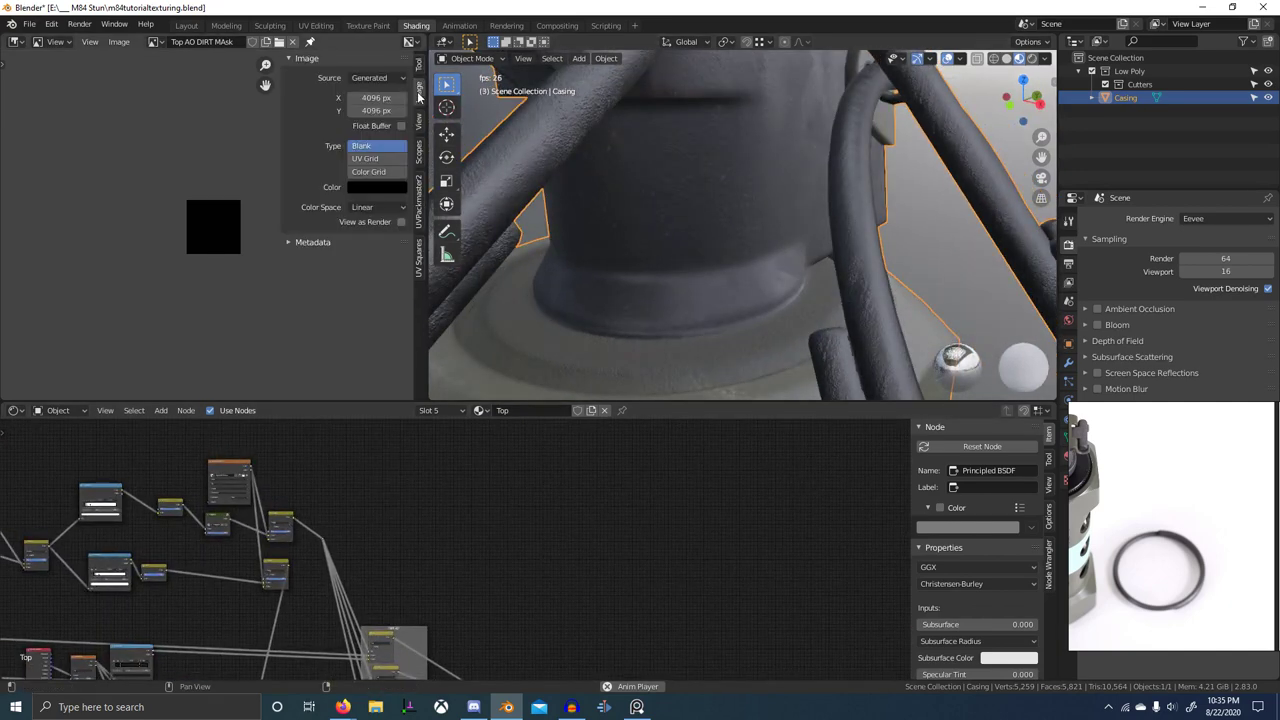
{"action": "left_click", "coordinate": [386, 189]}
{"action": "left_click_drag", "start_coordinate": [355, 298], "coordinate": [355, 202]}
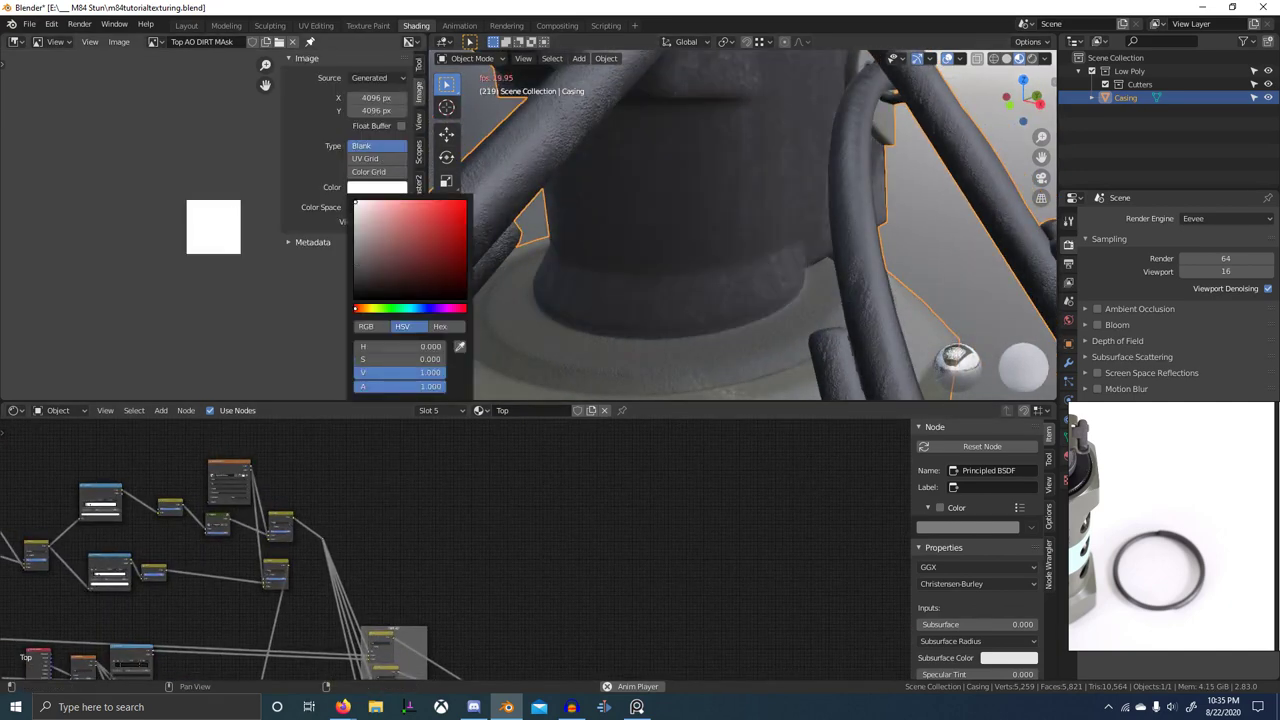
{"action": "middle_click_drag", "start_coordinate": [776, 244], "coordinate": [715, 301]}
- Preview Mix.030 and set its Color2 to mid grey with value 0.58
{"action": "scroll", "coordinate": [626, 488], "scroll_direction": "down", "scroll_amount": 7}
{"action": "middle_click_drag", "start_coordinate": [520, 598], "coordinate": [600, 514]}
{"action": "scroll", "coordinate": [600, 514], "scroll_direction": "up", "scroll_amount": 8}
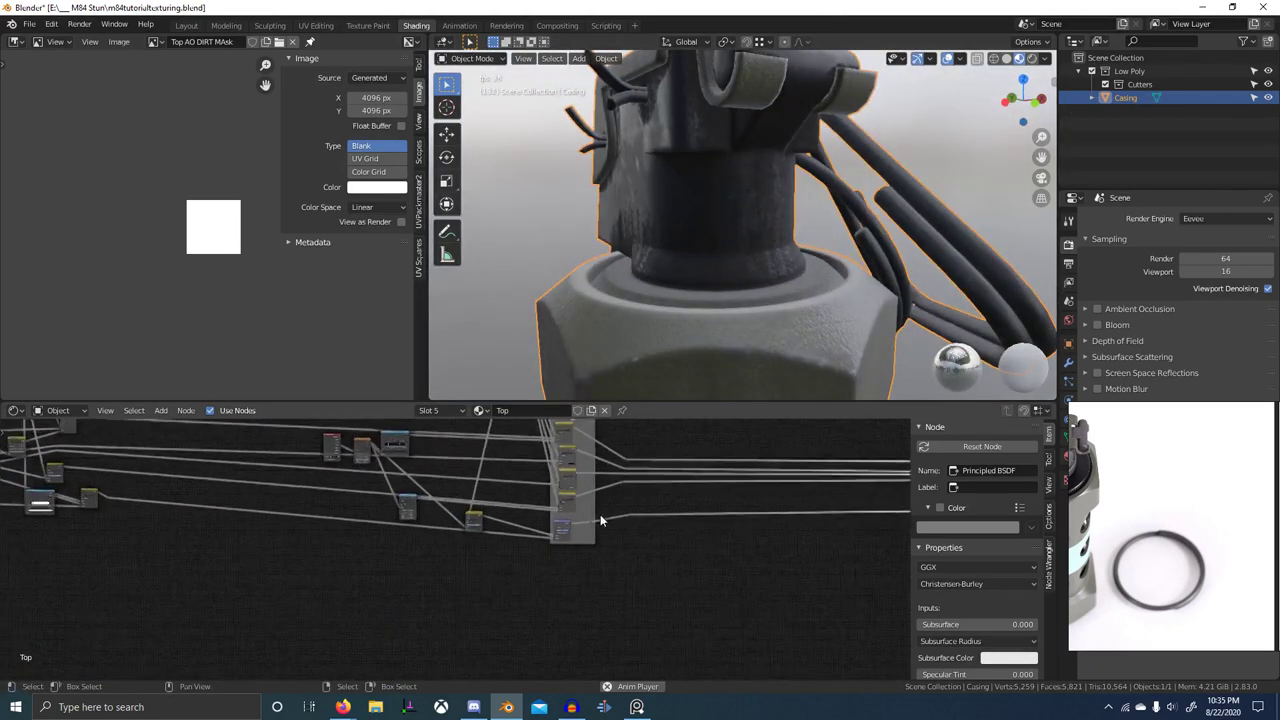
{"action": "middle_click_drag", "start_coordinate": [523, 487], "coordinate": [468, 548]}
{"action": "scroll", "coordinate": [505, 518], "scroll_direction": "up", "scroll_amount": 9}
{"action": "scroll", "coordinate": [457, 596], "scroll_direction": "up", "scroll_amount": 1}
{"action": "left_click", "coordinate": [457, 596], "text": "ctrl+shift"}
{"action": "middle_click_drag", "start_coordinate": [652, 282], "coordinate": [713, 264]}
{"action": "scroll", "coordinate": [581, 506], "scroll_direction": "up", "scroll_amount": 5}
{"action": "left_click", "coordinate": [564, 580]}
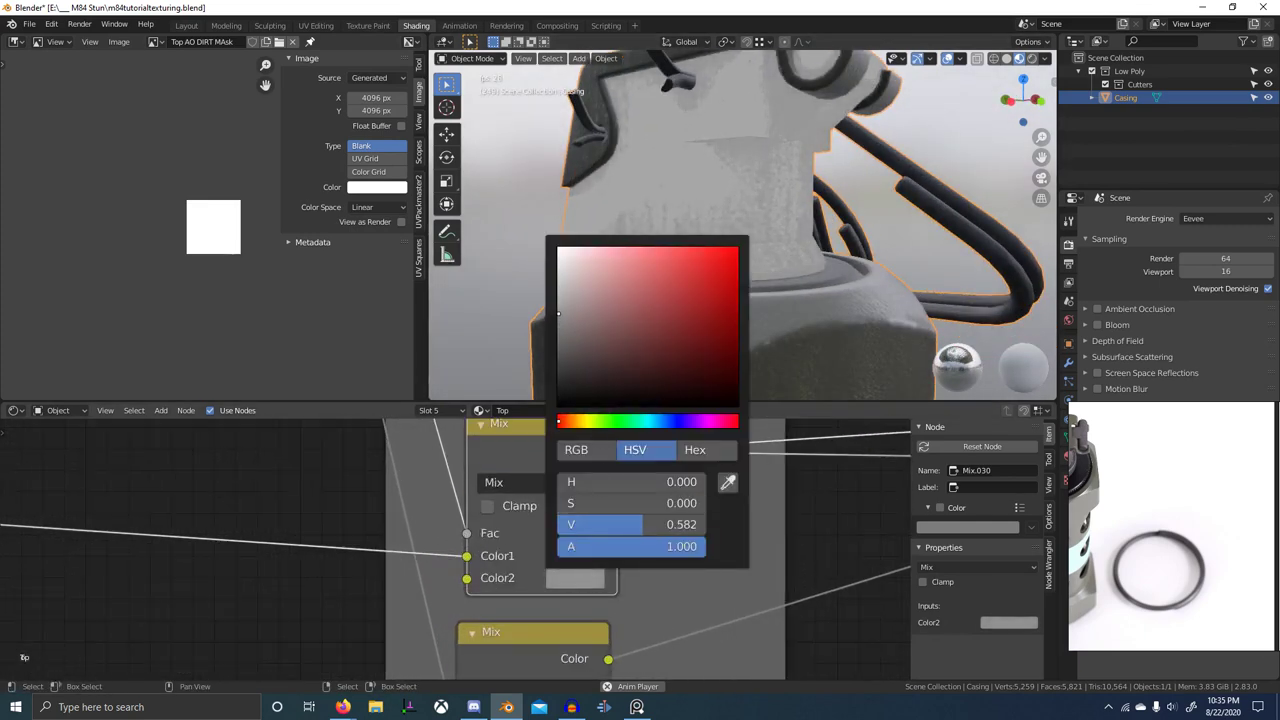
{"action": "left_click_drag", "start_coordinate": [651, 525], "coordinate": [652, 525]}
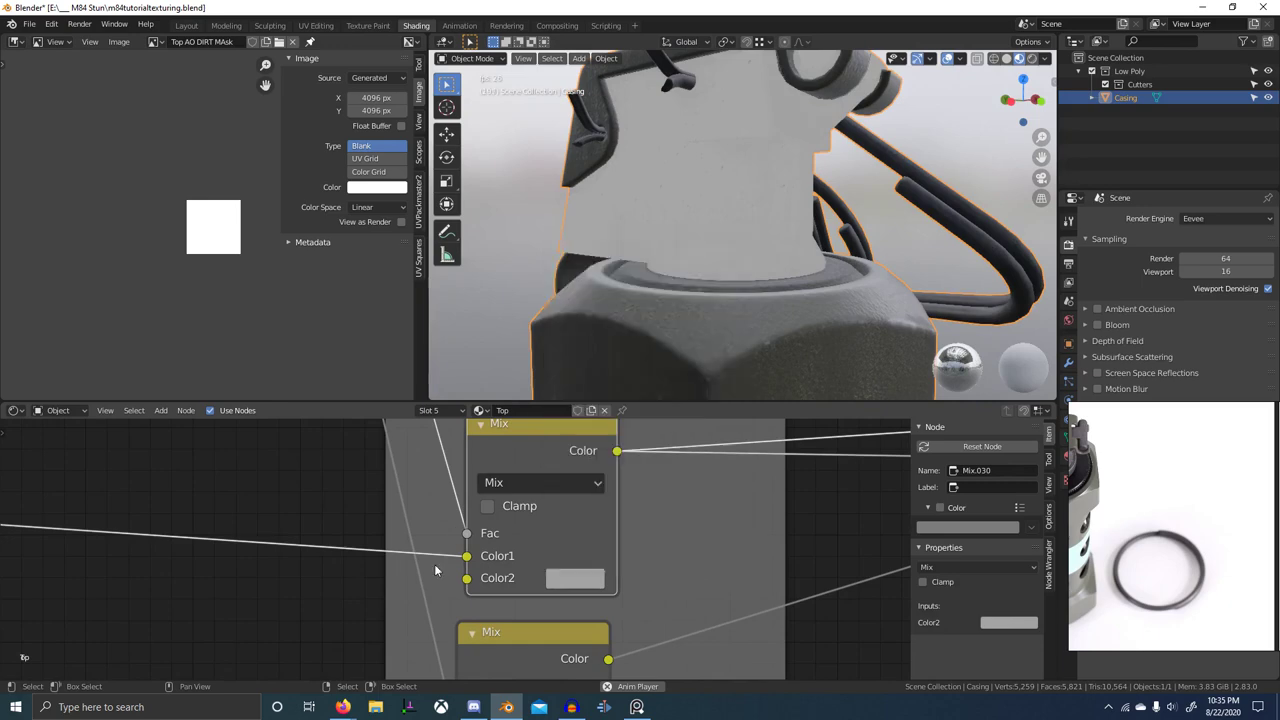
- Preview Mix.031 and lower the Map Range To Max to 0.790
{"action": "middle_click_drag", "start_coordinate": [609, 580], "coordinate": [591, 482]}
{"action": "left_click", "coordinate": [526, 549], "text": "ctrl+shift"}
{"action": "scroll", "coordinate": [530, 547], "scroll_direction": "down", "scroll_amount": 8}
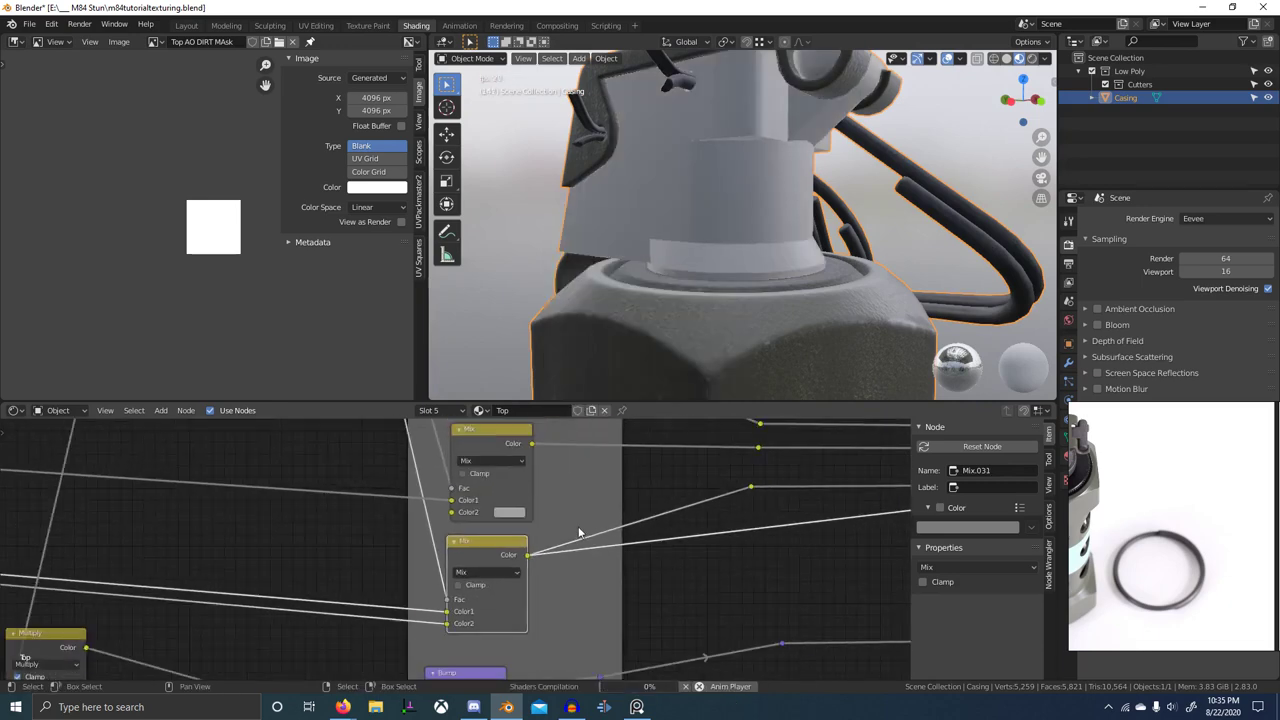
{"action": "middle_click_drag", "start_coordinate": [604, 288], "coordinate": [649, 288]}
{"action": "scroll", "coordinate": [649, 288], "scroll_direction": "down", "scroll_amount": 2}
{"action": "scroll", "coordinate": [794, 503], "scroll_direction": "down", "scroll_amount": 2}
{"action": "scroll", "coordinate": [495, 614], "scroll_direction": "up", "scroll_amount": 7}
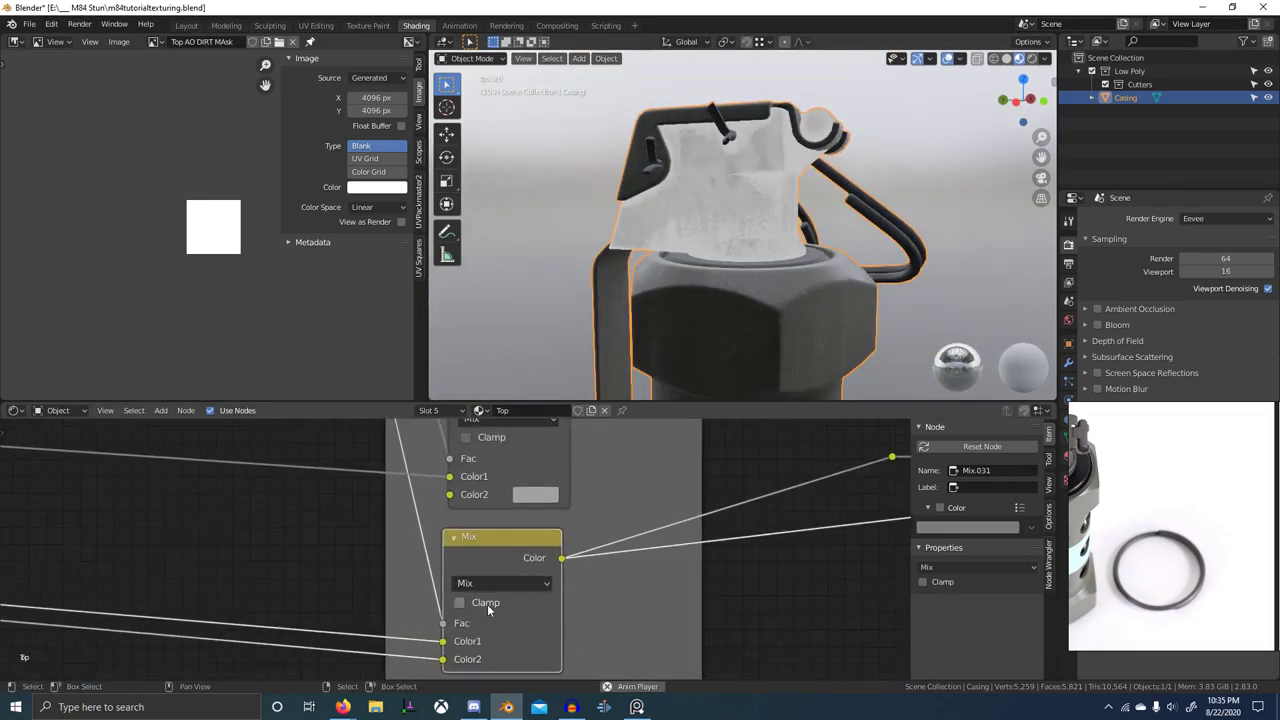
{"action": "scroll", "coordinate": [760, 577], "scroll_direction": "down", "scroll_amount": 10}
{"action": "scroll", "coordinate": [760, 578], "scroll_direction": "down", "scroll_amount": 2}
{"action": "scroll", "coordinate": [277, 560], "scroll_direction": "up", "scroll_amount": 6}
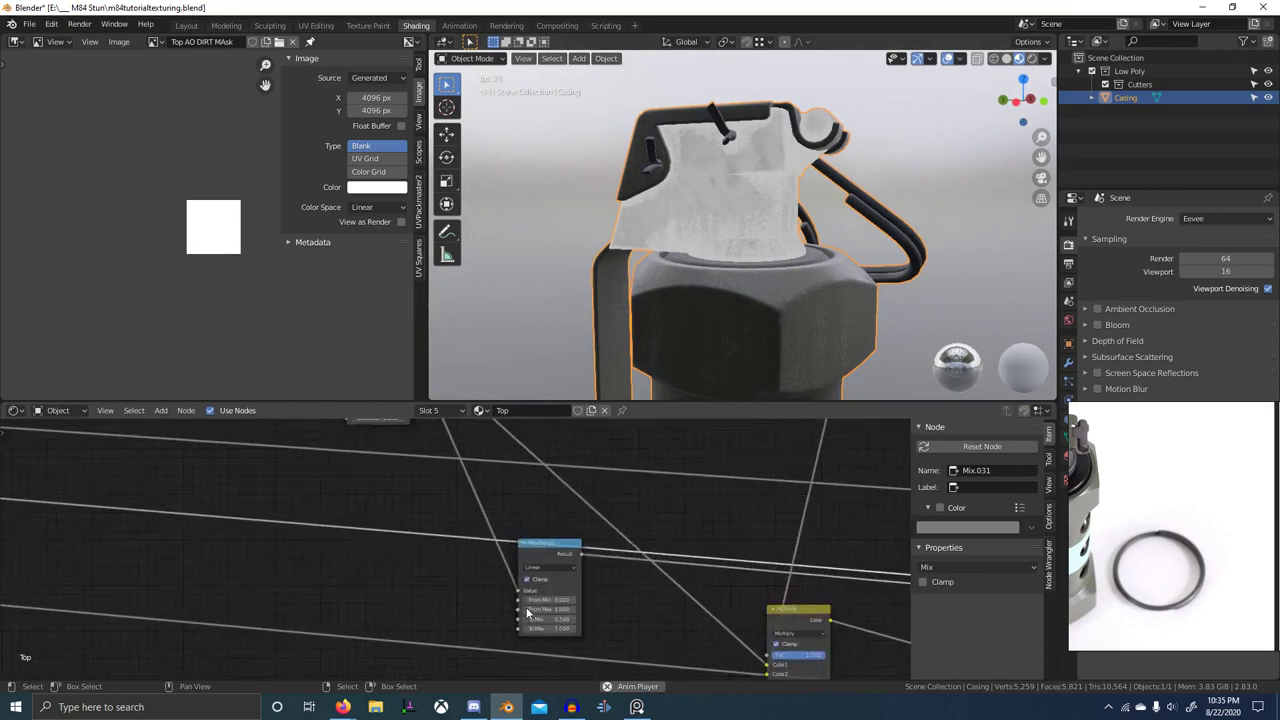
{"action": "scroll", "coordinate": [408, 534], "scroll_direction": "up", "scroll_amount": 2}
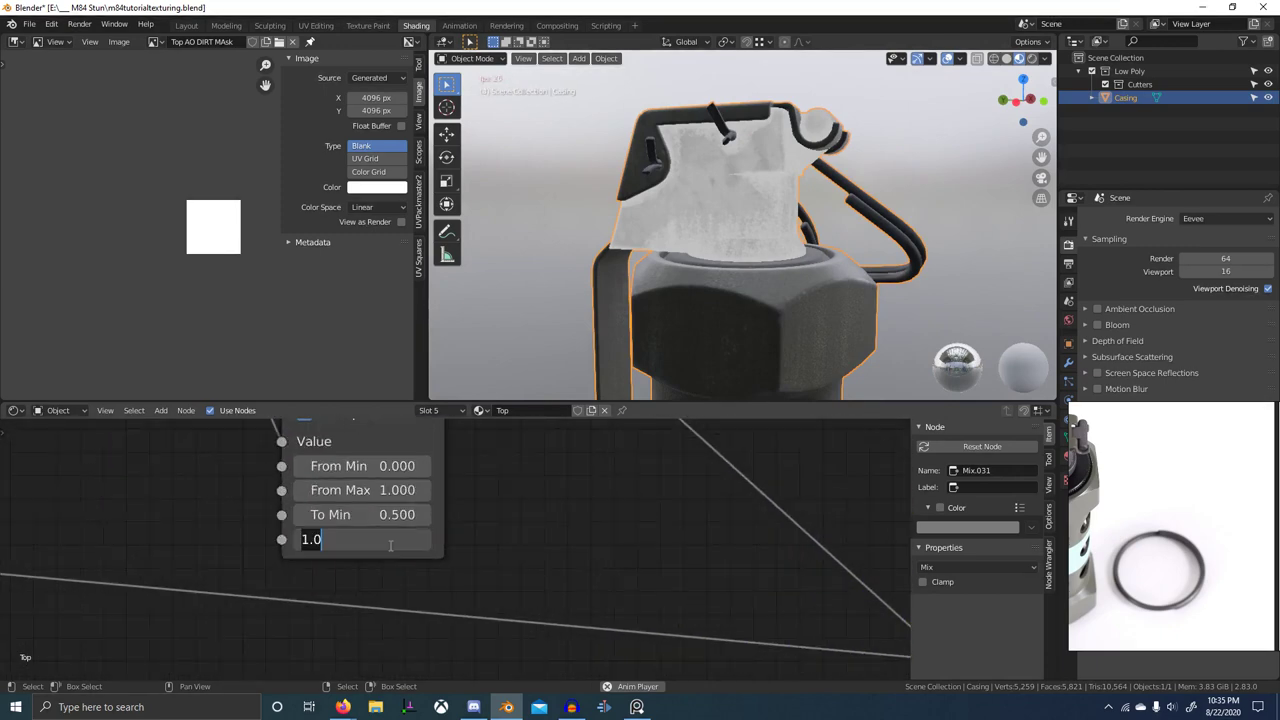
{"action": "key", "text": "Return"}
{"action": "left_click_drag", "start_coordinate": [391, 545], "coordinate": [345, 545], "text": "shift"}
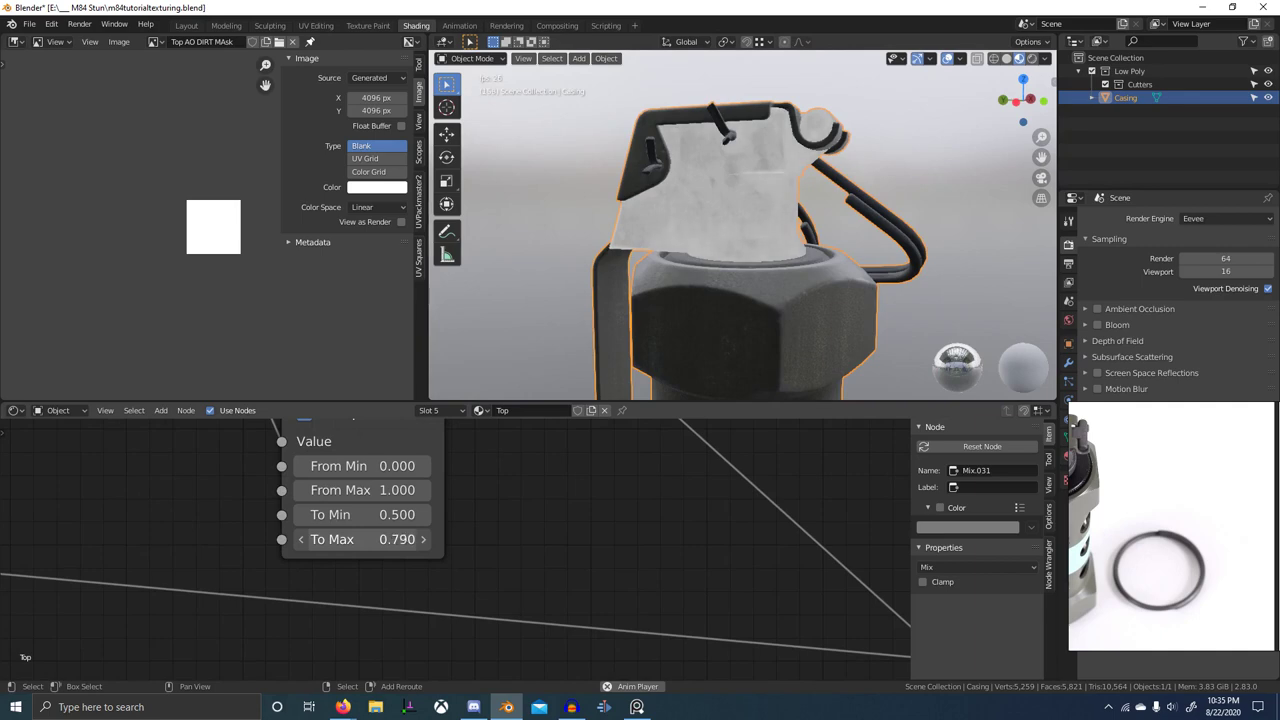
{"action": "scroll", "coordinate": [458, 551], "scroll_direction": "down", "scroll_amount": 8}
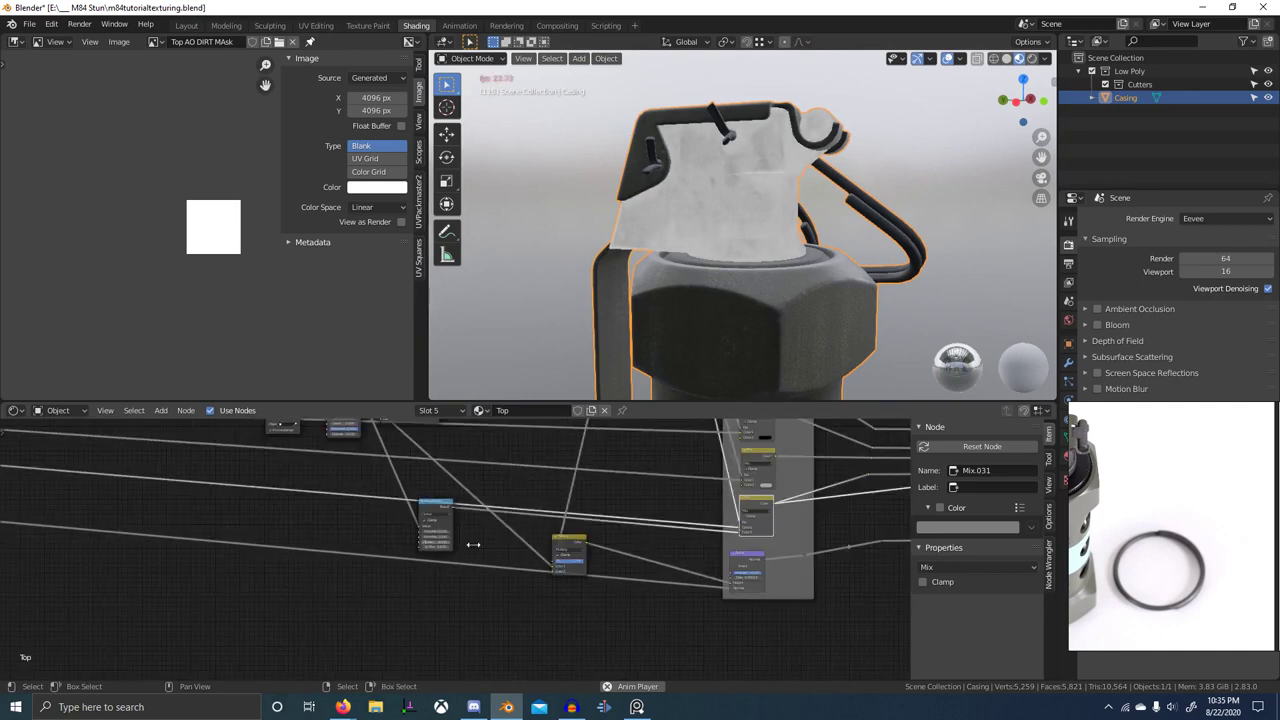
{"action": "scroll", "coordinate": [460, 545], "scroll_direction": "down", "scroll_amount": 1}
{"action": "scroll", "coordinate": [750, 538], "scroll_direction": "down", "scroll_amount": 4}
{"action": "middle_click_drag", "start_coordinate": [828, 546], "coordinate": [394, 612]}
- Restore the Principled BSDF preview, try a larger Bump Distance, then undo it
{"action": "left_click", "coordinate": [640, 558], "text": "ctrl+shift"}
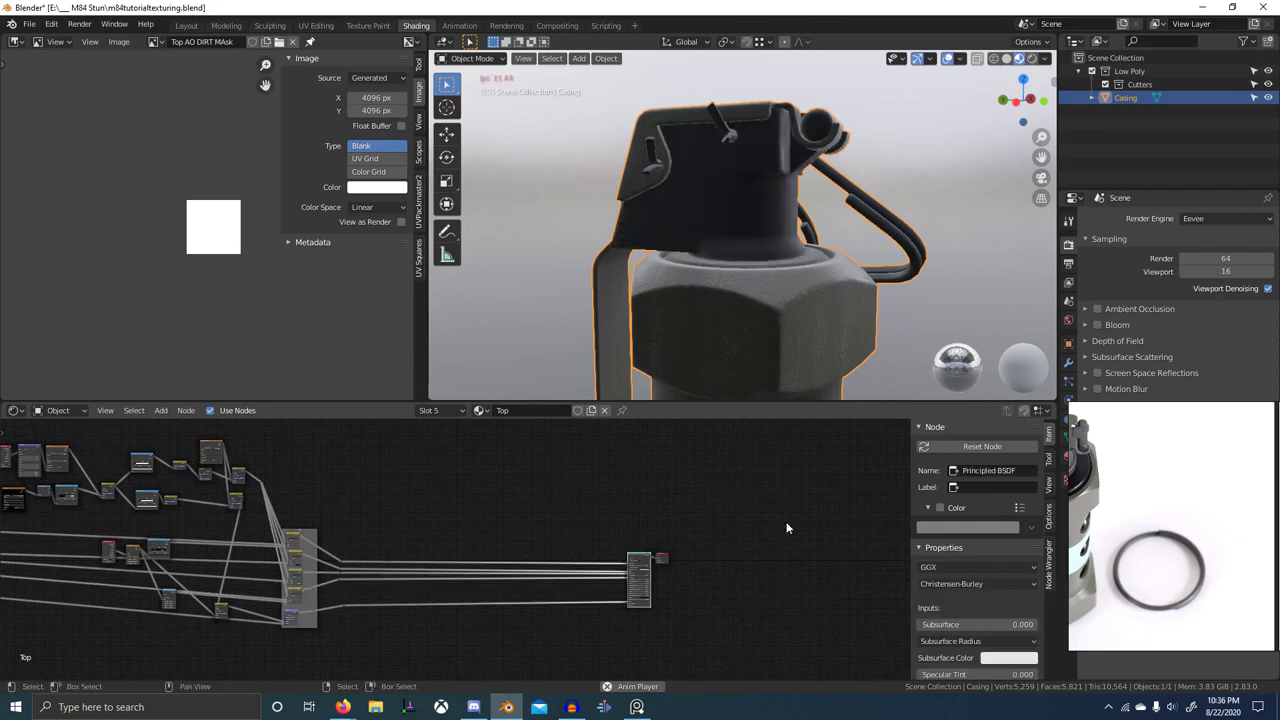
{"action": "middle_click_drag", "start_coordinate": [825, 268], "coordinate": [668, 276]}
{"action": "middle_click_drag", "start_coordinate": [526, 463], "coordinate": [680, 436]}
{"action": "scroll", "coordinate": [471, 594], "scroll_direction": "up", "scroll_amount": 9}
{"action": "middle_click_drag", "start_coordinate": [471, 594], "coordinate": [600, 611]}
{"action": "scroll", "coordinate": [297, 556], "scroll_direction": "up", "scroll_amount": 5}
{"action": "middle_click_drag", "start_coordinate": [297, 556], "coordinate": [444, 503]}
{"action": "middle_click_drag", "start_coordinate": [746, 556], "coordinate": [670, 551]}
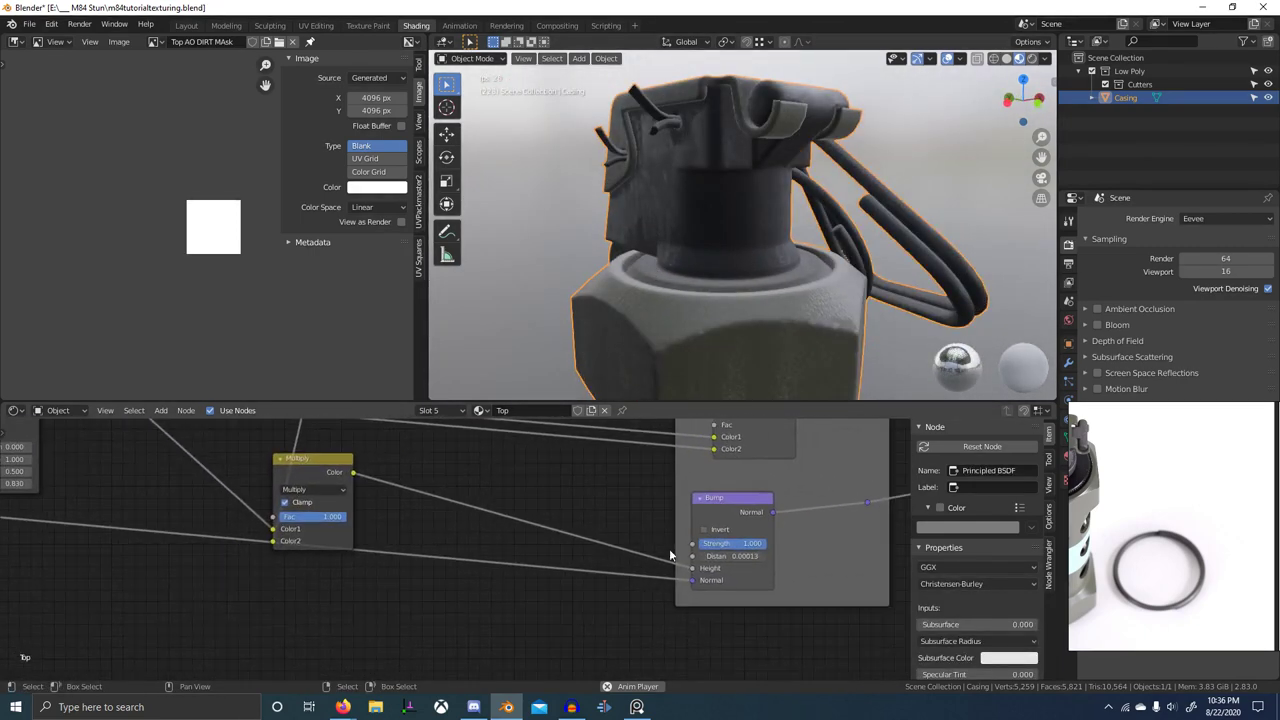
{"action": "left_click", "coordinate": [763, 557]}
{"action": "key", "text": "ctrl+z"}
- Orbit around the grenade top and neck to inspect the bump shading
{"action": "scroll", "coordinate": [651, 300], "scroll_direction": "up", "scroll_amount": 4}
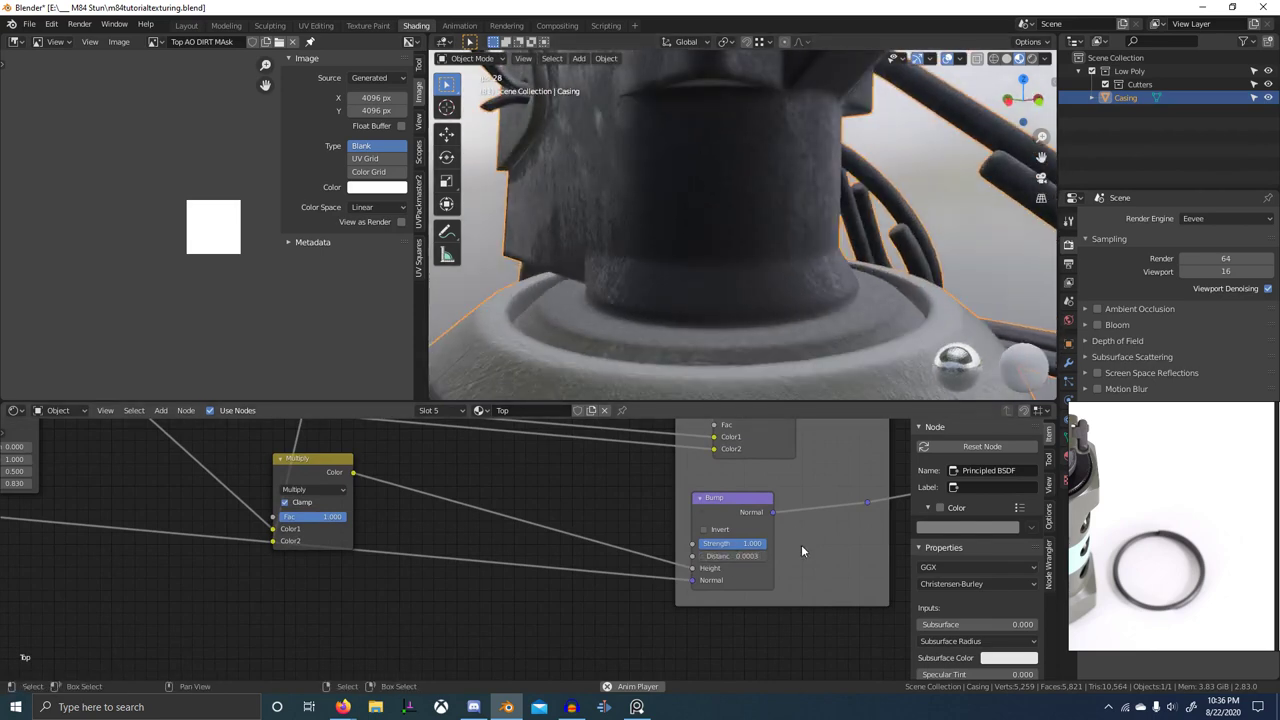
{"action": "scroll", "coordinate": [801, 544], "scroll_direction": "up", "scroll_amount": 2}
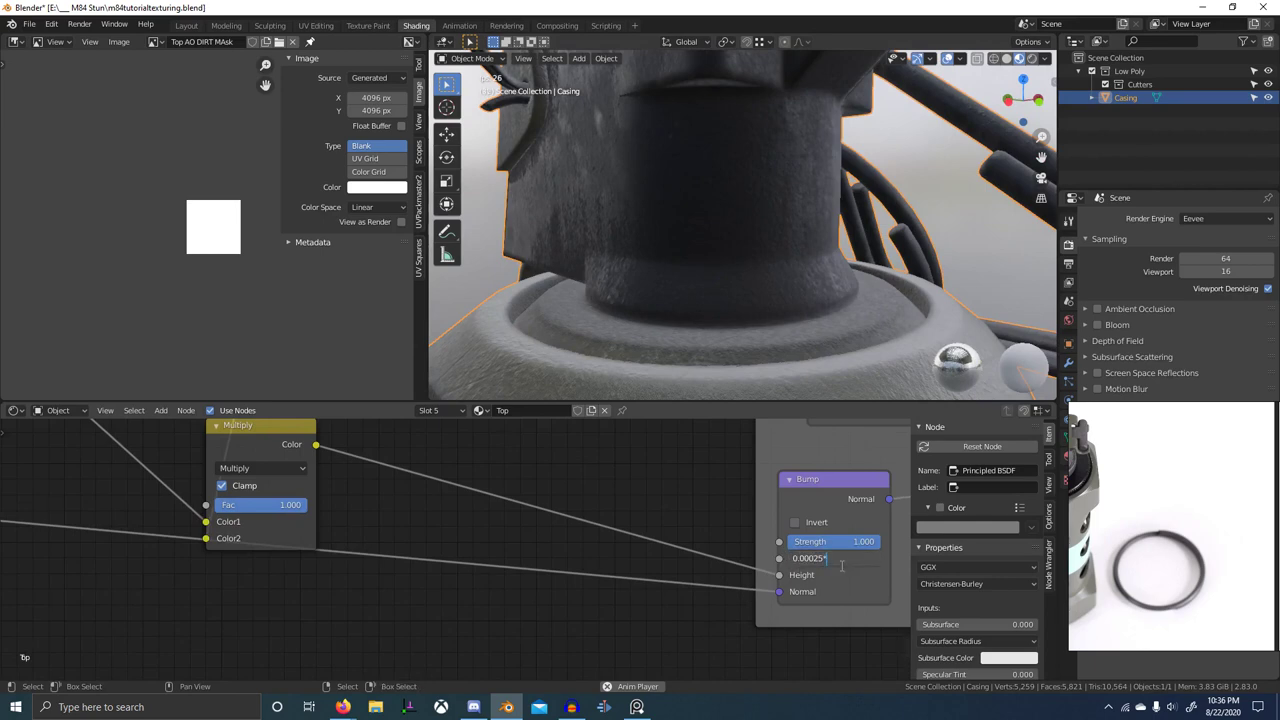
{"action": "middle_click_drag", "start_coordinate": [613, 354], "coordinate": [614, 288]}
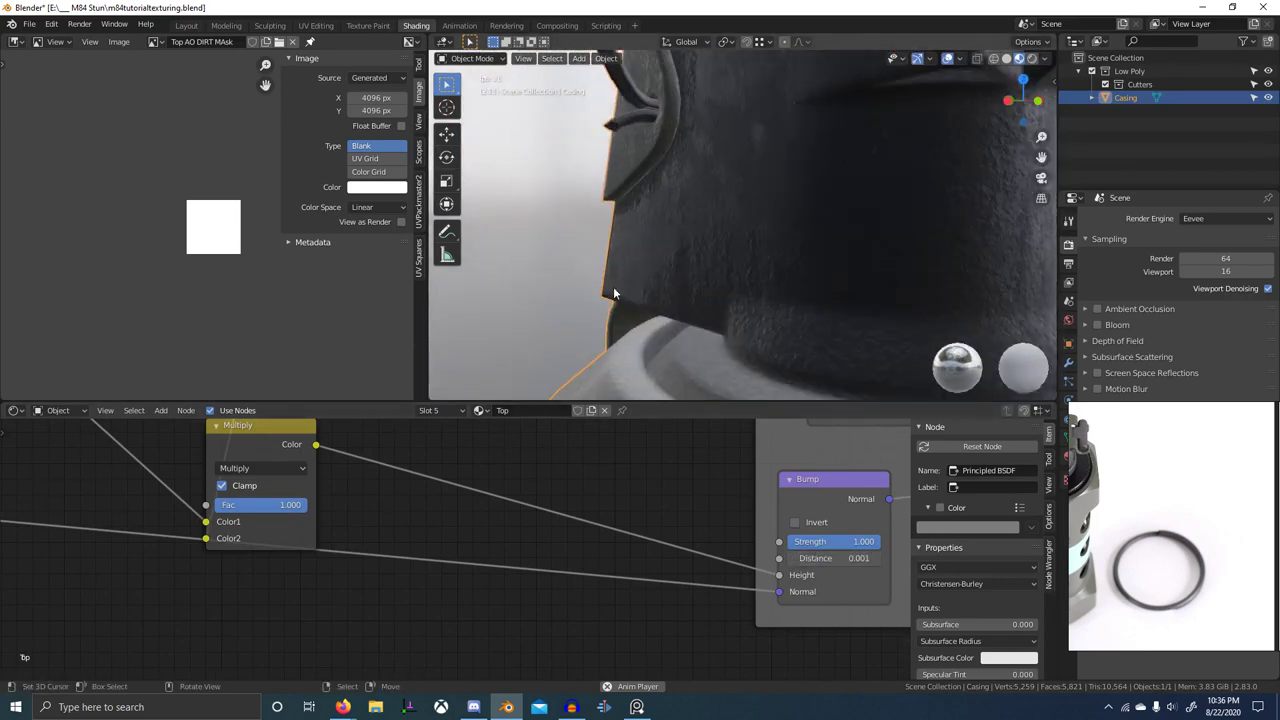
{"action": "scroll", "coordinate": [803, 358], "scroll_direction": "down", "scroll_amount": 3}
{"action": "middle_click_drag", "start_coordinate": [803, 358], "coordinate": [858, 388]}
{"action": "scroll", "coordinate": [718, 311], "scroll_direction": "up", "scroll_amount": 3}
{"action": "scroll", "coordinate": [790, 296], "scroll_direction": "down", "scroll_amount": 5}
{"action": "scroll", "coordinate": [763, 280], "scroll_direction": "up", "scroll_amount": 3}
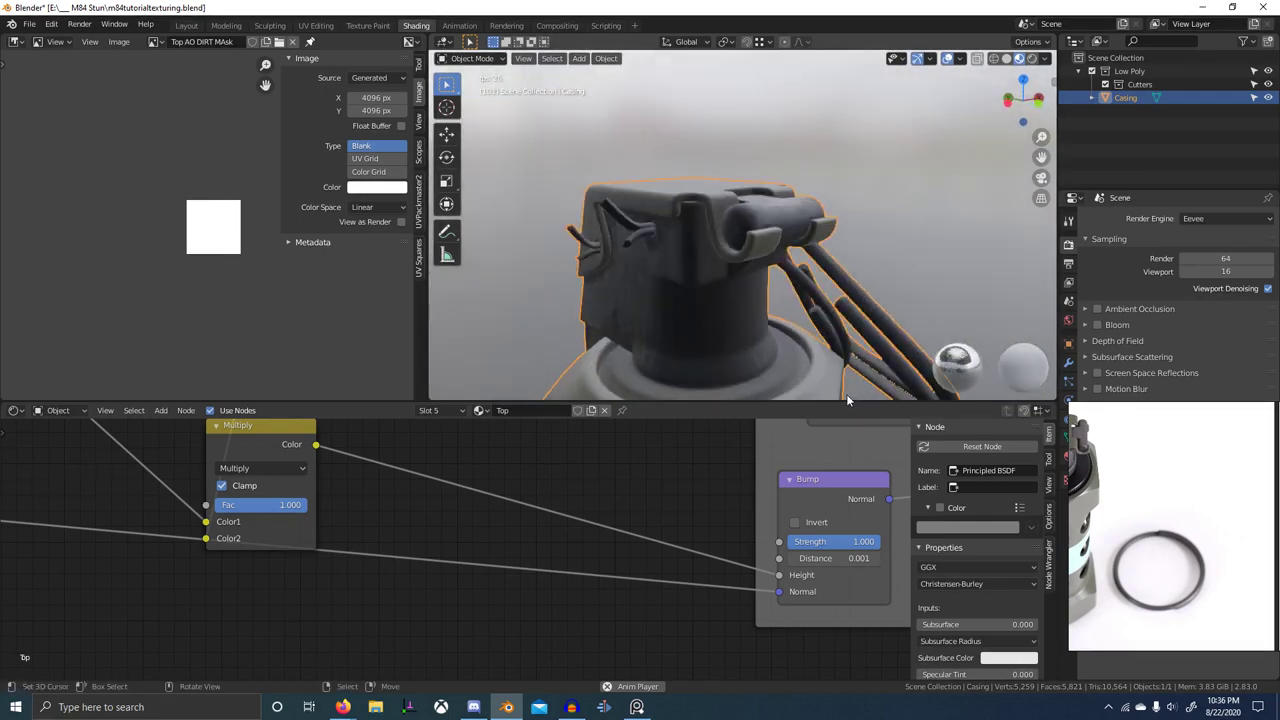
{"action": "scroll", "coordinate": [859, 543], "scroll_direction": "down", "scroll_amount": 6}
{"action": "scroll", "coordinate": [766, 586], "scroll_direction": "down", "scroll_amount": 4}
{"action": "middle_click_drag", "start_coordinate": [859, 543], "coordinate": [655, 610]}
{"action": "scroll", "coordinate": [655, 610], "scroll_direction": "down", "scroll_amount": 4}
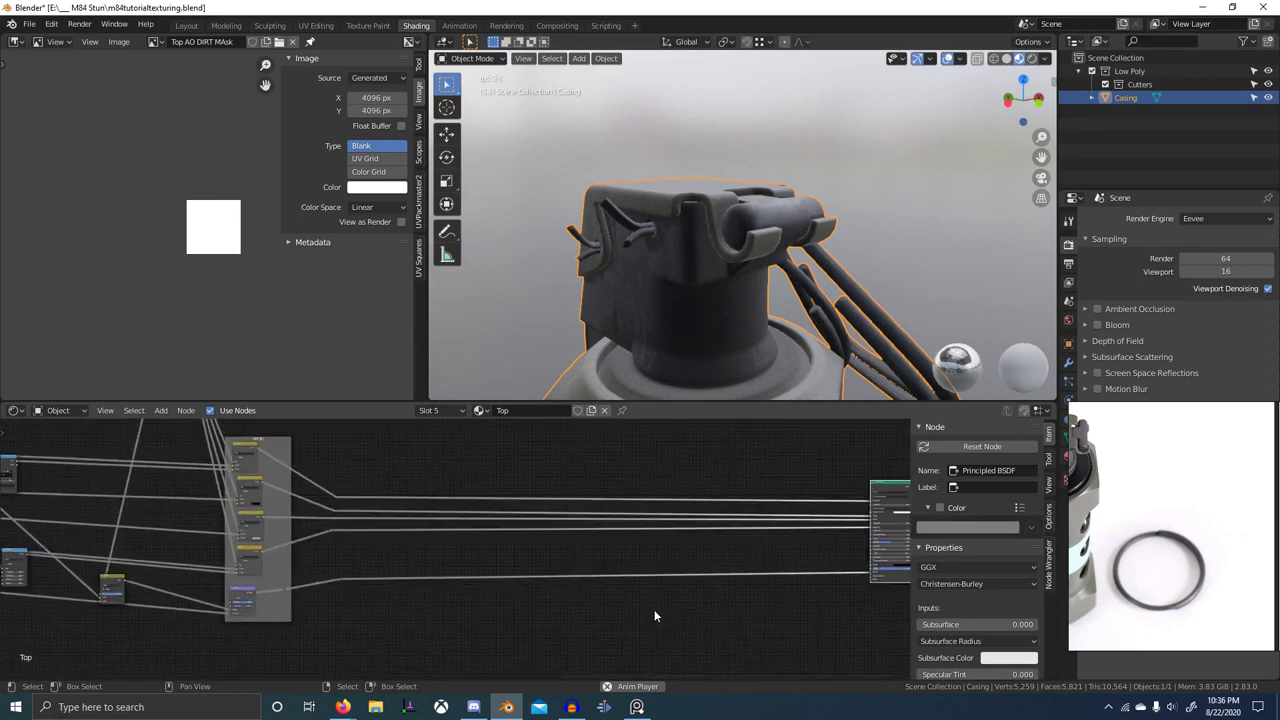
{"action": "middle_click_drag", "start_coordinate": [477, 502], "coordinate": [690, 526]}
{"action": "scroll", "coordinate": [690, 526], "scroll_direction": "up", "scroll_amount": 1}
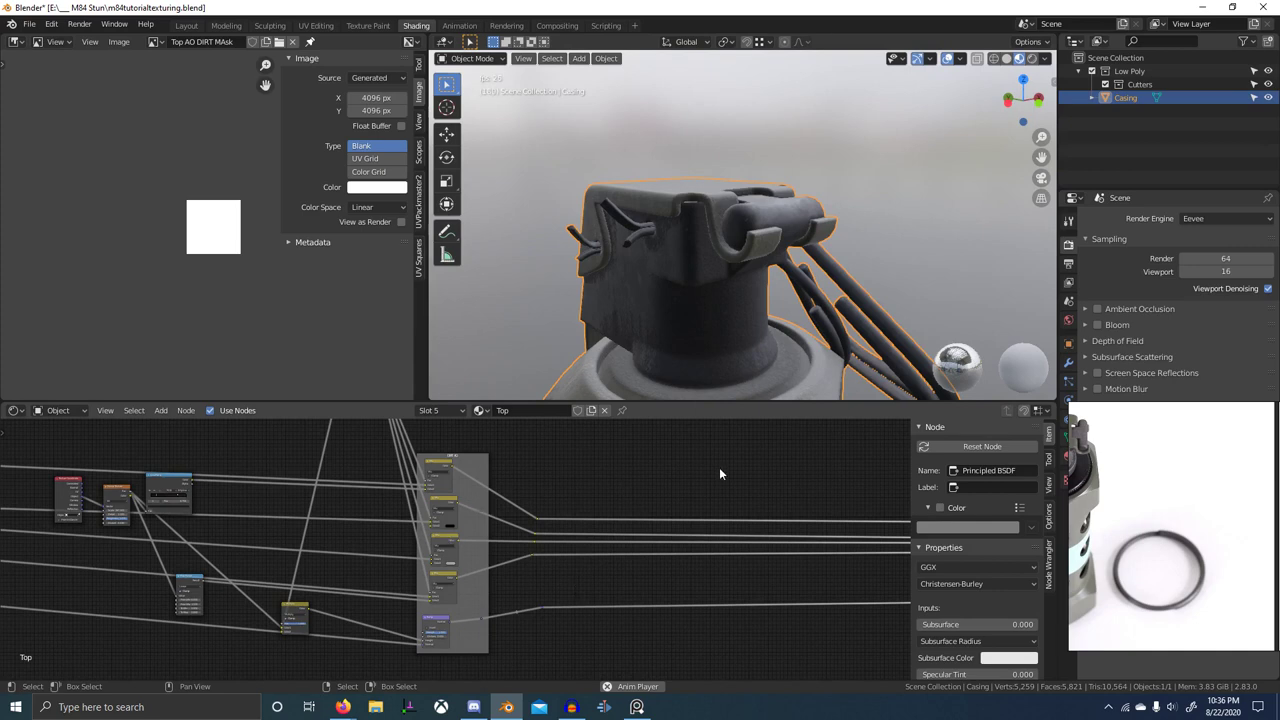
{"action": "scroll", "coordinate": [692, 498], "scroll_direction": "down", "scroll_amount": 3}
{"action": "middle_click_drag", "start_coordinate": [861, 488], "coordinate": [730, 509]}
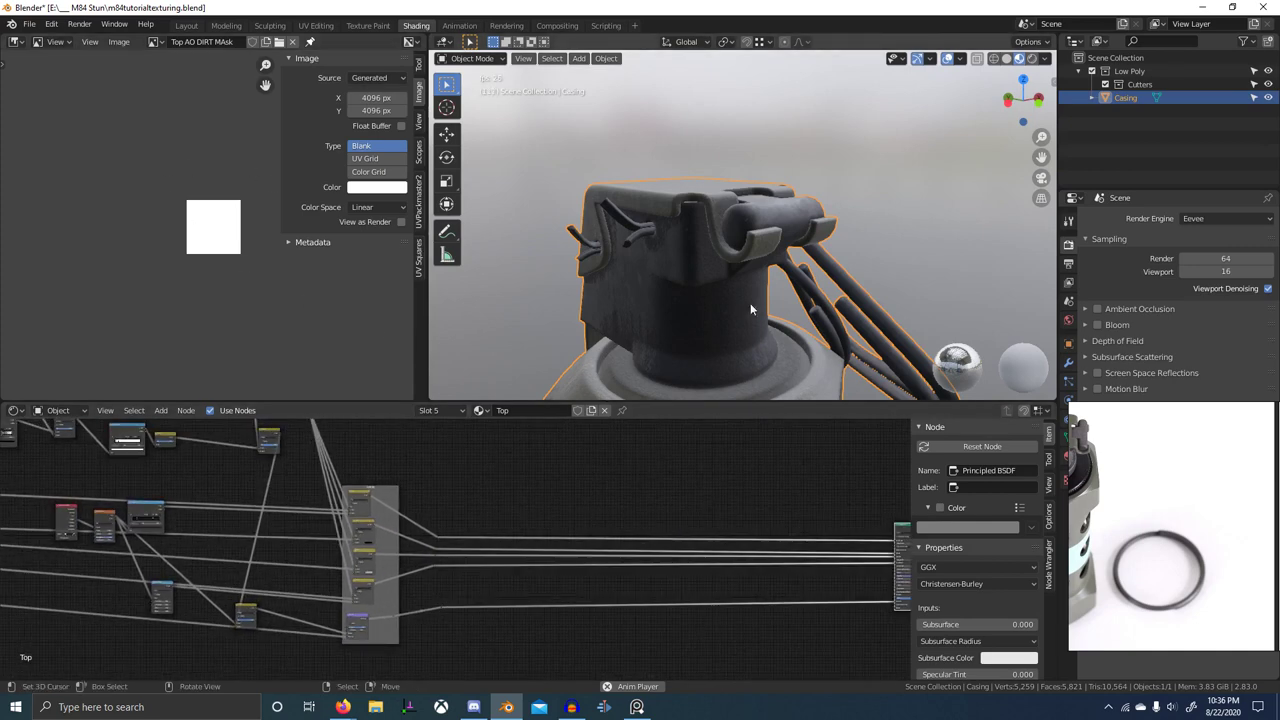
{"action": "middle_click_drag", "start_coordinate": [750, 303], "coordinate": [611, 272]}
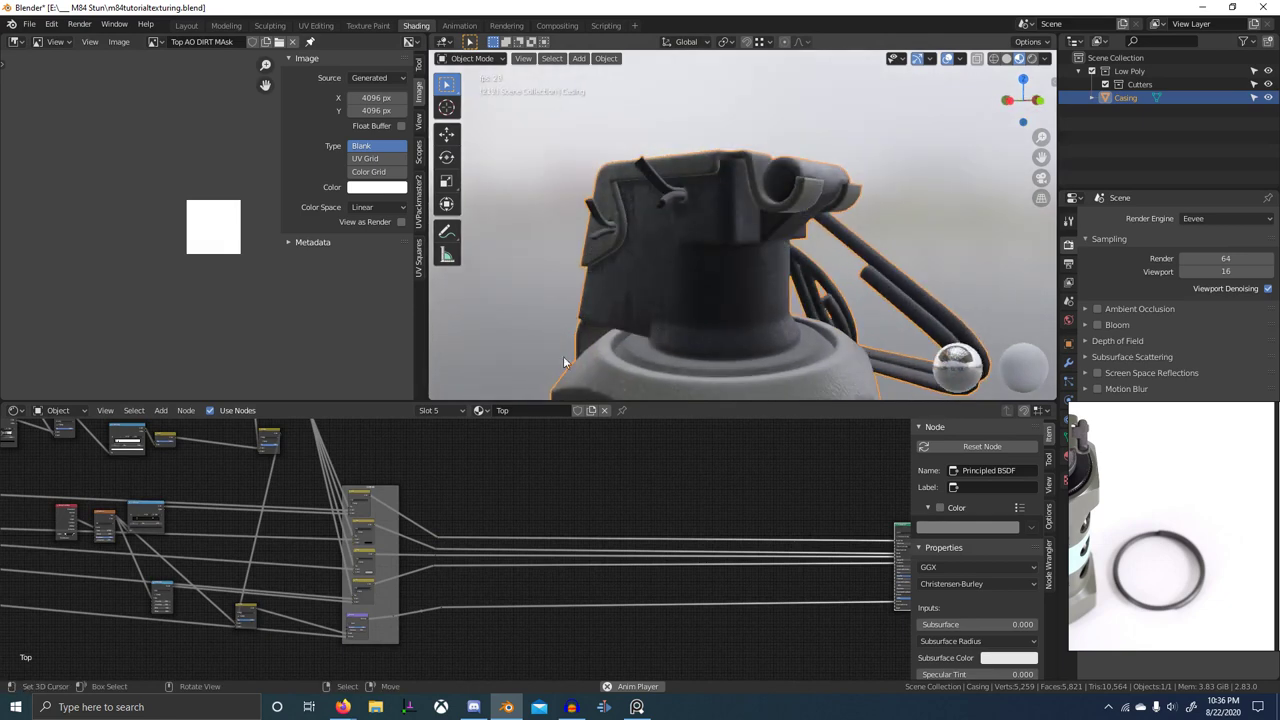
{"action": "middle_click_drag", "start_coordinate": [585, 540], "coordinate": [531, 545]}
{"action": "scroll", "coordinate": [531, 545], "scroll_direction": "down", "scroll_amount": 4}
{"action": "scroll", "coordinate": [450, 530], "scroll_direction": "up", "scroll_amount": 6}
- Box-select the five reroute nodes and move them further right
{"action": "key", "text": "alt+a"}
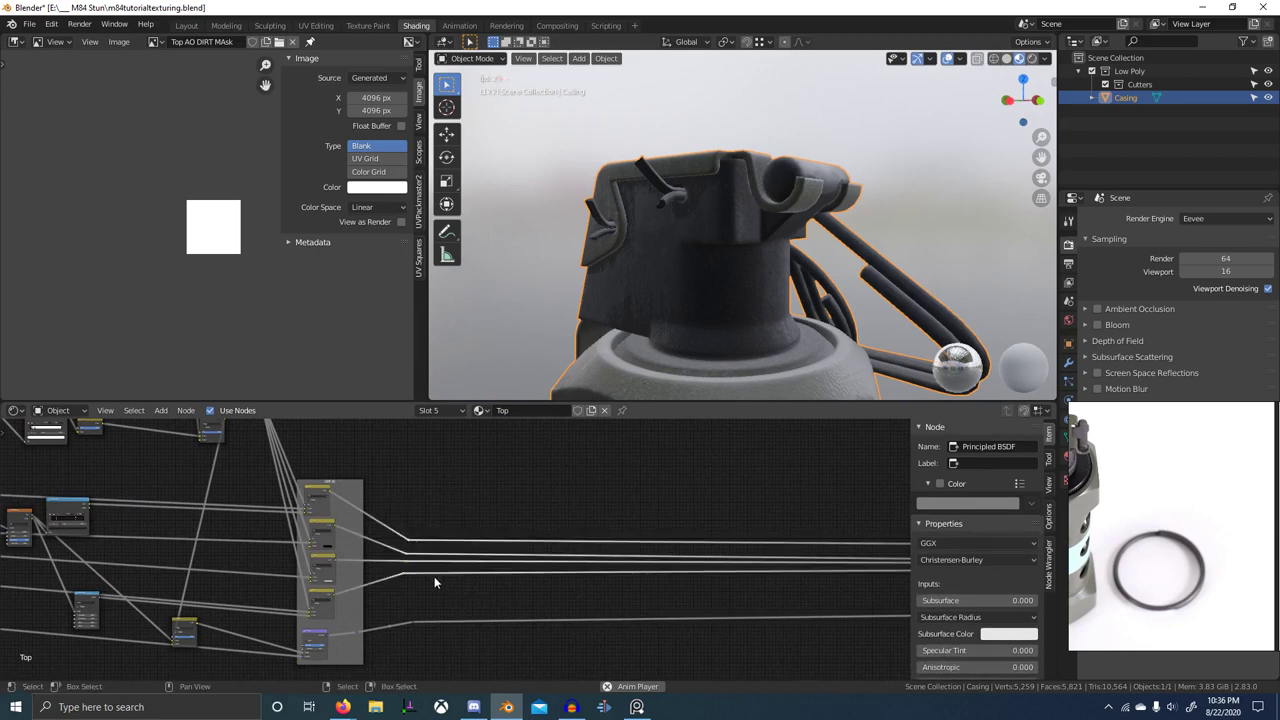
{"action": "key", "text": "b"}
{"action": "left_click_drag", "start_coordinate": [370, 512], "coordinate": [478, 689]}
{"action": "key", "text": "g"}
{"action": "left_click", "coordinate": [720, 566]}
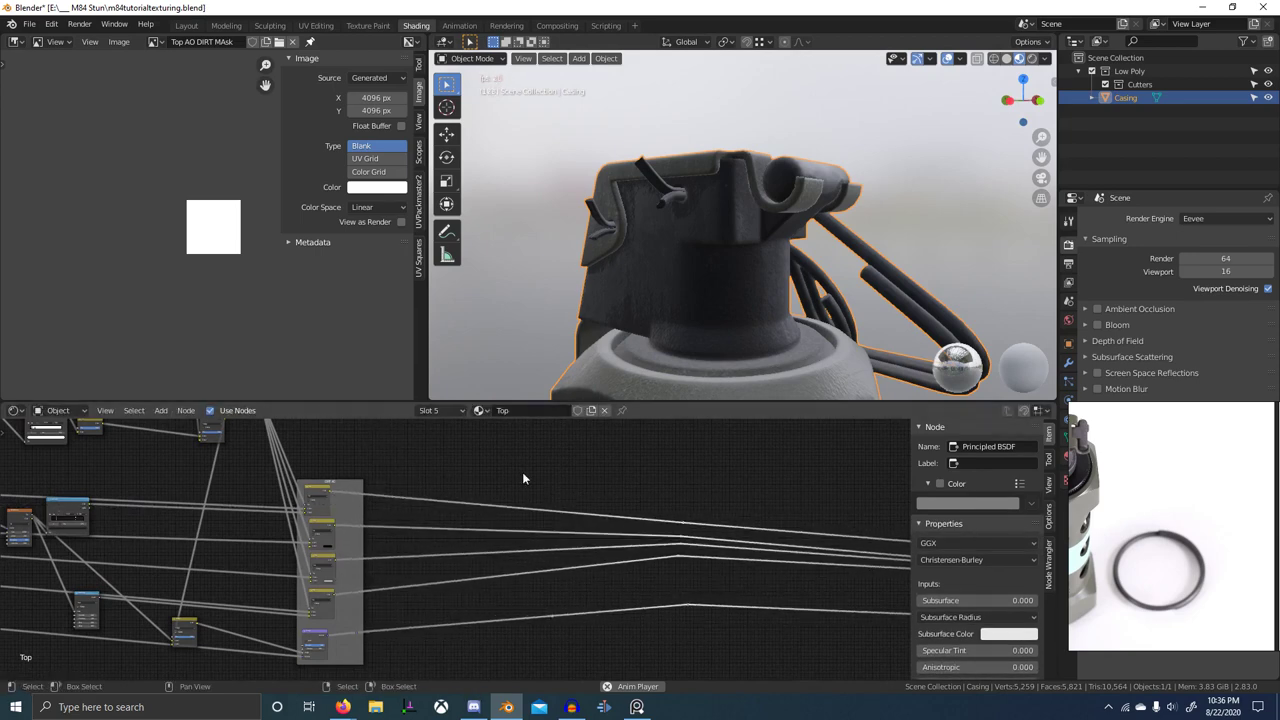
- Select the Top AO DIRT MAsk texture node
{"action": "scroll", "coordinate": [517, 500], "scroll_direction": "down", "scroll_amount": 4}
{"action": "middle_click_drag", "start_coordinate": [363, 463], "coordinate": [590, 548]}
{"action": "scroll", "coordinate": [458, 458], "scroll_direction": "up", "scroll_amount": 8}
{"action": "scroll", "coordinate": [458, 458], "scroll_direction": "up", "scroll_amount": 3}
{"action": "left_click", "coordinate": [473, 441]}
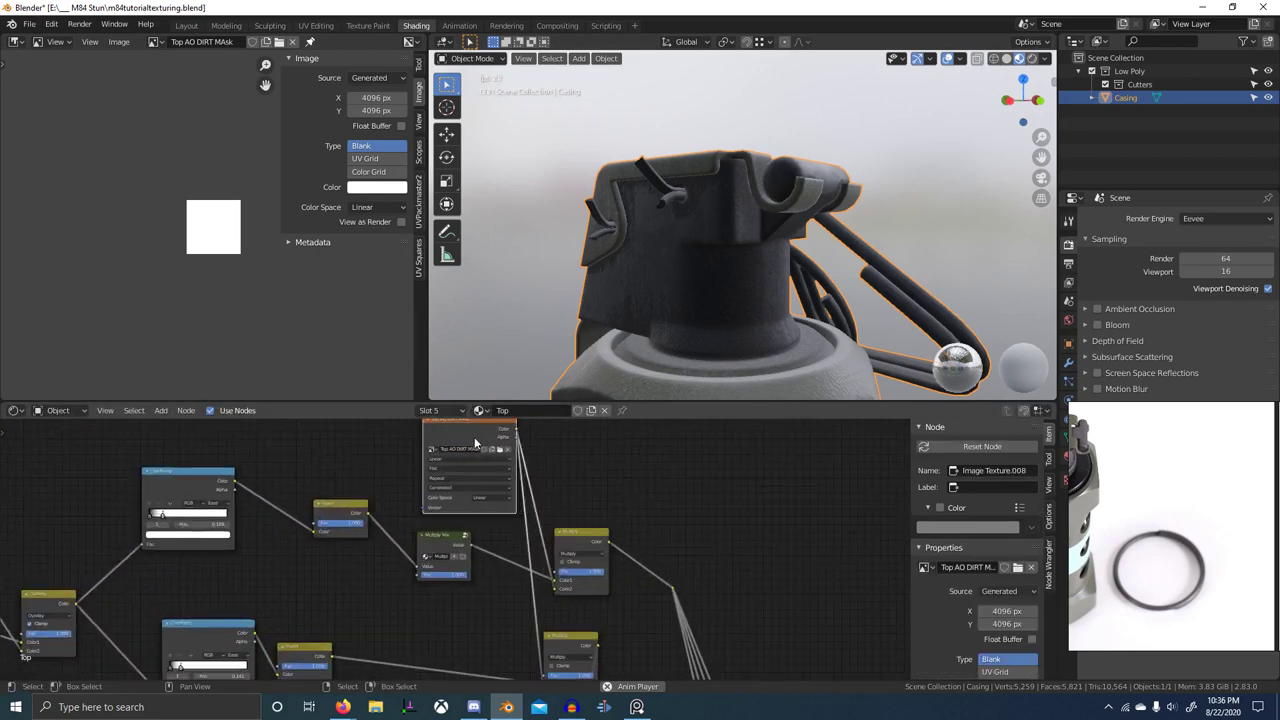
{"action": "middle_click_drag", "start_coordinate": [474, 441], "coordinate": [478, 547]}
{"action": "middle_click_drag", "start_coordinate": [742, 290], "coordinate": [544, 303]}
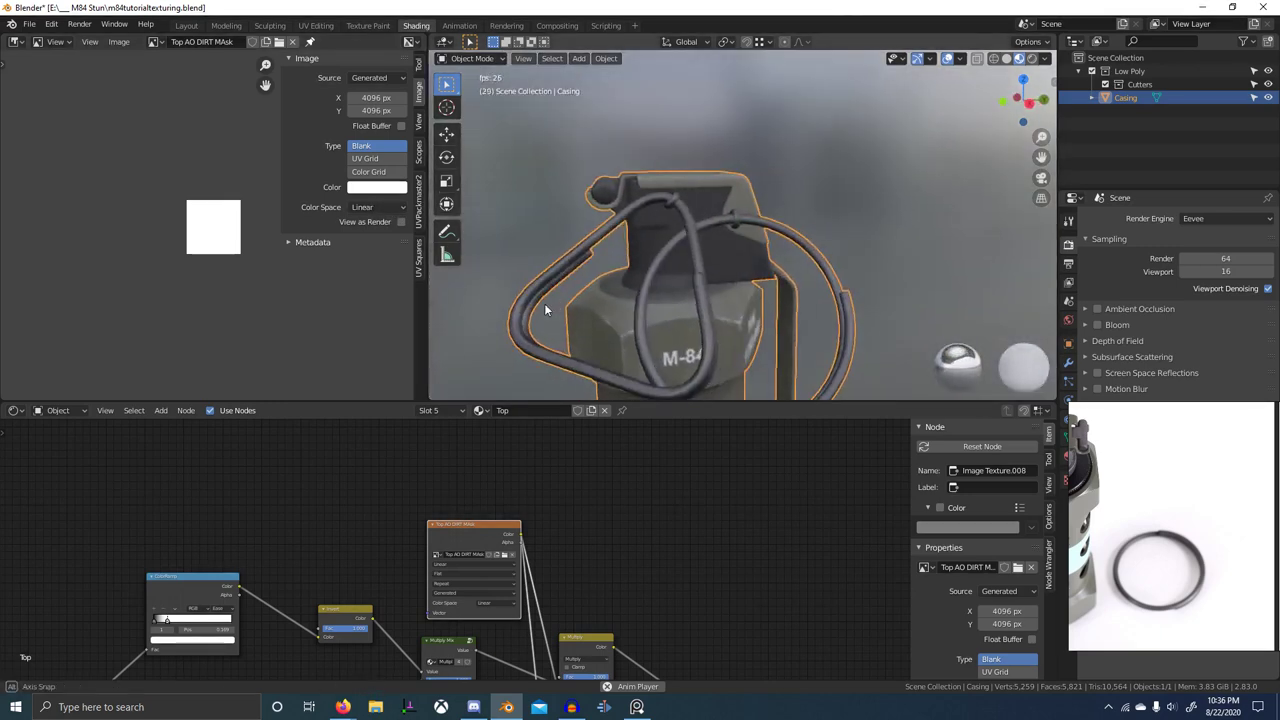
{"action": "scroll", "coordinate": [780, 350], "scroll_direction": "up", "scroll_amount": 3}
- Switch to Texture Paint with Top AO DIRT MAsk as the paint image
{"action": "left_click", "coordinate": [389, 190]}
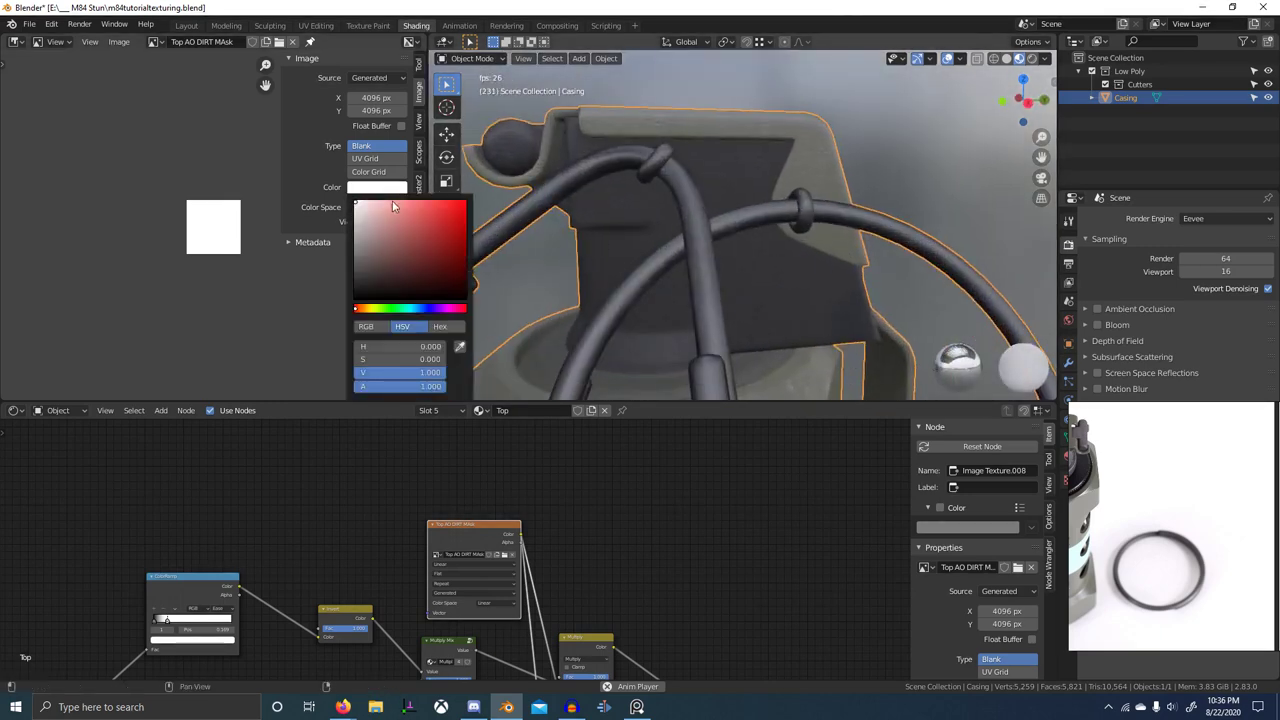
{"action": "scroll", "coordinate": [715, 284], "scroll_direction": "down", "scroll_amount": 2}
{"action": "middle_click_drag", "start_coordinate": [715, 284], "coordinate": [682, 292]}
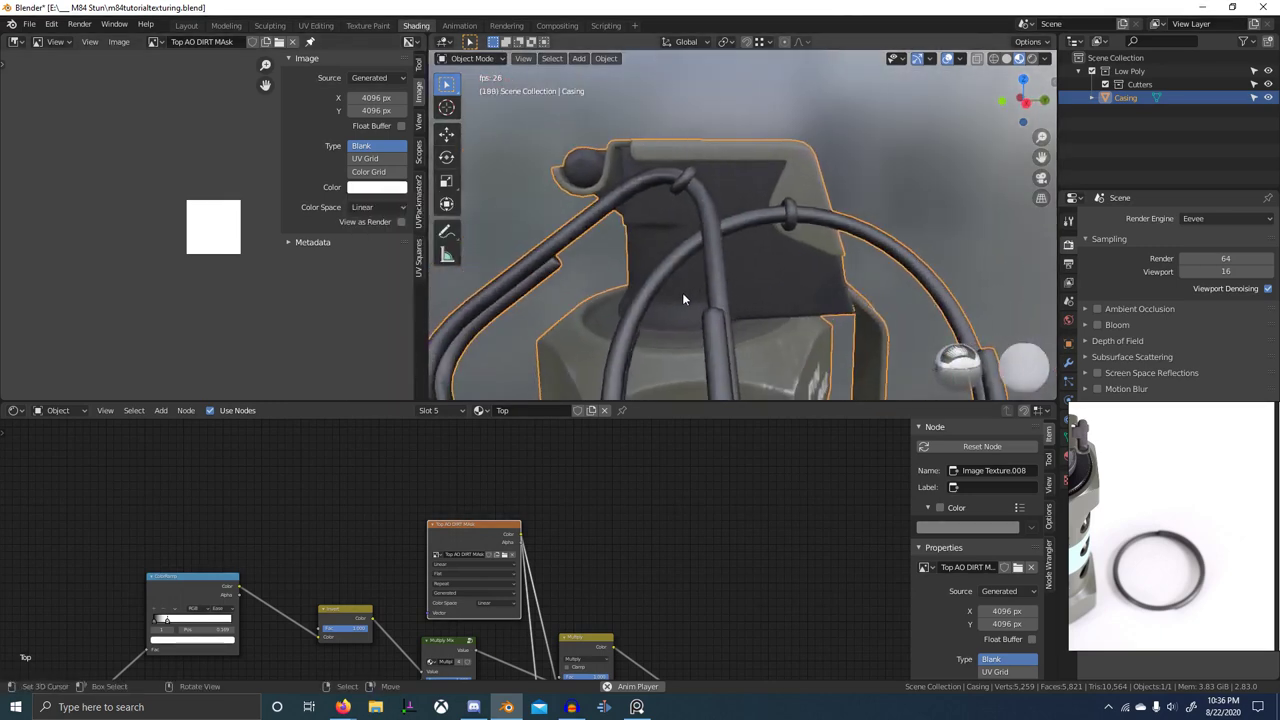
{"action": "key", "text": "ctrl+Tab"}
{"action": "left_click", "coordinate": [785, 218]}
{"action": "left_click", "coordinate": [1068, 224]}
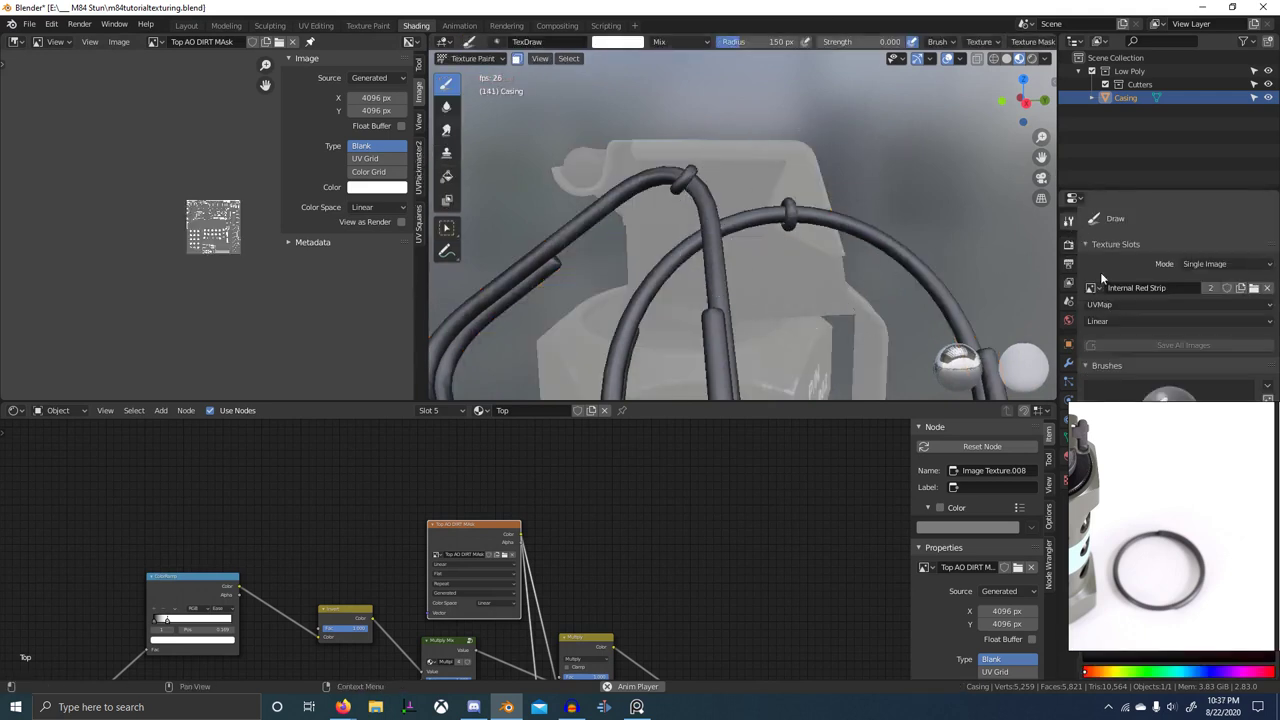
{"action": "left_click", "coordinate": [1097, 287]}
{"action": "left_click", "coordinate": [1111, 305]}
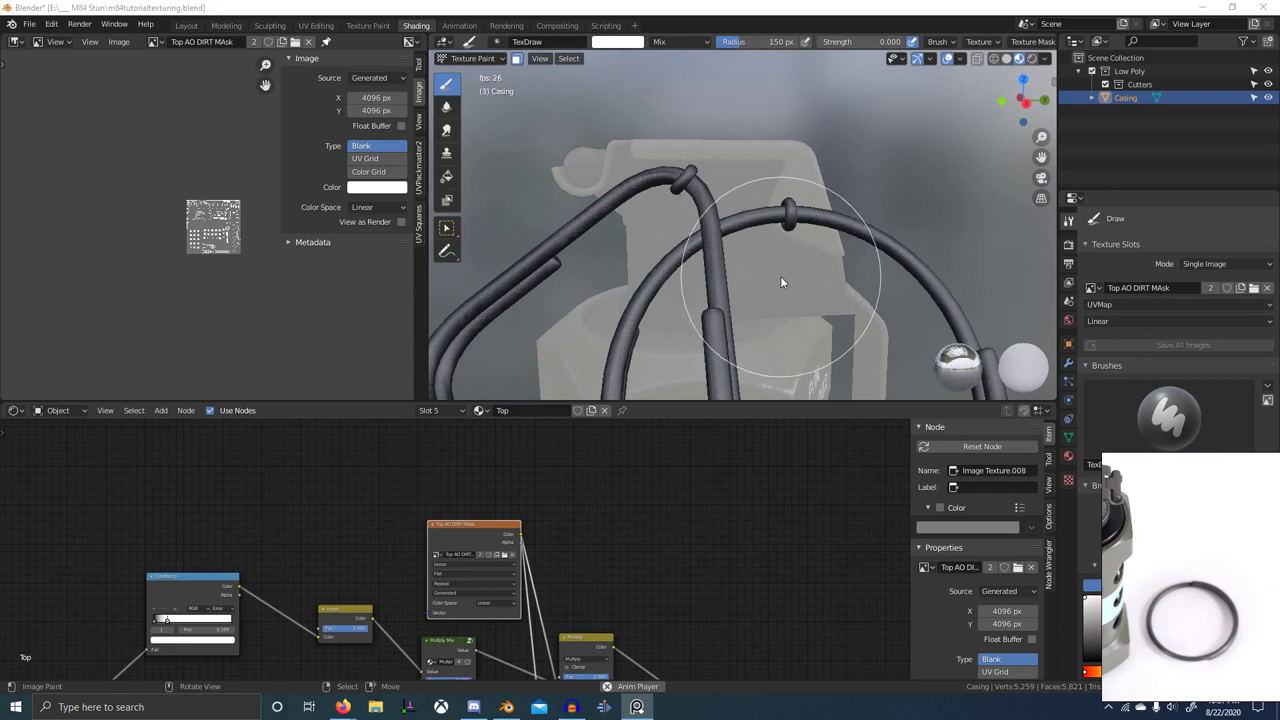
- Select the Top material faces, hide everything else, and return to Texture Paint
{"action": "key", "text": "Tab"}
{"action": "key", "text": "alt+a"}
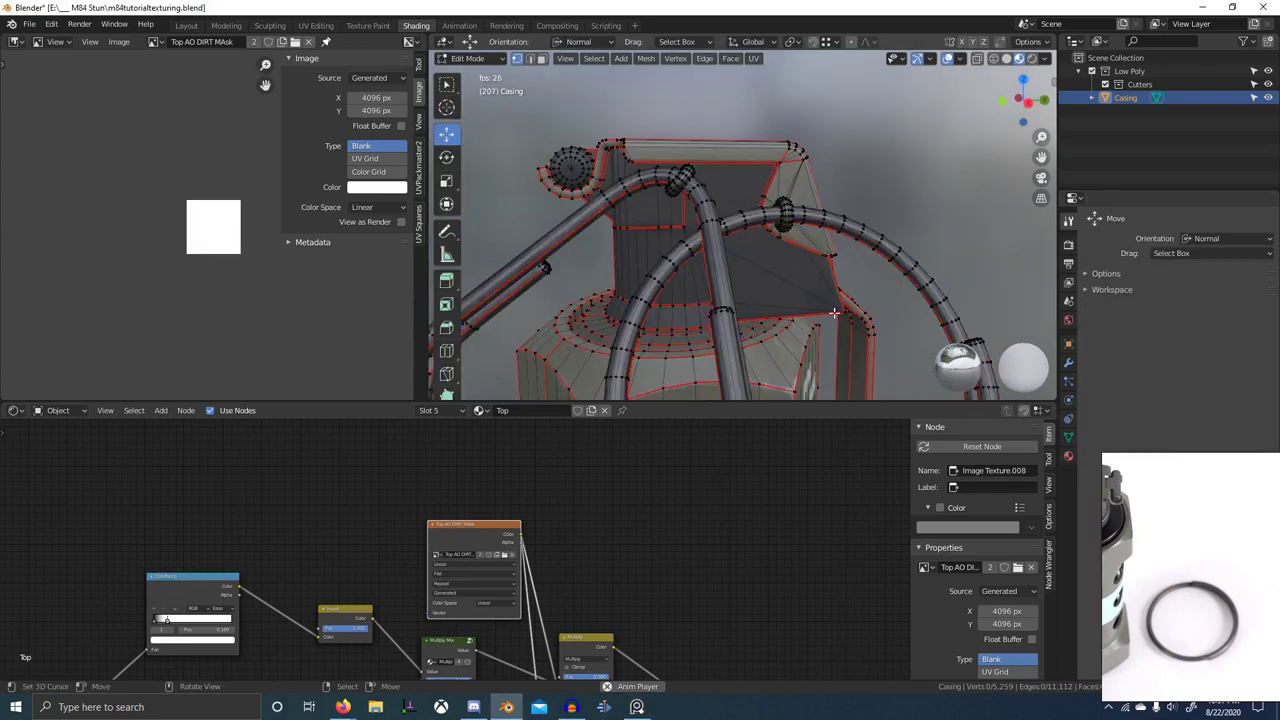
{"action": "left_click", "coordinate": [444, 411]}
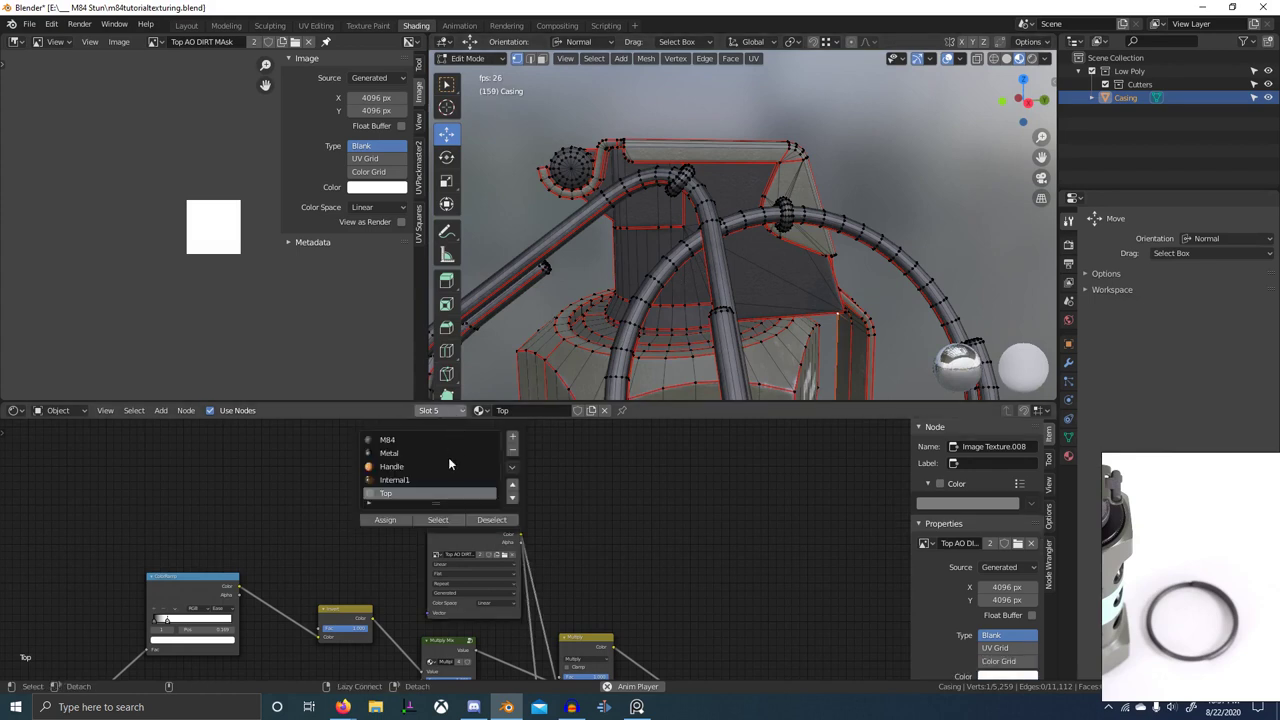
{"action": "left_click", "coordinate": [434, 519]}
{"action": "key", "text": "shift+h"}
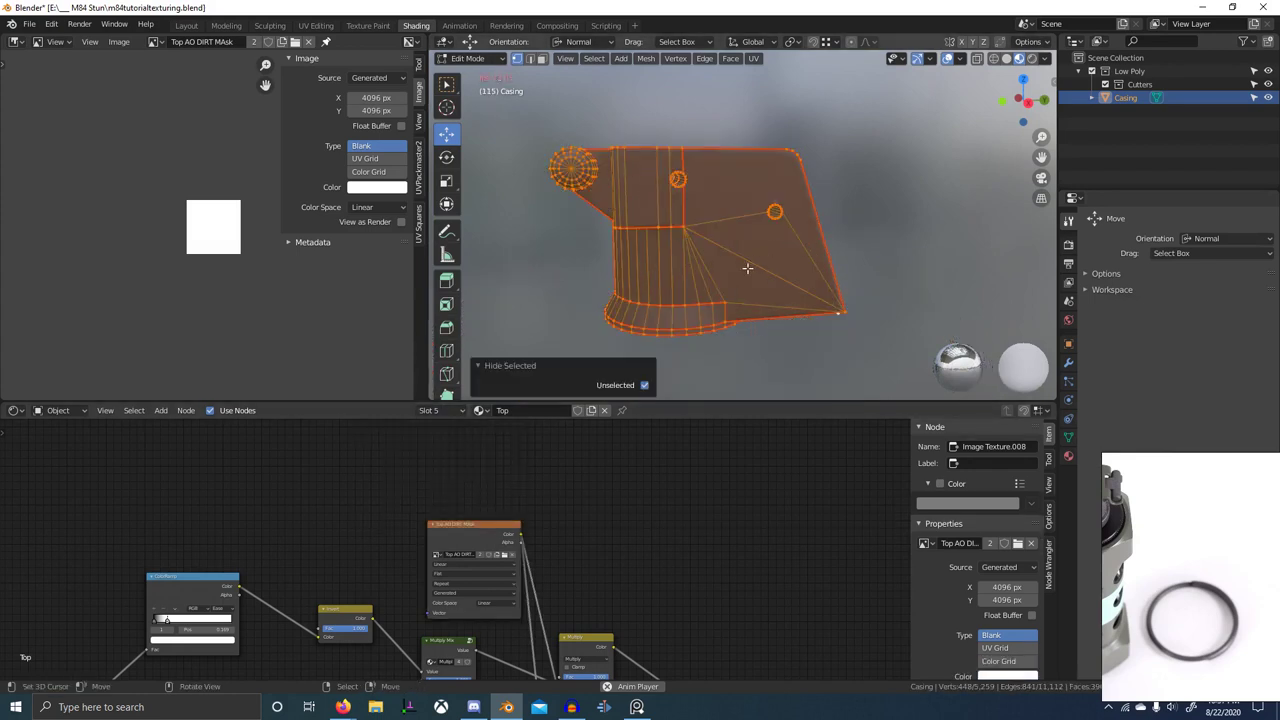
{"action": "key", "text": "ctrl+Tab"}
{"action": "left_click", "coordinate": [854, 219]}
{"action": "mouse_move", "coordinate": [808, 241]}
{"action": "middle_mouse_down"}
{"action": "mouse_move", "coordinate": [763, 257]}
{"action": "mouse_move", "coordinate": [745, 298]}
{"action": "middle_mouse_up"}
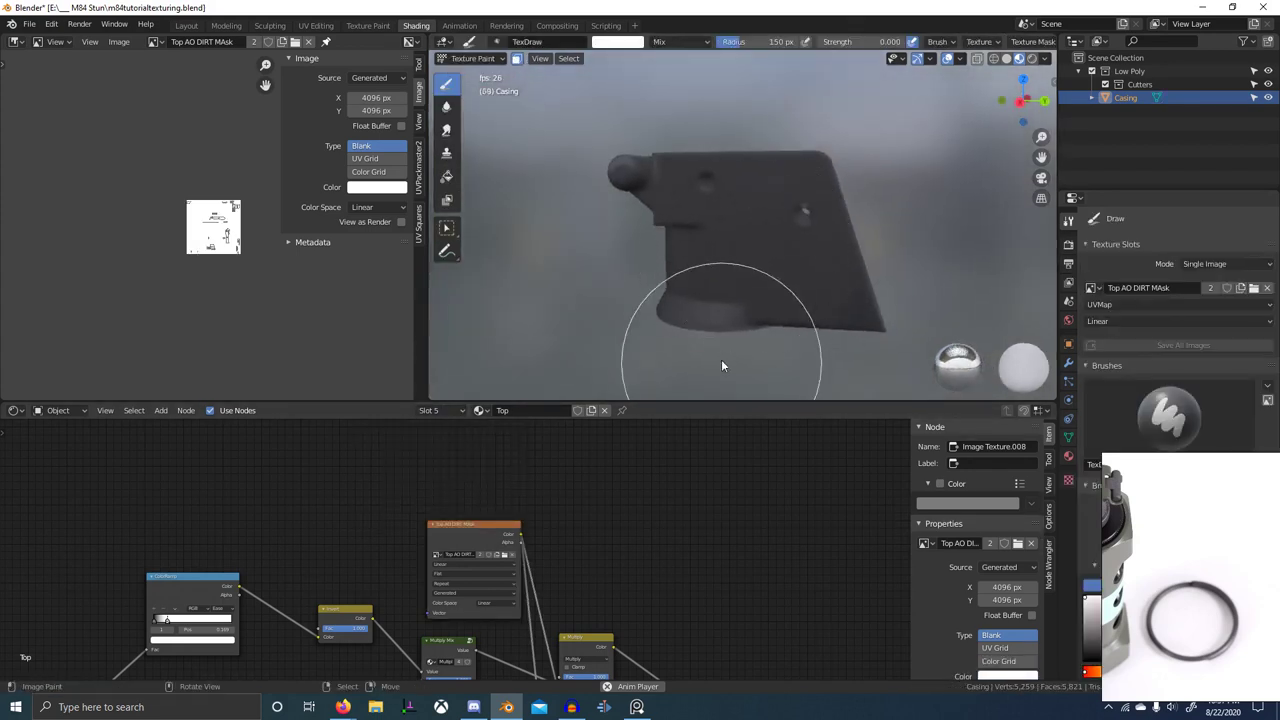
- Preview Mix.028 on the isolated top casing, then restore the Principled BSDF shading
{"action": "middle_click_drag", "start_coordinate": [721, 359], "coordinate": [738, 300]}
{"action": "scroll", "coordinate": [692, 515], "scroll_direction": "down", "scroll_amount": 3}
{"action": "middle_click_drag", "start_coordinate": [730, 672], "coordinate": [600, 492]}
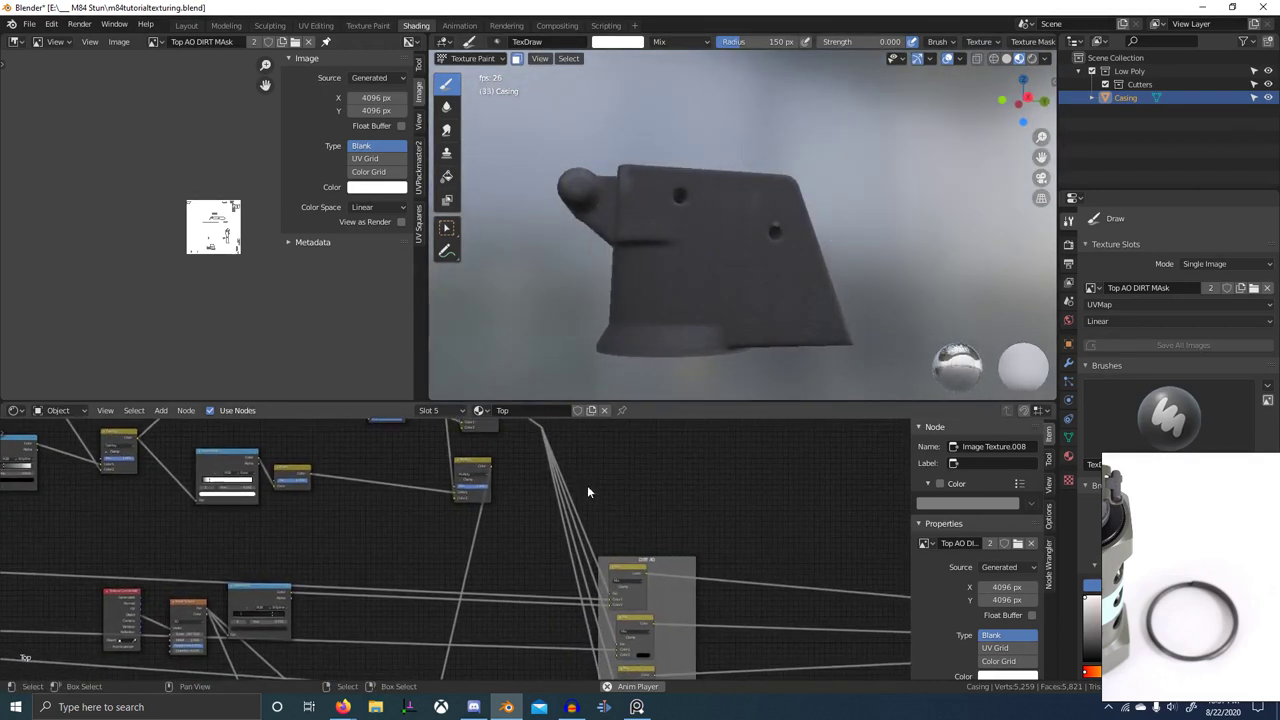
{"action": "left_click", "coordinate": [630, 580], "text": "ctrl+shift"}
{"action": "scroll", "coordinate": [678, 365], "scroll_direction": "up", "scroll_amount": 4}
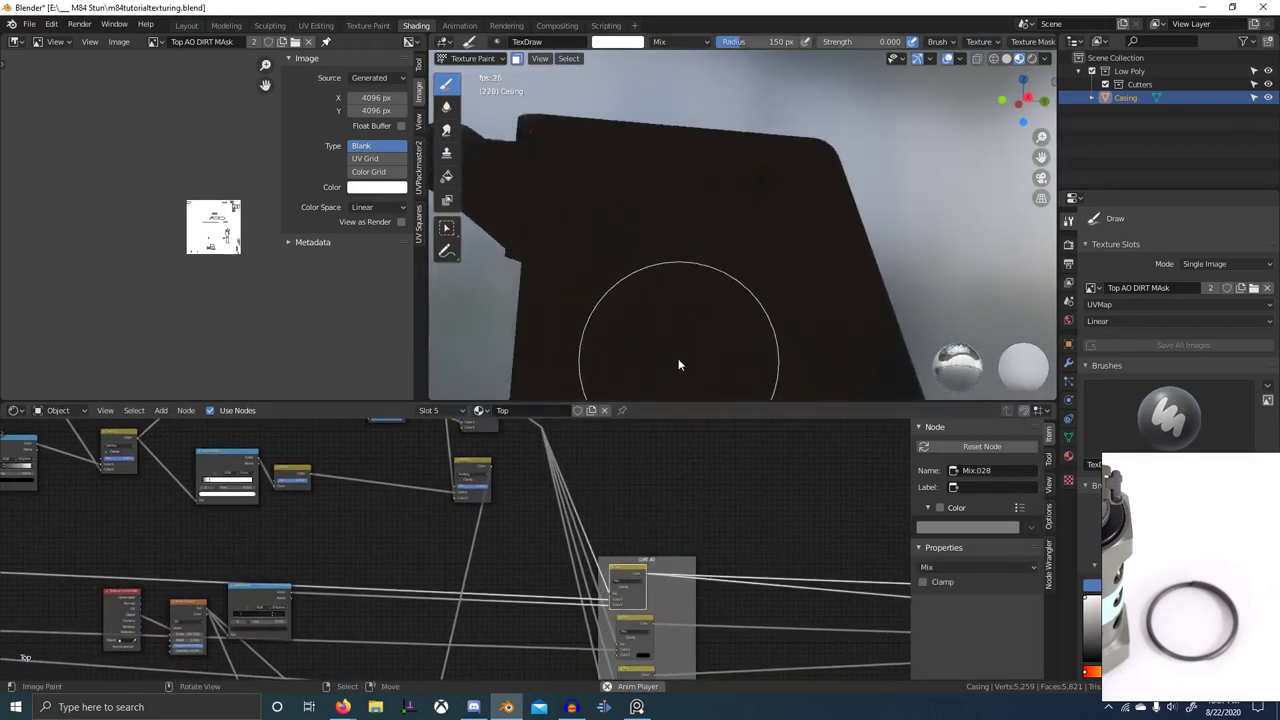
{"action": "middle_click_drag", "start_coordinate": [678, 362], "coordinate": [800, 350]}
{"action": "scroll", "coordinate": [822, 376], "scroll_direction": "down", "scroll_amount": 4}
{"action": "scroll", "coordinate": [810, 575], "scroll_direction": "down", "scroll_amount": 2}
{"action": "middle_click_drag", "start_coordinate": [810, 575], "coordinate": [235, 540]}
{"action": "scroll", "coordinate": [537, 547], "scroll_direction": "down", "scroll_amount": 1}
{"action": "left_click", "coordinate": [743, 574], "text": "ctrl+shift"}
{"action": "middle_click_drag", "start_coordinate": [758, 378], "coordinate": [799, 331]}
- Rotate the viewport HDRI environment lighting to 180°
{"action": "left_click", "coordinate": [1045, 62]}
{"action": "left_click", "coordinate": [1032, 172]}
{"action": "left_click", "coordinate": [1022, 184]}
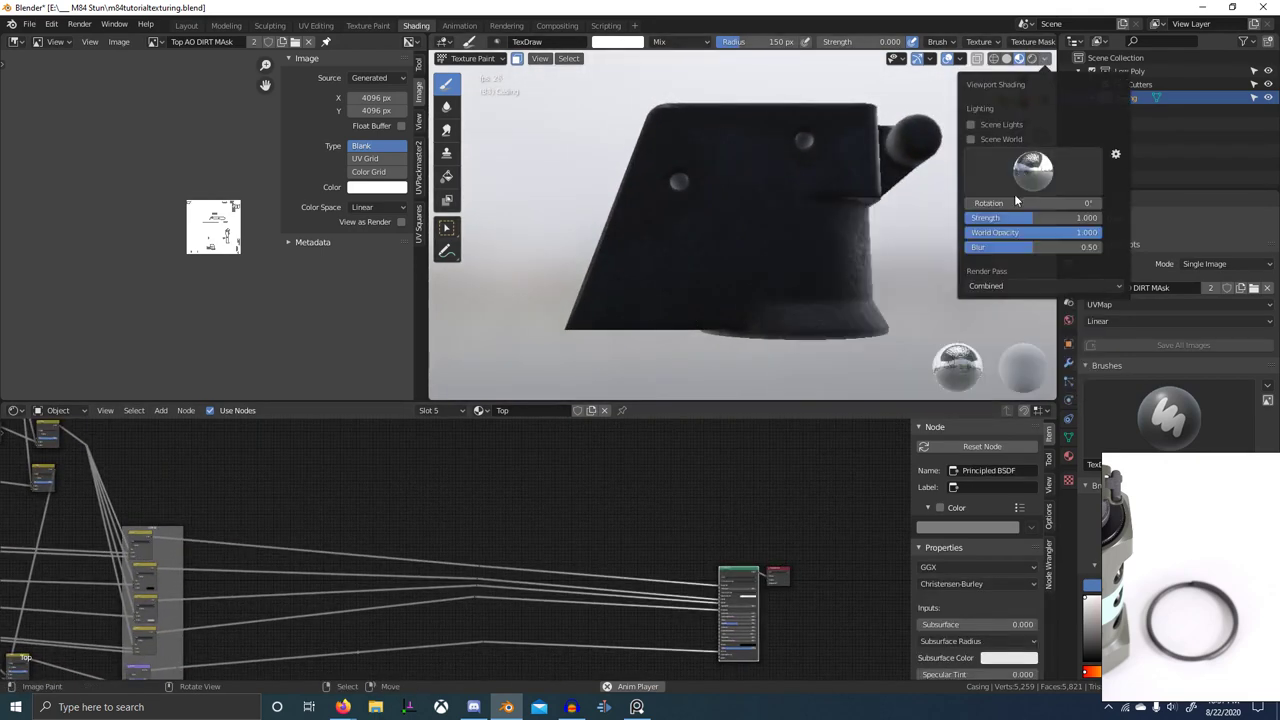
{"action": "mouse_move", "coordinate": [1018, 203]}
{"action": "left_mouse_down"}
{"action": "mouse_move", "coordinate": [1110, 203]}
{"action": "mouse_move", "coordinate": [1052, 203]}
{"action": "mouse_move", "coordinate": [1095, 203]}
{"action": "left_mouse_up"}
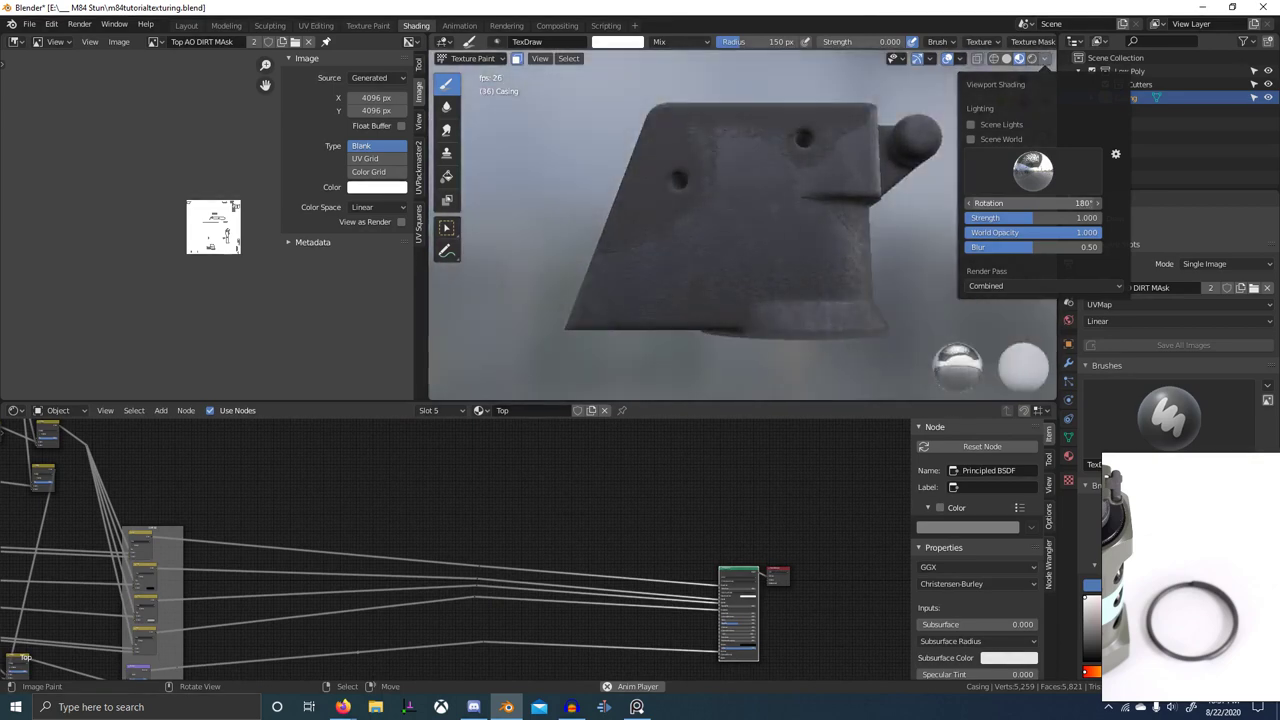
{"action": "mouse_move", "coordinate": [794, 188]}
{"action": "middle_mouse_down"}
{"action": "mouse_move", "coordinate": [842, 220]}
{"action": "mouse_move", "coordinate": [823, 244]}
{"action": "mouse_move", "coordinate": [848, 264]}
{"action": "mouse_move", "coordinate": [831, 267]}
{"action": "middle_mouse_up"}
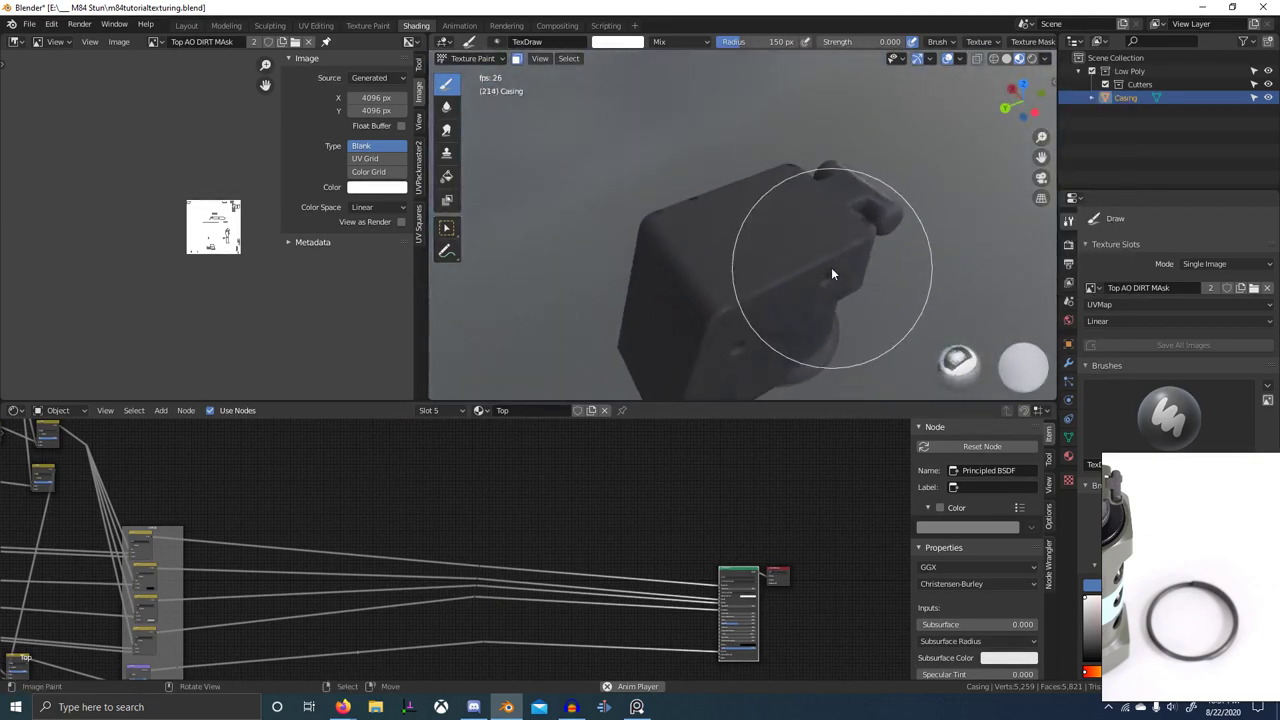
- Recheck the Mix.028 preview, restore Principled BSDF, and maximize the 3D view
{"action": "left_click", "coordinate": [142, 543], "text": "ctrl+shift"}
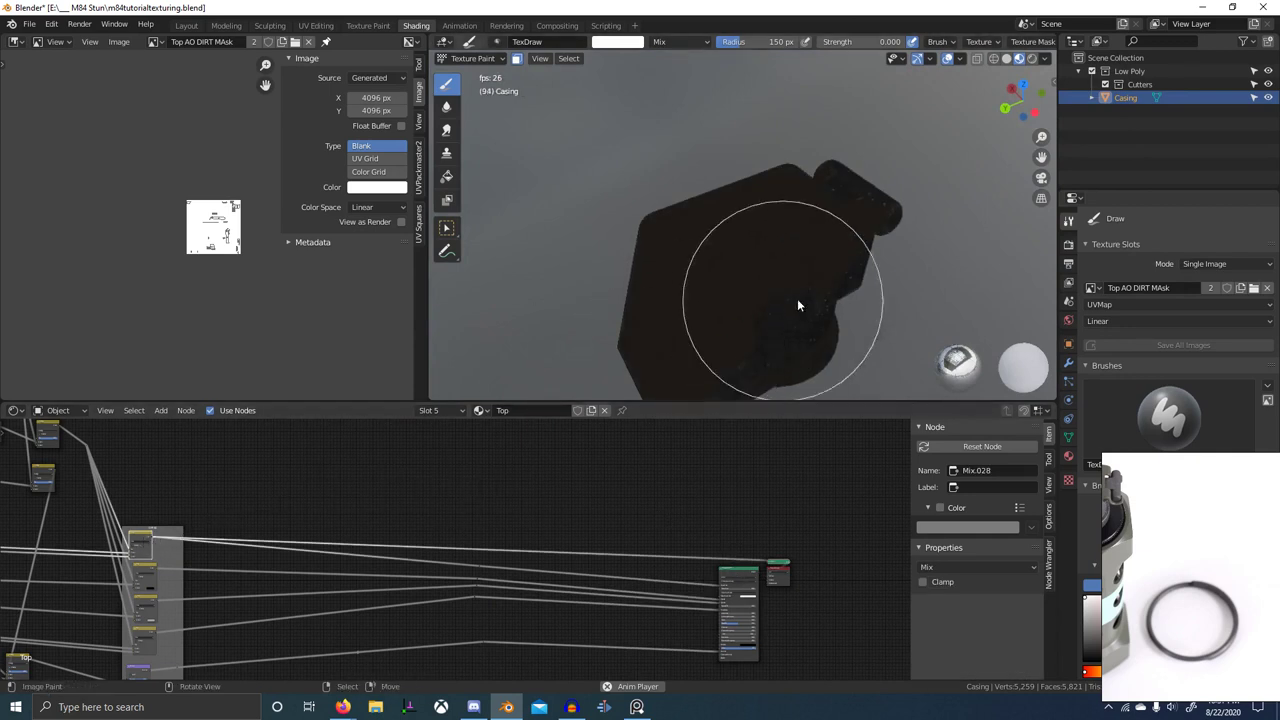
{"action": "middle_click_drag", "start_coordinate": [773, 312], "coordinate": [754, 272]}
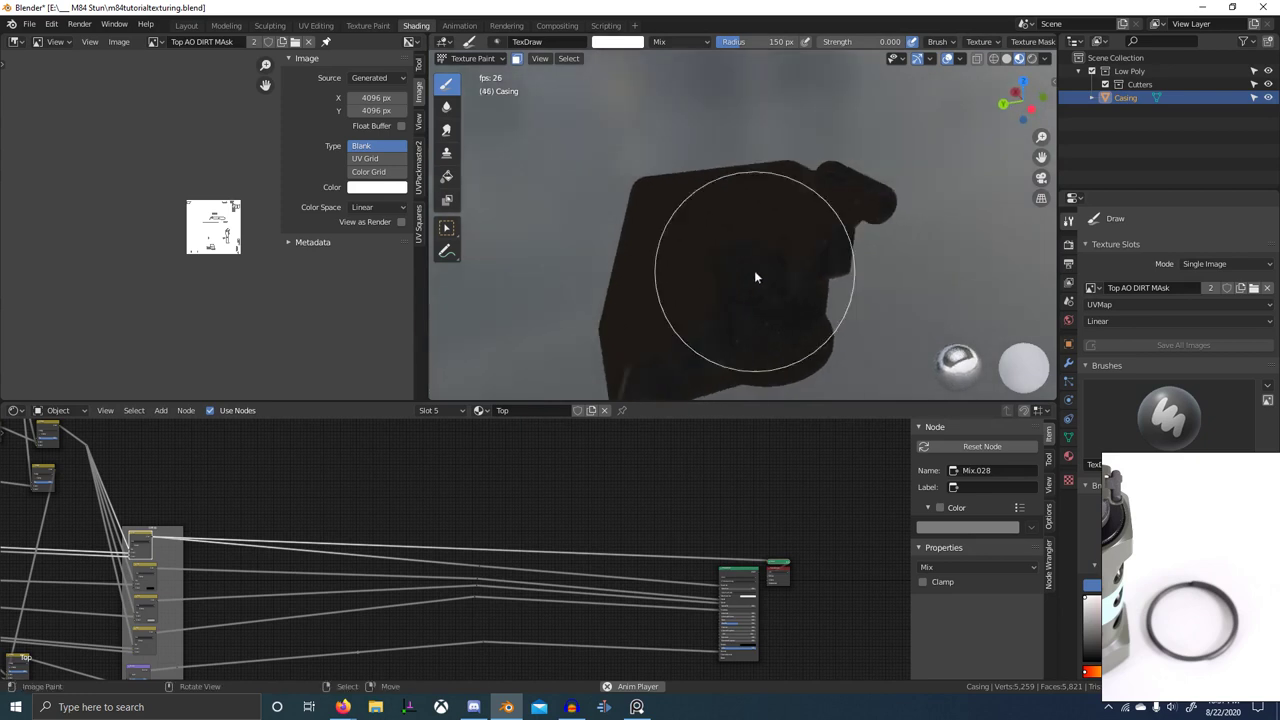
{"action": "left_click", "coordinate": [741, 571], "text": "ctrl+shift"}
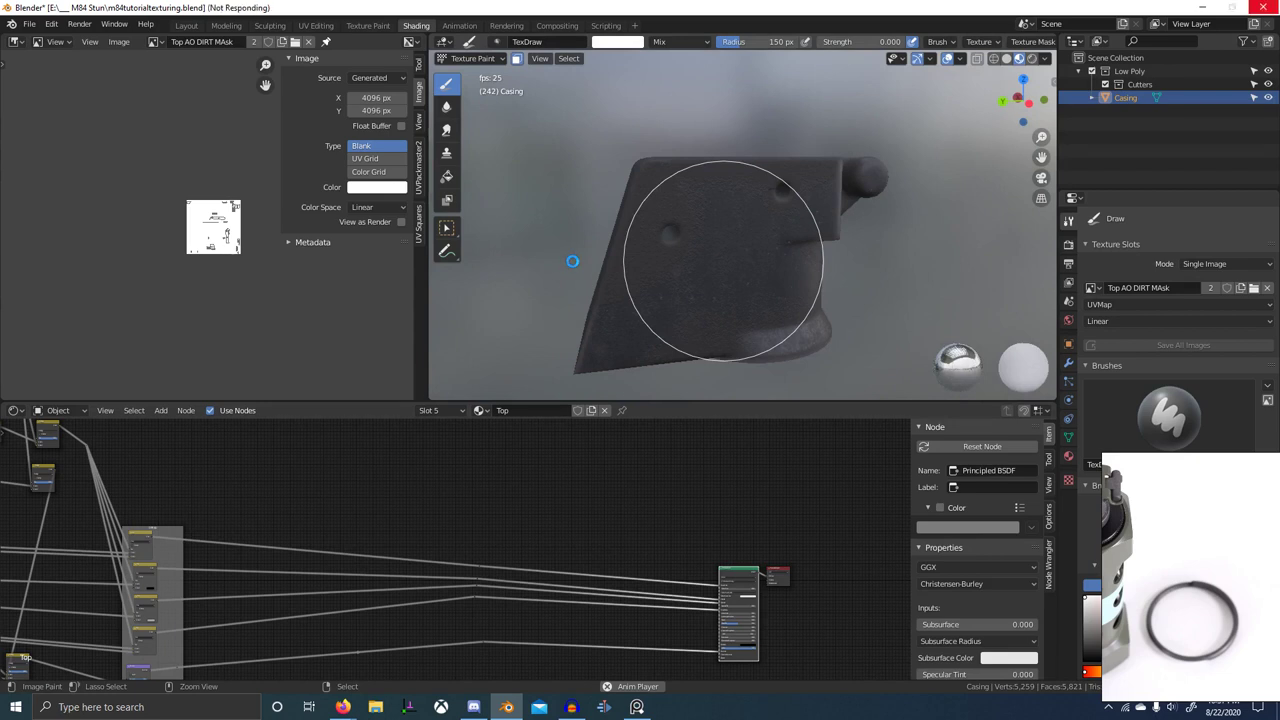
{"action": "key", "text": "ctrl+space"}
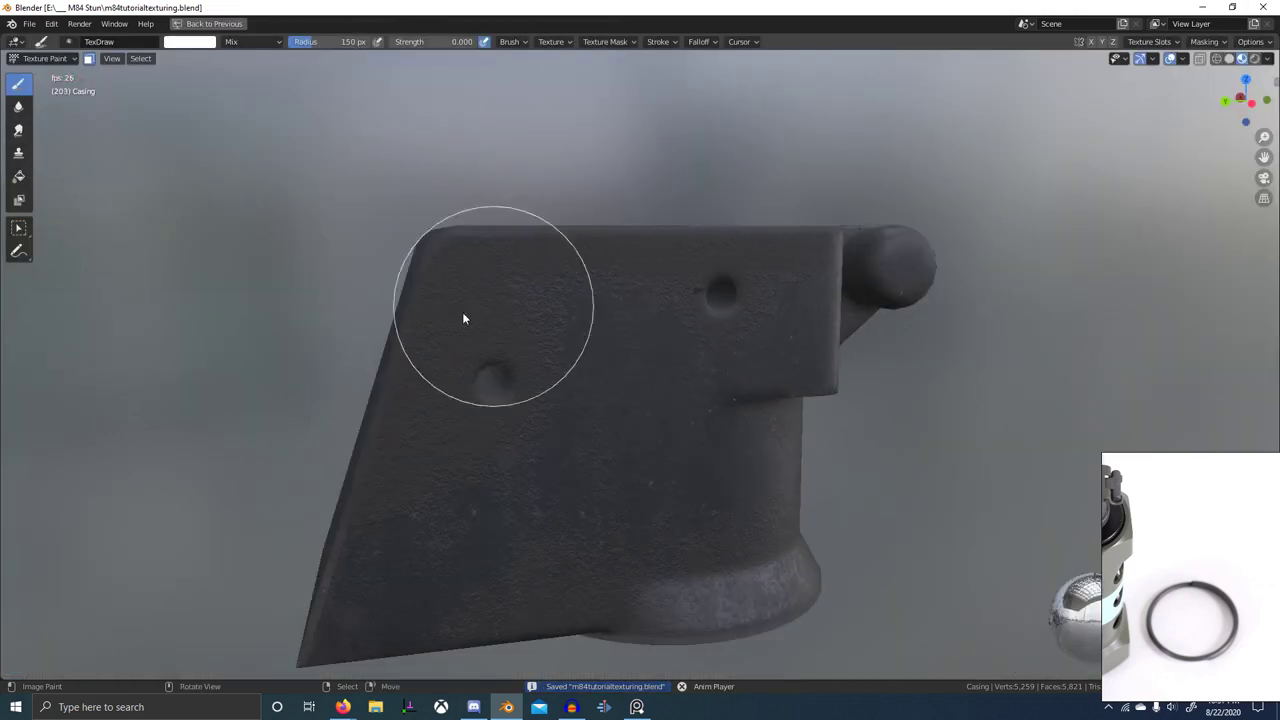
- Paint grunge dirt with the F S Grunge 09 brush across the casing's flat side, upper middle and base
{"action": "left_click", "coordinate": [67, 41]}
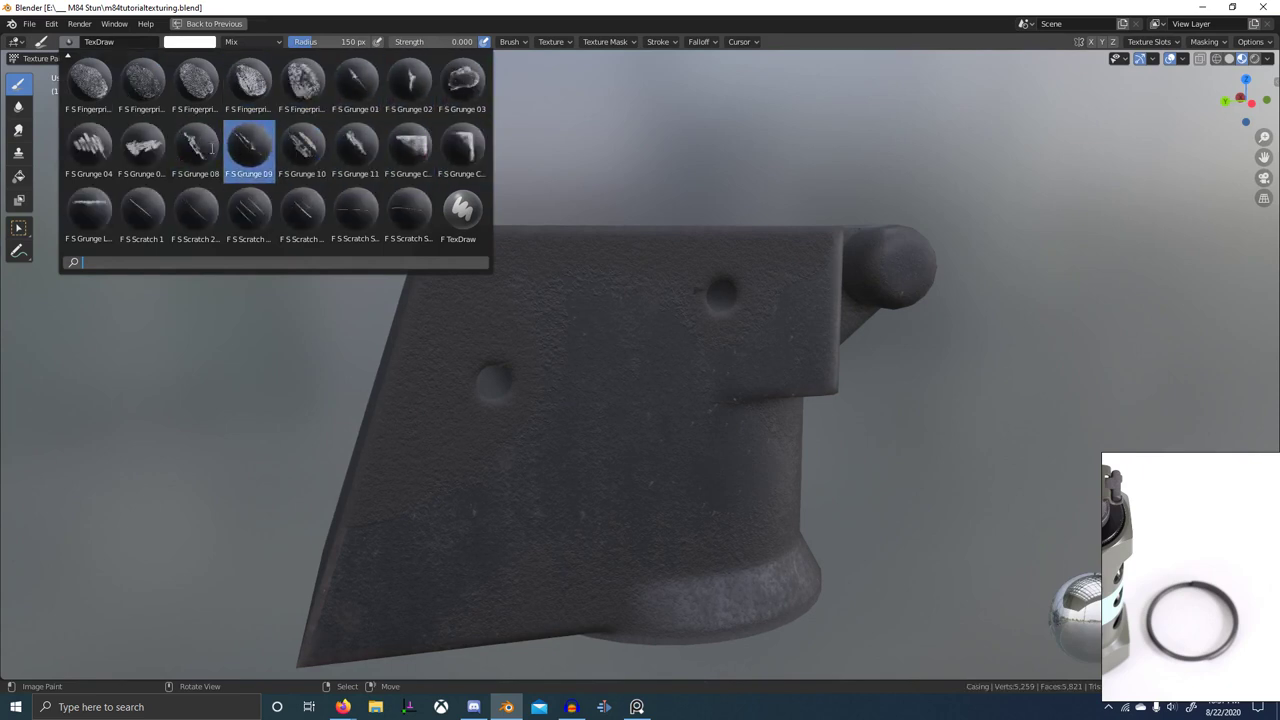
{"action": "left_click", "coordinate": [249, 145]}
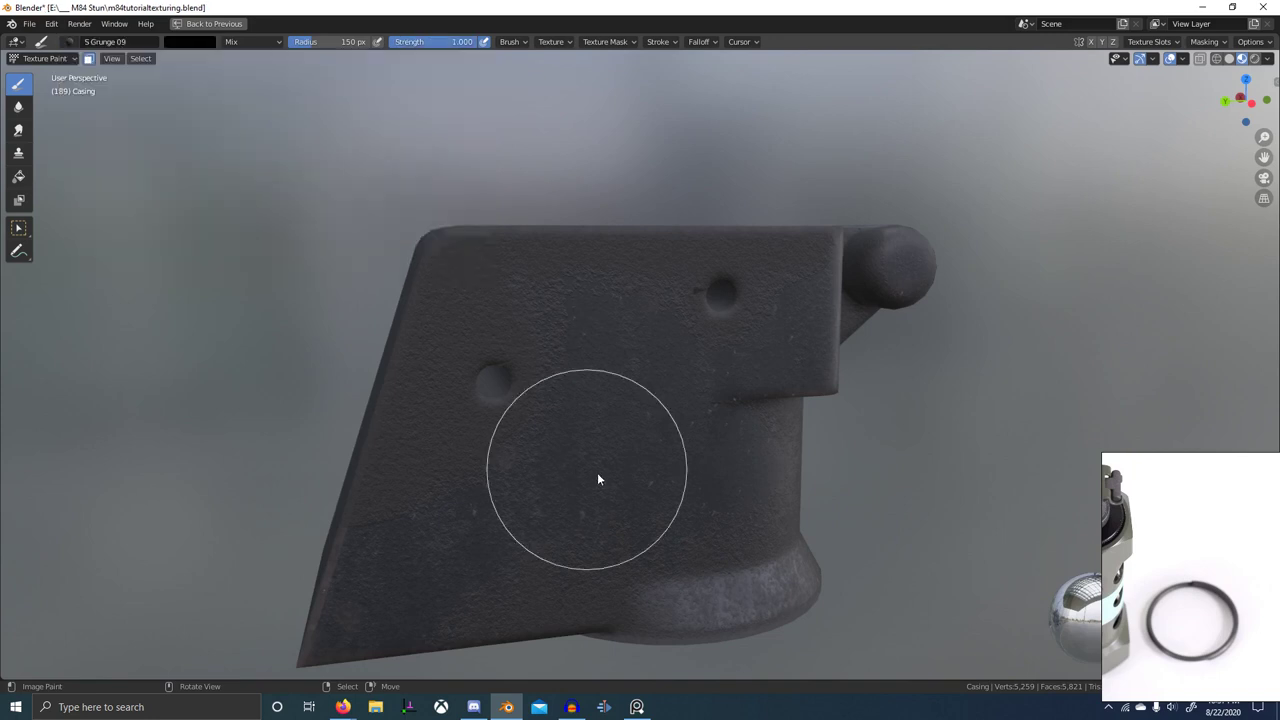
{"action": "middle_click_drag", "start_coordinate": [597, 472], "coordinate": [545, 427]}
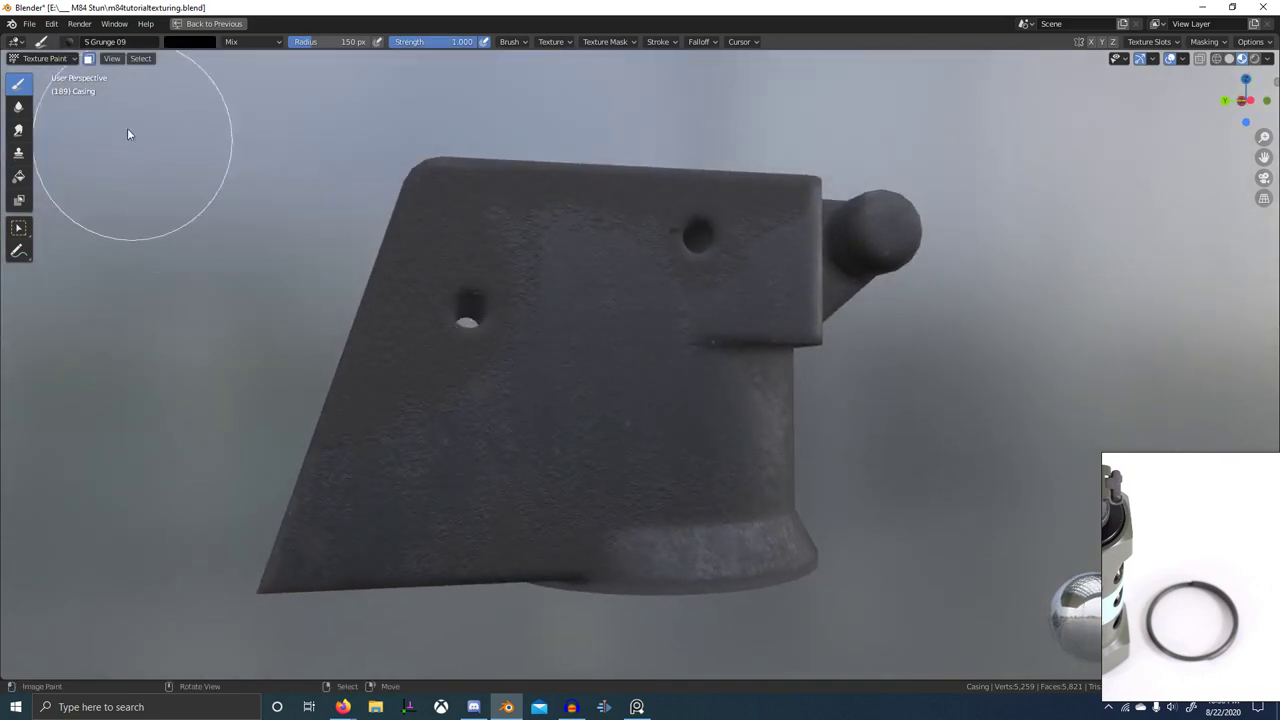
{"action": "left_click_drag", "start_coordinate": [437, 366], "coordinate": [483, 448]}
{"action": "mouse_move", "coordinate": [361, 462]}
{"action": "left_mouse_down"}
{"action": "mouse_move", "coordinate": [338, 501]}
{"action": "mouse_move", "coordinate": [312, 506]}
{"action": "left_mouse_up"}
{"action": "mouse_move", "coordinate": [366, 410]}
{"action": "left_mouse_down"}
{"action": "mouse_move", "coordinate": [464, 344]}
{"action": "mouse_move", "coordinate": [512, 286]}
{"action": "left_mouse_up"}
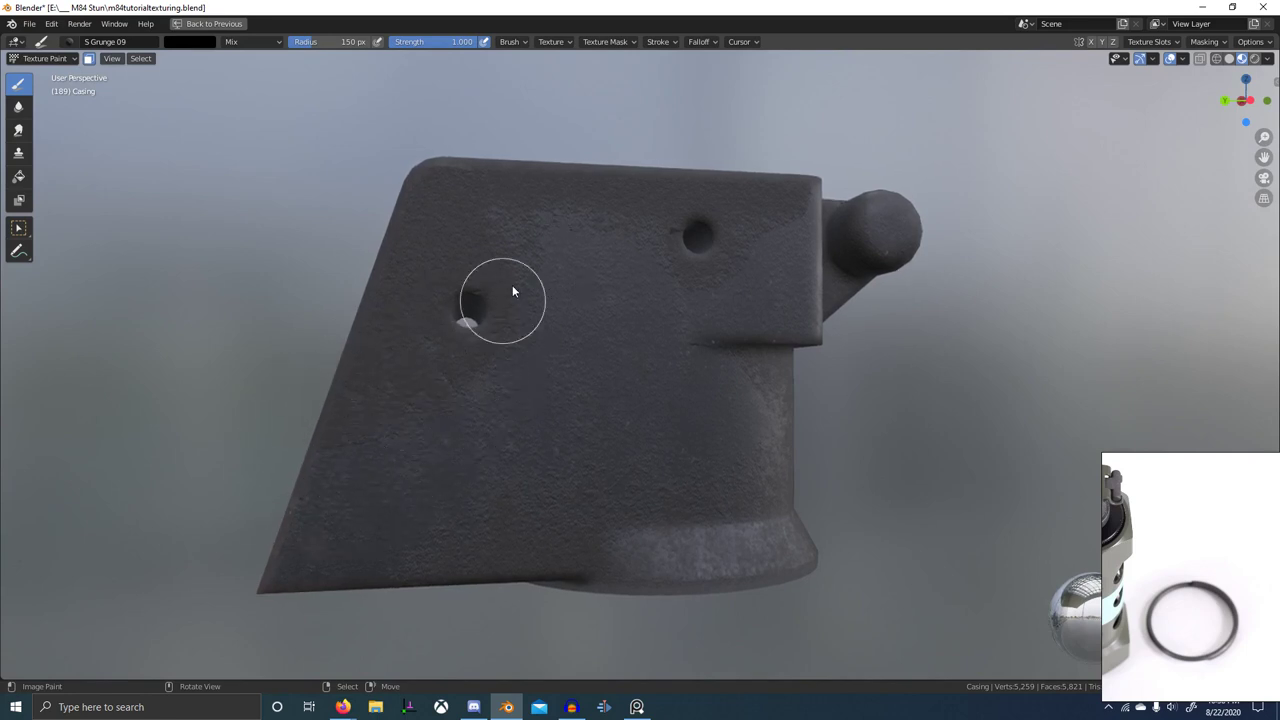
{"action": "left_click_drag", "start_coordinate": [501, 205], "coordinate": [522, 201]}
{"action": "left_click_drag", "start_coordinate": [609, 325], "coordinate": [632, 454]}
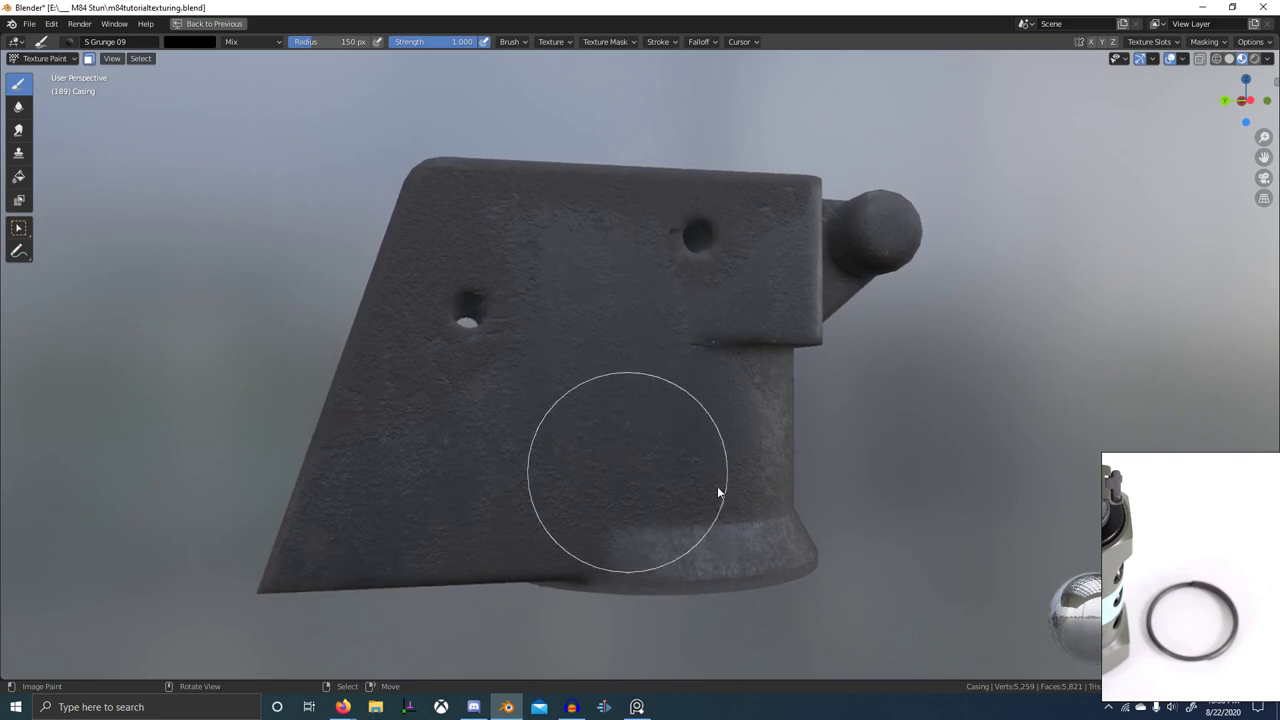
{"action": "middle_click_drag", "start_coordinate": [718, 490], "coordinate": [571, 447]}
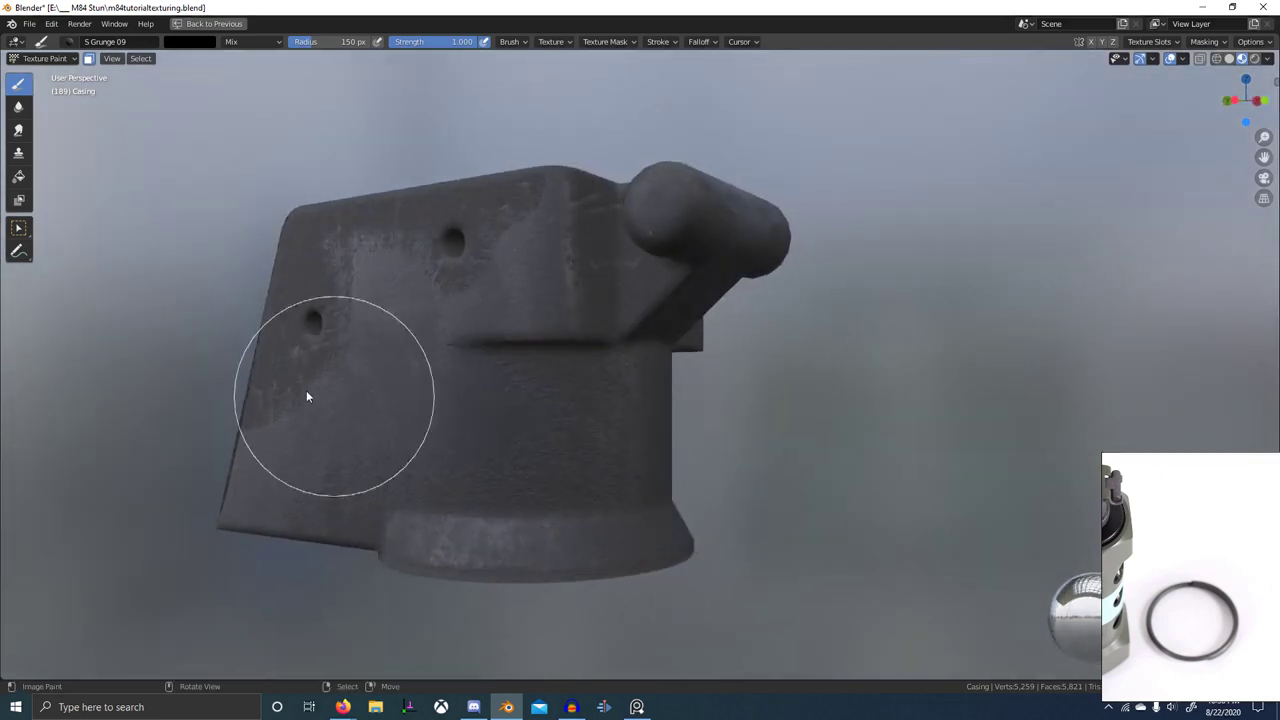
- Switch to the F S Grunge 11 brush and paint grunge along the left side and middle
{"action": "left_click", "coordinate": [72, 42]}
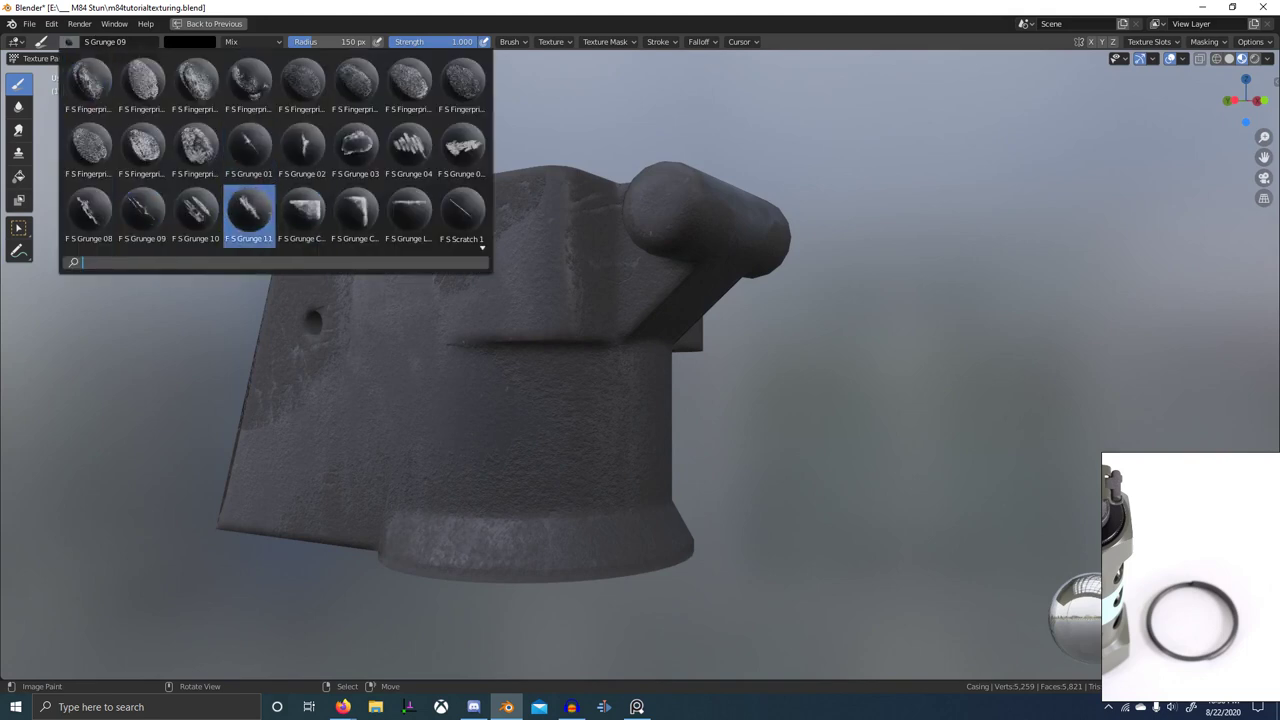
{"action": "left_click", "coordinate": [250, 210]}
{"action": "left_click_drag", "start_coordinate": [304, 396], "coordinate": [350, 222]}
{"action": "mouse_move", "coordinate": [461, 276]}
{"action": "left_mouse_down"}
{"action": "mouse_move", "coordinate": [559, 194]}
{"action": "mouse_move", "coordinate": [549, 212]}
{"action": "mouse_move", "coordinate": [574, 291]}
{"action": "mouse_move", "coordinate": [570, 340]}
{"action": "mouse_move", "coordinate": [594, 350]}
{"action": "mouse_move", "coordinate": [660, 301]}
{"action": "left_mouse_up"}
- From the opposite side, stamp F S Grunge 11 marks onto the cylindrical neck
{"action": "middle_click_drag", "start_coordinate": [418, 506], "coordinate": [477, 466]}
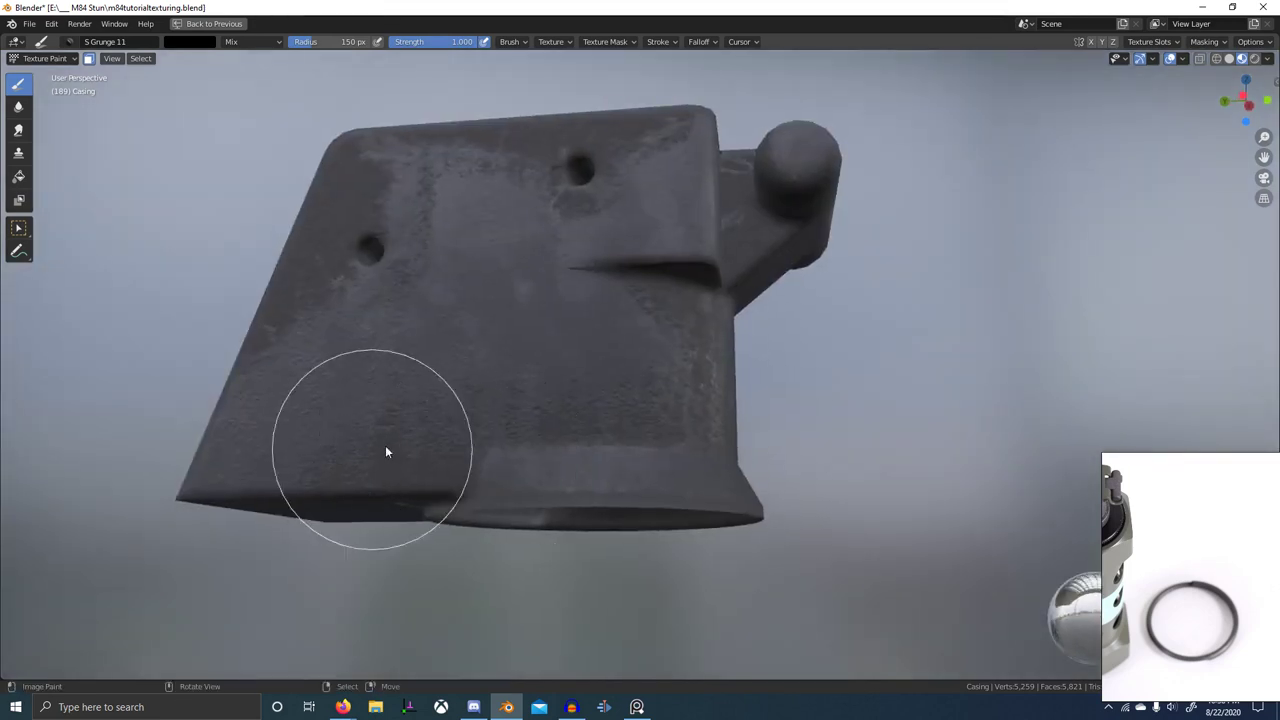
{"action": "mouse_move", "coordinate": [728, 420]}
{"action": "middle_mouse_down"}
{"action": "mouse_move", "coordinate": [573, 392]}
{"action": "mouse_move", "coordinate": [513, 416]}
{"action": "mouse_move", "coordinate": [535, 364]}
{"action": "middle_mouse_up"}
{"action": "scroll", "coordinate": [577, 422], "scroll_direction": "up", "scroll_amount": 3}
{"action": "mouse_move", "coordinate": [505, 458]}
{"action": "left_mouse_down"}
{"action": "mouse_move", "coordinate": [460, 475]}
{"action": "mouse_move", "coordinate": [456, 452]}
{"action": "left_mouse_up"}
{"action": "mouse_move", "coordinate": [446, 436]}
{"action": "left_mouse_down"}
{"action": "mouse_move", "coordinate": [482, 460]}
{"action": "mouse_move", "coordinate": [432, 458]}
{"action": "mouse_move", "coordinate": [609, 452]}
{"action": "left_mouse_up"}
{"action": "left_click_drag", "start_coordinate": [495, 459], "coordinate": [626, 440]}
{"action": "middle_click_drag", "start_coordinate": [628, 442], "coordinate": [562, 502]}
{"action": "left_click_drag", "start_coordinate": [550, 425], "coordinate": [702, 403]}
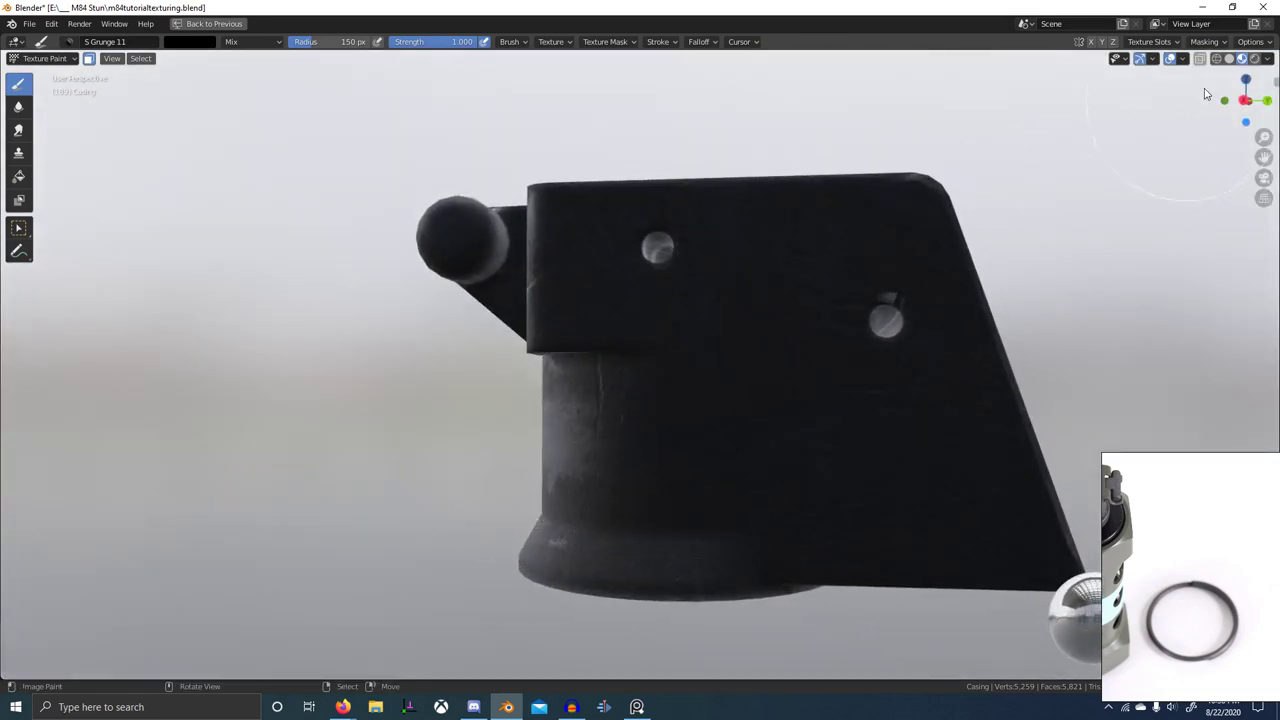
- Rotate the viewport environment lighting to 33.3° and view the casing from higher up
{"action": "left_click", "coordinate": [1268, 58]}
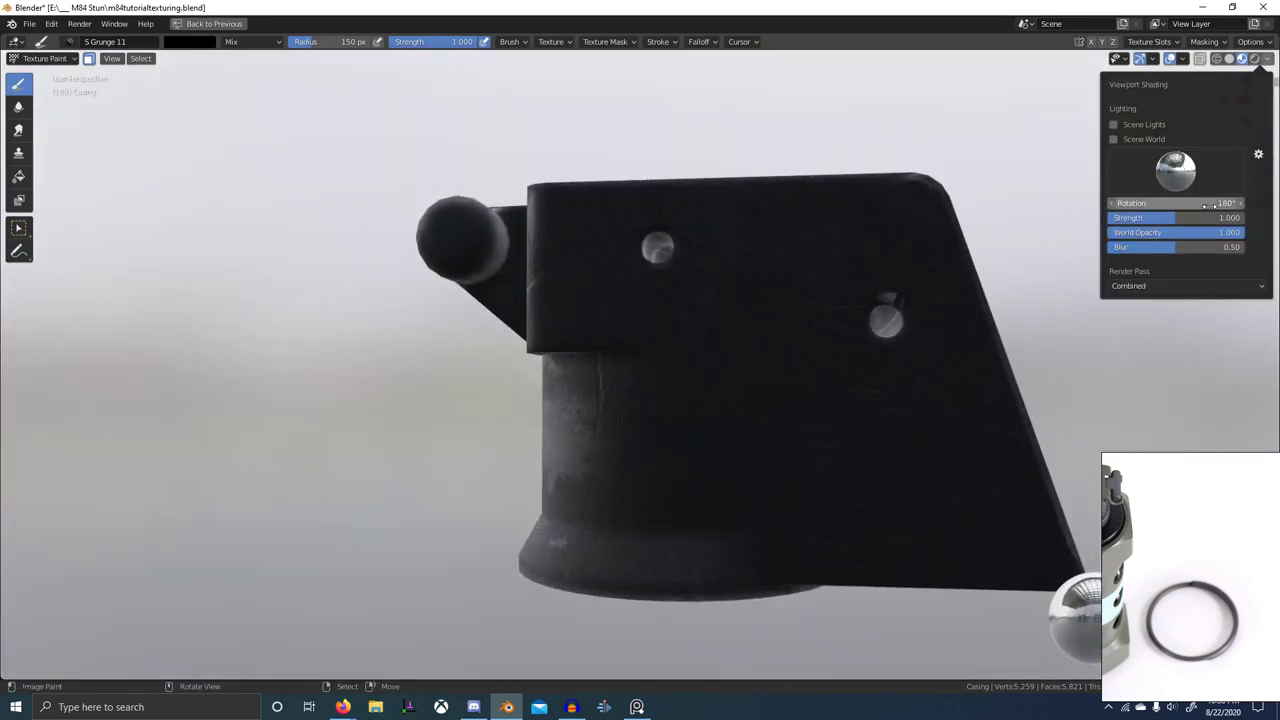
{"action": "left_click_drag", "start_coordinate": [1206, 204], "coordinate": [960, 204]}
{"action": "middle_click_drag", "start_coordinate": [945, 350], "coordinate": [866, 394]}
- Stamp a row of grunge marks across and down the casing's side
{"action": "left_click_drag", "start_coordinate": [644, 397], "coordinate": [868, 411]}
{"action": "left_click_drag", "start_coordinate": [700, 411], "coordinate": [928, 412]}
{"action": "left_click_drag", "start_coordinate": [757, 414], "coordinate": [895, 428]}
{"action": "left_click_drag", "start_coordinate": [767, 415], "coordinate": [1003, 417]}
{"action": "left_click_drag", "start_coordinate": [787, 416], "coordinate": [980, 420]}
{"action": "left_click_drag", "start_coordinate": [794, 435], "coordinate": [1076, 455]}
{"action": "left_click_drag", "start_coordinate": [864, 454], "coordinate": [1030, 504]}
{"action": "left_click_drag", "start_coordinate": [899, 465], "coordinate": [1065, 515]}
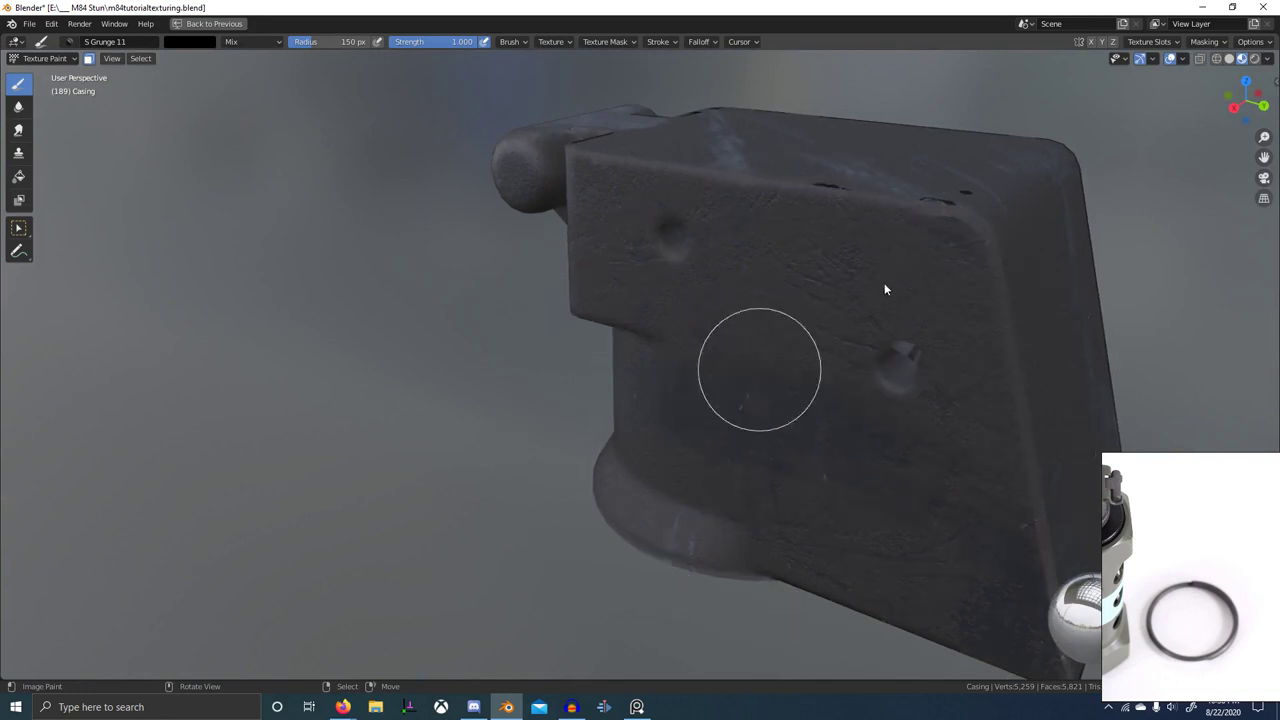
{"action": "left_click", "coordinate": [80, 41]}
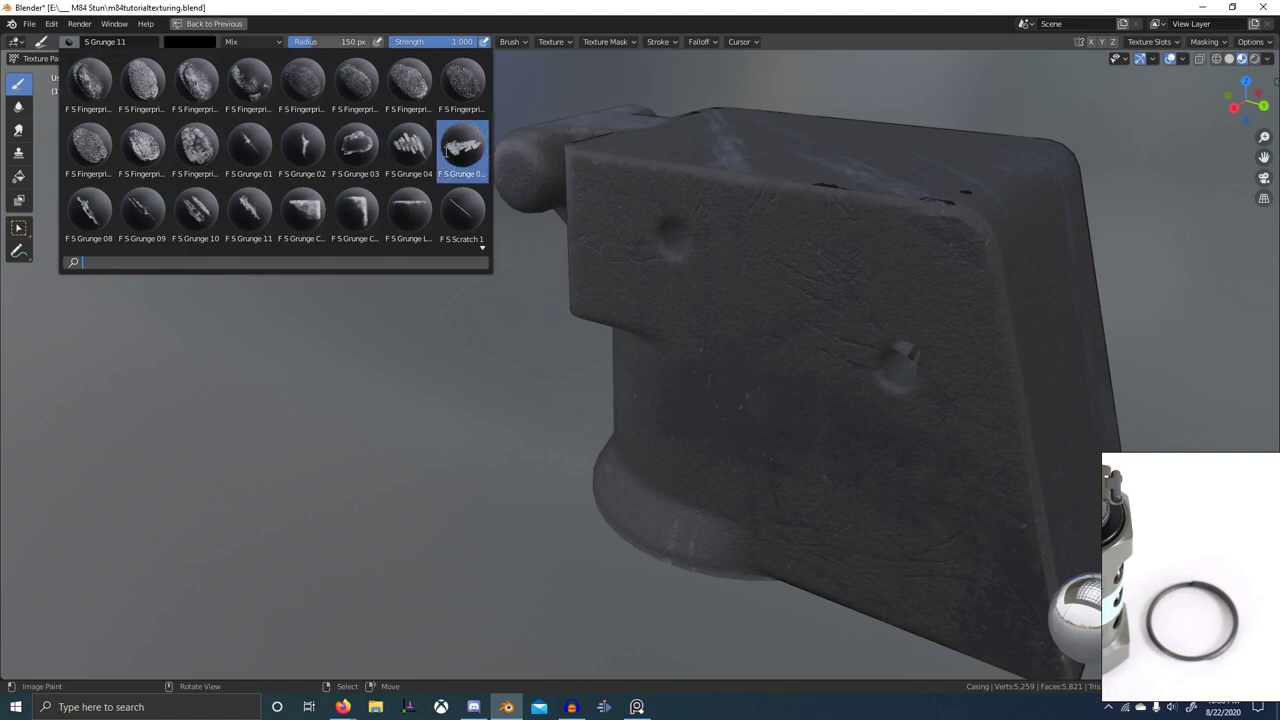
- Switch to another grunge brush and stamp white, then black, grunge on the casing's front face and middle
{"action": "left_click", "coordinate": [462, 148]}
{"action": "key", "text": "f"}
{"action": "right_click", "coordinate": [788, 426]}
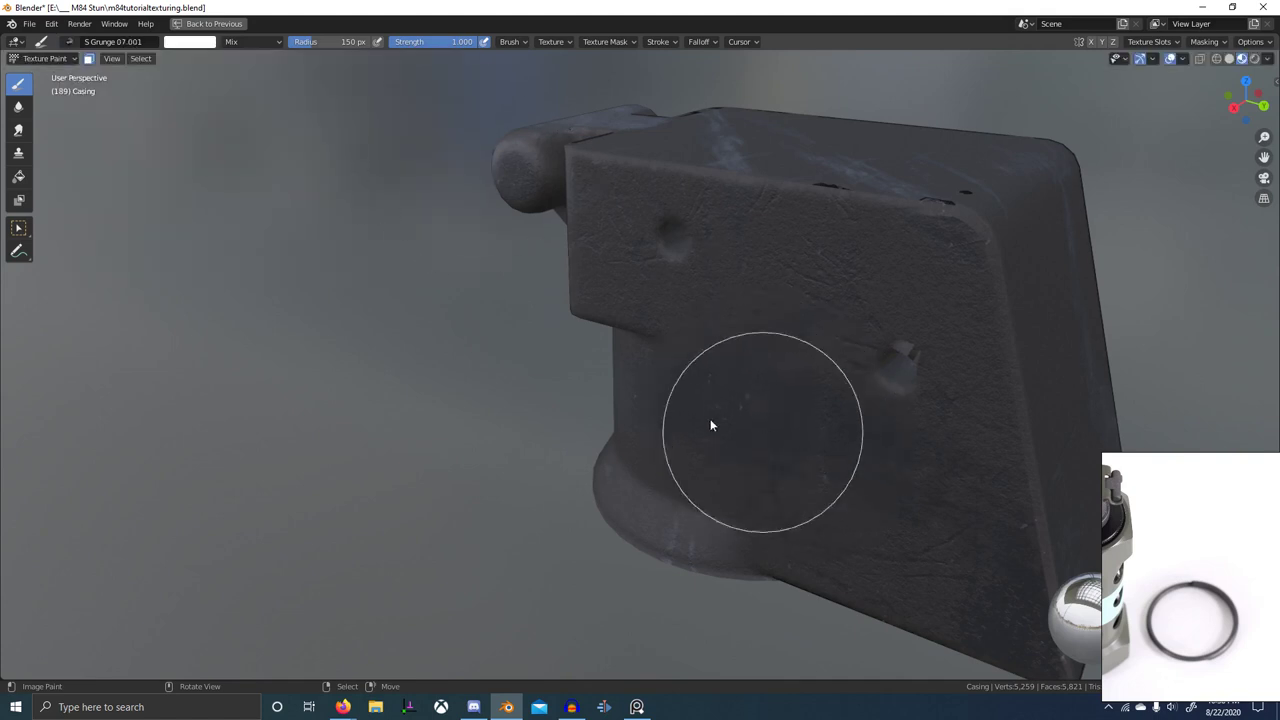
{"action": "left_click_drag", "start_coordinate": [742, 352], "coordinate": [906, 321]}
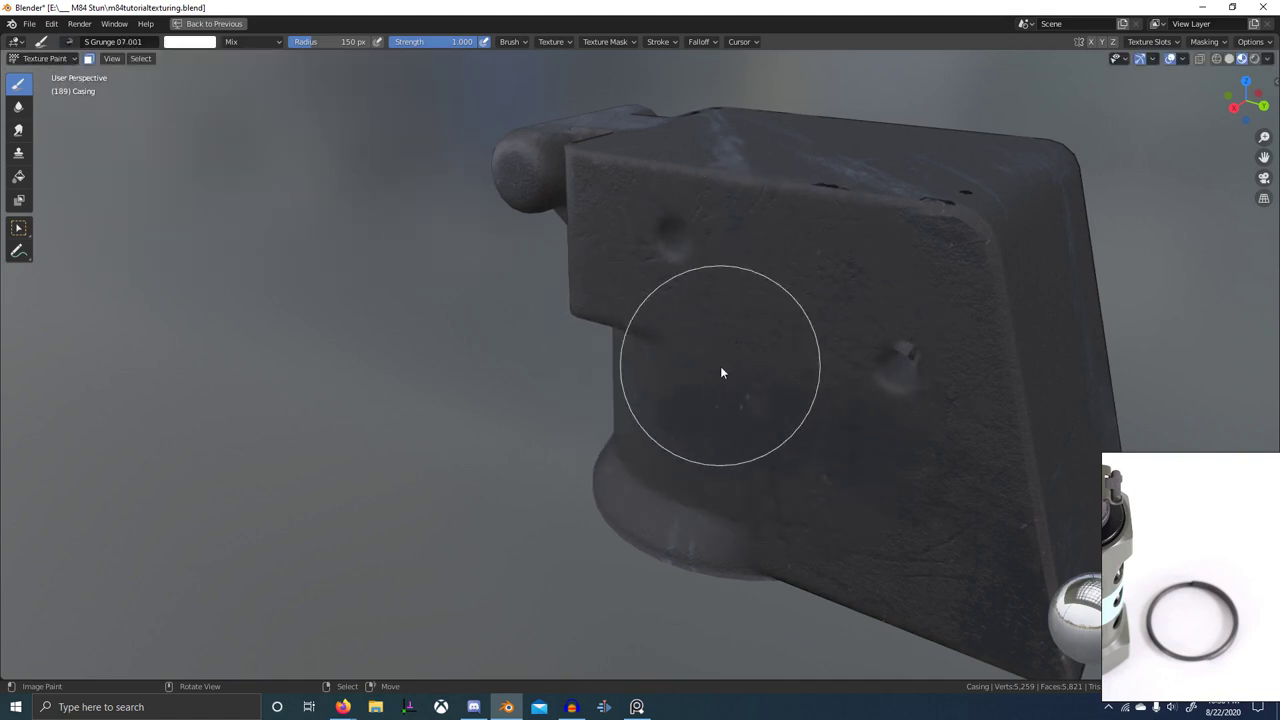
{"action": "key", "text": "x"}
{"action": "key", "text": "f"}
{"action": "left_click_drag", "start_coordinate": [949, 377], "coordinate": [950, 378]}
{"action": "left_click_drag", "start_coordinate": [705, 357], "coordinate": [1046, 372]}
{"action": "middle_click_drag", "start_coordinate": [807, 366], "coordinate": [877, 367]}
{"action": "left_click_drag", "start_coordinate": [653, 288], "coordinate": [1029, 267]}
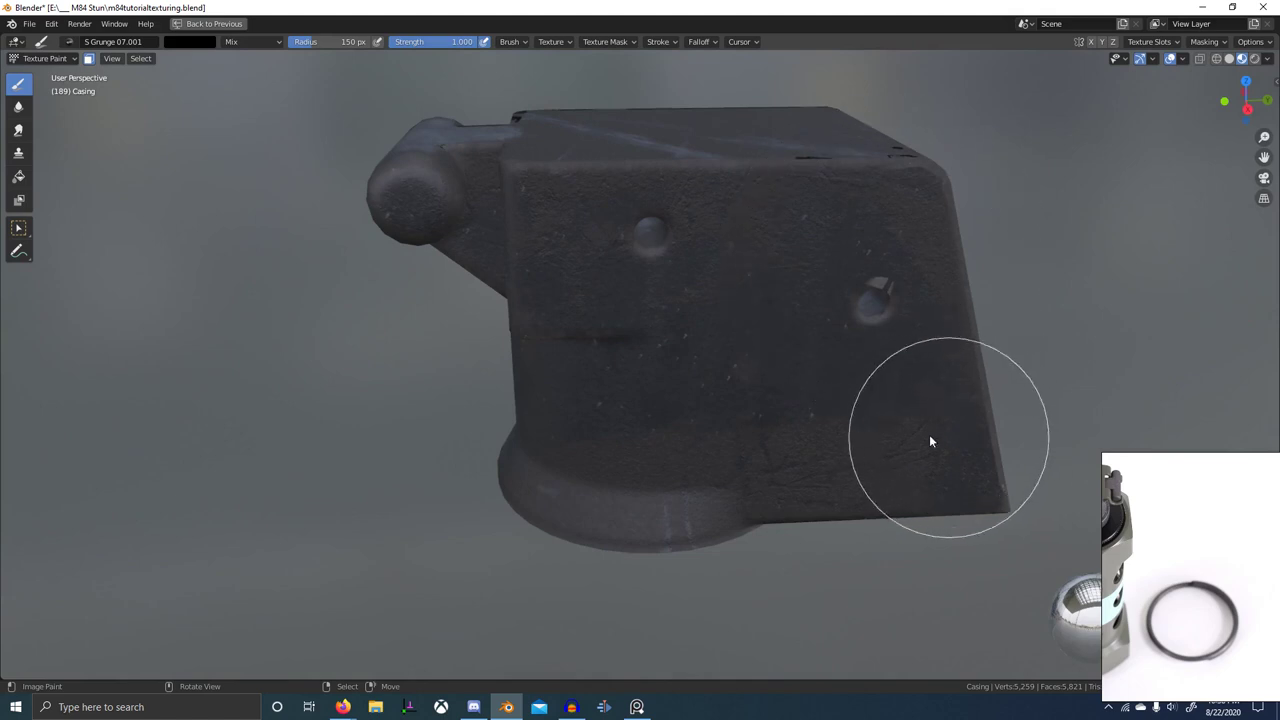
- Stamp grunge on the casing's lower right, right edge, lower part and neck
{"action": "key", "text": "f"}
{"action": "left_click_drag", "start_coordinate": [1002, 413], "coordinate": [1003, 413]}
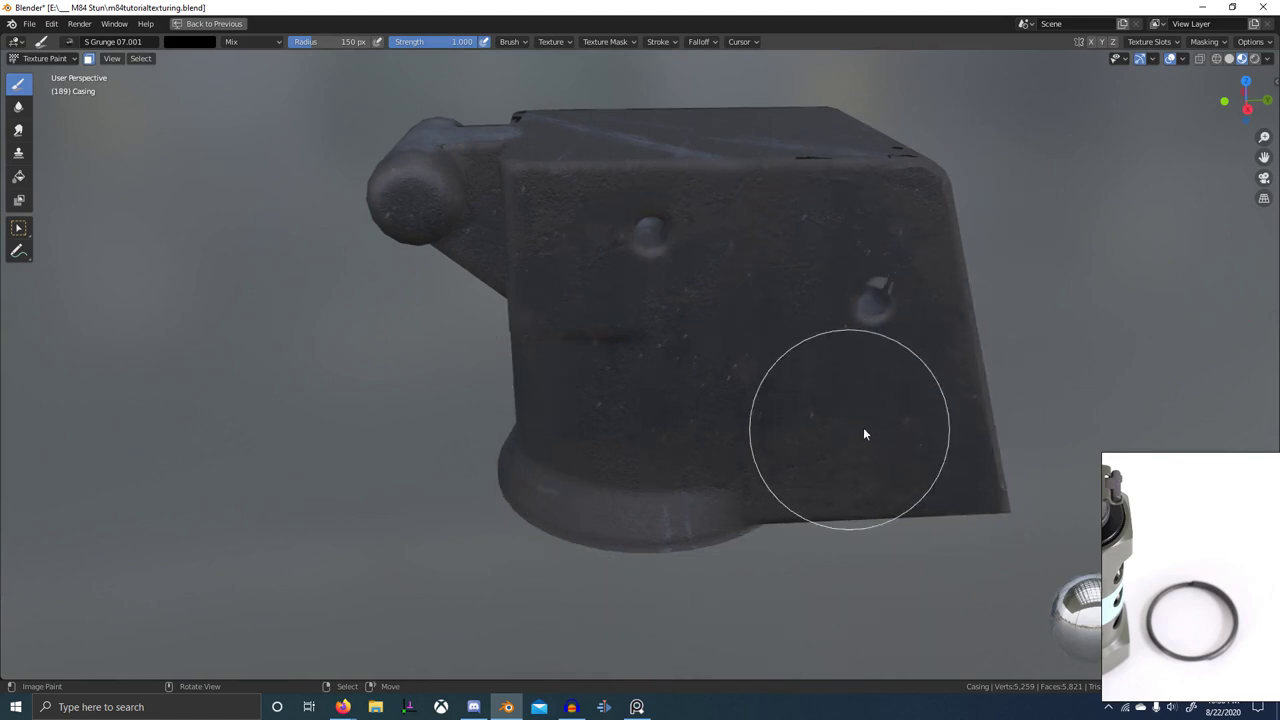
{"action": "left_click_drag", "start_coordinate": [872, 428], "coordinate": [1043, 420]}
{"action": "middle_click_drag", "start_coordinate": [828, 398], "coordinate": [921, 370]}
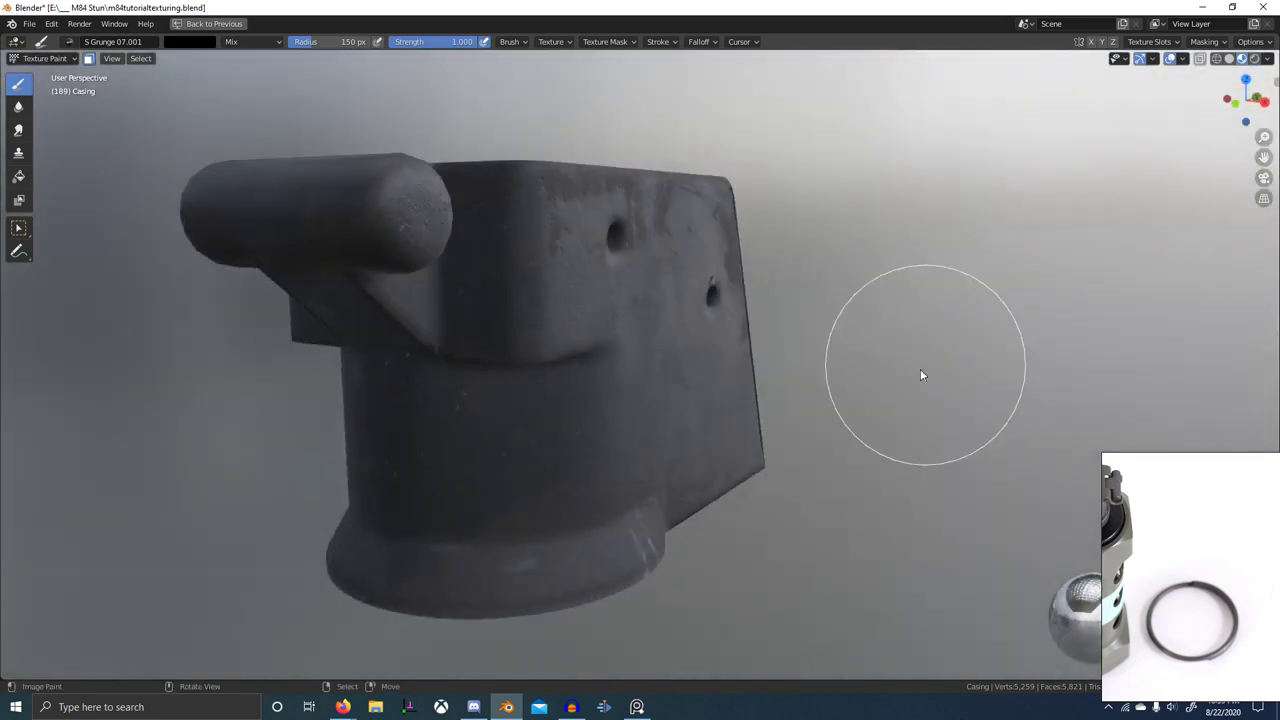
{"action": "left_click_drag", "start_coordinate": [565, 498], "coordinate": [753, 434]}
{"action": "middle_click_drag", "start_coordinate": [506, 488], "coordinate": [672, 464]}
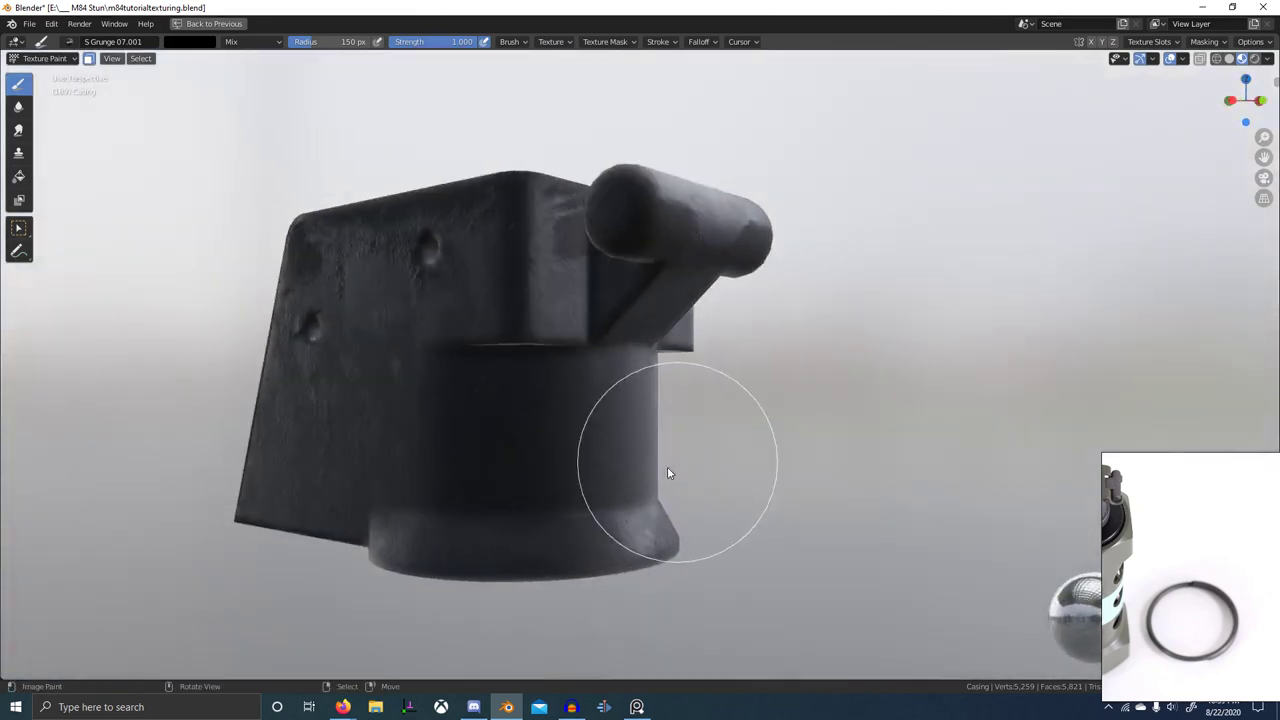
{"action": "mouse_move", "coordinate": [461, 426]}
{"action": "middle_mouse_down"}
{"action": "mouse_move", "coordinate": [598, 420]}
{"action": "mouse_move", "coordinate": [534, 457]}
{"action": "mouse_move", "coordinate": [534, 472]}
{"action": "middle_mouse_up"}
{"action": "left_click_drag", "start_coordinate": [311, 435], "coordinate": [354, 399]}
{"action": "mouse_move", "coordinate": [388, 445]}
{"action": "middle_mouse_down"}
{"action": "mouse_move", "coordinate": [372, 412]}
{"action": "mouse_move", "coordinate": [330, 403]}
{"action": "middle_mouse_up"}
- Rotate the viewport environment lighting to 180°, keeping the 150 px brush
{"action": "left_click", "coordinate": [1267, 58]}
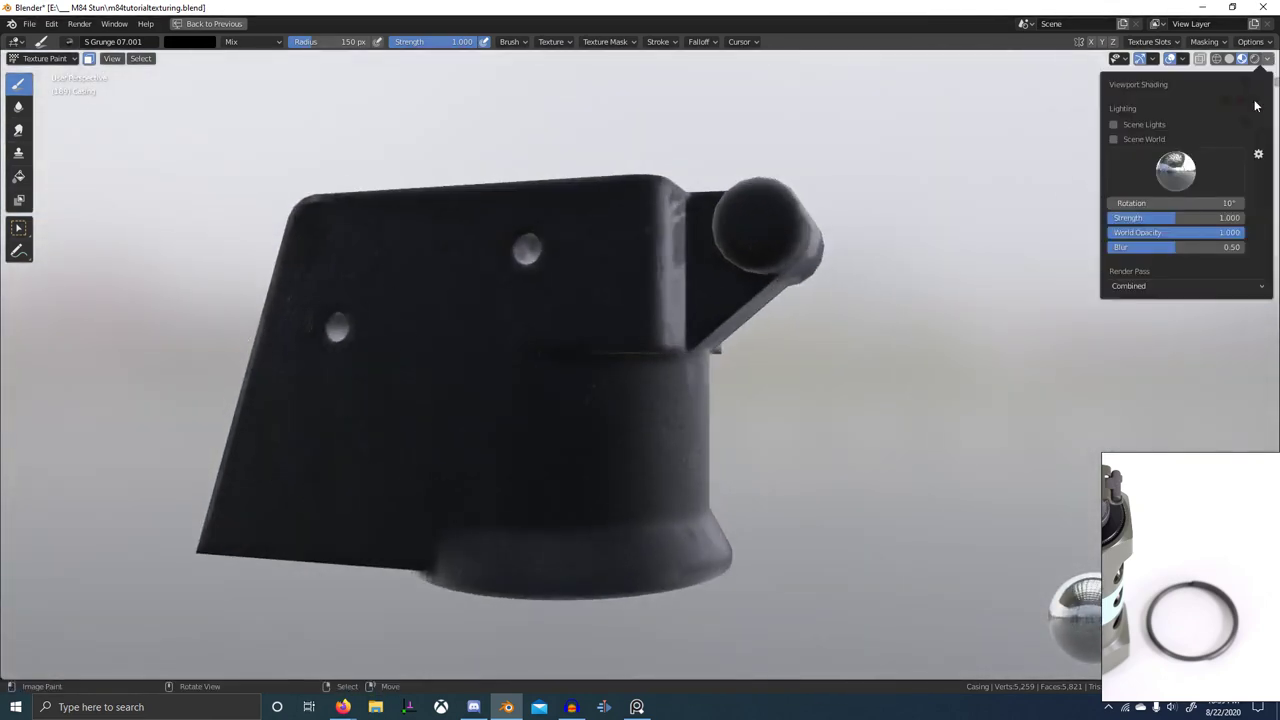
{"action": "left_click_drag", "start_coordinate": [1176, 203], "coordinate": [1230, 203]}
{"action": "mouse_move", "coordinate": [912, 265]}
{"action": "middle_mouse_down"}
{"action": "mouse_move", "coordinate": [591, 222]}
{"action": "mouse_move", "coordinate": [563, 348]}
{"action": "mouse_move", "coordinate": [583, 340]}
{"action": "middle_mouse_up"}
{"action": "key", "text": "f"}
{"action": "right_click", "coordinate": [848, 306]}
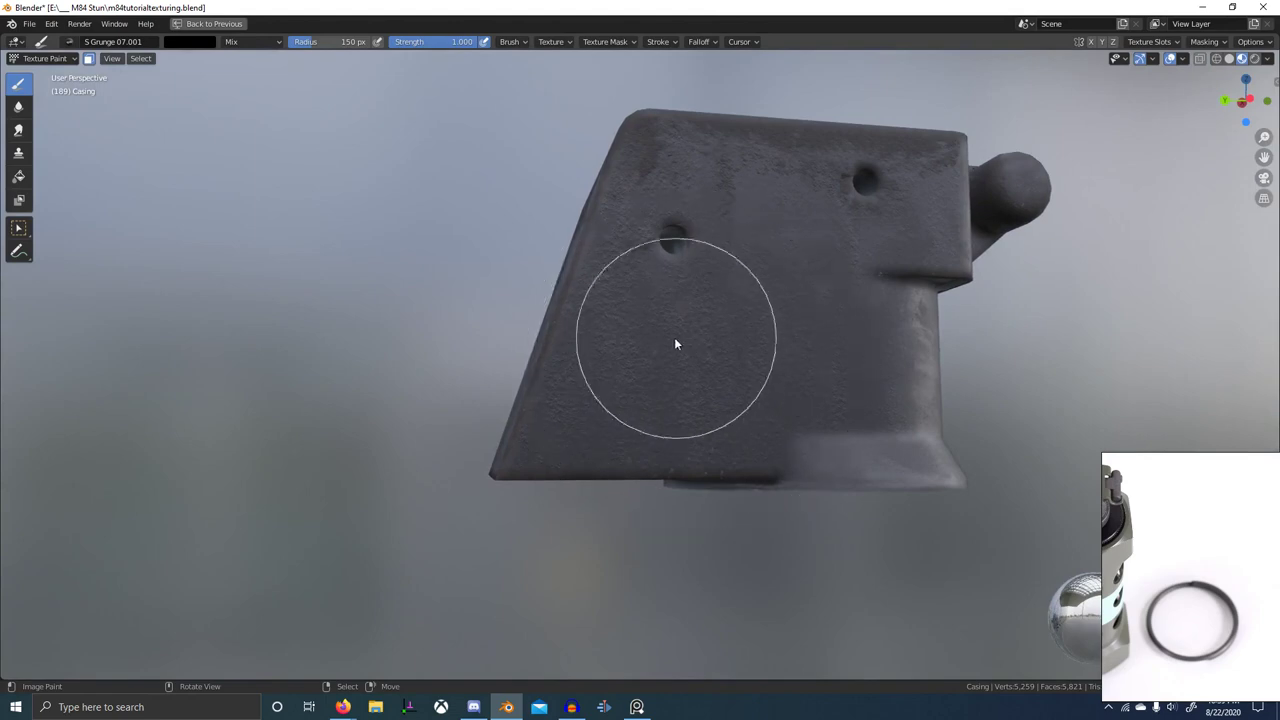
- Orbit, zoom and pan to inspect the casing's underside, top and top-left corner
{"action": "middle_click_drag", "start_coordinate": [766, 276], "coordinate": [738, 277]}
{"action": "scroll", "coordinate": [651, 361], "scroll_direction": "up", "scroll_amount": 4}
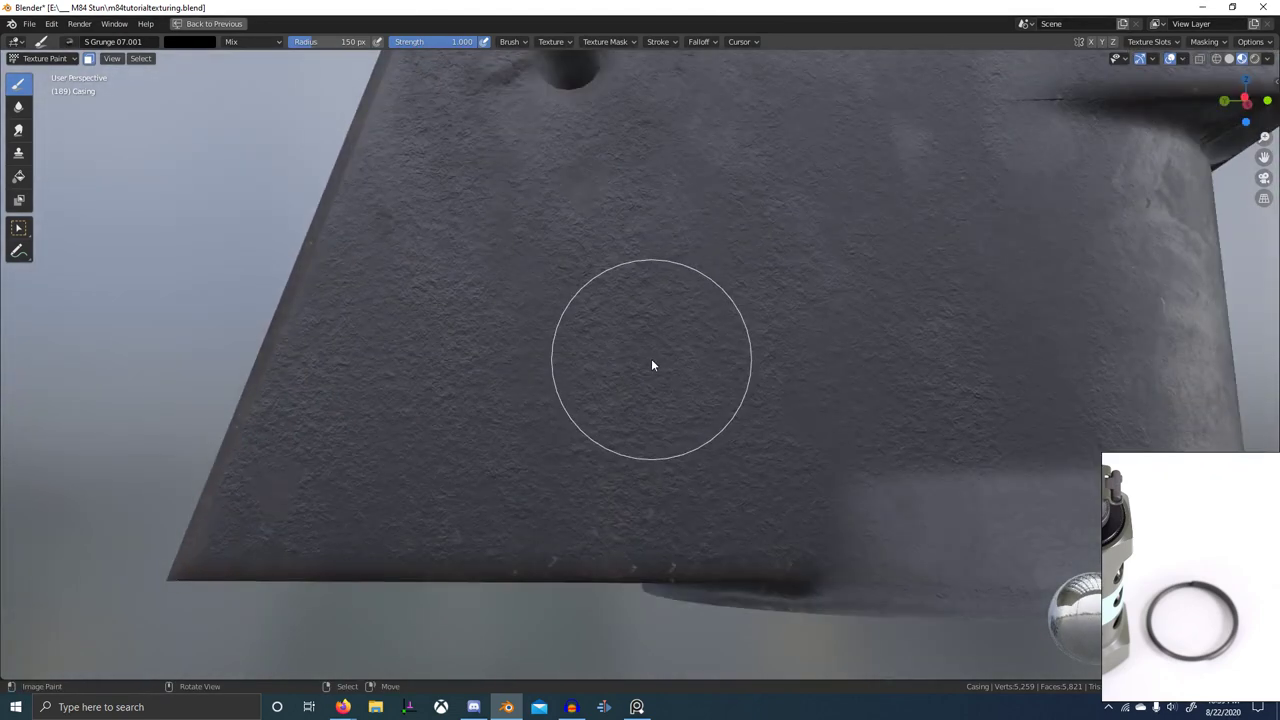
{"action": "middle_click_drag", "start_coordinate": [730, 372], "coordinate": [790, 425]}
{"action": "scroll", "coordinate": [778, 397], "scroll_direction": "down", "scroll_amount": 3}
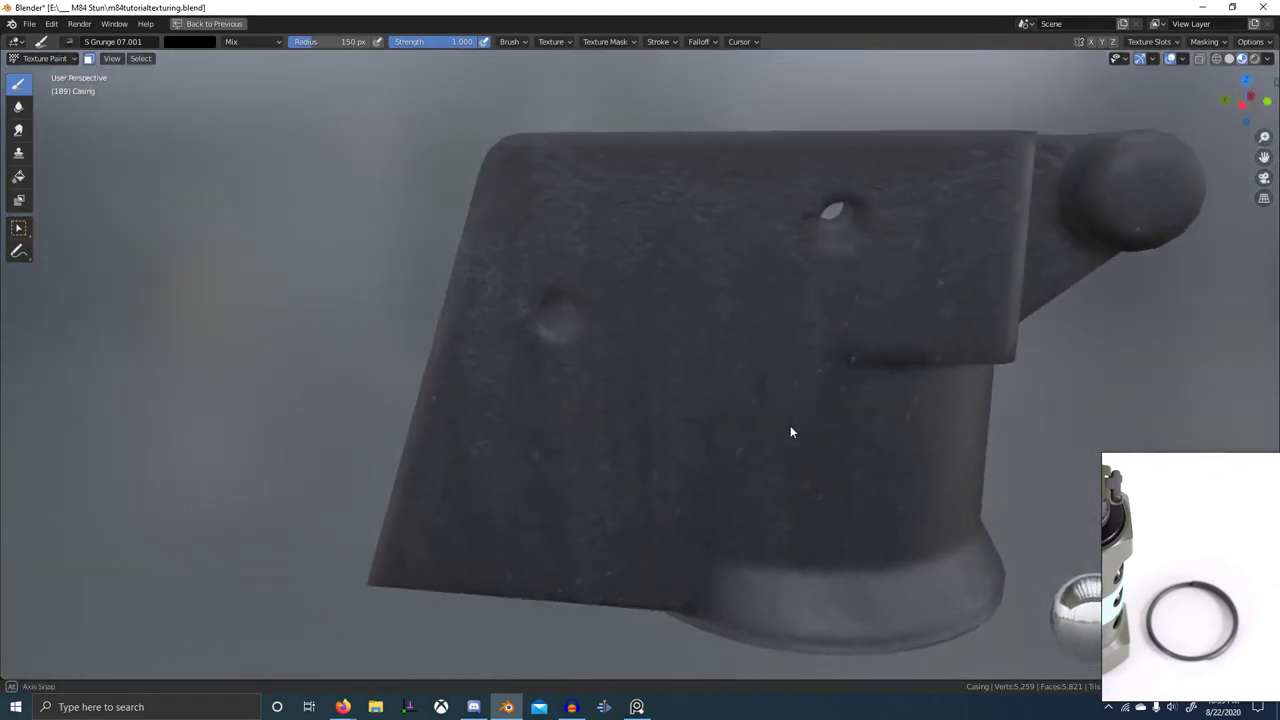
{"action": "scroll", "coordinate": [700, 350], "scroll_direction": "up", "scroll_amount": 3}
{"action": "middle_click_drag", "start_coordinate": [620, 288], "coordinate": [716, 358], "text": "shift"}
{"action": "scroll", "coordinate": [712, 356], "scroll_direction": "up", "scroll_amount": 1}
{"action": "scroll", "coordinate": [838, 395], "scroll_direction": "down", "scroll_amount": 3}
{"action": "middle_click_drag", "start_coordinate": [845, 400], "coordinate": [755, 333], "text": "shift"}
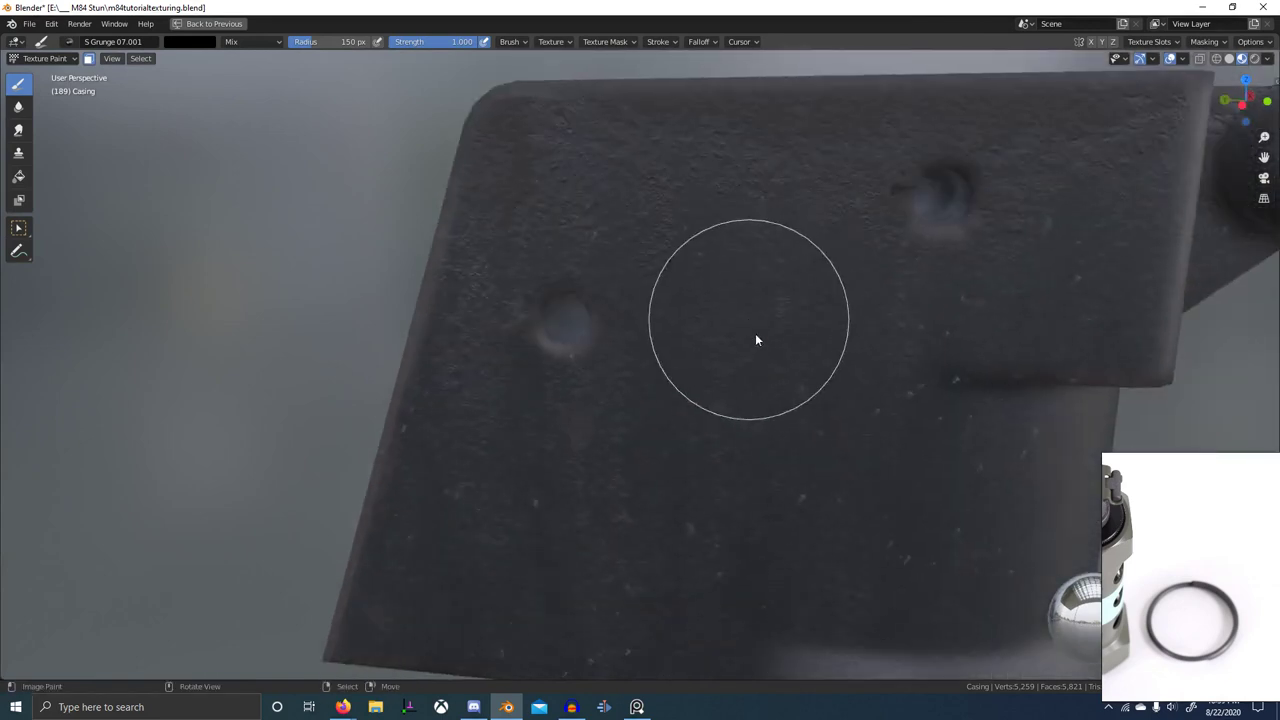
- With the node editor beside the viewport, inspect the casing's hole and the Bump node's Strength
{"action": "key", "text": "ctrl+space"}
{"action": "middle_click_drag", "start_coordinate": [261, 505], "coordinate": [403, 418]}
{"action": "scroll", "coordinate": [490, 528], "scroll_direction": "up", "scroll_amount": 2}
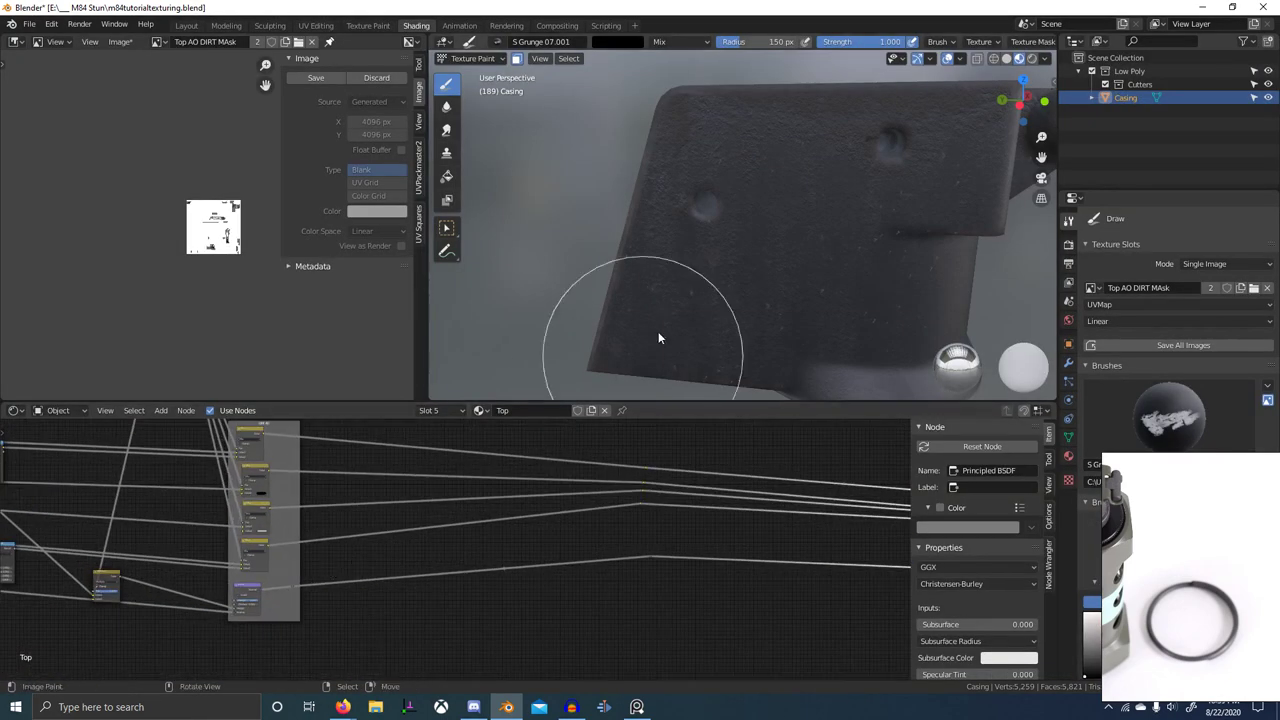
{"action": "scroll", "coordinate": [655, 330], "scroll_direction": "up", "scroll_amount": 4}
{"action": "middle_click_drag", "start_coordinate": [655, 328], "coordinate": [669, 334]}
{"action": "middle_click_drag", "start_coordinate": [366, 600], "coordinate": [510, 538]}
{"action": "scroll", "coordinate": [510, 538], "scroll_direction": "up", "scroll_amount": 3}
{"action": "scroll", "coordinate": [626, 571], "scroll_direction": "up", "scroll_amount": 6}
{"action": "middle_click_drag", "start_coordinate": [434, 553], "coordinate": [536, 549]}
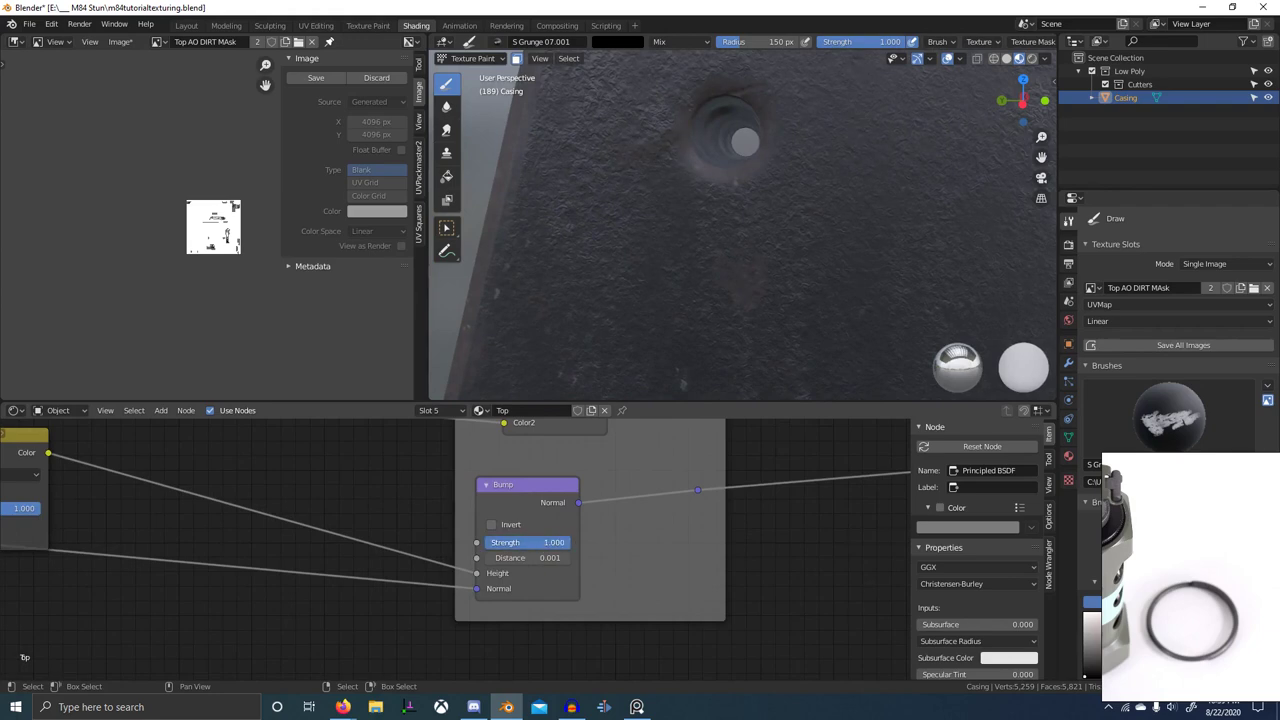
{"action": "scroll", "coordinate": [745, 325], "scroll_direction": "down", "scroll_amount": 5}
{"action": "scroll", "coordinate": [734, 327], "scroll_direction": "down", "scroll_amount": 4}
- Expand the 3D viewport to full window and check the casing's top and back
{"action": "key", "text": "ctrl+space"}
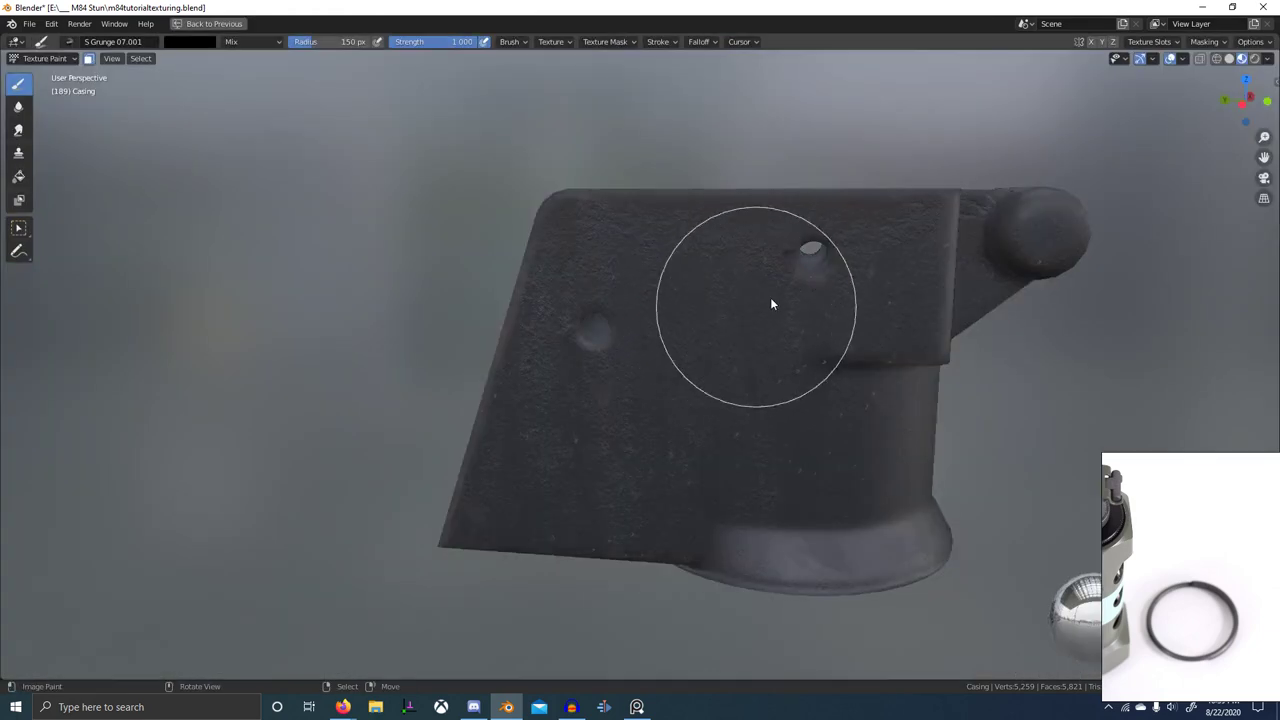
{"action": "mouse_move", "coordinate": [771, 300]}
{"action": "middle_mouse_down"}
{"action": "mouse_move", "coordinate": [728, 291]}
{"action": "mouse_move", "coordinate": [708, 250]}
{"action": "mouse_move", "coordinate": [642, 288]}
{"action": "mouse_move", "coordinate": [482, 327]}
{"action": "middle_mouse_up"}
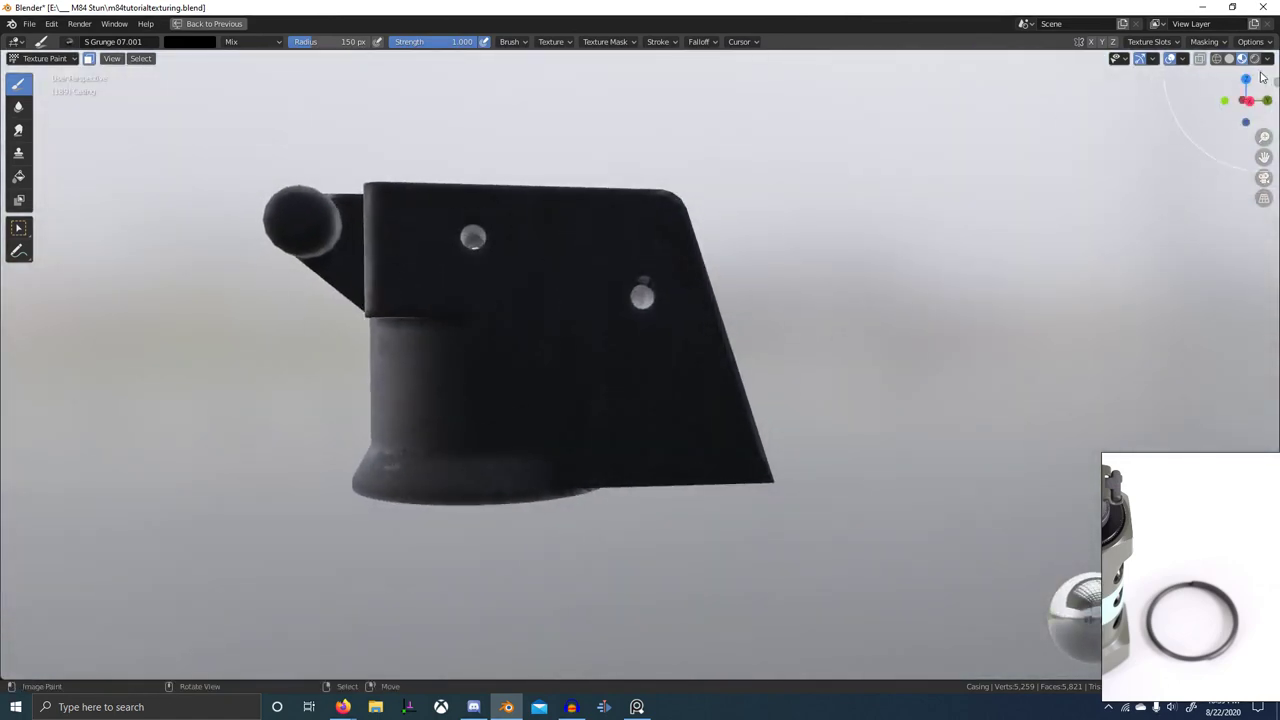
{"action": "mouse_move", "coordinate": [808, 262]}
{"action": "middle_mouse_down"}
{"action": "mouse_move", "coordinate": [683, 340]}
{"action": "mouse_move", "coordinate": [691, 266]}
{"action": "mouse_move", "coordinate": [802, 236]}
{"action": "middle_mouse_up"}
{"action": "left_click", "coordinate": [1267, 60]}
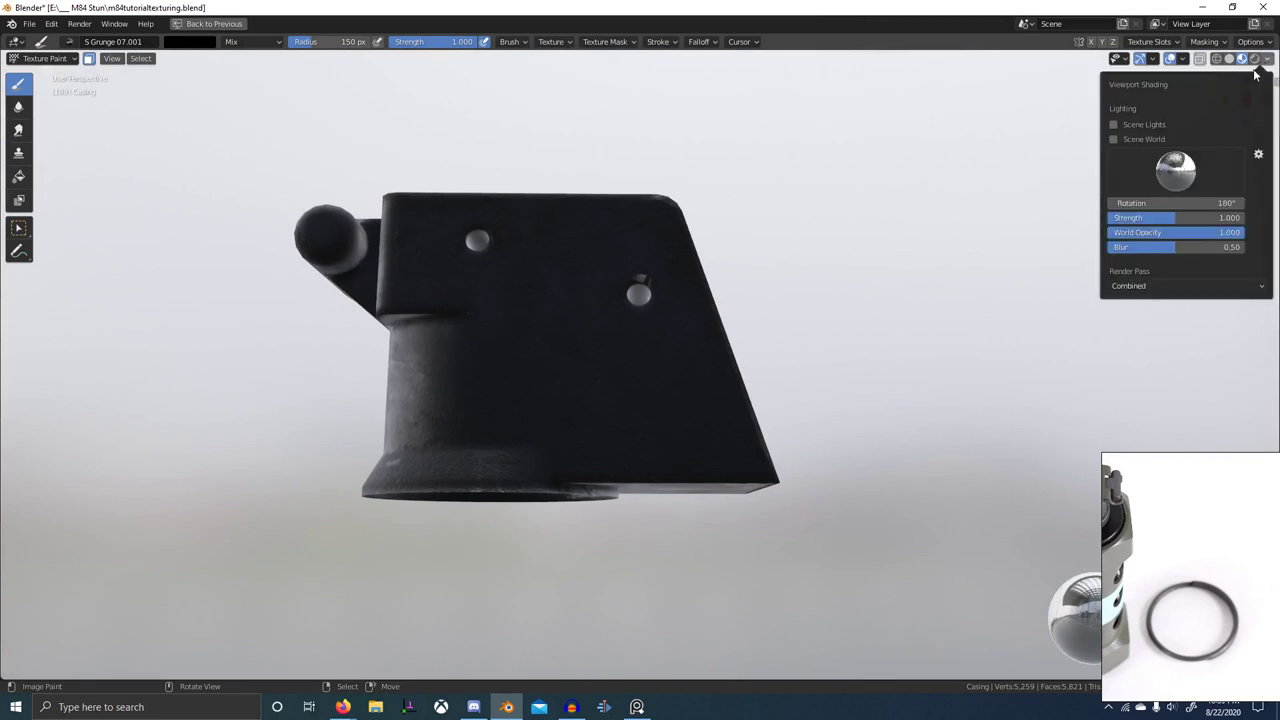
- Preview the DIRT AO frame's mix result on the casing, then return to a full-window viewport
{"action": "key", "text": "ctrl+space"}
{"action": "scroll", "coordinate": [526, 523], "scroll_direction": "down", "scroll_amount": 3}
{"action": "middle_click_drag", "start_coordinate": [560, 548], "coordinate": [543, 645]}
{"action": "middle_click_drag", "start_coordinate": [540, 461], "coordinate": [522, 615]}
{"action": "middle_click_drag", "start_coordinate": [452, 503], "coordinate": [475, 573]}
{"action": "left_click", "coordinate": [461, 489], "text": "ctrl+shift"}
{"action": "scroll", "coordinate": [655, 262], "scroll_direction": "up", "scroll_amount": 2}
{"action": "middle_click_drag", "start_coordinate": [666, 247], "coordinate": [785, 352]}
{"action": "key", "text": "ctrl+space"}
- Orbit the casing to low and side angles, toggling the paint colour between white and black
{"action": "middle_click_drag", "start_coordinate": [655, 412], "coordinate": [808, 418]}
{"action": "middle_click_drag", "start_coordinate": [726, 504], "coordinate": [789, 466]}
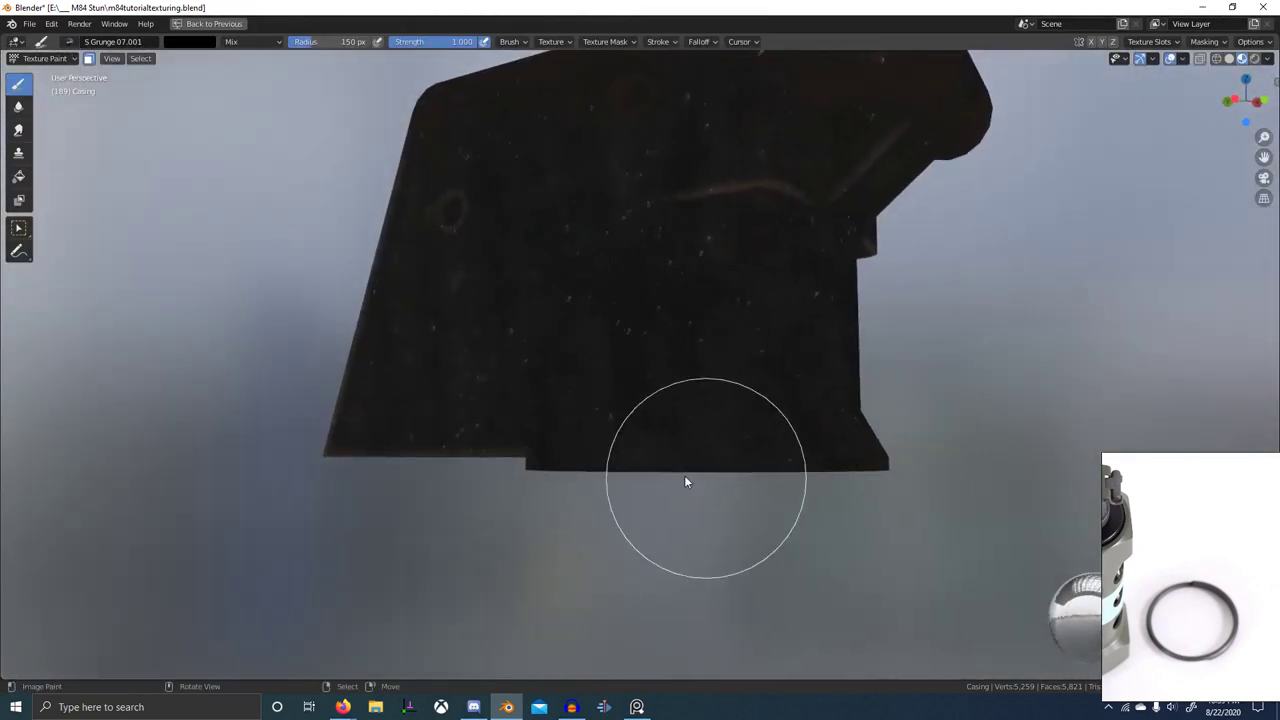
{"action": "key", "text": "x"}
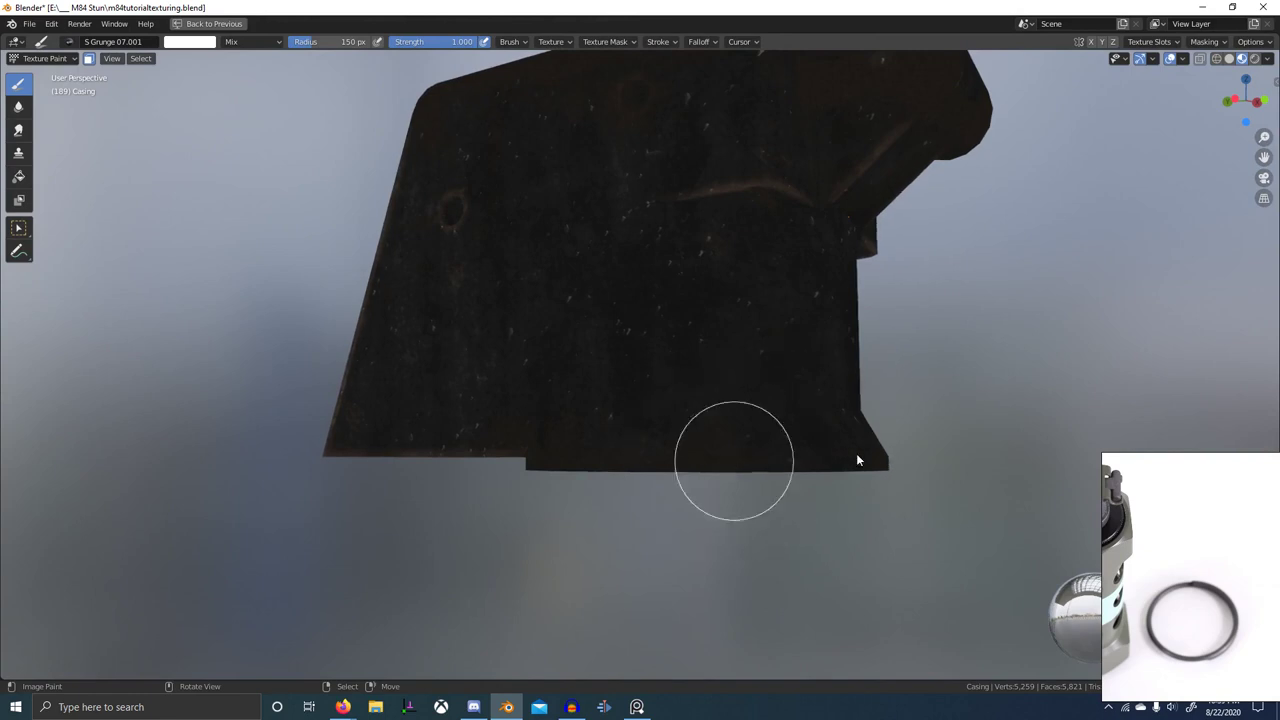
{"action": "mouse_move", "coordinate": [856, 460]}
{"action": "middle_mouse_down"}
{"action": "mouse_move", "coordinate": [797, 483]}
{"action": "mouse_move", "coordinate": [523, 526]}
{"action": "middle_mouse_up"}
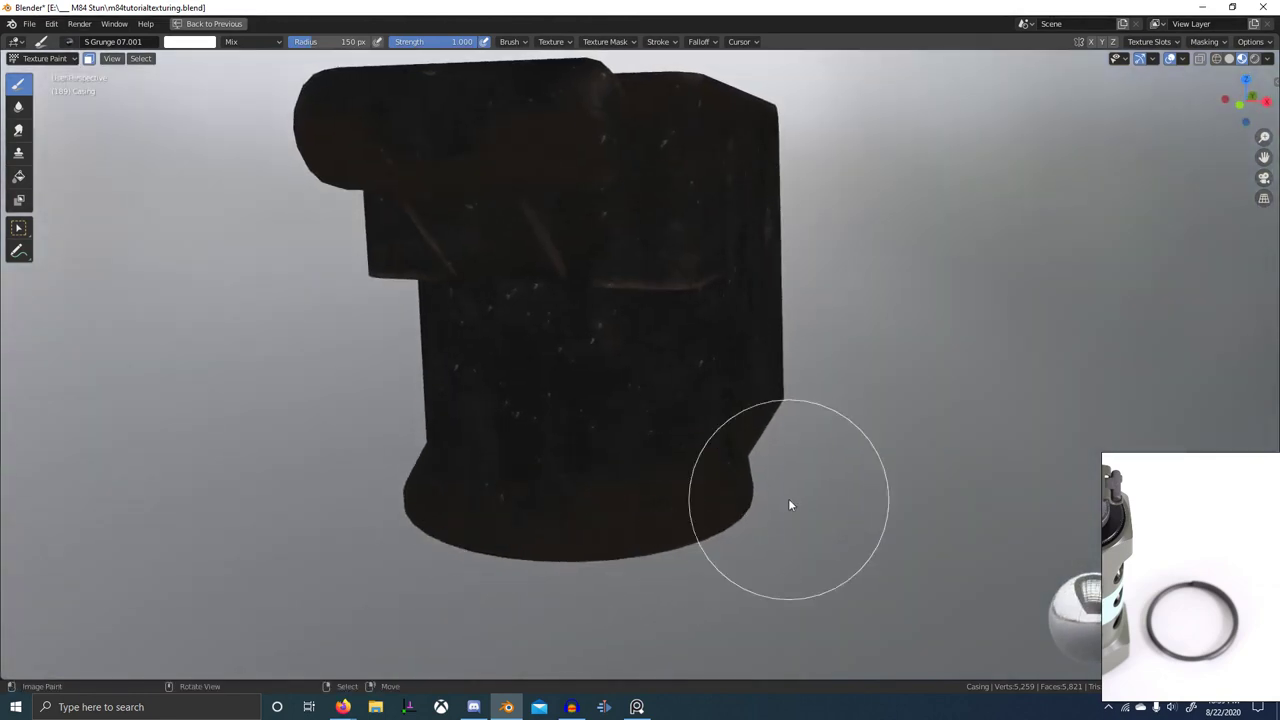
{"action": "middle_click_drag", "start_coordinate": [754, 457], "coordinate": [565, 513]}
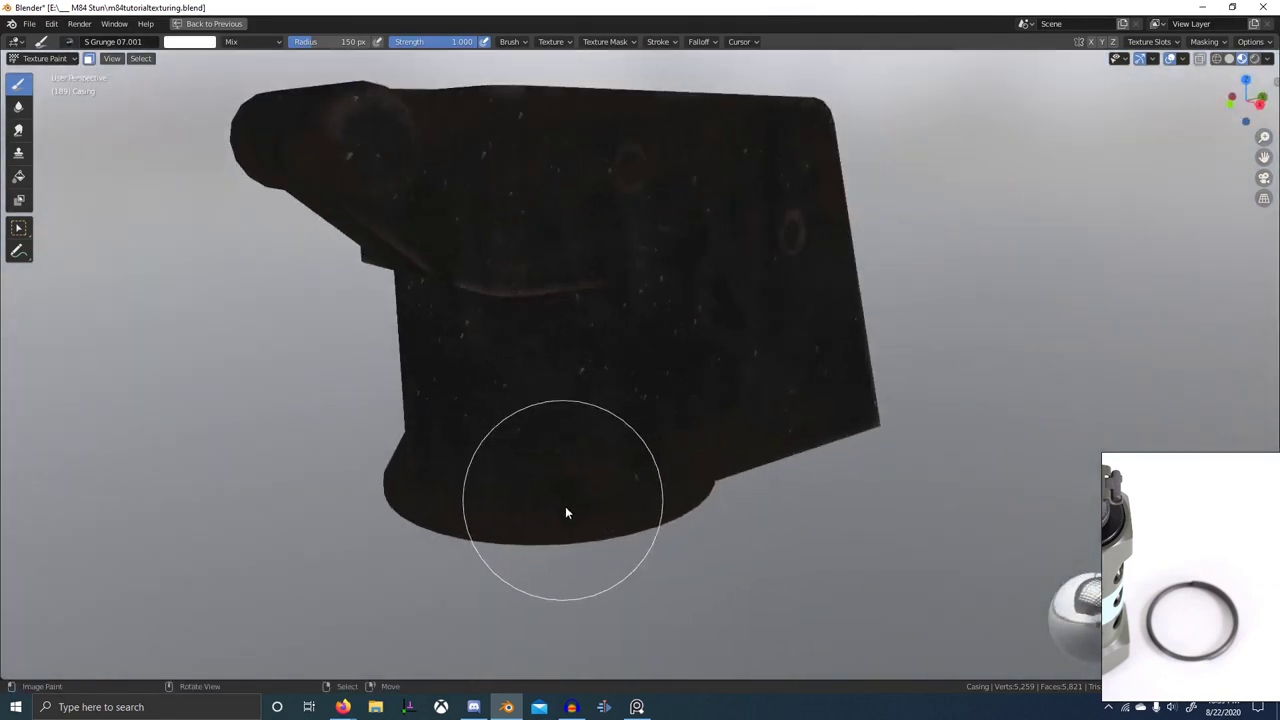
{"action": "middle_click_drag", "start_coordinate": [849, 451], "coordinate": [726, 477]}
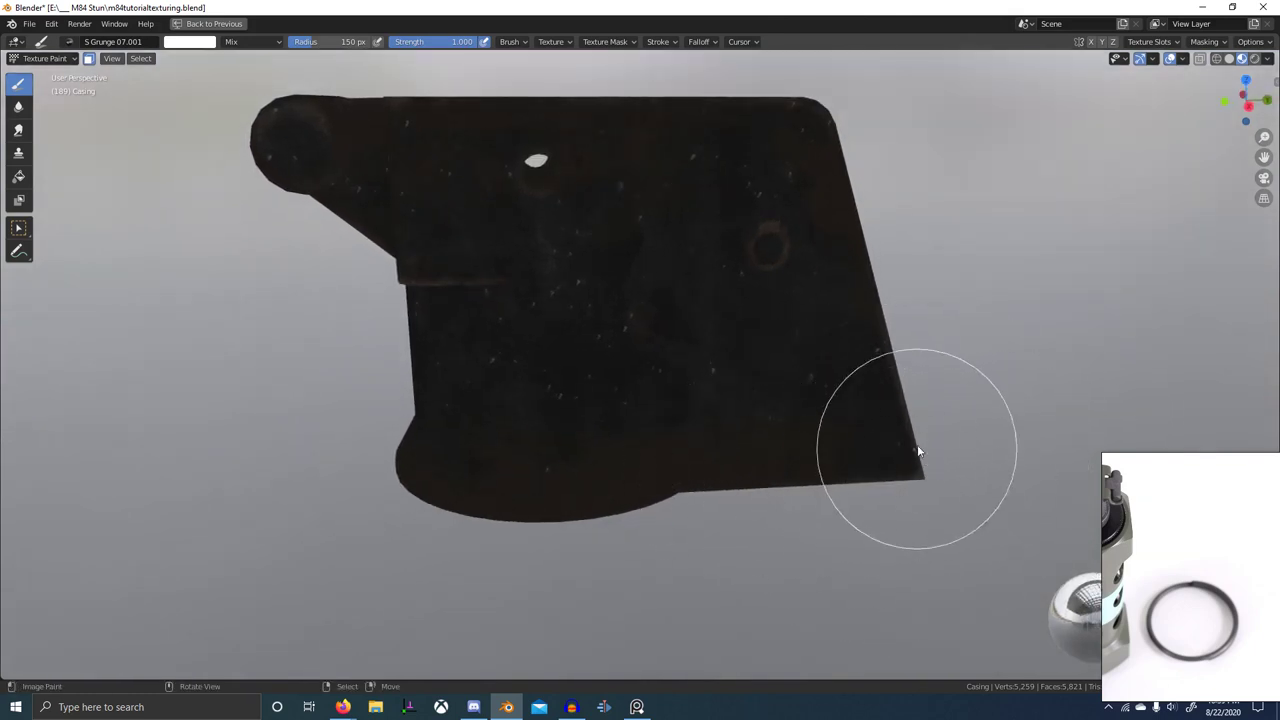
{"action": "middle_click_drag", "start_coordinate": [918, 450], "coordinate": [842, 440]}
{"action": "key", "text": "x"}
{"action": "key", "text": "f"}
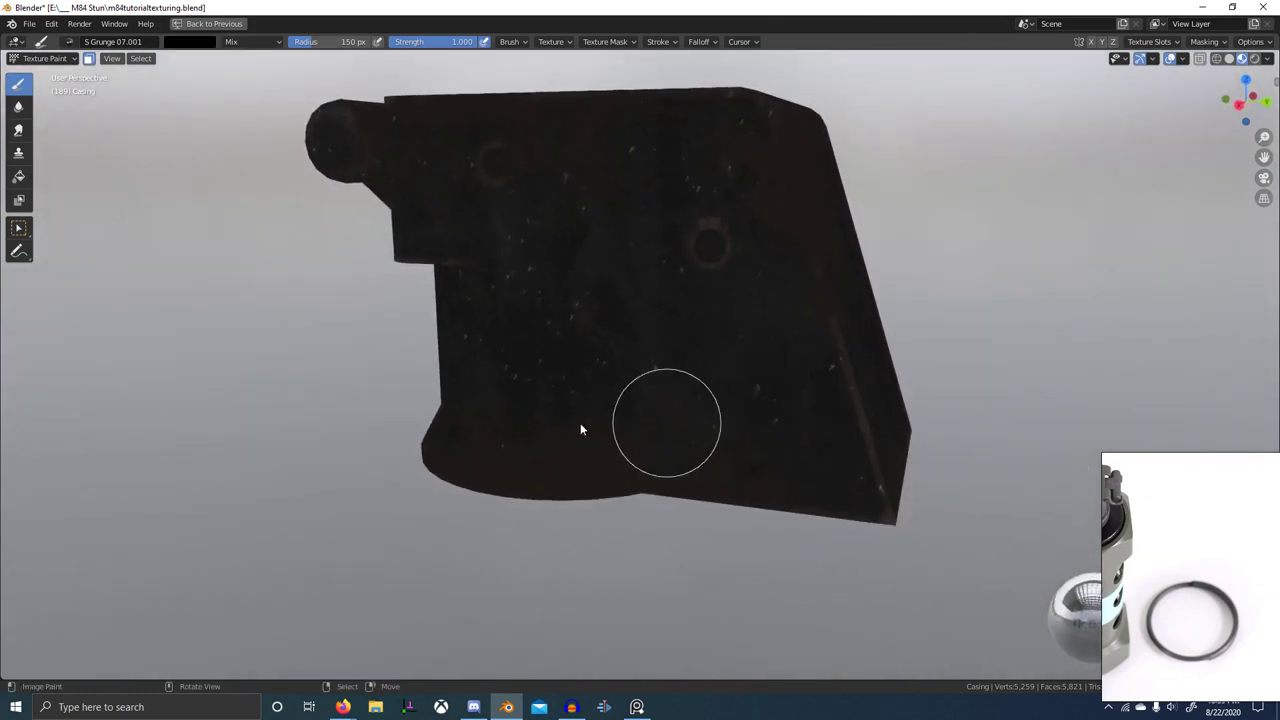
{"action": "middle_click_drag", "start_coordinate": [589, 427], "coordinate": [695, 410]}
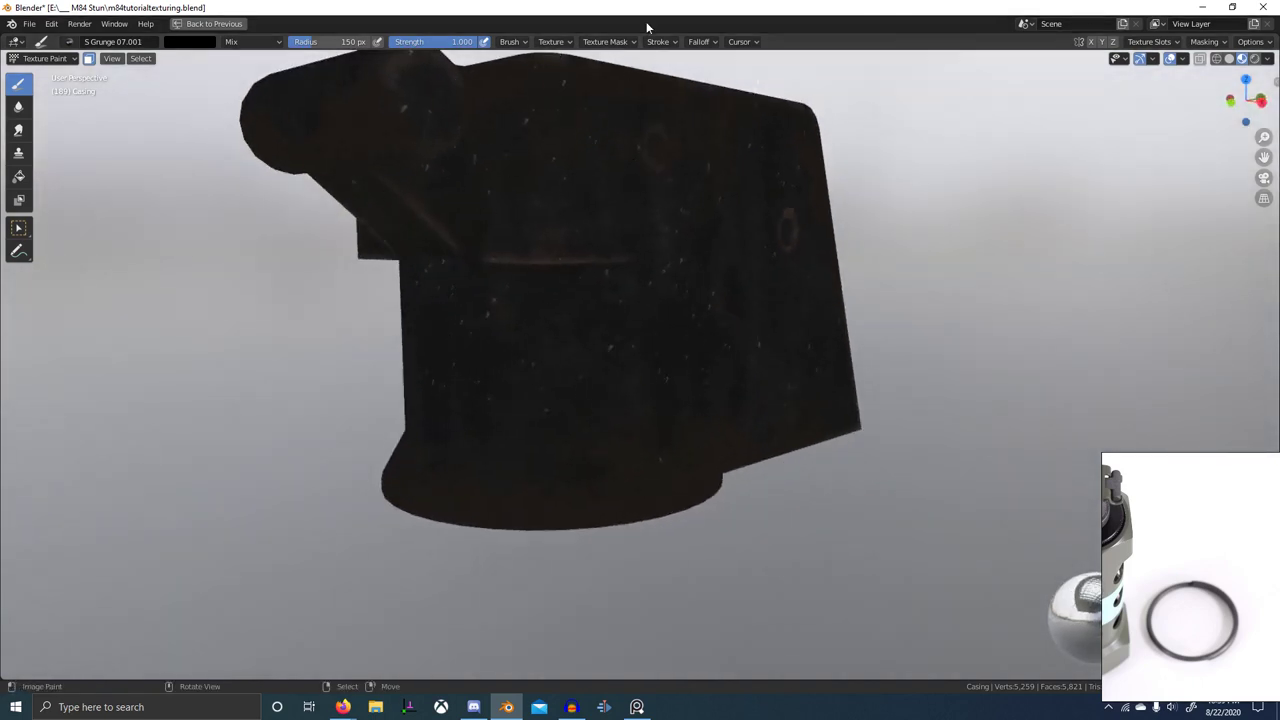
- Check the brush's stroke method settings and reposition the view on the casing
{"action": "left_click", "coordinate": [662, 42]}
{"action": "mouse_move", "coordinate": [712, 47]}
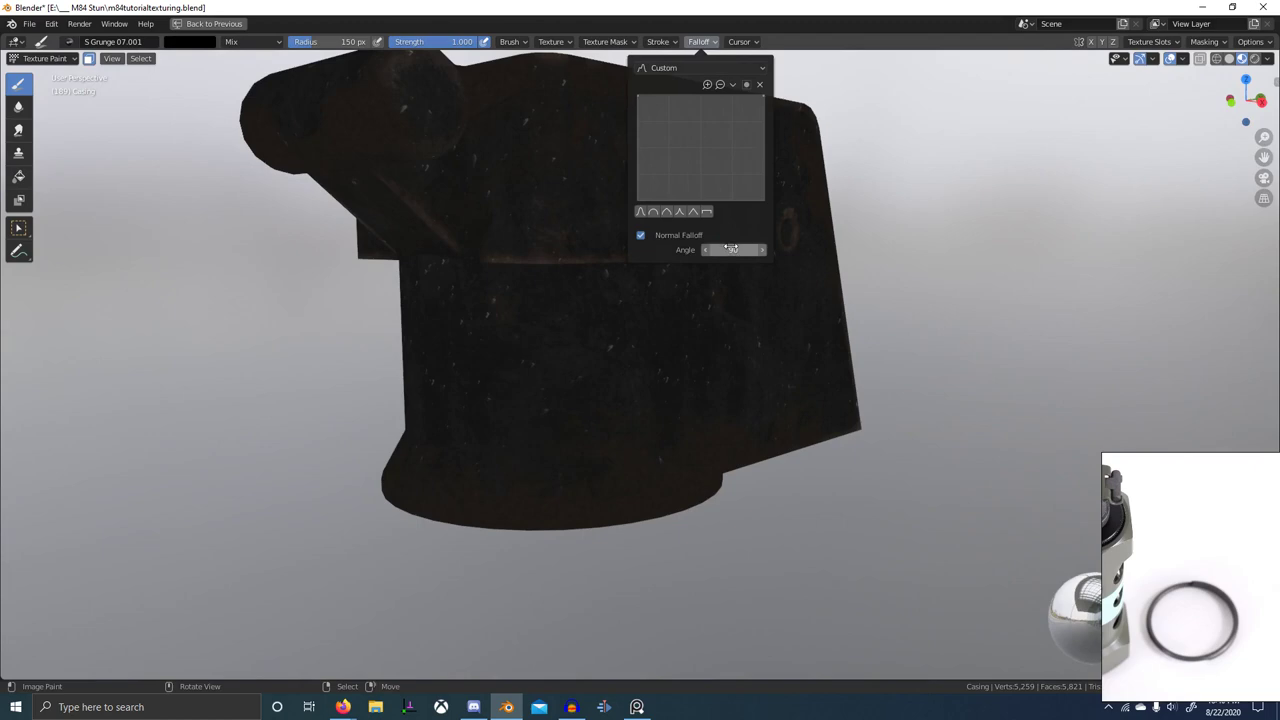
{"action": "mouse_move", "coordinate": [496, 313]}
{"action": "middle_mouse_down"}
{"action": "mouse_move", "coordinate": [548, 360]}
{"action": "mouse_move", "coordinate": [622, 332]}
{"action": "mouse_move", "coordinate": [735, 259]}
{"action": "mouse_move", "coordinate": [663, 273]}
{"action": "middle_mouse_up"}
{"action": "scroll", "coordinate": [726, 272], "scroll_direction": "up", "scroll_amount": 2}
{"action": "middle_click_drag", "start_coordinate": [731, 217], "coordinate": [709, 279], "text": "shift"}
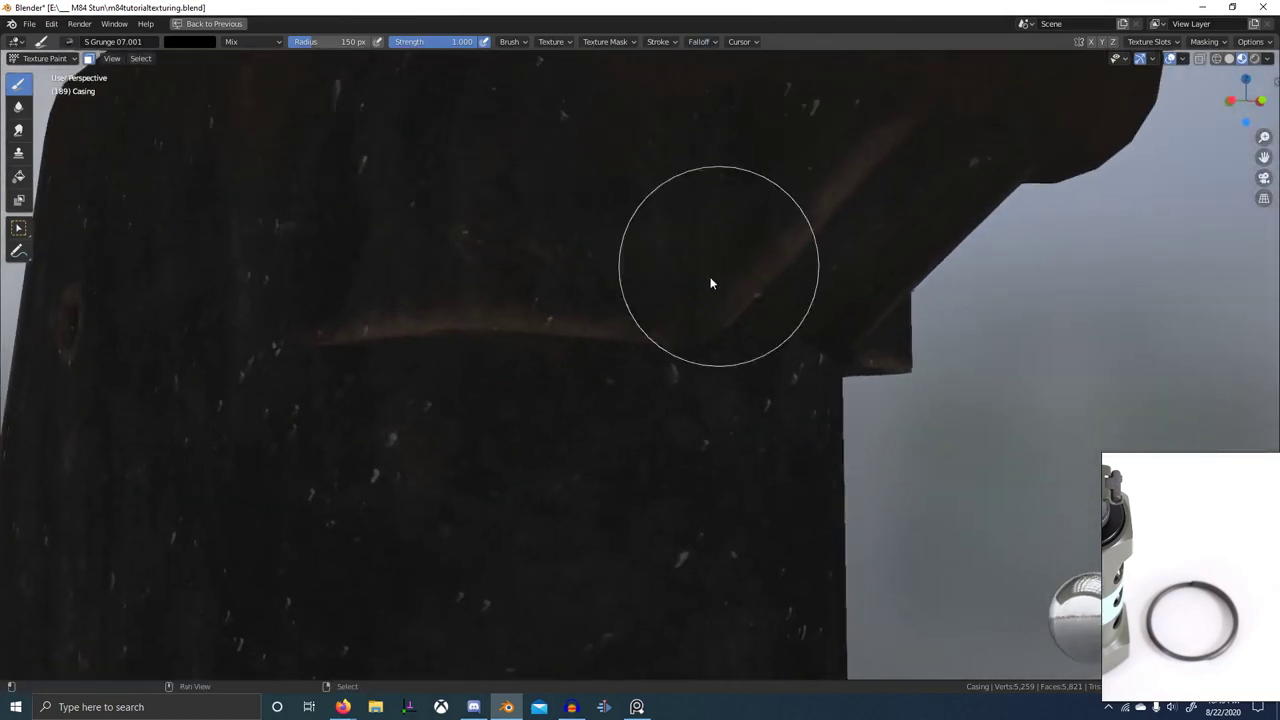
- Paint white grunge onto the casing, then orbit around to the ring detail
{"action": "key", "text": "x"}
{"action": "mouse_move", "coordinate": [688, 304]}
{"action": "left_mouse_down"}
{"action": "mouse_move", "coordinate": [692, 278]}
{"action": "mouse_move", "coordinate": [685, 302]}
{"action": "left_mouse_up"}
{"action": "left_click_drag", "start_coordinate": [698, 236], "coordinate": [692, 81]}
{"action": "middle_click_drag", "start_coordinate": [705, 140], "coordinate": [724, 324]}
{"action": "middle_click_drag", "start_coordinate": [770, 227], "coordinate": [752, 345]}
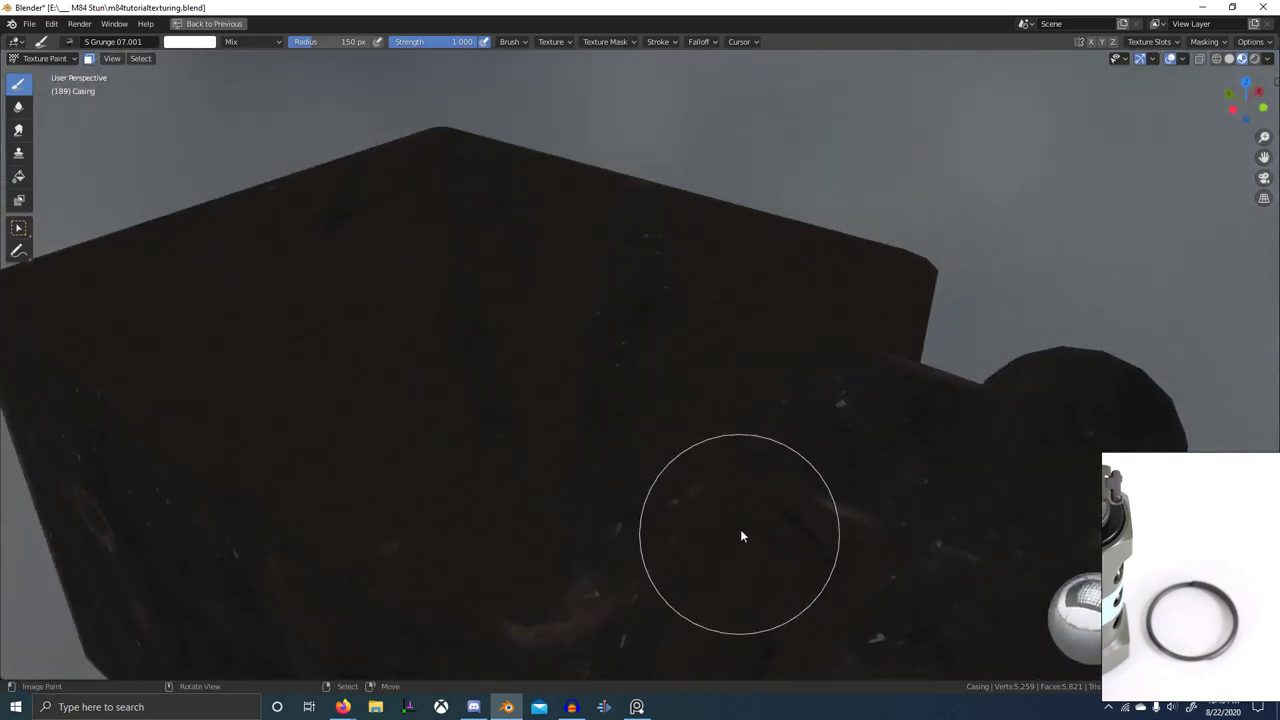
{"action": "mouse_move", "coordinate": [746, 480]}
{"action": "middle_mouse_down"}
{"action": "mouse_move", "coordinate": [603, 491]}
{"action": "mouse_move", "coordinate": [587, 408]}
{"action": "mouse_move", "coordinate": [663, 374]}
{"action": "mouse_move", "coordinate": [534, 400]}
{"action": "middle_mouse_up"}
{"action": "mouse_move", "coordinate": [538, 321]}
{"action": "middle_mouse_down"}
{"action": "mouse_move", "coordinate": [537, 229]}
{"action": "mouse_move", "coordinate": [751, 362]}
{"action": "mouse_move", "coordinate": [660, 351]}
{"action": "mouse_move", "coordinate": [694, 400]}
{"action": "mouse_move", "coordinate": [608, 433]}
{"action": "middle_mouse_up"}
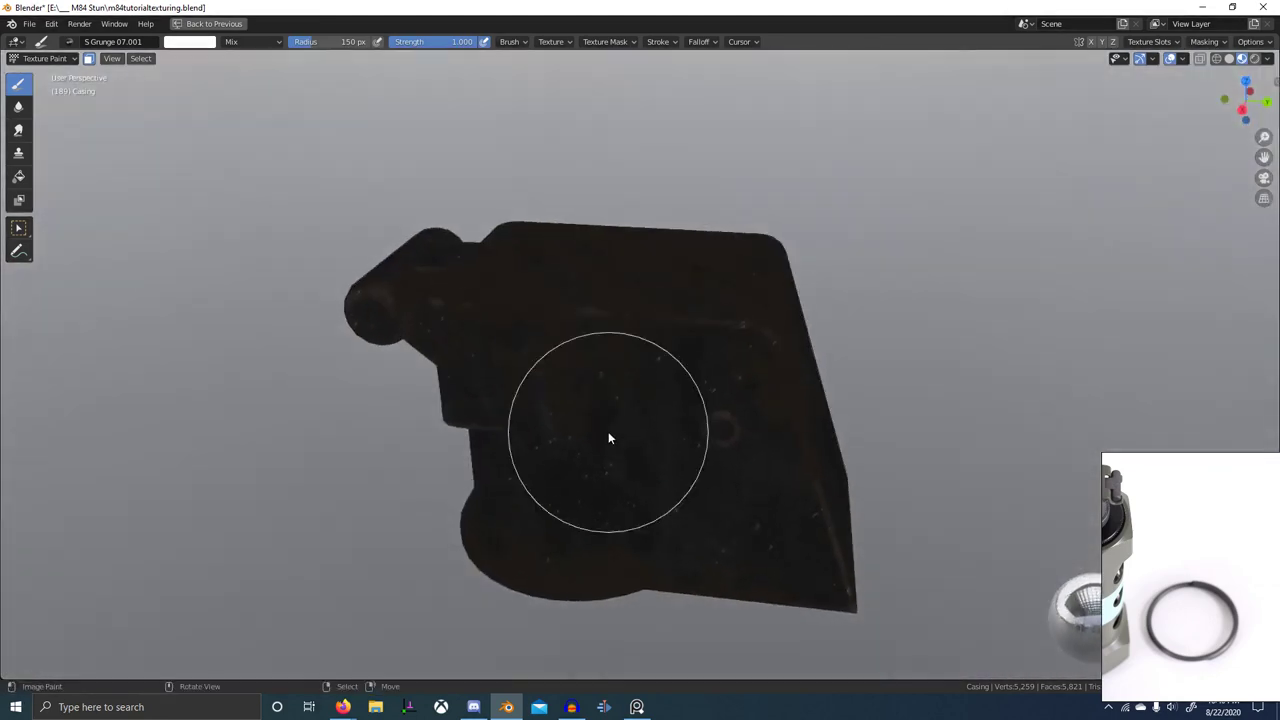
{"action": "scroll", "coordinate": [703, 405], "scroll_direction": "up", "scroll_amount": 5}
{"action": "middle_click_drag", "start_coordinate": [703, 405], "coordinate": [694, 353]}
- Dab black grunge over the ring detail, undo a fading stroke, and restore the left ring's rim
{"action": "key", "text": "x"}
{"action": "mouse_move", "coordinate": [711, 327]}
{"action": "left_mouse_down"}
{"action": "mouse_move", "coordinate": [803, 295]}
{"action": "mouse_move", "coordinate": [880, 351]}
{"action": "left_mouse_up"}
{"action": "mouse_move", "coordinate": [785, 384]}
{"action": "left_mouse_down"}
{"action": "mouse_move", "coordinate": [782, 427]}
{"action": "mouse_move", "coordinate": [728, 434]}
{"action": "mouse_move", "coordinate": [727, 400]}
{"action": "left_mouse_up"}
{"action": "key", "text": "x"}
{"action": "key", "text": "ctrl+z"}
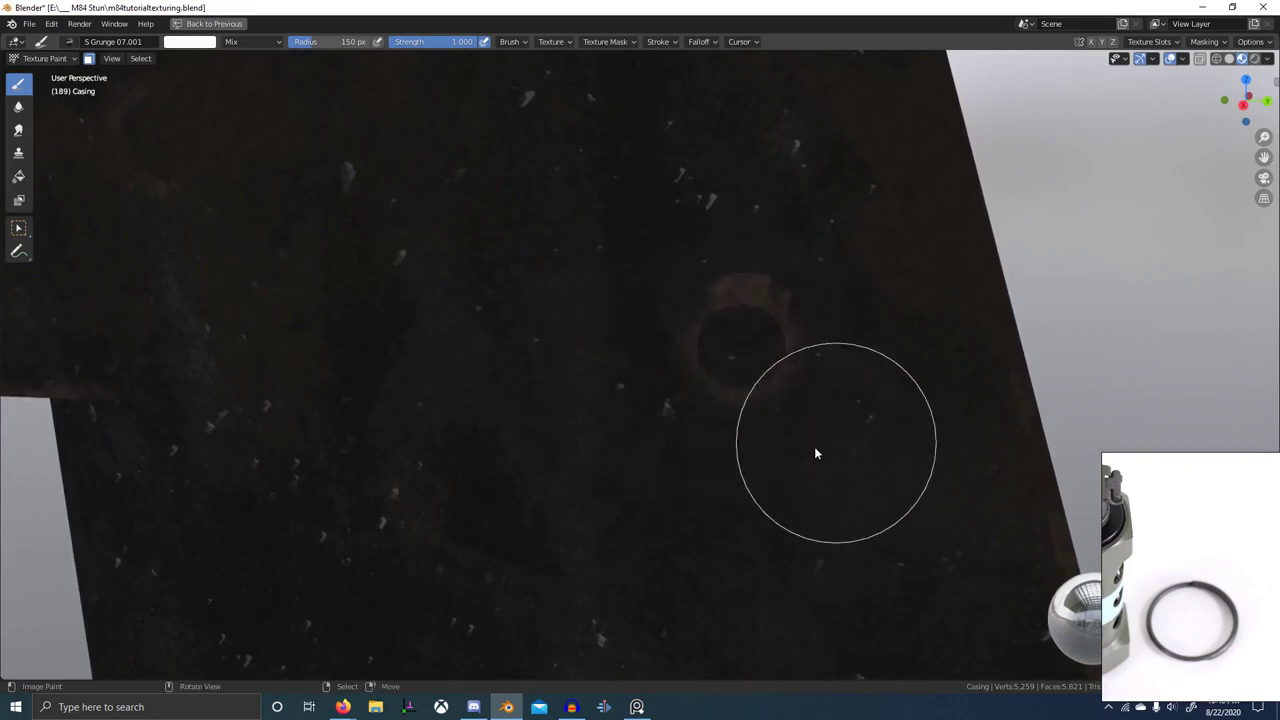
{"action": "scroll", "coordinate": [830, 445], "scroll_direction": "down", "scroll_amount": 5}
{"action": "middle_click_drag", "start_coordinate": [816, 446], "coordinate": [852, 435]}
{"action": "scroll", "coordinate": [746, 464], "scroll_direction": "up", "scroll_amount": 5}
{"action": "middle_click_drag", "start_coordinate": [543, 382], "coordinate": [597, 429]}
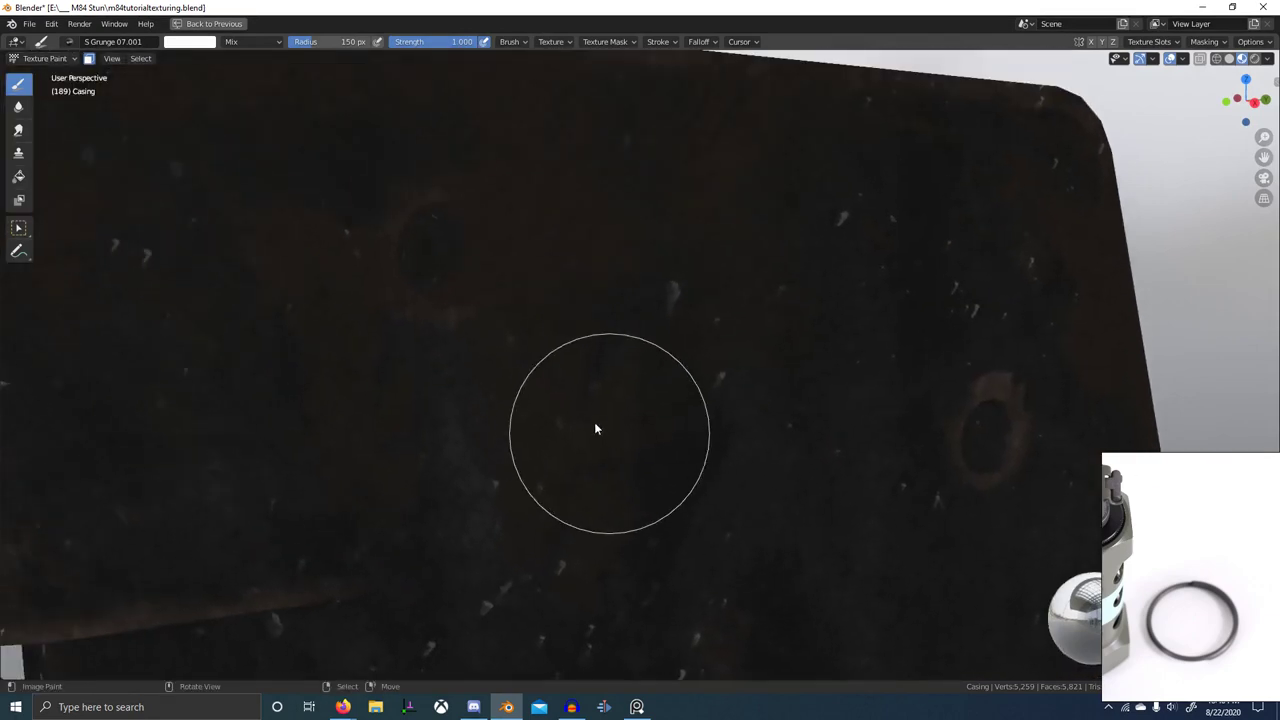
{"action": "key", "text": "x"}
{"action": "mouse_move", "coordinate": [505, 254]}
{"action": "left_mouse_down"}
{"action": "mouse_move", "coordinate": [492, 193]}
{"action": "mouse_move", "coordinate": [424, 178]}
{"action": "mouse_move", "coordinate": [395, 250]}
{"action": "left_mouse_up"}
- Stamp several white grunge patches on the casing seen from below
{"action": "scroll", "coordinate": [395, 250], "scroll_direction": "down", "scroll_amount": 4}
{"action": "mouse_move", "coordinate": [635, 362]}
{"action": "middle_mouse_down"}
{"action": "mouse_move", "coordinate": [606, 355]}
{"action": "mouse_move", "coordinate": [606, 336]}
{"action": "middle_mouse_up"}
{"action": "mouse_move", "coordinate": [946, 456]}
{"action": "middle_mouse_down"}
{"action": "mouse_move", "coordinate": [843, 342]}
{"action": "mouse_move", "coordinate": [949, 330]}
{"action": "middle_mouse_up"}
{"action": "scroll", "coordinate": [880, 376], "scroll_direction": "down", "scroll_amount": 4}
{"action": "scroll", "coordinate": [822, 349], "scroll_direction": "up", "scroll_amount": 3}
{"action": "mouse_move", "coordinate": [822, 349]}
{"action": "middle_mouse_down"}
{"action": "mouse_move", "coordinate": [838, 366]}
{"action": "mouse_move", "coordinate": [805, 396]}
{"action": "mouse_move", "coordinate": [948, 411]}
{"action": "mouse_move", "coordinate": [938, 443]}
{"action": "middle_mouse_up"}
{"action": "key", "text": "x"}
{"action": "left_click_drag", "start_coordinate": [684, 569], "coordinate": [722, 398]}
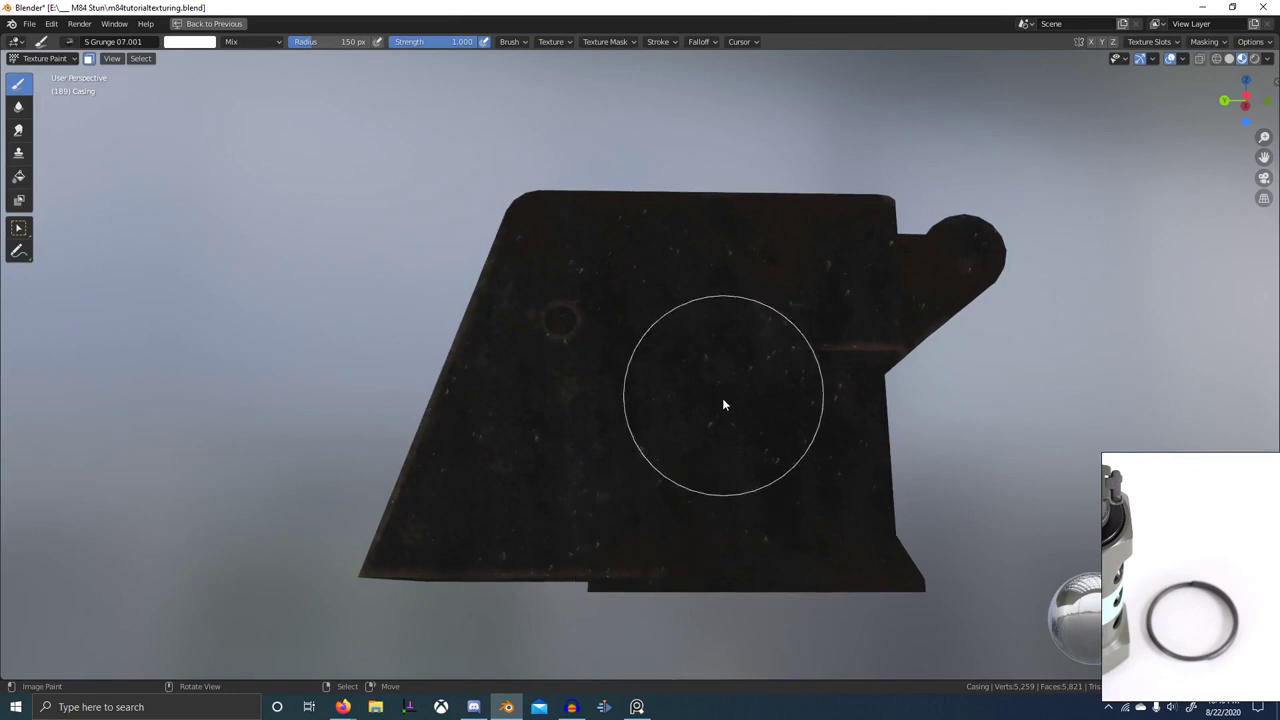
{"action": "left_click_drag", "start_coordinate": [720, 556], "coordinate": [747, 422]}
{"action": "middle_click_drag", "start_coordinate": [751, 444], "coordinate": [761, 534]}
{"action": "left_click_drag", "start_coordinate": [757, 592], "coordinate": [765, 411]}
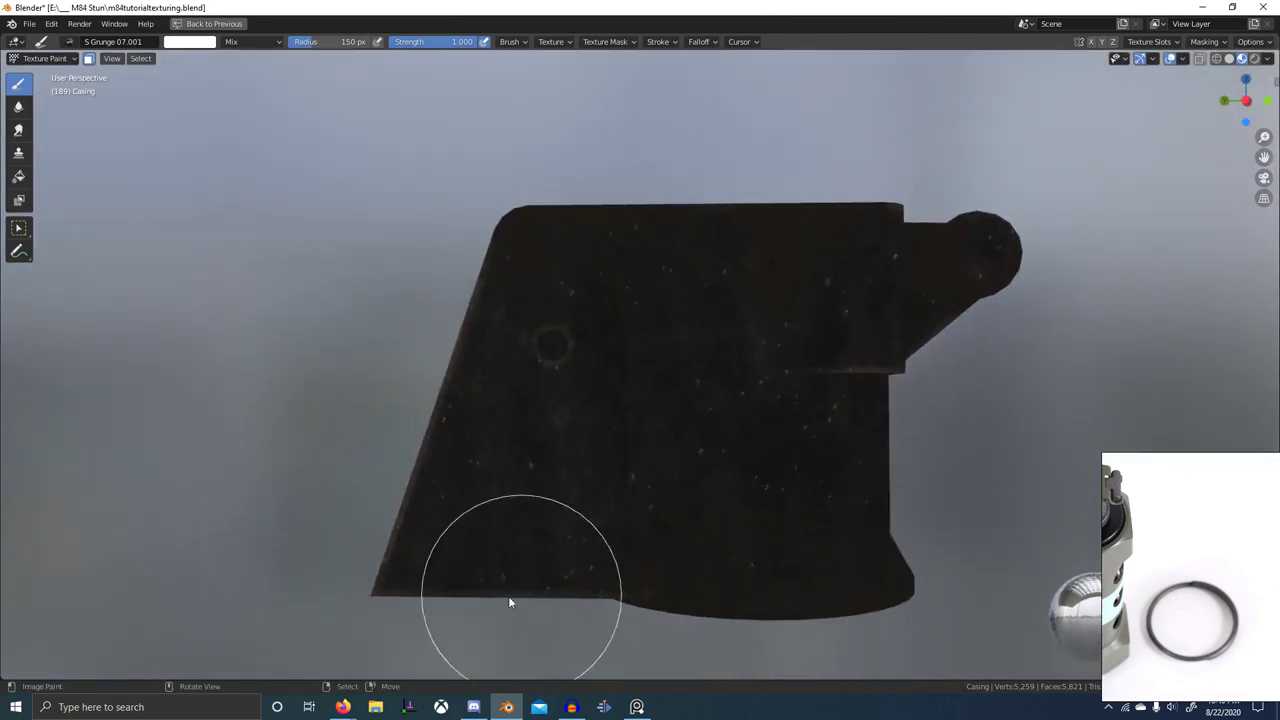
- Stamp black and white grunge from the lower-left corner, resizing the brush to 187 px
{"action": "mouse_move", "coordinate": [424, 583]}
{"action": "left_mouse_down"}
{"action": "mouse_move", "coordinate": [556, 534]}
{"action": "mouse_move", "coordinate": [584, 432]}
{"action": "mouse_move", "coordinate": [562, 427]}
{"action": "left_mouse_up"}
{"action": "key", "text": "x"}
{"action": "left_click_drag", "start_coordinate": [419, 587], "coordinate": [532, 448]}
{"action": "key", "text": "x"}
{"action": "key", "text": "f"}
{"action": "left_click", "coordinate": [524, 571]}
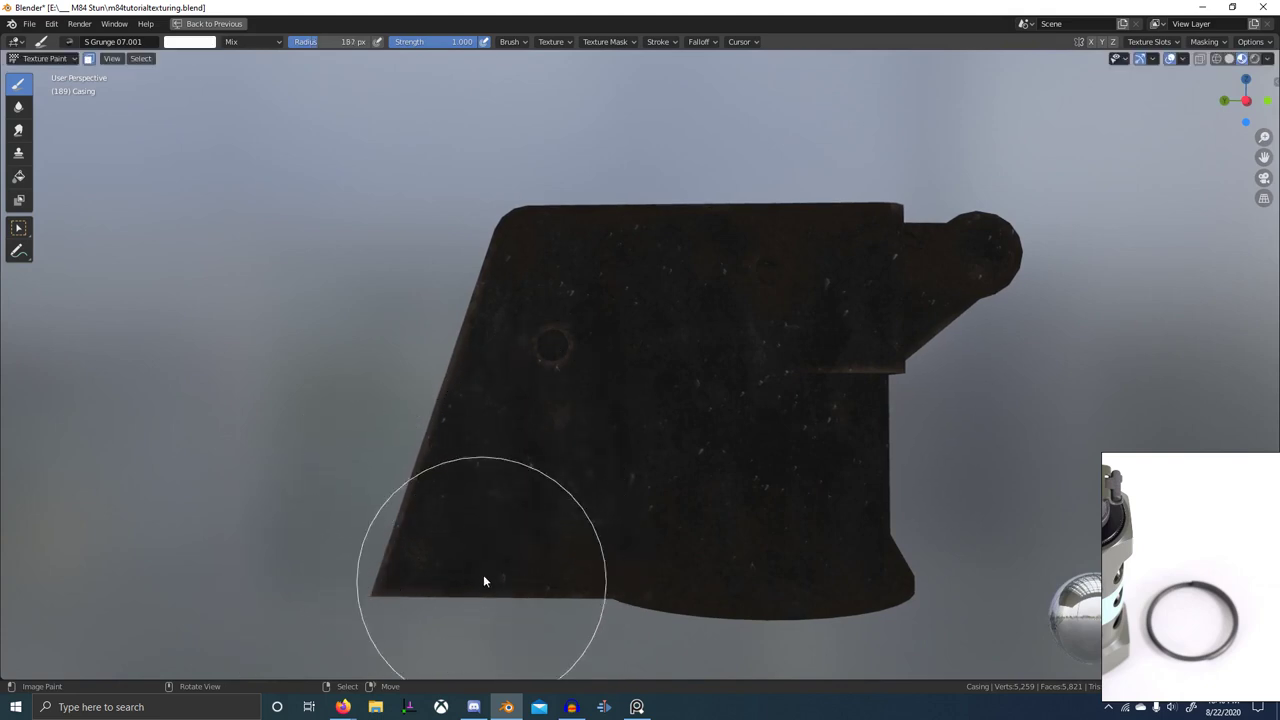
{"action": "left_click_drag", "start_coordinate": [481, 581], "coordinate": [519, 487]}
- Stamp grunge patches on the casing's lower side and side
{"action": "middle_click_drag", "start_coordinate": [491, 534], "coordinate": [557, 519]}
{"action": "scroll", "coordinate": [558, 519], "scroll_direction": "up", "scroll_amount": 3}
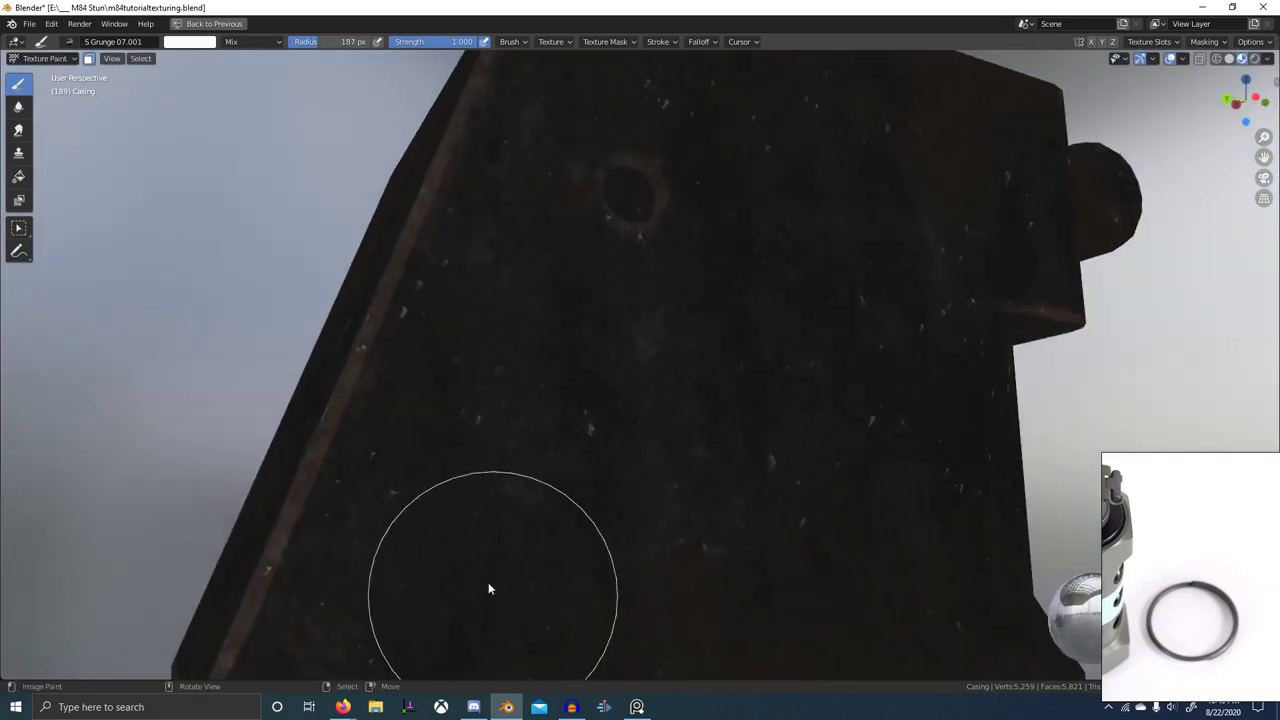
{"action": "mouse_move", "coordinate": [598, 564]}
{"action": "middle_mouse_down", "text": "shift"}
{"action": "mouse_move", "coordinate": [557, 438]}
{"action": "mouse_move", "coordinate": [648, 450]}
{"action": "middle_mouse_up", "text": "shift"}
{"action": "left_click_drag", "start_coordinate": [629, 453], "coordinate": [744, 417]}
{"action": "scroll", "coordinate": [681, 395], "scroll_direction": "down", "scroll_amount": 3}
{"action": "mouse_move", "coordinate": [683, 400]}
{"action": "middle_mouse_down"}
{"action": "mouse_move", "coordinate": [707, 429]}
{"action": "mouse_move", "coordinate": [720, 417]}
{"action": "middle_mouse_up"}
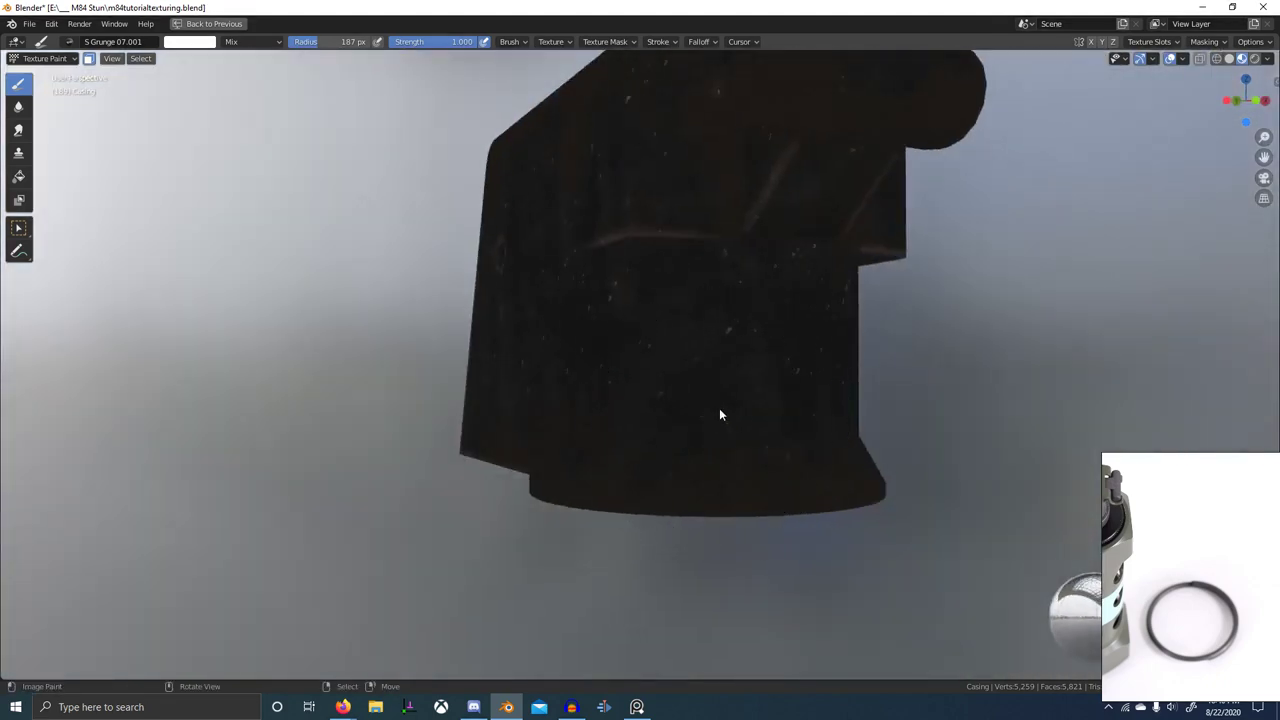
{"action": "middle_click_drag", "start_coordinate": [808, 380], "coordinate": [757, 412]}
{"action": "left_click_drag", "start_coordinate": [627, 412], "coordinate": [673, 382]}
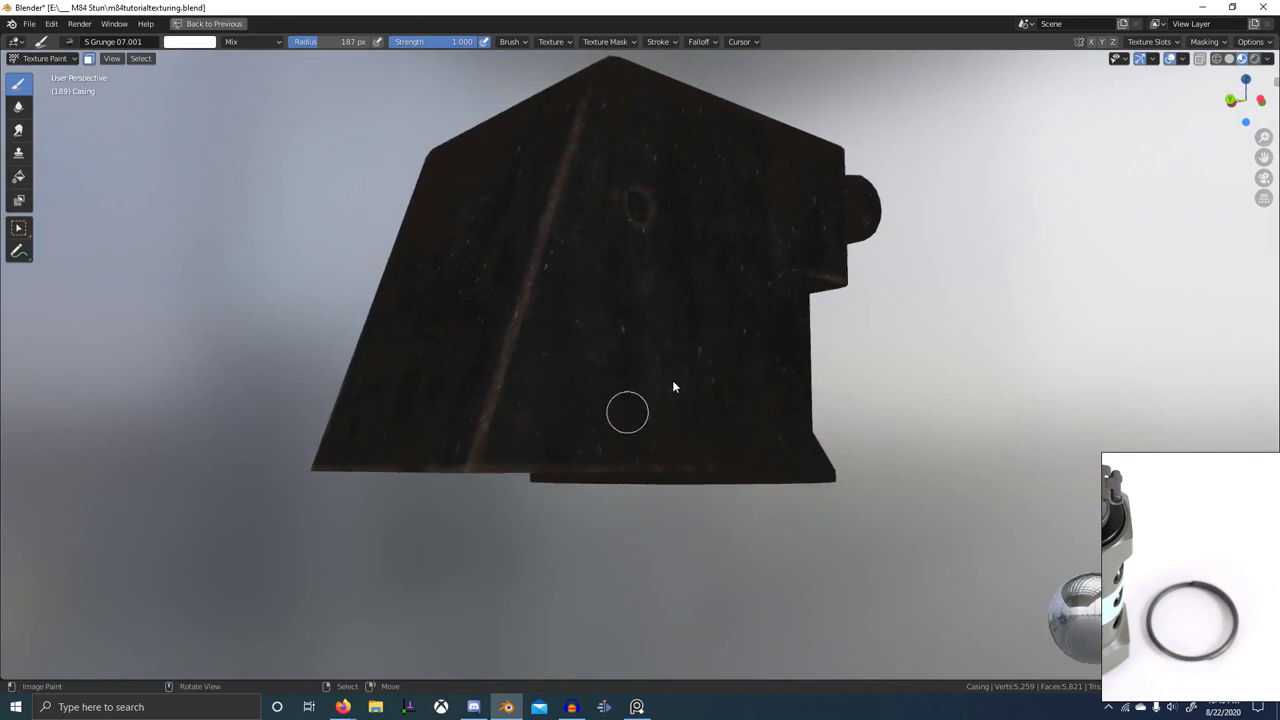
{"action": "middle_click_drag", "start_coordinate": [658, 385], "coordinate": [586, 396]}
- Stamp grunge near the casing's lower-left edge
{"action": "left_click_drag", "start_coordinate": [497, 412], "coordinate": [551, 355]}
{"action": "scroll", "coordinate": [608, 376], "scroll_direction": "up", "scroll_amount": 2}
{"action": "middle_click_drag", "start_coordinate": [650, 368], "coordinate": [520, 412]}
{"action": "scroll", "coordinate": [500, 420], "scroll_direction": "up", "scroll_amount": 1}
{"action": "mouse_move", "coordinate": [378, 495]}
{"action": "left_mouse_down"}
{"action": "mouse_move", "coordinate": [454, 396]}
{"action": "mouse_move", "coordinate": [342, 362]}
{"action": "mouse_move", "coordinate": [590, 349]}
{"action": "left_mouse_up"}
- Restore the node editor beside the viewport and preview the Top AO DIRT Mask on the casing
{"action": "key", "text": "ctrl+space"}
{"action": "scroll", "coordinate": [538, 506], "scroll_direction": "down", "scroll_amount": 2}
{"action": "middle_click_drag", "start_coordinate": [488, 535], "coordinate": [531, 677]}
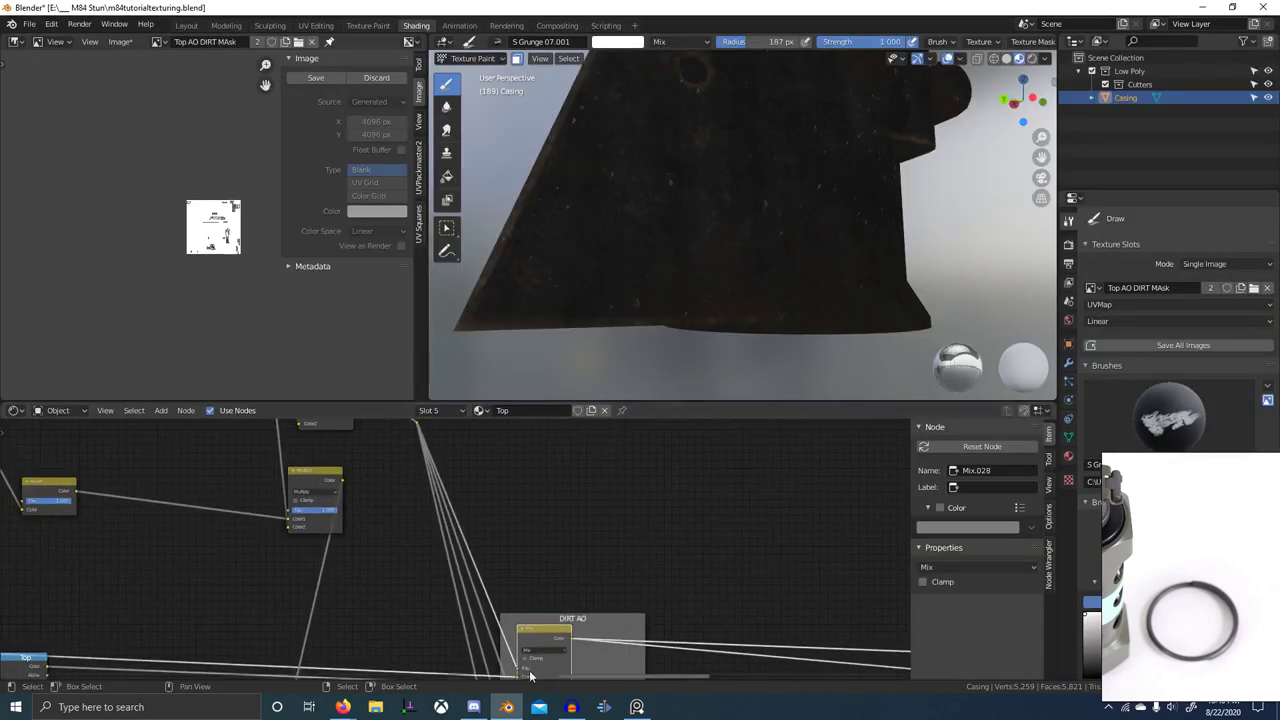
{"action": "scroll", "coordinate": [540, 598], "scroll_direction": "down", "scroll_amount": 1}
{"action": "middle_click_drag", "start_coordinate": [540, 596], "coordinate": [542, 638]}
{"action": "middle_click_drag", "start_coordinate": [341, 499], "coordinate": [500, 586]}
{"action": "left_click", "coordinate": [428, 455], "text": "ctrl+shift"}
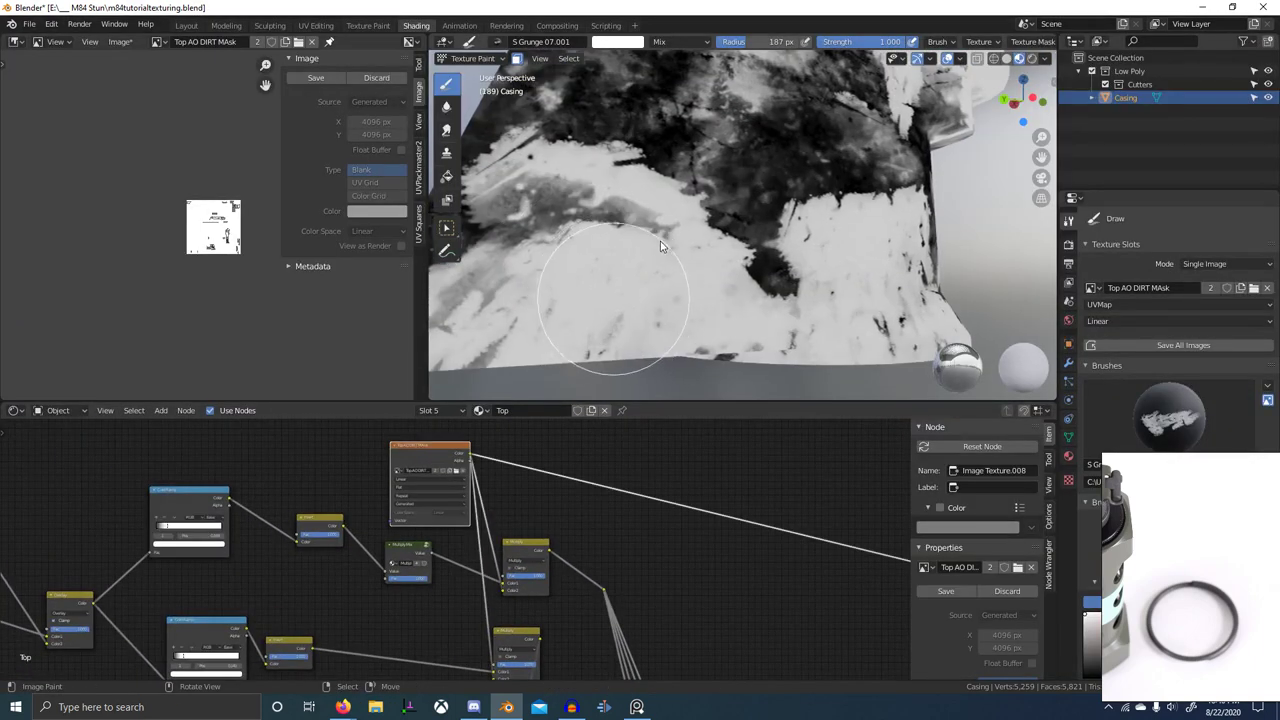
- Paint white into the previewed mask, then preview the Multiply Mix node's result
{"action": "left_click_drag", "start_coordinate": [613, 299], "coordinate": [662, 255]}
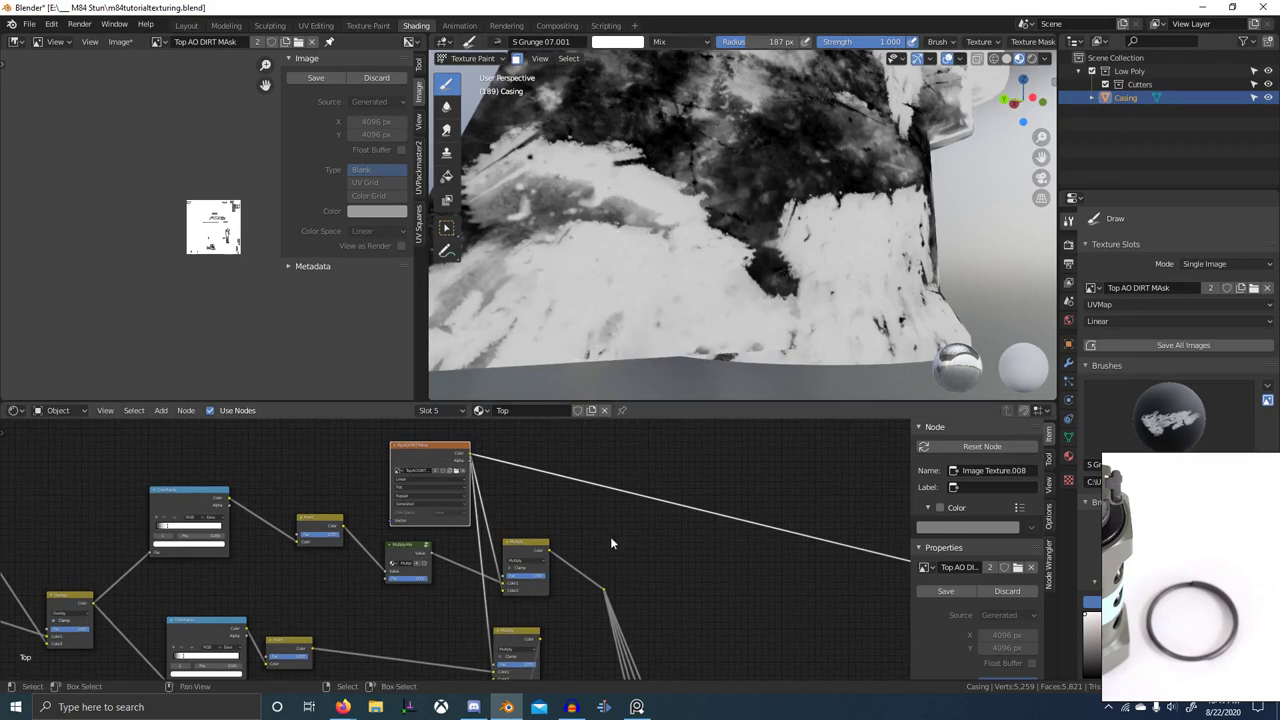
{"action": "scroll", "coordinate": [630, 562], "scroll_direction": "down", "scroll_amount": 4}
{"action": "scroll", "coordinate": [500, 545], "scroll_direction": "up", "scroll_amount": 6}
{"action": "left_click", "coordinate": [400, 536], "text": "ctrl+shift"}
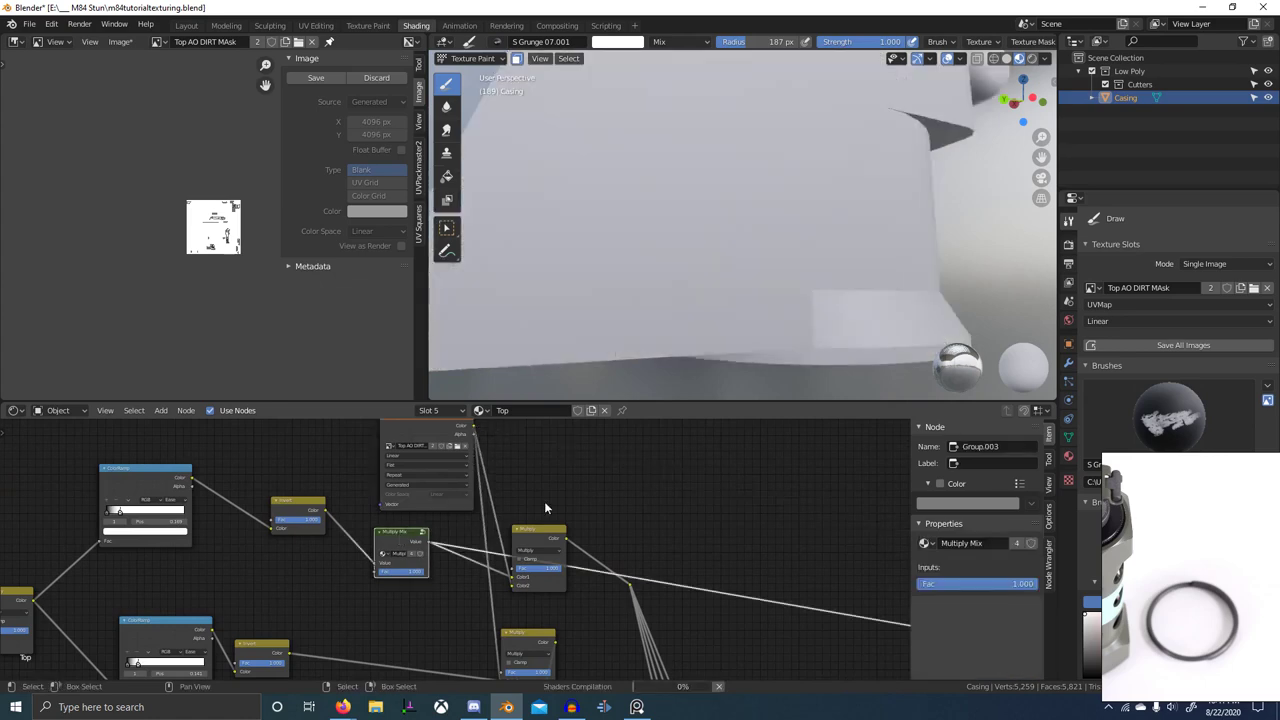
- Change the Multiply Mix node's blending to Overlay and preview it on the casing
{"action": "middle_click_drag", "start_coordinate": [777, 309], "coordinate": [705, 340]}
{"action": "scroll", "coordinate": [735, 370], "scroll_direction": "down", "scroll_amount": 2}
{"action": "scroll", "coordinate": [760, 480], "scroll_direction": "down", "scroll_amount": 4}
{"action": "middle_click_drag", "start_coordinate": [800, 500], "coordinate": [545, 420]}
{"action": "scroll", "coordinate": [601, 524], "scroll_direction": "down", "scroll_amount": 3}
{"action": "middle_click_drag", "start_coordinate": [725, 555], "coordinate": [740, 522]}
{"action": "scroll", "coordinate": [608, 554], "scroll_direction": "up", "scroll_amount": 4}
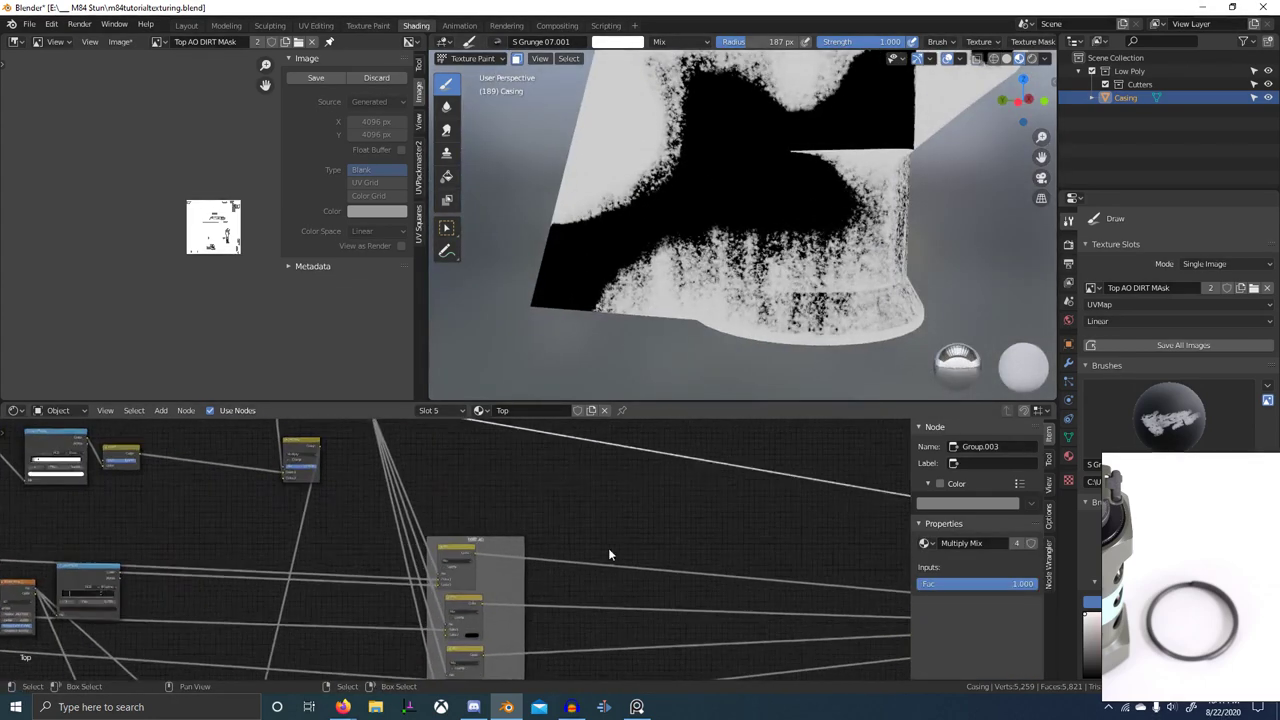
{"action": "middle_click_drag", "start_coordinate": [440, 528], "coordinate": [629, 595]}
{"action": "scroll", "coordinate": [497, 504], "scroll_direction": "up", "scroll_amount": 5}
{"action": "middle_click_drag", "start_coordinate": [497, 504], "coordinate": [549, 602]}
{"action": "left_click", "coordinate": [478, 472]}
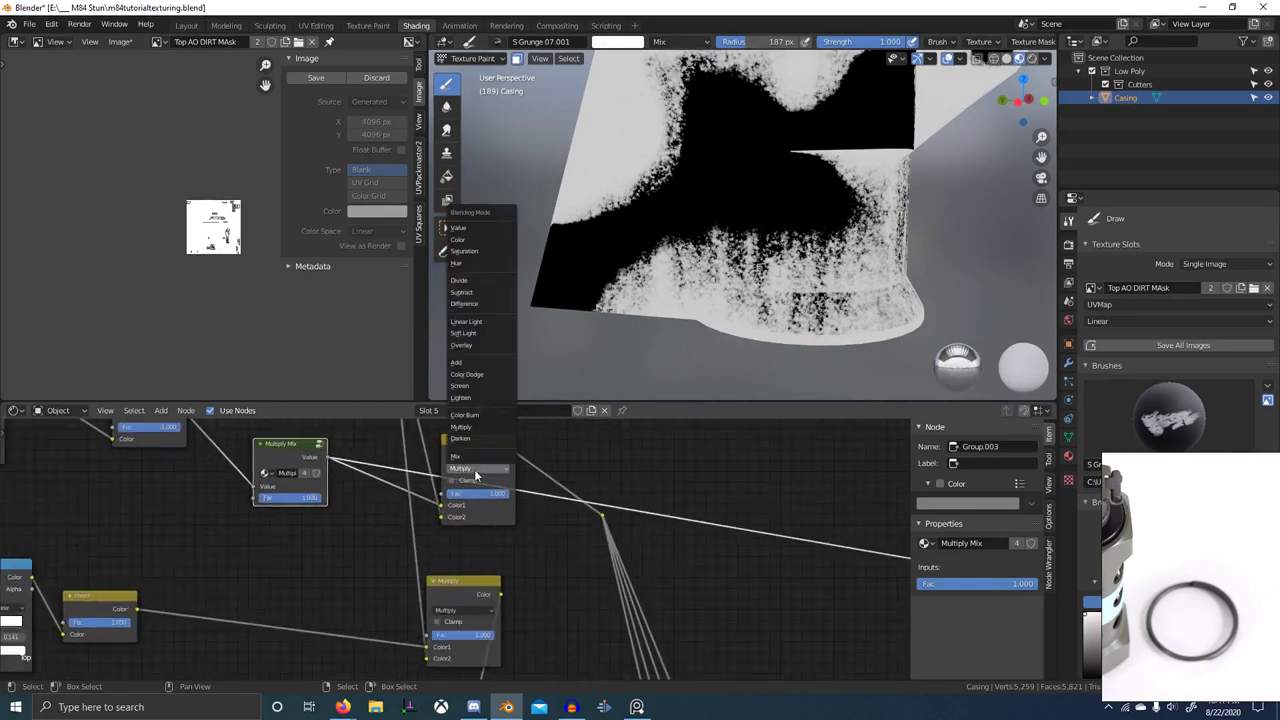
{"action": "left_click", "coordinate": [474, 346]}
{"action": "left_click", "coordinate": [480, 451], "text": "ctrl+shift"}
- Compare against the mask image, then switch the node to Linear Light and preview it
{"action": "middle_click_drag", "start_coordinate": [602, 340], "coordinate": [632, 329]}
{"action": "middle_click_drag", "start_coordinate": [502, 478], "coordinate": [530, 525]}
{"action": "left_click", "coordinate": [312, 453], "text": "ctrl+shift"}
{"action": "scroll", "coordinate": [528, 526], "scroll_direction": "up", "scroll_amount": 2}
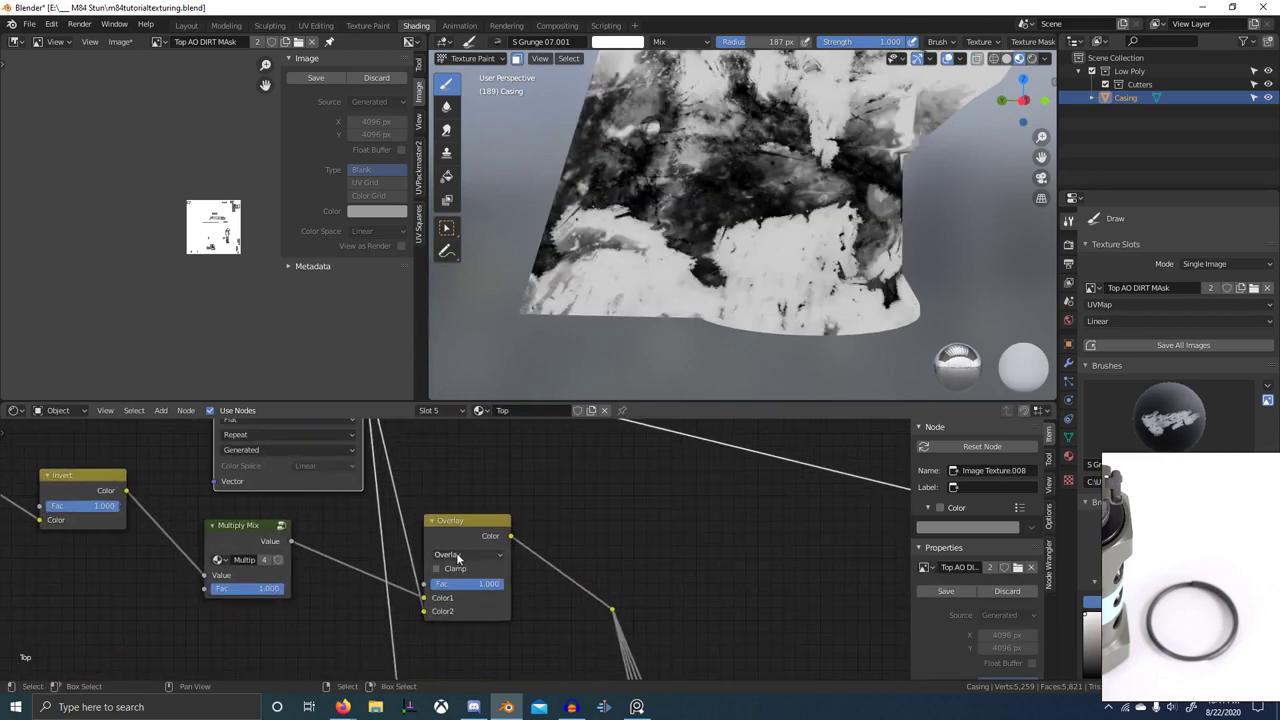
{"action": "left_click", "coordinate": [456, 554]}
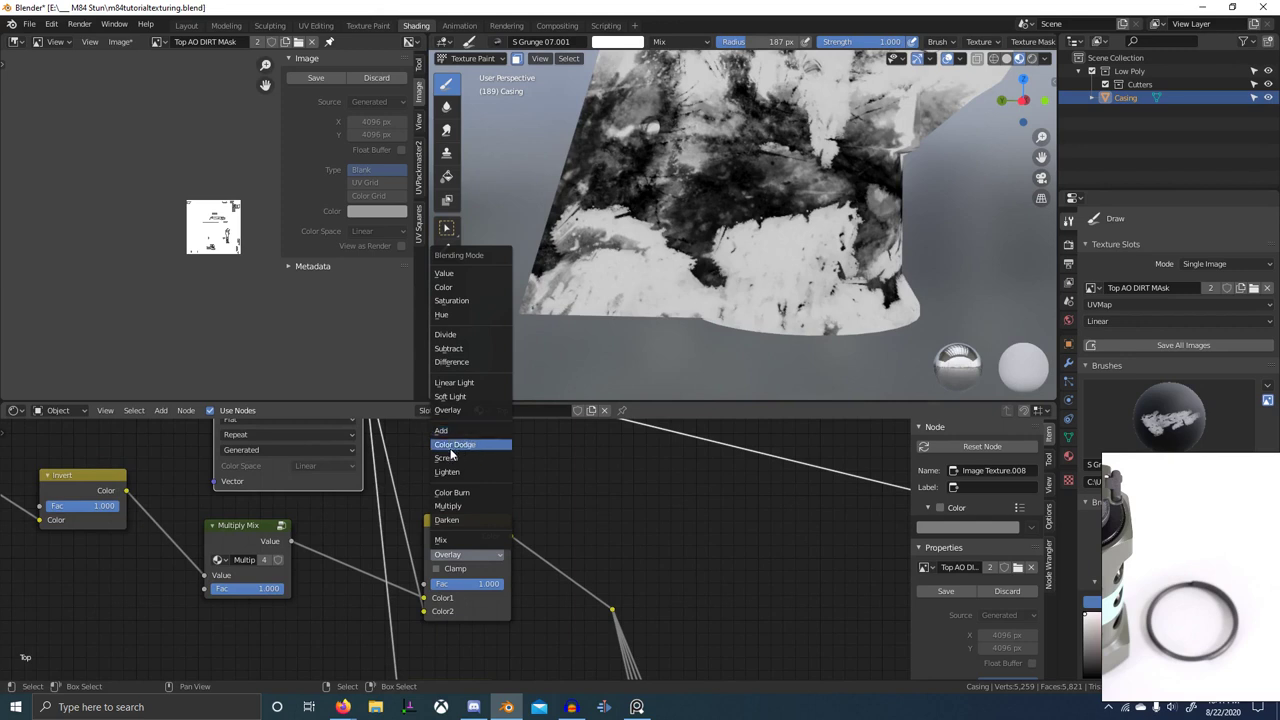
{"action": "left_click", "coordinate": [464, 381]}
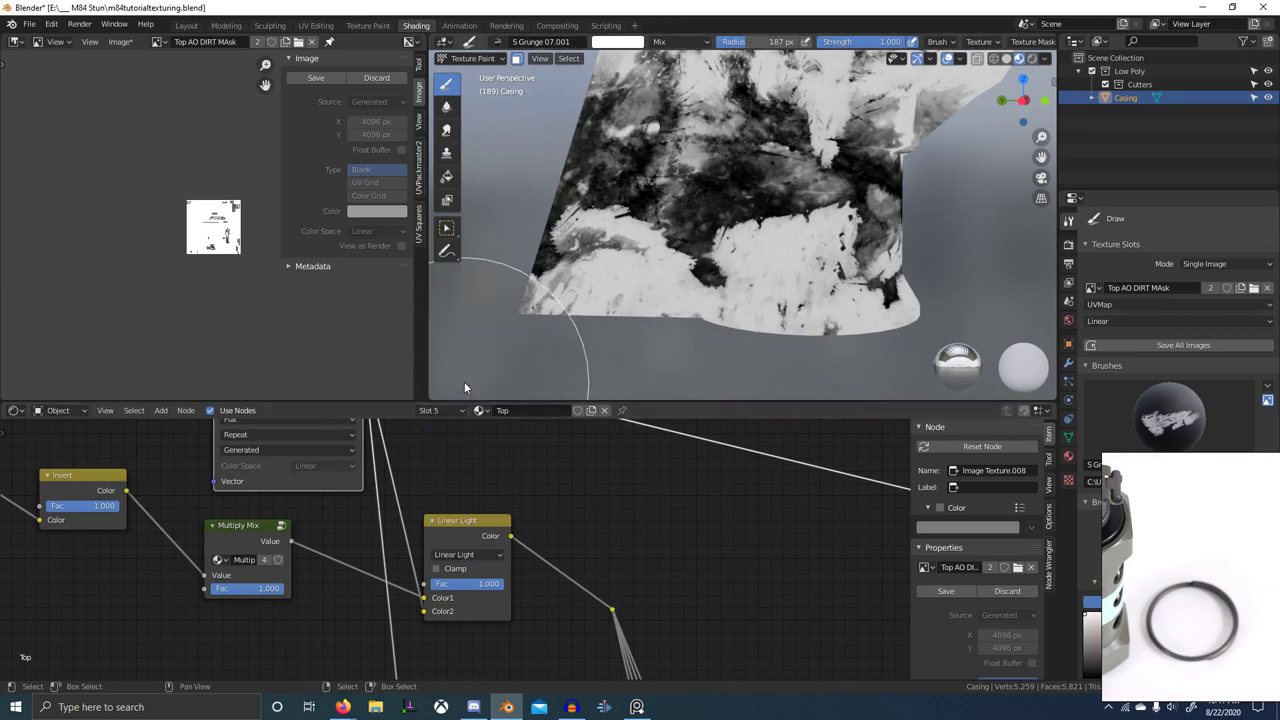
{"action": "left_click", "coordinate": [477, 521], "text": "ctrl+shift"}
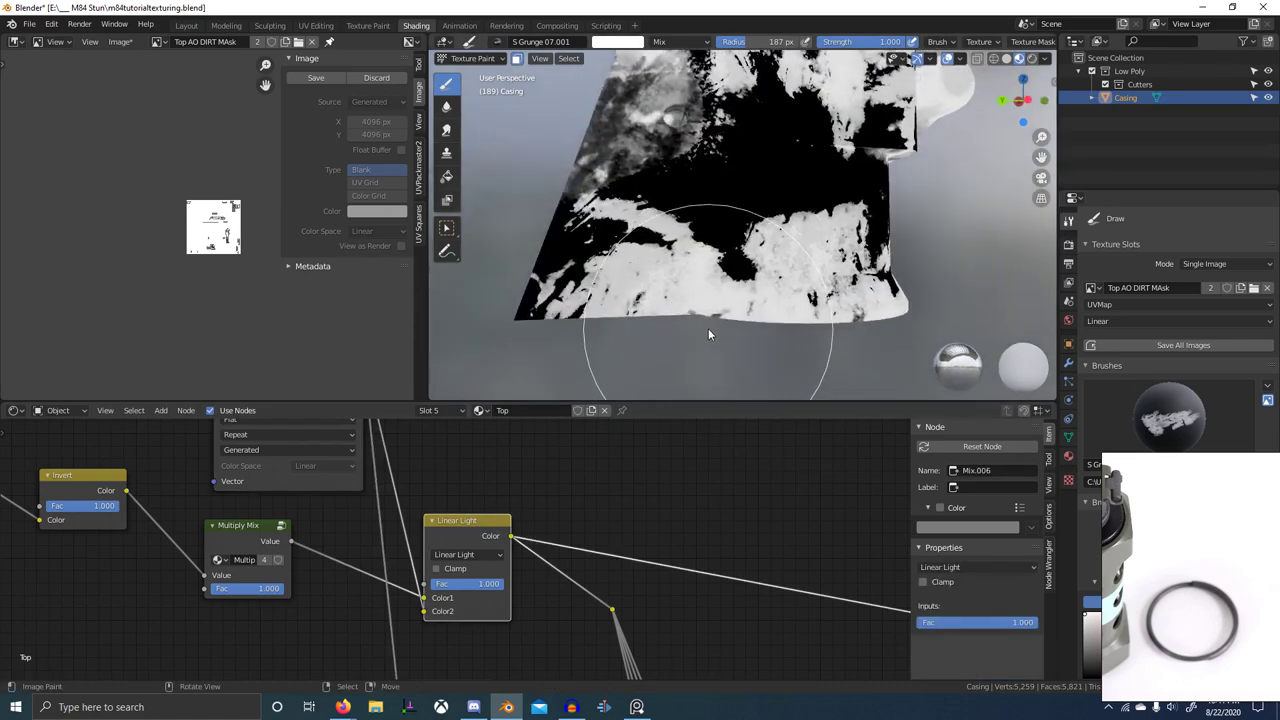
- Drop a True Overlay.001 group onto the Multiply link, then dissolve it with Ctrl+X
{"action": "key", "text": "shift+a"}
{"action": "type", "text": "te"}
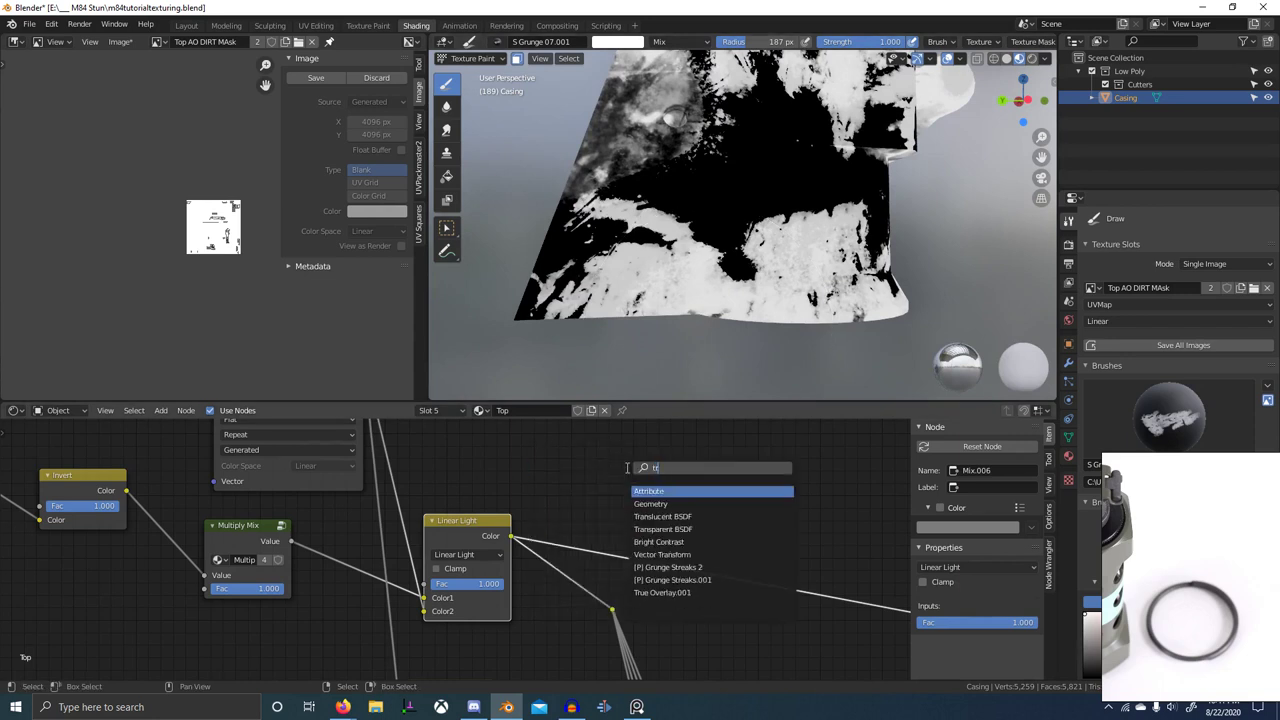
{"action": "type", "text": "ue"}
{"action": "key", "text": "Return"}
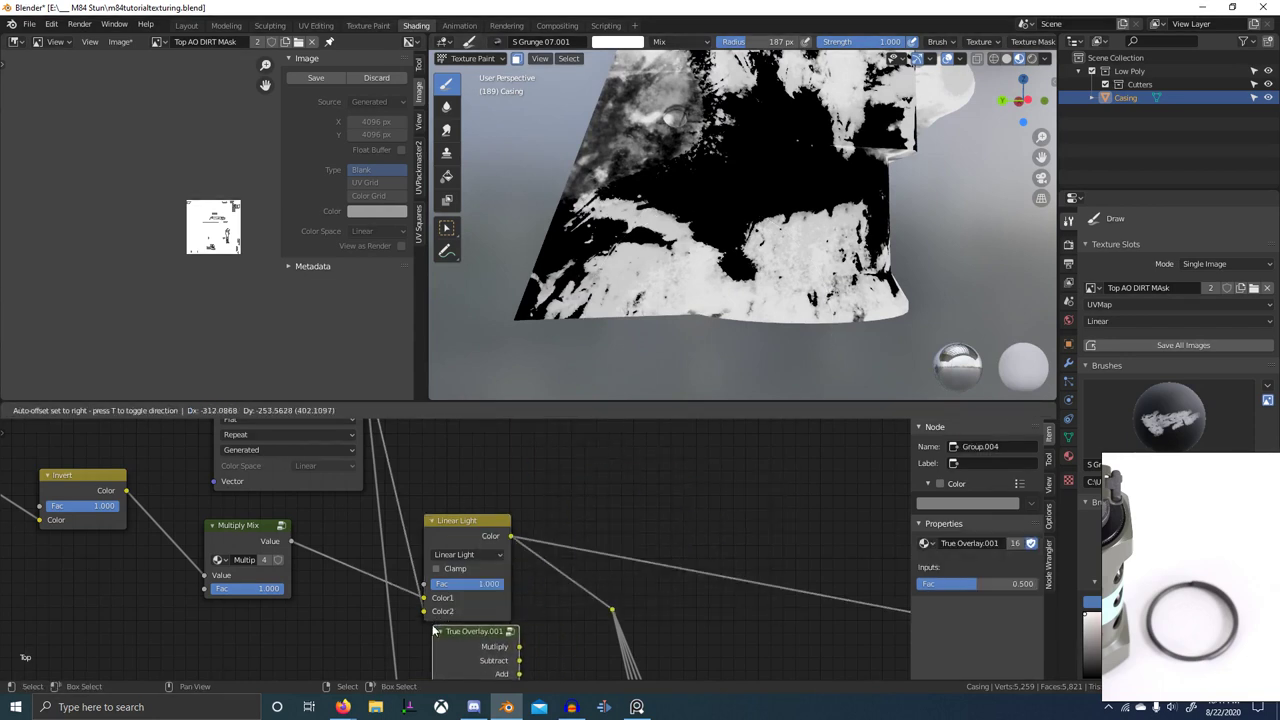
{"action": "left_click", "coordinate": [433, 631]}
{"action": "middle_click_drag", "start_coordinate": [481, 606], "coordinate": [479, 549]}
{"action": "scroll", "coordinate": [577, 547], "scroll_direction": "down", "scroll_amount": 2}
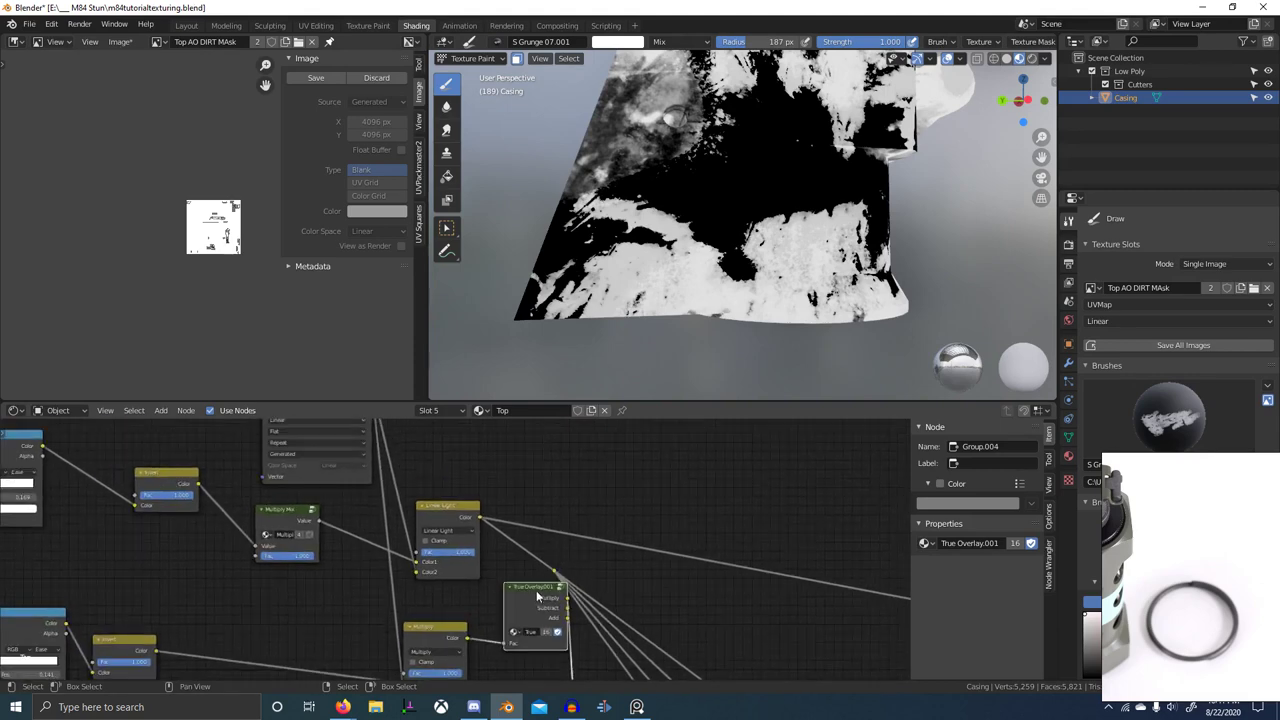
{"action": "scroll", "coordinate": [538, 594], "scroll_direction": "down", "scroll_amount": 2}
{"action": "middle_click_drag", "start_coordinate": [555, 571], "coordinate": [552, 535]}
{"action": "key", "text": "ctrl+x"}
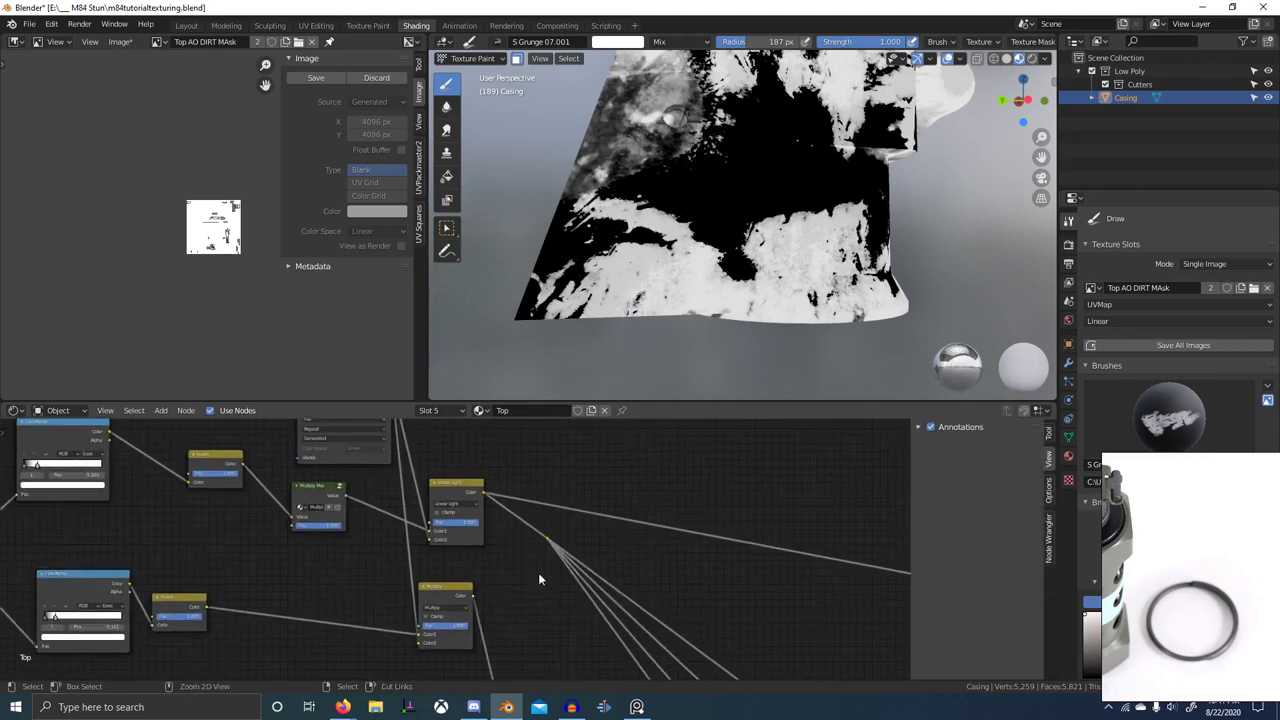
- Add True Overlay.001 again, feeding Multiply Mix into its Fac and the mask image color
{"action": "key", "text": "shift+a"}
{"action": "left_click", "coordinate": [565, 481]}
{"action": "type", "text": "rt"}
{"action": "key", "text": "BackSpace"}
{"action": "key", "text": "BackSpace"}
{"action": "type", "text": "t"}
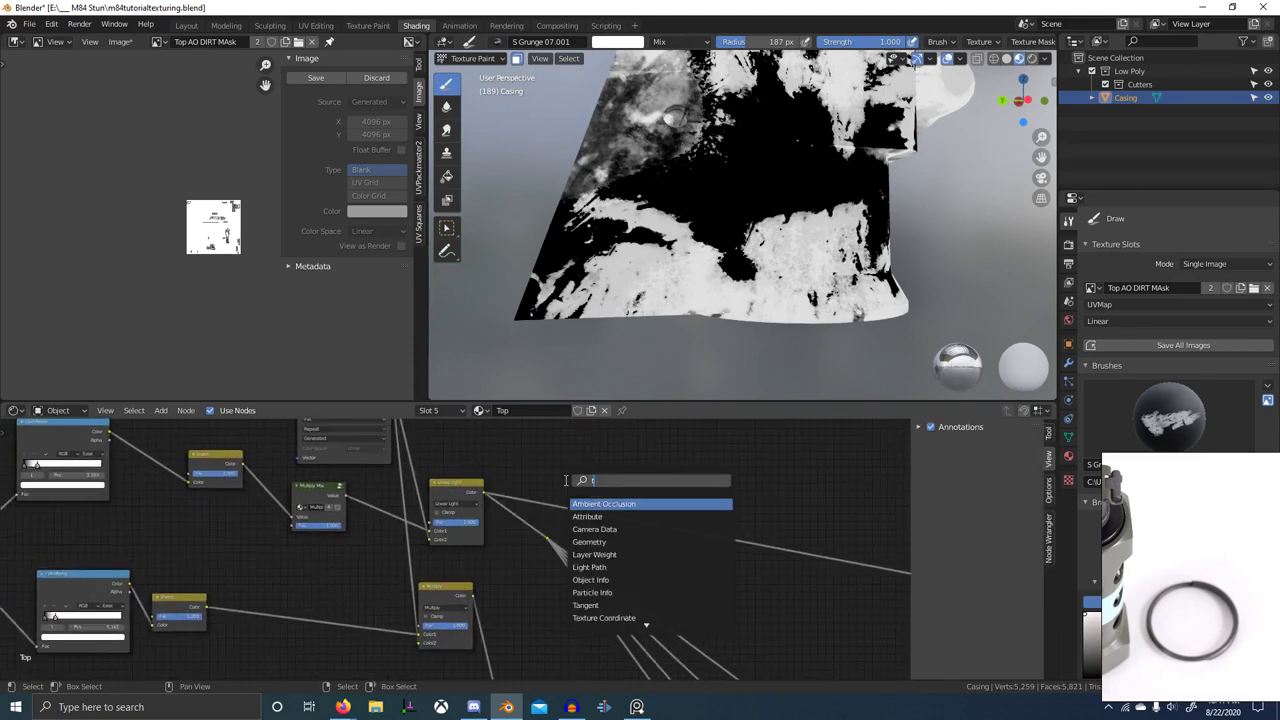
{"action": "type", "text": "rr"}
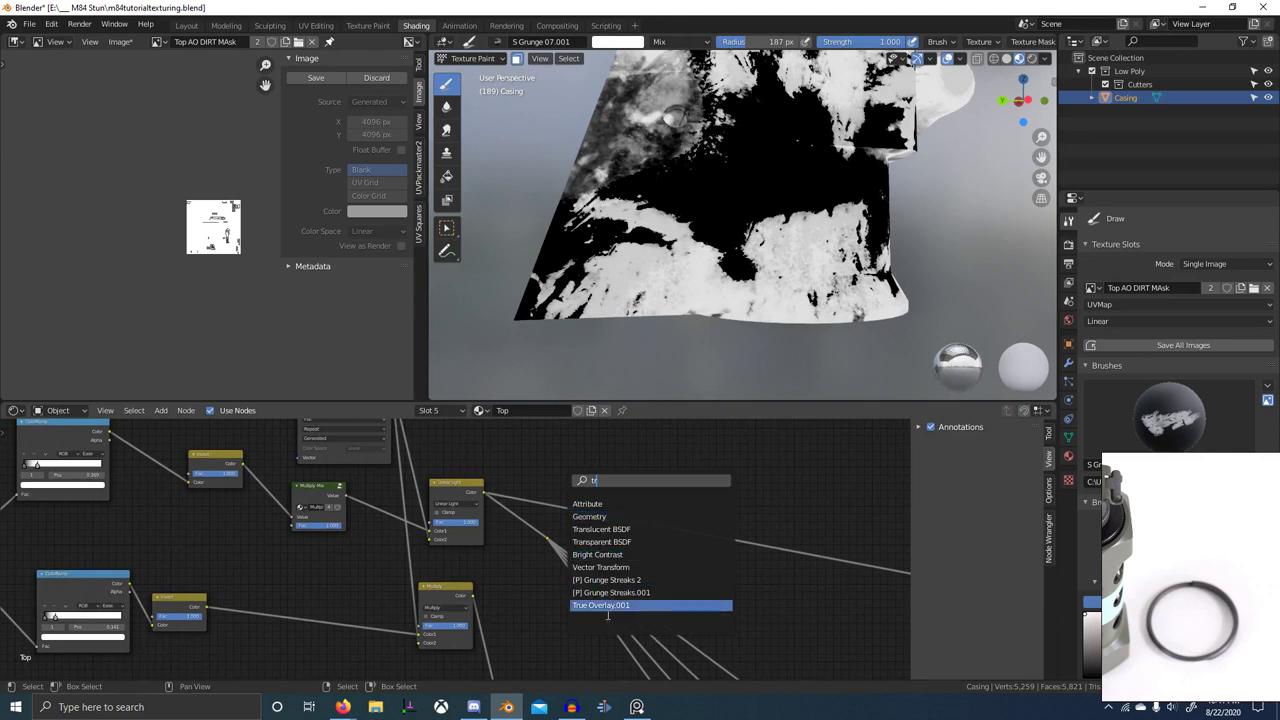
{"action": "left_click", "coordinate": [606, 609]}
{"action": "left_click", "coordinate": [546, 525]}
{"action": "middle_click_drag", "start_coordinate": [348, 494], "coordinate": [324, 551]}
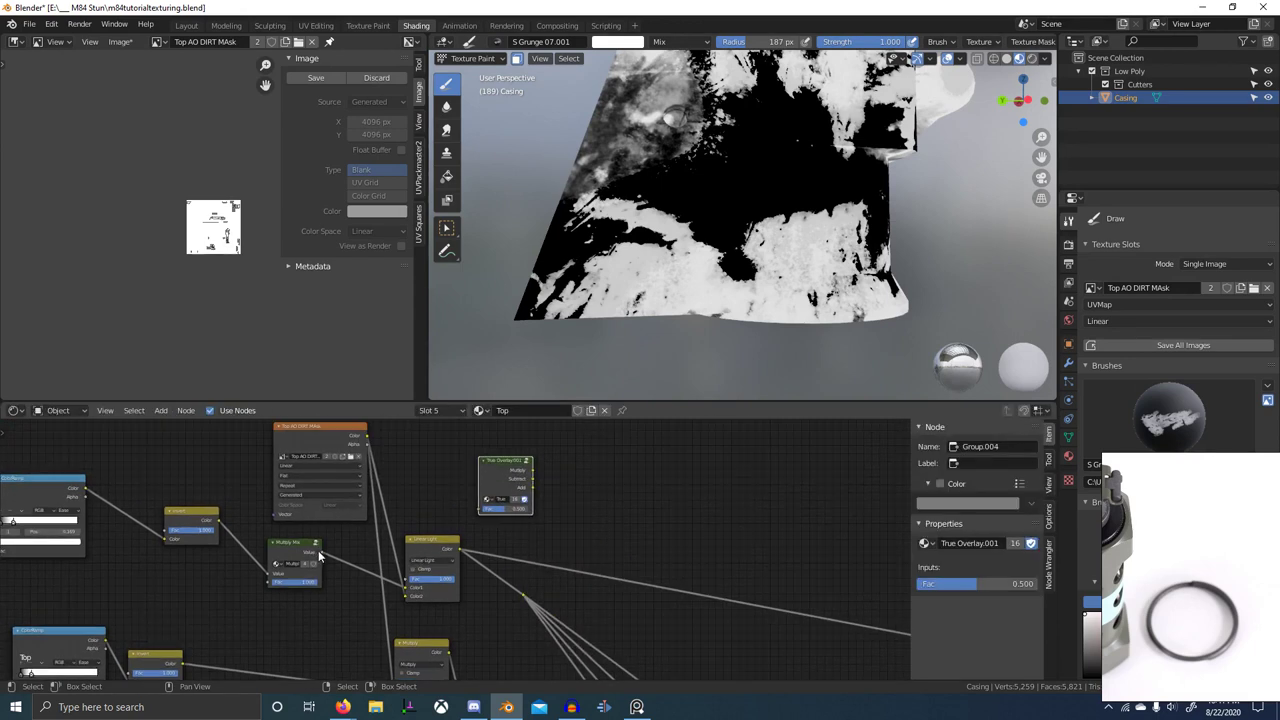
{"action": "left_click_drag", "start_coordinate": [319, 551], "coordinate": [481, 509]}
{"action": "left_click_drag", "start_coordinate": [367, 438], "coordinate": [456, 475]}
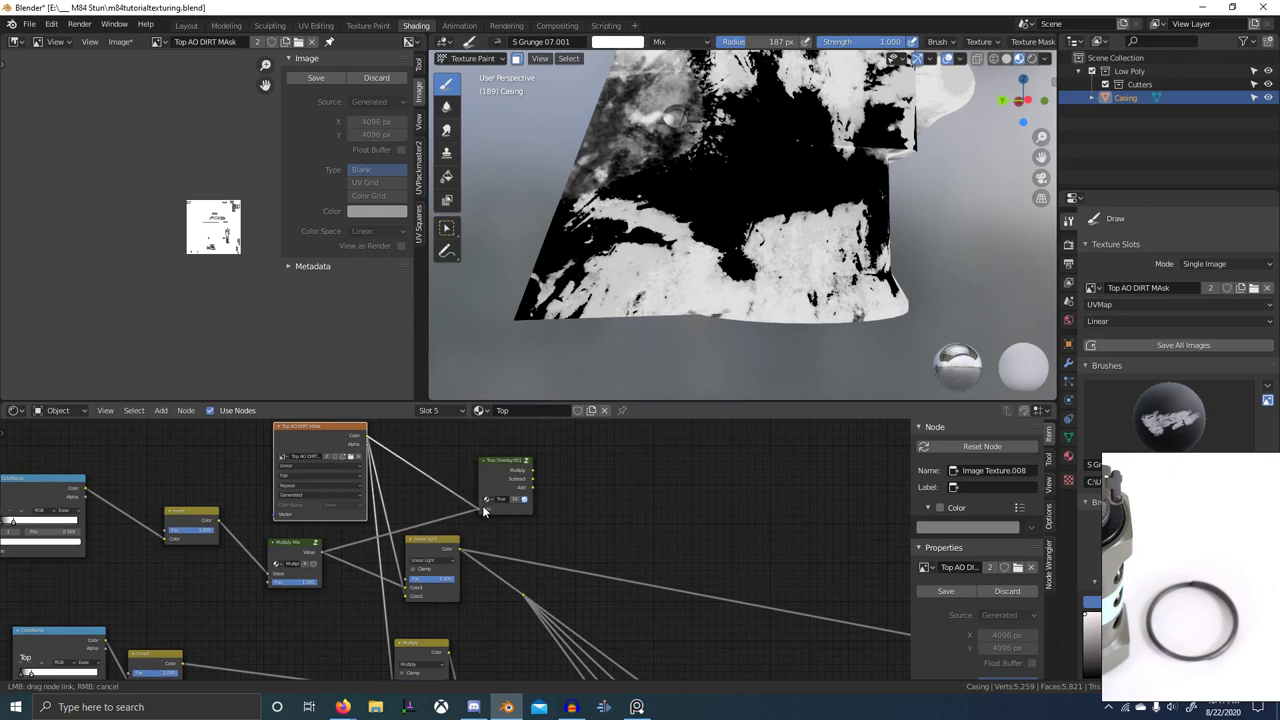
{"action": "left_click_drag", "start_coordinate": [427, 470], "coordinate": [504, 459]}
- Inspect inside the True Overlay.001 group, delete it, and cancel a search for 'over'
{"action": "key", "text": "Tab"}
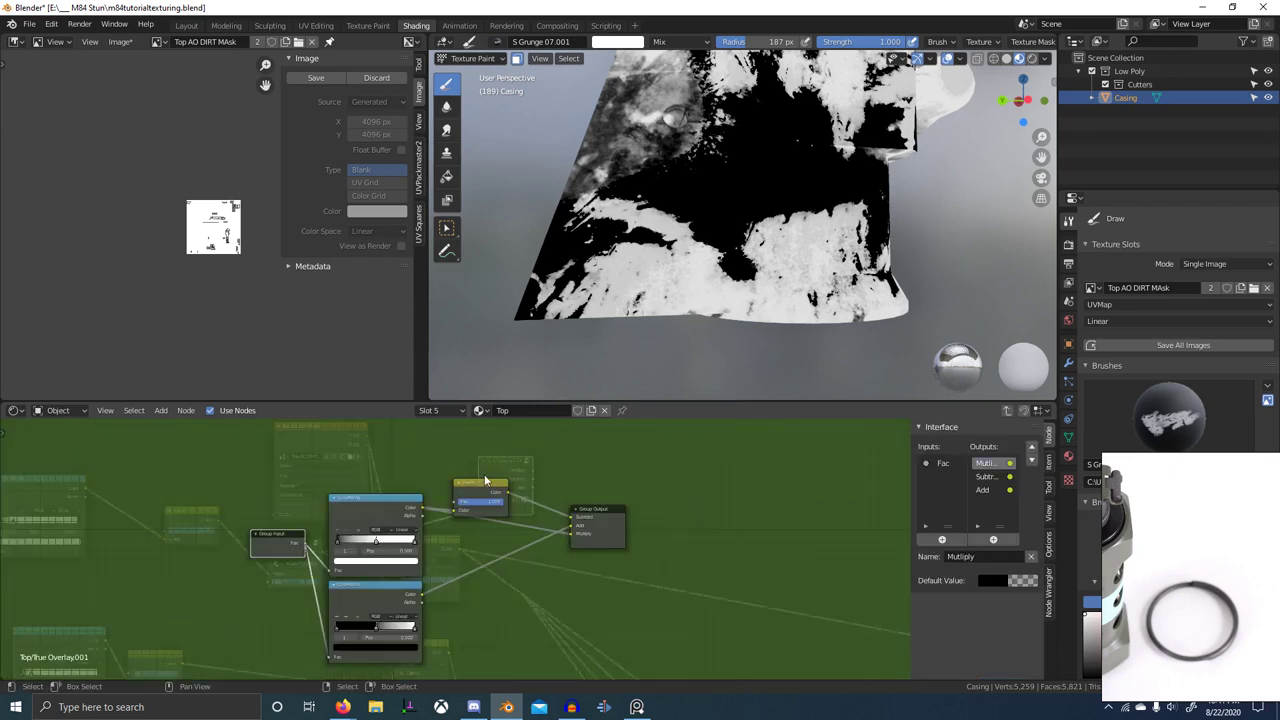
{"action": "key", "text": "Tab"}
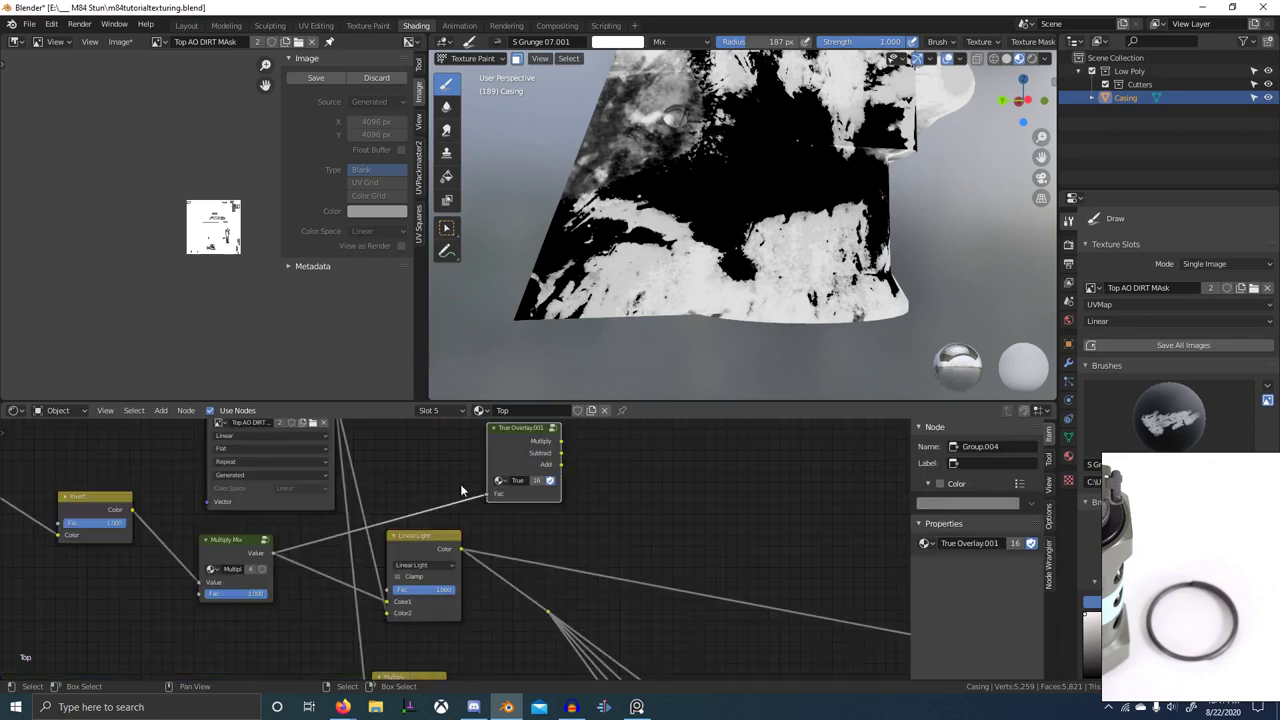
{"action": "key", "text": "x"}
{"action": "key", "text": "shift+a"}
{"action": "left_click", "coordinate": [540, 438]}
{"action": "type", "text": "t"}
{"action": "key", "text": "BackSpace"}
{"action": "type", "text": "over"}
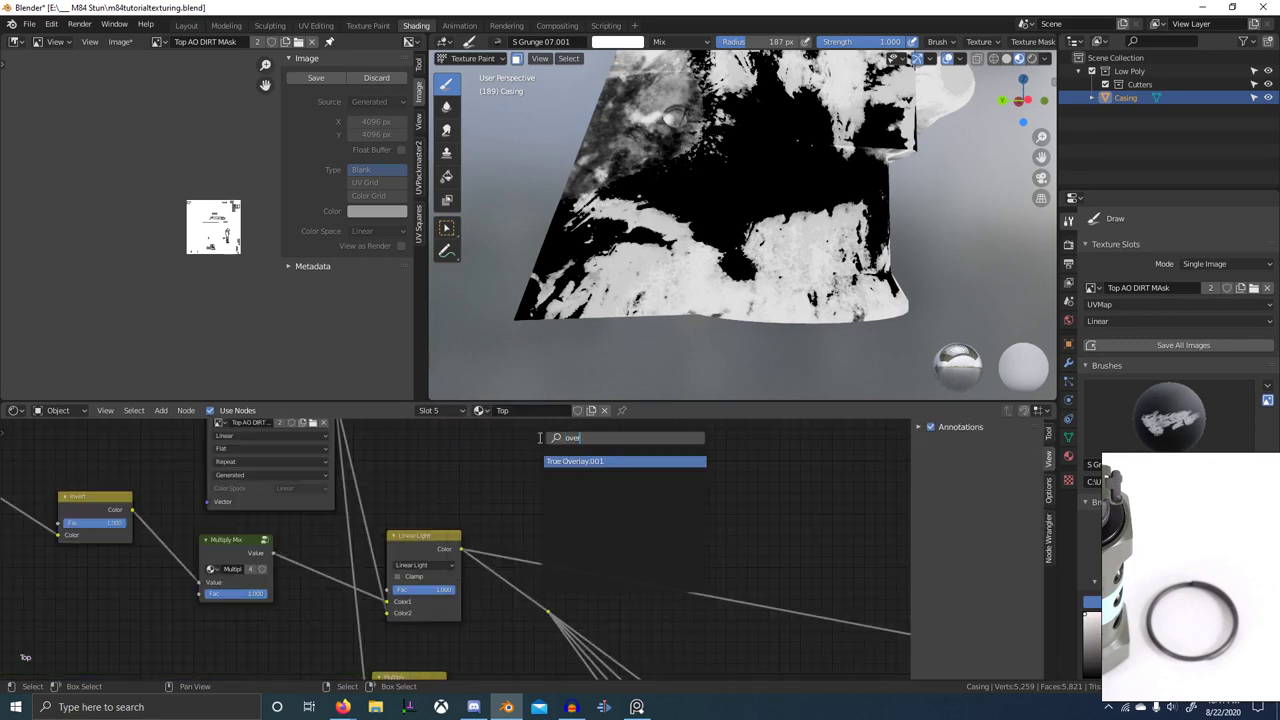
{"action": "left_click", "coordinate": [485, 512]}
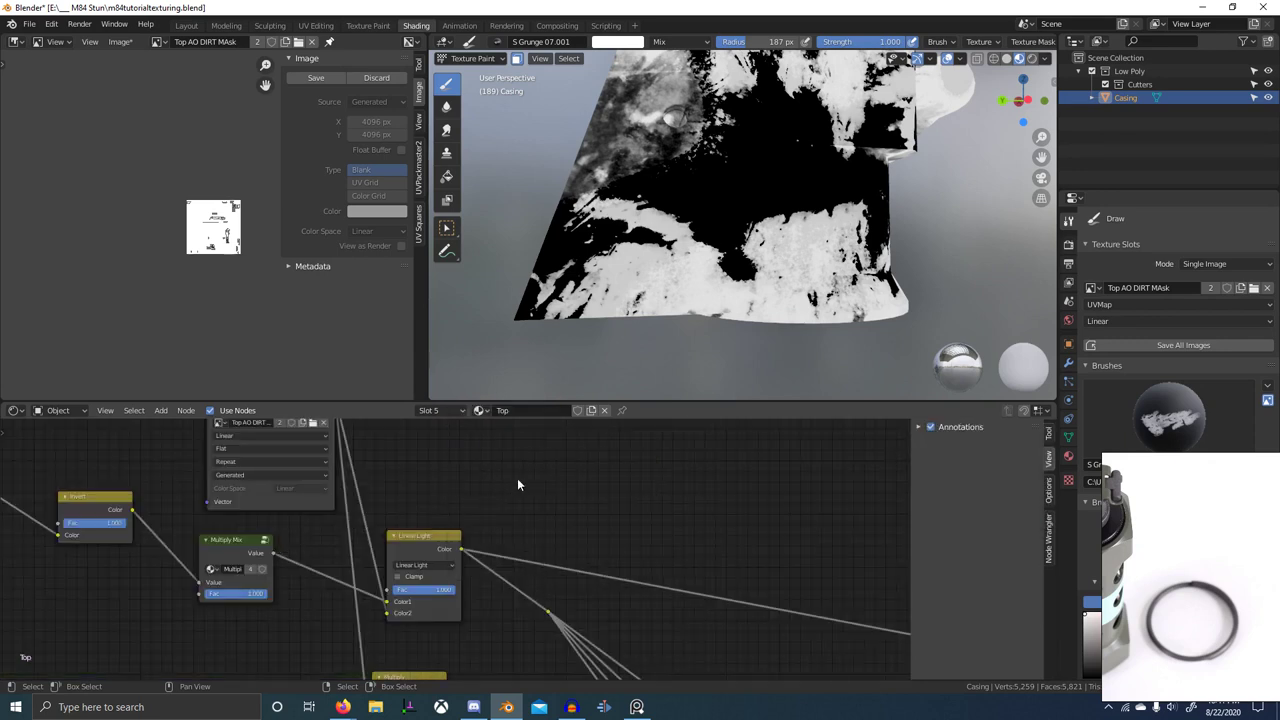
- Cycle the Mix node's blend mode from Linear Light to Color Burn
{"action": "scroll", "coordinate": [425, 567], "scroll_direction": "up", "scroll_amount": 2, "text": "ctrl"}
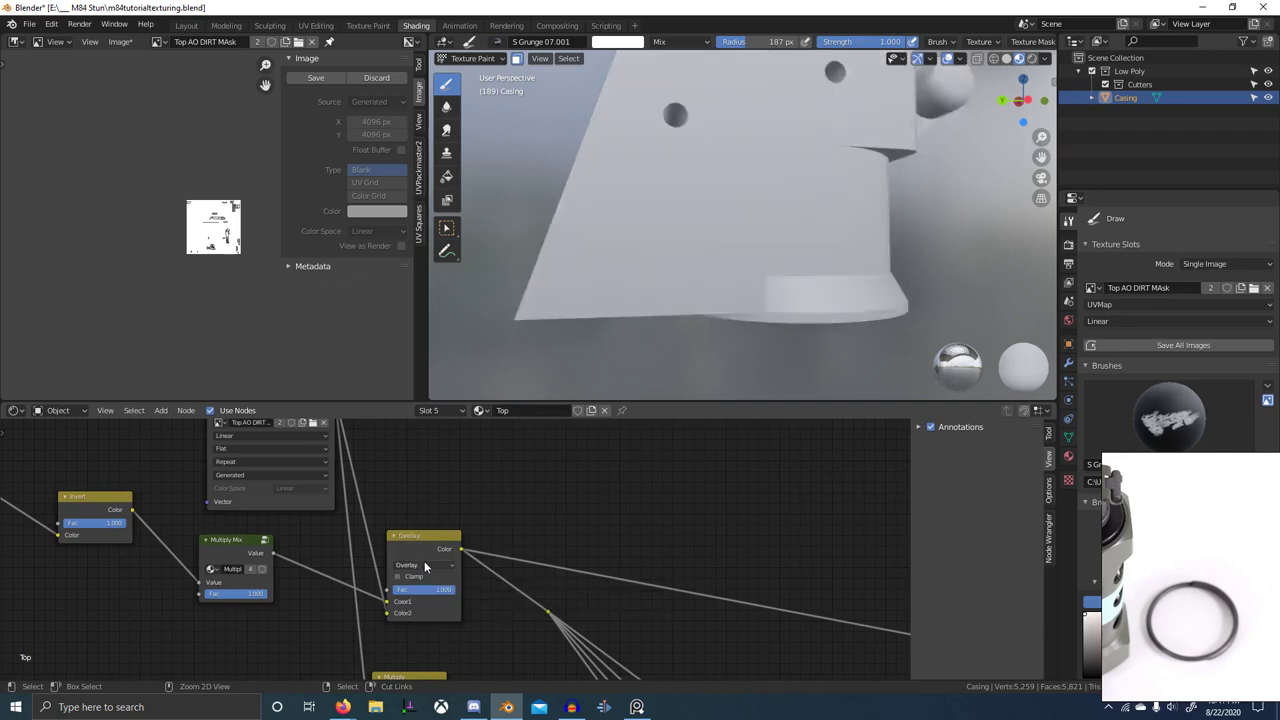
{"action": "scroll", "coordinate": [424, 566], "scroll_direction": "up", "scroll_amount": 1, "text": "ctrl"}
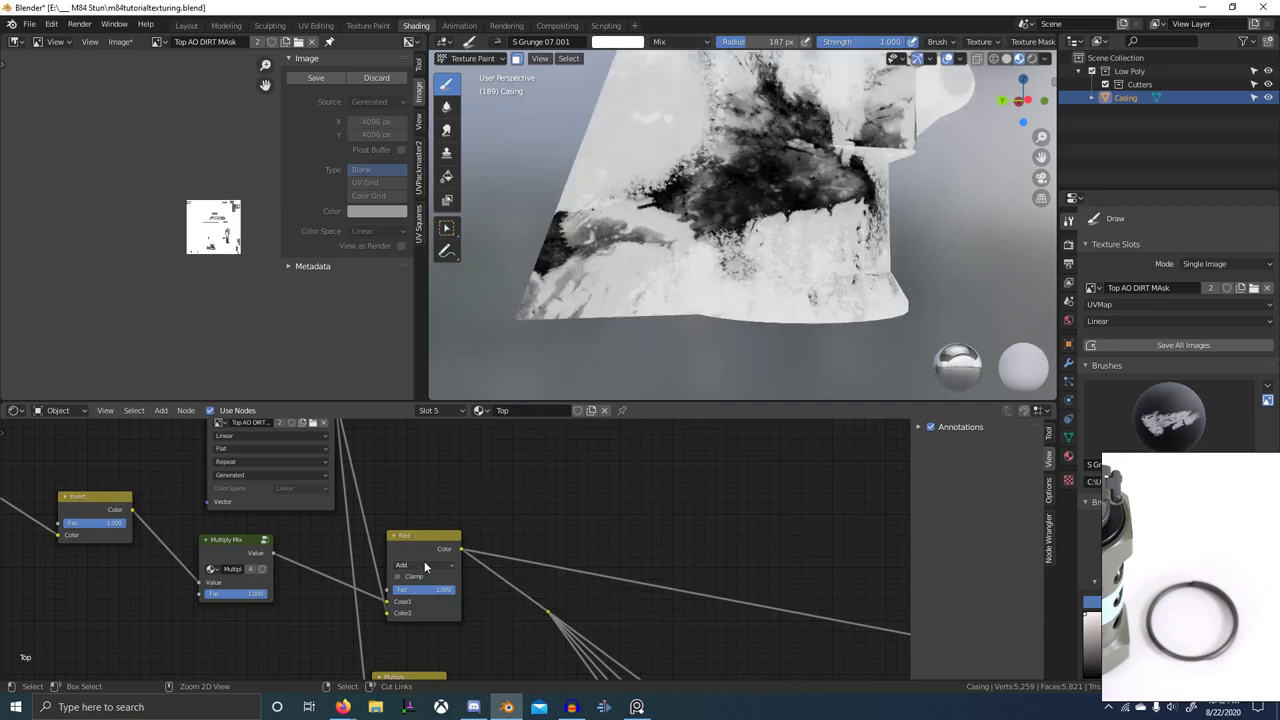
{"action": "scroll", "coordinate": [424, 566], "scroll_direction": "up", "scroll_amount": 1, "text": "ctrl"}
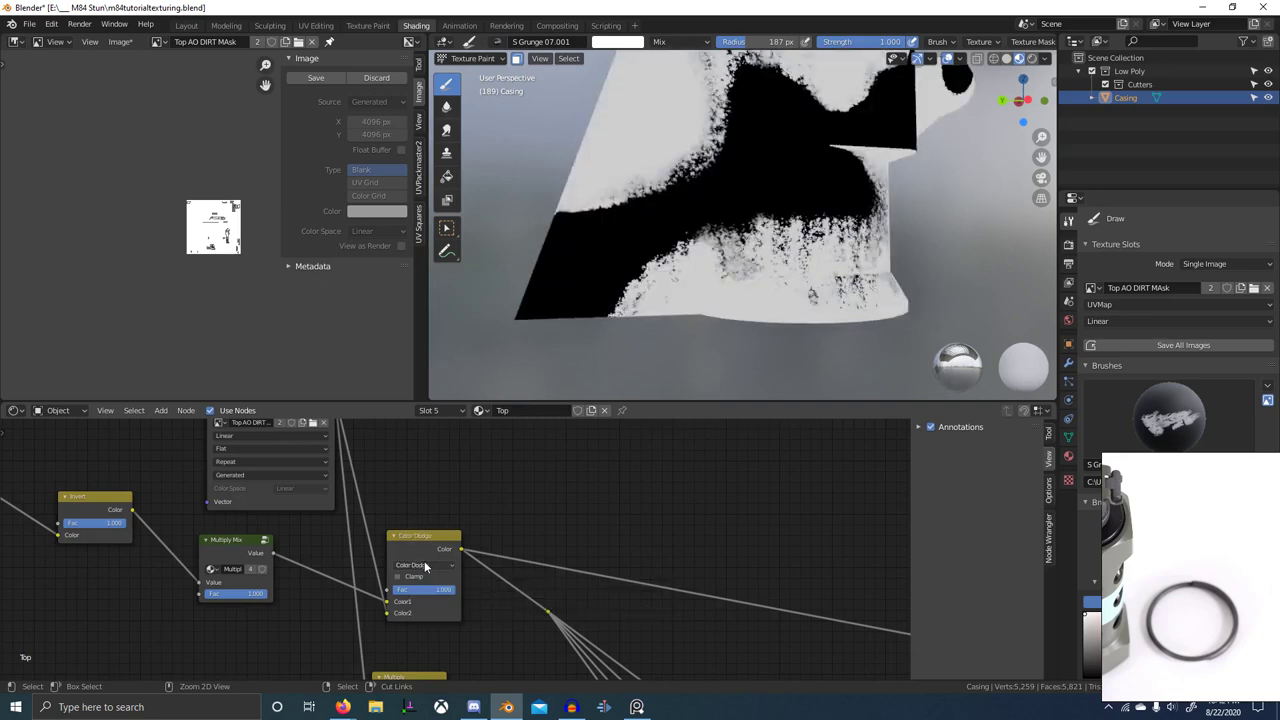
{"action": "scroll", "coordinate": [424, 566], "scroll_direction": "up", "scroll_amount": 1, "text": "ctrl"}
{"action": "scroll", "coordinate": [425, 566], "scroll_direction": "up", "scroll_amount": 1, "text": "ctrl"}
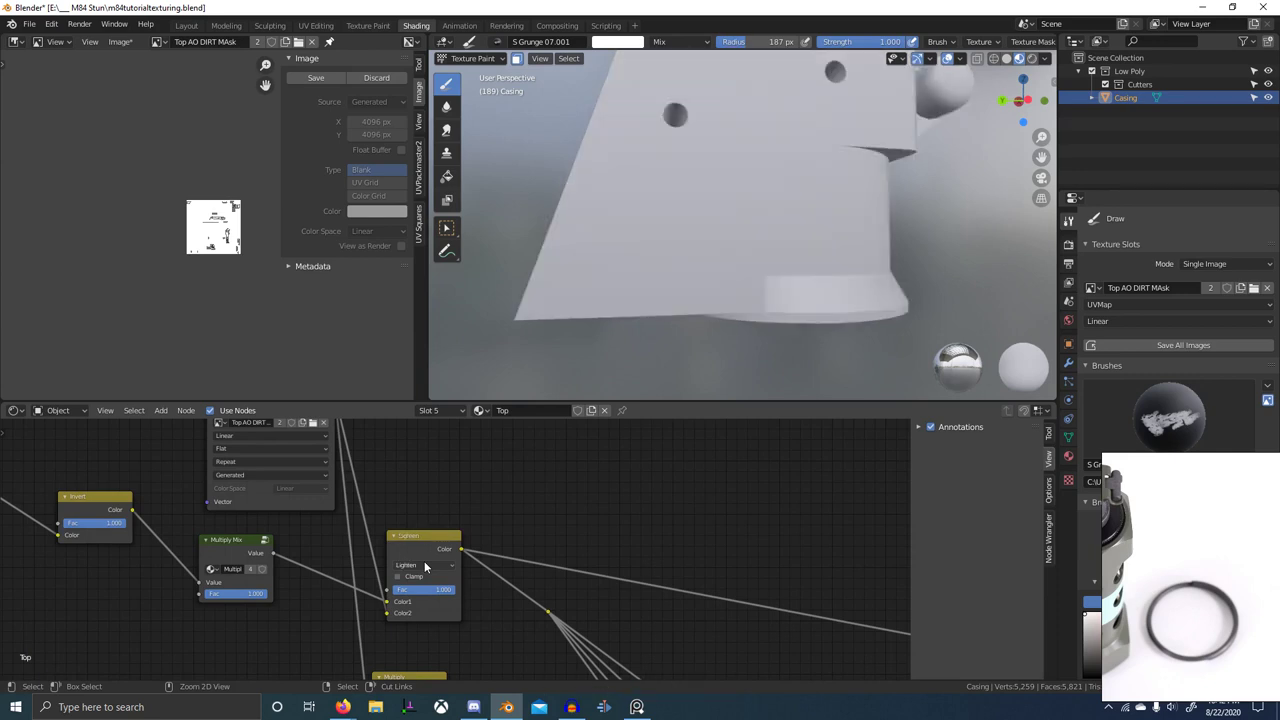
{"action": "scroll", "coordinate": [425, 566], "scroll_direction": "up", "scroll_amount": 1, "text": "ctrl"}
{"action": "scroll", "coordinate": [425, 566], "scroll_direction": "up", "scroll_amount": 1, "text": "ctrl"}
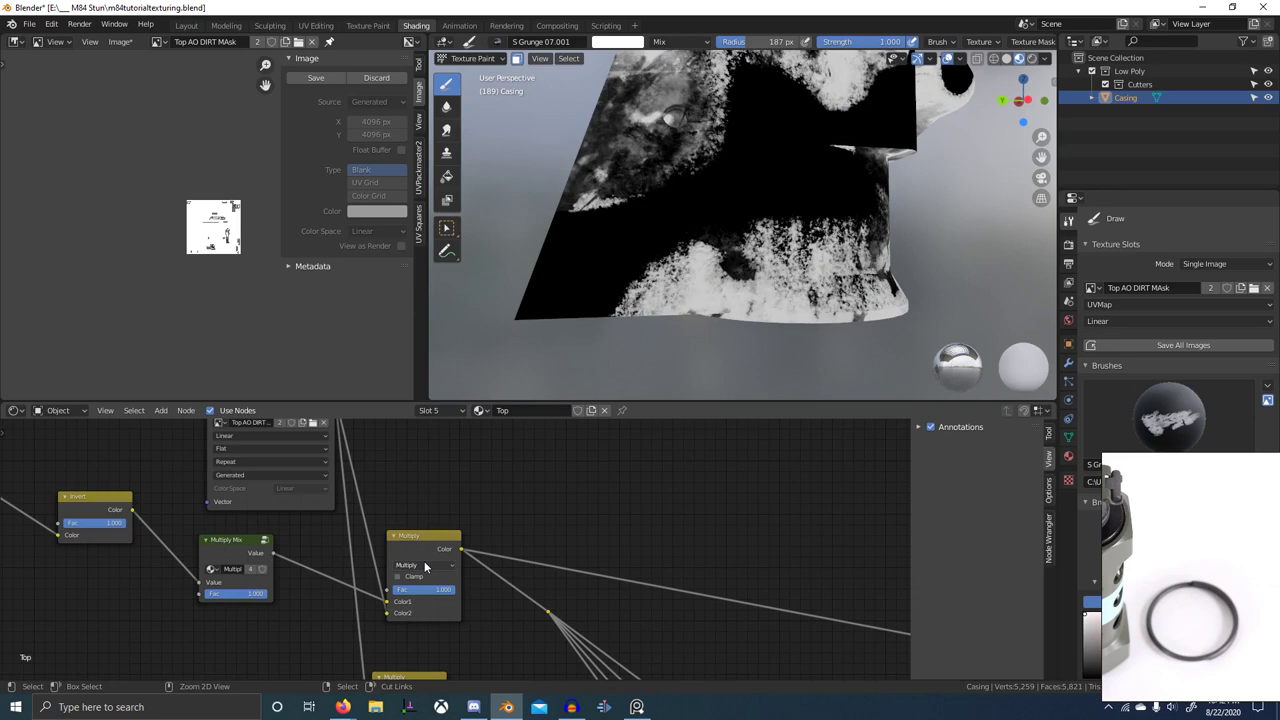
{"action": "scroll", "coordinate": [425, 566], "scroll_direction": "down", "scroll_amount": 1, "text": "ctrl"}
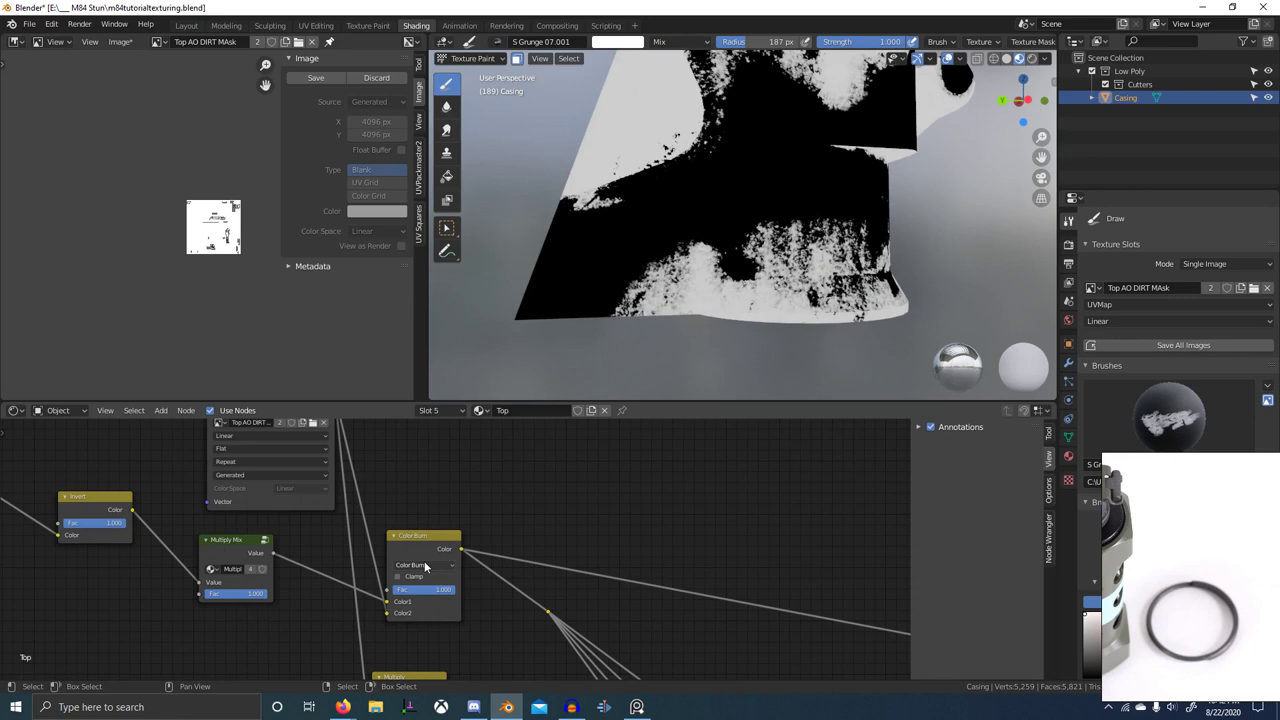
- Switch the Color Burn mix to Overlay, then preview the Top AO DIRT MAsk and Overlay result
{"action": "left_click", "coordinate": [425, 566]}
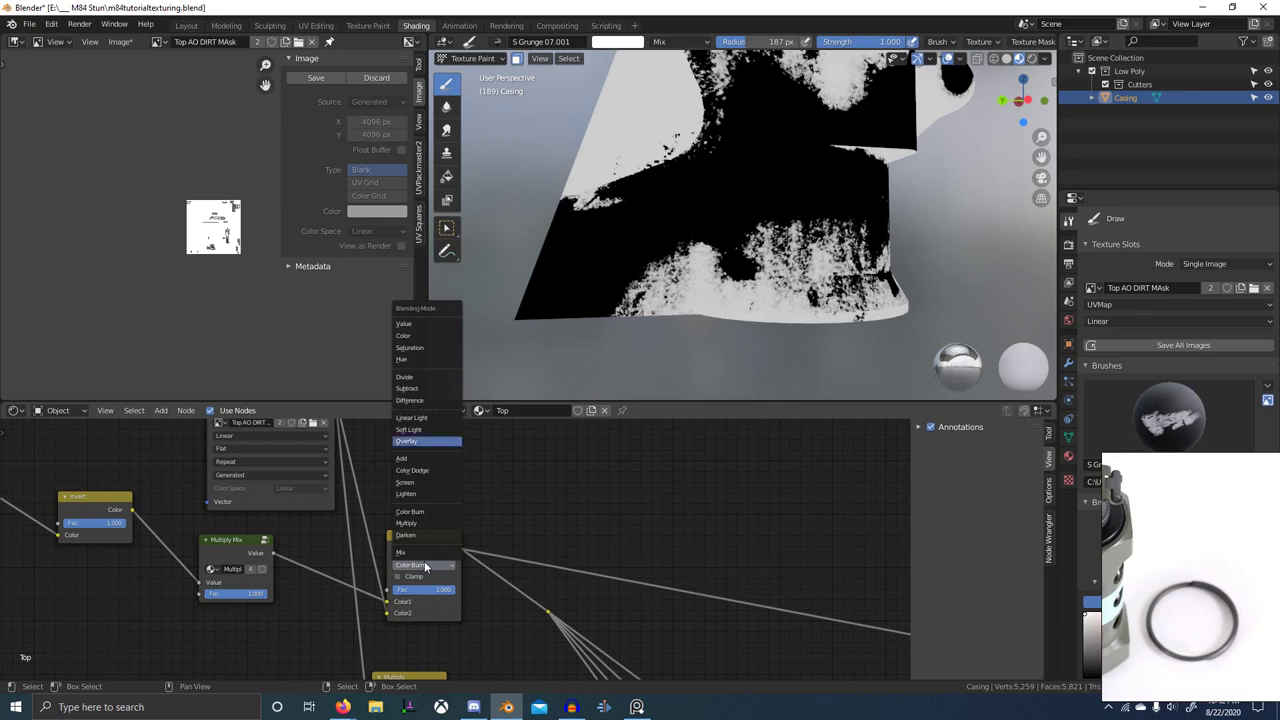
{"action": "key", "text": "o"}
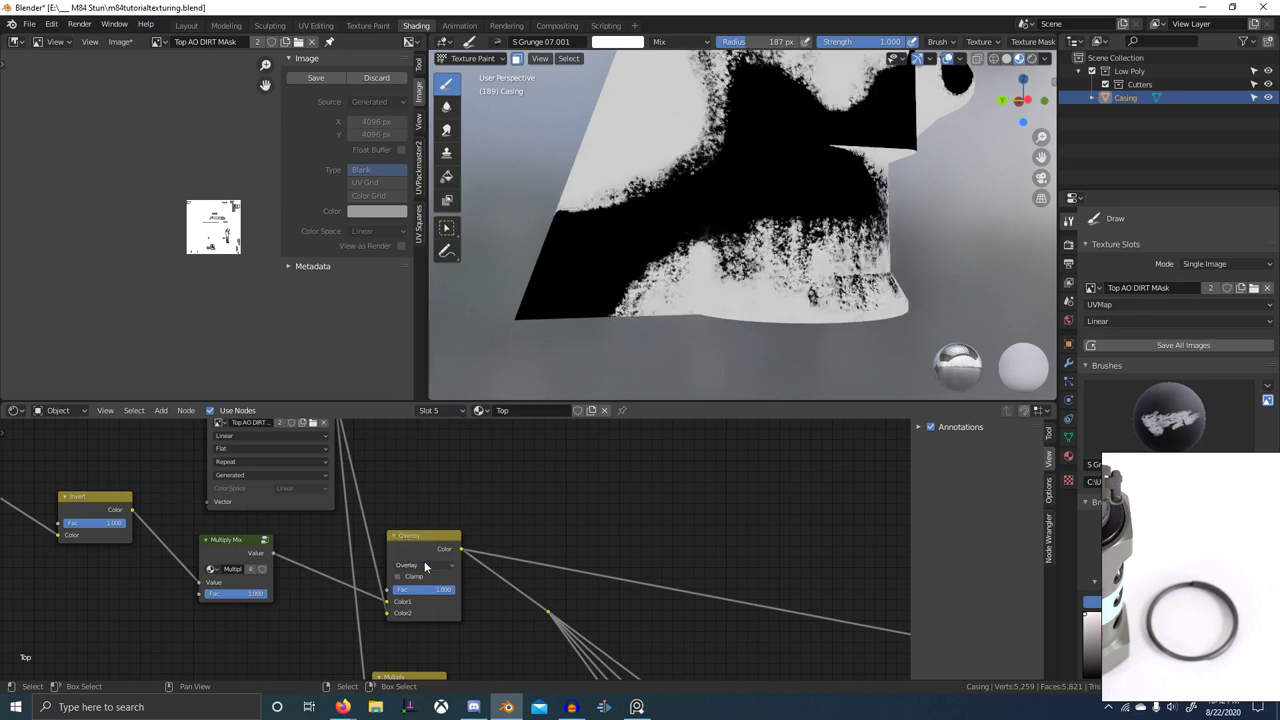
{"action": "middle_click_drag", "start_coordinate": [384, 525], "coordinate": [389, 586]}
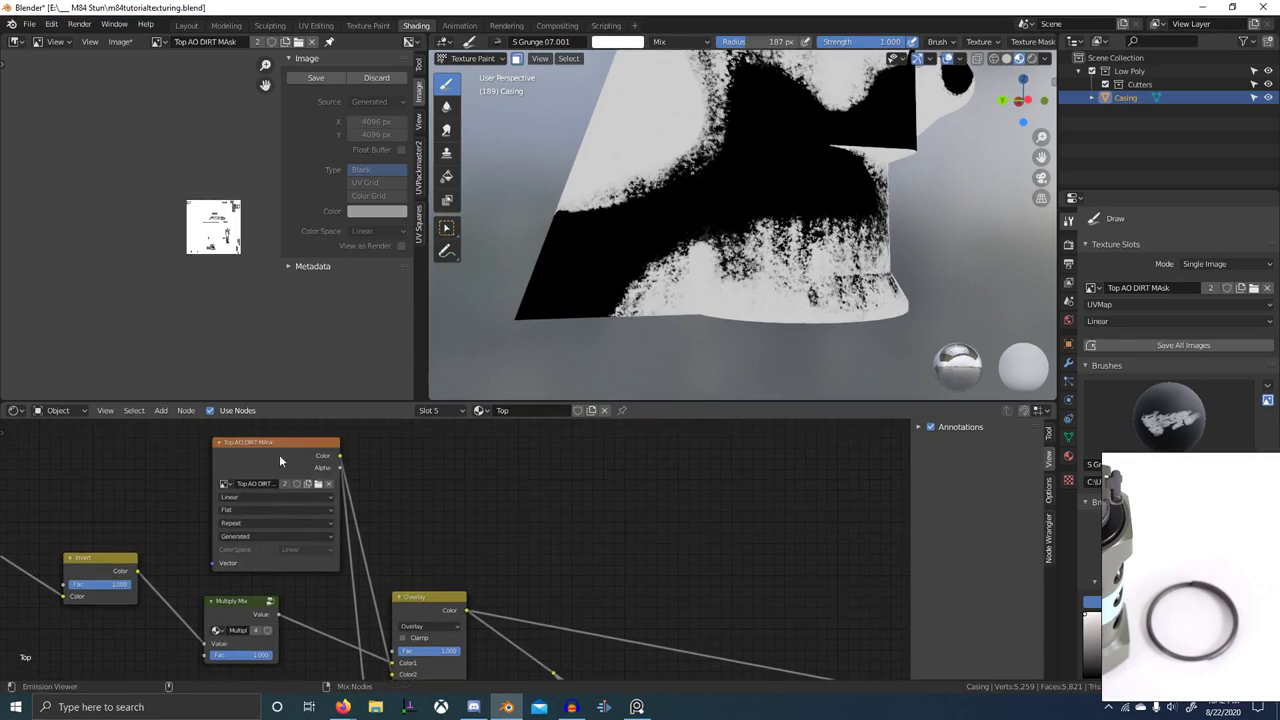
{"action": "left_click", "coordinate": [280, 457], "text": "ctrl+shift"}
{"action": "left_click", "coordinate": [441, 606], "text": "ctrl+shift"}
- Swap the Overlay node's two color inputs and preview Mix.028 in the DIRT AO frame
{"action": "middle_click_drag", "start_coordinate": [636, 348], "coordinate": [519, 369]}
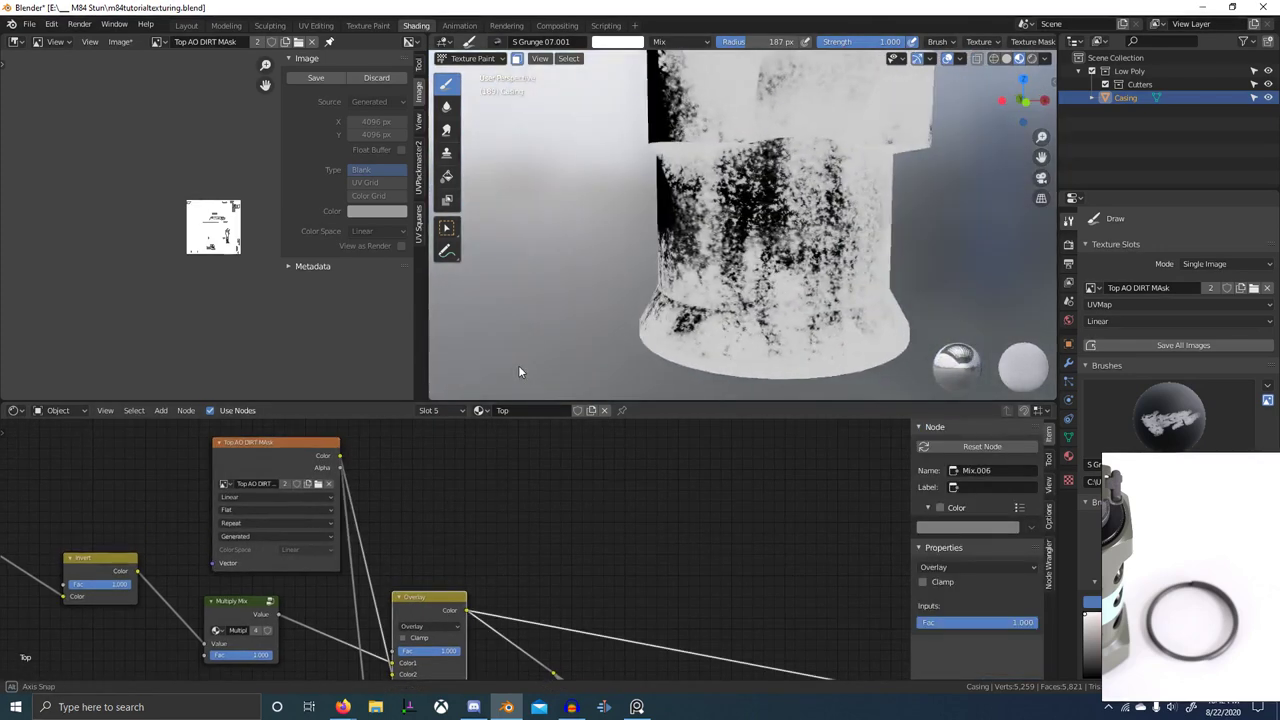
{"action": "middle_click_drag", "start_coordinate": [400, 604], "coordinate": [400, 541]}
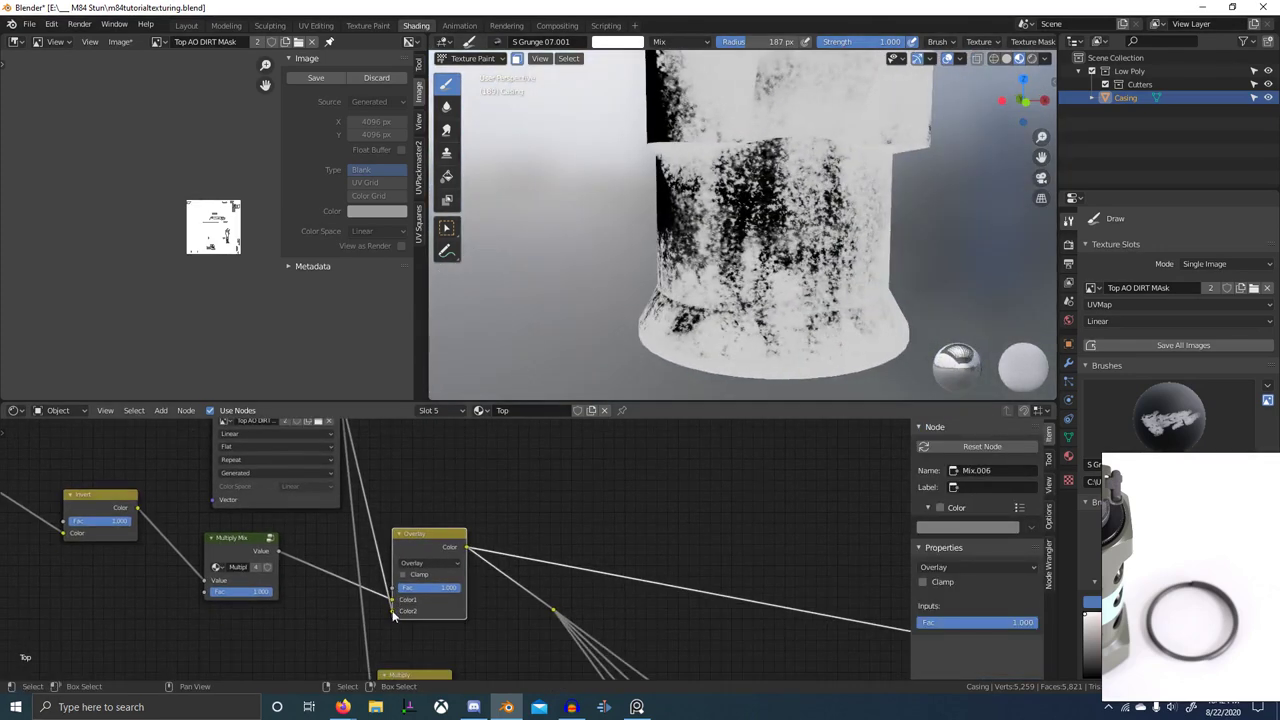
{"action": "left_click_drag", "start_coordinate": [392, 611], "coordinate": [392, 600]}
{"action": "mouse_move", "coordinate": [602, 353]}
{"action": "middle_mouse_down"}
{"action": "mouse_move", "coordinate": [708, 346]}
{"action": "mouse_move", "coordinate": [432, 366]}
{"action": "middle_mouse_up"}
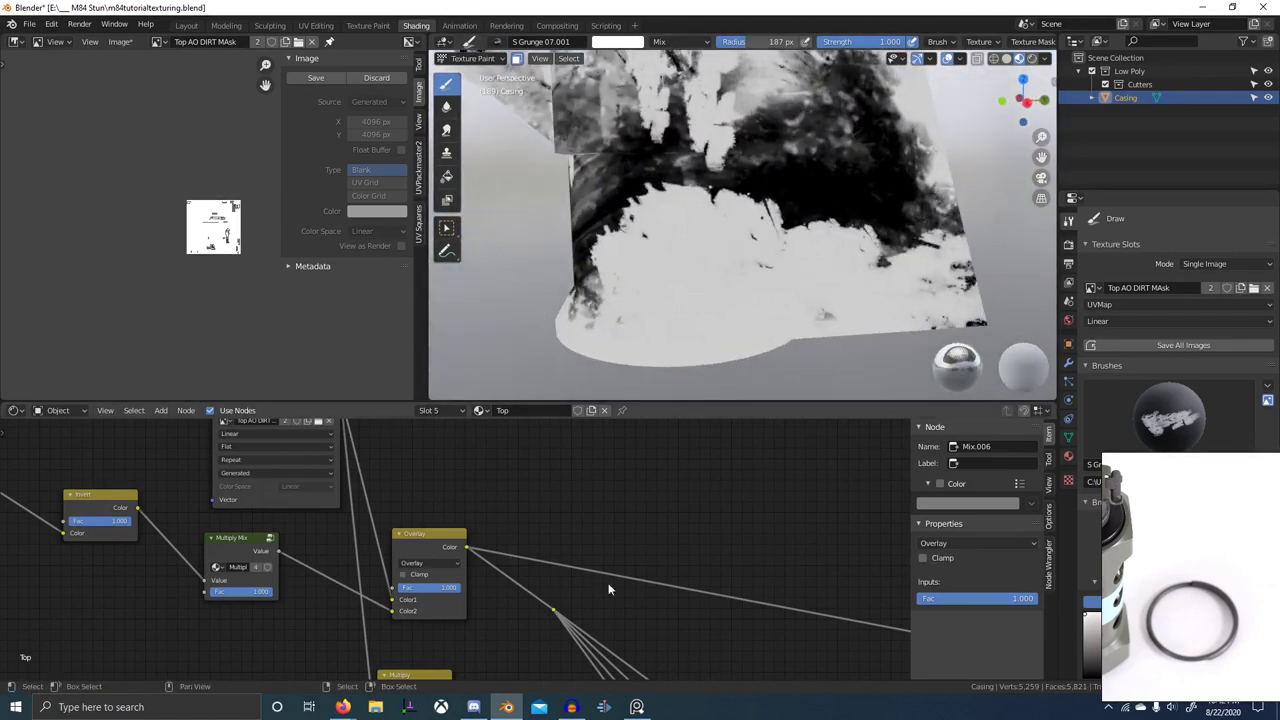
{"action": "scroll", "coordinate": [609, 589], "scroll_direction": "down", "scroll_amount": 5}
{"action": "middle_click_drag", "start_coordinate": [700, 667], "coordinate": [551, 530]}
{"action": "left_click", "coordinate": [658, 615], "text": "ctrl+shift"}
{"action": "middle_click_drag", "start_coordinate": [604, 308], "coordinate": [892, 303]}
- Switch to black and paint short dark grunge strokes around the casing in an enlarged 3D view
{"action": "key", "text": "x"}
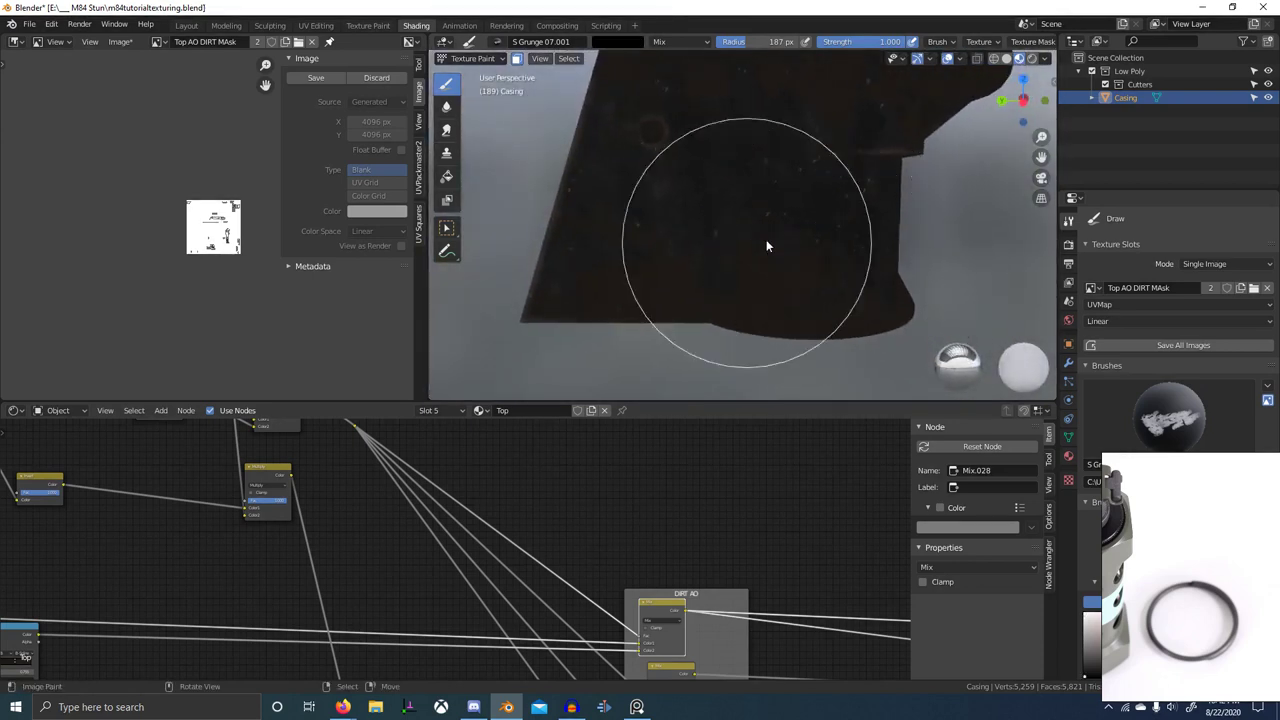
{"action": "mouse_move", "coordinate": [766, 241]}
{"action": "left_mouse_down"}
{"action": "mouse_move", "coordinate": [632, 243]}
{"action": "mouse_move", "coordinate": [635, 272]}
{"action": "mouse_move", "coordinate": [899, 277]}
{"action": "left_mouse_up"}
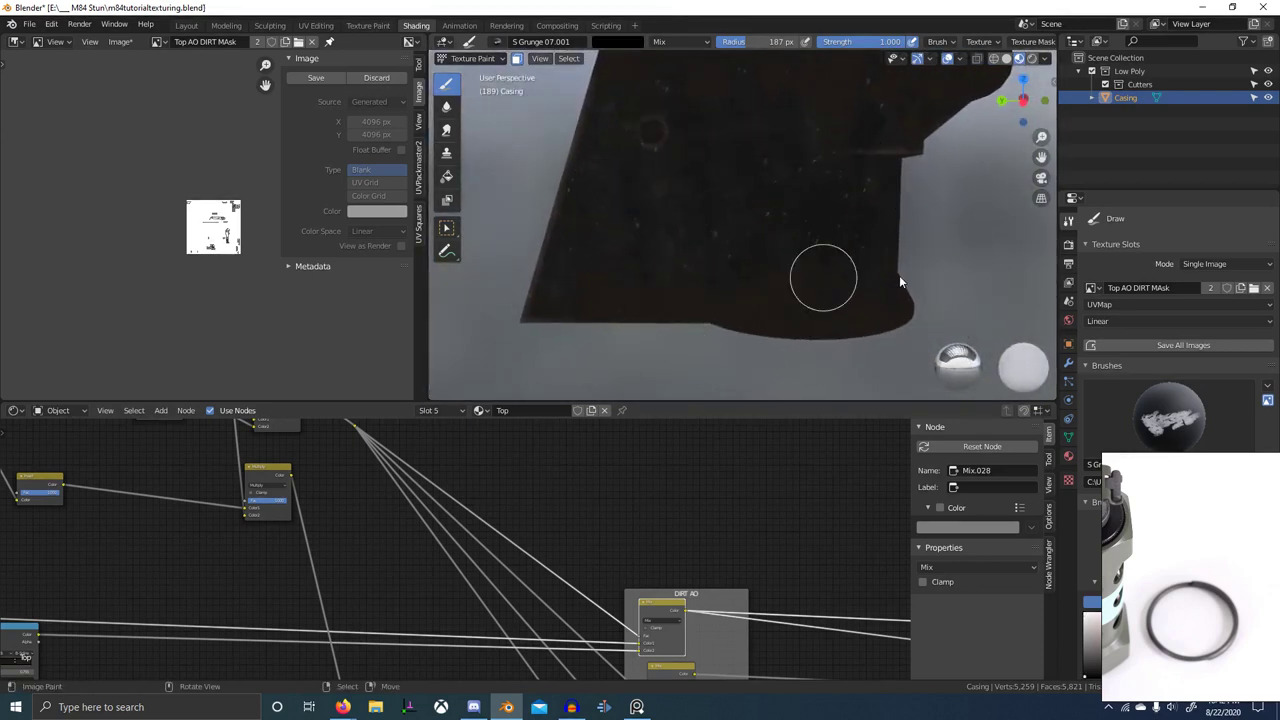
{"action": "middle_click_drag", "start_coordinate": [896, 277], "coordinate": [740, 281]}
{"action": "left_click_drag", "start_coordinate": [742, 278], "coordinate": [913, 275]}
{"action": "middle_click_drag", "start_coordinate": [913, 275], "coordinate": [791, 294]}
{"action": "left_click_drag", "start_coordinate": [775, 294], "coordinate": [845, 285]}
{"action": "middle_click_drag", "start_coordinate": [845, 285], "coordinate": [722, 272]}
{"action": "mouse_move", "coordinate": [658, 225]}
{"action": "left_mouse_down"}
{"action": "mouse_move", "coordinate": [766, 198]}
{"action": "mouse_move", "coordinate": [747, 189]}
{"action": "mouse_move", "coordinate": [733, 206]}
{"action": "mouse_move", "coordinate": [905, 227]}
{"action": "left_mouse_up"}
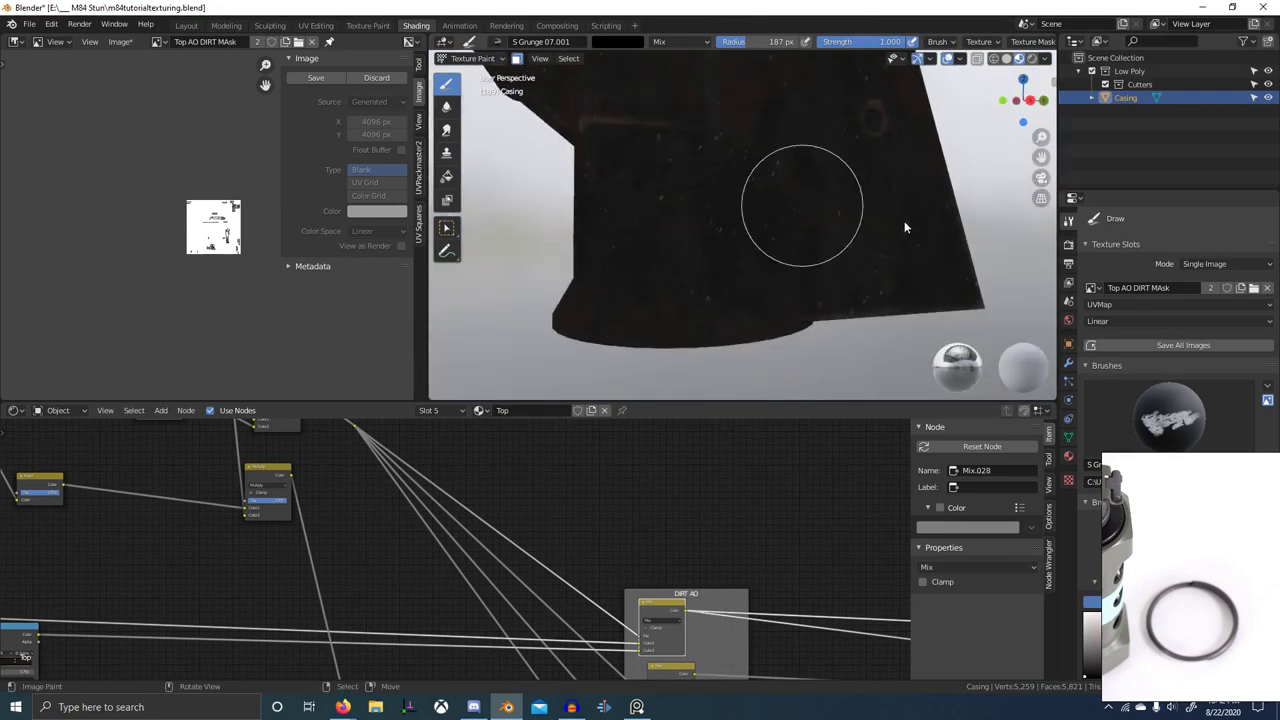
{"action": "scroll", "coordinate": [760, 282], "scroll_direction": "down", "scroll_amount": 6}
{"action": "scroll", "coordinate": [752, 240], "scroll_direction": "up", "scroll_amount": 1}
{"action": "key", "text": "ctrl+space"}
{"action": "scroll", "coordinate": [601, 248], "scroll_direction": "up", "scroll_amount": 2}
{"action": "left_click_drag", "start_coordinate": [583, 271], "coordinate": [673, 245]}
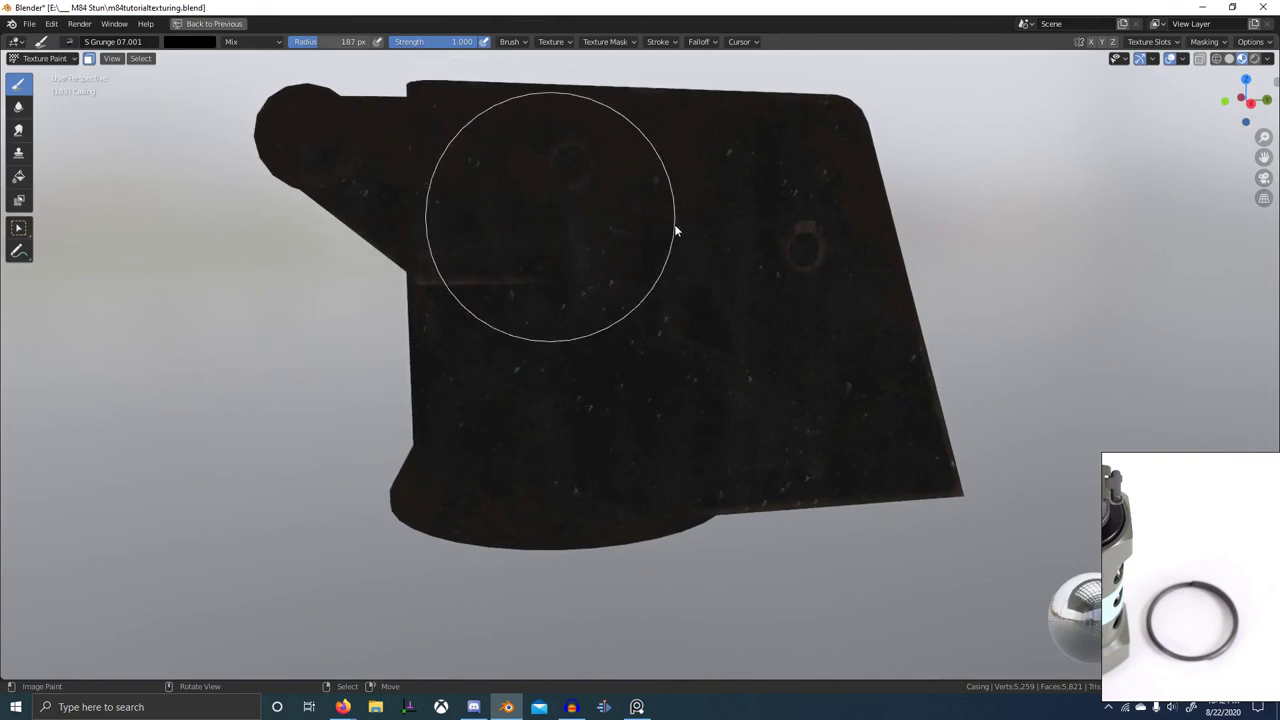
- Dab and paint grunge along the lever's lower corner, then turn the casing side-on
{"action": "key", "text": "x"}
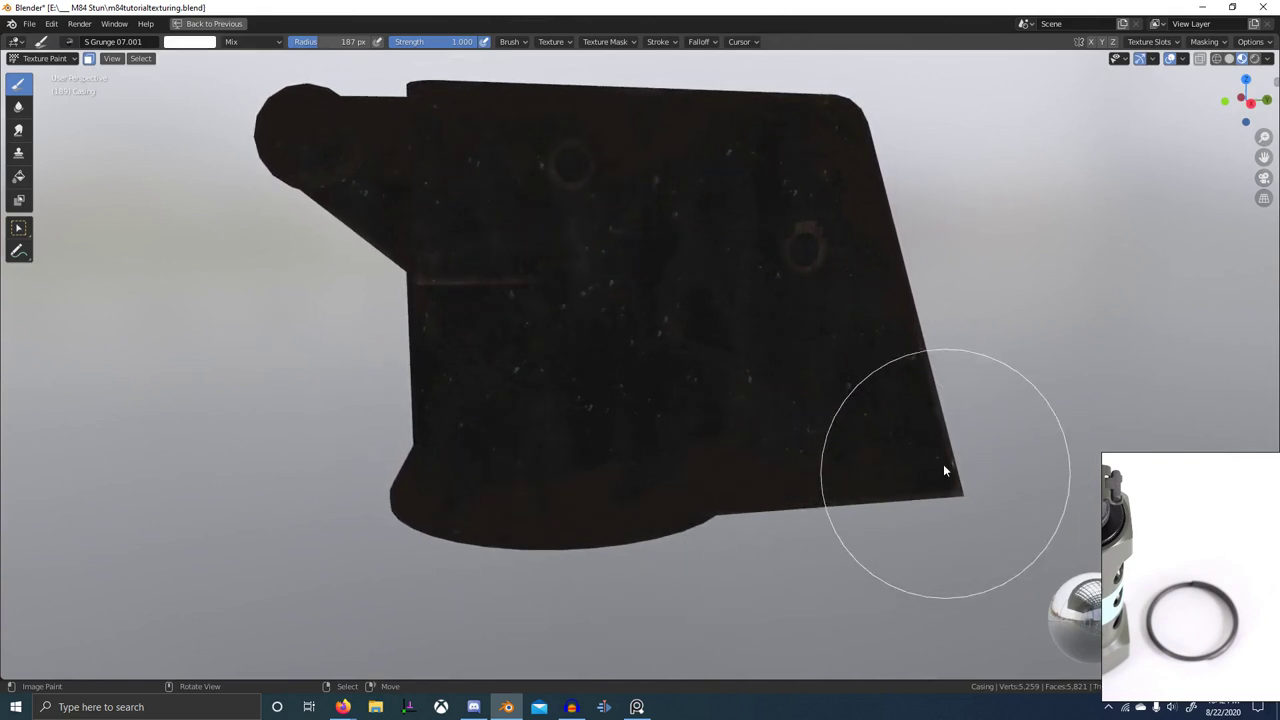
{"action": "key", "text": "x"}
{"action": "left_click", "coordinate": [535, 469]}
{"action": "key", "text": "x"}
{"action": "left_click_drag", "start_coordinate": [760, 493], "coordinate": [779, 493]}
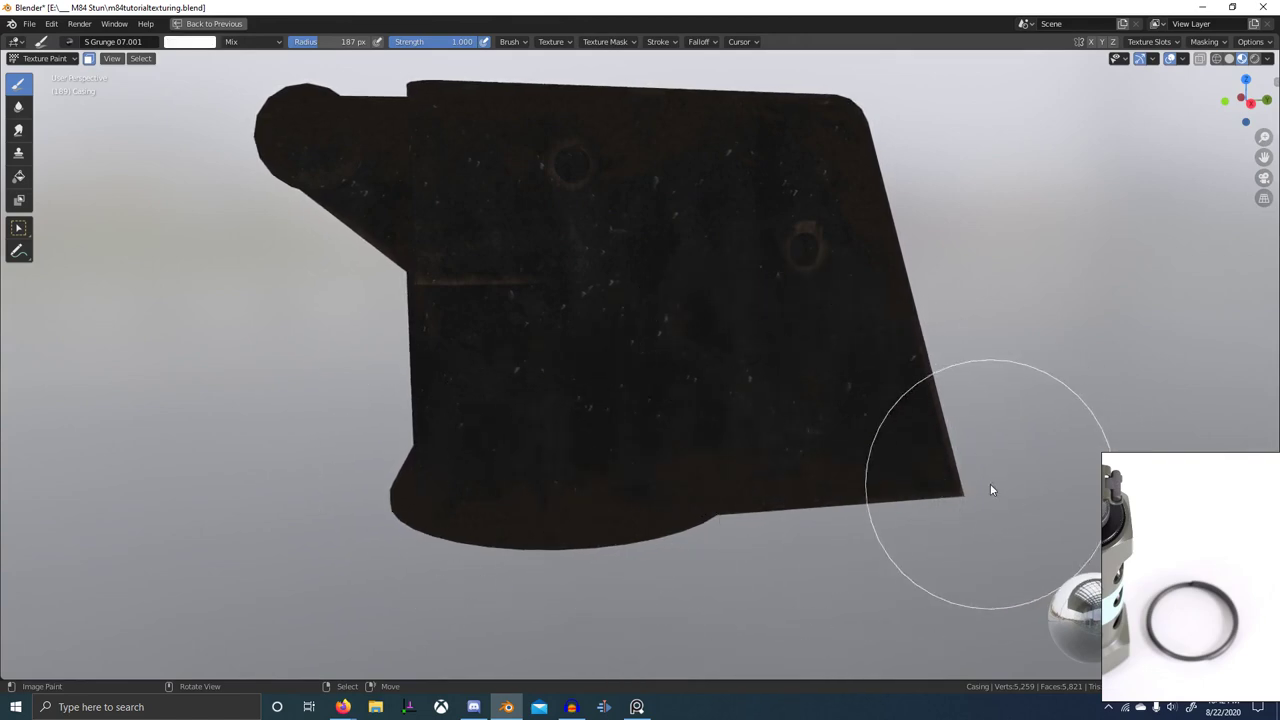
{"action": "mouse_move", "coordinate": [990, 490]}
{"action": "middle_mouse_down"}
{"action": "mouse_move", "coordinate": [875, 468]}
{"action": "mouse_move", "coordinate": [606, 474]}
{"action": "middle_mouse_up"}
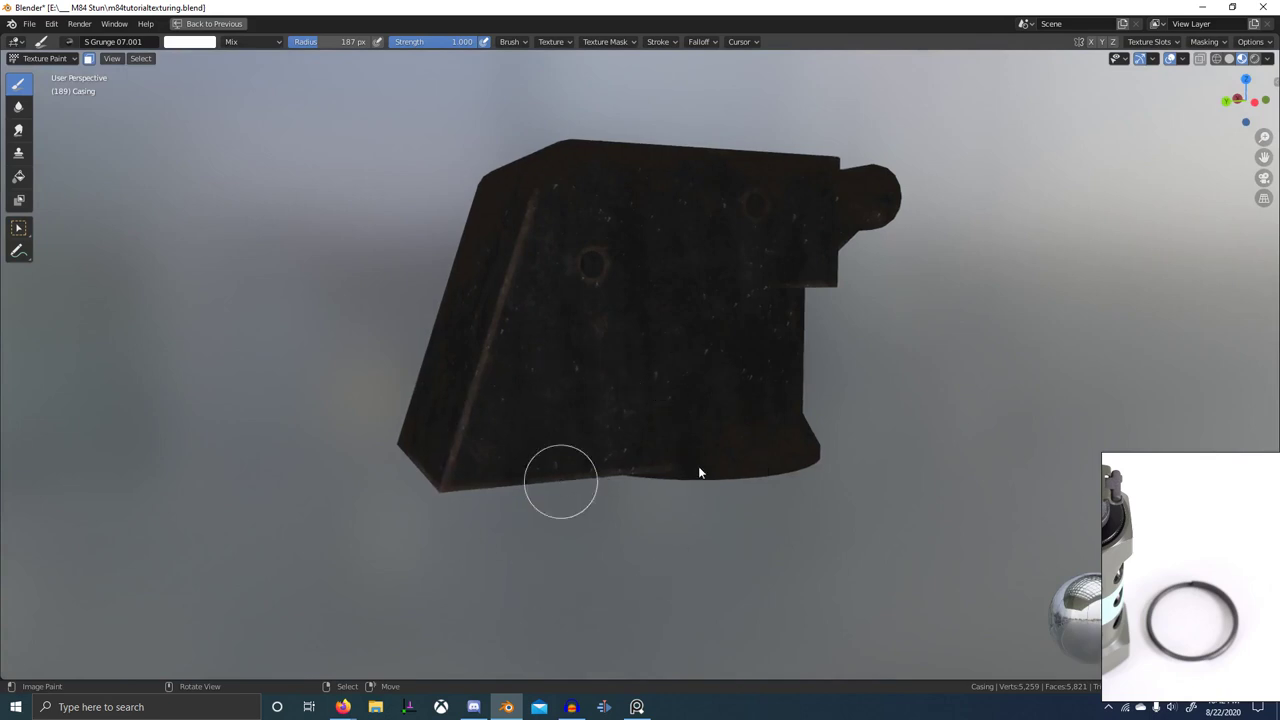
{"action": "middle_click_drag", "start_coordinate": [717, 460], "coordinate": [687, 468]}
{"action": "scroll", "coordinate": [771, 475], "scroll_direction": "down", "scroll_amount": 4}
{"action": "mouse_move", "coordinate": [771, 475]}
{"action": "middle_mouse_down"}
{"action": "mouse_move", "coordinate": [920, 480]}
{"action": "mouse_move", "coordinate": [594, 451]}
{"action": "mouse_move", "coordinate": [846, 431]}
{"action": "mouse_move", "coordinate": [804, 428]}
{"action": "mouse_move", "coordinate": [589, 480]}
{"action": "middle_mouse_up"}
{"action": "scroll", "coordinate": [788, 424], "scroll_direction": "up", "scroll_amount": 2}
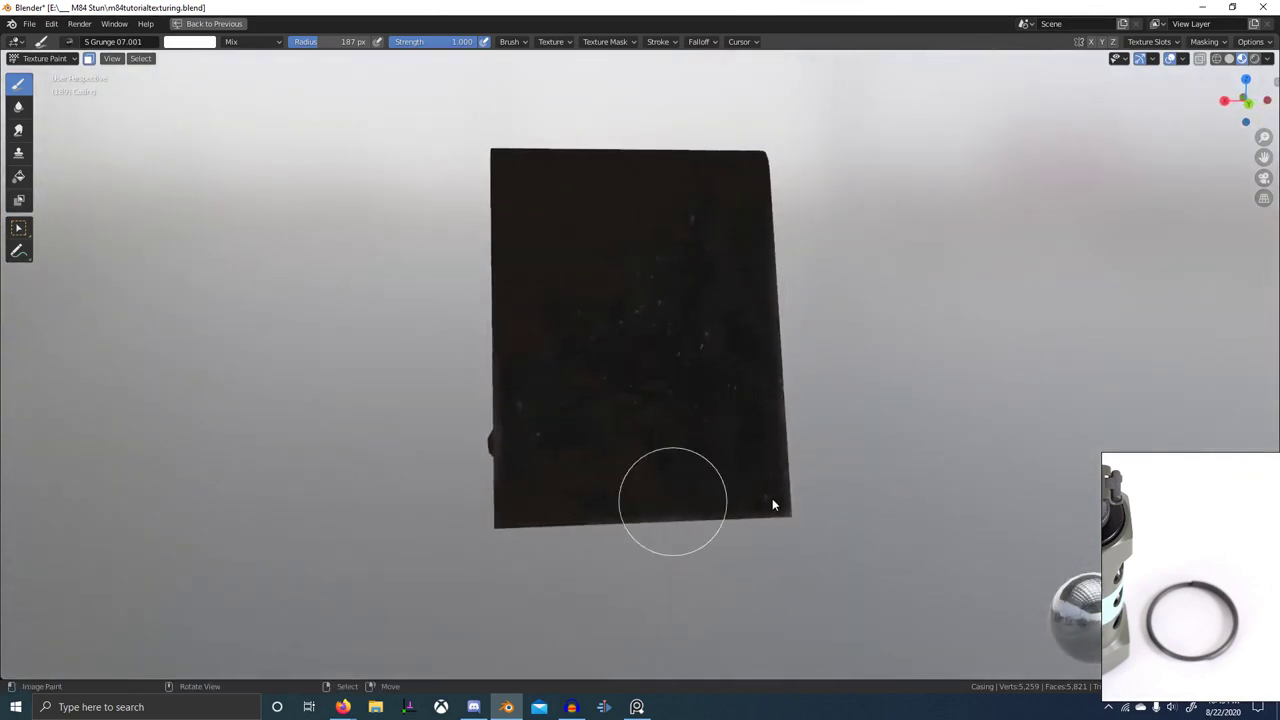
{"action": "middle_click_drag", "start_coordinate": [774, 500], "coordinate": [1117, 277]}
- Check the texture paint options and brush presets, then dab faint grunge along the lever's lower edge
{"action": "left_click", "coordinate": [1258, 42]}
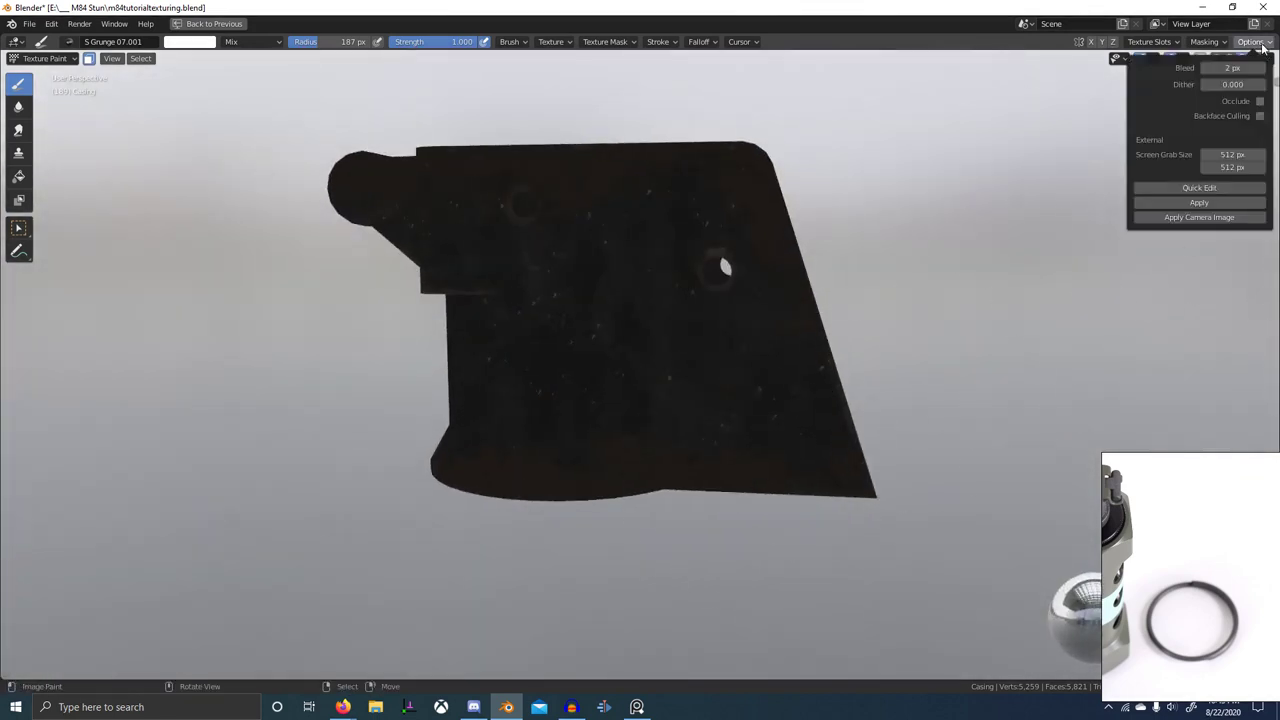
{"action": "left_click", "coordinate": [1262, 47]}
{"action": "left_click", "coordinate": [1262, 47]}
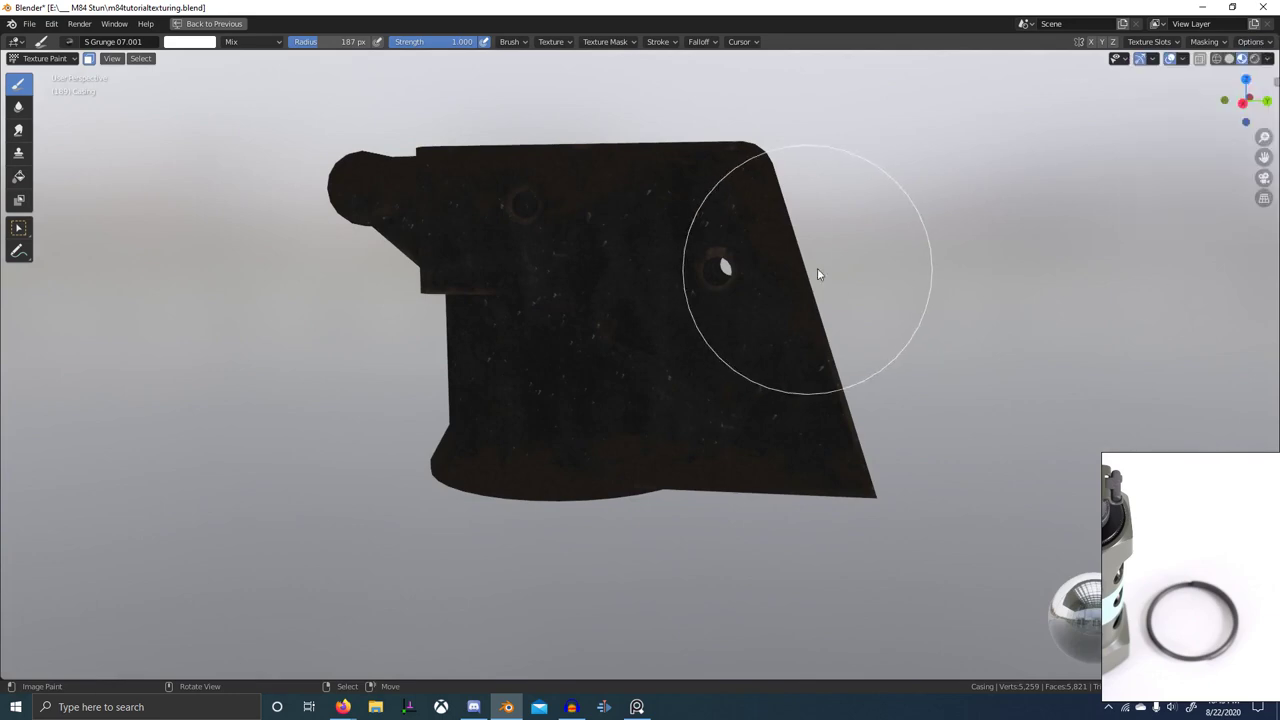
{"action": "middle_click_drag", "start_coordinate": [848, 320], "coordinate": [1092, 355]}
{"action": "key", "text": "x"}
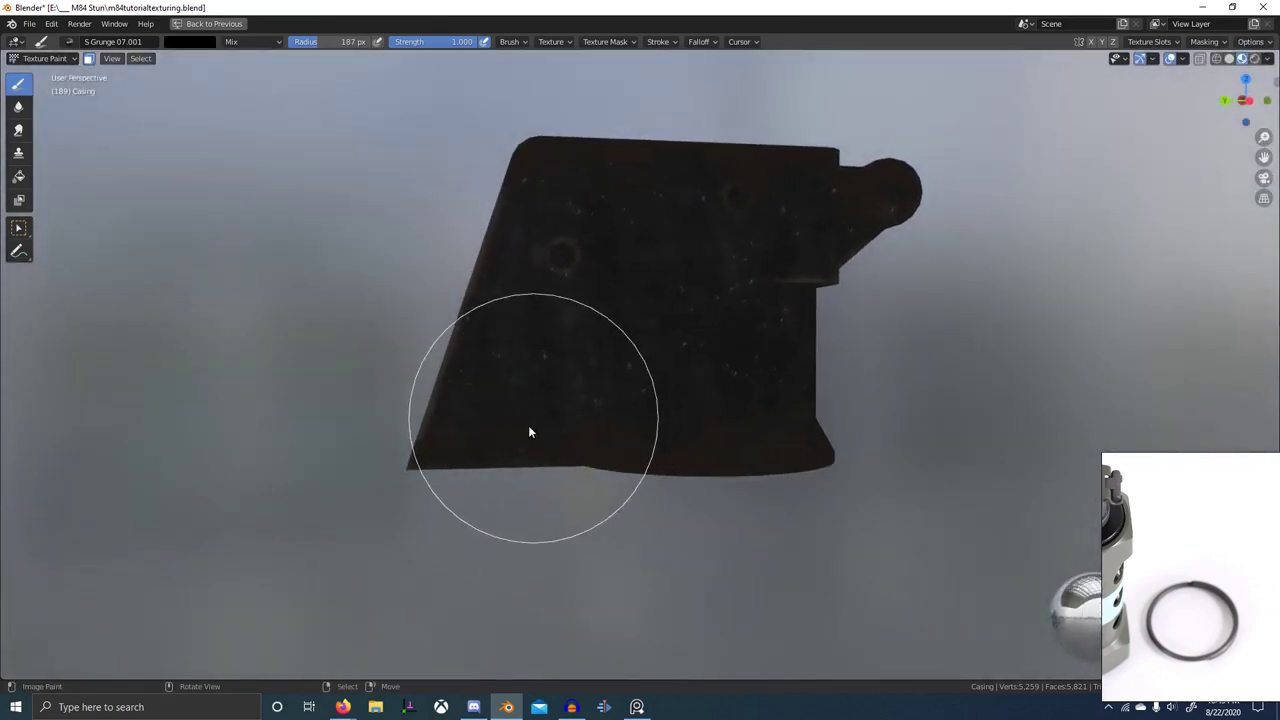
{"action": "mouse_move", "coordinate": [500, 445]}
{"action": "middle_mouse_down"}
{"action": "mouse_move", "coordinate": [762, 458]}
{"action": "mouse_move", "coordinate": [800, 443]}
{"action": "mouse_move", "coordinate": [814, 466]}
{"action": "middle_mouse_up"}
{"action": "key", "text": "x"}
{"action": "key", "text": "x"}
{"action": "key", "text": "x"}
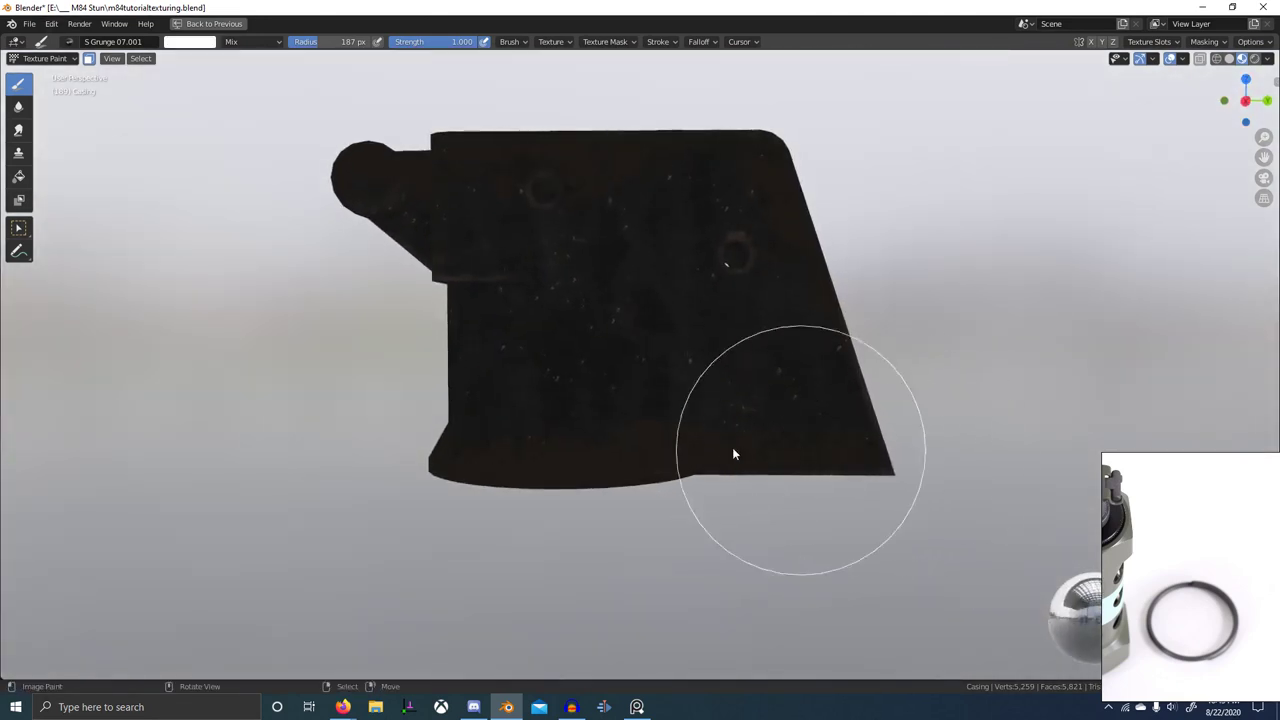
{"action": "mouse_move", "coordinate": [600, 482]}
{"action": "middle_mouse_down"}
{"action": "mouse_move", "coordinate": [743, 480]}
{"action": "mouse_move", "coordinate": [723, 508]}
{"action": "mouse_move", "coordinate": [749, 511]}
{"action": "mouse_move", "coordinate": [644, 492]}
{"action": "middle_mouse_up"}
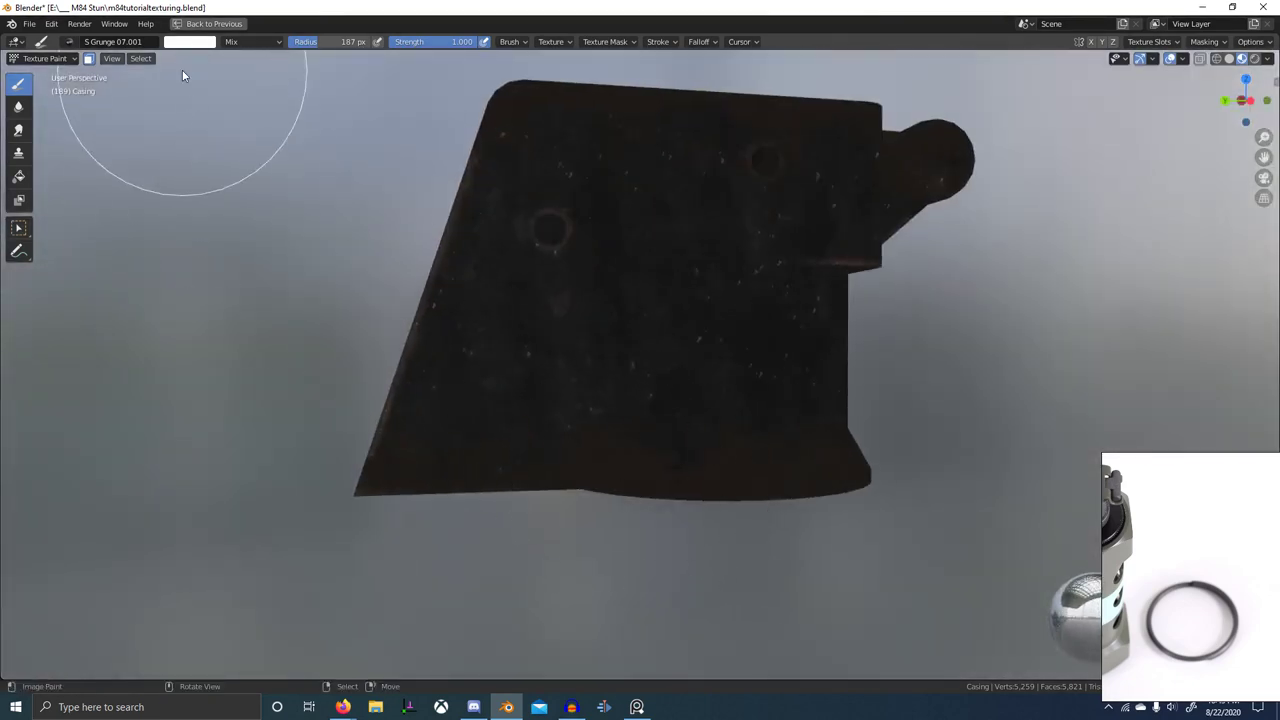
{"action": "left_click", "coordinate": [69, 42]}
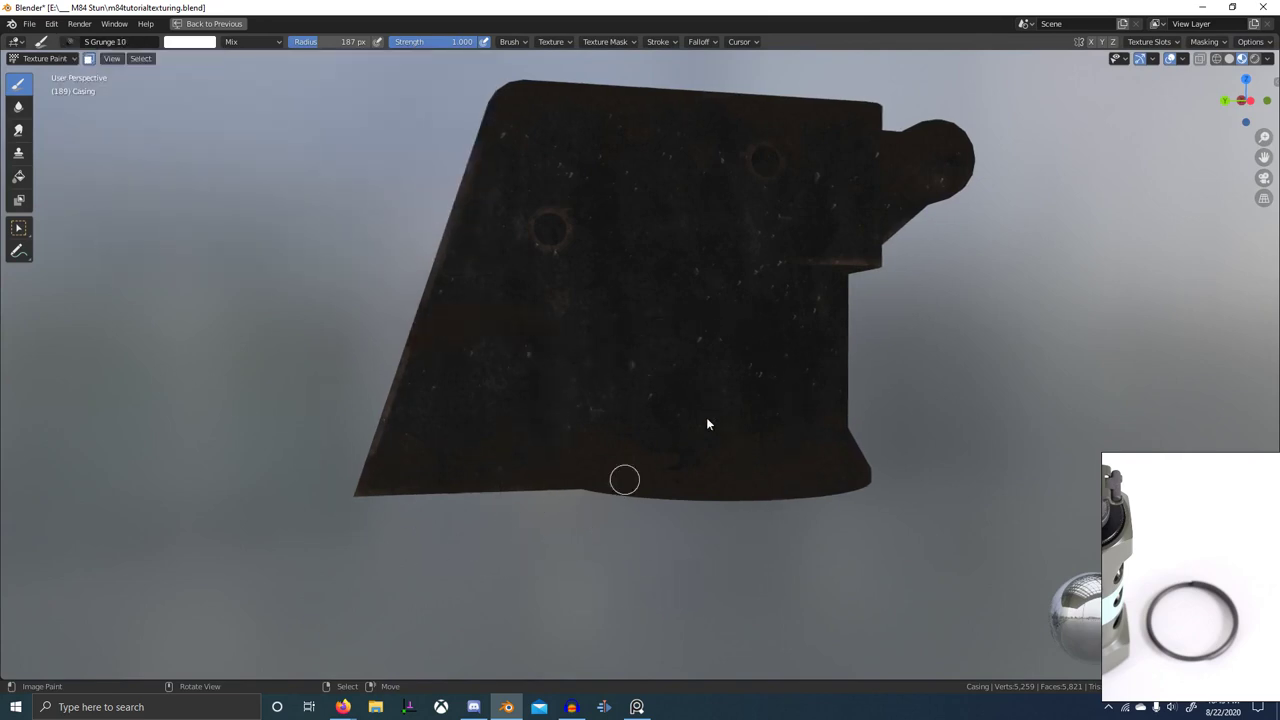
{"action": "middle_click_drag", "start_coordinate": [797, 463], "coordinate": [730, 498]}
{"action": "middle_click_drag", "start_coordinate": [837, 466], "coordinate": [775, 482]}
{"action": "left_click", "coordinate": [875, 491]}
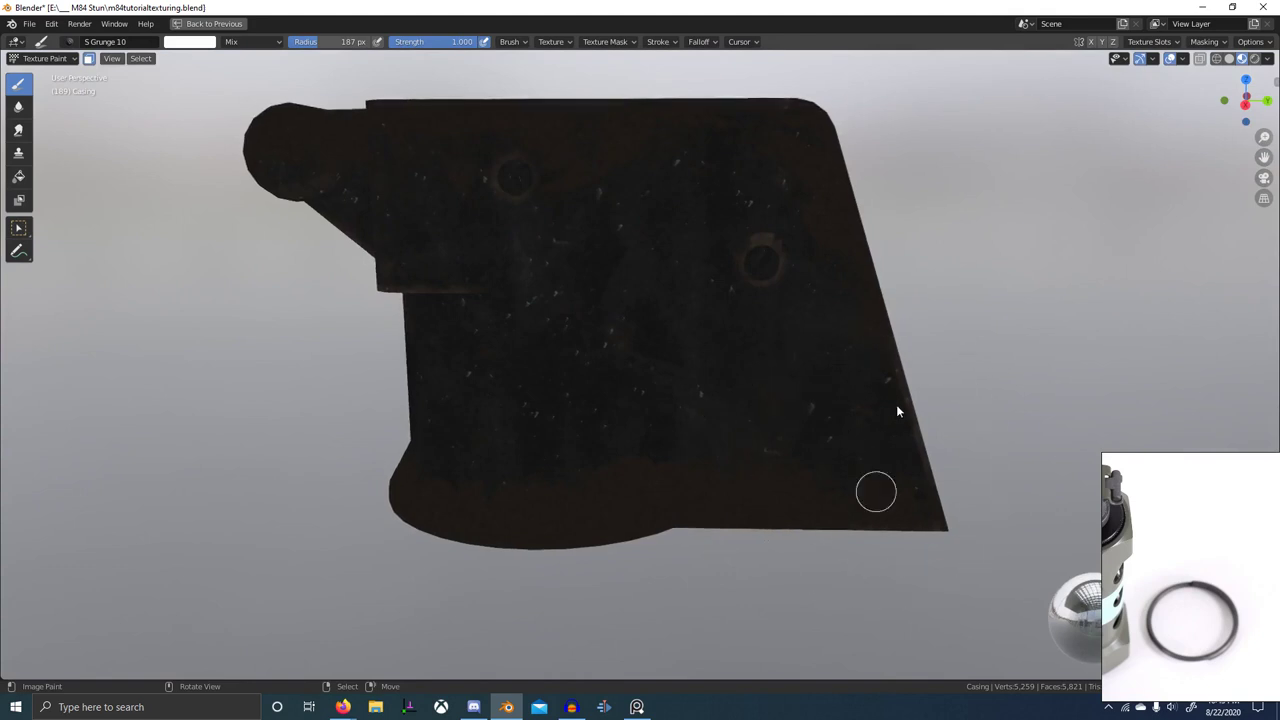
{"action": "left_click", "coordinate": [774, 471]}
{"action": "middle_click_drag", "start_coordinate": [516, 472], "coordinate": [598, 455]}
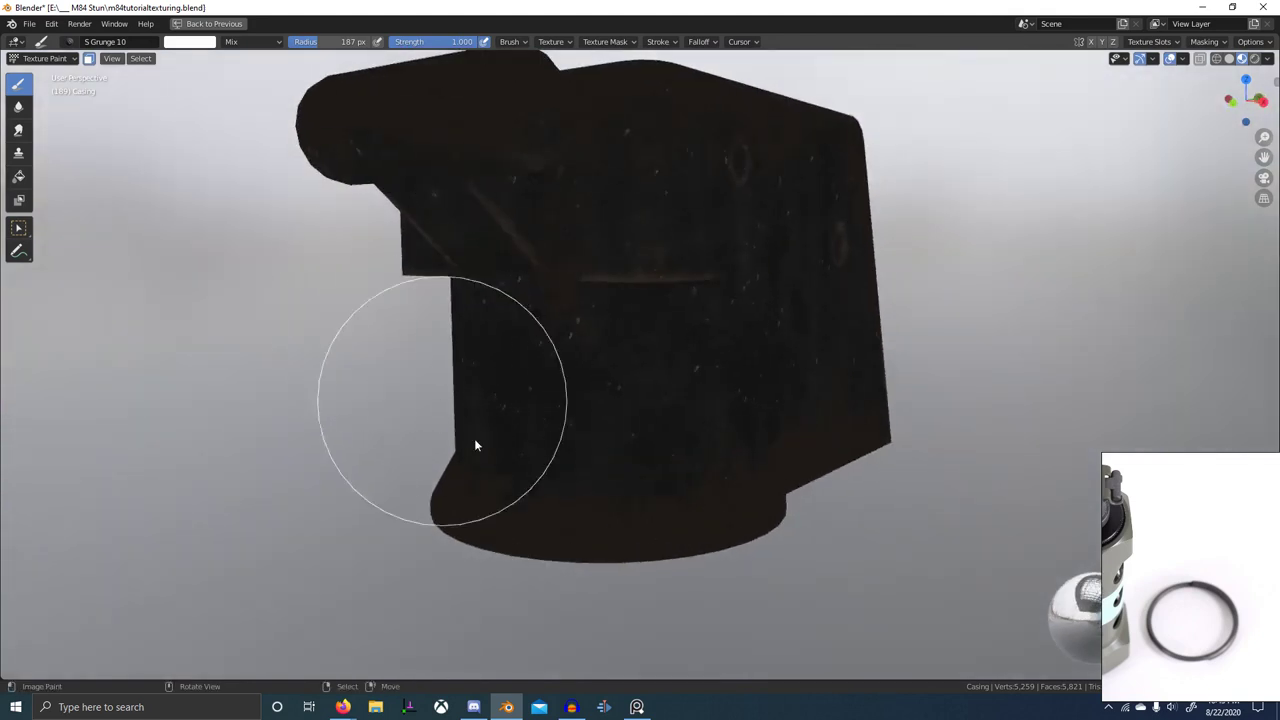
{"action": "middle_click_drag", "start_coordinate": [474, 438], "coordinate": [610, 436]}
- Switch to the S Grunge 01 brush and stamp dark grunge strokes on the lever's lower edge
{"action": "left_click", "coordinate": [70, 42]}
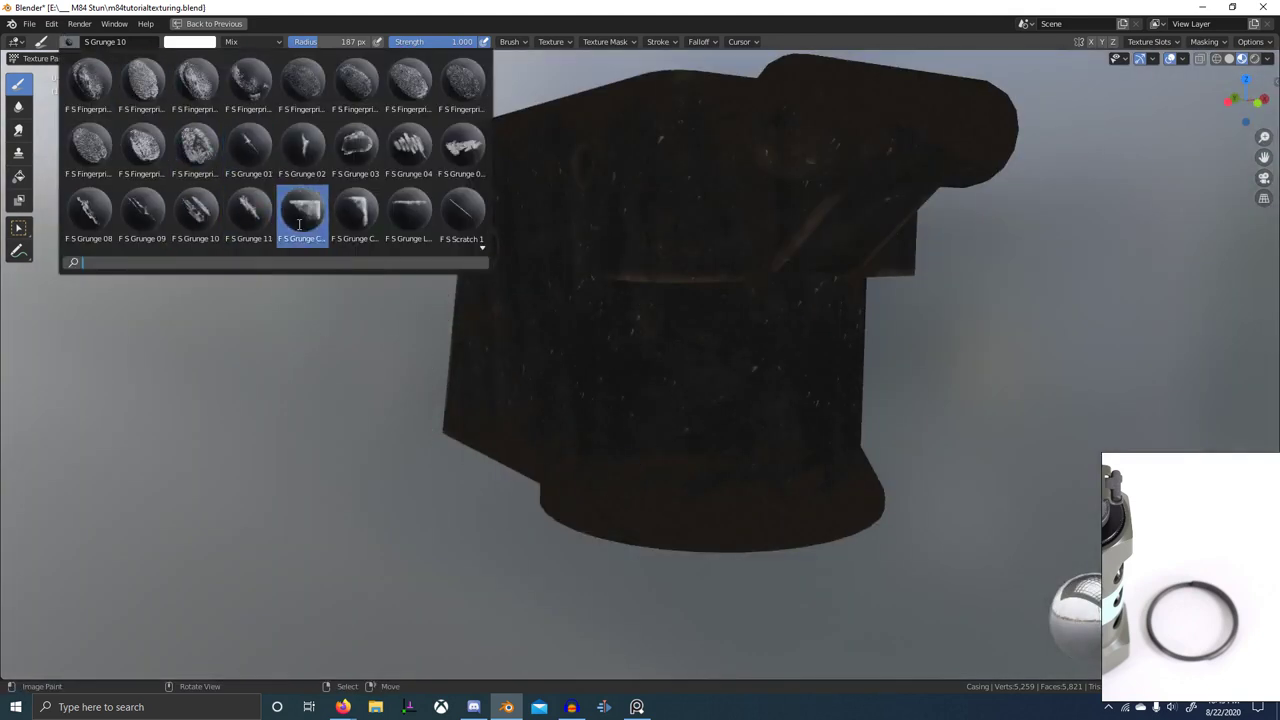
{"action": "left_click", "coordinate": [249, 149]}
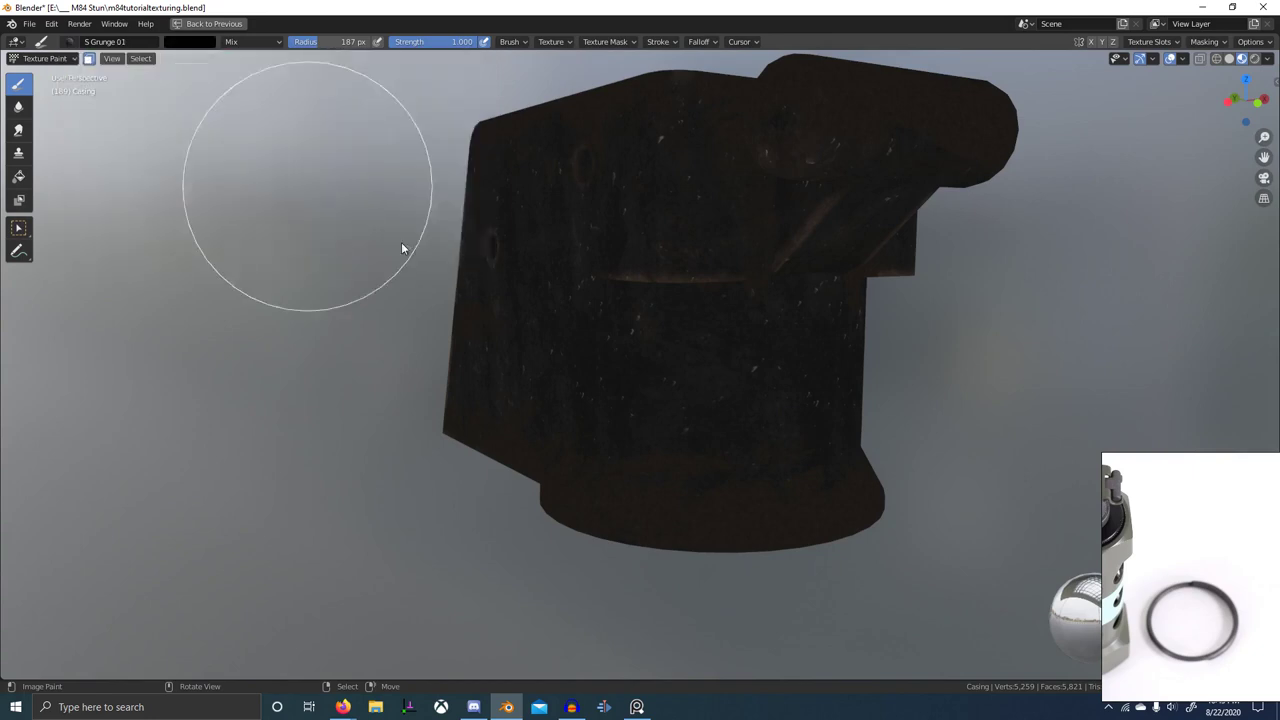
{"action": "mouse_move", "coordinate": [450, 300]}
{"action": "middle_mouse_down"}
{"action": "mouse_move", "coordinate": [620, 432]}
{"action": "mouse_move", "coordinate": [611, 403]}
{"action": "middle_mouse_up"}
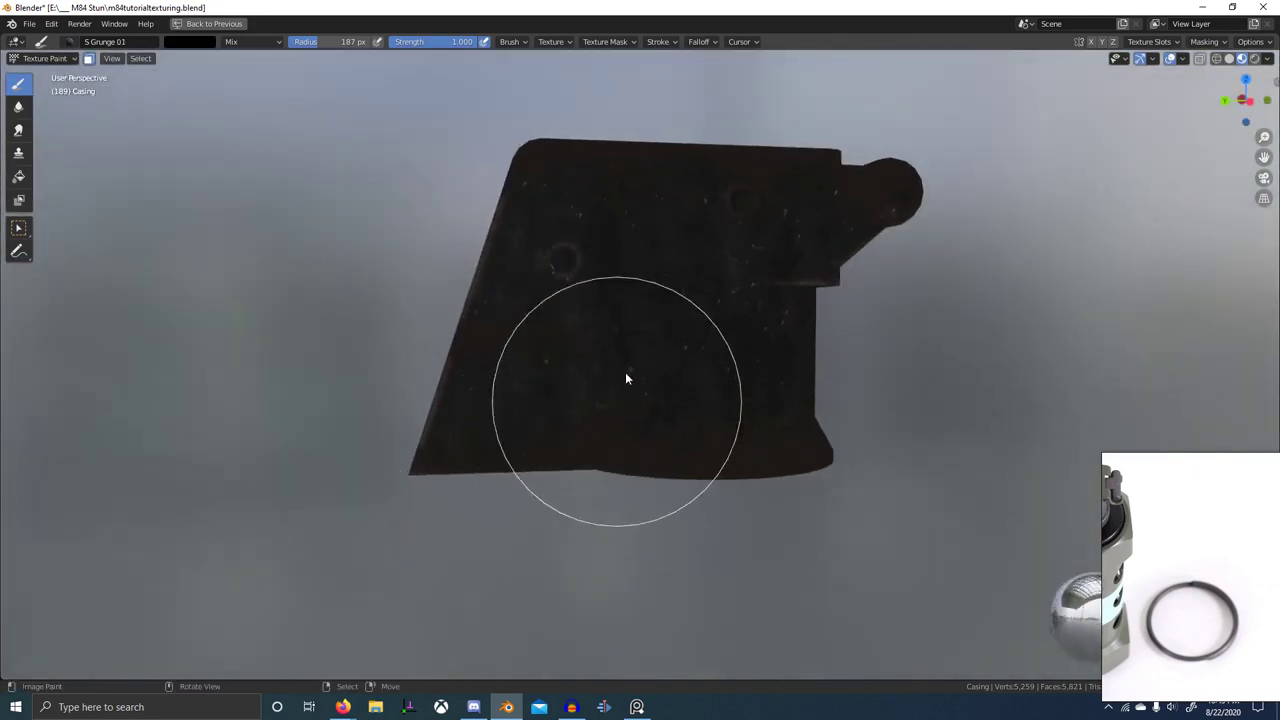
{"action": "middle_click_drag", "start_coordinate": [843, 429], "coordinate": [743, 457]}
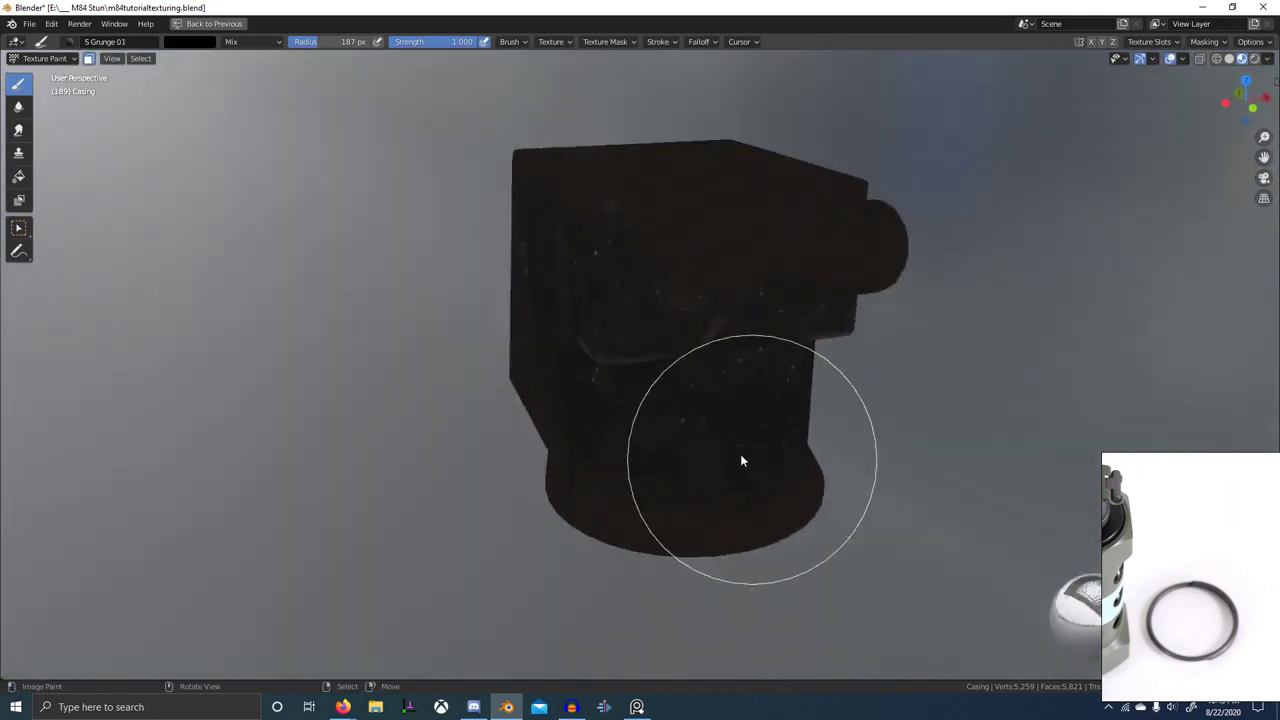
{"action": "mouse_move", "coordinate": [806, 486]}
{"action": "middle_mouse_down"}
{"action": "mouse_move", "coordinate": [680, 497]}
{"action": "mouse_move", "coordinate": [846, 434]}
{"action": "mouse_move", "coordinate": [751, 463]}
{"action": "mouse_move", "coordinate": [687, 520]}
{"action": "middle_mouse_up"}
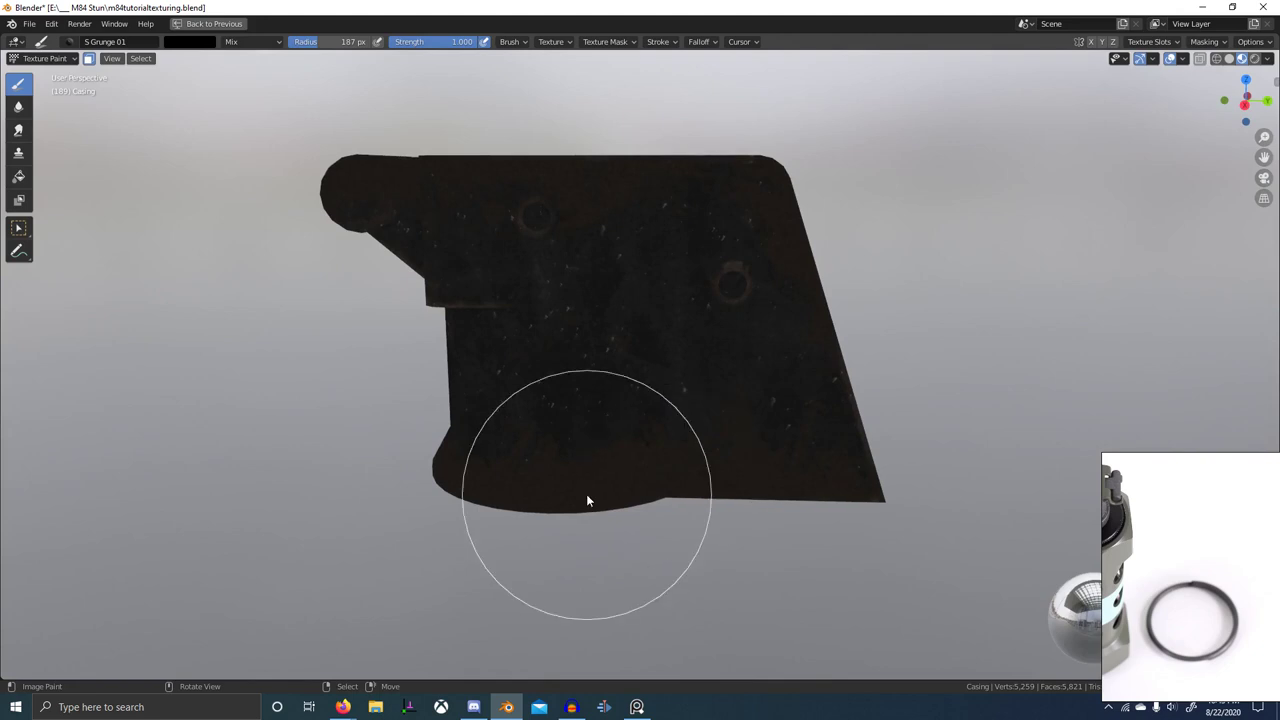
{"action": "key", "text": "x"}
{"action": "key", "text": "x"}
{"action": "left_click_drag", "start_coordinate": [631, 432], "coordinate": [595, 536]}
{"action": "mouse_move", "coordinate": [600, 533]}
{"action": "middle_mouse_down"}
{"action": "mouse_move", "coordinate": [639, 499]}
{"action": "mouse_move", "coordinate": [638, 464]}
{"action": "middle_mouse_up"}
{"action": "scroll", "coordinate": [680, 440], "scroll_direction": "up", "scroll_amount": 3}
{"action": "left_click_drag", "start_coordinate": [609, 400], "coordinate": [594, 495]}
{"action": "mouse_move", "coordinate": [594, 499]}
{"action": "middle_mouse_down"}
{"action": "mouse_move", "coordinate": [737, 509]}
{"action": "mouse_move", "coordinate": [651, 509]}
{"action": "middle_mouse_up"}
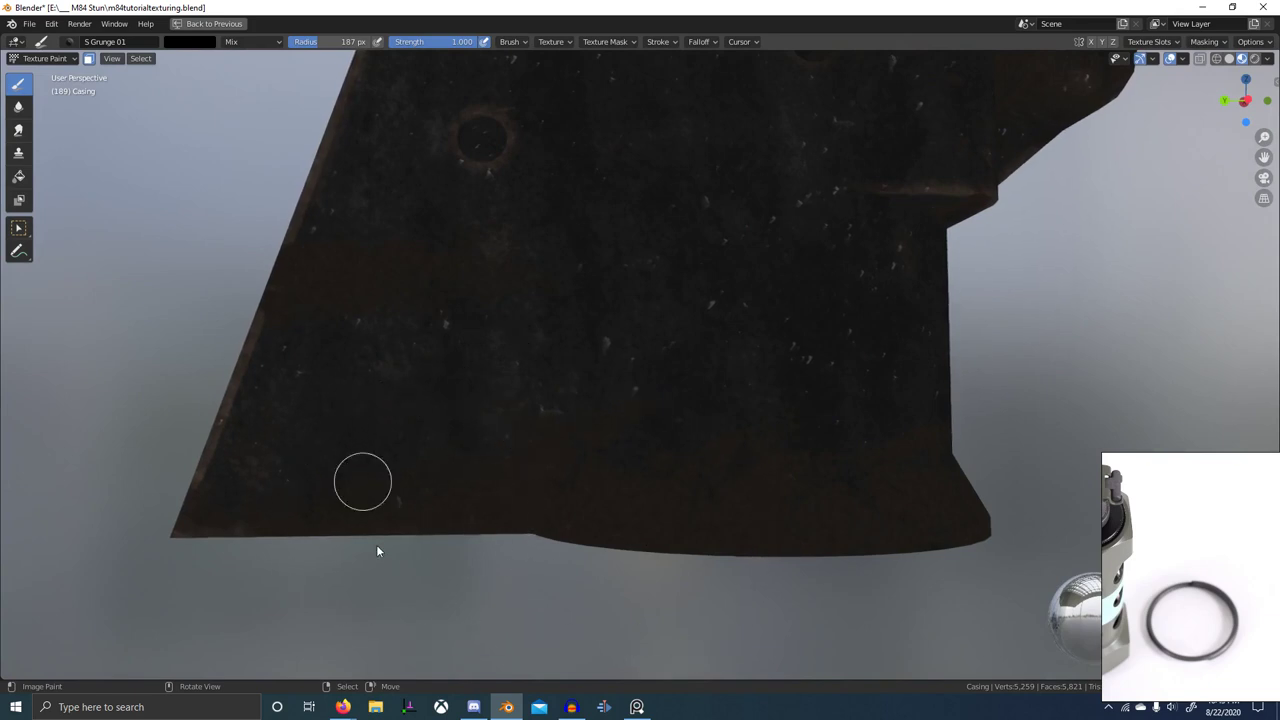
- Restore the Shading layout and preview the Overlay mix, then Mix.028, on the casing
{"action": "key", "text": "ctrl+space"}
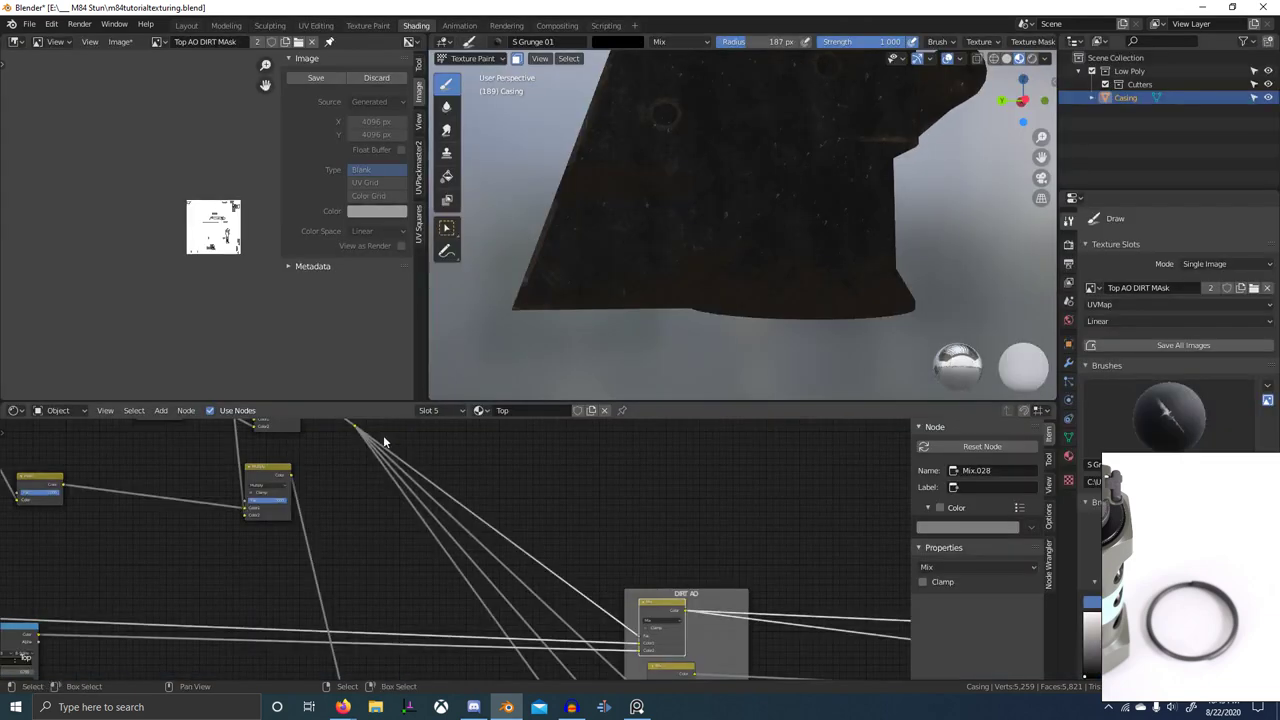
{"action": "middle_click_drag", "start_coordinate": [347, 479], "coordinate": [360, 515]}
{"action": "left_click", "coordinate": [334, 499], "text": "ctrl+shift"}
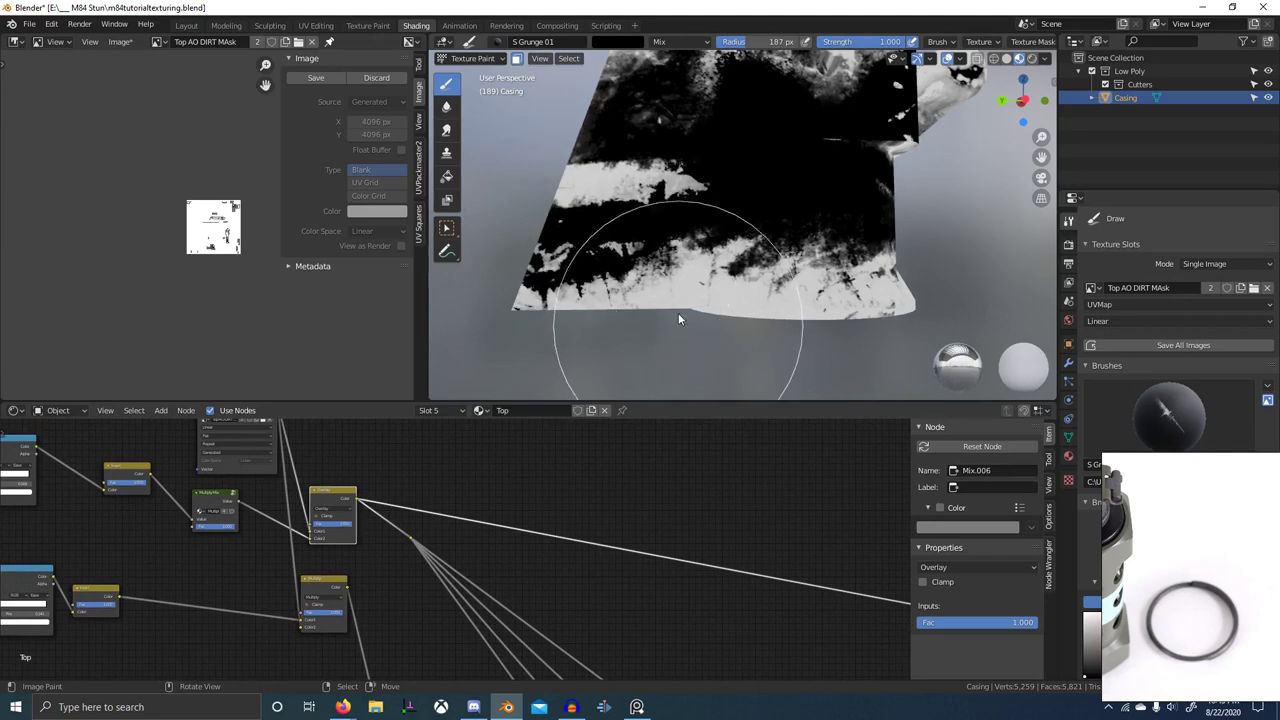
{"action": "scroll", "coordinate": [617, 546], "scroll_direction": "down", "scroll_amount": 1}
{"action": "scroll", "coordinate": [616, 545], "scroll_direction": "down", "scroll_amount": 1}
{"action": "middle_click_drag", "start_coordinate": [682, 658], "coordinate": [608, 589]}
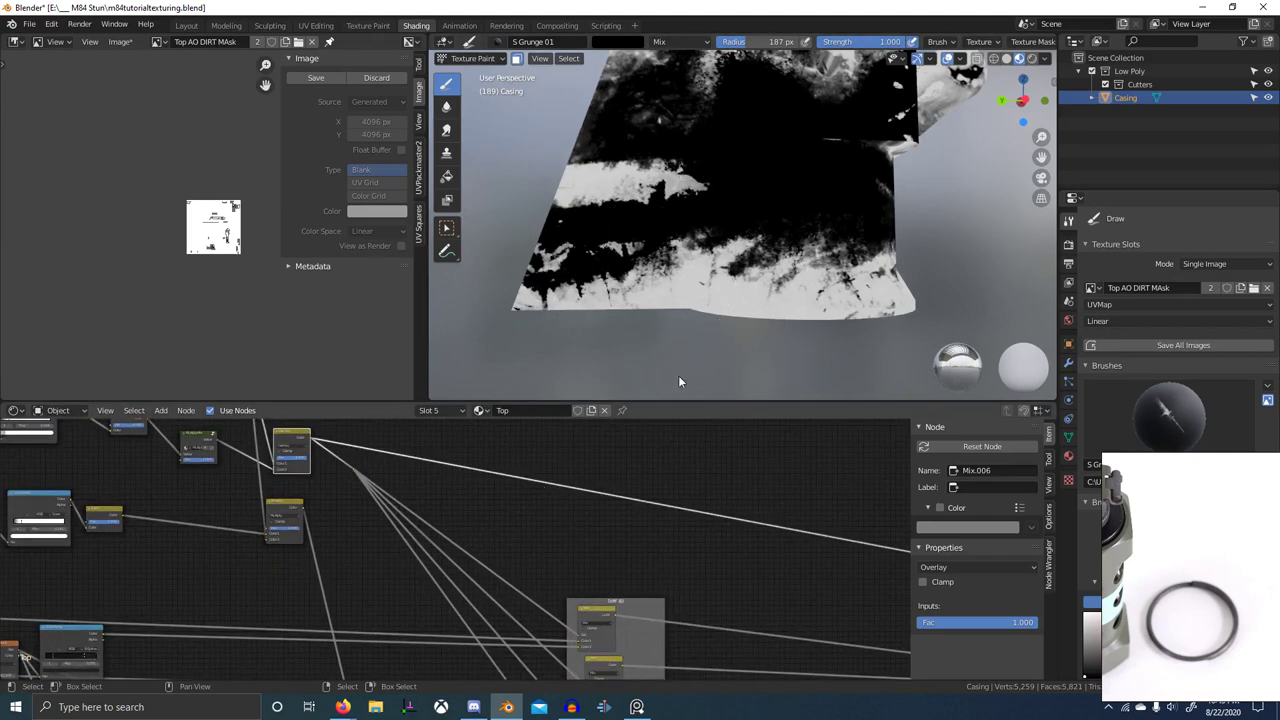
{"action": "left_click", "coordinate": [607, 617], "text": "ctrl+shift"}
- Stamp grunge dirt strokes onto the casing's base while orbiting around it
{"action": "left_click_drag", "start_coordinate": [685, 286], "coordinate": [699, 203]}
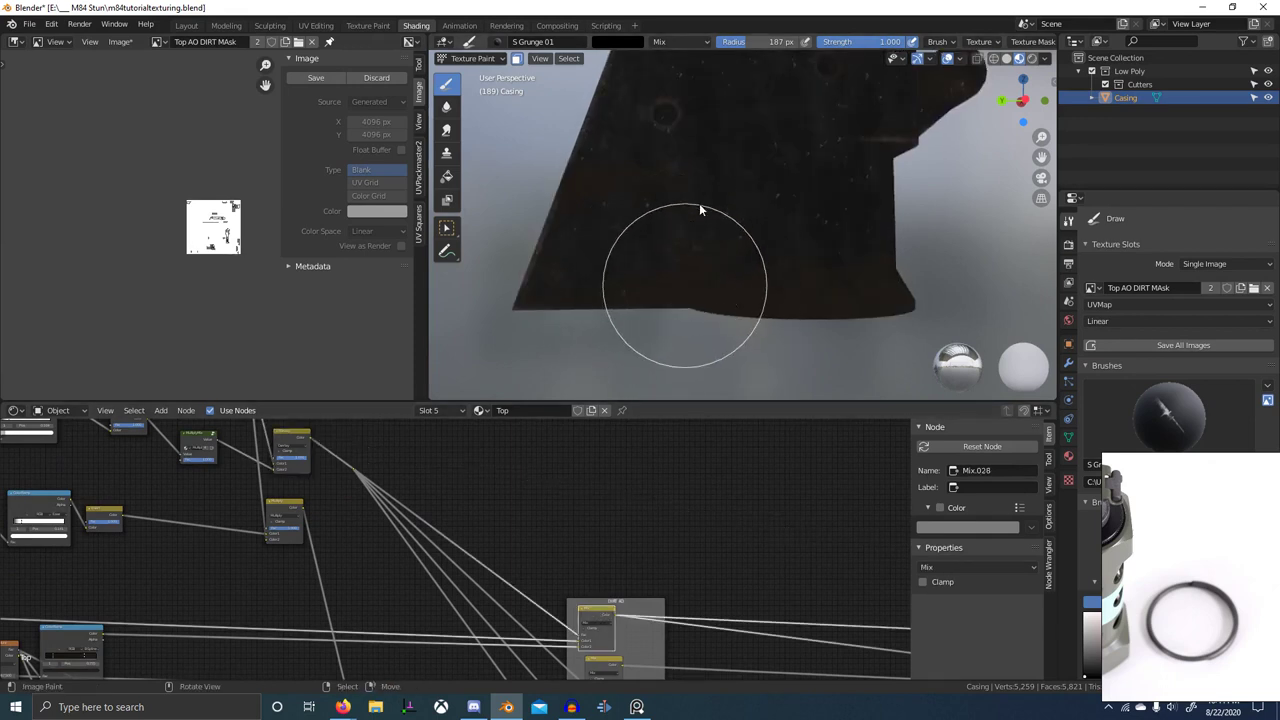
{"action": "scroll", "coordinate": [722, 246], "scroll_direction": "up", "scroll_amount": 5}
{"action": "mouse_move", "coordinate": [722, 246]}
{"action": "middle_mouse_down"}
{"action": "mouse_move", "coordinate": [736, 331]}
{"action": "mouse_move", "coordinate": [744, 319]}
{"action": "middle_mouse_up"}
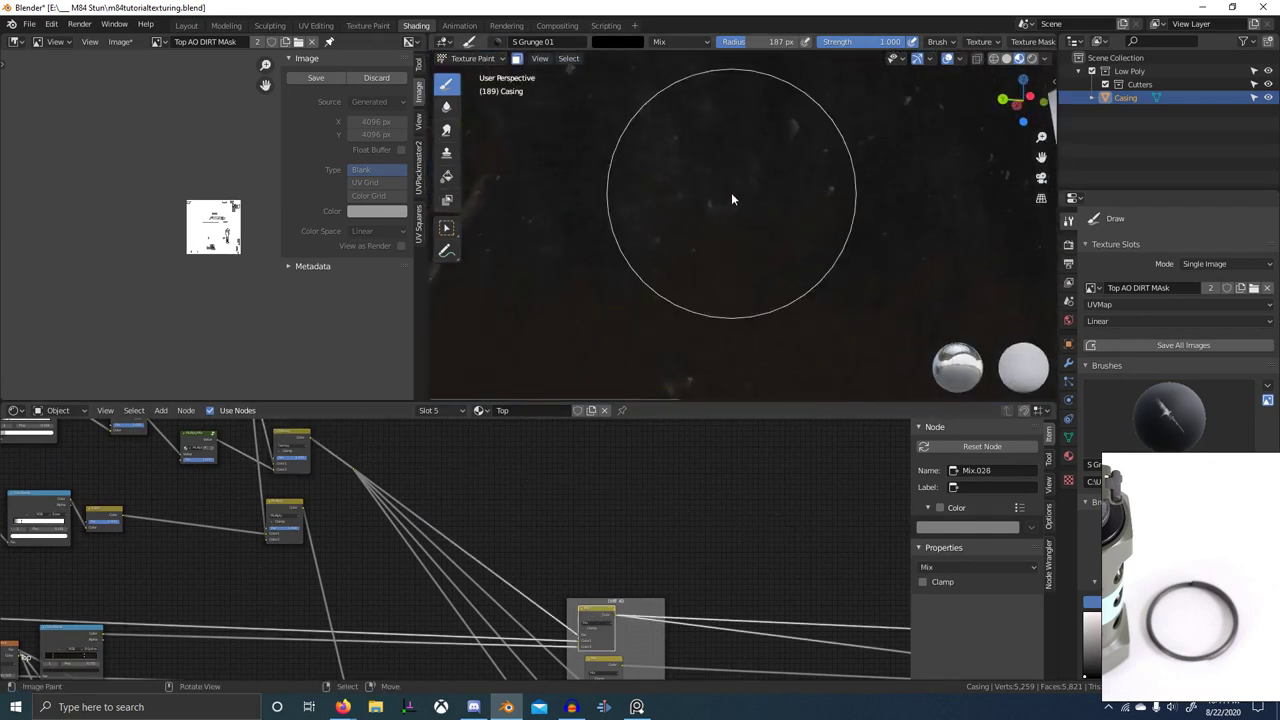
{"action": "middle_click_drag", "start_coordinate": [735, 227], "coordinate": [688, 320]}
{"action": "middle_click_drag", "start_coordinate": [782, 320], "coordinate": [684, 318]}
{"action": "left_click_drag", "start_coordinate": [684, 318], "coordinate": [704, 213]}
{"action": "left_click_drag", "start_coordinate": [737, 324], "coordinate": [741, 249]}
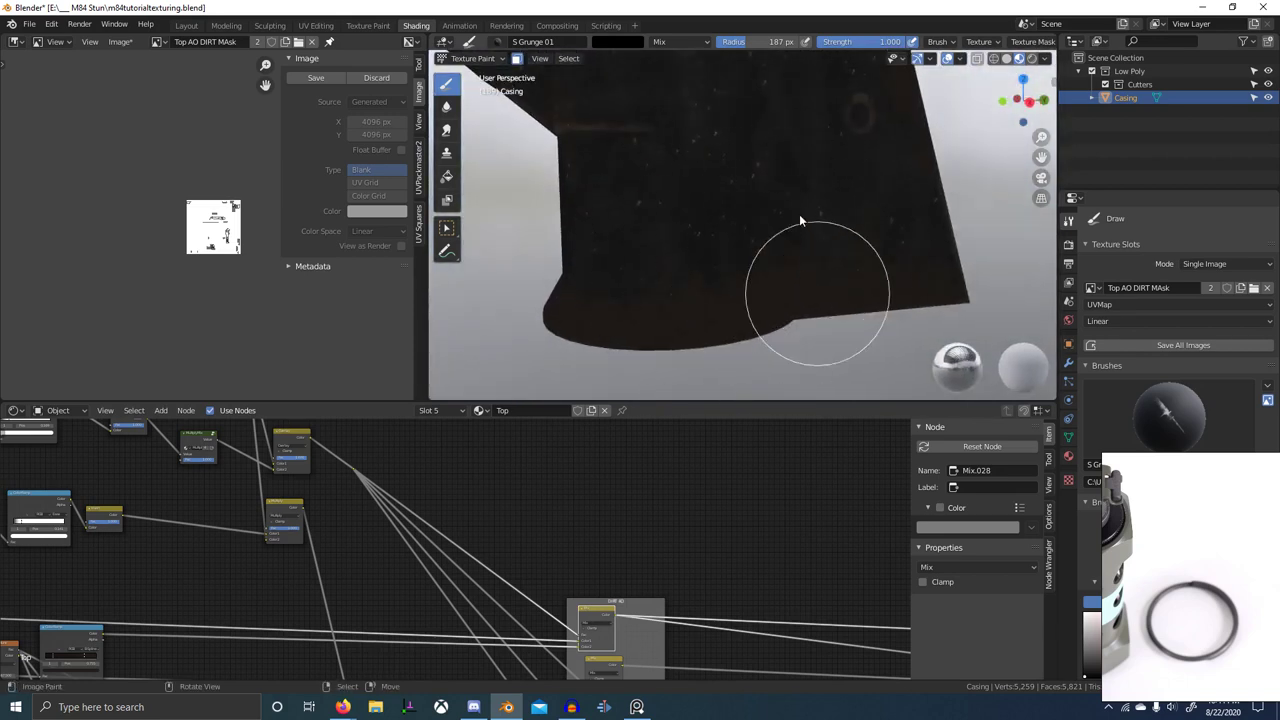
{"action": "middle_click_drag", "start_coordinate": [922, 305], "coordinate": [864, 302]}
{"action": "left_click_drag", "start_coordinate": [846, 294], "coordinate": [860, 188]}
{"action": "middle_click_drag", "start_coordinate": [443, 424], "coordinate": [428, 472]}
{"action": "scroll", "coordinate": [761, 298], "scroll_direction": "down", "scroll_amount": 3}
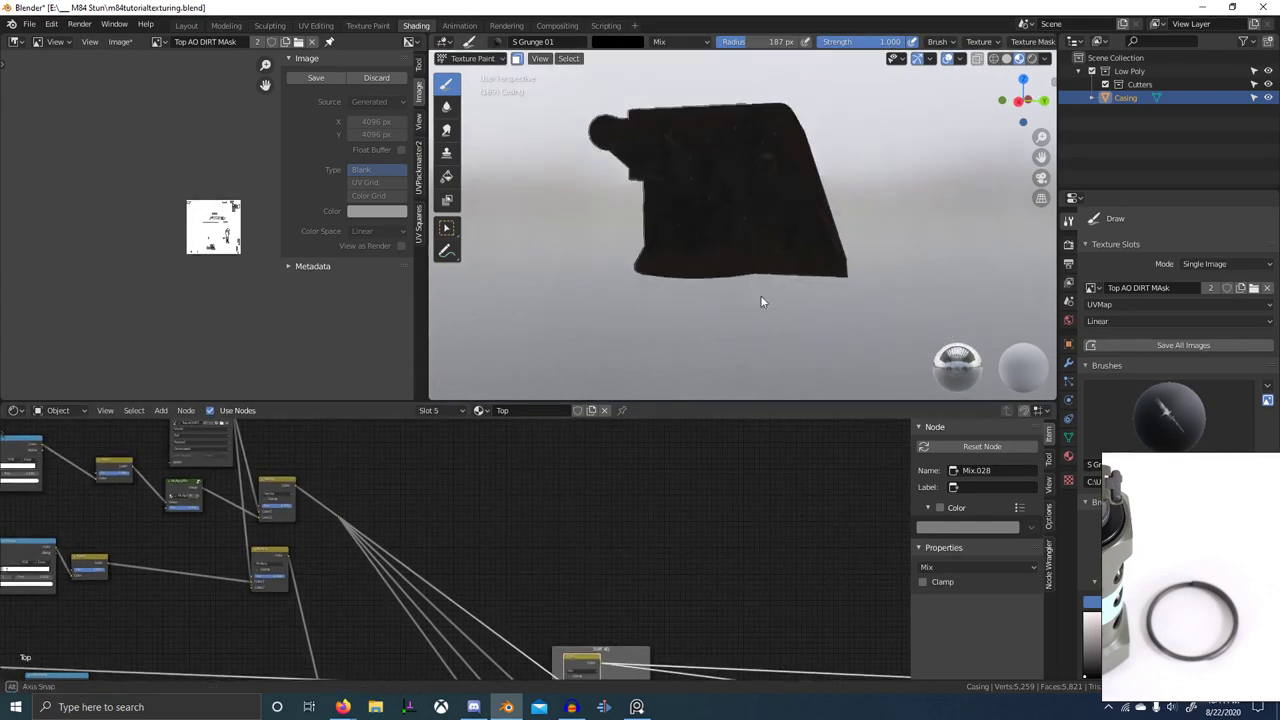
{"action": "middle_click_drag", "start_coordinate": [761, 298], "coordinate": [904, 298]}
{"action": "scroll", "coordinate": [846, 302], "scroll_direction": "up", "scroll_amount": 4}
{"action": "middle_click_drag", "start_coordinate": [786, 295], "coordinate": [780, 267]}
- Switch to white, enlarge the brush to 313 px, and paint a white grunge stroke on the base
{"action": "key", "text": "x"}
{"action": "key", "text": "f"}
{"action": "left_click", "coordinate": [856, 285]}
{"action": "left_click_drag", "start_coordinate": [773, 307], "coordinate": [978, 282]}
{"action": "scroll", "coordinate": [858, 278], "scroll_direction": "down", "scroll_amount": 3}
{"action": "middle_click_drag", "start_coordinate": [856, 280], "coordinate": [972, 306]}
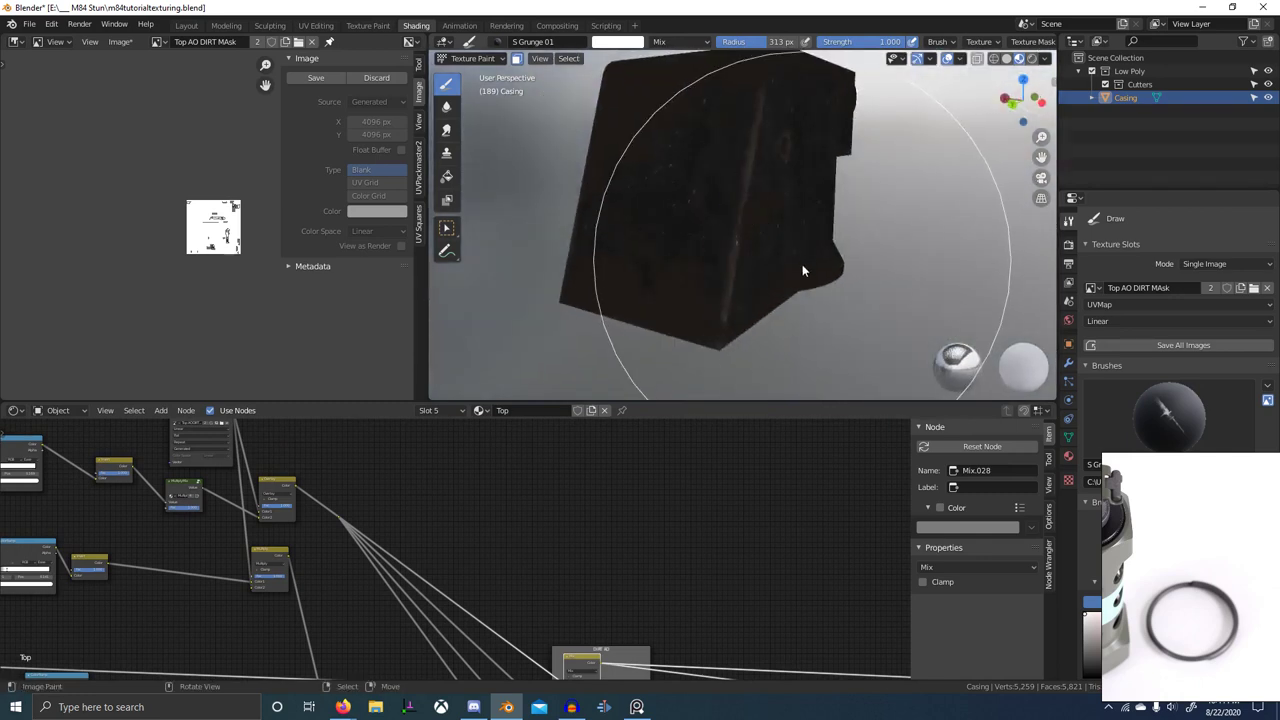
{"action": "middle_click_drag", "start_coordinate": [800, 267], "coordinate": [843, 311]}
- Move the Multiply node's Color2 link toward Color1, then reconnect it to Color2
{"action": "middle_click_drag", "start_coordinate": [374, 496], "coordinate": [563, 549]}
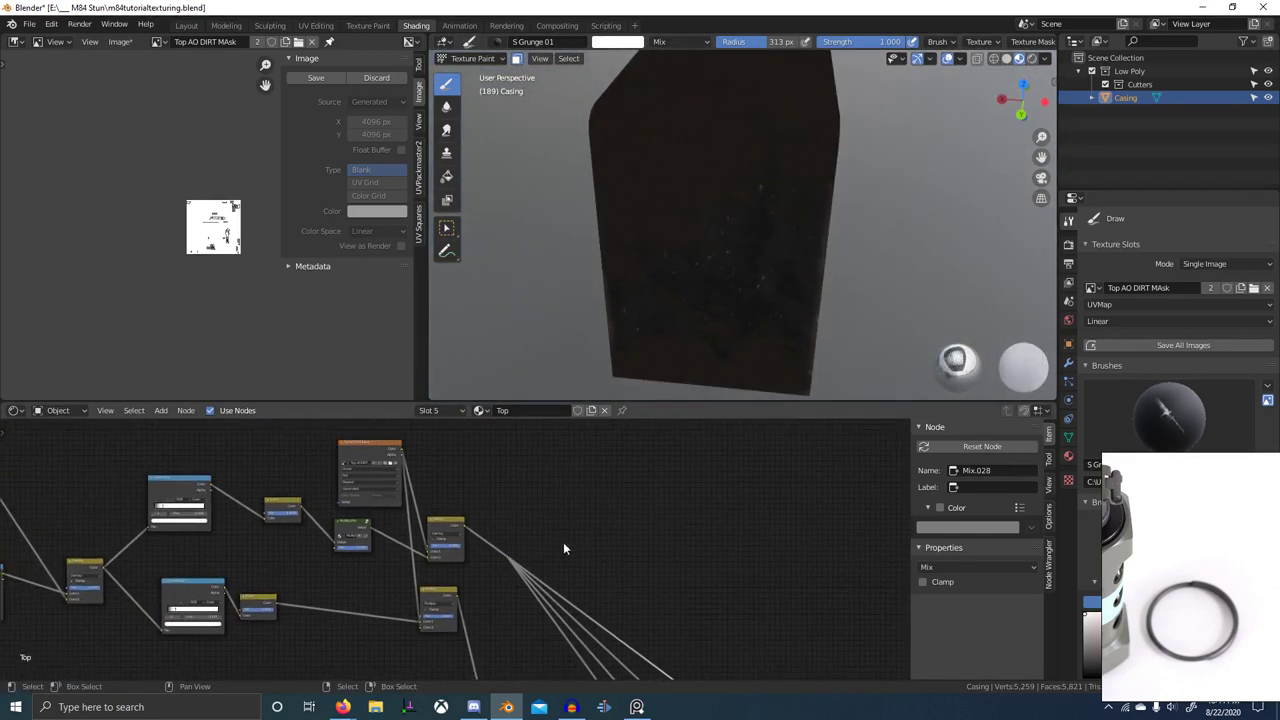
{"action": "middle_click_drag", "start_coordinate": [448, 513], "coordinate": [494, 456]}
{"action": "scroll", "coordinate": [470, 565], "scroll_direction": "up", "scroll_amount": 7}
{"action": "middle_click_drag", "start_coordinate": [487, 588], "coordinate": [443, 578]}
{"action": "scroll", "coordinate": [443, 578], "scroll_direction": "up", "scroll_amount": 5}
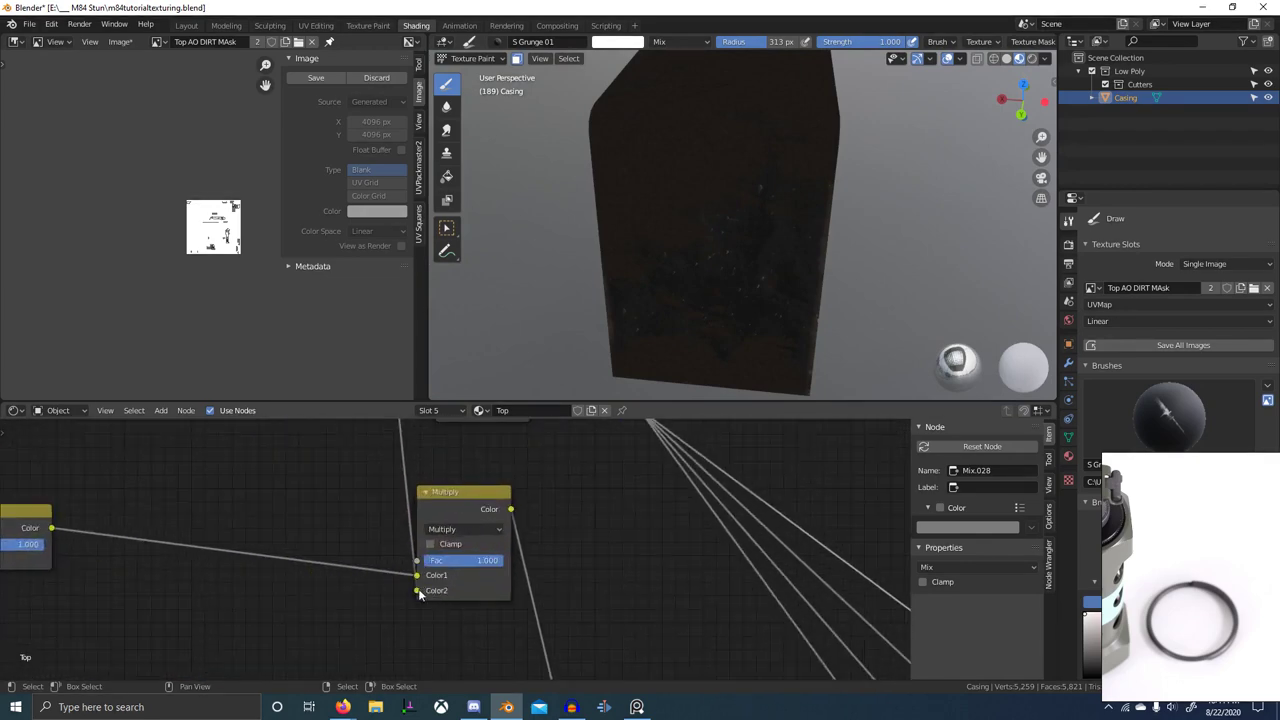
{"action": "mouse_move", "coordinate": [418, 591]}
{"action": "left_mouse_down"}
{"action": "mouse_move", "coordinate": [419, 579]}
{"action": "mouse_move", "coordinate": [418, 590]}
{"action": "left_mouse_up"}
{"action": "scroll", "coordinate": [492, 477], "scroll_direction": "down", "scroll_amount": 1}
{"action": "middle_click_drag", "start_coordinate": [492, 470], "coordinate": [489, 571]}
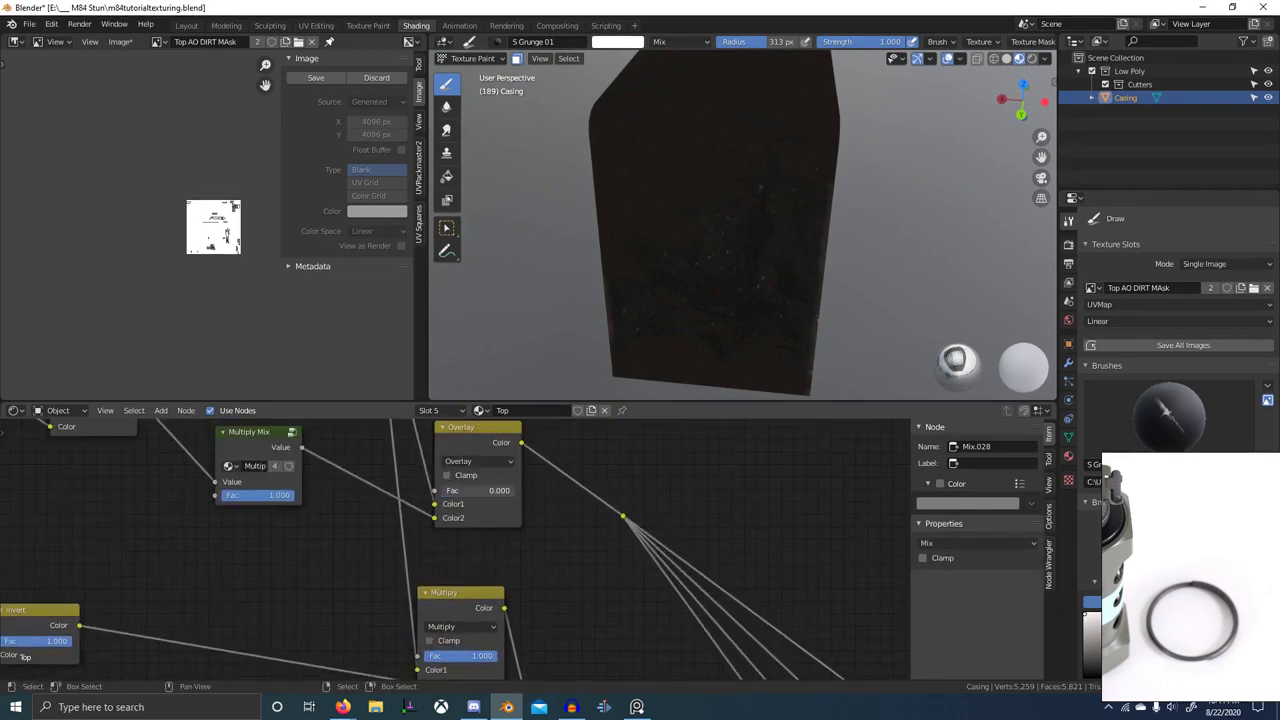
{"action": "scroll", "coordinate": [698, 310], "scroll_direction": "down", "scroll_amount": 3}
- Orbit to the casing's opposite side and stamp more grunge dirt there
{"action": "middle_click_drag", "start_coordinate": [701, 304], "coordinate": [851, 284]}
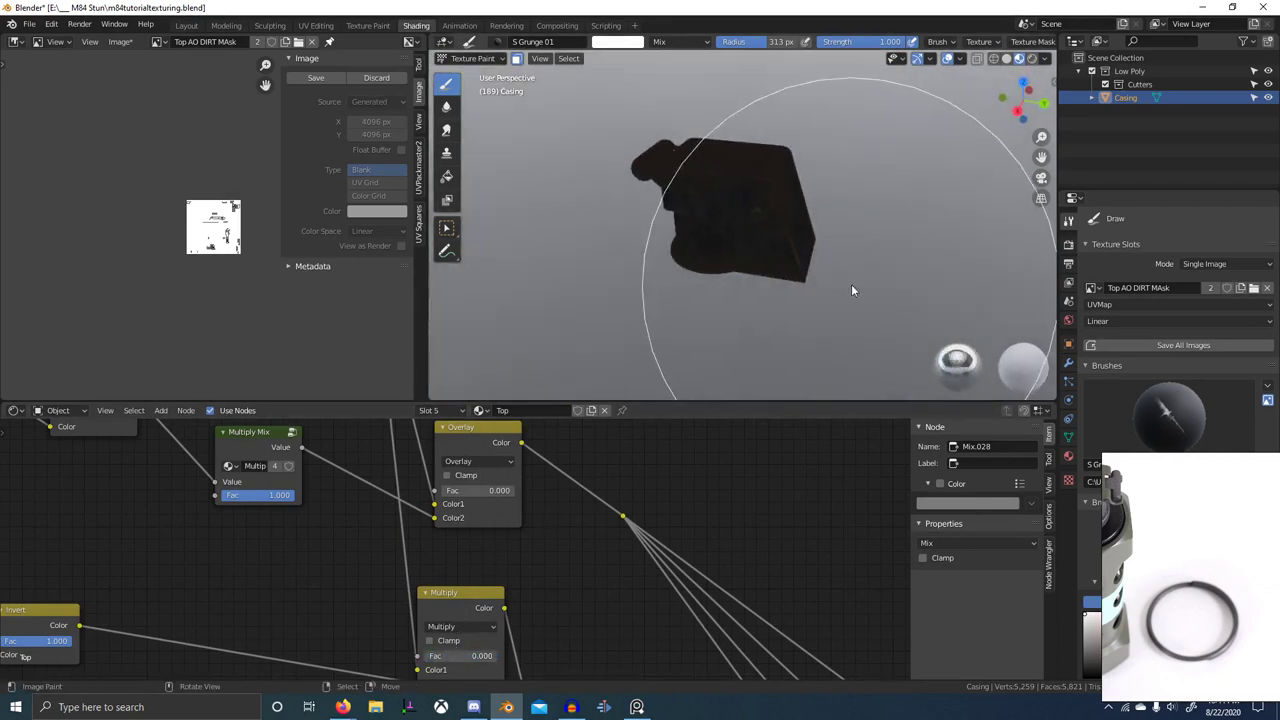
{"action": "middle_click_drag", "start_coordinate": [668, 318], "coordinate": [713, 287]}
{"action": "scroll", "coordinate": [713, 287], "scroll_direction": "up", "scroll_amount": 3}
{"action": "scroll", "coordinate": [718, 340], "scroll_direction": "up", "scroll_amount": 4}
{"action": "middle_click_drag", "start_coordinate": [720, 358], "coordinate": [905, 340]}
{"action": "scroll", "coordinate": [795, 335], "scroll_direction": "up", "scroll_amount": 4}
{"action": "left_click_drag", "start_coordinate": [670, 351], "coordinate": [752, 330]}
{"action": "scroll", "coordinate": [726, 332], "scroll_direction": "down", "scroll_amount": 3}
{"action": "scroll", "coordinate": [573, 466], "scroll_direction": "down", "scroll_amount": 1}
{"action": "scroll", "coordinate": [572, 466], "scroll_direction": "down", "scroll_amount": 2}
- Preview the Top AO DIRT MAsk and Overlay result, stamp dark streaks, then preview Mix.028 again
{"action": "middle_click_drag", "start_coordinate": [510, 489], "coordinate": [482, 558]}
{"action": "middle_click_drag", "start_coordinate": [334, 460], "coordinate": [350, 514]}
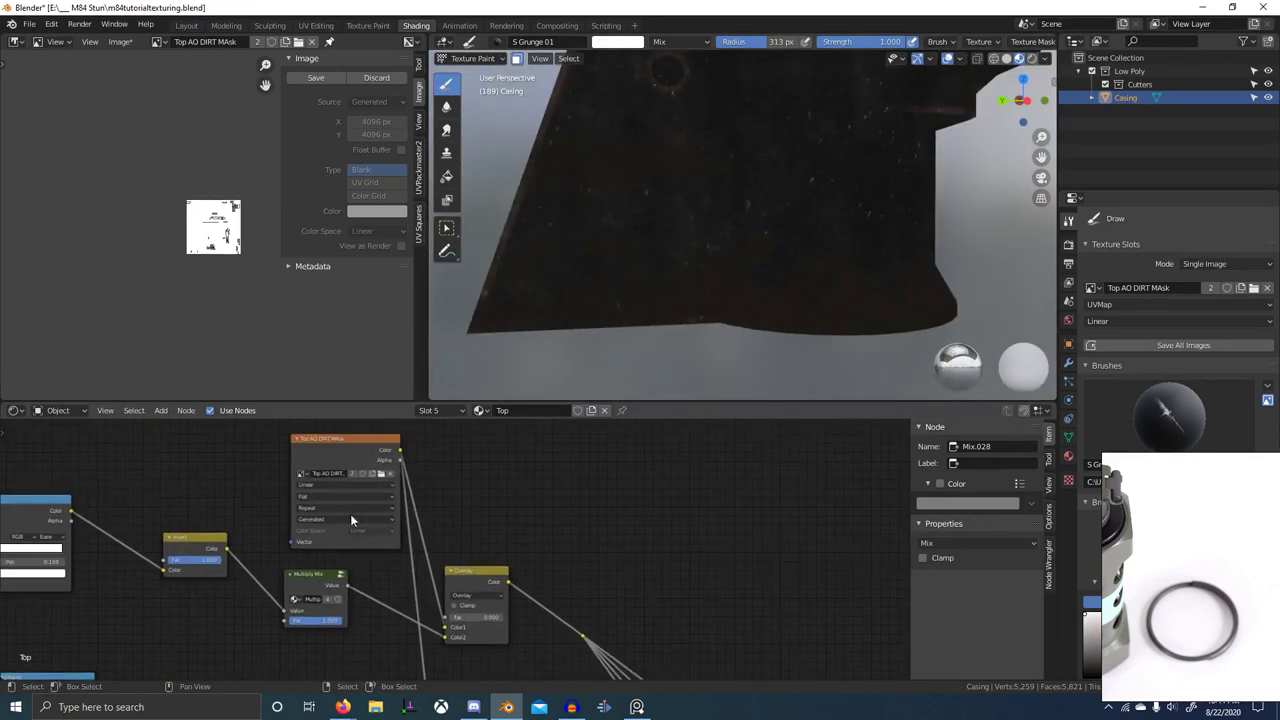
{"action": "left_click", "coordinate": [349, 451], "text": "ctrl+shift"}
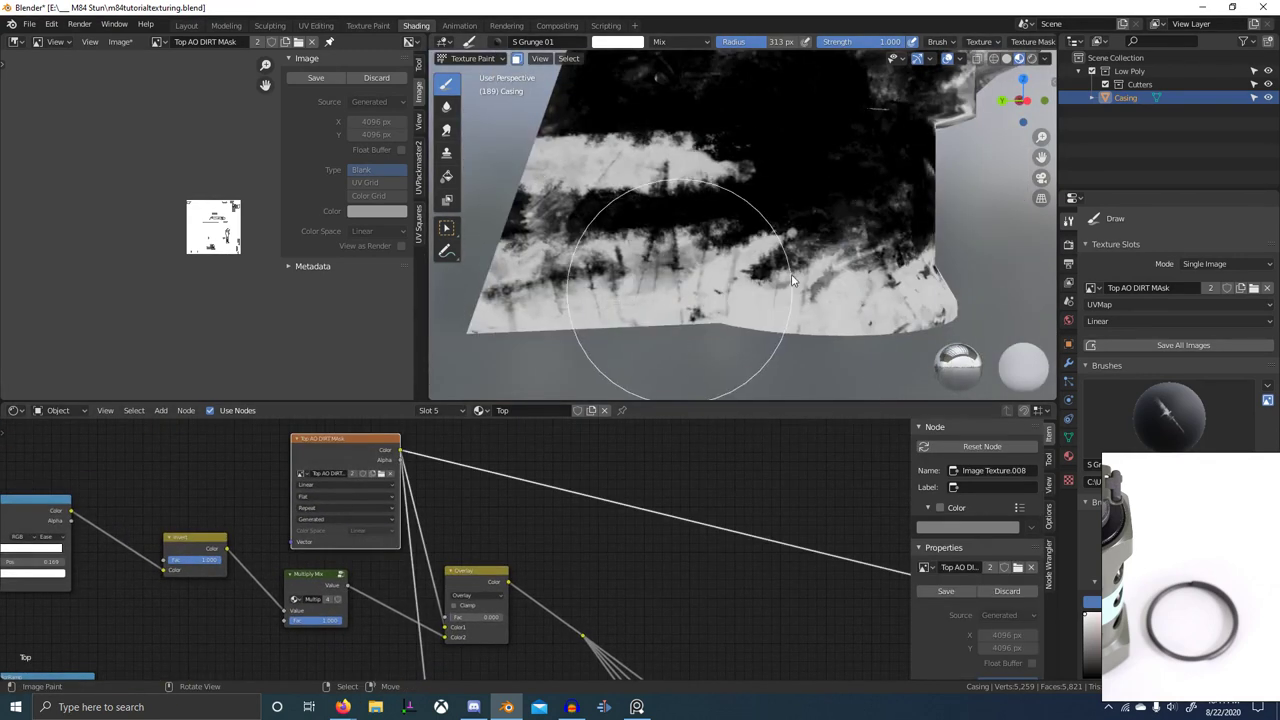
{"action": "left_click", "coordinate": [483, 579], "text": "ctrl+shift"}
{"action": "left_click_drag", "start_coordinate": [667, 300], "coordinate": [755, 292]}
{"action": "scroll", "coordinate": [753, 432], "scroll_direction": "down", "scroll_amount": 4}
{"action": "mouse_move", "coordinate": [753, 432]}
{"action": "middle_mouse_down"}
{"action": "mouse_move", "coordinate": [606, 661]}
{"action": "mouse_move", "coordinate": [551, 621]}
{"action": "middle_mouse_up"}
{"action": "scroll", "coordinate": [737, 670], "scroll_direction": "down", "scroll_amount": 1}
{"action": "middle_click_drag", "start_coordinate": [755, 629], "coordinate": [660, 502]}
{"action": "left_click", "coordinate": [616, 557], "text": "ctrl+shift"}
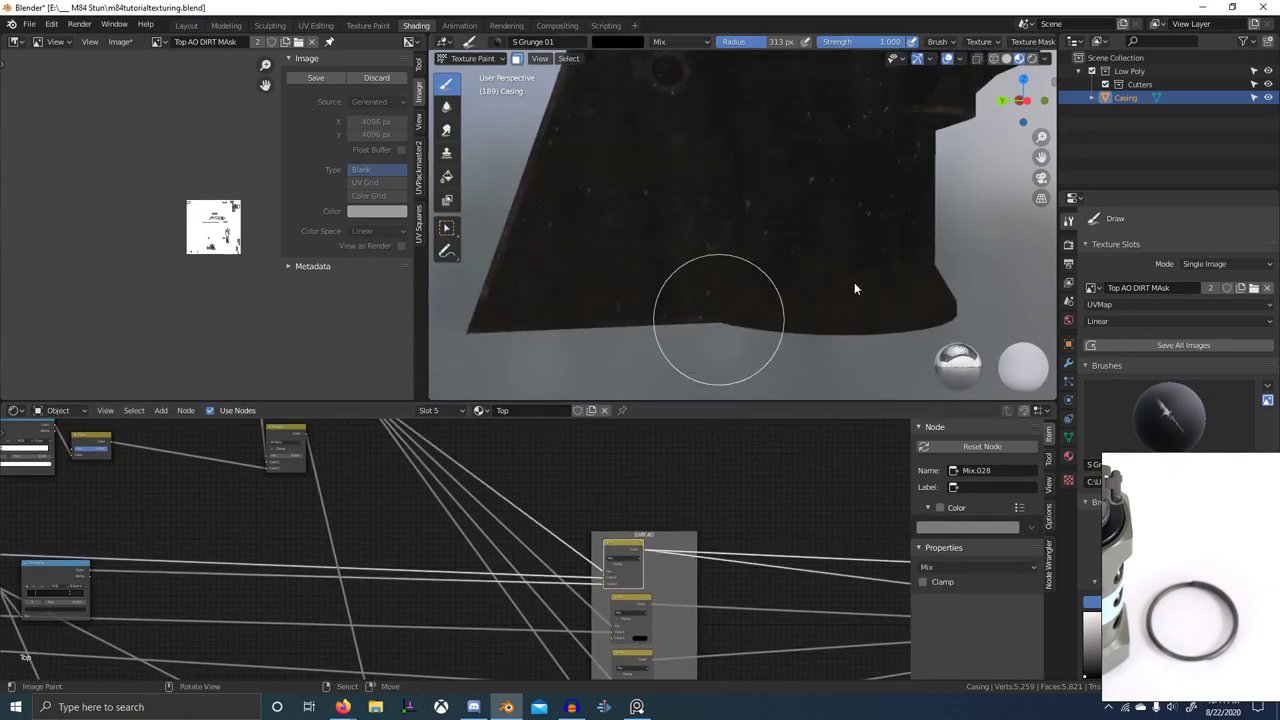
- Stamp grunge near the casing's bottom edge from several orbiting angles
{"action": "middle_click_drag", "start_coordinate": [894, 320], "coordinate": [785, 349]}
{"action": "middle_click_drag", "start_coordinate": [851, 298], "coordinate": [815, 327]}
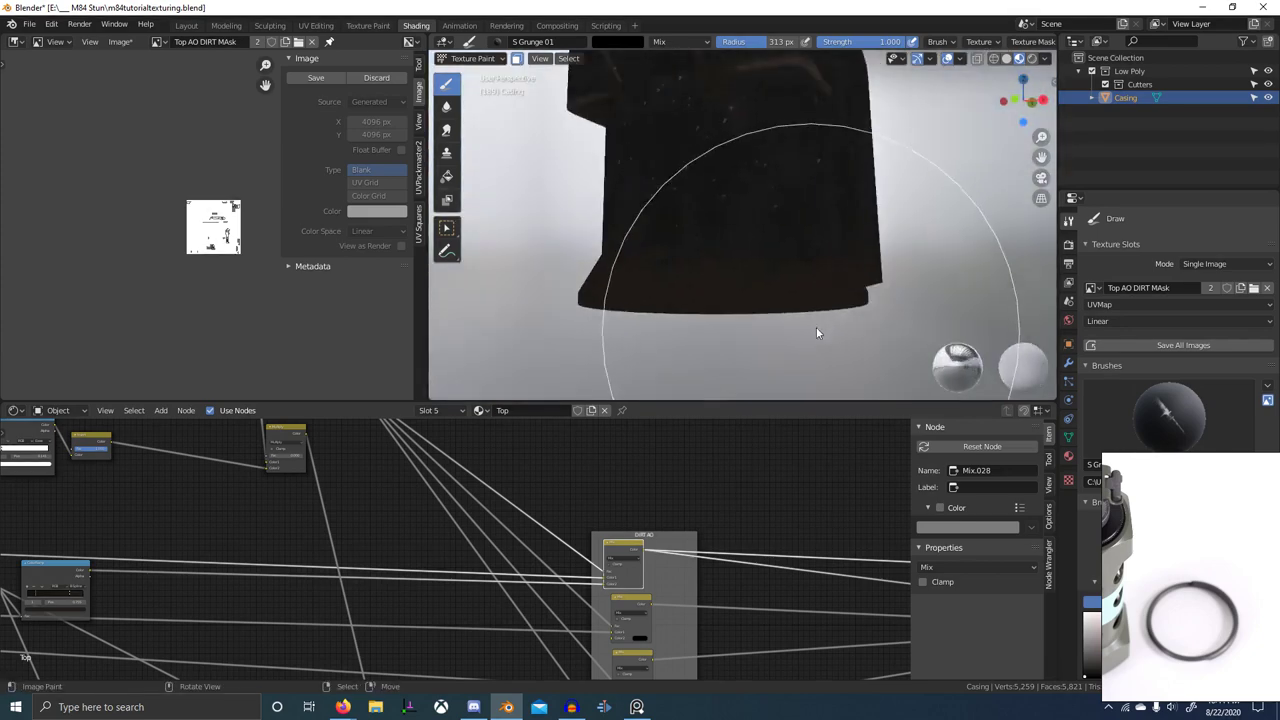
{"action": "left_click_drag", "start_coordinate": [809, 295], "coordinate": [774, 218]}
{"action": "mouse_move", "coordinate": [853, 271]}
{"action": "middle_mouse_down"}
{"action": "mouse_move", "coordinate": [847, 311]}
{"action": "mouse_move", "coordinate": [820, 308]}
{"action": "middle_mouse_up"}
{"action": "left_click_drag", "start_coordinate": [805, 307], "coordinate": [796, 199]}
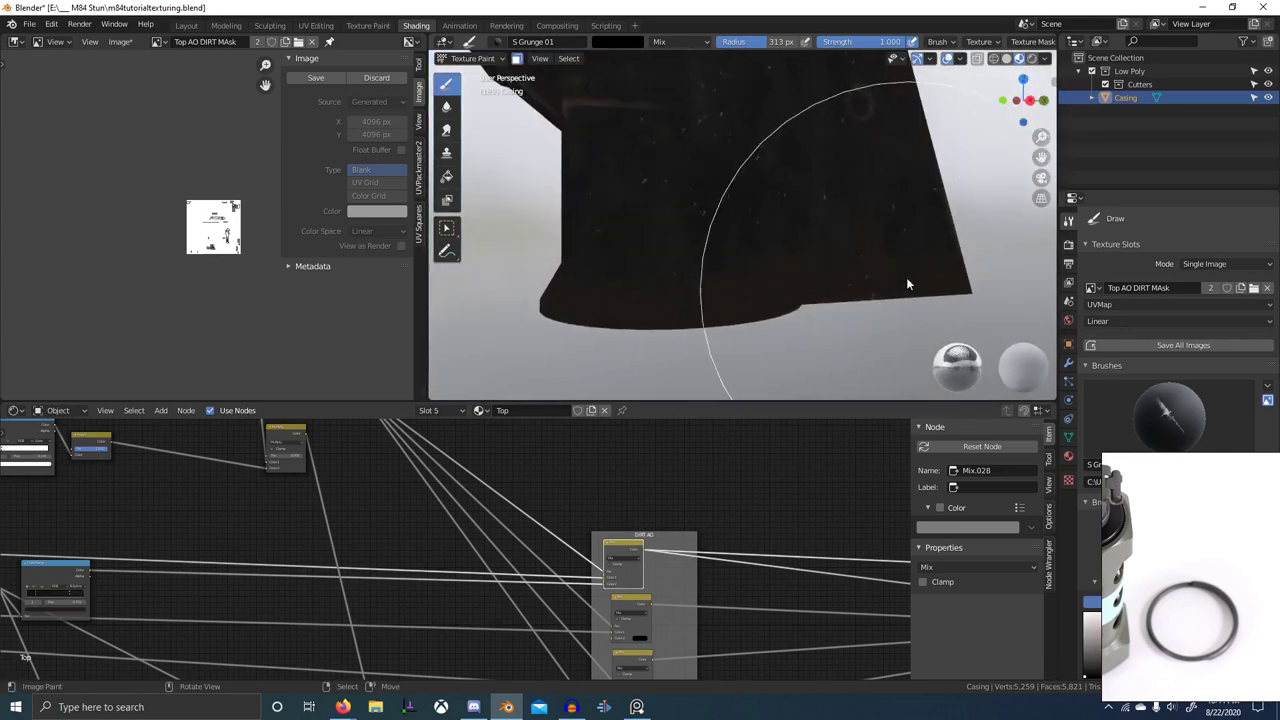
{"action": "middle_click_drag", "start_coordinate": [906, 277], "coordinate": [762, 290]}
{"action": "middle_click_drag", "start_coordinate": [818, 359], "coordinate": [803, 304]}
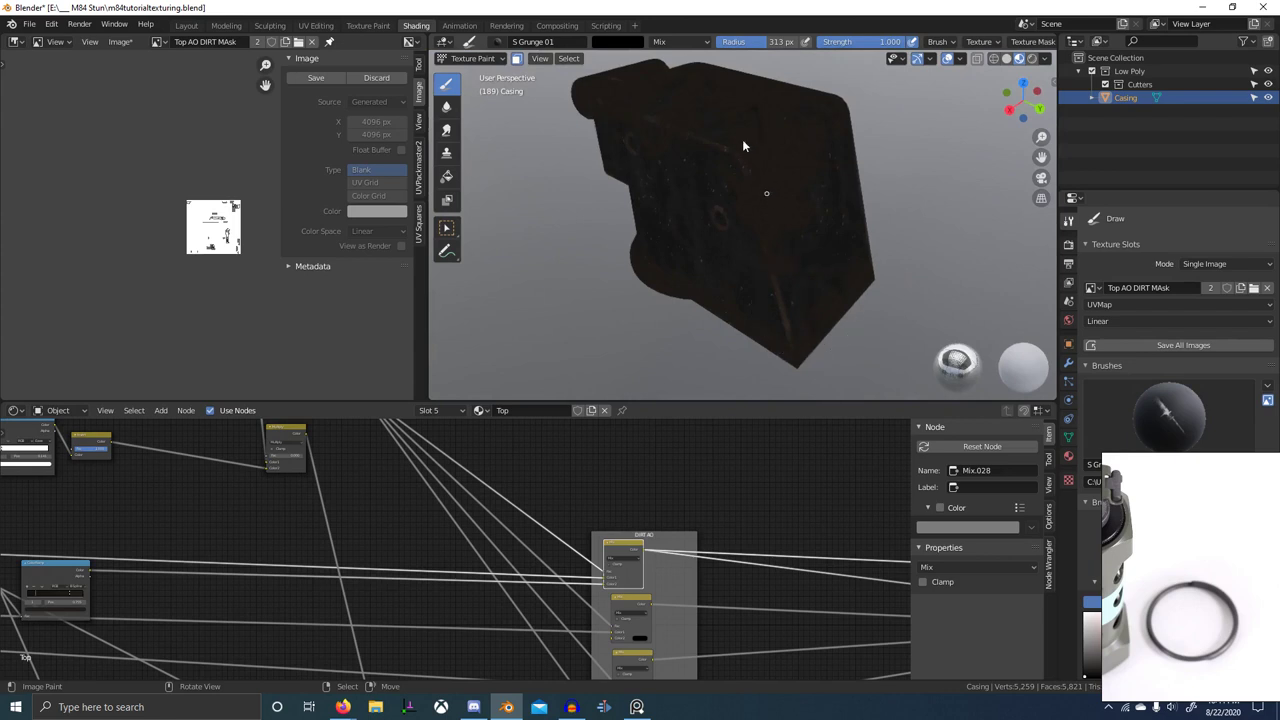
{"action": "middle_click_drag", "start_coordinate": [743, 146], "coordinate": [704, 244]}
- Switch to the S Grunge 10 brush and paint a short black grunge stroke on the casing
{"action": "scroll", "coordinate": [727, 190], "scroll_direction": "up", "scroll_amount": 3}
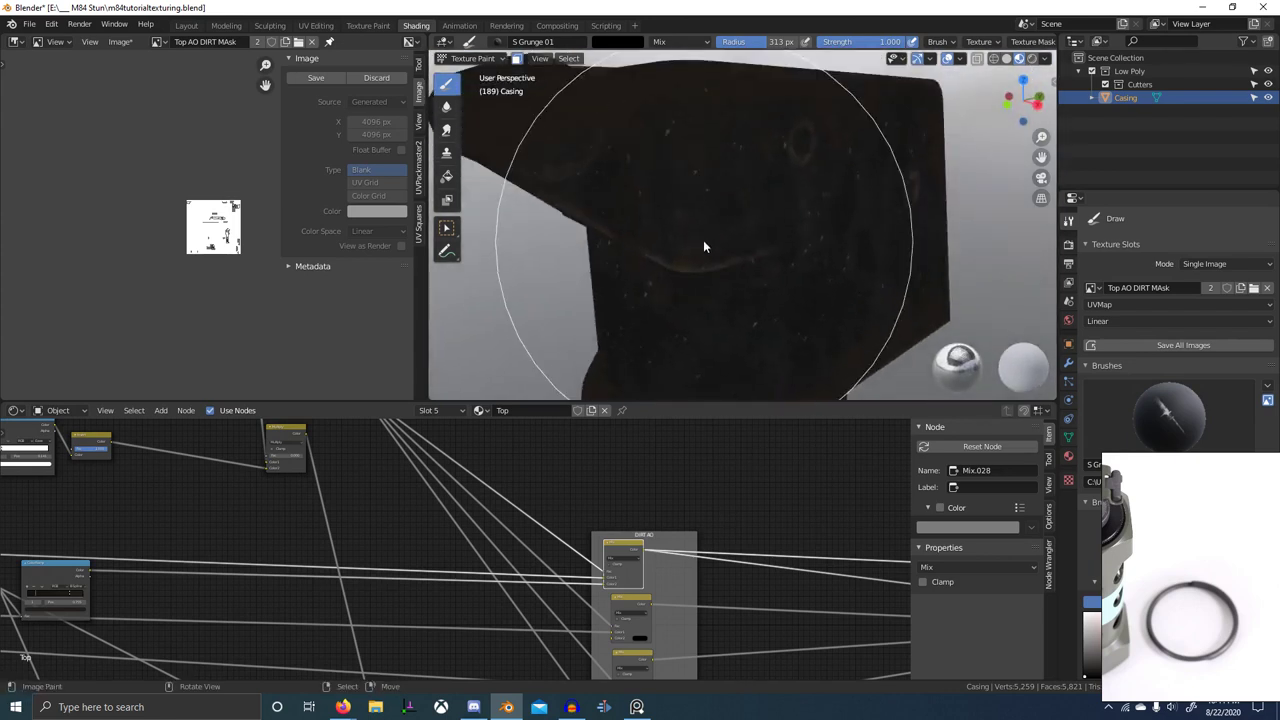
{"action": "key", "text": "x"}
{"action": "left_click", "coordinate": [493, 42]}
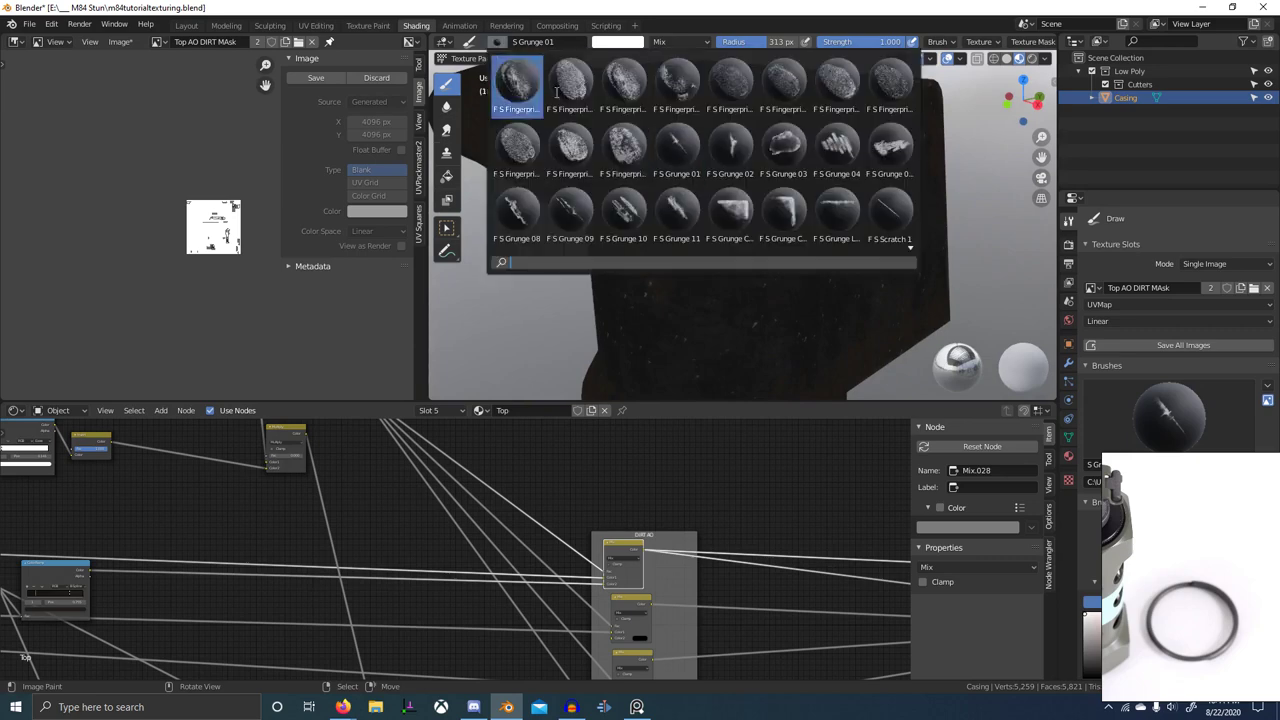
{"action": "left_click", "coordinate": [611, 209]}
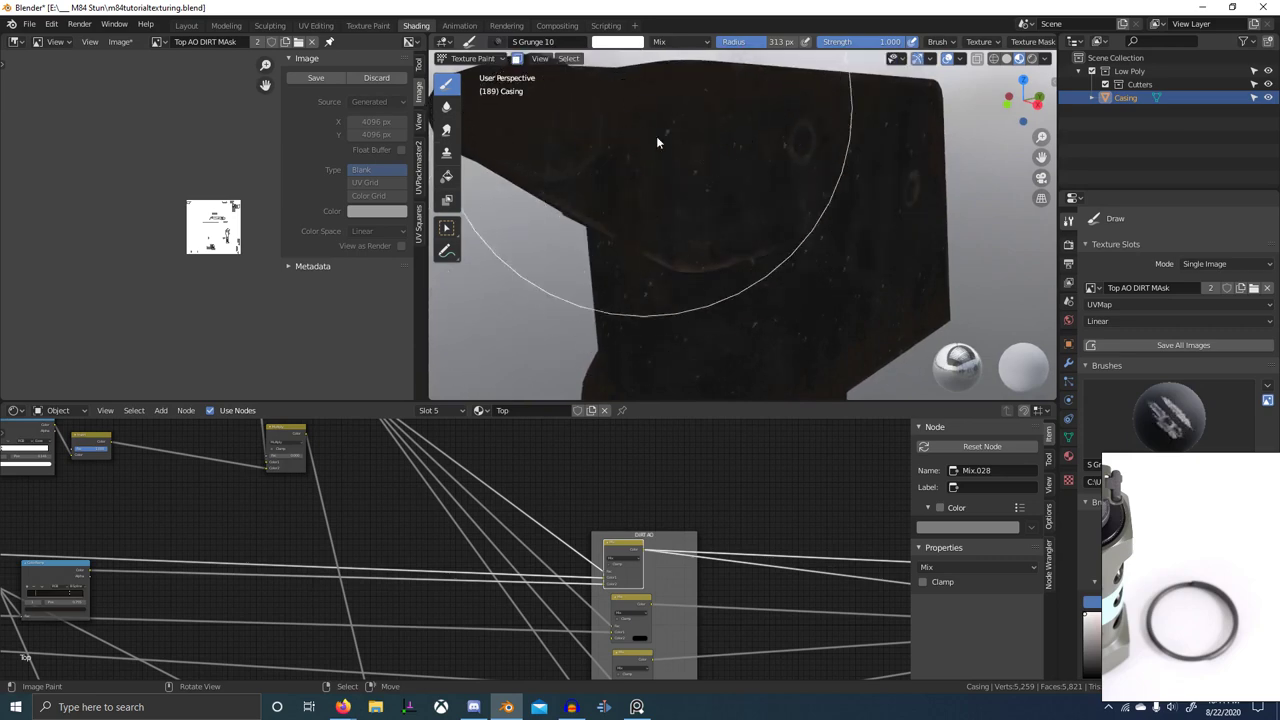
{"action": "middle_click_drag", "start_coordinate": [657, 140], "coordinate": [885, 214]}
{"action": "mouse_move", "coordinate": [885, 214]}
{"action": "middle_mouse_down", "text": "shift"}
{"action": "mouse_move", "coordinate": [799, 289]}
{"action": "mouse_move", "coordinate": [831, 272]}
{"action": "middle_mouse_up", "text": "shift"}
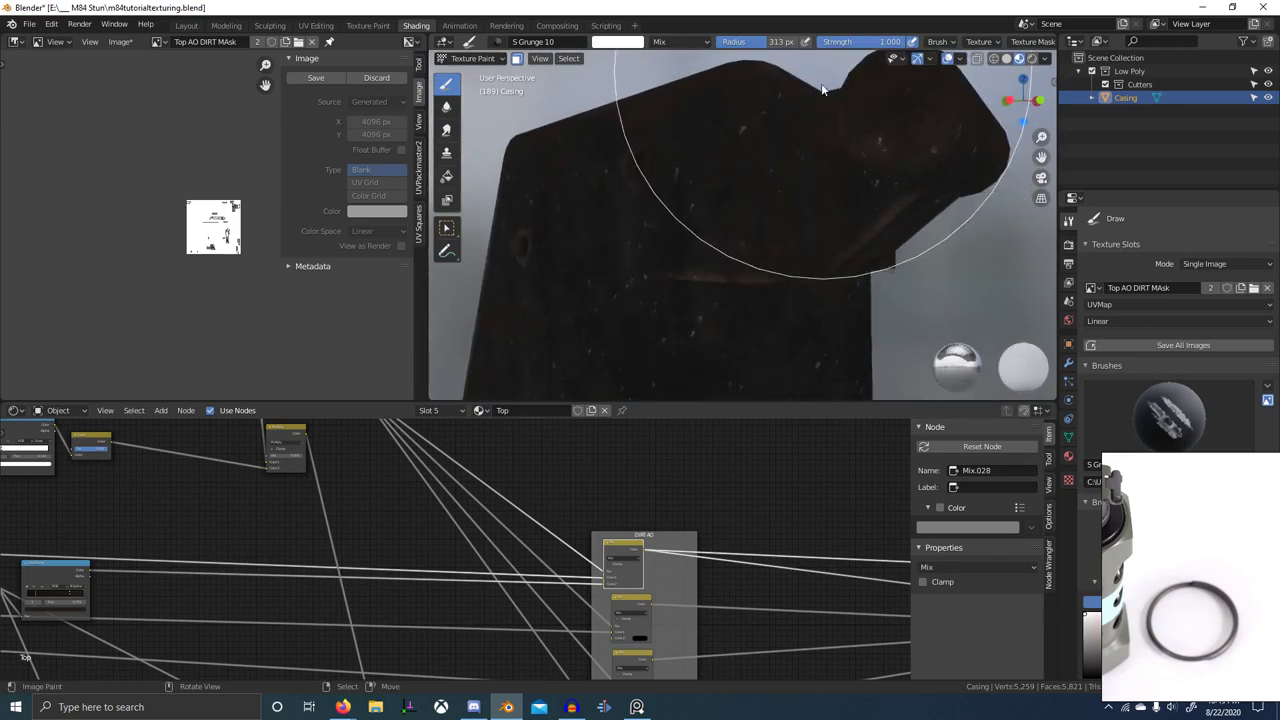
{"action": "middle_click_drag", "start_coordinate": [822, 89], "coordinate": [736, 272]}
{"action": "key", "text": "x"}
{"action": "left_click_drag", "start_coordinate": [708, 256], "coordinate": [687, 140]}
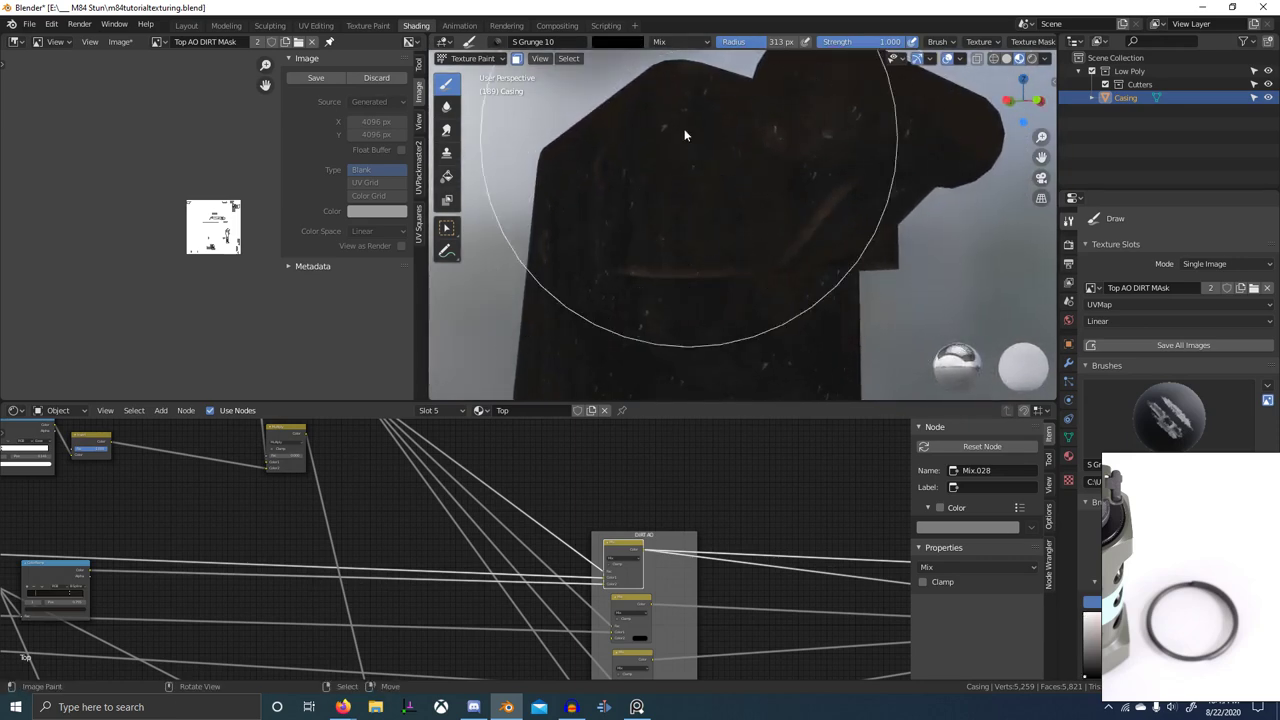
- Preview the Principled BSDF shader on the casing and move it left of Material Output
{"action": "scroll", "coordinate": [687, 138], "scroll_direction": "down", "scroll_amount": 4}
{"action": "middle_click_drag", "start_coordinate": [690, 142], "coordinate": [800, 165]}
{"action": "scroll", "coordinate": [794, 513], "scroll_direction": "down", "scroll_amount": 6}
{"action": "middle_click_drag", "start_coordinate": [880, 582], "coordinate": [466, 532]}
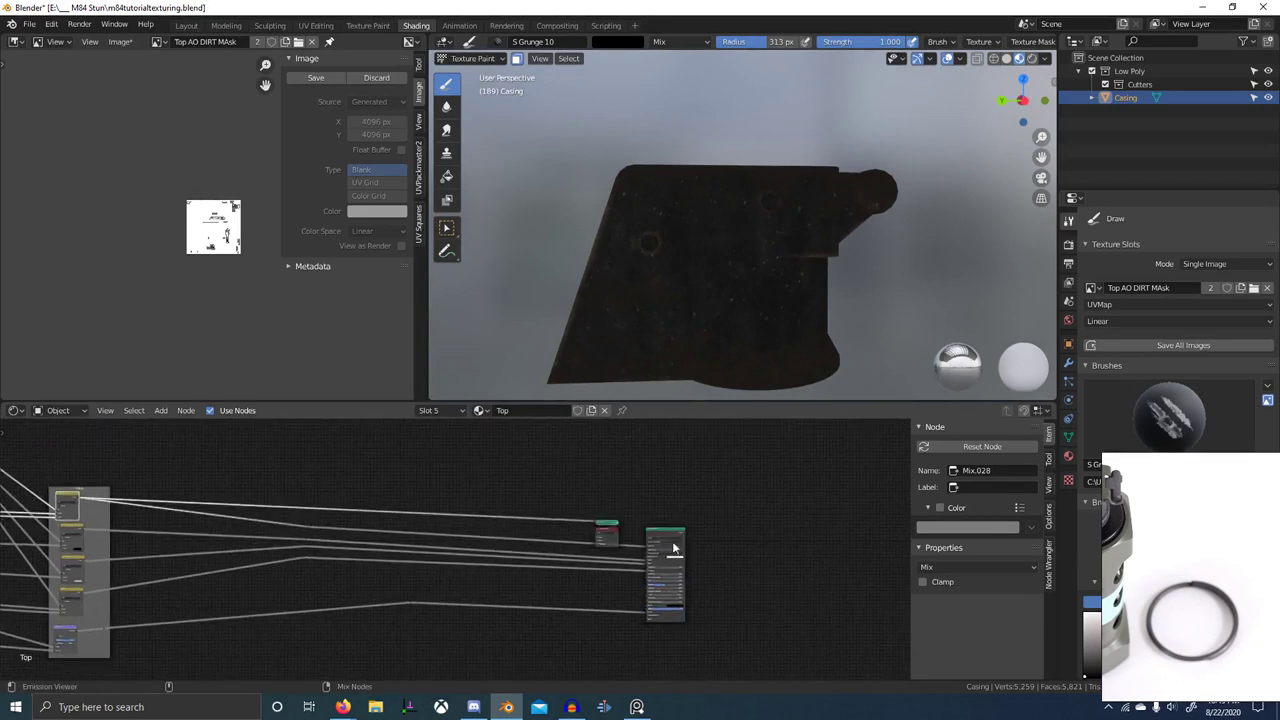
{"action": "left_click", "coordinate": [675, 545], "text": "ctrl+shift"}
{"action": "left_click_drag", "start_coordinate": [675, 543], "coordinate": [551, 556]}
{"action": "middle_click_drag", "start_coordinate": [725, 308], "coordinate": [747, 252]}
{"action": "scroll", "coordinate": [631, 263], "scroll_direction": "up", "scroll_amount": 4}
- Return the casing to Object Mode to see the full grenade
{"action": "key", "text": "ctrl+alt+space"}
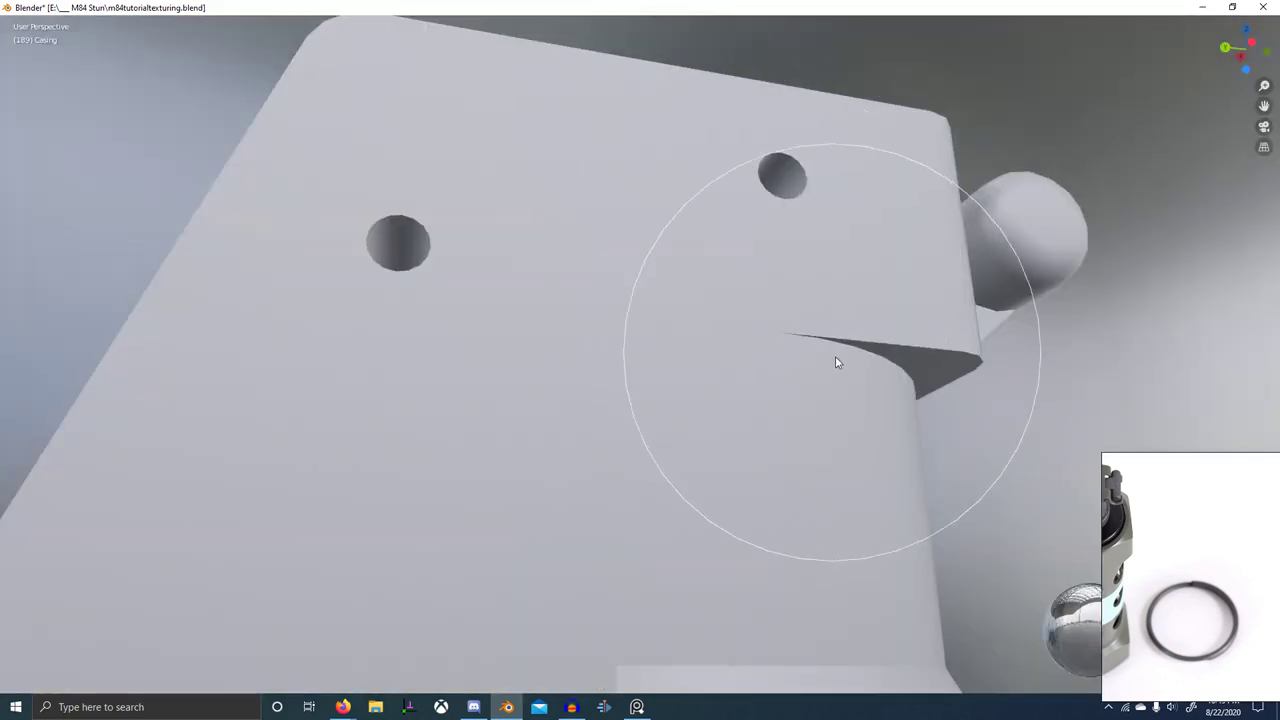
{"action": "scroll", "coordinate": [798, 396], "scroll_direction": "down", "scroll_amount": 5}
{"action": "middle_click_drag", "start_coordinate": [742, 438], "coordinate": [597, 392]}
{"action": "key", "text": "ctrl+Tab"}
{"action": "left_click", "coordinate": [115, 476]}
{"action": "scroll", "coordinate": [759, 466], "scroll_direction": "down", "scroll_amount": 5}
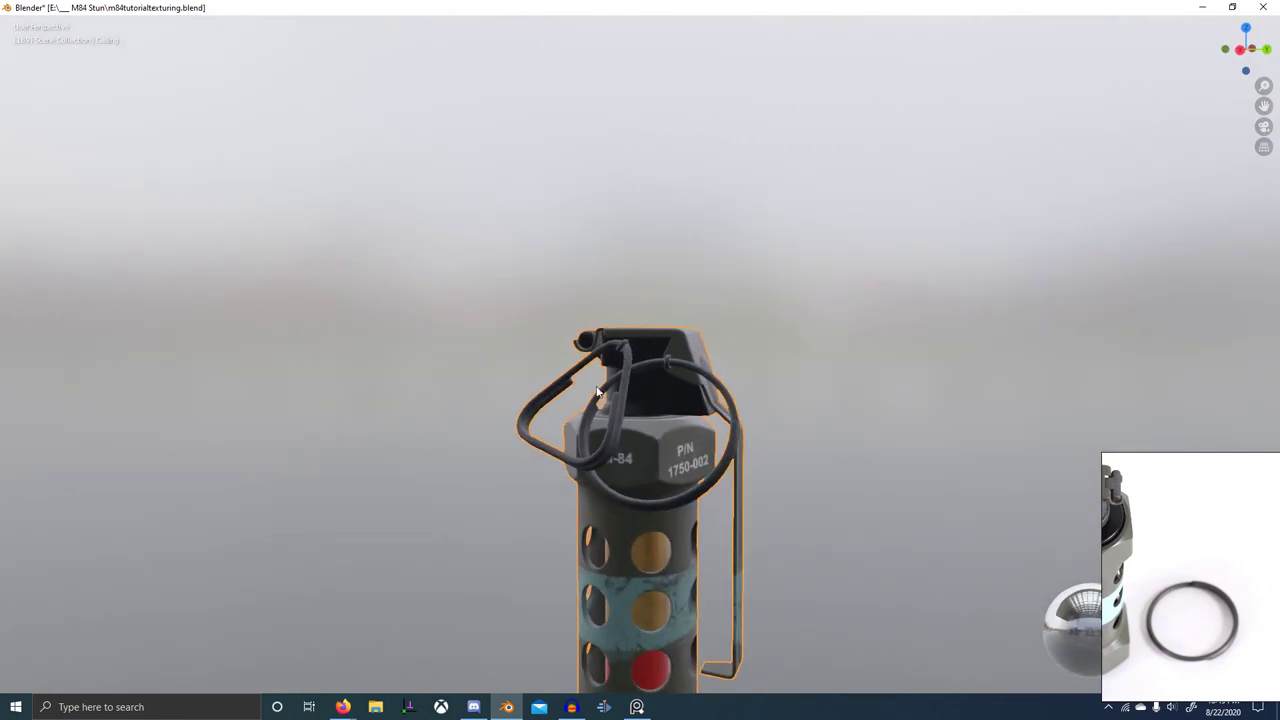
- Rotate the viewport HDRI lighting below 180° and inspect the grenade from its M-84 side
{"action": "key", "text": "ctrl+alt+space"}
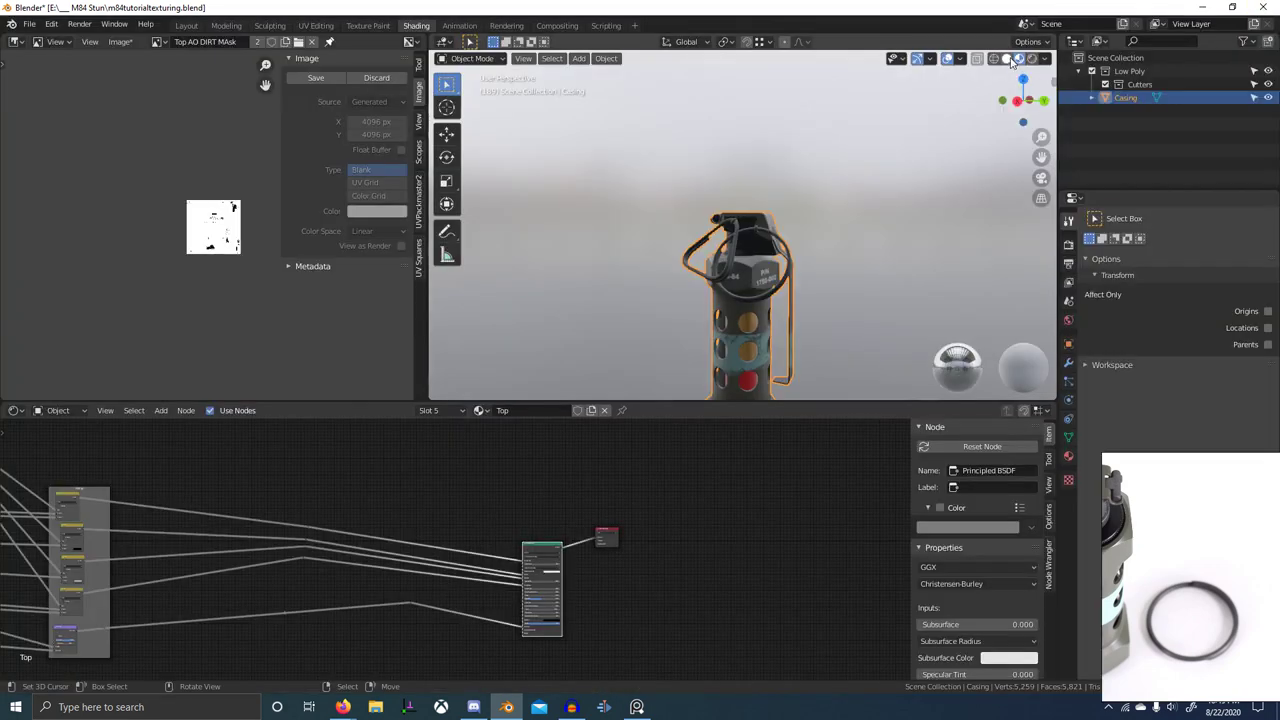
{"action": "left_click", "coordinate": [1045, 59]}
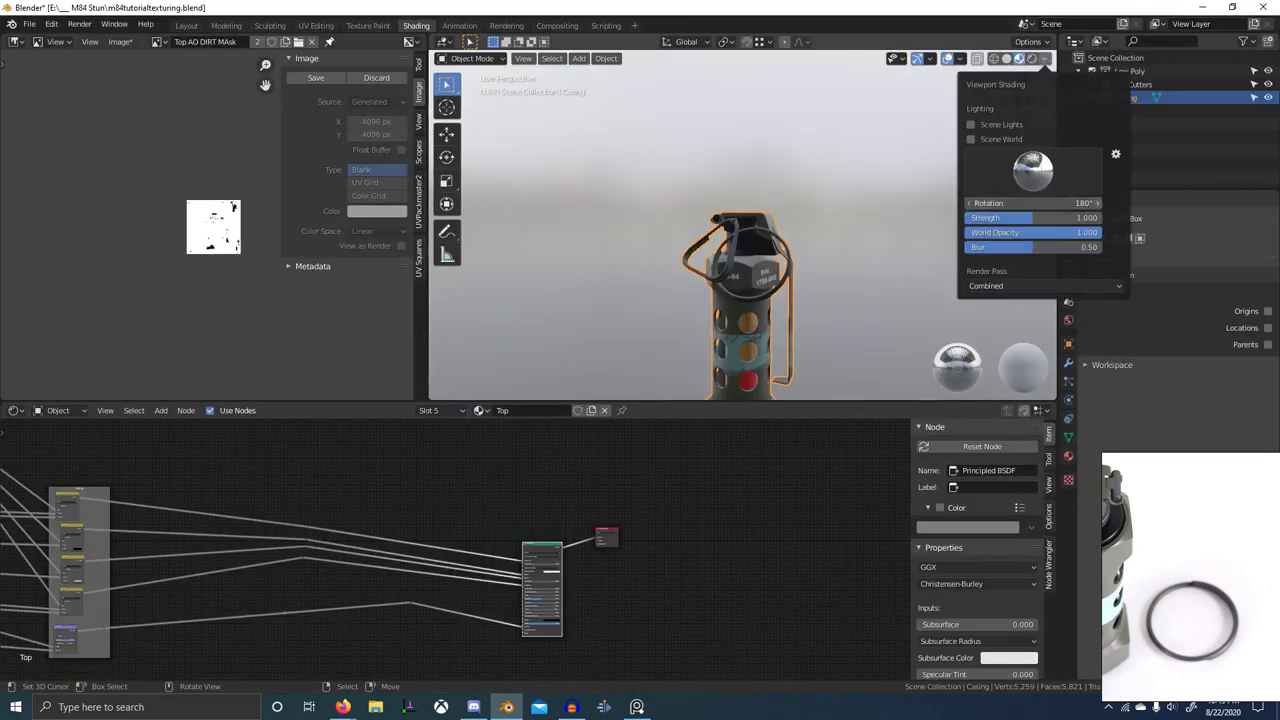
{"action": "left_click_drag", "start_coordinate": [1011, 205], "coordinate": [915, 205]}
{"action": "key", "text": "ctrl+space"}
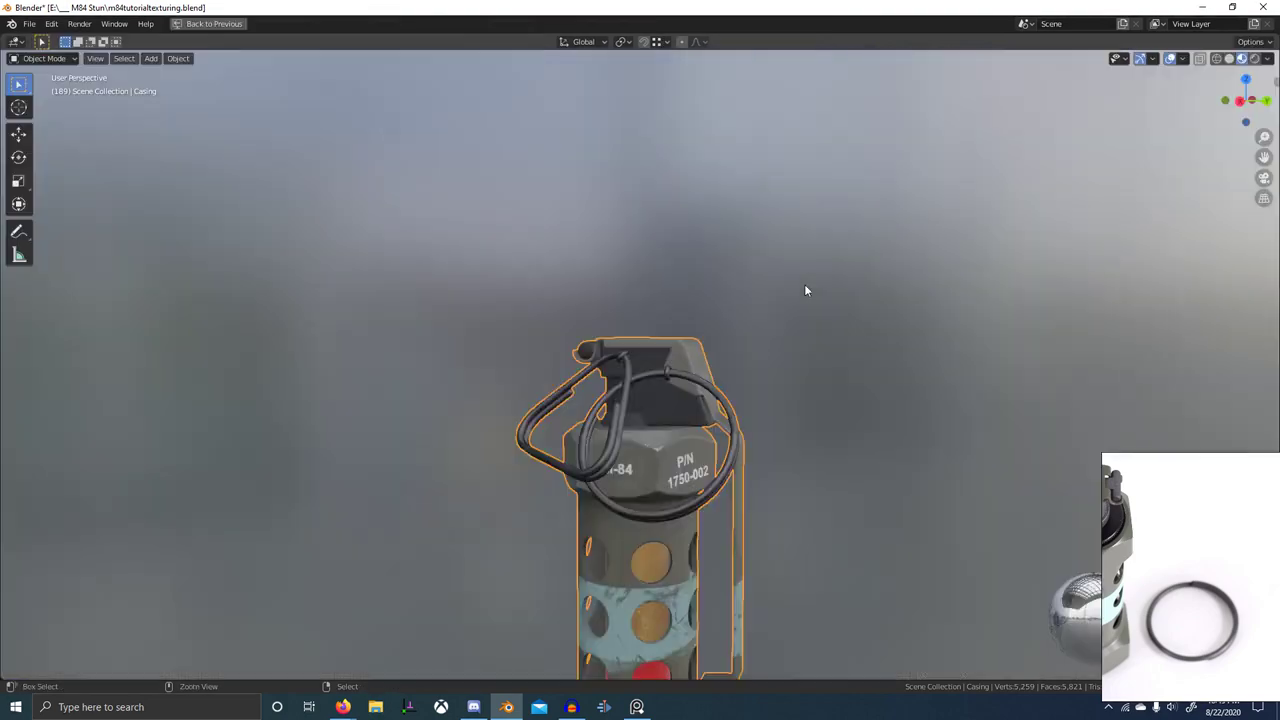
{"action": "middle_click_drag", "start_coordinate": [806, 290], "coordinate": [754, 373]}
{"action": "middle_click_drag", "start_coordinate": [634, 394], "coordinate": [431, 388], "text": "shift"}
{"action": "scroll", "coordinate": [592, 348], "scroll_direction": "up", "scroll_amount": 2}
{"action": "scroll", "coordinate": [660, 360], "scroll_direction": "up", "scroll_amount": 2}
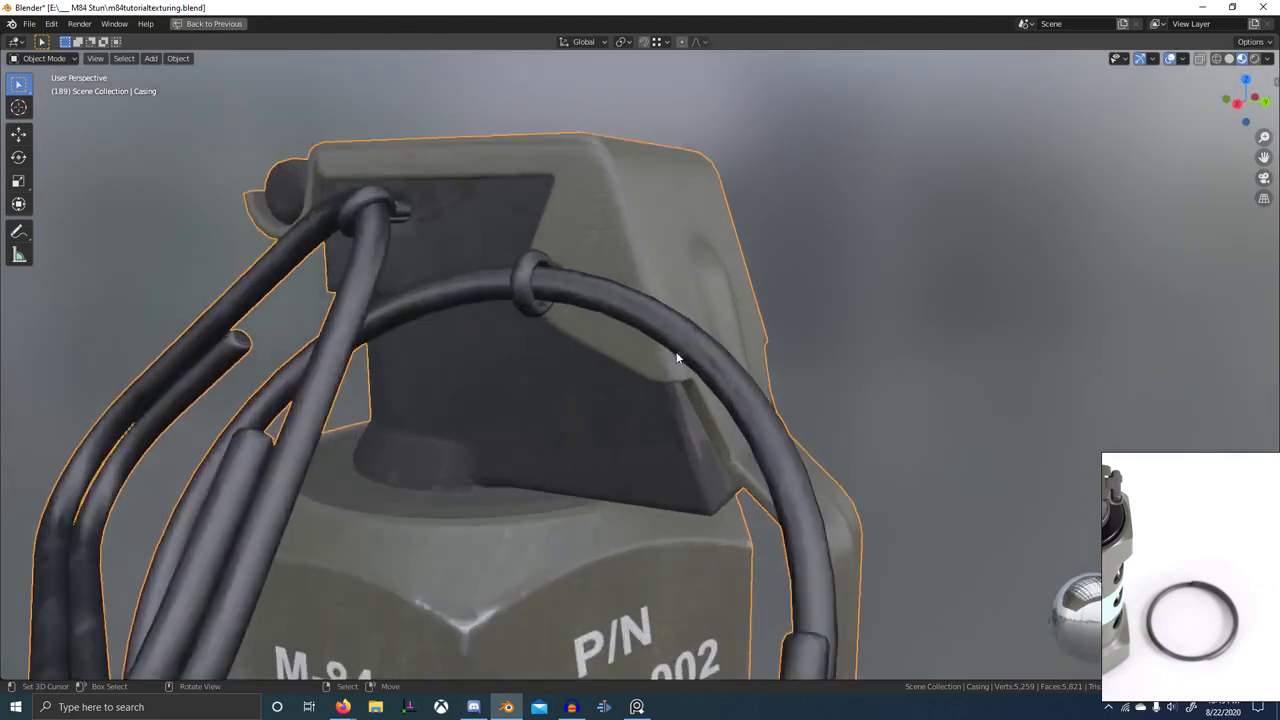
{"action": "middle_click_drag", "start_coordinate": [677, 357], "coordinate": [704, 332]}
{"action": "middle_click_drag", "start_coordinate": [631, 365], "coordinate": [842, 350]}
- In Edit Mode, reveal all hidden casing mesh parts and deselect everything
{"action": "key", "text": "ctrl+Tab"}
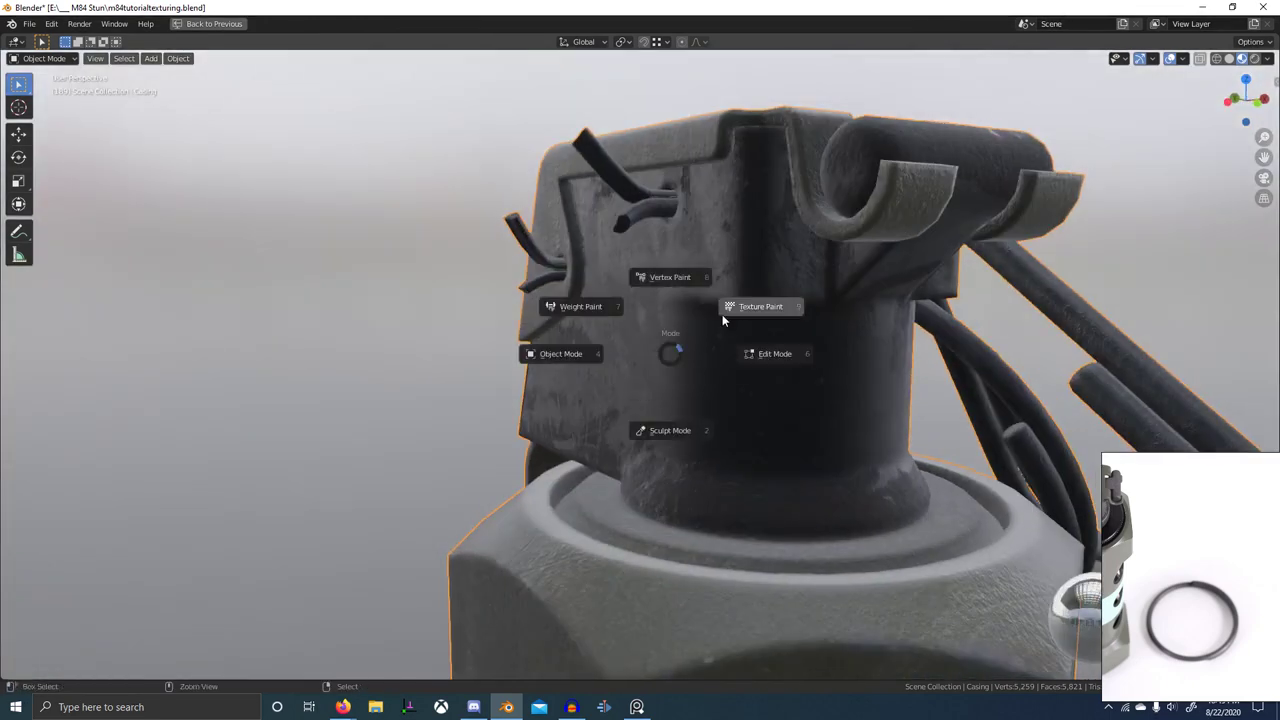
{"action": "left_click", "coordinate": [728, 309]}
{"action": "middle_click_drag", "start_coordinate": [610, 268], "coordinate": [655, 271]}
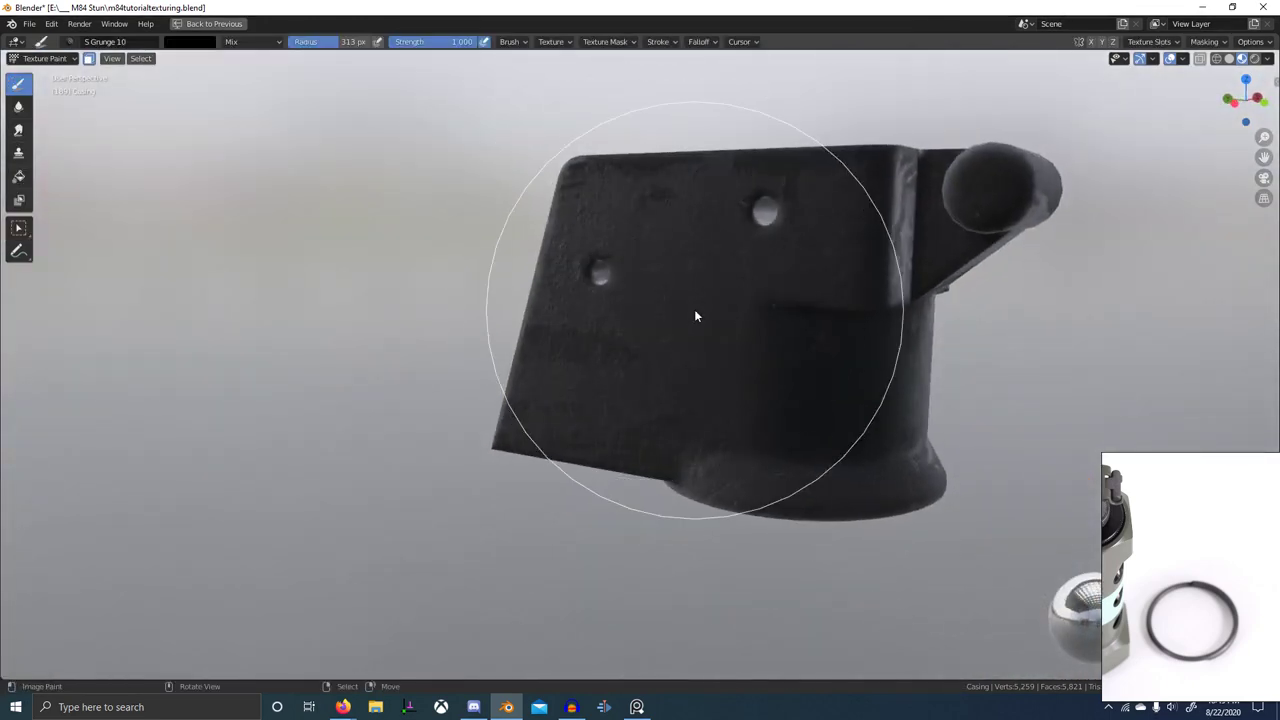
{"action": "scroll", "coordinate": [702, 334], "scroll_direction": "down", "scroll_amount": 1}
{"action": "key", "text": "Tab"}
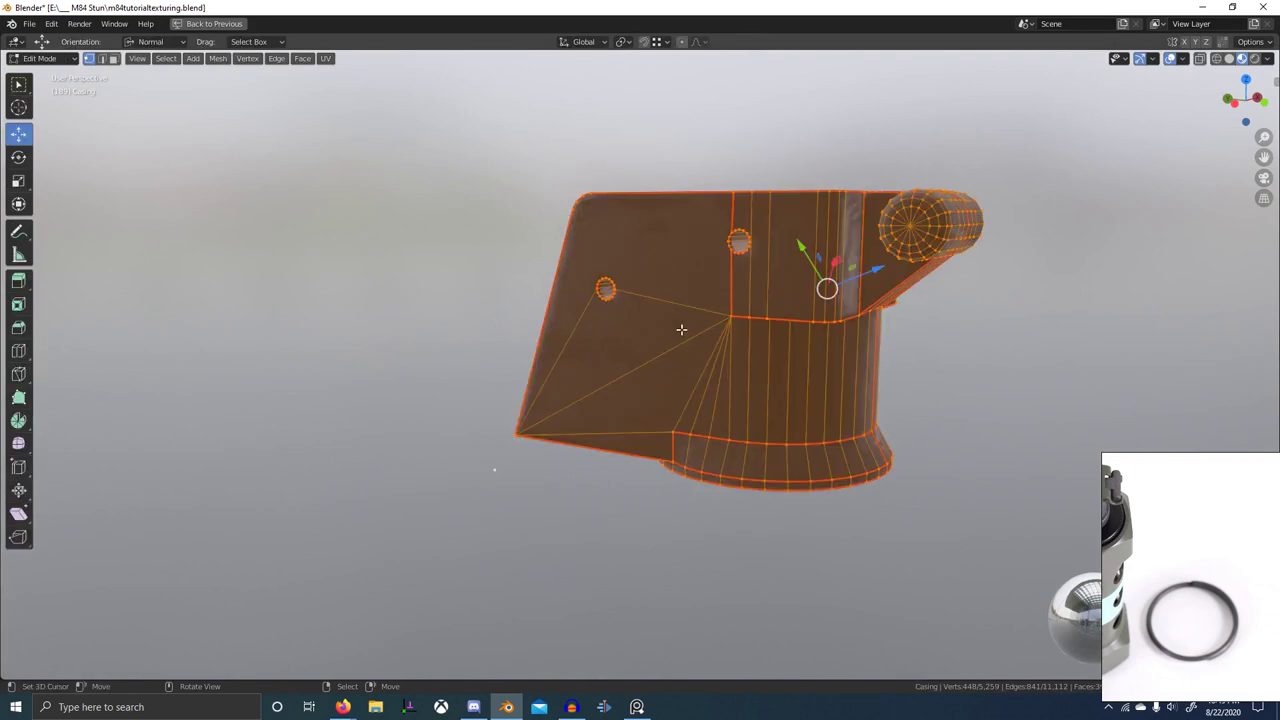
{"action": "middle_click_drag", "start_coordinate": [681, 329], "coordinate": [666, 350]}
{"action": "key", "text": "alt+h"}
{"action": "key", "text": "alt+a"}
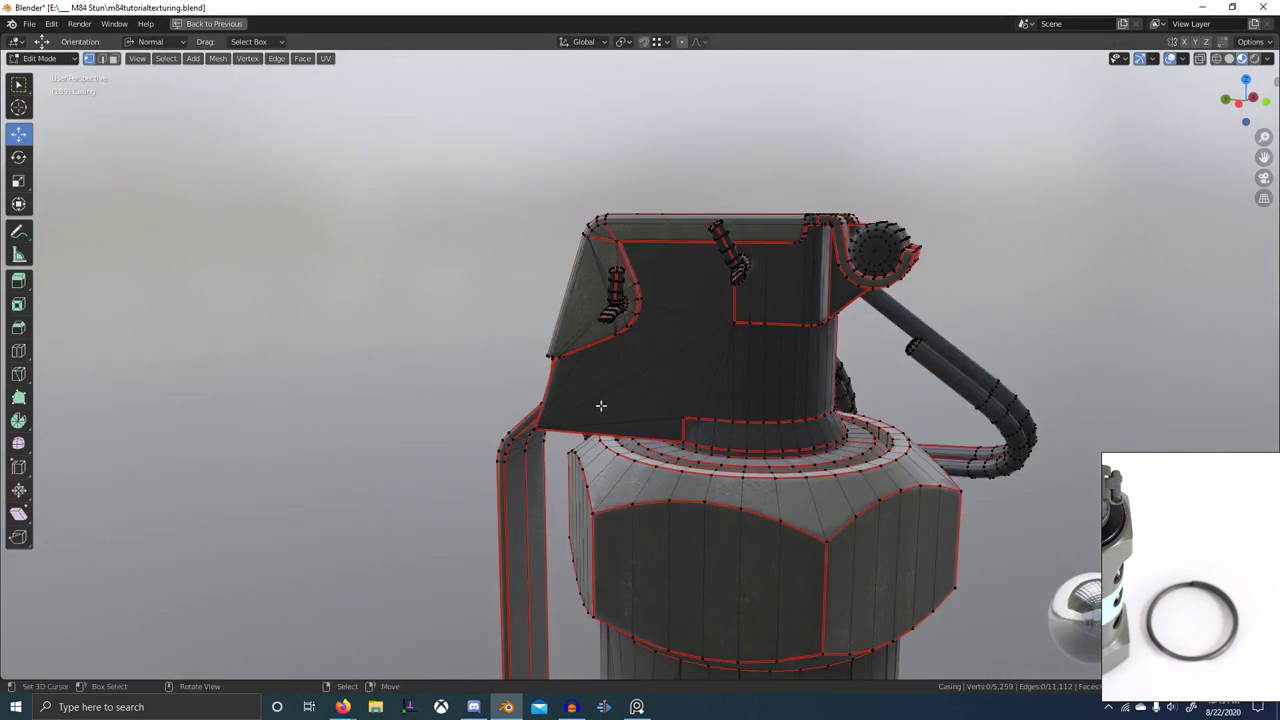
- Select the lever and fuze body islands, hide the rest, and return to Texture Paint
{"action": "key", "text": "l"}
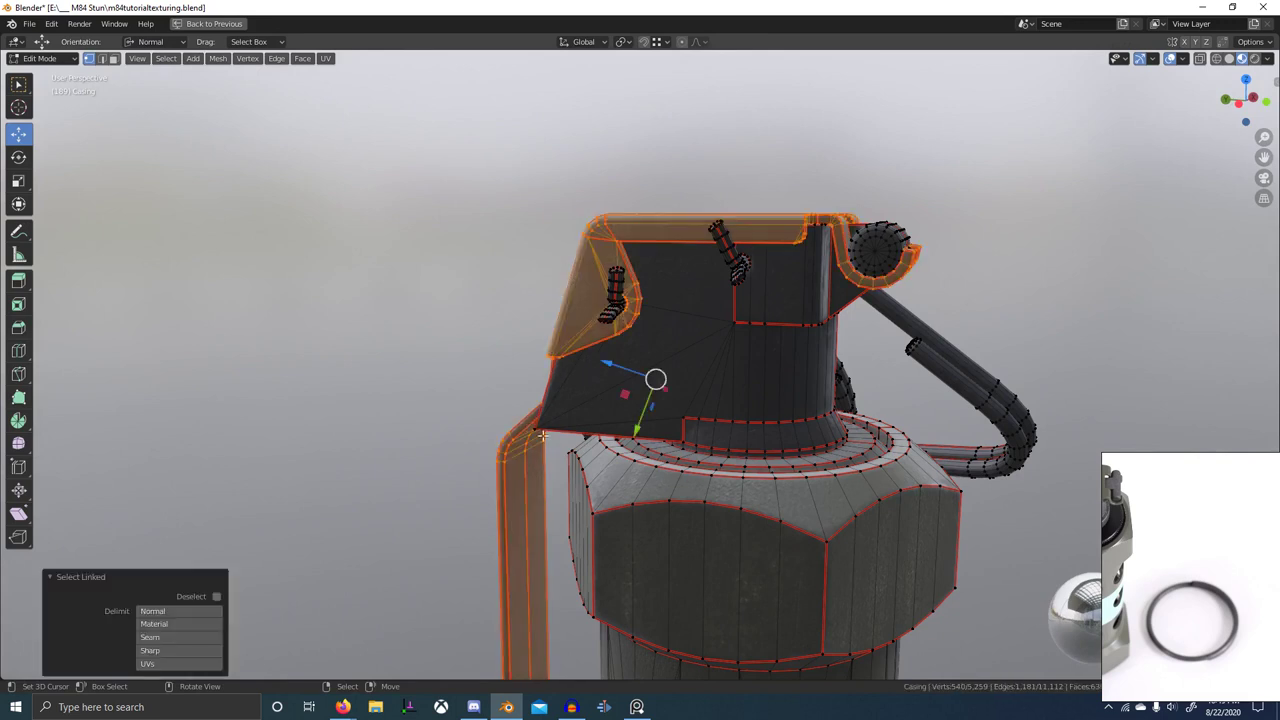
{"action": "key", "text": "l"}
{"action": "key", "text": "alt+a"}
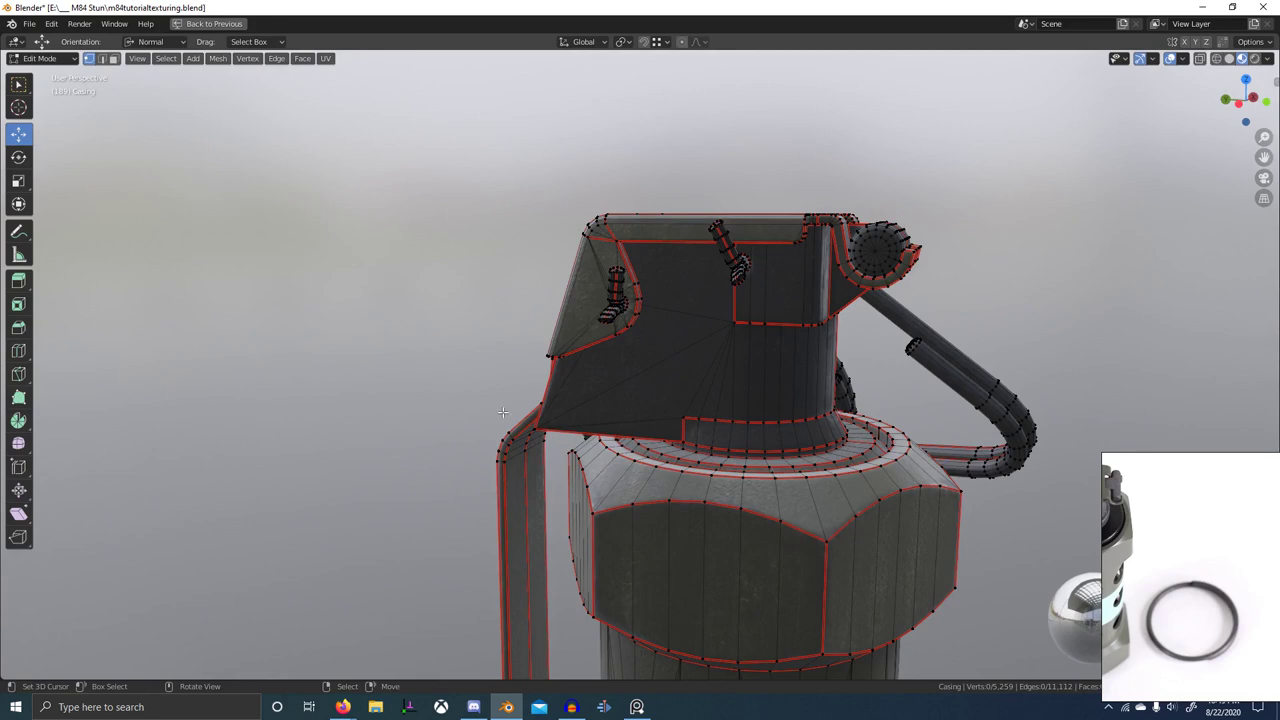
{"action": "key", "text": "l"}
{"action": "key", "text": "l"}
{"action": "middle_click_drag", "start_coordinate": [538, 432], "coordinate": [654, 434]}
{"action": "key", "text": "shift+h"}
{"action": "key", "text": "ctrl+Tab"}
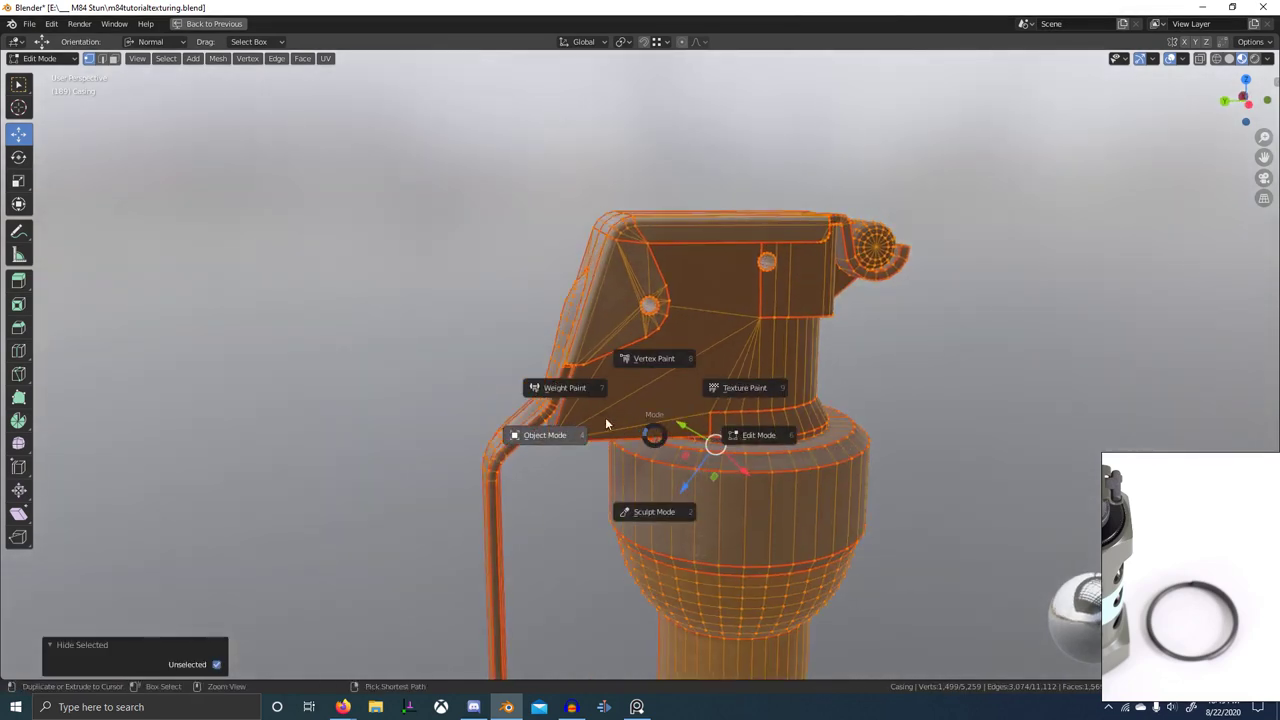
{"action": "left_click", "coordinate": [722, 364]}
{"action": "mouse_move", "coordinate": [688, 362]}
{"action": "middle_mouse_down"}
{"action": "mouse_move", "coordinate": [719, 396]}
{"action": "mouse_move", "coordinate": [686, 362]}
{"action": "middle_mouse_up"}
- Switch the brush texture to S Grunge 11
{"action": "scroll", "coordinate": [686, 362], "scroll_direction": "up", "scroll_amount": 2}
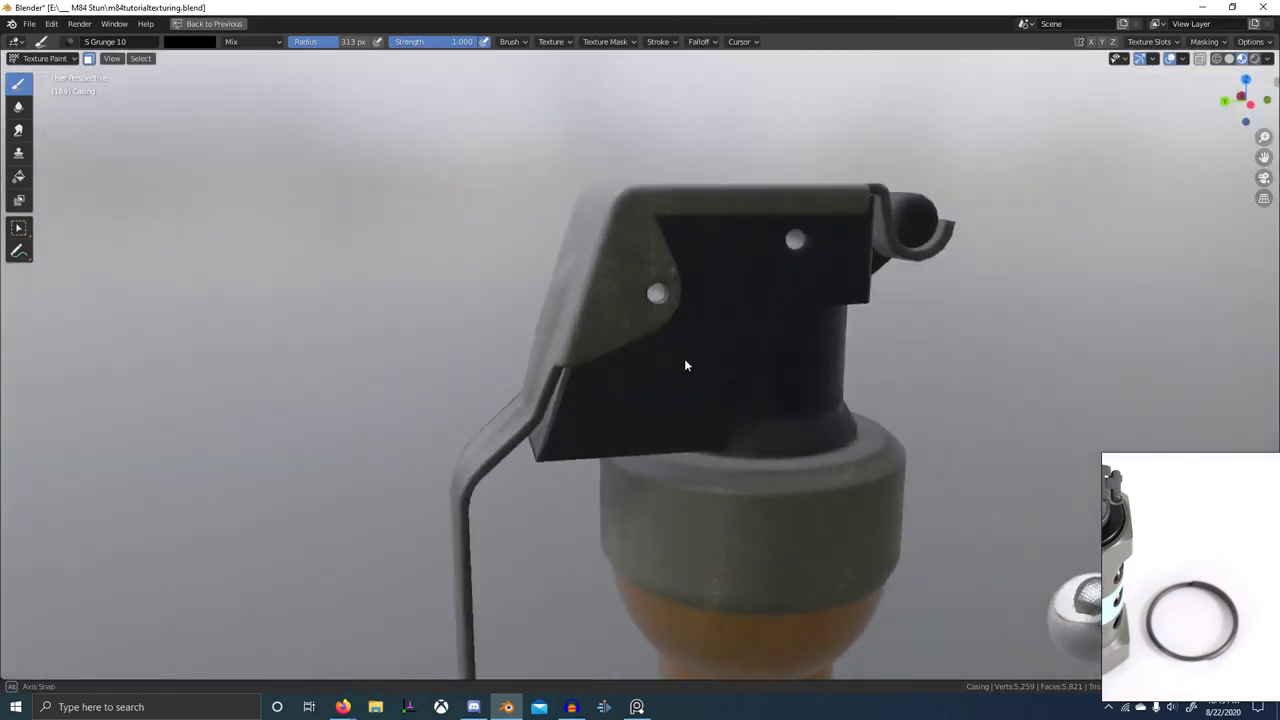
{"action": "left_click", "coordinate": [67, 45]}
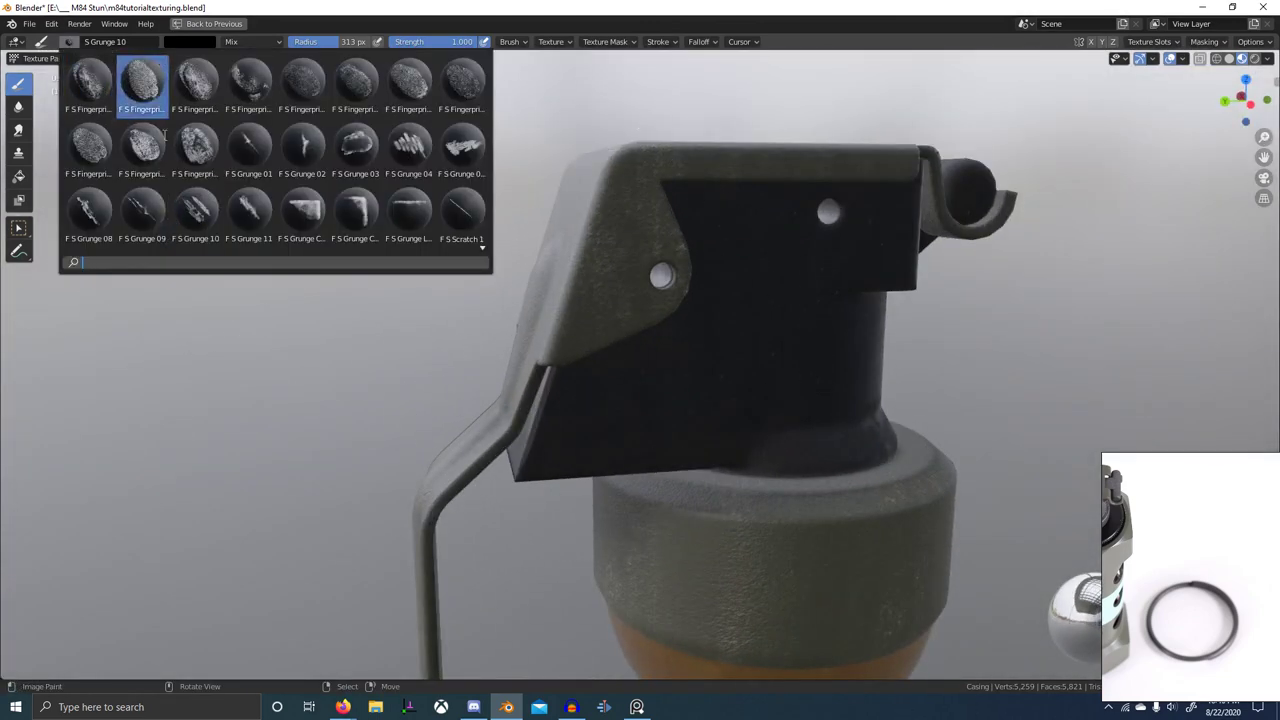
{"action": "left_click", "coordinate": [356, 216]}
{"action": "scroll", "coordinate": [550, 400], "scroll_direction": "up", "scroll_amount": 2}
{"action": "middle_click_drag", "start_coordinate": [550, 400], "coordinate": [570, 304]}
- Dab and stroke black grunge onto the casing below the lever bracket
{"action": "key", "text": "x"}
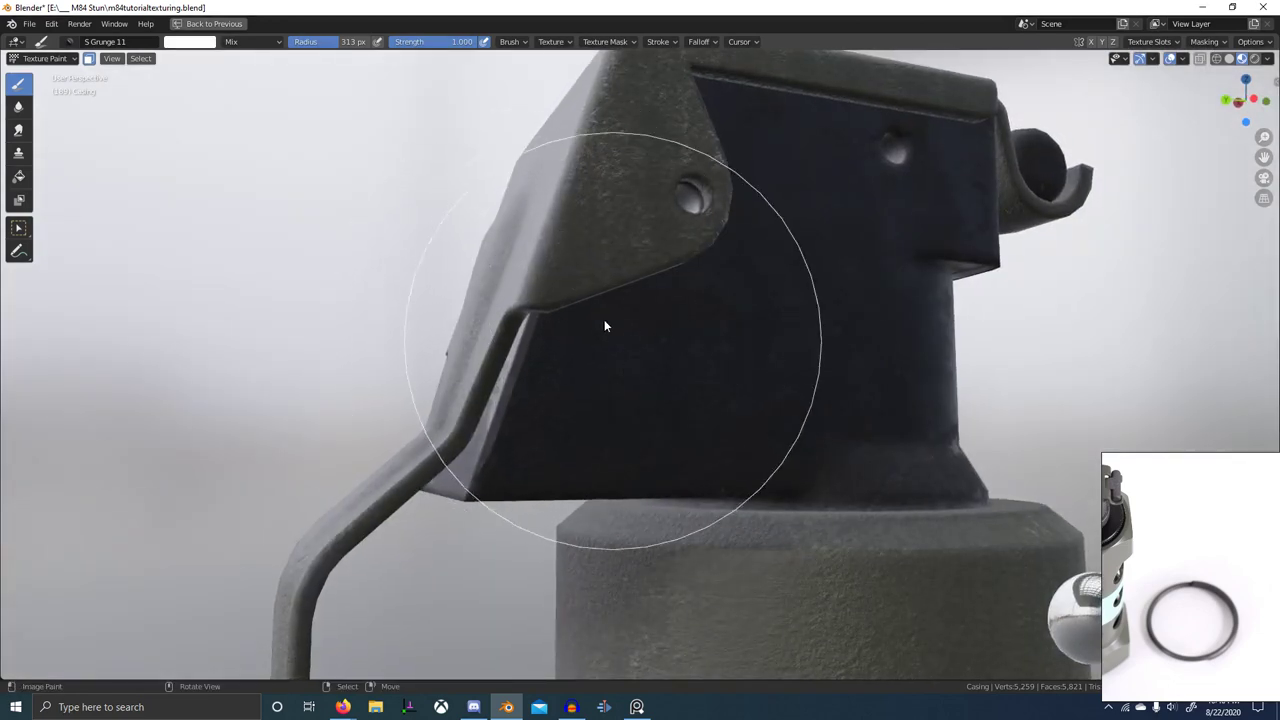
{"action": "scroll", "coordinate": [643, 349], "scroll_direction": "up", "scroll_amount": 2}
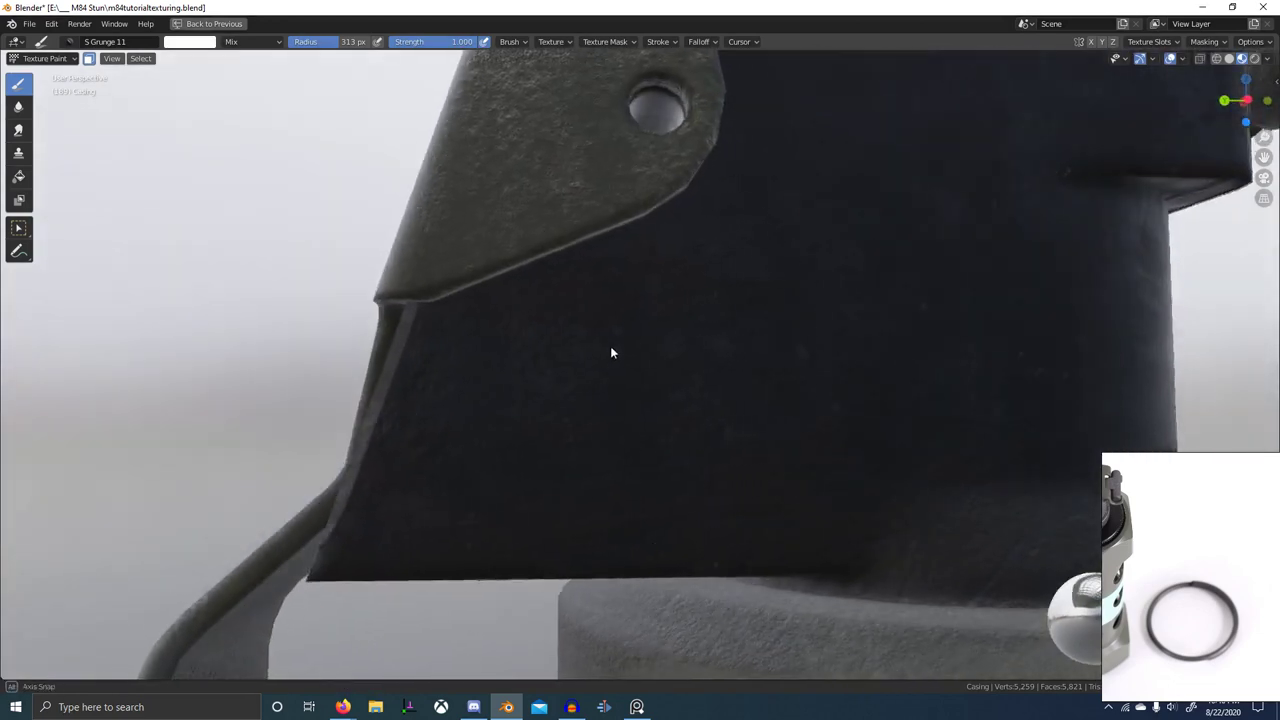
{"action": "middle_click_drag", "start_coordinate": [742, 332], "coordinate": [706, 378]}
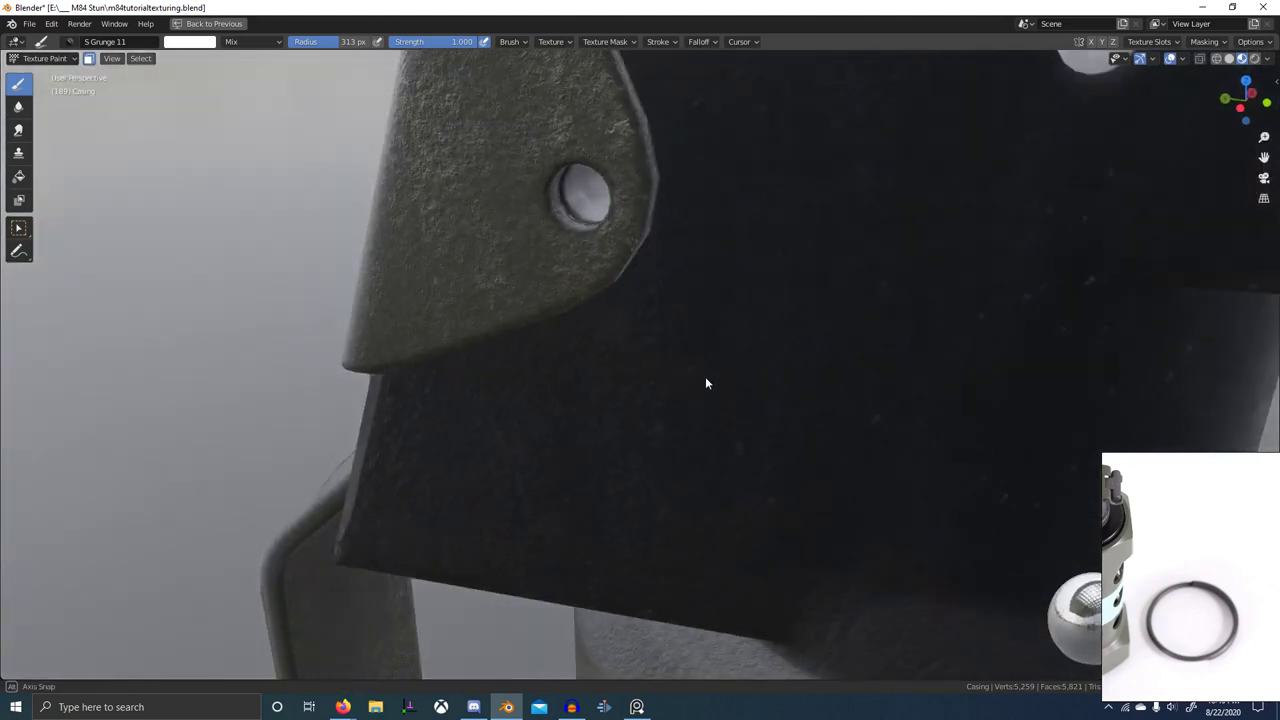
{"action": "scroll", "coordinate": [660, 324], "scroll_direction": "down", "scroll_amount": 1}
{"action": "mouse_move", "coordinate": [659, 329]}
{"action": "middle_mouse_down"}
{"action": "mouse_move", "coordinate": [620, 269]}
{"action": "mouse_move", "coordinate": [671, 351]}
{"action": "mouse_move", "coordinate": [533, 323]}
{"action": "mouse_move", "coordinate": [584, 282]}
{"action": "middle_mouse_up"}
{"action": "scroll", "coordinate": [542, 310], "scroll_direction": "up", "scroll_amount": 2}
{"action": "key", "text": "x"}
{"action": "left_click", "coordinate": [606, 263]}
{"action": "left_click", "coordinate": [606, 274]}
{"action": "mouse_move", "coordinate": [603, 274]}
{"action": "left_mouse_down"}
{"action": "mouse_move", "coordinate": [534, 342]}
{"action": "mouse_move", "coordinate": [402, 417]}
{"action": "left_mouse_up"}
{"action": "left_click_drag", "start_coordinate": [574, 295], "coordinate": [398, 378]}
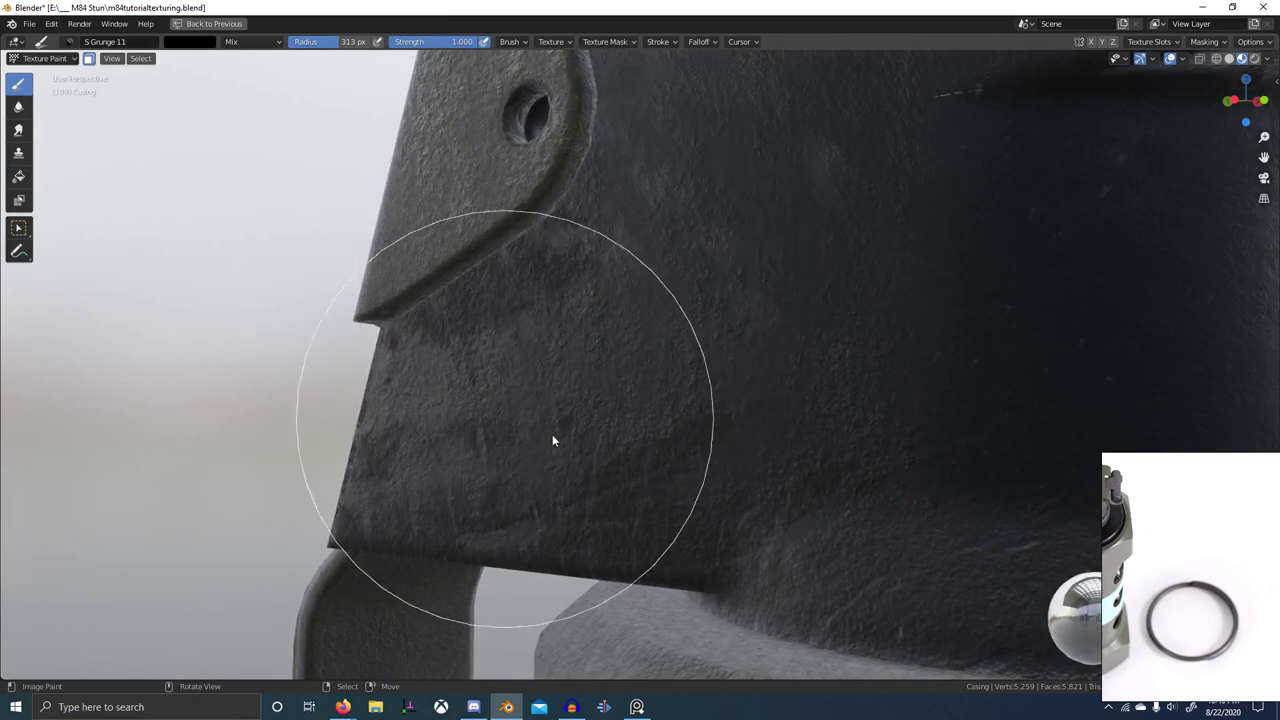
- Restore the full Shading layout and select the DIRT AO node frame
{"action": "key", "text": "ctrl+space"}
{"action": "scroll", "coordinate": [631, 594], "scroll_direction": "up", "scroll_amount": 2}
{"action": "middle_click_drag", "start_coordinate": [190, 522], "coordinate": [435, 544]}
{"action": "left_click", "coordinate": [287, 508], "text": "ctrl+shift"}
- Preview the Mix node's dirt mask in a maximized viewport and paint along the bracket edge
{"action": "left_click", "coordinate": [287, 508], "text": "ctrl+shift"}
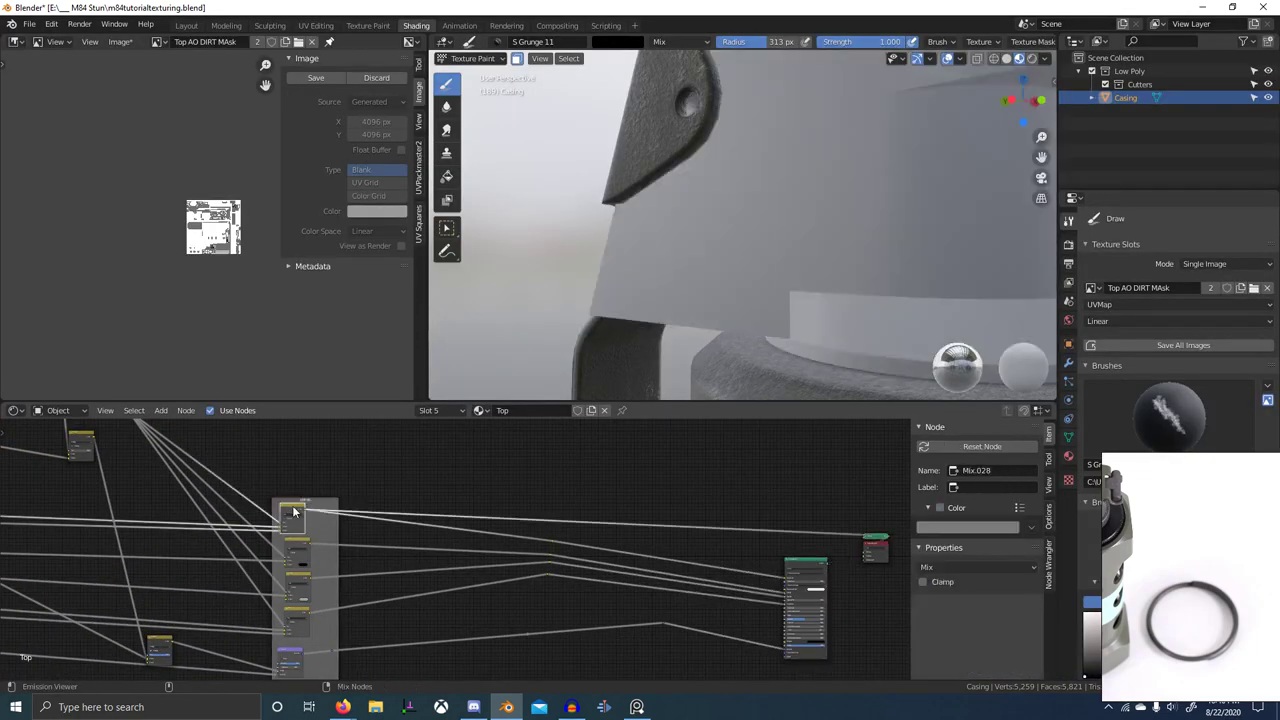
{"action": "mouse_move", "coordinate": [710, 250]}
{"action": "middle_mouse_down"}
{"action": "mouse_move", "coordinate": [780, 225]}
{"action": "mouse_move", "coordinate": [754, 315]}
{"action": "middle_mouse_up"}
{"action": "key", "text": "ctrl+space"}
{"action": "mouse_move", "coordinate": [629, 273]}
{"action": "left_mouse_down"}
{"action": "mouse_move", "coordinate": [672, 203]}
{"action": "mouse_move", "coordinate": [661, 234]}
{"action": "left_mouse_up"}
{"action": "middle_click_drag", "start_coordinate": [661, 234], "coordinate": [660, 282]}
{"action": "left_click_drag", "start_coordinate": [652, 306], "coordinate": [639, 208]}
{"action": "mouse_move", "coordinate": [688, 267]}
{"action": "left_mouse_down"}
{"action": "mouse_move", "coordinate": [648, 150]}
{"action": "mouse_move", "coordinate": [638, 182]}
{"action": "mouse_move", "coordinate": [572, 69]}
{"action": "left_mouse_up"}
- Paint white wear in short strokes up the bracket's inner edge
{"action": "key", "text": "x"}
{"action": "left_click_drag", "start_coordinate": [670, 298], "coordinate": [592, 78]}
{"action": "left_click_drag", "start_coordinate": [662, 238], "coordinate": [590, 83]}
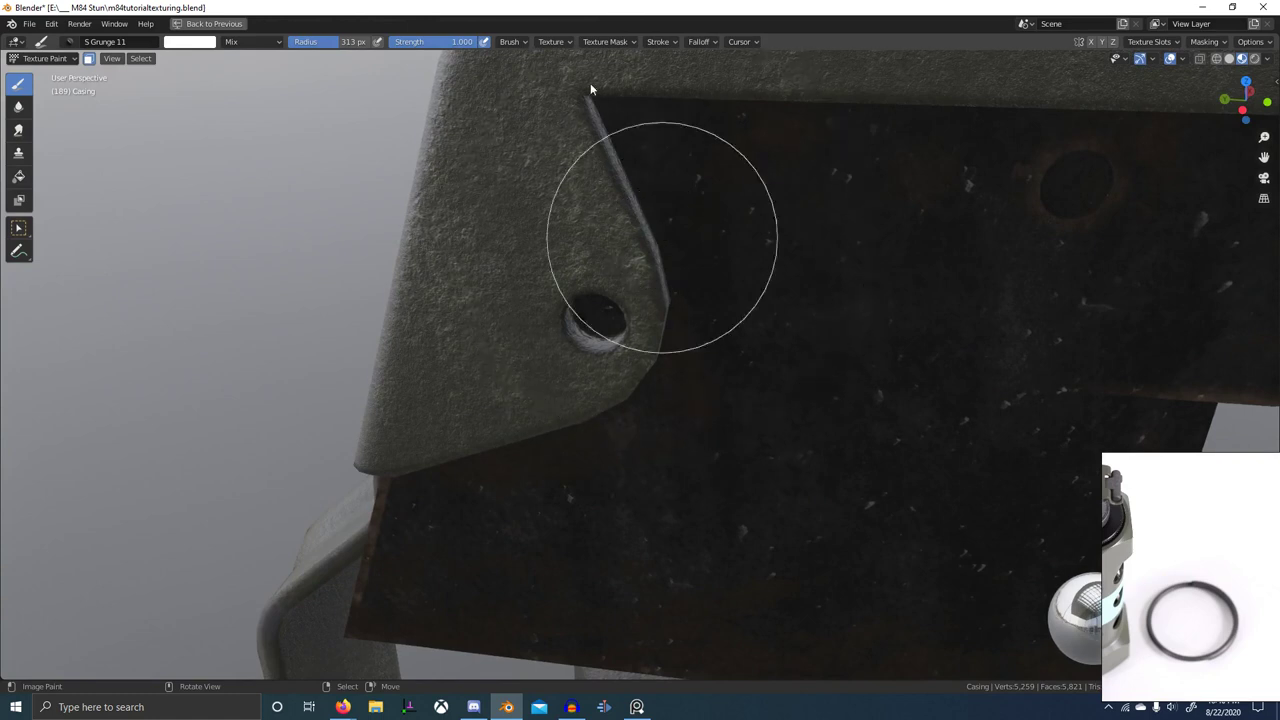
{"action": "left_click_drag", "start_coordinate": [631, 156], "coordinate": [583, 49]}
{"action": "left_click_drag", "start_coordinate": [636, 146], "coordinate": [579, 58]}
- Paint white wear along the casing's top edge and onto its right side
{"action": "left_click_drag", "start_coordinate": [646, 118], "coordinate": [806, 111]}
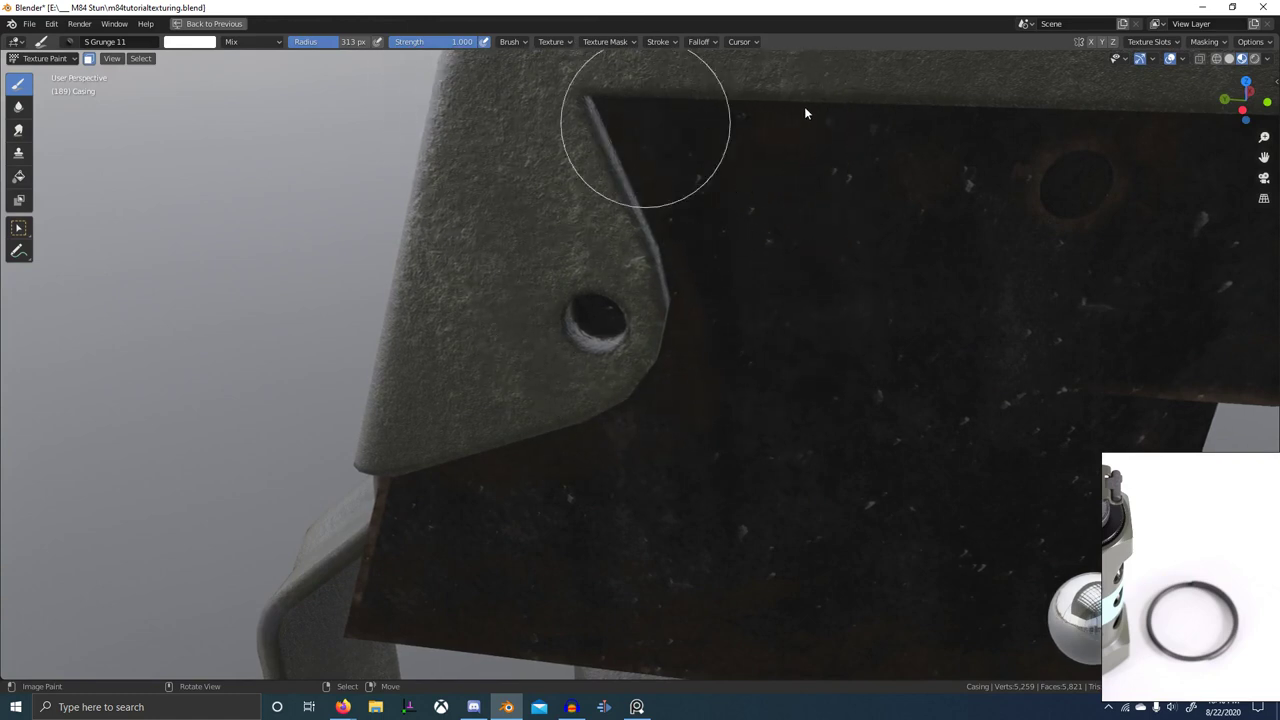
{"action": "left_click_drag", "start_coordinate": [693, 103], "coordinate": [924, 127]}
{"action": "middle_click_drag", "start_coordinate": [924, 129], "coordinate": [742, 154], "text": "shift"}
{"action": "left_click_drag", "start_coordinate": [686, 146], "coordinate": [912, 159]}
{"action": "mouse_move", "coordinate": [765, 163]}
{"action": "left_mouse_down"}
{"action": "mouse_move", "coordinate": [998, 165]}
{"action": "mouse_move", "coordinate": [1090, 188]}
{"action": "left_mouse_up"}
{"action": "middle_click_drag", "start_coordinate": [1087, 188], "coordinate": [1000, 186]}
{"action": "left_click_drag", "start_coordinate": [956, 187], "coordinate": [1048, 180]}
{"action": "scroll", "coordinate": [992, 200], "scroll_direction": "down", "scroll_amount": 1}
{"action": "middle_click_drag", "start_coordinate": [972, 236], "coordinate": [1040, 205]}
{"action": "middle_click_drag", "start_coordinate": [675, 345], "coordinate": [731, 306]}
{"action": "scroll", "coordinate": [660, 335], "scroll_direction": "up", "scroll_amount": 1}
- Paint black strokes down across the casing
{"action": "key", "text": "x"}
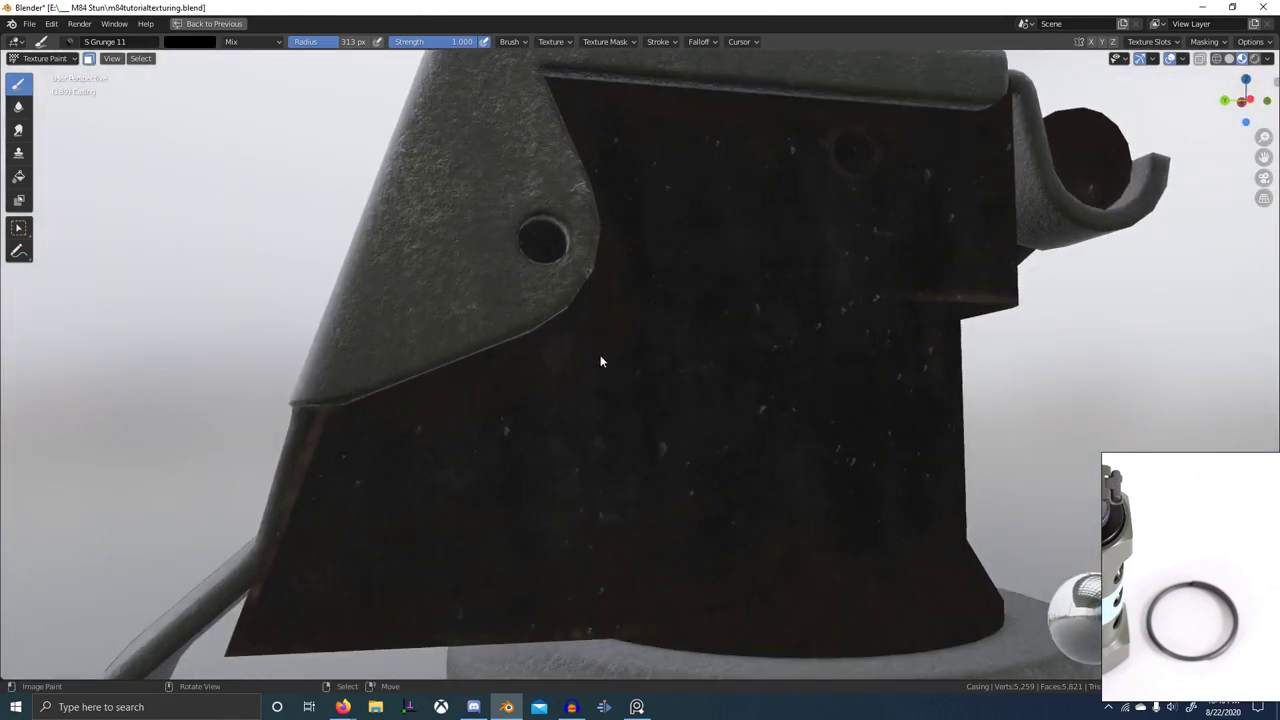
{"action": "left_click_drag", "start_coordinate": [656, 301], "coordinate": [397, 444]}
{"action": "left_click_drag", "start_coordinate": [481, 402], "coordinate": [365, 457]}
{"action": "scroll", "coordinate": [658, 433], "scroll_direction": "down", "scroll_amount": 2}
{"action": "mouse_move", "coordinate": [658, 433]}
{"action": "middle_mouse_down"}
{"action": "mouse_move", "coordinate": [520, 452]}
{"action": "mouse_move", "coordinate": [643, 423]}
{"action": "middle_mouse_up"}
{"action": "mouse_move", "coordinate": [738, 345]}
{"action": "middle_mouse_down"}
{"action": "mouse_move", "coordinate": [762, 310]}
{"action": "mouse_move", "coordinate": [566, 323]}
{"action": "mouse_move", "coordinate": [520, 261]}
{"action": "middle_mouse_up"}
{"action": "scroll", "coordinate": [566, 323], "scroll_direction": "up", "scroll_amount": 1}
- Swap to white paint and inspect the casing from several angles
{"action": "key", "text": "x"}
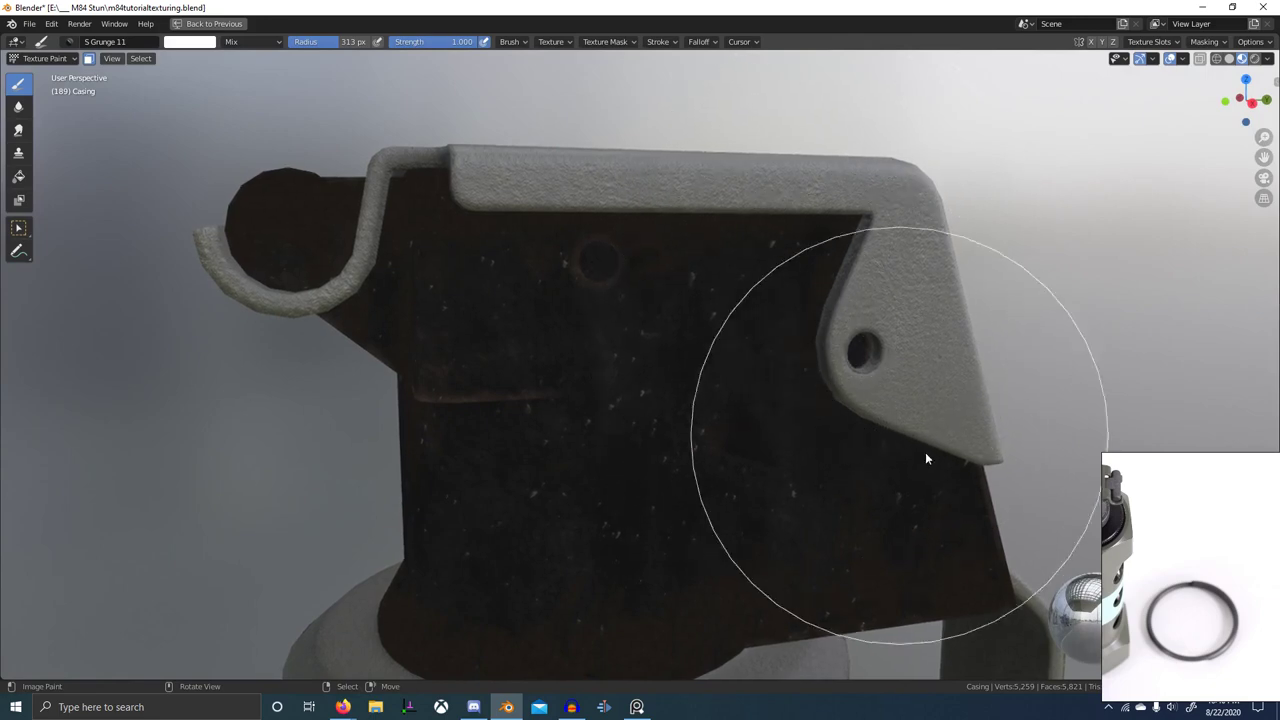
{"action": "mouse_move", "coordinate": [925, 452]}
{"action": "middle_mouse_down"}
{"action": "mouse_move", "coordinate": [937, 486]}
{"action": "mouse_move", "coordinate": [1008, 486]}
{"action": "middle_mouse_up"}
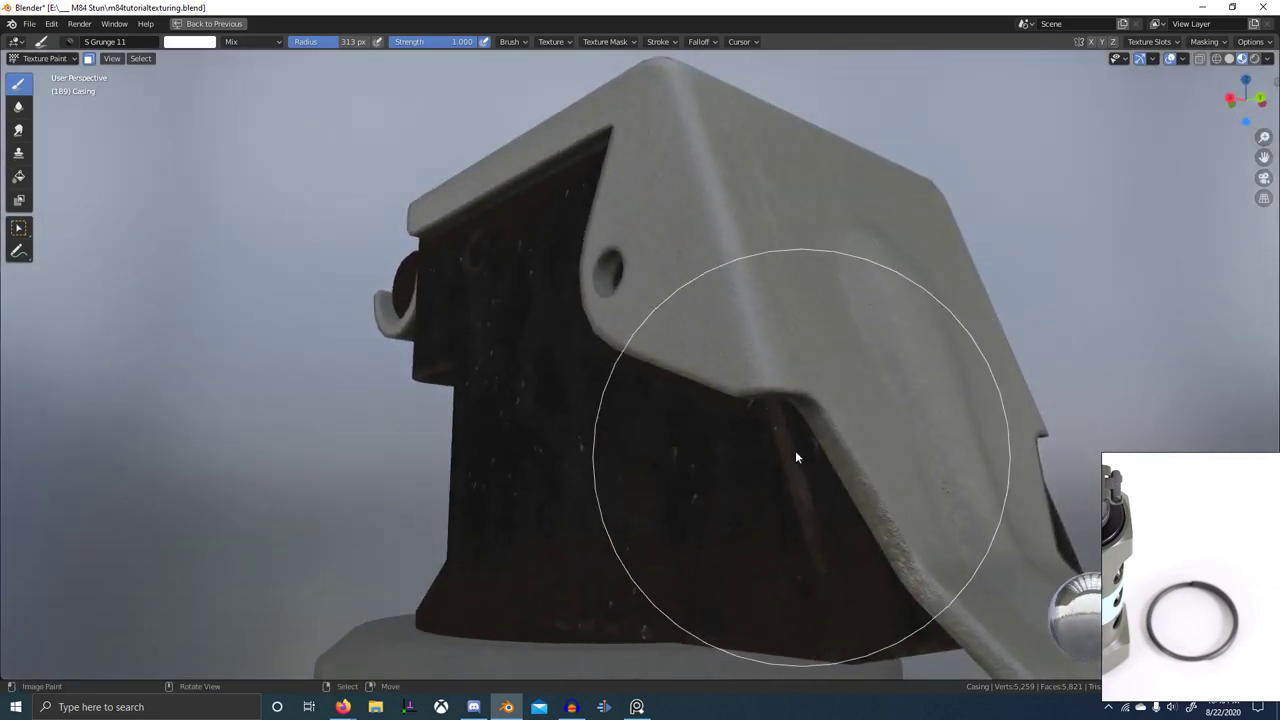
{"action": "mouse_move", "coordinate": [887, 576]}
{"action": "middle_mouse_down"}
{"action": "mouse_move", "coordinate": [803, 587]}
{"action": "mouse_move", "coordinate": [761, 482]}
{"action": "middle_mouse_up"}
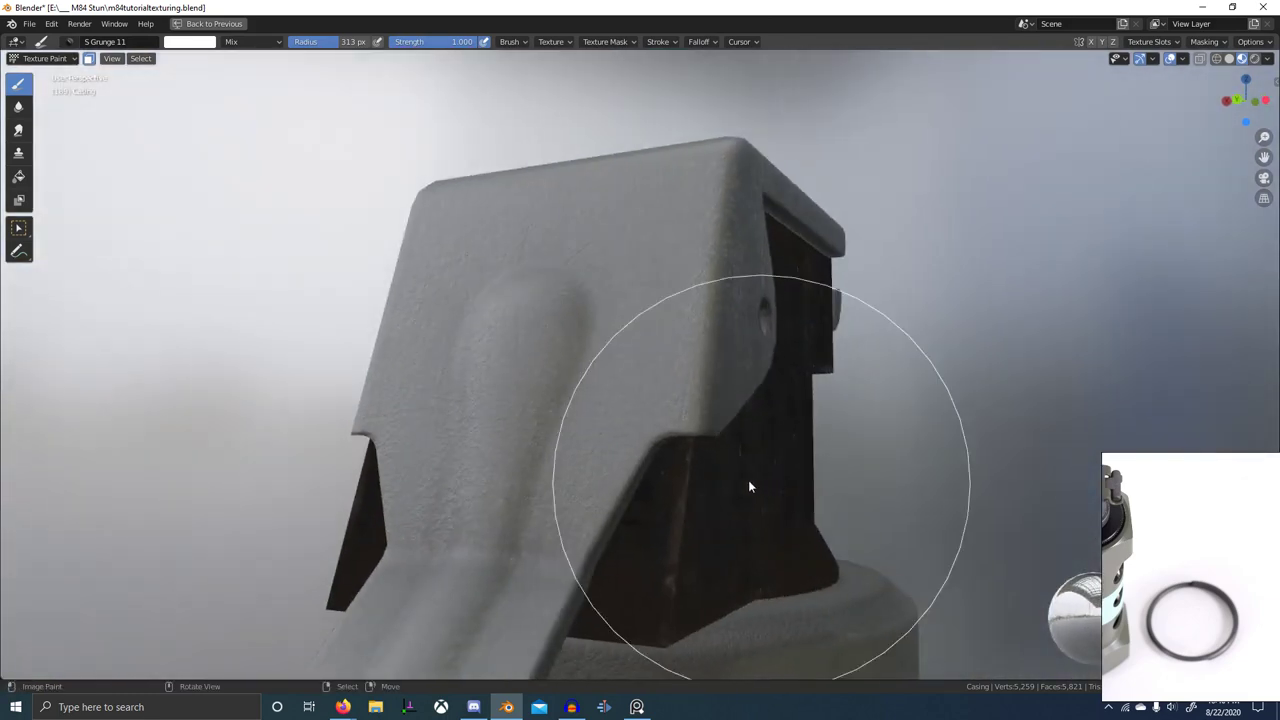
{"action": "middle_click_drag", "start_coordinate": [628, 494], "coordinate": [466, 461]}
{"action": "scroll", "coordinate": [727, 432], "scroll_direction": "down", "scroll_amount": 2}
{"action": "mouse_move", "coordinate": [727, 432]}
{"action": "middle_mouse_down"}
{"action": "mouse_move", "coordinate": [655, 508]}
{"action": "mouse_move", "coordinate": [537, 466]}
{"action": "mouse_move", "coordinate": [447, 467]}
{"action": "mouse_move", "coordinate": [612, 516]}
{"action": "mouse_move", "coordinate": [642, 483]}
{"action": "middle_mouse_up"}
{"action": "scroll", "coordinate": [653, 511], "scroll_direction": "up", "scroll_amount": 3}
- Paint black grunge strokes across the casing and near its base
{"action": "scroll", "coordinate": [612, 516], "scroll_direction": "up", "scroll_amount": 3}
{"action": "mouse_move", "coordinate": [781, 485]}
{"action": "middle_mouse_down"}
{"action": "mouse_move", "coordinate": [682, 466]}
{"action": "mouse_move", "coordinate": [688, 456]}
{"action": "middle_mouse_up"}
{"action": "key", "text": "x"}
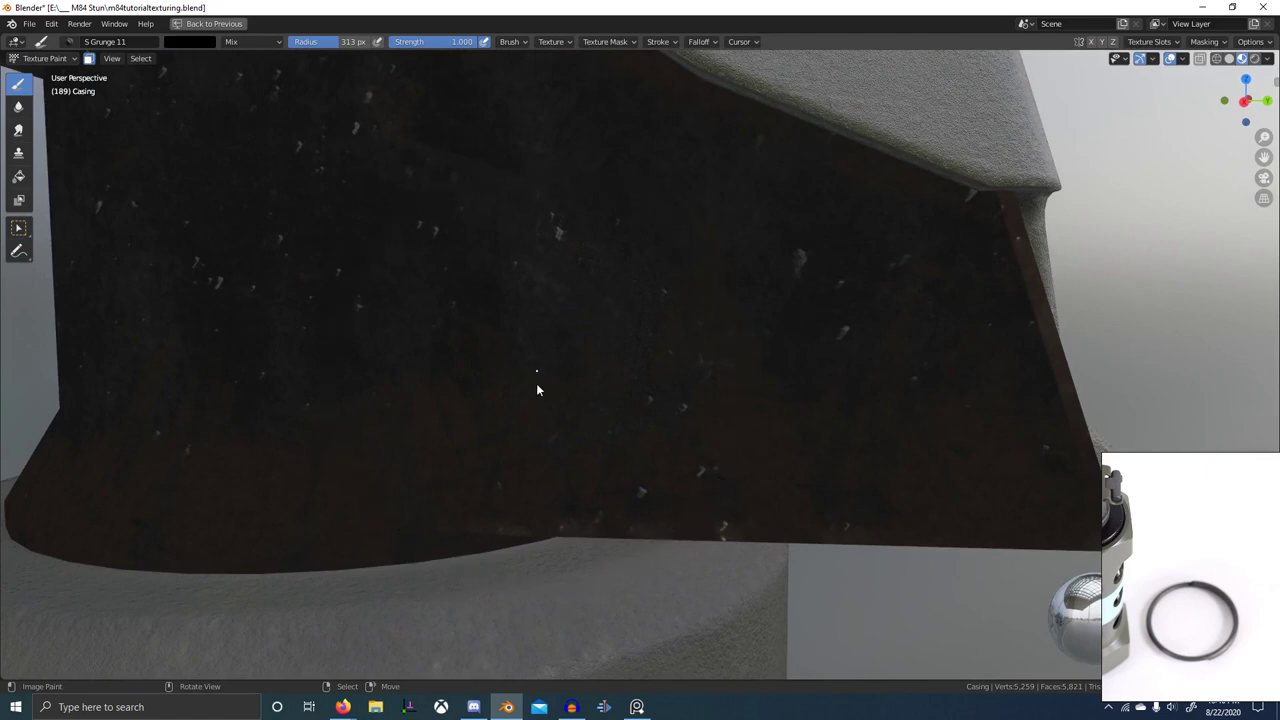
{"action": "left_click_drag", "start_coordinate": [536, 383], "coordinate": [402, 414]}
{"action": "mouse_move", "coordinate": [256, 466]}
{"action": "middle_mouse_down"}
{"action": "mouse_move", "coordinate": [291, 440]}
{"action": "mouse_move", "coordinate": [358, 500]}
{"action": "middle_mouse_up"}
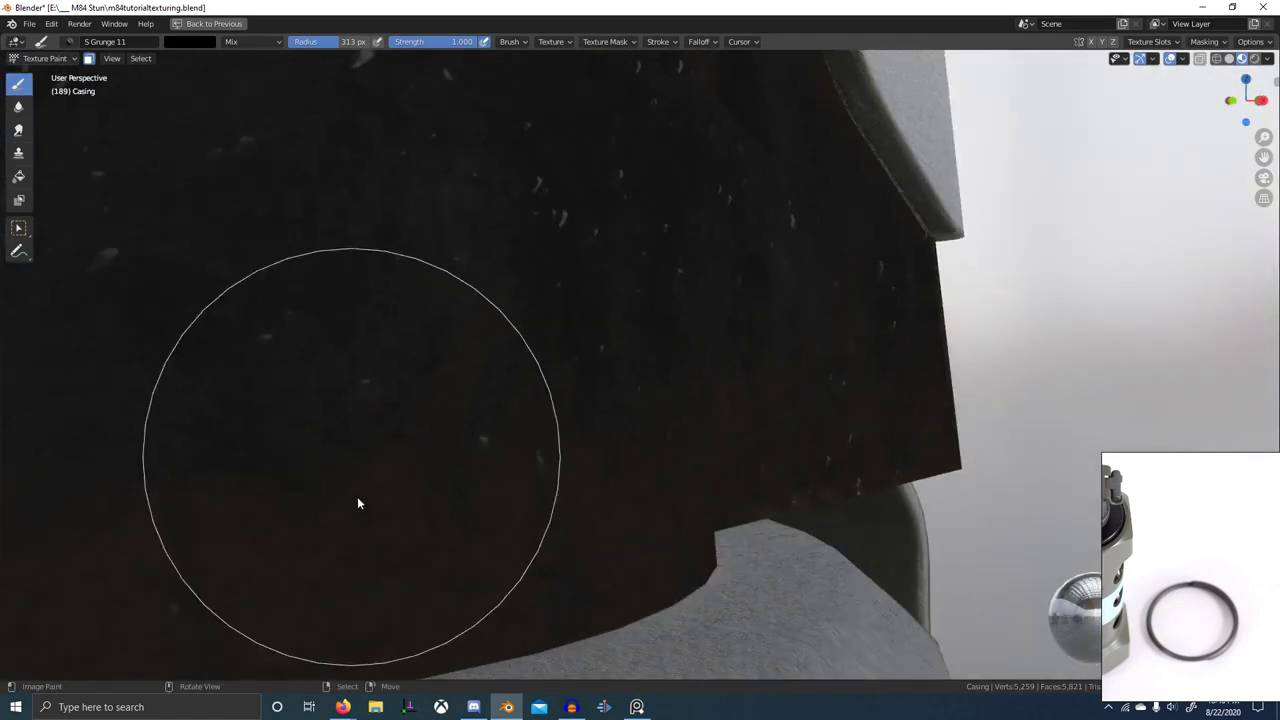
{"action": "middle_click_drag", "start_coordinate": [480, 491], "coordinate": [597, 421]}
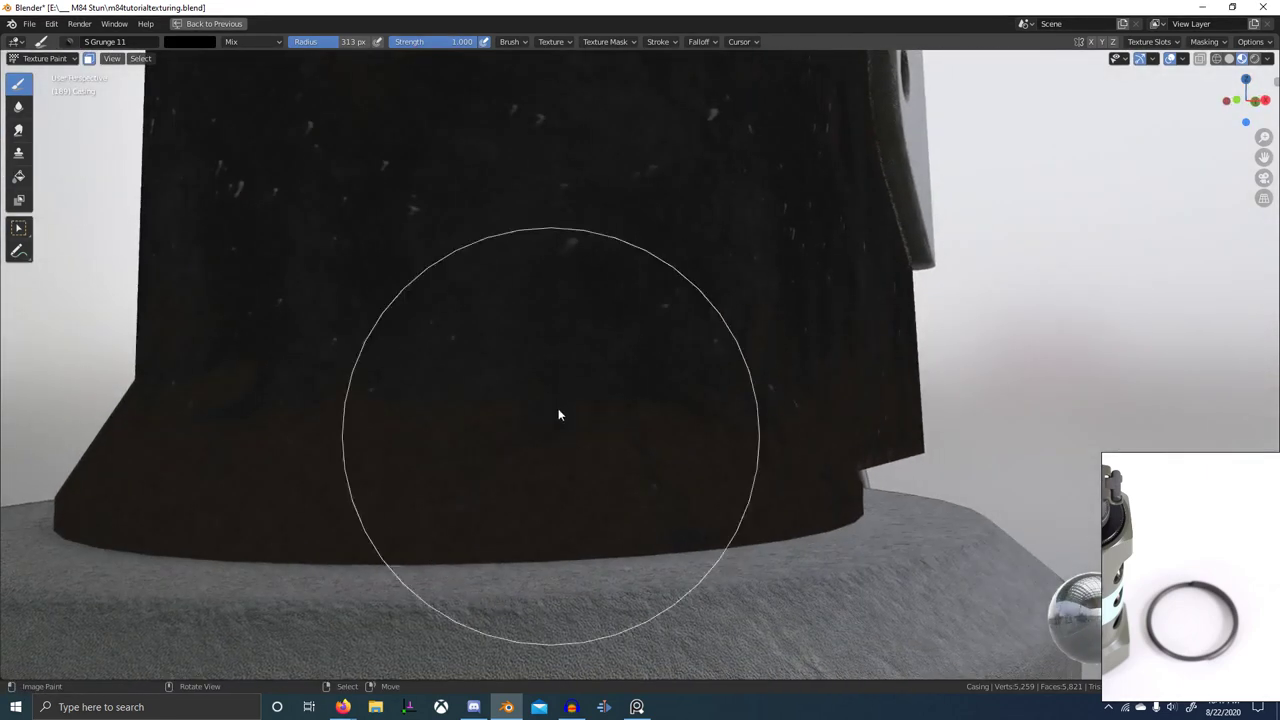
{"action": "left_click_drag", "start_coordinate": [460, 436], "coordinate": [414, 464]}
{"action": "left_click_drag", "start_coordinate": [436, 418], "coordinate": [471, 423]}
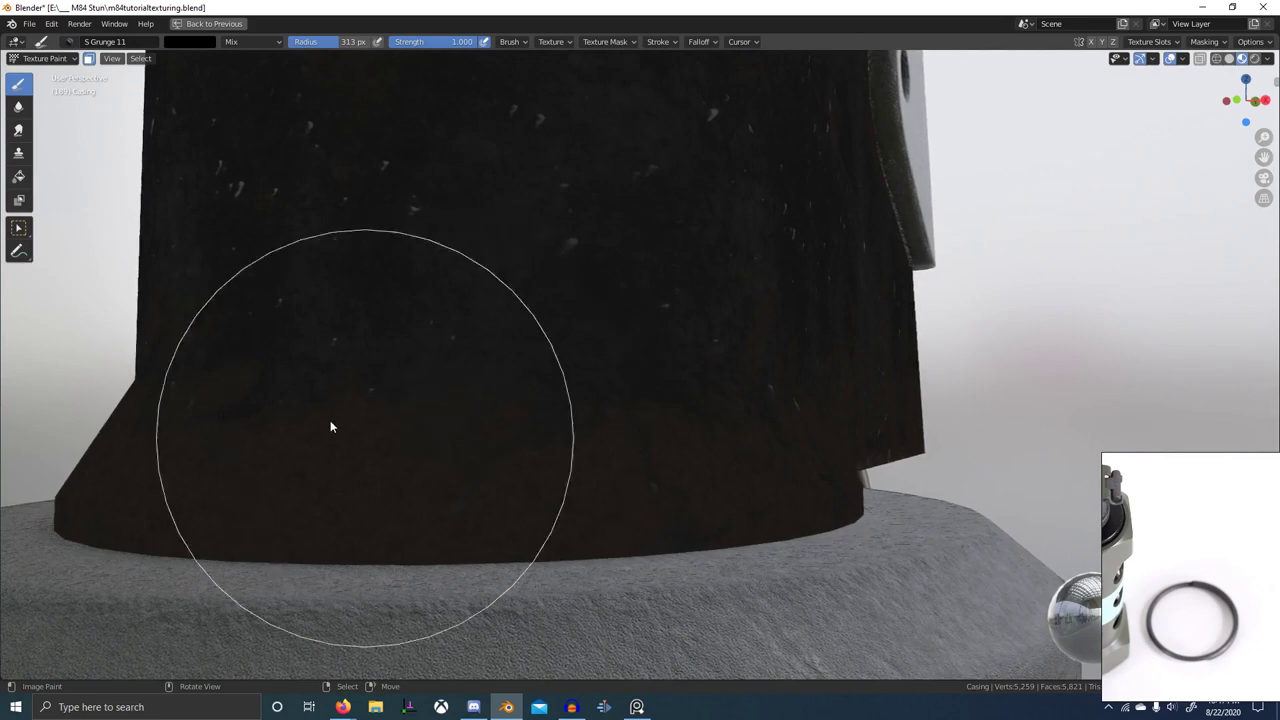
- Wear away paint along the casing's notched corner edge
{"action": "middle_click_drag", "start_coordinate": [330, 426], "coordinate": [497, 411]}
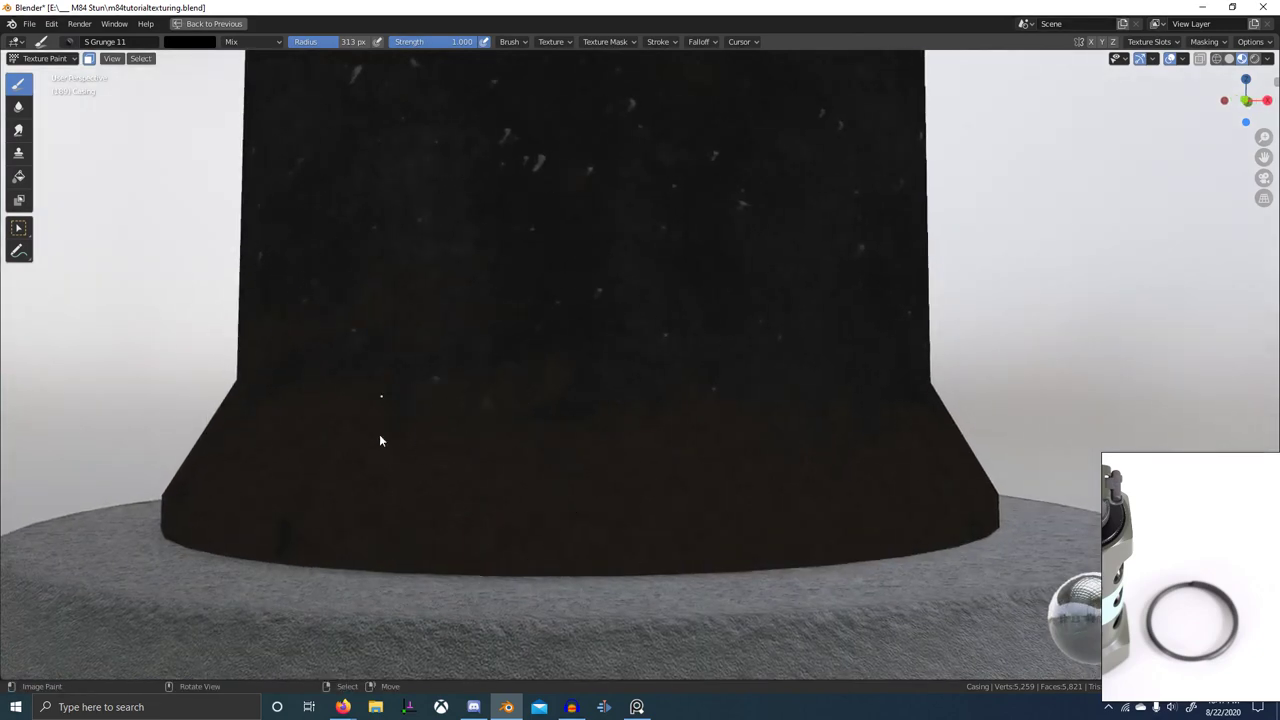
{"action": "middle_click_drag", "start_coordinate": [380, 440], "coordinate": [727, 361]}
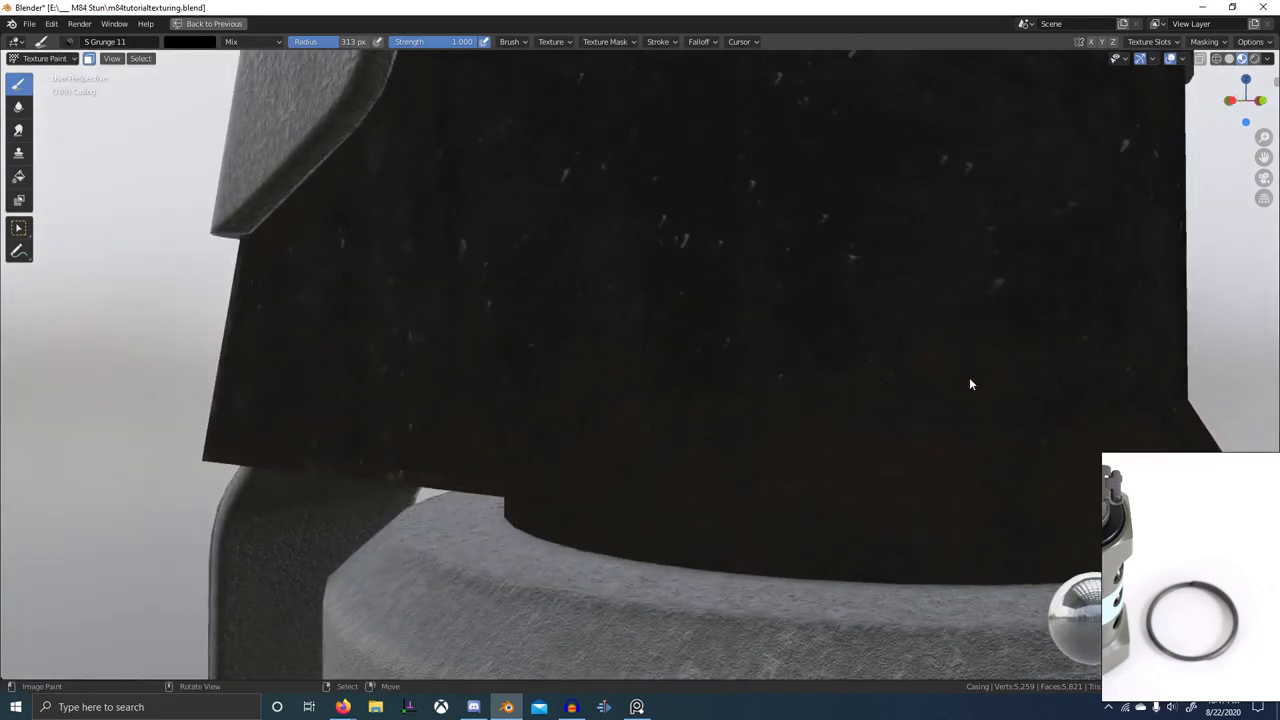
{"action": "middle_click_drag", "start_coordinate": [766, 443], "coordinate": [843, 391]}
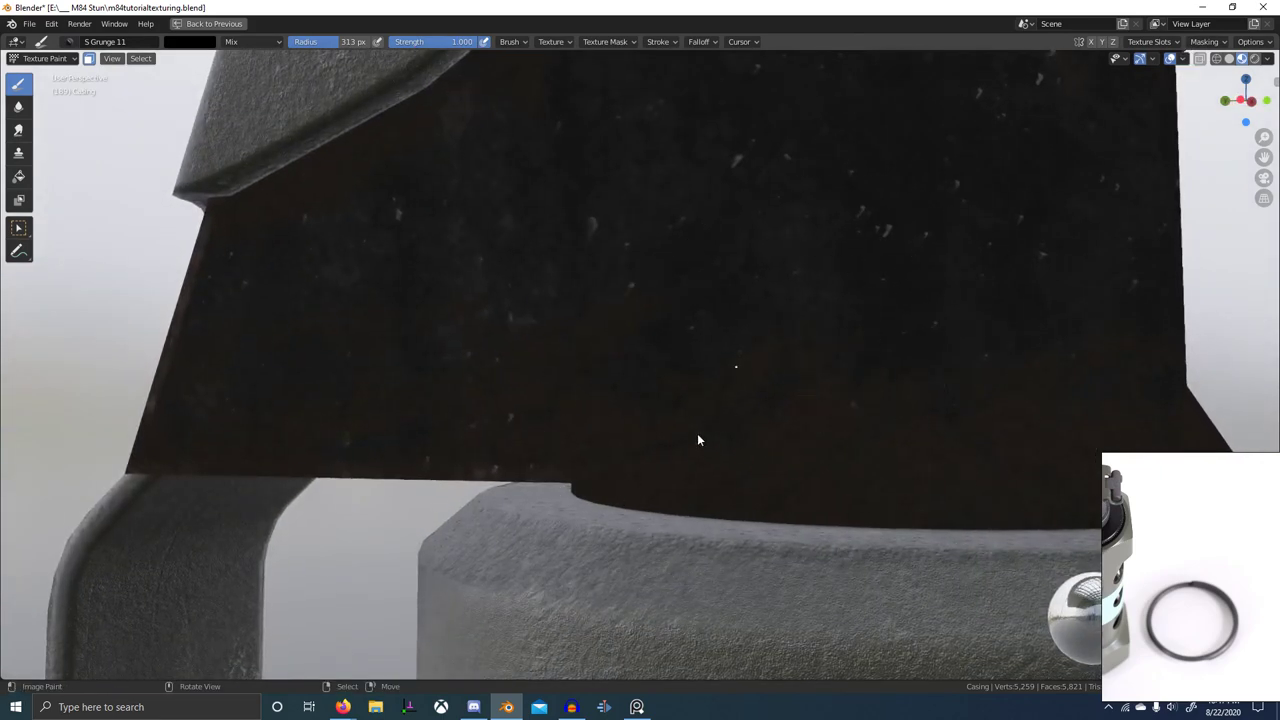
{"action": "middle_click_drag", "start_coordinate": [561, 411], "coordinate": [477, 423]}
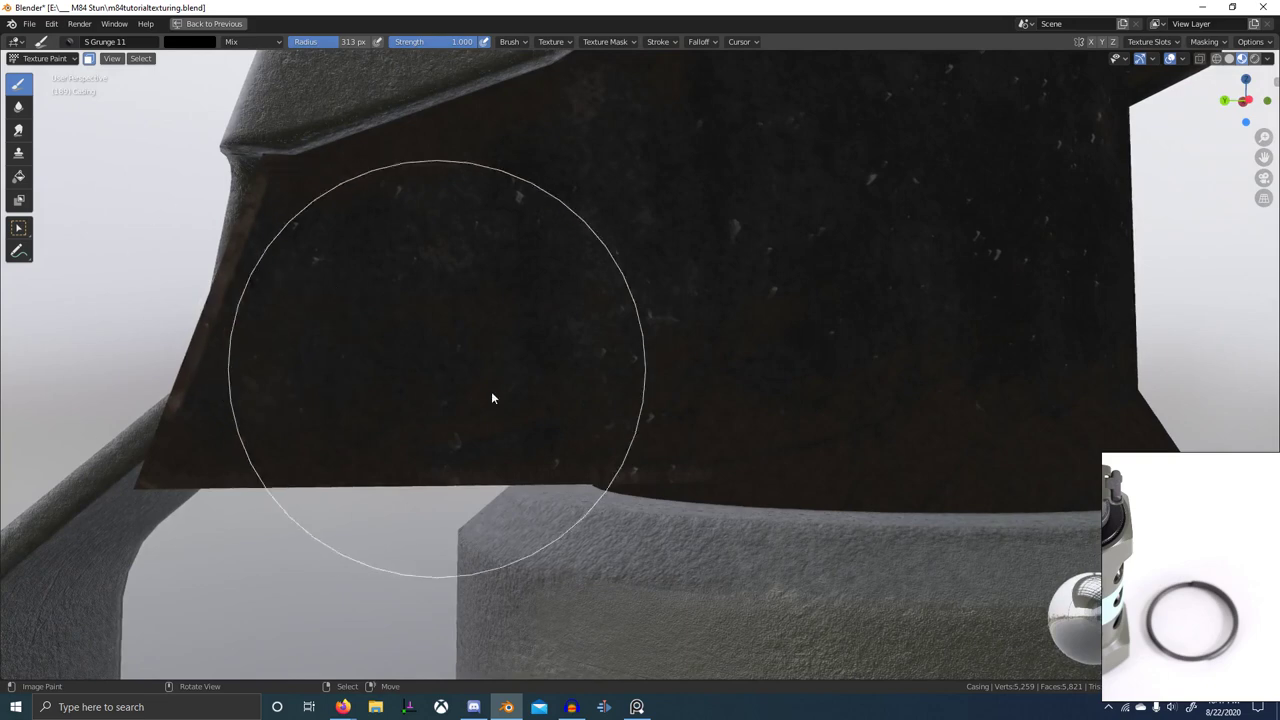
{"action": "mouse_move", "coordinate": [491, 398]}
{"action": "middle_mouse_down"}
{"action": "mouse_move", "coordinate": [457, 443]}
{"action": "mouse_move", "coordinate": [229, 451]}
{"action": "middle_mouse_up"}
{"action": "mouse_move", "coordinate": [668, 410]}
{"action": "middle_mouse_down"}
{"action": "mouse_move", "coordinate": [736, 442]}
{"action": "mouse_move", "coordinate": [658, 443]}
{"action": "middle_mouse_up"}
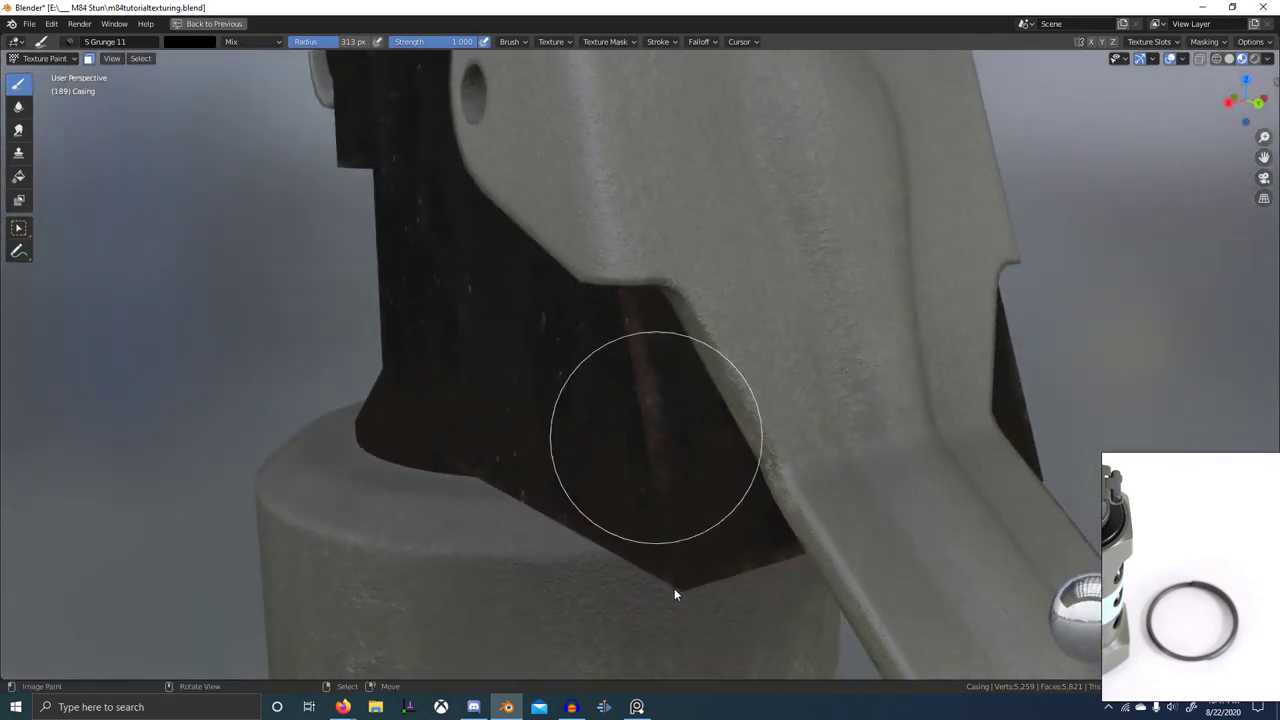
{"action": "left_click_drag", "start_coordinate": [664, 514], "coordinate": [703, 680]}
- Chip the edge where the lever meets the body and shrink the brush size
{"action": "scroll", "coordinate": [692, 650], "scroll_direction": "down", "scroll_amount": 4}
{"action": "middle_click_drag", "start_coordinate": [692, 650], "coordinate": [1150, 645]}
{"action": "scroll", "coordinate": [742, 577], "scroll_direction": "up", "scroll_amount": 2}
{"action": "middle_click_drag", "start_coordinate": [722, 565], "coordinate": [755, 552]}
{"action": "left_click_drag", "start_coordinate": [546, 461], "coordinate": [546, 469]}
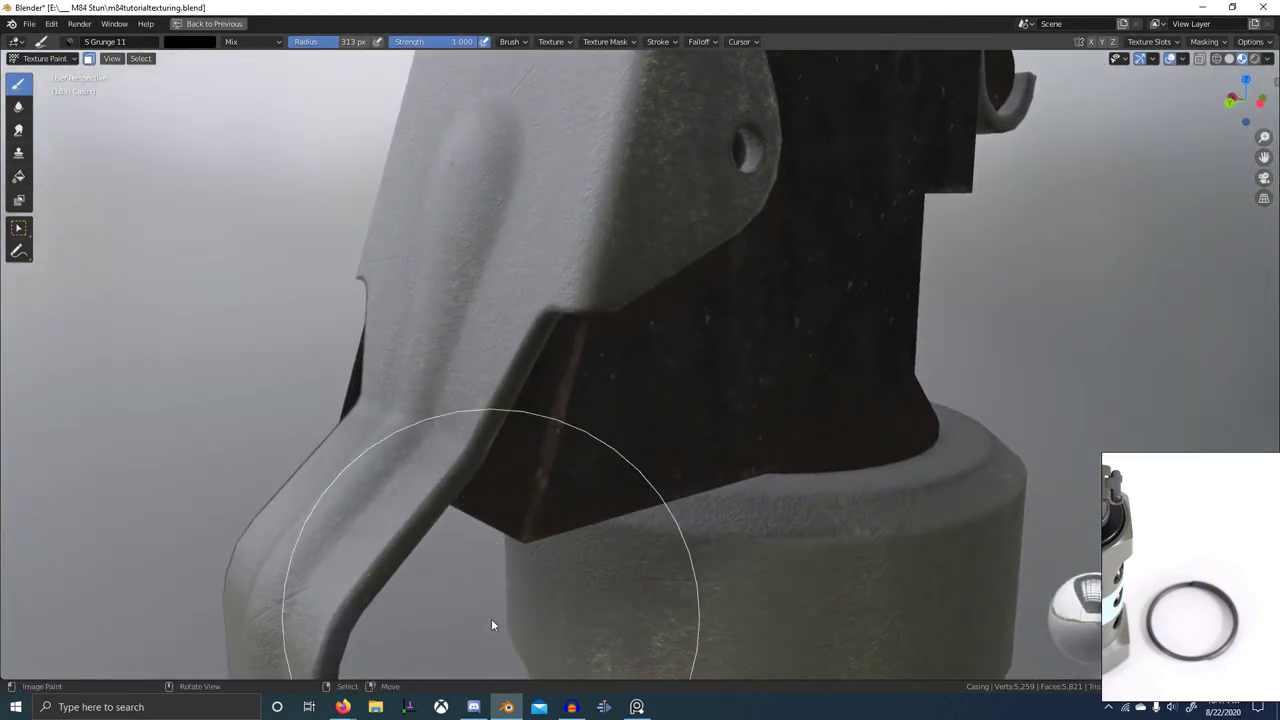
{"action": "mouse_move", "coordinate": [534, 611]}
{"action": "middle_mouse_down"}
{"action": "mouse_move", "coordinate": [811, 583]}
{"action": "mouse_move", "coordinate": [932, 606]}
{"action": "middle_mouse_up"}
{"action": "middle_click_drag", "start_coordinate": [715, 610], "coordinate": [711, 536]}
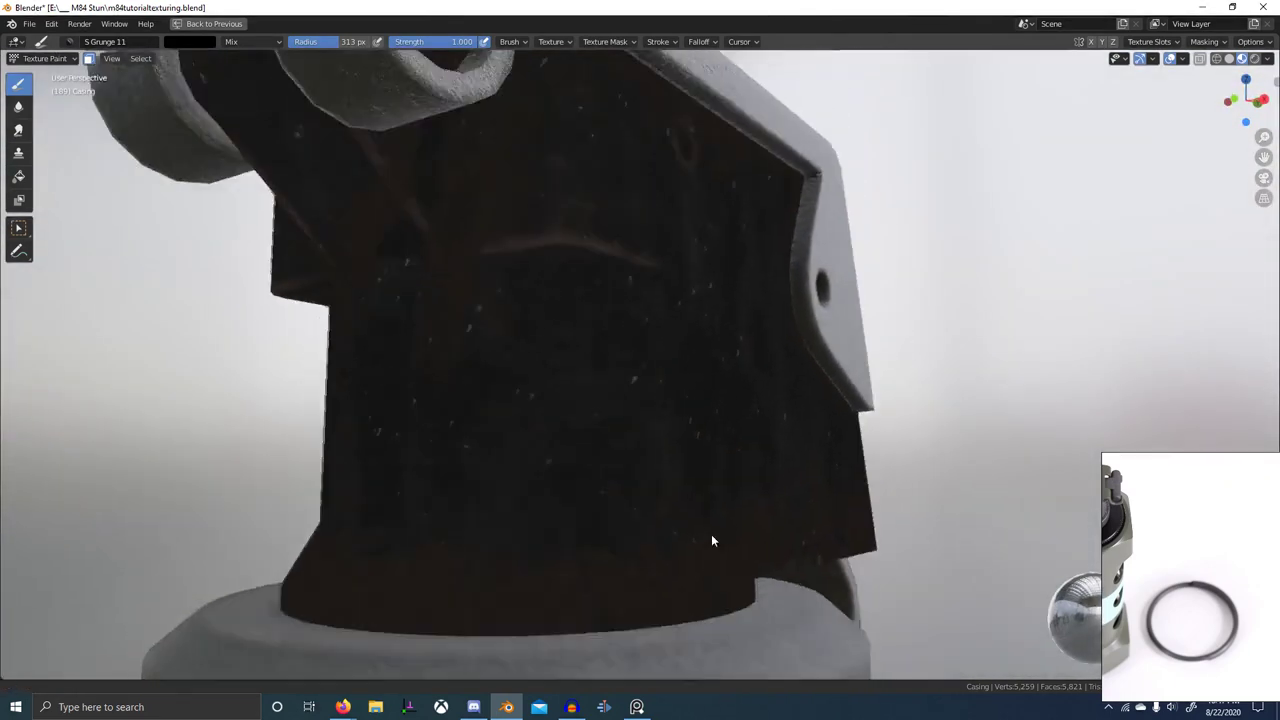
{"action": "middle_click_drag", "start_coordinate": [606, 335], "coordinate": [594, 455], "text": "shift"}
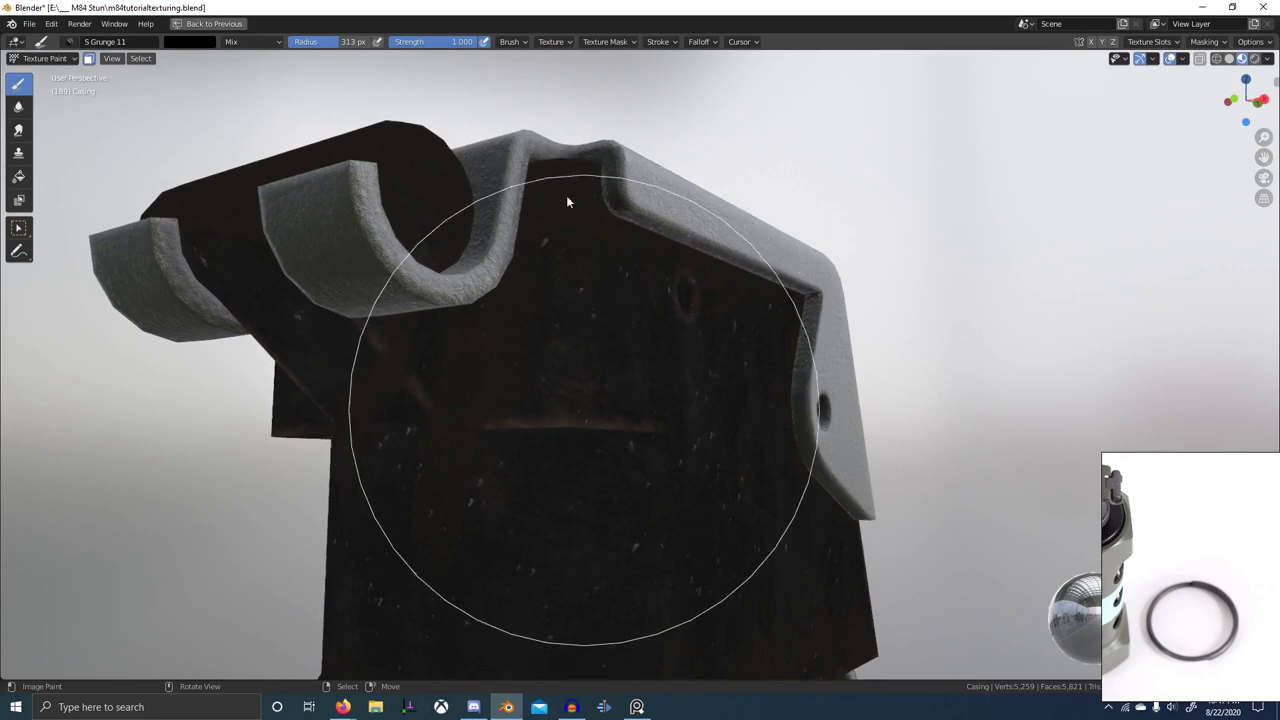
{"action": "left_click", "coordinate": [577, 376]}
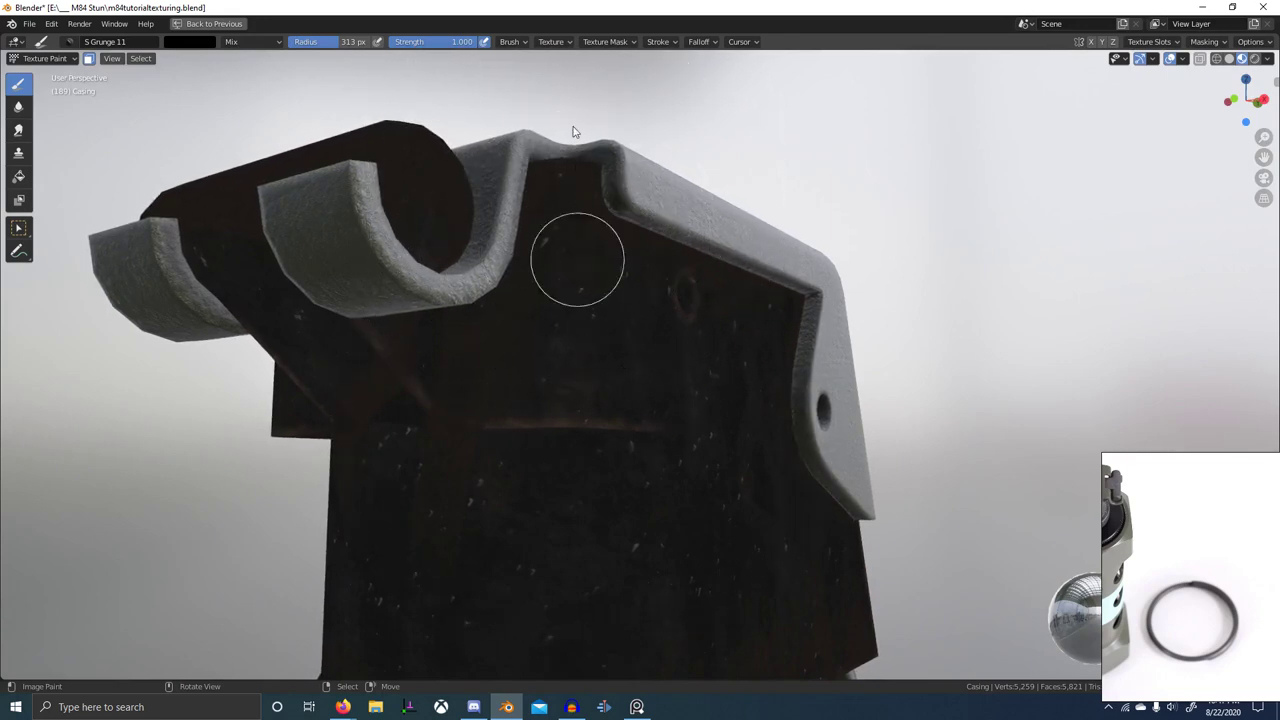
- Return the casing to Object Mode and save the mask as Top AO DIRT MAsk.png
{"action": "mouse_move", "coordinate": [585, 138]}
{"action": "middle_mouse_down"}
{"action": "mouse_move", "coordinate": [571, 294]}
{"action": "mouse_move", "coordinate": [666, 323]}
{"action": "mouse_move", "coordinate": [778, 314]}
{"action": "mouse_move", "coordinate": [875, 374]}
{"action": "mouse_move", "coordinate": [960, 360]}
{"action": "mouse_move", "coordinate": [858, 375]}
{"action": "mouse_move", "coordinate": [872, 415]}
{"action": "middle_mouse_up"}
{"action": "scroll", "coordinate": [886, 465], "scroll_direction": "down", "scroll_amount": 2}
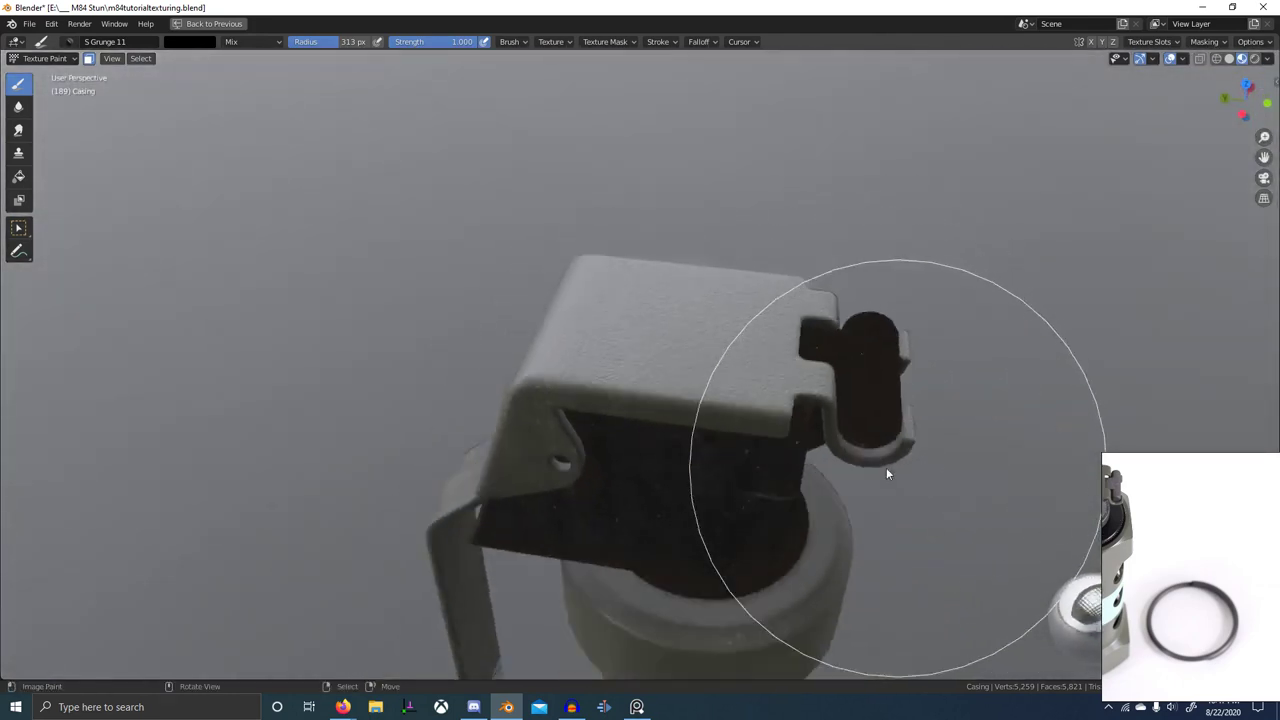
{"action": "middle_click_drag", "start_coordinate": [886, 467], "coordinate": [767, 451]}
{"action": "key", "text": "ctrl+Tab"}
{"action": "left_click", "coordinate": [380, 437]}
{"action": "key", "text": "ctrl+space"}
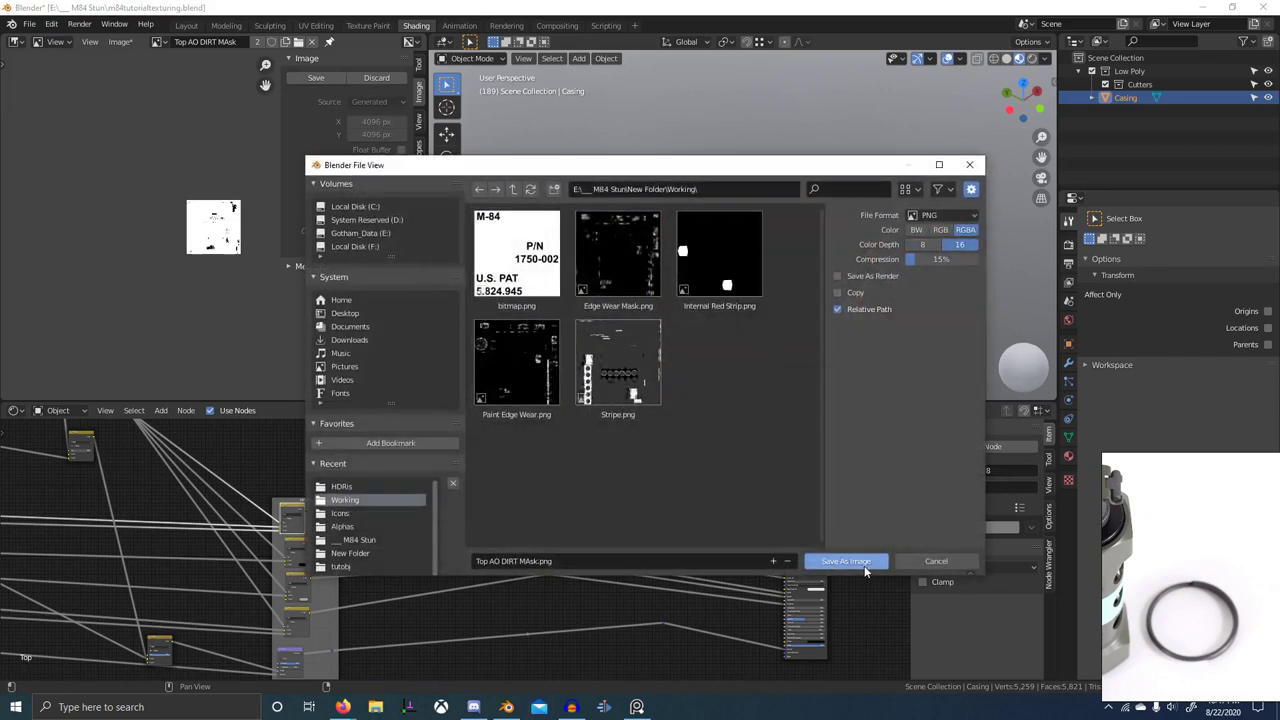
{"action": "left_click", "coordinate": [848, 562]}
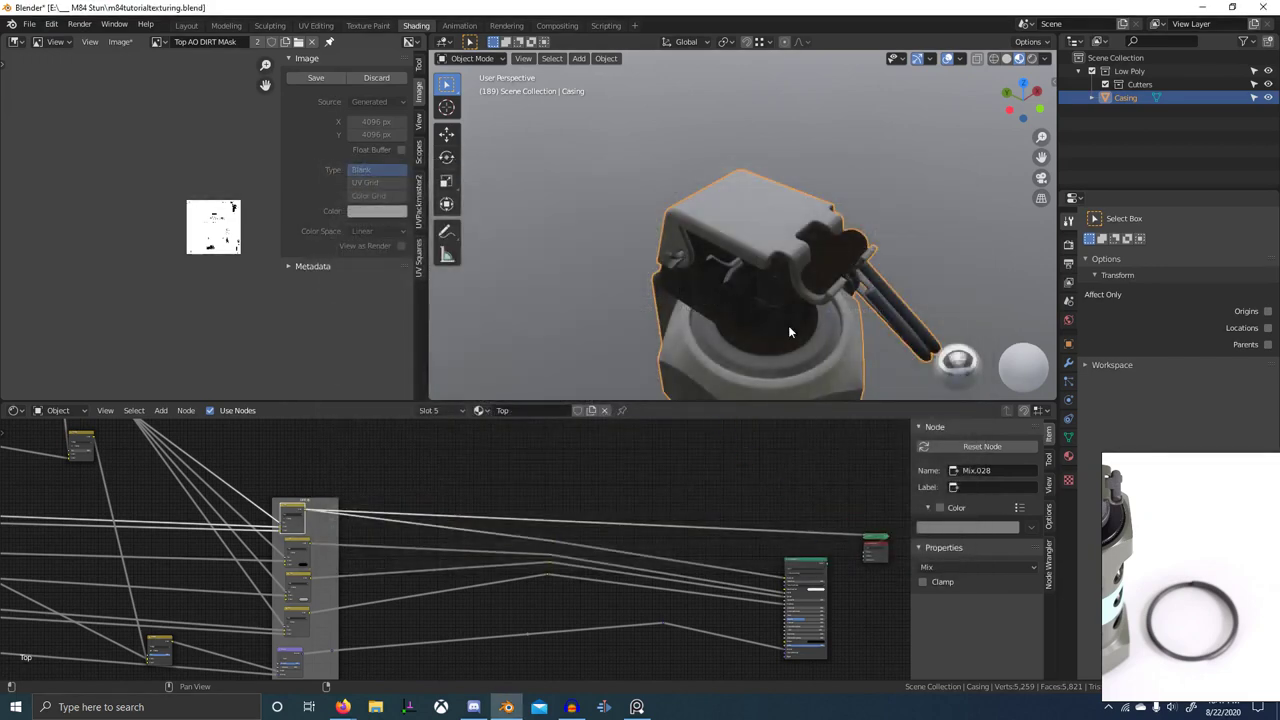
- Briefly check the Discord and Audacity windows, then return to Blender
{"action": "key", "text": "alt+Tab"}
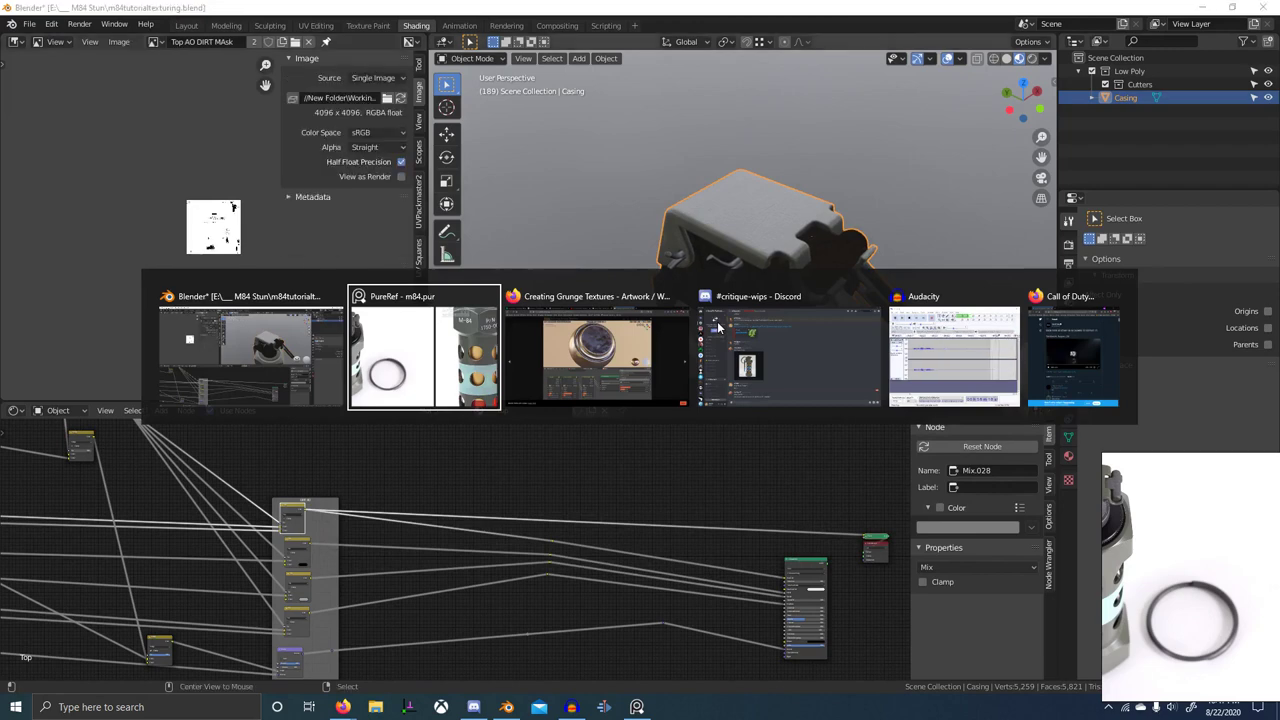
{"action": "key", "text": "alt+Tab"}
{"action": "key", "text": "alt+Tab"}
{"action": "left_click", "coordinate": [760, 370]}
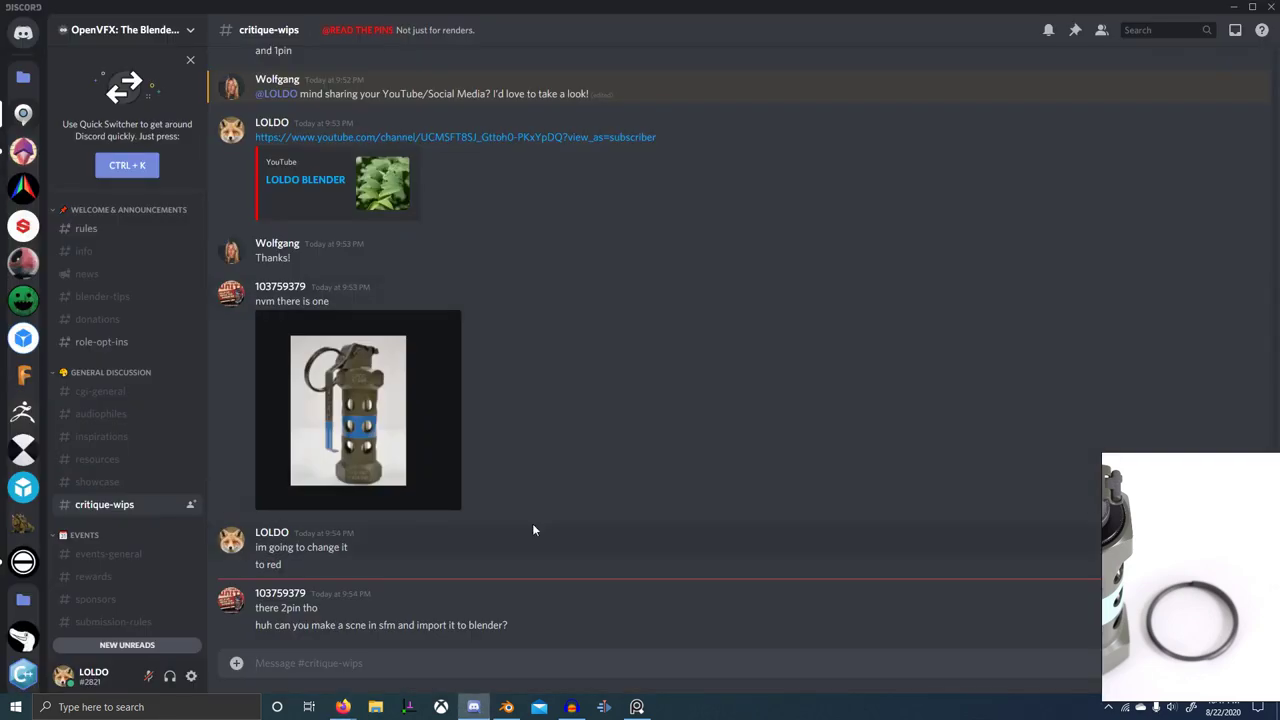
{"action": "key", "text": "alt+Tab"}
{"action": "left_click", "coordinate": [647, 354]}
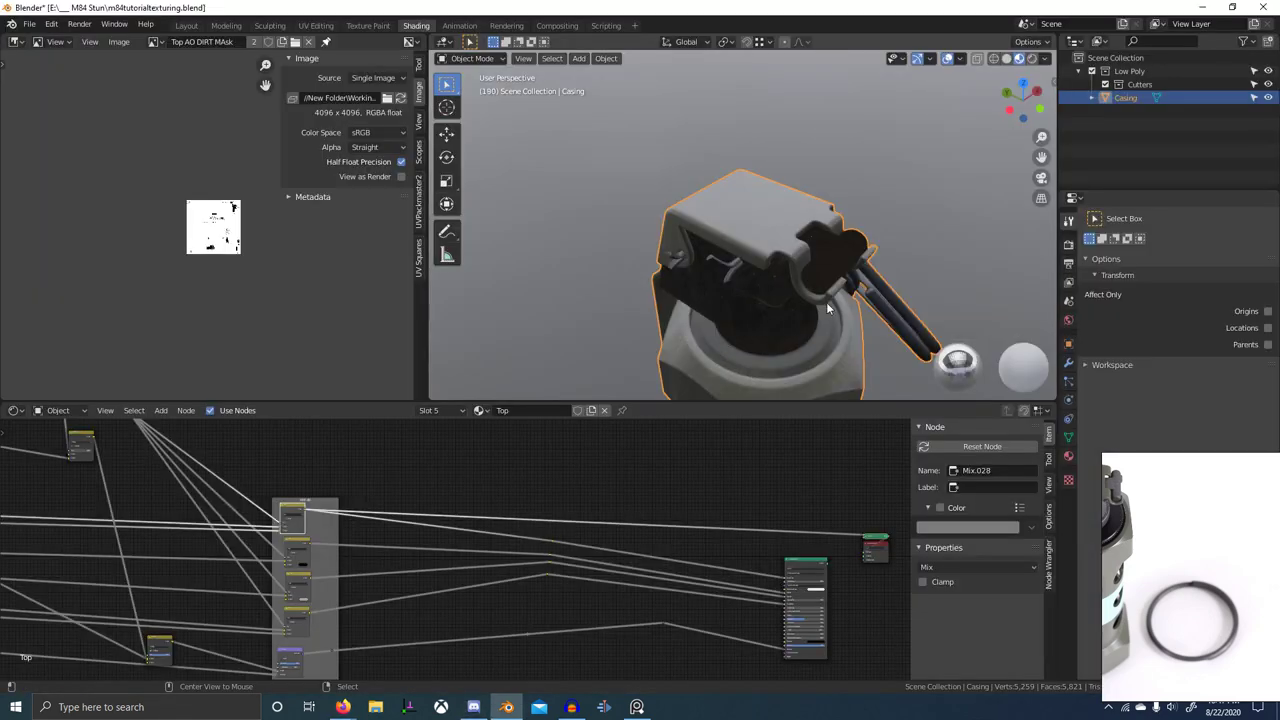
{"action": "key", "text": "alt+Tab"}
{"action": "left_click", "coordinate": [921, 362]}
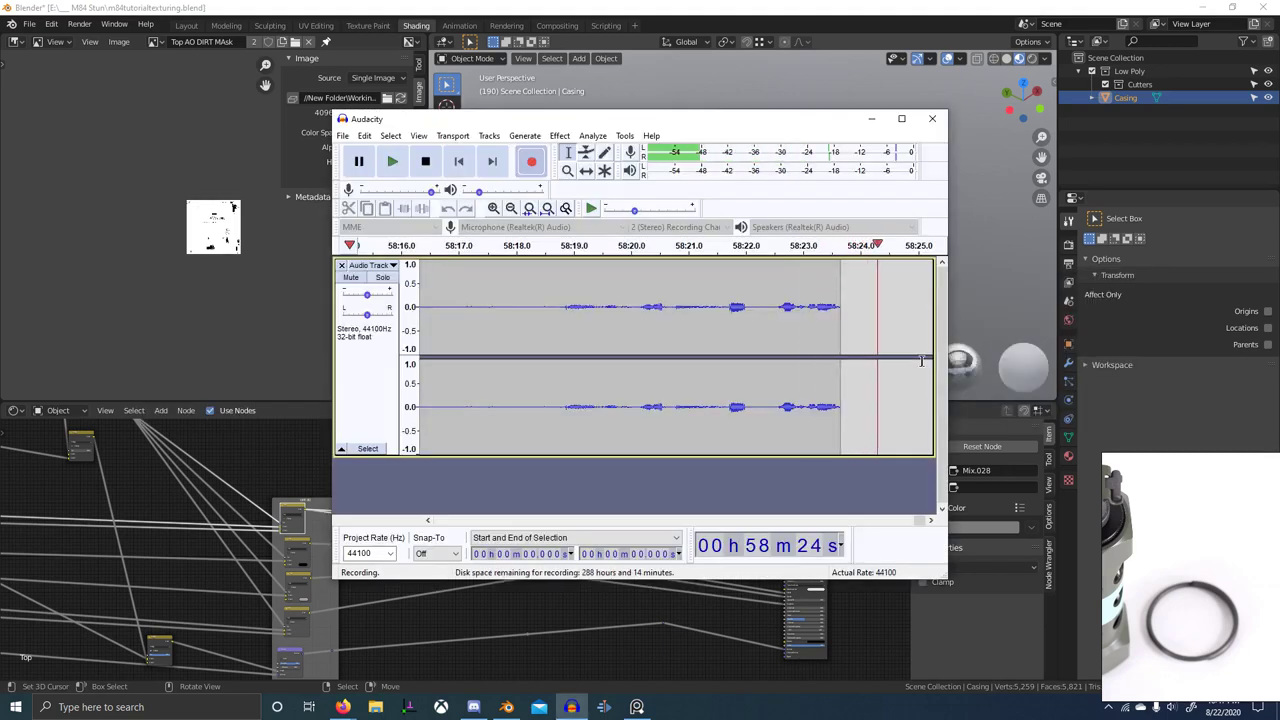
{"action": "left_click", "coordinate": [631, 617]}
- Preview the Principled BSDF's full shader on the grenade, then select the M84 material slot
{"action": "middle_click_drag", "start_coordinate": [758, 322], "coordinate": [978, 307]}
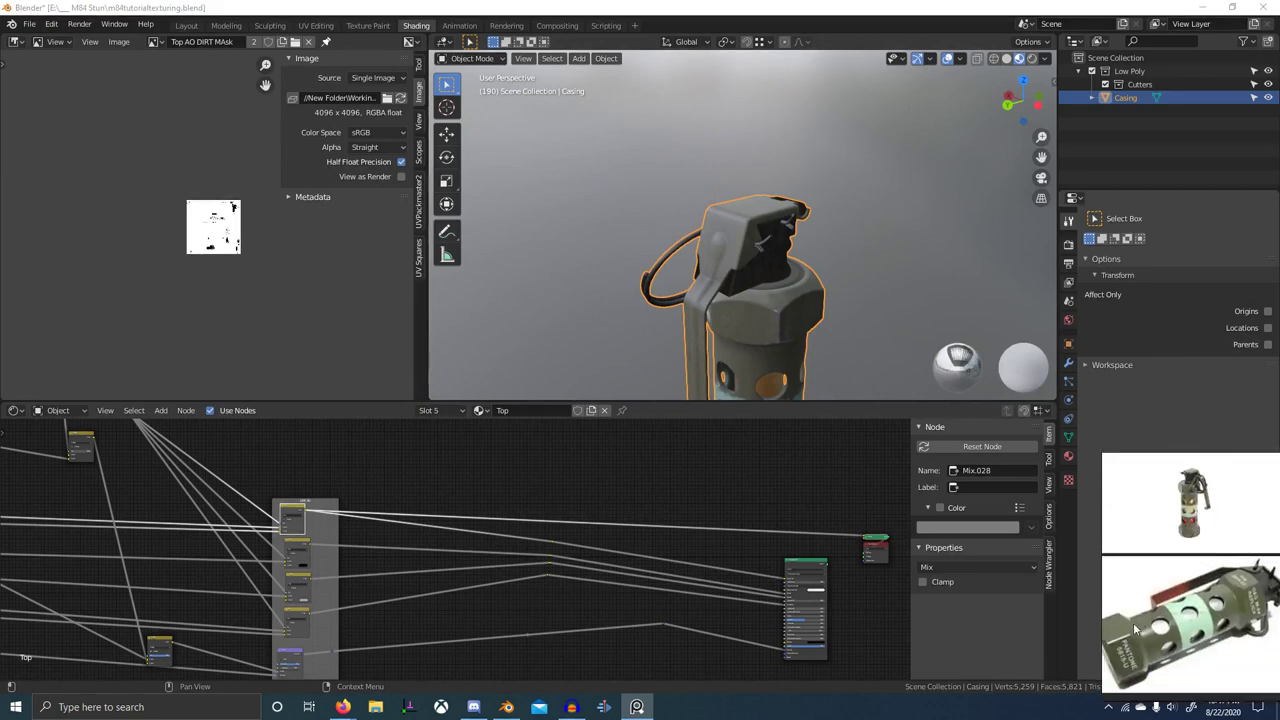
{"action": "scroll", "coordinate": [1178, 579], "scroll_direction": "up", "scroll_amount": 3}
{"action": "middle_click_drag", "start_coordinate": [1178, 579], "coordinate": [1172, 613]}
{"action": "middle_click_drag", "start_coordinate": [845, 279], "coordinate": [920, 279]}
{"action": "left_click", "coordinate": [799, 567], "text": "ctrl+shift"}
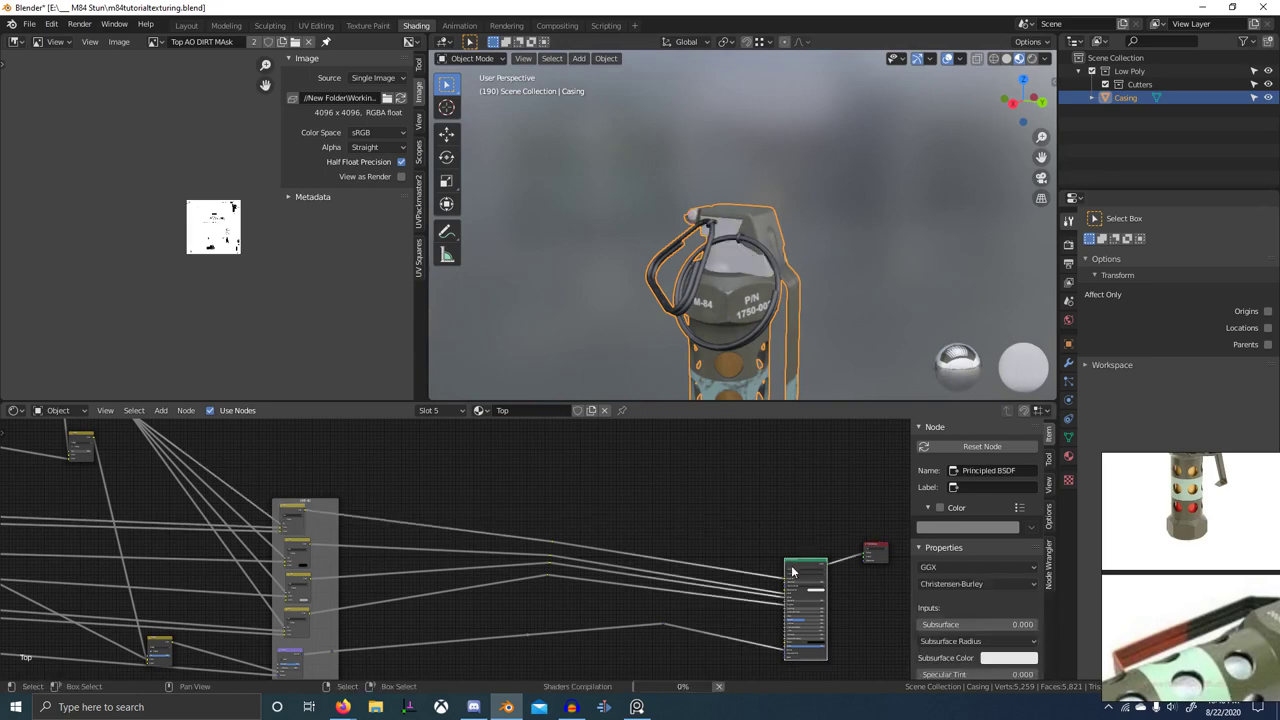
{"action": "middle_click_drag", "start_coordinate": [764, 290], "coordinate": [792, 278]}
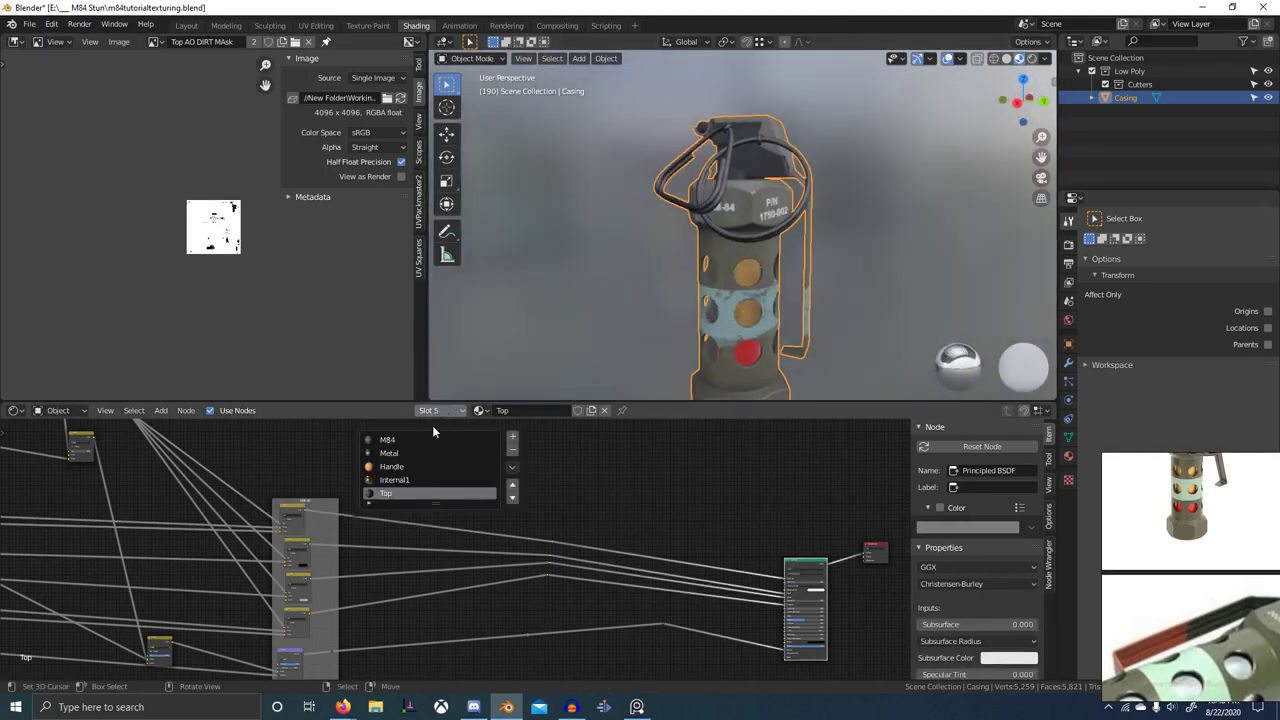
{"action": "left_click", "coordinate": [388, 441]}
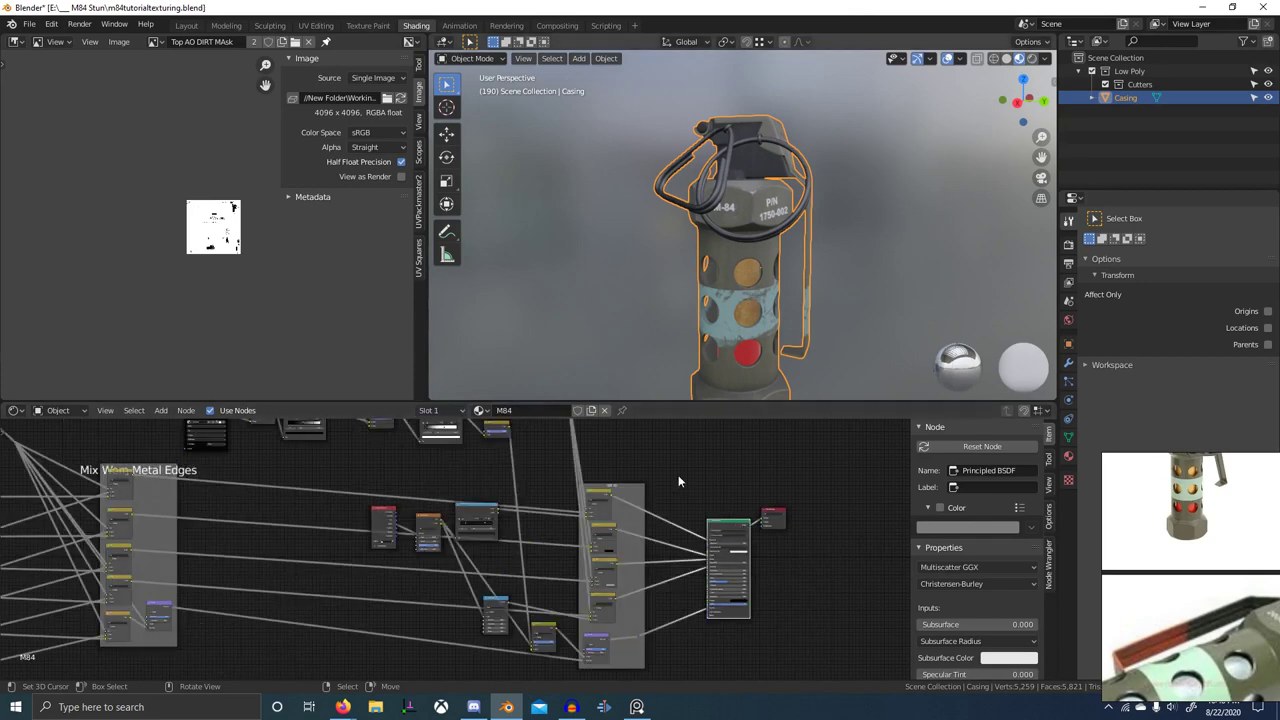
- Orbit the grenade and pan across the Base Material, Grunge Overlay and Edge Brightness node frames
{"action": "scroll", "coordinate": [660, 500], "scroll_direction": "down", "scroll_amount": 3}
{"action": "middle_click_drag", "start_coordinate": [610, 510], "coordinate": [628, 513]}
{"action": "mouse_move", "coordinate": [785, 272]}
{"action": "middle_mouse_down"}
{"action": "mouse_move", "coordinate": [855, 271]}
{"action": "mouse_move", "coordinate": [762, 283]}
{"action": "middle_mouse_up"}
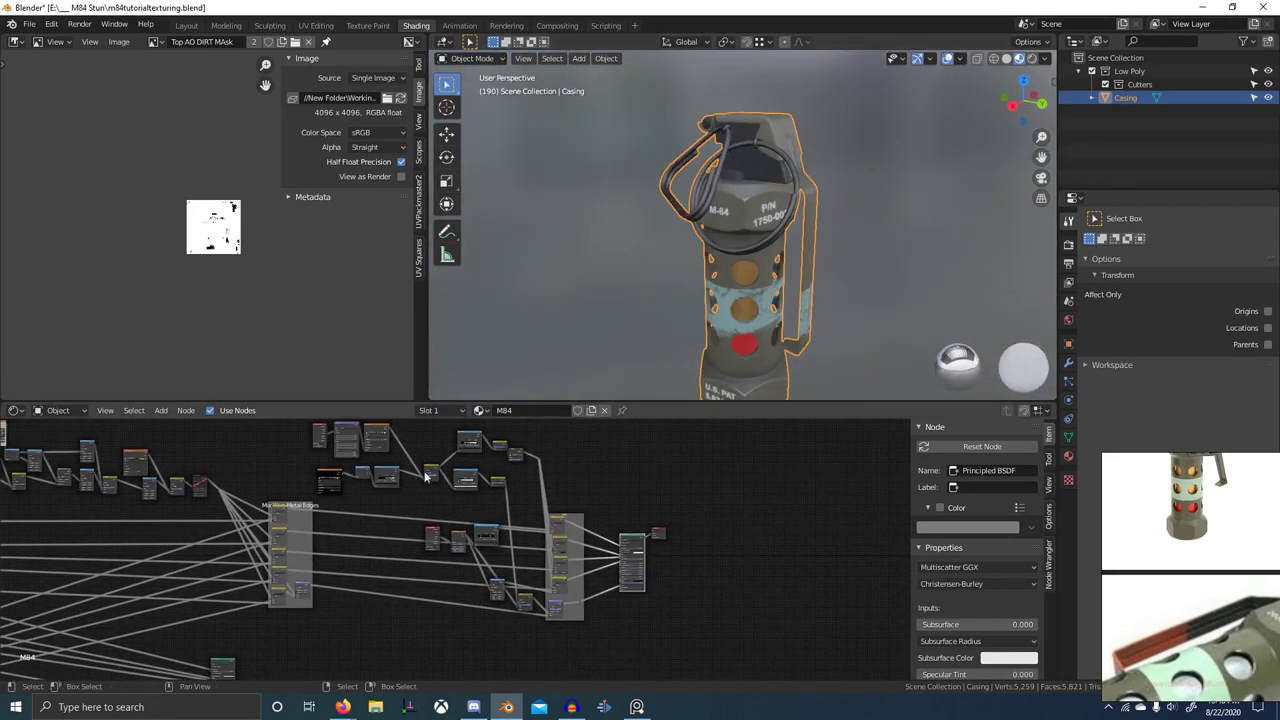
{"action": "scroll", "coordinate": [429, 474], "scroll_direction": "down", "scroll_amount": 6}
{"action": "middle_click_drag", "start_coordinate": [200, 500], "coordinate": [566, 543]}
{"action": "middle_click_drag", "start_coordinate": [240, 585], "coordinate": [481, 568]}
{"action": "scroll", "coordinate": [470, 560], "scroll_direction": "up", "scroll_amount": 9}
{"action": "middle_click_drag", "start_coordinate": [469, 514], "coordinate": [497, 500]}
{"action": "scroll", "coordinate": [386, 451], "scroll_direction": "up", "scroll_amount": 8}
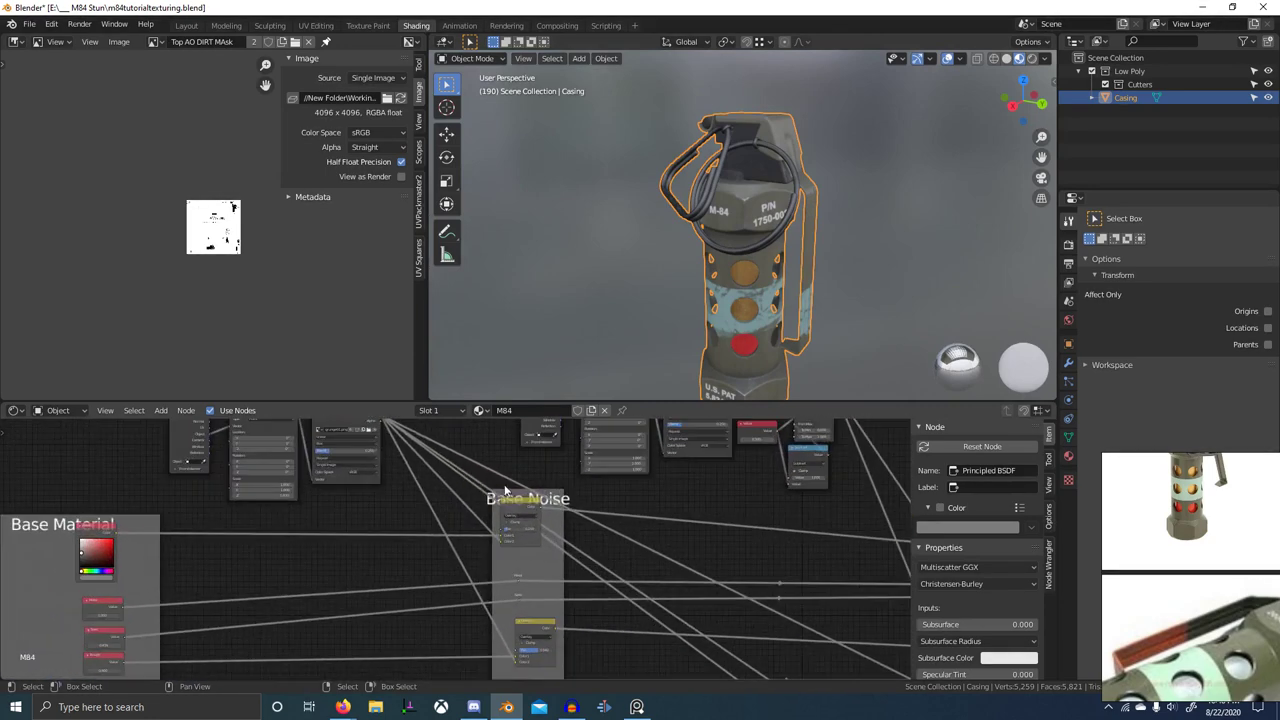
{"action": "scroll", "coordinate": [507, 491], "scroll_direction": "down", "scroll_amount": 3}
{"action": "middle_click_drag", "start_coordinate": [744, 538], "coordinate": [243, 549]}
{"action": "scroll", "coordinate": [685, 553], "scroll_direction": "up", "scroll_amount": 5}
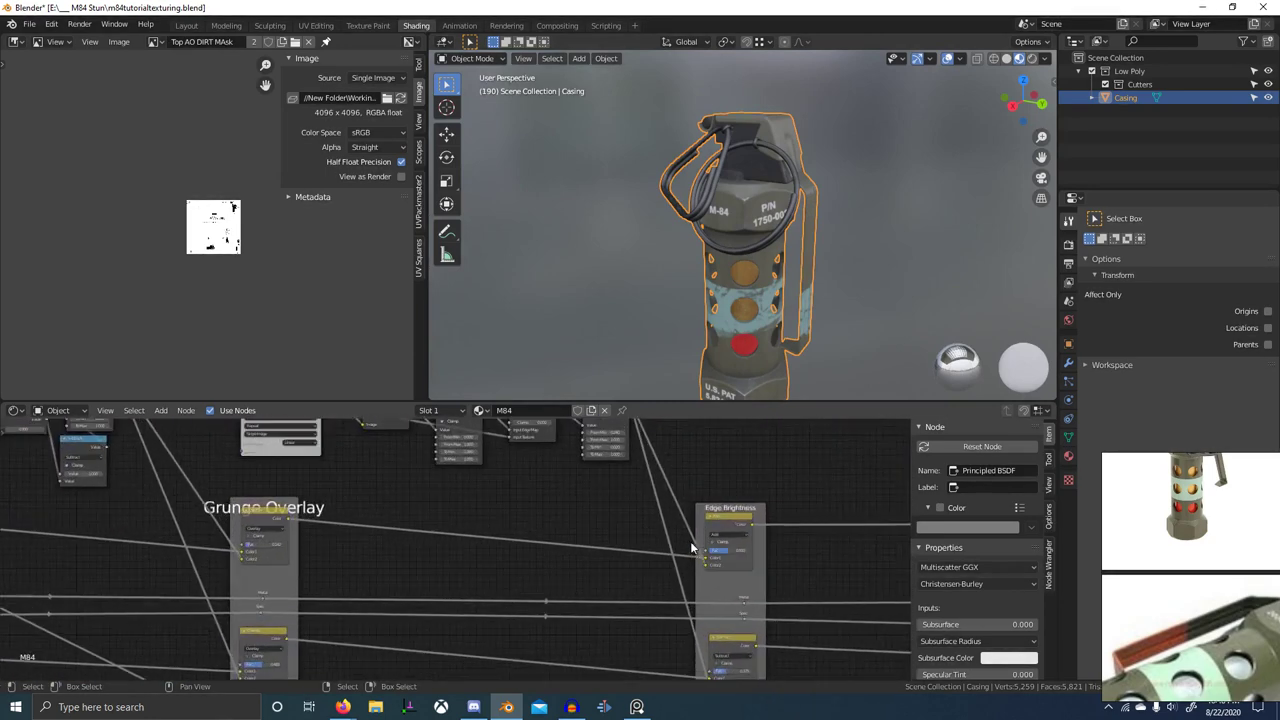
{"action": "middle_click_drag", "start_coordinate": [691, 546], "coordinate": [600, 535]}
{"action": "scroll", "coordinate": [40, 590], "scroll_direction": "down", "scroll_amount": 3}
{"action": "scroll", "coordinate": [430, 625], "scroll_direction": "down", "scroll_amount": 3}
- Maximize the node editor and center the view on the Paint Stripe group
{"action": "key", "text": "ctrl+space"}
{"action": "scroll", "coordinate": [324, 562], "scroll_direction": "down", "scroll_amount": 3}
{"action": "middle_click_drag", "start_coordinate": [272, 572], "coordinate": [566, 508]}
{"action": "scroll", "coordinate": [611, 480], "scroll_direction": "up", "scroll_amount": 5}
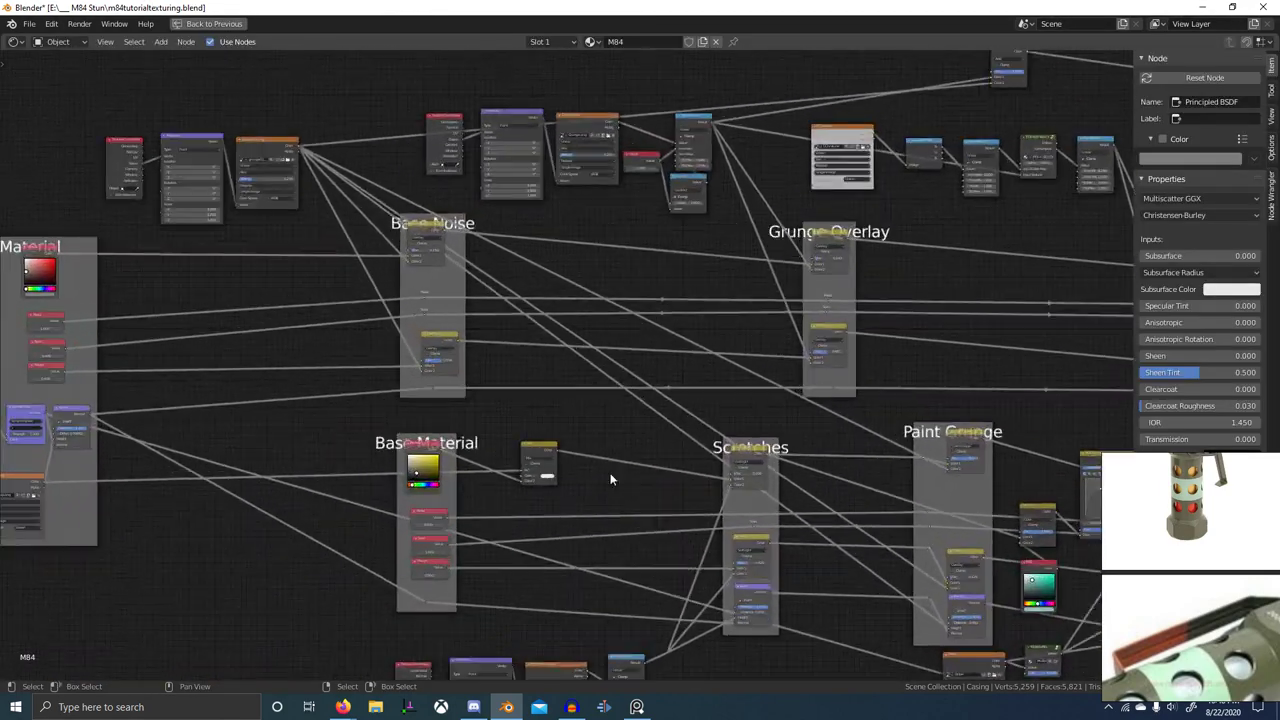
{"action": "mouse_move", "coordinate": [744, 485]}
{"action": "middle_mouse_down"}
{"action": "mouse_move", "coordinate": [269, 404]}
{"action": "mouse_move", "coordinate": [637, 458]}
{"action": "middle_mouse_up"}
{"action": "scroll", "coordinate": [774, 479], "scroll_direction": "down", "scroll_amount": 1}
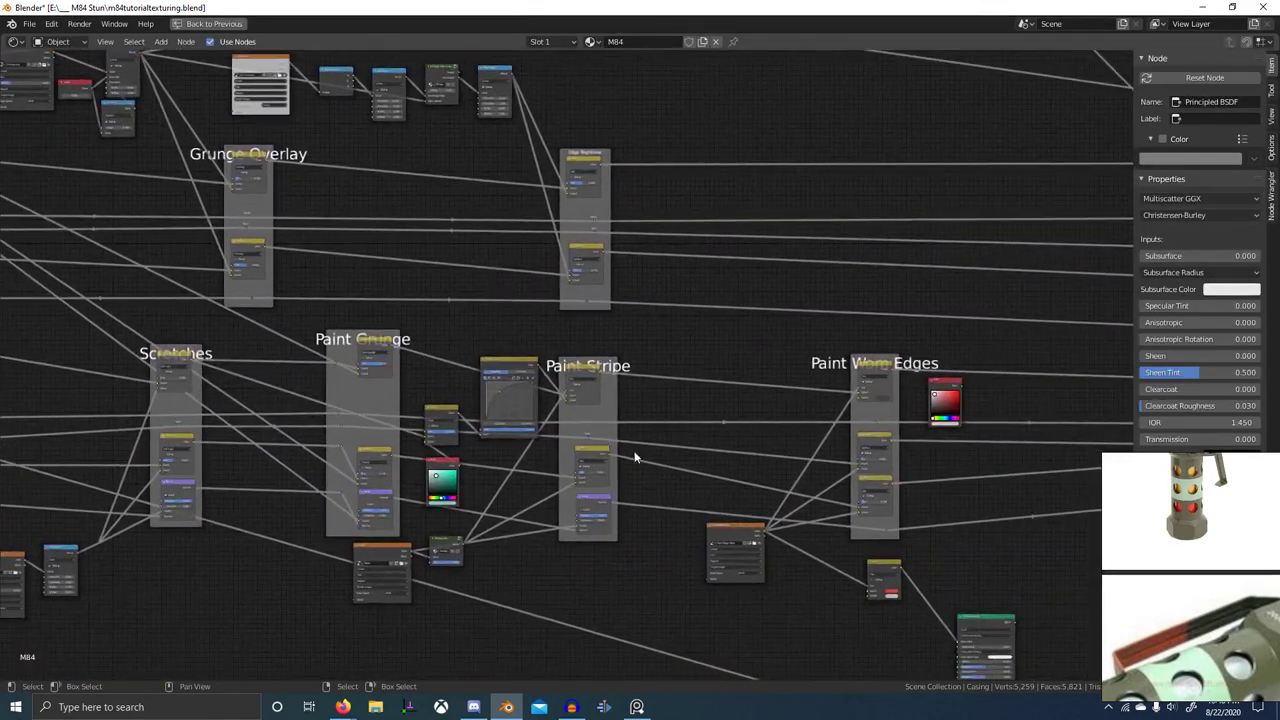
{"action": "scroll", "coordinate": [500, 504], "scroll_direction": "up", "scroll_amount": 4}
{"action": "middle_click_drag", "start_coordinate": [500, 504], "coordinate": [539, 475]}
- Make the Stripe Image Texture node active, restore the layout, and enter Edit Mode with nothing selected
{"action": "left_click", "coordinate": [368, 551]}
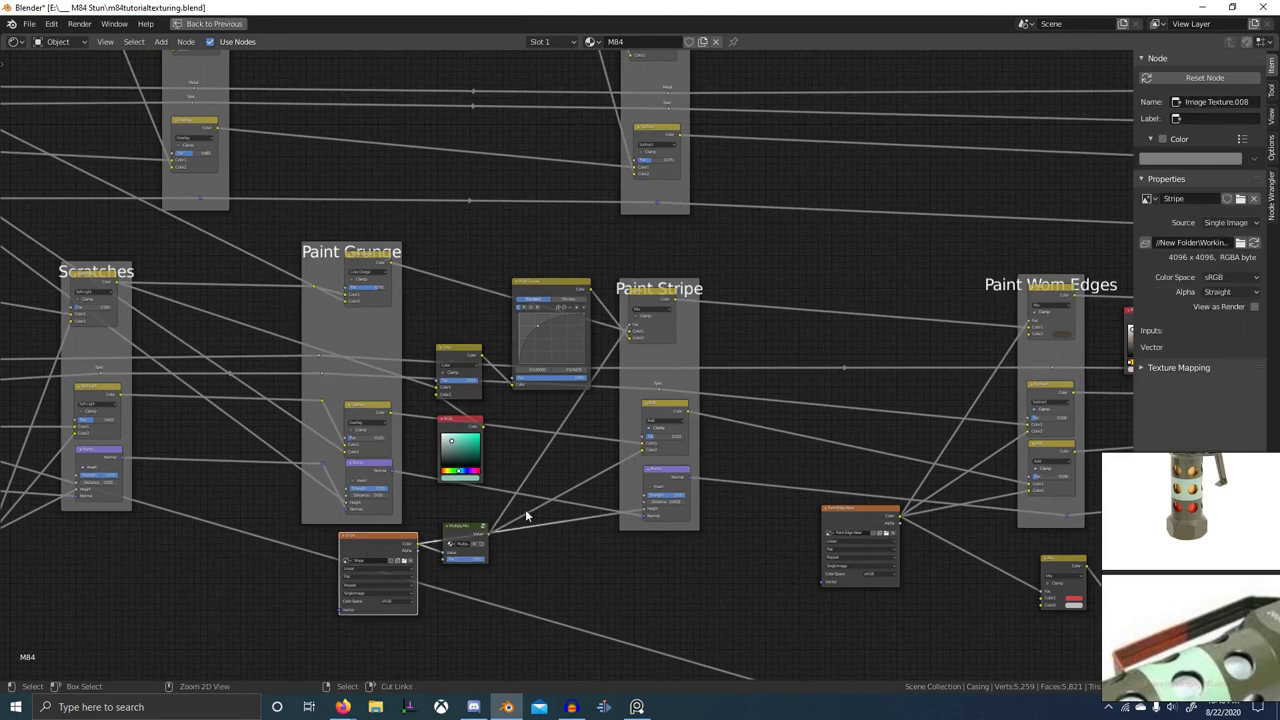
{"action": "key", "text": "ctrl+space"}
{"action": "scroll", "coordinate": [830, 253], "scroll_direction": "up", "scroll_amount": 2}
{"action": "mouse_move", "coordinate": [816, 252]}
{"action": "middle_mouse_down", "text": "shift"}
{"action": "mouse_move", "coordinate": [689, 209]}
{"action": "mouse_move", "coordinate": [714, 226]}
{"action": "mouse_move", "coordinate": [812, 234]}
{"action": "middle_mouse_up", "text": "shift"}
{"action": "key", "text": "Tab"}
{"action": "key", "text": "alt+a"}
{"action": "scroll", "coordinate": [712, 304], "scroll_direction": "down", "scroll_amount": 2}
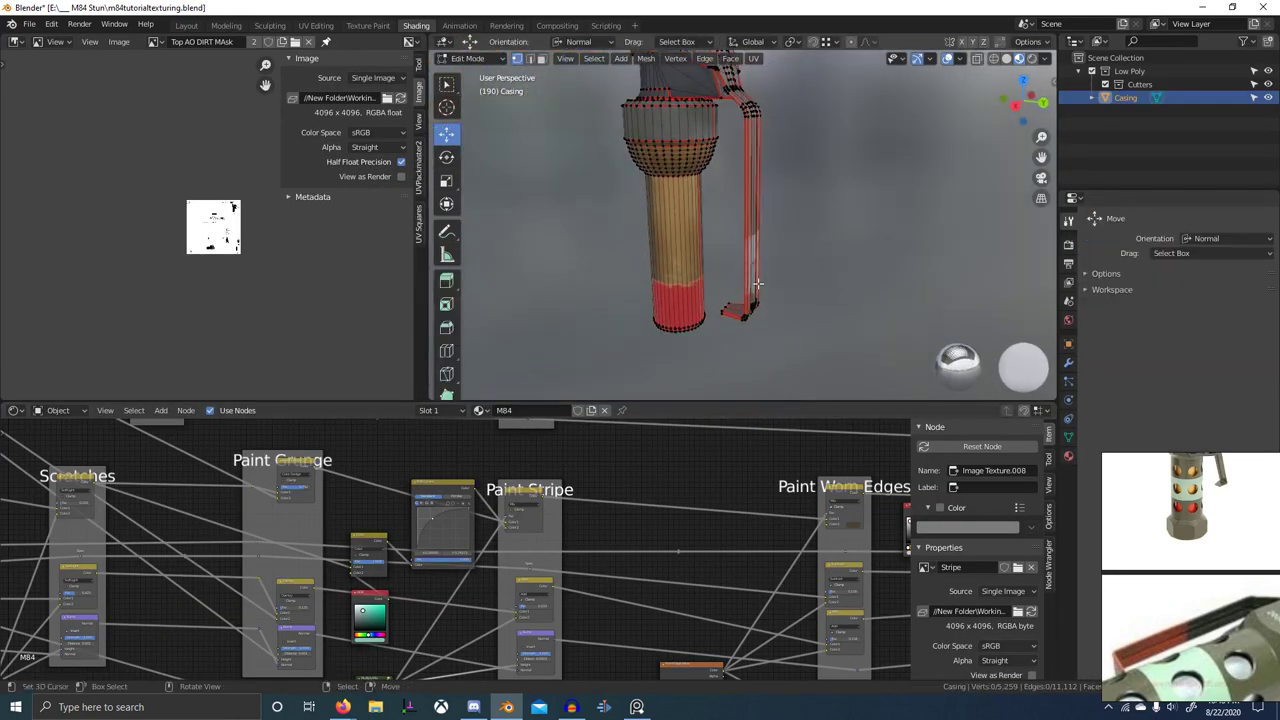
- Isolate the lever mesh and switch it into Texture Paint mode
{"action": "key", "text": "l"}
{"action": "key", "text": "shift+h"}
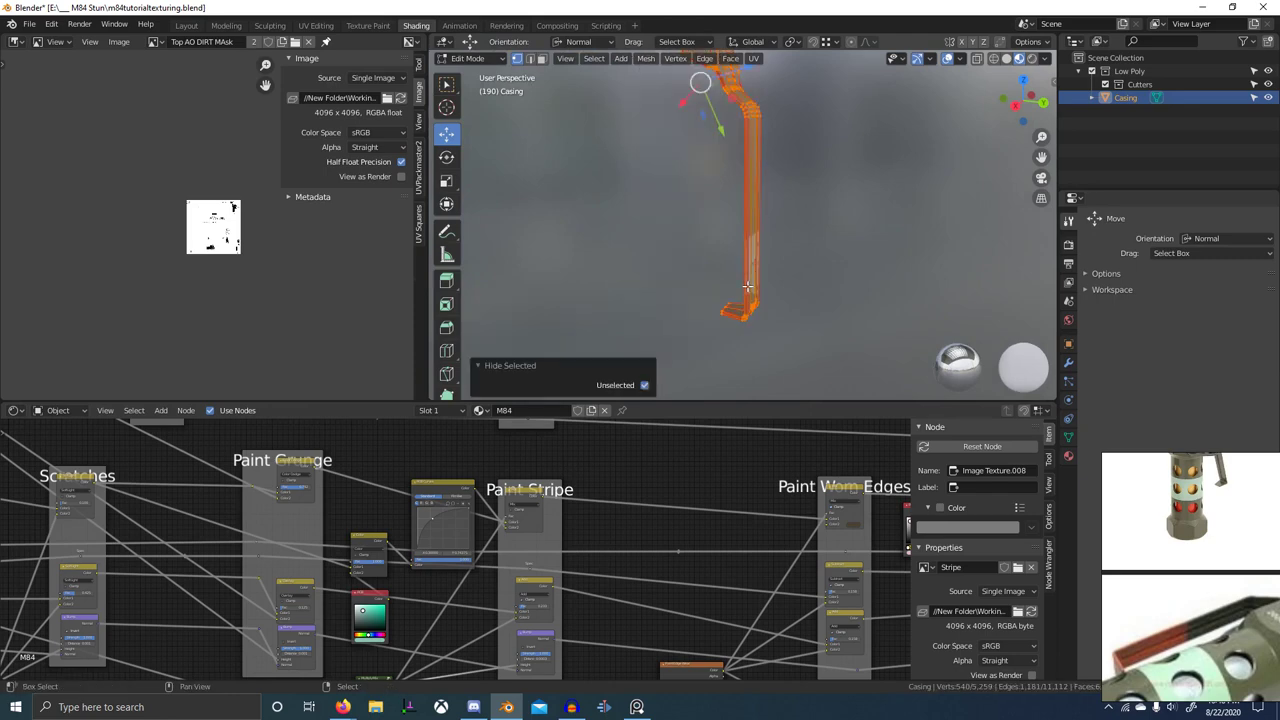
{"action": "middle_click_drag", "start_coordinate": [748, 287], "coordinate": [787, 281]}
{"action": "key", "text": "ctrl+Tab"}
{"action": "left_click", "coordinate": [873, 210]}
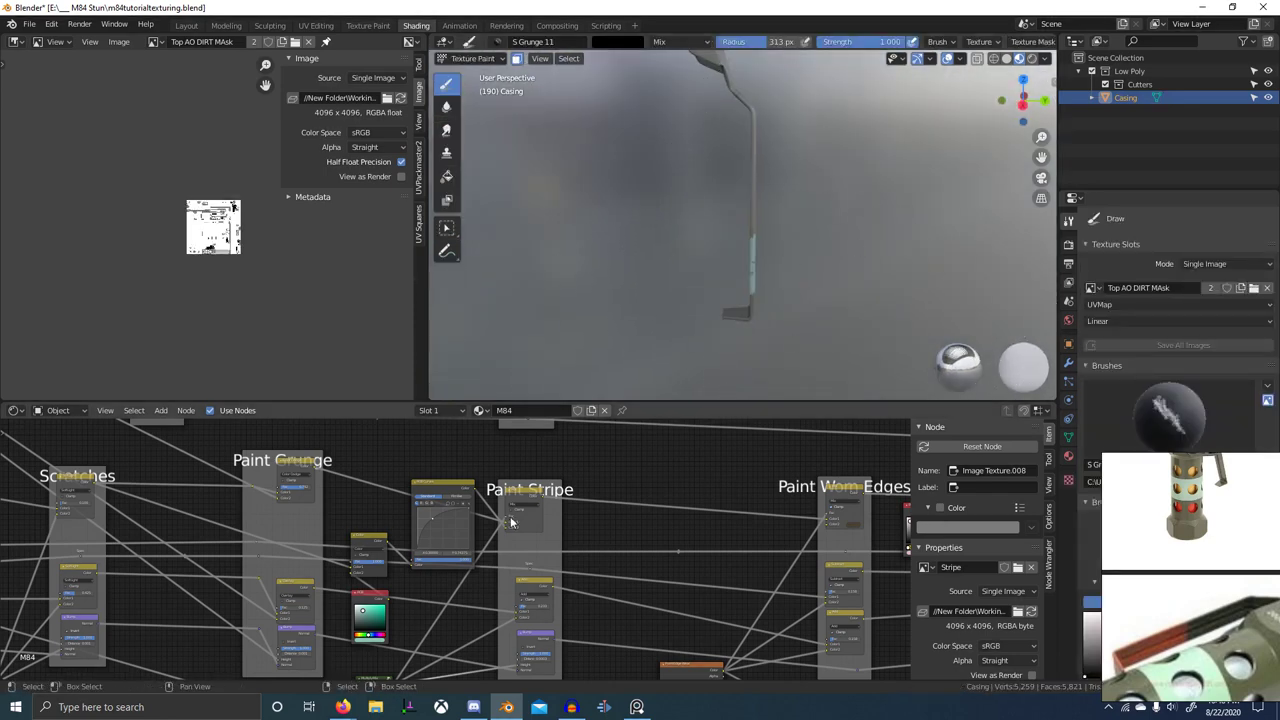
- Show the Stripe image in the image editor and set Stripe as the paint canvas
{"action": "middle_click_drag", "start_coordinate": [430, 608], "coordinate": [534, 448]}
{"action": "scroll", "coordinate": [432, 526], "scroll_direction": "up", "scroll_amount": 3}
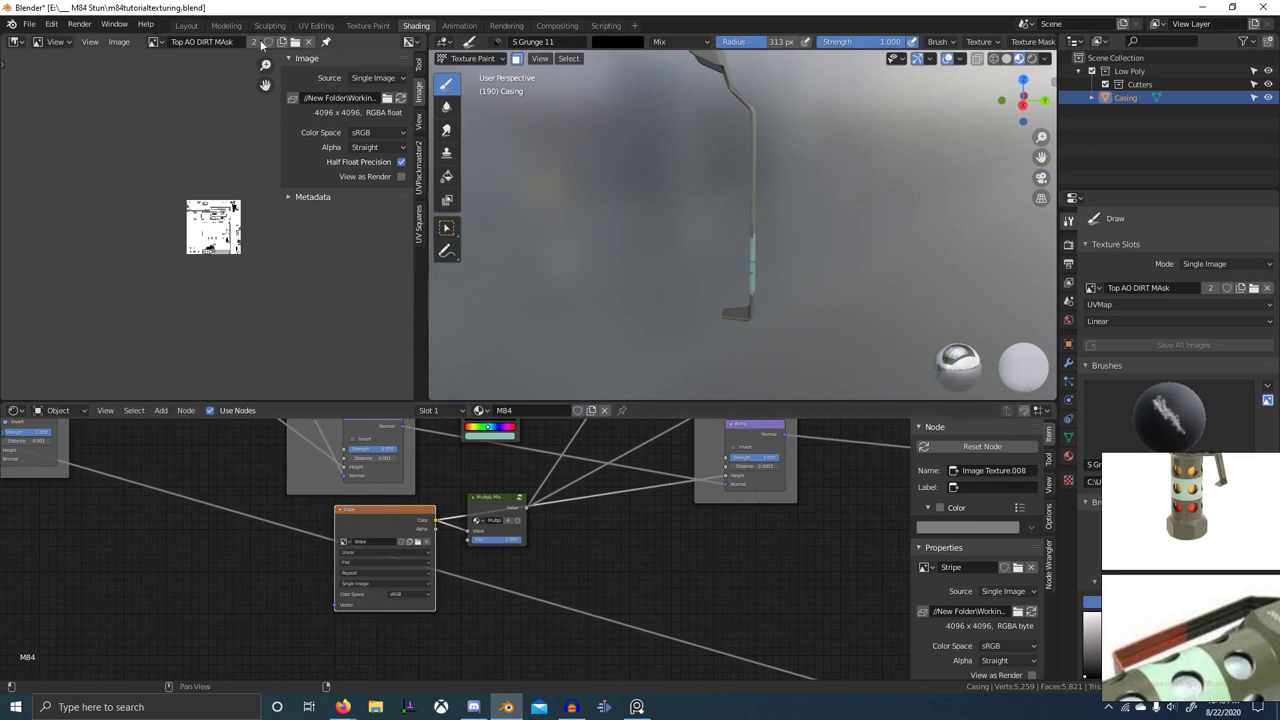
{"action": "left_click", "coordinate": [156, 45]}
{"action": "type", "text": "stripe"}
{"action": "key", "text": "Return"}
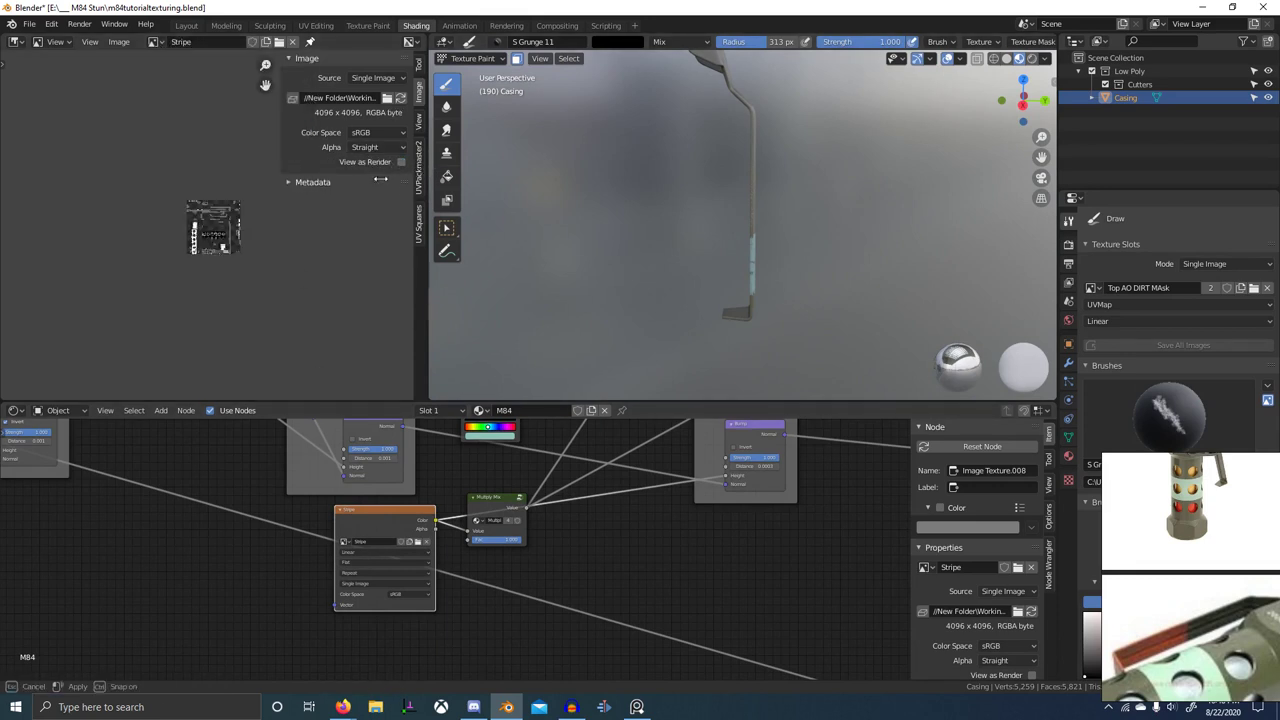
{"action": "left_click_drag", "start_coordinate": [380, 178], "coordinate": [322, 187]}
{"action": "left_click", "coordinate": [1090, 290]}
{"action": "left_click", "coordinate": [1122, 307]}
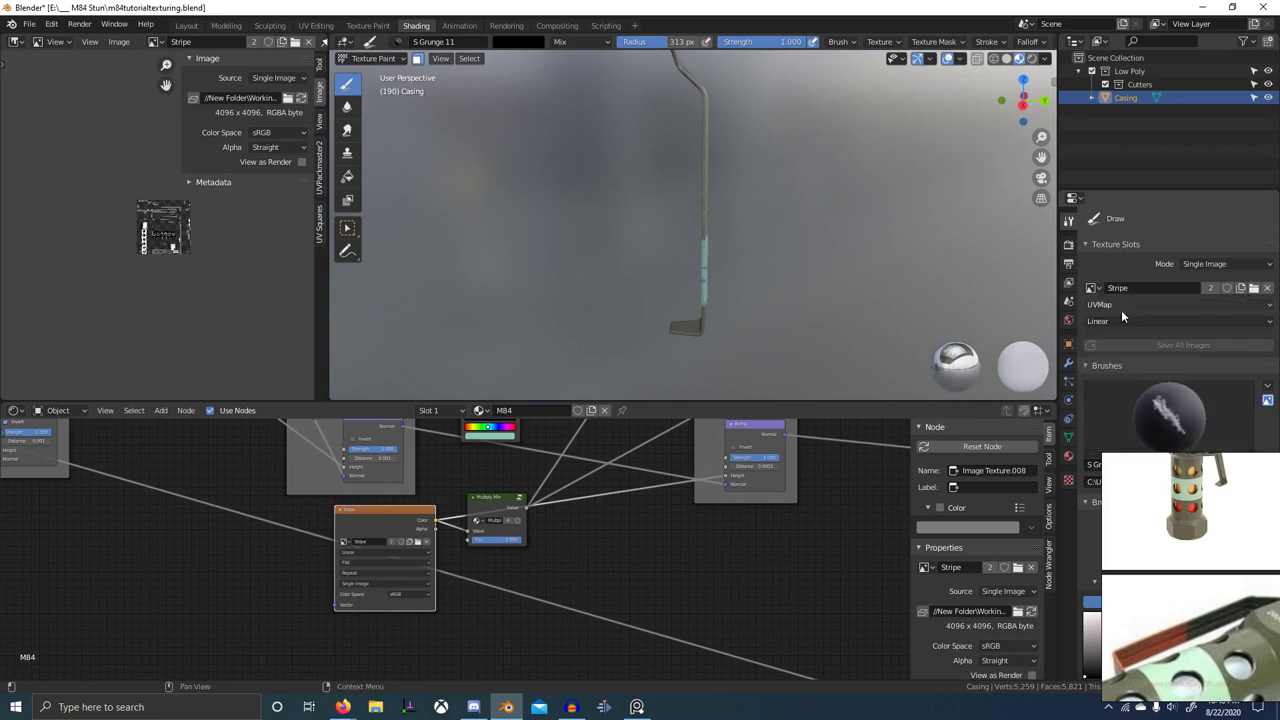
- Switch to the TexDraw brush with a 157 px radius and black paint color
{"action": "left_click", "coordinate": [397, 43]}
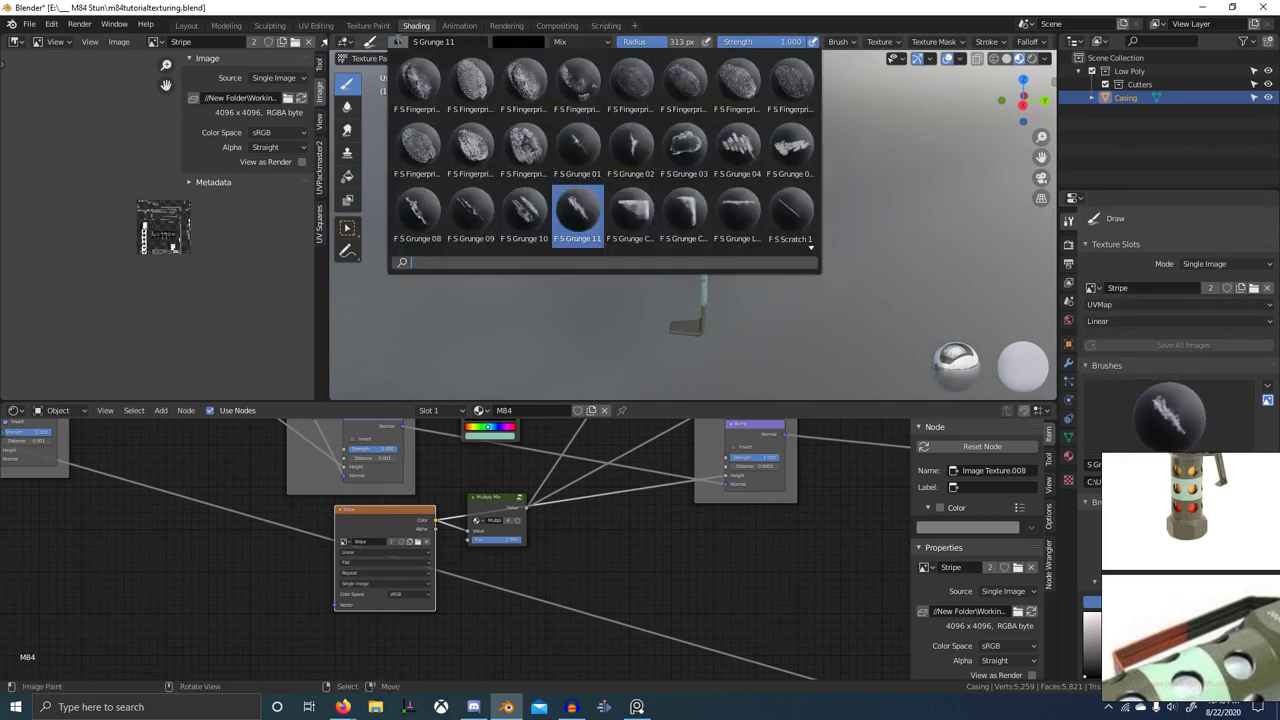
{"action": "type", "text": "tex"}
{"action": "key", "text": "Return"}
{"action": "key", "text": "f"}
{"action": "left_click", "coordinate": [632, 272]}
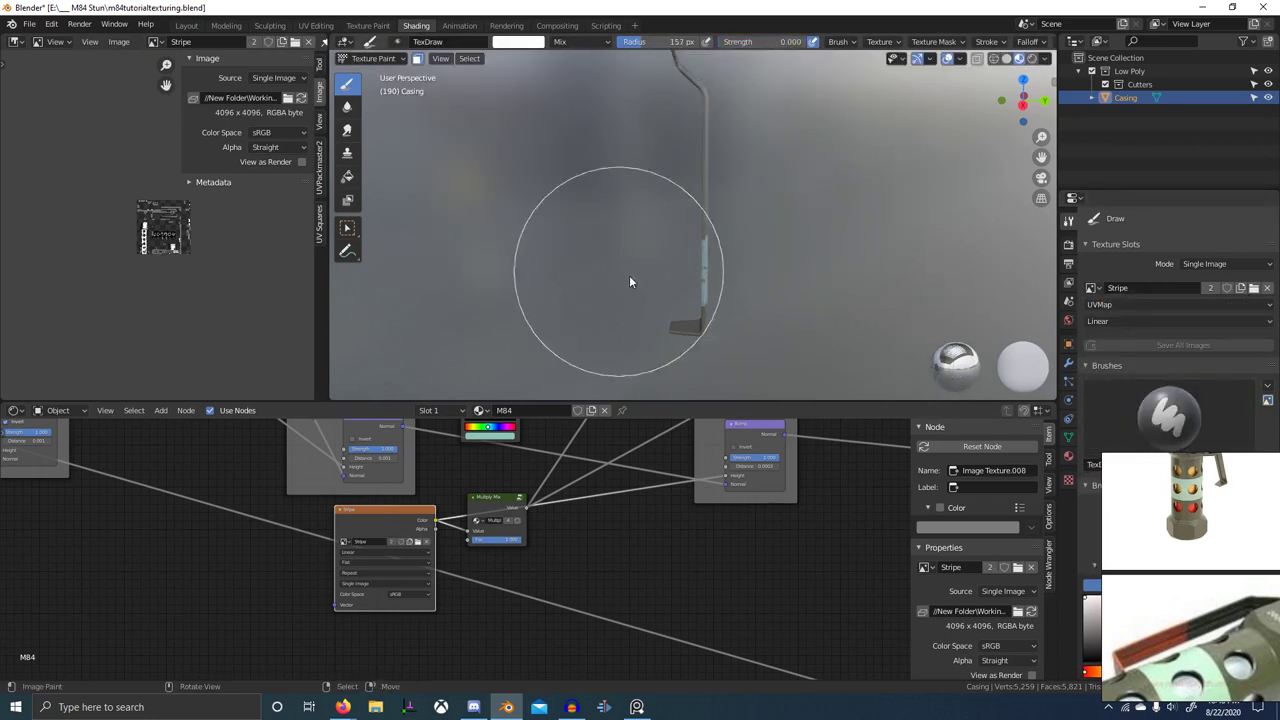
{"action": "middle_click_drag", "start_coordinate": [620, 274], "coordinate": [730, 309]}
{"action": "key", "text": "x"}
{"action": "middle_click_drag", "start_coordinate": [652, 292], "coordinate": [684, 293]}
- Set brush strength to 1 and paint the strap's white stripe section black
{"action": "left_click_drag", "start_coordinate": [634, 283], "coordinate": [734, 282]}
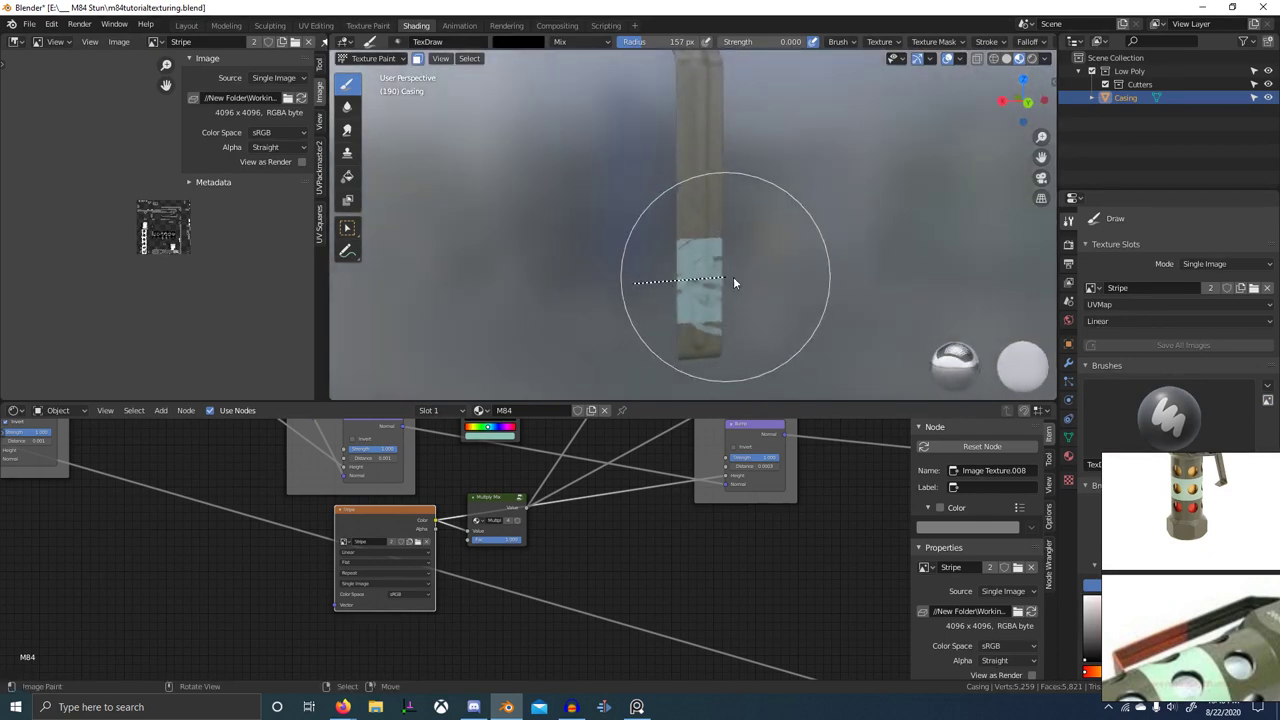
{"action": "left_click_drag", "start_coordinate": [944, 289], "coordinate": [1053, 290]}
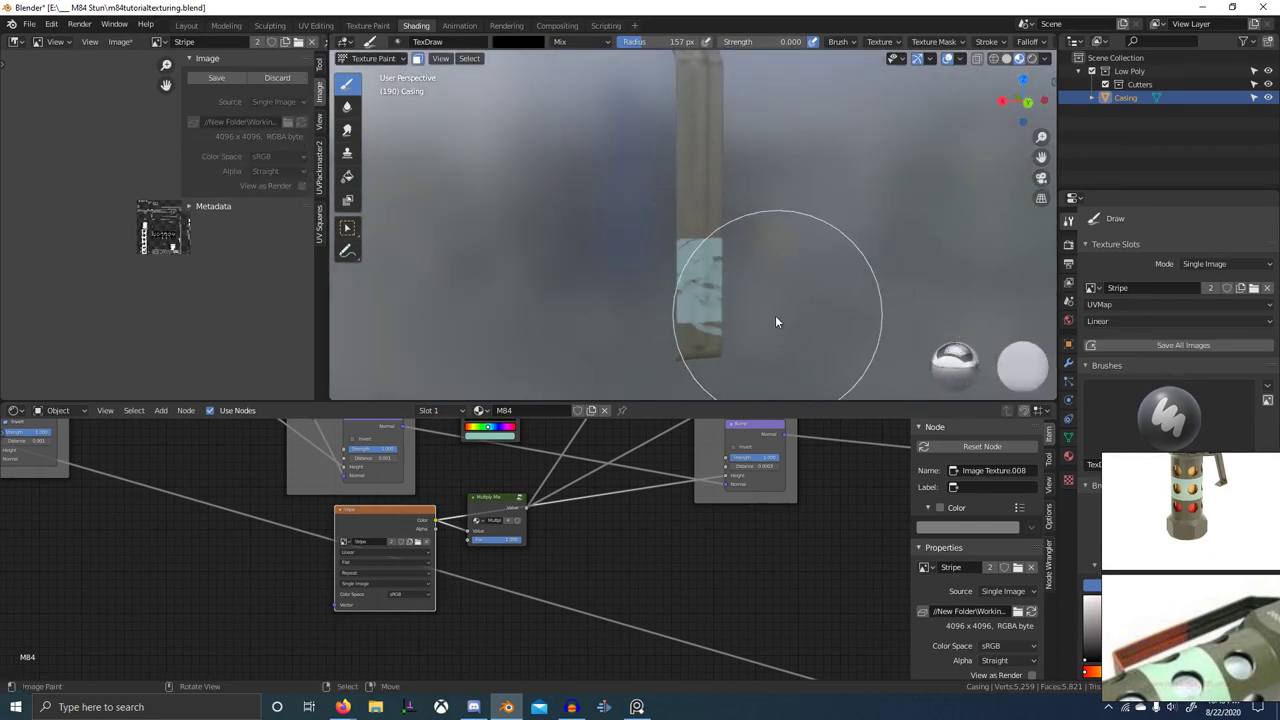
{"action": "left_click", "coordinate": [422, 515], "text": "ctrl+shift"}
{"action": "mouse_move", "coordinate": [687, 323]}
{"action": "middle_mouse_down"}
{"action": "mouse_move", "coordinate": [852, 327]}
{"action": "mouse_move", "coordinate": [696, 312]}
{"action": "mouse_move", "coordinate": [670, 345]}
{"action": "mouse_move", "coordinate": [615, 308]}
{"action": "middle_mouse_up"}
{"action": "key", "text": "shift+f"}
{"action": "left_click", "coordinate": [1001, 205]}
{"action": "left_click_drag", "start_coordinate": [609, 306], "coordinate": [960, 291]}
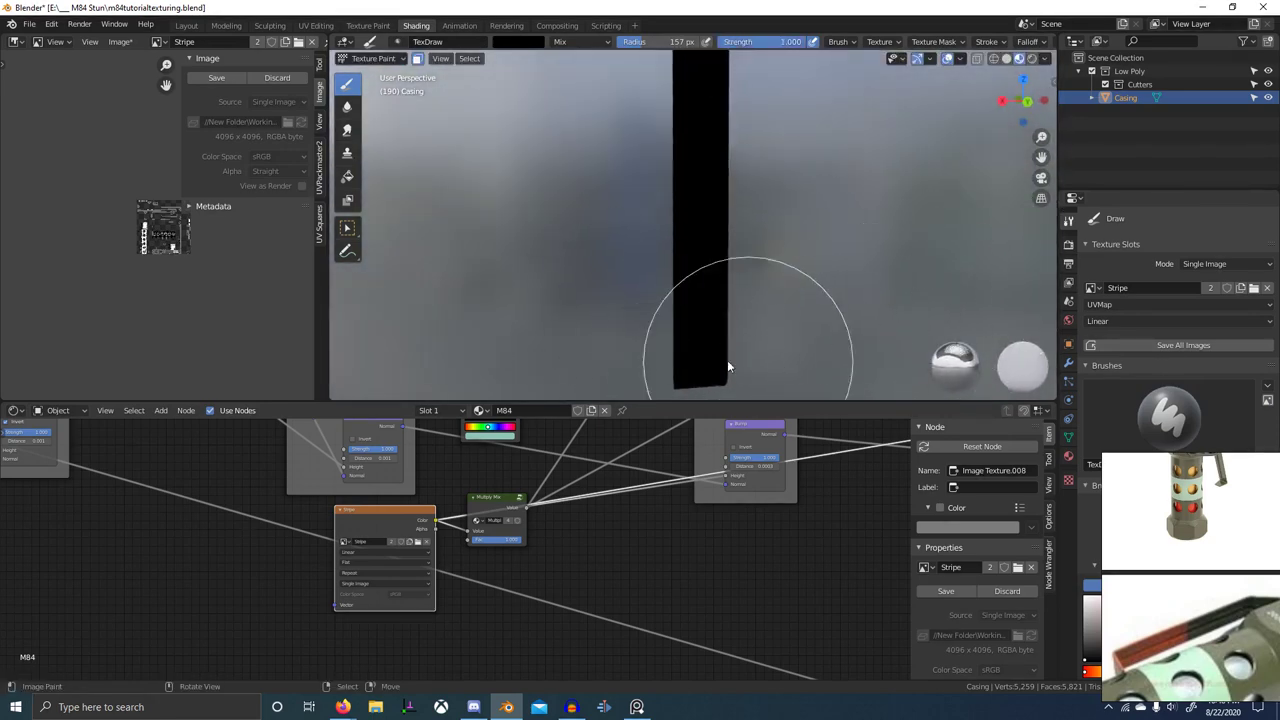
- Orbit around the strap to check its sides and bent bottom
{"action": "middle_click_drag", "start_coordinate": [728, 366], "coordinate": [783, 309]}
{"action": "mouse_move", "coordinate": [520, 306]}
{"action": "middle_mouse_down"}
{"action": "mouse_move", "coordinate": [766, 323]}
{"action": "mouse_move", "coordinate": [449, 289]}
{"action": "mouse_move", "coordinate": [573, 313]}
{"action": "mouse_move", "coordinate": [695, 299]}
{"action": "mouse_move", "coordinate": [649, 293]}
{"action": "mouse_move", "coordinate": [778, 304]}
{"action": "middle_mouse_up"}
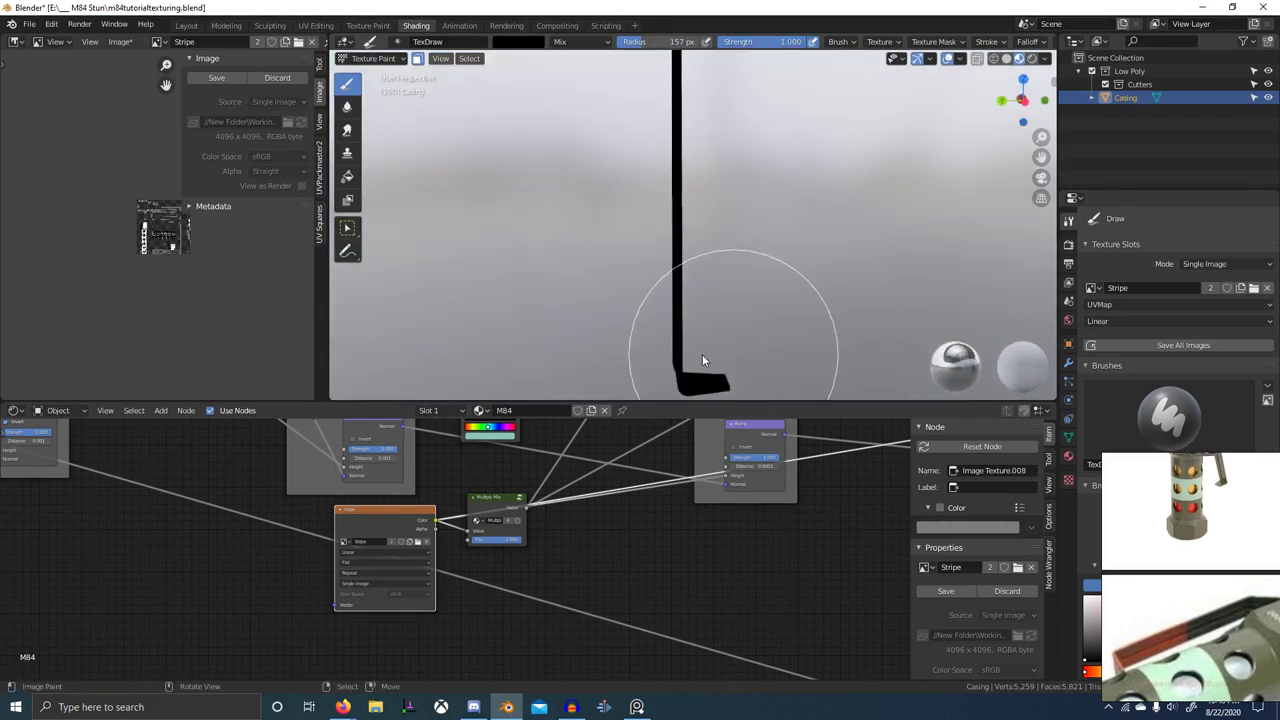
{"action": "middle_click_drag", "start_coordinate": [703, 355], "coordinate": [842, 315]}
{"action": "middle_click_drag", "start_coordinate": [466, 303], "coordinate": [746, 378]}
{"action": "scroll", "coordinate": [590, 510], "scroll_direction": "down", "scroll_amount": 6}
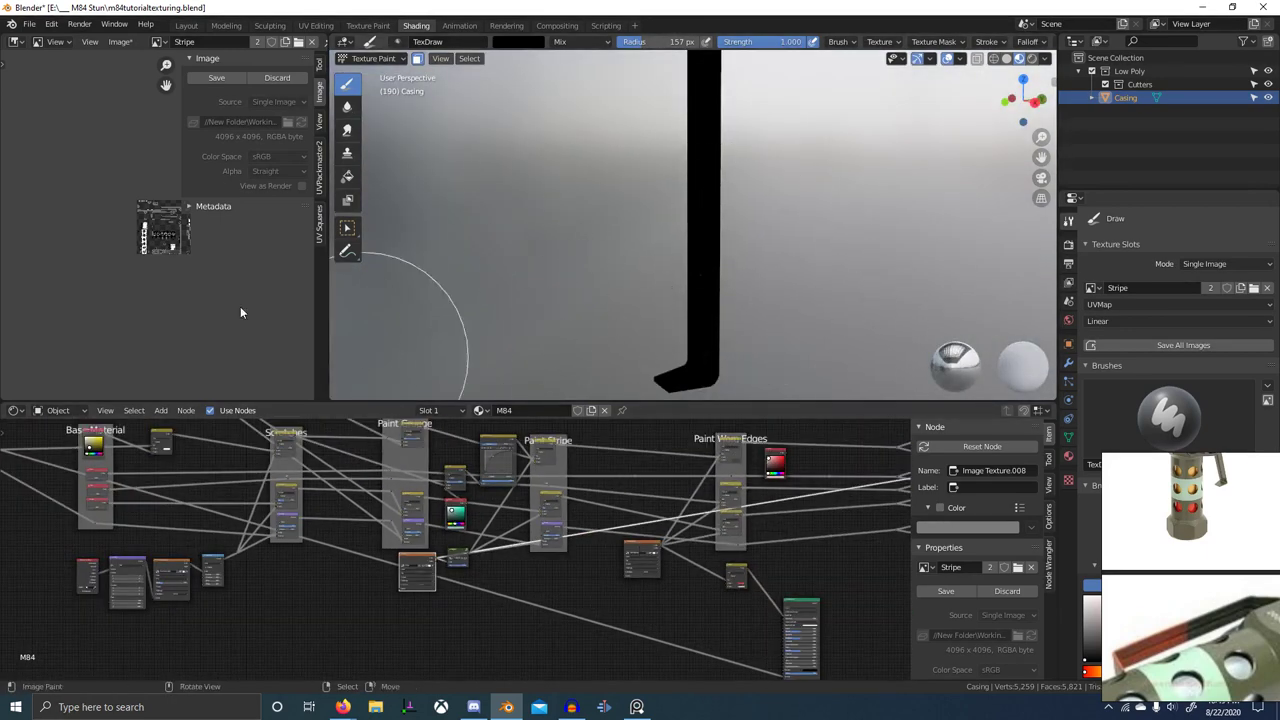
- Return to Object Mode and preview the Principled BSDF's full material on the grenade
{"action": "key", "text": "ctrl+Tab"}
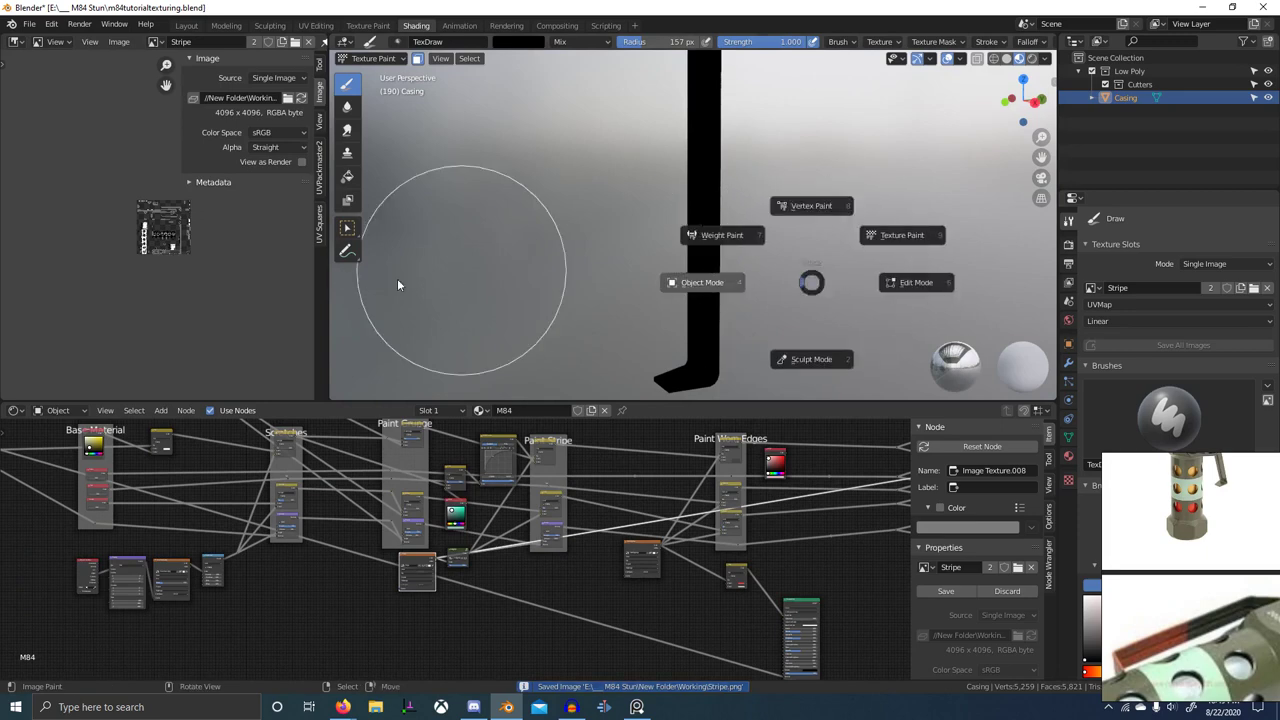
{"action": "scroll", "coordinate": [620, 310], "scroll_direction": "down", "scroll_amount": 4}
{"action": "scroll", "coordinate": [865, 453], "scroll_direction": "down", "scroll_amount": 4}
{"action": "middle_click_drag", "start_coordinate": [865, 453], "coordinate": [475, 486]}
{"action": "middle_click_drag", "start_coordinate": [895, 470], "coordinate": [575, 521]}
{"action": "left_click", "coordinate": [541, 523], "text": "ctrl+shift"}
- Orbit and zoom around the grenade to compare the stripe band with the reference images
{"action": "scroll", "coordinate": [757, 292], "scroll_direction": "up", "scroll_amount": 4}
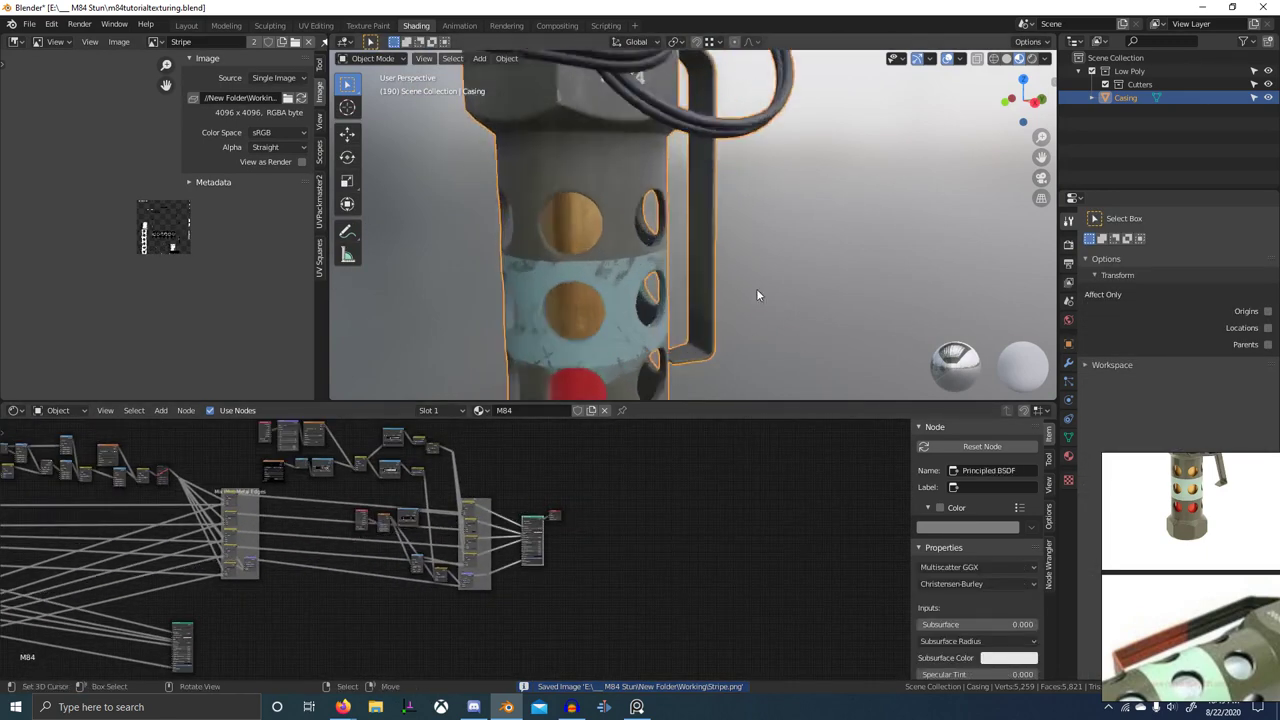
{"action": "middle_click_drag", "start_coordinate": [757, 292], "coordinate": [644, 256]}
{"action": "scroll", "coordinate": [1210, 605], "scroll_direction": "down", "scroll_amount": 1}
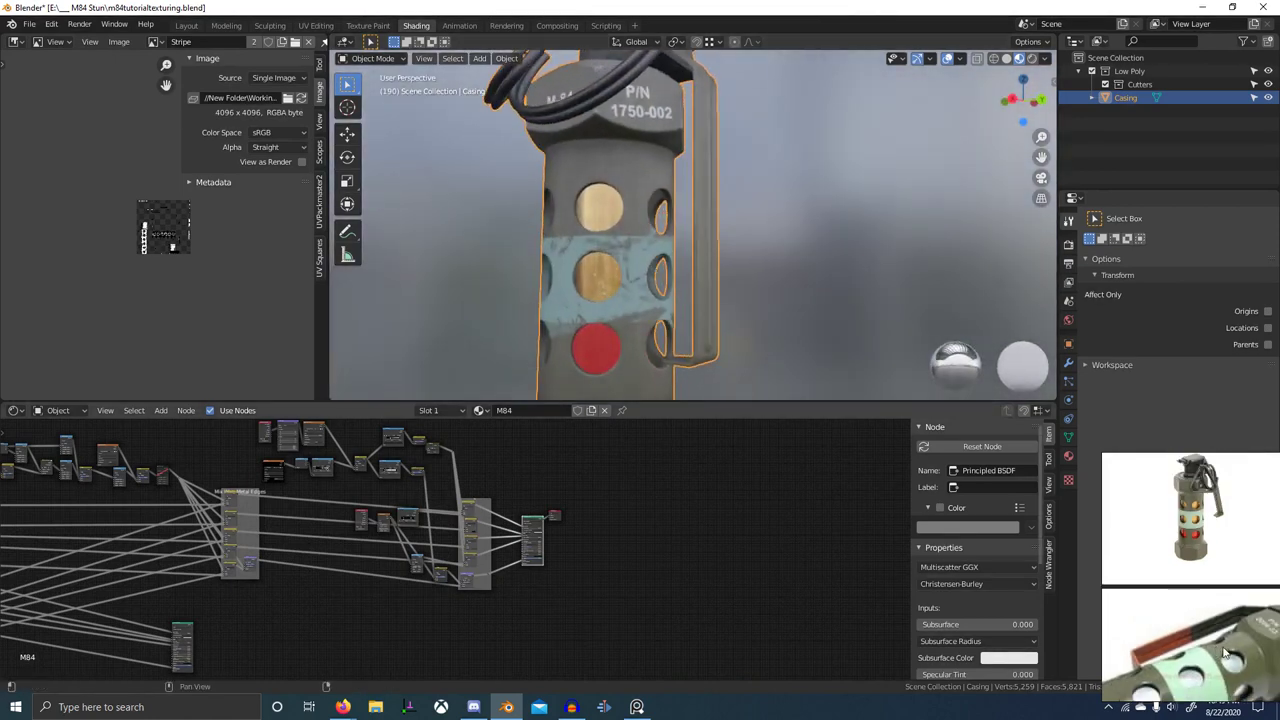
{"action": "scroll", "coordinate": [1218, 655], "scroll_direction": "up", "scroll_amount": 3}
{"action": "middle_click_drag", "start_coordinate": [1216, 700], "coordinate": [1221, 657]}
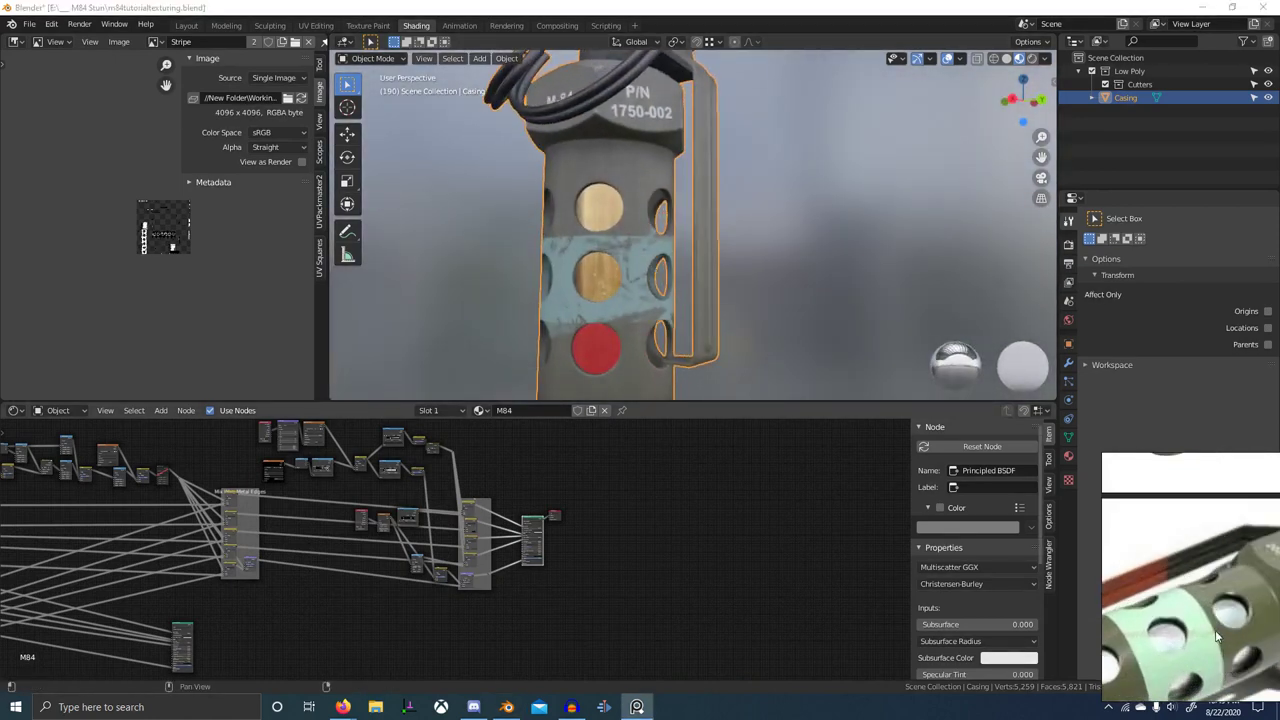
{"action": "scroll", "coordinate": [714, 357], "scroll_direction": "up", "scroll_amount": 3}
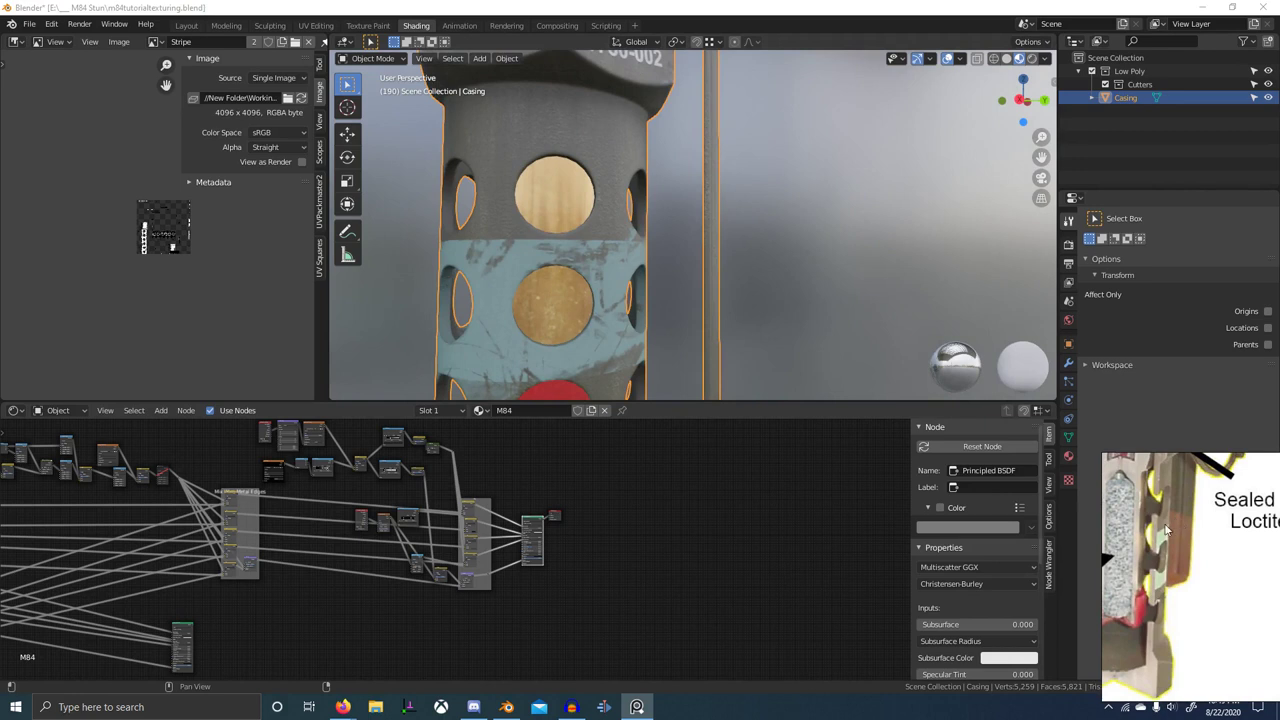
{"action": "scroll", "coordinate": [624, 308], "scroll_direction": "down", "scroll_amount": 2}
{"action": "middle_click_drag", "start_coordinate": [620, 303], "coordinate": [578, 307]}
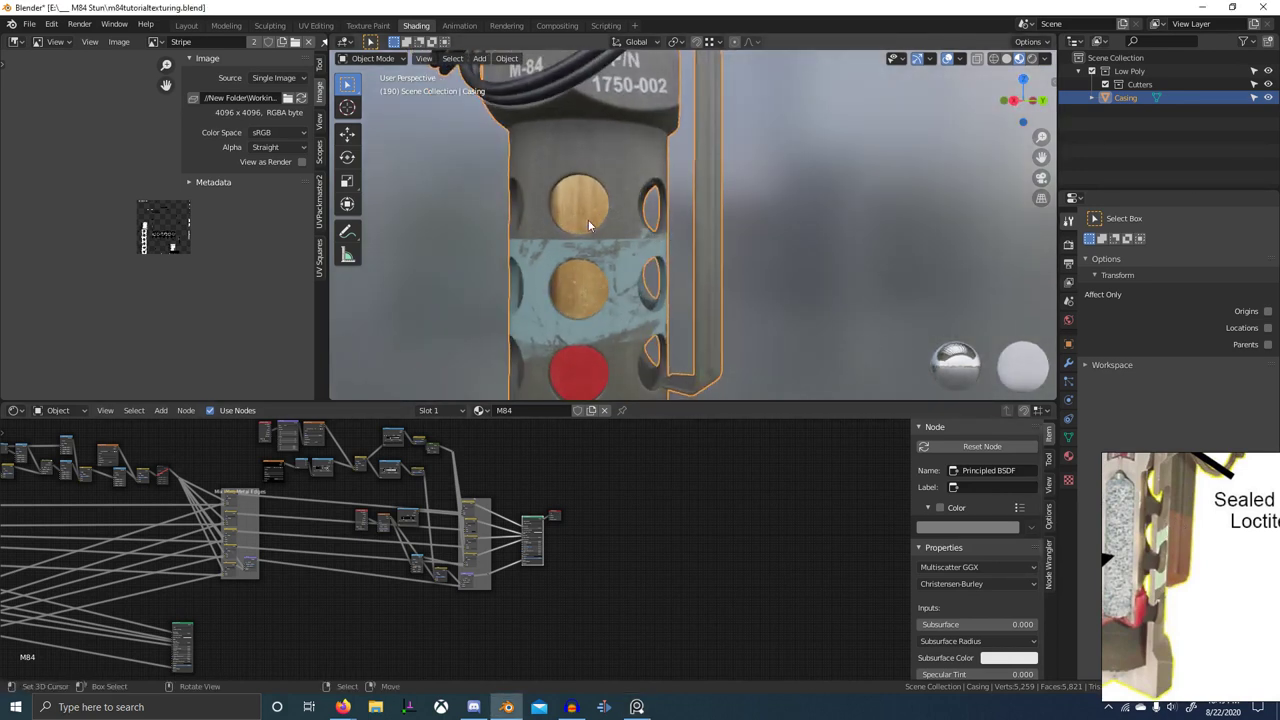
{"action": "middle_click_drag", "start_coordinate": [776, 216], "coordinate": [757, 262]}
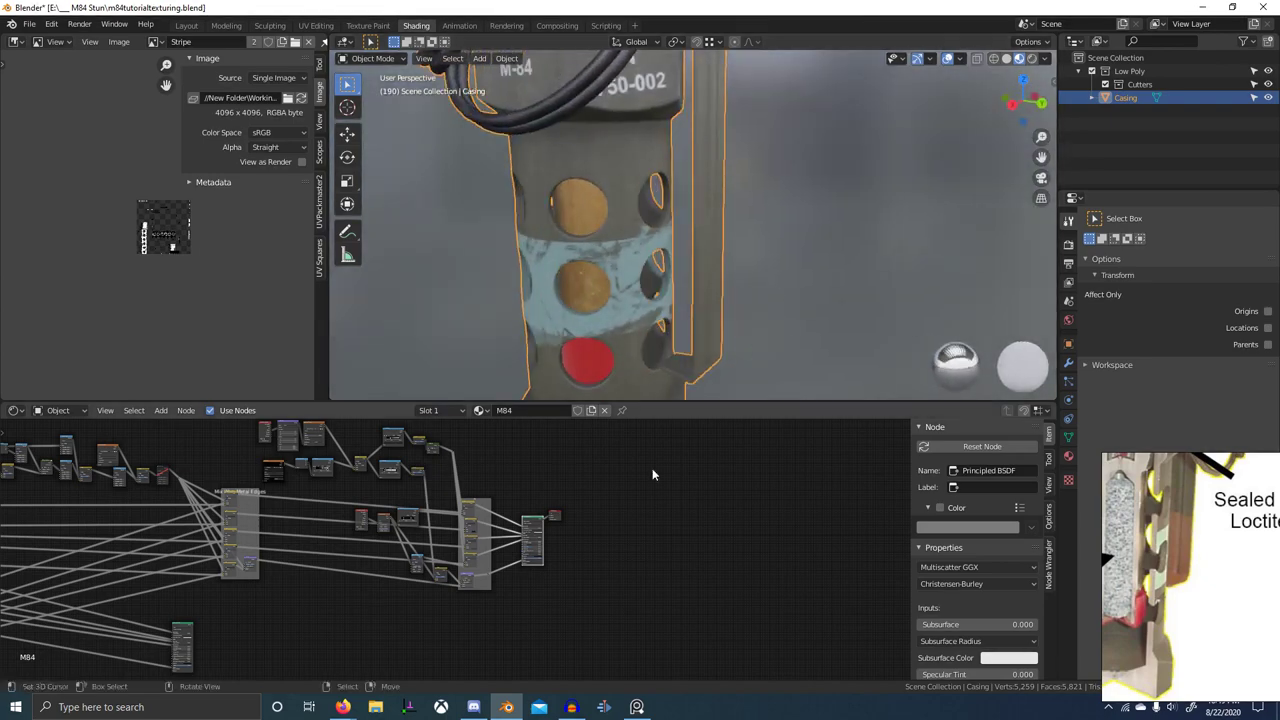
{"action": "scroll", "coordinate": [500, 540], "scroll_direction": "down", "scroll_amount": 4}
{"action": "middle_click_drag", "start_coordinate": [345, 586], "coordinate": [572, 574]}
- Maximize the node editor and pan across the Paint Stripe and Paint Worn Edges frames
{"action": "scroll", "coordinate": [358, 563], "scroll_direction": "up", "scroll_amount": 5}
{"action": "key", "text": "ctrl+space"}
{"action": "scroll", "coordinate": [362, 567], "scroll_direction": "up", "scroll_amount": 2}
{"action": "middle_click_drag", "start_coordinate": [418, 568], "coordinate": [565, 572]}
{"action": "scroll", "coordinate": [558, 365], "scroll_direction": "up", "scroll_amount": 6}
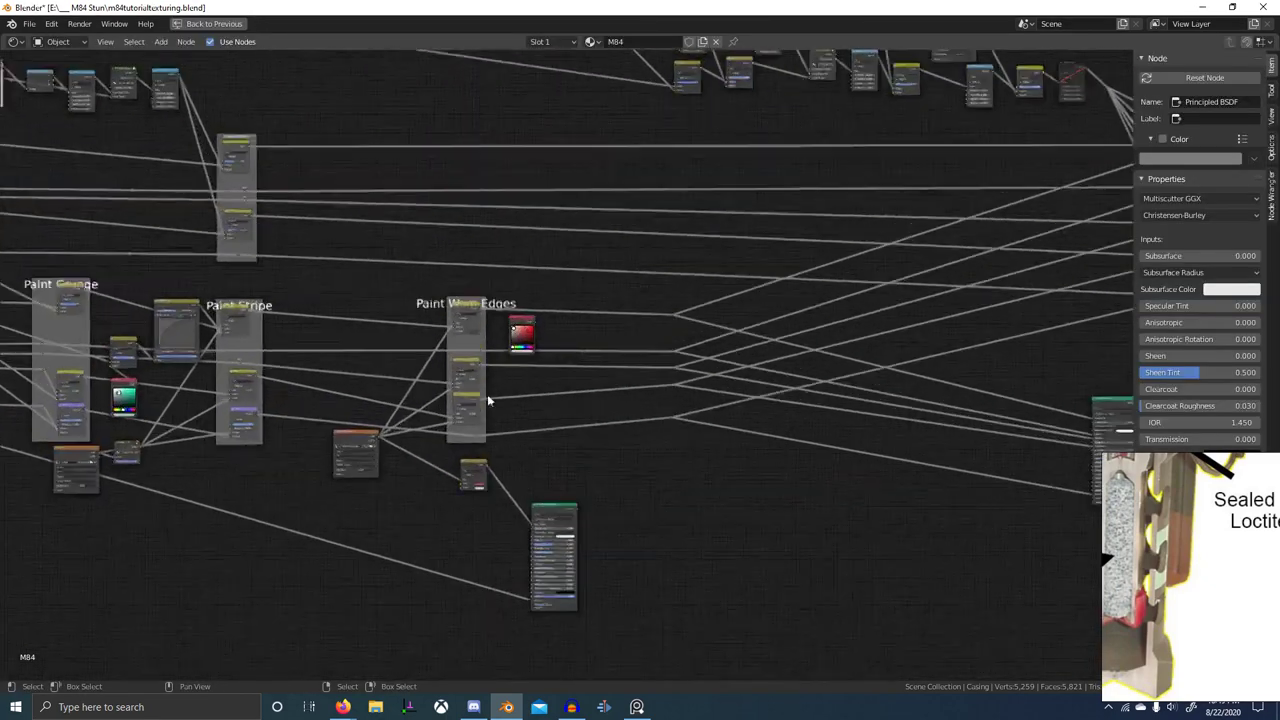
{"action": "scroll", "coordinate": [525, 373], "scroll_direction": "up", "scroll_amount": 3}
{"action": "middle_click_drag", "start_coordinate": [527, 371], "coordinate": [594, 362]}
{"action": "scroll", "coordinate": [385, 395], "scroll_direction": "up", "scroll_amount": 3}
{"action": "middle_click_drag", "start_coordinate": [385, 395], "coordinate": [687, 377]}
{"action": "scroll", "coordinate": [566, 371], "scroll_direction": "up", "scroll_amount": 3}
{"action": "scroll", "coordinate": [610, 440], "scroll_direction": "down", "scroll_amount": 3}
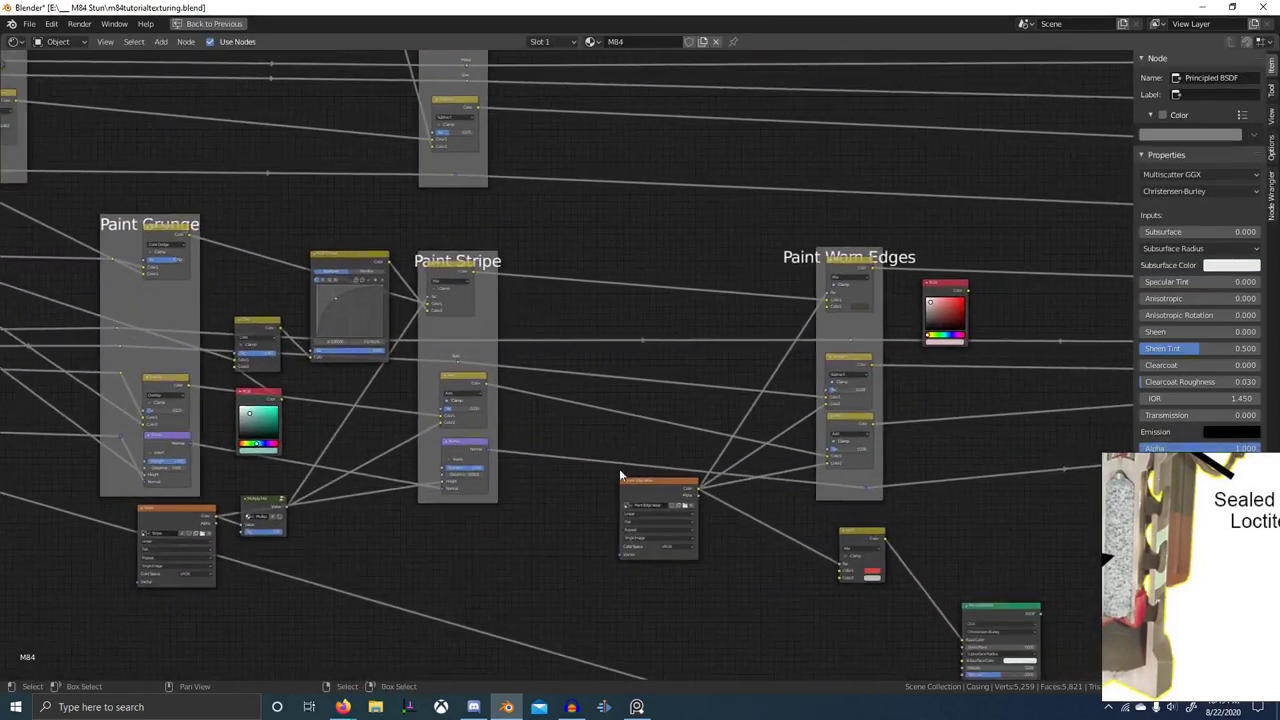
{"action": "scroll", "coordinate": [653, 511], "scroll_direction": "down", "scroll_amount": 2}
{"action": "middle_click_drag", "start_coordinate": [653, 511], "coordinate": [689, 498]}
- Move the Paint Worn Edges nodes and Principled BSDF to the right to make room
{"action": "left_click_drag", "start_coordinate": [712, 338], "coordinate": [896, 638]}
{"action": "scroll", "coordinate": [890, 625], "scroll_direction": "down", "scroll_amount": 1}
{"action": "middle_click_drag", "start_coordinate": [845, 528], "coordinate": [803, 511]}
{"action": "left_click_drag", "start_coordinate": [792, 492], "coordinate": [943, 668], "text": "shift"}
{"action": "scroll", "coordinate": [850, 585], "scroll_direction": "down", "scroll_amount": 1}
{"action": "key", "text": "g"}
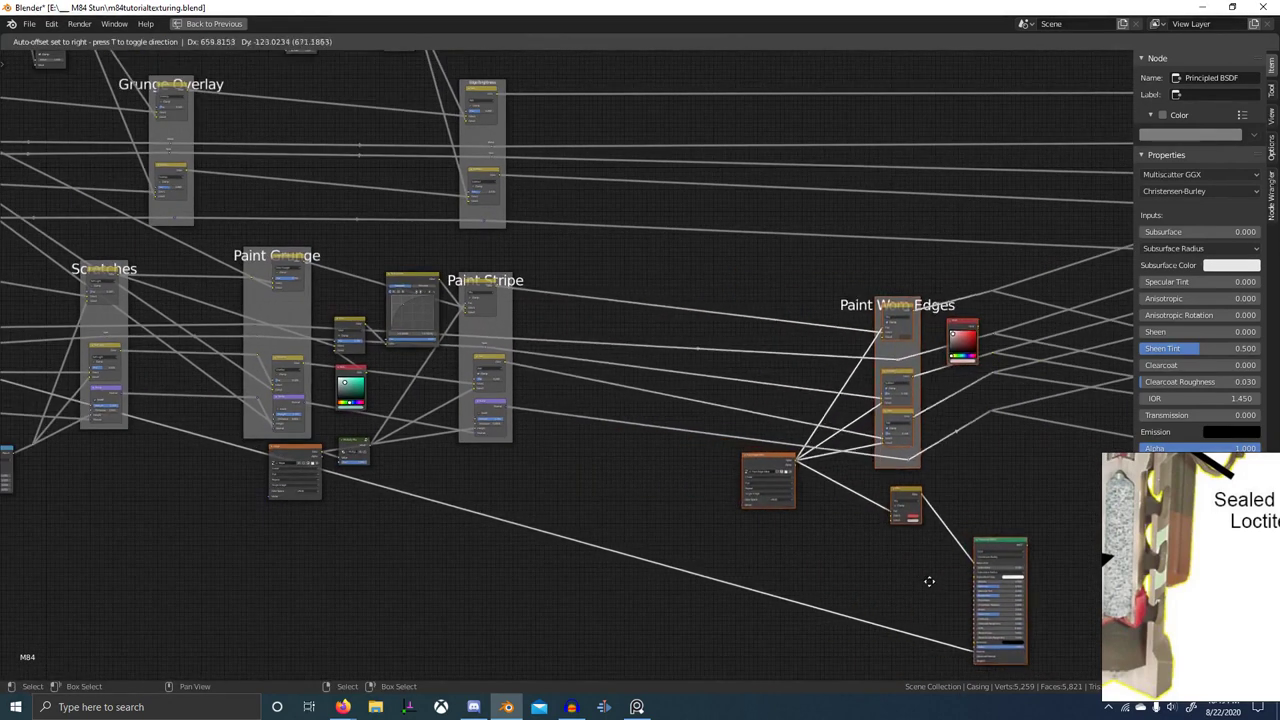
{"action": "left_click", "coordinate": [923, 571]}
{"action": "mouse_move", "coordinate": [923, 571]}
{"action": "middle_mouse_down"}
{"action": "mouse_move", "coordinate": [484, 591]}
{"action": "mouse_move", "coordinate": [1057, 591]}
{"action": "middle_mouse_up"}
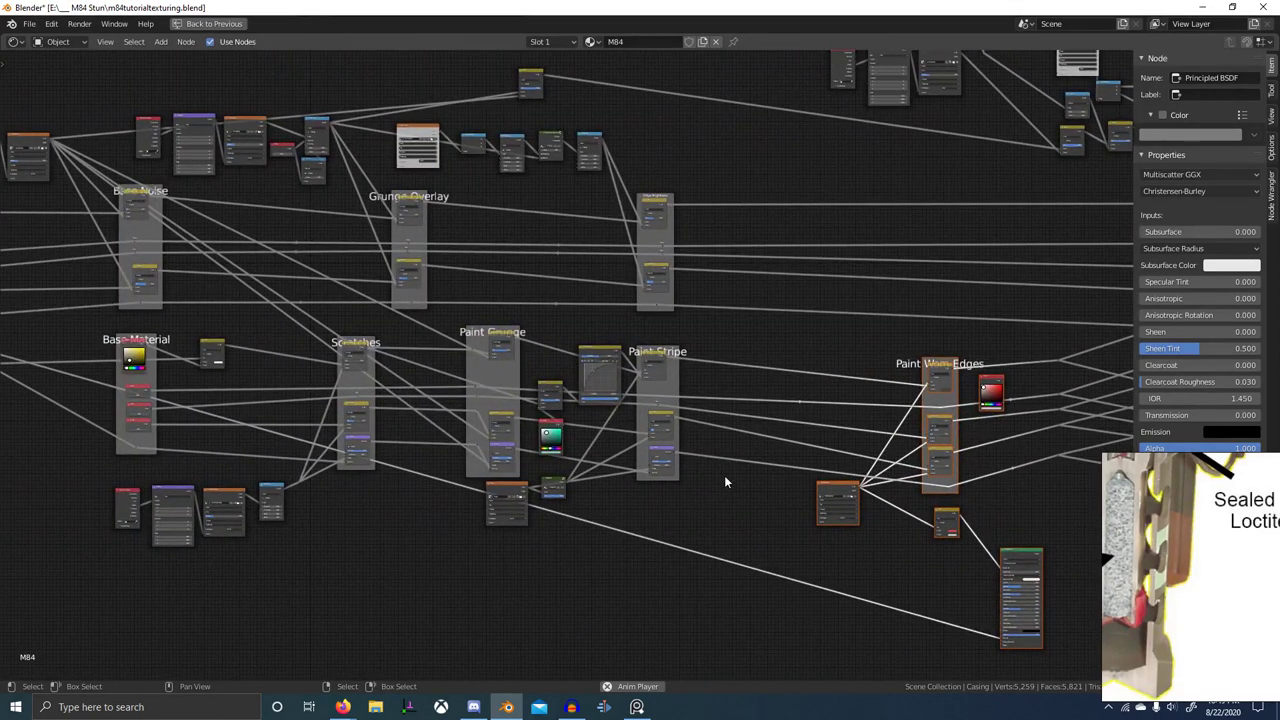
- Duplicate the Paint Stripe Mix node twice and its Bump node onto the outgoing links
{"action": "scroll", "coordinate": [724, 475], "scroll_direction": "up", "scroll_amount": 5}
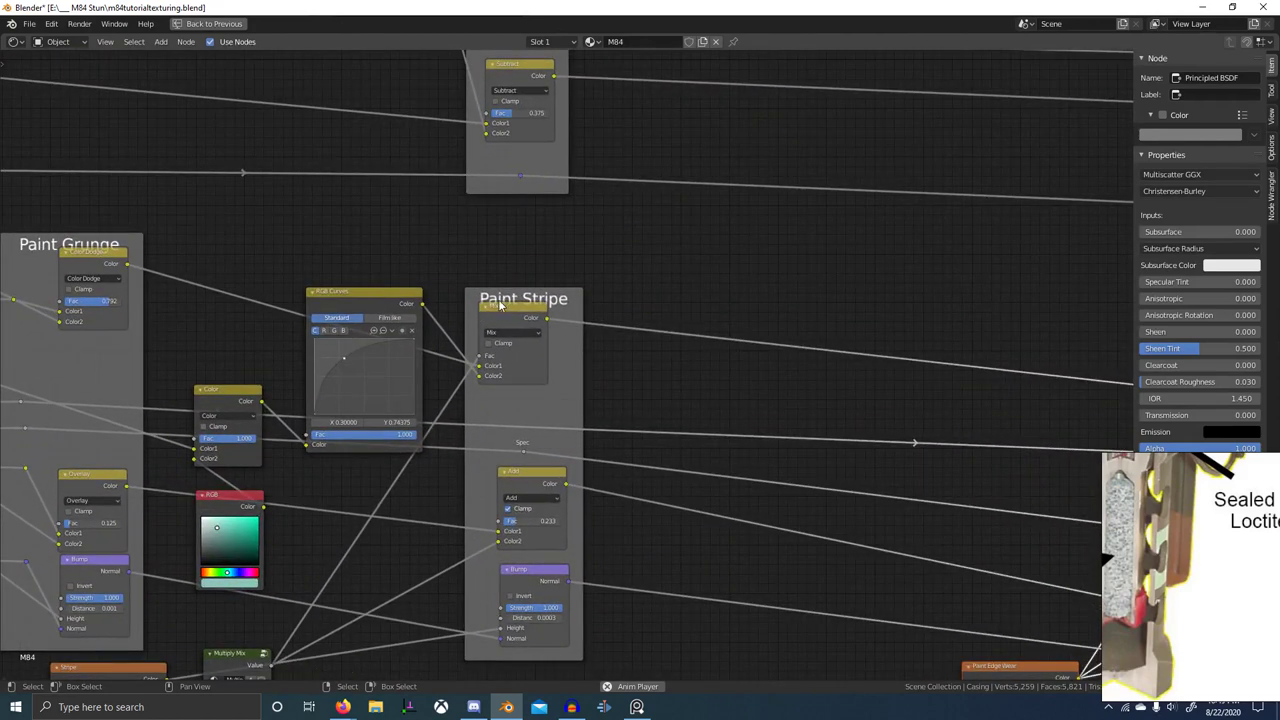
{"action": "left_click", "coordinate": [527, 327]}
{"action": "key", "text": "shift+d"}
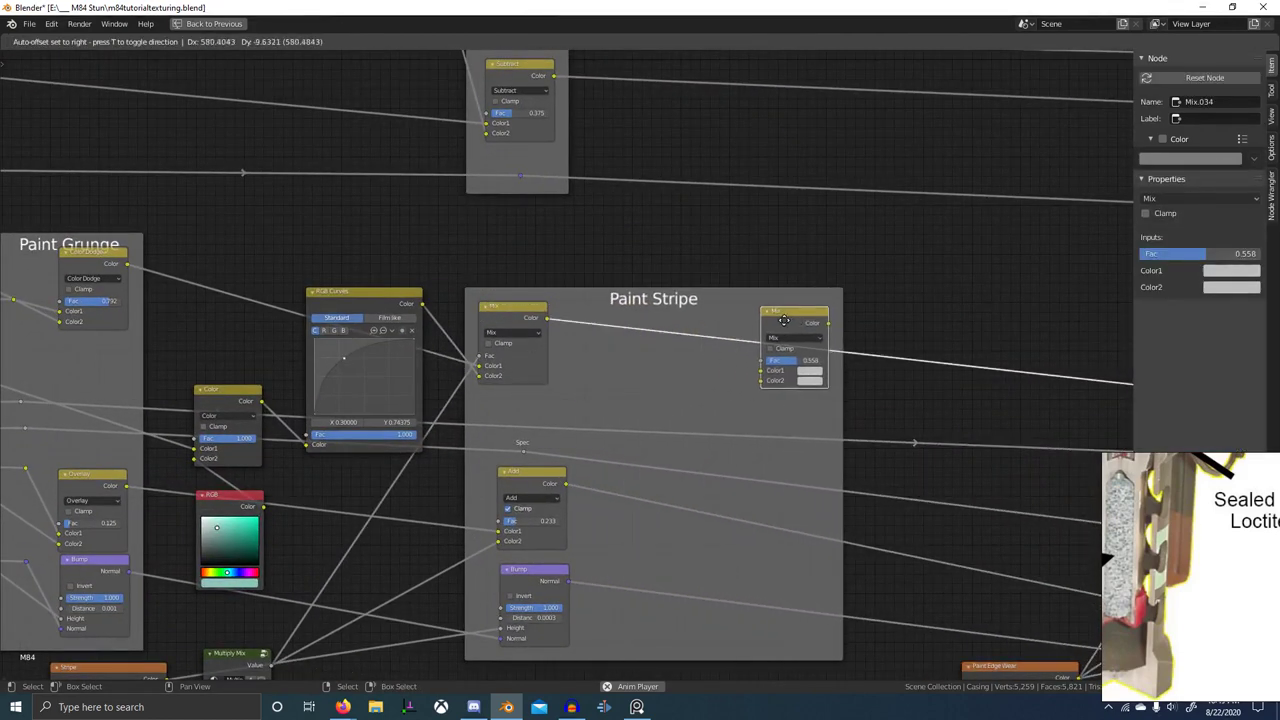
{"action": "left_click", "coordinate": [785, 330]}
{"action": "key", "text": "shift+d"}
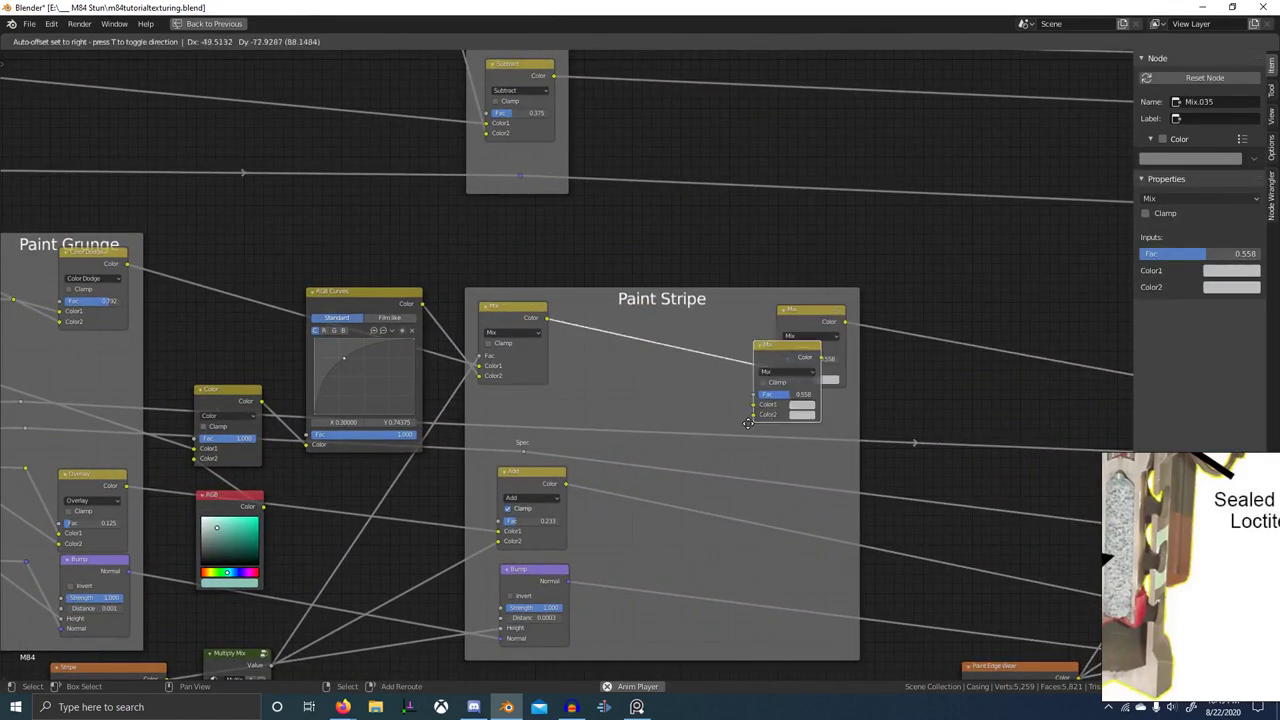
{"action": "left_click", "coordinate": [780, 541]}
{"action": "middle_click_drag", "start_coordinate": [621, 569], "coordinate": [603, 517]}
{"action": "left_click", "coordinate": [510, 533]}
{"action": "key", "text": "shift+d"}
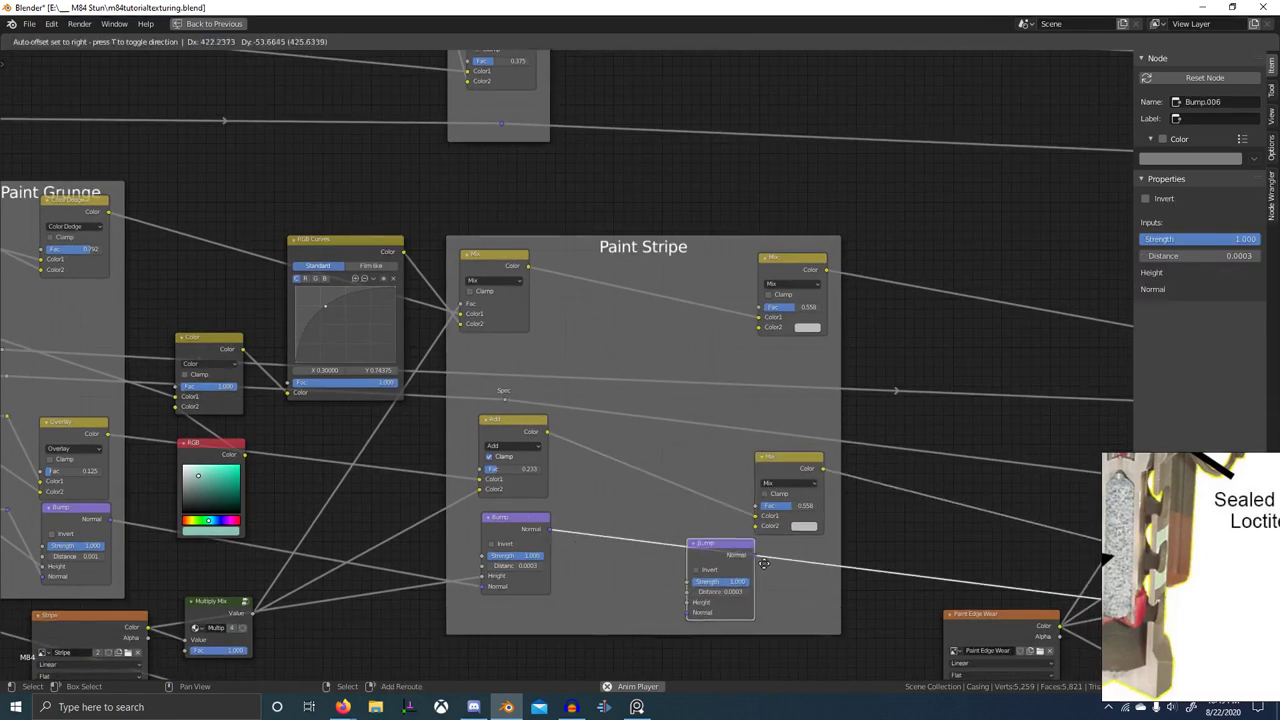
{"action": "left_click", "coordinate": [782, 562]}
- Duplicate the Stripe image and Multiply Mix nodes below the Paint Stripe frame
{"action": "middle_click_drag", "start_coordinate": [410, 552], "coordinate": [511, 458]}
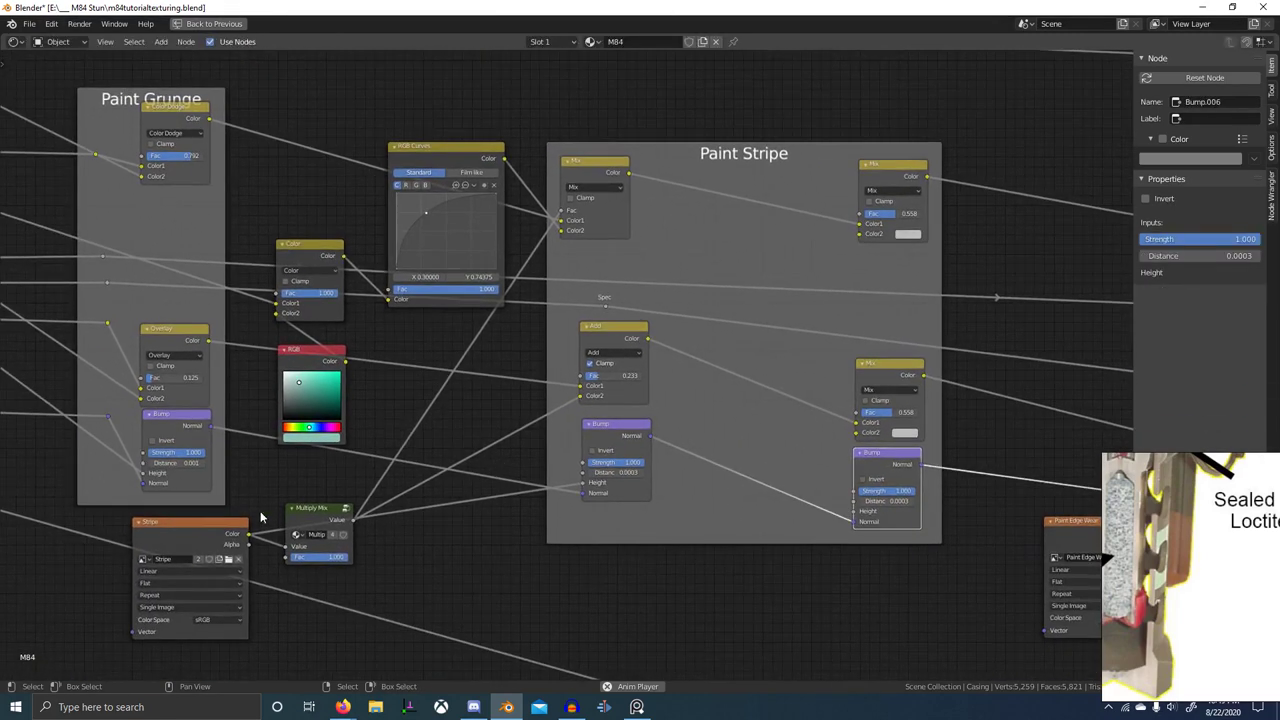
{"action": "left_click", "coordinate": [181, 537]}
{"action": "left_click", "coordinate": [317, 518]}
{"action": "key", "text": "shift+d"}
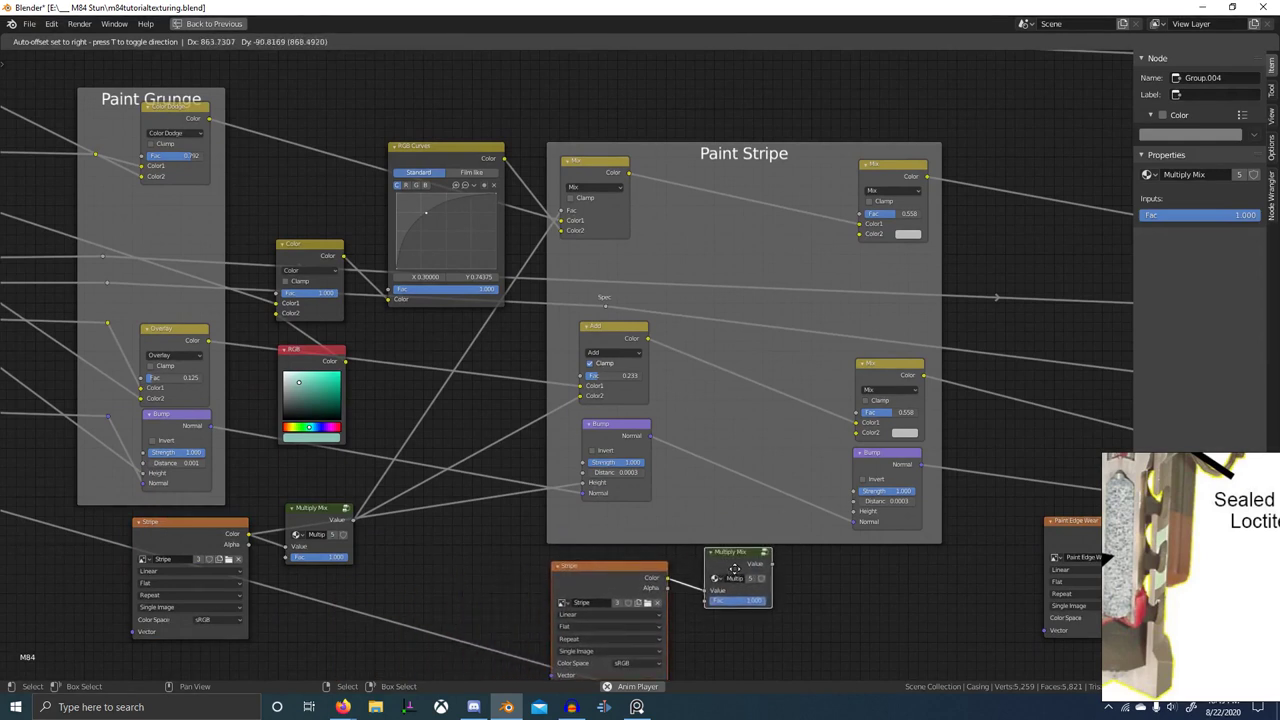
{"action": "left_click", "coordinate": [735, 566]}
{"action": "scroll", "coordinate": [478, 551], "scroll_direction": "down", "scroll_amount": 1}
{"action": "middle_click_drag", "start_coordinate": [575, 557], "coordinate": [557, 563]}
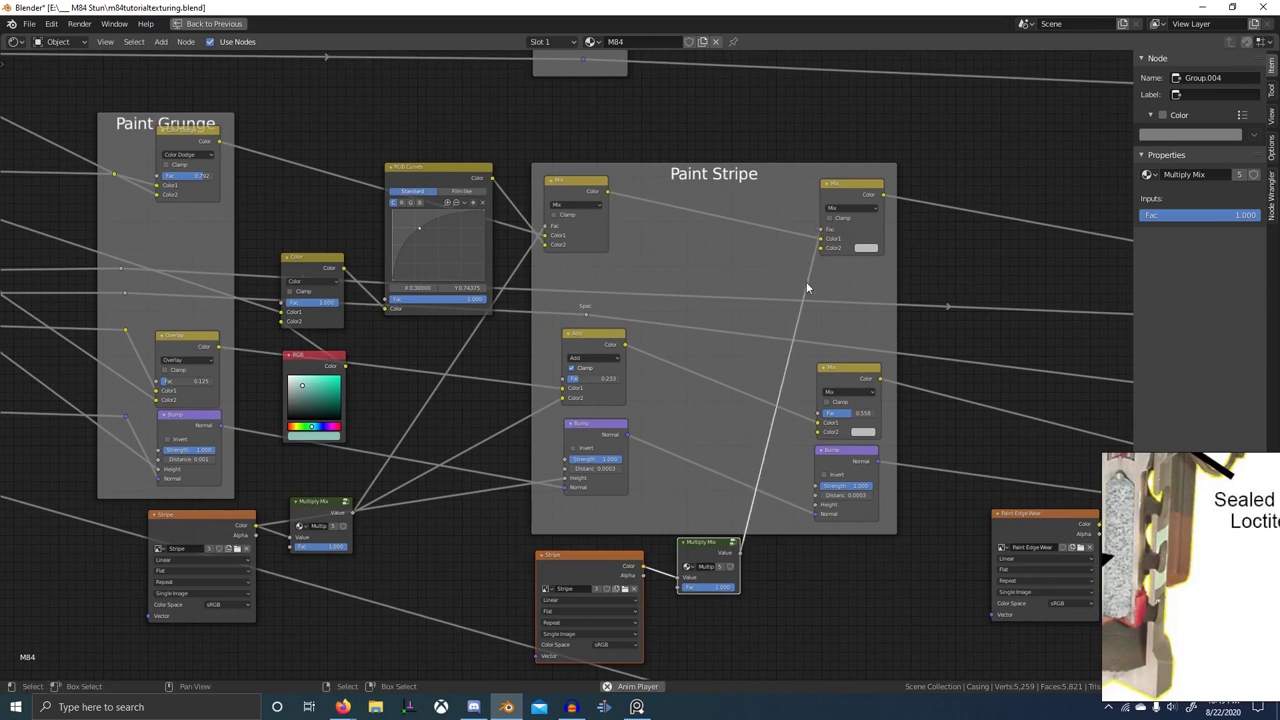
{"action": "left_click_drag", "start_coordinate": [333, 511], "coordinate": [347, 474]}
{"action": "left_click_drag", "start_coordinate": [350, 475], "coordinate": [350, 467]}
{"action": "right_click", "coordinate": [350, 467]}
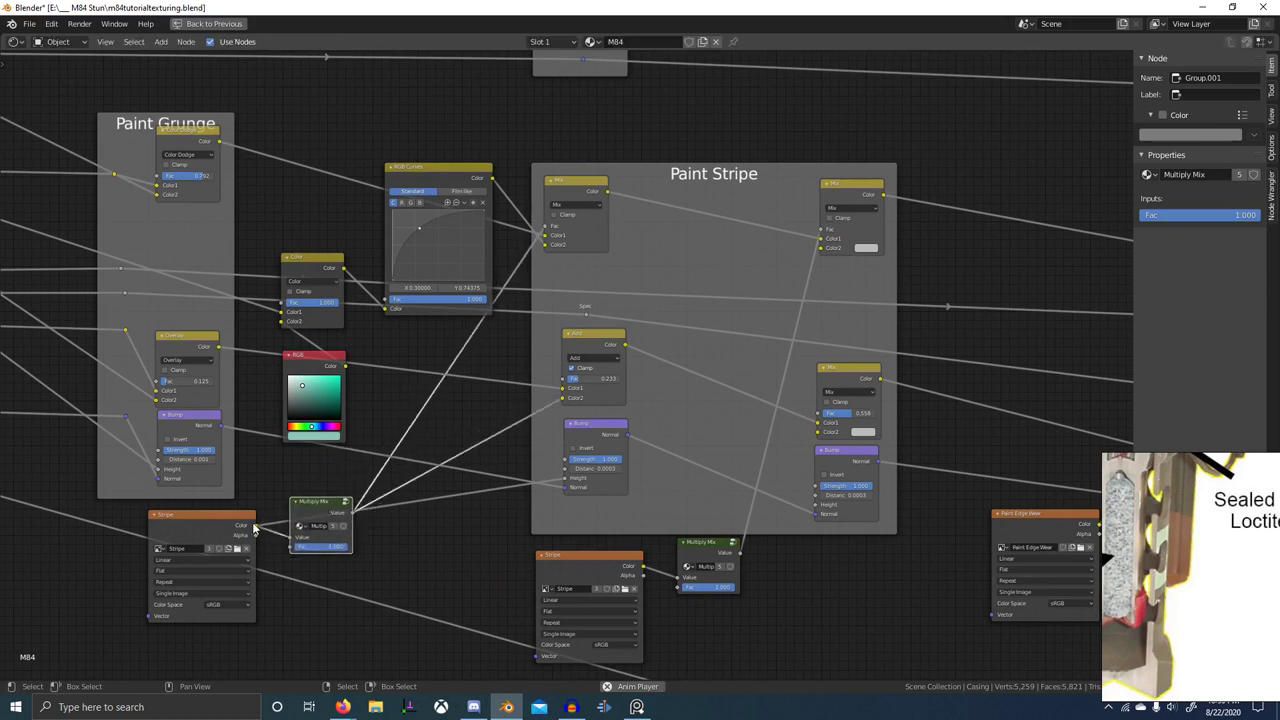
- Wire the Stripe colour toward the Bump node and set the lower-right Mix to Add
{"action": "left_click", "coordinate": [252, 530]}
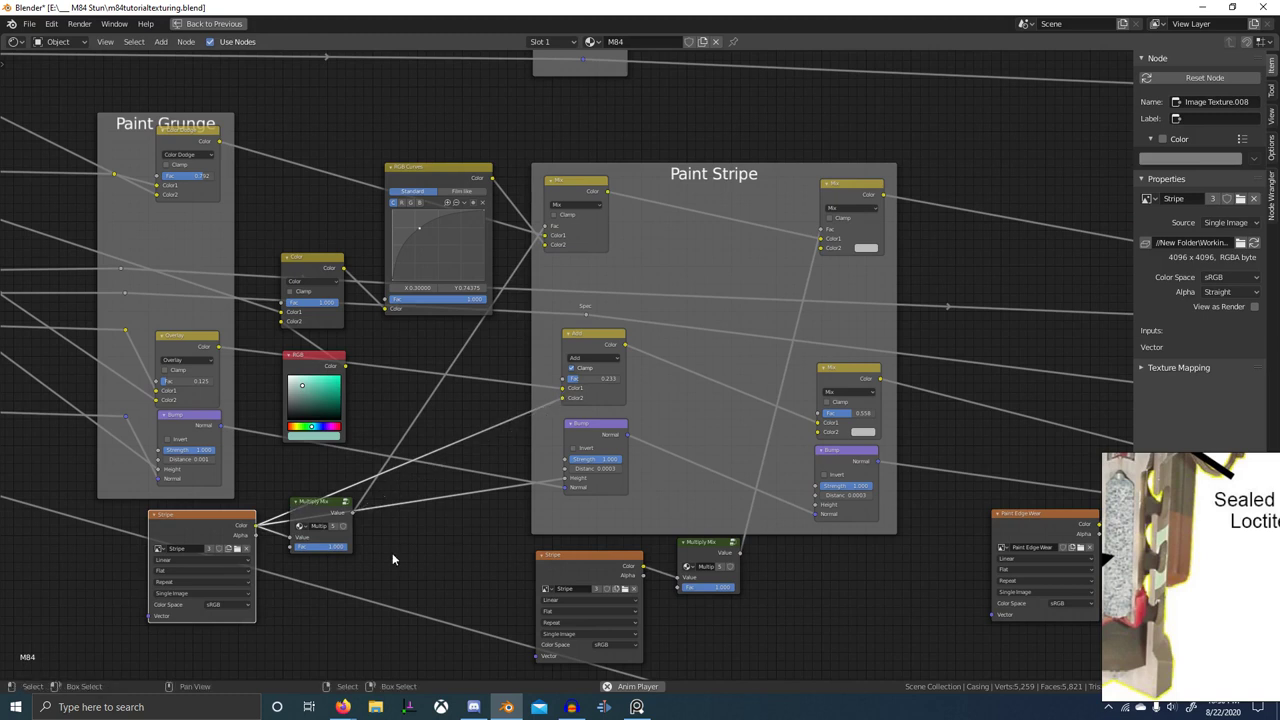
{"action": "left_click_drag", "start_coordinate": [641, 566], "coordinate": [825, 445]}
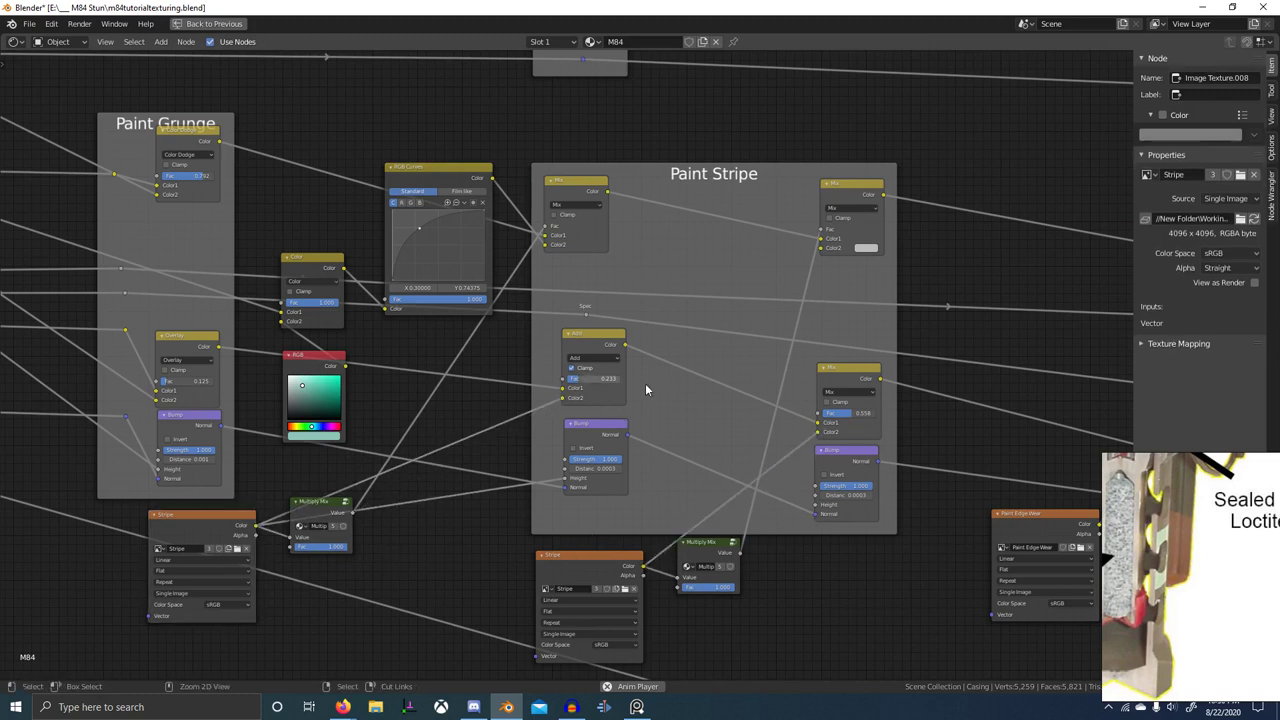
{"action": "left_click", "coordinate": [846, 384]}
{"action": "left_click", "coordinate": [846, 392]}
{"action": "left_click", "coordinate": [836, 478]}
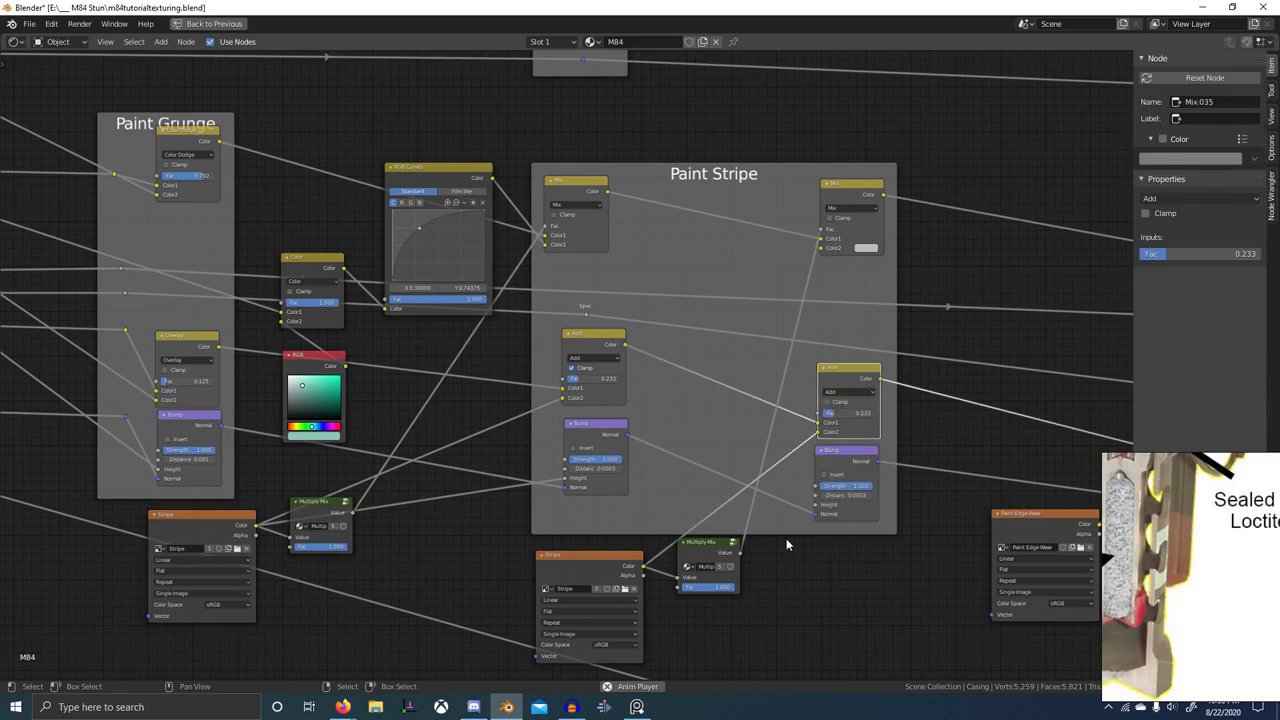
{"action": "middle_click_drag", "start_coordinate": [769, 537], "coordinate": [684, 522]}
{"action": "scroll", "coordinate": [740, 529], "scroll_direction": "up", "scroll_amount": 1}
{"action": "scroll", "coordinate": [684, 522], "scroll_direction": "up", "scroll_amount": 1}
{"action": "left_click_drag", "start_coordinate": [490, 563], "coordinate": [550, 536]}
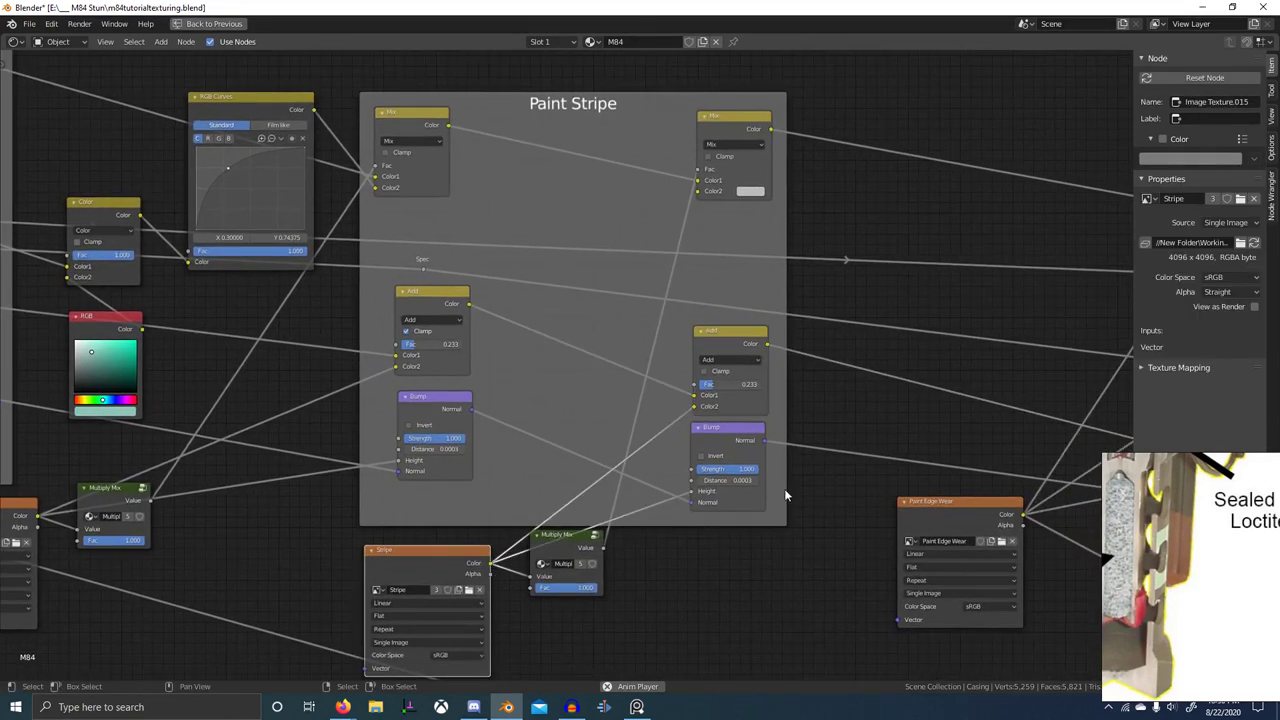
- Set the stripe Mix node's Color2 to red and restore the Shading layout
{"action": "left_click", "coordinate": [744, 136]}
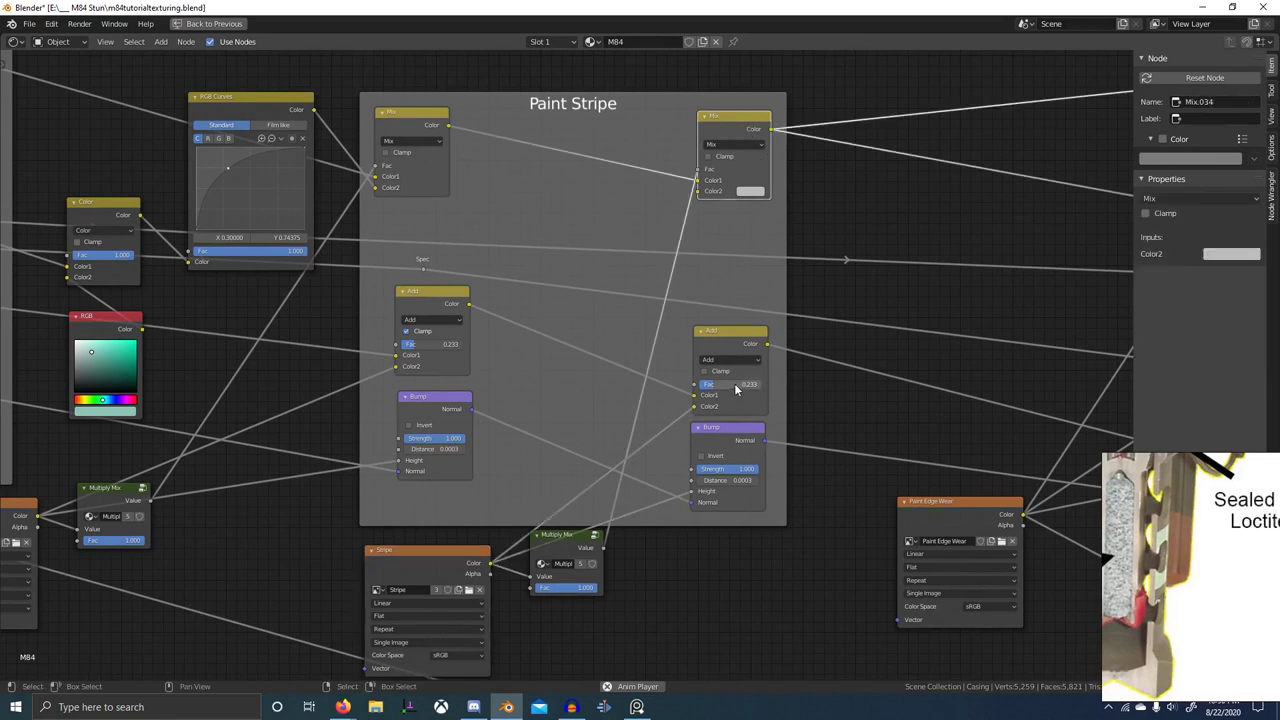
{"action": "left_click", "coordinate": [751, 192]}
{"action": "left_click", "coordinate": [799, 68]}
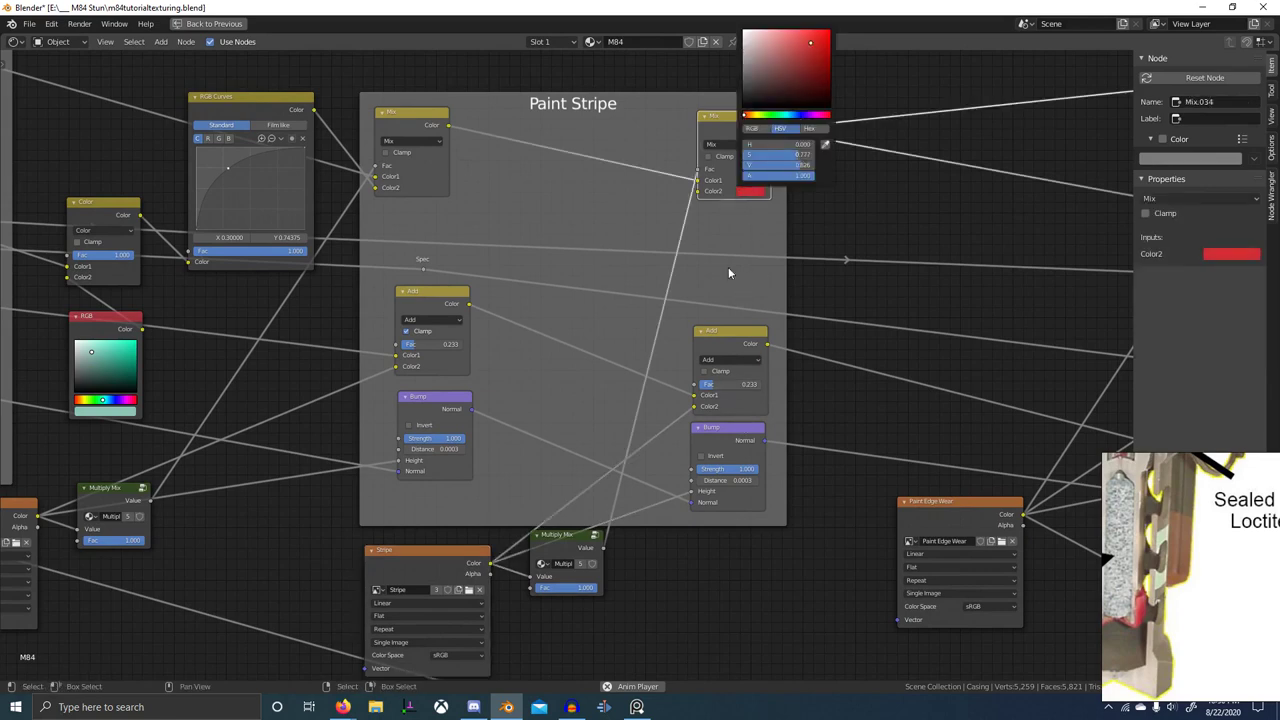
{"action": "key", "text": "ctrl+space"}
- Select the Stripe image texture node among the paint node groups
{"action": "scroll", "coordinate": [673, 320], "scroll_direction": "down", "scroll_amount": 3}
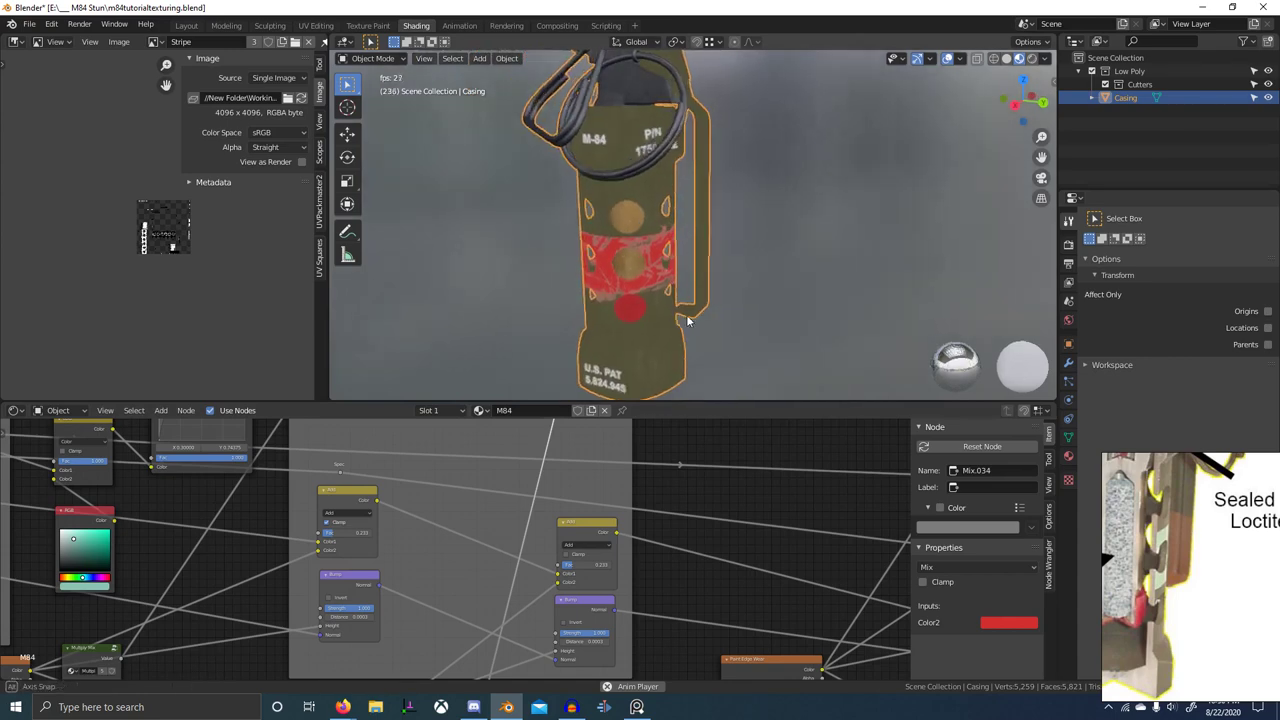
{"action": "scroll", "coordinate": [664, 456], "scroll_direction": "down", "scroll_amount": 4}
{"action": "middle_click_drag", "start_coordinate": [664, 456], "coordinate": [601, 548]}
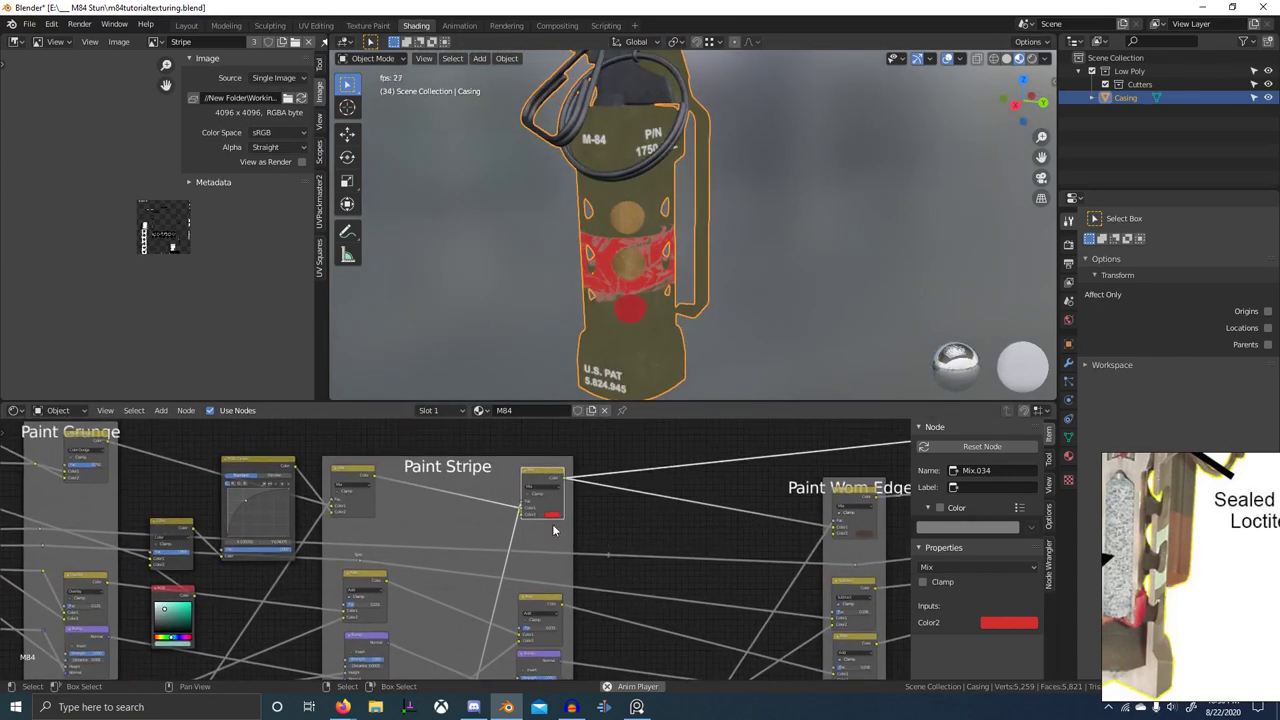
{"action": "middle_click_drag", "start_coordinate": [532, 516], "coordinate": [538, 360]}
{"action": "scroll", "coordinate": [345, 586], "scroll_direction": "up", "scroll_amount": 5}
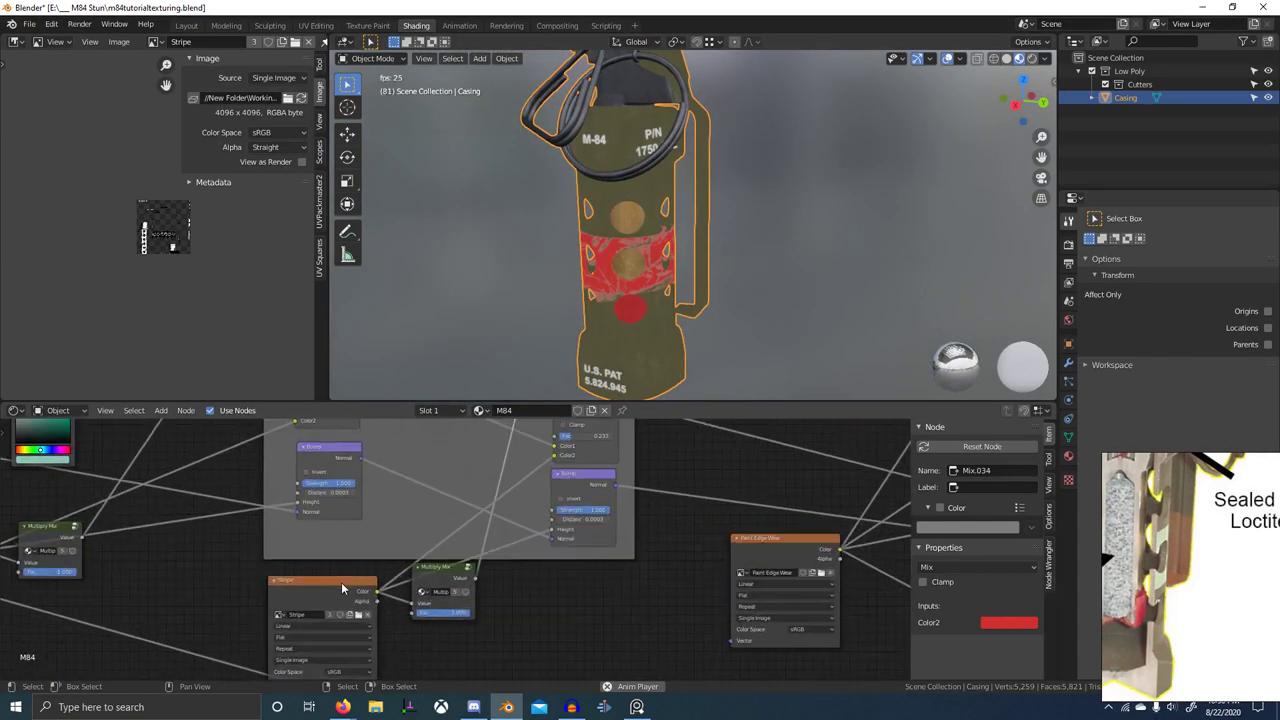
{"action": "left_click", "coordinate": [341, 582]}
{"action": "middle_click_drag", "start_coordinate": [400, 630], "coordinate": [543, 581]}
{"action": "scroll", "coordinate": [543, 581], "scroll_direction": "up", "scroll_amount": 5}
- Replace the Stripe image with a new 4096 px 'Red Strip' image and show it in the image view
{"action": "left_click", "coordinate": [556, 574]}
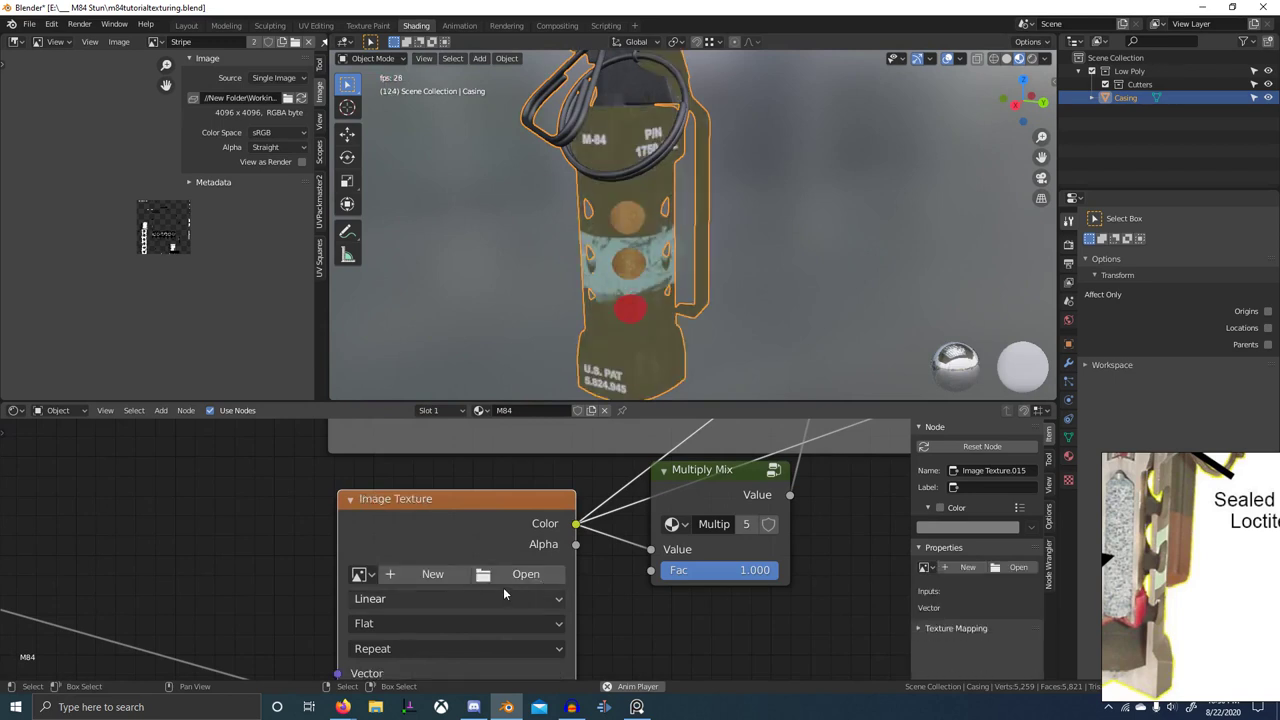
{"action": "left_click", "coordinate": [433, 574]}
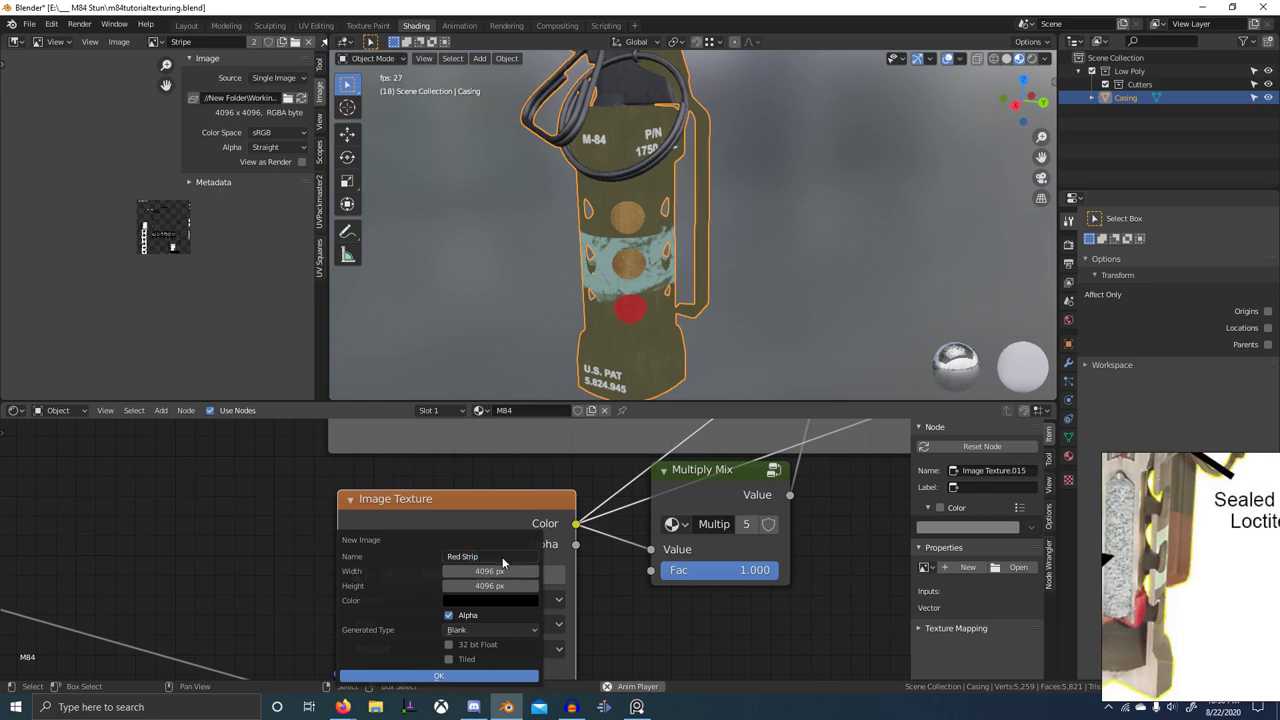
{"action": "left_click", "coordinate": [416, 676]}
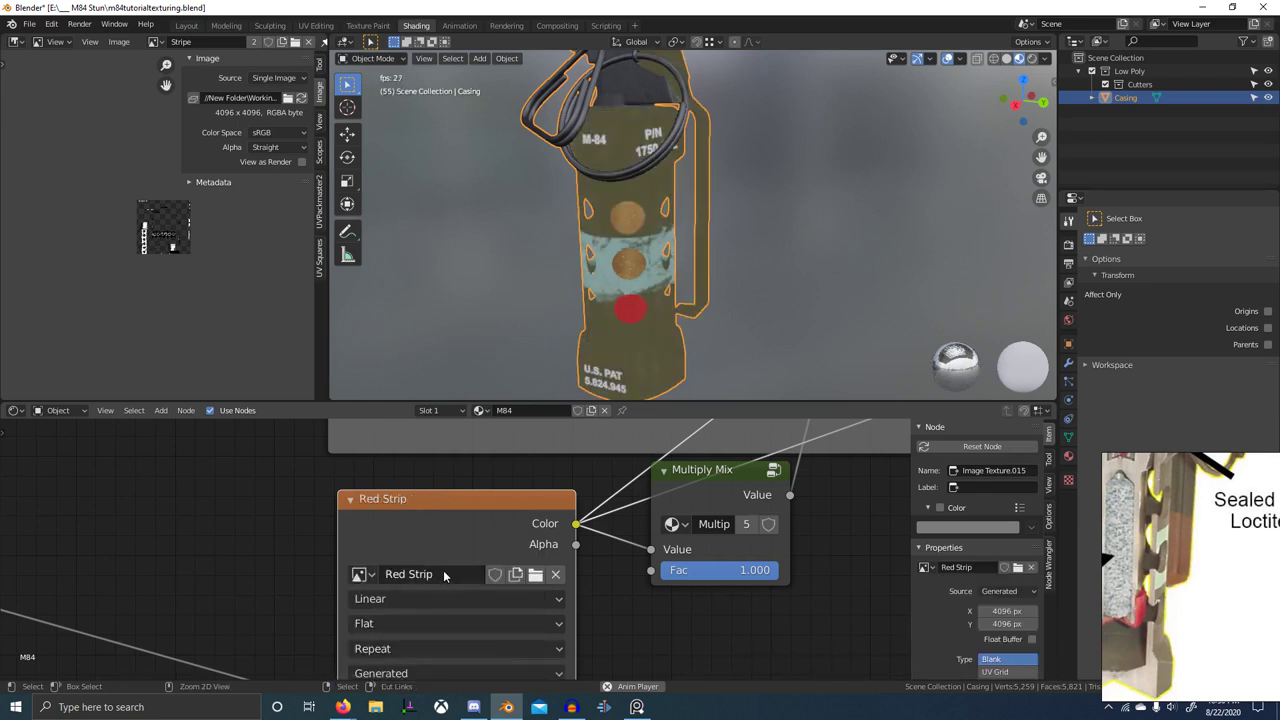
{"action": "left_click", "coordinate": [160, 43]}
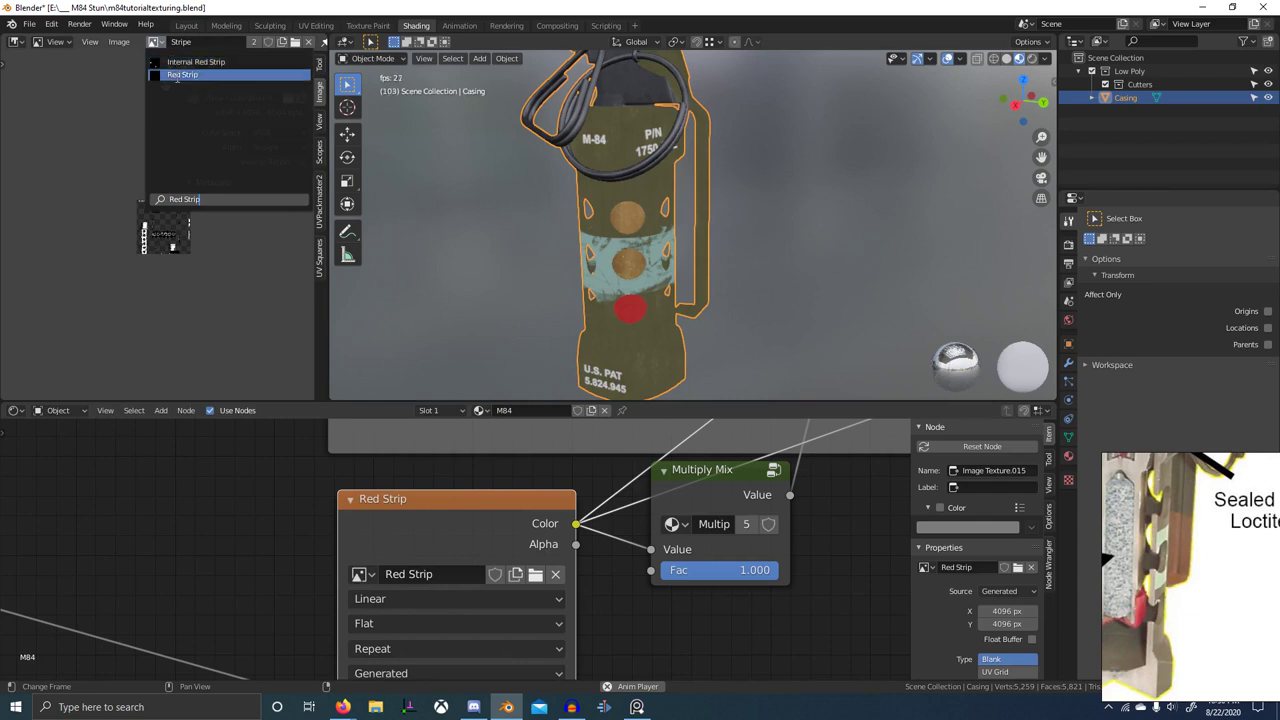
{"action": "left_click", "coordinate": [175, 77]}
- Check the render settings and the casing's material list in the Properties editor
{"action": "left_click", "coordinate": [1068, 244]}
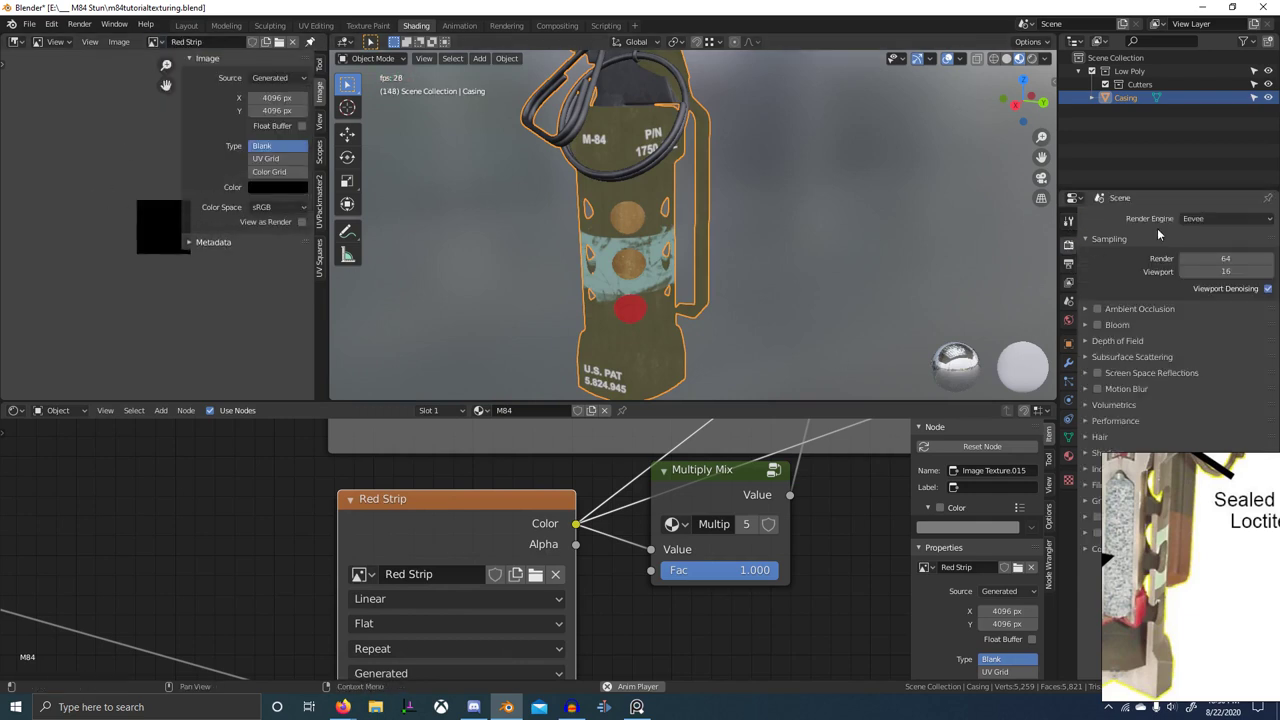
{"action": "left_click", "coordinate": [1069, 222]}
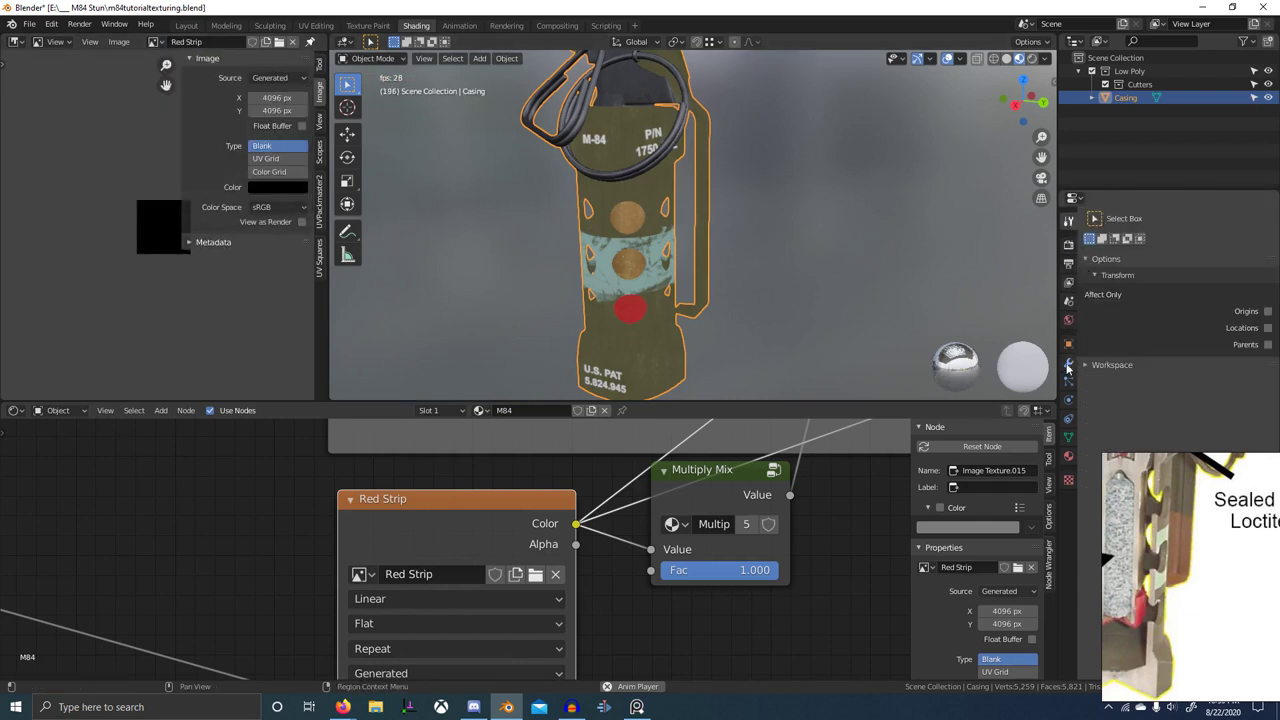
{"action": "left_click", "coordinate": [1069, 456]}
{"action": "left_click", "coordinate": [1095, 304]}
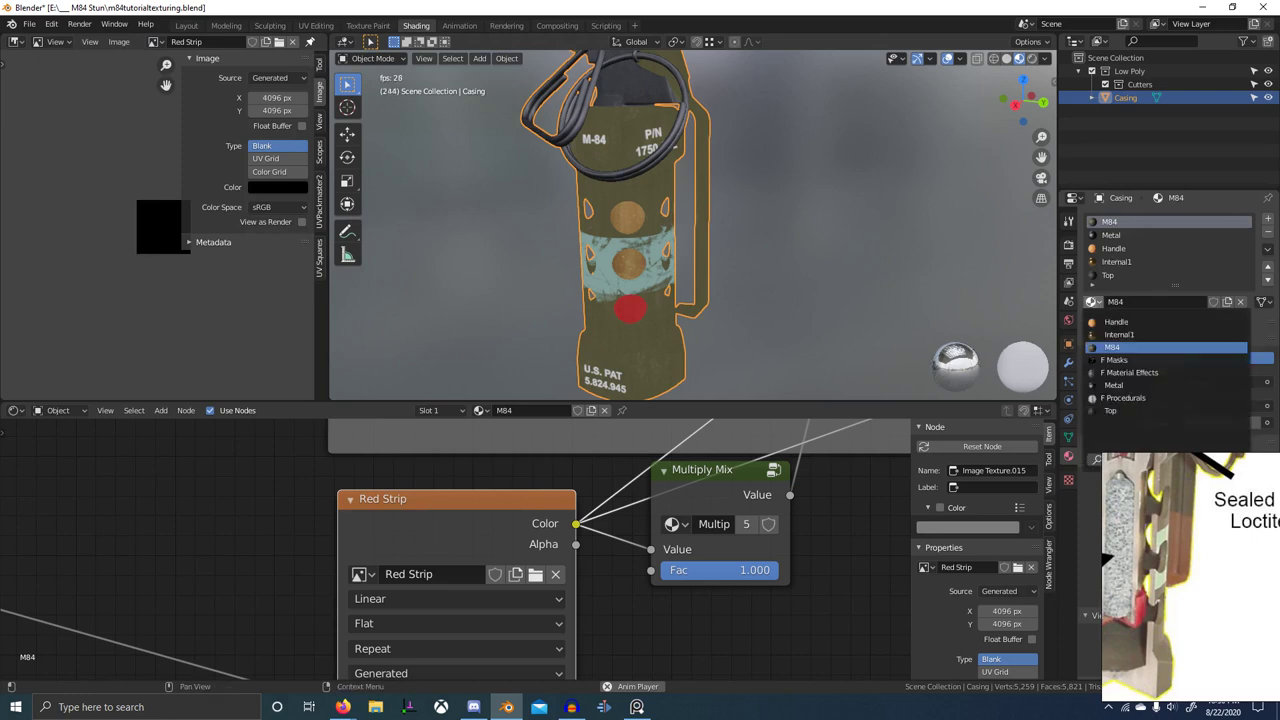
{"action": "left_click", "coordinate": [1069, 222]}
- Enter Texture Paint mode and make 'Red Strip' the image being painted
{"action": "key", "text": "ctrl+Tab"}
{"action": "left_click", "coordinate": [962, 229]}
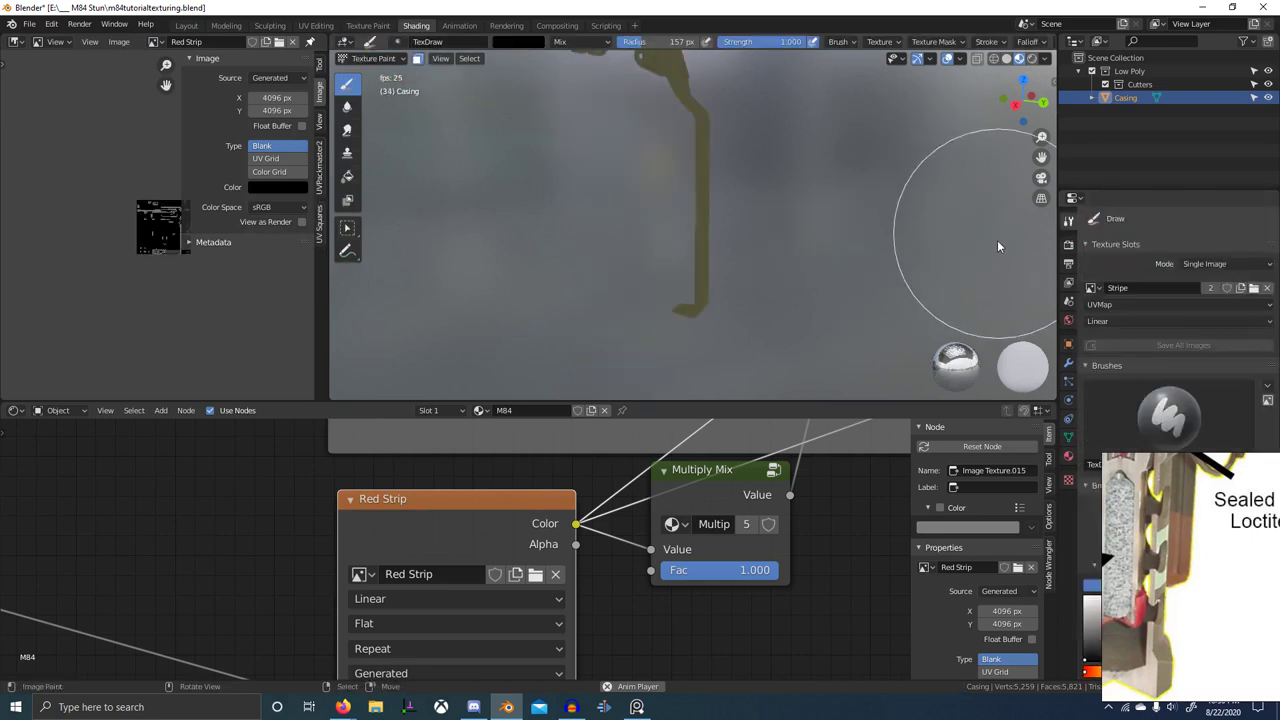
{"action": "left_click", "coordinate": [1091, 288]}
{"action": "type", "text": "Red Strip"}
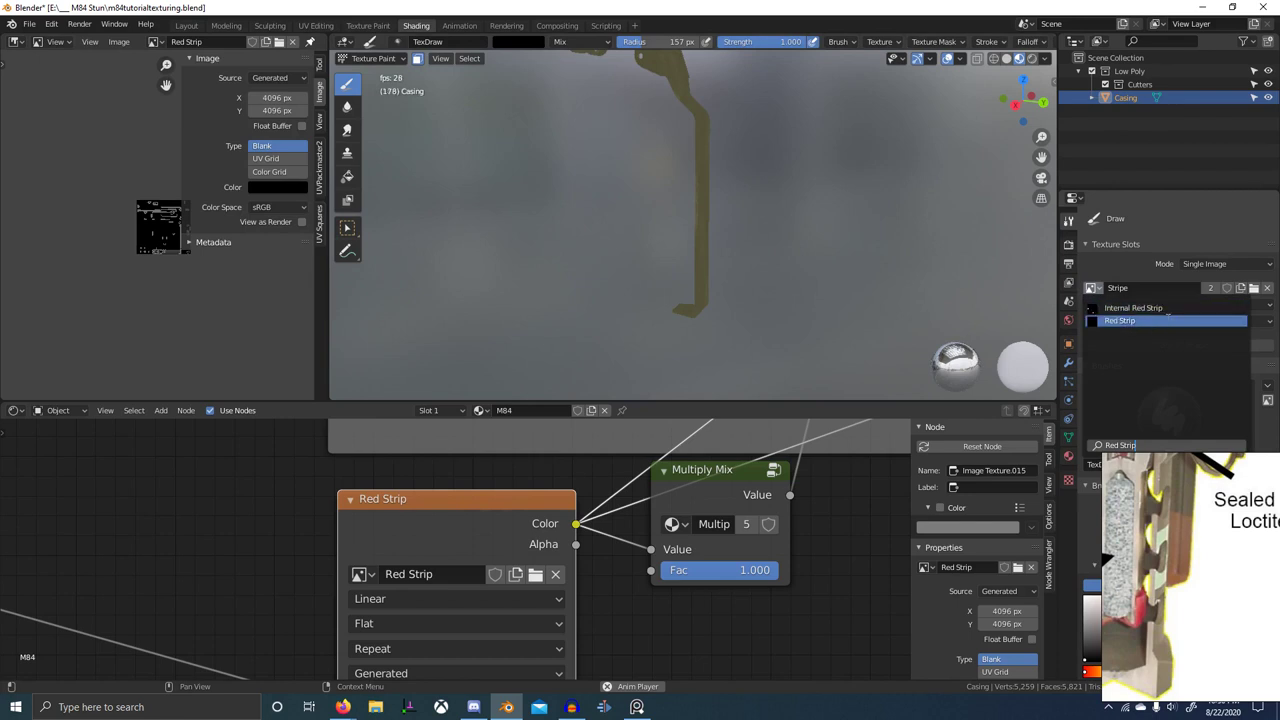
{"action": "left_click", "coordinate": [1168, 320]}
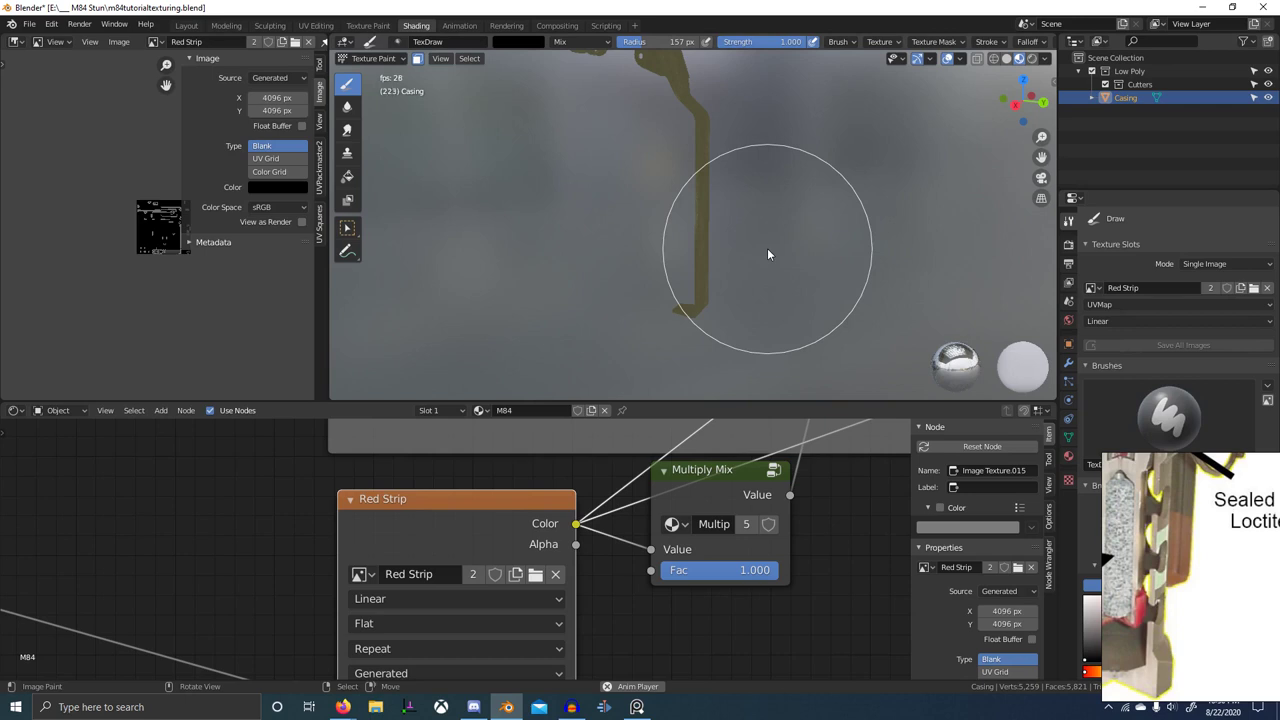
- Reveal the hidden casing geometry, select the lever's linked geometry, and return to Texture Paint
{"action": "key", "text": "ctrl+Tab"}
{"action": "left_click", "coordinate": [343, 228]}
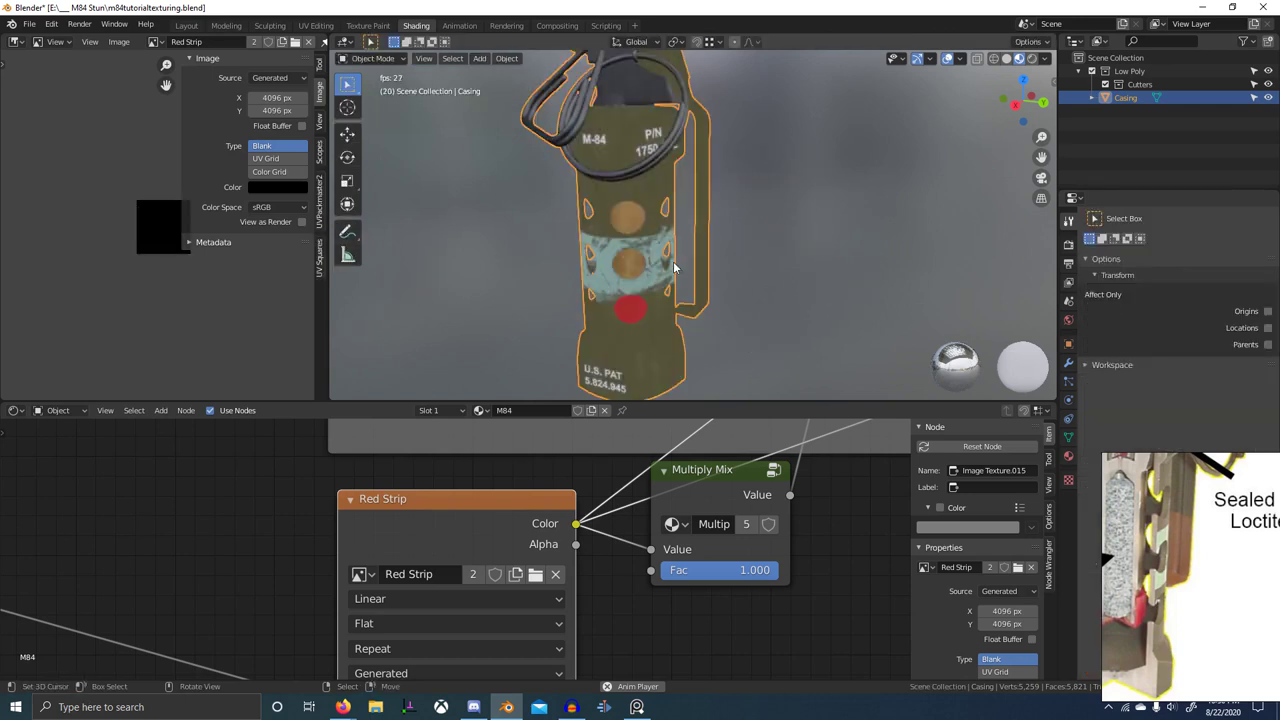
{"action": "key", "text": "Tab"}
{"action": "key", "text": "alt+h"}
{"action": "middle_click_drag", "start_coordinate": [668, 268], "coordinate": [715, 313]}
{"action": "key", "text": "alt+a"}
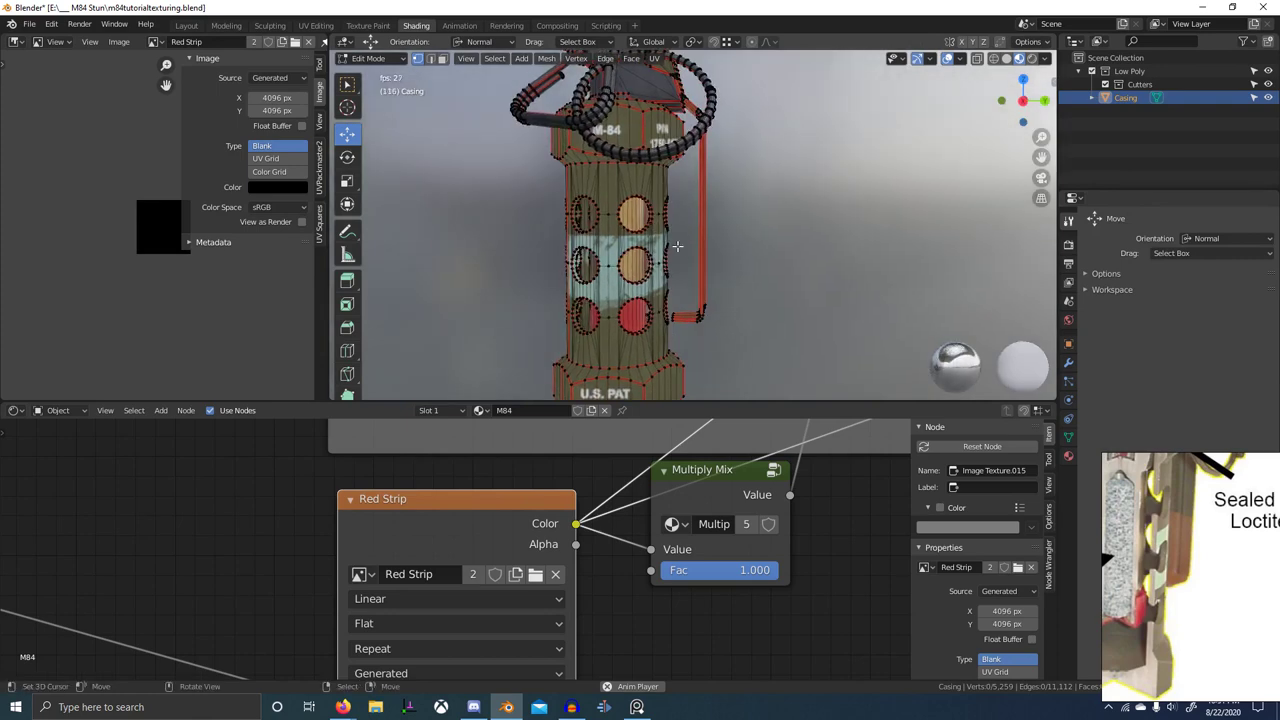
{"action": "key", "text": "l"}
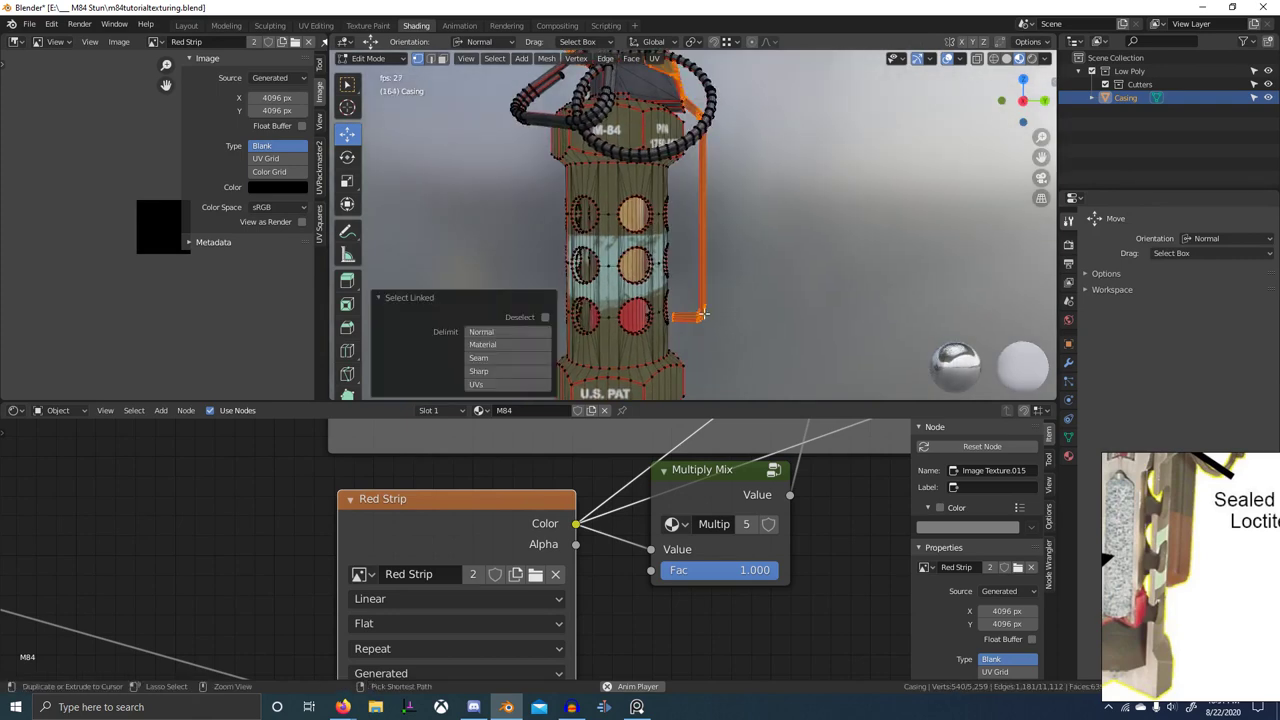
{"action": "key", "text": "ctrl+Tab"}
{"action": "left_click", "coordinate": [832, 250]}
- Turn off backface culling for painting and view the casing from the front
{"action": "middle_click_drag", "start_coordinate": [713, 269], "coordinate": [741, 272], "text": "shift"}
{"action": "middle_click_drag", "start_coordinate": [650, 200], "coordinate": [797, 254]}
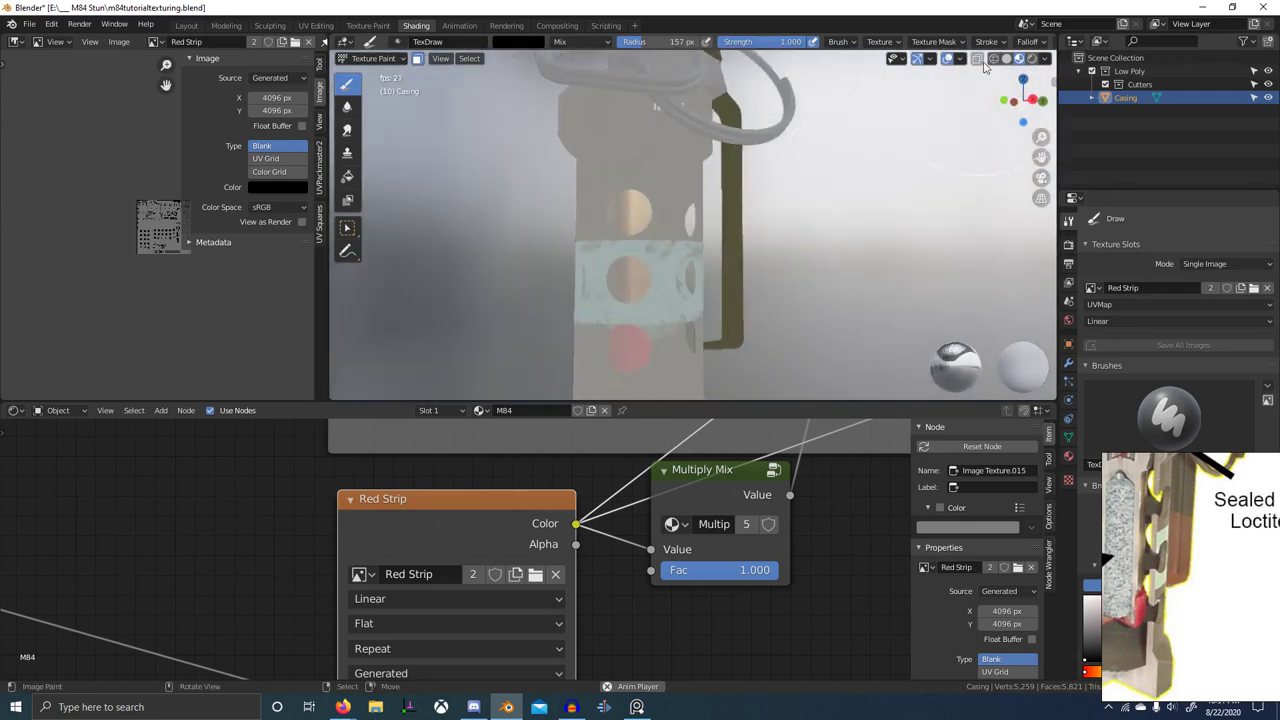
{"action": "scroll", "coordinate": [1027, 48], "scroll_direction": "down", "scroll_amount": 10}
{"action": "left_click", "coordinate": [1027, 42]}
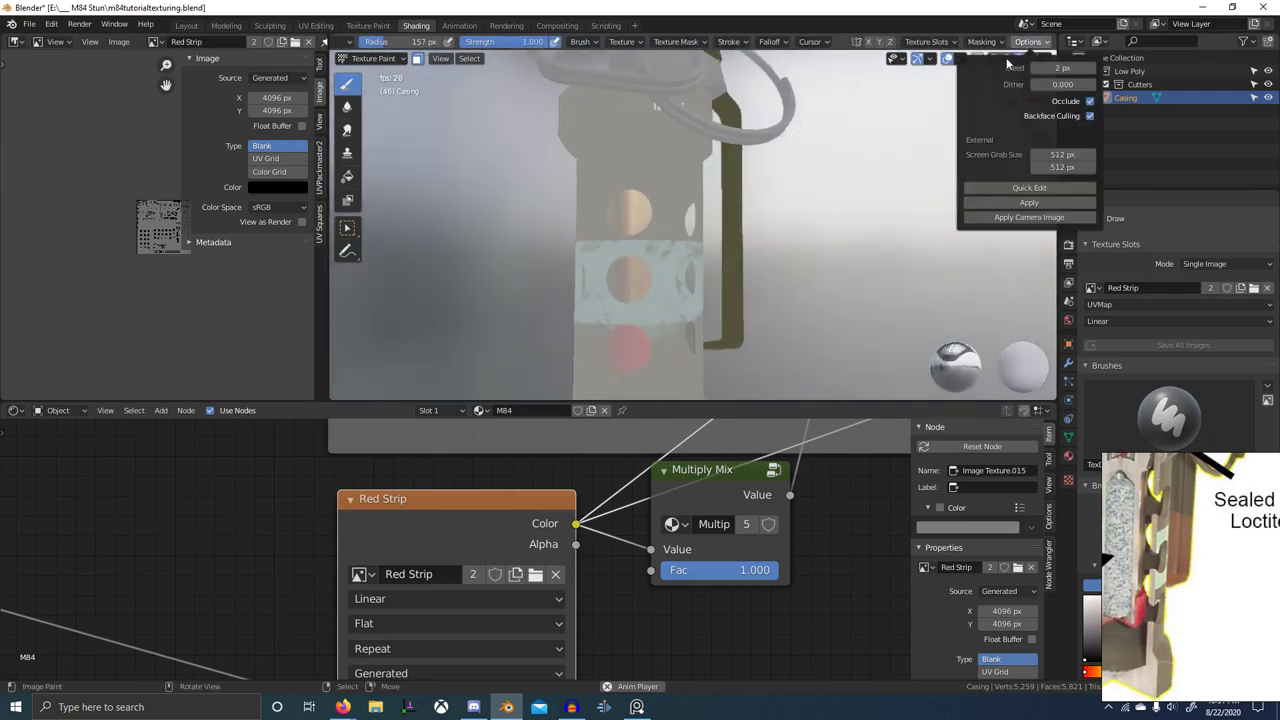
{"action": "left_click", "coordinate": [1087, 117]}
{"action": "middle_click_drag", "start_coordinate": [660, 280], "coordinate": [498, 286]}
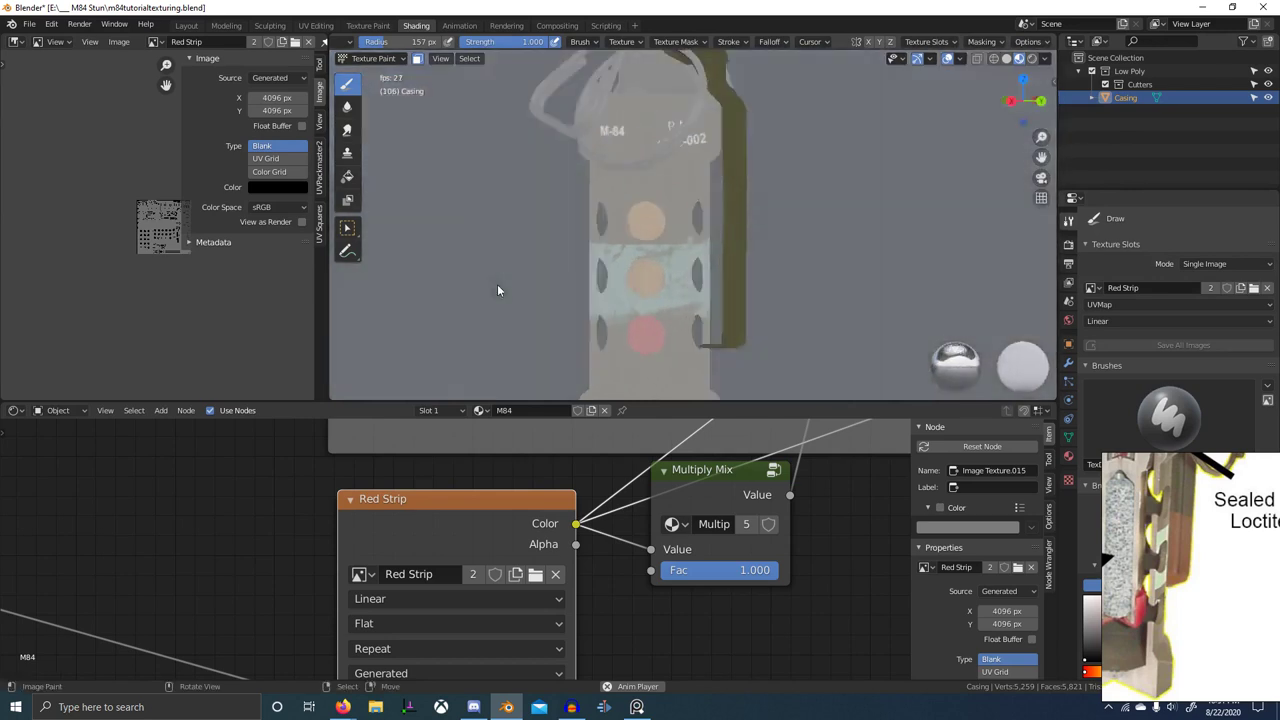
{"action": "key", "text": "KP_1"}
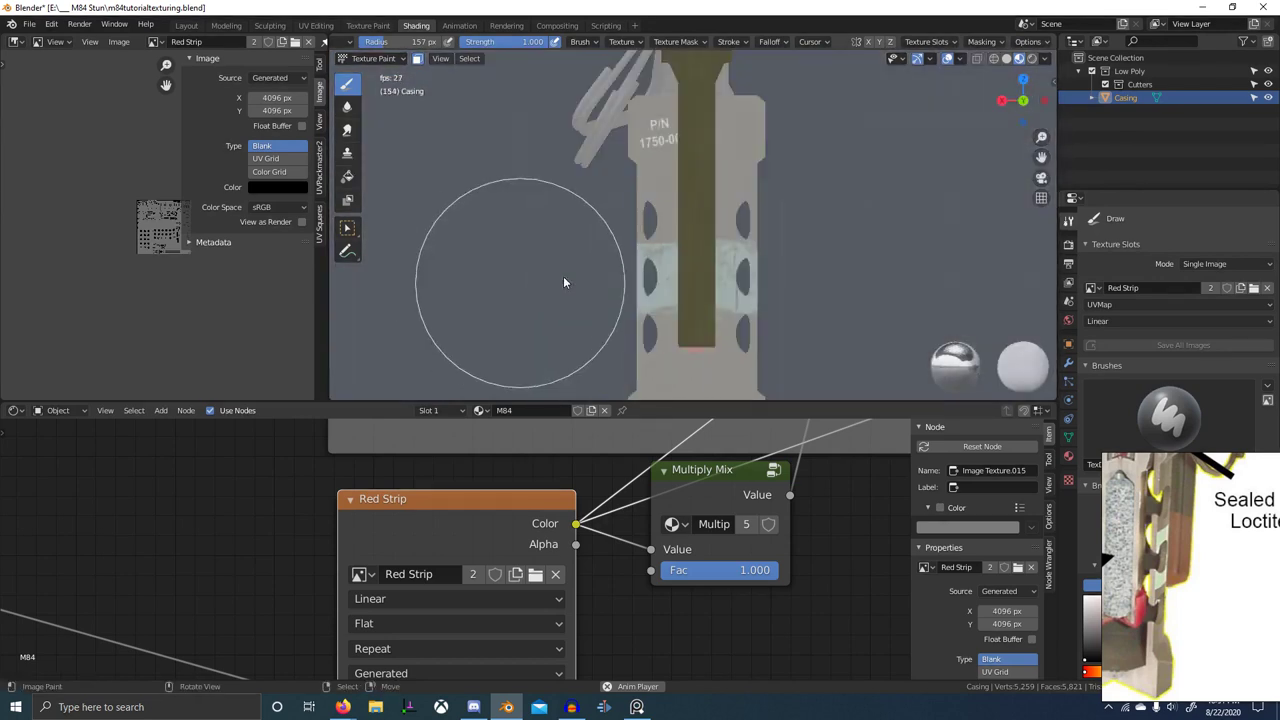
{"action": "scroll", "coordinate": [441, 52], "scroll_direction": "up", "scroll_amount": 10}
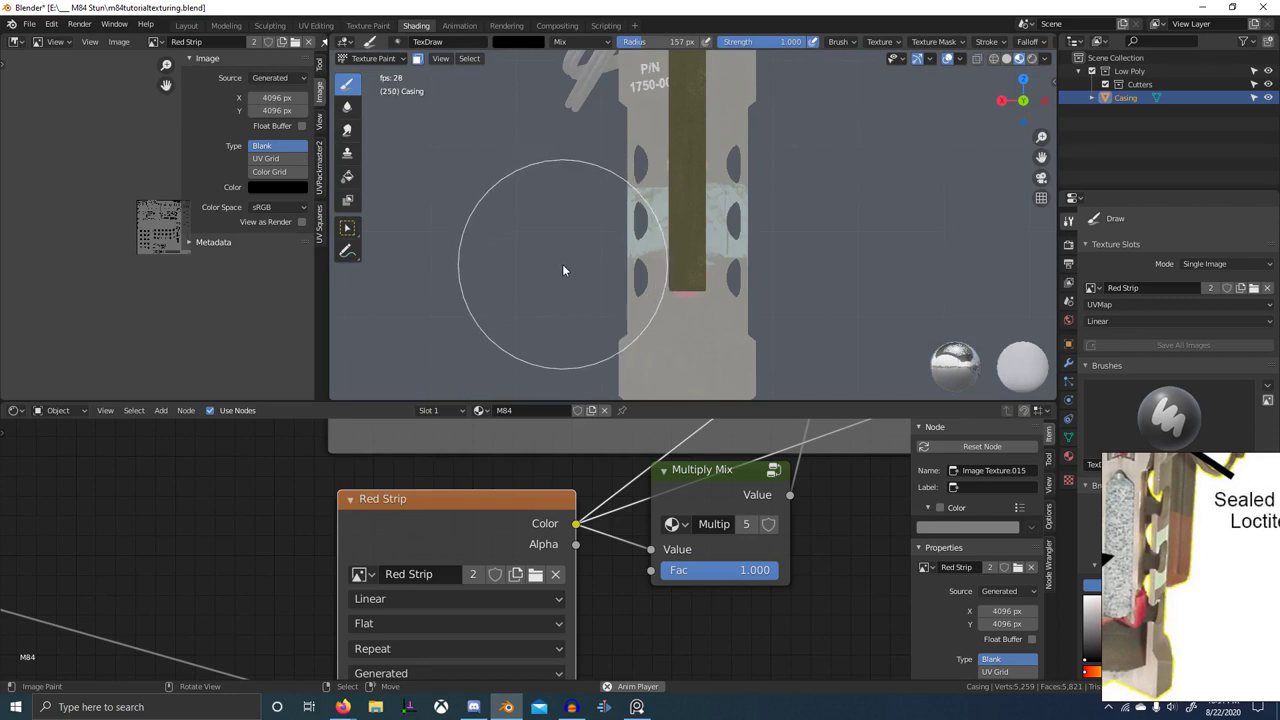
- Set the brush radius to 94 px and try a test line across the casing
{"action": "key", "text": "f"}
{"action": "left_click", "coordinate": [535, 260]}
{"action": "key", "text": "f"}
{"action": "left_click", "coordinate": [569, 233]}
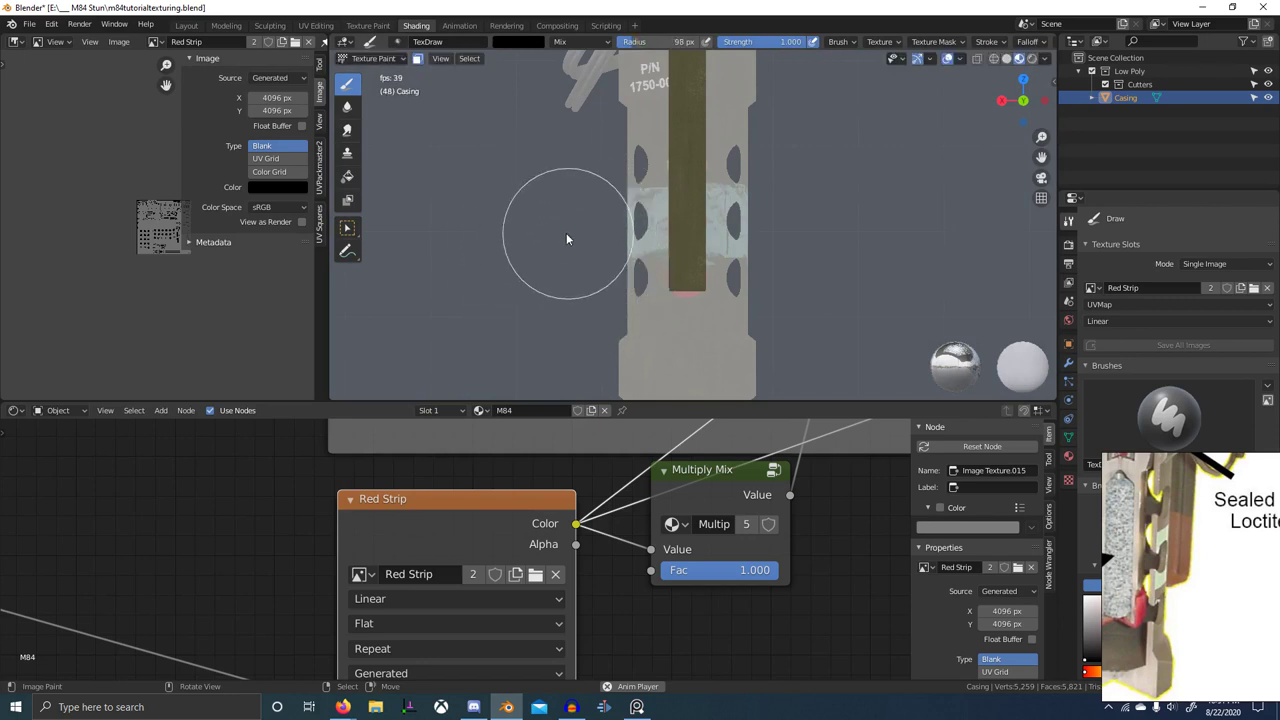
{"action": "key", "text": "f"}
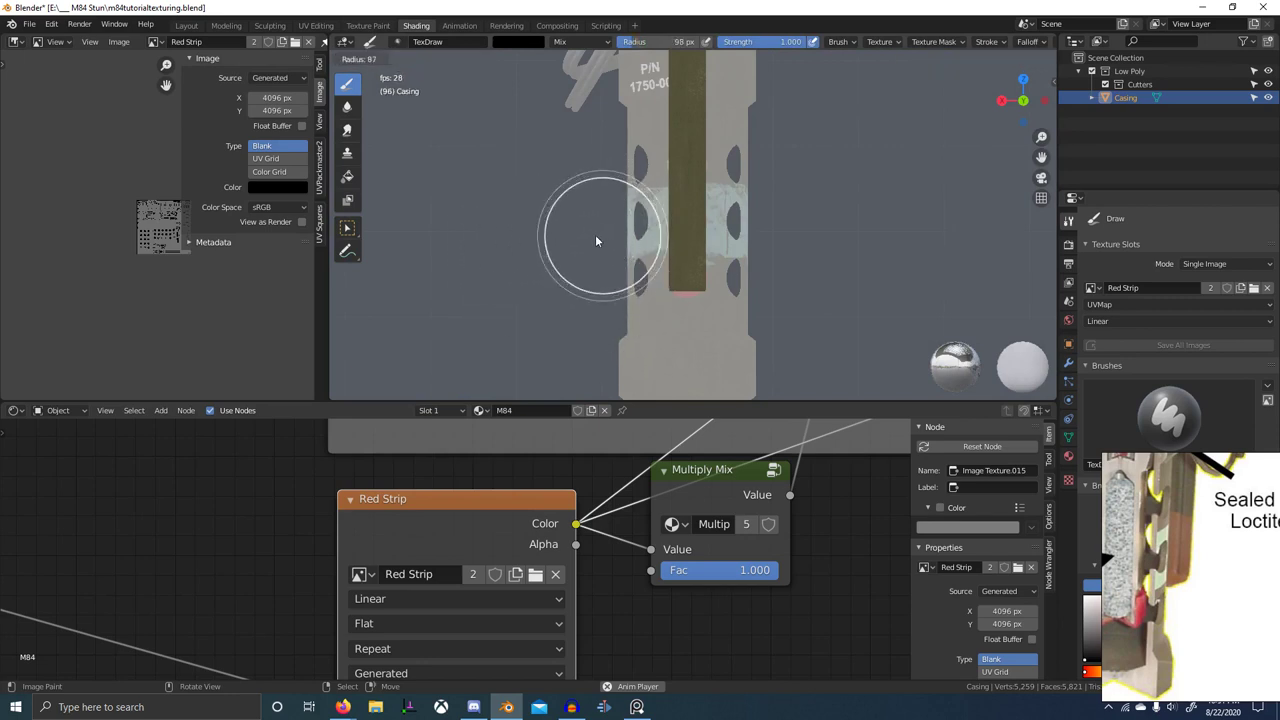
{"action": "left_click", "coordinate": [600, 240]}
{"action": "key", "text": "f"}
{"action": "left_click", "coordinate": [600, 235]}
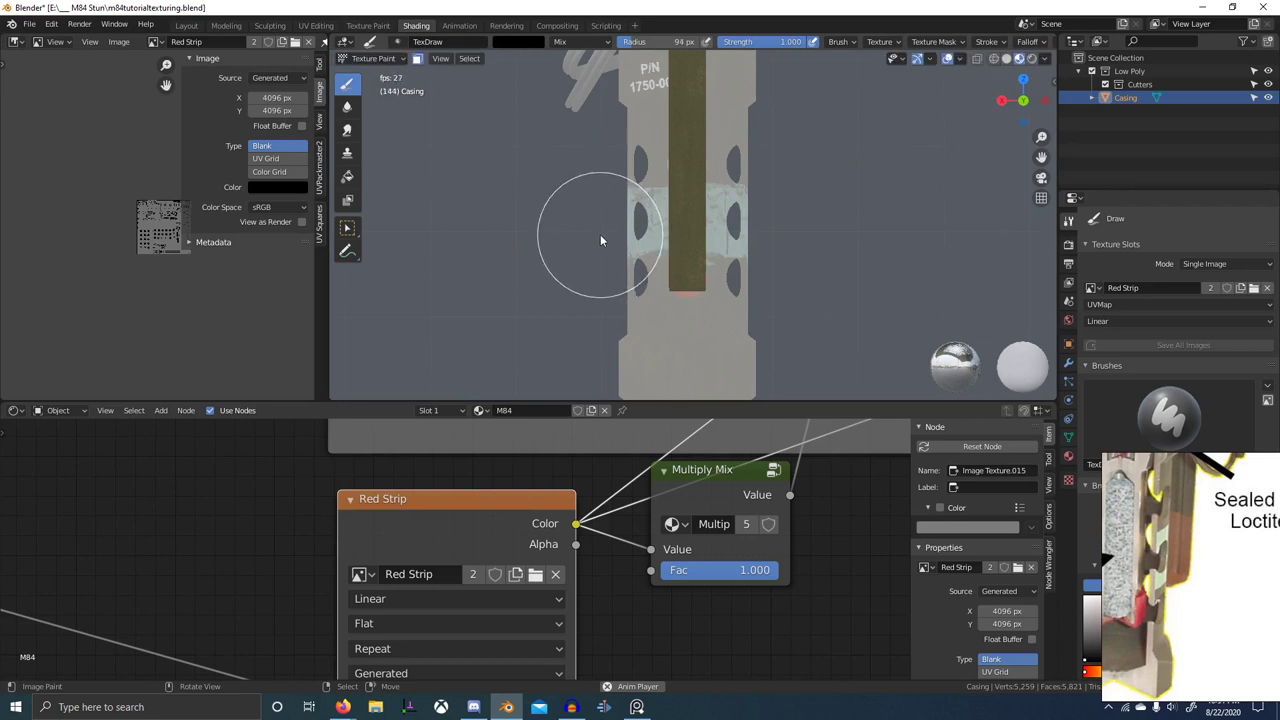
{"action": "left_click_drag", "start_coordinate": [600, 235], "coordinate": [850, 235], "text": "ctrl"}
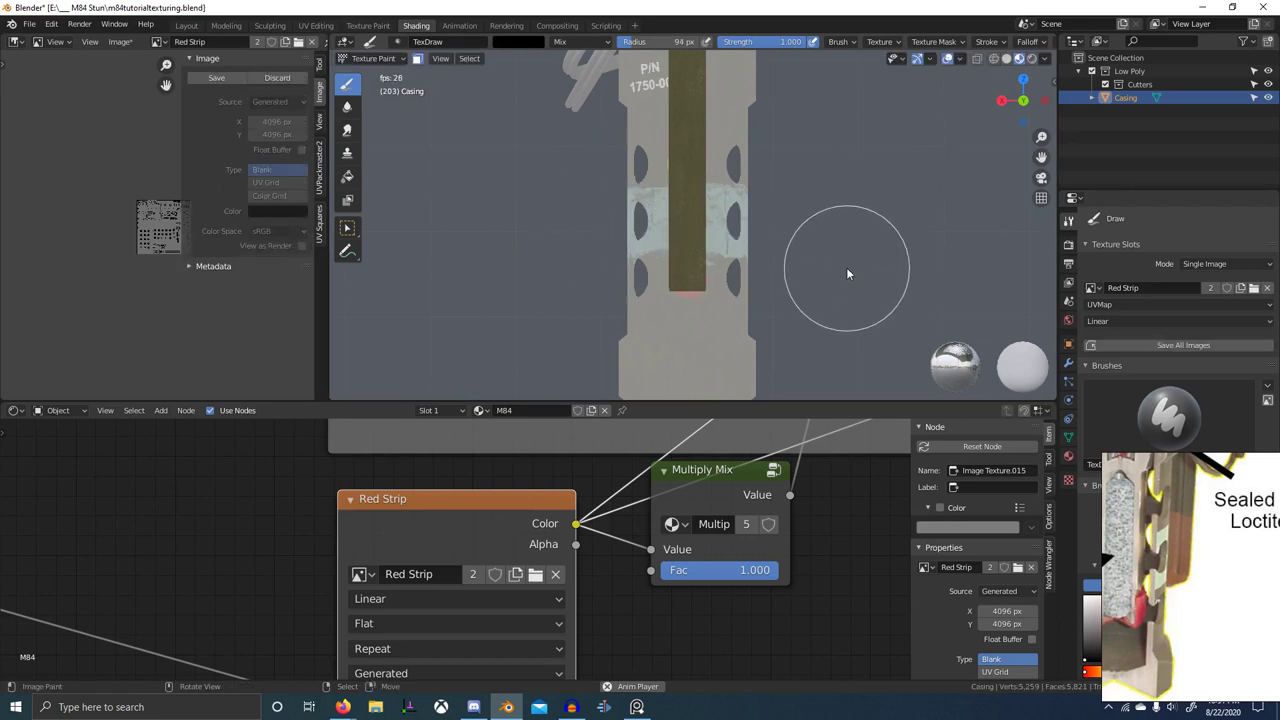
- Set the brush colour to white and paint the stripe band across the lever, plus one below
{"action": "left_click", "coordinate": [513, 46]}
{"action": "left_click_drag", "start_coordinate": [521, 104], "coordinate": [465, 54]}
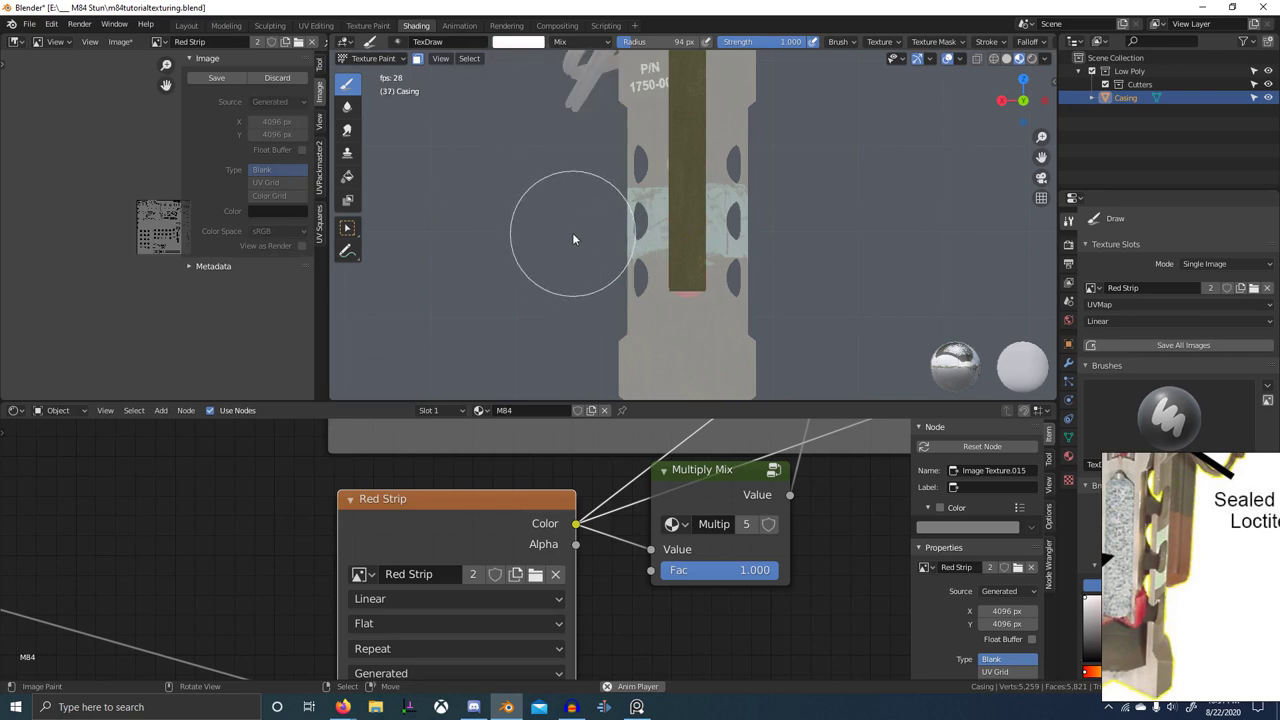
{"action": "left_click_drag", "start_coordinate": [572, 233], "coordinate": [842, 249], "text": "alt"}
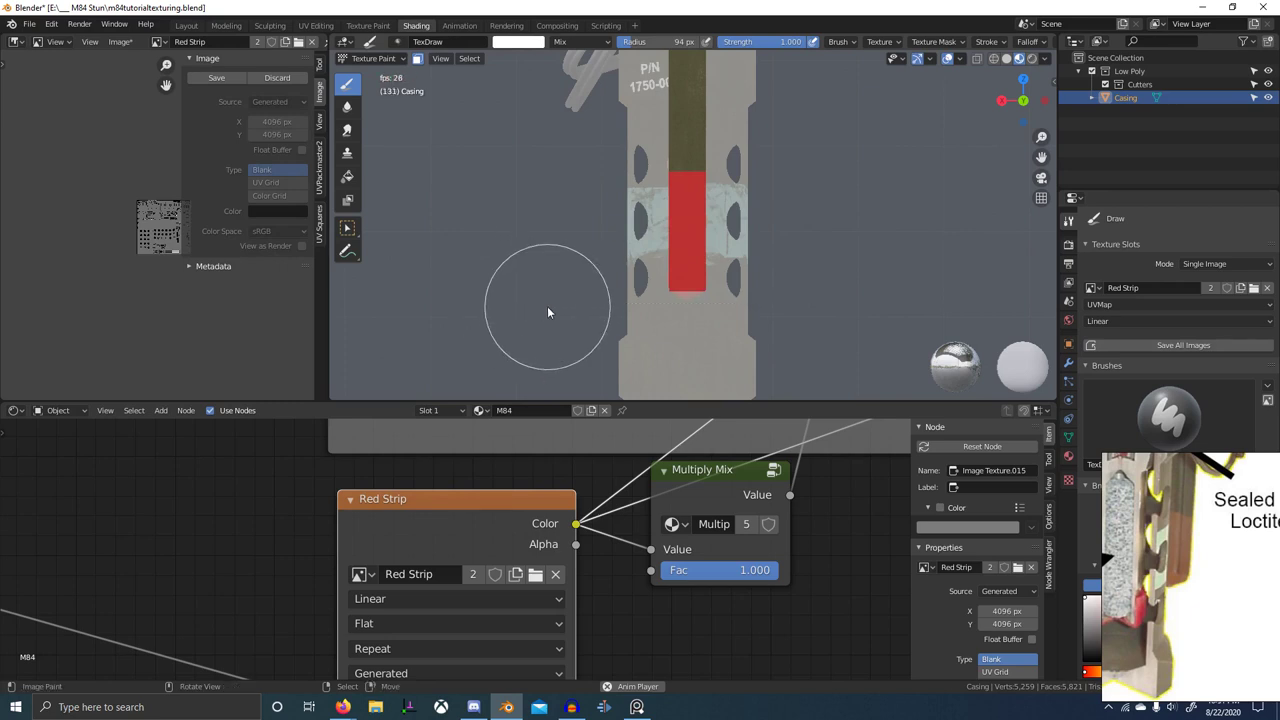
{"action": "left_click_drag", "start_coordinate": [547, 307], "coordinate": [849, 314], "text": "alt"}
{"action": "mouse_move", "coordinate": [693, 302]}
{"action": "middle_mouse_down"}
{"action": "mouse_move", "coordinate": [827, 312]}
{"action": "mouse_move", "coordinate": [774, 307]}
{"action": "mouse_move", "coordinate": [856, 272]}
{"action": "middle_mouse_up"}
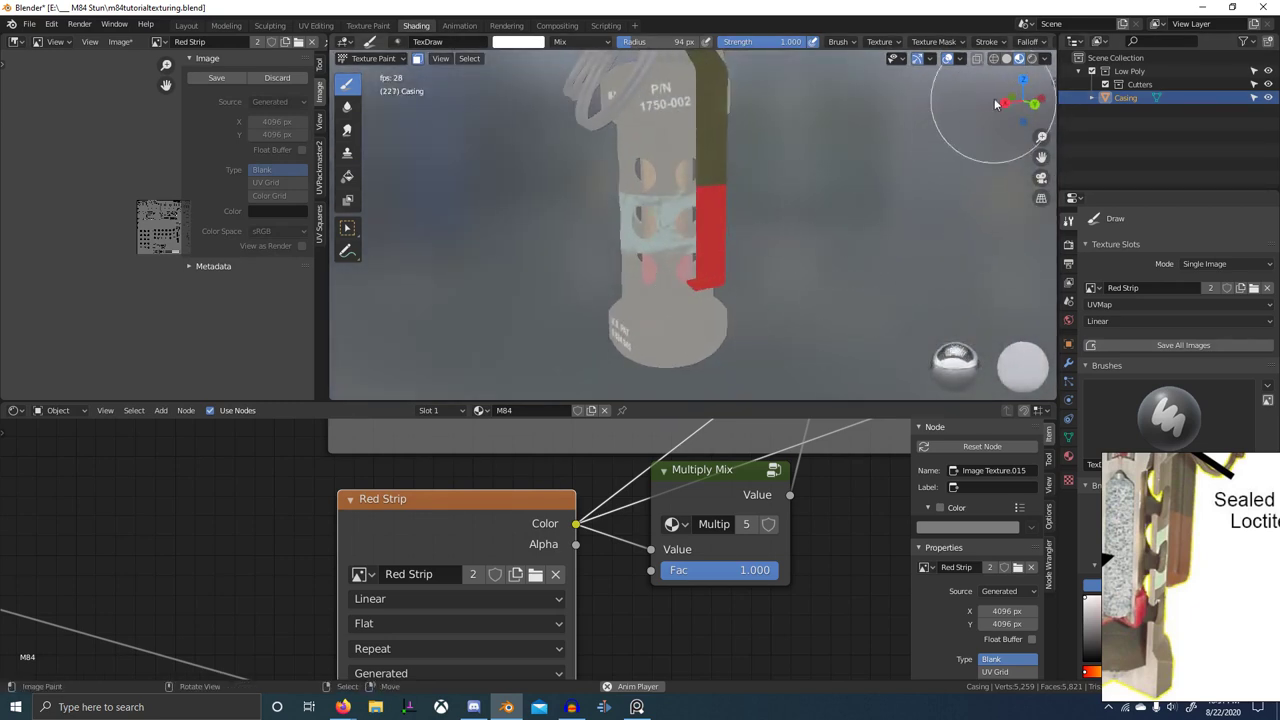
{"action": "scroll", "coordinate": [786, 511], "scroll_direction": "down", "scroll_amount": 4}
{"action": "key", "text": "ctrl+Tab"}
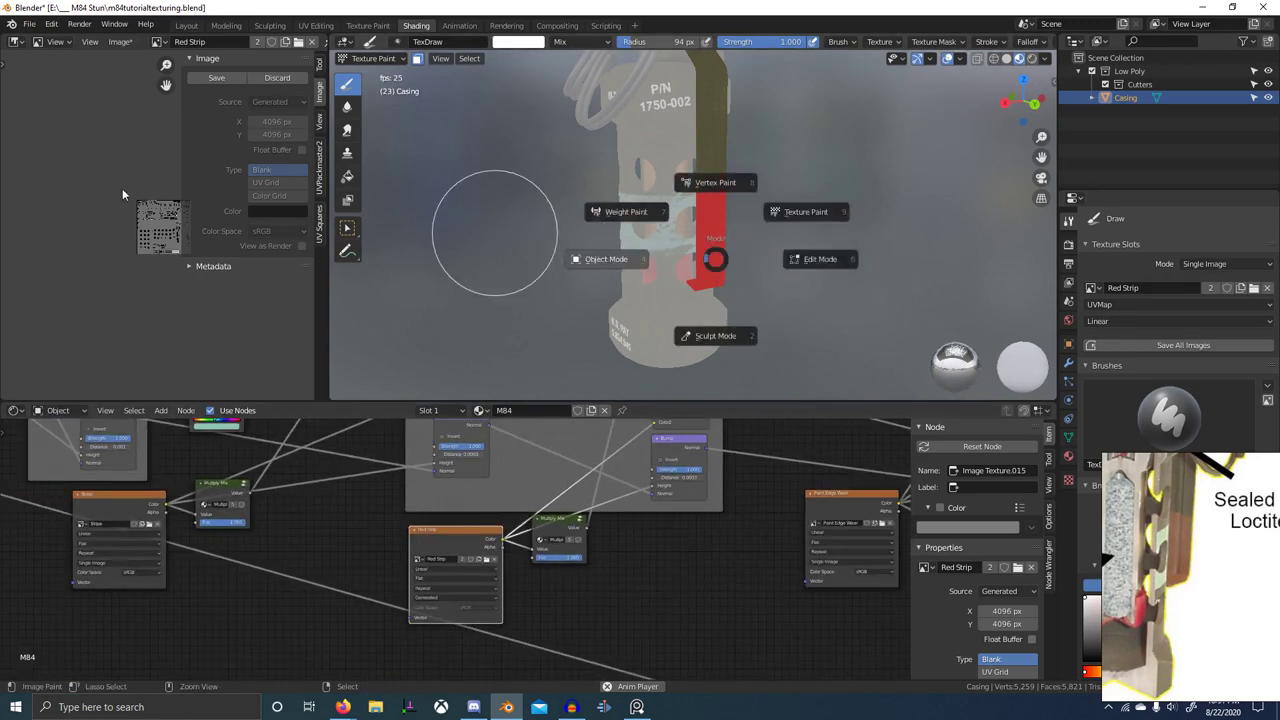
- Save the painted Red Strip image as Red Strip.png in the Working folder
{"action": "left_click", "coordinate": [208, 81]}
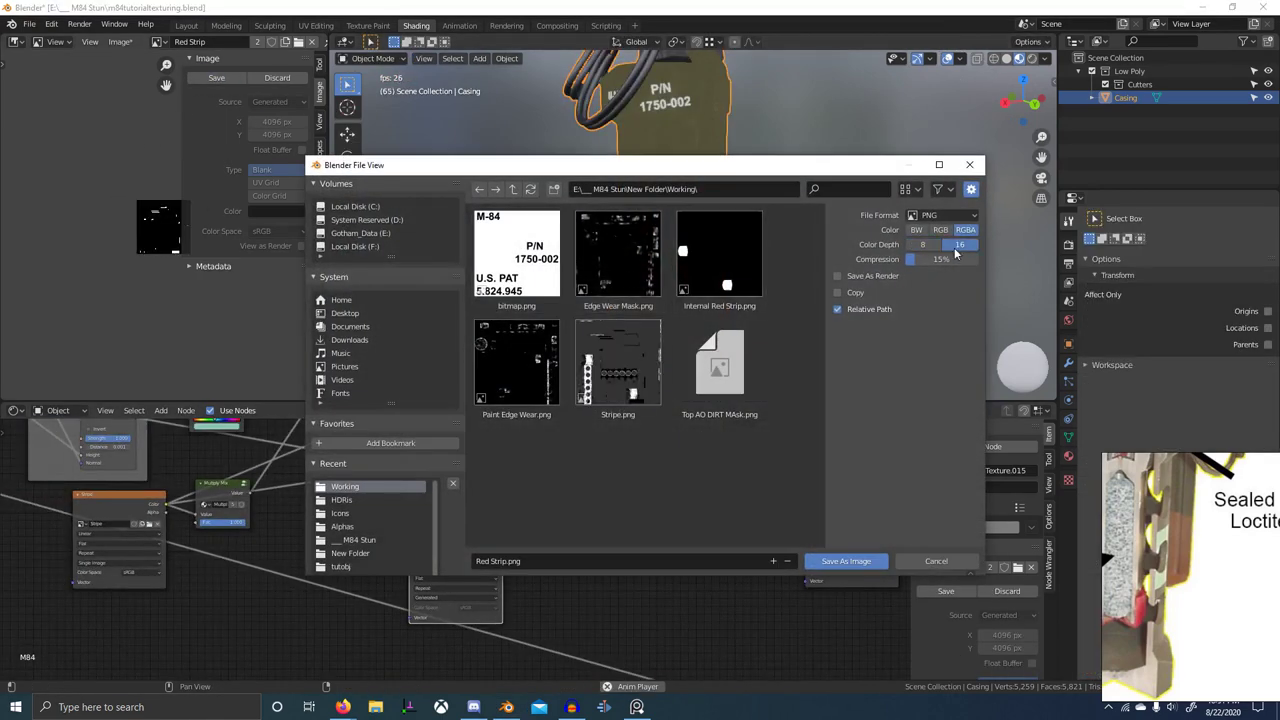
{"action": "left_click", "coordinate": [848, 558]}
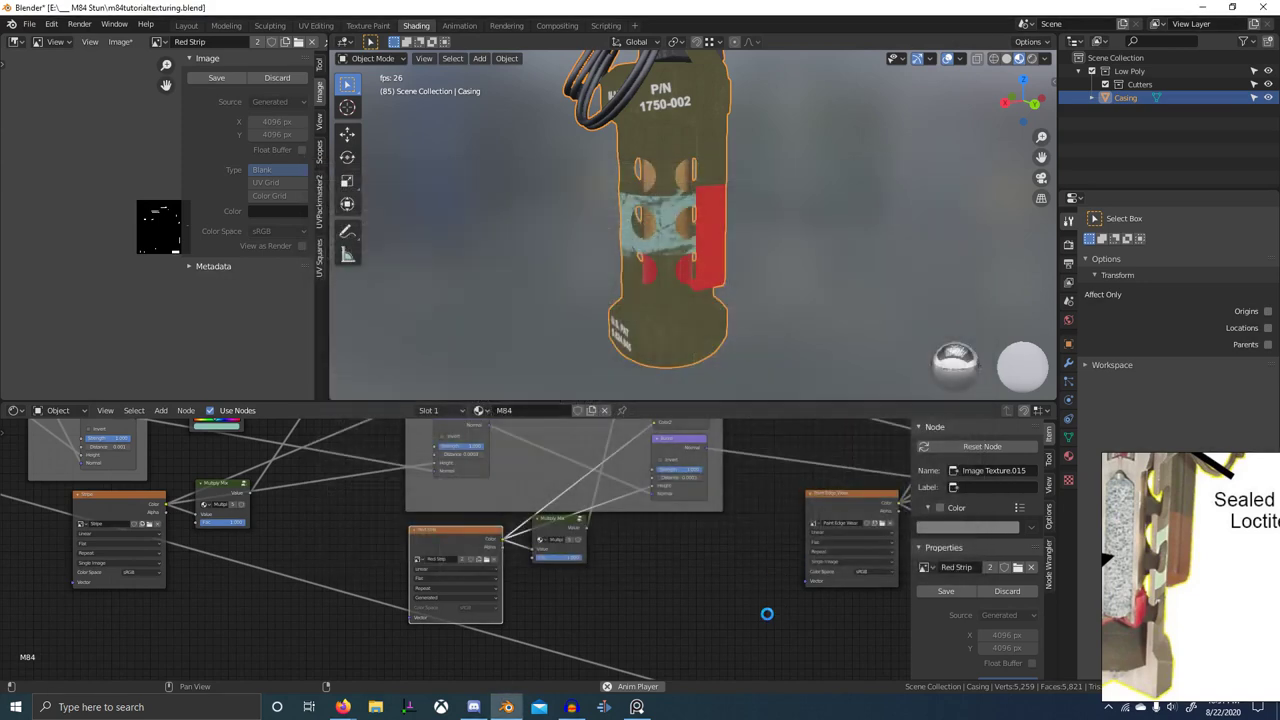
{"action": "scroll", "coordinate": [762, 590], "scroll_direction": "down", "scroll_amount": 2}
{"action": "scroll", "coordinate": [764, 575], "scroll_direction": "down", "scroll_amount": 5}
{"action": "middle_click_drag", "start_coordinate": [895, 577], "coordinate": [788, 561]}
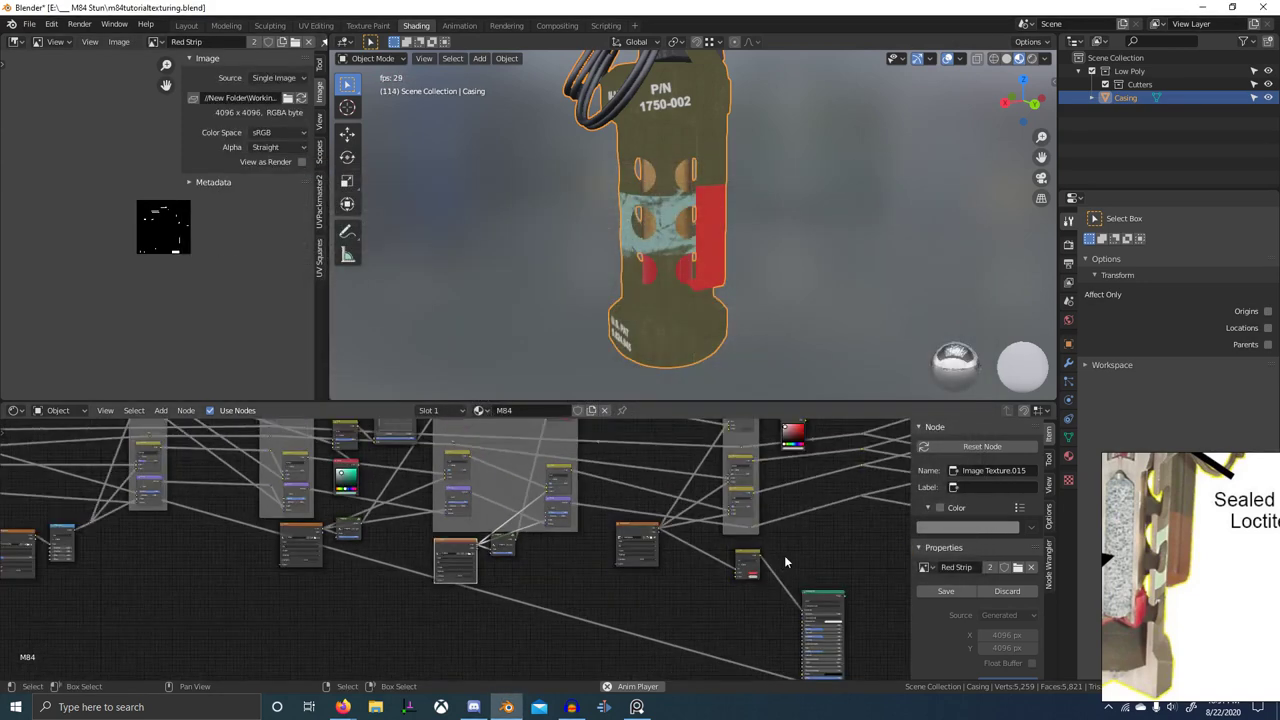
{"action": "scroll", "coordinate": [788, 561], "scroll_direction": "down", "scroll_amount": 5}
{"action": "middle_click_drag", "start_coordinate": [880, 535], "coordinate": [557, 566]}
{"action": "middle_click_drag", "start_coordinate": [760, 540], "coordinate": [504, 580]}
{"action": "scroll", "coordinate": [504, 580], "scroll_direction": "up", "scroll_amount": 4}
{"action": "scroll", "coordinate": [504, 580], "scroll_direction": "up", "scroll_amount": 1}
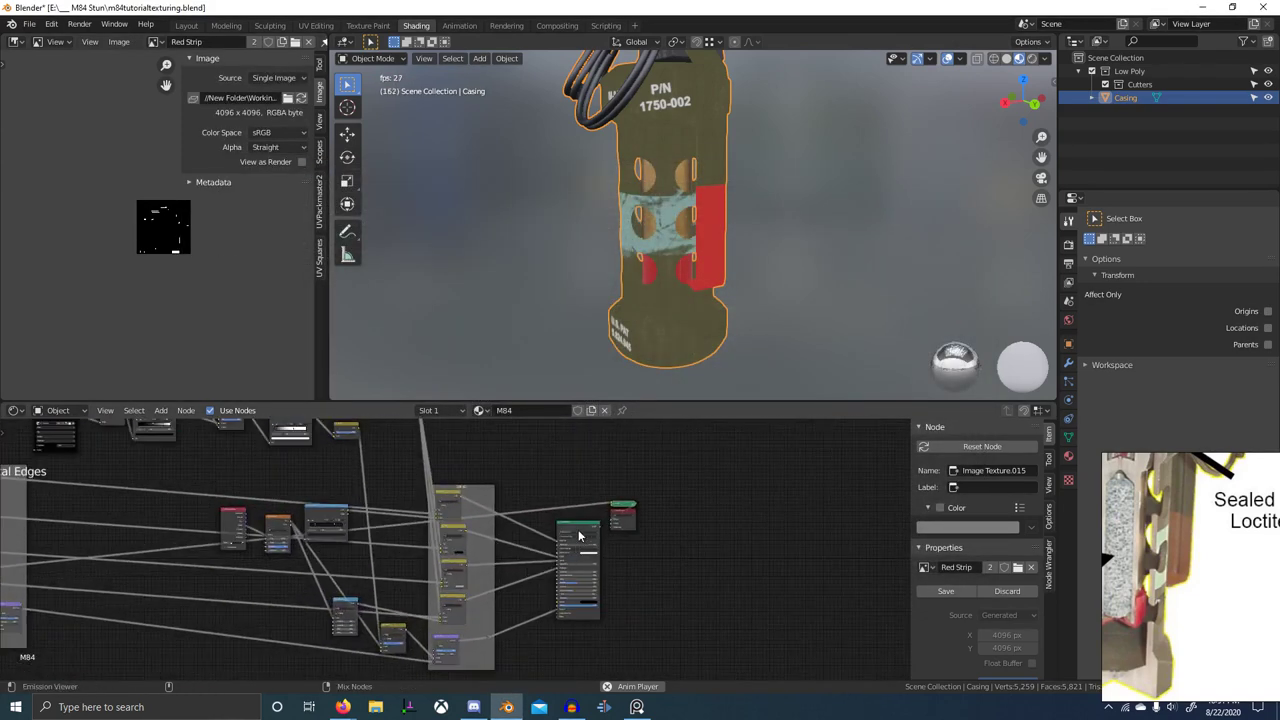
- Preview the Principled BSDF shader on its own and orbit to check the red strip
{"action": "left_click", "coordinate": [580, 535], "text": "ctrl+shift"}
{"action": "scroll", "coordinate": [712, 322], "scroll_direction": "up", "scroll_amount": 3}
{"action": "middle_click_drag", "start_coordinate": [709, 326], "coordinate": [821, 306]}
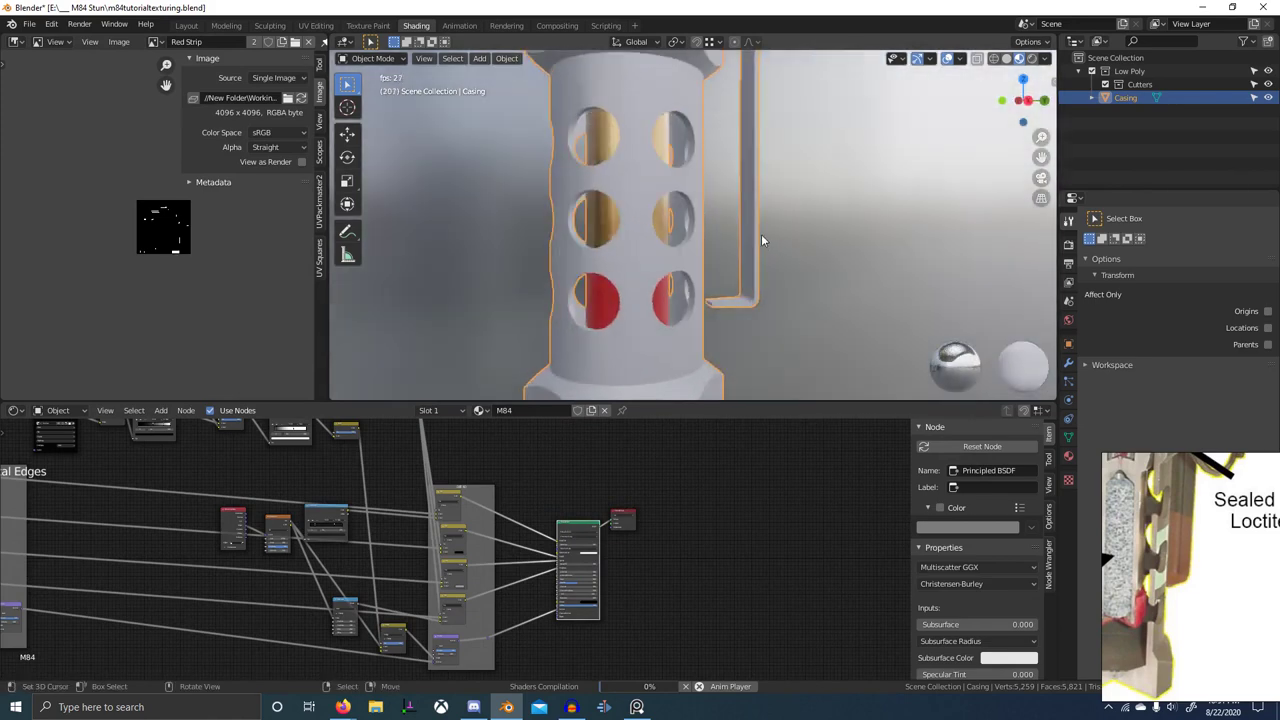
{"action": "scroll", "coordinate": [762, 236], "scroll_direction": "up", "scroll_amount": 2}
{"action": "middle_click_drag", "start_coordinate": [762, 236], "coordinate": [603, 272]}
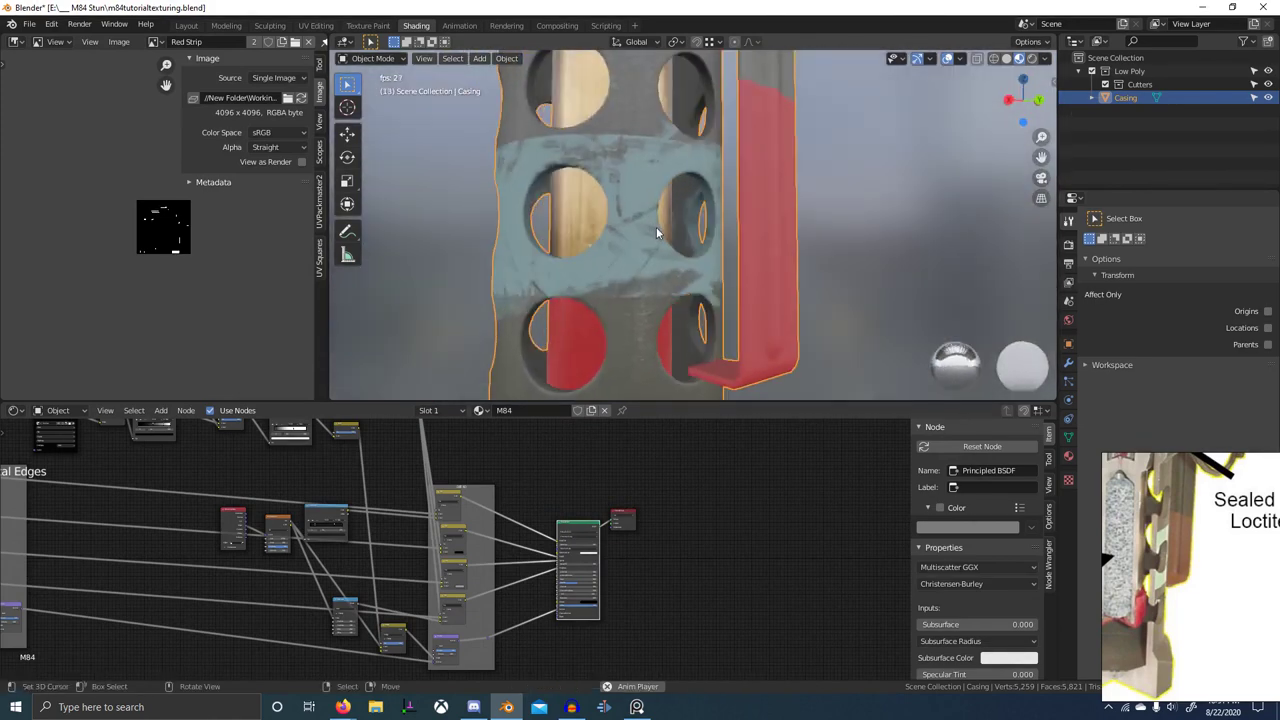
{"action": "scroll", "coordinate": [657, 243], "scroll_direction": "up", "scroll_amount": 4}
{"action": "middle_click_drag", "start_coordinate": [657, 243], "coordinate": [649, 286]}
{"action": "scroll", "coordinate": [594, 298], "scroll_direction": "down", "scroll_amount": 4}
{"action": "scroll", "coordinate": [370, 467], "scroll_direction": "down", "scroll_amount": 2}
{"action": "middle_click_drag", "start_coordinate": [454, 480], "coordinate": [585, 543]}
{"action": "scroll", "coordinate": [556, 554], "scroll_direction": "up", "scroll_amount": 6}
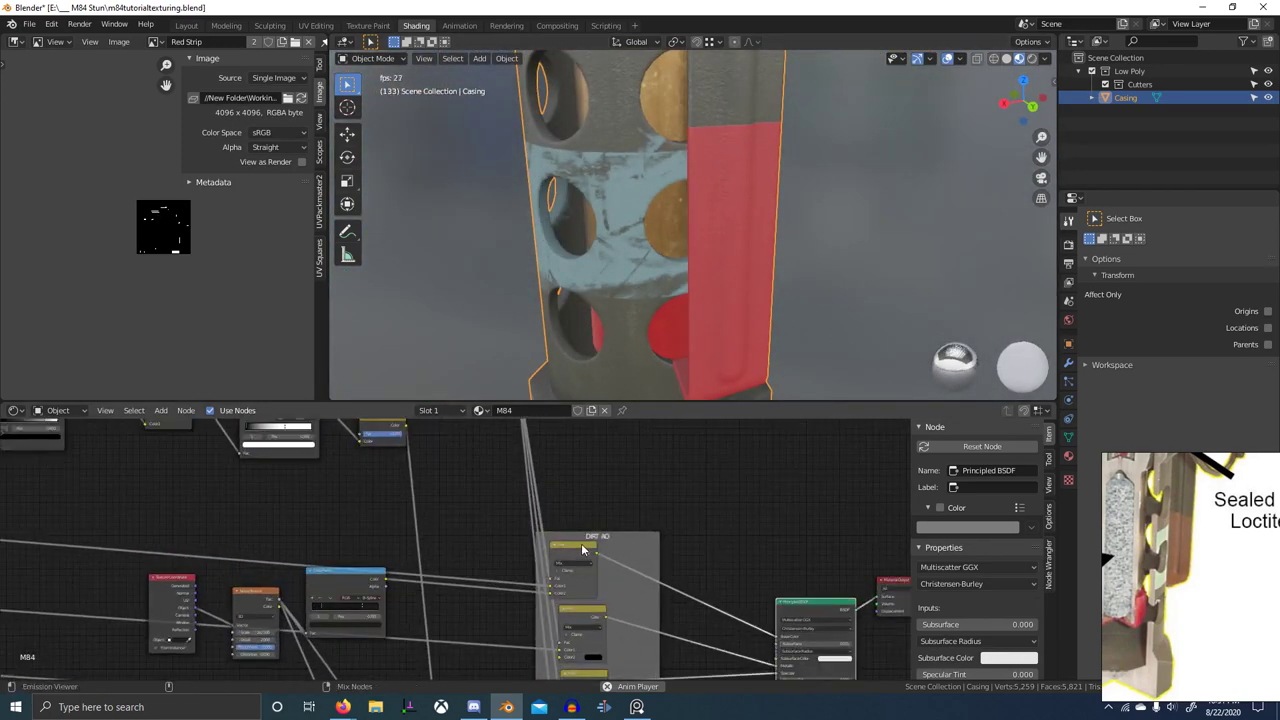
- Preview the Mix.028 node output and inspect the casing's holes and teal band
{"action": "left_click", "coordinate": [586, 548], "text": "ctrl+shift"}
{"action": "middle_click_drag", "start_coordinate": [588, 295], "coordinate": [686, 218]}
{"action": "scroll", "coordinate": [581, 224], "scroll_direction": "up", "scroll_amount": 5}
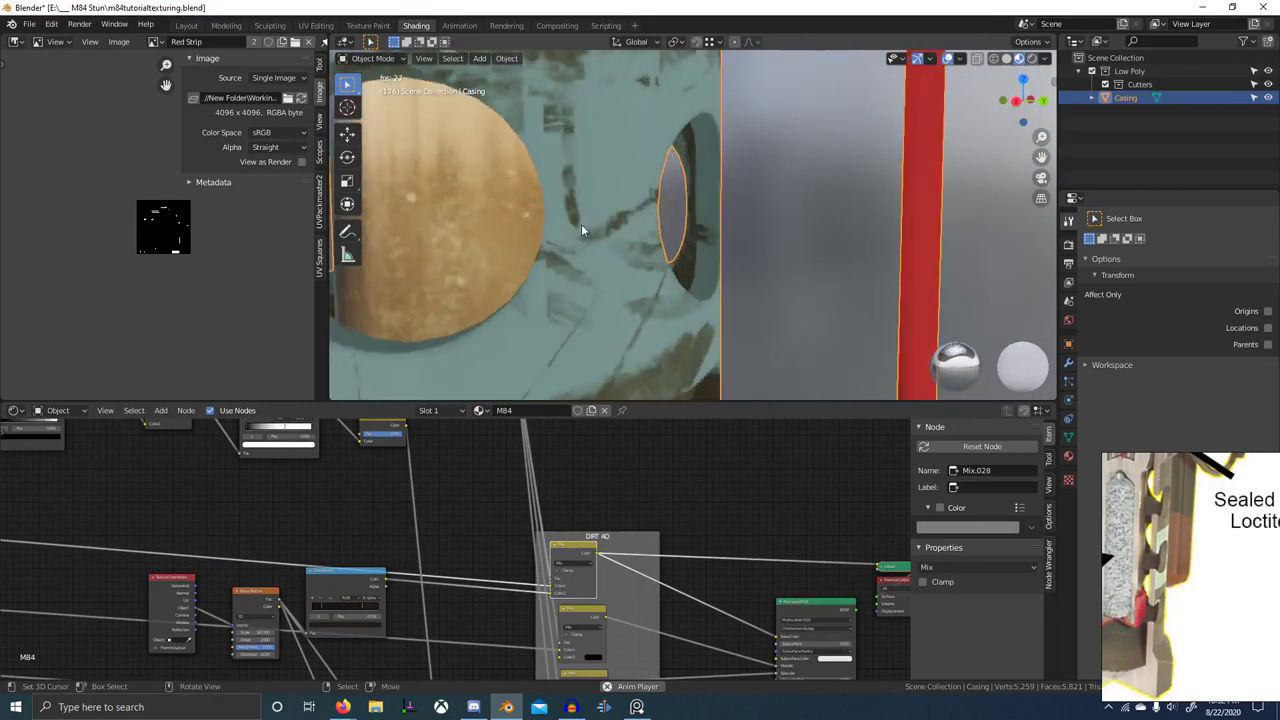
{"action": "mouse_move", "coordinate": [581, 224]}
{"action": "middle_mouse_down"}
{"action": "mouse_move", "coordinate": [678, 236]}
{"action": "mouse_move", "coordinate": [672, 273]}
{"action": "mouse_move", "coordinate": [660, 264]}
{"action": "middle_mouse_up"}
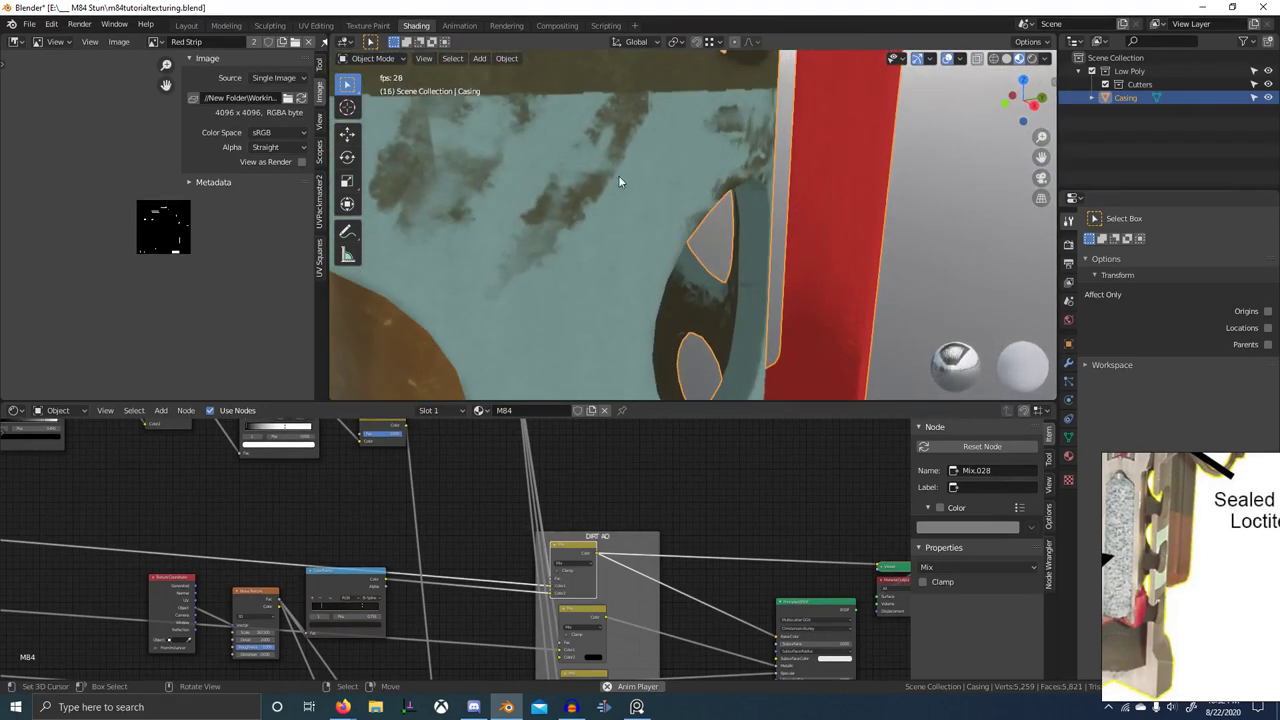
{"action": "scroll", "coordinate": [692, 158], "scroll_direction": "down", "scroll_amount": 6}
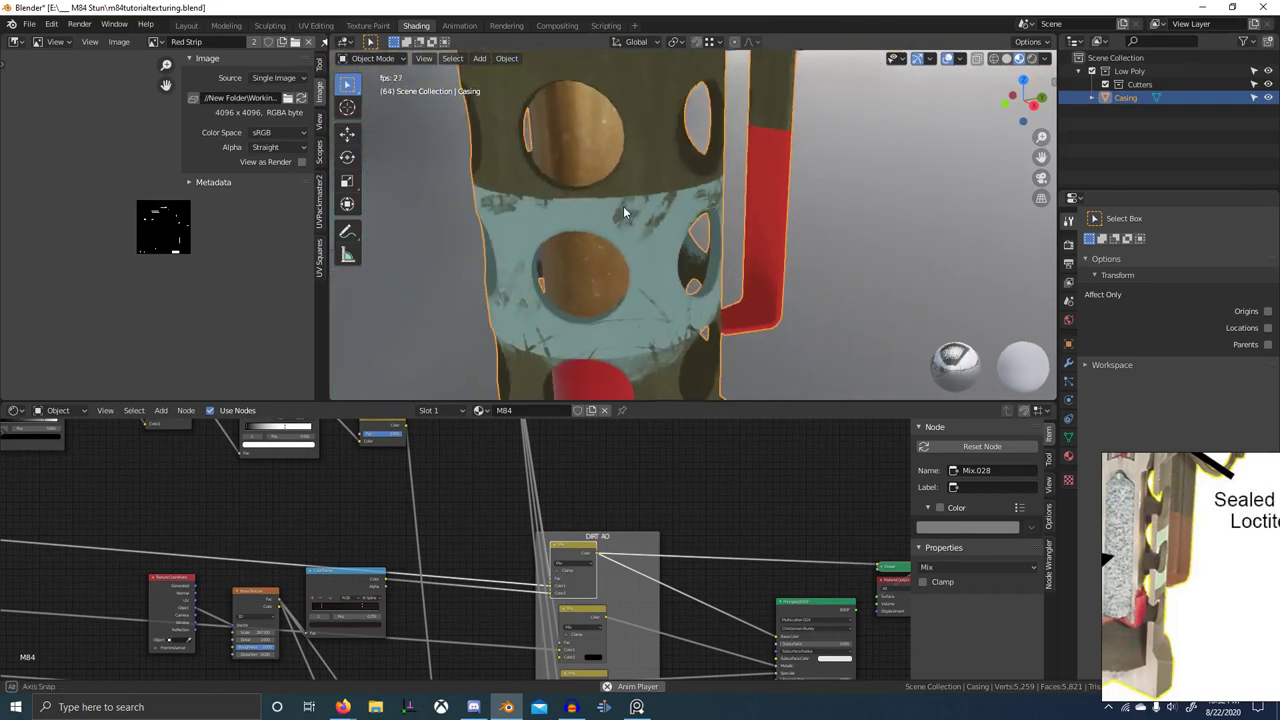
{"action": "middle_click_drag", "start_coordinate": [625, 211], "coordinate": [667, 221]}
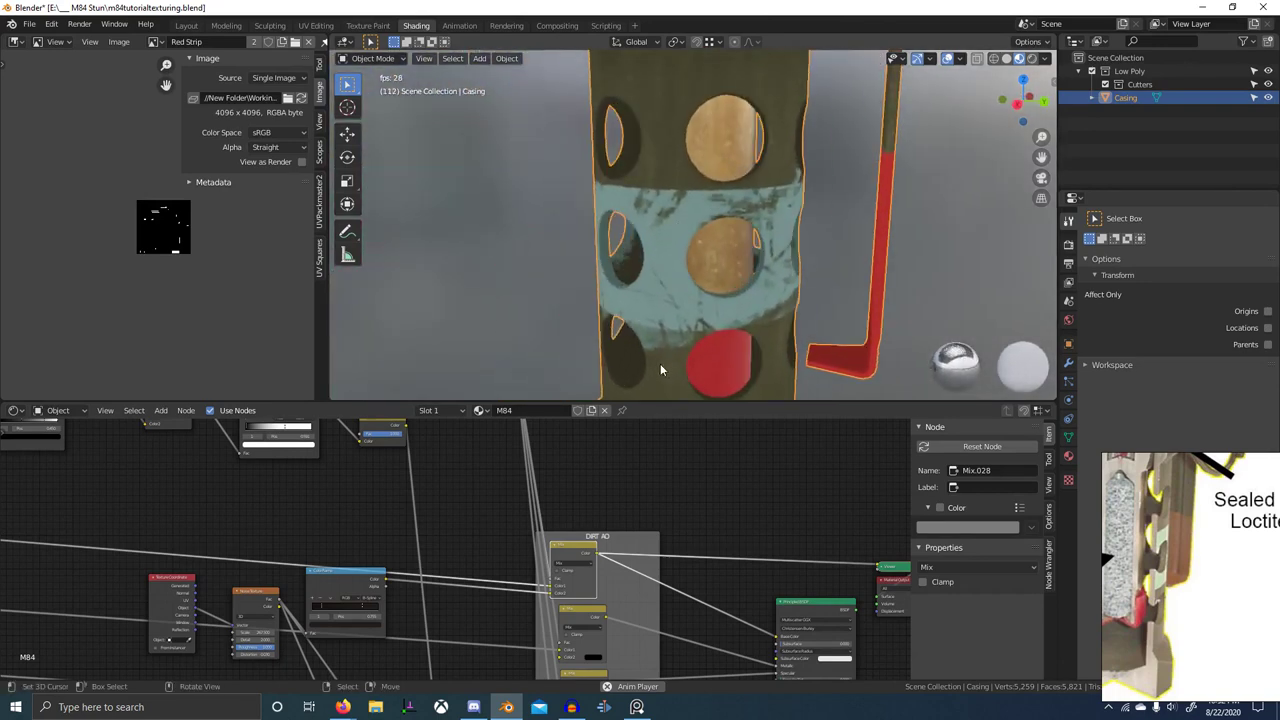
{"action": "middle_click_drag", "start_coordinate": [660, 370], "coordinate": [620, 306]}
{"action": "scroll", "coordinate": [620, 306], "scroll_direction": "up", "scroll_amount": 5}
{"action": "scroll", "coordinate": [220, 620], "scroll_direction": "down", "scroll_amount": 6}
- Pan the node tree to show the Paint Worn Edges, Scratches and Base Material frames
{"action": "middle_click_drag", "start_coordinate": [220, 620], "coordinate": [650, 515]}
{"action": "scroll", "coordinate": [356, 568], "scroll_direction": "down", "scroll_amount": 5}
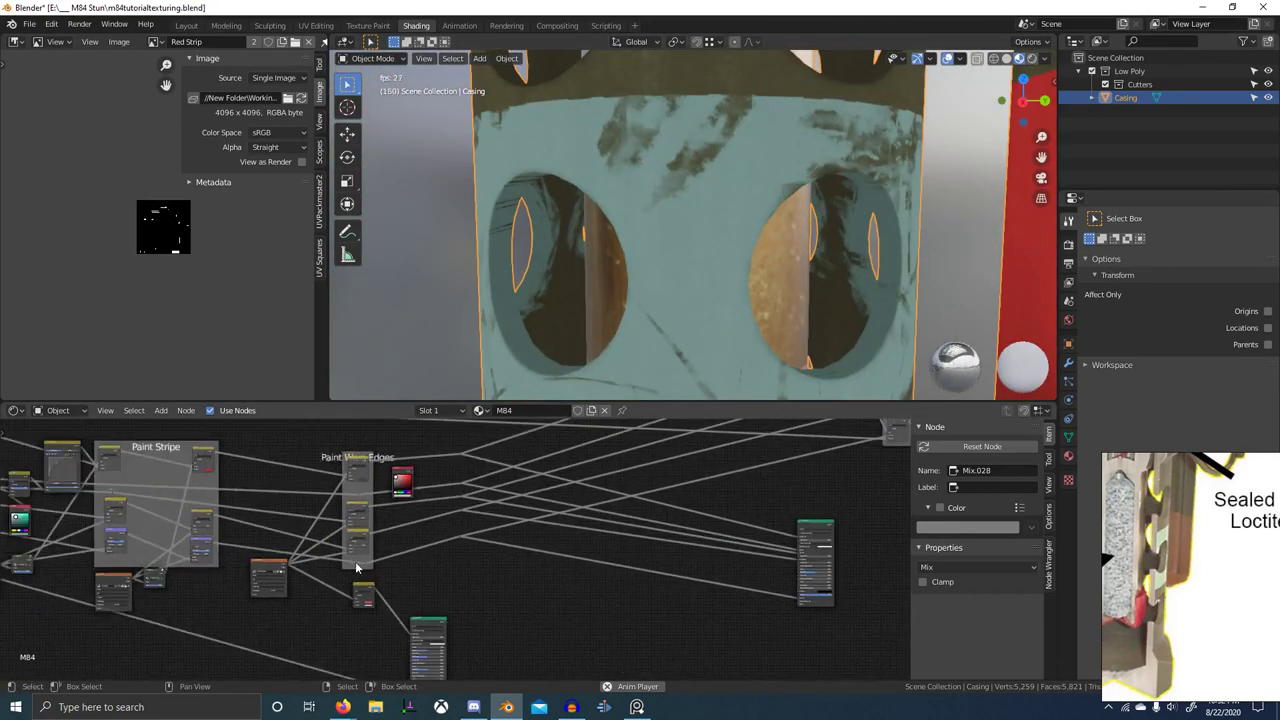
{"action": "middle_click_drag", "start_coordinate": [78, 518], "coordinate": [472, 586]}
{"action": "scroll", "coordinate": [388, 557], "scroll_direction": "left", "scroll_amount": 5, "text": "ctrl"}
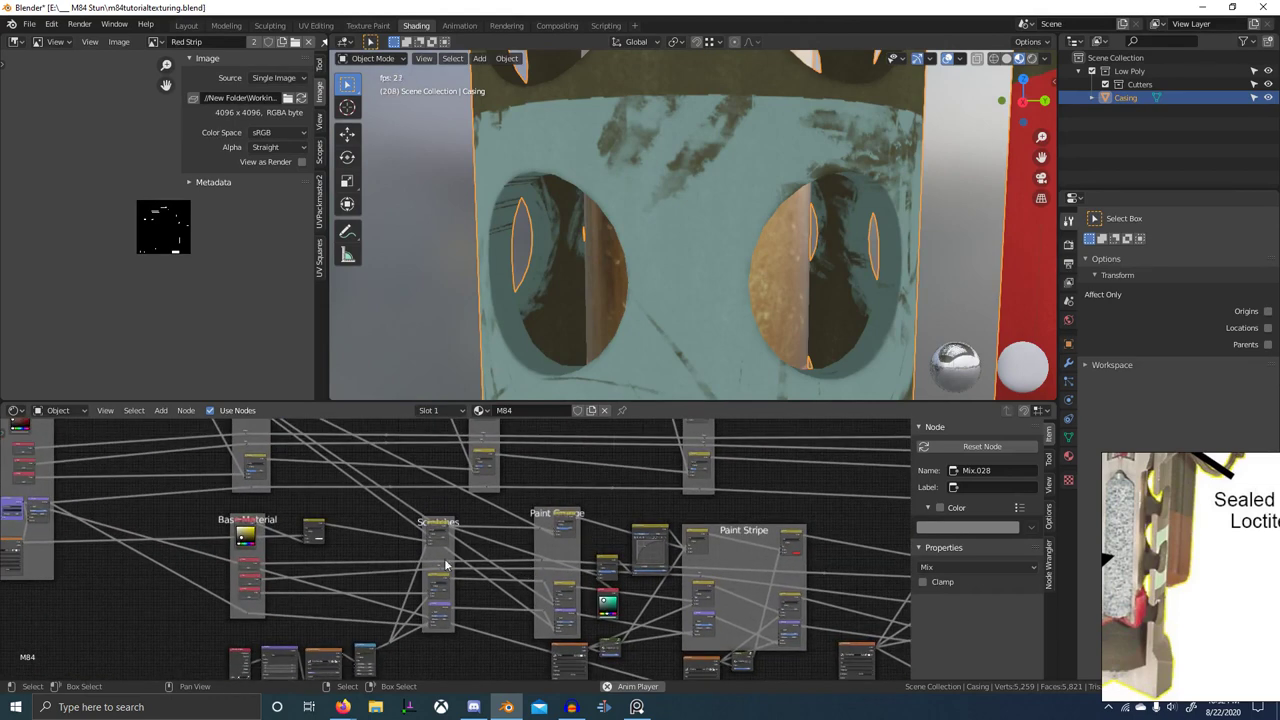
{"action": "middle_click_drag", "start_coordinate": [272, 557], "coordinate": [419, 570]}
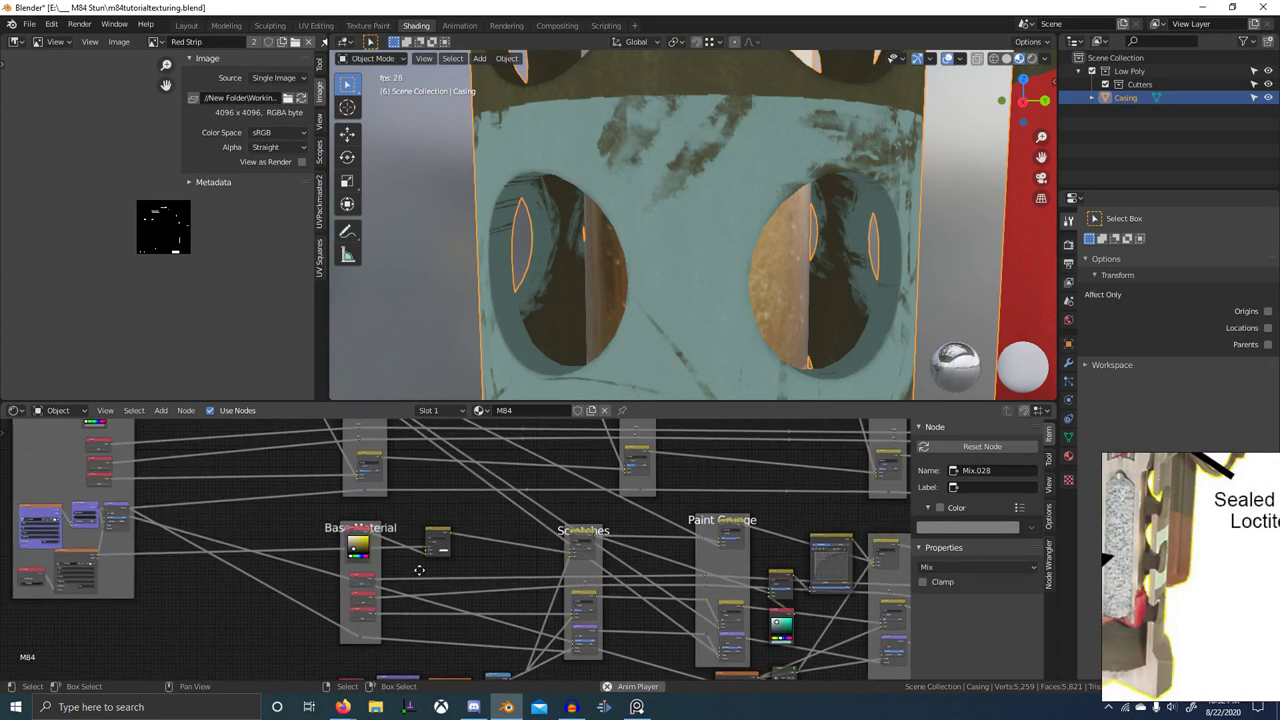
{"action": "mouse_move", "coordinate": [745, 305]}
{"action": "middle_mouse_down"}
{"action": "mouse_move", "coordinate": [762, 313]}
{"action": "mouse_move", "coordinate": [730, 288]}
{"action": "middle_mouse_up"}
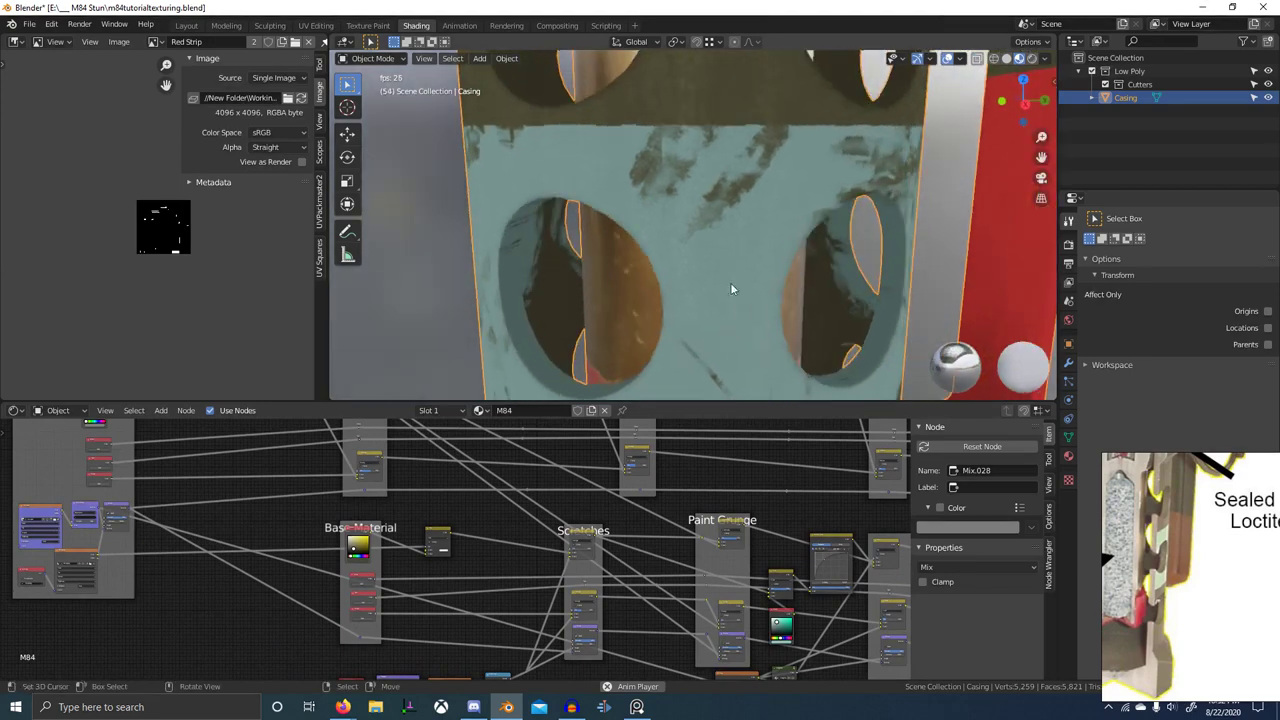
{"action": "scroll", "coordinate": [693, 177], "scroll_direction": "up", "scroll_amount": 1}
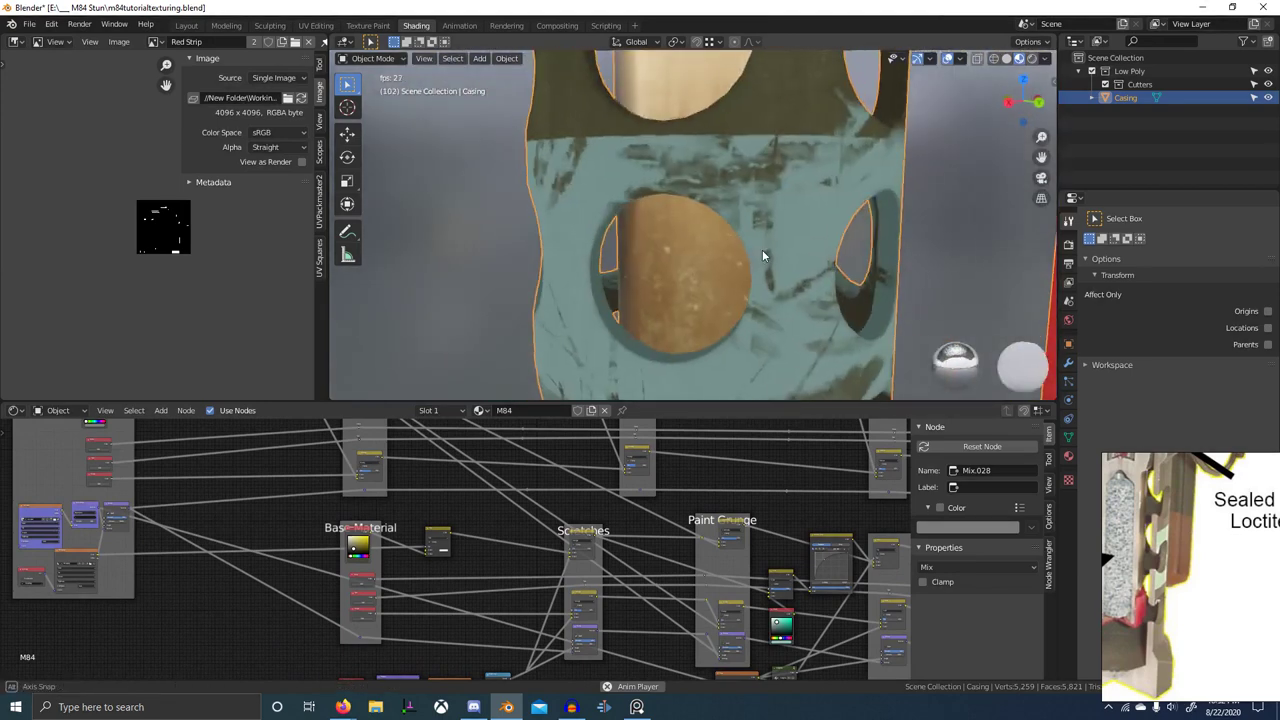
{"action": "scroll", "coordinate": [820, 485], "scroll_direction": "down", "scroll_amount": 4}
{"action": "middle_click_drag", "start_coordinate": [820, 485], "coordinate": [627, 480]}
{"action": "scroll", "coordinate": [781, 288], "scroll_direction": "down", "scroll_amount": 3}
- Return to Texture Paint mode and pick the S Grunge 08 brush
{"action": "key", "text": "ctrl+Tab"}
{"action": "left_click", "coordinate": [862, 250]}
{"action": "middle_click_drag", "start_coordinate": [838, 262], "coordinate": [788, 282], "text": "shift"}
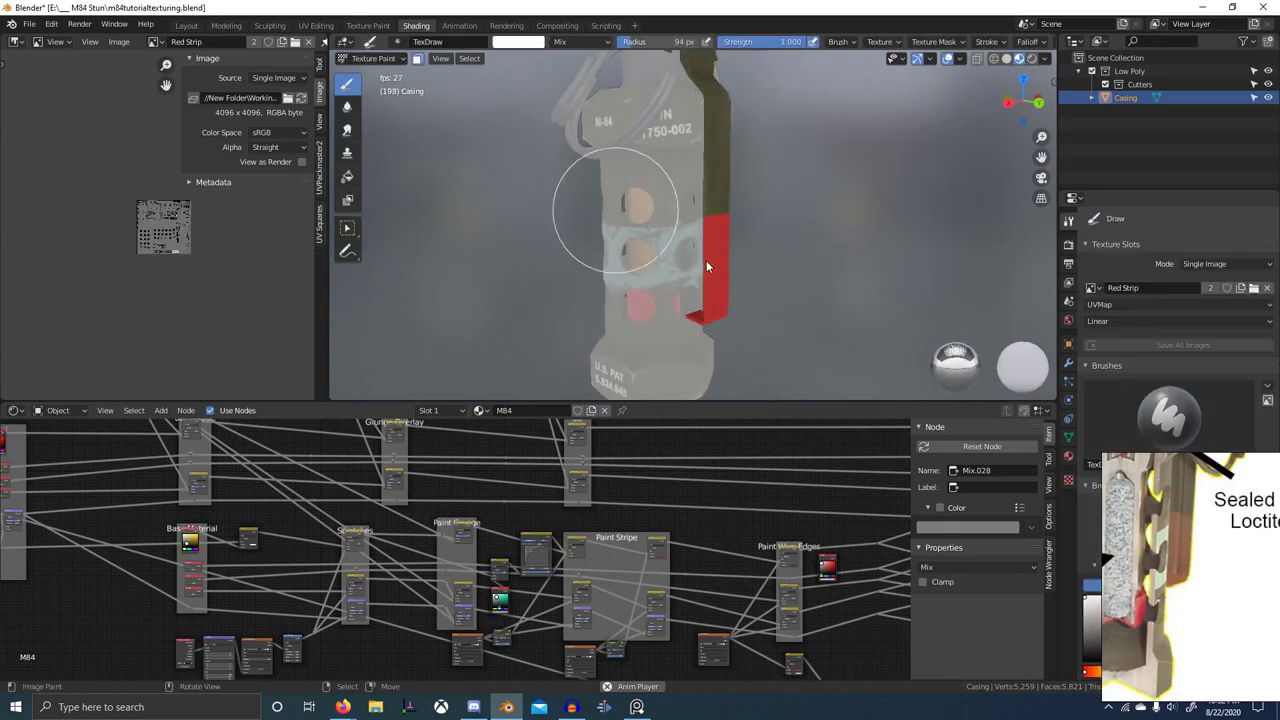
{"action": "scroll", "coordinate": [860, 565], "scroll_direction": "down", "scroll_amount": 5}
{"action": "middle_click_drag", "start_coordinate": [883, 574], "coordinate": [838, 547]}
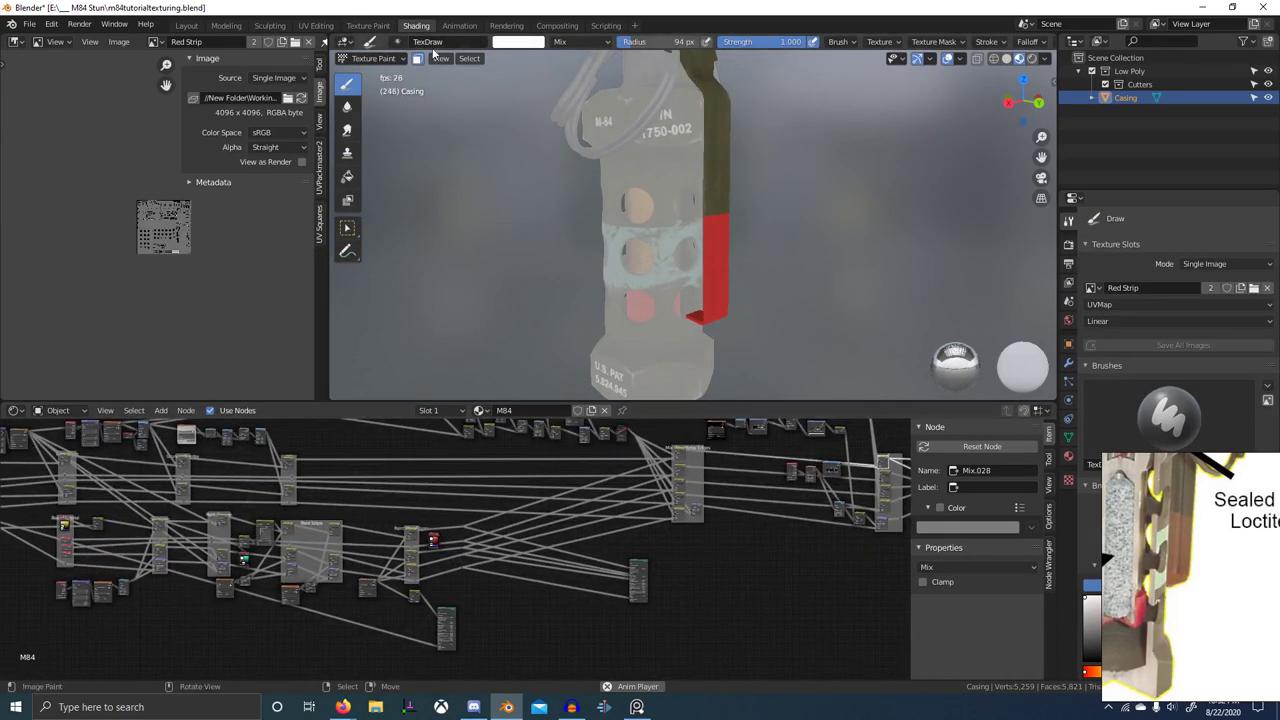
{"action": "left_click", "coordinate": [400, 45]}
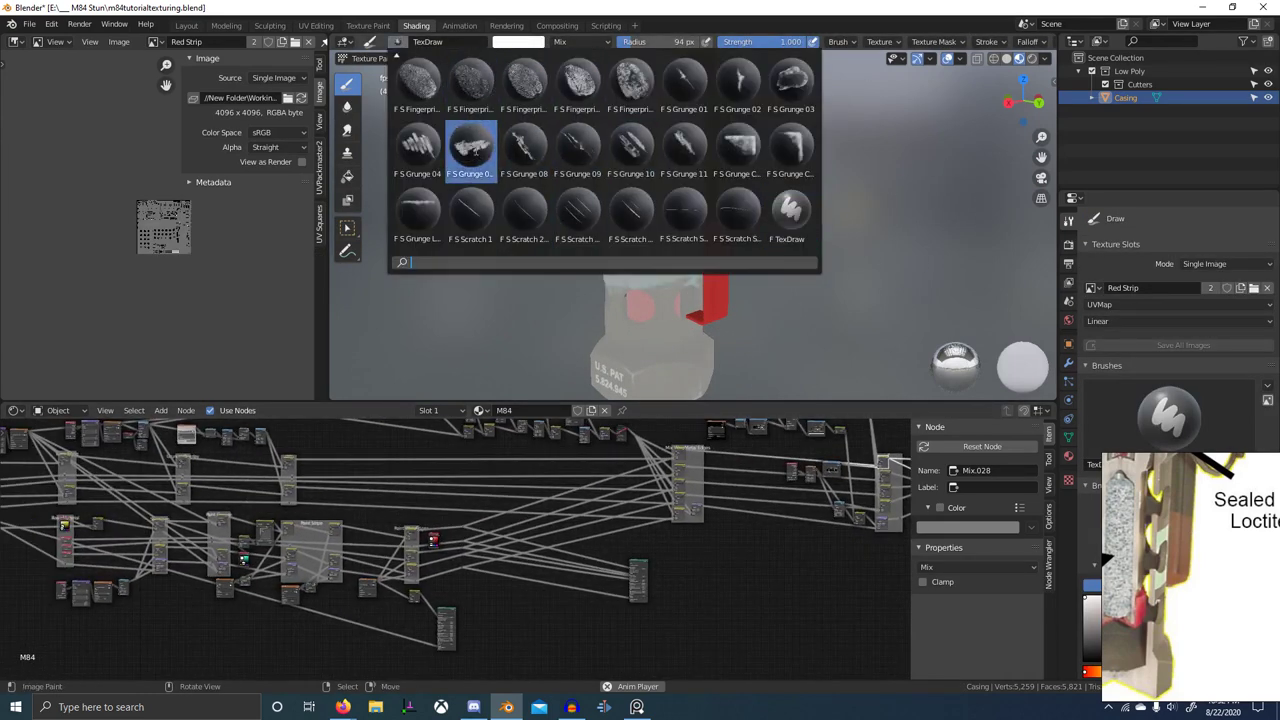
{"action": "left_click", "coordinate": [524, 145]}
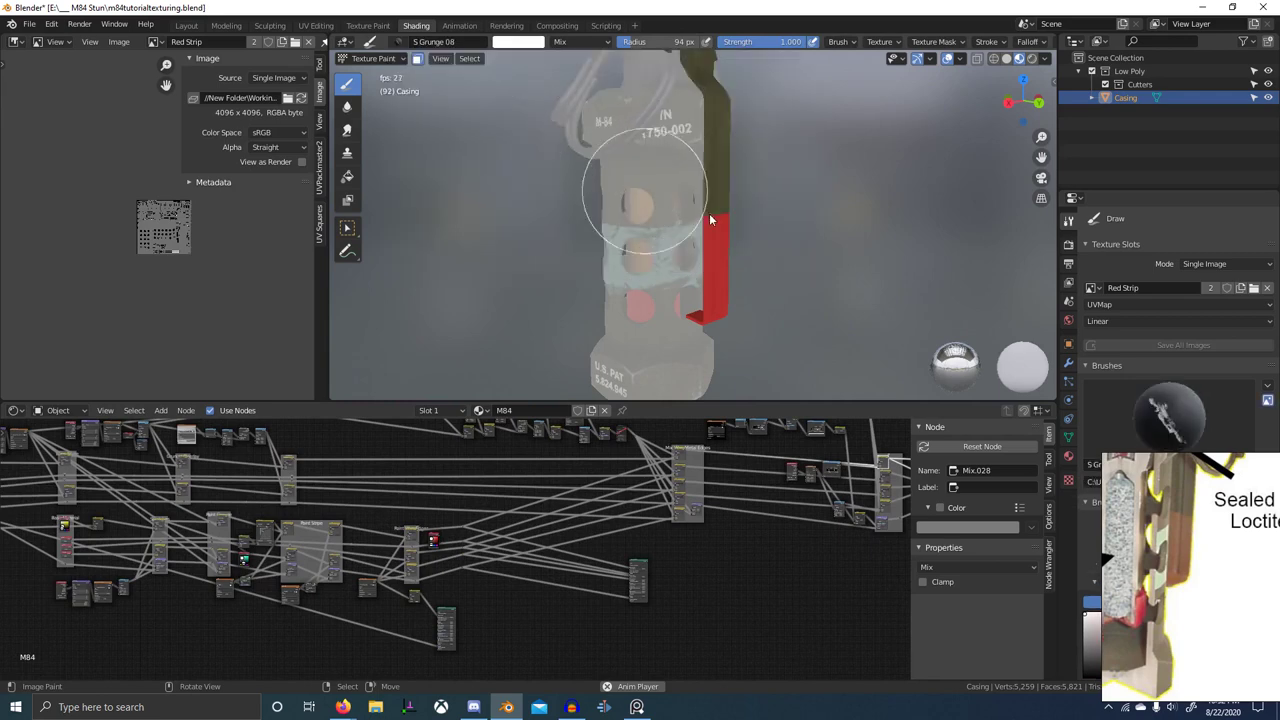
- Maximize the 3D view and isolate the lever, back in Texture Paint mode
{"action": "key", "text": "ctrl+space"}
{"action": "middle_click_drag", "start_coordinate": [654, 351], "coordinate": [734, 347]}
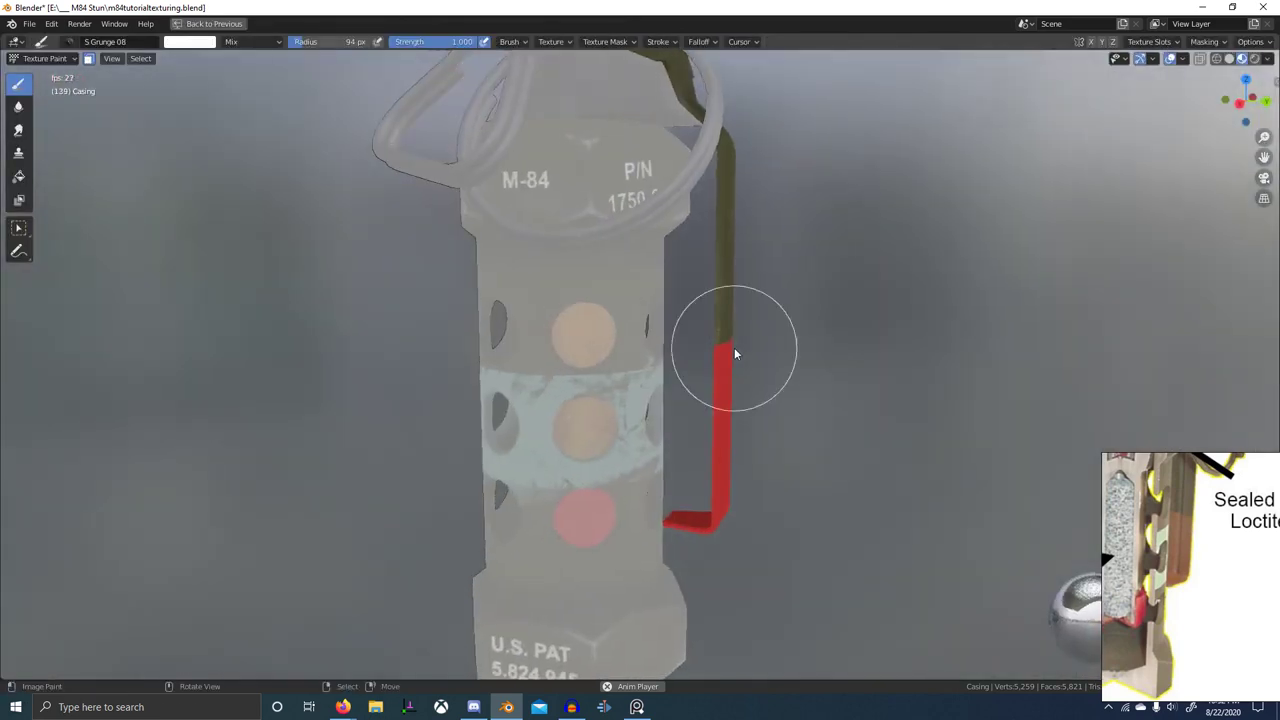
{"action": "key", "text": "ctrl+Tab"}
{"action": "key", "text": "Escape"}
{"action": "key", "text": "Tab"}
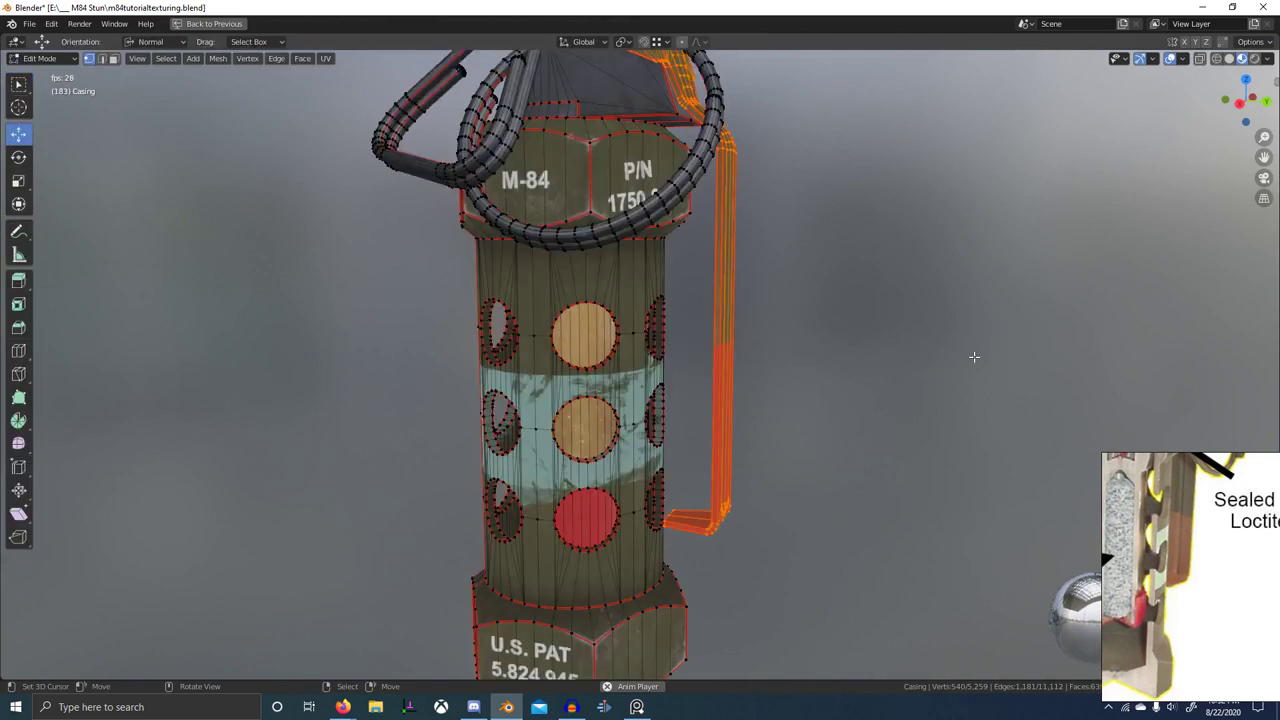
{"action": "key", "text": "shift+h"}
{"action": "key", "text": "ctrl+Tab"}
{"action": "left_click", "coordinate": [826, 298]}
{"action": "scroll", "coordinate": [770, 337], "scroll_direction": "up", "scroll_amount": 5}
{"action": "middle_click_drag", "start_coordinate": [720, 345], "coordinate": [536, 350]}
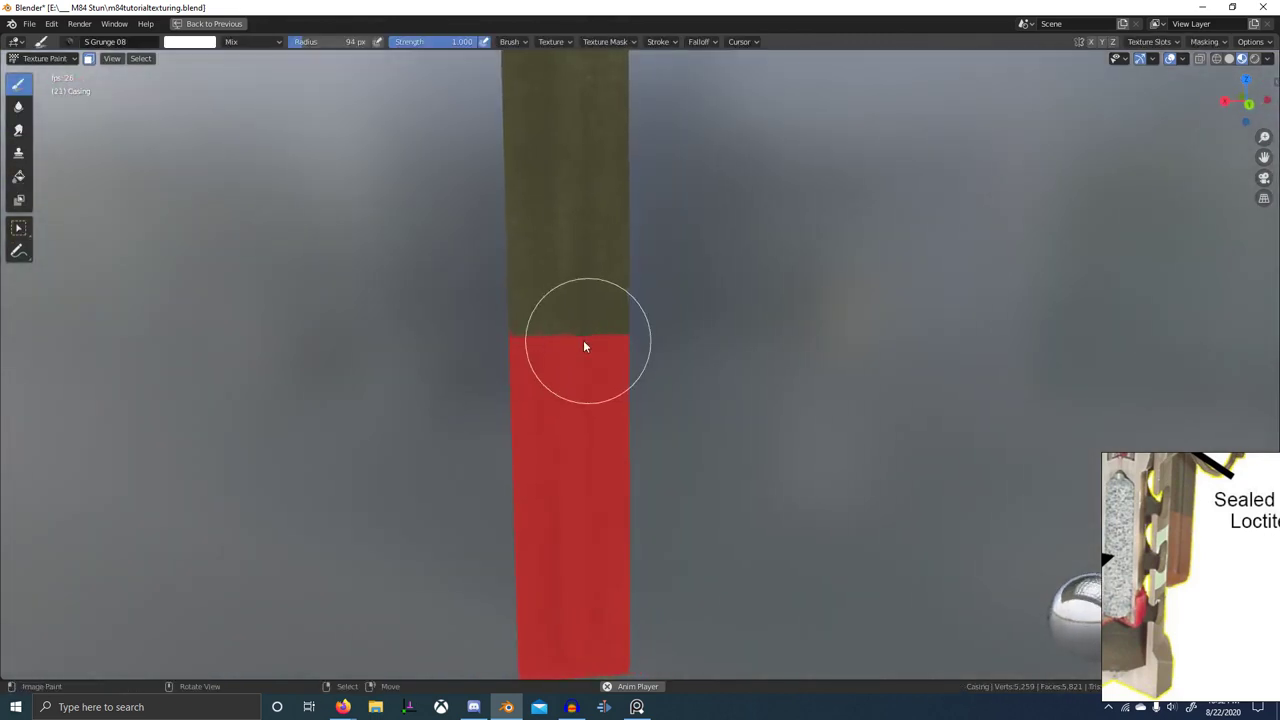
- Chip the red stripe's top edge with black grunge
{"action": "key", "text": "x"}
{"action": "left_click", "coordinate": [534, 335]}
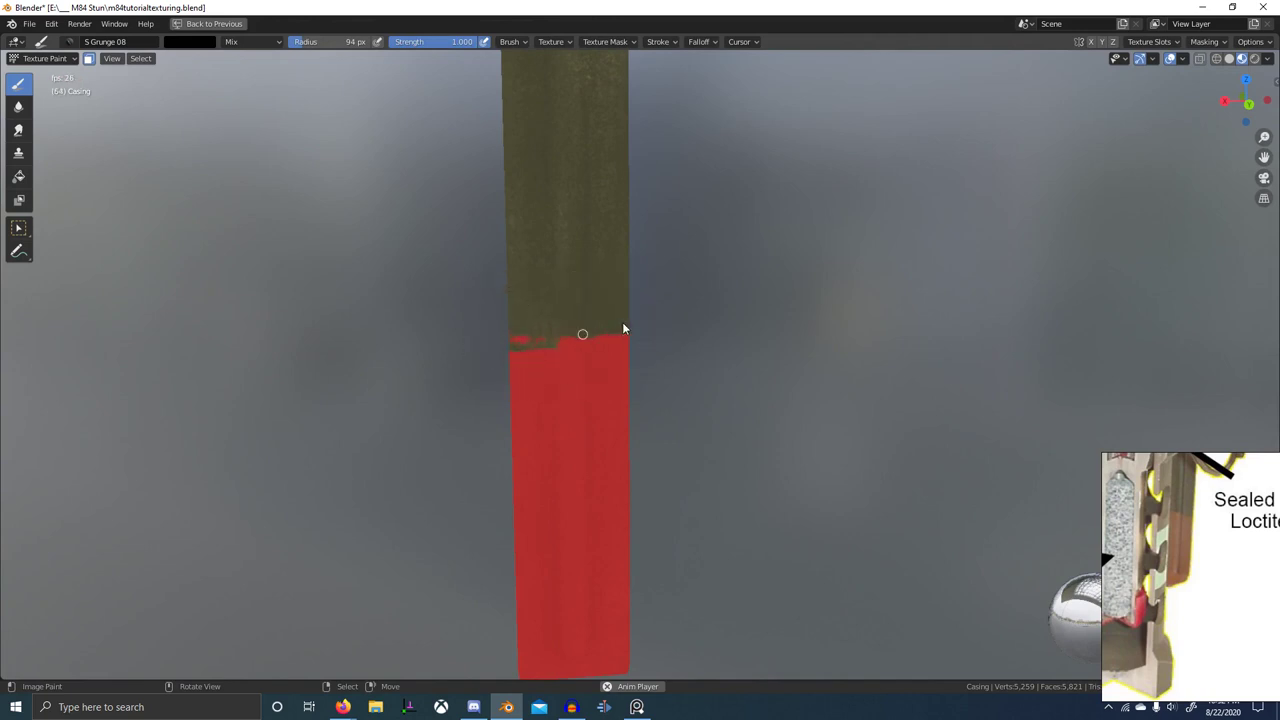
{"action": "mouse_move", "coordinate": [713, 334]}
{"action": "middle_mouse_down"}
{"action": "mouse_move", "coordinate": [466, 331]}
{"action": "mouse_move", "coordinate": [673, 386]}
{"action": "mouse_move", "coordinate": [794, 386]}
{"action": "mouse_move", "coordinate": [797, 354]}
{"action": "mouse_move", "coordinate": [794, 366]}
{"action": "middle_mouse_up"}
{"action": "scroll", "coordinate": [466, 331], "scroll_direction": "up", "scroll_amount": 2}
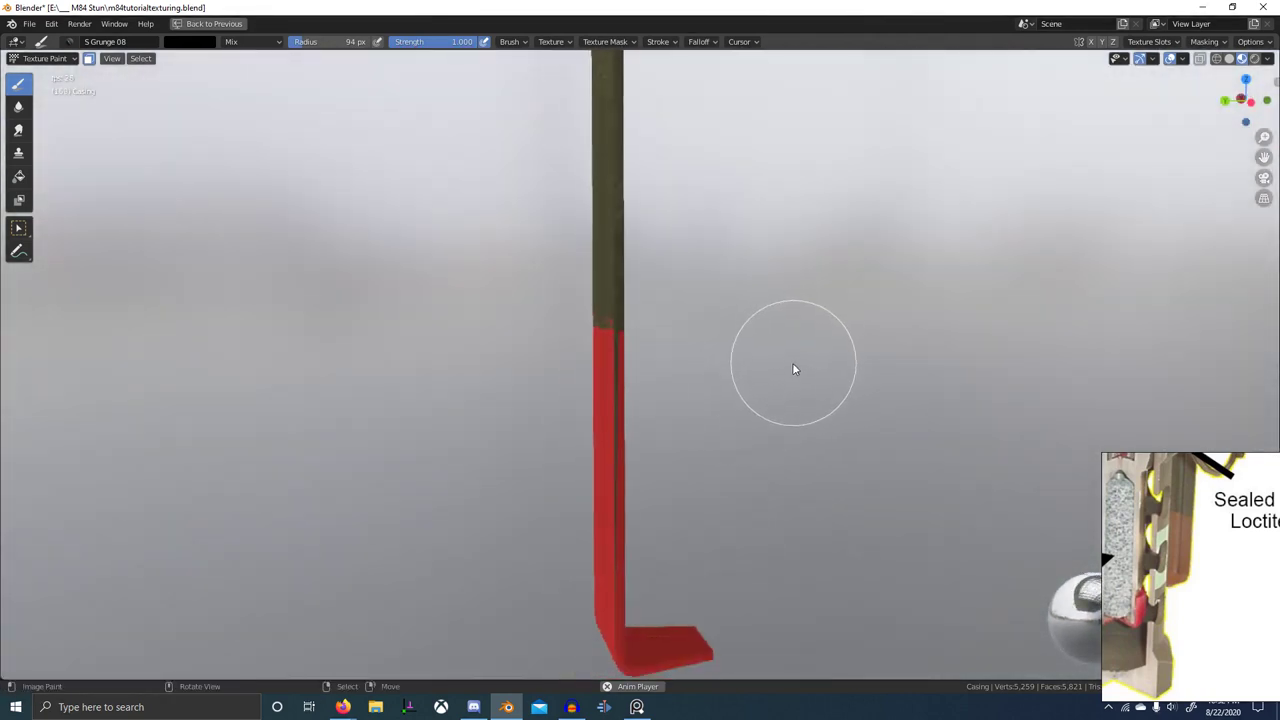
- Switch to the TexDraw brush at 180 px and paint the lever's leftover dark strip red
{"action": "left_click", "coordinate": [68, 43]}
{"action": "type", "text": "tex"}
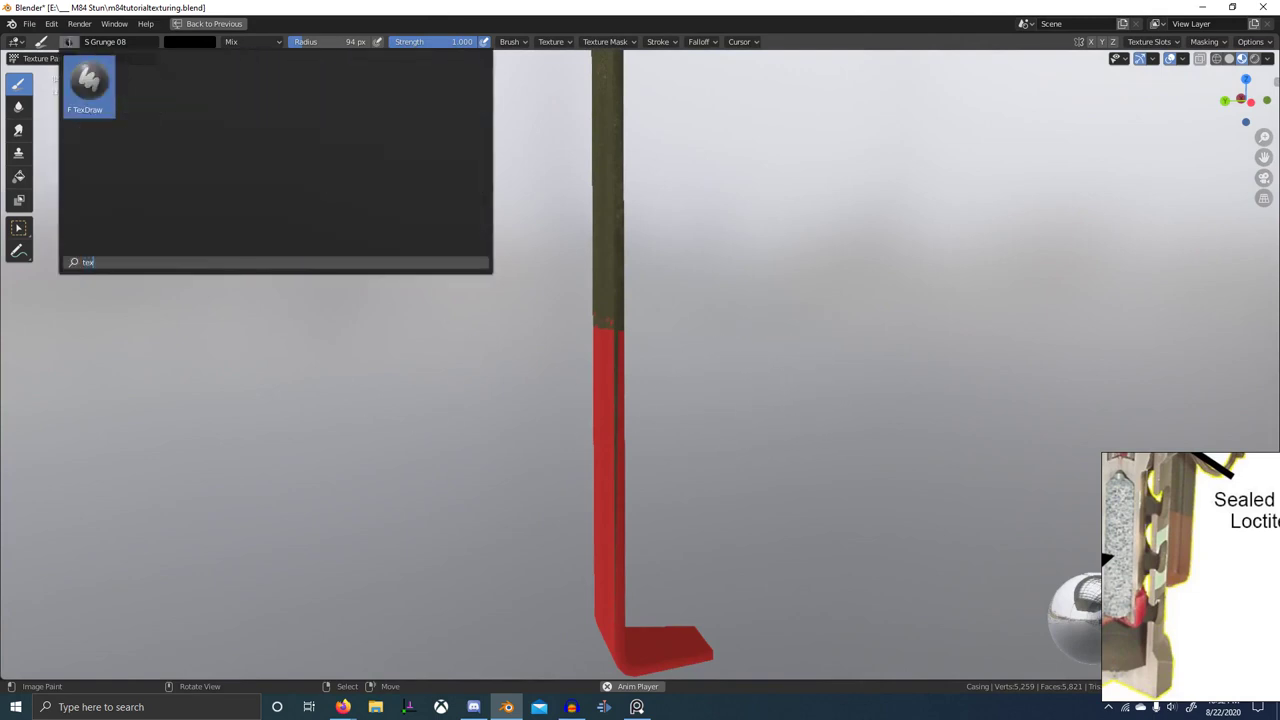
{"action": "left_click", "coordinate": [88, 88]}
{"action": "key", "text": "f"}
{"action": "left_click", "coordinate": [612, 402]}
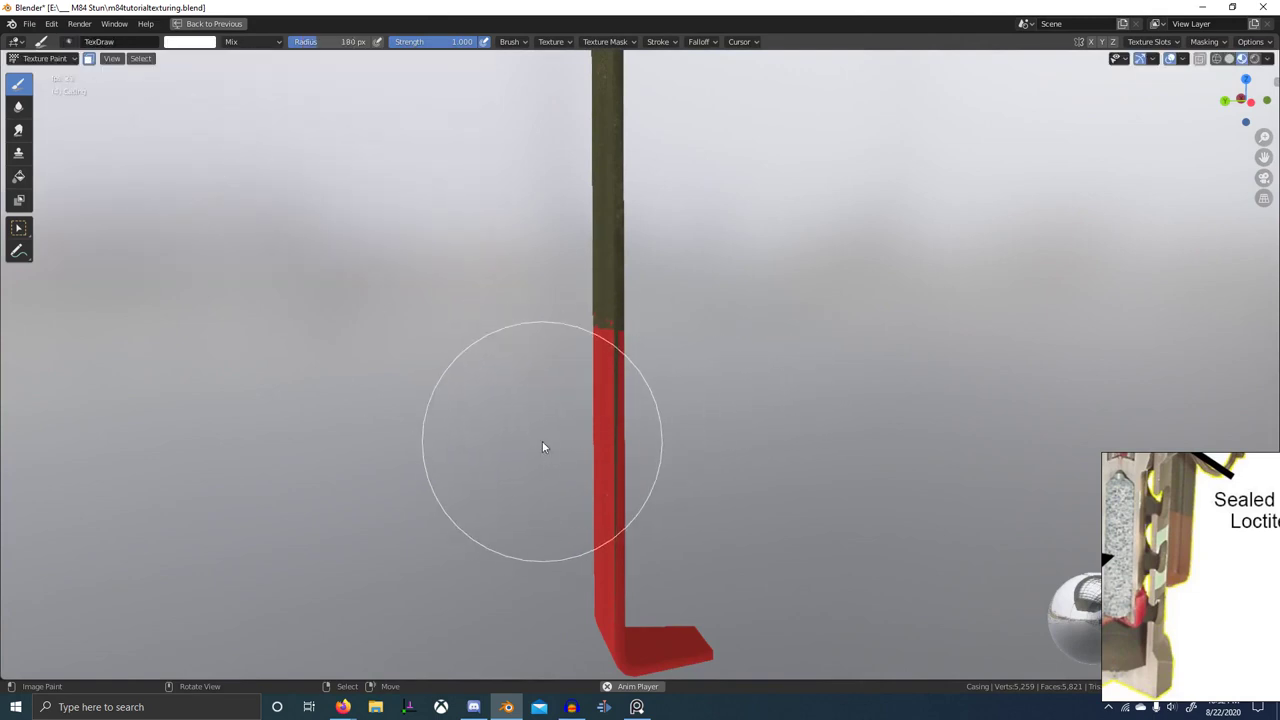
{"action": "left_click_drag", "start_coordinate": [536, 446], "coordinate": [726, 448]}
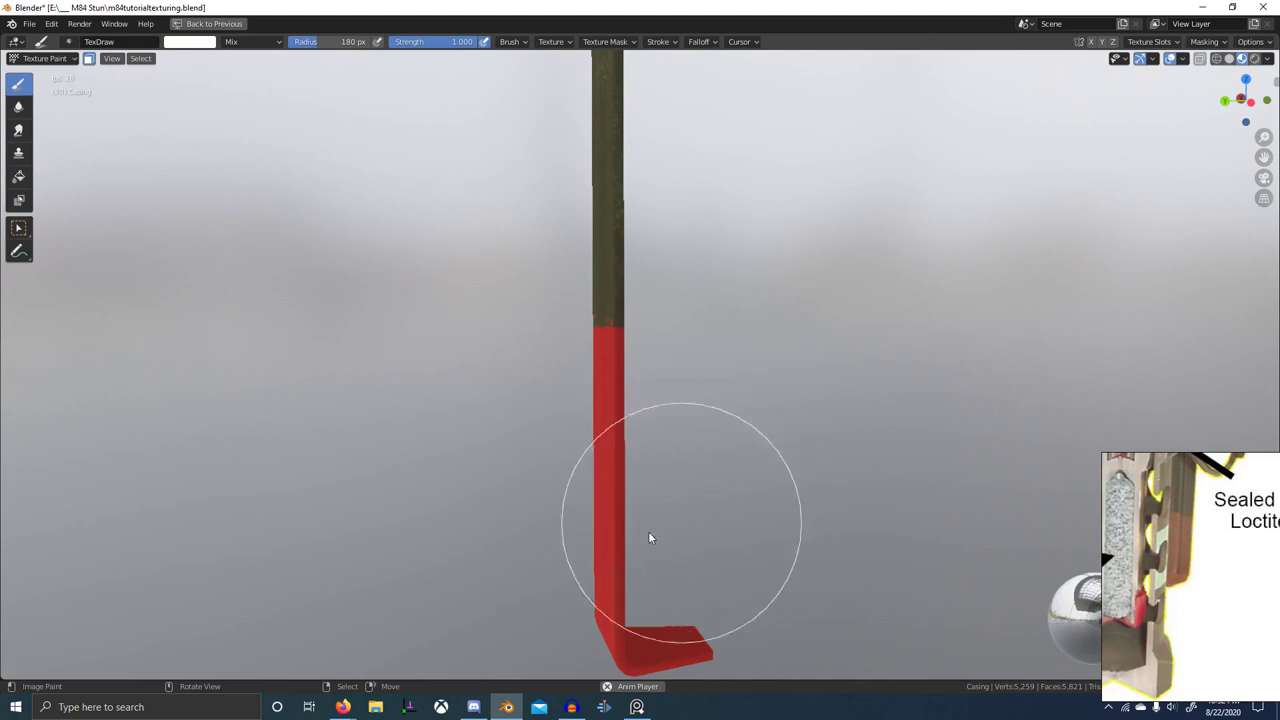
{"action": "middle_click_drag", "start_coordinate": [592, 618], "coordinate": [740, 592]}
{"action": "middle_click_drag", "start_coordinate": [565, 561], "coordinate": [795, 548]}
{"action": "middle_click_drag", "start_coordinate": [641, 506], "coordinate": [602, 492]}
{"action": "scroll", "coordinate": [500, 420], "scroll_direction": "up", "scroll_amount": 3}
{"action": "middle_click_drag", "start_coordinate": [475, 395], "coordinate": [425, 367]}
- Pick the S Grunge 10 brush and chip the red/olive boundary with dark grunge
{"action": "left_click", "coordinate": [67, 41]}
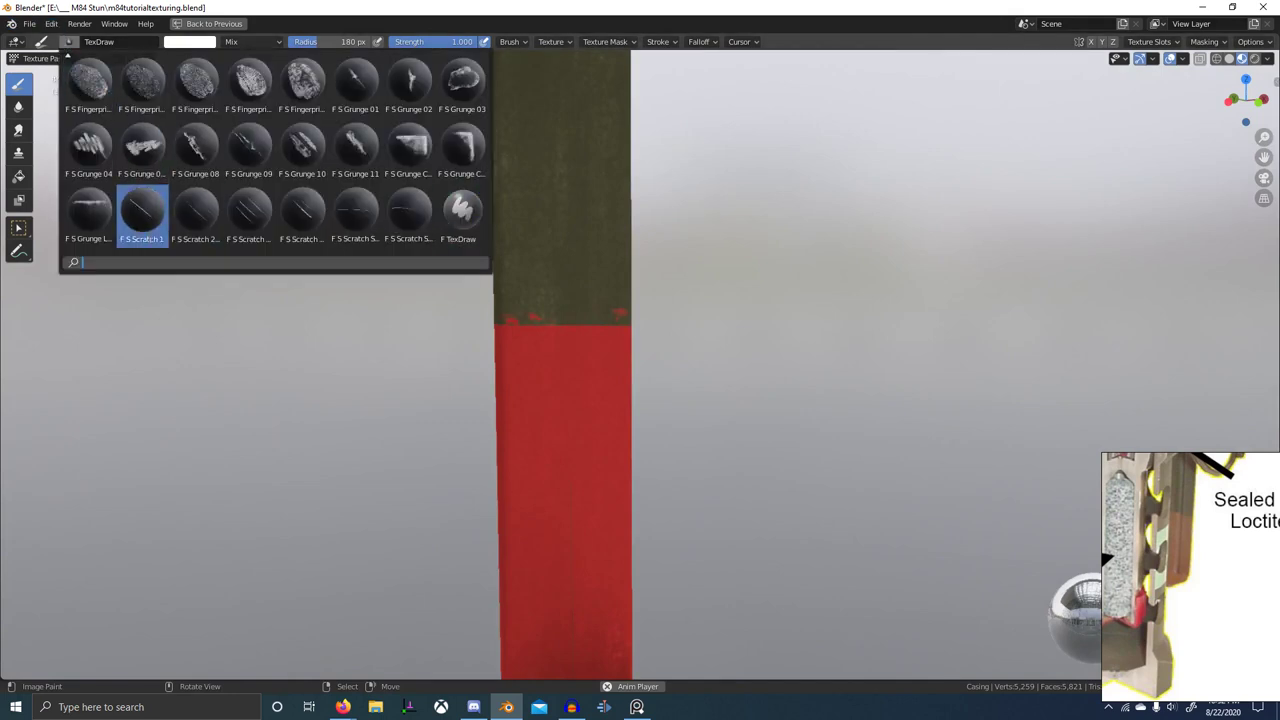
{"action": "left_click", "coordinate": [302, 152]}
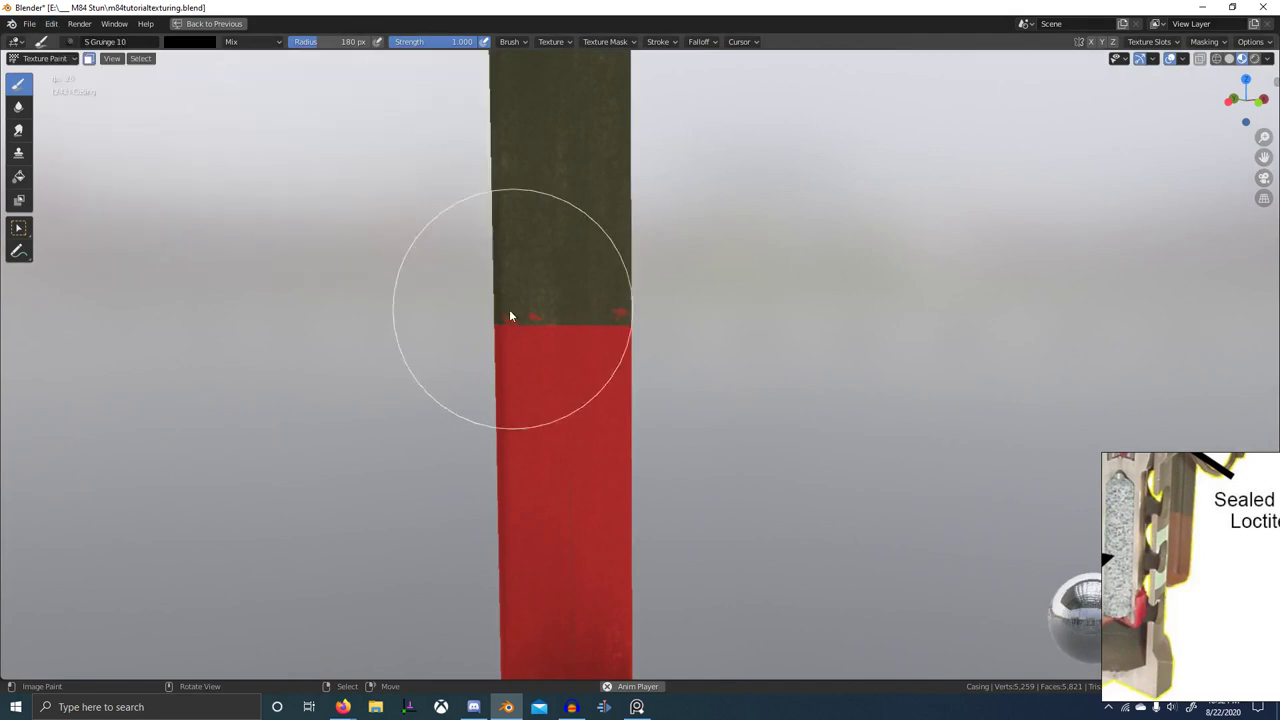
{"action": "mouse_move", "coordinate": [511, 312]}
{"action": "middle_mouse_down"}
{"action": "mouse_move", "coordinate": [761, 340]}
{"action": "mouse_move", "coordinate": [632, 342]}
{"action": "middle_mouse_up"}
{"action": "scroll", "coordinate": [630, 342], "scroll_direction": "up", "scroll_amount": 1}
{"action": "middle_click_drag", "start_coordinate": [626, 342], "coordinate": [629, 342]}
{"action": "left_click_drag", "start_coordinate": [547, 340], "coordinate": [678, 323]}
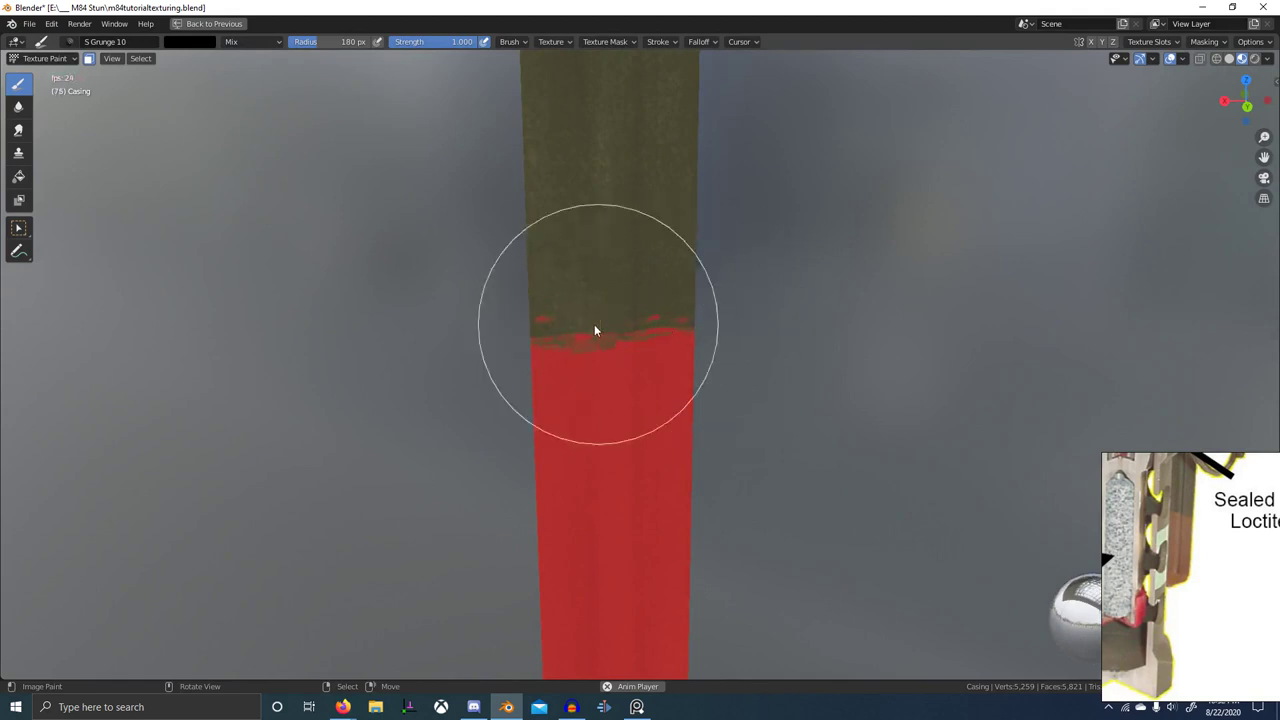
{"action": "middle_click_drag", "start_coordinate": [594, 324], "coordinate": [810, 319]}
{"action": "mouse_move", "coordinate": [711, 365]}
{"action": "left_mouse_down"}
{"action": "mouse_move", "coordinate": [654, 342]}
{"action": "mouse_move", "coordinate": [682, 338]}
{"action": "left_mouse_up"}
{"action": "middle_click_drag", "start_coordinate": [649, 339], "coordinate": [712, 339]}
{"action": "left_click", "coordinate": [658, 46]}
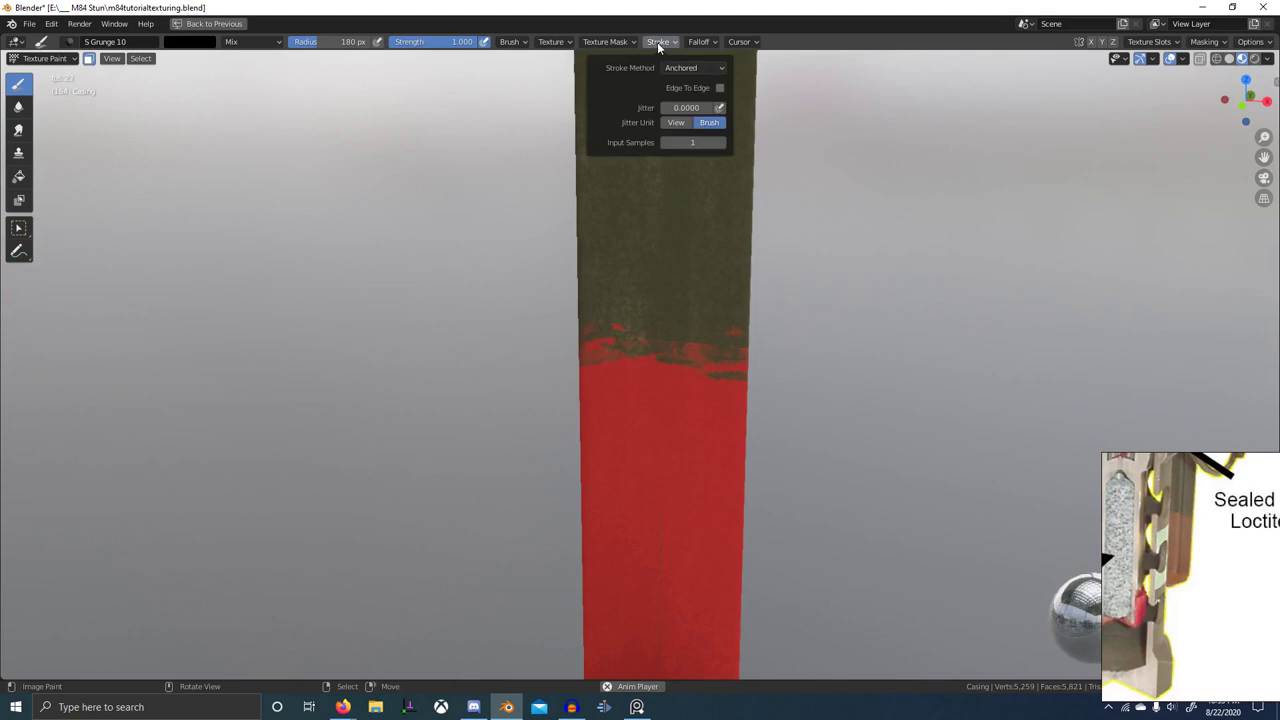
{"action": "mouse_move", "coordinate": [701, 45]}
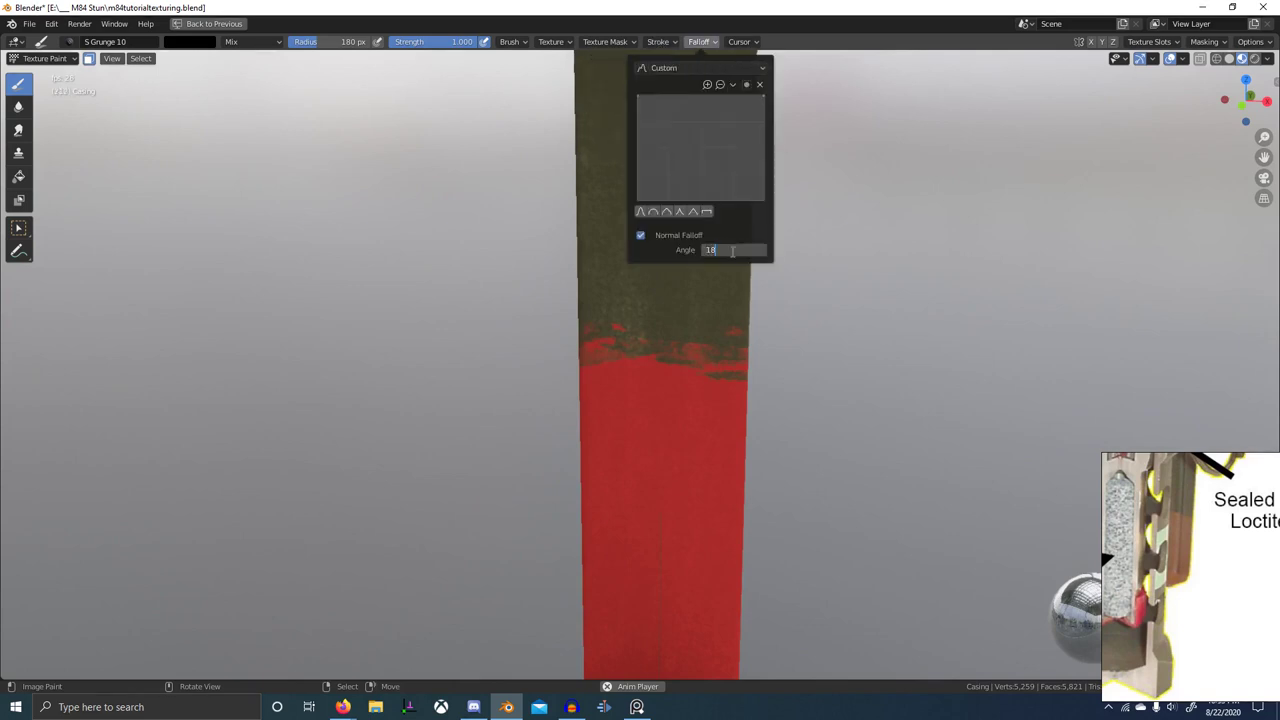
- Paint red grunge marks over the olive edge along the stripe boundary
{"action": "middle_click_drag", "start_coordinate": [591, 330], "coordinate": [766, 334]}
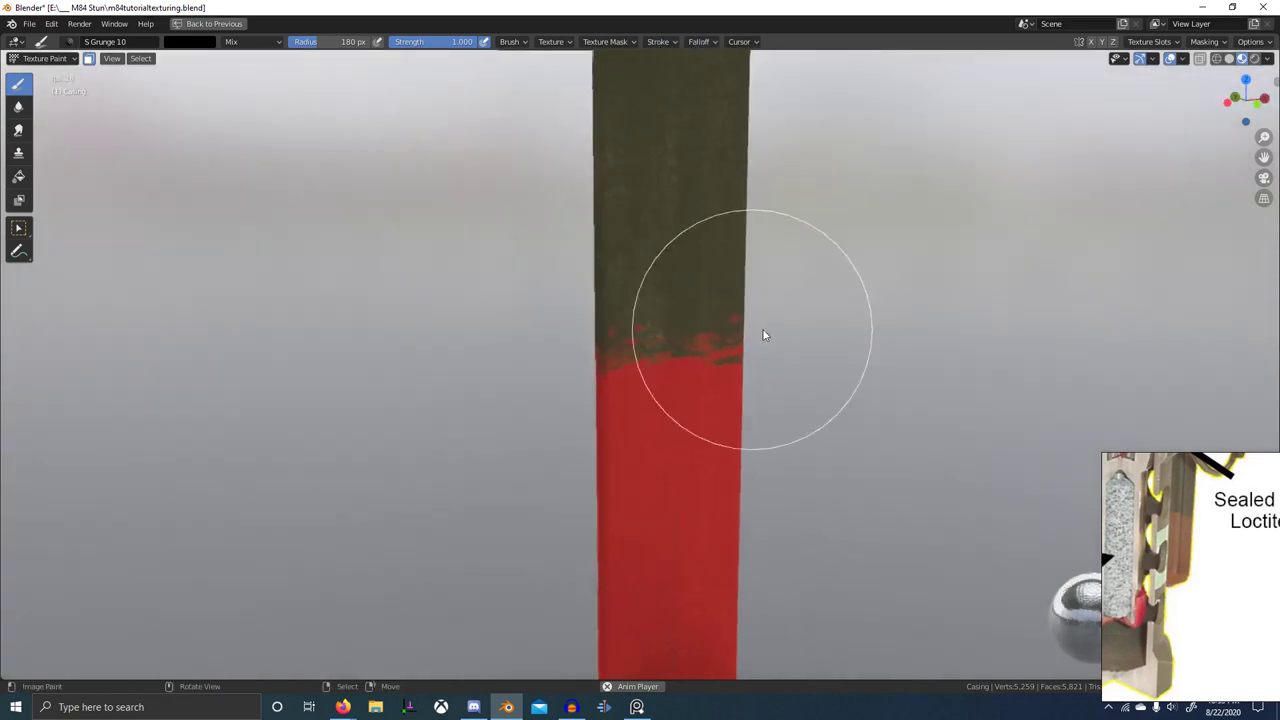
{"action": "key", "text": "x"}
{"action": "left_click_drag", "start_coordinate": [626, 323], "coordinate": [603, 342]}
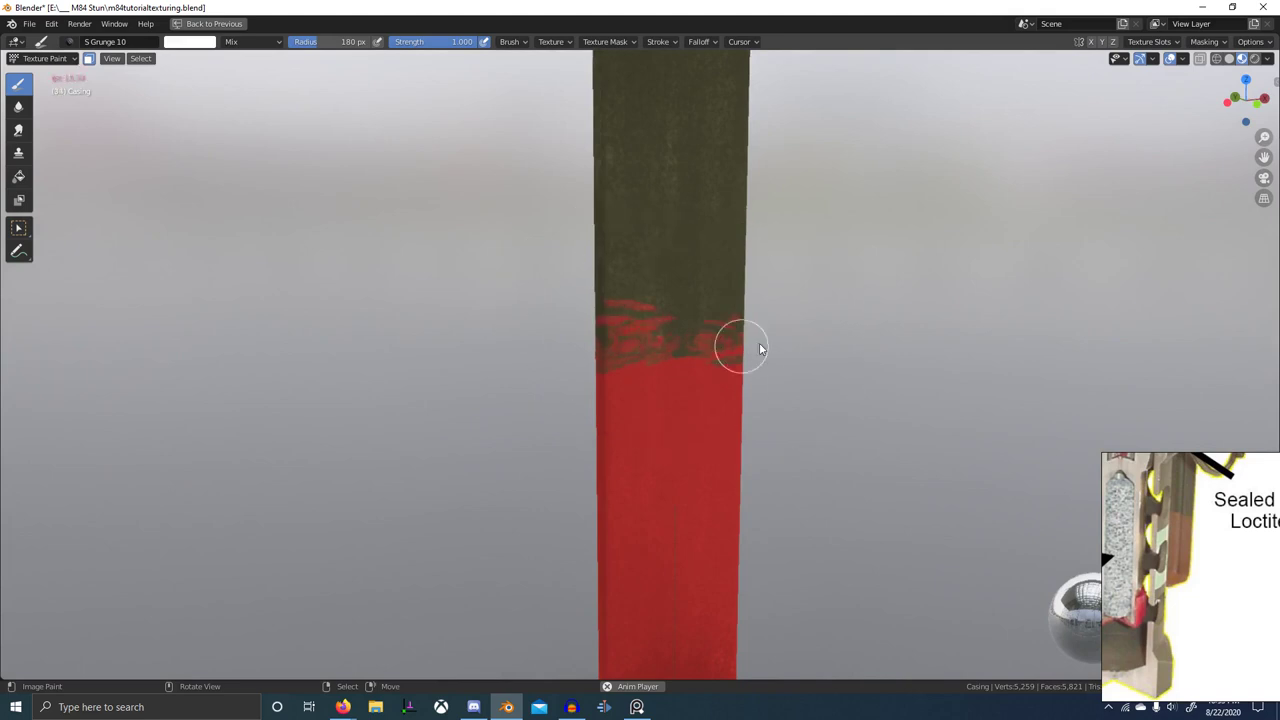
{"action": "mouse_move", "coordinate": [760, 349]}
{"action": "left_mouse_down"}
{"action": "mouse_move", "coordinate": [677, 348]}
{"action": "mouse_move", "coordinate": [748, 348]}
{"action": "left_mouse_up"}
{"action": "middle_click_drag", "start_coordinate": [768, 351], "coordinate": [636, 360]}
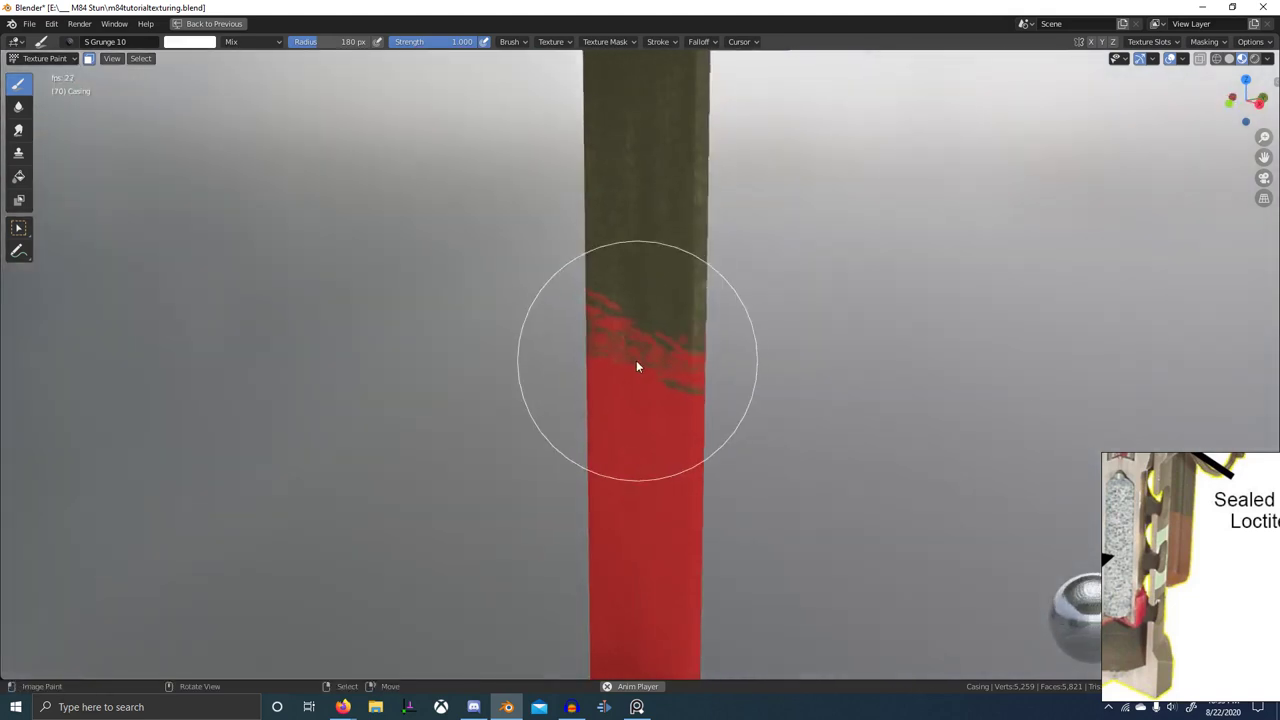
{"action": "left_click_drag", "start_coordinate": [640, 360], "coordinate": [622, 383]}
{"action": "middle_click_drag", "start_coordinate": [724, 389], "coordinate": [551, 371]}
{"action": "mouse_move", "coordinate": [622, 348]}
{"action": "left_mouse_down"}
{"action": "mouse_move", "coordinate": [682, 356]}
{"action": "mouse_move", "coordinate": [662, 358]}
{"action": "left_mouse_up"}
{"action": "middle_click_drag", "start_coordinate": [670, 362], "coordinate": [540, 367]}
{"action": "middle_click_drag", "start_coordinate": [708, 355], "coordinate": [514, 366]}
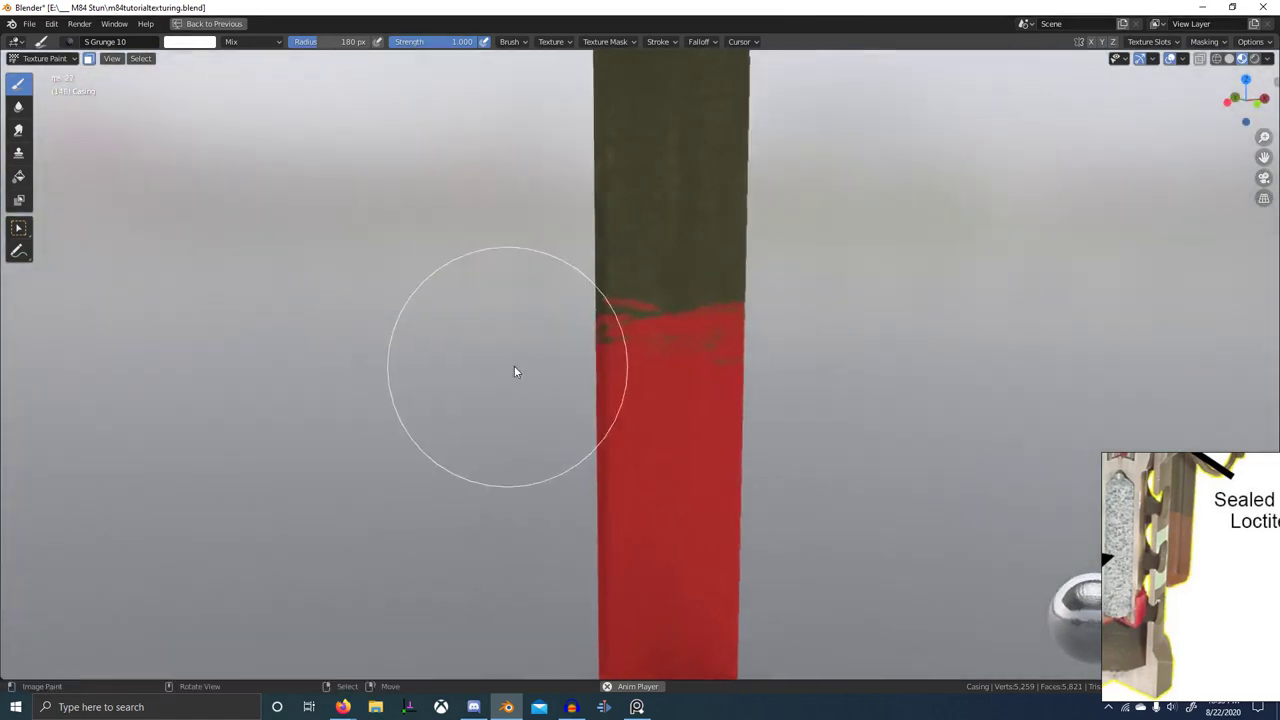
- Dab olive grunge over the red edge of the stripe
{"action": "key", "text": "x"}
{"action": "left_click_drag", "start_coordinate": [648, 352], "coordinate": [722, 354]}
{"action": "middle_click_drag", "start_coordinate": [728, 374], "coordinate": [632, 368]}
{"action": "left_click_drag", "start_coordinate": [660, 363], "coordinate": [606, 348]}
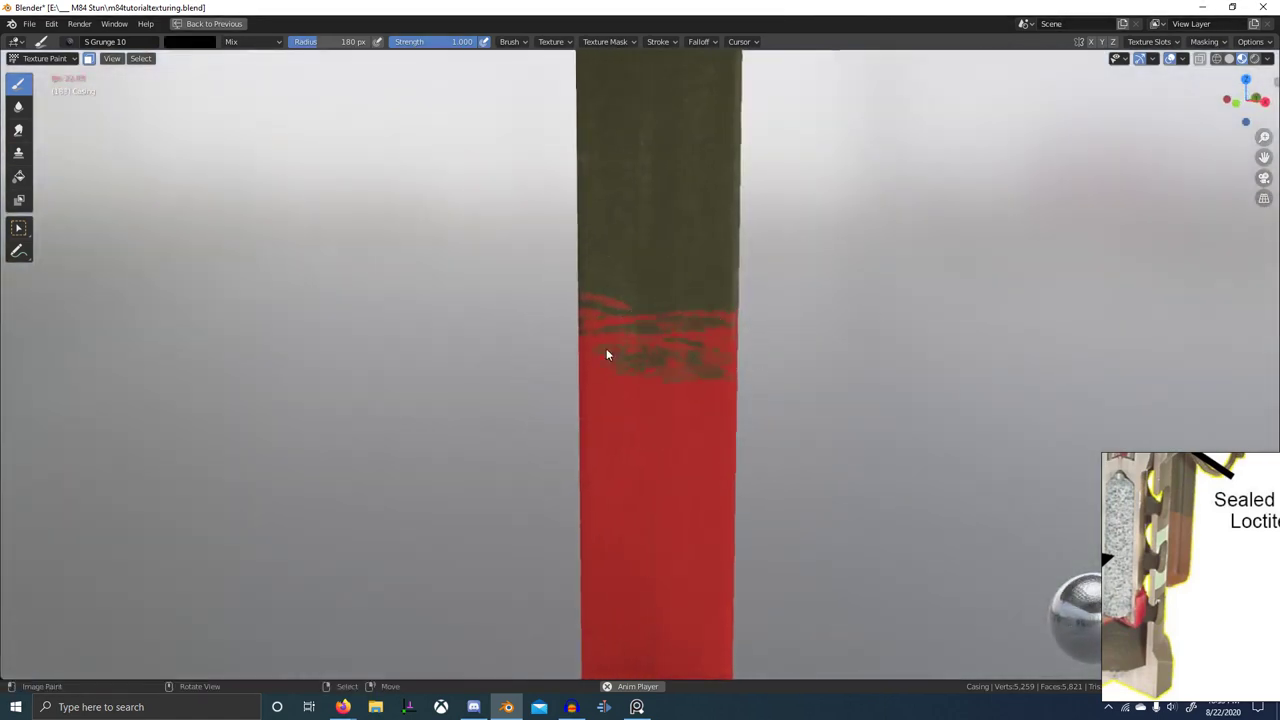
{"action": "middle_click_drag", "start_coordinate": [800, 369], "coordinate": [540, 357]}
- Switch back to red and add red grunge all around the boundary
{"action": "key", "text": "x"}
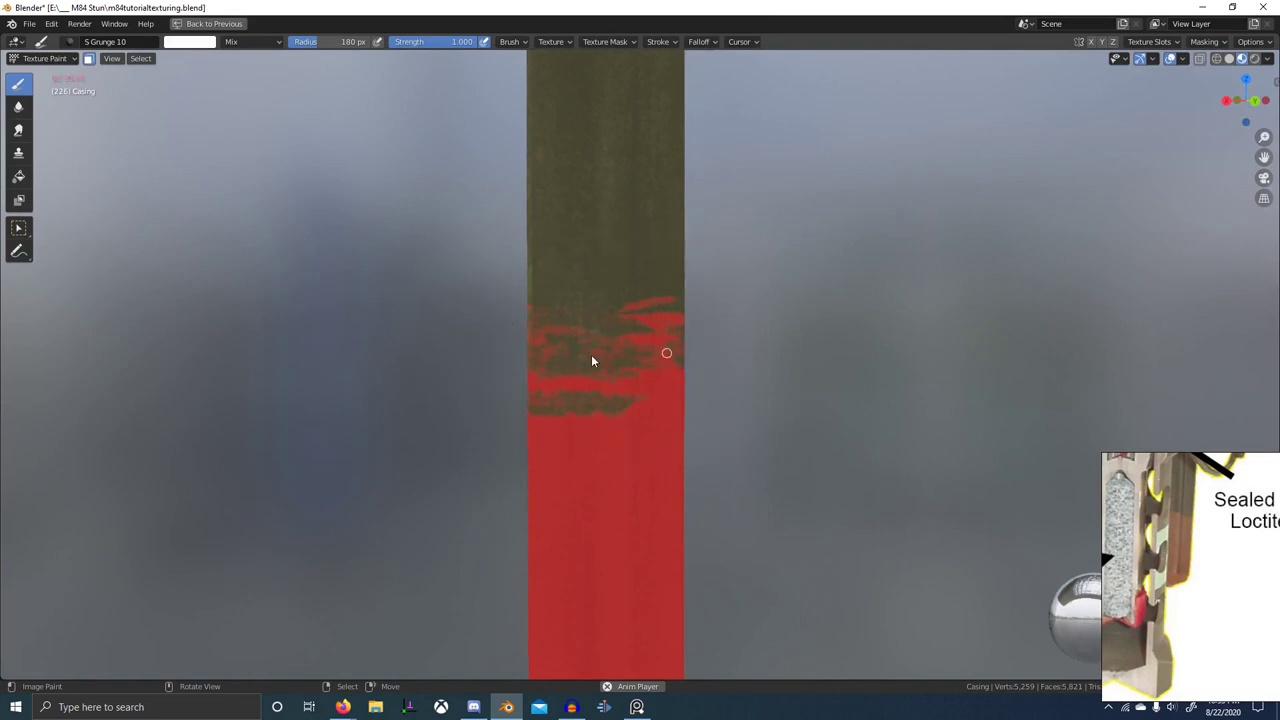
{"action": "left_click", "coordinate": [1250, 41]}
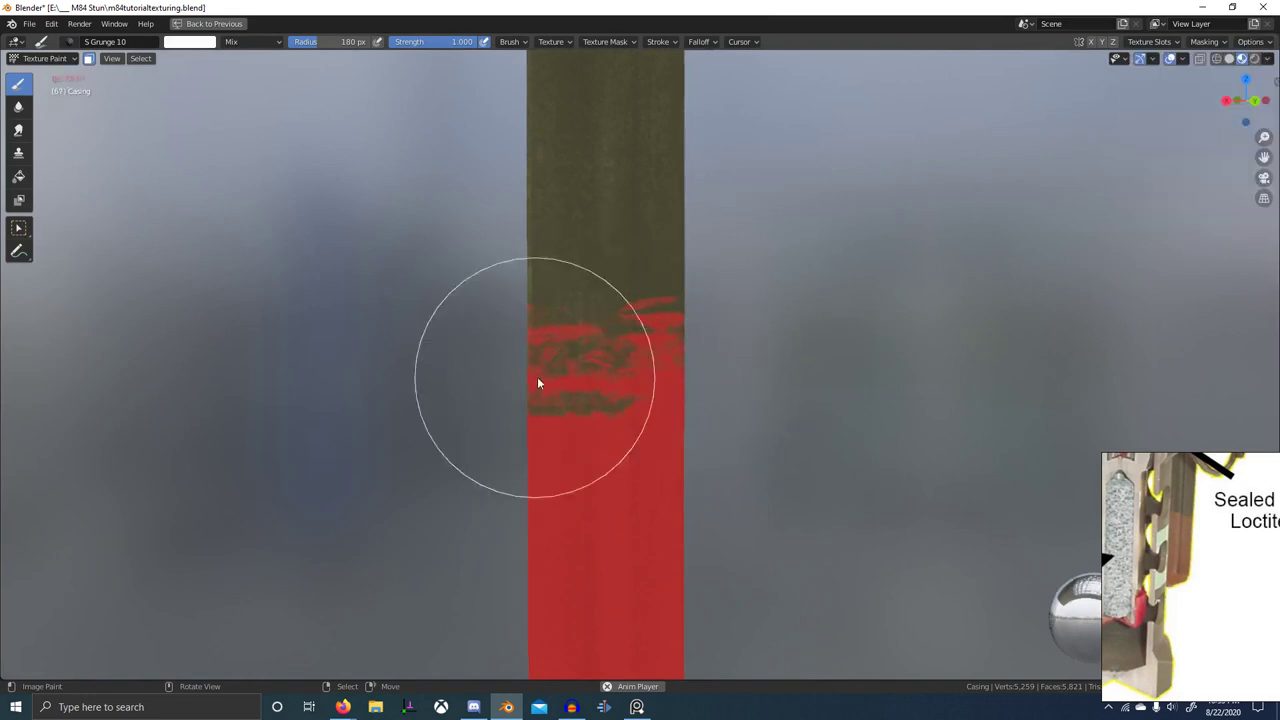
{"action": "middle_click_drag", "start_coordinate": [472, 391], "coordinate": [793, 393]}
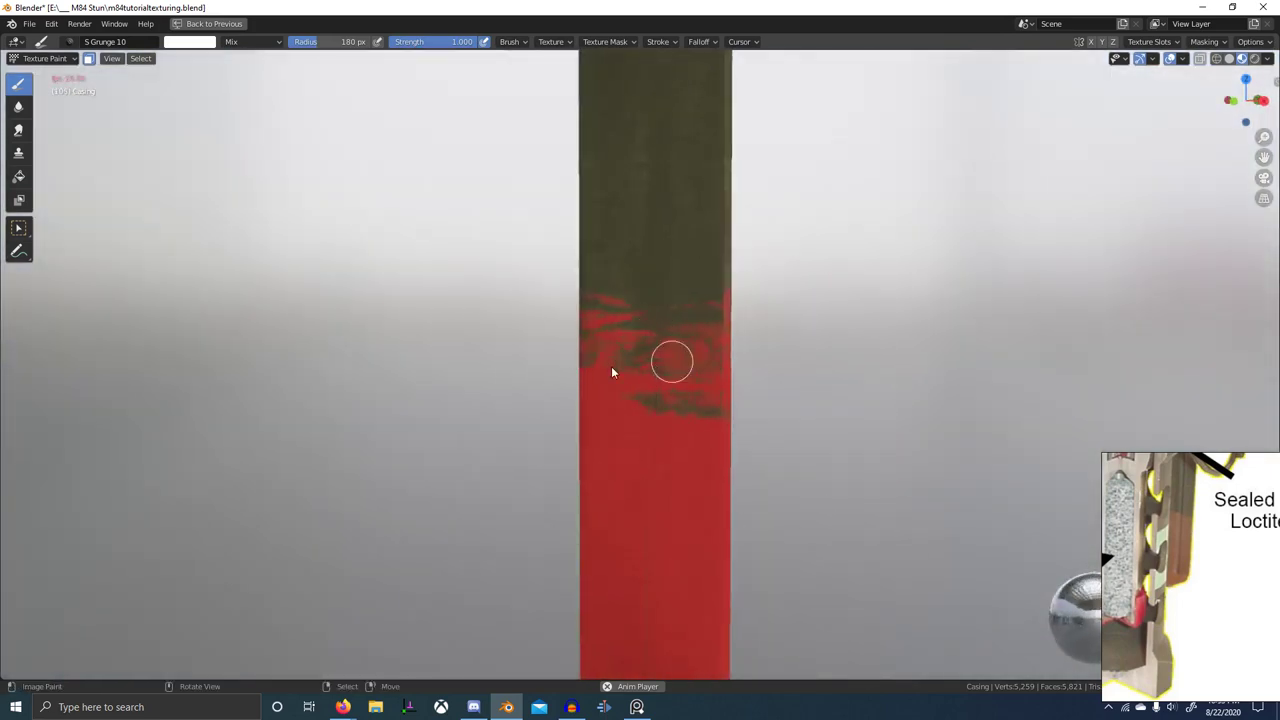
{"action": "left_click_drag", "start_coordinate": [612, 372], "coordinate": [562, 370]}
{"action": "middle_click_drag", "start_coordinate": [556, 369], "coordinate": [757, 367]}
{"action": "left_click_drag", "start_coordinate": [757, 367], "coordinate": [620, 370]}
{"action": "middle_click_drag", "start_coordinate": [618, 370], "coordinate": [812, 368]}
{"action": "left_click_drag", "start_coordinate": [812, 368], "coordinate": [590, 372]}
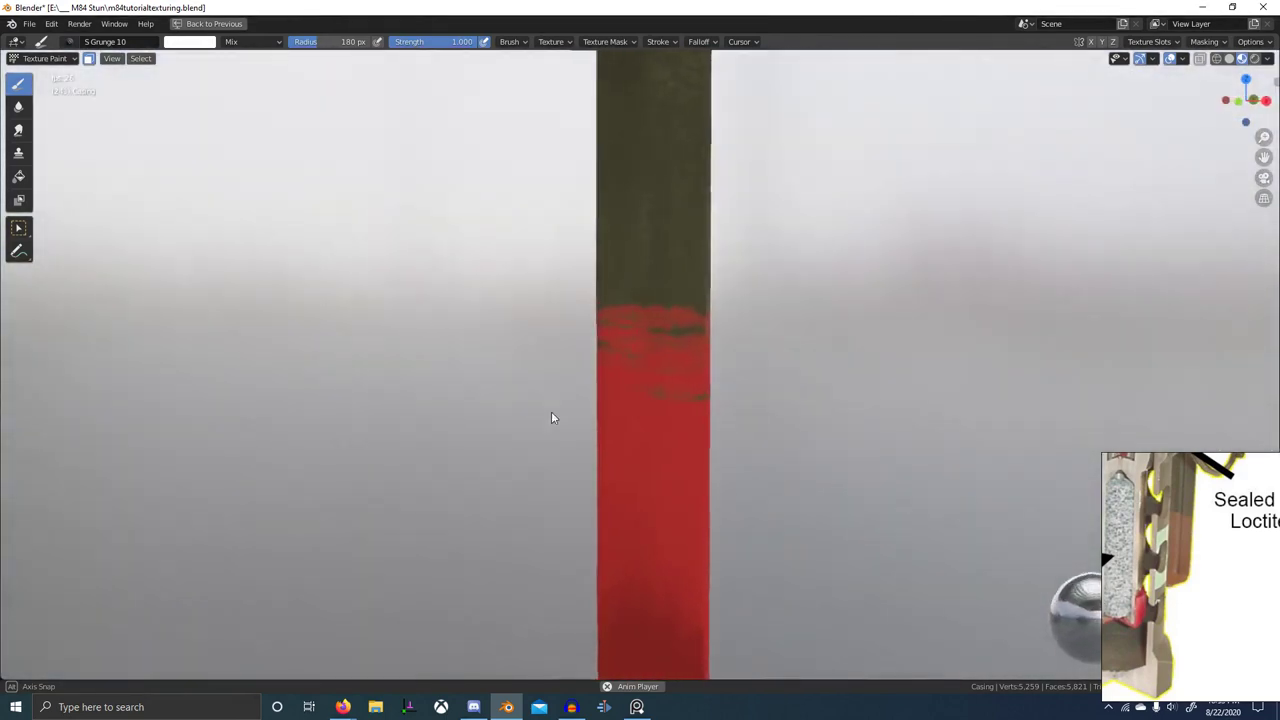
{"action": "middle_click_drag", "start_coordinate": [551, 411], "coordinate": [555, 398]}
- Dab olive grunge on the red band, touch up with red, and restore the Shading layout
{"action": "key", "text": "x"}
{"action": "left_click_drag", "start_coordinate": [545, 389], "coordinate": [624, 384]}
{"action": "mouse_move", "coordinate": [624, 384]}
{"action": "middle_mouse_down"}
{"action": "mouse_move", "coordinate": [882, 398]}
{"action": "mouse_move", "coordinate": [584, 364]}
{"action": "middle_mouse_up"}
{"action": "mouse_move", "coordinate": [690, 409]}
{"action": "left_mouse_down"}
{"action": "mouse_move", "coordinate": [738, 426]}
{"action": "mouse_move", "coordinate": [559, 434]}
{"action": "mouse_move", "coordinate": [649, 432]}
{"action": "mouse_move", "coordinate": [526, 422]}
{"action": "left_mouse_up"}
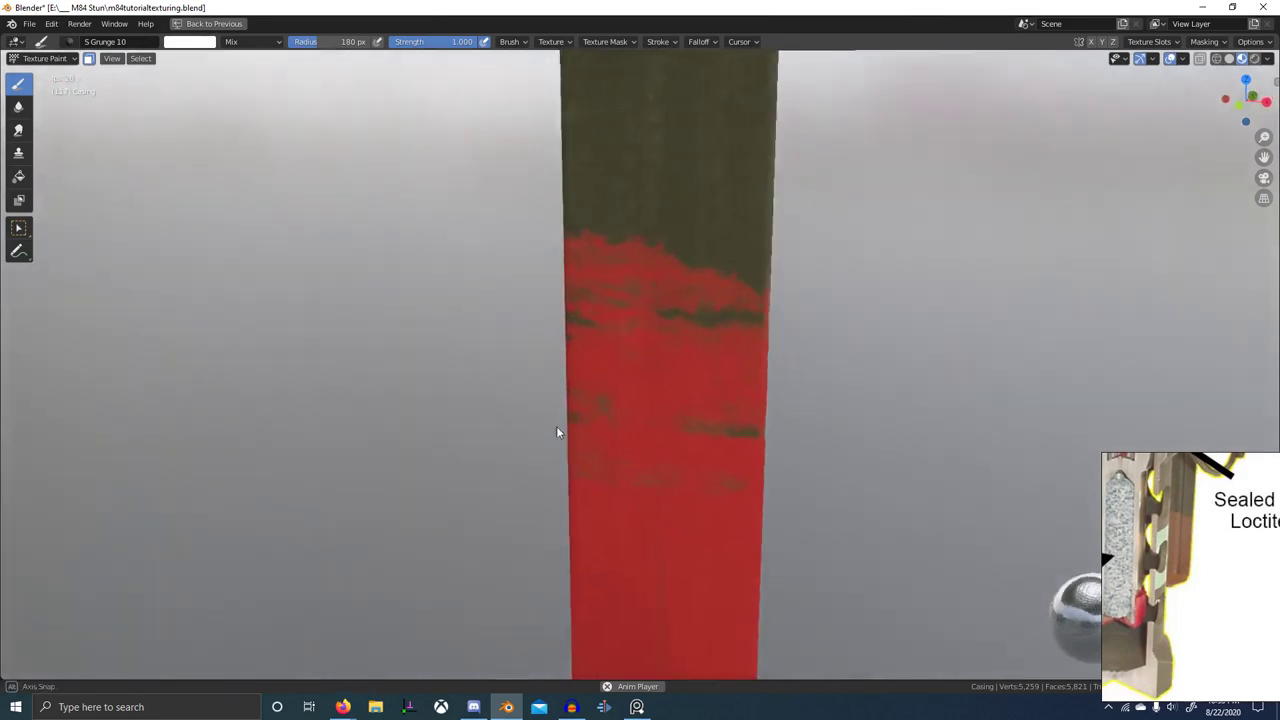
{"action": "key", "text": "ctrl+space"}
- Switch the casing back to Object Mode and deselect it
{"action": "scroll", "coordinate": [637, 463], "scroll_direction": "down", "scroll_amount": 1}
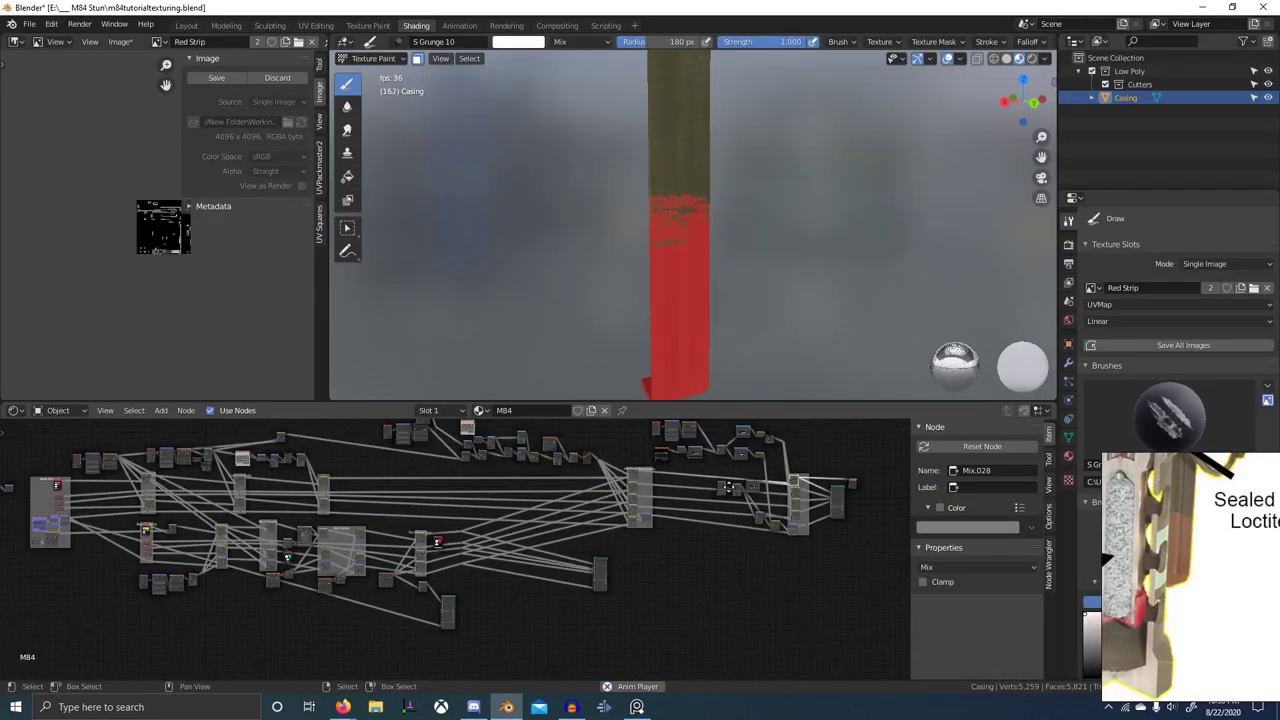
{"action": "middle_click_drag", "start_coordinate": [829, 502], "coordinate": [511, 518]}
{"action": "scroll", "coordinate": [511, 518], "scroll_direction": "up", "scroll_amount": 3}
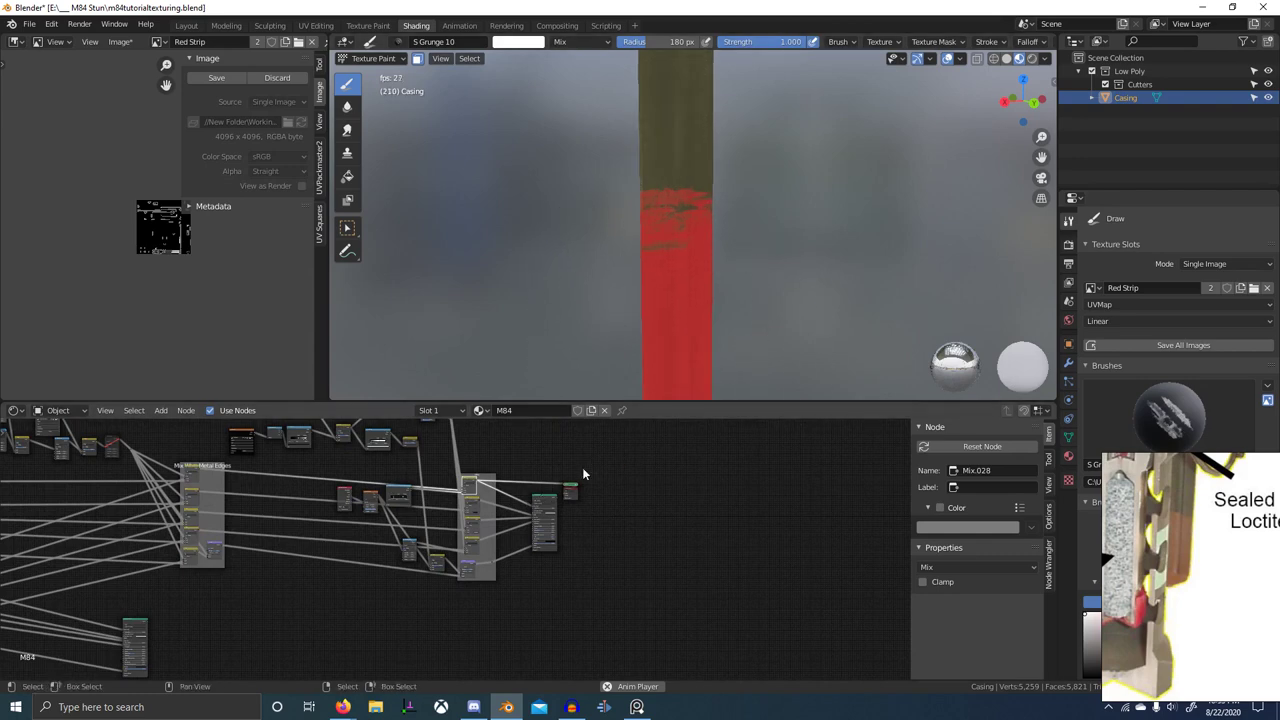
{"action": "left_click", "coordinate": [544, 500]}
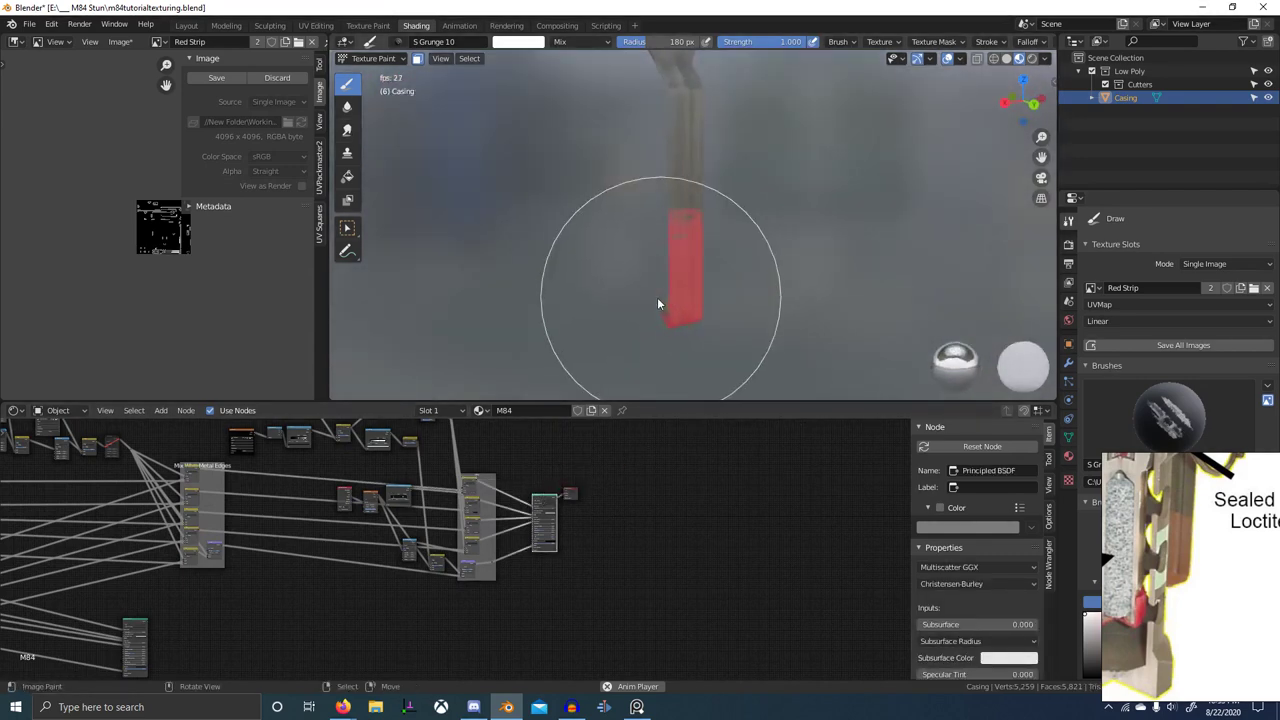
{"action": "scroll", "coordinate": [718, 301], "scroll_direction": "up", "scroll_amount": 3}
{"action": "middle_click_drag", "start_coordinate": [718, 301], "coordinate": [764, 318]}
{"action": "key", "text": "ctrl+Tab"}
{"action": "left_click", "coordinate": [588, 315]}
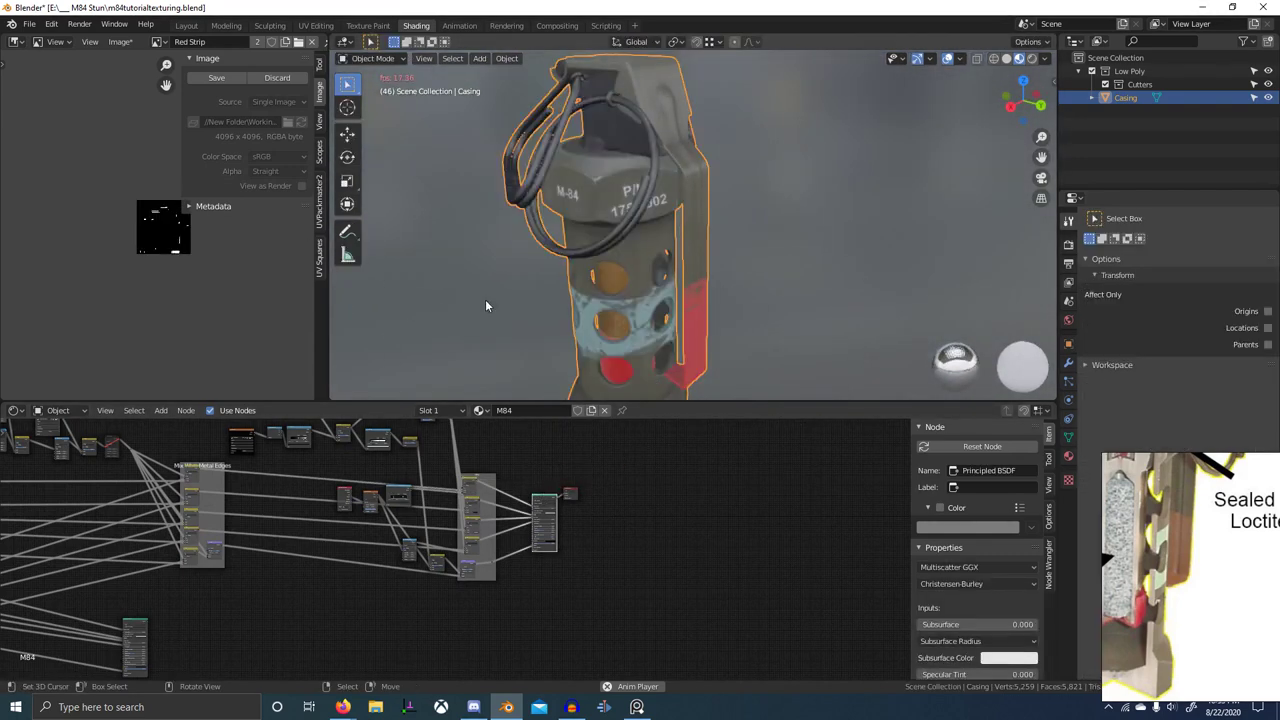
{"action": "middle_click_drag", "start_coordinate": [485, 299], "coordinate": [592, 282]}
{"action": "left_click", "coordinate": [728, 305]}
- Set the Paint Stripe red to saturation 0.911 and value 0.617
{"action": "scroll", "coordinate": [718, 310], "scroll_direction": "down", "scroll_amount": 3}
{"action": "middle_click_drag", "start_coordinate": [704, 330], "coordinate": [625, 258], "text": "shift"}
{"action": "scroll", "coordinate": [725, 284], "scroll_direction": "up", "scroll_amount": 3}
{"action": "scroll", "coordinate": [625, 258], "scroll_direction": "up", "scroll_amount": 1}
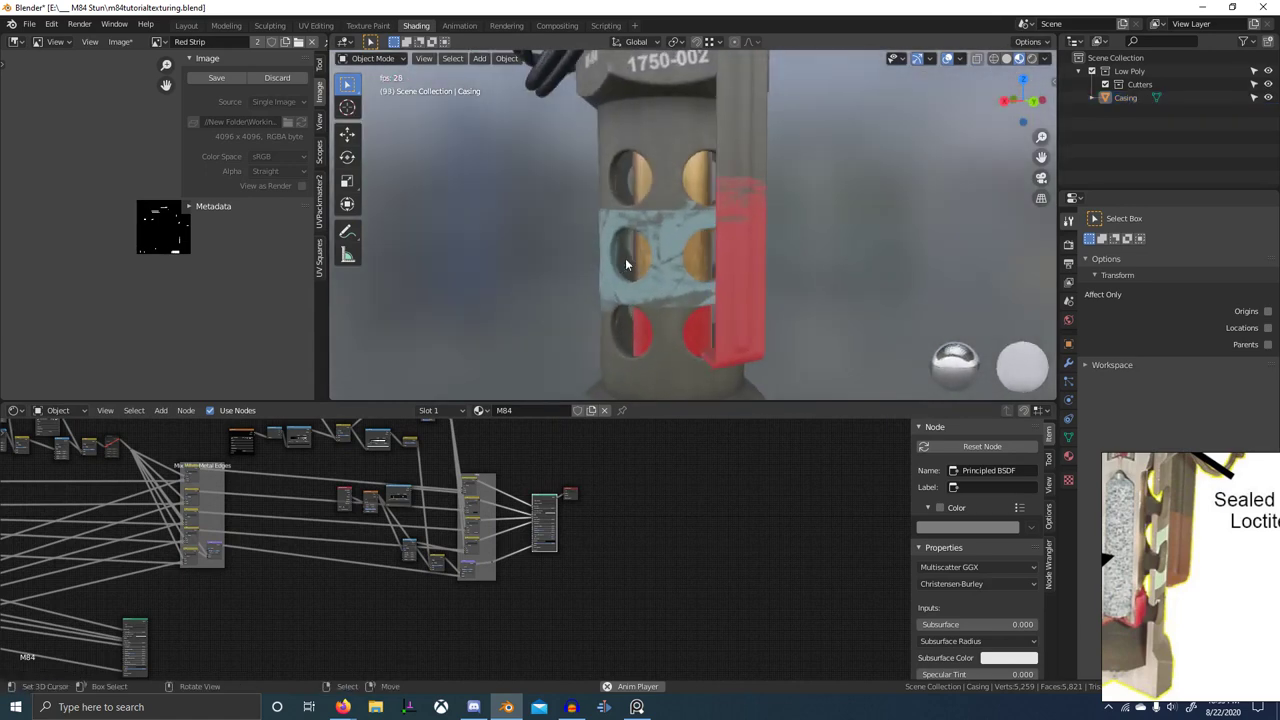
{"action": "scroll", "coordinate": [571, 478], "scroll_direction": "down", "scroll_amount": 1}
{"action": "middle_click_drag", "start_coordinate": [571, 478], "coordinate": [786, 539]}
{"action": "middle_click_drag", "start_coordinate": [530, 541], "coordinate": [821, 518]}
{"action": "scroll", "coordinate": [821, 518], "scroll_direction": "up", "scroll_amount": 2}
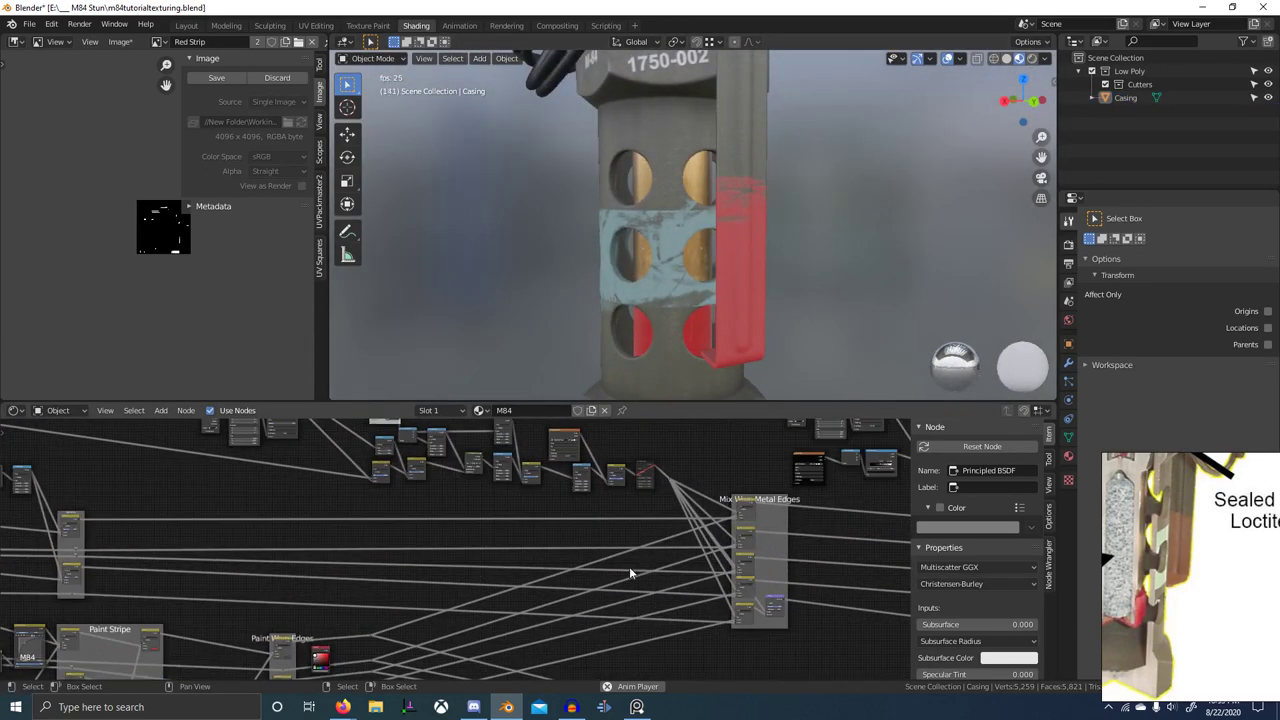
{"action": "scroll", "coordinate": [534, 541], "scroll_direction": "up", "scroll_amount": 5}
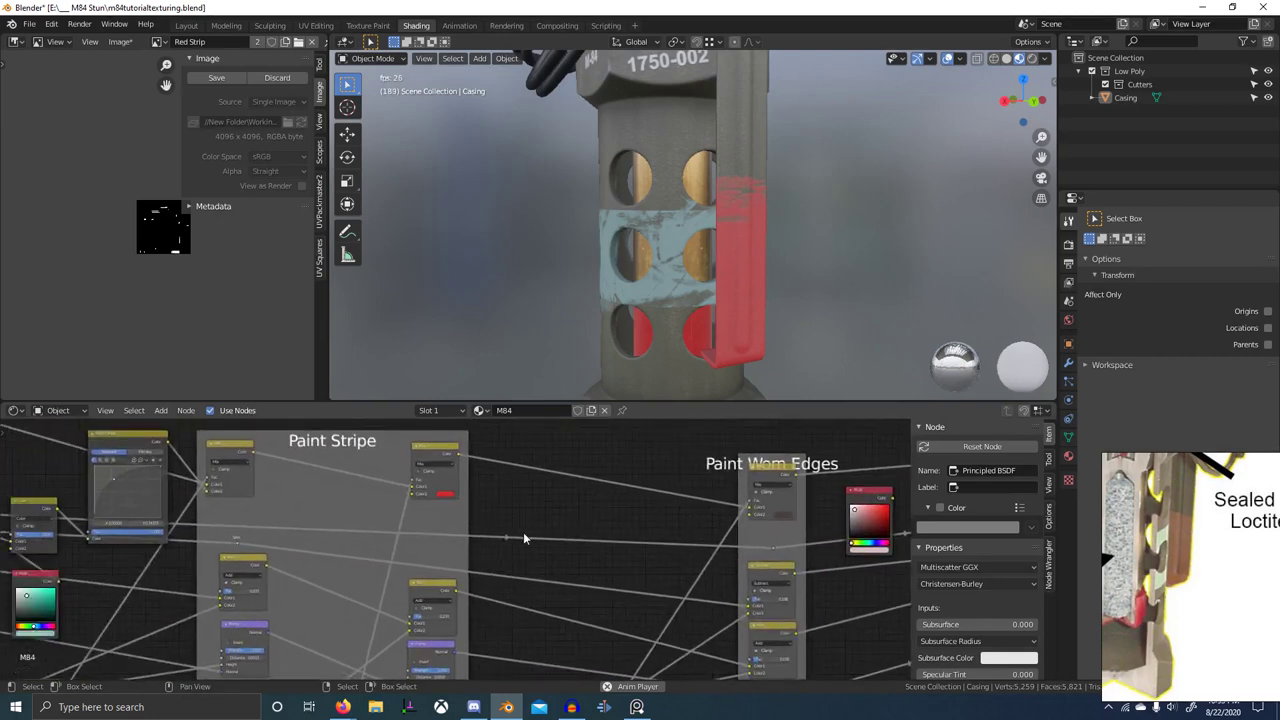
{"action": "scroll", "coordinate": [510, 550], "scroll_direction": "up", "scroll_amount": 6}
{"action": "left_click", "coordinate": [460, 525]}
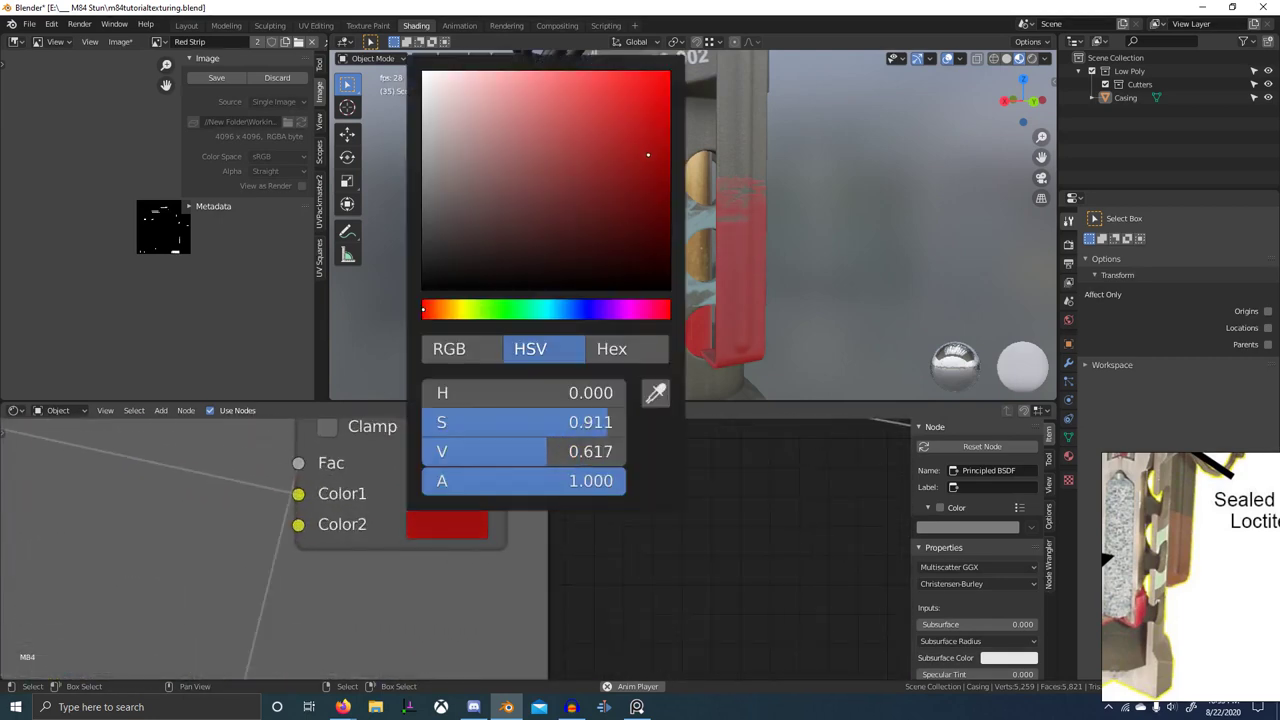
- Compare the recoloured grenade against another reference photo
{"action": "scroll", "coordinate": [800, 250], "scroll_direction": "down", "scroll_amount": 2}
{"action": "middle_click_drag", "start_coordinate": [800, 250], "coordinate": [540, 333]}
{"action": "scroll", "coordinate": [837, 282], "scroll_direction": "up", "scroll_amount": 3}
{"action": "scroll", "coordinate": [690, 282], "scroll_direction": "down", "scroll_amount": 6}
{"action": "scroll", "coordinate": [736, 336], "scroll_direction": "up", "scroll_amount": 5}
{"action": "scroll", "coordinate": [556, 329], "scroll_direction": "up", "scroll_amount": 3}
{"action": "scroll", "coordinate": [556, 329], "scroll_direction": "down", "scroll_amount": 8}
{"action": "scroll", "coordinate": [1190, 570], "scroll_direction": "down", "scroll_amount": 5}
{"action": "middle_click_drag", "start_coordinate": [1215, 600], "coordinate": [1241, 521]}
{"action": "scroll", "coordinate": [1190, 560], "scroll_direction": "up", "scroll_amount": 5}
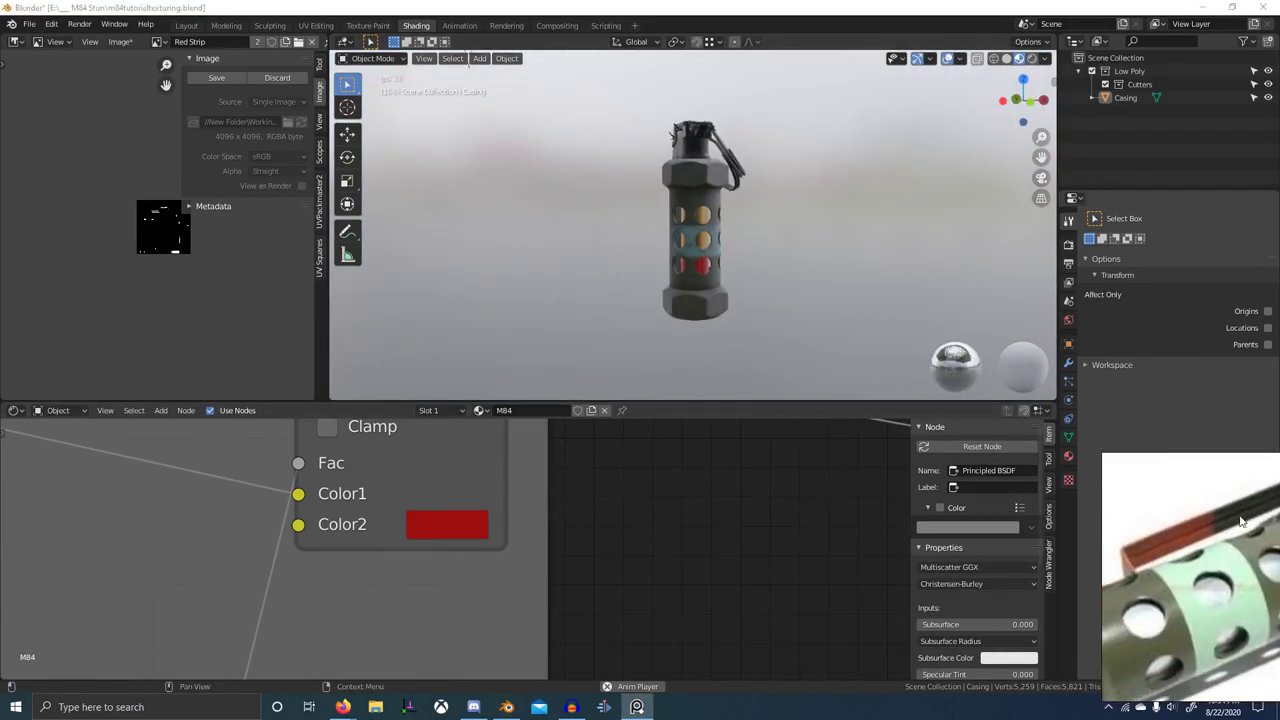
{"action": "scroll", "coordinate": [790, 310], "scroll_direction": "up", "scroll_amount": 5}
- Orbit the grenade until the red lever stripe faces the front
{"action": "middle_click_drag", "start_coordinate": [725, 285], "coordinate": [868, 256]}
{"action": "scroll", "coordinate": [800, 300], "scroll_direction": "down", "scroll_amount": 1}
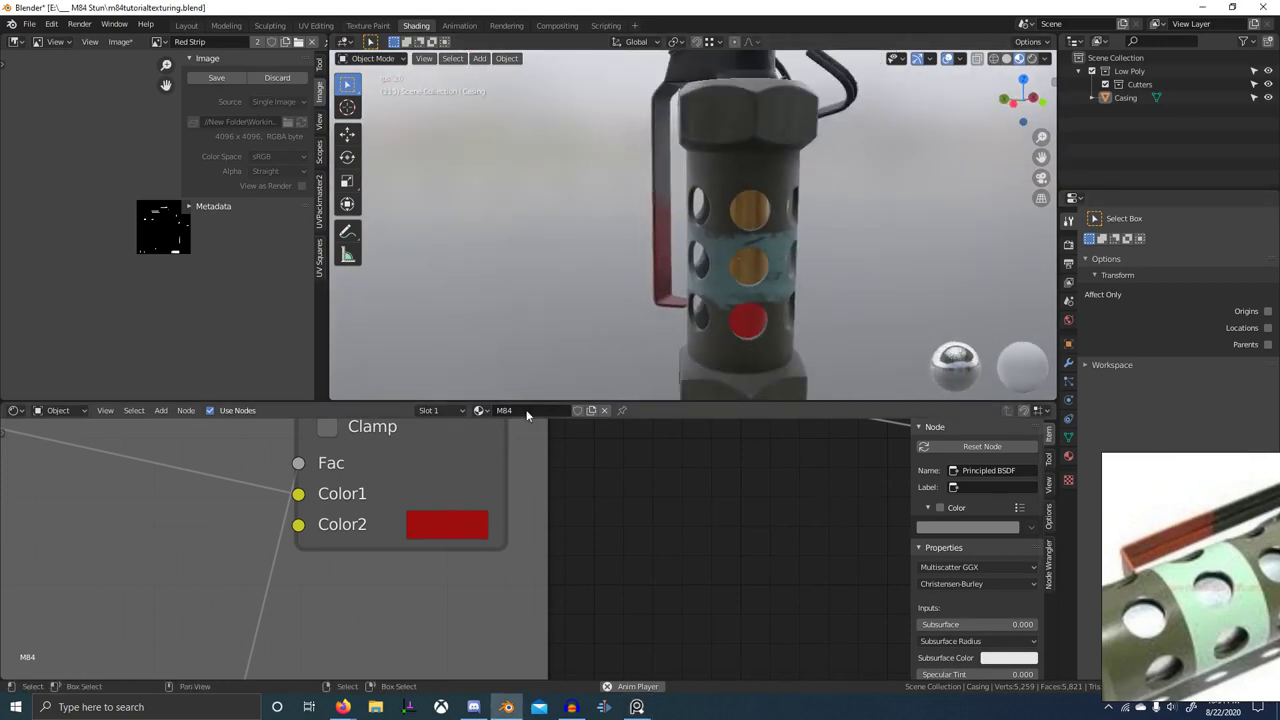
{"action": "scroll", "coordinate": [700, 320], "scroll_direction": "down", "scroll_amount": 1}
{"action": "middle_click_drag", "start_coordinate": [710, 315], "coordinate": [947, 301]}
{"action": "scroll", "coordinate": [640, 321], "scroll_direction": "up", "scroll_amount": 2}
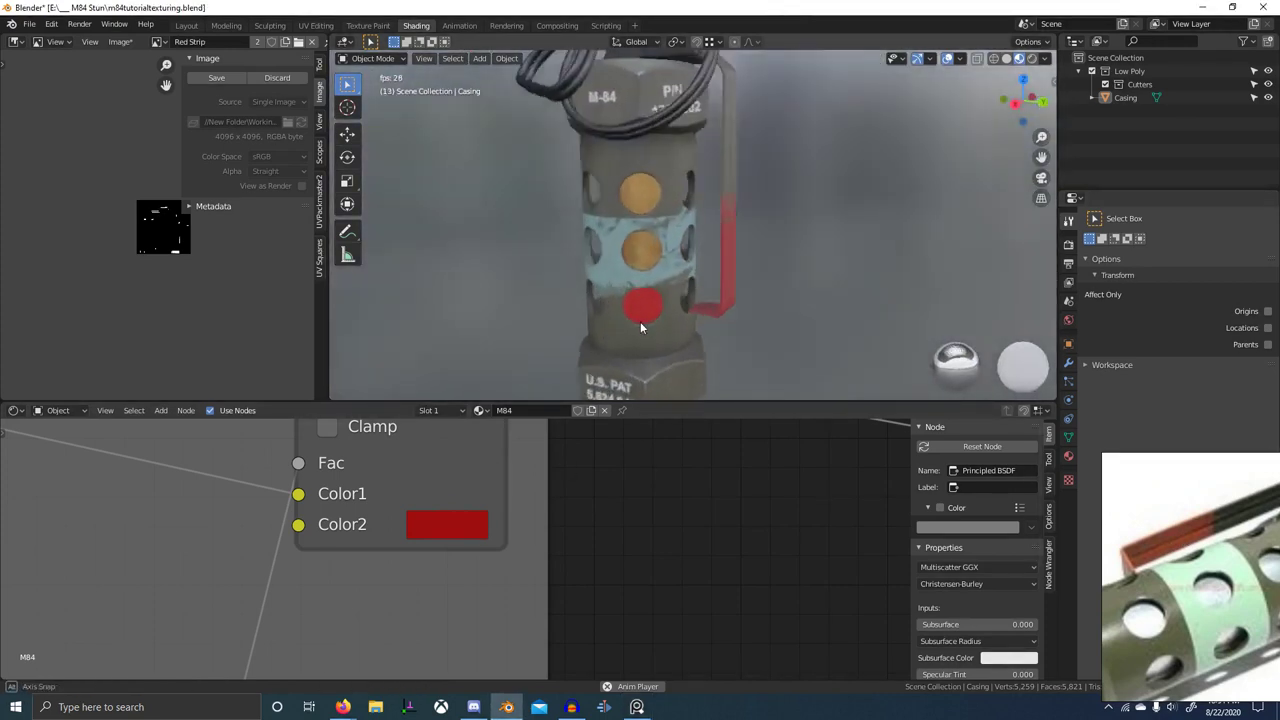
{"action": "middle_click_drag", "start_coordinate": [640, 321], "coordinate": [588, 263]}
{"action": "scroll", "coordinate": [730, 273], "scroll_direction": "up", "scroll_amount": 4}
{"action": "middle_click_drag", "start_coordinate": [734, 272], "coordinate": [587, 273]}
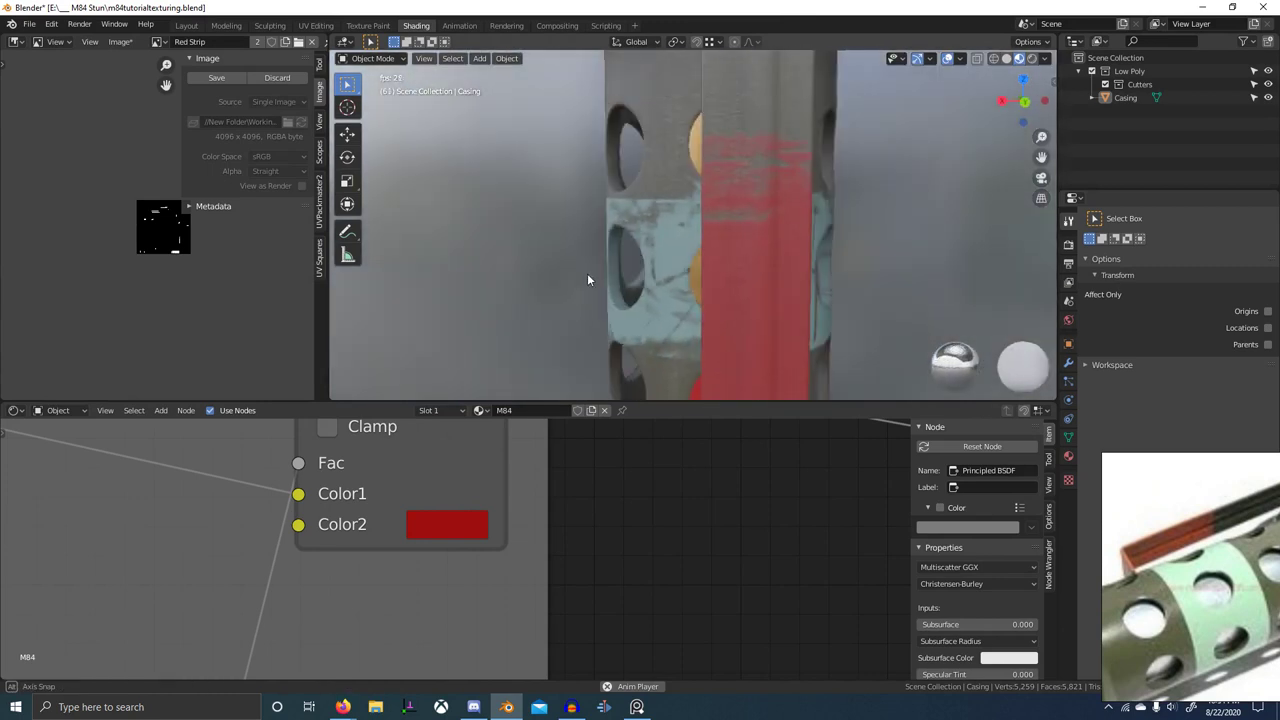
{"action": "middle_click_drag", "start_coordinate": [775, 278], "coordinate": [707, 282]}
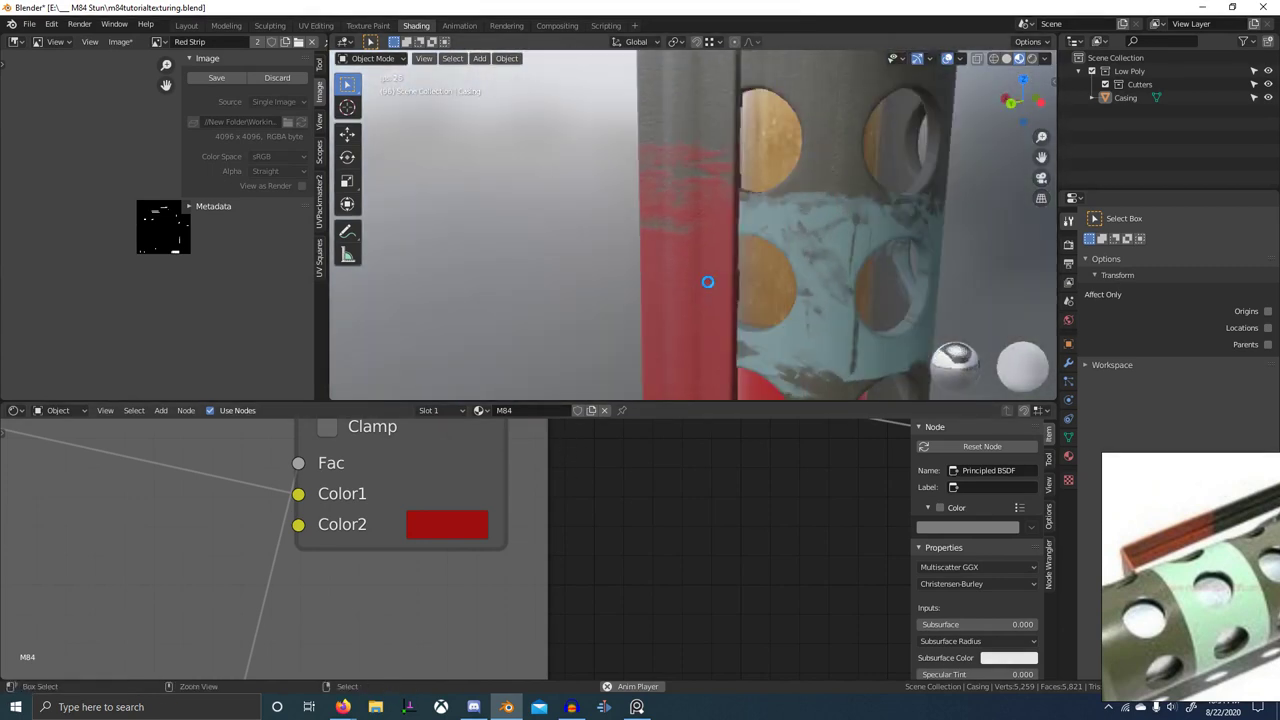
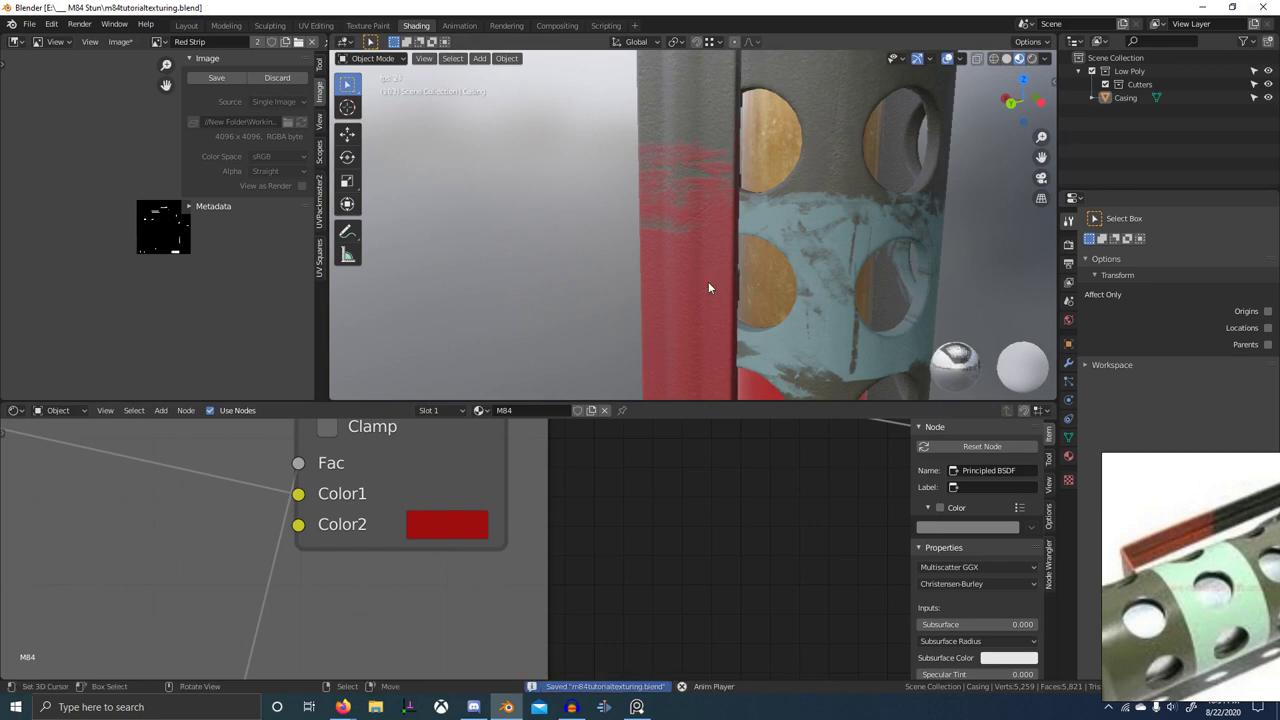
- Orbit around the grenade casing and zoom the view out
{"action": "middle_click_drag", "start_coordinate": [722, 245], "coordinate": [368, 262]}
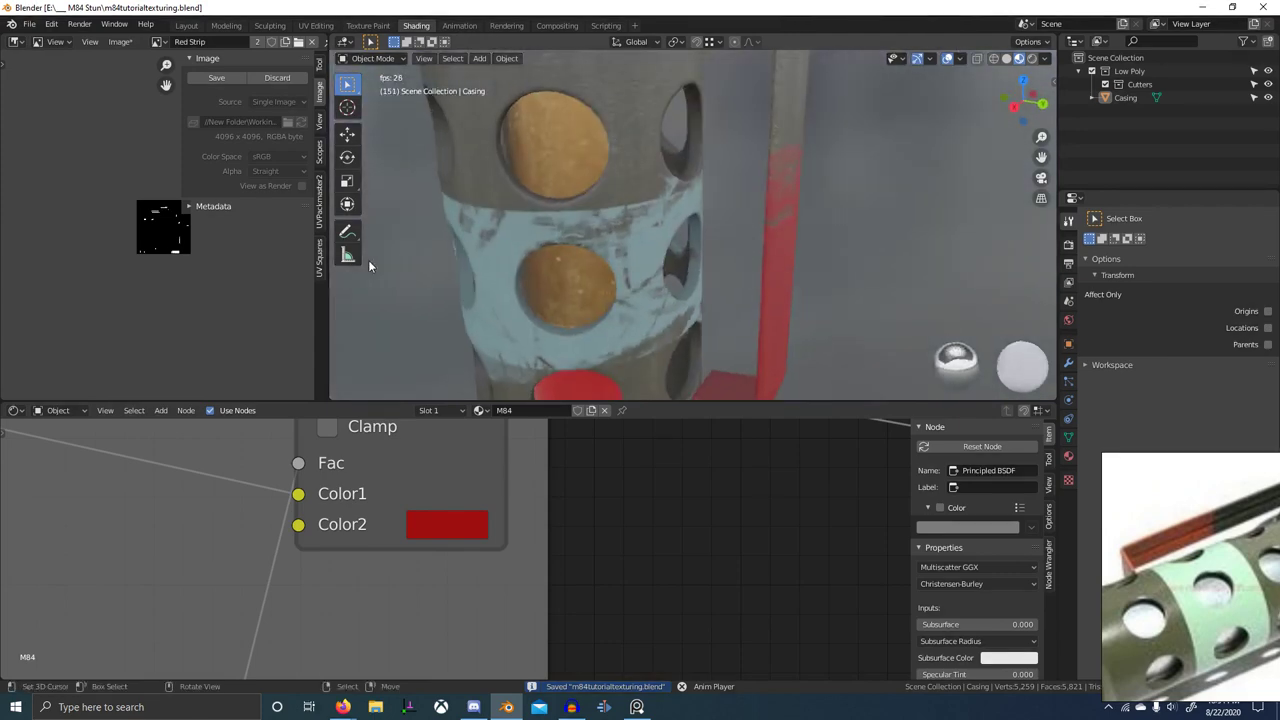
{"action": "scroll", "coordinate": [470, 541], "scroll_direction": "down", "scroll_amount": 7}
{"action": "scroll", "coordinate": [470, 538], "scroll_direction": "down", "scroll_amount": 6}
- Maximise the node editor and survey the Base Material, Paint Grunge and Paint Stripe frames
{"action": "key", "text": "ctrl+space"}
{"action": "scroll", "coordinate": [606, 541], "scroll_direction": "down", "scroll_amount": 3}
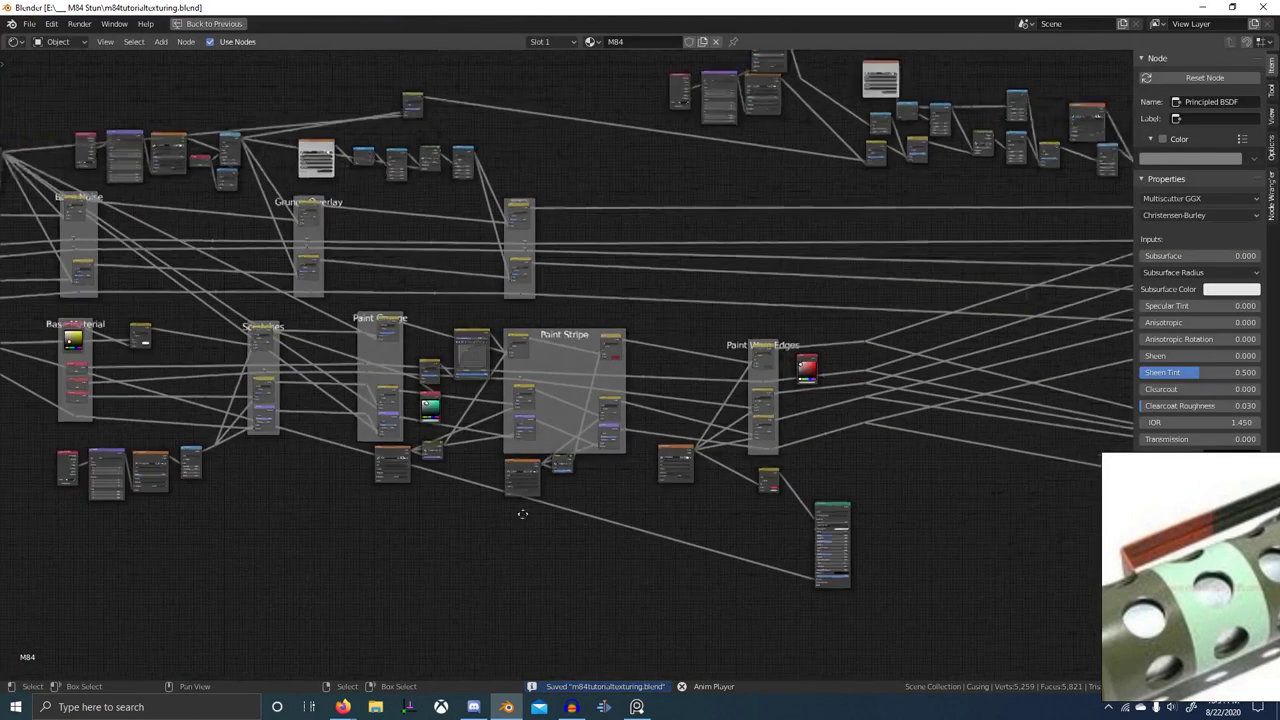
{"action": "middle_click_drag", "start_coordinate": [523, 514], "coordinate": [631, 508]}
{"action": "key", "text": "b"}
{"action": "mouse_move", "coordinate": [474, 330]}
{"action": "left_mouse_down"}
{"action": "mouse_move", "coordinate": [690, 559]}
{"action": "mouse_move", "coordinate": [749, 566]}
{"action": "left_mouse_up"}
{"action": "scroll", "coordinate": [605, 485], "scroll_direction": "up", "scroll_amount": 2}
{"action": "scroll", "coordinate": [598, 497], "scroll_direction": "up", "scroll_amount": 1}
{"action": "middle_click_drag", "start_coordinate": [598, 497], "coordinate": [685, 498]}
{"action": "middle_click_drag", "start_coordinate": [408, 376], "coordinate": [513, 385]}
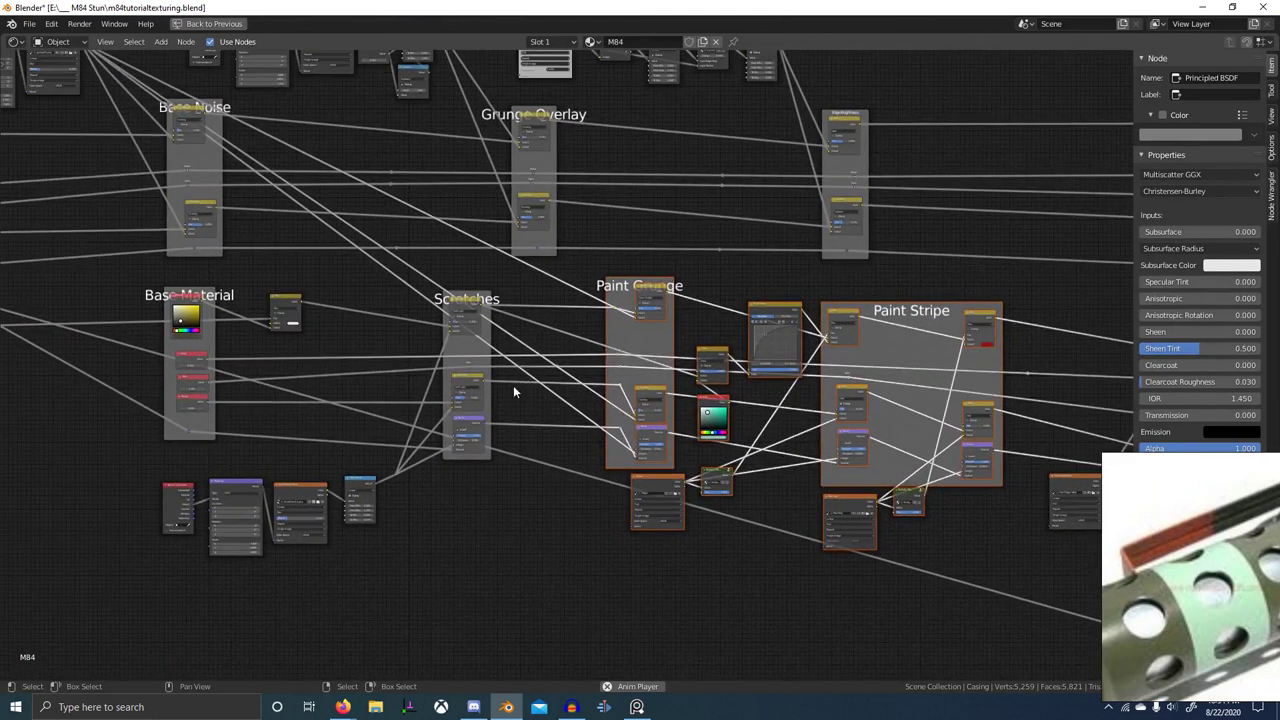
{"action": "left_click", "coordinate": [434, 476]}
{"action": "middle_click_drag", "start_coordinate": [439, 463], "coordinate": [520, 483]}
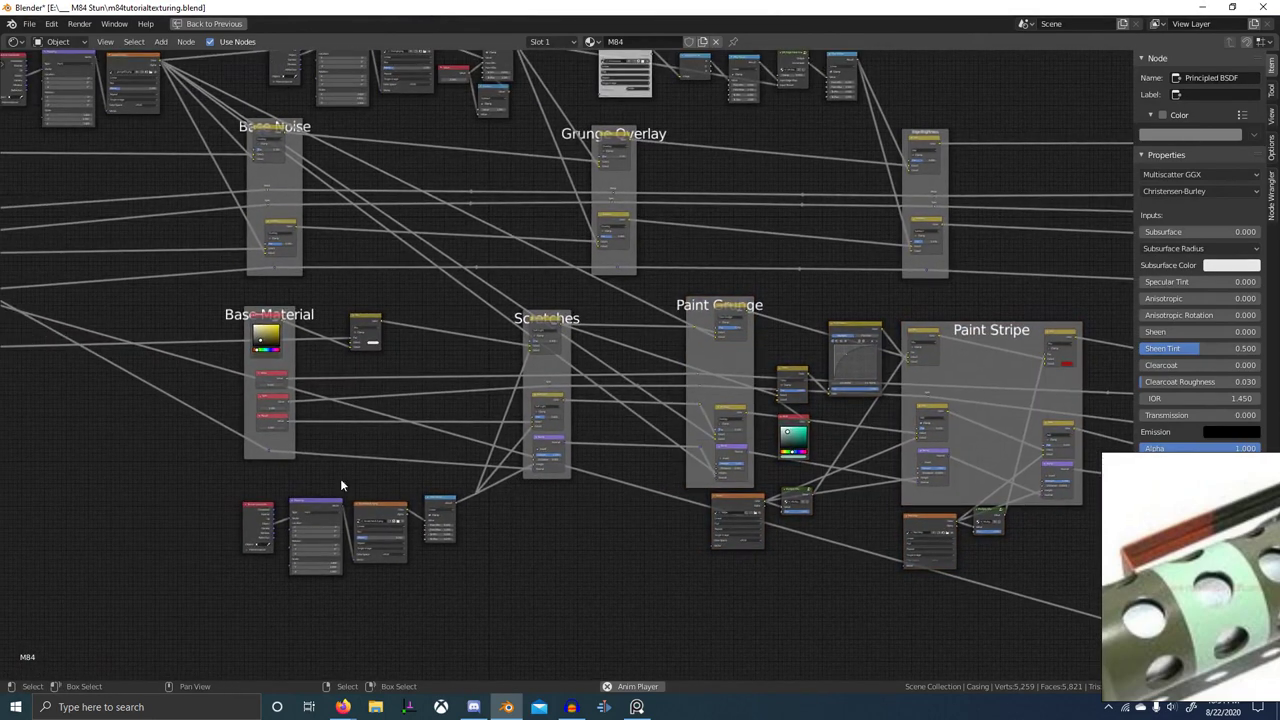
{"action": "middle_click_drag", "start_coordinate": [340, 485], "coordinate": [614, 520]}
{"action": "mouse_move", "coordinate": [817, 465]}
{"action": "middle_mouse_down"}
{"action": "mouse_move", "coordinate": [414, 470]}
{"action": "mouse_move", "coordinate": [248, 512]}
{"action": "middle_mouse_up"}
- Box-select the nodes inside the Paint Stripe frame
{"action": "key", "text": "b"}
{"action": "mouse_move", "coordinate": [257, 370]}
{"action": "left_mouse_down"}
{"action": "mouse_move", "coordinate": [529, 631]}
{"action": "mouse_move", "coordinate": [612, 642]}
{"action": "left_mouse_up"}
{"action": "middle_click_drag", "start_coordinate": [817, 646], "coordinate": [757, 637]}
{"action": "left_click", "coordinate": [757, 637]}
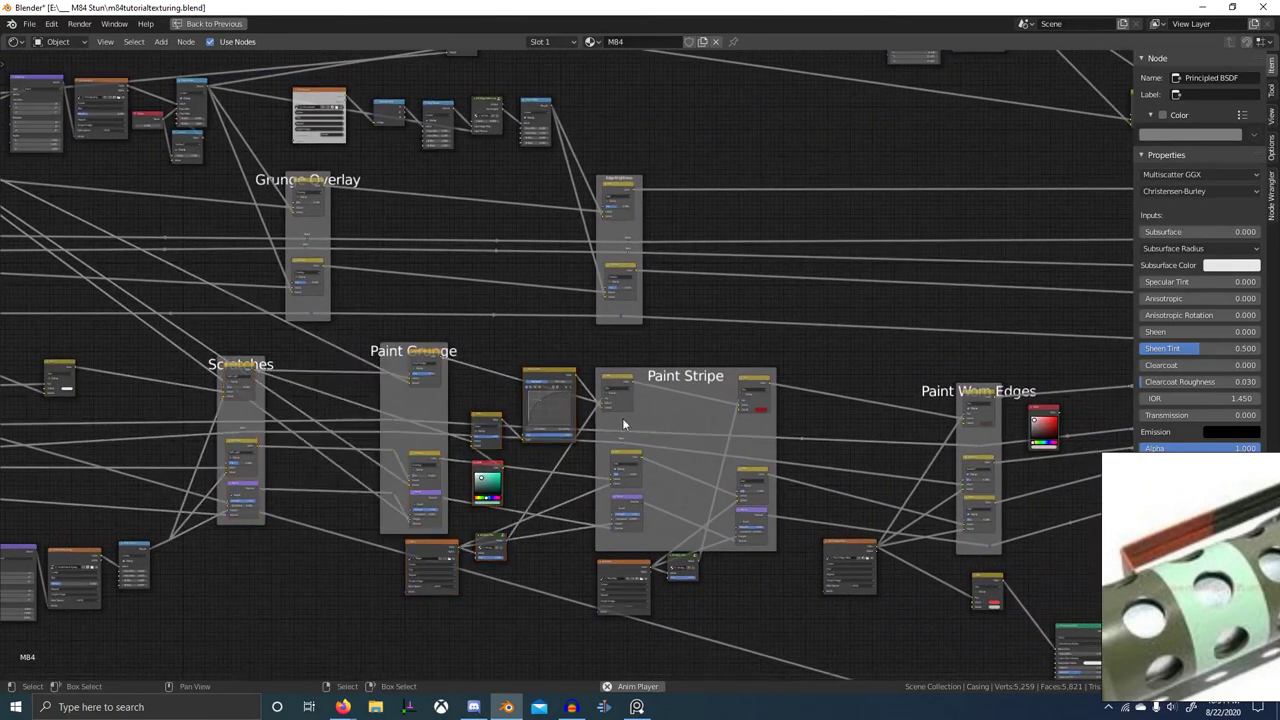
{"action": "mouse_move", "coordinate": [624, 422]}
{"action": "left_mouse_down"}
{"action": "mouse_move", "coordinate": [908, 702]}
{"action": "mouse_move", "coordinate": [723, 466]}
{"action": "left_mouse_up"}
{"action": "key", "text": "ctrl+z"}
{"action": "middle_click_drag", "start_coordinate": [714, 499], "coordinate": [710, 494]}
{"action": "key", "text": "b"}
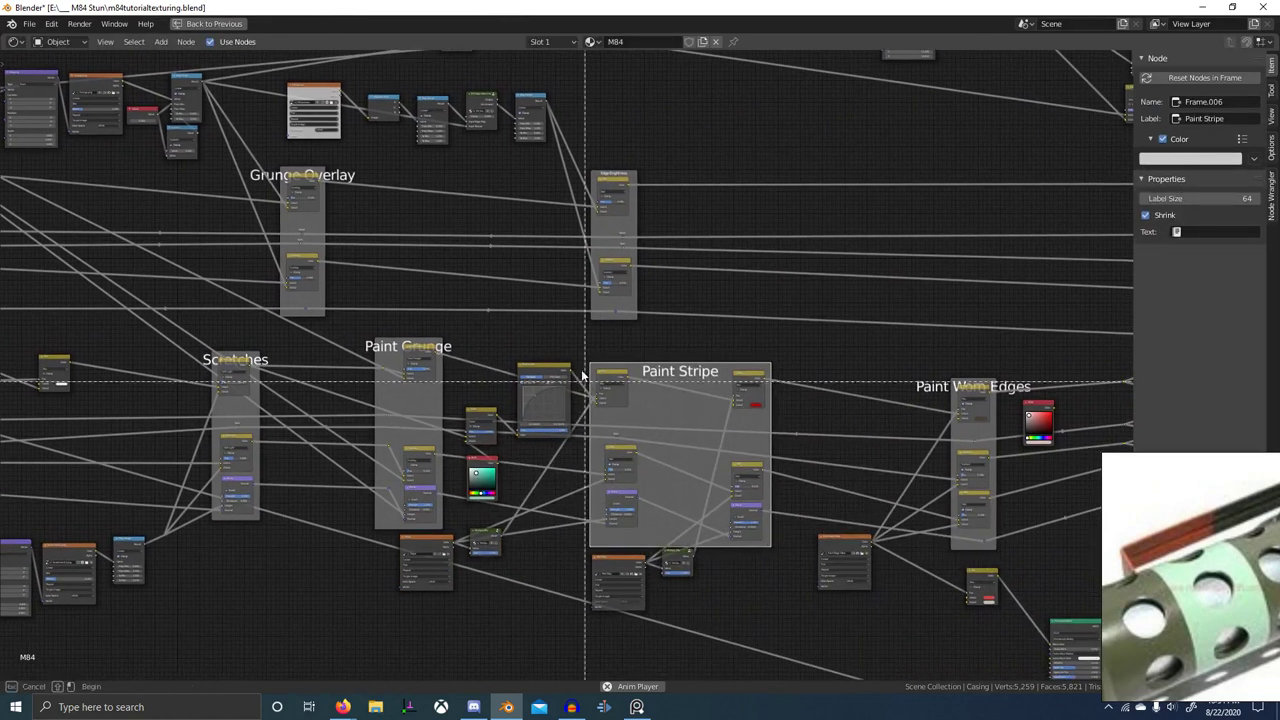
{"action": "left_click_drag", "start_coordinate": [470, 367], "coordinate": [780, 674]}
{"action": "middle_click_drag", "start_coordinate": [796, 500], "coordinate": [670, 462]}
{"action": "key", "text": "b"}
{"action": "mouse_move", "coordinate": [656, 352]}
{"action": "left_mouse_down"}
{"action": "mouse_move", "coordinate": [865, 579]}
{"action": "mouse_move", "coordinate": [546, 541]}
{"action": "left_mouse_up"}
{"action": "key", "text": "b"}
{"action": "mouse_move", "coordinate": [464, 577]}
{"action": "middle_mouse_down"}
{"action": "mouse_move", "coordinate": [592, 534]}
{"action": "mouse_move", "coordinate": [649, 535]}
{"action": "middle_mouse_up"}
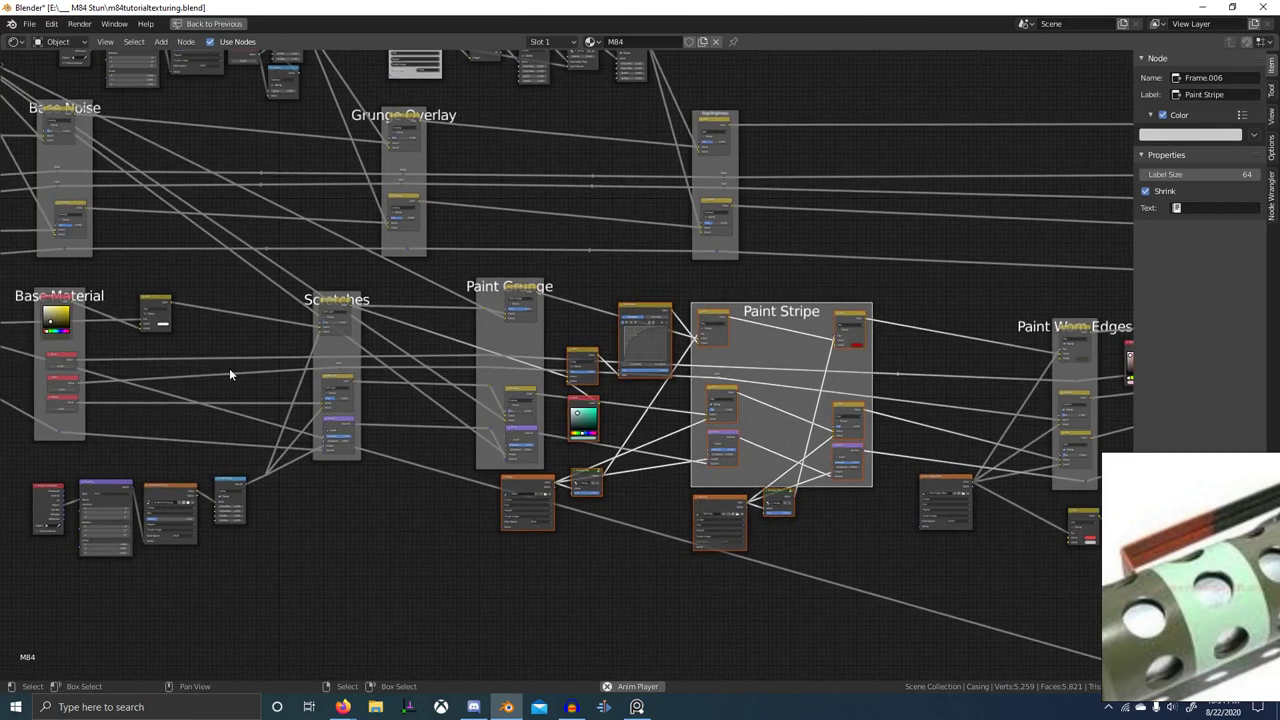
- Duplicate the Paint Stripe nodes and place the copy below the main tree
{"action": "key", "text": "g"}
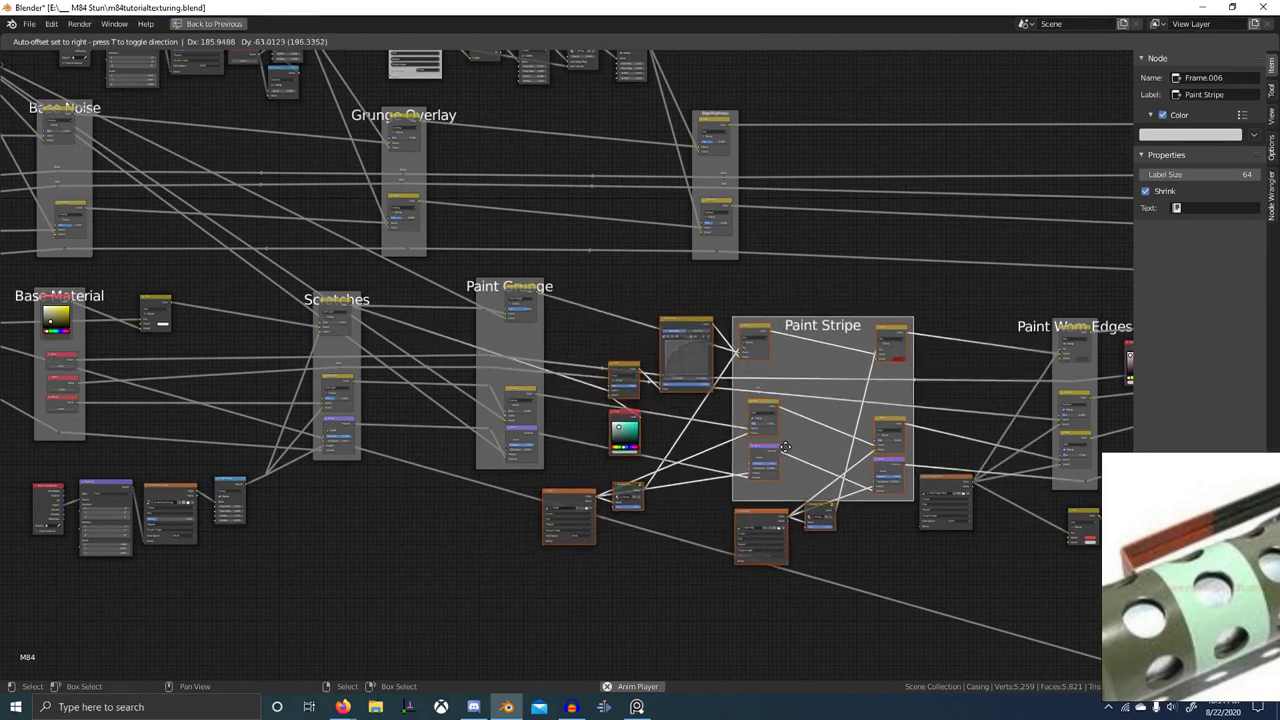
{"action": "right_click", "coordinate": [786, 449]}
{"action": "middle_click_drag", "start_coordinate": [783, 508], "coordinate": [765, 436]}
{"action": "scroll", "coordinate": [765, 436], "scroll_direction": "down", "scroll_amount": 3}
{"action": "key", "text": "shift+d"}
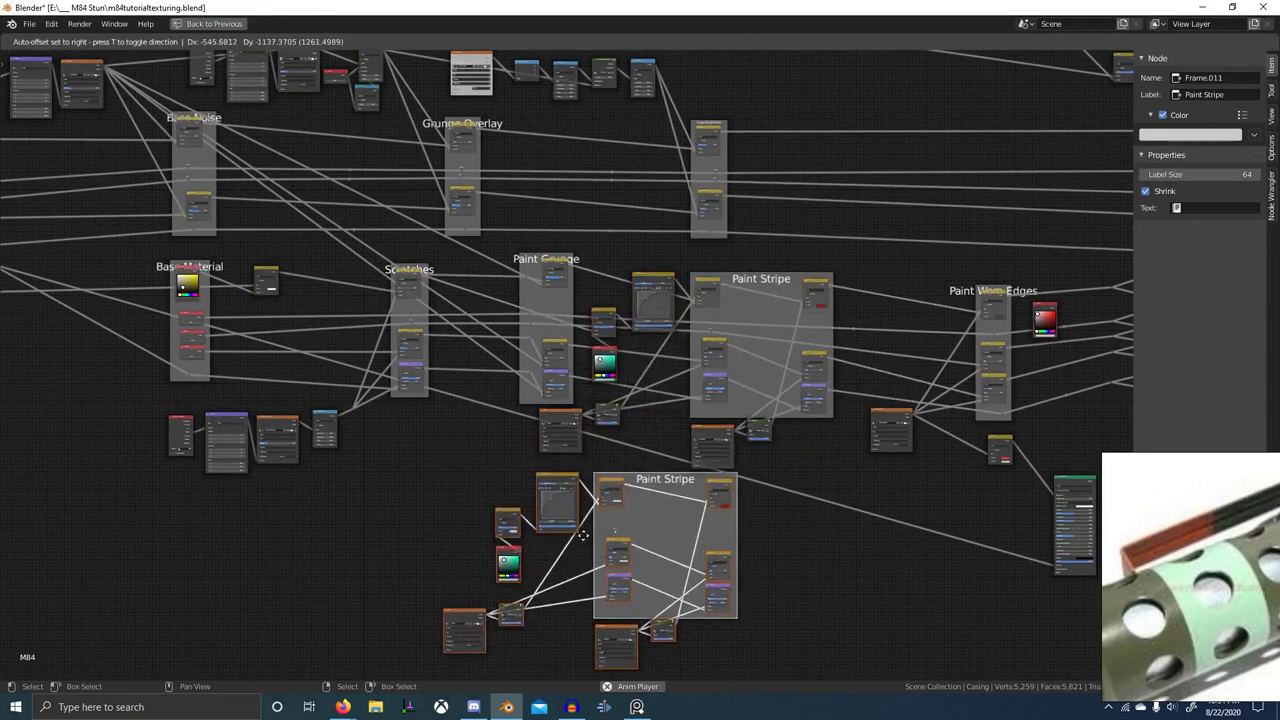
{"action": "left_click", "coordinate": [412, 590]}
- Pan across the node tree to check the copy against the original frames
{"action": "middle_click_drag", "start_coordinate": [476, 504], "coordinate": [539, 463]}
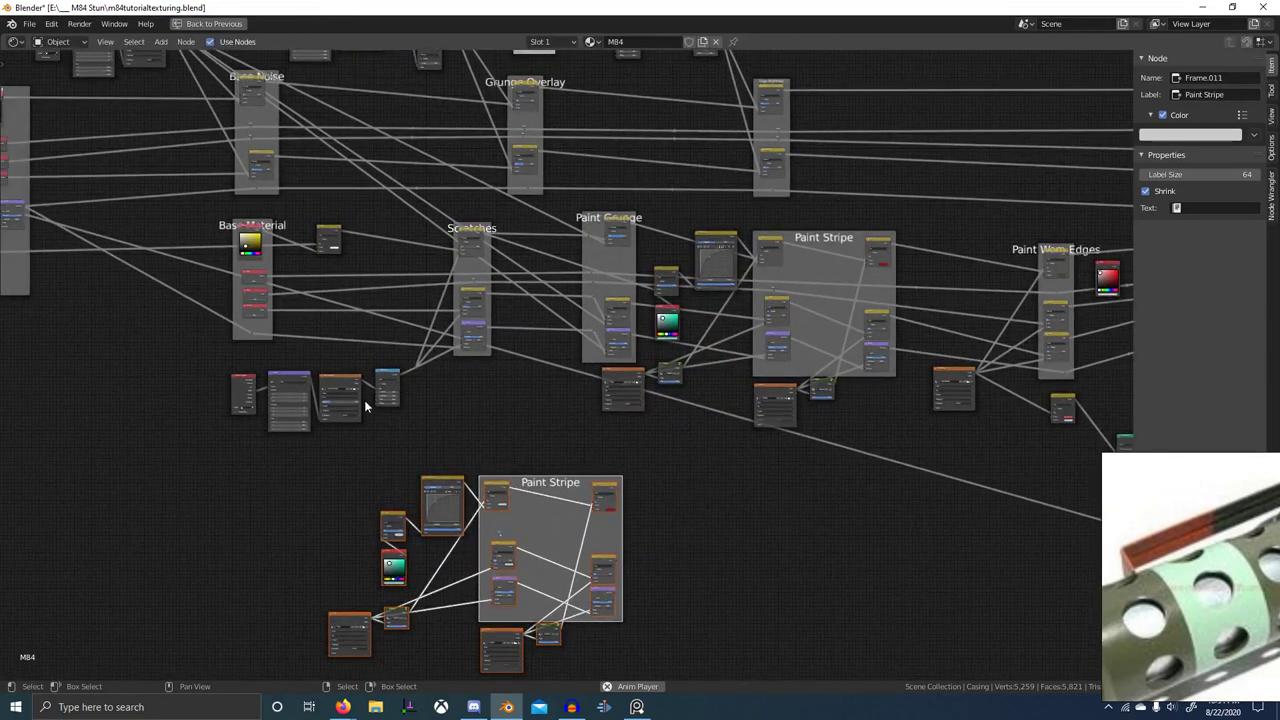
{"action": "scroll", "coordinate": [364, 401], "scroll_direction": "down", "scroll_amount": 1}
{"action": "middle_click_drag", "start_coordinate": [365, 405], "coordinate": [575, 465]}
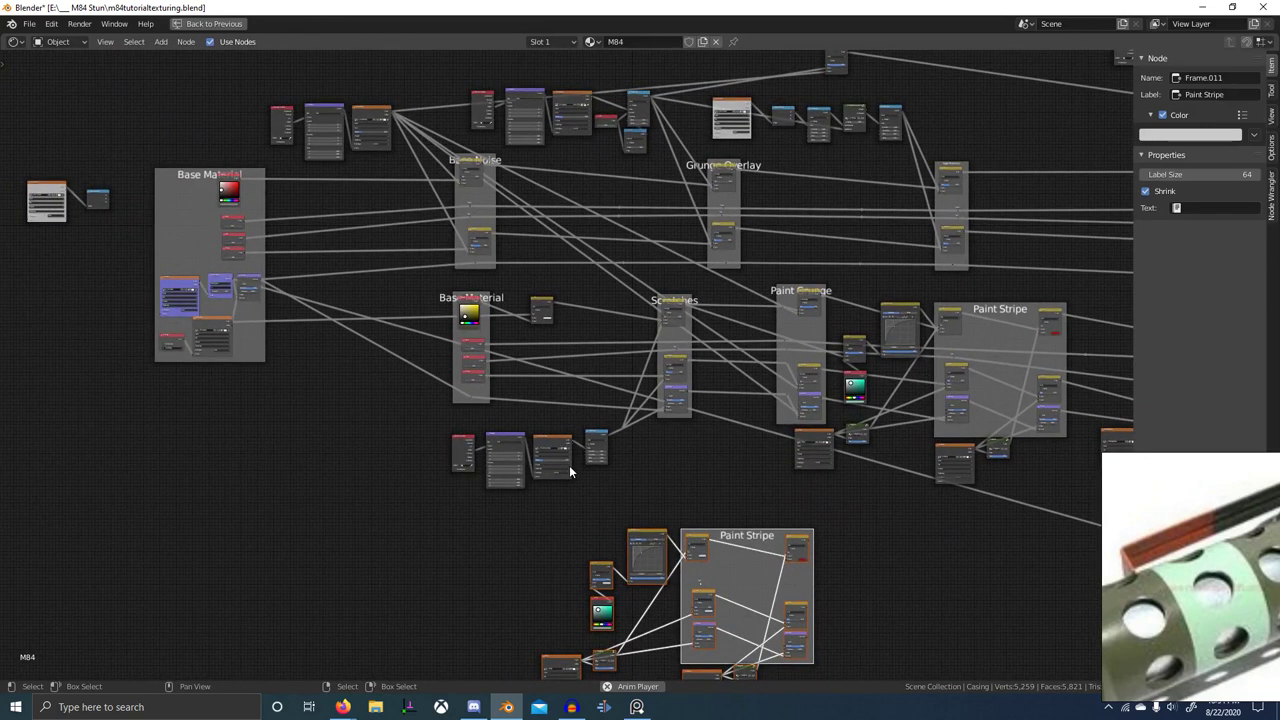
{"action": "scroll", "coordinate": [660, 382], "scroll_direction": "up", "scroll_amount": 3}
{"action": "middle_click_drag", "start_coordinate": [575, 331], "coordinate": [496, 312]}
{"action": "scroll", "coordinate": [670, 280], "scroll_direction": "down", "scroll_amount": 1}
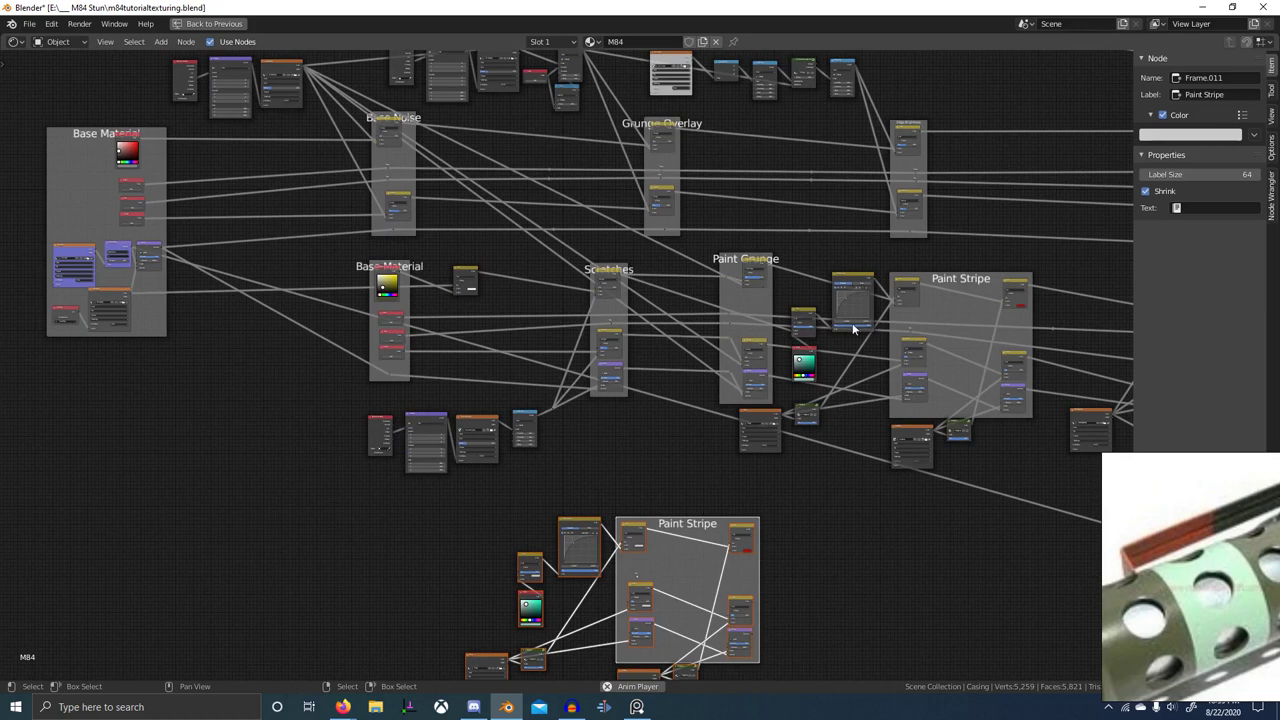
{"action": "middle_click_drag", "start_coordinate": [853, 329], "coordinate": [781, 347]}
{"action": "middle_click_drag", "start_coordinate": [951, 335], "coordinate": [580, 358]}
{"action": "mouse_move", "coordinate": [873, 354]}
{"action": "middle_mouse_down"}
{"action": "mouse_move", "coordinate": [274, 541]}
{"action": "mouse_move", "coordinate": [293, 538]}
{"action": "middle_mouse_up"}
{"action": "mouse_move", "coordinate": [822, 346]}
{"action": "middle_mouse_down"}
{"action": "mouse_move", "coordinate": [726, 366]}
{"action": "mouse_move", "coordinate": [634, 423]}
{"action": "mouse_move", "coordinate": [454, 422]}
{"action": "mouse_move", "coordinate": [796, 408]}
{"action": "middle_mouse_up"}
{"action": "middle_click_drag", "start_coordinate": [390, 516], "coordinate": [1033, 344]}
{"action": "scroll", "coordinate": [647, 404], "scroll_direction": "down", "scroll_amount": 3}
{"action": "middle_click_drag", "start_coordinate": [551, 405], "coordinate": [841, 344]}
{"action": "scroll", "coordinate": [841, 344], "scroll_direction": "up", "scroll_amount": 3}
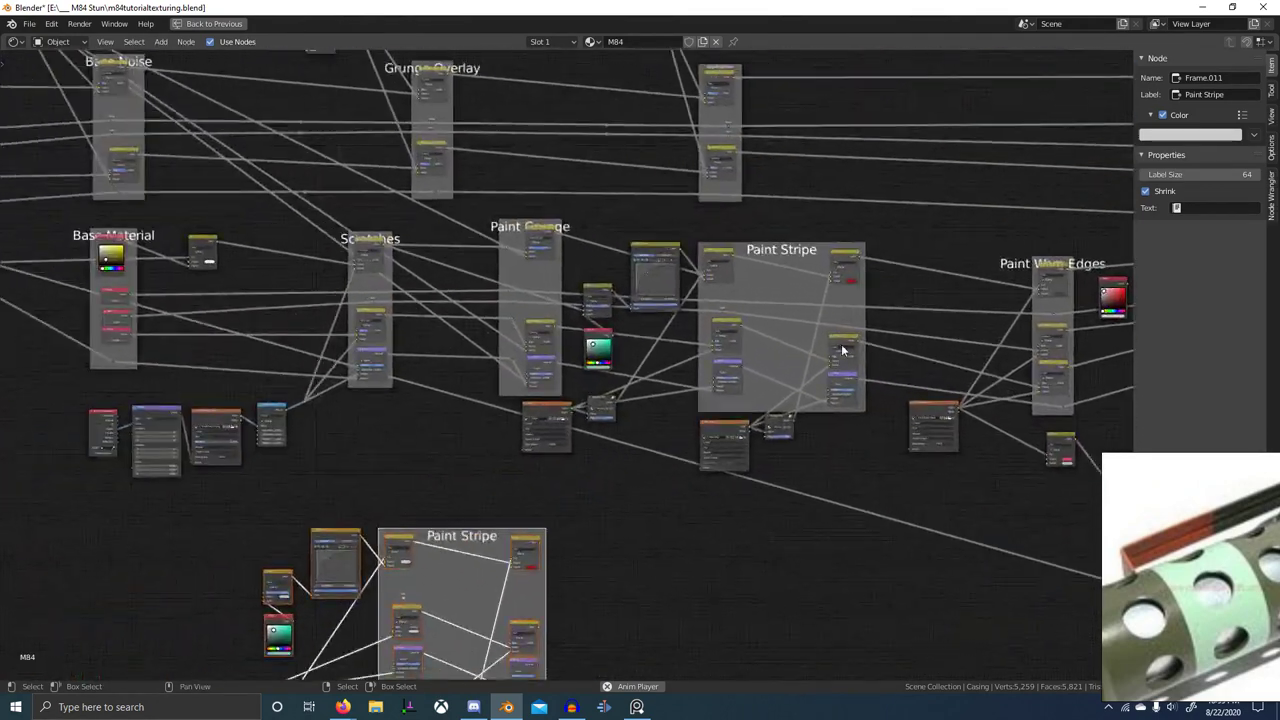
{"action": "scroll", "coordinate": [694, 451], "scroll_direction": "down", "scroll_amount": 3}
{"action": "mouse_move", "coordinate": [444, 501]}
{"action": "middle_mouse_down"}
{"action": "mouse_move", "coordinate": [694, 451]}
{"action": "mouse_move", "coordinate": [647, 453]}
{"action": "mouse_move", "coordinate": [568, 487]}
{"action": "middle_mouse_up"}
- Reselect the original Paint Stripe nodes, including its curve, converter, teal colour and reroute nodes
{"action": "left_click", "coordinate": [570, 485]}
{"action": "key", "text": "b"}
{"action": "left_click_drag", "start_coordinate": [709, 292], "coordinate": [854, 397]}
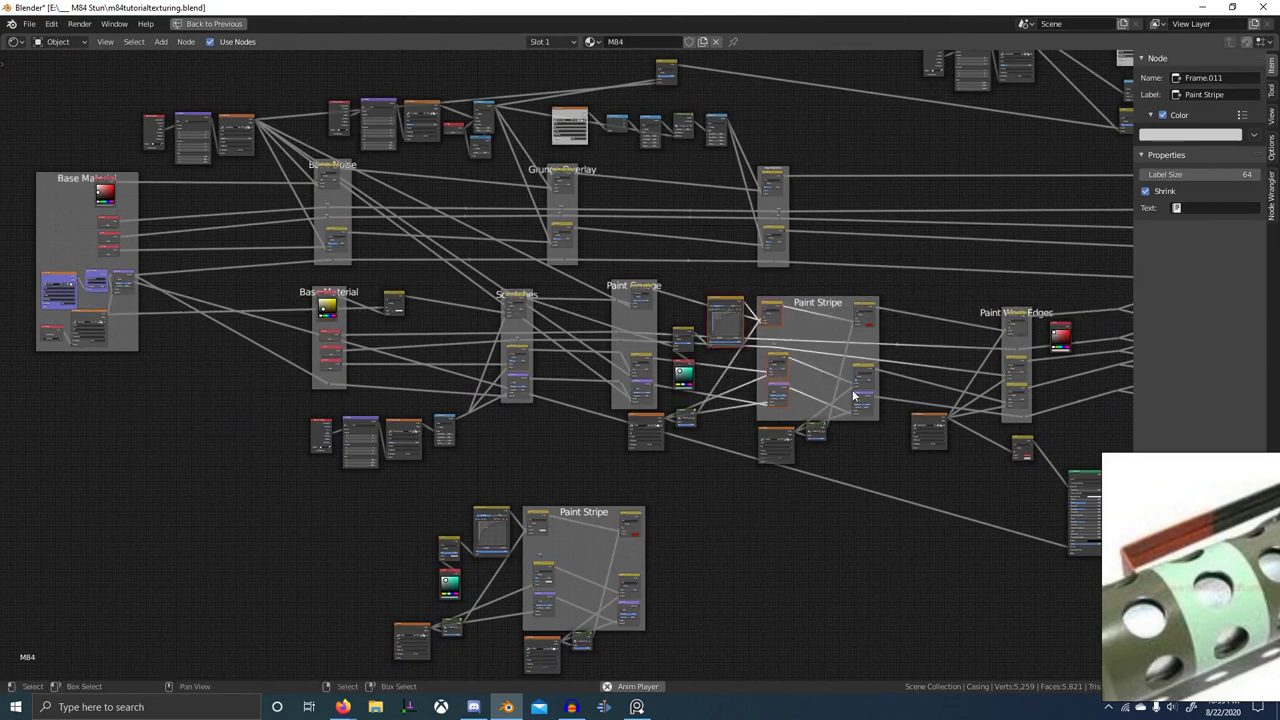
{"action": "key", "text": "b"}
{"action": "left_click_drag", "start_coordinate": [852, 316], "coordinate": [978, 491]}
{"action": "key", "text": "b"}
{"action": "middle_click_drag", "start_coordinate": [978, 491], "coordinate": [980, 493]}
{"action": "key", "text": "b"}
{"action": "left_click_drag", "start_coordinate": [803, 411], "coordinate": [861, 463]}
{"action": "key", "text": "b"}
{"action": "left_click_drag", "start_coordinate": [748, 418], "coordinate": [780, 473]}
{"action": "key", "text": "b"}
{"action": "key", "text": "b"}
{"action": "left_click_drag", "start_coordinate": [682, 335], "coordinate": [776, 345]}
{"action": "key", "text": "b"}
{"action": "middle_click_drag", "start_coordinate": [834, 408], "coordinate": [736, 428]}
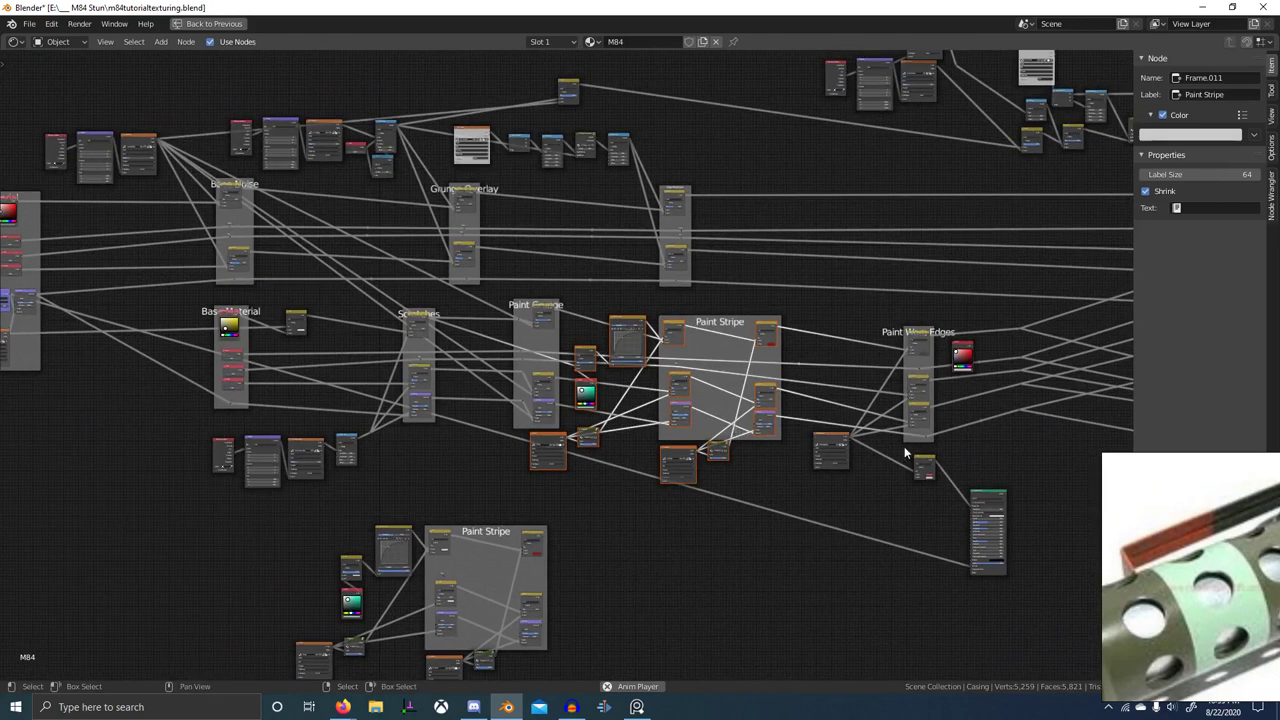
- Restore the Shading workspace layout
{"action": "scroll", "coordinate": [905, 453], "scroll_direction": "down", "scroll_amount": 3}
{"action": "middle_click_drag", "start_coordinate": [1054, 420], "coordinate": [825, 464]}
{"action": "key", "text": "ctrl+space"}
{"action": "scroll", "coordinate": [851, 531], "scroll_direction": "down", "scroll_amount": 3}
- Delete the original Paint Stripe nodes with Ctrl+X, keeping their links
{"action": "middle_click_drag", "start_coordinate": [851, 531], "coordinate": [507, 536]}
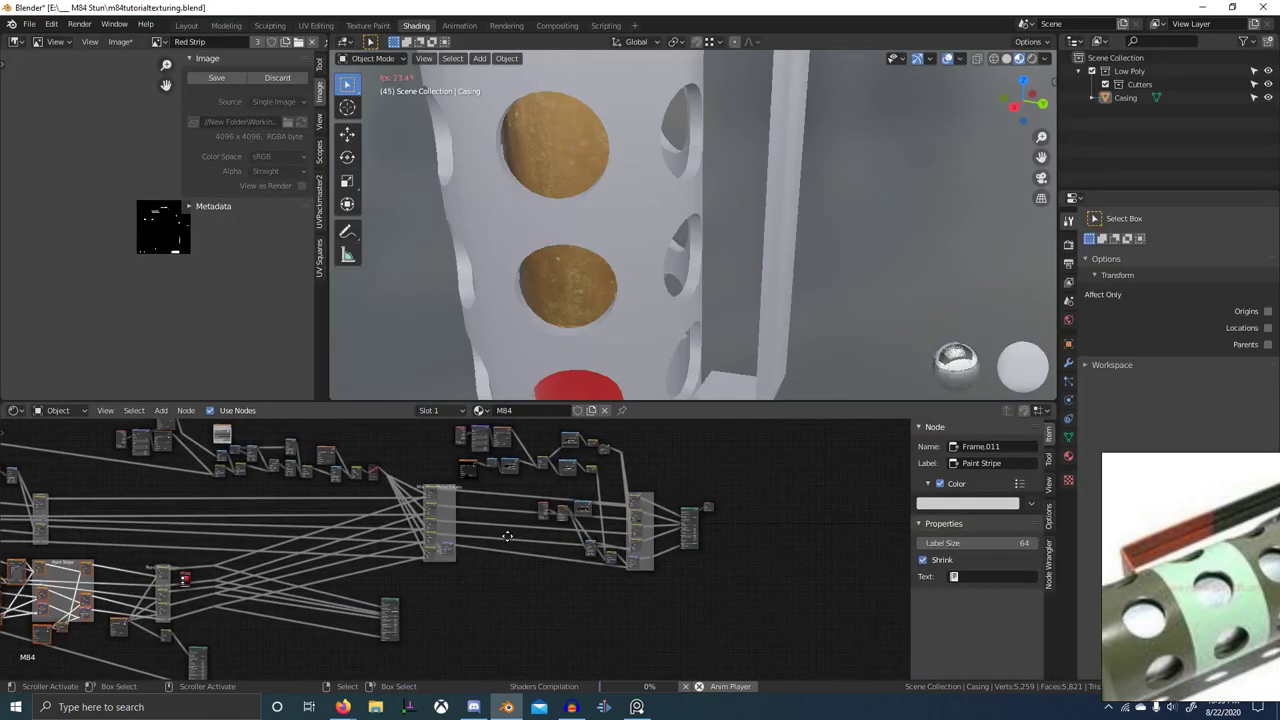
{"action": "scroll", "coordinate": [704, 508], "scroll_direction": "up", "scroll_amount": 3}
{"action": "scroll", "coordinate": [508, 460], "scroll_direction": "down", "scroll_amount": 3}
{"action": "scroll", "coordinate": [560, 330], "scroll_direction": "down", "scroll_amount": 3}
{"action": "middle_click_drag", "start_coordinate": [604, 280], "coordinate": [646, 274]}
{"action": "scroll", "coordinate": [605, 376], "scroll_direction": "down", "scroll_amount": 3}
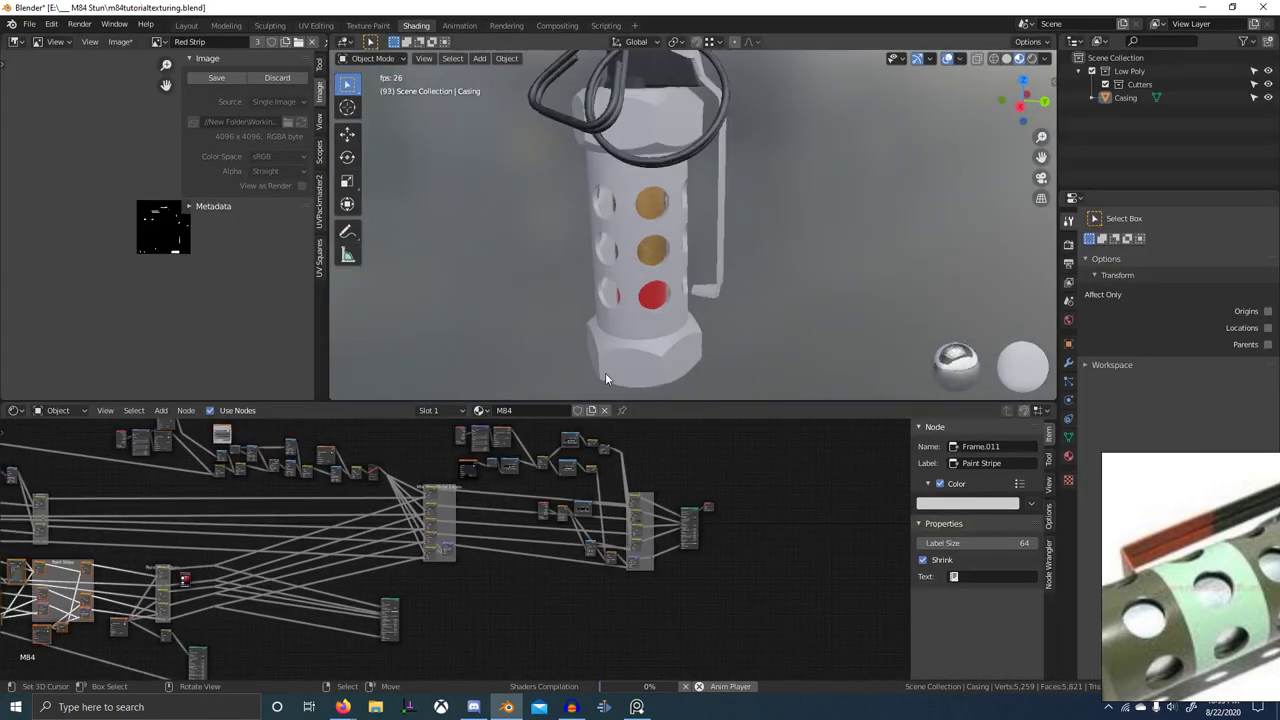
{"action": "scroll", "coordinate": [408, 535], "scroll_direction": "up", "scroll_amount": 5}
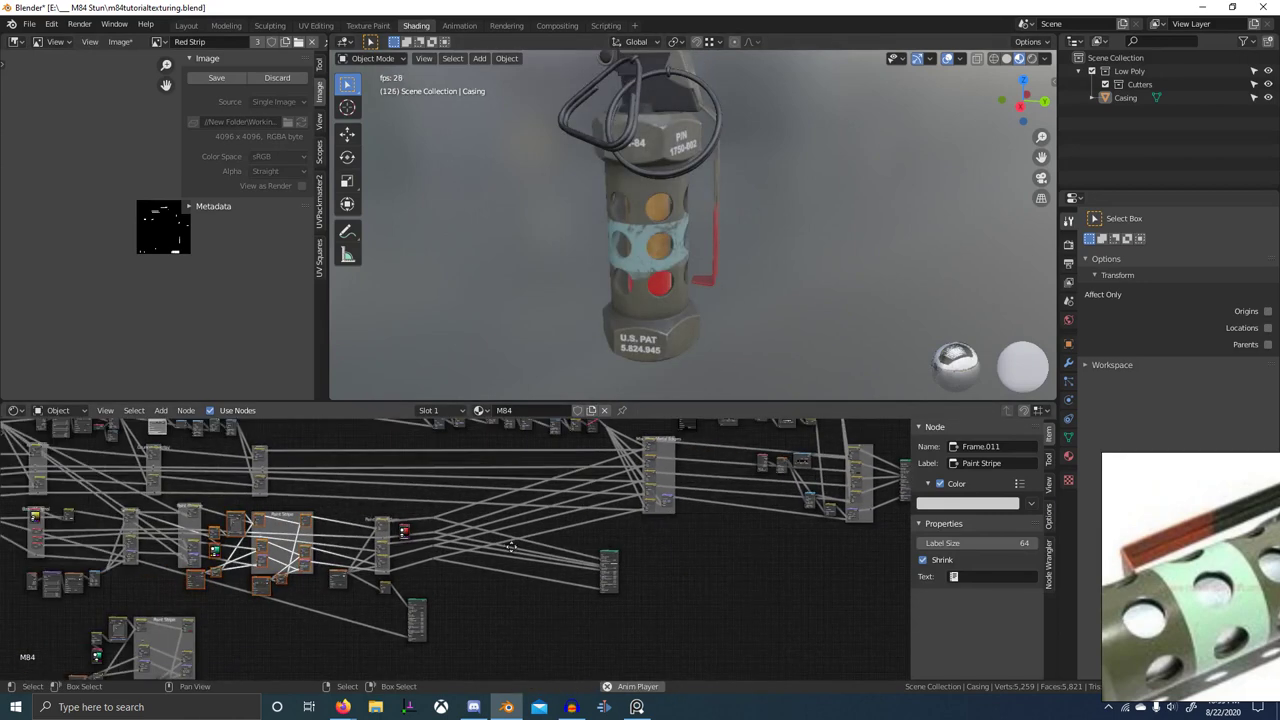
{"action": "middle_click_drag", "start_coordinate": [594, 502], "coordinate": [626, 543]}
{"action": "key", "text": "ctrl+x"}
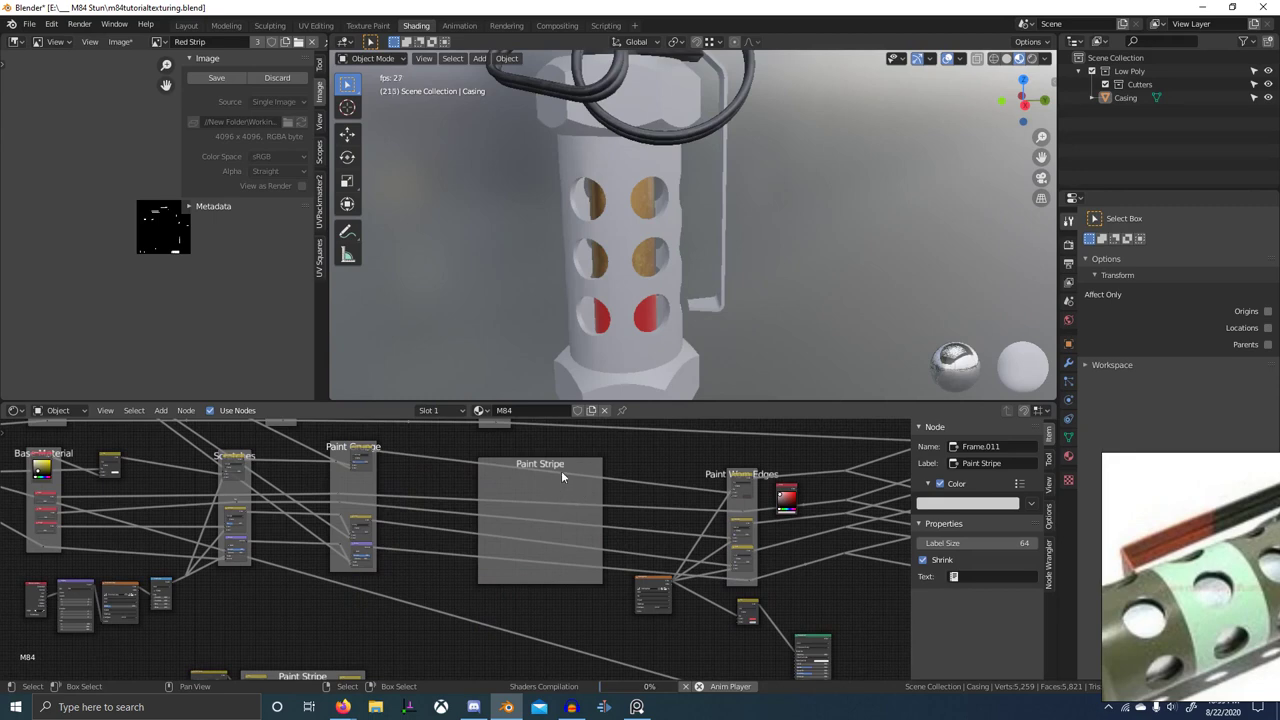
- Delete the now-empty Paint Stripe frame
{"action": "left_click", "coordinate": [570, 465]}
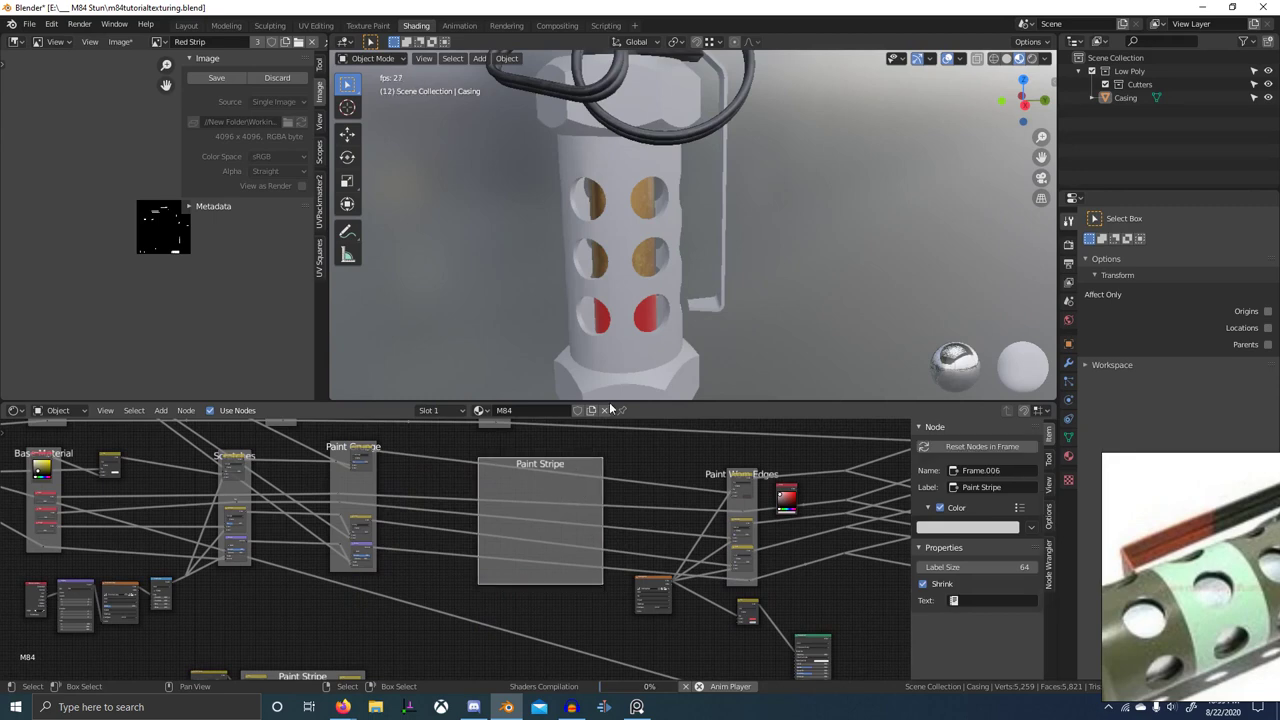
{"action": "scroll", "coordinate": [726, 306], "scroll_direction": "down", "scroll_amount": 2}
{"action": "middle_click_drag", "start_coordinate": [726, 306], "coordinate": [795, 308]}
{"action": "scroll", "coordinate": [497, 477], "scroll_direction": "up", "scroll_amount": 1}
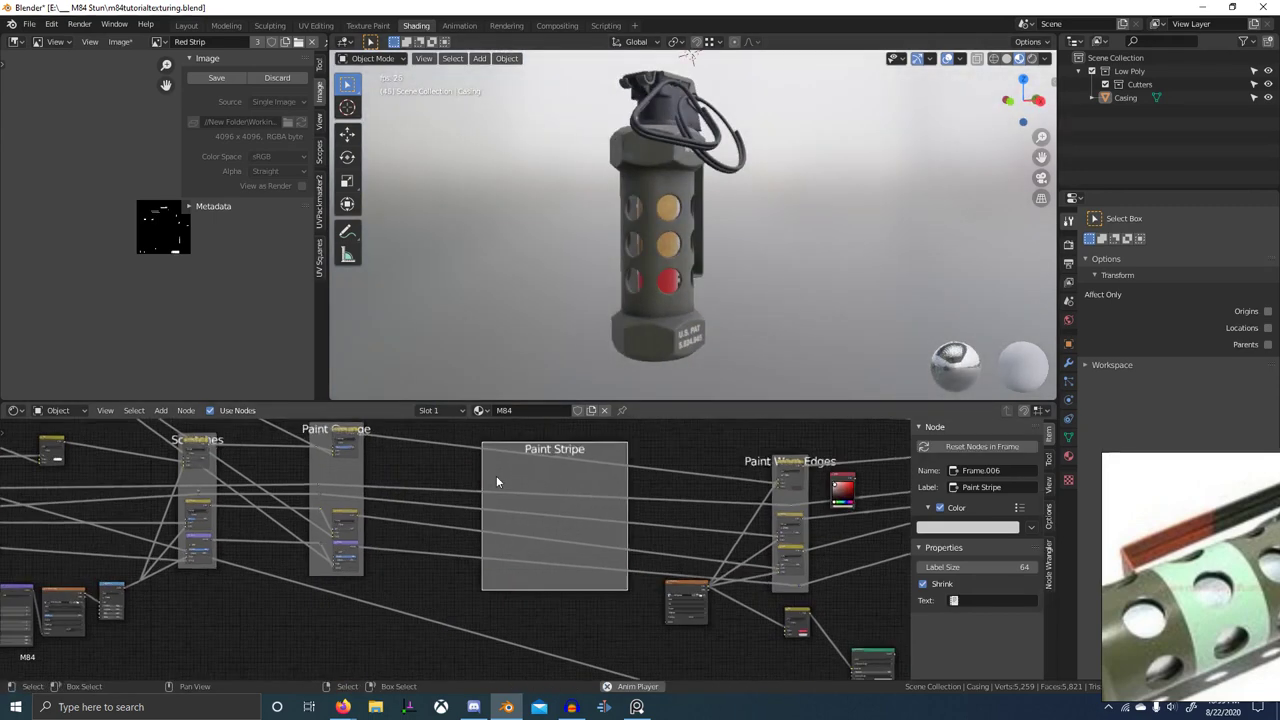
{"action": "scroll", "coordinate": [498, 478], "scroll_direction": "up", "scroll_amount": 2}
{"action": "key", "text": "x"}
{"action": "scroll", "coordinate": [660, 346], "scroll_direction": "down", "scroll_amount": 3}
{"action": "scroll", "coordinate": [445, 530], "scroll_direction": "down", "scroll_amount": 2}
{"action": "middle_click_drag", "start_coordinate": [445, 530], "coordinate": [651, 534]}
- Maximise the node editor and start selecting the Scratches and Paint Grunge nodes
{"action": "scroll", "coordinate": [651, 534], "scroll_direction": "down", "scroll_amount": 2}
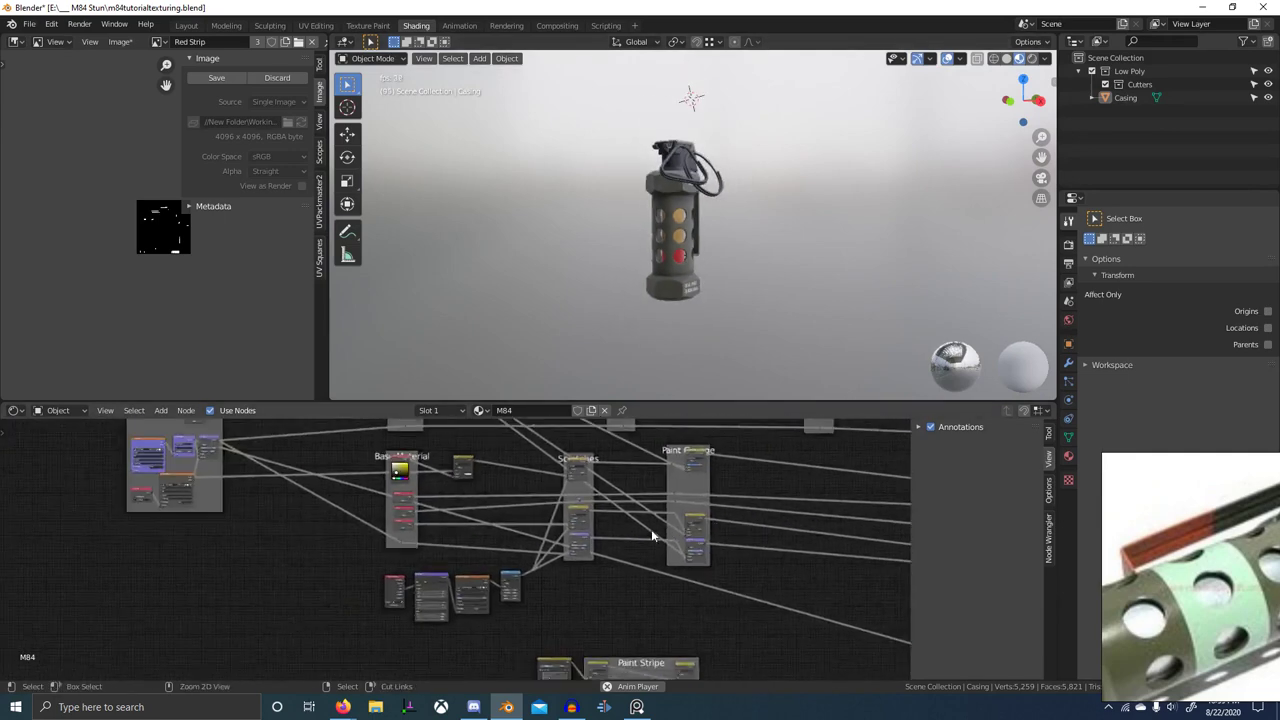
{"action": "key", "text": "ctrl+space"}
{"action": "scroll", "coordinate": [630, 565], "scroll_direction": "down", "scroll_amount": 4}
{"action": "middle_click_drag", "start_coordinate": [594, 622], "coordinate": [584, 632]}
{"action": "key", "text": "b"}
{"action": "left_click_drag", "start_coordinate": [656, 304], "coordinate": [770, 391]}
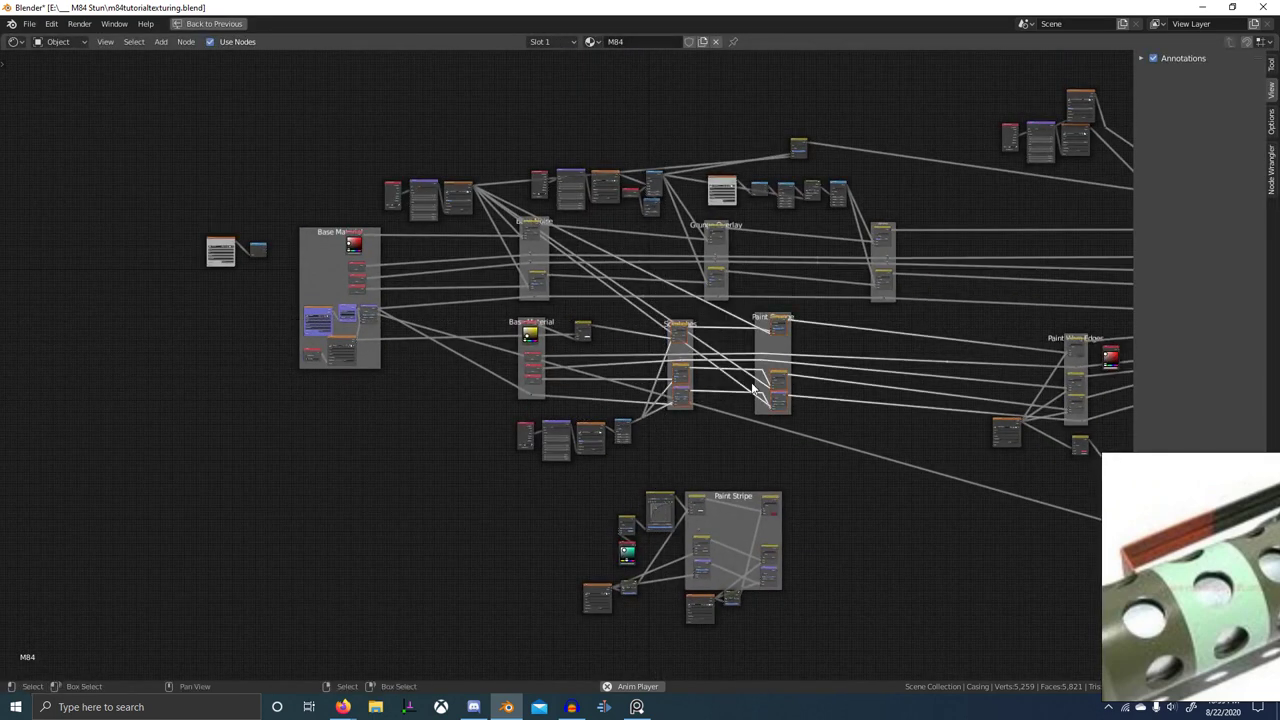
{"action": "key", "text": "b"}
{"action": "left_click_drag", "start_coordinate": [745, 308], "coordinate": [790, 367]}
{"action": "key", "text": "b"}
{"action": "left_click_drag", "start_coordinate": [495, 427], "coordinate": [696, 452]}
{"action": "key", "text": "g"}
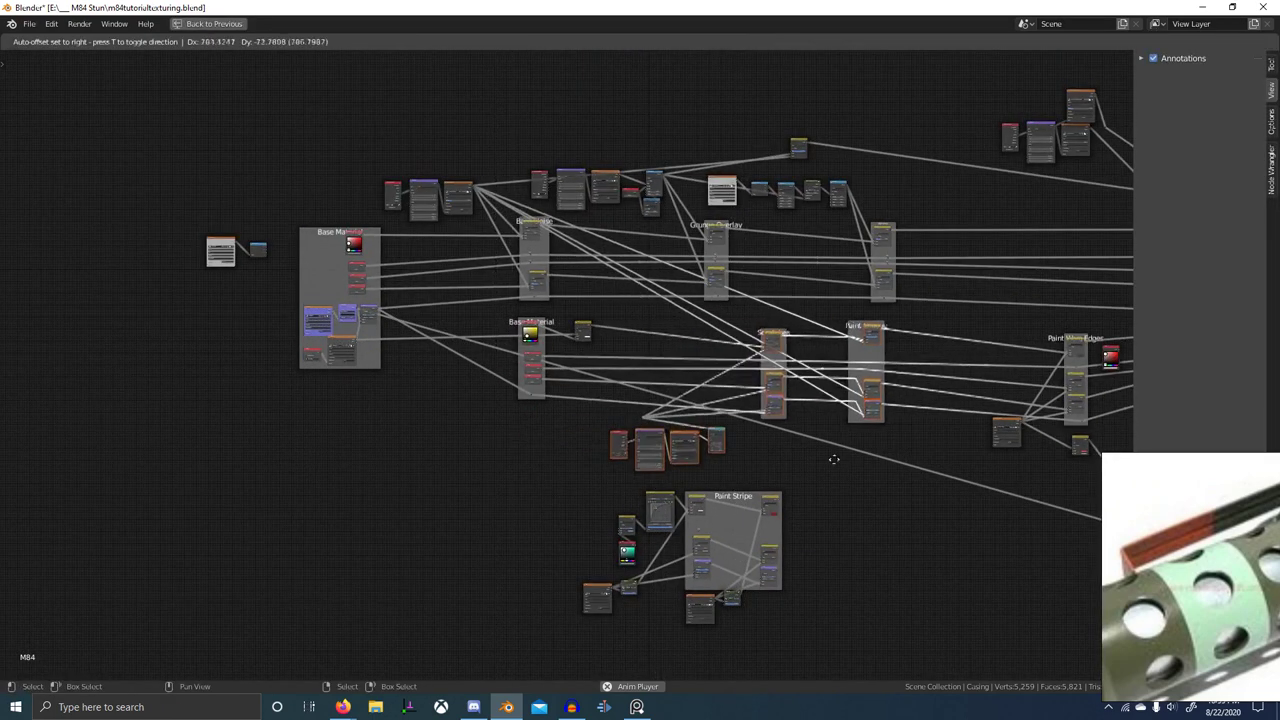
{"action": "right_click", "coordinate": [786, 462]}
{"action": "key", "text": "b"}
{"action": "left_click_drag", "start_coordinate": [633, 411], "coordinate": [657, 428]}
{"action": "key", "text": "g"}
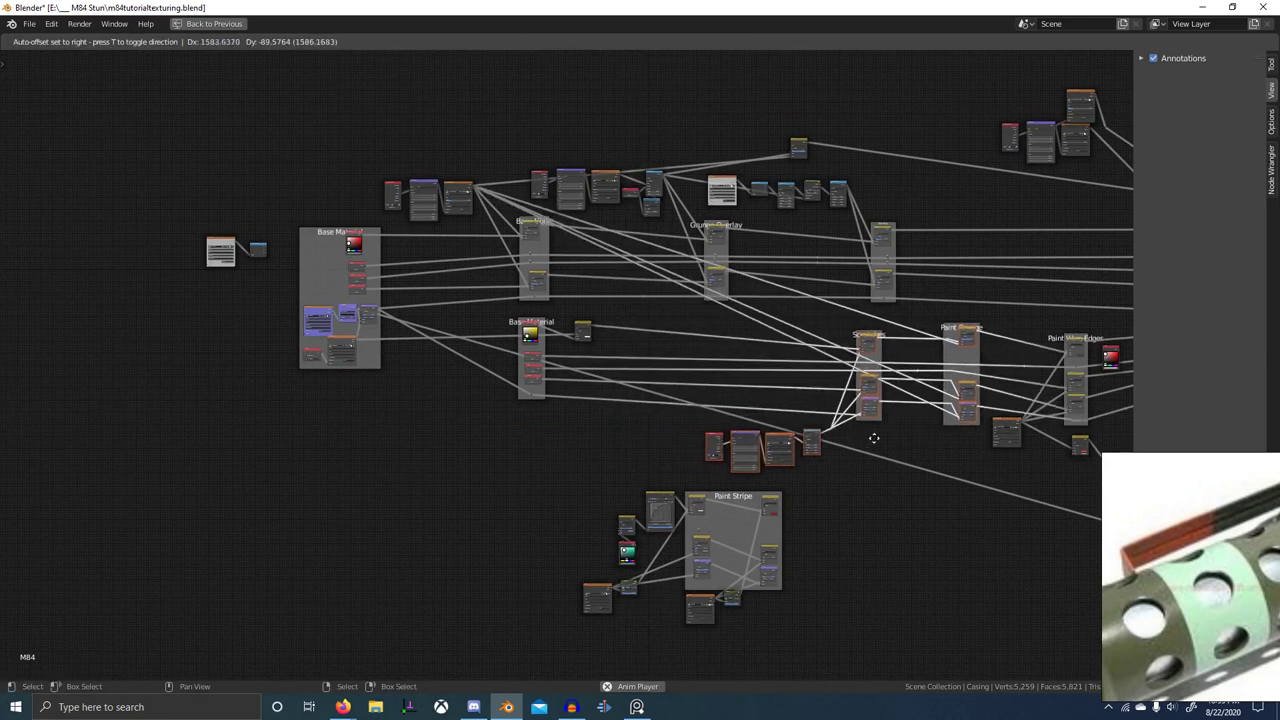
{"action": "left_click", "coordinate": [900, 442]}
{"action": "key", "text": "alt+a"}
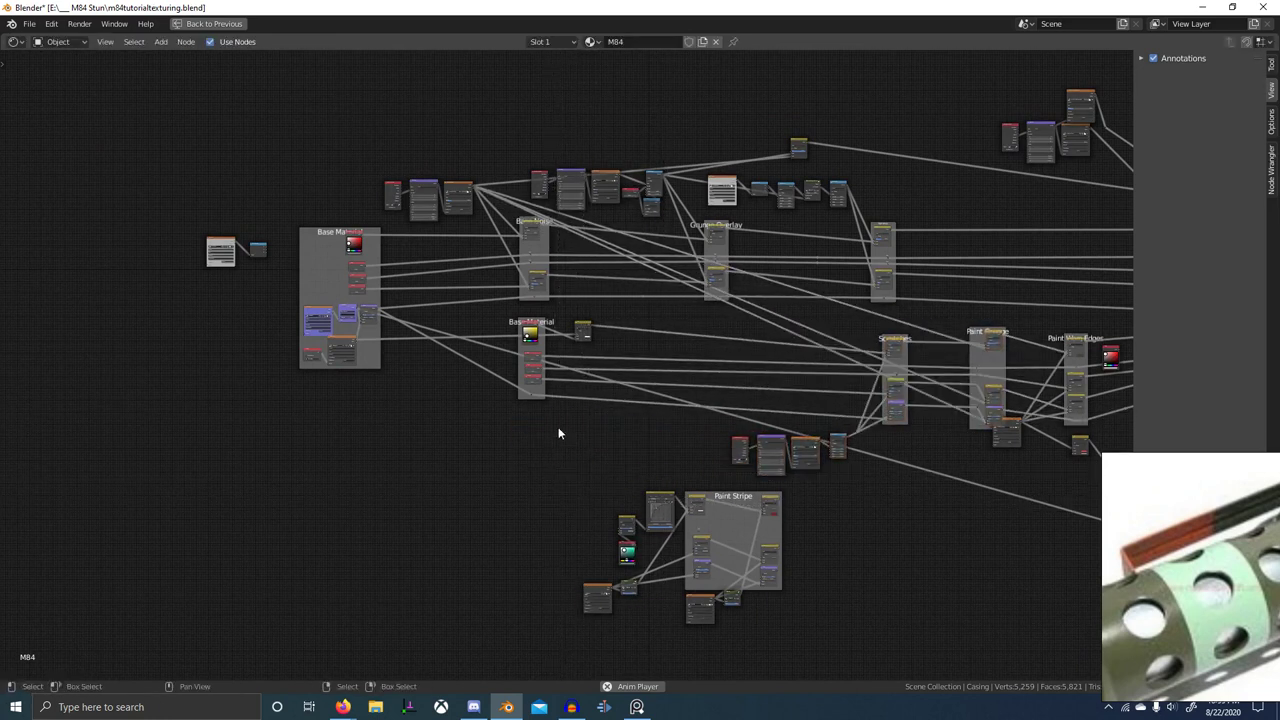
{"action": "key", "text": "b"}
{"action": "left_click_drag", "start_coordinate": [497, 314], "coordinate": [629, 427]}
{"action": "key", "text": "g"}
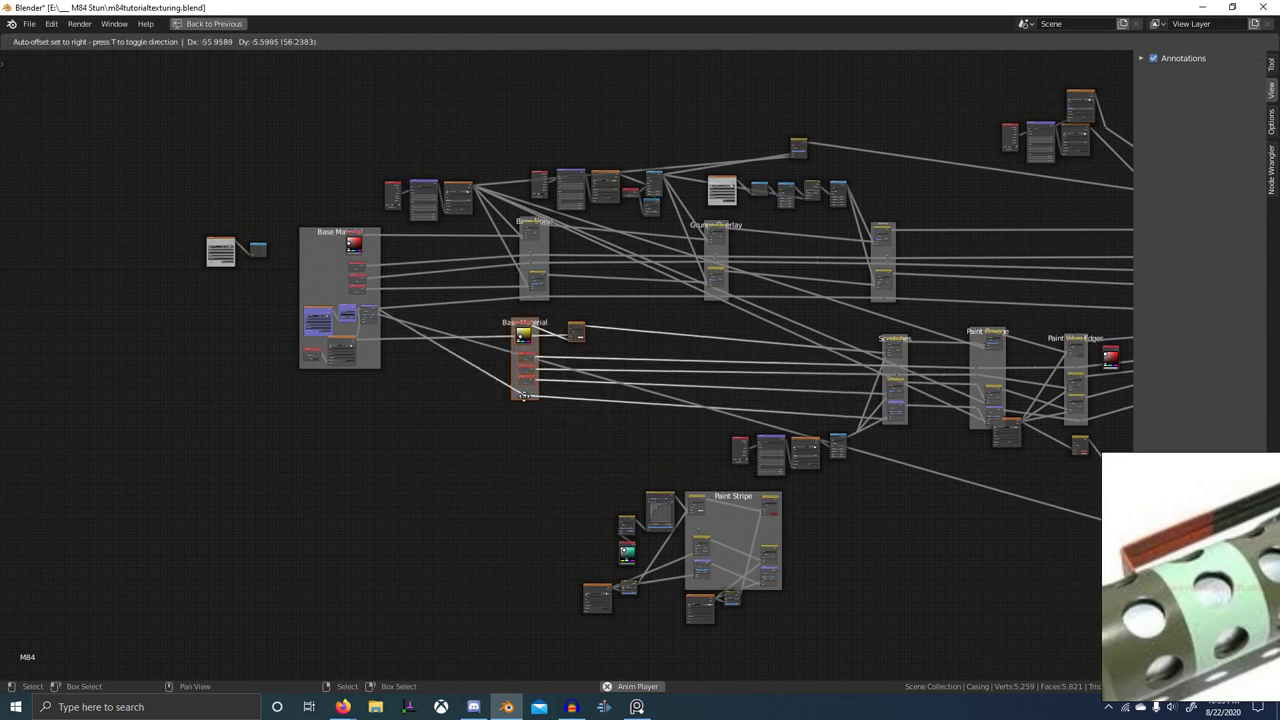
{"action": "left_click", "coordinate": [453, 395]}
{"action": "key", "text": "b"}
{"action": "mouse_move", "coordinate": [553, 482]}
{"action": "left_mouse_down"}
{"action": "mouse_move", "coordinate": [802, 642]}
{"action": "mouse_move", "coordinate": [791, 641]}
{"action": "left_mouse_up"}
{"action": "key", "text": "g"}
{"action": "left_click", "coordinate": [660, 442]}
{"action": "scroll", "coordinate": [662, 438], "scroll_direction": "up", "scroll_amount": 10}
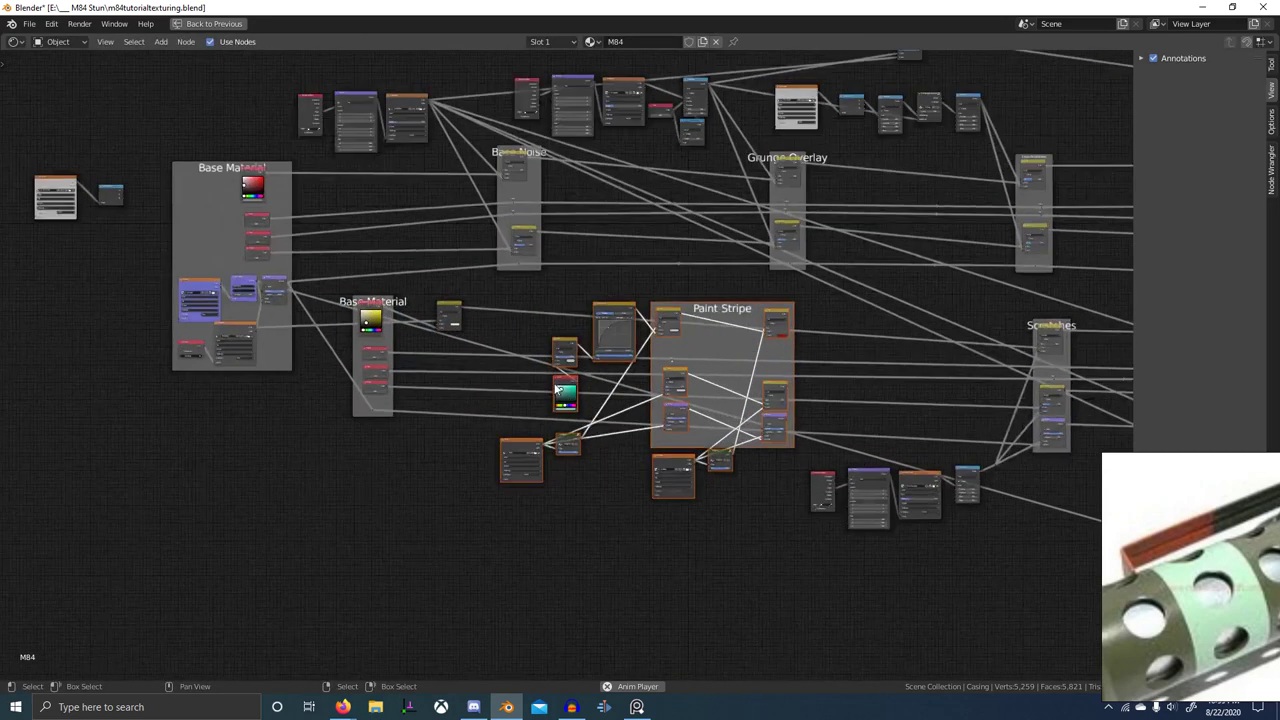
{"action": "middle_click_drag", "start_coordinate": [678, 413], "coordinate": [664, 468]}
{"action": "scroll", "coordinate": [574, 451], "scroll_direction": "up", "scroll_amount": 1}
{"action": "middle_click_drag", "start_coordinate": [574, 451], "coordinate": [735, 475]}
{"action": "scroll", "coordinate": [531, 417], "scroll_direction": "up", "scroll_amount": 7}
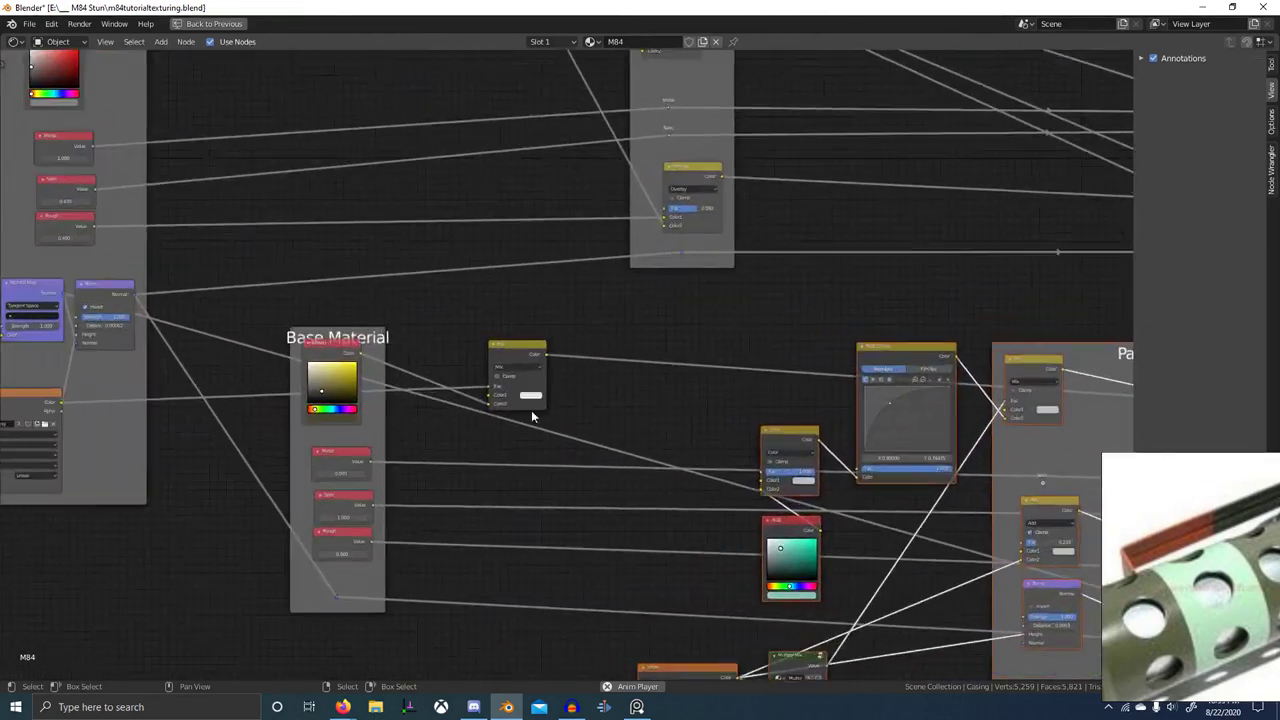
{"action": "left_click", "coordinate": [515, 350]}
{"action": "key", "text": "g"}
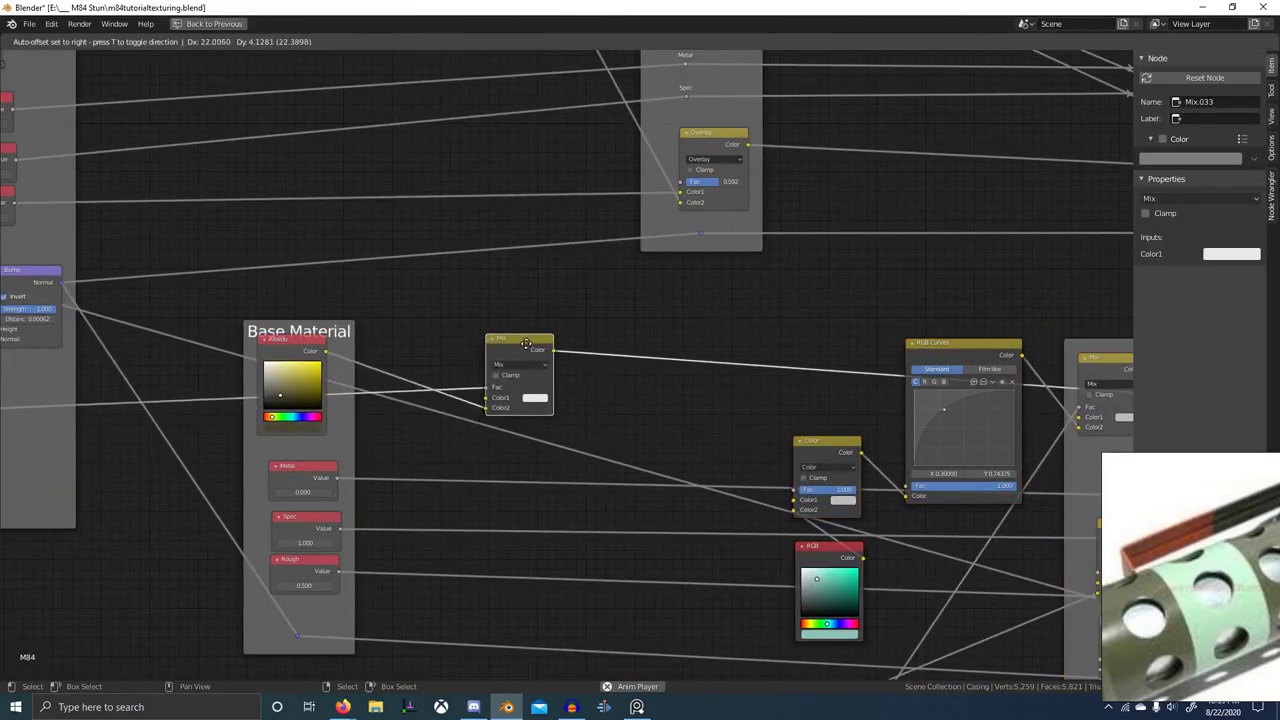
{"action": "right_click", "coordinate": [574, 353]}
{"action": "middle_click_drag", "start_coordinate": [422, 386], "coordinate": [405, 460]}
{"action": "scroll", "coordinate": [405, 460], "scroll_direction": "up", "scroll_amount": 2}
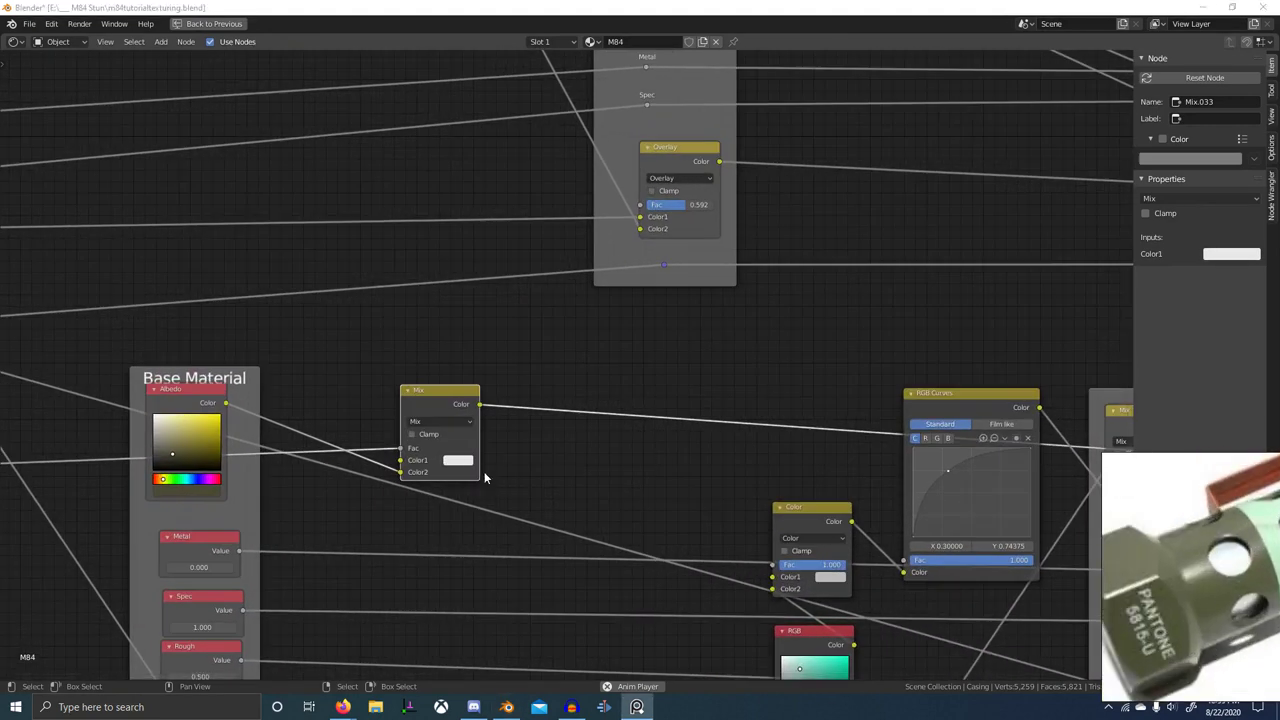
{"action": "middle_click_drag", "start_coordinate": [595, 456], "coordinate": [583, 457]}
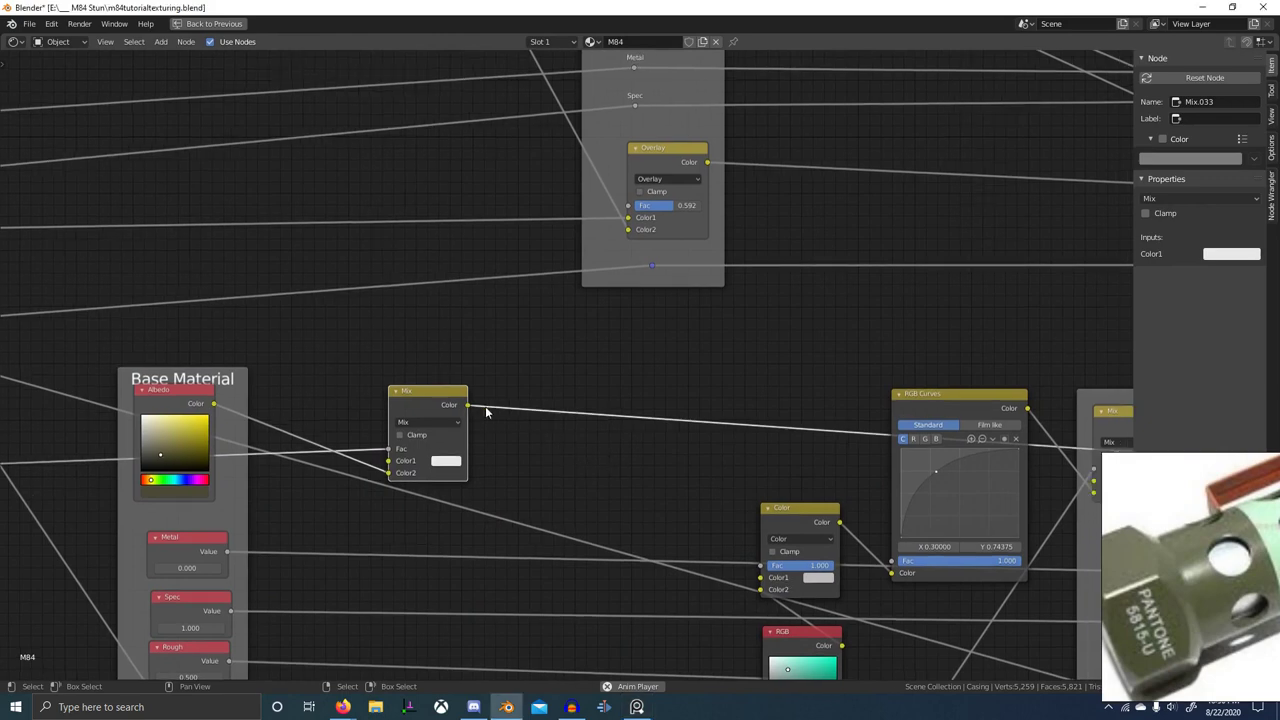
{"action": "left_click_drag", "start_coordinate": [491, 417], "coordinate": [501, 413]}
{"action": "scroll", "coordinate": [700, 500], "scroll_direction": "down", "scroll_amount": 4}
{"action": "middle_click_drag", "start_coordinate": [806, 548], "coordinate": [495, 431]}
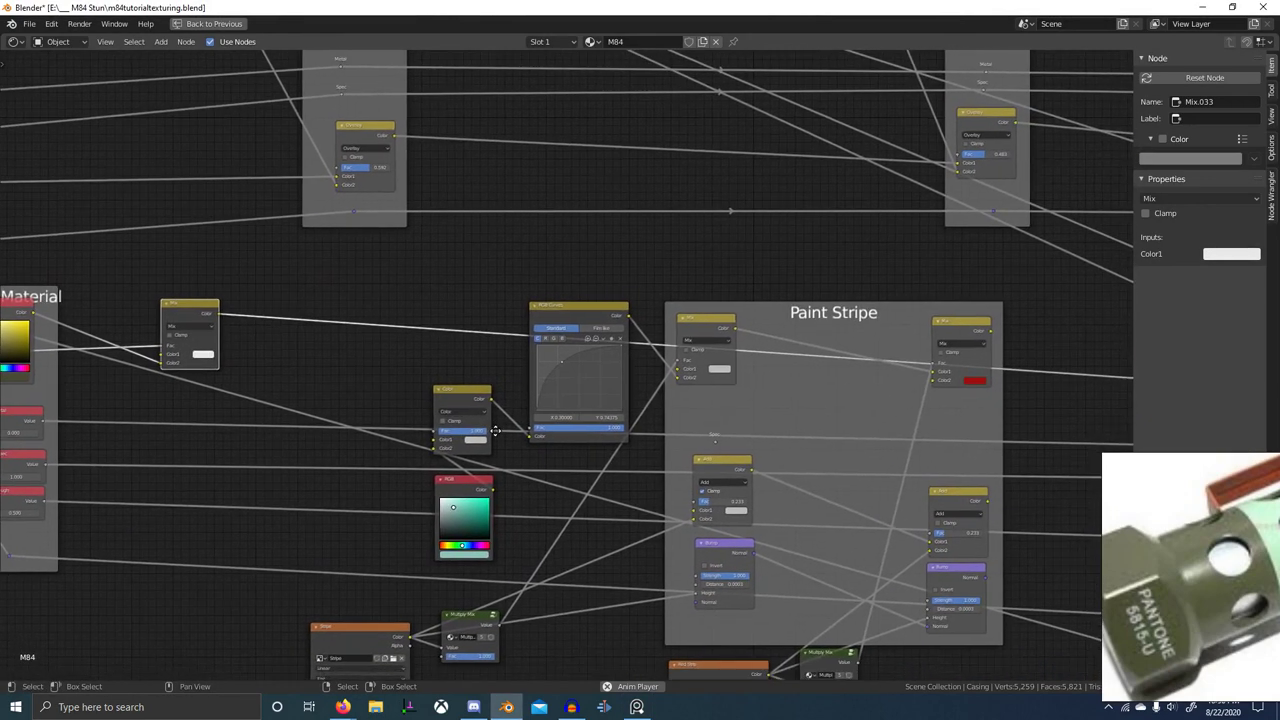
{"action": "left_click_drag", "start_coordinate": [217, 311], "coordinate": [640, 349]}
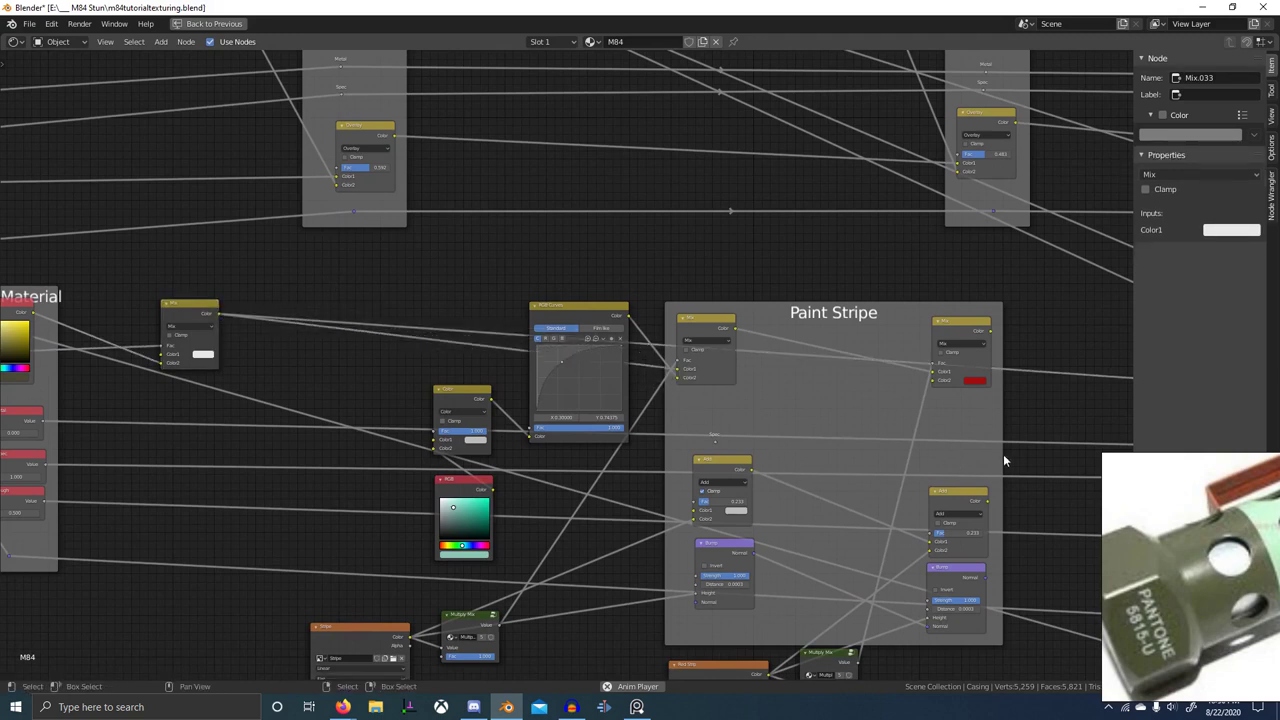
- Insert Spec reroutes along the Paint Stripe links, duplicating them onto each link
{"action": "left_click_drag", "start_coordinate": [715, 443], "coordinate": [720, 437]}
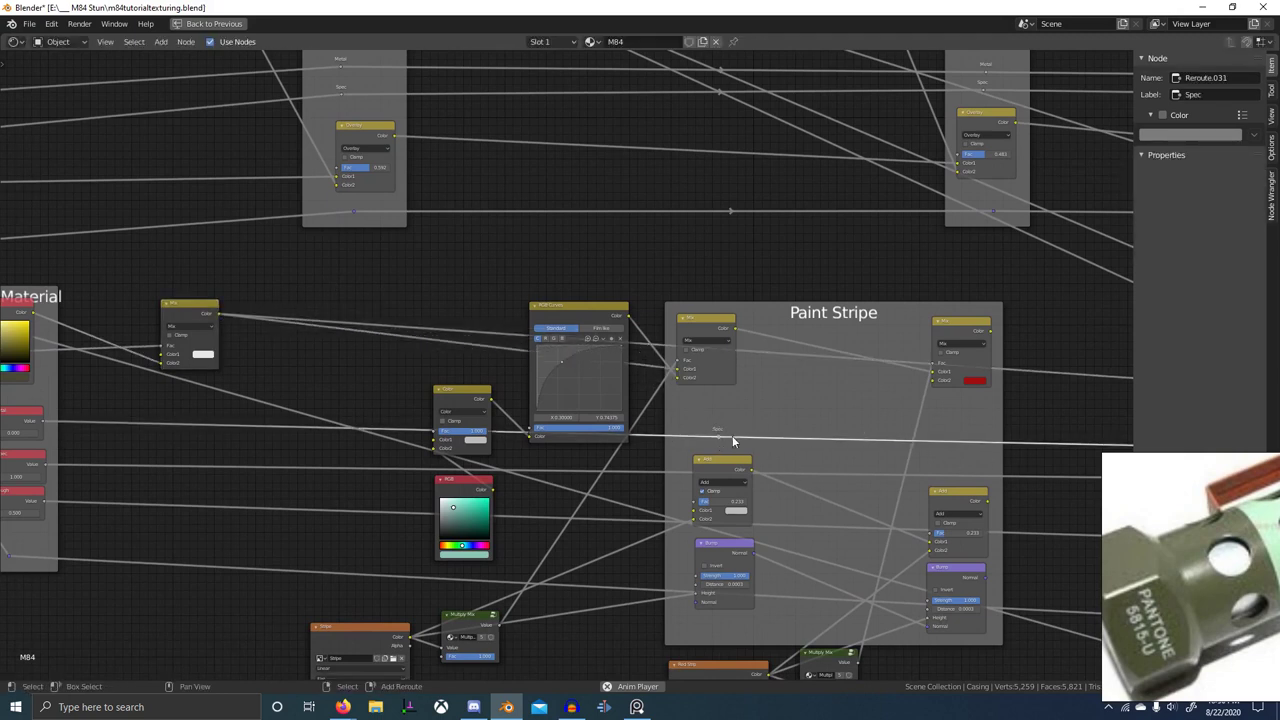
{"action": "key", "text": "shift+d"}
{"action": "left_click", "coordinate": [988, 446]}
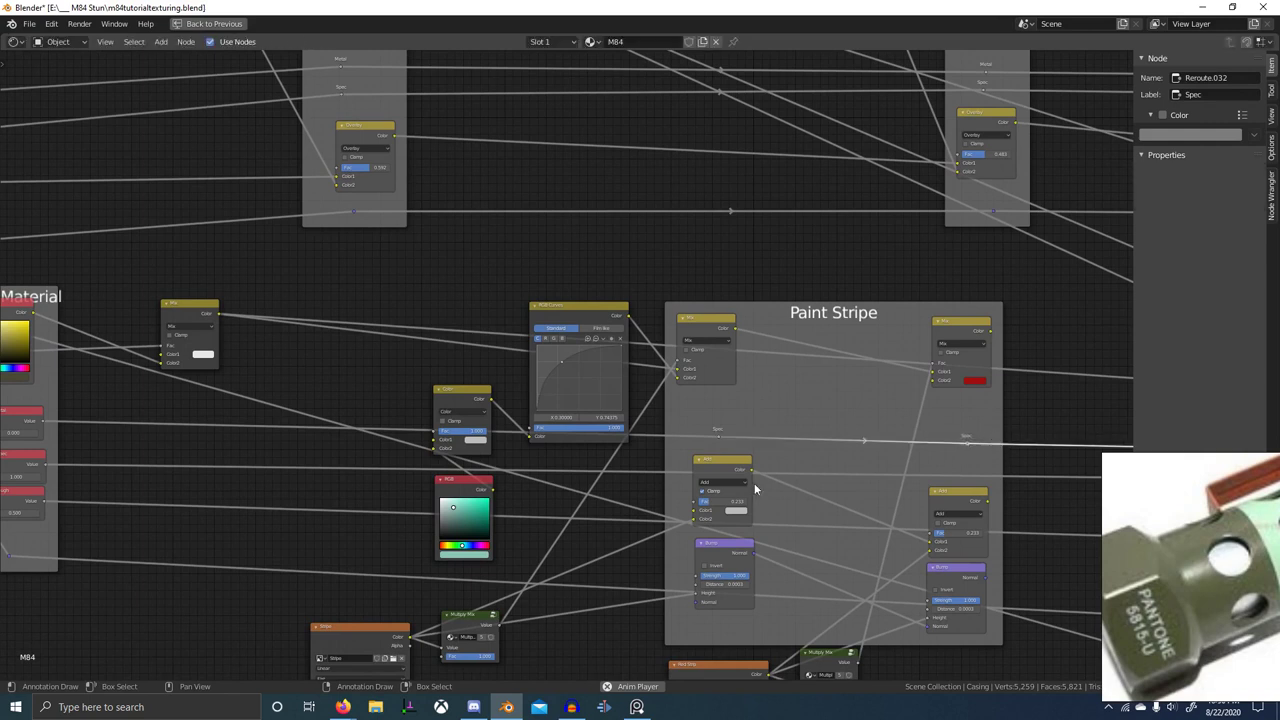
{"action": "key", "text": "shift+d"}
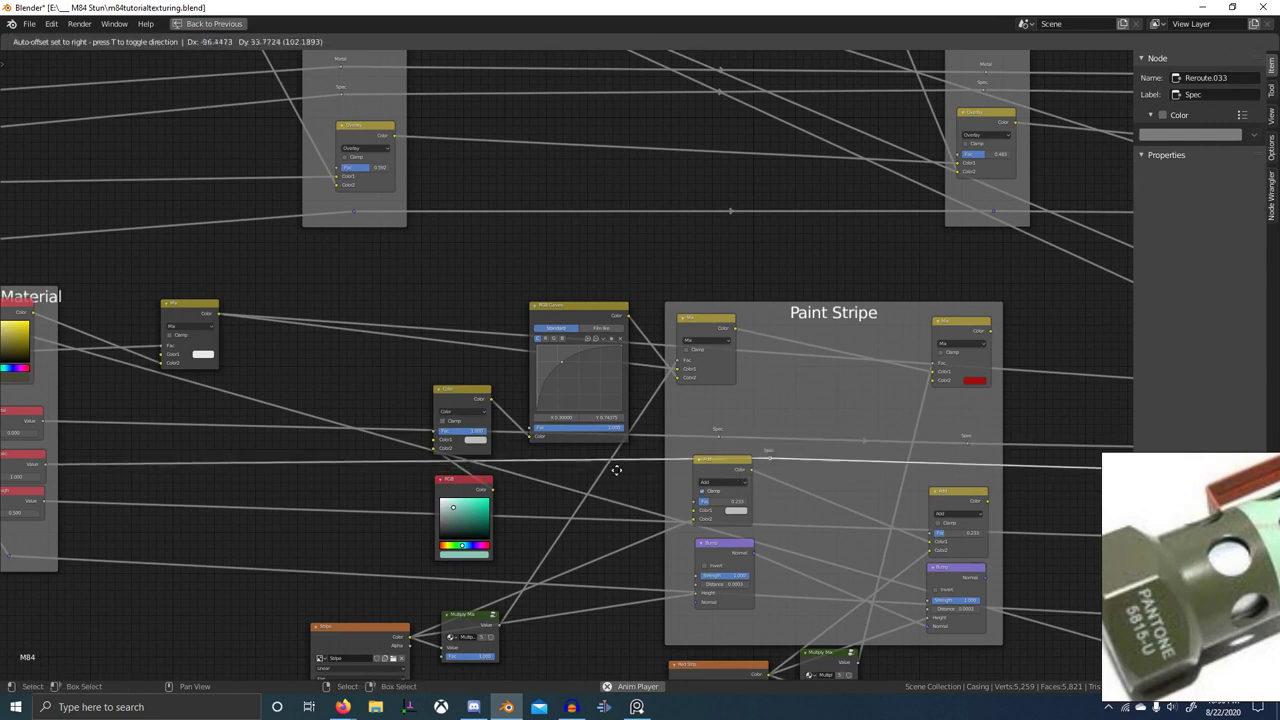
{"action": "left_click", "coordinate": [588, 469]}
{"action": "key", "text": "shift+d"}
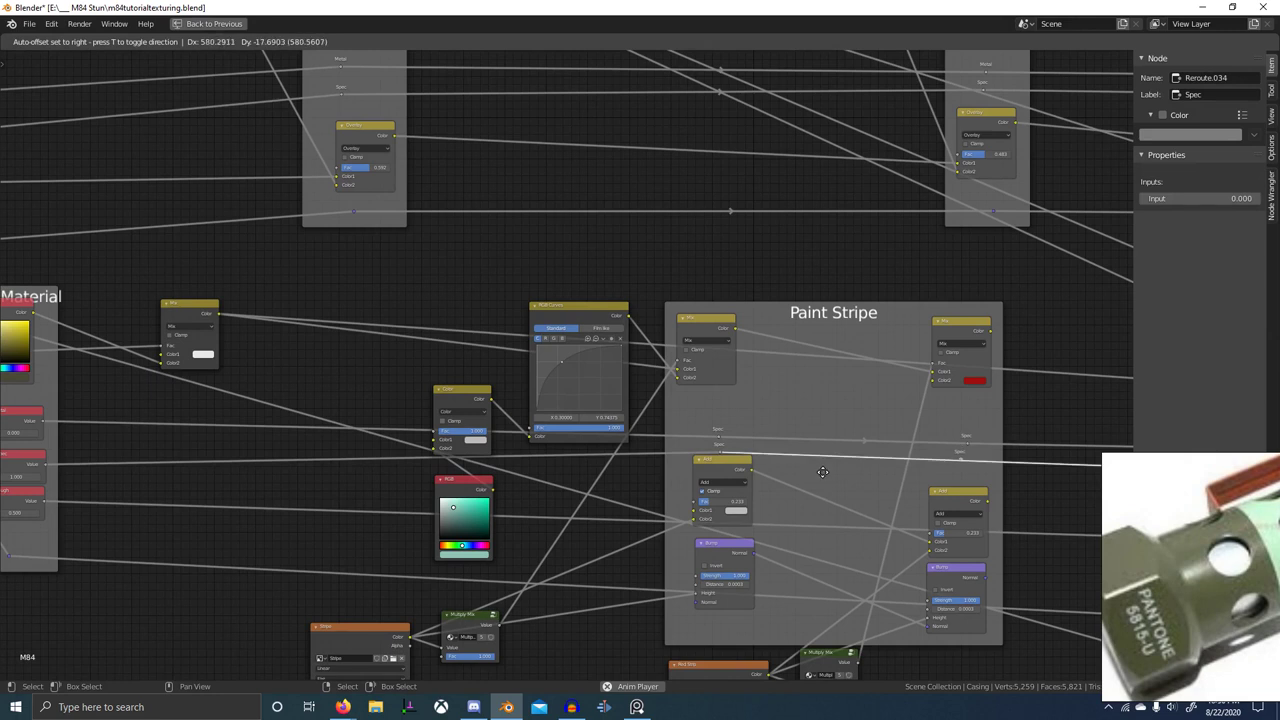
{"action": "left_click", "coordinate": [878, 482]}
{"action": "scroll", "coordinate": [731, 463], "scroll_direction": "up", "scroll_amount": 1}
{"action": "middle_click_drag", "start_coordinate": [733, 470], "coordinate": [705, 469]}
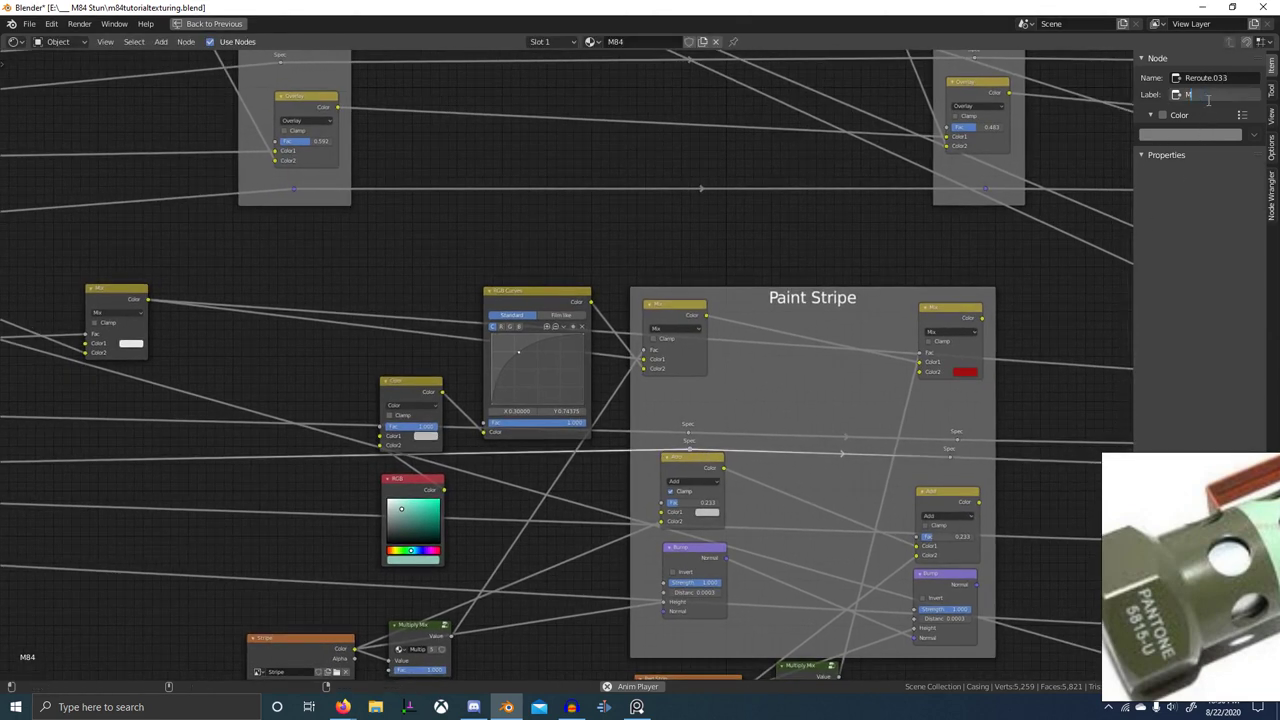
- Try linking the Rough value to the Add node's Fac, then remove that link
{"action": "left_click", "coordinate": [950, 456]}
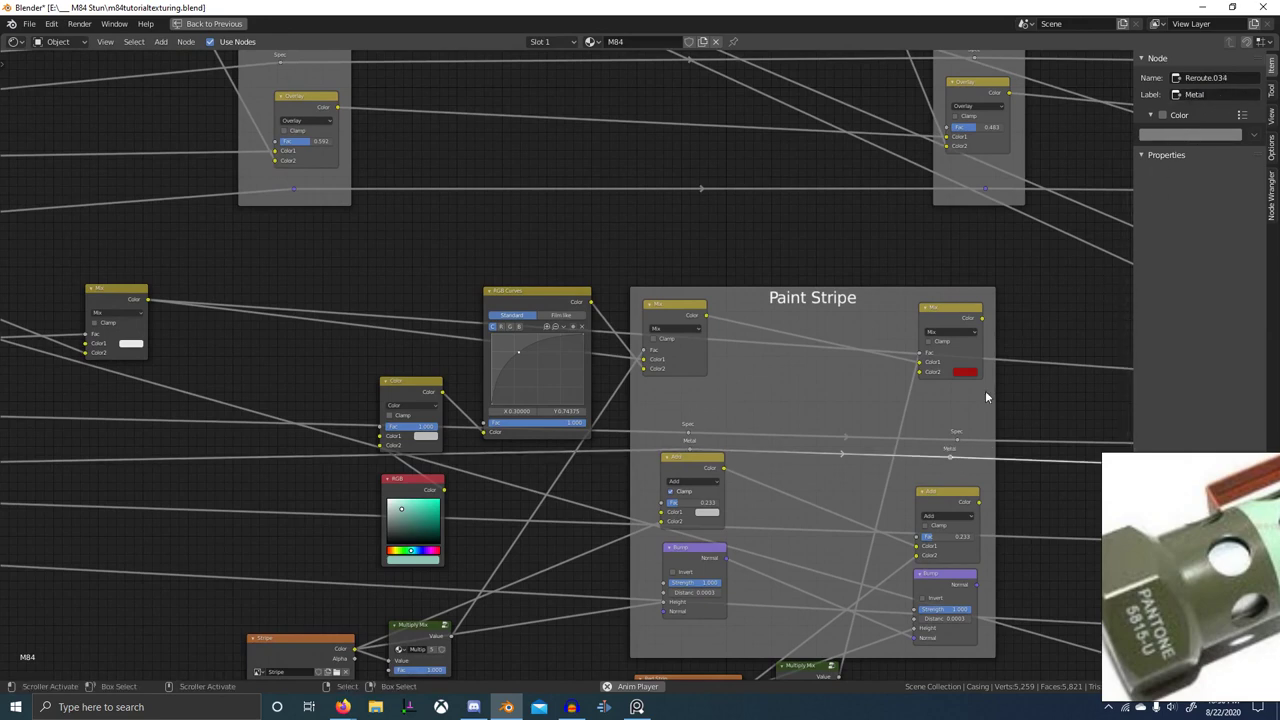
{"action": "scroll", "coordinate": [800, 470], "scroll_direction": "up", "scroll_amount": 2}
{"action": "middle_click_drag", "start_coordinate": [756, 493], "coordinate": [713, 375]}
{"action": "scroll", "coordinate": [578, 455], "scroll_direction": "down", "scroll_amount": 1}
{"action": "left_click", "coordinate": [663, 383]}
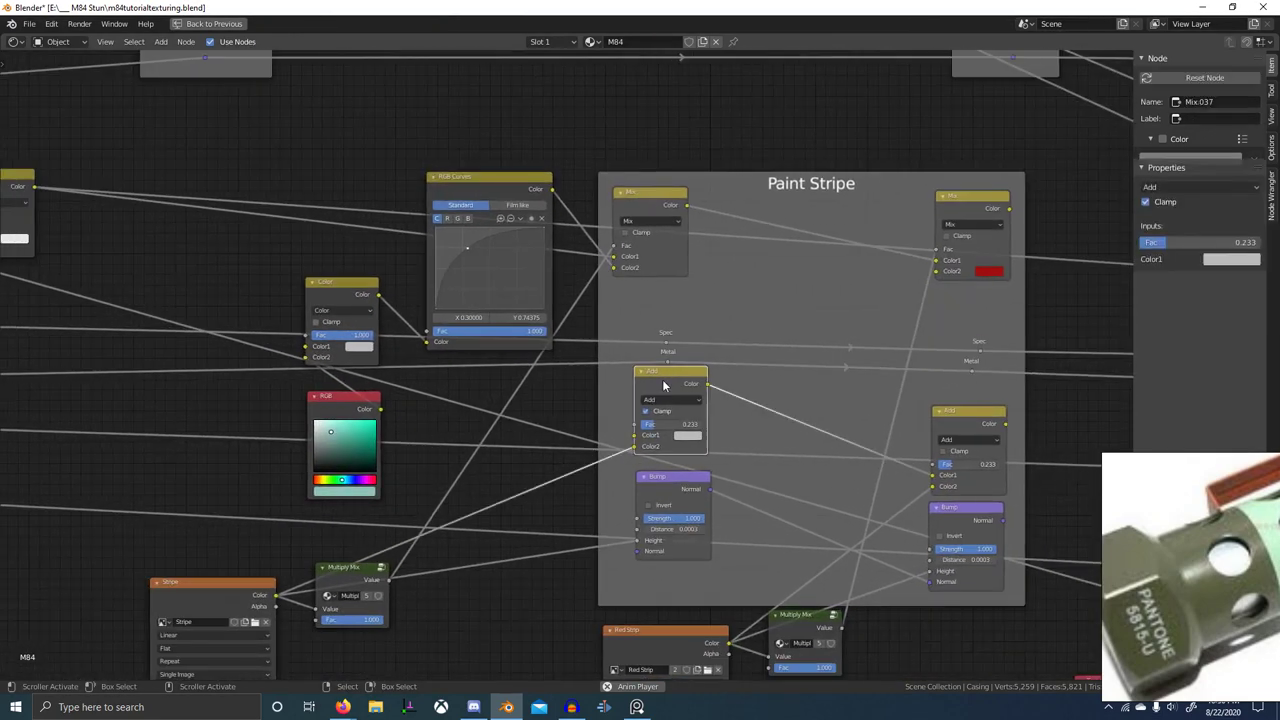
{"action": "scroll", "coordinate": [240, 500], "scroll_direction": "down", "scroll_amount": 2}
{"action": "middle_click_drag", "start_coordinate": [240, 500], "coordinate": [566, 465]}
{"action": "scroll", "coordinate": [566, 465], "scroll_direction": "down", "scroll_amount": 1}
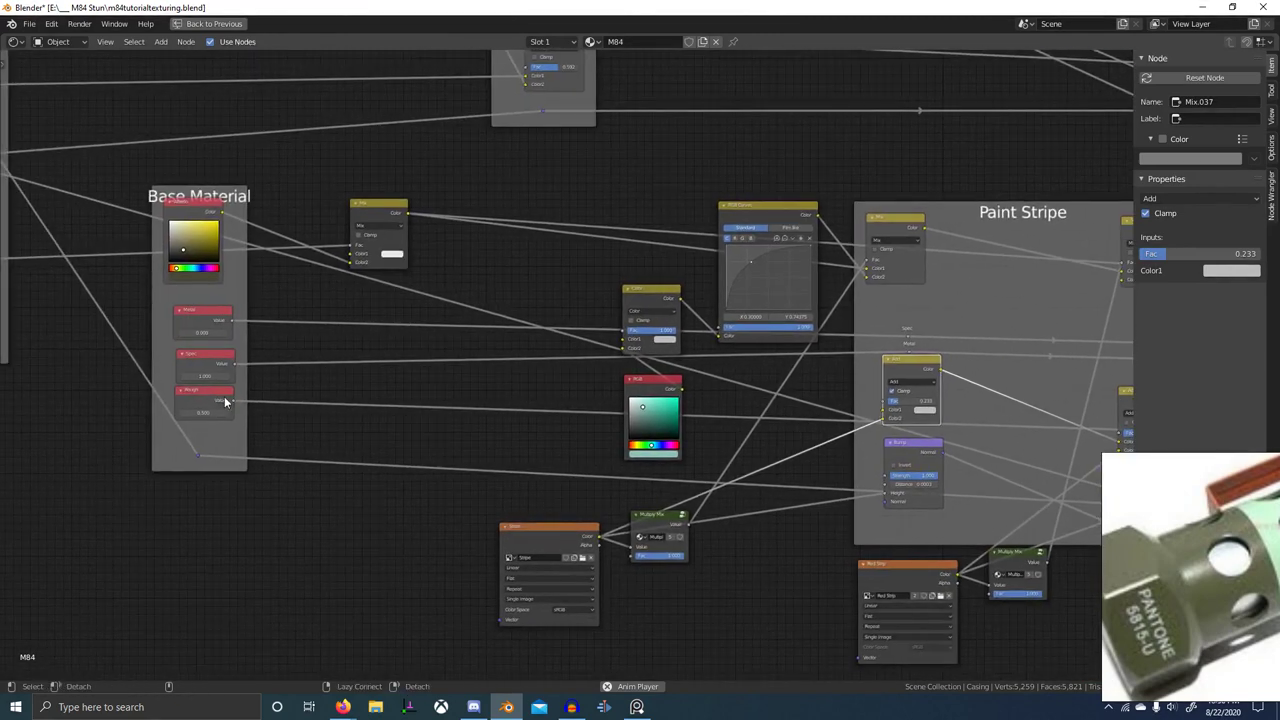
{"action": "right_click_drag", "start_coordinate": [728, 401], "coordinate": [905, 391], "text": "alt"}
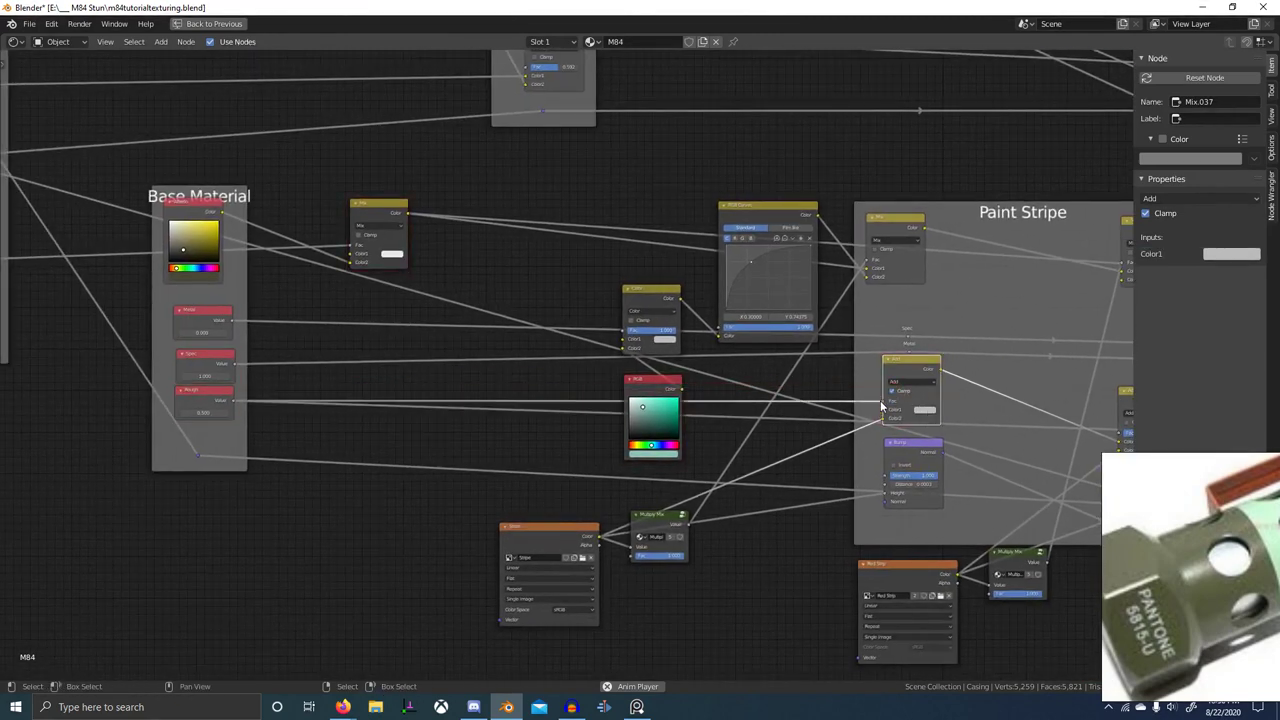
{"action": "left_click_drag", "start_coordinate": [880, 400], "coordinate": [884, 412]}
{"action": "middle_click_drag", "start_coordinate": [940, 485], "coordinate": [892, 480]}
- Connect a reroute to the Bump node's Normal input
{"action": "mouse_move", "coordinate": [151, 451]}
{"action": "left_mouse_down"}
{"action": "mouse_move", "coordinate": [340, 441]}
{"action": "mouse_move", "coordinate": [846, 499]}
{"action": "left_mouse_up"}
{"action": "middle_click_drag", "start_coordinate": [918, 501], "coordinate": [605, 471]}
{"action": "scroll", "coordinate": [604, 420], "scroll_direction": "up", "scroll_amount": 5}
{"action": "middle_click_drag", "start_coordinate": [535, 388], "coordinate": [499, 376]}
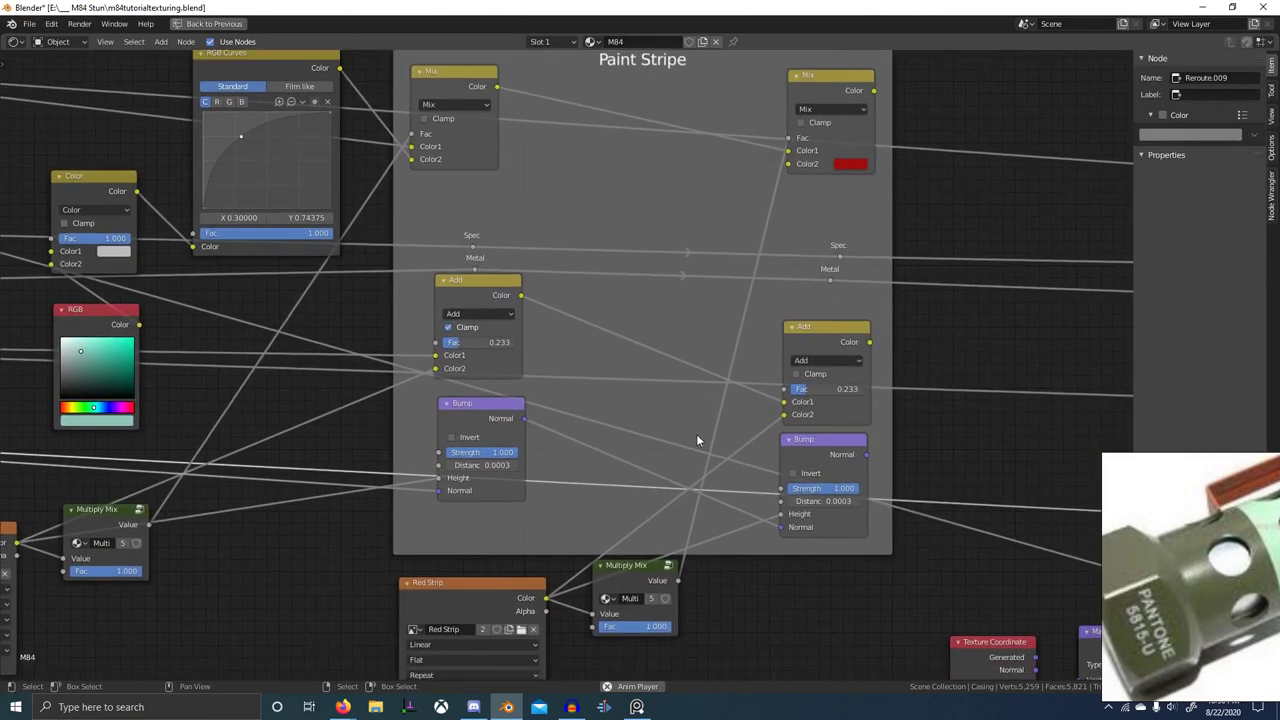
{"action": "scroll", "coordinate": [930, 458], "scroll_direction": "down", "scroll_amount": 3}
{"action": "middle_click_drag", "start_coordinate": [1014, 490], "coordinate": [361, 506]}
- Wire Paint Stripe's Mix color, Add color and bump normal into the Scratches Soft Light and Bump
{"action": "left_click_drag", "start_coordinate": [232, 183], "coordinate": [924, 276]}
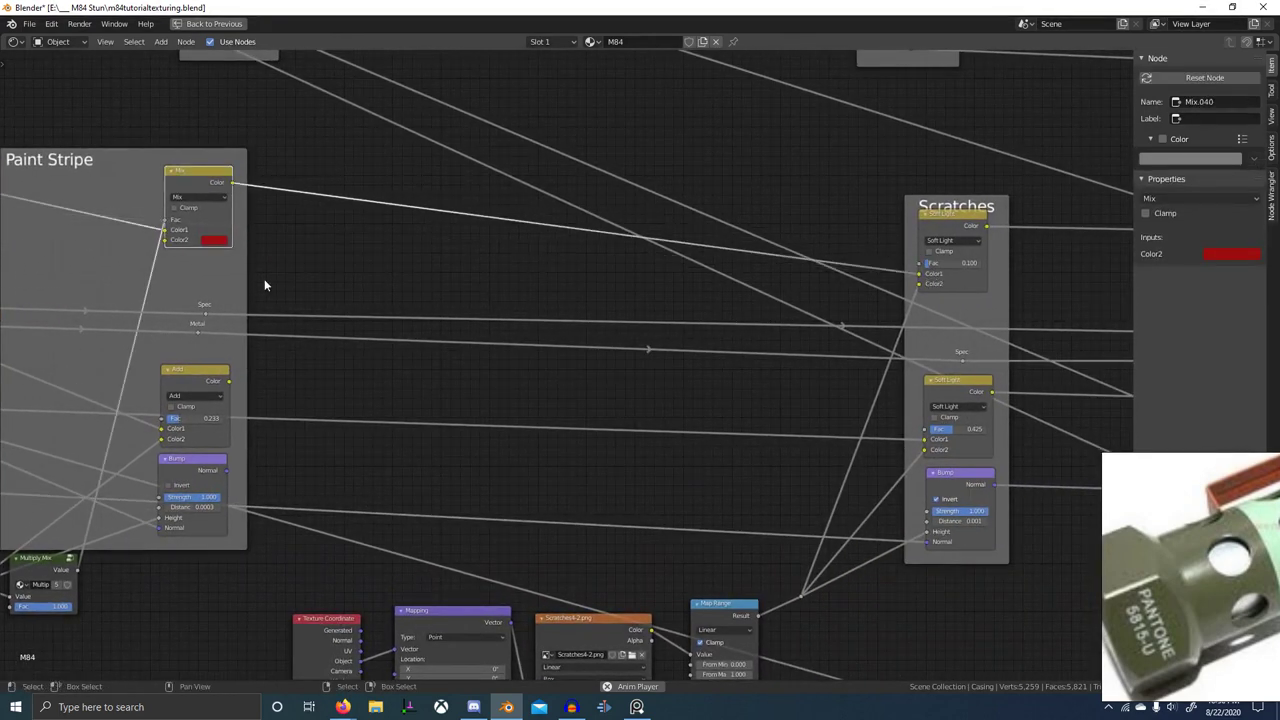
{"action": "left_click", "coordinate": [207, 316]}
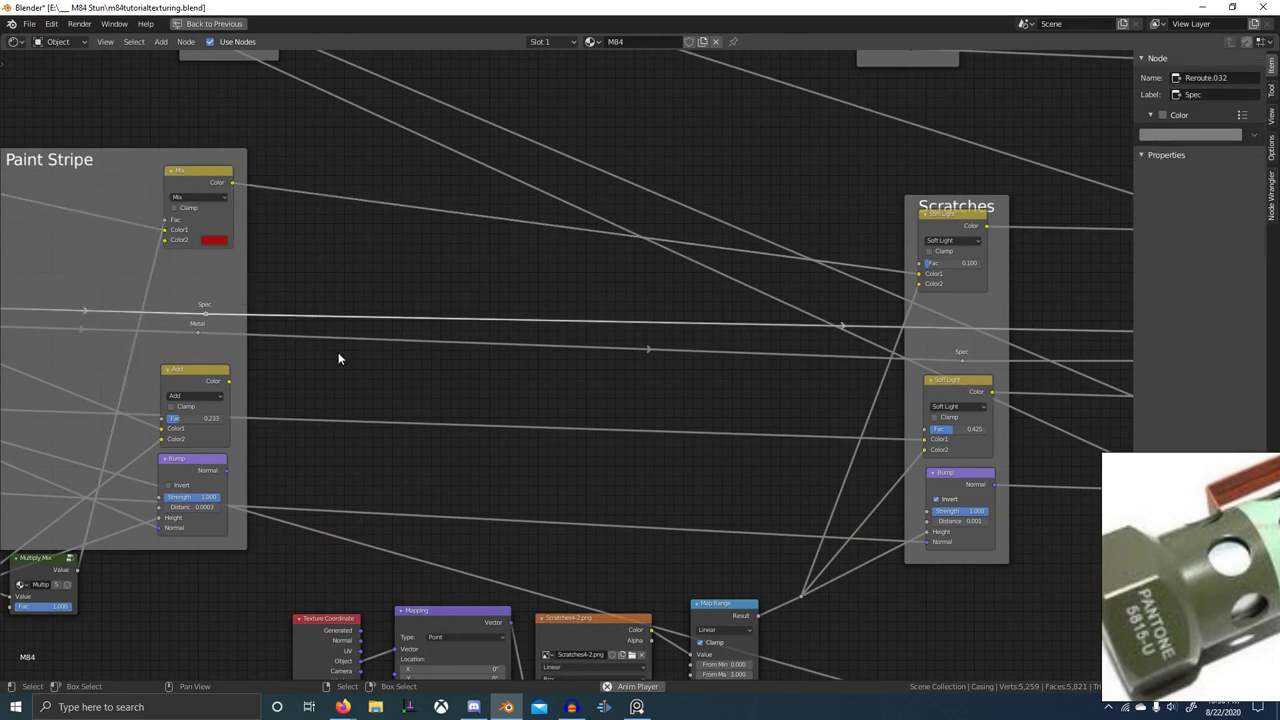
{"action": "left_click_drag", "start_coordinate": [229, 382], "coordinate": [896, 443]}
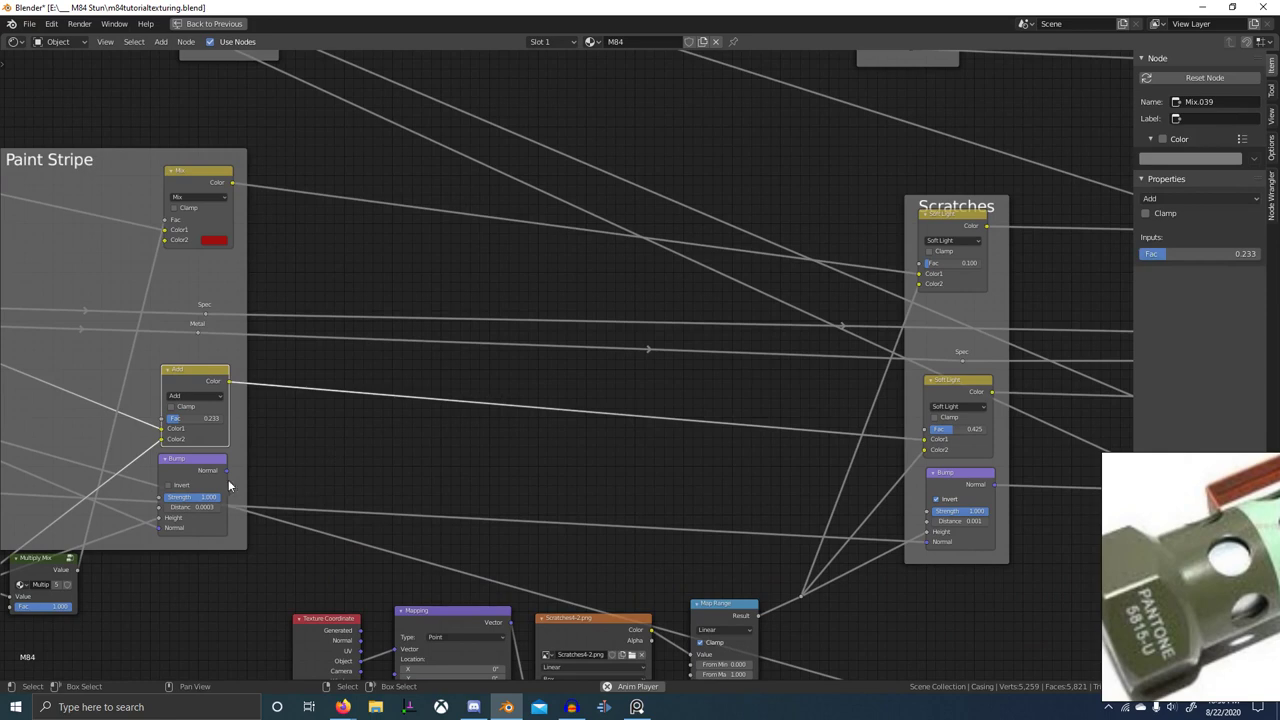
{"action": "mouse_move", "coordinate": [228, 471]}
{"action": "left_mouse_down"}
{"action": "mouse_move", "coordinate": [912, 528]}
{"action": "mouse_move", "coordinate": [928, 541]}
{"action": "left_mouse_up"}
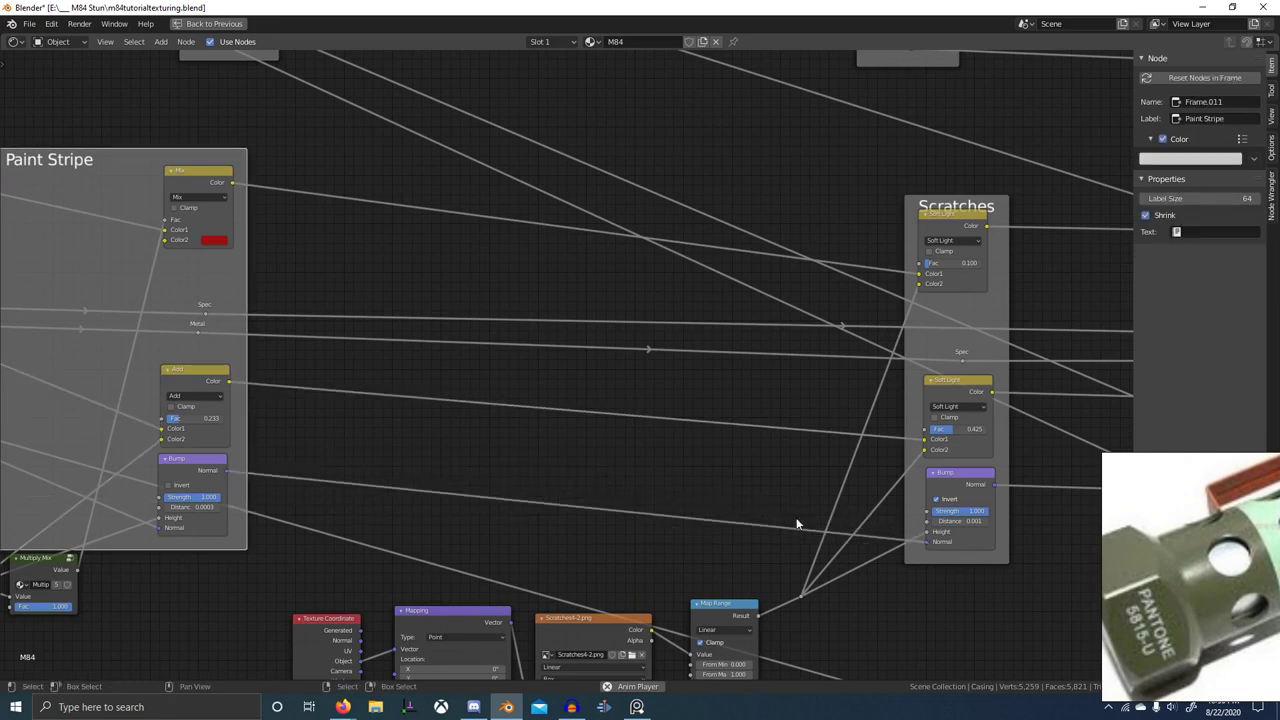
- Move the Paint Edge Wear texture node down and to the right
{"action": "scroll", "coordinate": [797, 498], "scroll_direction": "down", "scroll_amount": 5}
{"action": "mouse_move", "coordinate": [797, 498]}
{"action": "middle_mouse_down"}
{"action": "mouse_move", "coordinate": [690, 485]}
{"action": "mouse_move", "coordinate": [562, 492]}
{"action": "middle_mouse_up"}
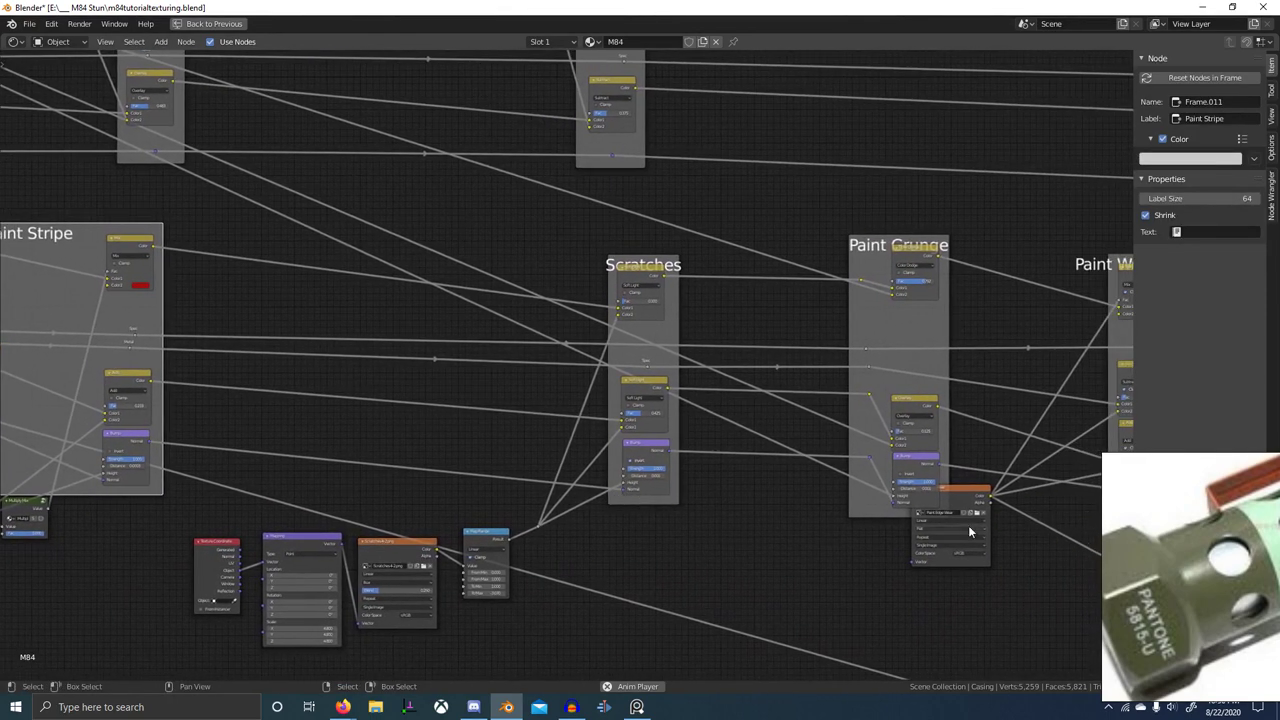
{"action": "left_click", "coordinate": [967, 497]}
{"action": "key", "text": "h"}
{"action": "left_click_drag", "start_coordinate": [978, 490], "coordinate": [1032, 563]}
{"action": "key", "text": "h"}
{"action": "middle_click_drag", "start_coordinate": [490, 446], "coordinate": [676, 459]}
{"action": "scroll", "coordinate": [676, 459], "scroll_direction": "down", "scroll_amount": 1}
- Preview the Paint Grunge Color Dodge mix on the grenade and lower its mix factor
{"action": "key", "text": "ctrl+space"}
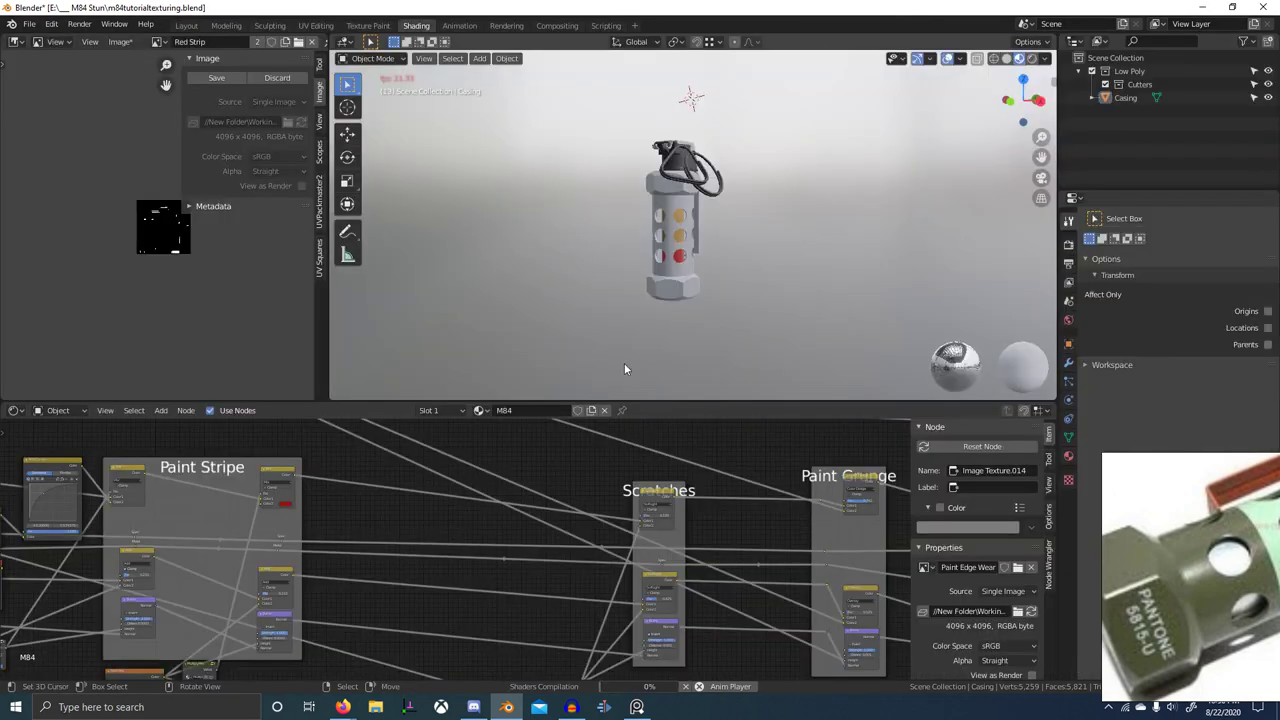
{"action": "scroll", "coordinate": [624, 363], "scroll_direction": "up", "scroll_amount": 4}
{"action": "middle_click_drag", "start_coordinate": [644, 296], "coordinate": [560, 298]}
{"action": "scroll", "coordinate": [720, 307], "scroll_direction": "up", "scroll_amount": 4}
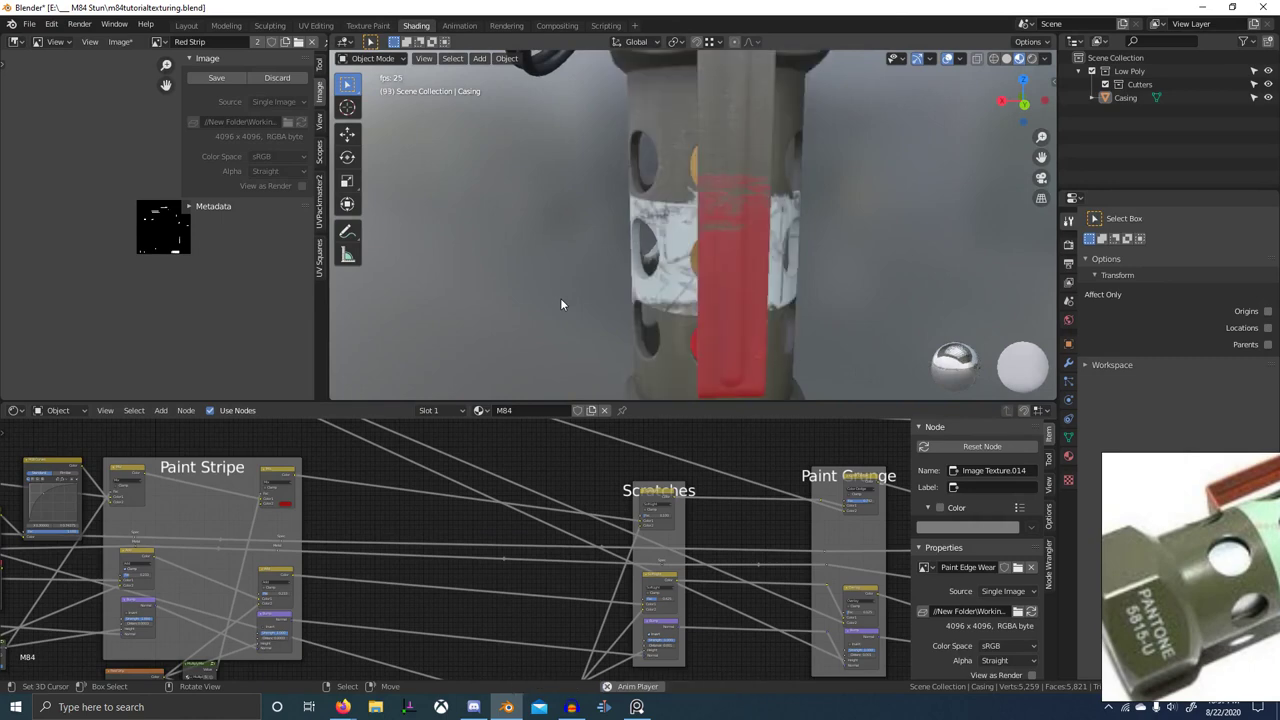
{"action": "scroll", "coordinate": [651, 317], "scroll_direction": "up", "scroll_amount": 1}
{"action": "middle_click_drag", "start_coordinate": [701, 300], "coordinate": [534, 317]}
{"action": "scroll", "coordinate": [691, 327], "scroll_direction": "down", "scroll_amount": 4}
{"action": "scroll", "coordinate": [590, 292], "scroll_direction": "up", "scroll_amount": 1}
{"action": "scroll", "coordinate": [601, 285], "scroll_direction": "up", "scroll_amount": 2}
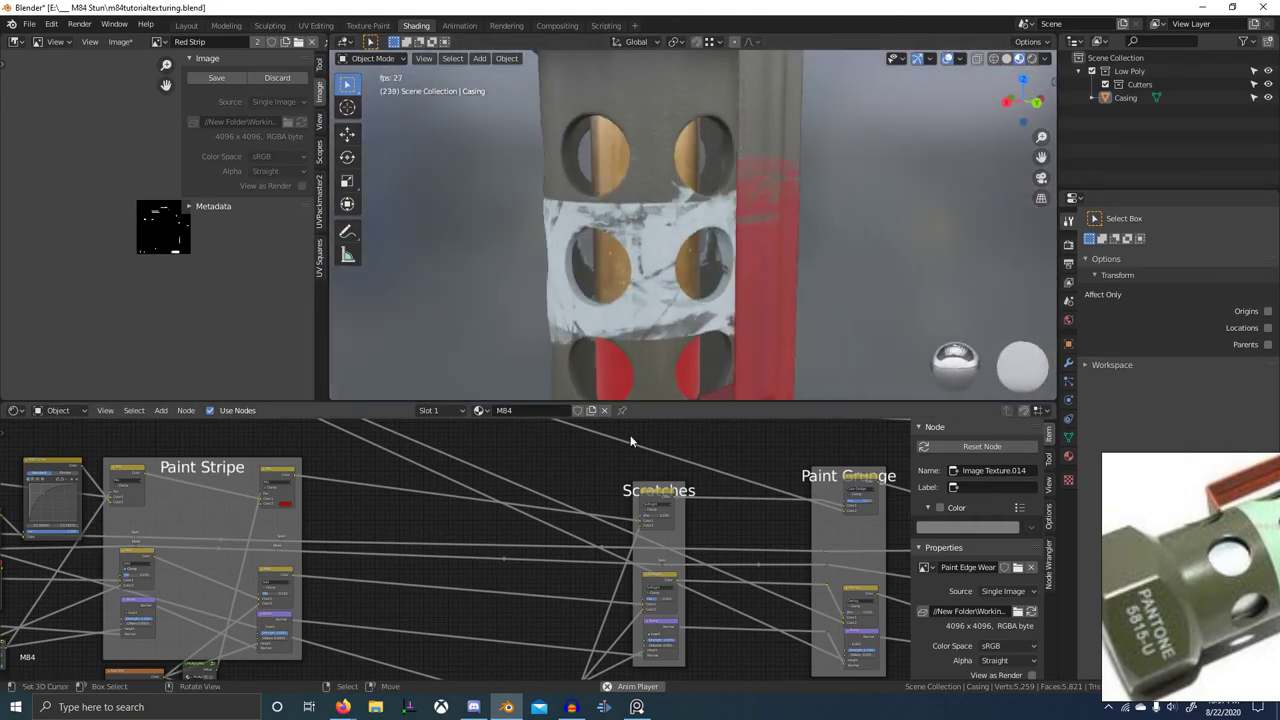
{"action": "scroll", "coordinate": [590, 510], "scroll_direction": "down", "scroll_amount": 2}
{"action": "middle_click_drag", "start_coordinate": [590, 512], "coordinate": [834, 517]}
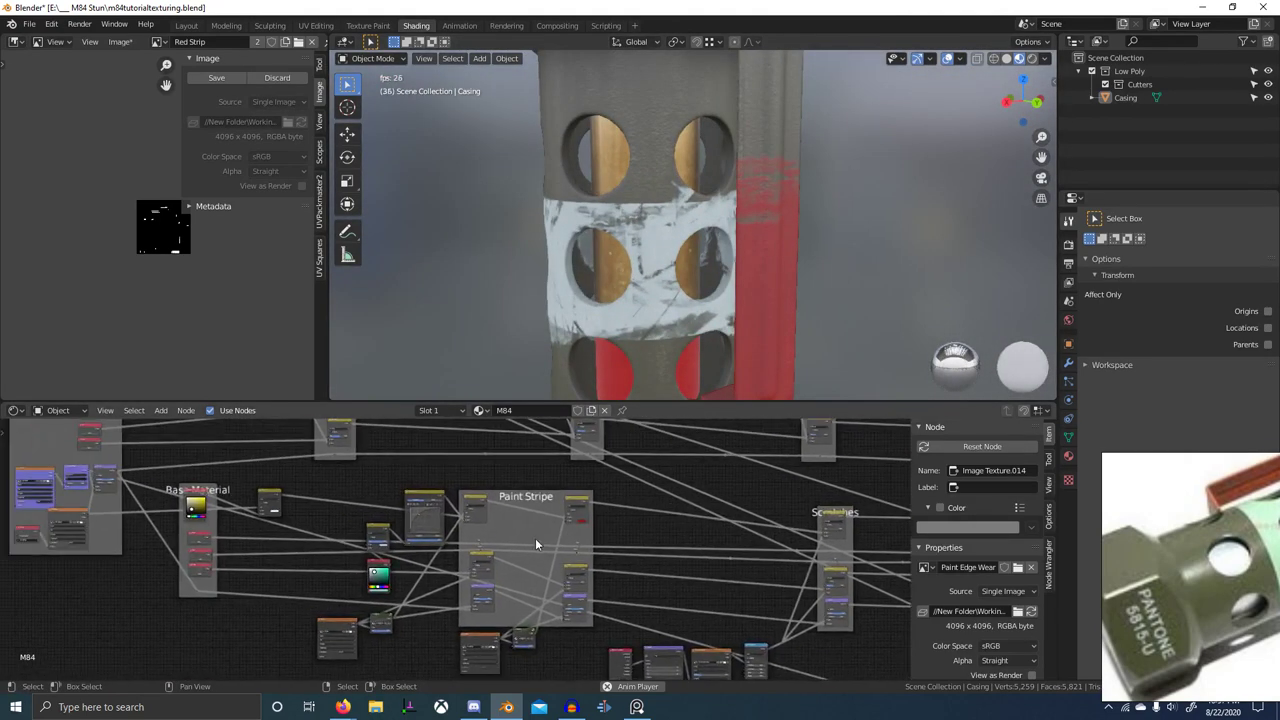
{"action": "middle_click_drag", "start_coordinate": [846, 563], "coordinate": [490, 555]}
{"action": "scroll", "coordinate": [469, 553], "scroll_direction": "up", "scroll_amount": 4}
{"action": "mouse_move", "coordinate": [616, 556]}
{"action": "middle_mouse_down"}
{"action": "mouse_move", "coordinate": [469, 553]}
{"action": "mouse_move", "coordinate": [468, 536]}
{"action": "mouse_move", "coordinate": [478, 633]}
{"action": "middle_mouse_up"}
{"action": "scroll", "coordinate": [469, 549], "scroll_direction": "up", "scroll_amount": 1}
{"action": "scroll", "coordinate": [450, 548], "scroll_direction": "up", "scroll_amount": 5}
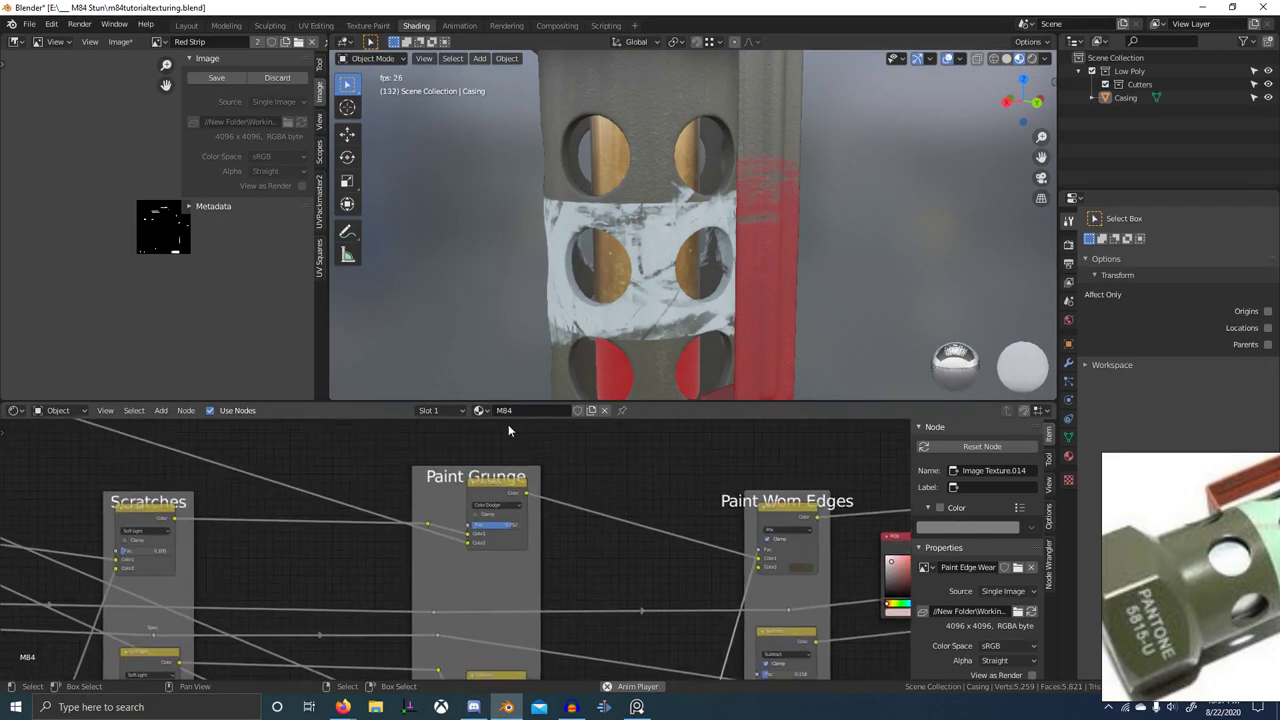
{"action": "left_click", "coordinate": [502, 493], "text": "ctrl+shift"}
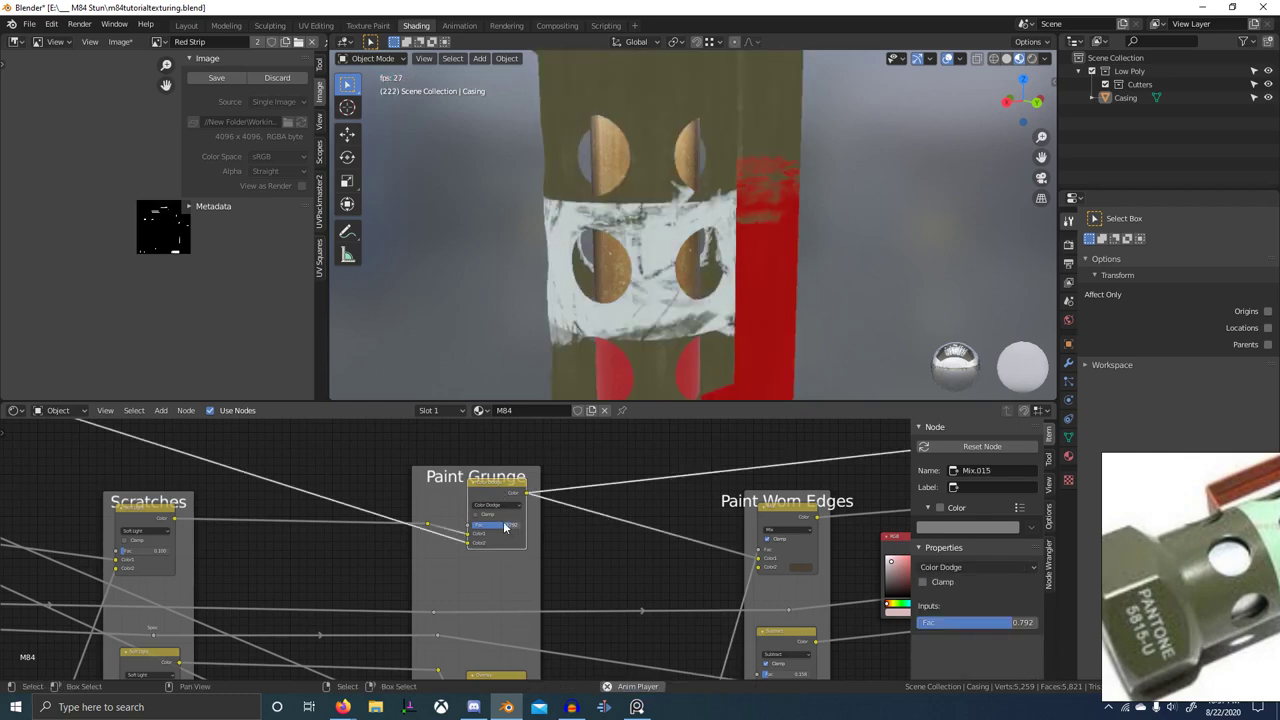
{"action": "left_click_drag", "start_coordinate": [506, 527], "coordinate": [462, 527]}
- Preview the Paint Stripe frame's Mix node on the casing
{"action": "middle_click_drag", "start_coordinate": [375, 538], "coordinate": [668, 533]}
{"action": "scroll", "coordinate": [441, 511], "scroll_direction": "down", "scroll_amount": 5}
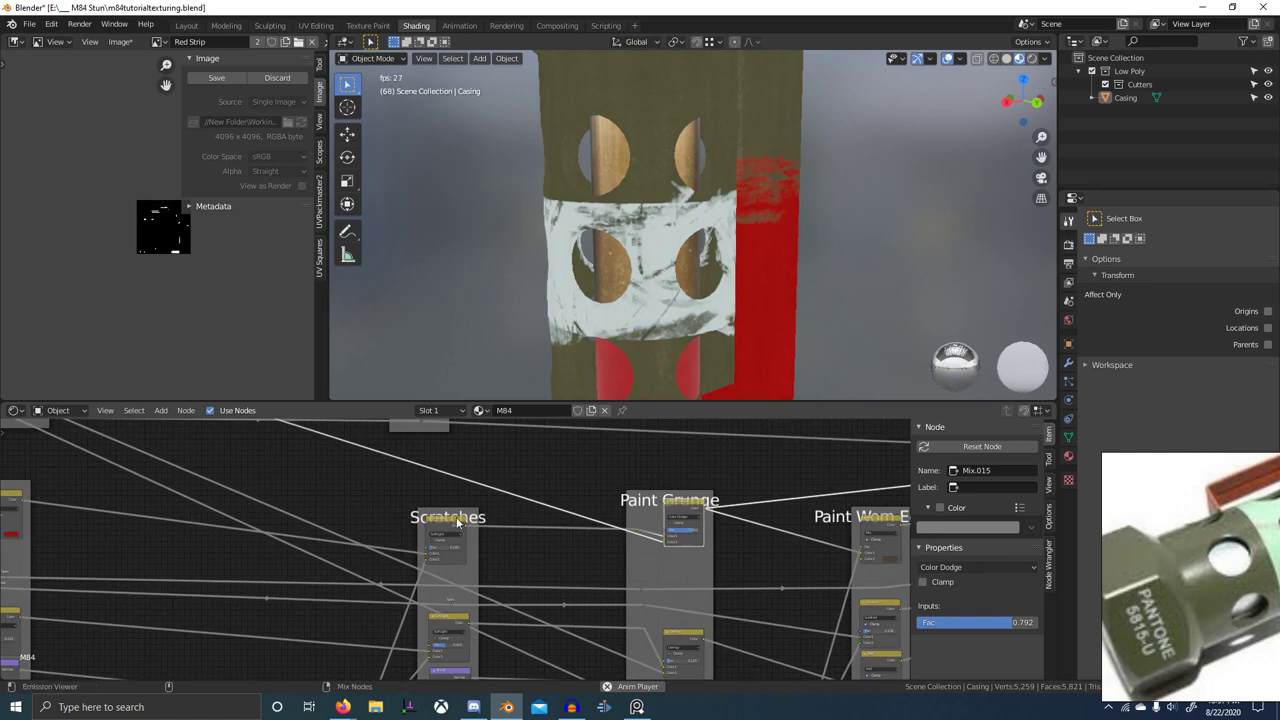
{"action": "middle_click_drag", "start_coordinate": [239, 521], "coordinate": [649, 508]}
{"action": "scroll", "coordinate": [640, 508], "scroll_direction": "up", "scroll_amount": 4}
{"action": "left_click", "coordinate": [168, 462], "text": "ctrl+shift"}
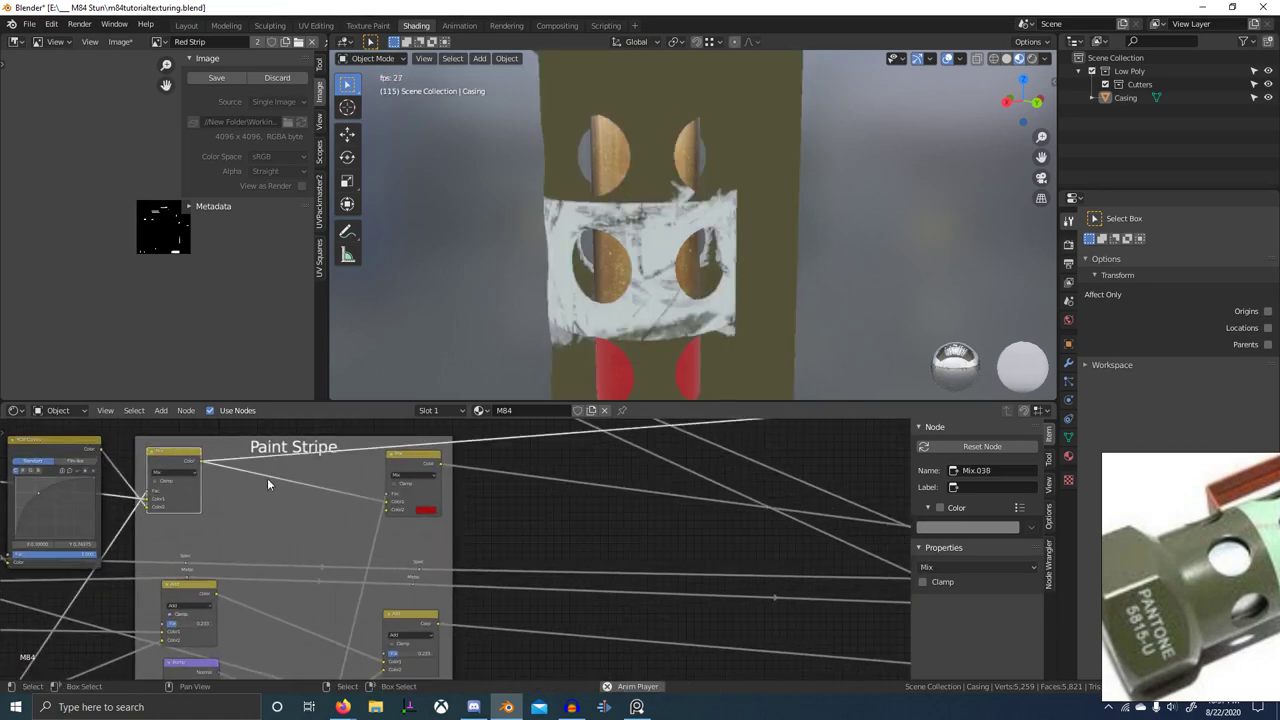
- Preview the full material again from the Principled BSDF output
{"action": "middle_click_drag", "start_coordinate": [267, 484], "coordinate": [492, 506]}
{"action": "middle_click_drag", "start_coordinate": [405, 523], "coordinate": [441, 518]}
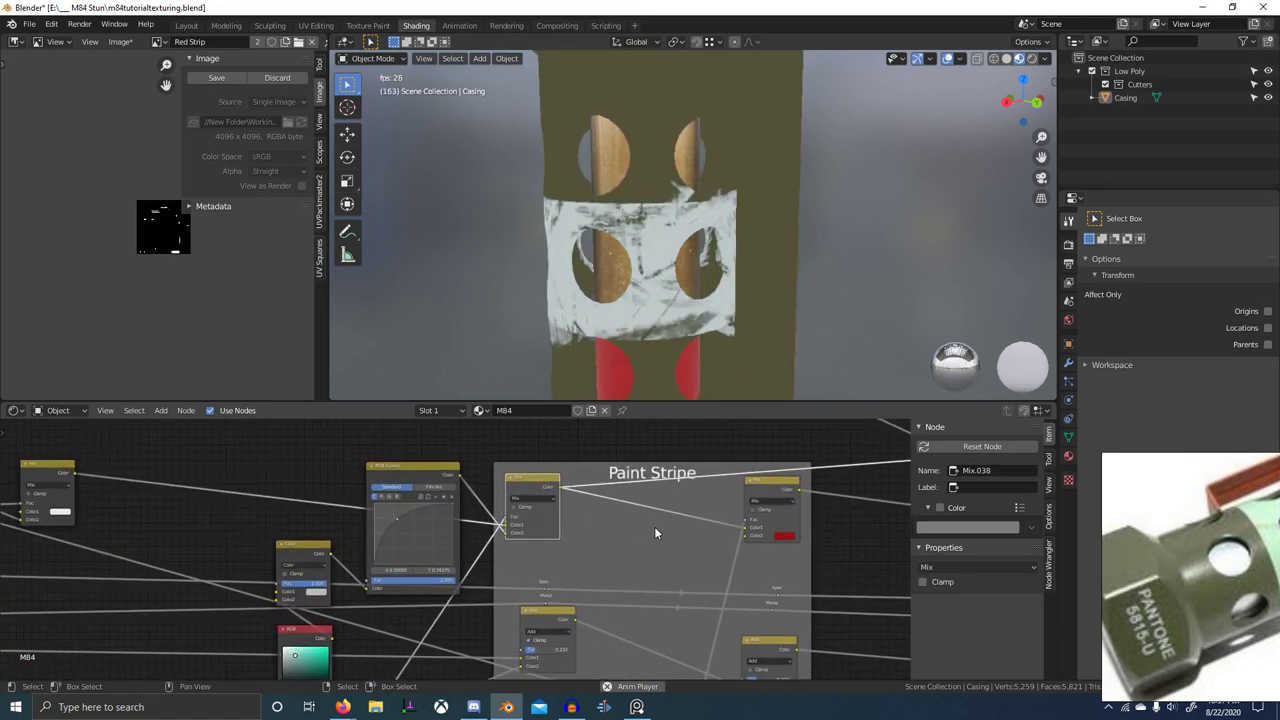
{"action": "scroll", "coordinate": [655, 528], "scroll_direction": "down", "scroll_amount": 4}
{"action": "middle_click_drag", "start_coordinate": [789, 543], "coordinate": [640, 548]}
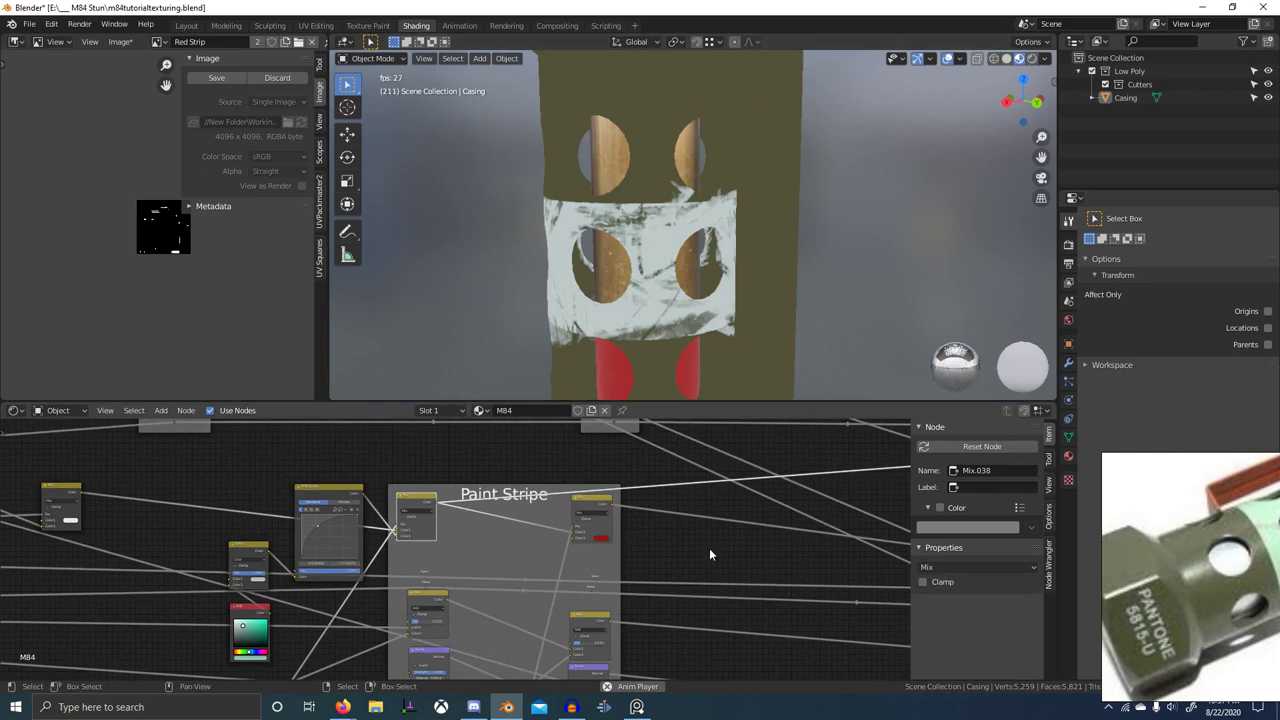
{"action": "middle_click_drag", "start_coordinate": [493, 533], "coordinate": [587, 540]}
{"action": "scroll", "coordinate": [605, 542], "scroll_direction": "down", "scroll_amount": 9}
{"action": "middle_click_drag", "start_coordinate": [727, 551], "coordinate": [385, 572]}
{"action": "middle_click_drag", "start_coordinate": [740, 552], "coordinate": [366, 586]}
{"action": "middle_click_drag", "start_coordinate": [890, 515], "coordinate": [375, 540]}
{"action": "left_click", "coordinate": [650, 532], "text": "ctrl+shift"}
- Straighten the RGB Curves colour curve so the stripe band turns pale green
{"action": "mouse_move", "coordinate": [103, 620]}
{"action": "middle_mouse_down"}
{"action": "mouse_move", "coordinate": [520, 546]}
{"action": "mouse_move", "coordinate": [621, 575]}
{"action": "middle_mouse_up"}
{"action": "scroll", "coordinate": [278, 562], "scroll_direction": "up", "scroll_amount": 9}
{"action": "scroll", "coordinate": [280, 561], "scroll_direction": "down", "scroll_amount": 1}
{"action": "middle_click_drag", "start_coordinate": [362, 524], "coordinate": [619, 549]}
{"action": "scroll", "coordinate": [385, 530], "scroll_direction": "up", "scroll_amount": 15}
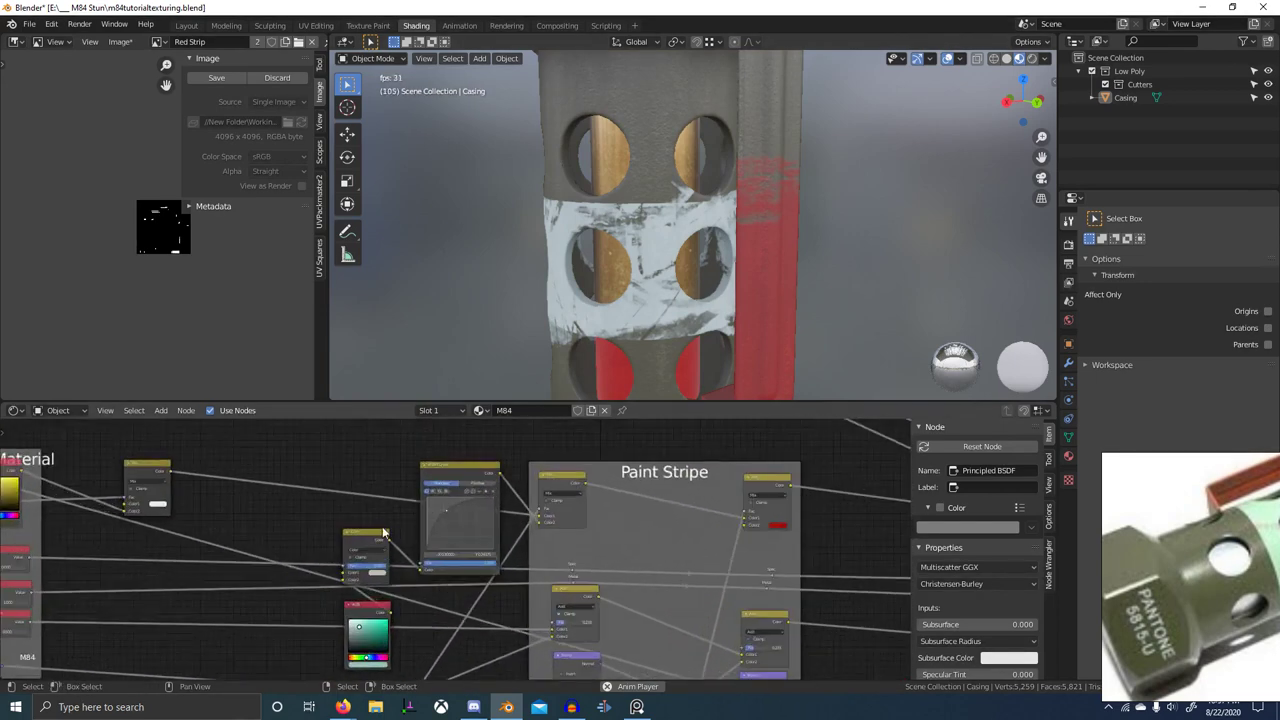
{"action": "left_click_drag", "start_coordinate": [431, 450], "coordinate": [463, 480]}
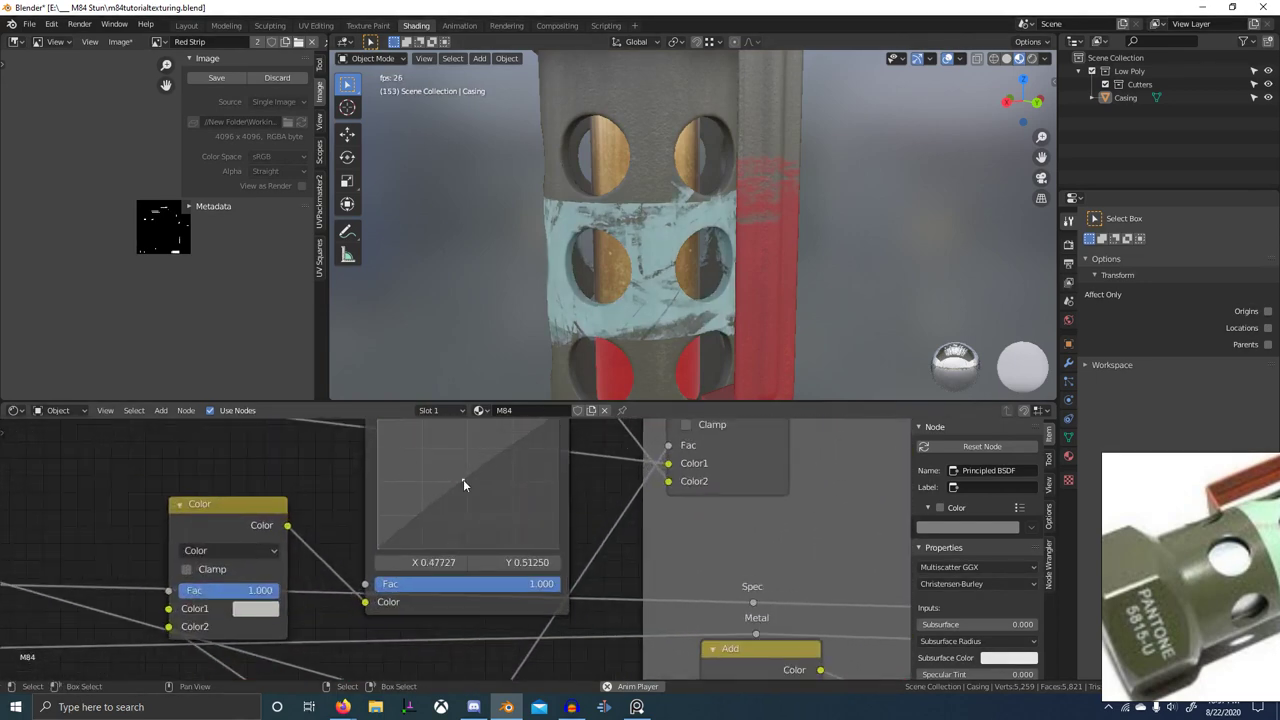
- Preview the DIRT AO frame's Mix result on the casing and inspect it from the front
{"action": "scroll", "coordinate": [490, 475], "scroll_direction": "down", "scroll_amount": 3}
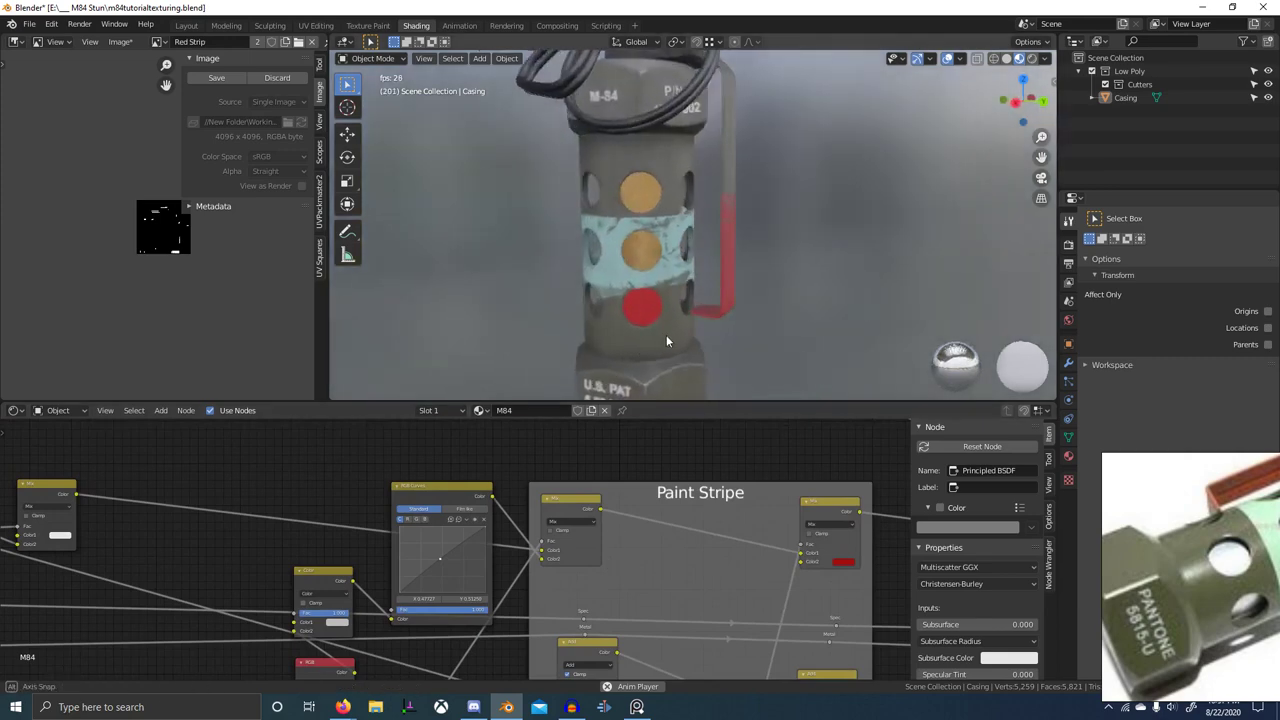
{"action": "scroll", "coordinate": [746, 325], "scroll_direction": "down", "scroll_amount": 4}
{"action": "middle_click_drag", "start_coordinate": [746, 325], "coordinate": [796, 330]}
{"action": "scroll", "coordinate": [796, 537], "scroll_direction": "down", "scroll_amount": 1}
{"action": "scroll", "coordinate": [796, 537], "scroll_direction": "down", "scroll_amount": 5}
{"action": "mouse_move", "coordinate": [796, 537]}
{"action": "middle_mouse_down"}
{"action": "mouse_move", "coordinate": [577, 557]}
{"action": "mouse_move", "coordinate": [400, 540]}
{"action": "middle_mouse_up"}
{"action": "middle_click_drag", "start_coordinate": [830, 570], "coordinate": [440, 540]}
{"action": "scroll", "coordinate": [640, 540], "scroll_direction": "down", "scroll_amount": 3}
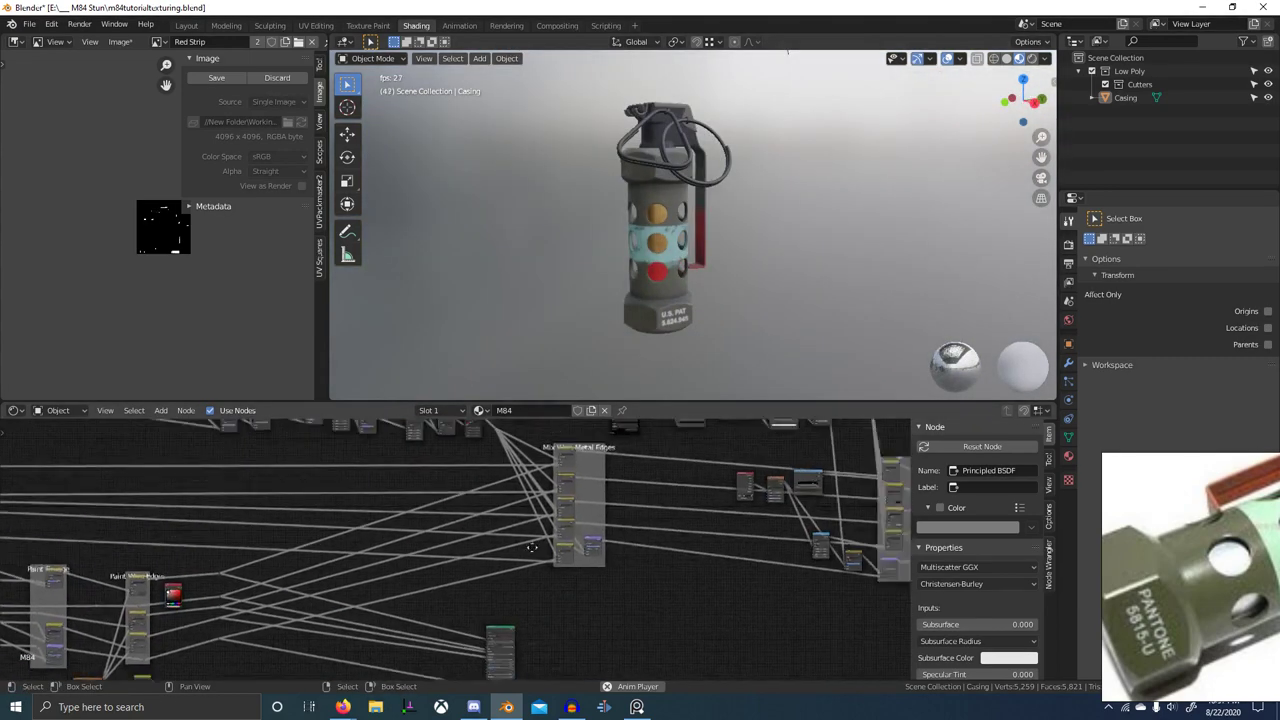
{"action": "middle_click_drag", "start_coordinate": [860, 510], "coordinate": [557, 548]}
{"action": "scroll", "coordinate": [452, 535], "scroll_direction": "up", "scroll_amount": 8}
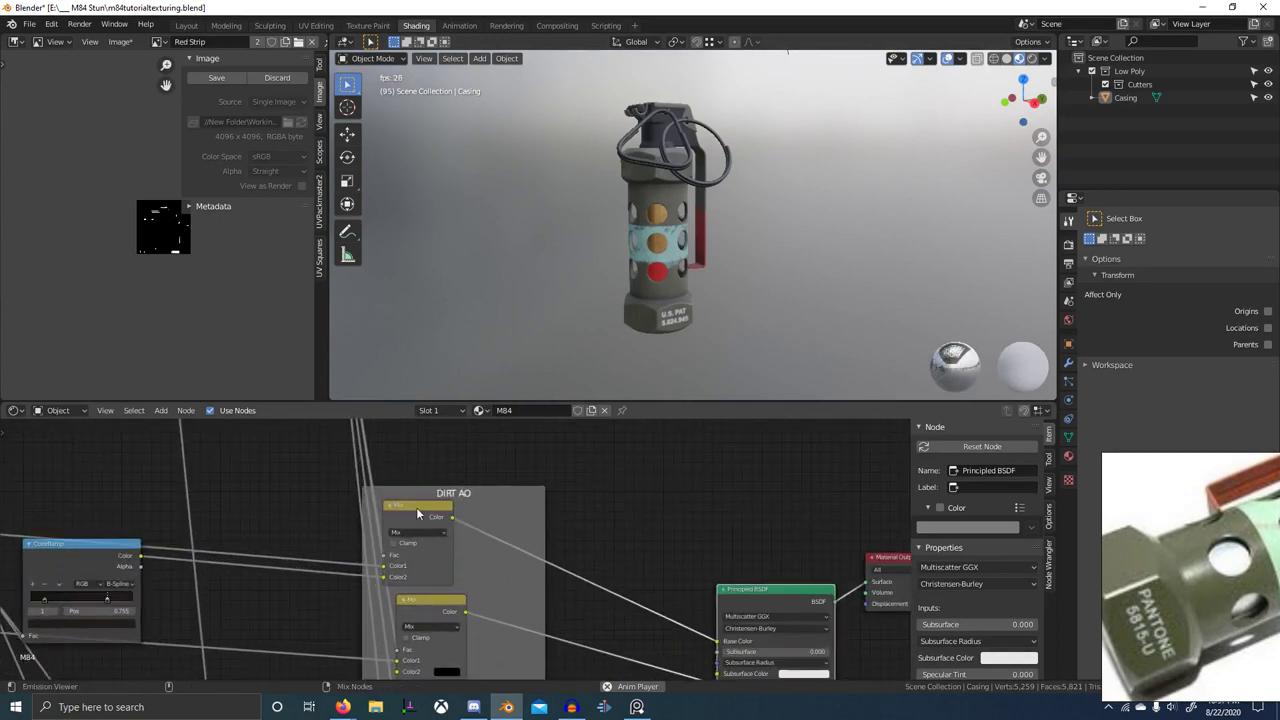
{"action": "left_click", "coordinate": [416, 507], "text": "ctrl+shift"}
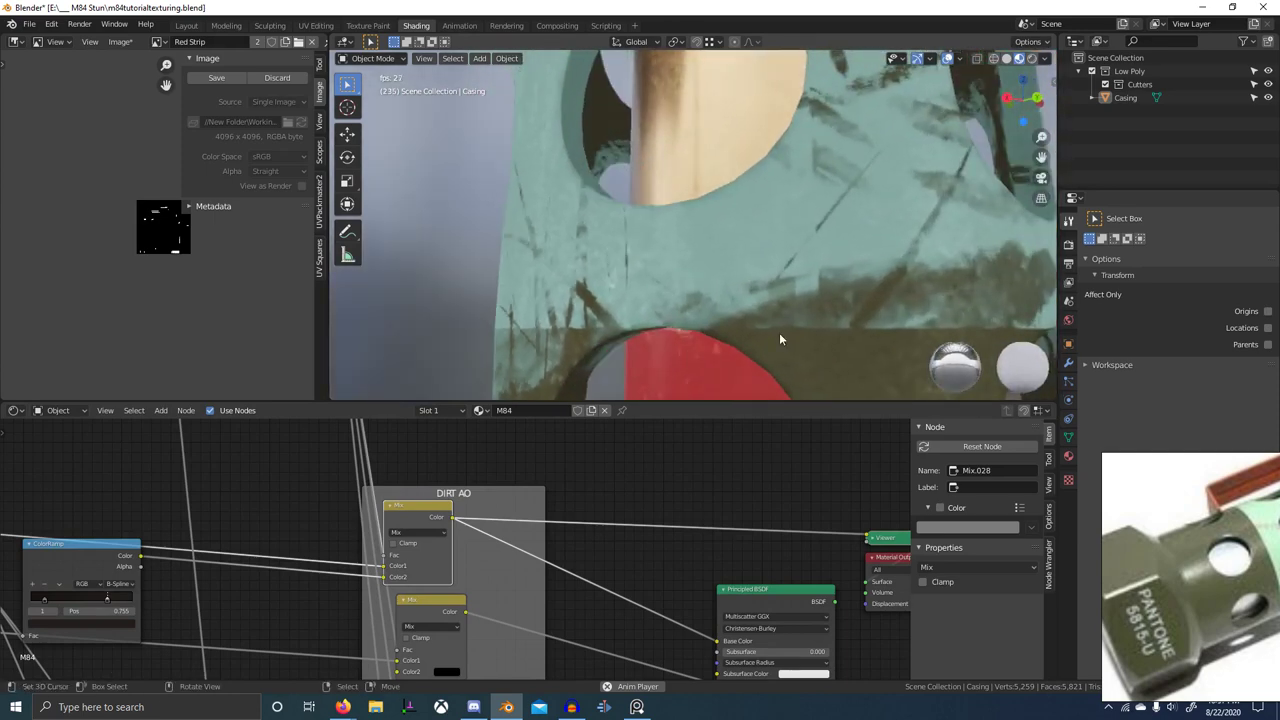
{"action": "scroll", "coordinate": [801, 271], "scroll_direction": "down", "scroll_amount": 4}
{"action": "middle_click_drag", "start_coordinate": [801, 271], "coordinate": [881, 280]}
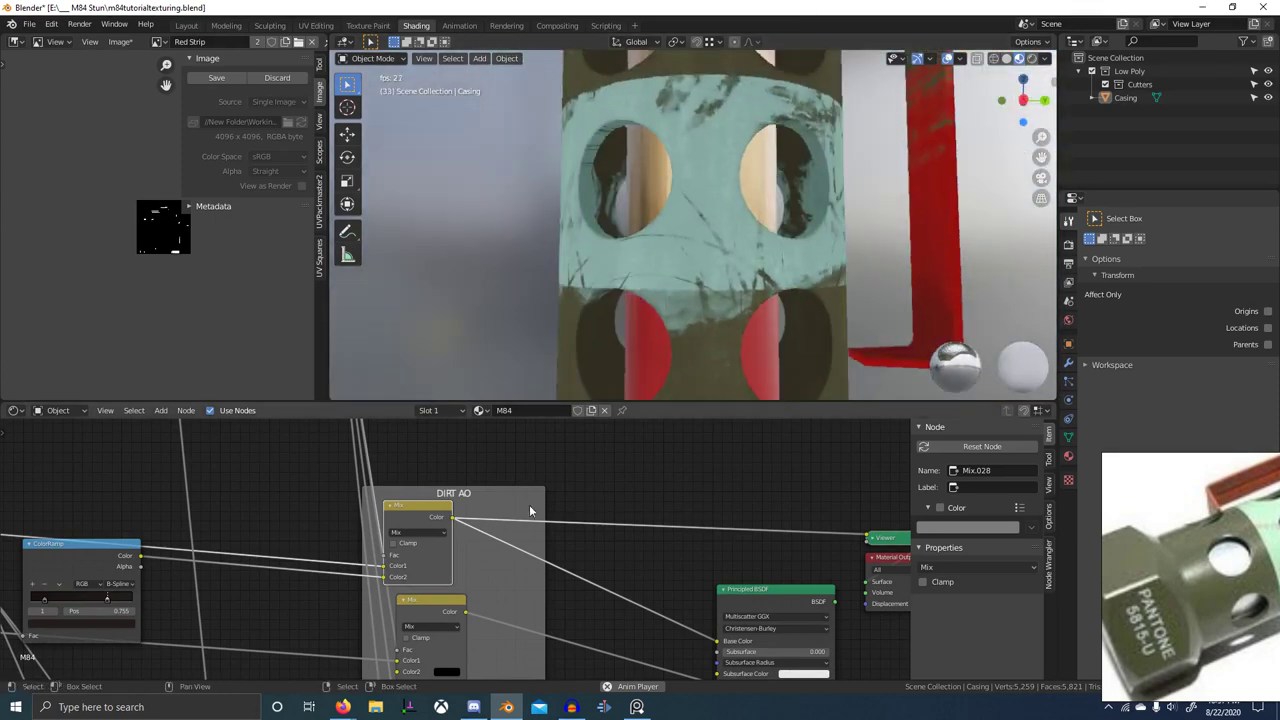
{"action": "scroll", "coordinate": [470, 540], "scroll_direction": "down", "scroll_amount": 8}
{"action": "middle_click_drag", "start_coordinate": [354, 574], "coordinate": [790, 465]}
{"action": "scroll", "coordinate": [650, 485], "scroll_direction": "down", "scroll_amount": 3}
{"action": "middle_click_drag", "start_coordinate": [380, 548], "coordinate": [853, 503]}
{"action": "middle_click_drag", "start_coordinate": [385, 585], "coordinate": [768, 505]}
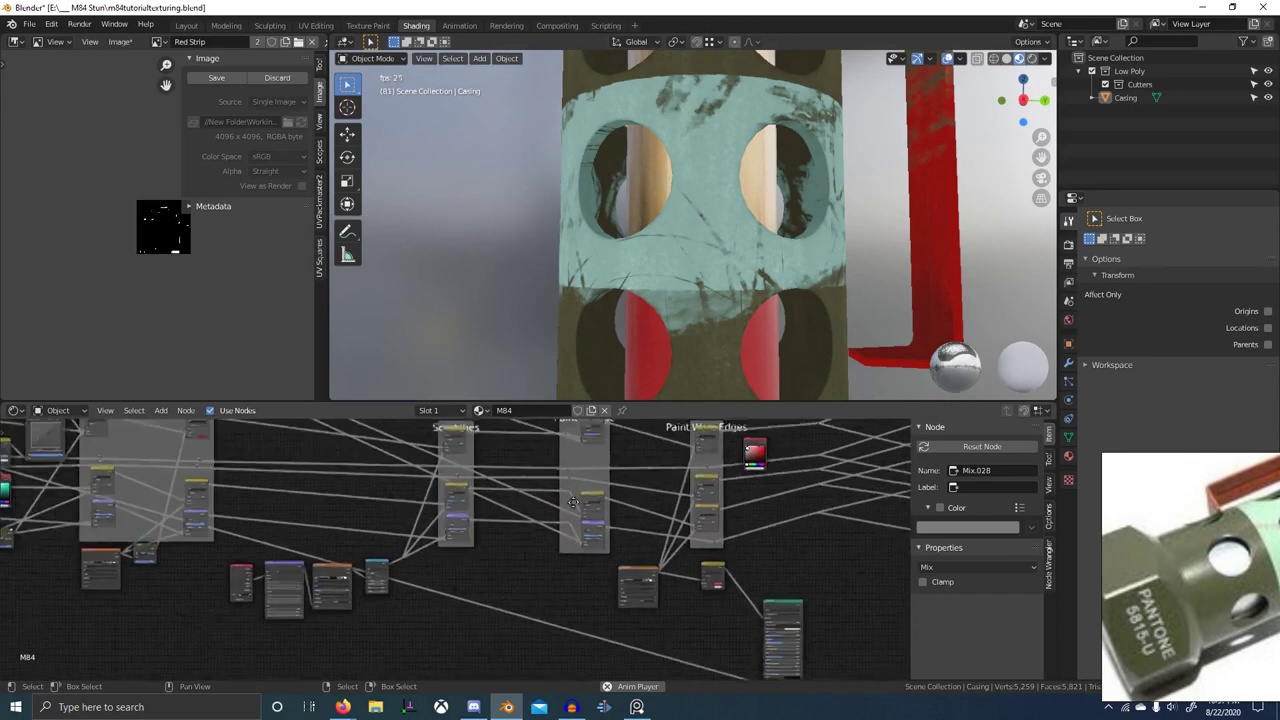
{"action": "mouse_move", "coordinate": [284, 603]}
{"action": "middle_mouse_down"}
{"action": "mouse_move", "coordinate": [471, 594]}
{"action": "mouse_move", "coordinate": [654, 671]}
{"action": "middle_mouse_up"}
{"action": "scroll", "coordinate": [225, 615], "scroll_direction": "up", "scroll_amount": 3}
- Show the Stripe image, switch the casing to Texture Paint, and paint onto the Stripe slot
{"action": "left_click", "coordinate": [330, 594]}
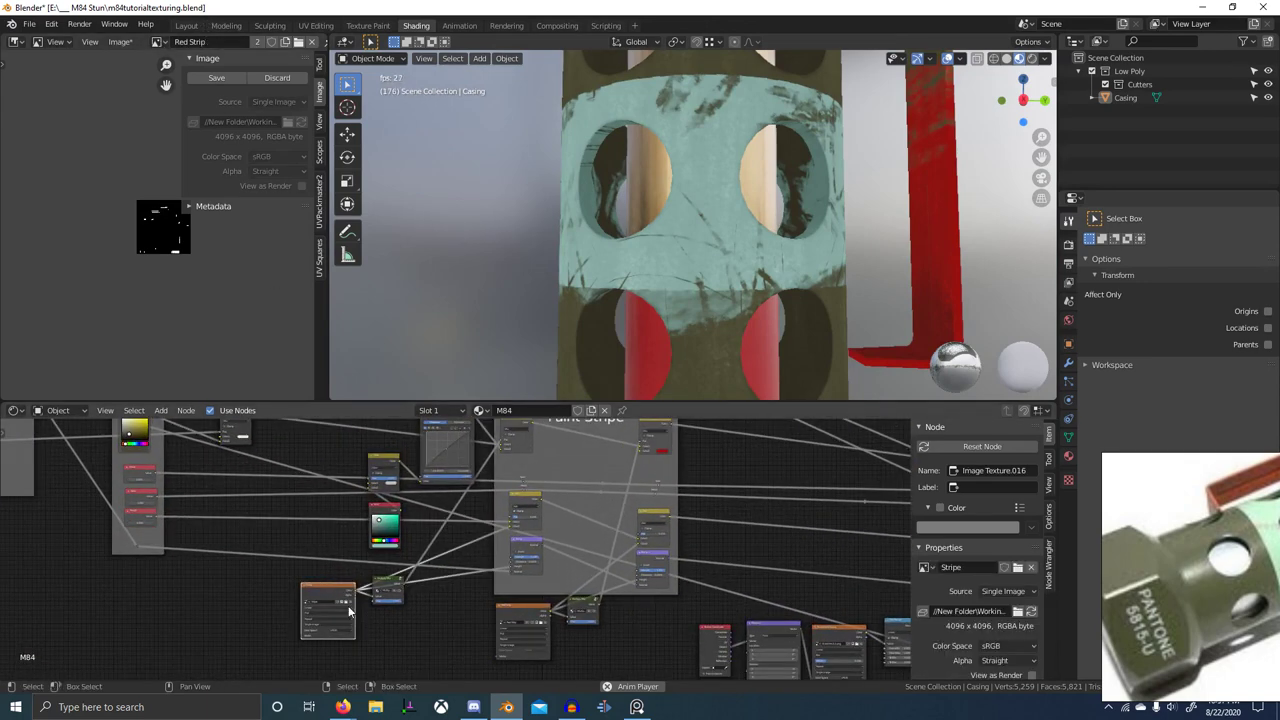
{"action": "left_click", "coordinate": [160, 43]}
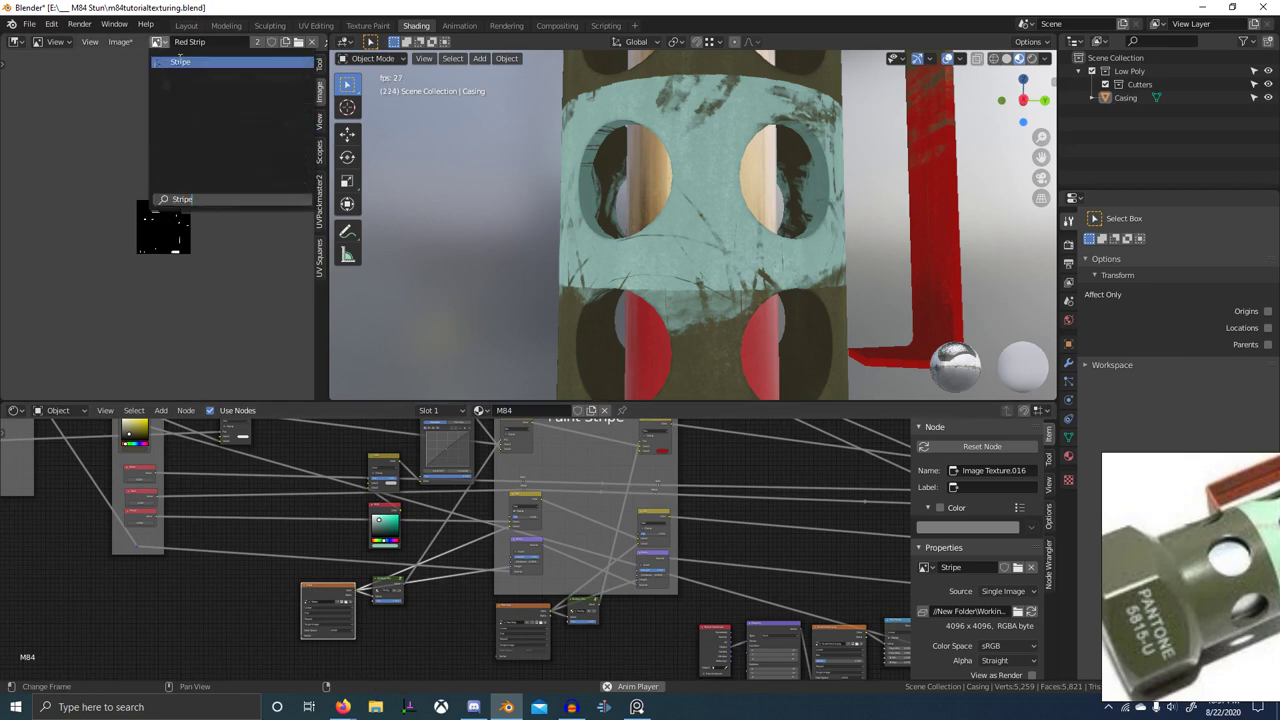
{"action": "left_click", "coordinate": [177, 62]}
{"action": "scroll", "coordinate": [815, 218], "scroll_direction": "down", "scroll_amount": 1}
{"action": "middle_click_drag", "start_coordinate": [817, 215], "coordinate": [804, 222]}
{"action": "key", "text": "ctrl+Tab"}
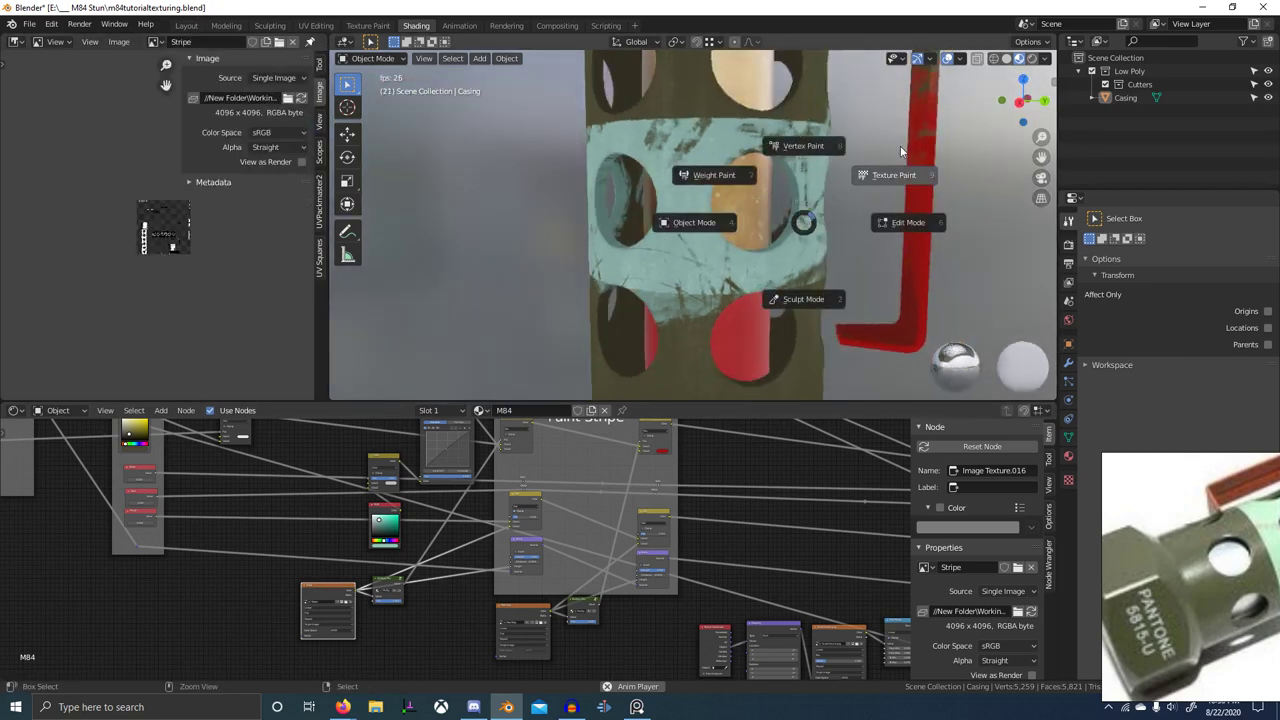
{"action": "left_click", "coordinate": [900, 151]}
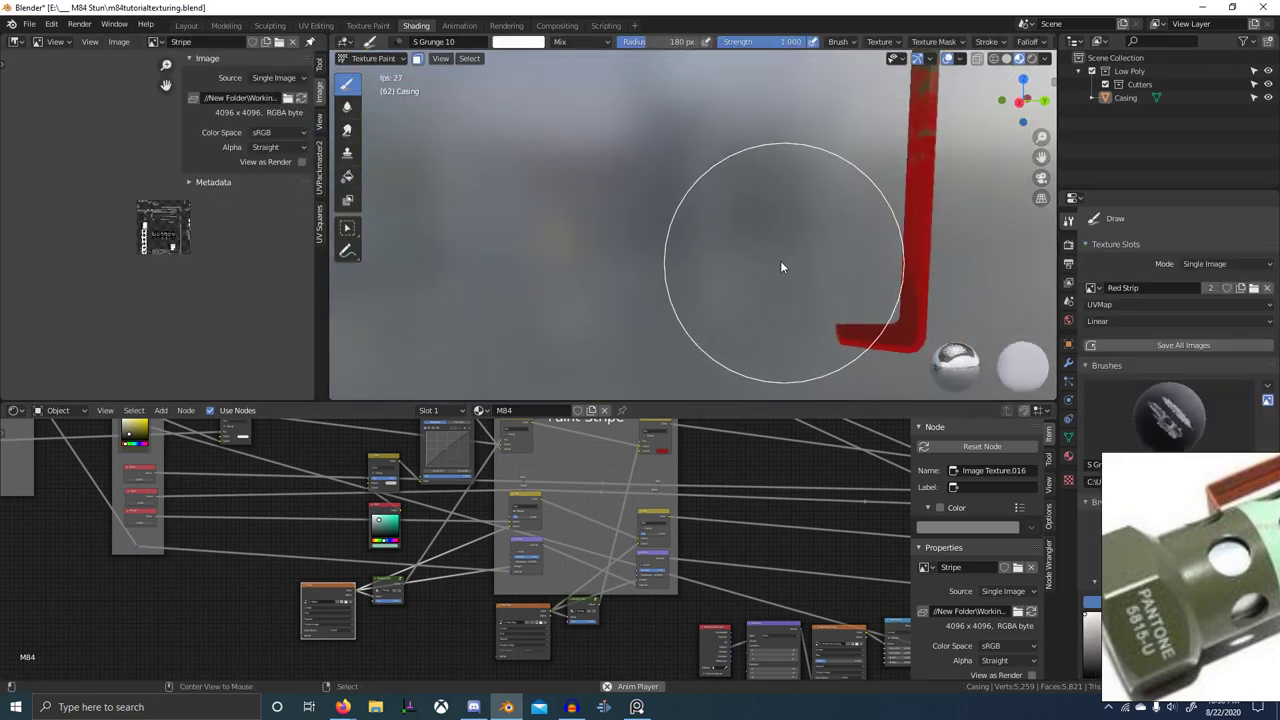
{"action": "key", "text": "alt+h"}
{"action": "left_click", "coordinate": [1093, 290]}
{"action": "type", "text": "Stripe"}
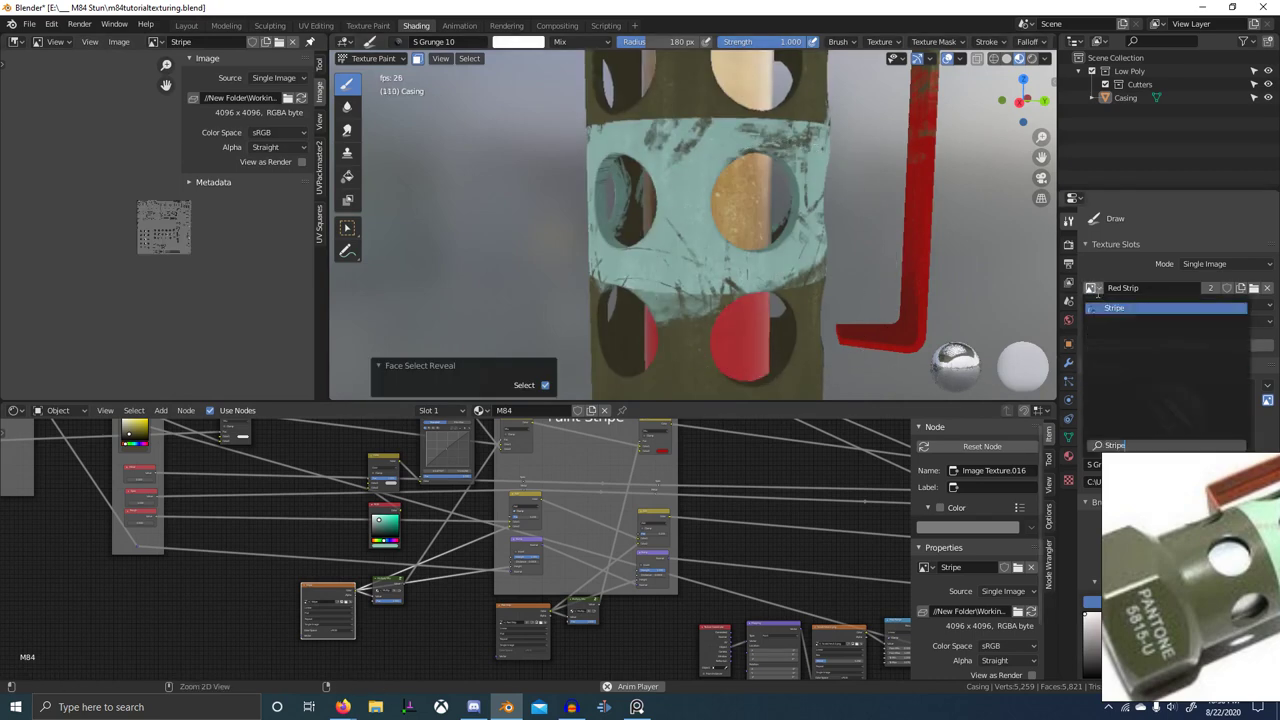
{"action": "left_click", "coordinate": [1114, 308]}
{"action": "scroll", "coordinate": [790, 300], "scroll_direction": "down", "scroll_amount": 4}
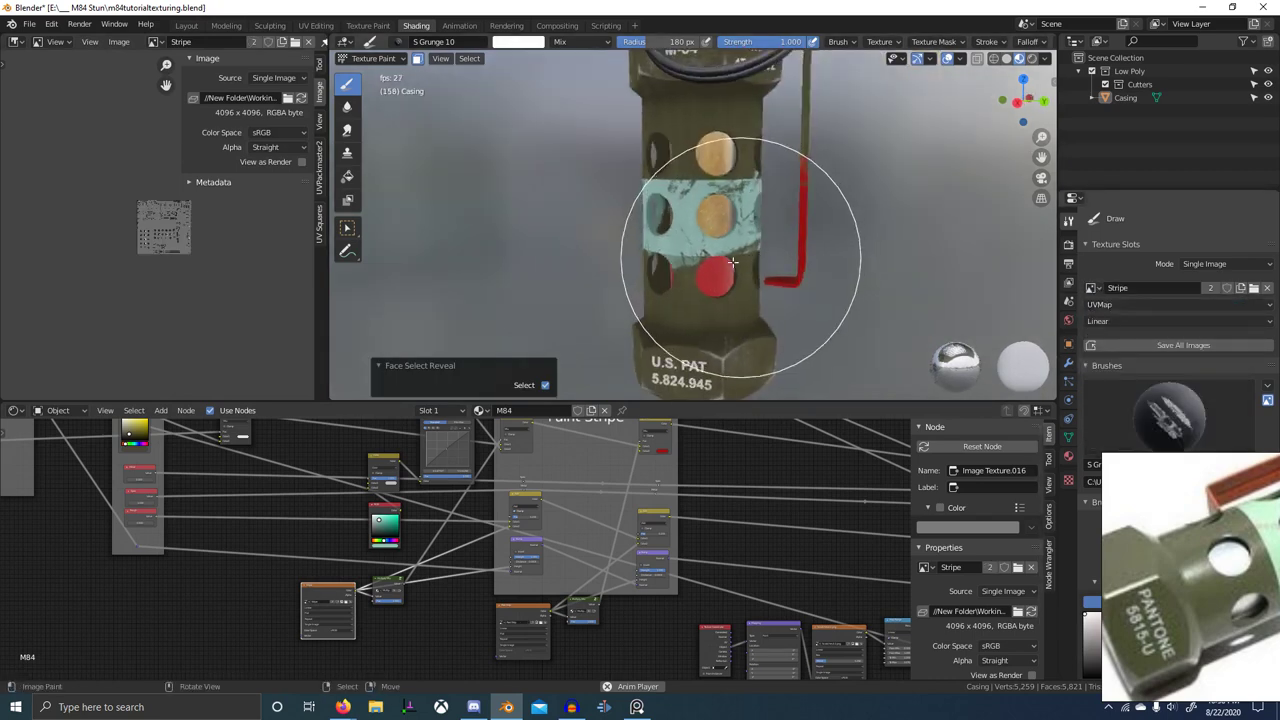
- Select only the linked casing body, hide the handle geometry, and return to Texture Paint
{"action": "key", "text": "Tab"}
{"action": "key", "text": "alt+a"}
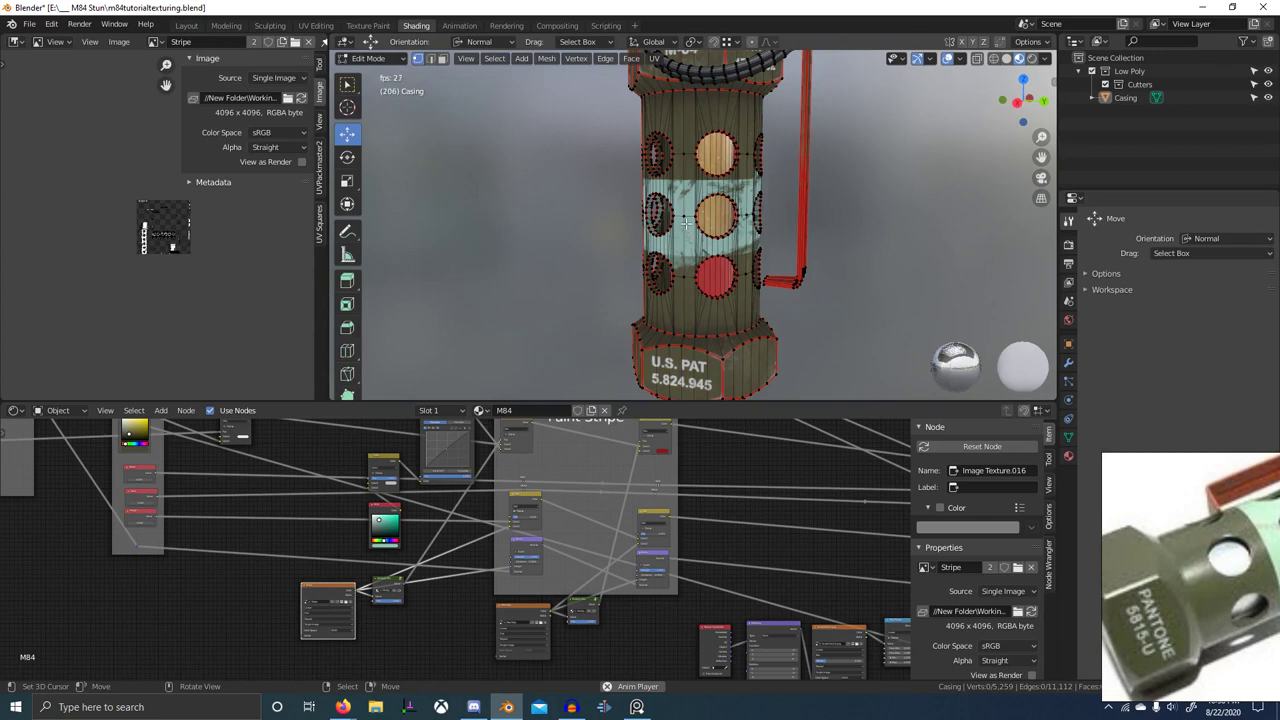
{"action": "key", "text": "l"}
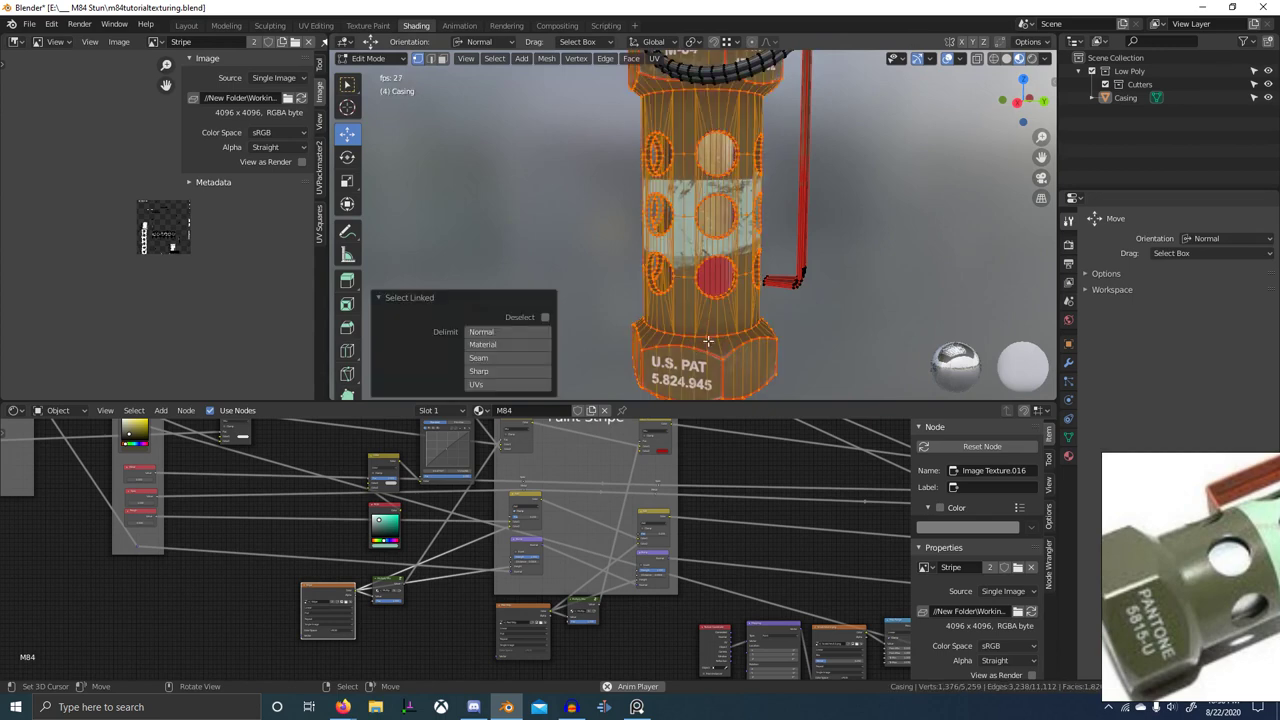
{"action": "key", "text": "shift+h"}
{"action": "key", "text": "ctrl+Tab"}
{"action": "left_click", "coordinate": [826, 224]}
- Maximize the 3D view to fill the screen with the casing in view
{"action": "scroll", "coordinate": [718, 274], "scroll_direction": "up", "scroll_amount": 4}
{"action": "mouse_move", "coordinate": [702, 272]}
{"action": "middle_mouse_down"}
{"action": "mouse_move", "coordinate": [722, 278]}
{"action": "mouse_move", "coordinate": [684, 227]}
{"action": "middle_mouse_up"}
{"action": "scroll", "coordinate": [684, 227], "scroll_direction": "up", "scroll_amount": 4}
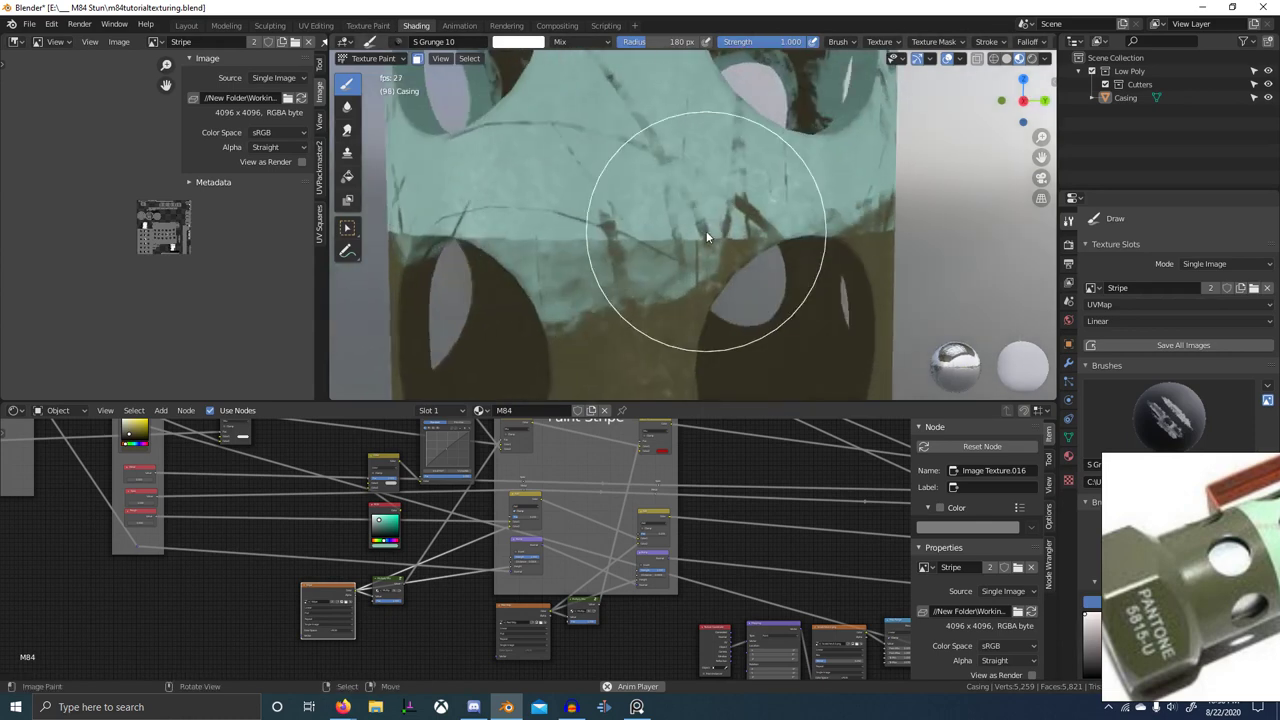
{"action": "key", "text": "ctrl+space"}
{"action": "scroll", "coordinate": [616, 346], "scroll_direction": "down", "scroll_amount": 1}
{"action": "middle_click_drag", "start_coordinate": [615, 346], "coordinate": [645, 314]}
{"action": "left_click", "coordinate": [1252, 41]}
- From a side view, resize the brush and stamp dark grunge patches along the band edge
{"action": "middle_click_drag", "start_coordinate": [540, 349], "coordinate": [518, 403], "text": "alt"}
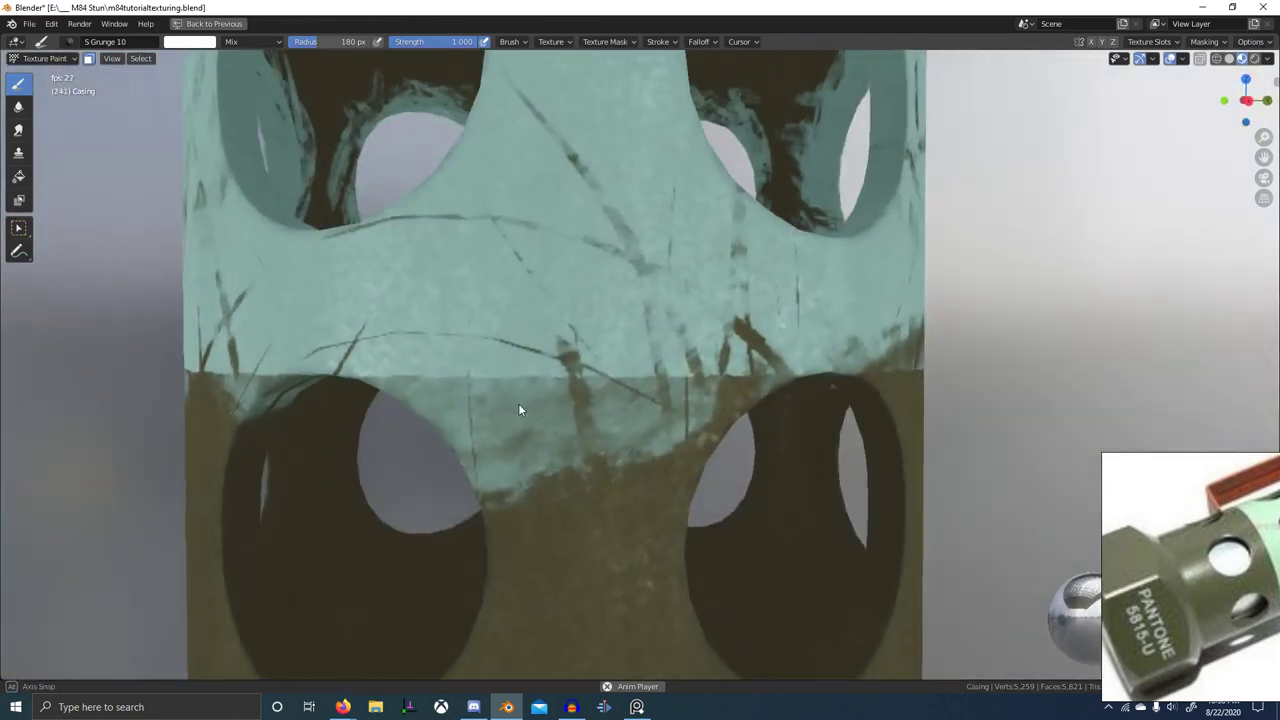
{"action": "key", "text": "f"}
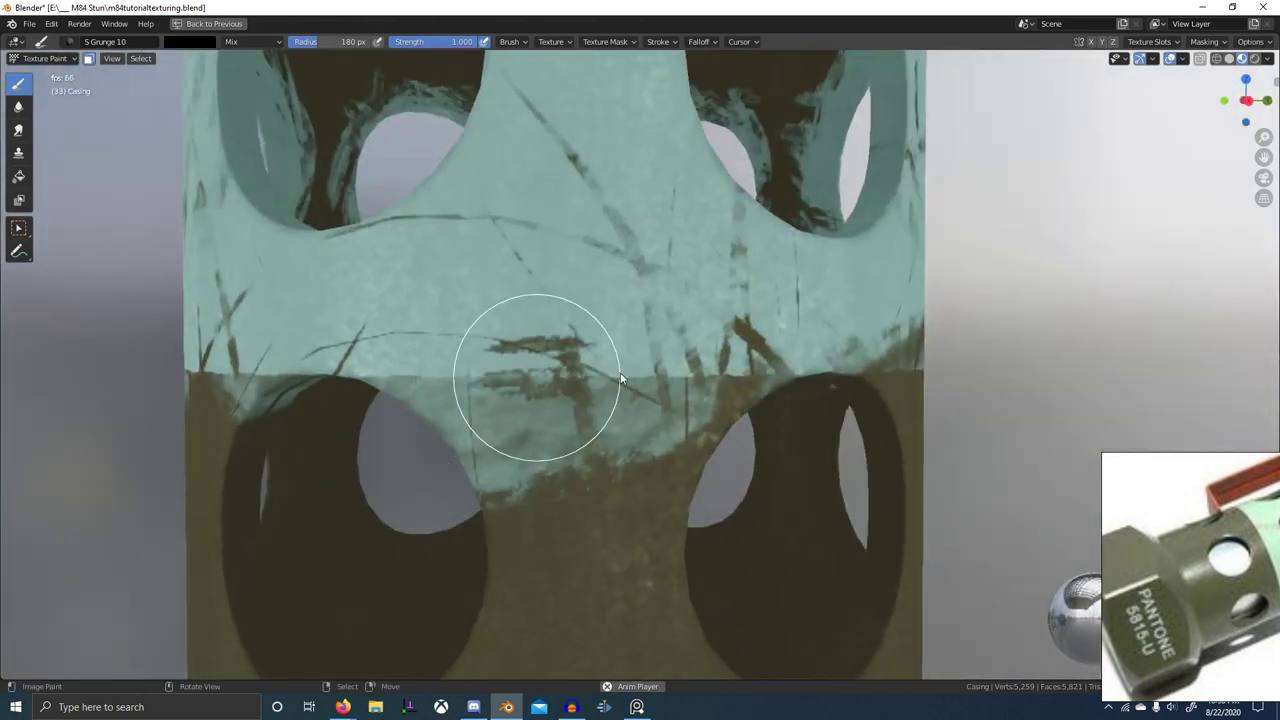
{"action": "left_click", "coordinate": [618, 385]}
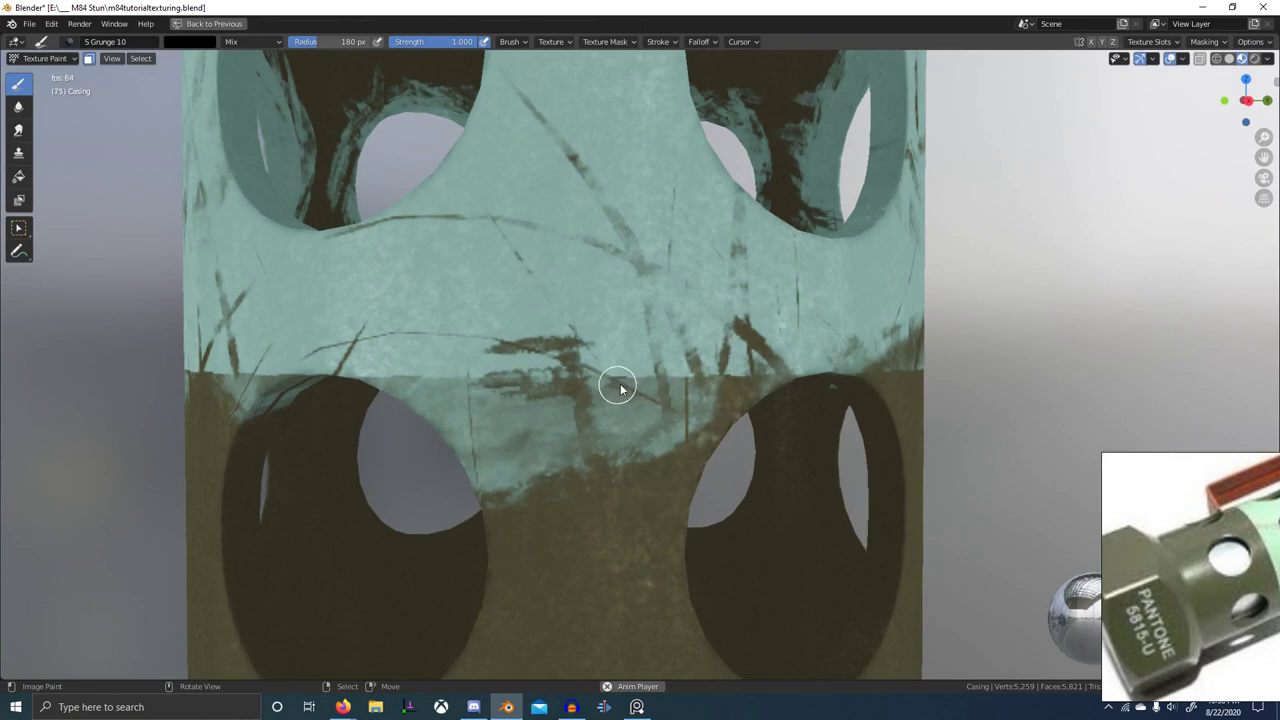
{"action": "left_click_drag", "start_coordinate": [553, 393], "coordinate": [492, 394]}
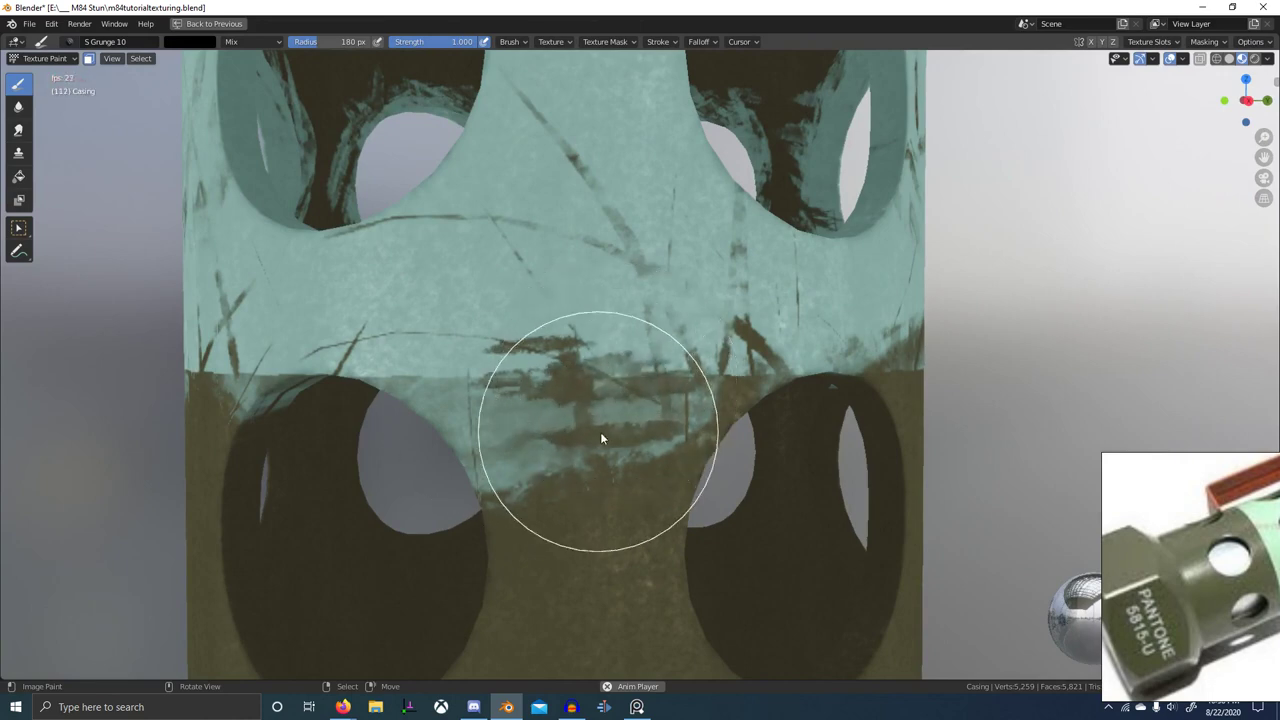
{"action": "scroll", "coordinate": [602, 434], "scroll_direction": "down", "scroll_amount": 4}
{"action": "middle_click_drag", "start_coordinate": [602, 434], "coordinate": [613, 436]}
{"action": "scroll", "coordinate": [678, 424], "scroll_direction": "down", "scroll_amount": 1}
{"action": "middle_click_drag", "start_coordinate": [700, 428], "coordinate": [630, 422]}
- Switch to the Grunge 08 brush texture and lighten the brown marks on the green band in white
{"action": "left_click", "coordinate": [70, 42]}
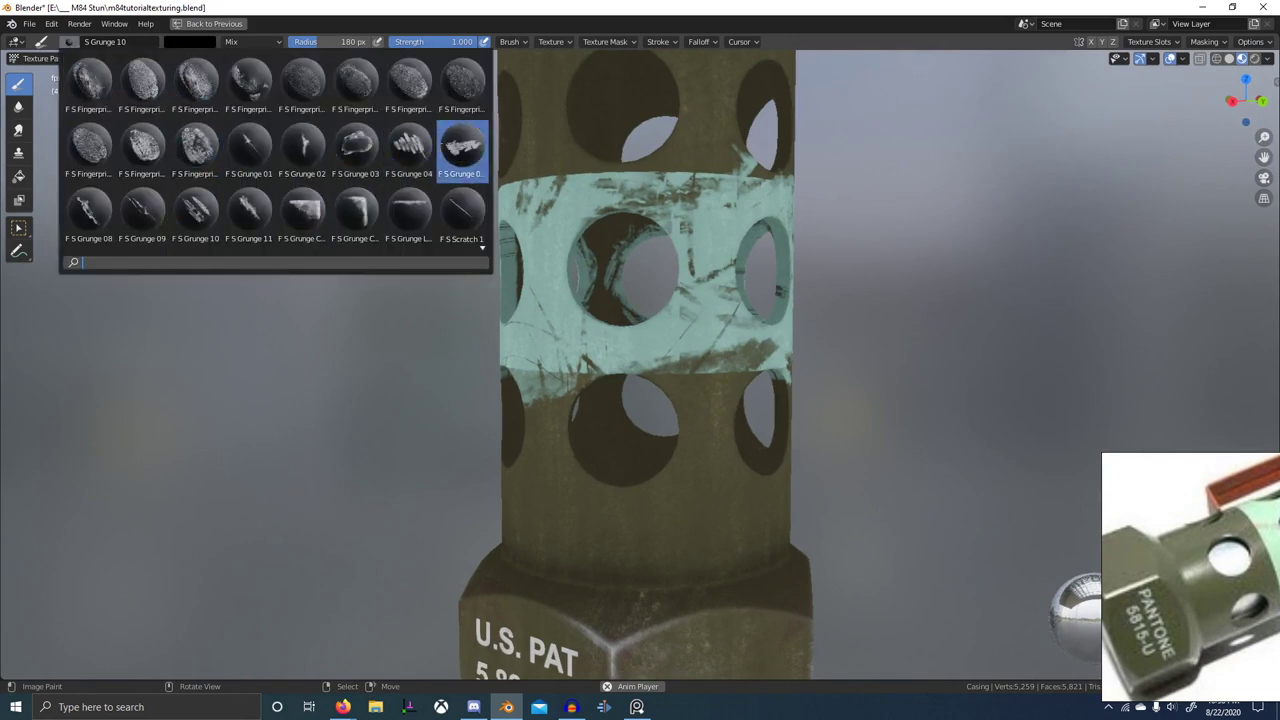
{"action": "left_click", "coordinate": [89, 210]}
{"action": "scroll", "coordinate": [725, 384], "scroll_direction": "up", "scroll_amount": 6}
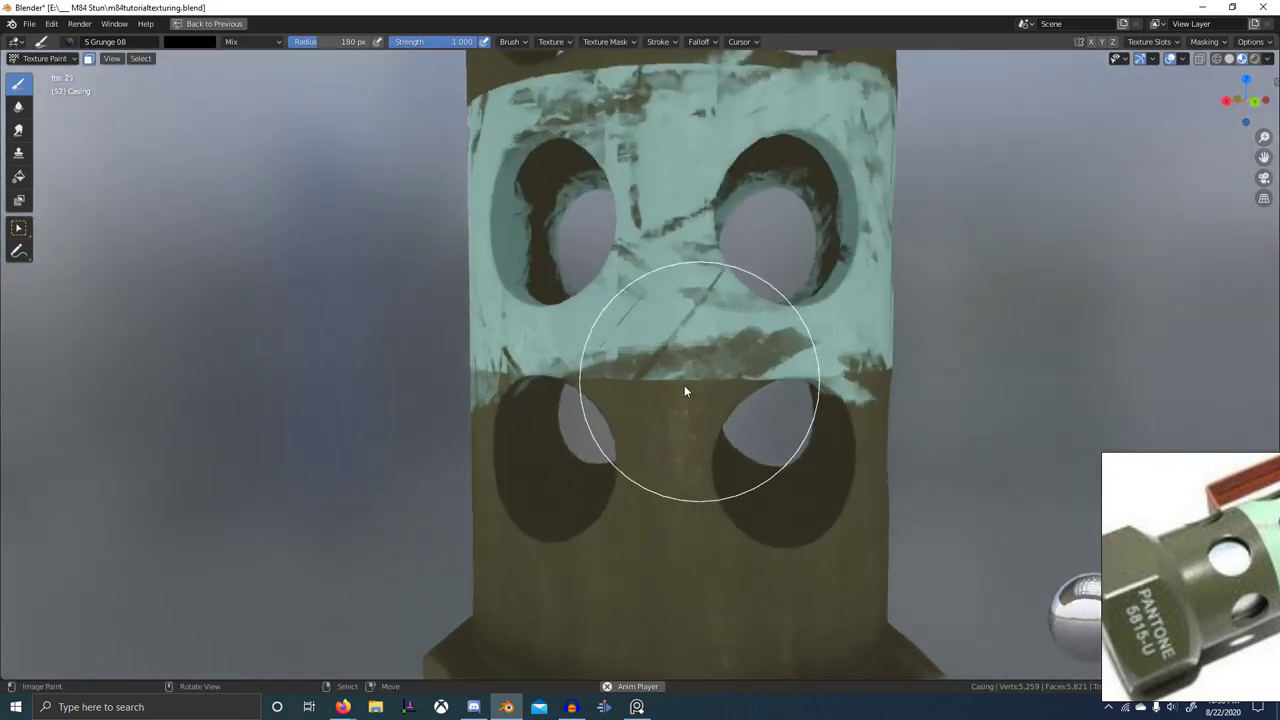
{"action": "scroll", "coordinate": [664, 376], "scroll_direction": "up", "scroll_amount": 2}
{"action": "key", "text": "x"}
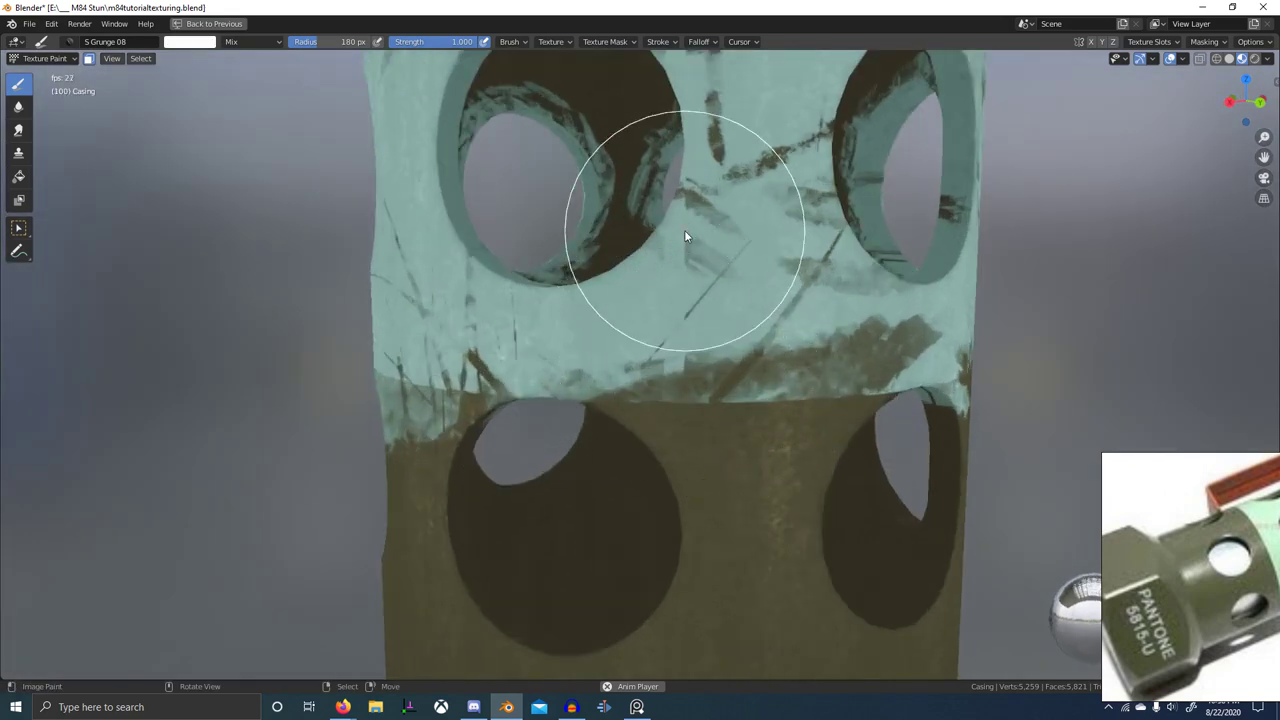
{"action": "left_click_drag", "start_coordinate": [684, 244], "coordinate": [690, 377]}
{"action": "key", "text": "x"}
{"action": "key", "text": "ctrl+z"}
{"action": "key", "text": "x"}
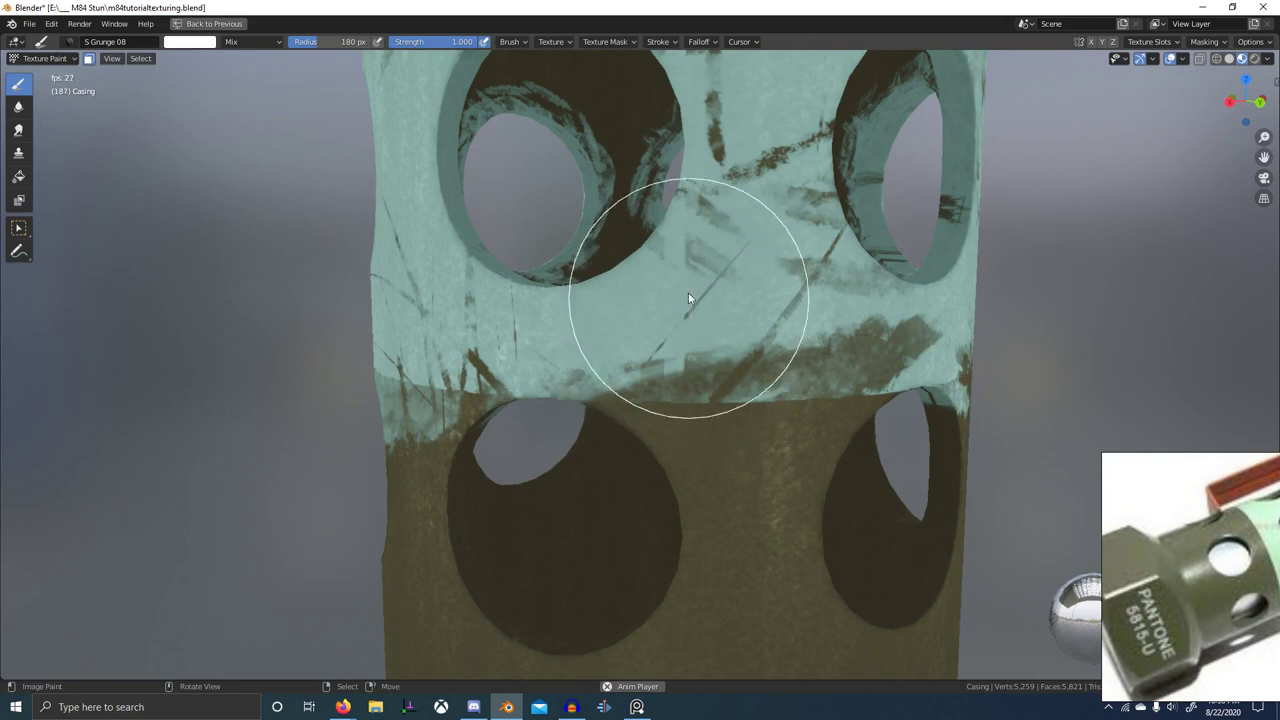
{"action": "left_click_drag", "start_coordinate": [686, 271], "coordinate": [688, 364]}
{"action": "mouse_move", "coordinate": [671, 300]}
{"action": "left_mouse_down"}
{"action": "mouse_move", "coordinate": [670, 373]}
{"action": "mouse_move", "coordinate": [655, 366]}
{"action": "left_mouse_up"}
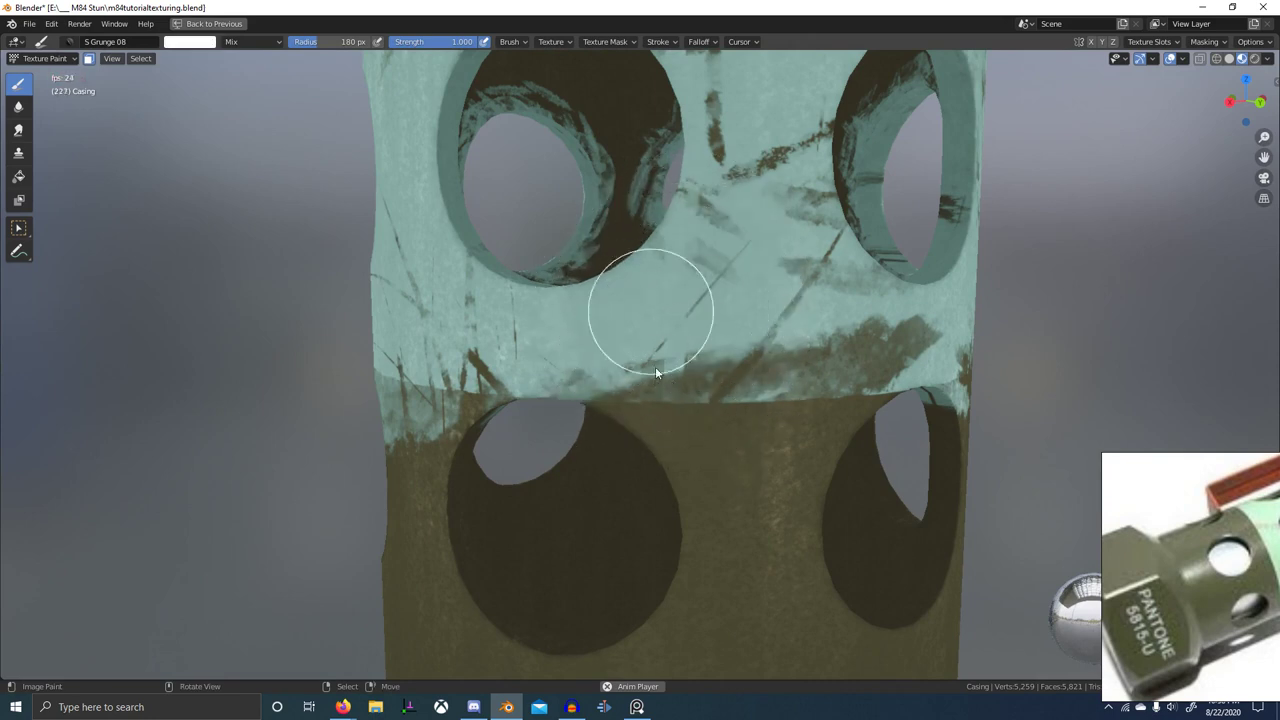
{"action": "mouse_move", "coordinate": [714, 298]}
{"action": "left_mouse_down"}
{"action": "mouse_move", "coordinate": [651, 349]}
{"action": "mouse_move", "coordinate": [743, 358]}
{"action": "mouse_move", "coordinate": [670, 366]}
{"action": "mouse_move", "coordinate": [759, 400]}
{"action": "mouse_move", "coordinate": [852, 392]}
{"action": "mouse_move", "coordinate": [814, 396]}
{"action": "left_mouse_up"}
- Paint dark grunge along the green/brown seam to break up the light edge line
{"action": "key", "text": "x"}
{"action": "mouse_move", "coordinate": [814, 396]}
{"action": "left_mouse_down"}
{"action": "mouse_move", "coordinate": [723, 399]}
{"action": "mouse_move", "coordinate": [748, 392]}
{"action": "left_mouse_up"}
{"action": "mouse_move", "coordinate": [790, 384]}
{"action": "middle_mouse_down"}
{"action": "mouse_move", "coordinate": [718, 376]}
{"action": "mouse_move", "coordinate": [716, 329]}
{"action": "middle_mouse_up"}
{"action": "scroll", "coordinate": [705, 382], "scroll_direction": "up", "scroll_amount": 1}
{"action": "scroll", "coordinate": [718, 376], "scroll_direction": "up", "scroll_amount": 1}
{"action": "scroll", "coordinate": [716, 329], "scroll_direction": "up", "scroll_amount": 1}
{"action": "left_click_drag", "start_coordinate": [624, 290], "coordinate": [850, 284]}
{"action": "mouse_move", "coordinate": [850, 284]}
{"action": "left_mouse_down"}
{"action": "mouse_move", "coordinate": [896, 283]}
{"action": "mouse_move", "coordinate": [858, 286]}
{"action": "left_mouse_up"}
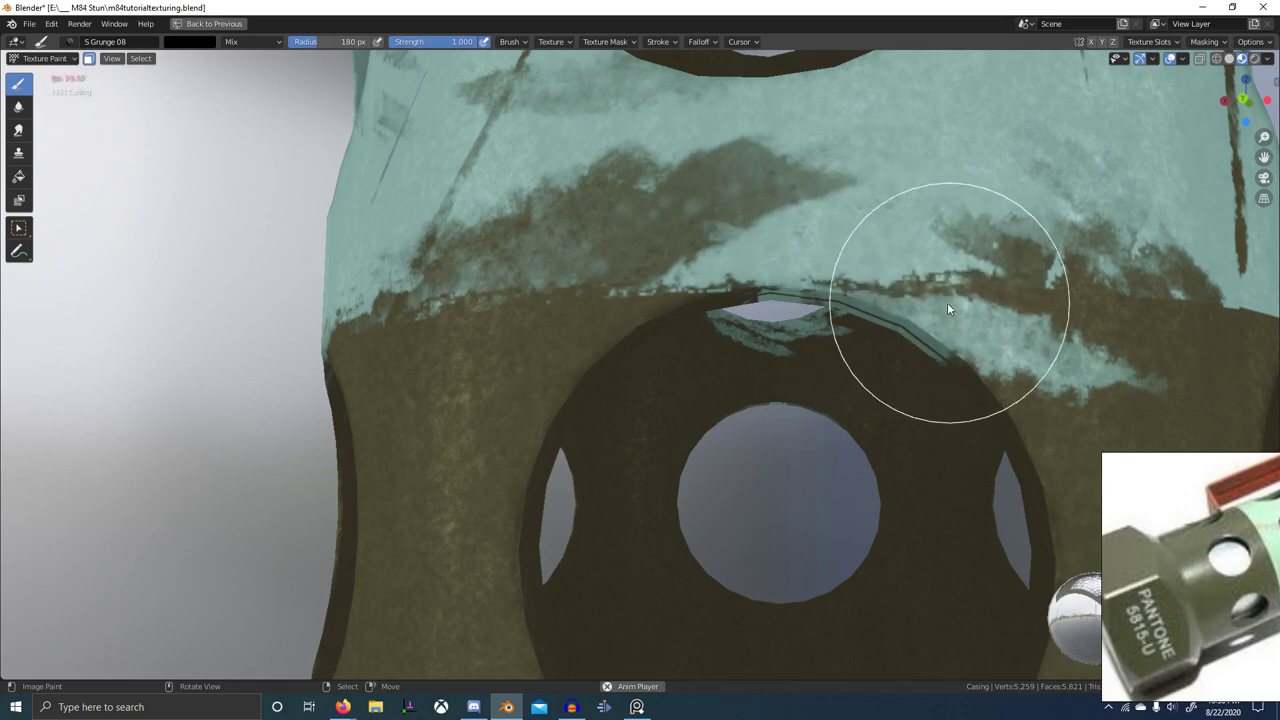
{"action": "mouse_move", "coordinate": [947, 302]}
{"action": "middle_mouse_down"}
{"action": "mouse_move", "coordinate": [983, 300]}
{"action": "mouse_move", "coordinate": [909, 300]}
{"action": "mouse_move", "coordinate": [923, 251]}
{"action": "middle_mouse_up"}
- Paint light-green wear around the hole's inner rim, undoing the last lower-left strokes
{"action": "key", "text": "x"}
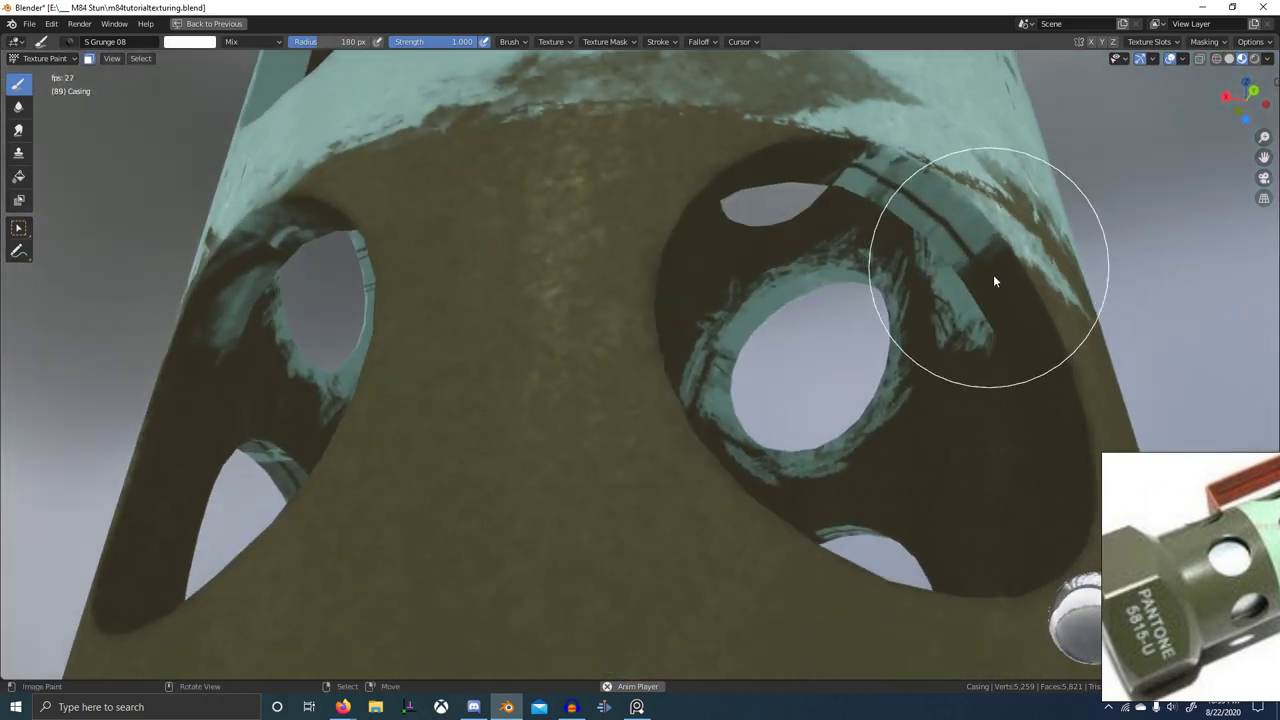
{"action": "mouse_move", "coordinate": [991, 272]}
{"action": "left_mouse_down"}
{"action": "mouse_move", "coordinate": [1033, 347]}
{"action": "mouse_move", "coordinate": [993, 285]}
{"action": "left_mouse_up"}
{"action": "middle_click_drag", "start_coordinate": [989, 280], "coordinate": [900, 375]}
{"action": "left_click_drag", "start_coordinate": [824, 570], "coordinate": [868, 475]}
{"action": "mouse_move", "coordinate": [822, 567]}
{"action": "left_mouse_down"}
{"action": "mouse_move", "coordinate": [878, 450]}
{"action": "mouse_move", "coordinate": [888, 460]}
{"action": "left_mouse_up"}
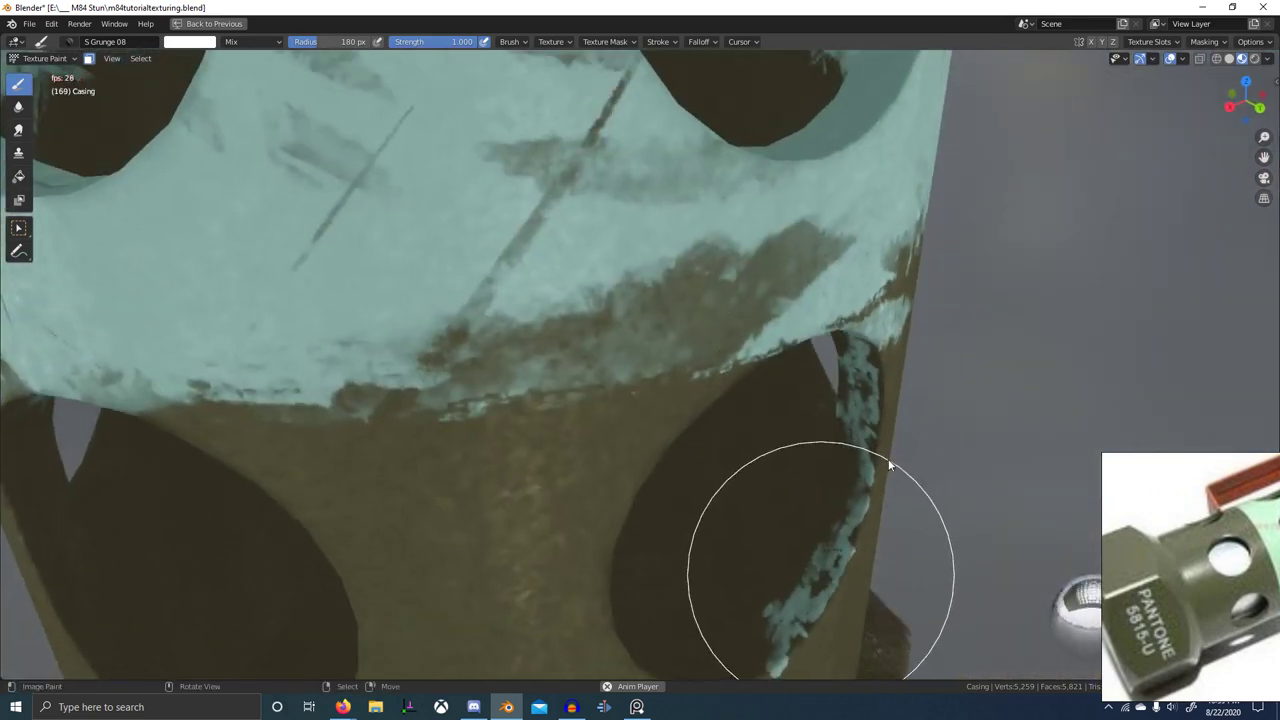
{"action": "mouse_move", "coordinate": [888, 459]}
{"action": "middle_mouse_down"}
{"action": "mouse_move", "coordinate": [771, 583]}
{"action": "mouse_move", "coordinate": [780, 554]}
{"action": "mouse_move", "coordinate": [549, 566]}
{"action": "middle_mouse_up"}
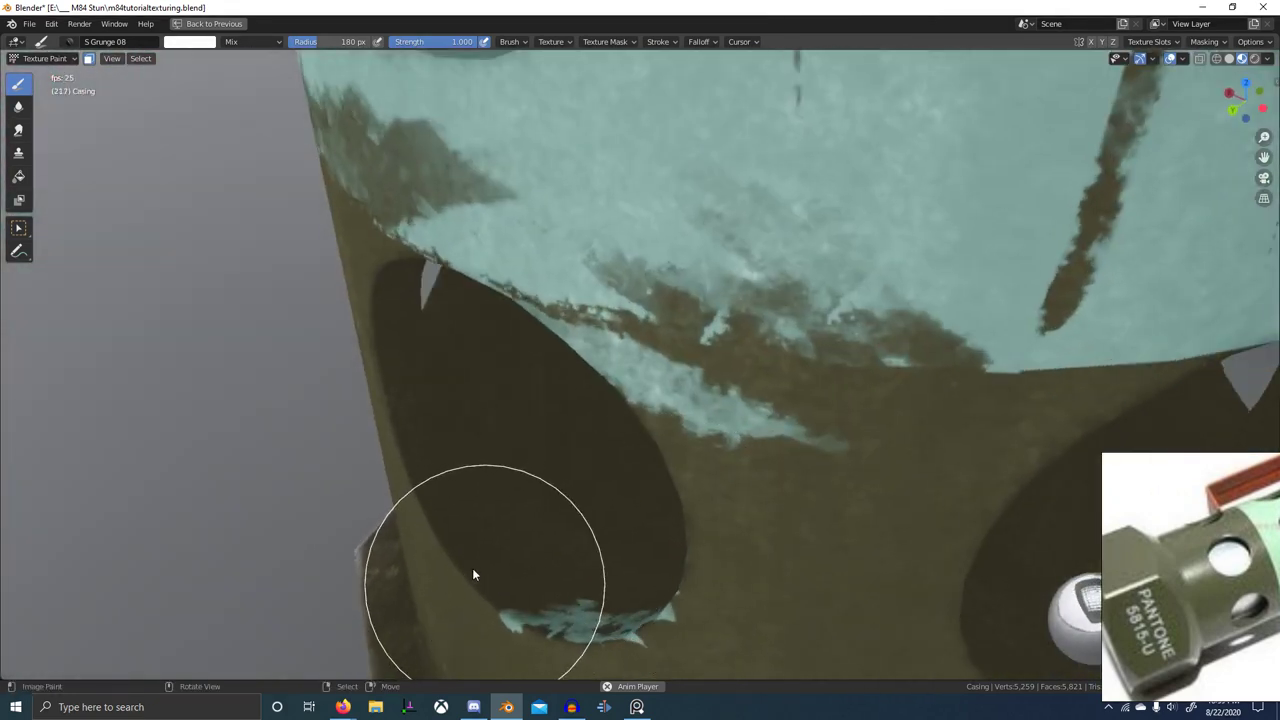
{"action": "mouse_move", "coordinate": [473, 569]}
{"action": "left_mouse_down"}
{"action": "mouse_move", "coordinate": [447, 513]}
{"action": "mouse_move", "coordinate": [418, 521]}
{"action": "left_mouse_up"}
{"action": "middle_click_drag", "start_coordinate": [426, 522], "coordinate": [684, 448]}
{"action": "middle_click_drag", "start_coordinate": [684, 448], "coordinate": [687, 474], "text": "ctrl"}
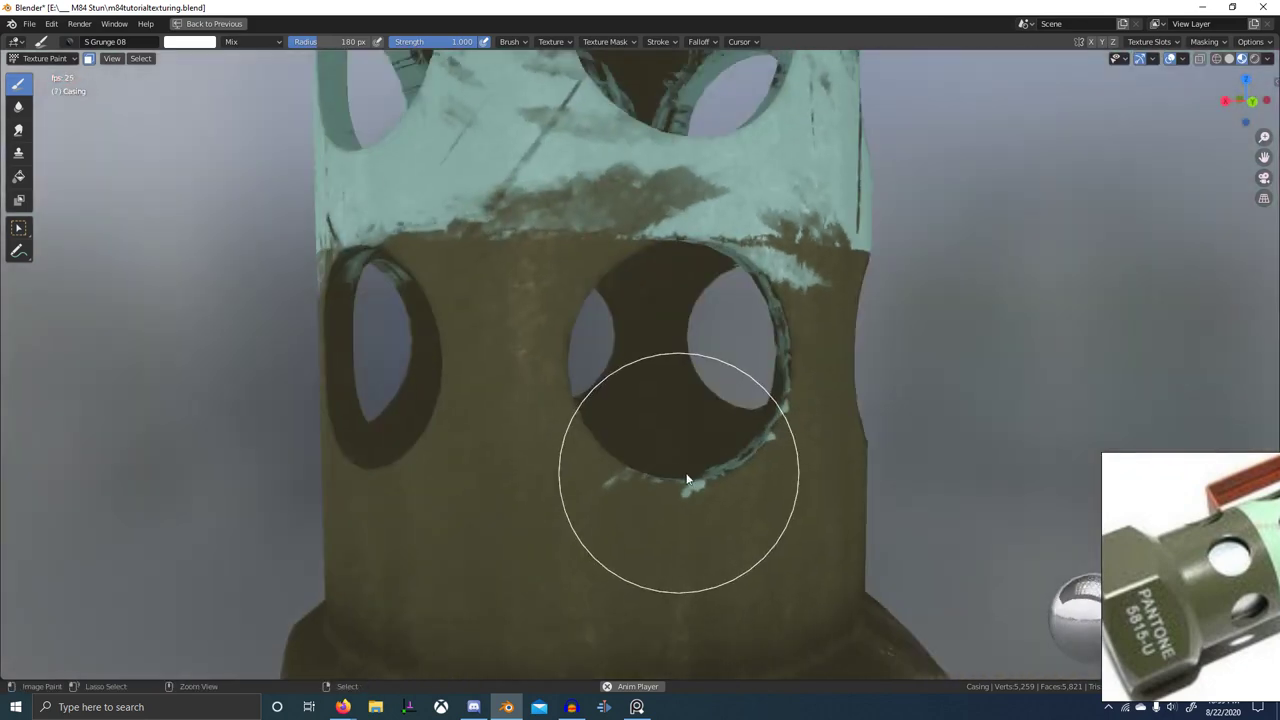
{"action": "key", "text": "ctrl+z"}
{"action": "key", "text": "ctrl+z"}
- Paint dark streaks over the upper-right inner rim, undoing a trial light-green dab
{"action": "scroll", "coordinate": [840, 394], "scroll_direction": "up", "scroll_amount": 1}
{"action": "mouse_move", "coordinate": [840, 394]}
{"action": "middle_mouse_down"}
{"action": "mouse_move", "coordinate": [764, 381]}
{"action": "mouse_move", "coordinate": [714, 434]}
{"action": "mouse_move", "coordinate": [803, 417]}
{"action": "middle_mouse_up"}
{"action": "key", "text": "x"}
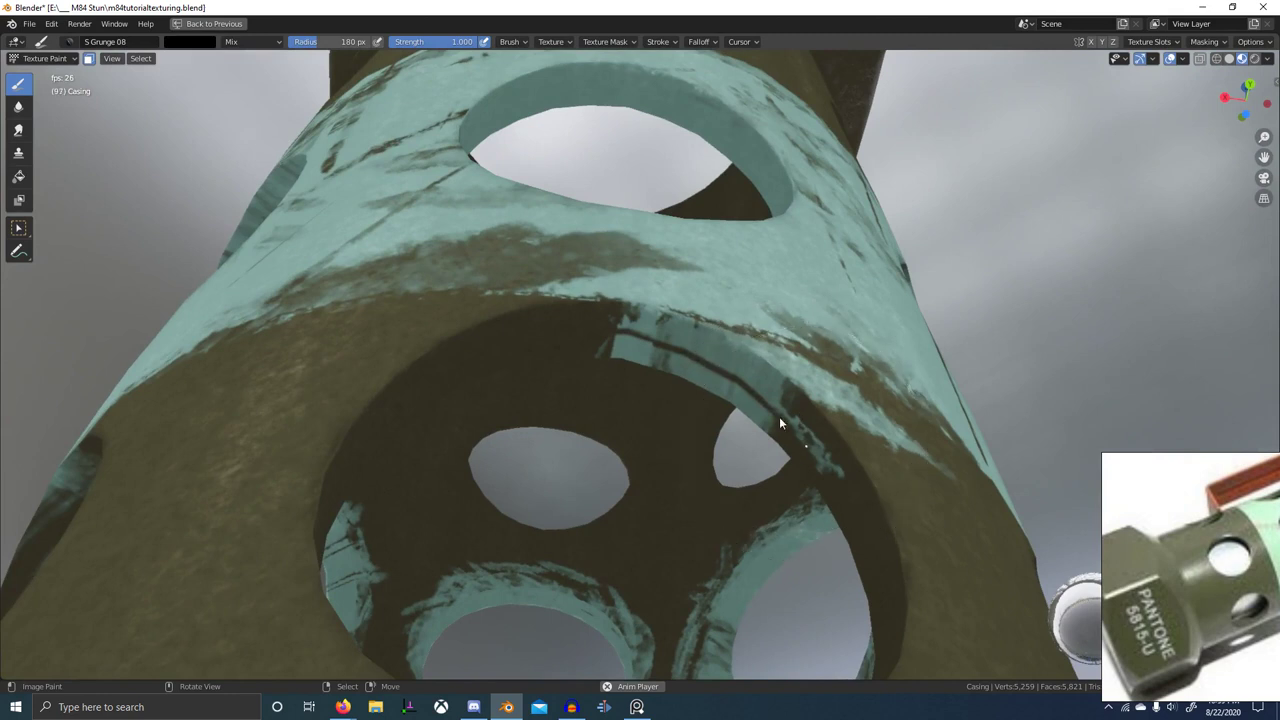
{"action": "mouse_move", "coordinate": [779, 416]}
{"action": "left_mouse_down"}
{"action": "mouse_move", "coordinate": [726, 364]}
{"action": "mouse_move", "coordinate": [750, 388]}
{"action": "mouse_move", "coordinate": [676, 353]}
{"action": "left_mouse_up"}
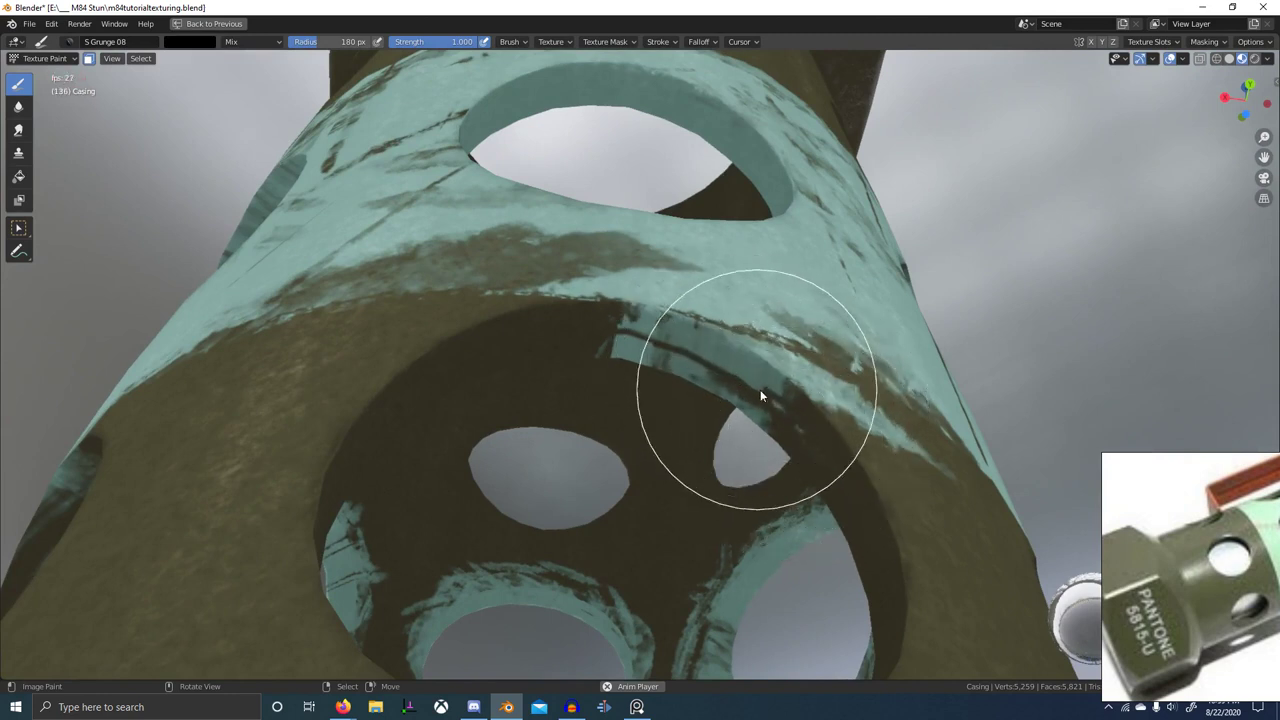
{"action": "key", "text": "x"}
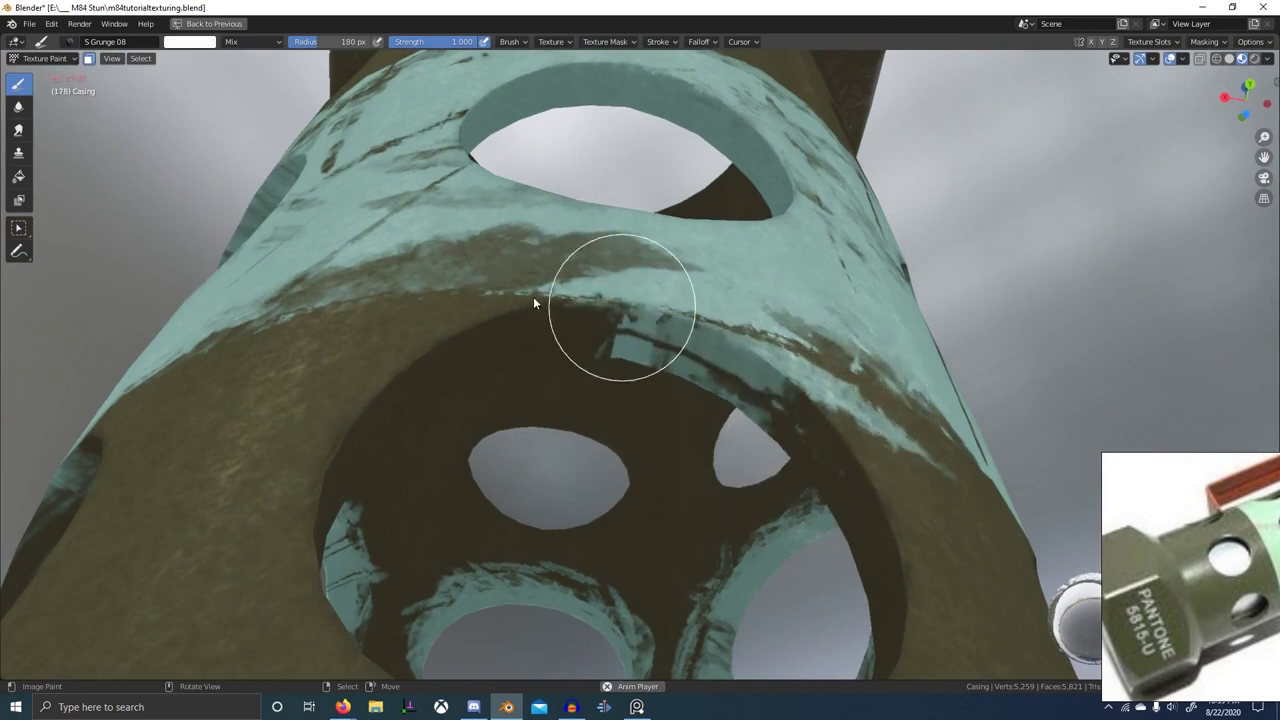
{"action": "left_click", "coordinate": [598, 349]}
{"action": "middle_click_drag", "start_coordinate": [645, 359], "coordinate": [646, 343]}
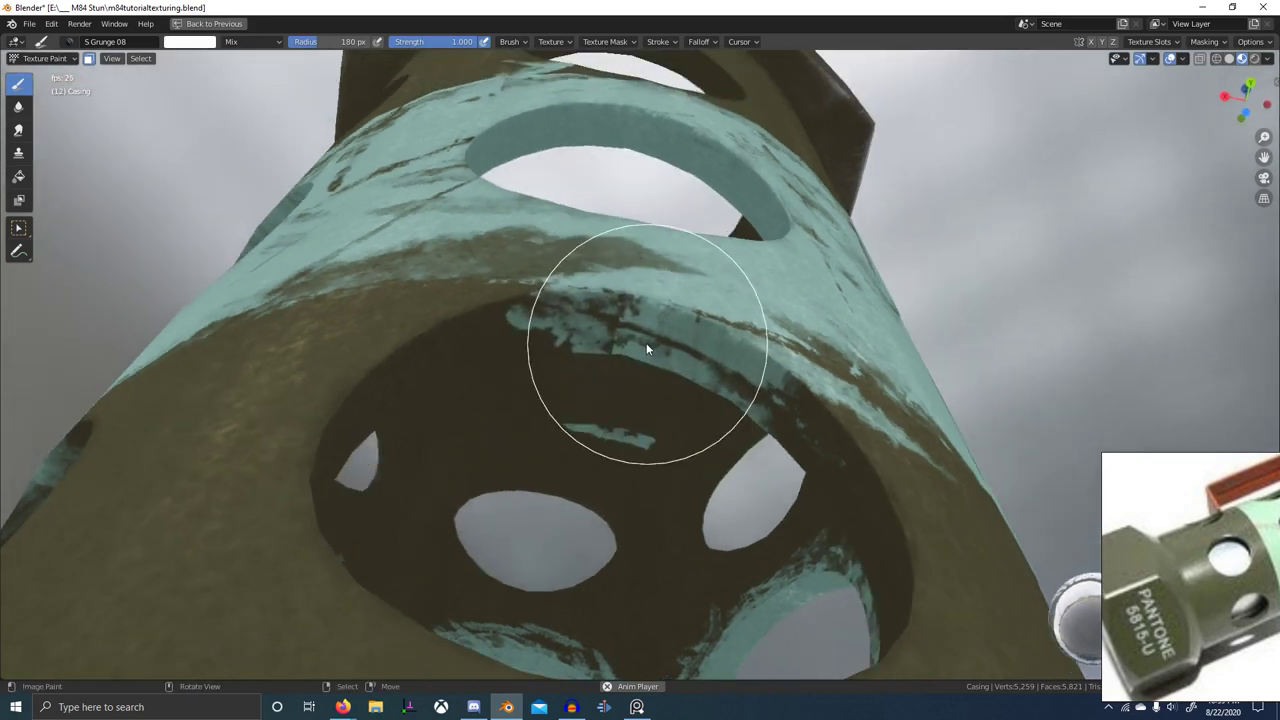
{"action": "key", "text": "ctrl+z"}
- Cover the remaining green dabs on the hole's inner rim with black grunge paint
{"action": "key", "text": "x"}
{"action": "left_click", "coordinate": [604, 339]}
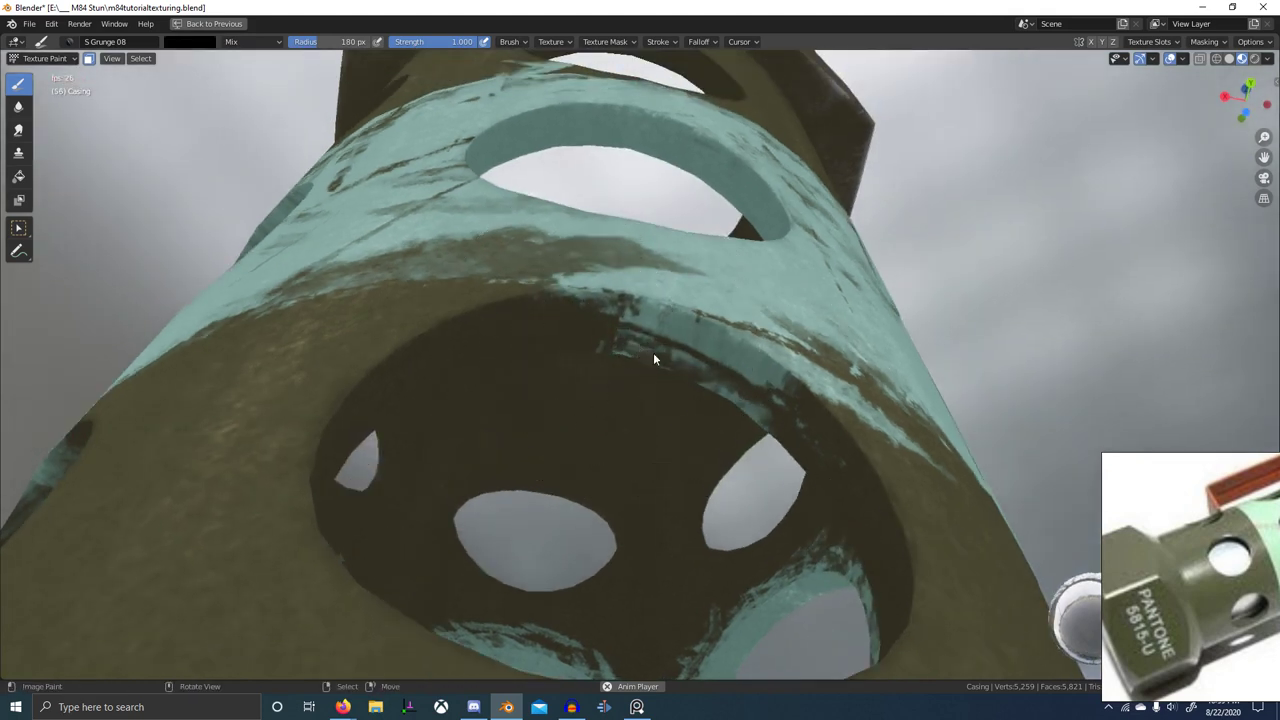
{"action": "left_click", "coordinate": [654, 356]}
{"action": "left_click", "coordinate": [714, 394]}
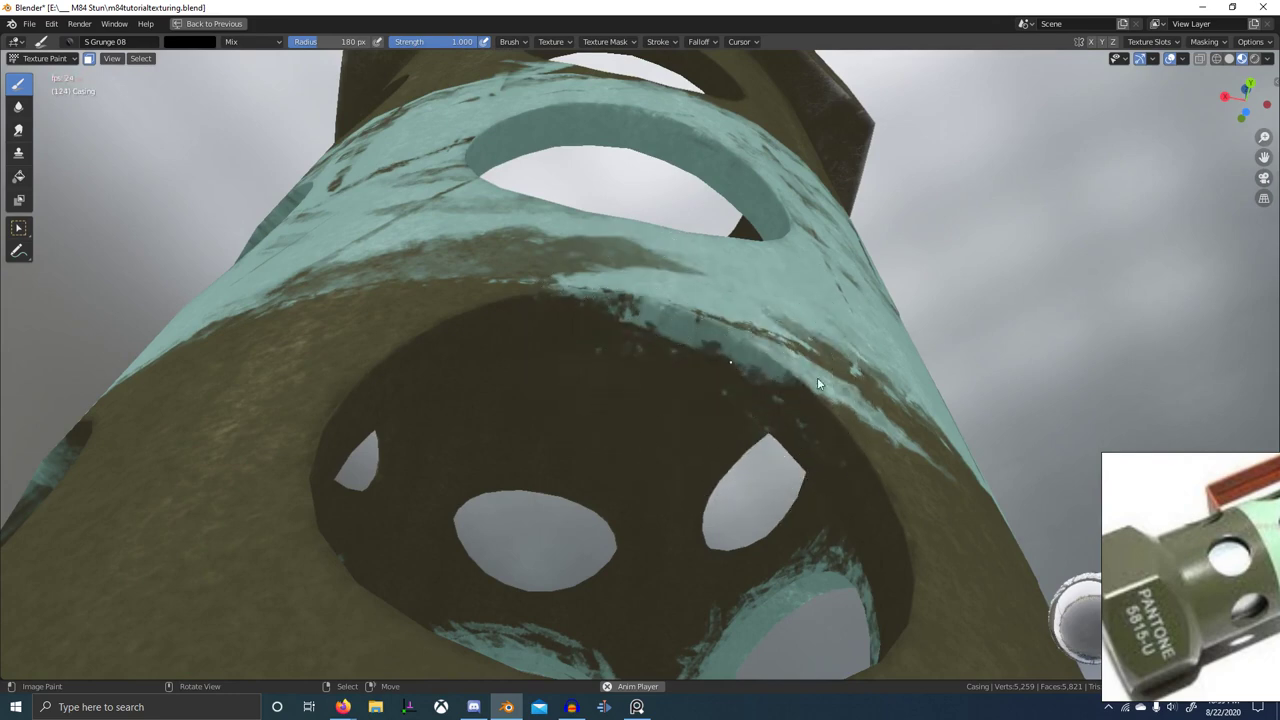
{"action": "mouse_move", "coordinate": [817, 377]}
{"action": "left_mouse_down"}
{"action": "mouse_move", "coordinate": [740, 358]}
{"action": "mouse_move", "coordinate": [798, 366]}
{"action": "left_mouse_up"}
{"action": "middle_click_drag", "start_coordinate": [753, 361], "coordinate": [762, 452]}
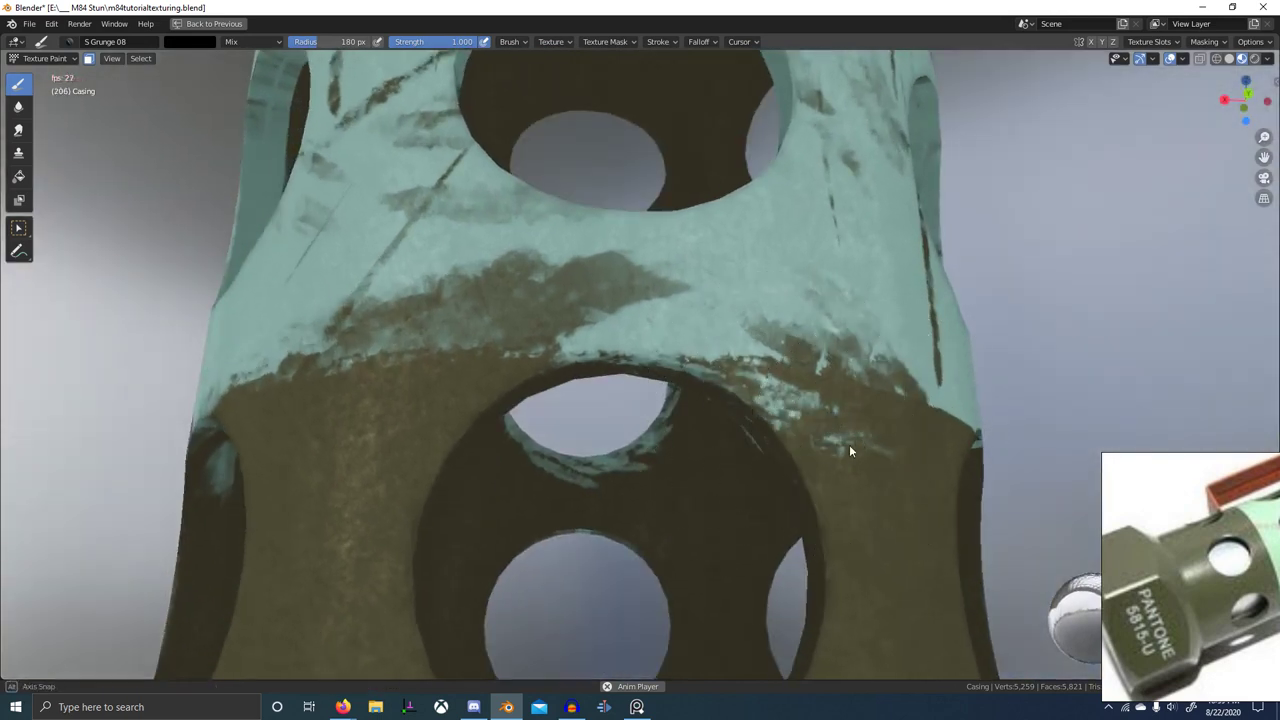
{"action": "middle_click_drag", "start_coordinate": [850, 442], "coordinate": [824, 458]}
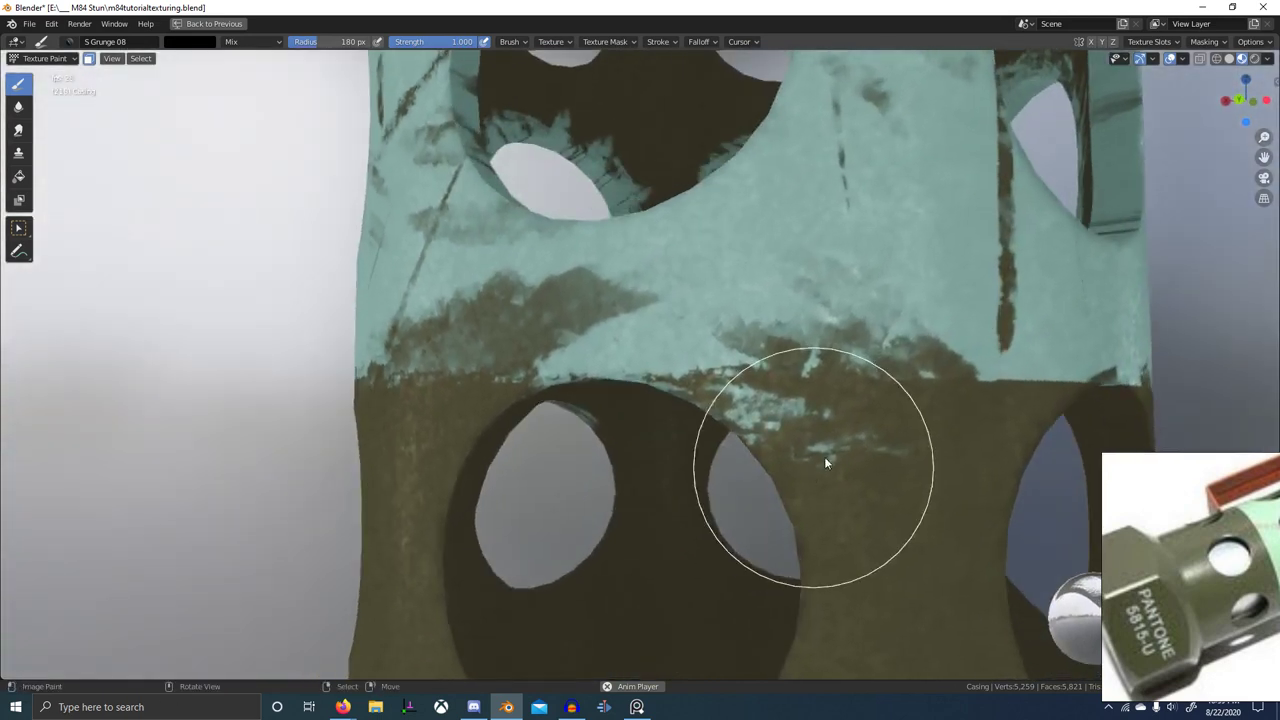
{"action": "left_click", "coordinate": [659, 43]}
- Adjust the brush's normal falloff angle in the falloff settings
{"action": "mouse_move", "coordinate": [690, 42]}
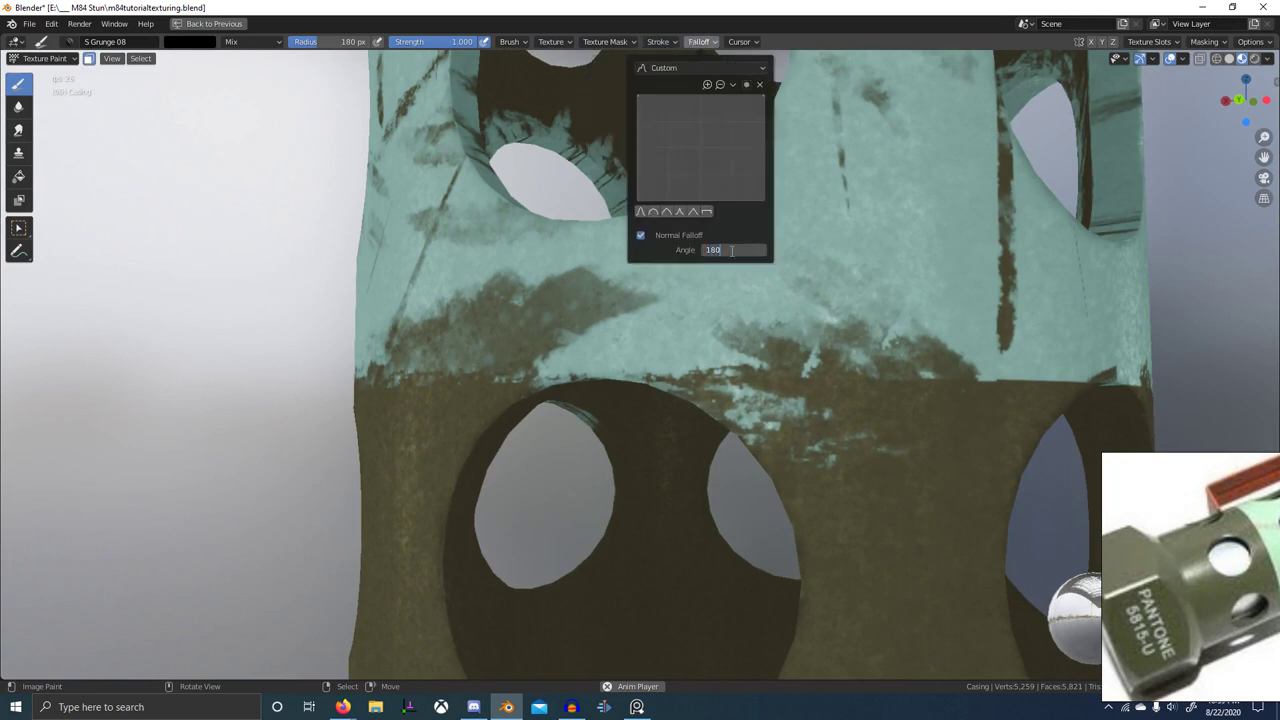
{"action": "left_click", "coordinate": [650, 242]}
{"action": "left_click", "coordinate": [668, 44]}
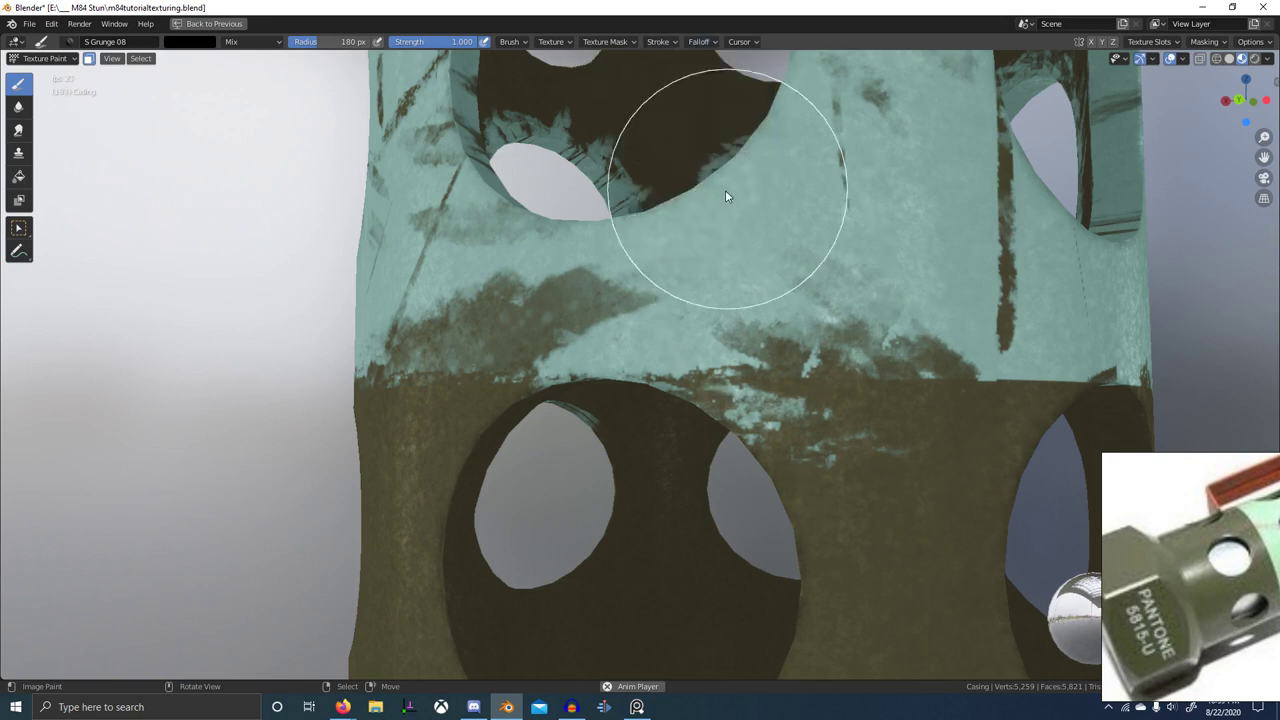
{"action": "left_click", "coordinate": [694, 45]}
{"action": "left_click", "coordinate": [727, 248]}
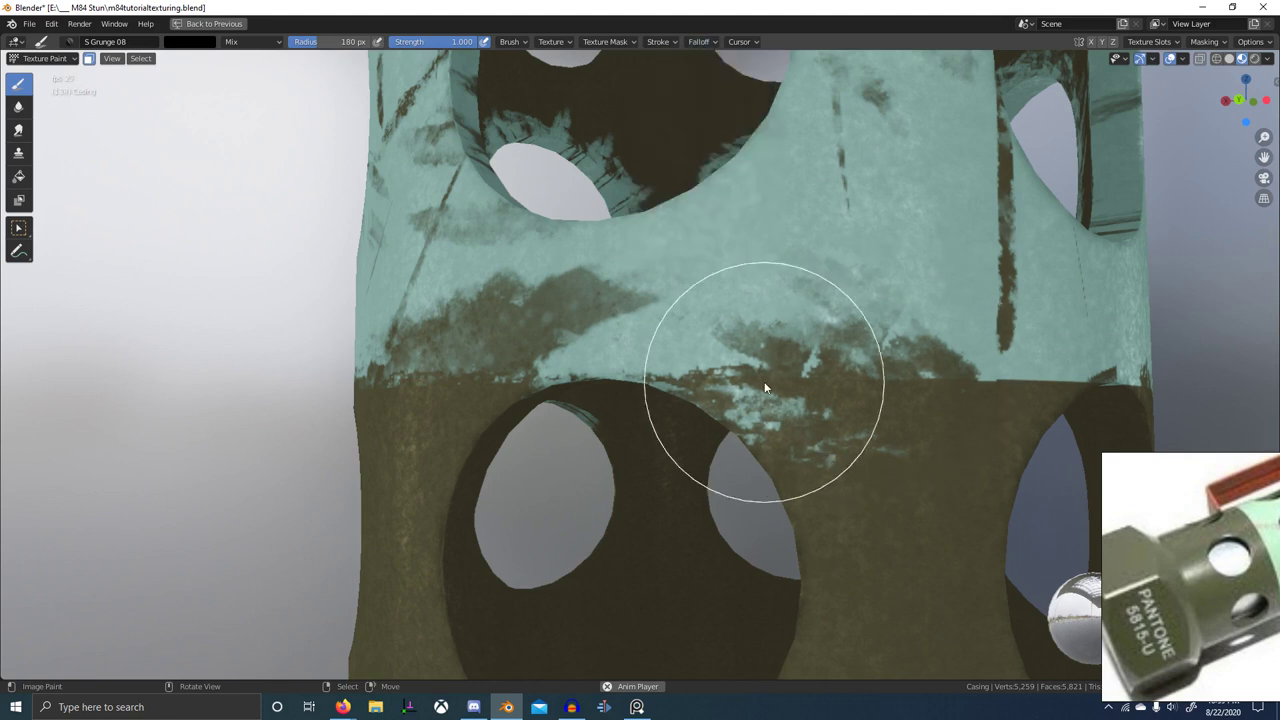
- Paint dark grunge strokes along the teal/brown band boundary with S Grunge 08
{"action": "mouse_move", "coordinate": [755, 377]}
{"action": "left_mouse_down"}
{"action": "mouse_move", "coordinate": [997, 380]}
{"action": "mouse_move", "coordinate": [984, 384]}
{"action": "left_mouse_up"}
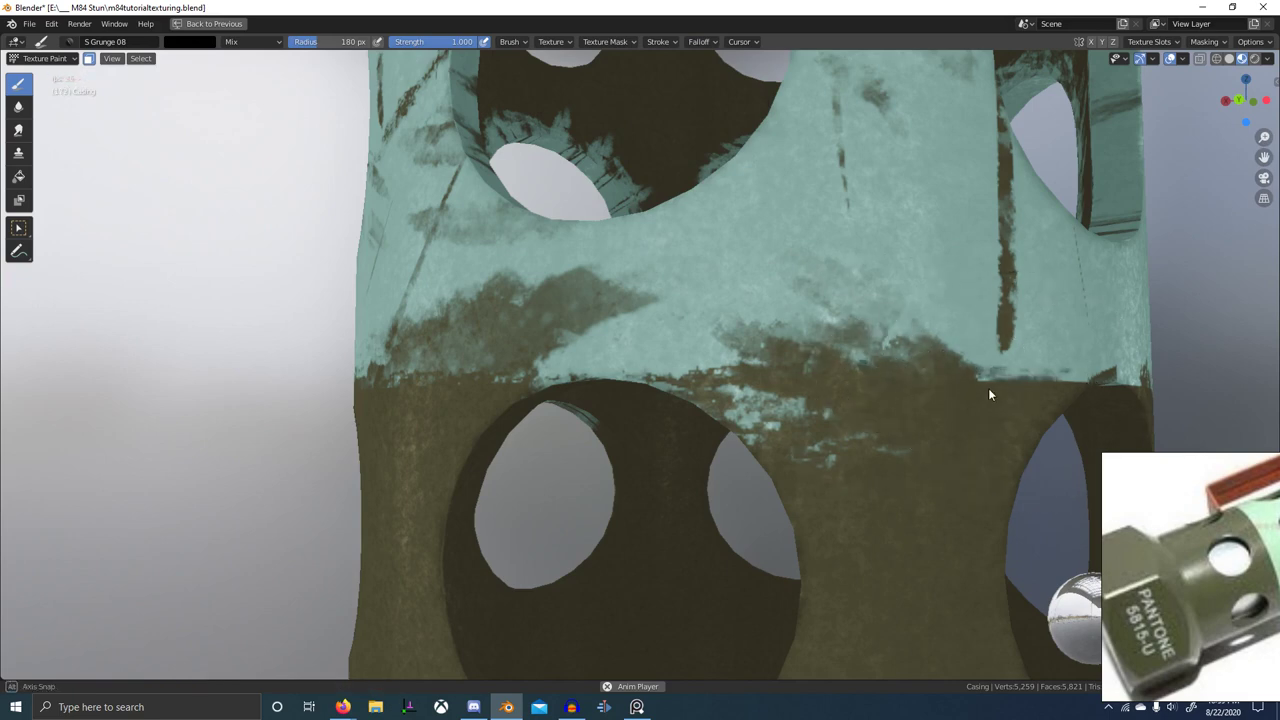
{"action": "middle_click_drag", "start_coordinate": [988, 388], "coordinate": [962, 391]}
{"action": "left_click_drag", "start_coordinate": [984, 358], "coordinate": [968, 362]}
{"action": "mouse_move", "coordinate": [975, 366]}
{"action": "middle_mouse_down", "text": "shift"}
{"action": "mouse_move", "coordinate": [932, 388]}
{"action": "mouse_move", "coordinate": [814, 400]}
{"action": "middle_mouse_up", "text": "shift"}
{"action": "left_click_drag", "start_coordinate": [771, 398], "coordinate": [1062, 390]}
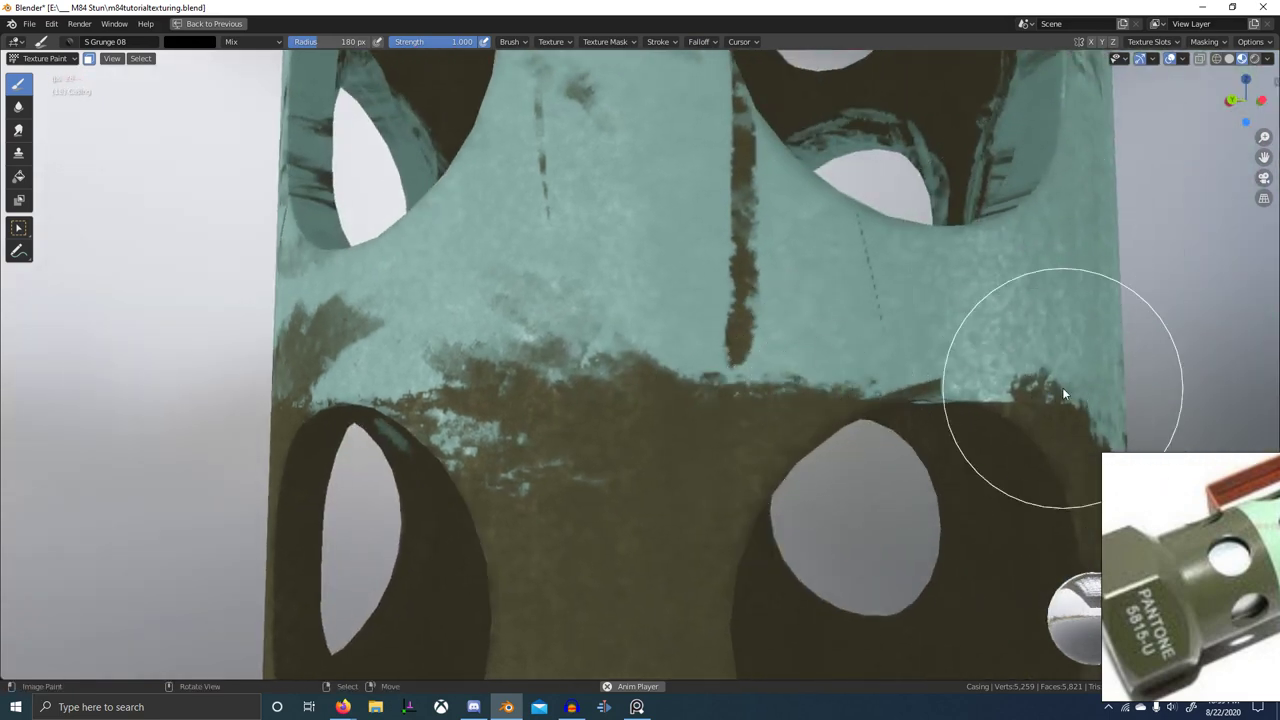
{"action": "mouse_move", "coordinate": [802, 404]}
{"action": "middle_mouse_down"}
{"action": "mouse_move", "coordinate": [611, 389]}
{"action": "mouse_move", "coordinate": [580, 346]}
{"action": "middle_mouse_up"}
{"action": "left_click_drag", "start_coordinate": [555, 332], "coordinate": [592, 339]}
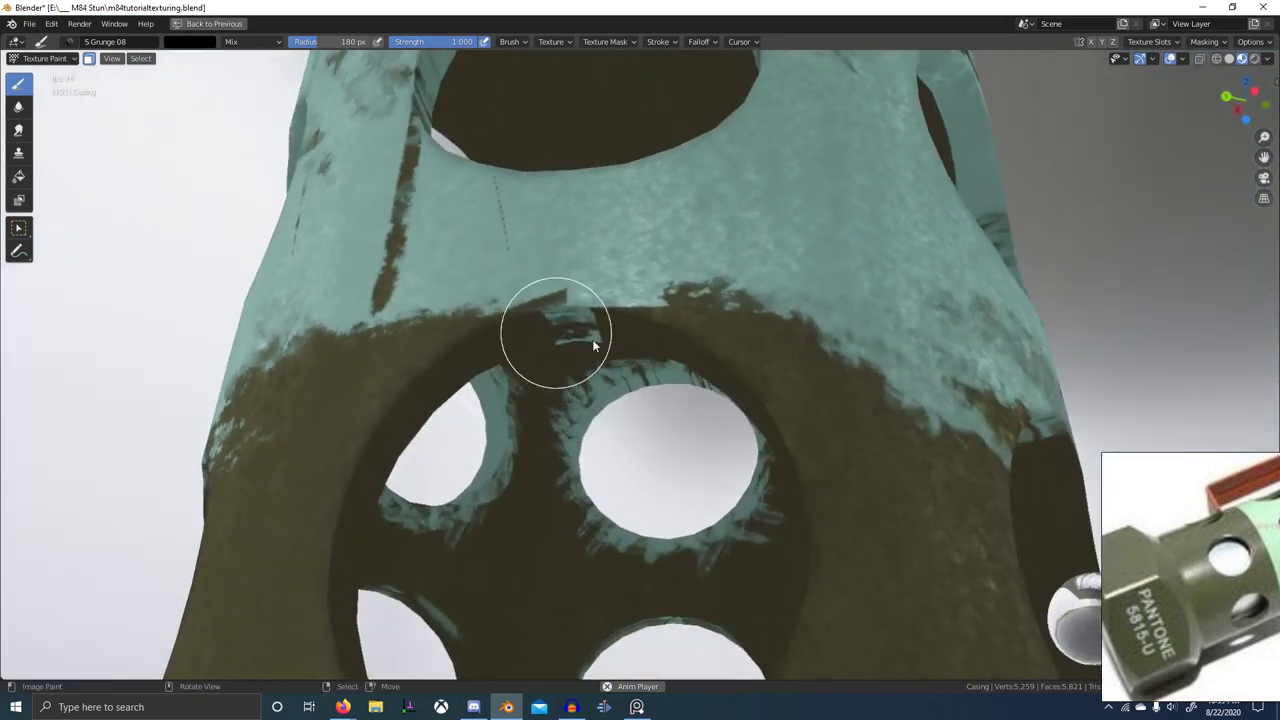
{"action": "middle_click_drag", "start_coordinate": [592, 339], "coordinate": [596, 302]}
{"action": "left_click_drag", "start_coordinate": [630, 308], "coordinate": [521, 293]}
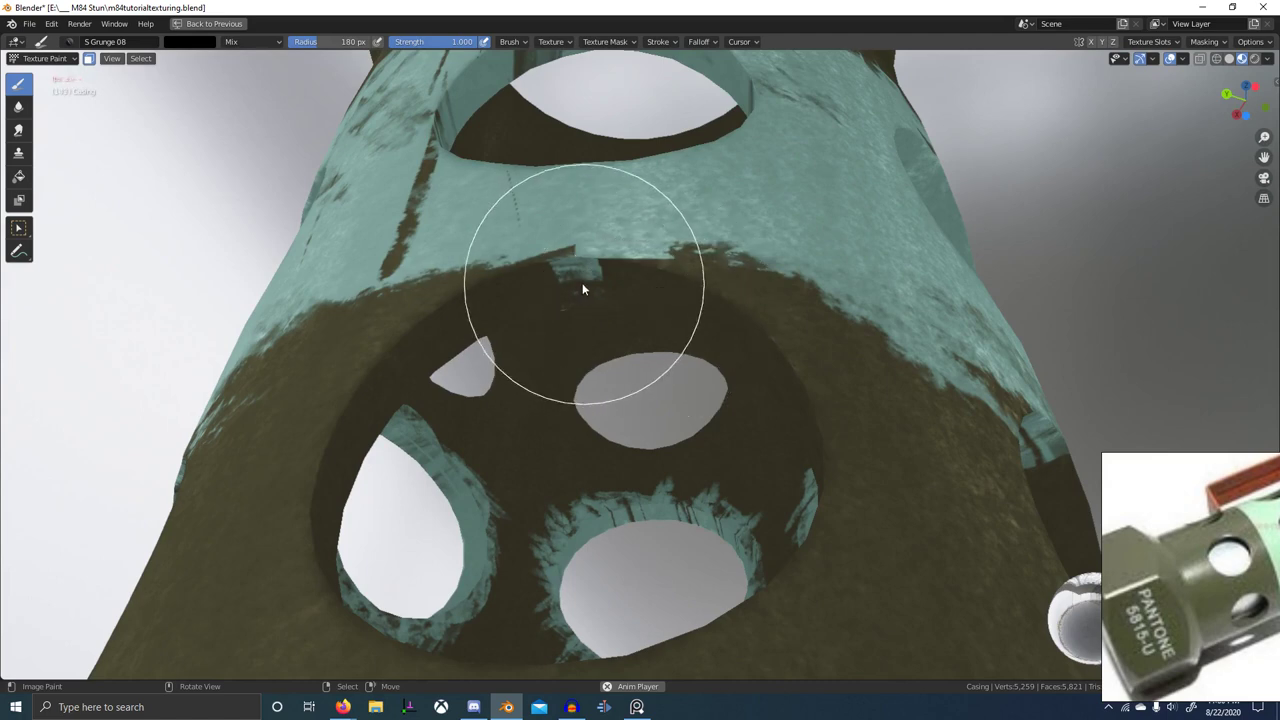
- Lightly restore teal along the band edge with white, then stroke dark wear onto it
{"action": "key", "text": "x"}
{"action": "left_click_drag", "start_coordinate": [640, 263], "coordinate": [535, 252]}
{"action": "mouse_move", "coordinate": [760, 344]}
{"action": "middle_mouse_down"}
{"action": "mouse_move", "coordinate": [768, 376]}
{"action": "mouse_move", "coordinate": [868, 450]}
{"action": "middle_mouse_up"}
{"action": "key", "text": "x"}
{"action": "left_click_drag", "start_coordinate": [733, 448], "coordinate": [893, 487]}
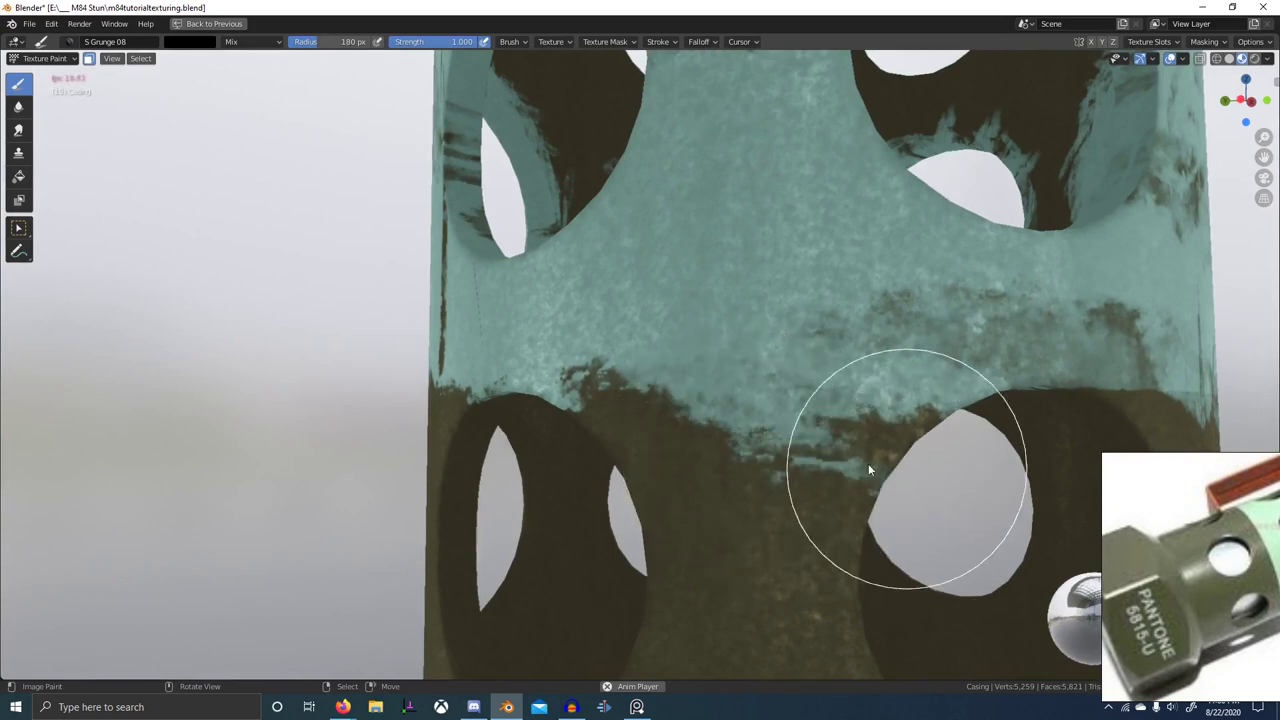
- Darken the teal strip above the upper-left hole with dark strokes and one light stroke
{"action": "mouse_move", "coordinate": [868, 463]}
{"action": "middle_mouse_down"}
{"action": "mouse_move", "coordinate": [906, 471]}
{"action": "mouse_move", "coordinate": [815, 395]}
{"action": "middle_mouse_up"}
{"action": "key", "text": "x"}
{"action": "middle_click_drag", "start_coordinate": [629, 304], "coordinate": [645, 283]}
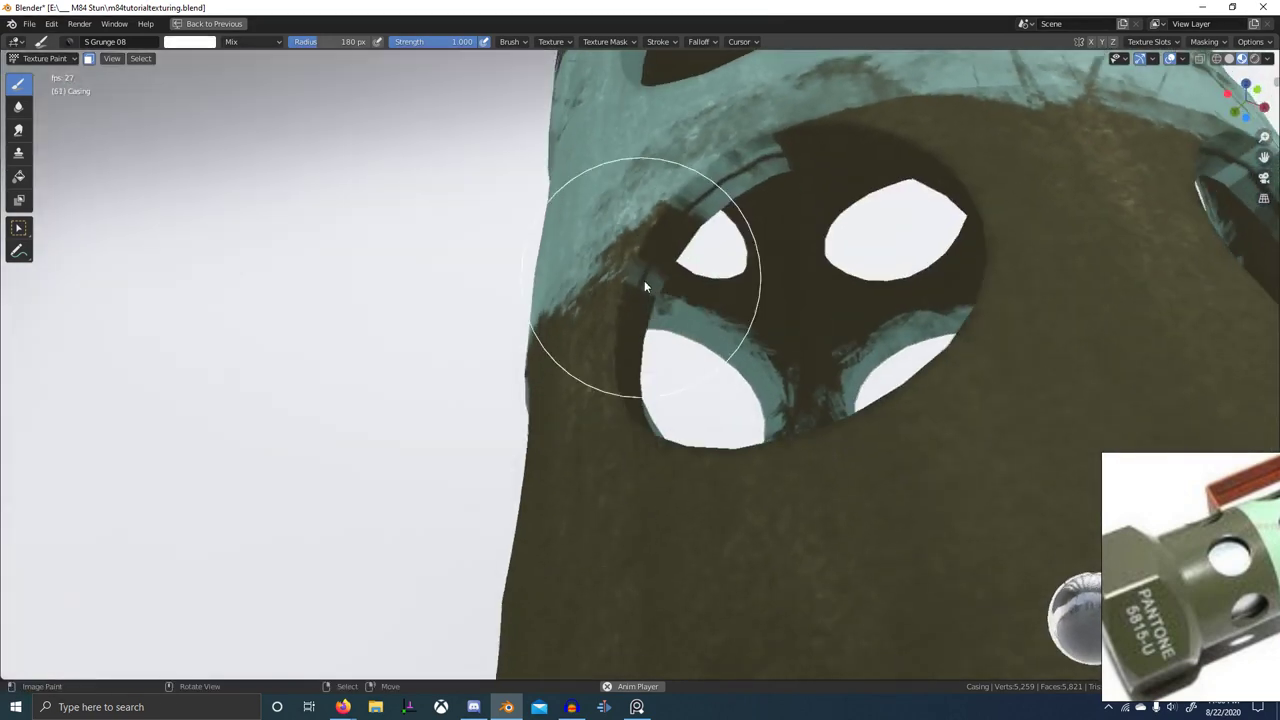
{"action": "key", "text": "x"}
{"action": "left_click_drag", "start_coordinate": [702, 208], "coordinate": [757, 184]}
{"action": "left_click_drag", "start_coordinate": [755, 186], "coordinate": [817, 152]}
{"action": "mouse_move", "coordinate": [777, 164]}
{"action": "left_mouse_down"}
{"action": "mouse_move", "coordinate": [687, 222]}
{"action": "mouse_move", "coordinate": [775, 179]}
{"action": "mouse_move", "coordinate": [660, 227]}
{"action": "left_mouse_up"}
{"action": "mouse_move", "coordinate": [731, 216]}
{"action": "middle_mouse_down"}
{"action": "mouse_move", "coordinate": [850, 194]}
{"action": "mouse_move", "coordinate": [708, 273]}
{"action": "middle_mouse_up"}
{"action": "key", "text": "x"}
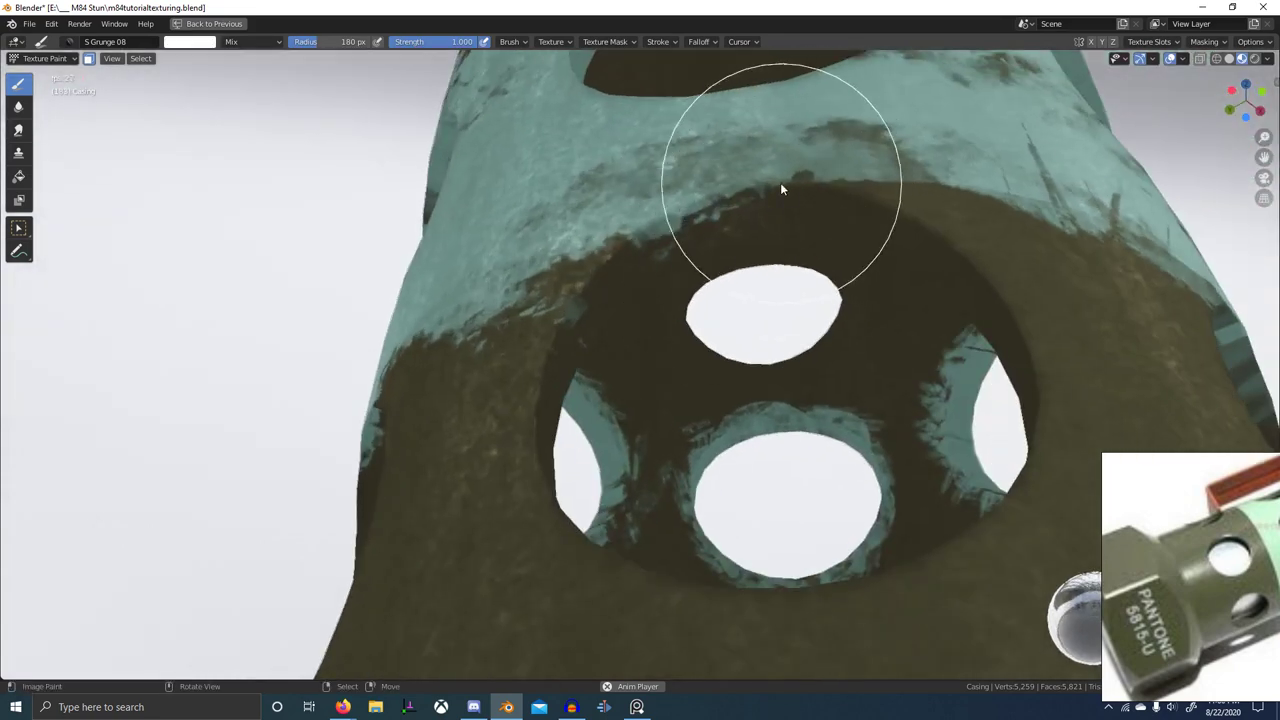
{"action": "left_click_drag", "start_coordinate": [772, 190], "coordinate": [800, 175]}
- Add dark grunge specks along the teal edge, touching some back to teal with white
{"action": "middle_click_drag", "start_coordinate": [982, 214], "coordinate": [816, 346]}
{"action": "key", "text": "x"}
{"action": "left_click_drag", "start_coordinate": [723, 337], "coordinate": [872, 346]}
{"action": "key", "text": "x"}
{"action": "middle_click_drag", "start_coordinate": [932, 356], "coordinate": [908, 374]}
{"action": "key", "text": "x"}
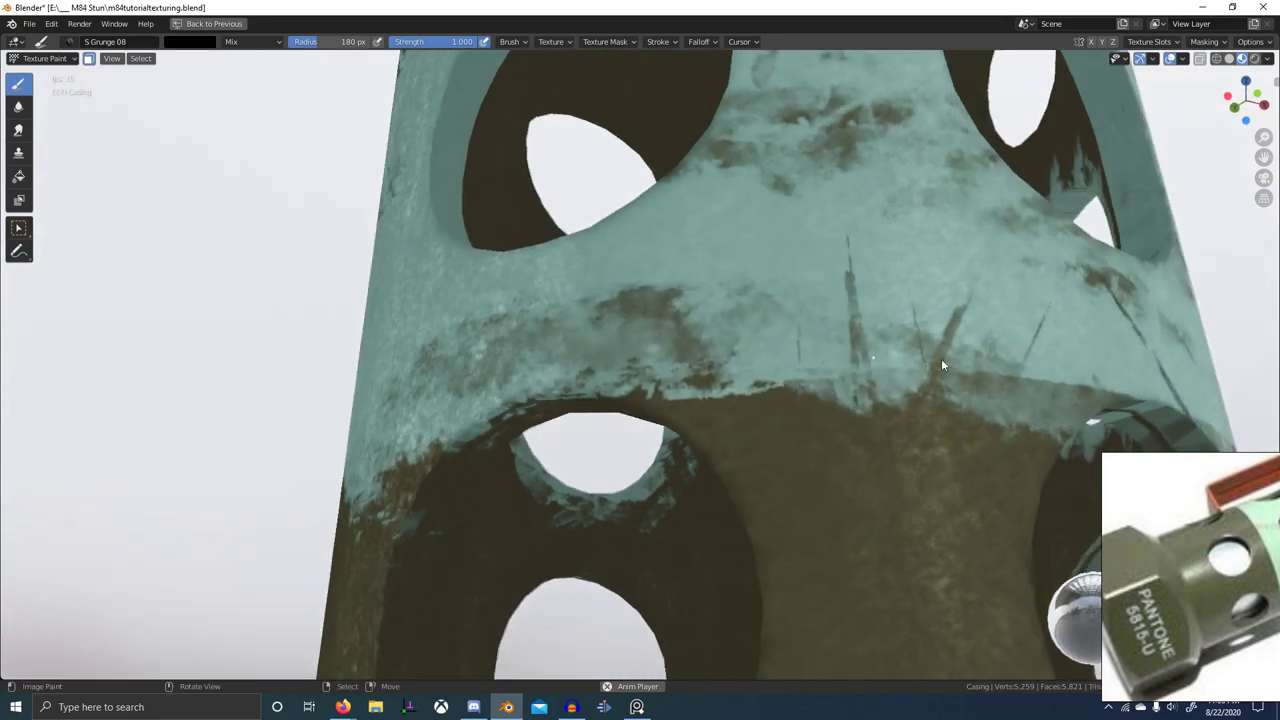
{"action": "left_click_drag", "start_coordinate": [936, 359], "coordinate": [832, 362]}
{"action": "left_click_drag", "start_coordinate": [806, 368], "coordinate": [878, 369]}
{"action": "middle_click_drag", "start_coordinate": [880, 369], "coordinate": [737, 408]}
{"action": "left_click_drag", "start_coordinate": [698, 413], "coordinate": [872, 414]}
{"action": "key", "text": "x"}
{"action": "left_click_drag", "start_coordinate": [803, 413], "coordinate": [932, 413]}
- Darken the band along the hole's upper rim and lighten the seam along the band edge
{"action": "mouse_move", "coordinate": [940, 414]}
{"action": "middle_mouse_down"}
{"action": "mouse_move", "coordinate": [784, 421]}
{"action": "mouse_move", "coordinate": [742, 381]}
{"action": "middle_mouse_up"}
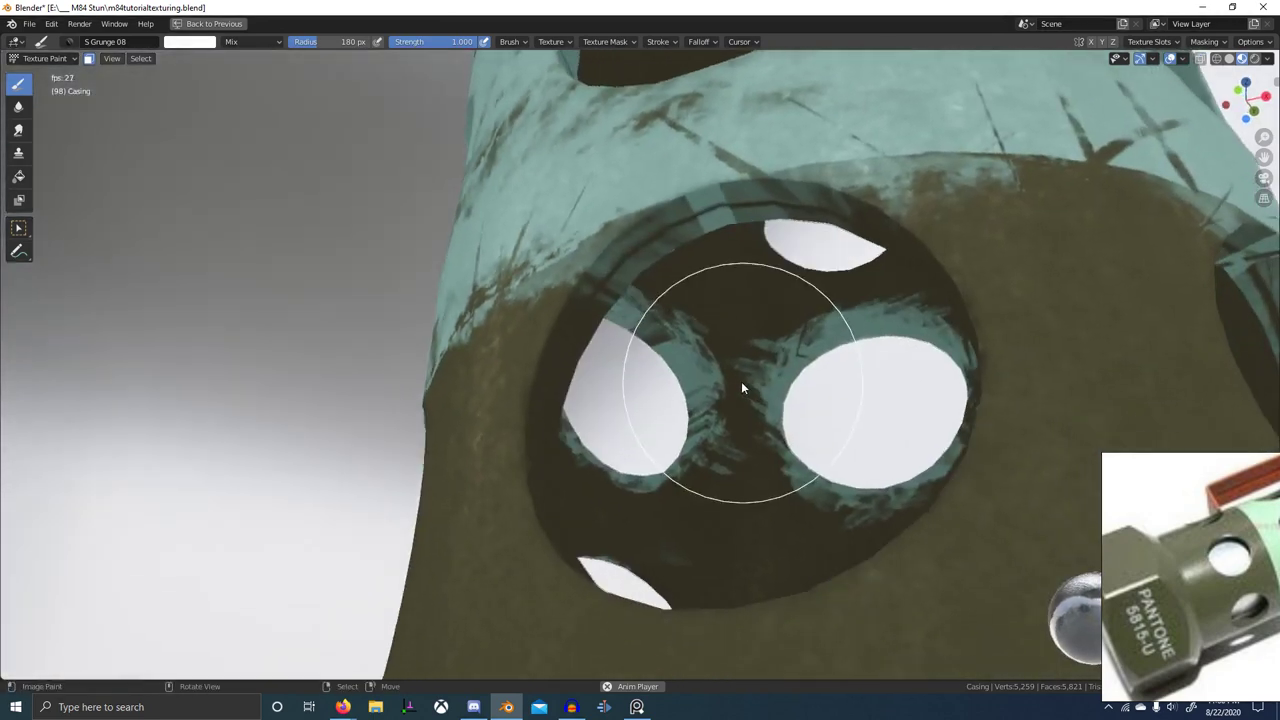
{"action": "key", "text": "x"}
{"action": "mouse_move", "coordinate": [634, 266]}
{"action": "left_mouse_down"}
{"action": "mouse_move", "coordinate": [700, 217]}
{"action": "mouse_move", "coordinate": [843, 217]}
{"action": "mouse_move", "coordinate": [708, 203]}
{"action": "left_mouse_up"}
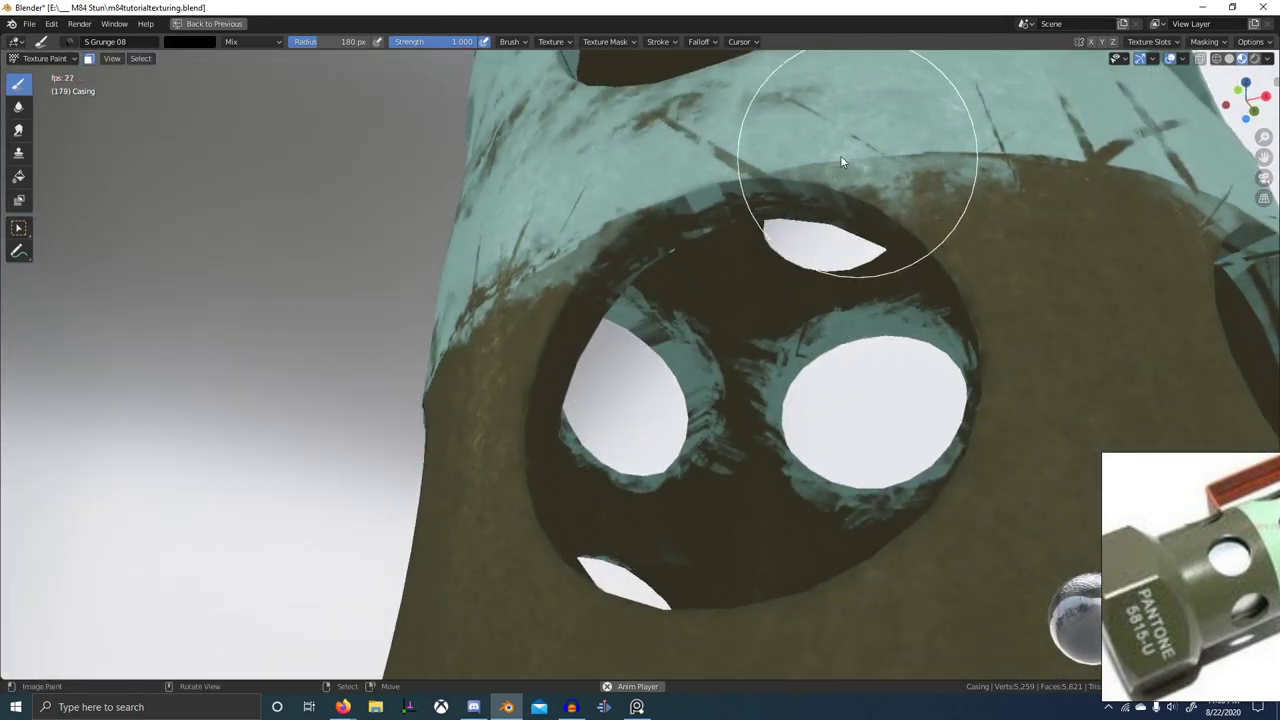
{"action": "mouse_move", "coordinate": [956, 172]}
{"action": "middle_mouse_down"}
{"action": "mouse_move", "coordinate": [914, 244]}
{"action": "mouse_move", "coordinate": [857, 436]}
{"action": "middle_mouse_up"}
{"action": "key", "text": "x"}
{"action": "left_click_drag", "start_coordinate": [703, 406], "coordinate": [728, 386]}
{"action": "key", "text": "f"}
{"action": "left_click_drag", "start_coordinate": [847, 399], "coordinate": [783, 388]}
- Paint more dark grunge strokes along the band edge from several angles
{"action": "middle_click_drag", "start_coordinate": [975, 406], "coordinate": [891, 408]}
{"action": "key", "text": "x"}
{"action": "left_click_drag", "start_coordinate": [893, 391], "coordinate": [692, 402]}
{"action": "scroll", "coordinate": [884, 407], "scroll_direction": "down", "scroll_amount": 2}
{"action": "middle_click_drag", "start_coordinate": [884, 407], "coordinate": [741, 411]}
{"action": "scroll", "coordinate": [720, 411], "scroll_direction": "up", "scroll_amount": 2}
{"action": "left_click_drag", "start_coordinate": [674, 408], "coordinate": [866, 406]}
{"action": "scroll", "coordinate": [936, 410], "scroll_direction": "down", "scroll_amount": 1}
{"action": "middle_click_drag", "start_coordinate": [936, 410], "coordinate": [894, 413]}
{"action": "scroll", "coordinate": [816, 416], "scroll_direction": "down", "scroll_amount": 8}
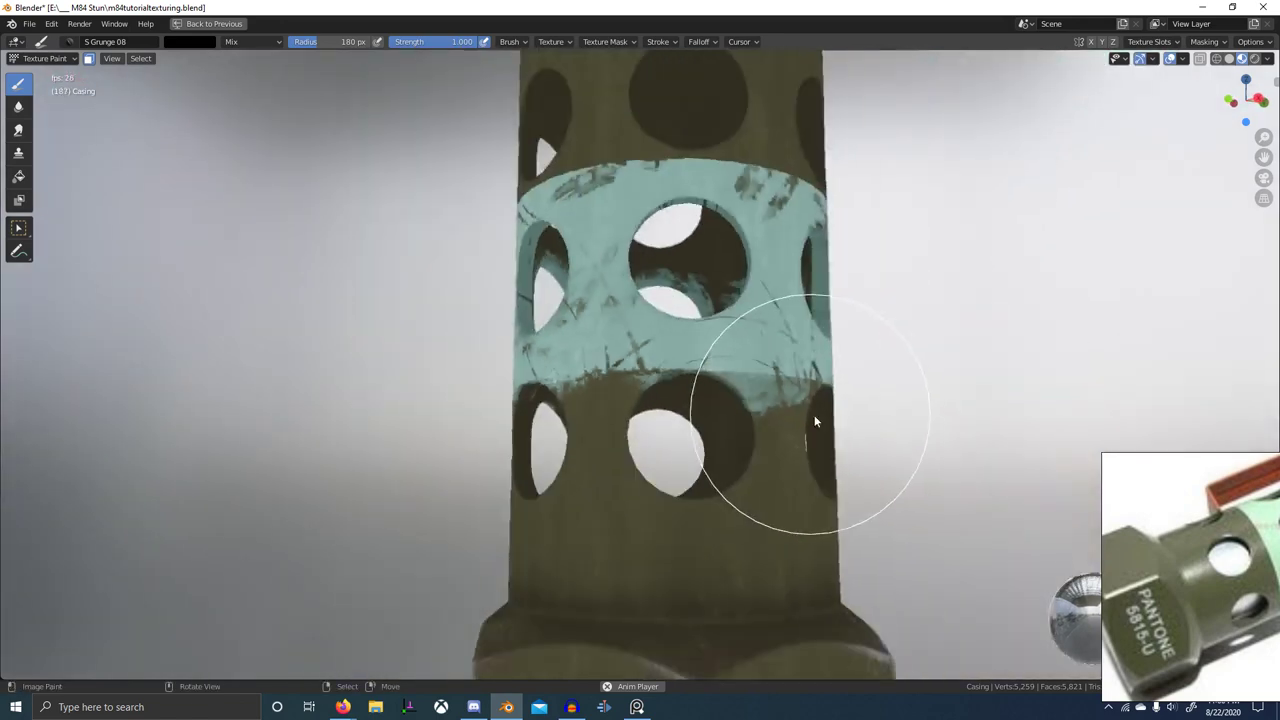
{"action": "mouse_move", "coordinate": [814, 416]}
{"action": "middle_mouse_down"}
{"action": "mouse_move", "coordinate": [931, 420]}
{"action": "mouse_move", "coordinate": [764, 425]}
{"action": "mouse_move", "coordinate": [510, 336]}
{"action": "middle_mouse_up"}
{"action": "scroll", "coordinate": [795, 418], "scroll_direction": "up", "scroll_amount": 6}
{"action": "scroll", "coordinate": [764, 425], "scroll_direction": "up", "scroll_amount": 4}
- Stamp dark grunge around the inner rim of a low casing hole
{"action": "key", "text": "x"}
{"action": "key", "text": "x"}
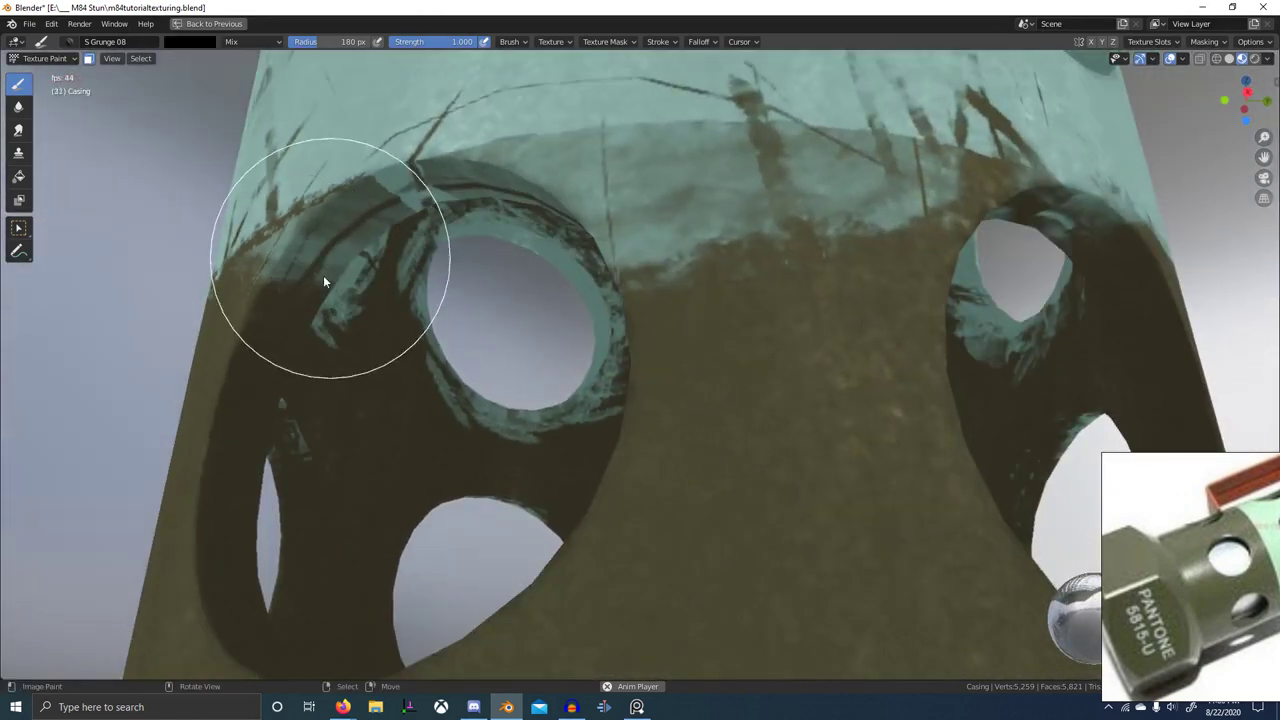
{"action": "key", "text": "f"}
{"action": "left_click_drag", "start_coordinate": [368, 231], "coordinate": [363, 233]}
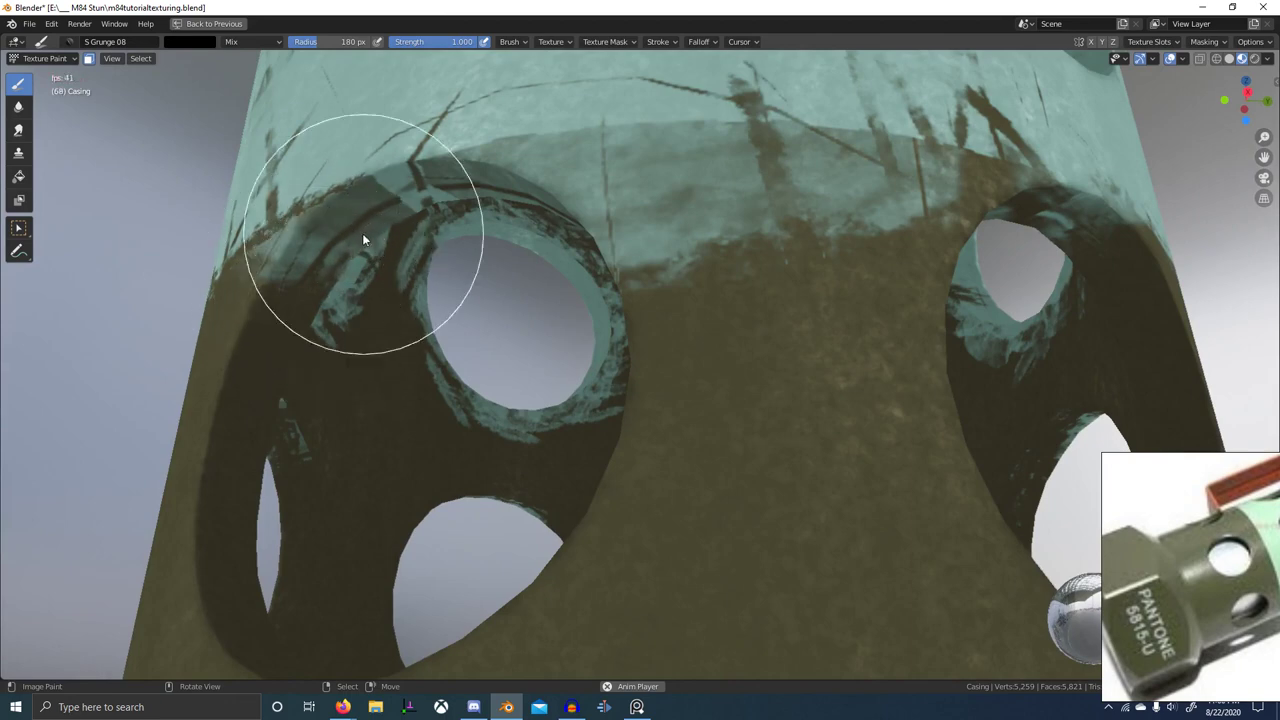
{"action": "mouse_move", "coordinate": [363, 233]}
{"action": "middle_mouse_down"}
{"action": "mouse_move", "coordinate": [530, 156]}
{"action": "mouse_move", "coordinate": [486, 249]}
{"action": "mouse_move", "coordinate": [588, 118]}
{"action": "middle_mouse_up"}
{"action": "left_click_drag", "start_coordinate": [523, 132], "coordinate": [714, 138]}
{"action": "left_click_drag", "start_coordinate": [638, 126], "coordinate": [778, 164]}
{"action": "left_click_drag", "start_coordinate": [687, 138], "coordinate": [828, 240]}
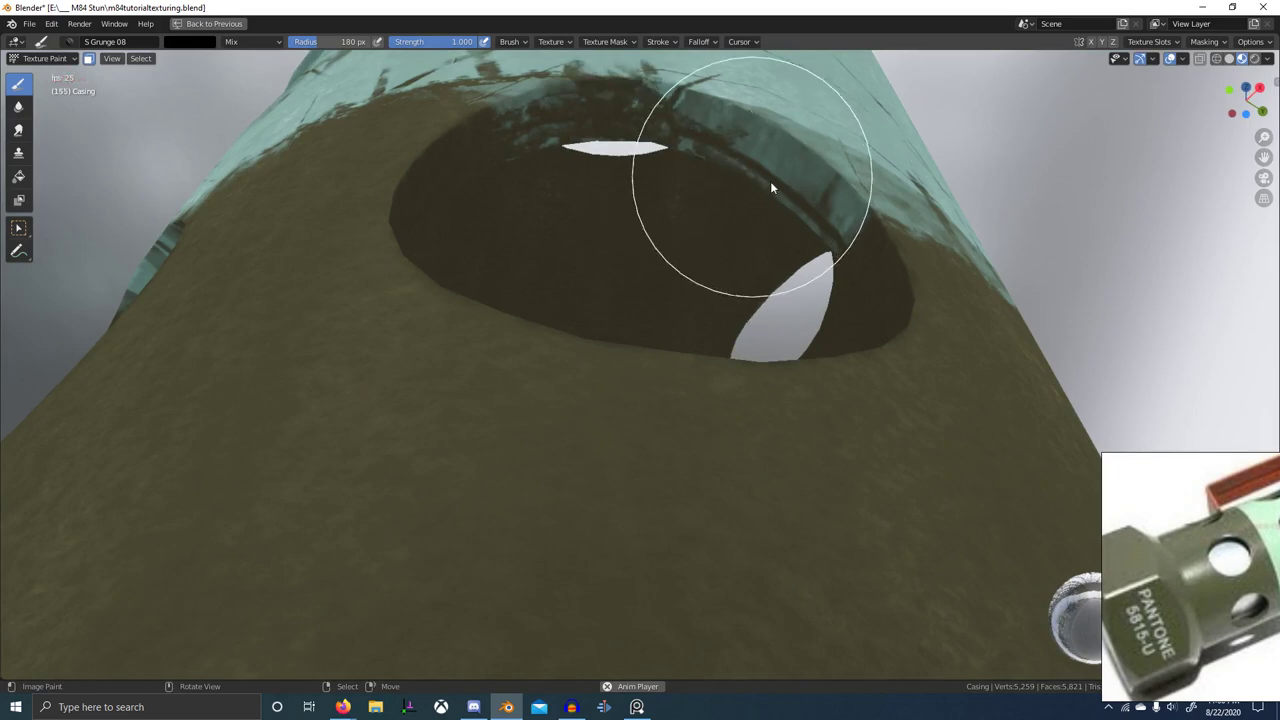
{"action": "left_click_drag", "start_coordinate": [755, 178], "coordinate": [856, 252]}
- Return the view to the teal band and bring up the brush strength control
{"action": "scroll", "coordinate": [874, 262], "scroll_direction": "down", "scroll_amount": 5}
{"action": "middle_click_drag", "start_coordinate": [874, 262], "coordinate": [722, 420]}
{"action": "scroll", "coordinate": [722, 420], "scroll_direction": "up", "scroll_amount": 3}
{"action": "scroll", "coordinate": [690, 455], "scroll_direction": "up", "scroll_amount": 2}
{"action": "middle_click_drag", "start_coordinate": [681, 462], "coordinate": [640, 461]}
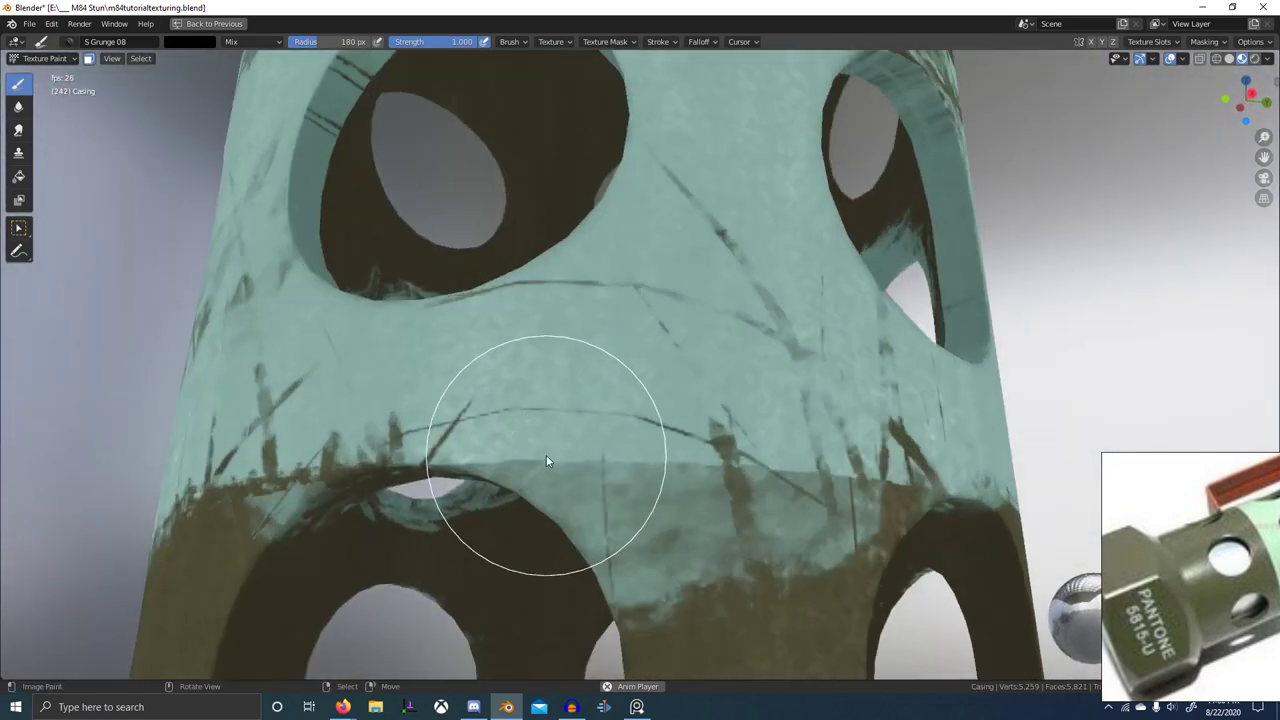
{"action": "key", "text": "shift+f"}
- Lower brush strength to 0.176 and stamp dark then light grunge on the band
{"action": "left_click", "coordinate": [455, 456]}
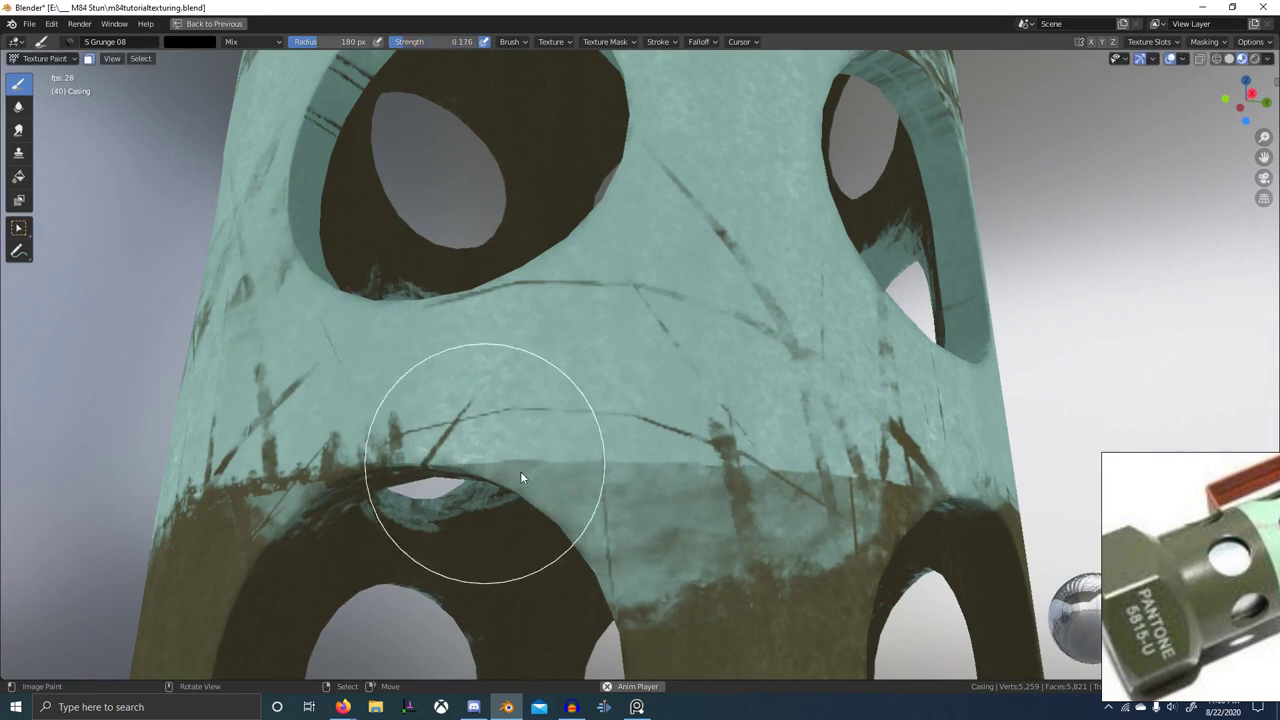
{"action": "key", "text": "f"}
{"action": "left_click", "coordinate": [611, 466]}
{"action": "mouse_move", "coordinate": [506, 463]}
{"action": "left_mouse_down"}
{"action": "mouse_move", "coordinate": [870, 475]}
{"action": "mouse_move", "coordinate": [684, 480]}
{"action": "mouse_move", "coordinate": [505, 451]}
{"action": "left_mouse_up"}
{"action": "key", "text": "x"}
{"action": "left_click_drag", "start_coordinate": [593, 462], "coordinate": [464, 460]}
- Finish another grunge stamp on the band and reset brush strength to 1.000
{"action": "scroll", "coordinate": [776, 480], "scroll_direction": "down", "scroll_amount": 5}
{"action": "scroll", "coordinate": [780, 485], "scroll_direction": "up", "scroll_amount": 8}
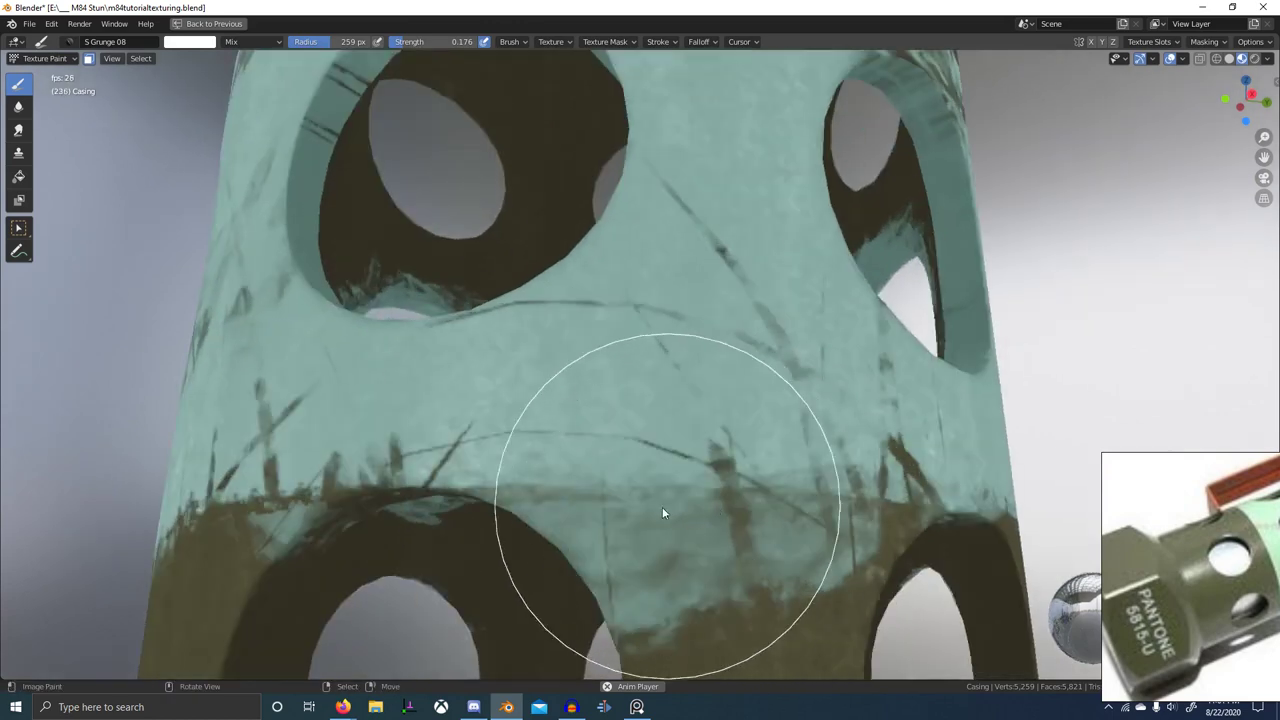
{"action": "left_click_drag", "start_coordinate": [797, 485], "coordinate": [798, 486]}
{"action": "scroll", "coordinate": [788, 495], "scroll_direction": "down", "scroll_amount": 6}
{"action": "middle_click_drag", "start_coordinate": [780, 505], "coordinate": [717, 505]}
{"action": "scroll", "coordinate": [716, 478], "scroll_direction": "up", "scroll_amount": 6}
{"action": "mouse_move", "coordinate": [642, 458]}
{"action": "left_mouse_down"}
{"action": "mouse_move", "coordinate": [683, 458]}
{"action": "mouse_move", "coordinate": [650, 458]}
{"action": "left_mouse_up"}
{"action": "key", "text": "x"}
- Undo a dark stamp on the band, then add a short wear stroke on the rim
{"action": "key", "text": "x"}
{"action": "key", "text": "shift+f"}
{"action": "left_click", "coordinate": [742, 464]}
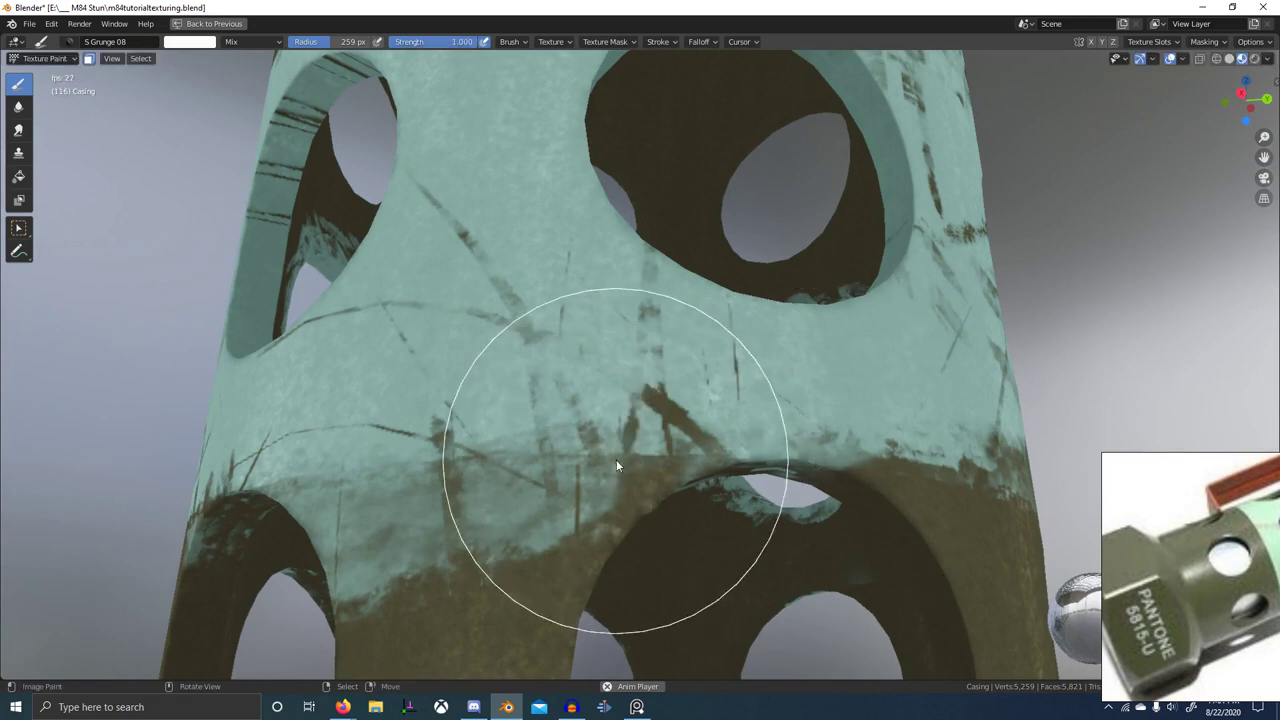
{"action": "scroll", "coordinate": [545, 444], "scroll_direction": "down", "scroll_amount": 1}
{"action": "key", "text": "x"}
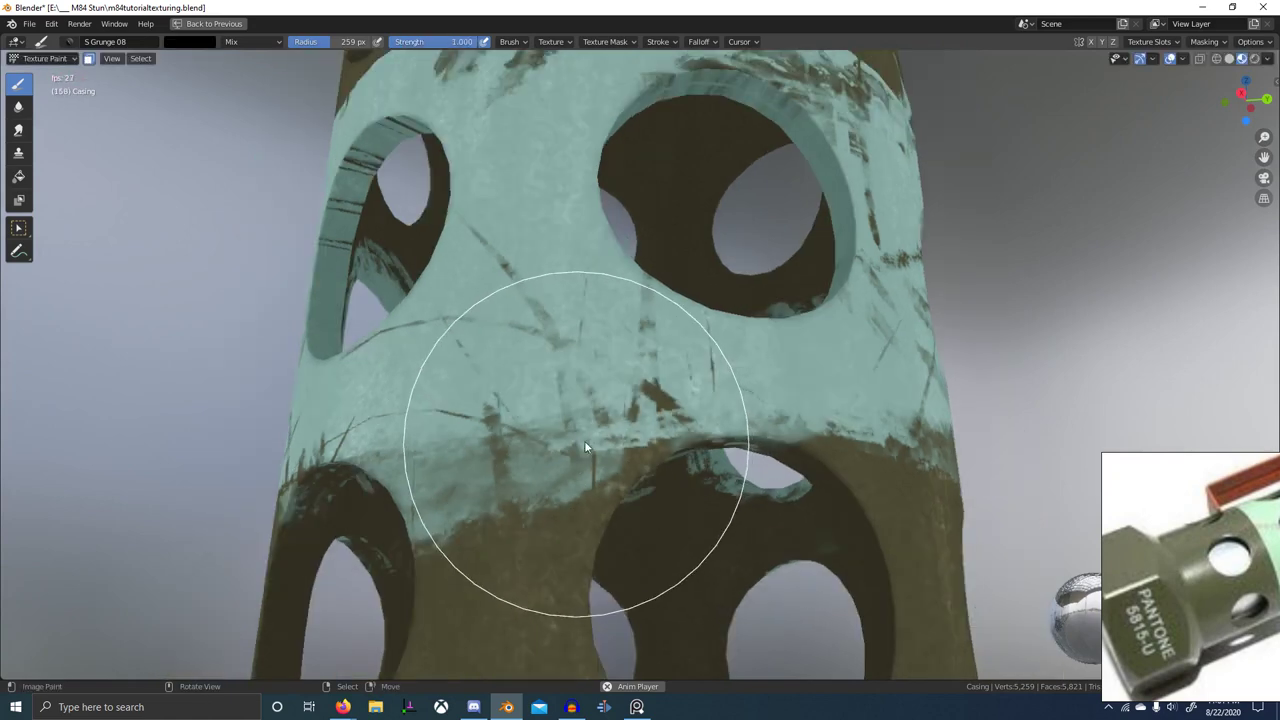
{"action": "left_click_drag", "start_coordinate": [584, 440], "coordinate": [632, 422]}
{"action": "key", "text": "ctrl+z"}
{"action": "scroll", "coordinate": [697, 468], "scroll_direction": "down", "scroll_amount": 5}
{"action": "mouse_move", "coordinate": [697, 468]}
{"action": "middle_mouse_down"}
{"action": "mouse_move", "coordinate": [777, 525]}
{"action": "mouse_move", "coordinate": [682, 516]}
{"action": "mouse_move", "coordinate": [612, 461]}
{"action": "mouse_move", "coordinate": [592, 476]}
{"action": "middle_mouse_up"}
{"action": "scroll", "coordinate": [682, 516], "scroll_direction": "up", "scroll_amount": 4}
{"action": "scroll", "coordinate": [592, 476], "scroll_direction": "down", "scroll_amount": 2}
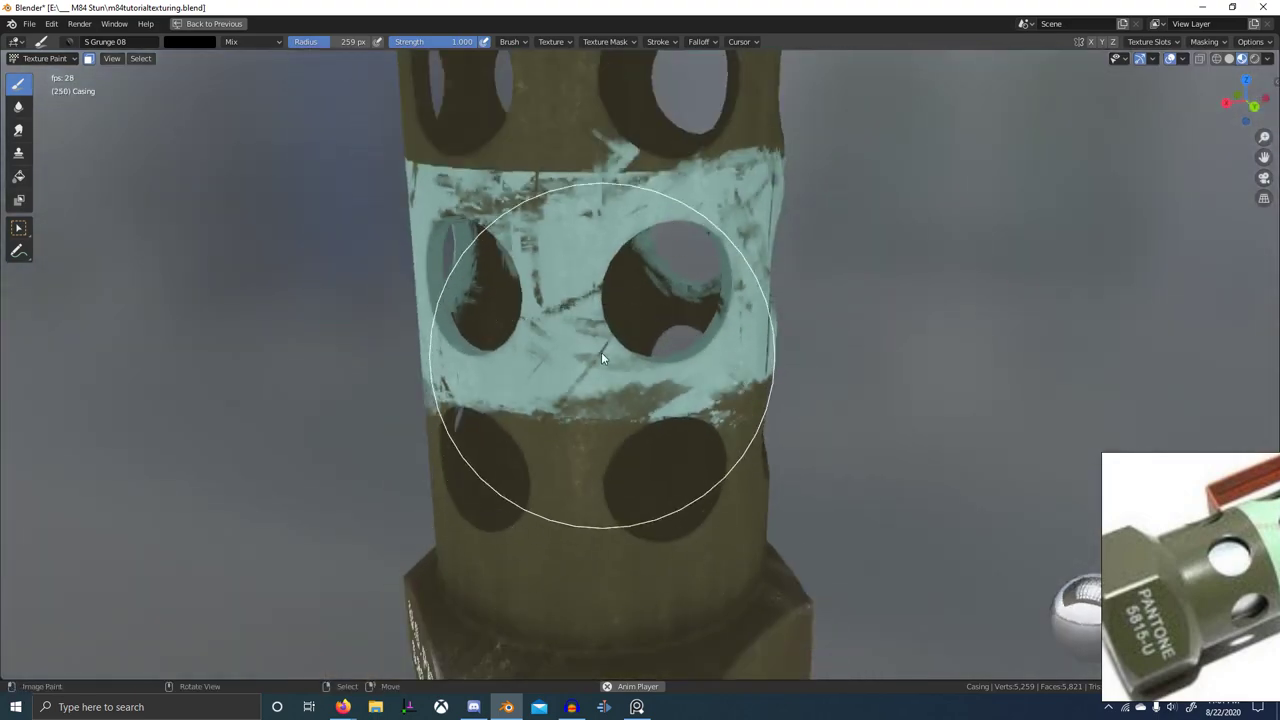
{"action": "mouse_move", "coordinate": [694, 352]}
{"action": "middle_mouse_down"}
{"action": "mouse_move", "coordinate": [571, 345]}
{"action": "mouse_move", "coordinate": [563, 293]}
{"action": "mouse_move", "coordinate": [728, 280]}
{"action": "mouse_move", "coordinate": [685, 263]}
{"action": "middle_mouse_up"}
{"action": "scroll", "coordinate": [640, 350], "scroll_direction": "up", "scroll_amount": 1}
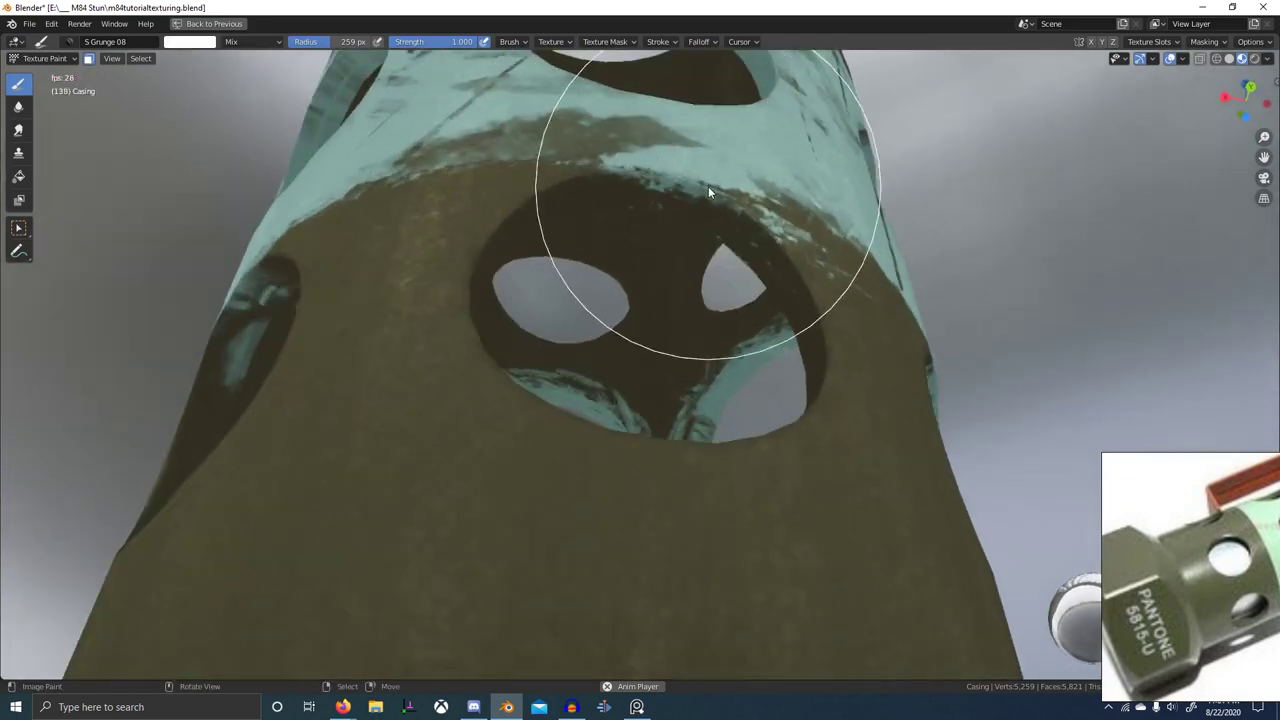
{"action": "left_click_drag", "start_coordinate": [708, 186], "coordinate": [738, 208]}
{"action": "scroll", "coordinate": [738, 208], "scroll_direction": "down", "scroll_amount": 3}
- Paint grunge wear along the green rim above a hole on the perforated tube
{"action": "mouse_move", "coordinate": [738, 220]}
{"action": "middle_mouse_down"}
{"action": "mouse_move", "coordinate": [694, 280]}
{"action": "mouse_move", "coordinate": [680, 258]}
{"action": "middle_mouse_up"}
{"action": "scroll", "coordinate": [650, 236], "scroll_direction": "up", "scroll_amount": 3}
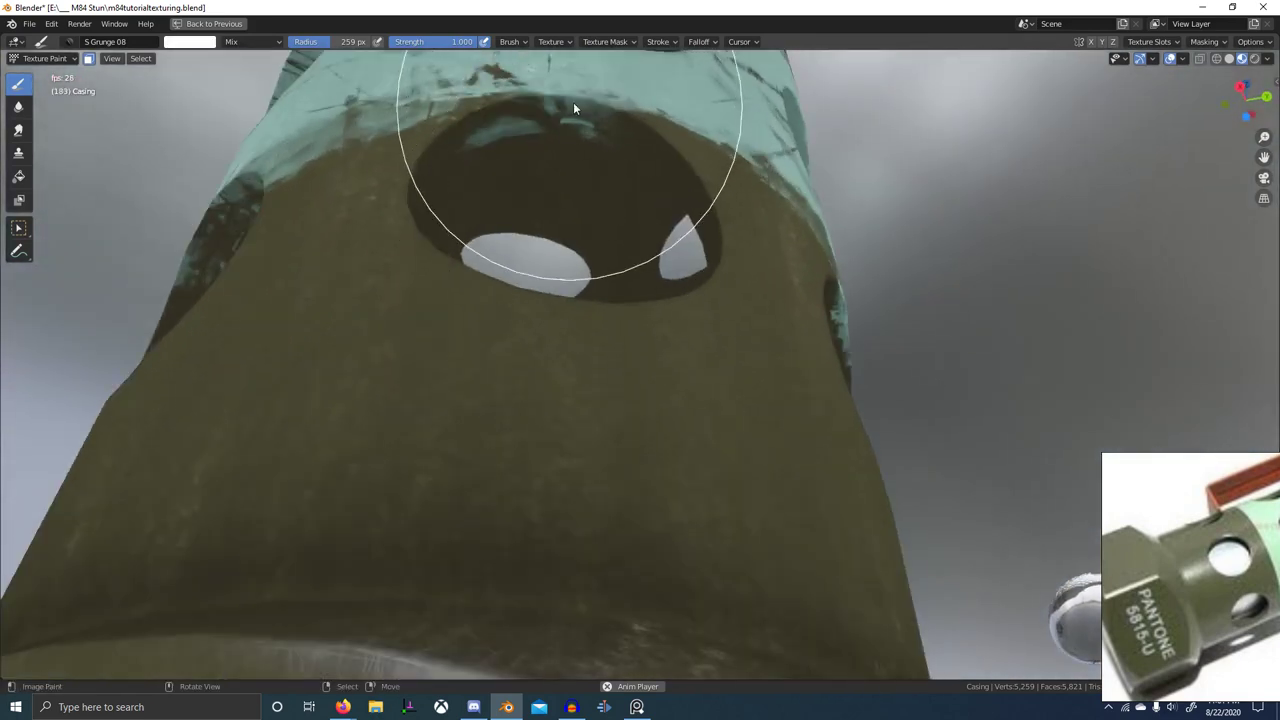
{"action": "mouse_move", "coordinate": [599, 98]}
{"action": "left_mouse_down"}
{"action": "mouse_move", "coordinate": [503, 97]}
{"action": "mouse_move", "coordinate": [570, 99]}
{"action": "left_mouse_up"}
{"action": "scroll", "coordinate": [500, 128], "scroll_direction": "down", "scroll_amount": 3}
{"action": "middle_click_drag", "start_coordinate": [467, 145], "coordinate": [541, 150]}
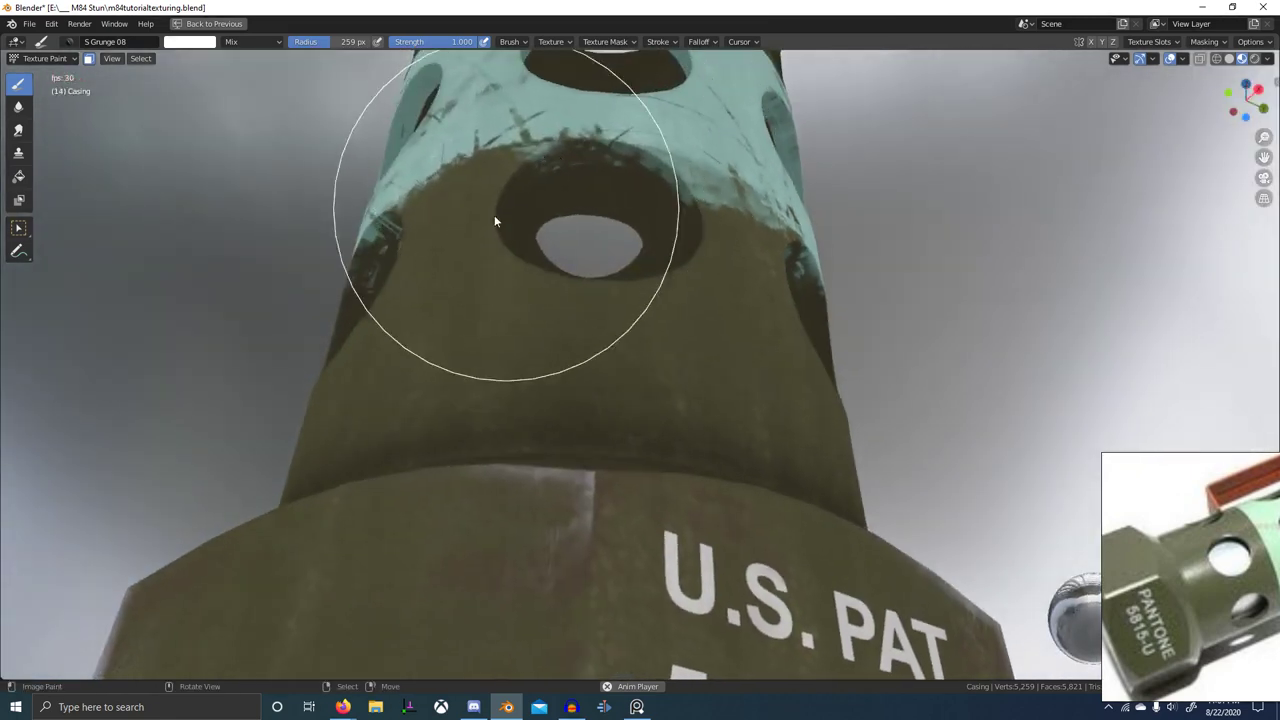
{"action": "middle_click_drag", "start_coordinate": [494, 214], "coordinate": [661, 214]}
{"action": "mouse_move", "coordinate": [664, 206]}
{"action": "left_mouse_down"}
{"action": "mouse_move", "coordinate": [583, 189]}
{"action": "mouse_move", "coordinate": [640, 188]}
{"action": "mouse_move", "coordinate": [560, 198]}
{"action": "mouse_move", "coordinate": [584, 198]}
{"action": "left_mouse_up"}
{"action": "mouse_move", "coordinate": [586, 198]}
{"action": "left_mouse_down"}
{"action": "mouse_move", "coordinate": [560, 204]}
{"action": "mouse_move", "coordinate": [610, 196]}
{"action": "left_mouse_up"}
{"action": "mouse_move", "coordinate": [620, 194]}
{"action": "left_mouse_down"}
{"action": "mouse_move", "coordinate": [586, 202]}
{"action": "mouse_move", "coordinate": [612, 196]}
{"action": "left_mouse_up"}
{"action": "mouse_move", "coordinate": [622, 196]}
{"action": "middle_mouse_down"}
{"action": "mouse_move", "coordinate": [592, 200]}
{"action": "mouse_move", "coordinate": [774, 226]}
{"action": "mouse_move", "coordinate": [814, 214]}
{"action": "mouse_move", "coordinate": [920, 272]}
{"action": "middle_mouse_up"}
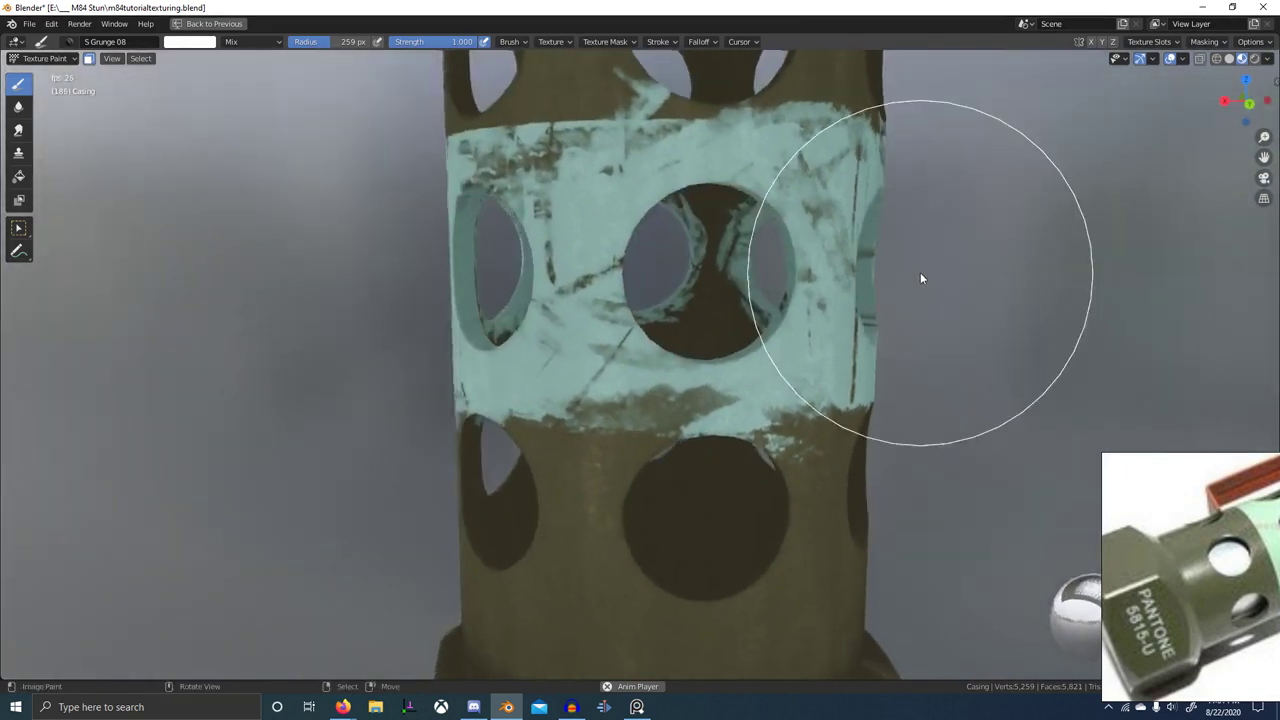
- Stamp dark wear marks on the green chevron and band, partly covering one with green
{"action": "middle_click_drag", "start_coordinate": [666, 274], "coordinate": [690, 349], "text": "shift"}
{"action": "scroll", "coordinate": [657, 257], "scroll_direction": "up", "scroll_amount": 1}
{"action": "mouse_move", "coordinate": [656, 197]}
{"action": "middle_mouse_down", "text": "shift"}
{"action": "mouse_move", "coordinate": [657, 257]}
{"action": "mouse_move", "coordinate": [655, 237]}
{"action": "middle_mouse_up", "text": "shift"}
{"action": "scroll", "coordinate": [657, 257], "scroll_direction": "up", "scroll_amount": 1}
{"action": "key", "text": "x"}
{"action": "left_click_drag", "start_coordinate": [689, 221], "coordinate": [726, 214]}
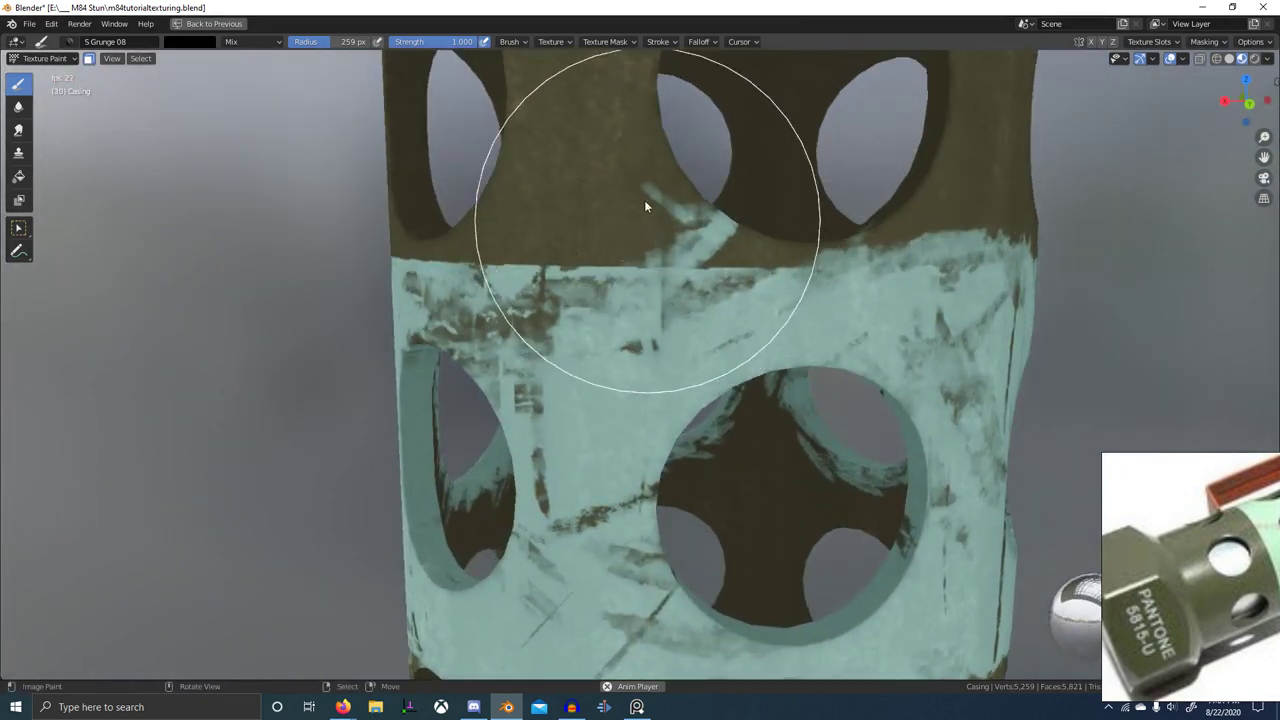
{"action": "mouse_move", "coordinate": [645, 196]}
{"action": "left_mouse_down"}
{"action": "mouse_move", "coordinate": [692, 192]}
{"action": "mouse_move", "coordinate": [665, 206]}
{"action": "mouse_move", "coordinate": [662, 267]}
{"action": "left_mouse_up"}
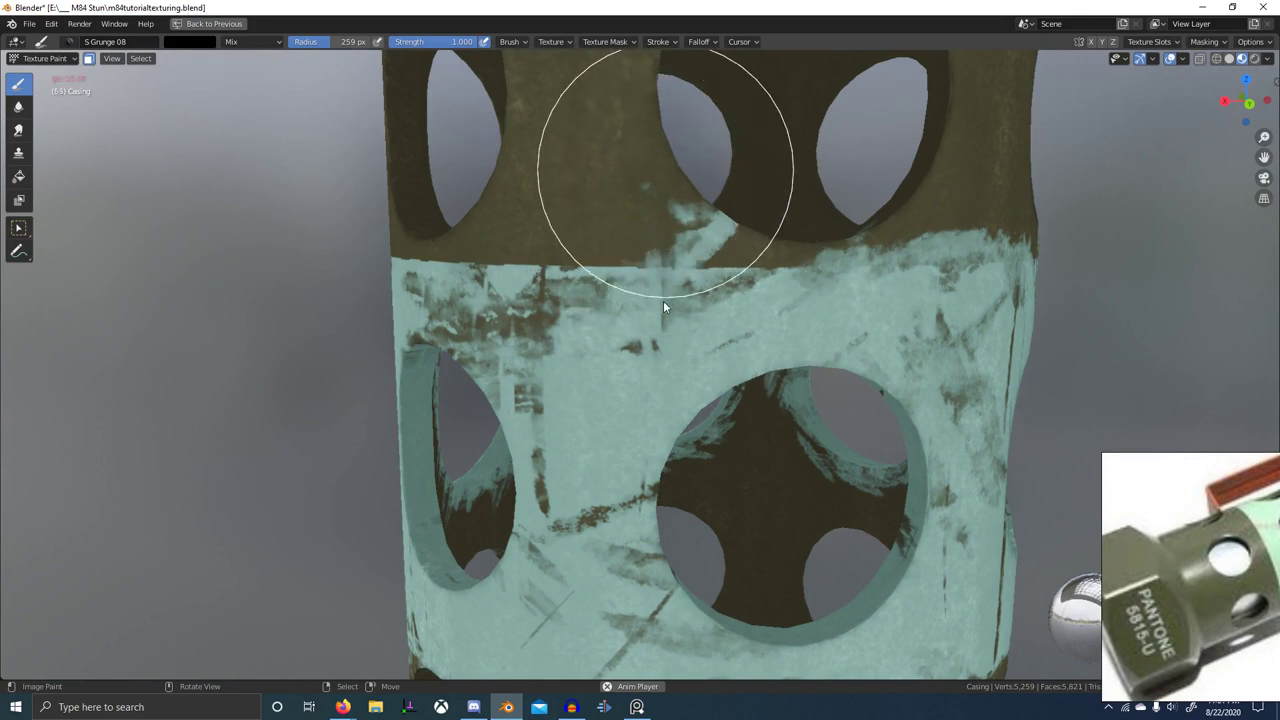
{"action": "left_click_drag", "start_coordinate": [655, 387], "coordinate": [654, 401]}
{"action": "key", "text": "x"}
{"action": "mouse_move", "coordinate": [657, 346]}
{"action": "left_mouse_down"}
{"action": "mouse_move", "coordinate": [647, 288]}
{"action": "mouse_move", "coordinate": [736, 296]}
{"action": "left_mouse_up"}
- Stamp green over a dark mark, then stamp dark grunge along the band seam
{"action": "middle_click_drag", "start_coordinate": [631, 320], "coordinate": [680, 304]}
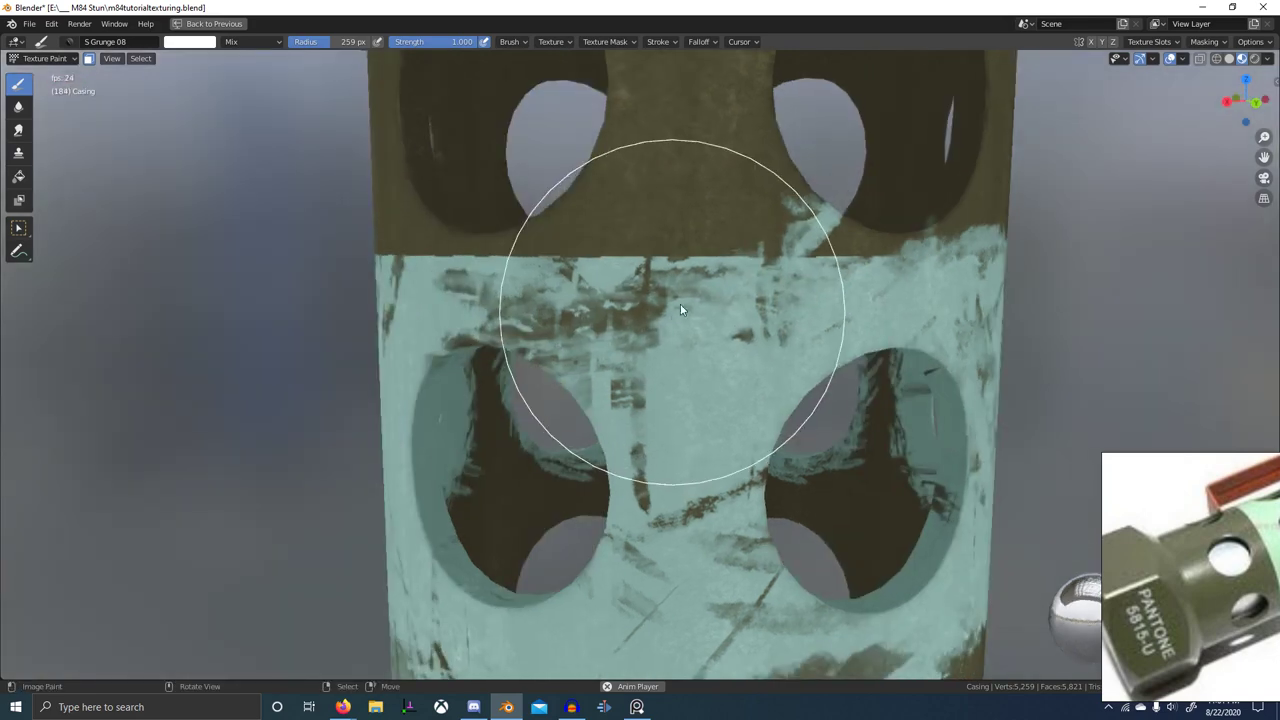
{"action": "mouse_move", "coordinate": [660, 292]}
{"action": "left_mouse_down"}
{"action": "mouse_move", "coordinate": [705, 290]}
{"action": "mouse_move", "coordinate": [590, 268]}
{"action": "left_mouse_up"}
{"action": "key", "text": "x"}
{"action": "left_click_drag", "start_coordinate": [665, 263], "coordinate": [560, 254]}
{"action": "left_click_drag", "start_coordinate": [614, 251], "coordinate": [553, 257]}
{"action": "middle_click_drag", "start_coordinate": [530, 255], "coordinate": [576, 253]}
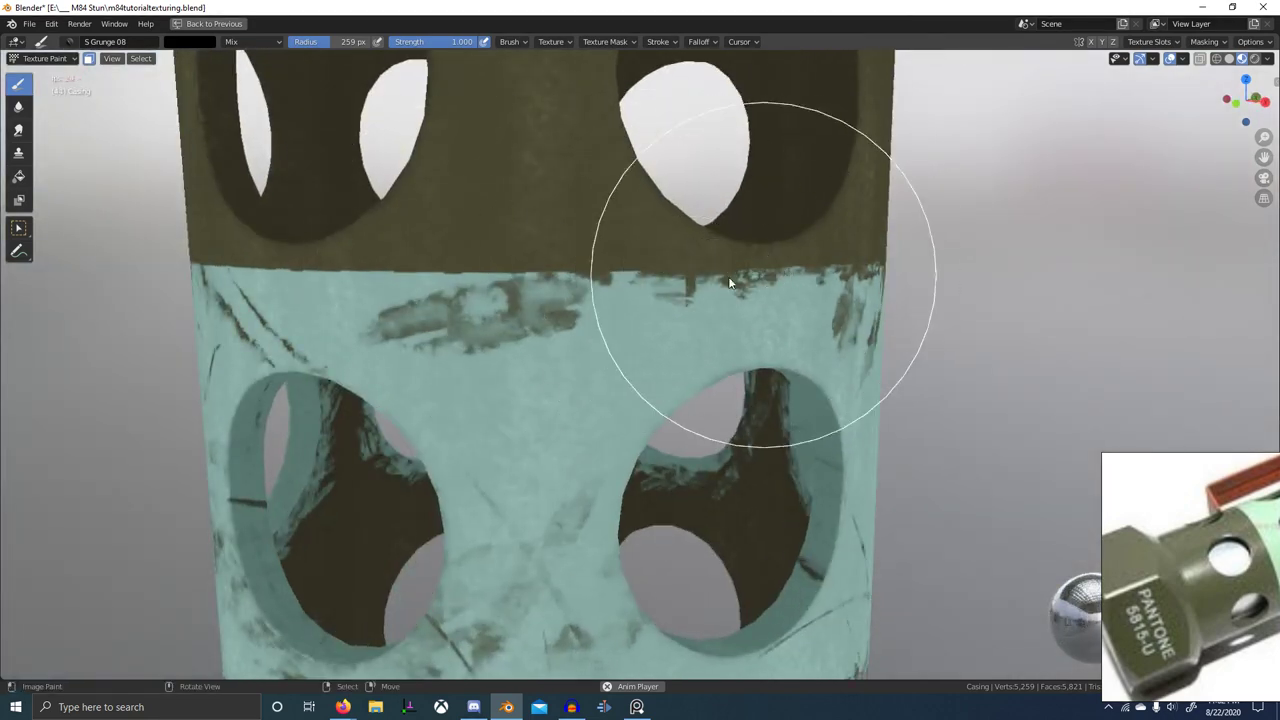
- Paint dark grunge specks leftward along the band's top edge while turning the casing
{"action": "mouse_move", "coordinate": [728, 276]}
{"action": "left_mouse_down"}
{"action": "mouse_move", "coordinate": [586, 262]}
{"action": "mouse_move", "coordinate": [480, 275]}
{"action": "left_mouse_up"}
{"action": "mouse_move", "coordinate": [452, 279]}
{"action": "middle_mouse_down"}
{"action": "mouse_move", "coordinate": [609, 266]}
{"action": "mouse_move", "coordinate": [583, 278]}
{"action": "middle_mouse_up"}
{"action": "left_click_drag", "start_coordinate": [602, 243], "coordinate": [335, 248]}
{"action": "middle_click_drag", "start_coordinate": [394, 236], "coordinate": [442, 236]}
{"action": "left_click_drag", "start_coordinate": [518, 244], "coordinate": [318, 238]}
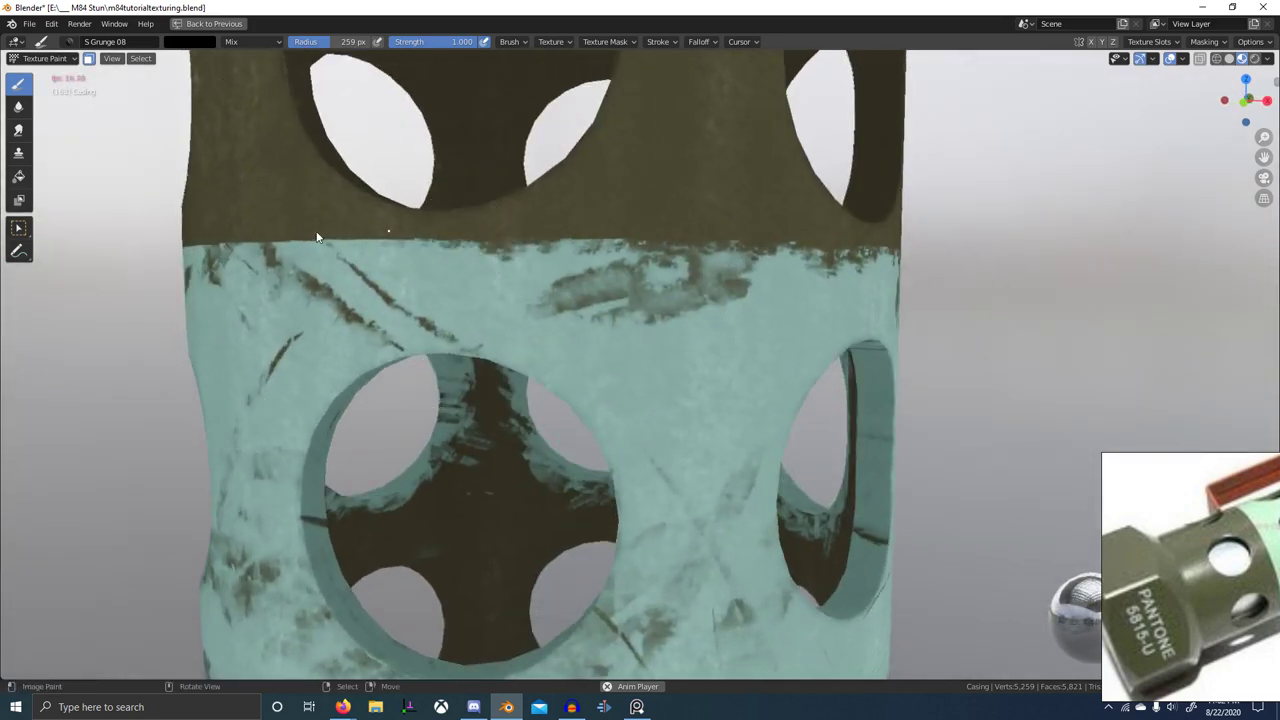
{"action": "middle_click_drag", "start_coordinate": [315, 242], "coordinate": [376, 237]}
{"action": "left_click_drag", "start_coordinate": [570, 244], "coordinate": [397, 235]}
{"action": "left_click_drag", "start_coordinate": [574, 241], "coordinate": [363, 243]}
{"action": "middle_click_drag", "start_coordinate": [362, 242], "coordinate": [428, 230]}
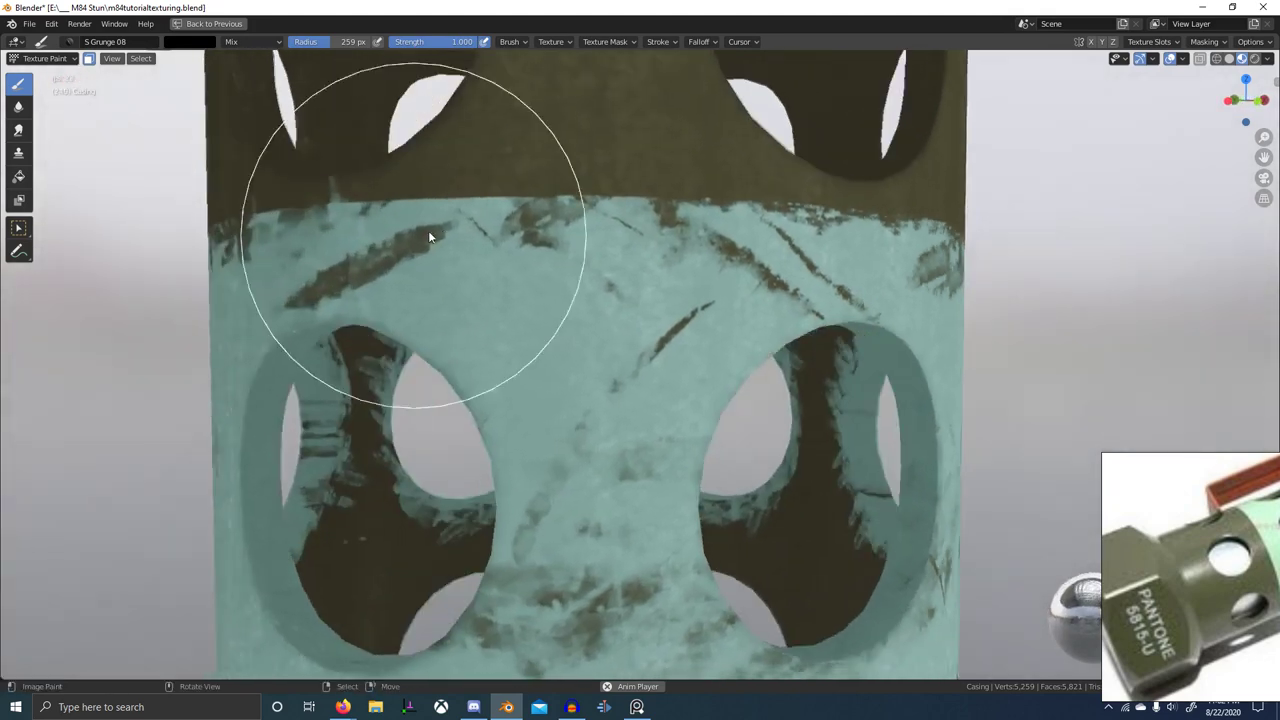
{"action": "left_click_drag", "start_coordinate": [698, 212], "coordinate": [547, 199]}
{"action": "left_click_drag", "start_coordinate": [640, 198], "coordinate": [393, 202]}
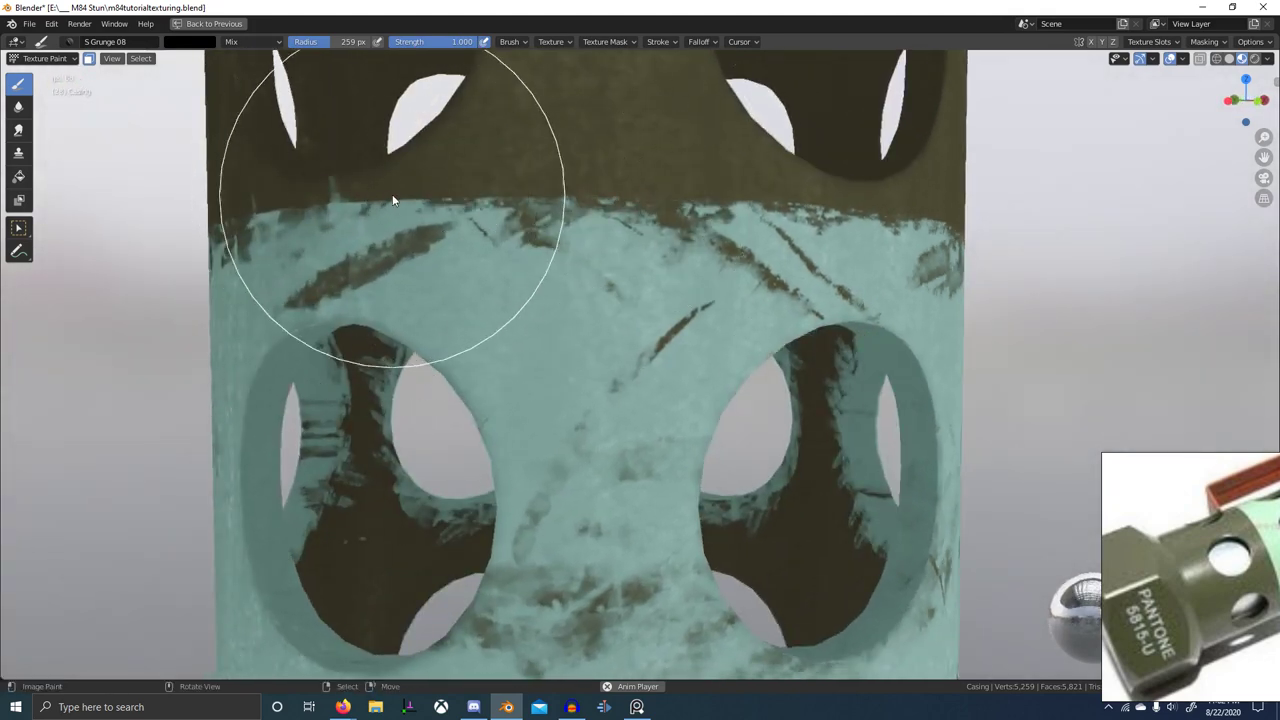
- Brush faint dark grunge along the band edge on the casing's further sides
{"action": "middle_click_drag", "start_coordinate": [393, 201], "coordinate": [430, 203]}
{"action": "left_click_drag", "start_coordinate": [622, 205], "coordinate": [423, 195]}
{"action": "left_click_drag", "start_coordinate": [538, 192], "coordinate": [393, 204]}
{"action": "middle_click_drag", "start_coordinate": [404, 206], "coordinate": [604, 226]}
{"action": "left_click_drag", "start_coordinate": [645, 234], "coordinate": [440, 254]}
{"action": "middle_click_drag", "start_coordinate": [426, 256], "coordinate": [603, 234]}
{"action": "left_click_drag", "start_coordinate": [603, 234], "coordinate": [463, 240]}
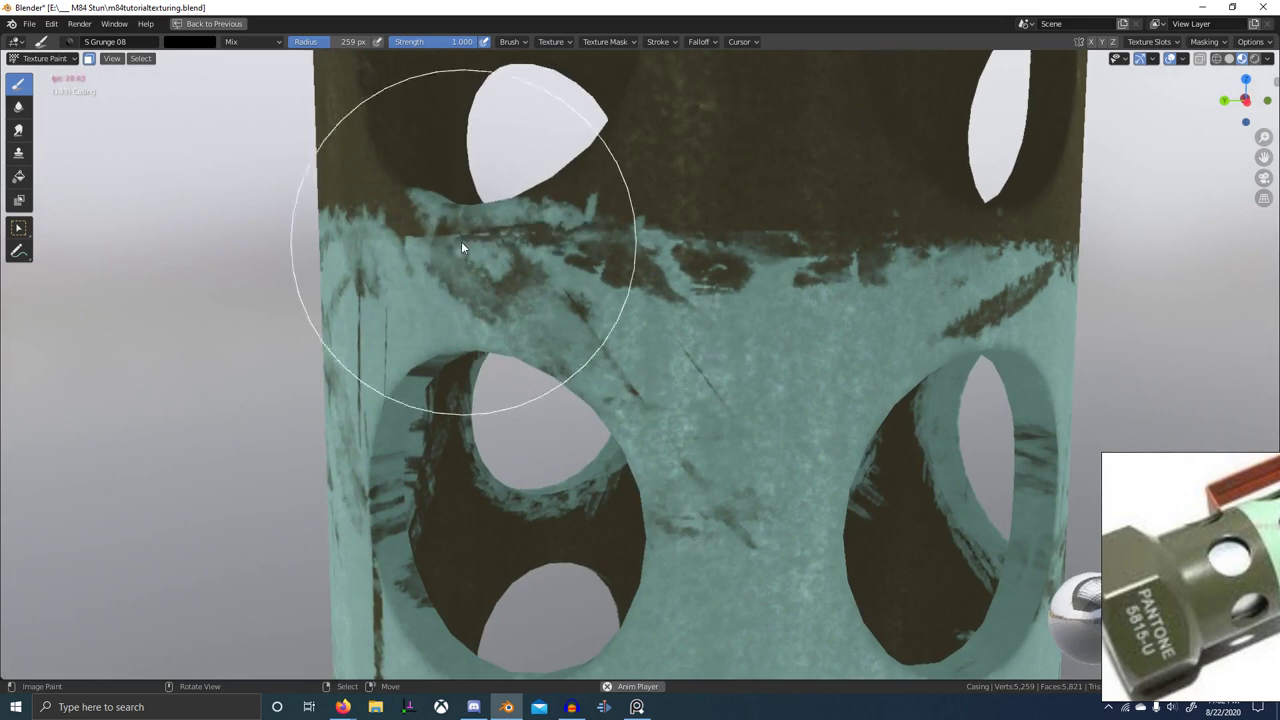
{"action": "middle_click_drag", "start_coordinate": [371, 243], "coordinate": [447, 234]}
{"action": "left_click_drag", "start_coordinate": [566, 234], "coordinate": [466, 238]}
{"action": "left_click_drag", "start_coordinate": [478, 233], "coordinate": [418, 244]}
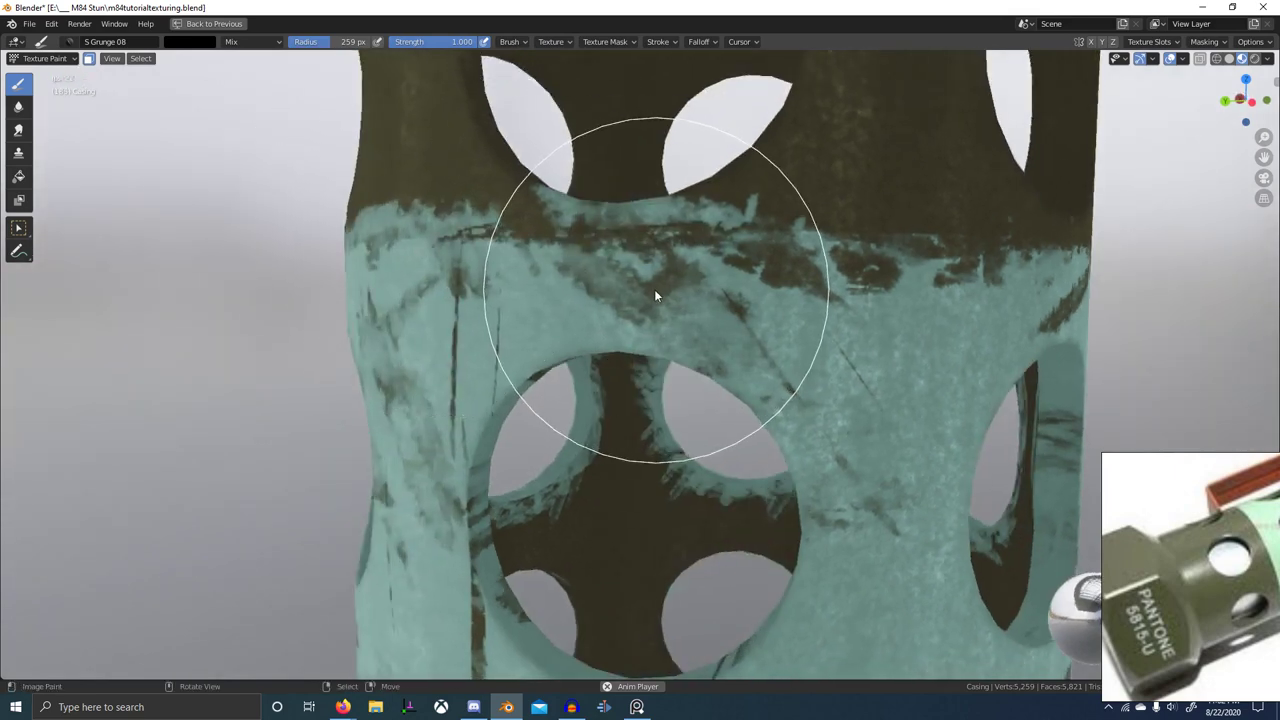
{"action": "scroll", "coordinate": [654, 289], "scroll_direction": "down", "scroll_amount": 3}
{"action": "middle_click_drag", "start_coordinate": [654, 289], "coordinate": [815, 302]}
{"action": "scroll", "coordinate": [782, 295], "scroll_direction": "up", "scroll_amount": 3}
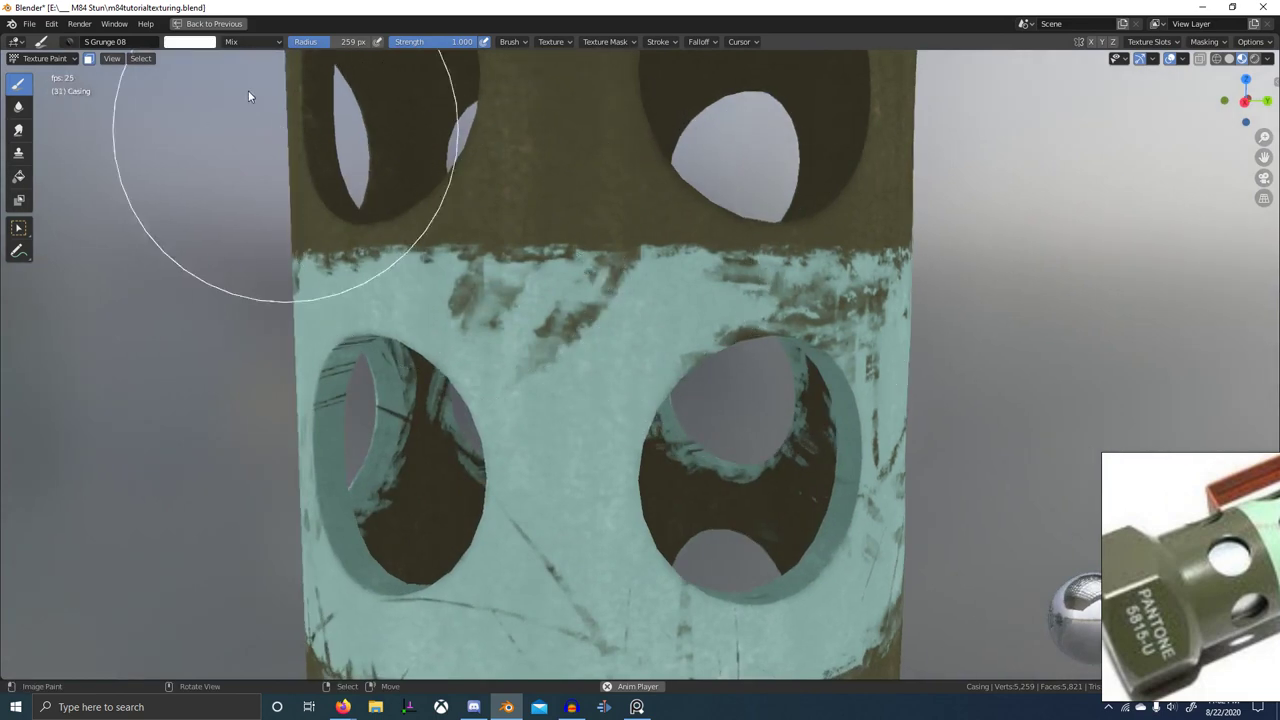
- Lower brush strength to 0.533, paint a dark grunge patch, then lighten it with white
{"action": "key", "text": "shift+f"}
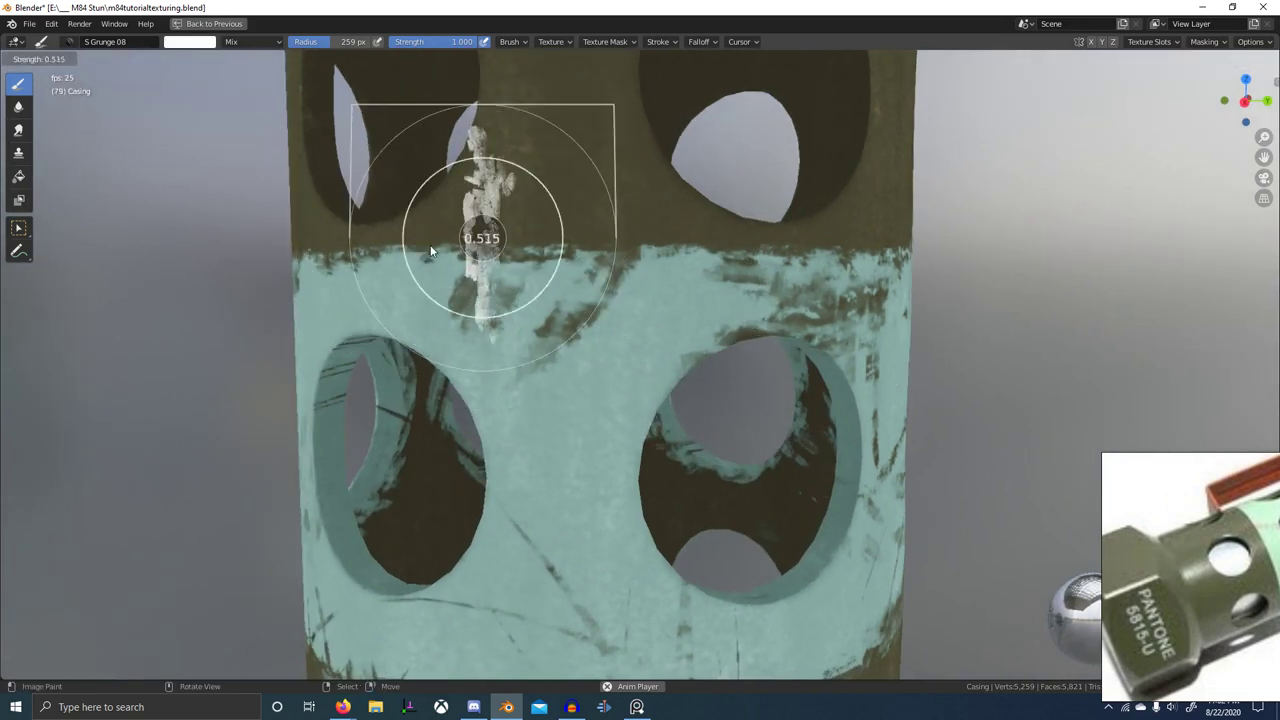
{"action": "left_click", "coordinate": [434, 251]}
{"action": "mouse_move", "coordinate": [502, 256]}
{"action": "left_mouse_down"}
{"action": "mouse_move", "coordinate": [625, 230]}
{"action": "mouse_move", "coordinate": [616, 238]}
{"action": "left_mouse_up"}
{"action": "middle_click_drag", "start_coordinate": [616, 238], "coordinate": [645, 242]}
{"action": "scroll", "coordinate": [566, 261], "scroll_direction": "up", "scroll_amount": 1}
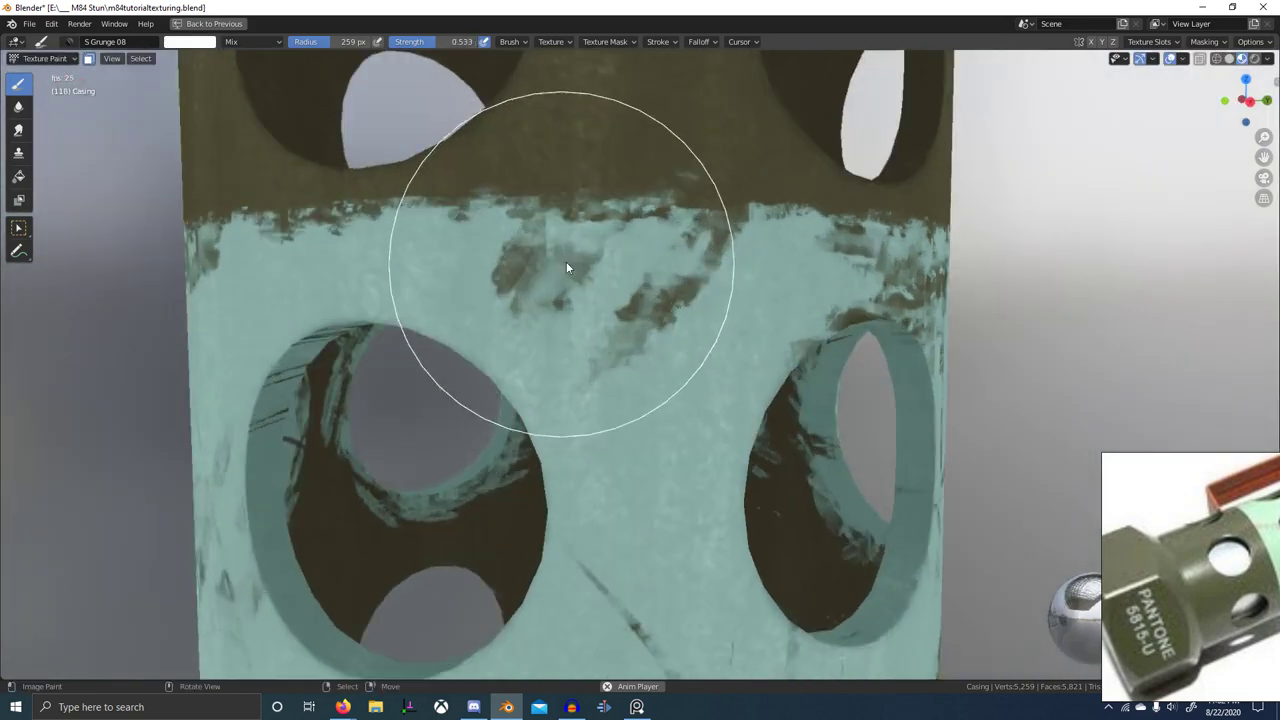
{"action": "key", "text": "x"}
{"action": "mouse_move", "coordinate": [543, 265]}
{"action": "left_mouse_down"}
{"action": "mouse_move", "coordinate": [547, 150]}
{"action": "mouse_move", "coordinate": [573, 239]}
{"action": "mouse_move", "coordinate": [497, 265]}
{"action": "mouse_move", "coordinate": [544, 298]}
{"action": "left_mouse_up"}
{"action": "key", "text": "x"}
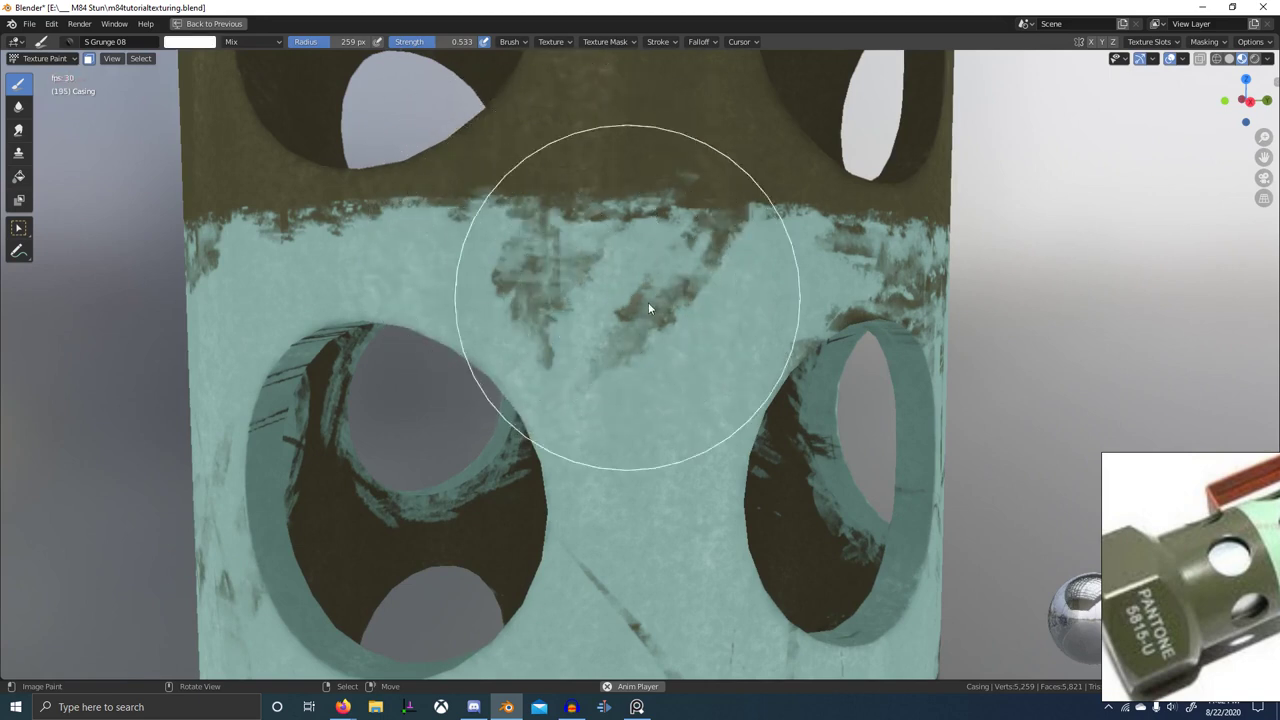
{"action": "mouse_move", "coordinate": [648, 302]}
{"action": "left_mouse_down"}
{"action": "mouse_move", "coordinate": [507, 312]}
{"action": "mouse_move", "coordinate": [627, 330]}
{"action": "mouse_move", "coordinate": [552, 309]}
{"action": "left_mouse_up"}
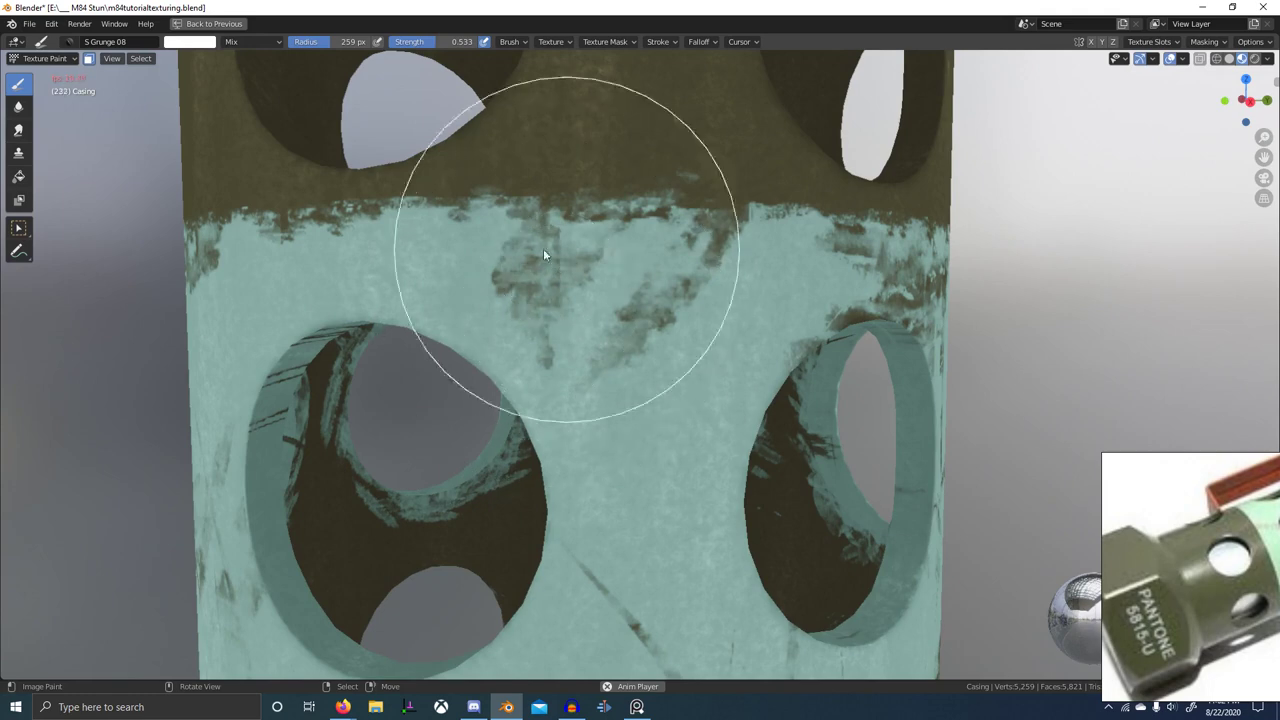
- From a lower view, lighten scratches and restore green patches along the band edge
{"action": "scroll", "coordinate": [640, 268], "scroll_direction": "down", "scroll_amount": 5}
{"action": "middle_click_drag", "start_coordinate": [735, 312], "coordinate": [830, 333]}
{"action": "scroll", "coordinate": [657, 373], "scroll_direction": "up", "scroll_amount": 1}
{"action": "mouse_move", "coordinate": [640, 380]}
{"action": "middle_mouse_down"}
{"action": "mouse_move", "coordinate": [655, 368]}
{"action": "mouse_move", "coordinate": [643, 357]}
{"action": "mouse_move", "coordinate": [812, 376]}
{"action": "mouse_move", "coordinate": [911, 380]}
{"action": "mouse_move", "coordinate": [1023, 362]}
{"action": "mouse_move", "coordinate": [1190, 380]}
{"action": "middle_mouse_up"}
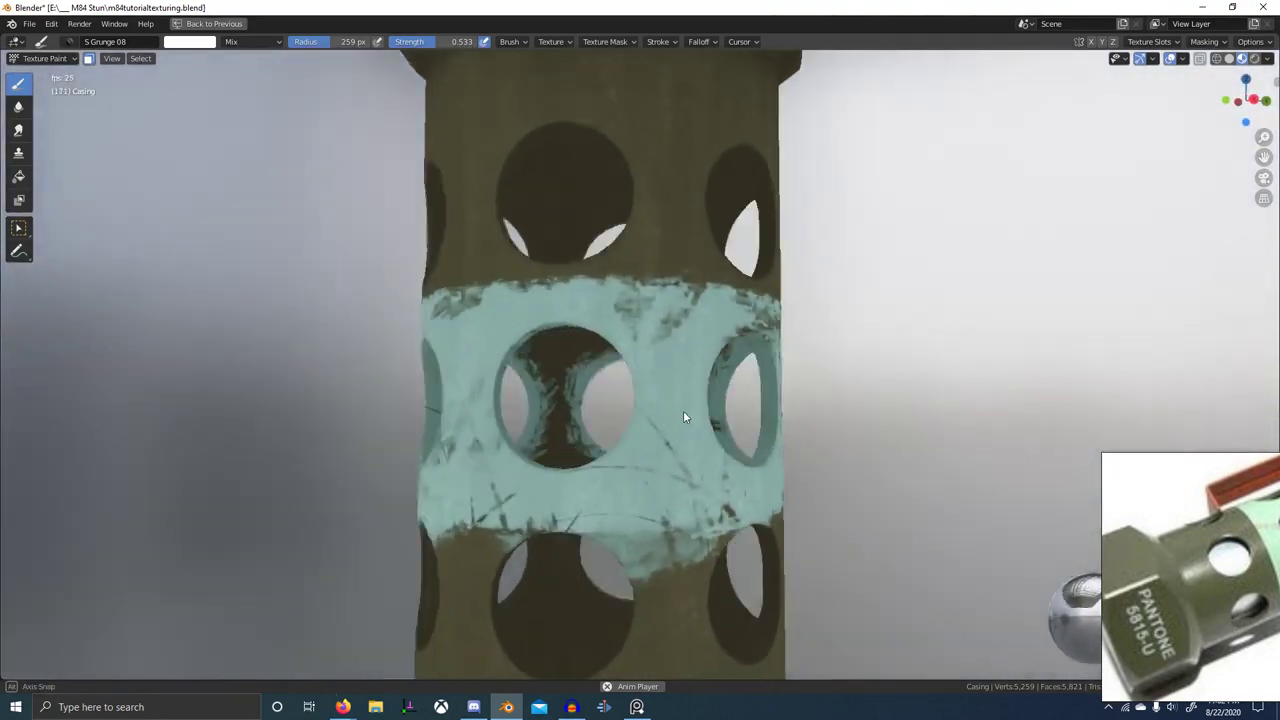
{"action": "mouse_move", "coordinate": [688, 418]}
{"action": "middle_mouse_down"}
{"action": "mouse_move", "coordinate": [564, 404]}
{"action": "mouse_move", "coordinate": [576, 395]}
{"action": "middle_mouse_up"}
{"action": "scroll", "coordinate": [561, 403], "scroll_direction": "up", "scroll_amount": 4}
{"action": "key", "text": "x"}
{"action": "key", "text": "x"}
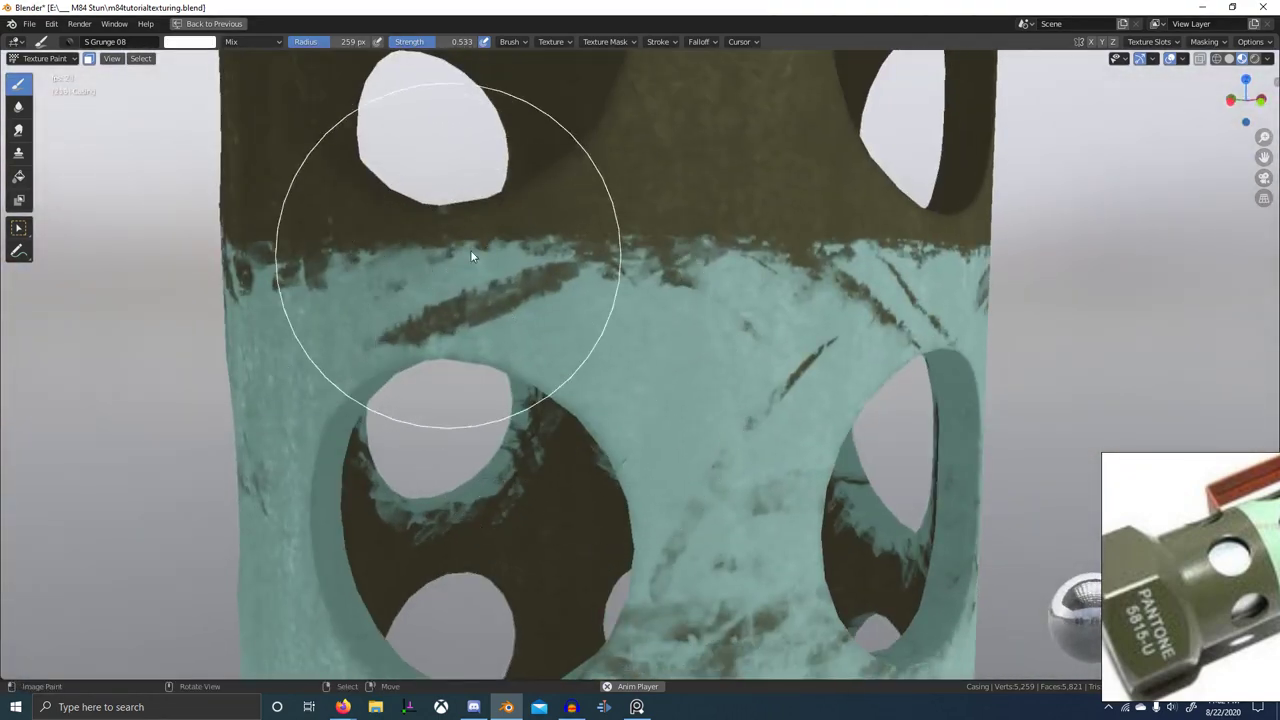
{"action": "mouse_move", "coordinate": [512, 256]}
{"action": "left_mouse_down"}
{"action": "mouse_move", "coordinate": [742, 255]}
{"action": "mouse_move", "coordinate": [698, 271]}
{"action": "left_mouse_up"}
{"action": "middle_click_drag", "start_coordinate": [866, 276], "coordinate": [748, 283]}
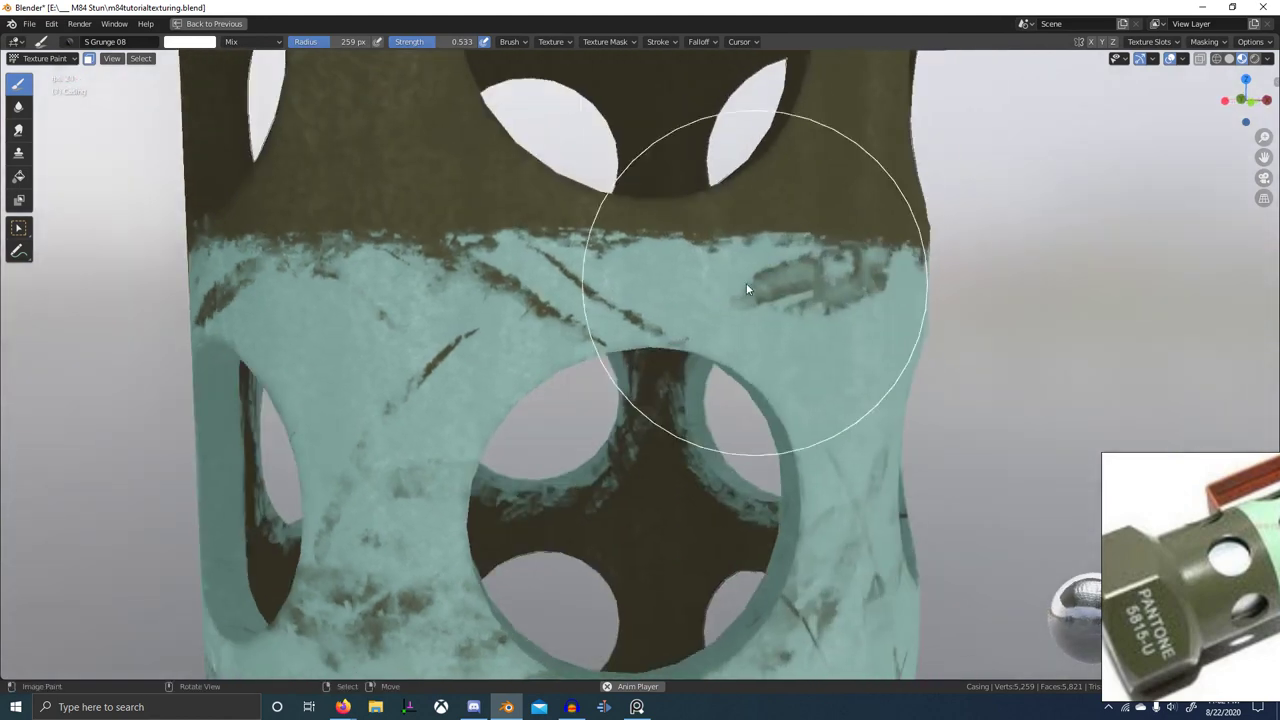
{"action": "left_click_drag", "start_coordinate": [403, 259], "coordinate": [651, 253]}
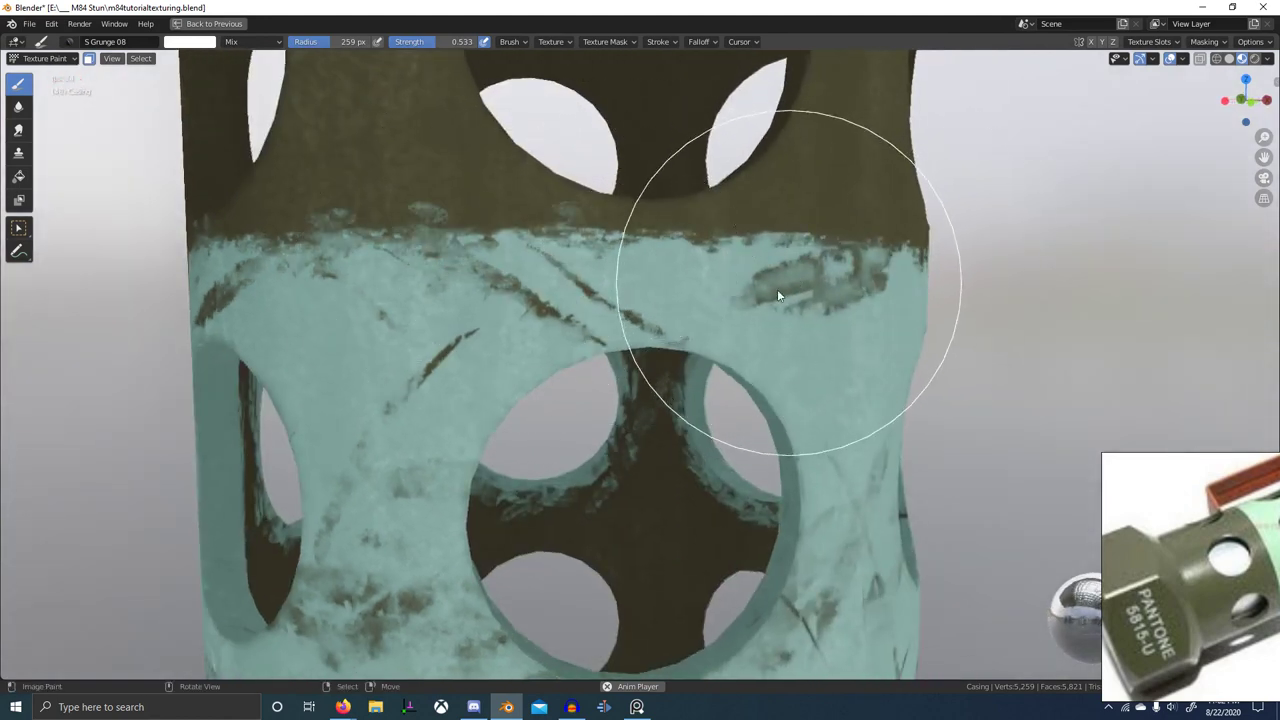
{"action": "middle_click_drag", "start_coordinate": [776, 289], "coordinate": [500, 275]}
{"action": "mouse_move", "coordinate": [396, 263]}
{"action": "left_mouse_down"}
{"action": "mouse_move", "coordinate": [721, 274]}
{"action": "mouse_move", "coordinate": [645, 276]}
{"action": "left_mouse_up"}
- Retouch and lighten the band edge on the remaining sides of the casing
{"action": "middle_click_drag", "start_coordinate": [769, 276], "coordinate": [588, 284]}
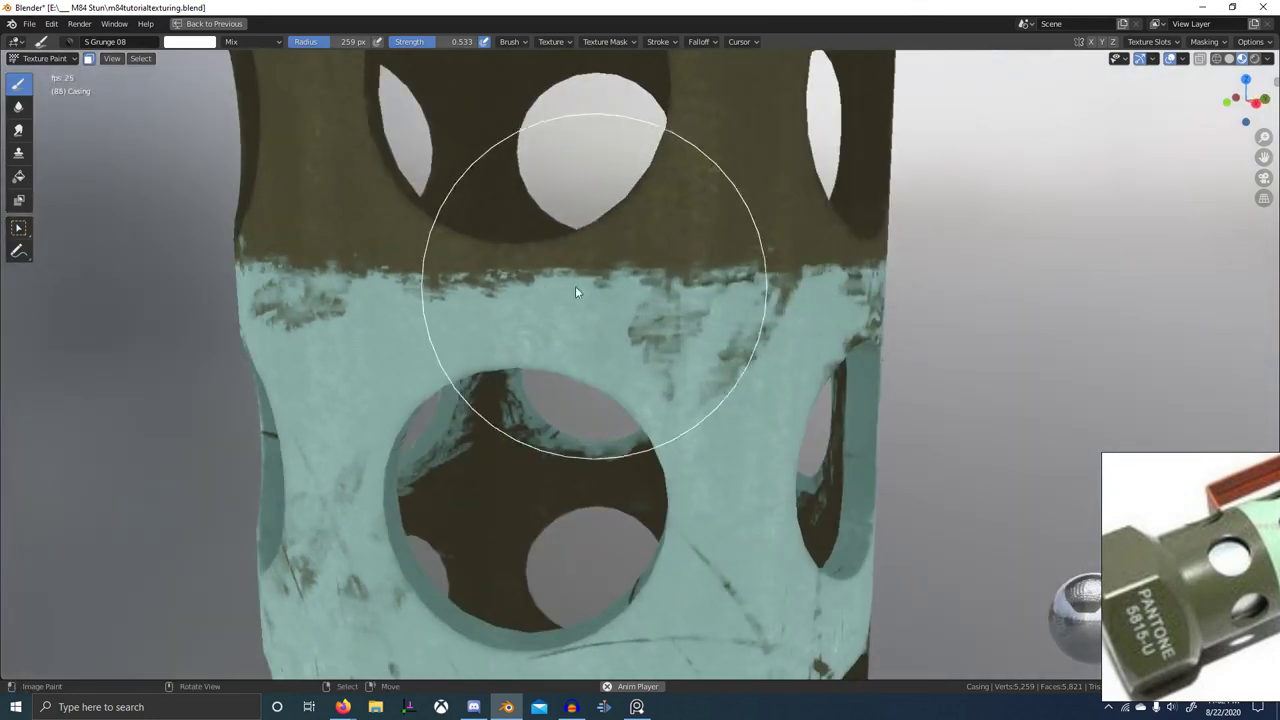
{"action": "left_click_drag", "start_coordinate": [450, 272], "coordinate": [874, 287]}
{"action": "middle_click_drag", "start_coordinate": [880, 287], "coordinate": [697, 288]}
{"action": "mouse_move", "coordinate": [684, 280]}
{"action": "left_mouse_down"}
{"action": "mouse_move", "coordinate": [752, 270]}
{"action": "mouse_move", "coordinate": [786, 287]}
{"action": "left_mouse_up"}
{"action": "middle_click_drag", "start_coordinate": [838, 295], "coordinate": [760, 297]}
{"action": "left_click_drag", "start_coordinate": [794, 268], "coordinate": [849, 278]}
{"action": "middle_click_drag", "start_coordinate": [868, 282], "coordinate": [774, 292]}
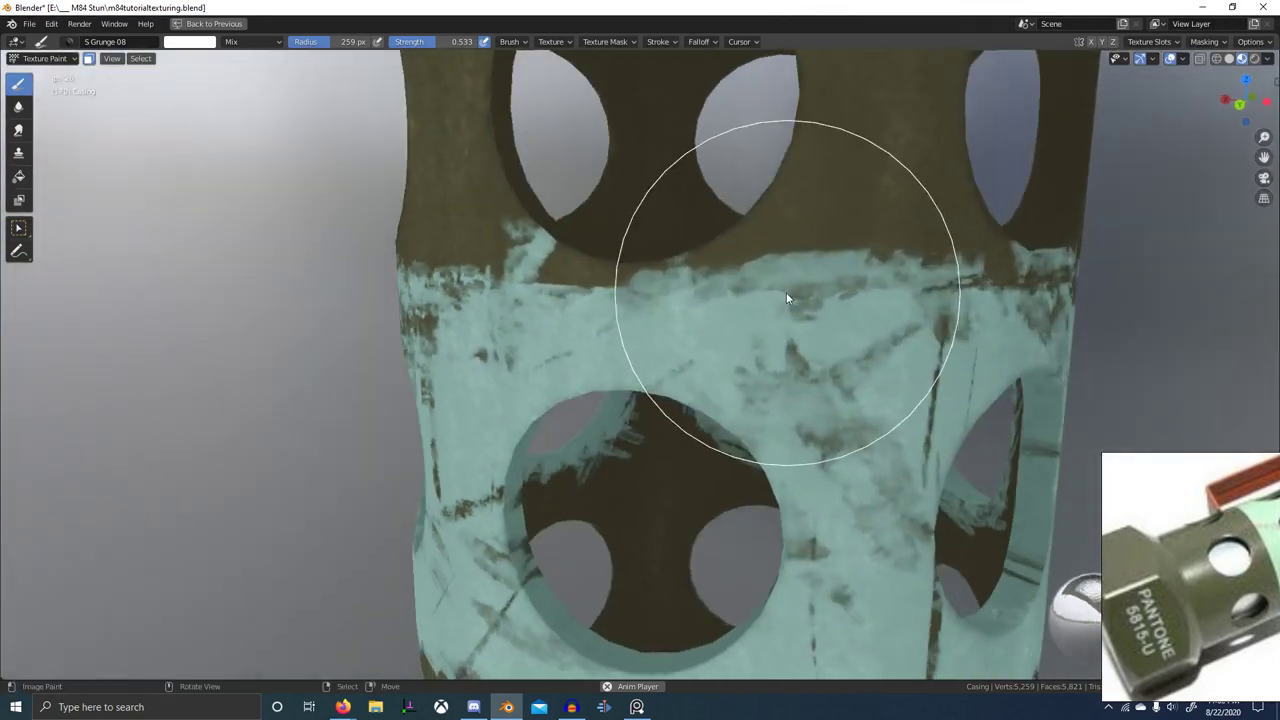
{"action": "mouse_move", "coordinate": [880, 292]}
{"action": "left_mouse_down"}
{"action": "mouse_move", "coordinate": [756, 298]}
{"action": "mouse_move", "coordinate": [815, 301]}
{"action": "left_mouse_up"}
{"action": "middle_click_drag", "start_coordinate": [792, 334], "coordinate": [784, 324]}
{"action": "scroll", "coordinate": [776, 323], "scroll_direction": "up", "scroll_amount": 4}
- Paint a dark vertical scratch up the band toward its top edge
{"action": "key", "text": "x"}
{"action": "left_click_drag", "start_coordinate": [748, 328], "coordinate": [742, 370]}
{"action": "left_click_drag", "start_coordinate": [754, 301], "coordinate": [751, 286]}
{"action": "left_click_drag", "start_coordinate": [752, 176], "coordinate": [752, 215]}
{"action": "left_click_drag", "start_coordinate": [752, 224], "coordinate": [757, 100]}
- Soften the dark scratch with white strokes and brush light grunge along the band top
{"action": "key", "text": "x"}
{"action": "mouse_move", "coordinate": [792, 228]}
{"action": "left_mouse_down"}
{"action": "mouse_move", "coordinate": [598, 253]}
{"action": "mouse_move", "coordinate": [1085, 236]}
{"action": "left_mouse_up"}
{"action": "left_click_drag", "start_coordinate": [838, 260], "coordinate": [715, 285]}
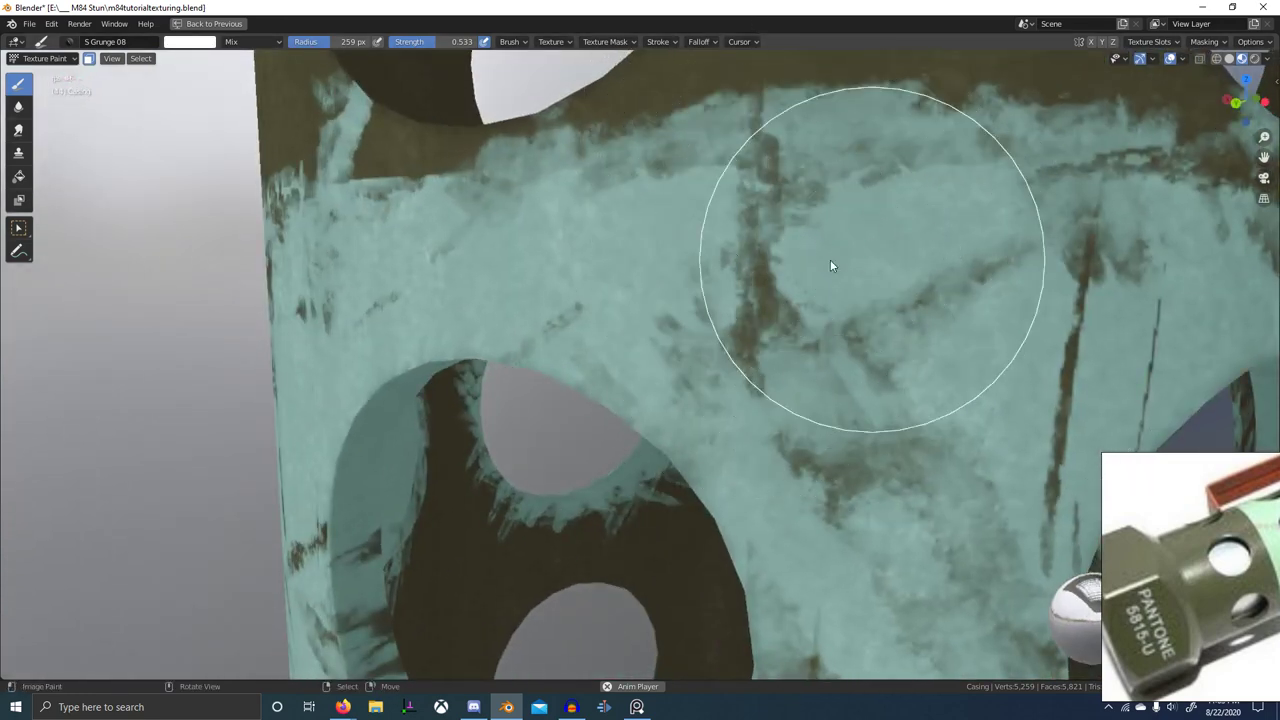
{"action": "left_click_drag", "start_coordinate": [834, 220], "coordinate": [612, 230]}
{"action": "left_click_drag", "start_coordinate": [811, 246], "coordinate": [690, 280]}
{"action": "left_click_drag", "start_coordinate": [844, 299], "coordinate": [708, 309]}
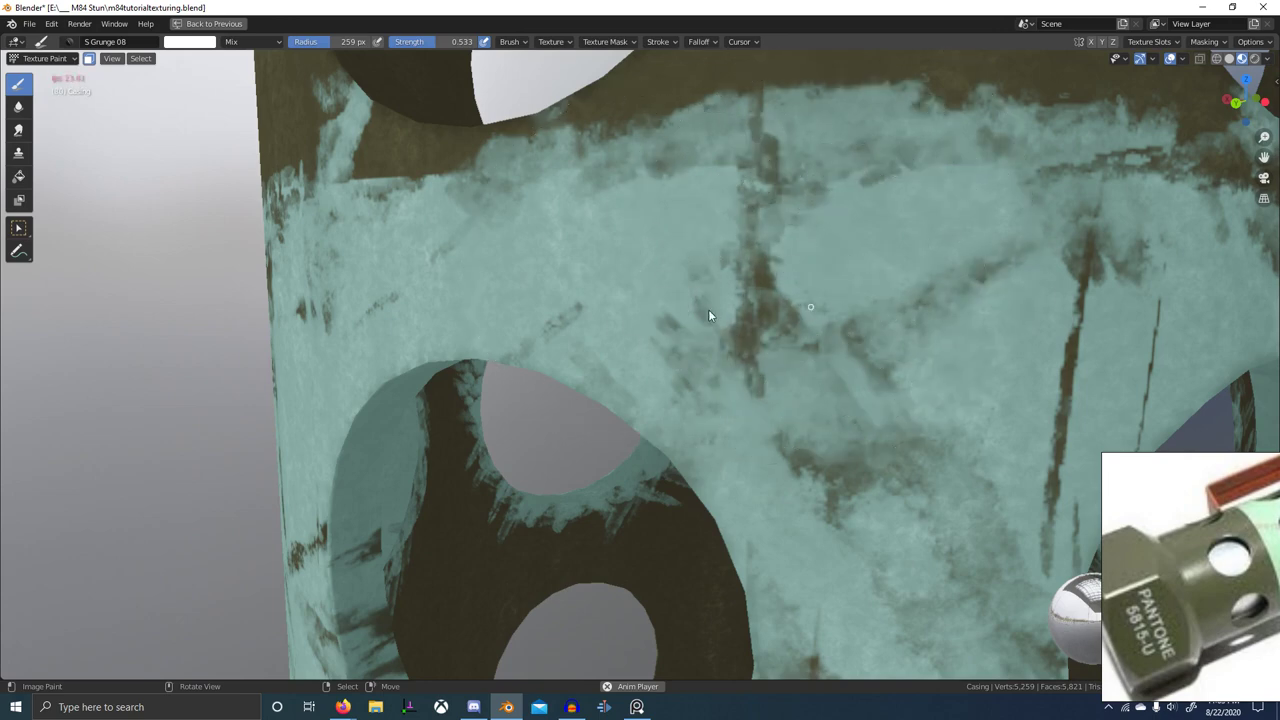
{"action": "left_click_drag", "start_coordinate": [802, 326], "coordinate": [656, 320]}
{"action": "scroll", "coordinate": [844, 344], "scroll_direction": "down", "scroll_amount": 6}
{"action": "middle_click_drag", "start_coordinate": [844, 344], "coordinate": [755, 343]}
{"action": "scroll", "coordinate": [748, 343], "scroll_direction": "up", "scroll_amount": 1}
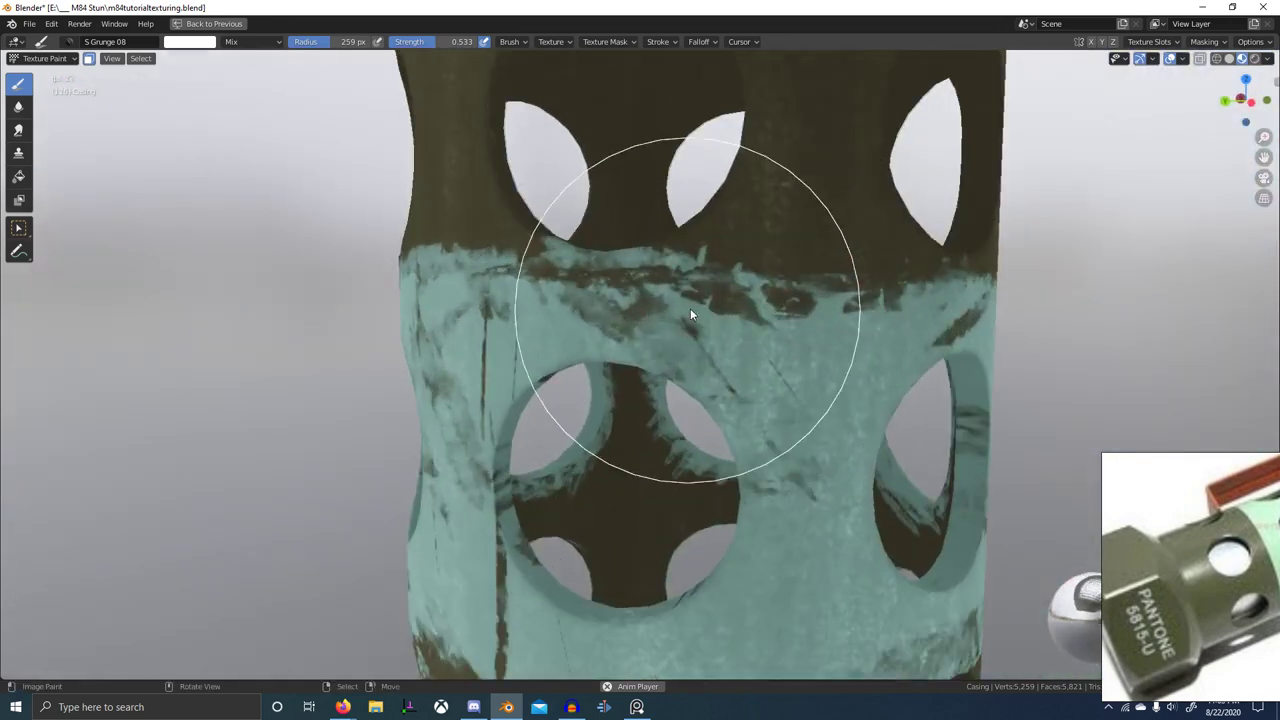
{"action": "left_click_drag", "start_coordinate": [694, 308], "coordinate": [640, 310]}
{"action": "mouse_move", "coordinate": [834, 301]}
{"action": "left_mouse_down"}
{"action": "mouse_move", "coordinate": [665, 306]}
{"action": "mouse_move", "coordinate": [719, 306]}
{"action": "left_mouse_up"}
- Restore the full layout and switch from Texture Paint back to Object Mode
{"action": "scroll", "coordinate": [828, 345], "scroll_direction": "down", "scroll_amount": 9}
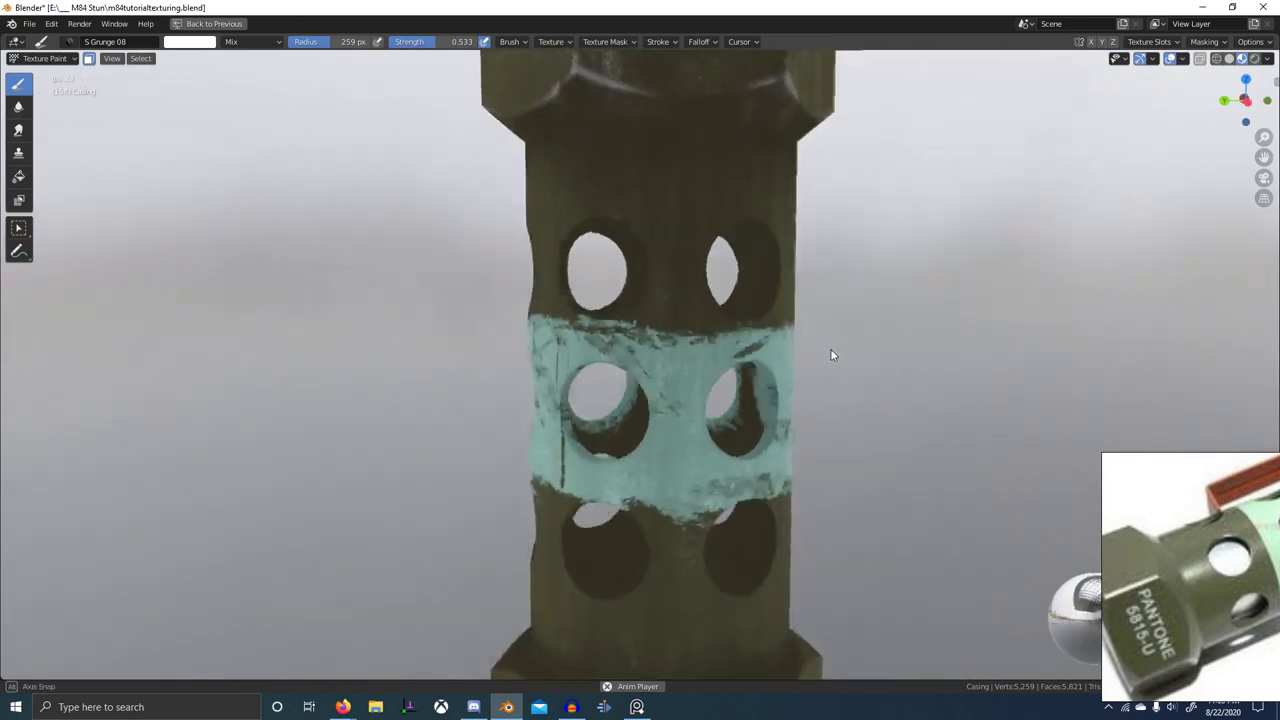
{"action": "middle_click_drag", "start_coordinate": [826, 366], "coordinate": [631, 378]}
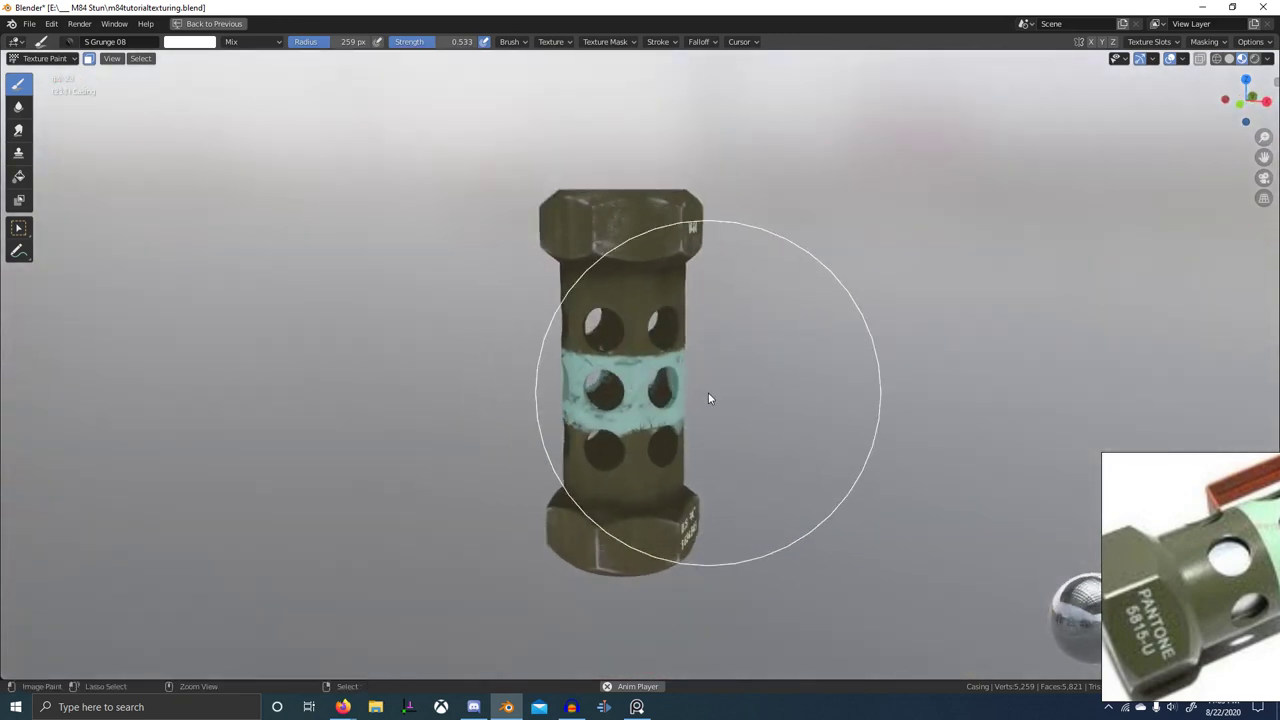
{"action": "scroll", "coordinate": [743, 393], "scroll_direction": "up", "scroll_amount": 3}
{"action": "middle_click_drag", "start_coordinate": [741, 394], "coordinate": [646, 408]}
{"action": "key", "text": "ctrl+space"}
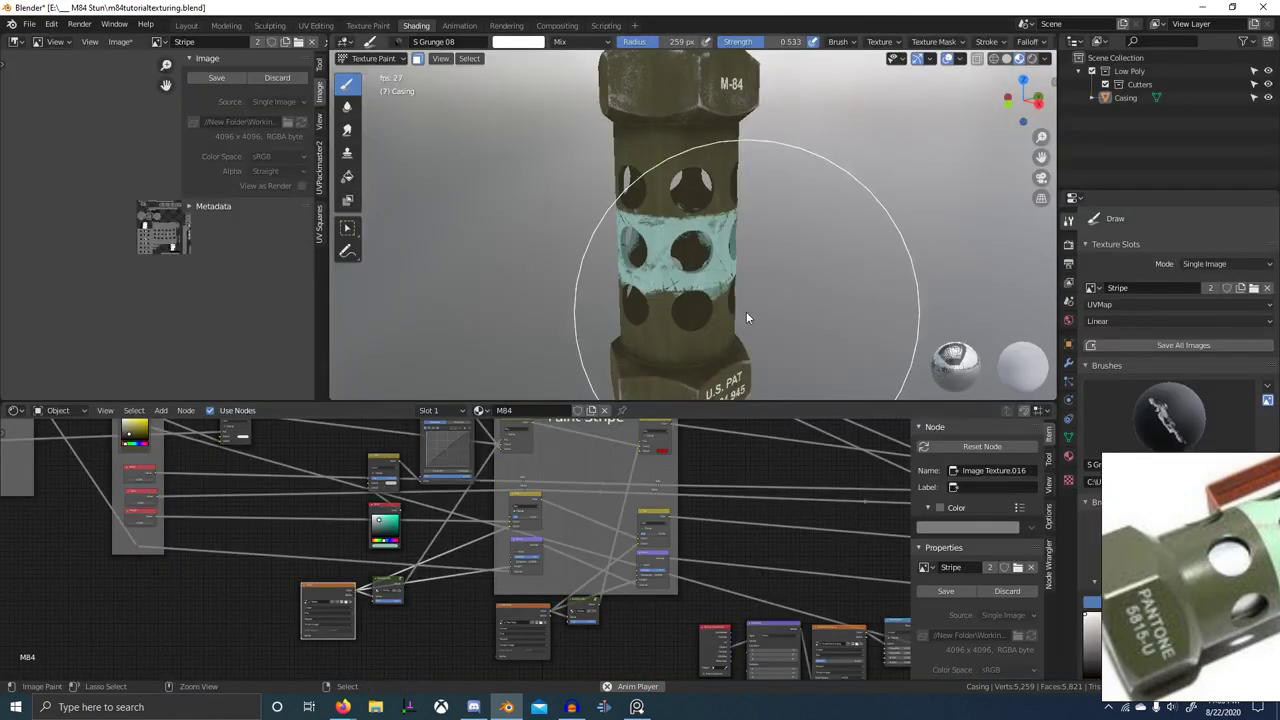
{"action": "key", "text": "ctrl+Tab"}
{"action": "left_click", "coordinate": [457, 309]}
- Preview the full Principled BSDF material on the grenade model
{"action": "scroll", "coordinate": [456, 555], "scroll_direction": "down", "scroll_amount": 9}
{"action": "middle_click_drag", "start_coordinate": [792, 528], "coordinate": [290, 577]}
{"action": "middle_click_drag", "start_coordinate": [815, 514], "coordinate": [362, 562]}
{"action": "scroll", "coordinate": [640, 534], "scroll_direction": "up", "scroll_amount": 7}
{"action": "left_click", "coordinate": [689, 515], "text": "ctrl+shift"}
- Review the finished grenade in a maximized 3D view, then restore the multi-panel layout
{"action": "scroll", "coordinate": [650, 262], "scroll_direction": "up", "scroll_amount": 1}
{"action": "middle_click_drag", "start_coordinate": [650, 262], "coordinate": [600, 256]}
{"action": "key", "text": "ctrl+space"}
{"action": "scroll", "coordinate": [781, 261], "scroll_direction": "down", "scroll_amount": 5}
{"action": "middle_click_drag", "start_coordinate": [781, 261], "coordinate": [659, 358]}
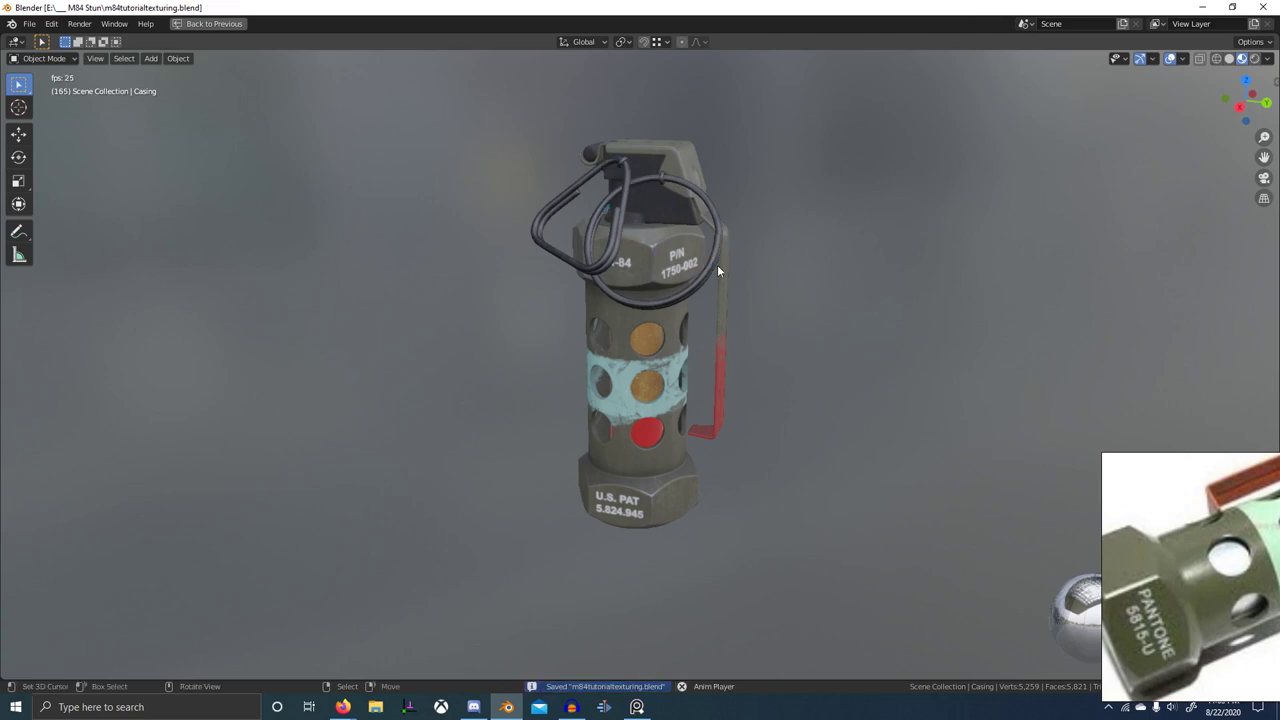
{"action": "middle_click_drag", "start_coordinate": [524, 256], "coordinate": [692, 211]}
{"action": "scroll", "coordinate": [692, 211], "scroll_direction": "up", "scroll_amount": 3}
{"action": "scroll", "coordinate": [638, 462], "scroll_direction": "down", "scroll_amount": 3}
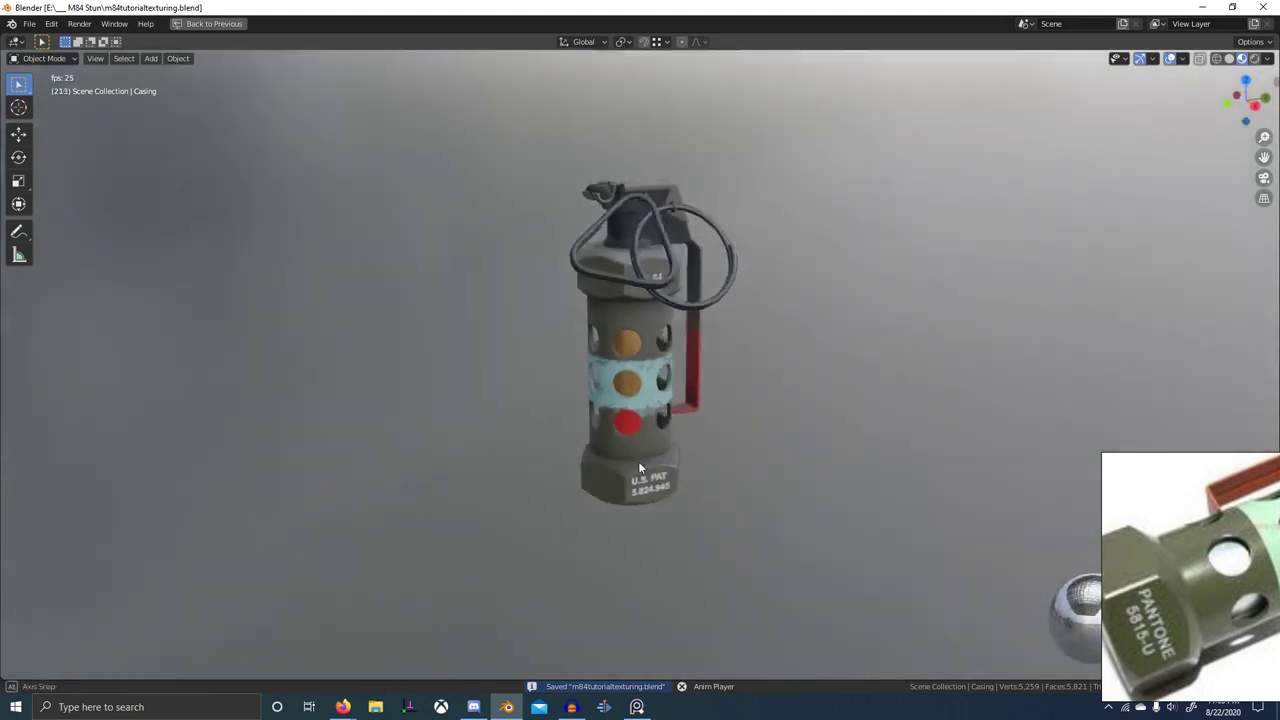
{"action": "middle_click_drag", "start_coordinate": [638, 462], "coordinate": [570, 452]}
{"action": "key", "text": "ctrl+space"}
- Save the painted stripe texture and all other images with Image > Save All Images
{"action": "left_click", "coordinate": [216, 78]}
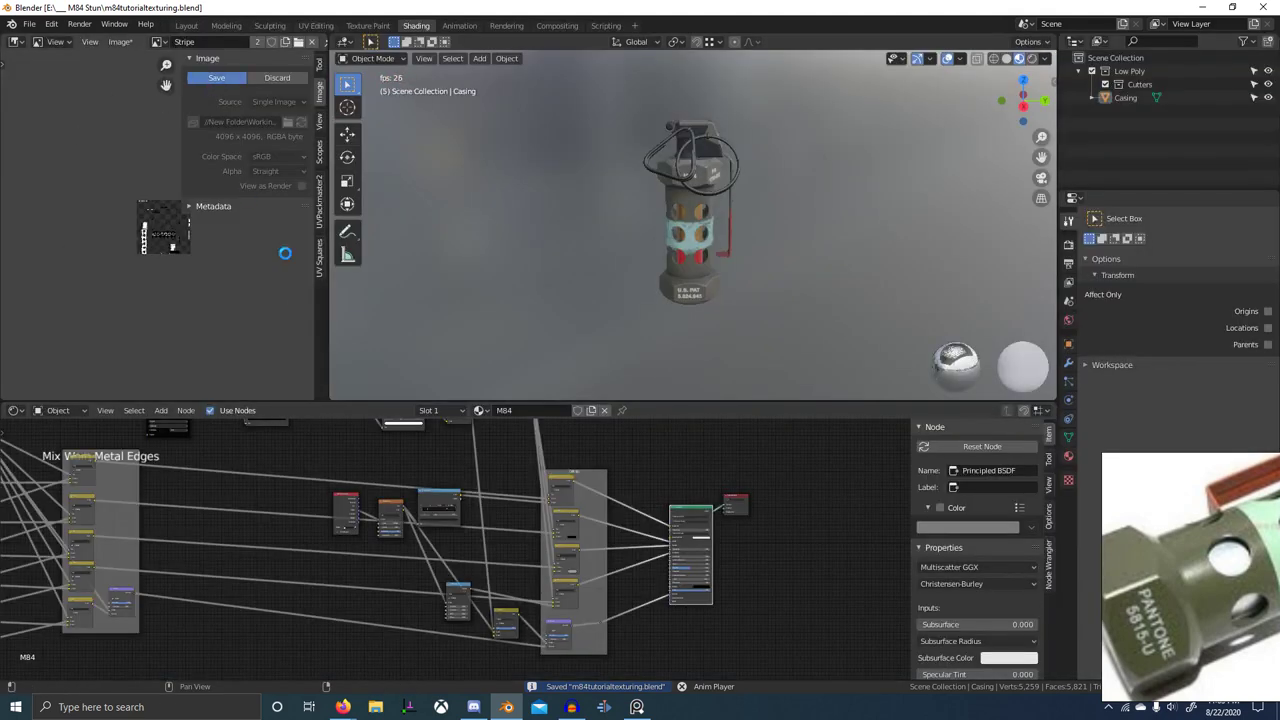
{"action": "left_click", "coordinate": [119, 42]}
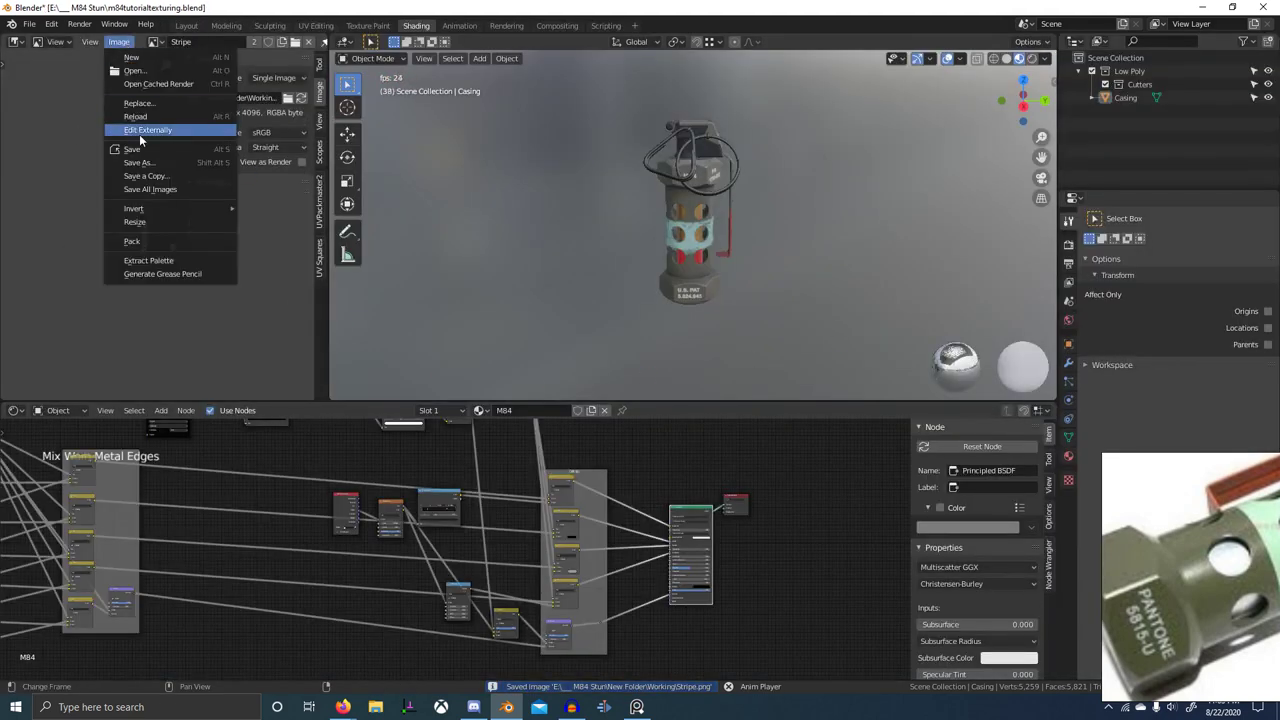
{"action": "left_click", "coordinate": [154, 194]}
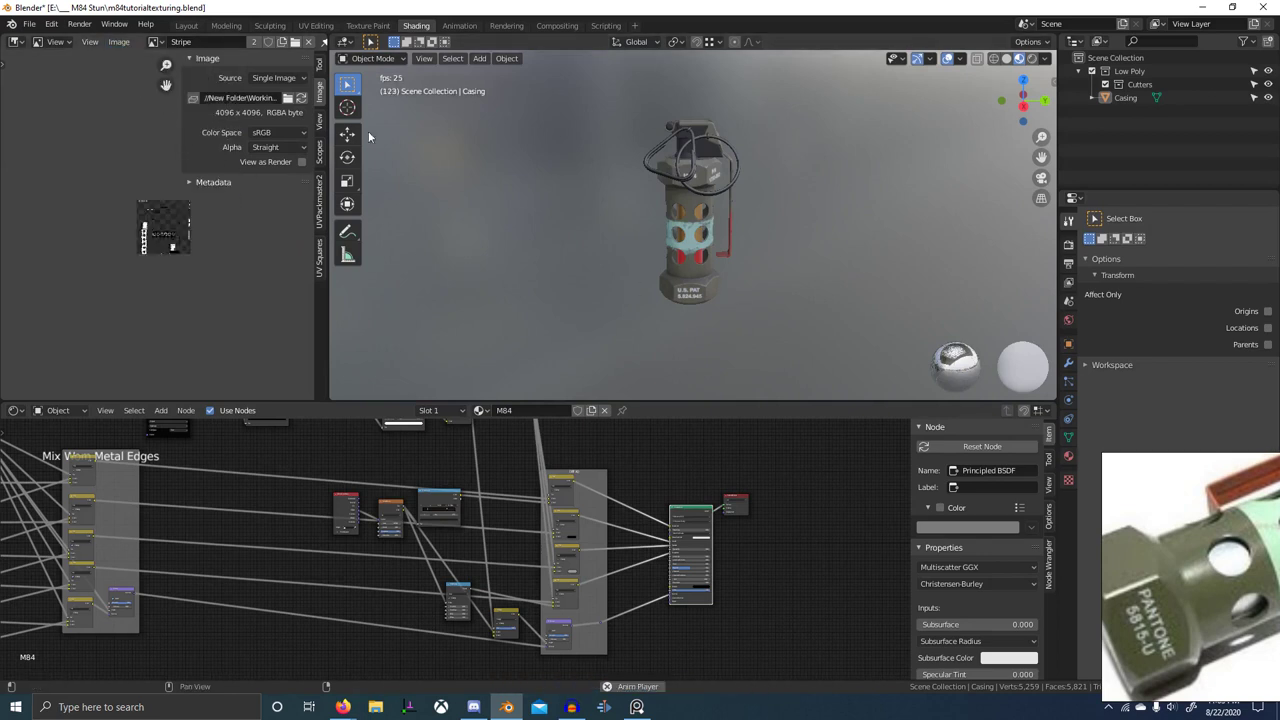
{"action": "scroll", "coordinate": [764, 250], "scroll_direction": "up", "scroll_amount": 4}
{"action": "middle_click_drag", "start_coordinate": [764, 250], "coordinate": [742, 300]}
- Stop animation playback and inspect the grenade's lever and P/N side in a maximized view
{"action": "key", "text": "space"}
{"action": "key", "text": "ctrl+space"}
{"action": "scroll", "coordinate": [677, 348], "scroll_direction": "down", "scroll_amount": 2}
{"action": "middle_click_drag", "start_coordinate": [677, 348], "coordinate": [436, 416]}
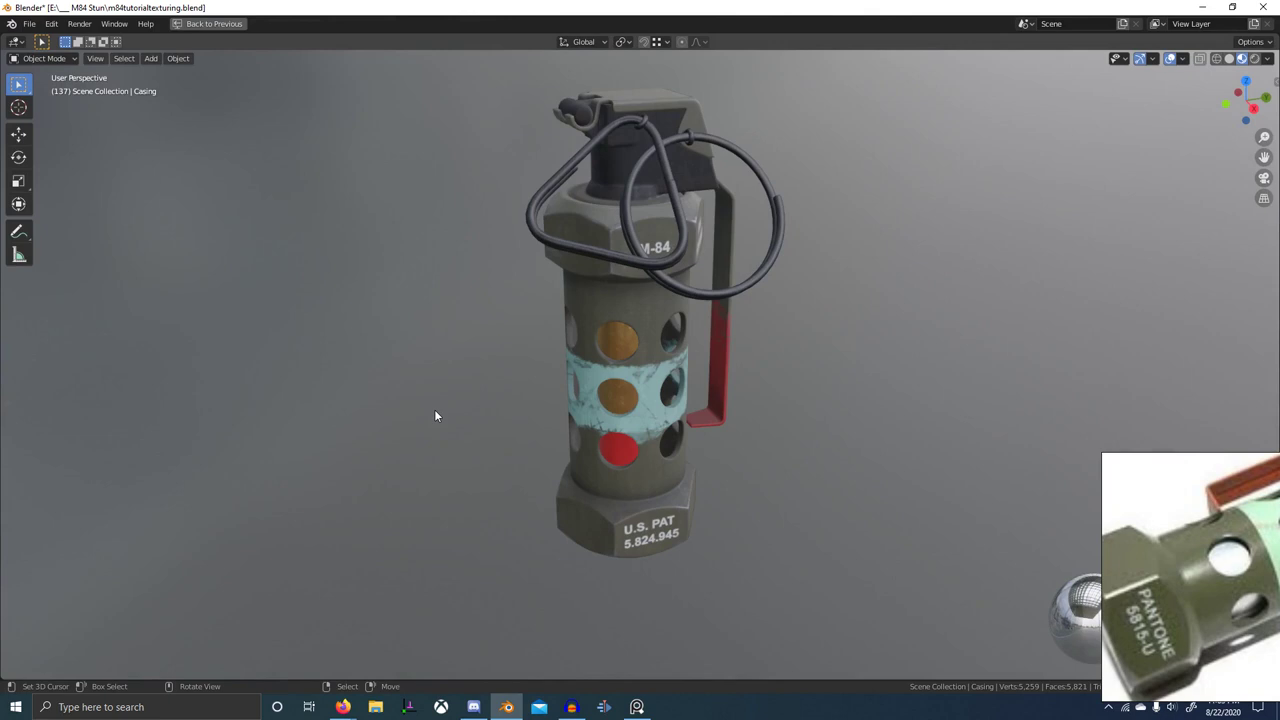
{"action": "key", "text": "alt"}
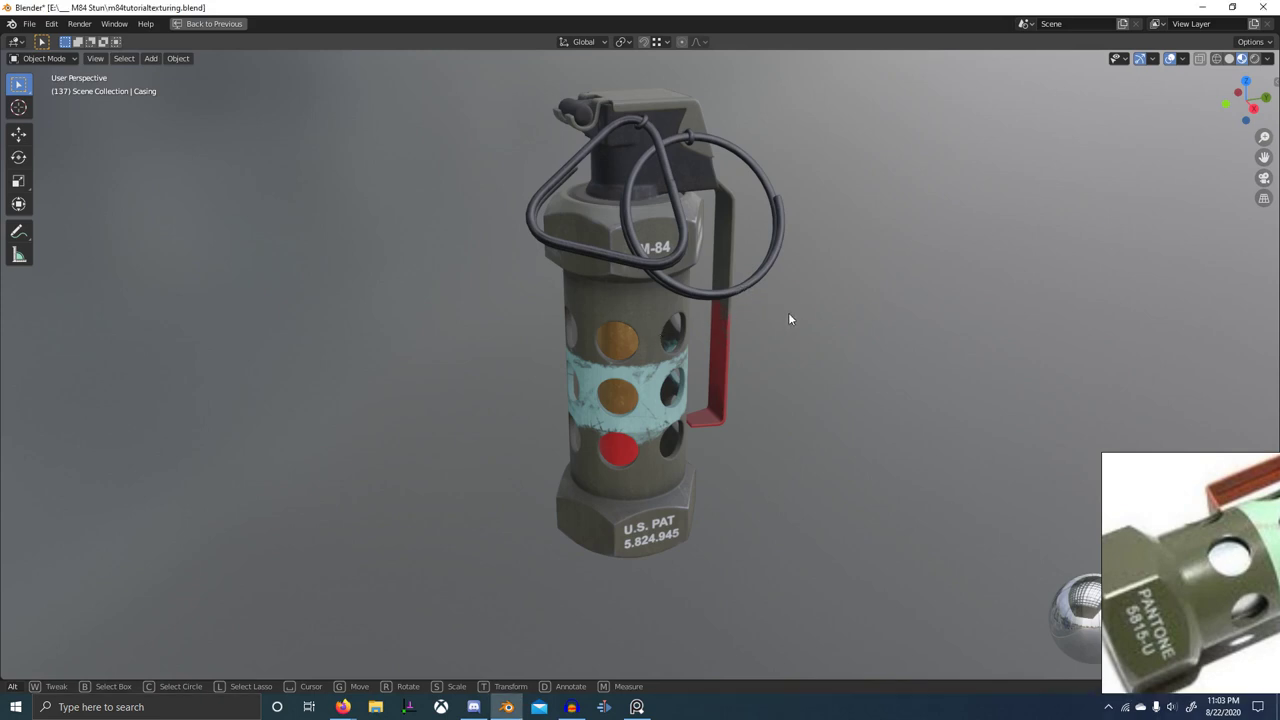
{"action": "middle_click_drag", "start_coordinate": [788, 319], "coordinate": [895, 294]}
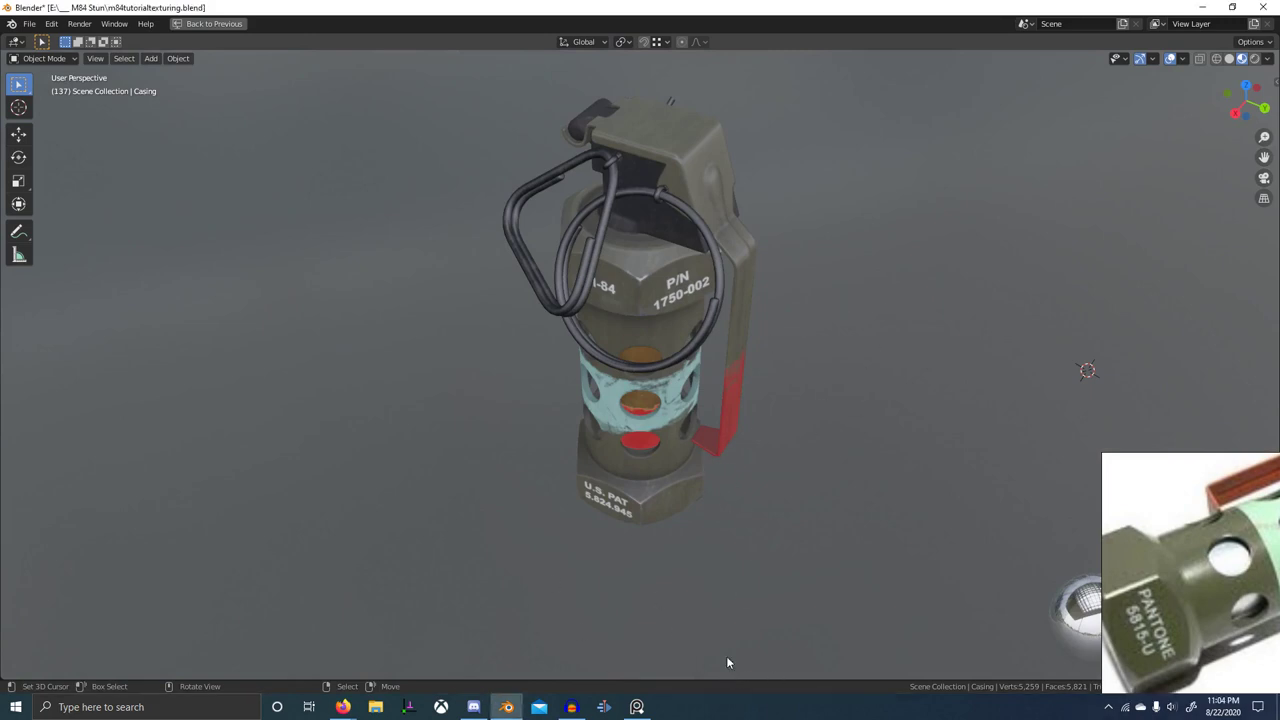
{"action": "middle_click_drag", "start_coordinate": [703, 540], "coordinate": [716, 445]}
- Stop and save the running GeForce screen recording from the Alt+Z overlay
{"action": "key", "text": "alt+z"}
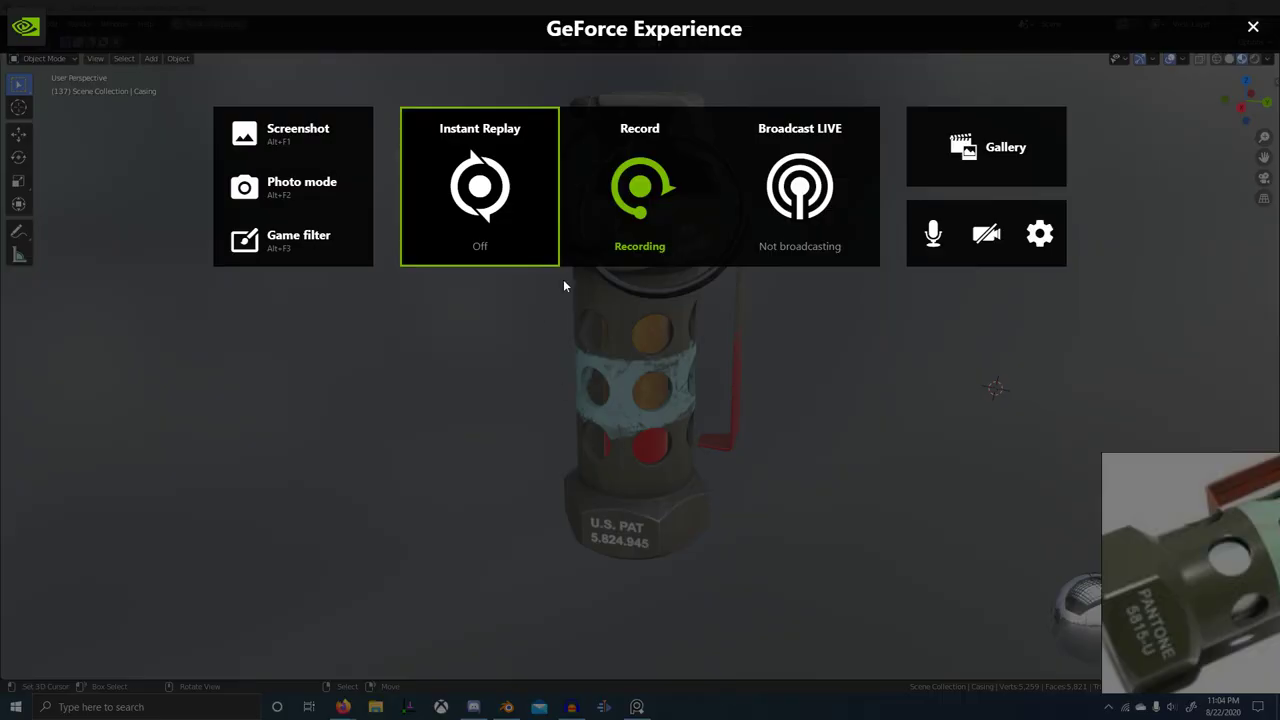
{"action": "left_click", "coordinate": [639, 248]}
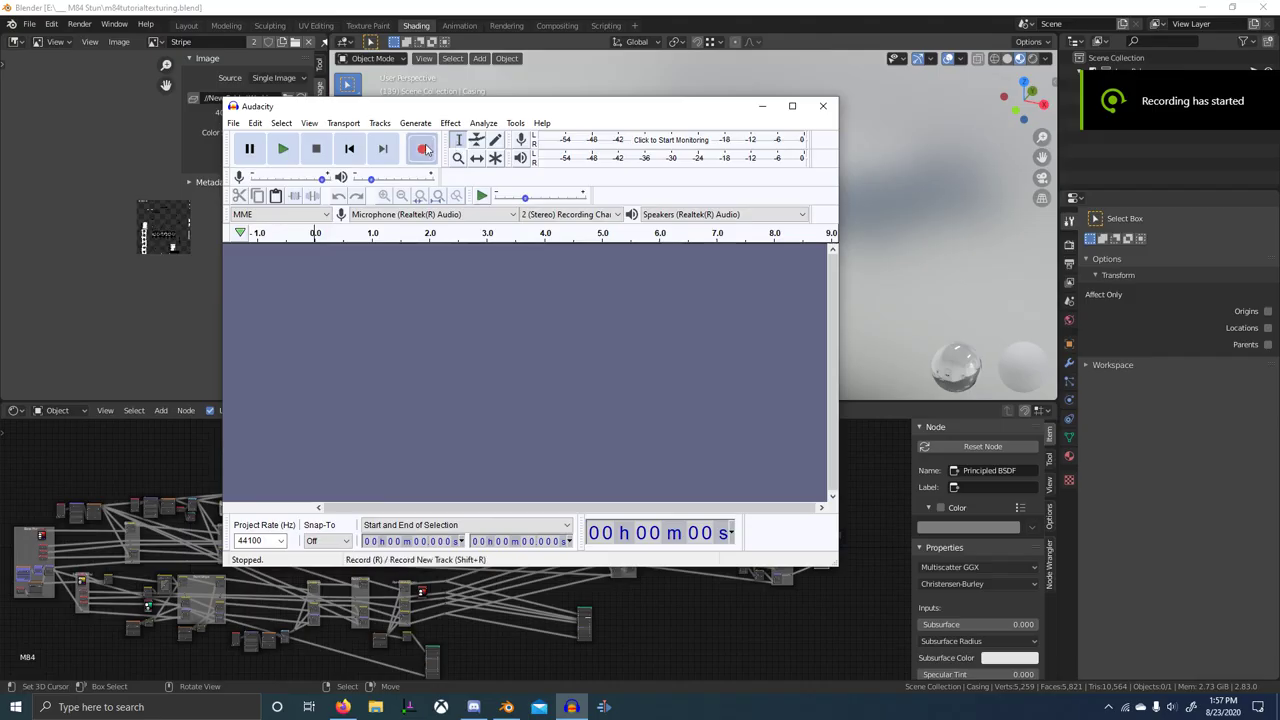
{"action": "key", "text": "r"}
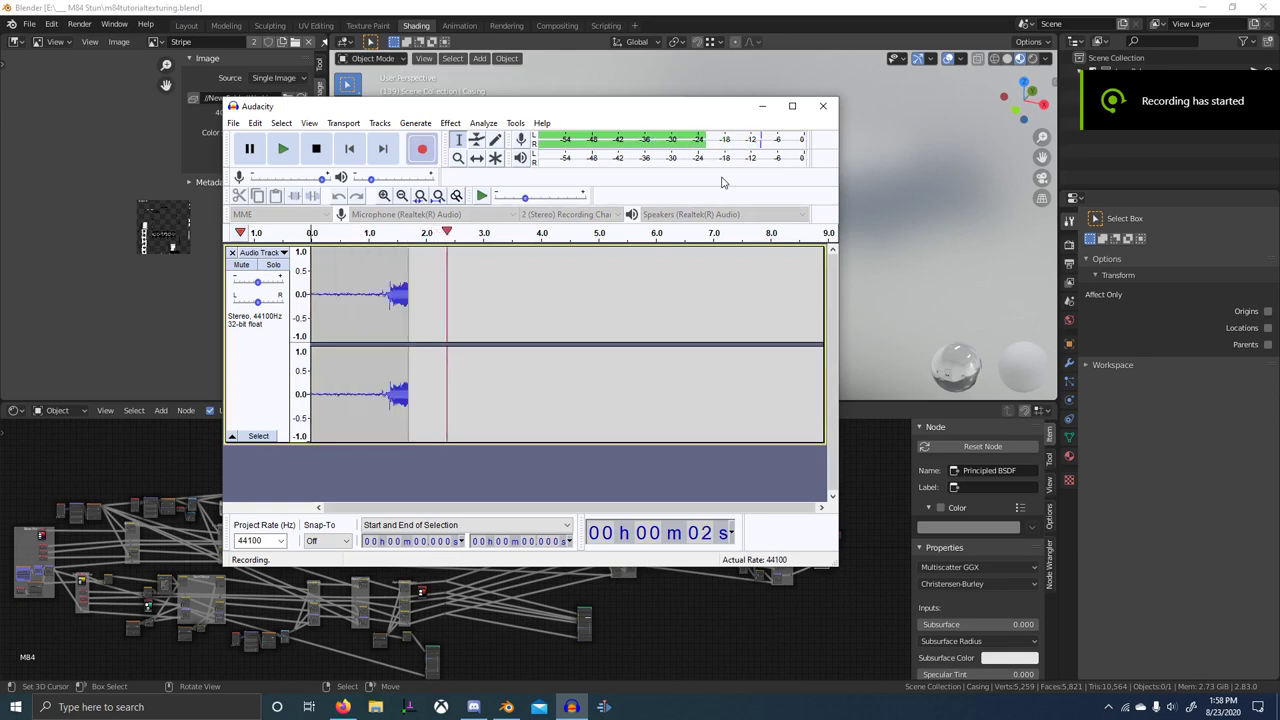
- Bring Blender back to the front and orbit around the top of the grenade
{"action": "left_click", "coordinate": [902, 235]}
{"action": "scroll", "coordinate": [790, 240], "scroll_direction": "up", "scroll_amount": 6}
{"action": "middle_click_drag", "start_coordinate": [768, 233], "coordinate": [540, 227]}
{"action": "scroll", "coordinate": [567, 239], "scroll_direction": "down", "scroll_amount": 6}
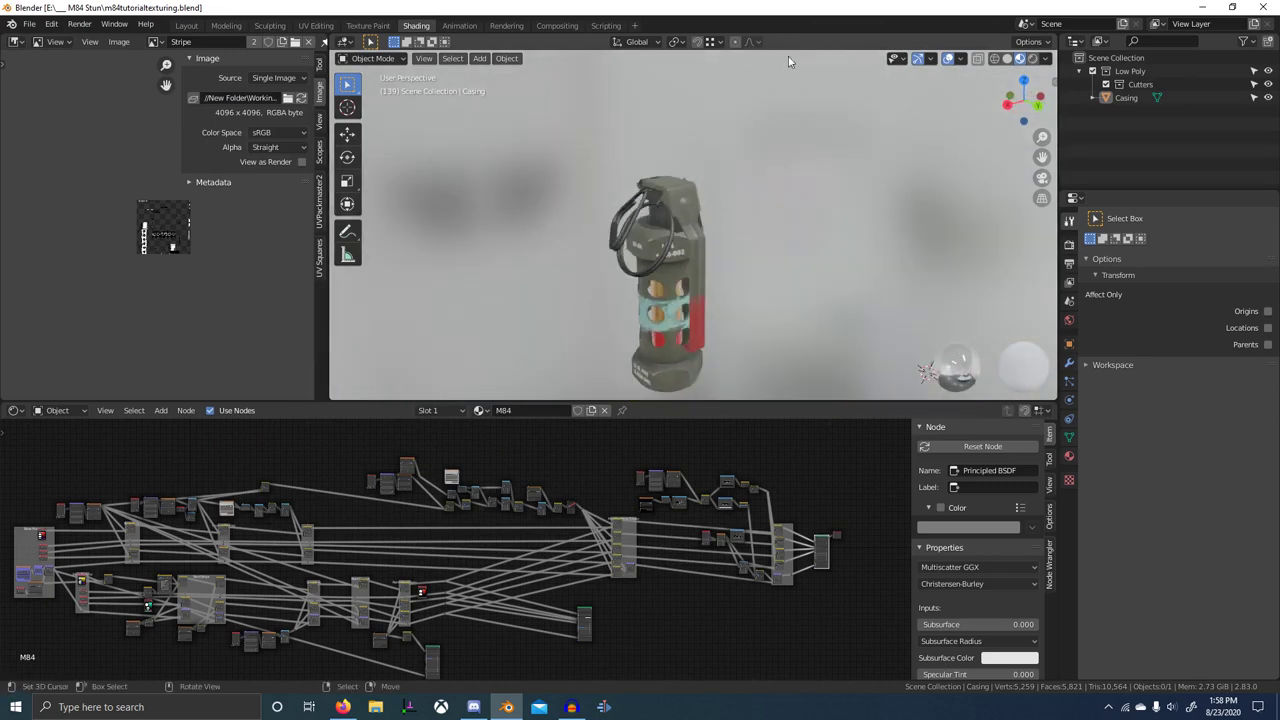
{"action": "scroll", "coordinate": [700, 195], "scroll_direction": "up", "scroll_amount": 6}
{"action": "mouse_move", "coordinate": [684, 205]}
{"action": "middle_mouse_down"}
{"action": "mouse_move", "coordinate": [735, 200]}
{"action": "mouse_move", "coordinate": [683, 200]}
{"action": "middle_mouse_up"}
- Select the grenade casing and a mix node in its shader graph
{"action": "left_click", "coordinate": [683, 205]}
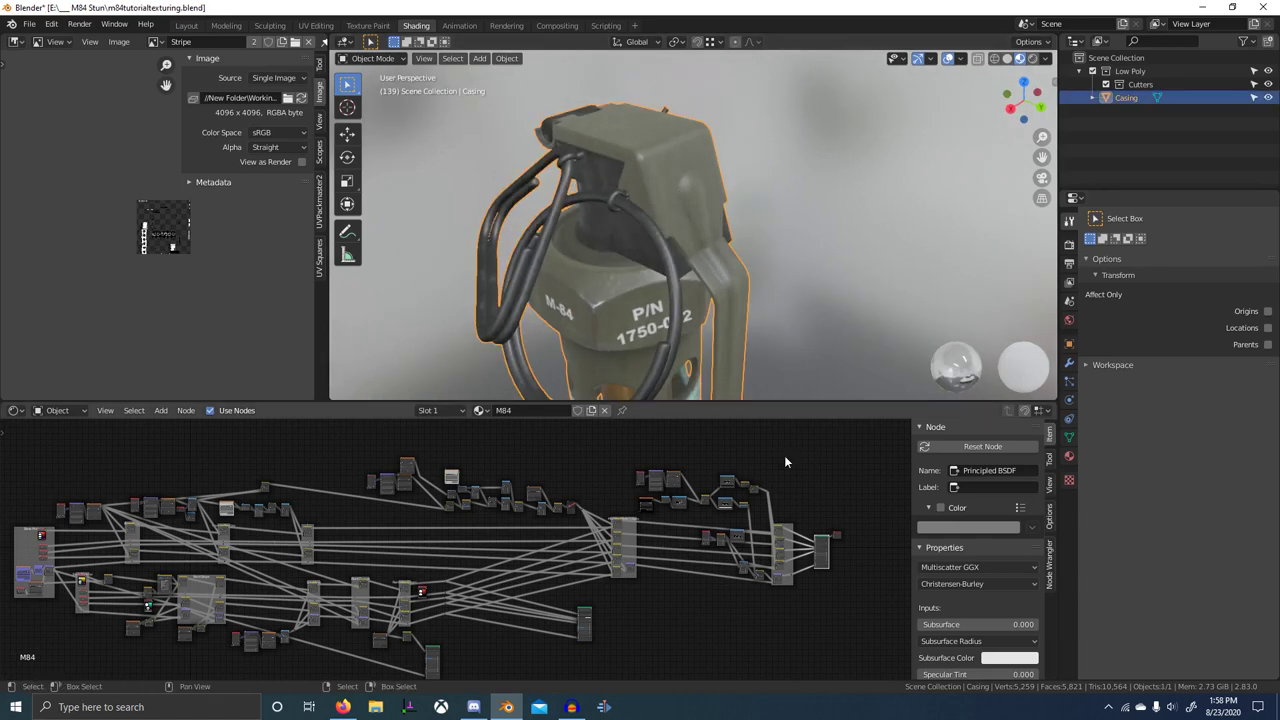
{"action": "middle_click_drag", "start_coordinate": [502, 552], "coordinate": [511, 550]}
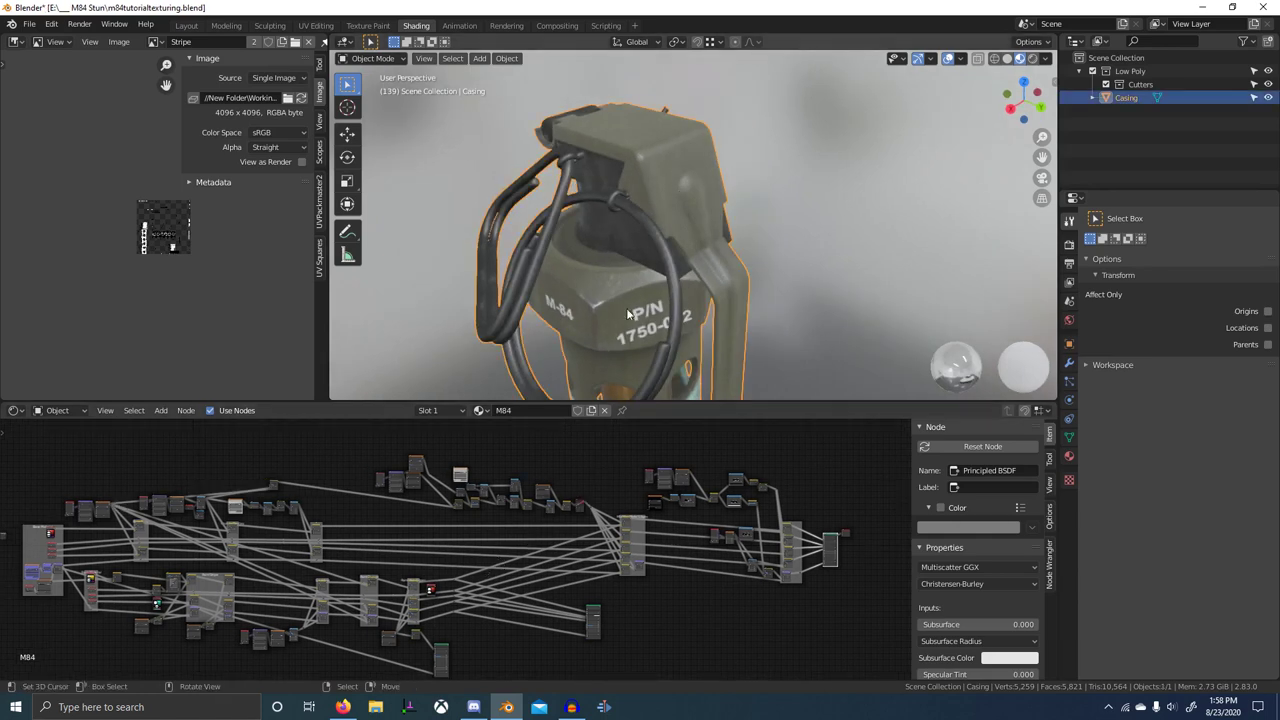
{"action": "scroll", "coordinate": [622, 304], "scroll_direction": "down", "scroll_amount": 2}
{"action": "middle_click_drag", "start_coordinate": [622, 304], "coordinate": [676, 252]}
{"action": "scroll", "coordinate": [668, 391], "scroll_direction": "down", "scroll_amount": 2}
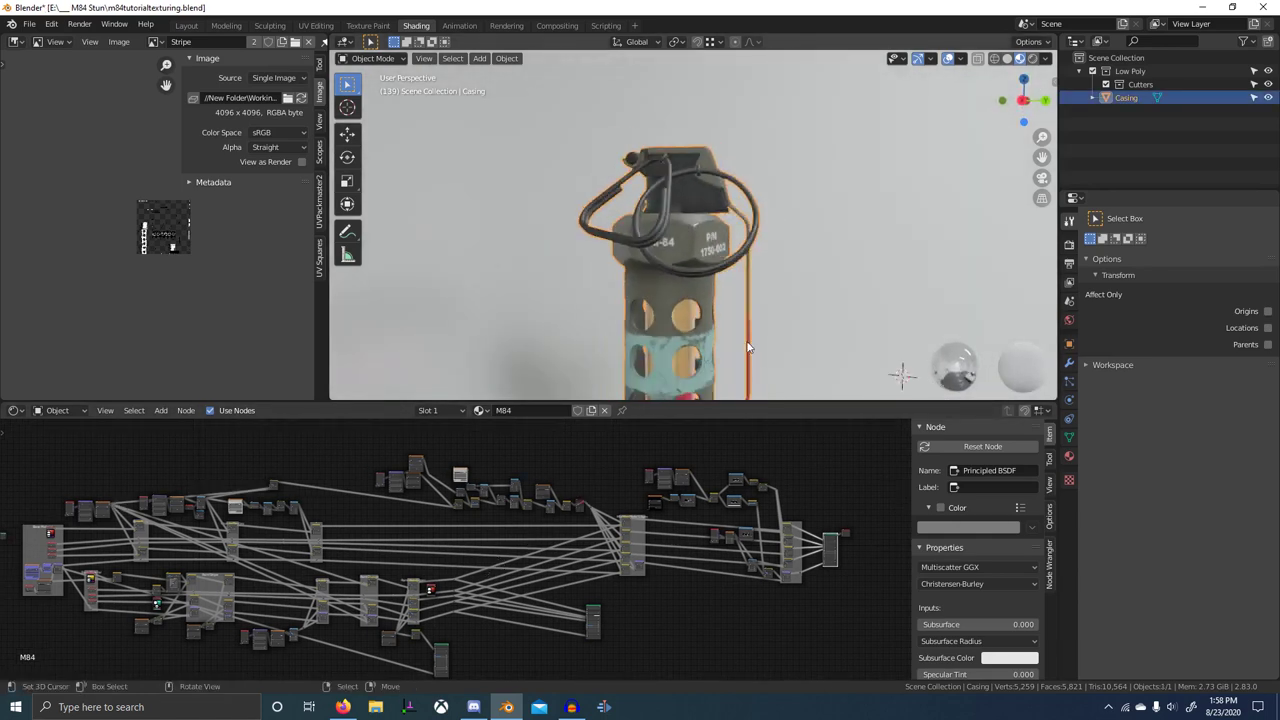
{"action": "key", "text": "super"}
{"action": "left_click", "coordinate": [628, 547]}
{"action": "scroll", "coordinate": [588, 590], "scroll_direction": "up", "scroll_amount": 6}
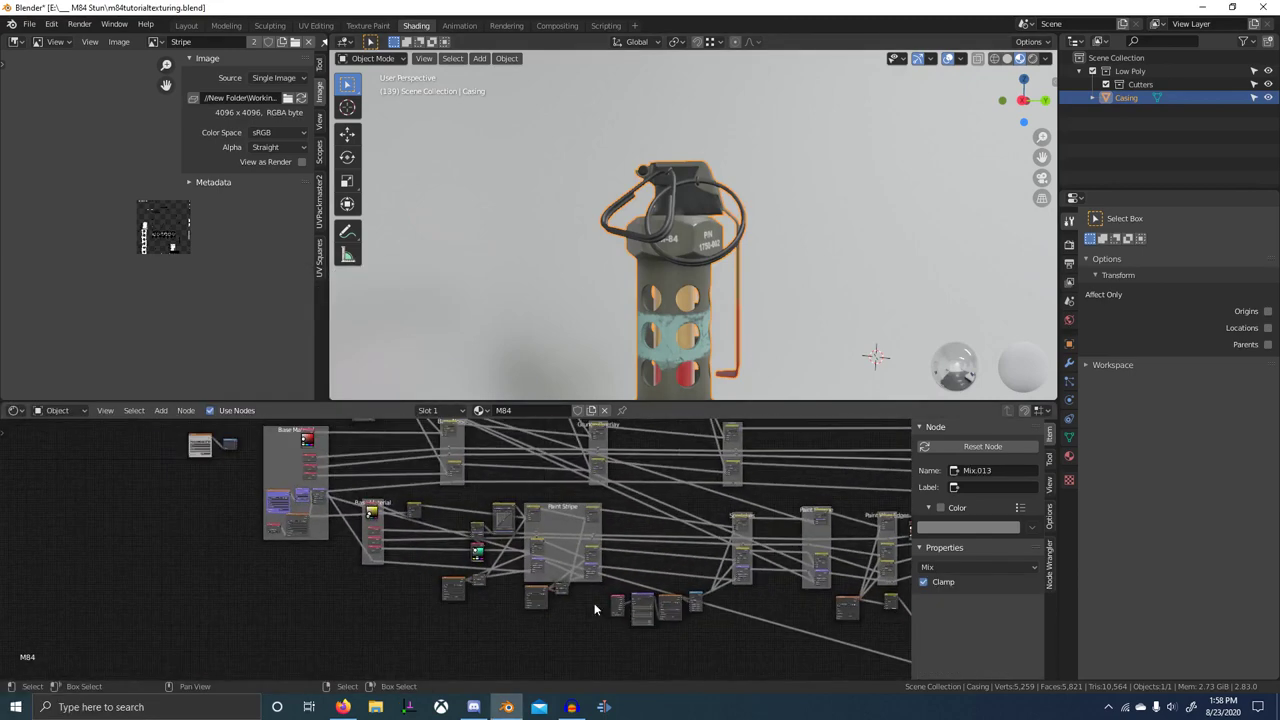
- Preview Image Texture.014 from the Paint Worn Edges frame and inspect the black wear mask
{"action": "middle_click_drag", "start_coordinate": [798, 511], "coordinate": [412, 519]}
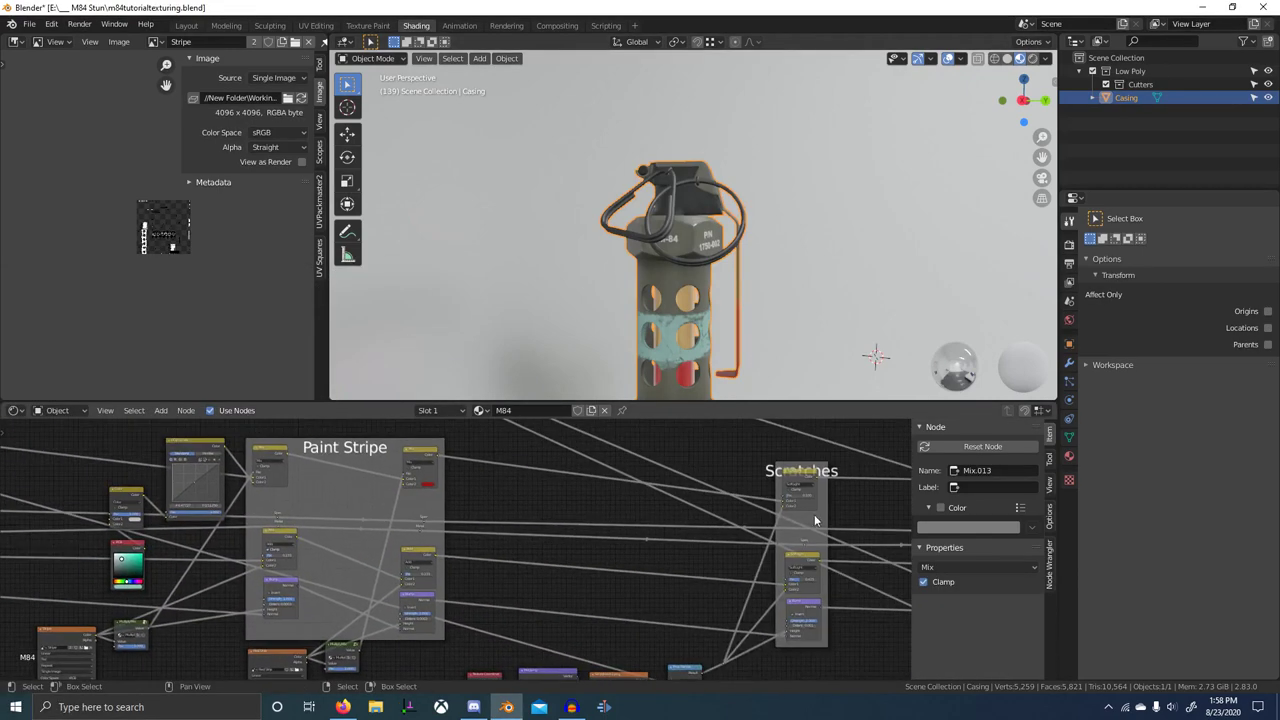
{"action": "middle_click_drag", "start_coordinate": [815, 520], "coordinate": [502, 645]}
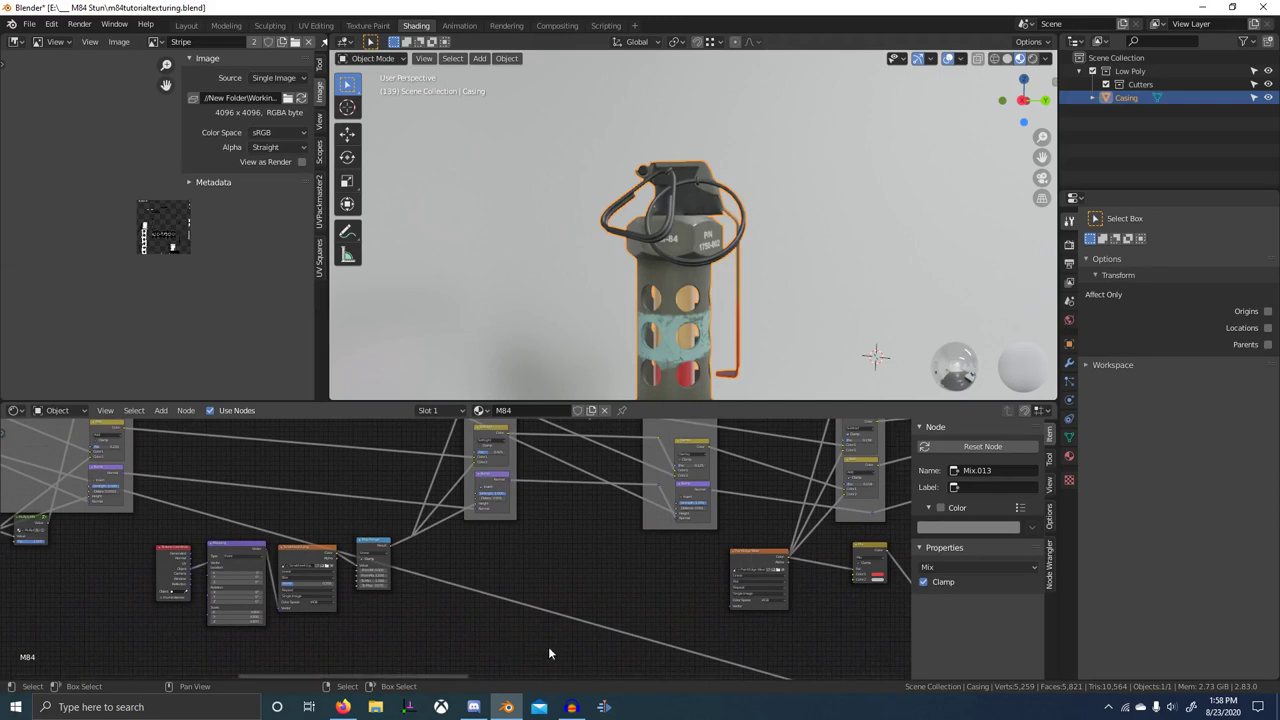
{"action": "mouse_move", "coordinate": [589, 639]}
{"action": "middle_mouse_down"}
{"action": "mouse_move", "coordinate": [289, 503]}
{"action": "mouse_move", "coordinate": [295, 414]}
{"action": "middle_mouse_up"}
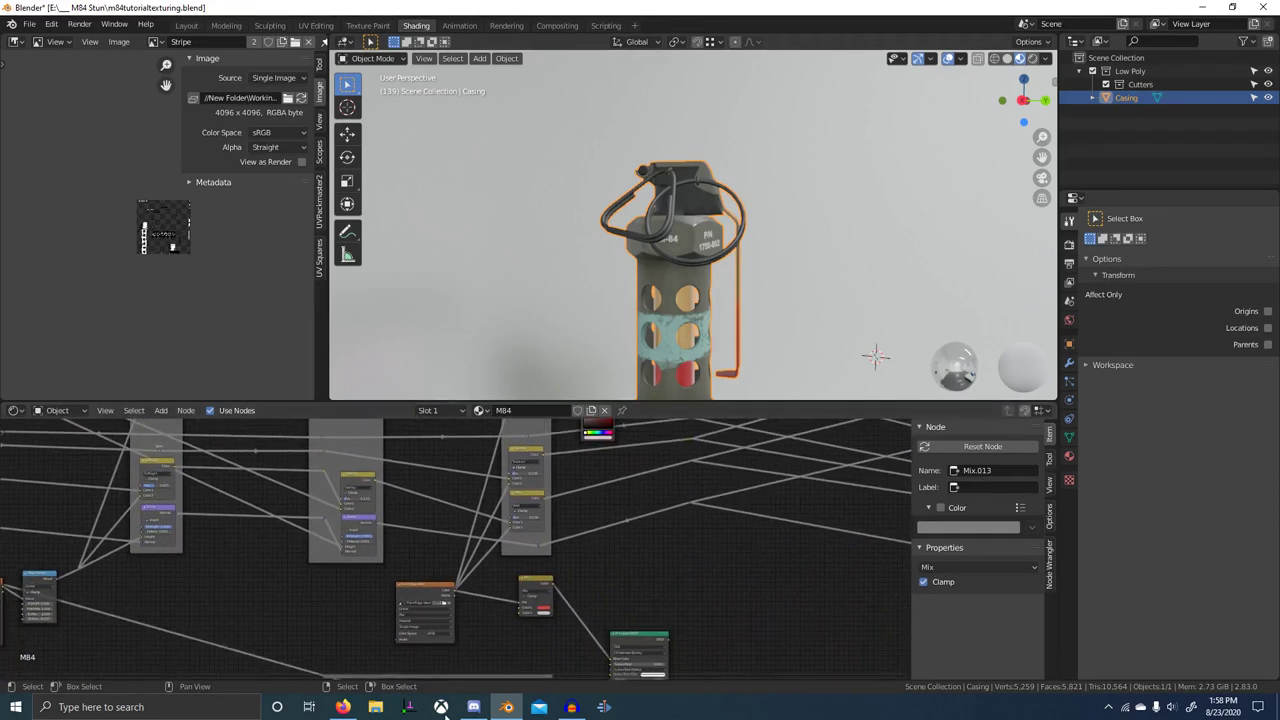
{"action": "left_click", "coordinate": [441, 595], "text": "ctrl+shift"}
{"action": "scroll", "coordinate": [823, 277], "scroll_direction": "up", "scroll_amount": 4}
{"action": "middle_click_drag", "start_coordinate": [823, 277], "coordinate": [728, 240]}
{"action": "middle_click_drag", "start_coordinate": [653, 118], "coordinate": [781, 243]}
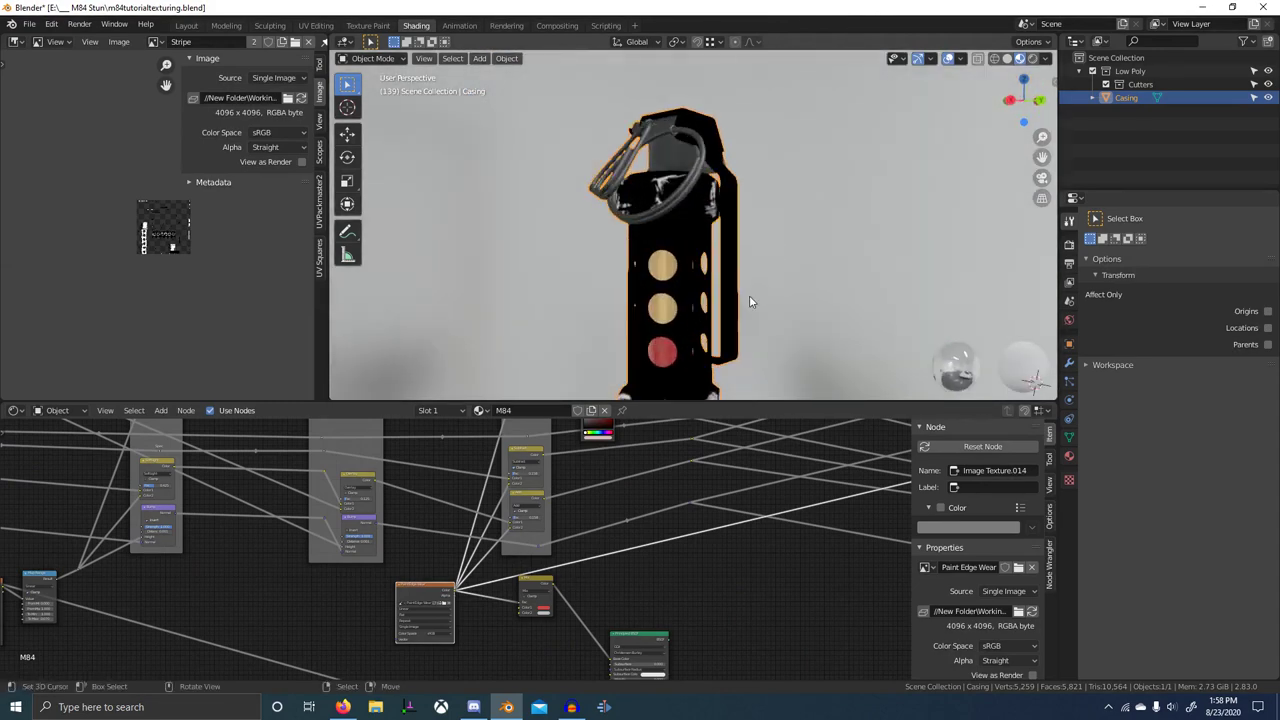
- In Edit Mode, reveal the whole mesh, select the connected lever and pin, and hide everything else
{"action": "key", "text": "Tab"}
{"action": "key", "text": "alt+h"}
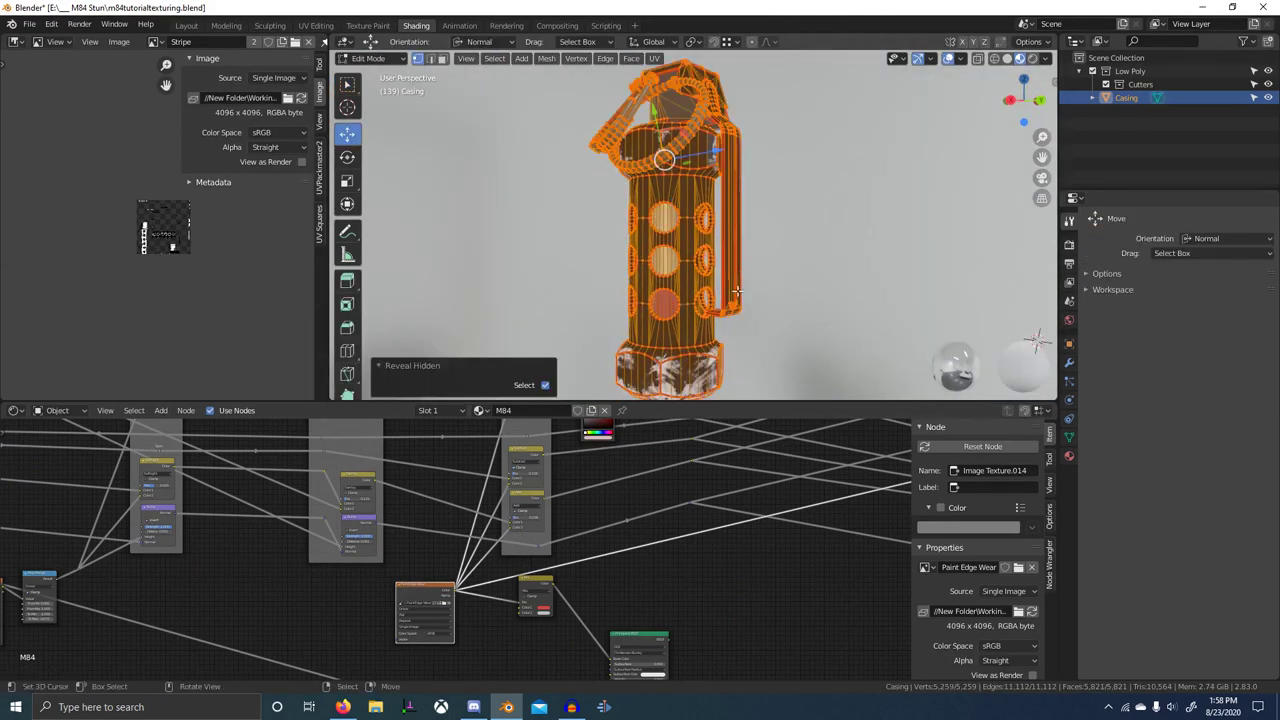
{"action": "key", "text": "alt+a"}
{"action": "key", "text": "l"}
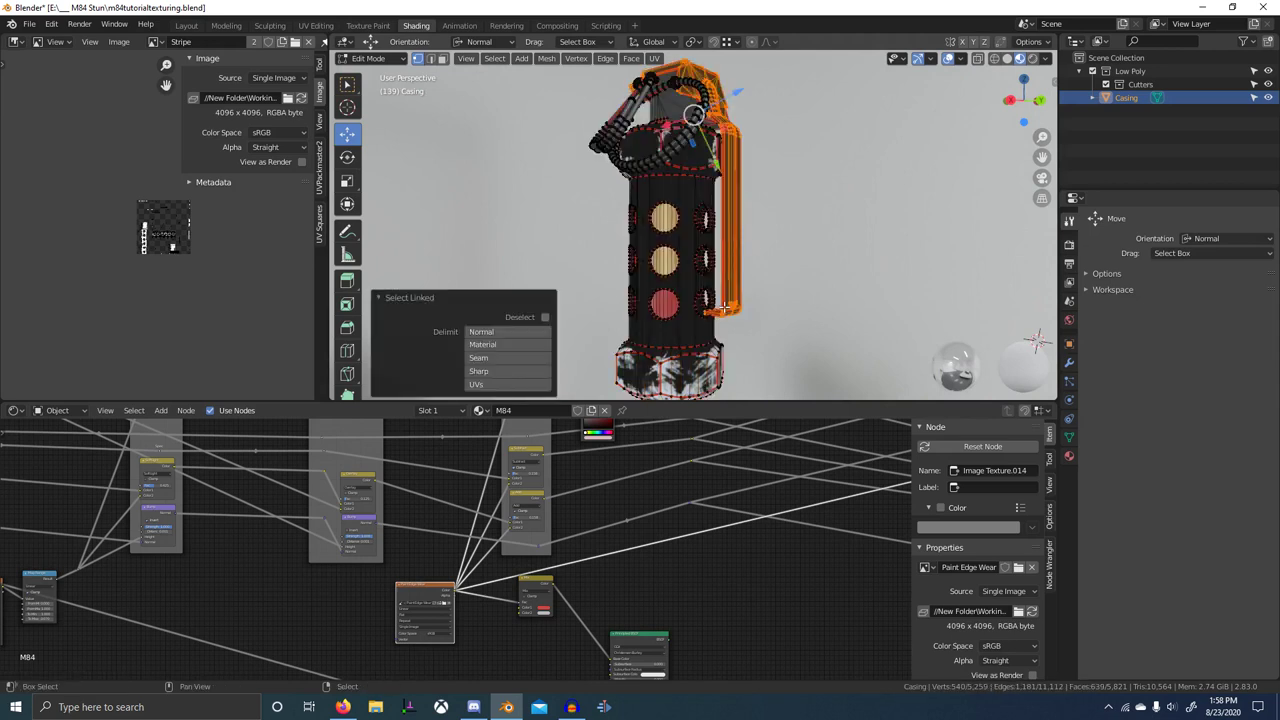
{"action": "key", "text": "shift+h"}
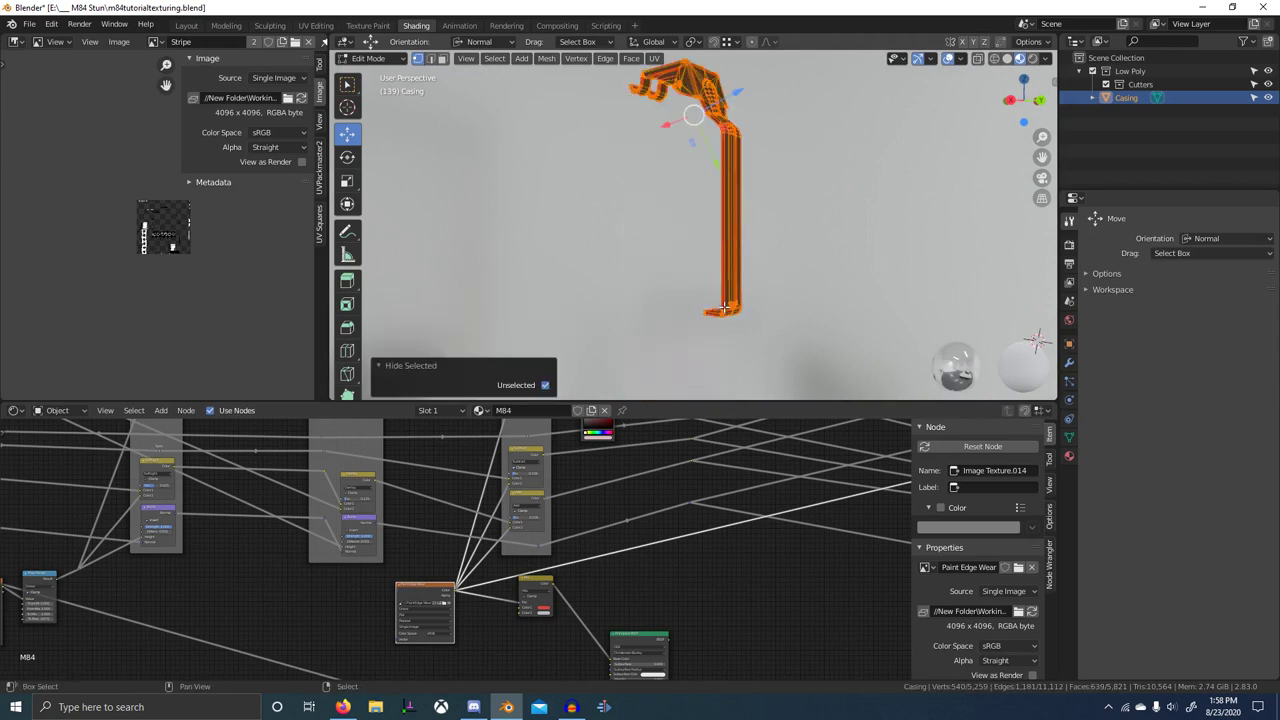
{"action": "scroll", "coordinate": [722, 300], "scroll_direction": "down", "scroll_amount": 2}
{"action": "middle_click_drag", "start_coordinate": [706, 242], "coordinate": [757, 270]}
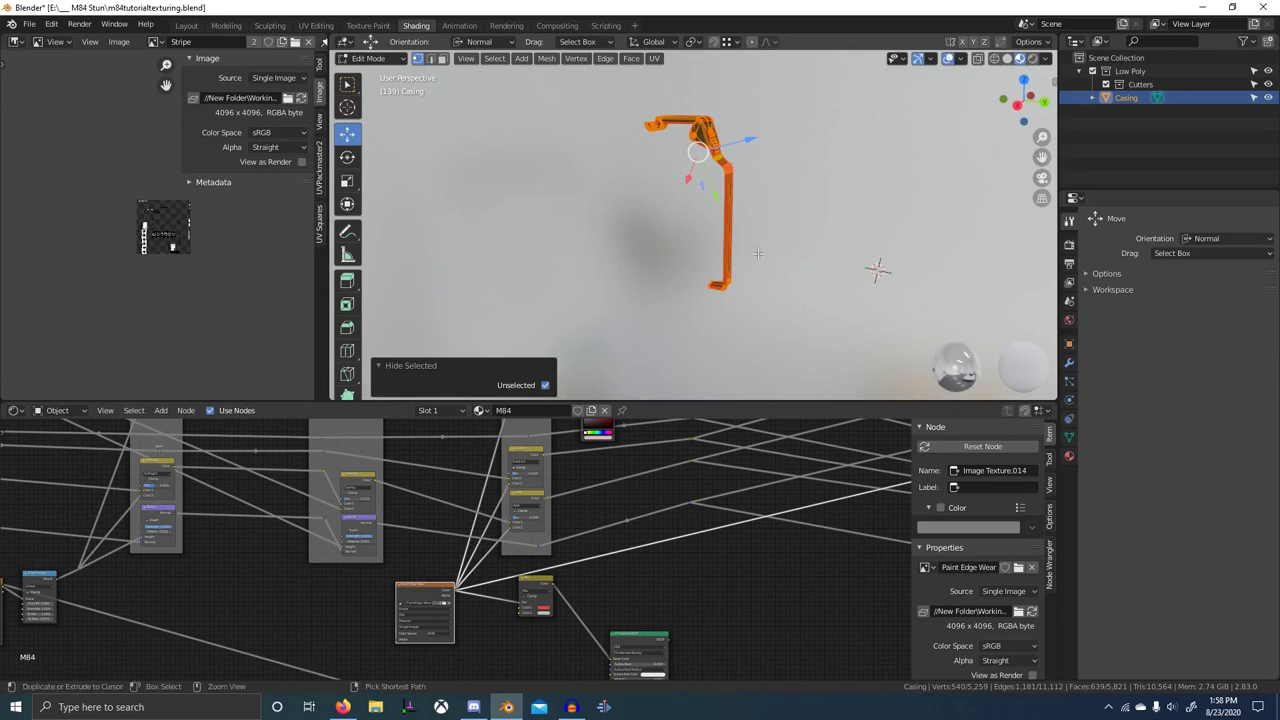
- Switch to Texture Paint, preview the full Principled material on the lever, and maximize the 3D view
{"action": "key", "text": "ctrl+Tab"}
{"action": "left_click", "coordinate": [769, 148]}
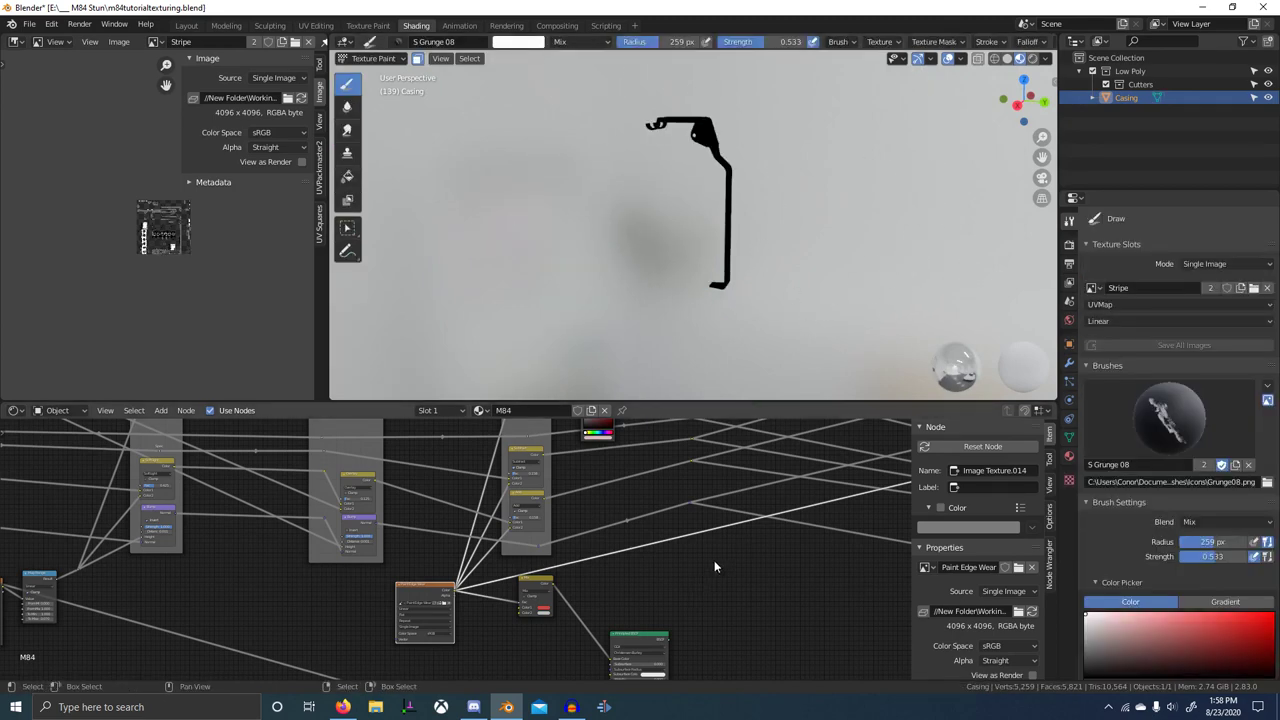
{"action": "scroll", "coordinate": [715, 567], "scroll_direction": "down", "scroll_amount": 7}
{"action": "middle_click_drag", "start_coordinate": [715, 567], "coordinate": [473, 624]}
{"action": "scroll", "coordinate": [814, 486], "scroll_direction": "down", "scroll_amount": 3}
{"action": "middle_click_drag", "start_coordinate": [630, 565], "coordinate": [575, 576]}
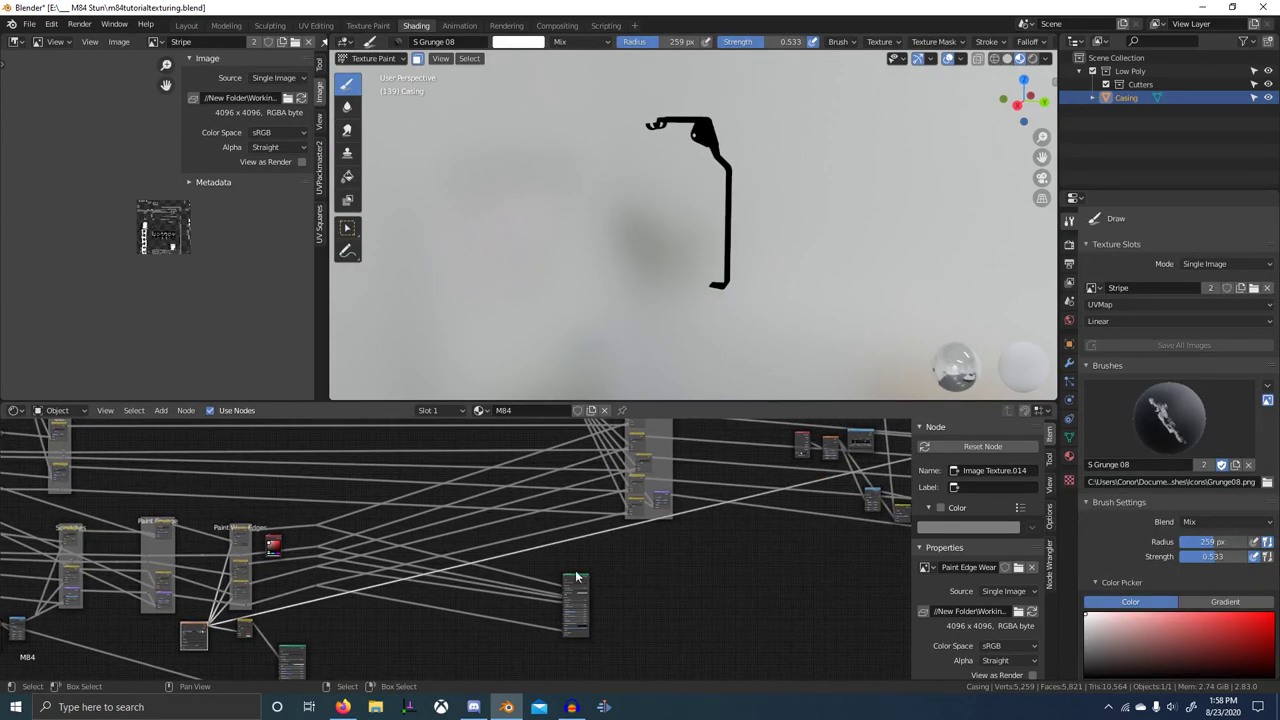
{"action": "left_click", "coordinate": [580, 582], "text": "ctrl+shift"}
{"action": "scroll", "coordinate": [722, 259], "scroll_direction": "up", "scroll_amount": 4}
{"action": "mouse_move", "coordinate": [722, 259]}
{"action": "middle_mouse_down"}
{"action": "mouse_move", "coordinate": [716, 210]}
{"action": "mouse_move", "coordinate": [733, 328]}
{"action": "middle_mouse_up"}
{"action": "scroll", "coordinate": [729, 245], "scroll_direction": "up", "scroll_amount": 3}
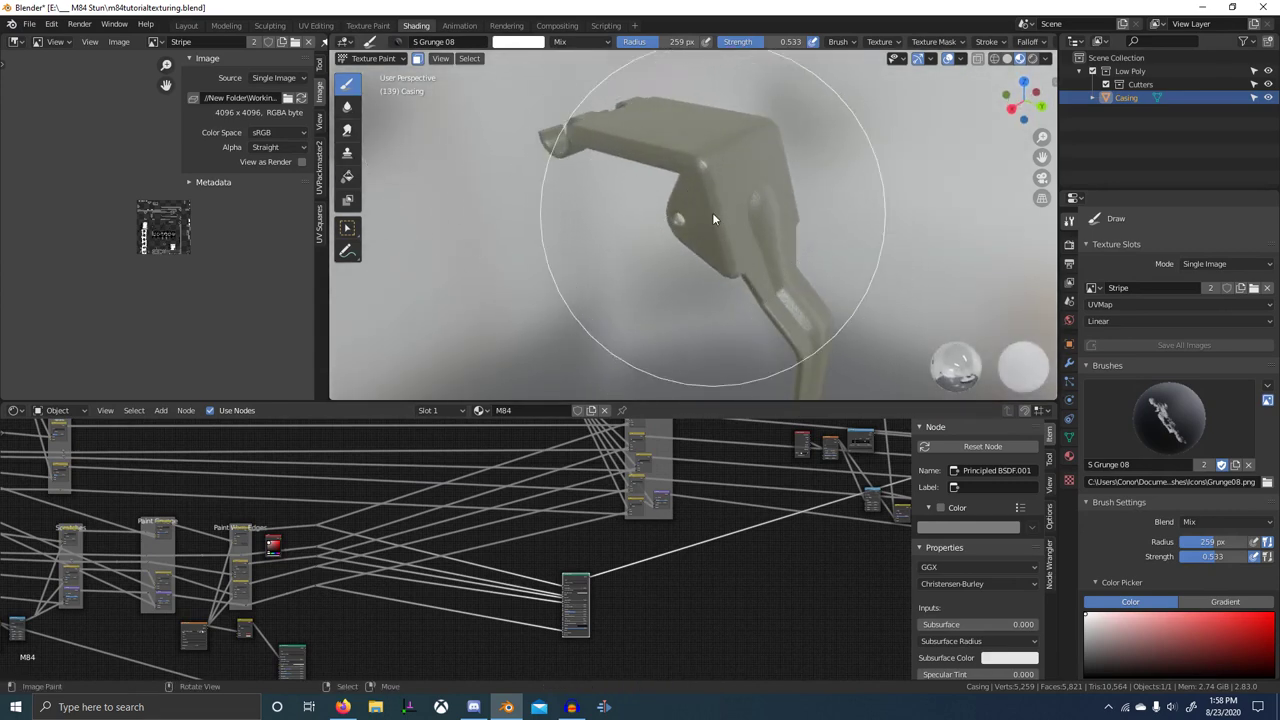
{"action": "key", "text": "ctrl+space"}
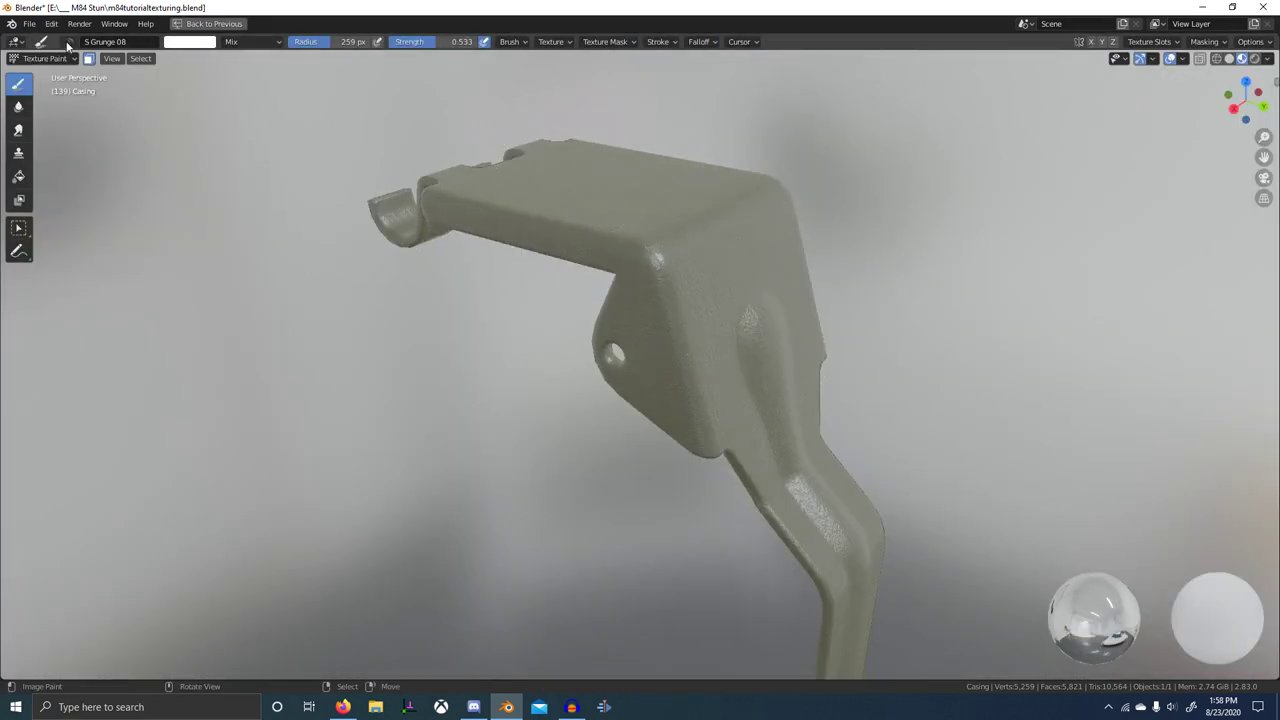
- Rotate the brush texture to a new angle
{"action": "key", "text": "ctrl+f"}
{"action": "right_click", "coordinate": [570, 222]}
{"action": "key", "text": "ctrl+space"}
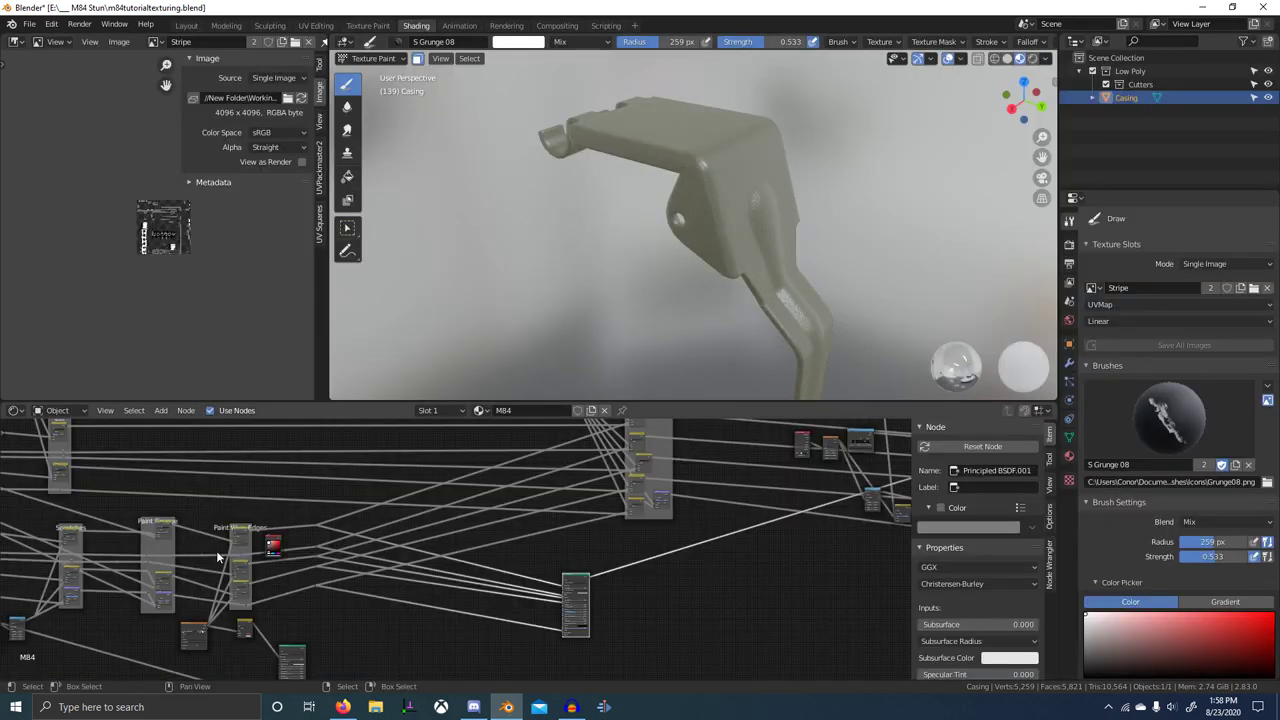
{"action": "middle_click_drag", "start_coordinate": [308, 568], "coordinate": [390, 566]}
{"action": "key", "text": "ctrl+f"}
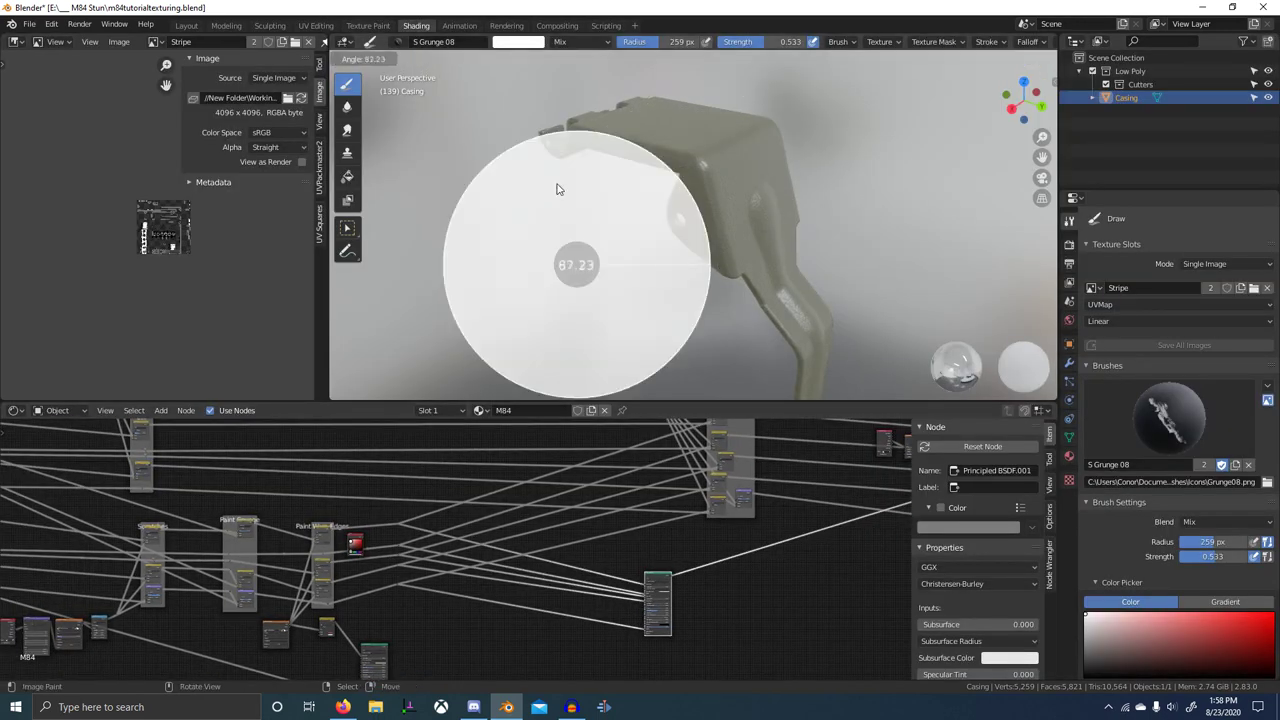
{"action": "left_click", "coordinate": [728, 328]}
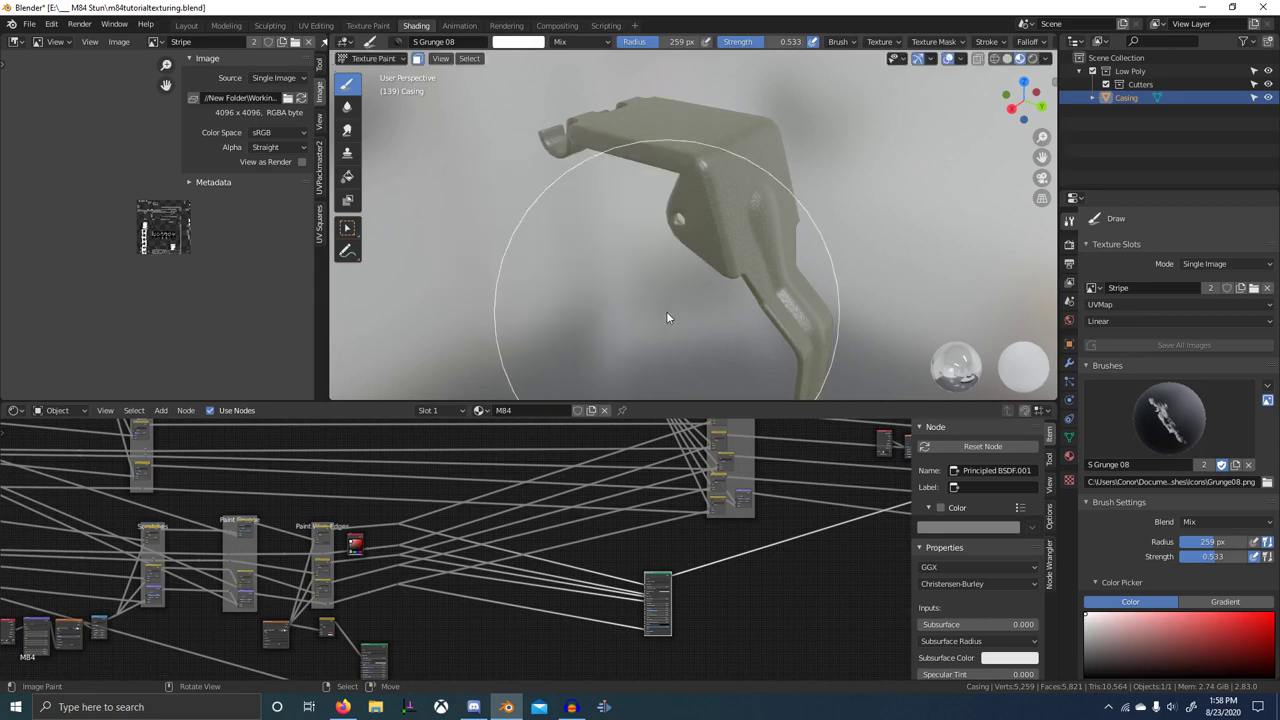
- Make the Paint Edge Wear image the texture painting target
{"action": "middle_click_drag", "start_coordinate": [257, 556], "coordinate": [382, 526]}
{"action": "scroll", "coordinate": [217, 366], "scroll_direction": "up", "scroll_amount": 5}
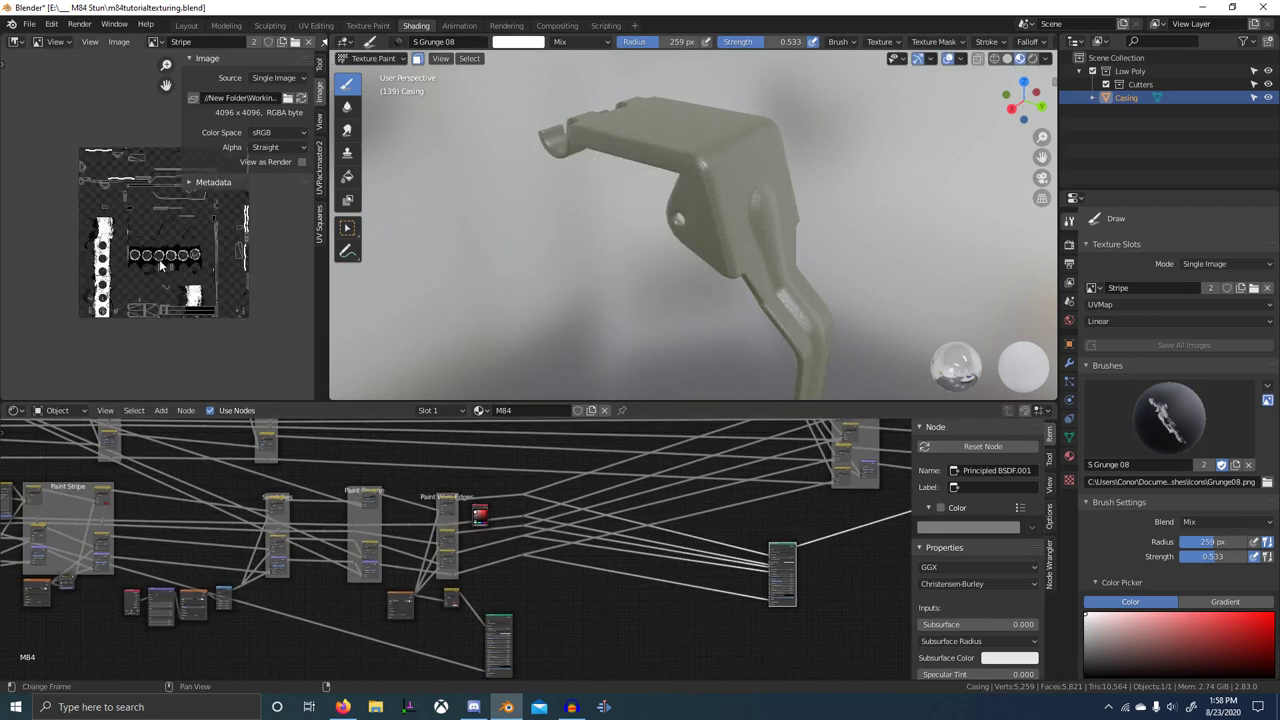
{"action": "scroll", "coordinate": [493, 509], "scroll_direction": "up", "scroll_amount": 4}
{"action": "scroll", "coordinate": [479, 509], "scroll_direction": "down", "scroll_amount": 2}
{"action": "mouse_move", "coordinate": [493, 509]}
{"action": "middle_mouse_down"}
{"action": "mouse_move", "coordinate": [306, 457]}
{"action": "mouse_move", "coordinate": [286, 406]}
{"action": "middle_mouse_up"}
{"action": "middle_click_drag", "start_coordinate": [414, 622], "coordinate": [437, 504]}
{"action": "scroll", "coordinate": [468, 576], "scroll_direction": "up", "scroll_amount": 7}
{"action": "scroll", "coordinate": [467, 576], "scroll_direction": "up", "scroll_amount": 5}
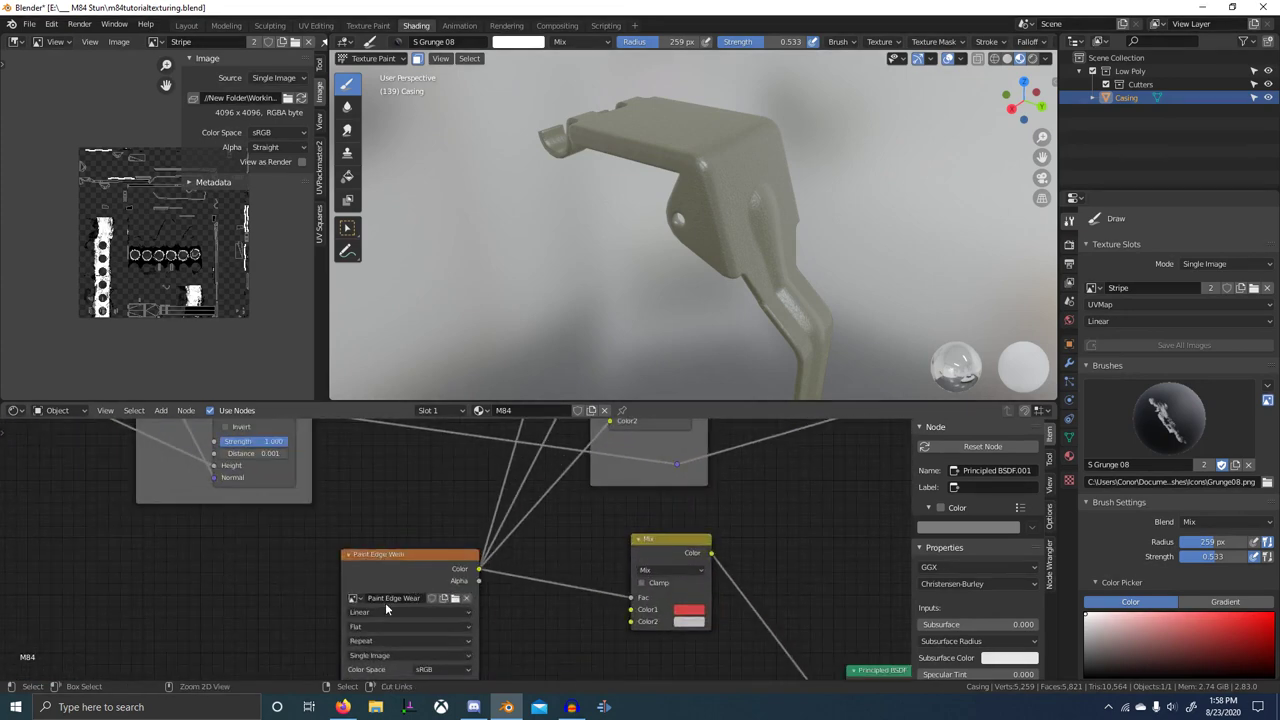
{"action": "left_click", "coordinate": [157, 43]}
{"action": "type", "text": "Paint Edge Wear"}
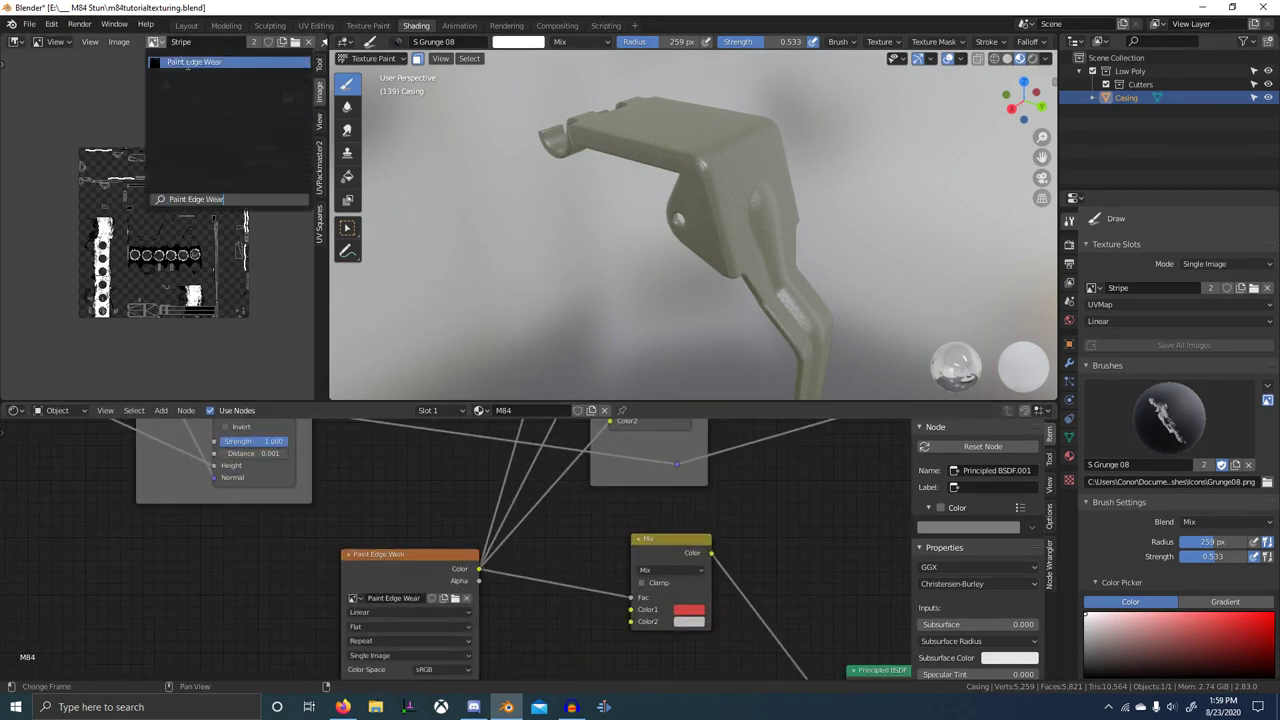
{"action": "left_click", "coordinate": [181, 58]}
{"action": "left_click", "coordinate": [1095, 289]}
{"action": "type", "text": "Paint Edge Wear"}
{"action": "left_click", "coordinate": [1098, 306]}
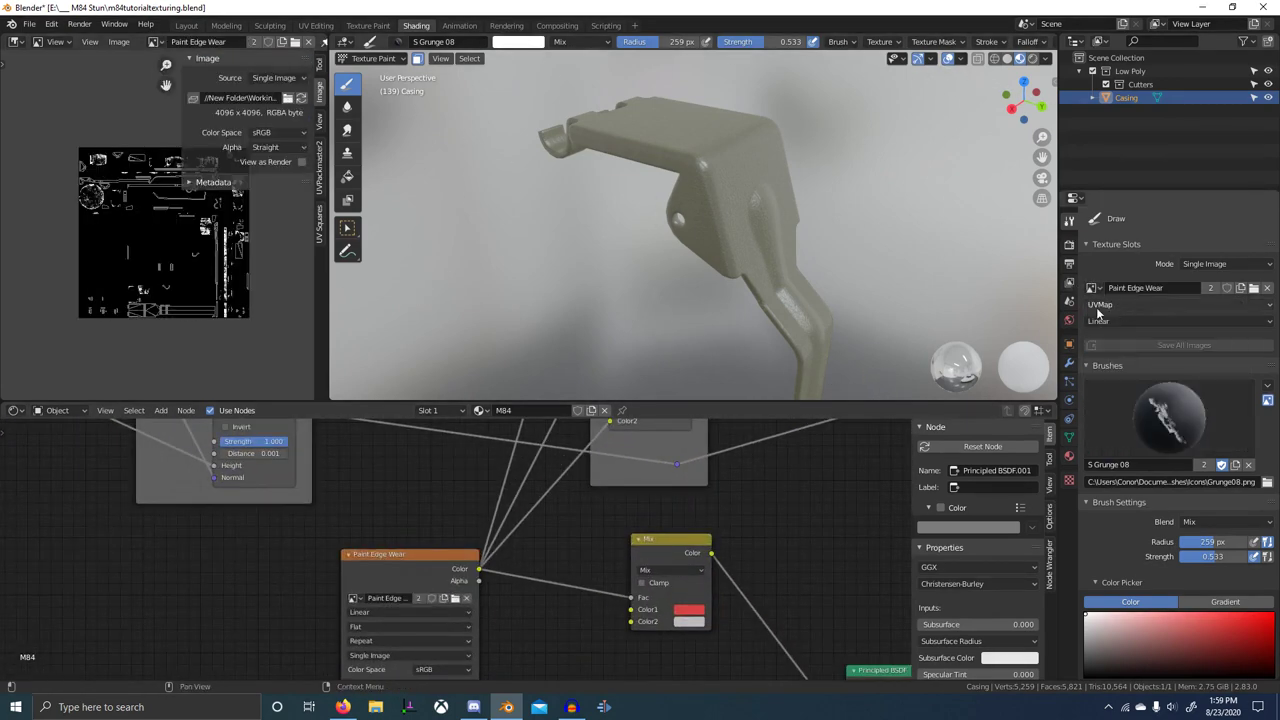
- In the maximized view, stamp S Grunge 08 wear onto the lever's side edge
{"action": "key", "text": "ctrl+space"}
{"action": "scroll", "coordinate": [692, 316], "scroll_direction": "up", "scroll_amount": 1}
{"action": "middle_click_drag", "start_coordinate": [692, 316], "coordinate": [728, 304]}
{"action": "scroll", "coordinate": [728, 304], "scroll_direction": "up", "scroll_amount": 1}
{"action": "left_click_drag", "start_coordinate": [754, 292], "coordinate": [804, 476]}
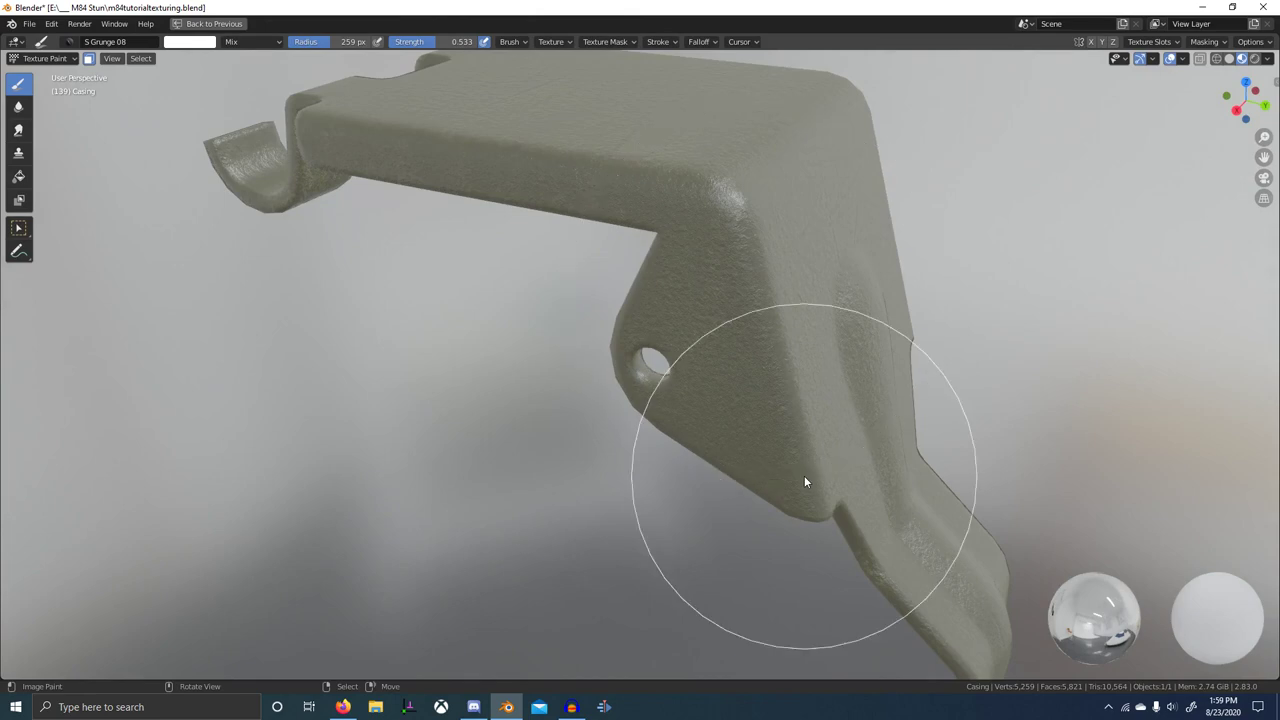
- Preview the Paint Edge Wear mask, then the Mix.023 olive paint result on the model
{"action": "key", "text": "ctrl+space"}
{"action": "scroll", "coordinate": [457, 585], "scroll_direction": "down", "scroll_amount": 1}
{"action": "scroll", "coordinate": [464, 565], "scroll_direction": "down", "scroll_amount": 1}
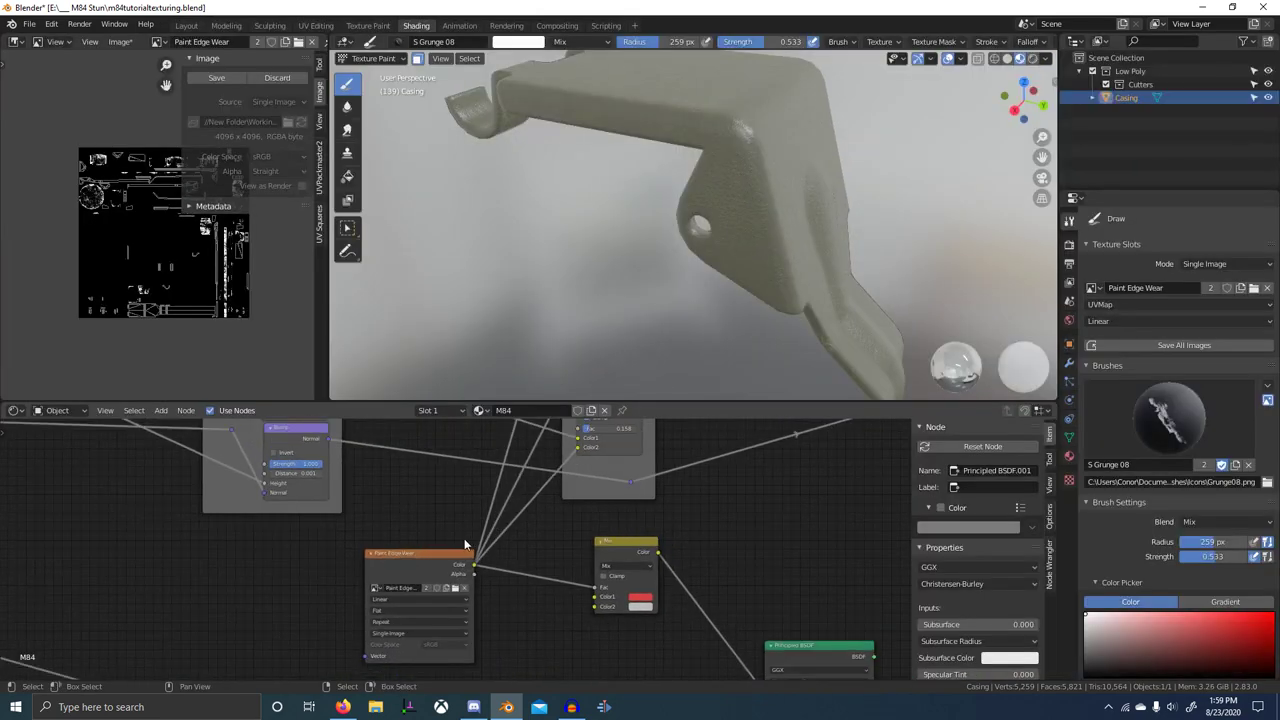
{"action": "left_click", "coordinate": [427, 556], "text": "ctrl+shift"}
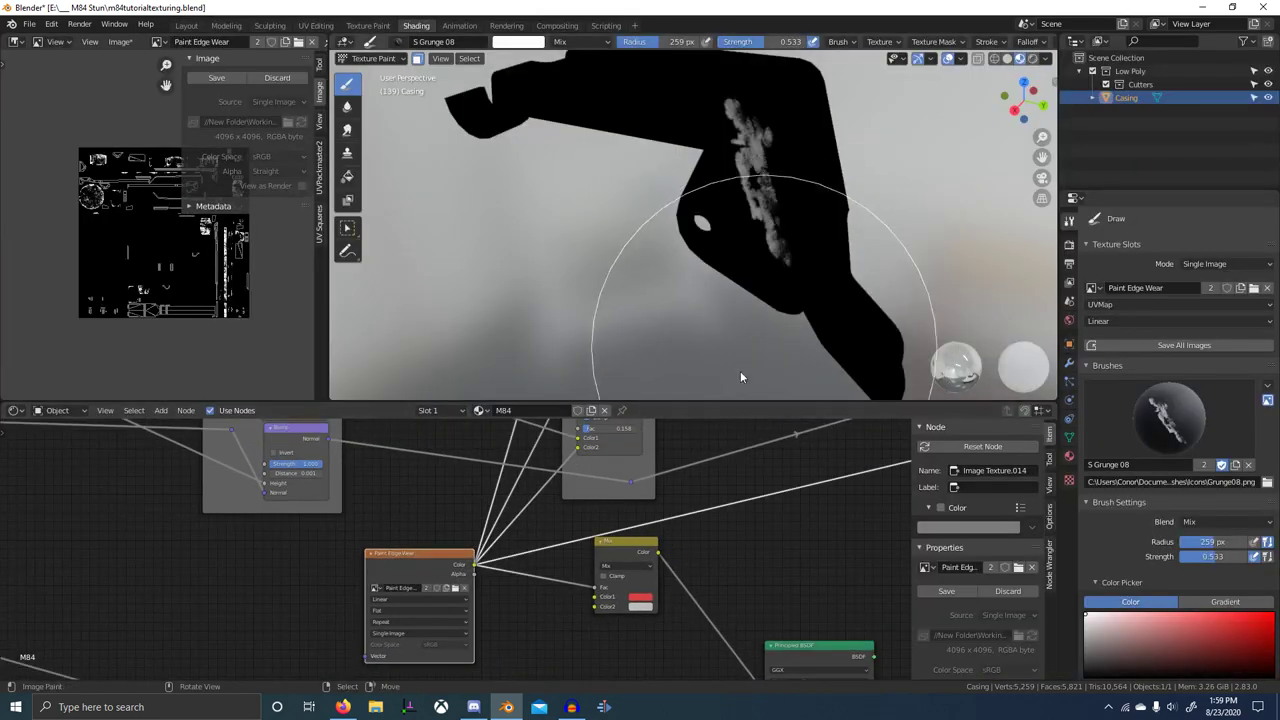
{"action": "scroll", "coordinate": [758, 479], "scroll_direction": "down", "scroll_amount": 3}
{"action": "mouse_move", "coordinate": [758, 479]}
{"action": "middle_mouse_down"}
{"action": "mouse_move", "coordinate": [656, 508]}
{"action": "mouse_move", "coordinate": [532, 595]}
{"action": "middle_mouse_up"}
{"action": "middle_click_drag", "start_coordinate": [560, 486], "coordinate": [538, 567]}
{"action": "left_click", "coordinate": [411, 466], "text": "ctrl+shift"}
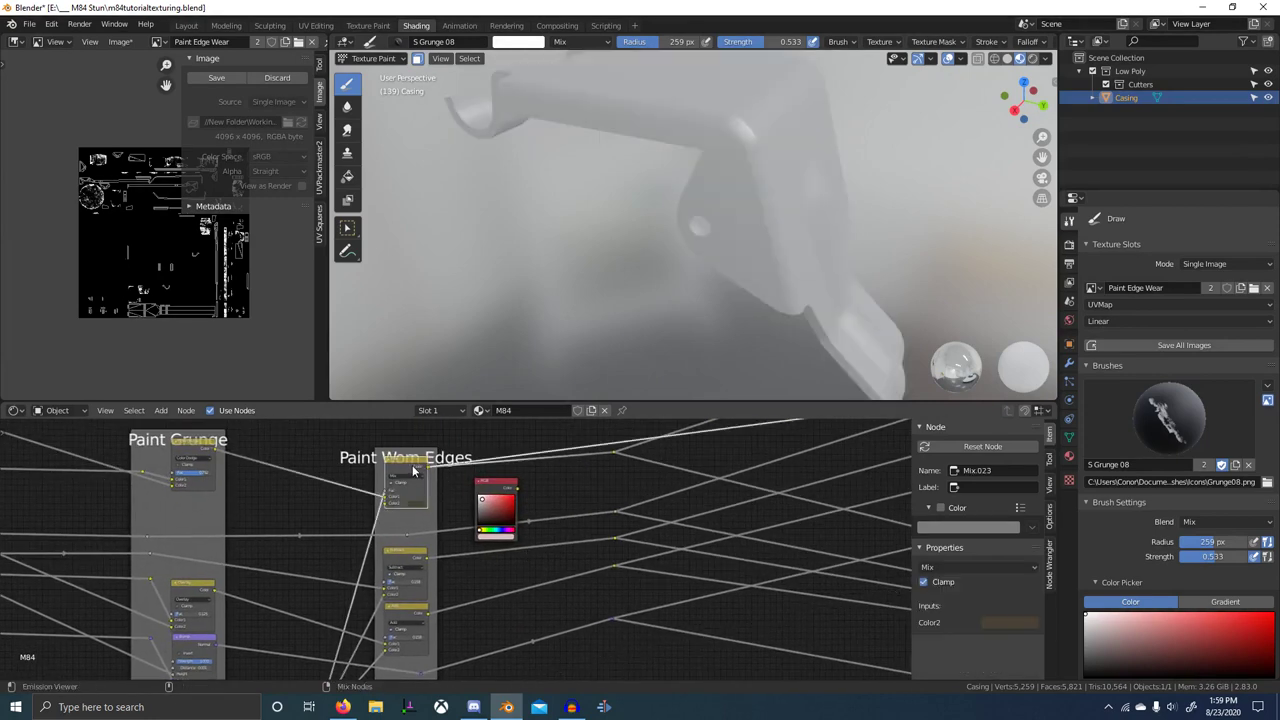
{"action": "middle_click_drag", "start_coordinate": [771, 281], "coordinate": [738, 295]}
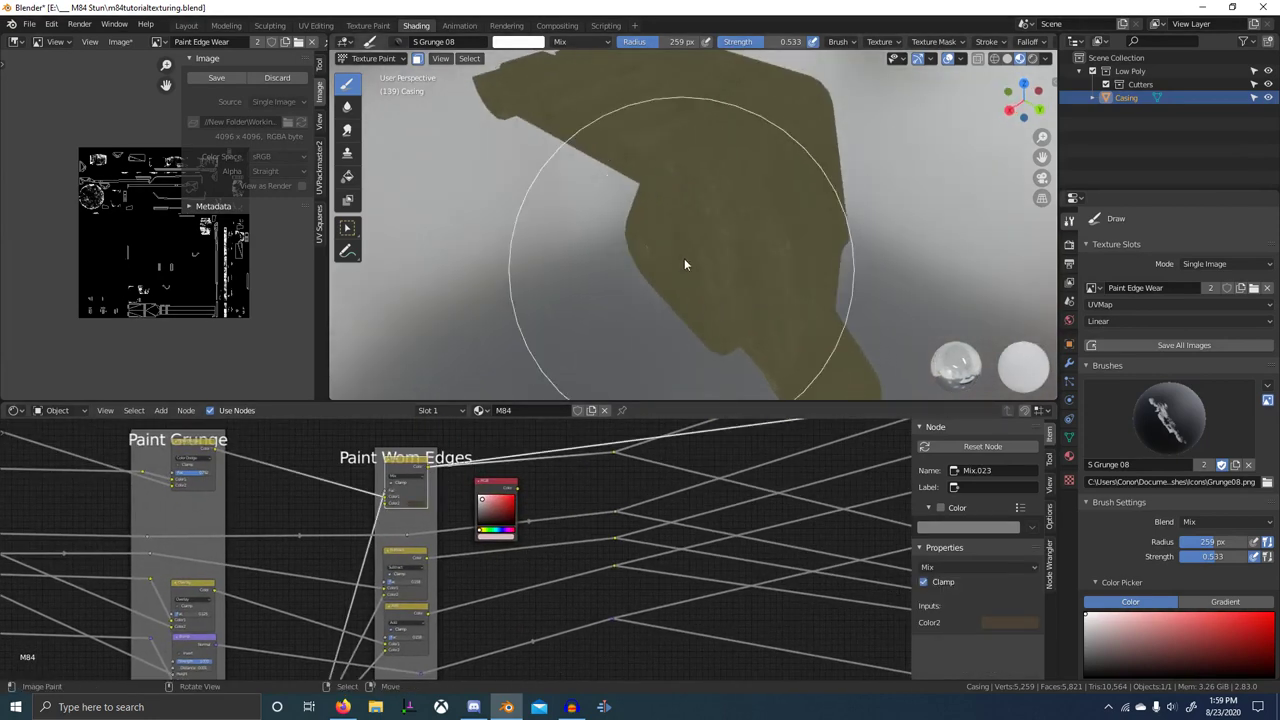
- Set the brush strength to 1.000 and preview the Paint Edge Wear mask again
{"action": "key", "text": "shift+f"}
{"action": "left_click", "coordinate": [868, 251]}
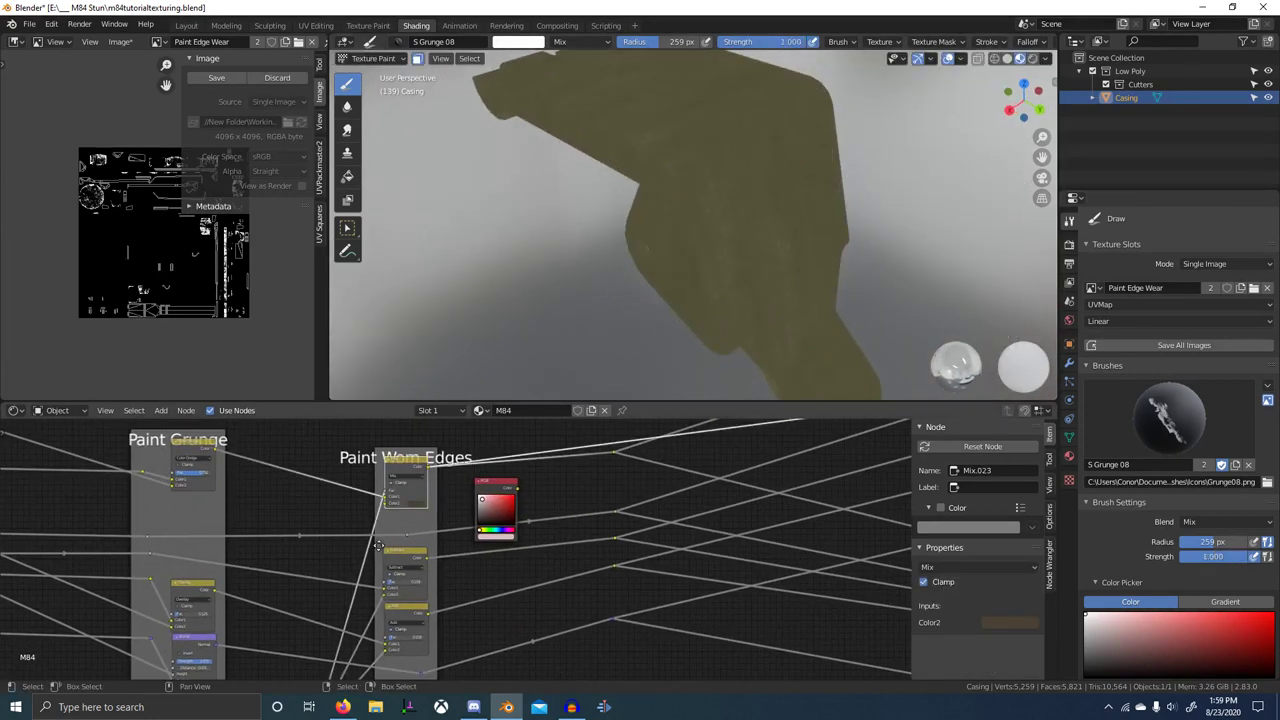
{"action": "middle_click_drag", "start_coordinate": [311, 551], "coordinate": [431, 651]}
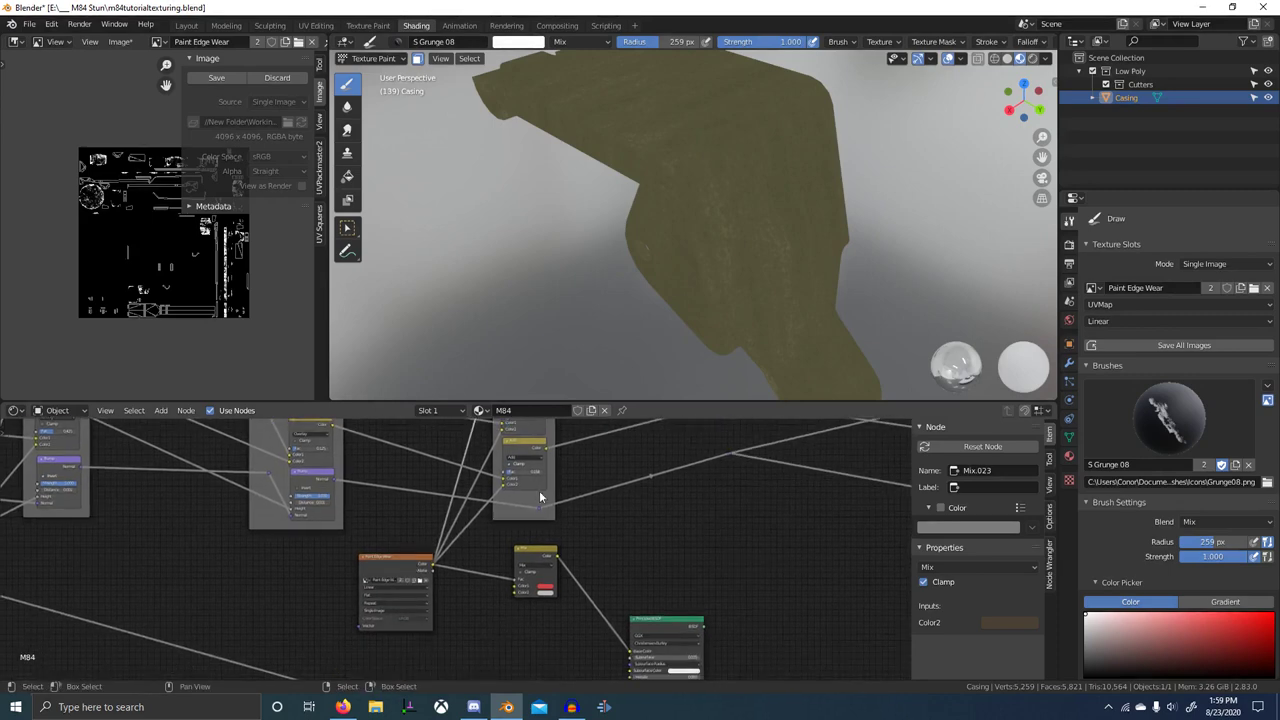
{"action": "scroll", "coordinate": [540, 494], "scroll_direction": "down", "scroll_amount": 2}
{"action": "middle_click_drag", "start_coordinate": [540, 494], "coordinate": [515, 583]}
{"action": "left_click", "coordinate": [397, 634], "text": "ctrl+shift"}
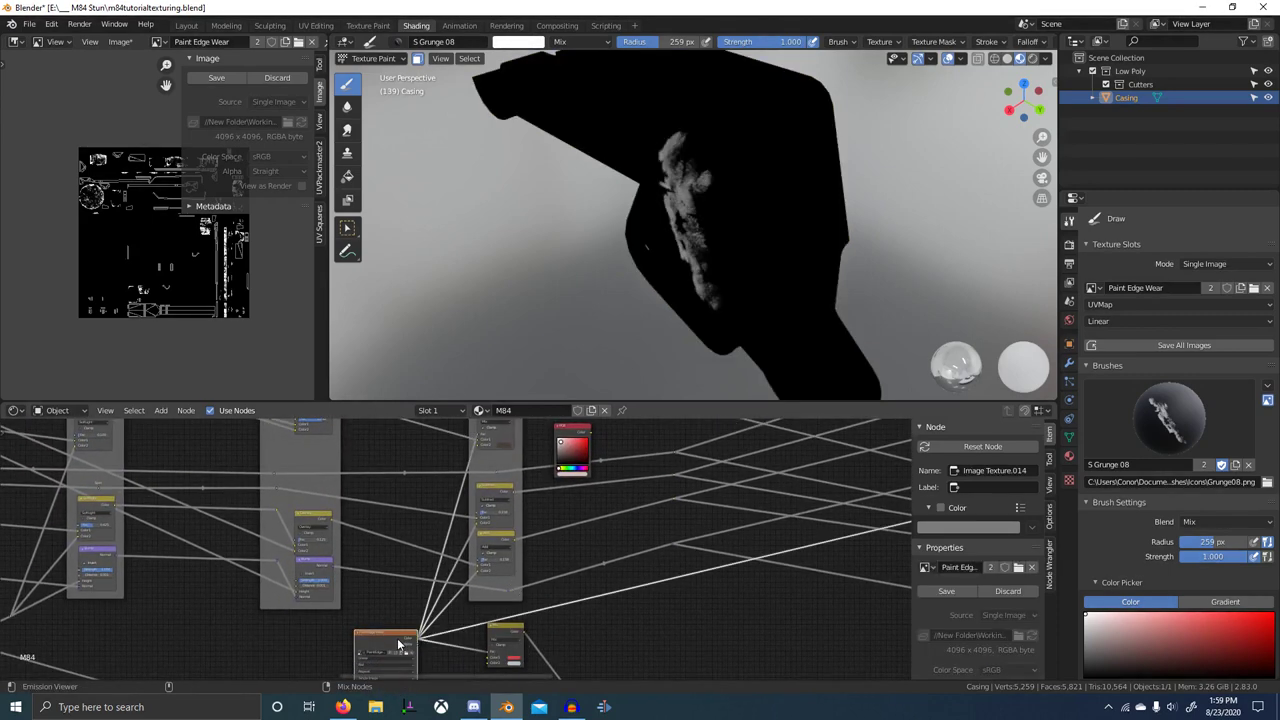
- Switch to black and the TexDraw brush, test a line stroke across the lever, and undo it
{"action": "key", "text": "x"}
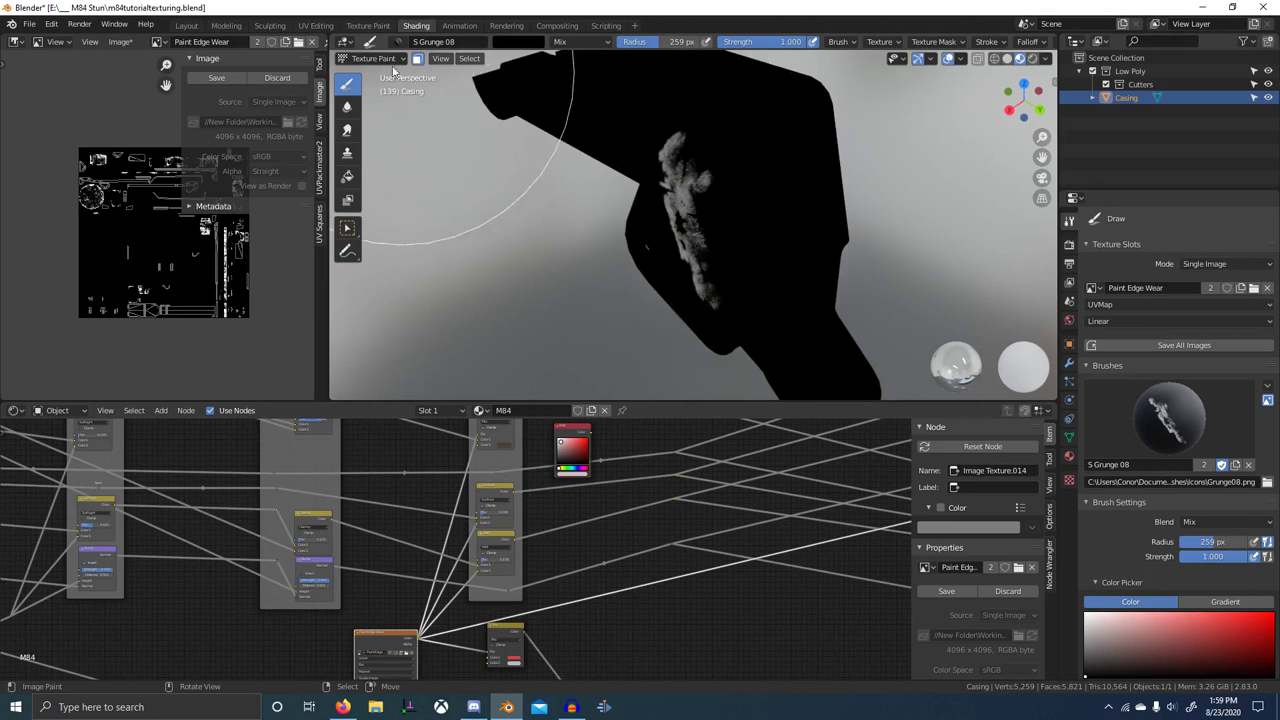
{"action": "left_click", "coordinate": [397, 42]}
{"action": "type", "text": "tex"}
{"action": "left_click", "coordinate": [419, 88]}
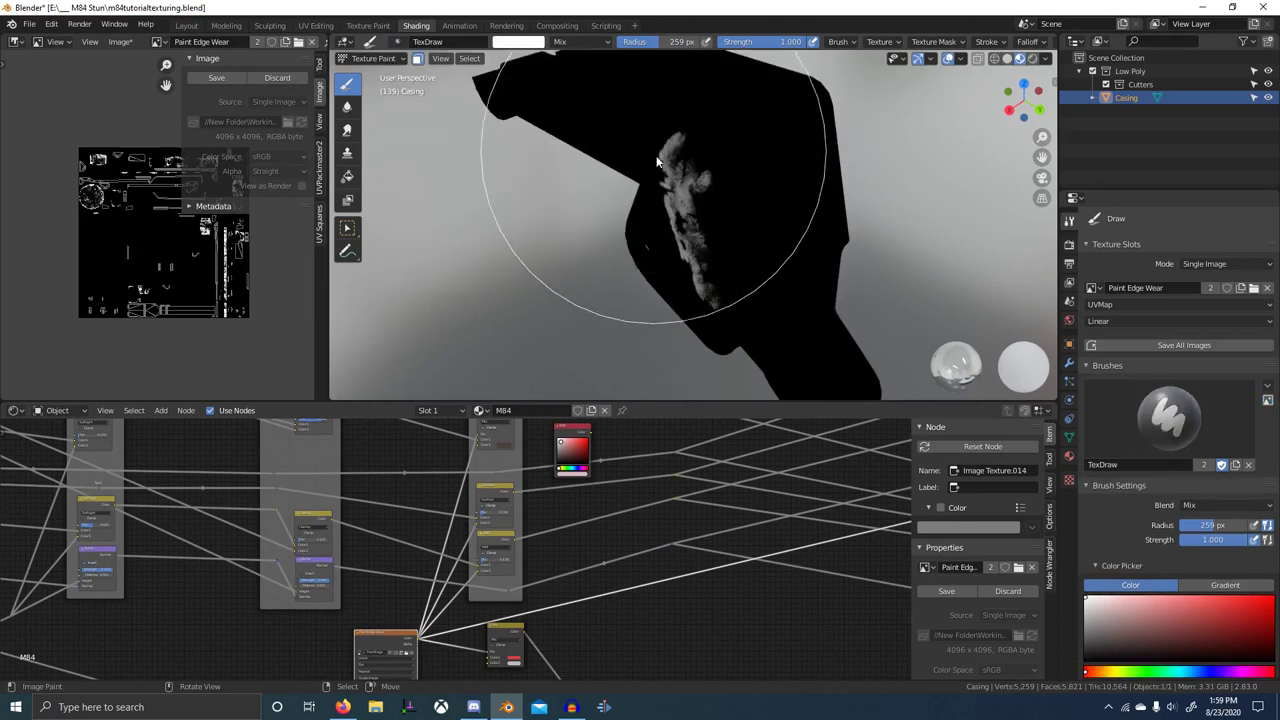
{"action": "mouse_move", "coordinate": [653, 151]}
{"action": "left_mouse_down"}
{"action": "mouse_move", "coordinate": [675, 228]}
{"action": "mouse_move", "coordinate": [749, 321]}
{"action": "mouse_move", "coordinate": [766, 389]}
{"action": "left_mouse_up"}
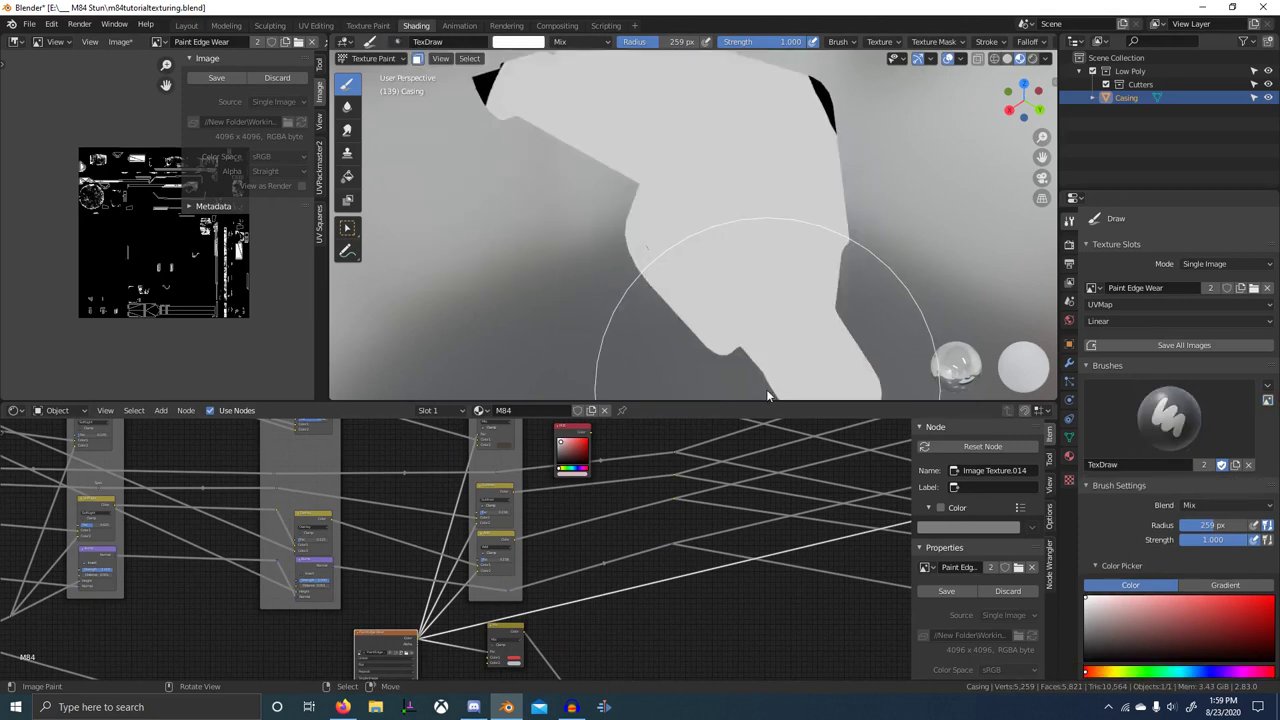
{"action": "key", "text": "ctrl+z"}
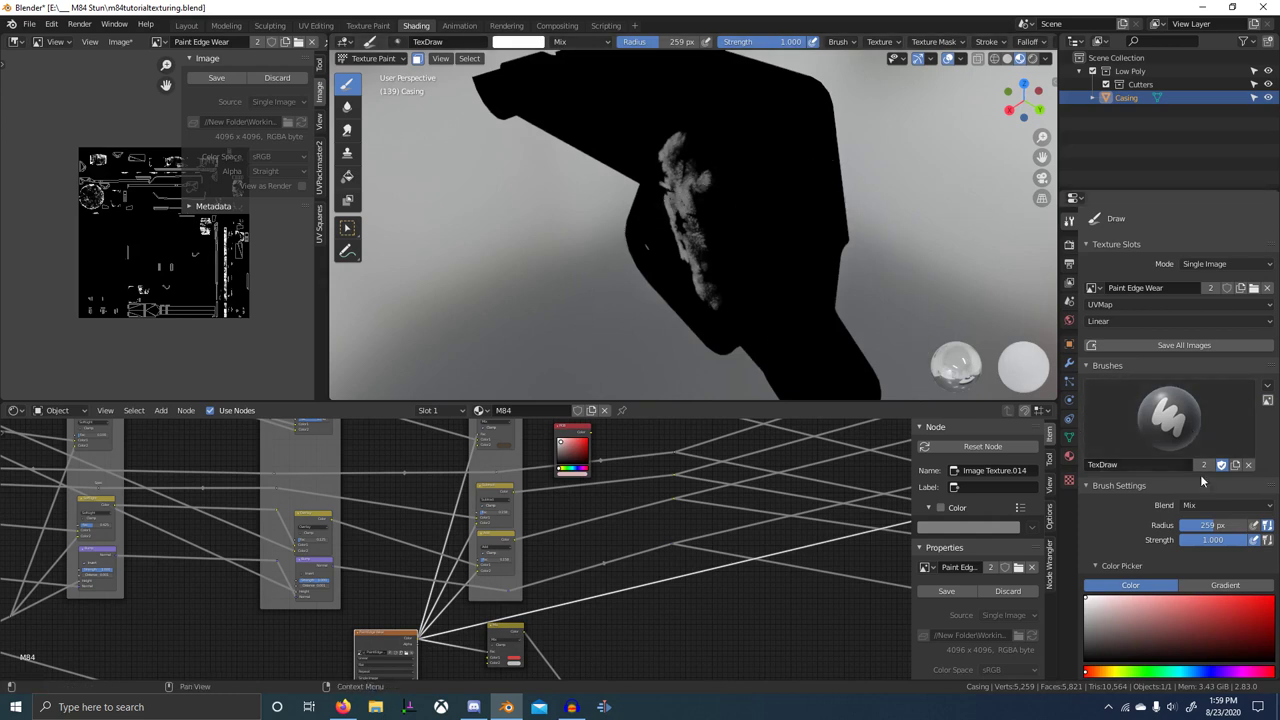
- Set the TexDraw stroke method to Space with a smooth falloff curve
{"action": "scroll", "coordinate": [1200, 474], "scroll_direction": "down", "scroll_amount": 7}
{"action": "scroll", "coordinate": [1176, 569], "scroll_direction": "up", "scroll_amount": 5}
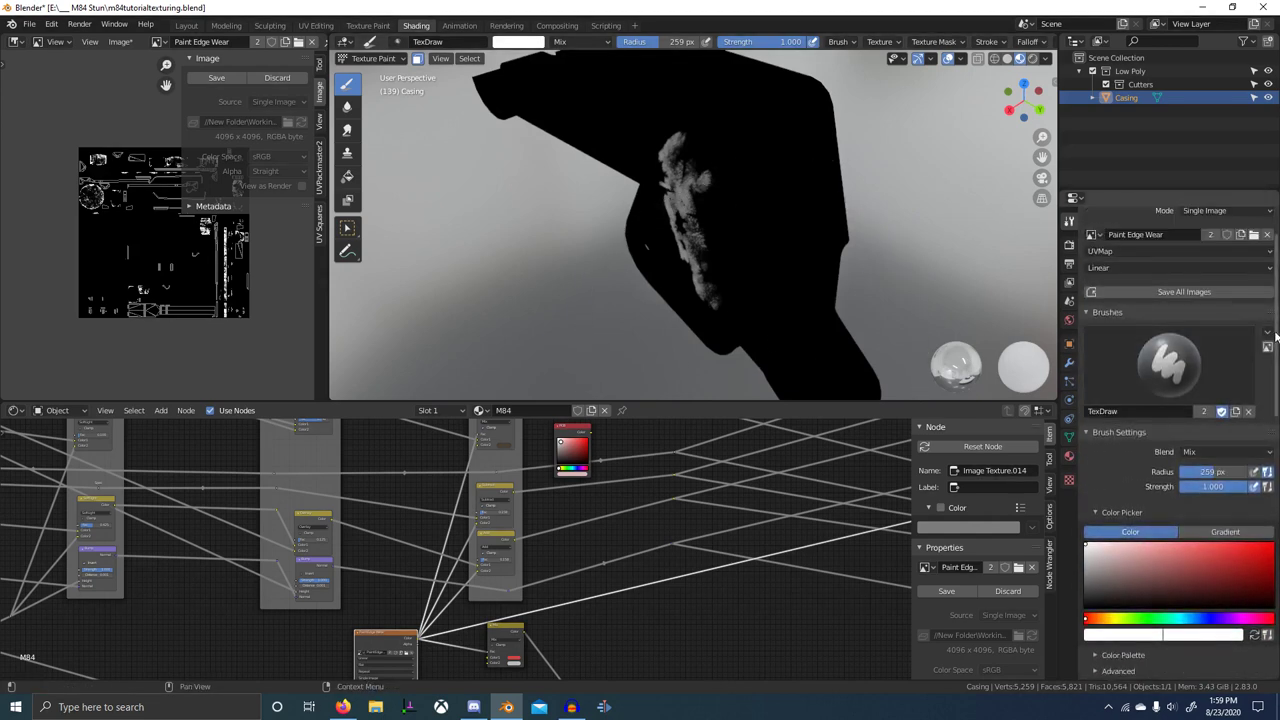
{"action": "left_click", "coordinate": [1267, 332]}
{"action": "mouse_move", "coordinate": [1237, 350]}
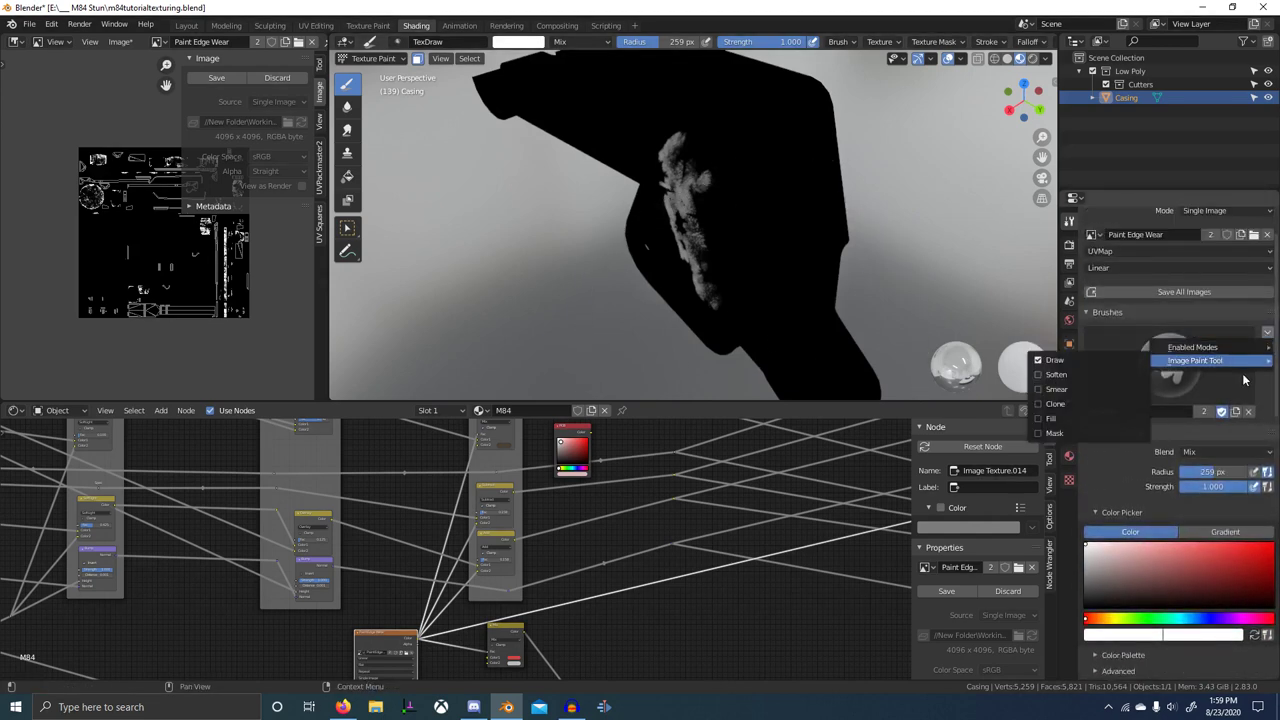
{"action": "scroll", "coordinate": [1249, 463], "scroll_direction": "down", "scroll_amount": 14}
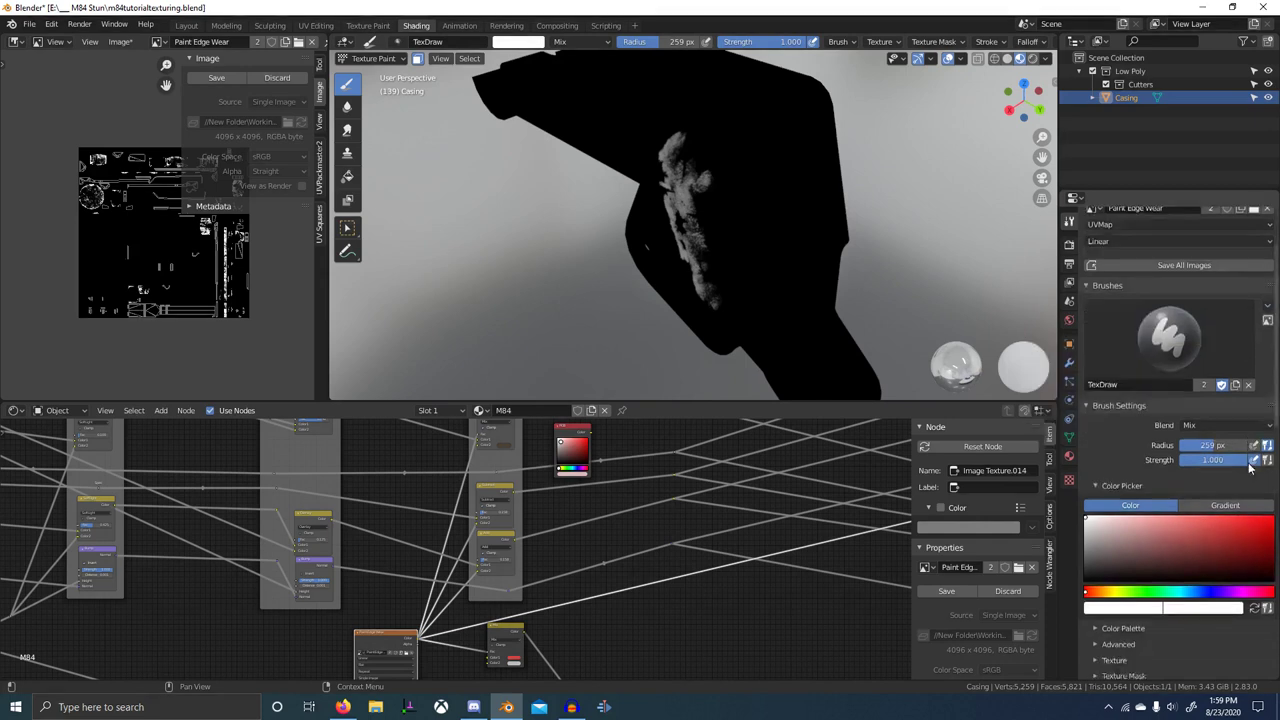
{"action": "left_click", "coordinate": [1200, 365]}
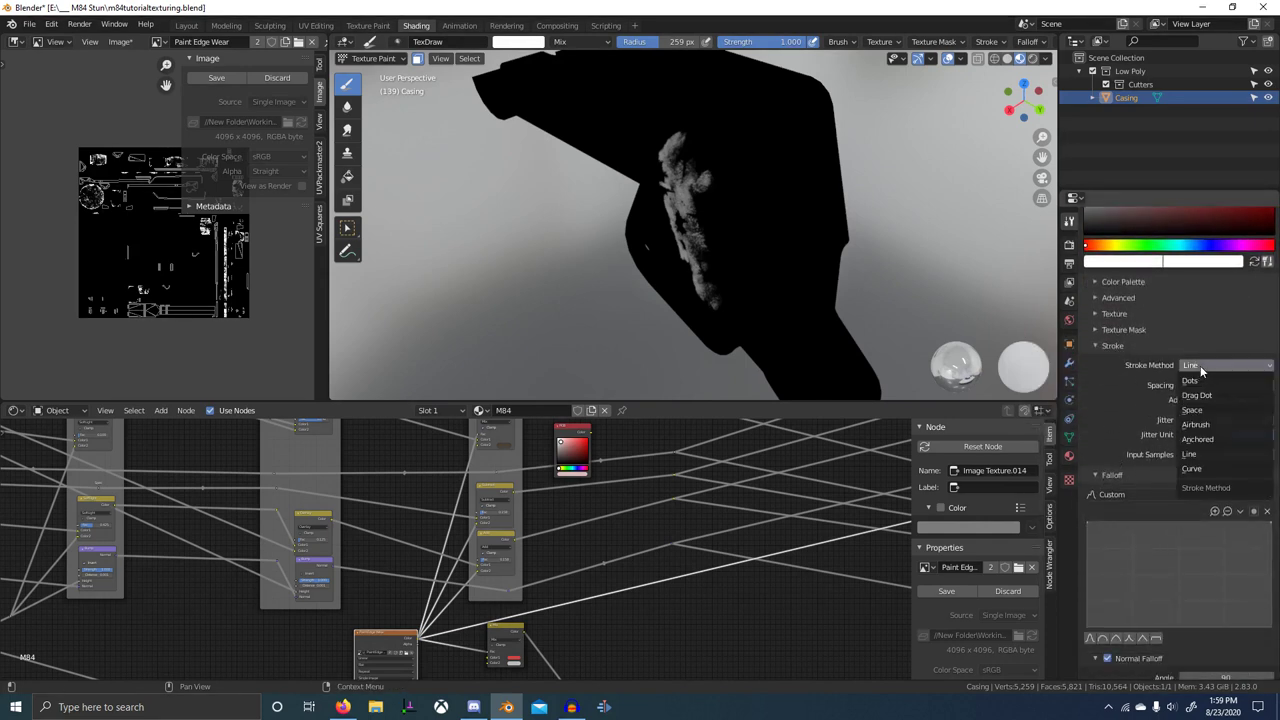
{"action": "left_click", "coordinate": [1216, 410]}
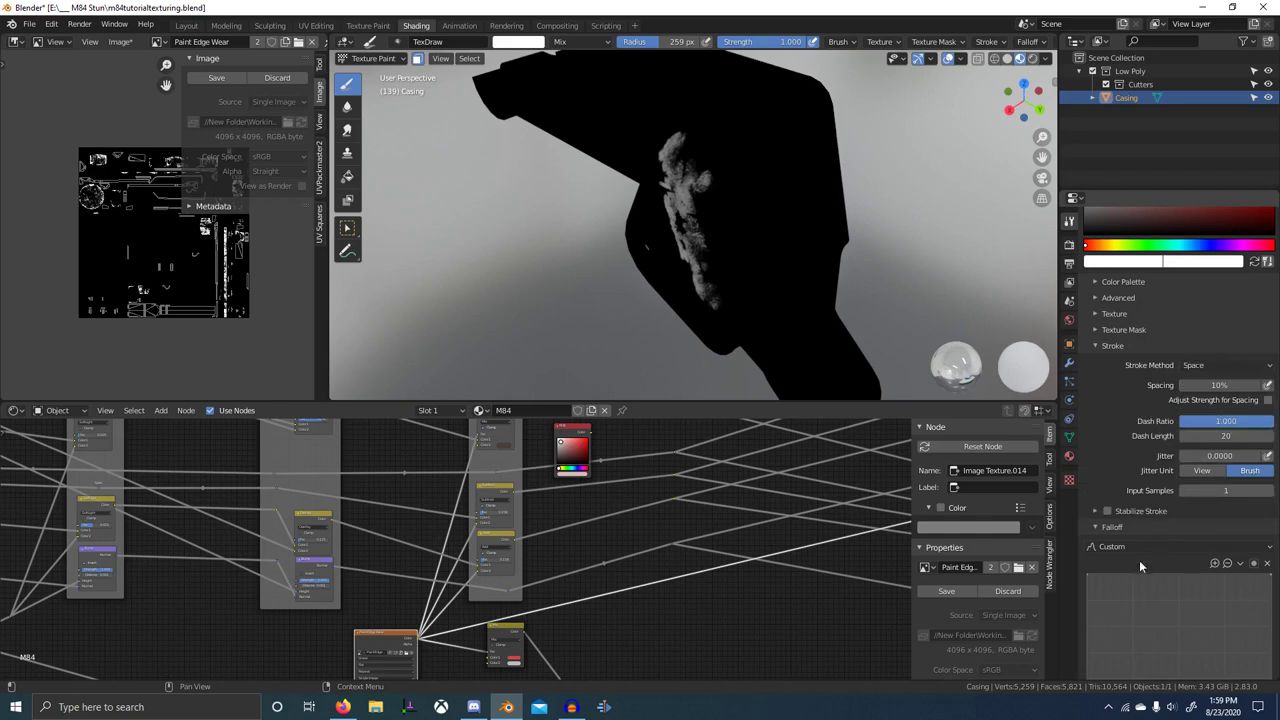
{"action": "scroll", "coordinate": [1125, 575], "scroll_direction": "down", "scroll_amount": 3}
{"action": "left_click", "coordinate": [1090, 584]}
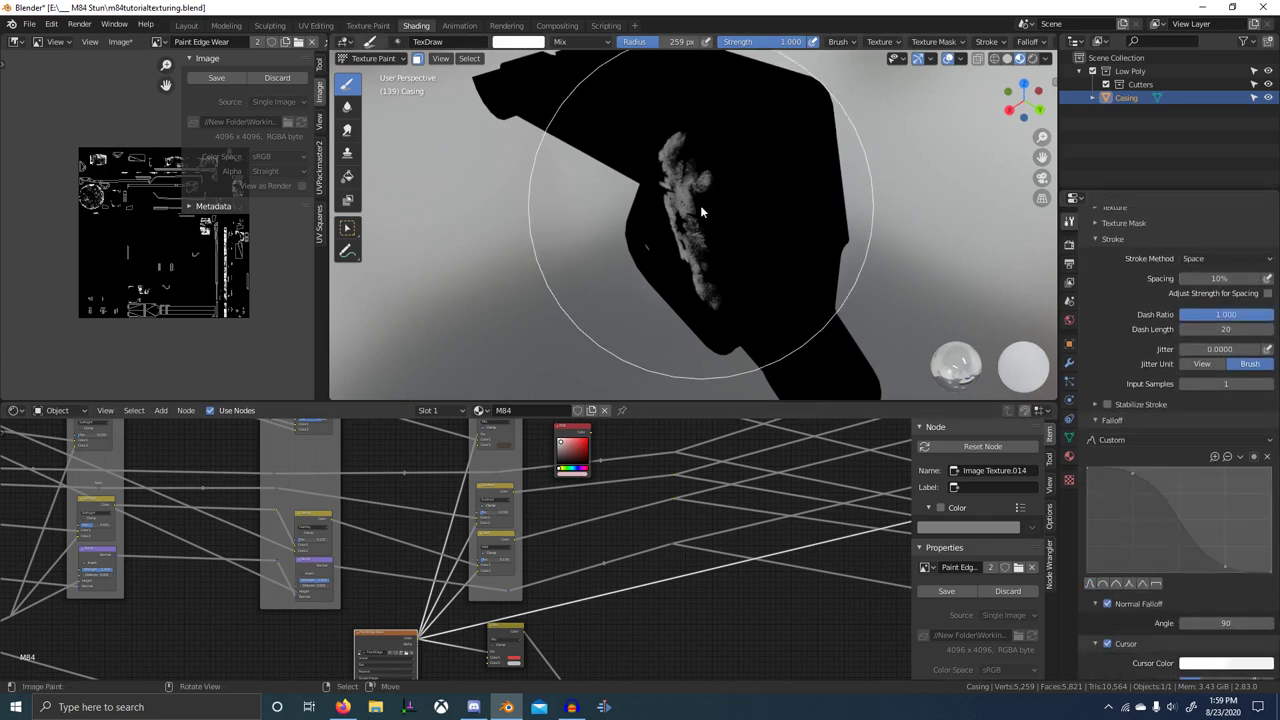
- Set the brush radius to 158 px, make the secondary colour black, and paint out the grey stroke
{"action": "key", "text": "f"}
{"action": "left_click", "coordinate": [631, 208]}
{"action": "scroll", "coordinate": [1210, 364], "scroll_direction": "up", "scroll_amount": 12}
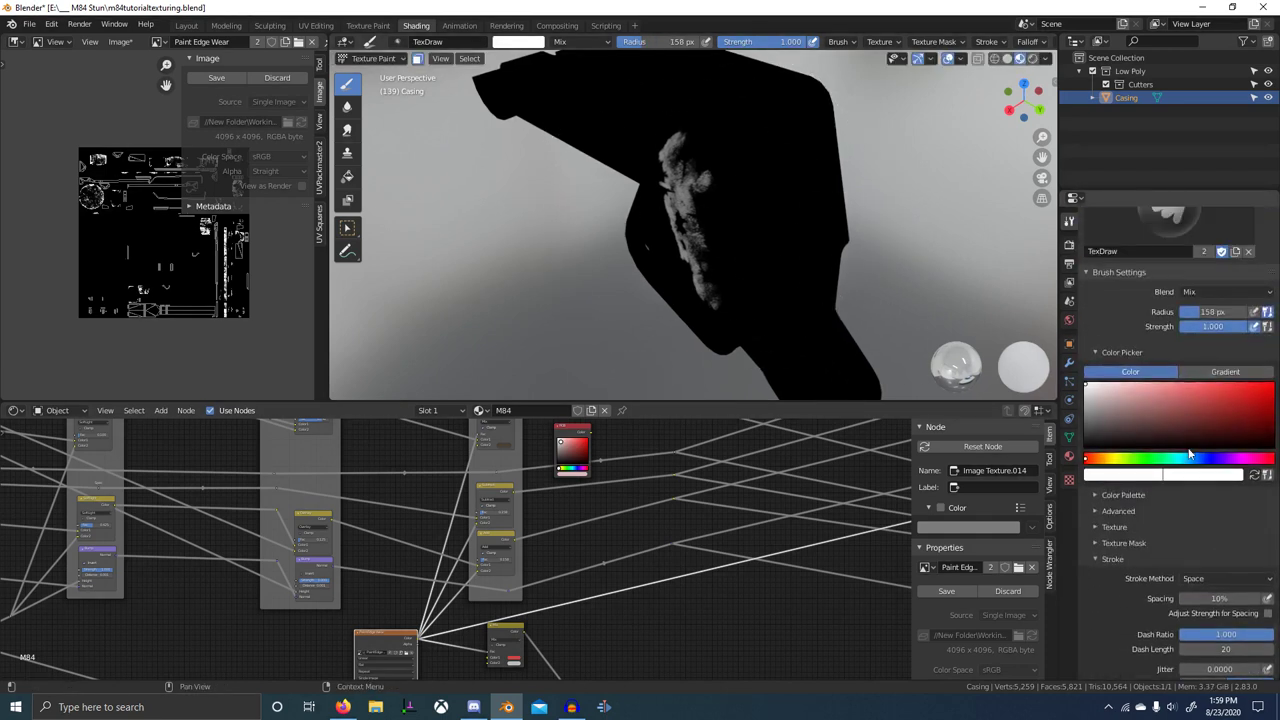
{"action": "left_click", "coordinate": [1191, 477]}
{"action": "left_click_drag", "start_coordinate": [1186, 456], "coordinate": [979, 638]}
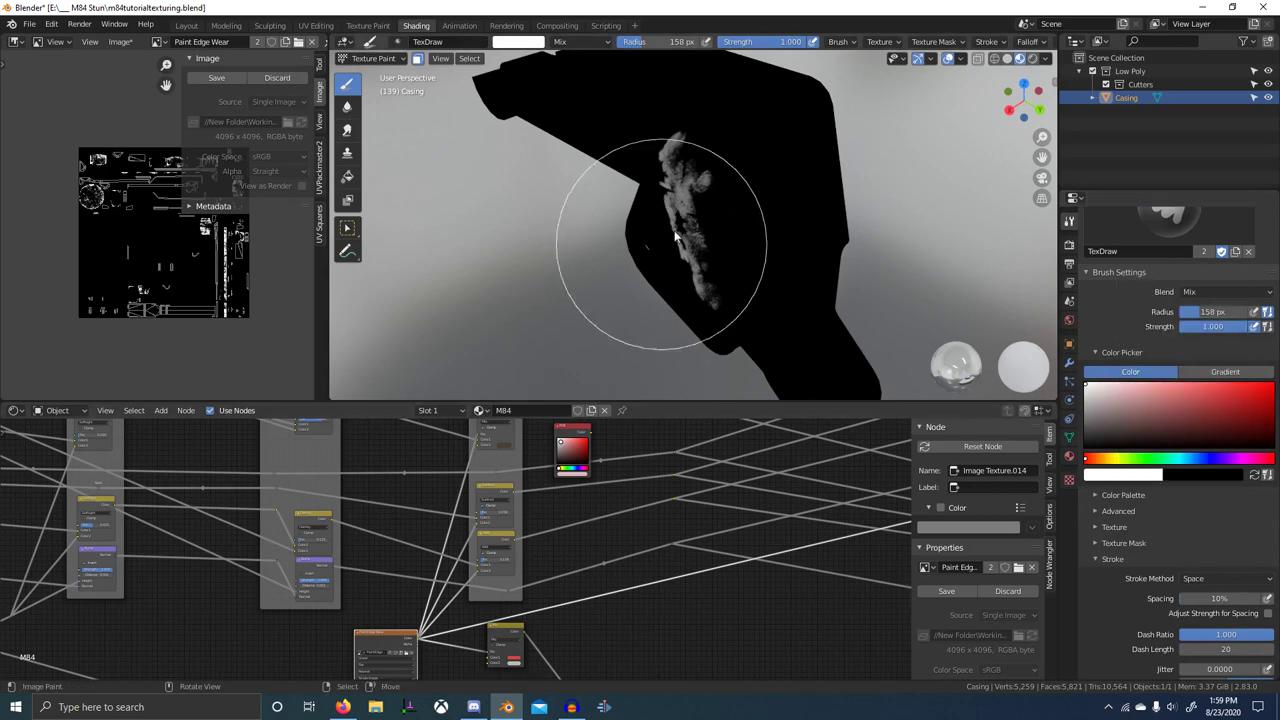
{"action": "key", "text": "x"}
{"action": "left_click_drag", "start_coordinate": [690, 170], "coordinate": [673, 189]}
- Preview the Mix.023 result on the model and keep the brush strength at 1.000
{"action": "scroll", "coordinate": [615, 534], "scroll_direction": "down", "scroll_amount": 3}
{"action": "middle_click_drag", "start_coordinate": [615, 534], "coordinate": [595, 572]}
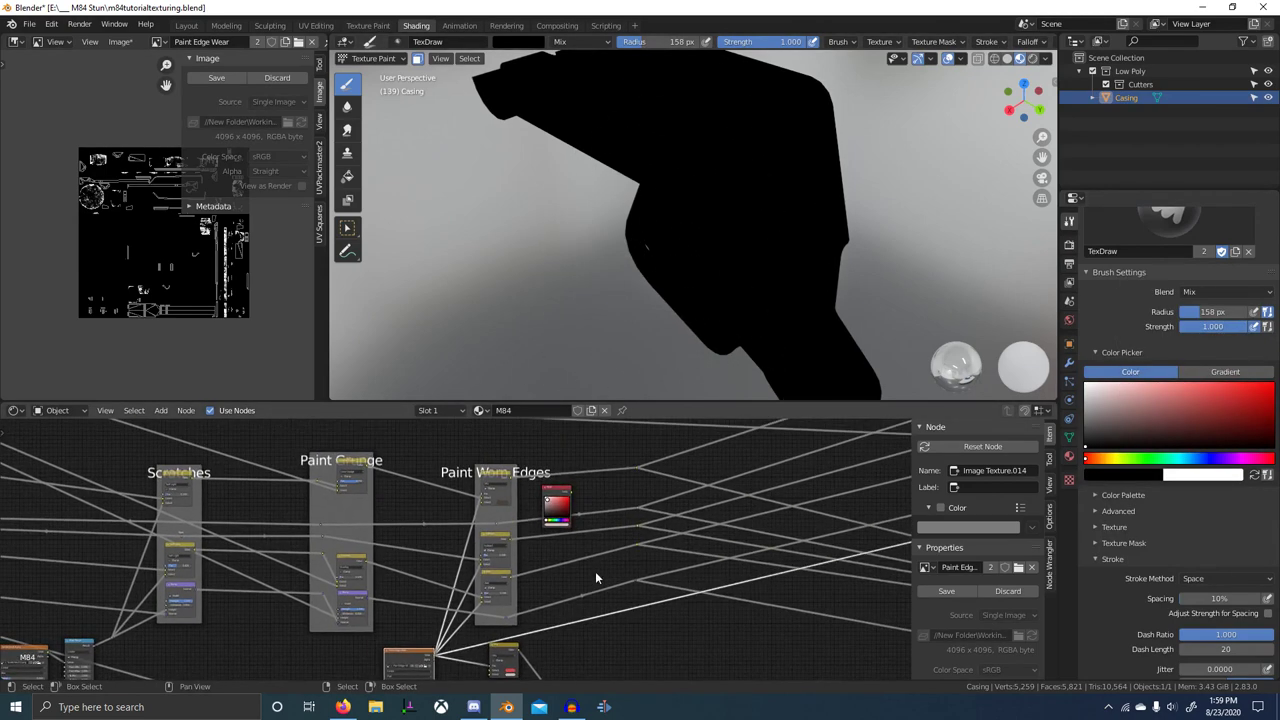
{"action": "left_click", "coordinate": [491, 470], "text": "ctrl+shift"}
{"action": "key", "text": "shift+f"}
{"action": "left_click", "coordinate": [722, 243]}
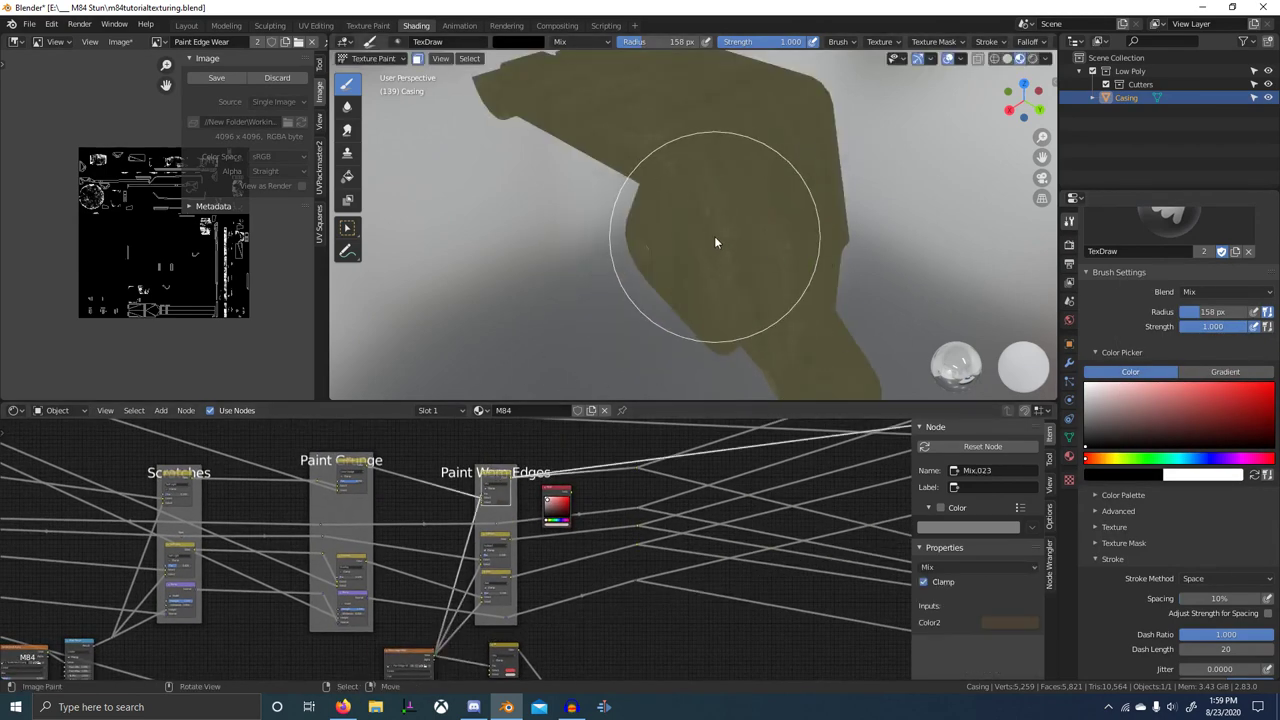
- Paint a small white wear spot at 66 px, then erase the brown patch in black at 135 px
{"action": "key", "text": "x"}
{"action": "key", "text": "f"}
{"action": "left_click", "coordinate": [637, 224]}
{"action": "left_click_drag", "start_coordinate": [680, 184], "coordinate": [692, 213]}
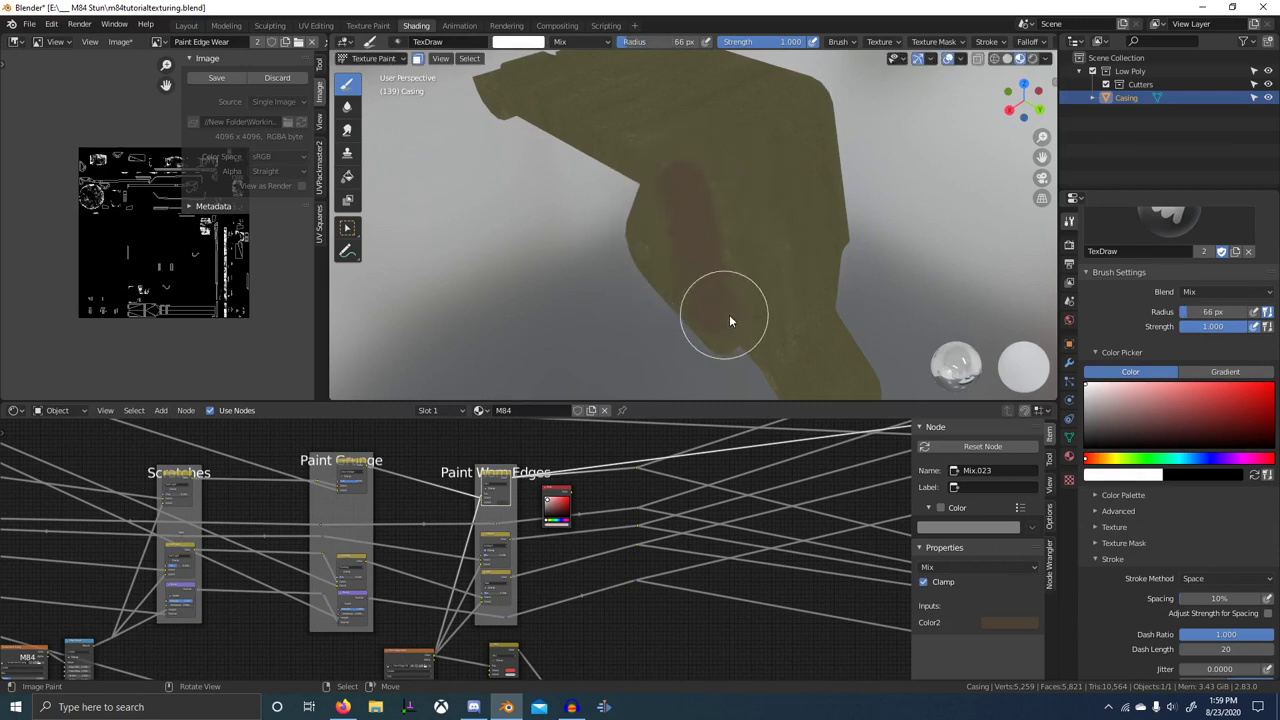
{"action": "key", "text": "x"}
{"action": "key", "text": "f"}
{"action": "left_click", "coordinate": [719, 190]}
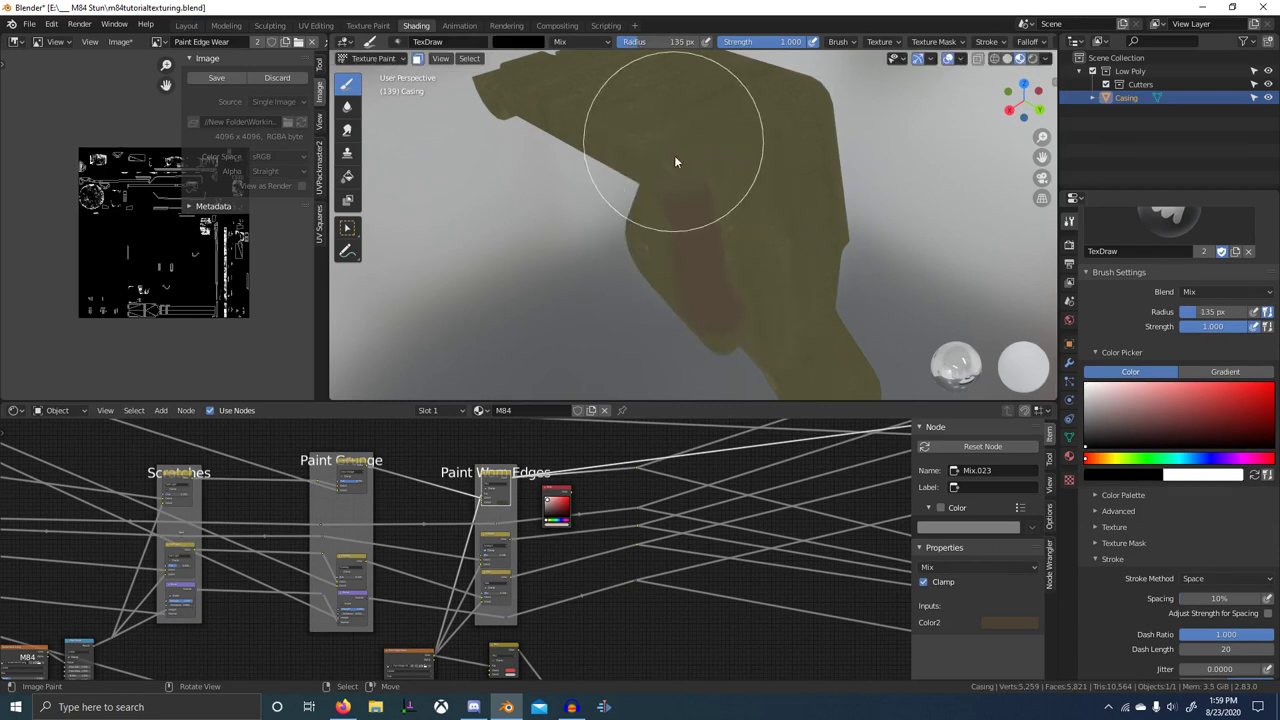
{"action": "mouse_move", "coordinate": [675, 160]}
{"action": "left_mouse_down"}
{"action": "mouse_move", "coordinate": [667, 286]}
{"action": "mouse_move", "coordinate": [687, 288]}
{"action": "left_mouse_up"}
- Return to the S Grunge 08 brush at 1.000 strength and stamp a white grunge patch on the lever
{"action": "left_click", "coordinate": [397, 42]}
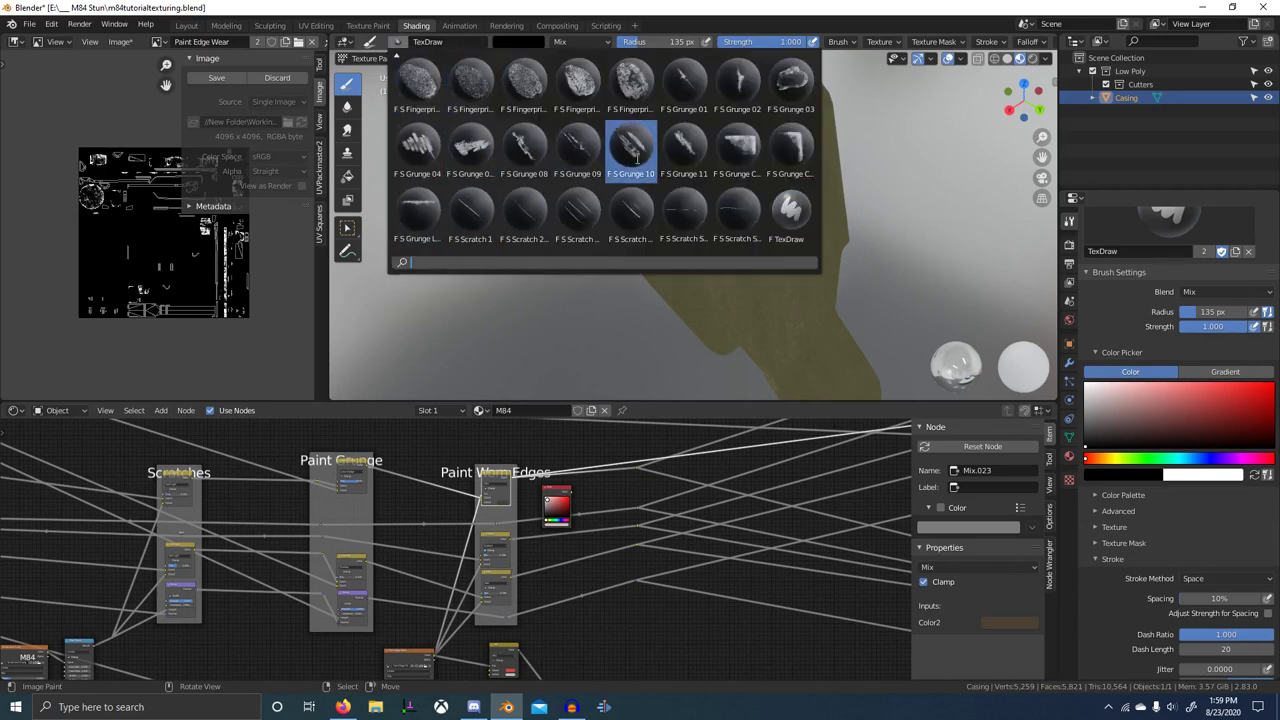
{"action": "left_click", "coordinate": [525, 147]}
{"action": "key", "text": "shift+f"}
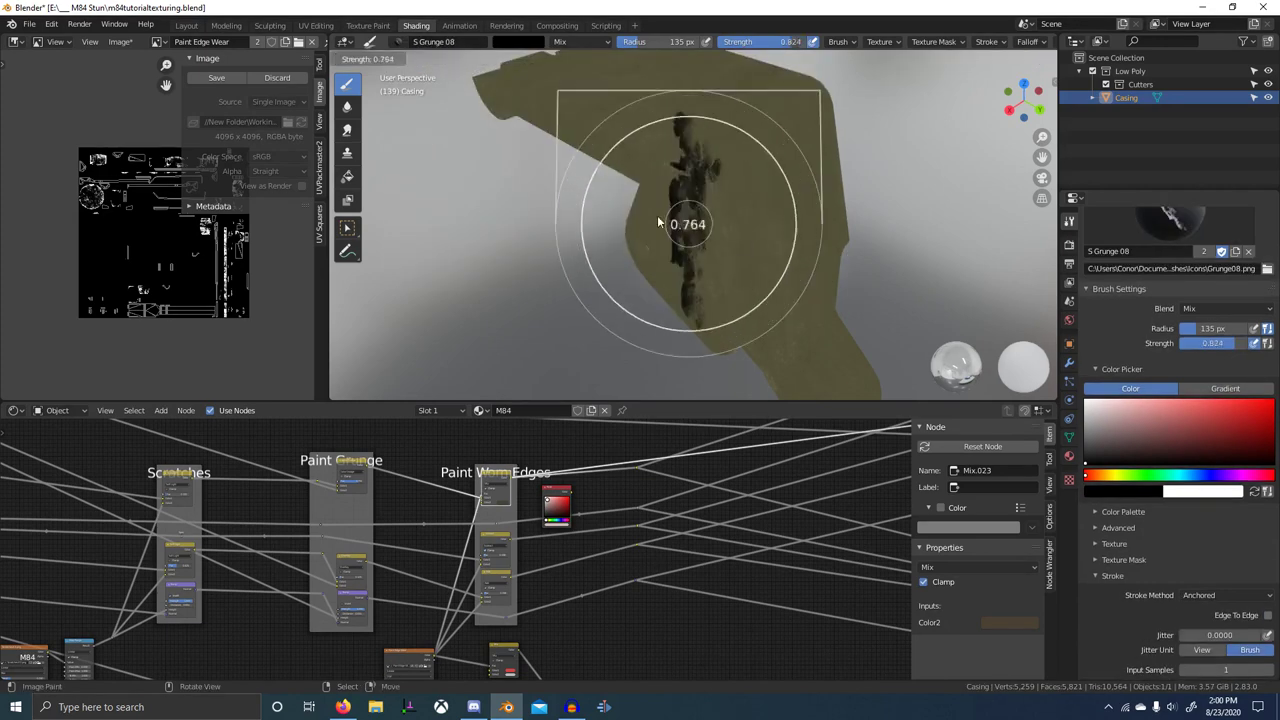
{"action": "left_click", "coordinate": [632, 210]}
{"action": "key", "text": "x"}
{"action": "key", "text": "shift+f"}
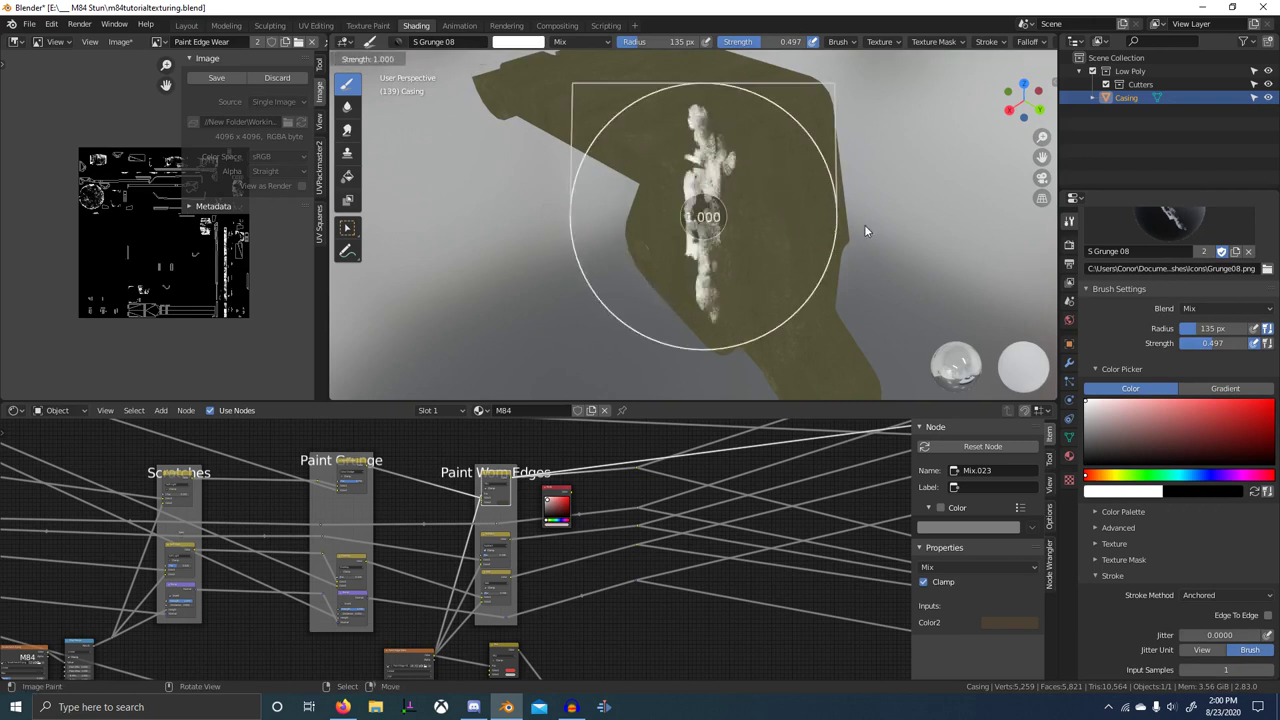
{"action": "left_click", "coordinate": [864, 225]}
{"action": "left_click_drag", "start_coordinate": [716, 302], "coordinate": [735, 370]}
- Restore the full Principled BSDF shaded preview and stamp more grunge wear near the lever's hole
{"action": "mouse_move", "coordinate": [804, 348]}
{"action": "middle_mouse_down"}
{"action": "mouse_move", "coordinate": [847, 316]}
{"action": "mouse_move", "coordinate": [807, 334]}
{"action": "middle_mouse_up"}
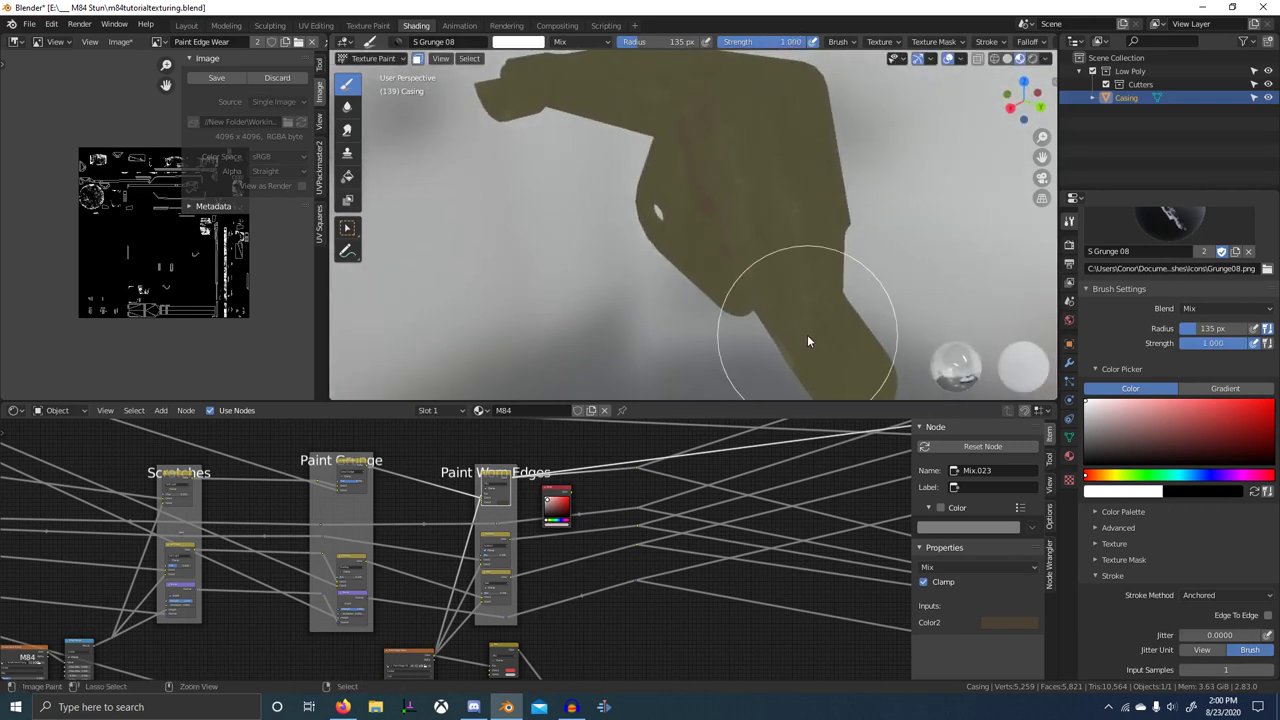
{"action": "scroll", "coordinate": [717, 491], "scroll_direction": "down", "scroll_amount": 5}
{"action": "middle_click_drag", "start_coordinate": [717, 491], "coordinate": [454, 497]}
{"action": "scroll", "coordinate": [741, 551], "scroll_direction": "down", "scroll_amount": 1}
{"action": "middle_click_drag", "start_coordinate": [898, 451], "coordinate": [452, 548]}
{"action": "left_click", "coordinate": [784, 492], "text": "ctrl+shift"}
{"action": "middle_click_drag", "start_coordinate": [786, 264], "coordinate": [769, 276], "text": "shift"}
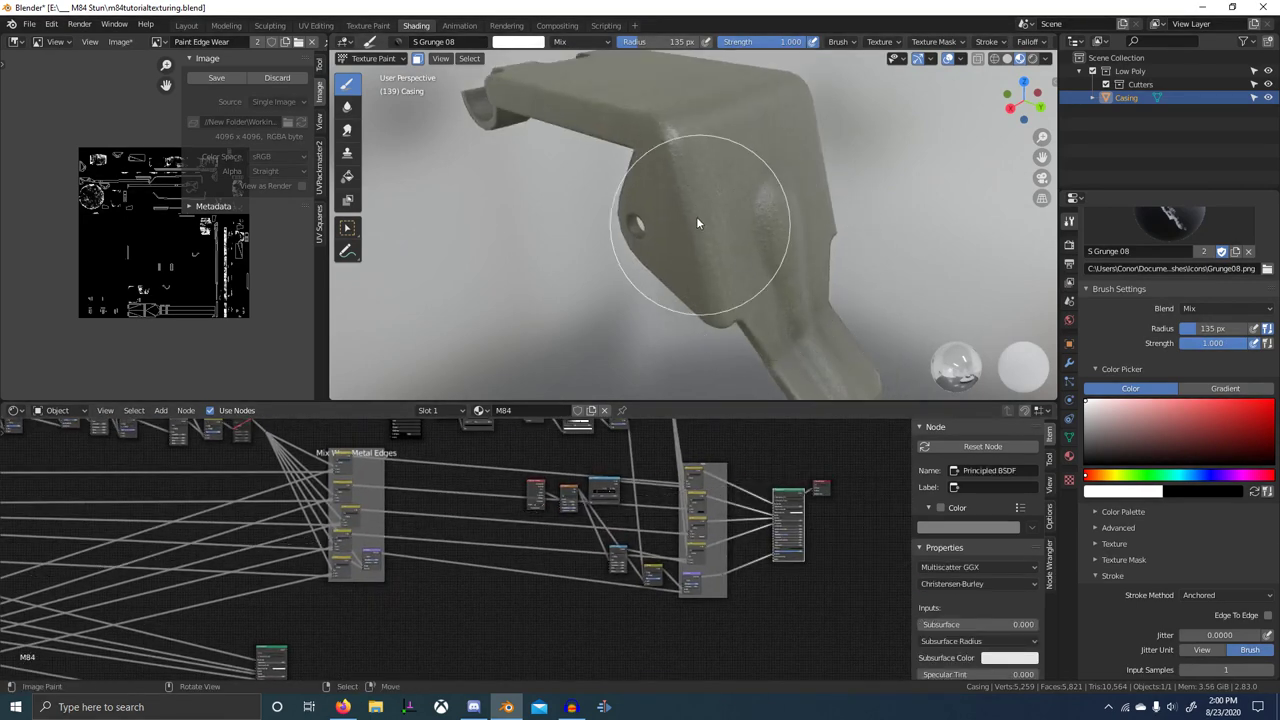
{"action": "left_click_drag", "start_coordinate": [689, 211], "coordinate": [729, 350]}
{"action": "mouse_move", "coordinate": [755, 303]}
{"action": "middle_mouse_down"}
{"action": "mouse_move", "coordinate": [758, 334]}
{"action": "mouse_move", "coordinate": [750, 252]}
{"action": "mouse_move", "coordinate": [737, 266]}
{"action": "mouse_move", "coordinate": [789, 240]}
{"action": "middle_mouse_up"}
- Maximize the 3D viewport and check the brush's mask and stroke settings
{"action": "key", "text": "ctrl+space"}
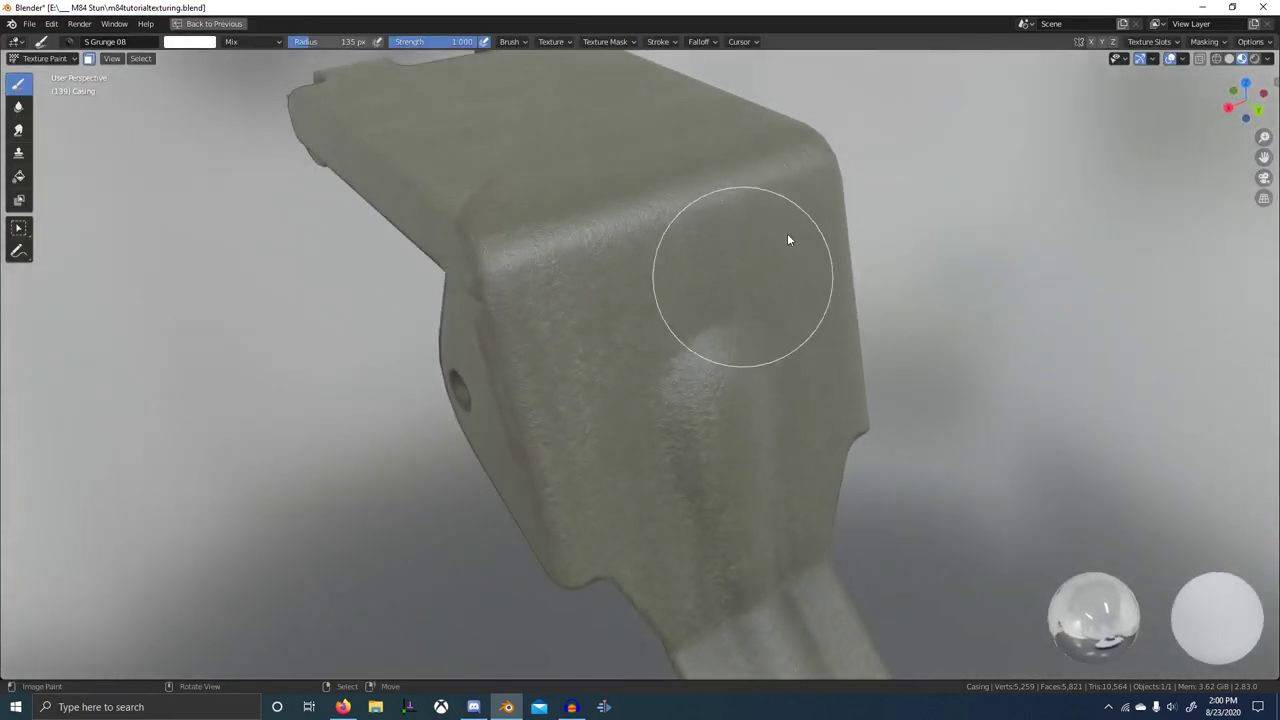
{"action": "left_click", "coordinate": [1168, 44]}
{"action": "mouse_move", "coordinate": [1204, 44]}
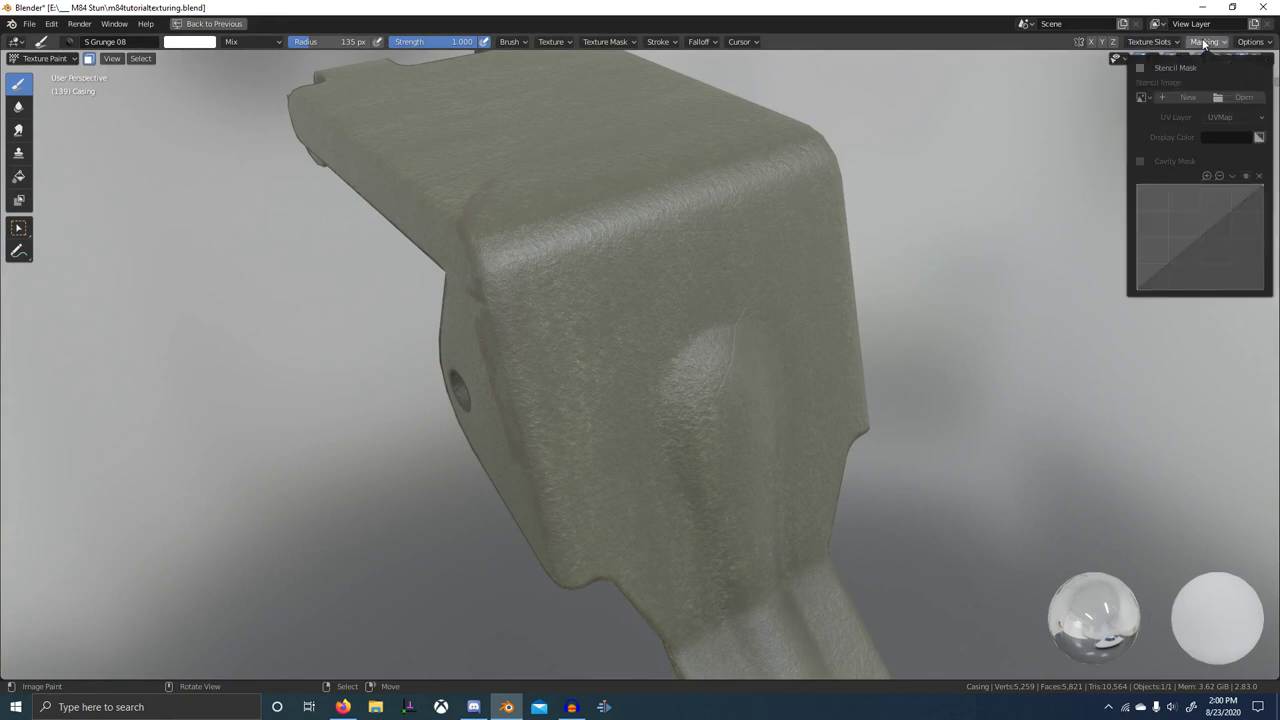
{"action": "left_click", "coordinate": [660, 42]}
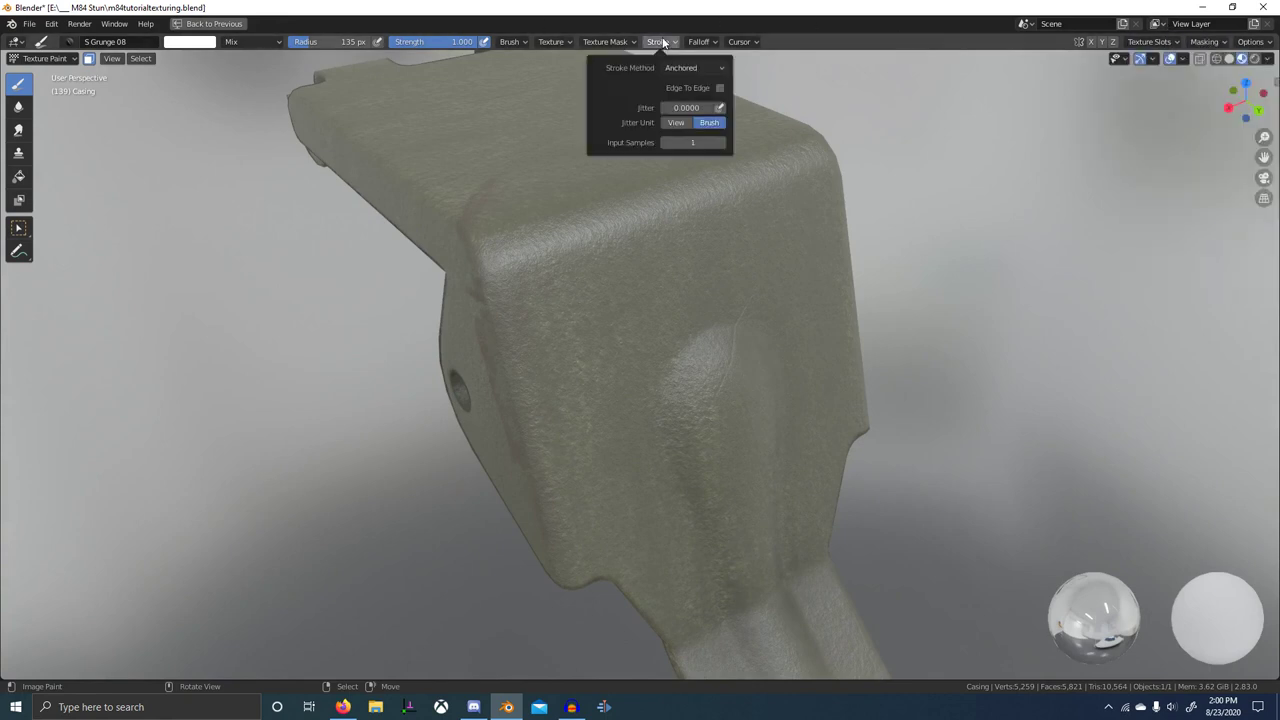
{"action": "mouse_move", "coordinate": [686, 42]}
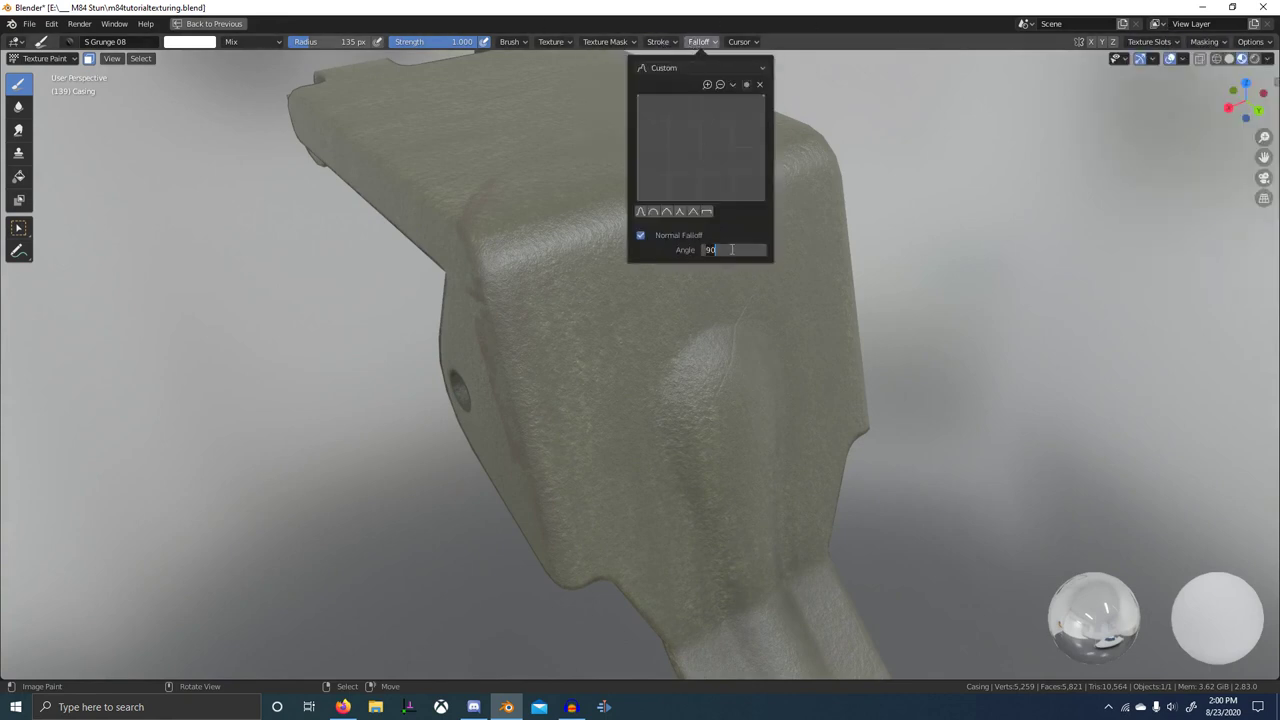
{"action": "middle_click_drag", "start_coordinate": [577, 255], "coordinate": [665, 189]}
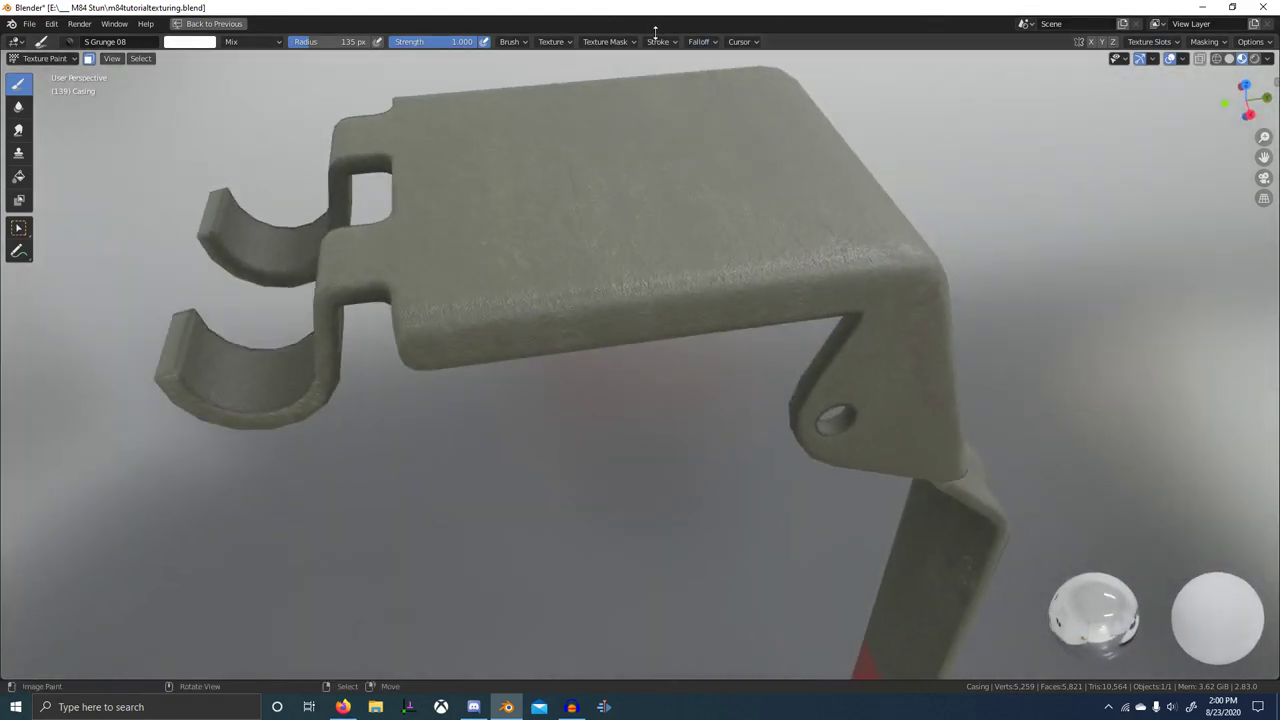
{"action": "left_click", "coordinate": [658, 42]}
{"action": "mouse_move", "coordinate": [707, 46]}
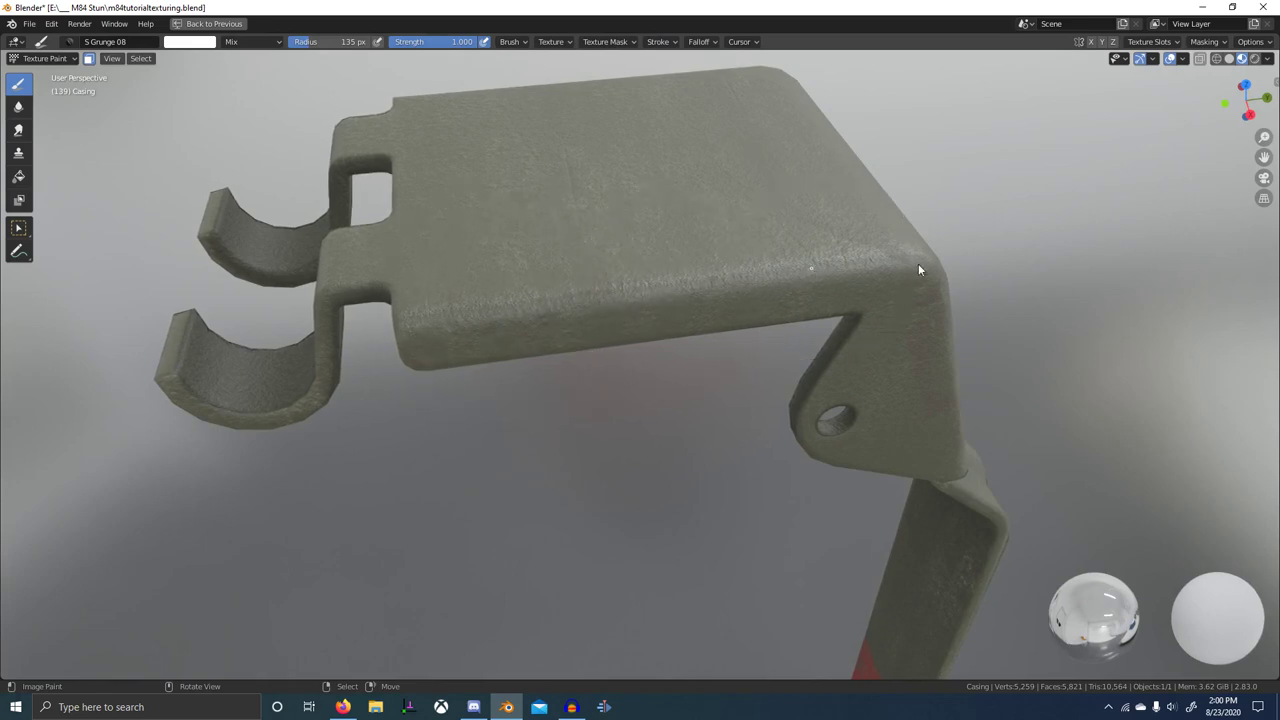
{"action": "scroll", "coordinate": [919, 269], "scroll_direction": "down", "scroll_amount": 3}
- Orbit around the lever's hooks and paint grunge wear onto the hook edge
{"action": "middle_click_drag", "start_coordinate": [926, 309], "coordinate": [796, 326]}
{"action": "scroll", "coordinate": [655, 311], "scroll_direction": "up", "scroll_amount": 2}
{"action": "middle_click_drag", "start_coordinate": [645, 318], "coordinate": [590, 308]}
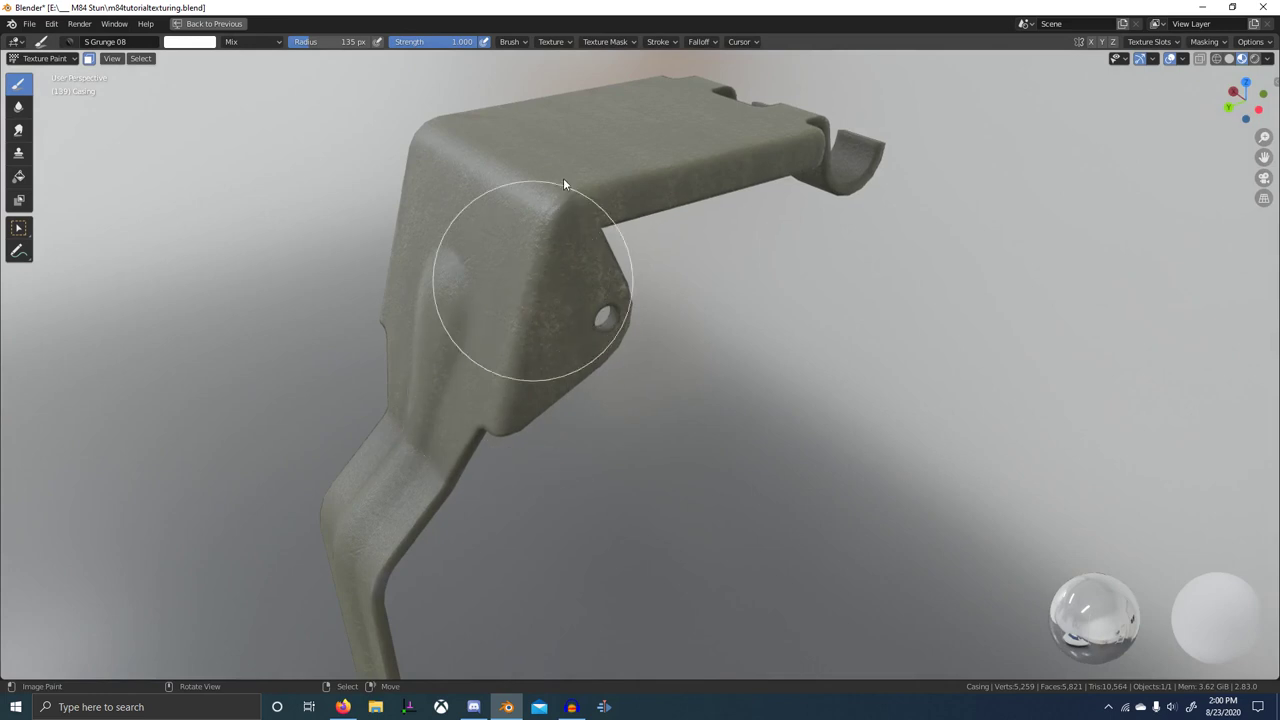
{"action": "mouse_move", "coordinate": [664, 173]}
{"action": "middle_mouse_down"}
{"action": "mouse_move", "coordinate": [629, 180]}
{"action": "mouse_move", "coordinate": [620, 209]}
{"action": "middle_mouse_up"}
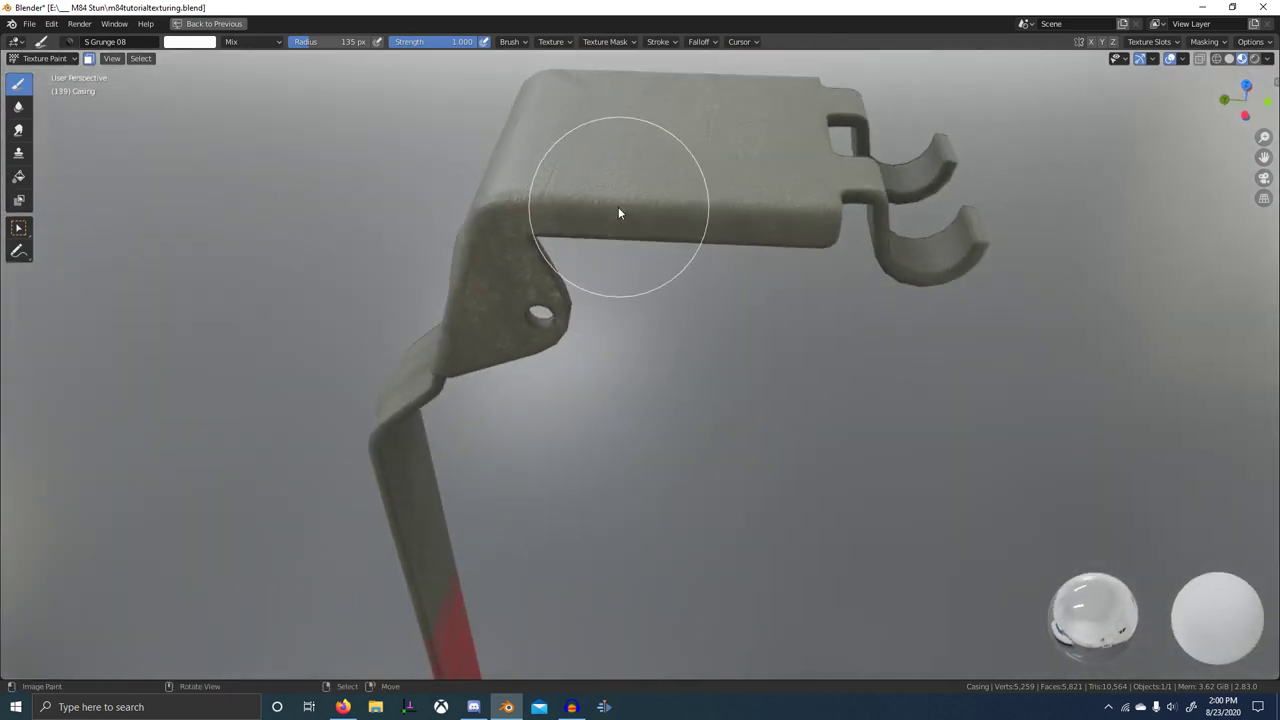
{"action": "mouse_move", "coordinate": [829, 246]}
{"action": "middle_mouse_down"}
{"action": "mouse_move", "coordinate": [894, 266]}
{"action": "mouse_move", "coordinate": [743, 329]}
{"action": "mouse_move", "coordinate": [843, 310]}
{"action": "mouse_move", "coordinate": [759, 354]}
{"action": "mouse_move", "coordinate": [658, 290]}
{"action": "mouse_move", "coordinate": [569, 325]}
{"action": "mouse_move", "coordinate": [611, 359]}
{"action": "middle_mouse_up"}
{"action": "scroll", "coordinate": [650, 332], "scroll_direction": "up", "scroll_amount": 5}
{"action": "scroll", "coordinate": [507, 277], "scroll_direction": "down", "scroll_amount": 1}
{"action": "scroll", "coordinate": [510, 280], "scroll_direction": "down", "scroll_amount": 3}
{"action": "scroll", "coordinate": [556, 325], "scroll_direction": "up", "scroll_amount": 5}
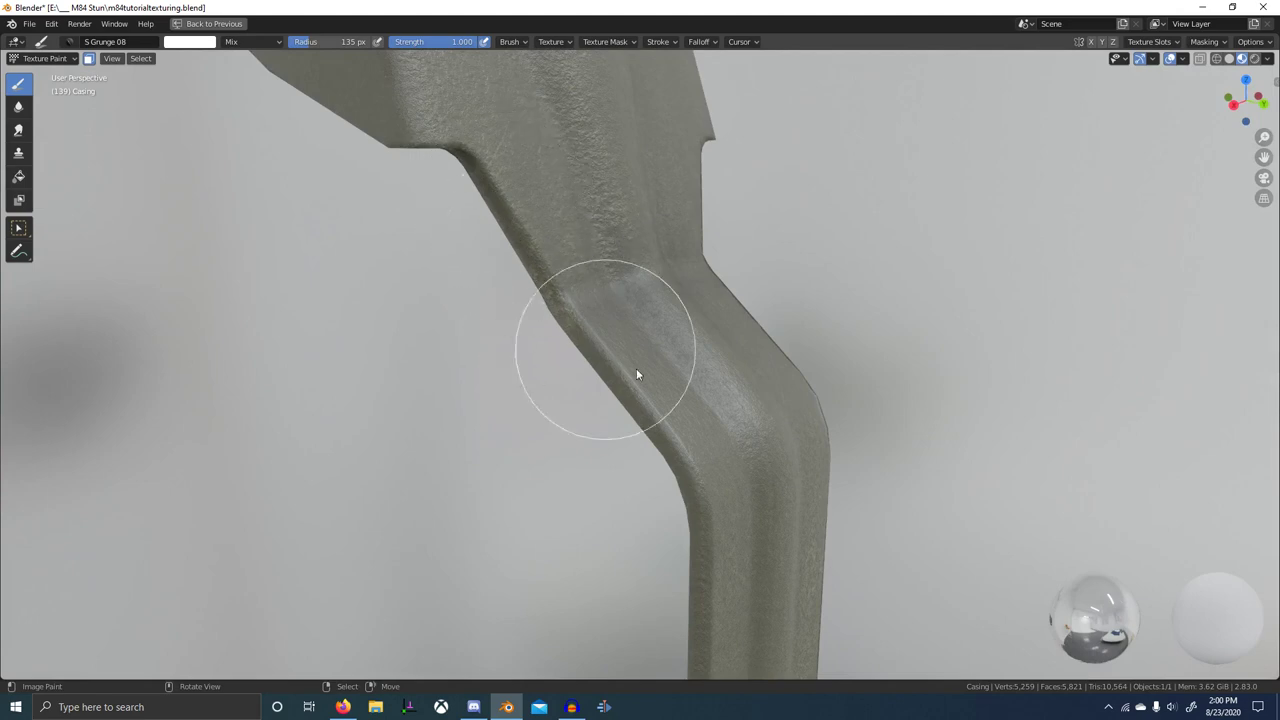
{"action": "scroll", "coordinate": [636, 372], "scroll_direction": "down", "scroll_amount": 4}
{"action": "middle_click_drag", "start_coordinate": [634, 372], "coordinate": [515, 478]}
{"action": "scroll", "coordinate": [515, 435], "scroll_direction": "up", "scroll_amount": 5}
{"action": "scroll", "coordinate": [526, 468], "scroll_direction": "down", "scroll_amount": 2}
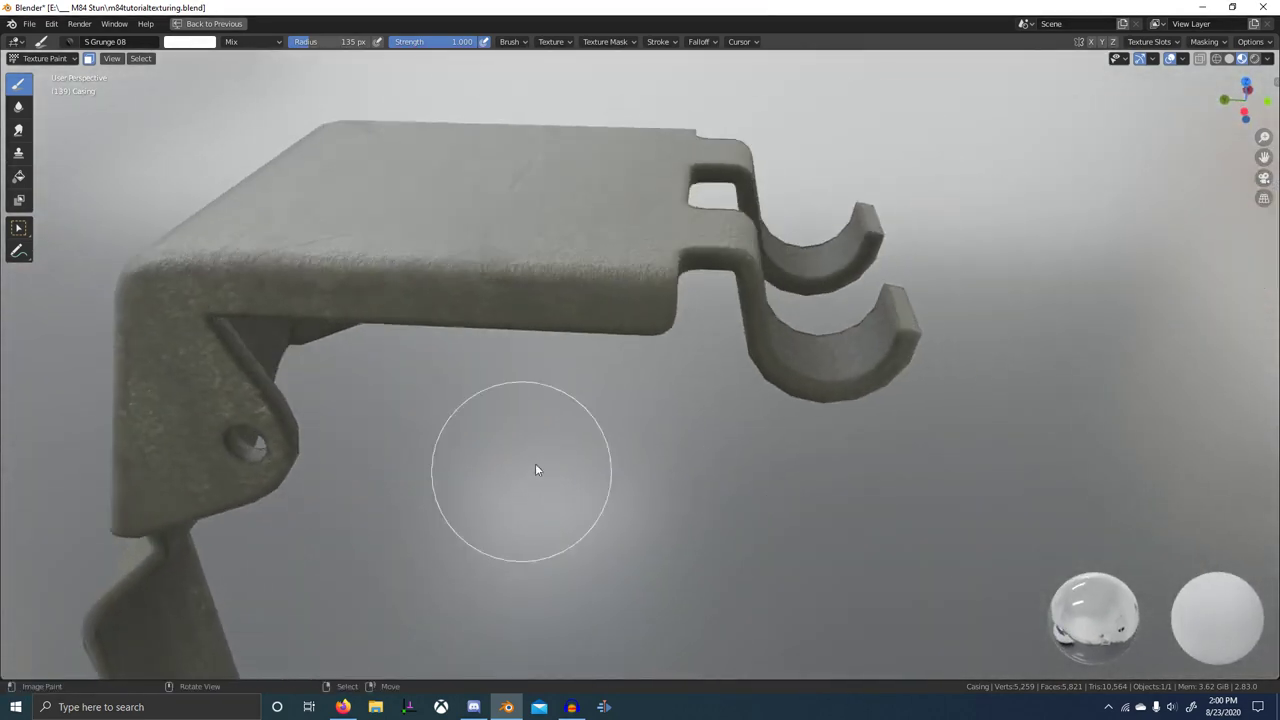
{"action": "middle_click_drag", "start_coordinate": [680, 422], "coordinate": [615, 445]}
{"action": "scroll", "coordinate": [611, 405], "scroll_direction": "up", "scroll_amount": 1}
{"action": "left_click_drag", "start_coordinate": [625, 345], "coordinate": [648, 325]}
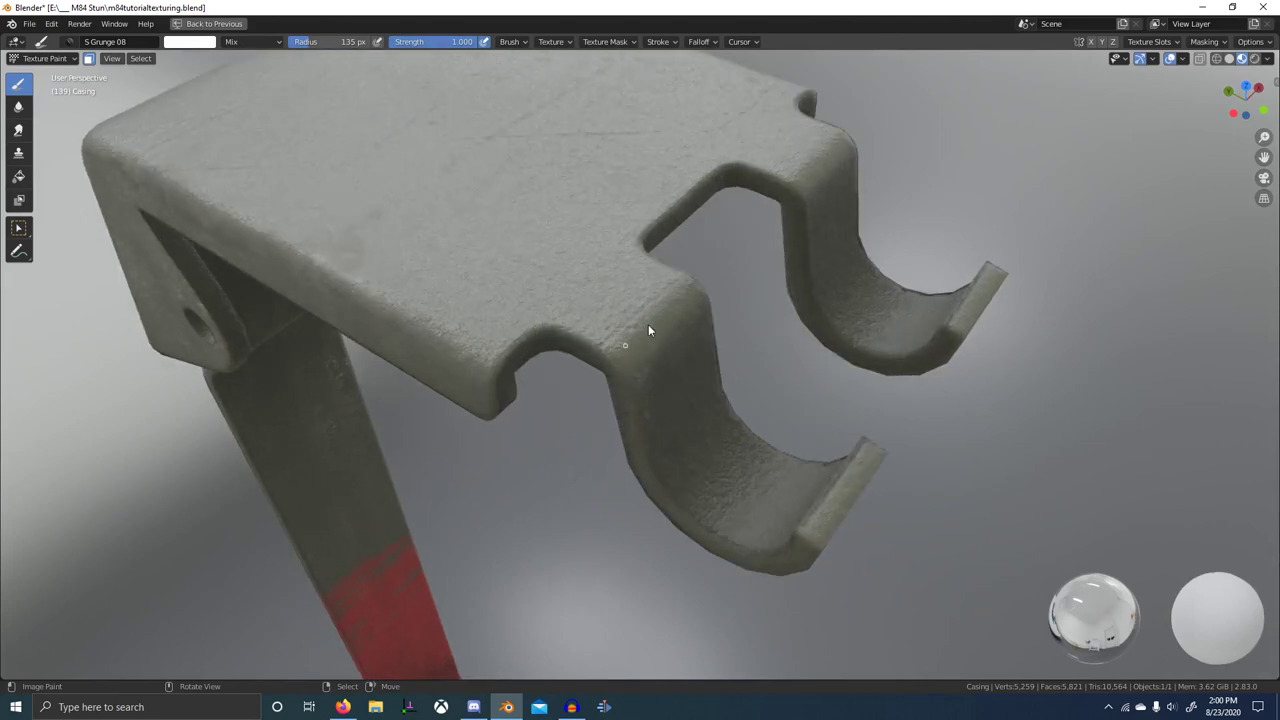
- Orbit the bent lever through front, angled and lower views to work its edges
{"action": "middle_click_drag", "start_coordinate": [777, 223], "coordinate": [701, 273]}
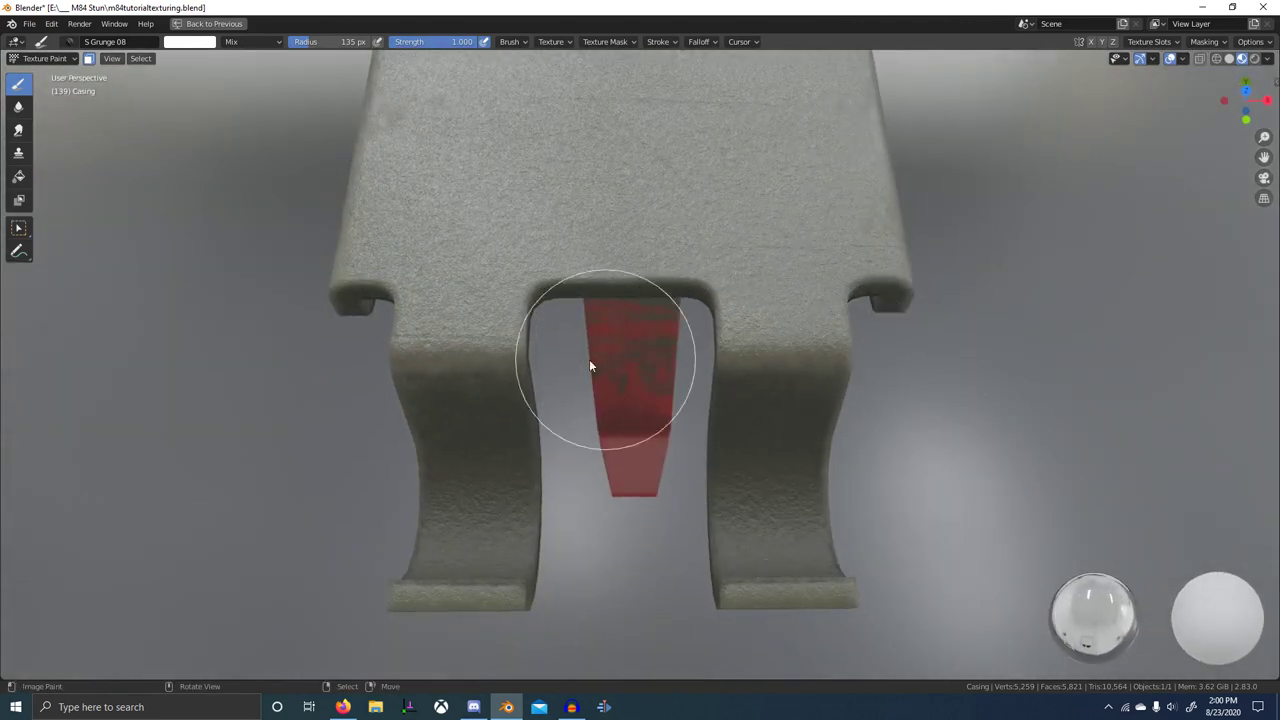
{"action": "scroll", "coordinate": [491, 357], "scroll_direction": "down", "scroll_amount": 4}
{"action": "mouse_move", "coordinate": [491, 357]}
{"action": "middle_mouse_down"}
{"action": "mouse_move", "coordinate": [663, 334]}
{"action": "mouse_move", "coordinate": [686, 343]}
{"action": "middle_mouse_up"}
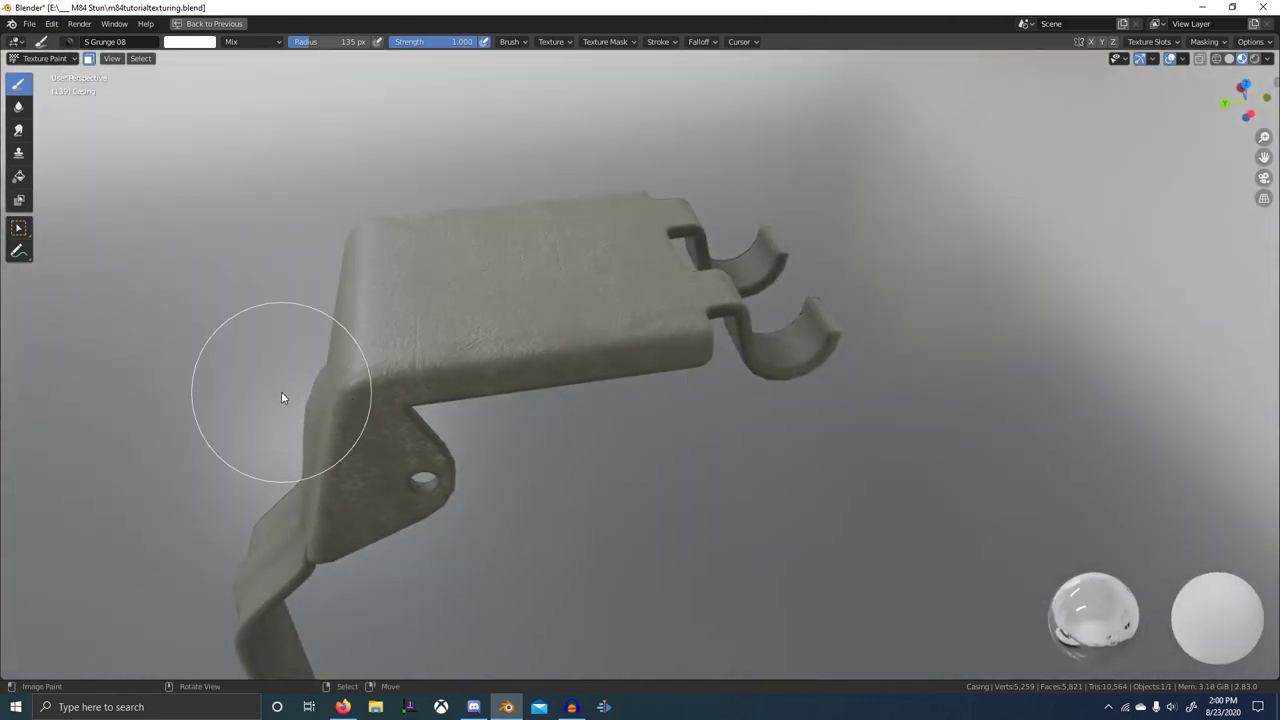
{"action": "middle_click_drag", "start_coordinate": [281, 397], "coordinate": [435, 377]}
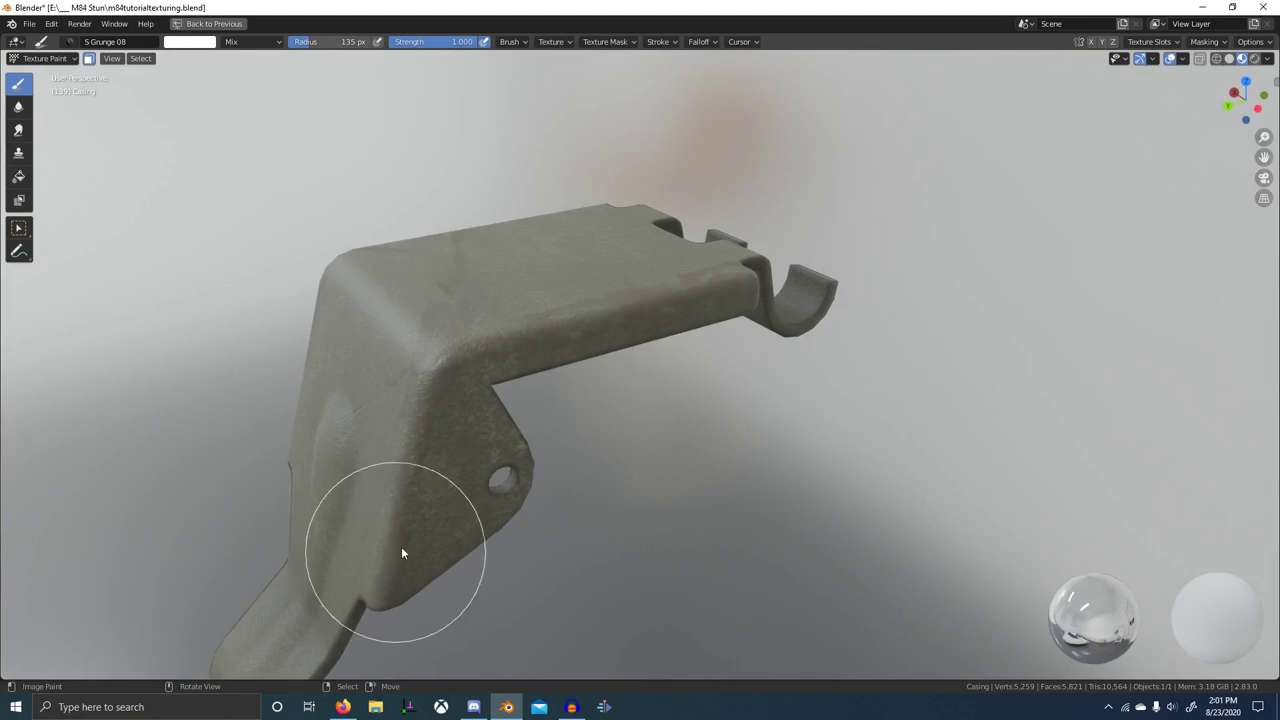
{"action": "mouse_move", "coordinate": [401, 546]}
{"action": "middle_mouse_down"}
{"action": "mouse_move", "coordinate": [479, 519]}
{"action": "mouse_move", "coordinate": [446, 422]}
{"action": "middle_mouse_up"}
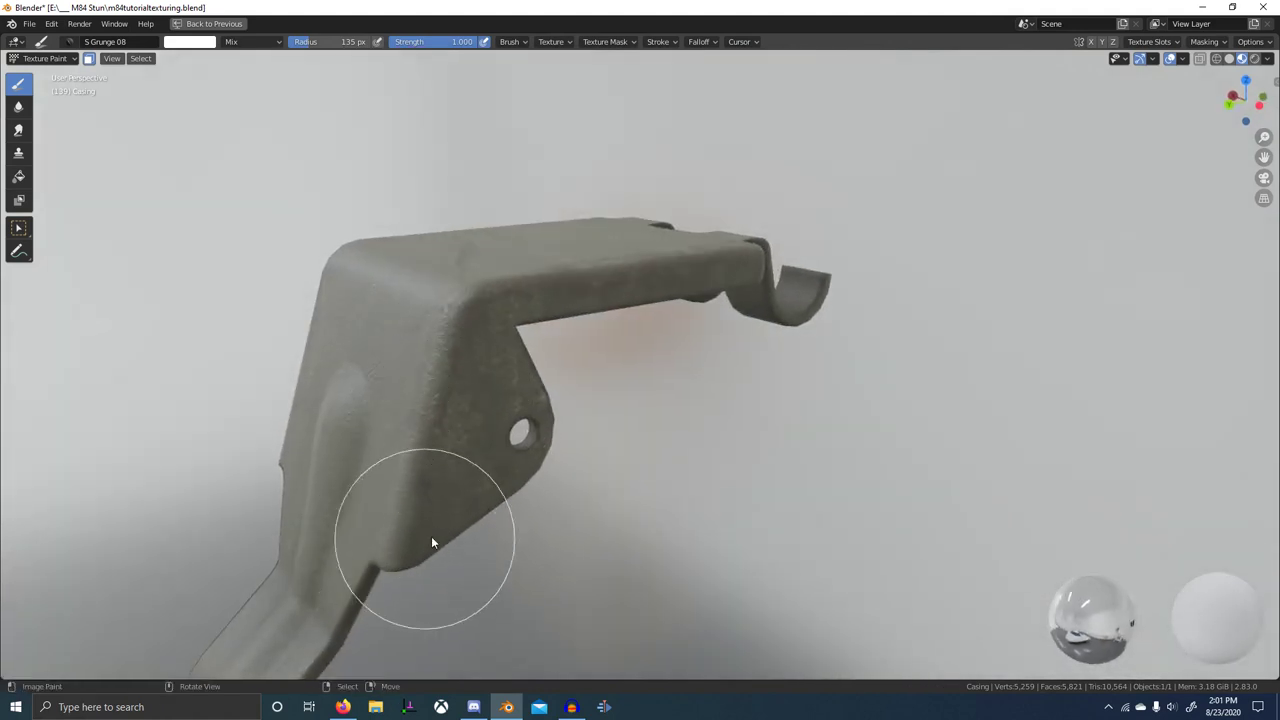
{"action": "mouse_move", "coordinate": [431, 540]}
{"action": "middle_mouse_down"}
{"action": "mouse_move", "coordinate": [469, 580]}
{"action": "mouse_move", "coordinate": [453, 560]}
{"action": "mouse_move", "coordinate": [497, 497]}
{"action": "mouse_move", "coordinate": [466, 382]}
{"action": "middle_mouse_up"}
{"action": "mouse_move", "coordinate": [429, 509]}
{"action": "middle_mouse_down"}
{"action": "mouse_move", "coordinate": [343, 500]}
{"action": "mouse_move", "coordinate": [437, 443]}
{"action": "mouse_move", "coordinate": [505, 497]}
{"action": "mouse_move", "coordinate": [550, 500]}
{"action": "middle_mouse_up"}
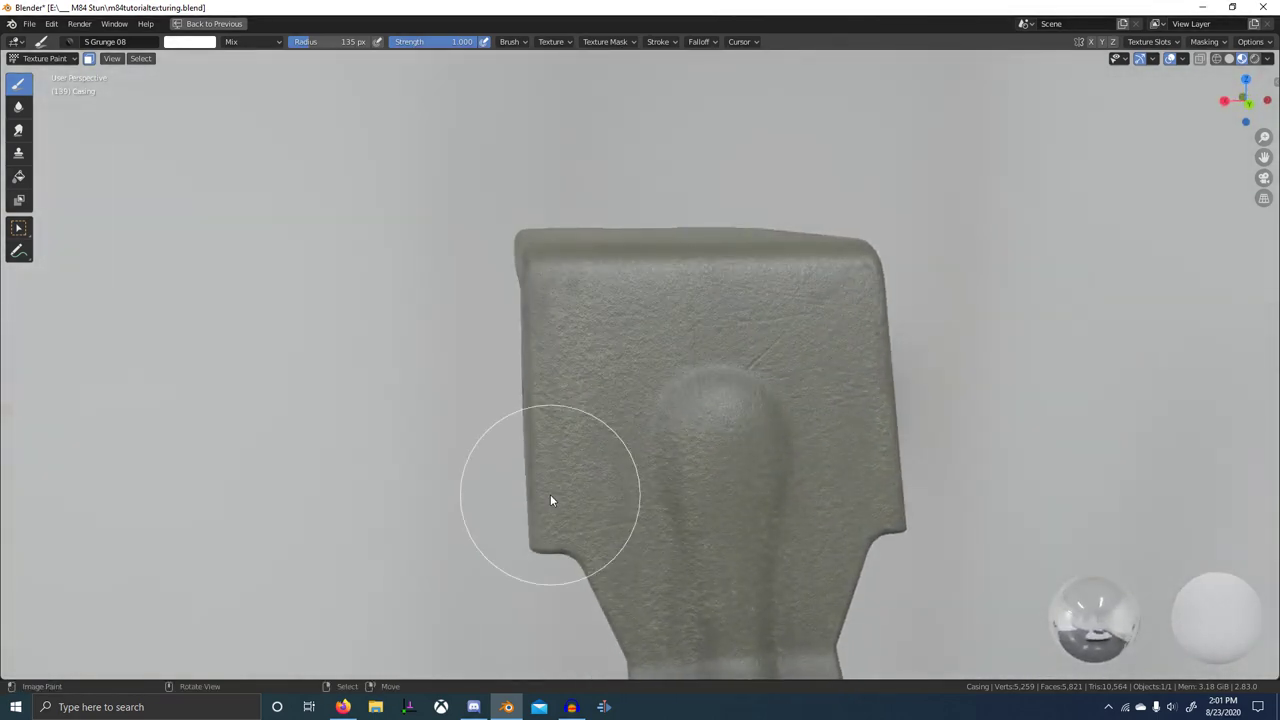
- Reveal the hidden grenade parts with Alt+H and inspect the whole grenade
{"action": "key", "text": "alt+h"}
{"action": "middle_click_drag", "start_coordinate": [479, 480], "coordinate": [544, 527]}
{"action": "scroll", "coordinate": [632, 548], "scroll_direction": "down", "scroll_amount": 1}
{"action": "middle_click_drag", "start_coordinate": [632, 548], "coordinate": [615, 495]}
{"action": "mouse_move", "coordinate": [615, 495]}
{"action": "middle_mouse_down", "text": "shift"}
{"action": "mouse_move", "coordinate": [619, 430]}
{"action": "mouse_move", "coordinate": [693, 496]}
{"action": "mouse_move", "coordinate": [642, 498]}
{"action": "mouse_move", "coordinate": [653, 460]}
{"action": "mouse_move", "coordinate": [630, 495]}
{"action": "middle_mouse_up", "text": "shift"}
{"action": "scroll", "coordinate": [622, 434], "scroll_direction": "down", "scroll_amount": 3}
{"action": "scroll", "coordinate": [640, 497], "scroll_direction": "up", "scroll_amount": 7}
{"action": "middle_click_drag", "start_coordinate": [630, 495], "coordinate": [797, 478], "text": "shift"}
{"action": "scroll", "coordinate": [630, 468], "scroll_direction": "up", "scroll_amount": 3}
{"action": "mouse_move", "coordinate": [665, 504]}
{"action": "middle_mouse_down"}
{"action": "mouse_move", "coordinate": [742, 503]}
{"action": "mouse_move", "coordinate": [572, 527]}
{"action": "mouse_move", "coordinate": [477, 517]}
{"action": "mouse_move", "coordinate": [608, 617]}
{"action": "middle_mouse_up"}
{"action": "scroll", "coordinate": [670, 507], "scroll_direction": "down", "scroll_amount": 3}
- Restore the Shading workspace layout and bring the Paint Worn Edges nodes into view
{"action": "key", "text": "ctrl+space"}
{"action": "scroll", "coordinate": [371, 480], "scroll_direction": "up", "scroll_amount": 9}
{"action": "scroll", "coordinate": [496, 490], "scroll_direction": "down", "scroll_amount": 5}
{"action": "scroll", "coordinate": [608, 617], "scroll_direction": "down", "scroll_amount": 5}
{"action": "middle_click_drag", "start_coordinate": [124, 583], "coordinate": [295, 515]}
- Preview the Mix.023 node under Paint Worn Edges on the grenade
{"action": "scroll", "coordinate": [295, 515], "scroll_direction": "up", "scroll_amount": 4}
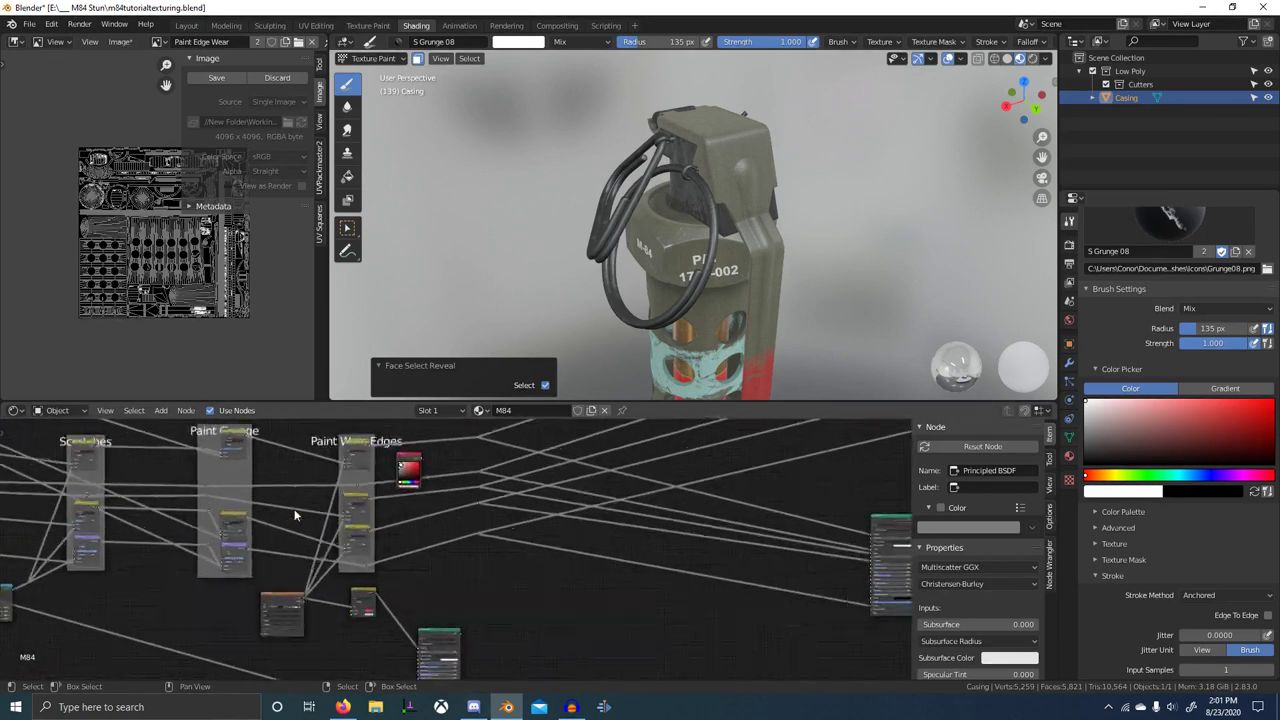
{"action": "middle_click_drag", "start_coordinate": [382, 499], "coordinate": [471, 610]}
{"action": "scroll", "coordinate": [471, 610], "scroll_direction": "up", "scroll_amount": 5}
{"action": "scroll", "coordinate": [462, 575], "scroll_direction": "up", "scroll_amount": 2}
{"action": "left_click", "coordinate": [418, 512], "text": "ctrl+shift"}
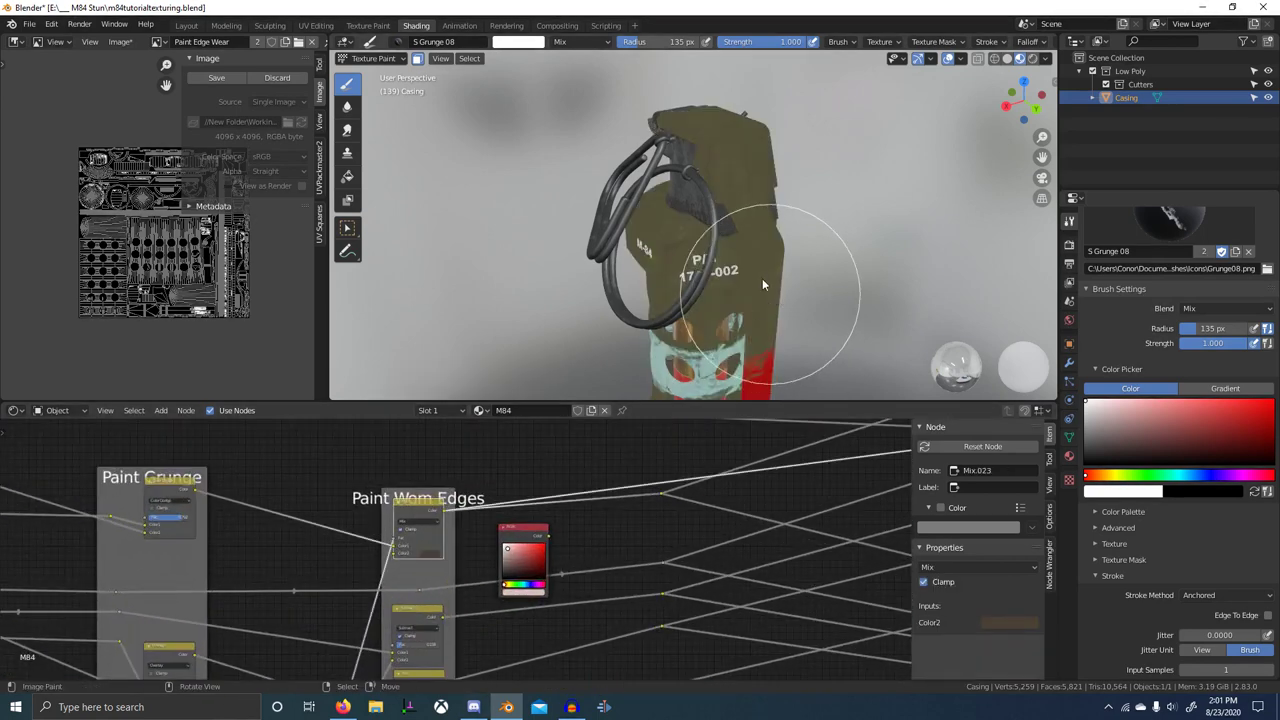
{"action": "scroll", "coordinate": [765, 278], "scroll_direction": "up", "scroll_amount": 1}
- Orbit down onto the grenade's top to inspect the worn-edges preview on the casing
{"action": "middle_click_drag", "start_coordinate": [788, 272], "coordinate": [718, 325]}
{"action": "scroll", "coordinate": [822, 230], "scroll_direction": "up", "scroll_amount": 1}
{"action": "scroll", "coordinate": [778, 243], "scroll_direction": "up", "scroll_amount": 1}
{"action": "scroll", "coordinate": [730, 294], "scroll_direction": "down", "scroll_amount": 4}
{"action": "middle_click_drag", "start_coordinate": [768, 215], "coordinate": [702, 392], "text": "shift"}
{"action": "scroll", "coordinate": [683, 310], "scroll_direction": "up", "scroll_amount": 4}
{"action": "mouse_move", "coordinate": [682, 300]}
{"action": "middle_mouse_down"}
{"action": "mouse_move", "coordinate": [672, 352]}
{"action": "mouse_move", "coordinate": [706, 324]}
{"action": "mouse_move", "coordinate": [685, 334]}
{"action": "mouse_move", "coordinate": [606, 322]}
{"action": "mouse_move", "coordinate": [826, 352]}
{"action": "mouse_move", "coordinate": [686, 306]}
{"action": "middle_mouse_up"}
{"action": "scroll", "coordinate": [706, 324], "scroll_direction": "up", "scroll_amount": 4}
{"action": "scroll", "coordinate": [658, 335], "scroll_direction": "down", "scroll_amount": 3}
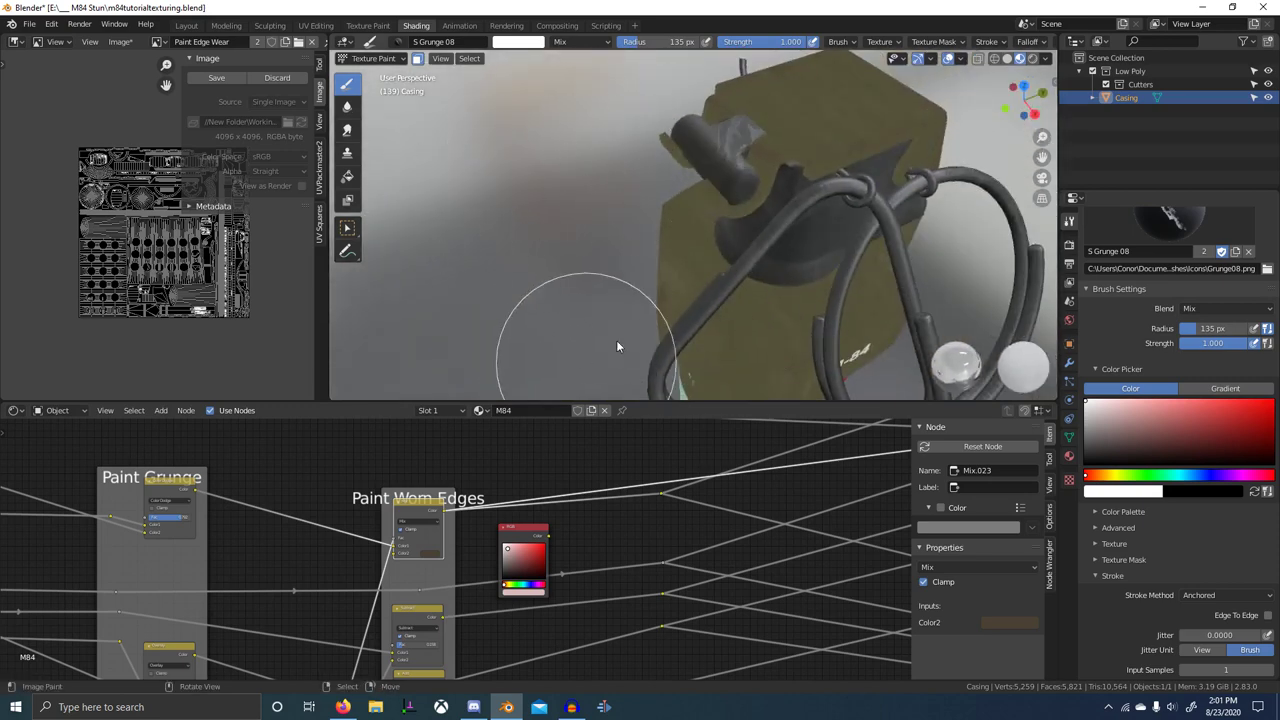
{"action": "scroll", "coordinate": [795, 520], "scroll_direction": "down", "scroll_amount": 7}
{"action": "middle_click_drag", "start_coordinate": [797, 518], "coordinate": [588, 530]}
- Preview the full Principled BSDF material on the grenade again
{"action": "scroll", "coordinate": [805, 508], "scroll_direction": "down", "scroll_amount": 2}
{"action": "mouse_move", "coordinate": [820, 508]}
{"action": "middle_mouse_down"}
{"action": "mouse_move", "coordinate": [375, 545]}
{"action": "mouse_move", "coordinate": [482, 522]}
{"action": "middle_mouse_up"}
{"action": "left_click", "coordinate": [747, 470], "text": "ctrl+shift"}
- In Edit Mode, select the collar, upper collar and top cylinder, and hide the ring and pin
{"action": "key", "text": "Tab"}
{"action": "scroll", "coordinate": [777, 292], "scroll_direction": "down", "scroll_amount": 3}
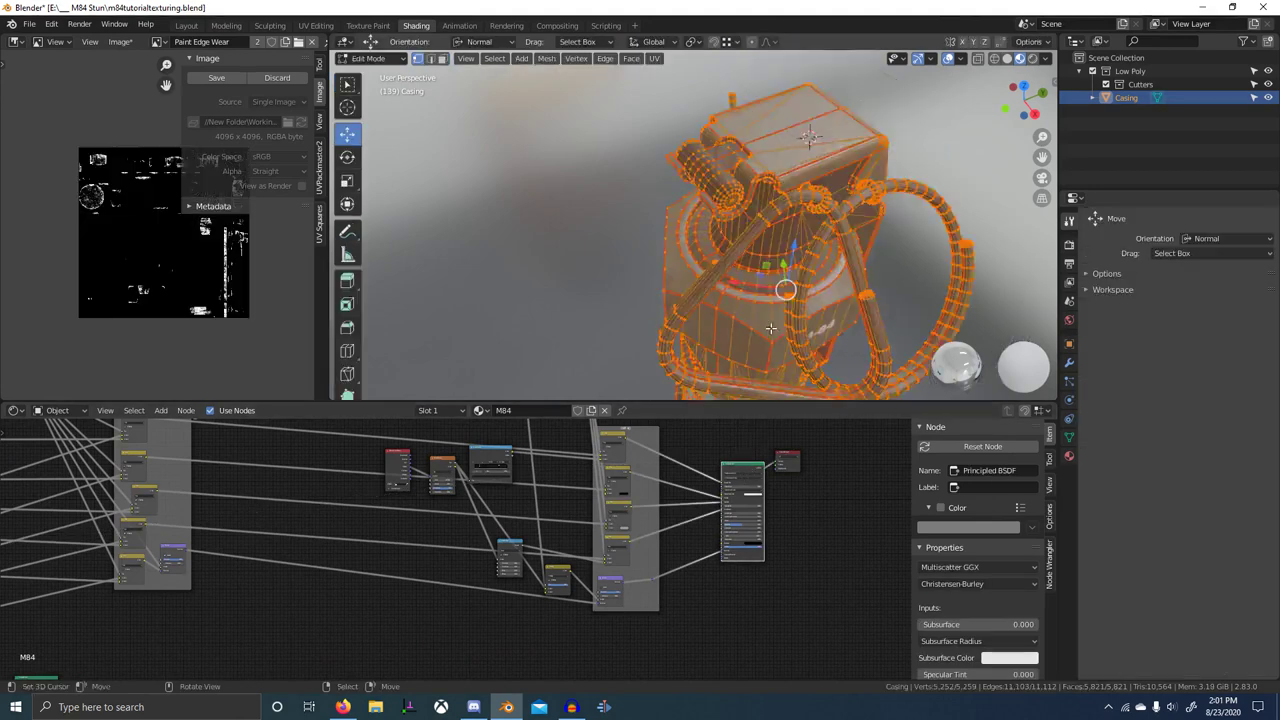
{"action": "middle_click_drag", "start_coordinate": [776, 308], "coordinate": [760, 286]}
{"action": "key", "text": "alt+a"}
{"action": "key", "text": "l"}
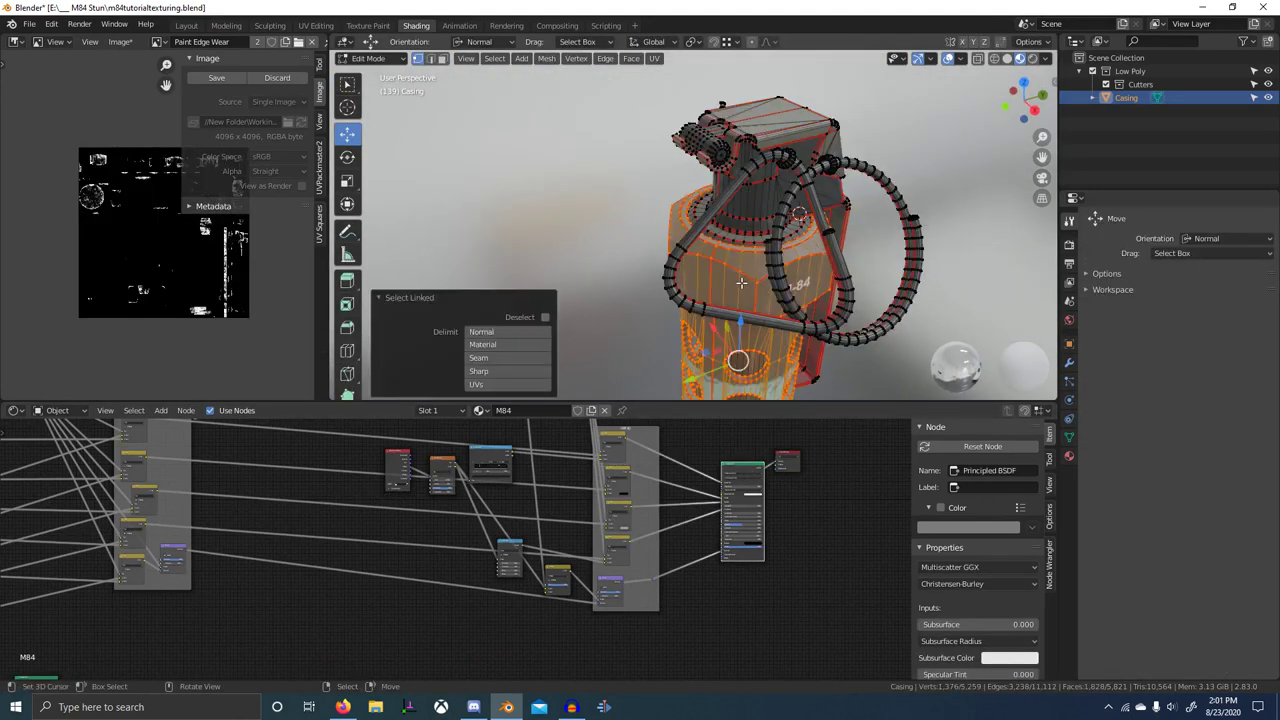
{"action": "key", "text": "l"}
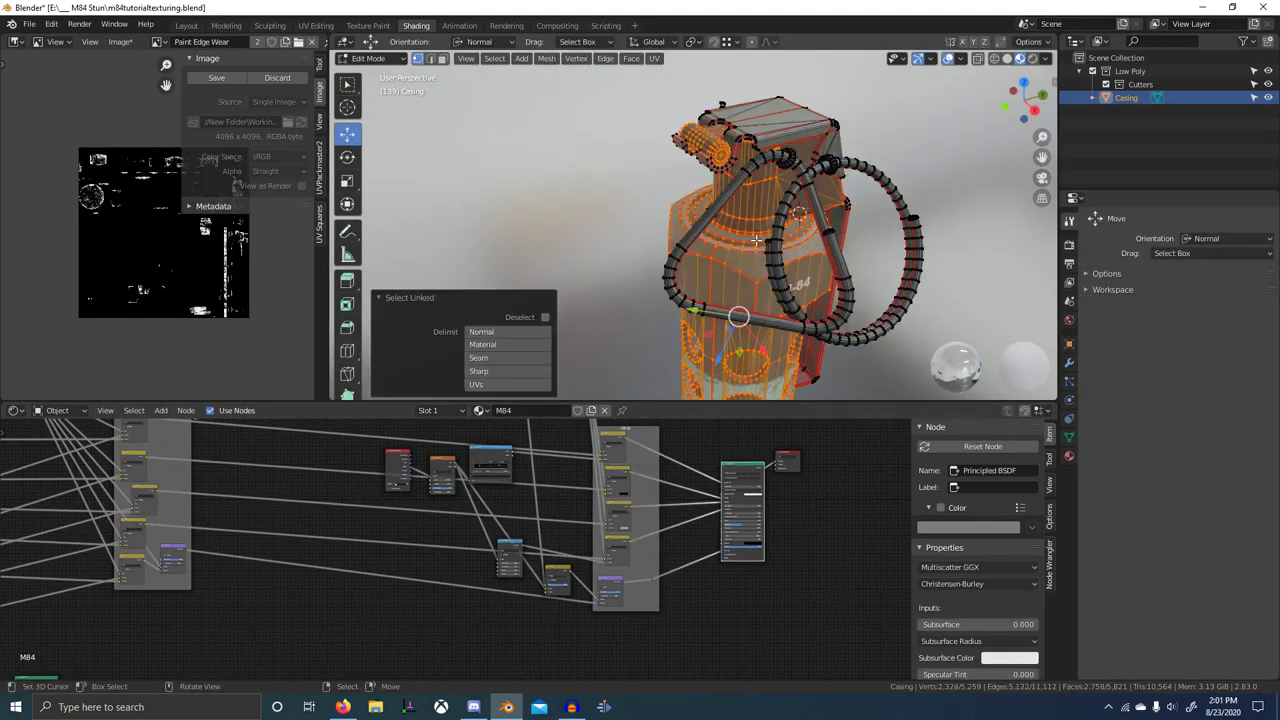
{"action": "key", "text": "shift+h"}
- In Texture Paint, orbit around the hex nut, collar and M-84 label to paint grunge wear
{"action": "key", "text": "ctrl+Tab"}
{"action": "left_click", "coordinate": [887, 166]}
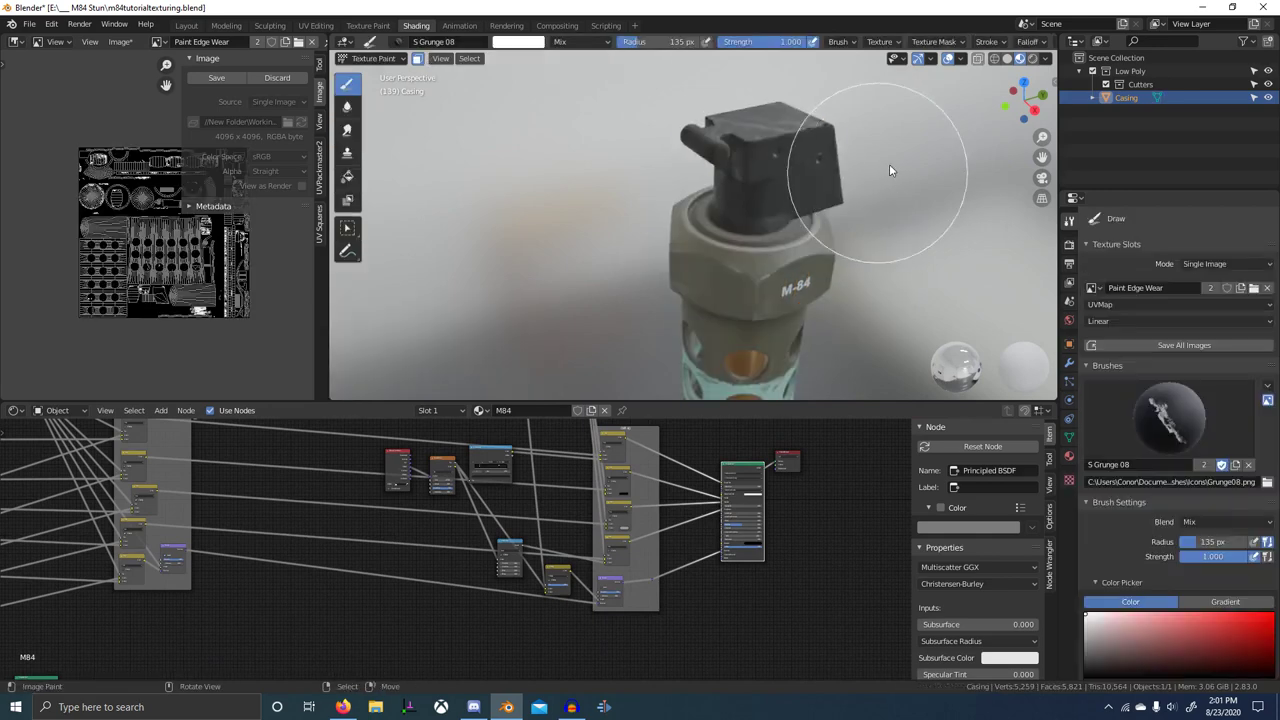
{"action": "scroll", "coordinate": [830, 308], "scroll_direction": "up", "scroll_amount": 5}
{"action": "mouse_move", "coordinate": [825, 316]}
{"action": "middle_mouse_down"}
{"action": "mouse_move", "coordinate": [687, 304]}
{"action": "mouse_move", "coordinate": [740, 284]}
{"action": "mouse_move", "coordinate": [660, 324]}
{"action": "middle_mouse_up"}
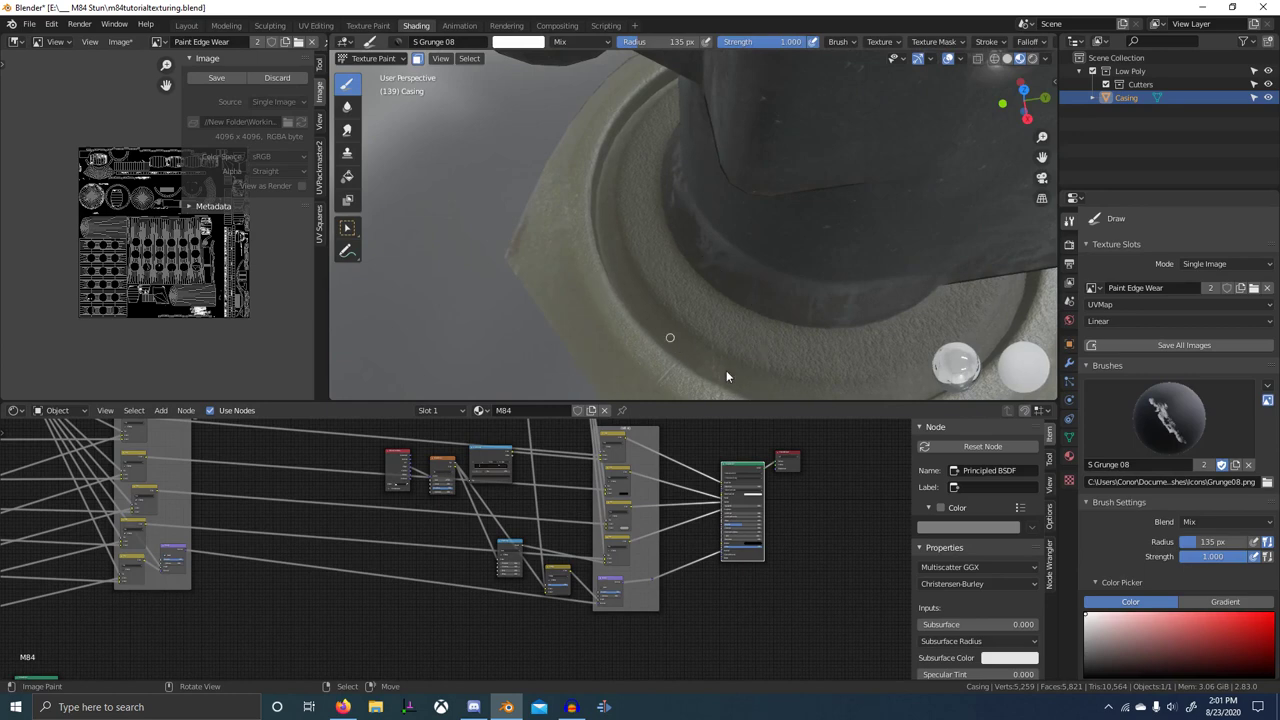
{"action": "mouse_move", "coordinate": [791, 379]}
{"action": "middle_mouse_down"}
{"action": "mouse_move", "coordinate": [774, 359]}
{"action": "mouse_move", "coordinate": [834, 346]}
{"action": "middle_mouse_up"}
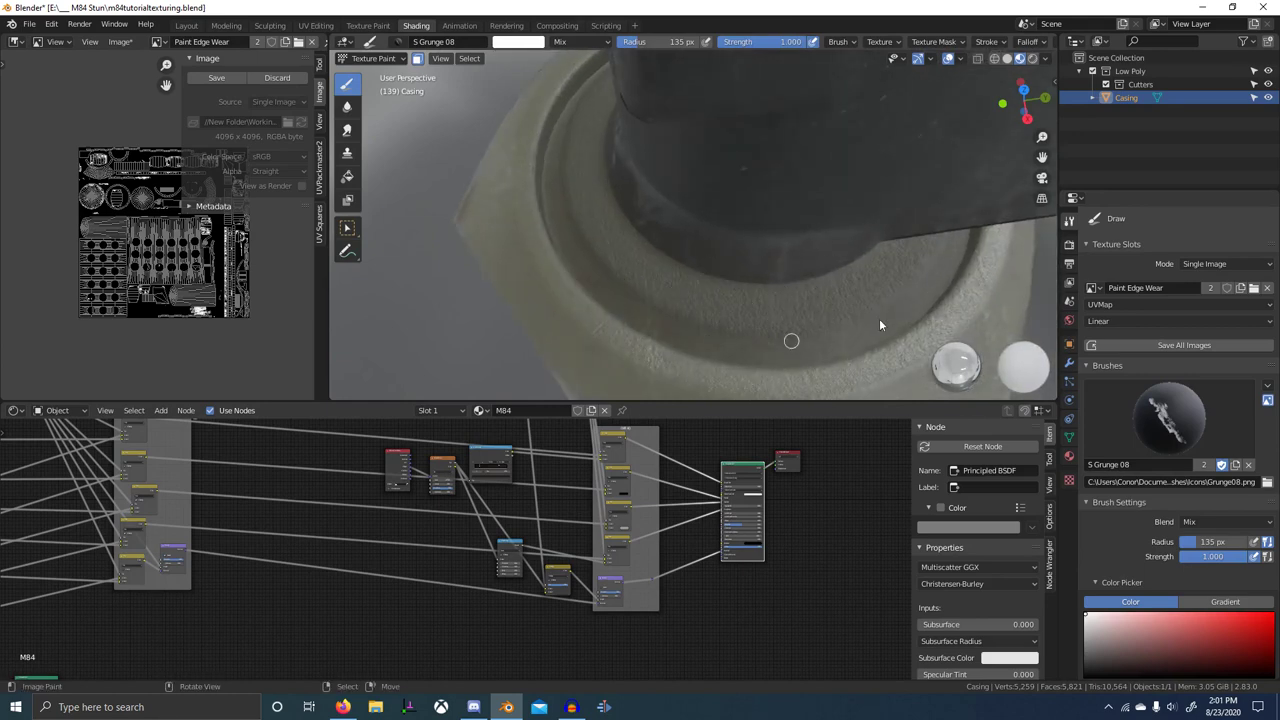
{"action": "middle_click_drag", "start_coordinate": [950, 254], "coordinate": [564, 217]}
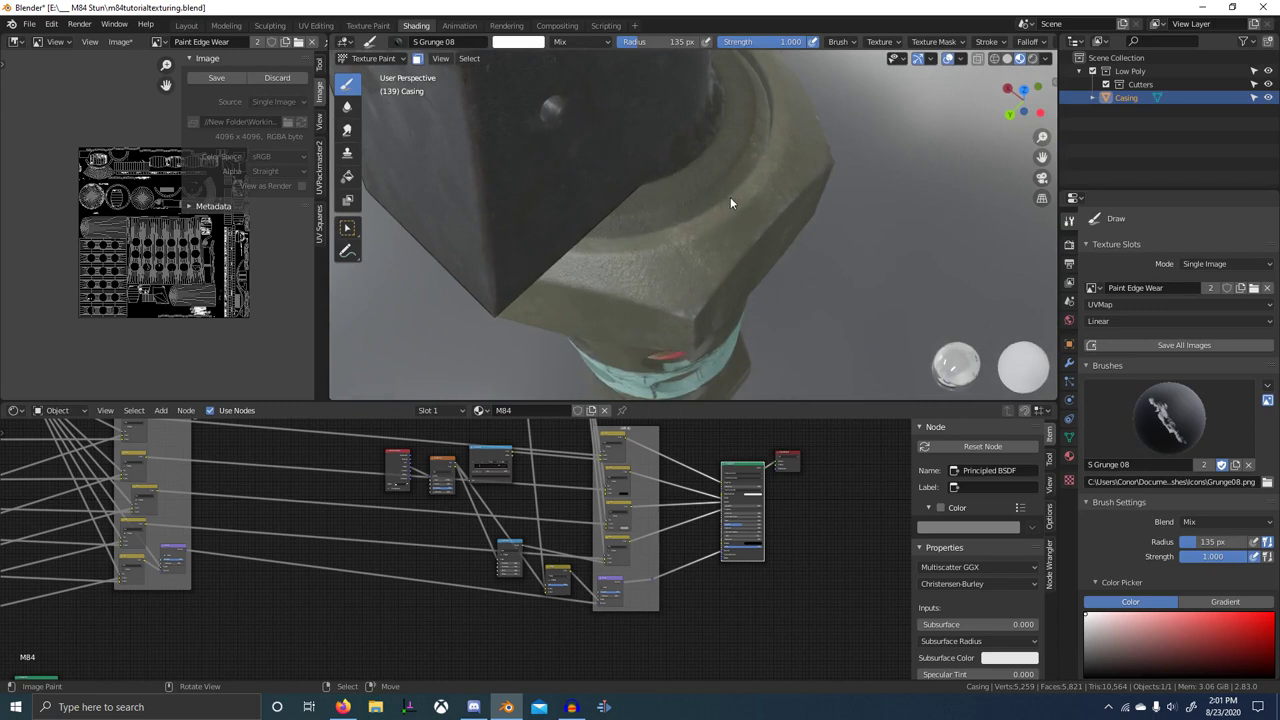
{"action": "mouse_move", "coordinate": [754, 146]}
{"action": "middle_mouse_down"}
{"action": "mouse_move", "coordinate": [711, 237]}
{"action": "mouse_move", "coordinate": [694, 208]}
{"action": "middle_mouse_up"}
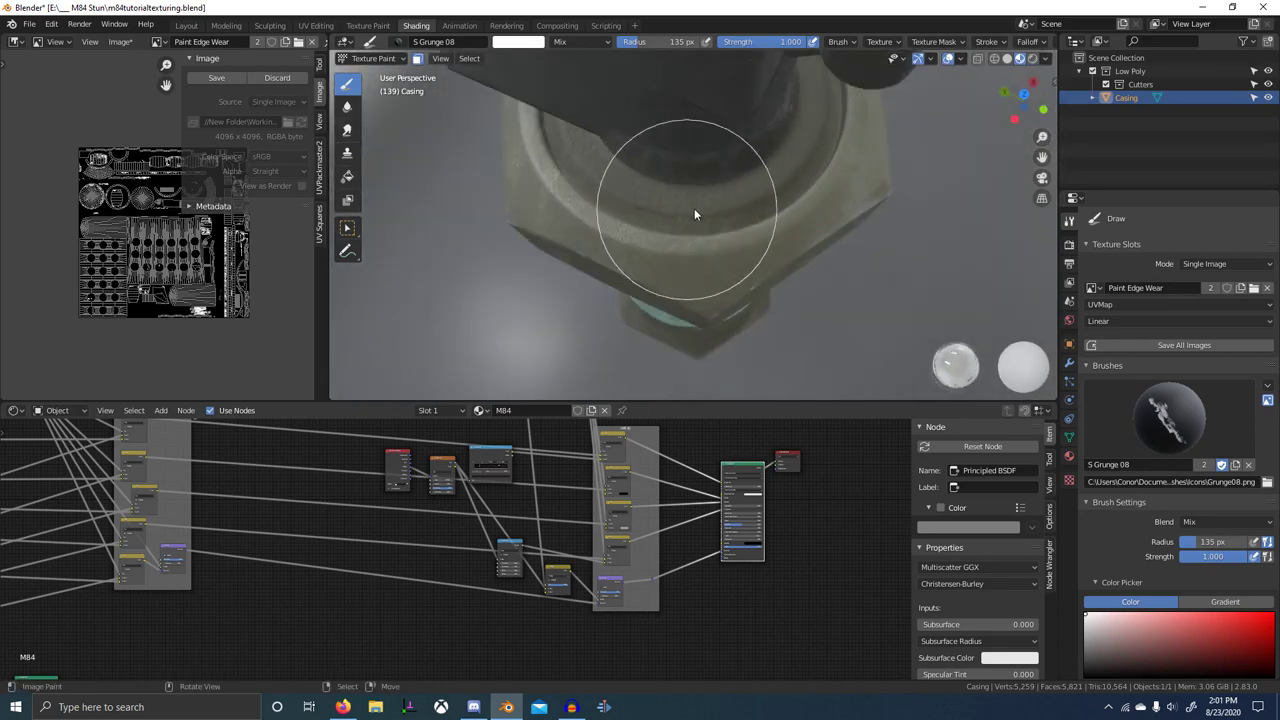
{"action": "middle_click_drag", "start_coordinate": [836, 172], "coordinate": [730, 224]}
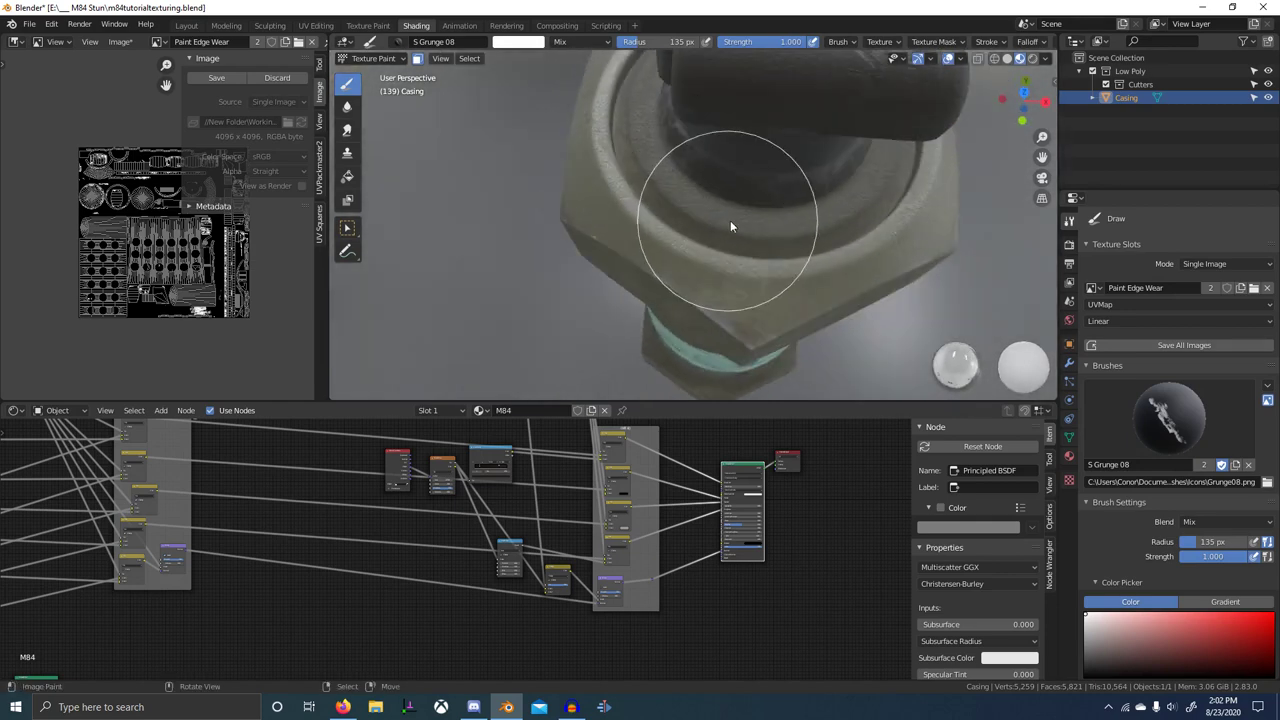
{"action": "mouse_move", "coordinate": [882, 212]}
{"action": "middle_mouse_down"}
{"action": "mouse_move", "coordinate": [749, 238]}
{"action": "mouse_move", "coordinate": [737, 255]}
{"action": "middle_mouse_up"}
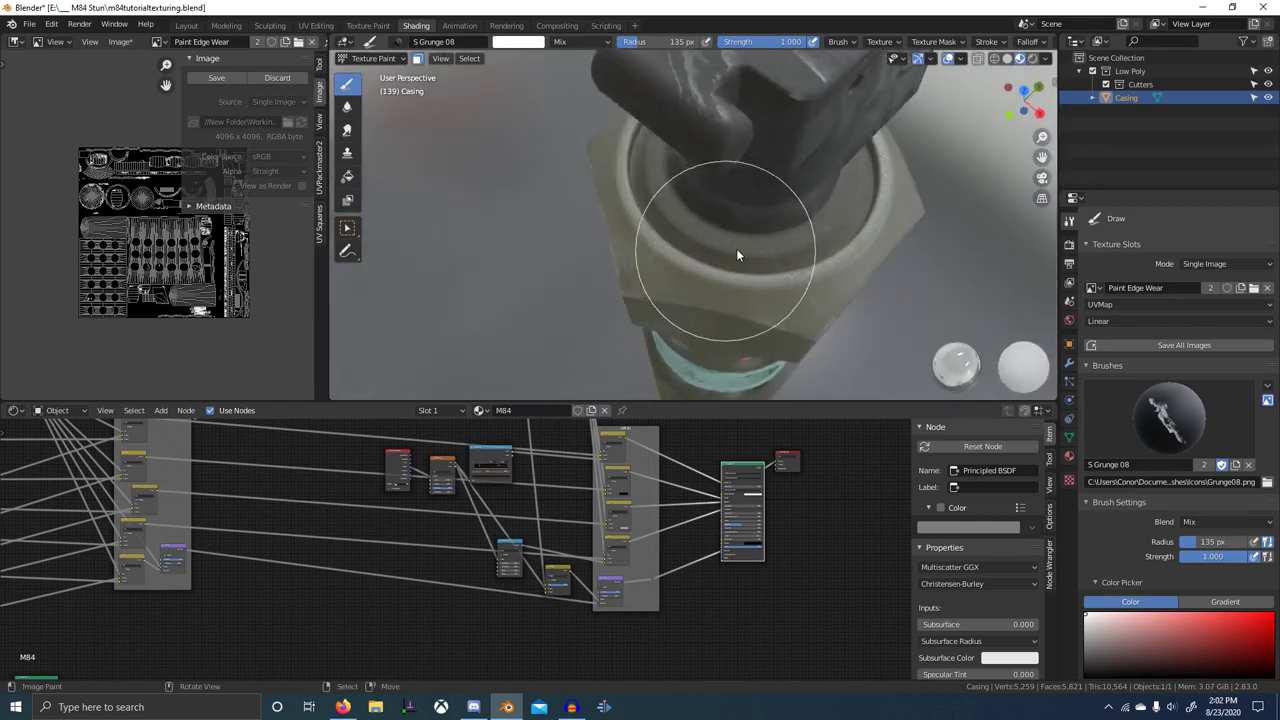
{"action": "middle_click_drag", "start_coordinate": [842, 258], "coordinate": [736, 263]}
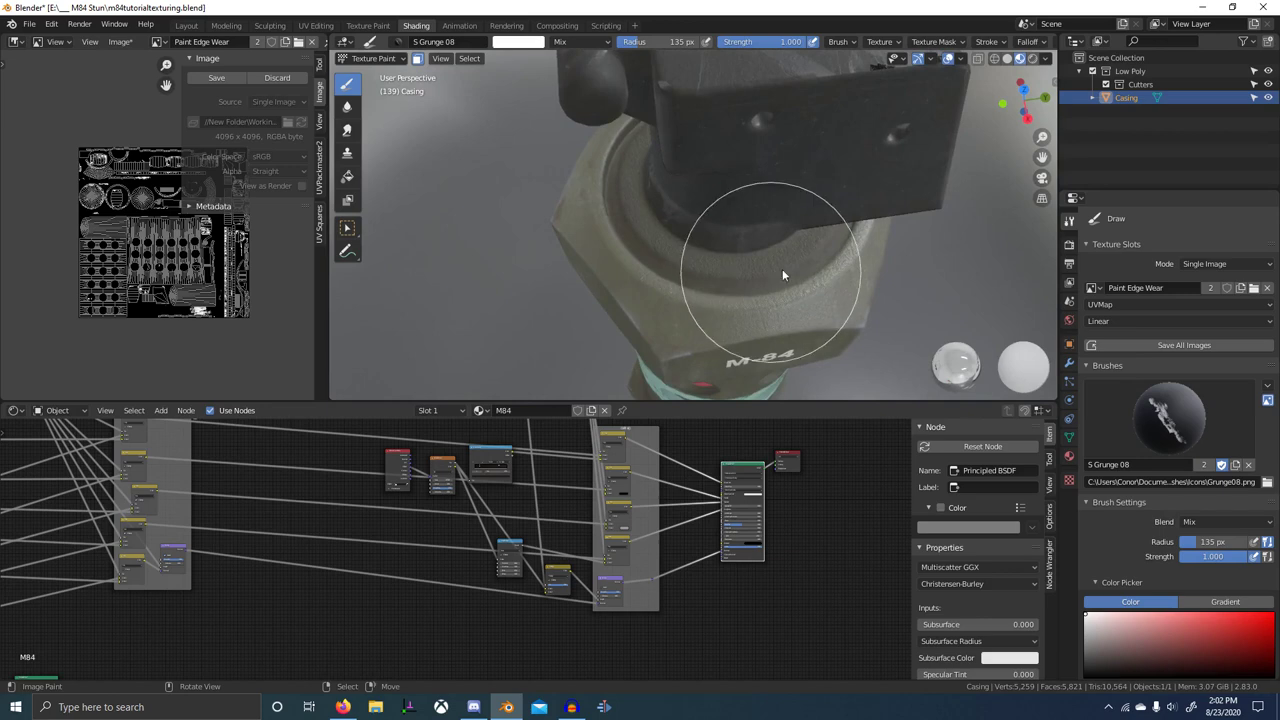
{"action": "mouse_move", "coordinate": [841, 256]}
{"action": "middle_mouse_down"}
{"action": "mouse_move", "coordinate": [785, 281]}
{"action": "mouse_move", "coordinate": [858, 259]}
{"action": "mouse_move", "coordinate": [724, 279]}
{"action": "mouse_move", "coordinate": [766, 254]}
{"action": "mouse_move", "coordinate": [751, 288]}
{"action": "mouse_move", "coordinate": [851, 290]}
{"action": "mouse_move", "coordinate": [685, 290]}
{"action": "middle_mouse_up"}
{"action": "scroll", "coordinate": [783, 288], "scroll_direction": "up", "scroll_amount": 3}
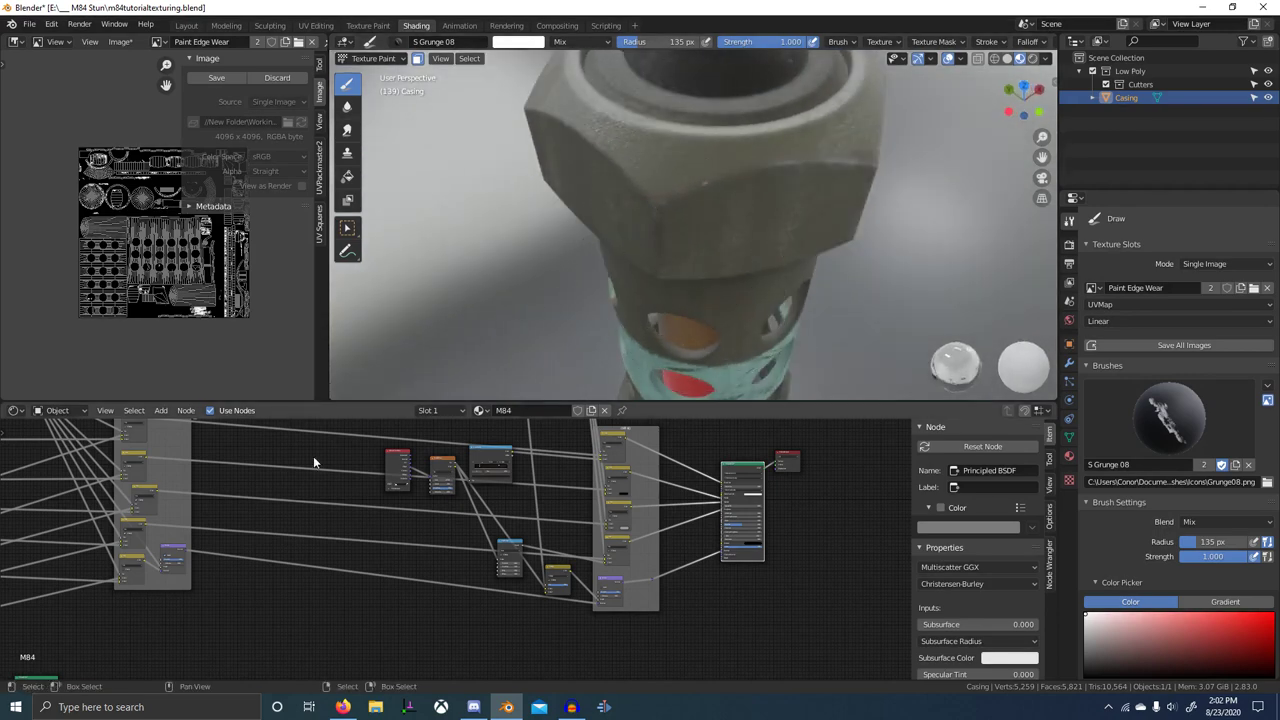
- Preview a mix node's output on the grenade and inspect its side and underside
{"action": "middle_click_drag", "start_coordinate": [181, 433], "coordinate": [541, 422]}
{"action": "middle_click_drag", "start_coordinate": [903, 443], "coordinate": [410, 527]}
{"action": "scroll", "coordinate": [514, 515], "scroll_direction": "up", "scroll_amount": 1}
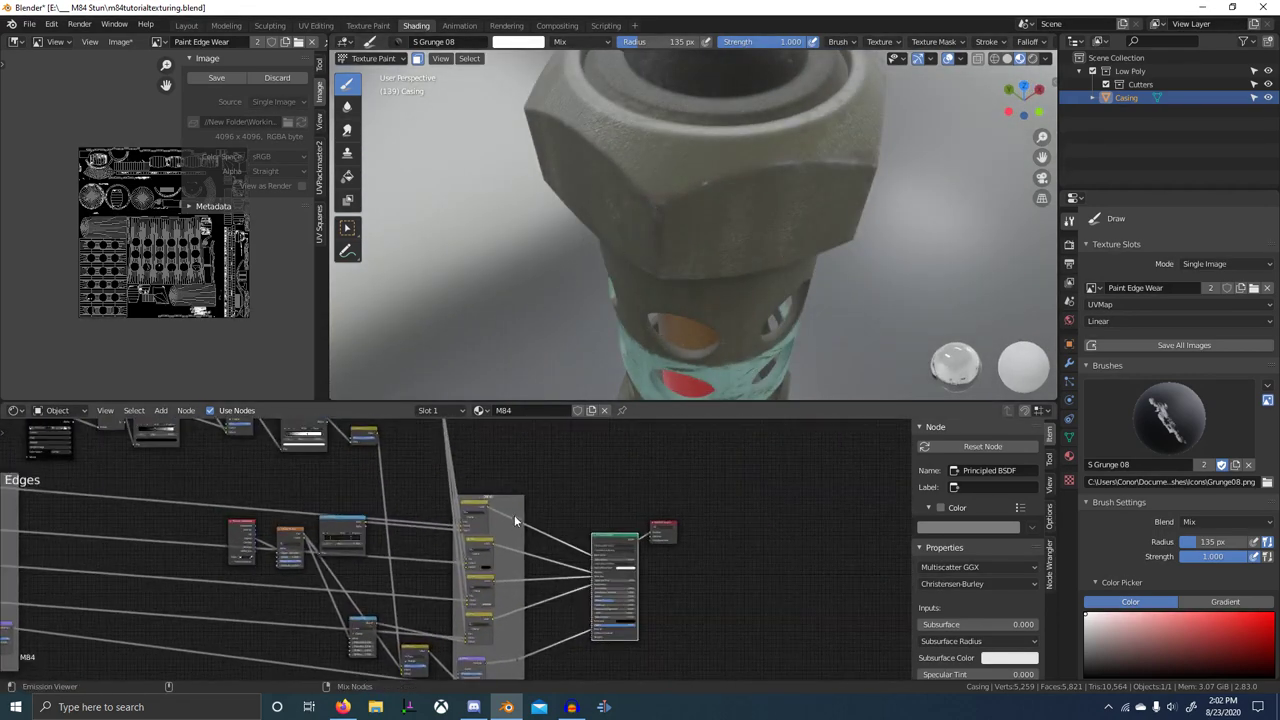
{"action": "left_click", "coordinate": [474, 508], "text": "ctrl+shift"}
{"action": "scroll", "coordinate": [742, 263], "scroll_direction": "down", "scroll_amount": 2}
{"action": "middle_click_drag", "start_coordinate": [742, 263], "coordinate": [785, 280]}
{"action": "scroll", "coordinate": [742, 205], "scroll_direction": "down", "scroll_amount": 4}
{"action": "middle_click_drag", "start_coordinate": [785, 280], "coordinate": [807, 232], "text": "shift"}
{"action": "scroll", "coordinate": [786, 146], "scroll_direction": "up", "scroll_amount": 2}
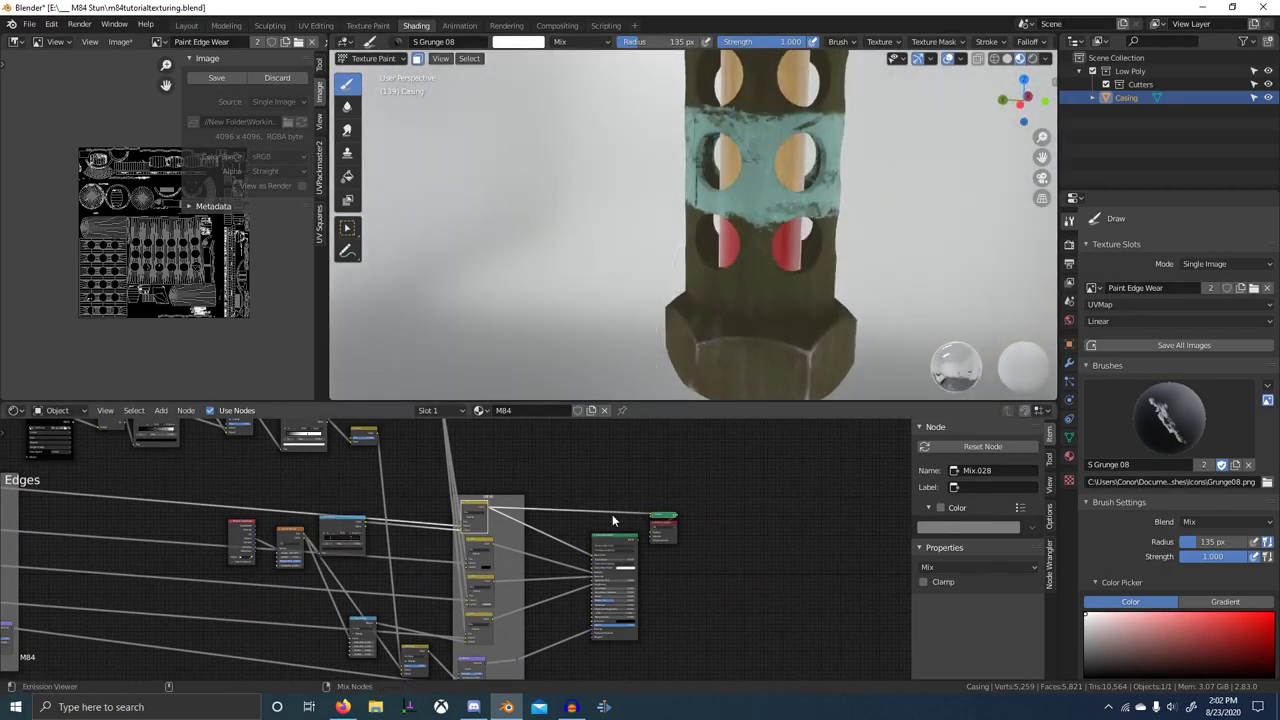
- Reconnect the Principled BSDF for full material shading and view the whole grenade
{"action": "left_click", "coordinate": [616, 544], "text": "ctrl+shift"}
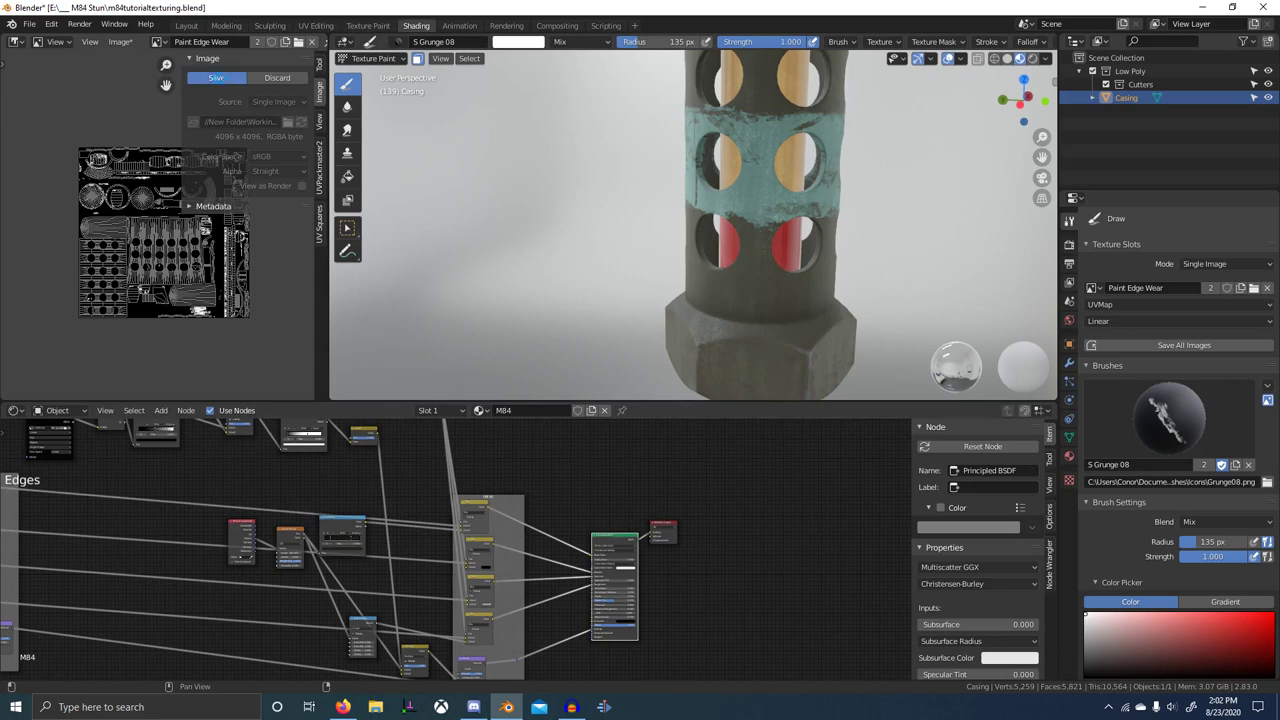
{"action": "mouse_move", "coordinate": [848, 254]}
{"action": "middle_mouse_down"}
{"action": "mouse_move", "coordinate": [764, 297]}
{"action": "mouse_move", "coordinate": [725, 338]}
{"action": "middle_mouse_up"}
{"action": "scroll", "coordinate": [741, 284], "scroll_direction": "down", "scroll_amount": 4}
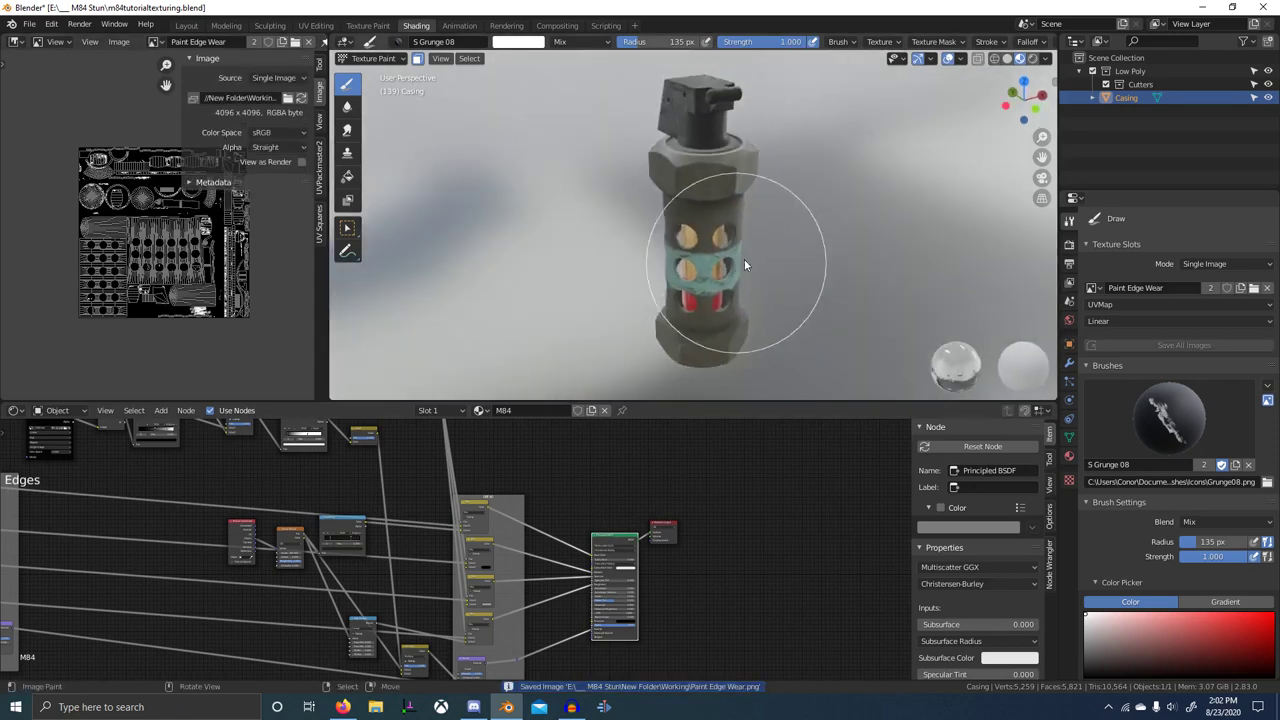
{"action": "mouse_move", "coordinate": [742, 260]}
{"action": "middle_mouse_down"}
{"action": "mouse_move", "coordinate": [585, 281]}
{"action": "mouse_move", "coordinate": [556, 267]}
{"action": "middle_mouse_up"}
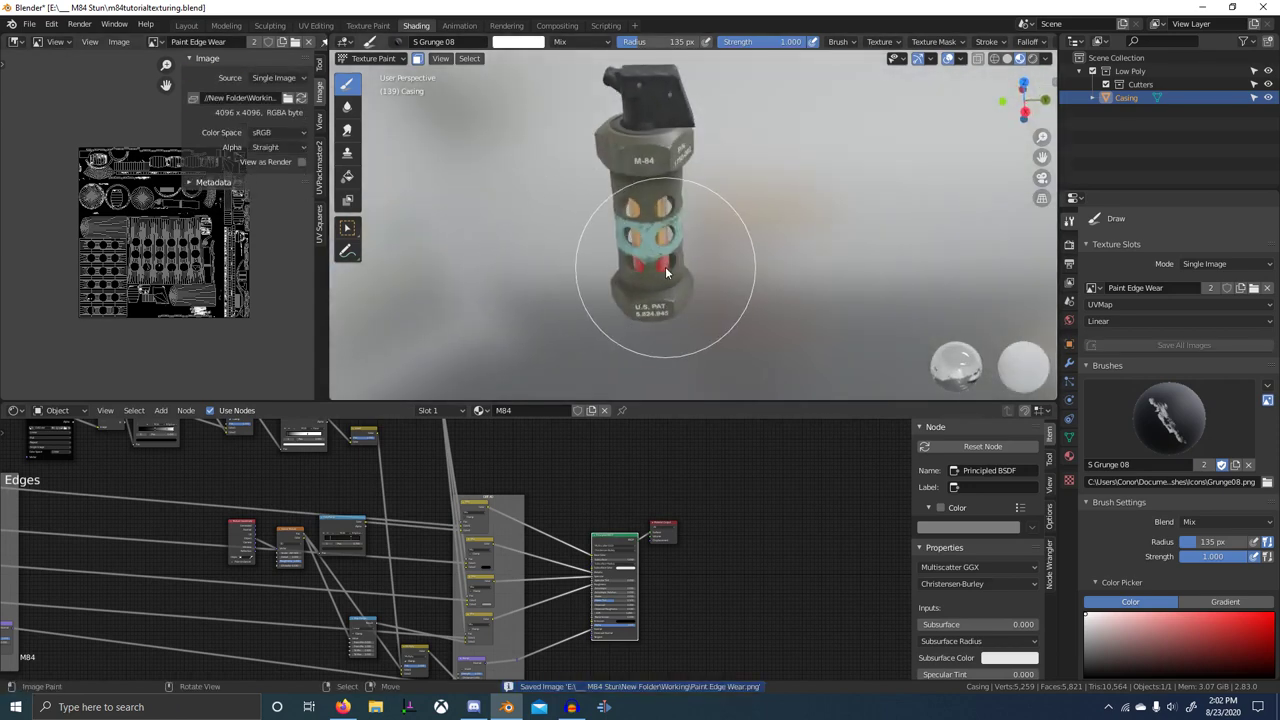
- Preview the Mix Worn Metal Edges node and zoom in on the casing label
{"action": "scroll", "coordinate": [399, 499], "scroll_direction": "up", "scroll_amount": 4}
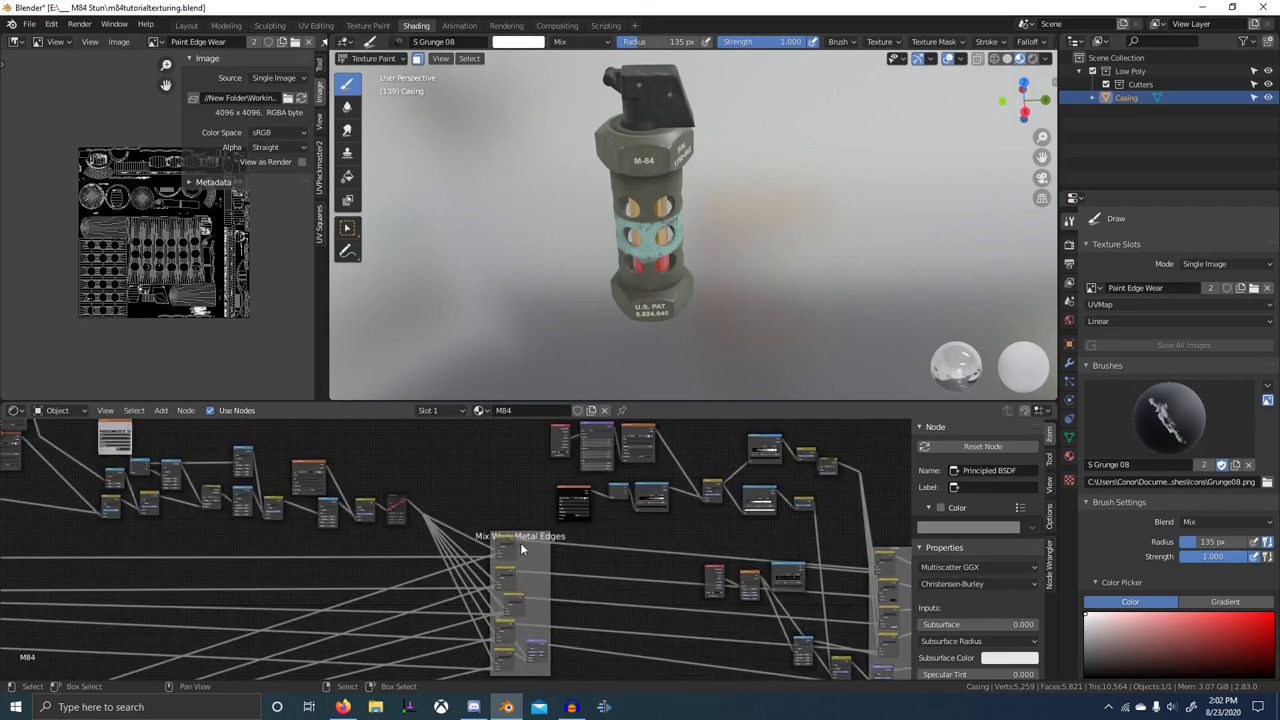
{"action": "left_click", "coordinate": [556, 527], "text": "ctrl+shift"}
{"action": "middle_click_drag", "start_coordinate": [671, 232], "coordinate": [683, 307], "text": "shift"}
{"action": "scroll", "coordinate": [688, 295], "scroll_direction": "up", "scroll_amount": 8}
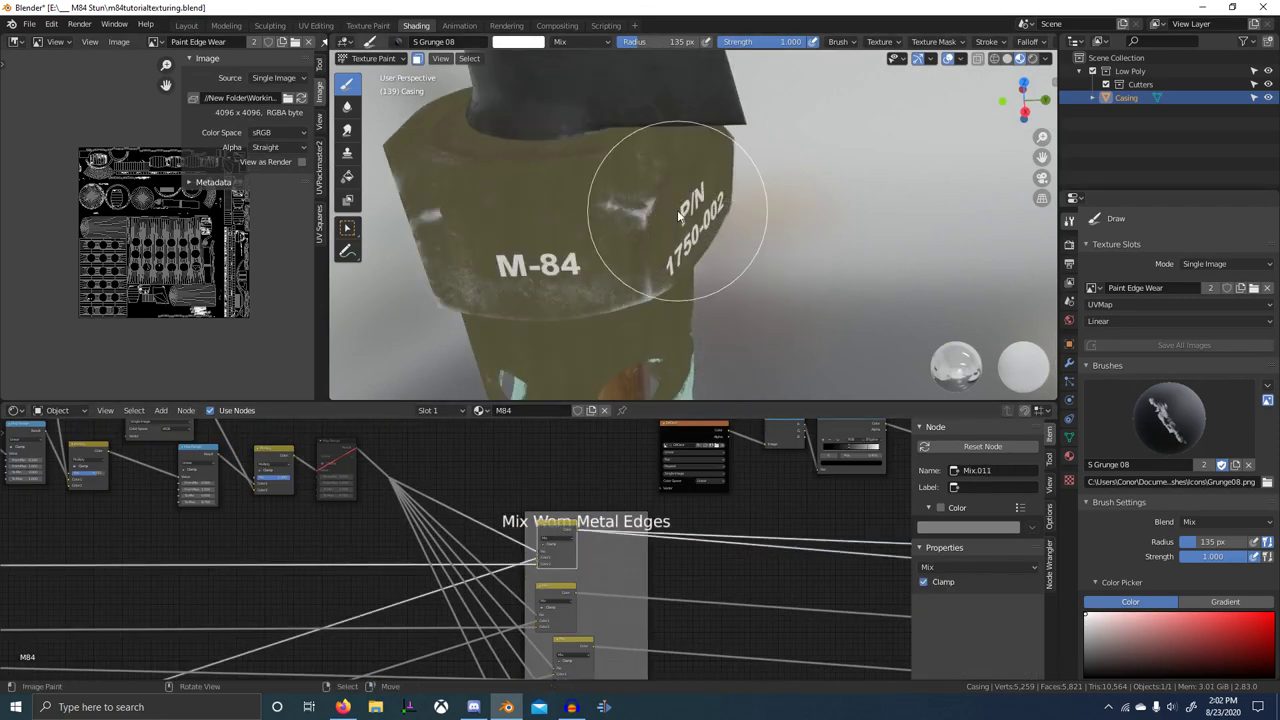
- Turn the P/N 1750-002 face into view and reveal the hidden casing parts with Alt+H
{"action": "scroll", "coordinate": [734, 246], "scroll_direction": "down", "scroll_amount": 2}
{"action": "middle_click_drag", "start_coordinate": [734, 246], "coordinate": [748, 273]}
{"action": "key", "text": "alt+h"}
{"action": "scroll", "coordinate": [667, 272], "scroll_direction": "down", "scroll_amount": 1}
{"action": "middle_click_drag", "start_coordinate": [520, 493], "coordinate": [774, 576]}
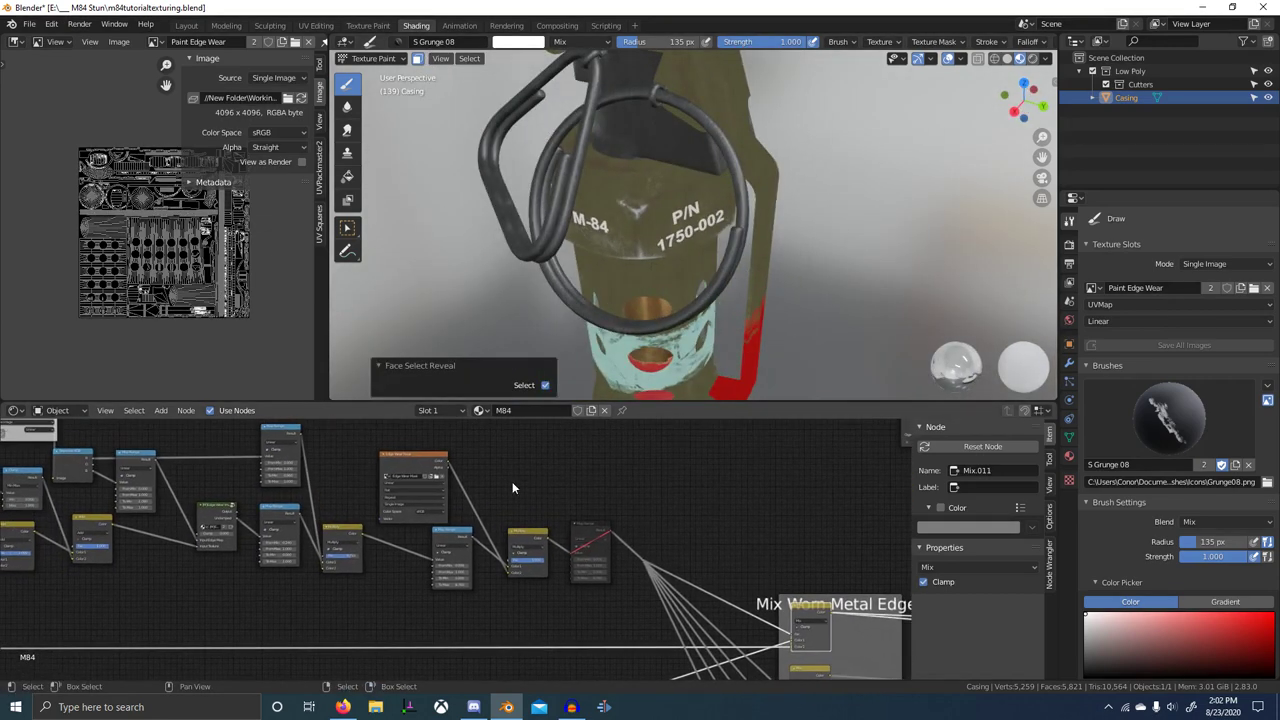
{"action": "middle_click_drag", "start_coordinate": [370, 471], "coordinate": [511, 507]}
- Preview the Multiply, Edge Wear Mask, second Multiply and combined worn-edges mix stages
{"action": "left_click", "coordinate": [483, 565], "text": "ctrl+shift"}
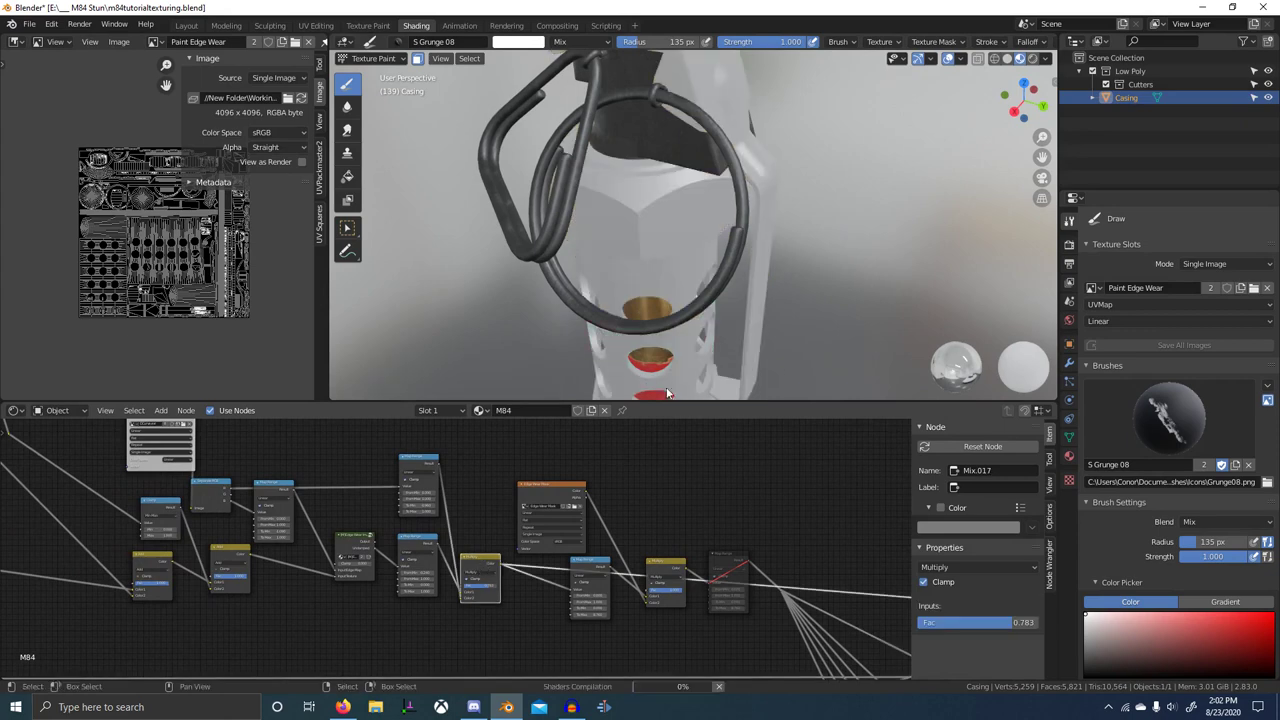
{"action": "middle_click_drag", "start_coordinate": [610, 290], "coordinate": [584, 319]}
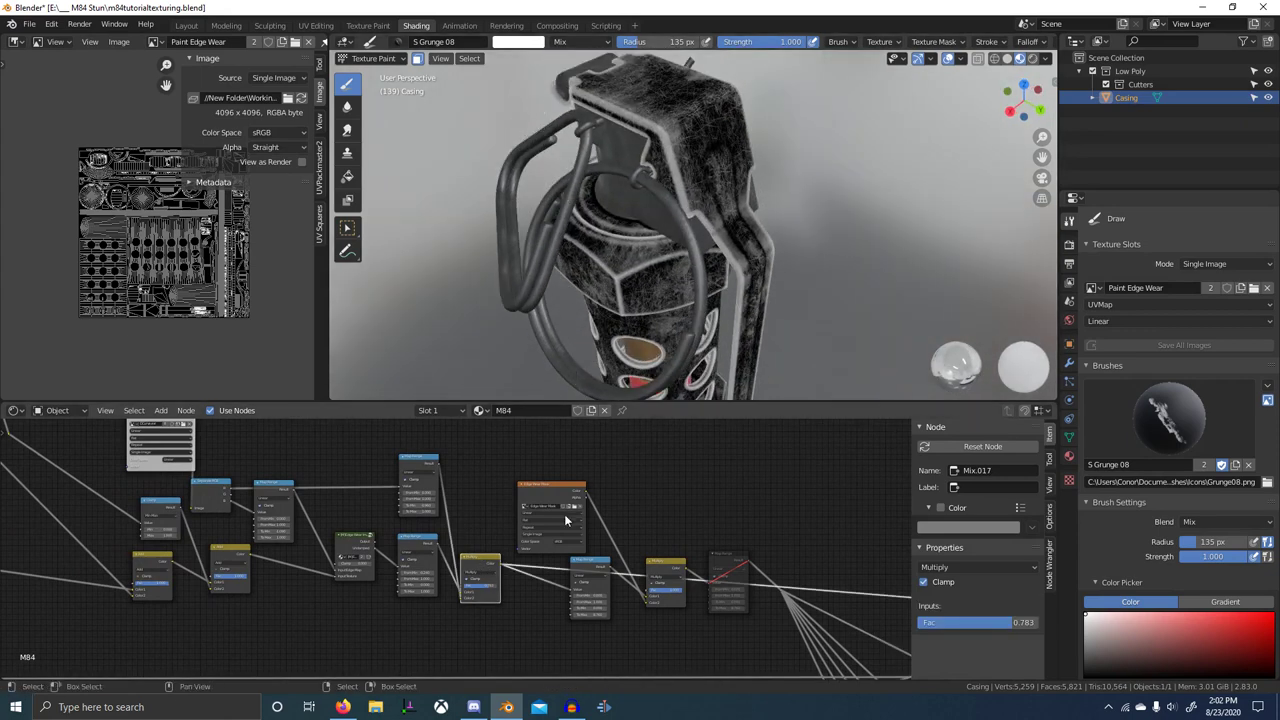
{"action": "left_click", "coordinate": [545, 487], "text": "ctrl+shift"}
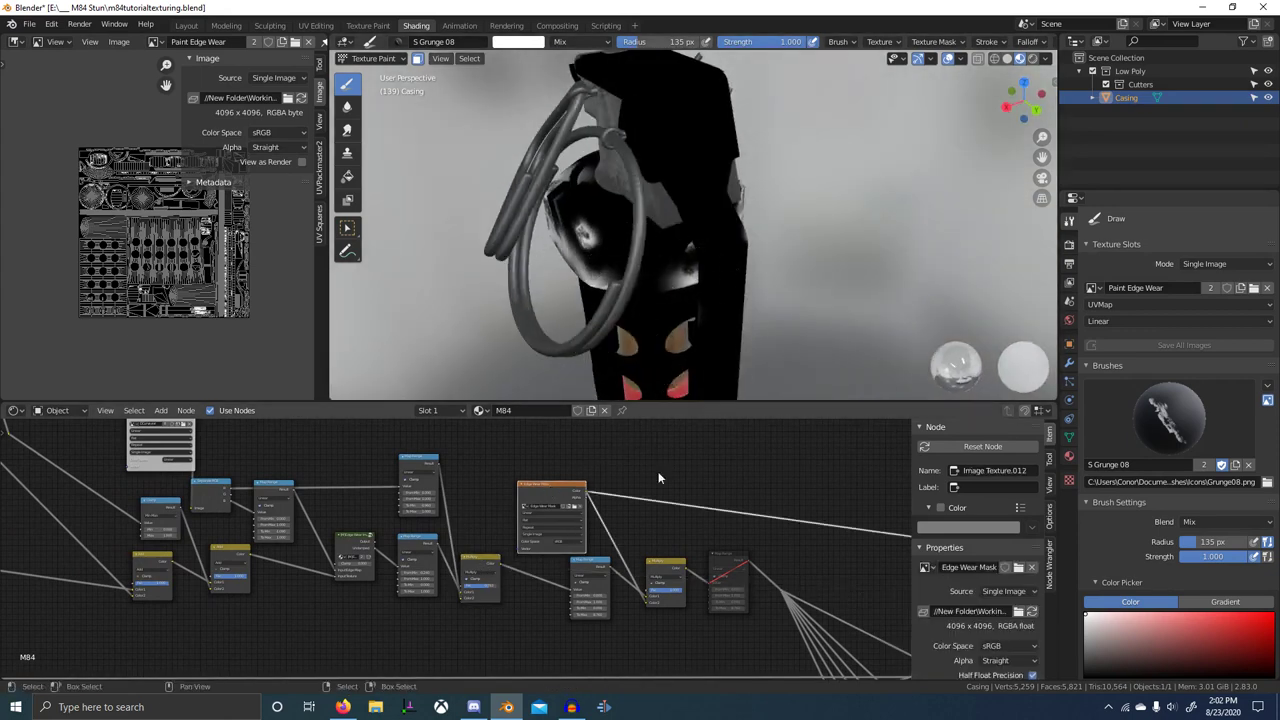
{"action": "left_click", "coordinate": [665, 570], "text": "ctrl+shift"}
{"action": "middle_click_drag", "start_coordinate": [698, 340], "coordinate": [741, 297]}
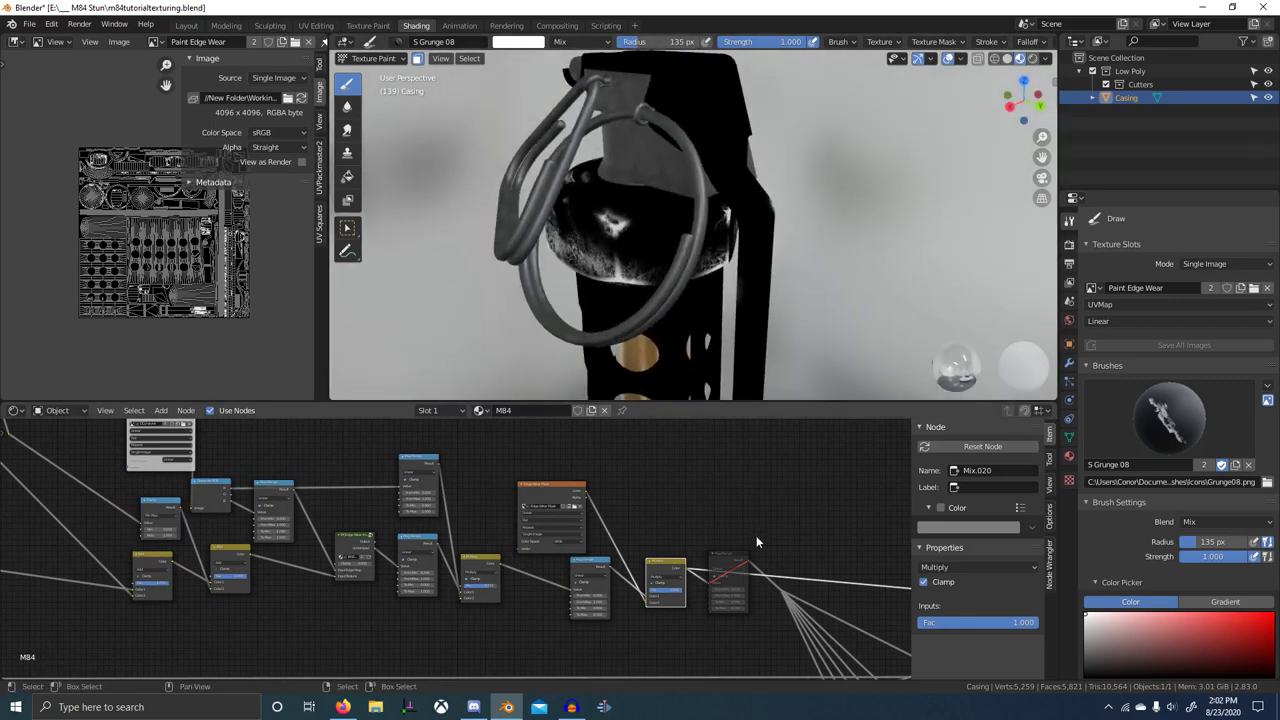
{"action": "scroll", "coordinate": [850, 585], "scroll_direction": "down", "scroll_amount": 3}
{"action": "middle_click_drag", "start_coordinate": [860, 592], "coordinate": [679, 518]}
{"action": "left_click", "coordinate": [698, 552], "text": "ctrl+shift"}
- Reconnect the full Principled BSDF material to the output and check the lever
{"action": "middle_click_drag", "start_coordinate": [718, 256], "coordinate": [694, 343], "text": "shift"}
{"action": "scroll", "coordinate": [694, 343], "scroll_direction": "up", "scroll_amount": 3}
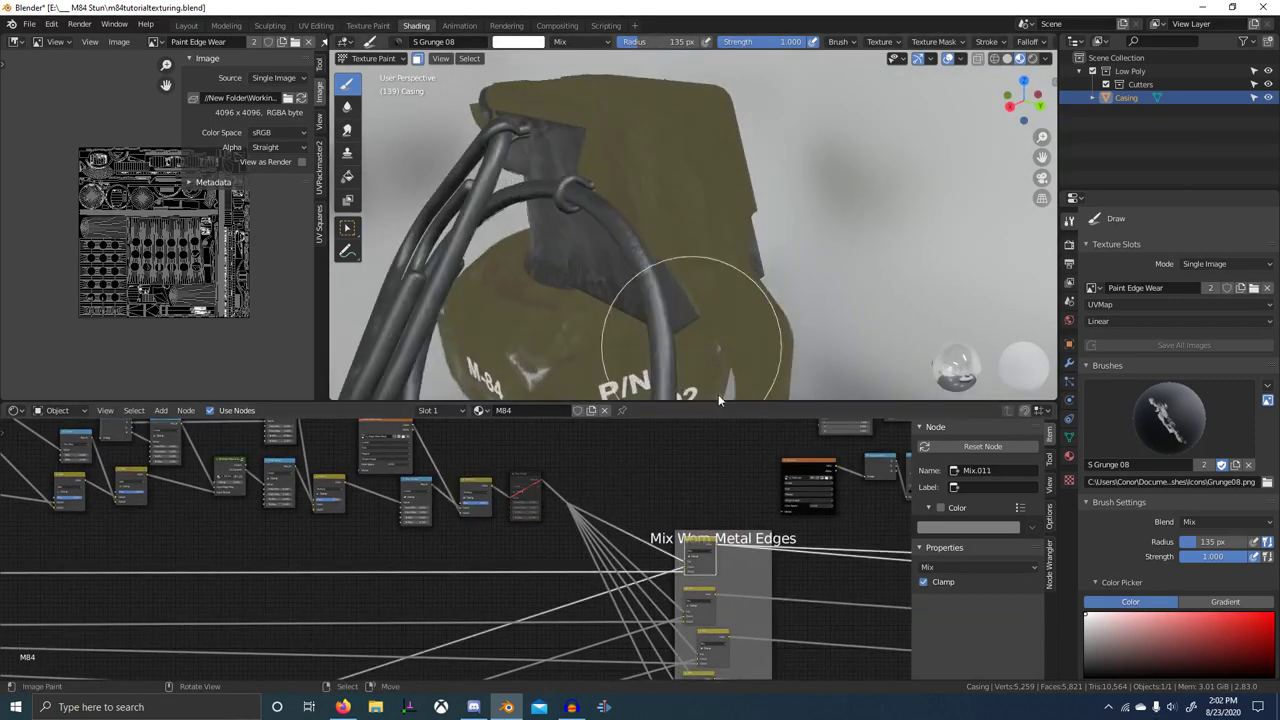
{"action": "scroll", "coordinate": [880, 550], "scroll_direction": "down", "scroll_amount": 2}
{"action": "middle_click_drag", "start_coordinate": [900, 543], "coordinate": [616, 531]}
{"action": "scroll", "coordinate": [616, 531], "scroll_direction": "down", "scroll_amount": 2}
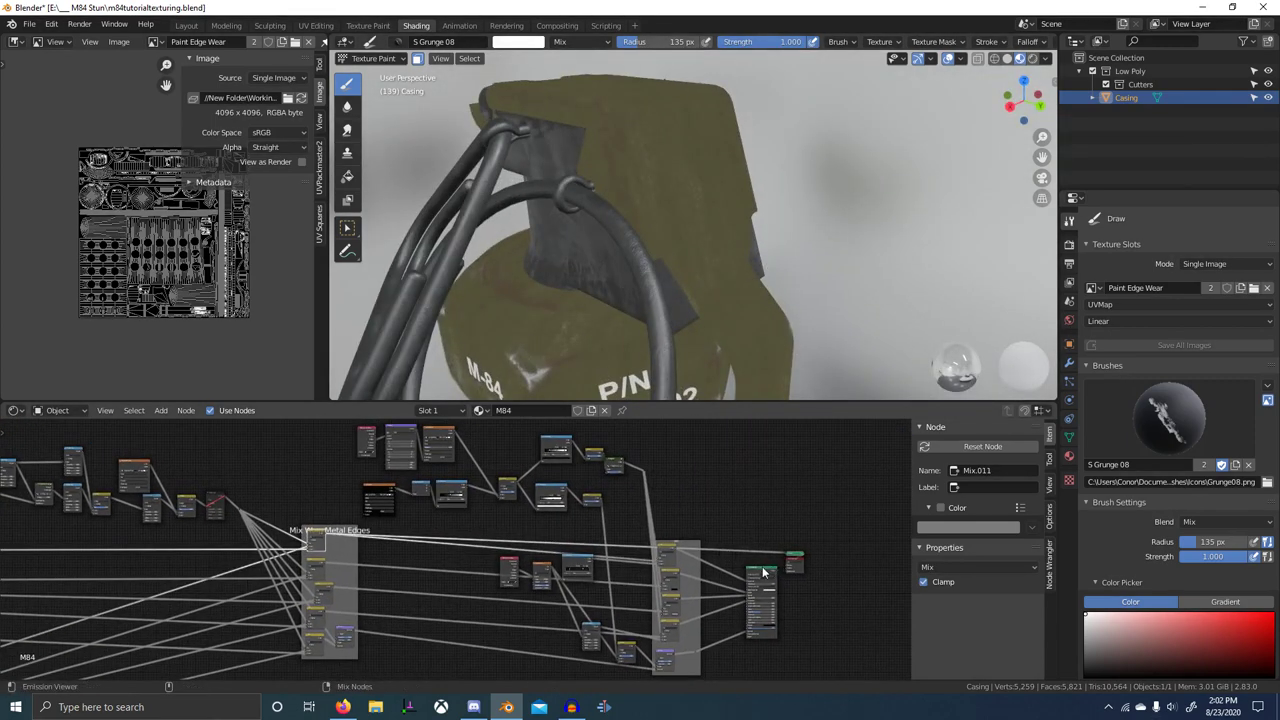
{"action": "left_click", "coordinate": [763, 571], "text": "ctrl+shift"}
{"action": "middle_click_drag", "start_coordinate": [636, 300], "coordinate": [733, 286]}
- Isolate the lever by hiding the rest of the casing mesh, then return to Texture Paint
{"action": "key", "text": "Tab"}
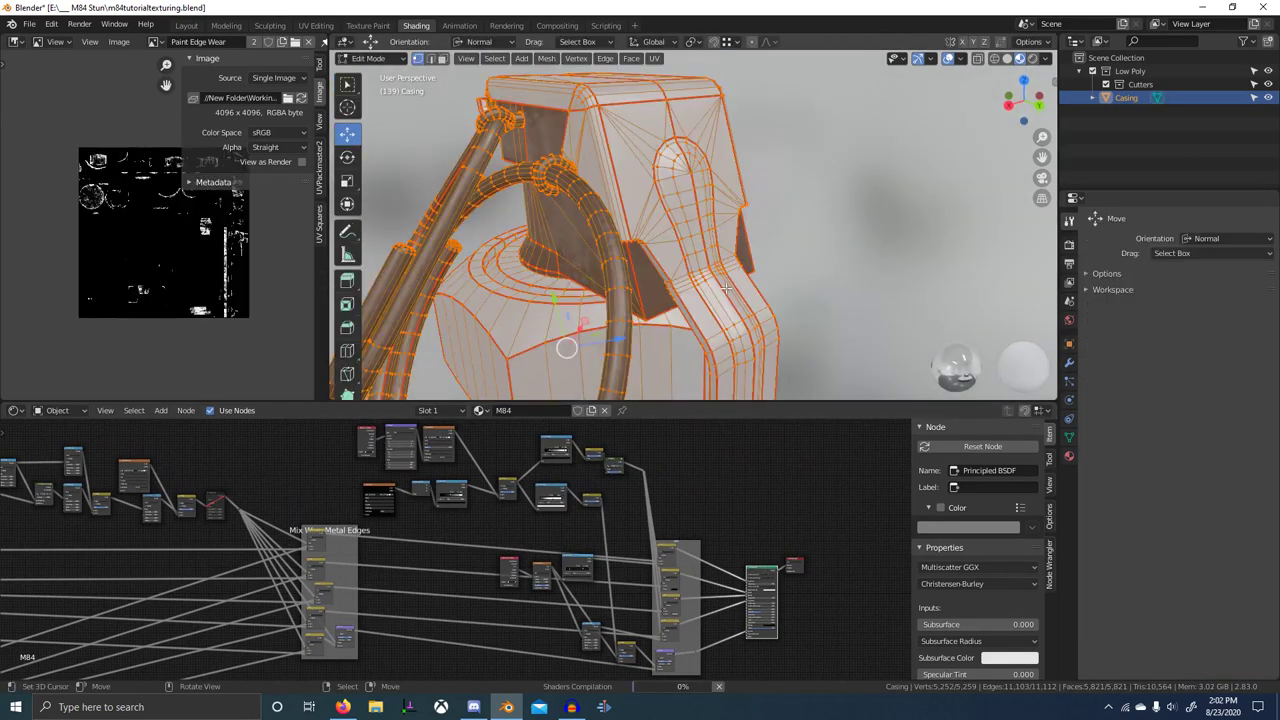
{"action": "key", "text": "alt+a"}
{"action": "key", "text": "l"}
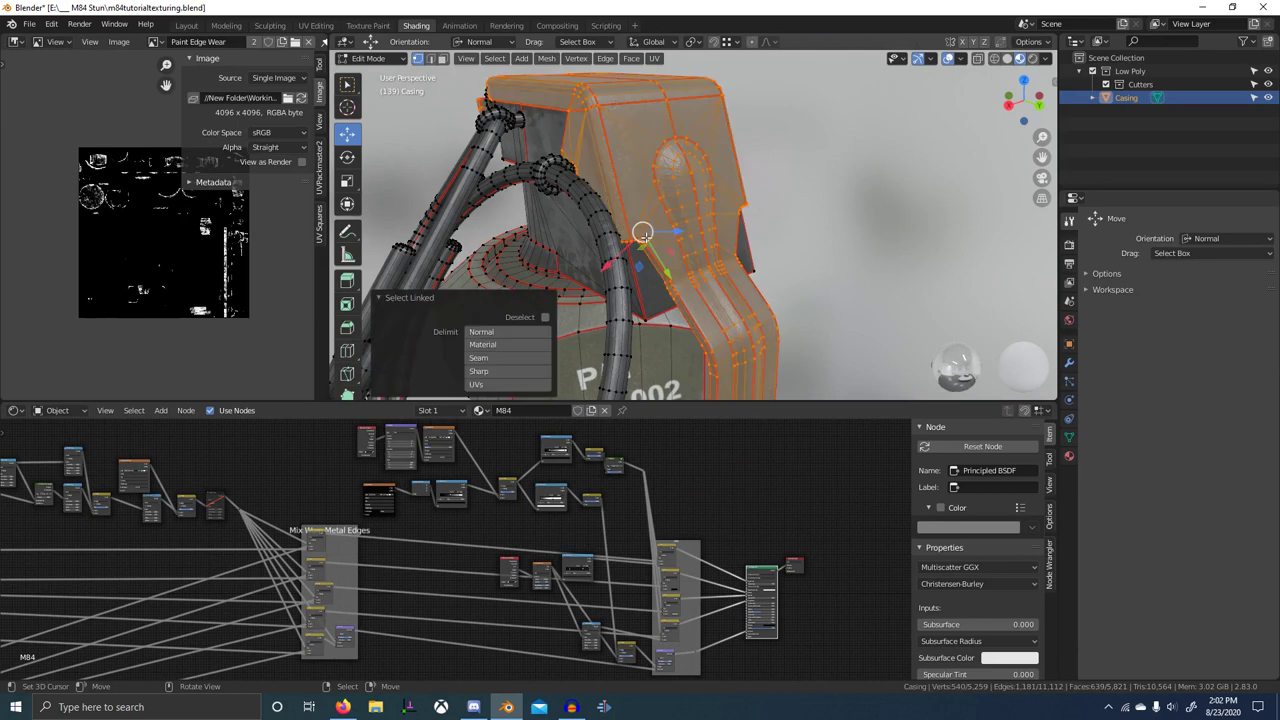
{"action": "key", "text": "shift+h"}
{"action": "middle_click_drag", "start_coordinate": [648, 237], "coordinate": [672, 271]}
{"action": "key", "text": "ctrl+Tab"}
{"action": "left_click", "coordinate": [734, 241]}
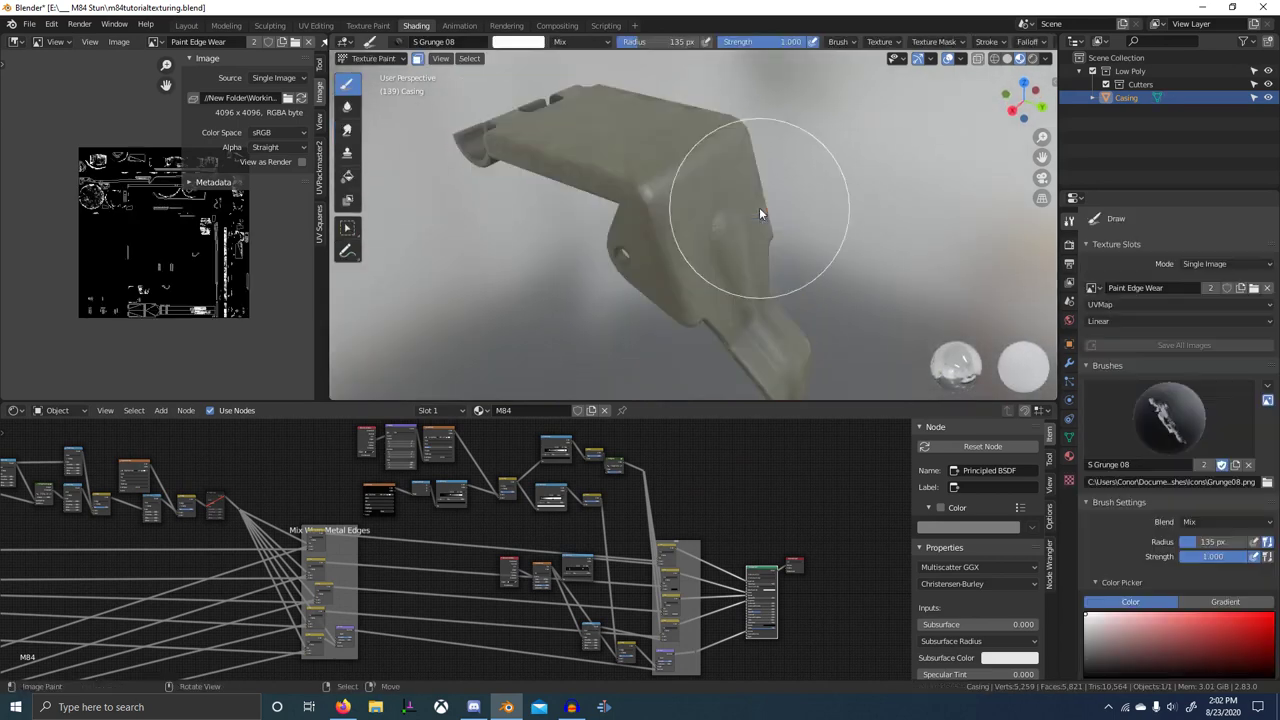
- Show the Edge Wear Mask image in the image editor and make it the paint target
{"action": "middle_click_drag", "start_coordinate": [760, 214], "coordinate": [690, 235]}
{"action": "middle_click_drag", "start_coordinate": [175, 488], "coordinate": [343, 500]}
{"action": "scroll", "coordinate": [343, 500], "scroll_direction": "up", "scroll_amount": 9}
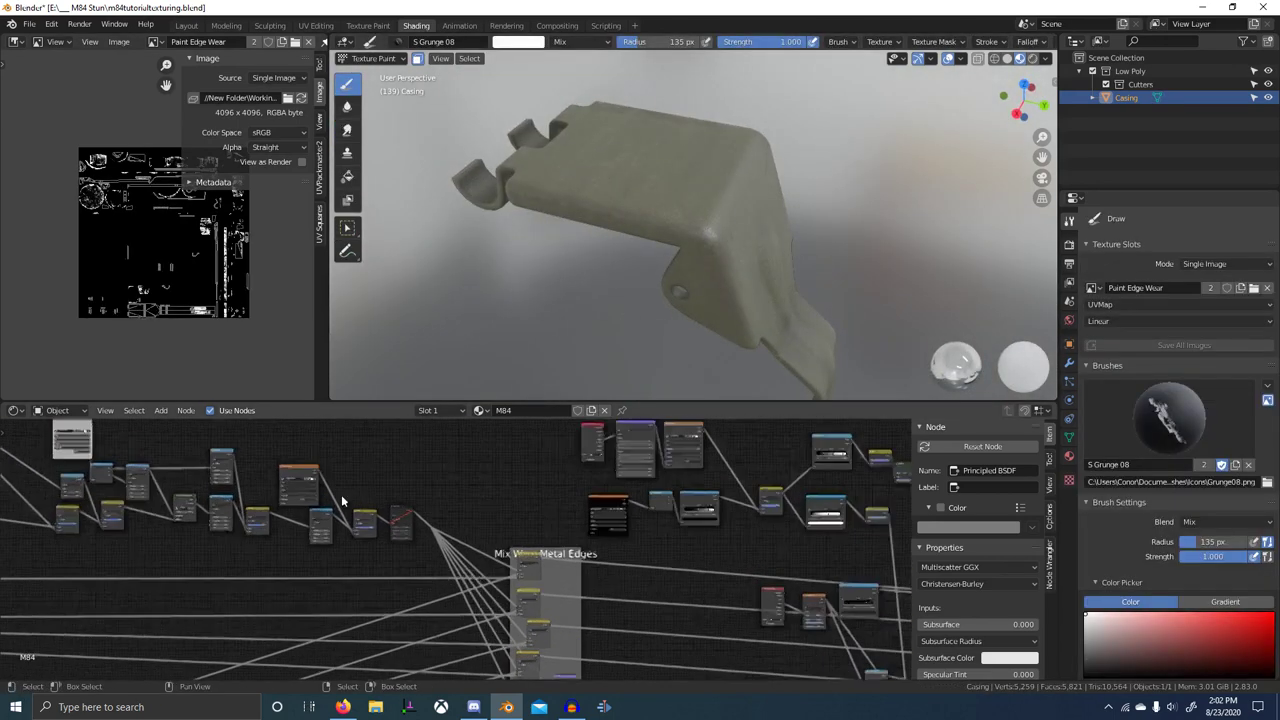
{"action": "middle_click_drag", "start_coordinate": [431, 519], "coordinate": [613, 551]}
{"action": "scroll", "coordinate": [420, 516], "scroll_direction": "up", "scroll_amount": 7}
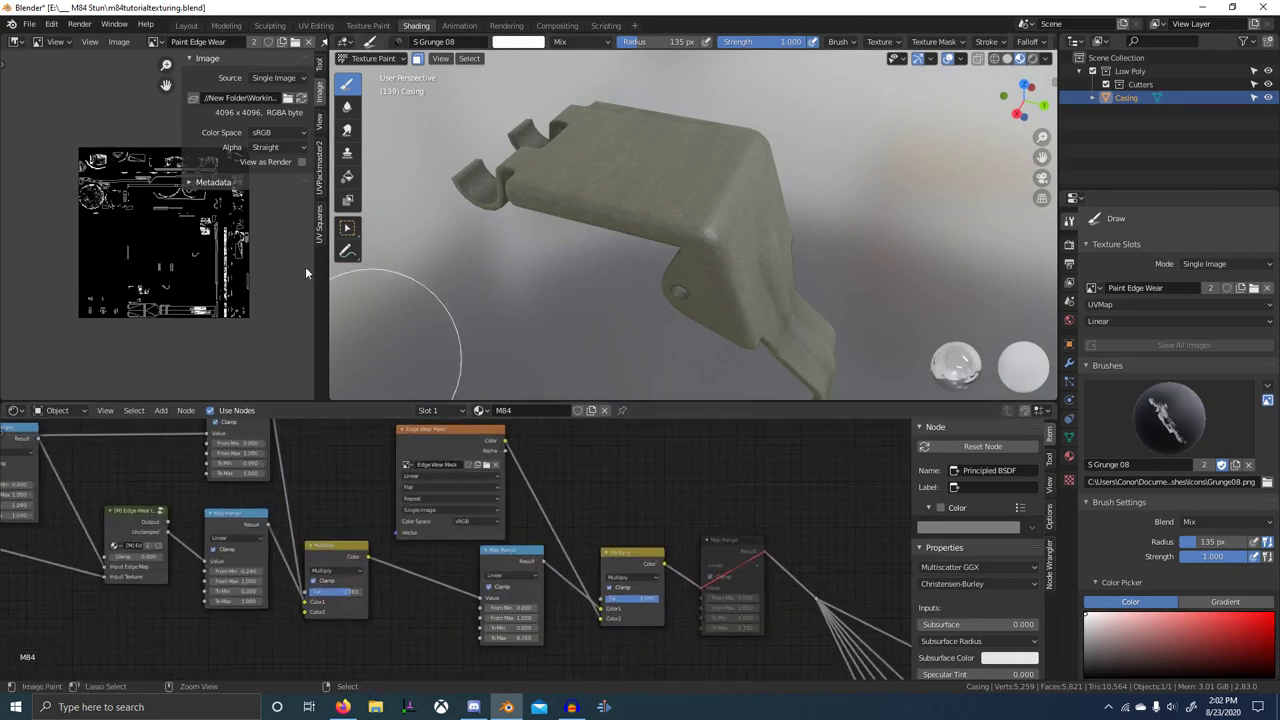
{"action": "left_click", "coordinate": [155, 42]}
{"action": "left_click", "coordinate": [163, 58]}
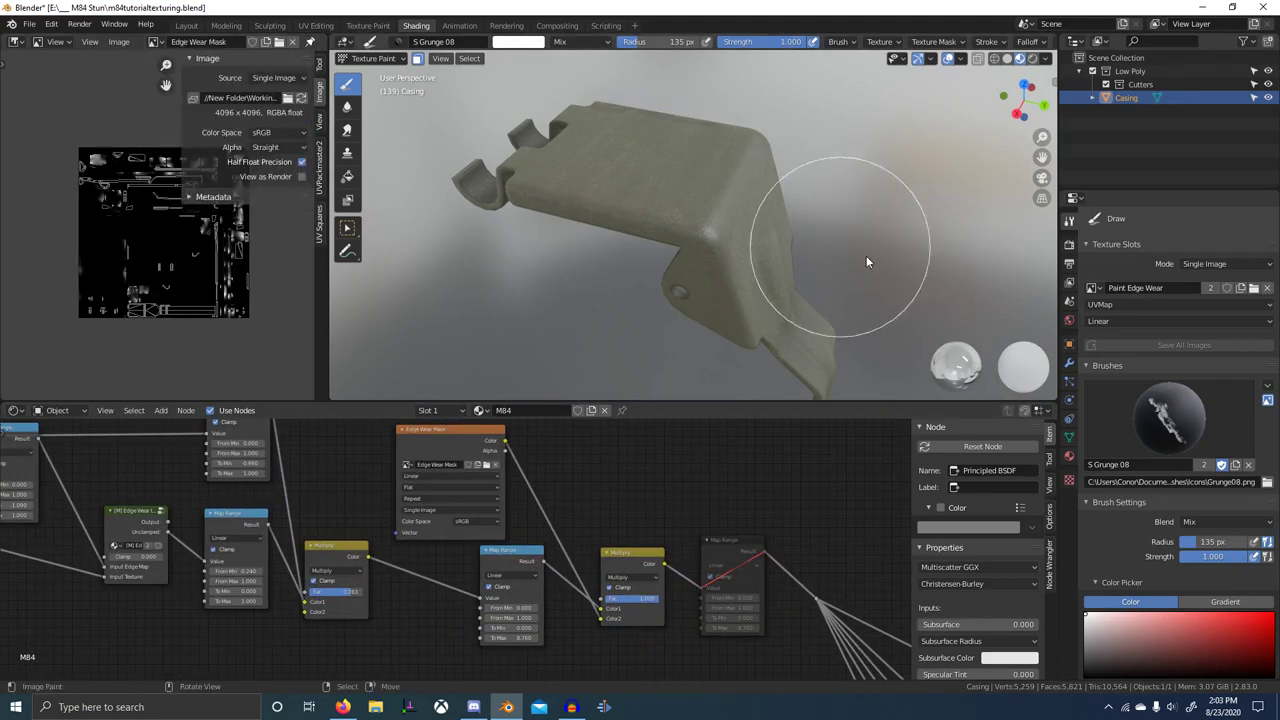
{"action": "left_click", "coordinate": [1092, 288]}
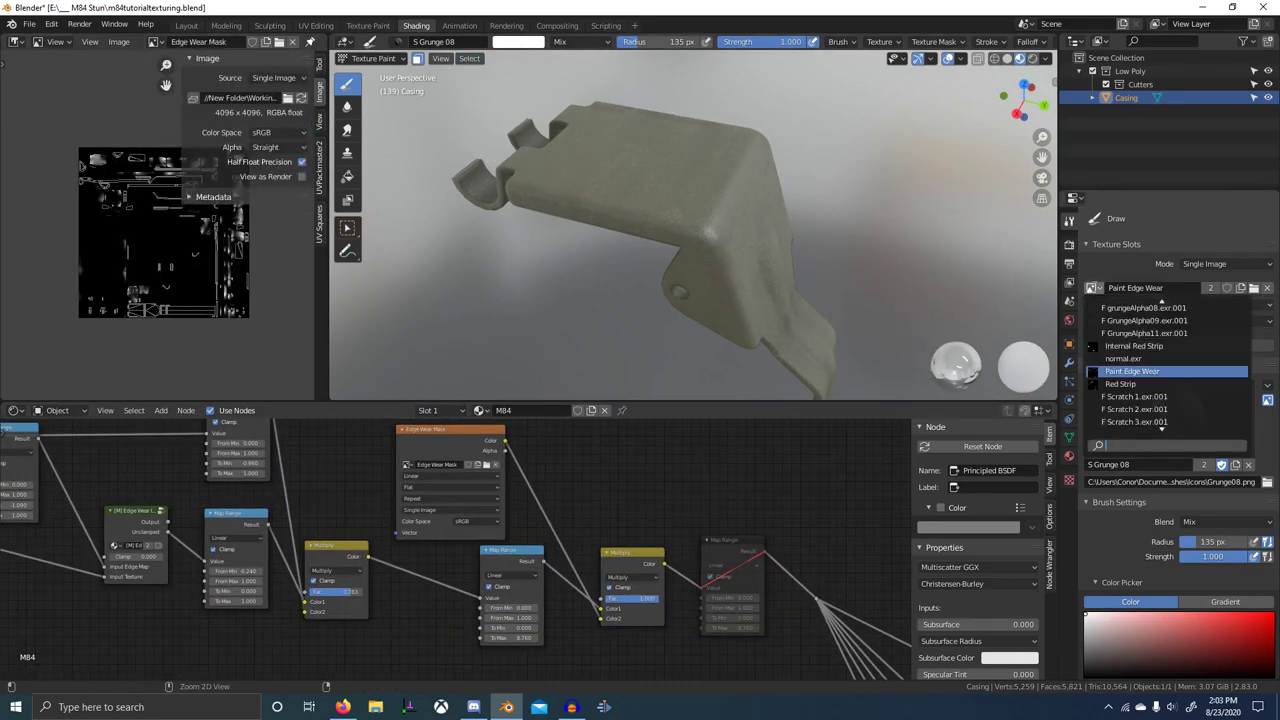
{"action": "left_click", "coordinate": [1130, 307]}
- Choose the TexDraw brush, swap the paint colour to white, and maximize the 3D view
{"action": "left_click", "coordinate": [401, 42]}
{"action": "type", "text": "tex"}
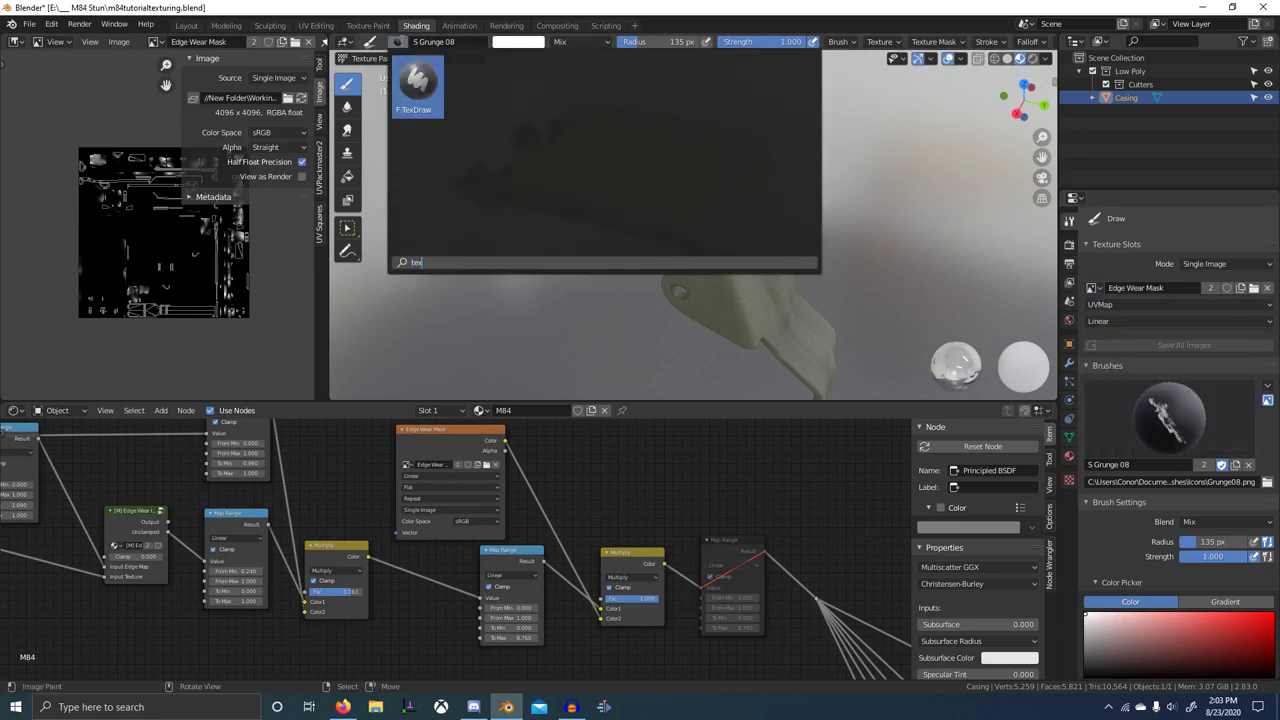
{"action": "left_click", "coordinate": [415, 89]}
{"action": "scroll", "coordinate": [697, 228], "scroll_direction": "up", "scroll_amount": 2}
{"action": "middle_click_drag", "start_coordinate": [691, 230], "coordinate": [687, 232]}
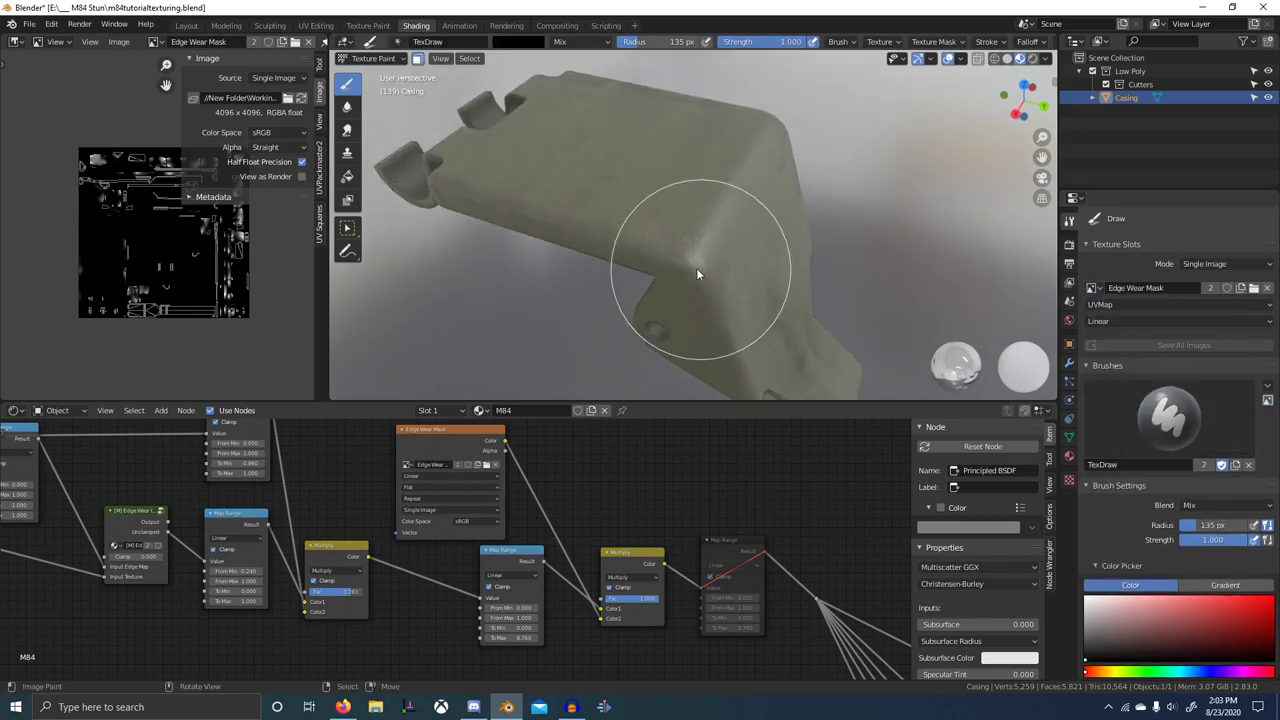
{"action": "key", "text": "x"}
{"action": "scroll", "coordinate": [1156, 548], "scroll_direction": "down", "scroll_amount": 5}
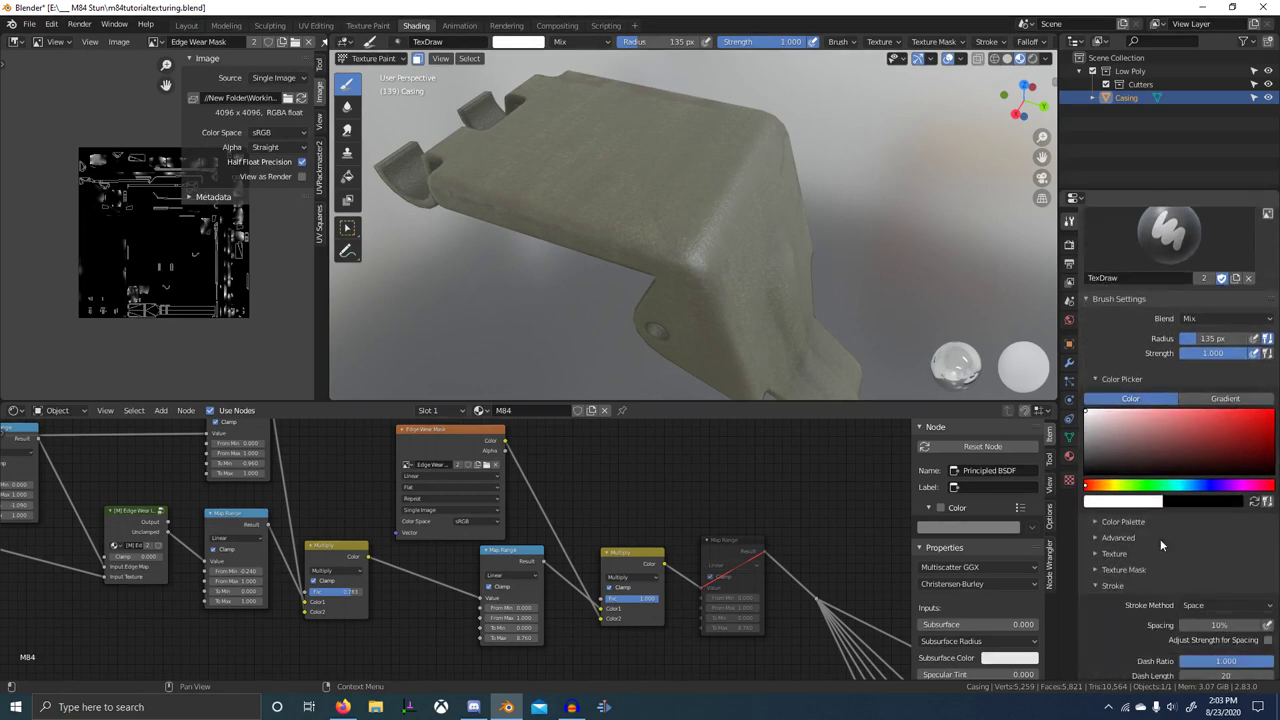
{"action": "scroll", "coordinate": [1179, 523], "scroll_direction": "down", "scroll_amount": 9}
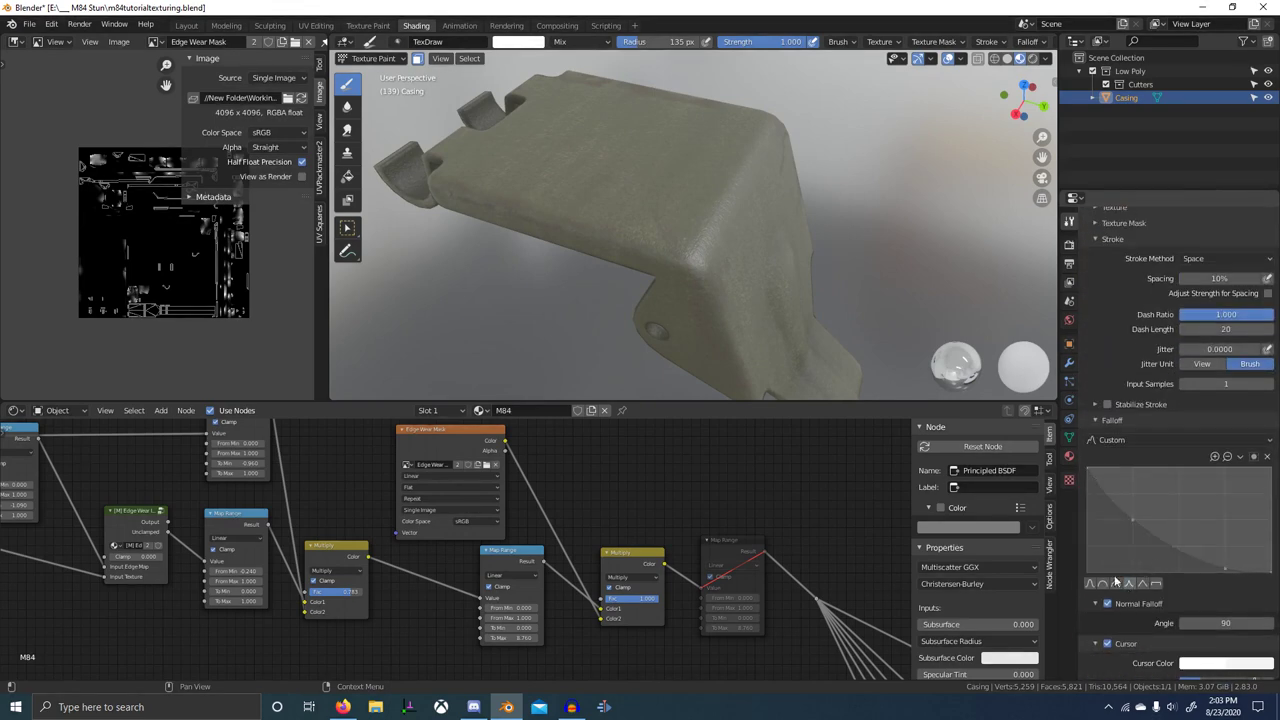
{"action": "key", "text": "ctrl+space"}
- Paint a trial white wear dab on the lever's corner and inspect it
{"action": "left_click_drag", "start_coordinate": [635, 437], "coordinate": [644, 438]}
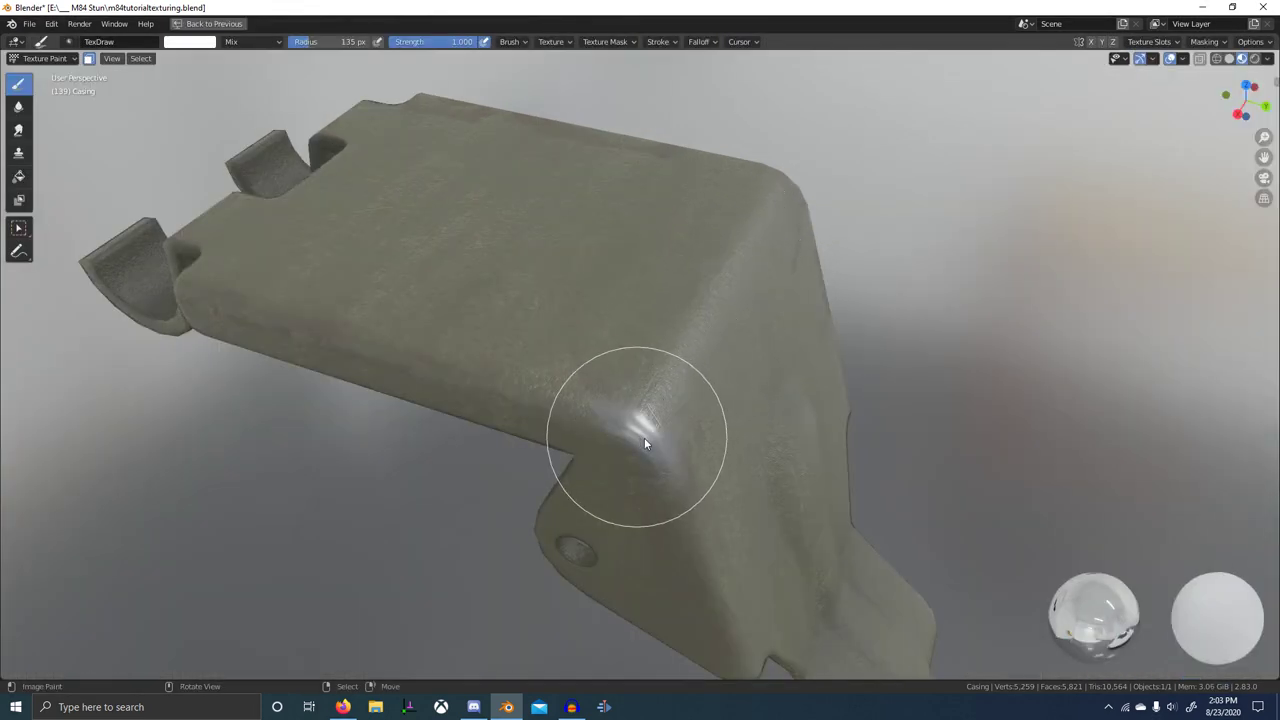
{"action": "scroll", "coordinate": [722, 448], "scroll_direction": "down", "scroll_amount": 6}
{"action": "scroll", "coordinate": [705, 411], "scroll_direction": "up", "scroll_amount": 4}
{"action": "scroll", "coordinate": [705, 411], "scroll_direction": "up", "scroll_amount": 1}
{"action": "mouse_move", "coordinate": [704, 411]}
{"action": "middle_mouse_down"}
{"action": "mouse_move", "coordinate": [659, 404]}
{"action": "mouse_move", "coordinate": [674, 398]}
{"action": "middle_mouse_up"}
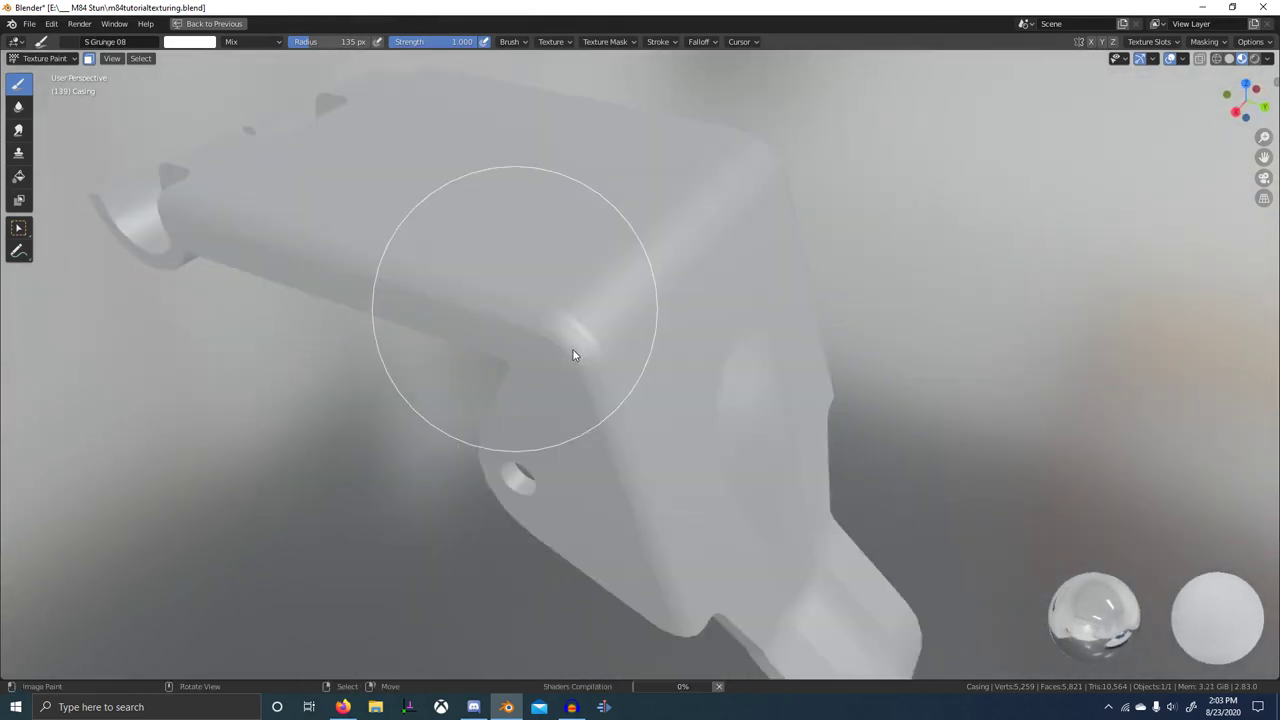
- Resize the brush radius to 213 px
{"action": "key", "text": "f"}
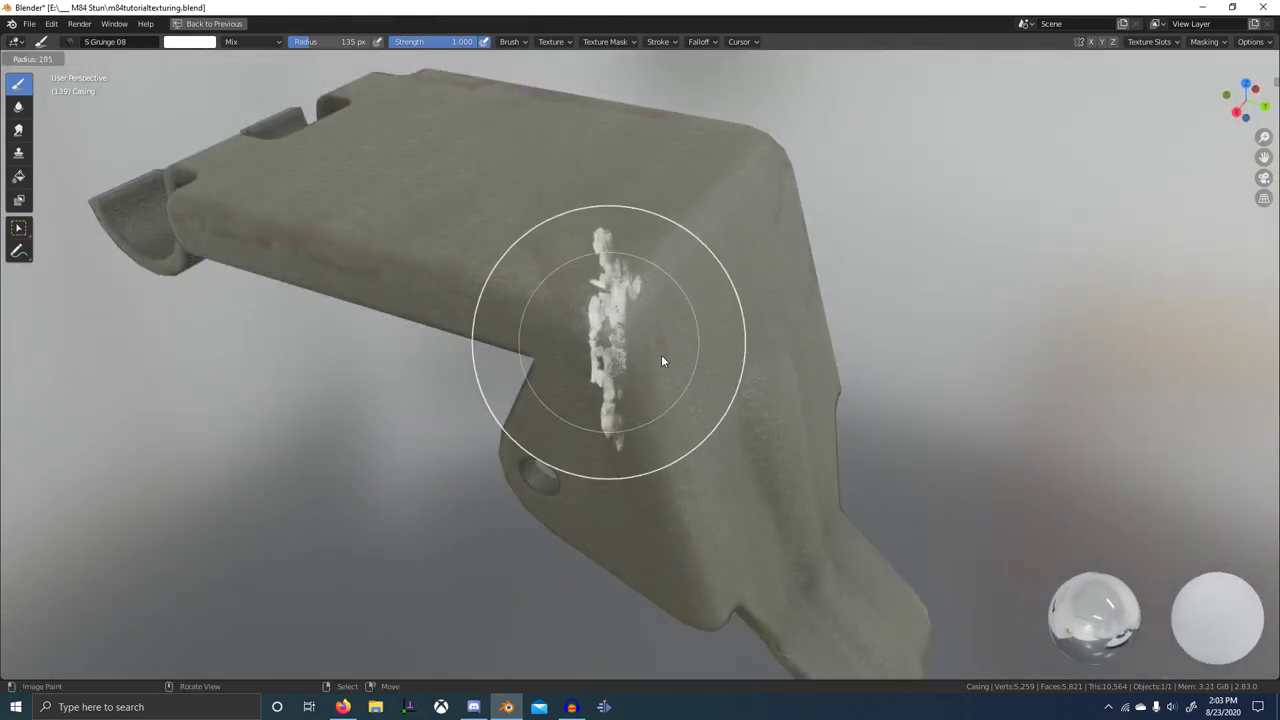
{"action": "left_click", "coordinate": [662, 354]}
{"action": "middle_click_drag", "start_coordinate": [586, 334], "coordinate": [548, 353]}
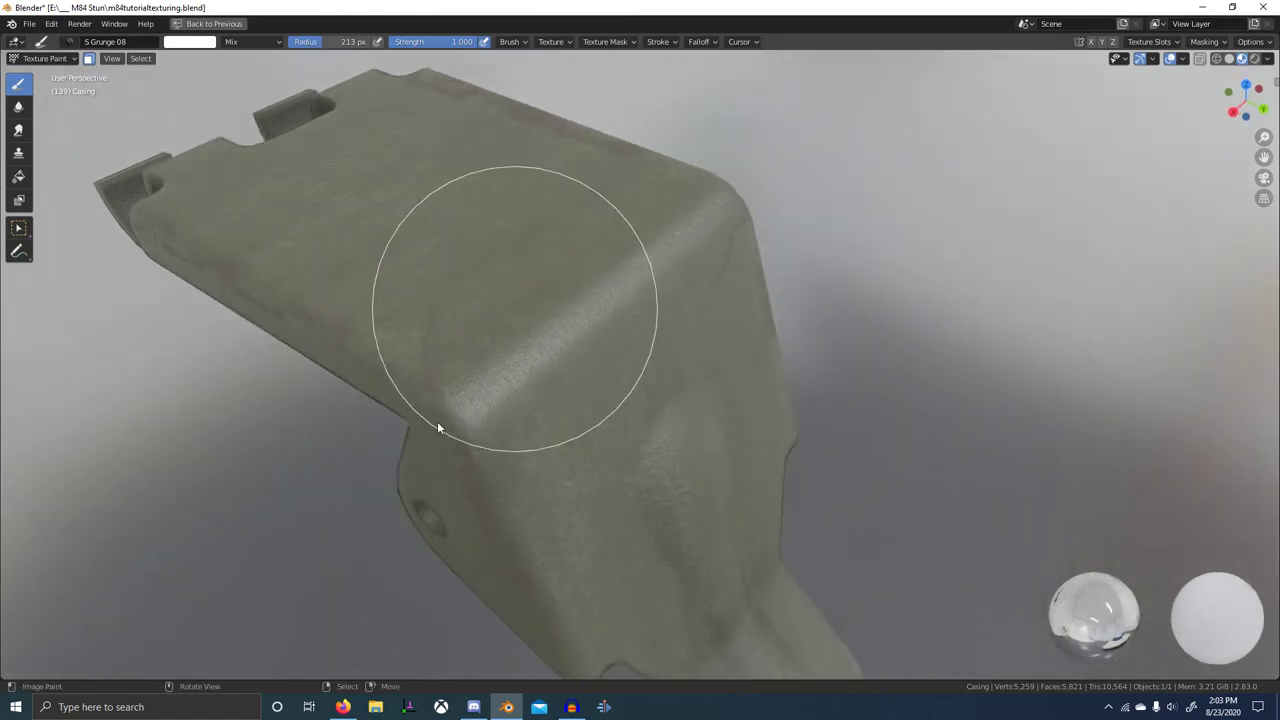
{"action": "scroll", "coordinate": [754, 515], "scroll_direction": "down", "scroll_amount": 8}
{"action": "middle_click_drag", "start_coordinate": [630, 424], "coordinate": [657, 419]}
- Toggle Object Mode and back, then reselect the TexDraw brush, now painting black
{"action": "key", "text": "ctrl+Tab"}
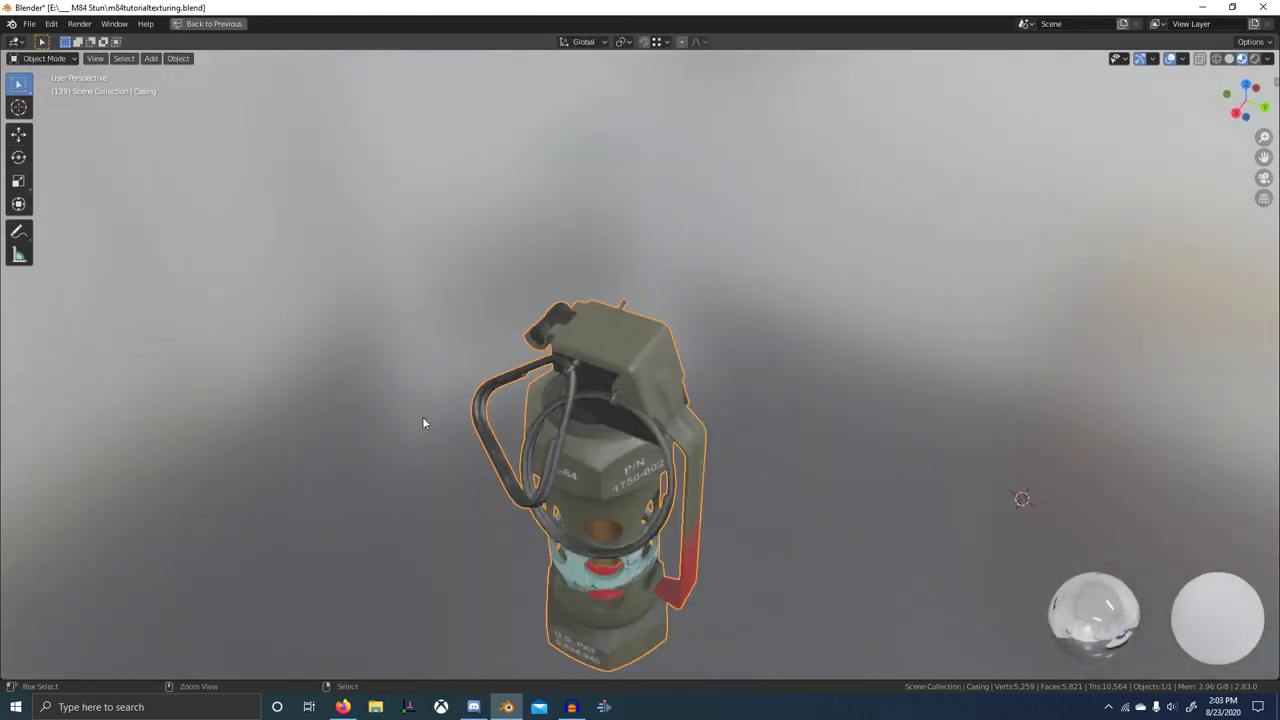
{"action": "key", "text": "ctrl+Tab"}
{"action": "scroll", "coordinate": [664, 387], "scroll_direction": "up", "scroll_amount": 7}
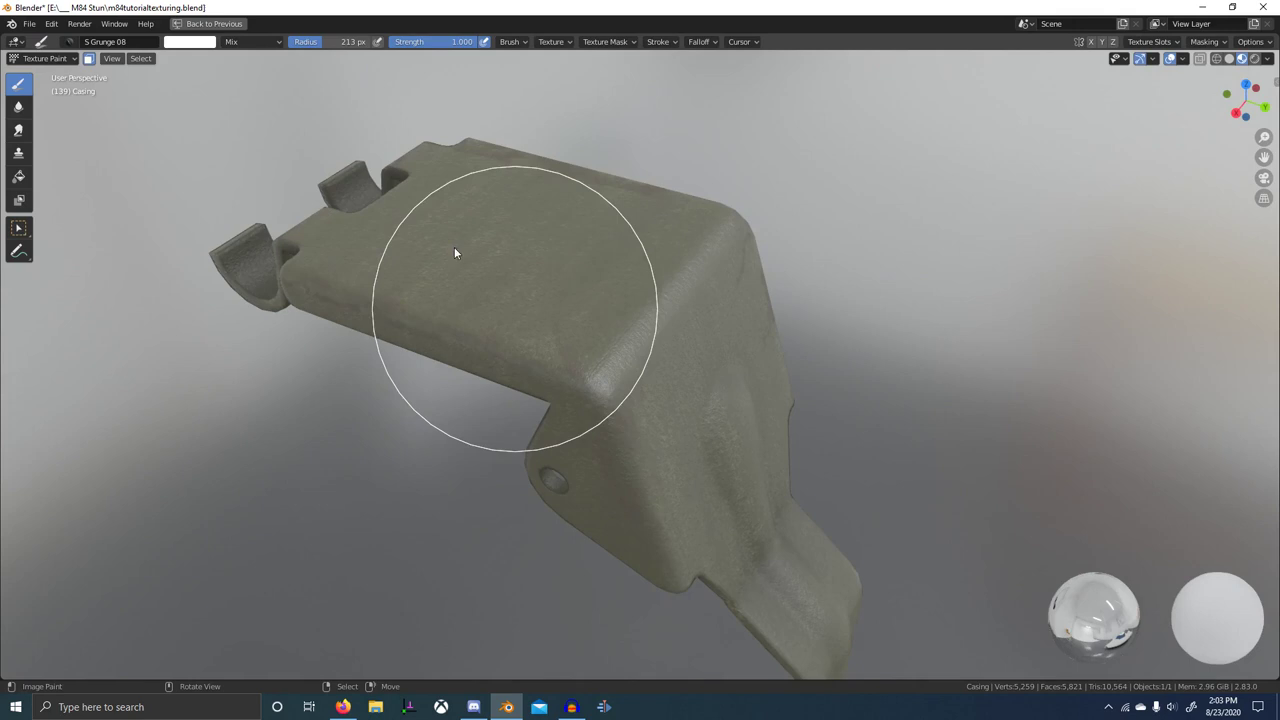
{"action": "left_click", "coordinate": [68, 42]}
{"action": "type", "text": "tex"}
{"action": "left_click", "coordinate": [115, 90]}
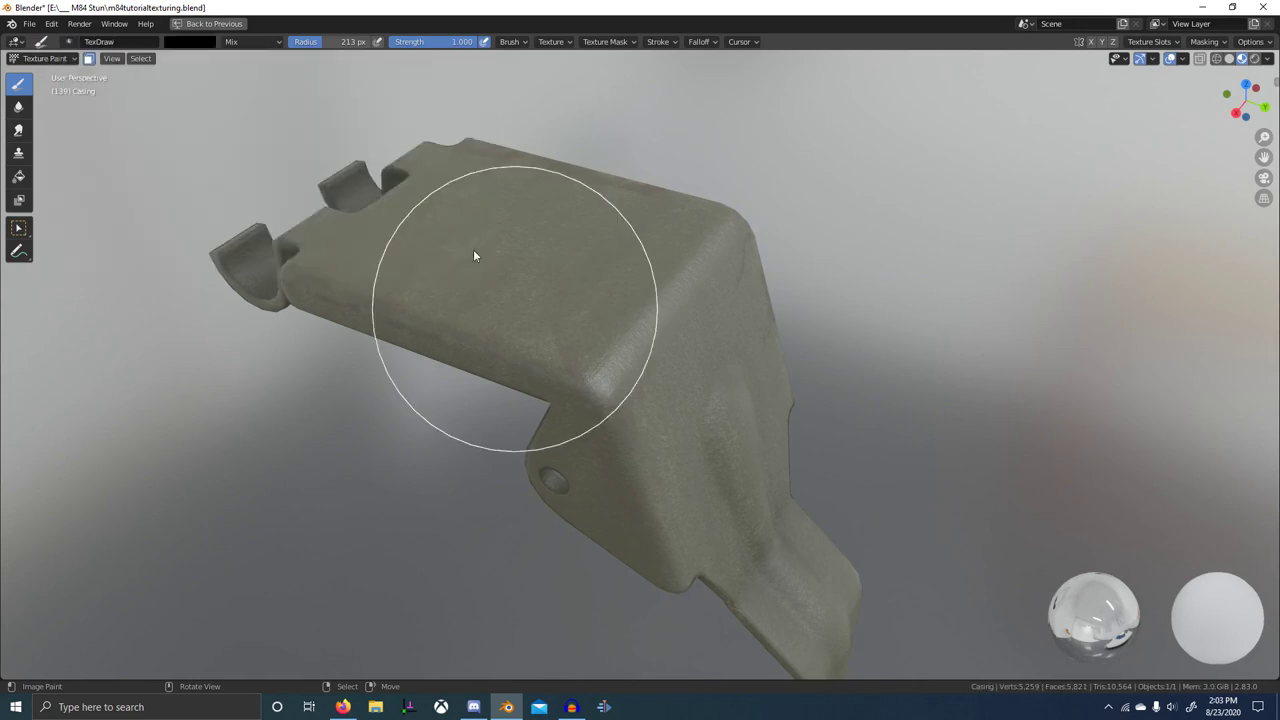
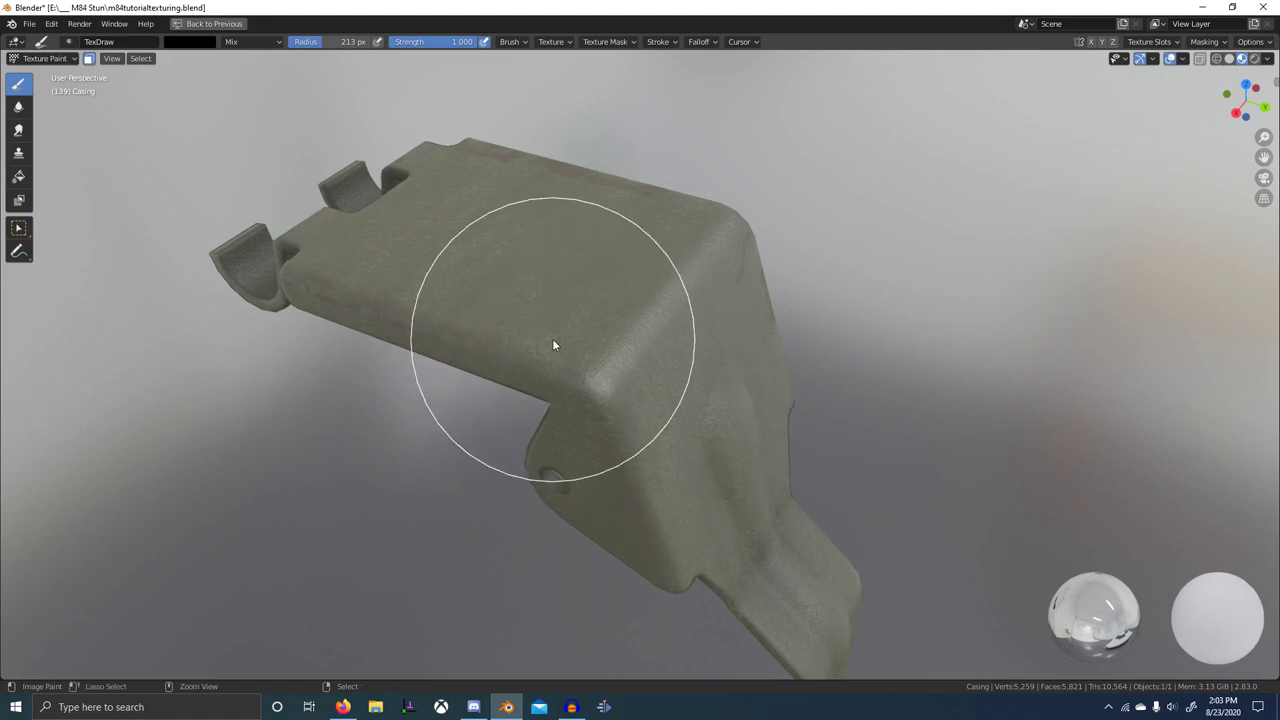
- Restore the Shading workspace layout and scroll the Properties panel back to Texture Slots
{"action": "key", "text": "ctrl+space"}
{"action": "scroll", "coordinate": [1126, 316], "scroll_direction": "up", "scroll_amount": 10}
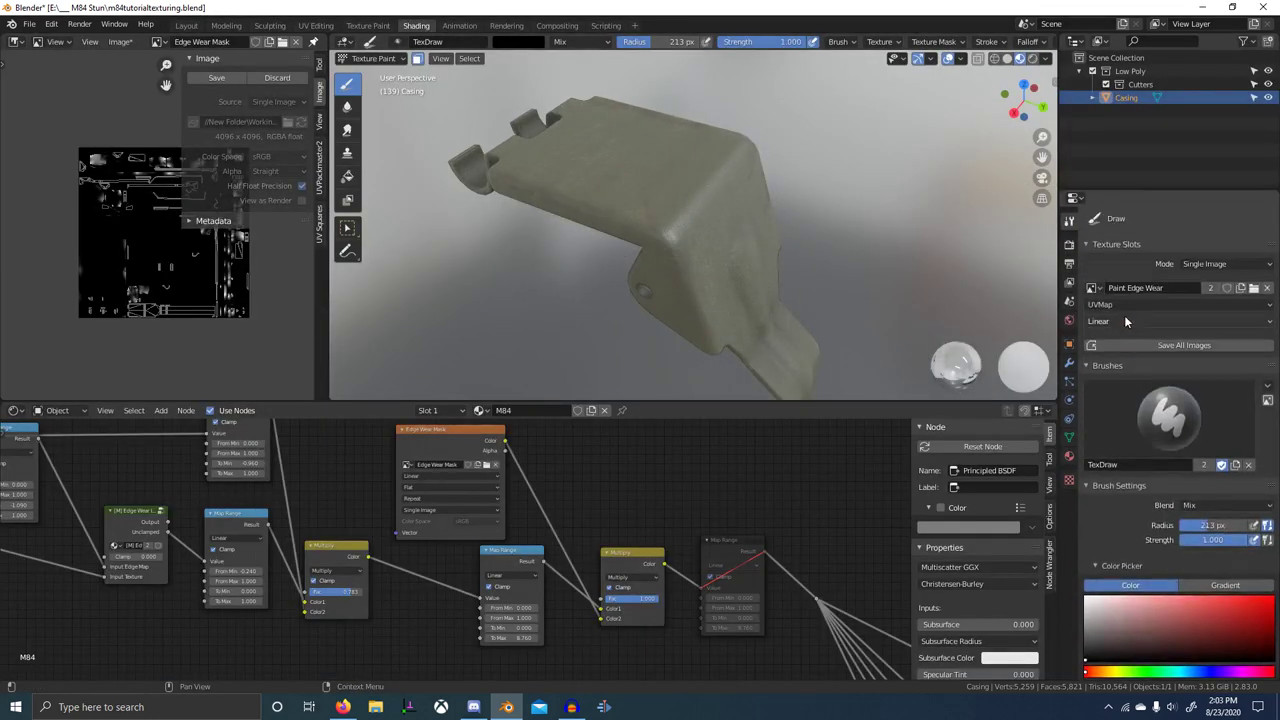
- Browse the image list and locate the Paint Edge Wear texture node in the Paint Worn Edges frame
{"action": "left_click", "coordinate": [55, 43]}
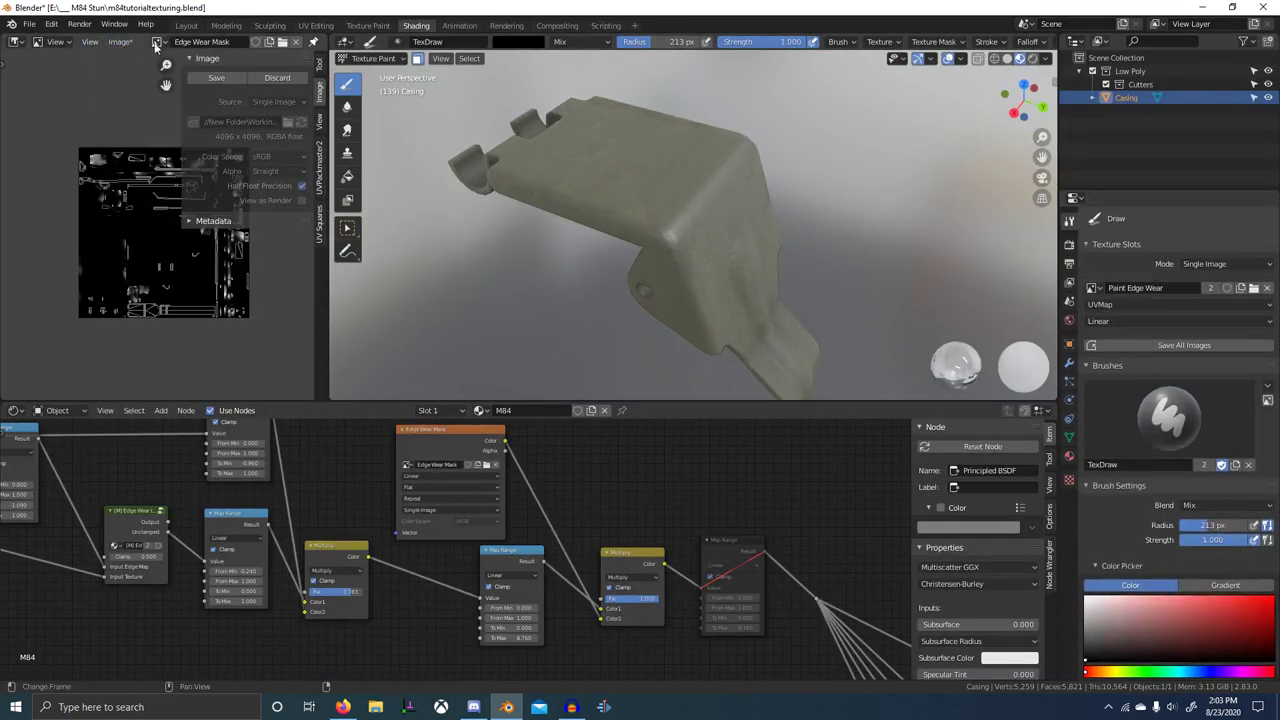
{"action": "left_click", "coordinate": [160, 41]}
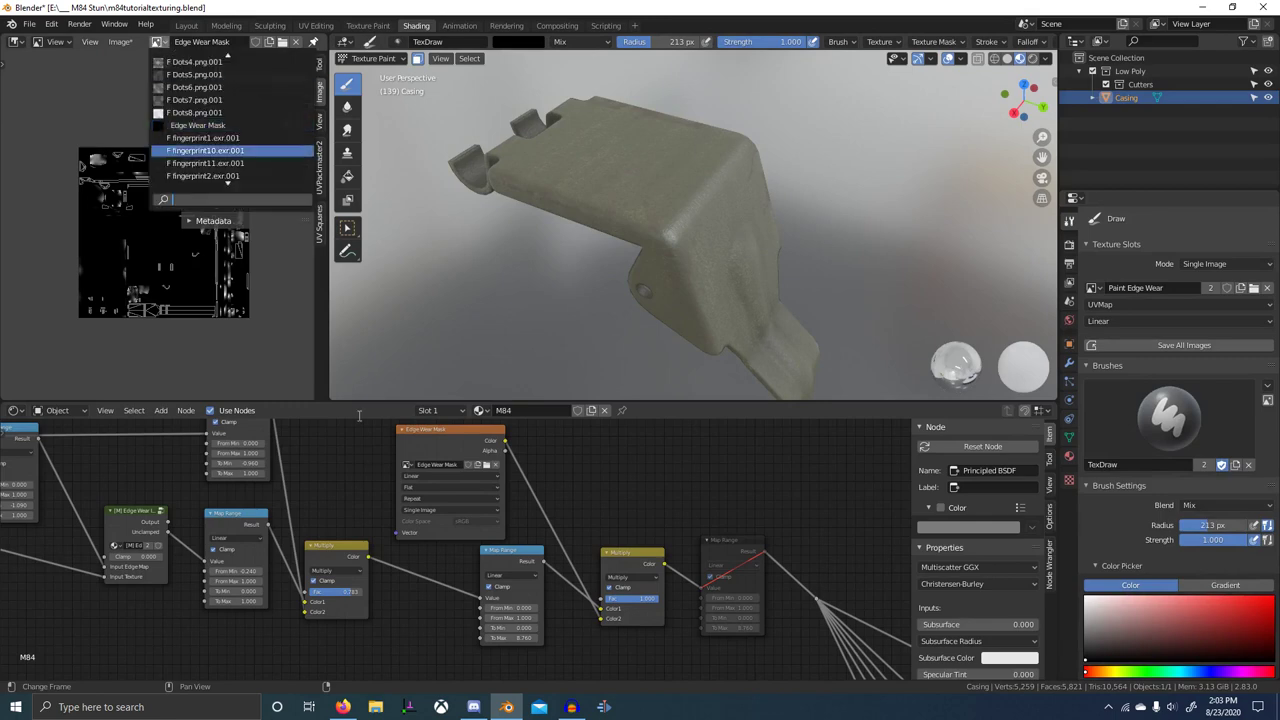
{"action": "scroll", "coordinate": [481, 526], "scroll_direction": "down", "scroll_amount": 9}
{"action": "left_click", "coordinate": [468, 538]}
{"action": "scroll", "coordinate": [455, 552], "scroll_direction": "down", "scroll_amount": 9}
{"action": "middle_click_drag", "start_coordinate": [442, 588], "coordinate": [451, 491]}
{"action": "middle_click_drag", "start_coordinate": [223, 631], "coordinate": [328, 531]}
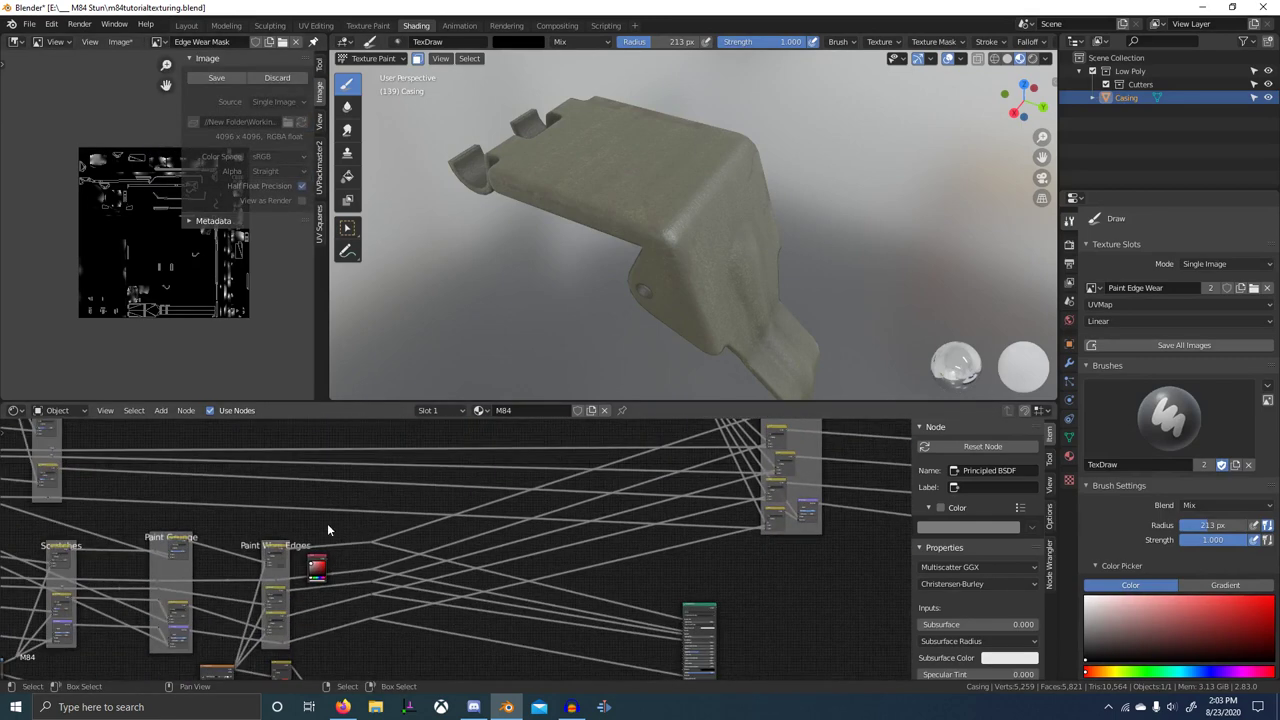
{"action": "scroll", "coordinate": [328, 530], "scroll_direction": "up", "scroll_amount": 5}
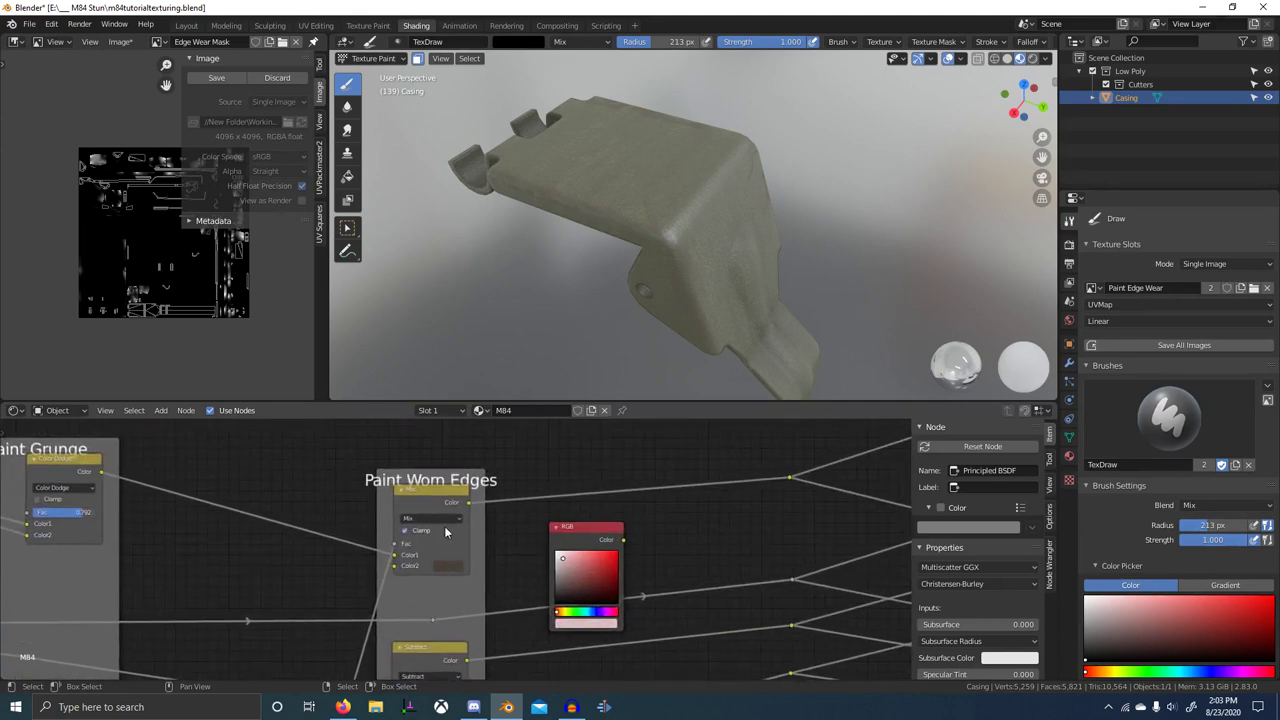
{"action": "left_click", "coordinate": [451, 504]}
{"action": "scroll", "coordinate": [515, 524], "scroll_direction": "down", "scroll_amount": 4}
{"action": "middle_click_drag", "start_coordinate": [517, 526], "coordinate": [677, 520]}
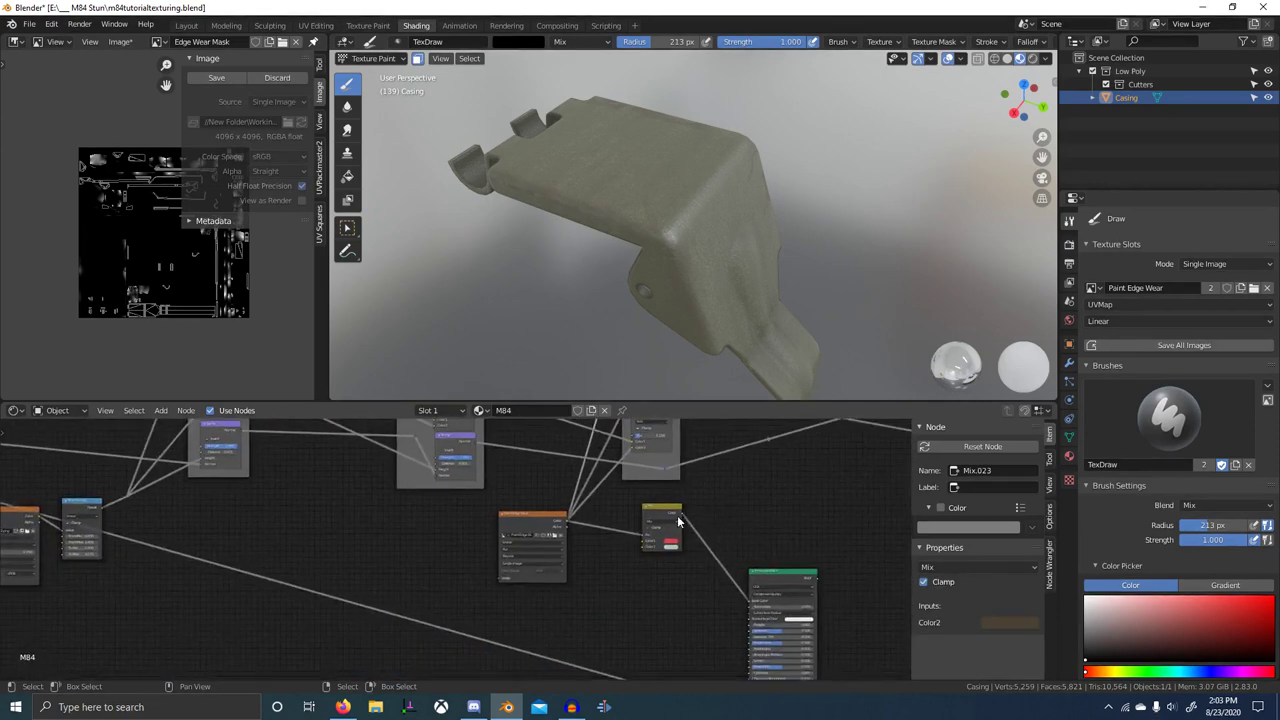
{"action": "scroll", "coordinate": [603, 513], "scroll_direction": "up", "scroll_amount": 4}
- Show Paint Edge Wear in the image editor and discard its unsaved changes
{"action": "left_click", "coordinate": [159, 42]}
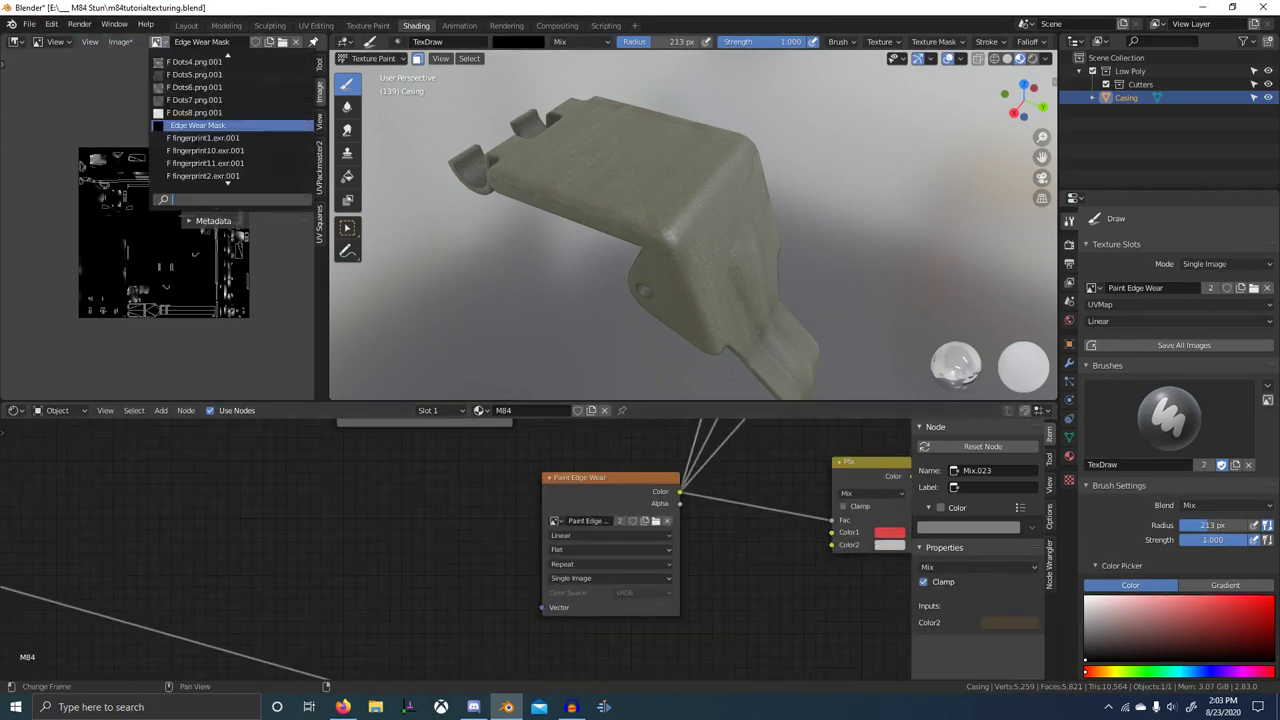
{"action": "type", "text": "Paint Edge Wear"}
{"action": "key", "text": "Return"}
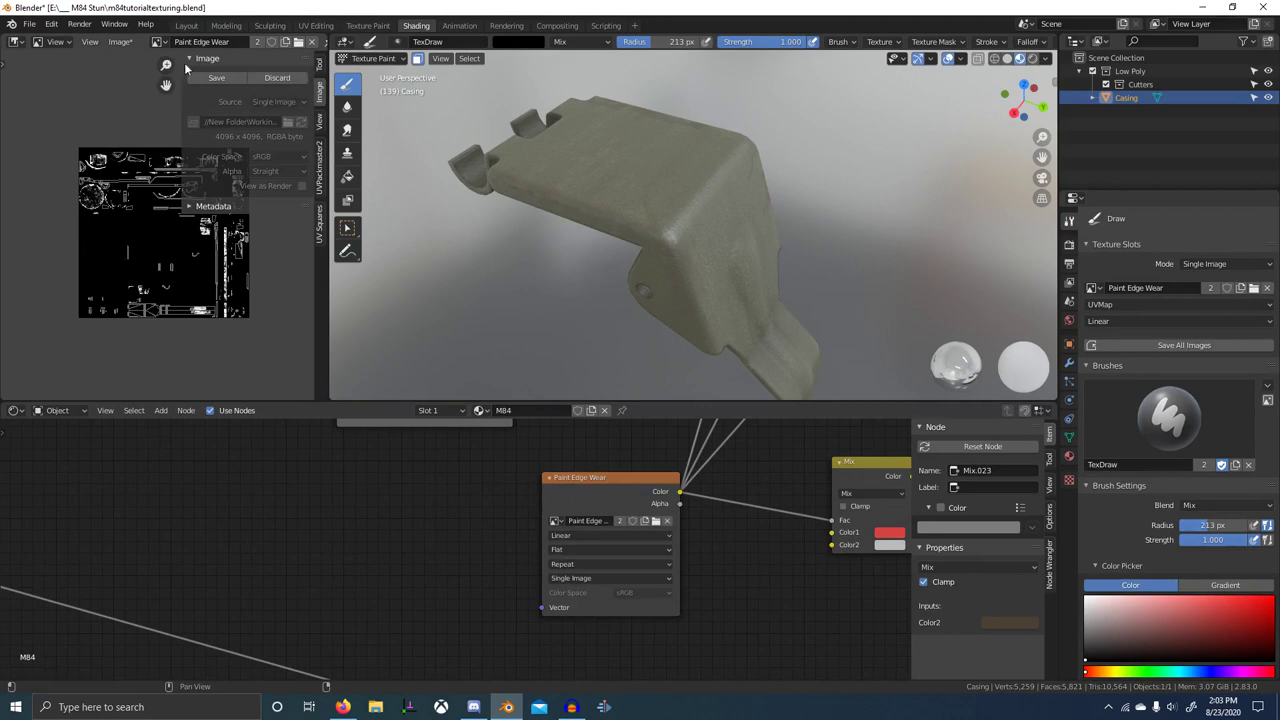
{"action": "left_click", "coordinate": [268, 77]}
{"action": "scroll", "coordinate": [410, 518], "scroll_direction": "down", "scroll_amount": 4}
{"action": "mouse_move", "coordinate": [410, 518]}
{"action": "middle_mouse_down"}
{"action": "mouse_move", "coordinate": [347, 446]}
{"action": "mouse_move", "coordinate": [231, 573]}
{"action": "mouse_move", "coordinate": [336, 576]}
{"action": "middle_mouse_up"}
{"action": "scroll", "coordinate": [231, 573], "scroll_direction": "down", "scroll_amount": 6}
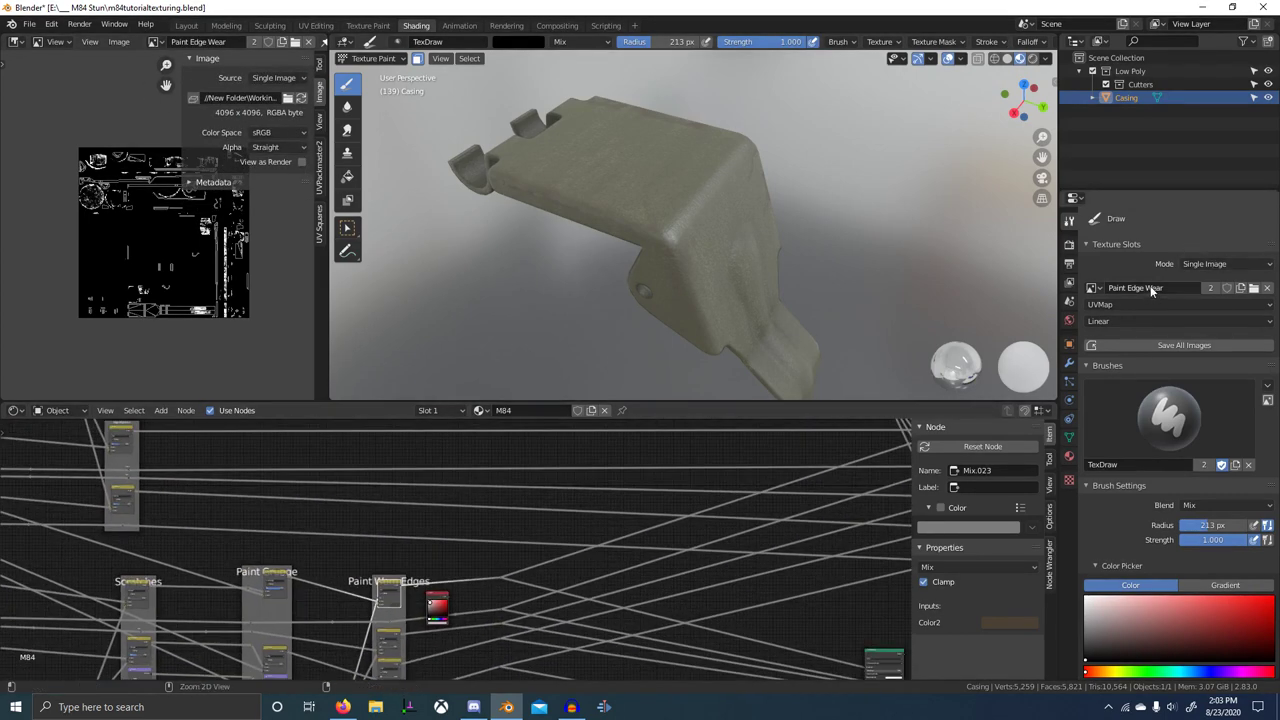
- Reconfirm Paint Edge Wear as the image editor's displayed image
{"action": "left_click", "coordinate": [156, 43]}
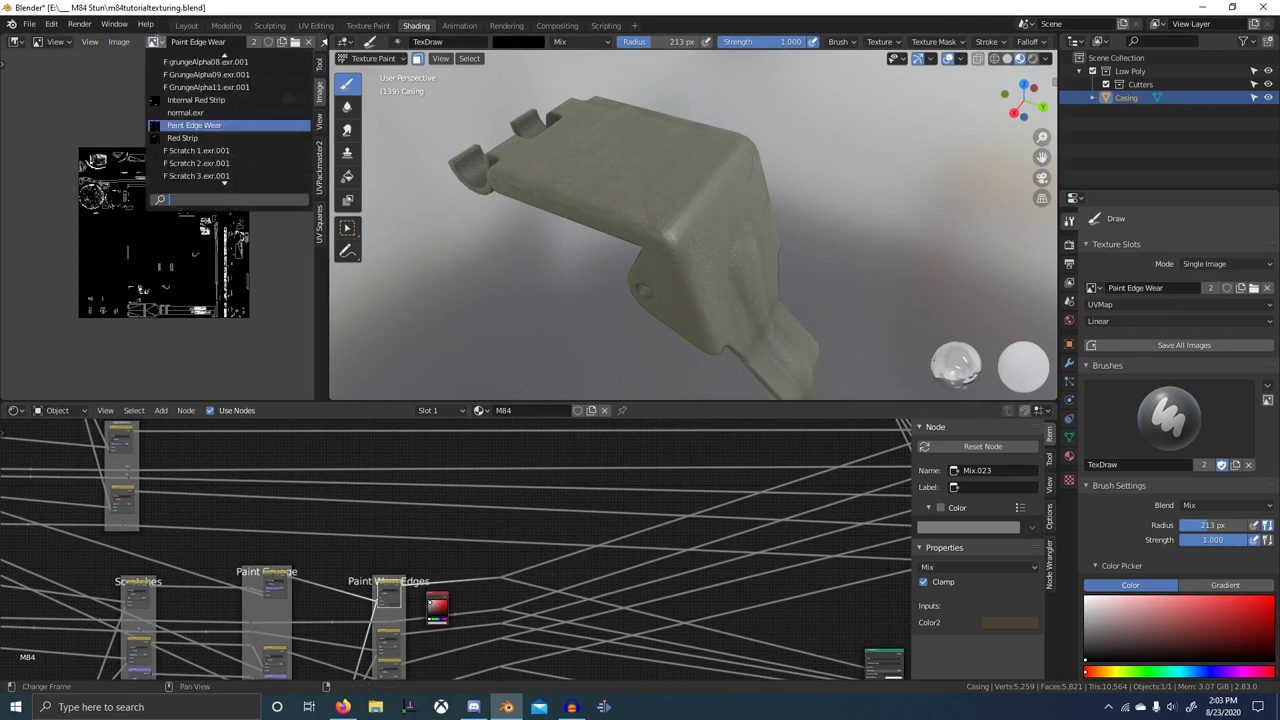
{"action": "type", "text": "Paint Edge Wear"}
{"action": "key", "text": "Return"}
{"action": "left_click", "coordinate": [156, 43]}
{"action": "type", "text": "Paint Edge Wear"}
{"action": "key", "text": "Return"}
{"action": "scroll", "coordinate": [709, 245], "scroll_direction": "up", "scroll_amount": 5}
{"action": "scroll", "coordinate": [709, 245], "scroll_direction": "down", "scroll_amount": 3}
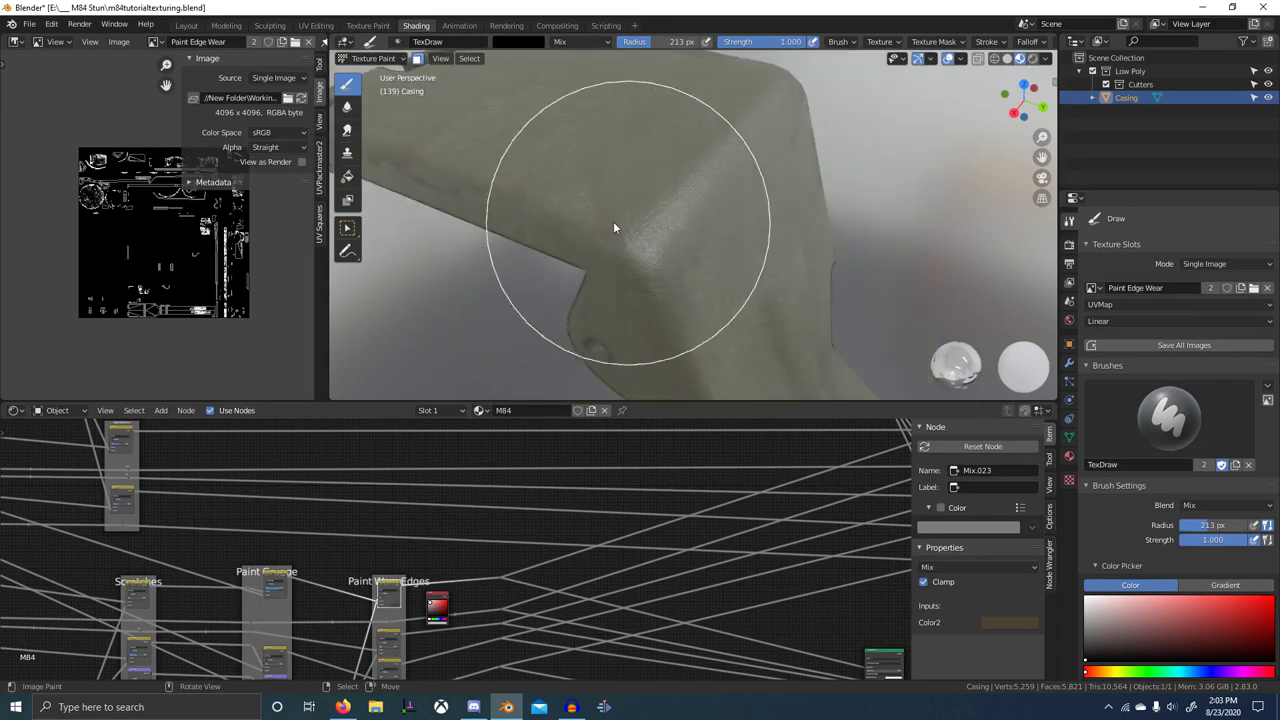
- Set a white, sharp-falloff 140 px brush and test-paint the casing's bent corner, undoing it
{"action": "key", "text": "t"}
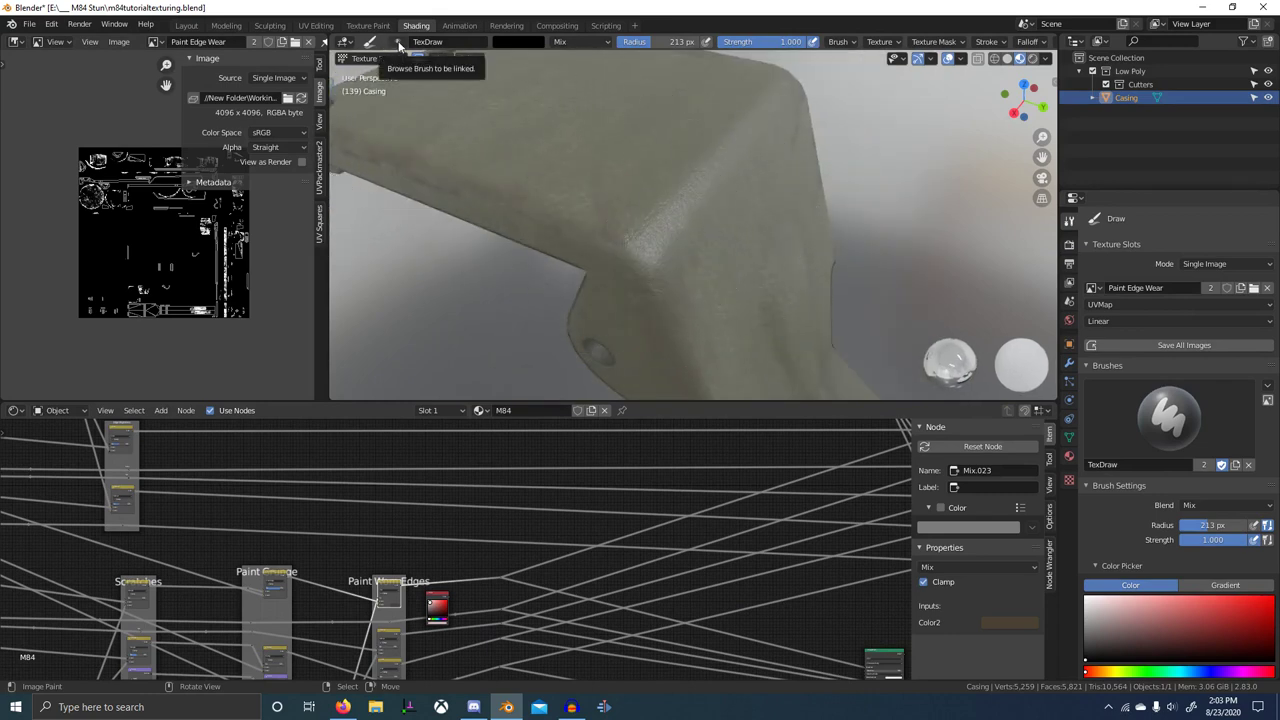
{"action": "key", "text": "x"}
{"action": "scroll", "coordinate": [1194, 643], "scroll_direction": "down", "scroll_amount": 15}
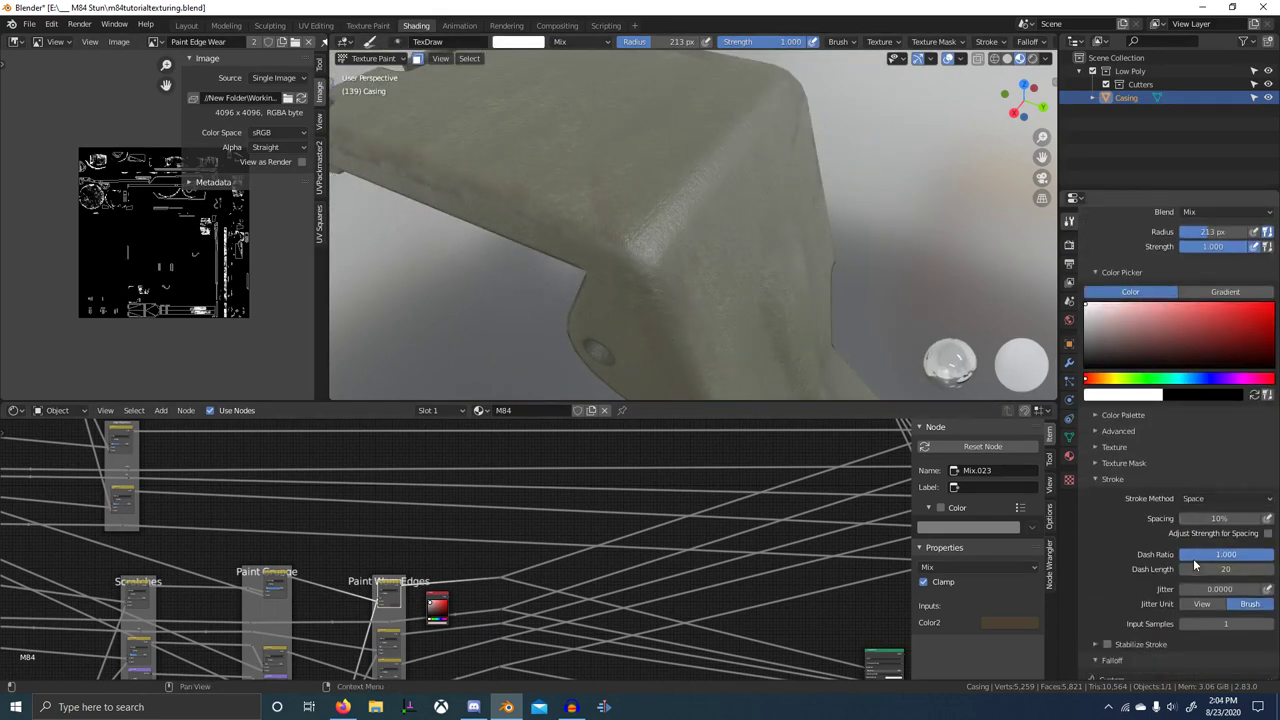
{"action": "left_click", "coordinate": [1128, 612]}
{"action": "key", "text": "ctrl+space"}
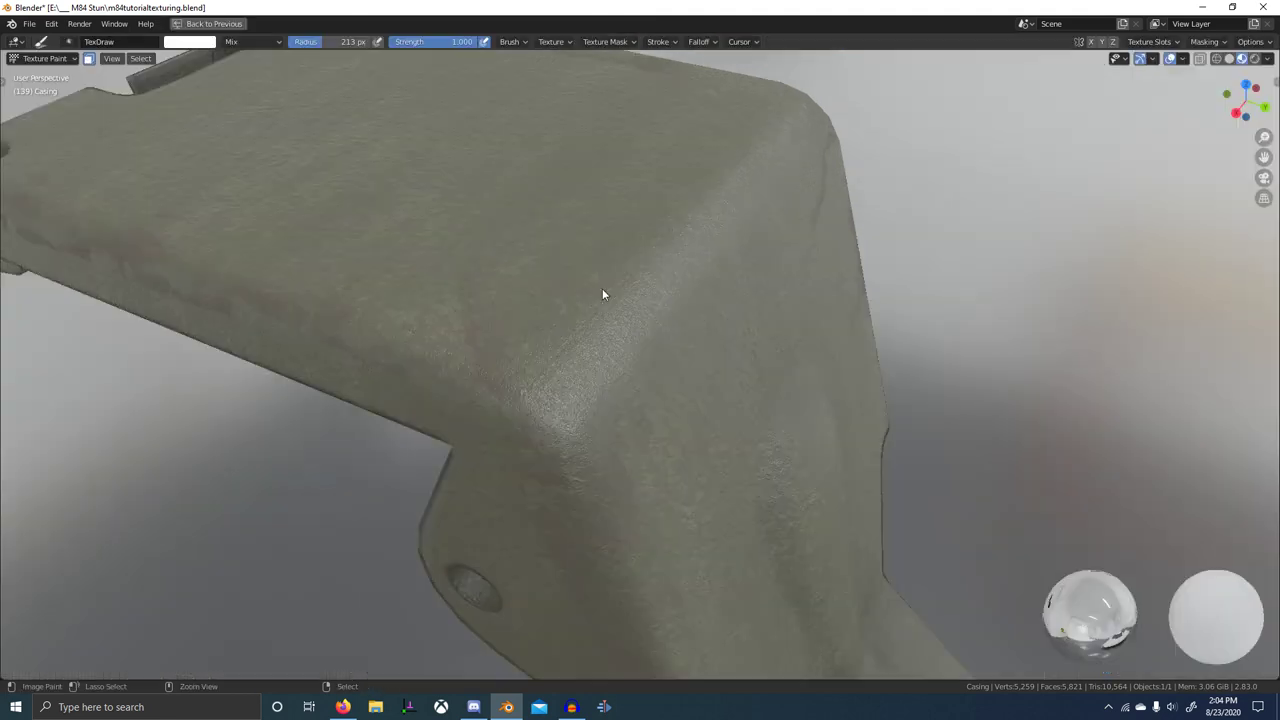
{"action": "key", "text": "f"}
{"action": "left_click", "coordinate": [567, 362]}
{"action": "mouse_move", "coordinate": [542, 424]}
{"action": "left_mouse_down"}
{"action": "mouse_move", "coordinate": [557, 441]}
{"action": "mouse_move", "coordinate": [622, 386]}
{"action": "left_mouse_up"}
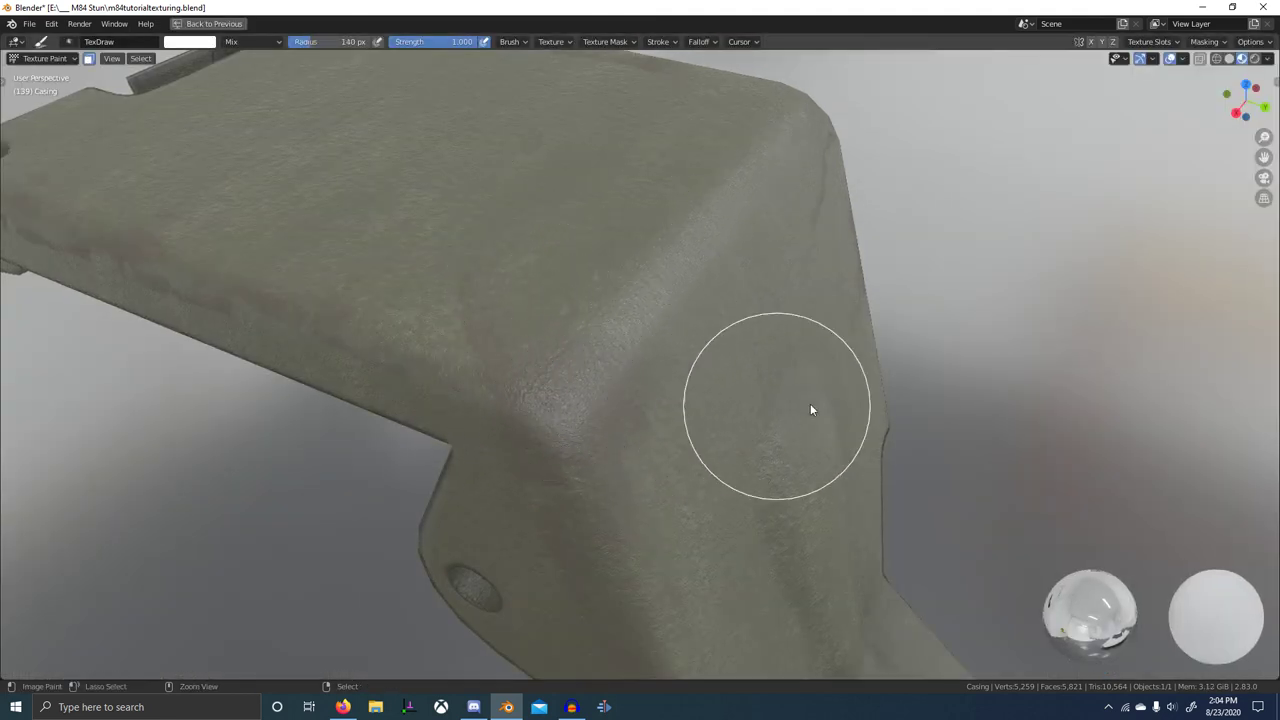
{"action": "key", "text": "ctrl+z"}
{"action": "middle_click_drag", "start_coordinate": [670, 406], "coordinate": [855, 392]}
{"action": "key", "text": "ctrl+space"}
- Set the paint texture slot to the Edge Wear Mask image
{"action": "scroll", "coordinate": [1117, 408], "scroll_direction": "up", "scroll_amount": 10}
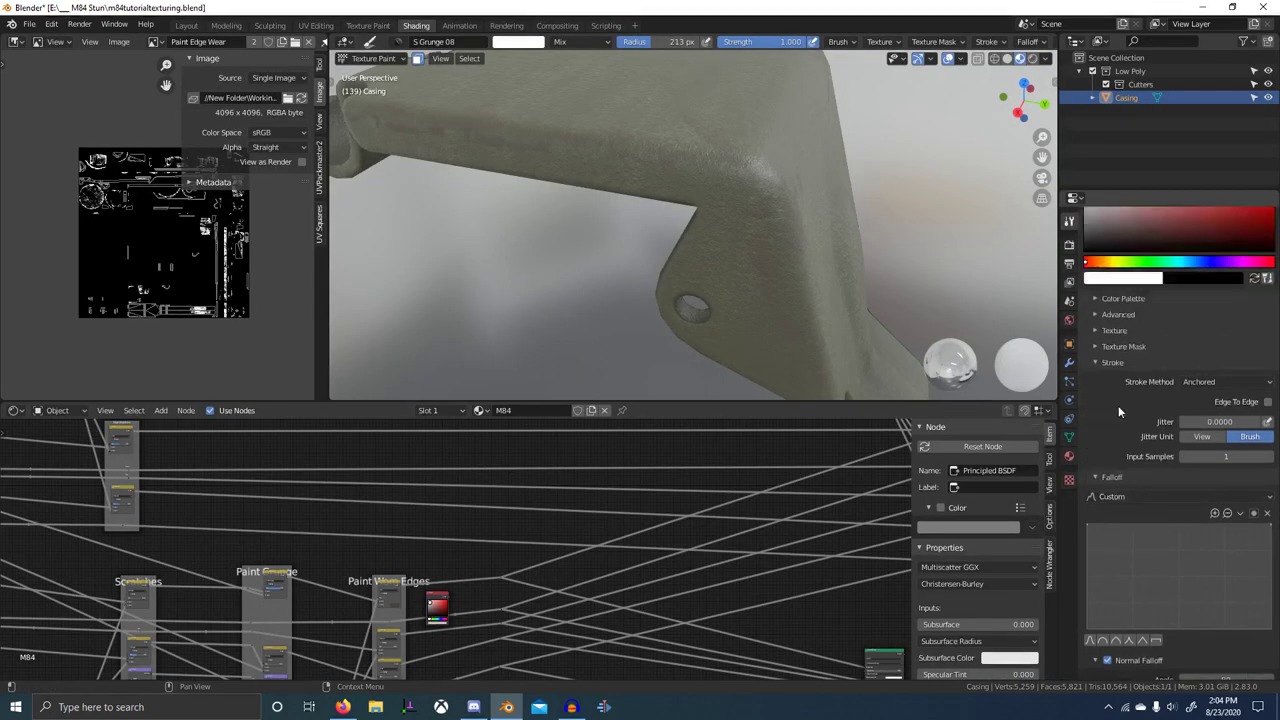
{"action": "scroll", "coordinate": [1127, 334], "scroll_direction": "up", "scroll_amount": 5}
{"action": "left_click", "coordinate": [1096, 290]}
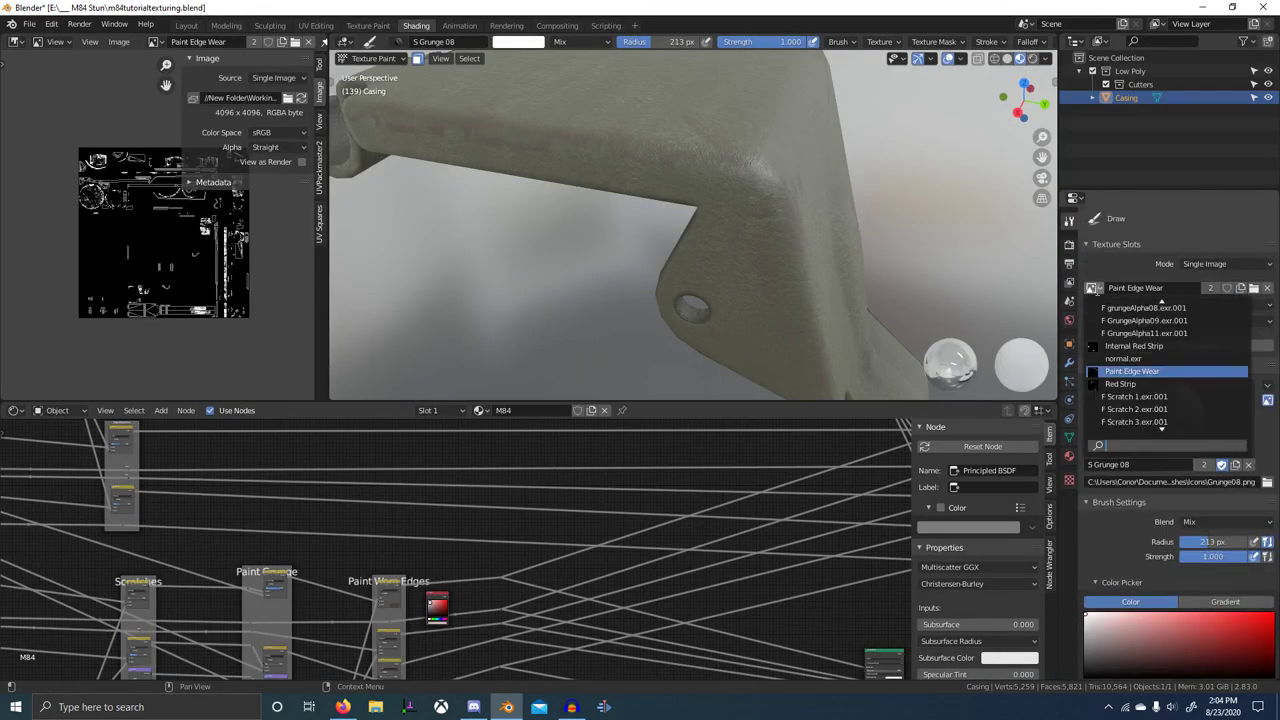
{"action": "scroll", "coordinate": [703, 523], "scroll_direction": "down", "scroll_amount": 8}
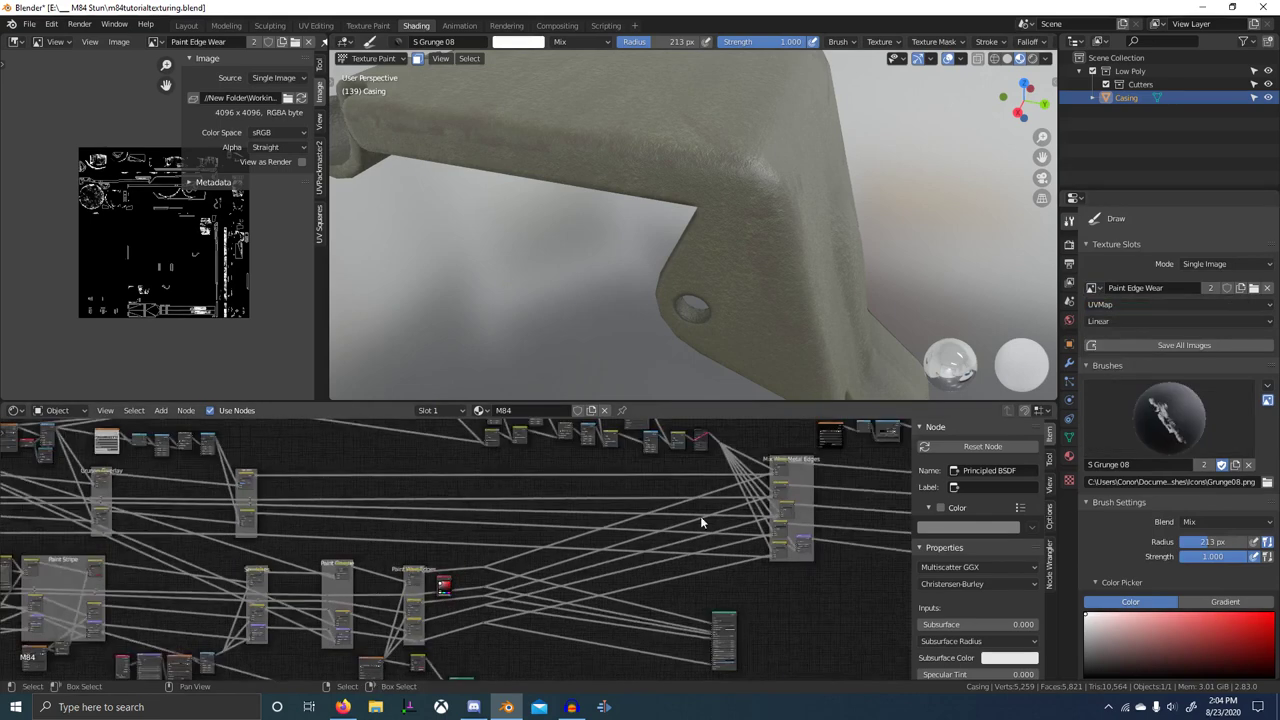
{"action": "middle_click_drag", "start_coordinate": [660, 531], "coordinate": [506, 603]}
{"action": "scroll", "coordinate": [490, 570], "scroll_direction": "up", "scroll_amount": 9}
{"action": "middle_click_drag", "start_coordinate": [441, 467], "coordinate": [437, 525]}
{"action": "scroll", "coordinate": [436, 524], "scroll_direction": "up", "scroll_amount": 5}
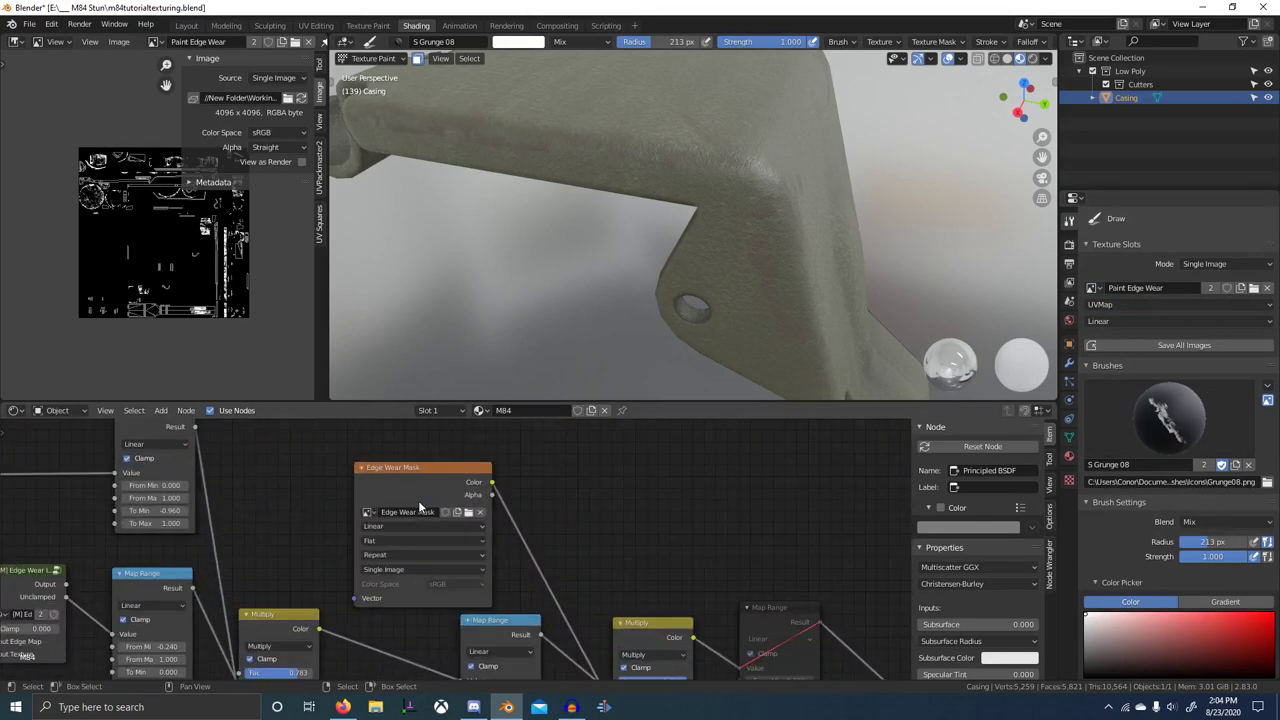
{"action": "left_click", "coordinate": [1095, 289]}
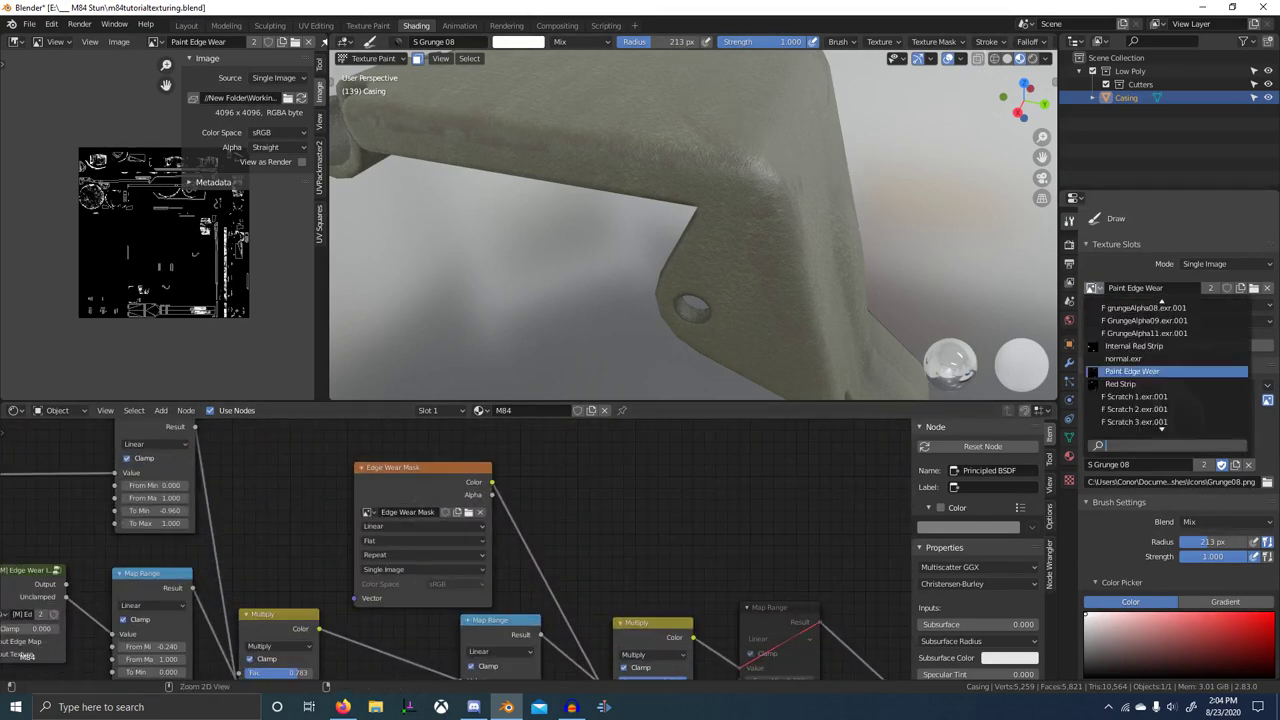
{"action": "type", "text": "Edge Wear Mask"}
{"action": "left_click", "coordinate": [1138, 308]}
- Display Edge Wear Mask in the image editor
{"action": "left_click", "coordinate": [161, 43]}
{"action": "type", "text": "Edge Wear Mask"}
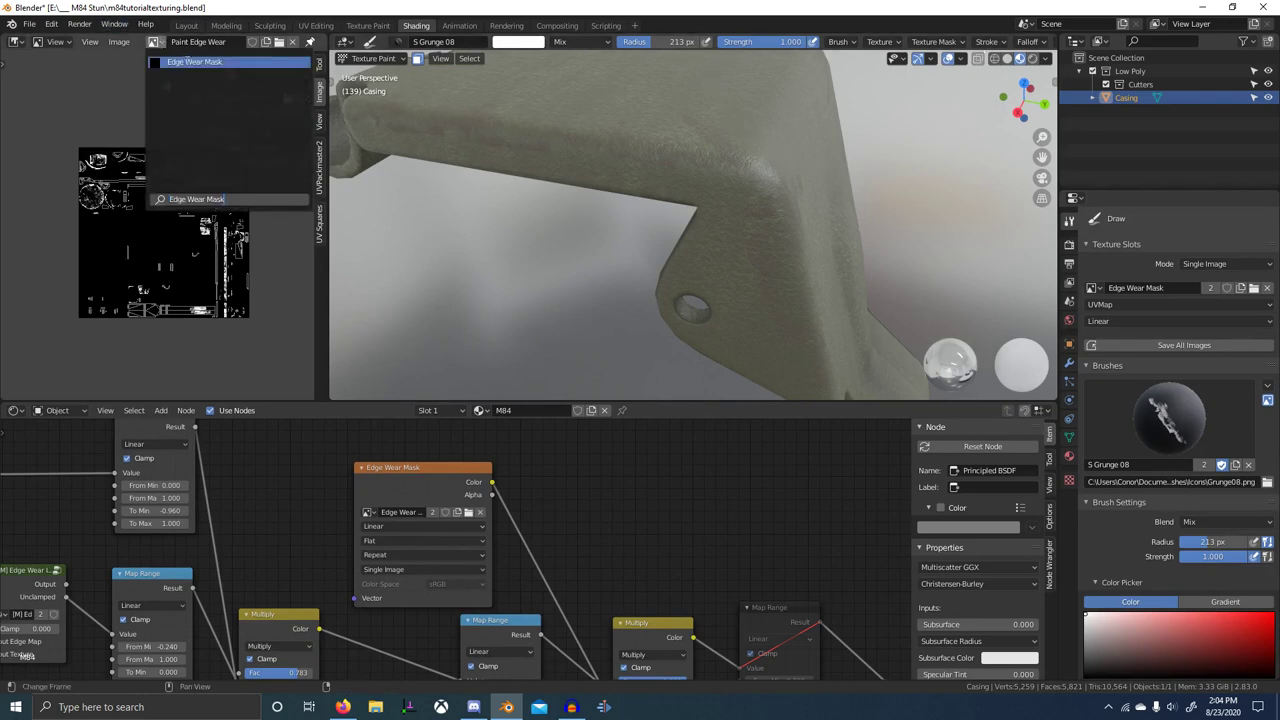
{"action": "left_click", "coordinate": [192, 65]}
- Stamp a white wear streak on the casing corner in full-screen view
{"action": "middle_click_drag", "start_coordinate": [712, 189], "coordinate": [766, 231]}
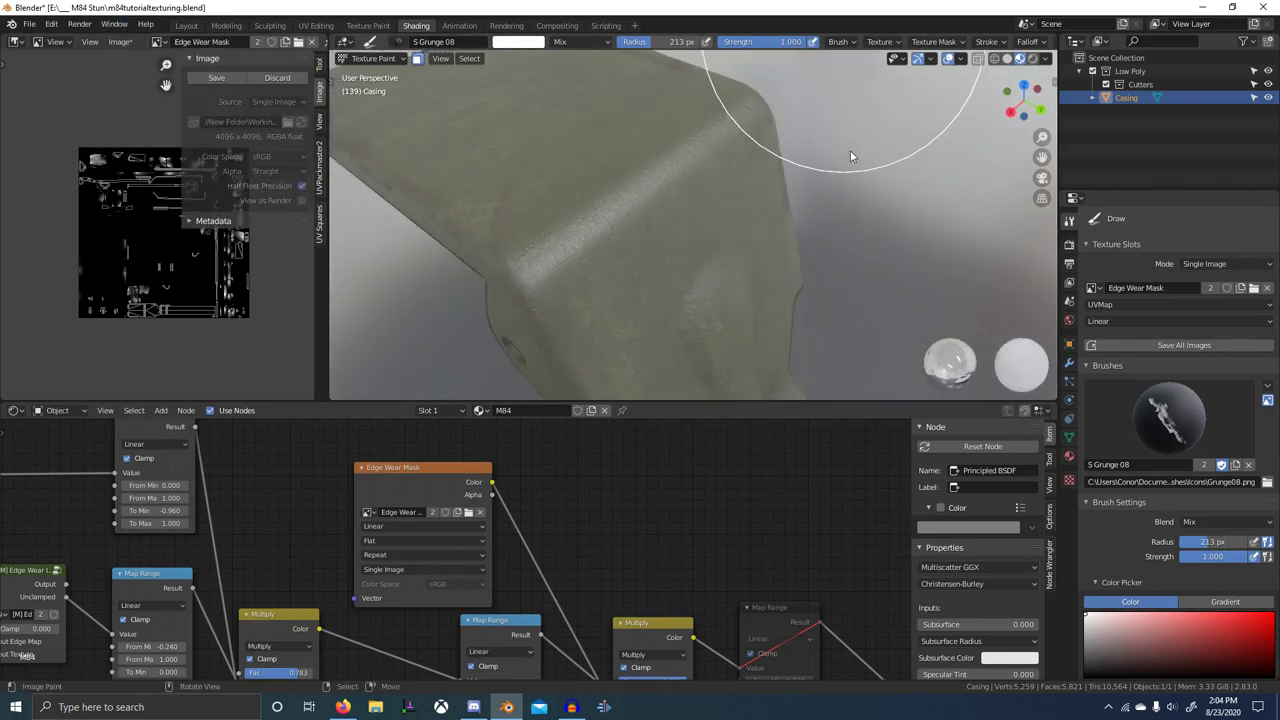
{"action": "key", "text": "ctrl+space"}
{"action": "left_click_drag", "start_coordinate": [347, 453], "coordinate": [364, 476]}
{"action": "middle_click_drag", "start_coordinate": [453, 422], "coordinate": [471, 411]}
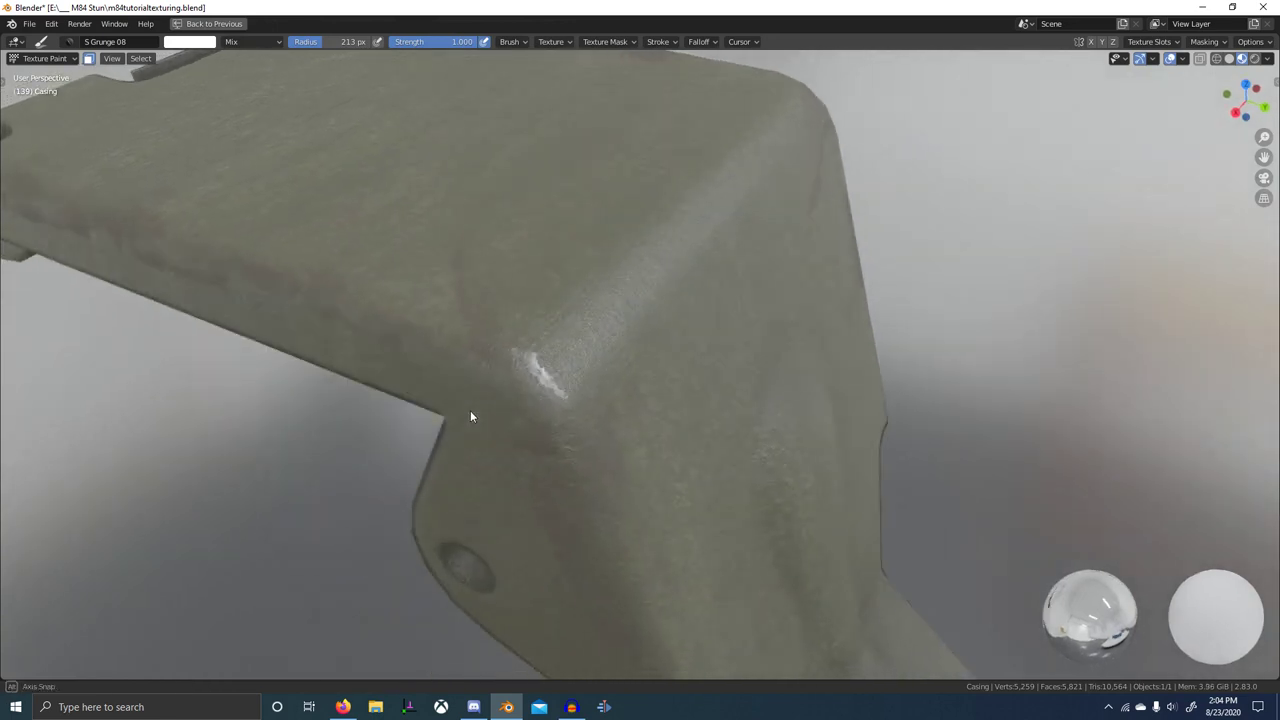
- Switch to the TexDraw brush with sharp falloff and a 135 px radius
{"action": "left_click", "coordinate": [68, 42]}
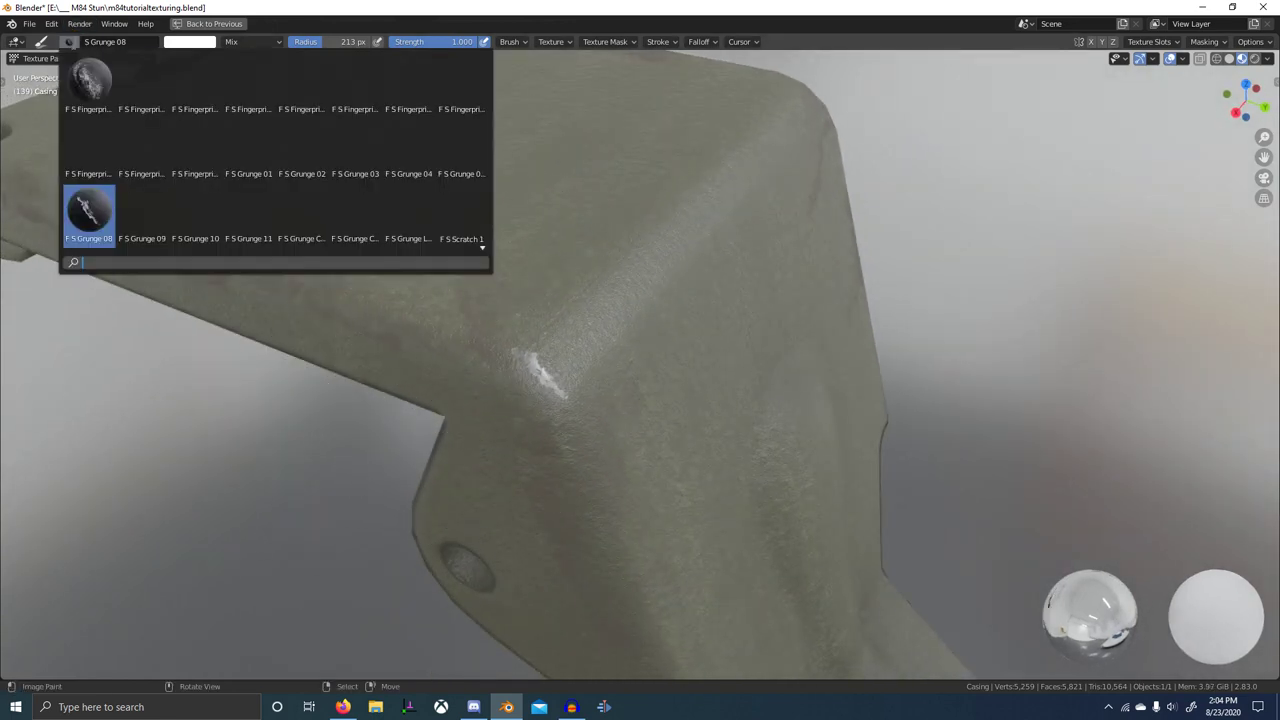
{"action": "type", "text": "tex"}
{"action": "key", "text": "Return"}
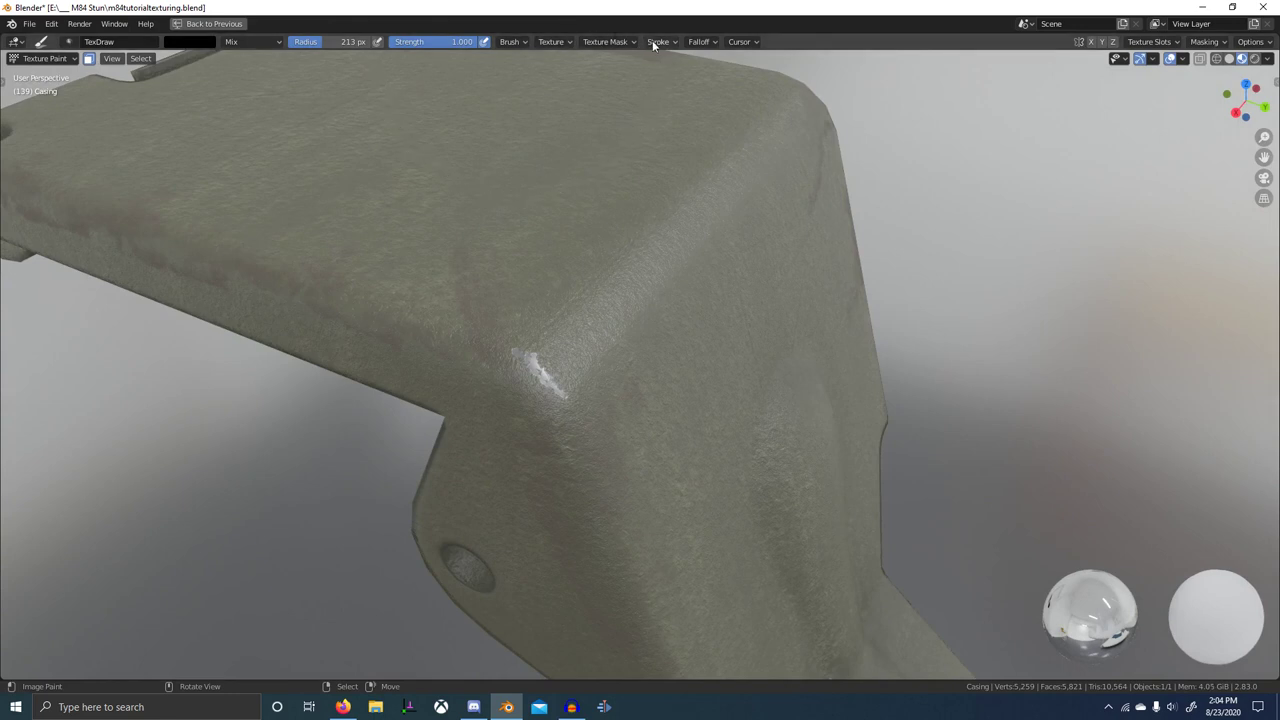
{"action": "left_click", "coordinate": [660, 41]}
{"action": "left_click", "coordinate": [686, 69]}
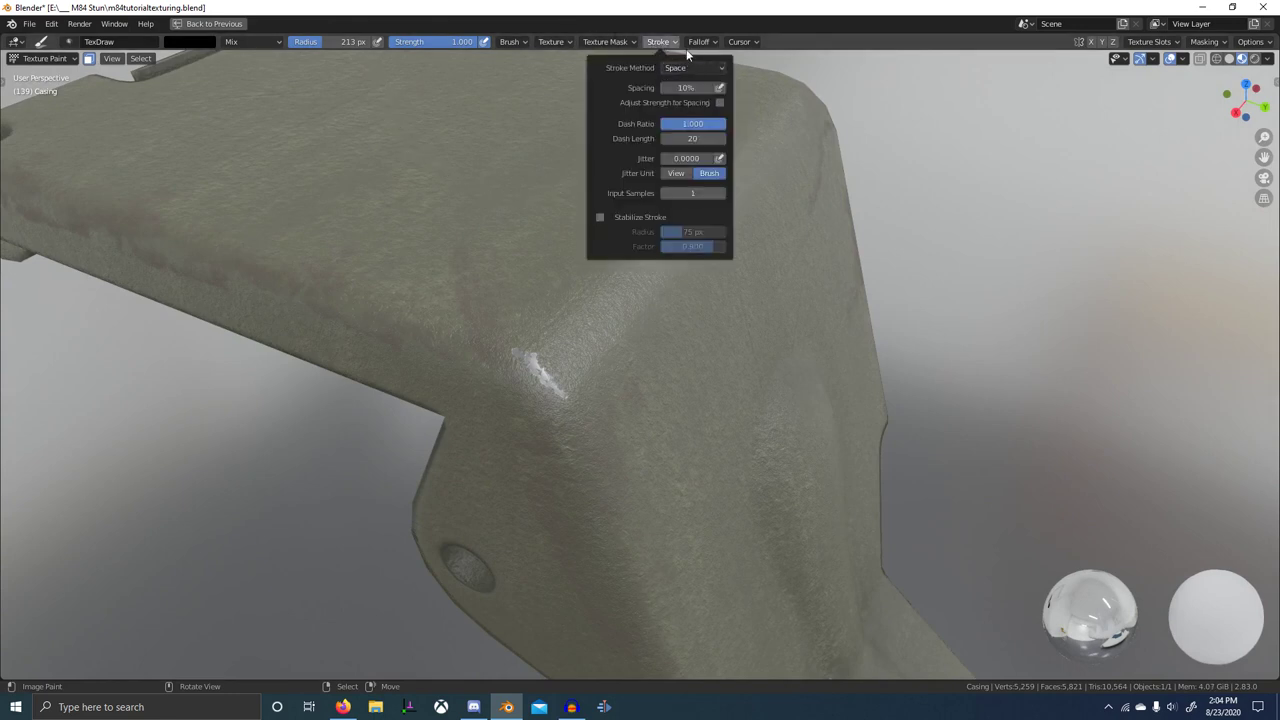
{"action": "mouse_move", "coordinate": [700, 42]}
{"action": "left_click", "coordinate": [683, 212]}
{"action": "key", "text": "f"}
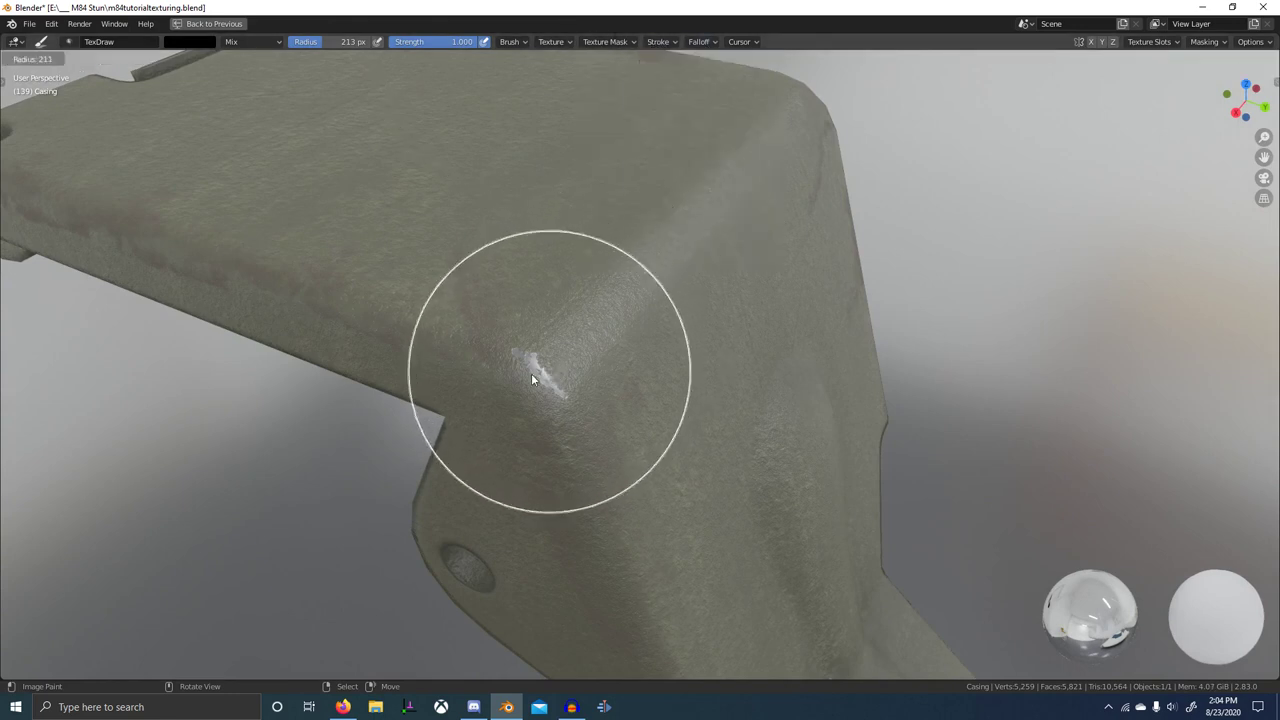
{"action": "left_click", "coordinate": [504, 380]}
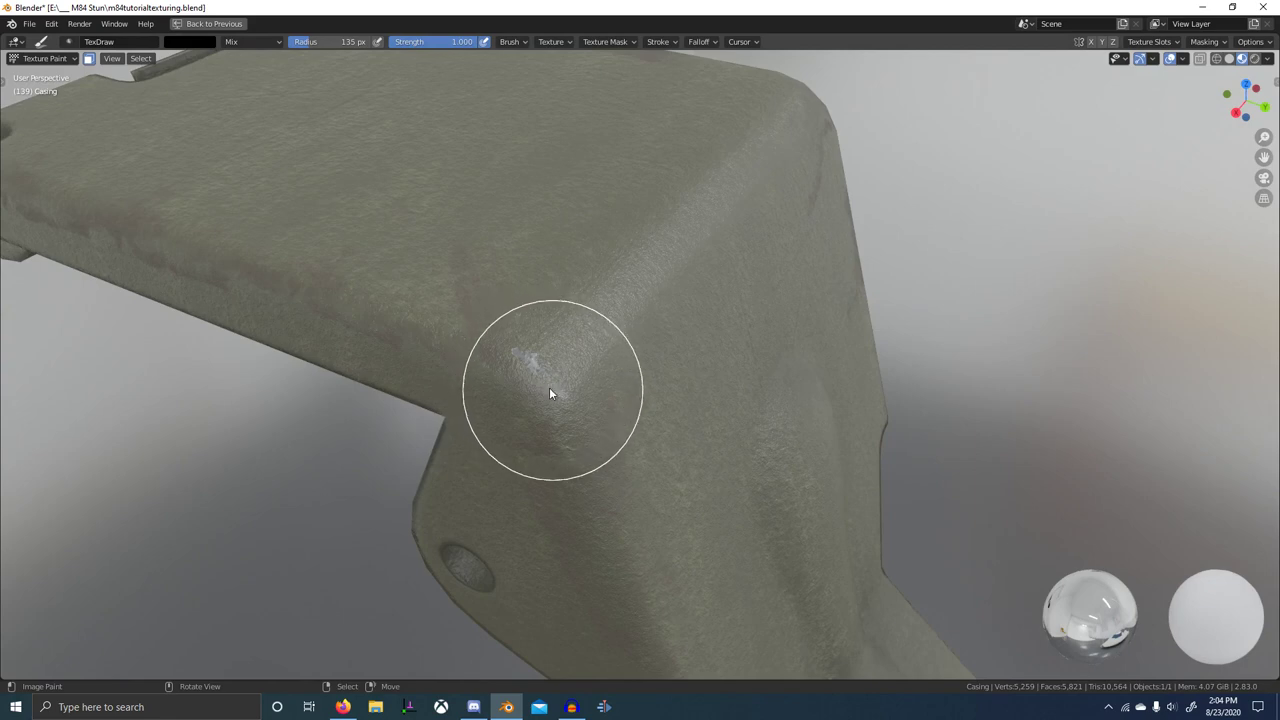
- Paint white bare-metal highlights on the casing corner and the clip corner
{"action": "key", "text": "x"}
{"action": "left_click_drag", "start_coordinate": [551, 390], "coordinate": [519, 373]}
{"action": "scroll", "coordinate": [771, 338], "scroll_direction": "down", "scroll_amount": 9}
{"action": "middle_click_drag", "start_coordinate": [787, 343], "coordinate": [830, 352]}
{"action": "scroll", "coordinate": [820, 354], "scroll_direction": "up", "scroll_amount": 5}
{"action": "middle_click_drag", "start_coordinate": [790, 358], "coordinate": [735, 368]}
{"action": "scroll", "coordinate": [735, 368], "scroll_direction": "up", "scroll_amount": 3}
{"action": "mouse_move", "coordinate": [735, 368]}
{"action": "middle_mouse_down"}
{"action": "mouse_move", "coordinate": [758, 363]}
{"action": "mouse_move", "coordinate": [752, 375]}
{"action": "middle_mouse_up"}
{"action": "left_click_drag", "start_coordinate": [676, 449], "coordinate": [670, 448]}
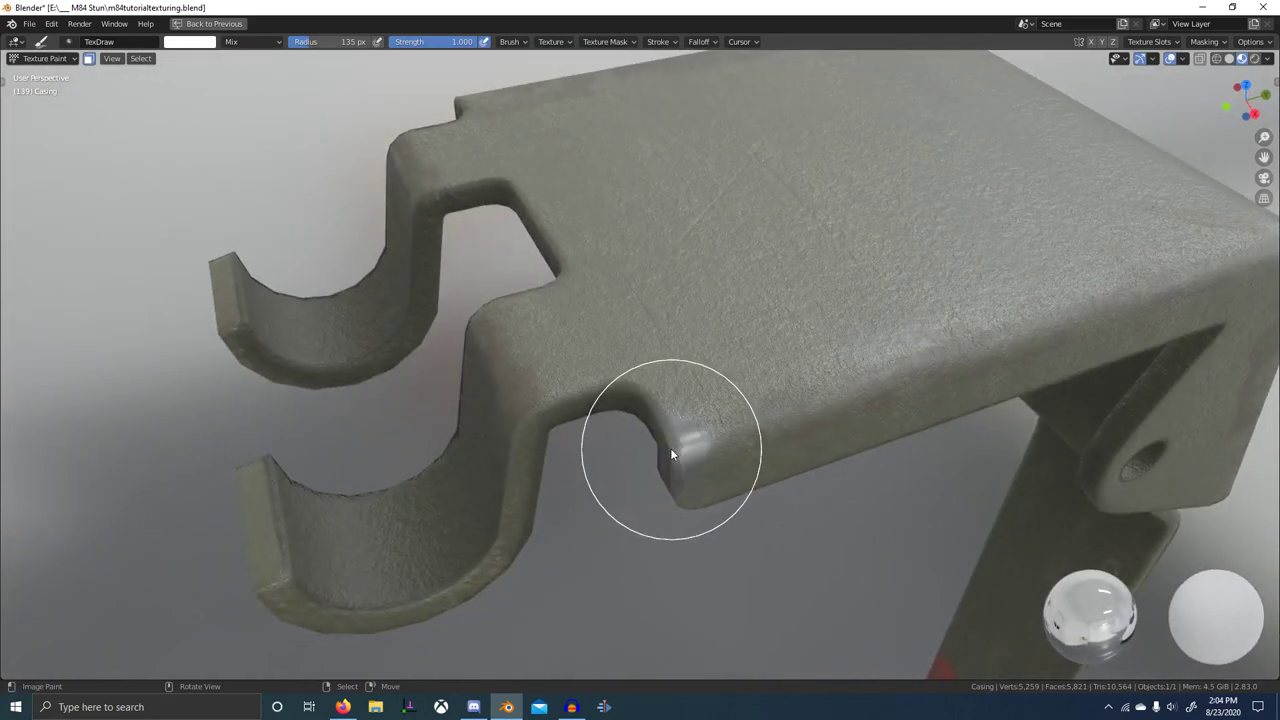
- Tone down the clip highlight in black, then add white wear on the casing and plate corners
{"action": "middle_click_drag", "start_coordinate": [686, 438], "coordinate": [752, 396]}
{"action": "key", "text": "x"}
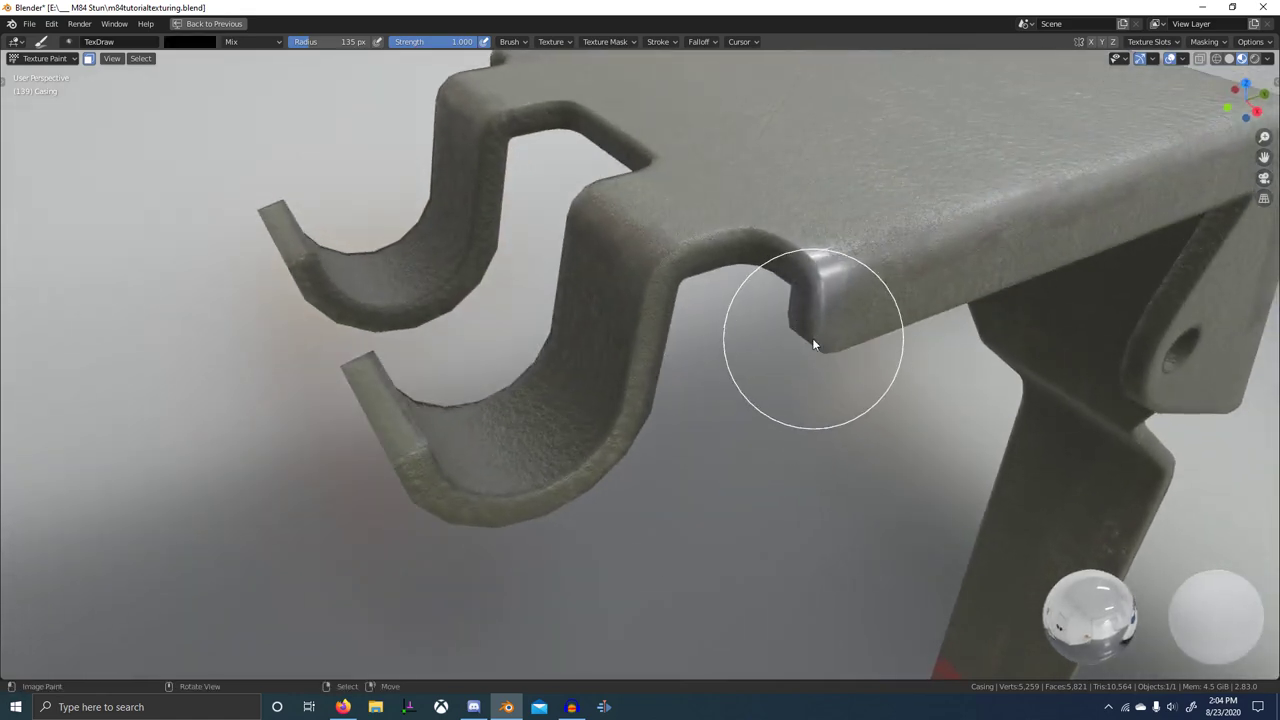
{"action": "left_click_drag", "start_coordinate": [814, 341], "coordinate": [831, 326]}
{"action": "scroll", "coordinate": [866, 313], "scroll_direction": "down", "scroll_amount": 3}
{"action": "mouse_move", "coordinate": [866, 313]}
{"action": "middle_mouse_down"}
{"action": "mouse_move", "coordinate": [877, 333]}
{"action": "mouse_move", "coordinate": [823, 331]}
{"action": "mouse_move", "coordinate": [837, 300]}
{"action": "mouse_move", "coordinate": [803, 303]}
{"action": "mouse_move", "coordinate": [735, 263]}
{"action": "mouse_move", "coordinate": [690, 288]}
{"action": "mouse_move", "coordinate": [520, 298]}
{"action": "mouse_move", "coordinate": [586, 337]}
{"action": "mouse_move", "coordinate": [621, 298]}
{"action": "mouse_move", "coordinate": [610, 286]}
{"action": "middle_mouse_up"}
{"action": "scroll", "coordinate": [520, 298], "scroll_direction": "up", "scroll_amount": 3}
{"action": "key", "text": "x"}
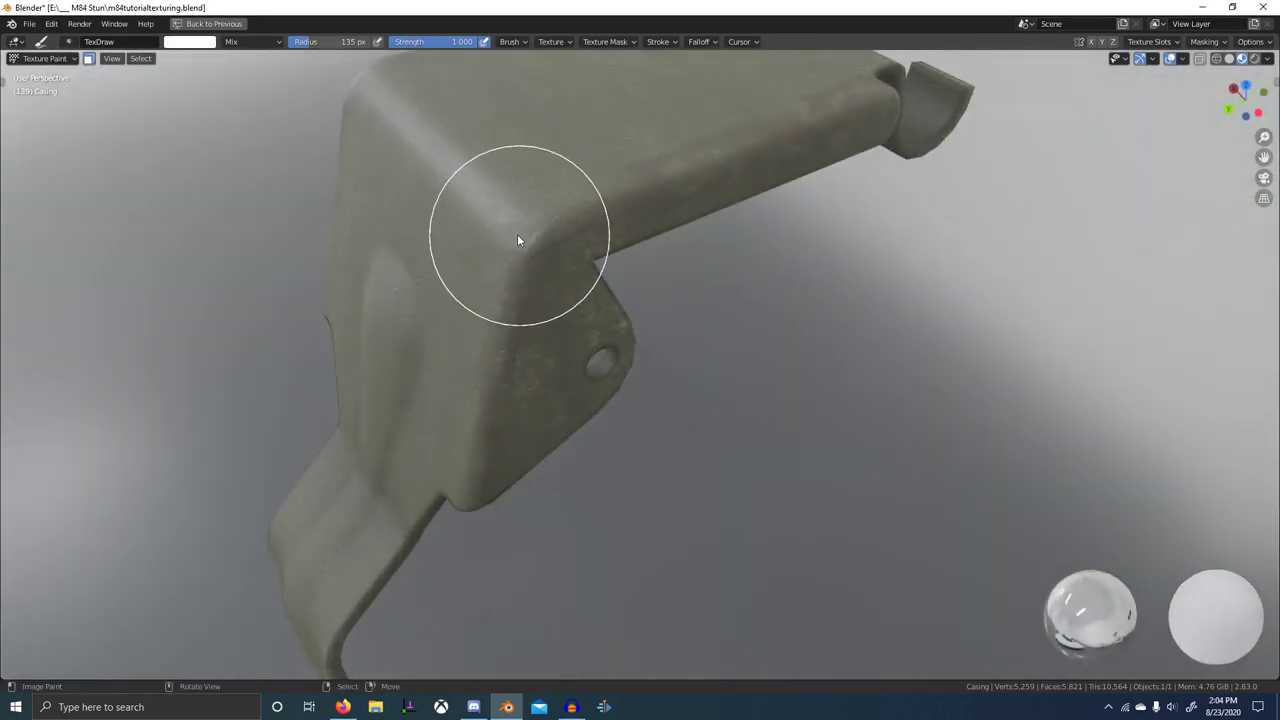
{"action": "mouse_move", "coordinate": [519, 239]}
{"action": "left_mouse_down"}
{"action": "mouse_move", "coordinate": [529, 258]}
{"action": "mouse_move", "coordinate": [515, 243]}
{"action": "left_mouse_up"}
{"action": "mouse_move", "coordinate": [529, 363]}
{"action": "middle_mouse_down"}
{"action": "mouse_move", "coordinate": [554, 309]}
{"action": "mouse_move", "coordinate": [571, 311]}
{"action": "mouse_move", "coordinate": [403, 317]}
{"action": "mouse_move", "coordinate": [412, 312]}
{"action": "middle_mouse_up"}
{"action": "scroll", "coordinate": [412, 312], "scroll_direction": "up", "scroll_amount": 3}
{"action": "left_click_drag", "start_coordinate": [662, 262], "coordinate": [686, 246]}
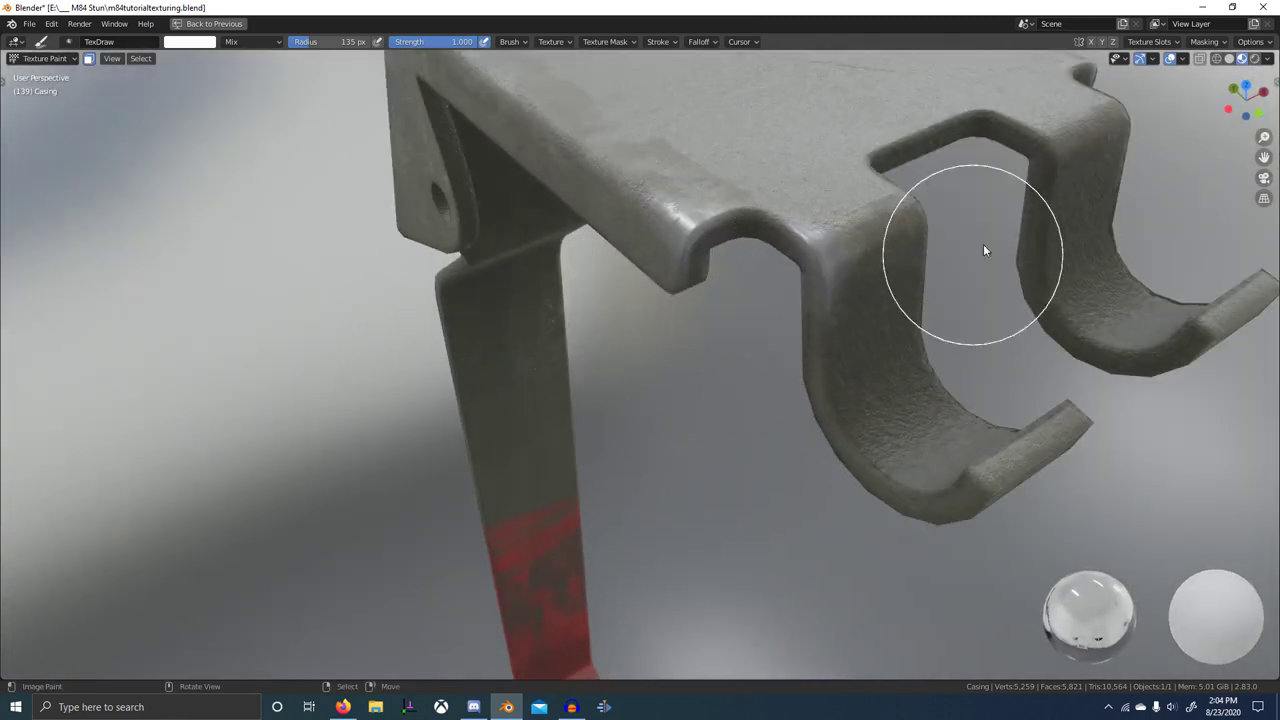
- Paint out the bluish streak on the strap's edge in black
{"action": "middle_click_drag", "start_coordinate": [1034, 164], "coordinate": [906, 298]}
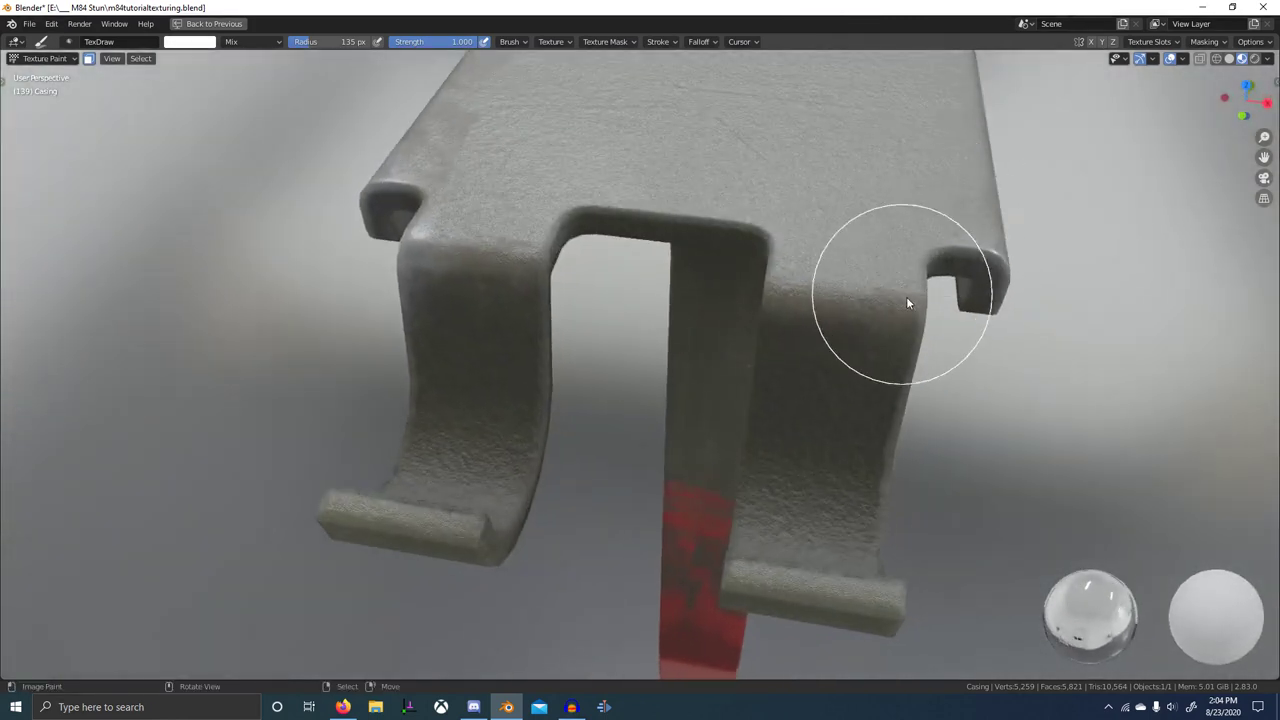
{"action": "scroll", "coordinate": [662, 338], "scroll_direction": "down", "scroll_amount": 7}
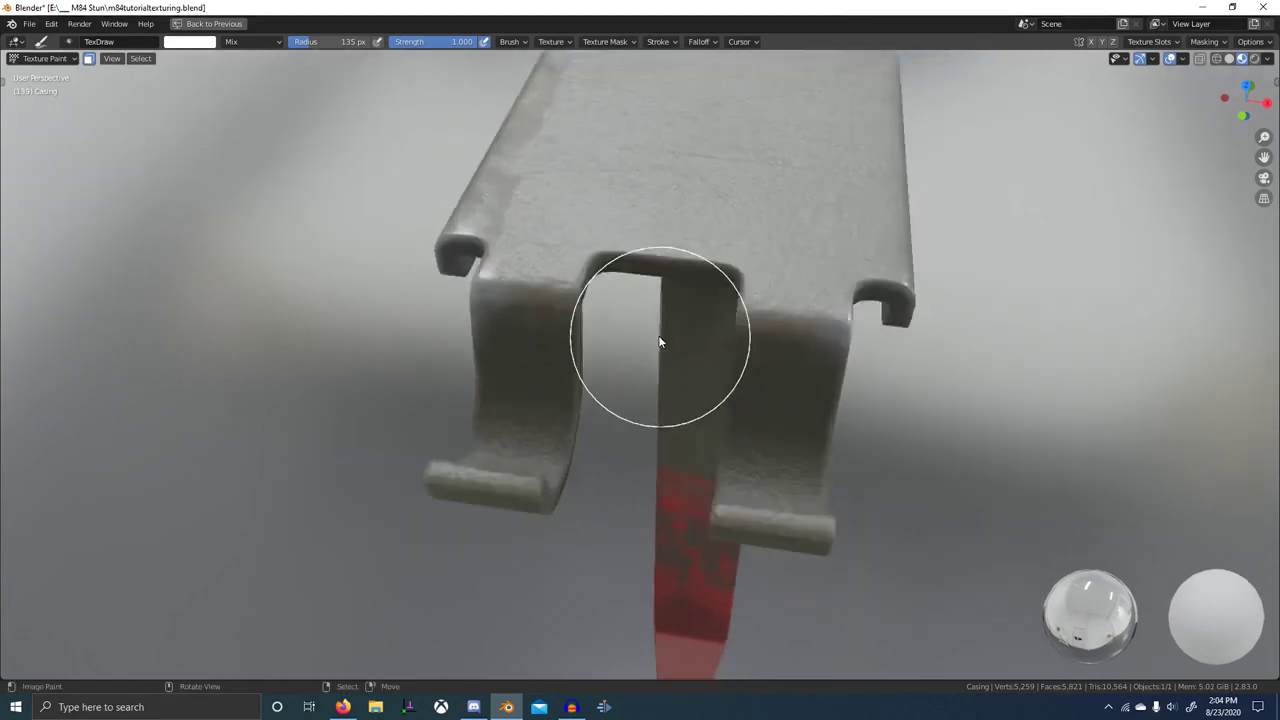
{"action": "mouse_move", "coordinate": [748, 326]}
{"action": "middle_mouse_down"}
{"action": "mouse_move", "coordinate": [699, 316]}
{"action": "mouse_move", "coordinate": [660, 280]}
{"action": "middle_mouse_up"}
{"action": "scroll", "coordinate": [742, 340], "scroll_direction": "up", "scroll_amount": 2}
{"action": "middle_click_drag", "start_coordinate": [768, 362], "coordinate": [712, 302]}
{"action": "scroll", "coordinate": [680, 304], "scroll_direction": "up", "scroll_amount": 1}
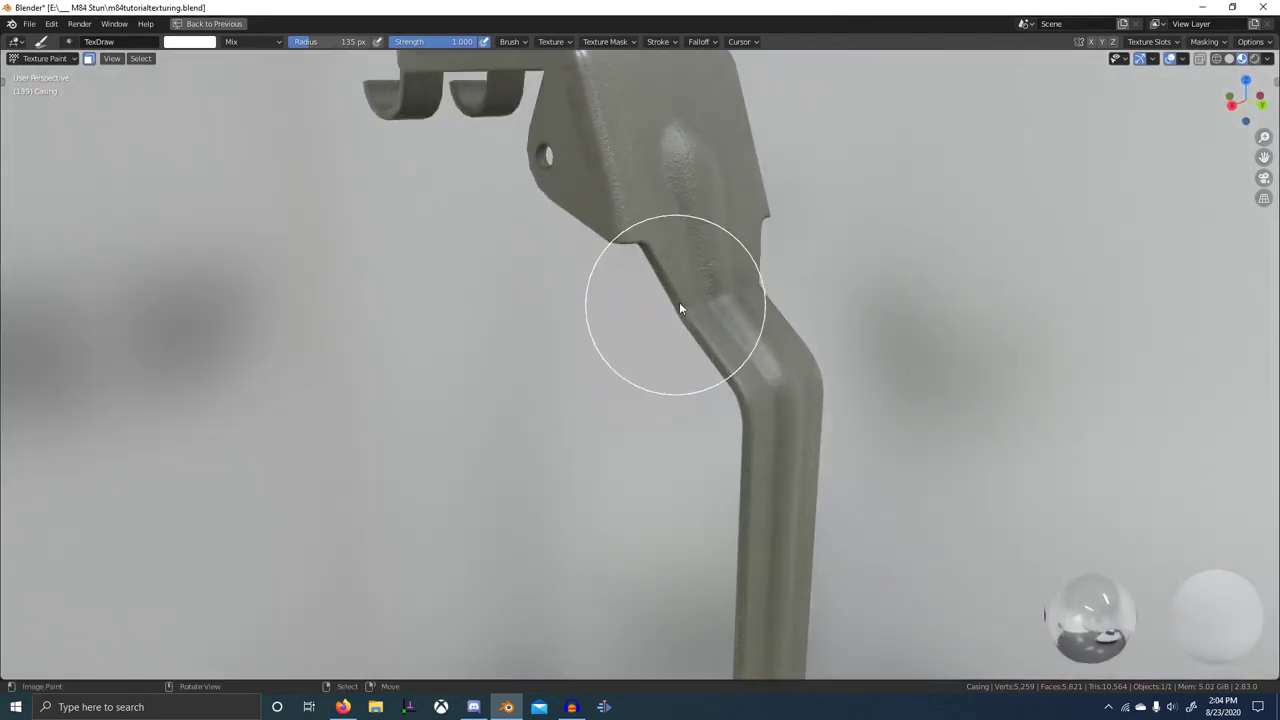
{"action": "middle_click_drag", "start_coordinate": [738, 396], "coordinate": [710, 366], "text": "shift"}
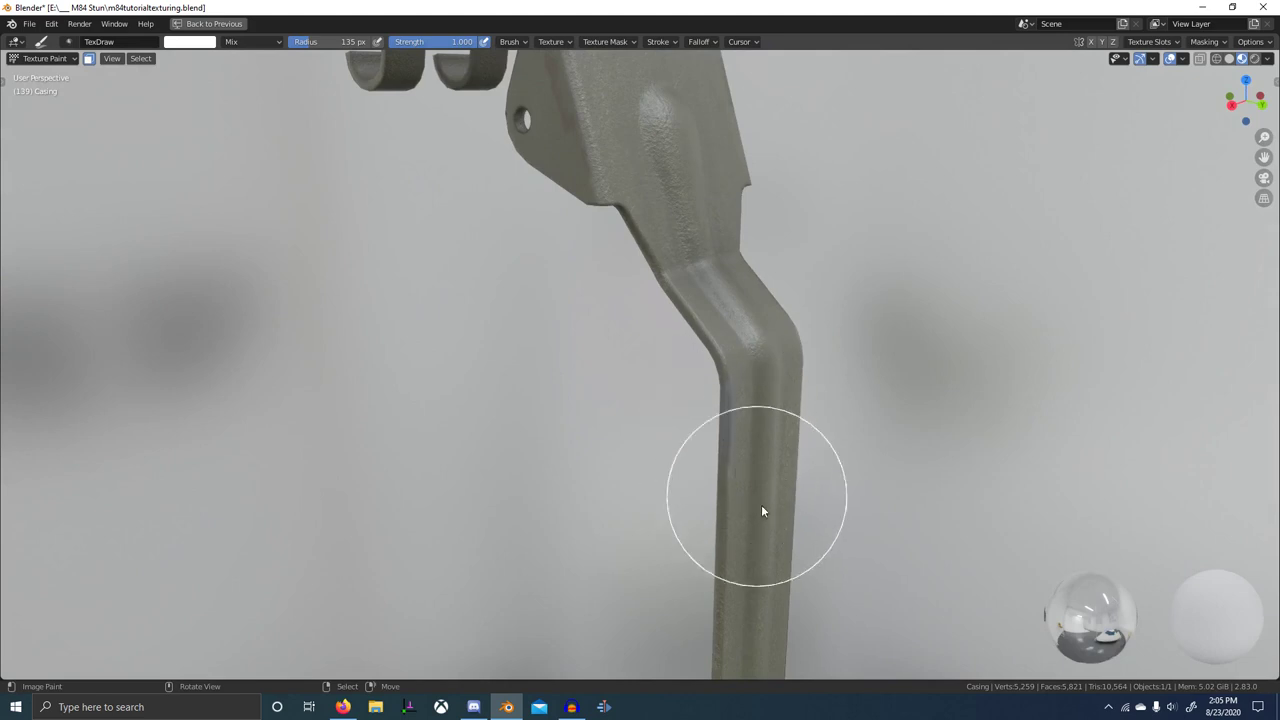
{"action": "middle_click_drag", "start_coordinate": [761, 502], "coordinate": [701, 408], "text": "shift"}
{"action": "scroll", "coordinate": [664, 366], "scroll_direction": "up", "scroll_amount": 5}
{"action": "scroll", "coordinate": [708, 367], "scroll_direction": "down", "scroll_amount": 2}
{"action": "middle_click_drag", "start_coordinate": [722, 366], "coordinate": [698, 388]}
{"action": "scroll", "coordinate": [696, 384], "scroll_direction": "up", "scroll_amount": 1}
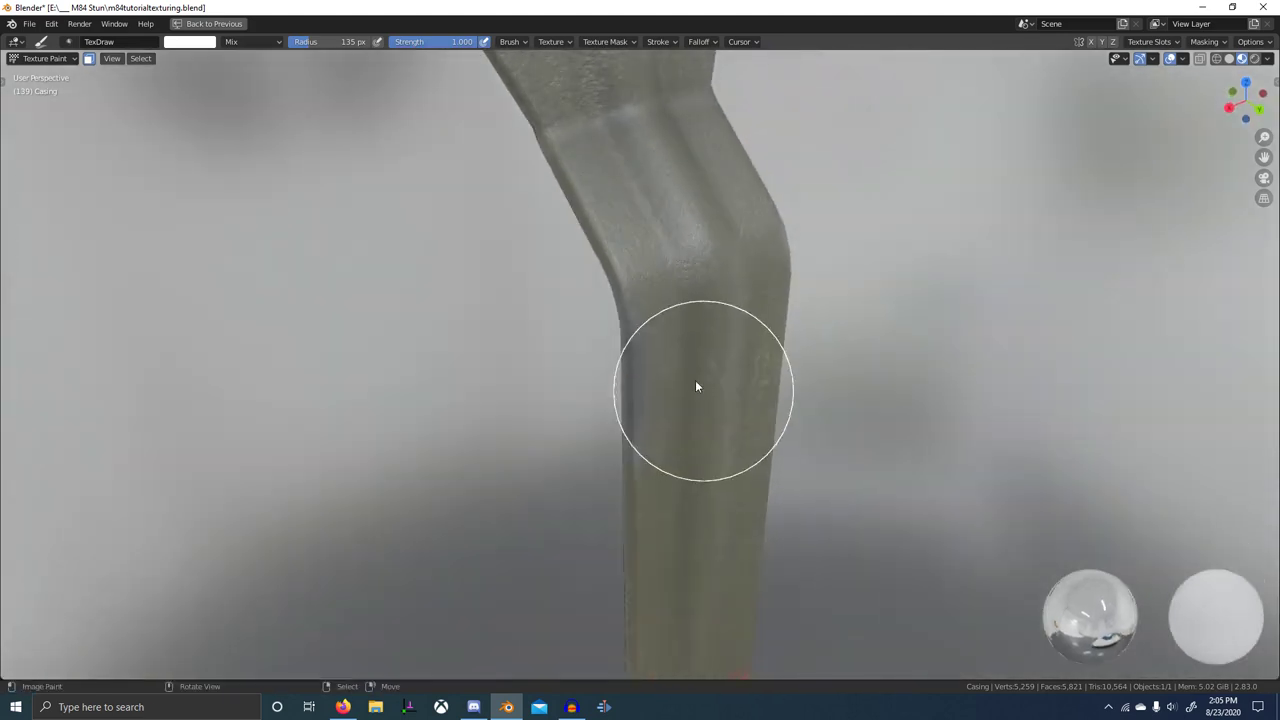
{"action": "scroll", "coordinate": [665, 326], "scroll_direction": "up", "scroll_amount": 1}
{"action": "key", "text": "x"}
{"action": "mouse_move", "coordinate": [602, 262]}
{"action": "left_mouse_down"}
{"action": "mouse_move", "coordinate": [619, 531]}
{"action": "mouse_move", "coordinate": [656, 290]}
{"action": "left_mouse_up"}
- Resize the brush to 54 px, then 162 px, and paint out the bend's shiny streak in black
{"action": "key", "text": "x"}
{"action": "key", "text": "f"}
{"action": "left_click", "coordinate": [571, 270]}
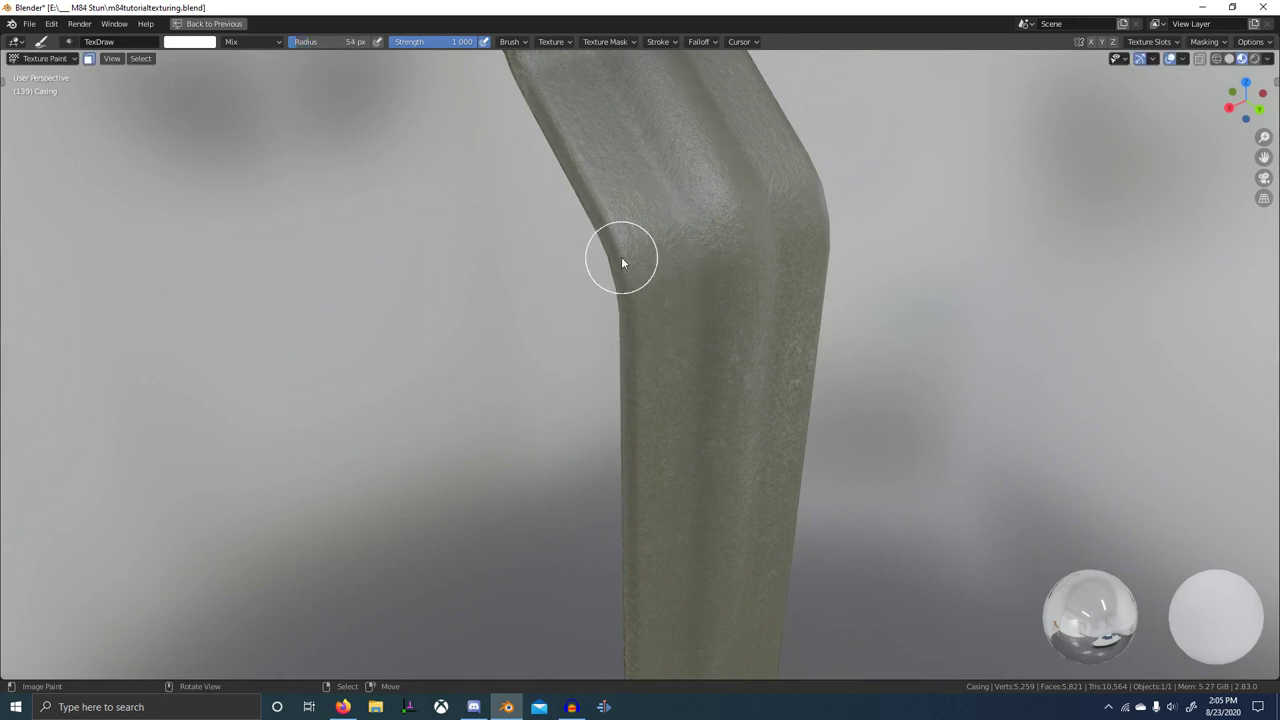
{"action": "scroll", "coordinate": [662, 290], "scroll_direction": "down", "scroll_amount": 3}
{"action": "middle_click_drag", "start_coordinate": [708, 280], "coordinate": [632, 331]}
{"action": "scroll", "coordinate": [632, 331], "scroll_direction": "up", "scroll_amount": 3}
{"action": "scroll", "coordinate": [632, 331], "scroll_direction": "up", "scroll_amount": 1}
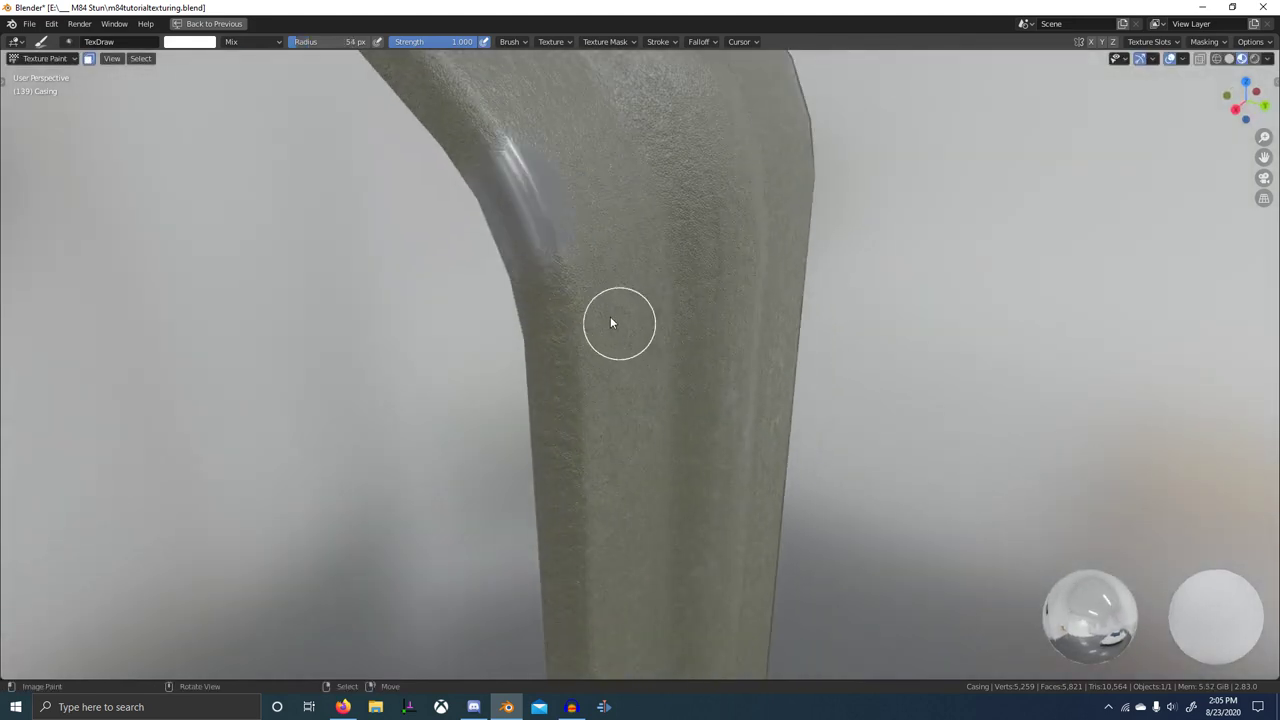
{"action": "key", "text": "f"}
{"action": "left_click", "coordinate": [624, 211]}
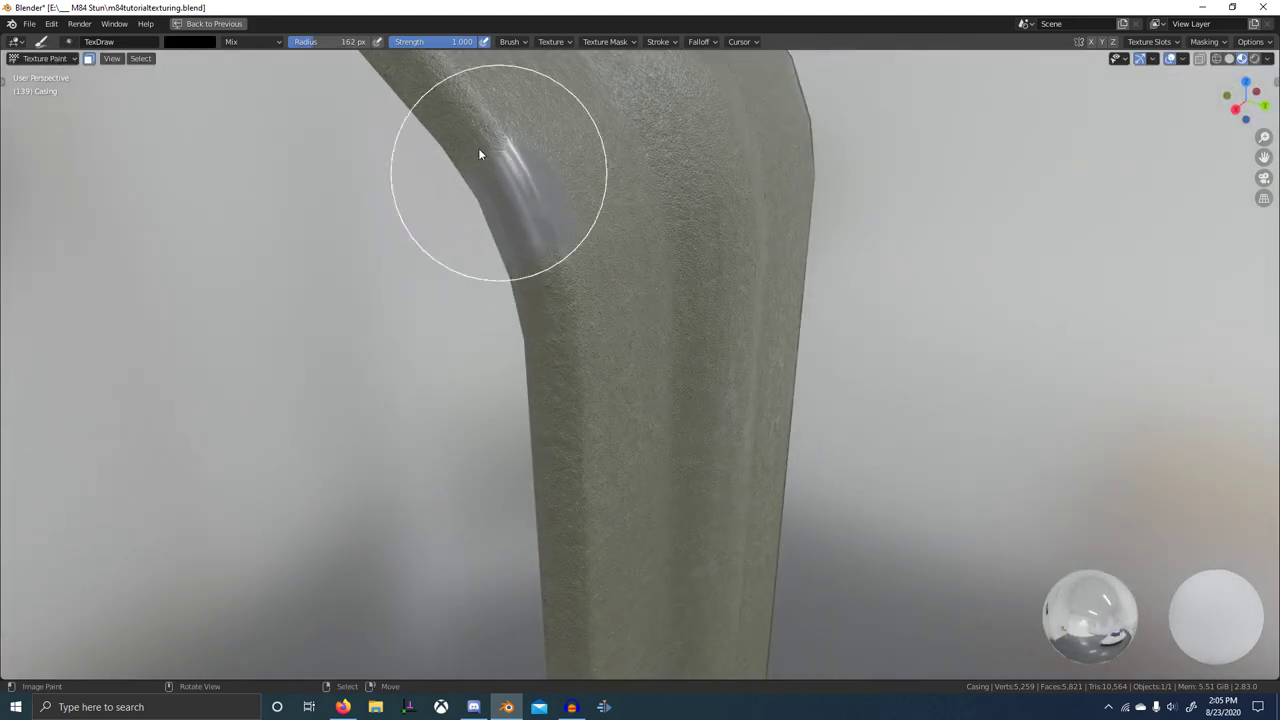
{"action": "mouse_move", "coordinate": [480, 151]}
{"action": "left_mouse_down"}
{"action": "mouse_move", "coordinate": [514, 206]}
{"action": "mouse_move", "coordinate": [513, 195]}
{"action": "left_mouse_up"}
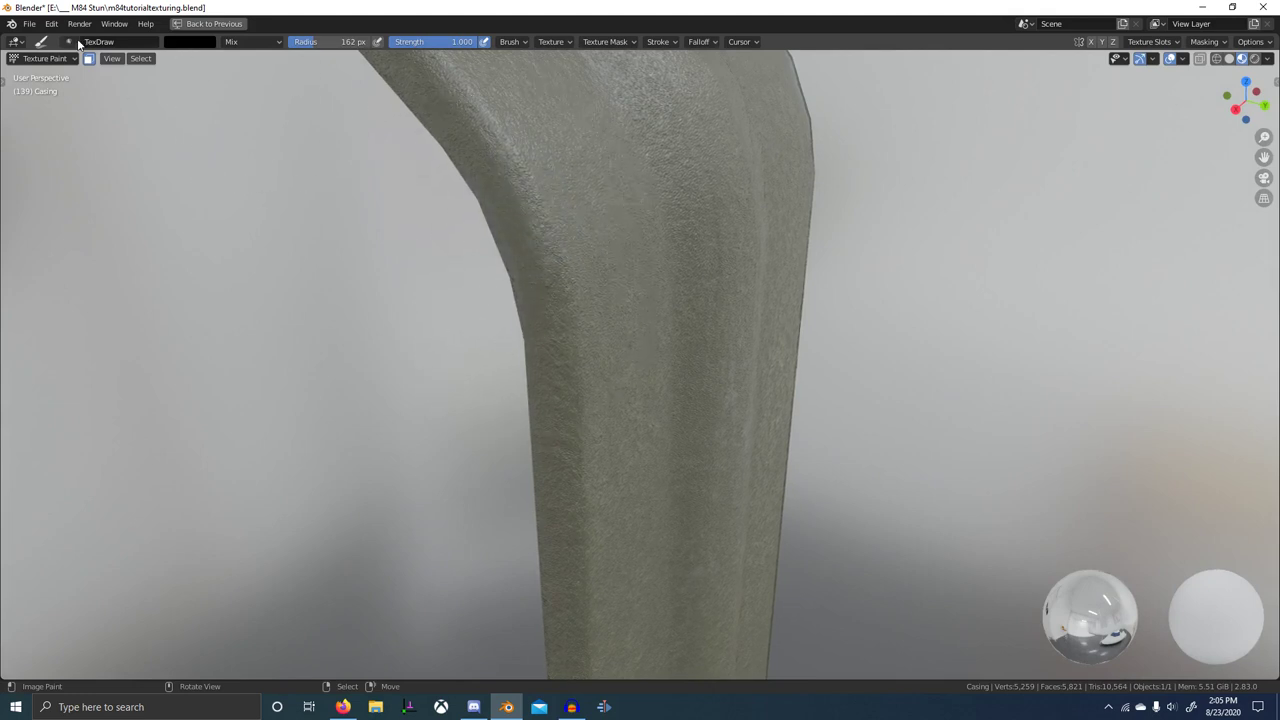
- Pick the F S Scratch 1 brush and stamp white scratches along the bend and lever edge
{"action": "left_click", "coordinate": [78, 43]}
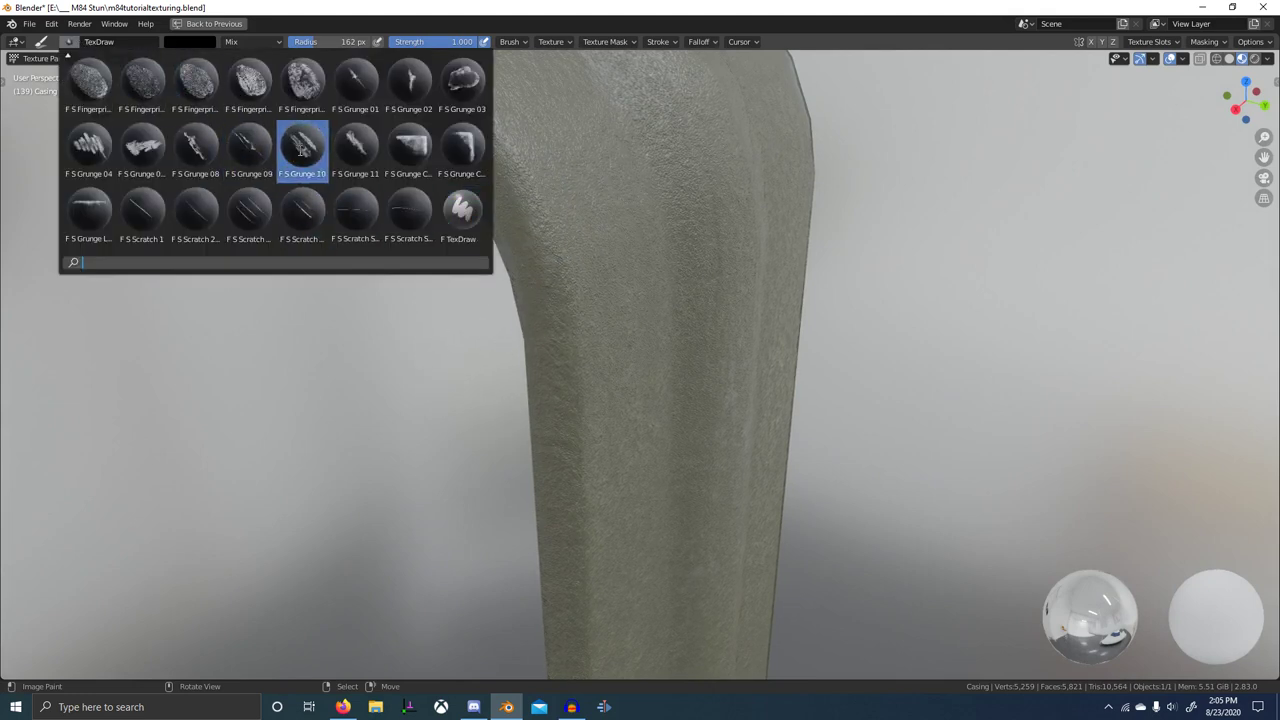
{"action": "left_click", "coordinate": [141, 208]}
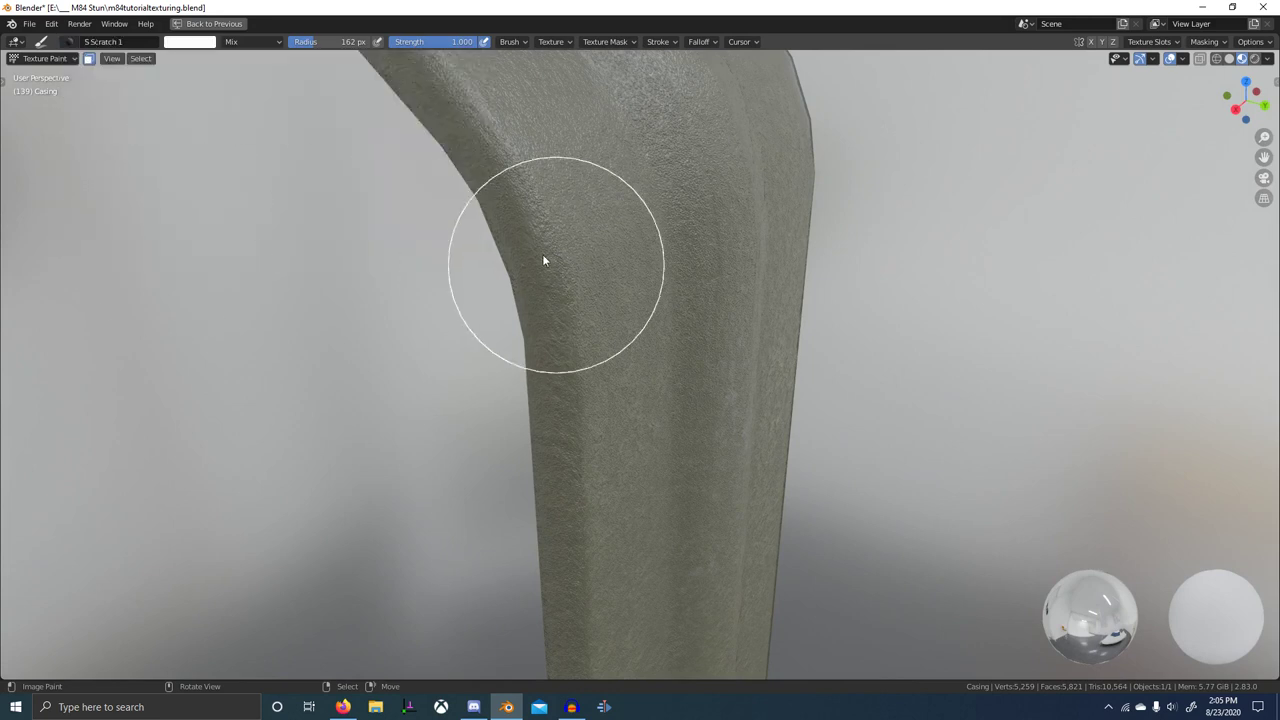
{"action": "mouse_move", "coordinate": [528, 192]}
{"action": "left_mouse_down"}
{"action": "mouse_move", "coordinate": [574, 309]}
{"action": "mouse_move", "coordinate": [595, 311]}
{"action": "mouse_move", "coordinate": [601, 294]}
{"action": "mouse_move", "coordinate": [616, 352]}
{"action": "left_mouse_up"}
{"action": "scroll", "coordinate": [620, 333], "scroll_direction": "down", "scroll_amount": 5}
{"action": "scroll", "coordinate": [672, 332], "scroll_direction": "up", "scroll_amount": 3}
{"action": "scroll", "coordinate": [614, 301], "scroll_direction": "up", "scroll_amount": 3}
{"action": "middle_click_drag", "start_coordinate": [614, 301], "coordinate": [625, 306]}
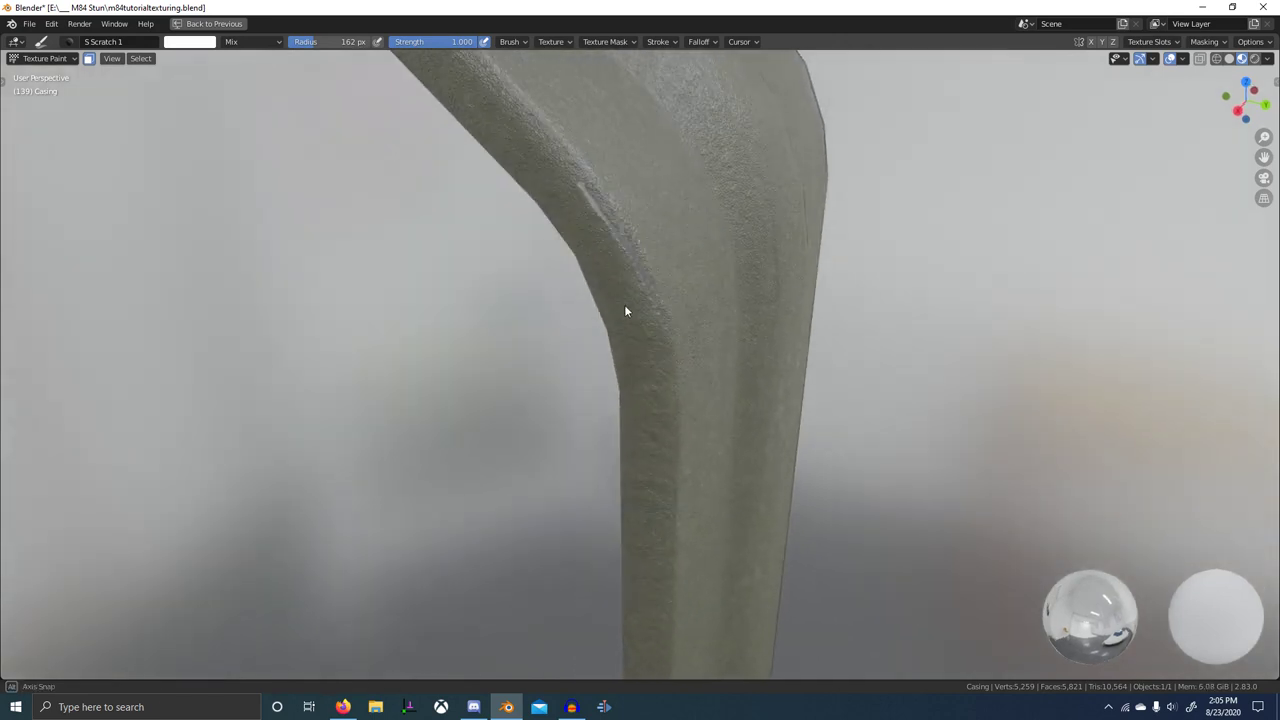
{"action": "left_click_drag", "start_coordinate": [627, 236], "coordinate": [595, 170]}
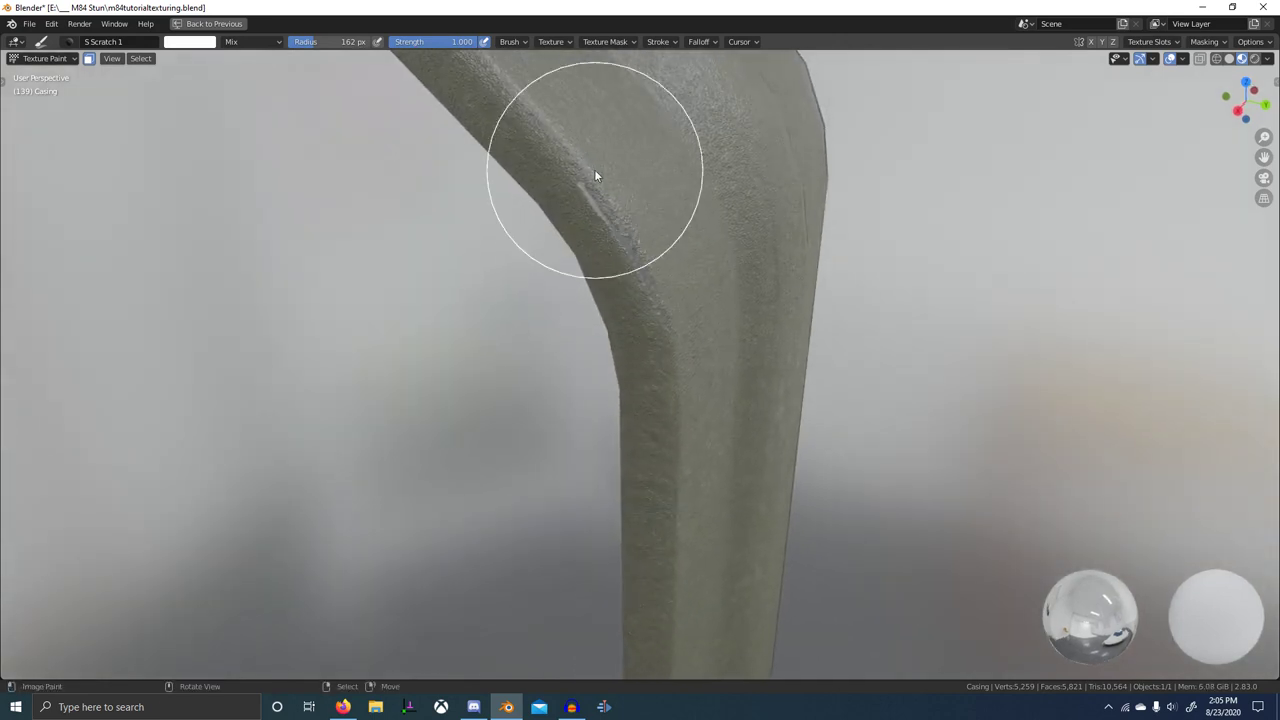
{"action": "mouse_move", "coordinate": [594, 176]}
{"action": "middle_mouse_down"}
{"action": "mouse_move", "coordinate": [666, 277]}
{"action": "mouse_move", "coordinate": [563, 246]}
{"action": "middle_mouse_up"}
{"action": "left_click_drag", "start_coordinate": [535, 172], "coordinate": [538, 278]}
- Stamp a scratch along the lever's bend edge
{"action": "scroll", "coordinate": [487, 311], "scroll_direction": "down", "scroll_amount": 4}
{"action": "mouse_move", "coordinate": [574, 308]}
{"action": "middle_mouse_down"}
{"action": "mouse_move", "coordinate": [487, 311]}
{"action": "mouse_move", "coordinate": [882, 294]}
{"action": "middle_mouse_up"}
{"action": "scroll", "coordinate": [602, 283], "scroll_direction": "up", "scroll_amount": 6}
{"action": "left_click_drag", "start_coordinate": [579, 291], "coordinate": [580, 283]}
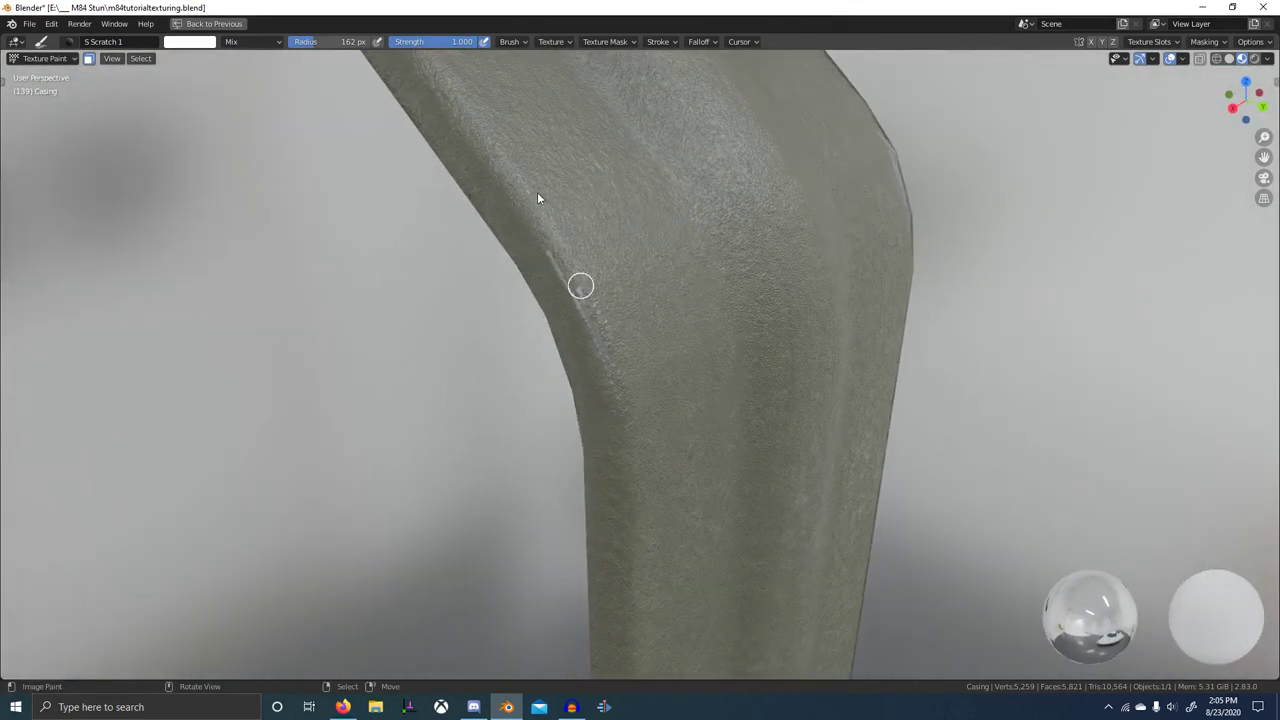
{"action": "left_click_drag", "start_coordinate": [537, 193], "coordinate": [517, 195]}
- Stamp more scratches across the lever arm and the bend's right edge
{"action": "scroll", "coordinate": [650, 307], "scroll_direction": "down", "scroll_amount": 4}
{"action": "middle_click_drag", "start_coordinate": [650, 309], "coordinate": [578, 313]}
{"action": "left_click_drag", "start_coordinate": [512, 332], "coordinate": [523, 329]}
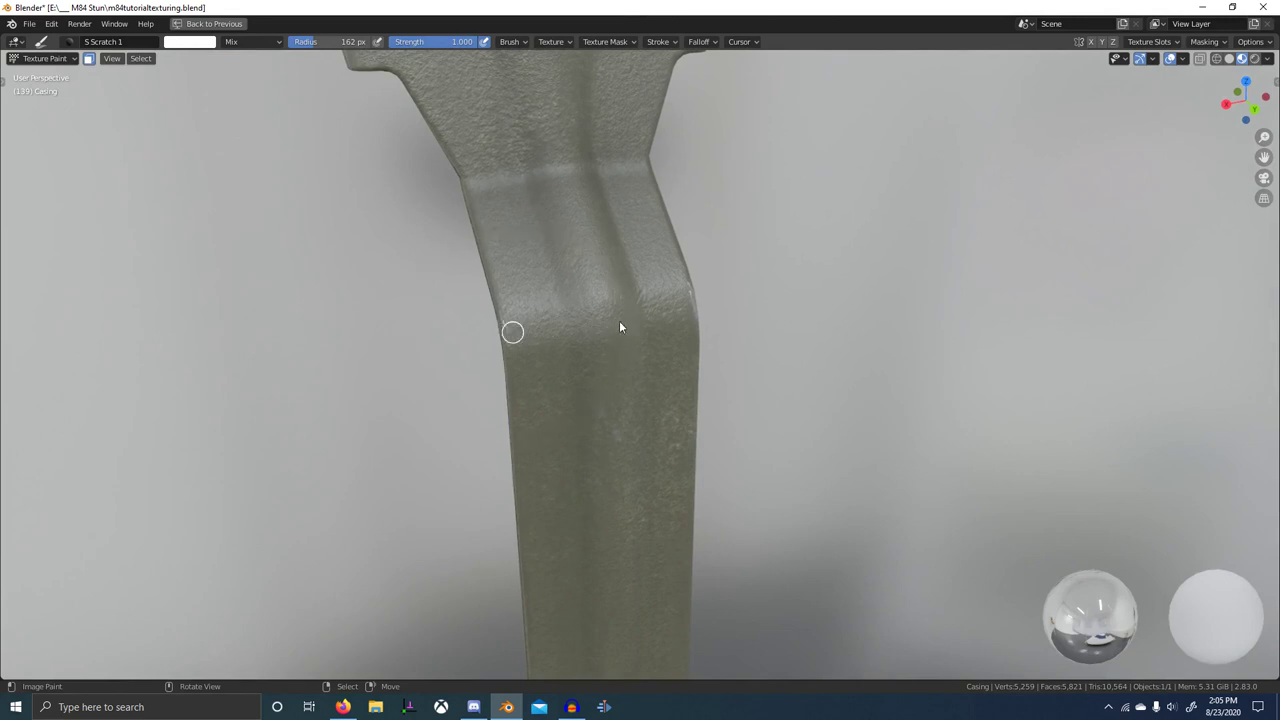
{"action": "left_click_drag", "start_coordinate": [619, 327], "coordinate": [729, 313]}
{"action": "scroll", "coordinate": [690, 314], "scroll_direction": "up", "scroll_amount": 1}
{"action": "middle_click_drag", "start_coordinate": [650, 317], "coordinate": [615, 321]}
{"action": "scroll", "coordinate": [585, 319], "scroll_direction": "up", "scroll_amount": 1}
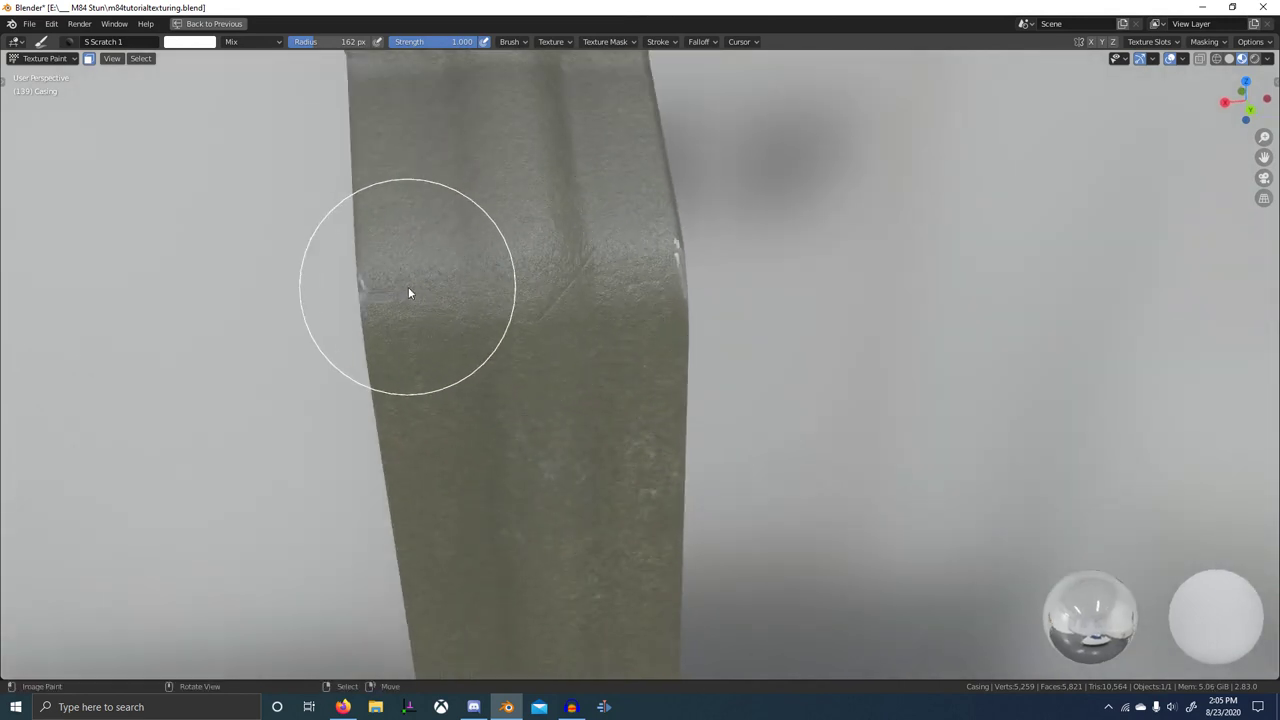
{"action": "left_click_drag", "start_coordinate": [429, 291], "coordinate": [494, 292]}
{"action": "left_click_drag", "start_coordinate": [613, 283], "coordinate": [645, 276]}
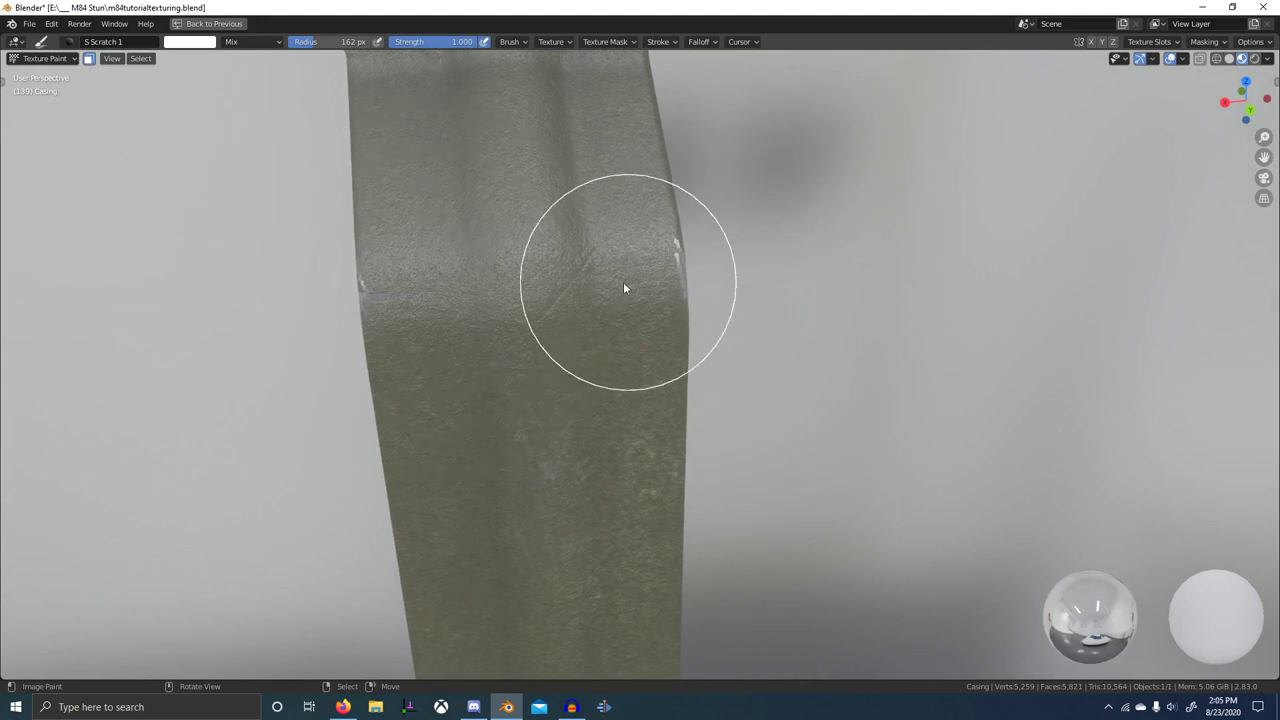
{"action": "middle_click_drag", "start_coordinate": [623, 282], "coordinate": [529, 292]}
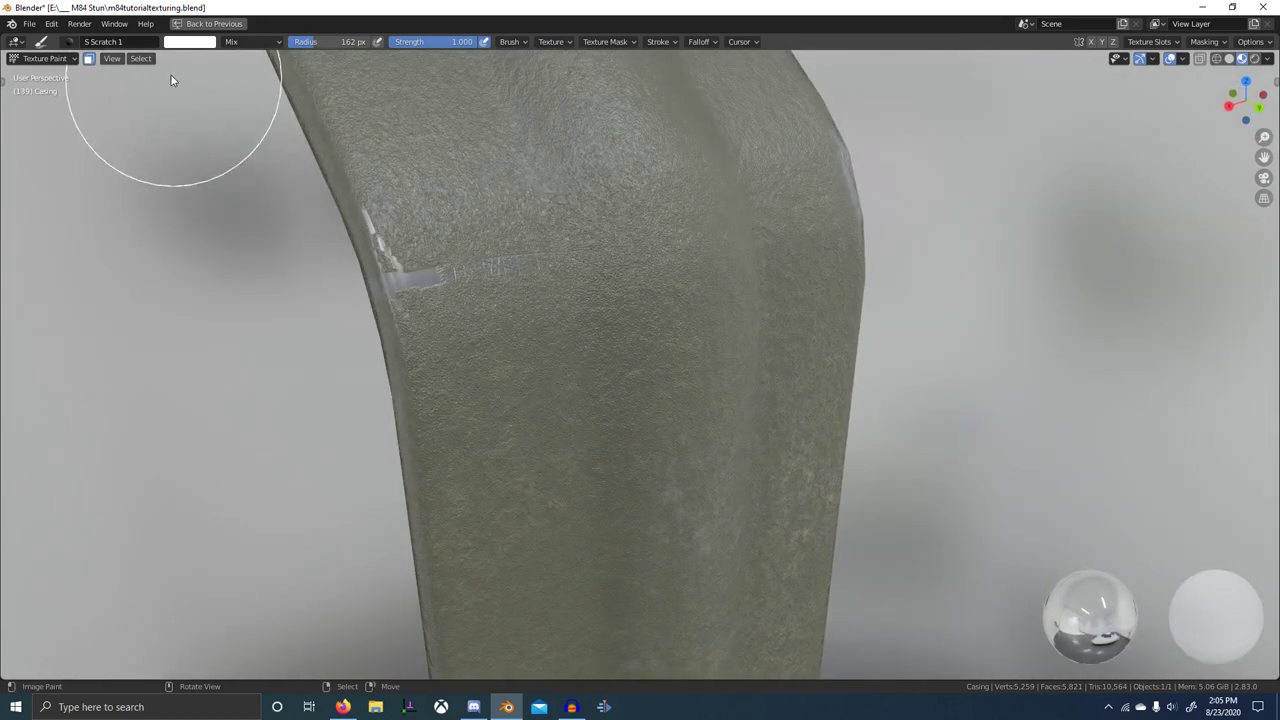
{"action": "left_click", "coordinate": [67, 42]}
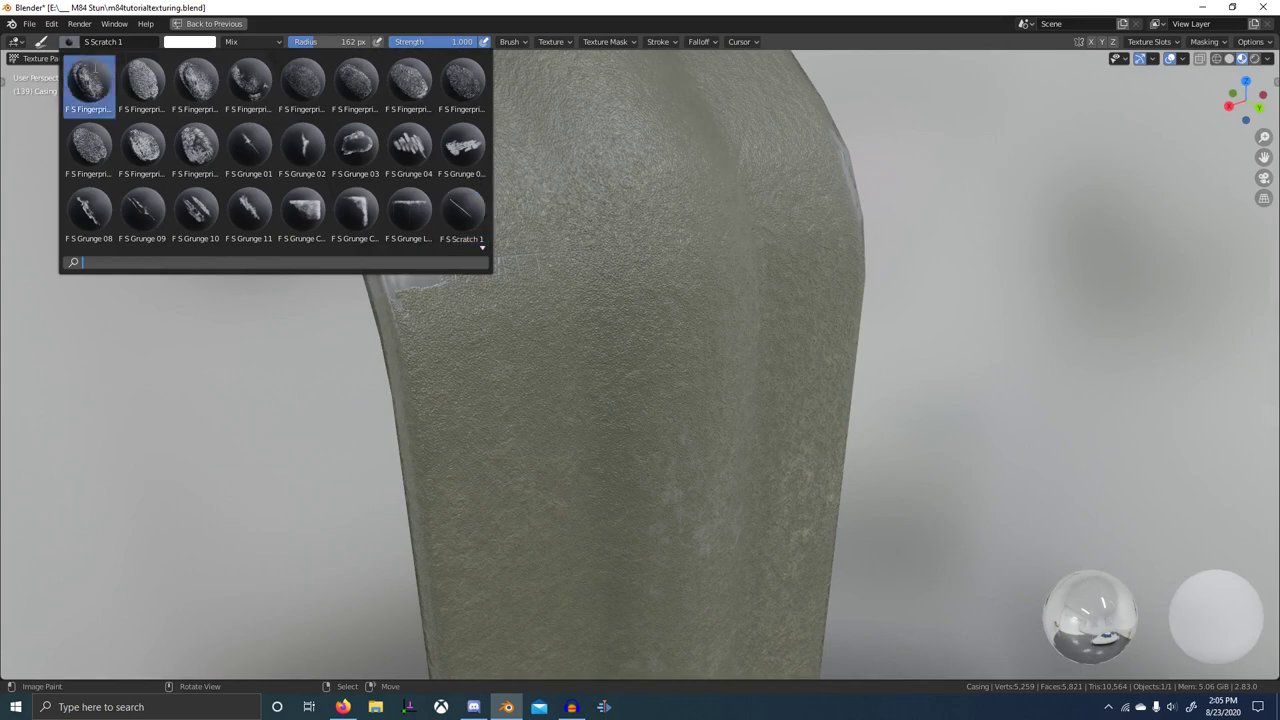
- With the F S Grunge 08 brush, stamp grunge wear onto the lever's bend, undoing poor stamps
{"action": "left_click", "coordinate": [94, 213]}
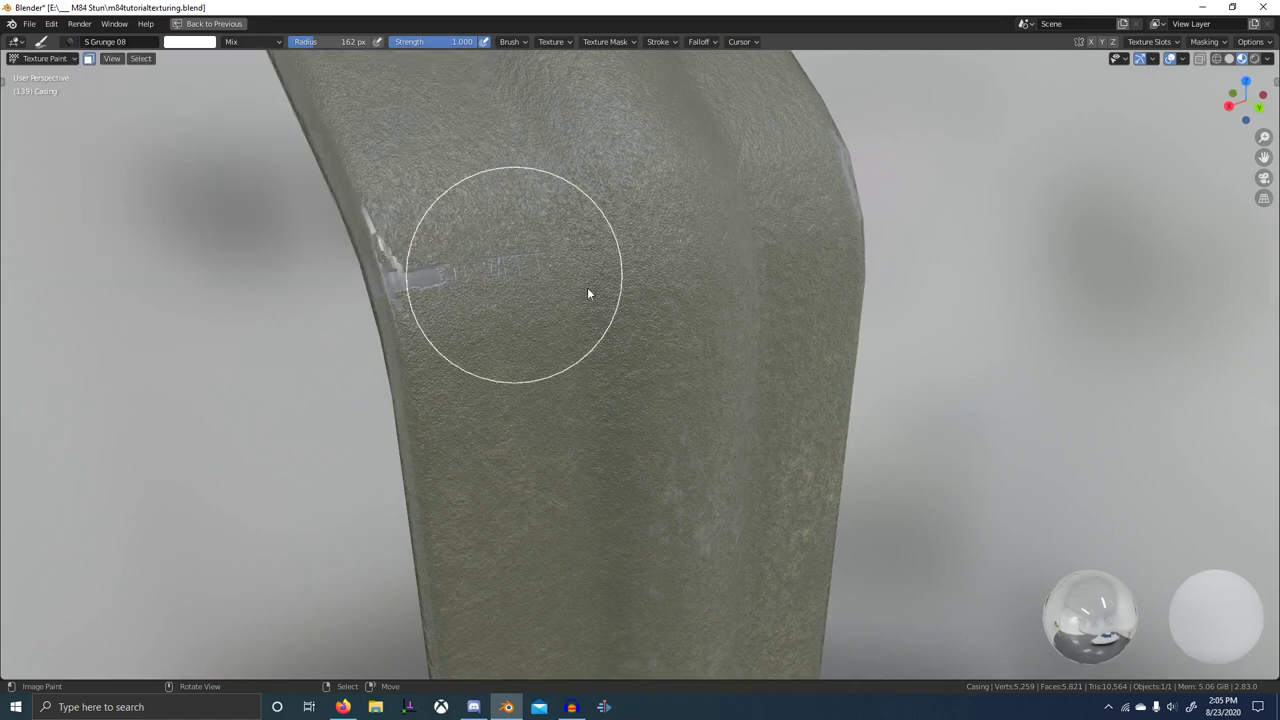
{"action": "middle_click_drag", "start_coordinate": [587, 287], "coordinate": [503, 291]}
{"action": "left_click_drag", "start_coordinate": [478, 288], "coordinate": [694, 271]}
{"action": "scroll", "coordinate": [693, 270], "scroll_direction": "down", "scroll_amount": 1}
{"action": "middle_click_drag", "start_coordinate": [693, 270], "coordinate": [710, 275]}
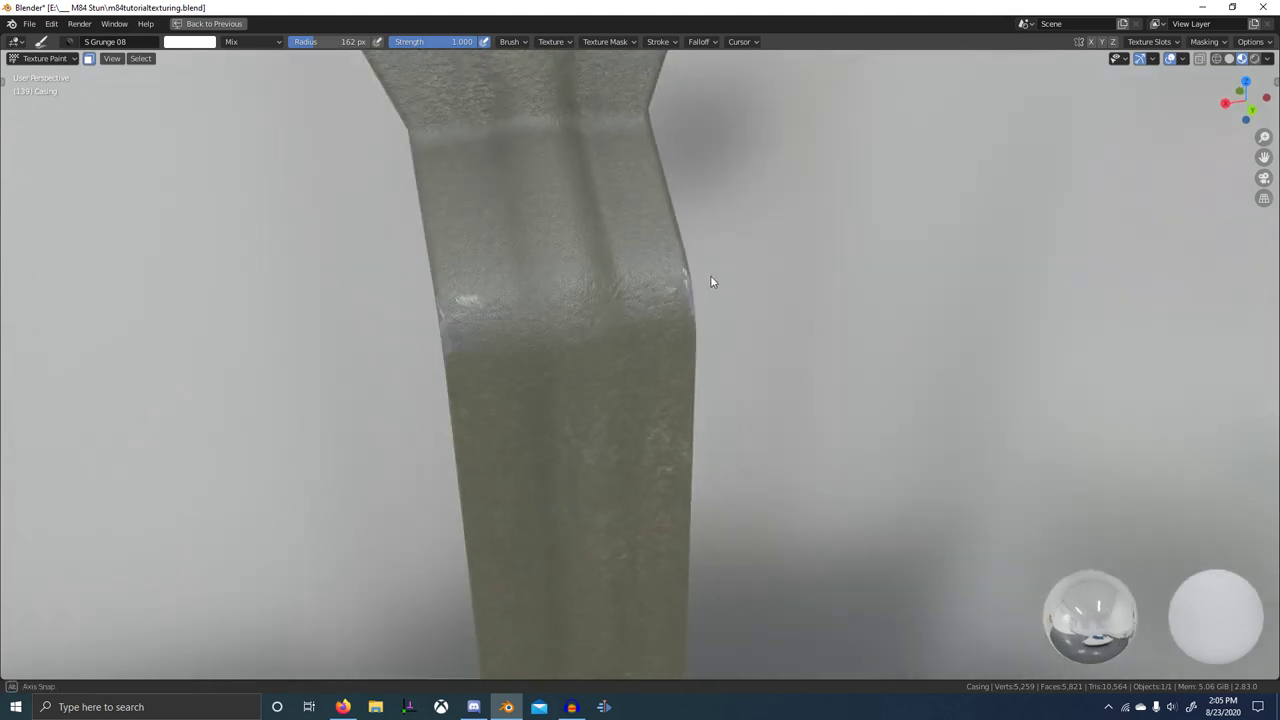
{"action": "left_click_drag", "start_coordinate": [635, 287], "coordinate": [831, 281]}
{"action": "key", "text": "ctrl+z"}
{"action": "key", "text": "ctrl+z"}
{"action": "mouse_move", "coordinate": [565, 325]}
{"action": "left_mouse_down"}
{"action": "mouse_move", "coordinate": [819, 286]}
{"action": "mouse_move", "coordinate": [689, 306]}
{"action": "mouse_move", "coordinate": [790, 295]}
{"action": "left_mouse_up"}
{"action": "key", "text": "ctrl+z"}
{"action": "scroll", "coordinate": [700, 310], "scroll_direction": "down", "scroll_amount": 1}
{"action": "left_click_drag", "start_coordinate": [580, 325], "coordinate": [748, 312]}
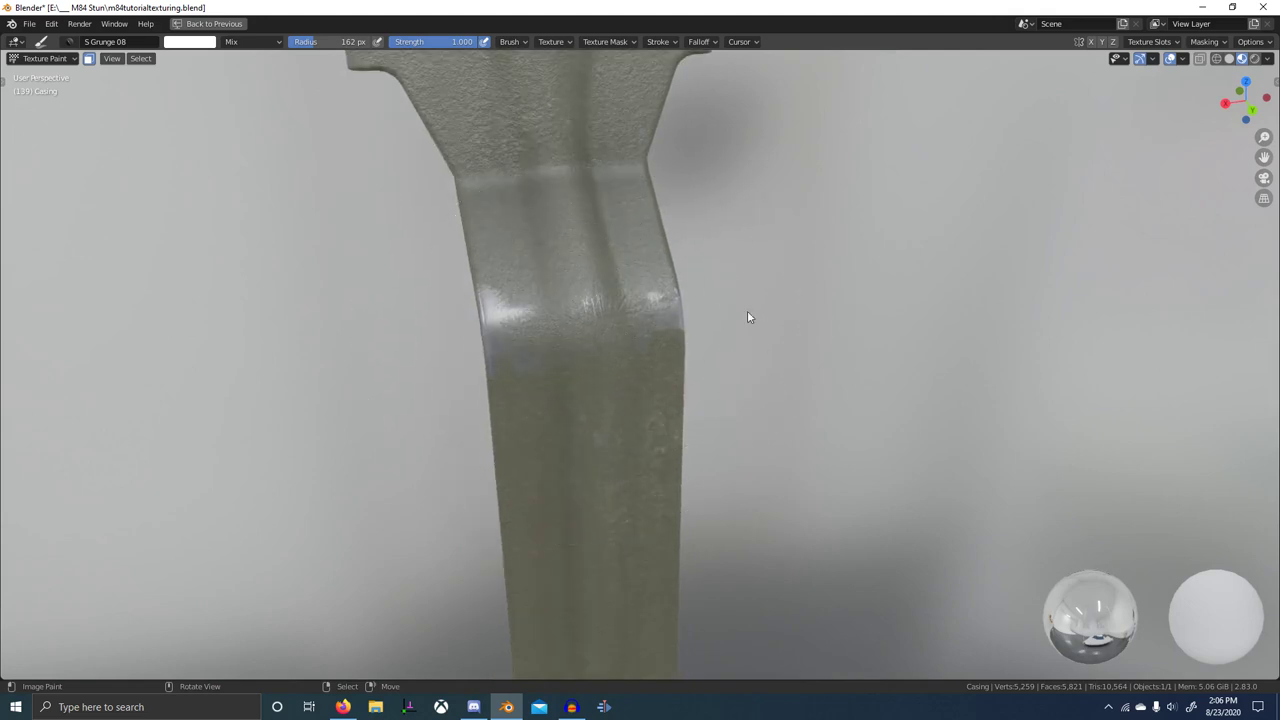
- Stamp more grunge wear across the bend's left side and right edge
{"action": "key", "text": "f"}
{"action": "key", "text": "Escape"}
{"action": "key", "text": "f"}
{"action": "key", "text": "Escape"}
{"action": "key", "text": "f"}
{"action": "key", "text": "Escape"}
{"action": "key", "text": "f"}
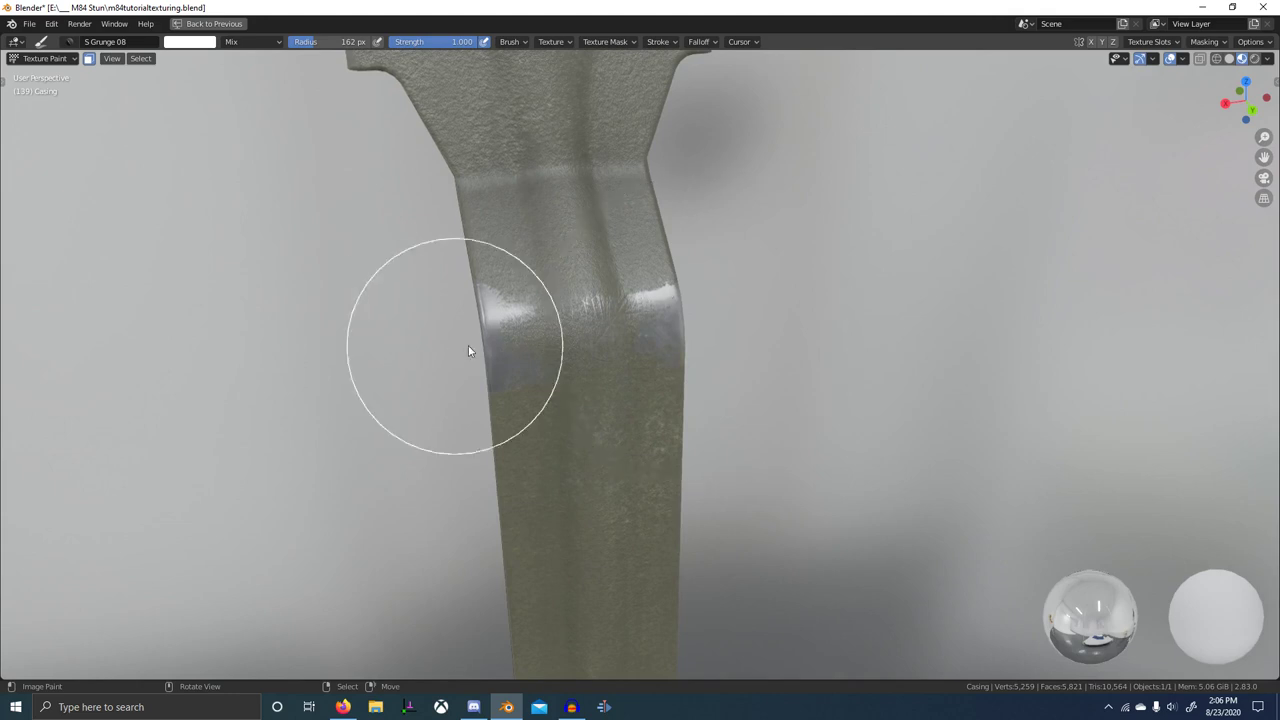
{"action": "left_click_drag", "start_coordinate": [508, 341], "coordinate": [794, 317]}
{"action": "left_click_drag", "start_coordinate": [652, 335], "coordinate": [452, 350]}
- Paint black to tone down grunge on the lever's left edge near the bend, then restore the layout
{"action": "middle_click_drag", "start_coordinate": [474, 368], "coordinate": [655, 332]}
{"action": "scroll", "coordinate": [690, 360], "scroll_direction": "down", "scroll_amount": 7}
{"action": "middle_click_drag", "start_coordinate": [728, 391], "coordinate": [641, 410]}
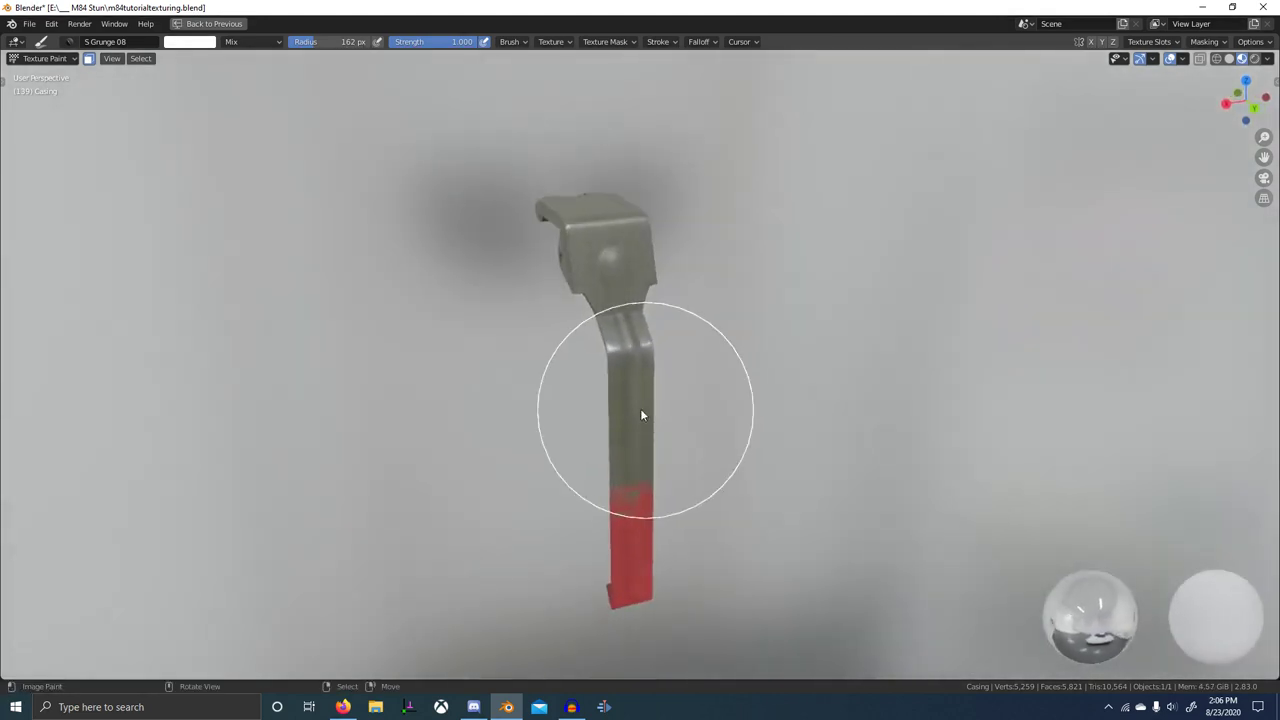
{"action": "scroll", "coordinate": [641, 415], "scroll_direction": "up", "scroll_amount": 8}
{"action": "key", "text": "x"}
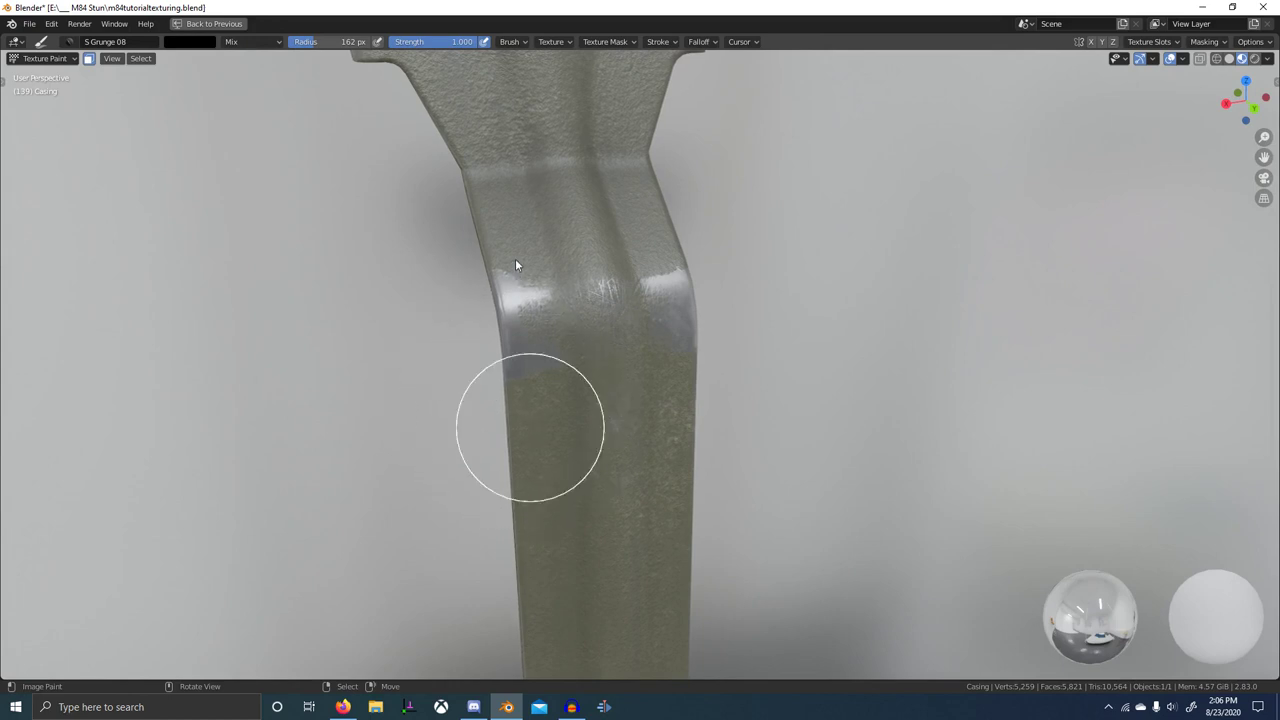
{"action": "left_click_drag", "start_coordinate": [516, 260], "coordinate": [519, 275]}
{"action": "mouse_move", "coordinate": [533, 402]}
{"action": "left_mouse_down"}
{"action": "mouse_move", "coordinate": [528, 282]}
{"action": "mouse_move", "coordinate": [511, 275]}
{"action": "left_mouse_up"}
{"action": "left_click_drag", "start_coordinate": [514, 382], "coordinate": [510, 324]}
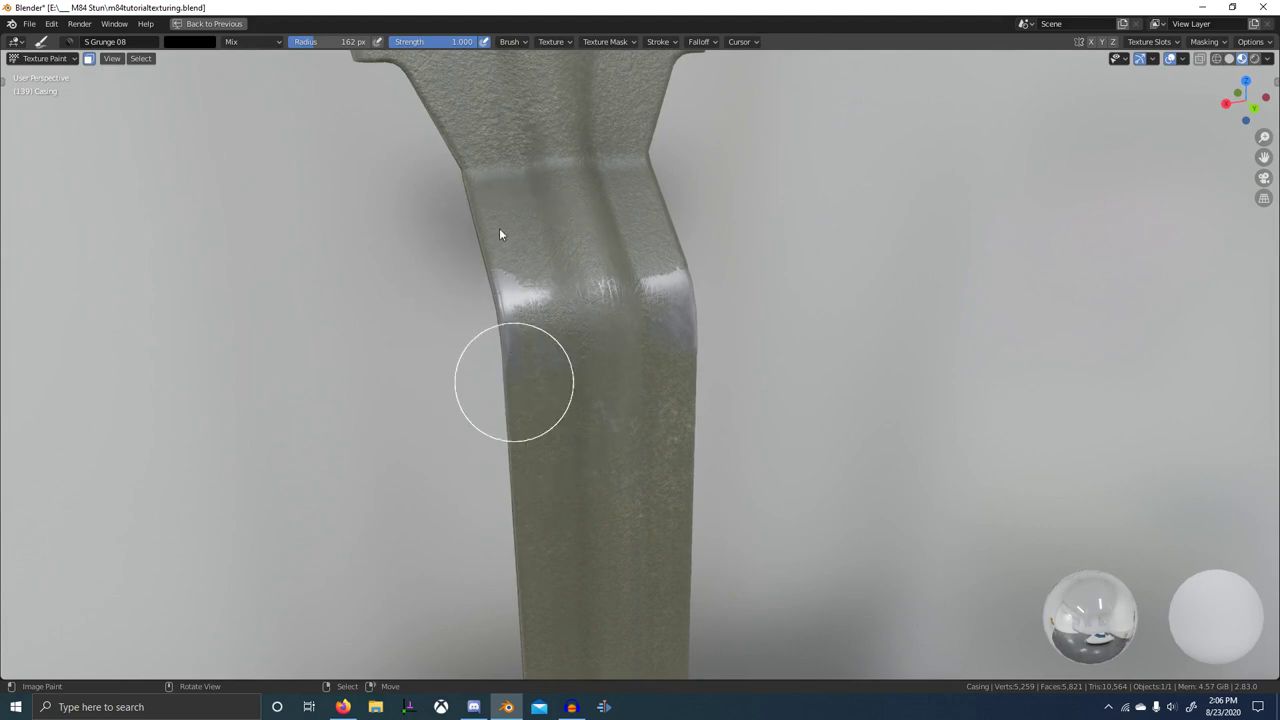
{"action": "key", "text": "ctrl+space"}
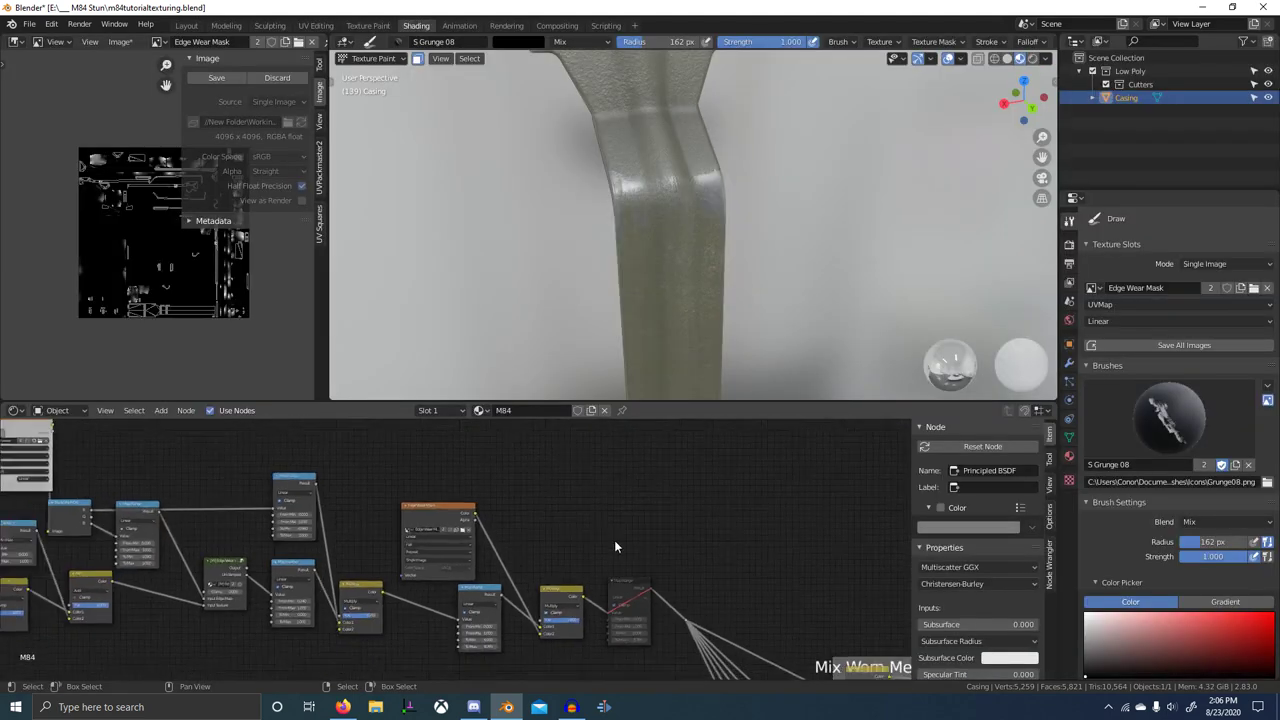
- Preview the Mix.011 mask on the model from the node graph
{"action": "middle_click_drag", "start_coordinate": [615, 546], "coordinate": [537, 493]}
{"action": "scroll", "coordinate": [680, 564], "scroll_direction": "down", "scroll_amount": 1}
{"action": "middle_click_drag", "start_coordinate": [707, 571], "coordinate": [633, 557]}
{"action": "left_click", "coordinate": [692, 597], "text": "ctrl+shift"}
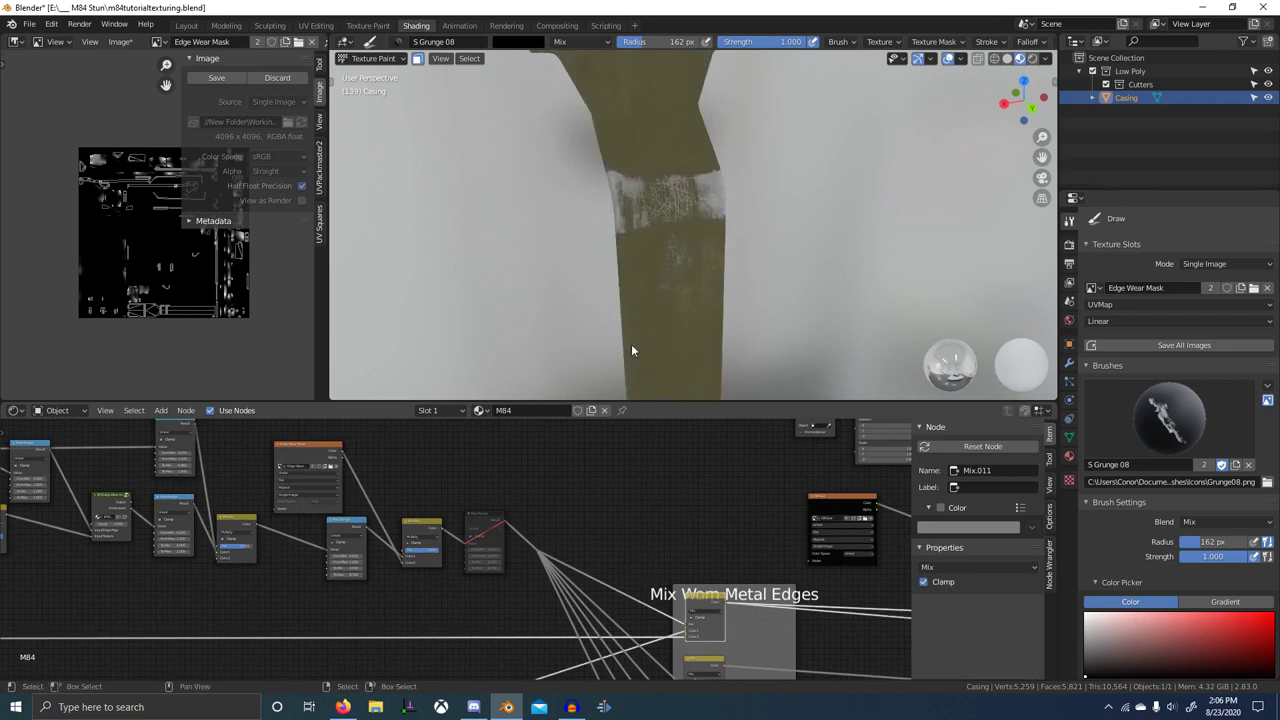
{"action": "scroll", "coordinate": [625, 330], "scroll_direction": "up", "scroll_amount": 5}
- Stamp grunge scratches onto the lever's face, right side and lower section in a maximized view
{"action": "left_click_drag", "start_coordinate": [555, 232], "coordinate": [527, 155]}
{"action": "left_click_drag", "start_coordinate": [508, 67], "coordinate": [511, 79]}
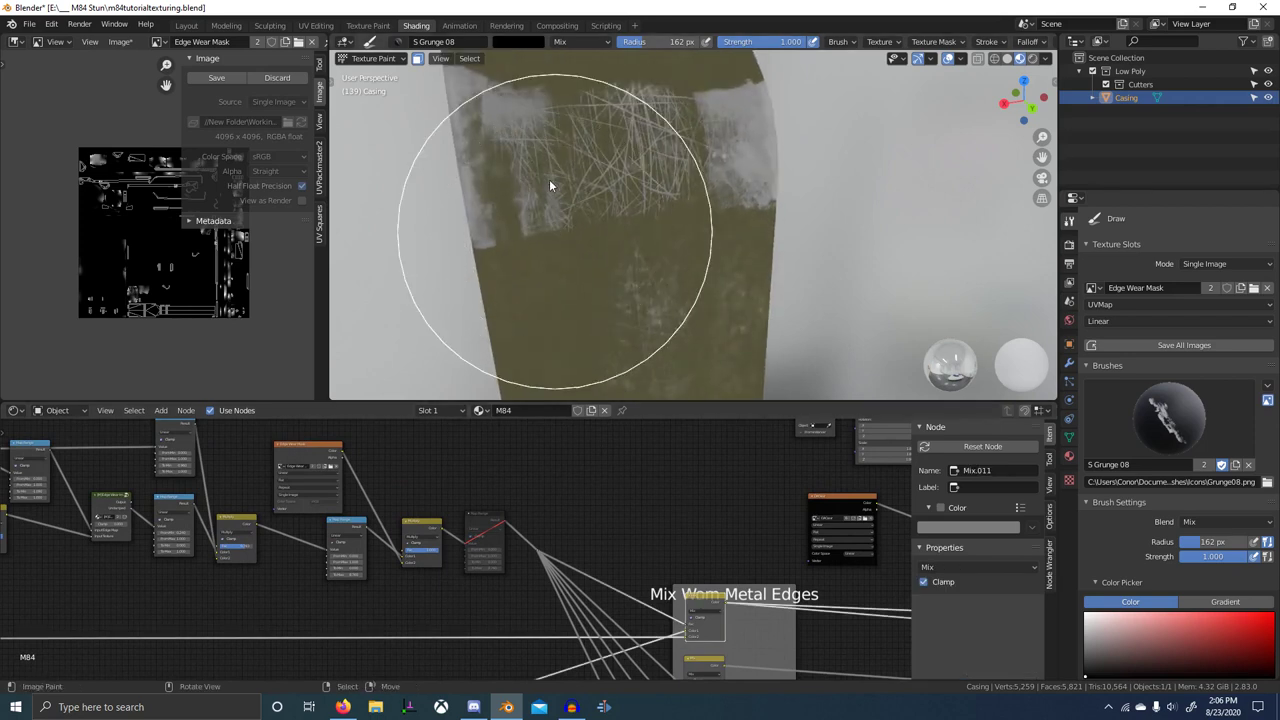
{"action": "left_click_drag", "start_coordinate": [549, 234], "coordinate": [524, 44]}
{"action": "left_click_drag", "start_coordinate": [588, 211], "coordinate": [617, 184]}
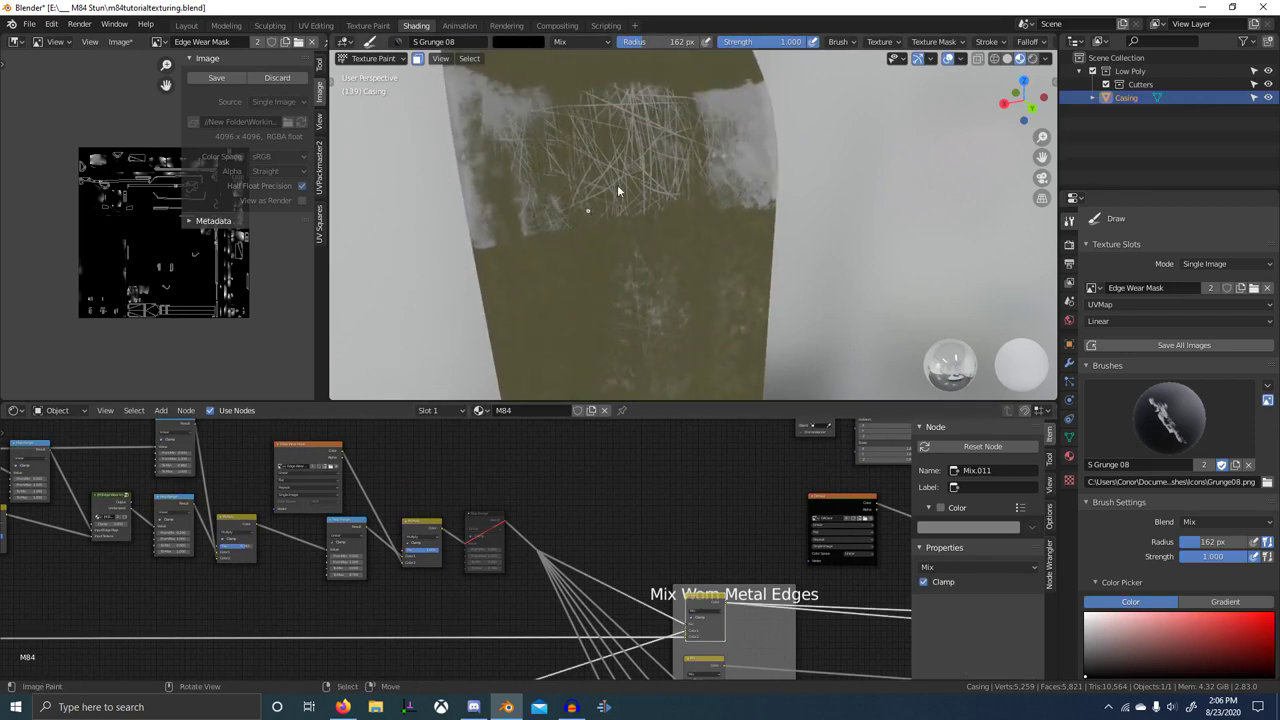
{"action": "left_click_drag", "start_coordinate": [817, 141], "coordinate": [788, 158]}
{"action": "mouse_move", "coordinate": [752, 217]}
{"action": "left_mouse_down"}
{"action": "mouse_move", "coordinate": [709, 9]}
{"action": "mouse_move", "coordinate": [750, 136]}
{"action": "left_mouse_up"}
{"action": "key", "text": "ctrl+space"}
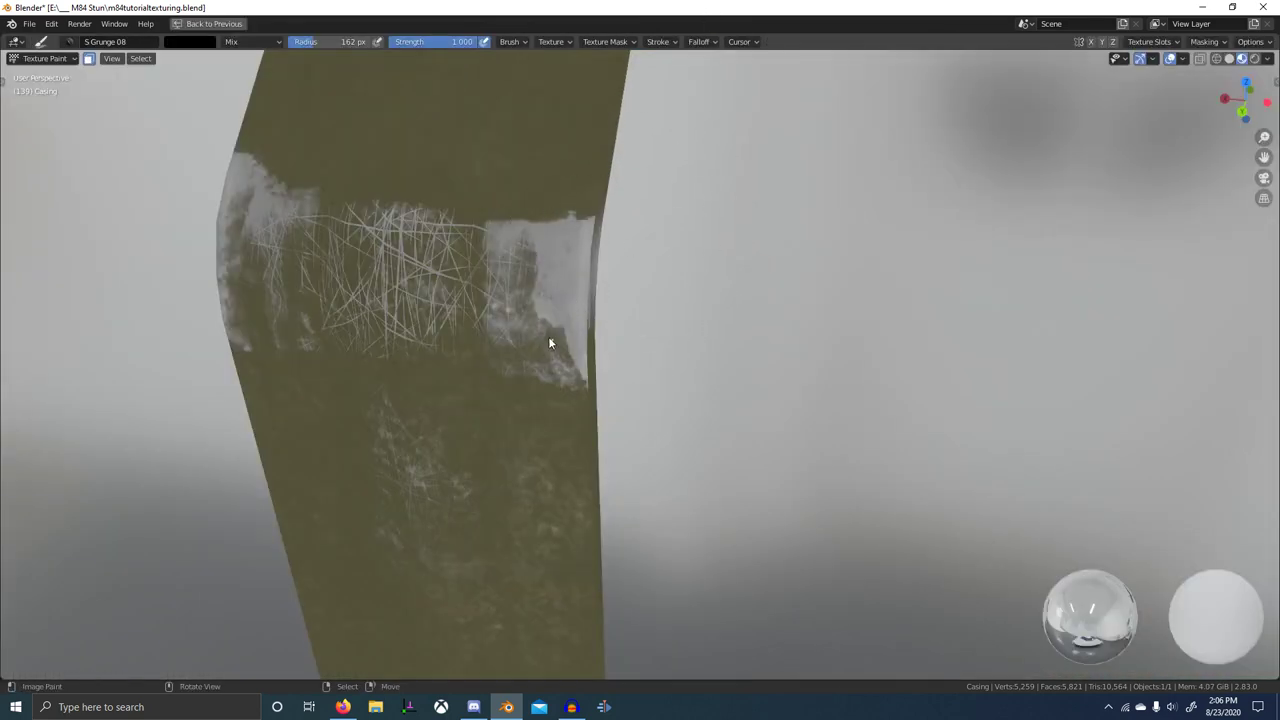
{"action": "left_click_drag", "start_coordinate": [540, 170], "coordinate": [538, 98]}
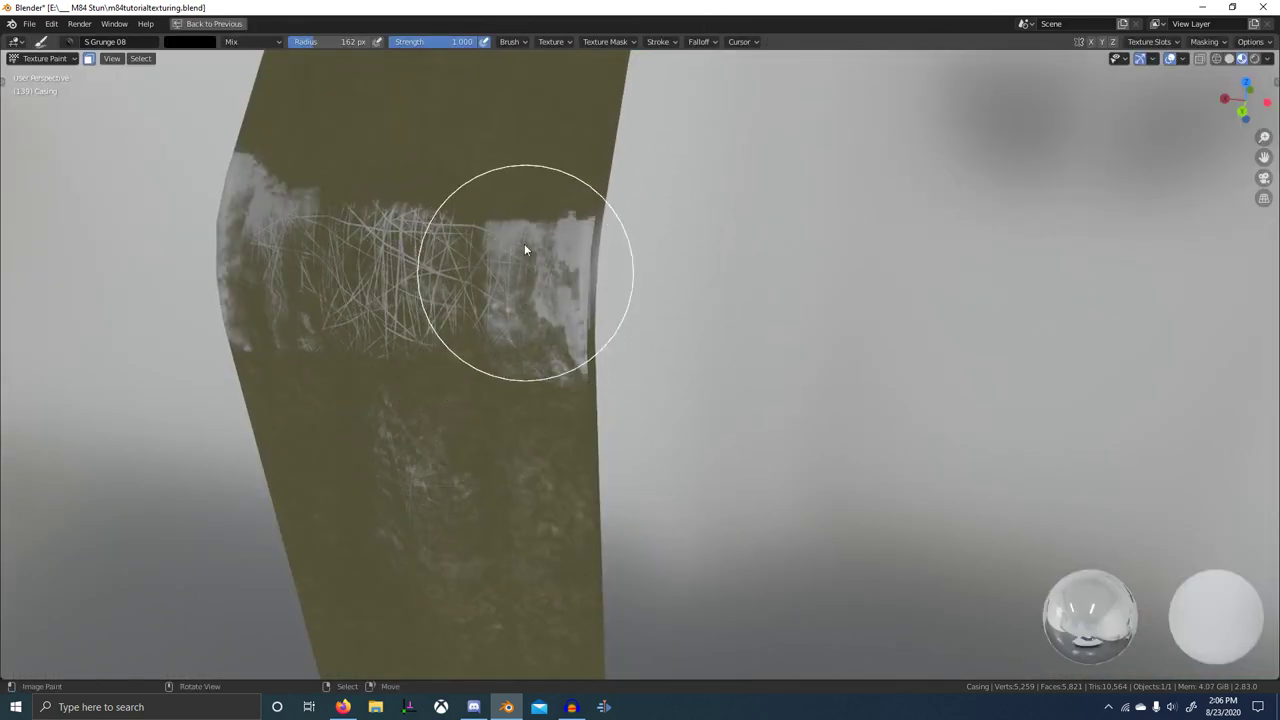
{"action": "left_click_drag", "start_coordinate": [524, 213], "coordinate": [514, 300]}
- Break up the scratch band and darken the bright right-side patch with black grunge stamps
{"action": "mouse_move", "coordinate": [506, 232]}
{"action": "left_mouse_down"}
{"action": "mouse_move", "coordinate": [501, 416]}
{"action": "mouse_move", "coordinate": [458, 507]}
{"action": "left_mouse_up"}
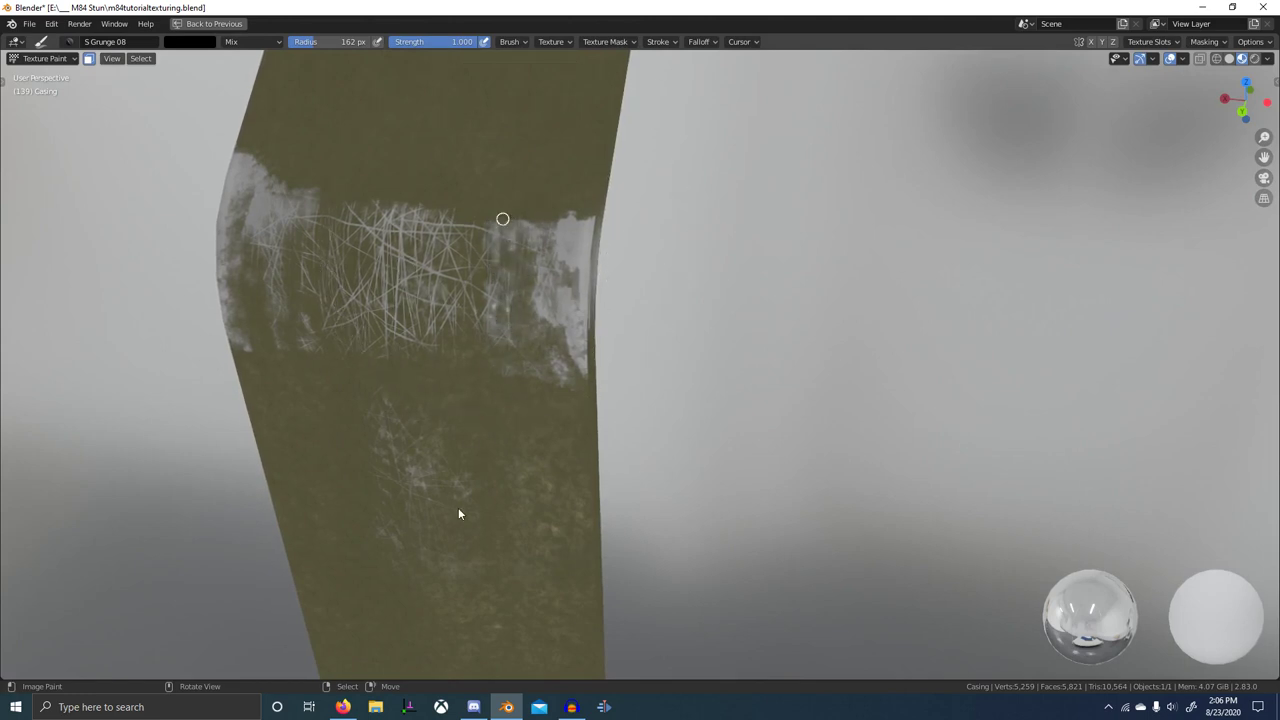
{"action": "left_click_drag", "start_coordinate": [455, 265], "coordinate": [418, 510]}
{"action": "left_click_drag", "start_coordinate": [411, 310], "coordinate": [402, 519]}
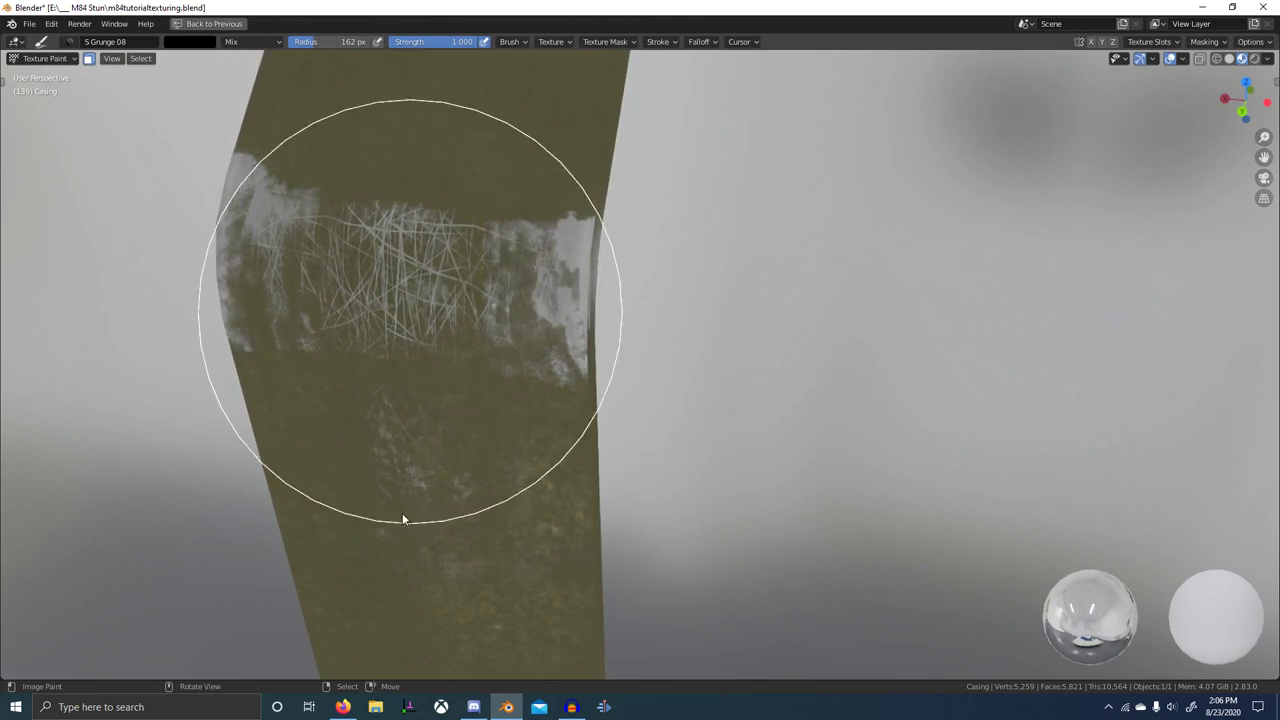
{"action": "left_click_drag", "start_coordinate": [413, 149], "coordinate": [415, 137]}
{"action": "left_click_drag", "start_coordinate": [348, 316], "coordinate": [341, 291]}
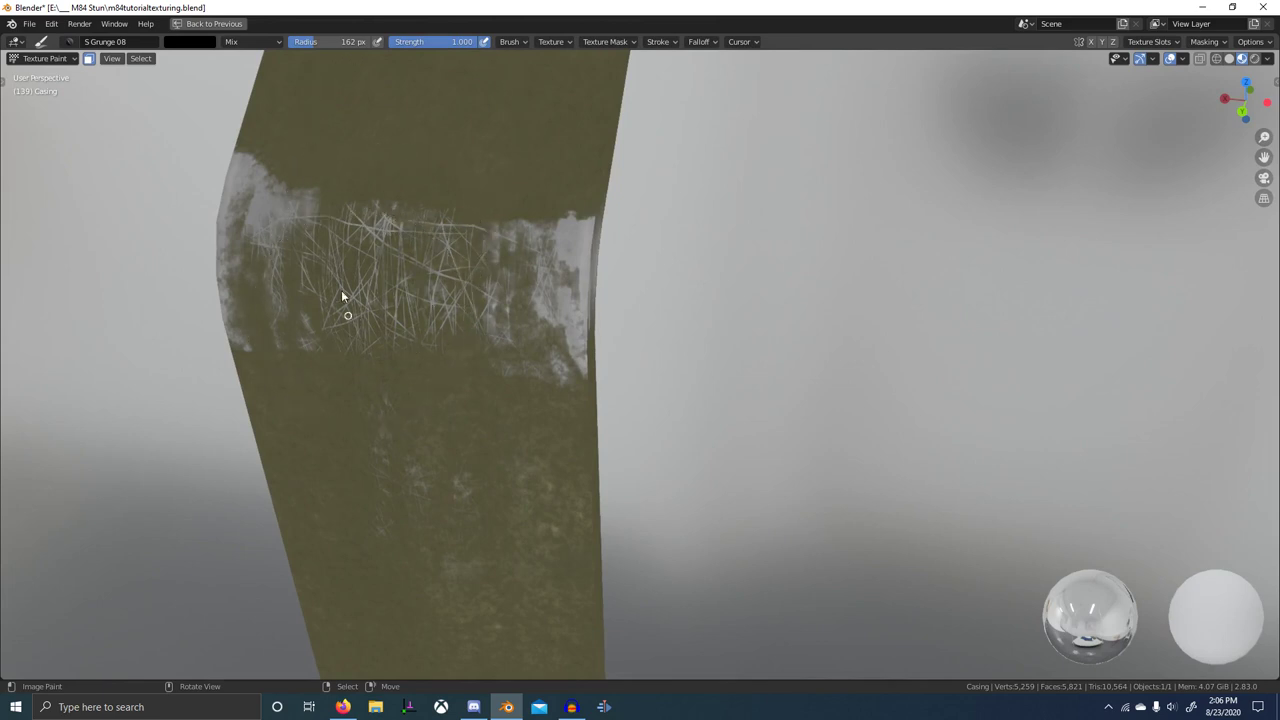
{"action": "left_click_drag", "start_coordinate": [348, 124], "coordinate": [350, 134]}
{"action": "left_click_drag", "start_coordinate": [404, 324], "coordinate": [416, 227]}
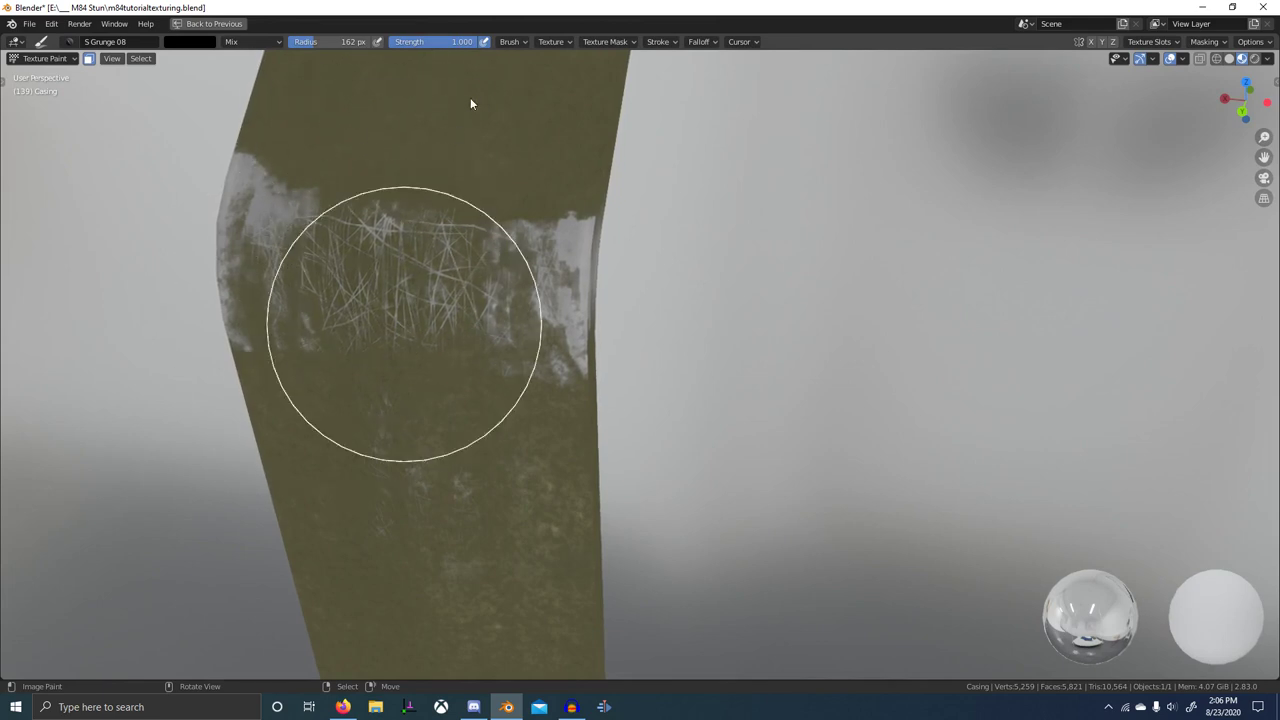
{"action": "left_click_drag", "start_coordinate": [470, 99], "coordinate": [468, 112]}
{"action": "left_click_drag", "start_coordinate": [431, 367], "coordinate": [552, 131]}
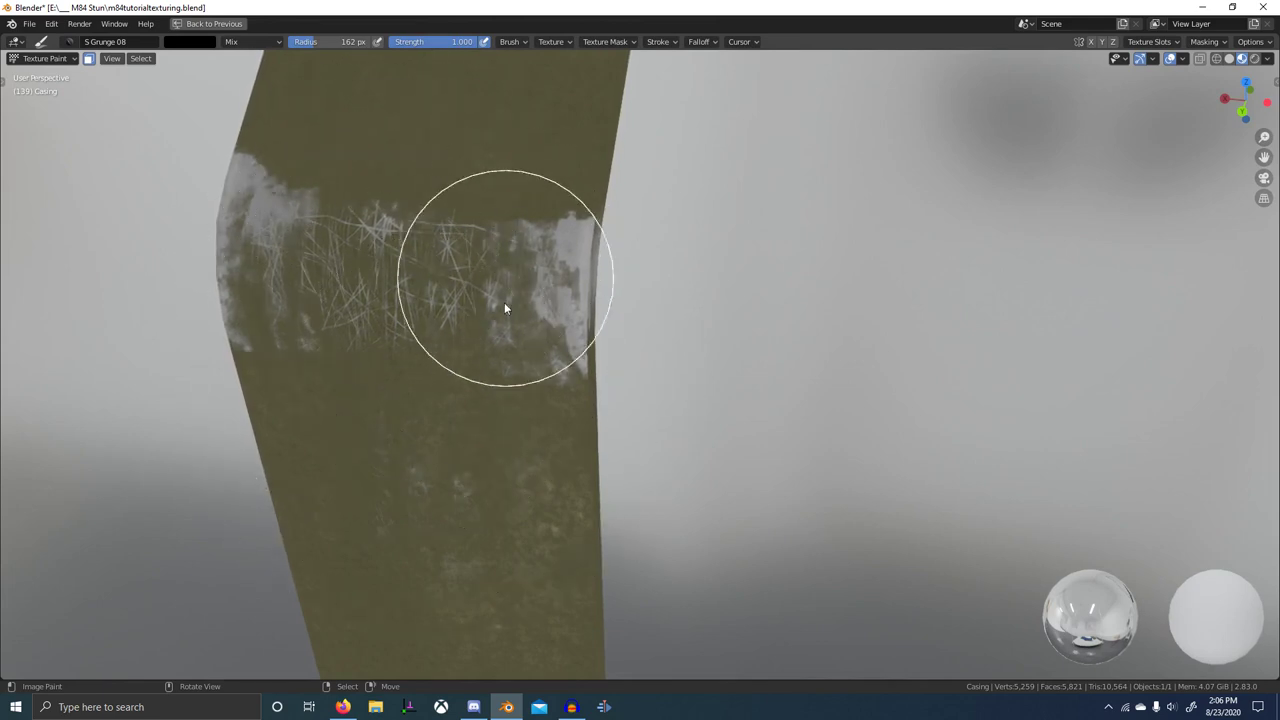
{"action": "left_click_drag", "start_coordinate": [501, 382], "coordinate": [554, 99]}
{"action": "left_click_drag", "start_coordinate": [552, 374], "coordinate": [552, 115]}
{"action": "left_click_drag", "start_coordinate": [555, 207], "coordinate": [520, 410]}
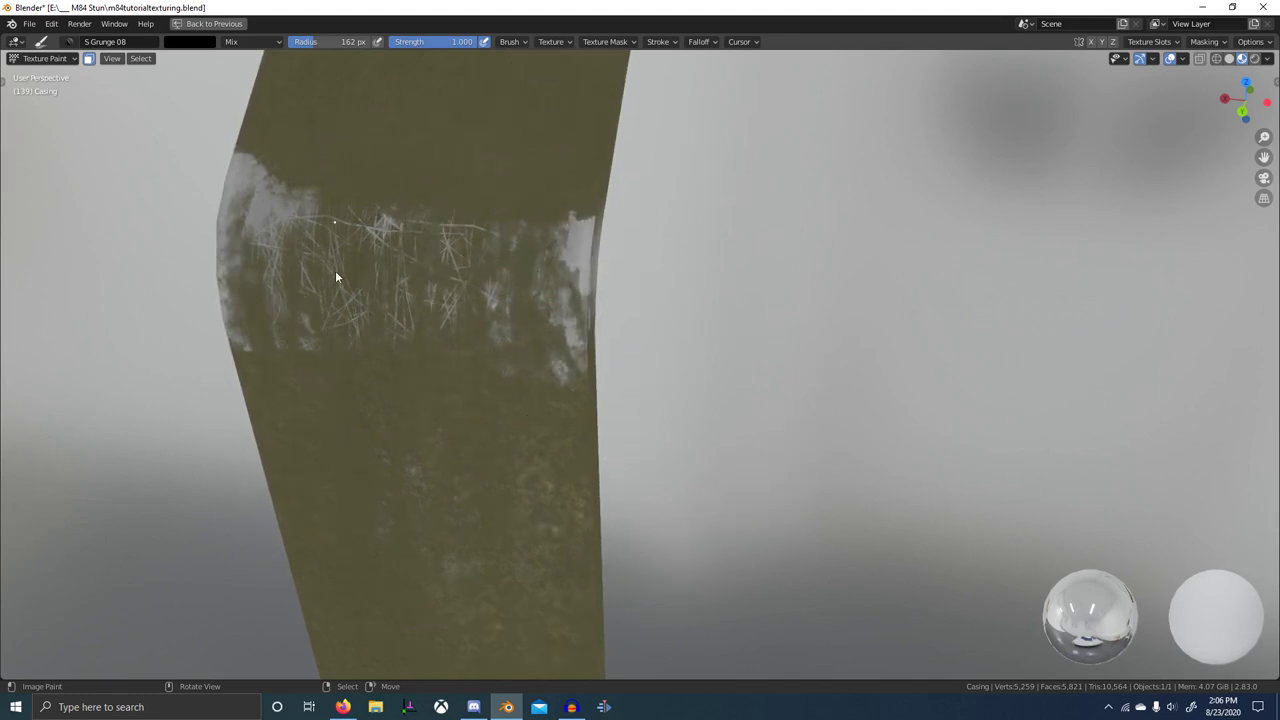
- Darken the grunge on the band's left part and remove excess white scratches
{"action": "left_click_drag", "start_coordinate": [335, 270], "coordinate": [335, 444]}
{"action": "middle_click_drag", "start_coordinate": [336, 282], "coordinate": [388, 270]}
{"action": "left_click_drag", "start_coordinate": [317, 225], "coordinate": [318, 446]}
{"action": "left_click_drag", "start_coordinate": [305, 246], "coordinate": [312, 466]}
{"action": "left_click_drag", "start_coordinate": [353, 289], "coordinate": [354, 311]}
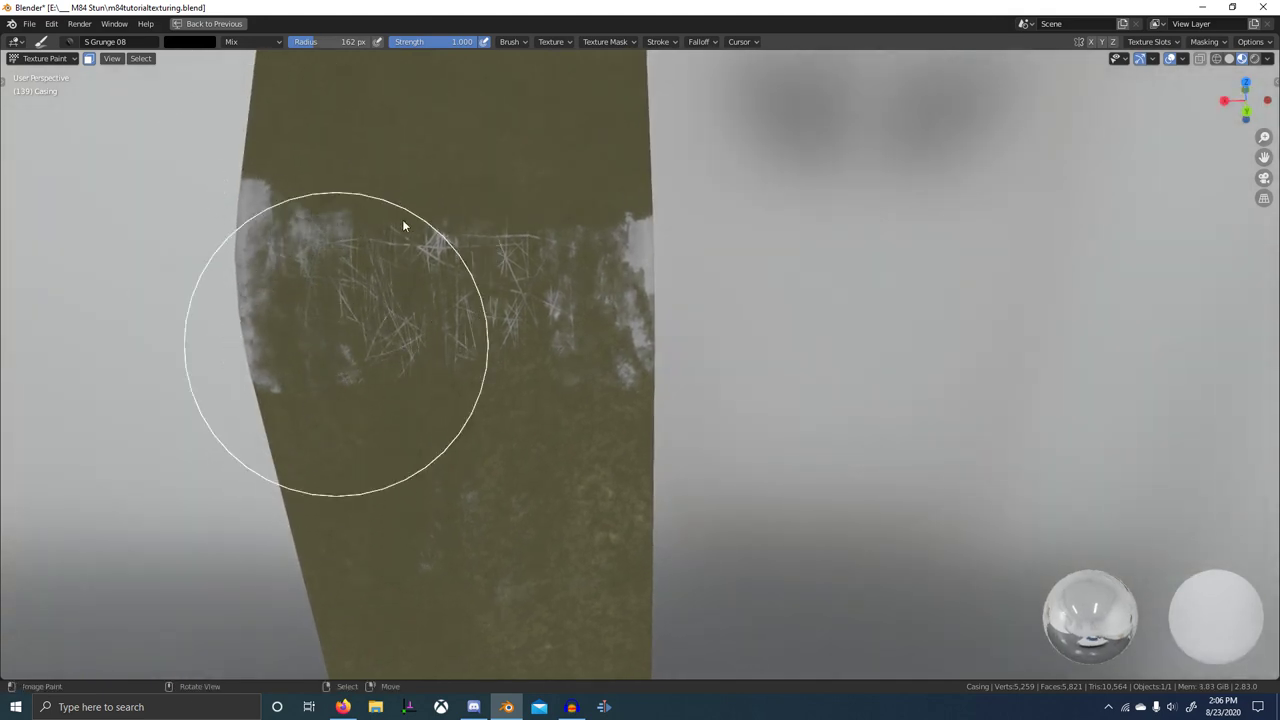
{"action": "left_click_drag", "start_coordinate": [403, 221], "coordinate": [403, 222]}
{"action": "left_click_drag", "start_coordinate": [385, 329], "coordinate": [497, 245]}
{"action": "left_click_drag", "start_coordinate": [451, 286], "coordinate": [377, 389]}
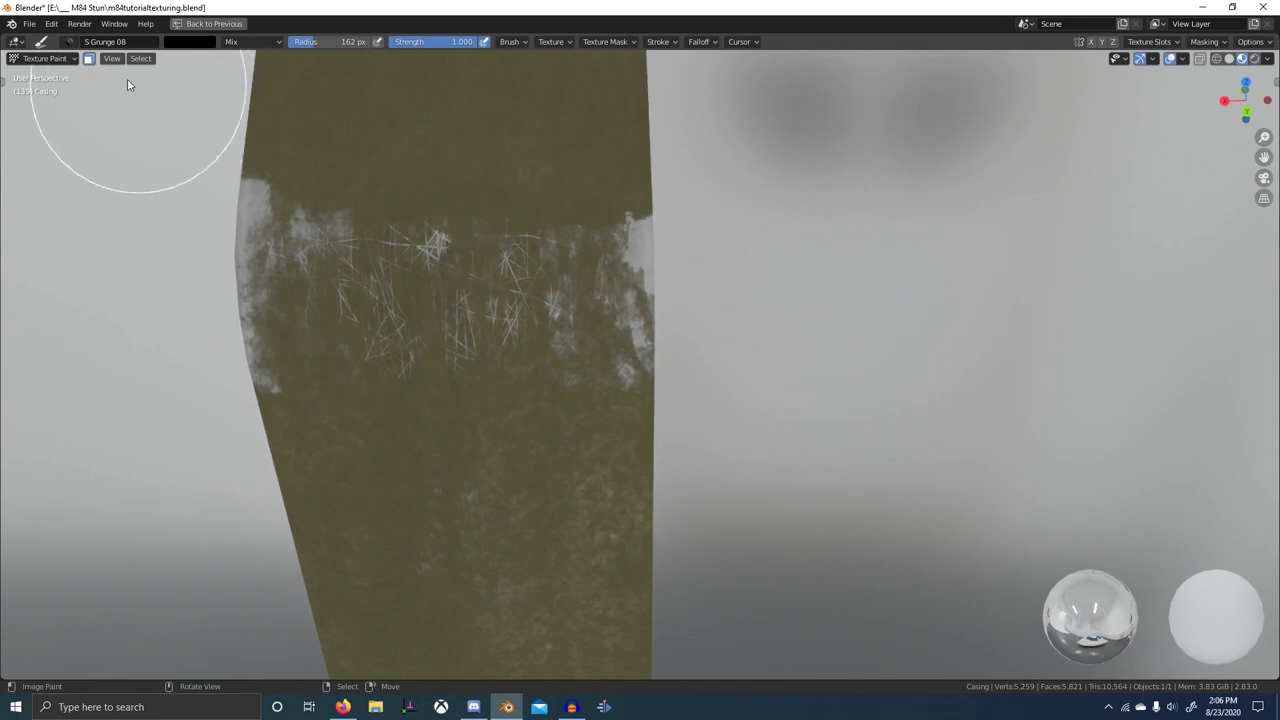
- Switch to the S Grunge 07.001 brush and erase scratches with black stamps
{"action": "left_click", "coordinate": [76, 43]}
{"action": "left_click", "coordinate": [457, 155]}
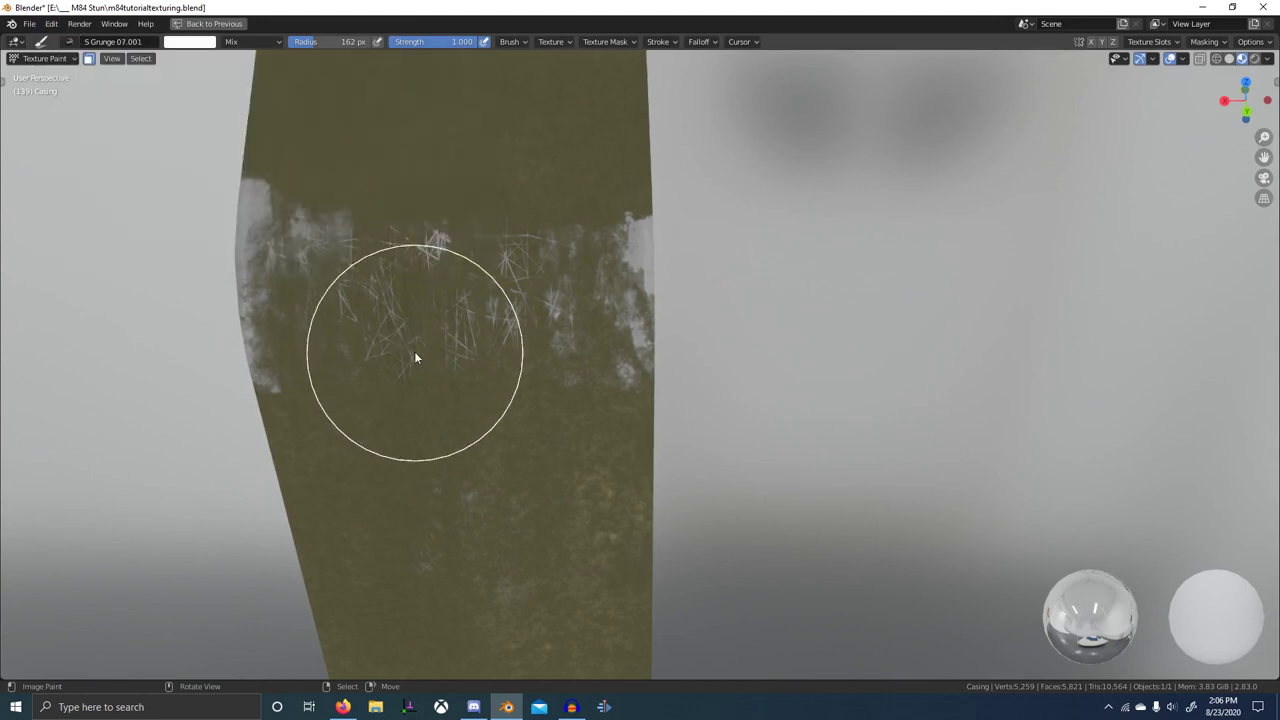
{"action": "left_click_drag", "start_coordinate": [482, 107], "coordinate": [487, 81]}
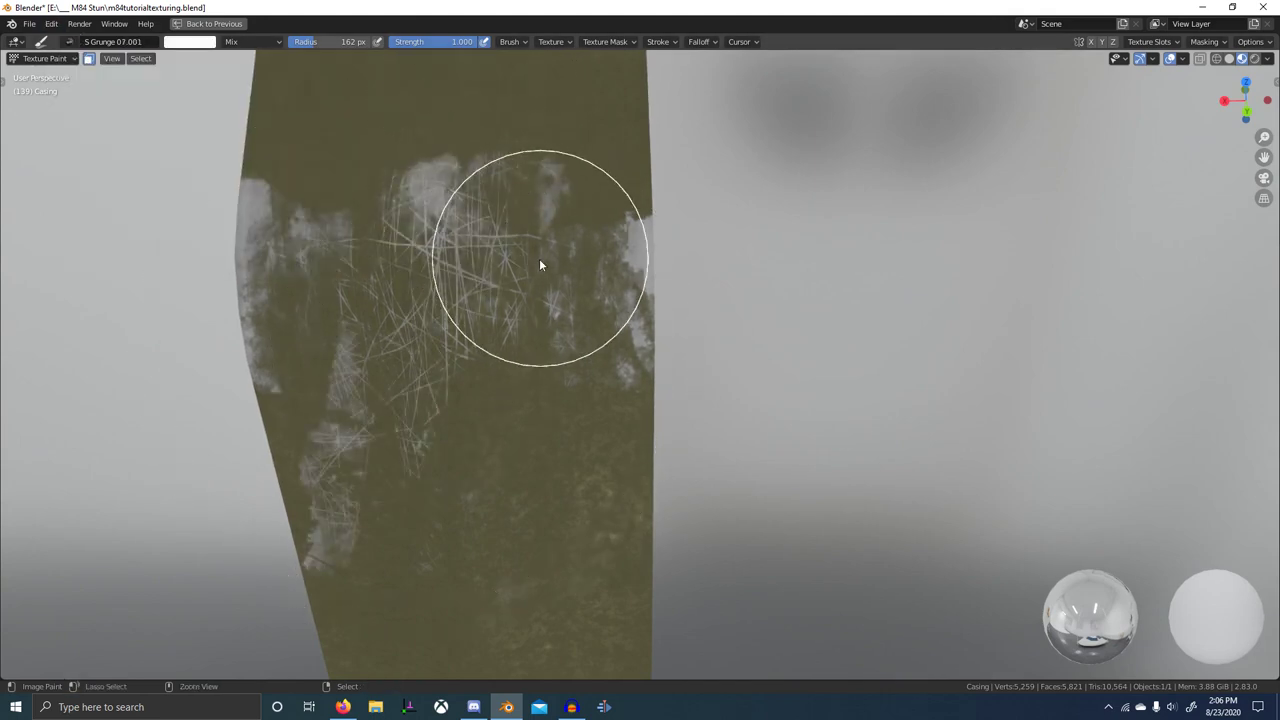
{"action": "key", "text": "ctrl+z"}
{"action": "key", "text": "x"}
{"action": "mouse_move", "coordinate": [438, 228]}
{"action": "left_mouse_down"}
{"action": "mouse_move", "coordinate": [369, 398]}
{"action": "mouse_move", "coordinate": [391, 442]}
{"action": "left_mouse_up"}
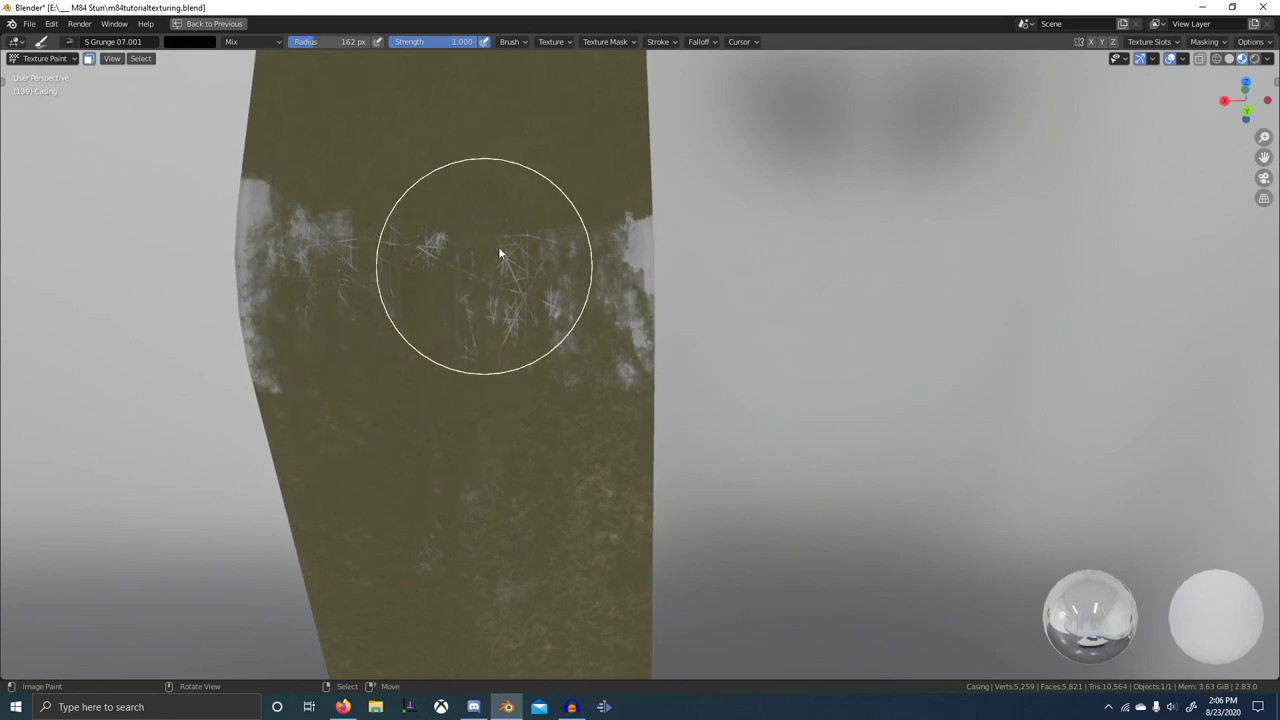
{"action": "left_click_drag", "start_coordinate": [420, 527], "coordinate": [430, 481]}
{"action": "mouse_move", "coordinate": [531, 263]}
{"action": "left_mouse_down"}
{"action": "mouse_move", "coordinate": [466, 551]}
{"action": "mouse_move", "coordinate": [468, 539]}
{"action": "left_mouse_up"}
- Darken the grey patch on the side of the lever bend
{"action": "scroll", "coordinate": [453, 453], "scroll_direction": "down", "scroll_amount": 6}
{"action": "mouse_move", "coordinate": [453, 453]}
{"action": "middle_mouse_down"}
{"action": "mouse_move", "coordinate": [583, 449]}
{"action": "mouse_move", "coordinate": [556, 425]}
{"action": "mouse_move", "coordinate": [645, 388]}
{"action": "middle_mouse_up"}
{"action": "scroll", "coordinate": [614, 397], "scroll_direction": "up", "scroll_amount": 4}
{"action": "scroll", "coordinate": [685, 345], "scroll_direction": "up", "scroll_amount": 2}
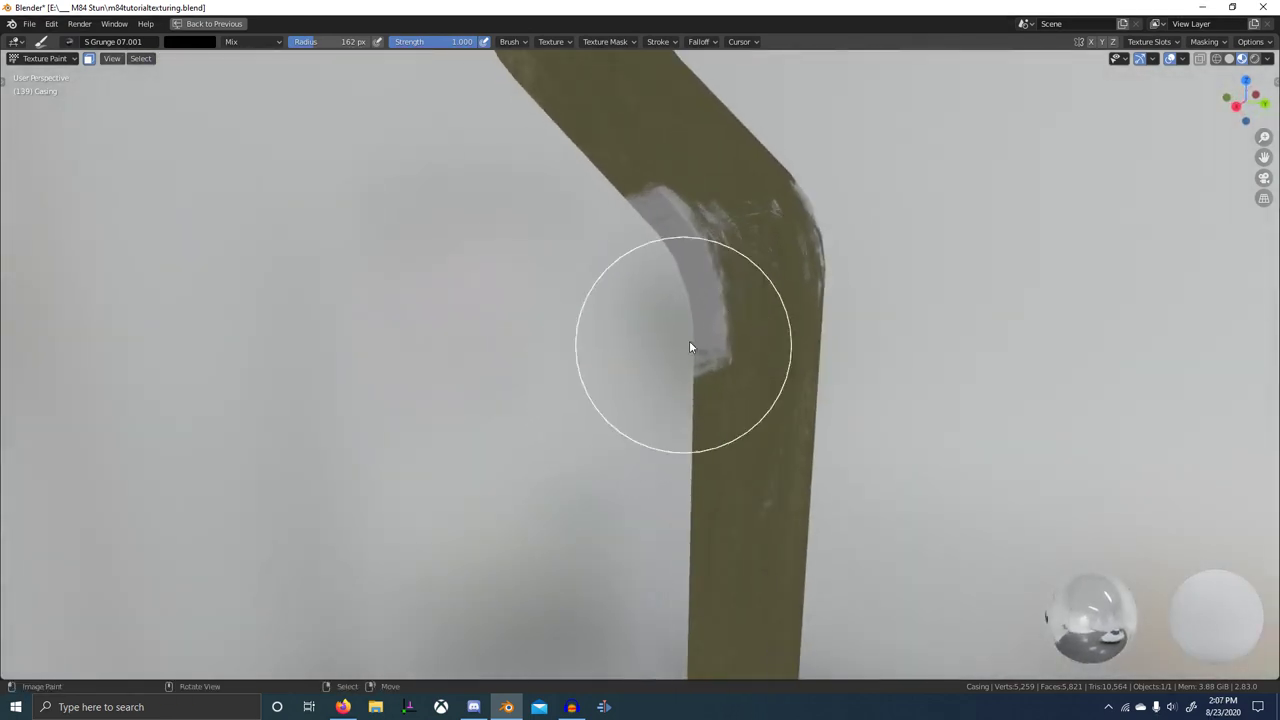
{"action": "mouse_move", "coordinate": [699, 368]}
{"action": "left_mouse_down"}
{"action": "mouse_move", "coordinate": [690, 296]}
{"action": "mouse_move", "coordinate": [695, 308]}
{"action": "left_mouse_up"}
{"action": "left_click_drag", "start_coordinate": [695, 308], "coordinate": [611, 202]}
{"action": "mouse_move", "coordinate": [780, 345]}
{"action": "middle_mouse_down"}
{"action": "mouse_move", "coordinate": [660, 307]}
{"action": "mouse_move", "coordinate": [497, 302]}
{"action": "mouse_move", "coordinate": [574, 351]}
{"action": "middle_mouse_up"}
{"action": "scroll", "coordinate": [497, 303], "scroll_direction": "up", "scroll_amount": 1}
{"action": "scroll", "coordinate": [560, 340], "scroll_direction": "up", "scroll_amount": 2}
- Paint white grunge onto the bend, then tone down bright patches on the front face in black
{"action": "key", "text": "x"}
{"action": "mouse_move", "coordinate": [462, 288]}
{"action": "left_mouse_down"}
{"action": "mouse_move", "coordinate": [464, 345]}
{"action": "mouse_move", "coordinate": [462, 318]}
{"action": "mouse_move", "coordinate": [451, 351]}
{"action": "mouse_move", "coordinate": [465, 363]}
{"action": "left_mouse_up"}
{"action": "key", "text": "x"}
{"action": "mouse_move", "coordinate": [502, 252]}
{"action": "left_mouse_down"}
{"action": "mouse_move", "coordinate": [501, 264]}
{"action": "mouse_move", "coordinate": [541, 189]}
{"action": "left_mouse_up"}
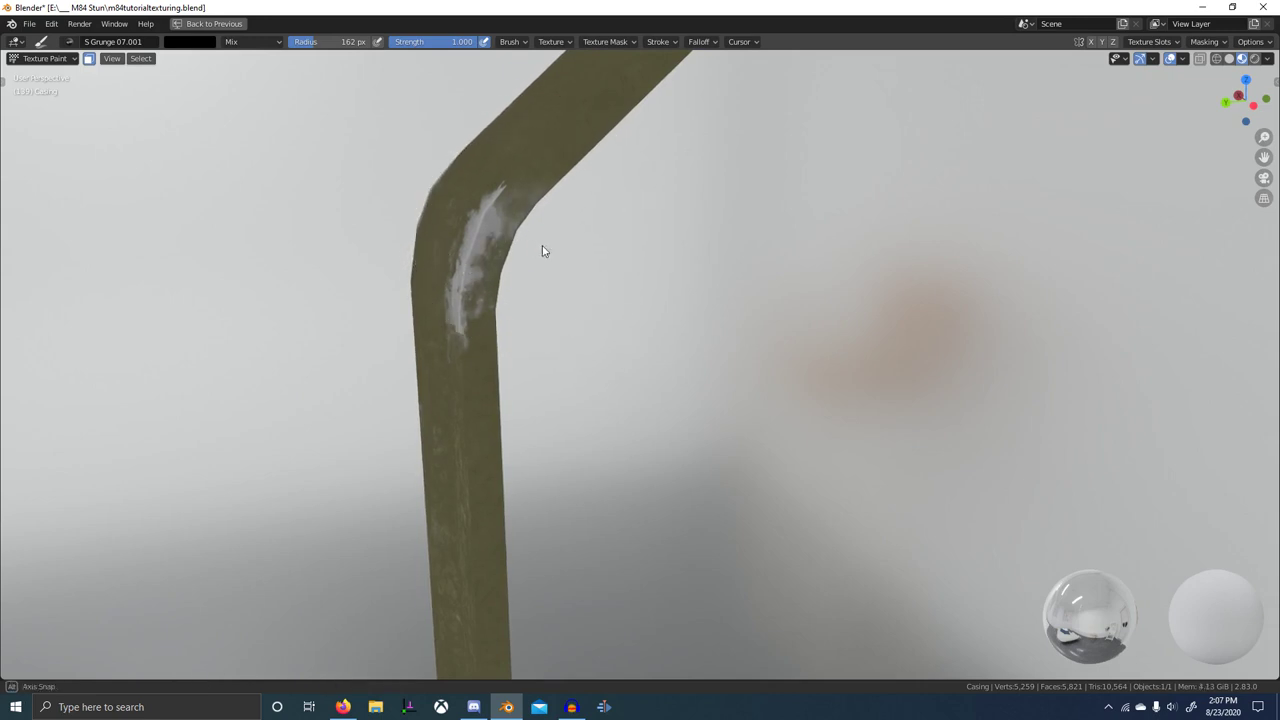
{"action": "middle_click_drag", "start_coordinate": [542, 245], "coordinate": [617, 260]}
{"action": "left_click_drag", "start_coordinate": [537, 403], "coordinate": [560, 272]}
{"action": "left_click_drag", "start_coordinate": [563, 325], "coordinate": [583, 202]}
{"action": "left_click_drag", "start_coordinate": [576, 388], "coordinate": [580, 329]}
- Check the wear, restore the Shading layout and pan the node graph to the output nodes
{"action": "scroll", "coordinate": [575, 345], "scroll_direction": "down", "scroll_amount": 4}
{"action": "middle_click_drag", "start_coordinate": [556, 358], "coordinate": [668, 352]}
{"action": "key", "text": "ctrl+space"}
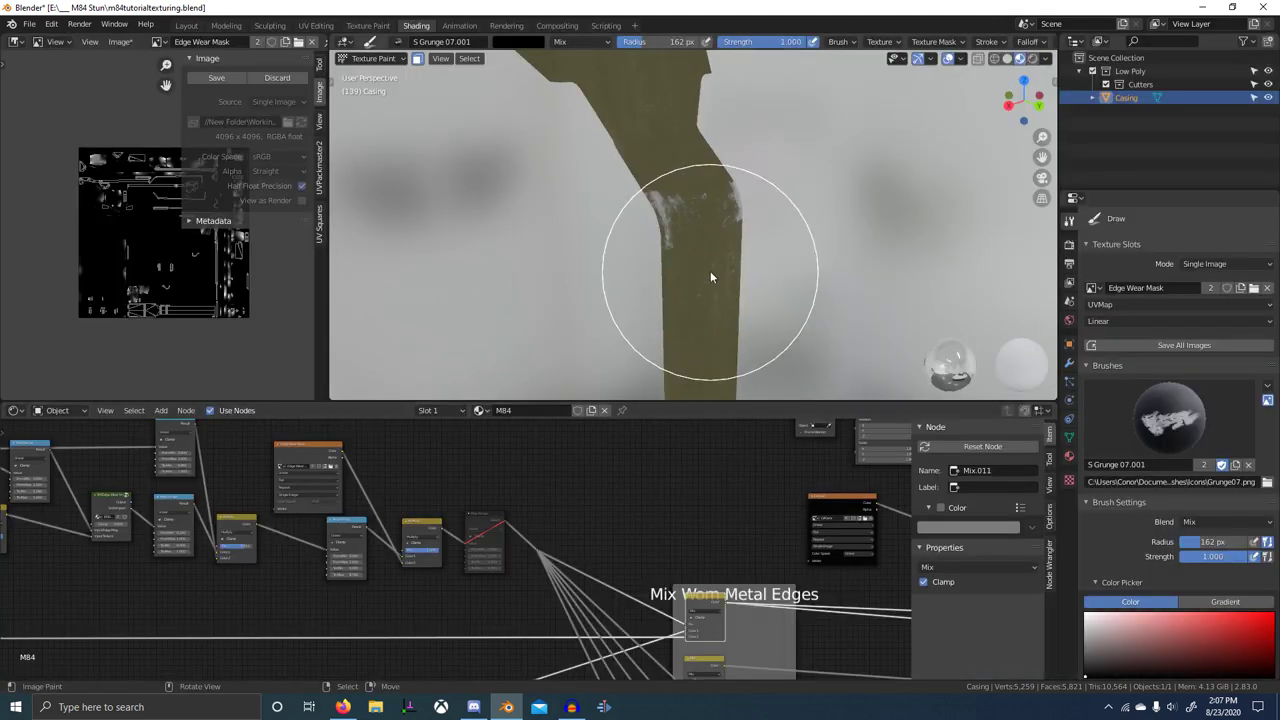
{"action": "scroll", "coordinate": [734, 514], "scroll_direction": "down", "scroll_amount": 6}
{"action": "middle_click_drag", "start_coordinate": [734, 514], "coordinate": [340, 500]}
{"action": "middle_click_drag", "start_coordinate": [900, 492], "coordinate": [577, 478]}
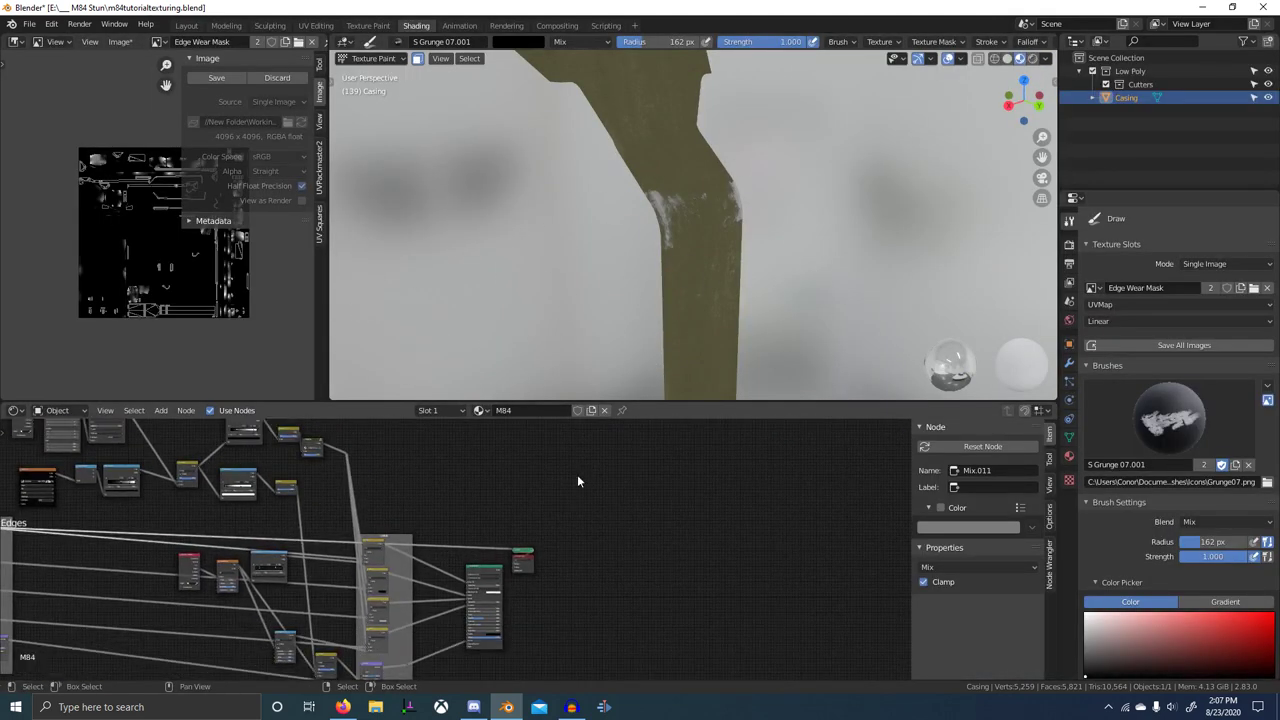
- Show the full material instead of the mask preview and frame the lever's red lower end
{"action": "left_click", "coordinate": [492, 567], "text": "ctrl+shift"}
{"action": "mouse_move", "coordinate": [735, 257]}
{"action": "middle_mouse_down"}
{"action": "mouse_move", "coordinate": [660, 285]}
{"action": "mouse_move", "coordinate": [564, 272]}
{"action": "mouse_move", "coordinate": [750, 258]}
{"action": "middle_mouse_up"}
{"action": "scroll", "coordinate": [688, 265], "scroll_direction": "down", "scroll_amount": 5}
{"action": "middle_click_drag", "start_coordinate": [708, 388], "coordinate": [688, 156], "text": "shift"}
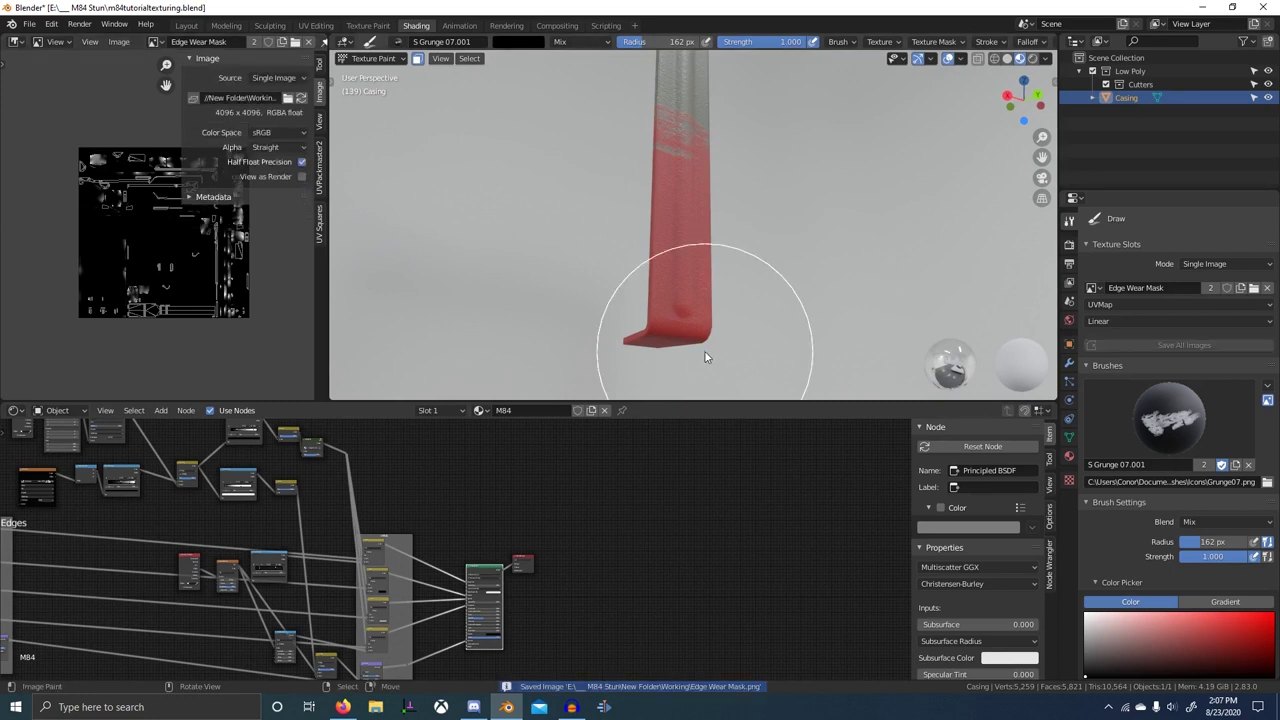
- Choose the TexDraw brush at 58 px radius and paint wear onto the foot's corner
{"action": "left_click", "coordinate": [392, 44]}
{"action": "type", "text": "tex"}
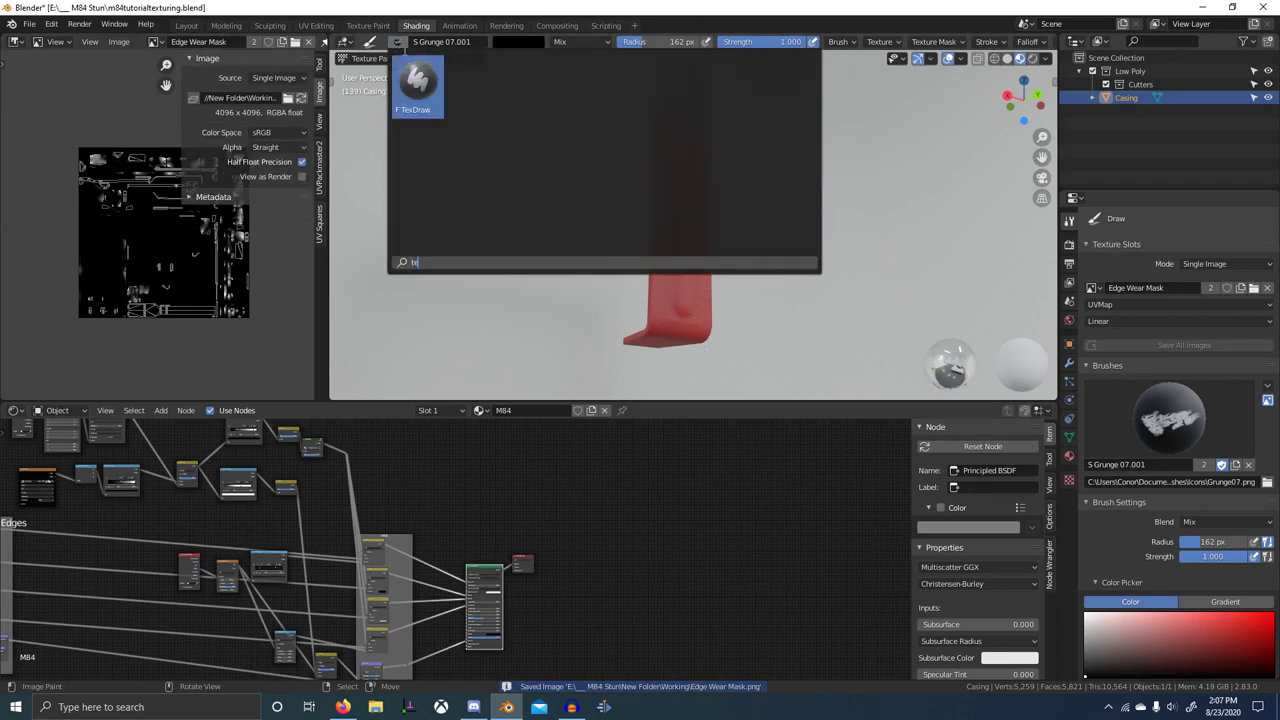
{"action": "key", "text": "Return"}
{"action": "middle_click_drag", "start_coordinate": [664, 338], "coordinate": [687, 242], "text": "shift"}
{"action": "scroll", "coordinate": [688, 245], "scroll_direction": "up", "scroll_amount": 5}
{"action": "key", "text": "f"}
{"action": "left_click", "coordinate": [569, 216]}
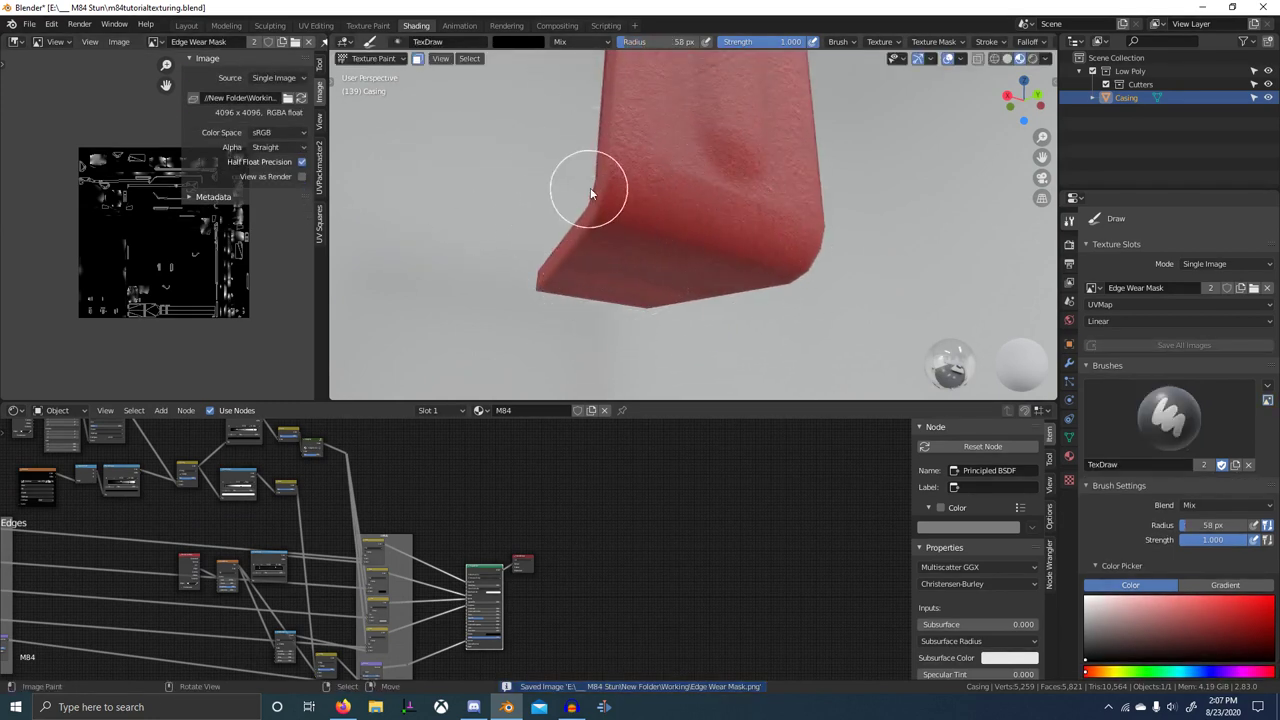
{"action": "mouse_move", "coordinate": [590, 188]}
{"action": "left_mouse_down"}
{"action": "mouse_move", "coordinate": [609, 179]}
{"action": "mouse_move", "coordinate": [598, 223]}
{"action": "mouse_move", "coordinate": [627, 212]}
{"action": "left_mouse_up"}
- Set the brush to 113 px radius and 0.533 strength, then remove grey wear to reveal red
{"action": "key", "text": "x"}
{"action": "key", "text": "f"}
{"action": "left_click", "coordinate": [642, 180]}
{"action": "mouse_move", "coordinate": [627, 211]}
{"action": "middle_mouse_down"}
{"action": "mouse_move", "coordinate": [708, 263]}
{"action": "mouse_move", "coordinate": [634, 237]}
{"action": "mouse_move", "coordinate": [486, 240]}
{"action": "mouse_move", "coordinate": [540, 226]}
{"action": "middle_mouse_up"}
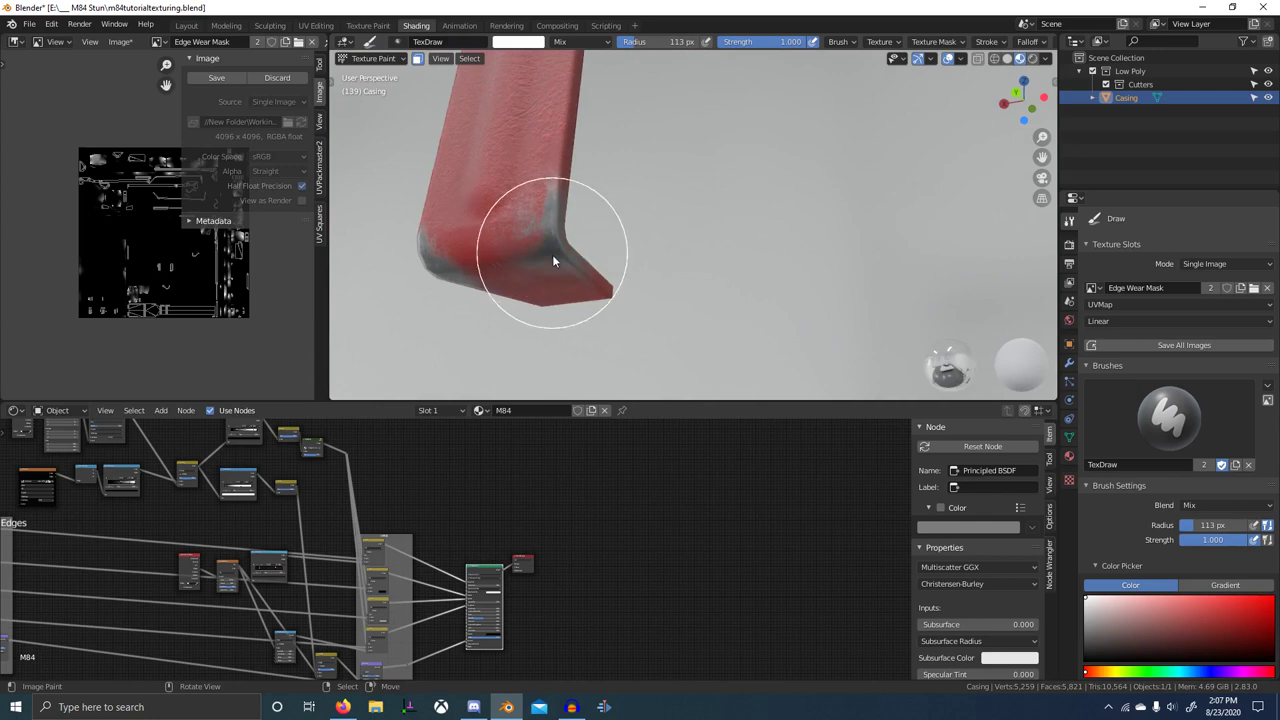
{"action": "key", "text": "x"}
{"action": "key", "text": "shift+f"}
{"action": "left_click", "coordinate": [457, 255]}
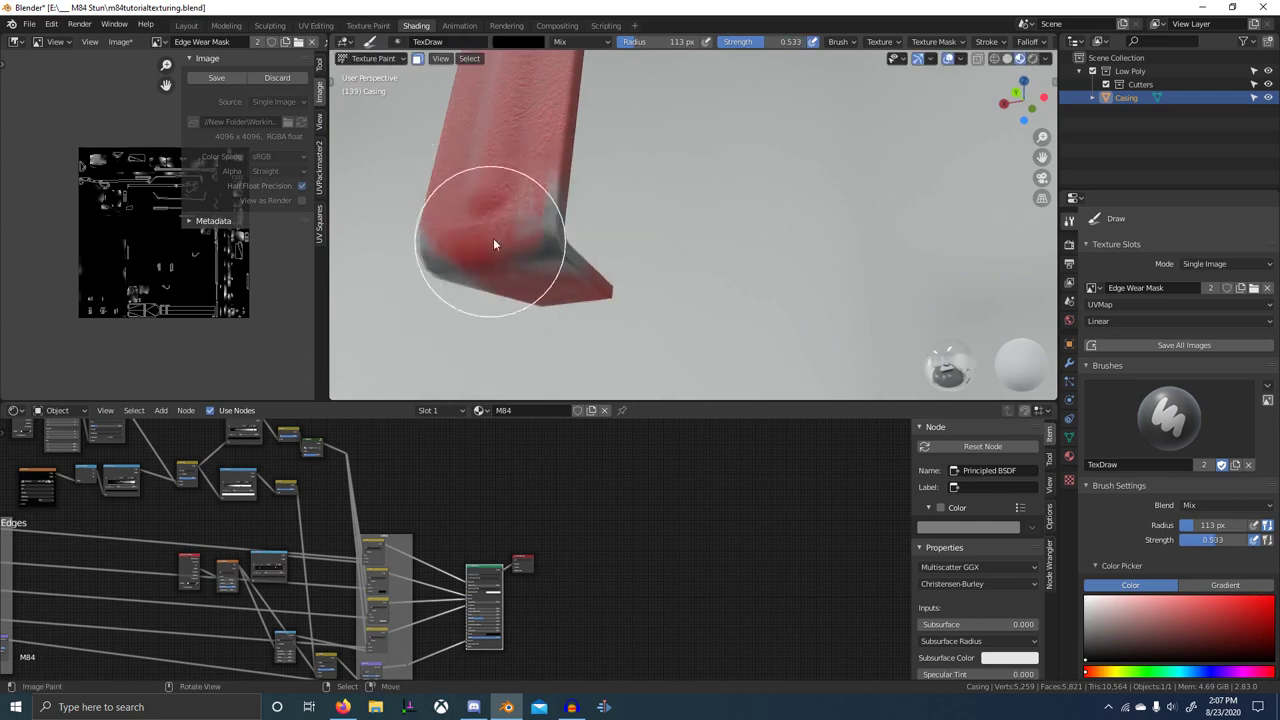
{"action": "mouse_move", "coordinate": [493, 238]}
{"action": "left_mouse_down"}
{"action": "mouse_move", "coordinate": [520, 274]}
{"action": "mouse_move", "coordinate": [505, 235]}
{"action": "left_mouse_up"}
- Paint out grey wear around the foot's left corner, inner bend and right edge
{"action": "middle_click_drag", "start_coordinate": [505, 236], "coordinate": [555, 167]}
{"action": "scroll", "coordinate": [555, 167], "scroll_direction": "up", "scroll_amount": 2}
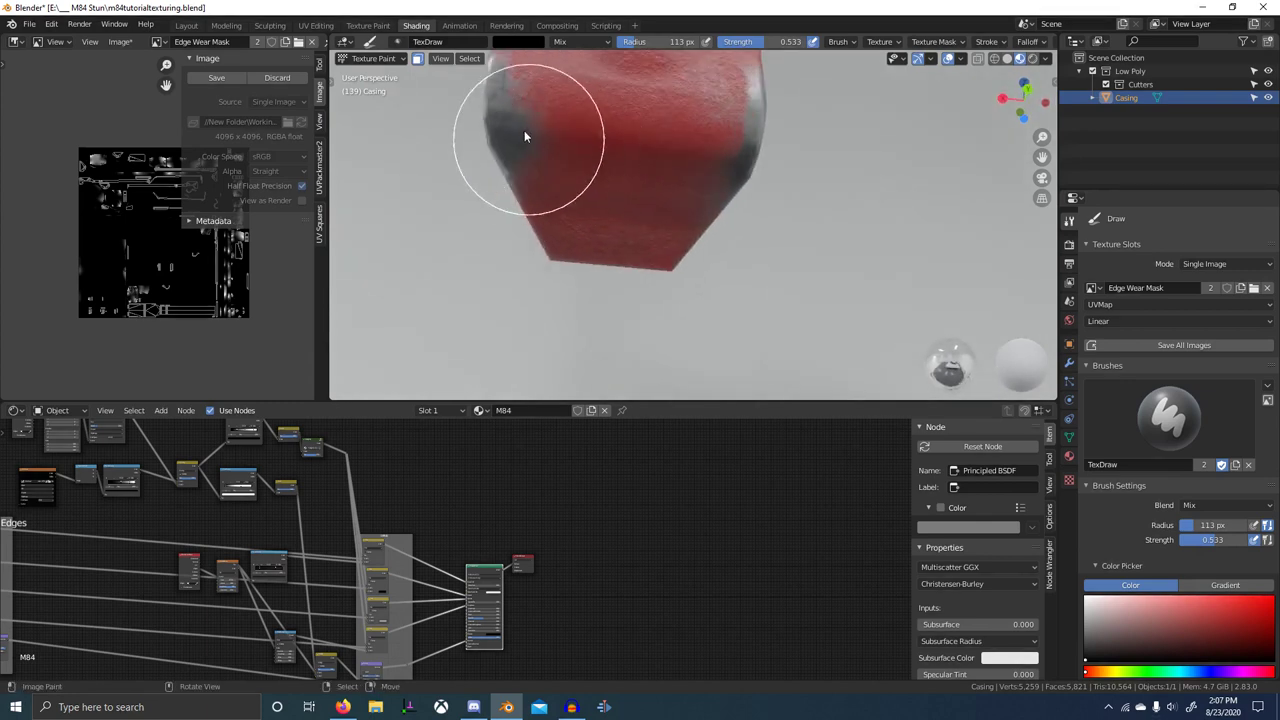
{"action": "left_click_drag", "start_coordinate": [483, 122], "coordinate": [487, 87]}
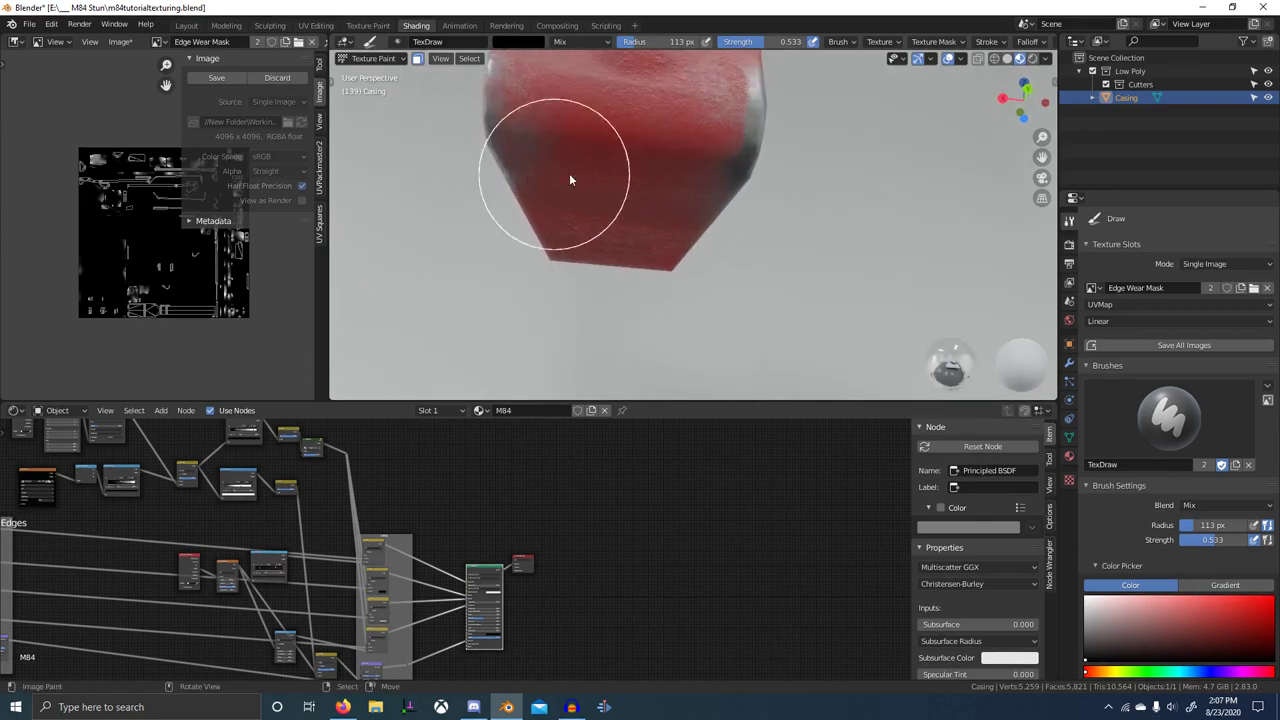
{"action": "middle_click_drag", "start_coordinate": [569, 177], "coordinate": [654, 224]}
{"action": "mouse_move", "coordinate": [796, 219]}
{"action": "left_mouse_down"}
{"action": "mouse_move", "coordinate": [834, 147]}
{"action": "mouse_move", "coordinate": [844, 197]}
{"action": "left_mouse_up"}
{"action": "mouse_move", "coordinate": [844, 197]}
{"action": "middle_mouse_down"}
{"action": "mouse_move", "coordinate": [802, 265]}
{"action": "mouse_move", "coordinate": [859, 279]}
{"action": "mouse_move", "coordinate": [690, 262]}
{"action": "middle_mouse_up"}
{"action": "mouse_move", "coordinate": [690, 262]}
{"action": "middle_mouse_down"}
{"action": "mouse_move", "coordinate": [778, 340]}
{"action": "mouse_move", "coordinate": [757, 292]}
{"action": "mouse_move", "coordinate": [574, 200]}
{"action": "middle_mouse_up"}
{"action": "left_click_drag", "start_coordinate": [652, 208], "coordinate": [656, 153]}
{"action": "mouse_move", "coordinate": [727, 212]}
{"action": "middle_mouse_down"}
{"action": "mouse_move", "coordinate": [635, 205]}
{"action": "mouse_move", "coordinate": [871, 251]}
{"action": "mouse_move", "coordinate": [926, 229]}
{"action": "mouse_move", "coordinate": [777, 294]}
{"action": "middle_mouse_up"}
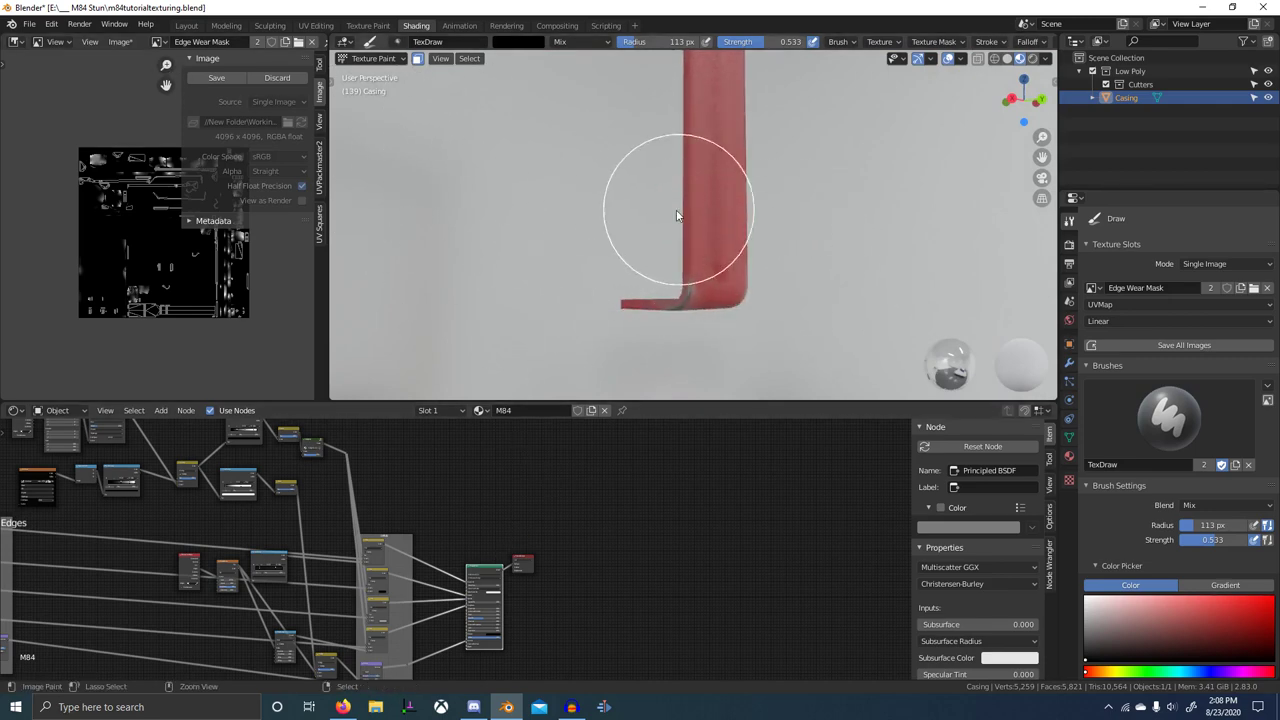
- Switch to Object Mode and zoom out to view the whole grenade
{"action": "key", "text": "ctrl+Tab"}
{"action": "left_click", "coordinate": [567, 211]}
{"action": "middle_click_drag", "start_coordinate": [672, 267], "coordinate": [690, 240]}
{"action": "scroll", "coordinate": [681, 259], "scroll_direction": "down", "scroll_amount": 8}
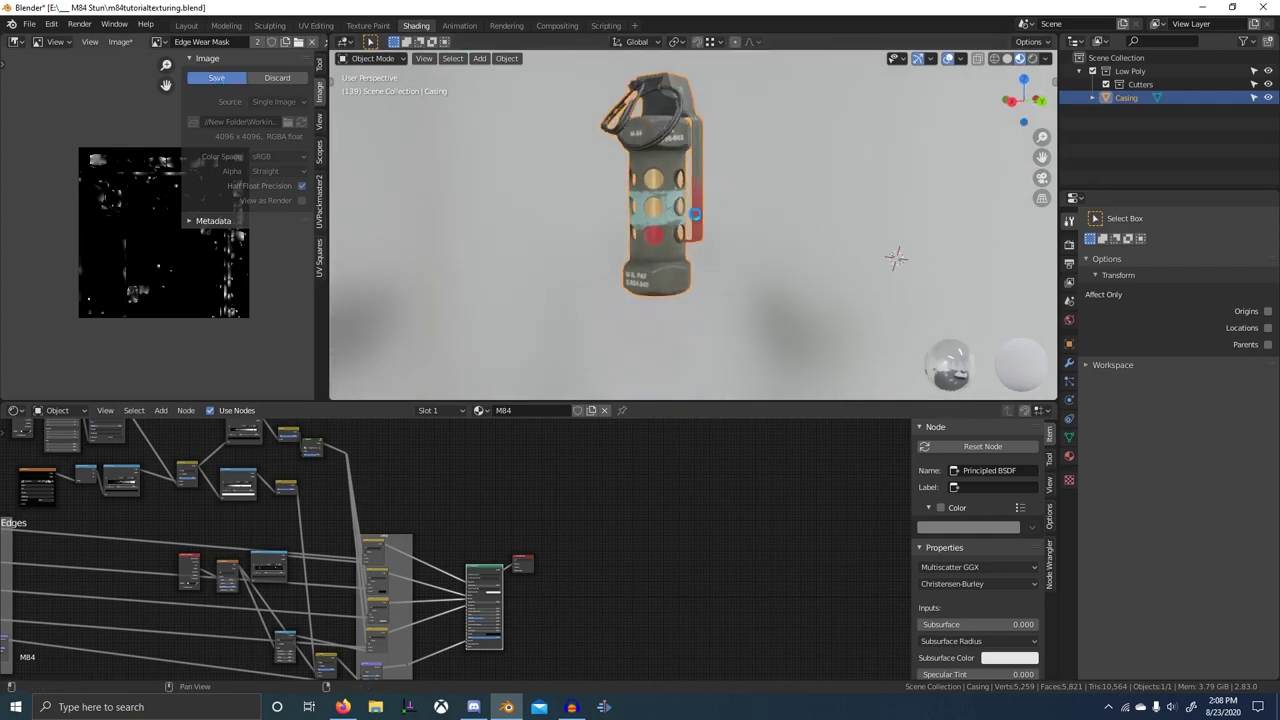
- Maximize the 3D viewport and orbit around the grenade to inspect the lever from all sides
{"action": "key", "text": "ctrl+space"}
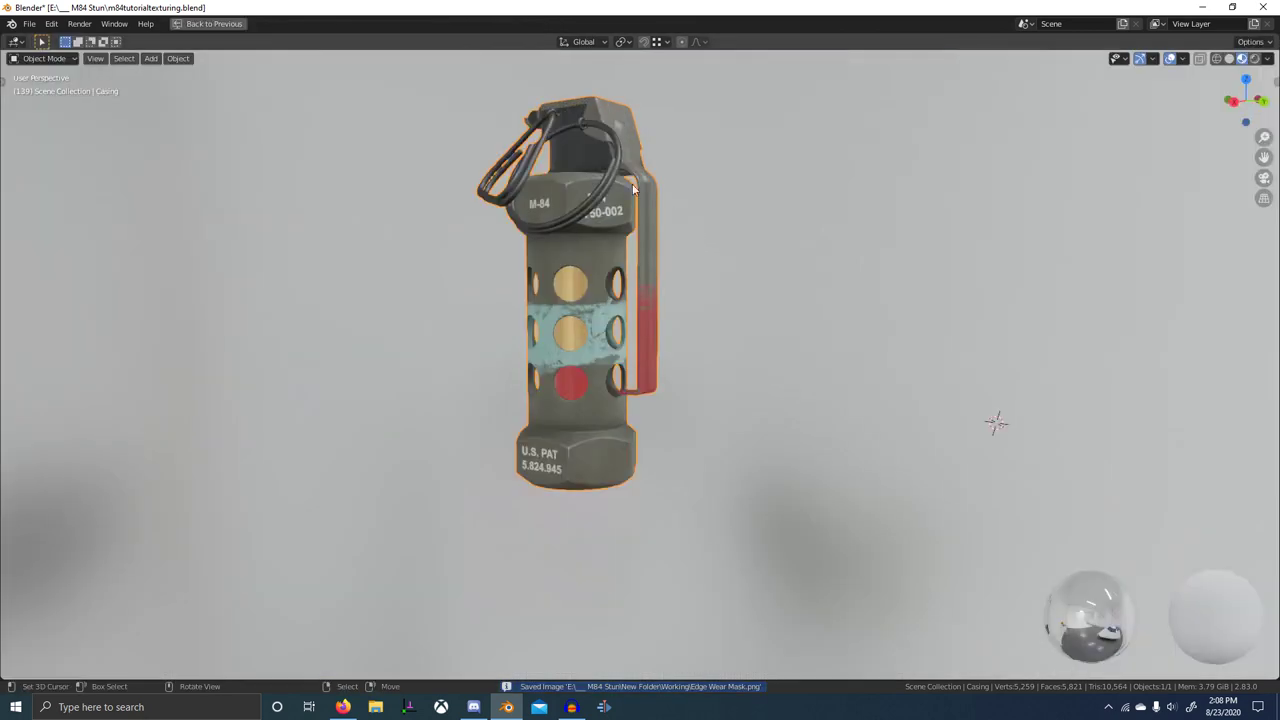
{"action": "scroll", "coordinate": [690, 235], "scroll_direction": "up", "scroll_amount": 3}
{"action": "middle_click_drag", "start_coordinate": [660, 240], "coordinate": [519, 455]}
{"action": "scroll", "coordinate": [681, 230], "scroll_direction": "down", "scroll_amount": 3}
{"action": "scroll", "coordinate": [562, 336], "scroll_direction": "up", "scroll_amount": 2}
{"action": "scroll", "coordinate": [687, 428], "scroll_direction": "up", "scroll_amount": 4}
{"action": "middle_click_drag", "start_coordinate": [756, 304], "coordinate": [647, 424], "text": "shift"}
{"action": "middle_click_drag", "start_coordinate": [554, 386], "coordinate": [562, 333]}
{"action": "scroll", "coordinate": [562, 333], "scroll_direction": "up", "scroll_amount": 4}
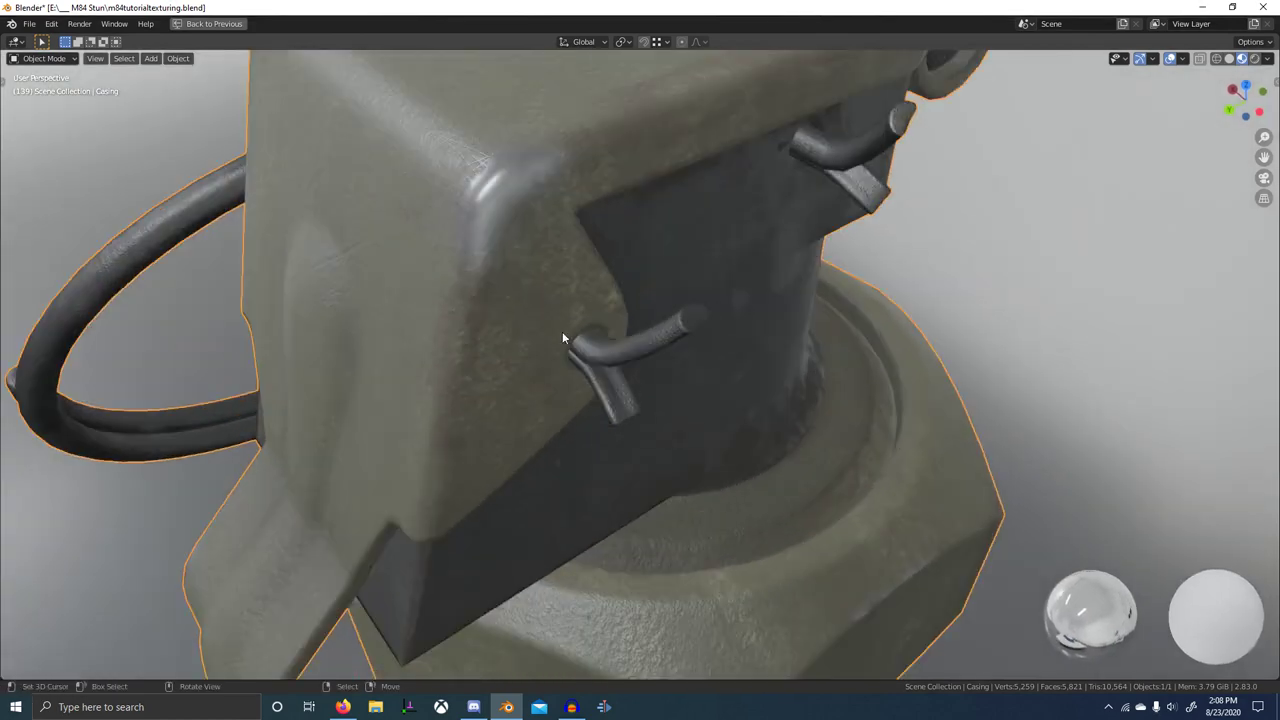
{"action": "scroll", "coordinate": [565, 214], "scroll_direction": "down", "scroll_amount": 5}
{"action": "middle_click_drag", "start_coordinate": [615, 225], "coordinate": [671, 352]}
{"action": "scroll", "coordinate": [698, 326], "scroll_direction": "up", "scroll_amount": 3}
{"action": "scroll", "coordinate": [712, 289], "scroll_direction": "down", "scroll_amount": 2}
{"action": "scroll", "coordinate": [671, 352], "scroll_direction": "up", "scroll_amount": 3}
{"action": "scroll", "coordinate": [638, 314], "scroll_direction": "up", "scroll_amount": 2}
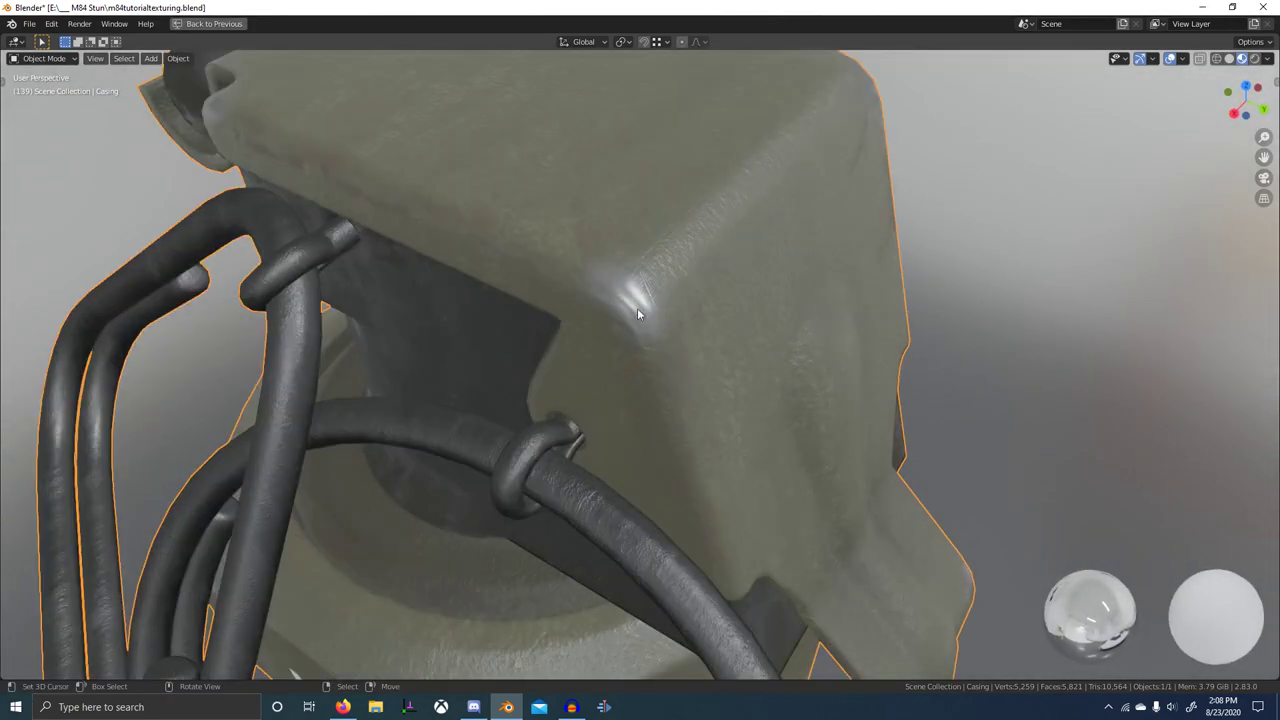
{"action": "scroll", "coordinate": [687, 370], "scroll_direction": "down", "scroll_amount": 4}
{"action": "middle_click_drag", "start_coordinate": [711, 419], "coordinate": [560, 410]}
- Switch the casing to Texture Paint mode and bring up the paint brush library
{"action": "key", "text": "ctrl+Tab"}
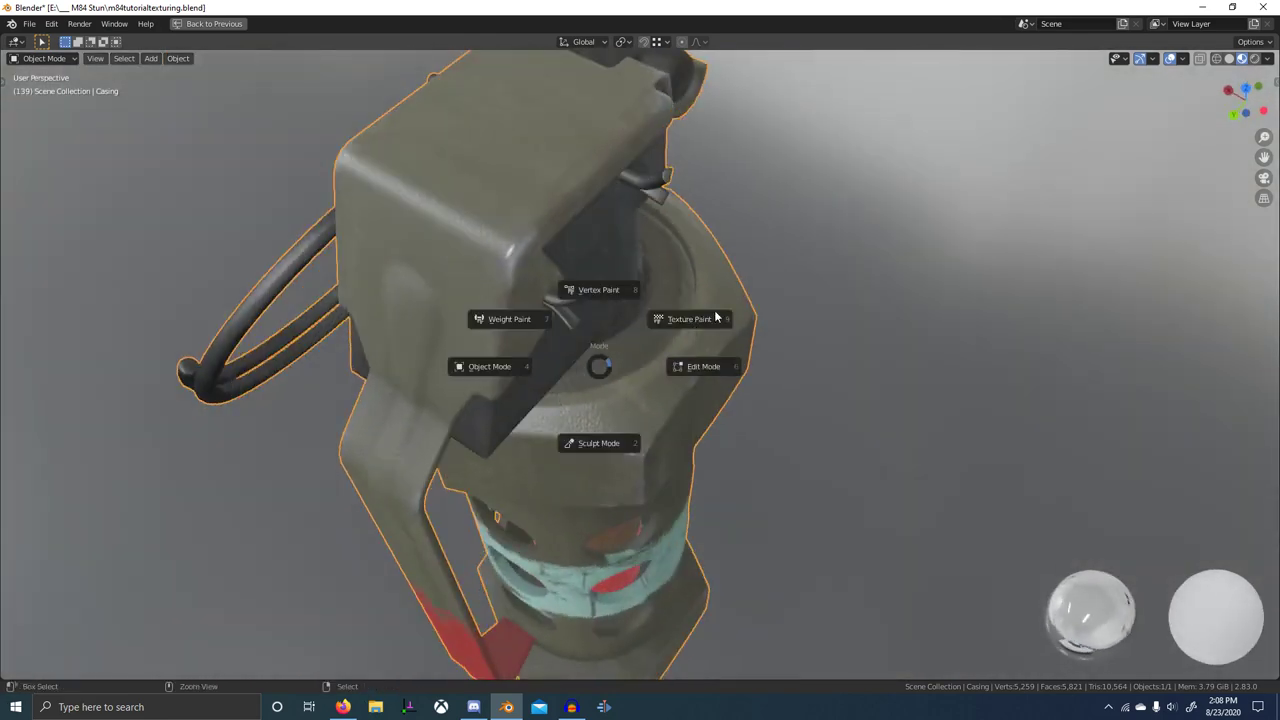
{"action": "left_click", "coordinate": [715, 316]}
{"action": "middle_click_drag", "start_coordinate": [624, 252], "coordinate": [543, 249]}
{"action": "left_click", "coordinate": [68, 41]}
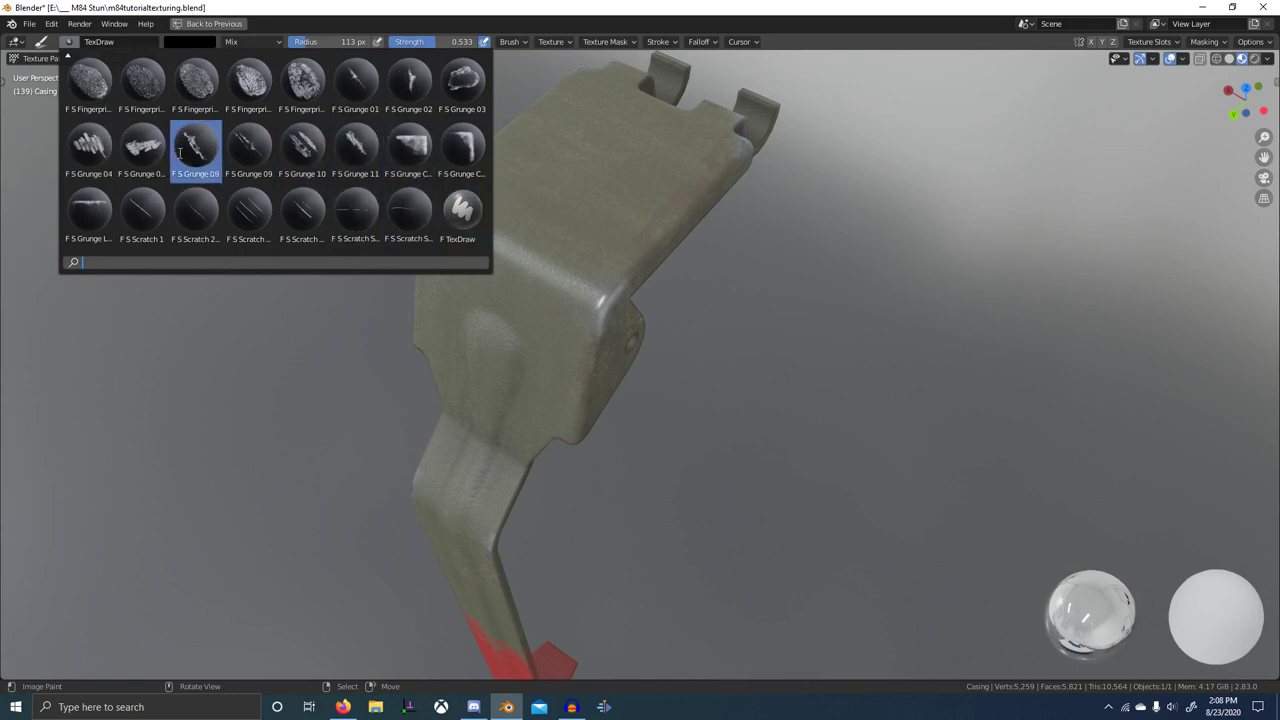
- Pick the S Grunge 07 brush and paint white and black grunge on the casing corner edge
{"action": "left_click", "coordinate": [142, 145]}
{"action": "scroll", "coordinate": [545, 265], "scroll_direction": "up", "scroll_amount": 4}
{"action": "key", "text": "x"}
{"action": "mouse_move", "coordinate": [515, 256]}
{"action": "left_mouse_down"}
{"action": "mouse_move", "coordinate": [530, 209]}
{"action": "mouse_move", "coordinate": [524, 243]}
{"action": "left_mouse_up"}
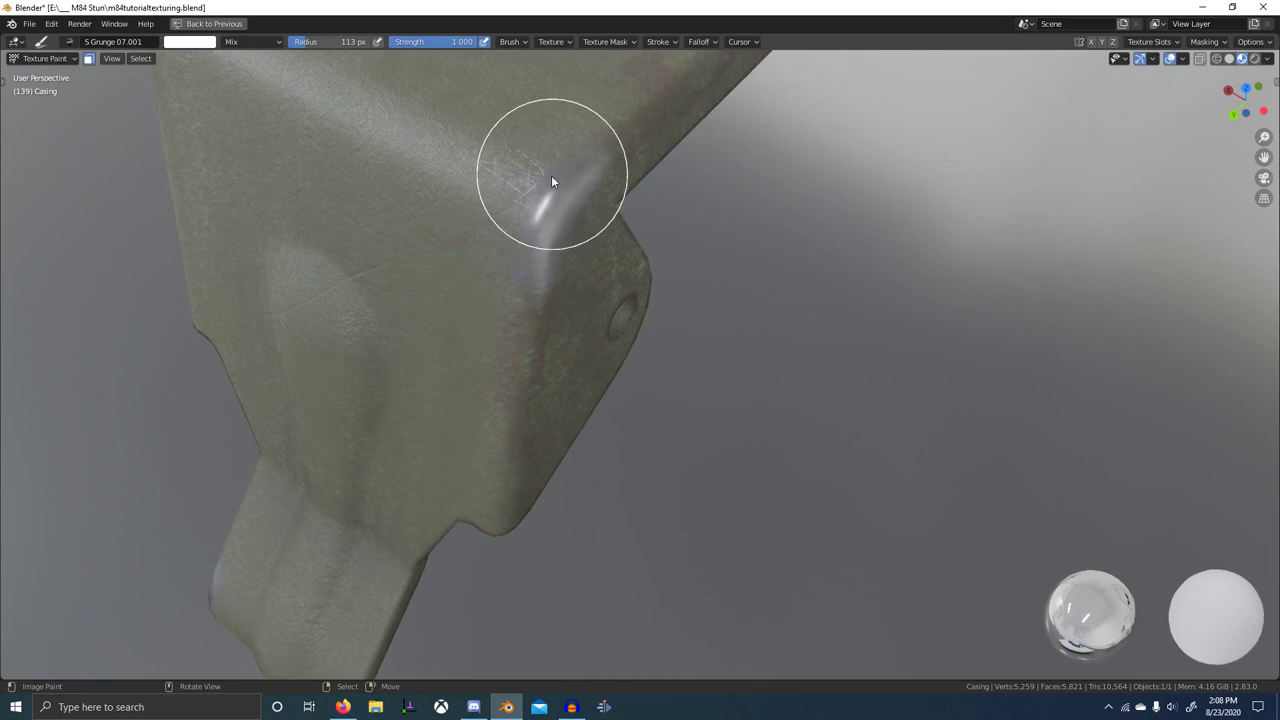
{"action": "key", "text": "x"}
{"action": "left_click_drag", "start_coordinate": [549, 181], "coordinate": [517, 301]}
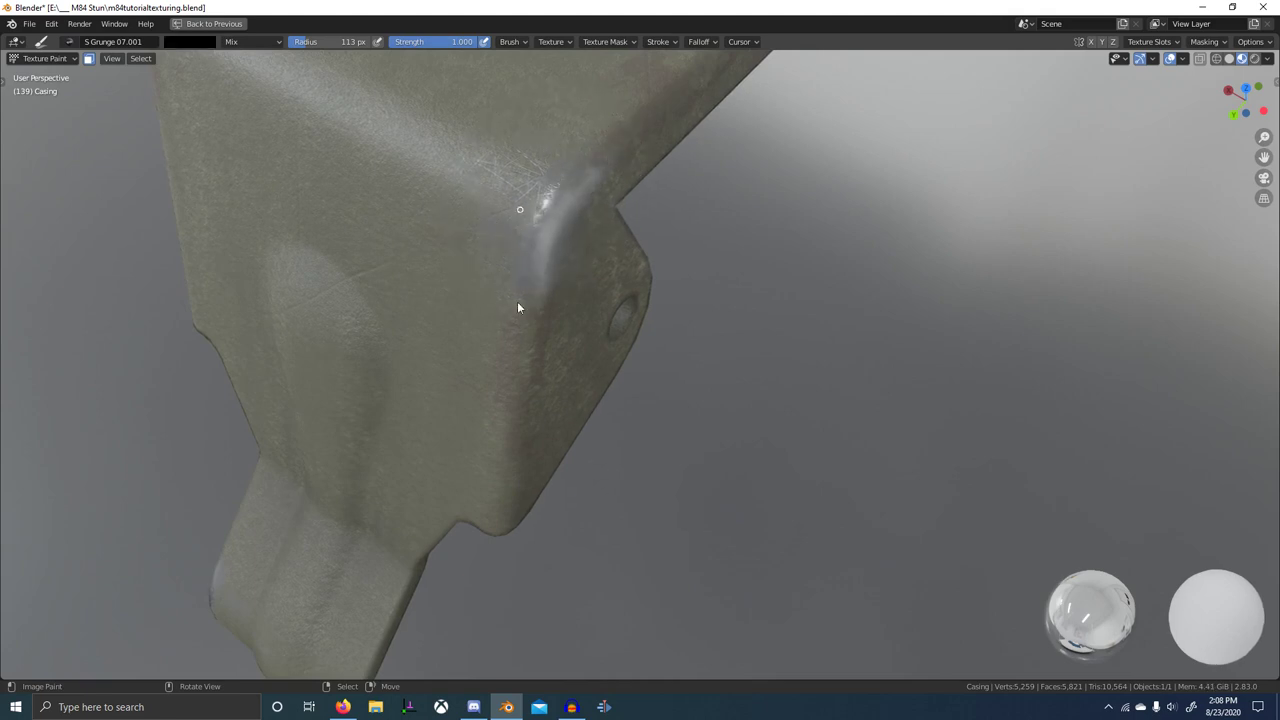
{"action": "middle_click_drag", "start_coordinate": [573, 301], "coordinate": [550, 276]}
{"action": "middle_click_drag", "start_coordinate": [519, 199], "coordinate": [519, 256], "text": "shift"}
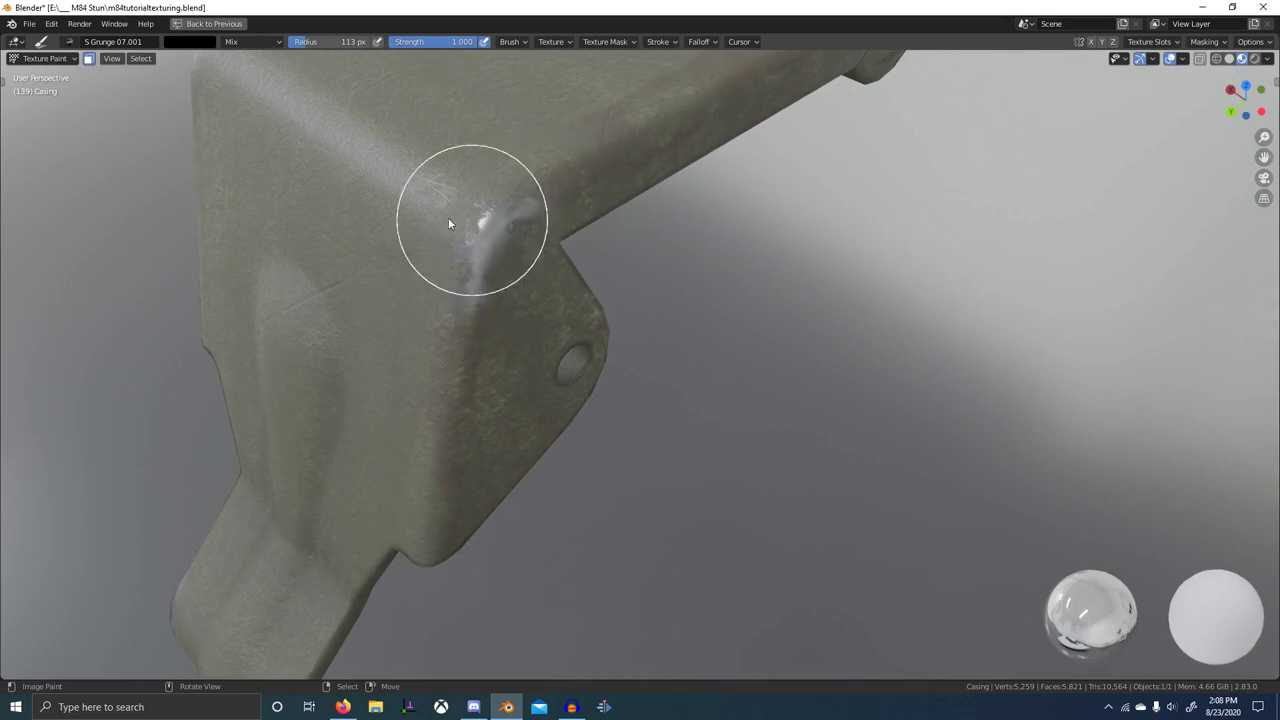
{"action": "middle_click_drag", "start_coordinate": [449, 217], "coordinate": [623, 274]}
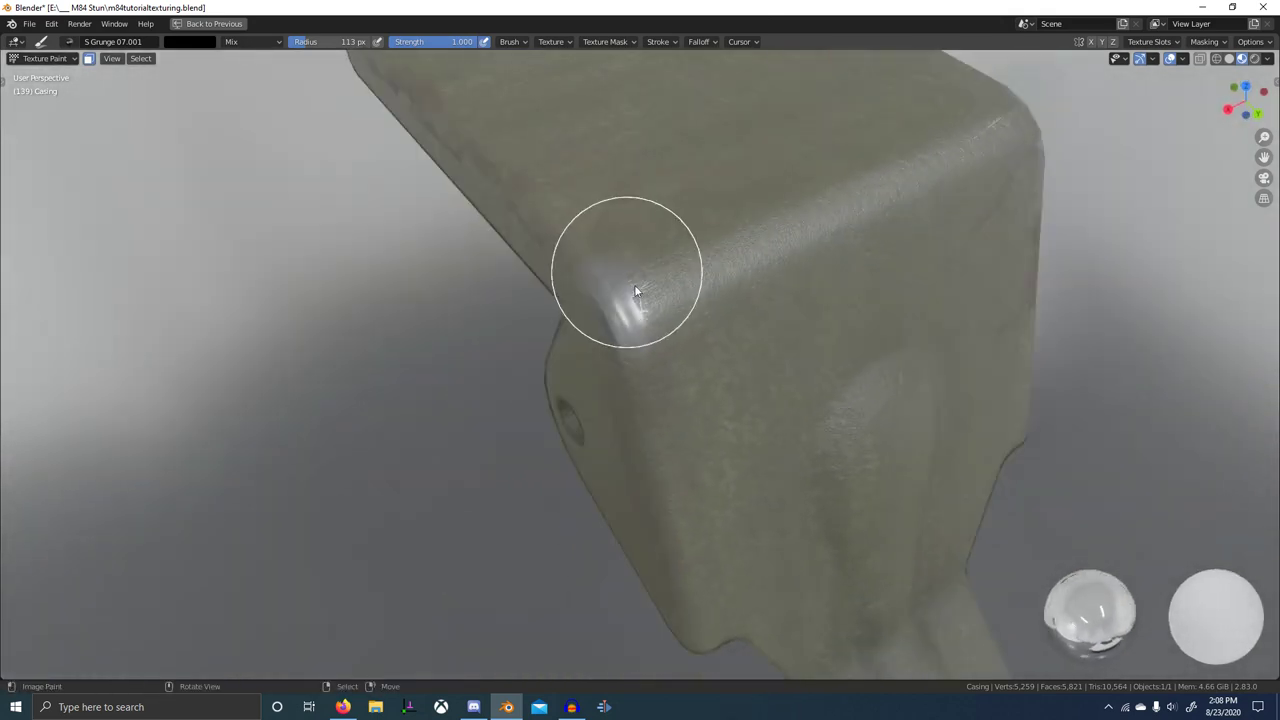
{"action": "key", "text": "x"}
{"action": "key", "text": "x"}
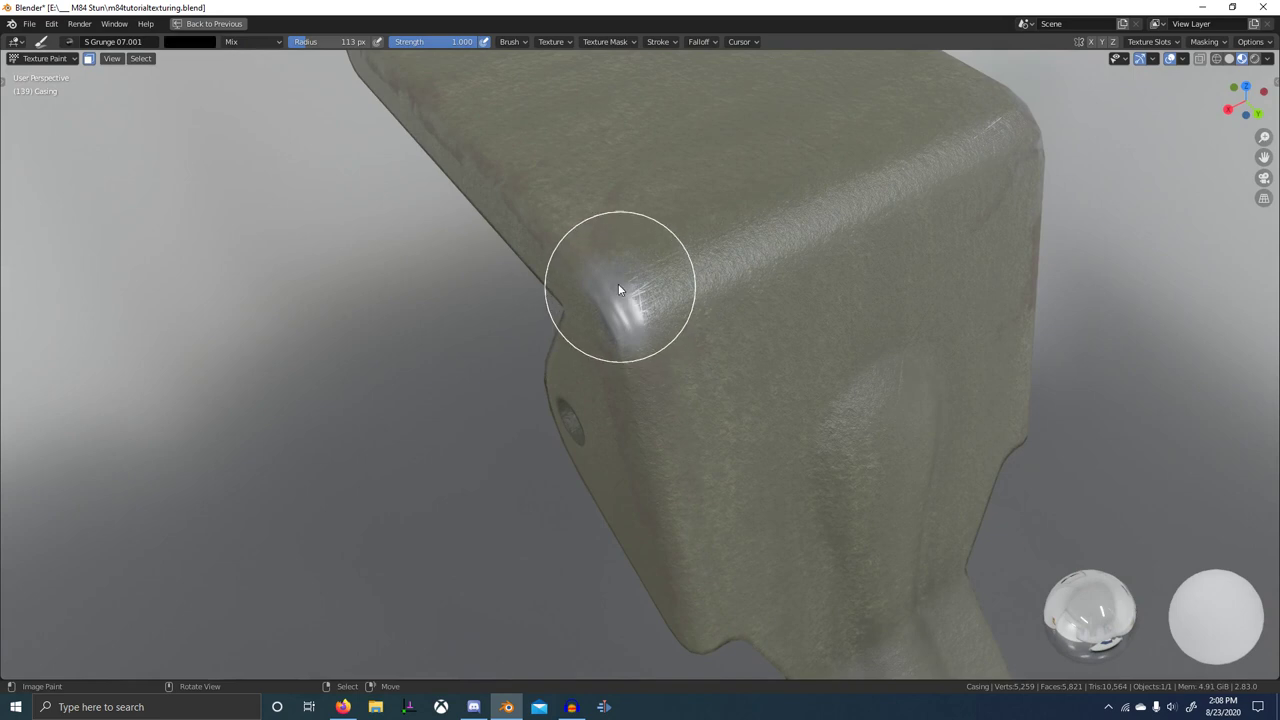
{"action": "mouse_move", "coordinate": [651, 343]}
{"action": "middle_mouse_down"}
{"action": "mouse_move", "coordinate": [666, 343]}
{"action": "mouse_move", "coordinate": [683, 280]}
{"action": "mouse_move", "coordinate": [685, 215]}
{"action": "middle_mouse_up"}
{"action": "key", "text": "x"}
{"action": "left_click_drag", "start_coordinate": [712, 249], "coordinate": [716, 320]}
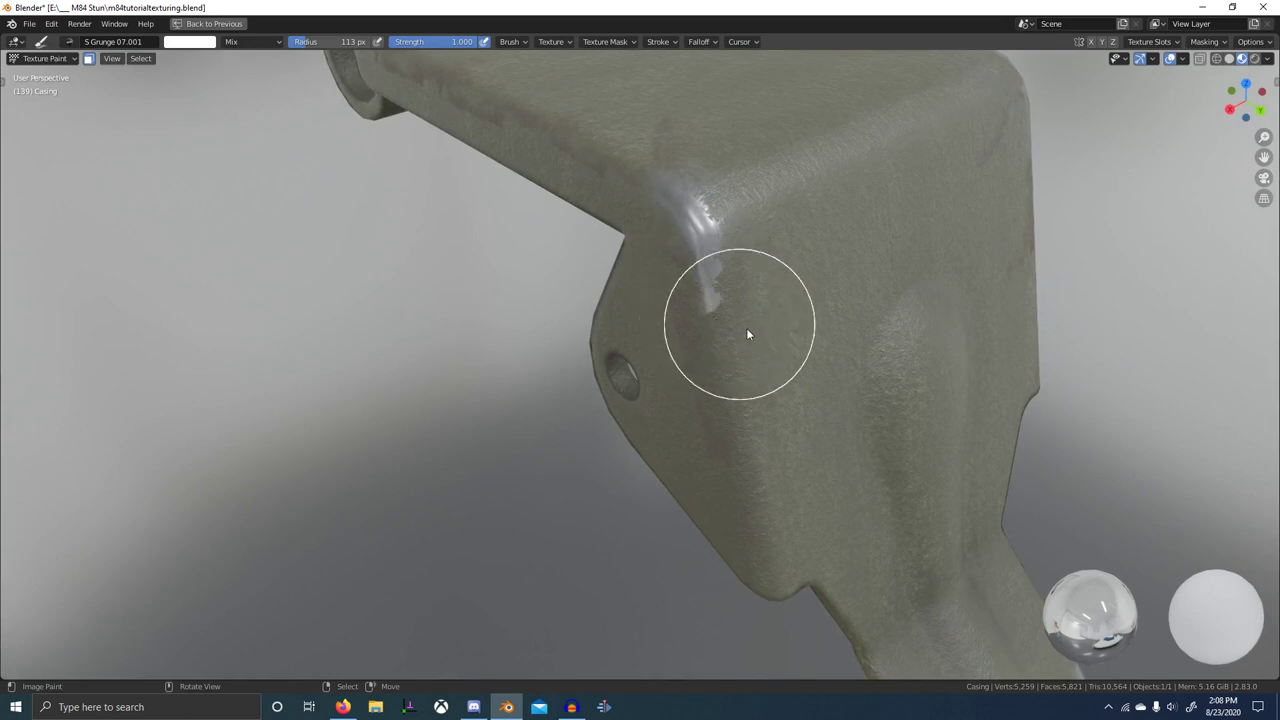
- Paint a white scratch along the lever's top edge and a stroke down the bent edge
{"action": "scroll", "coordinate": [752, 333], "scroll_direction": "down", "scroll_amount": 5}
{"action": "middle_click_drag", "start_coordinate": [761, 340], "coordinate": [692, 358]}
{"action": "scroll", "coordinate": [692, 358], "scroll_direction": "up", "scroll_amount": 3}
{"action": "key", "text": "x"}
{"action": "key", "text": "x"}
{"action": "left_click_drag", "start_coordinate": [648, 343], "coordinate": [800, 299]}
{"action": "middle_click_drag", "start_coordinate": [800, 300], "coordinate": [744, 319]}
{"action": "scroll", "coordinate": [763, 383], "scroll_direction": "up", "scroll_amount": 5}
{"action": "mouse_move", "coordinate": [766, 390]}
{"action": "middle_mouse_down"}
{"action": "mouse_move", "coordinate": [831, 410]}
{"action": "mouse_move", "coordinate": [801, 409]}
{"action": "middle_mouse_up"}
{"action": "scroll", "coordinate": [818, 400], "scroll_direction": "down", "scroll_amount": 3}
{"action": "key", "text": "x"}
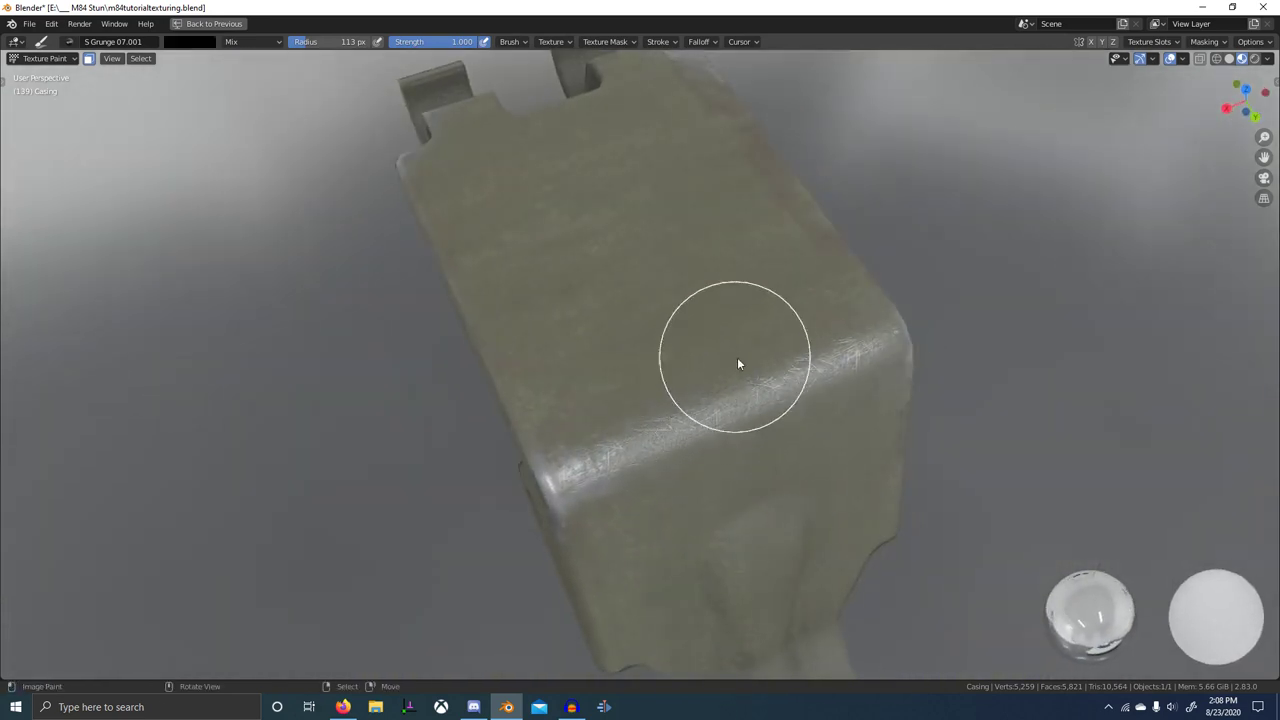
{"action": "left_click_drag", "start_coordinate": [749, 367], "coordinate": [842, 503]}
- Return to Object Mode and reveal the hidden grenade parts with Alt+H
{"action": "scroll", "coordinate": [842, 503], "scroll_direction": "down", "scroll_amount": 4}
{"action": "mouse_move", "coordinate": [795, 530]}
{"action": "middle_mouse_down"}
{"action": "mouse_move", "coordinate": [772, 458]}
{"action": "mouse_move", "coordinate": [873, 442]}
{"action": "mouse_move", "coordinate": [790, 447]}
{"action": "mouse_move", "coordinate": [836, 450]}
{"action": "middle_mouse_up"}
{"action": "scroll", "coordinate": [875, 439], "scroll_direction": "up", "scroll_amount": 1}
{"action": "scroll", "coordinate": [770, 430], "scroll_direction": "up", "scroll_amount": 3}
{"action": "mouse_move", "coordinate": [625, 358]}
{"action": "middle_mouse_down"}
{"action": "mouse_move", "coordinate": [667, 375]}
{"action": "mouse_move", "coordinate": [773, 363]}
{"action": "mouse_move", "coordinate": [659, 354]}
{"action": "middle_mouse_up"}
{"action": "scroll", "coordinate": [672, 374], "scroll_direction": "up", "scroll_amount": 3}
{"action": "scroll", "coordinate": [706, 352], "scroll_direction": "down", "scroll_amount": 3}
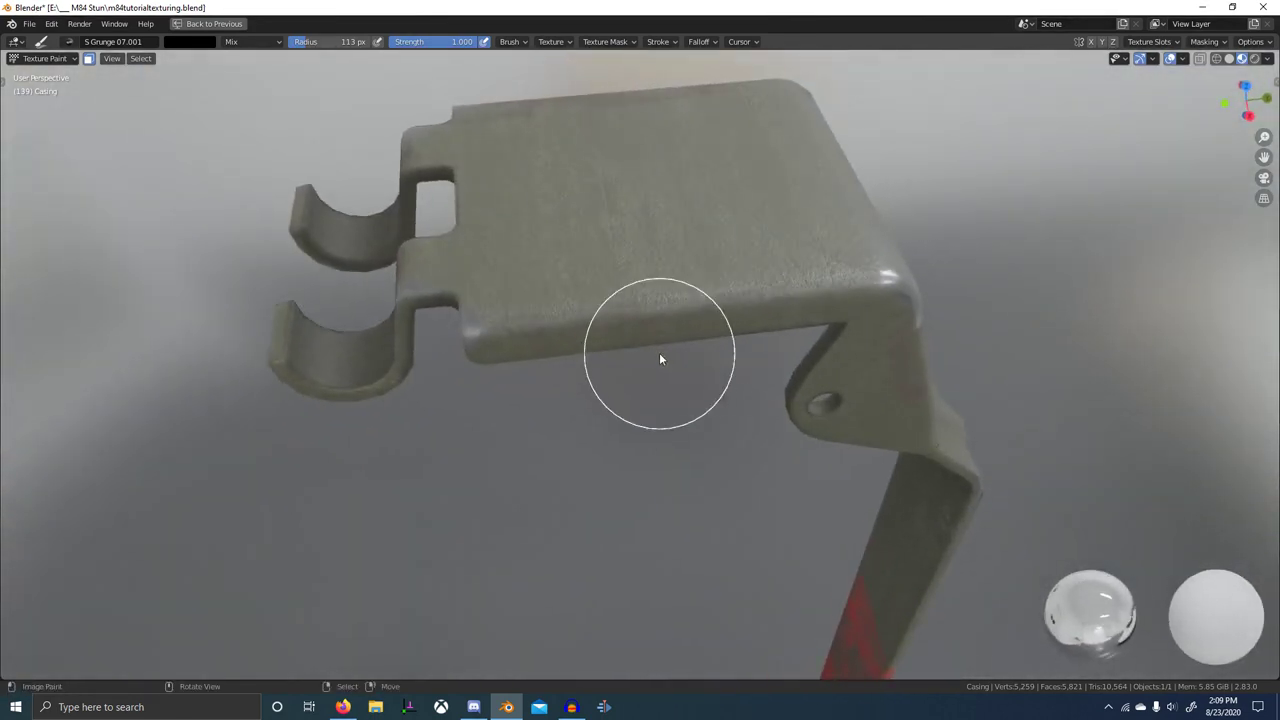
{"action": "key", "text": "ctrl+Tab"}
{"action": "left_click", "coordinate": [302, 353]}
{"action": "key", "text": "alt+h"}
{"action": "scroll", "coordinate": [560, 400], "scroll_direction": "down", "scroll_amount": 5}
{"action": "mouse_move", "coordinate": [610, 402]}
{"action": "middle_mouse_down"}
{"action": "mouse_move", "coordinate": [695, 417]}
{"action": "mouse_move", "coordinate": [608, 379]}
{"action": "mouse_move", "coordinate": [716, 406]}
{"action": "mouse_move", "coordinate": [672, 425]}
{"action": "mouse_move", "coordinate": [678, 470]}
{"action": "mouse_move", "coordinate": [718, 378]}
{"action": "mouse_move", "coordinate": [776, 411]}
{"action": "mouse_move", "coordinate": [684, 419]}
{"action": "middle_mouse_up"}
{"action": "scroll", "coordinate": [718, 378], "scroll_direction": "down", "scroll_amount": 2}
{"action": "scroll", "coordinate": [684, 420], "scroll_direction": "up", "scroll_amount": 10}
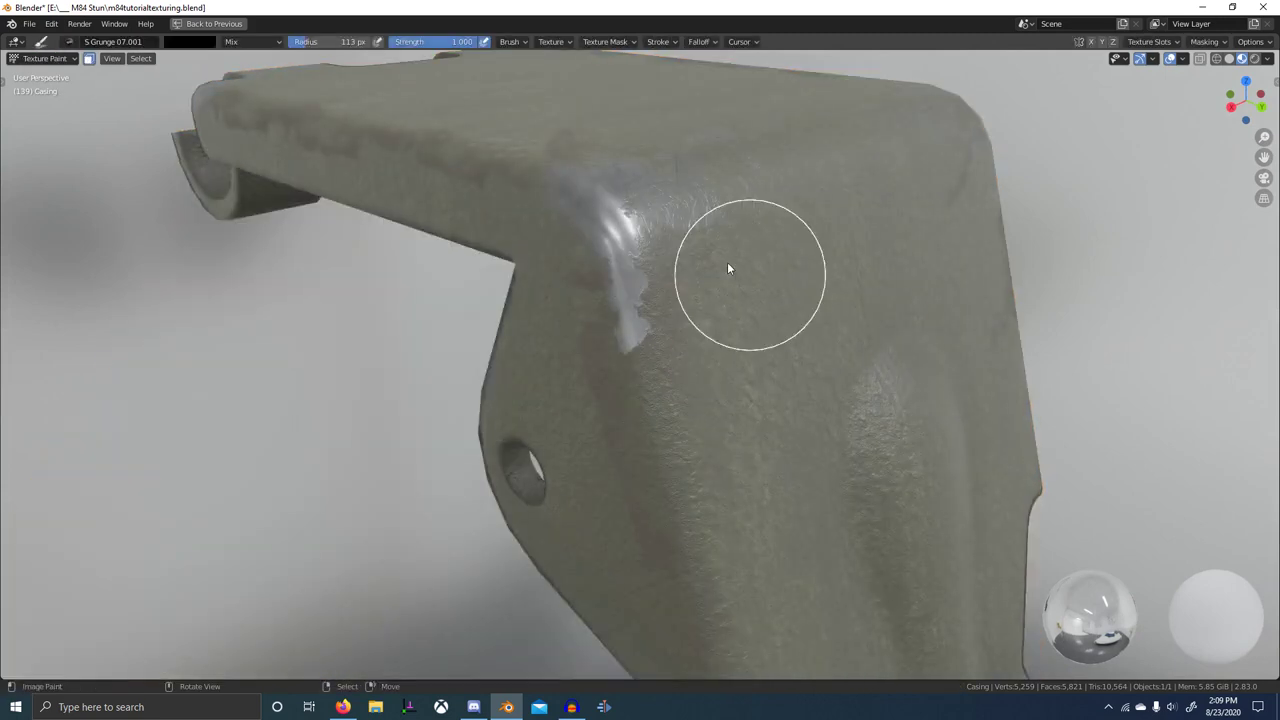
- Paint grunge at strength 0.261, then dull the bend's highlight in black at strength 0.655
{"action": "mouse_move", "coordinate": [727, 262]}
{"action": "left_mouse_down"}
{"action": "mouse_move", "coordinate": [666, 323]}
{"action": "mouse_move", "coordinate": [649, 380]}
{"action": "left_mouse_up"}
{"action": "key", "text": "shift+f"}
{"action": "left_click", "coordinate": [616, 330]}
{"action": "key", "text": "x"}
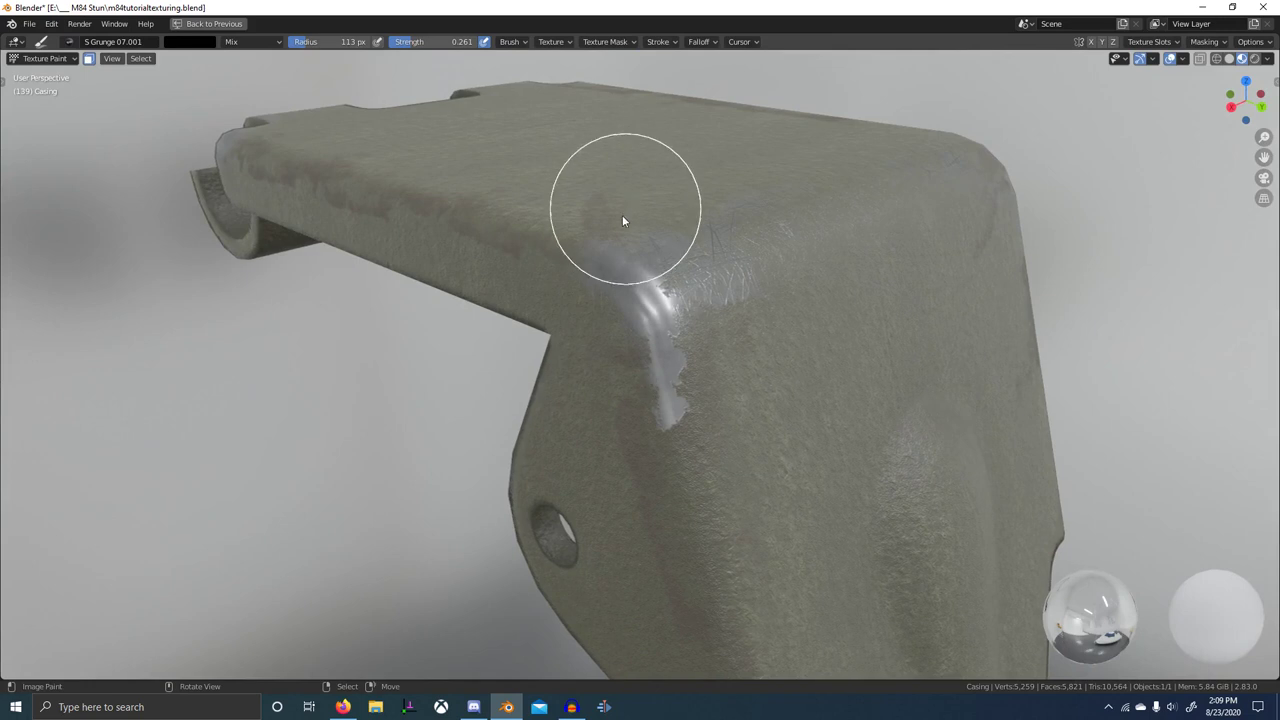
{"action": "scroll", "coordinate": [621, 220], "scroll_direction": "down", "scroll_amount": 2}
{"action": "middle_click_drag", "start_coordinate": [628, 290], "coordinate": [694, 390]}
{"action": "key", "text": "shift+f"}
{"action": "left_click", "coordinate": [712, 398]}
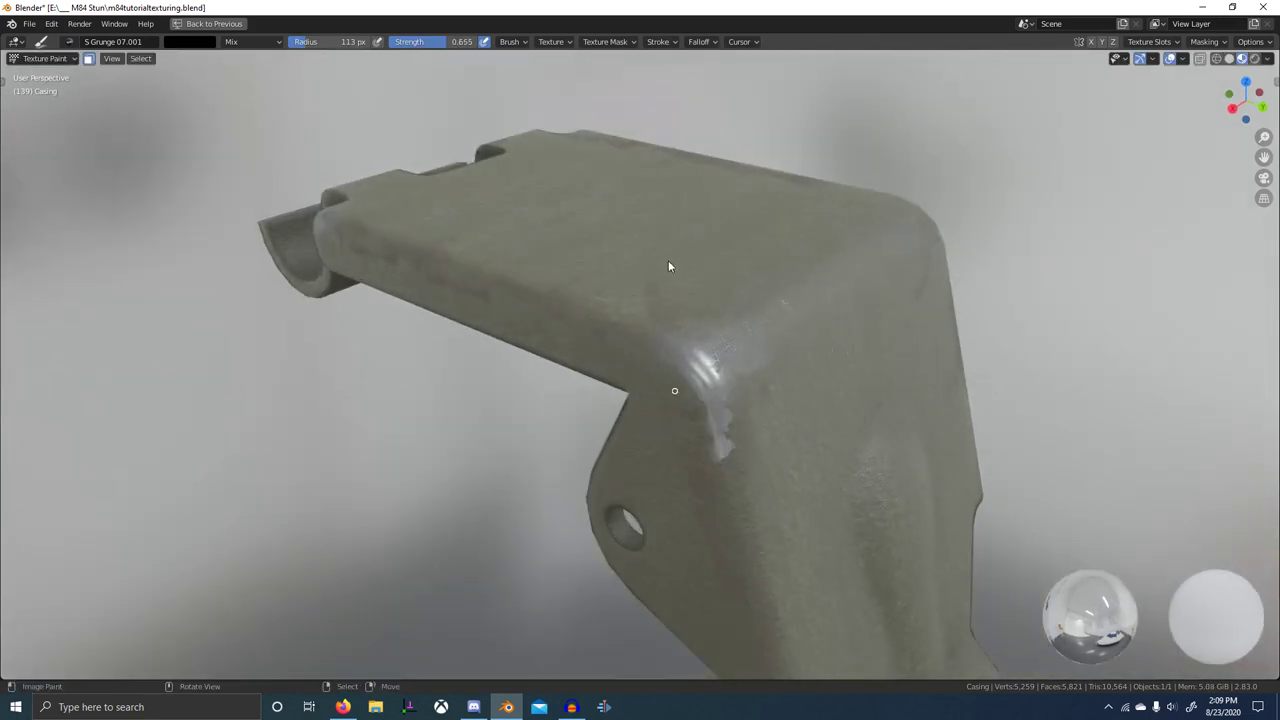
{"action": "left_click_drag", "start_coordinate": [697, 396], "coordinate": [717, 489]}
- Paint anchored grunge strokes out from the casing corner
{"action": "middle_click_drag", "start_coordinate": [743, 458], "coordinate": [576, 371]}
{"action": "mouse_move", "coordinate": [595, 340]}
{"action": "left_mouse_down"}
{"action": "mouse_move", "coordinate": [552, 434]}
{"action": "mouse_move", "coordinate": [628, 313]}
{"action": "left_mouse_up"}
{"action": "mouse_move", "coordinate": [629, 318]}
{"action": "middle_mouse_down"}
{"action": "mouse_move", "coordinate": [554, 348]}
{"action": "mouse_move", "coordinate": [740, 348]}
{"action": "mouse_move", "coordinate": [848, 438]}
{"action": "middle_mouse_up"}
{"action": "left_click_drag", "start_coordinate": [829, 343], "coordinate": [833, 354]}
{"action": "middle_click_drag", "start_coordinate": [878, 424], "coordinate": [827, 429]}
{"action": "scroll", "coordinate": [742, 431], "scroll_direction": "down", "scroll_amount": 7}
{"action": "middle_click_drag", "start_coordinate": [742, 431], "coordinate": [792, 425]}
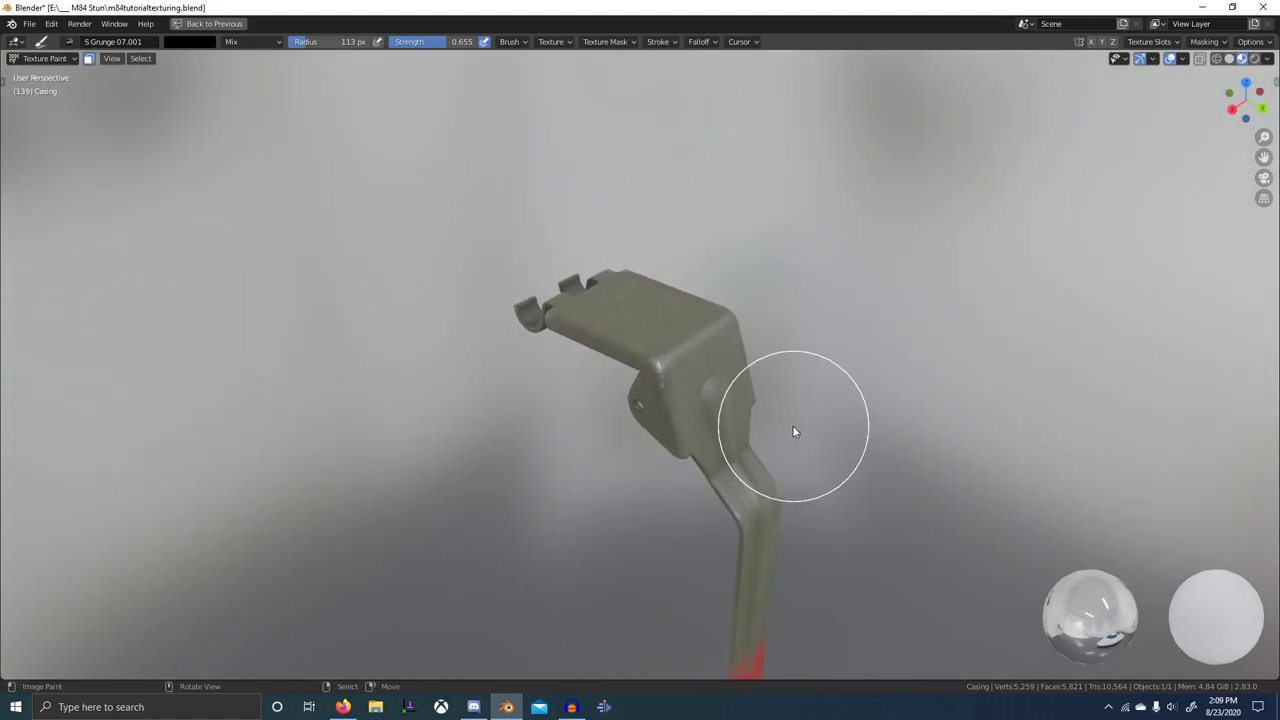
{"action": "scroll", "coordinate": [712, 424], "scroll_direction": "up", "scroll_amount": 2}
{"action": "scroll", "coordinate": [704, 440], "scroll_direction": "up", "scroll_amount": 4}
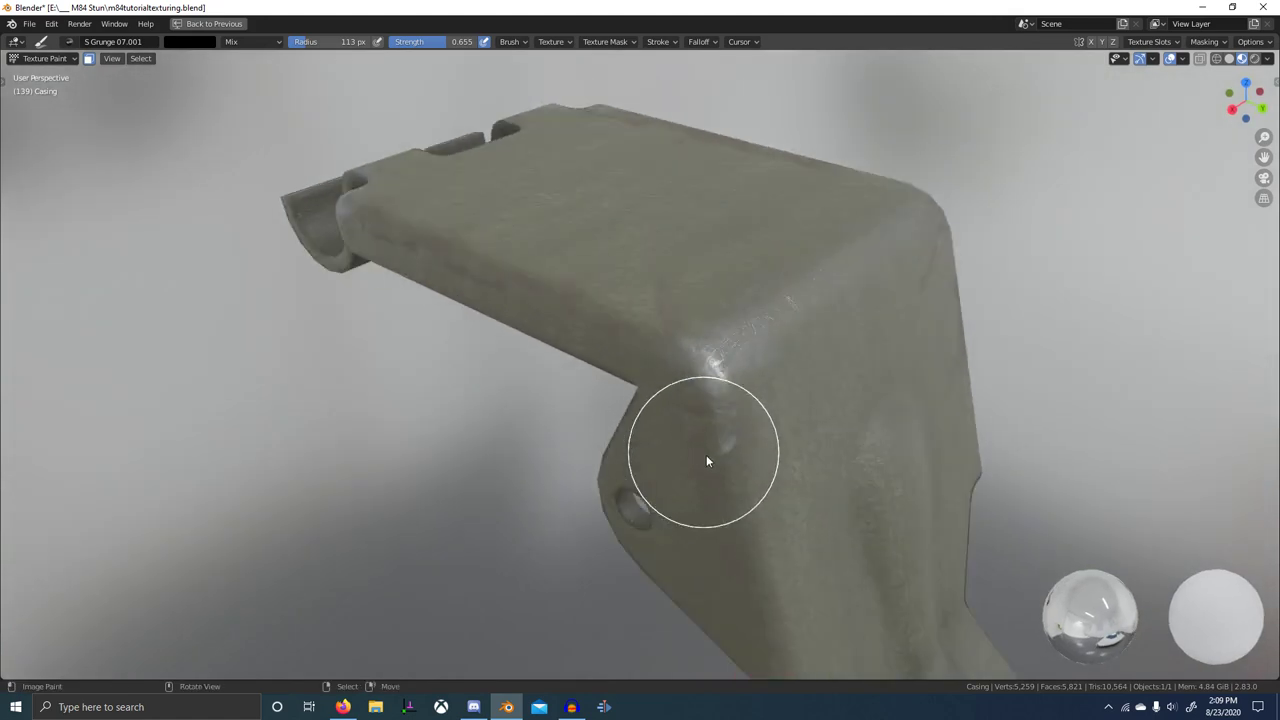
- Dab grunge strokes over the bracket corner at full 1.000 brush strength
{"action": "left_click_drag", "start_coordinate": [706, 454], "coordinate": [800, 424]}
{"action": "key", "text": "shift+f"}
{"action": "left_click", "coordinate": [735, 461]}
{"action": "mouse_move", "coordinate": [719, 462]}
{"action": "left_mouse_down"}
{"action": "mouse_move", "coordinate": [760, 454]}
{"action": "mouse_move", "coordinate": [712, 451]}
{"action": "left_mouse_up"}
{"action": "mouse_move", "coordinate": [713, 451]}
{"action": "left_mouse_down"}
{"action": "mouse_move", "coordinate": [800, 439]}
{"action": "mouse_move", "coordinate": [612, 490]}
{"action": "left_mouse_up"}
- Return to Object Mode on the whole grenade and restore the full shading layout
{"action": "key", "text": "ctrl+Tab"}
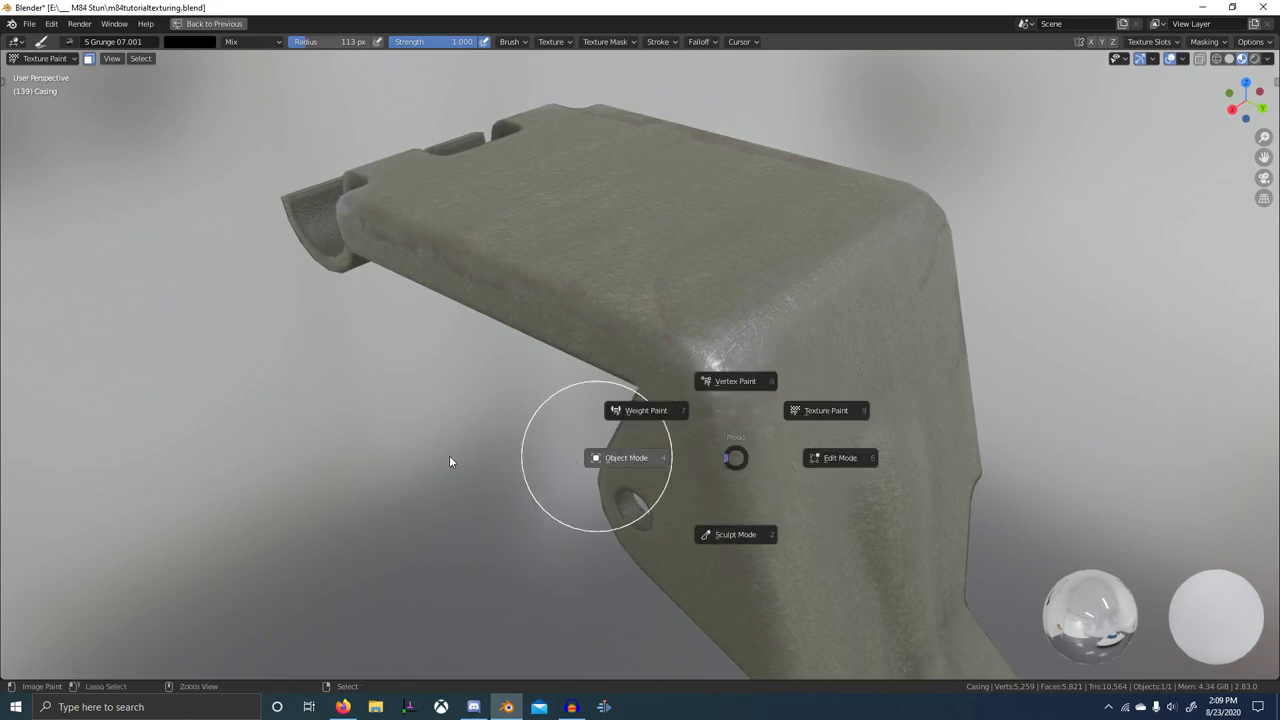
{"action": "left_click", "coordinate": [451, 454]}
{"action": "scroll", "coordinate": [509, 435], "scroll_direction": "down", "scroll_amount": 5}
{"action": "mouse_move", "coordinate": [515, 434]}
{"action": "middle_mouse_down"}
{"action": "mouse_move", "coordinate": [659, 429]}
{"action": "mouse_move", "coordinate": [748, 461]}
{"action": "mouse_move", "coordinate": [669, 496]}
{"action": "mouse_move", "coordinate": [741, 420]}
{"action": "mouse_move", "coordinate": [721, 399]}
{"action": "middle_mouse_up"}
{"action": "scroll", "coordinate": [748, 461], "scroll_direction": "down", "scroll_amount": 5}
{"action": "scroll", "coordinate": [741, 420], "scroll_direction": "up", "scroll_amount": 1}
{"action": "key", "text": "ctrl+space"}
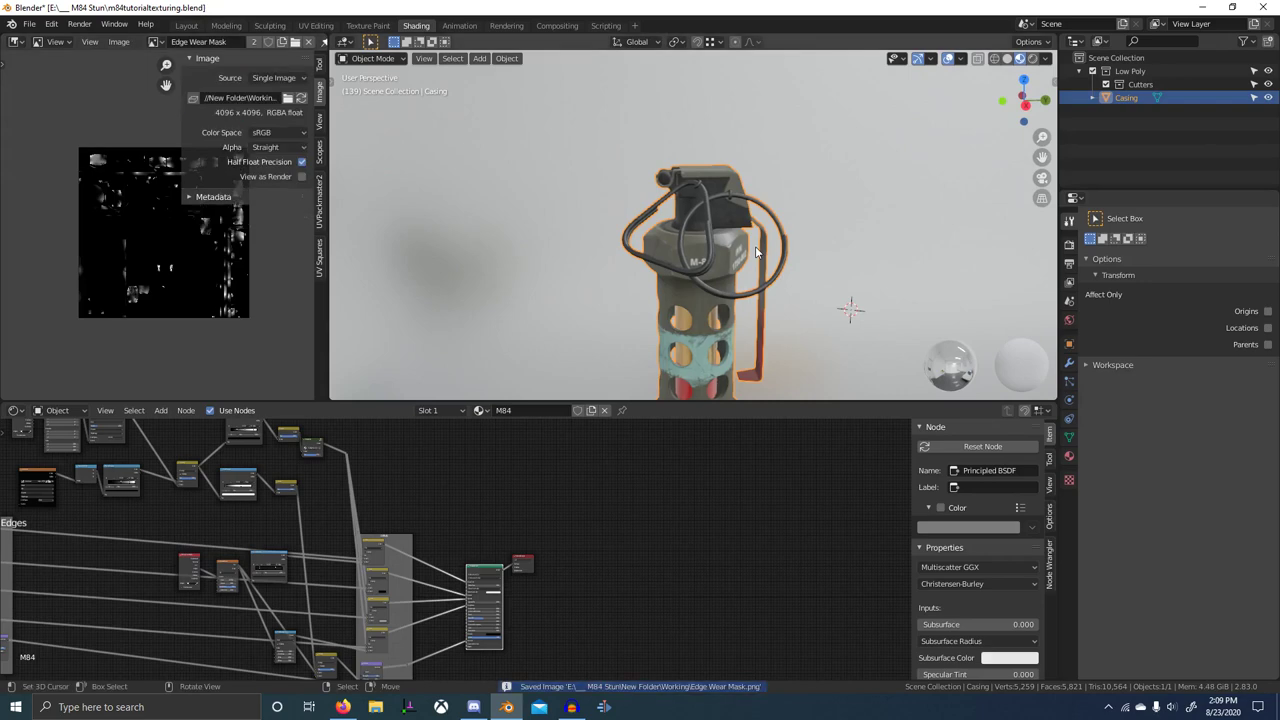
- Preview the top and second Mix nodes of the DIRT AO frame on the model
{"action": "scroll", "coordinate": [401, 543], "scroll_direction": "up", "scroll_amount": 4}
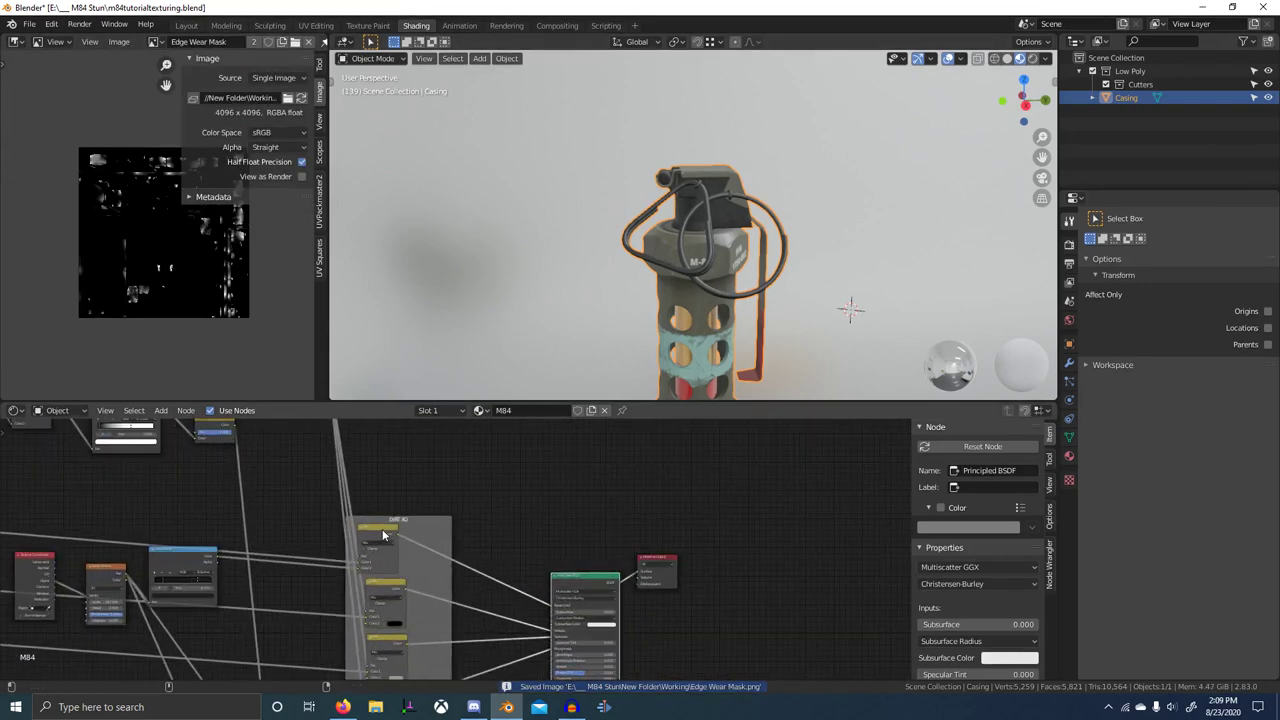
{"action": "middle_click_drag", "start_coordinate": [379, 522], "coordinate": [433, 495]}
{"action": "left_click", "coordinate": [433, 507], "text": "ctrl+shift"}
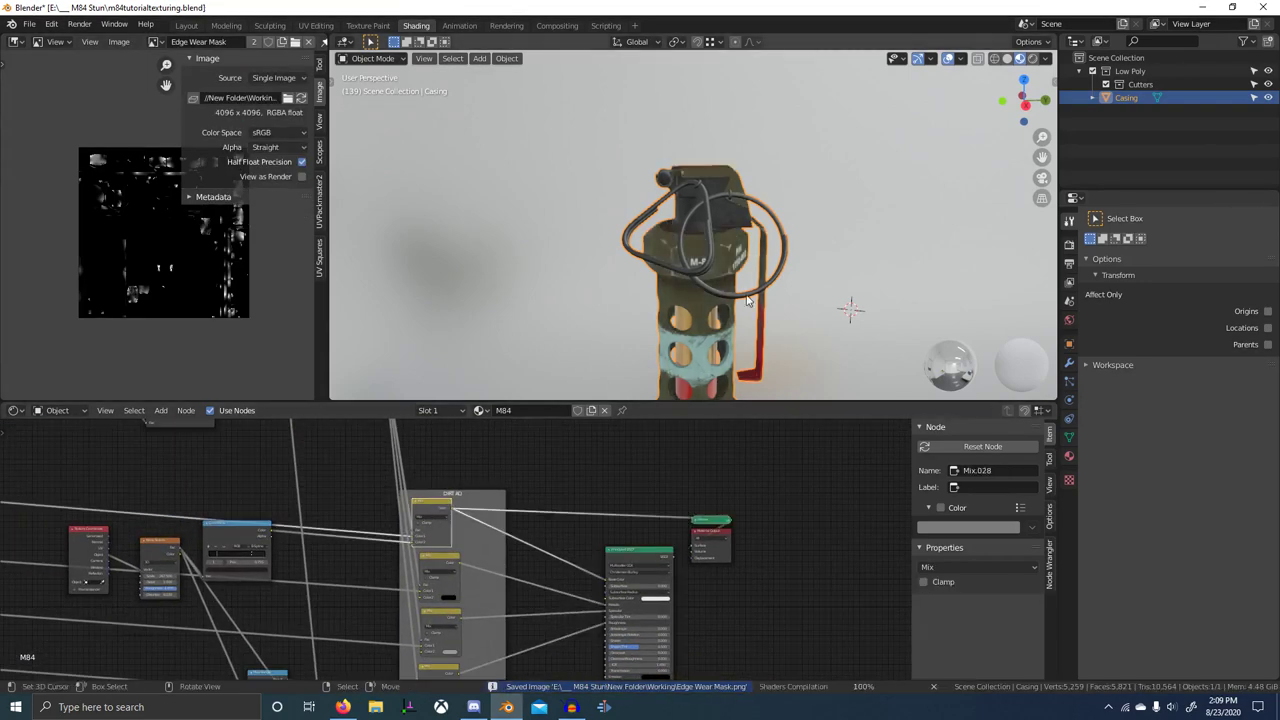
{"action": "scroll", "coordinate": [748, 300], "scroll_direction": "up", "scroll_amount": 2}
{"action": "middle_click_drag", "start_coordinate": [680, 214], "coordinate": [497, 224]}
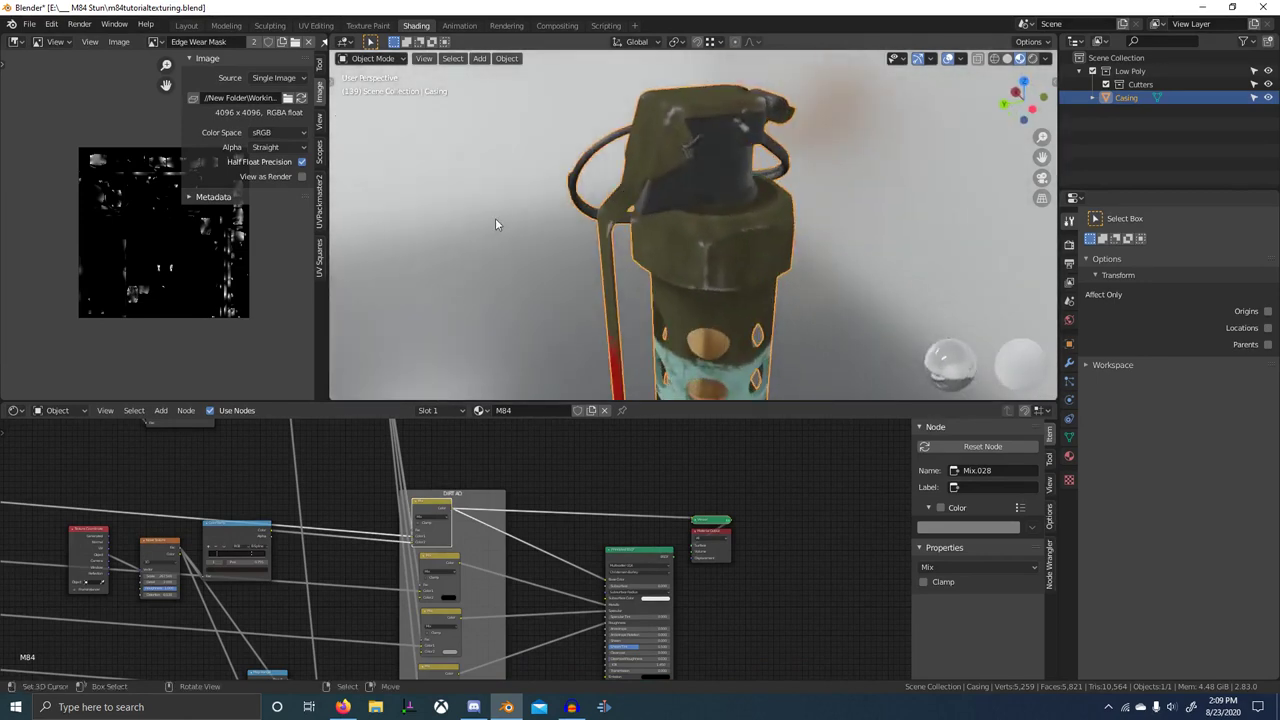
{"action": "middle_click_drag", "start_coordinate": [737, 278], "coordinate": [764, 160], "text": "shift"}
{"action": "scroll", "coordinate": [768, 184], "scroll_direction": "down", "scroll_amount": 2}
{"action": "middle_click_drag", "start_coordinate": [752, 272], "coordinate": [606, 222]}
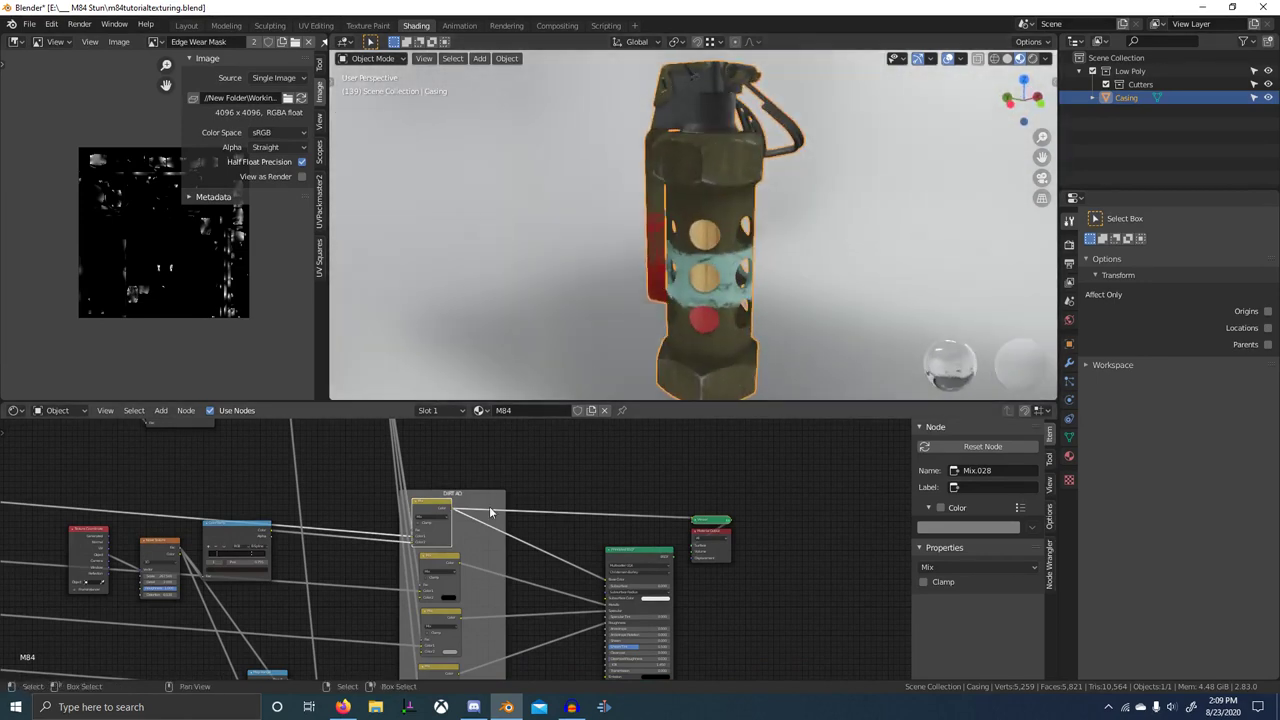
{"action": "left_click", "coordinate": [438, 567], "text": "ctrl+shift"}
{"action": "middle_click_drag", "start_coordinate": [667, 285], "coordinate": [915, 293]}
{"action": "middle_click_drag", "start_coordinate": [717, 222], "coordinate": [786, 213]}
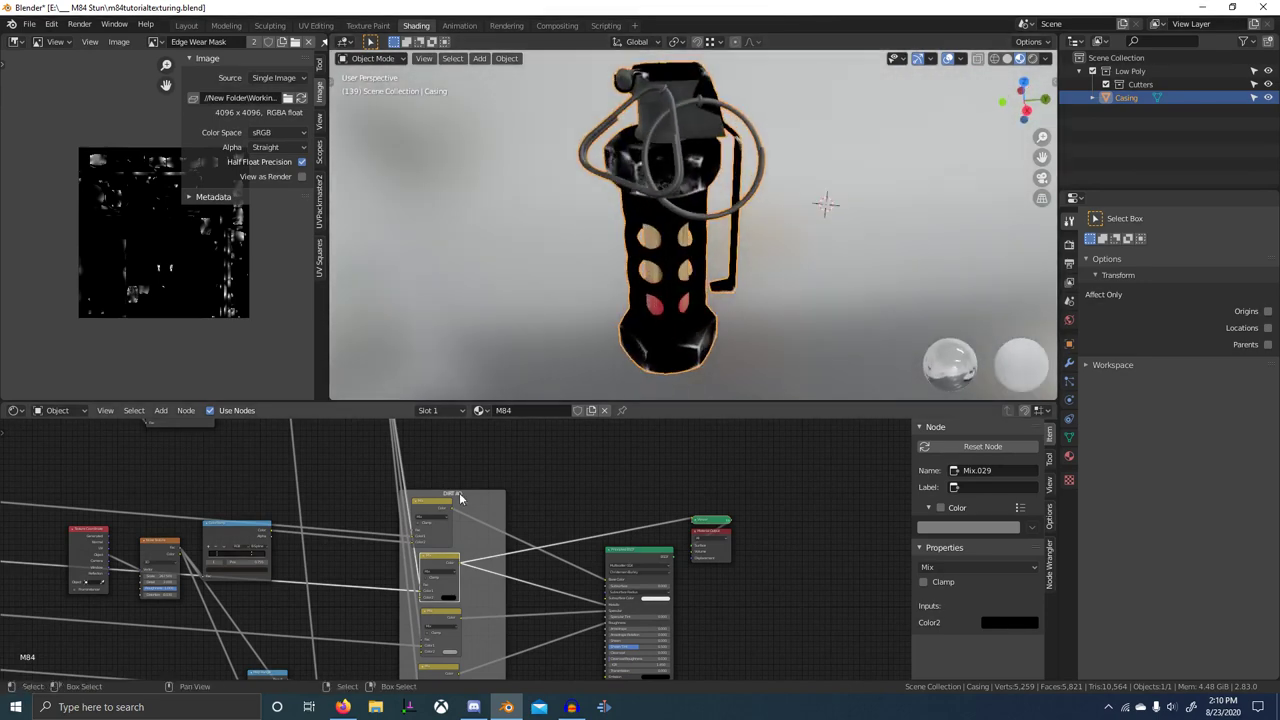
- Preview the third and lower Mix nodes and the Bump node output on the model
{"action": "left_click", "coordinate": [447, 619], "text": "ctrl+shift"}
{"action": "middle_click_drag", "start_coordinate": [680, 258], "coordinate": [572, 222]}
{"action": "scroll", "coordinate": [698, 263], "scroll_direction": "up", "scroll_amount": 4}
{"action": "middle_click_drag", "start_coordinate": [558, 552], "coordinate": [598, 480]}
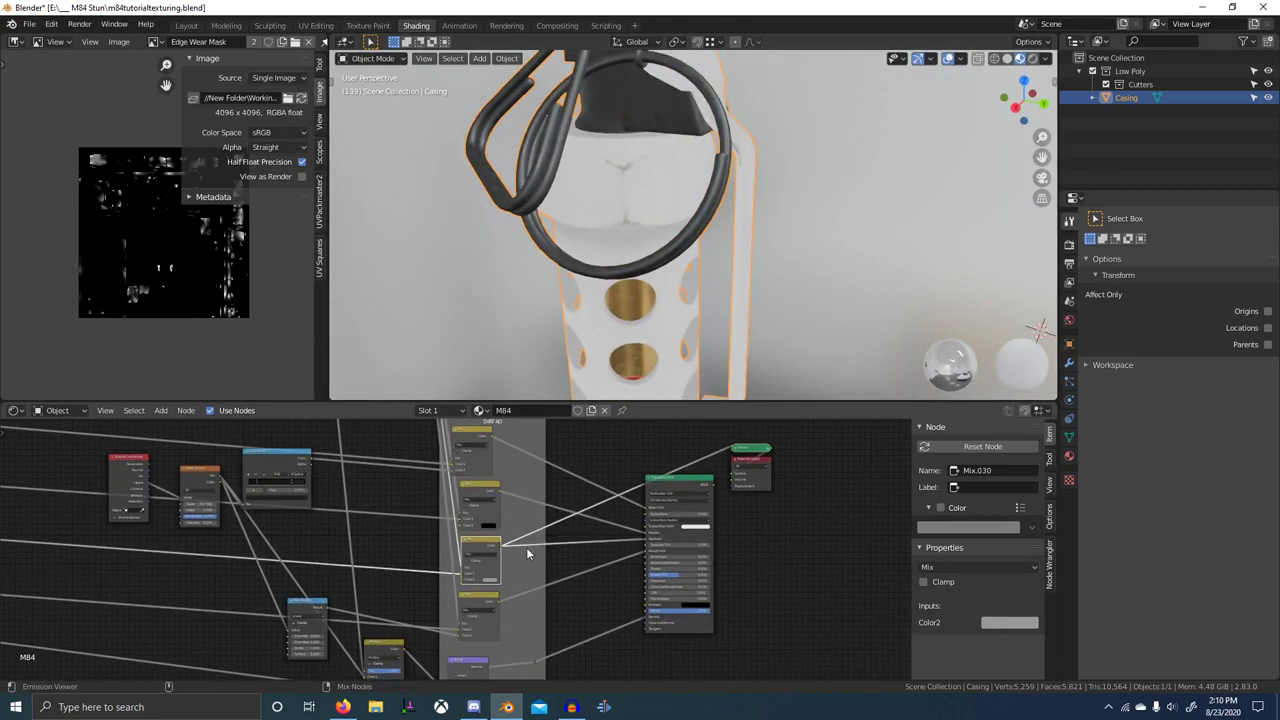
{"action": "left_click", "coordinate": [480, 603], "text": "ctrl+shift"}
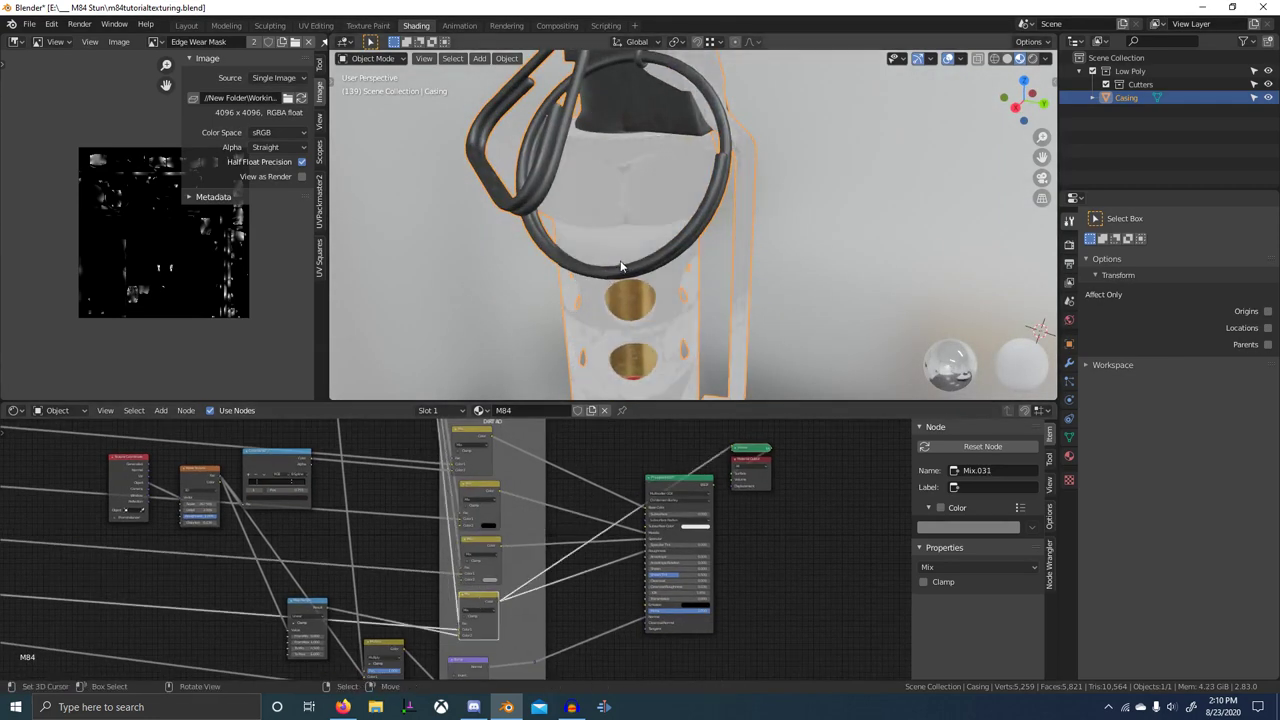
{"action": "middle_click_drag", "start_coordinate": [615, 226], "coordinate": [624, 279]}
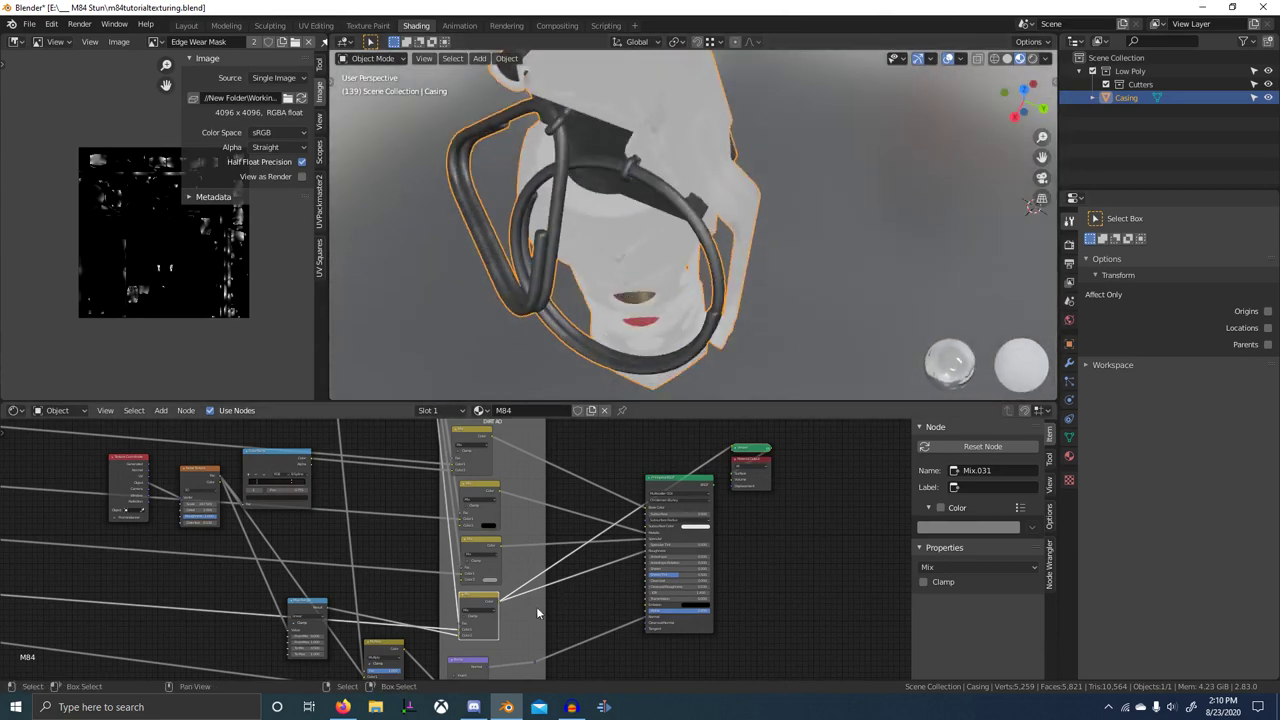
{"action": "middle_click_drag", "start_coordinate": [537, 608], "coordinate": [545, 553]}
{"action": "left_click", "coordinate": [474, 605], "text": "ctrl+shift"}
- Restore the full material preview and bring up the Image menu for saving the mask
{"action": "middle_click_drag", "start_coordinate": [631, 294], "coordinate": [720, 277]}
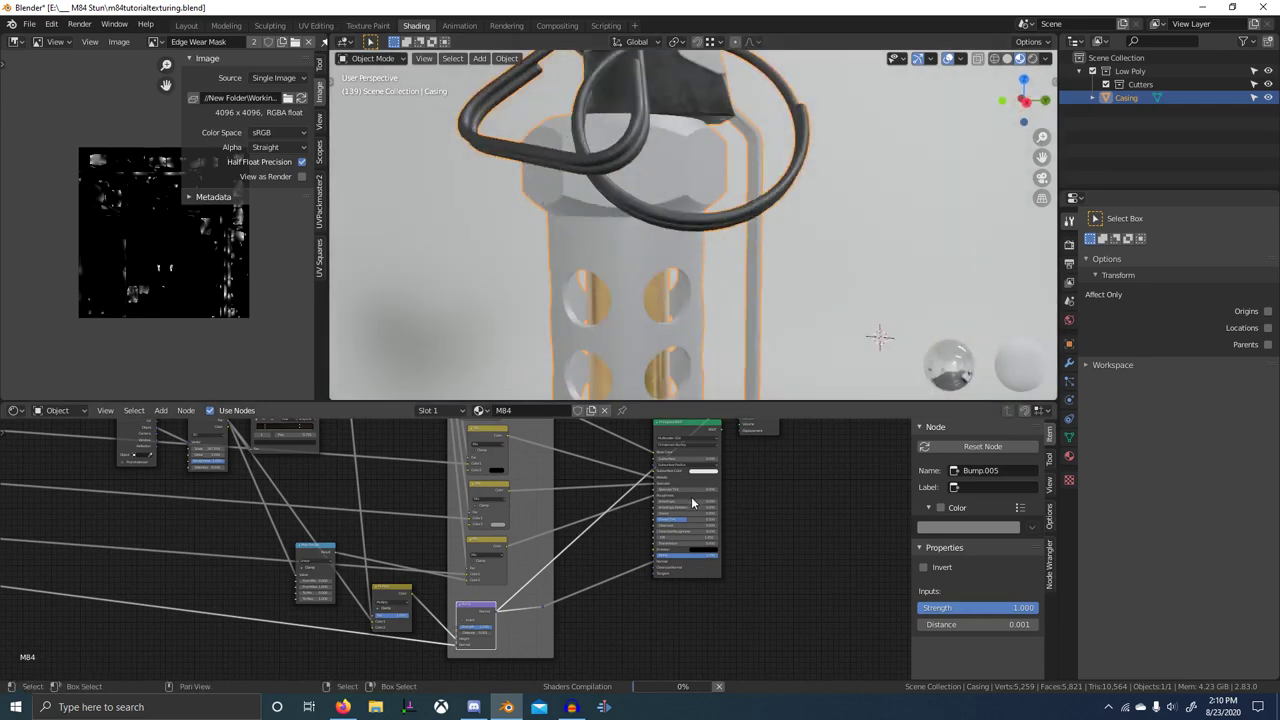
{"action": "scroll", "coordinate": [691, 489], "scroll_direction": "down", "scroll_amount": 2}
{"action": "middle_click_drag", "start_coordinate": [691, 489], "coordinate": [602, 586]}
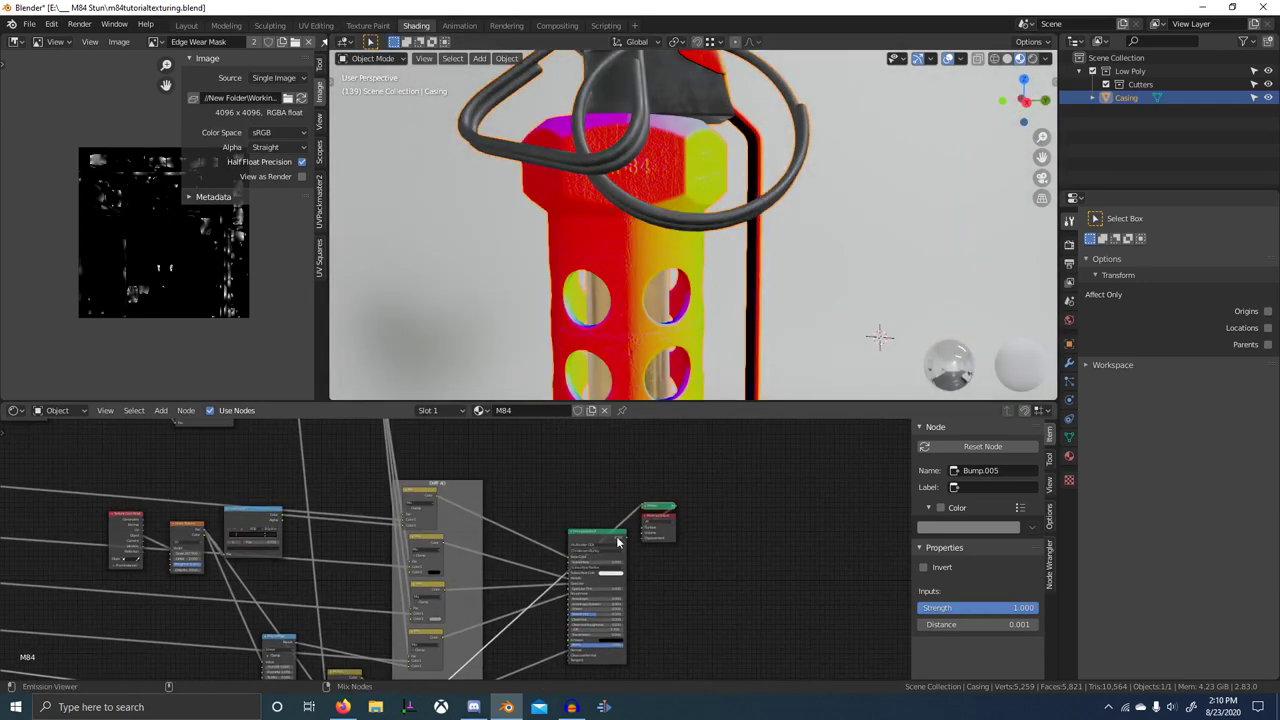
{"action": "left_click", "coordinate": [609, 532], "text": "ctrl+shift"}
{"action": "scroll", "coordinate": [689, 268], "scroll_direction": "down", "scroll_amount": 3}
{"action": "middle_click_drag", "start_coordinate": [689, 268], "coordinate": [720, 274]}
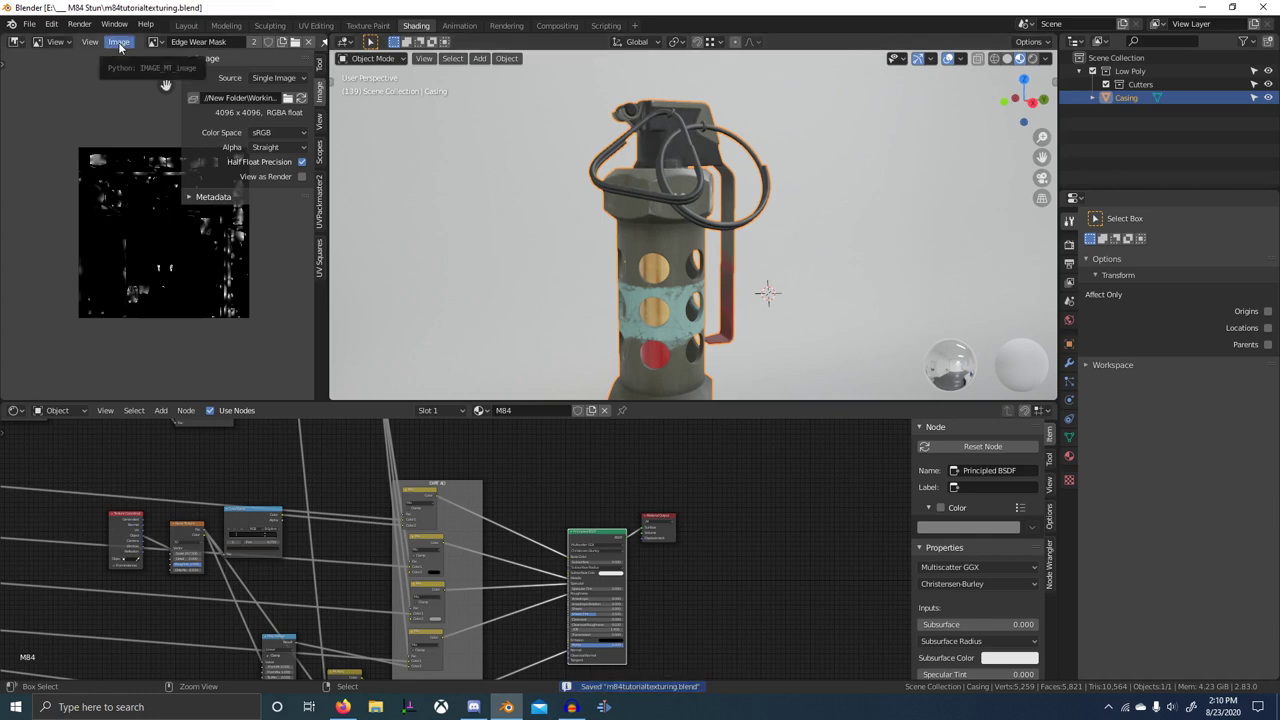
{"action": "left_click", "coordinate": [119, 43]}
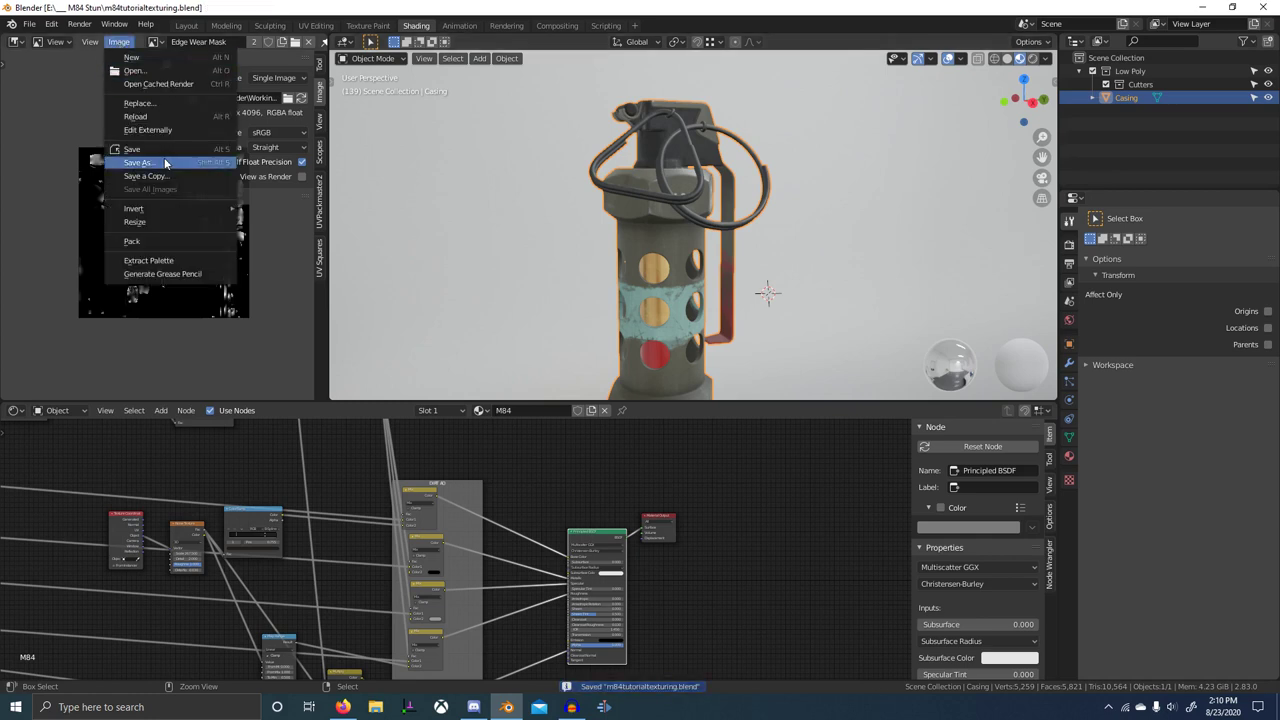
- Switch the node editor to material slot 5, 'Top', and orbit to the grenade's upper part
{"action": "left_click", "coordinate": [461, 410]}
{"action": "left_click", "coordinate": [394, 492]}
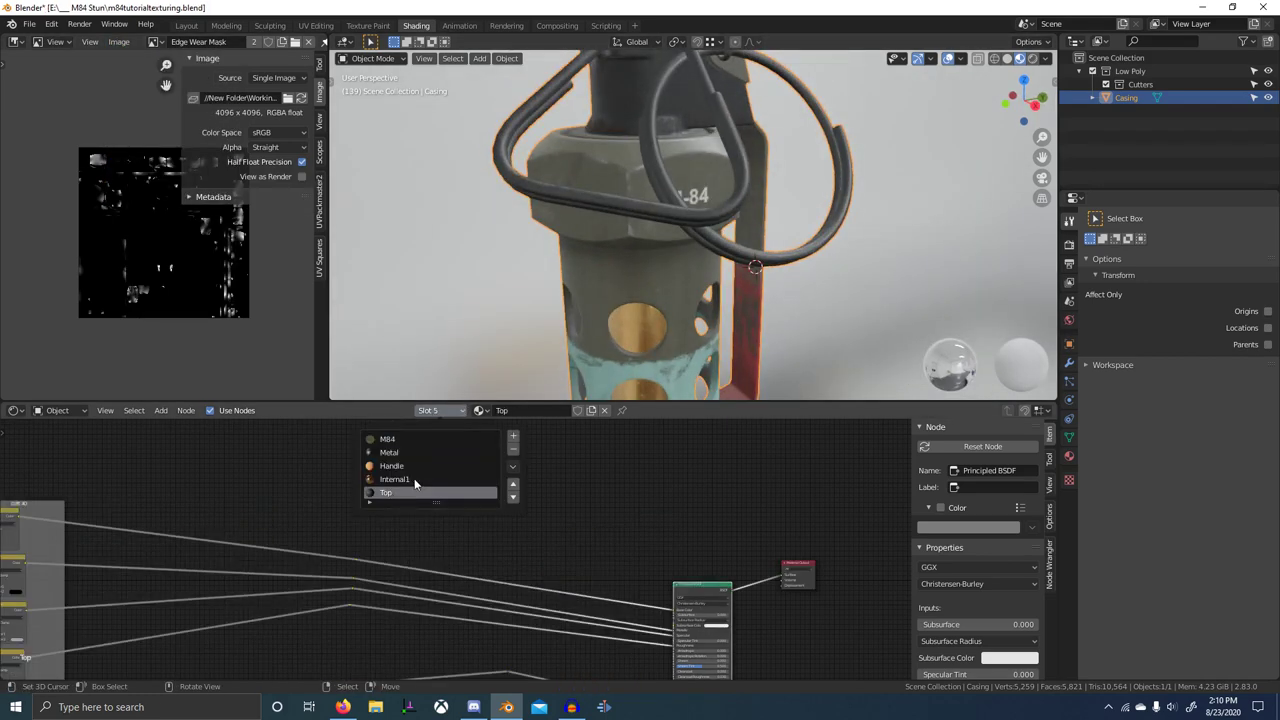
{"action": "scroll", "coordinate": [766, 252], "scroll_direction": "down", "scroll_amount": 3}
{"action": "middle_click_drag", "start_coordinate": [766, 252], "coordinate": [682, 202]}
{"action": "scroll", "coordinate": [710, 349], "scroll_direction": "up", "scroll_amount": 4}
{"action": "scroll", "coordinate": [767, 284], "scroll_direction": "up", "scroll_amount": 3}
{"action": "scroll", "coordinate": [681, 205], "scroll_direction": "down", "scroll_amount": 3}
{"action": "scroll", "coordinate": [415, 505], "scroll_direction": "down", "scroll_amount": 4}
- Close in on the casing notch and preview the Multiply node's output on the model
{"action": "middle_click_drag", "start_coordinate": [372, 513], "coordinate": [574, 521]}
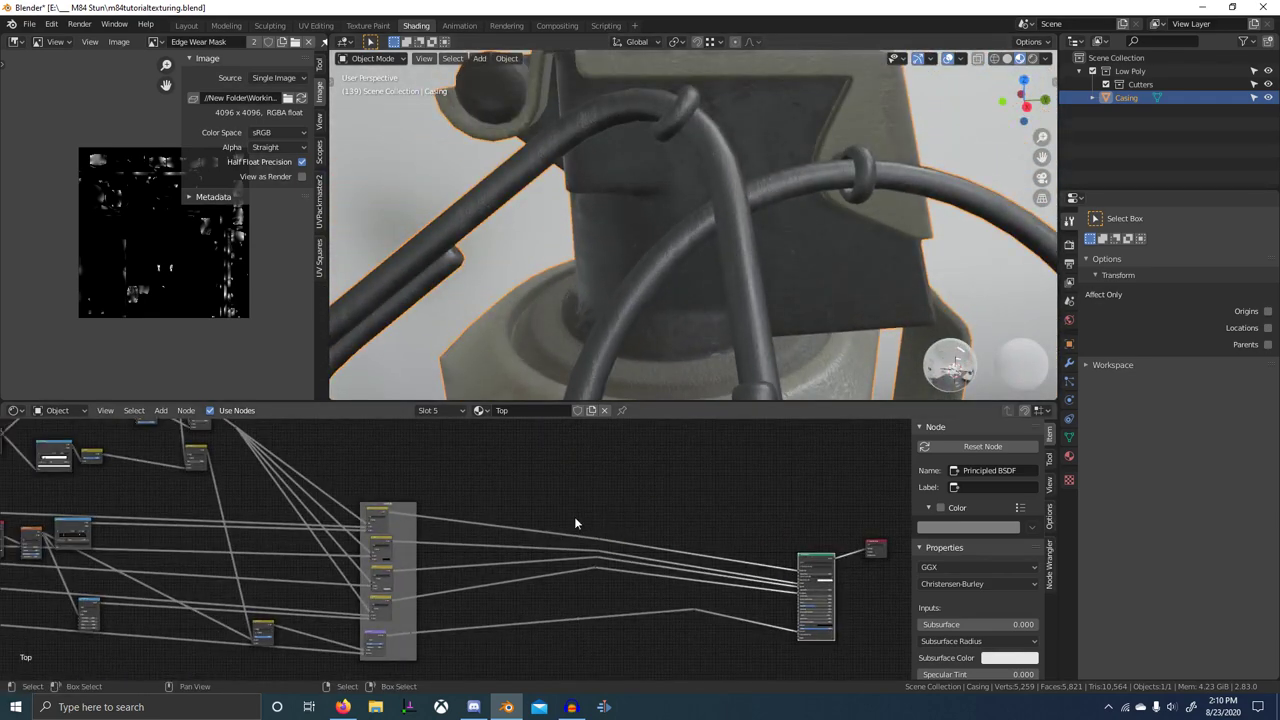
{"action": "middle_click_drag", "start_coordinate": [632, 328], "coordinate": [687, 352]}
{"action": "scroll", "coordinate": [759, 330], "scroll_direction": "up", "scroll_amount": 2}
{"action": "middle_click_drag", "start_coordinate": [759, 330], "coordinate": [740, 345], "text": "shift"}
{"action": "scroll", "coordinate": [740, 345], "scroll_direction": "up", "scroll_amount": 3}
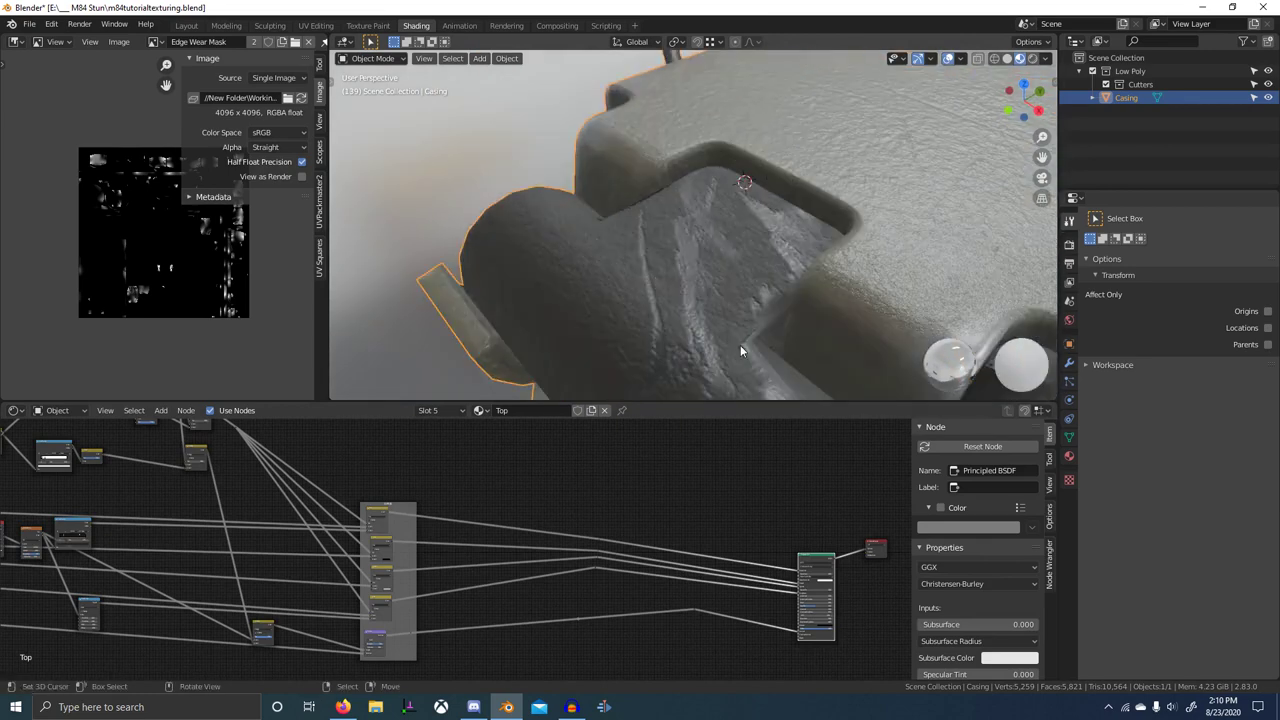
{"action": "scroll", "coordinate": [389, 611], "scroll_direction": "up", "scroll_amount": 4}
{"action": "middle_click_drag", "start_coordinate": [389, 611], "coordinate": [474, 515]}
{"action": "middle_click_drag", "start_coordinate": [486, 430], "coordinate": [576, 580]}
{"action": "middle_click_drag", "start_coordinate": [376, 492], "coordinate": [471, 605]}
{"action": "scroll", "coordinate": [443, 536], "scroll_direction": "up", "scroll_amount": 4}
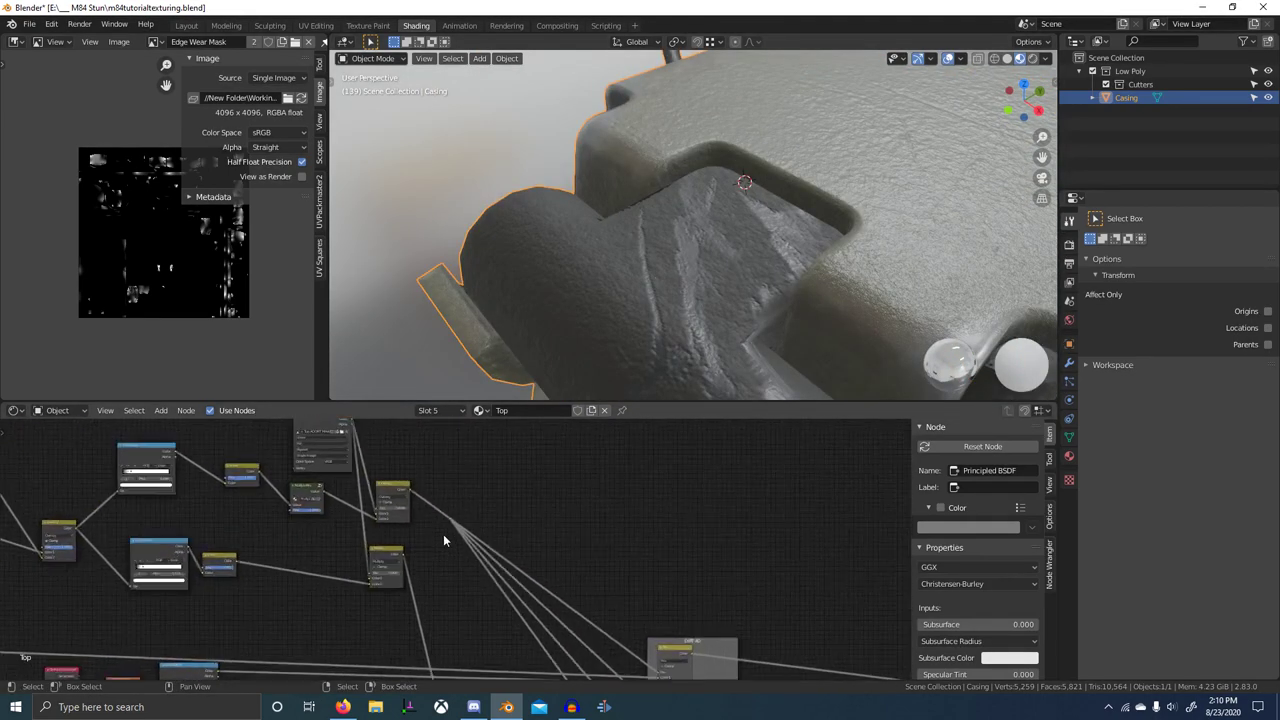
{"action": "left_click", "coordinate": [381, 558], "text": "ctrl+shift"}
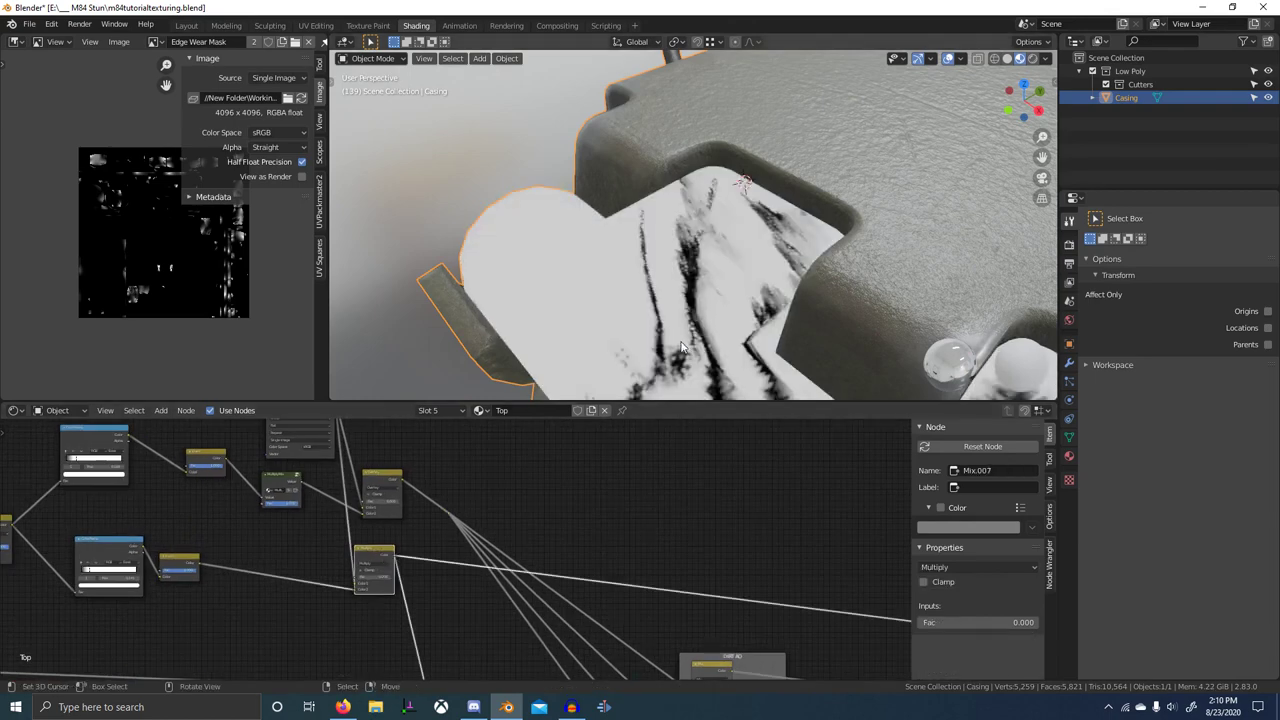
- Preview the Mix node's output on the casing, then the final shader again
{"action": "middle_click_drag", "start_coordinate": [681, 338], "coordinate": [690, 240]}
{"action": "scroll", "coordinate": [620, 498], "scroll_direction": "down", "scroll_amount": 3}
{"action": "middle_click_drag", "start_coordinate": [620, 500], "coordinate": [590, 553]}
{"action": "scroll", "coordinate": [590, 554], "scroll_direction": "up", "scroll_amount": 2}
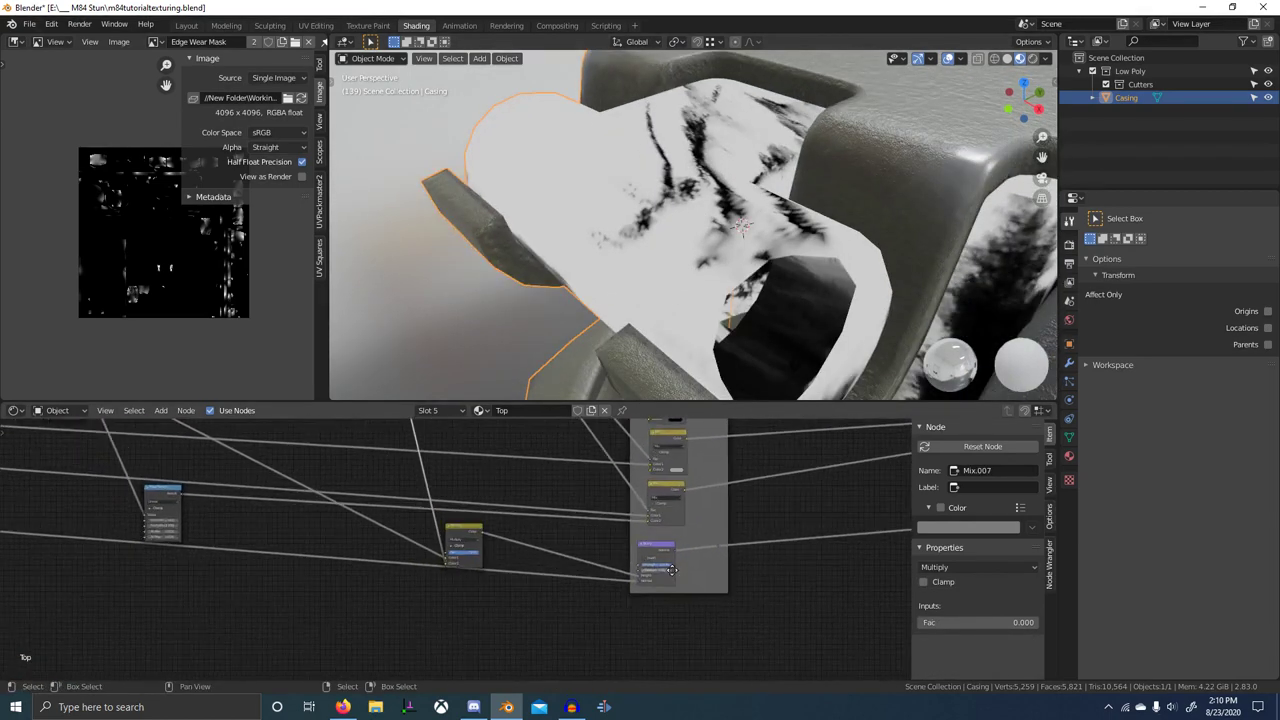
{"action": "left_click", "coordinate": [417, 545], "text": "ctrl+shift"}
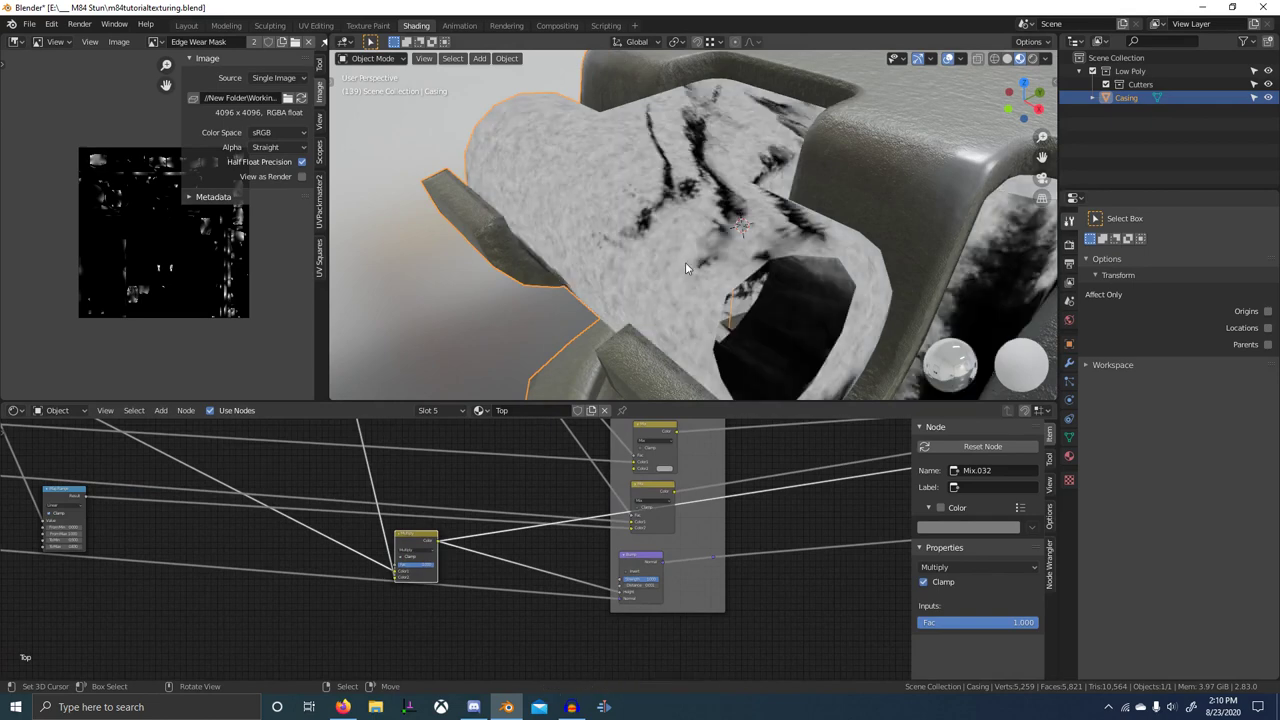
{"action": "scroll", "coordinate": [670, 621], "scroll_direction": "up", "scroll_amount": 8}
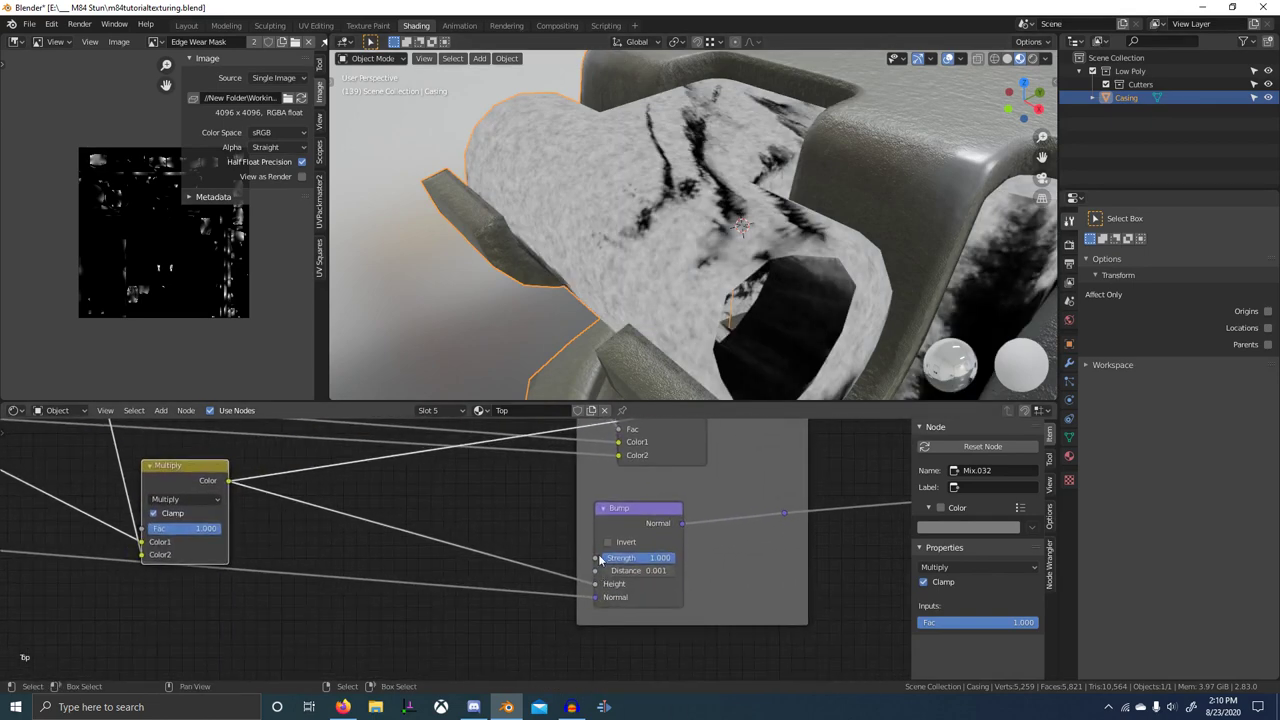
{"action": "scroll", "coordinate": [724, 594], "scroll_direction": "down", "scroll_amount": 6}
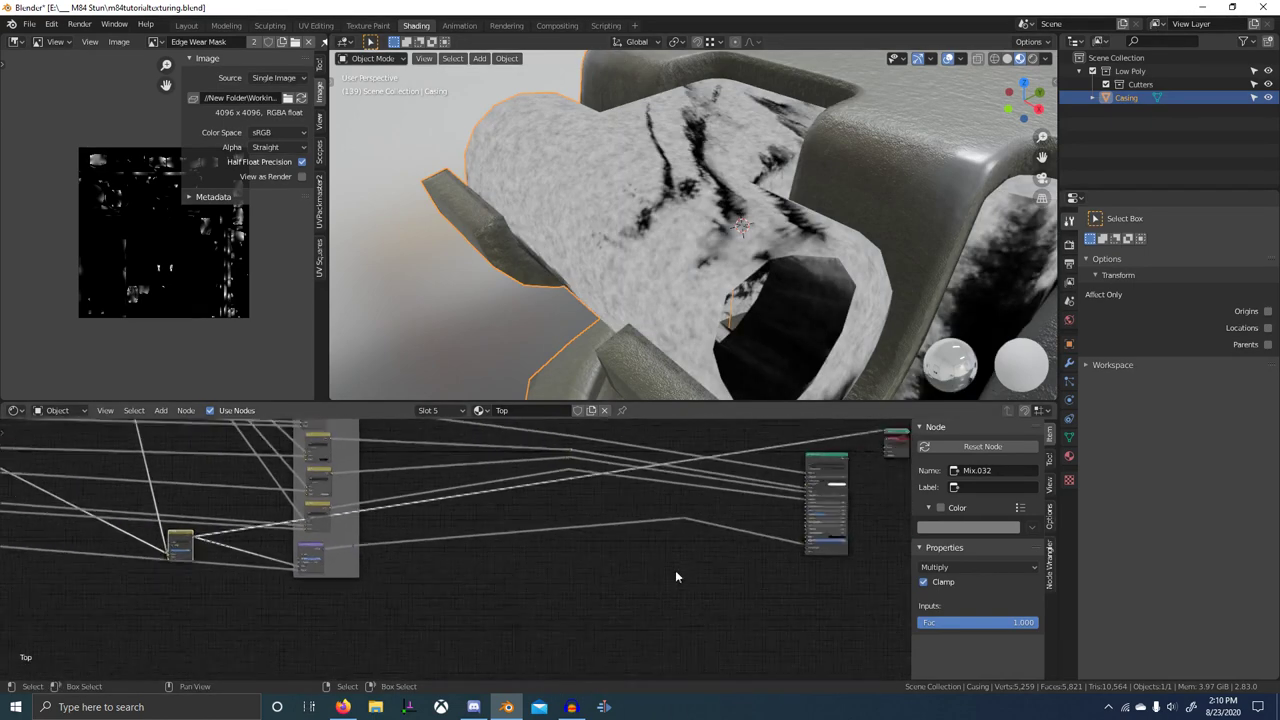
{"action": "left_click", "coordinate": [662, 503], "text": "ctrl+shift"}
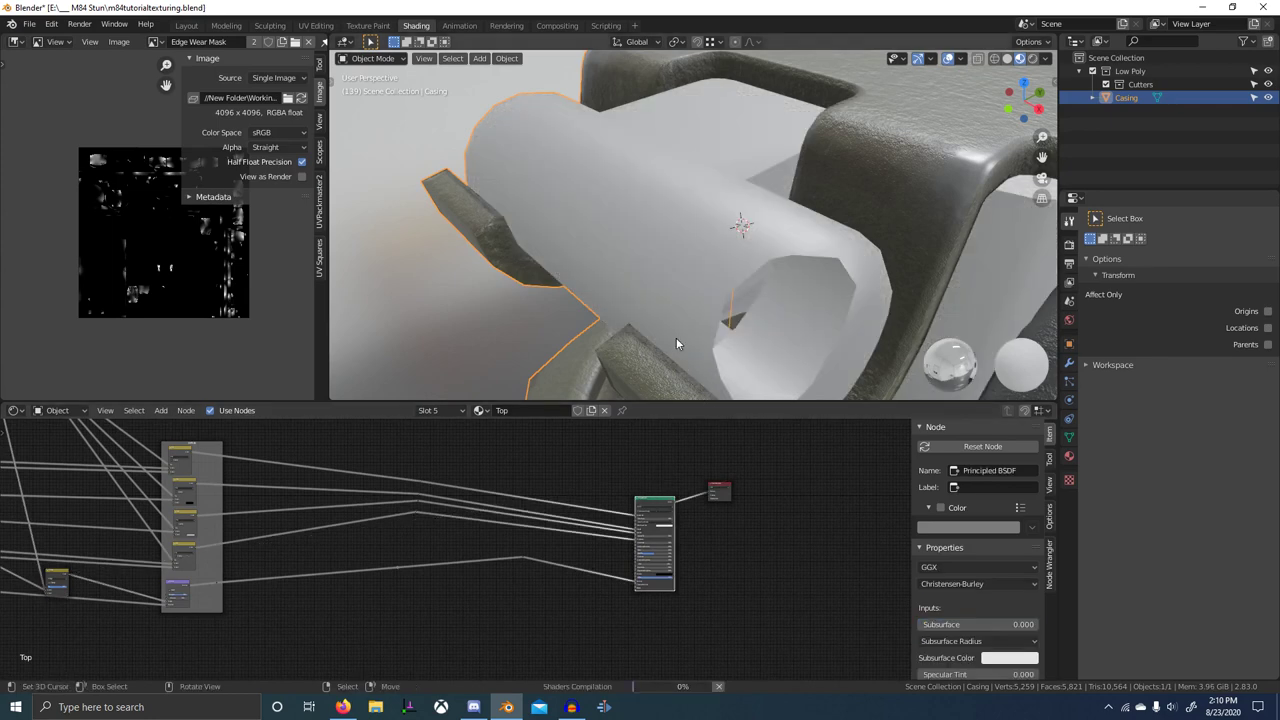
- Preview the Top AO dirt mask image texture as a black-and-white mask on the casing
{"action": "middle_click_drag", "start_coordinate": [676, 339], "coordinate": [637, 386]}
{"action": "middle_click_drag", "start_coordinate": [435, 476], "coordinate": [580, 444]}
{"action": "middle_click_drag", "start_coordinate": [456, 505], "coordinate": [580, 443]}
{"action": "scroll", "coordinate": [580, 443], "scroll_direction": "up", "scroll_amount": 8}
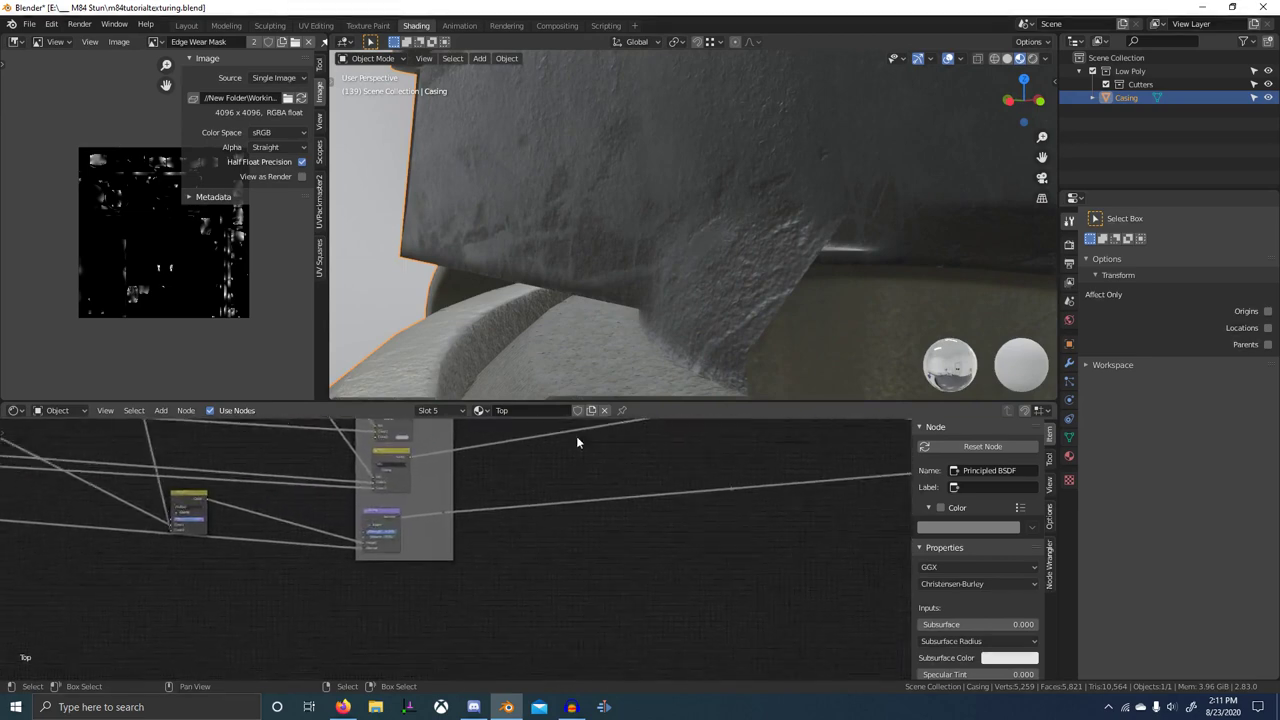
{"action": "middle_click_drag", "start_coordinate": [370, 550], "coordinate": [134, 446]}
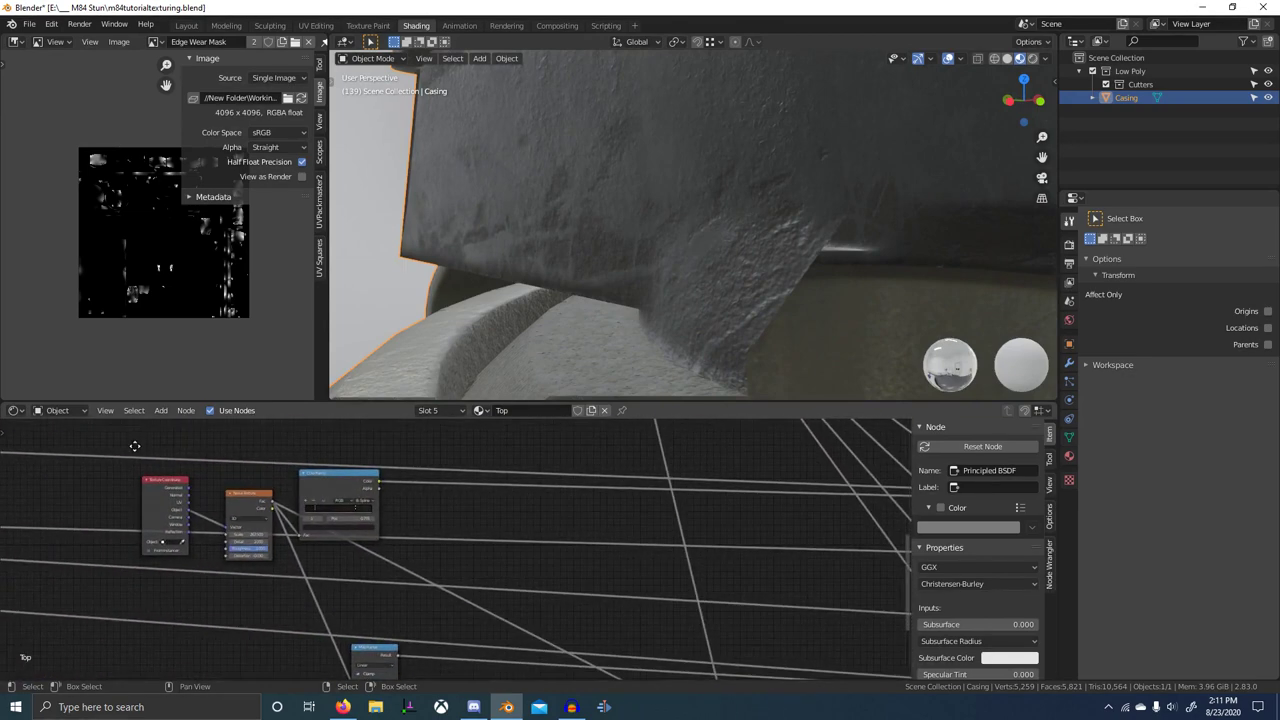
{"action": "scroll", "coordinate": [330, 498], "scroll_direction": "down", "scroll_amount": 1}
{"action": "middle_click_drag", "start_coordinate": [330, 498], "coordinate": [217, 436]}
{"action": "scroll", "coordinate": [176, 447], "scroll_direction": "down", "scroll_amount": 1}
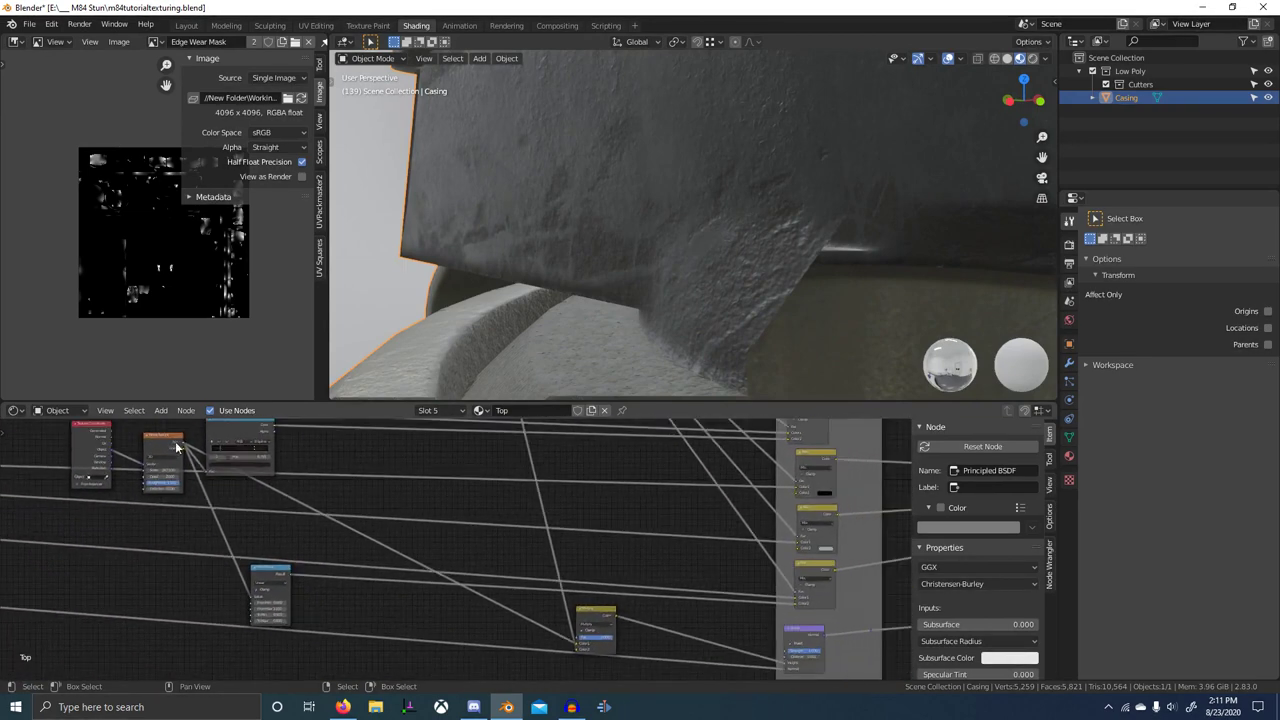
{"action": "scroll", "coordinate": [362, 490], "scroll_direction": "down", "scroll_amount": 1}
{"action": "middle_click_drag", "start_coordinate": [463, 425], "coordinate": [495, 594]}
{"action": "left_click", "coordinate": [441, 461], "text": "ctrl+shift"}
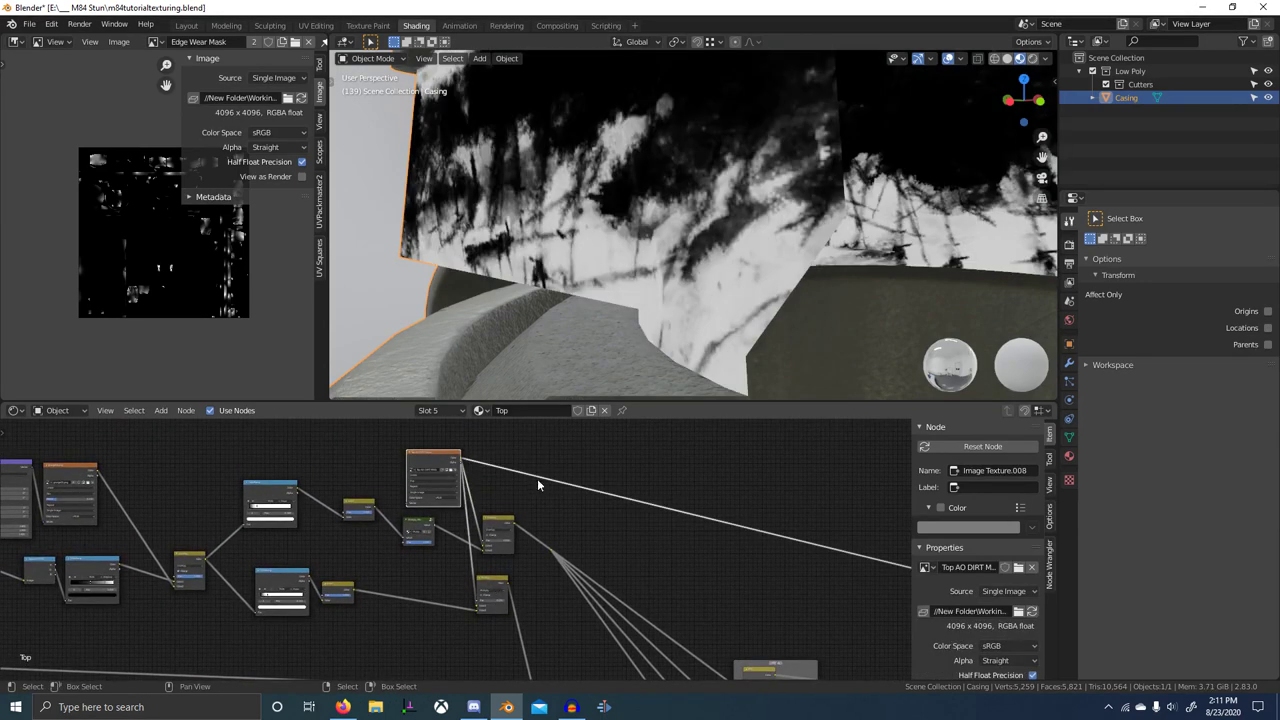
- Preview the Mix.007 and then the Mix.032 outputs on the model
{"action": "left_click", "coordinate": [502, 582], "text": "ctrl+shift"}
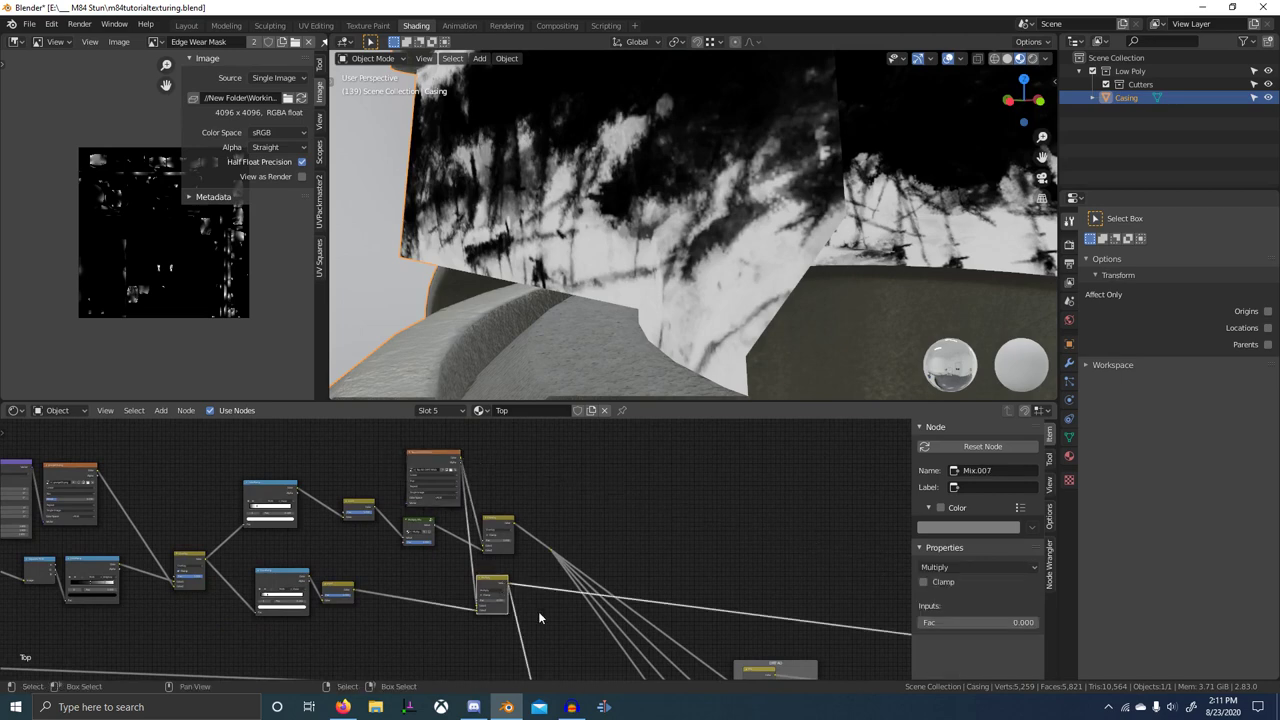
{"action": "middle_click_drag", "start_coordinate": [538, 611], "coordinate": [509, 450]}
{"action": "scroll", "coordinate": [534, 596], "scroll_direction": "down", "scroll_amount": 1}
{"action": "scroll", "coordinate": [557, 550], "scroll_direction": "up", "scroll_amount": 2}
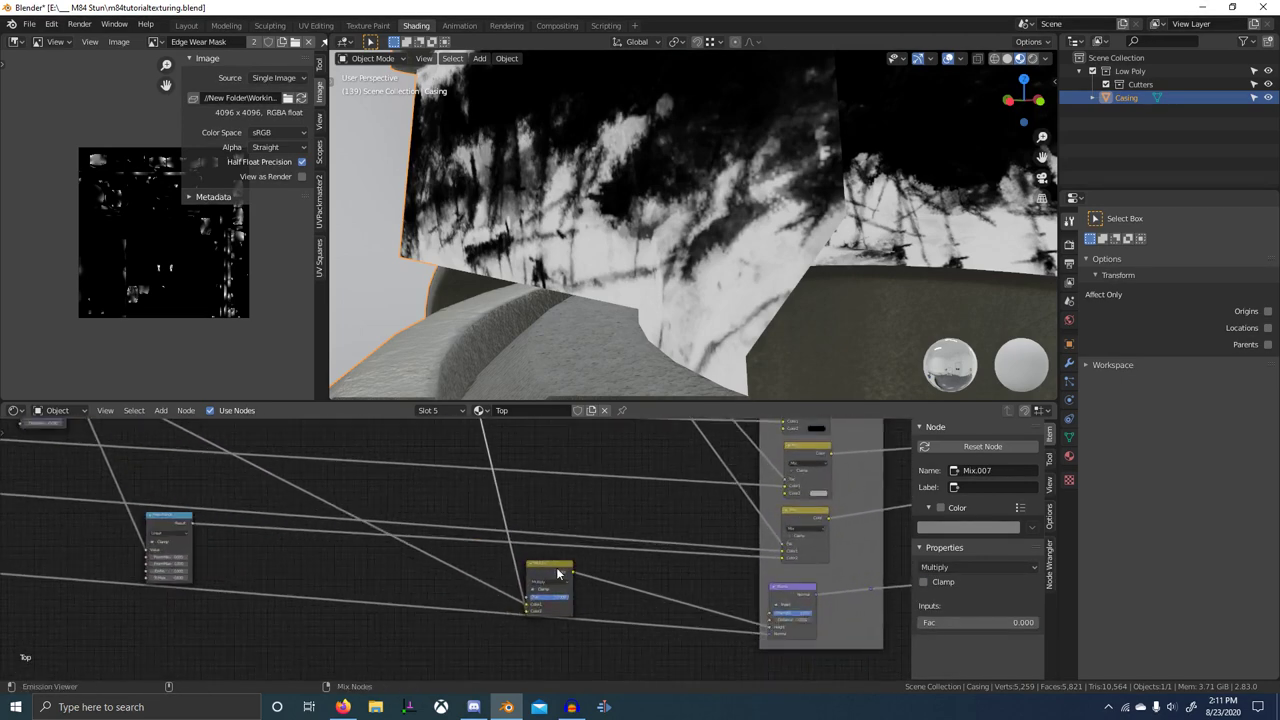
{"action": "left_click", "coordinate": [558, 572], "text": "ctrl+shift"}
- Preview the Principled BSDF to restore the normal shaded Top material
{"action": "scroll", "coordinate": [593, 575], "scroll_direction": "up", "scroll_amount": 3}
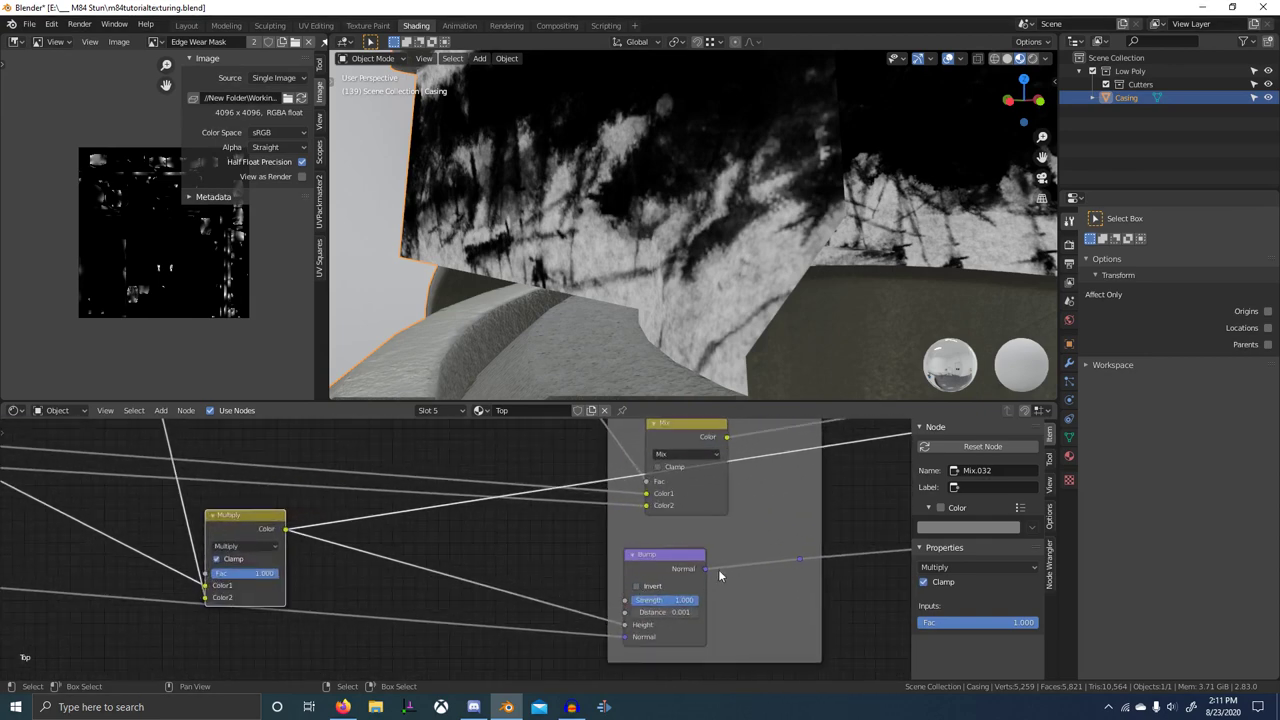
{"action": "scroll", "coordinate": [722, 576], "scroll_direction": "down", "scroll_amount": 3}
{"action": "middle_click_drag", "start_coordinate": [732, 578], "coordinate": [474, 595]}
{"action": "scroll", "coordinate": [474, 592], "scroll_direction": "down", "scroll_amount": 3}
{"action": "scroll", "coordinate": [610, 270], "scroll_direction": "down", "scroll_amount": 7}
{"action": "middle_click_drag", "start_coordinate": [620, 240], "coordinate": [768, 151]}
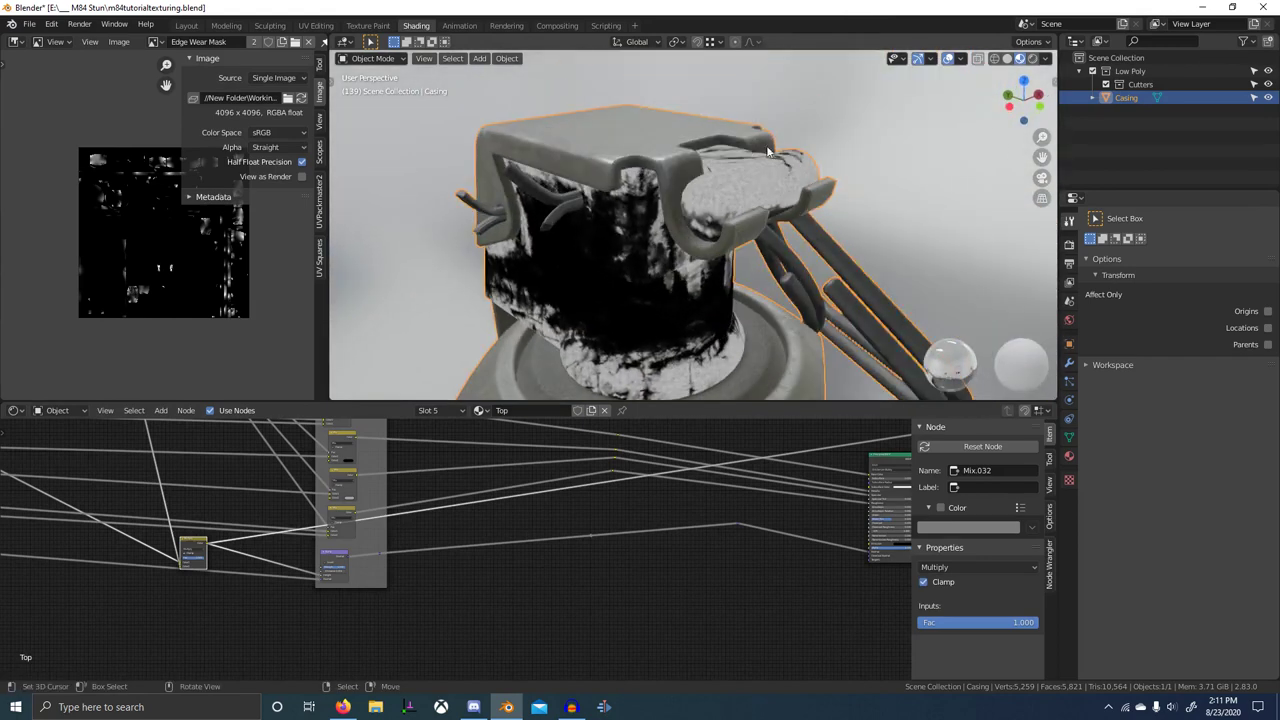
{"action": "middle_click_drag", "start_coordinate": [880, 468], "coordinate": [709, 536]}
{"action": "left_click", "coordinate": [723, 524], "text": "ctrl+shift"}
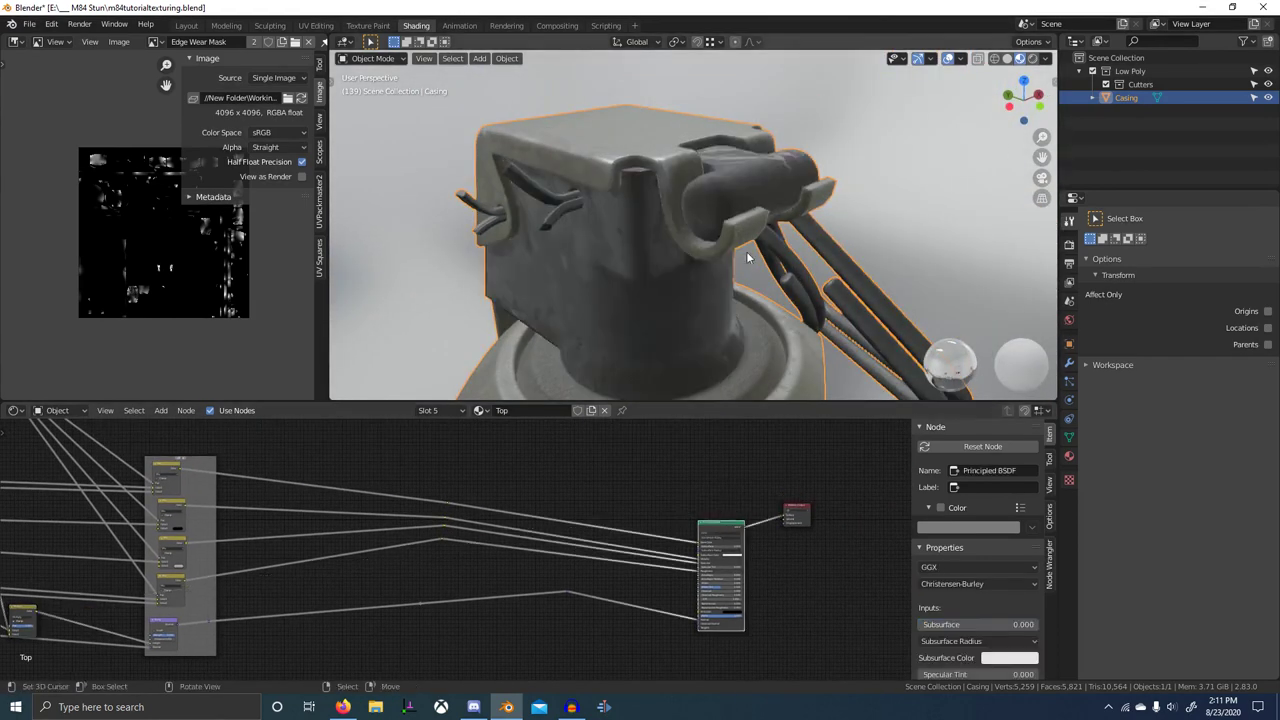
- Select the Top AO DIRT MAsk texture node and centre it in the node editor
{"action": "middle_click_drag", "start_coordinate": [748, 252], "coordinate": [678, 288]}
{"action": "scroll", "coordinate": [678, 288], "scroll_direction": "up", "scroll_amount": 1}
{"action": "scroll", "coordinate": [414, 511], "scroll_direction": "down", "scroll_amount": 3}
{"action": "middle_click_drag", "start_coordinate": [414, 511], "coordinate": [573, 531]}
{"action": "middle_click_drag", "start_coordinate": [229, 454], "coordinate": [401, 529]}
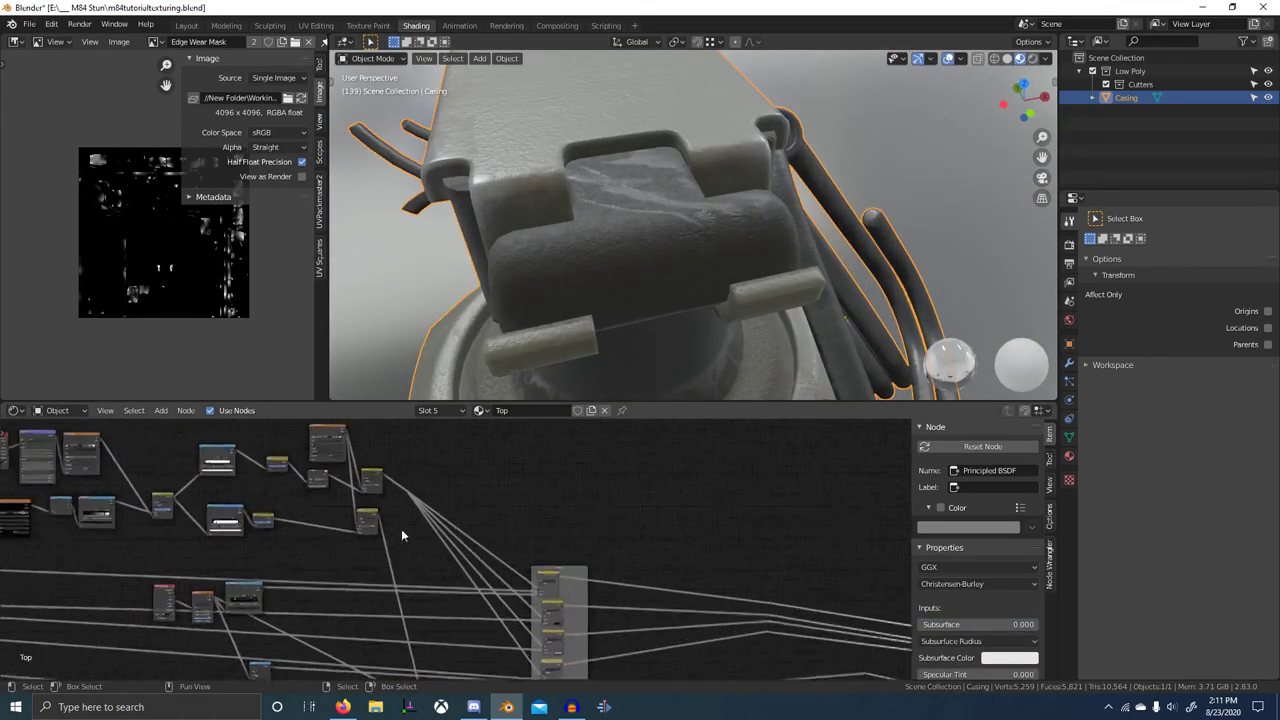
{"action": "scroll", "coordinate": [445, 548], "scroll_direction": "up", "scroll_amount": 3}
{"action": "scroll", "coordinate": [457, 578], "scroll_direction": "up", "scroll_amount": 3}
{"action": "middle_click_drag", "start_coordinate": [335, 460], "coordinate": [478, 583]}
{"action": "scroll", "coordinate": [455, 545], "scroll_direction": "up", "scroll_amount": 4}
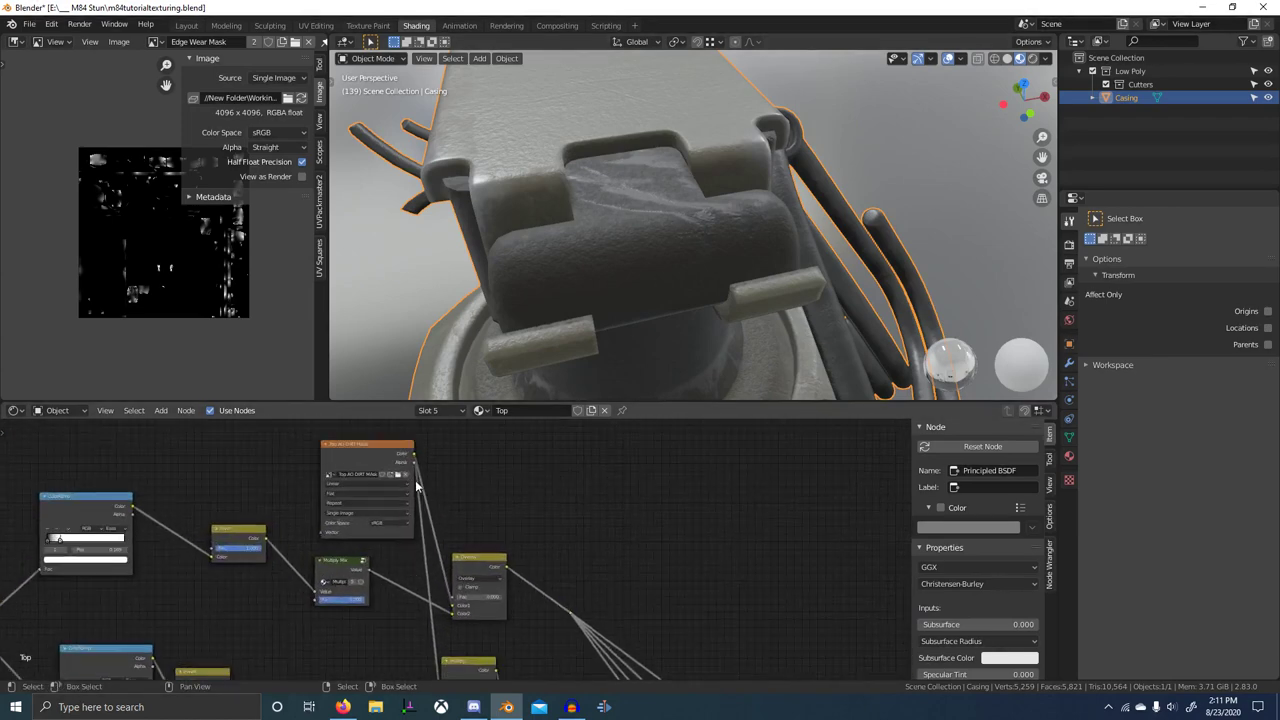
{"action": "left_click", "coordinate": [371, 450]}
{"action": "scroll", "coordinate": [375, 490], "scroll_direction": "up", "scroll_amount": 7}
{"action": "middle_click_drag", "start_coordinate": [375, 494], "coordinate": [408, 522]}
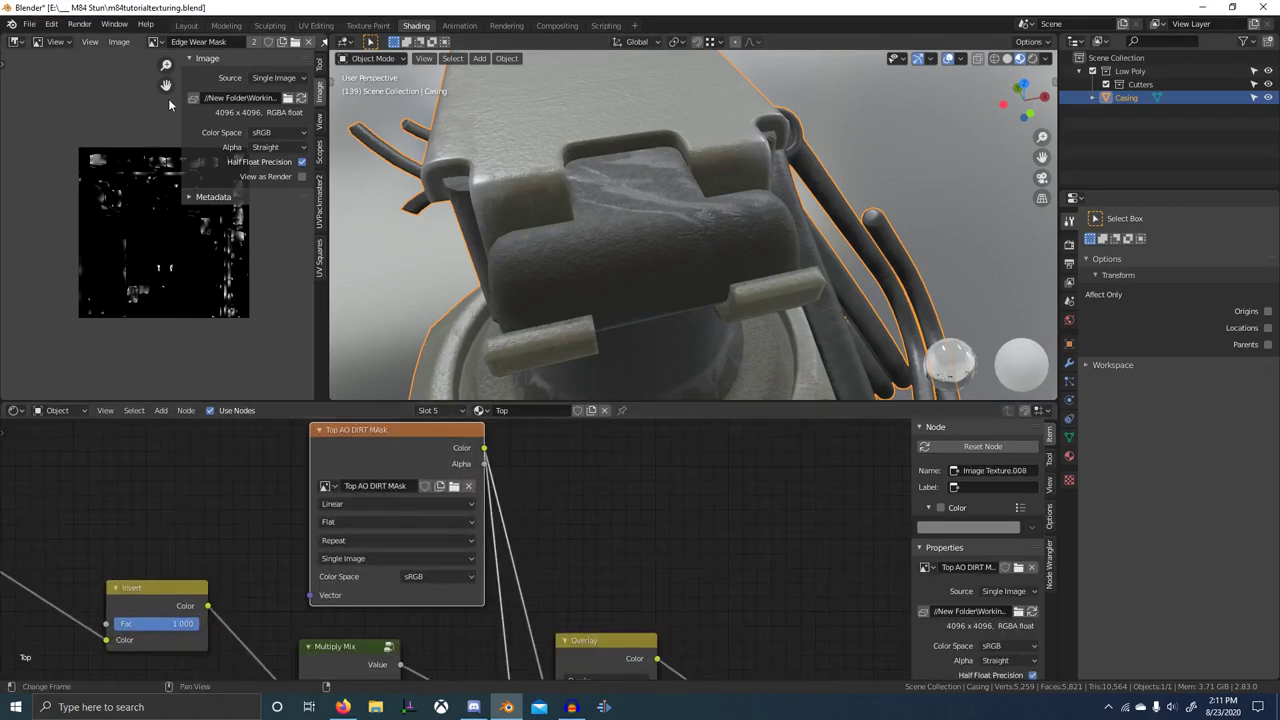
- Show the Top AO DIRT MAsk image in the image editor and preview the mask on the model
{"action": "left_click", "coordinate": [160, 44]}
{"action": "type", "text": "Top AO DIRT MAsk"}
{"action": "key", "text": "Return"}
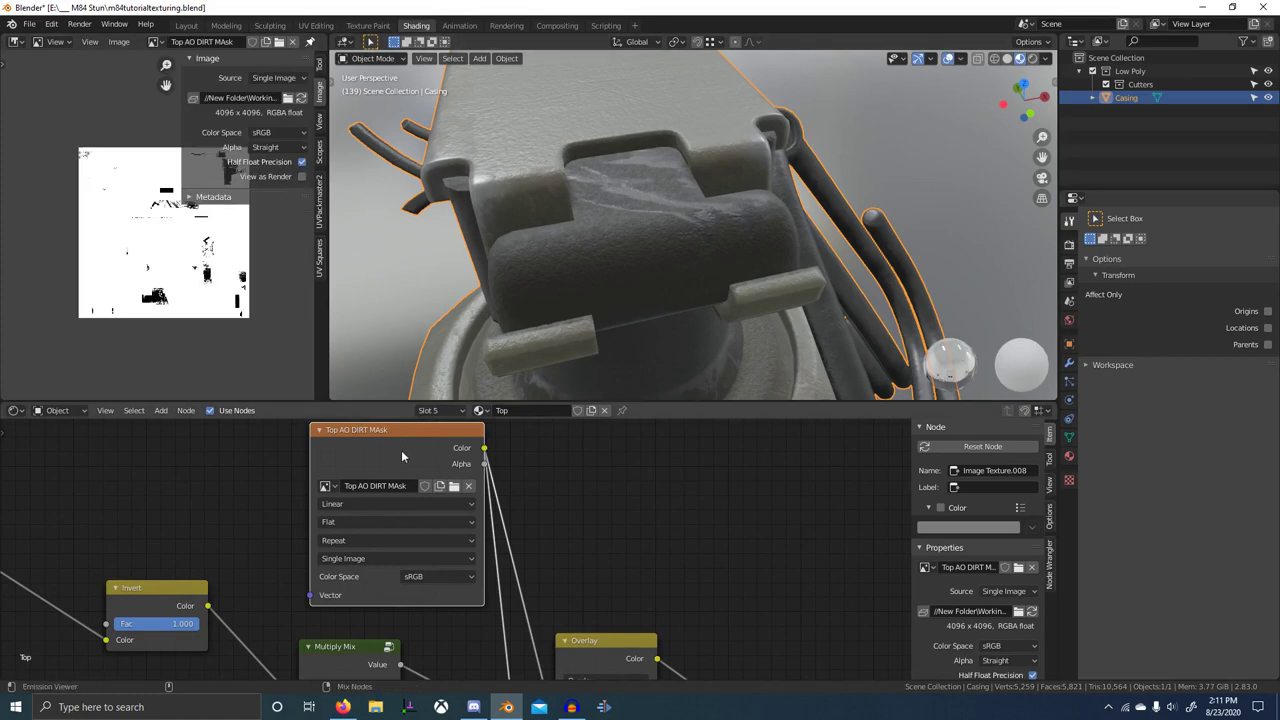
{"action": "left_click", "coordinate": [403, 456], "text": "ctrl+shift"}
{"action": "middle_click_drag", "start_coordinate": [997, 341], "coordinate": [1092, 262]}
{"action": "left_click", "coordinate": [1070, 243]}
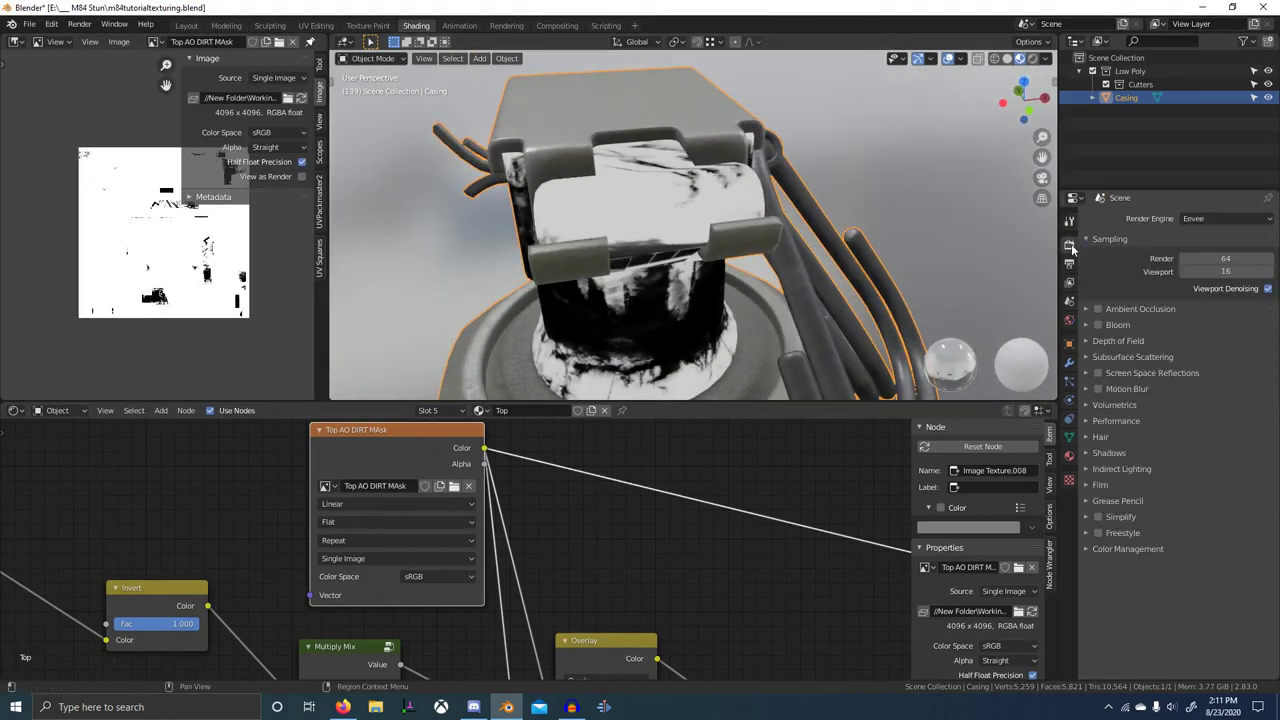
{"action": "left_click", "coordinate": [1070, 221]}
- In Edit Mode, reveal all, select only the connected top part and hide everything else
{"action": "key", "text": "ctrl+Tab"}
{"action": "left_click", "coordinate": [826, 159]}
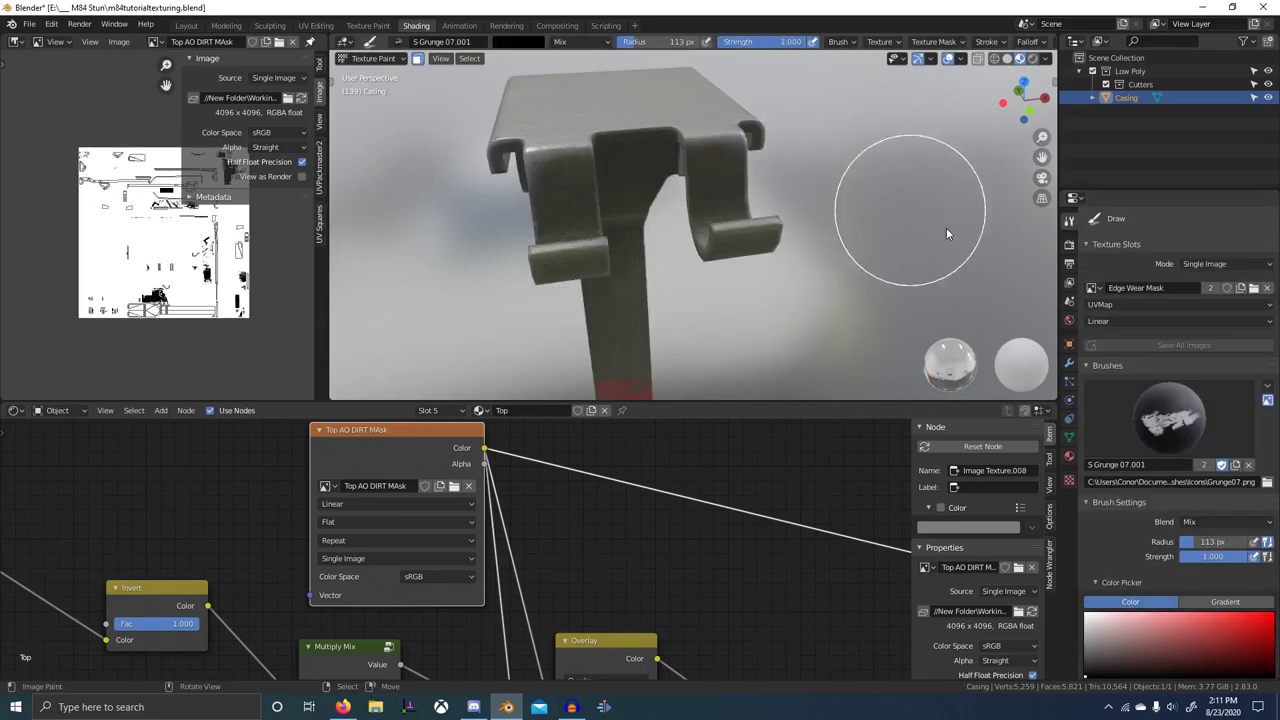
{"action": "key", "text": "Tab"}
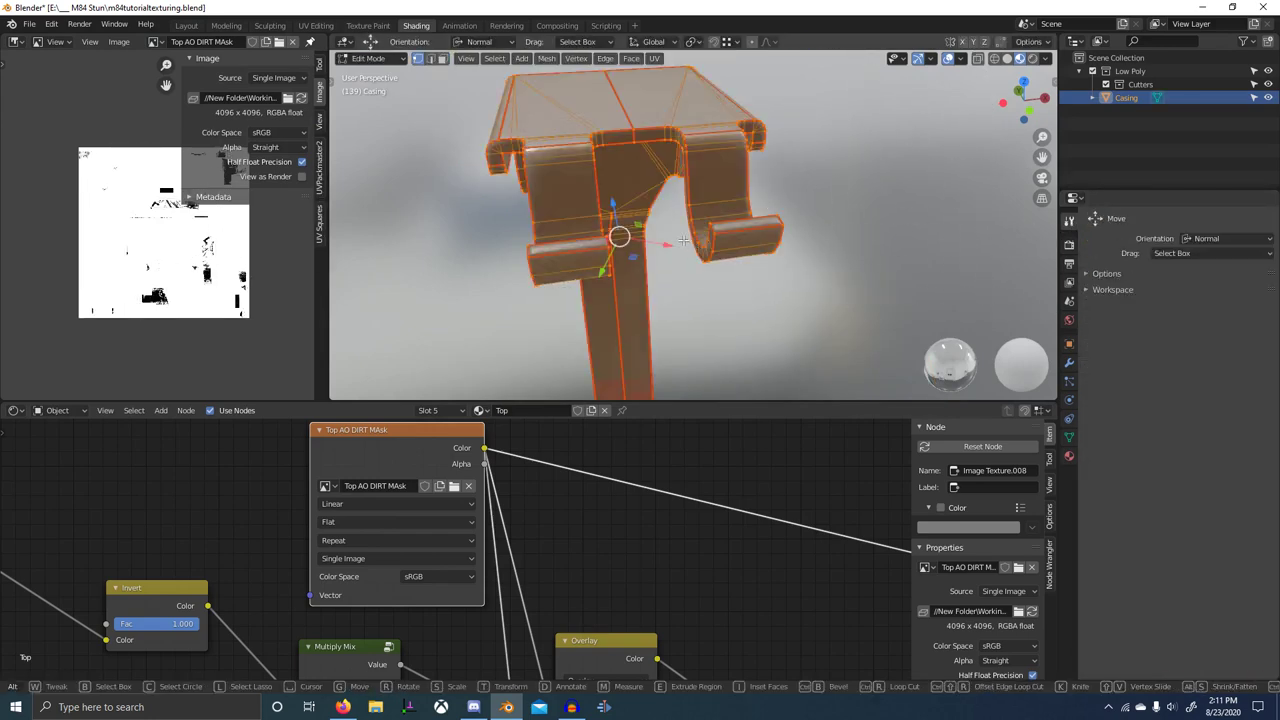
{"action": "middle_click_drag", "start_coordinate": [686, 243], "coordinate": [681, 259]}
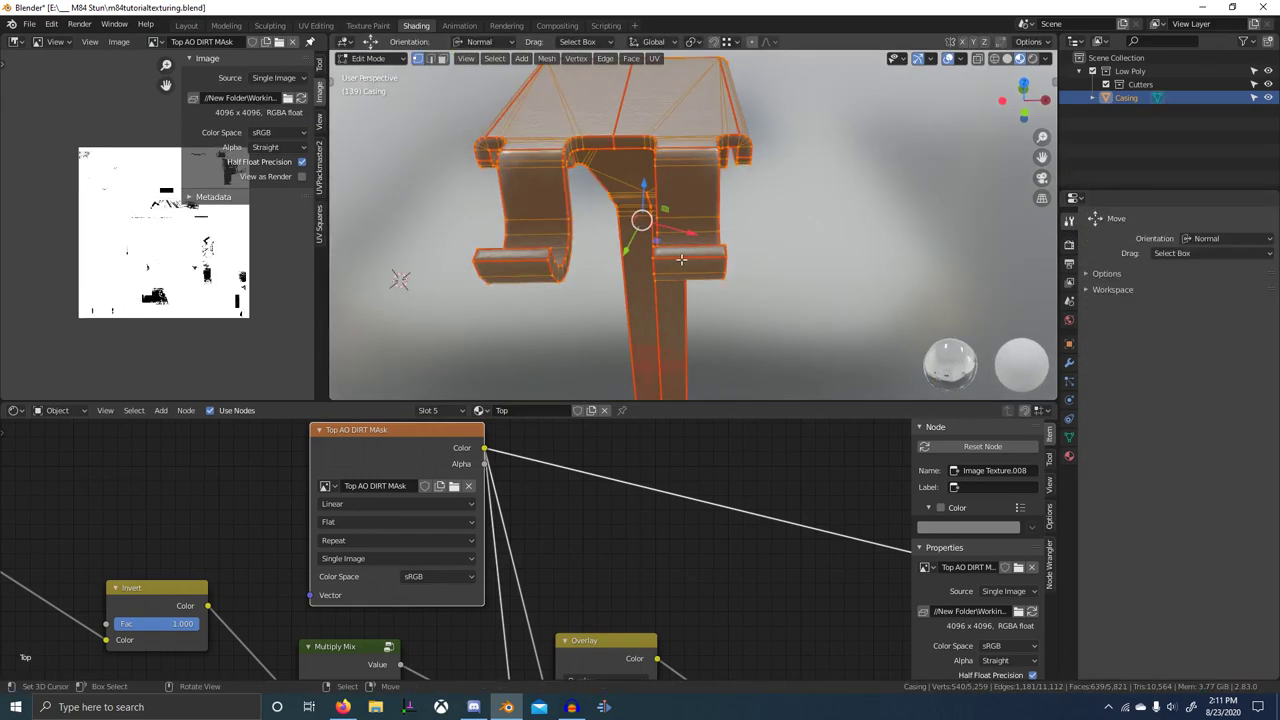
{"action": "key", "text": "alt+h"}
{"action": "key", "text": "alt+a"}
{"action": "key", "text": "l"}
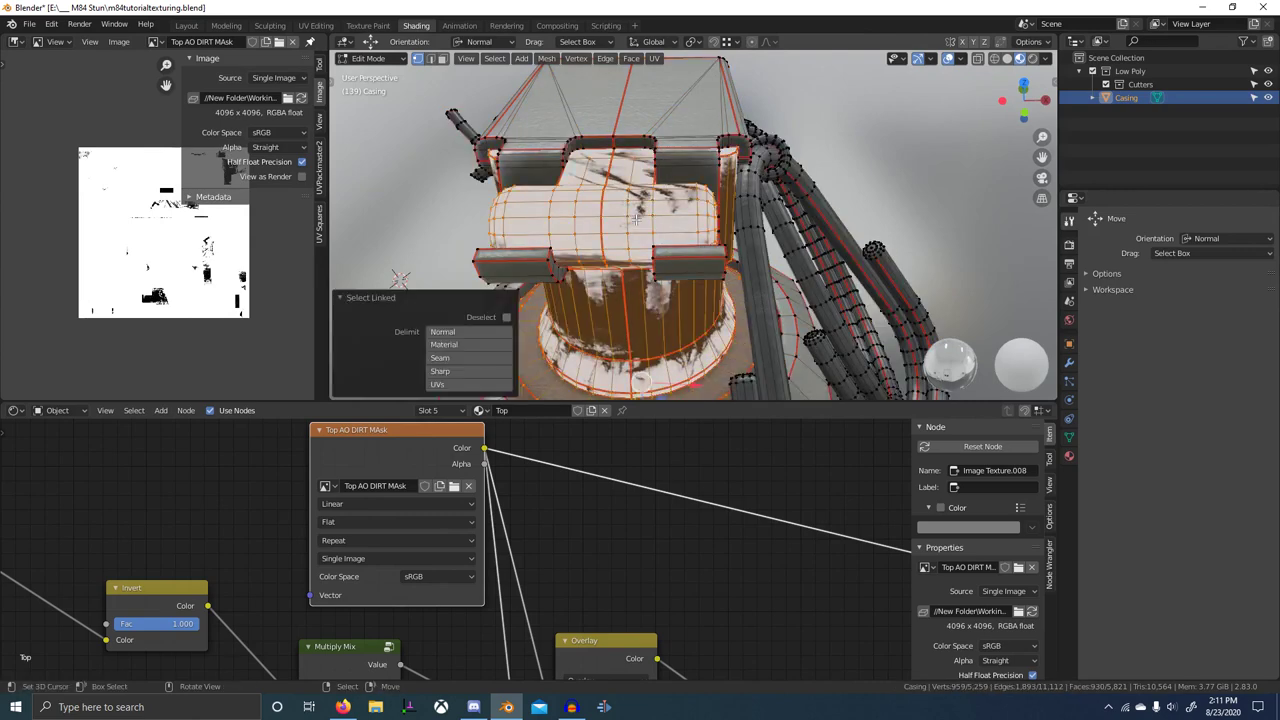
{"action": "key", "text": "shift+h"}
{"action": "key", "text": "ctrl+Tab"}
- In Texture Paint on the Top AO DIRT MAsk image, stamp grunge onto the cap with a rotated brush
{"action": "left_click", "coordinate": [736, 163]}
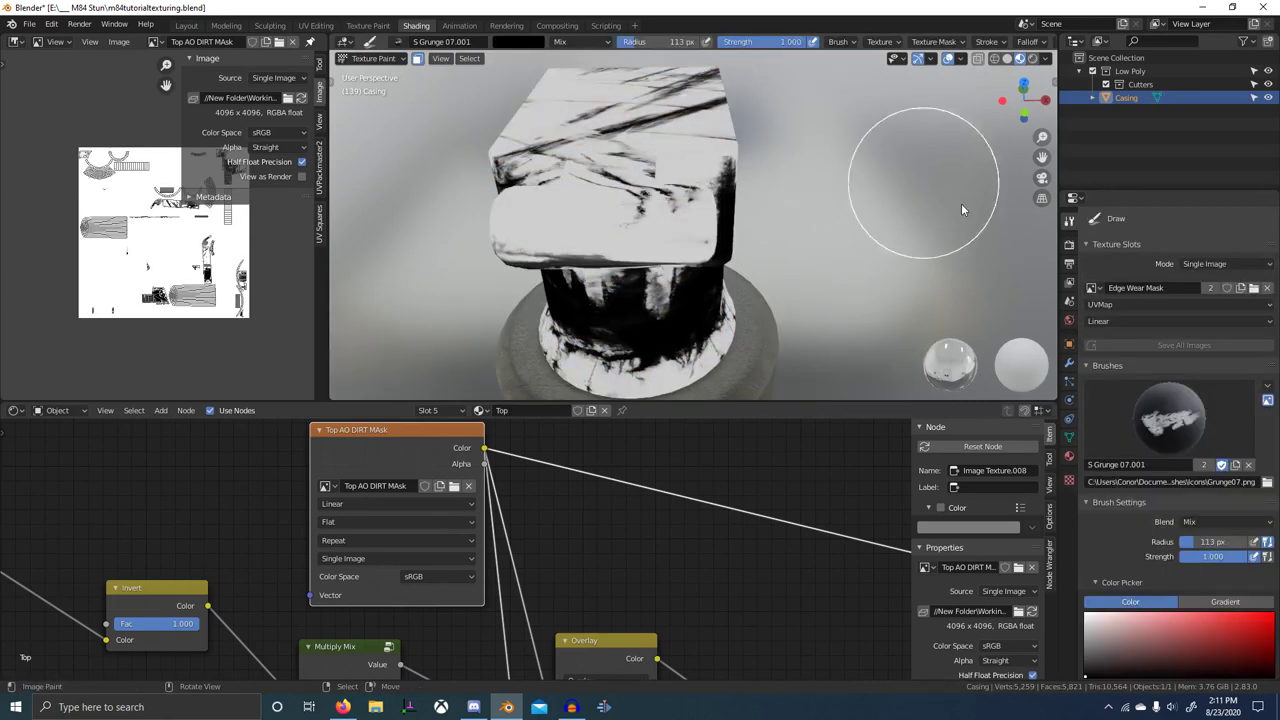
{"action": "left_click", "coordinate": [1096, 291]}
{"action": "left_click", "coordinate": [1118, 309]}
{"action": "middle_click_drag", "start_coordinate": [704, 202], "coordinate": [748, 250]}
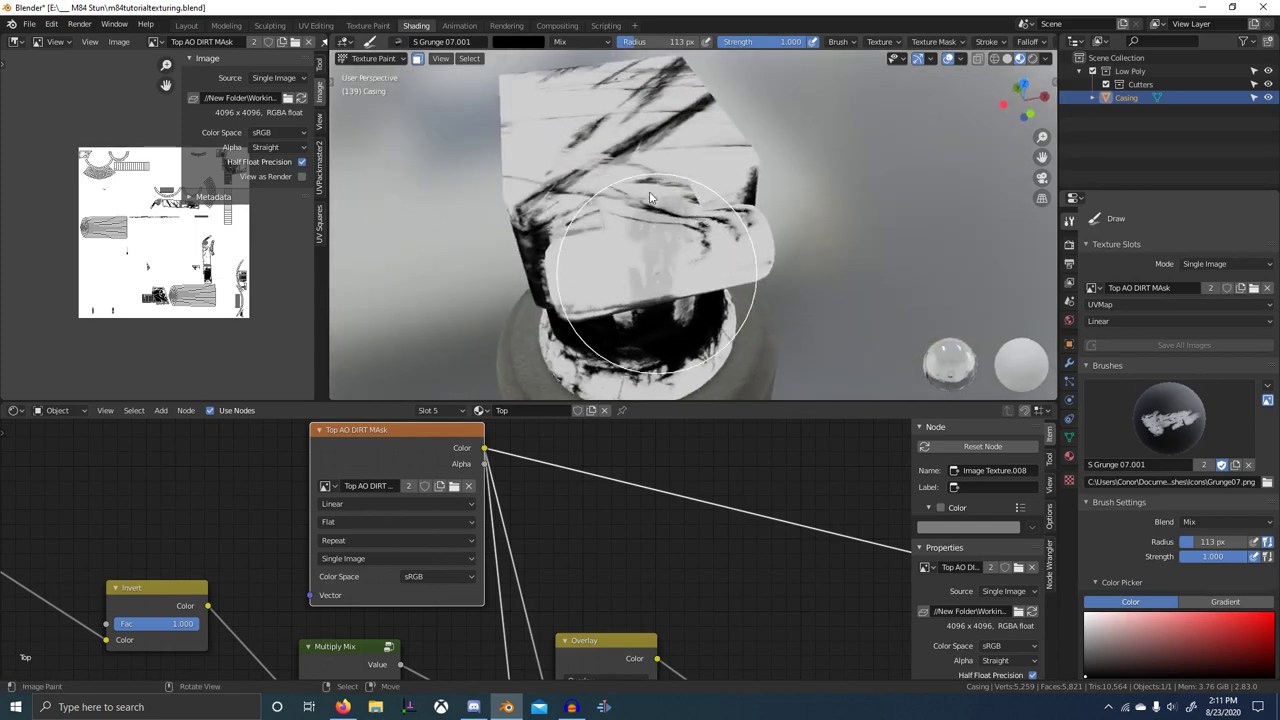
{"action": "left_click_drag", "start_coordinate": [682, 300], "coordinate": [653, 246]}
{"action": "middle_click_drag", "start_coordinate": [653, 246], "coordinate": [645, 307]}
{"action": "key", "text": "ctrl+f"}
{"action": "left_click", "coordinate": [650, 322]}
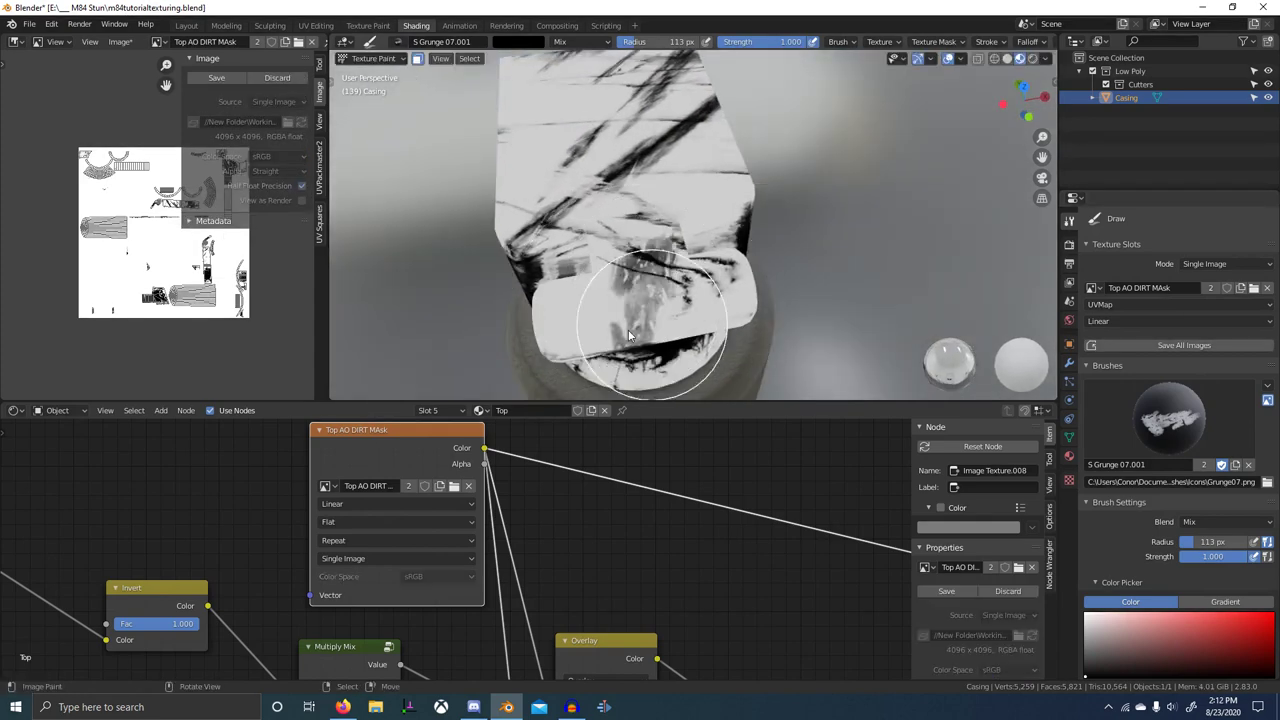
{"action": "mouse_move", "coordinate": [650, 322]}
{"action": "left_mouse_down"}
{"action": "mouse_move", "coordinate": [634, 318]}
{"action": "mouse_move", "coordinate": [629, 281]}
{"action": "mouse_move", "coordinate": [653, 291]}
{"action": "left_mouse_up"}
{"action": "mouse_move", "coordinate": [653, 291]}
{"action": "middle_mouse_down"}
{"action": "mouse_move", "coordinate": [672, 238]}
{"action": "mouse_move", "coordinate": [663, 220]}
{"action": "mouse_move", "coordinate": [650, 287]}
{"action": "middle_mouse_up"}
{"action": "mouse_move", "coordinate": [650, 287]}
{"action": "left_mouse_down"}
{"action": "mouse_move", "coordinate": [713, 273]}
{"action": "mouse_move", "coordinate": [562, 291]}
{"action": "left_mouse_up"}
- Brush dark grunge over the body's lower edge, middle, upper cap and upper centre
{"action": "middle_click_drag", "start_coordinate": [650, 288], "coordinate": [717, 322]}
{"action": "mouse_move", "coordinate": [717, 322]}
{"action": "left_mouse_down"}
{"action": "mouse_move", "coordinate": [722, 310]}
{"action": "mouse_move", "coordinate": [644, 245]}
{"action": "left_mouse_up"}
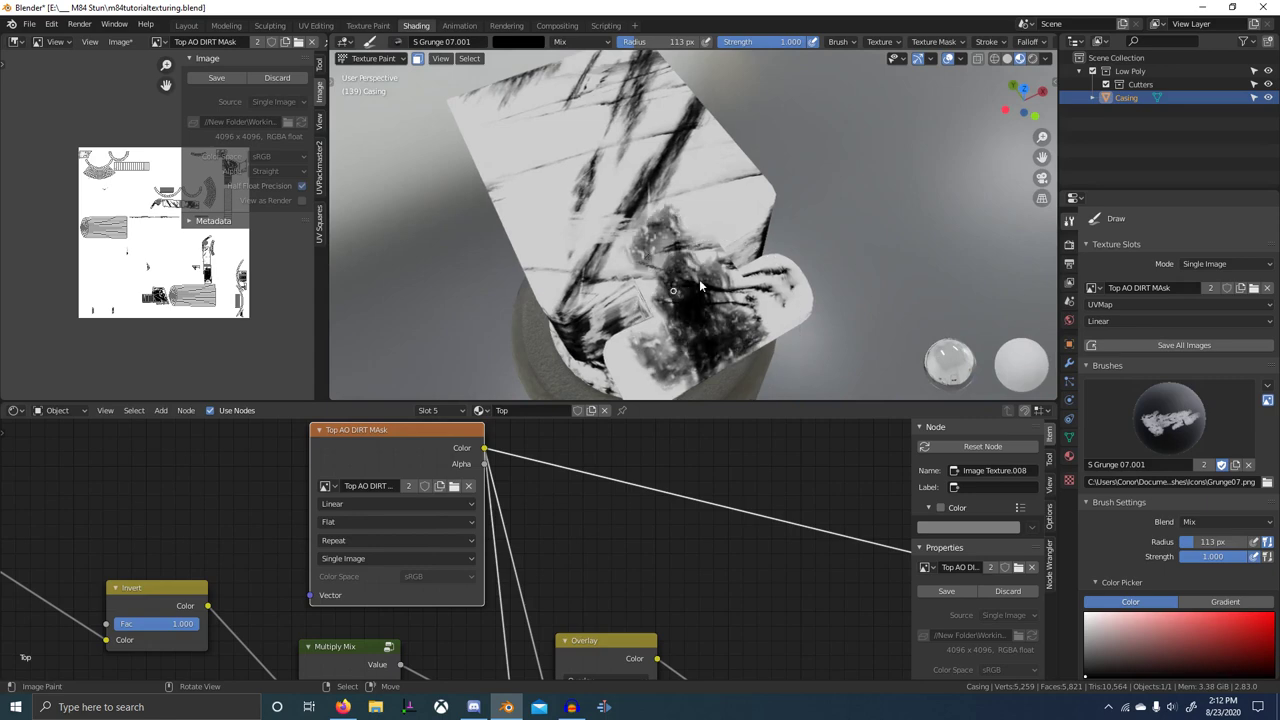
{"action": "mouse_move", "coordinate": [700, 287]}
{"action": "left_mouse_down"}
{"action": "mouse_move", "coordinate": [640, 240]}
{"action": "mouse_move", "coordinate": [720, 280]}
{"action": "mouse_move", "coordinate": [679, 346]}
{"action": "left_mouse_up"}
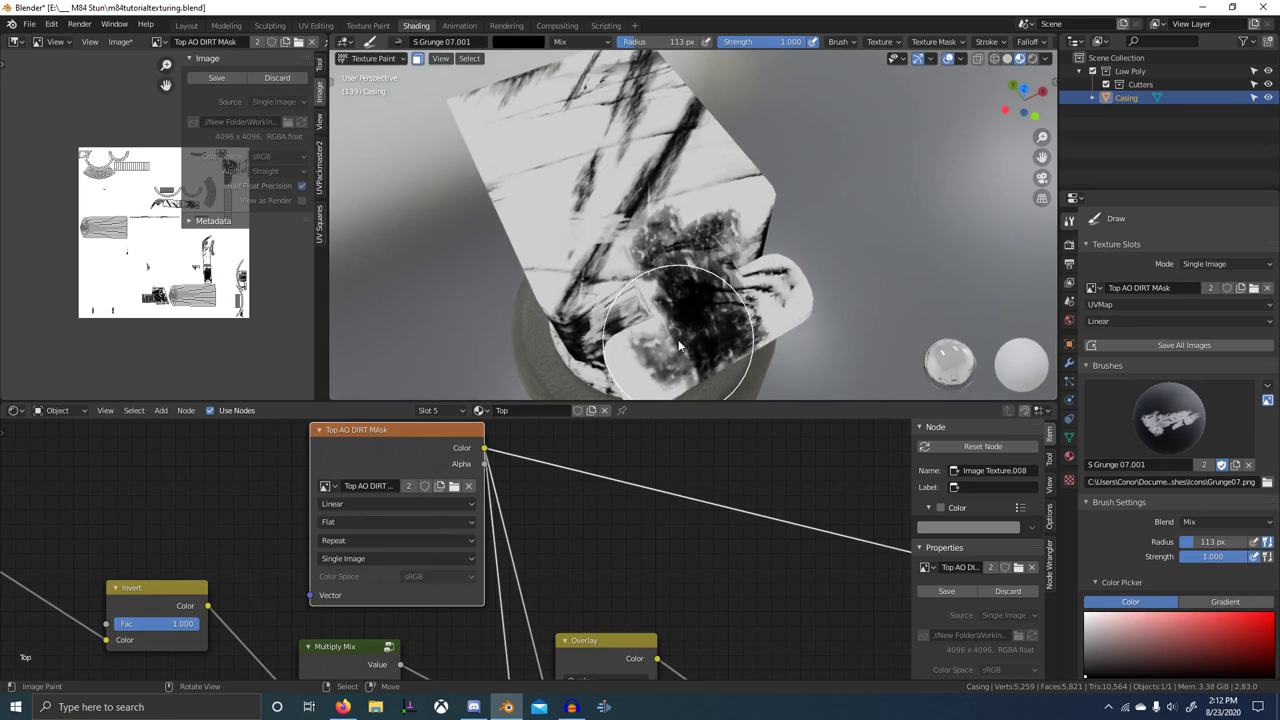
{"action": "middle_click_drag", "start_coordinate": [679, 341], "coordinate": [656, 188]}
{"action": "mouse_move", "coordinate": [658, 103]}
{"action": "left_mouse_down"}
{"action": "mouse_move", "coordinate": [657, 172]}
{"action": "mouse_move", "coordinate": [675, 157]}
{"action": "left_mouse_up"}
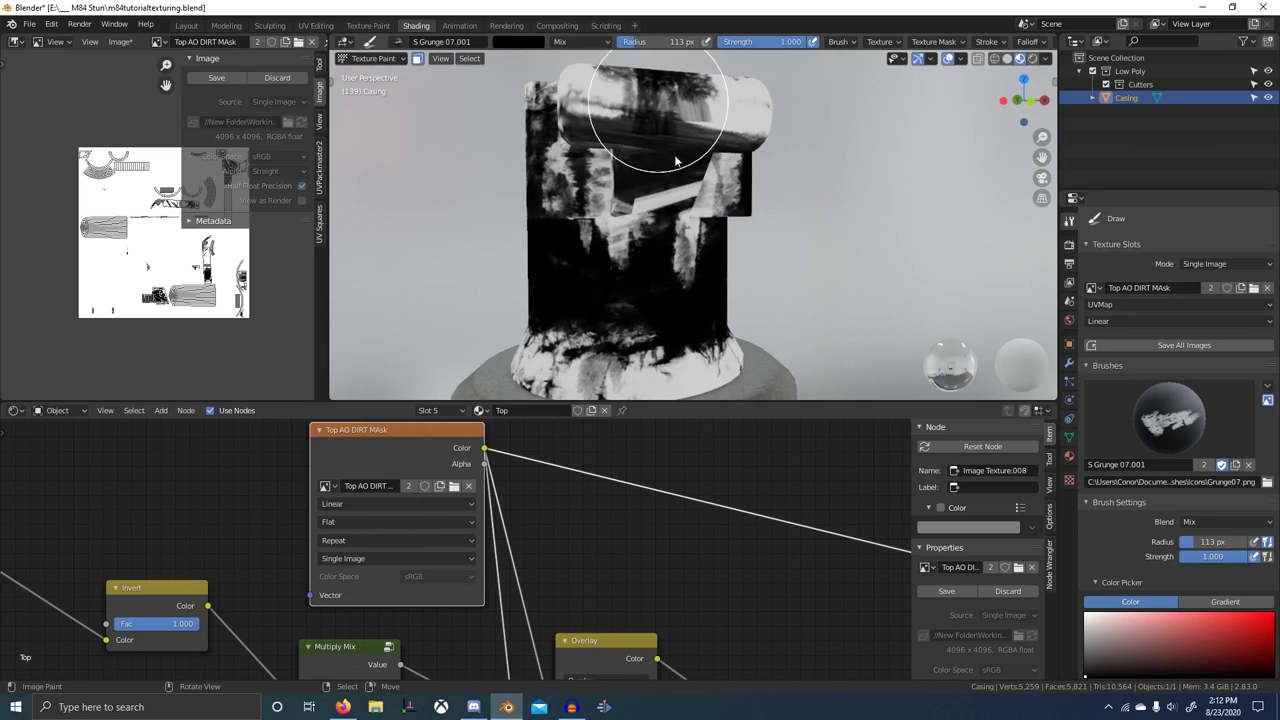
{"action": "scroll", "coordinate": [660, 212], "scroll_direction": "up", "scroll_amount": 2}
{"action": "middle_click_drag", "start_coordinate": [660, 212], "coordinate": [631, 105]}
{"action": "middle_click_drag", "start_coordinate": [615, 210], "coordinate": [606, 113]}
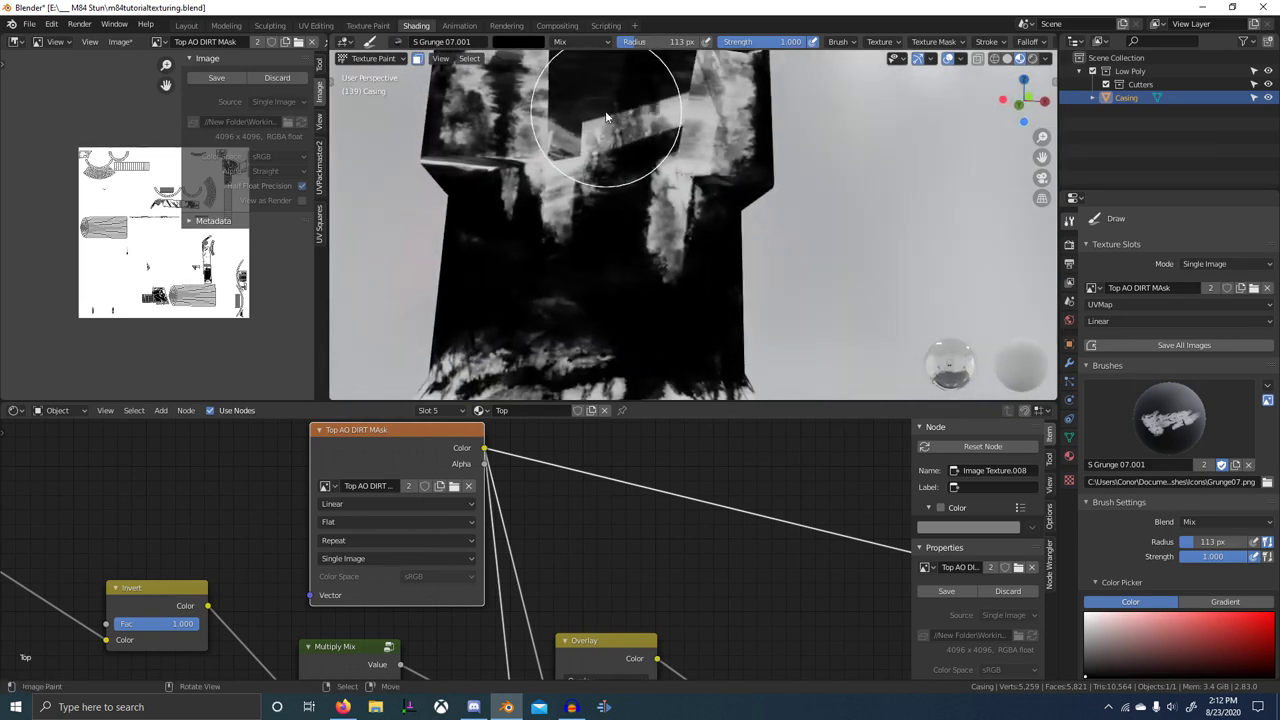
{"action": "left_click_drag", "start_coordinate": [586, 187], "coordinate": [590, 115]}
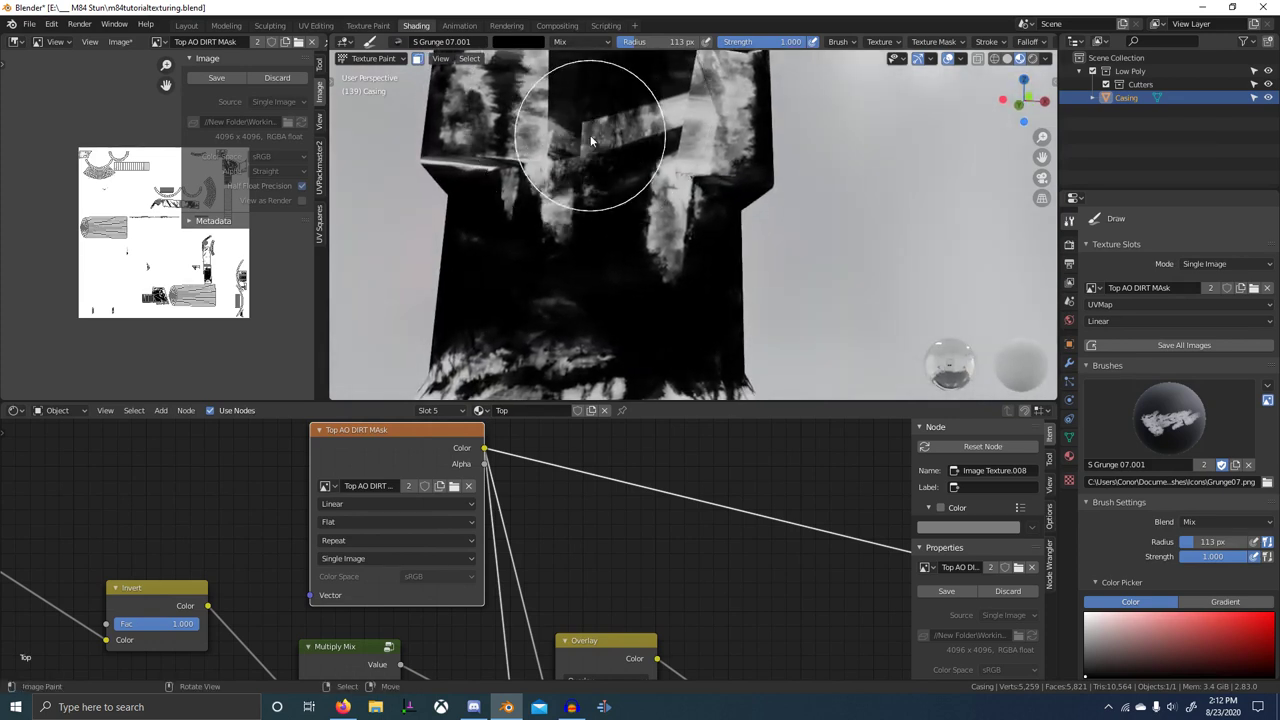
{"action": "left_click_drag", "start_coordinate": [584, 212], "coordinate": [588, 80]}
{"action": "left_click_drag", "start_coordinate": [589, 222], "coordinate": [592, 120]}
{"action": "mouse_move", "coordinate": [597, 172]}
{"action": "left_mouse_down"}
{"action": "mouse_move", "coordinate": [622, 83]}
{"action": "mouse_move", "coordinate": [660, 108]}
{"action": "left_mouse_up"}
- Darken the knob's centre and add grunge across its cylinder and the lower body
{"action": "middle_click_drag", "start_coordinate": [658, 172], "coordinate": [726, 386]}
{"action": "left_click_drag", "start_coordinate": [698, 257], "coordinate": [726, 234]}
{"action": "mouse_move", "coordinate": [648, 349]}
{"action": "middle_mouse_down"}
{"action": "mouse_move", "coordinate": [694, 292]}
{"action": "mouse_move", "coordinate": [724, 211]}
{"action": "middle_mouse_up"}
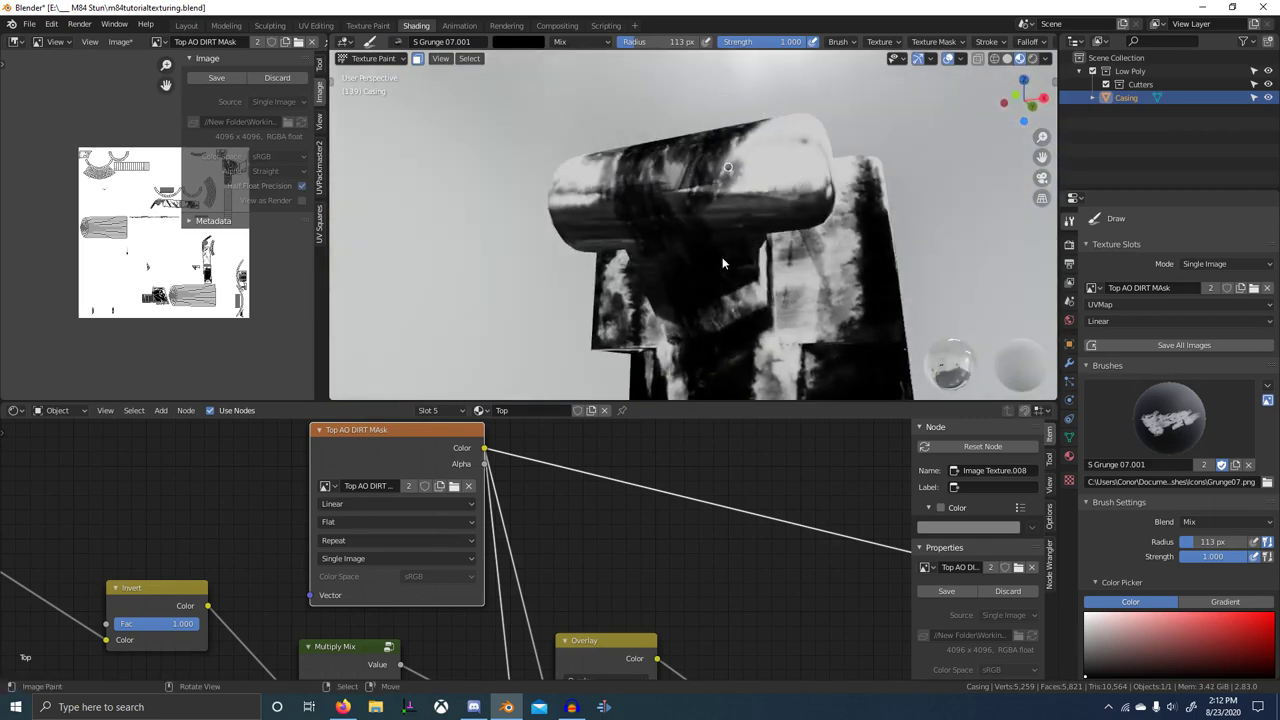
{"action": "mouse_move", "coordinate": [724, 260]}
{"action": "left_mouse_down"}
{"action": "mouse_move", "coordinate": [680, 223]}
{"action": "mouse_move", "coordinate": [698, 184]}
{"action": "mouse_move", "coordinate": [681, 212]}
{"action": "left_mouse_up"}
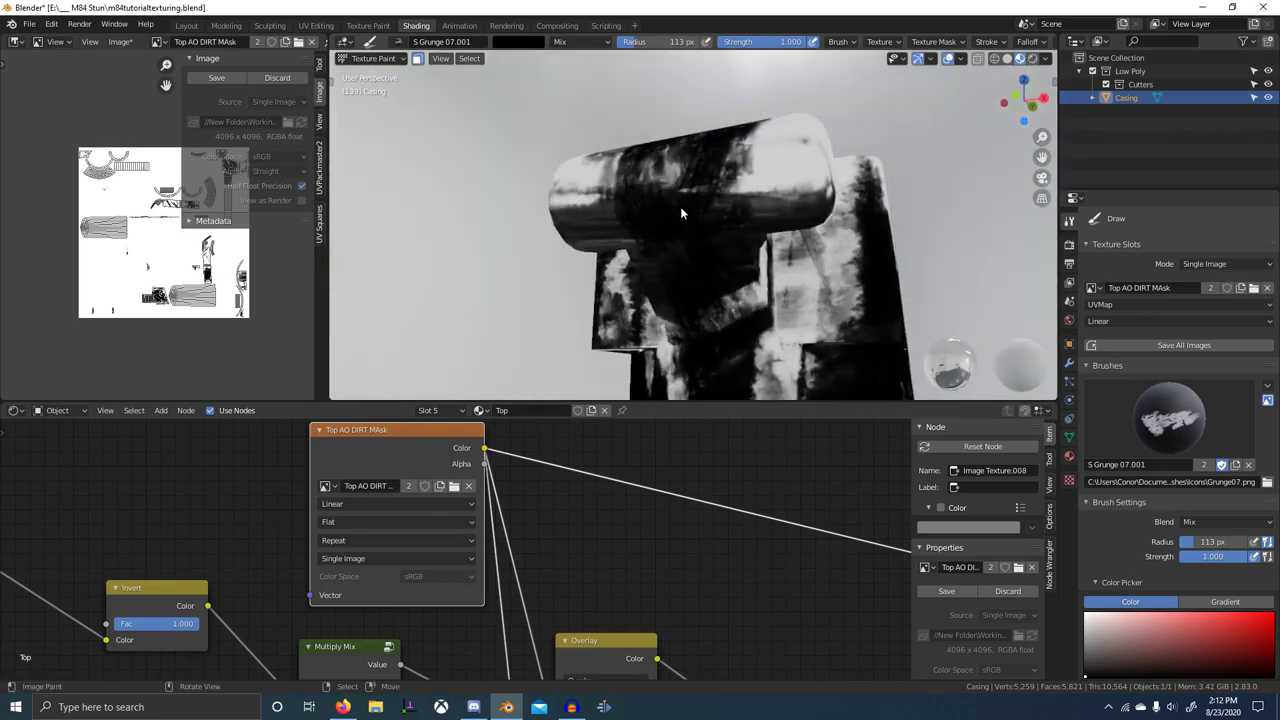
{"action": "mouse_move", "coordinate": [665, 232]}
{"action": "middle_mouse_down"}
{"action": "mouse_move", "coordinate": [709, 295]}
{"action": "mouse_move", "coordinate": [660, 285]}
{"action": "middle_mouse_up"}
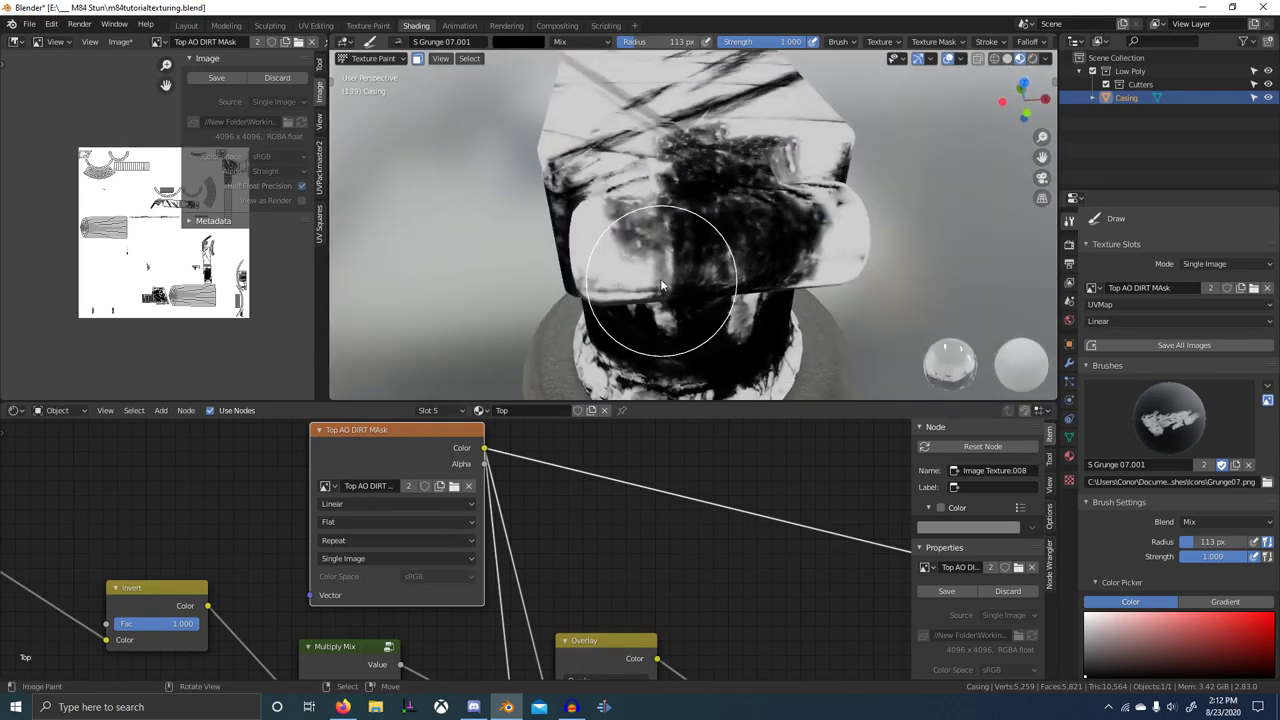
{"action": "mouse_move", "coordinate": [660, 283]}
{"action": "left_mouse_down"}
{"action": "mouse_move", "coordinate": [655, 199]}
{"action": "mouse_move", "coordinate": [654, 266]}
{"action": "left_mouse_up"}
{"action": "middle_click_drag", "start_coordinate": [633, 356], "coordinate": [634, 240]}
{"action": "mouse_move", "coordinate": [614, 313]}
{"action": "left_mouse_down"}
{"action": "mouse_move", "coordinate": [603, 290]}
{"action": "mouse_move", "coordinate": [623, 298]}
{"action": "left_mouse_up"}
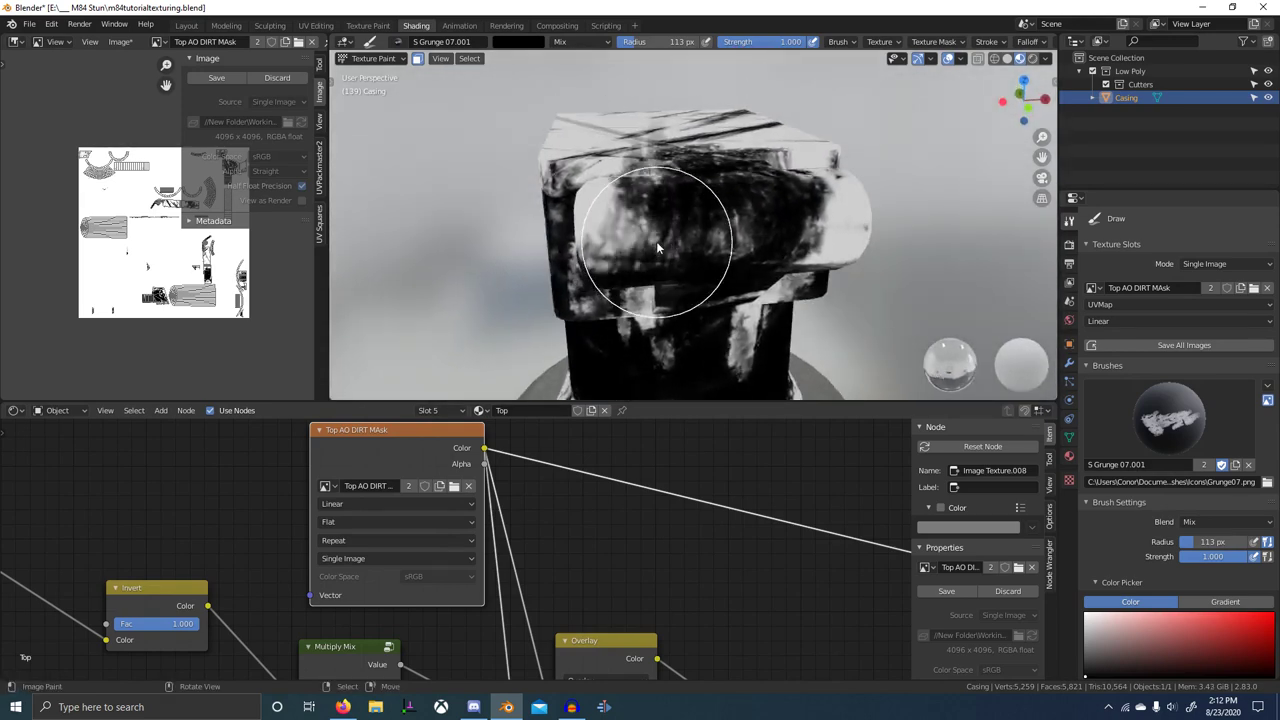
{"action": "mouse_move", "coordinate": [656, 241]}
{"action": "middle_mouse_down"}
{"action": "mouse_move", "coordinate": [675, 188]}
{"action": "mouse_move", "coordinate": [642, 165]}
{"action": "middle_mouse_up"}
{"action": "mouse_move", "coordinate": [645, 231]}
{"action": "middle_mouse_down"}
{"action": "mouse_move", "coordinate": [690, 189]}
{"action": "mouse_move", "coordinate": [701, 200]}
{"action": "mouse_move", "coordinate": [622, 215]}
{"action": "mouse_move", "coordinate": [640, 192]}
{"action": "mouse_move", "coordinate": [749, 137]}
{"action": "mouse_move", "coordinate": [780, 174]}
{"action": "middle_mouse_up"}
{"action": "scroll", "coordinate": [658, 177], "scroll_direction": "up", "scroll_amount": 1}
- Switch the paint colour and add further dark grunge strokes on the cylinder and casing side
{"action": "key", "text": "x"}
{"action": "key", "text": "x"}
{"action": "left_click_drag", "start_coordinate": [779, 175], "coordinate": [717, 192]}
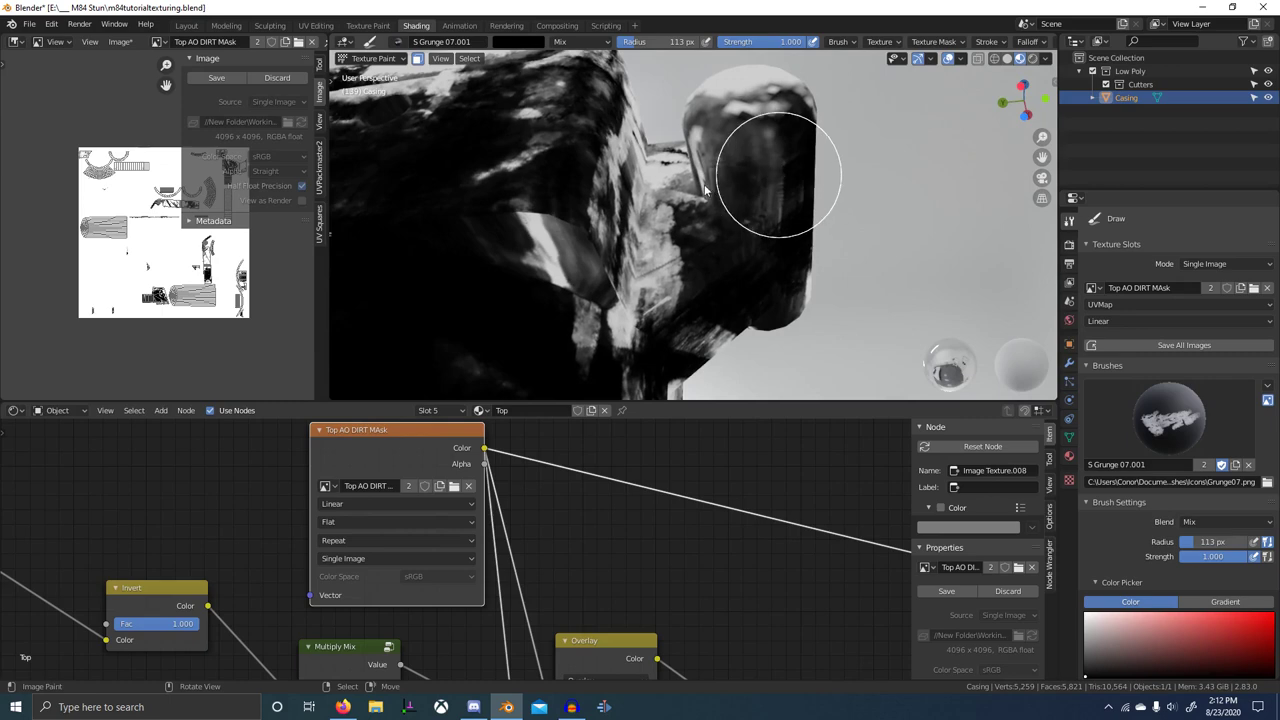
{"action": "mouse_move", "coordinate": [732, 208]}
{"action": "middle_mouse_down"}
{"action": "mouse_move", "coordinate": [610, 285]}
{"action": "mouse_move", "coordinate": [636, 303]}
{"action": "mouse_move", "coordinate": [729, 288]}
{"action": "mouse_move", "coordinate": [710, 315]}
{"action": "mouse_move", "coordinate": [643, 330]}
{"action": "middle_mouse_up"}
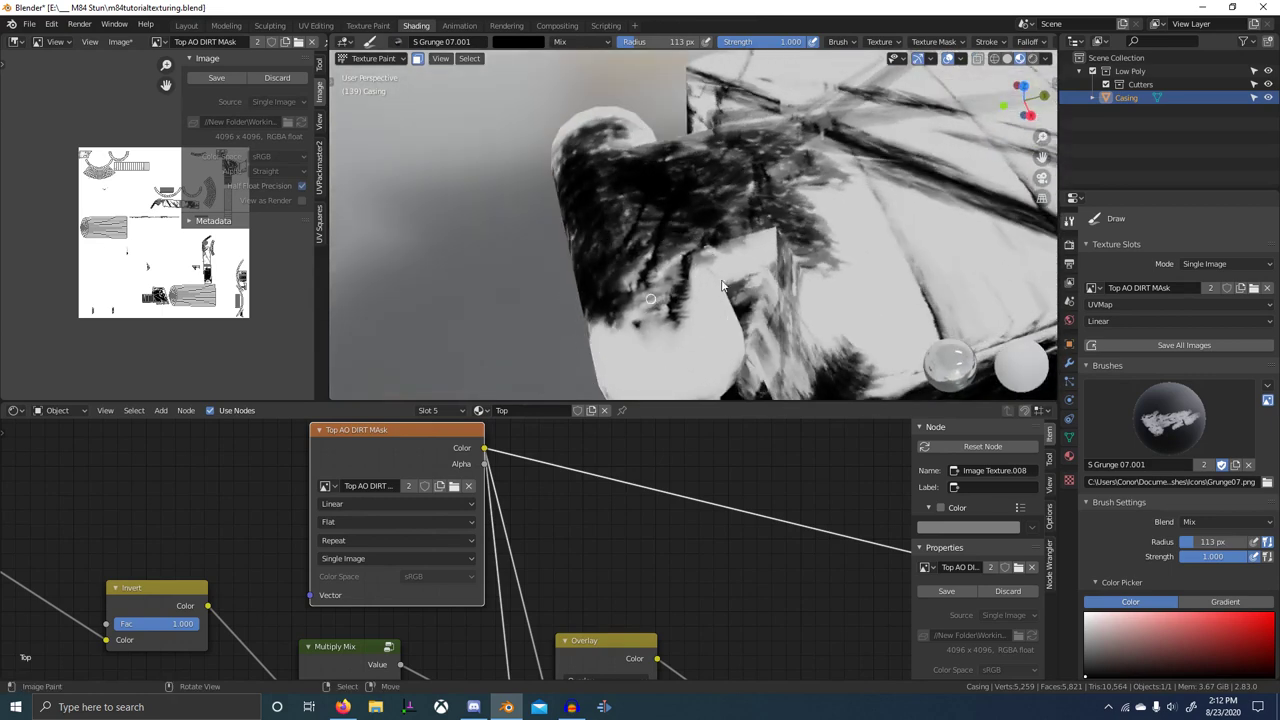
{"action": "left_click_drag", "start_coordinate": [651, 299], "coordinate": [748, 287]}
{"action": "middle_click_drag", "start_coordinate": [690, 275], "coordinate": [613, 255]}
{"action": "left_click_drag", "start_coordinate": [615, 256], "coordinate": [627, 279]}
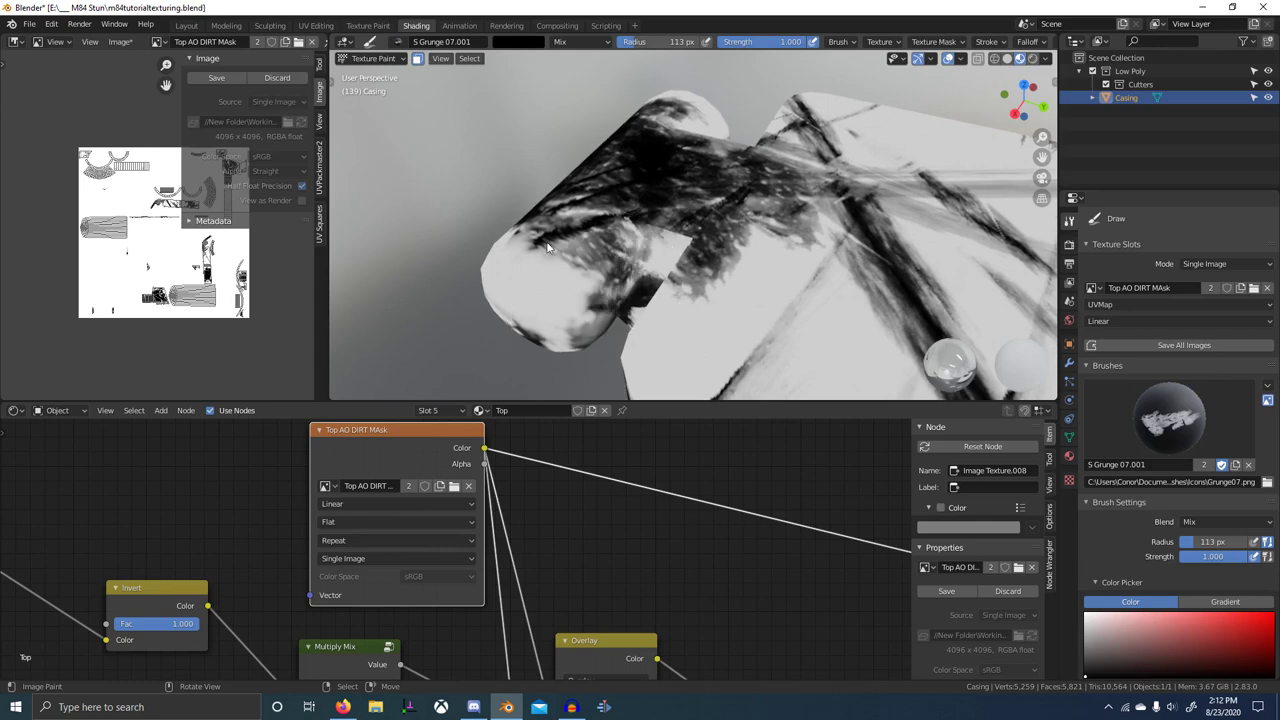
{"action": "left_click_drag", "start_coordinate": [590, 261], "coordinate": [587, 236]}
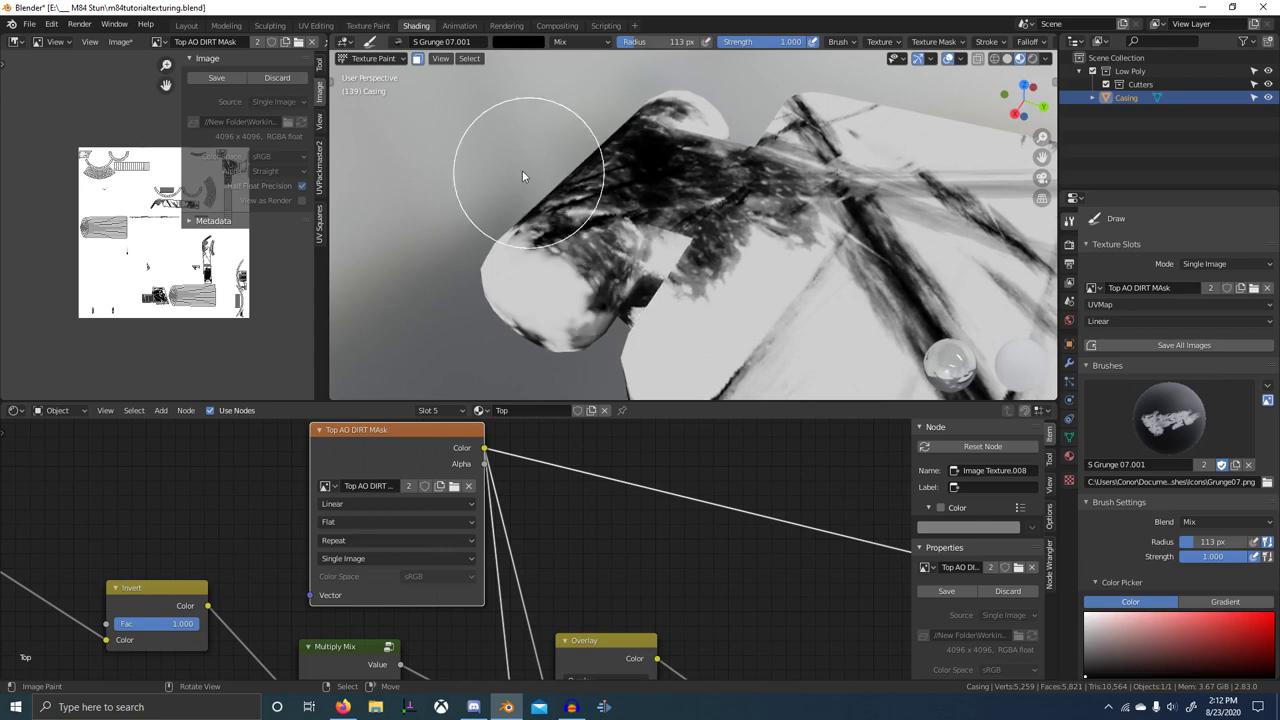
{"action": "scroll", "coordinate": [560, 245], "scroll_direction": "down", "scroll_amount": 3}
{"action": "scroll", "coordinate": [773, 485], "scroll_direction": "down", "scroll_amount": 7}
{"action": "middle_click_drag", "start_coordinate": [773, 485], "coordinate": [604, 439]}
- Preview the Principled BSDF result on the model and return to Object Mode
{"action": "middle_click_drag", "start_coordinate": [712, 581], "coordinate": [540, 506]}
{"action": "scroll", "coordinate": [540, 506], "scroll_direction": "down", "scroll_amount": 6}
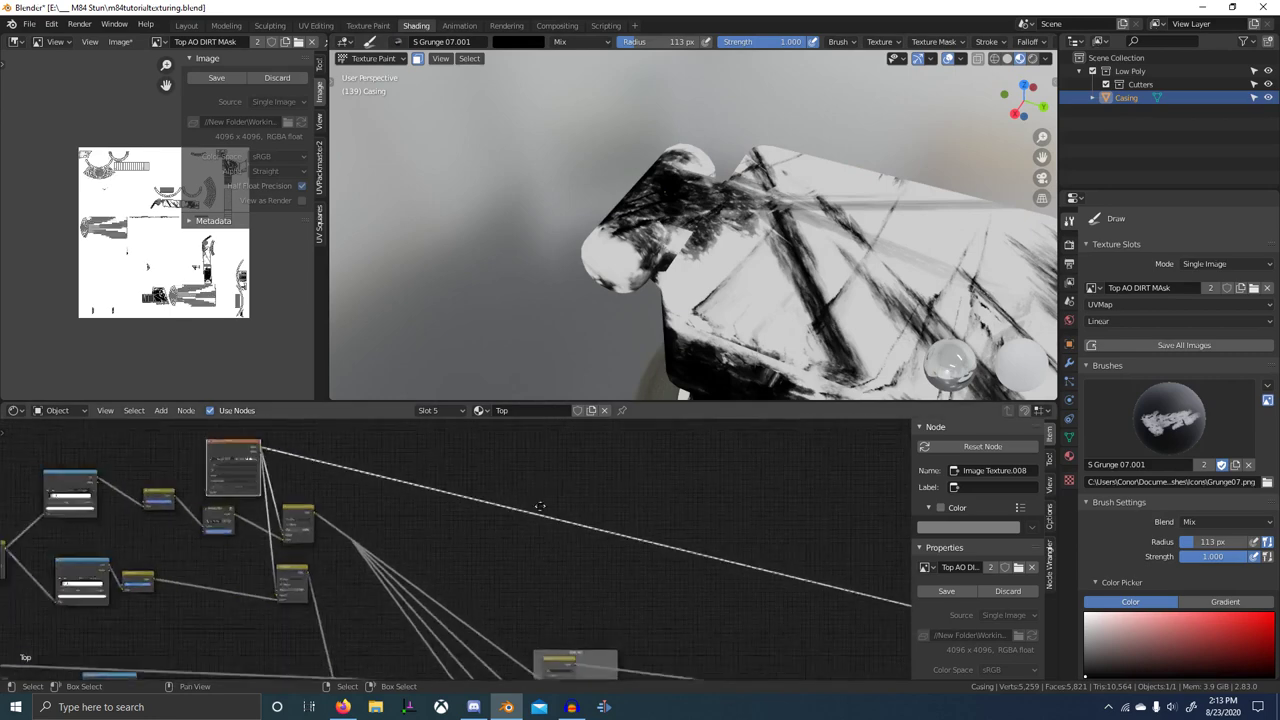
{"action": "middle_click_drag", "start_coordinate": [863, 642], "coordinate": [474, 515]}
{"action": "scroll", "coordinate": [474, 515], "scroll_direction": "down", "scroll_amount": 4}
{"action": "left_click", "coordinate": [687, 573], "text": "ctrl+shift"}
{"action": "key", "text": "ctrl+Tab"}
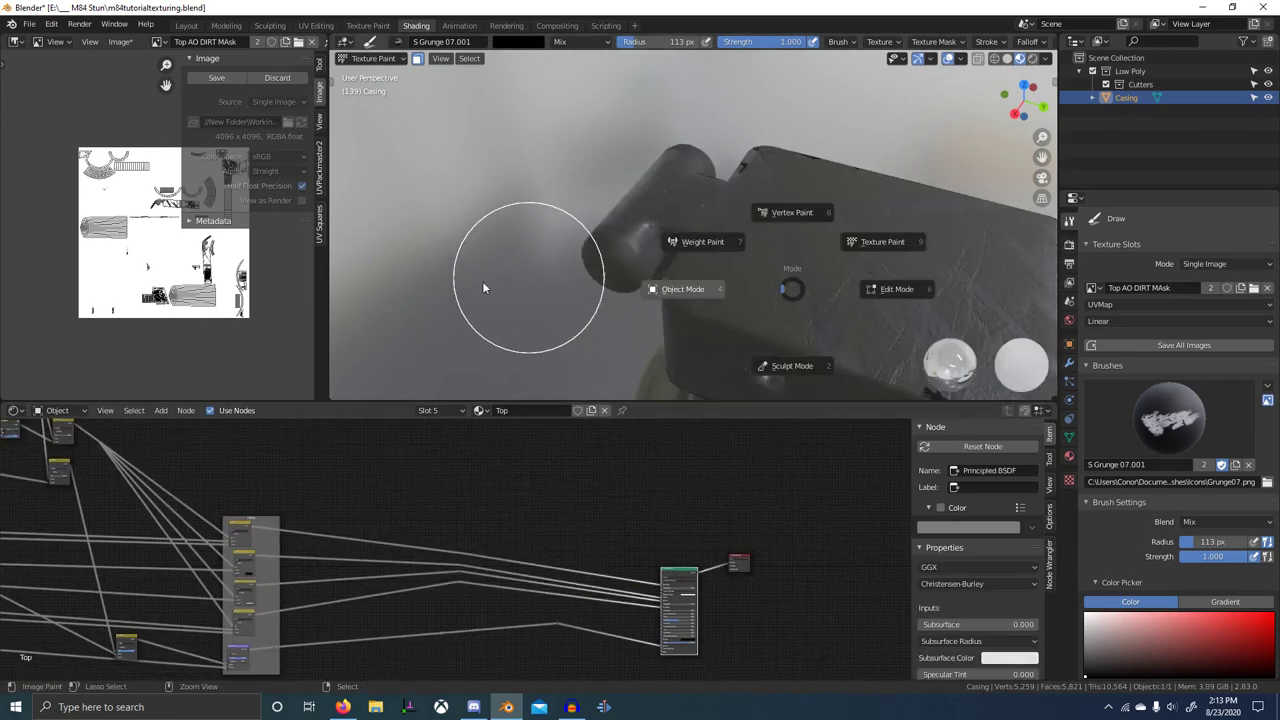
{"action": "left_click", "coordinate": [483, 284]}
- Orbit and zoom around the grenade to review the painted casing
{"action": "middle_click_drag", "start_coordinate": [483, 290], "coordinate": [776, 230]}
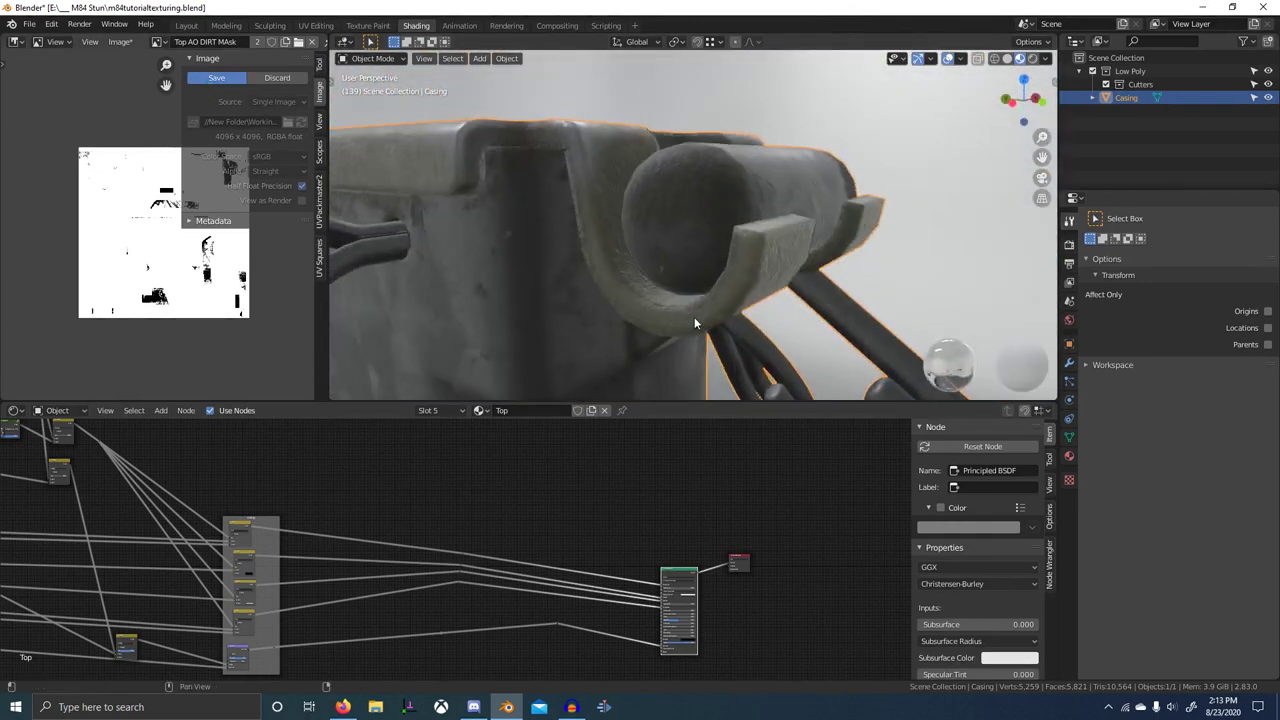
{"action": "middle_click_drag", "start_coordinate": [692, 316], "coordinate": [511, 297]}
{"action": "scroll", "coordinate": [511, 297], "scroll_direction": "down", "scroll_amount": 5}
{"action": "middle_click_drag", "start_coordinate": [698, 292], "coordinate": [705, 338]}
{"action": "scroll", "coordinate": [705, 338], "scroll_direction": "up", "scroll_amount": 2}
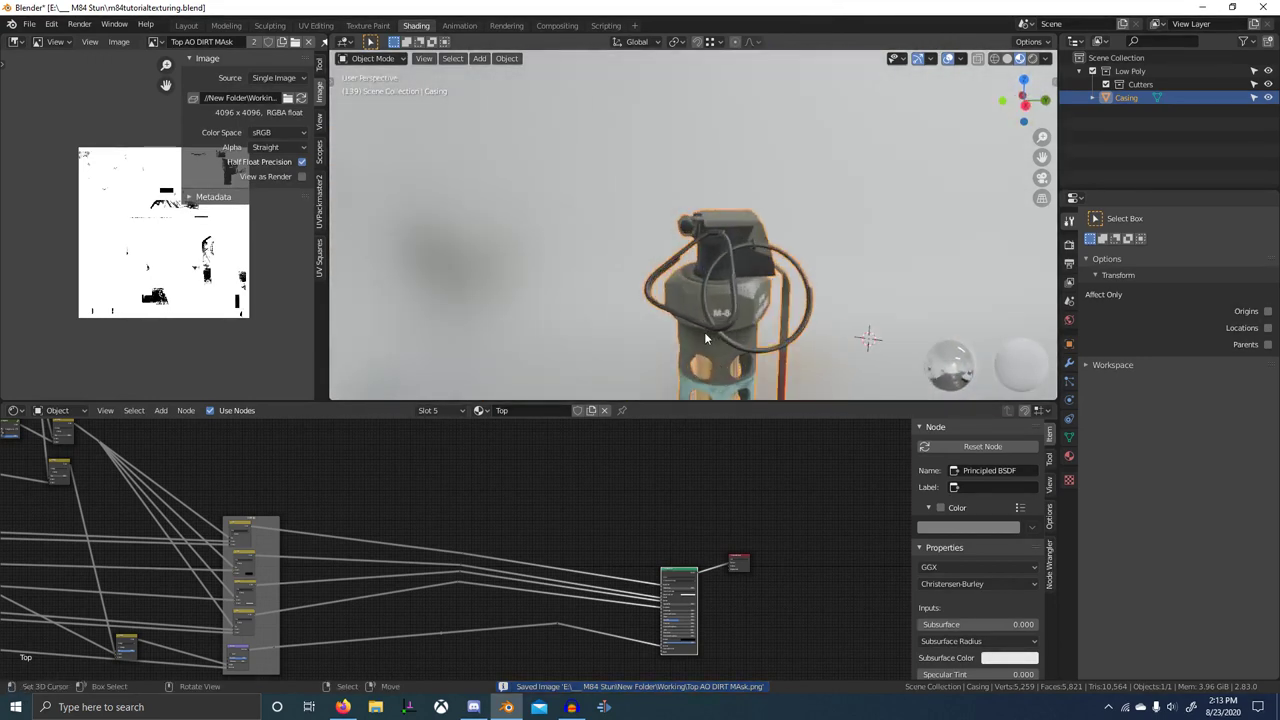
{"action": "scroll", "coordinate": [704, 332], "scroll_direction": "up", "scroll_amount": 4}
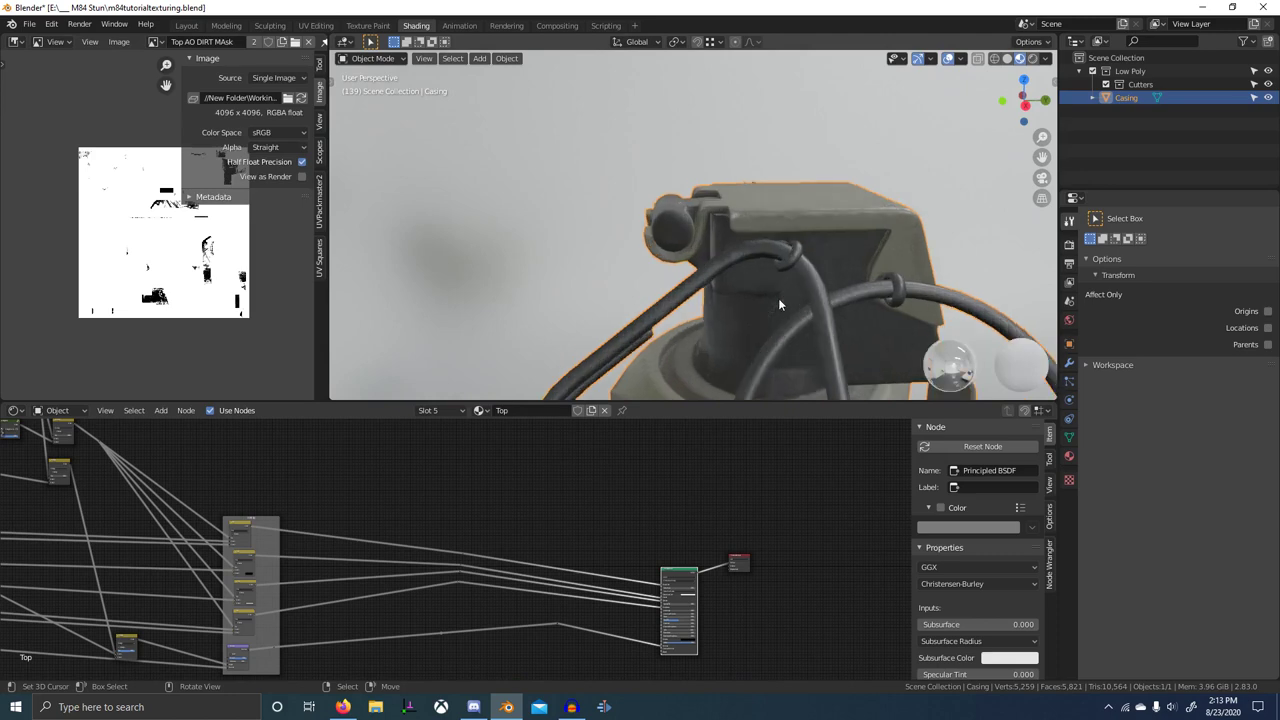
{"action": "scroll", "coordinate": [820, 323], "scroll_direction": "down", "scroll_amount": 5}
- Go back to the Blender window, then bring up the Windows Start menu
{"action": "key", "text": "alt+Tab"}
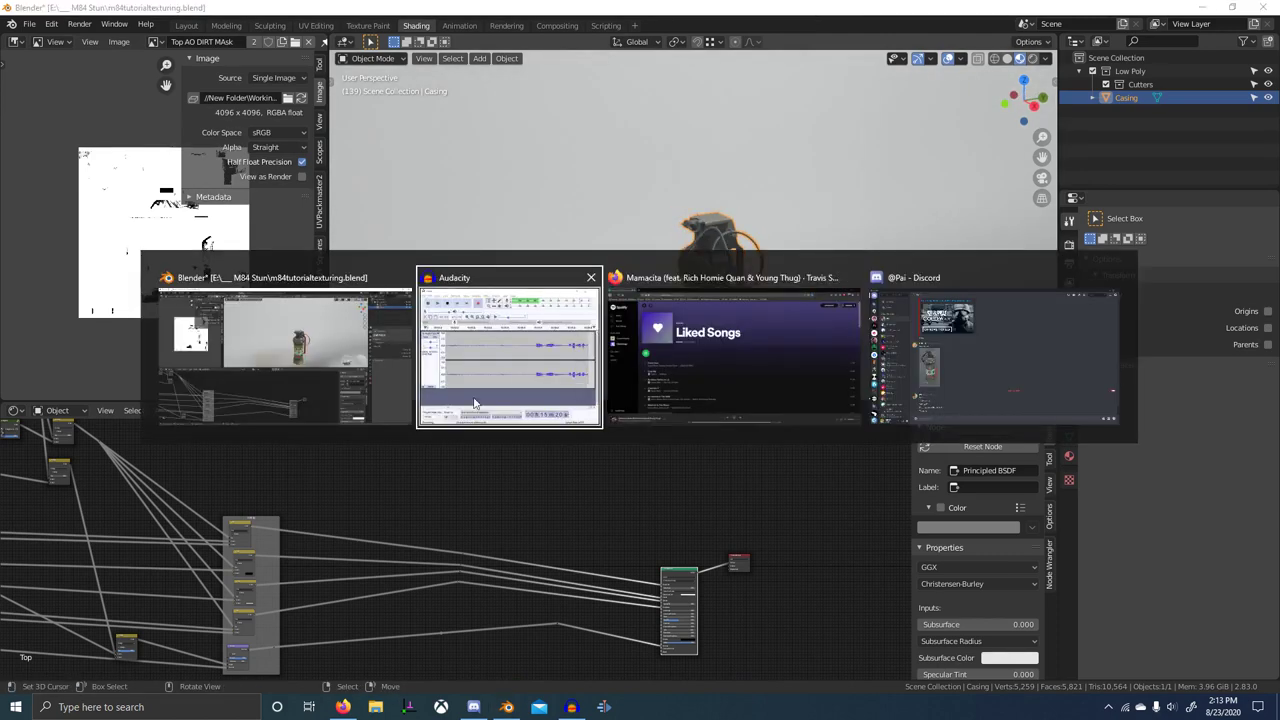
{"action": "left_click", "coordinate": [342, 373]}
{"action": "left_click", "coordinate": [12, 710]}
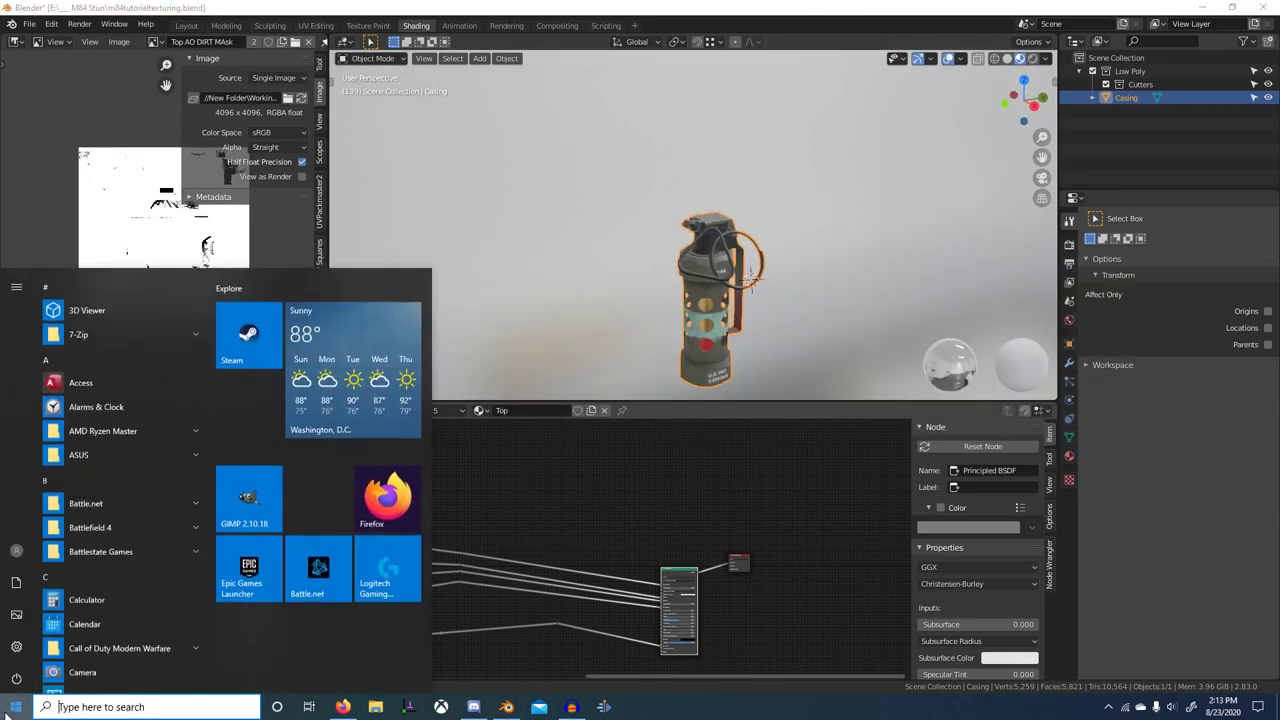
- Dismiss the Windows search, return to Blender, and select the Mix.022 Overlay node near the teal band
{"action": "type", "text": "pure"}
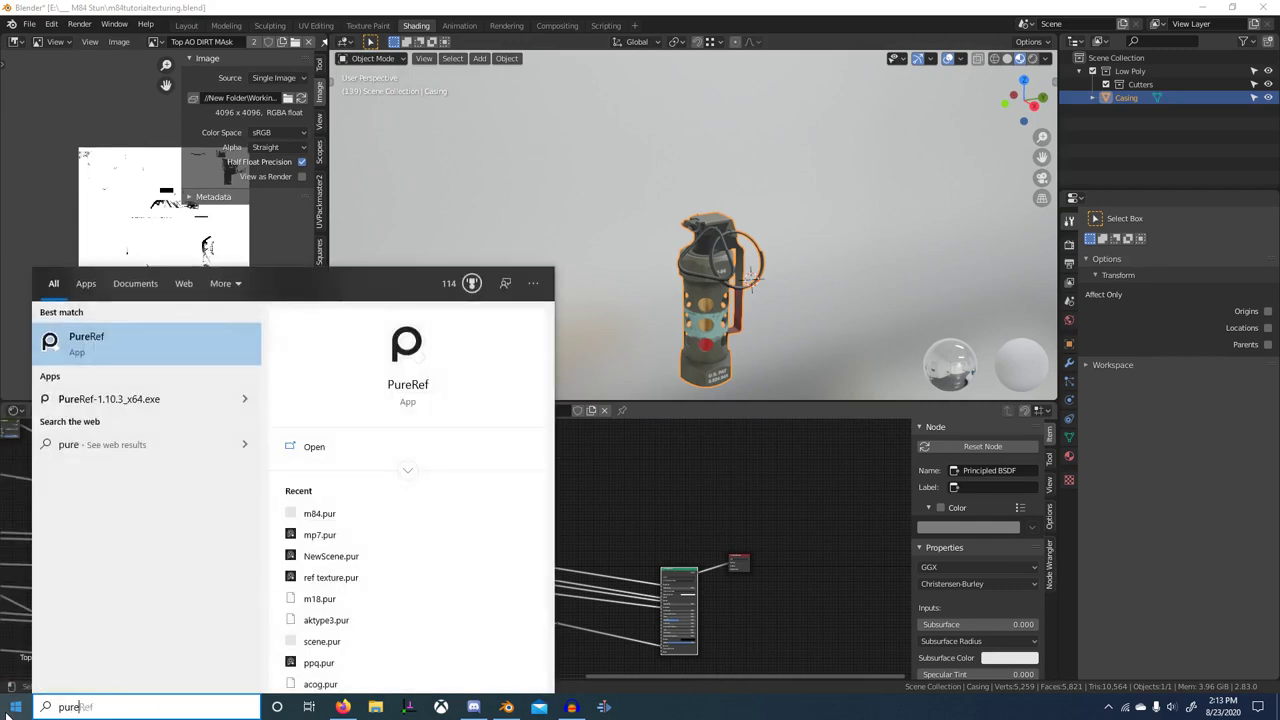
{"action": "key", "text": "Return"}
{"action": "scroll", "coordinate": [723, 345], "scroll_direction": "up", "scroll_amount": 4}
{"action": "middle_click_drag", "start_coordinate": [723, 345], "coordinate": [746, 340]}
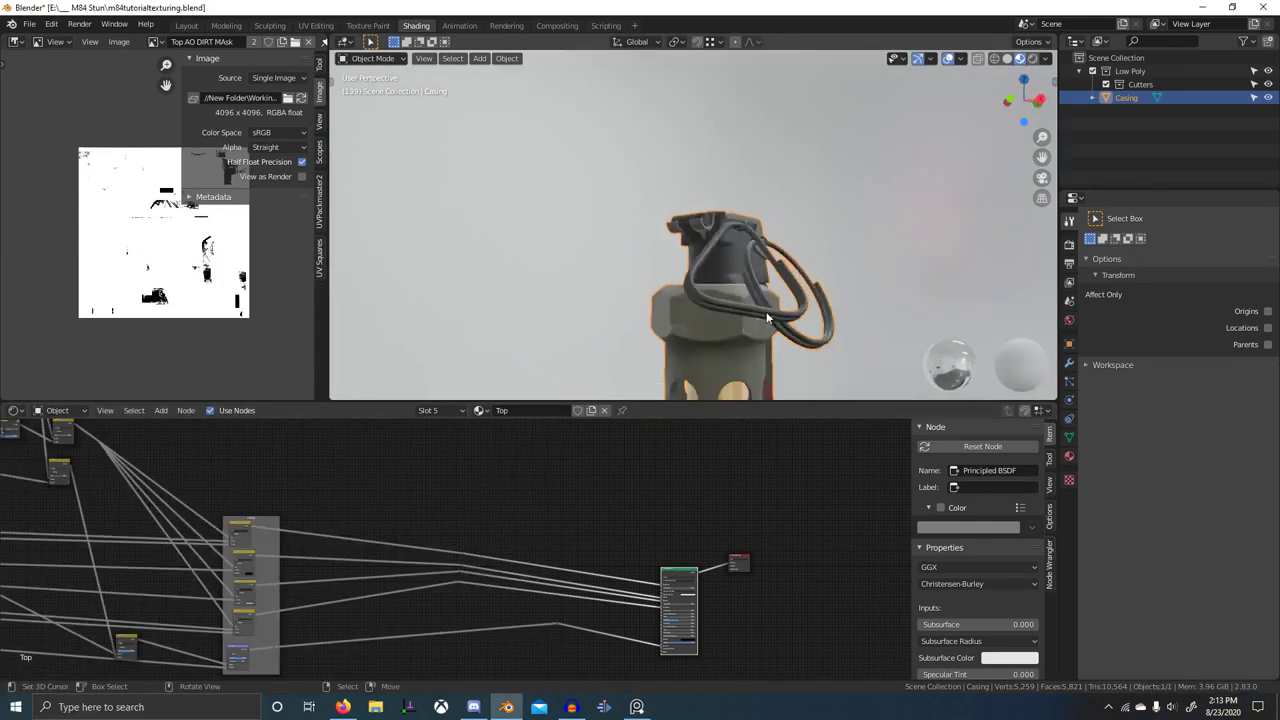
{"action": "scroll", "coordinate": [742, 338], "scroll_direction": "down", "scroll_amount": 3}
{"action": "scroll", "coordinate": [310, 488], "scroll_direction": "down", "scroll_amount": 3}
{"action": "middle_click_drag", "start_coordinate": [310, 488], "coordinate": [441, 492]}
{"action": "scroll", "coordinate": [441, 491], "scroll_direction": "up", "scroll_amount": 6}
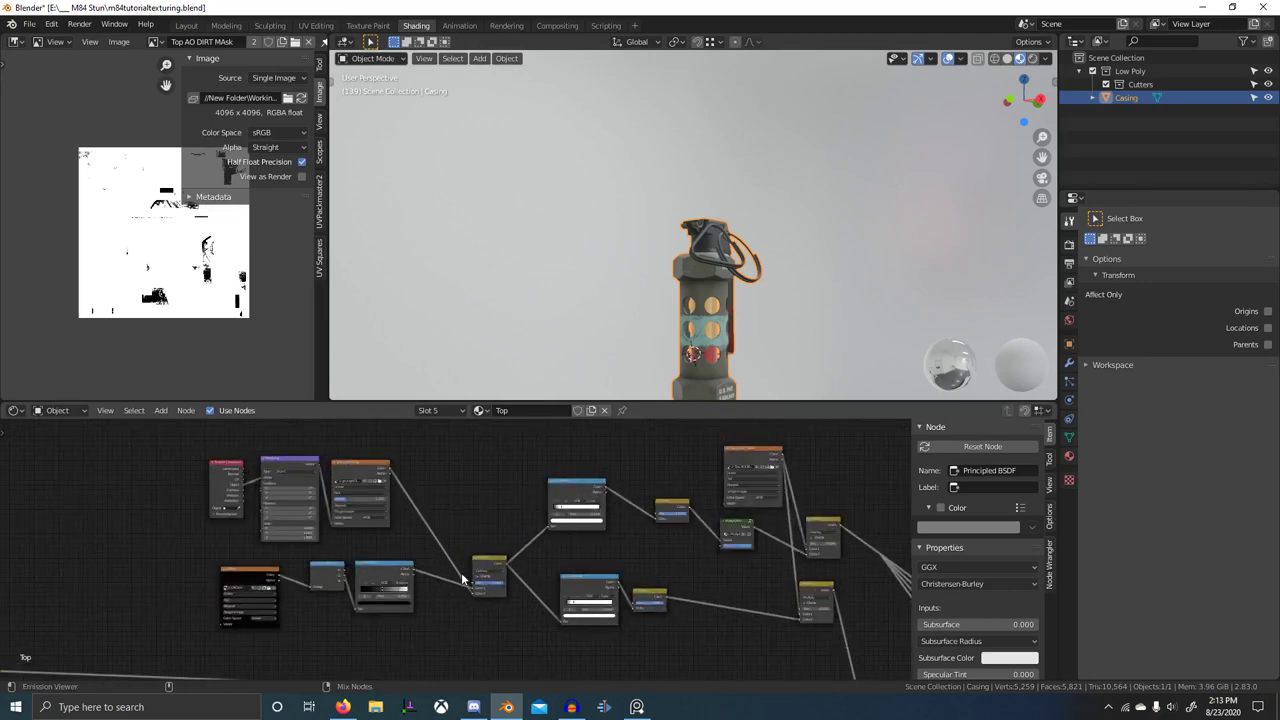
{"action": "left_click", "coordinate": [480, 574]}
{"action": "scroll", "coordinate": [700, 220], "scroll_direction": "up", "scroll_amount": 6}
{"action": "middle_click_drag", "start_coordinate": [657, 354], "coordinate": [746, 215], "text": "shift"}
{"action": "scroll", "coordinate": [746, 215], "scroll_direction": "up", "scroll_amount": 3}
{"action": "scroll", "coordinate": [754, 168], "scroll_direction": "down", "scroll_amount": 8}
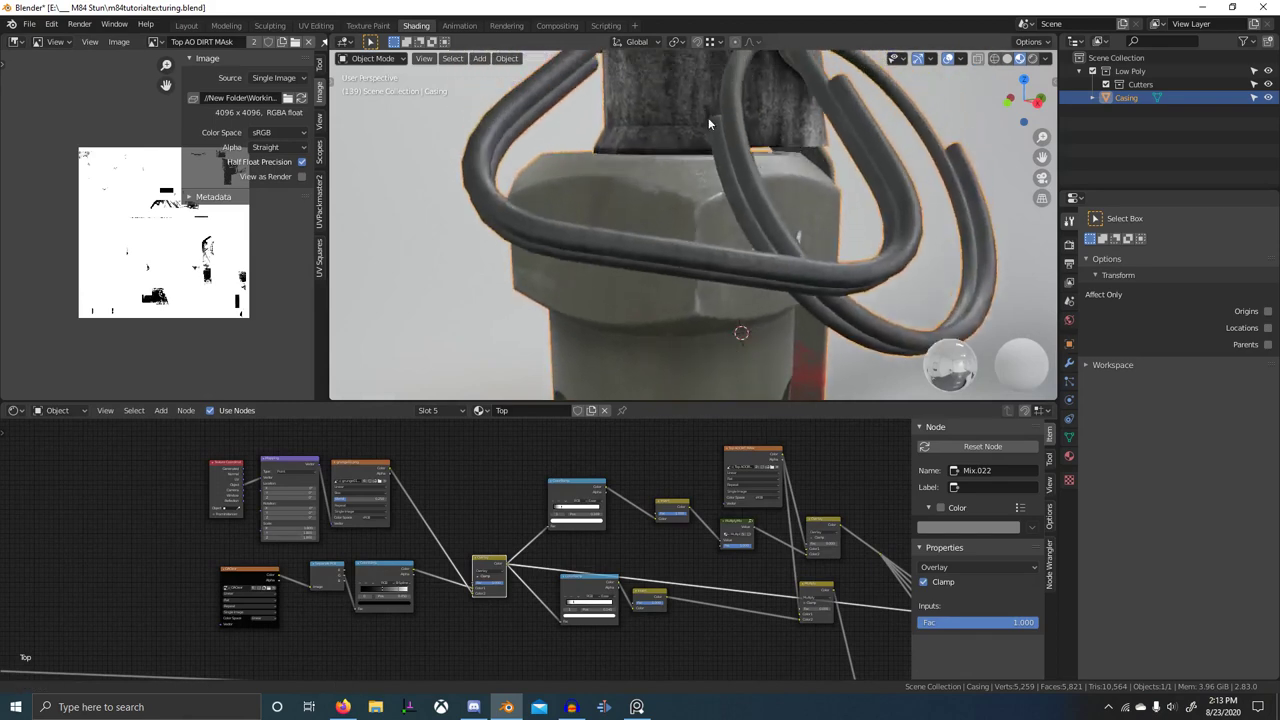
- Box-select the left node cluster, the mix nodes in the frame, and the lower-middle cluster
{"action": "key", "text": "b"}
{"action": "left_click_drag", "start_coordinate": [162, 463], "coordinate": [506, 628]}
{"action": "scroll", "coordinate": [679, 523], "scroll_direction": "down", "scroll_amount": 1}
{"action": "scroll", "coordinate": [680, 523], "scroll_direction": "down", "scroll_amount": 5}
{"action": "middle_click_drag", "start_coordinate": [815, 526], "coordinate": [514, 457]}
{"action": "scroll", "coordinate": [610, 482], "scroll_direction": "down", "scroll_amount": 3}
{"action": "key", "text": "b"}
{"action": "left_click_drag", "start_coordinate": [571, 509], "coordinate": [599, 598]}
{"action": "left_click_drag", "start_coordinate": [645, 671], "coordinate": [636, 642]}
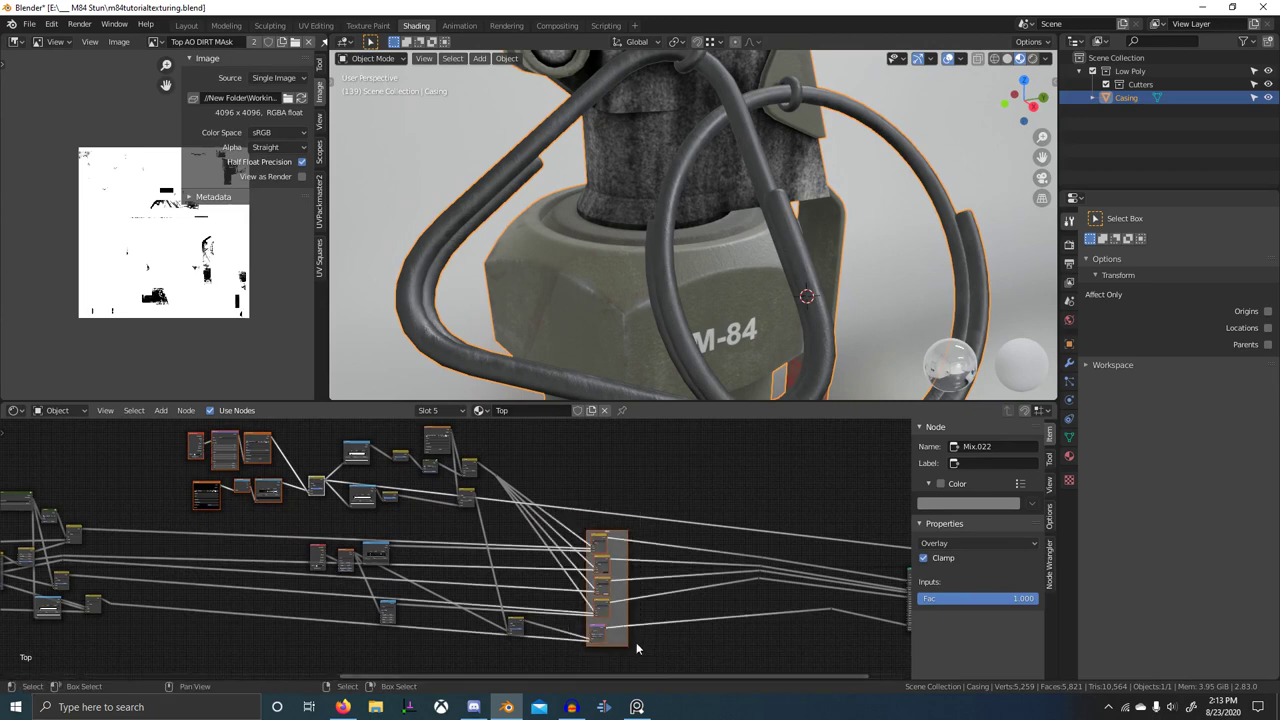
{"action": "key", "text": "b"}
{"action": "left_click_drag", "start_coordinate": [257, 541], "coordinate": [656, 668]}
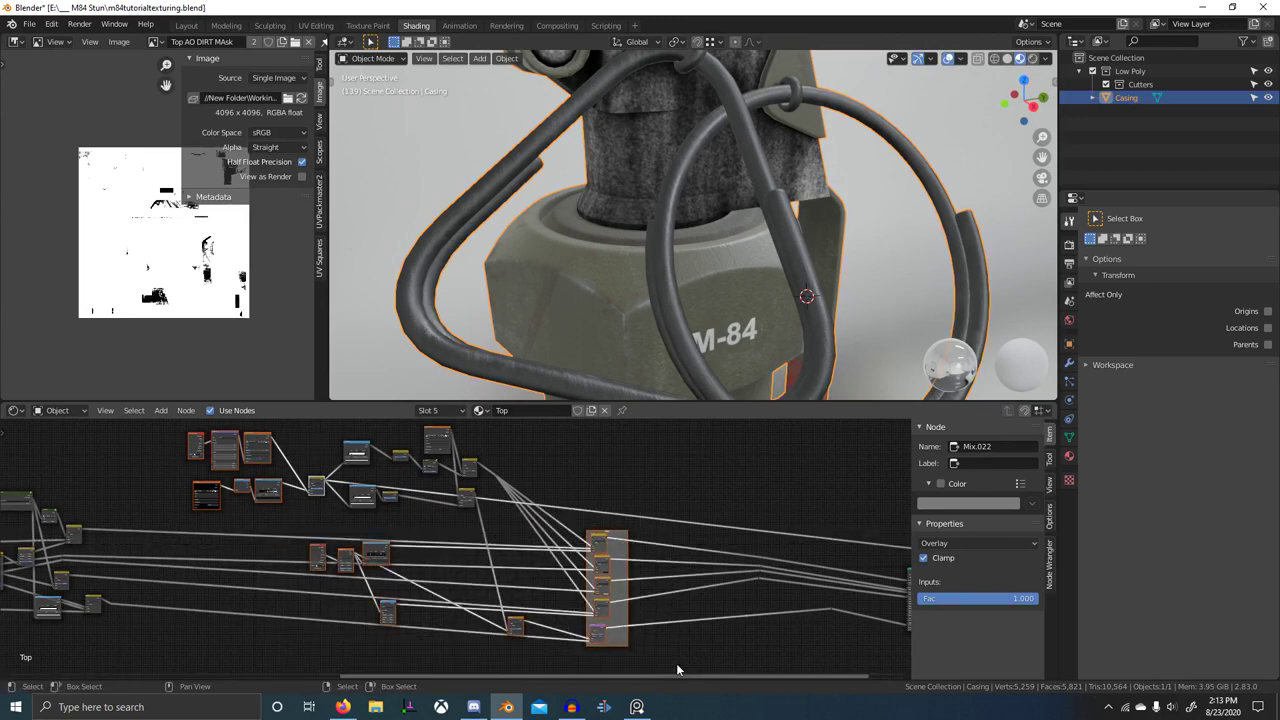
- Preview the Principled BSDF result on the grenade, check its underside, and show the material slot list
{"action": "scroll", "coordinate": [733, 496], "scroll_direction": "down", "scroll_amount": 5}
{"action": "middle_click_drag", "start_coordinate": [733, 496], "coordinate": [577, 486]}
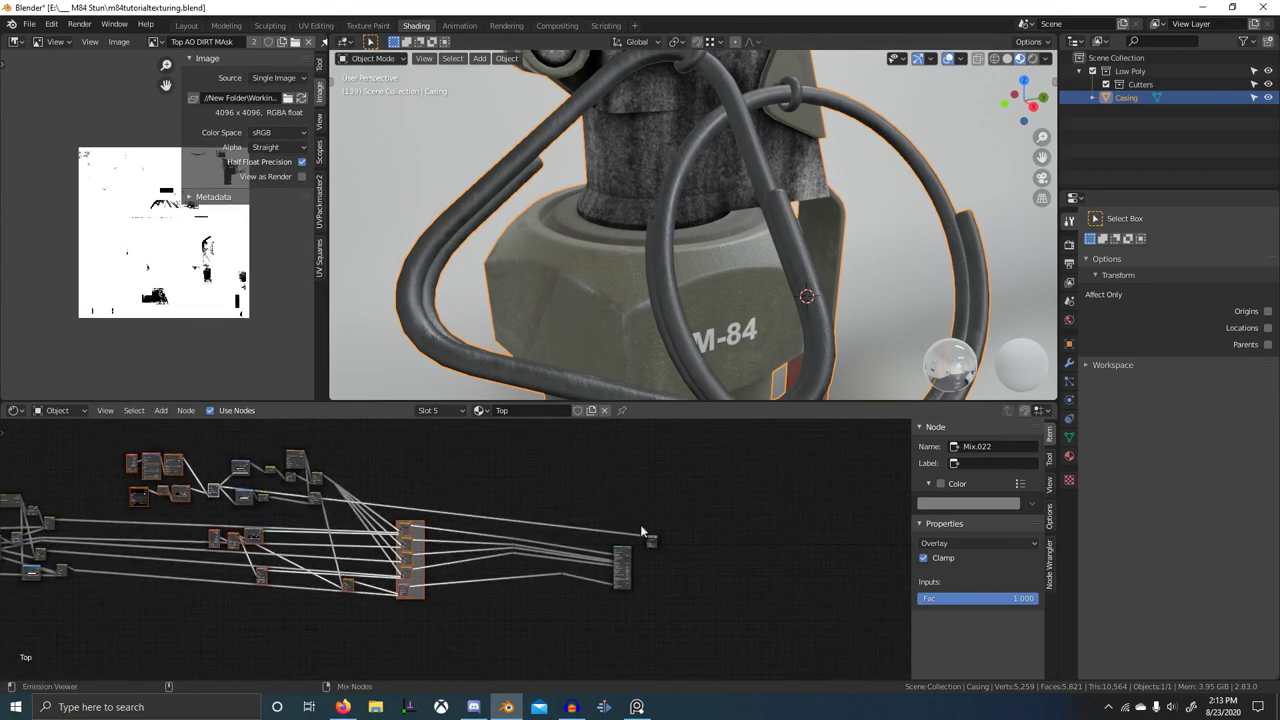
{"action": "left_click", "coordinate": [623, 557], "text": "ctrl+shift"}
{"action": "scroll", "coordinate": [690, 320], "scroll_direction": "down", "scroll_amount": 4}
{"action": "middle_click_drag", "start_coordinate": [690, 306], "coordinate": [700, 218]}
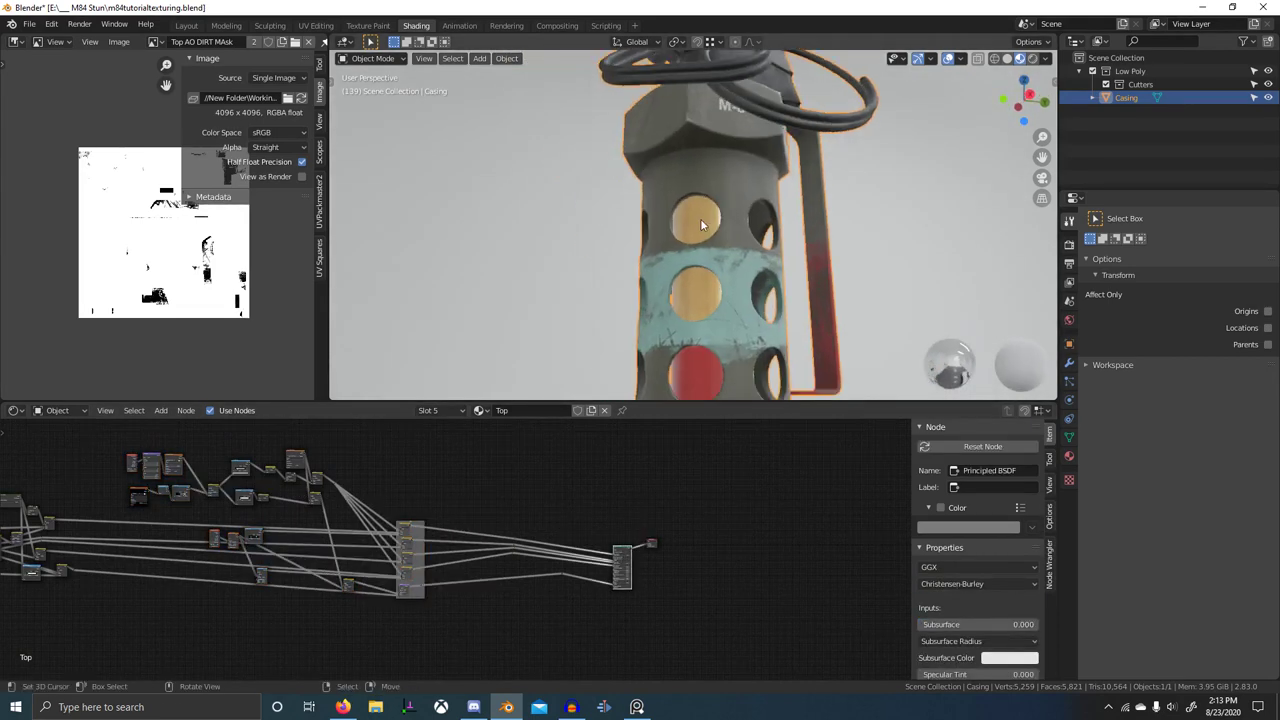
{"action": "scroll", "coordinate": [784, 254], "scroll_direction": "up", "scroll_amount": 1}
{"action": "left_click", "coordinate": [443, 411]}
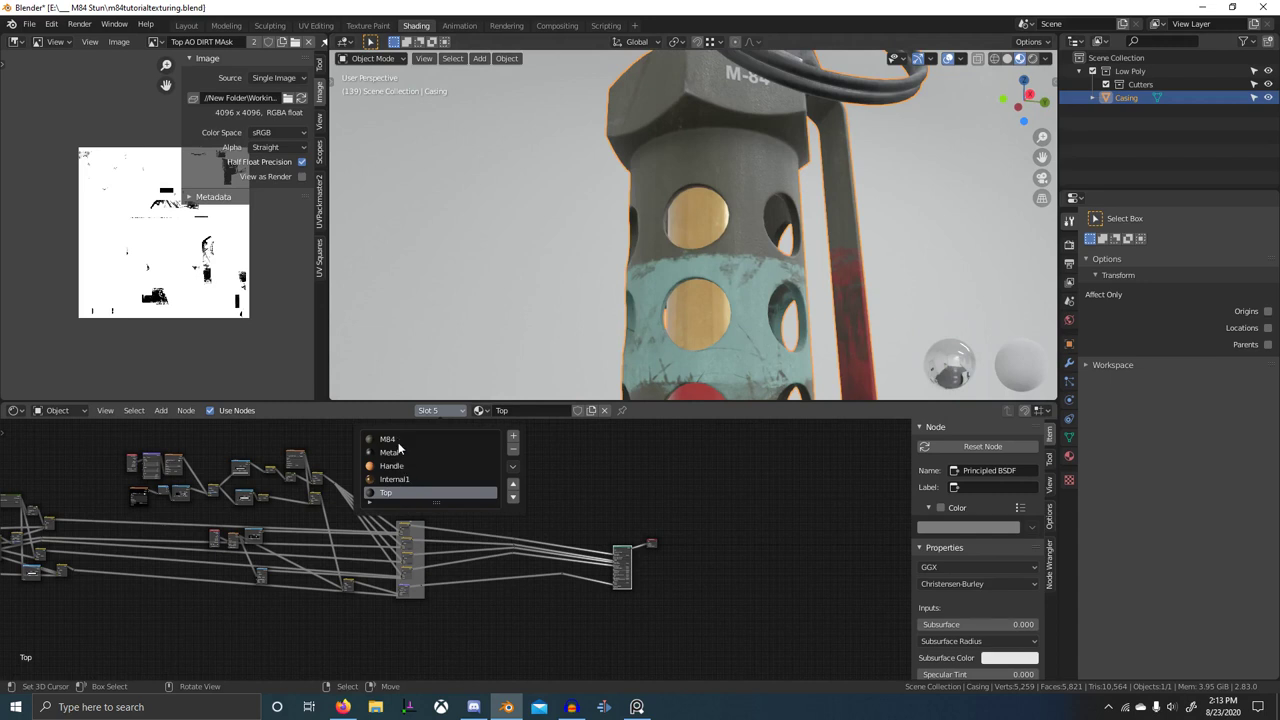
- Switch to Internal1, isolate the linked inner tube by hiding the rest, and enter Texture Paint
{"action": "left_click", "coordinate": [398, 480]}
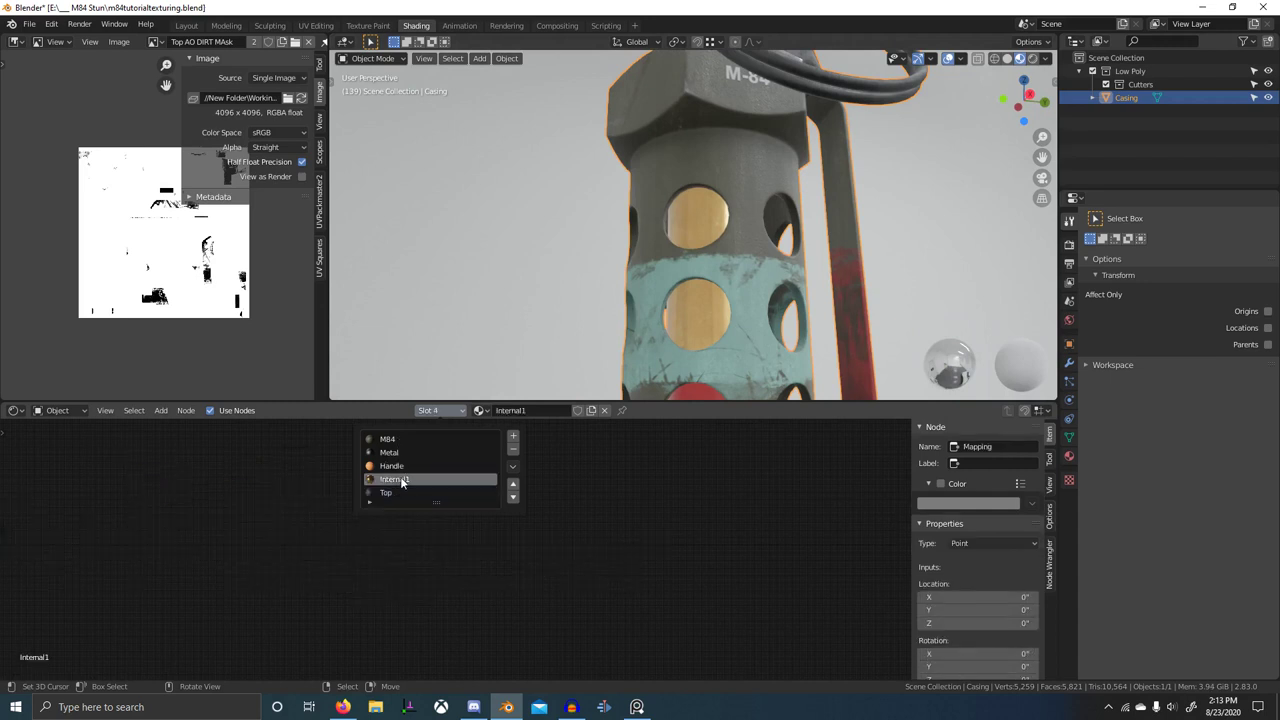
{"action": "scroll", "coordinate": [771, 263], "scroll_direction": "down", "scroll_amount": 4}
{"action": "key", "text": "alt+a"}
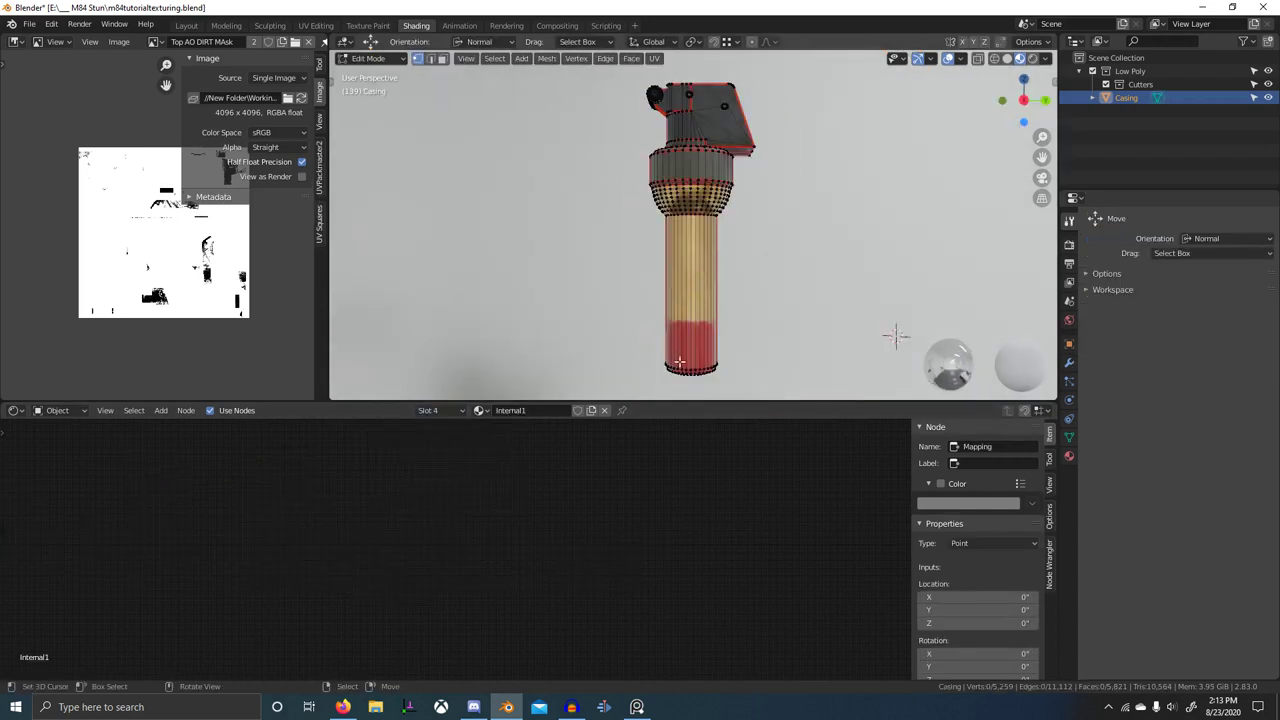
{"action": "key", "text": "l"}
{"action": "key", "text": "shift+h"}
{"action": "key", "text": "ctrl+Tab"}
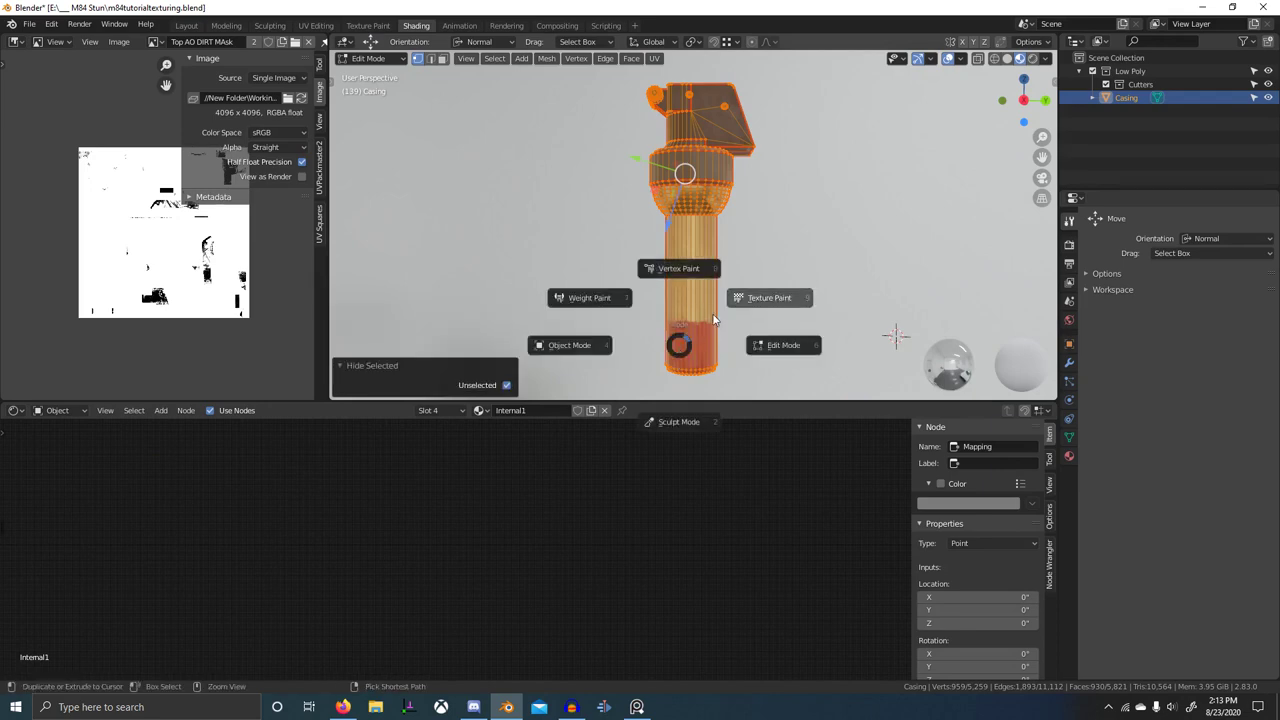
{"action": "left_click", "coordinate": [777, 269]}
- Move the two shader output nodes far to the right of the Internal1 node tree
{"action": "scroll", "coordinate": [465, 466], "scroll_direction": "down", "scroll_amount": 6}
{"action": "middle_click_drag", "start_coordinate": [372, 495], "coordinate": [538, 507]}
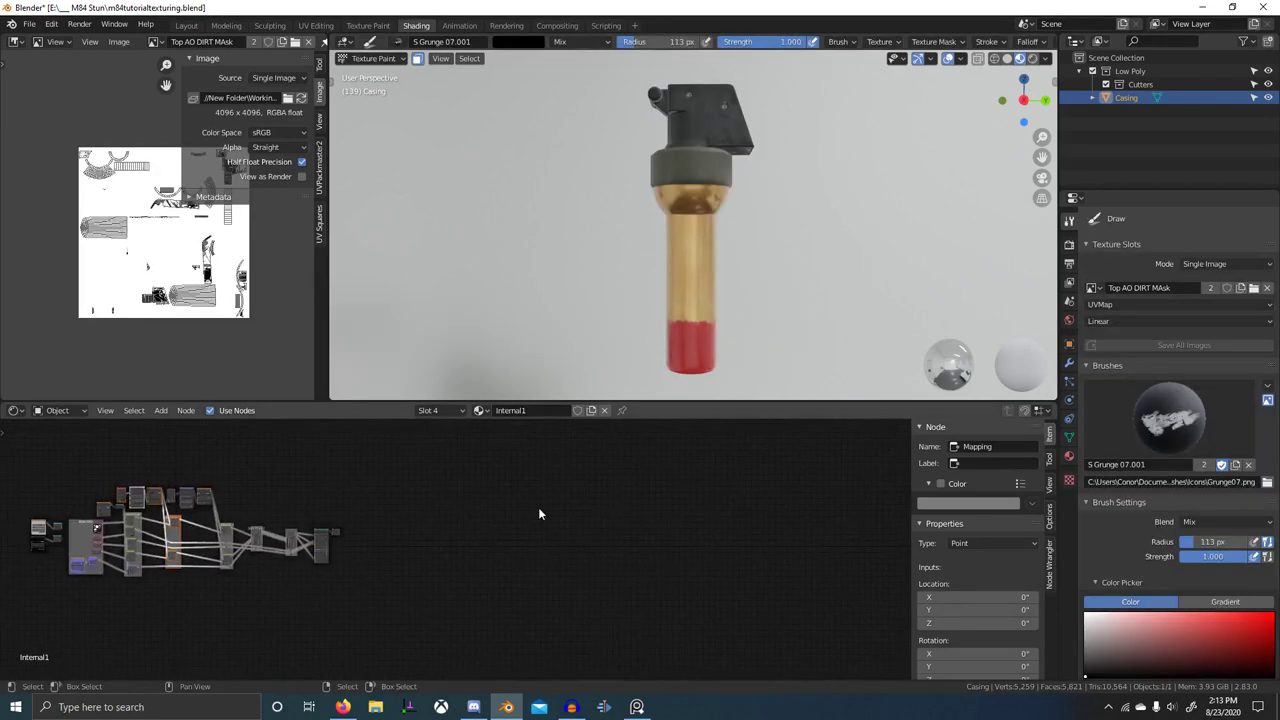
{"action": "middle_click_drag", "start_coordinate": [304, 517], "coordinate": [527, 504]}
{"action": "scroll", "coordinate": [527, 504], "scroll_direction": "up", "scroll_amount": 5}
{"action": "scroll", "coordinate": [530, 505], "scroll_direction": "up", "scroll_amount": 5}
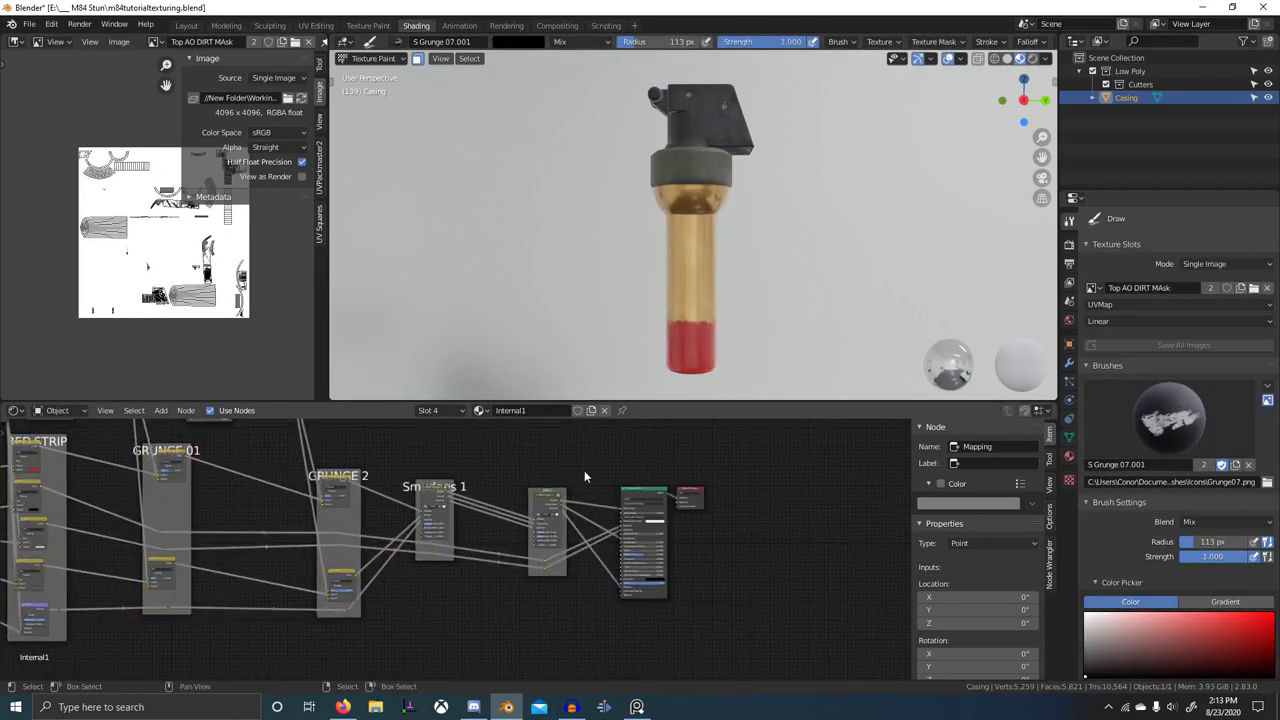
{"action": "left_click_drag", "start_coordinate": [590, 471], "coordinate": [764, 640]}
{"action": "scroll", "coordinate": [757, 575], "scroll_direction": "down", "scroll_amount": 4}
{"action": "middle_click_drag", "start_coordinate": [755, 568], "coordinate": [577, 559]}
{"action": "key", "text": "g"}
{"action": "left_click", "coordinate": [838, 577]}
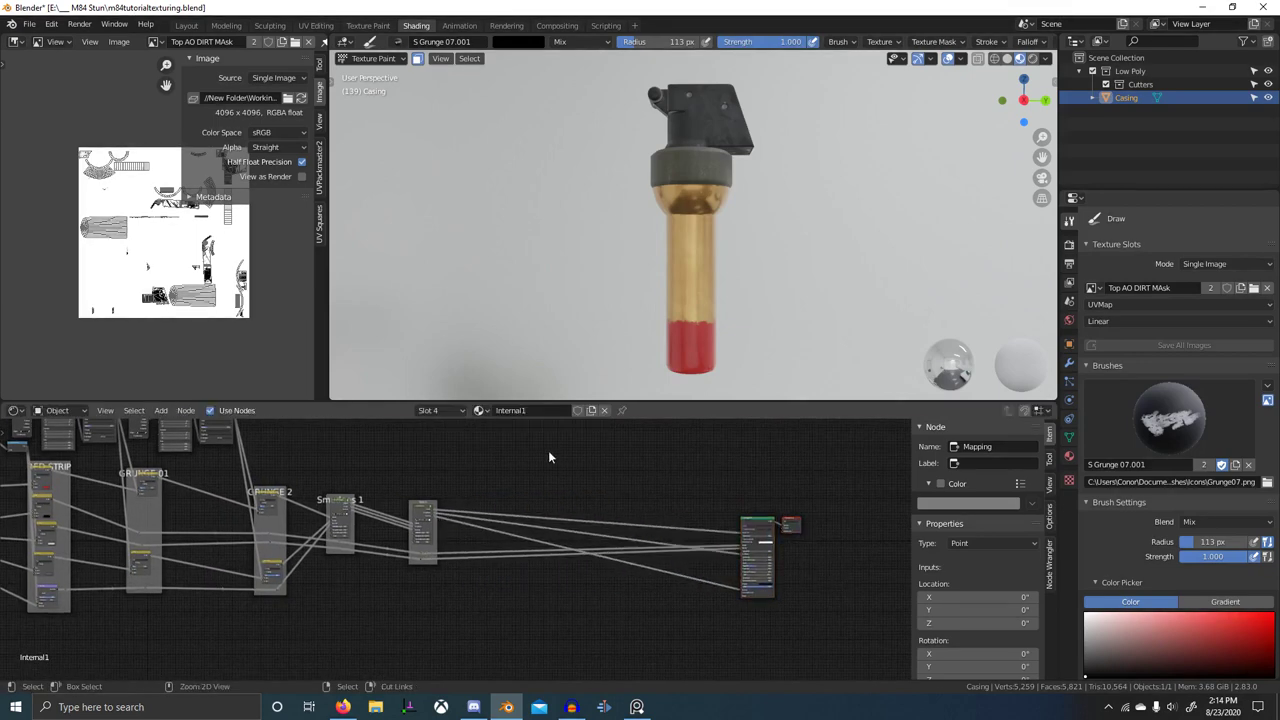
- Paste the copied dirt mask nodes and place them to the right of the tree
{"action": "scroll", "coordinate": [615, 541], "scroll_direction": "down", "scroll_amount": 5}
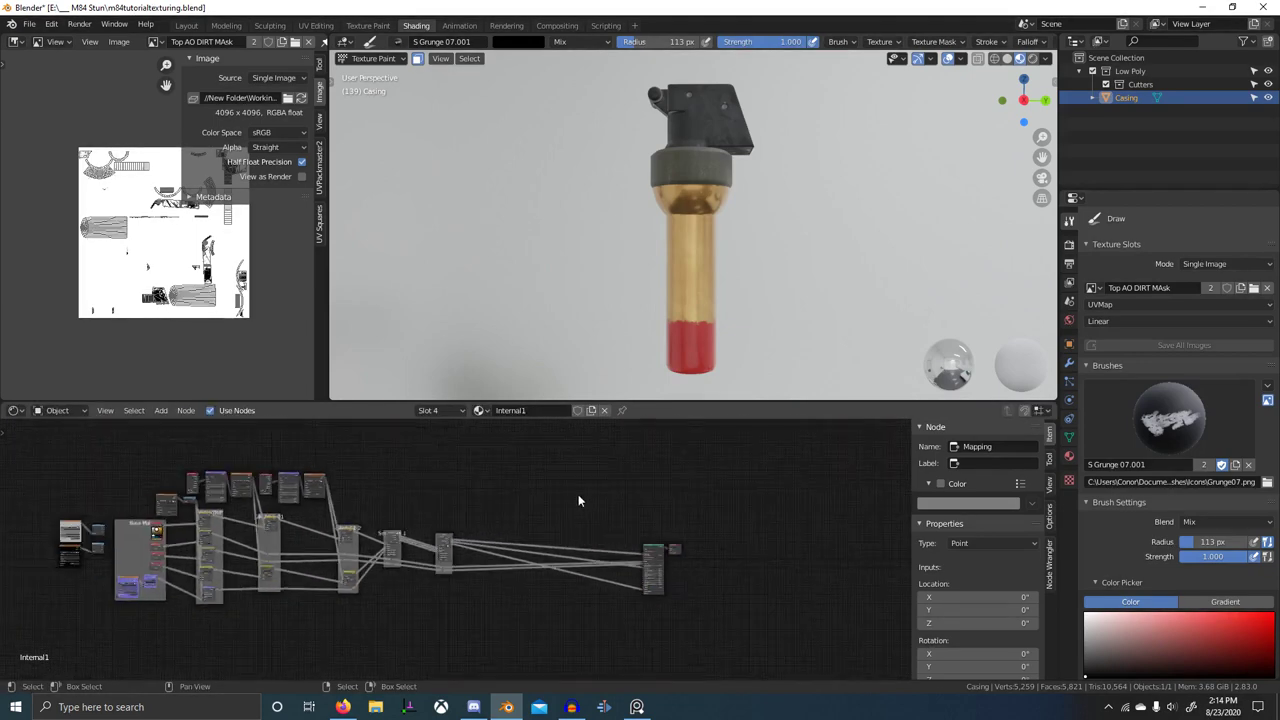
{"action": "key", "text": "ctrl+v"}
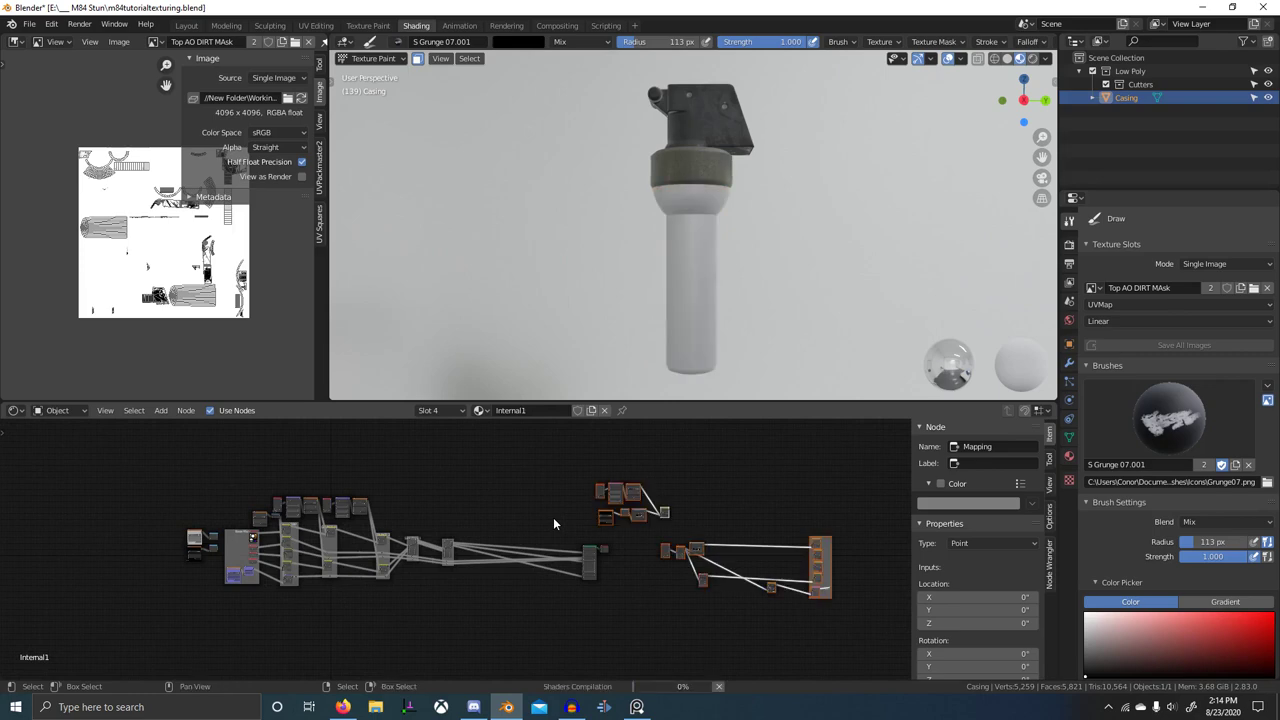
{"action": "key", "text": "g"}
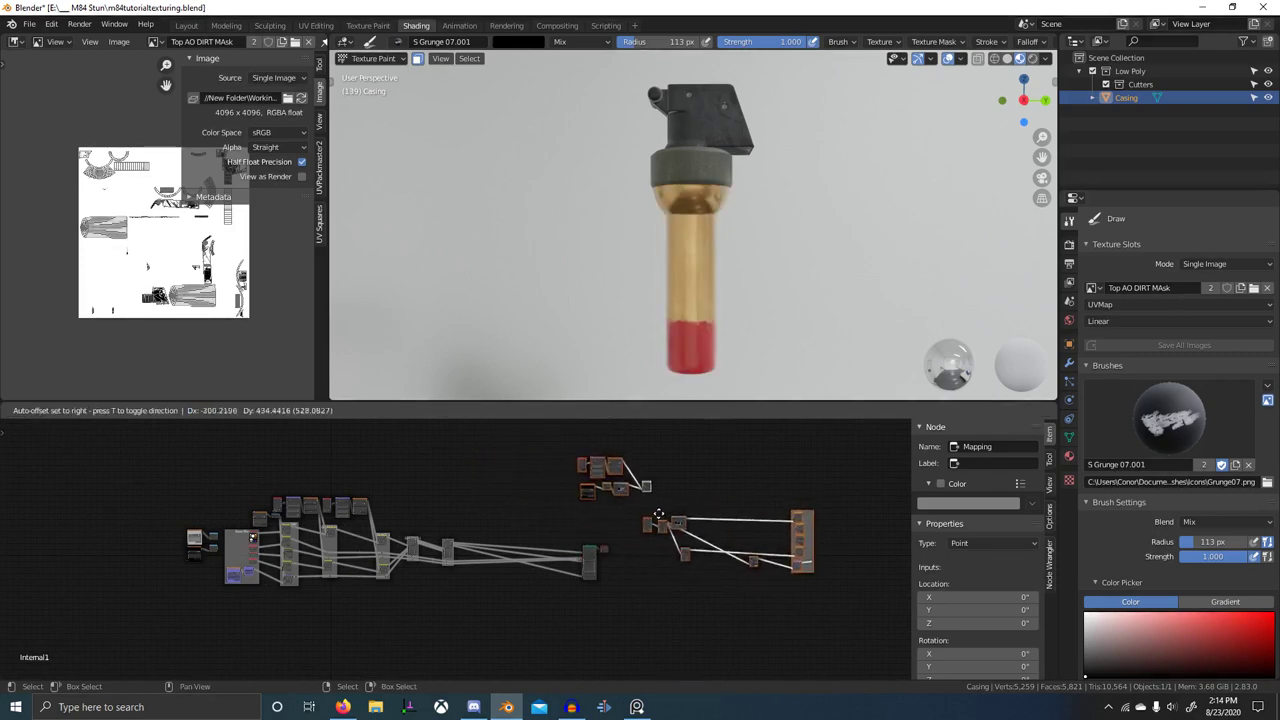
{"action": "left_click", "coordinate": [660, 530]}
{"action": "scroll", "coordinate": [671, 511], "scroll_direction": "up", "scroll_amount": 7}
{"action": "middle_click_drag", "start_coordinate": [804, 448], "coordinate": [619, 519]}
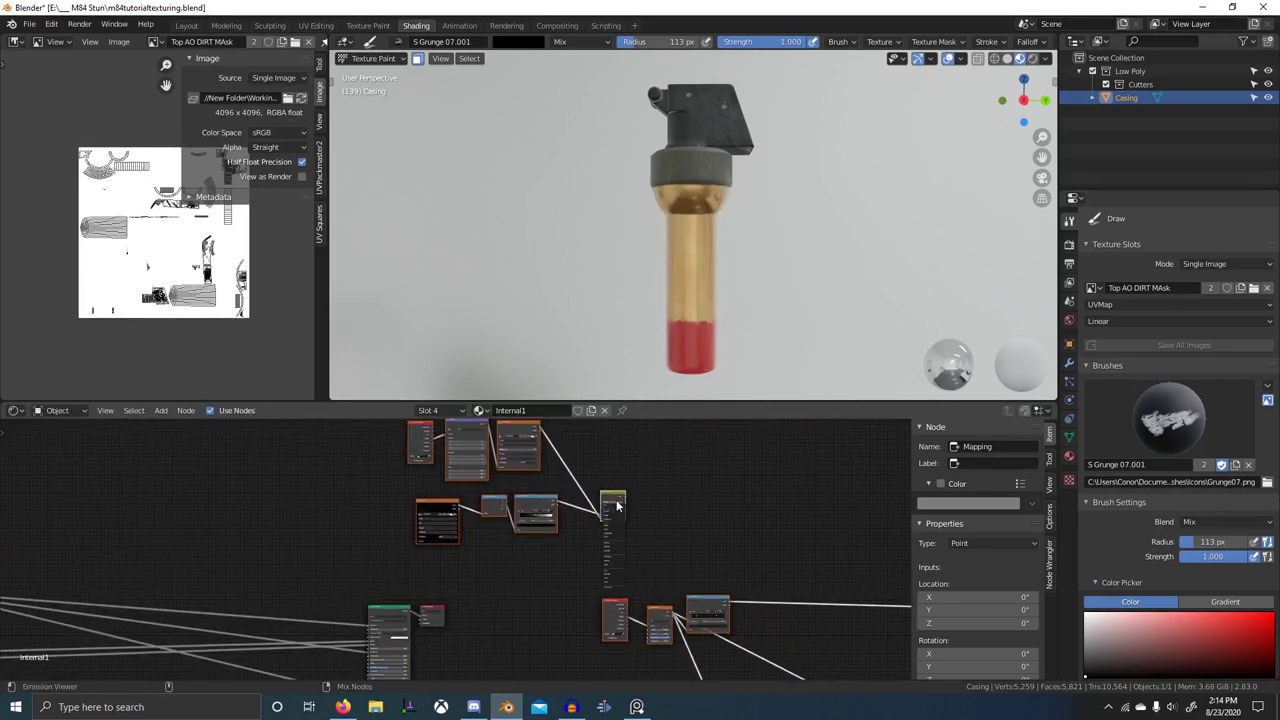
- Link the AO map's Separate RGB green channel into the pasted dirt mask, previewing on the tube
{"action": "left_click", "coordinate": [613, 497], "text": "ctrl+shift"}
{"action": "scroll", "coordinate": [681, 314], "scroll_direction": "up", "scroll_amount": 4}
{"action": "middle_click_drag", "start_coordinate": [681, 314], "coordinate": [702, 293]}
{"action": "scroll", "coordinate": [619, 480], "scroll_direction": "up", "scroll_amount": 5}
{"action": "middle_click_drag", "start_coordinate": [619, 482], "coordinate": [567, 563]}
{"action": "scroll", "coordinate": [565, 562], "scroll_direction": "up", "scroll_amount": 1}
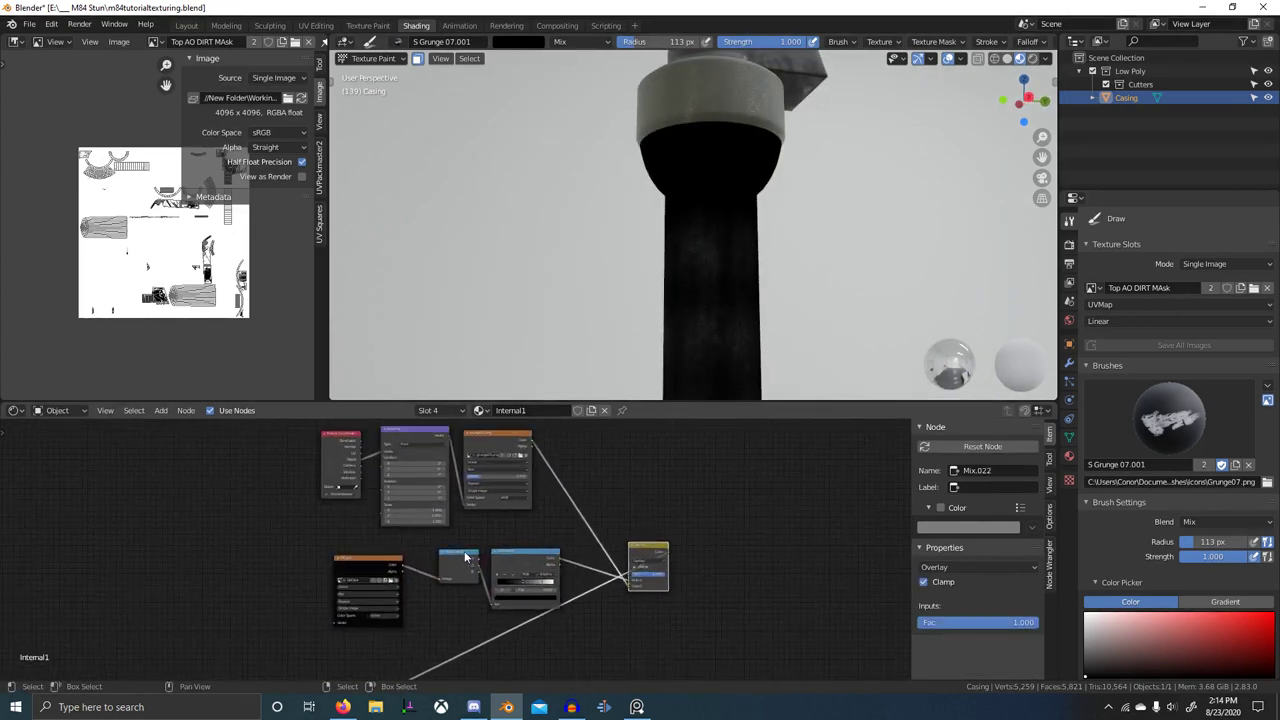
{"action": "left_click", "coordinate": [464, 560], "text": "ctrl+shift"}
{"action": "middle_click_drag", "start_coordinate": [686, 309], "coordinate": [703, 318]}
{"action": "scroll", "coordinate": [478, 546], "scroll_direction": "up", "scroll_amount": 3}
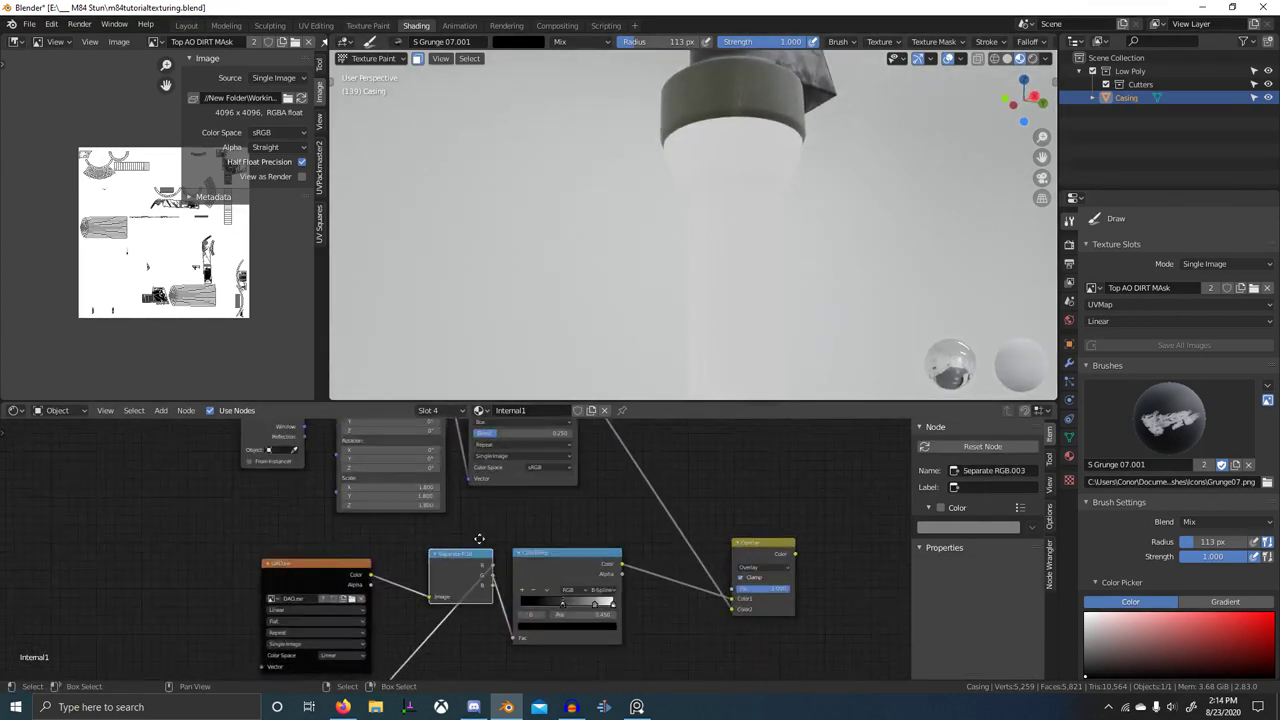
{"action": "middle_click_drag", "start_coordinate": [480, 537], "coordinate": [458, 523]}
{"action": "scroll", "coordinate": [460, 545], "scroll_direction": "up", "scroll_amount": 3}
{"action": "left_click_drag", "start_coordinate": [491, 572], "coordinate": [491, 573], "text": "ctrl"}
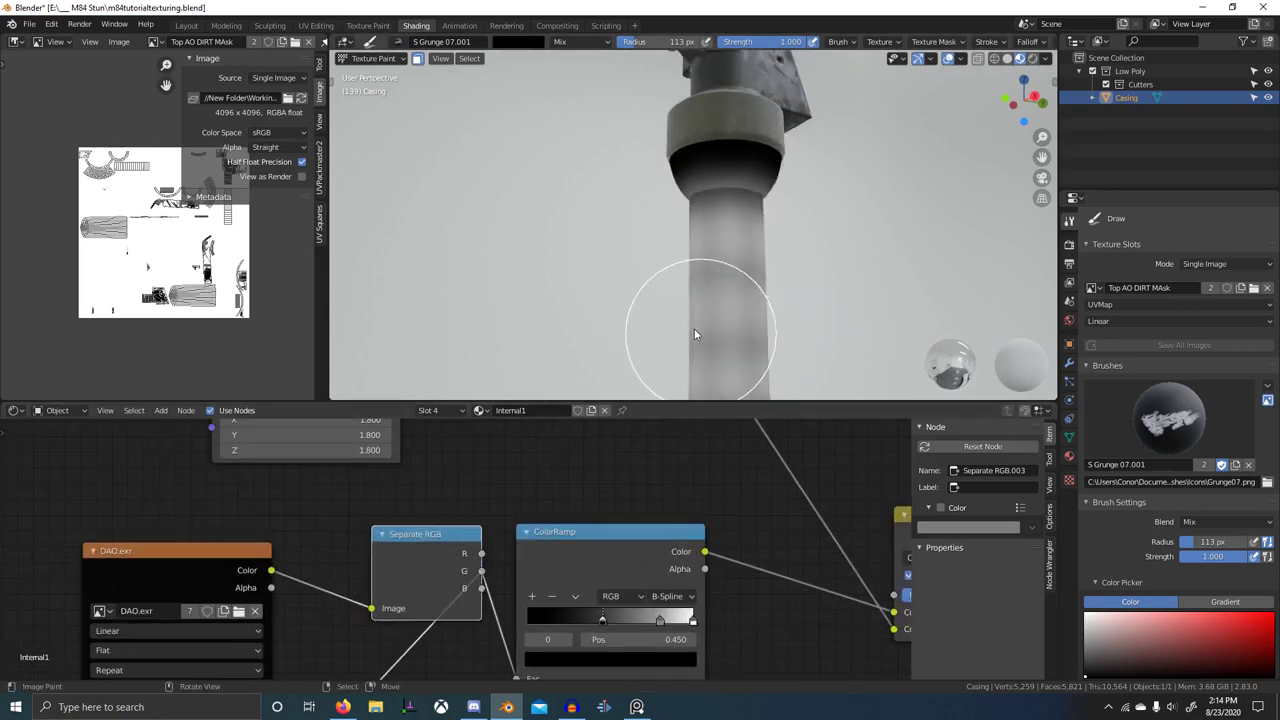
{"action": "scroll", "coordinate": [697, 330], "scroll_direction": "down", "scroll_amount": 5}
{"action": "middle_click_drag", "start_coordinate": [697, 330], "coordinate": [724, 362]}
{"action": "scroll", "coordinate": [775, 512], "scroll_direction": "down", "scroll_amount": 3}
- Preview the Overlay result and inspect the darkened inner tube up close
{"action": "middle_click_drag", "start_coordinate": [775, 512], "coordinate": [578, 527]}
{"action": "left_click", "coordinate": [726, 532], "text": "ctrl+shift"}
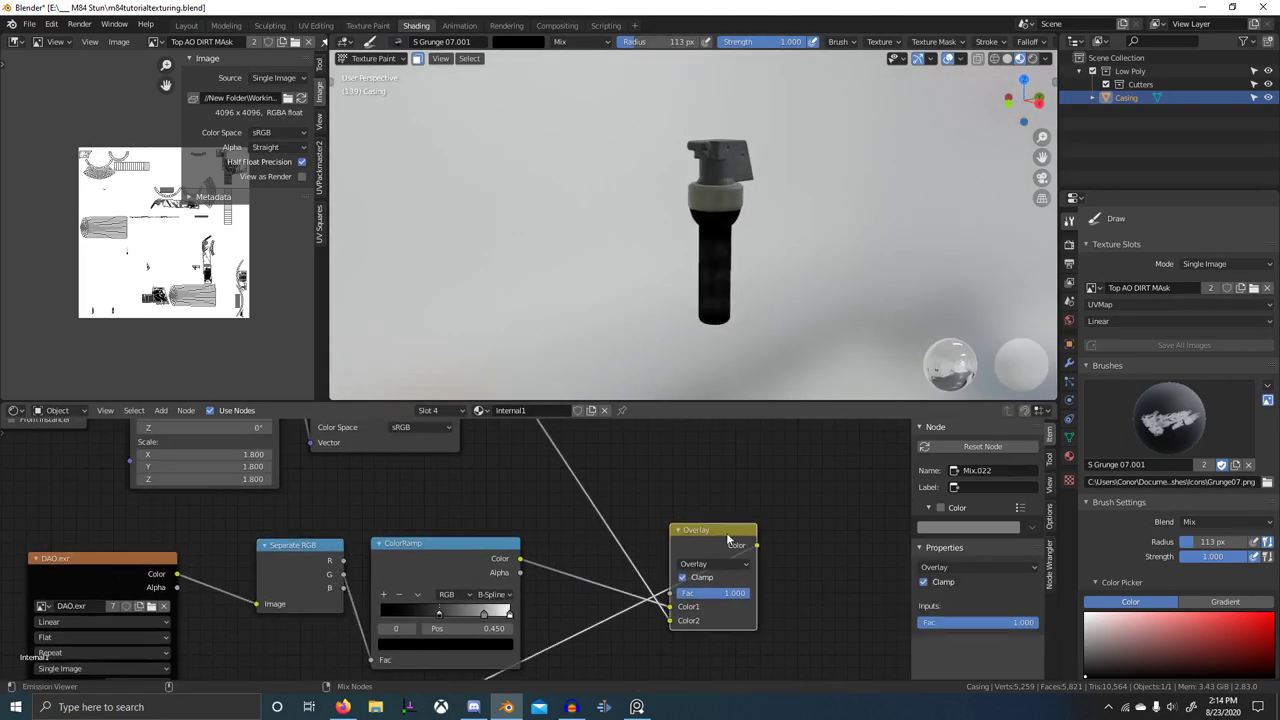
{"action": "scroll", "coordinate": [711, 320], "scroll_direction": "up", "scroll_amount": 4}
{"action": "middle_click_drag", "start_coordinate": [711, 320], "coordinate": [760, 290]}
{"action": "middle_click_drag", "start_coordinate": [760, 290], "coordinate": [698, 242], "text": "shift"}
{"action": "scroll", "coordinate": [698, 248], "scroll_direction": "up", "scroll_amount": 4}
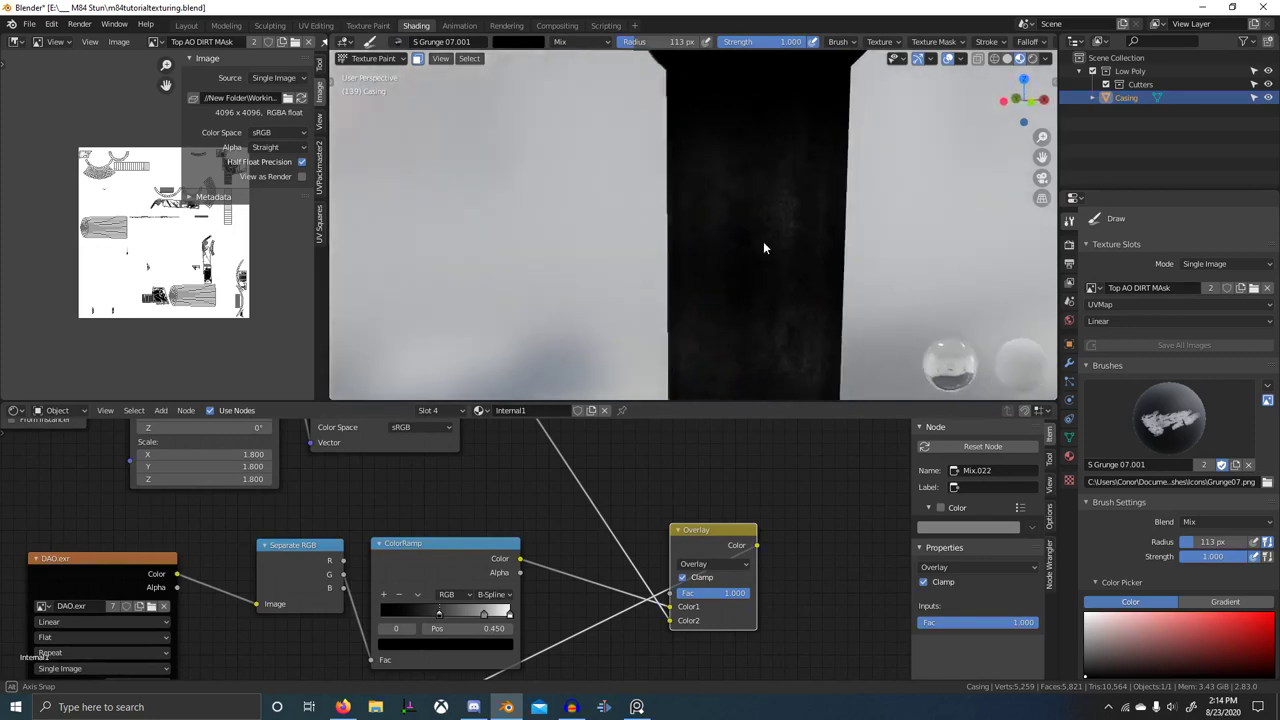
{"action": "scroll", "coordinate": [660, 521], "scroll_direction": "down", "scroll_amount": 1}
{"action": "scroll", "coordinate": [661, 521], "scroll_direction": "down", "scroll_amount": 5}
- Slide the mask ColorRamp's black stop left to about 0.191, checking the Overlay grunge
{"action": "middle_click_drag", "start_coordinate": [712, 543], "coordinate": [605, 547]}
{"action": "scroll", "coordinate": [605, 547], "scroll_direction": "down", "scroll_amount": 2}
{"action": "middle_click_drag", "start_coordinate": [528, 572], "coordinate": [555, 504]}
{"action": "scroll", "coordinate": [499, 498], "scroll_direction": "up", "scroll_amount": 8}
{"action": "left_click", "coordinate": [465, 461], "text": "ctrl+shift"}
{"action": "scroll", "coordinate": [465, 458], "scroll_direction": "up", "scroll_amount": 2}
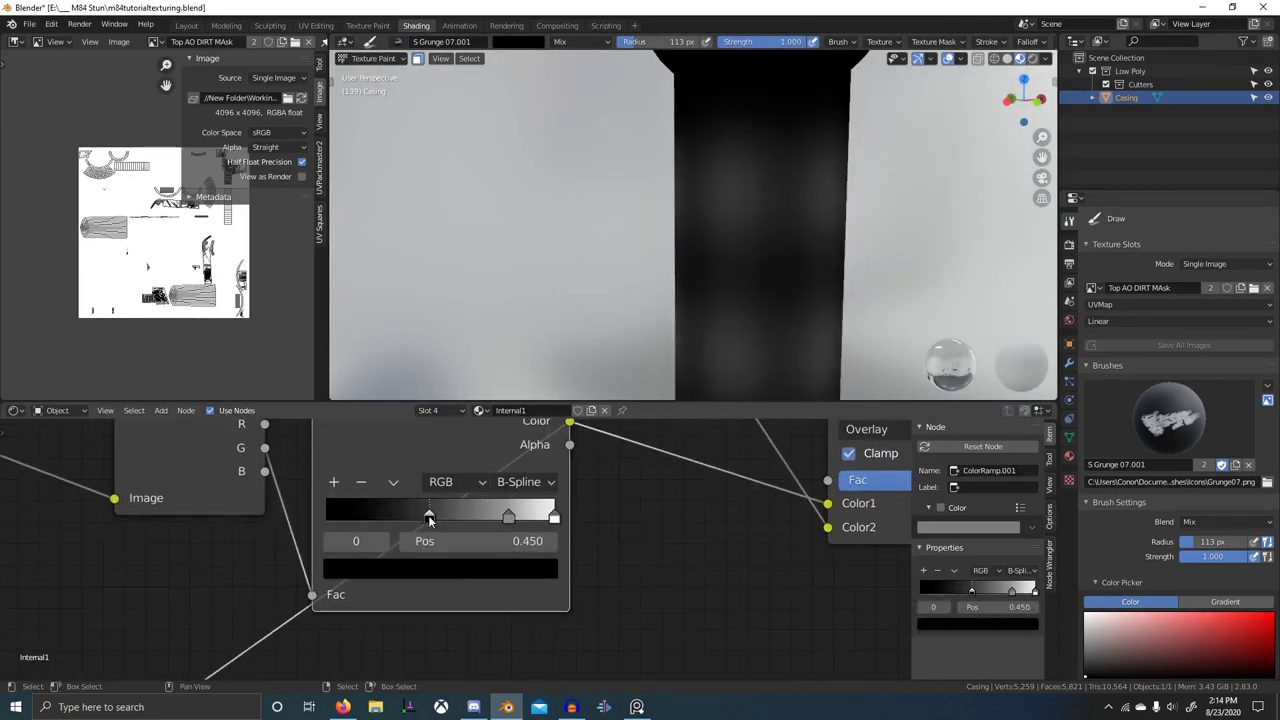
{"action": "left_click_drag", "start_coordinate": [429, 520], "coordinate": [330, 521]}
{"action": "scroll", "coordinate": [480, 513], "scroll_direction": "down", "scroll_amount": 6}
{"action": "middle_click_drag", "start_coordinate": [718, 448], "coordinate": [641, 503]}
{"action": "left_click", "coordinate": [655, 497], "text": "ctrl+shift"}
{"action": "scroll", "coordinate": [705, 325], "scroll_direction": "down", "scroll_amount": 5}
{"action": "middle_click_drag", "start_coordinate": [710, 331], "coordinate": [712, 336]}
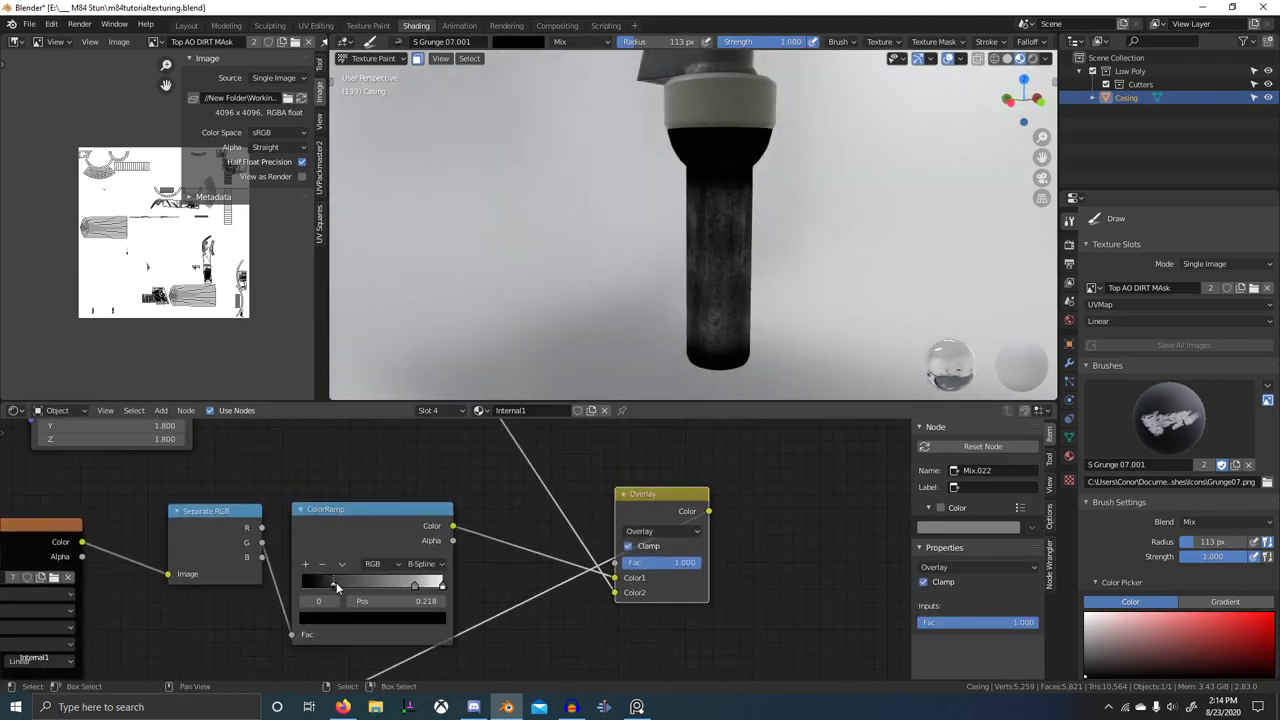
{"action": "left_click_drag", "start_coordinate": [336, 582], "coordinate": [328, 582]}
- Zoom out over the whole node tree and maximize the node editor with Ctrl+Space
{"action": "scroll", "coordinate": [610, 590], "scroll_direction": "down", "scroll_amount": 6}
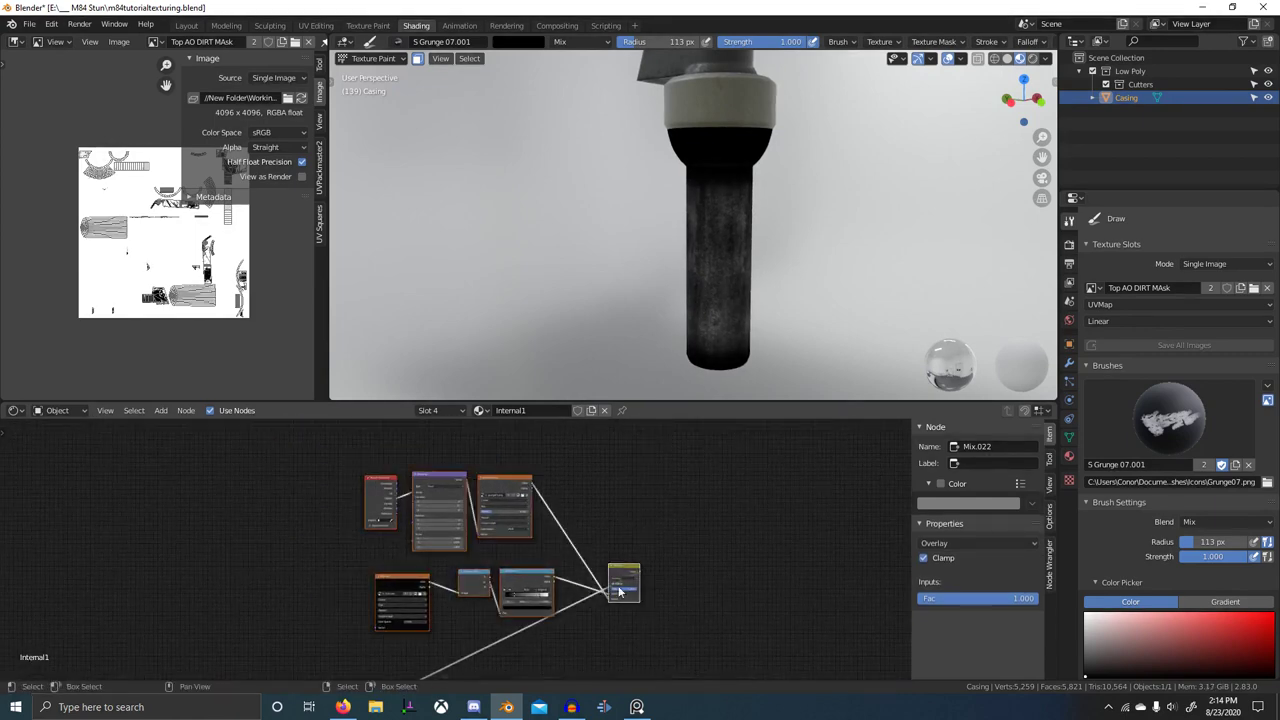
{"action": "scroll", "coordinate": [618, 591], "scroll_direction": "down", "scroll_amount": 5}
{"action": "middle_click_drag", "start_coordinate": [618, 591], "coordinate": [690, 530]}
{"action": "scroll", "coordinate": [560, 520], "scroll_direction": "down", "scroll_amount": 5}
{"action": "key", "text": "ctrl+space"}
{"action": "scroll", "coordinate": [672, 451], "scroll_direction": "up", "scroll_amount": 6}
- Move the shader and output nodes far right and the upper mask cluster up and left
{"action": "key", "text": "alt+a"}
{"action": "key", "text": "b"}
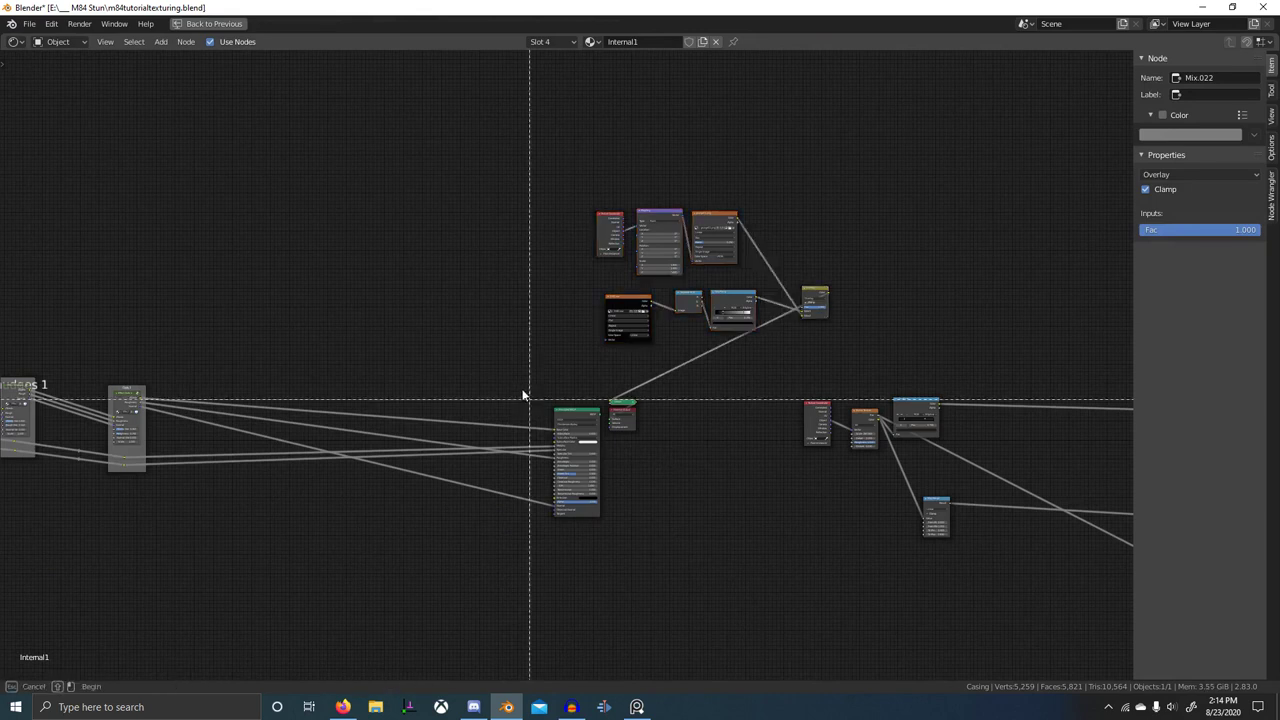
{"action": "left_click_drag", "start_coordinate": [511, 374], "coordinate": [716, 575]}
{"action": "scroll", "coordinate": [730, 600], "scroll_direction": "down", "scroll_amount": 6}
{"action": "middle_click_drag", "start_coordinate": [735, 612], "coordinate": [490, 563]}
{"action": "key", "text": "g"}
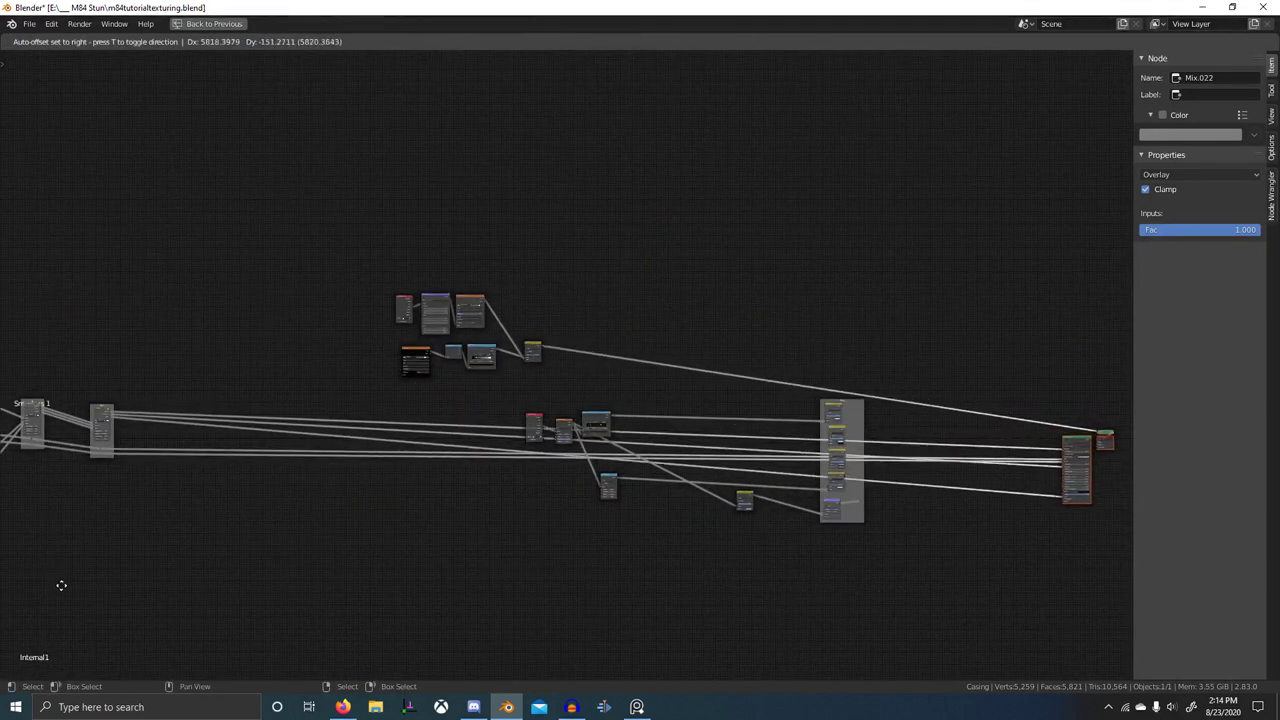
{"action": "left_click", "coordinate": [71, 589]}
{"action": "key", "text": "alt+a"}
{"action": "key", "text": "b"}
{"action": "left_click_drag", "start_coordinate": [342, 273], "coordinate": [590, 400]}
{"action": "key", "text": "g"}
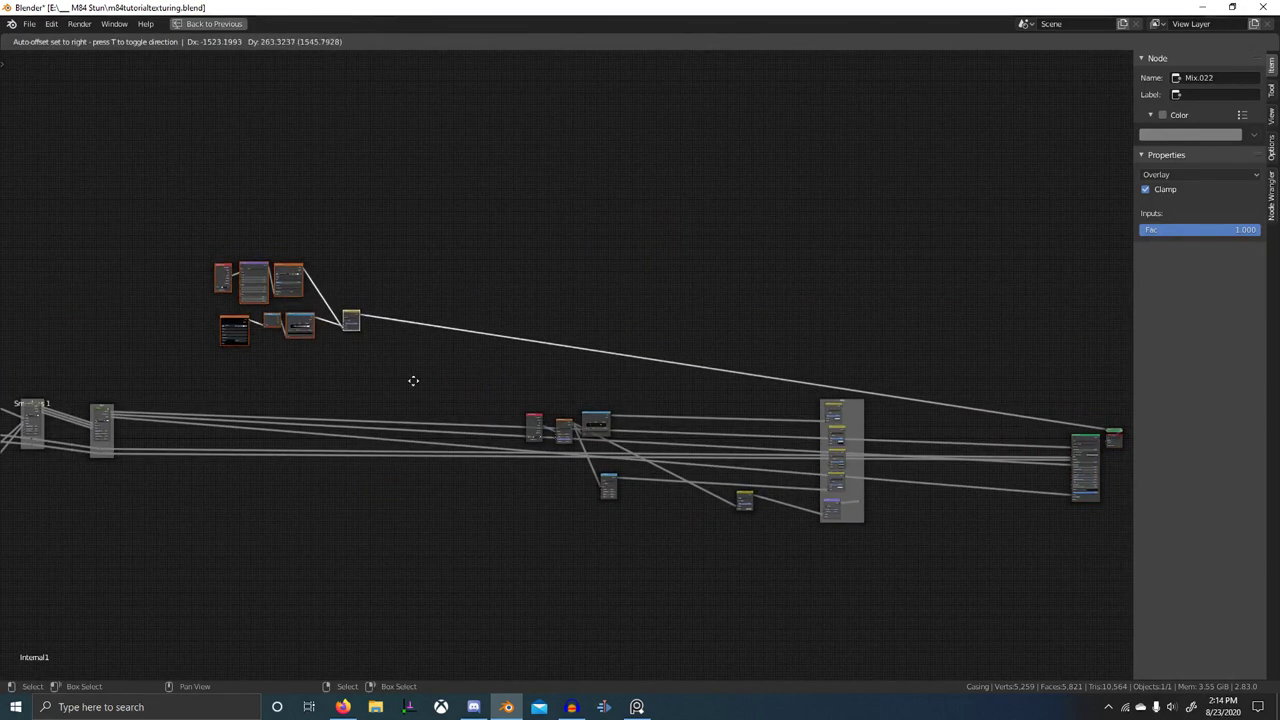
{"action": "left_click", "coordinate": [417, 395]}
- Shift the lower-right nodes and DIRT AO frame left beside the node tree
{"action": "left_click_drag", "start_coordinate": [511, 397], "coordinate": [871, 560]}
{"action": "key", "text": "g"}
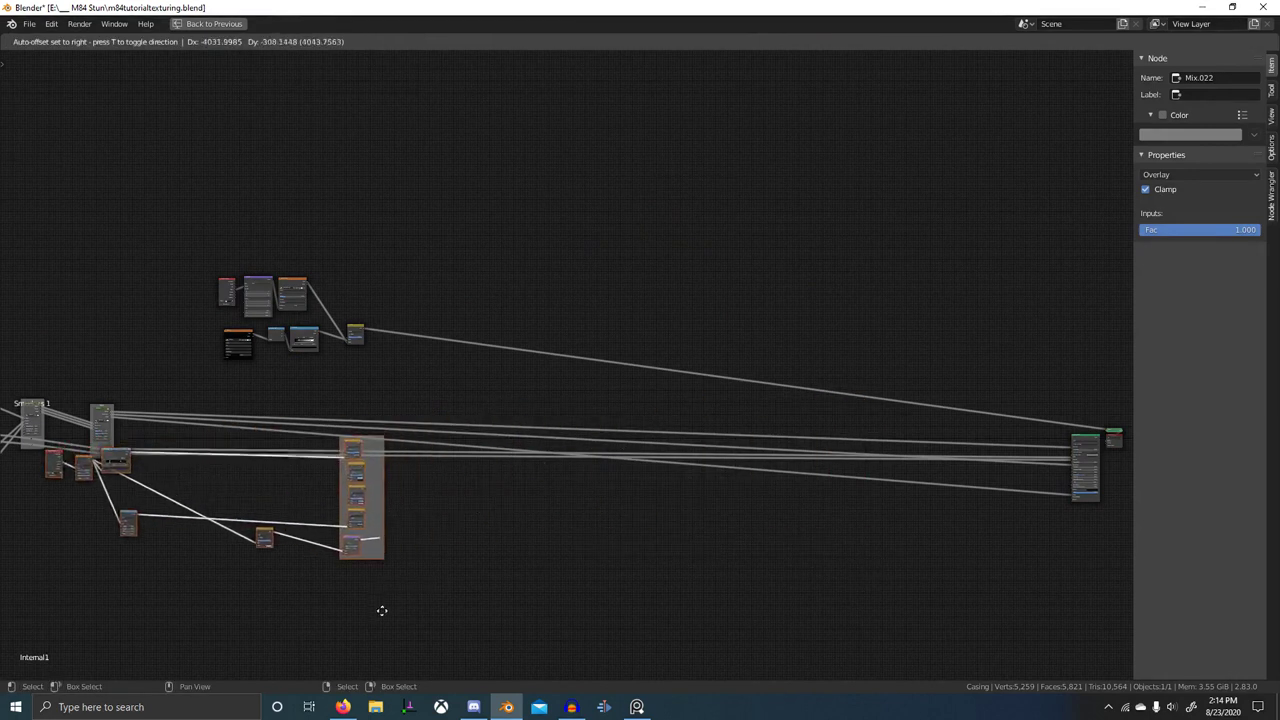
{"action": "left_click", "coordinate": [295, 548]}
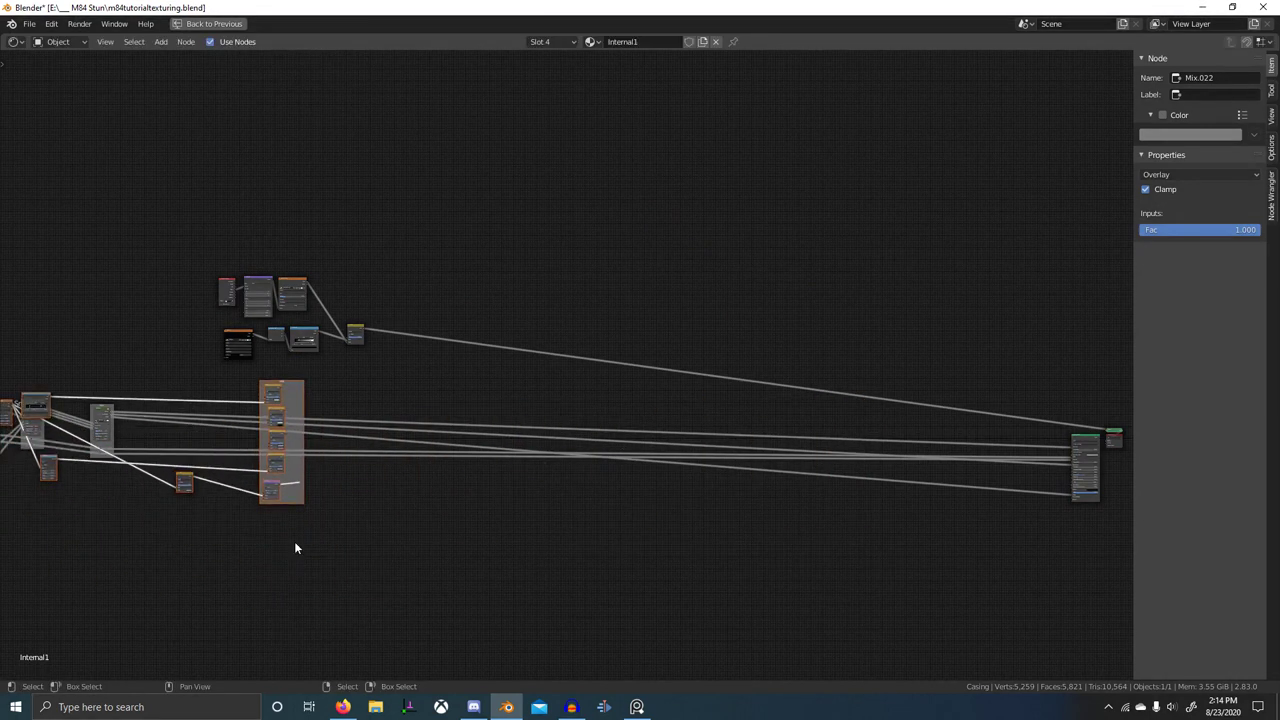
{"action": "scroll", "coordinate": [270, 440], "scroll_direction": "up", "scroll_amount": 6}
{"action": "middle_click_drag", "start_coordinate": [270, 440], "coordinate": [521, 544]}
{"action": "scroll", "coordinate": [521, 544], "scroll_direction": "up", "scroll_amount": 6}
{"action": "key", "text": "g"}
{"action": "left_click", "coordinate": [374, 431]}
{"action": "scroll", "coordinate": [281, 482], "scroll_direction": "up", "scroll_amount": 1}
{"action": "middle_click_drag", "start_coordinate": [281, 482], "coordinate": [405, 479]}
{"action": "scroll", "coordinate": [405, 479], "scroll_direction": "up", "scroll_amount": 6}
- Place the Dots 1 frame near DIRT AO and link its reroute to the third Mix's Color1
{"action": "left_click_drag", "start_coordinate": [119, 491], "coordinate": [409, 456]}
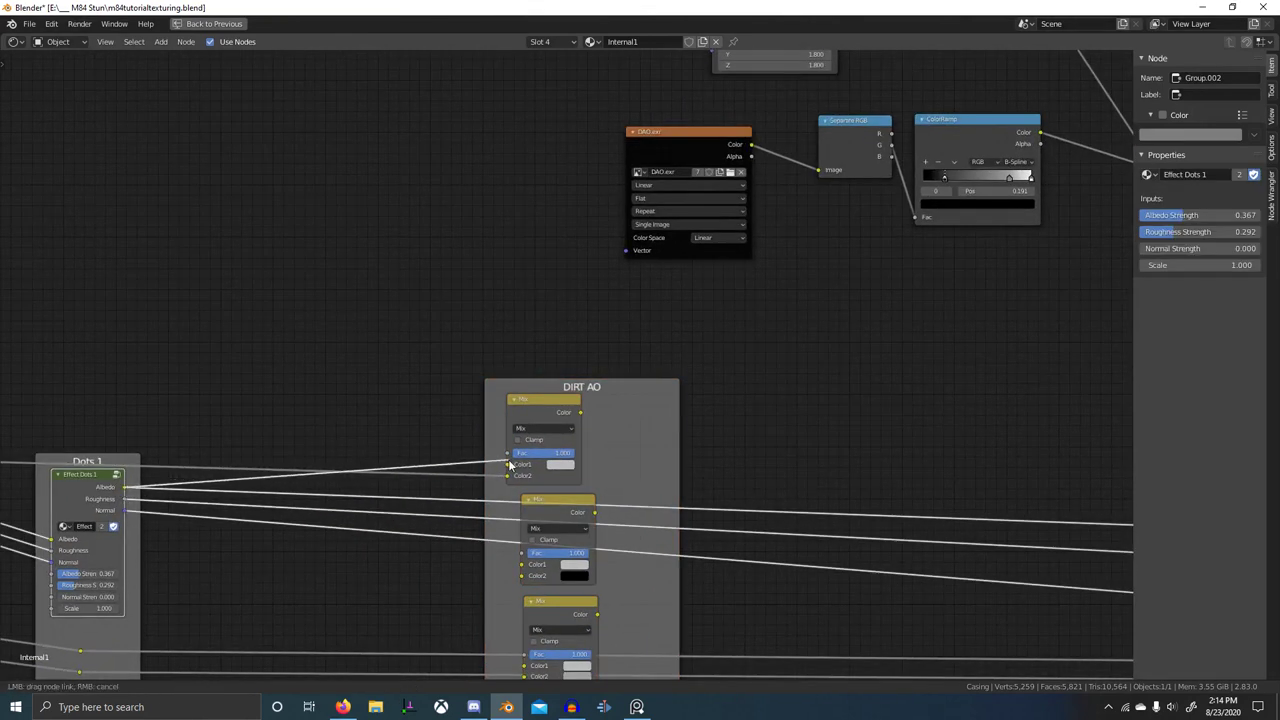
{"action": "middle_click_drag", "start_coordinate": [165, 551], "coordinate": [292, 463]}
{"action": "left_click_drag", "start_coordinate": [203, 568], "coordinate": [582, 492]}
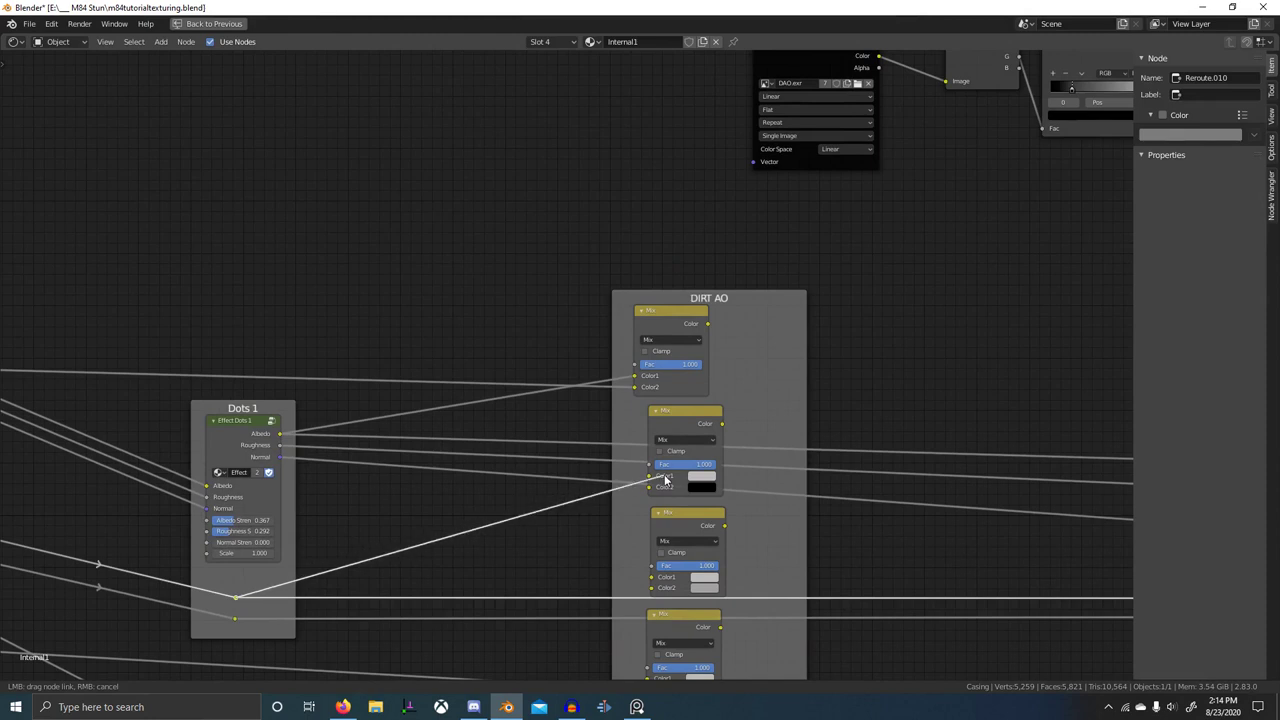
{"action": "middle_click_drag", "start_coordinate": [392, 579], "coordinate": [448, 506]}
{"action": "left_click", "coordinate": [283, 547]}
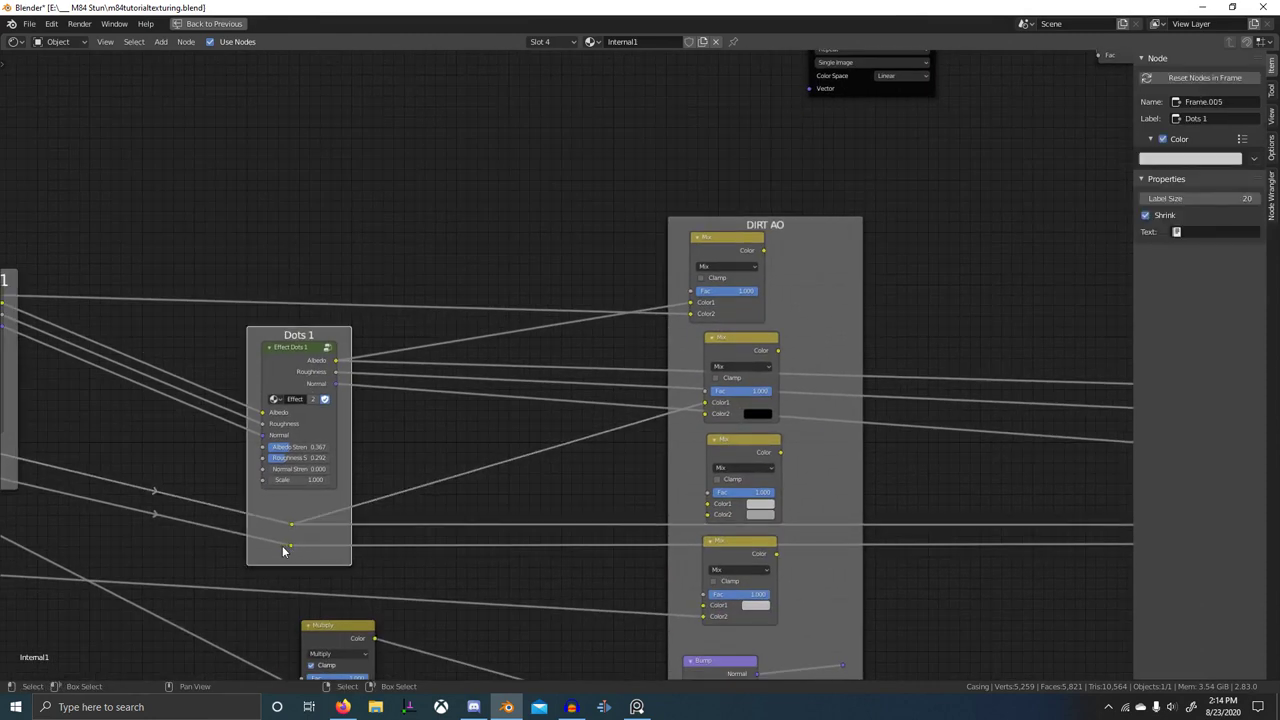
{"action": "left_click_drag", "start_coordinate": [290, 547], "coordinate": [606, 524]}
{"action": "left_click_drag", "start_coordinate": [691, 447], "coordinate": [703, 617]}
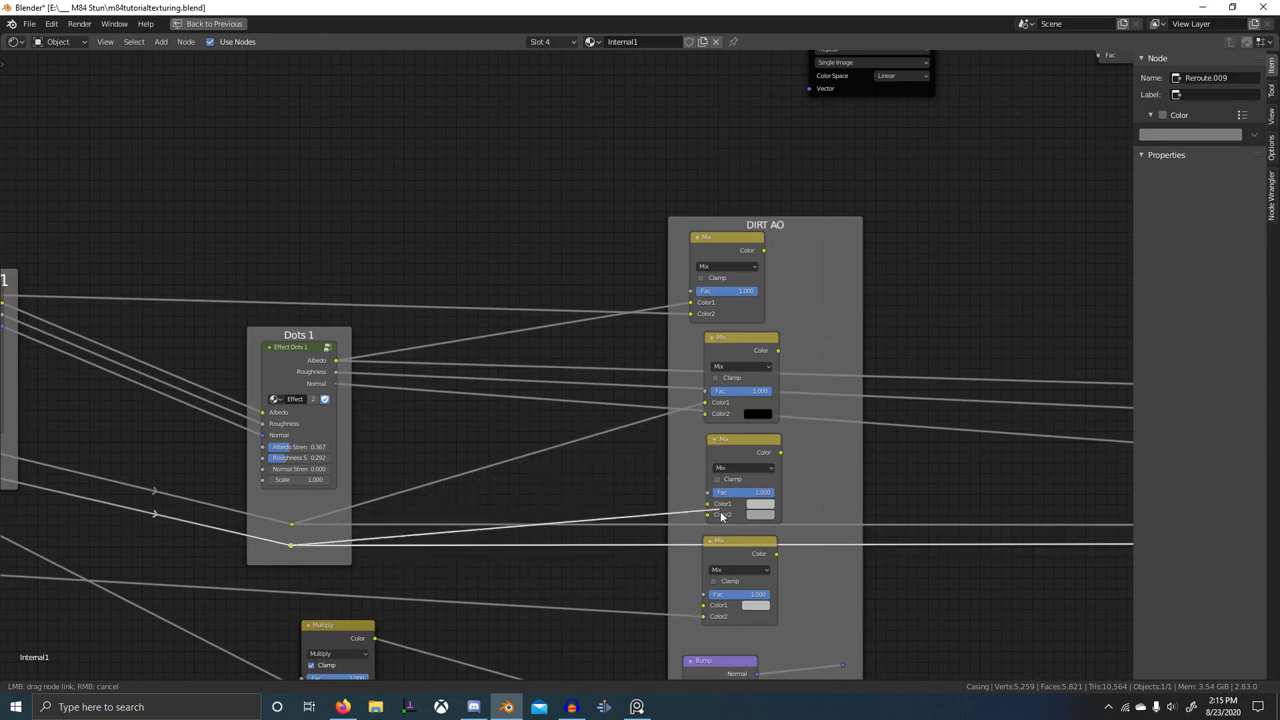
- Connect the Effect Dots 1 outputs to the third and fourth Mix nodes and Bump's Height
{"action": "left_click_drag", "start_coordinate": [337, 372], "coordinate": [709, 620]}
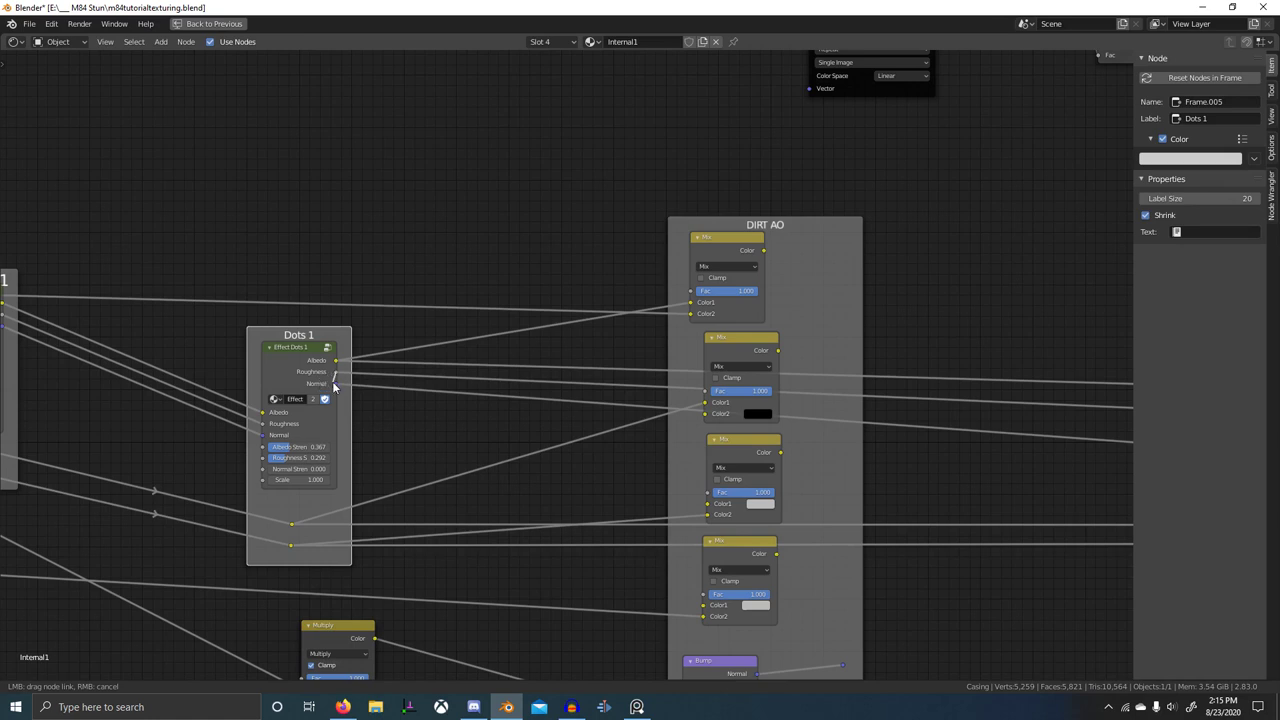
{"action": "left_click_drag", "start_coordinate": [333, 385], "coordinate": [333, 385]}
{"action": "scroll", "coordinate": [655, 489], "scroll_direction": "down", "scroll_amount": 2}
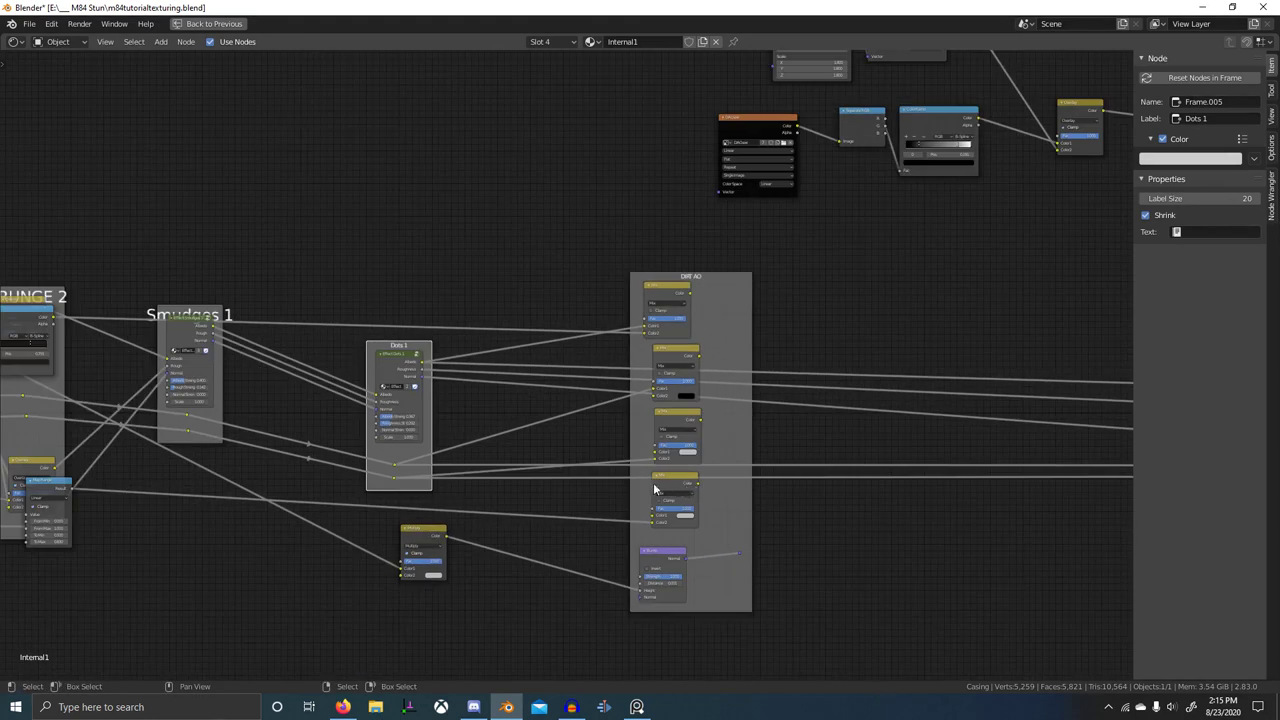
{"action": "mouse_move", "coordinate": [714, 288]}
{"action": "left_mouse_down"}
{"action": "mouse_move", "coordinate": [838, 493]}
{"action": "mouse_move", "coordinate": [718, 513]}
{"action": "mouse_move", "coordinate": [658, 262]}
{"action": "mouse_move", "coordinate": [715, 283]}
{"action": "left_mouse_up"}
{"action": "scroll", "coordinate": [656, 395], "scroll_direction": "up", "scroll_amount": 5}
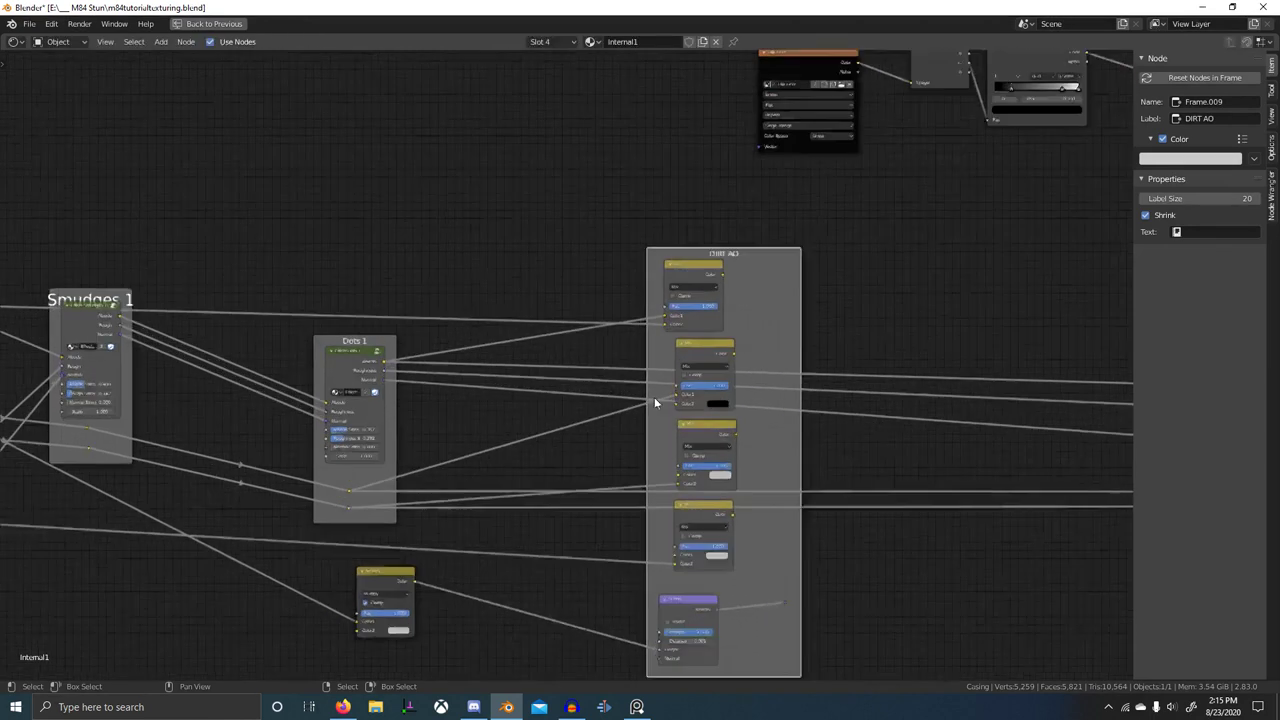
{"action": "middle_click_drag", "start_coordinate": [599, 460], "coordinate": [581, 431]}
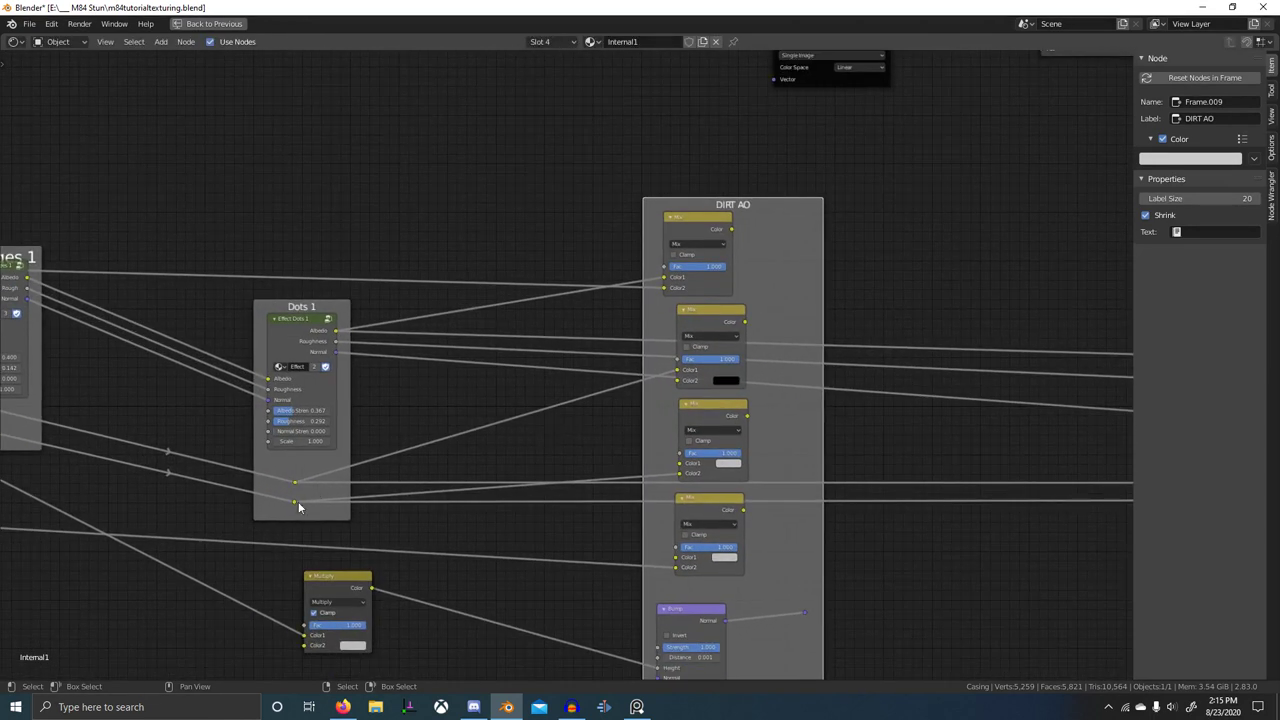
{"action": "left_click_drag", "start_coordinate": [665, 433], "coordinate": [385, 497]}
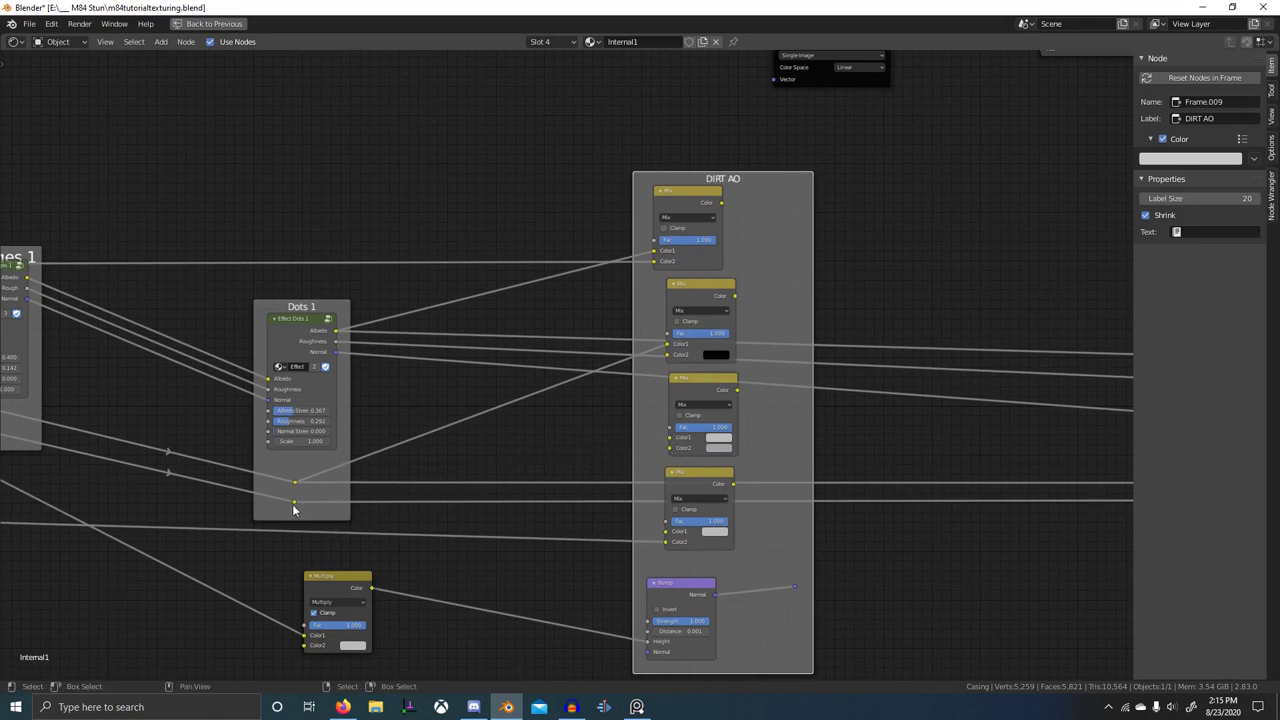
{"action": "left_click_drag", "start_coordinate": [293, 505], "coordinate": [669, 448]}
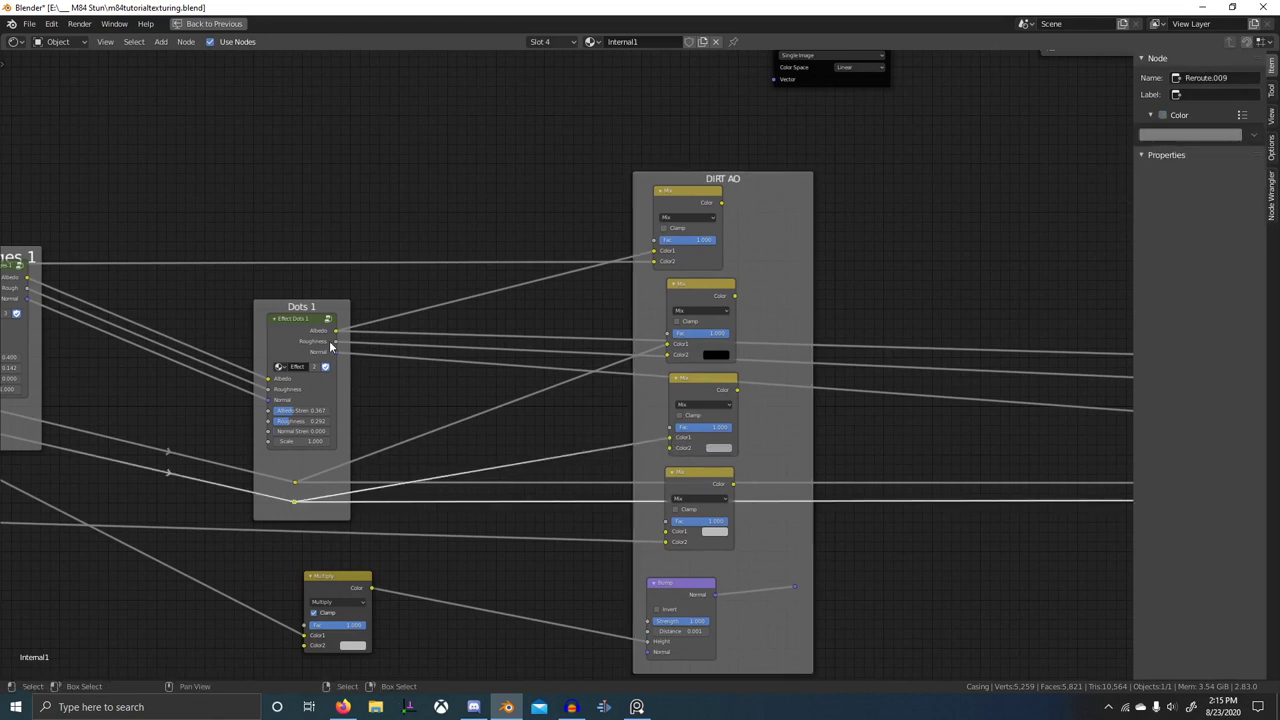
{"action": "left_click_drag", "start_coordinate": [331, 346], "coordinate": [617, 536]}
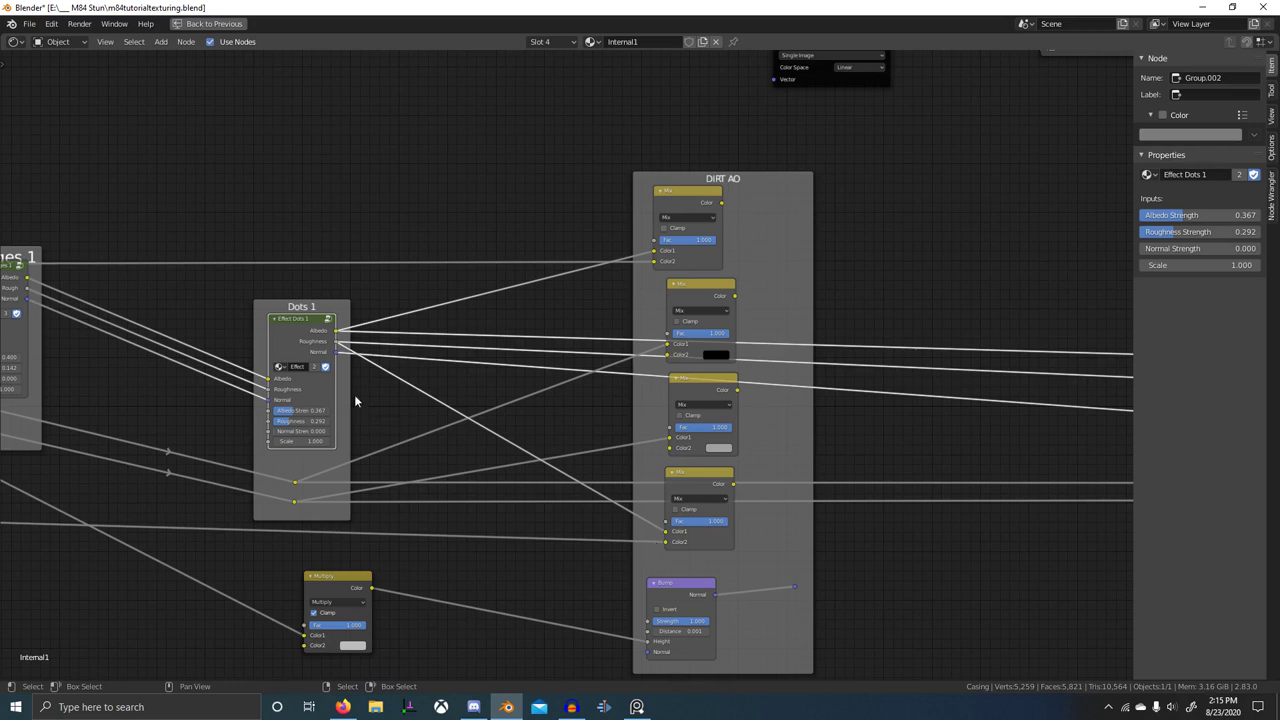
{"action": "left_click_drag", "start_coordinate": [629, 600], "coordinate": [647, 649]}
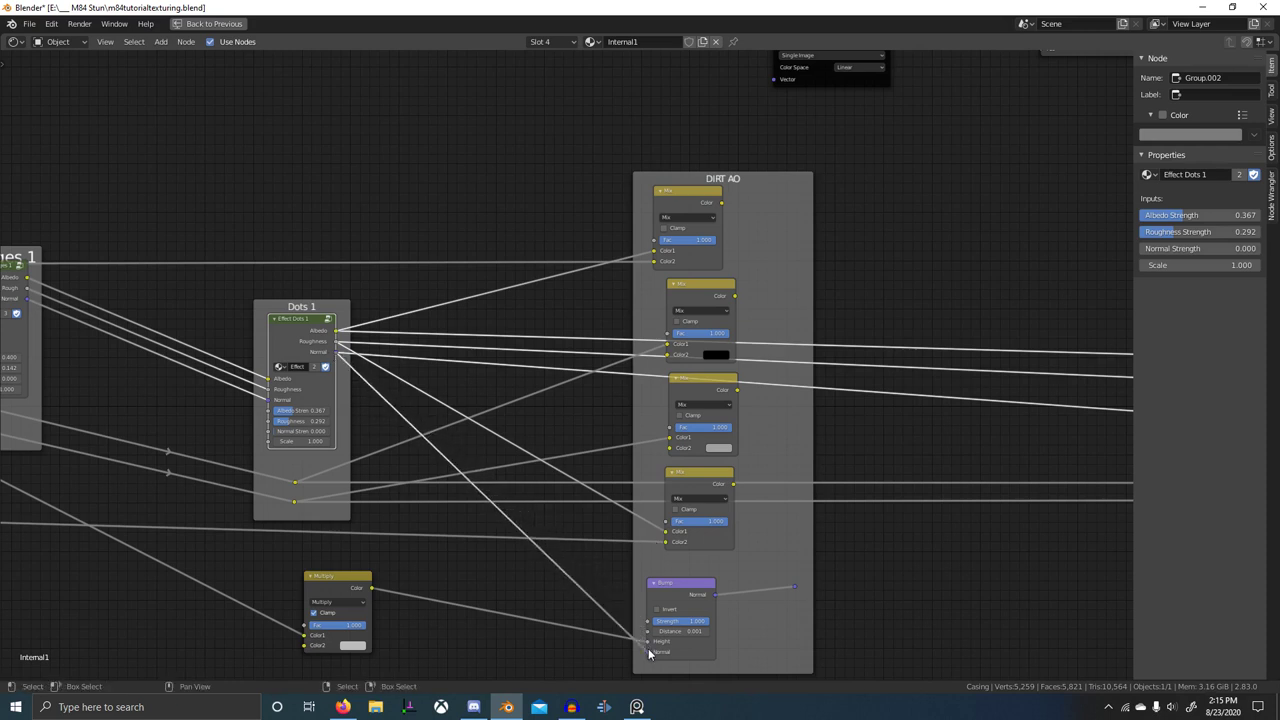
- Link the grunge Overlay output into the Fac of each DIRT AO Mix node
{"action": "scroll", "coordinate": [745, 545], "scroll_direction": "down", "scroll_amount": 3}
{"action": "left_click_drag", "start_coordinate": [657, 324], "coordinate": [987, 344]}
{"action": "middle_click_drag", "start_coordinate": [987, 344], "coordinate": [640, 383]}
{"action": "left_click_drag", "start_coordinate": [640, 383], "coordinate": [802, 384]}
{"action": "scroll", "coordinate": [640, 330], "scroll_direction": "up", "scroll_amount": 3}
{"action": "middle_click_drag", "start_coordinate": [637, 329], "coordinate": [526, 329]}
{"action": "scroll", "coordinate": [526, 329], "scroll_direction": "up", "scroll_amount": 1}
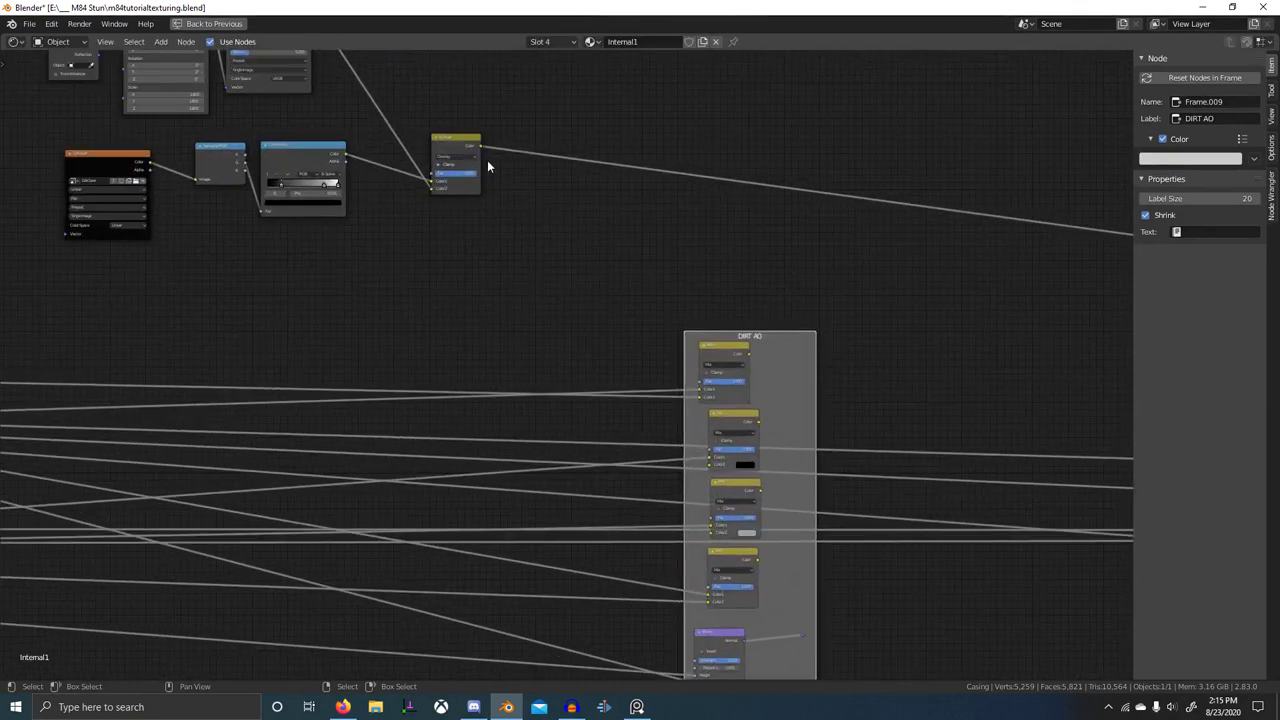
{"action": "right_click_drag", "start_coordinate": [477, 149], "coordinate": [710, 367], "text": "alt"}
{"action": "right_click_drag", "start_coordinate": [455, 157], "coordinate": [738, 450], "text": "alt"}
{"action": "right_click_drag", "start_coordinate": [630, 410], "coordinate": [693, 452], "text": "alt"}
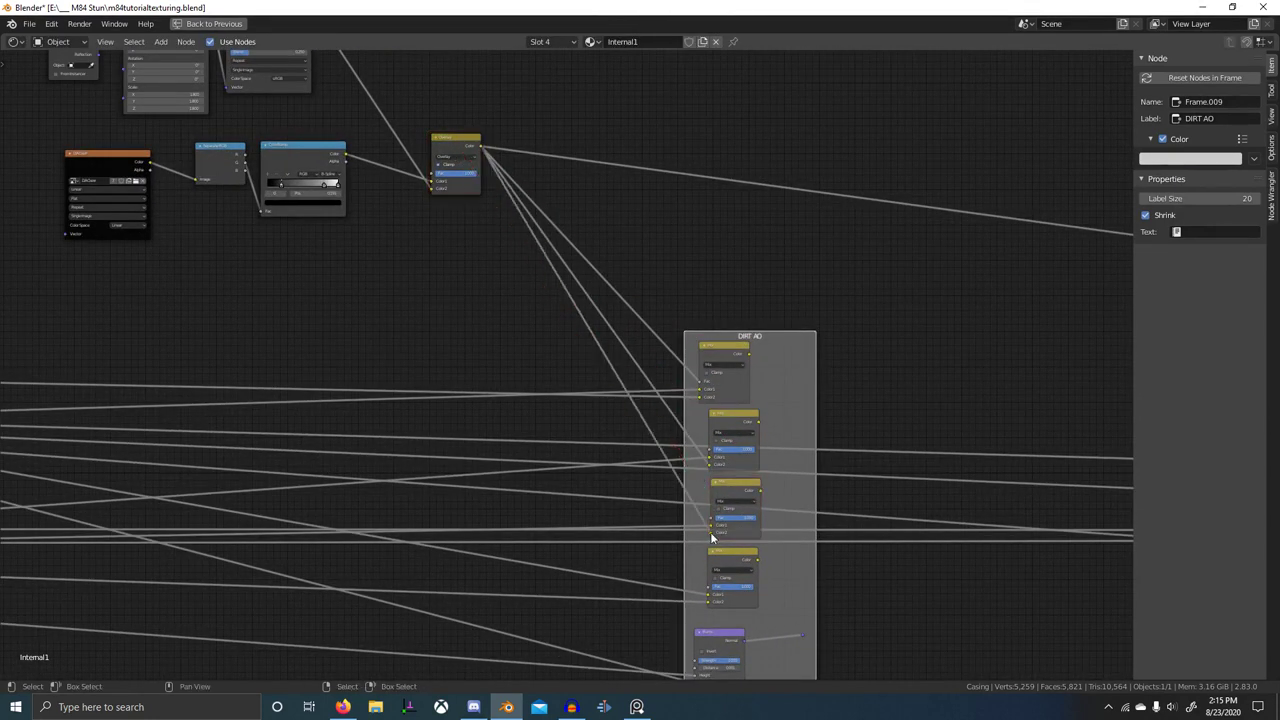
{"action": "left_click_drag", "start_coordinate": [711, 532], "coordinate": [711, 530]}
{"action": "right_click_drag", "start_coordinate": [458, 154], "coordinate": [721, 576], "text": "alt"}
- Link the Overlay output to the Bump node's Strength and review the Dots 1 area
{"action": "scroll", "coordinate": [706, 447], "scroll_direction": "down", "scroll_amount": 1}
{"action": "middle_click_drag", "start_coordinate": [706, 447], "coordinate": [612, 348]}
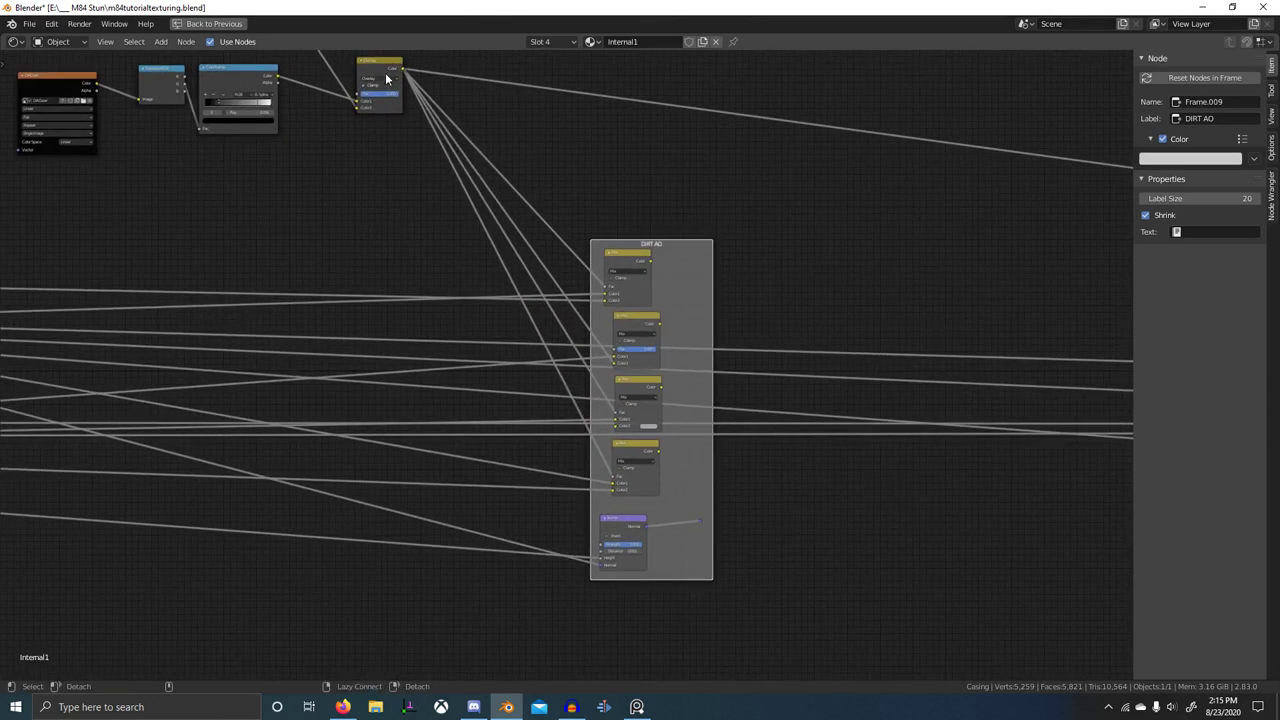
{"action": "right_click_drag", "start_coordinate": [568, 429], "coordinate": [634, 544], "text": "alt"}
{"action": "middle_click_drag", "start_coordinate": [691, 556], "coordinate": [664, 475]}
{"action": "scroll", "coordinate": [612, 420], "scroll_direction": "up", "scroll_amount": 10}
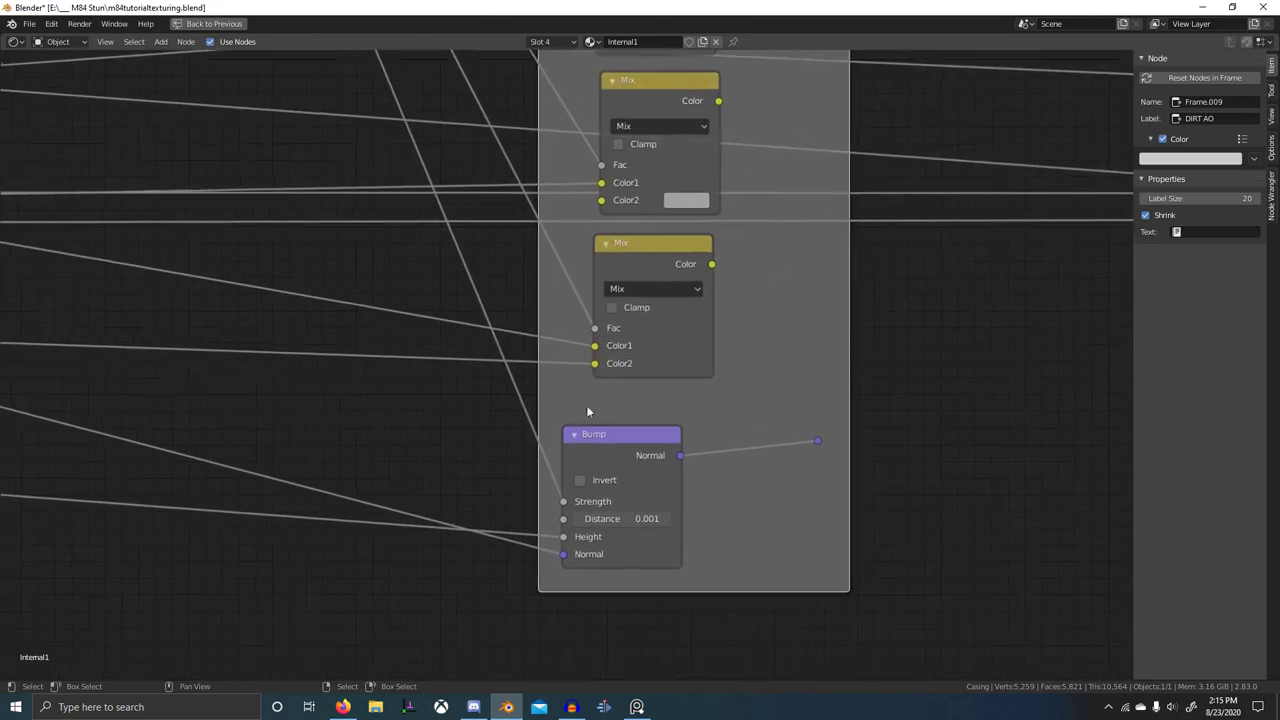
{"action": "scroll", "coordinate": [540, 492], "scroll_direction": "down", "scroll_amount": 7}
{"action": "mouse_move", "coordinate": [342, 516]}
{"action": "middle_mouse_down"}
{"action": "mouse_move", "coordinate": [823, 458]}
{"action": "mouse_move", "coordinate": [67, 497]}
{"action": "mouse_move", "coordinate": [770, 471]}
{"action": "mouse_move", "coordinate": [749, 470]}
{"action": "middle_mouse_up"}
{"action": "scroll", "coordinate": [713, 469], "scroll_direction": "down", "scroll_amount": 1}
{"action": "scroll", "coordinate": [700, 445], "scroll_direction": "down", "scroll_amount": 5}
{"action": "middle_click_drag", "start_coordinate": [682, 433], "coordinate": [674, 463]}
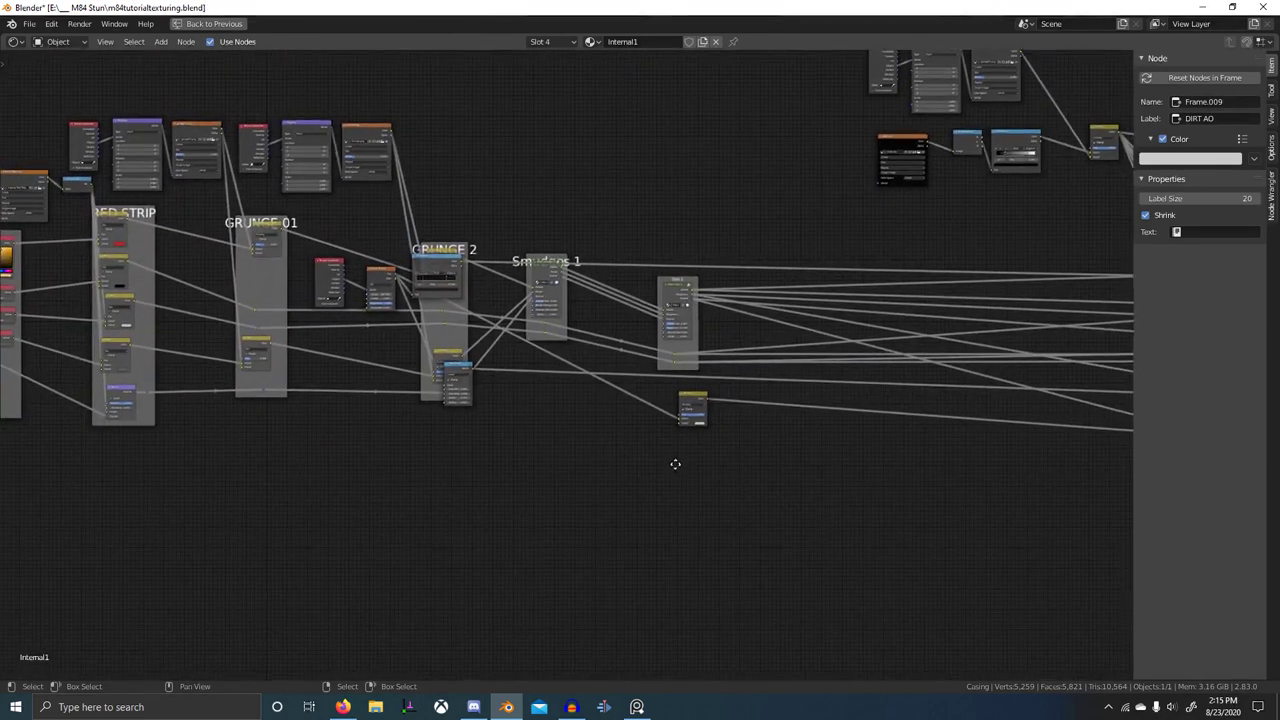
- Move the Texture Coordinate, Noise Texture and ColorRamp nodes below Dots 1
{"action": "left_click", "coordinate": [699, 400]}
{"action": "scroll", "coordinate": [520, 396], "scroll_direction": "up", "scroll_amount": 1}
{"action": "scroll", "coordinate": [508, 397], "scroll_direction": "up", "scroll_amount": 1}
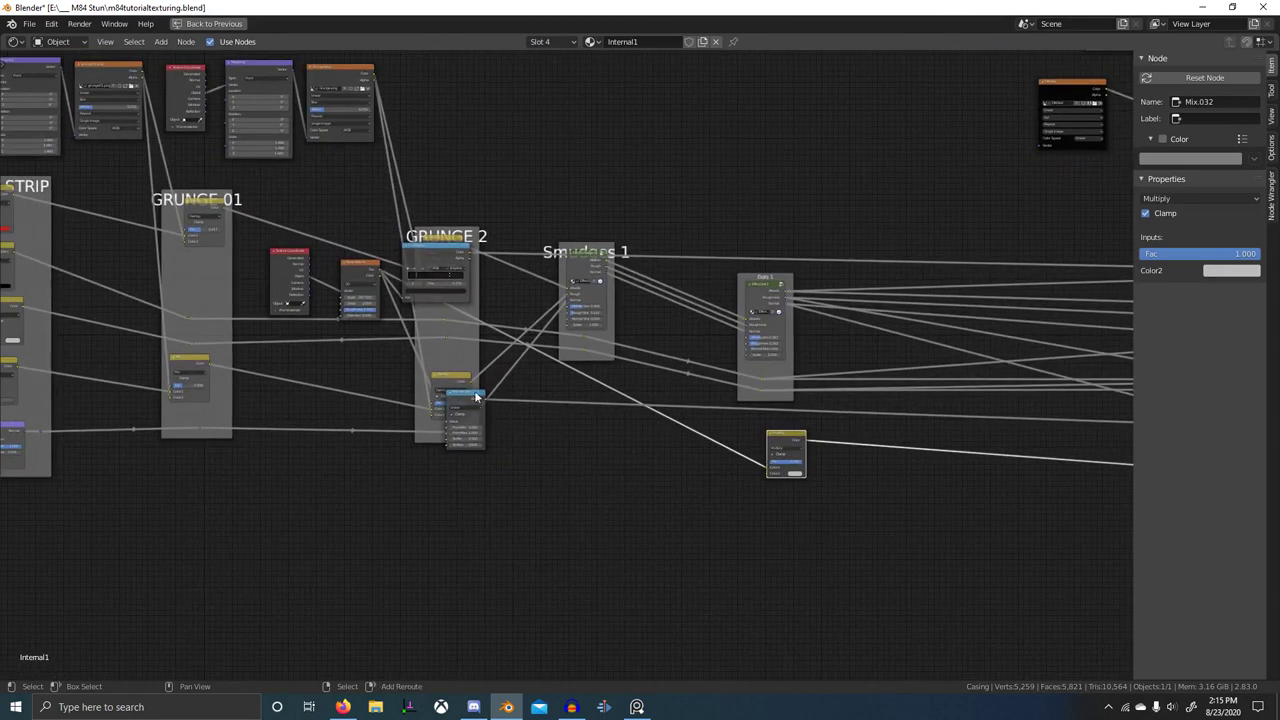
{"action": "key", "text": "g"}
{"action": "right_click", "coordinate": [317, 331]}
{"action": "left_click", "coordinate": [363, 277], "text": "shift"}
{"action": "left_click", "coordinate": [291, 271], "text": "shift"}
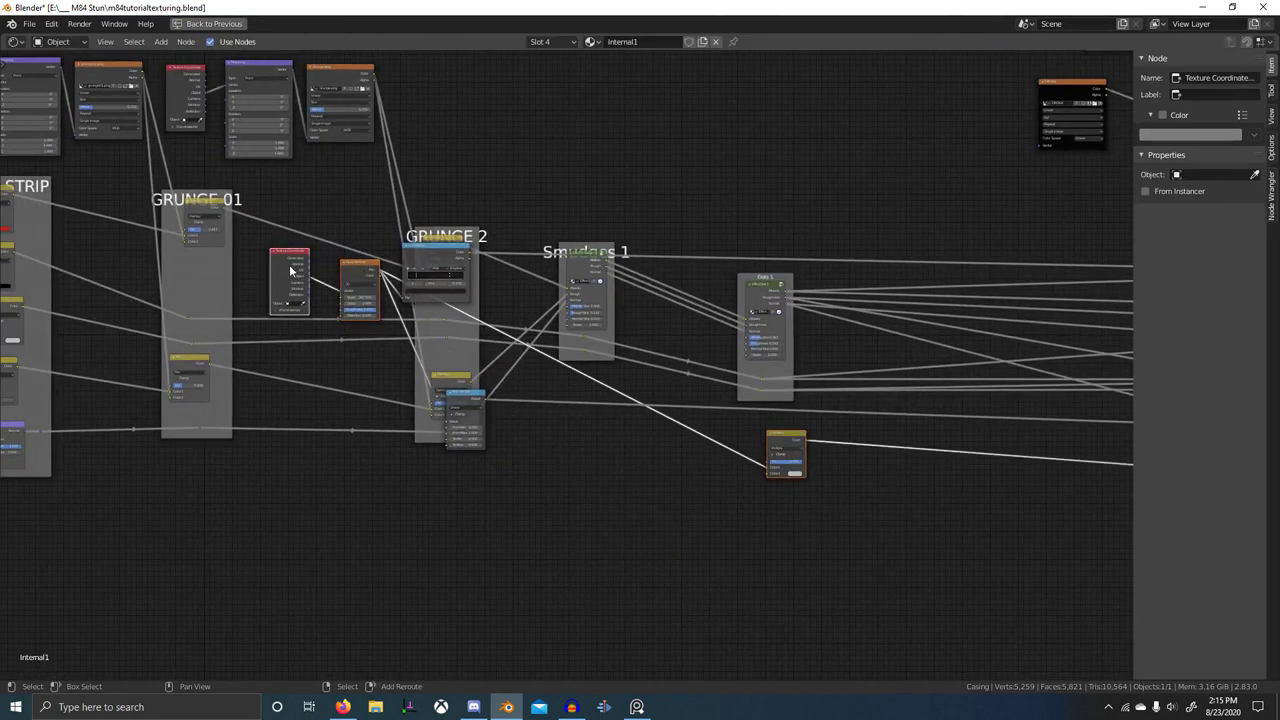
{"action": "key", "text": "g"}
{"action": "right_click", "coordinate": [434, 396]}
{"action": "left_click", "coordinate": [425, 256], "text": "shift"}
{"action": "key", "text": "g"}
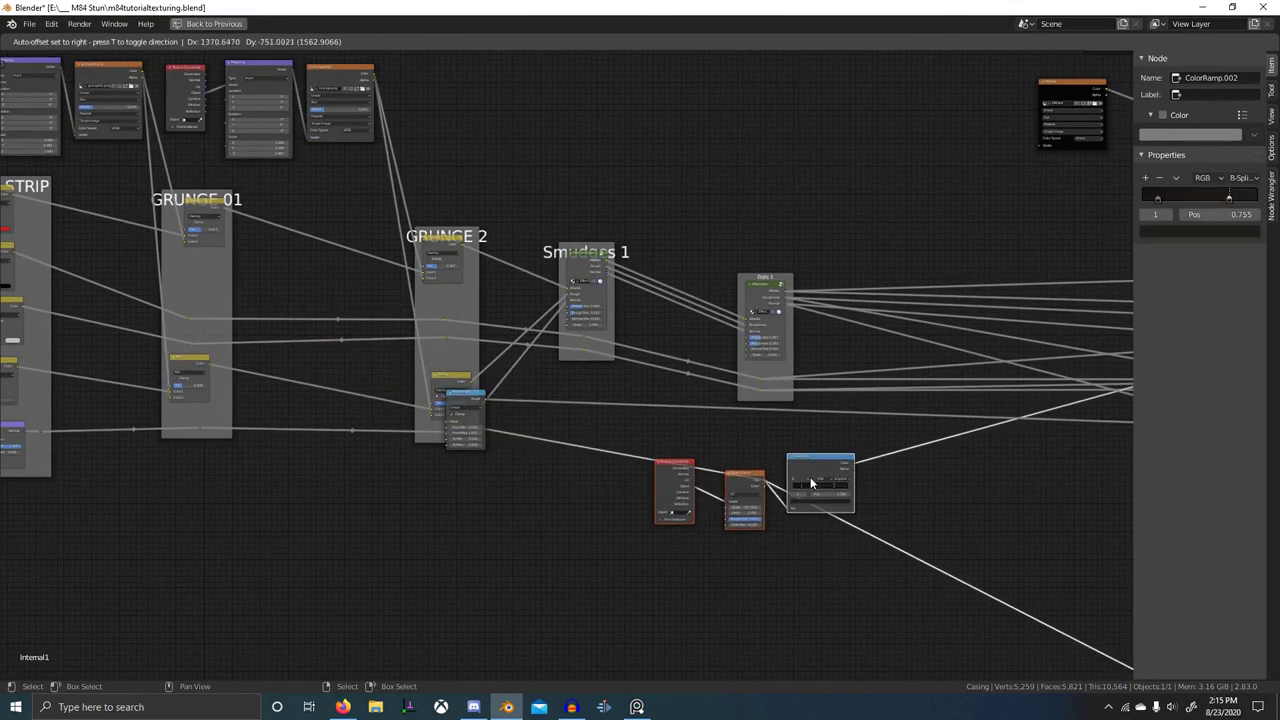
{"action": "left_click", "coordinate": [811, 478]}
- Put Map Range right of the ColorRamp and shift the four-node noise chain together
{"action": "left_click_drag", "start_coordinate": [473, 404], "coordinate": [958, 480]}
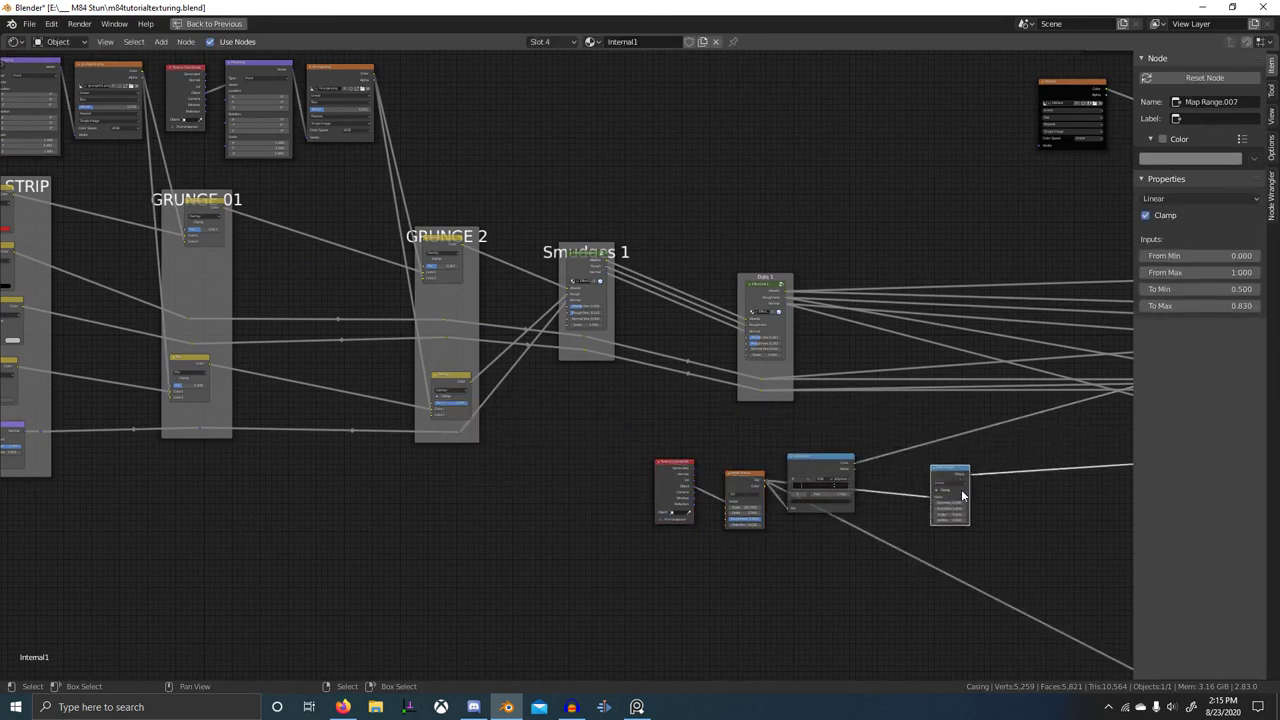
{"action": "scroll", "coordinate": [961, 489], "scroll_direction": "down", "scroll_amount": 1}
{"action": "middle_click_drag", "start_coordinate": [961, 489], "coordinate": [706, 423]}
{"action": "left_click_drag", "start_coordinate": [399, 383], "coordinate": [690, 501]}
{"action": "key", "text": "g"}
{"action": "left_click", "coordinate": [914, 577]}
- Relocate the five selected noise-chain nodes beside the DIRT AO frame
{"action": "middle_click_drag", "start_coordinate": [914, 577], "coordinate": [667, 560]}
{"action": "left_click_drag", "start_coordinate": [398, 432], "coordinate": [795, 600]}
{"action": "key", "text": "g"}
{"action": "left_click", "coordinate": [949, 529]}
{"action": "middle_click_drag", "start_coordinate": [908, 516], "coordinate": [728, 542]}
{"action": "scroll", "coordinate": [680, 530], "scroll_direction": "up", "scroll_amount": 5}
{"action": "key", "text": "g"}
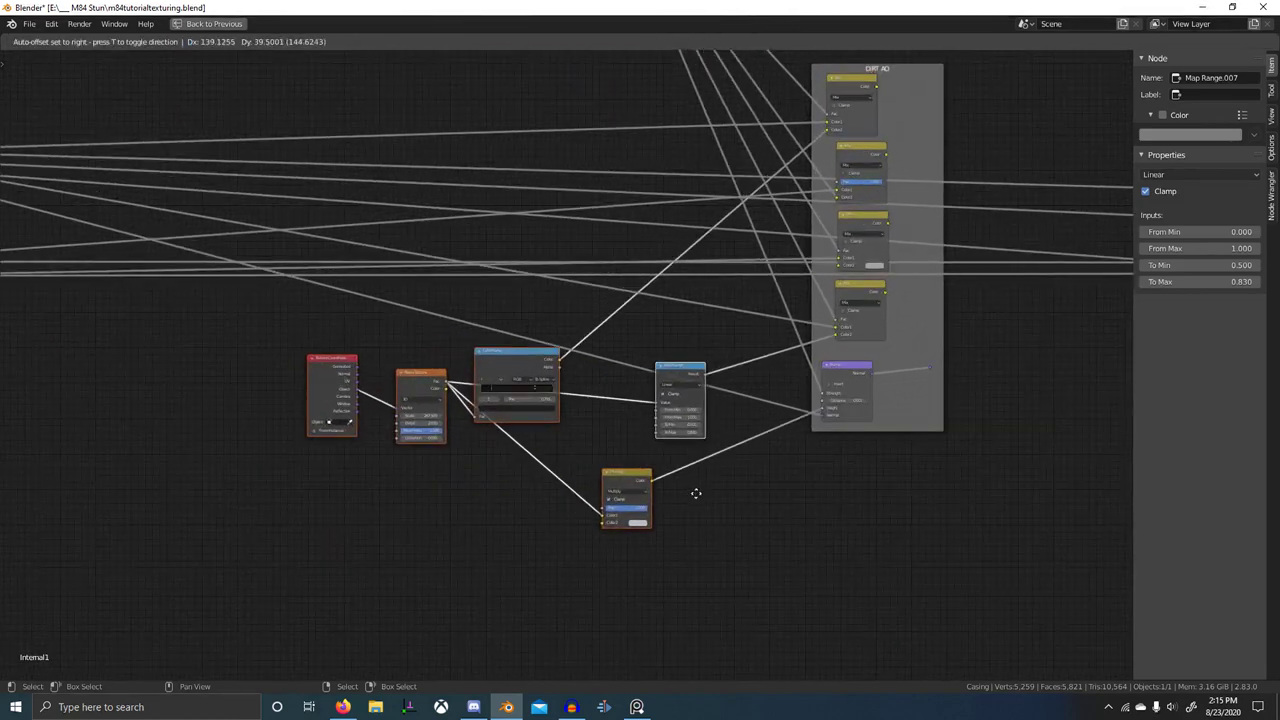
{"action": "left_click", "coordinate": [717, 472]}
{"action": "middle_click_drag", "start_coordinate": [758, 424], "coordinate": [662, 446]}
{"action": "scroll", "coordinate": [662, 446], "scroll_direction": "up", "scroll_amount": 2}
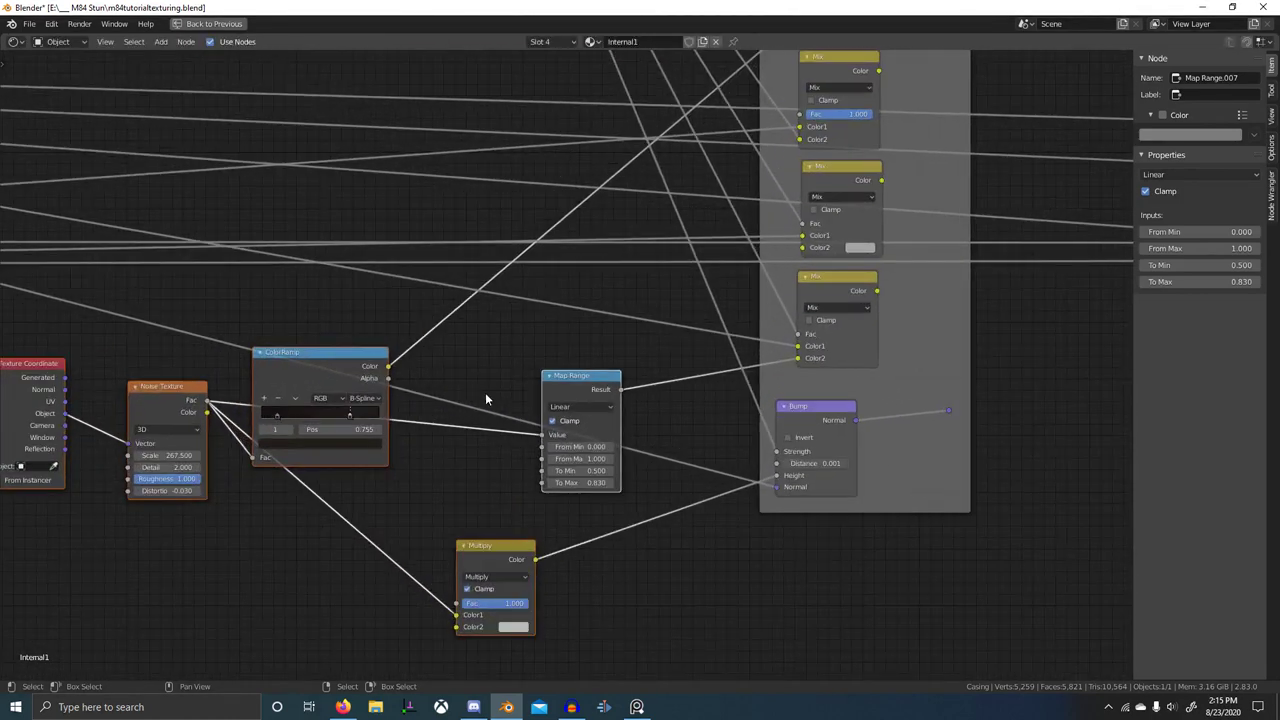
- Place the Multiply node beside the Bump node
{"action": "left_click", "coordinate": [324, 384]}
{"action": "key", "text": "g"}
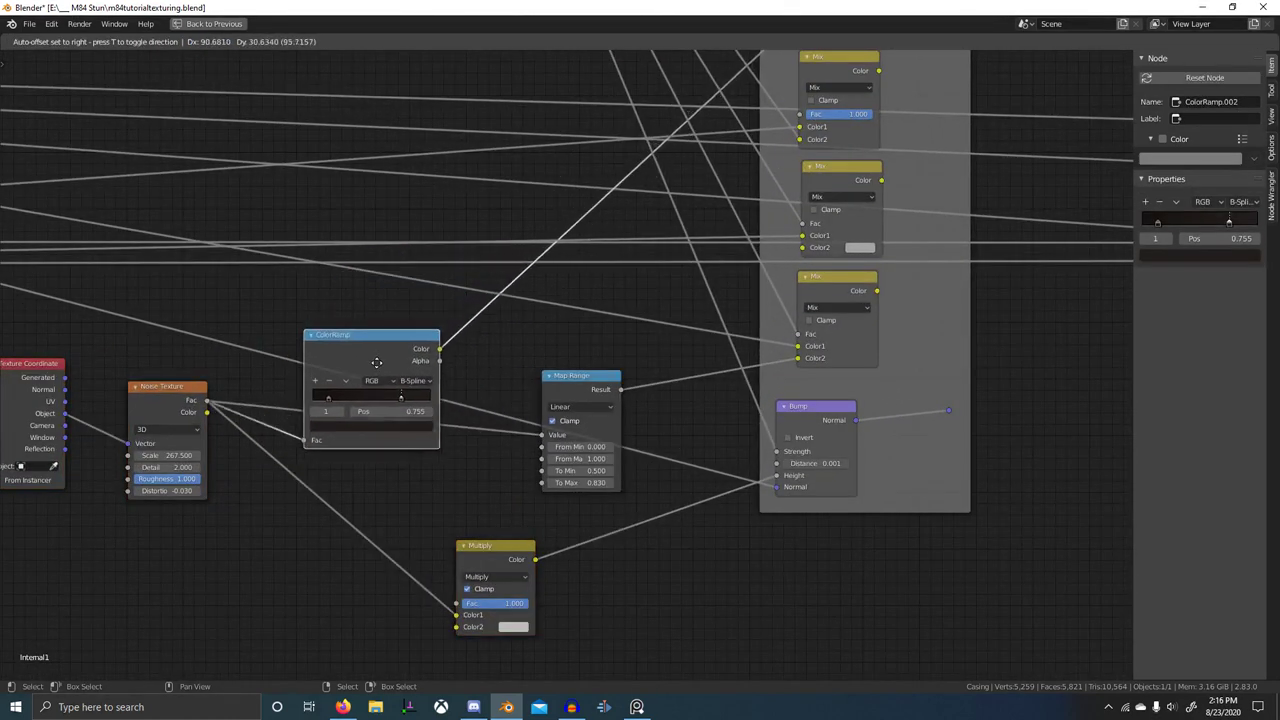
{"action": "right_click", "coordinate": [376, 366]}
{"action": "left_click", "coordinate": [503, 549]}
{"action": "scroll", "coordinate": [508, 554], "scroll_direction": "down", "scroll_amount": 5}
{"action": "middle_click_drag", "start_coordinate": [563, 601], "coordinate": [536, 588]}
{"action": "key", "text": "g"}
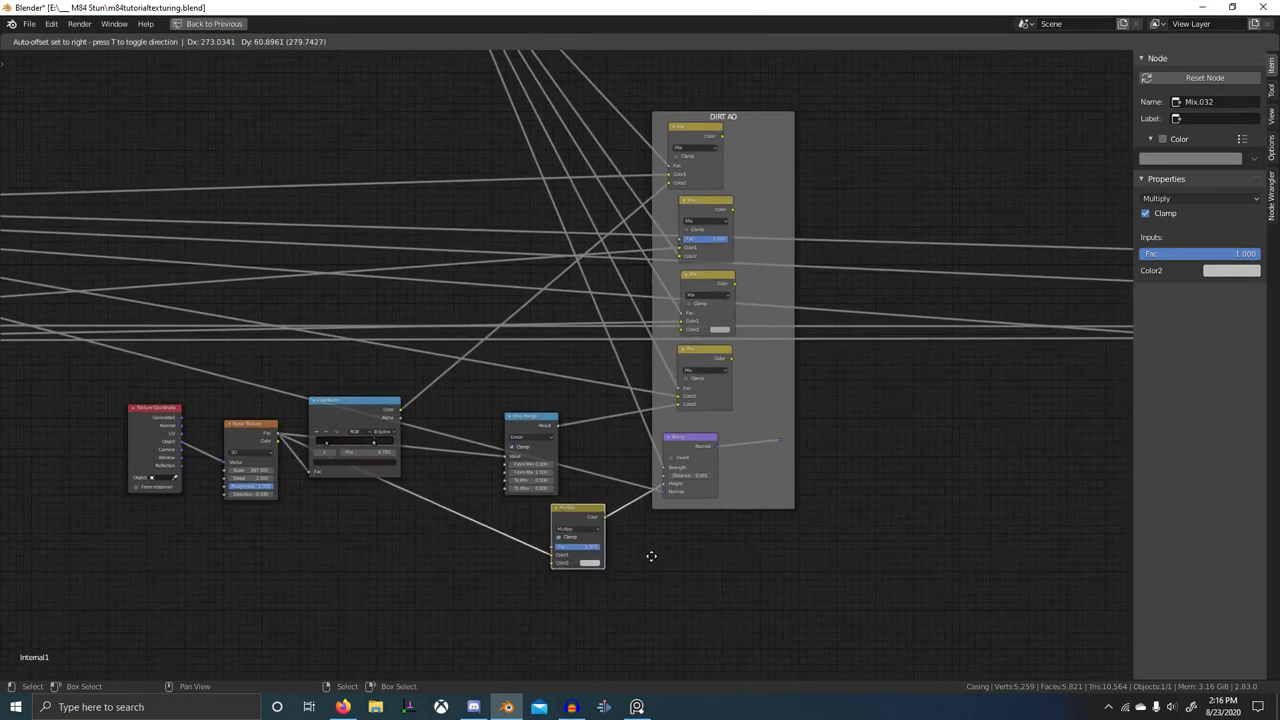
{"action": "left_click", "coordinate": [652, 556]}
- Detach the link from Bump's Strength and preview the top DIRT AO Mix output on the model
{"action": "left_click_drag", "start_coordinate": [661, 464], "coordinate": [559, 564]}
{"action": "scroll", "coordinate": [628, 390], "scroll_direction": "up", "scroll_amount": 2}
{"action": "middle_click_drag", "start_coordinate": [736, 362], "coordinate": [663, 354]}
{"action": "scroll", "coordinate": [660, 330], "scroll_direction": "down", "scroll_amount": 2}
{"action": "middle_click_drag", "start_coordinate": [648, 155], "coordinate": [605, 280]}
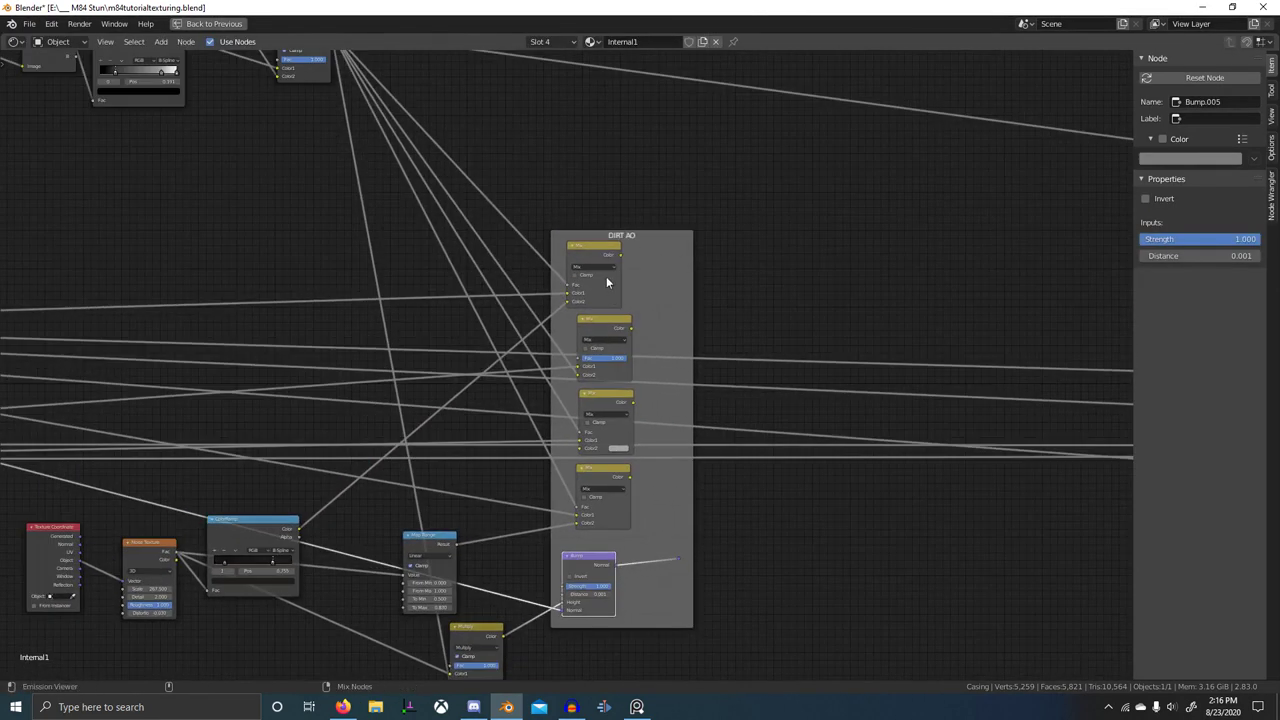
{"action": "left_click", "coordinate": [603, 260], "text": "ctrl+shift"}
- Restore the full Shading layout and preview the Overlay grunge mix and top DIRT AO Mix on the casing
{"action": "key", "text": "ctrl+space"}
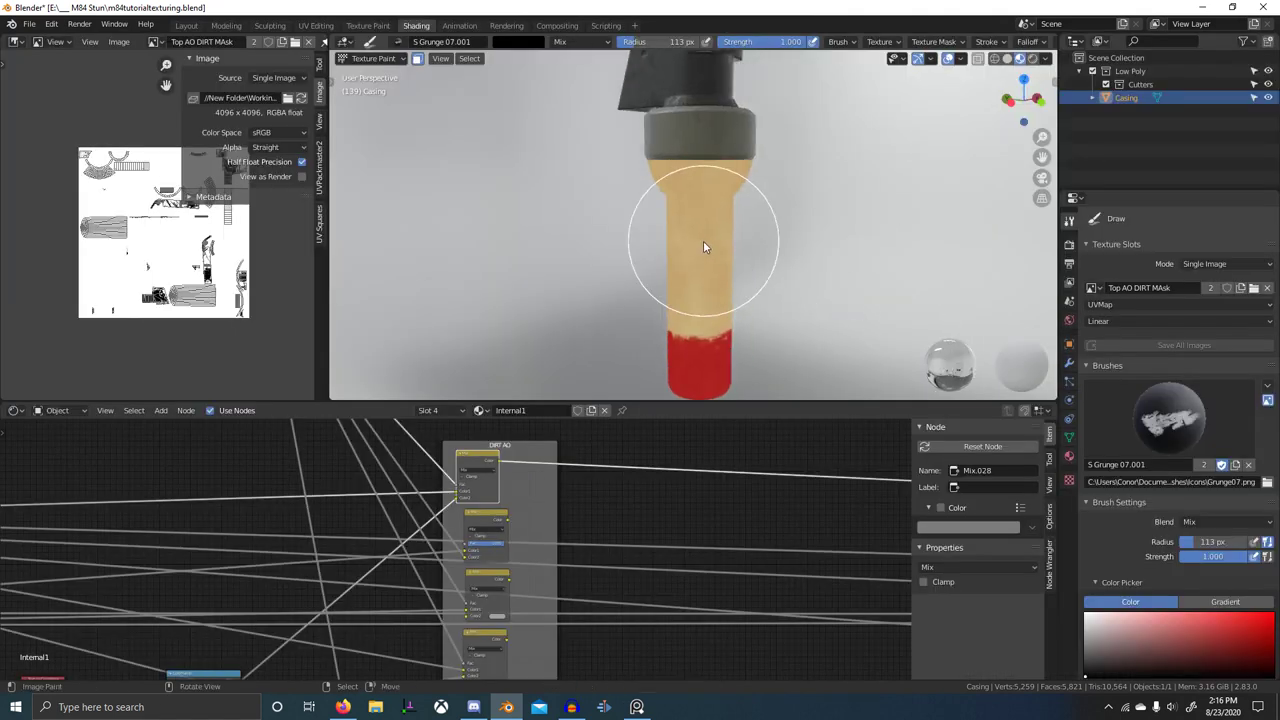
{"action": "scroll", "coordinate": [483, 469], "scroll_direction": "down", "scroll_amount": 1}
{"action": "middle_click_drag", "start_coordinate": [483, 469], "coordinate": [608, 673]}
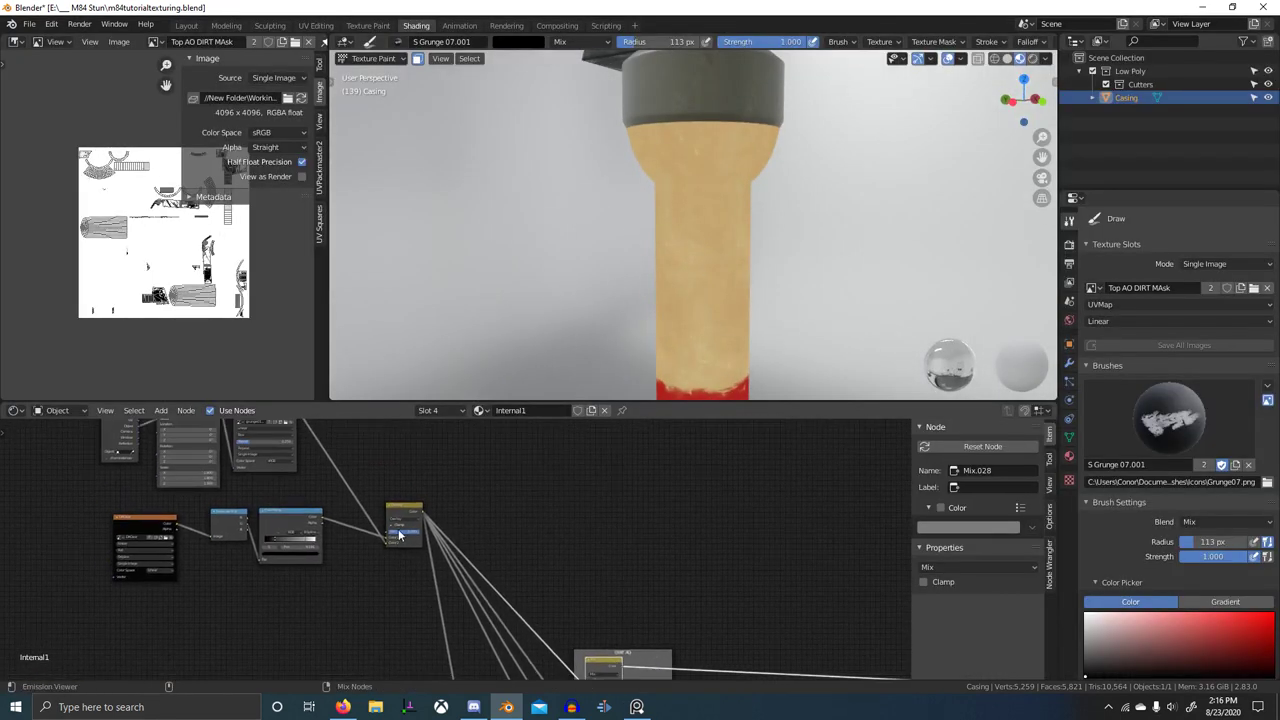
{"action": "left_click", "coordinate": [402, 514], "text": "ctrl+shift"}
{"action": "middle_click_drag", "start_coordinate": [711, 305], "coordinate": [716, 231], "text": "shift"}
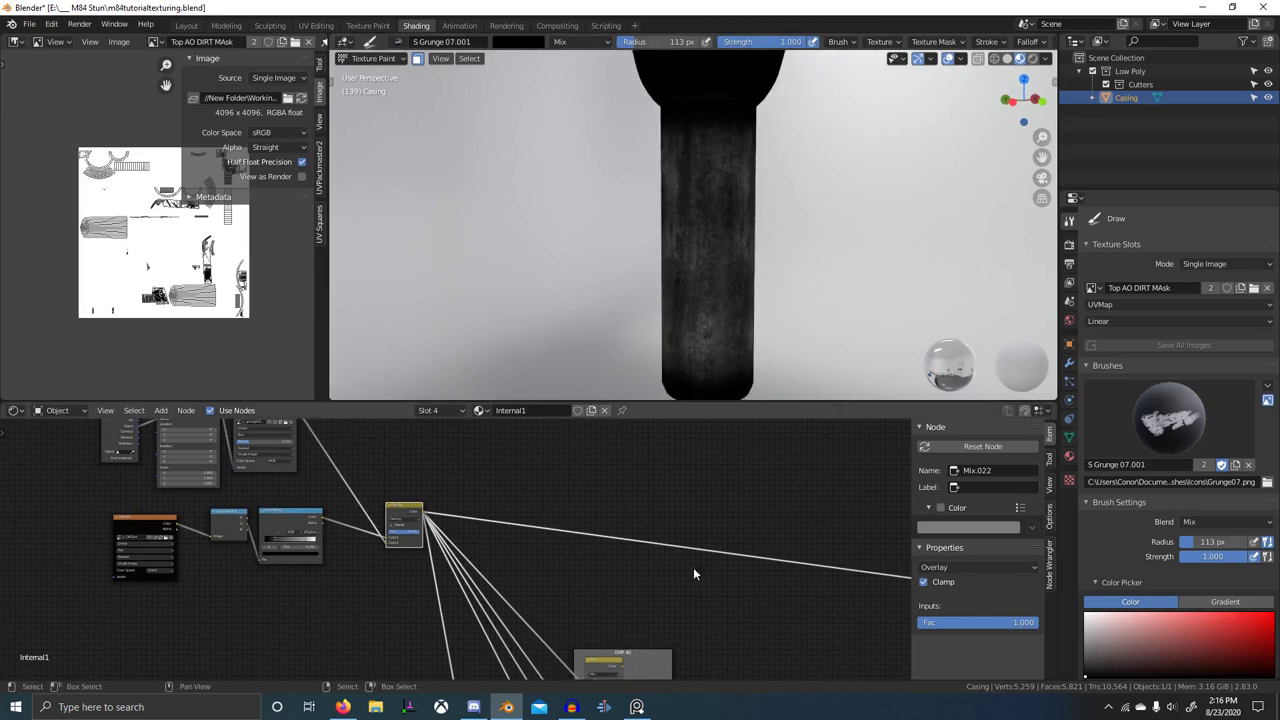
{"action": "middle_click_drag", "start_coordinate": [689, 604], "coordinate": [693, 429]}
{"action": "scroll", "coordinate": [682, 643], "scroll_direction": "up", "scroll_amount": 4}
{"action": "middle_click_drag", "start_coordinate": [634, 520], "coordinate": [607, 581]}
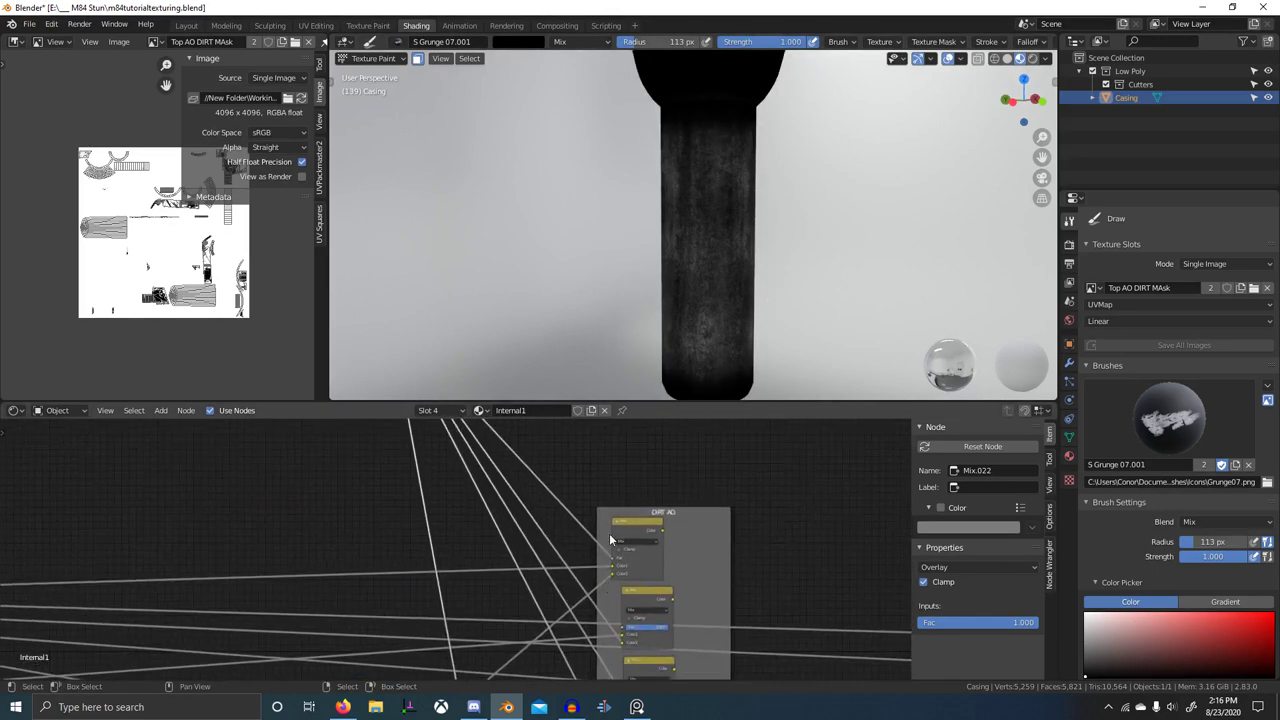
{"action": "left_click", "coordinate": [635, 537], "text": "ctrl+shift"}
{"action": "middle_click_drag", "start_coordinate": [634, 522], "coordinate": [606, 633]}
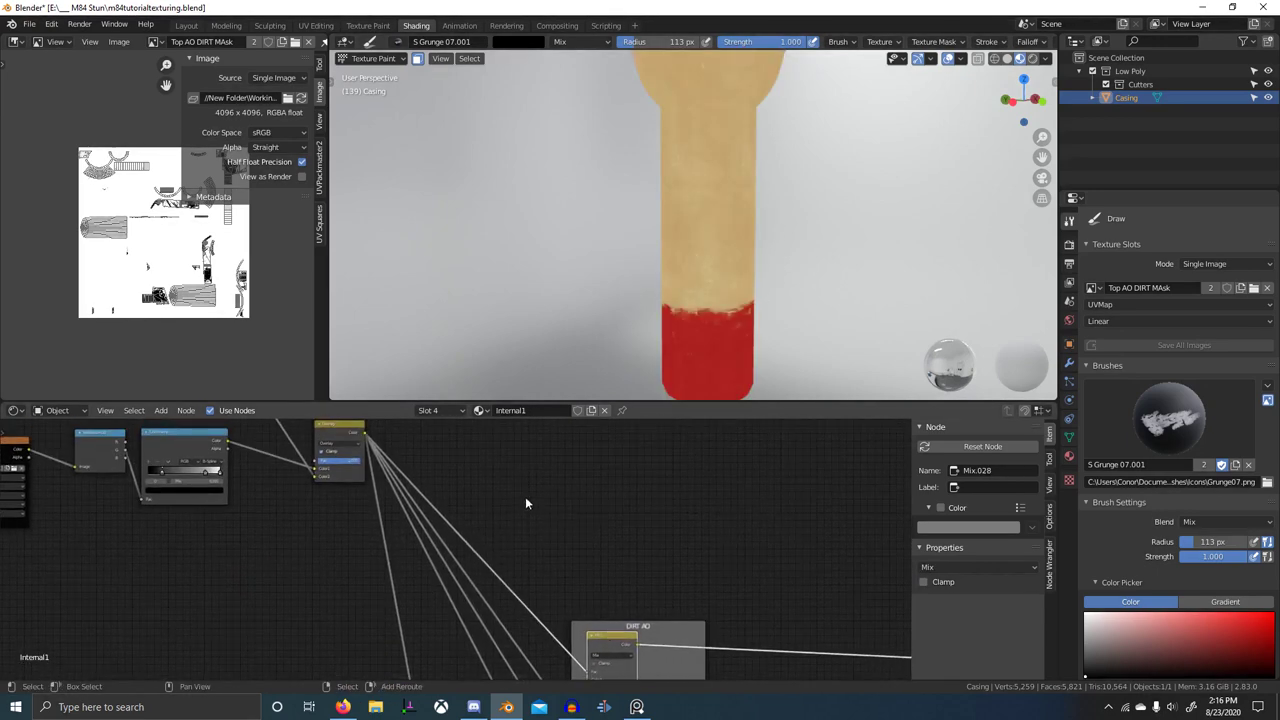
- Shift a grunge ColorRamp stop to change contrast and remove the ramp's middle stop
{"action": "key", "text": "shift+a"}
{"action": "key", "text": "s"}
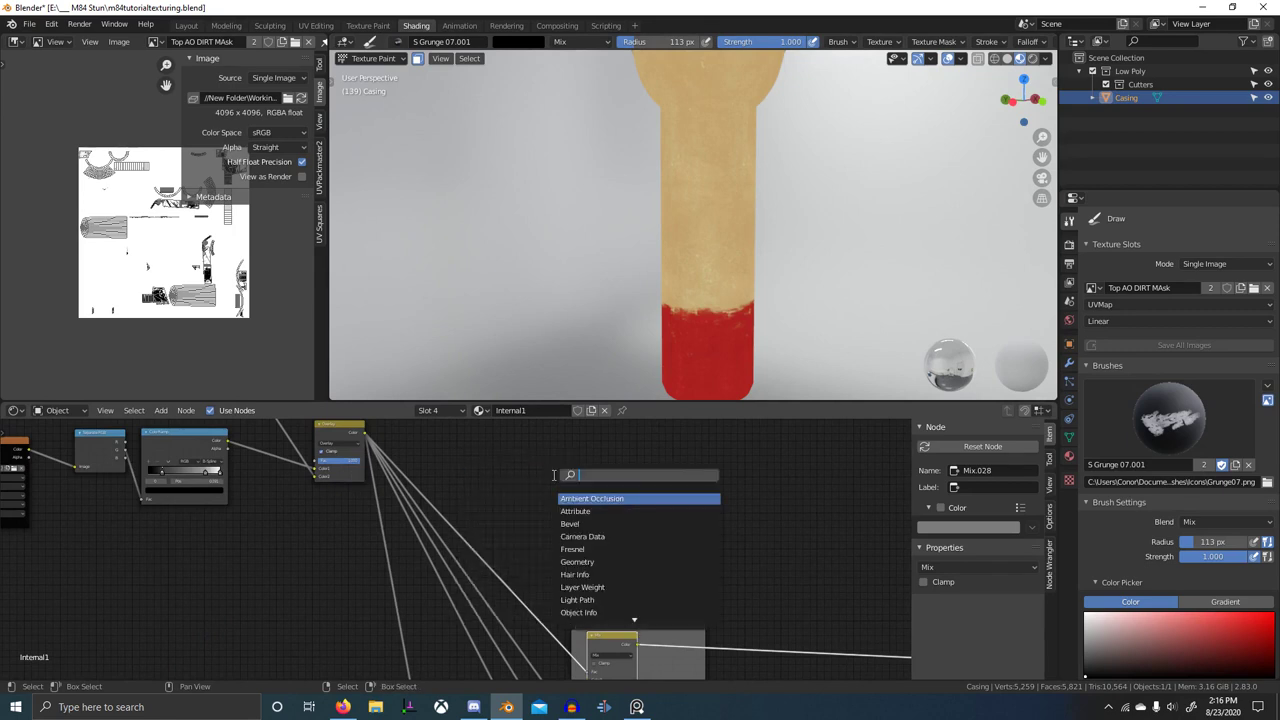
{"action": "left_click", "coordinate": [145, 460]}
{"action": "left_click", "coordinate": [337, 437], "text": "ctrl+shift"}
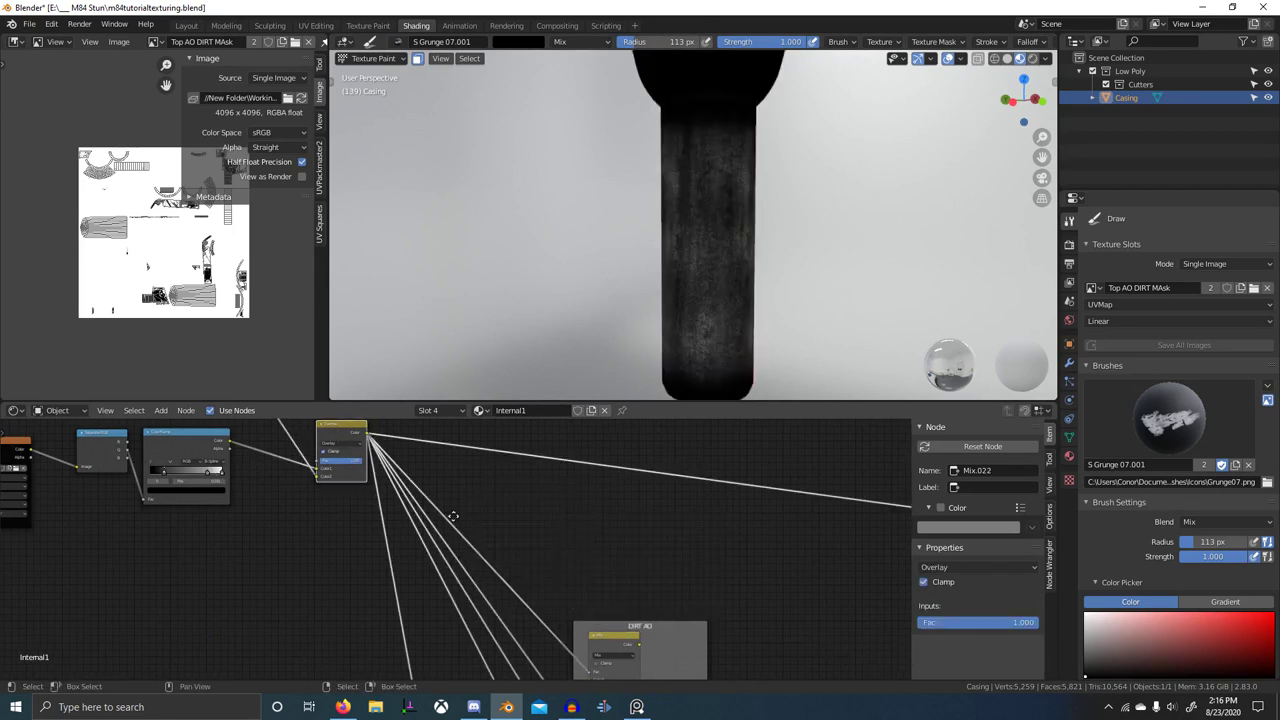
{"action": "scroll", "coordinate": [250, 493], "scroll_direction": "up", "scroll_amount": 3}
{"action": "middle_click_drag", "start_coordinate": [250, 493], "coordinate": [357, 504]}
{"action": "mouse_move", "coordinate": [300, 482]}
{"action": "left_mouse_down"}
{"action": "mouse_move", "coordinate": [310, 488]}
{"action": "mouse_move", "coordinate": [263, 485]}
{"action": "left_mouse_up"}
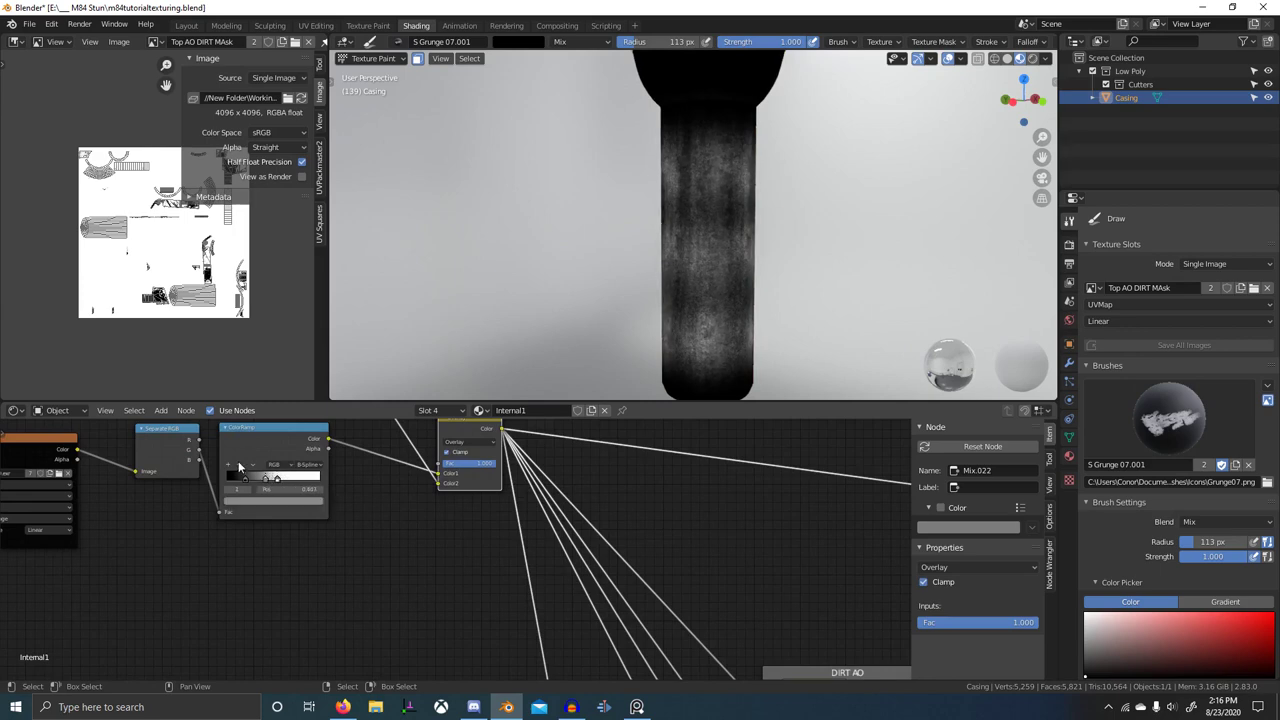
{"action": "left_click", "coordinate": [238, 463]}
- Preview the DIRT AO Mix, ColorRamp and Overlay outputs on the casing in turn
{"action": "scroll", "coordinate": [480, 518], "scroll_direction": "down", "scroll_amount": 1}
{"action": "middle_click_drag", "start_coordinate": [480, 518], "coordinate": [323, 449]}
{"action": "left_click", "coordinate": [569, 581], "text": "ctrl+shift"}
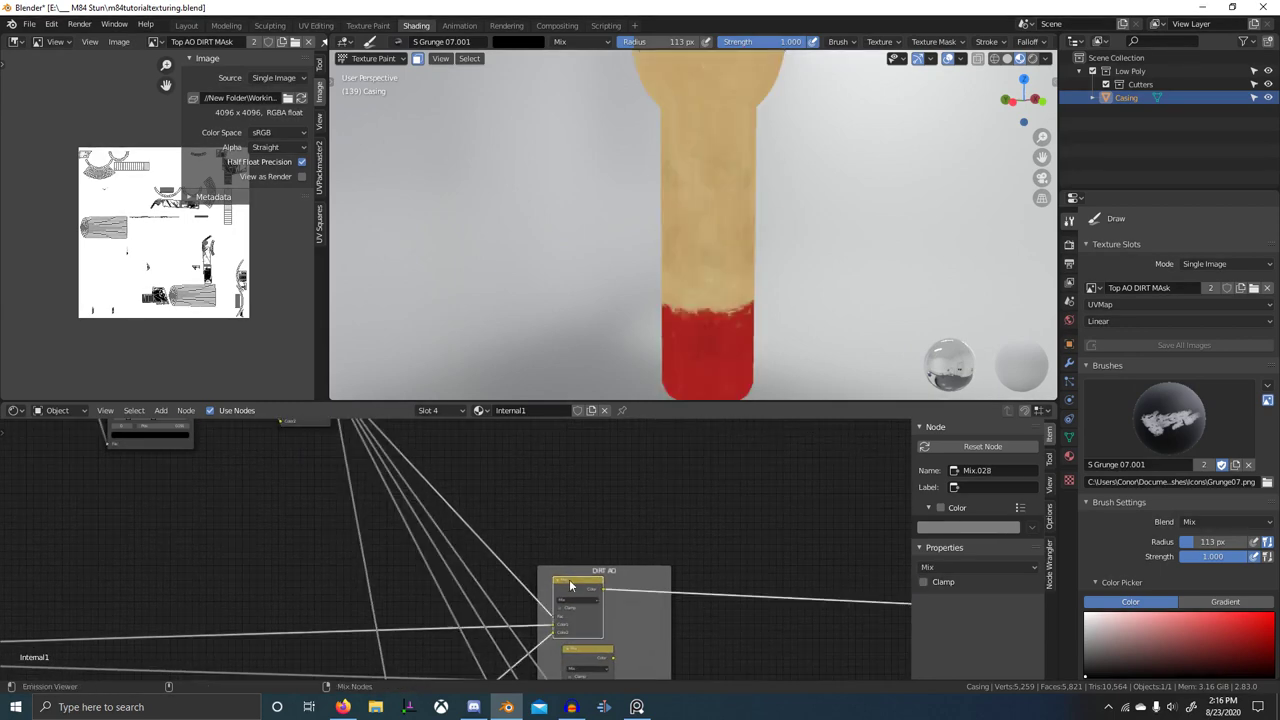
{"action": "middle_click_drag", "start_coordinate": [604, 557], "coordinate": [810, 331]}
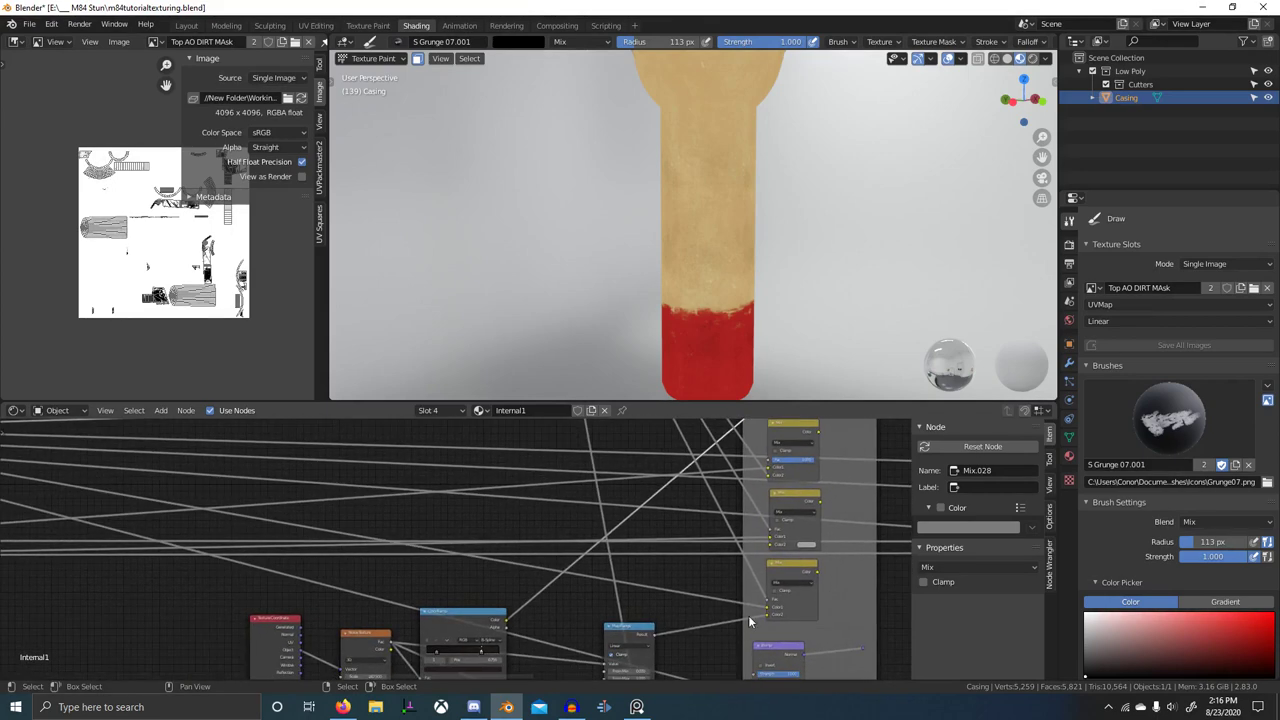
{"action": "left_click", "coordinate": [470, 618], "text": "ctrl+shift"}
{"action": "scroll", "coordinate": [707, 542], "scroll_direction": "down", "scroll_amount": 2}
{"action": "middle_click_drag", "start_coordinate": [705, 543], "coordinate": [556, 673]}
{"action": "scroll", "coordinate": [620, 525], "scroll_direction": "up", "scroll_amount": 1}
{"action": "middle_click_drag", "start_coordinate": [625, 521], "coordinate": [557, 514]}
{"action": "scroll", "coordinate": [560, 525], "scroll_direction": "up", "scroll_amount": 1}
{"action": "scroll", "coordinate": [563, 532], "scroll_direction": "up", "scroll_amount": 1}
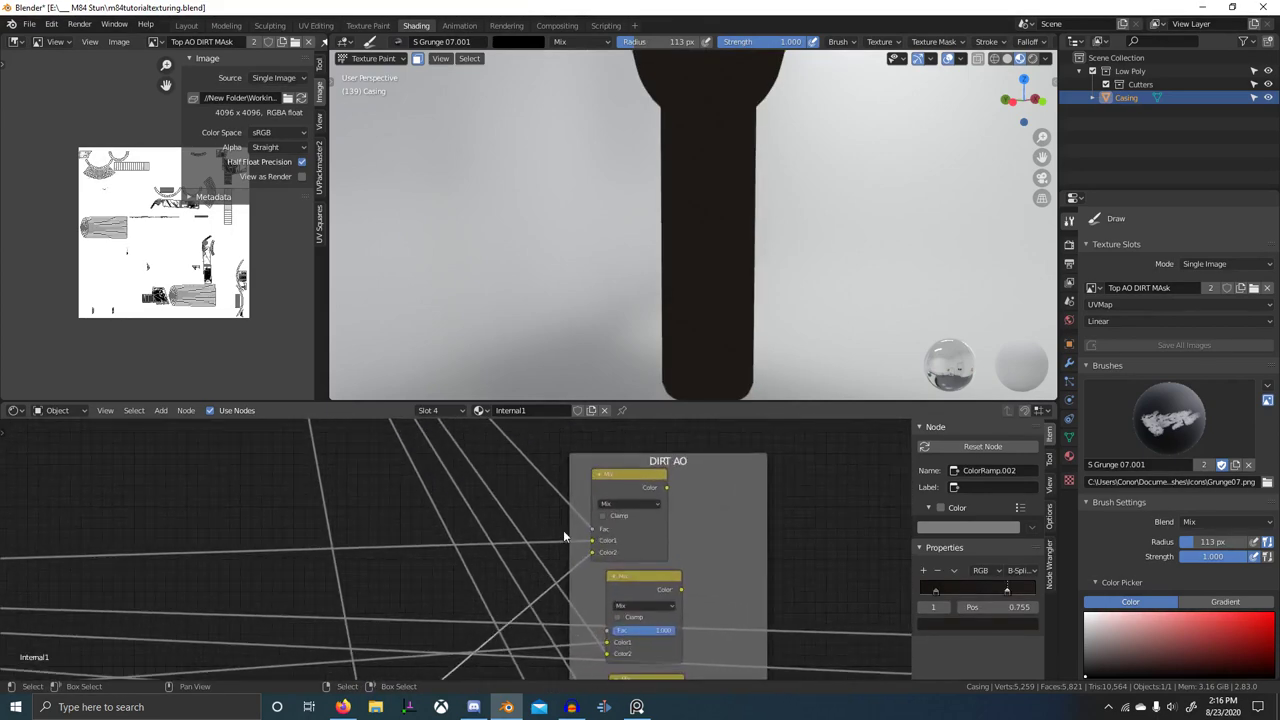
{"action": "scroll", "coordinate": [563, 520], "scroll_direction": "down", "scroll_amount": 1}
{"action": "middle_click_drag", "start_coordinate": [563, 440], "coordinate": [636, 676]}
{"action": "left_click", "coordinate": [344, 494], "text": "ctrl+shift"}
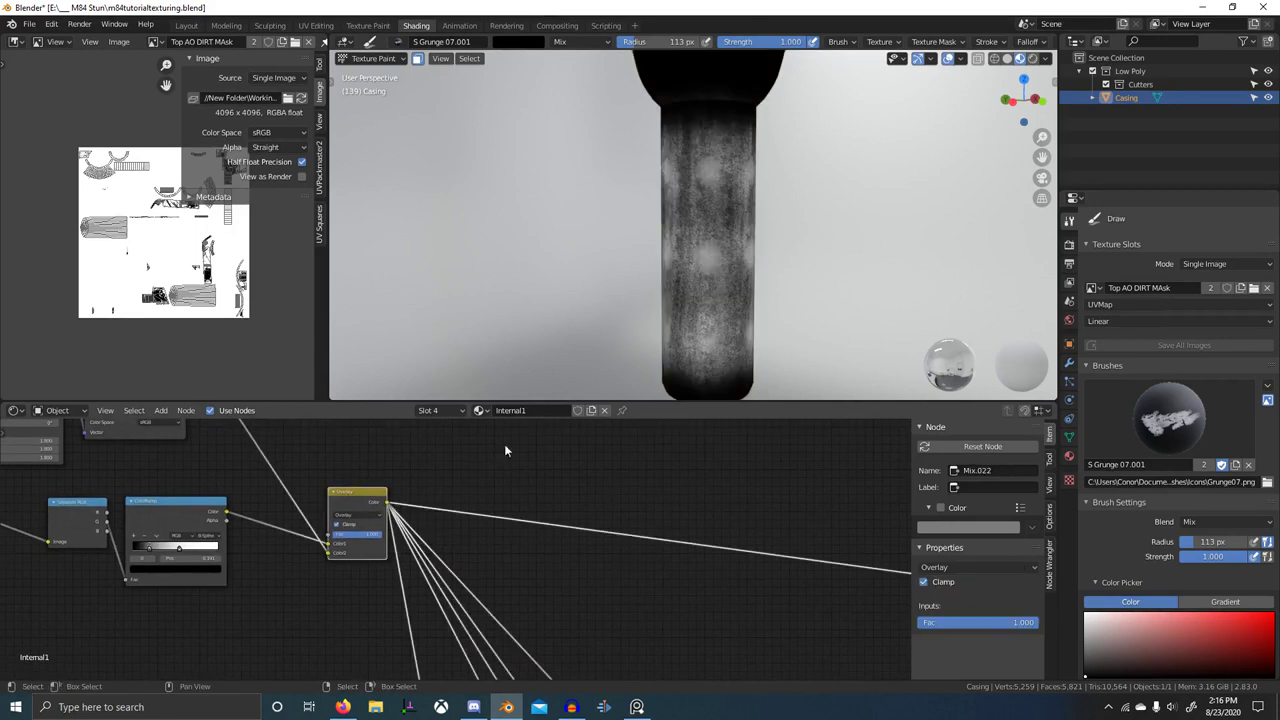
- Raise the grunge mask's black level to 0.273 and check the DIRT AO mix result
{"action": "scroll", "coordinate": [193, 554], "scroll_direction": "up", "scroll_amount": 3}
{"action": "middle_click_drag", "start_coordinate": [193, 554], "coordinate": [420, 572]}
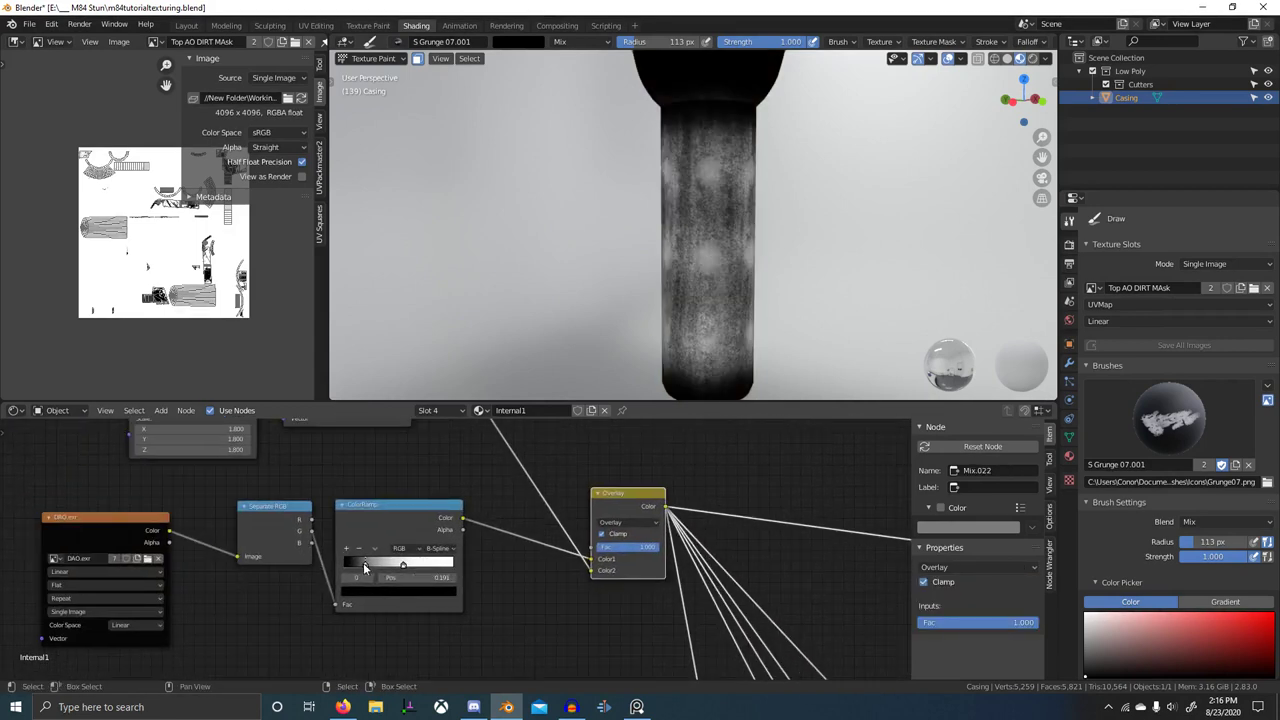
{"action": "mouse_move", "coordinate": [365, 566]}
{"action": "left_mouse_down"}
{"action": "mouse_move", "coordinate": [353, 561]}
{"action": "mouse_move", "coordinate": [373, 560]}
{"action": "left_mouse_up"}
{"action": "scroll", "coordinate": [601, 601], "scroll_direction": "down", "scroll_amount": 1}
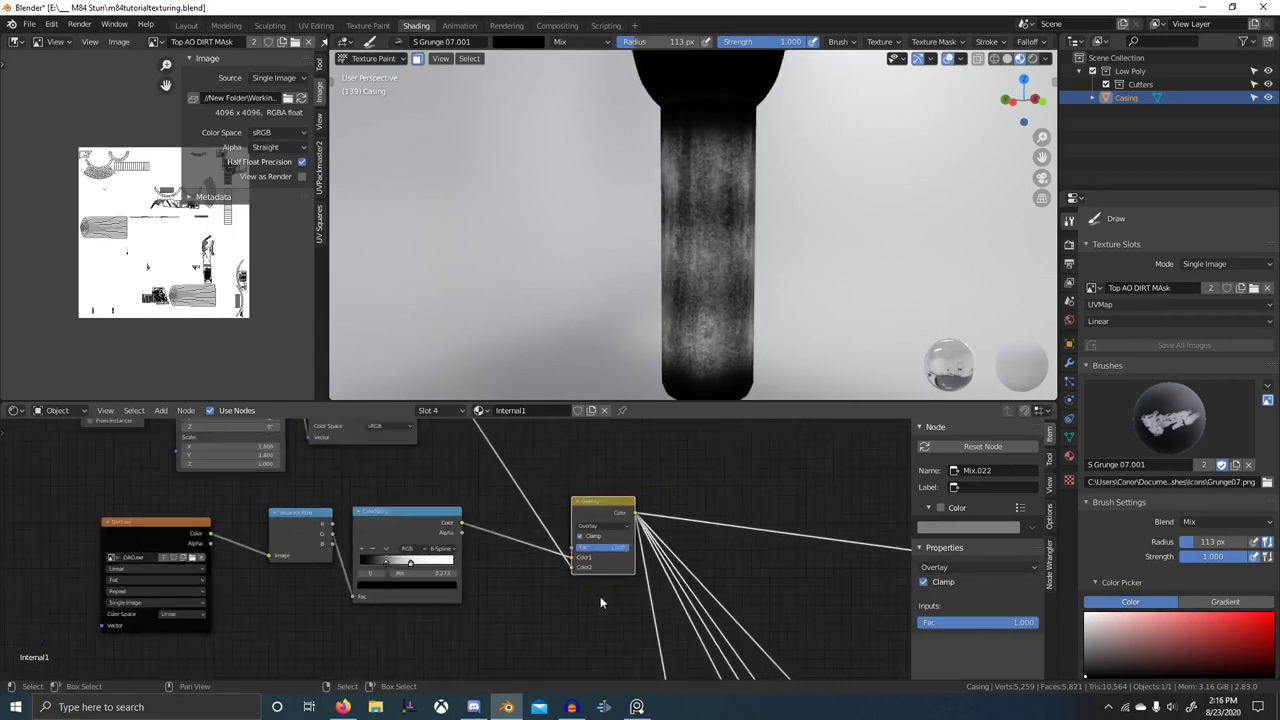
{"action": "scroll", "coordinate": [600, 597], "scroll_direction": "down", "scroll_amount": 3}
{"action": "middle_click_drag", "start_coordinate": [701, 648], "coordinate": [619, 590]}
{"action": "middle_click_drag", "start_coordinate": [785, 648], "coordinate": [595, 512]}
{"action": "scroll", "coordinate": [588, 522], "scroll_direction": "up", "scroll_amount": 4}
{"action": "left_click", "coordinate": [594, 528], "text": "ctrl+shift"}
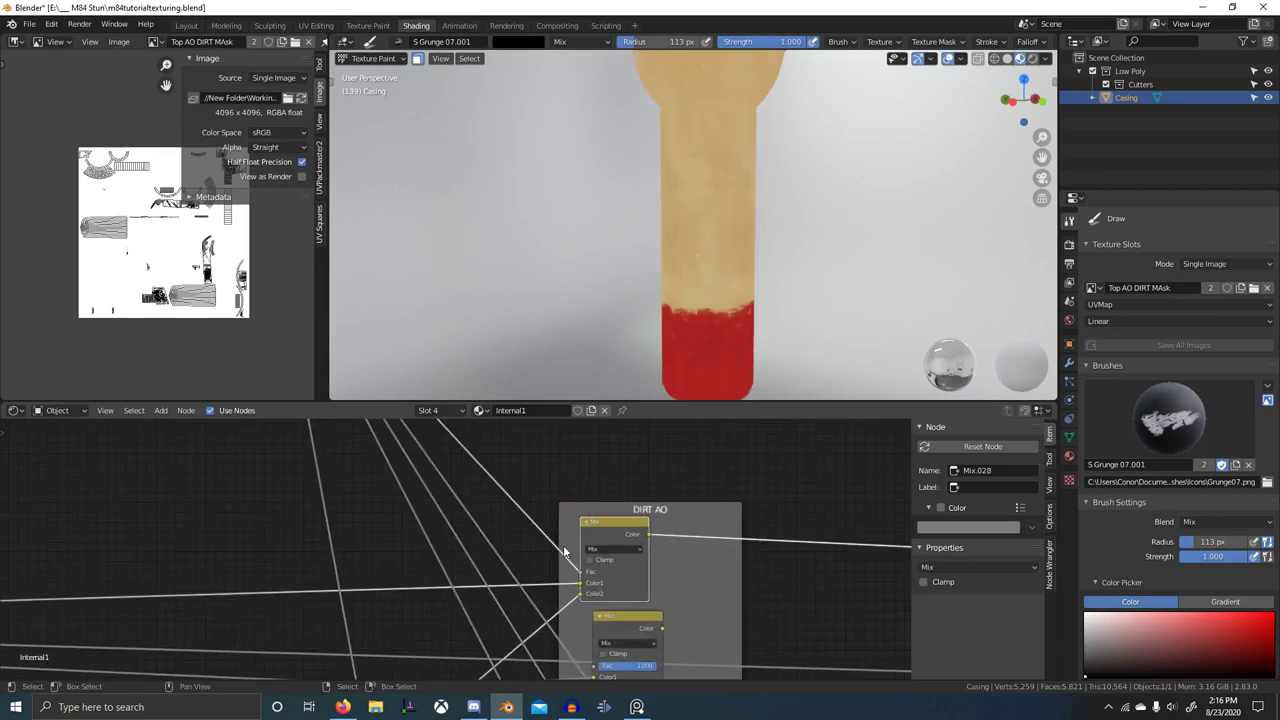
- Preview the Separate RGB outputs and then the Overlay result on the casing
{"action": "scroll", "coordinate": [567, 551], "scroll_direction": "down", "scroll_amount": 2}
{"action": "middle_click_drag", "start_coordinate": [574, 545], "coordinate": [554, 567]}
{"action": "scroll", "coordinate": [510, 502], "scroll_direction": "down", "scroll_amount": 3}
{"action": "middle_click_drag", "start_coordinate": [510, 502], "coordinate": [610, 629]}
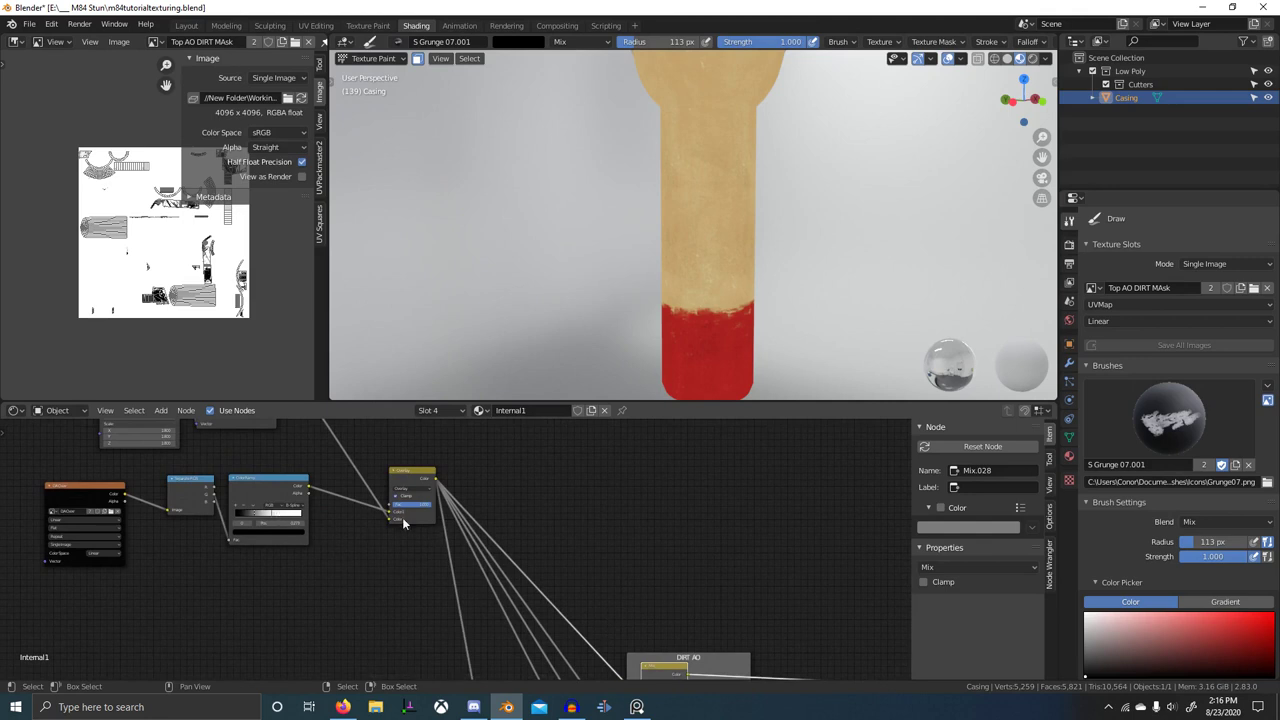
{"action": "middle_click_drag", "start_coordinate": [278, 474], "coordinate": [311, 503]}
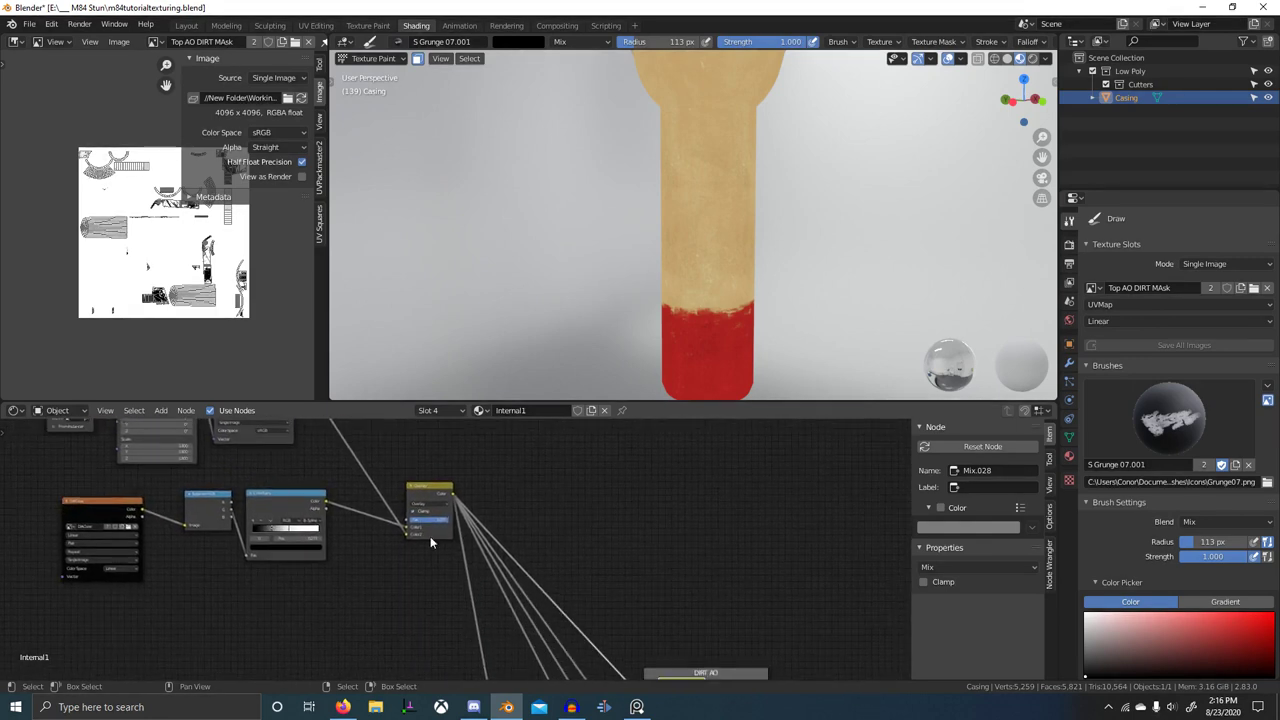
{"action": "middle_click_drag", "start_coordinate": [540, 570], "coordinate": [533, 527]}
{"action": "middle_click_drag", "start_coordinate": [627, 578], "coordinate": [630, 609]}
{"action": "middle_click_drag", "start_coordinate": [256, 508], "coordinate": [316, 523]}
{"action": "scroll", "coordinate": [294, 514], "scroll_direction": "up", "scroll_amount": 3}
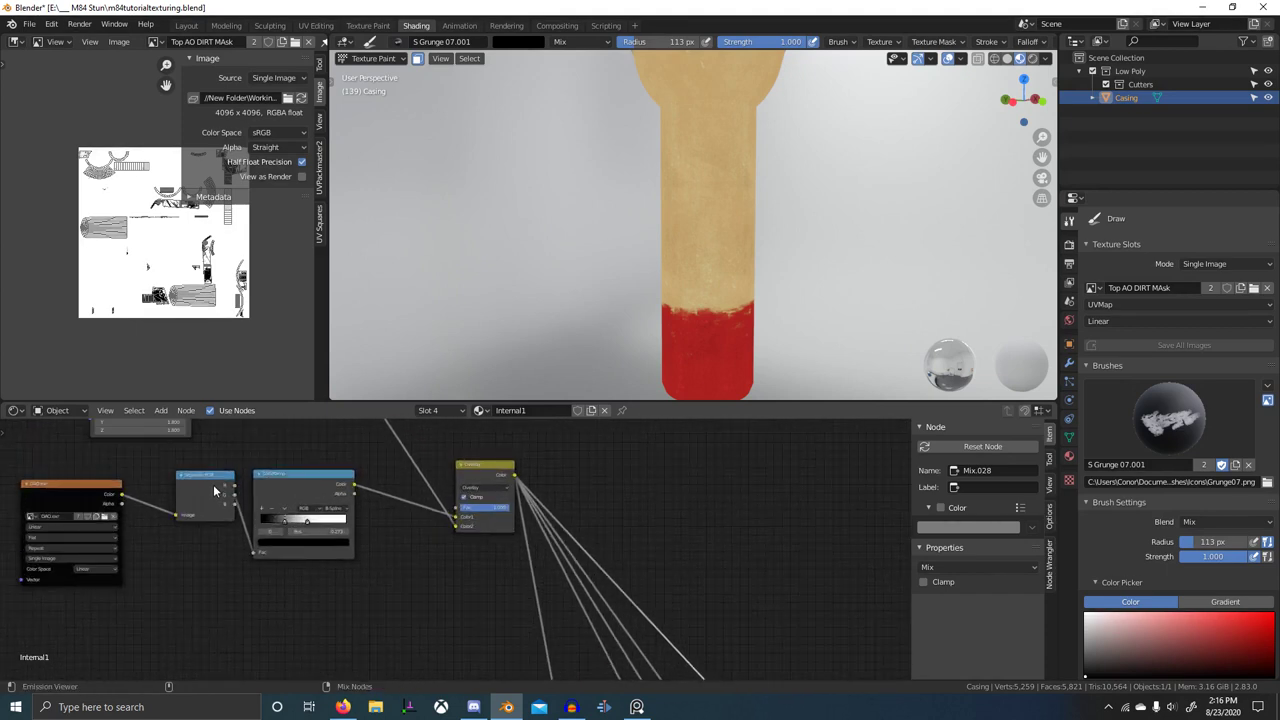
{"action": "left_click", "coordinate": [198, 484], "text": "ctrl+shift"}
{"action": "left_click", "coordinate": [198, 484], "text": "ctrl+shift"}
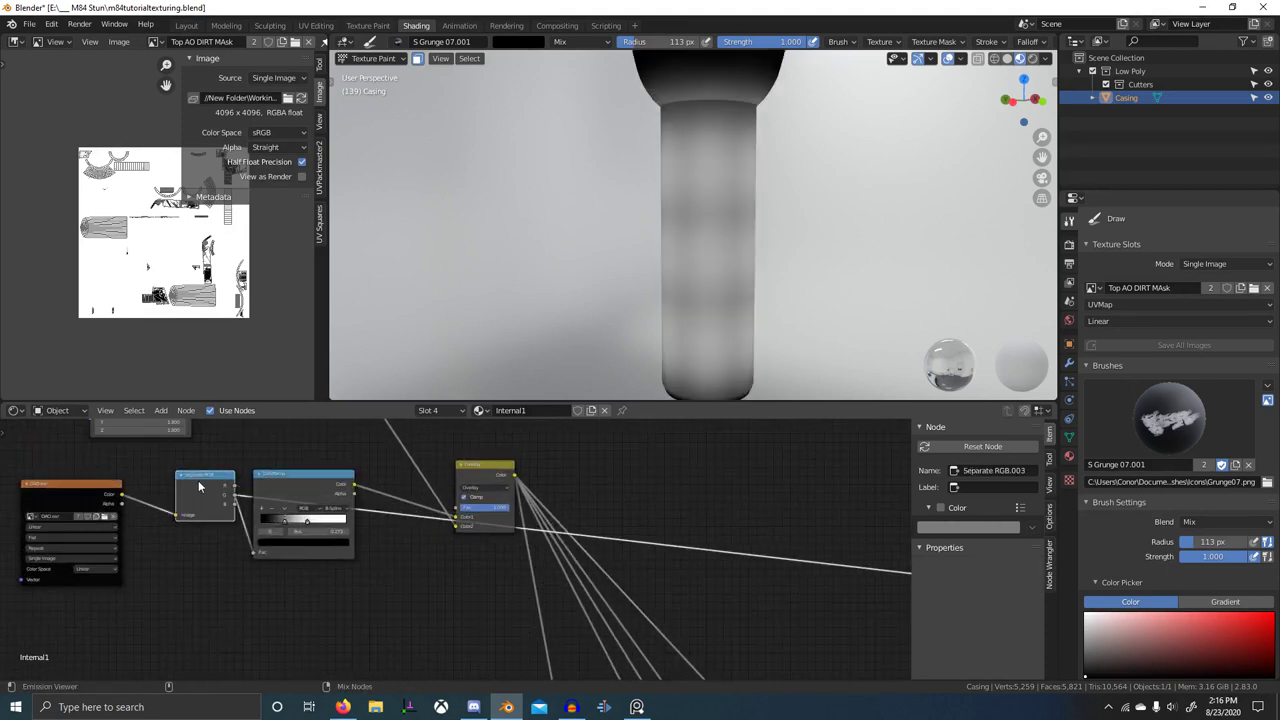
{"action": "left_click", "coordinate": [494, 477], "text": "ctrl+shift"}
- Toggle the Overlay factor to compare the casing with and without grunge, restoring full strength
{"action": "middle_click_drag", "start_coordinate": [588, 549], "coordinate": [442, 471]}
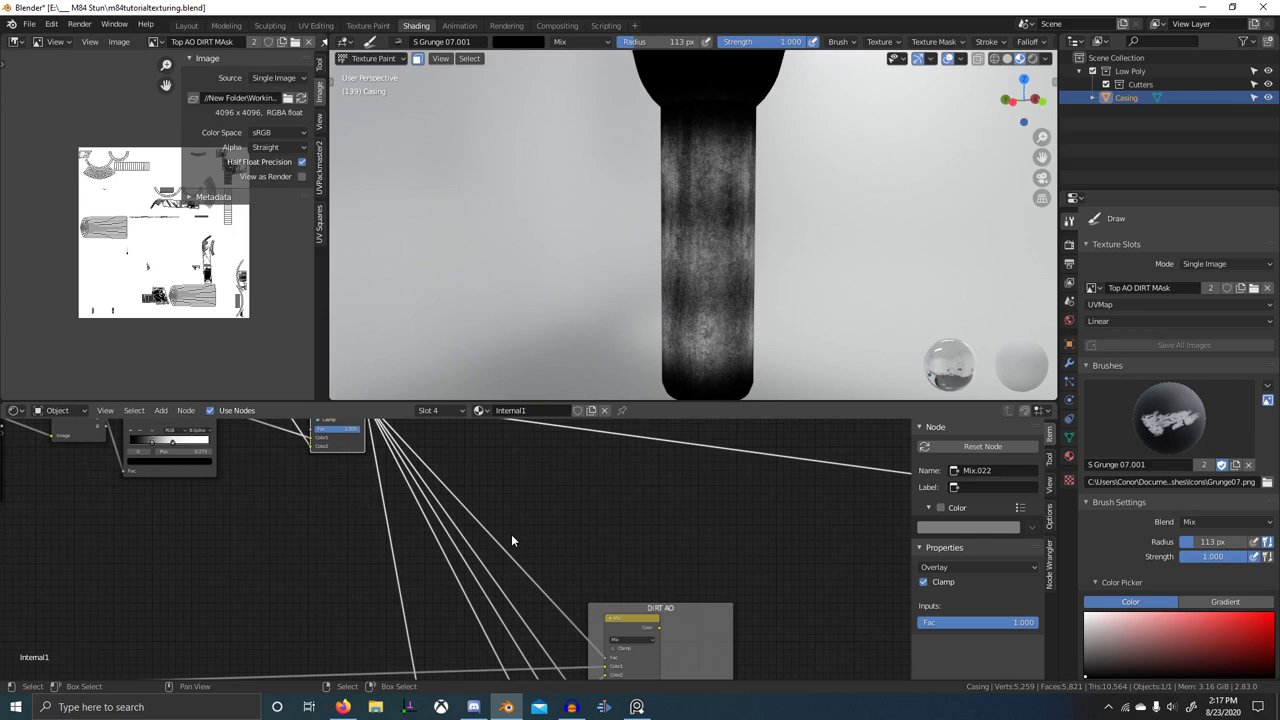
{"action": "middle_click_drag", "start_coordinate": [511, 534], "coordinate": [623, 599]}
{"action": "scroll", "coordinate": [486, 512], "scroll_direction": "up", "scroll_amount": 4}
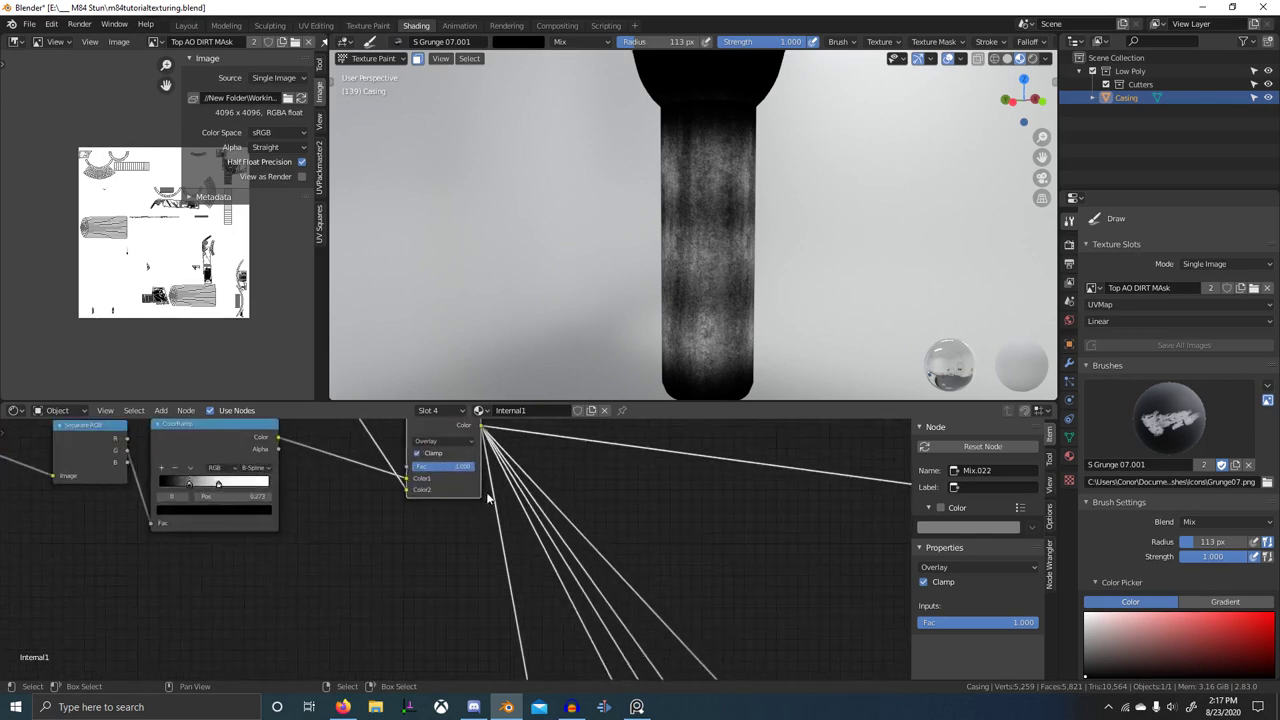
{"action": "scroll", "coordinate": [490, 498], "scroll_direction": "down", "scroll_amount": 4}
{"action": "middle_click_drag", "start_coordinate": [668, 544], "coordinate": [510, 460]}
{"action": "left_click", "coordinate": [580, 603], "text": "ctrl+shift"}
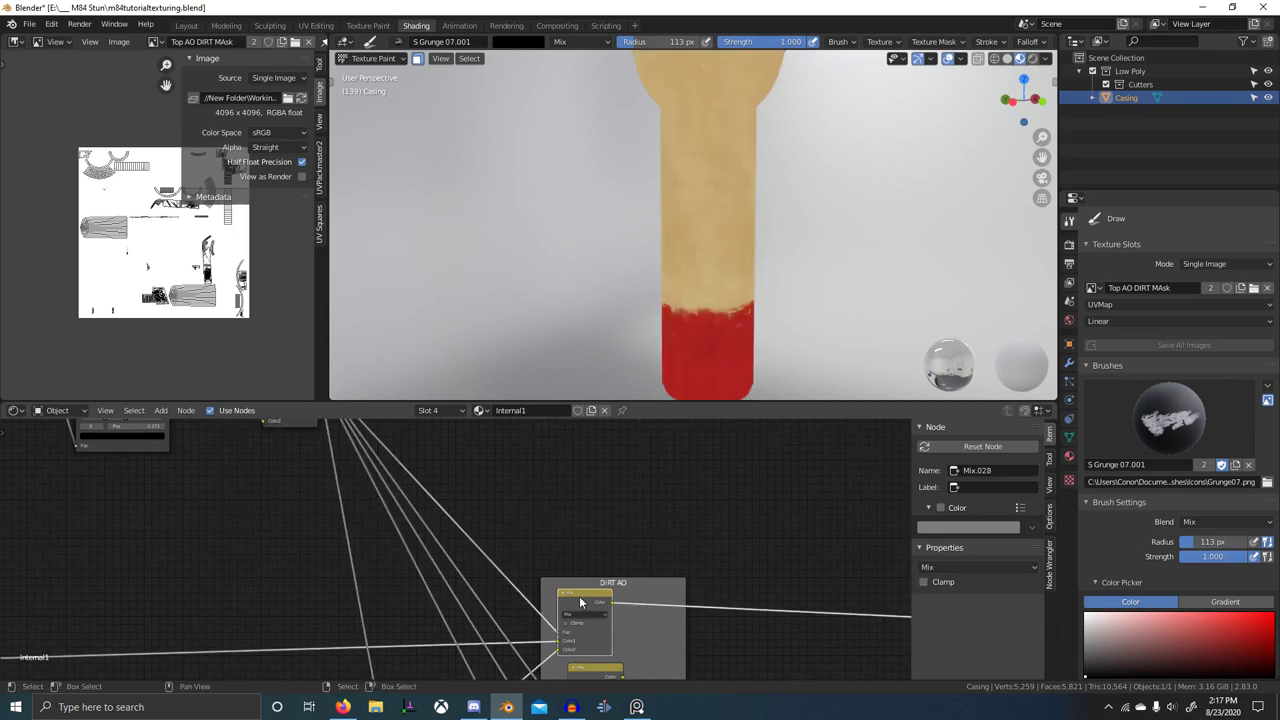
{"action": "middle_click_drag", "start_coordinate": [316, 430], "coordinate": [340, 517]}
{"action": "scroll", "coordinate": [340, 517], "scroll_direction": "up", "scroll_amount": 3}
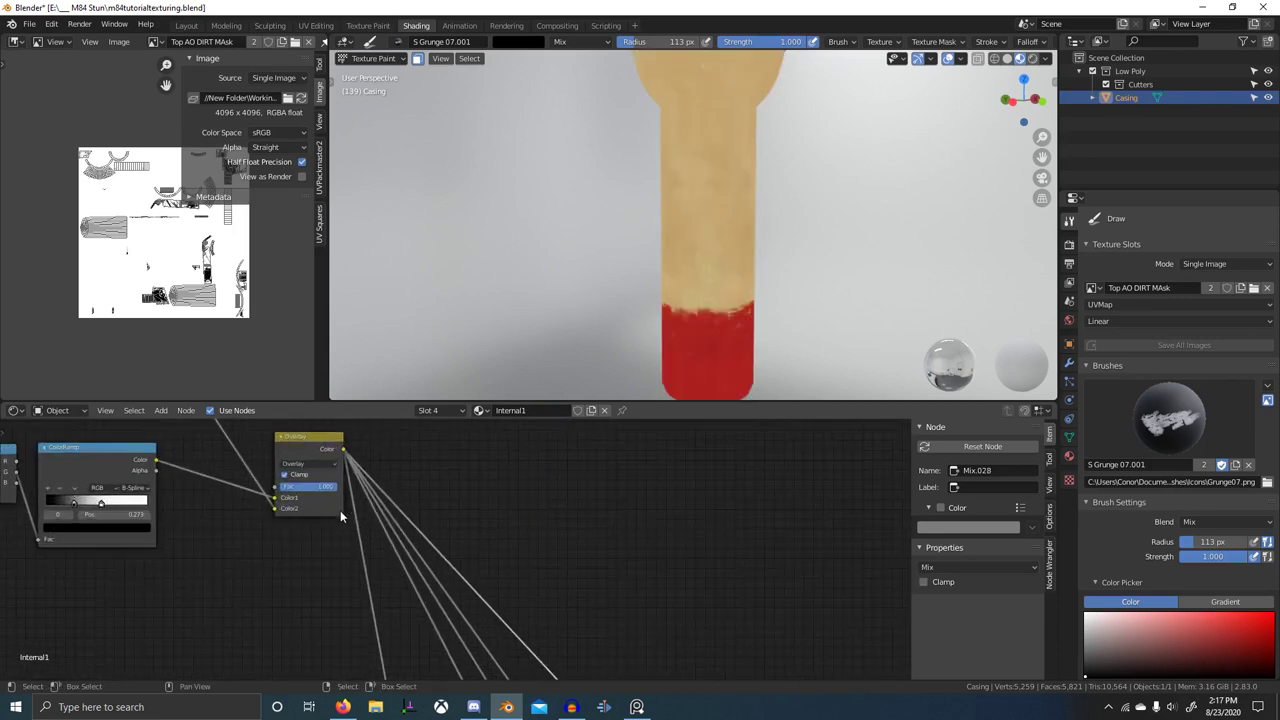
{"action": "left_click_drag", "start_coordinate": [332, 487], "coordinate": [276, 487]}
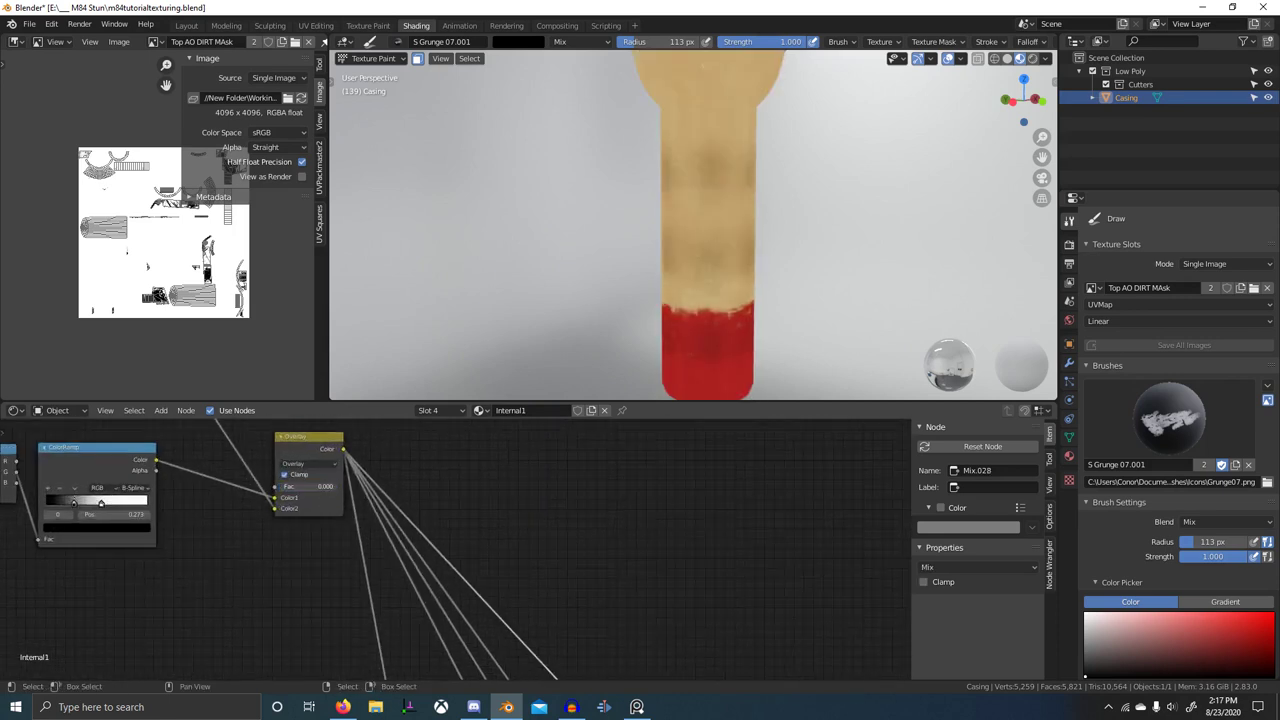
{"action": "left_click", "coordinate": [305, 443], "text": "ctrl+shift"}
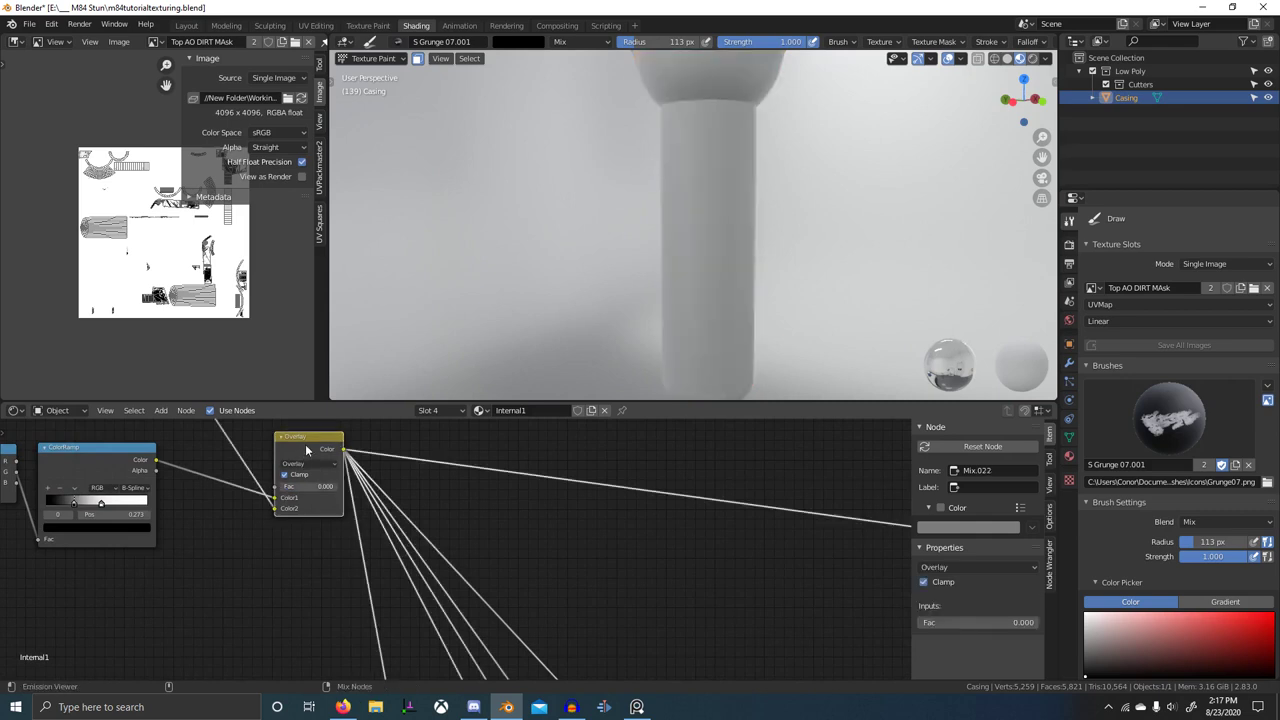
{"action": "left_click_drag", "start_coordinate": [331, 486], "coordinate": [347, 490]}
- Lower the grunge mask's black level to 0.036 and preview the DIRT AO mix on the casing
{"action": "middle_click_drag", "start_coordinate": [194, 491], "coordinate": [364, 521]}
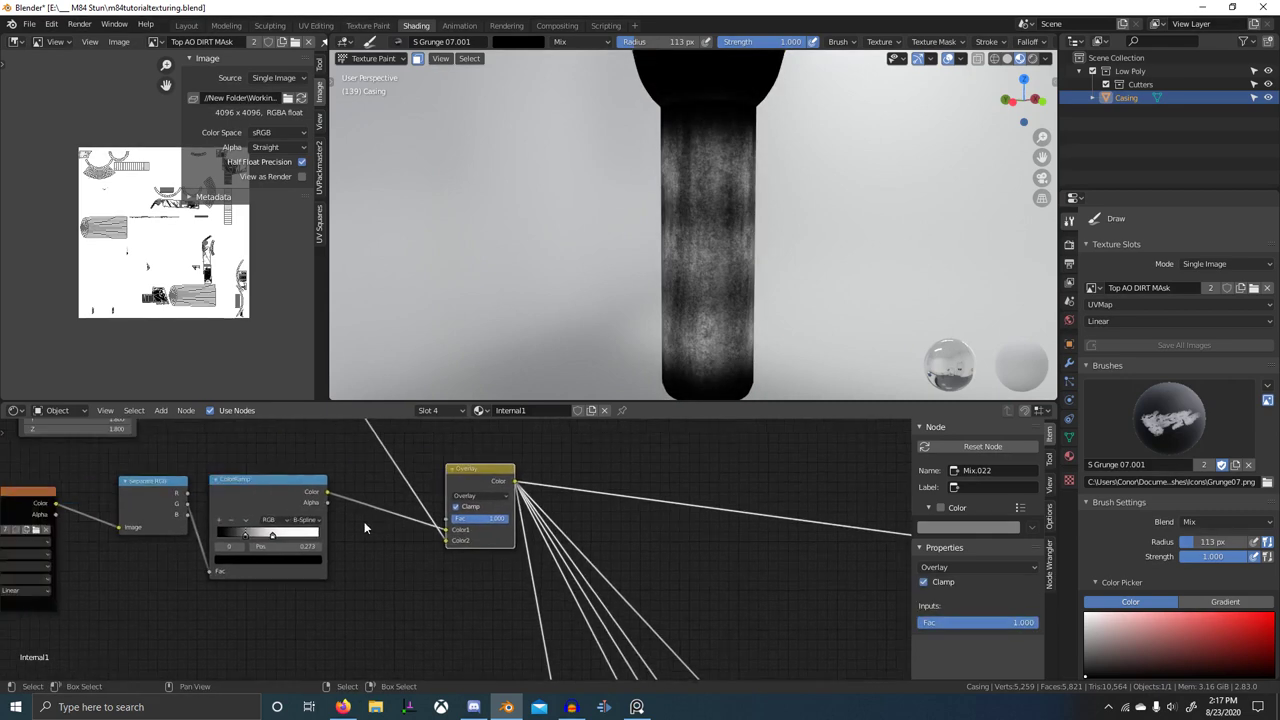
{"action": "scroll", "coordinate": [362, 521], "scroll_direction": "up", "scroll_amount": 2}
{"action": "left_click_drag", "start_coordinate": [209, 533], "coordinate": [262, 533]}
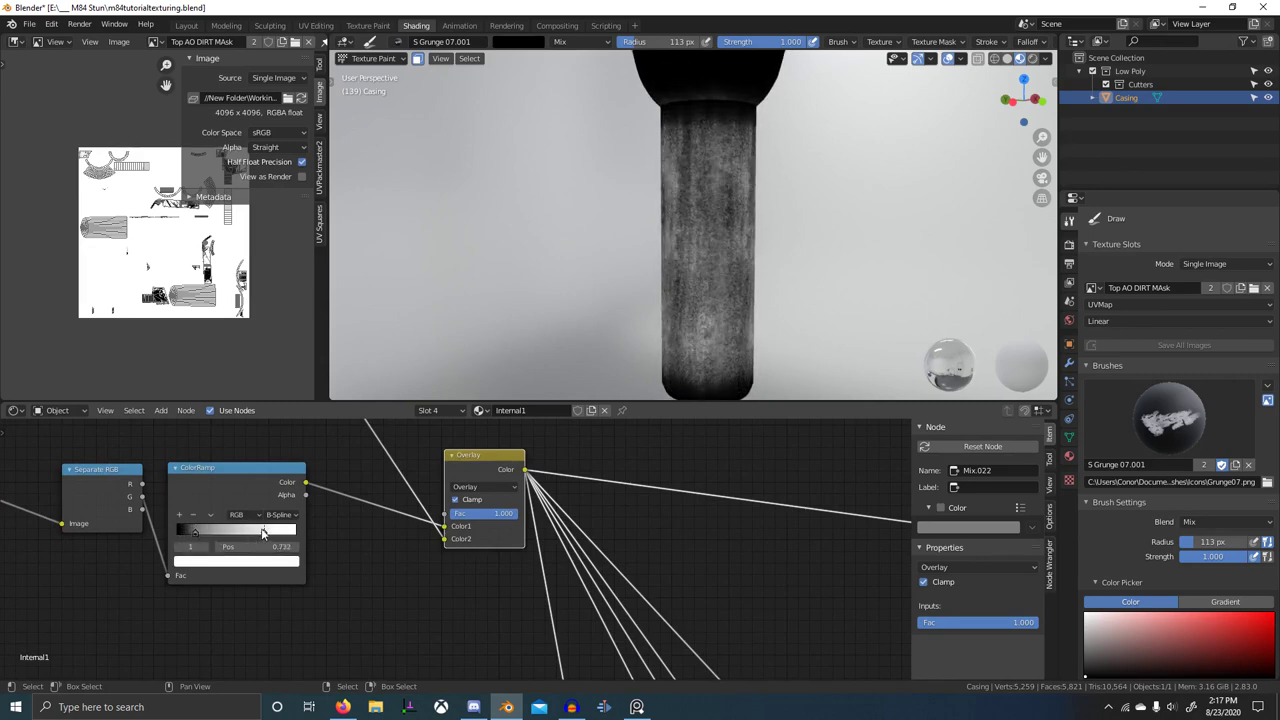
{"action": "scroll", "coordinate": [393, 472], "scroll_direction": "down", "scroll_amount": 5}
{"action": "middle_click_drag", "start_coordinate": [646, 640], "coordinate": [506, 543]}
{"action": "left_click", "coordinate": [610, 599], "text": "ctrl+shift"}
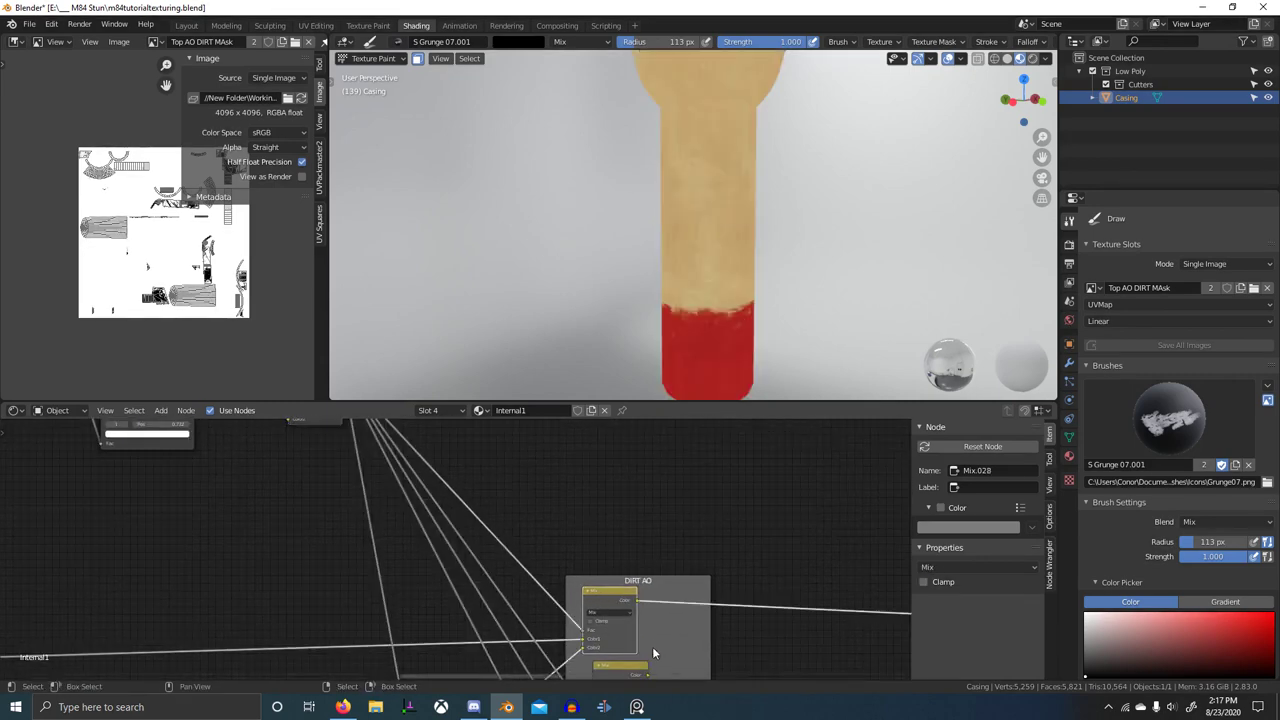
{"action": "middle_click_drag", "start_coordinate": [653, 653], "coordinate": [619, 608]}
{"action": "scroll", "coordinate": [709, 352], "scroll_direction": "up", "scroll_amount": 3}
{"action": "middle_click_drag", "start_coordinate": [709, 354], "coordinate": [780, 358]}
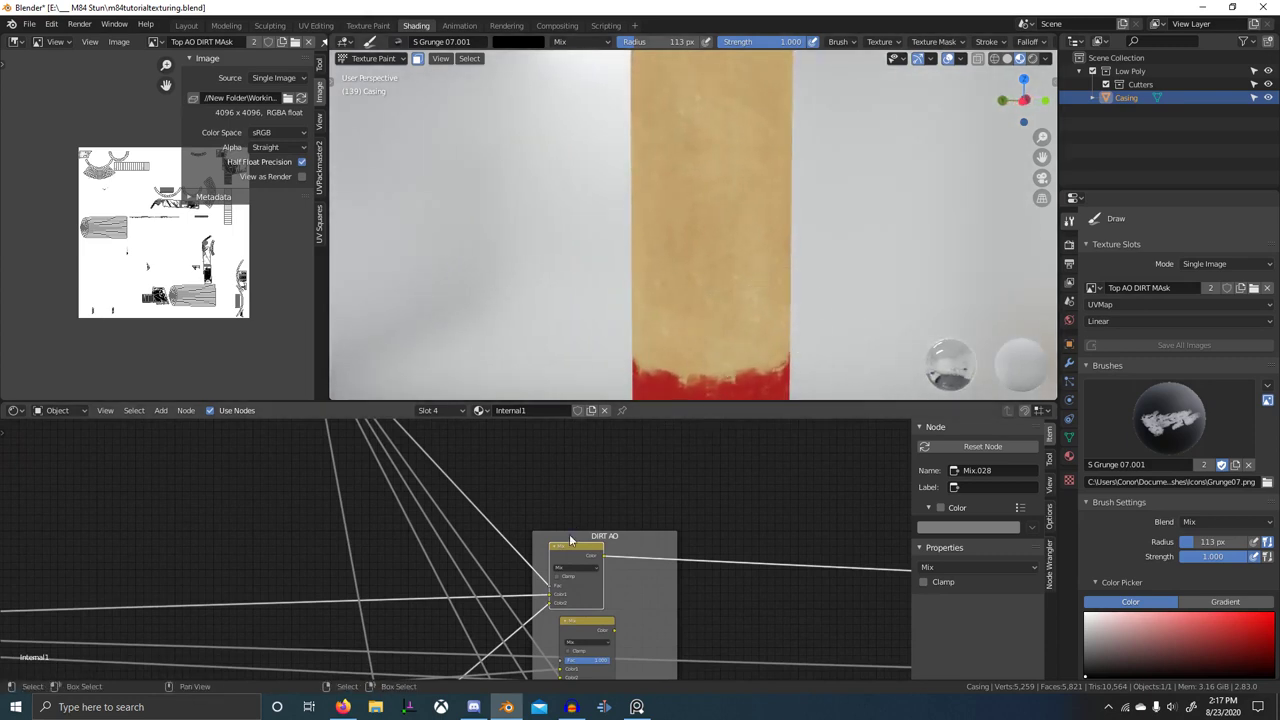
- Insert a Multiply Mix node on the link feeding the DIRT AO Mix factor, with Fac 1.0
{"action": "middle_click_drag", "start_coordinate": [590, 484], "coordinate": [601, 495]}
{"action": "key", "text": "shift+a"}
{"action": "left_click", "coordinate": [601, 495]}
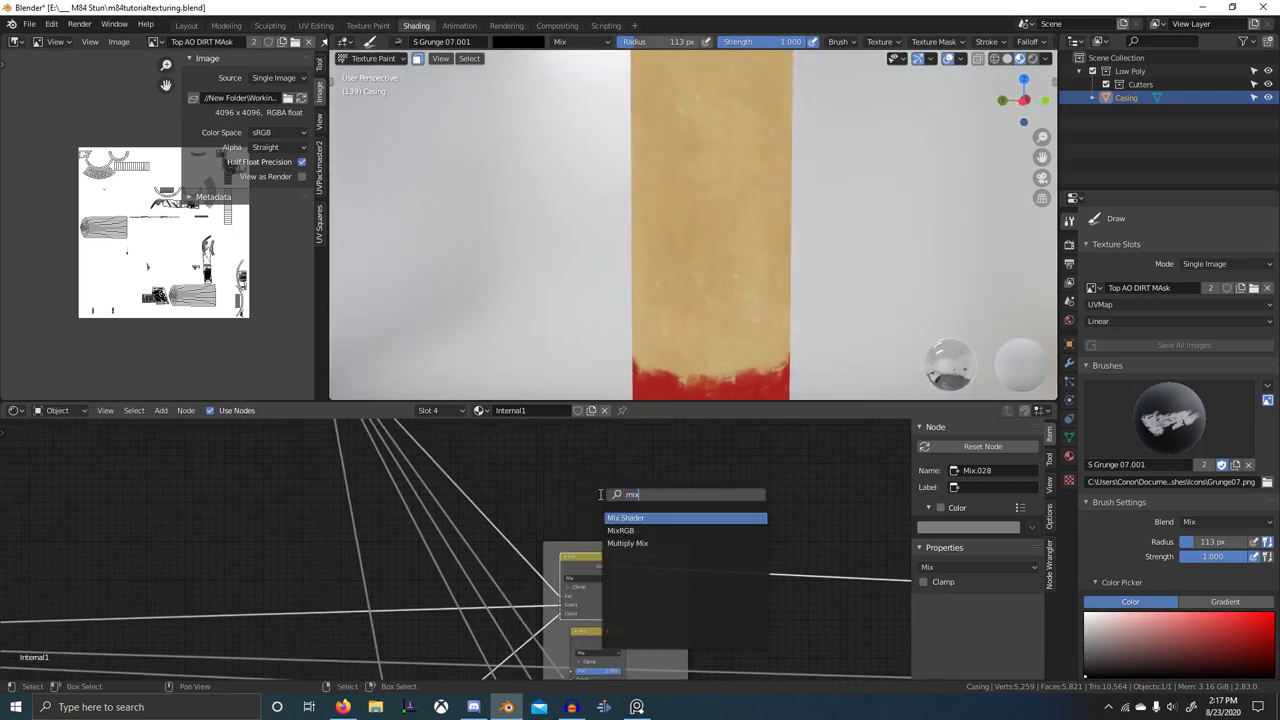
{"action": "key", "text": "Down"}
{"action": "key", "text": "Down"}
{"action": "key", "text": "Return"}
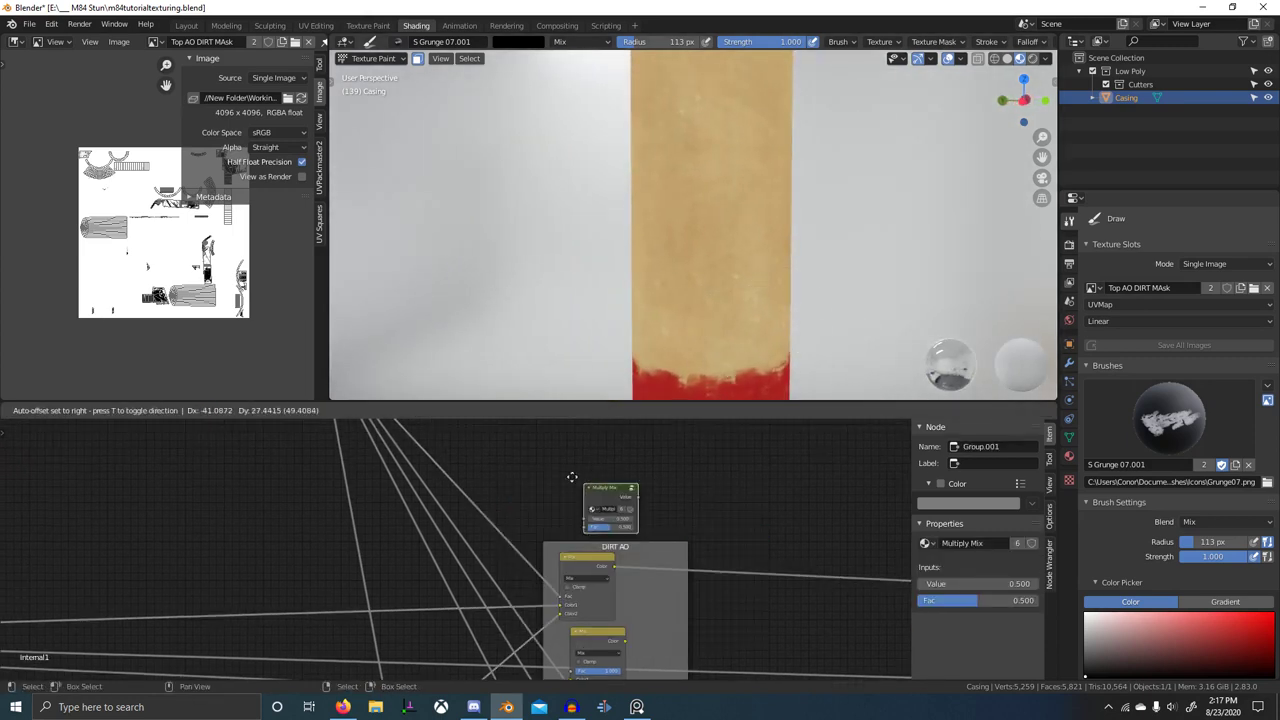
{"action": "left_click", "coordinate": [464, 480]}
{"action": "scroll", "coordinate": [531, 516], "scroll_direction": "up", "scroll_amount": 2}
{"action": "left_click_drag", "start_coordinate": [495, 510], "coordinate": [501, 510]}
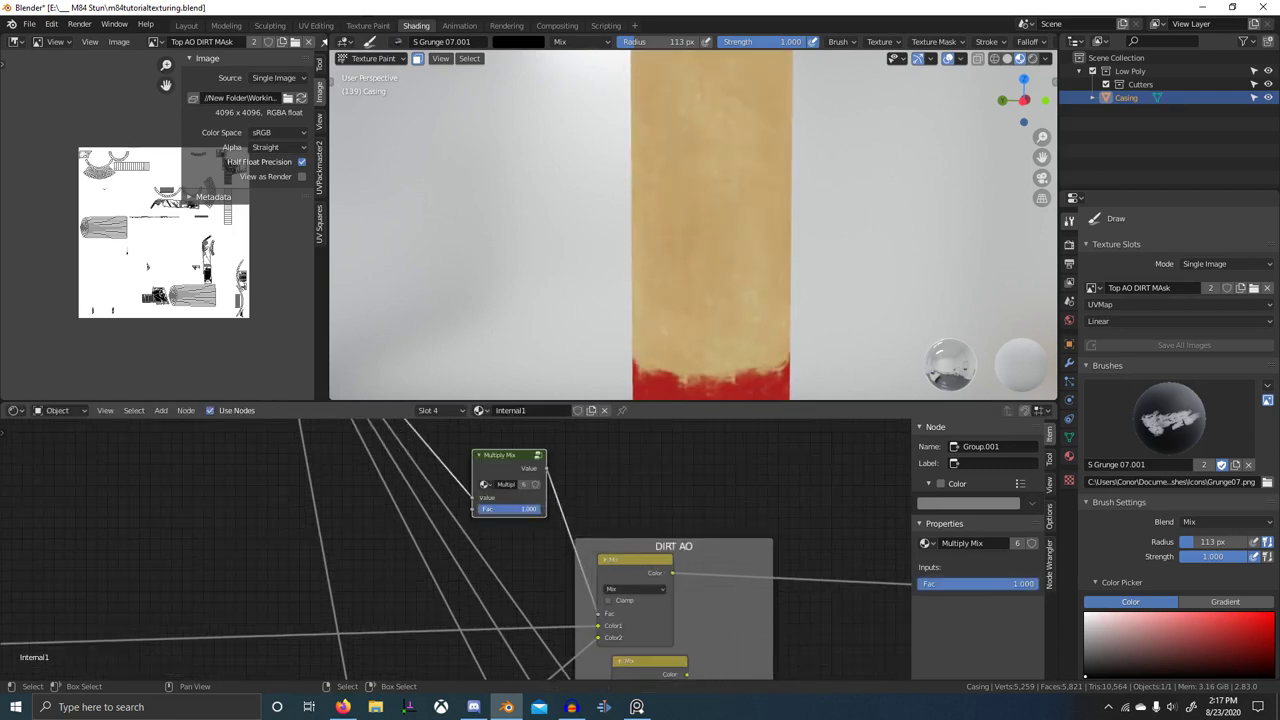
- Move the grunge mask's white level to about 0.49 and preview the second DIRT AO mix
{"action": "scroll", "coordinate": [330, 465], "scroll_direction": "down", "scroll_amount": 6}
{"action": "middle_click_drag", "start_coordinate": [330, 465], "coordinate": [462, 590]}
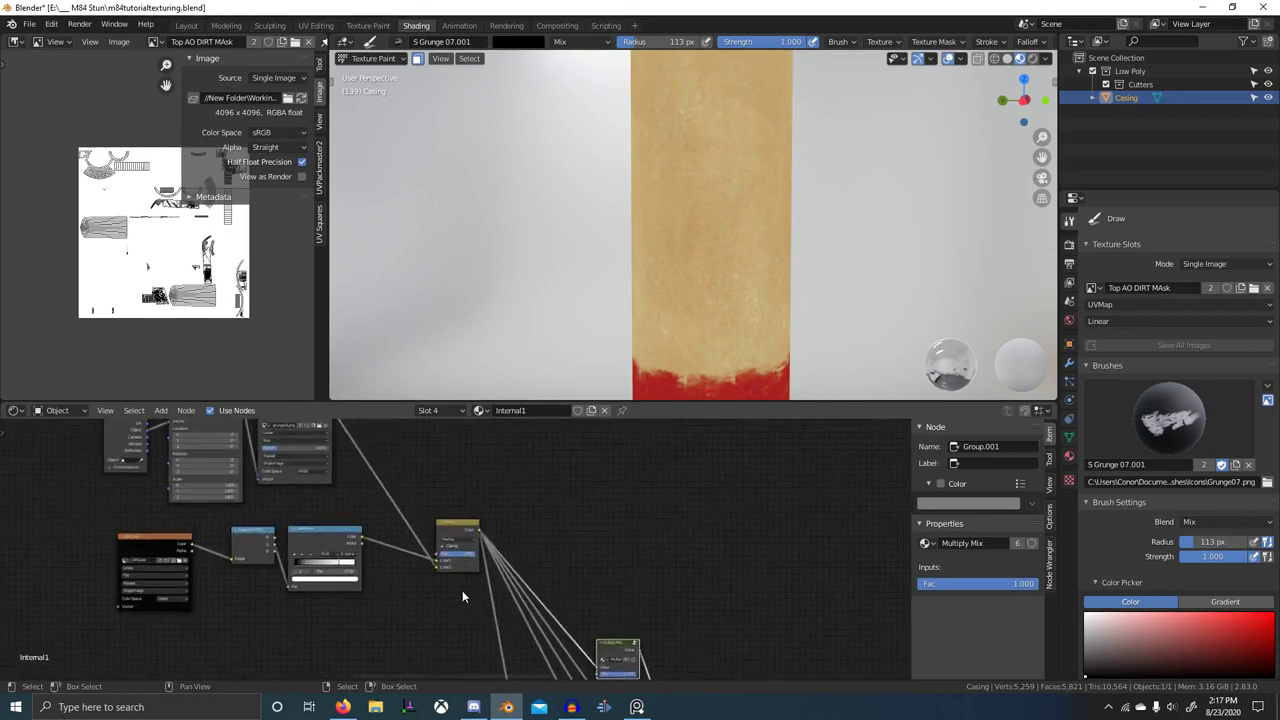
{"action": "scroll", "coordinate": [462, 590], "scroll_direction": "up", "scroll_amount": 11}
{"action": "middle_click_drag", "start_coordinate": [299, 558], "coordinate": [526, 546]}
{"action": "left_click_drag", "start_coordinate": [367, 573], "coordinate": [322, 577]}
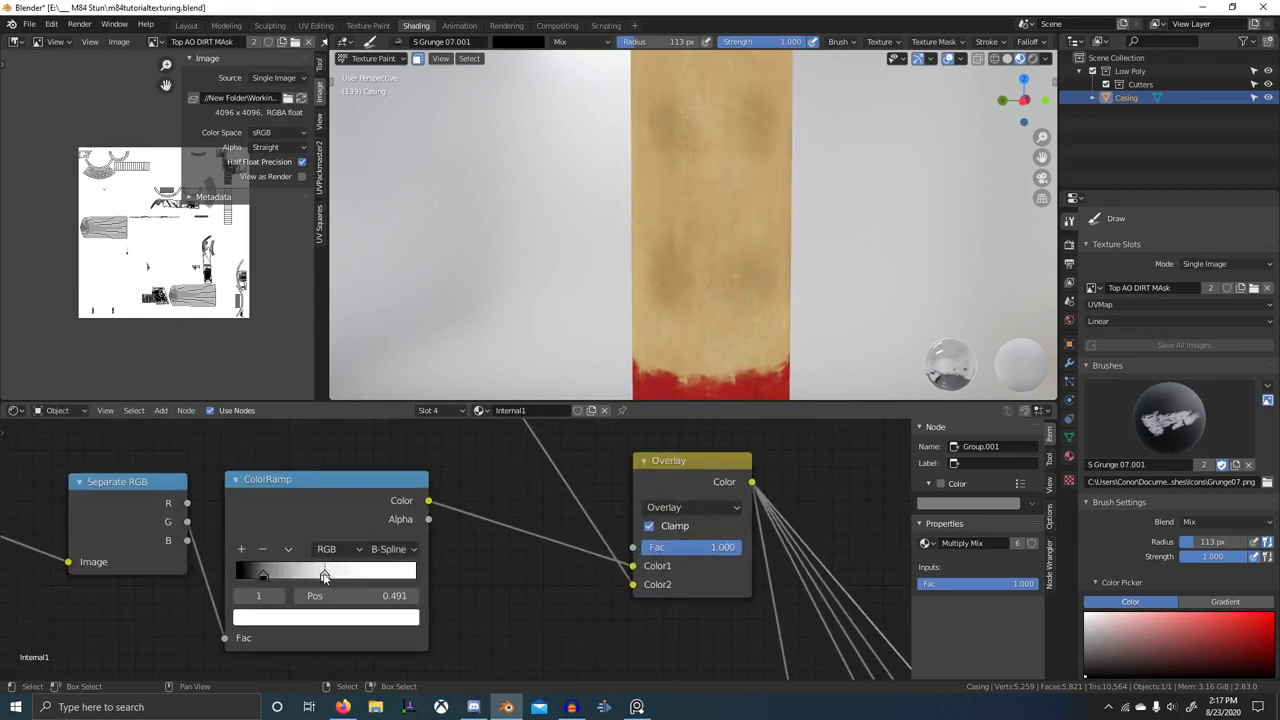
{"action": "scroll", "coordinate": [583, 490], "scroll_direction": "down", "scroll_amount": 5}
{"action": "middle_click_drag", "start_coordinate": [857, 560], "coordinate": [632, 418]}
{"action": "scroll", "coordinate": [632, 661], "scroll_direction": "up", "scroll_amount": 3}
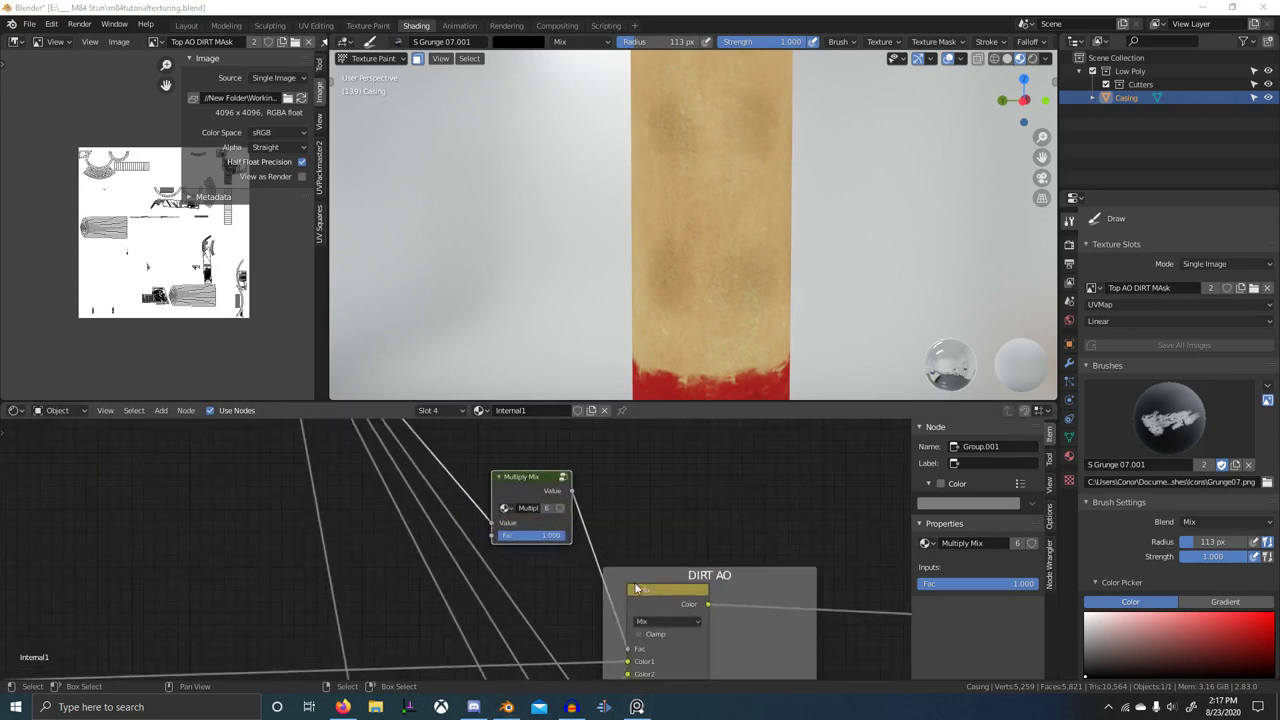
{"action": "middle_click_drag", "start_coordinate": [626, 575], "coordinate": [502, 486]}
{"action": "left_click", "coordinate": [520, 562], "text": "ctrl+shift"}
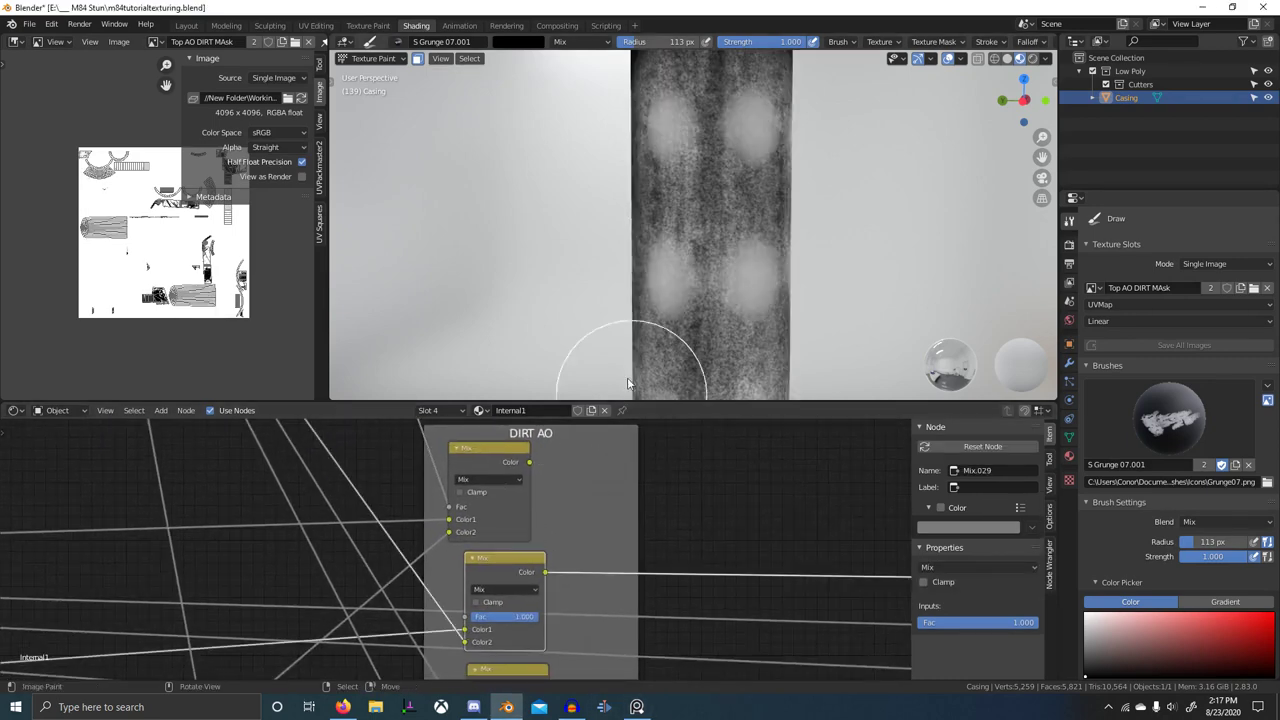
- Trace the link wires and unplug the grunge link from the DIRT AO mix's Color2 input
{"action": "middle_click_drag", "start_coordinate": [582, 496], "coordinate": [590, 478]}
{"action": "scroll", "coordinate": [620, 495], "scroll_direction": "down", "scroll_amount": 6}
{"action": "middle_click_drag", "start_coordinate": [645, 520], "coordinate": [703, 472]}
{"action": "scroll", "coordinate": [703, 472], "scroll_direction": "up", "scroll_amount": 8}
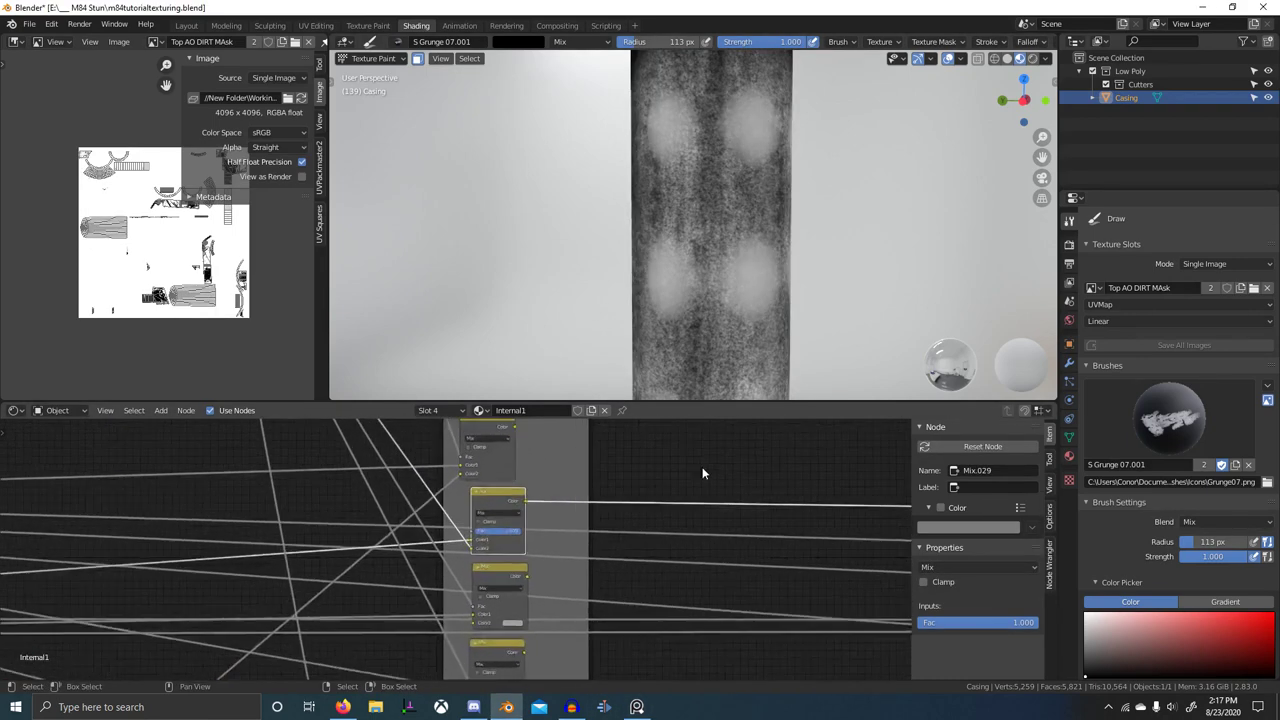
{"action": "scroll", "coordinate": [521, 525], "scroll_direction": "down", "scroll_amount": 1}
{"action": "middle_click_drag", "start_coordinate": [550, 495], "coordinate": [749, 597]}
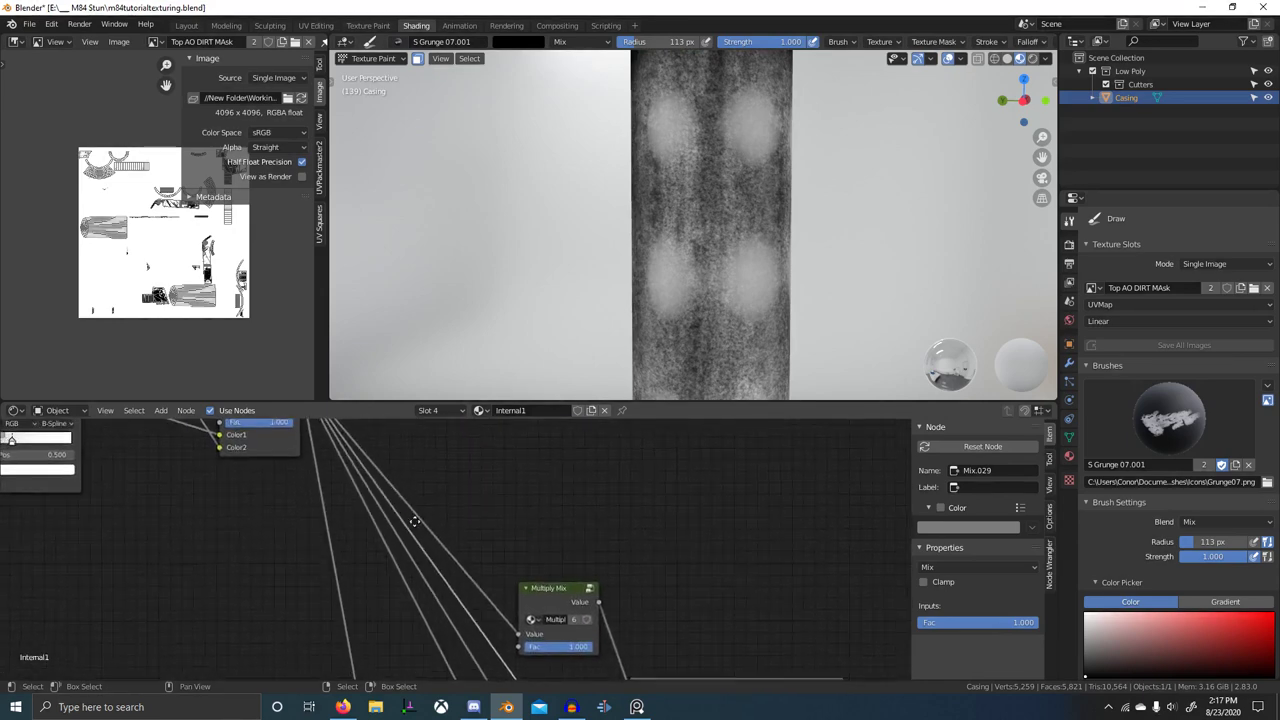
{"action": "middle_click_drag", "start_coordinate": [418, 520], "coordinate": [342, 457]}
{"action": "scroll", "coordinate": [416, 500], "scroll_direction": "up", "scroll_amount": 2}
{"action": "scroll", "coordinate": [628, 548], "scroll_direction": "down", "scroll_amount": 12}
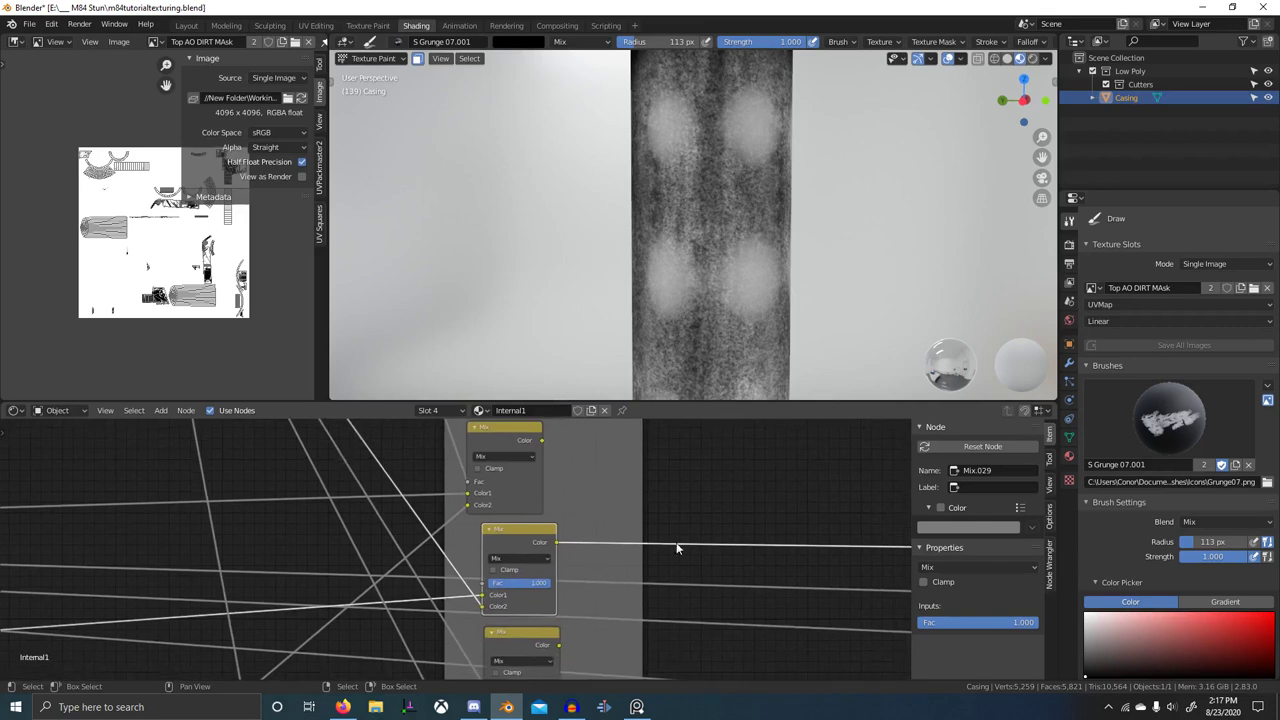
{"action": "scroll", "coordinate": [677, 546], "scroll_direction": "down", "scroll_amount": 4}
{"action": "middle_click_drag", "start_coordinate": [812, 577], "coordinate": [215, 566]}
{"action": "middle_click_drag", "start_coordinate": [800, 568], "coordinate": [788, 533]}
{"action": "scroll", "coordinate": [451, 541], "scroll_direction": "up", "scroll_amount": 8}
{"action": "left_click_drag", "start_coordinate": [490, 537], "coordinate": [505, 510]}
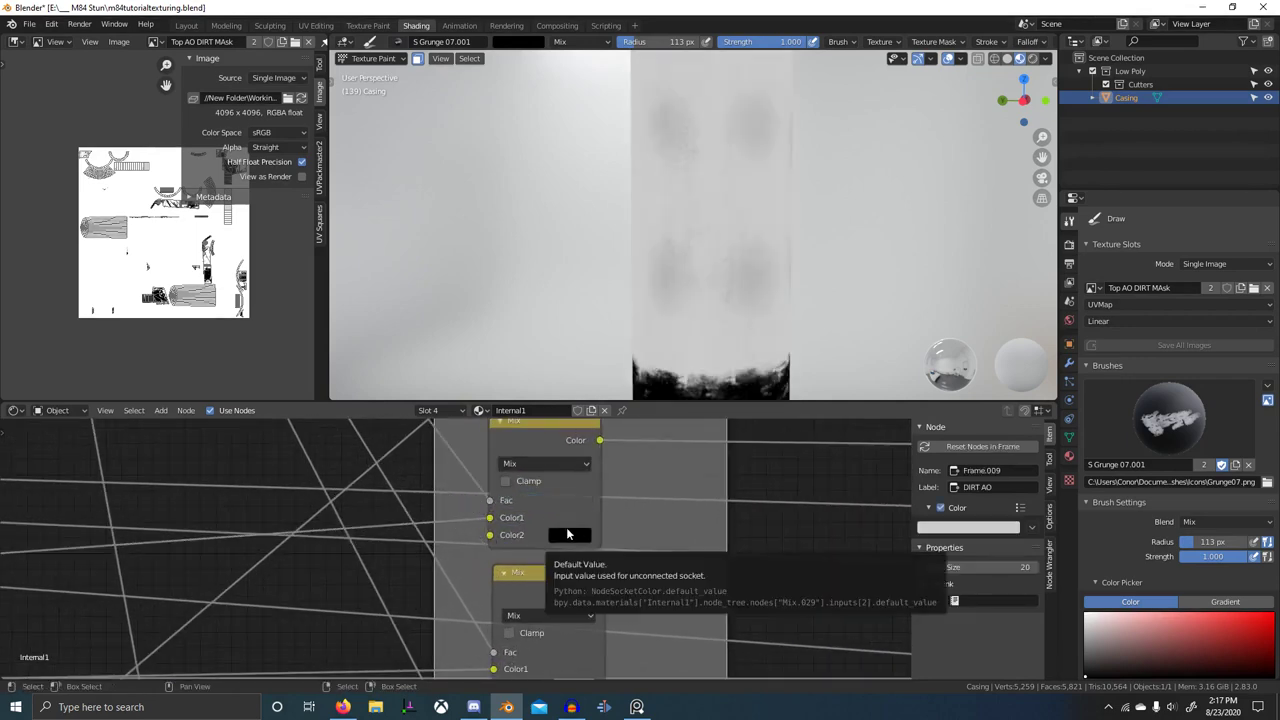
- Disconnect a stray link, then preview the DIRT AO mix and the lower mix node on the model
{"action": "left_click", "coordinate": [571, 534]}
{"action": "left_click", "coordinate": [571, 534]}
{"action": "scroll", "coordinate": [571, 534], "scroll_direction": "down", "scroll_amount": 4}
{"action": "middle_click_drag", "start_coordinate": [556, 550], "coordinate": [528, 495]}
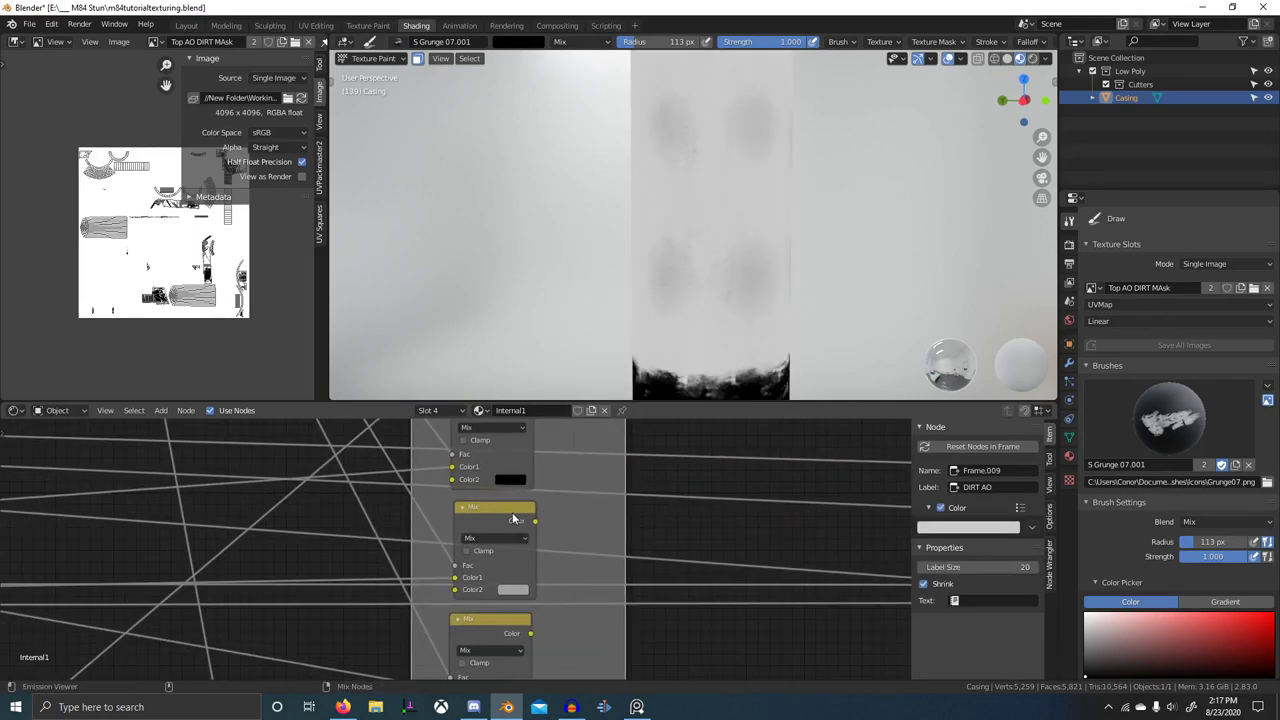
{"action": "left_click", "coordinate": [522, 514], "text": "ctrl+shift"}
{"action": "scroll", "coordinate": [730, 305], "scroll_direction": "down", "scroll_amount": 3}
{"action": "middle_click_drag", "start_coordinate": [730, 307], "coordinate": [708, 309]}
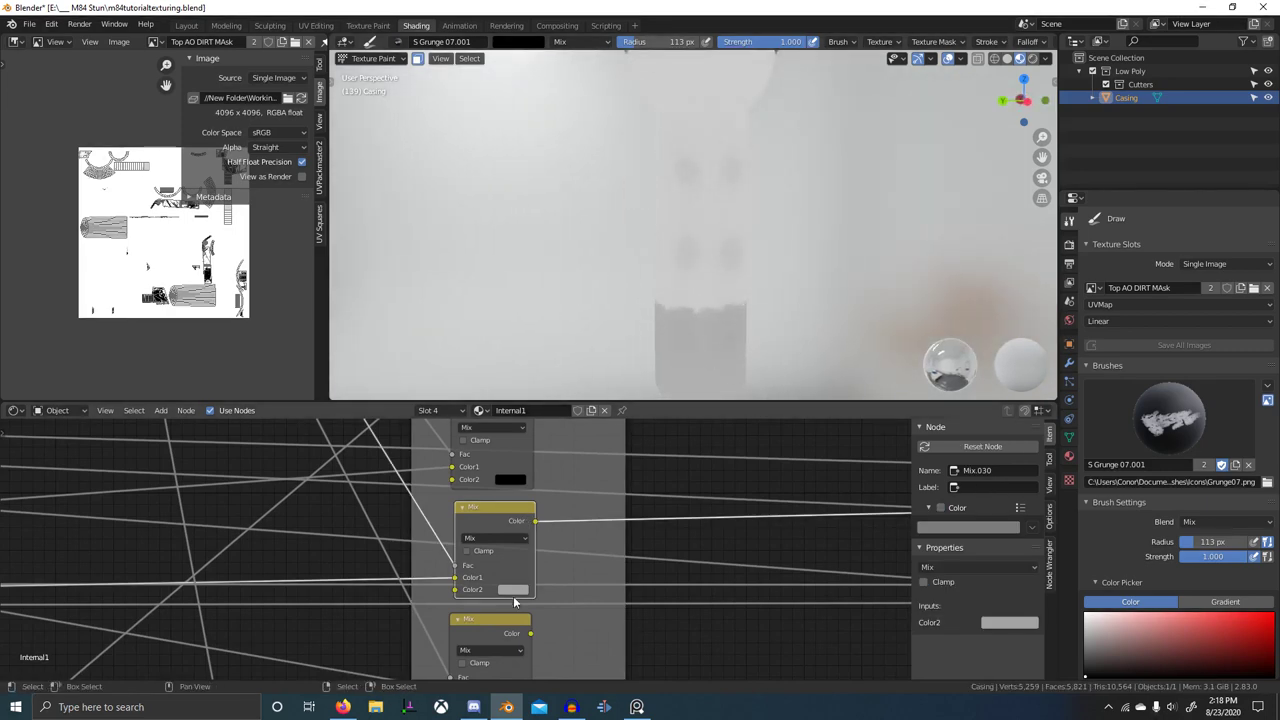
{"action": "scroll", "coordinate": [513, 596], "scroll_direction": "up", "scroll_amount": 3}
{"action": "scroll", "coordinate": [661, 310], "scroll_direction": "up", "scroll_amount": 1}
{"action": "scroll", "coordinate": [596, 563], "scroll_direction": "down", "scroll_amount": 2}
{"action": "middle_click_drag", "start_coordinate": [596, 563], "coordinate": [586, 420]}
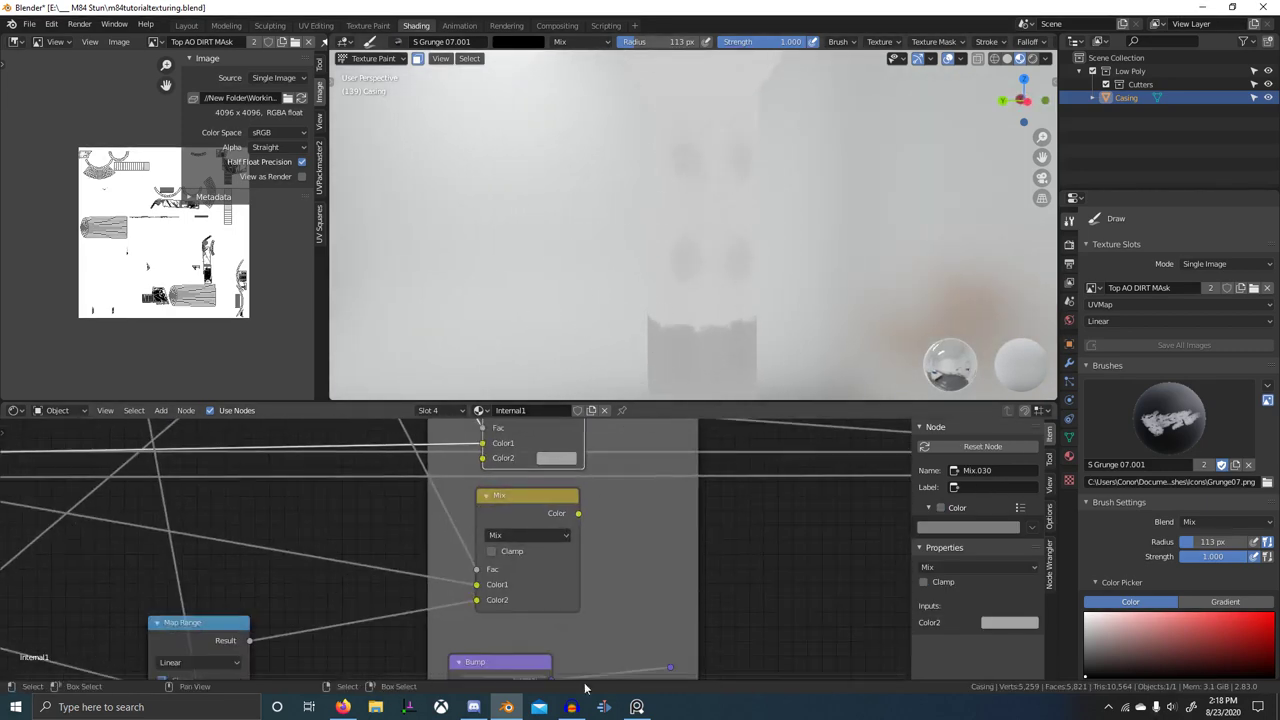
{"action": "left_click", "coordinate": [543, 524], "text": "ctrl+shift"}
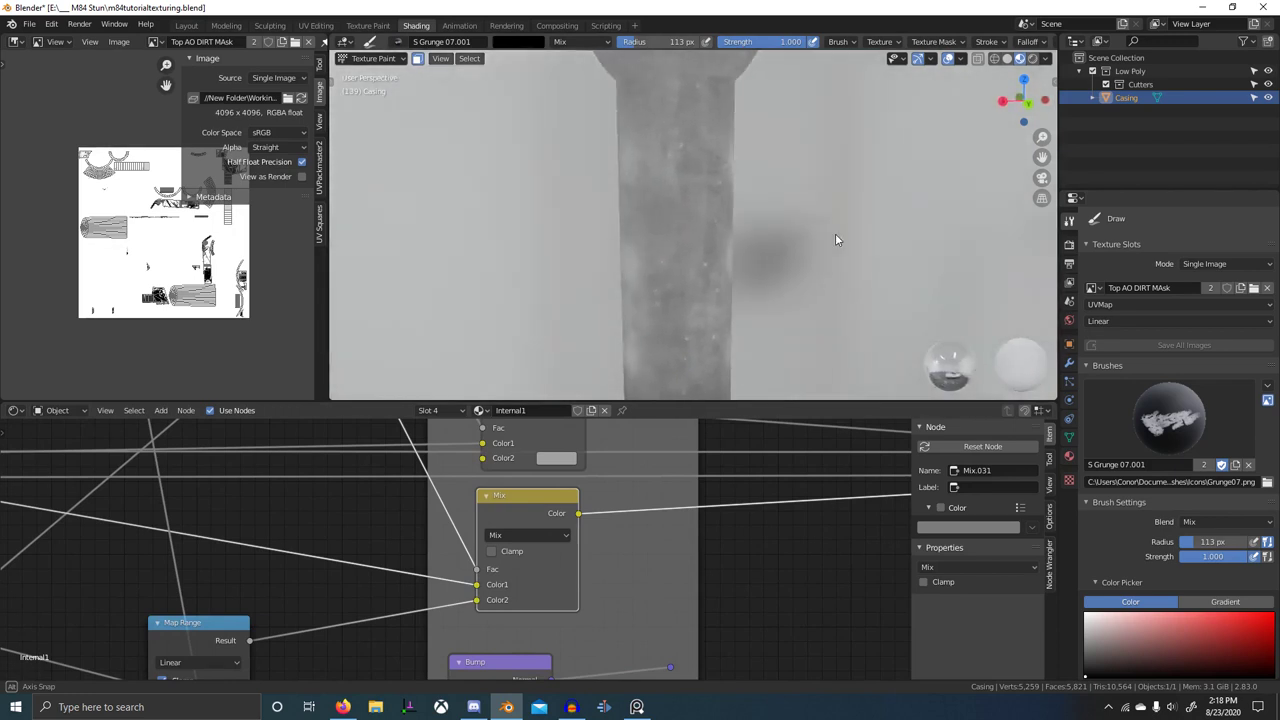
- Preview the Bump node's output on the casing and reposition the reroute point on the bump link
{"action": "scroll", "coordinate": [529, 578], "scroll_direction": "down", "scroll_amount": 3}
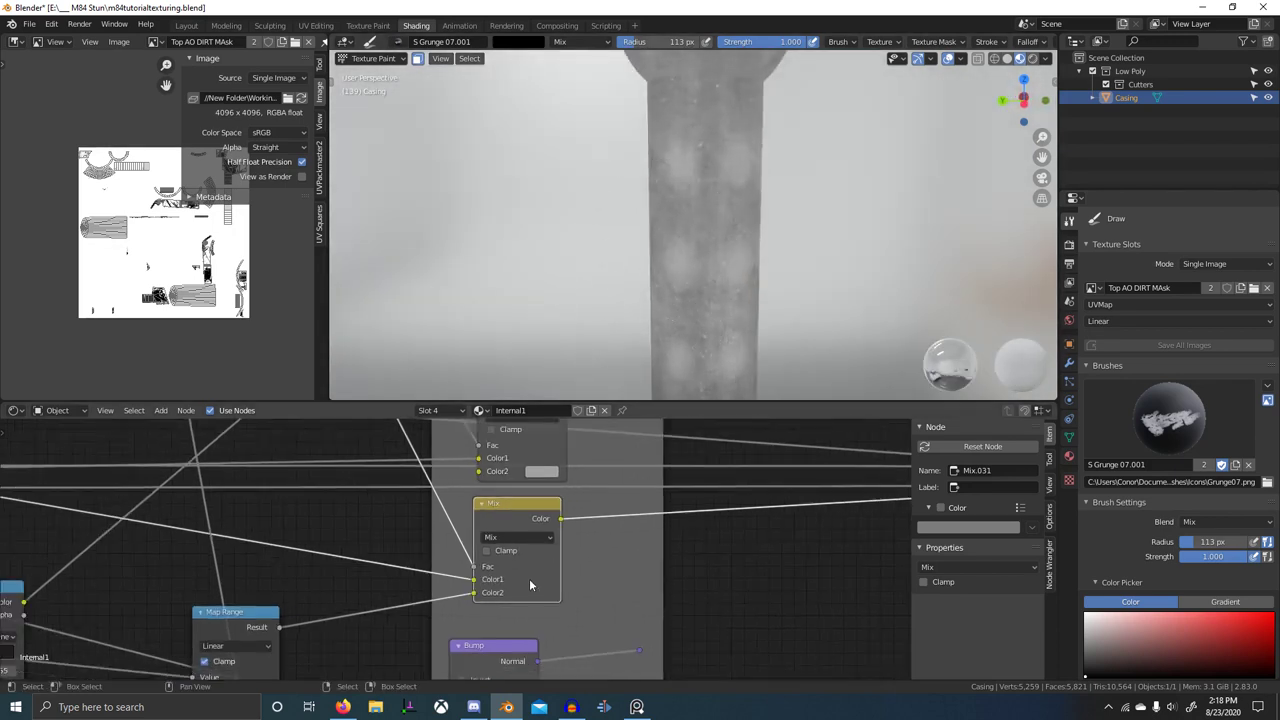
{"action": "middle_click_drag", "start_coordinate": [529, 582], "coordinate": [568, 527]}
{"action": "left_click", "coordinate": [562, 566], "text": "ctrl+shift"}
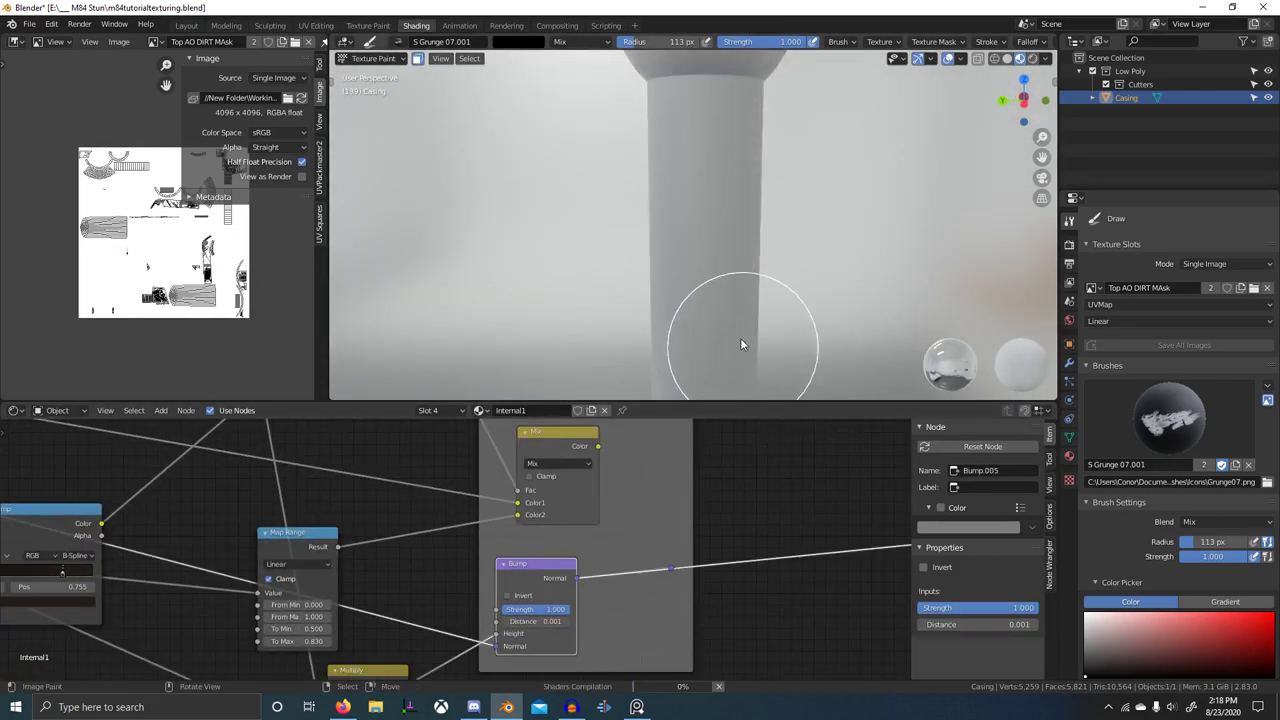
{"action": "scroll", "coordinate": [743, 343], "scroll_direction": "up", "scroll_amount": 3}
{"action": "middle_click_drag", "start_coordinate": [741, 334], "coordinate": [749, 330]}
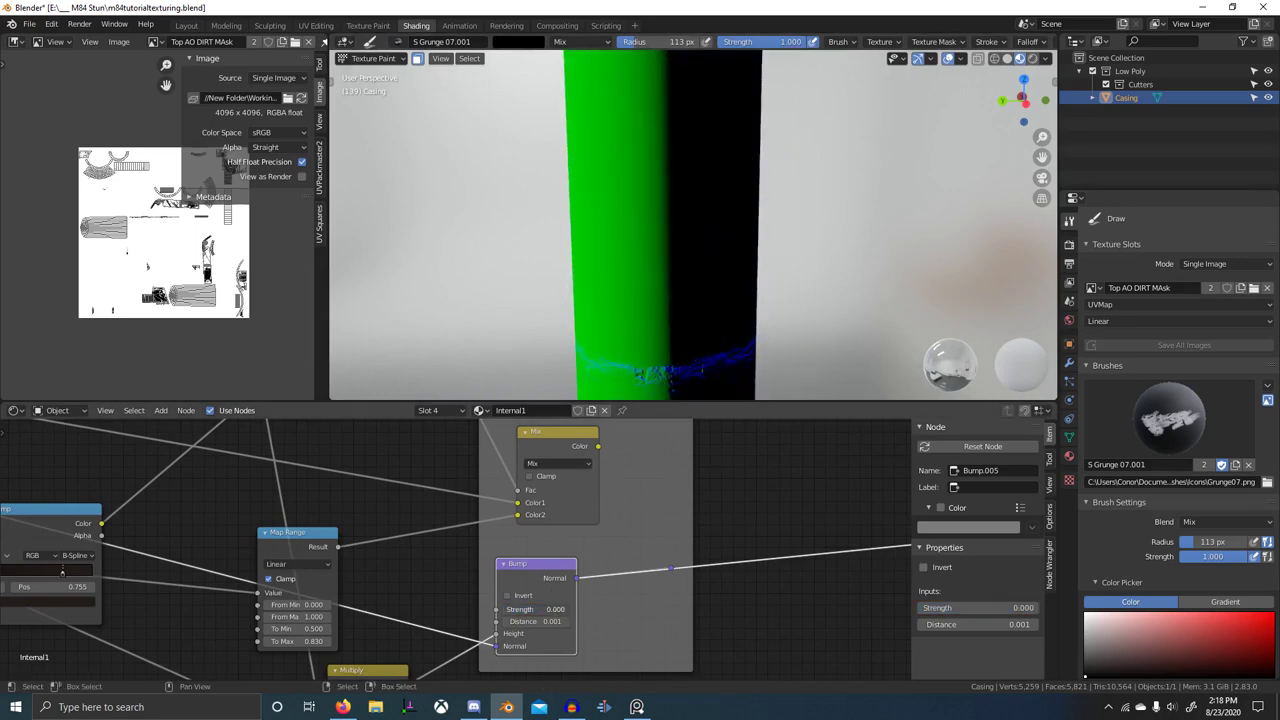
{"action": "scroll", "coordinate": [682, 607], "scroll_direction": "down", "scroll_amount": 10}
{"action": "scroll", "coordinate": [540, 562], "scroll_direction": "up", "scroll_amount": 5}
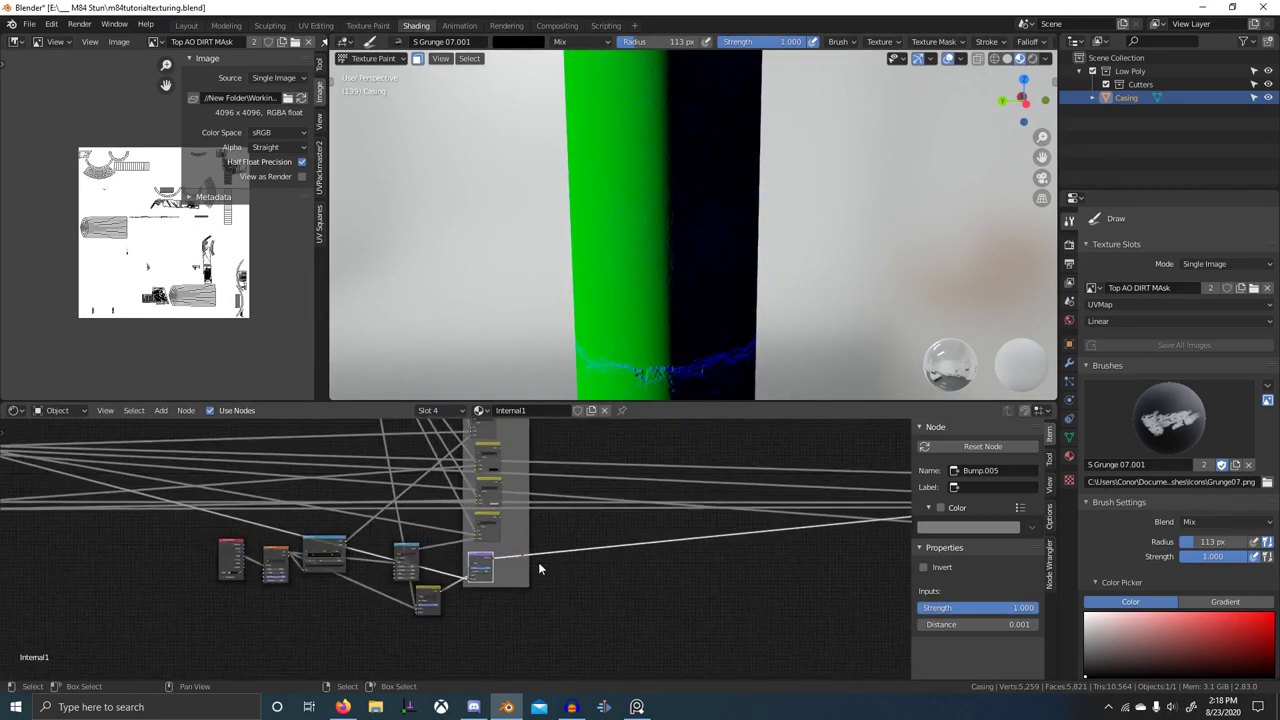
{"action": "left_click_drag", "start_coordinate": [549, 558], "coordinate": [561, 574]}
{"action": "scroll", "coordinate": [740, 590], "scroll_direction": "down", "scroll_amount": 6}
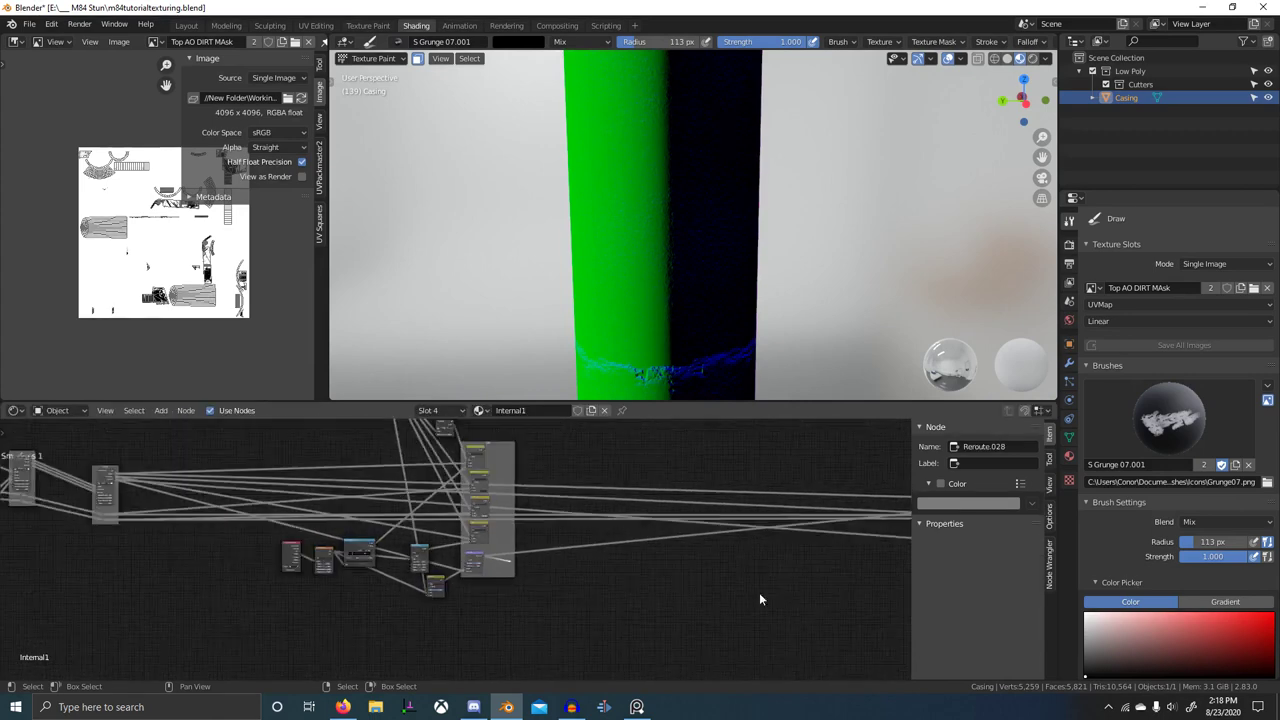
- Move the Principled BSDF beside the framed DIRT AO mix nodes
{"action": "middle_click_drag", "start_coordinate": [840, 596], "coordinate": [528, 612]}
{"action": "left_click_drag", "start_coordinate": [595, 535], "coordinate": [225, 512]}
{"action": "middle_click_drag", "start_coordinate": [268, 543], "coordinate": [490, 582]}
{"action": "scroll", "coordinate": [430, 548], "scroll_direction": "up", "scroll_amount": 6}
{"action": "middle_click_drag", "start_coordinate": [427, 546], "coordinate": [501, 519]}
{"action": "scroll", "coordinate": [501, 519], "scroll_direction": "up", "scroll_amount": 3}
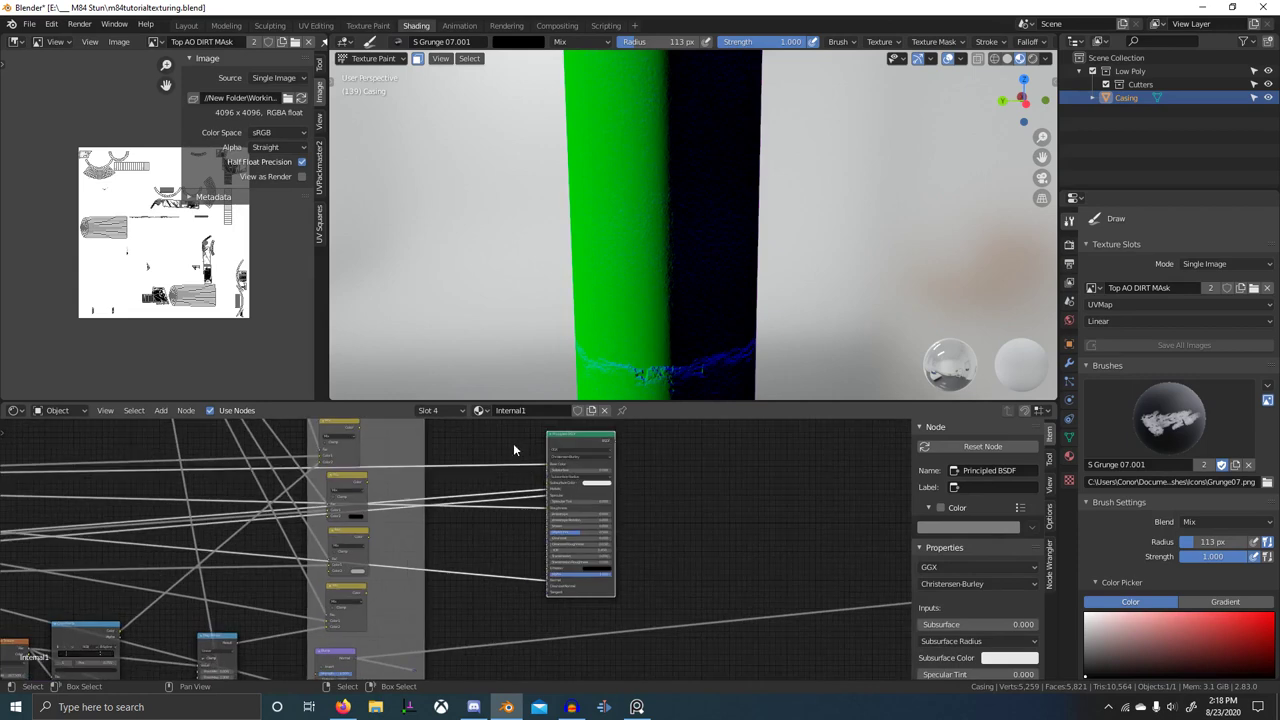
- Connect the mix result into the BSDF's Roughness and the bump reroute into its Normal
{"action": "left_click_drag", "start_coordinate": [364, 431], "coordinate": [545, 467]}
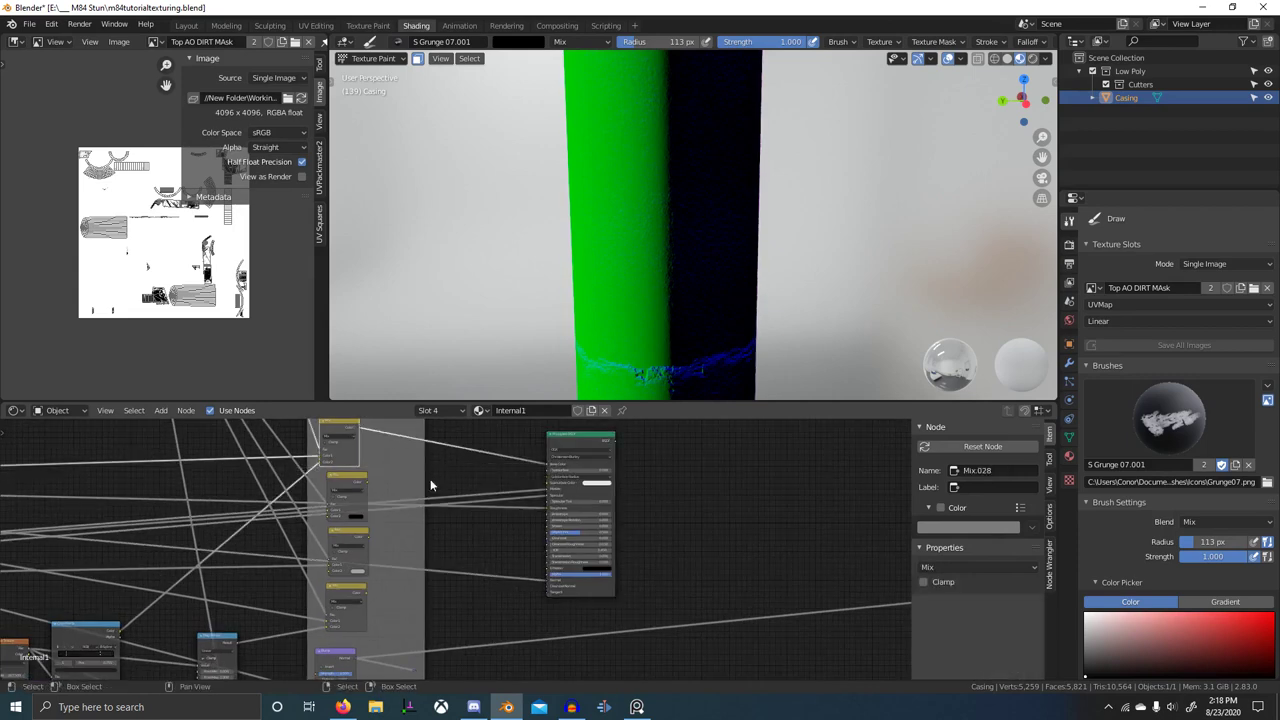
{"action": "scroll", "coordinate": [431, 485], "scroll_direction": "up", "scroll_amount": 6}
{"action": "left_click_drag", "start_coordinate": [317, 443], "coordinate": [603, 485]}
{"action": "middle_click_drag", "start_coordinate": [403, 612], "coordinate": [341, 637]}
{"action": "left_click_drag", "start_coordinate": [319, 629], "coordinate": [389, 585]}
{"action": "left_click_drag", "start_coordinate": [525, 487], "coordinate": [528, 486]}
{"action": "middle_click_drag", "start_coordinate": [508, 476], "coordinate": [477, 598]}
{"action": "scroll", "coordinate": [472, 503], "scroll_direction": "up", "scroll_amount": 4}
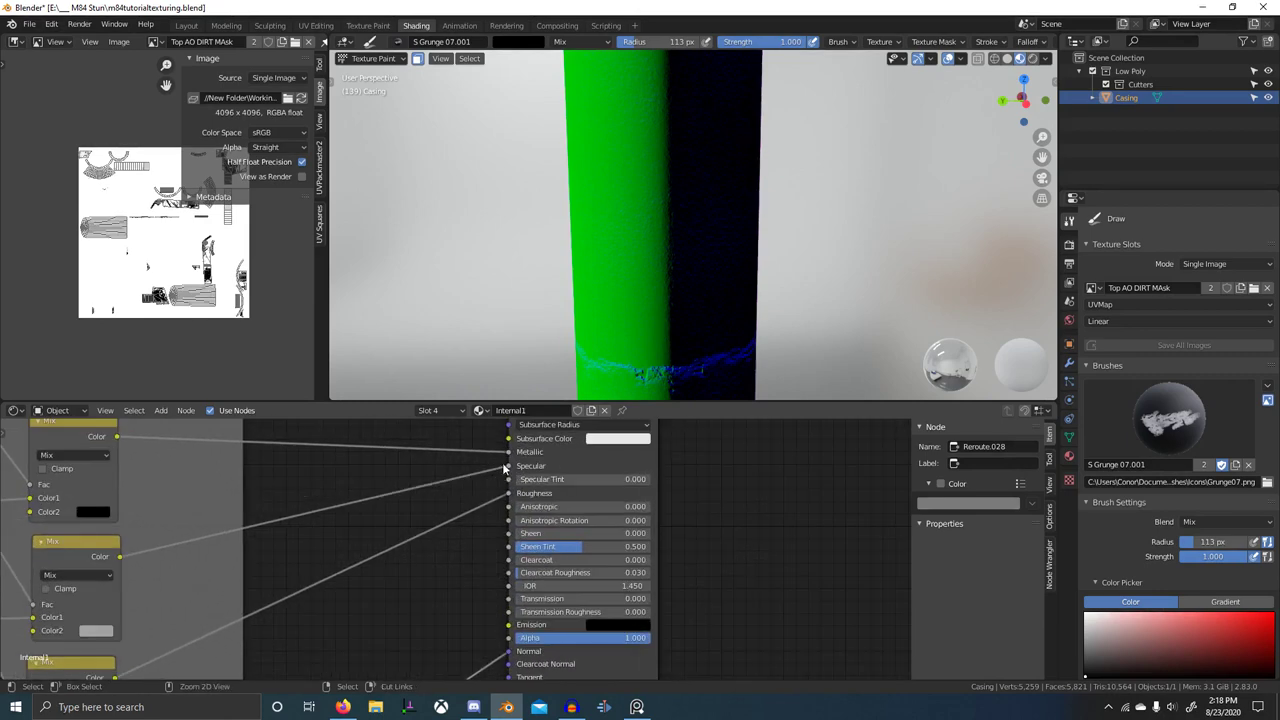
{"action": "scroll", "coordinate": [484, 482], "scroll_direction": "down", "scroll_amount": 2}
- Make the Principled BSDF the material output again and look around the casing
{"action": "left_click", "coordinate": [562, 422], "text": "ctrl+shift"}
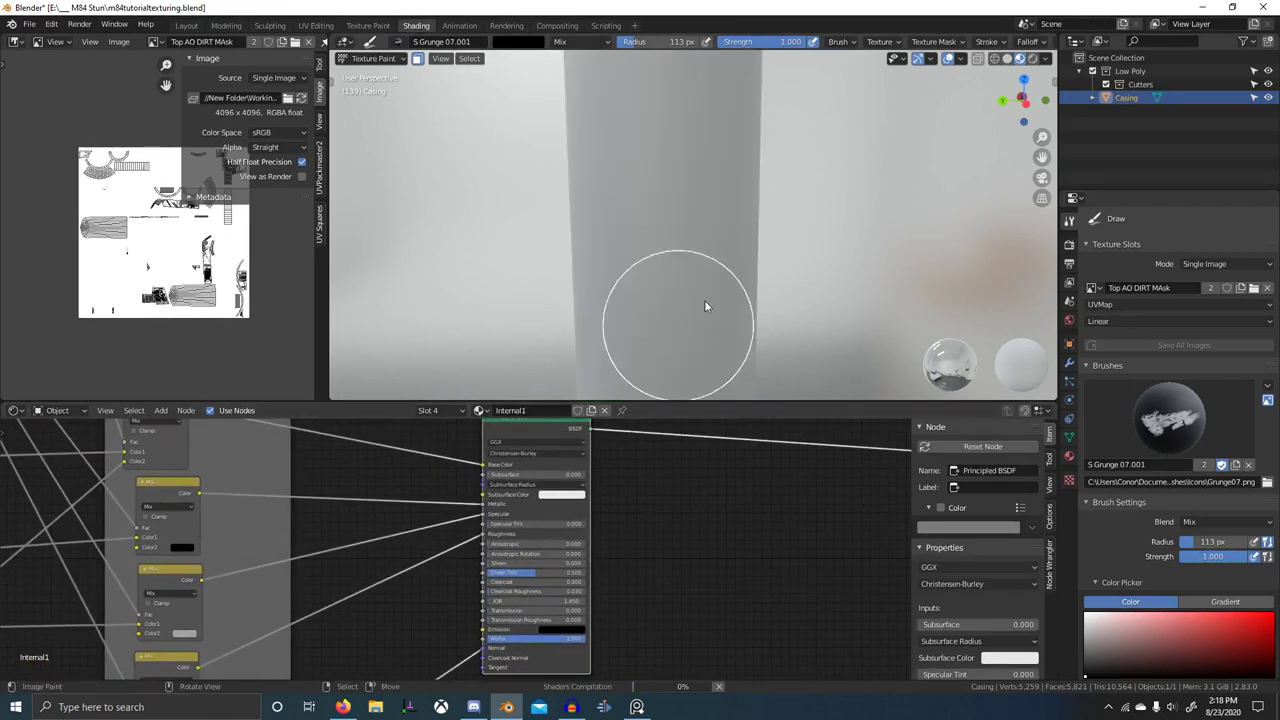
{"action": "scroll", "coordinate": [706, 300], "scroll_direction": "down", "scroll_amount": 3}
{"action": "middle_click_drag", "start_coordinate": [708, 294], "coordinate": [686, 340], "text": "shift"}
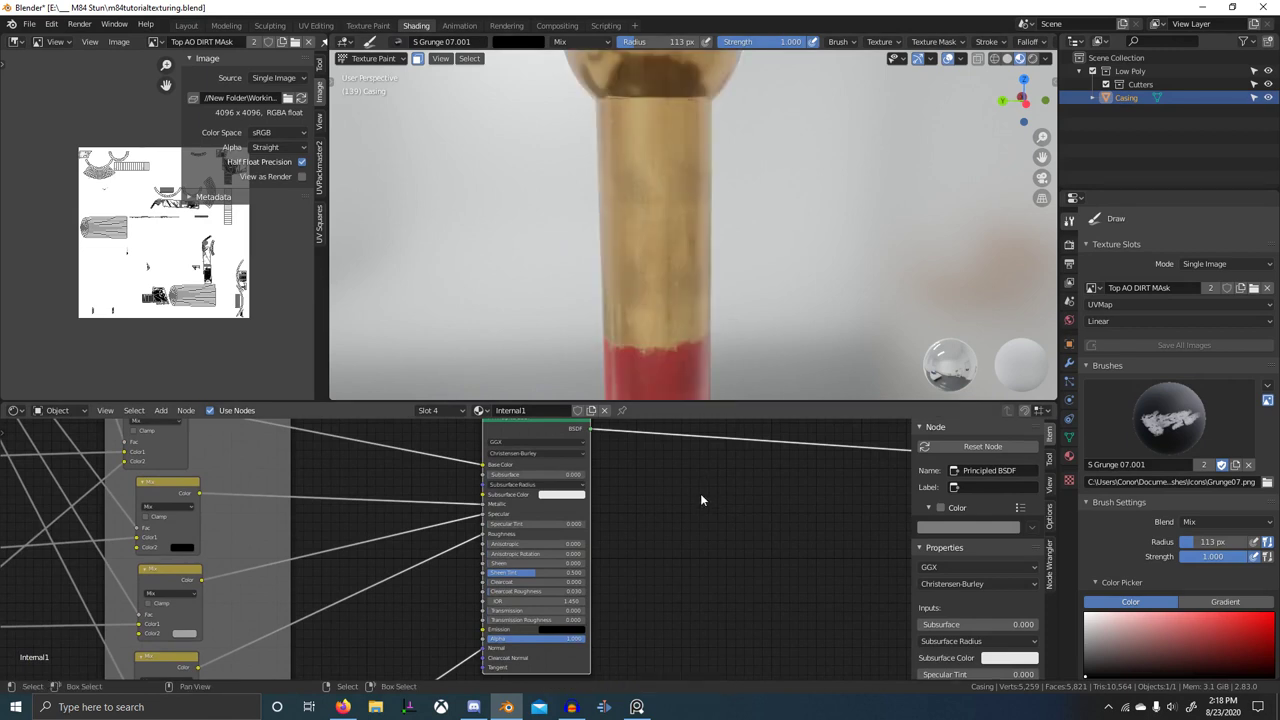
{"action": "scroll", "coordinate": [706, 298], "scroll_direction": "down", "scroll_amount": 6}
{"action": "mouse_move", "coordinate": [706, 298]}
{"action": "middle_mouse_down"}
{"action": "mouse_move", "coordinate": [853, 304]}
{"action": "mouse_move", "coordinate": [701, 300]}
{"action": "middle_mouse_up"}
{"action": "scroll", "coordinate": [820, 300], "scroll_direction": "up", "scroll_amount": 6}
{"action": "scroll", "coordinate": [420, 480], "scroll_direction": "down", "scroll_amount": 4}
- Preview the grunge overlay, set the Mapping scale to 0.78, and move the ColorRamp stop to 0.65
{"action": "middle_click_drag", "start_coordinate": [410, 475], "coordinate": [555, 550]}
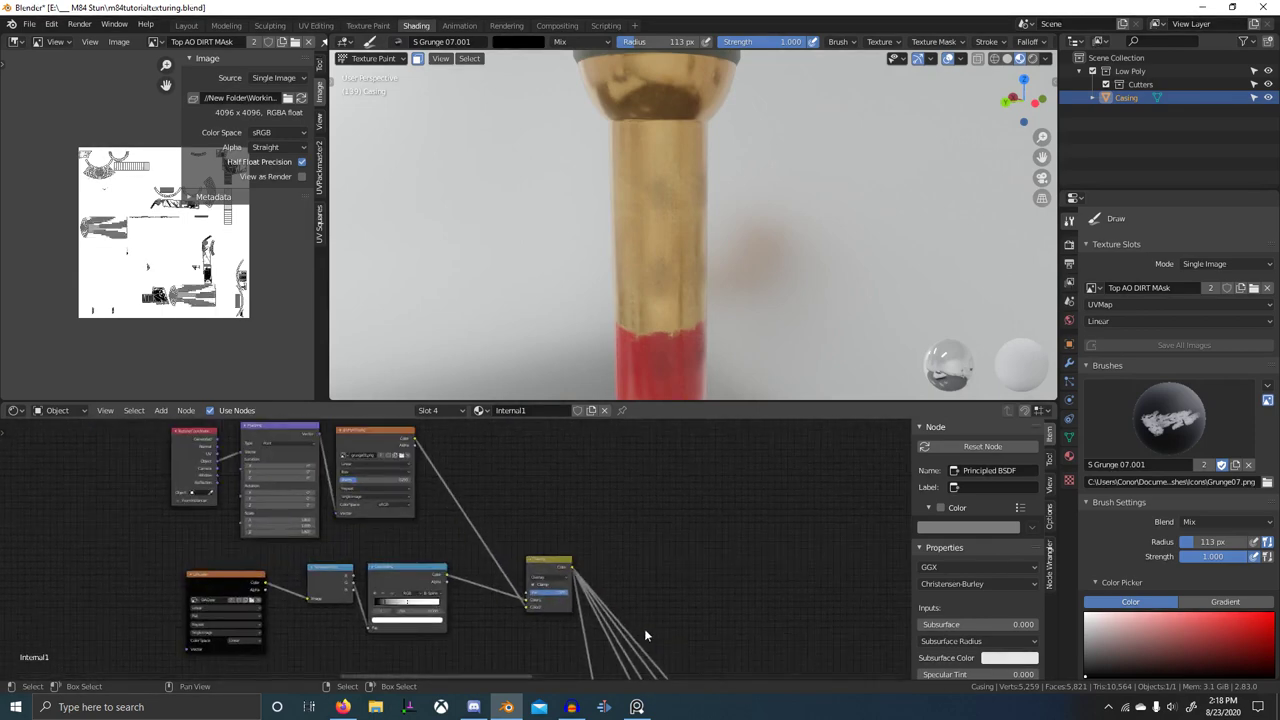
{"action": "scroll", "coordinate": [510, 553], "scroll_direction": "up", "scroll_amount": 1}
{"action": "left_click", "coordinate": [559, 570], "text": "ctrl+shift"}
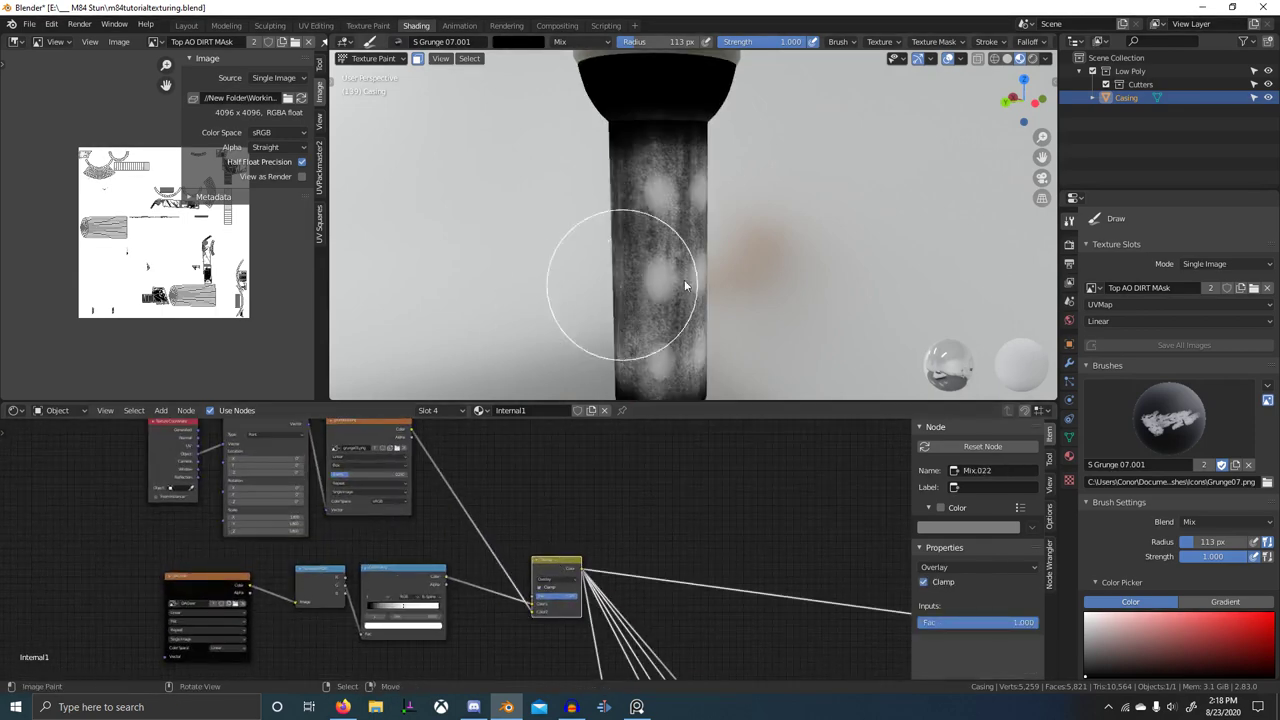
{"action": "scroll", "coordinate": [450, 530], "scroll_direction": "up", "scroll_amount": 3}
{"action": "middle_click_drag", "start_coordinate": [429, 523], "coordinate": [652, 600]}
{"action": "scroll", "coordinate": [485, 538], "scroll_direction": "up", "scroll_amount": 2}
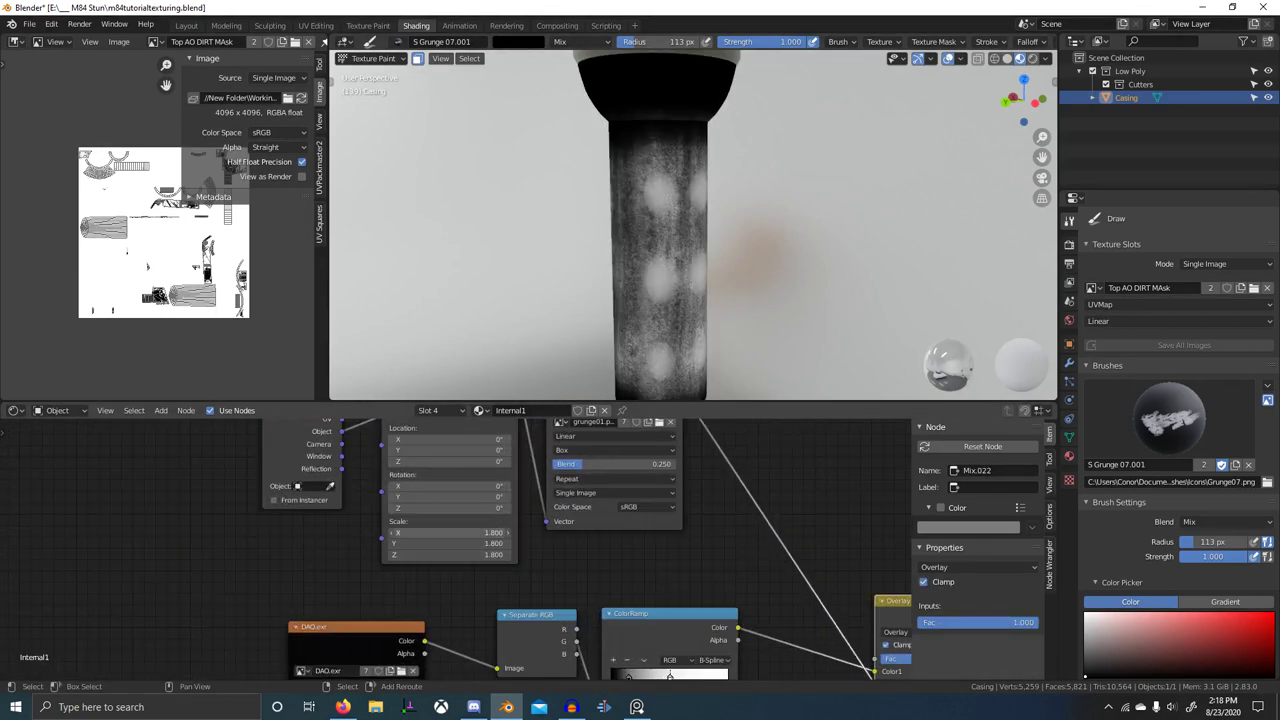
{"action": "left_click_drag", "start_coordinate": [450, 533], "coordinate": [348, 533]}
{"action": "middle_click_drag", "start_coordinate": [734, 643], "coordinate": [657, 586]}
{"action": "left_click_drag", "start_coordinate": [603, 622], "coordinate": [622, 622]}
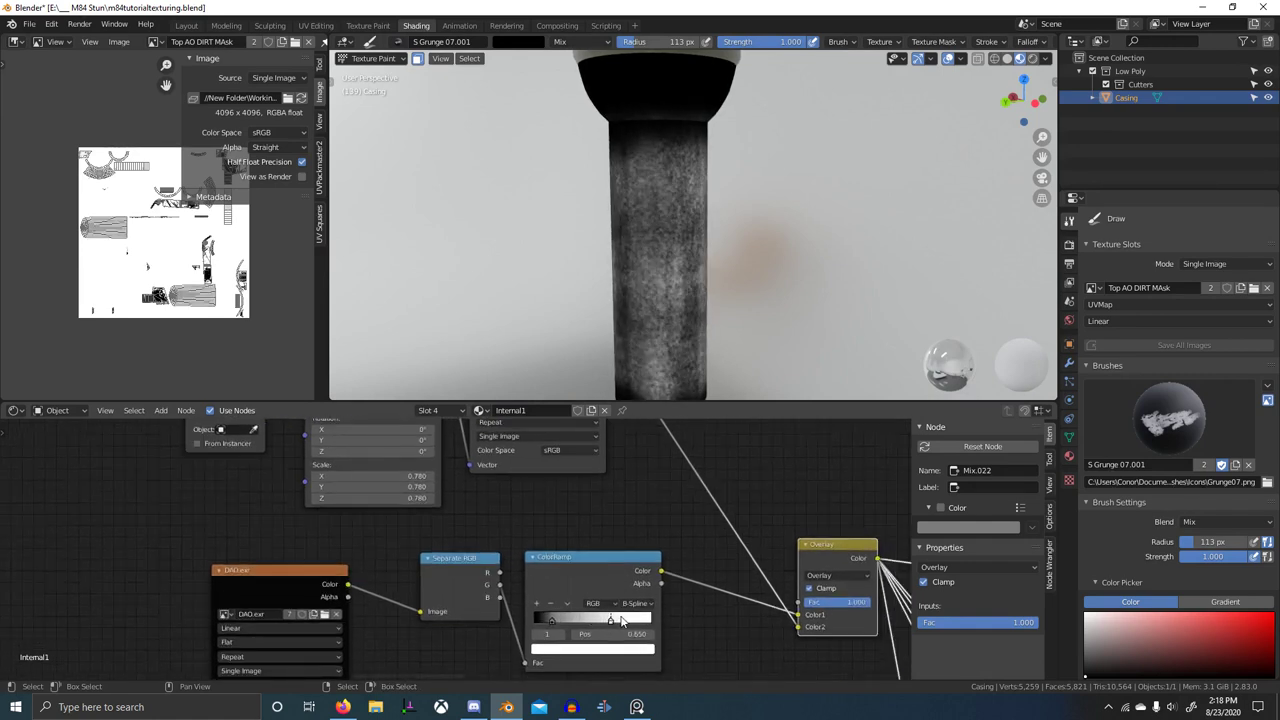
- Preview the DIRT AO mix result, then make the Principled BSDF the output again
{"action": "scroll", "coordinate": [678, 614], "scroll_direction": "down", "scroll_amount": 6}
{"action": "middle_click_drag", "start_coordinate": [886, 626], "coordinate": [643, 527]}
{"action": "scroll", "coordinate": [643, 528], "scroll_direction": "down", "scroll_amount": 1}
{"action": "middle_click_drag", "start_coordinate": [752, 588], "coordinate": [642, 530]}
{"action": "left_click", "coordinate": [683, 617], "text": "ctrl+shift"}
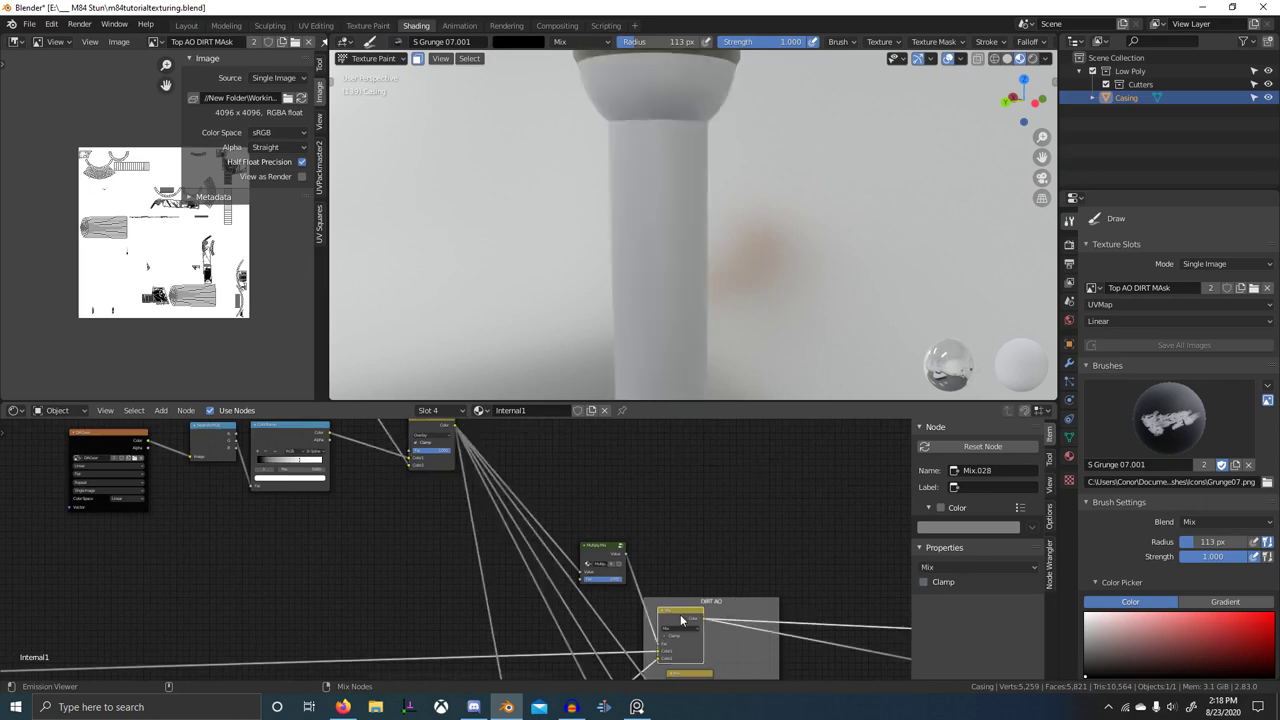
{"action": "middle_click_drag", "start_coordinate": [703, 600], "coordinate": [484, 504]}
{"action": "left_click", "coordinate": [769, 532], "text": "ctrl+shift"}
{"action": "middle_click_drag", "start_coordinate": [660, 345], "coordinate": [688, 311]}
{"action": "scroll", "coordinate": [515, 540], "scroll_direction": "down", "scroll_amount": 4}
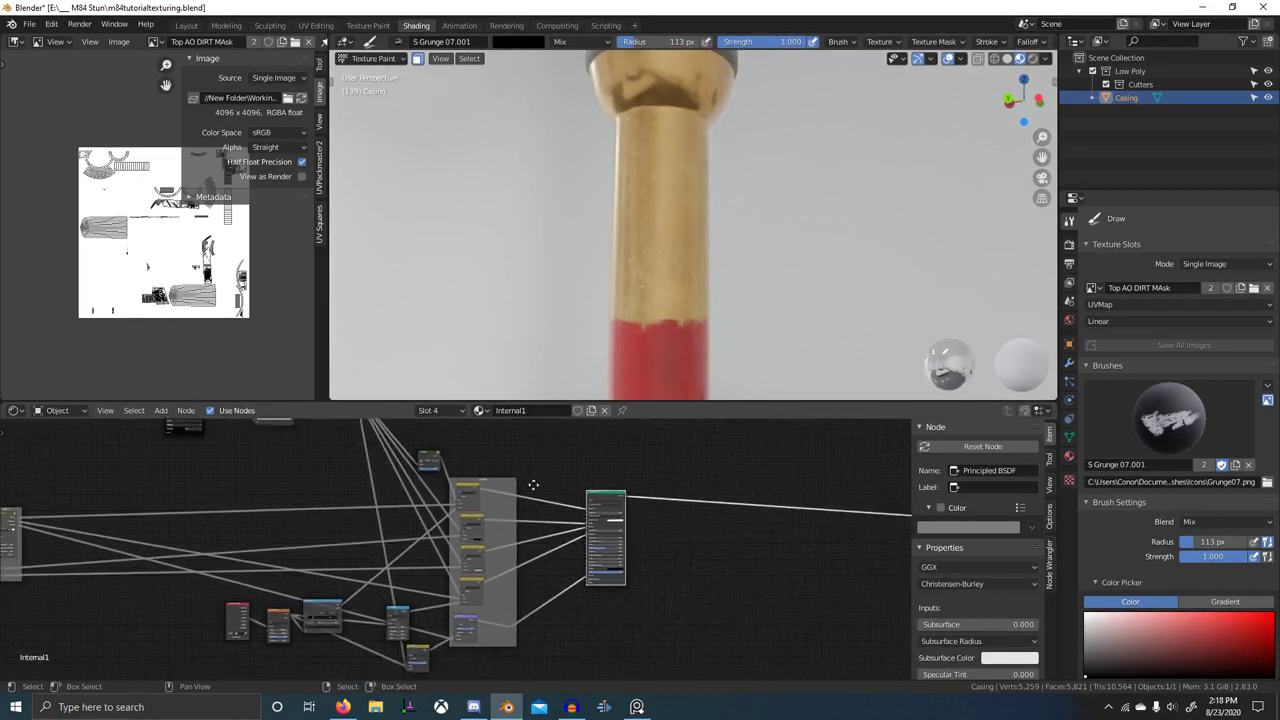
- Box-select the framed and remaining nodes and mute them
{"action": "key", "text": "b"}
{"action": "left_click_drag", "start_coordinate": [474, 625], "coordinate": [490, 630]}
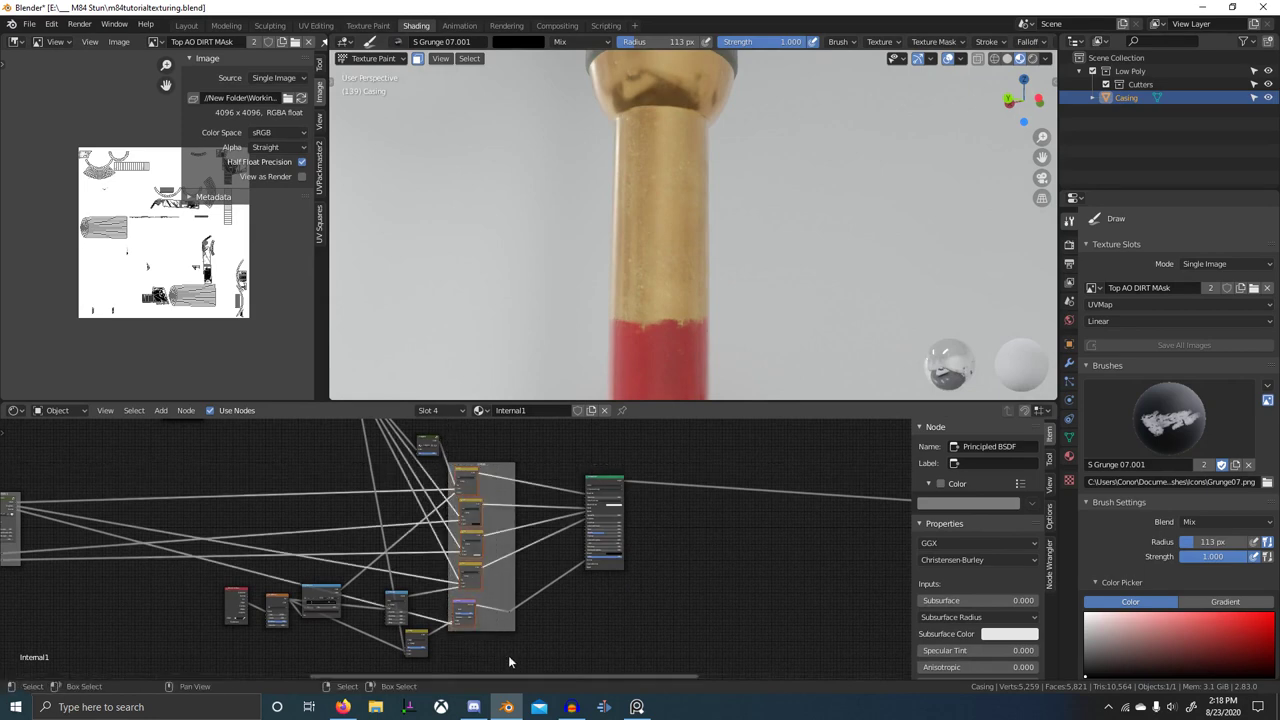
{"action": "scroll", "coordinate": [499, 570], "scroll_direction": "down", "scroll_amount": 3}
{"action": "middle_click_drag", "start_coordinate": [490, 560], "coordinate": [496, 577]}
{"action": "key", "text": "b"}
{"action": "left_click_drag", "start_coordinate": [302, 433], "coordinate": [518, 651]}
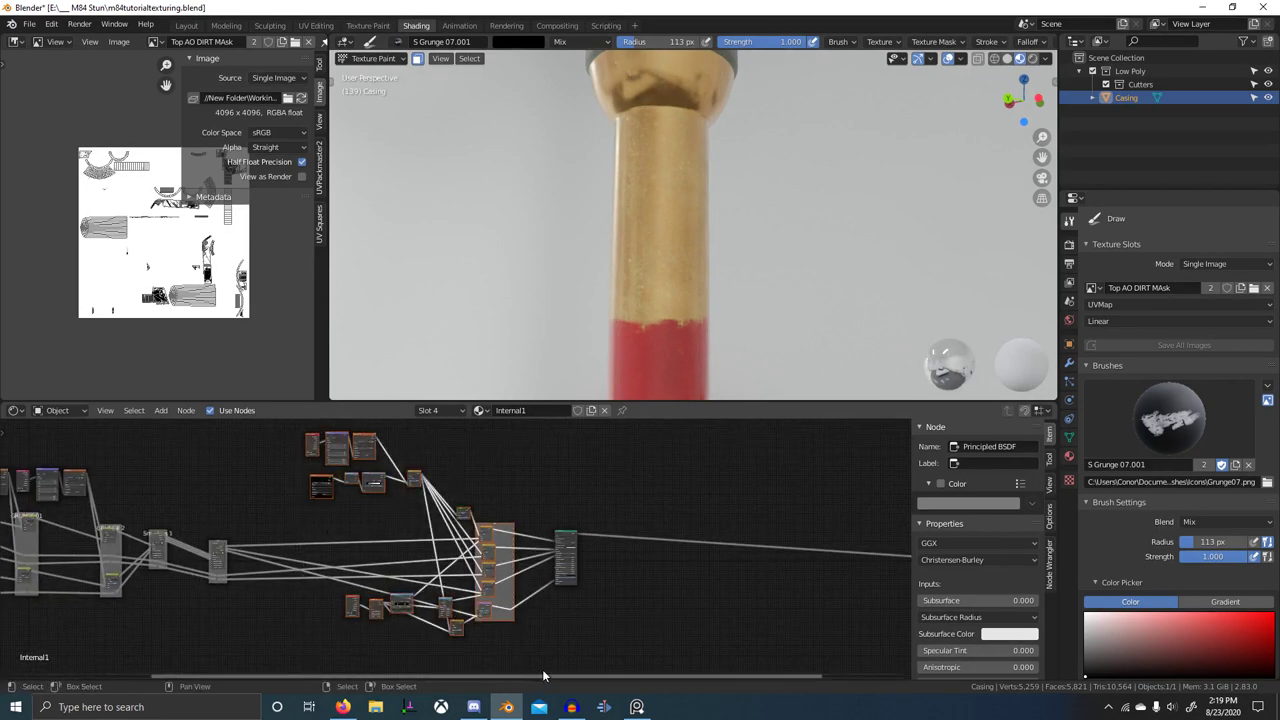
{"action": "key", "text": "m"}
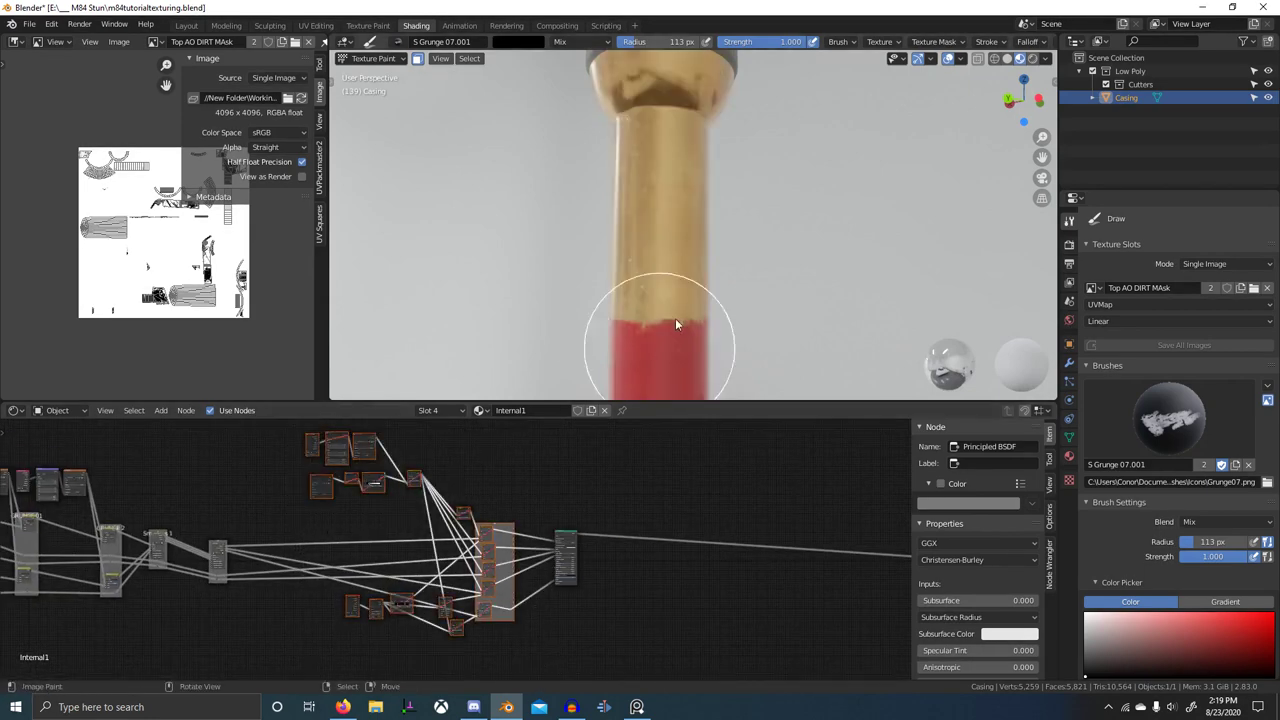
- Switch from Texture Paint to Object Mode and view the whole finished grenade
{"action": "middle_click_drag", "start_coordinate": [675, 318], "coordinate": [648, 329]}
{"action": "middle_click_drag", "start_coordinate": [603, 564], "coordinate": [588, 562]}
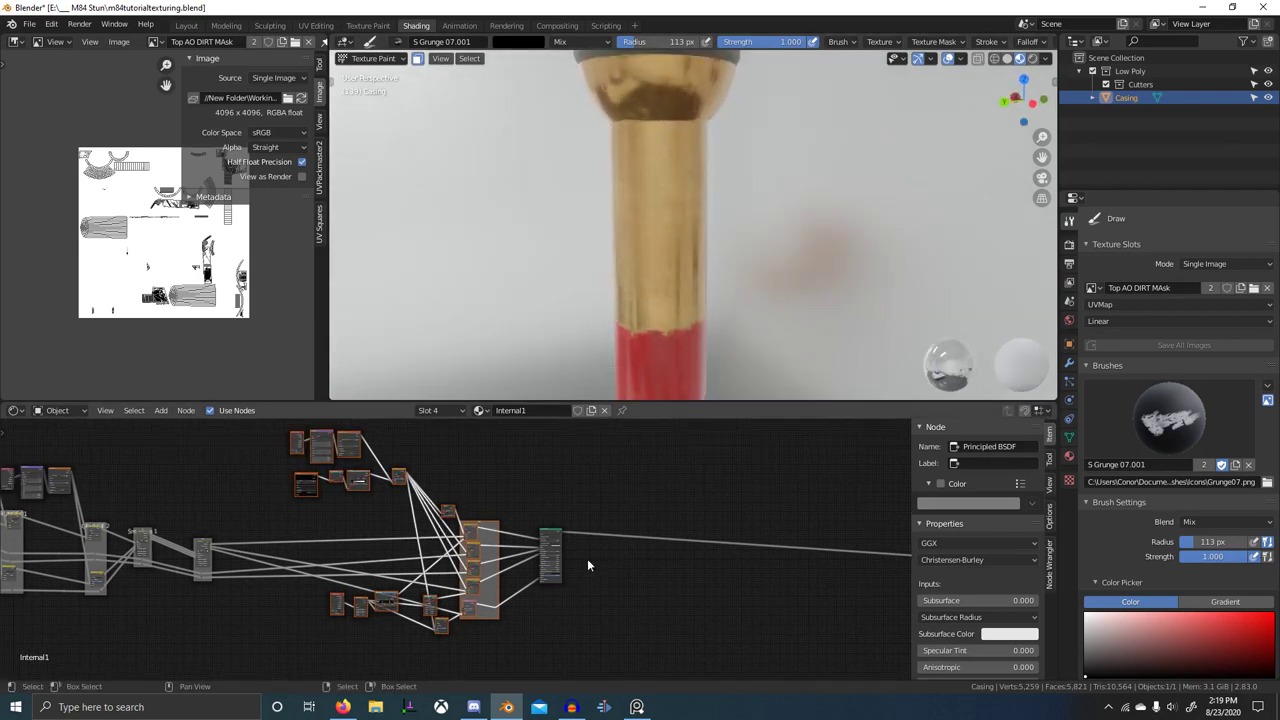
{"action": "scroll", "coordinate": [702, 228], "scroll_direction": "down", "scroll_amount": 4}
{"action": "key", "text": "ctrl+Tab"}
{"action": "left_click", "coordinate": [540, 235]}
{"action": "key", "text": "ctrl+space"}
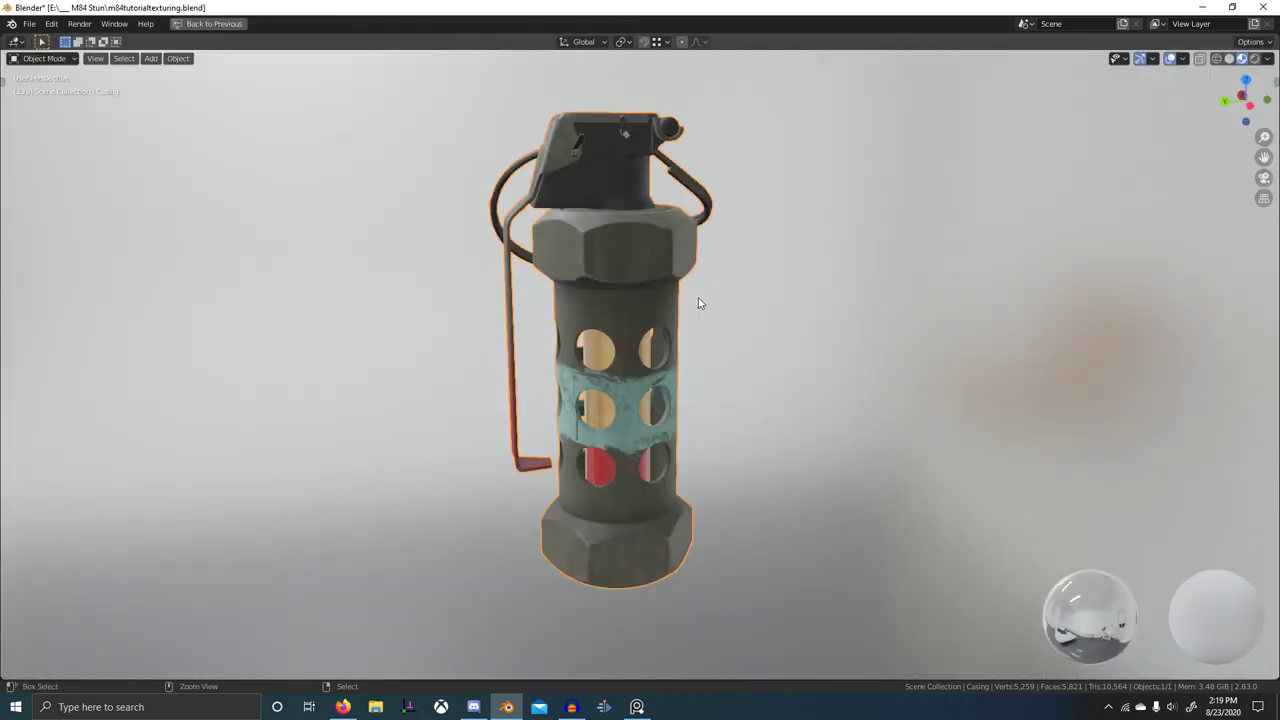
{"action": "key", "text": "ctrl+space"}
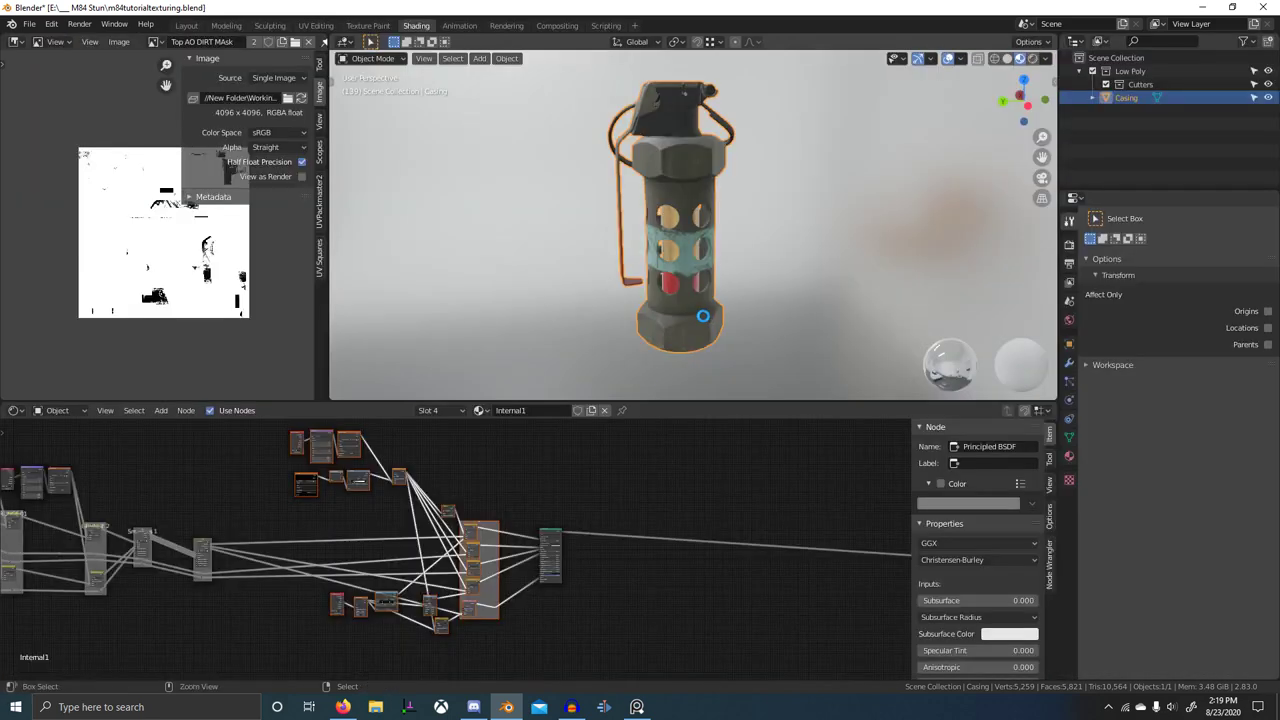
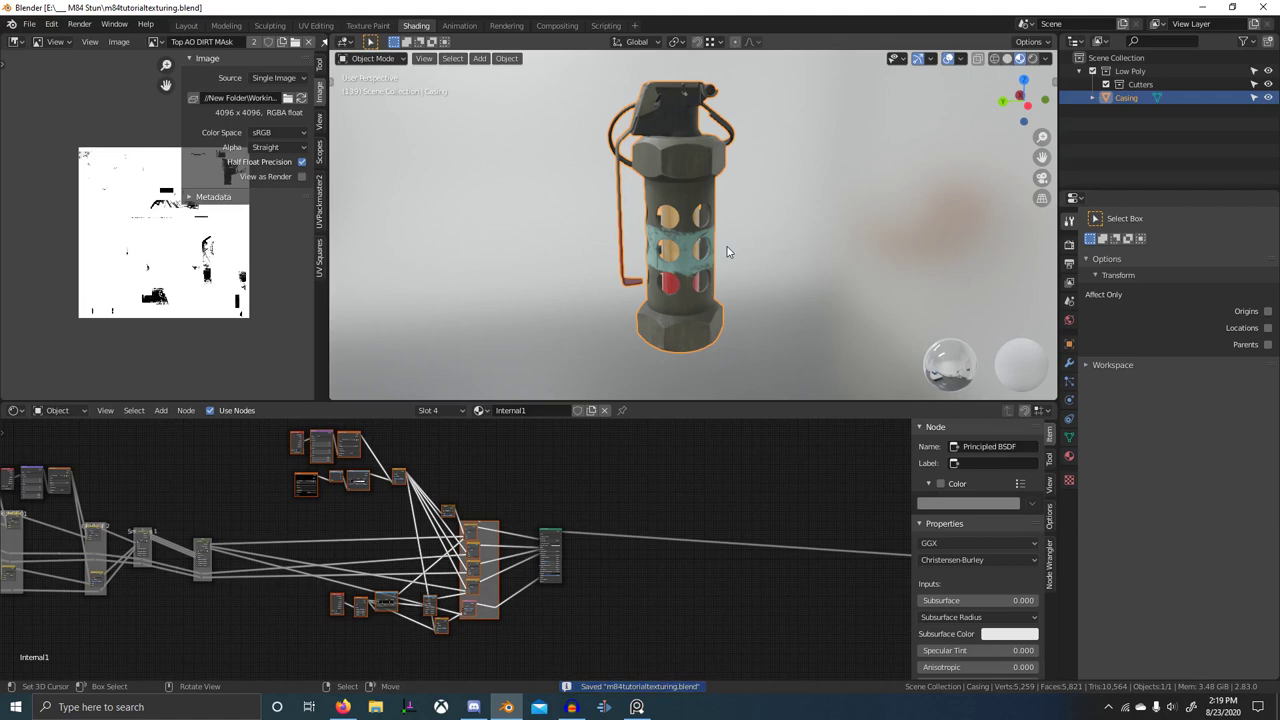
- Orbit and zoom around the textured grenade, toggling the maximized 3D view on and off
{"action": "scroll", "coordinate": [728, 252], "scroll_direction": "up", "scroll_amount": 2}
{"action": "middle_click_drag", "start_coordinate": [728, 252], "coordinate": [622, 189]}
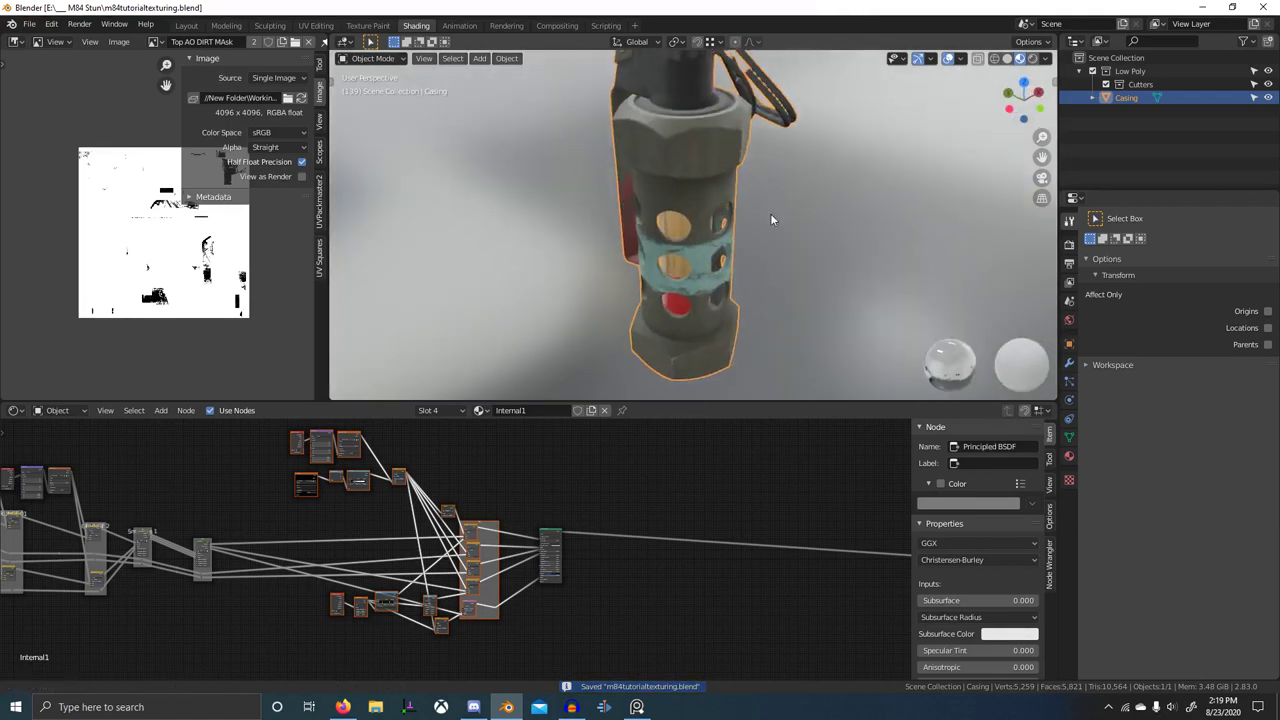
{"action": "middle_click_drag", "start_coordinate": [770, 213], "coordinate": [790, 350], "text": "shift"}
{"action": "middle_click_drag", "start_coordinate": [790, 350], "coordinate": [700, 290]}
{"action": "scroll", "coordinate": [700, 290], "scroll_direction": "up", "scroll_amount": 1}
{"action": "mouse_move", "coordinate": [700, 290]}
{"action": "middle_mouse_down", "text": "shift"}
{"action": "mouse_move", "coordinate": [801, 297]}
{"action": "mouse_move", "coordinate": [700, 280]}
{"action": "mouse_move", "coordinate": [685, 212]}
{"action": "mouse_move", "coordinate": [747, 275]}
{"action": "mouse_move", "coordinate": [769, 340]}
{"action": "mouse_move", "coordinate": [623, 332]}
{"action": "mouse_move", "coordinate": [699, 361]}
{"action": "mouse_move", "coordinate": [686, 359]}
{"action": "mouse_move", "coordinate": [703, 350]}
{"action": "mouse_move", "coordinate": [694, 399]}
{"action": "middle_mouse_up", "text": "shift"}
{"action": "scroll", "coordinate": [724, 284], "scroll_direction": "down", "scroll_amount": 5}
{"action": "scroll", "coordinate": [700, 280], "scroll_direction": "up", "scroll_amount": 4}
{"action": "scroll", "coordinate": [747, 275], "scroll_direction": "down", "scroll_amount": 4}
{"action": "key", "text": "ctrl+space"}
{"action": "scroll", "coordinate": [731, 365], "scroll_direction": "up", "scroll_amount": 2}
{"action": "scroll", "coordinate": [699, 361], "scroll_direction": "up", "scroll_amount": 2}
{"action": "scroll", "coordinate": [699, 367], "scroll_direction": "up", "scroll_amount": 2}
{"action": "scroll", "coordinate": [703, 350], "scroll_direction": "down", "scroll_amount": 6}
{"action": "key", "text": "ctrl+space"}
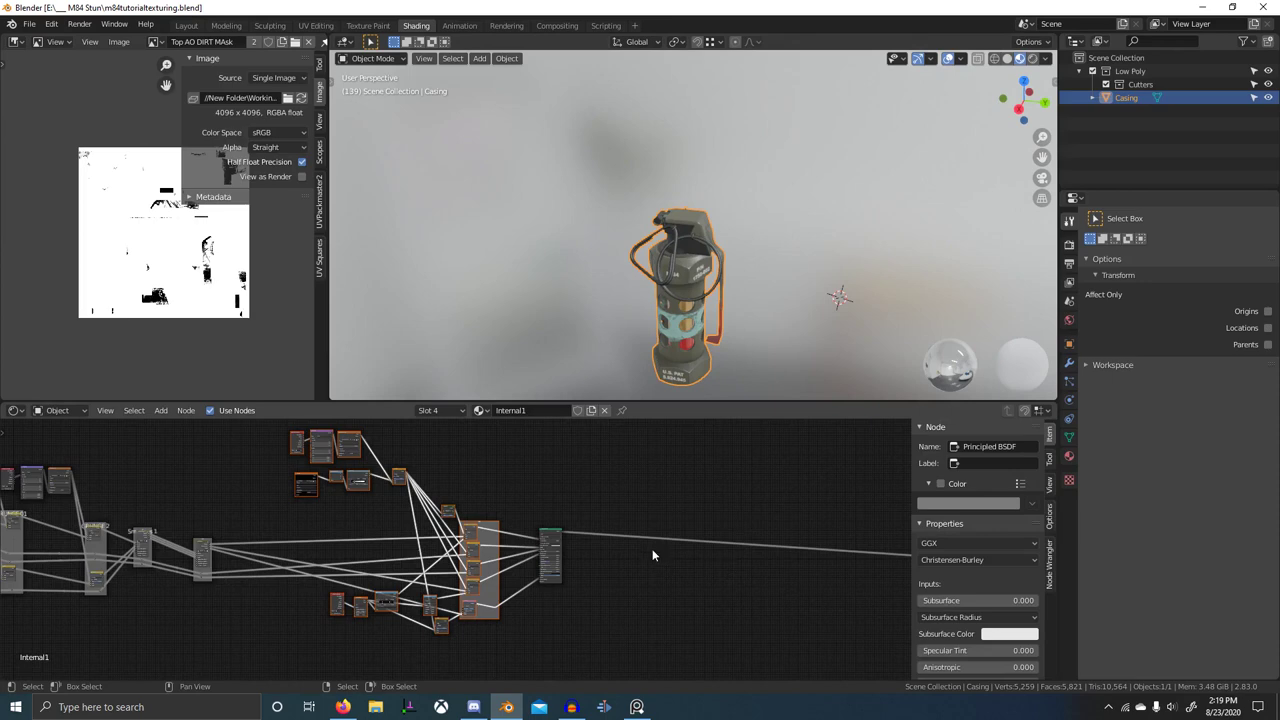
- Close in on the M-84 and P/N 1750-002 lettering, then switch to PureRef
{"action": "middle_click_drag", "start_coordinate": [697, 280], "coordinate": [662, 272]}
{"action": "scroll", "coordinate": [662, 272], "scroll_direction": "up", "scroll_amount": 5}
{"action": "middle_click_drag", "start_coordinate": [688, 362], "coordinate": [770, 274], "text": "shift"}
{"action": "scroll", "coordinate": [706, 275], "scroll_direction": "up", "scroll_amount": 5}
{"action": "scroll", "coordinate": [764, 221], "scroll_direction": "down", "scroll_amount": 2}
{"action": "key", "text": "alt+Tab"}
- Dismiss PureRef's update notice and load the recent grenade reference board
{"action": "left_click", "coordinate": [421, 344]}
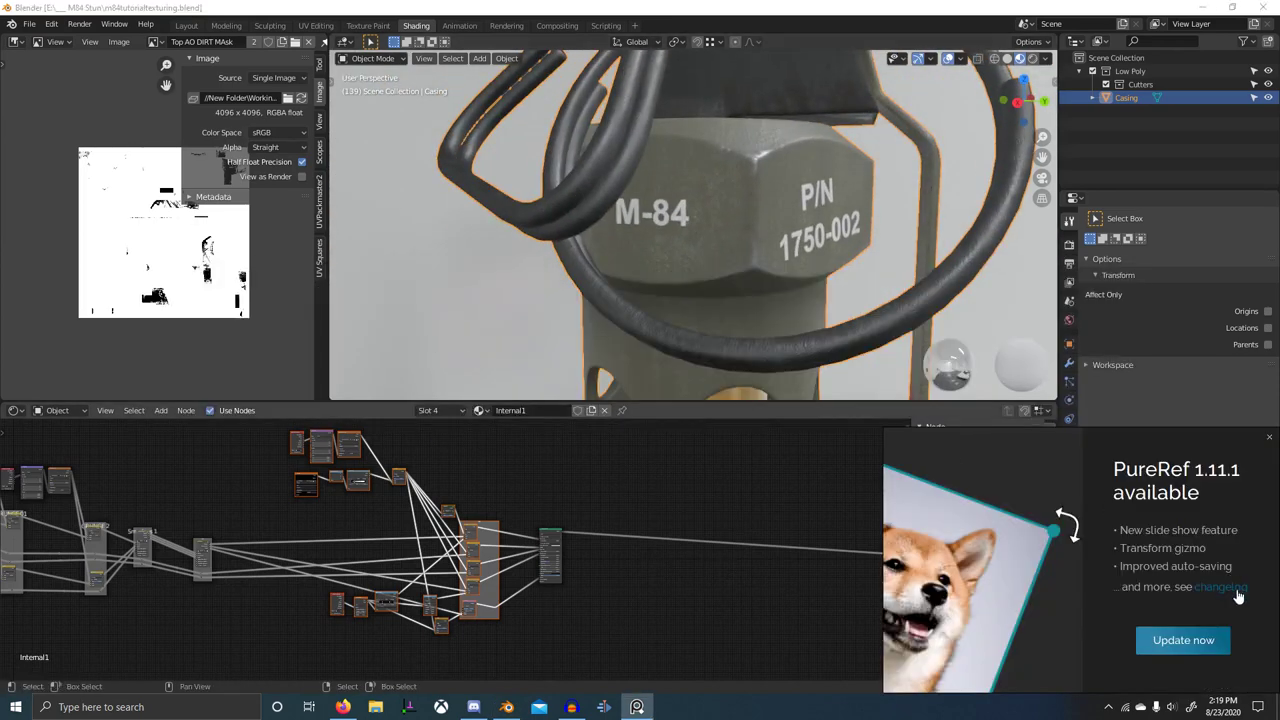
{"action": "left_click", "coordinate": [1269, 437]}
{"action": "right_click_drag", "start_coordinate": [1150, 632], "coordinate": [1075, 464]}
{"action": "right_click", "coordinate": [1143, 571]}
{"action": "mouse_move", "coordinate": [1177, 514]}
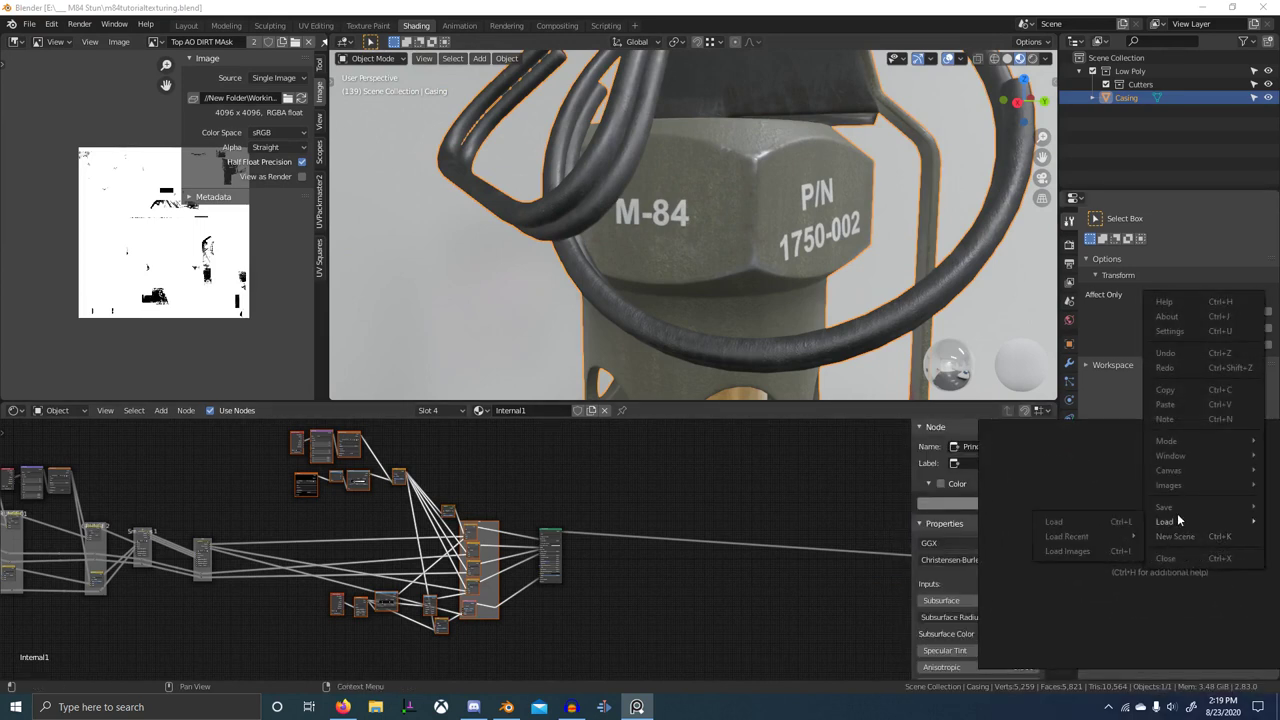
{"action": "mouse_move", "coordinate": [1102, 534]}
{"action": "left_click", "coordinate": [927, 547]}
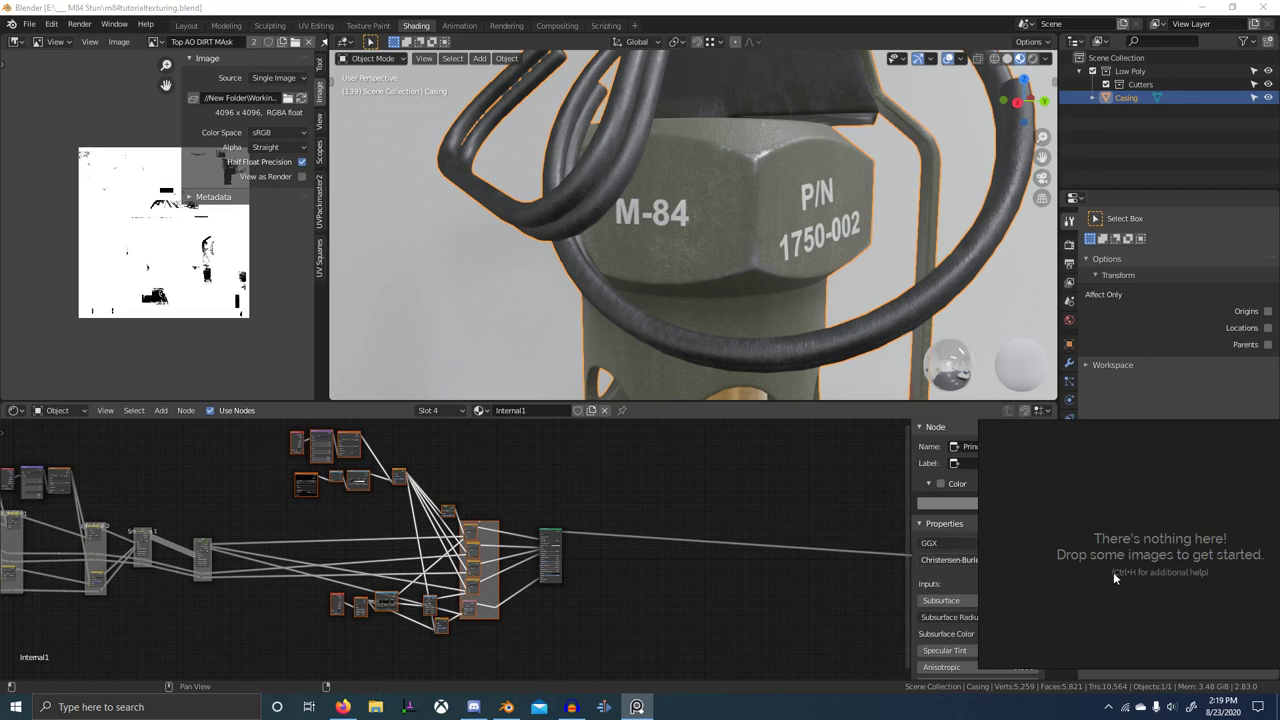
- Zoom into the base close-up photo marked U.S.PAT 5.824.945
{"action": "scroll", "coordinate": [1088, 570], "scroll_direction": "down", "scroll_amount": 4}
{"action": "middle_click_drag", "start_coordinate": [1145, 580], "coordinate": [1154, 656]}
{"action": "scroll", "coordinate": [1085, 562], "scroll_direction": "up", "scroll_amount": 8}
{"action": "scroll", "coordinate": [1140, 615], "scroll_direction": "down", "scroll_amount": 3}
{"action": "scroll", "coordinate": [1122, 515], "scroll_direction": "up", "scroll_amount": 7}
{"action": "middle_click_drag", "start_coordinate": [1129, 491], "coordinate": [1242, 543]}
{"action": "scroll", "coordinate": [1116, 562], "scroll_direction": "down", "scroll_amount": 6}
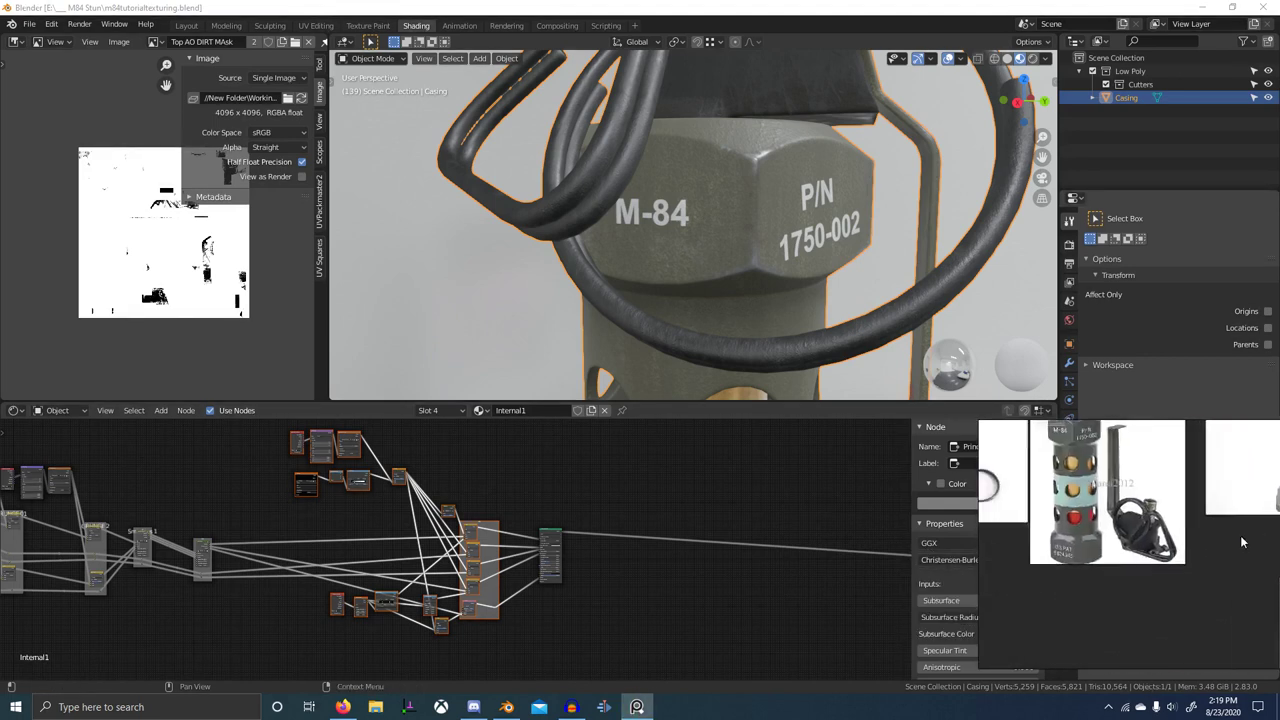
{"action": "scroll", "coordinate": [1080, 560], "scroll_direction": "up", "scroll_amount": 6}
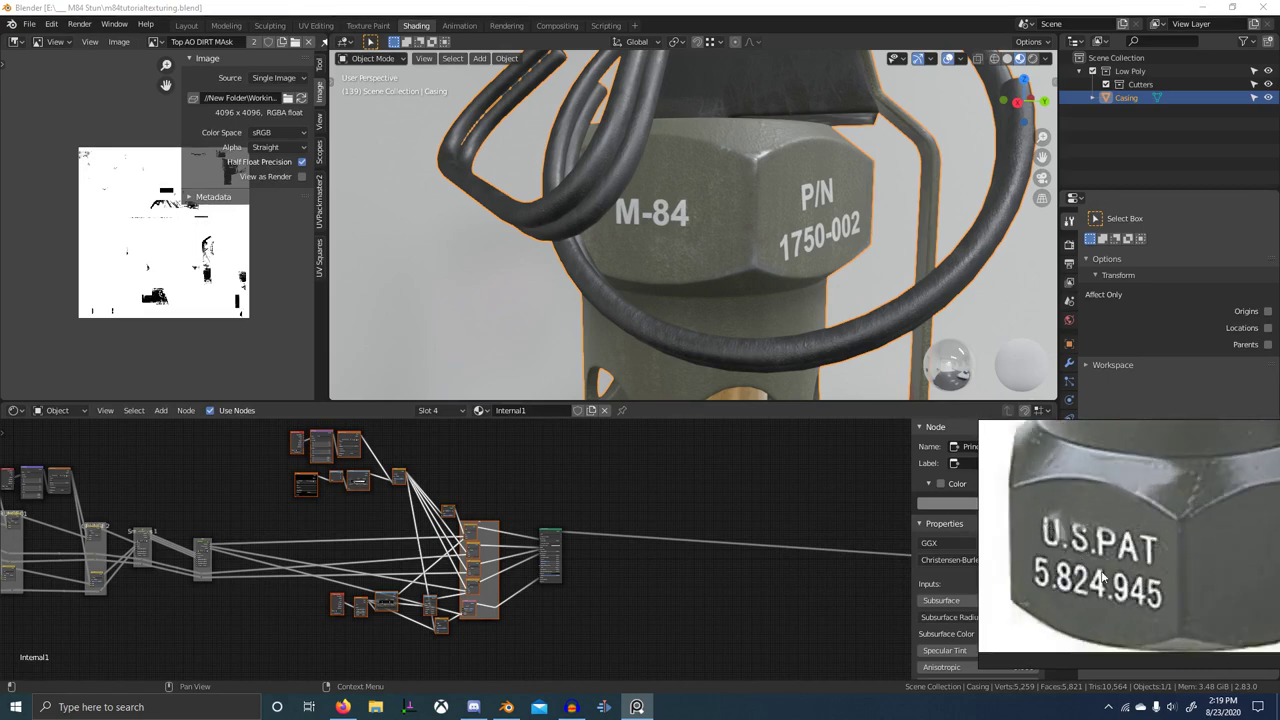
{"action": "scroll", "coordinate": [777, 343], "scroll_direction": "down", "scroll_amount": 4}
- Back in Blender, orbit to a level front view showing the U.S. PAT base lettering
{"action": "middle_click_drag", "start_coordinate": [777, 343], "coordinate": [736, 298]}
{"action": "middle_click_drag", "start_coordinate": [736, 298], "coordinate": [702, 235], "text": "shift"}
{"action": "scroll", "coordinate": [685, 472], "scroll_direction": "down", "scroll_amount": 2}
{"action": "middle_click_drag", "start_coordinate": [638, 581], "coordinate": [658, 528]}
{"action": "scroll", "coordinate": [705, 366], "scroll_direction": "down", "scroll_amount": 2}
{"action": "scroll", "coordinate": [705, 369], "scroll_direction": "down", "scroll_amount": 1}
{"action": "middle_click_drag", "start_coordinate": [705, 369], "coordinate": [687, 327]}
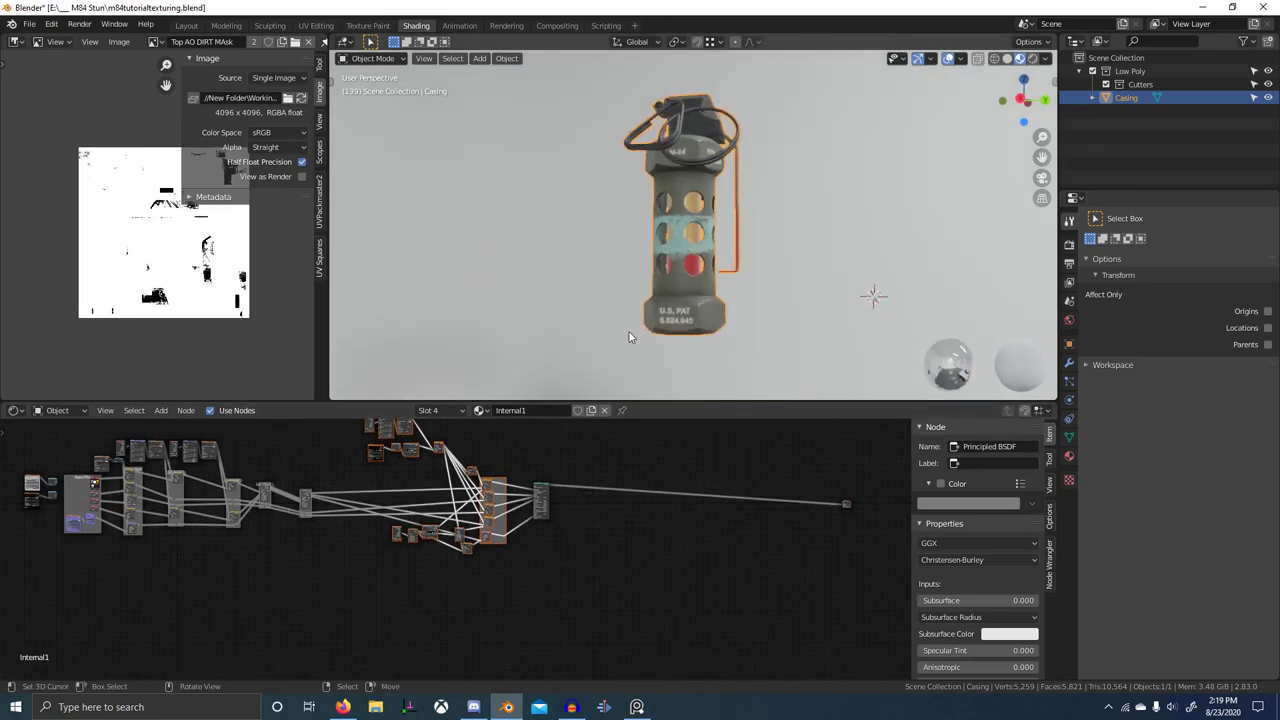
- Switch the material slot to M84 and reposition the bitmap.png texture node
{"action": "left_click", "coordinate": [430, 411]}
{"action": "left_click", "coordinate": [402, 439]}
{"action": "scroll", "coordinate": [350, 560], "scroll_direction": "down", "scroll_amount": 2}
{"action": "middle_click_drag", "start_coordinate": [300, 608], "coordinate": [481, 601]}
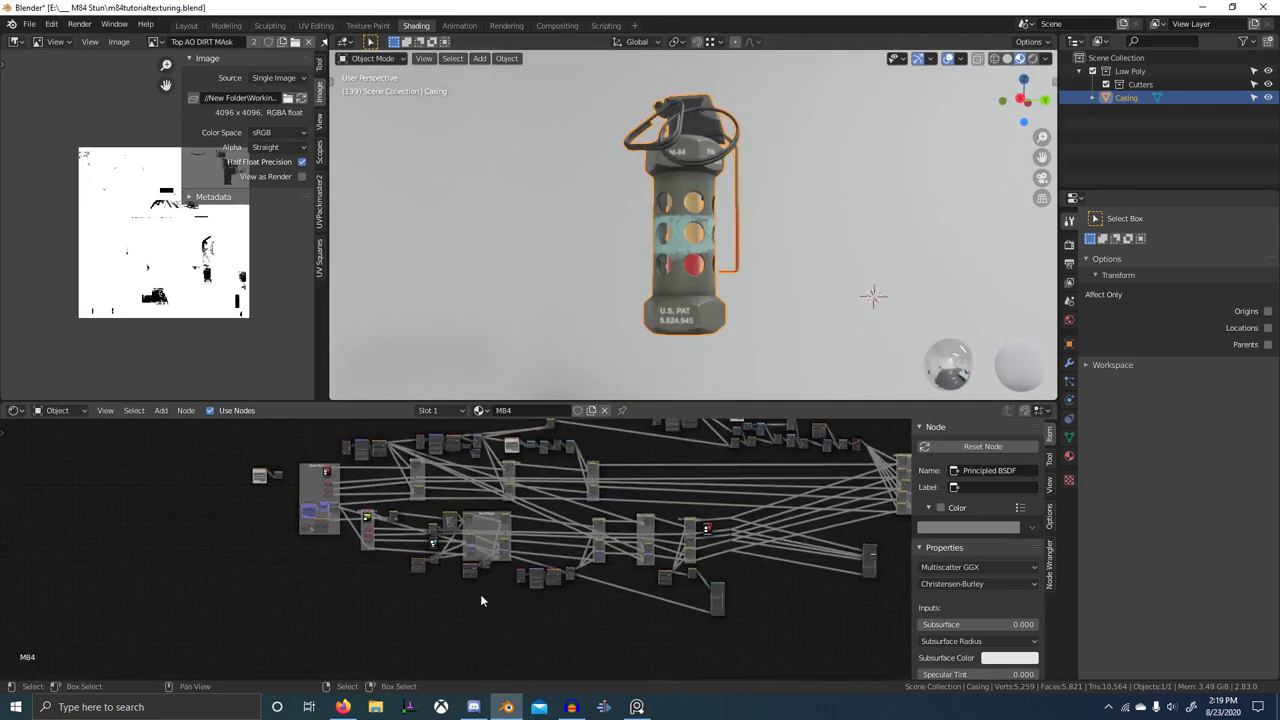
{"action": "scroll", "coordinate": [481, 600], "scroll_direction": "up", "scroll_amount": 6}
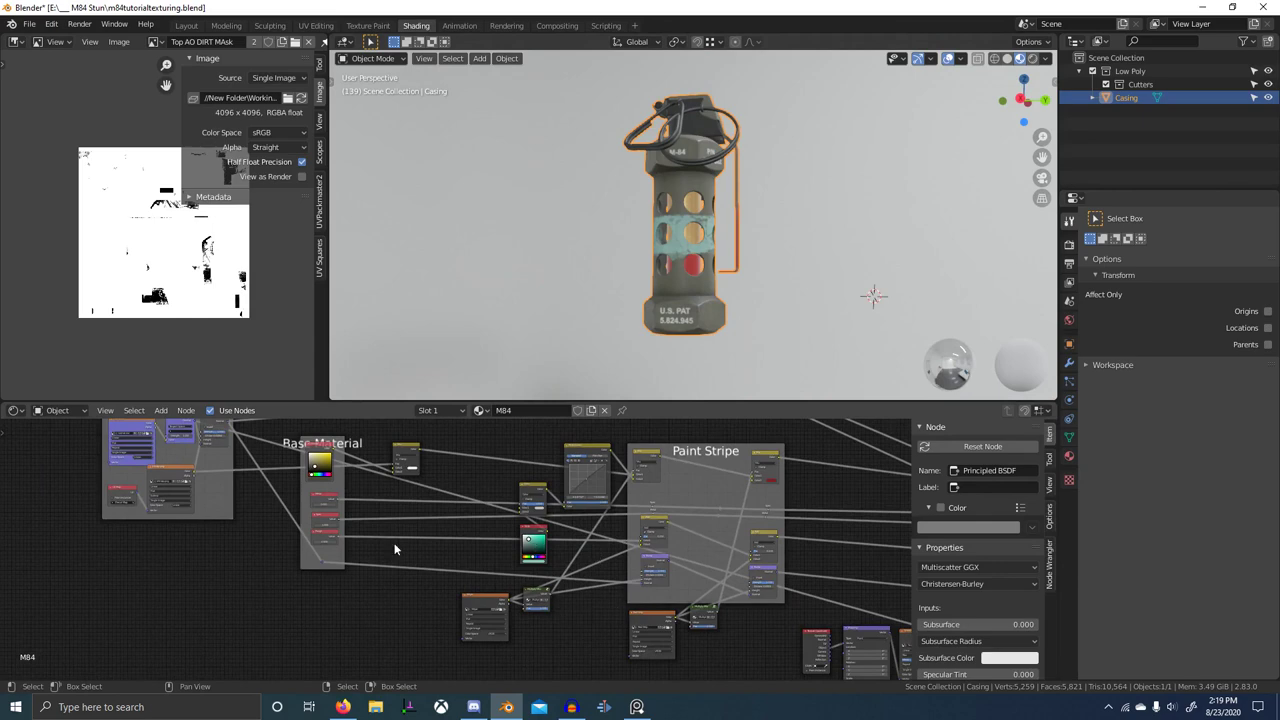
{"action": "middle_click_drag", "start_coordinate": [284, 518], "coordinate": [538, 578]}
{"action": "scroll", "coordinate": [455, 555], "scroll_direction": "up", "scroll_amount": 7}
{"action": "left_click_drag", "start_coordinate": [387, 488], "coordinate": [418, 510]}
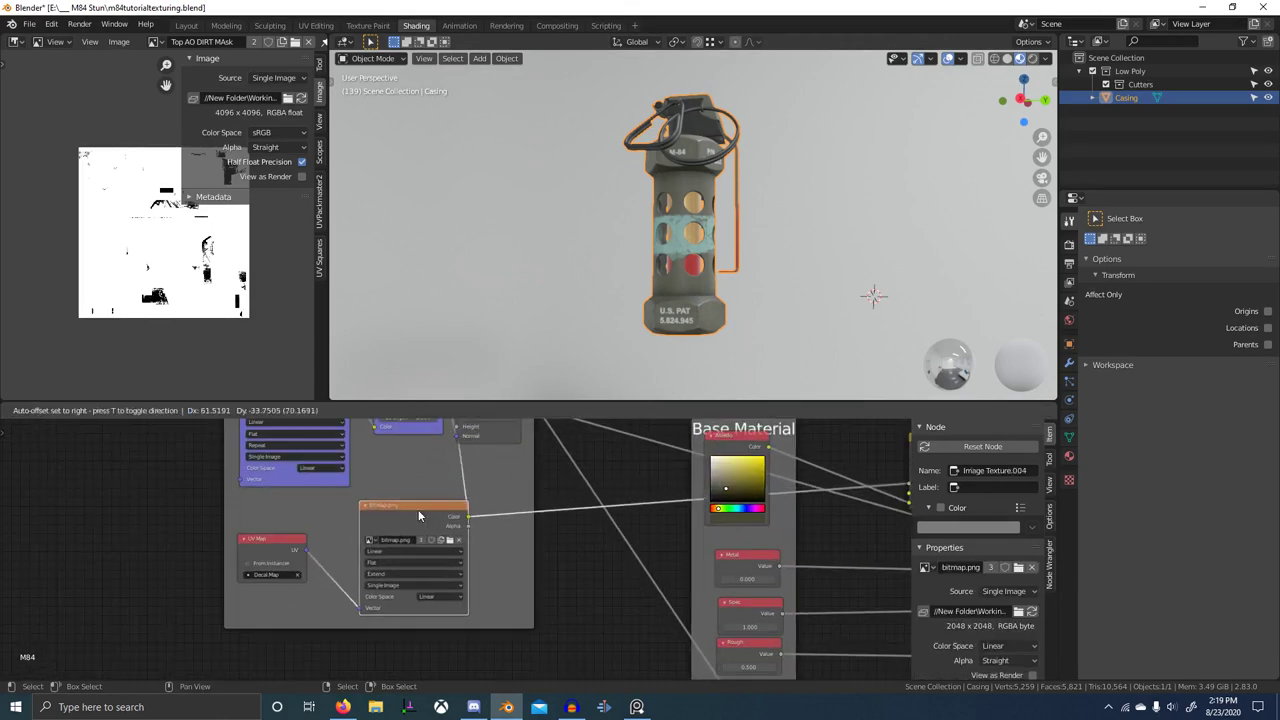
- Frame the grenade, enter Texture Paint mode, and reveal the casing's hidden faces
{"action": "middle_click_drag", "start_coordinate": [707, 280], "coordinate": [763, 225], "text": "shift"}
{"action": "scroll", "coordinate": [766, 260], "scroll_direction": "up", "scroll_amount": 4}
{"action": "middle_click_drag", "start_coordinate": [772, 301], "coordinate": [743, 292], "text": "shift"}
{"action": "key", "text": "ctrl+Tab"}
{"action": "left_click", "coordinate": [841, 209]}
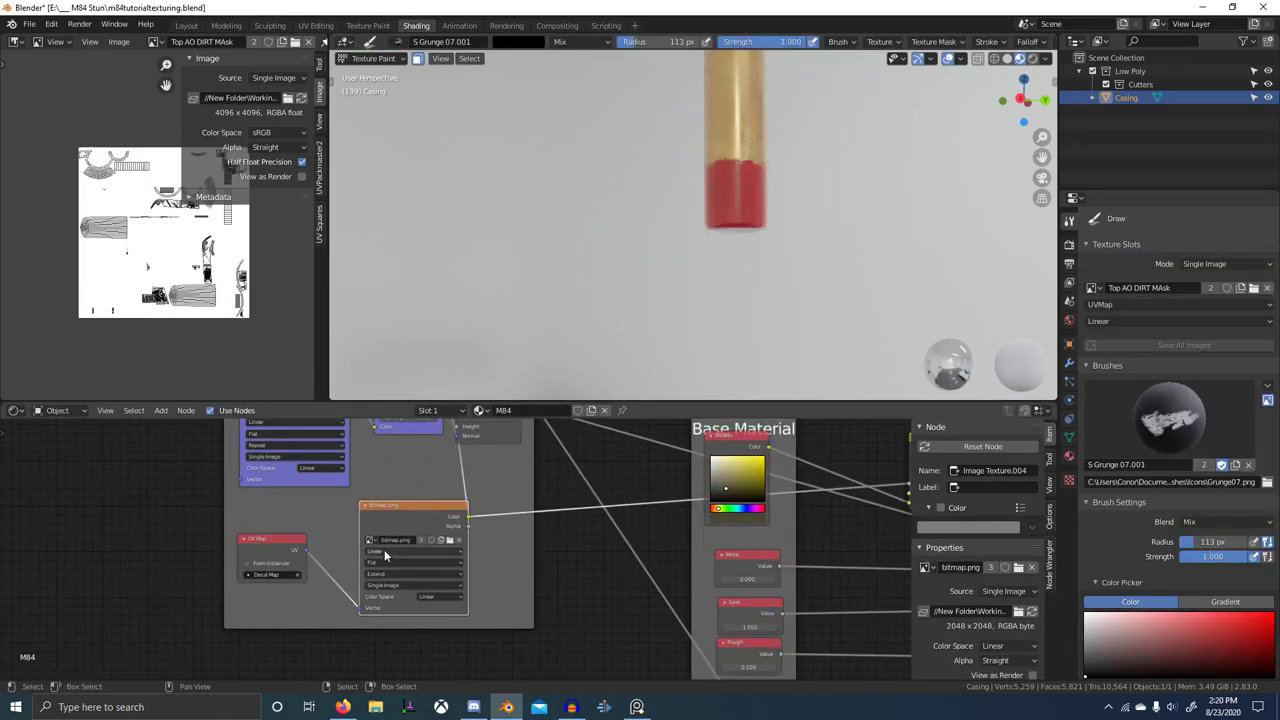
{"action": "key", "text": "alt+h"}
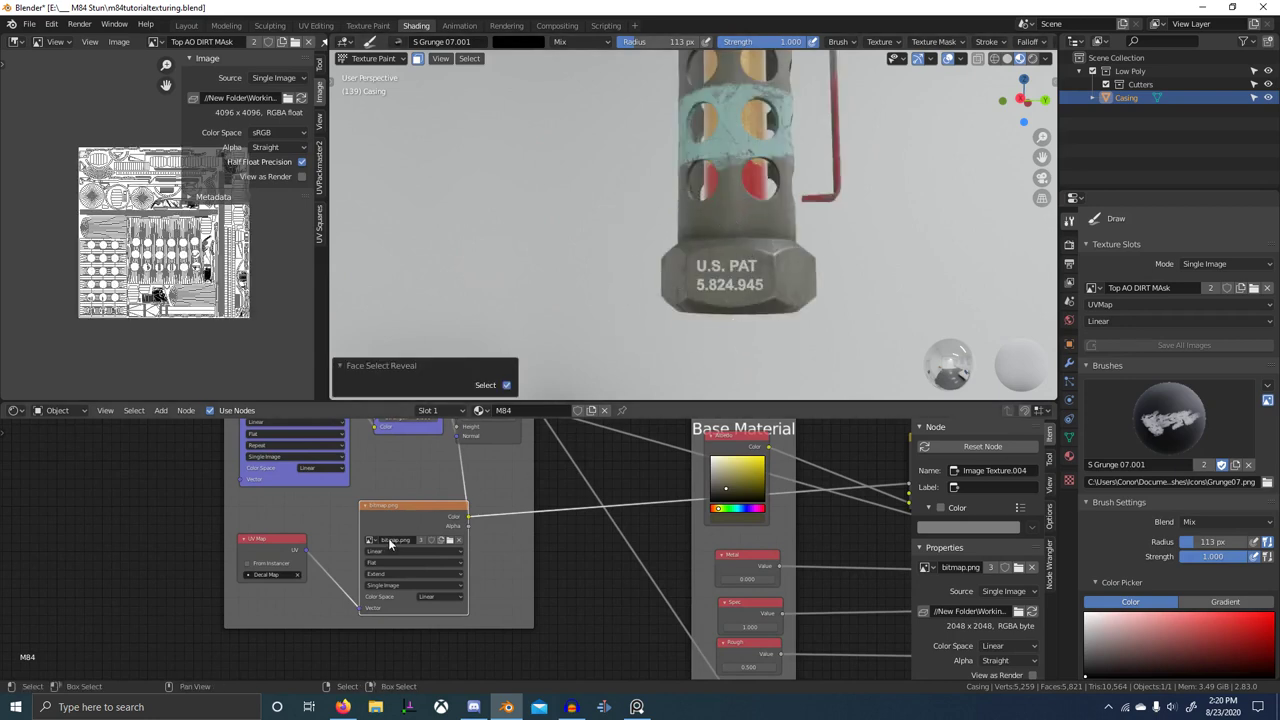
- Show bitmap.png in the image editor and make it the paint slot
{"action": "left_click", "coordinate": [153, 45]}
{"action": "left_click", "coordinate": [180, 63]}
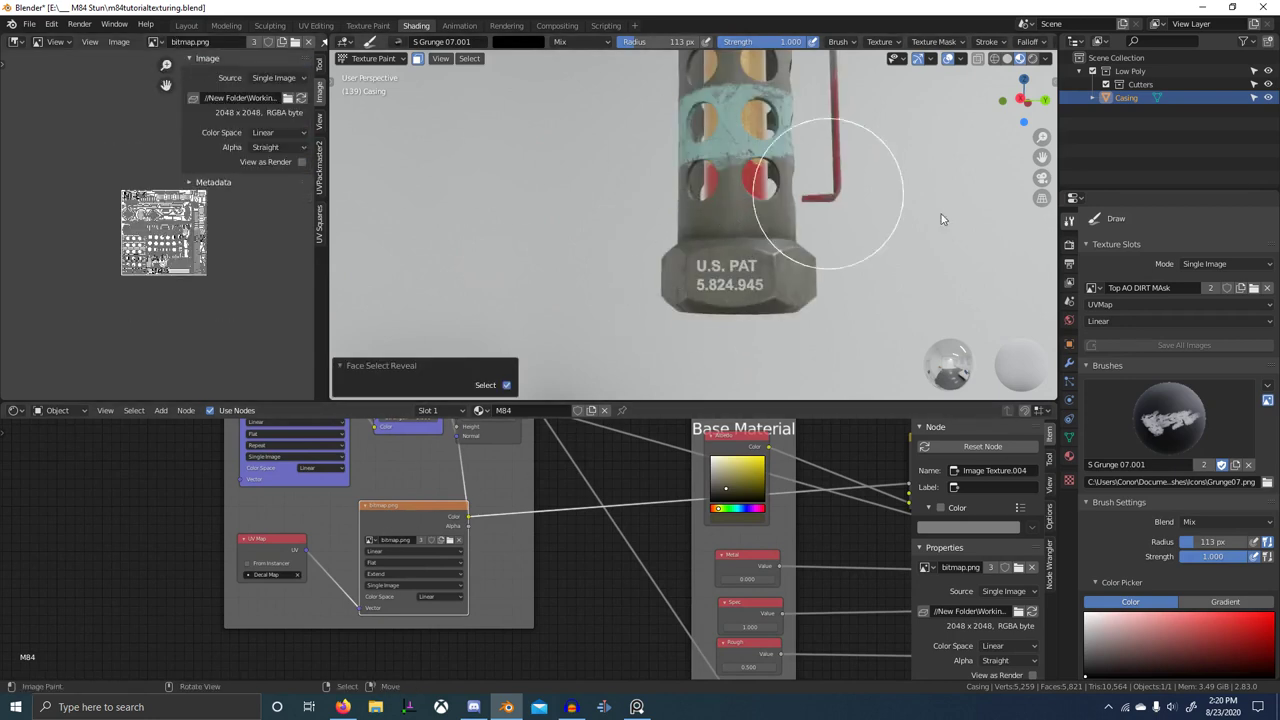
{"action": "left_click", "coordinate": [1094, 290]}
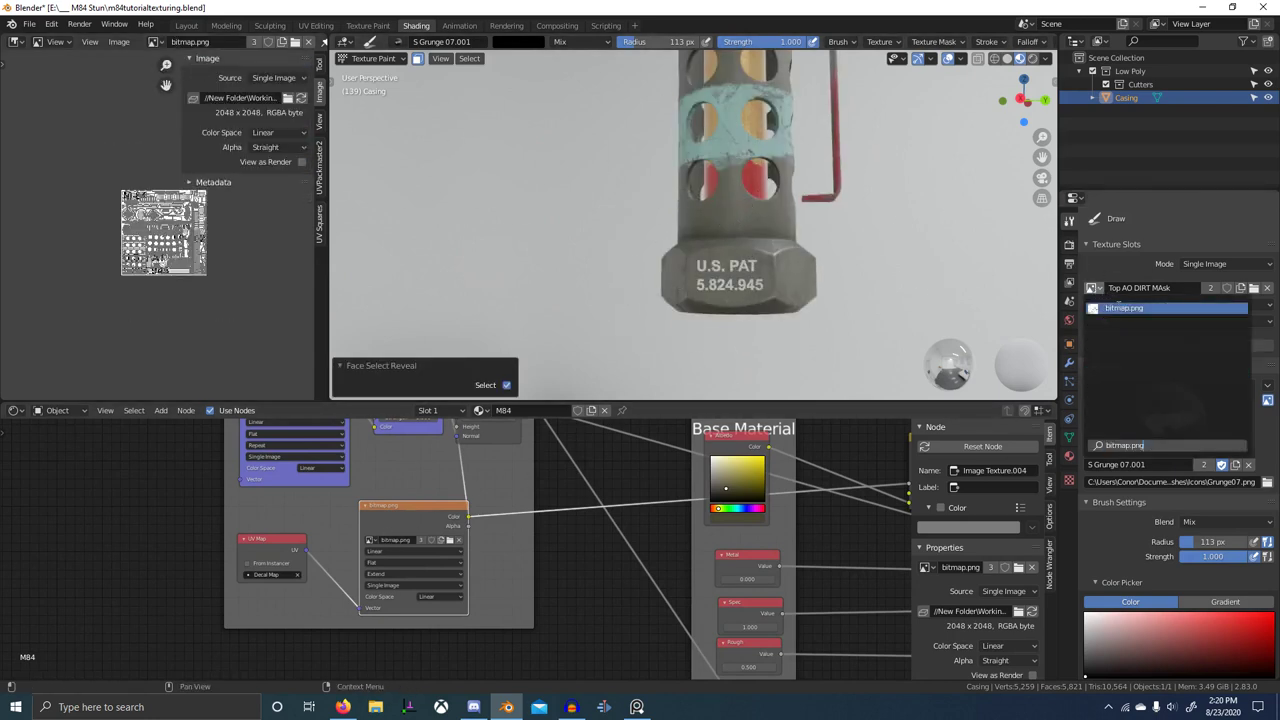
{"action": "left_click", "coordinate": [1120, 307]}
{"action": "middle_click_drag", "start_coordinate": [919, 307], "coordinate": [822, 291], "text": "shift"}
- Isolate the bottom cap in Edit Mode by growing from its centre vertex, then return to Texture Paint
{"action": "key", "text": "Tab"}
{"action": "key", "text": "alt+a"}
{"action": "mouse_move", "coordinate": [656, 277]}
{"action": "middle_mouse_down"}
{"action": "mouse_move", "coordinate": [641, 204]}
{"action": "mouse_move", "coordinate": [656, 280]}
{"action": "middle_mouse_up"}
{"action": "right_click", "coordinate": [639, 206]}
{"action": "key", "text": "ctrl+KP_Add"}
{"action": "key", "text": "ctrl+KP_Add"}
{"action": "key", "text": "ctrl+KP_Add"}
{"action": "key", "text": "shift+h"}
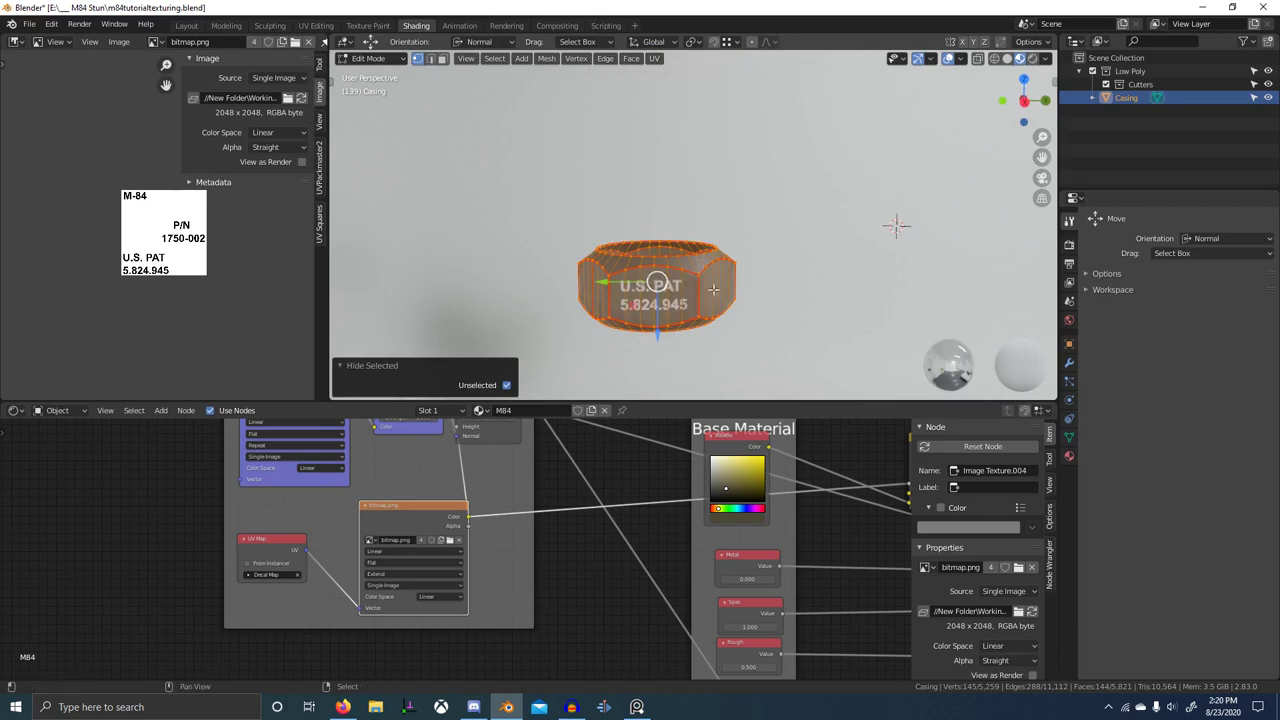
{"action": "key", "text": "ctrl+Tab"}
{"action": "left_click", "coordinate": [827, 205]}
{"action": "scroll", "coordinate": [733, 258], "scroll_direction": "up", "scroll_amount": 4}
{"action": "mouse_move", "coordinate": [729, 278]}
{"action": "middle_mouse_down", "text": "shift"}
{"action": "mouse_move", "coordinate": [754, 246]}
{"action": "mouse_move", "coordinate": [688, 280]}
{"action": "middle_mouse_up", "text": "shift"}
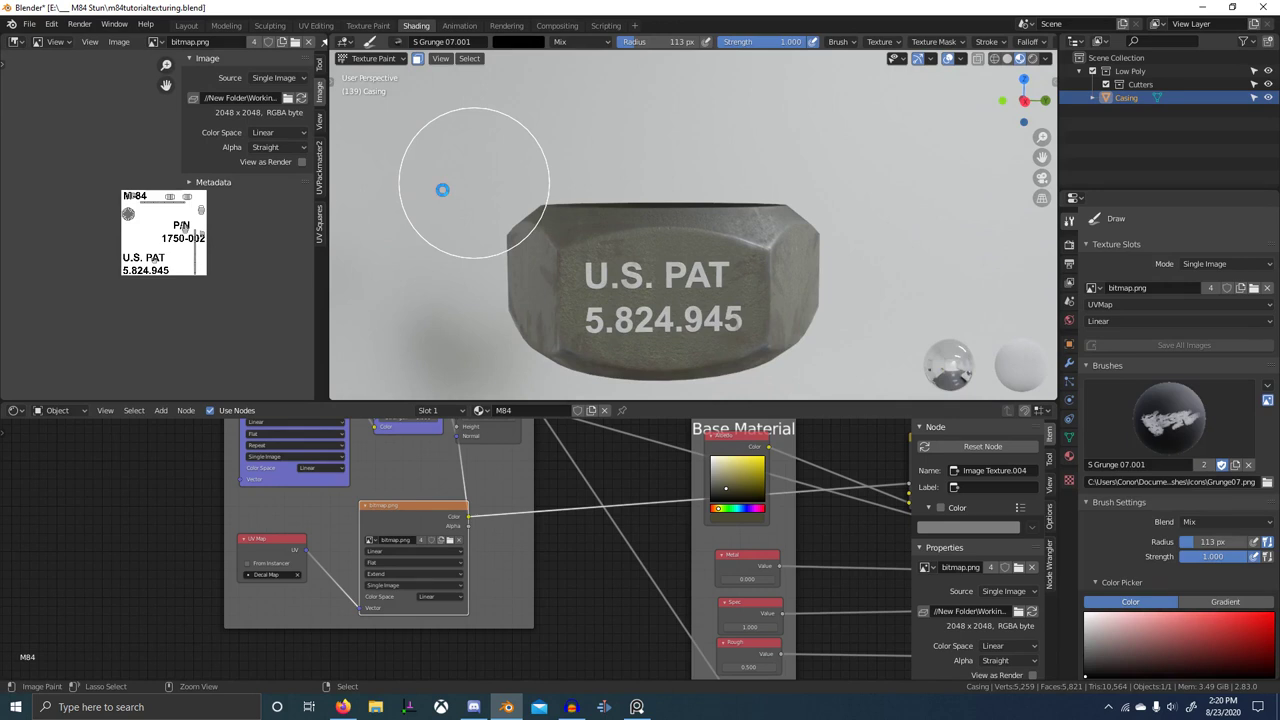
- Keep the PureRef U.S.PAT reference photo always on top
{"action": "key", "text": "alt+Tab"}
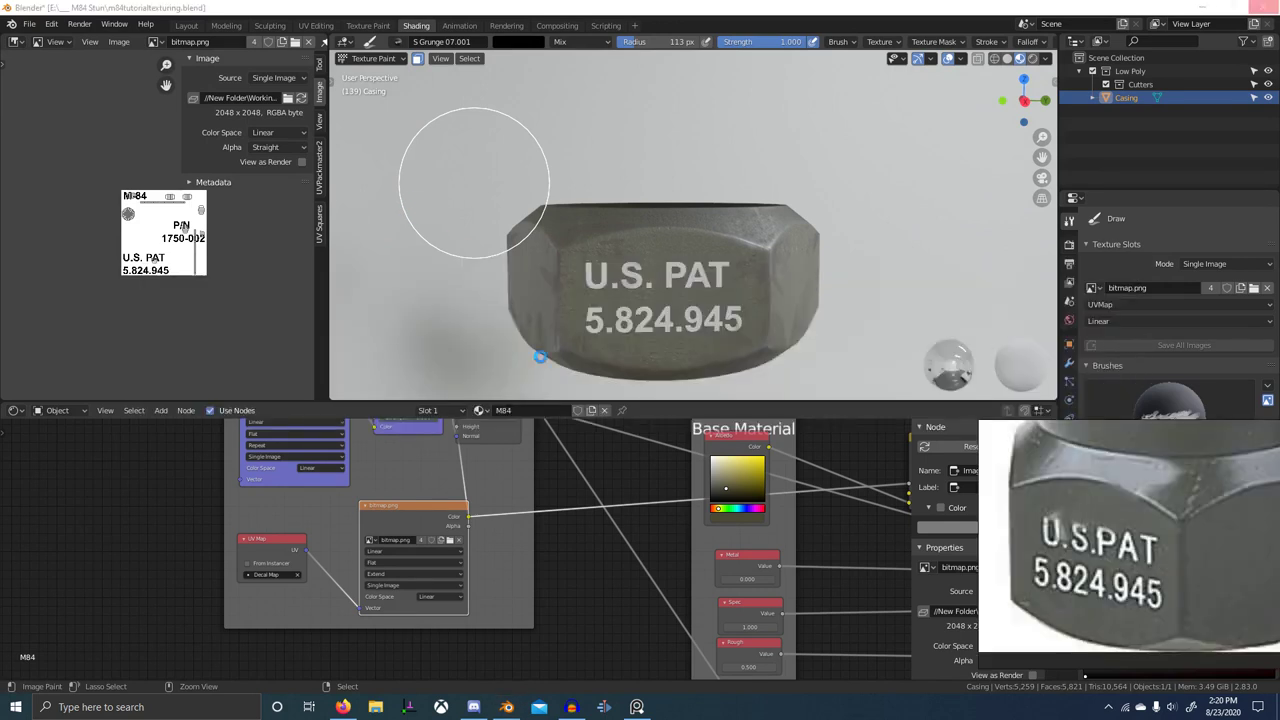
{"action": "middle_click_drag", "start_coordinate": [1127, 545], "coordinate": [1154, 531]}
{"action": "key", "text": "ctrl+shift+a"}
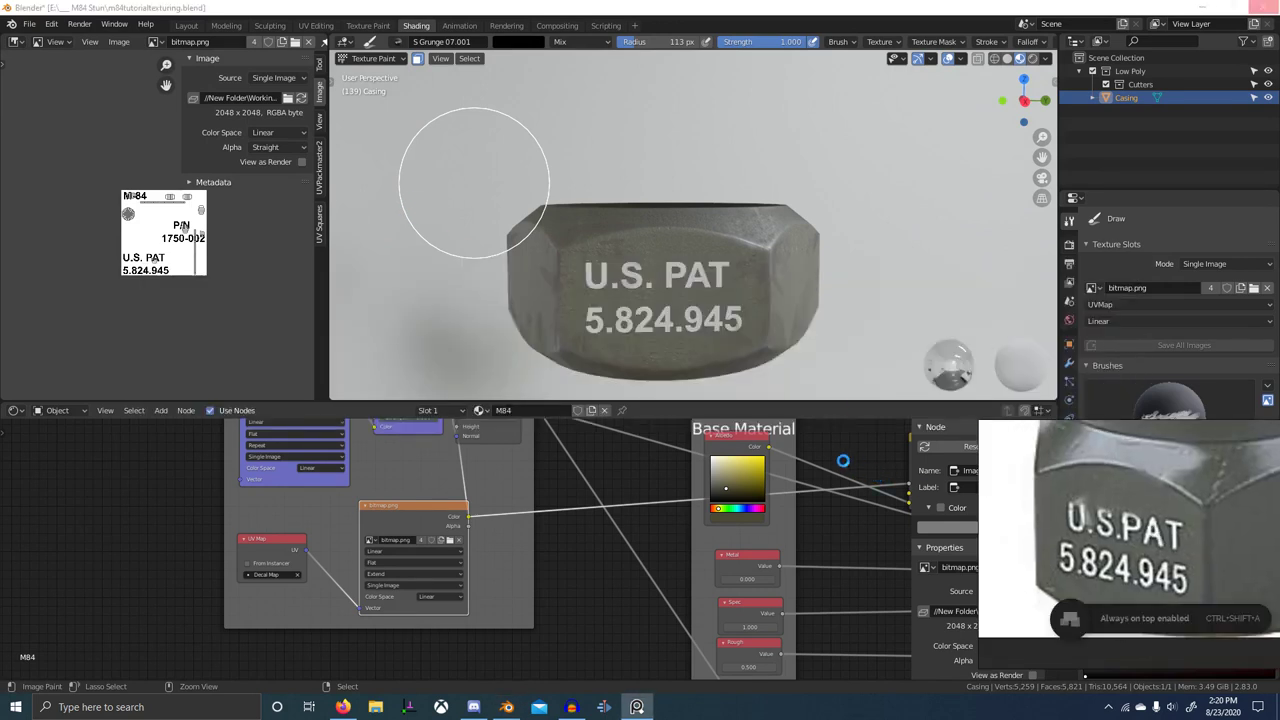
- Save the blend file and select the Smear brush
{"action": "key", "text": "ctrl+s"}
{"action": "middle_click_drag", "start_coordinate": [644, 231], "coordinate": [630, 245]}
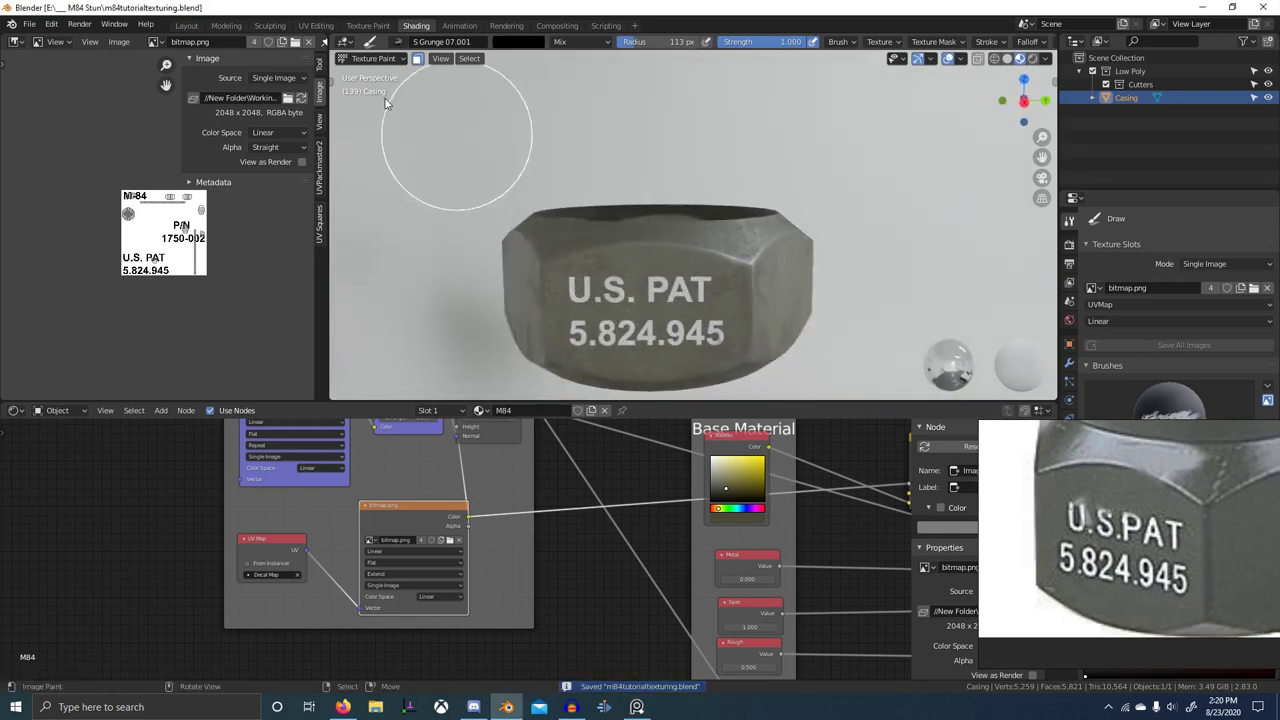
{"action": "left_click", "coordinate": [338, 78]}
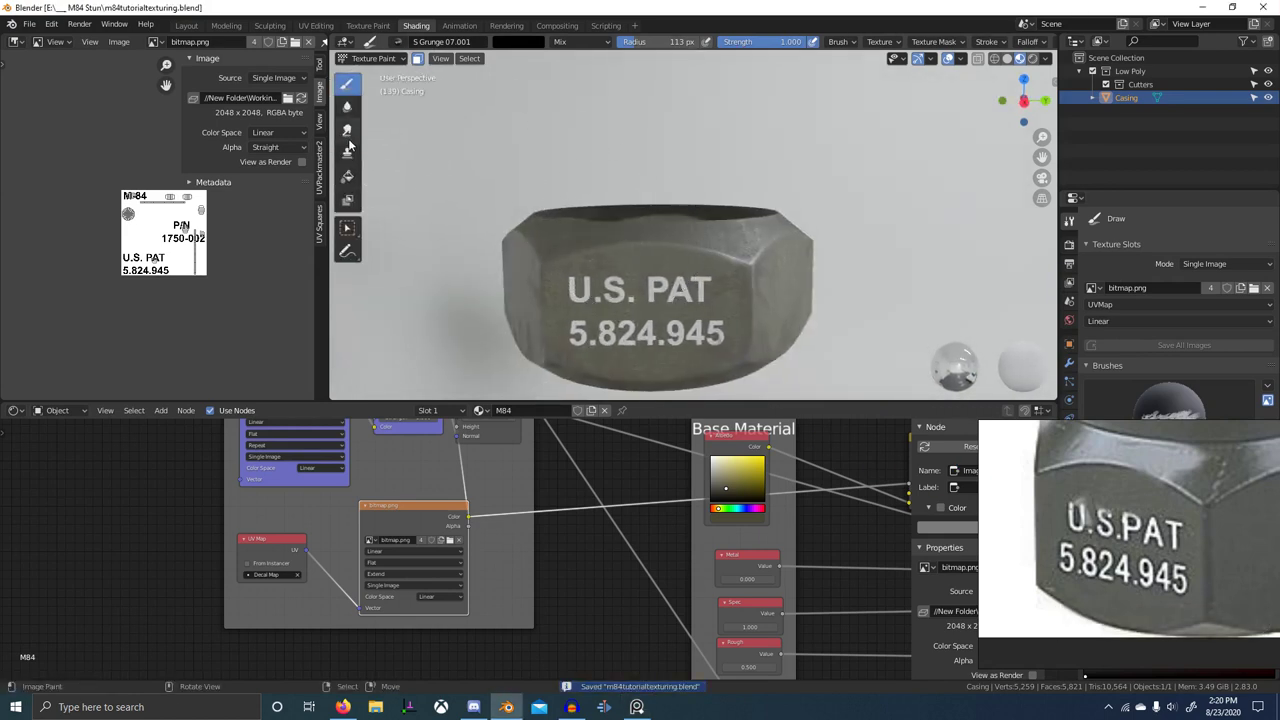
{"action": "left_click", "coordinate": [347, 129]}
{"action": "scroll", "coordinate": [637, 292], "scroll_direction": "up", "scroll_amount": 4}
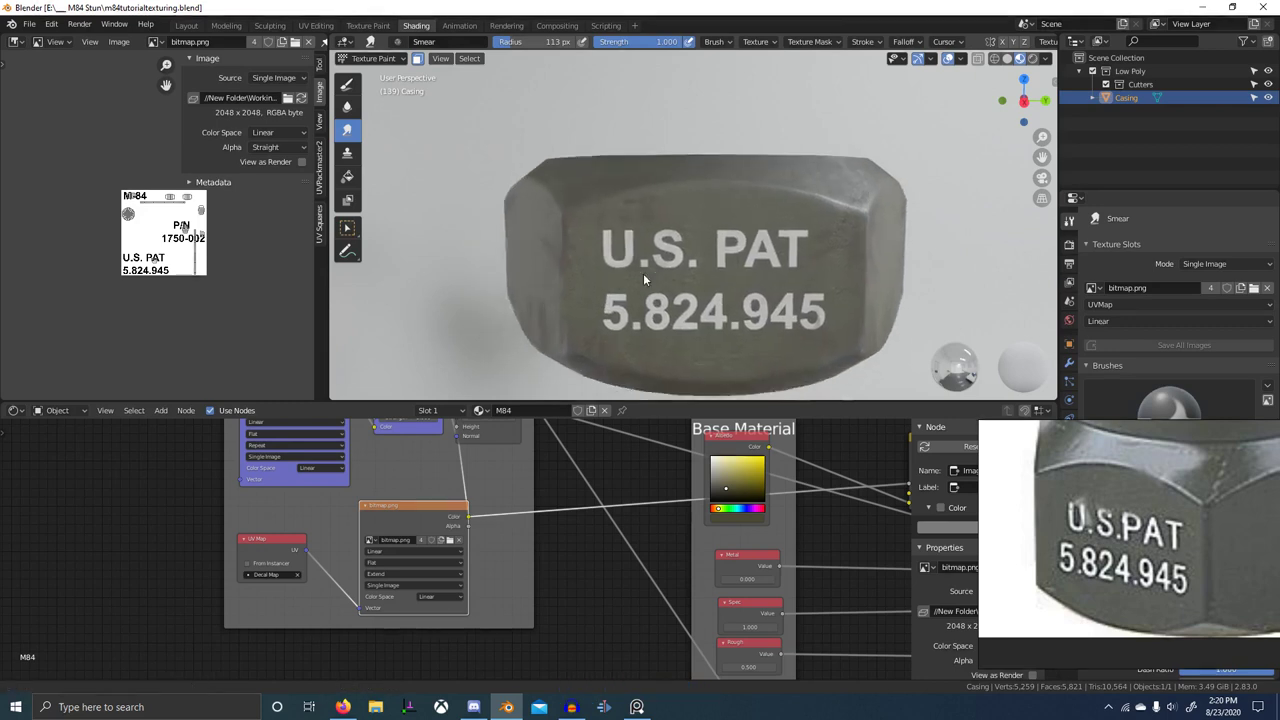
- Preview bitmap.png's lettering directly on the casing, keeping brush strength at 1.000
{"action": "scroll", "coordinate": [630, 276], "scroll_direction": "up", "scroll_amount": 6}
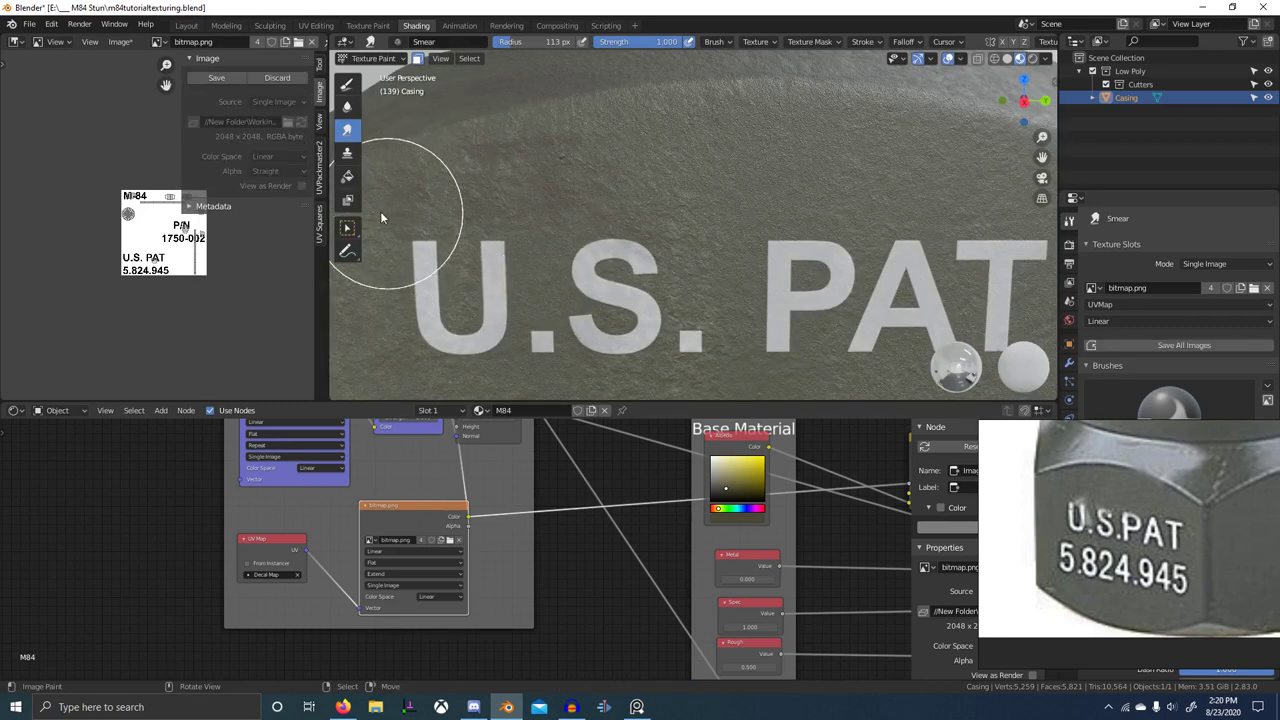
{"action": "left_click", "coordinate": [422, 511], "text": "ctrl+shift"}
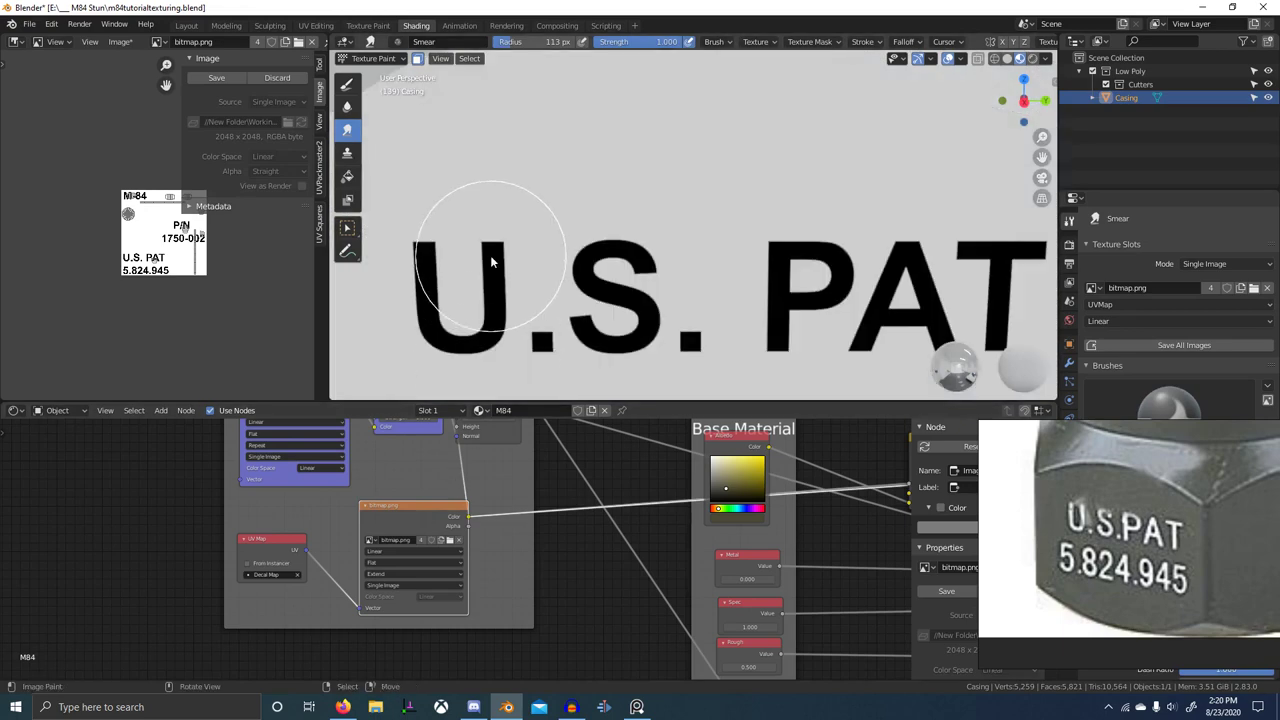
{"action": "key", "text": "shift+f"}
{"action": "right_click", "coordinate": [548, 249]}
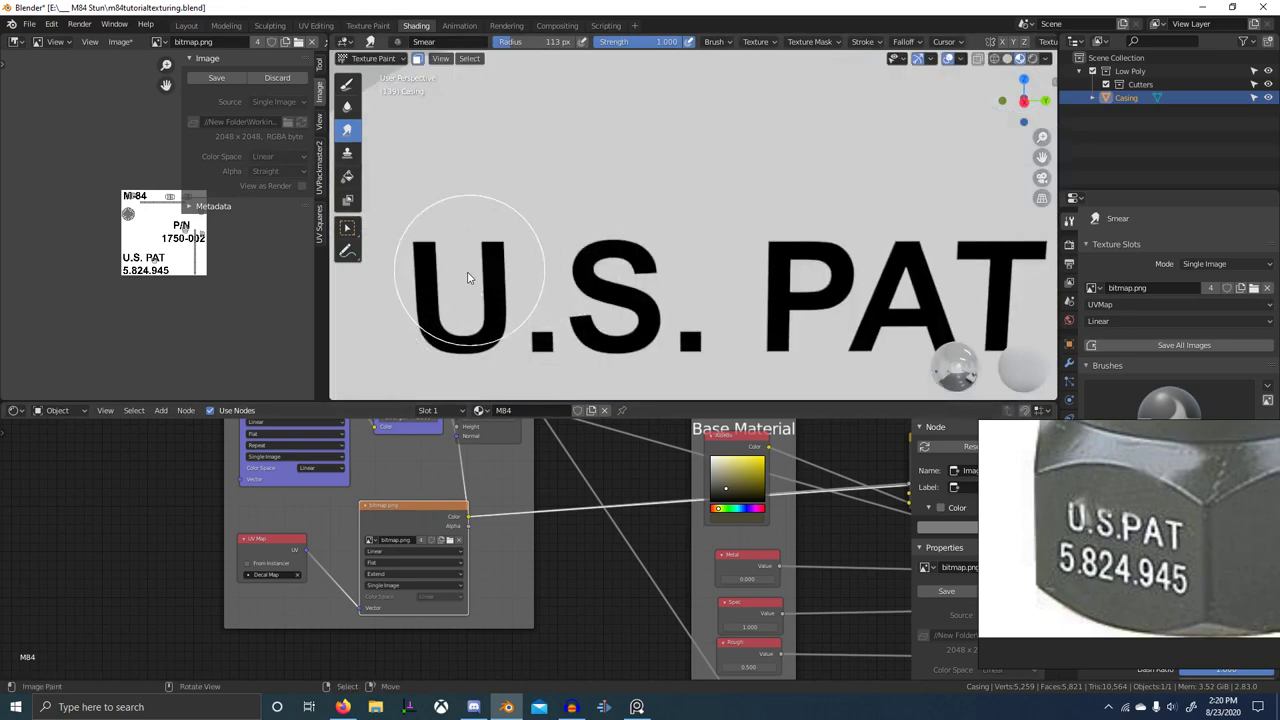
{"action": "middle_click_drag", "start_coordinate": [643, 299], "coordinate": [662, 236], "text": "shift"}
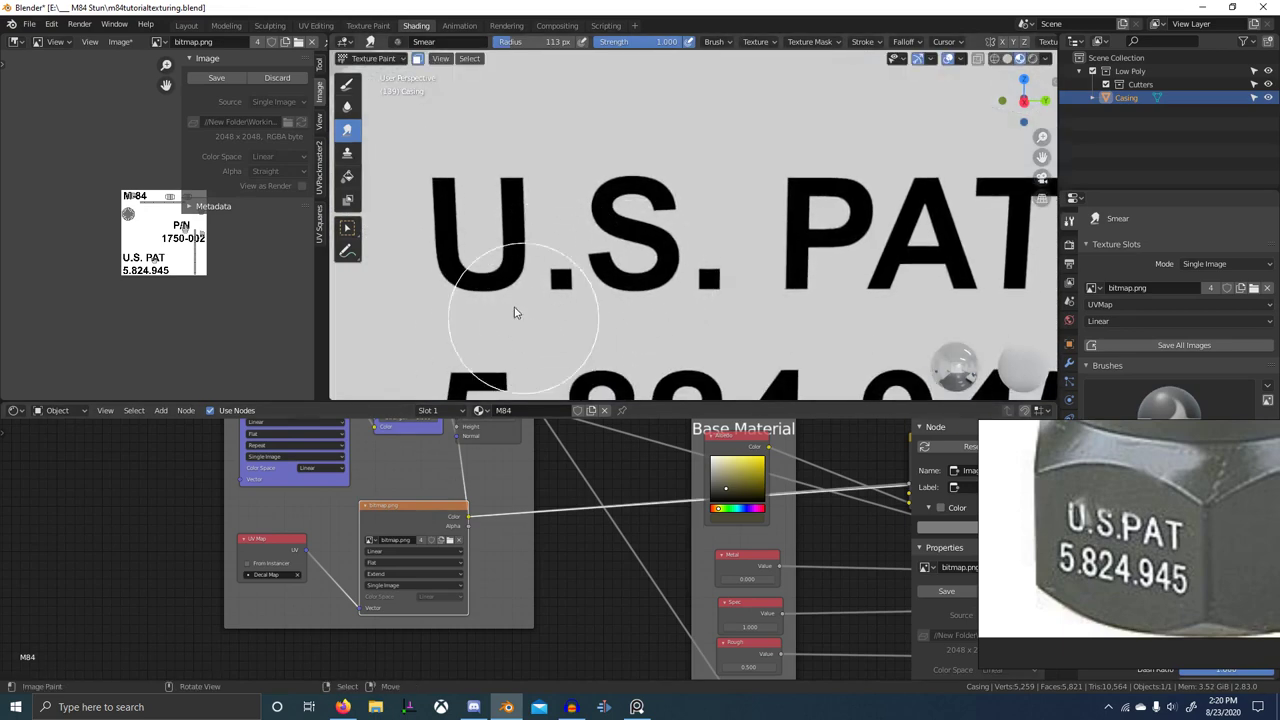
{"action": "scroll", "coordinate": [154, 296], "scroll_direction": "up", "scroll_amount": 7}
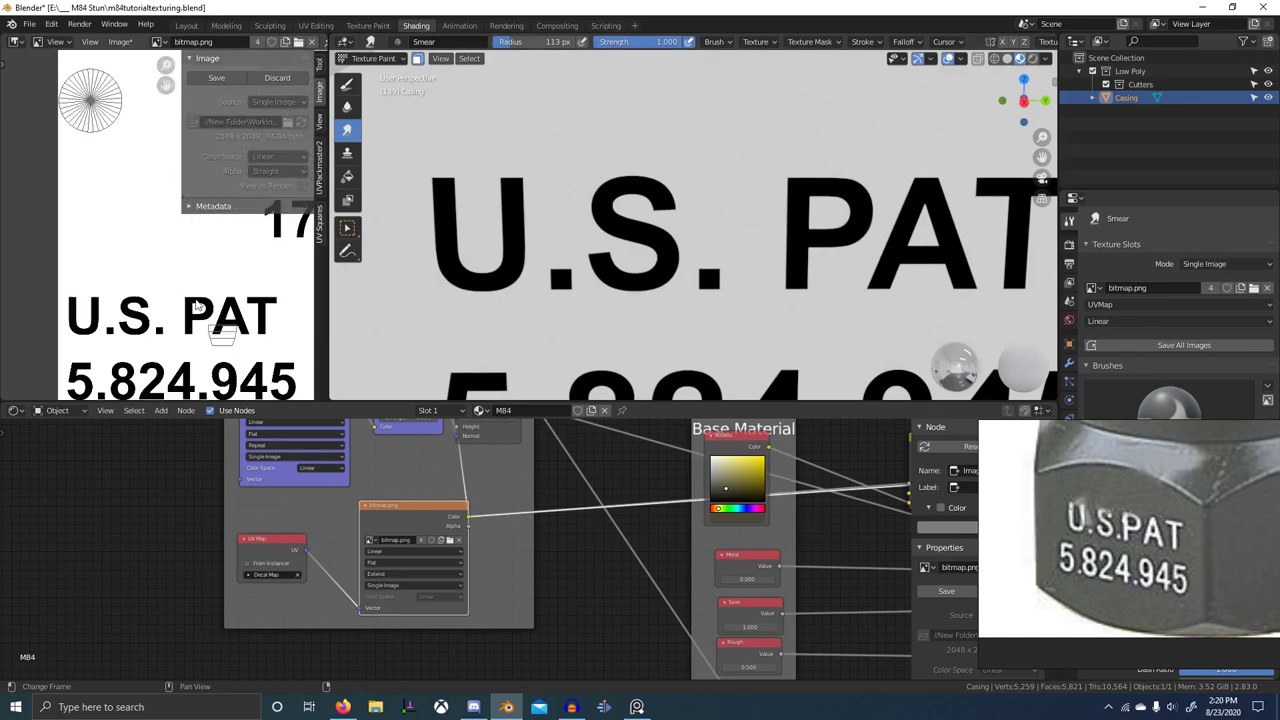
{"action": "scroll", "coordinate": [178, 226], "scroll_direction": "down", "scroll_amount": 1}
{"action": "middle_click_drag", "start_coordinate": [180, 228], "coordinate": [111, 322]}
{"action": "scroll", "coordinate": [111, 322], "scroll_direction": "down", "scroll_amount": 1}
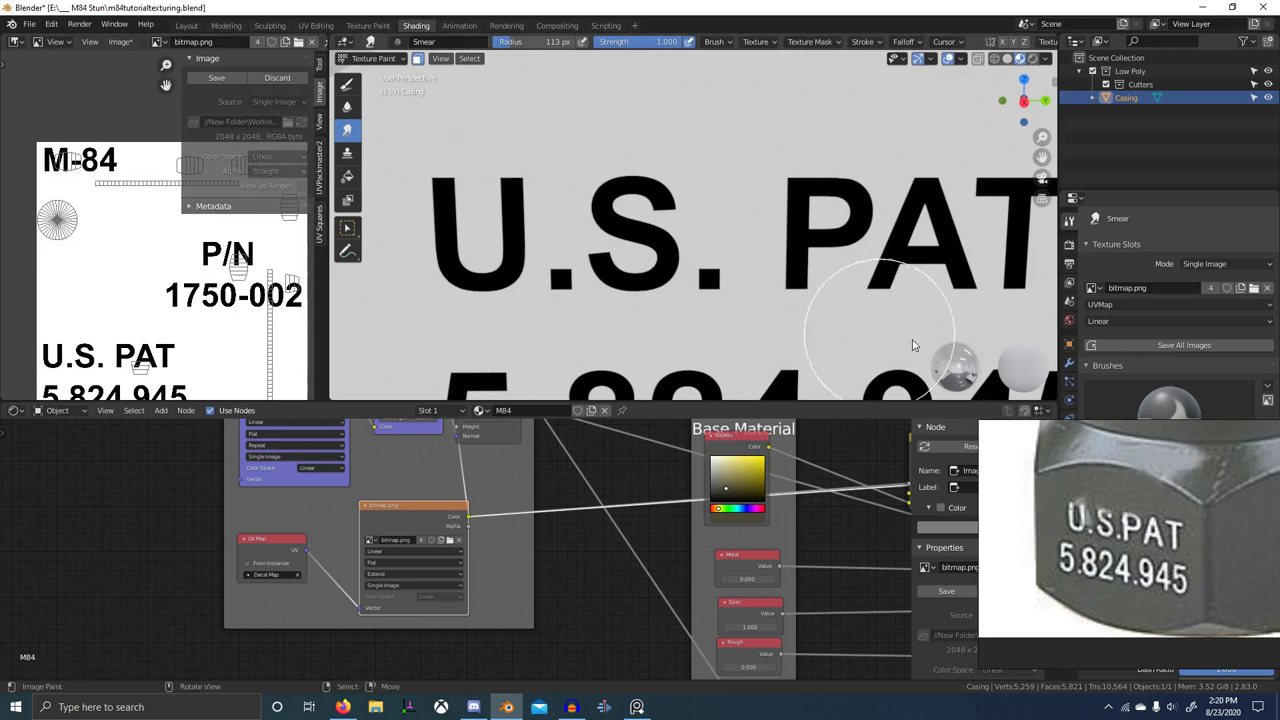
- Discard image edits, paint through the Decal Map UV, and discard a test smear
{"action": "left_click", "coordinate": [277, 78]}
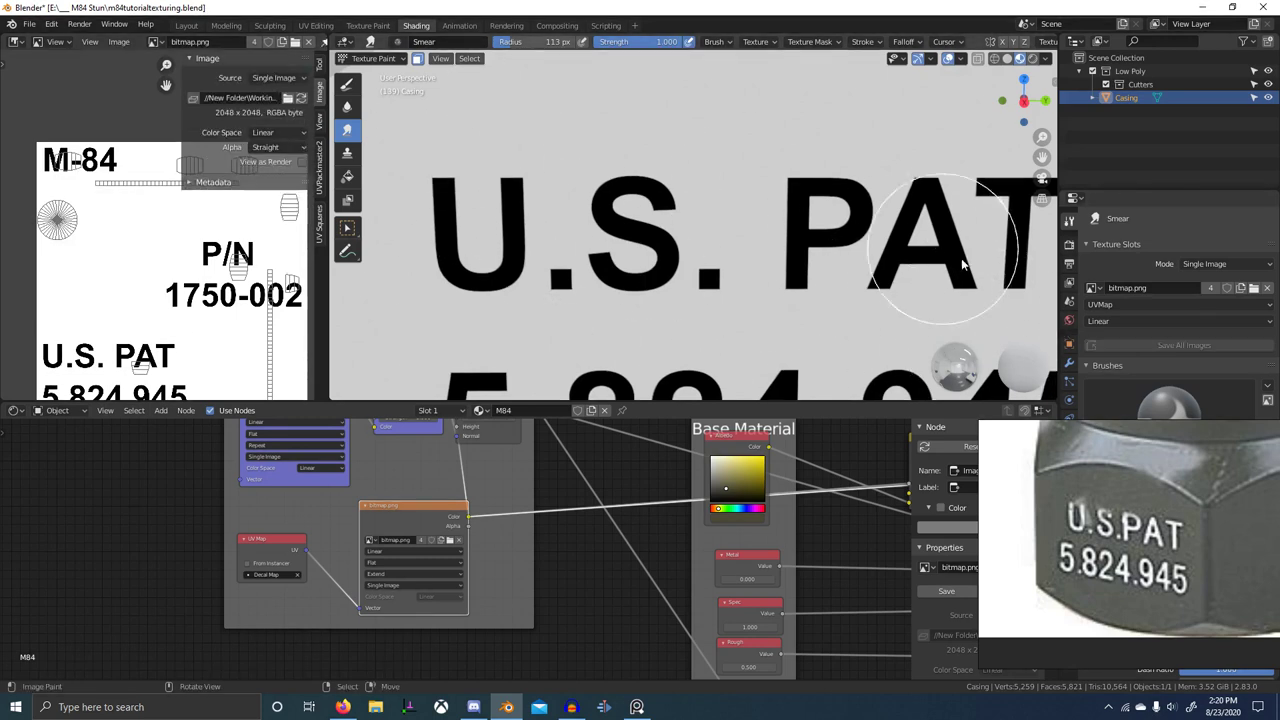
{"action": "left_click", "coordinate": [1126, 305]}
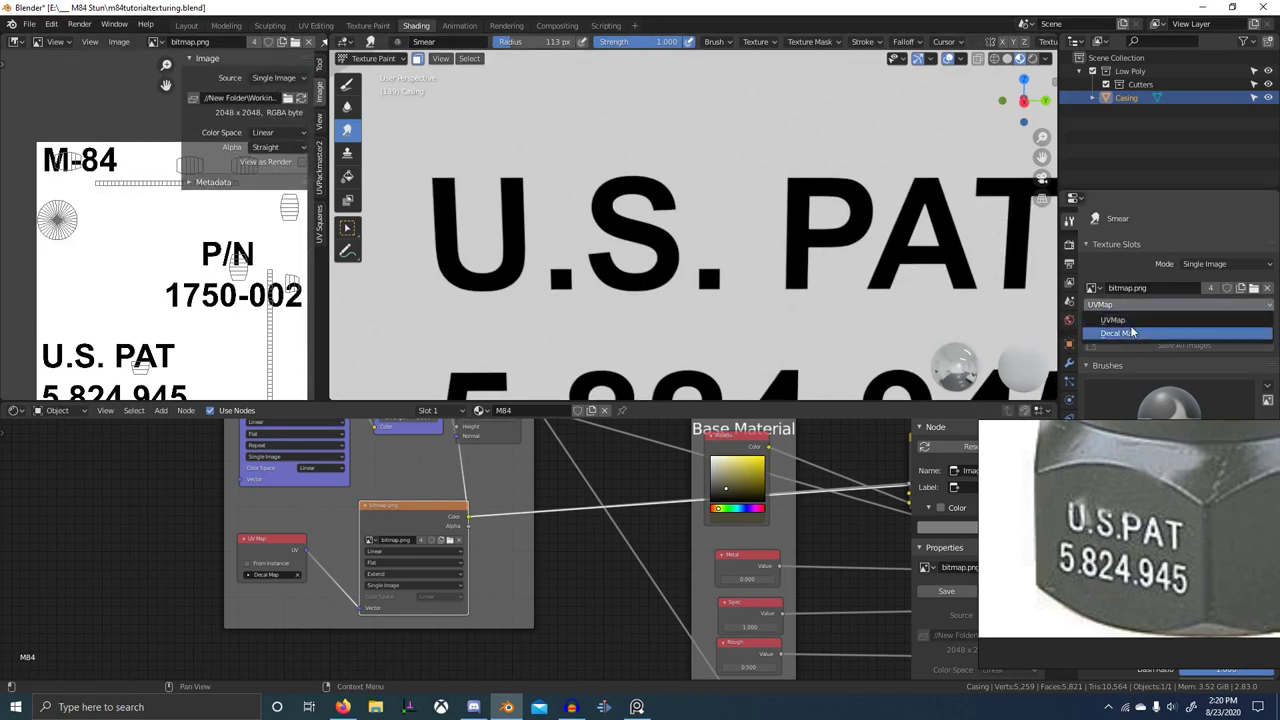
{"action": "left_click", "coordinate": [1130, 333]}
{"action": "left_click_drag", "start_coordinate": [514, 186], "coordinate": [529, 152]}
{"action": "scroll", "coordinate": [733, 246], "scroll_direction": "down", "scroll_amount": 6}
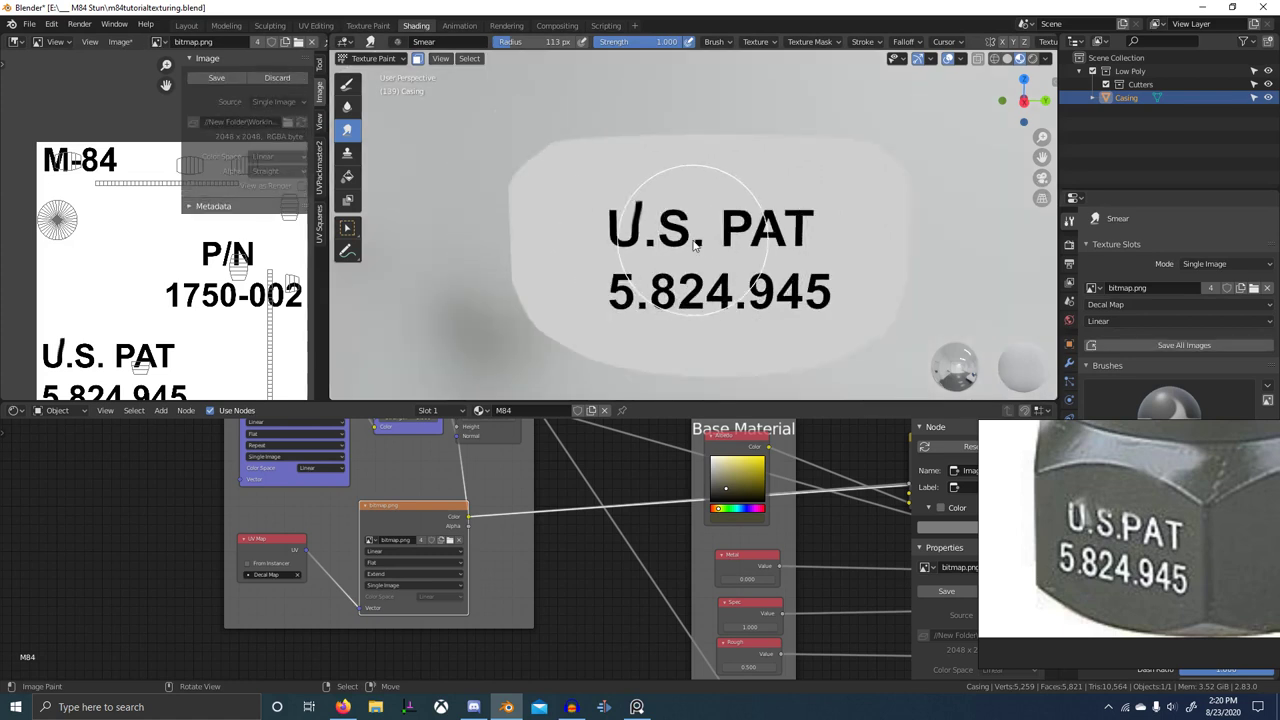
{"action": "left_click", "coordinate": [277, 78]}
{"action": "scroll", "coordinate": [704, 232], "scroll_direction": "up", "scroll_amount": 5}
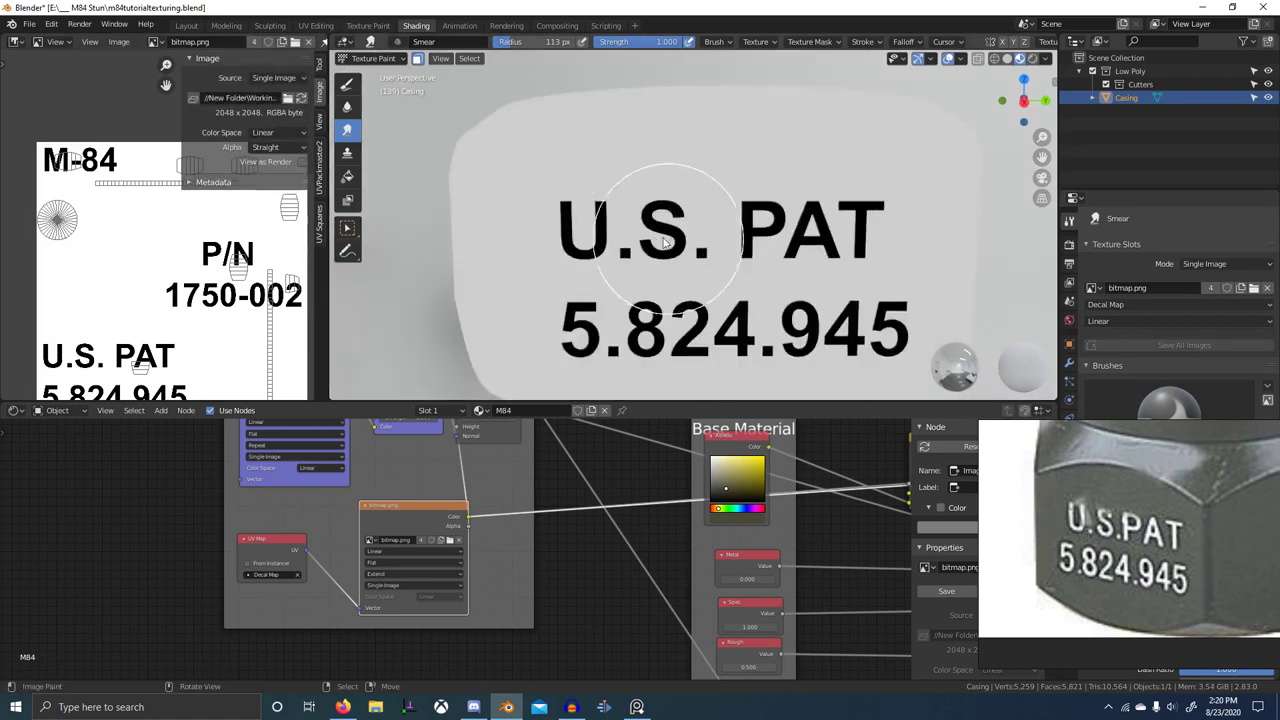
- Set the Smear brush radius to 25 px and strength to 0.139
{"action": "key", "text": "f"}
{"action": "left_click", "coordinate": [553, 213]}
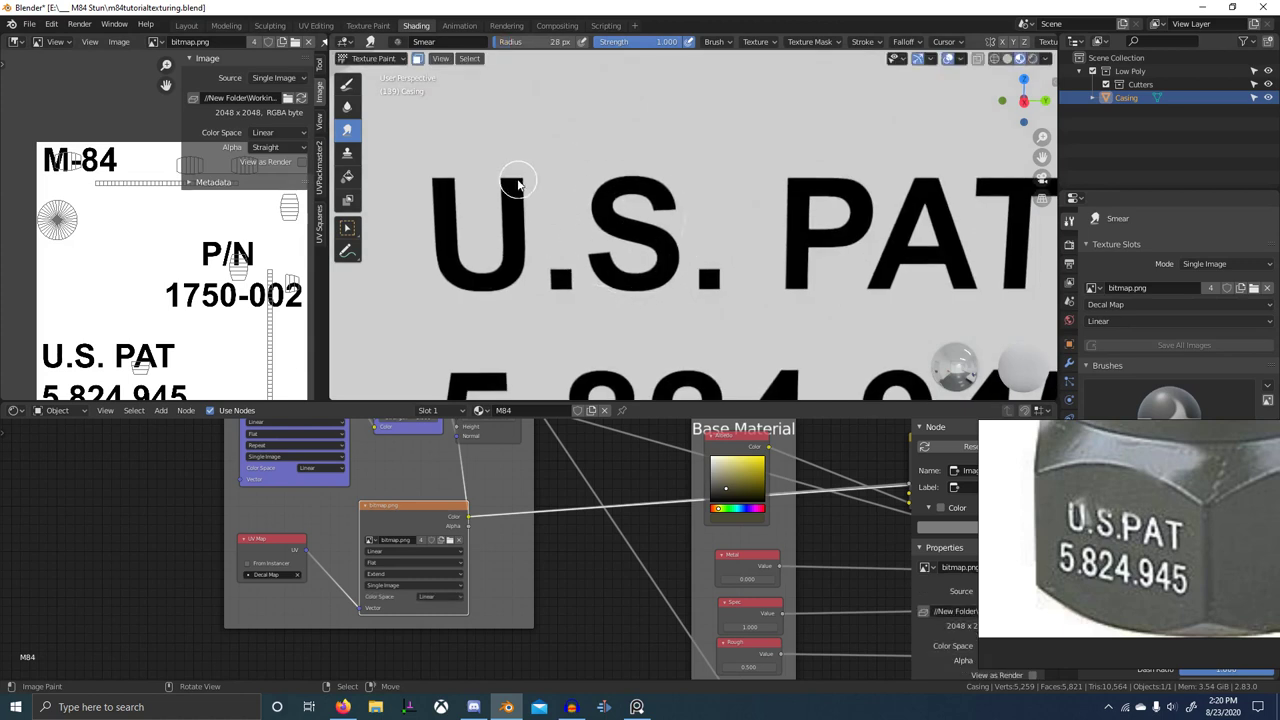
{"action": "key", "text": "f"}
{"action": "left_click", "coordinate": [516, 181]}
{"action": "key", "text": "shift+f"}
{"action": "left_click", "coordinate": [400, 184]}
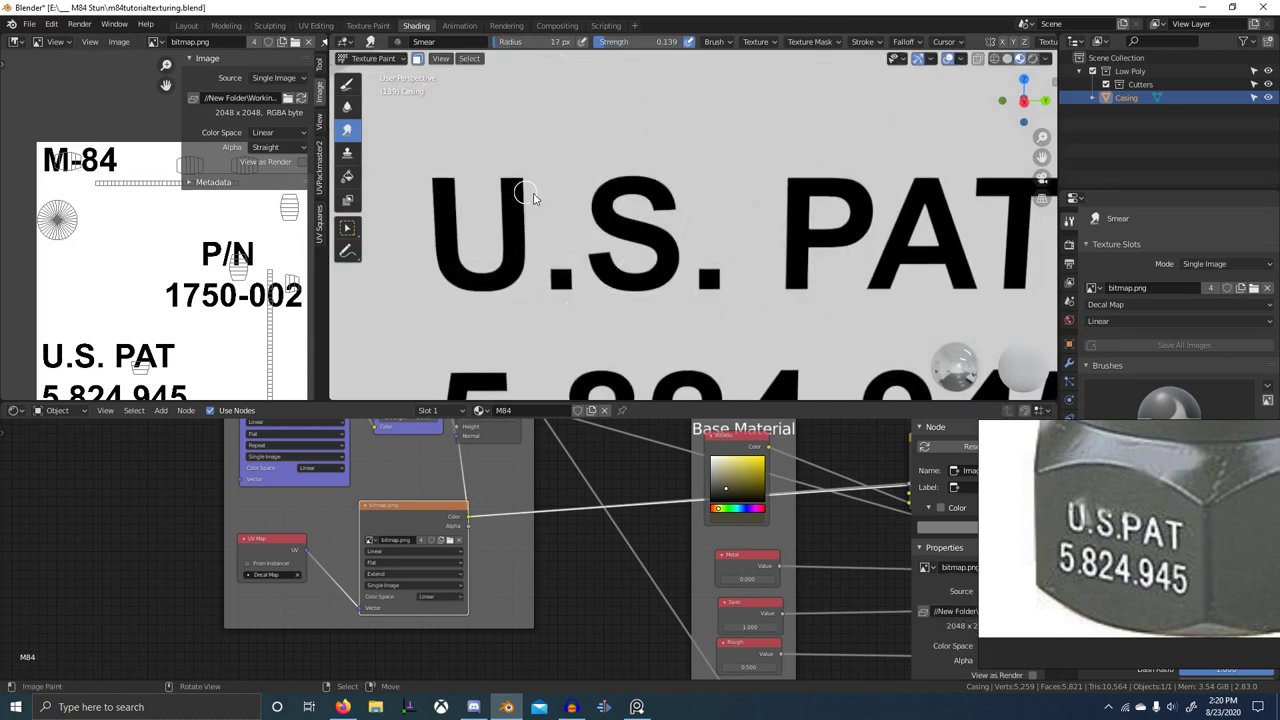
{"action": "key", "text": "f"}
{"action": "left_click", "coordinate": [519, 185]}
{"action": "key", "text": "f"}
{"action": "left_click", "coordinate": [518, 197]}
- Smear a soft smudge down-right from the U's right stem
{"action": "mouse_move", "coordinate": [522, 194]}
{"action": "left_mouse_down"}
{"action": "mouse_move", "coordinate": [520, 208]}
{"action": "mouse_move", "coordinate": [552, 230]}
{"action": "mouse_move", "coordinate": [546, 255]}
{"action": "mouse_move", "coordinate": [560, 275]}
{"action": "mouse_move", "coordinate": [568, 261]}
{"action": "left_mouse_up"}
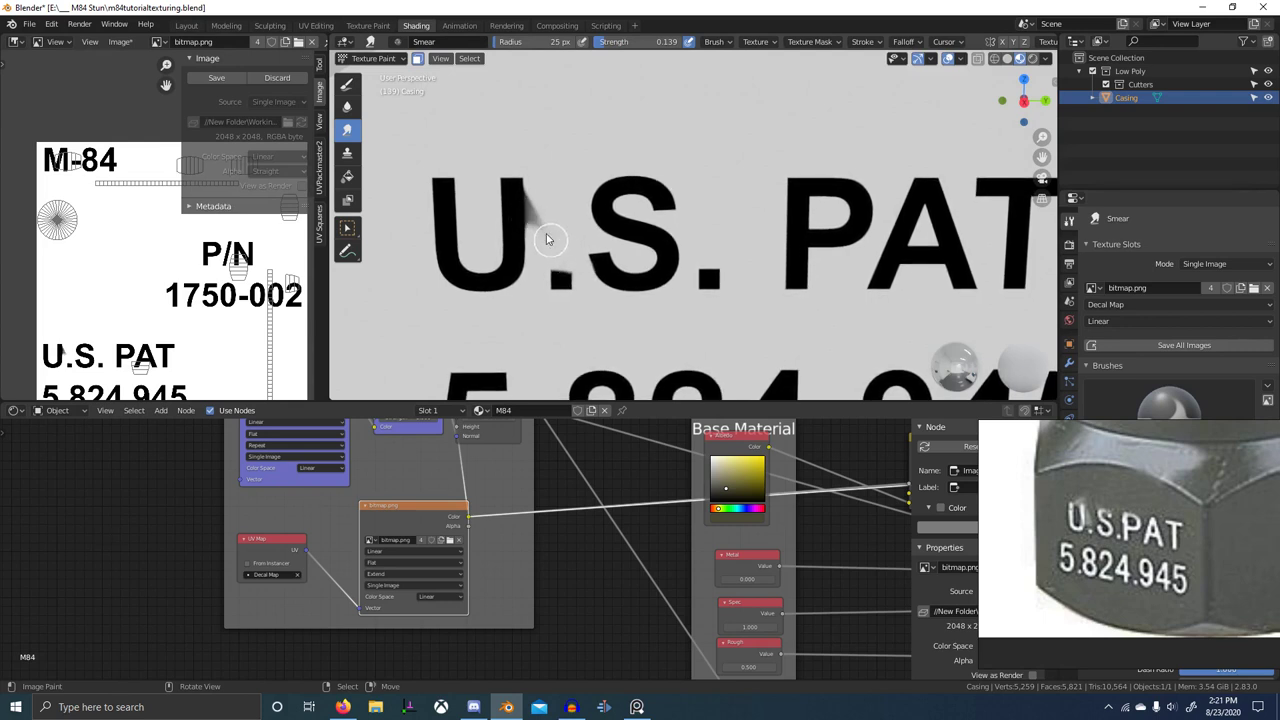
{"action": "left_click_drag", "start_coordinate": [523, 200], "coordinate": [562, 265]}
{"action": "left_click_drag", "start_coordinate": [519, 202], "coordinate": [558, 252]}
{"action": "left_click_drag", "start_coordinate": [523, 202], "coordinate": [560, 245]}
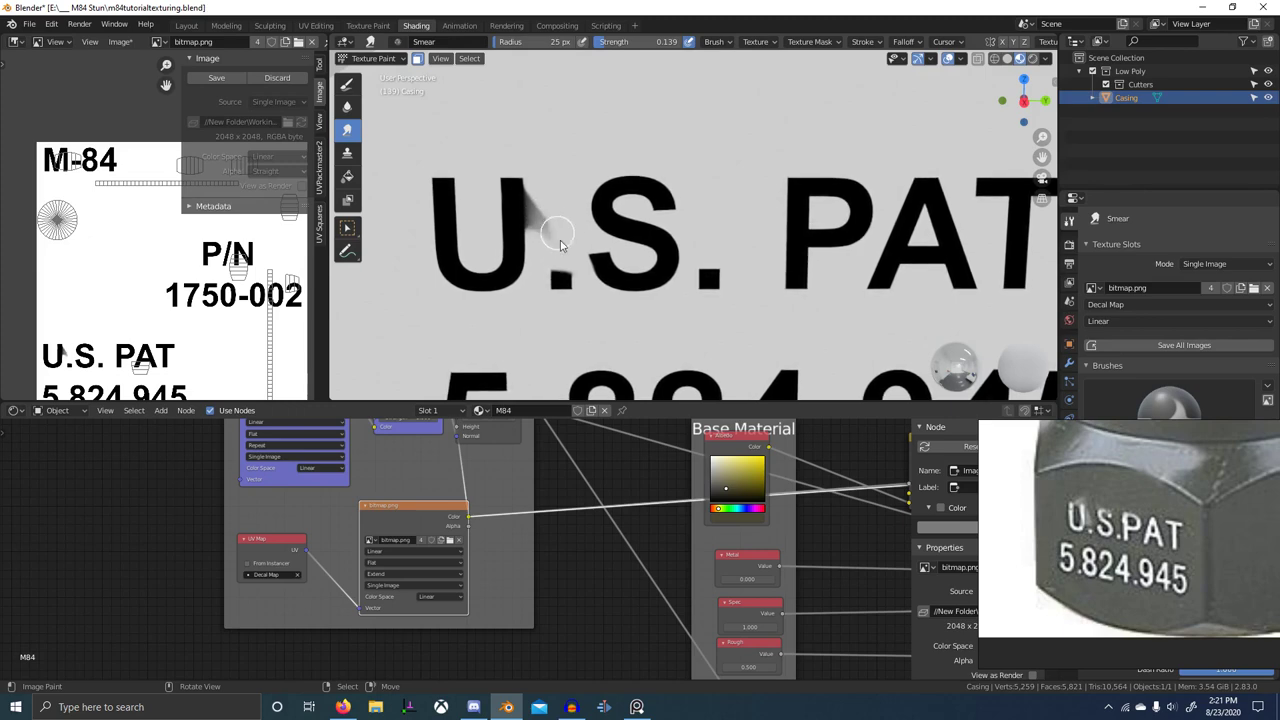
{"action": "scroll", "coordinate": [519, 499], "scroll_direction": "down", "scroll_amount": 8}
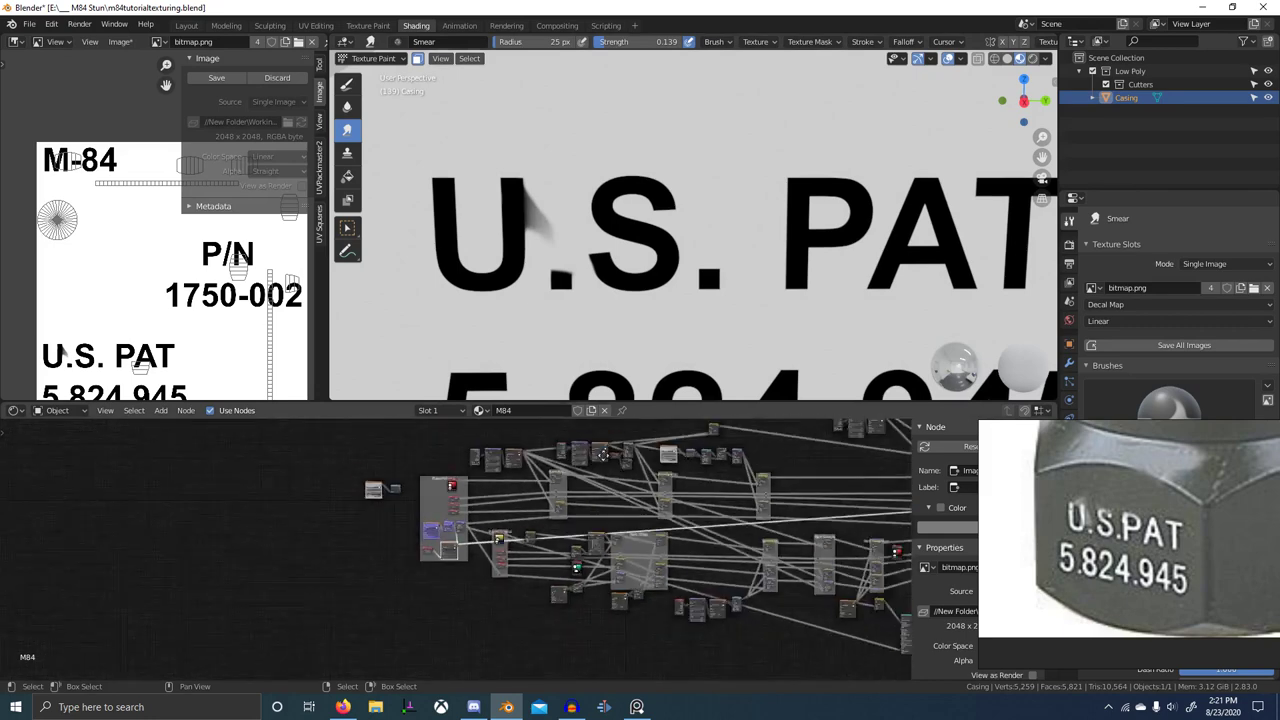
- Preview the Principled BSDF material again and smear the U's right stem further
{"action": "middle_click_drag", "start_coordinate": [751, 485], "coordinate": [556, 492]}
{"action": "left_click", "coordinate": [693, 505], "text": "ctrl+shift"}
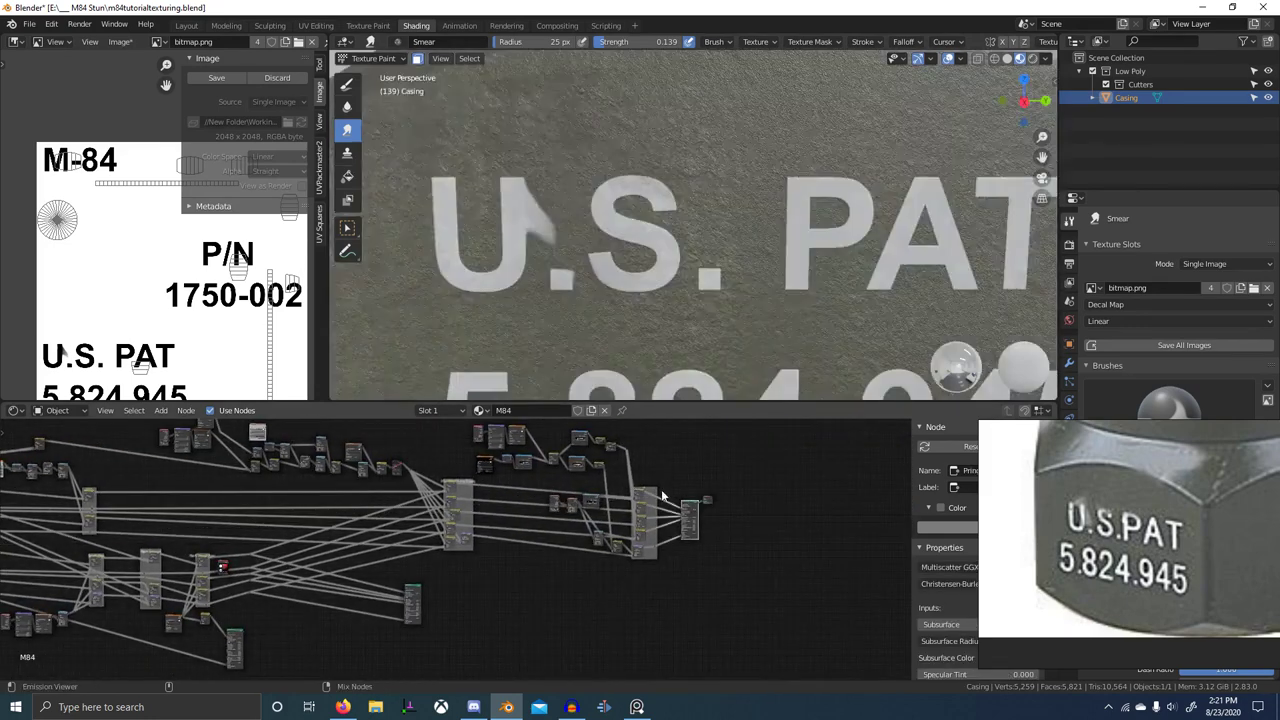
{"action": "scroll", "coordinate": [624, 329], "scroll_direction": "down", "scroll_amount": 12}
{"action": "scroll", "coordinate": [640, 332], "scroll_direction": "up", "scroll_amount": 12}
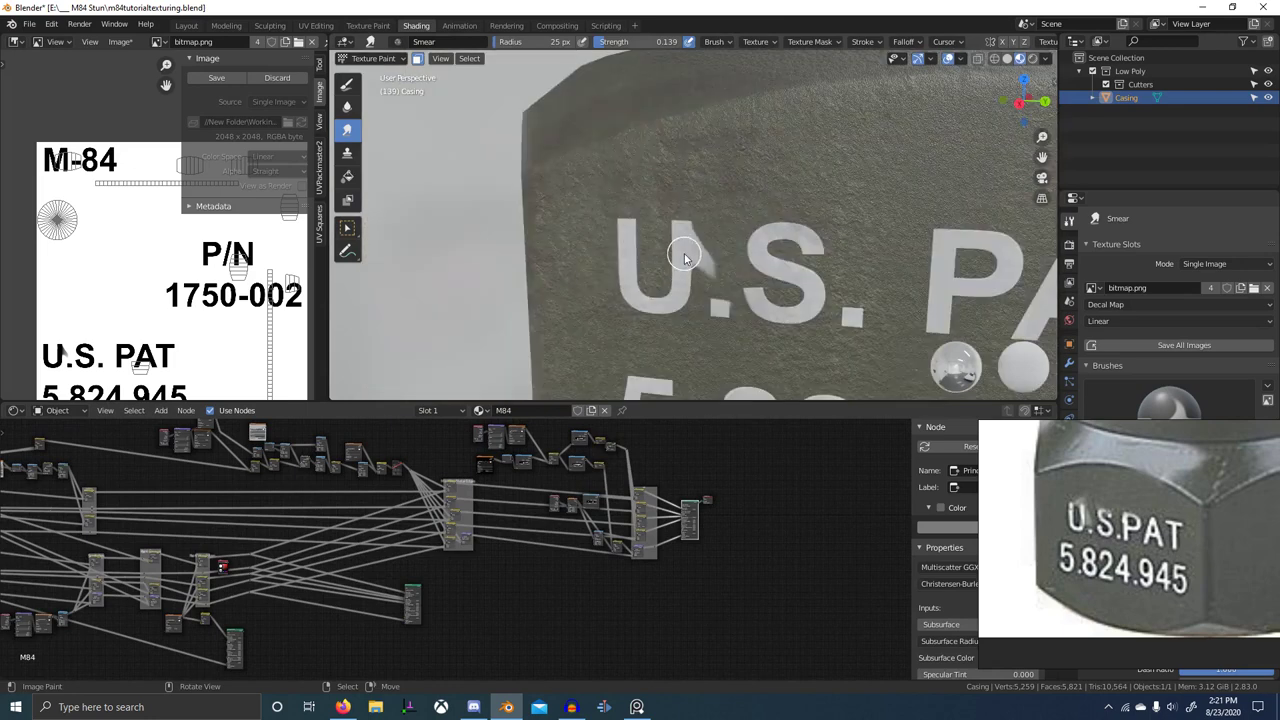
{"action": "mouse_move", "coordinate": [684, 254]}
{"action": "left_mouse_down"}
{"action": "mouse_move", "coordinate": [666, 204]}
{"action": "mouse_move", "coordinate": [679, 222]}
{"action": "left_mouse_up"}
{"action": "middle_click_drag", "start_coordinate": [829, 309], "coordinate": [804, 304]}
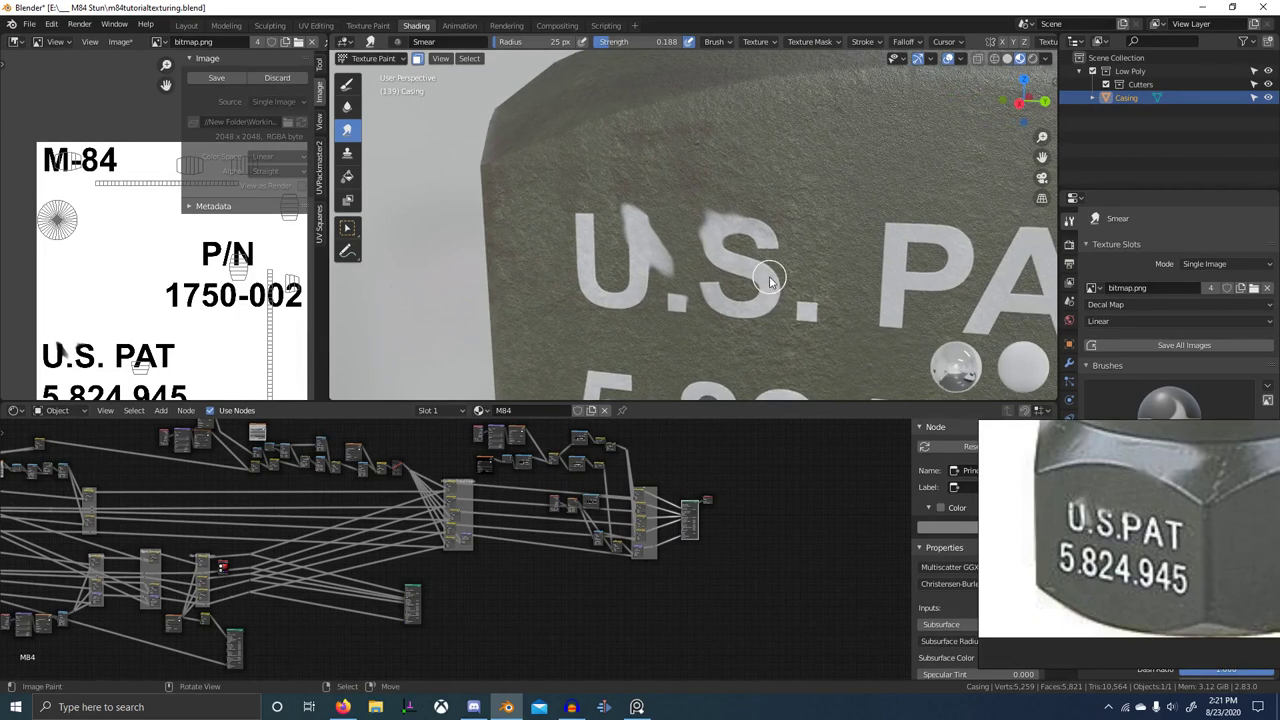
{"action": "scroll", "coordinate": [850, 338], "scroll_direction": "down", "scroll_amount": 9}
{"action": "scroll", "coordinate": [843, 331], "scroll_direction": "up", "scroll_amount": 9}
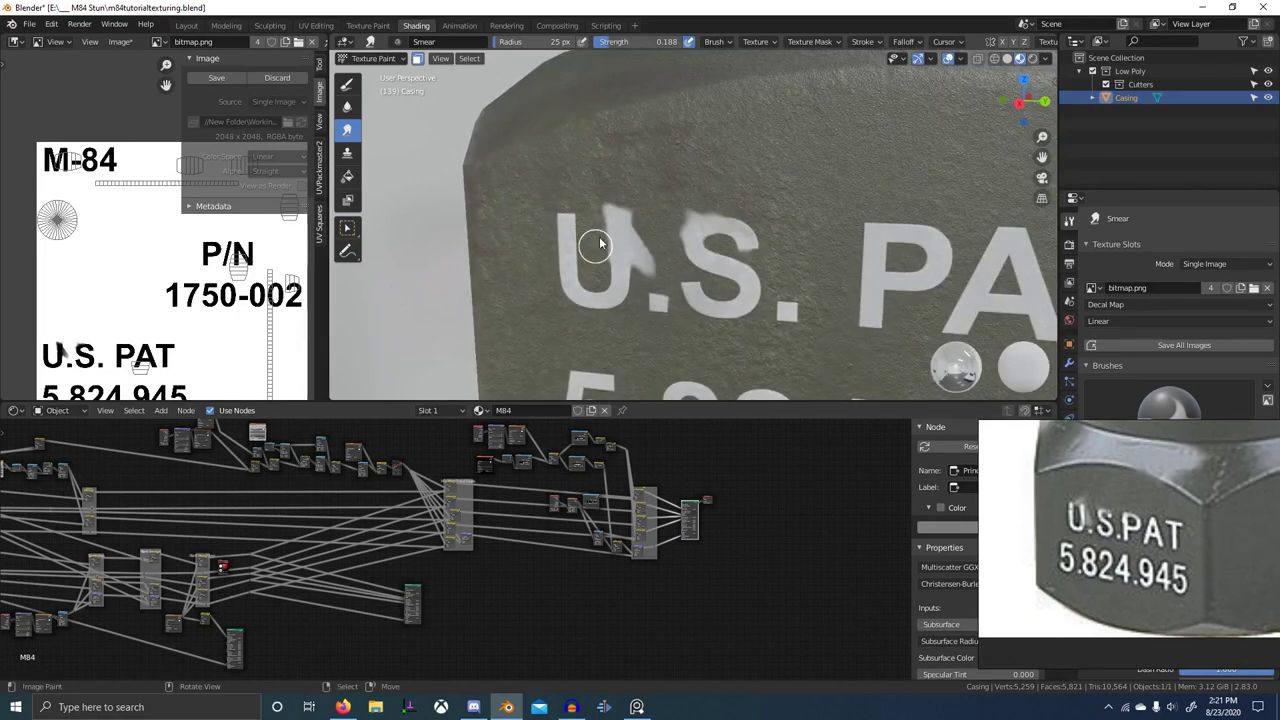
{"action": "scroll", "coordinate": [748, 292], "scroll_direction": "down", "scroll_amount": 4}
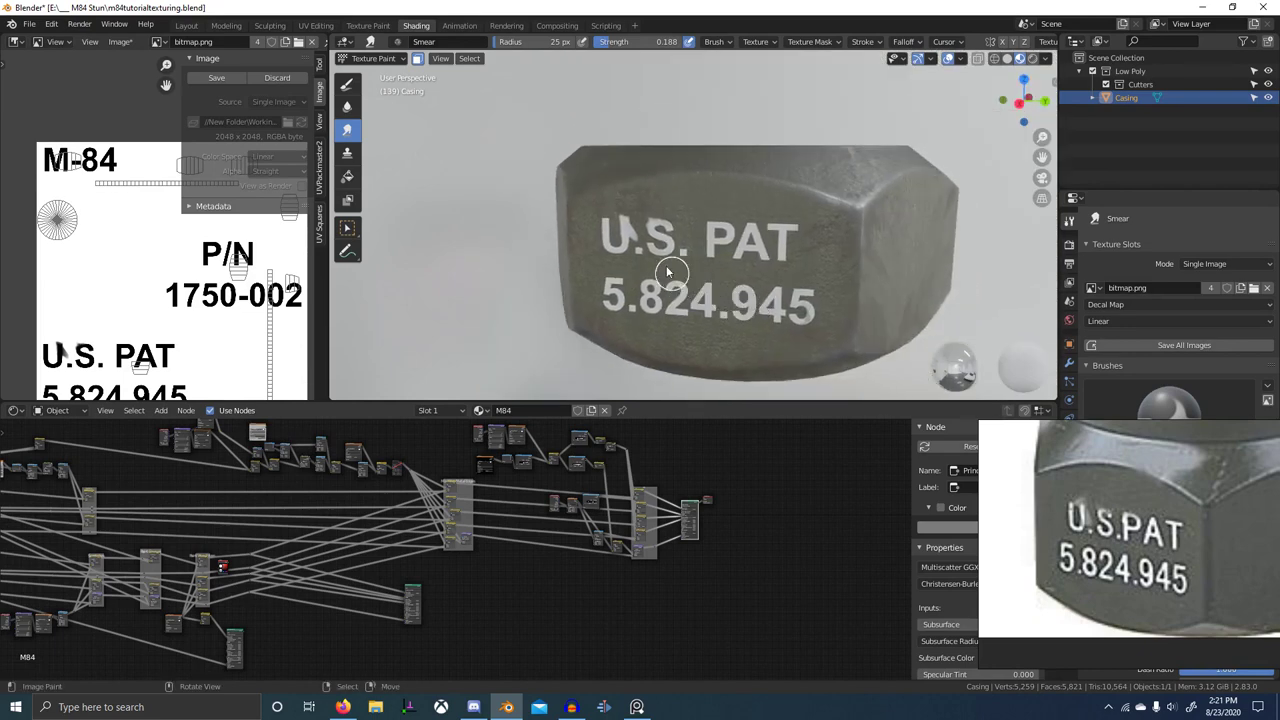
{"action": "scroll", "coordinate": [765, 263], "scroll_direction": "up", "scroll_amount": 5}
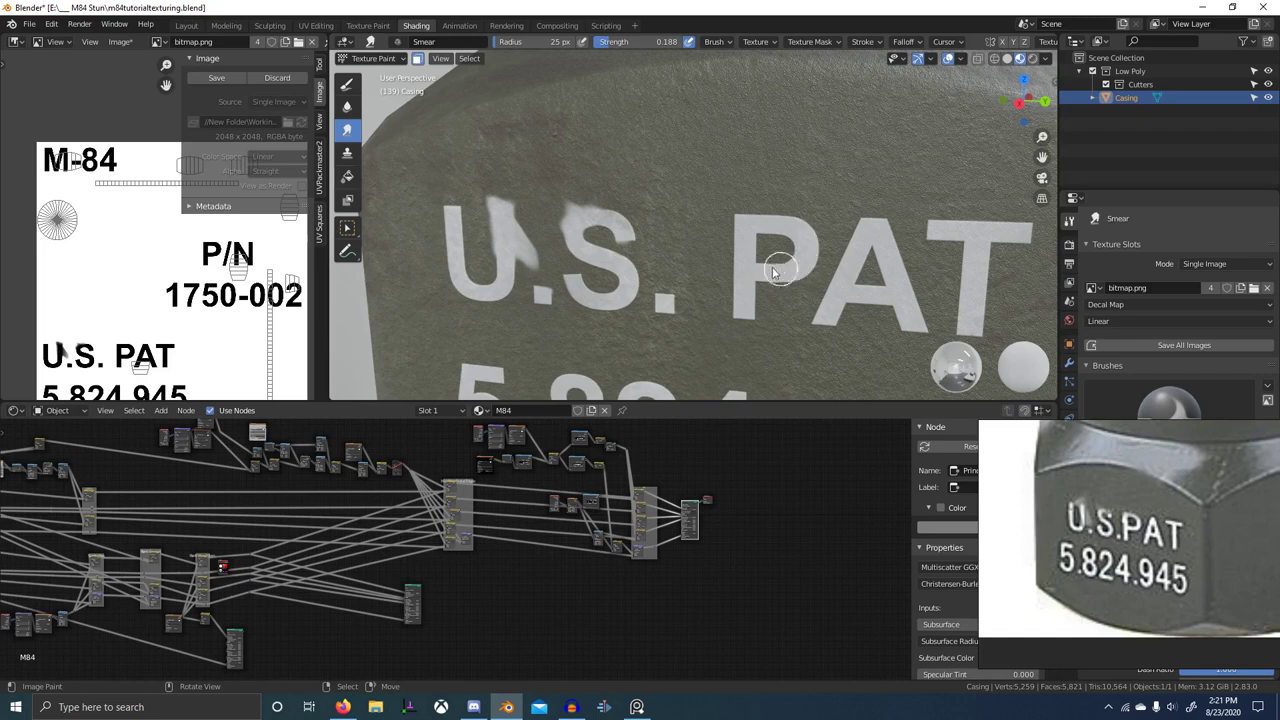
{"action": "scroll", "coordinate": [744, 272], "scroll_direction": "down", "scroll_amount": 4}
- Enter Edit Mode on the casing and grow the face selection
{"action": "key", "text": "Tab"}
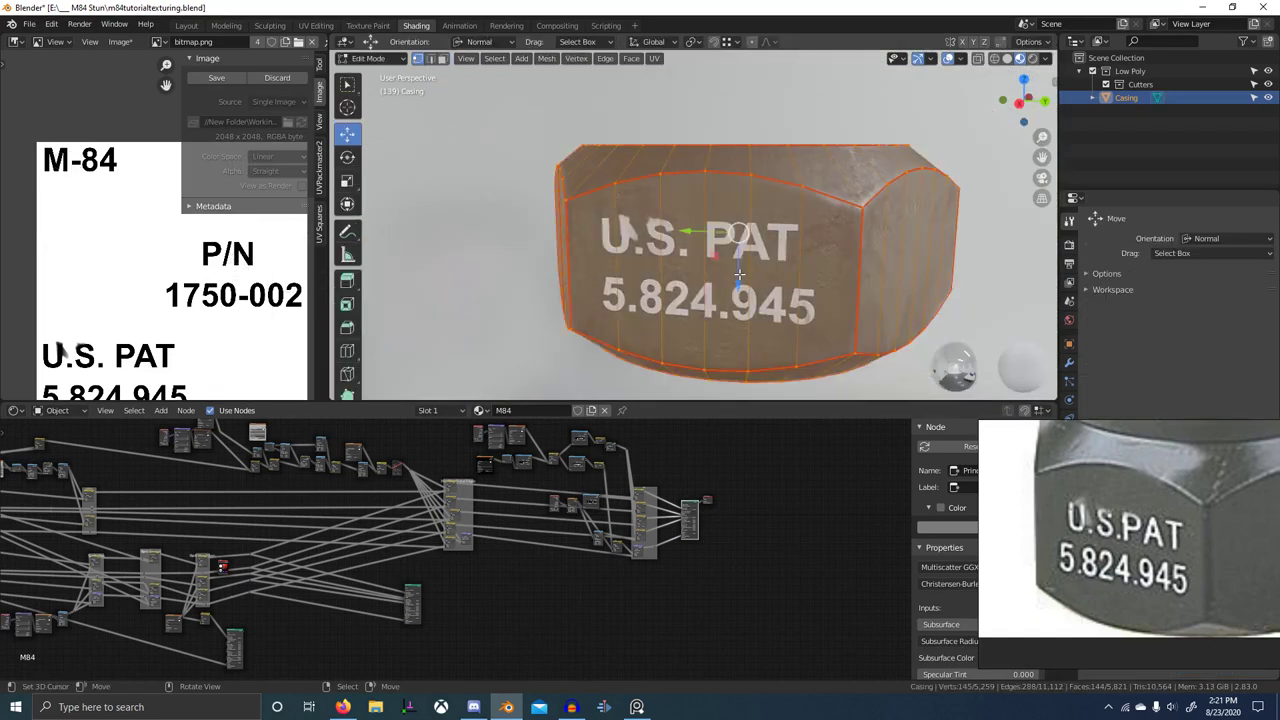
{"action": "key", "text": "ctrl+KP_Add"}
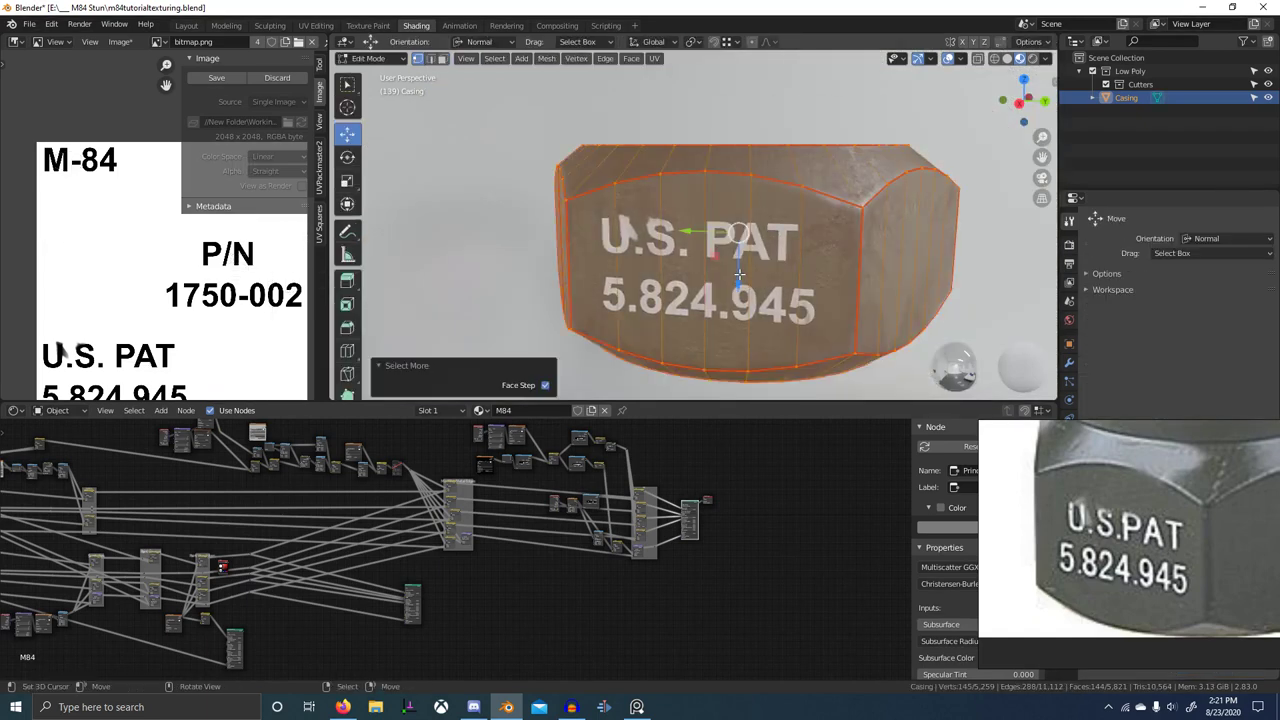
{"action": "key", "text": "F3"}
{"action": "key", "text": "Escape"}
- Isolate the hex head by revealing all, selecting its linked geometry and hiding the rest, then return to Texture Paint
{"action": "key", "text": "alt+h"}
{"action": "key", "text": "alt+a"}
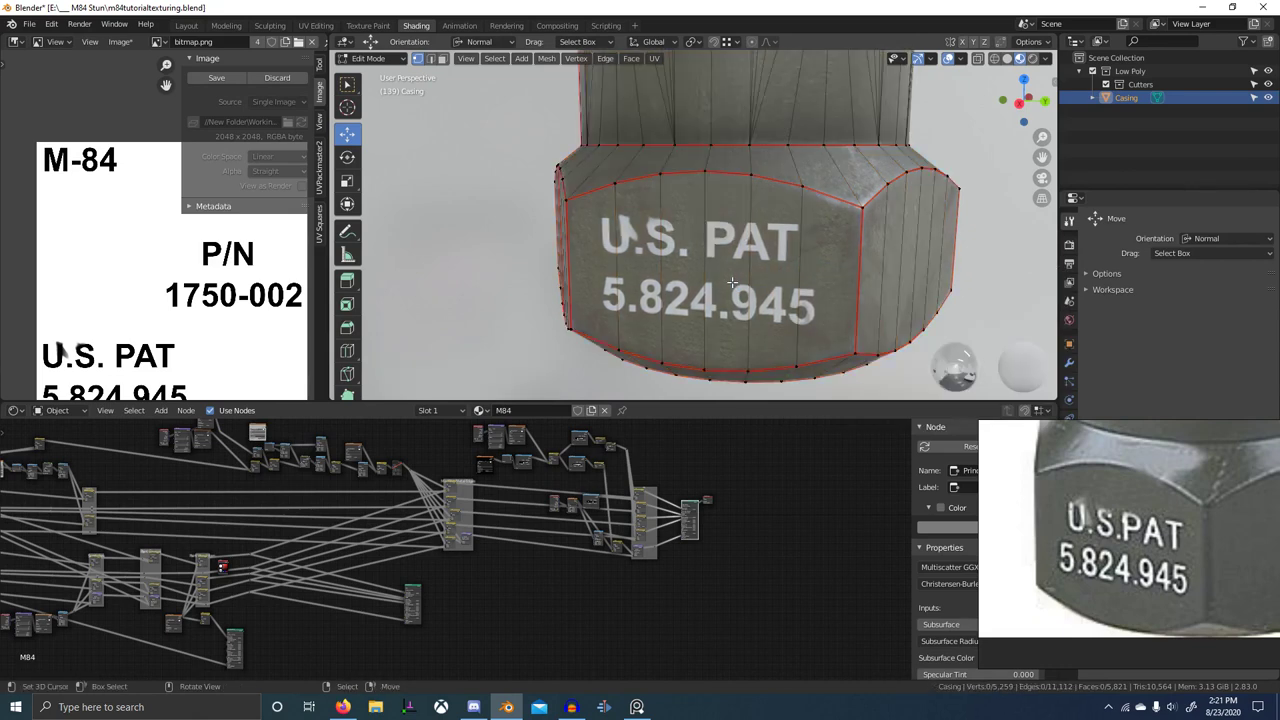
{"action": "key", "text": "l"}
{"action": "key", "text": "shift+h"}
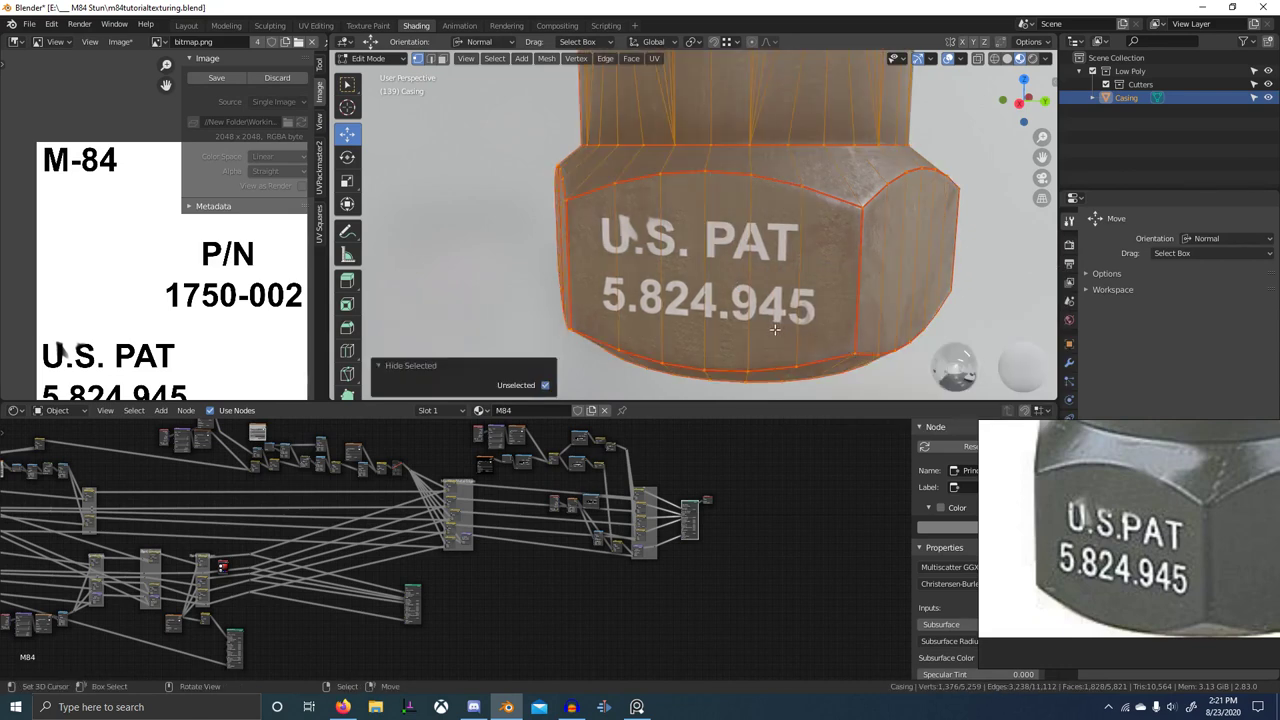
{"action": "key", "text": "ctrl+Tab"}
{"action": "left_click", "coordinate": [864, 249]}
- Compare the casing with the PureRef M-84 photo, framing the P/N 1750-002 marking
{"action": "scroll", "coordinate": [715, 268], "scroll_direction": "up", "scroll_amount": 5}
{"action": "scroll", "coordinate": [755, 268], "scroll_direction": "down", "scroll_amount": 9}
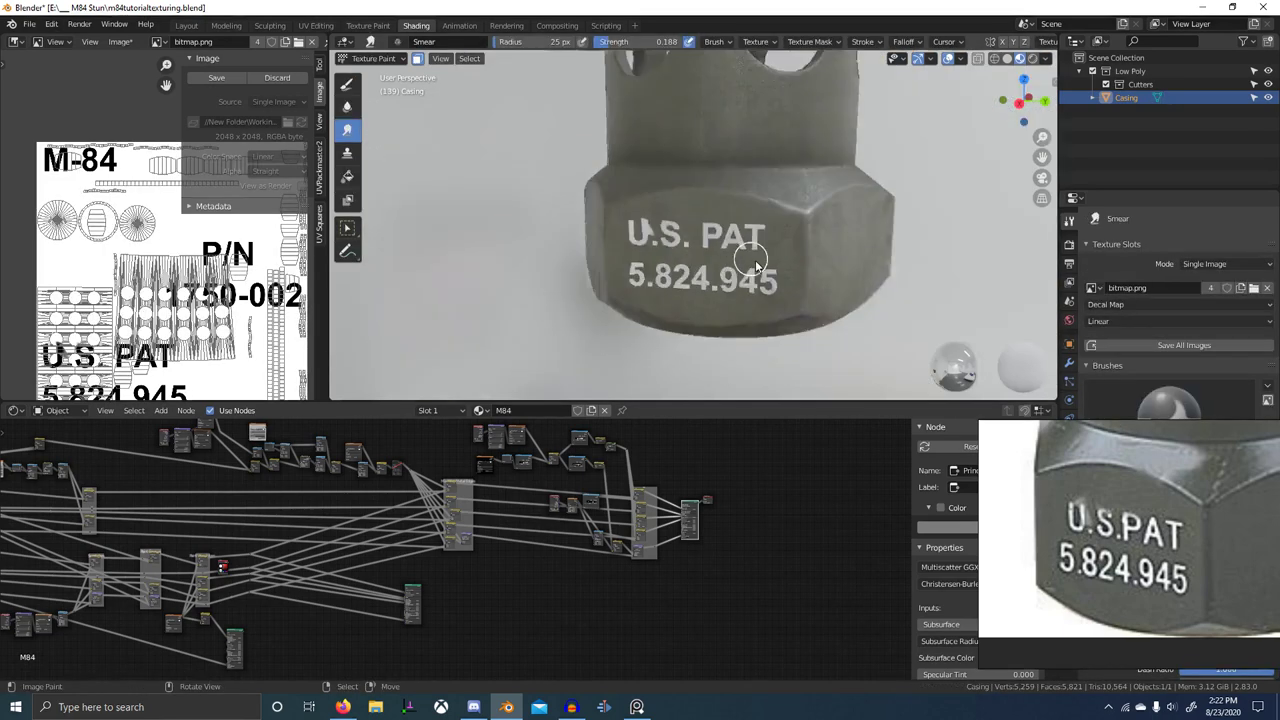
{"action": "middle_click_drag", "start_coordinate": [757, 268], "coordinate": [761, 148], "text": "shift"}
{"action": "scroll", "coordinate": [1088, 467], "scroll_direction": "down", "scroll_amount": 5}
{"action": "middle_click_drag", "start_coordinate": [1088, 467], "coordinate": [1130, 660]}
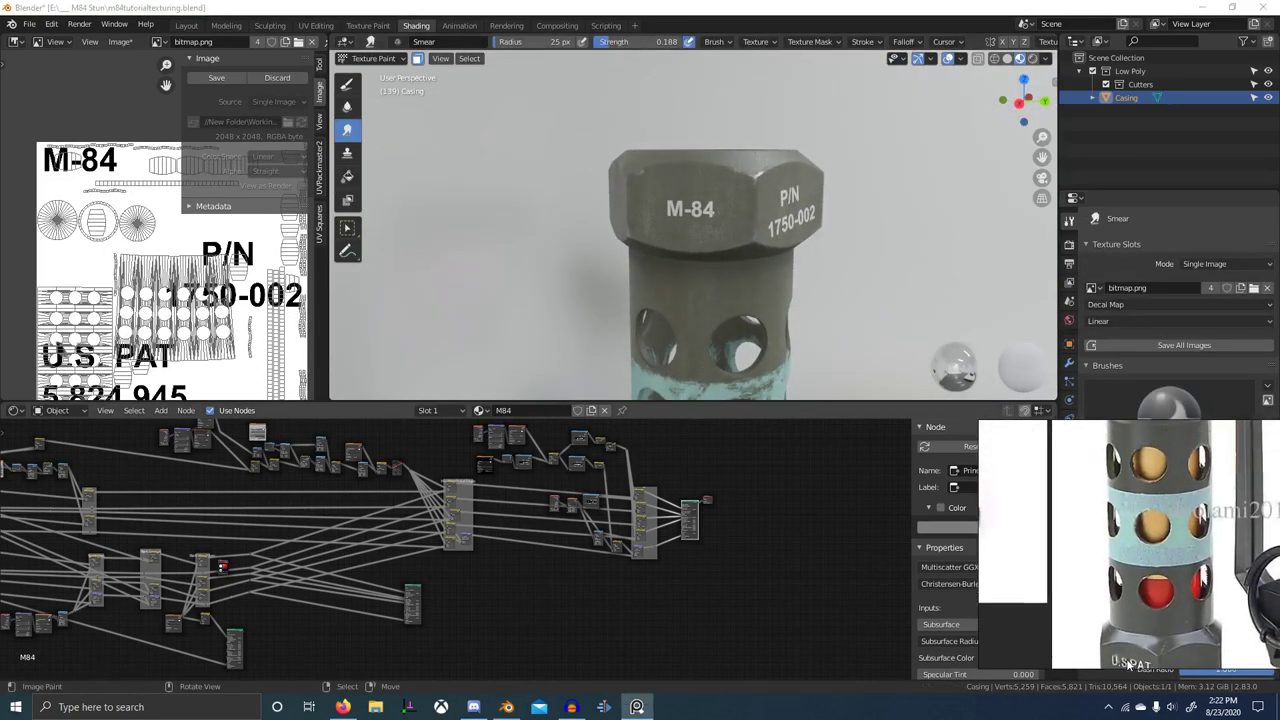
{"action": "middle_click_drag", "start_coordinate": [1172, 453], "coordinate": [982, 533]}
{"action": "scroll", "coordinate": [1146, 446], "scroll_direction": "up", "scroll_amount": 6}
{"action": "middle_click_drag", "start_coordinate": [838, 288], "coordinate": [768, 282]}
{"action": "scroll", "coordinate": [660, 260], "scroll_direction": "up", "scroll_amount": 8}
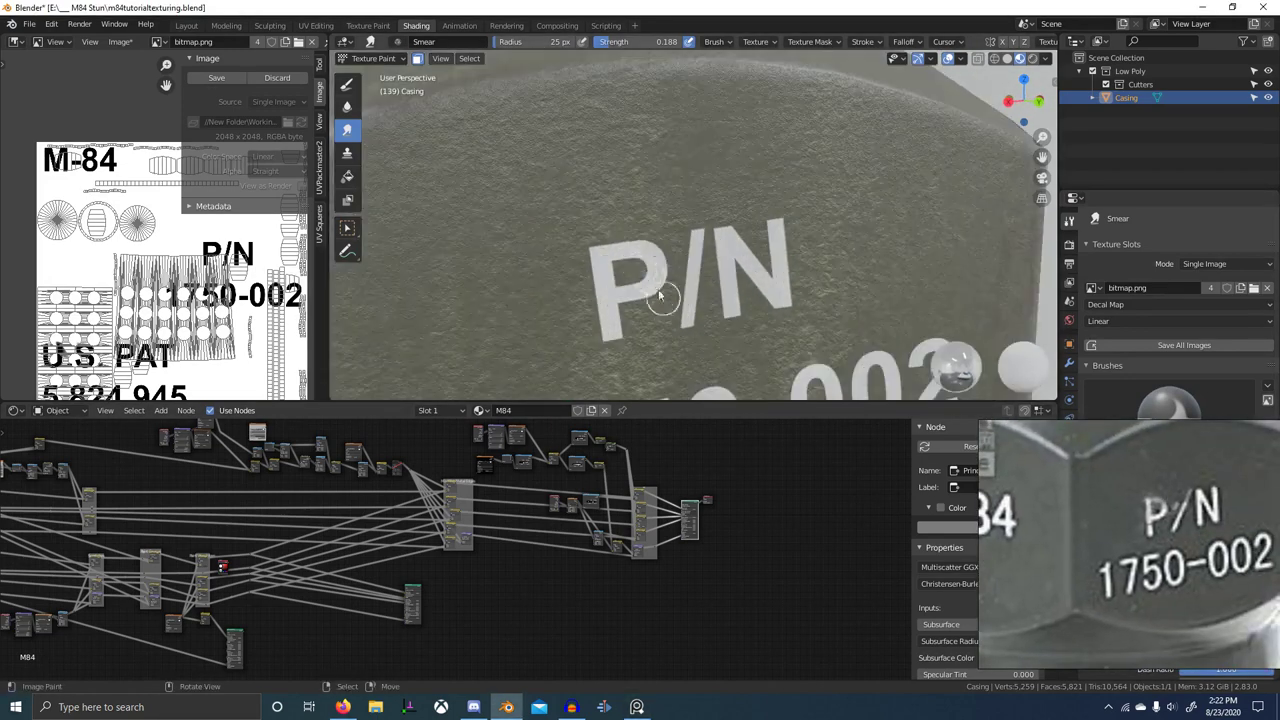
- Smear worn spots into the P and the 1750-002 dash with a 36 px brush
{"action": "left_click", "coordinate": [628, 256]}
{"action": "mouse_move", "coordinate": [606, 239]}
{"action": "left_mouse_down"}
{"action": "mouse_move", "coordinate": [584, 247]}
{"action": "mouse_move", "coordinate": [586, 266]}
{"action": "left_mouse_up"}
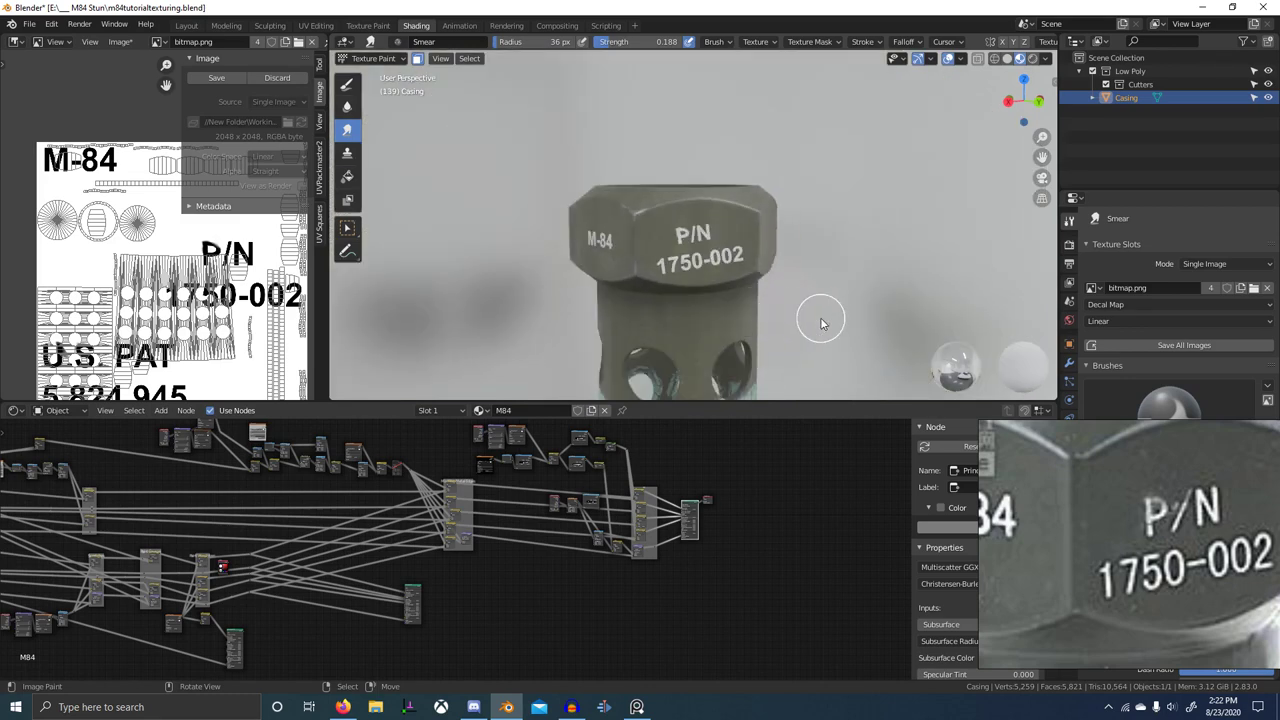
{"action": "scroll", "coordinate": [765, 301], "scroll_direction": "up", "scroll_amount": 10}
{"action": "key", "text": "ctrl+z"}
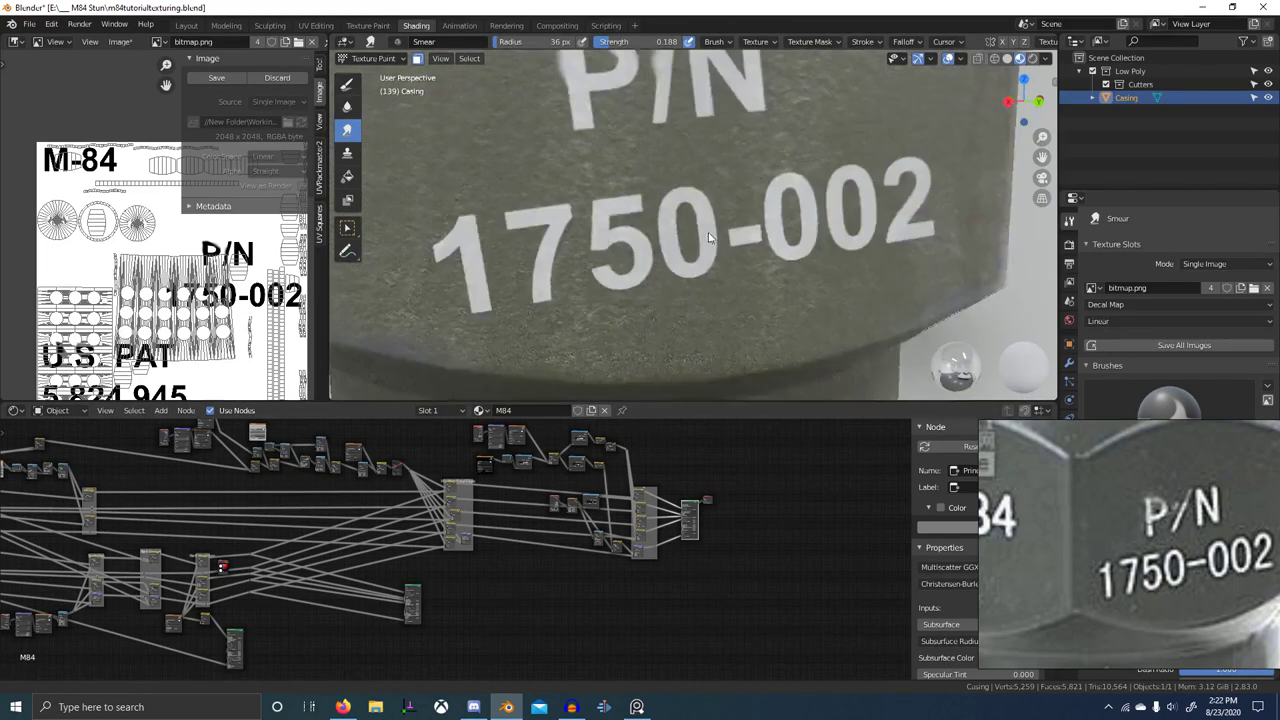
{"action": "middle_click_drag", "start_coordinate": [709, 237], "coordinate": [705, 240]}
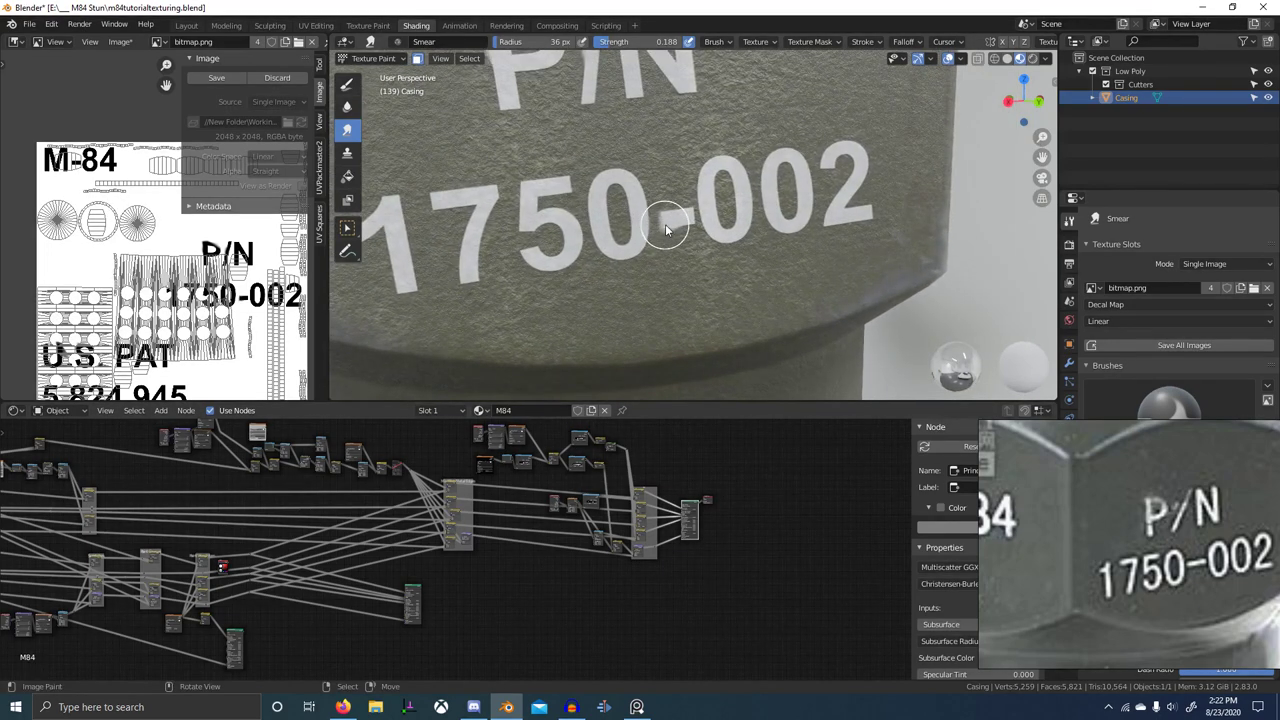
{"action": "left_click_drag", "start_coordinate": [669, 225], "coordinate": [690, 227]}
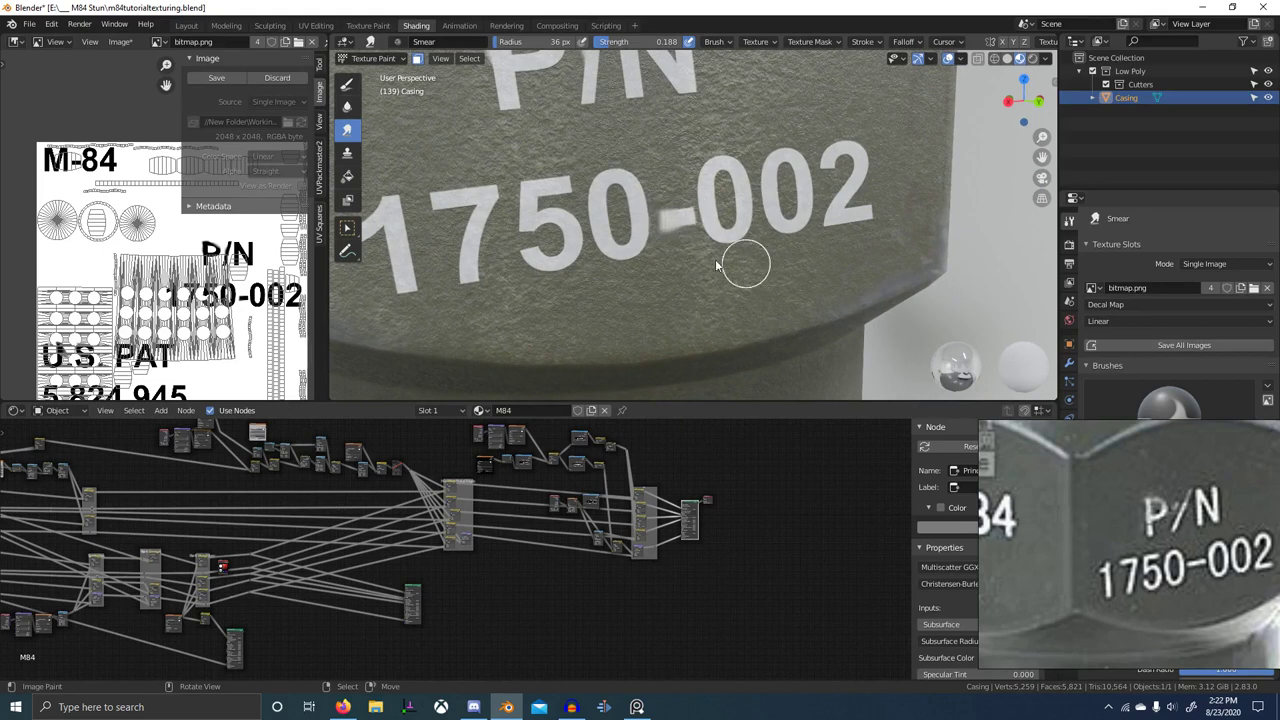
{"action": "scroll", "coordinate": [620, 248], "scroll_direction": "down", "scroll_amount": 7}
{"action": "middle_click_drag", "start_coordinate": [603, 244], "coordinate": [685, 252]}
{"action": "mouse_move", "coordinate": [752, 243]}
{"action": "middle_mouse_down", "text": "shift"}
{"action": "mouse_move", "coordinate": [680, 264]}
{"action": "mouse_move", "coordinate": [699, 258]}
{"action": "middle_mouse_up", "text": "shift"}
{"action": "scroll", "coordinate": [680, 262], "scroll_direction": "up", "scroll_amount": 3}
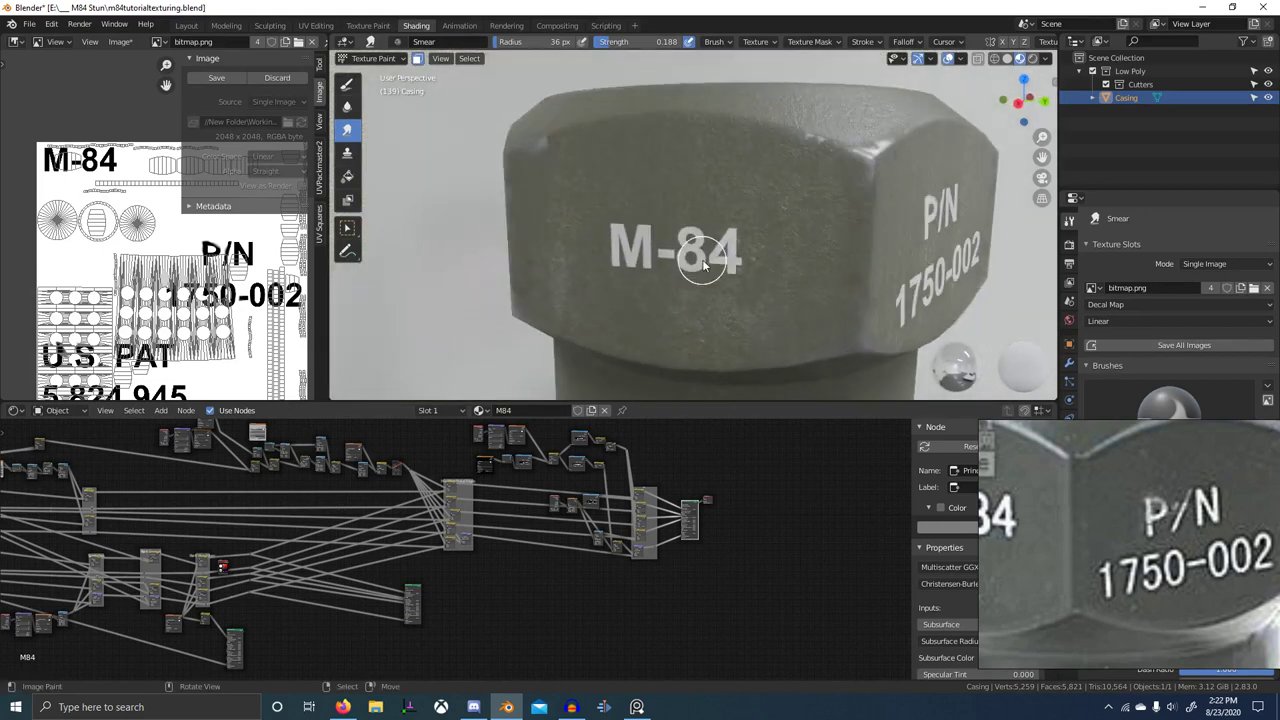
{"action": "scroll", "coordinate": [698, 257], "scroll_direction": "up", "scroll_amount": 3}
{"action": "left_click", "coordinate": [400, 43]}
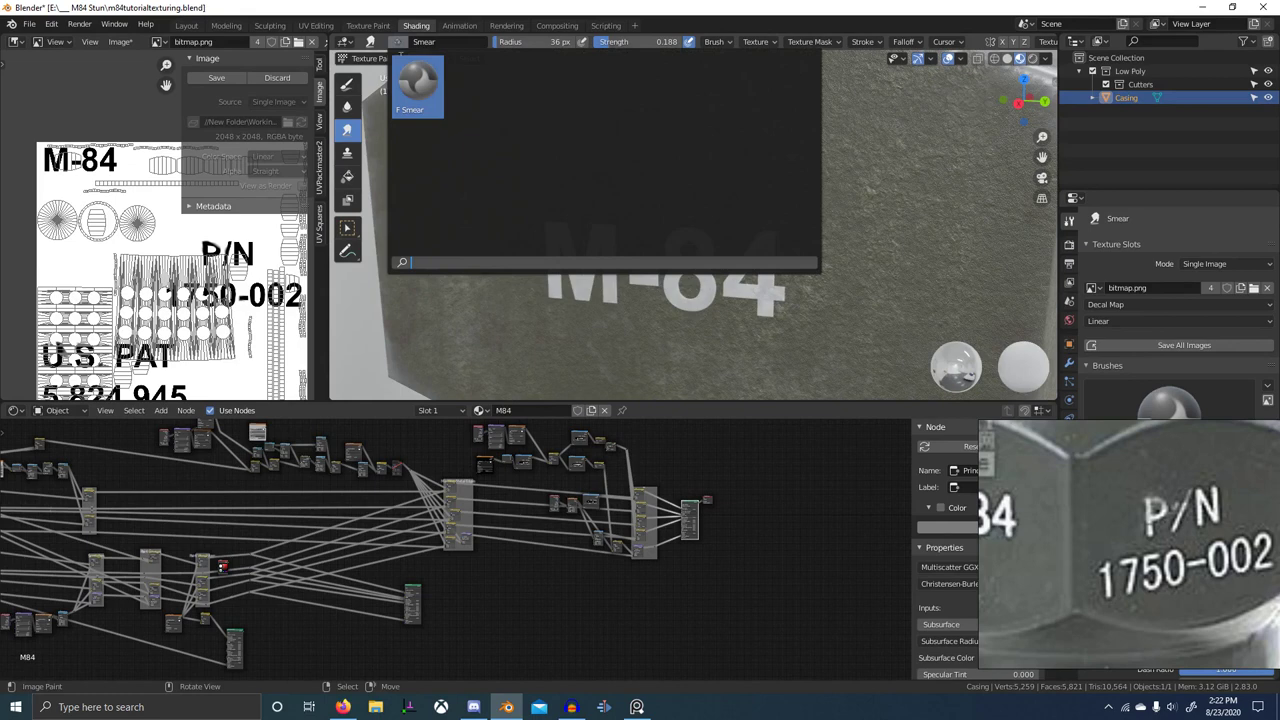
- Choose the S Grunge 01 draw brush and switch the paint colour to black
{"action": "left_click", "coordinate": [348, 85]}
{"action": "left_click", "coordinate": [400, 43]}
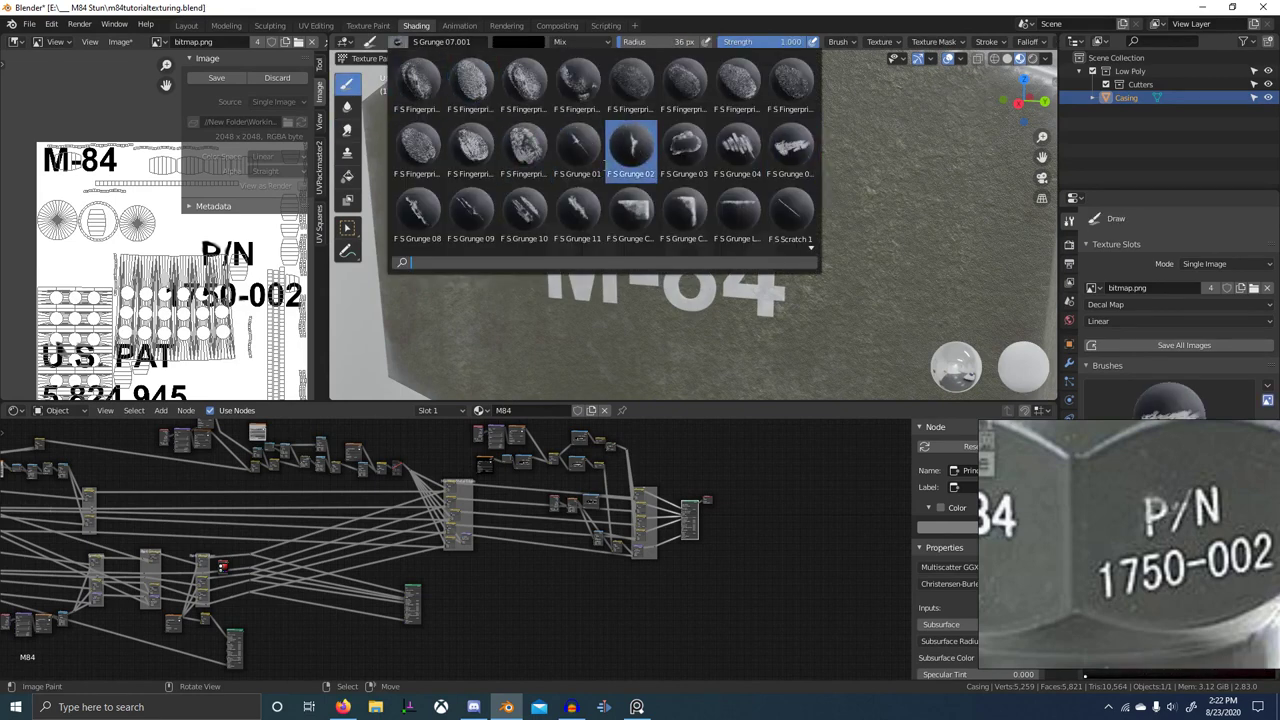
{"action": "left_click", "coordinate": [578, 147]}
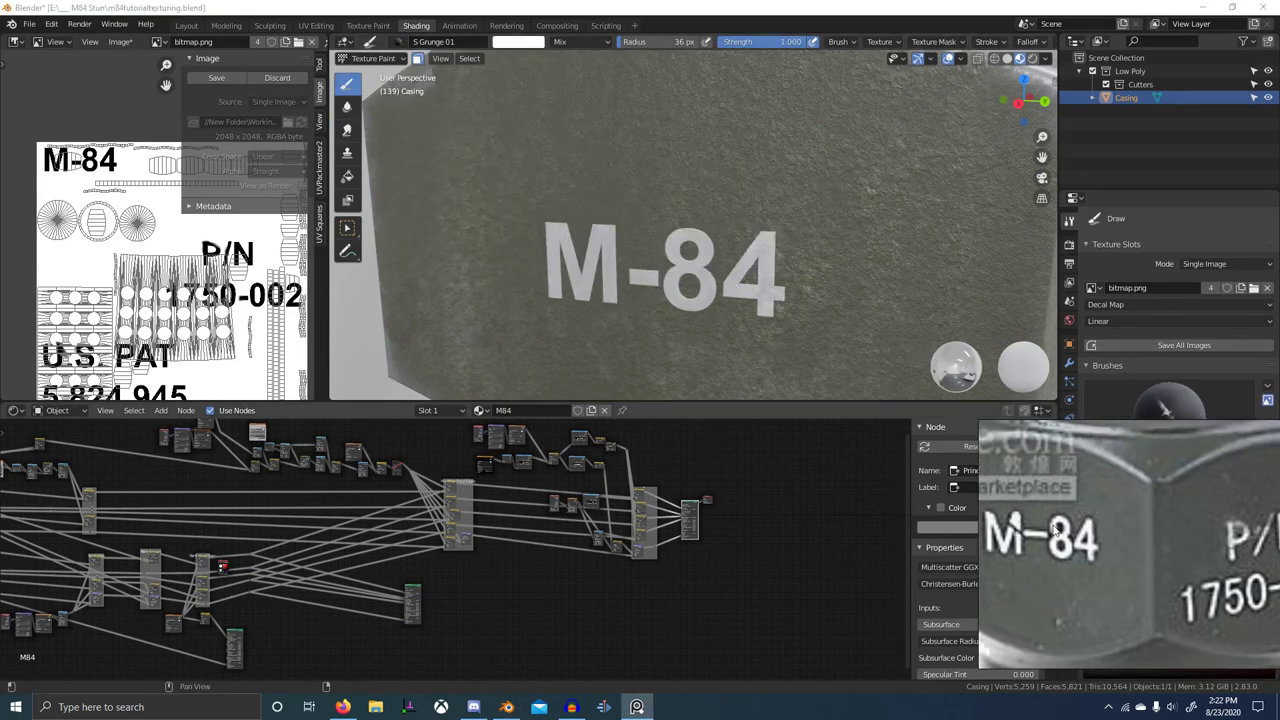
{"action": "mouse_move", "coordinate": [672, 300]}
{"action": "middle_mouse_down"}
{"action": "mouse_move", "coordinate": [643, 294]}
{"action": "mouse_move", "coordinate": [654, 294]}
{"action": "middle_mouse_up"}
{"action": "key", "text": "x"}
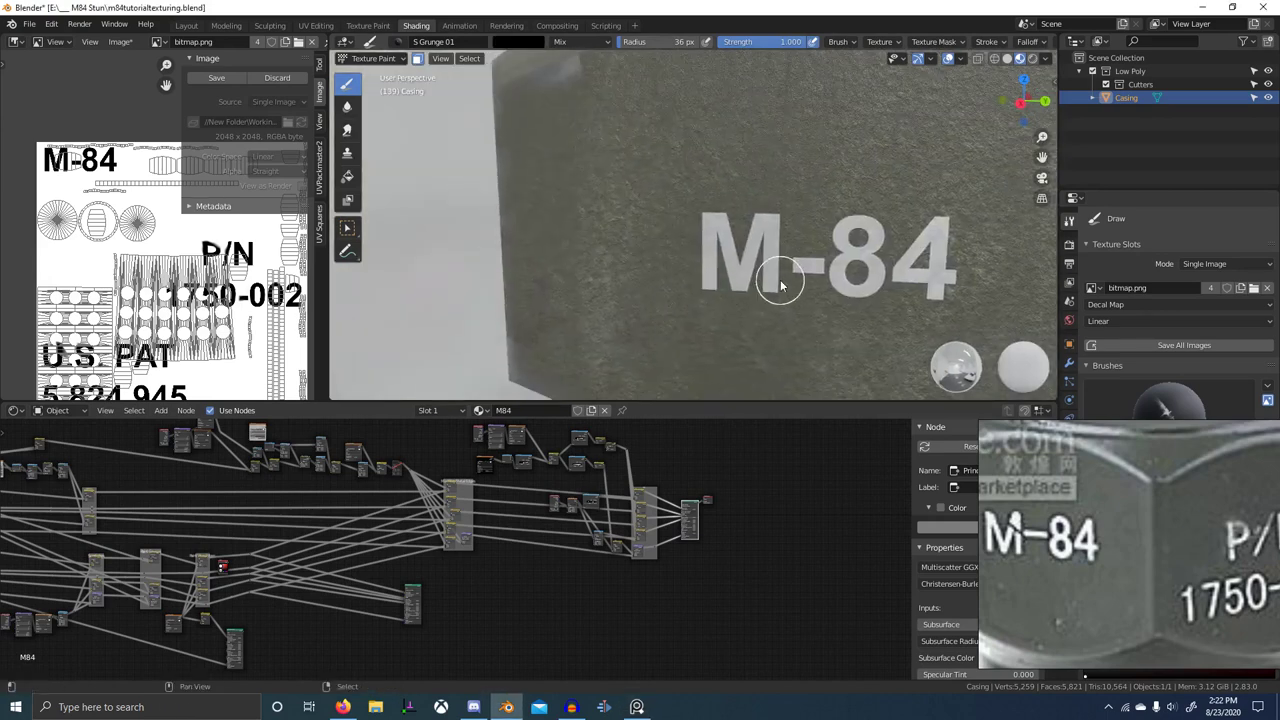
- Paint faint grunge scratches across the M-84 lettering, keeping the brush radius at 36 px
{"action": "middle_click_drag", "start_coordinate": [781, 287], "coordinate": [737, 277]}
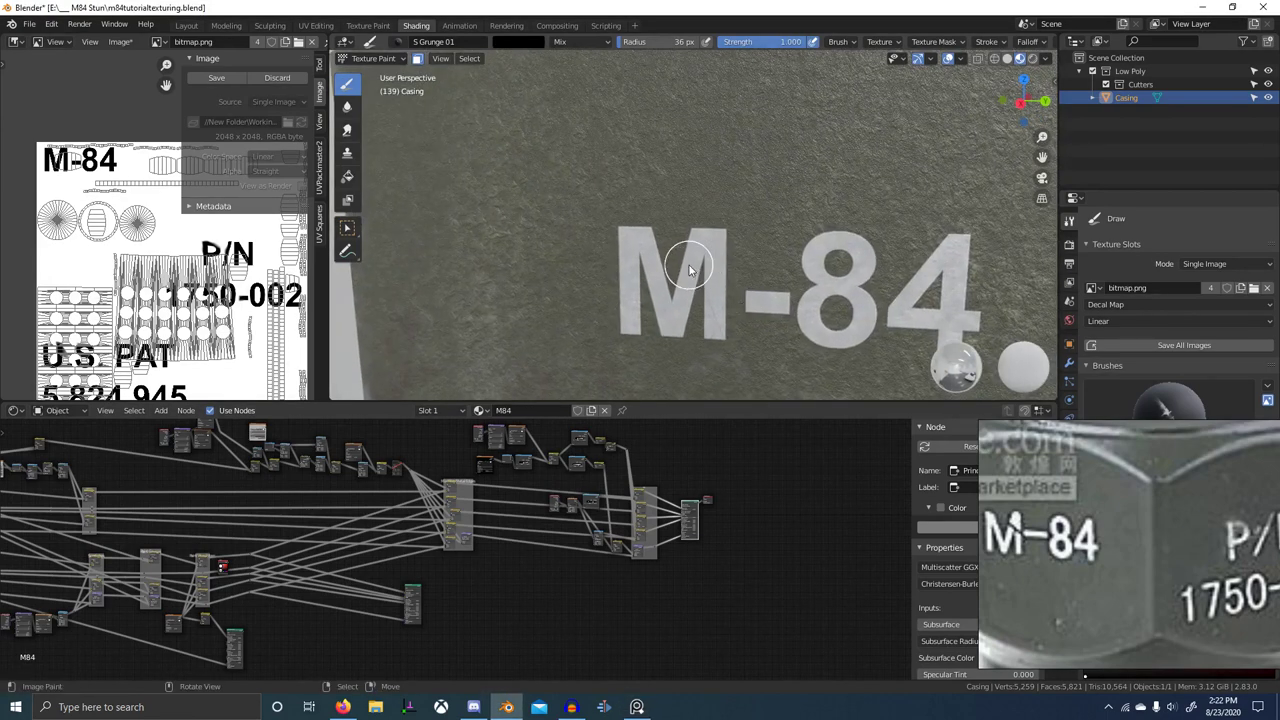
{"action": "left_click_drag", "start_coordinate": [681, 252], "coordinate": [722, 269]}
{"action": "key", "text": "x"}
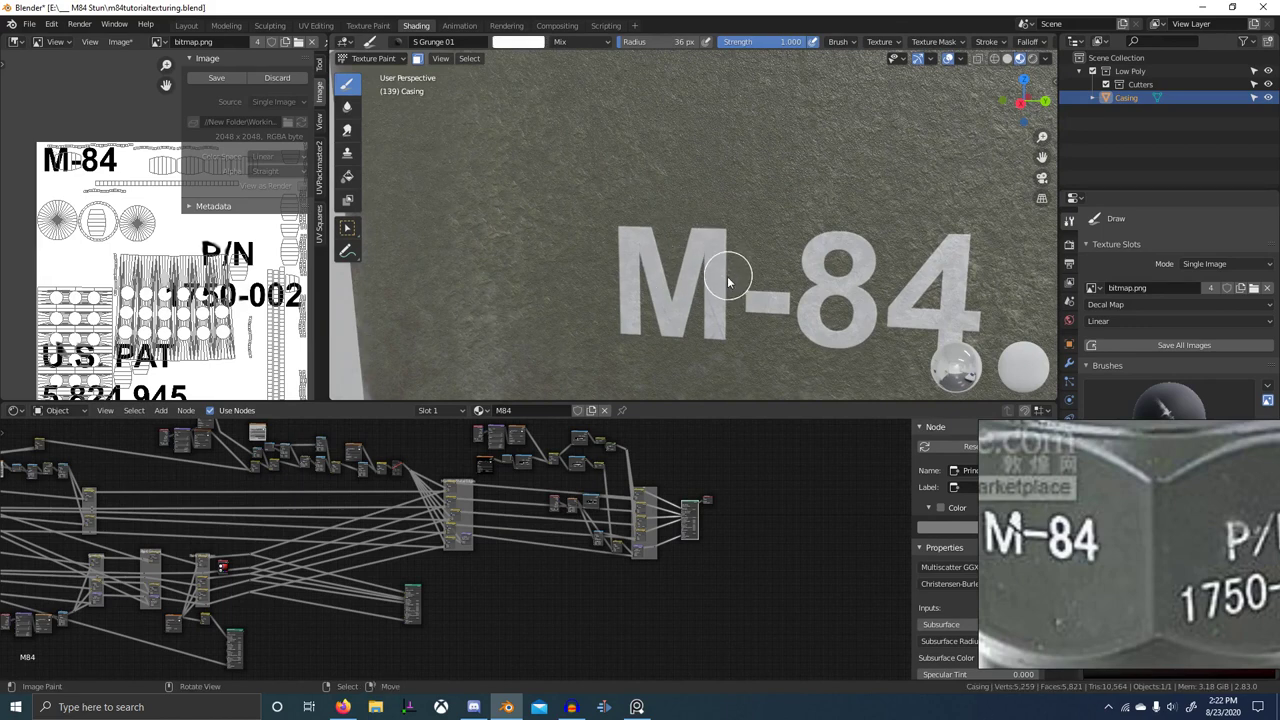
{"action": "key", "text": "f"}
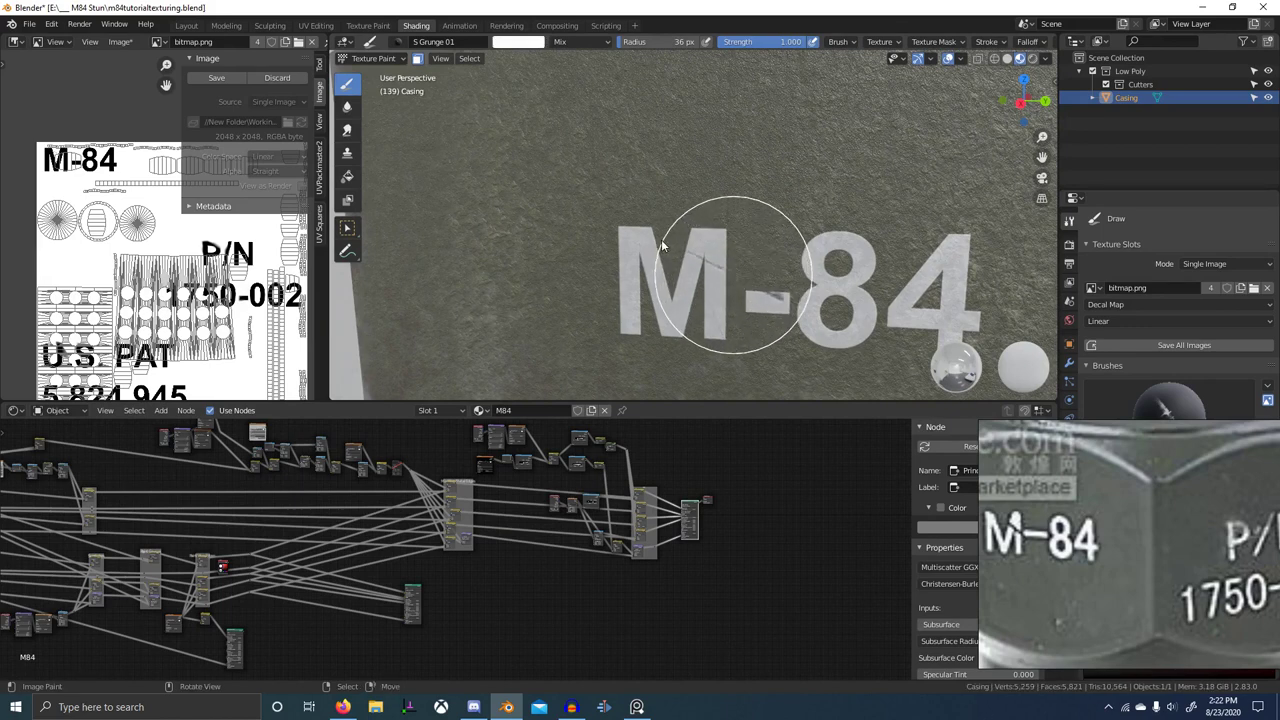
{"action": "right_click", "coordinate": [655, 241]}
{"action": "scroll", "coordinate": [738, 290], "scroll_direction": "up", "scroll_amount": 1}
{"action": "scroll", "coordinate": [738, 298], "scroll_direction": "down", "scroll_amount": 2}
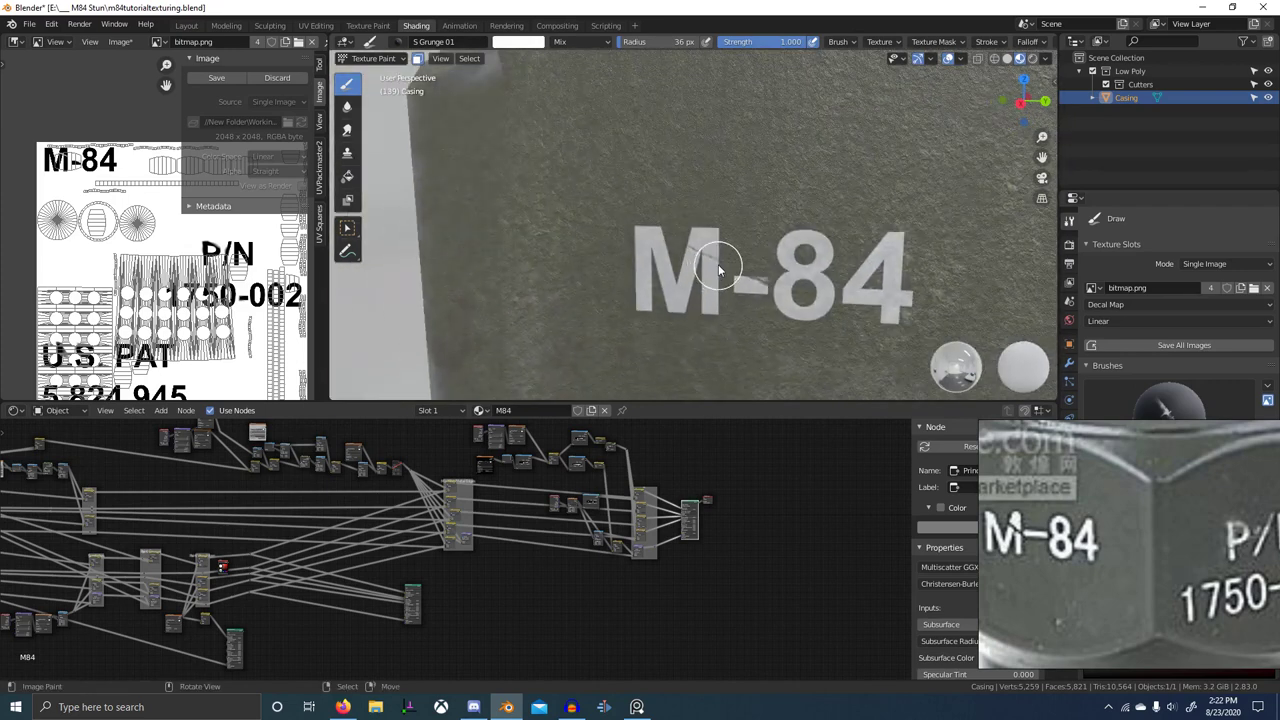
{"action": "right_click", "coordinate": [666, 238]}
{"action": "right_click", "coordinate": [654, 244]}
{"action": "scroll", "coordinate": [836, 326], "scroll_direction": "down", "scroll_amount": 5}
{"action": "middle_click_drag", "start_coordinate": [836, 325], "coordinate": [817, 327]}
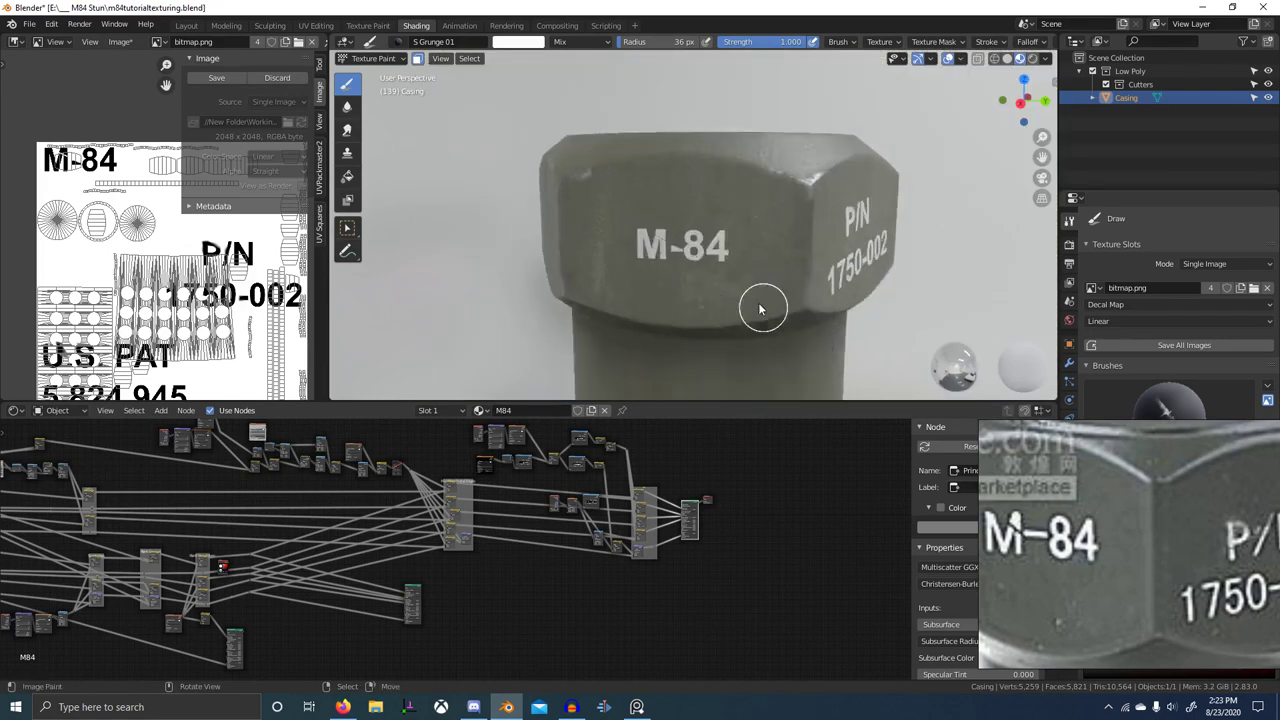
{"action": "scroll", "coordinate": [744, 299], "scroll_direction": "up", "scroll_amount": 5}
- Switch to the Smear tool and frame the P/N 1750-002 lettering
{"action": "left_click", "coordinate": [347, 130]}
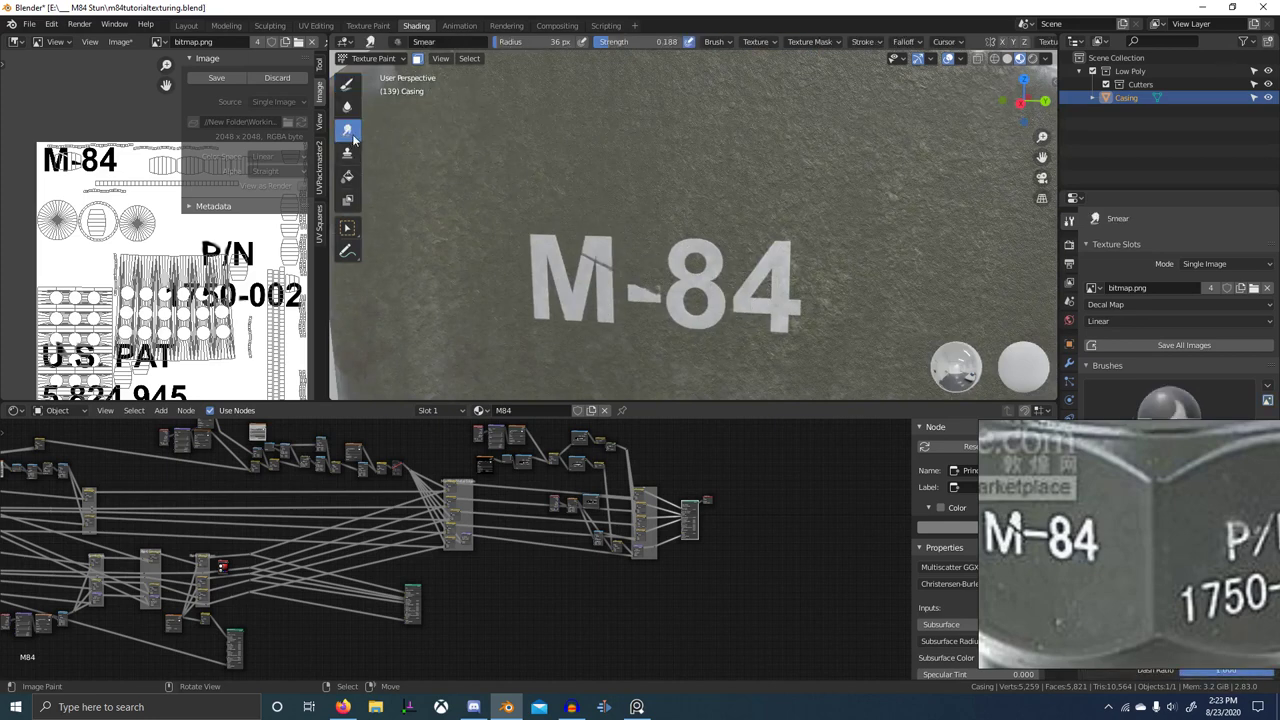
{"action": "middle_click_drag", "start_coordinate": [1117, 476], "coordinate": [1030, 468]}
{"action": "scroll", "coordinate": [1030, 468], "scroll_direction": "down", "scroll_amount": 2}
{"action": "scroll", "coordinate": [968, 372], "scroll_direction": "down", "scroll_amount": 3}
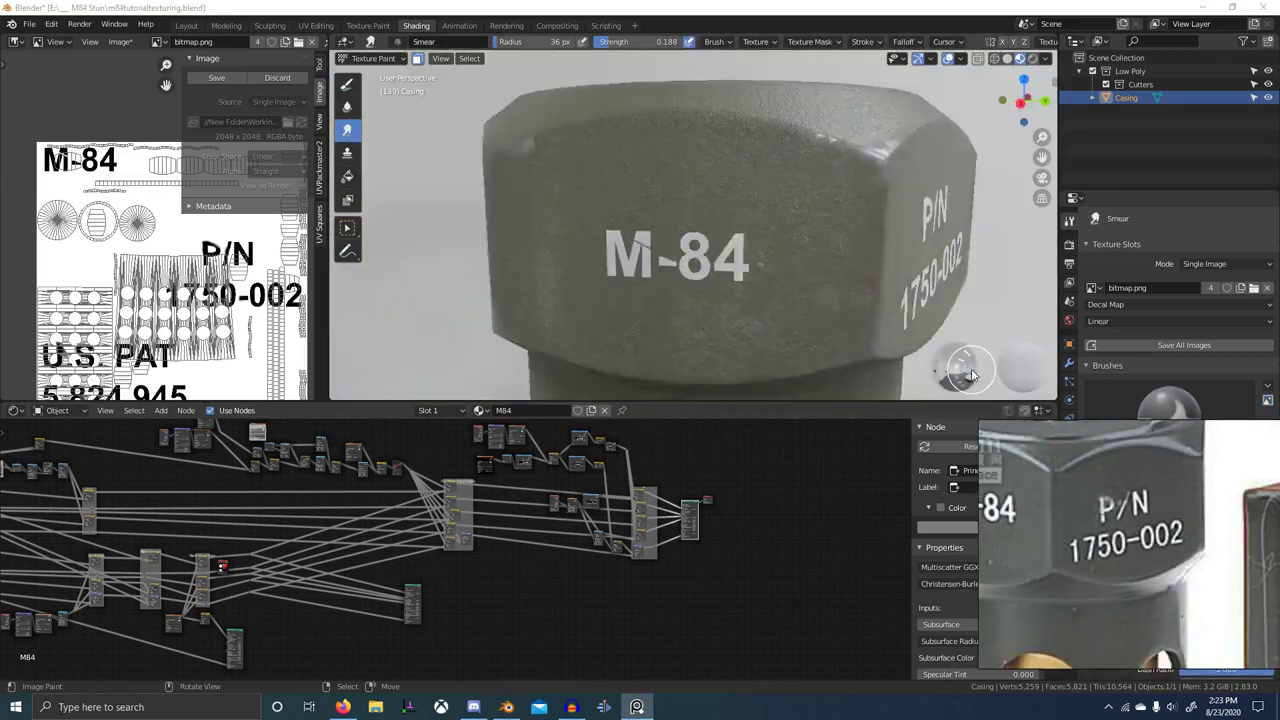
{"action": "middle_click_drag", "start_coordinate": [968, 370], "coordinate": [894, 366]}
- Smear the bottom of the 2, the base of the 1 and the edges of the 0s
{"action": "scroll", "coordinate": [894, 366], "scroll_direction": "down", "scroll_amount": 2}
{"action": "middle_click_drag", "start_coordinate": [748, 338], "coordinate": [803, 343], "text": "shift"}
{"action": "scroll", "coordinate": [780, 332], "scroll_direction": "up", "scroll_amount": 3}
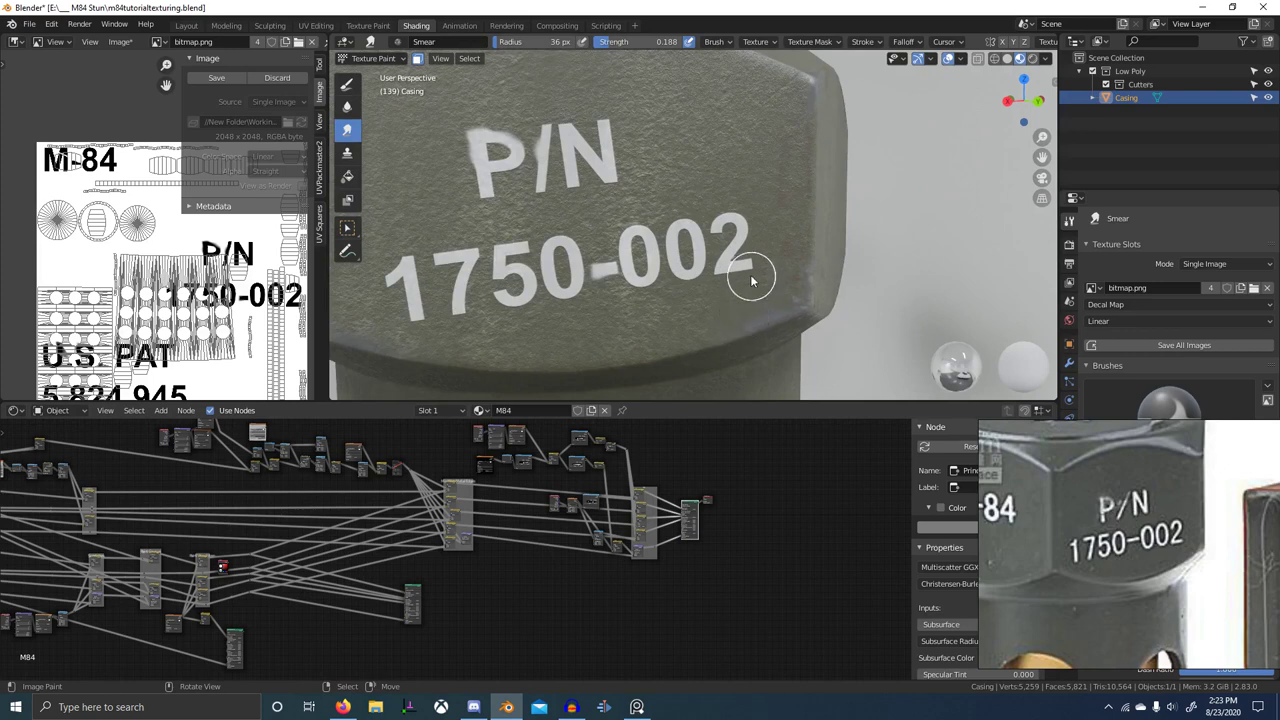
{"action": "mouse_move", "coordinate": [748, 288]}
{"action": "left_mouse_down"}
{"action": "mouse_move", "coordinate": [729, 286]}
{"action": "mouse_move", "coordinate": [756, 284]}
{"action": "left_mouse_up"}
{"action": "scroll", "coordinate": [826, 317], "scroll_direction": "down", "scroll_amount": 8}
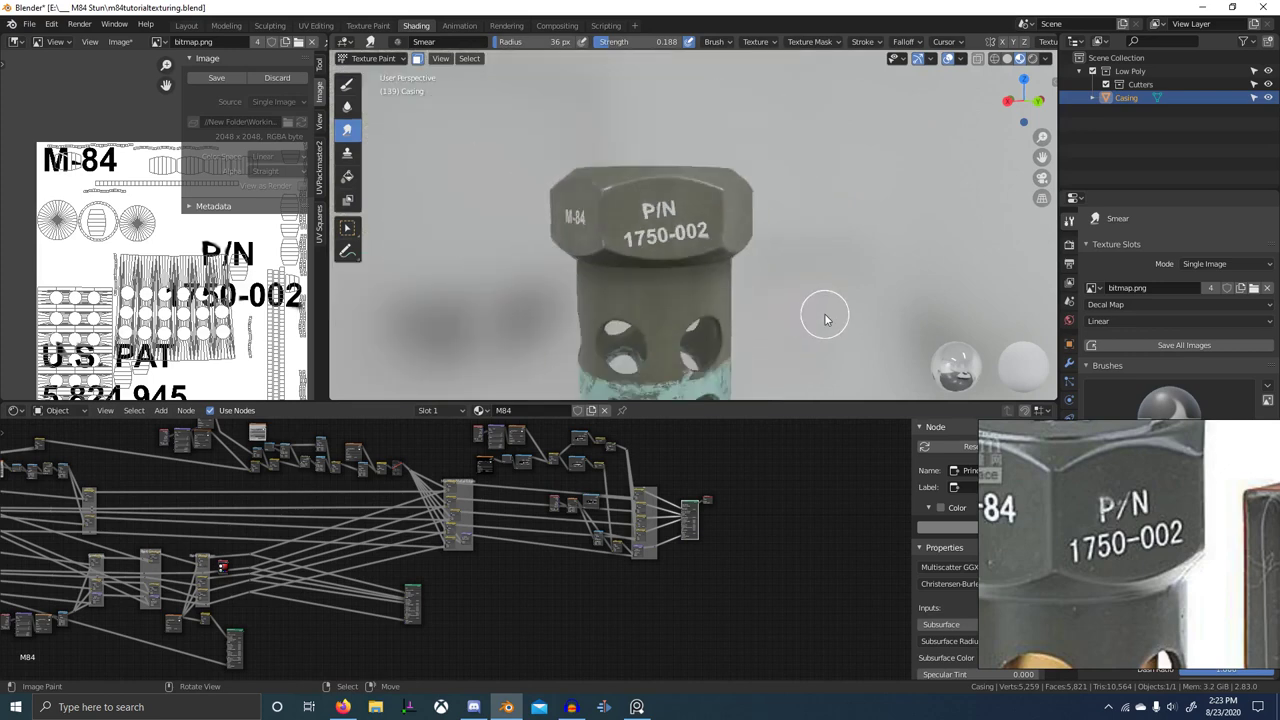
{"action": "scroll", "coordinate": [754, 303], "scroll_direction": "up", "scroll_amount": 4}
{"action": "scroll", "coordinate": [753, 302], "scroll_direction": "up", "scroll_amount": 2}
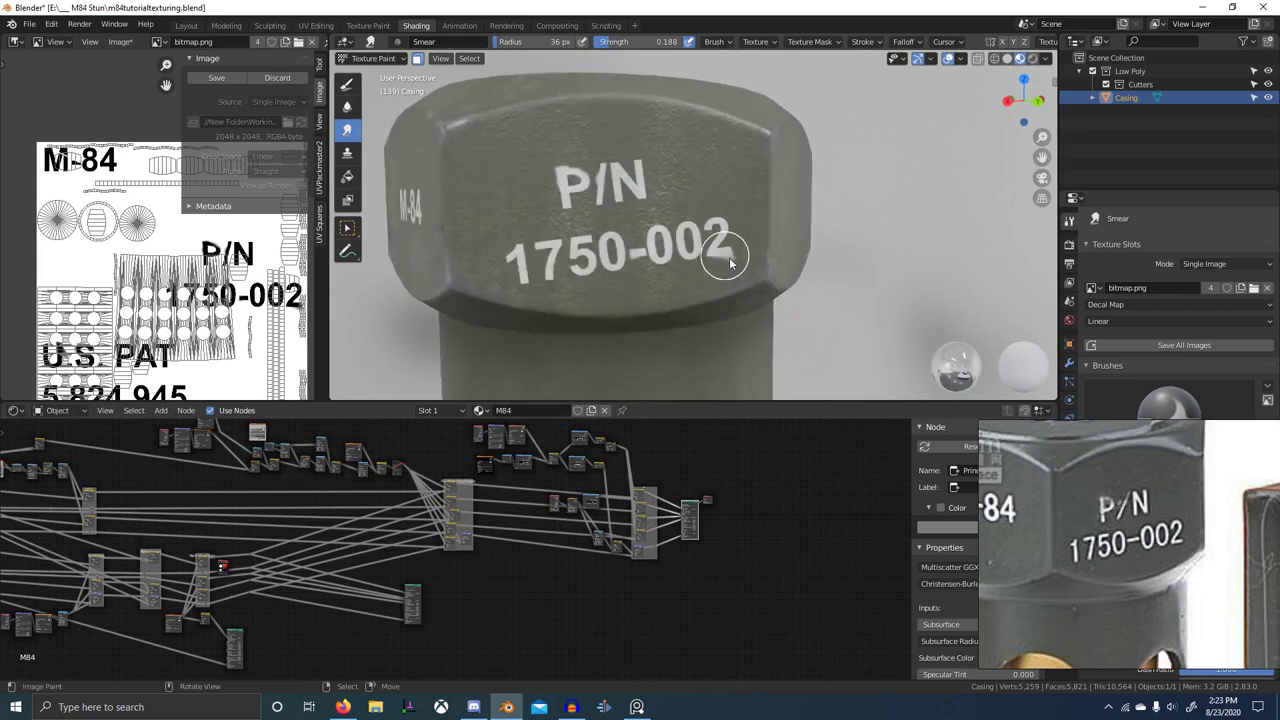
{"action": "scroll", "coordinate": [621, 272], "scroll_direction": "up", "scroll_amount": 5}
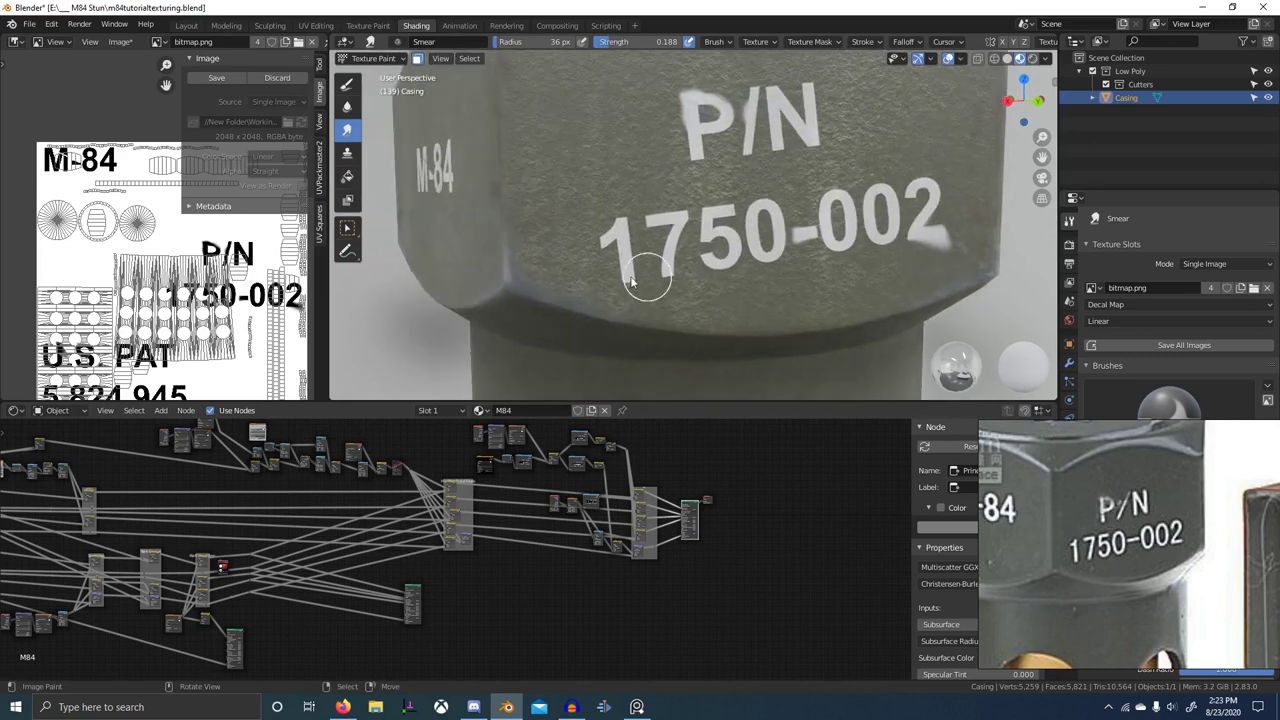
{"action": "scroll", "coordinate": [610, 293], "scroll_direction": "down", "scroll_amount": 3}
{"action": "mouse_move", "coordinate": [621, 270]}
{"action": "left_mouse_down"}
{"action": "mouse_move", "coordinate": [680, 286]}
{"action": "mouse_move", "coordinate": [668, 289]}
{"action": "mouse_move", "coordinate": [670, 265]}
{"action": "mouse_move", "coordinate": [700, 258]}
{"action": "mouse_move", "coordinate": [762, 276]}
{"action": "left_mouse_up"}
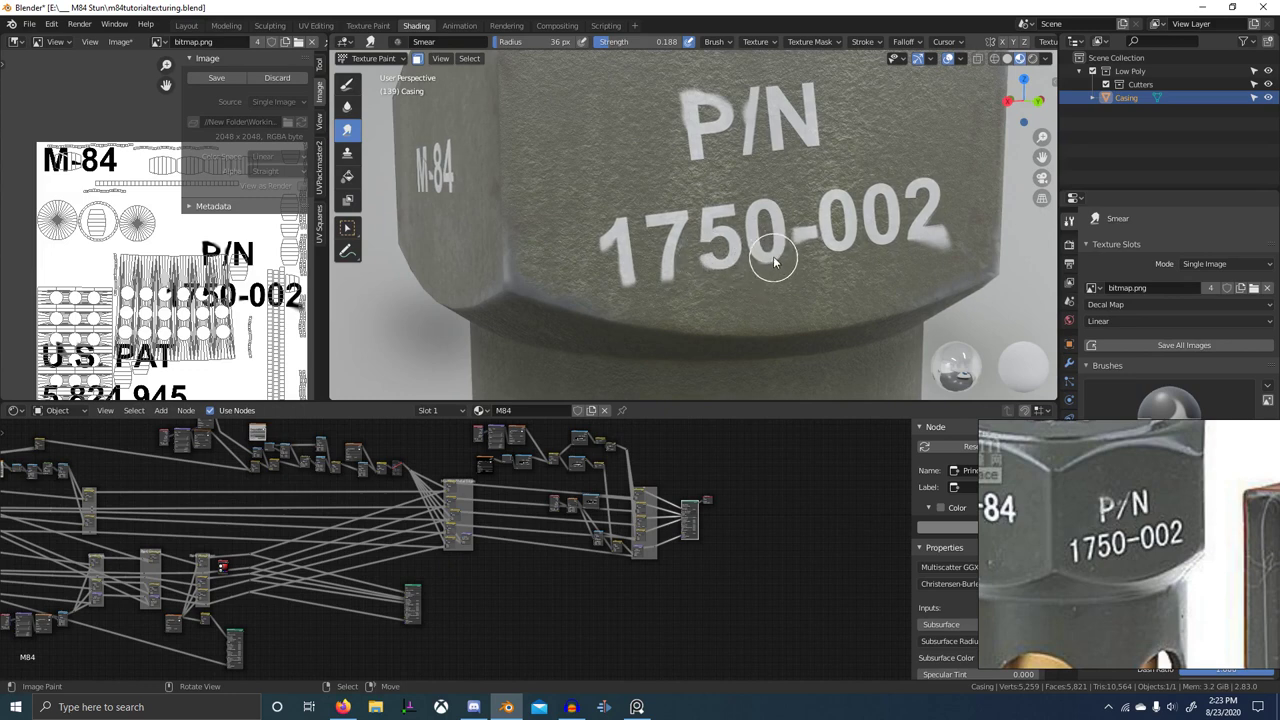
{"action": "left_click_drag", "start_coordinate": [789, 213], "coordinate": [790, 205]}
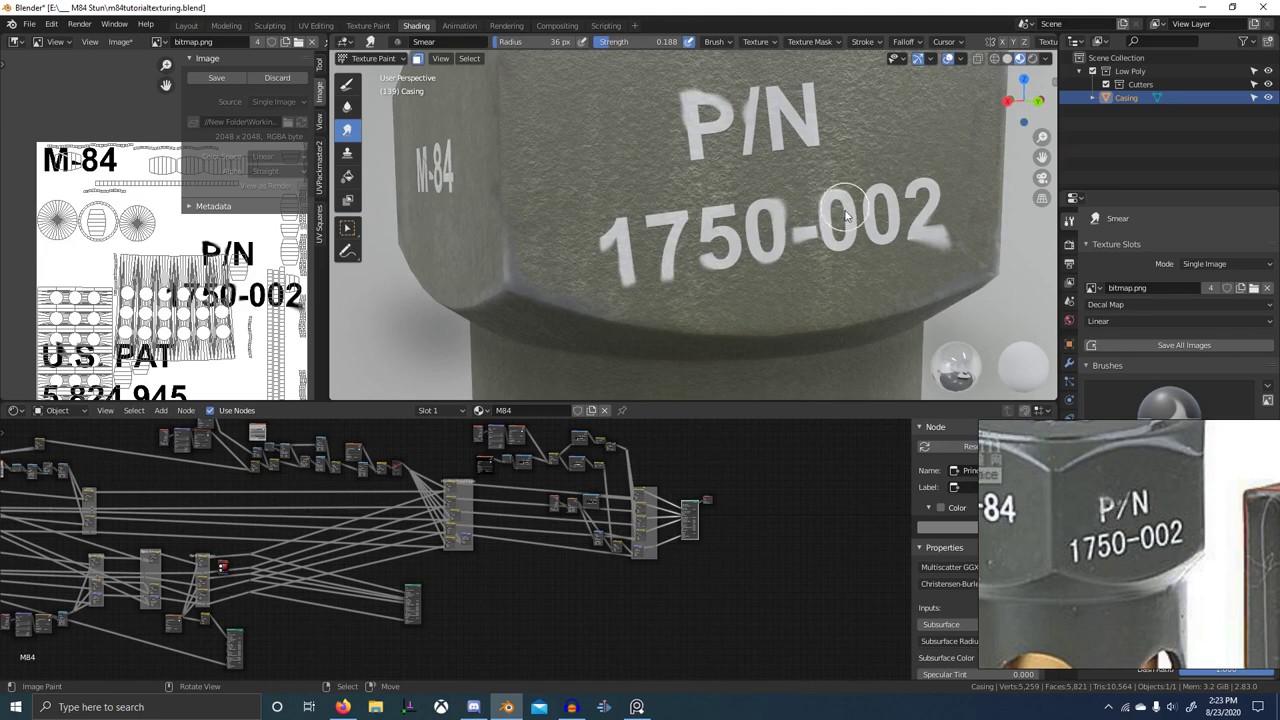
{"action": "left_click_drag", "start_coordinate": [850, 246], "coordinate": [846, 250]}
{"action": "middle_click_drag", "start_coordinate": [690, 290], "coordinate": [787, 287]}
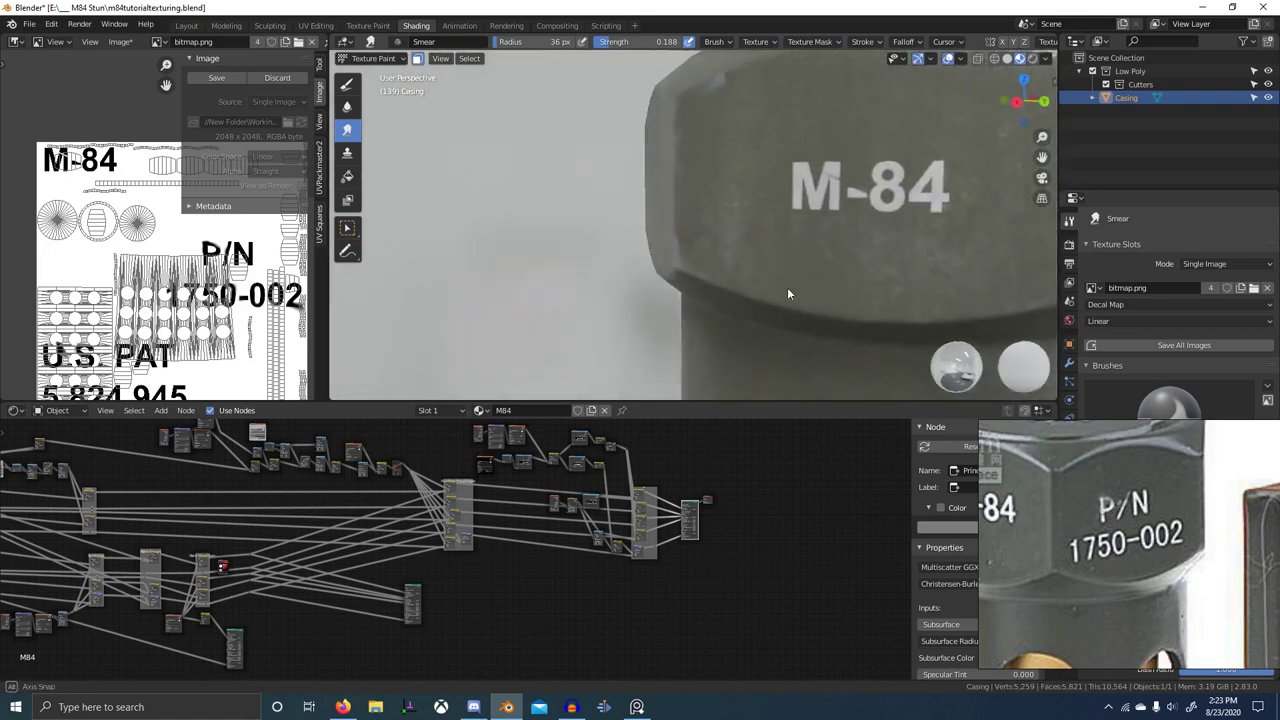
- Smear the M's right leg and top, the top of the 8 and the foot of the 4
{"action": "scroll", "coordinate": [787, 287], "scroll_direction": "up", "scroll_amount": 3}
{"action": "middle_click_drag", "start_coordinate": [808, 240], "coordinate": [738, 278], "text": "shift"}
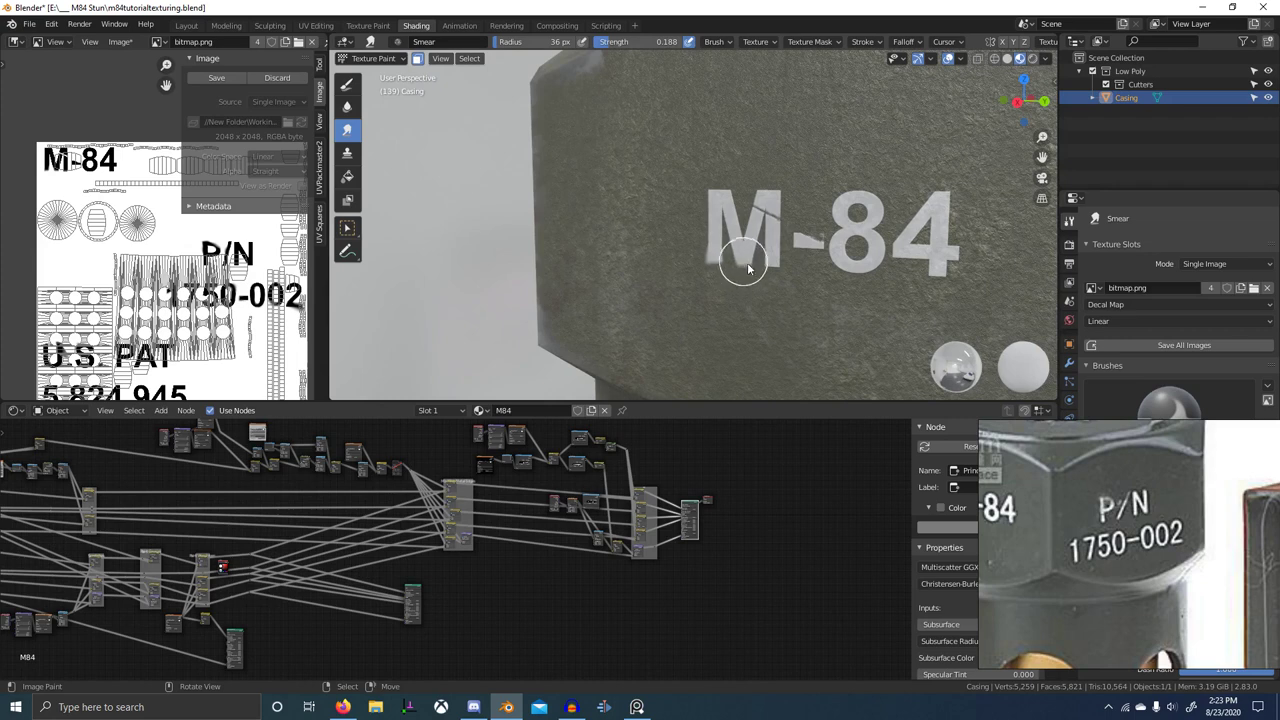
{"action": "left_click_drag", "start_coordinate": [761, 266], "coordinate": [771, 254]}
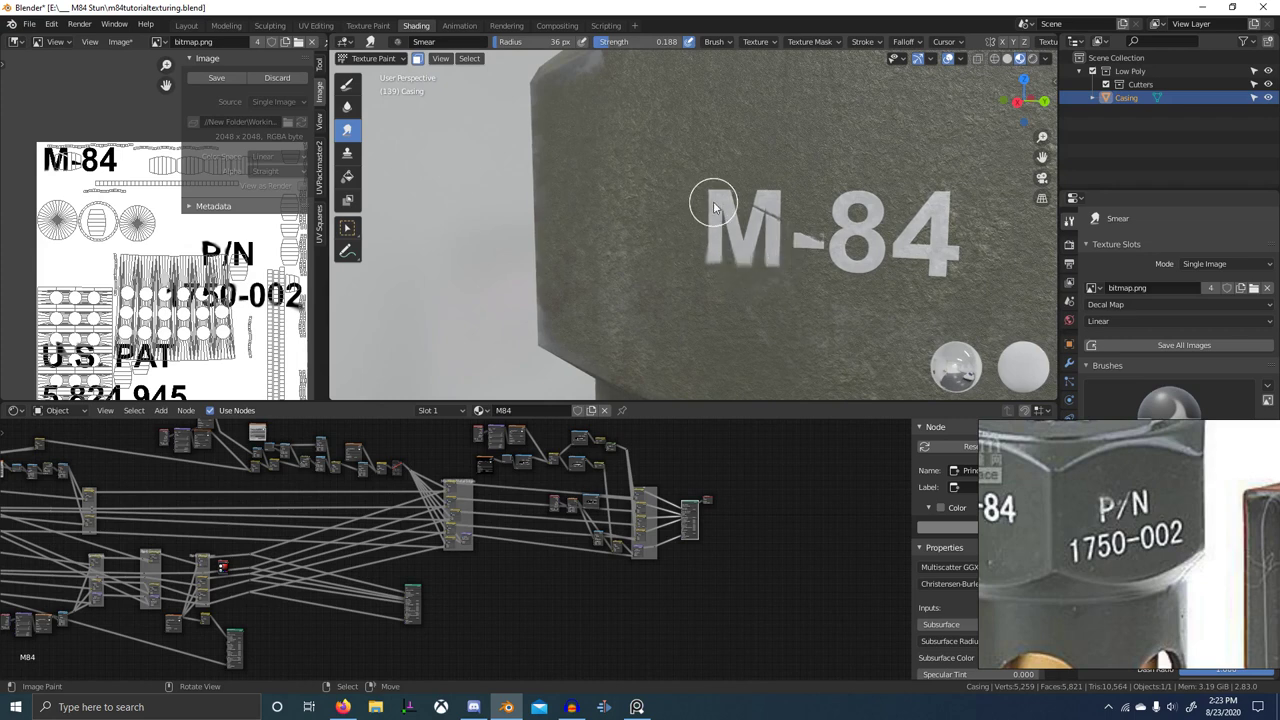
{"action": "mouse_move", "coordinate": [760, 200]}
{"action": "left_mouse_down"}
{"action": "mouse_move", "coordinate": [778, 204]}
{"action": "mouse_move", "coordinate": [769, 198]}
{"action": "left_mouse_up"}
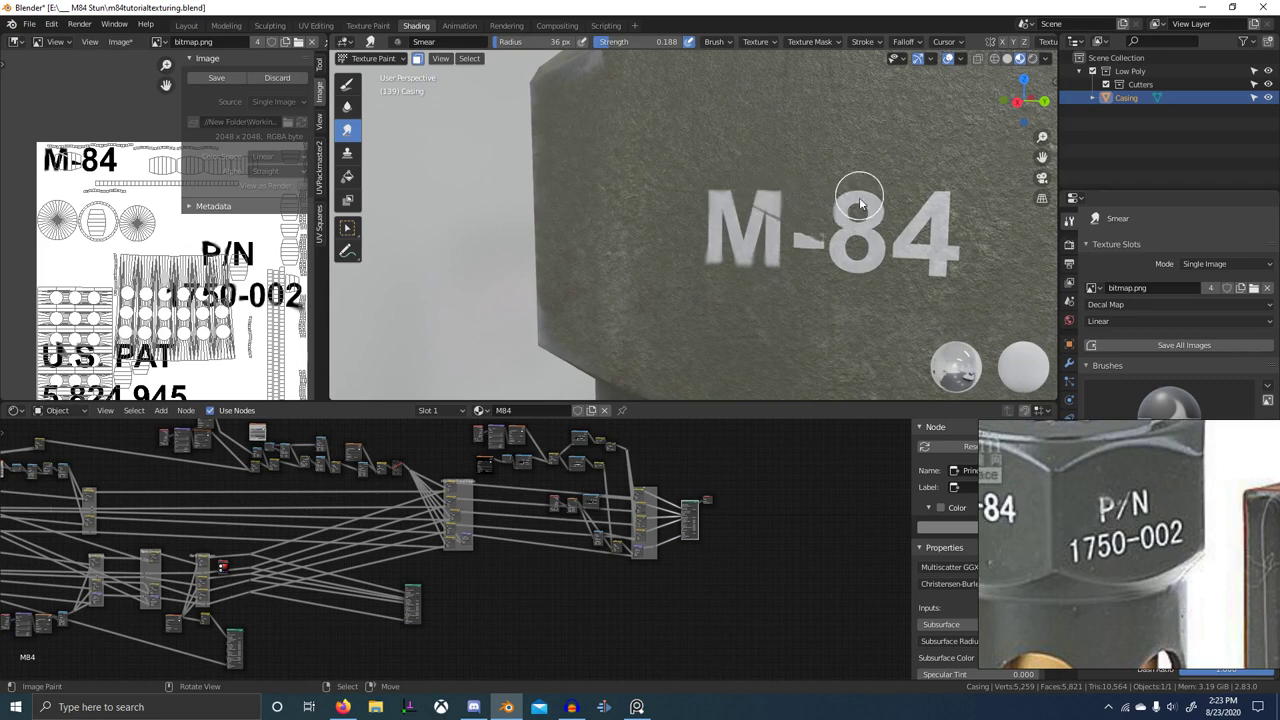
{"action": "mouse_move", "coordinate": [857, 198]}
{"action": "left_mouse_down"}
{"action": "mouse_move", "coordinate": [889, 227]}
{"action": "mouse_move", "coordinate": [887, 209]}
{"action": "left_mouse_up"}
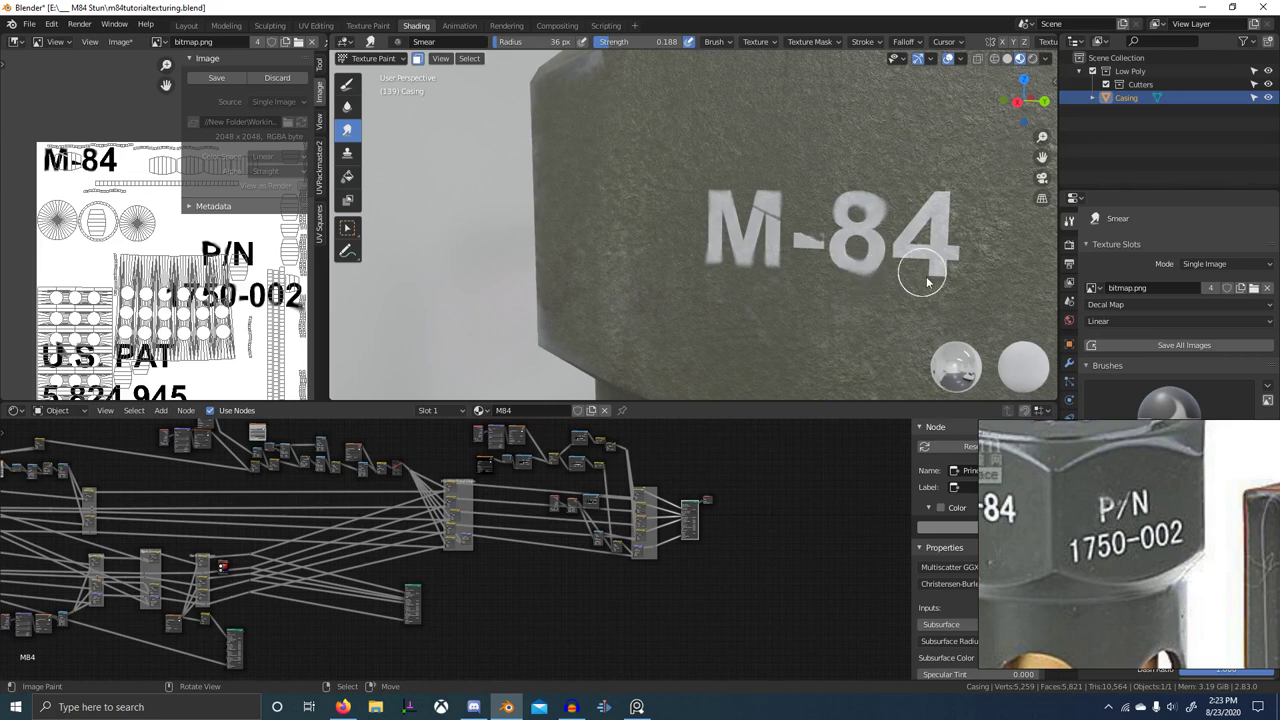
{"action": "mouse_move", "coordinate": [932, 278]}
{"action": "left_mouse_down"}
{"action": "mouse_move", "coordinate": [965, 253]}
{"action": "mouse_move", "coordinate": [937, 197]}
{"action": "mouse_move", "coordinate": [908, 226]}
{"action": "mouse_move", "coordinate": [917, 273]}
{"action": "left_mouse_up"}
- Pan and zoom down the casing toward the U.S. PAT lettering
{"action": "scroll", "coordinate": [919, 282], "scroll_direction": "down", "scroll_amount": 6}
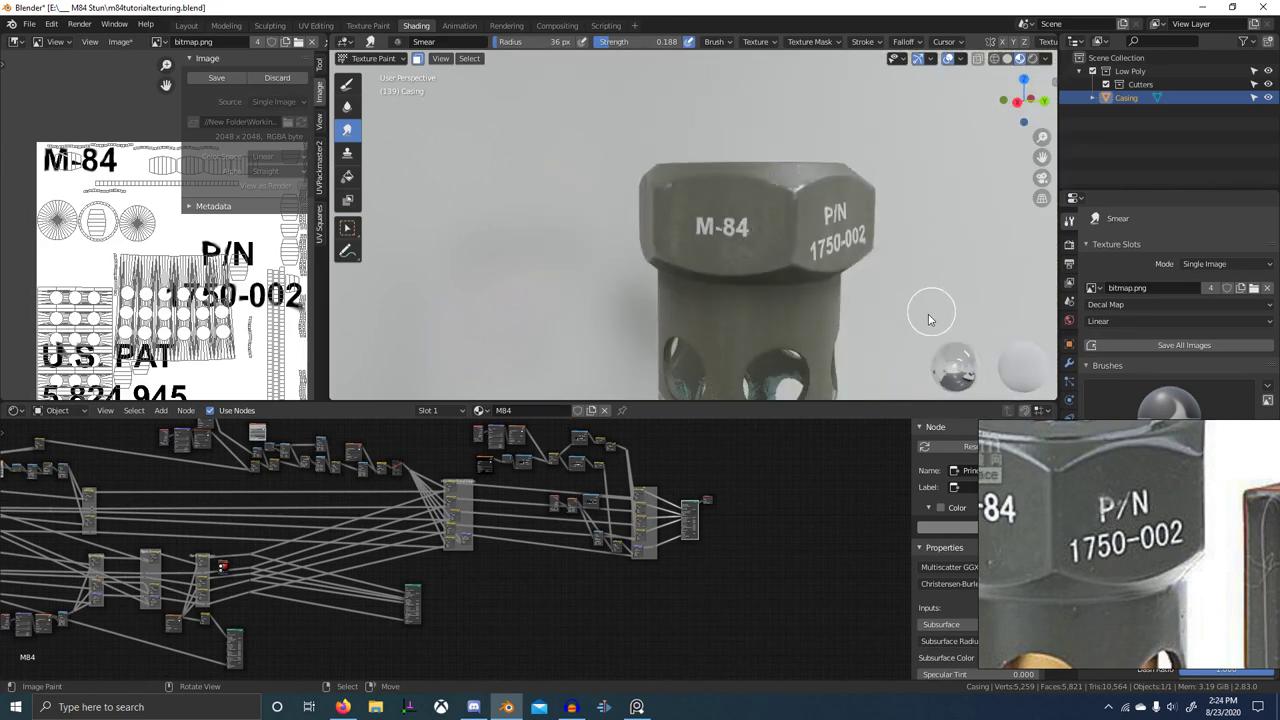
{"action": "scroll", "coordinate": [812, 289], "scroll_direction": "up", "scroll_amount": 2}
{"action": "scroll", "coordinate": [806, 284], "scroll_direction": "down", "scroll_amount": 2}
{"action": "scroll", "coordinate": [822, 304], "scroll_direction": "up", "scroll_amount": 6}
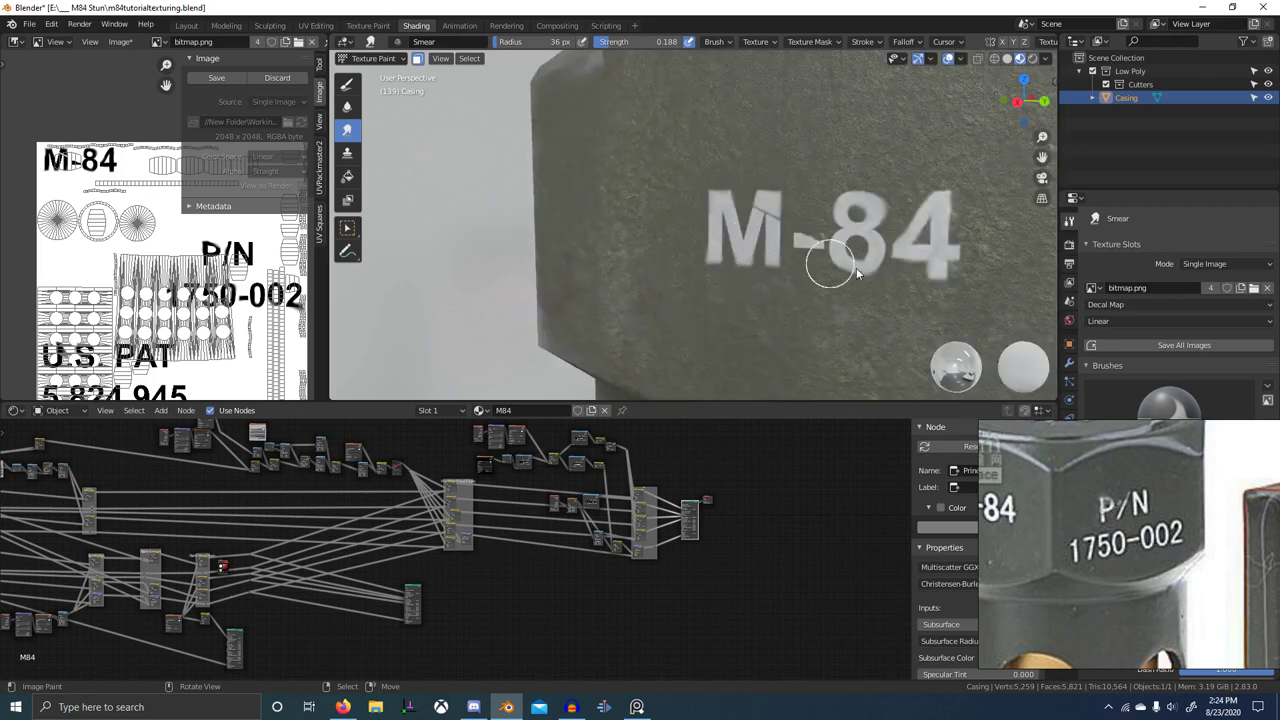
{"action": "middle_click_drag", "start_coordinate": [938, 262], "coordinate": [887, 265], "text": "shift"}
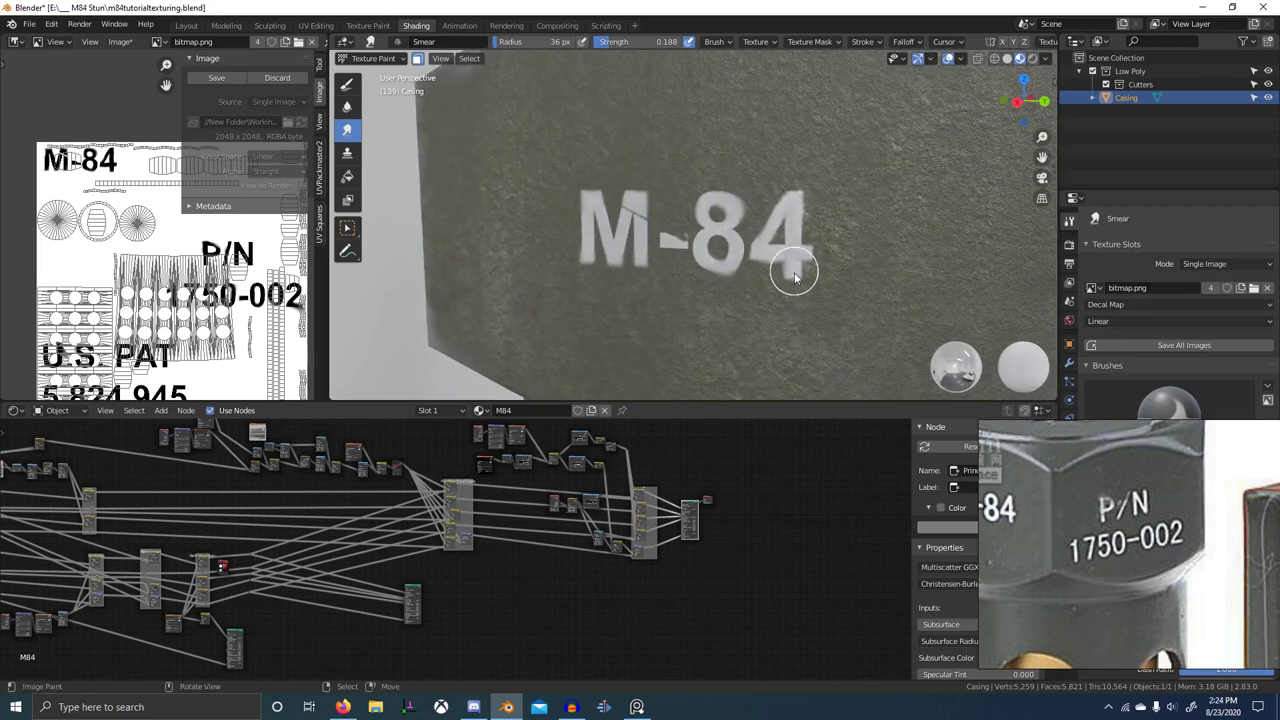
{"action": "scroll", "coordinate": [814, 318], "scroll_direction": "down", "scroll_amount": 8}
{"action": "middle_click_drag", "start_coordinate": [828, 338], "coordinate": [786, 172], "text": "shift"}
- Smear the edges of the U, the period after S and the bowl of the P
{"action": "scroll", "coordinate": [771, 232], "scroll_direction": "down", "scroll_amount": 3}
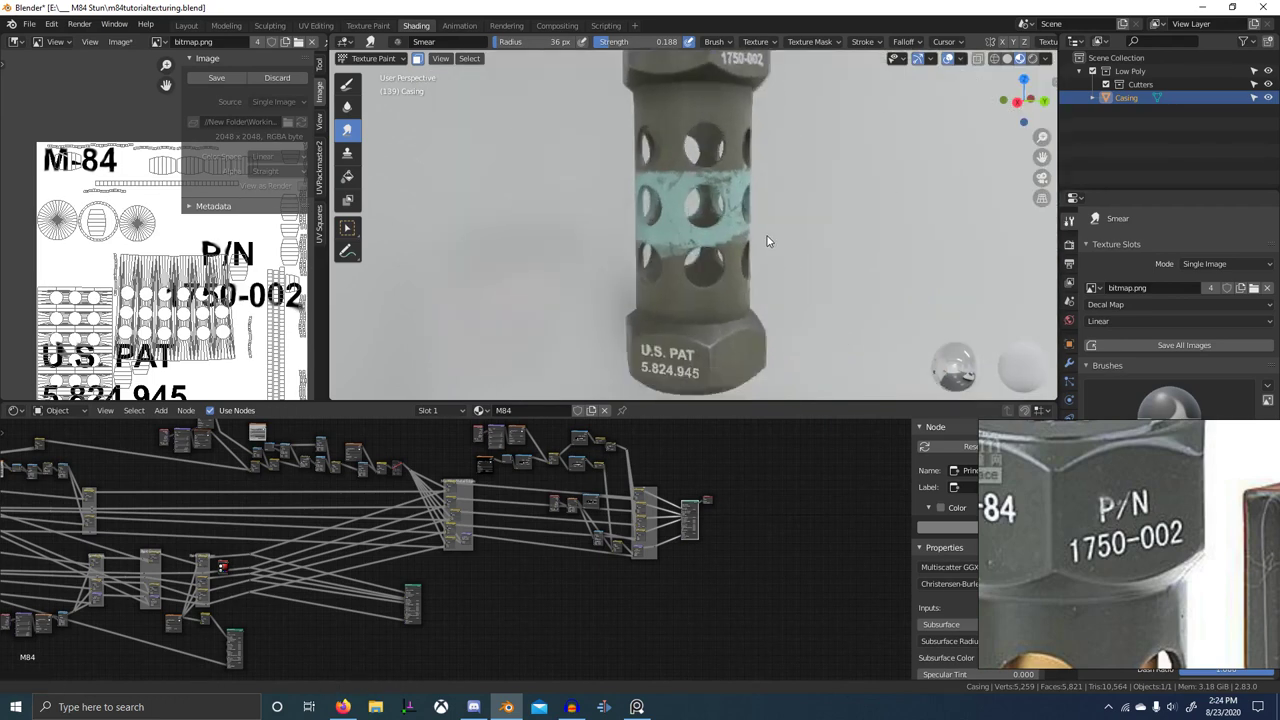
{"action": "middle_click_drag", "start_coordinate": [769, 240], "coordinate": [784, 244]}
{"action": "middle_click_drag", "start_coordinate": [778, 306], "coordinate": [766, 256], "text": "shift"}
{"action": "scroll", "coordinate": [756, 312], "scroll_direction": "up", "scroll_amount": 3}
{"action": "scroll", "coordinate": [743, 286], "scroll_direction": "up", "scroll_amount": 8}
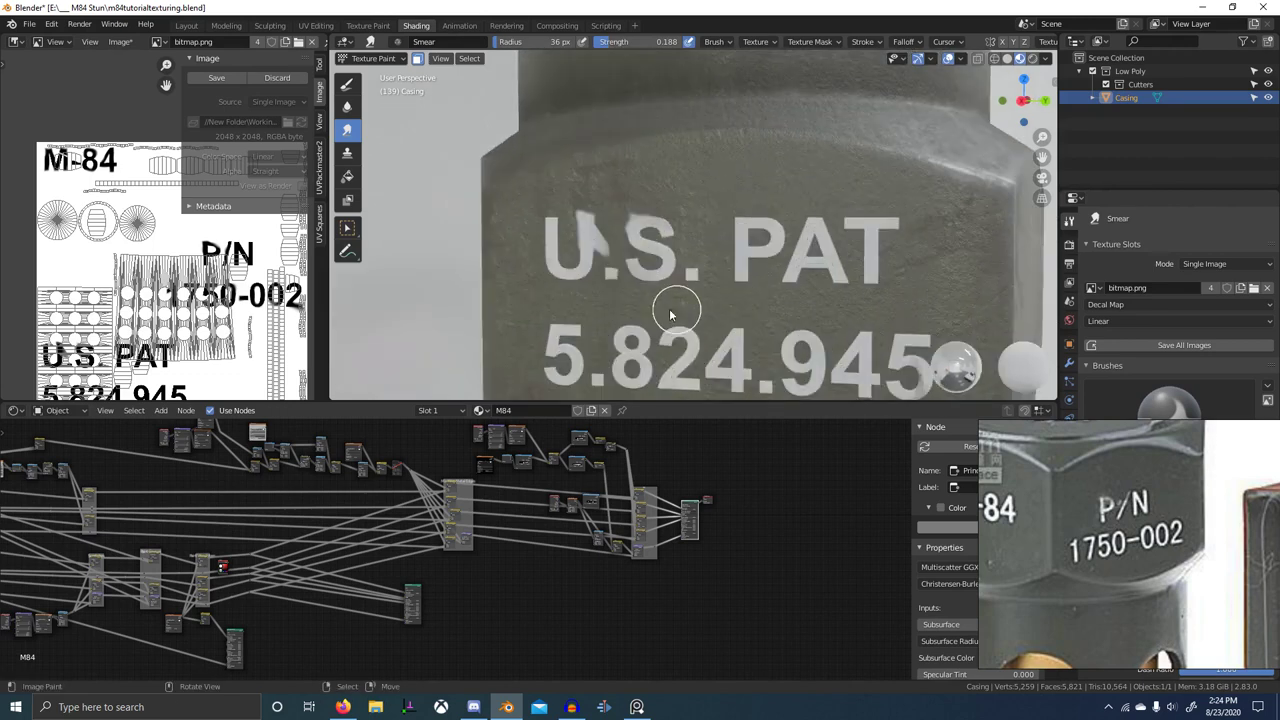
{"action": "mouse_move", "coordinate": [631, 290]}
{"action": "left_mouse_down"}
{"action": "mouse_move", "coordinate": [639, 300]}
{"action": "mouse_move", "coordinate": [687, 285]}
{"action": "left_mouse_up"}
{"action": "left_click_drag", "start_coordinate": [641, 210], "coordinate": [641, 199]}
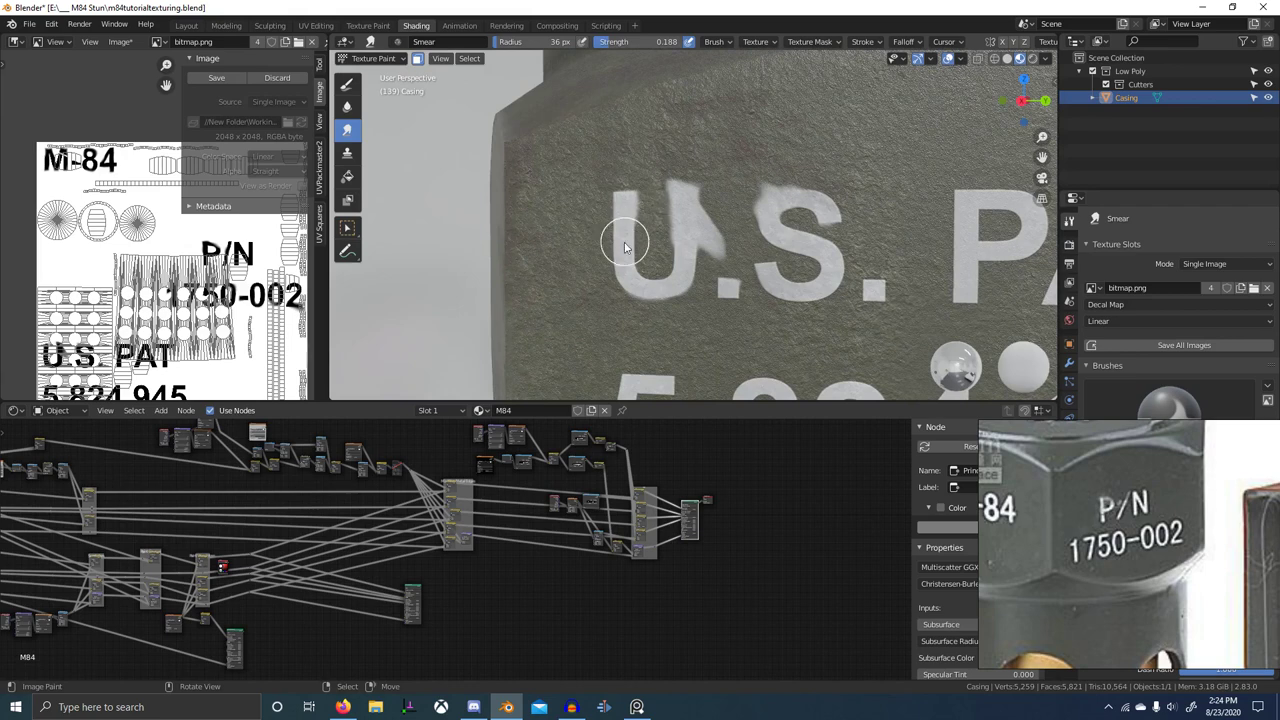
{"action": "middle_click_drag", "start_coordinate": [778, 317], "coordinate": [751, 312]}
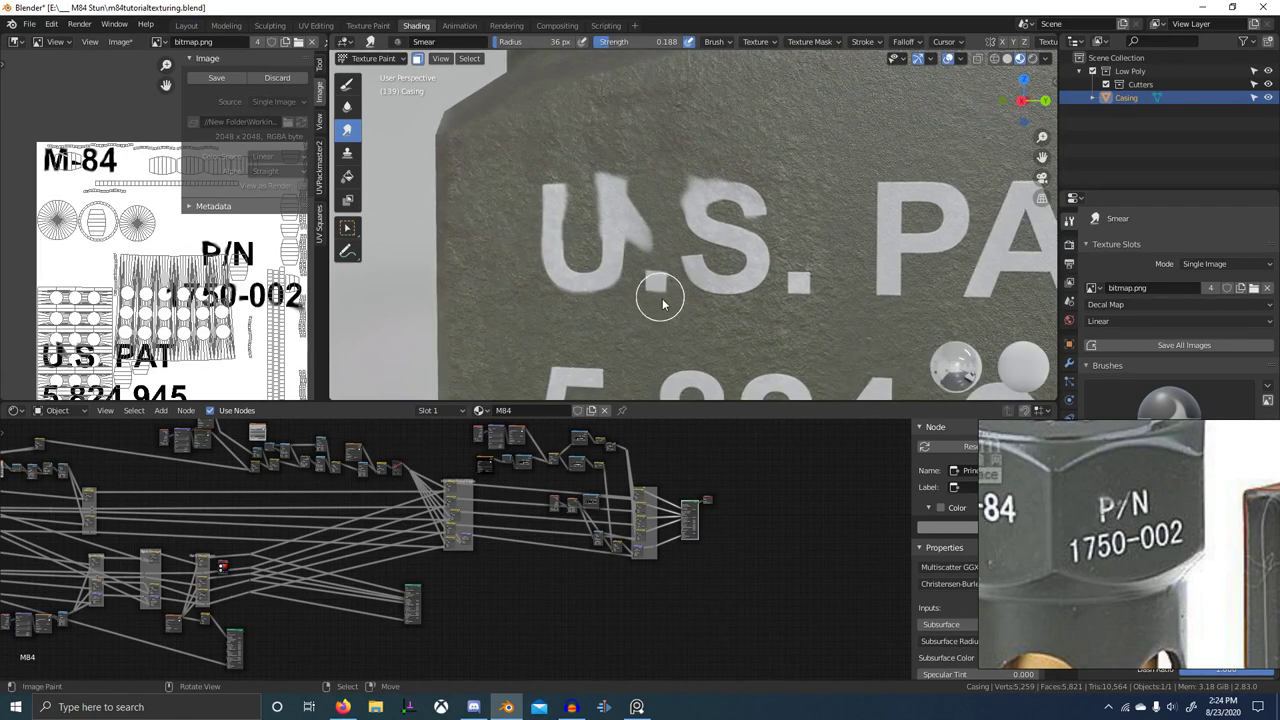
{"action": "left_click_drag", "start_coordinate": [788, 298], "coordinate": [796, 303]}
{"action": "middle_click_drag", "start_coordinate": [871, 302], "coordinate": [843, 308]}
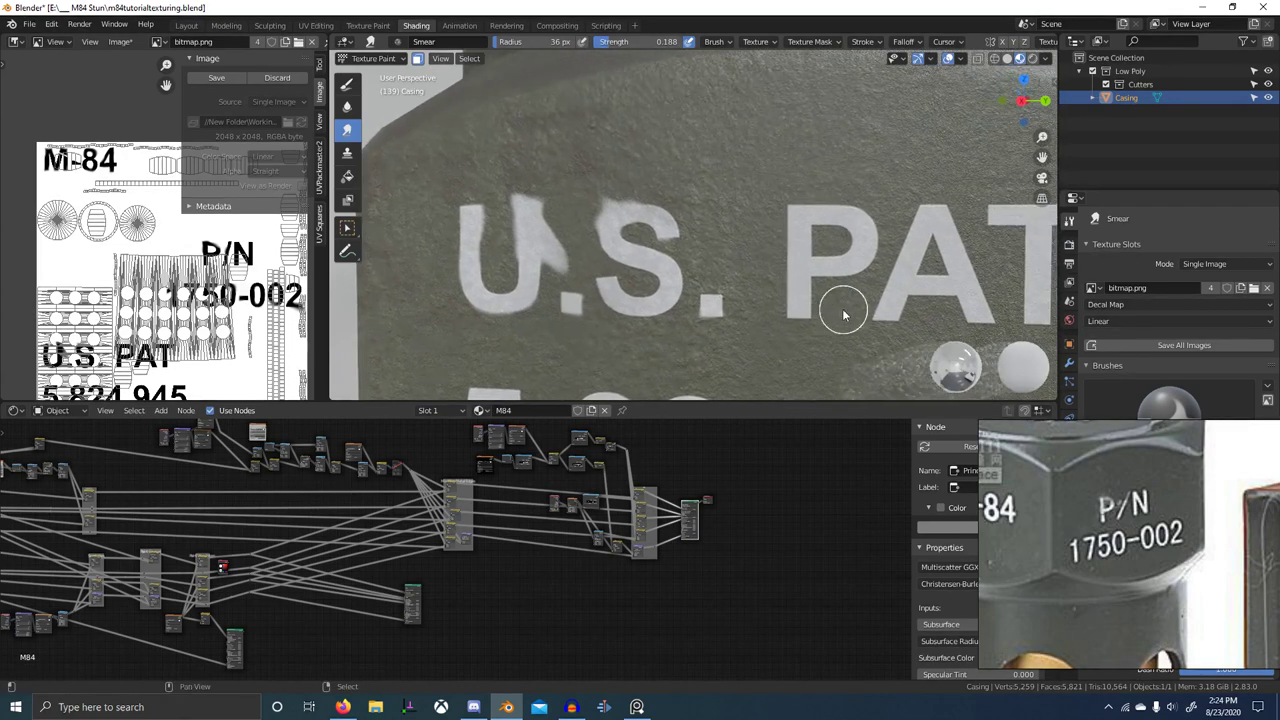
{"action": "mouse_move", "coordinate": [861, 265]}
{"action": "left_mouse_down"}
{"action": "mouse_move", "coordinate": [884, 259]}
{"action": "mouse_move", "coordinate": [800, 286]}
{"action": "mouse_move", "coordinate": [811, 325]}
{"action": "left_mouse_up"}
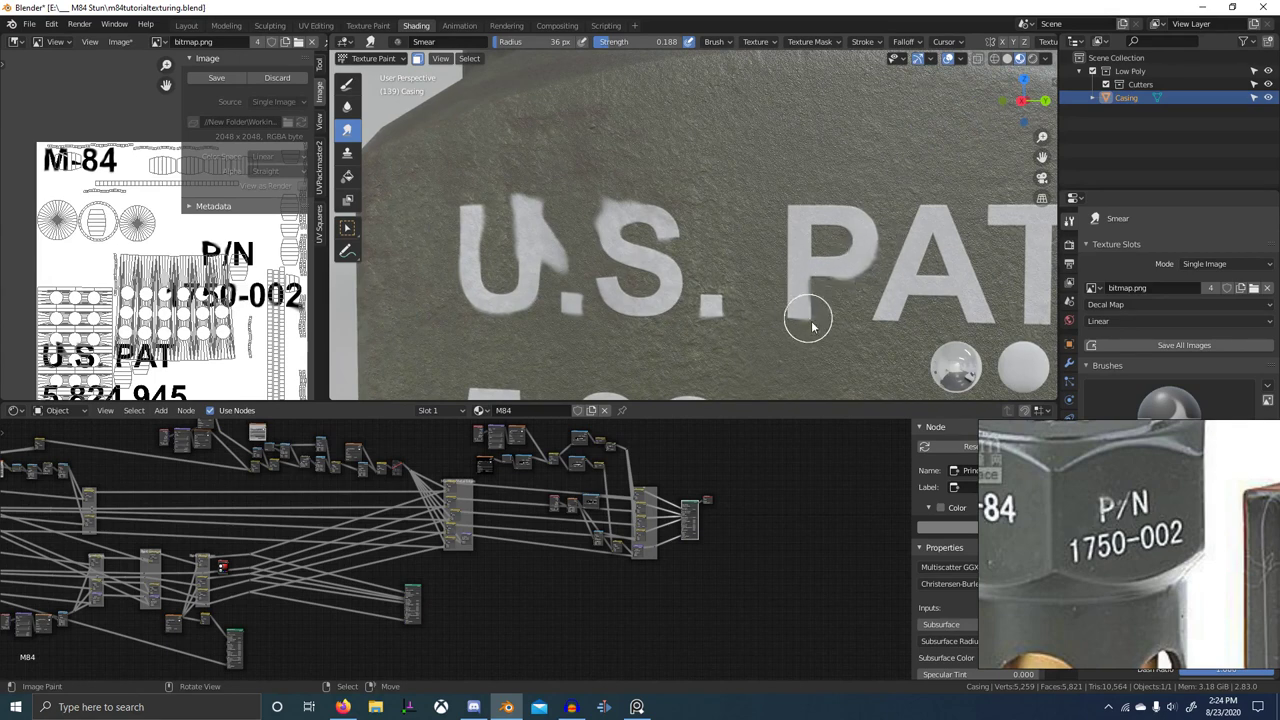
- Smudge the bottom of the T and the 9 and 8 of 5.824.945
{"action": "scroll", "coordinate": [870, 325], "scroll_direction": "down", "scroll_amount": 6}
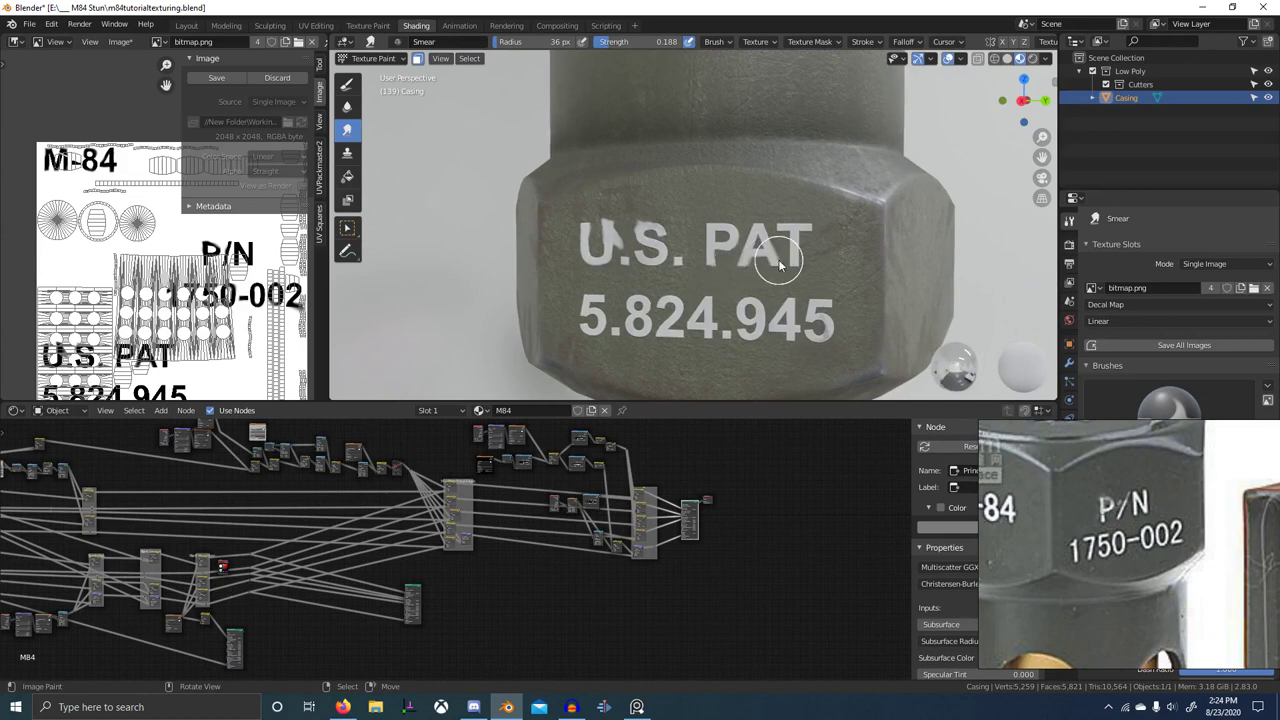
{"action": "left_click_drag", "start_coordinate": [779, 262], "coordinate": [800, 257]}
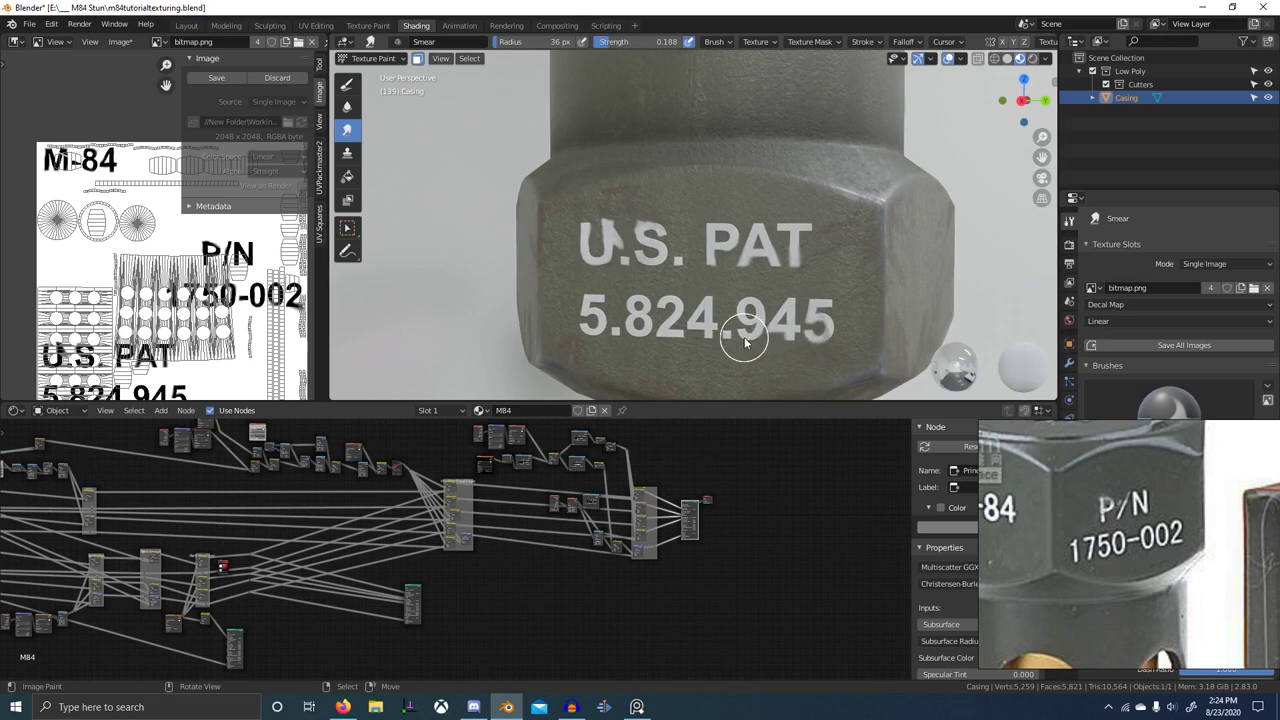
{"action": "mouse_move", "coordinate": [745, 340]}
{"action": "left_mouse_down"}
{"action": "mouse_move", "coordinate": [757, 342]}
{"action": "mouse_move", "coordinate": [736, 340]}
{"action": "left_mouse_up"}
{"action": "mouse_move", "coordinate": [660, 339]}
{"action": "left_mouse_down"}
{"action": "mouse_move", "coordinate": [586, 311]}
{"action": "mouse_move", "coordinate": [586, 343]}
{"action": "mouse_move", "coordinate": [590, 298]}
{"action": "left_mouse_up"}
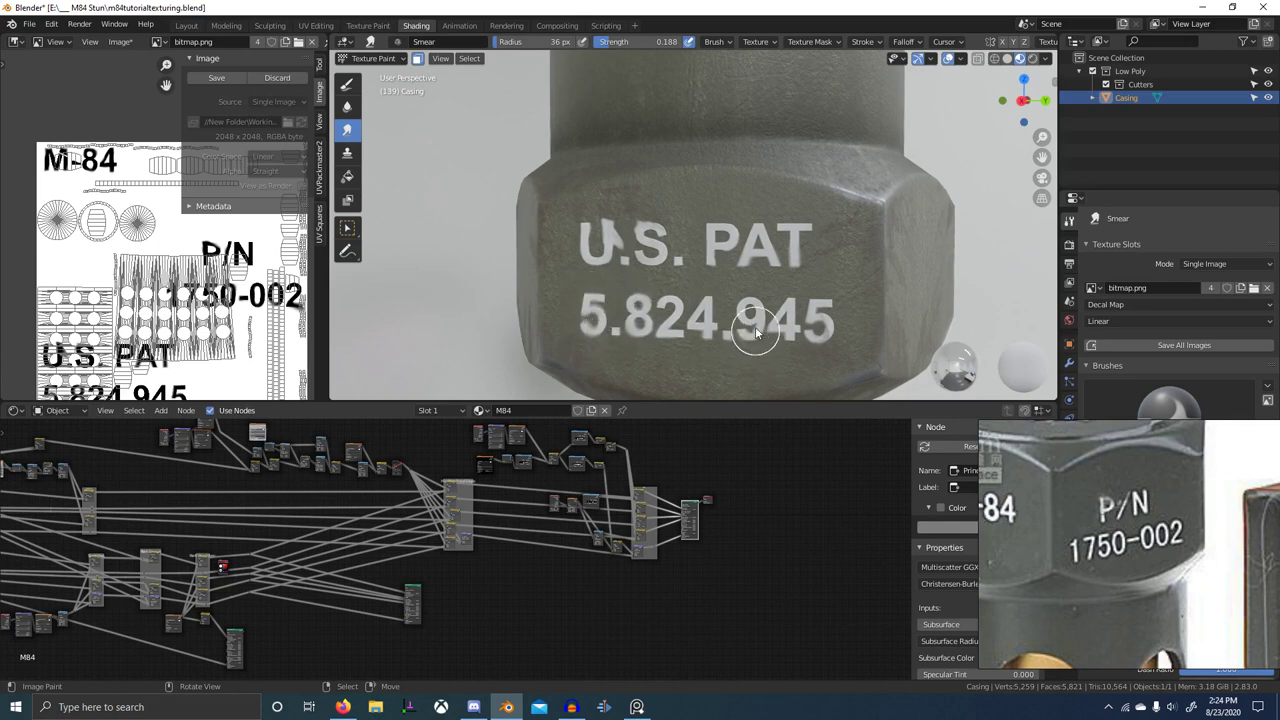
{"action": "scroll", "coordinate": [832, 354], "scroll_direction": "down", "scroll_amount": 6}
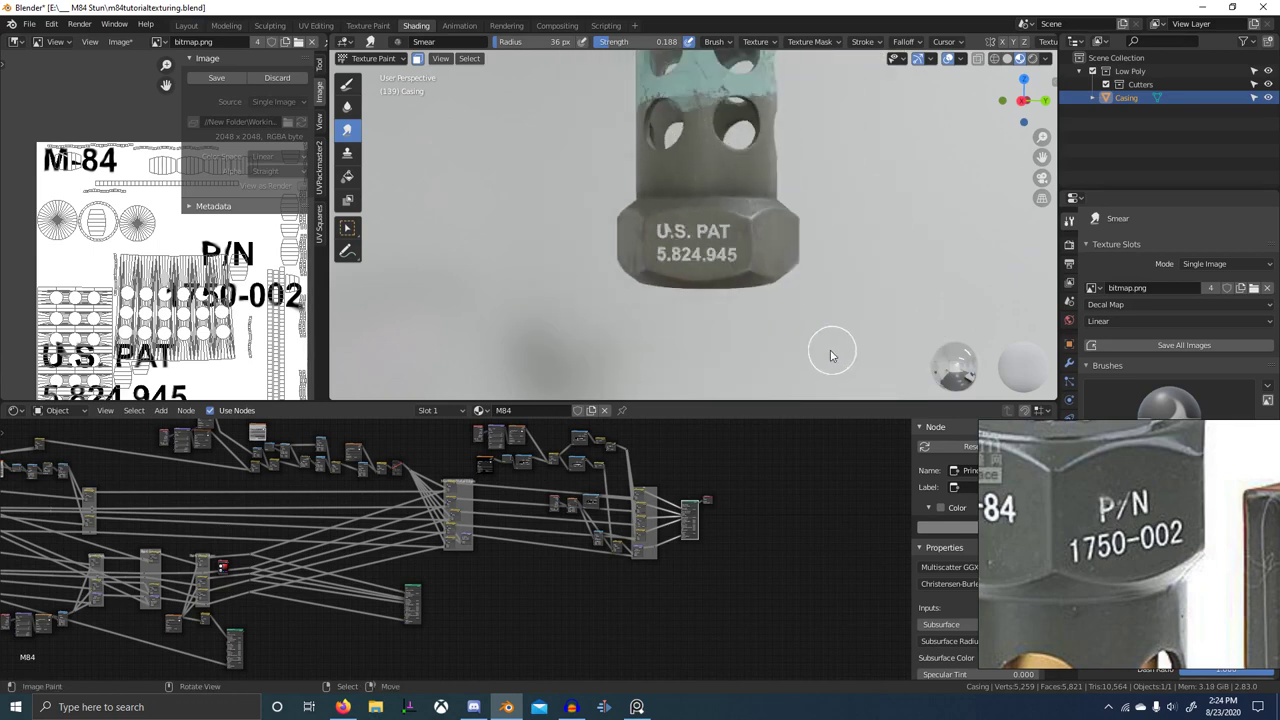
{"action": "scroll", "coordinate": [800, 351], "scroll_direction": "up", "scroll_amount": 8}
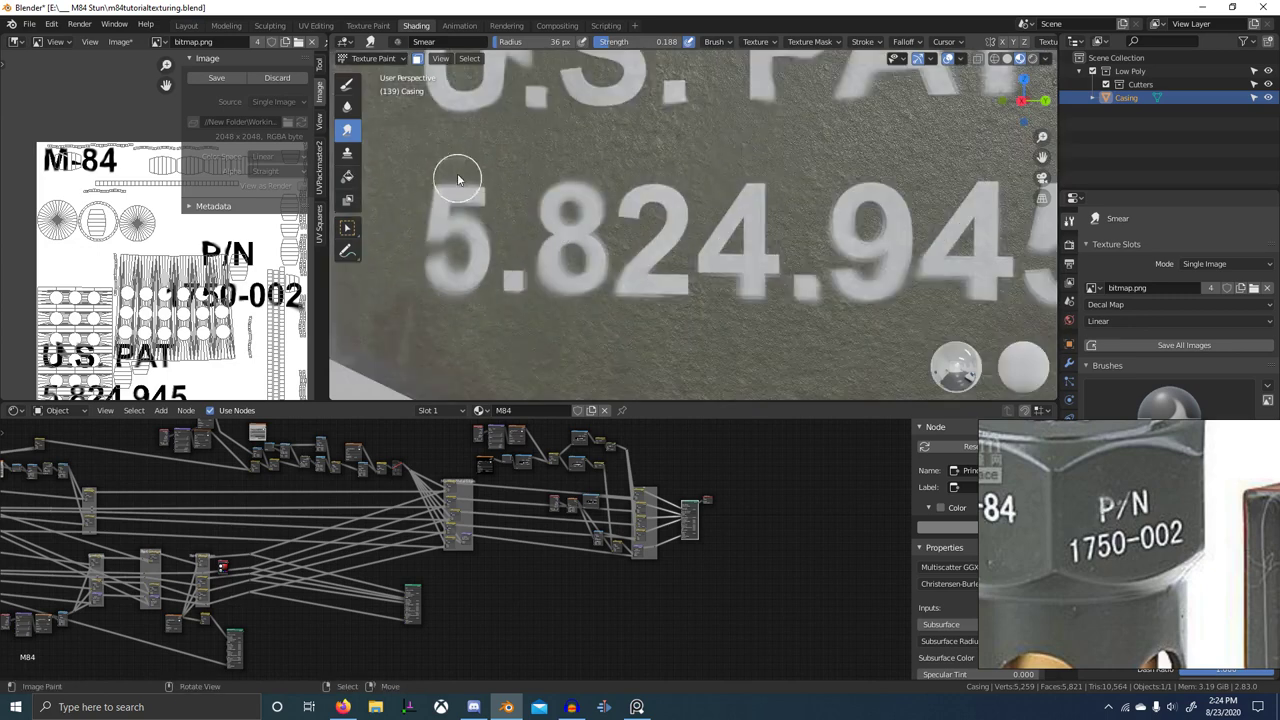
{"action": "scroll", "coordinate": [477, 170], "scroll_direction": "down", "scroll_amount": 2}
- Switch back to the Draw tool and bring up the brush list
{"action": "left_click", "coordinate": [398, 43]}
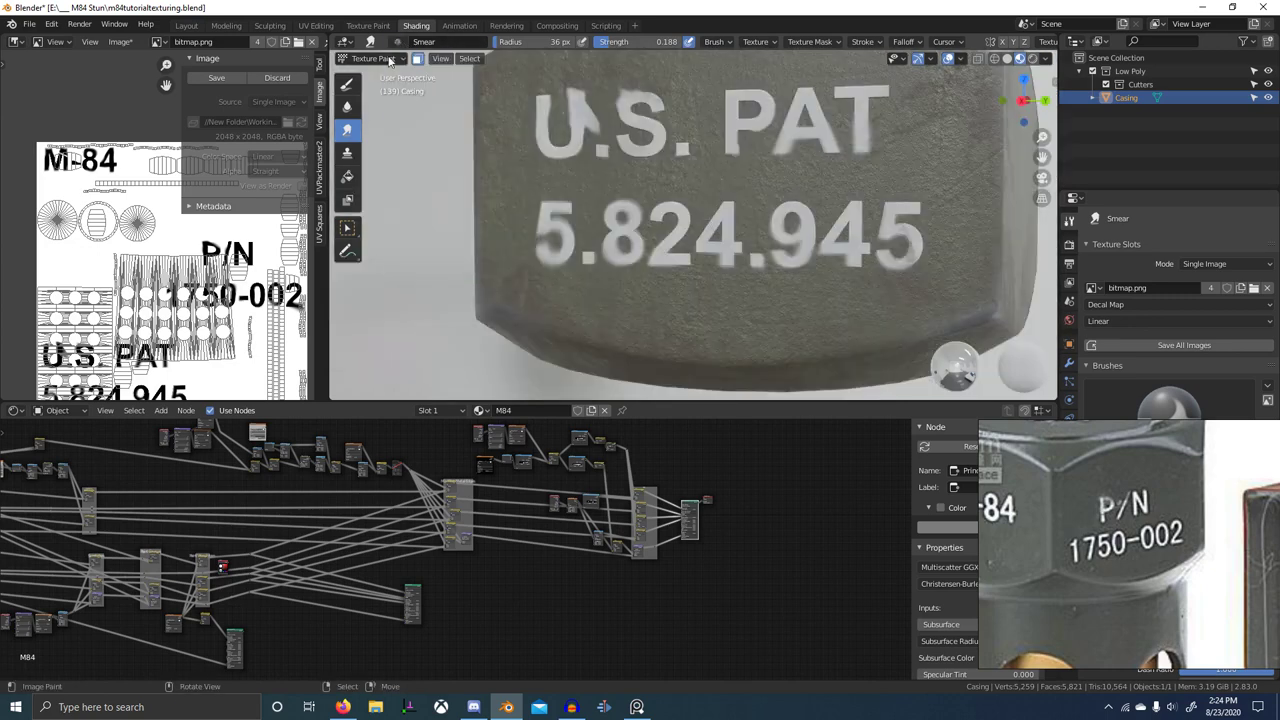
{"action": "left_click", "coordinate": [353, 90]}
{"action": "left_click", "coordinate": [398, 43]}
- Pick the S Grunge 01 brush at 36 px and dab a grunge mark beside the U
{"action": "left_click", "coordinate": [568, 140]}
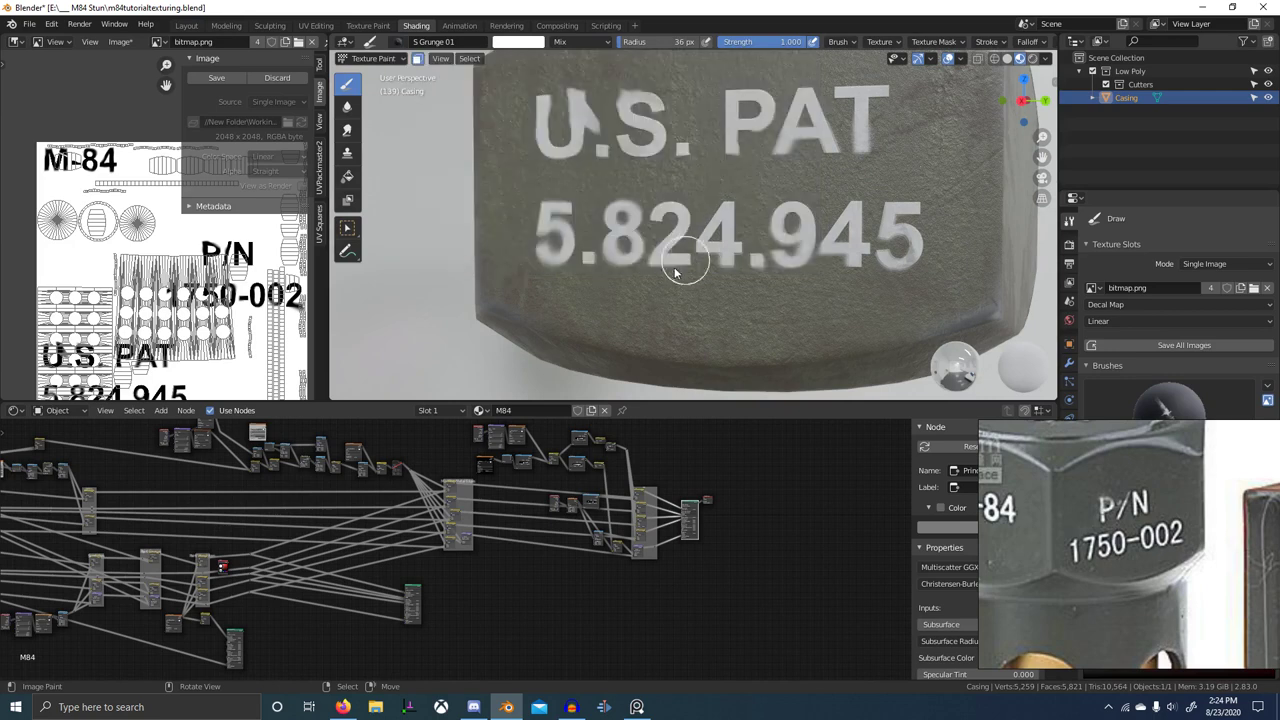
{"action": "key", "text": "f"}
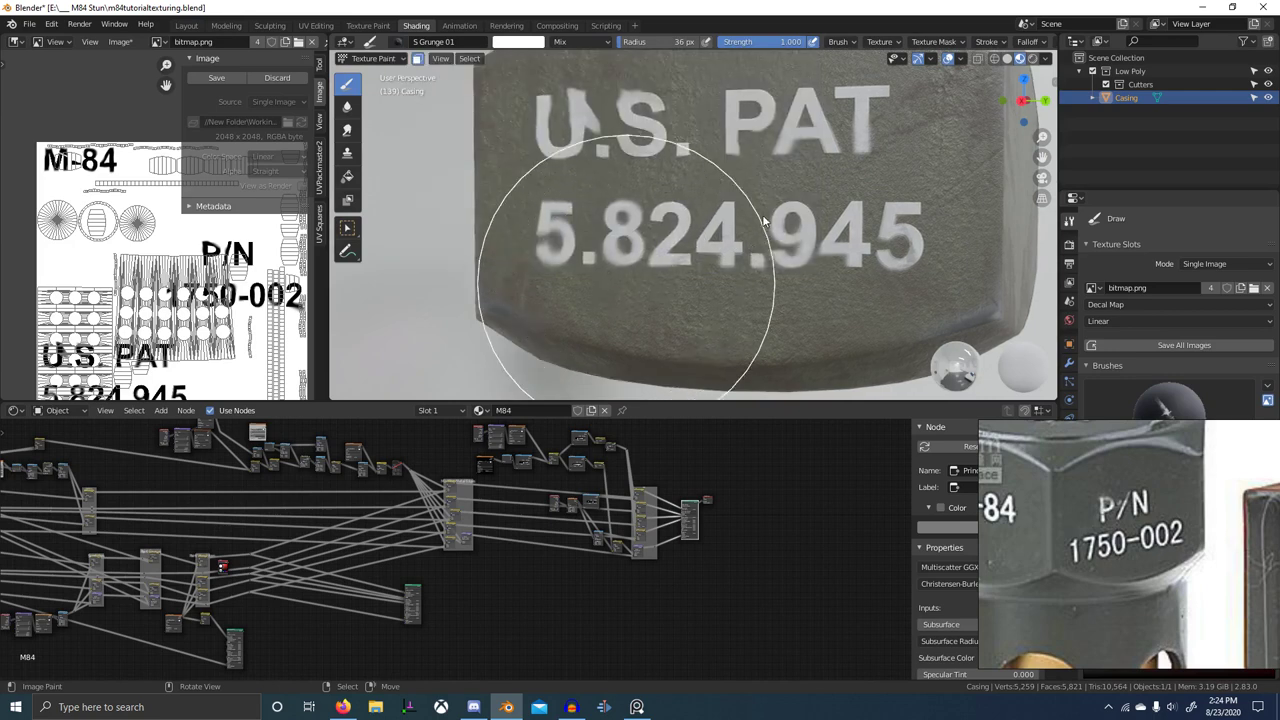
{"action": "right_click", "coordinate": [773, 247]}
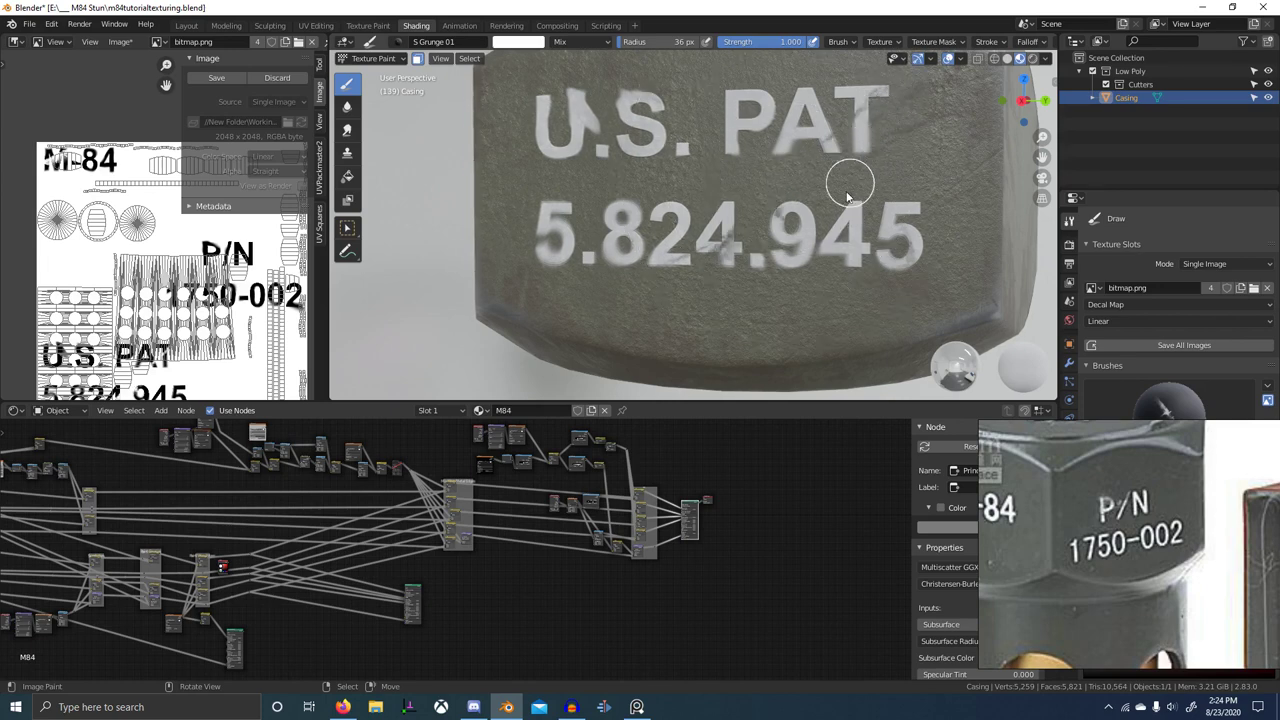
{"action": "scroll", "coordinate": [875, 237], "scroll_direction": "down", "scroll_amount": 6}
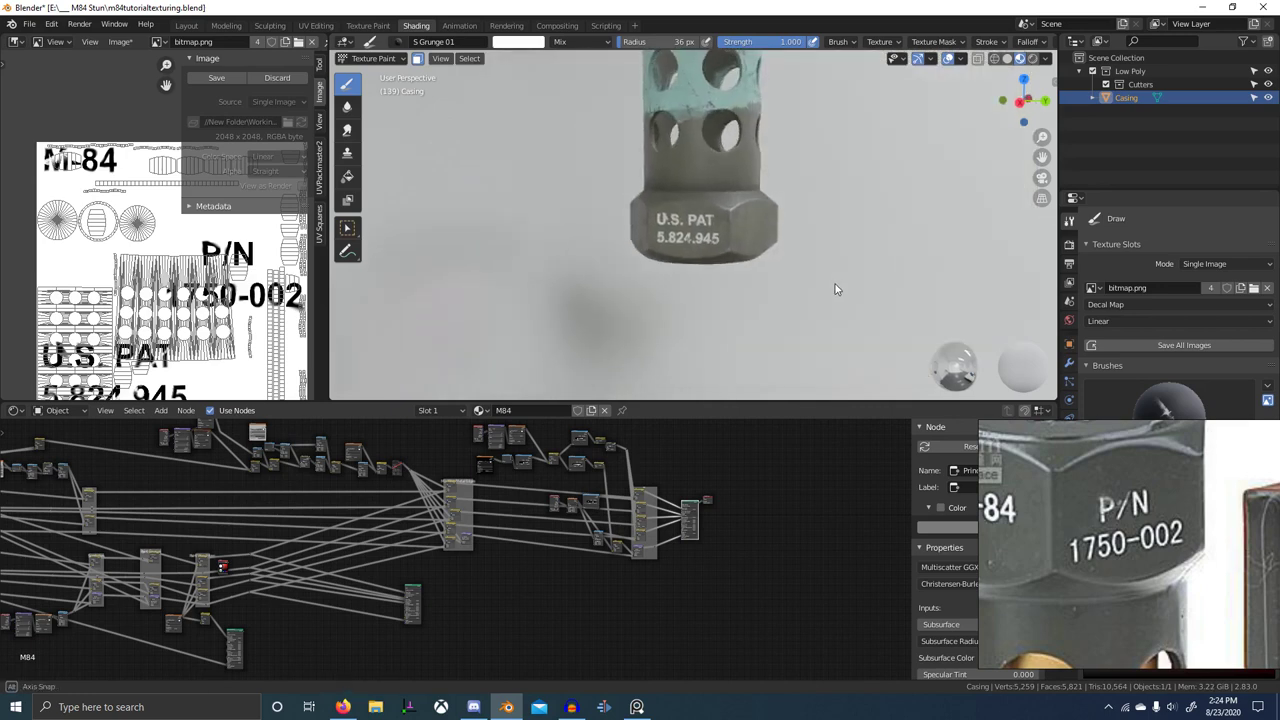
{"action": "scroll", "coordinate": [790, 295], "scroll_direction": "up", "scroll_amount": 4}
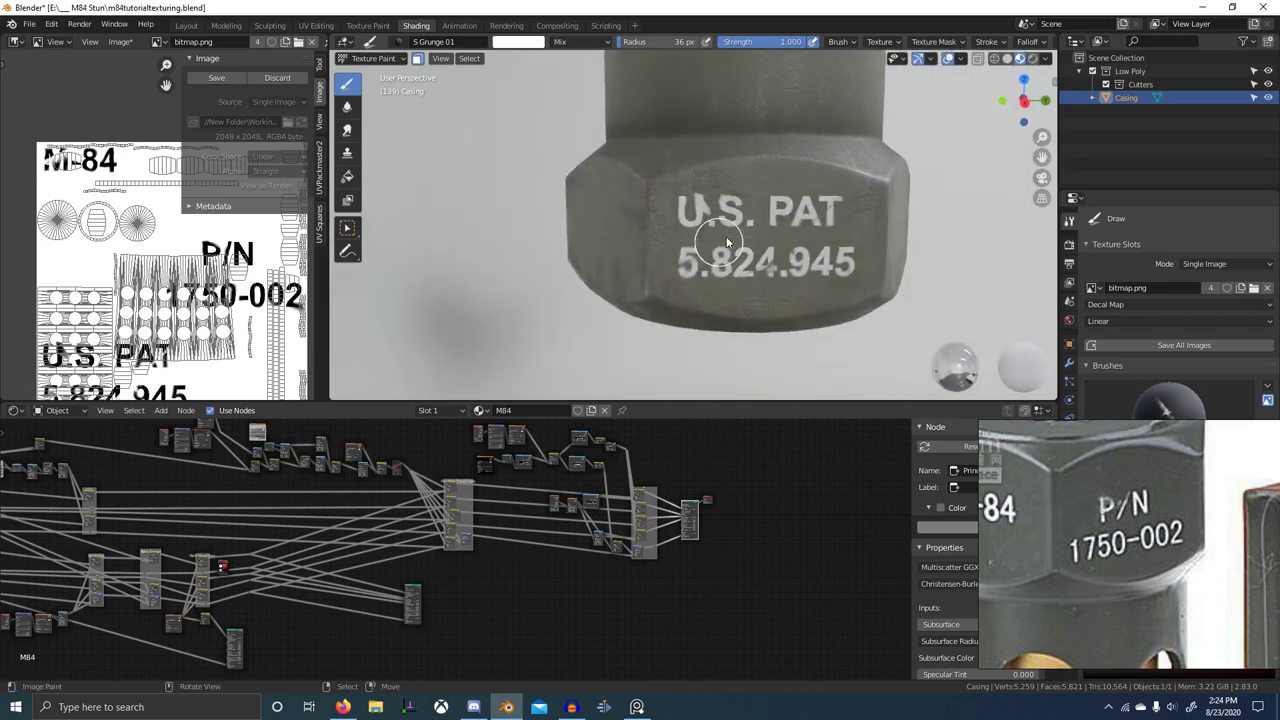
{"action": "scroll", "coordinate": [720, 240], "scroll_direction": "down", "scroll_amount": 4}
{"action": "scroll", "coordinate": [694, 211], "scroll_direction": "up", "scroll_amount": 4}
{"action": "left_click", "coordinate": [698, 221]}
- Move the view up to the P/N 1750-002 face and toward the M-84 lettering
{"action": "scroll", "coordinate": [690, 222], "scroll_direction": "up", "scroll_amount": 4}
{"action": "scroll", "coordinate": [730, 208], "scroll_direction": "down", "scroll_amount": 7}
{"action": "mouse_move", "coordinate": [757, 202]}
{"action": "middle_mouse_down", "text": "shift"}
{"action": "mouse_move", "coordinate": [723, 371]}
{"action": "mouse_move", "coordinate": [774, 106]}
{"action": "mouse_move", "coordinate": [770, 160]}
{"action": "middle_mouse_up", "text": "shift"}
{"action": "middle_click_drag", "start_coordinate": [770, 160], "coordinate": [637, 162]}
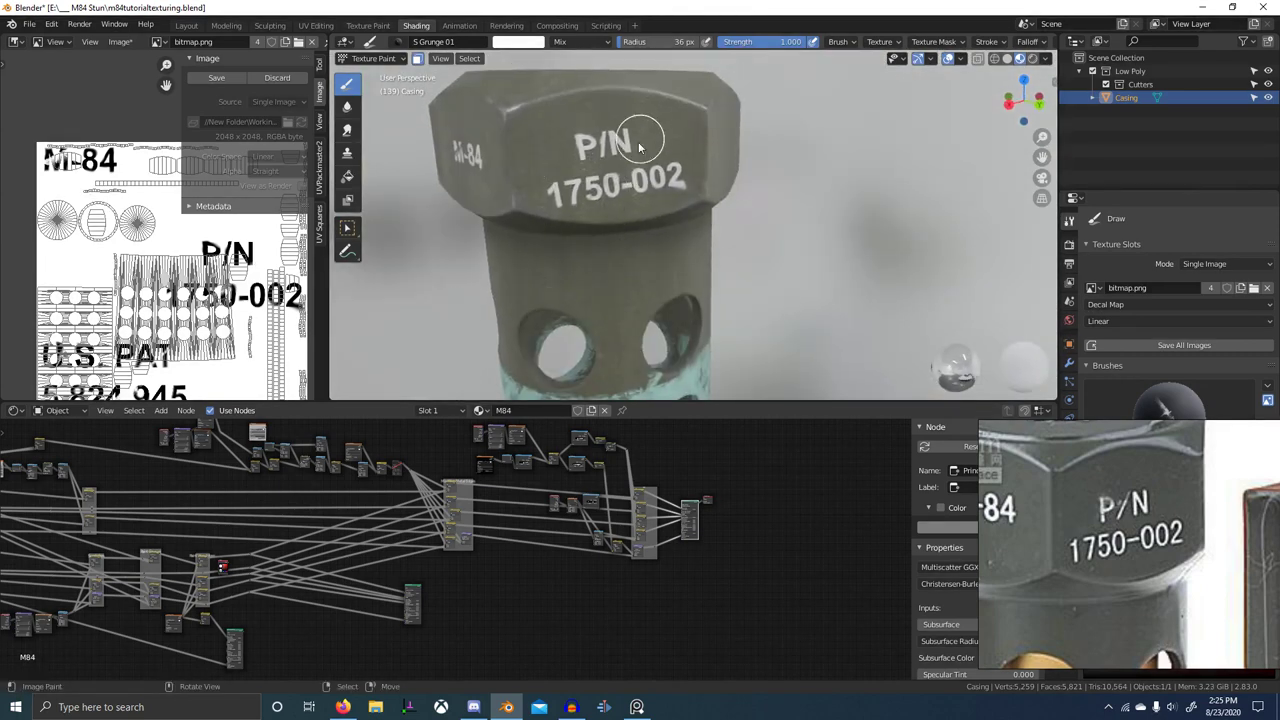
{"action": "scroll", "coordinate": [590, 190], "scroll_direction": "up", "scroll_amount": 4}
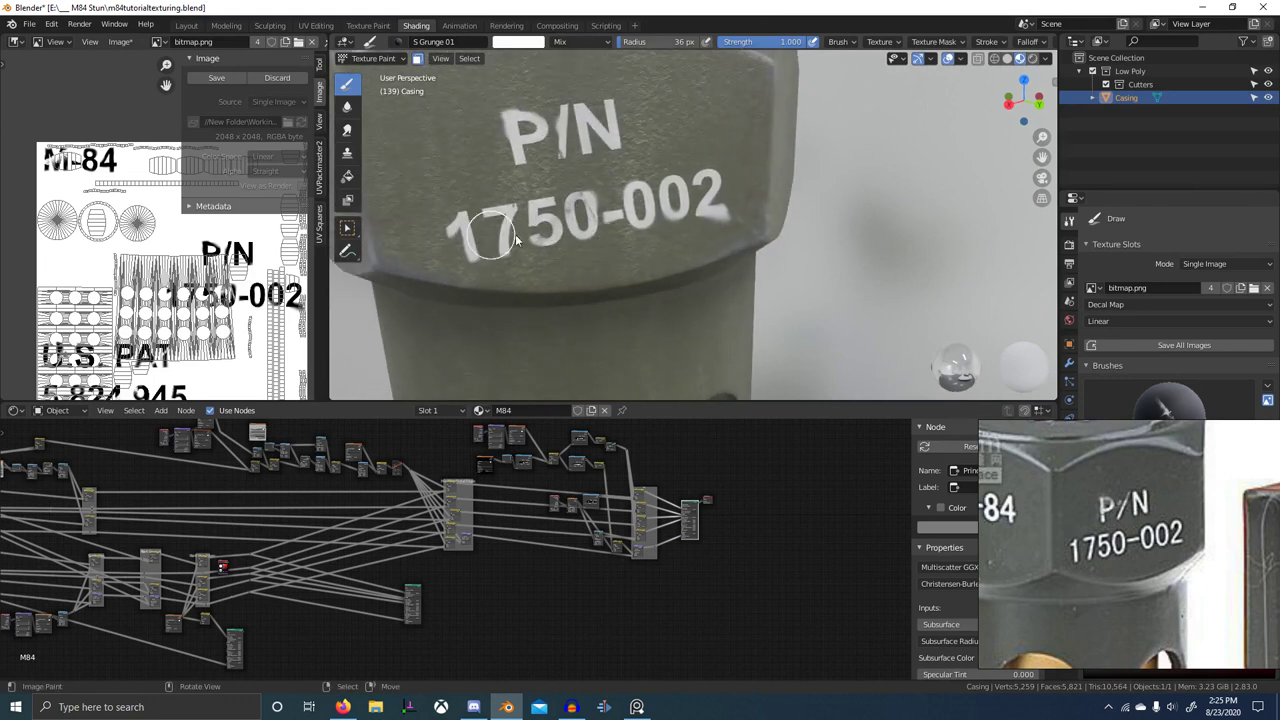
{"action": "key", "text": "f"}
{"action": "right_click", "coordinate": [764, 156]}
{"action": "scroll", "coordinate": [743, 171], "scroll_direction": "down", "scroll_amount": 6}
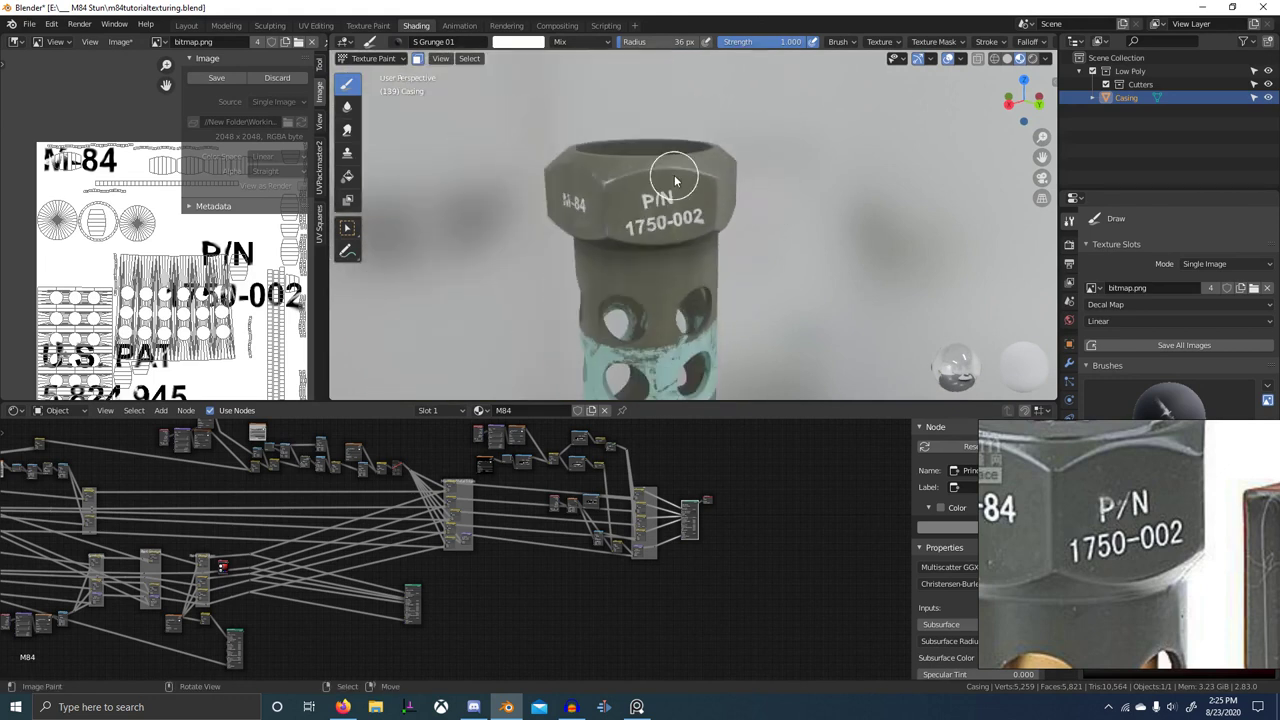
{"action": "scroll", "coordinate": [676, 182], "scroll_direction": "up", "scroll_amount": 4}
{"action": "middle_click_drag", "start_coordinate": [682, 214], "coordinate": [695, 219]}
{"action": "scroll", "coordinate": [743, 208], "scroll_direction": "down", "scroll_amount": 4}
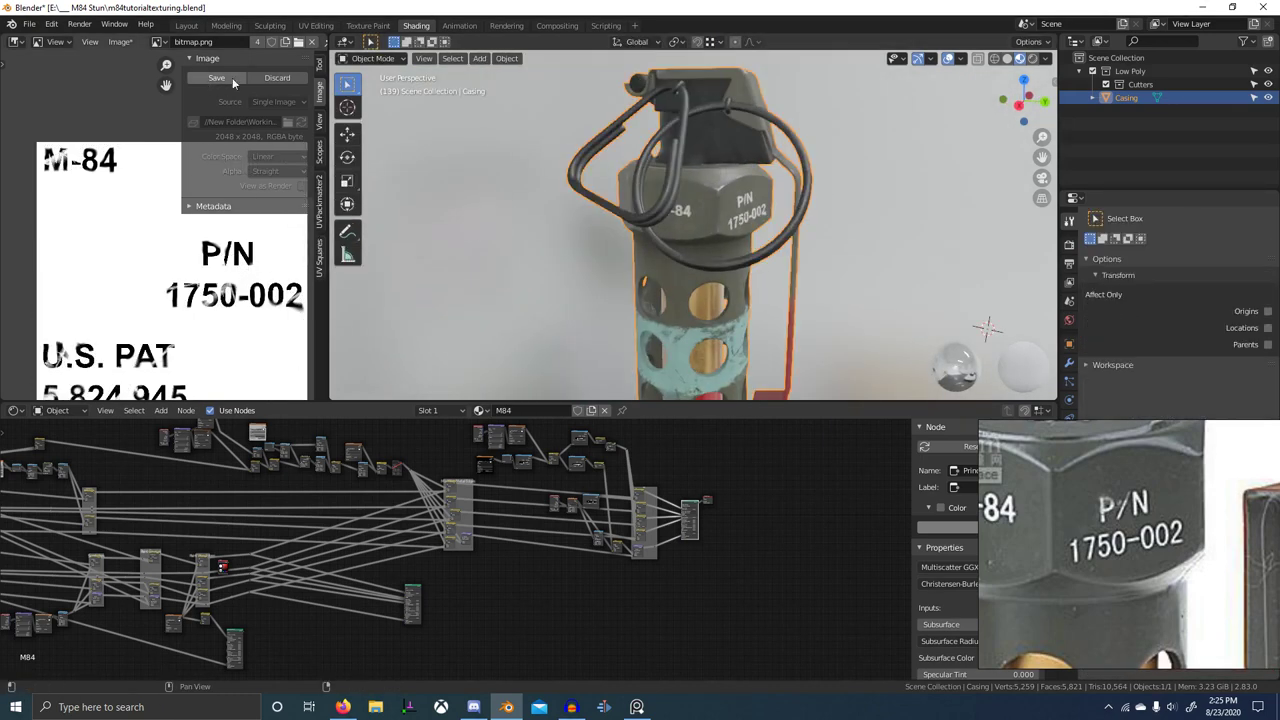
- Orbit around the casing's bottom hex and turn off the reference window's always-on-top
{"action": "scroll", "coordinate": [605, 150], "scroll_direction": "down", "scroll_amount": 4}
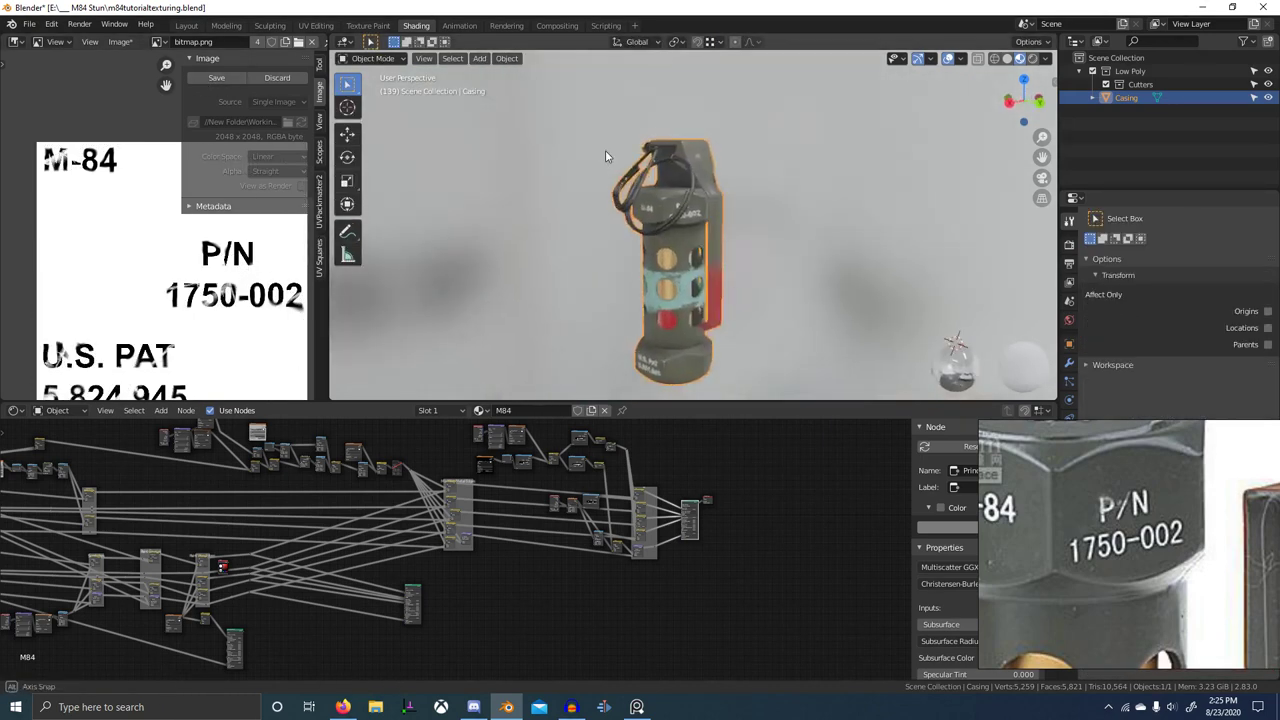
{"action": "scroll", "coordinate": [705, 110], "scroll_direction": "up", "scroll_amount": 2}
{"action": "middle_click_drag", "start_coordinate": [650, 210], "coordinate": [729, 93], "text": "shift"}
{"action": "scroll", "coordinate": [729, 143], "scroll_direction": "up", "scroll_amount": 2}
{"action": "middle_click_drag", "start_coordinate": [729, 145], "coordinate": [690, 185]}
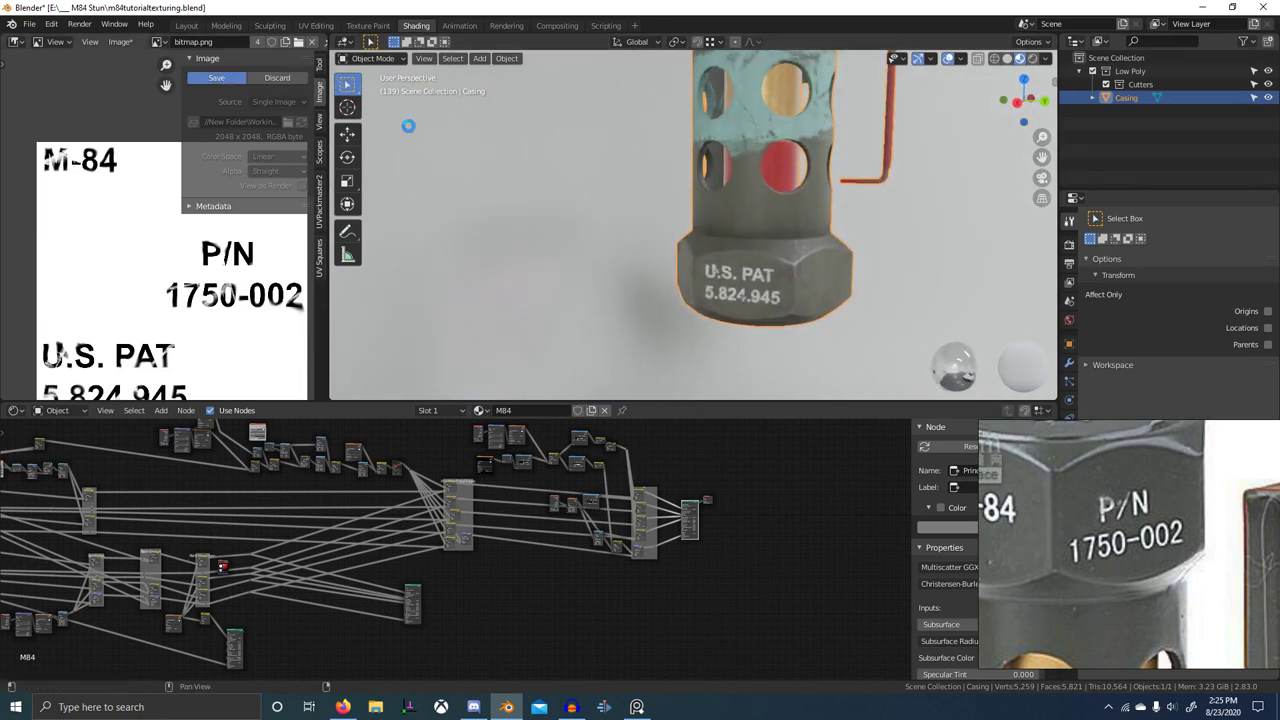
{"action": "scroll", "coordinate": [781, 250], "scroll_direction": "down", "scroll_amount": 4}
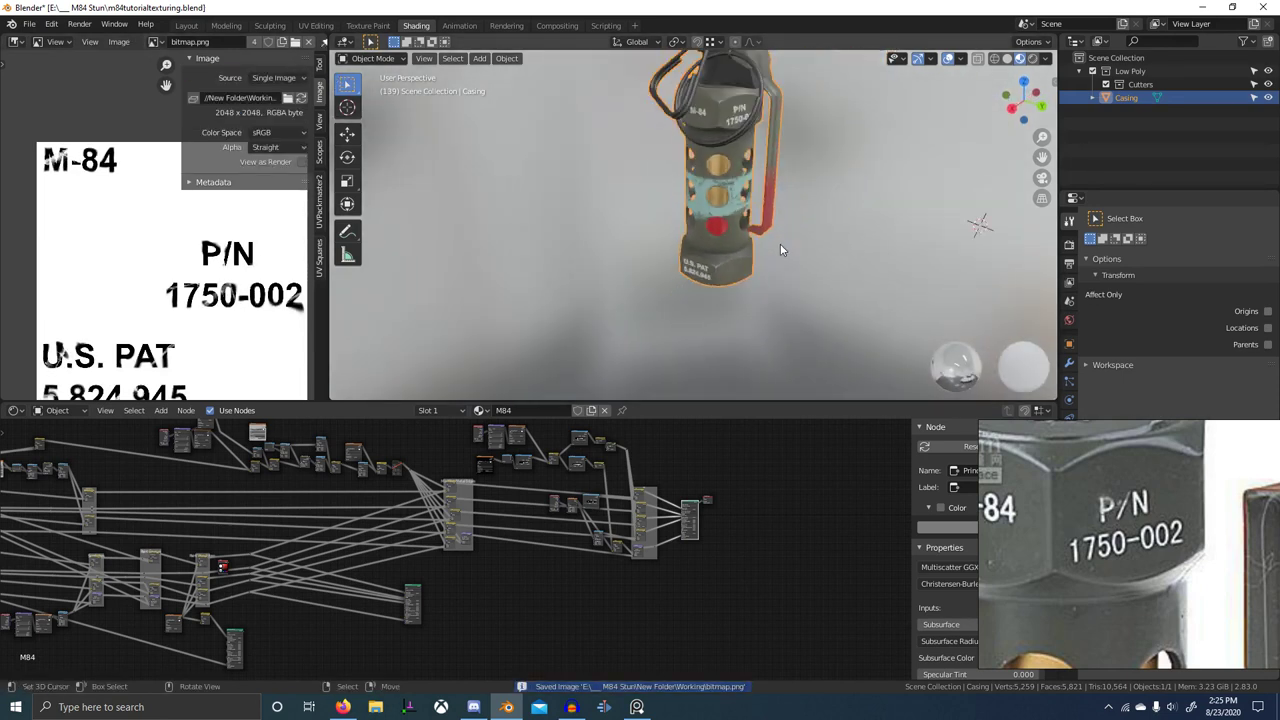
{"action": "scroll", "coordinate": [1158, 487], "scroll_direction": "down", "scroll_amount": 2}
{"action": "left_click", "coordinate": [1150, 490]}
{"action": "key", "text": "ctrl+shift+a"}
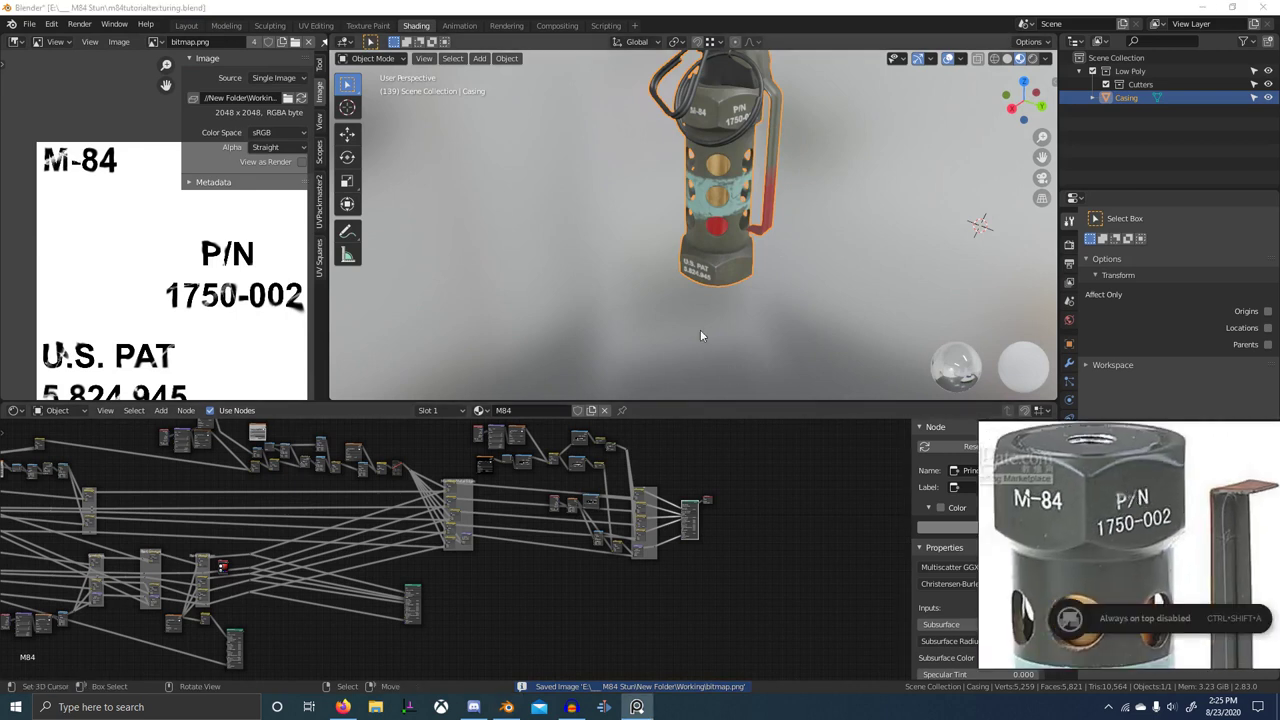
{"action": "middle_click_drag", "start_coordinate": [700, 332], "coordinate": [762, 322]}
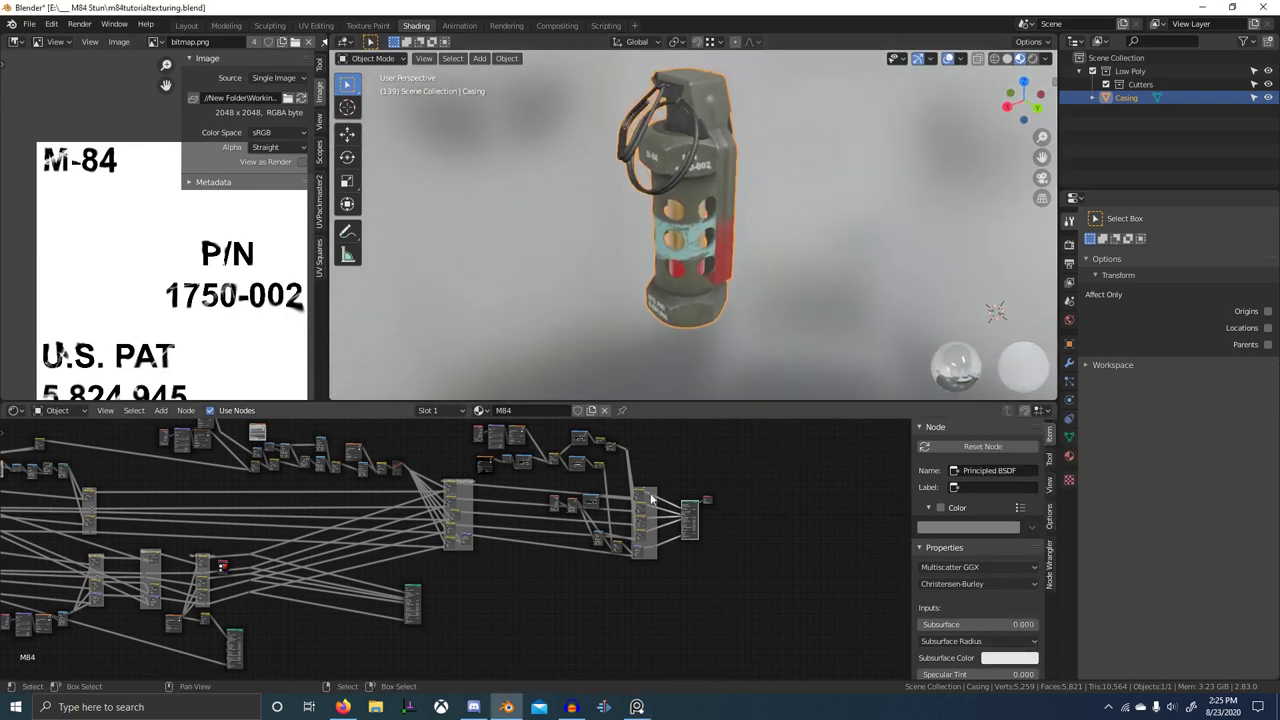
- Unlink the Handle material from the casing and remove its empty slot
{"action": "left_click", "coordinate": [1067, 458]}
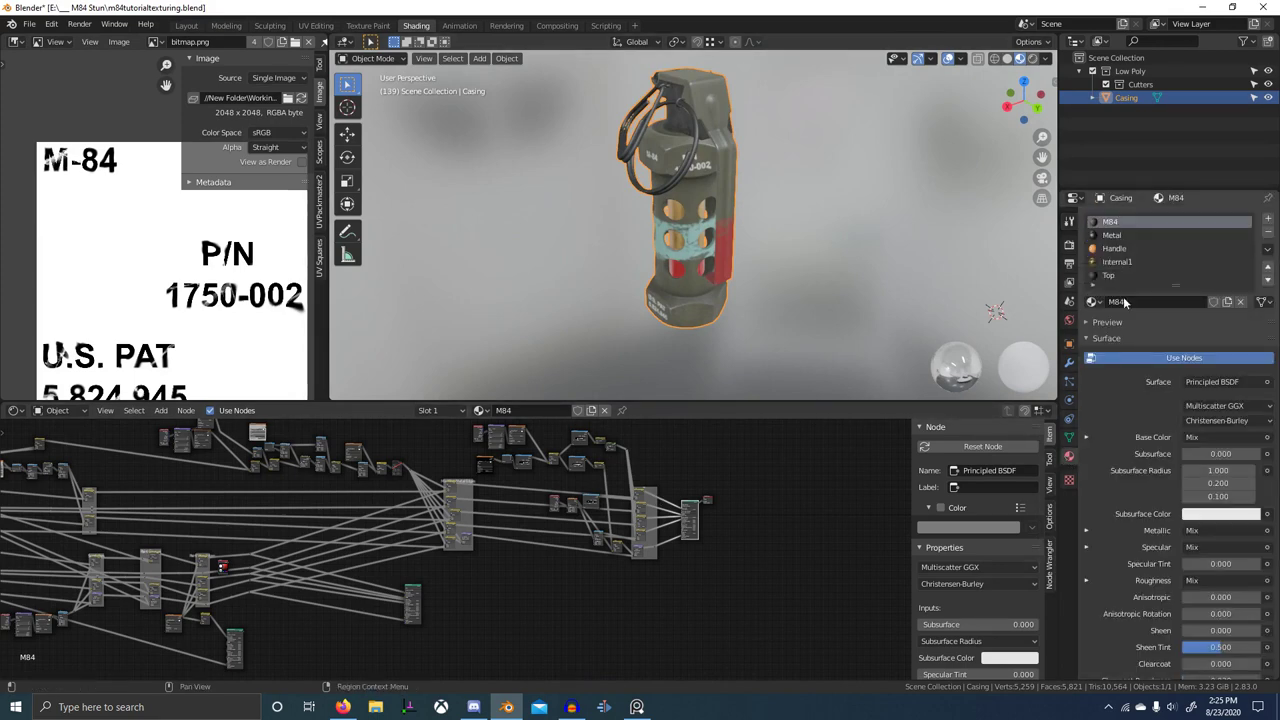
{"action": "left_click", "coordinate": [1120, 250]}
{"action": "left_click", "coordinate": [1243, 302]}
{"action": "middle_click_drag", "start_coordinate": [768, 247], "coordinate": [805, 275], "text": "shift"}
{"action": "left_click", "coordinate": [1268, 233]}
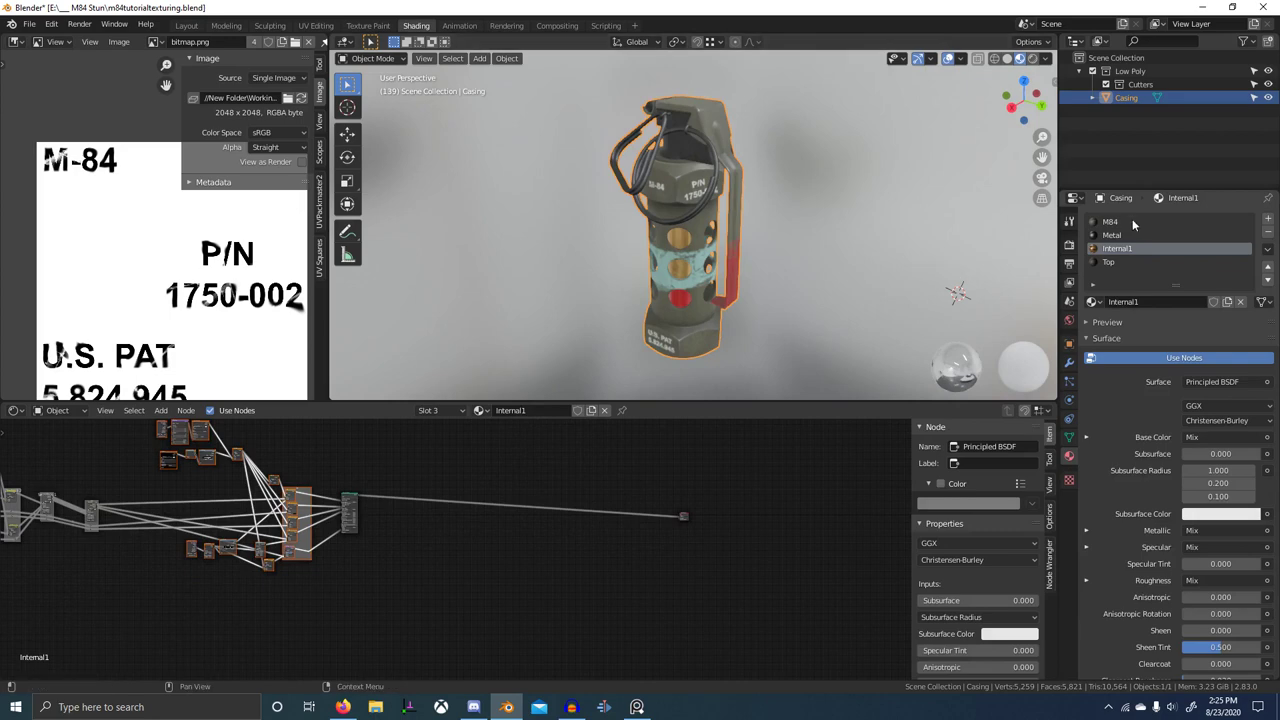
- Add a UV Map node to the Internal1 node tree
{"action": "middle_click_drag", "start_coordinate": [491, 551], "coordinate": [558, 541]}
{"action": "scroll", "coordinate": [536, 512], "scroll_direction": "up", "scroll_amount": 4}
{"action": "scroll", "coordinate": [534, 515], "scroll_direction": "up", "scroll_amount": 3}
{"action": "middle_click_drag", "start_coordinate": [436, 500], "coordinate": [597, 540]}
{"action": "key", "text": "shift+a"}
{"action": "left_click", "coordinate": [597, 536]}
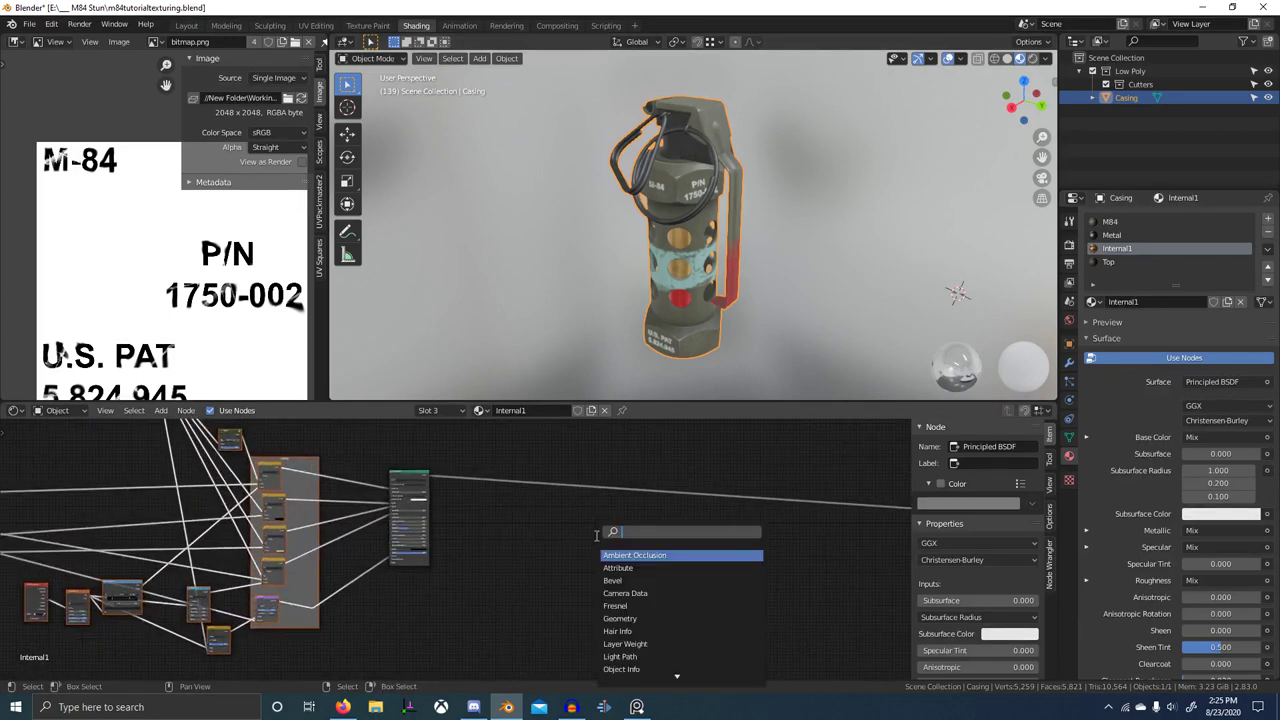
{"action": "type", "text": "uvma"}
{"action": "key", "text": "BackSpace"}
{"action": "key", "text": "BackSpace"}
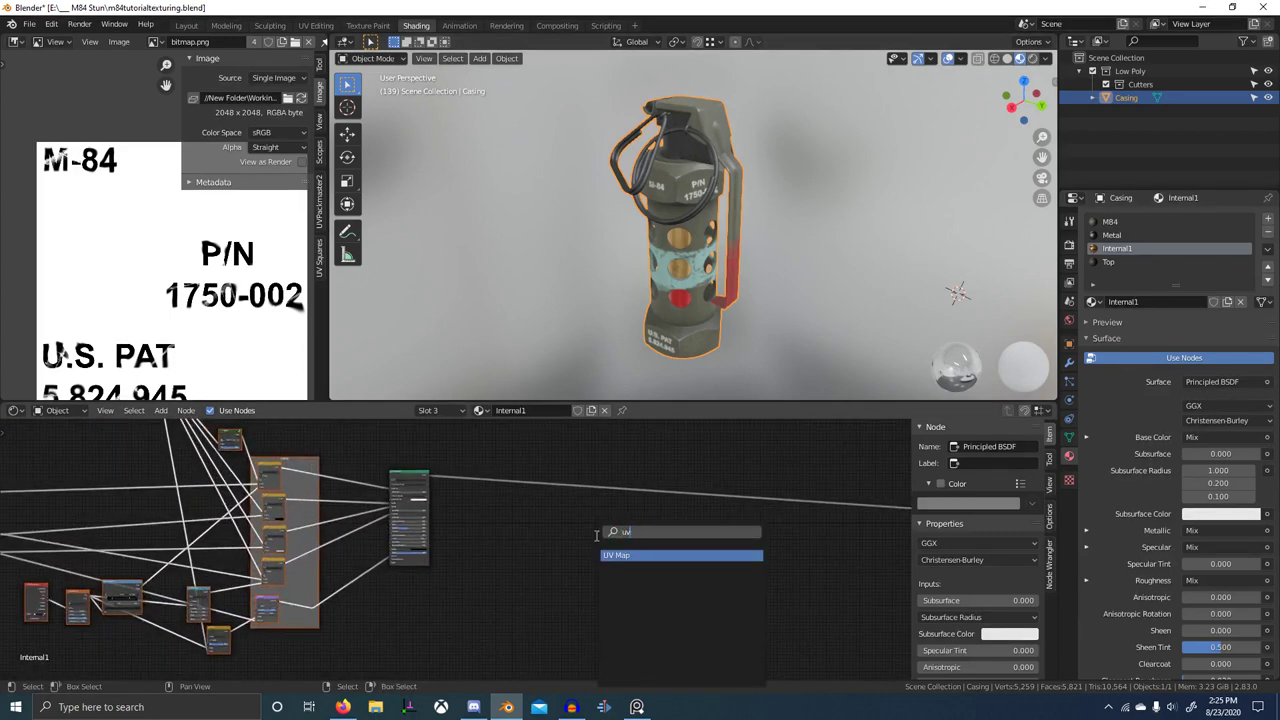
{"action": "key", "text": "Return"}
{"action": "left_click", "coordinate": [526, 536]}
- Set the UV Map node to use UVMap
{"action": "scroll", "coordinate": [586, 568], "scroll_direction": "up", "scroll_amount": 10}
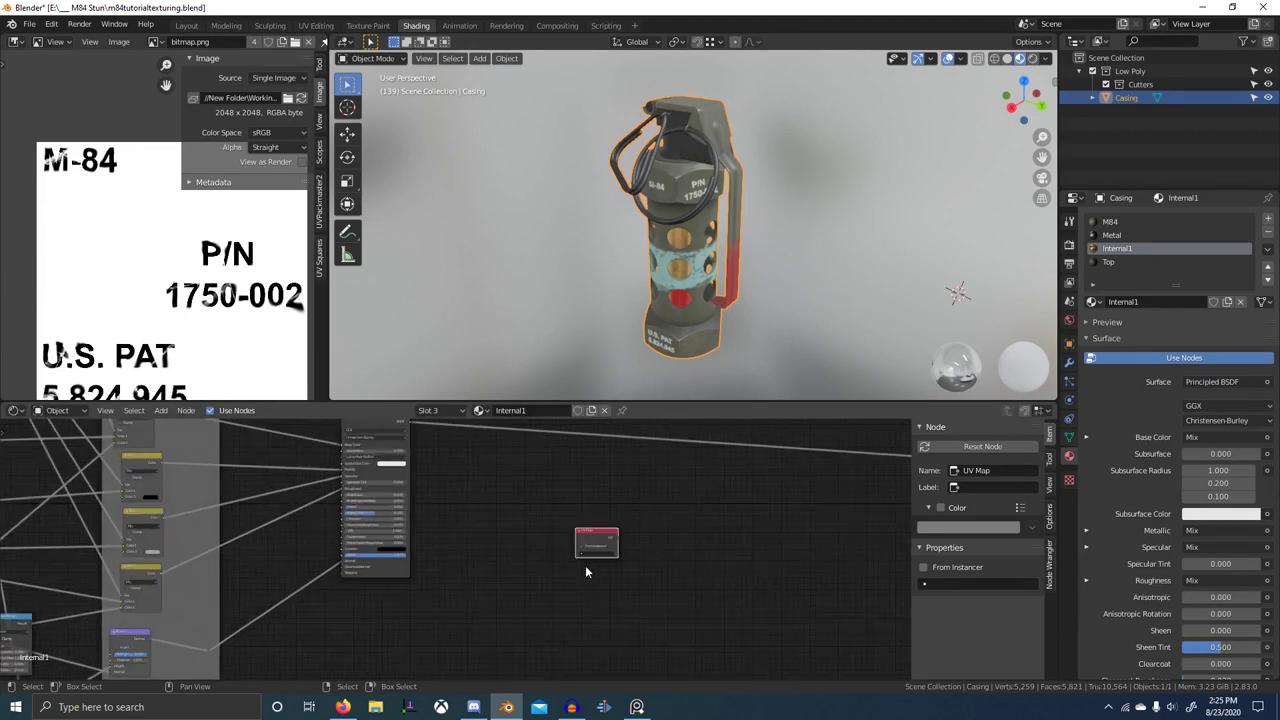
{"action": "middle_click_drag", "start_coordinate": [562, 560], "coordinate": [360, 580]}
{"action": "scroll", "coordinate": [454, 550], "scroll_direction": "up", "scroll_amount": 7}
{"action": "left_click", "coordinate": [531, 599]}
{"action": "left_click", "coordinate": [517, 443]}
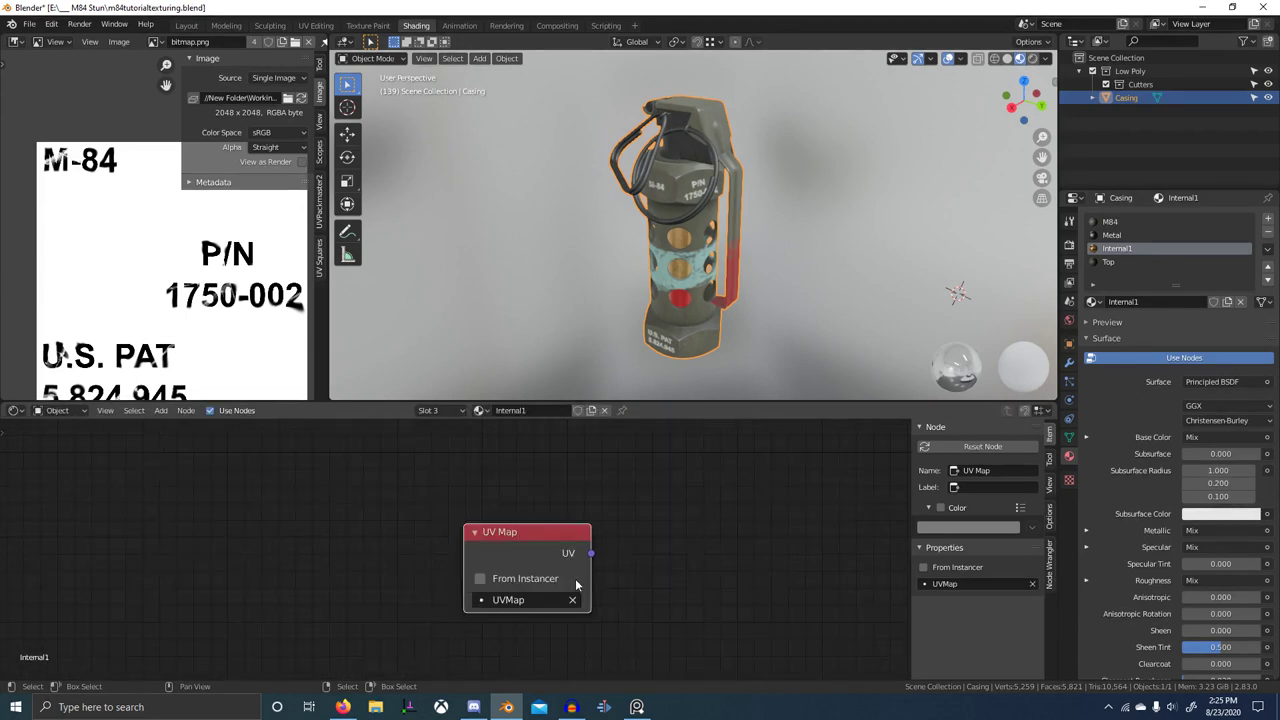
- Add an Image Texture node beside it, fed by the UV output into Vector
{"action": "key", "text": "shift+a"}
{"action": "left_click", "coordinate": [722, 516]}
{"action": "type", "text": "ima"}
{"action": "key", "text": "Return"}
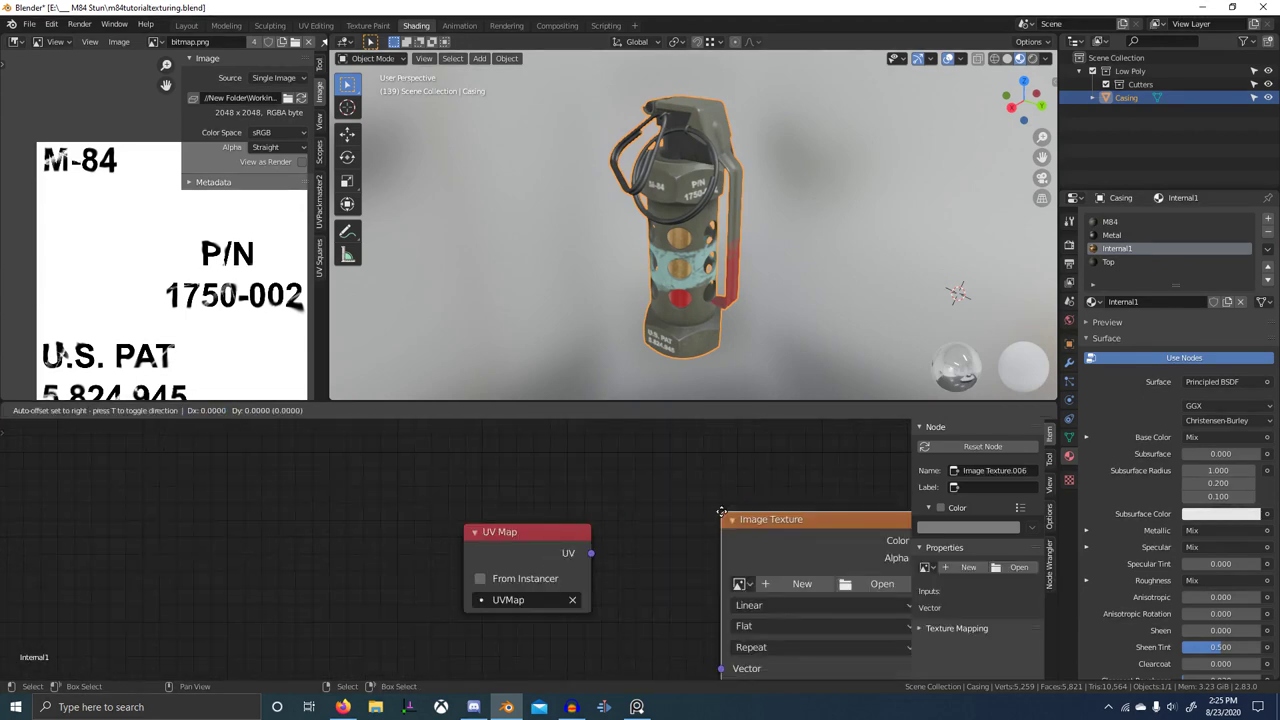
{"action": "left_click", "coordinate": [645, 505]}
{"action": "left_click_drag", "start_coordinate": [591, 553], "coordinate": [660, 658]}
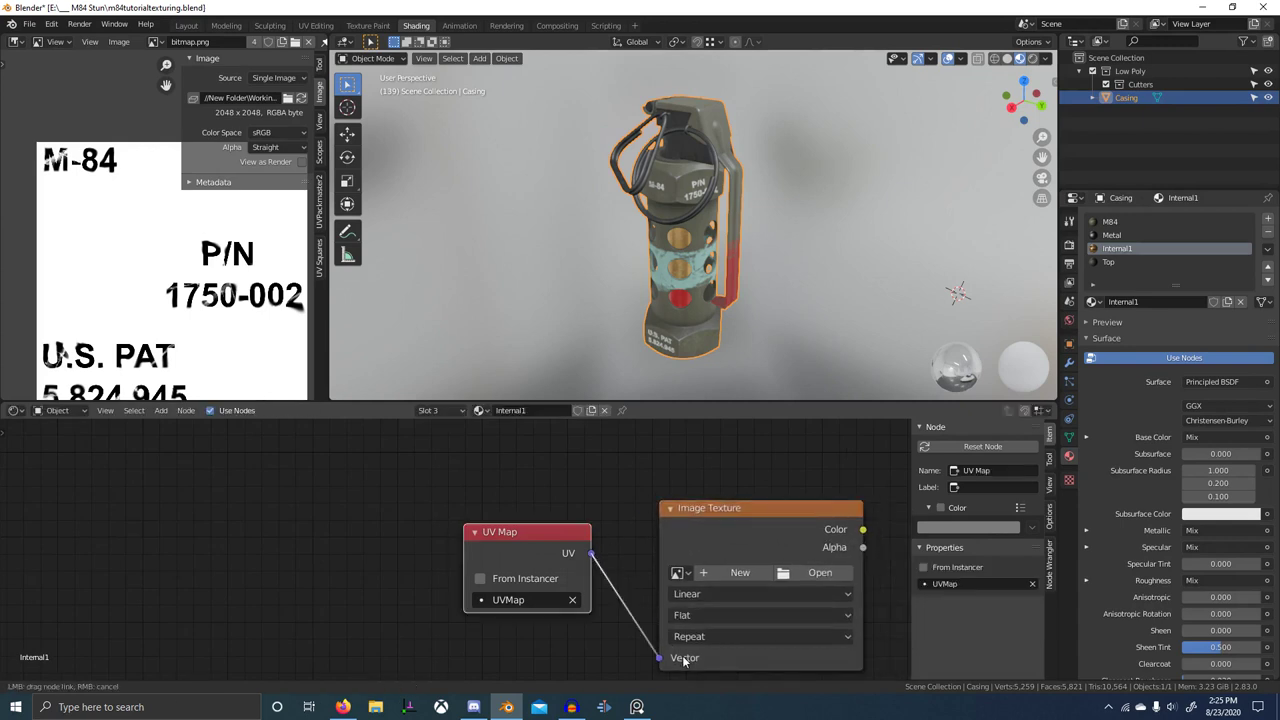
- Create a new 4096 × 4096 image named Baker on the texture node
{"action": "left_click", "coordinate": [729, 578]}
{"action": "type", "text": "Ba"}
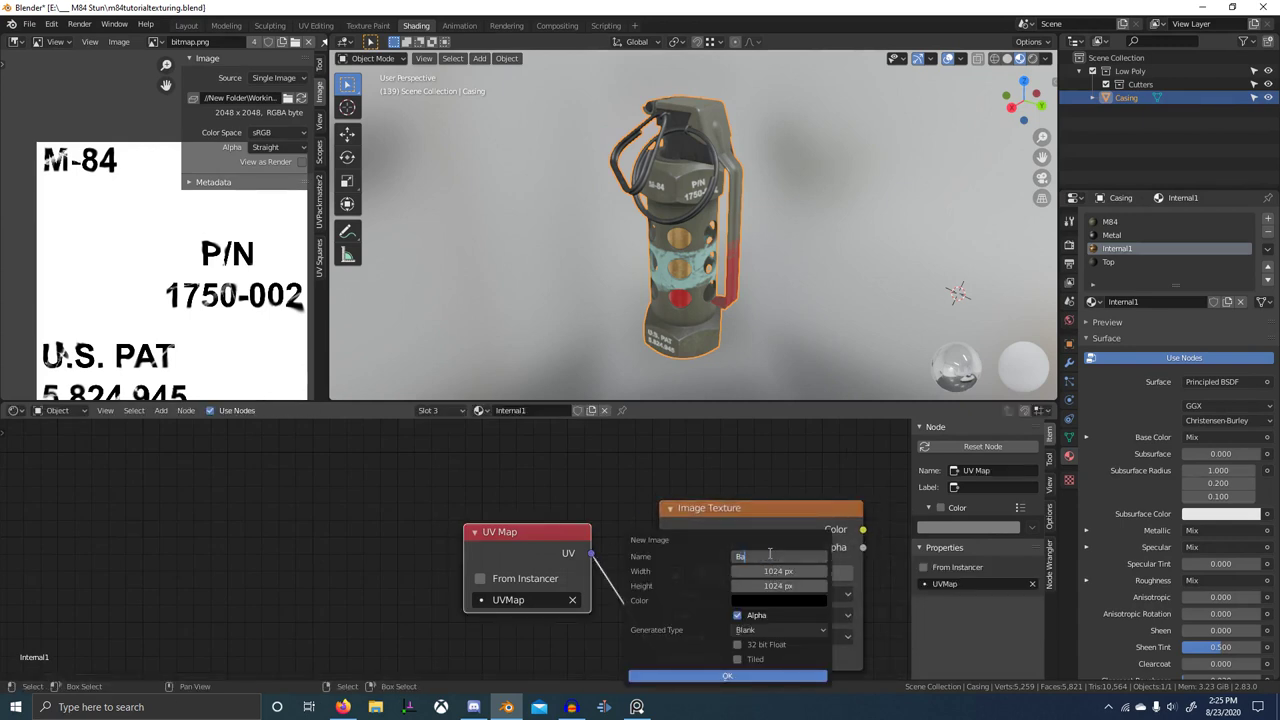
{"action": "type", "text": "ker"}
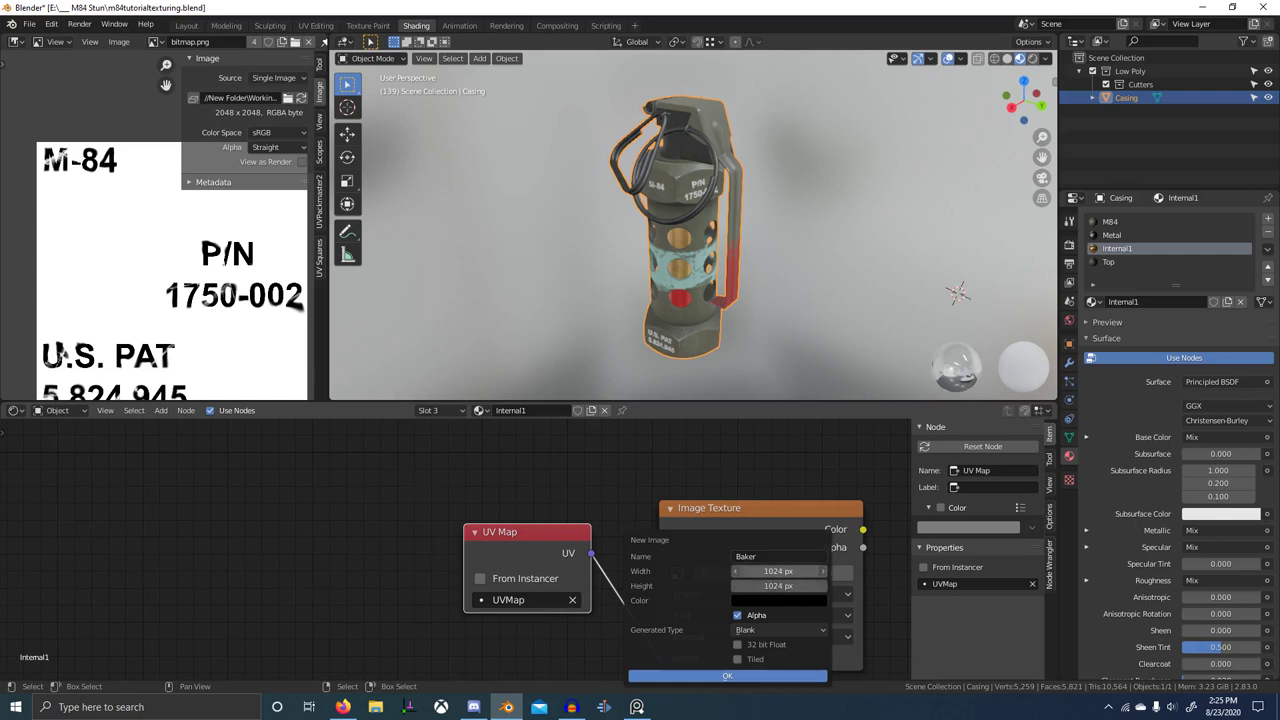
{"action": "left_click", "coordinate": [783, 571]}
{"action": "key", "text": "Return"}
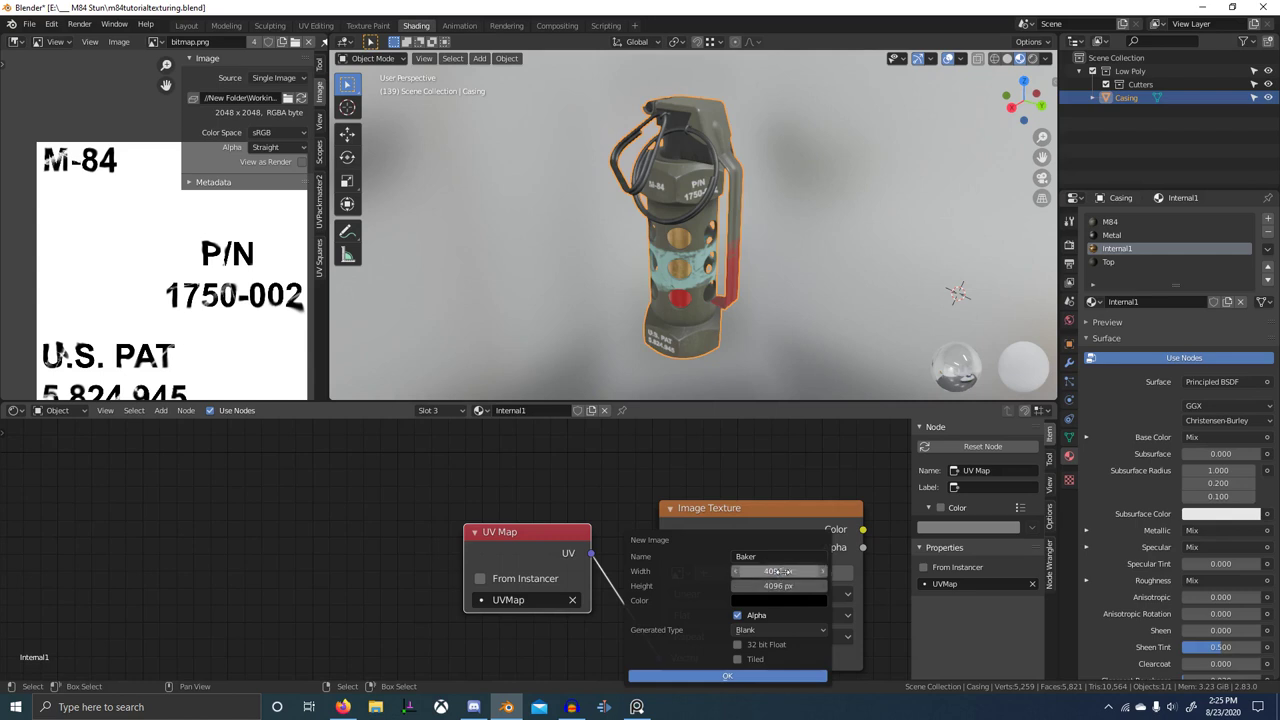
{"action": "left_click", "coordinate": [715, 677]}
{"action": "scroll", "coordinate": [752, 600], "scroll_direction": "down", "scroll_amount": 5}
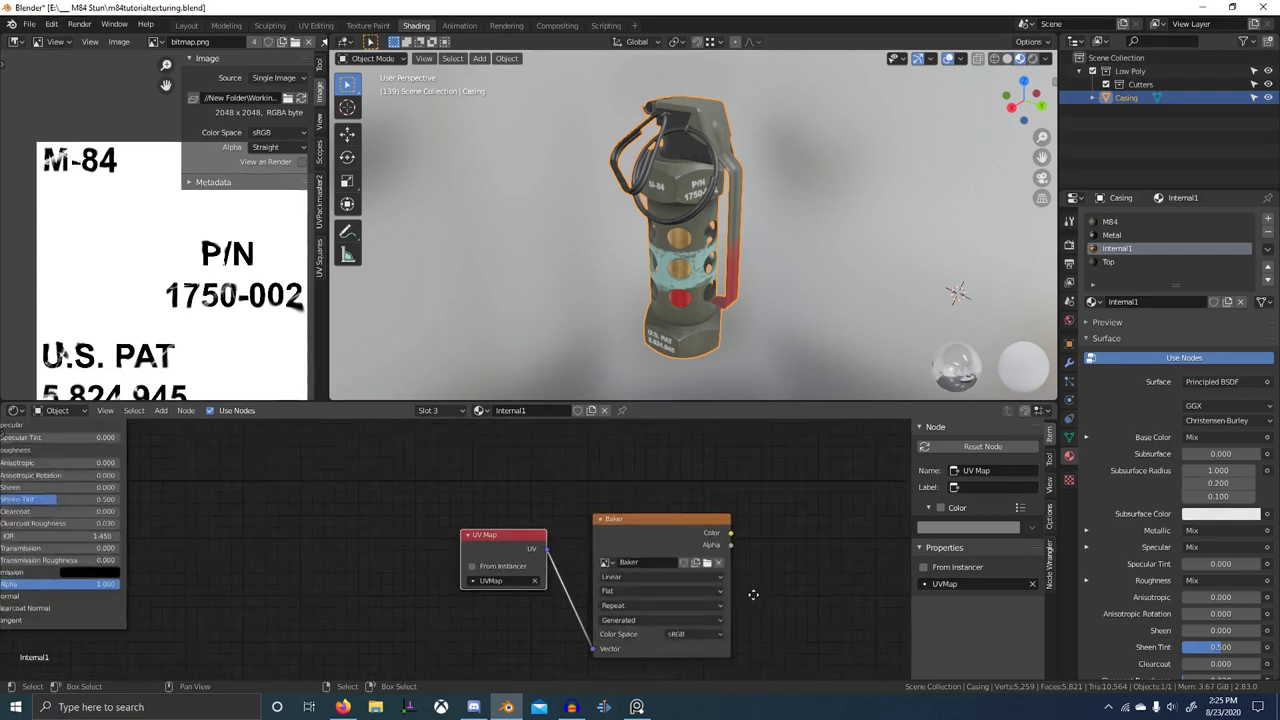
{"action": "middle_click_drag", "start_coordinate": [754, 594], "coordinate": [686, 541]}
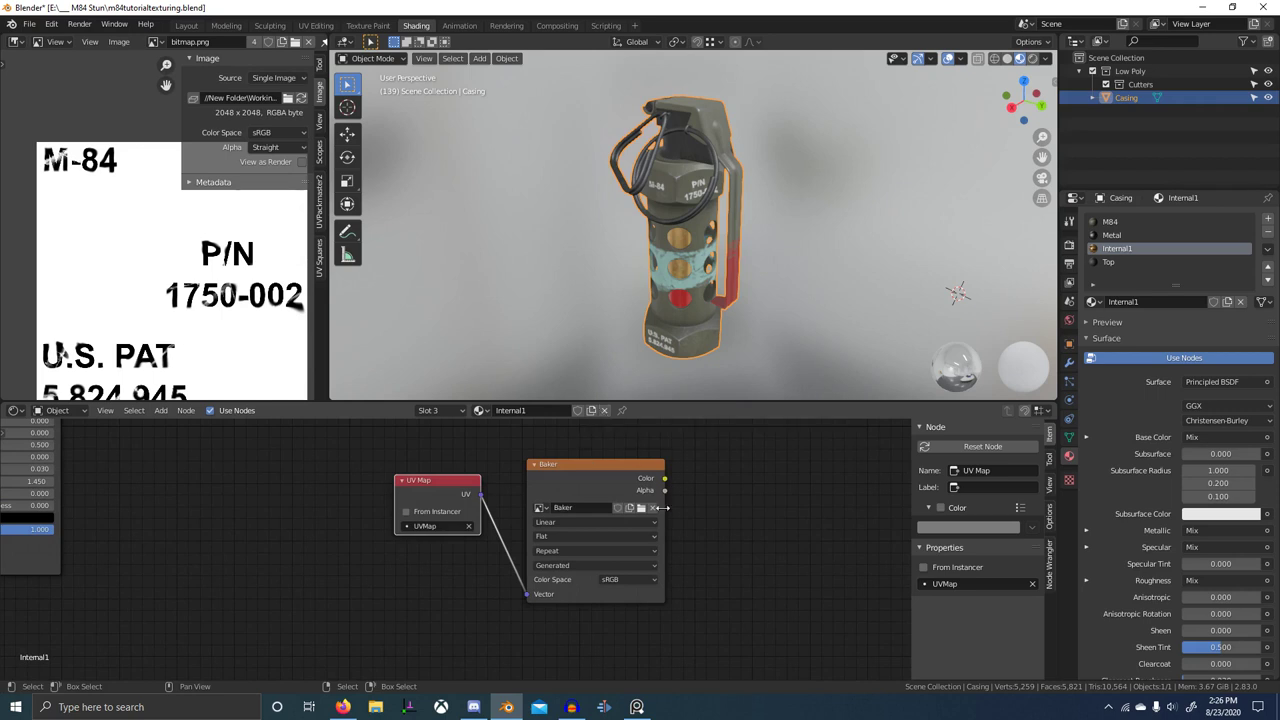
- Select the Baker and UV Map nodes together, then switch to the M84 material
{"action": "scroll", "coordinate": [581, 607], "scroll_direction": "up", "scroll_amount": 3}
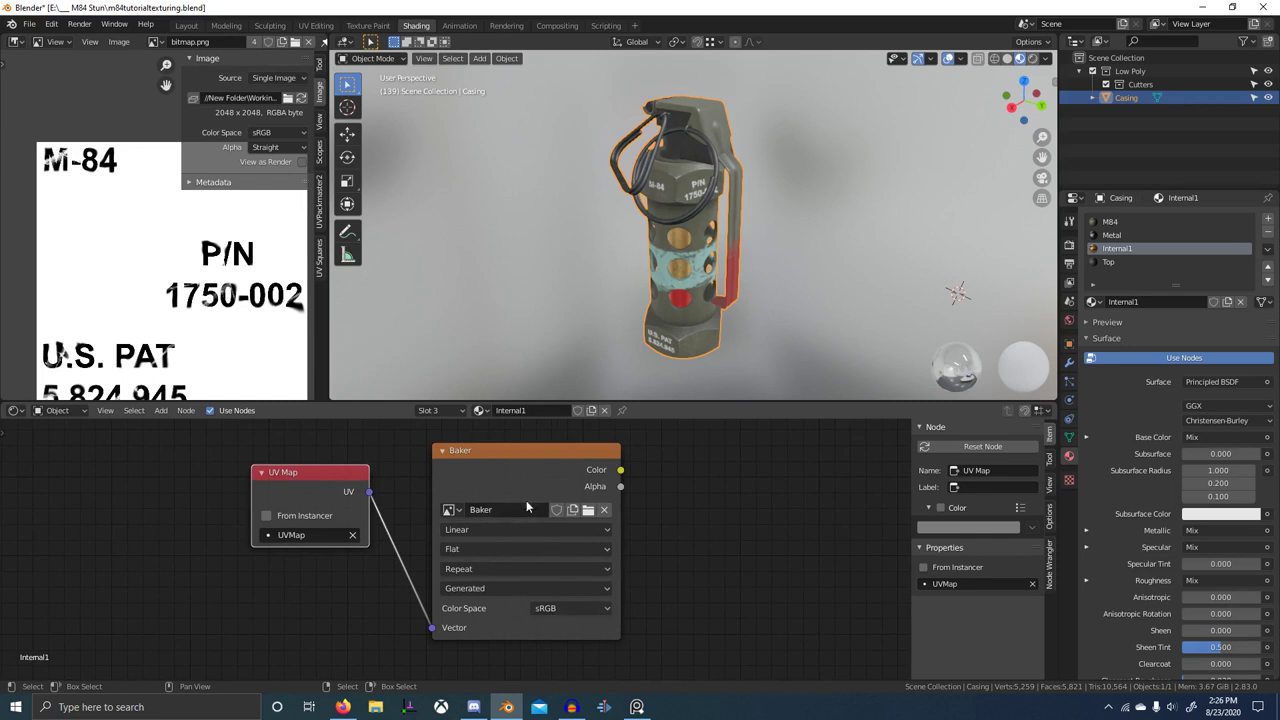
{"action": "left_click", "coordinate": [522, 486]}
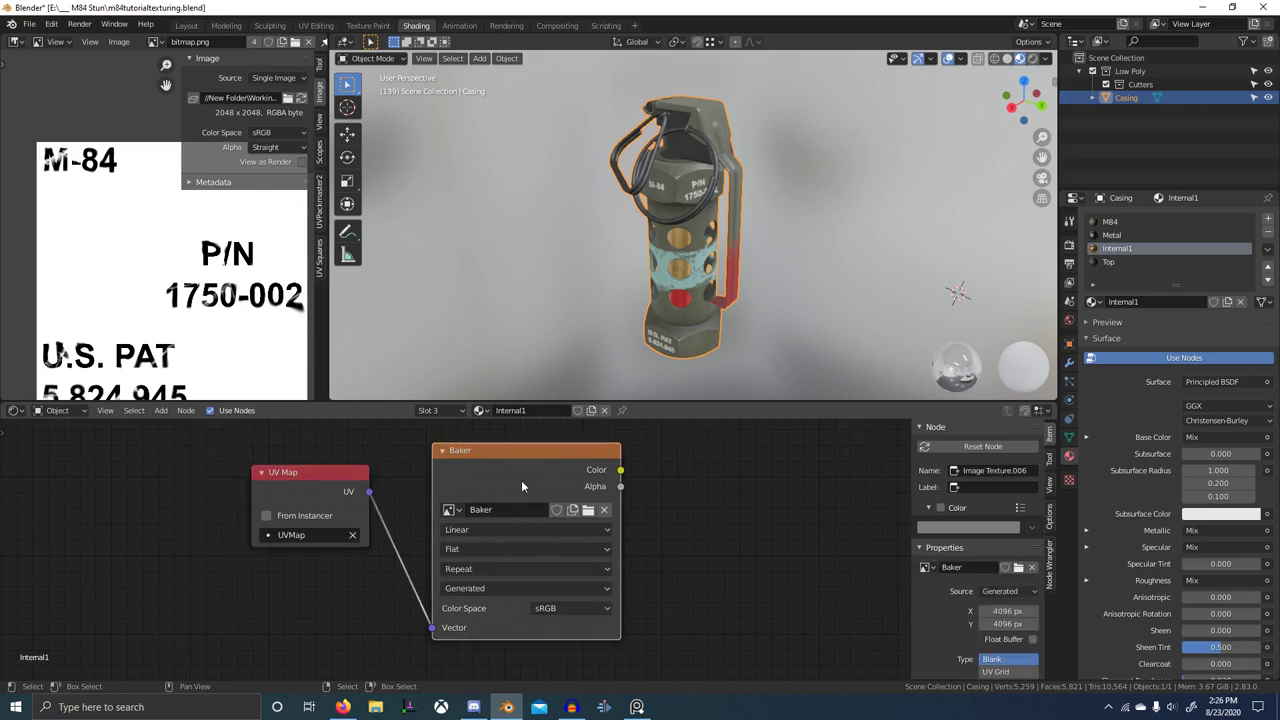
{"action": "left_click", "coordinate": [550, 612]}
{"action": "left_click", "coordinate": [343, 477]}
{"action": "left_click", "coordinate": [482, 464], "text": "shift"}
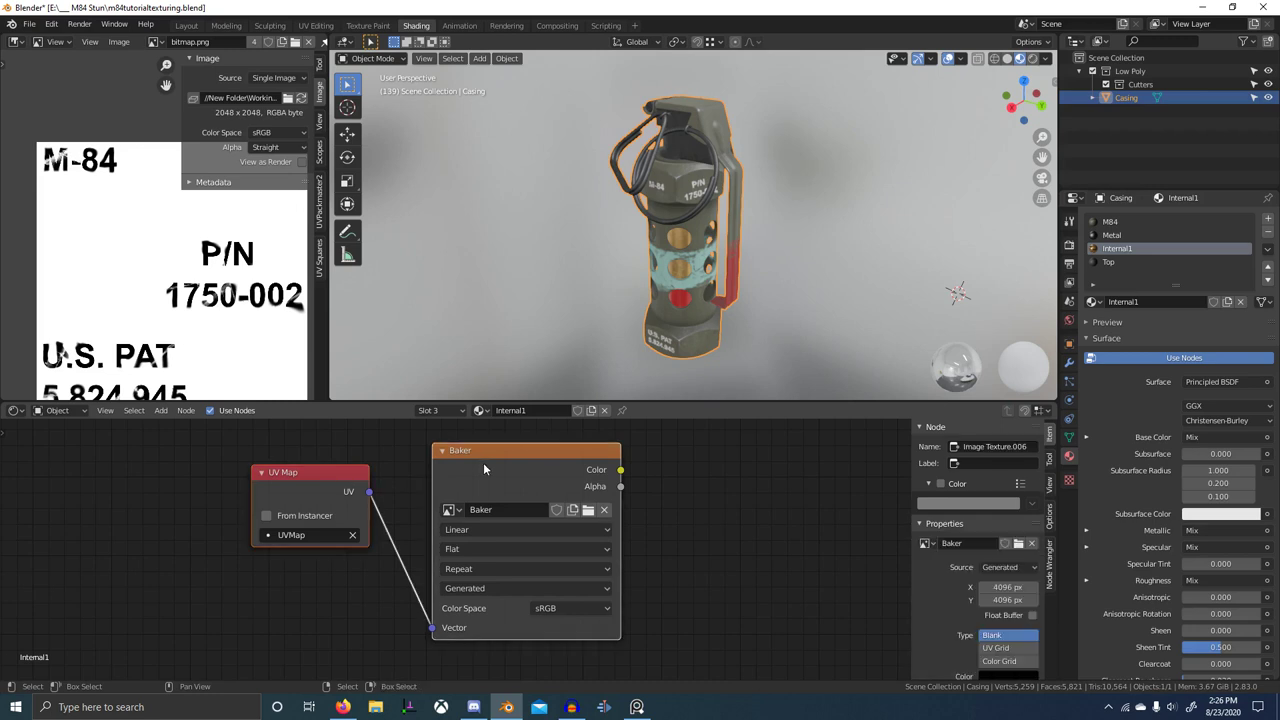
{"action": "left_click", "coordinate": [1122, 222]}
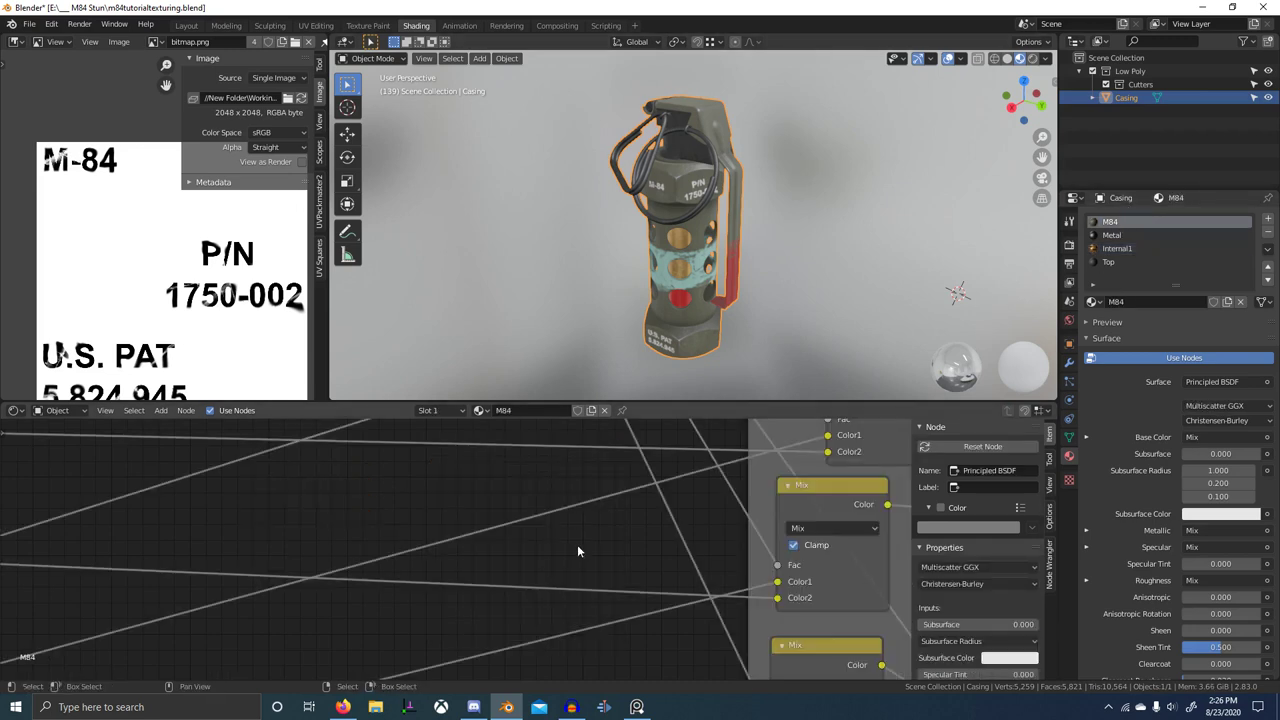
- Paste the UV Map and Baker nodes into the Metal and Top materials
{"action": "left_click", "coordinate": [1112, 234]}
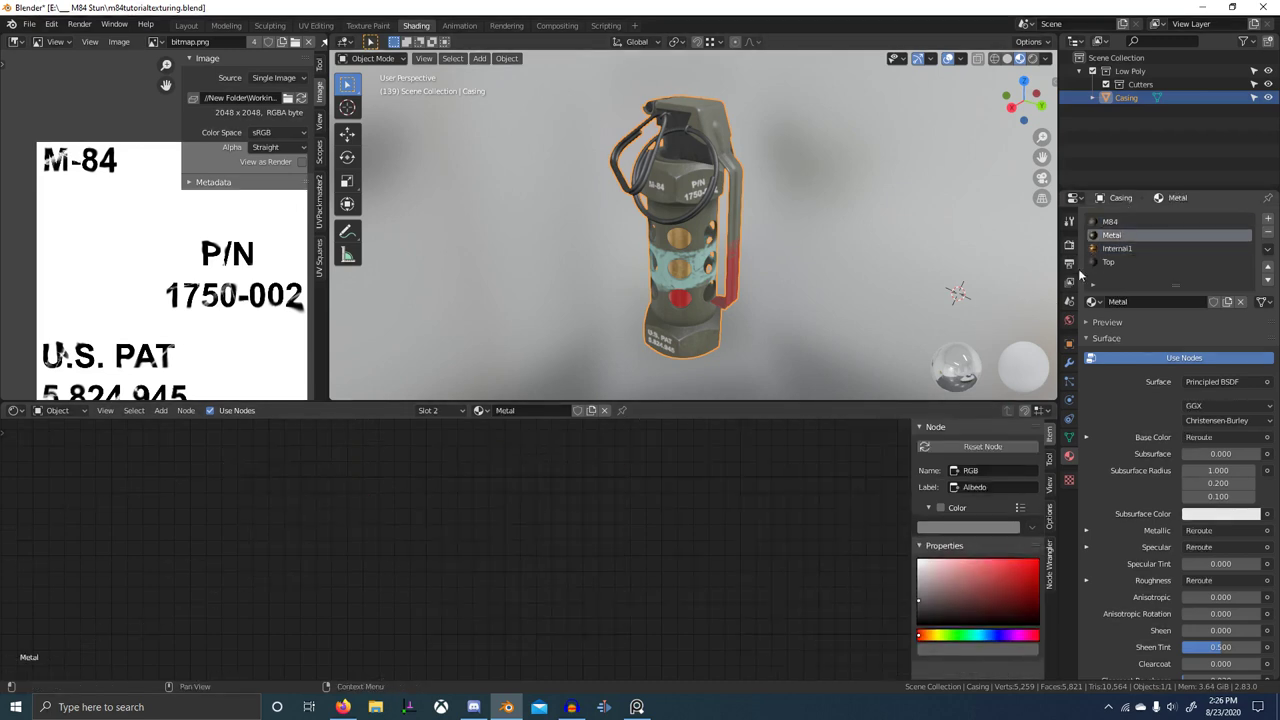
{"action": "key", "text": "ctrl+v"}
{"action": "left_click", "coordinate": [1117, 260]}
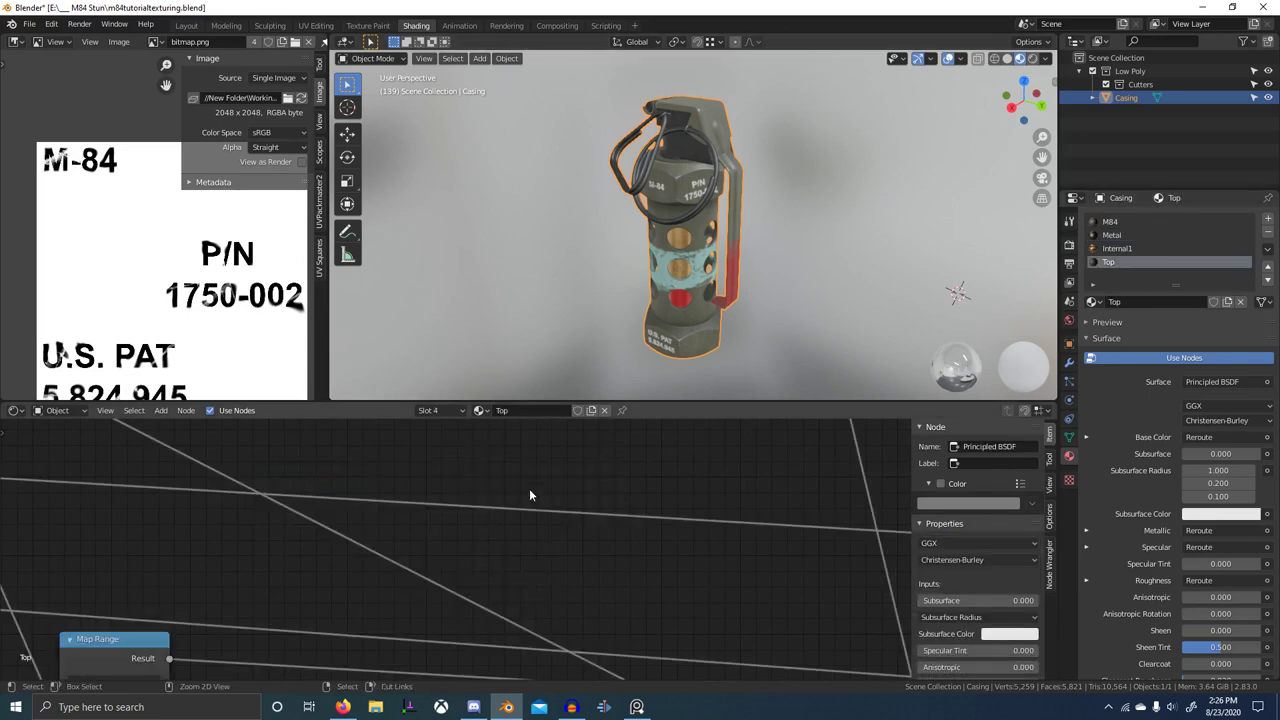
{"action": "key", "text": "ctrl+v"}
- Preview M84's dirt mix and Metal's Effect Scratches5 outputs on the grenade
{"action": "left_click", "coordinate": [1110, 221]}
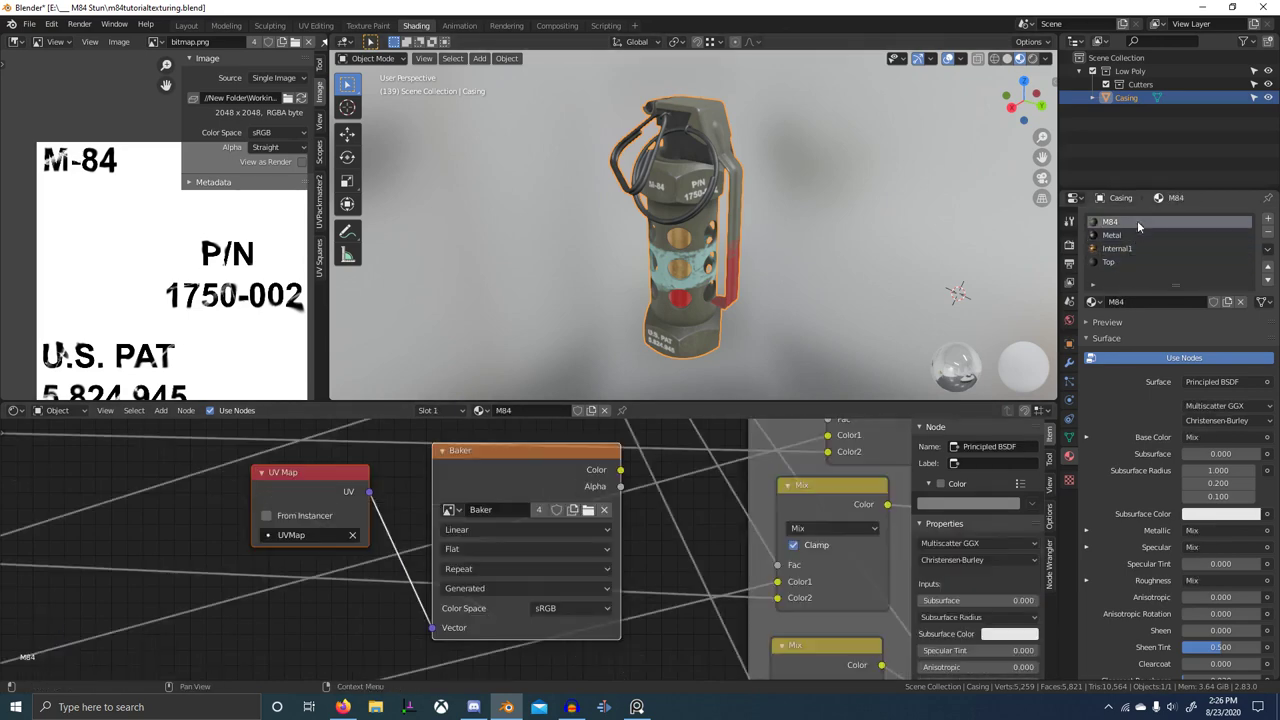
{"action": "scroll", "coordinate": [748, 514], "scroll_direction": "down", "scroll_amount": 5}
{"action": "middle_click_drag", "start_coordinate": [748, 514], "coordinate": [495, 544]}
{"action": "scroll", "coordinate": [406, 560], "scroll_direction": "up", "scroll_amount": 10}
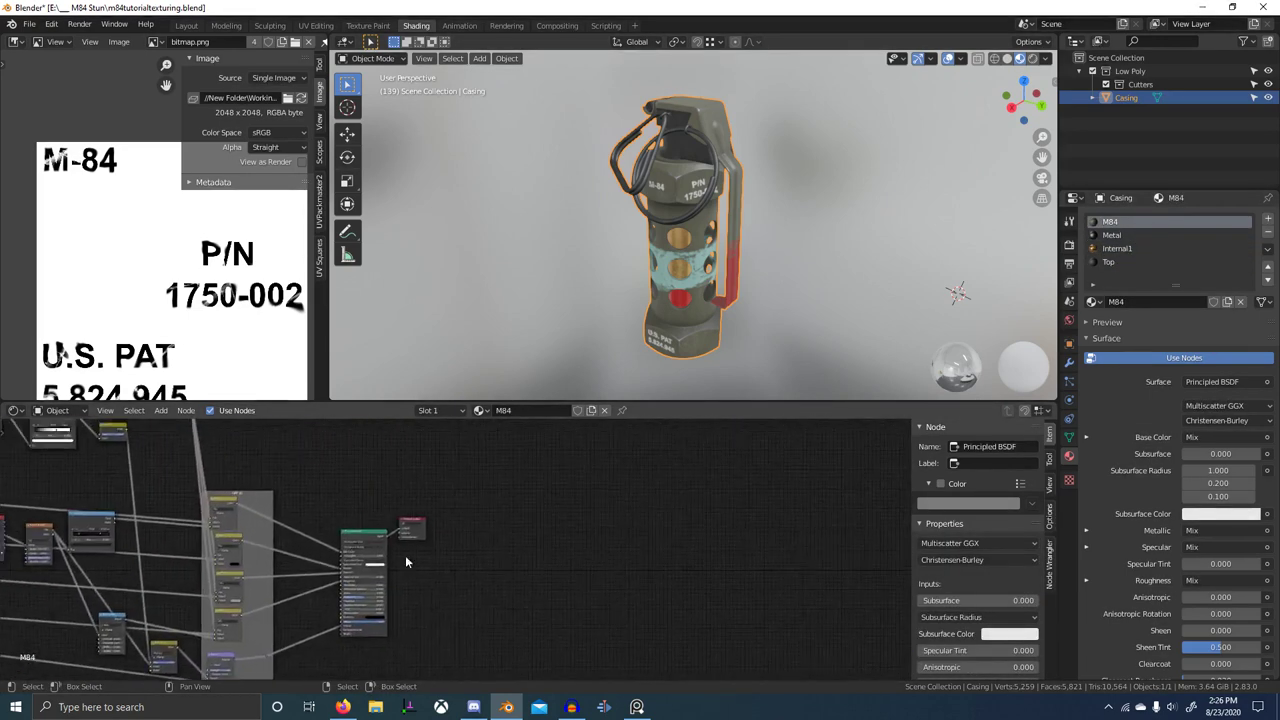
{"action": "middle_click_drag", "start_coordinate": [406, 560], "coordinate": [563, 566]}
{"action": "scroll", "coordinate": [563, 566], "scroll_direction": "up", "scroll_amount": 1}
{"action": "left_click", "coordinate": [264, 498], "text": "ctrl+shift"}
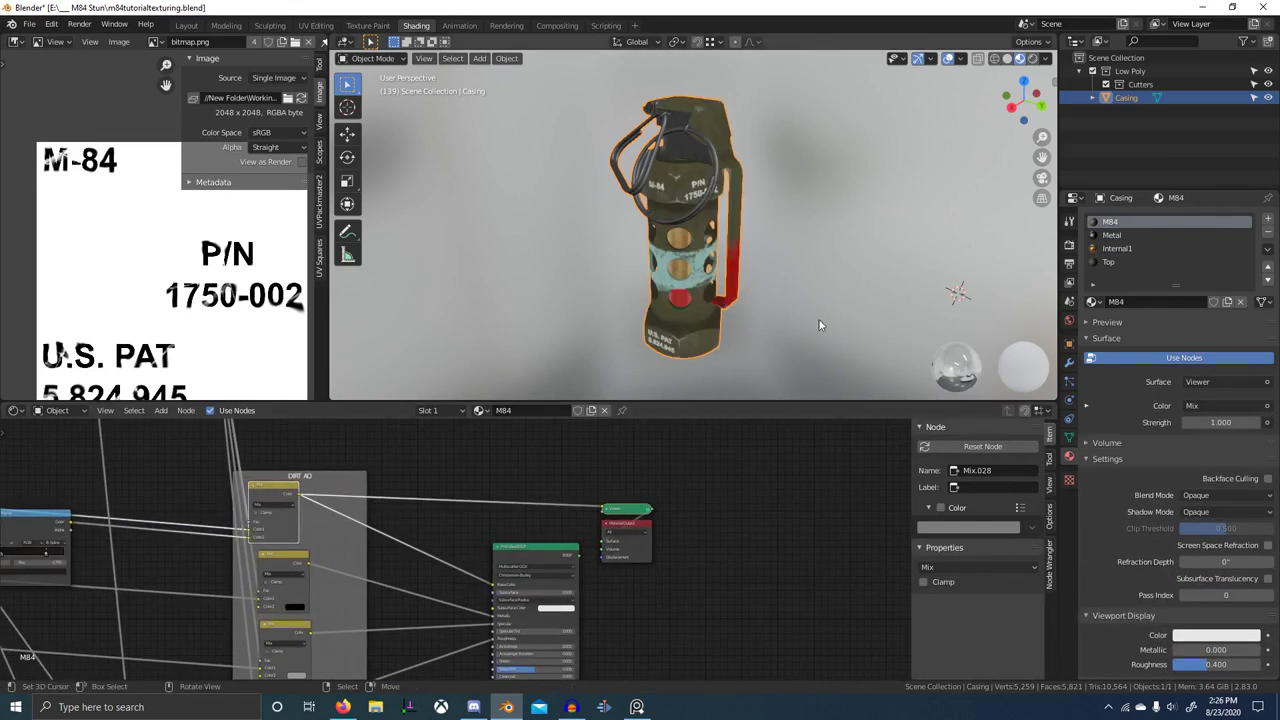
{"action": "scroll", "coordinate": [818, 325], "scroll_direction": "up", "scroll_amount": 1}
{"action": "left_click", "coordinate": [1111, 234]}
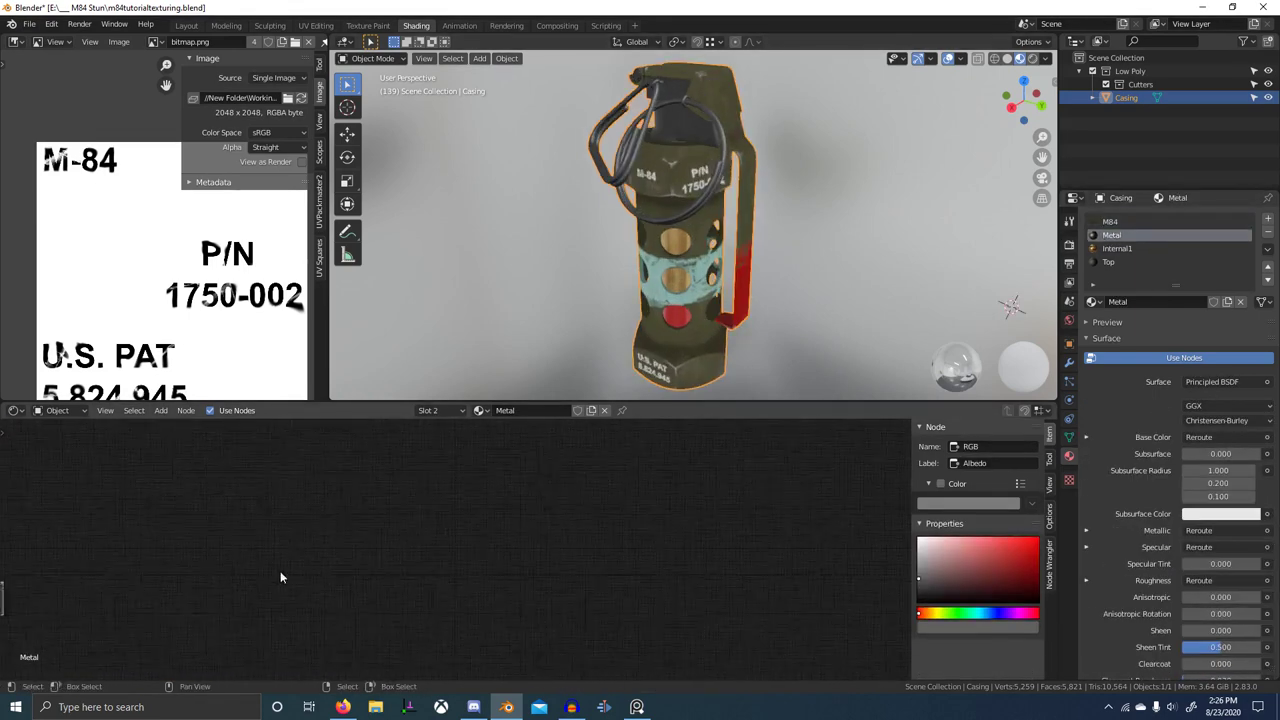
{"action": "scroll", "coordinate": [281, 577], "scroll_direction": "down", "scroll_amount": 5}
{"action": "middle_click_drag", "start_coordinate": [281, 577], "coordinate": [580, 580]}
{"action": "scroll", "coordinate": [171, 571], "scroll_direction": "up", "scroll_amount": 2}
{"action": "left_click", "coordinate": [94, 509], "text": "ctrl+shift"}
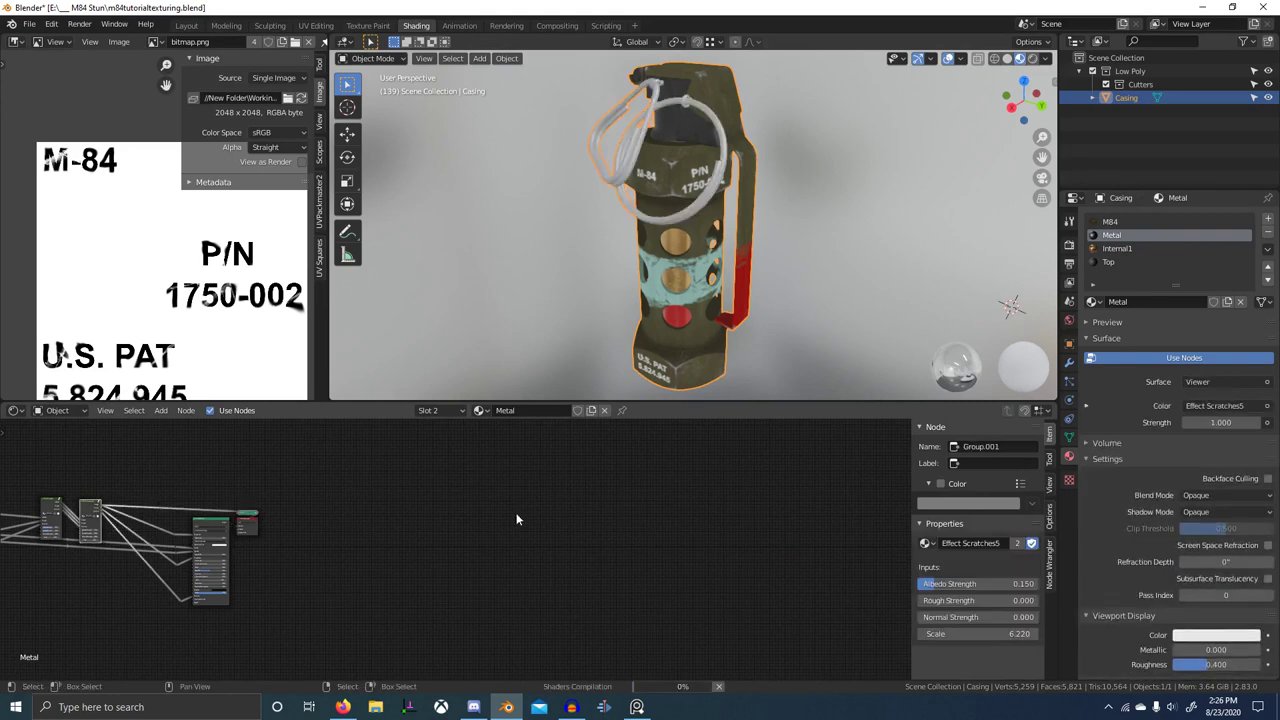
- Preview the Internal1 and Top materials' mix outputs on the grenade
{"action": "left_click", "coordinate": [1116, 249]}
{"action": "scroll", "coordinate": [734, 506], "scroll_direction": "down", "scroll_amount": 1}
{"action": "middle_click_drag", "start_coordinate": [734, 506], "coordinate": [387, 526]}
{"action": "left_click", "coordinate": [333, 520], "text": "ctrl+shift"}
{"action": "left_click", "coordinate": [1128, 263]}
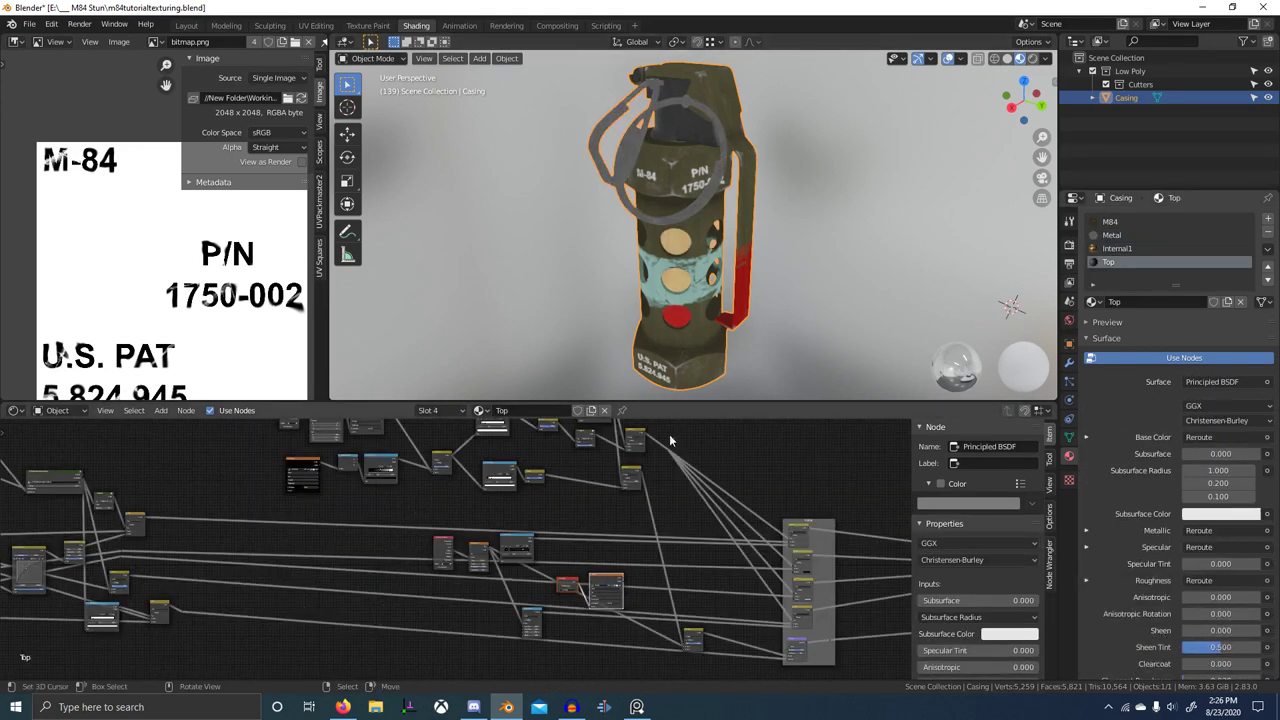
{"action": "middle_click_drag", "start_coordinate": [602, 525], "coordinate": [228, 520]}
{"action": "middle_click_drag", "start_coordinate": [697, 525], "coordinate": [445, 517]}
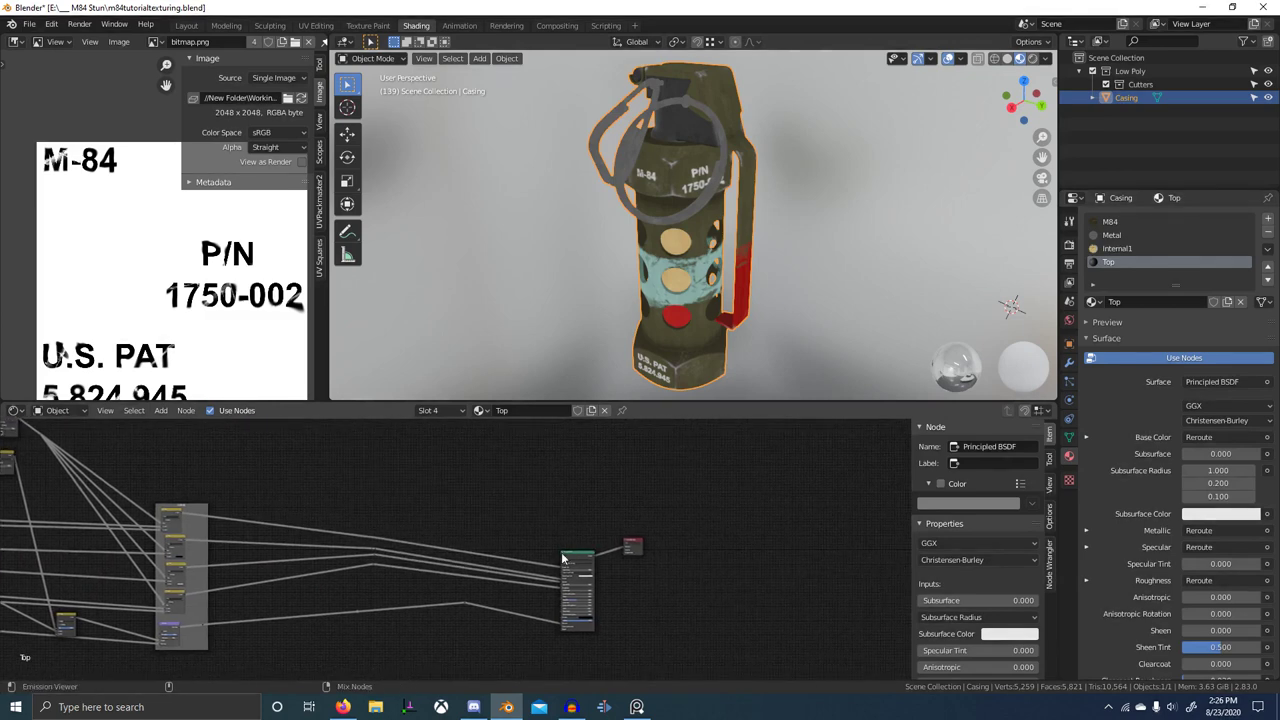
{"action": "left_click", "coordinate": [163, 512], "text": "ctrl+shift"}
{"action": "scroll", "coordinate": [794, 266], "scroll_direction": "up", "scroll_amount": 3}
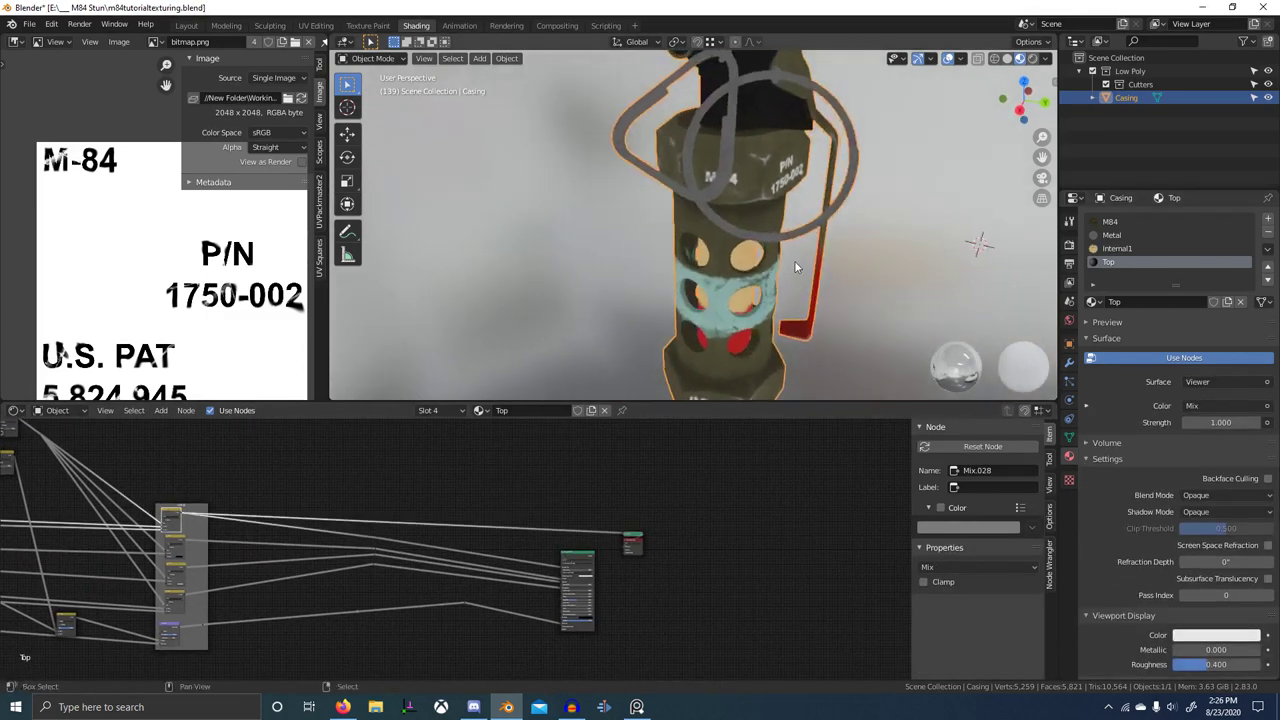
{"action": "scroll", "coordinate": [794, 262], "scroll_direction": "down", "scroll_amount": 1}
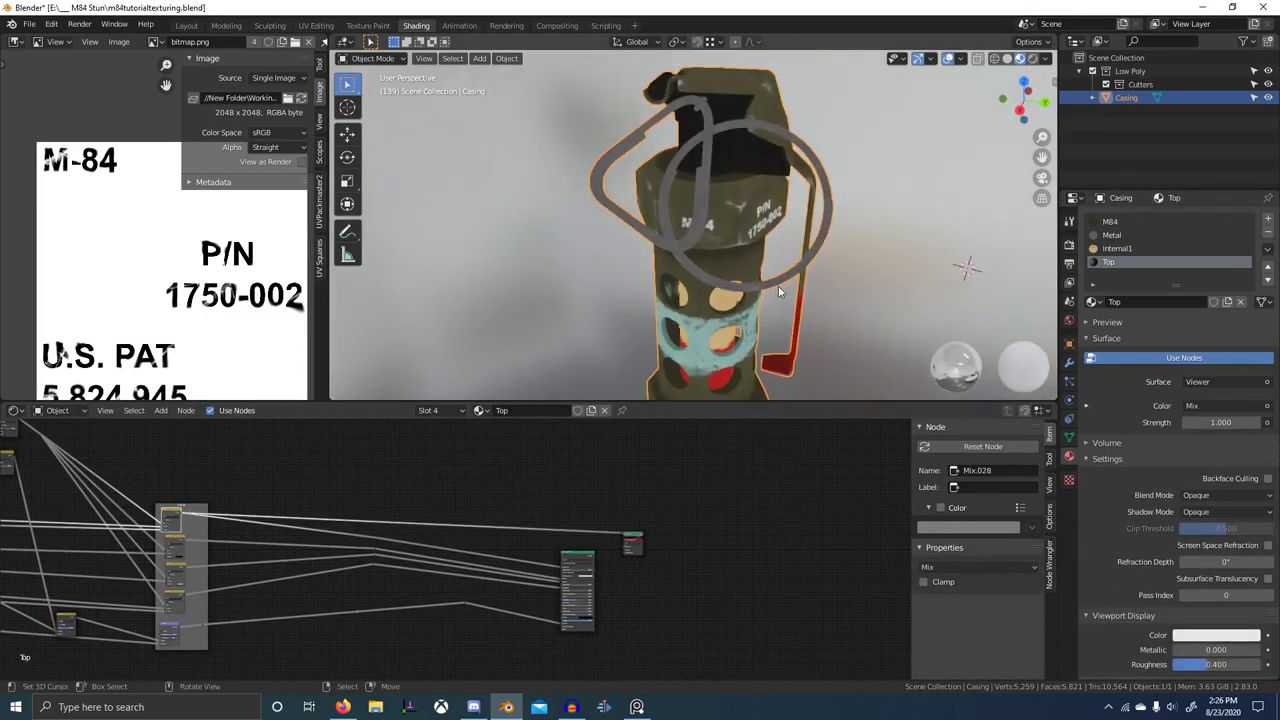
- Make Baker the active node in M84, Metal, Internal1 and Top, then show render settings
{"action": "left_click", "coordinate": [1127, 223]}
{"action": "middle_click_drag", "start_coordinate": [440, 531], "coordinate": [760, 520]}
{"action": "scroll", "coordinate": [760, 520], "scroll_direction": "down", "scroll_amount": 2}
{"action": "middle_click_drag", "start_coordinate": [491, 572], "coordinate": [563, 554]}
{"action": "scroll", "coordinate": [487, 532], "scroll_direction": "up", "scroll_amount": 5}
{"action": "mouse_move", "coordinate": [487, 532]}
{"action": "middle_mouse_down"}
{"action": "mouse_move", "coordinate": [571, 497]}
{"action": "mouse_move", "coordinate": [483, 523]}
{"action": "middle_mouse_up"}
{"action": "scroll", "coordinate": [490, 523], "scroll_direction": "up", "scroll_amount": 6}
{"action": "left_click", "coordinate": [553, 497]}
{"action": "left_click", "coordinate": [1134, 236]}
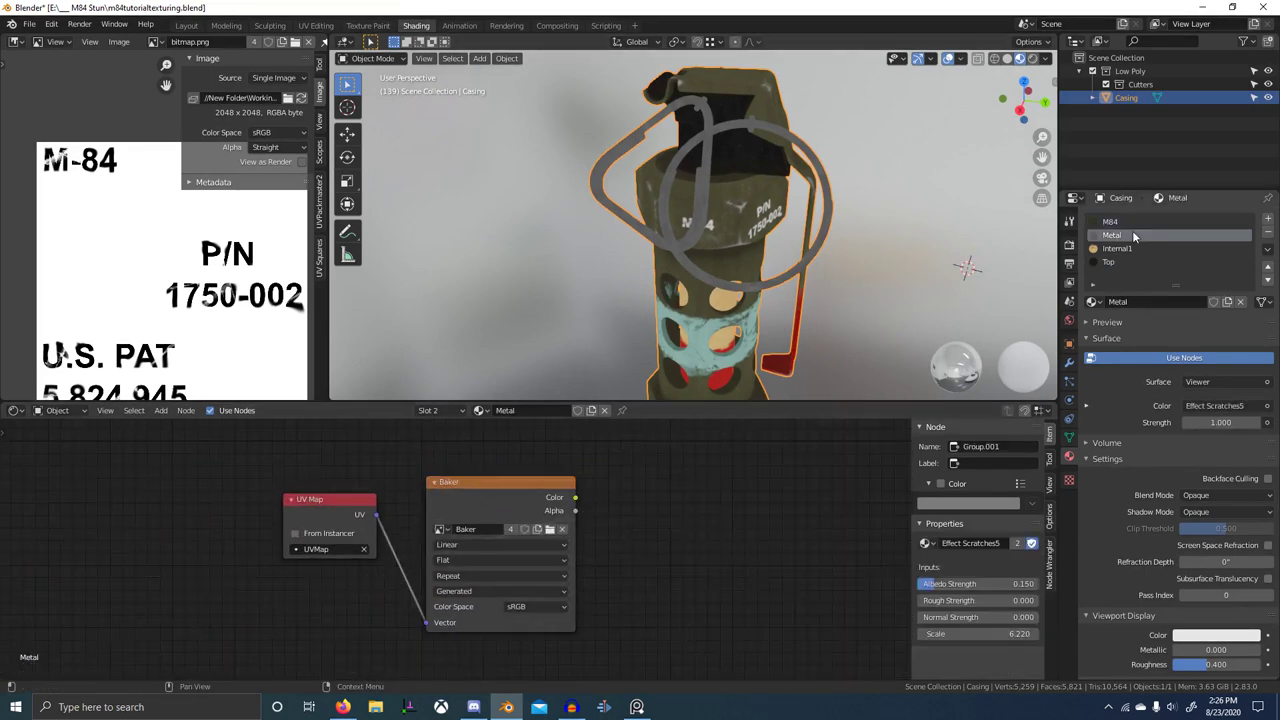
{"action": "left_click", "coordinate": [516, 508]}
{"action": "left_click", "coordinate": [1117, 248]}
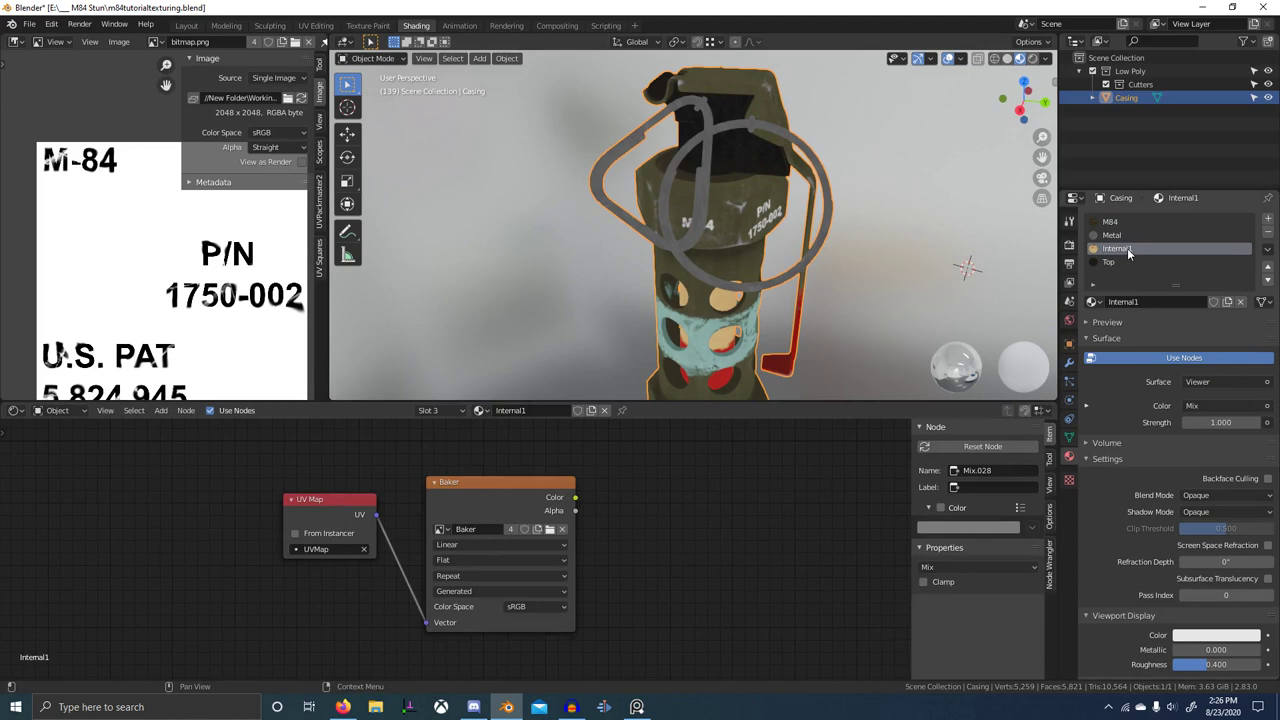
{"action": "left_click", "coordinate": [517, 514]}
{"action": "left_click", "coordinate": [1126, 262]}
{"action": "left_click", "coordinate": [555, 500]}
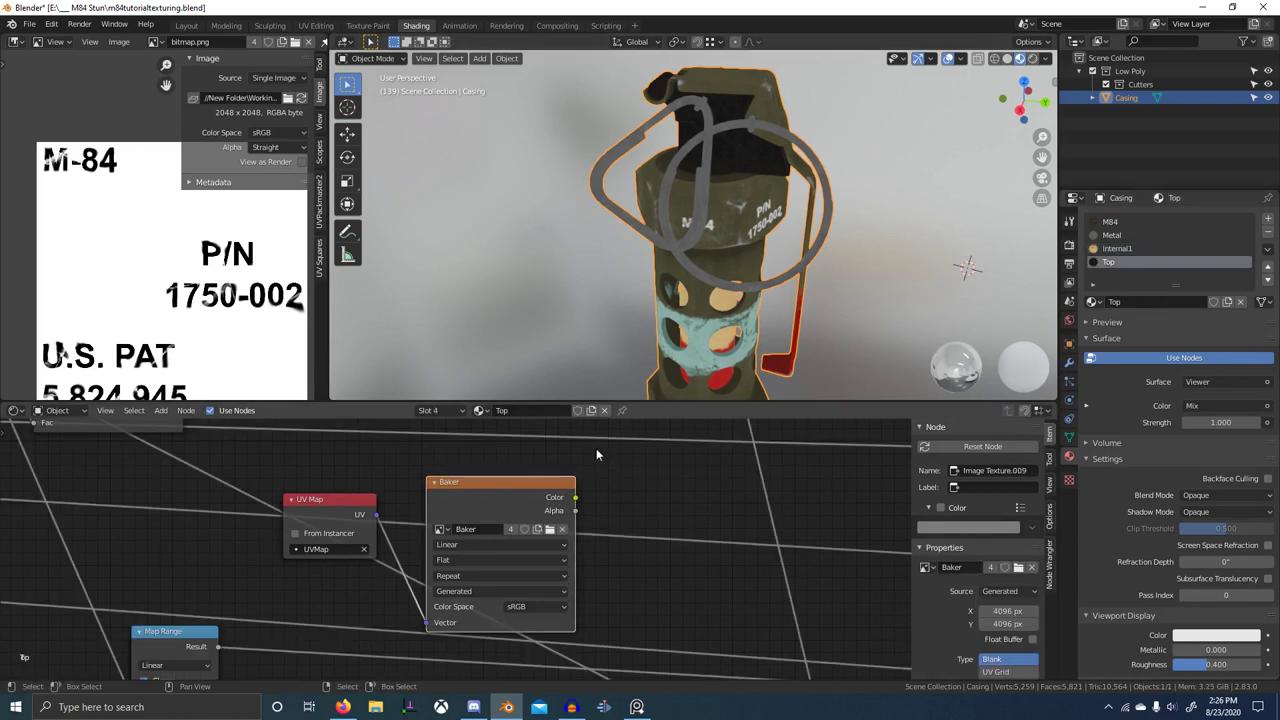
{"action": "middle_click_drag", "start_coordinate": [759, 289], "coordinate": [741, 259]}
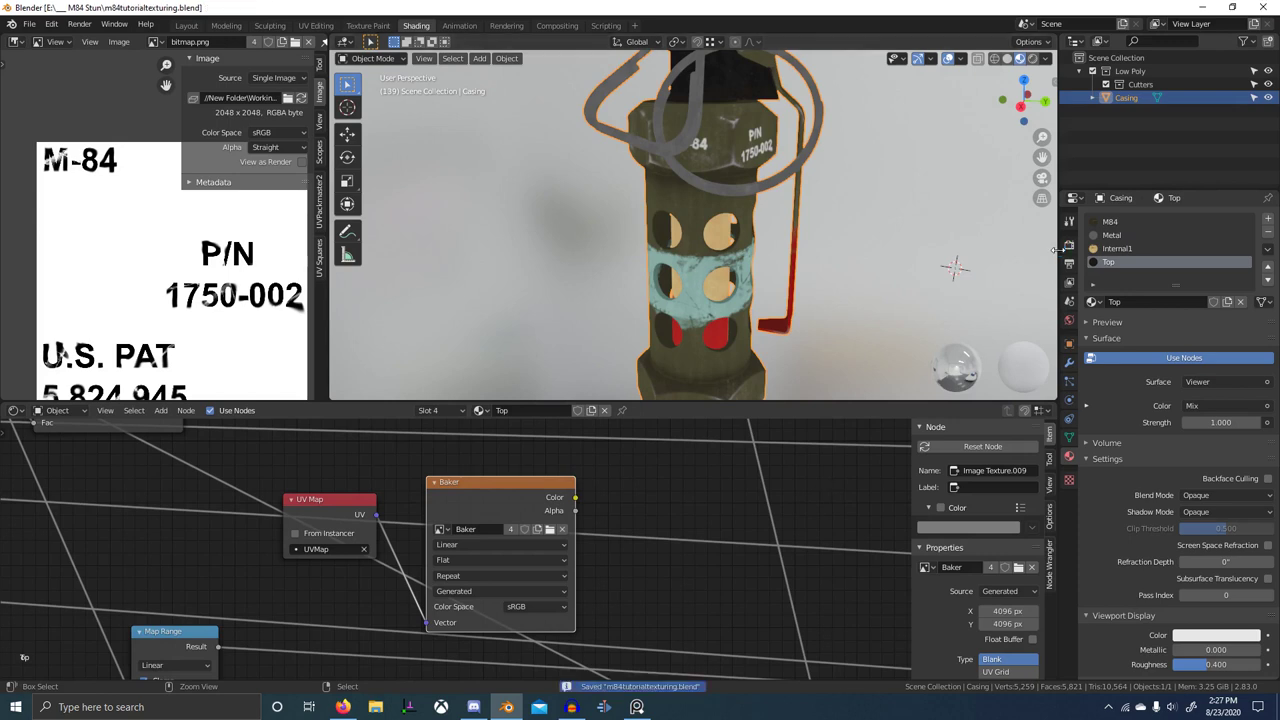
{"action": "left_click", "coordinate": [1069, 245]}
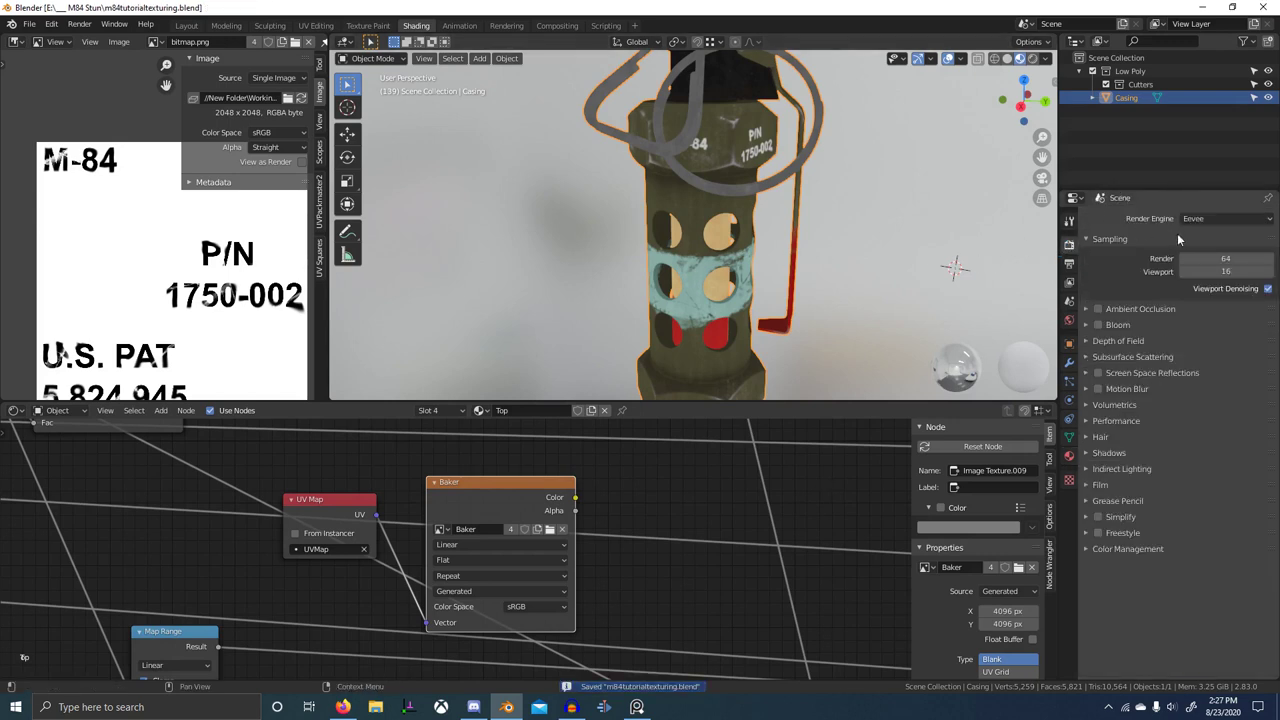
- Switch the render engine to Cycles with 1 render sample
{"action": "left_click", "coordinate": [1198, 219]}
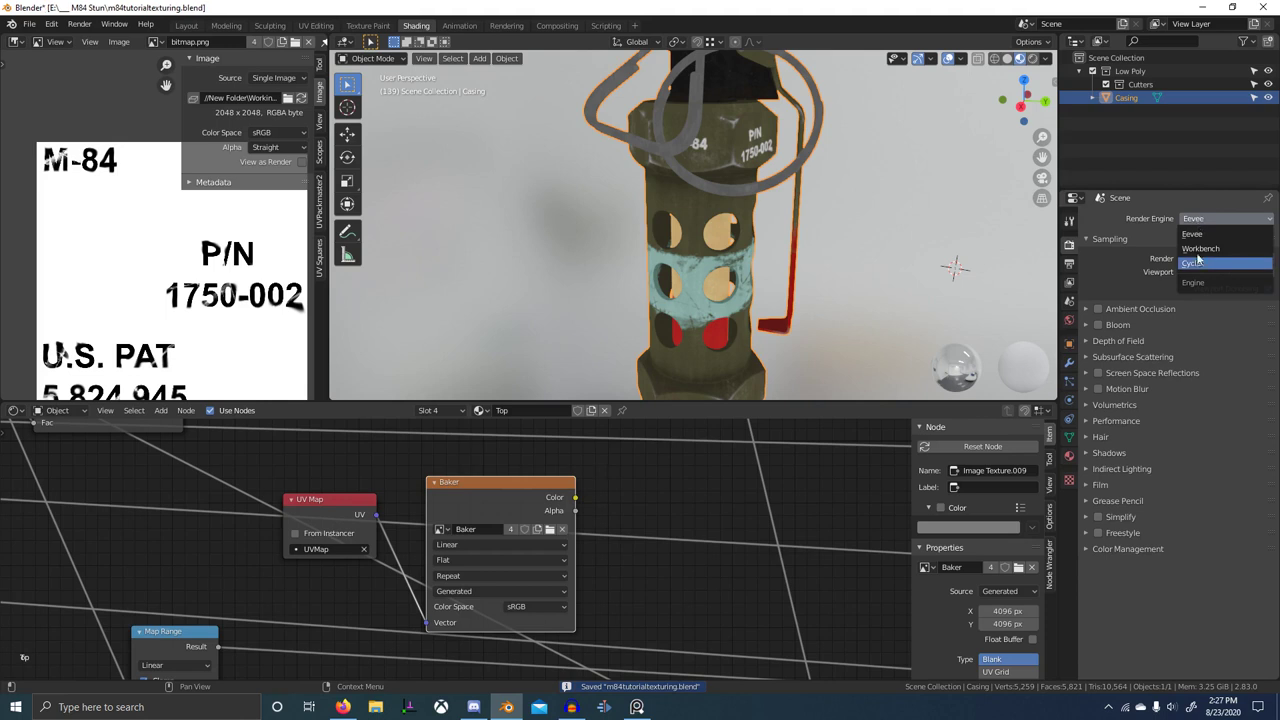
{"action": "left_click", "coordinate": [1193, 263]}
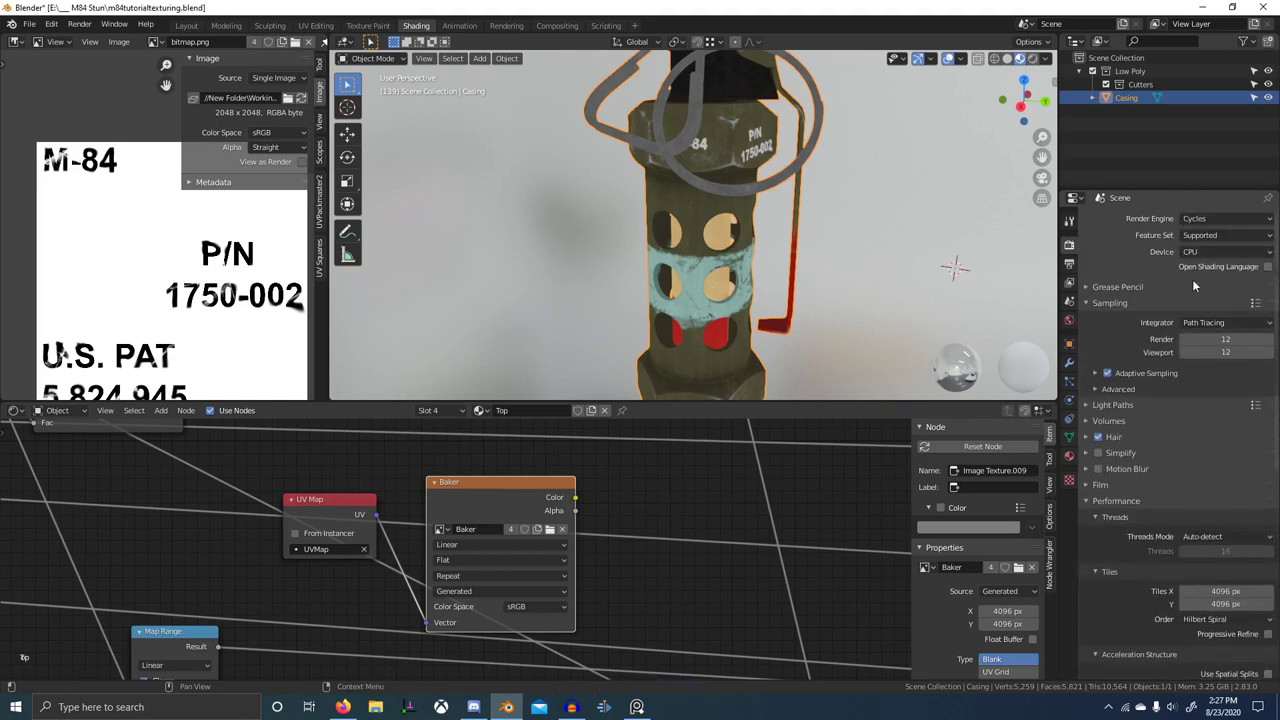
{"action": "left_click", "coordinate": [1233, 340]}
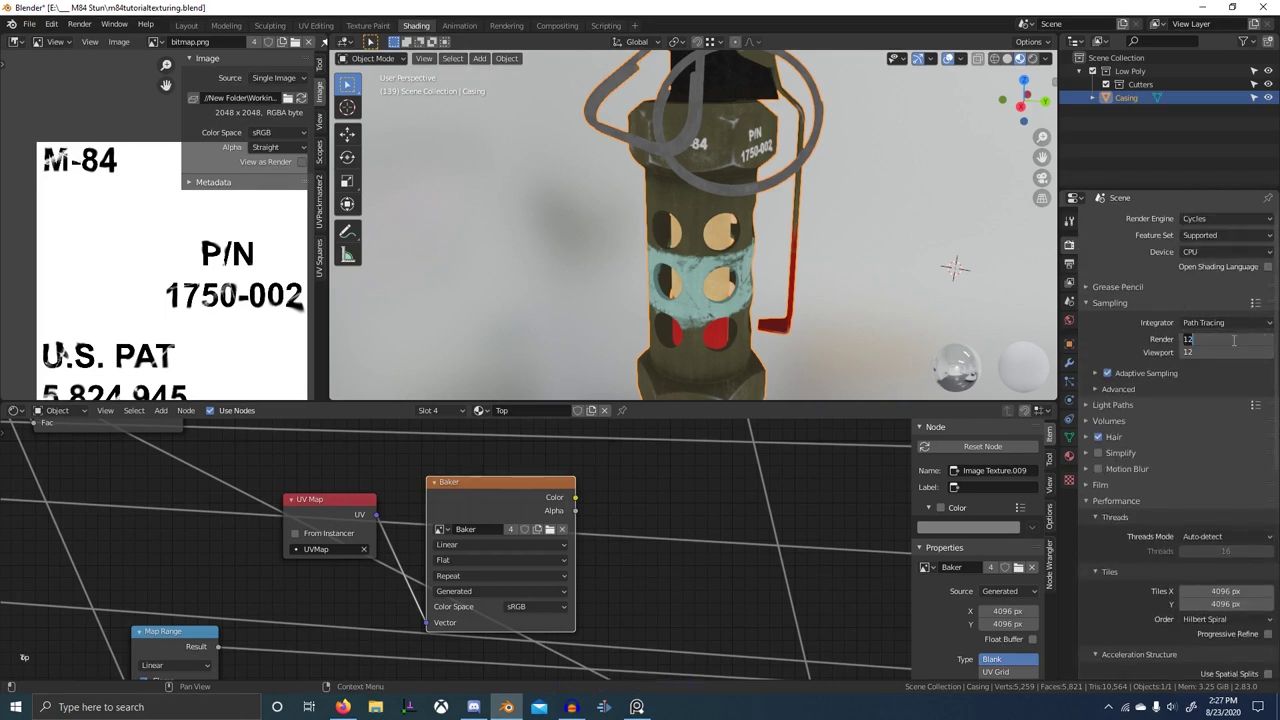
{"action": "type", "text": "1"}
{"action": "key", "text": "Return"}
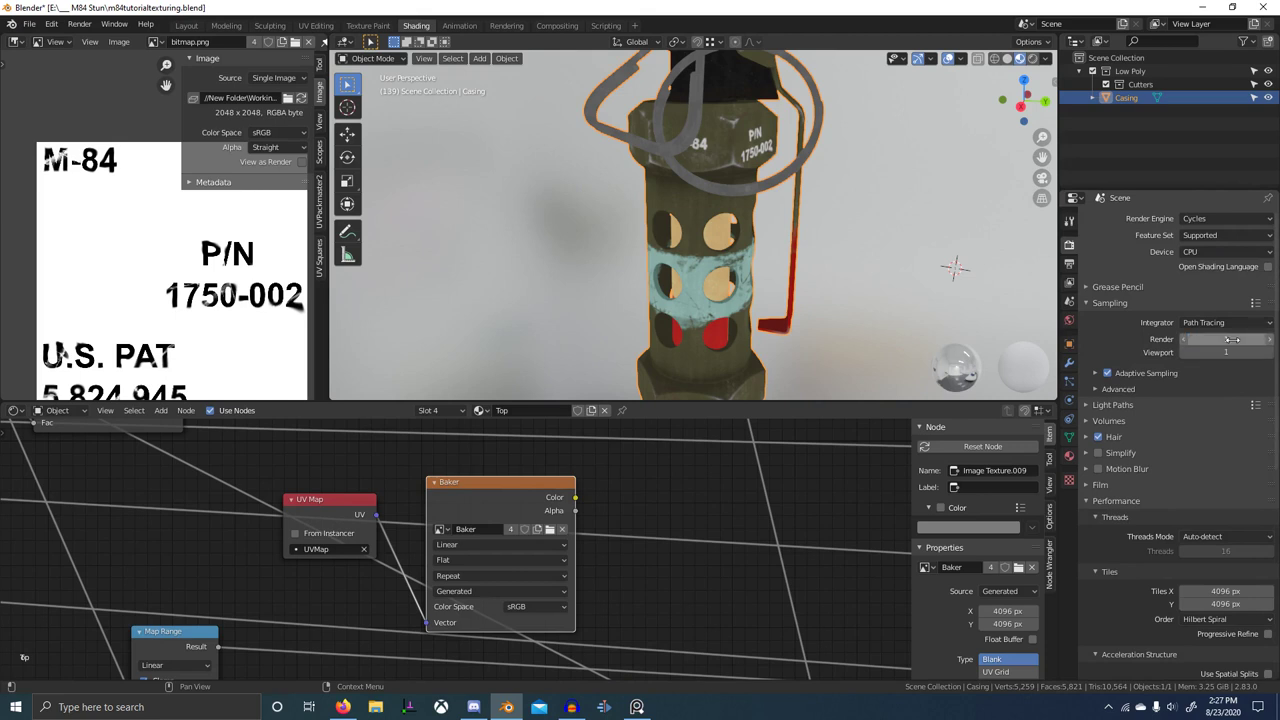
{"action": "left_click", "coordinate": [1110, 389]}
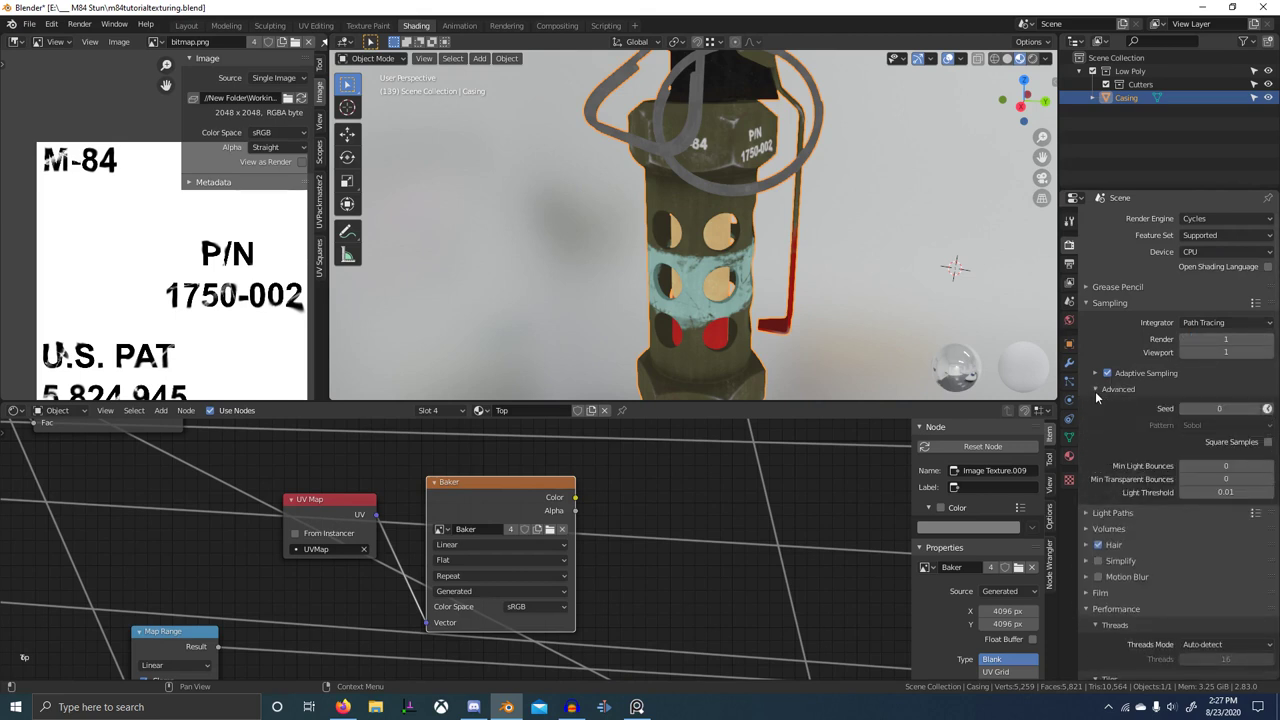
{"action": "left_click", "coordinate": [1100, 389]}
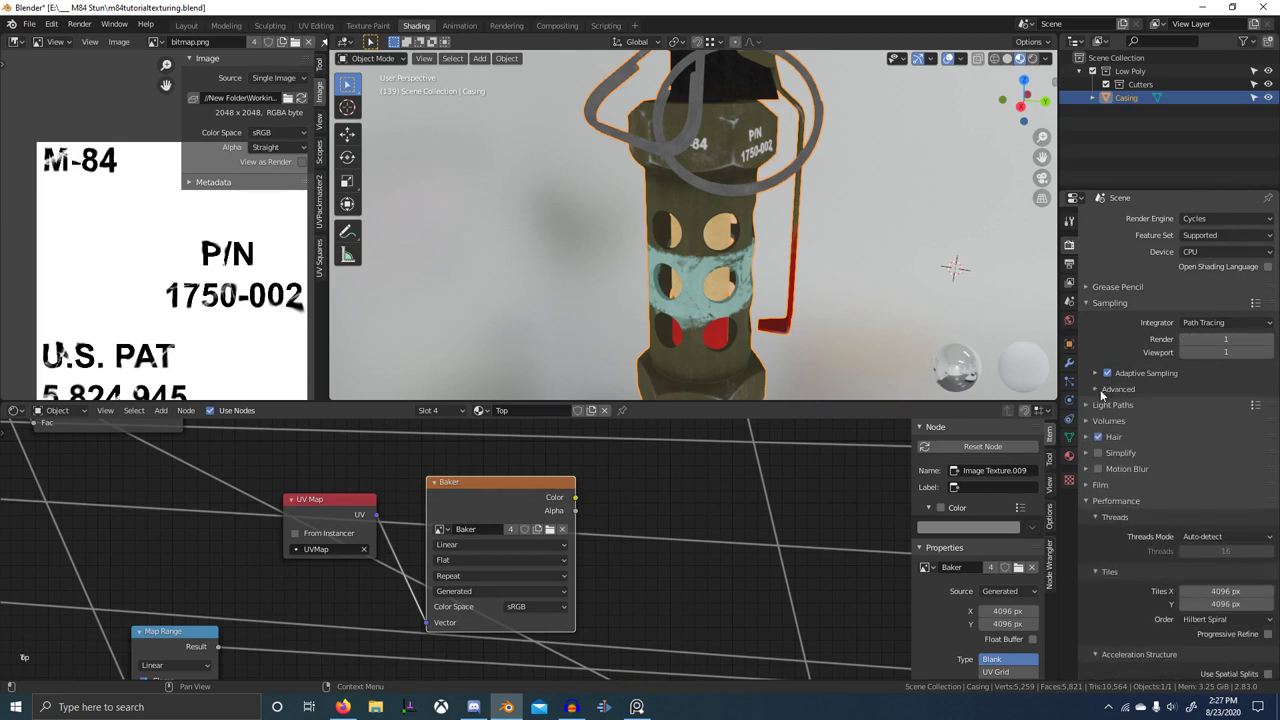
- Set max light bounces to 1, with Volume, Transmission and Transparency at 0
{"action": "scroll", "coordinate": [1135, 388], "scroll_direction": "down", "scroll_amount": 2}
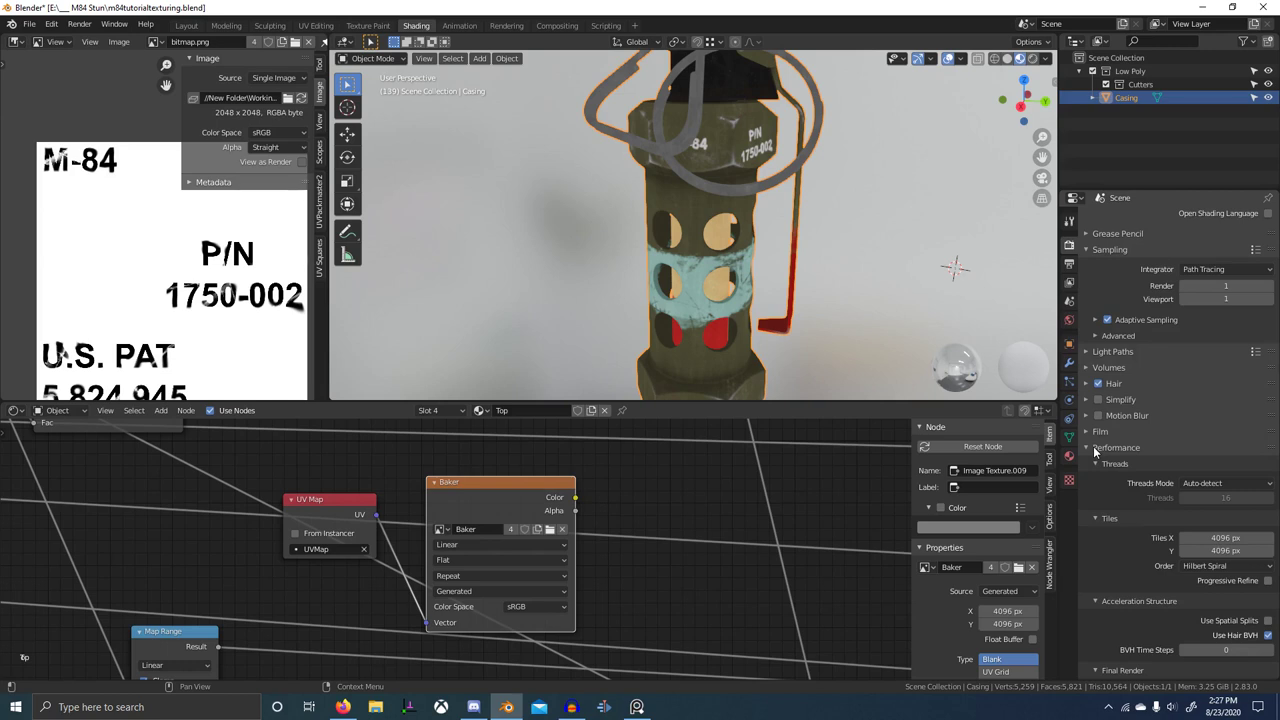
{"action": "left_click", "coordinate": [1105, 352]}
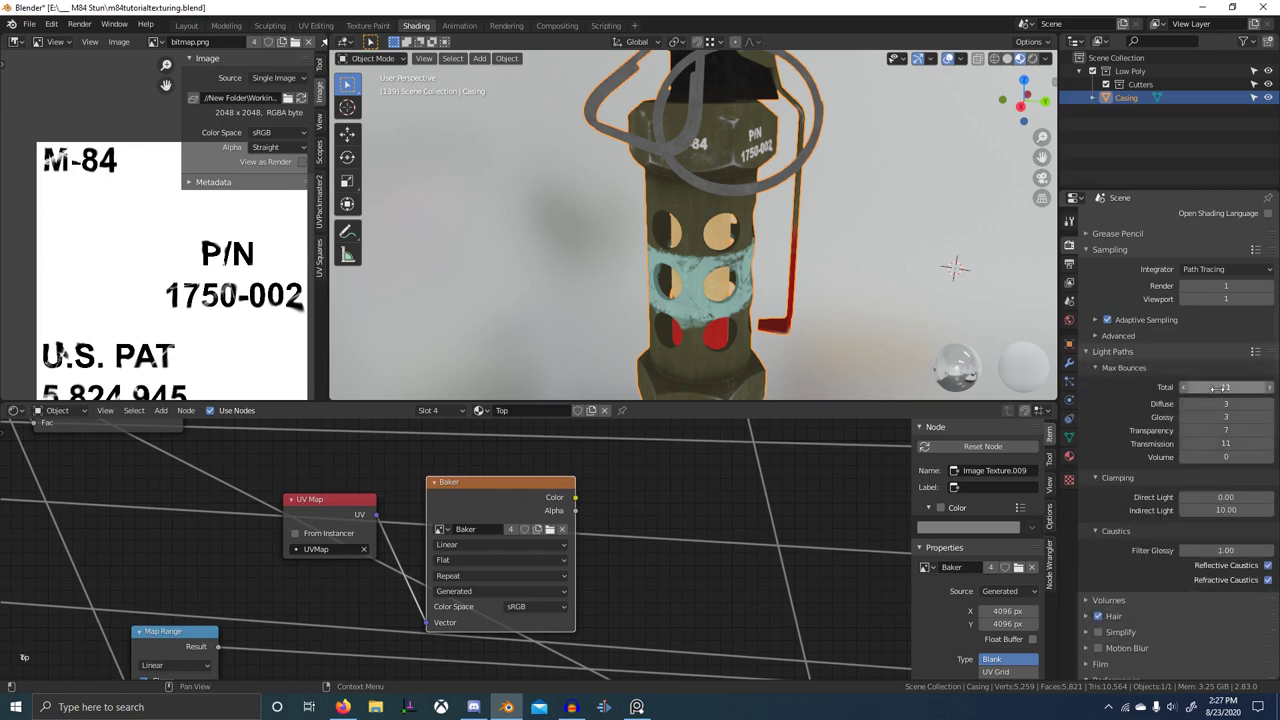
{"action": "left_click_drag", "start_coordinate": [1219, 388], "coordinate": [1220, 457]}
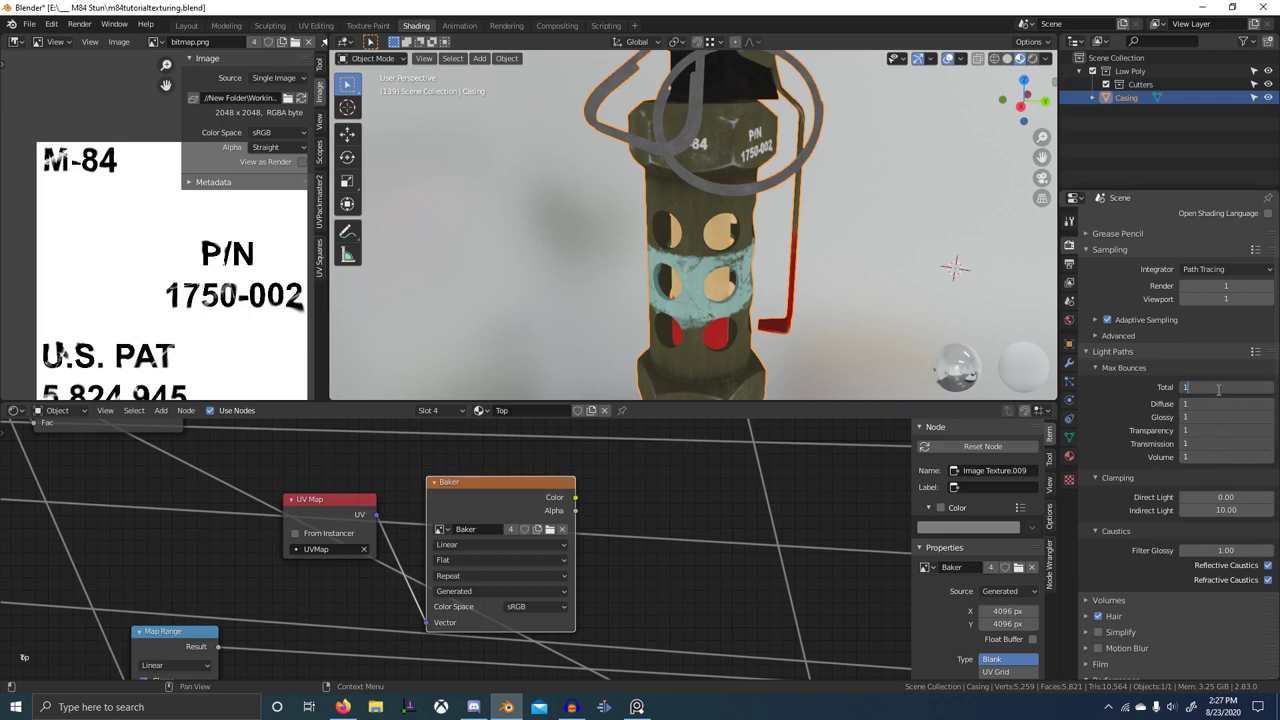
{"action": "key", "text": "Return"}
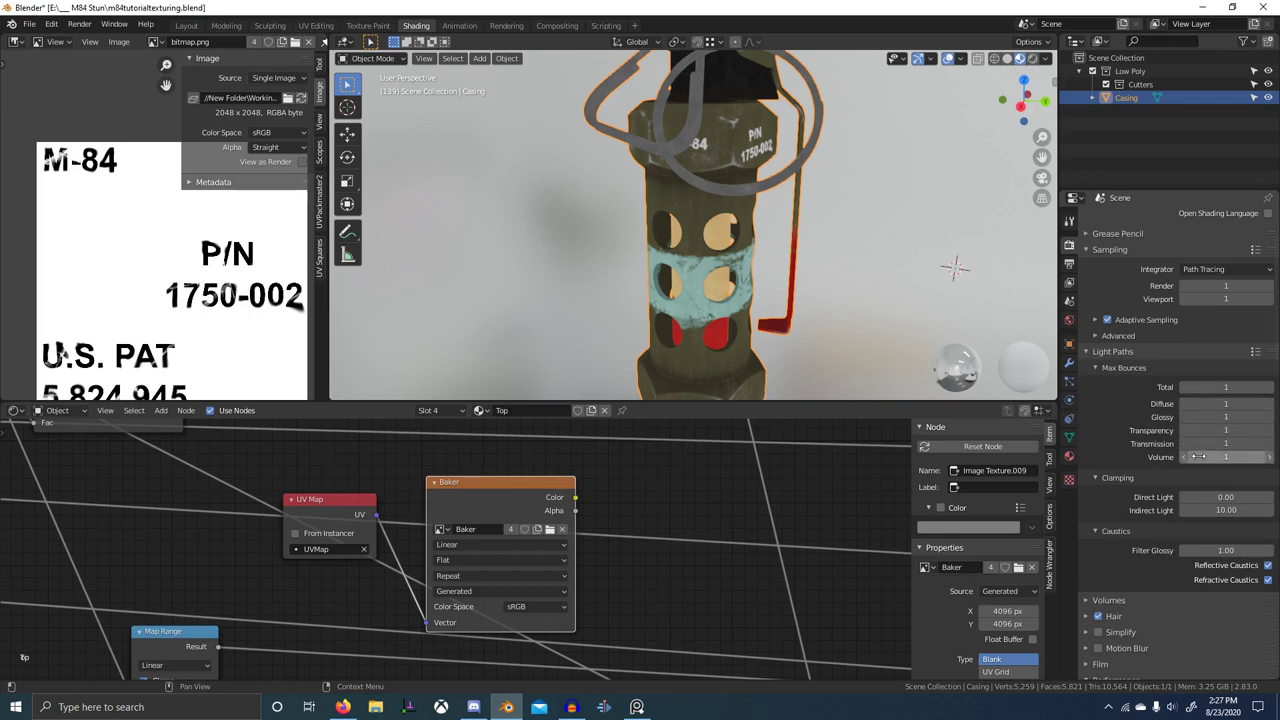
{"action": "left_click", "coordinate": [1218, 456]}
{"action": "key", "text": "Return"}
{"action": "left_click", "coordinate": [1214, 444]}
{"action": "type", "text": "0"}
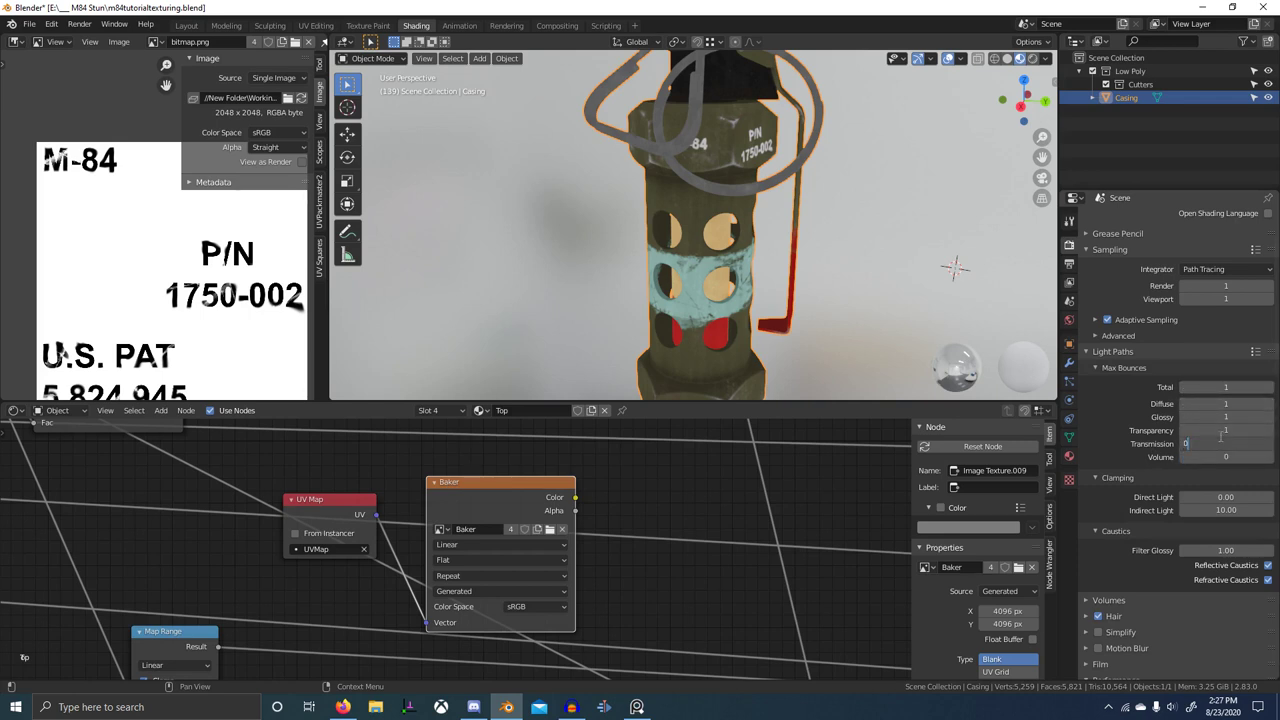
{"action": "key", "text": "Return"}
{"action": "left_click", "coordinate": [1227, 431]}
{"action": "type", "text": "0"}
{"action": "key", "text": "Return"}
{"action": "left_click", "coordinate": [1097, 352]}
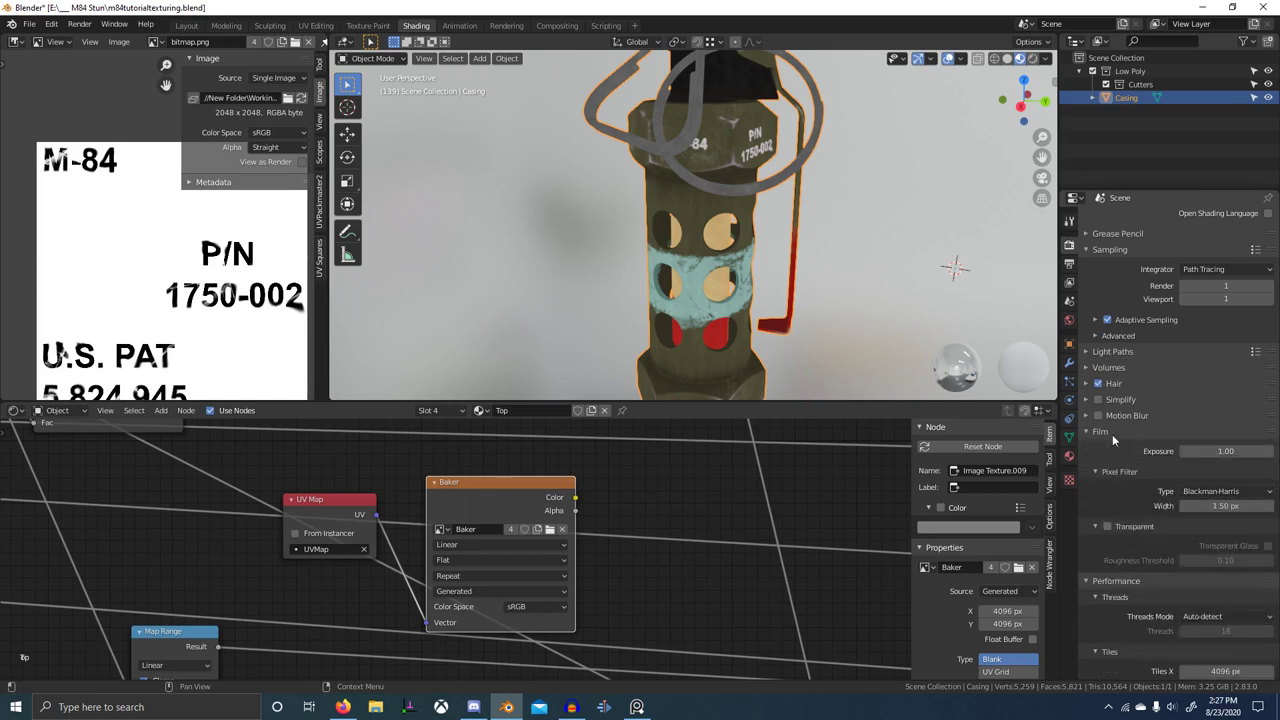
- Set the render tile size to 64 px
{"action": "scroll", "coordinate": [1115, 435], "scroll_direction": "down", "scroll_amount": 2}
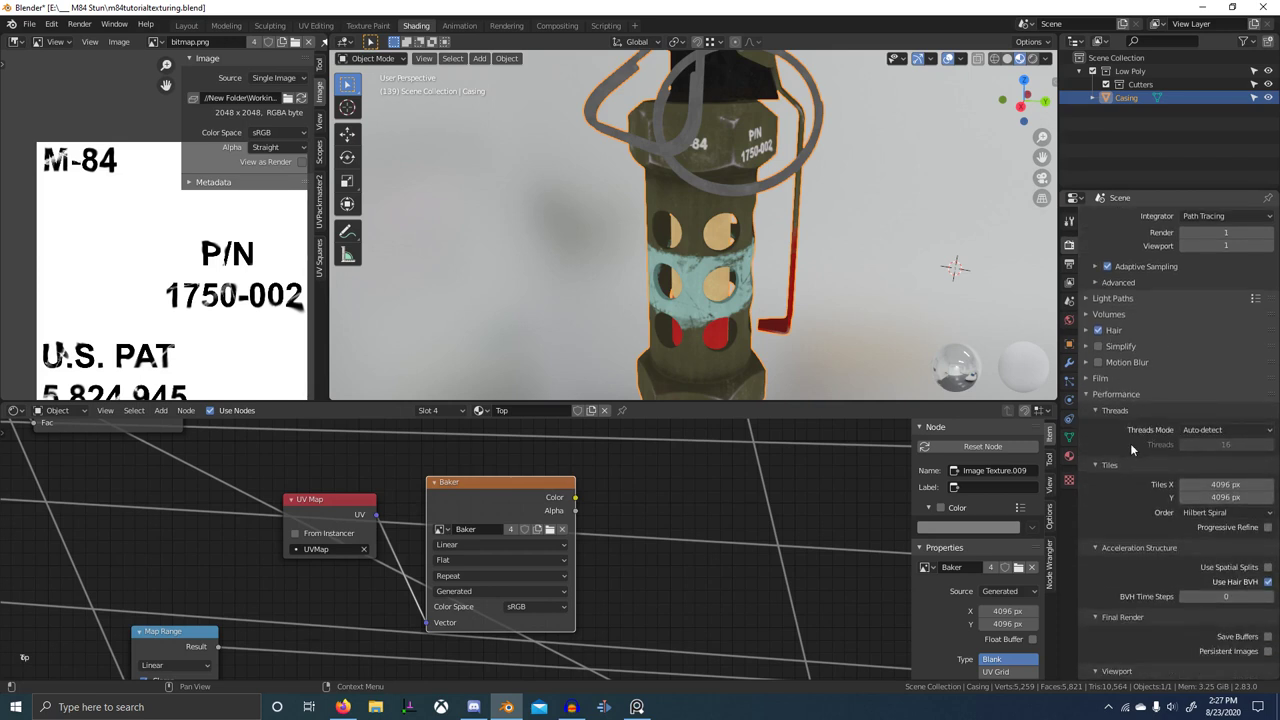
{"action": "scroll", "coordinate": [1200, 440], "scroll_direction": "down", "scroll_amount": 3}
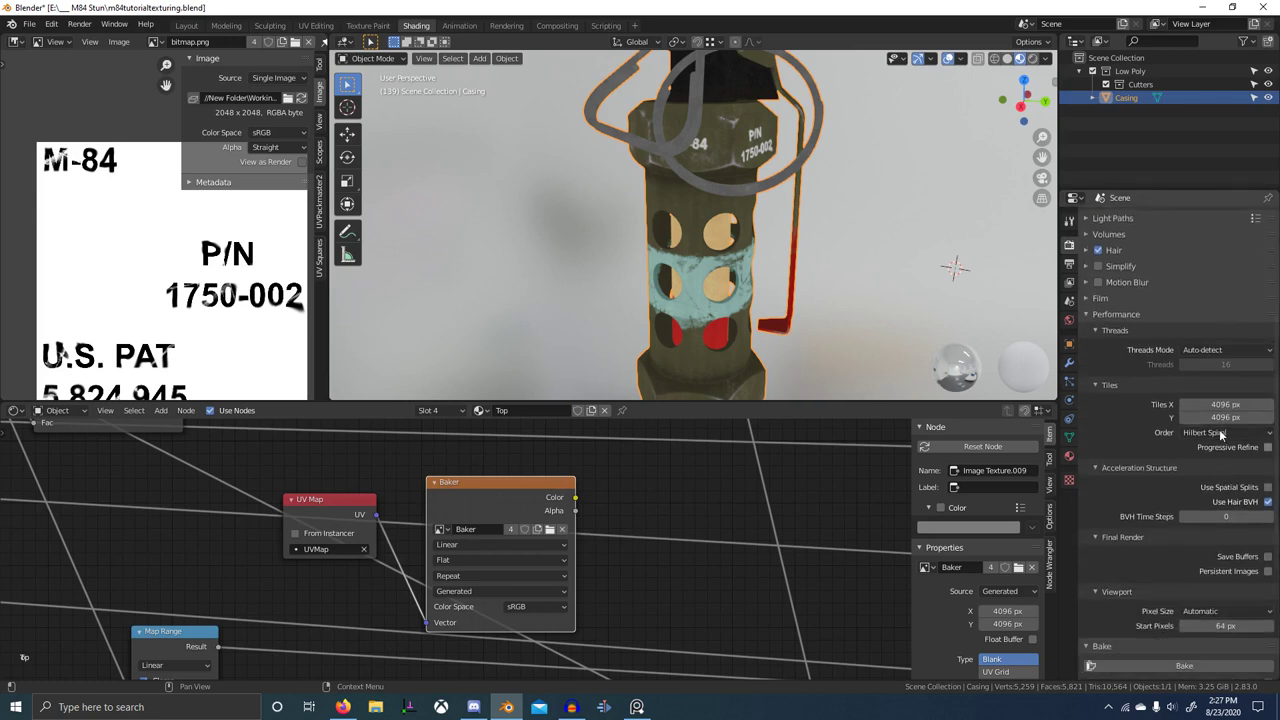
{"action": "left_click", "coordinate": [1223, 404]}
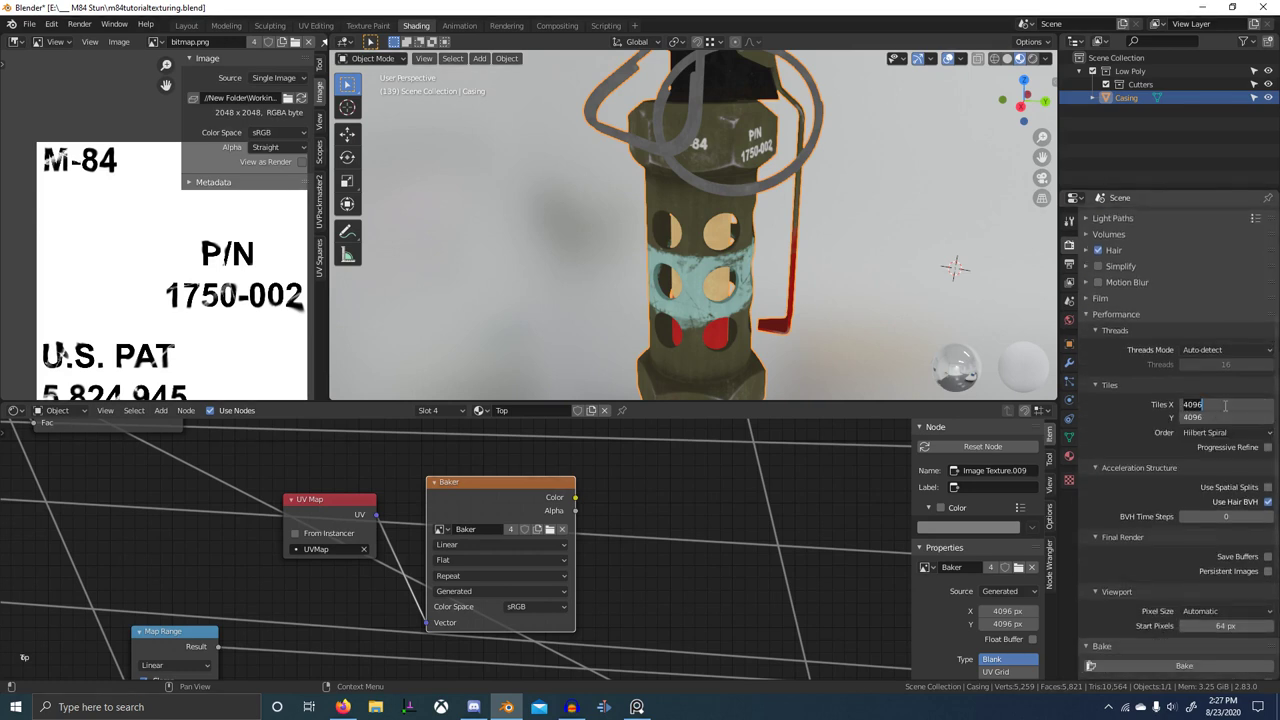
{"action": "type", "text": "64"}
{"action": "key", "text": "Return"}
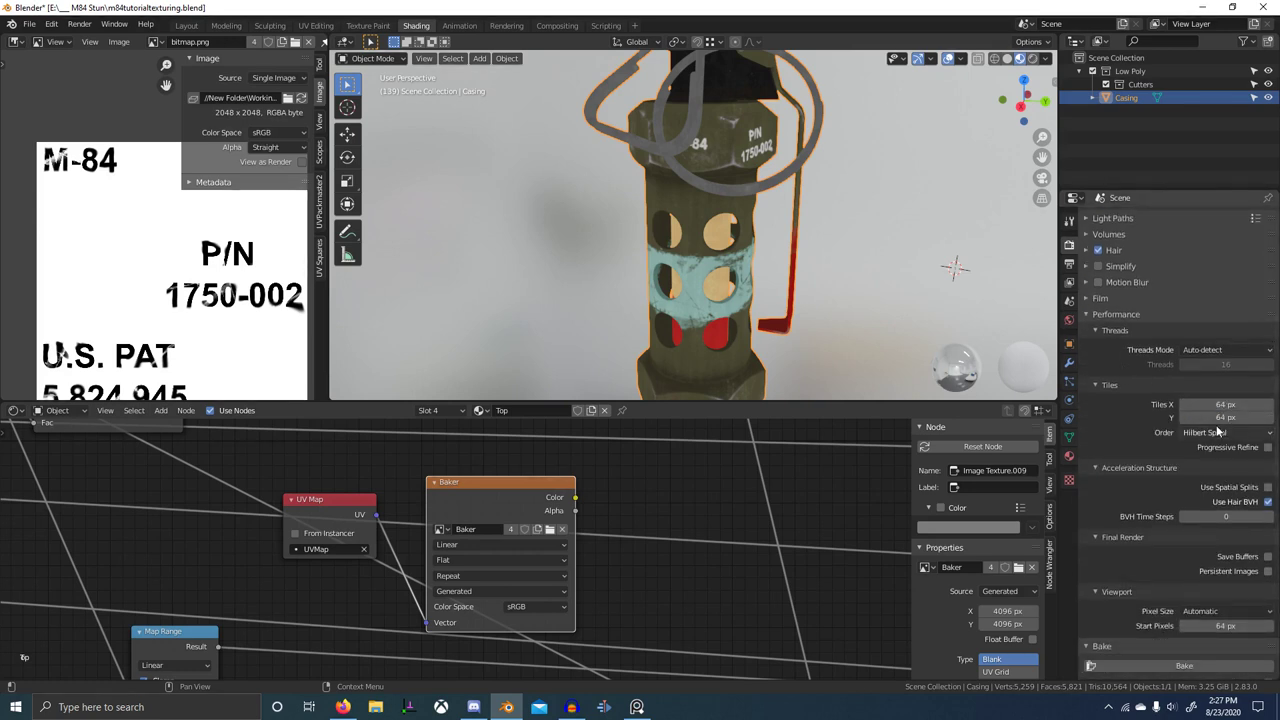
- Review the Bake panel: Emit bake type, Selected to Active off, 16 px margin
{"action": "scroll", "coordinate": [1218, 430], "scroll_direction": "down", "scroll_amount": 1}
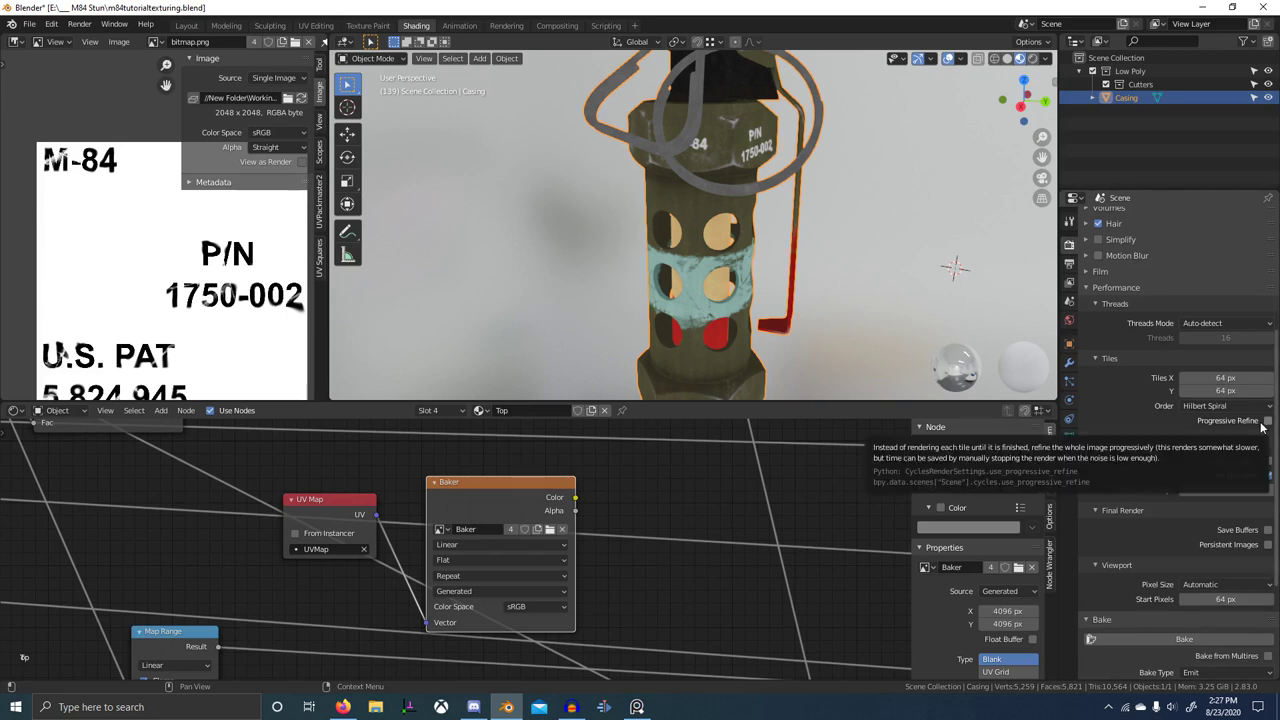
{"action": "scroll", "coordinate": [1148, 416], "scroll_direction": "down", "scroll_amount": 1}
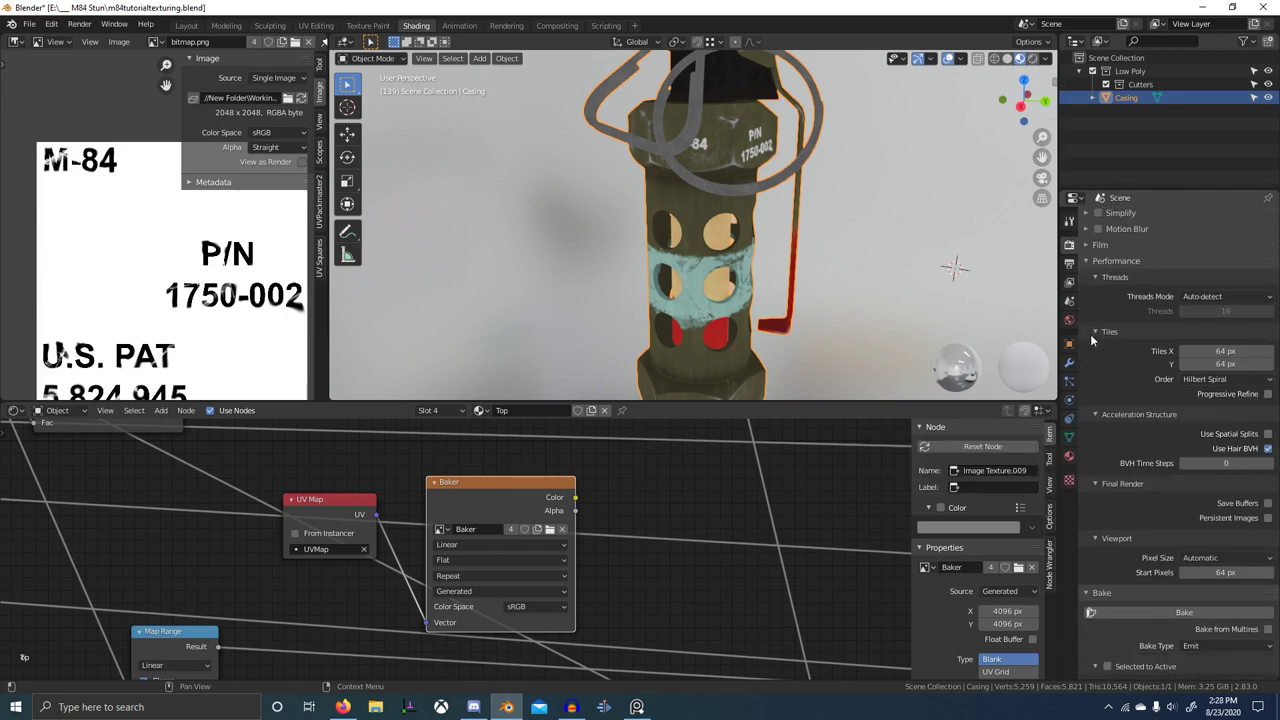
{"action": "scroll", "coordinate": [1100, 354], "scroll_direction": "down", "scroll_amount": 1}
{"action": "scroll", "coordinate": [1137, 400], "scroll_direction": "down", "scroll_amount": 2}
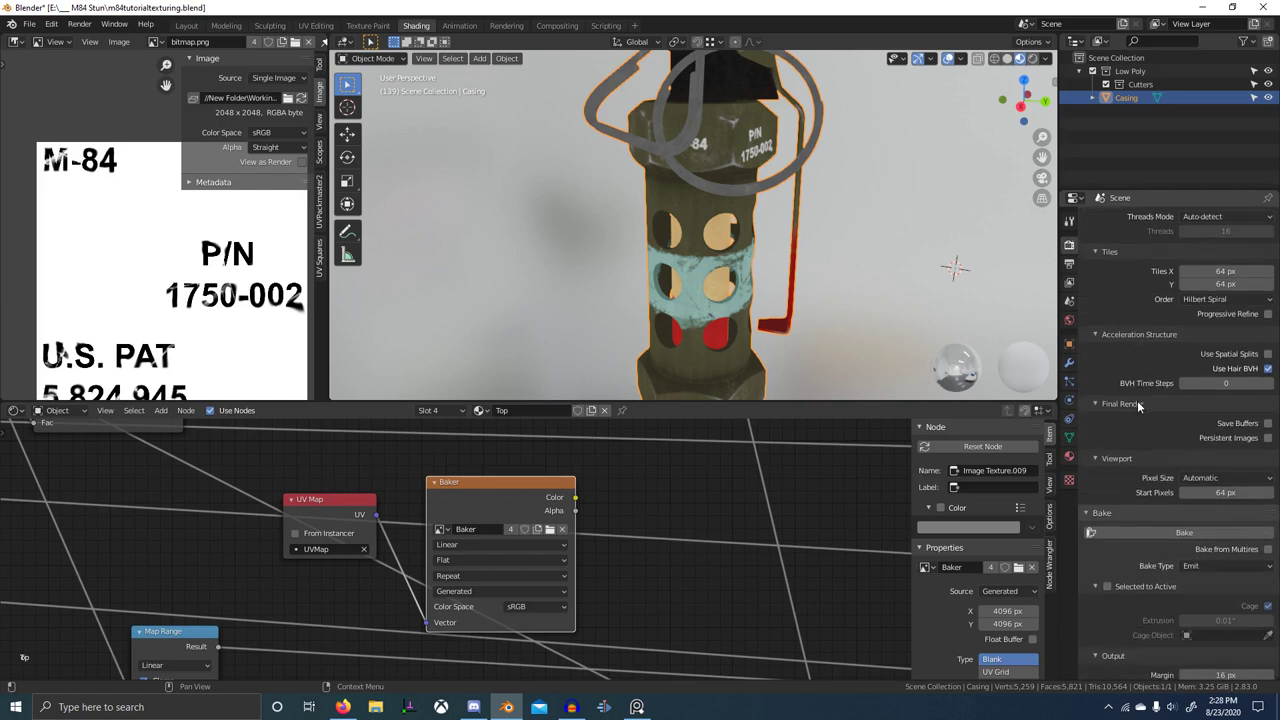
{"action": "scroll", "coordinate": [1137, 400], "scroll_direction": "down", "scroll_amount": 2}
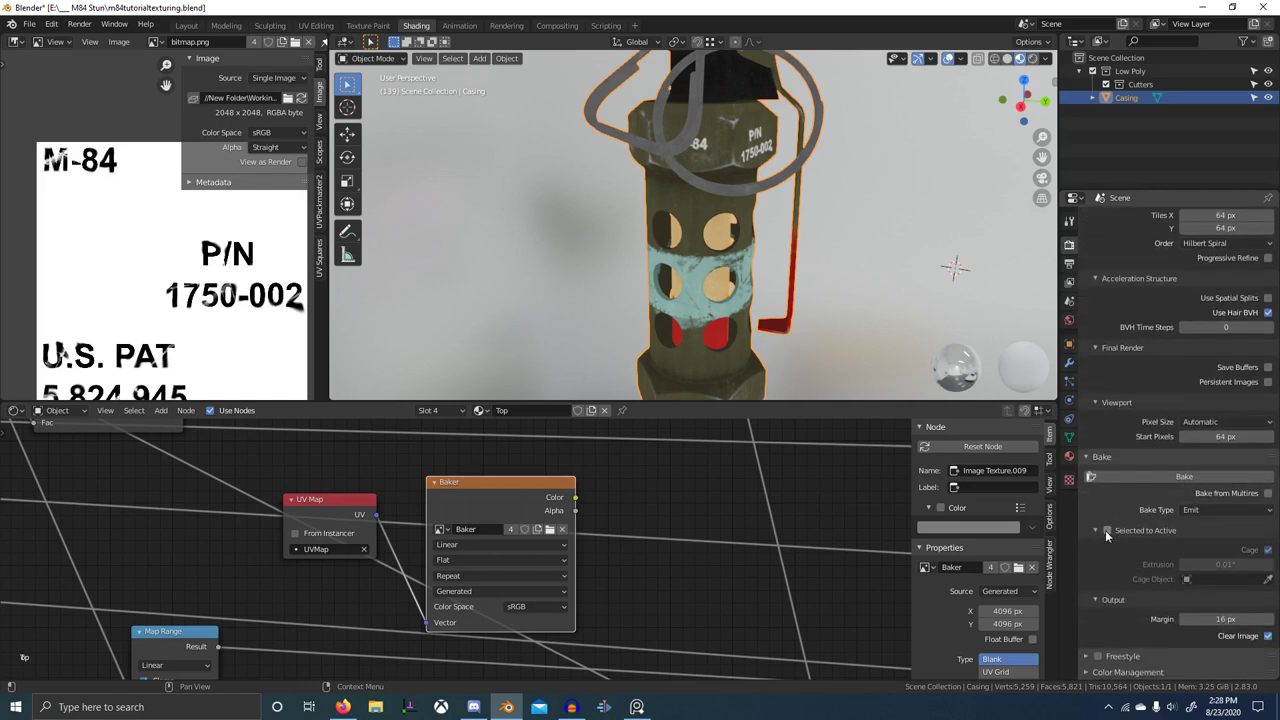
{"action": "left_click", "coordinate": [1106, 531]}
{"action": "left_click", "coordinate": [1106, 531]}
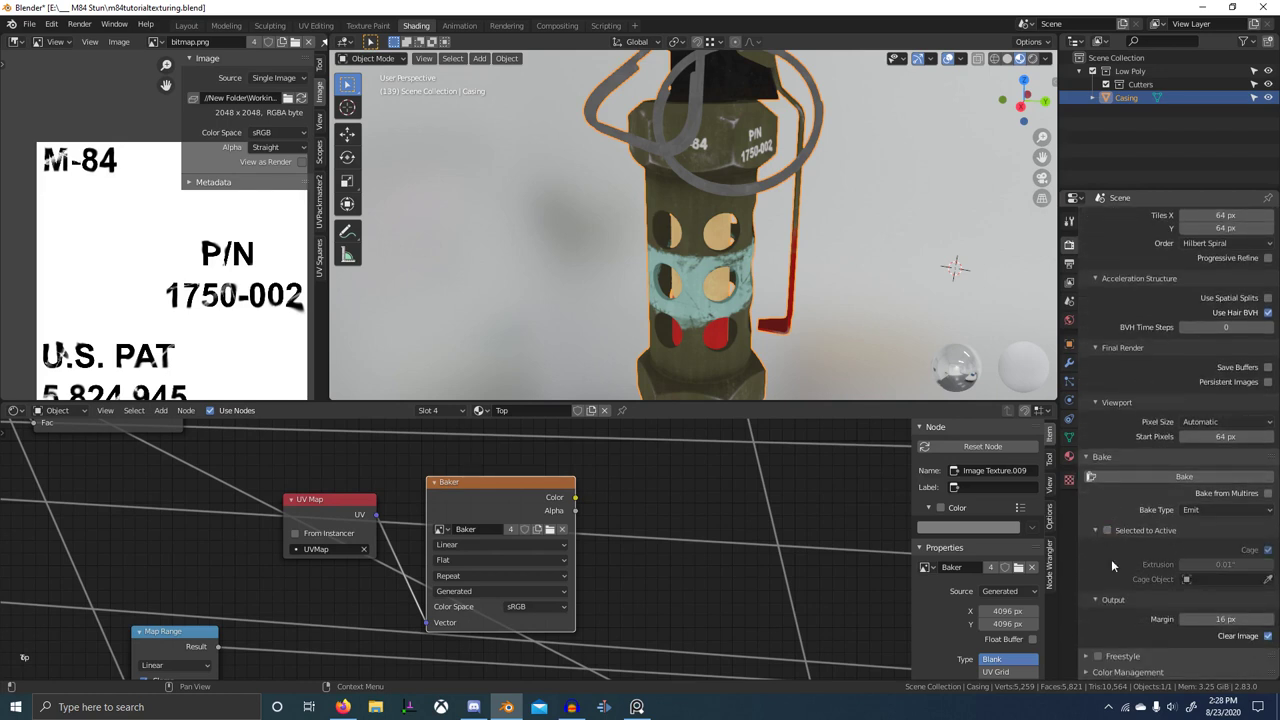
{"action": "left_click", "coordinate": [1218, 511]}
{"action": "left_click", "coordinate": [1218, 511]}
{"action": "left_click", "coordinate": [1219, 619]}
{"action": "left_click", "coordinate": [840, 222]}
{"action": "key", "text": "Tab"}
{"action": "key", "text": "Tab"}
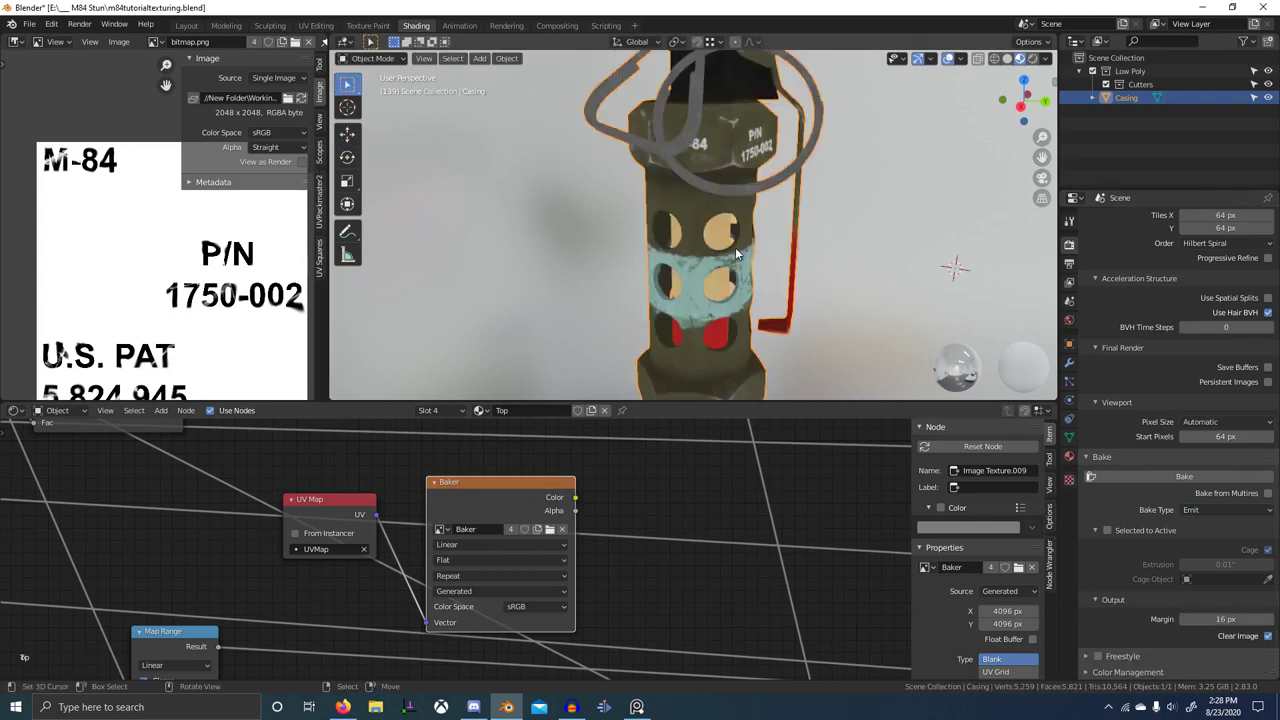
{"action": "key", "text": "Tab"}
{"action": "key", "text": "alt+h"}
{"action": "key", "text": "a"}
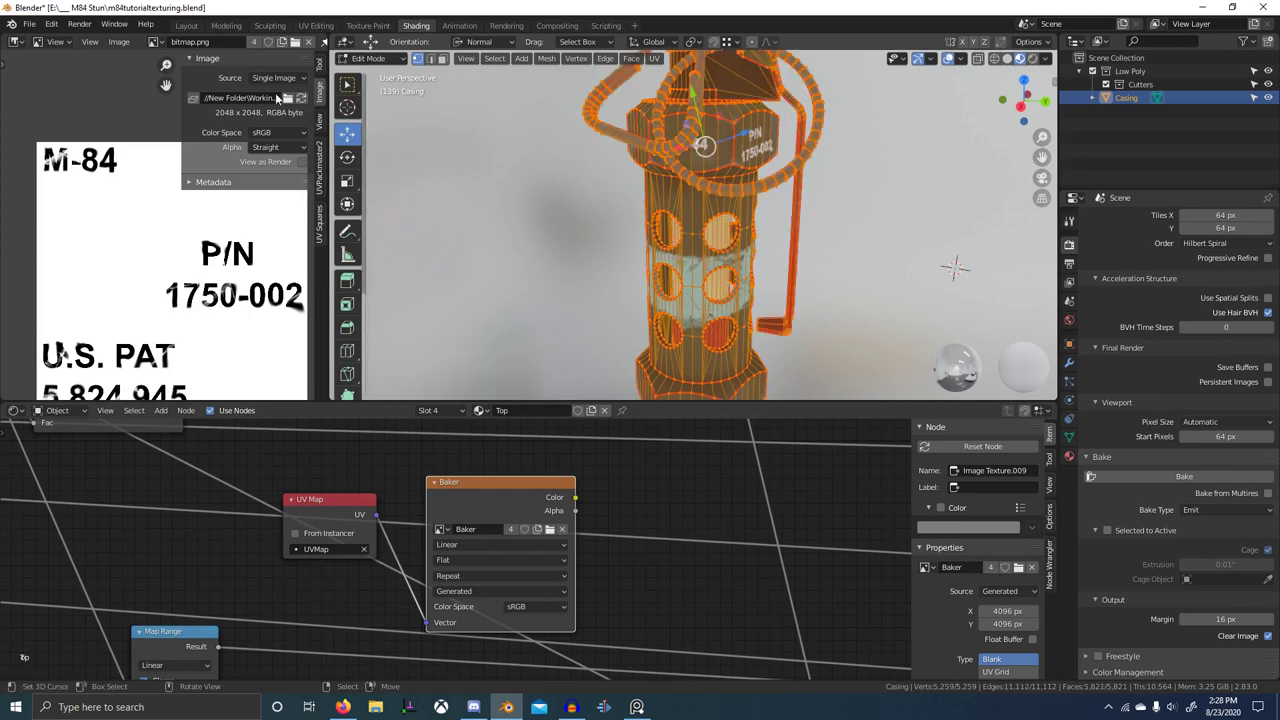
{"action": "left_click", "coordinate": [12, 43]}
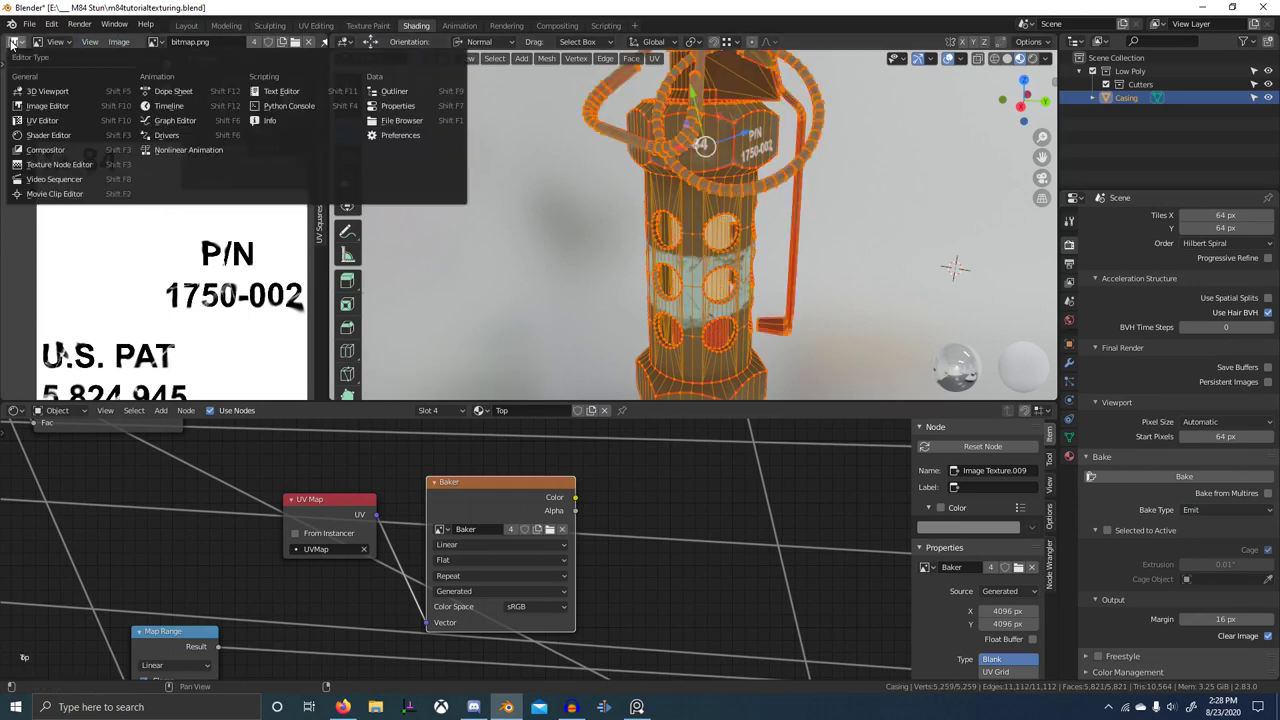
{"action": "left_click", "coordinate": [50, 121]}
{"action": "key", "text": "v"}
{"action": "scroll", "coordinate": [100, 122], "scroll_direction": "down", "scroll_amount": 2}
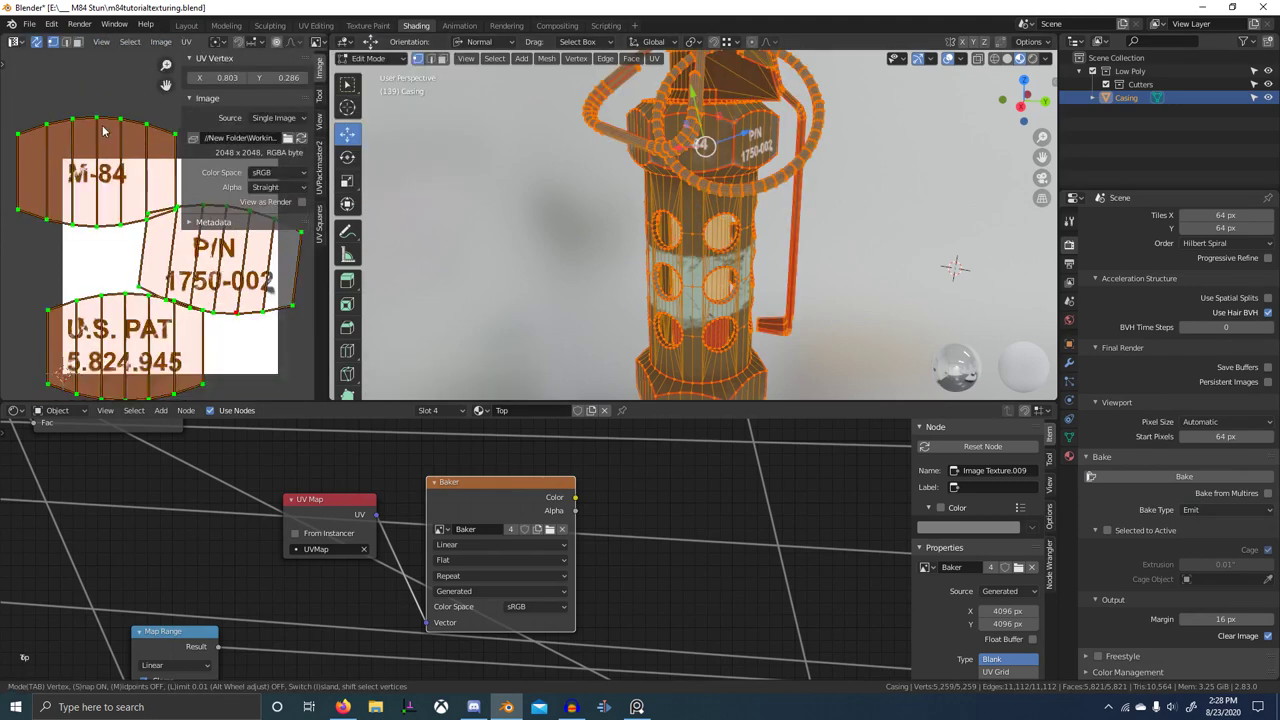
{"action": "left_click", "coordinate": [17, 45]}
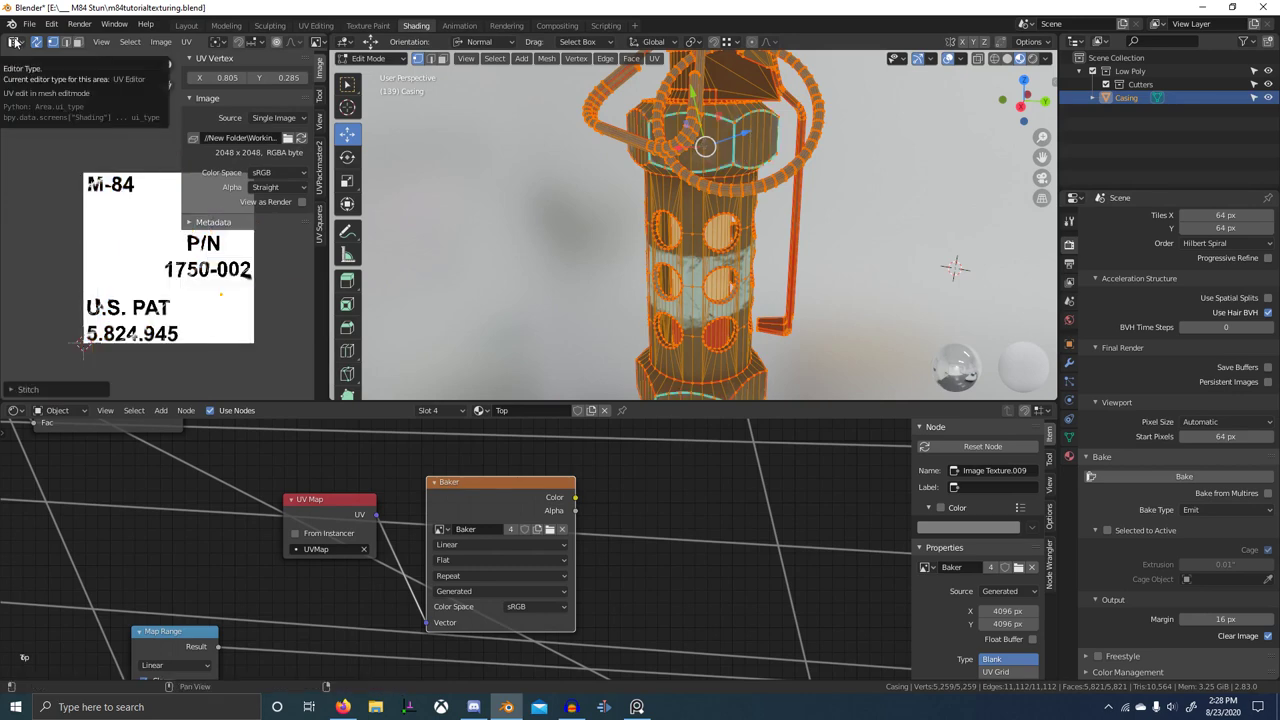
{"action": "key", "text": "ctrl+z"}
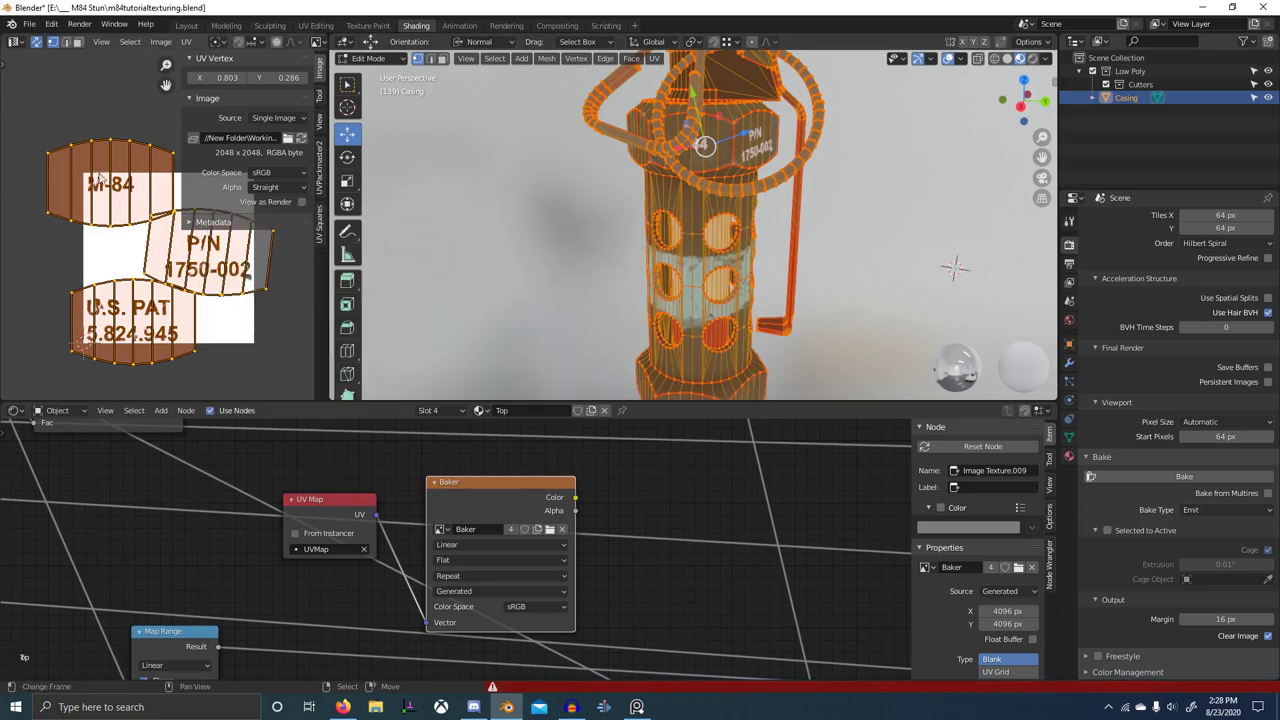
{"action": "middle_click_drag", "start_coordinate": [120, 187], "coordinate": [103, 192]}
{"action": "middle_click_drag", "start_coordinate": [643, 228], "coordinate": [637, 231]}
{"action": "key", "text": "ctrl+z"}
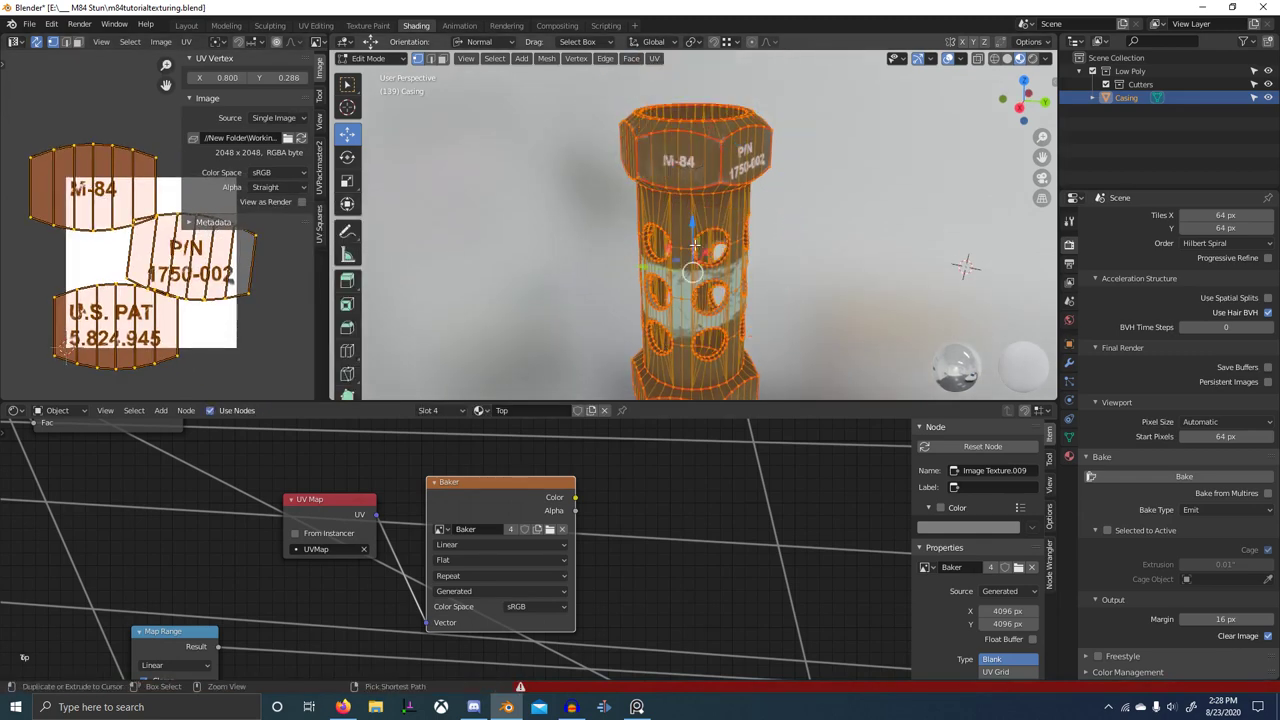
{"action": "key", "text": "Tab"}
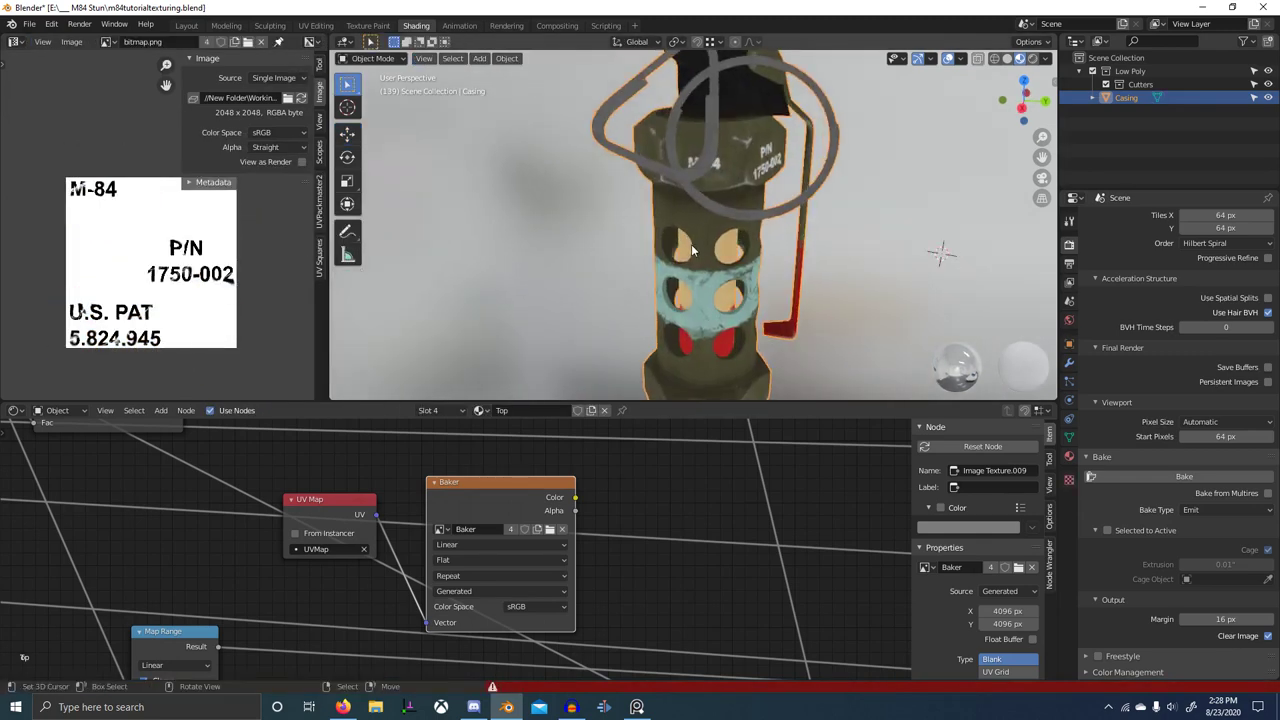
{"action": "left_click", "coordinate": [15, 41]}
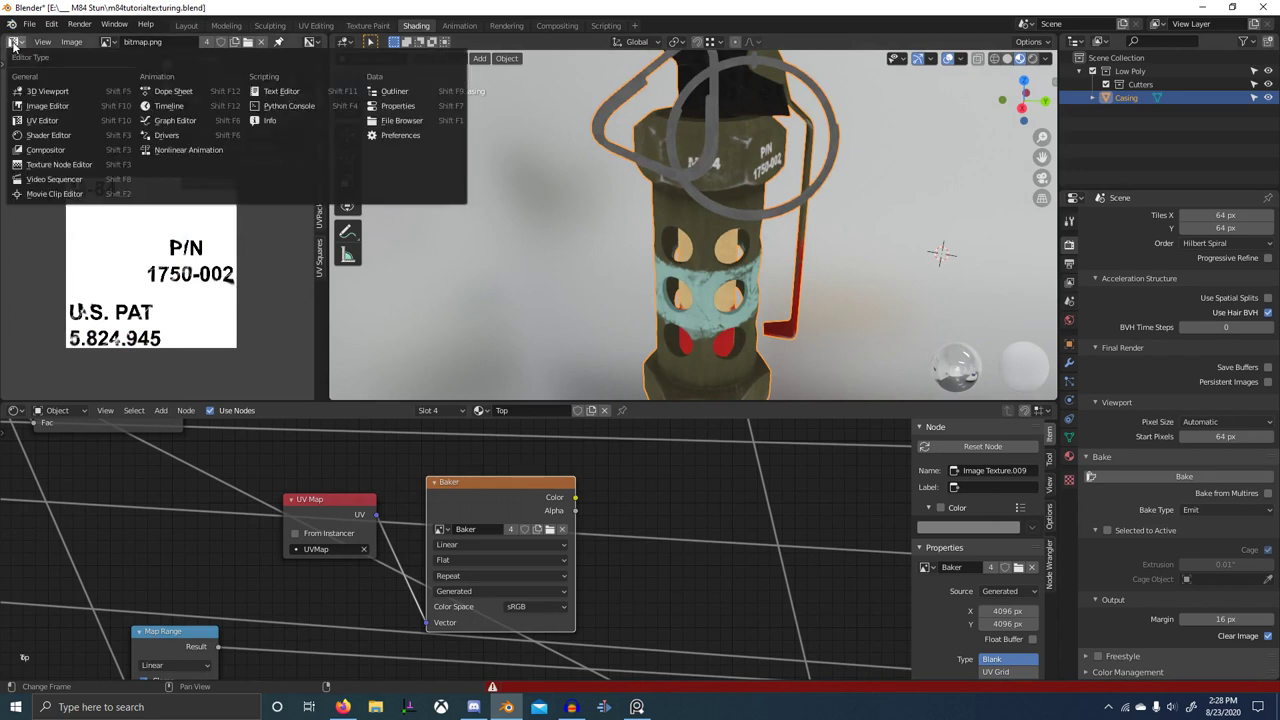
{"action": "left_click", "coordinate": [14, 46]}
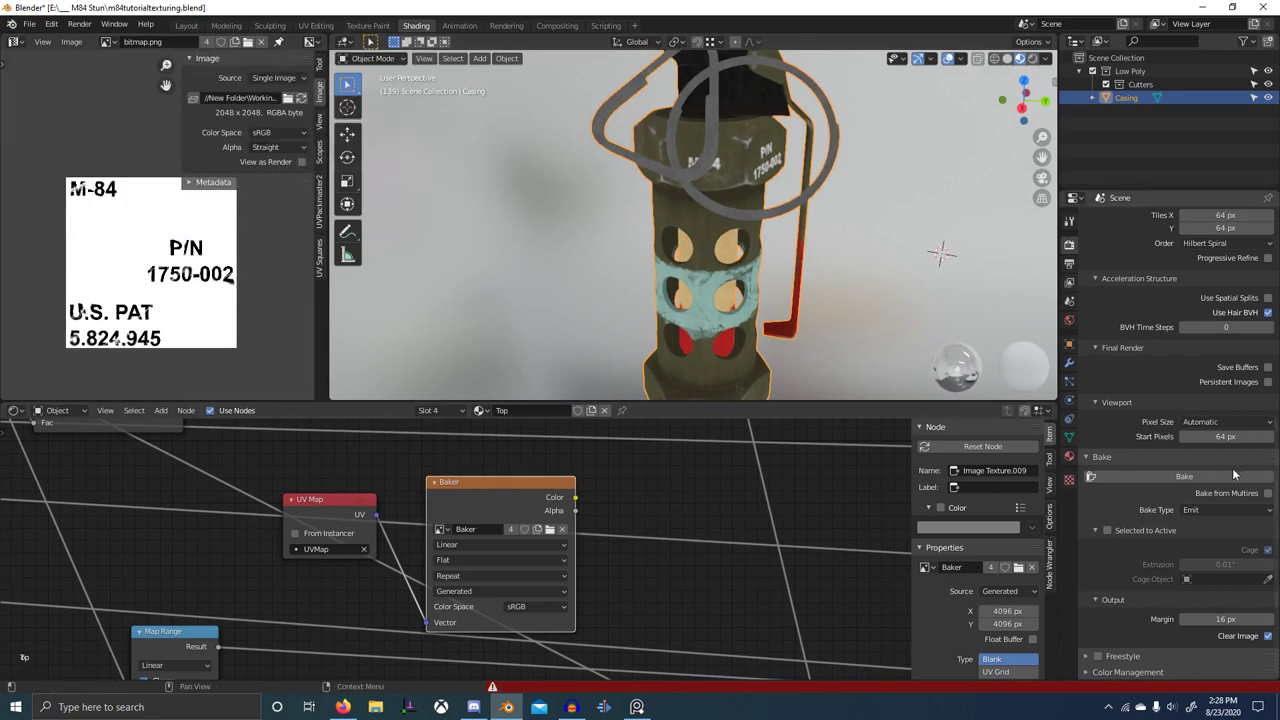
{"action": "scroll", "coordinate": [943, 360], "scroll_direction": "down", "scroll_amount": 1}
- Set the bake margin to 64 px and bake the Emit texture into Baker
{"action": "scroll", "coordinate": [943, 360], "scroll_direction": "down", "scroll_amount": 1}
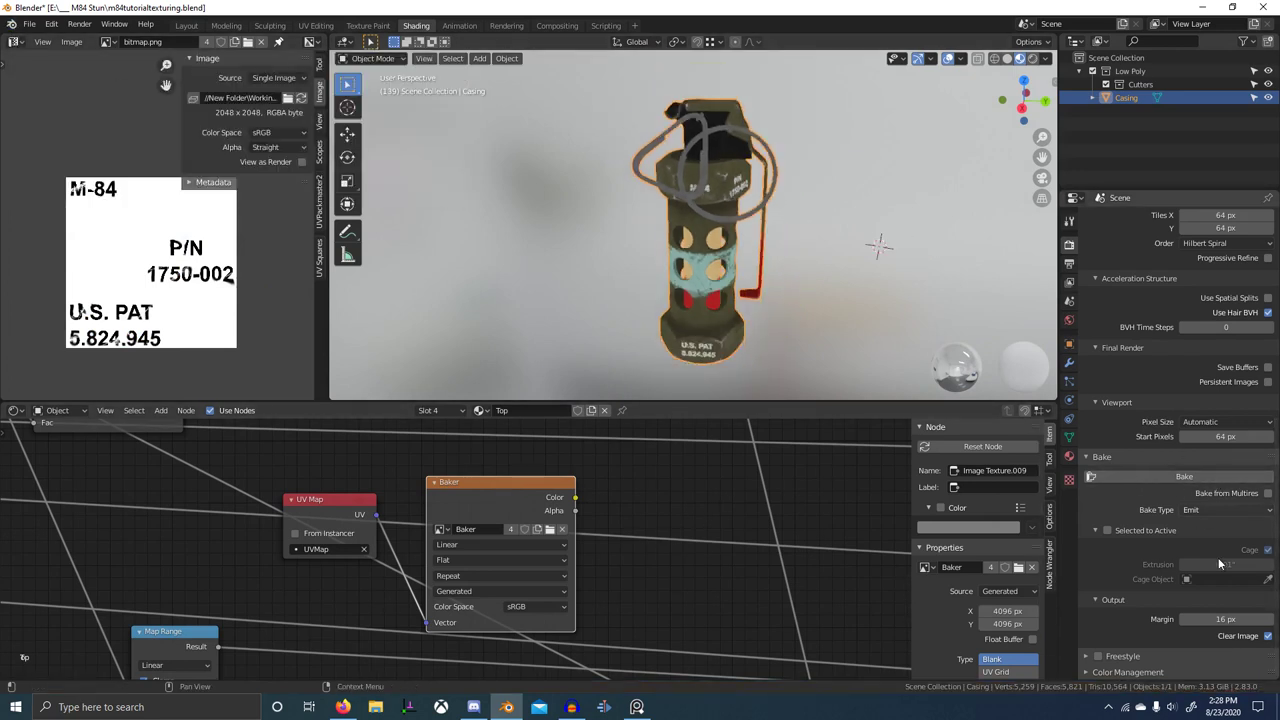
{"action": "left_click", "coordinate": [1230, 622]}
{"action": "type", "text": "64"}
{"action": "key", "text": "Return"}
{"action": "scroll", "coordinate": [788, 303], "scroll_direction": "up", "scroll_amount": 3}
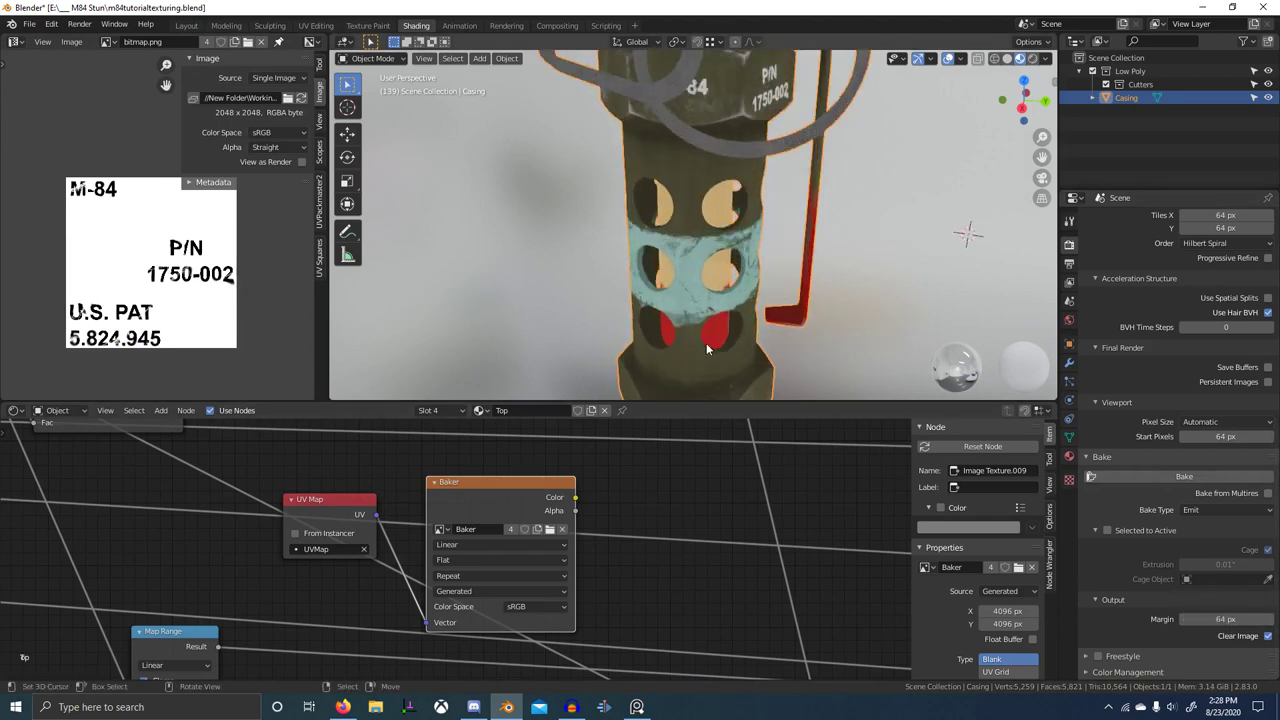
{"action": "left_click", "coordinate": [1167, 477]}
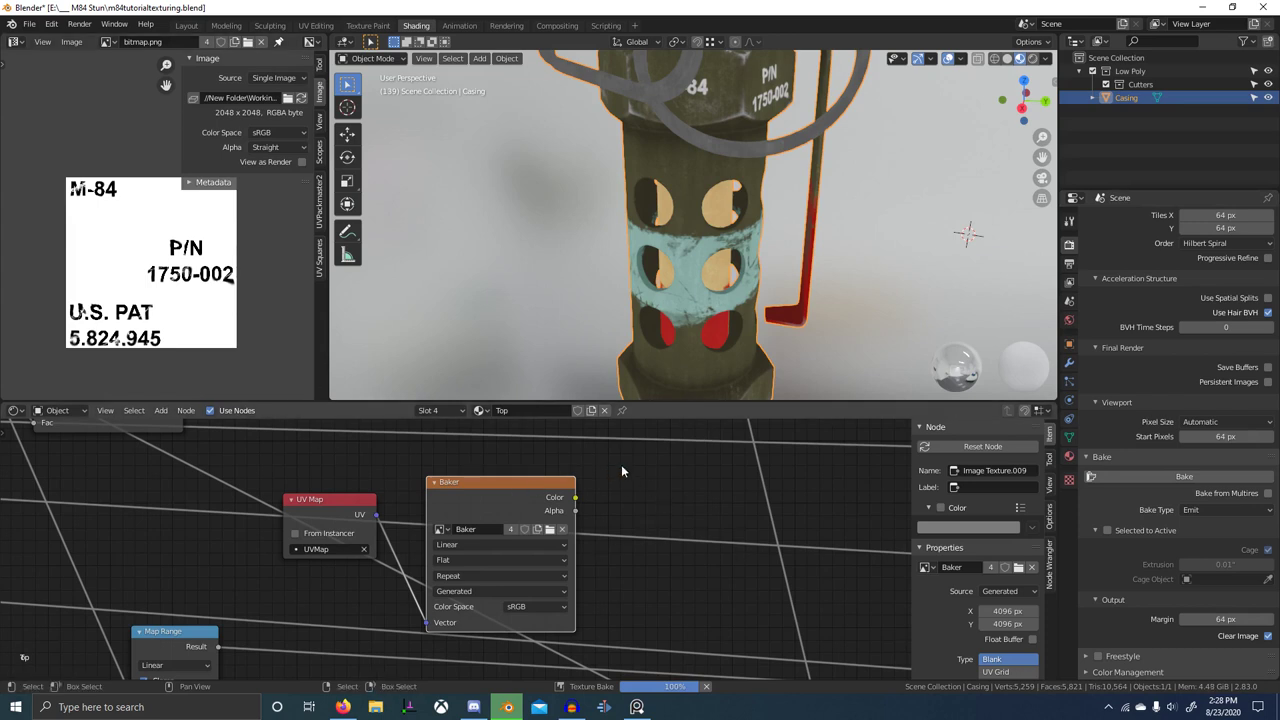
{"action": "scroll", "coordinate": [103, 231], "scroll_direction": "down", "scroll_amount": 2}
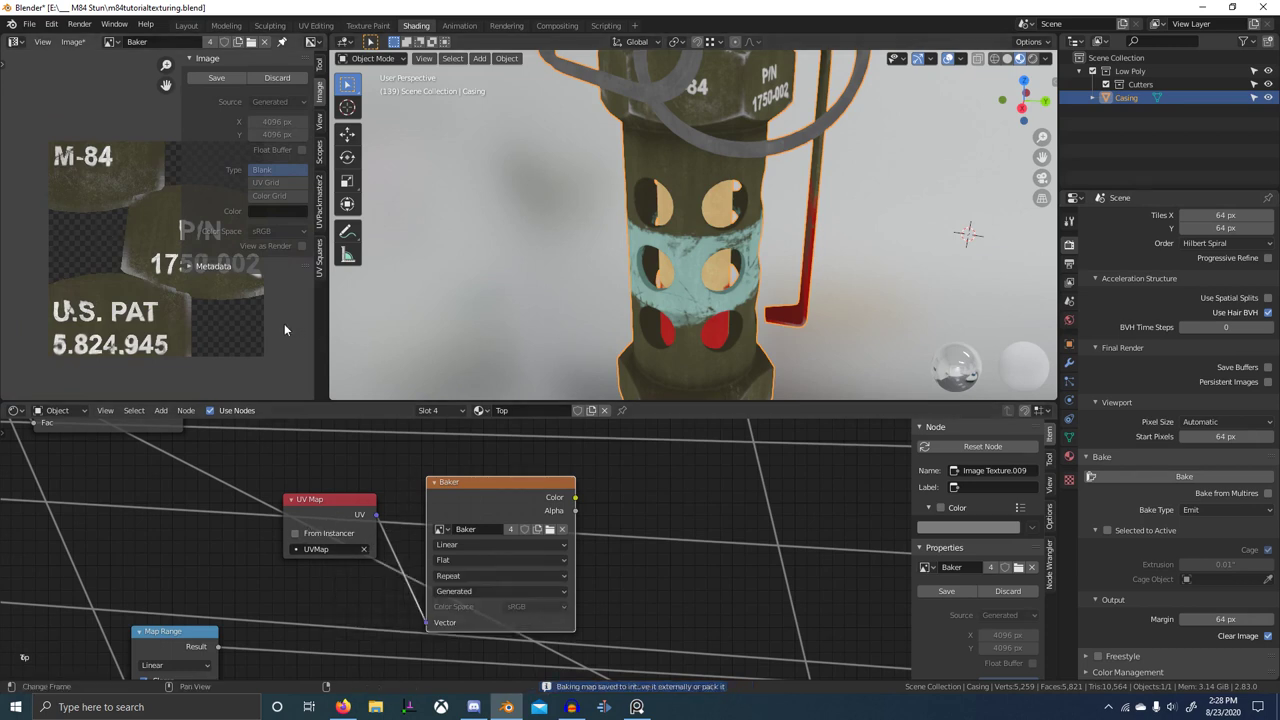
{"action": "middle_click_drag", "start_coordinate": [500, 340], "coordinate": [654, 313]}
- In Edit Mode, reveal the casing's hidden mesh parts and select all geometry
{"action": "key", "text": "Tab"}
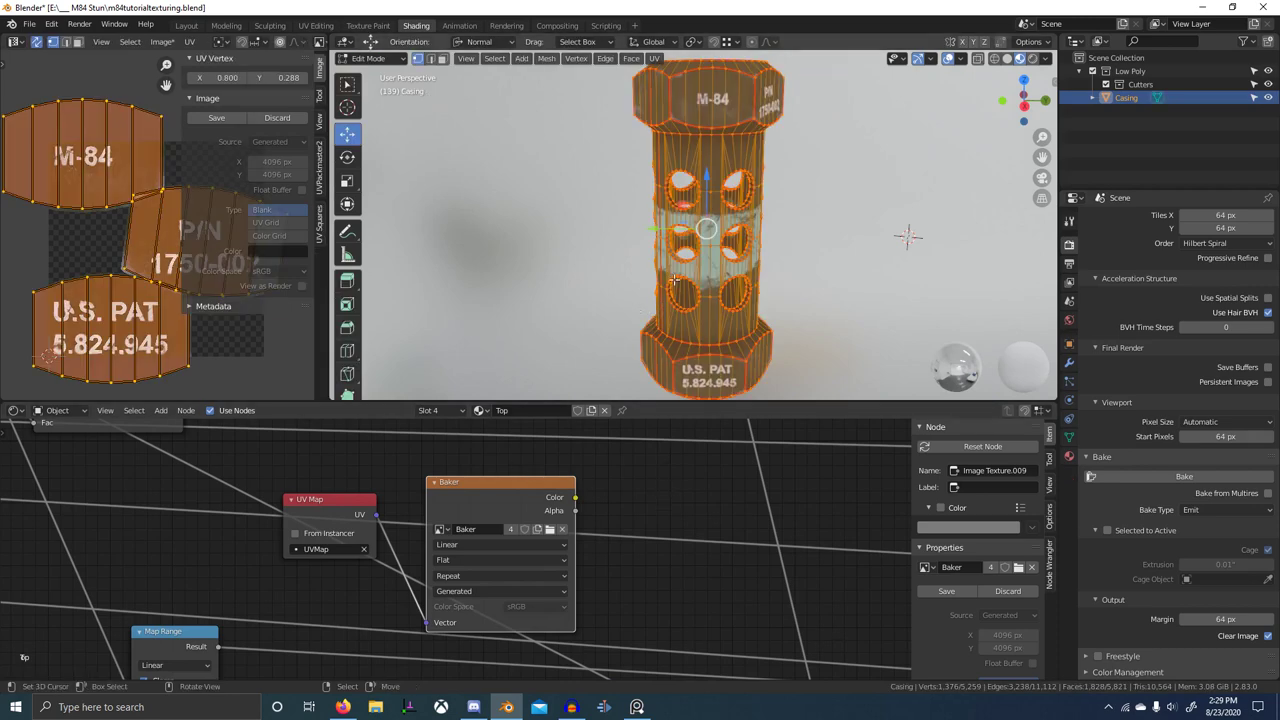
{"action": "key", "text": "alt+h"}
{"action": "scroll", "coordinate": [665, 285], "scroll_direction": "down", "scroll_amount": 3}
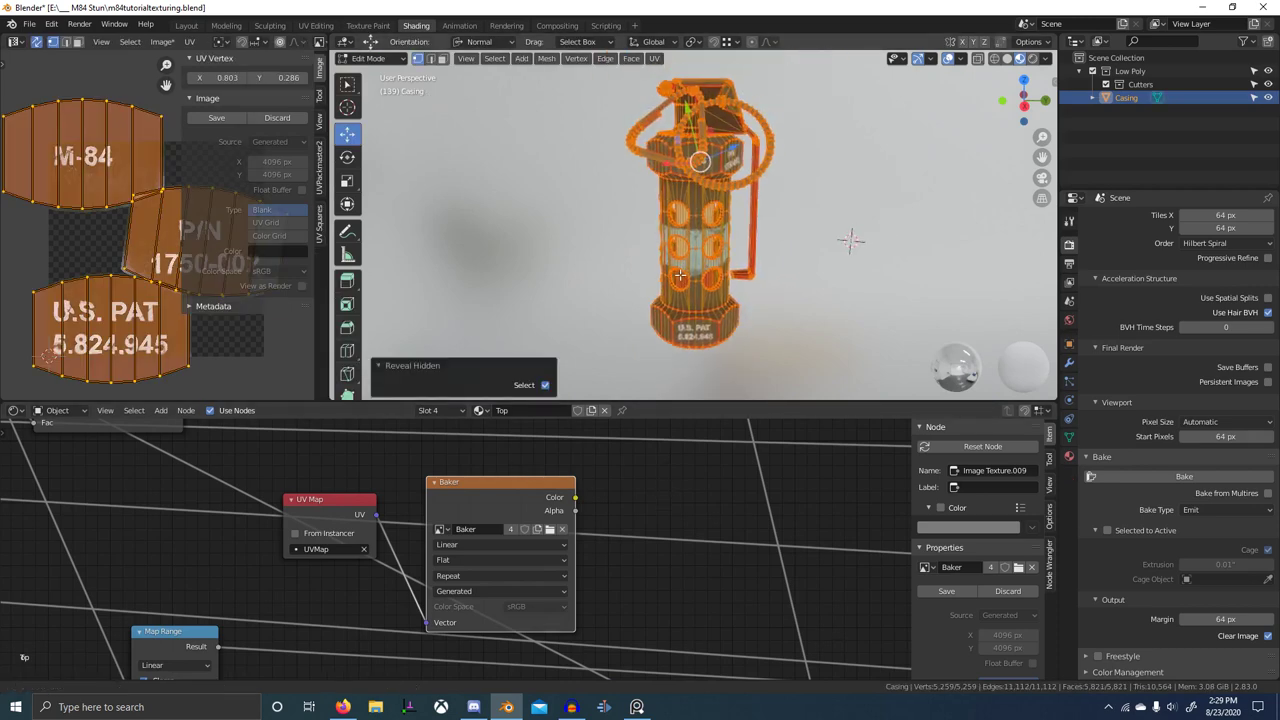
{"action": "scroll", "coordinate": [704, 436], "scroll_direction": "down", "scroll_amount": 4}
{"action": "scroll", "coordinate": [641, 278], "scroll_direction": "up", "scroll_amount": 4}
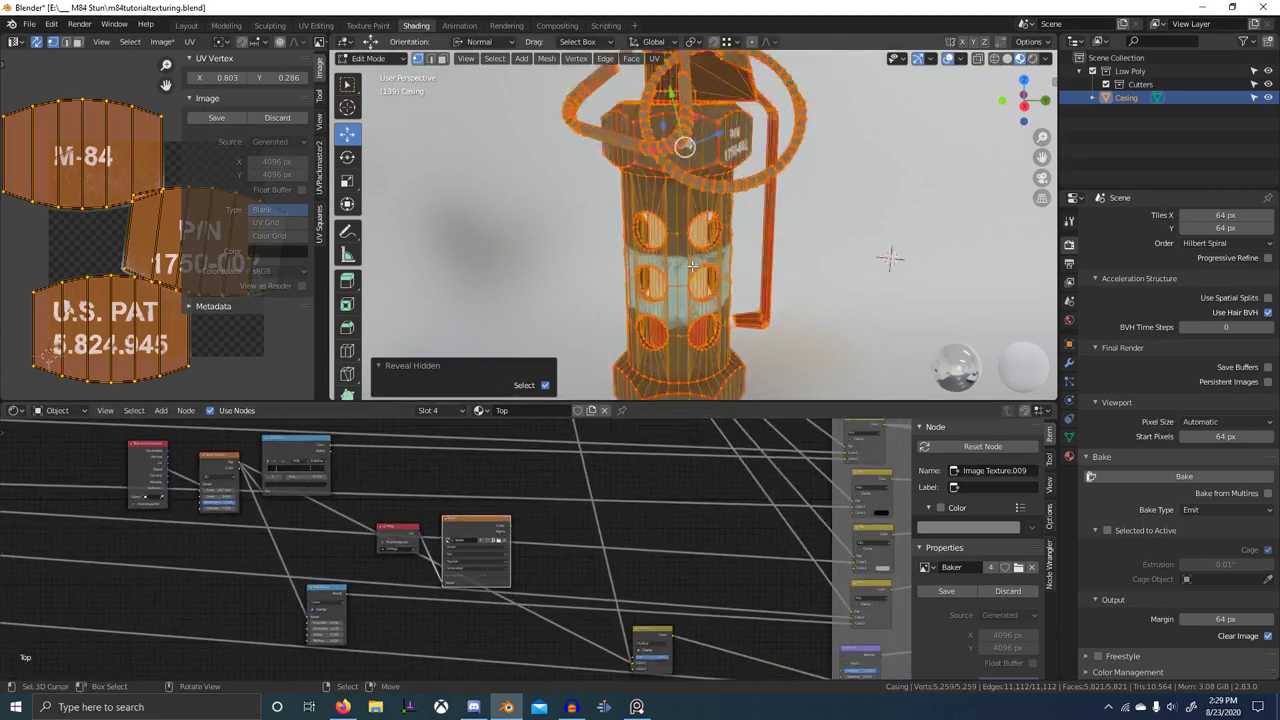
{"action": "middle_click_drag", "start_coordinate": [641, 279], "coordinate": [645, 282]}
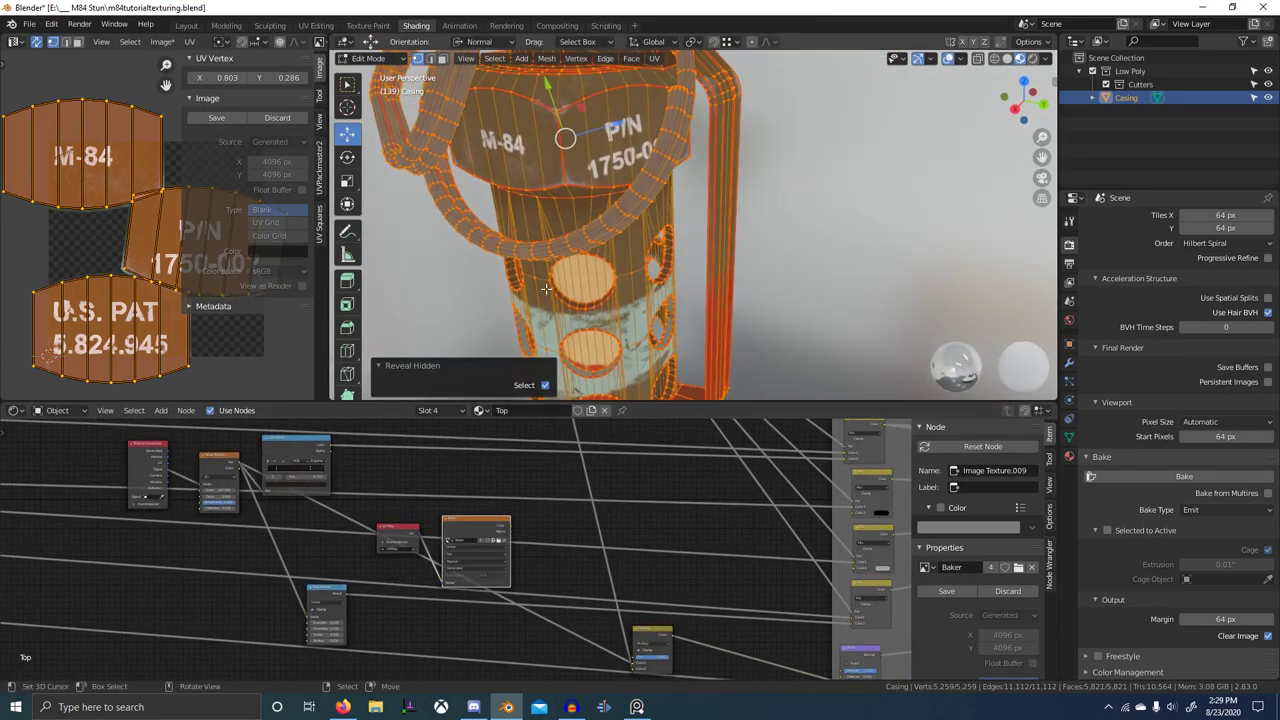
{"action": "key", "text": "a"}
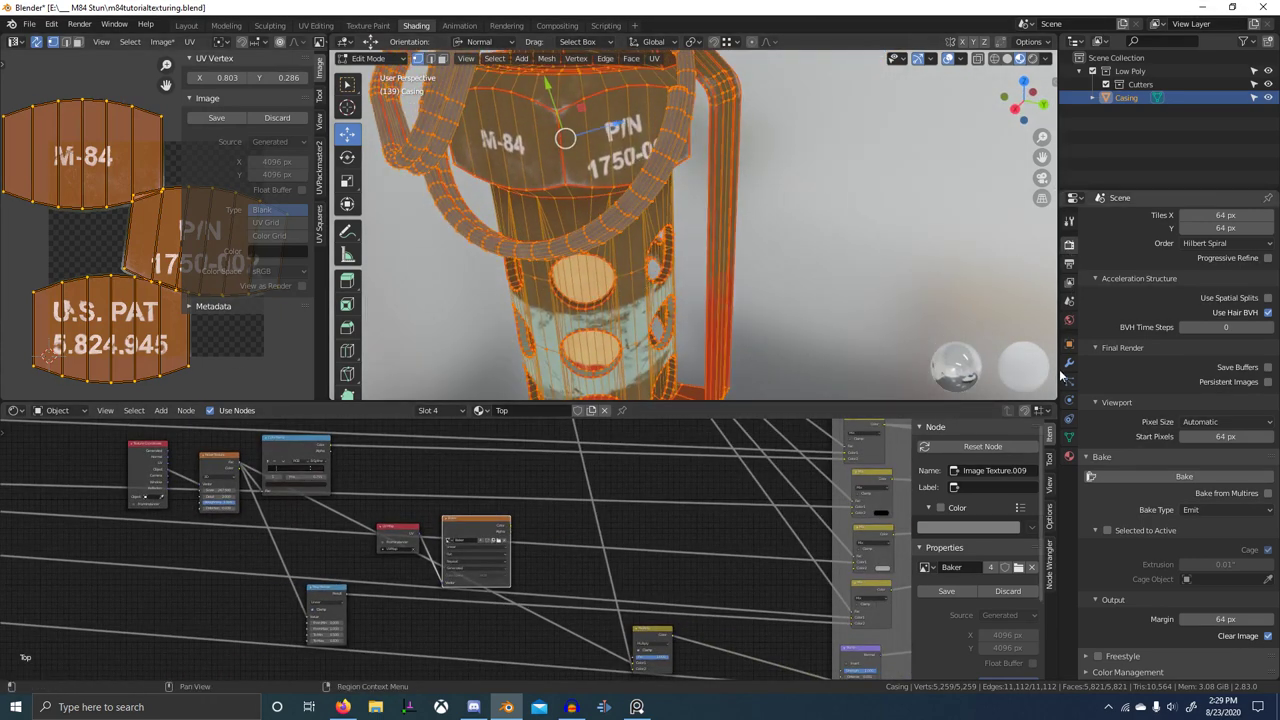
- Make UVMap the active UV map, return to Object Mode, and show the bake settings
{"action": "left_click", "coordinate": [1069, 438]}
{"action": "left_click", "coordinate": [1114, 422]}
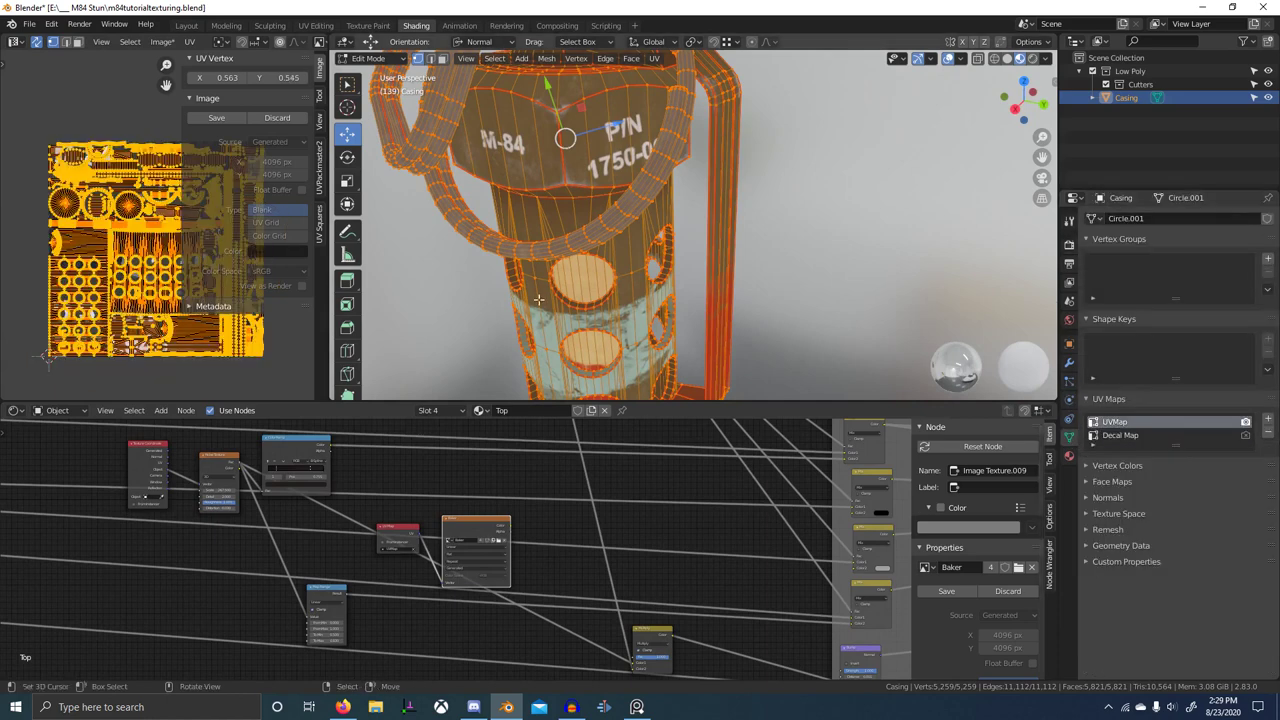
{"action": "scroll", "coordinate": [475, 548], "scroll_direction": "up", "scroll_amount": 2}
{"action": "scroll", "coordinate": [444, 510], "scroll_direction": "up", "scroll_amount": 4}
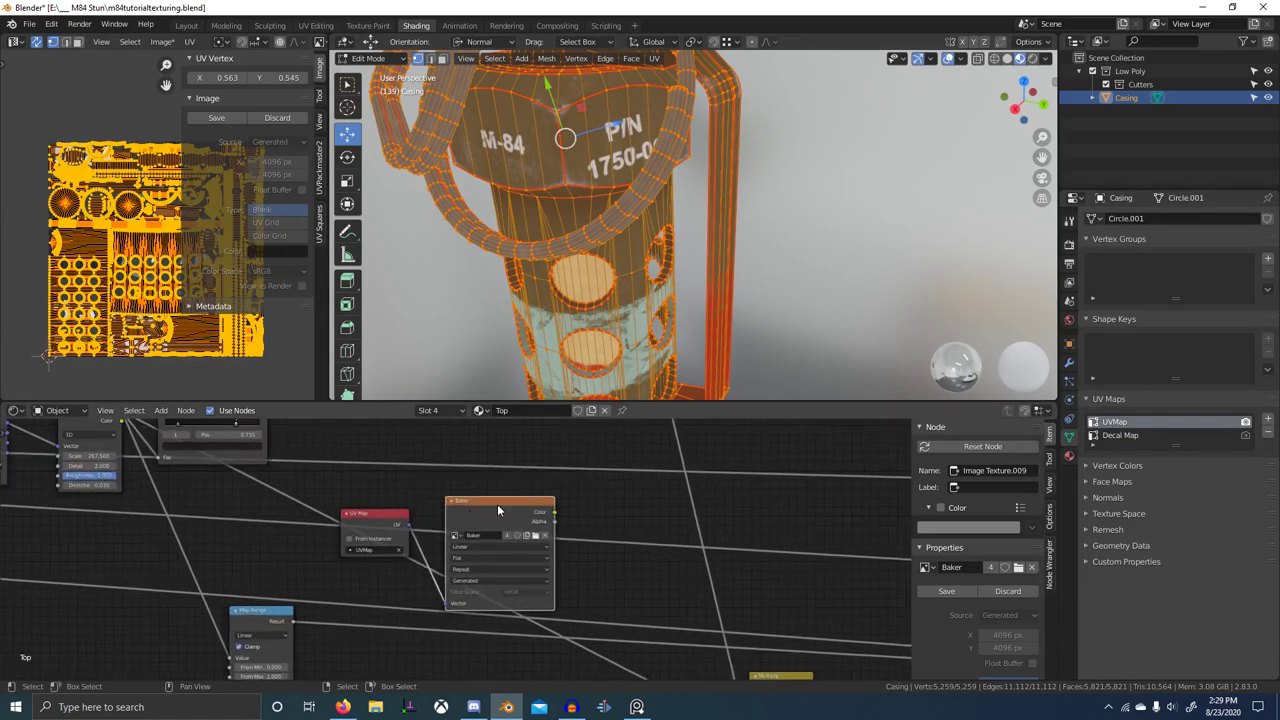
{"action": "key", "text": "Tab"}
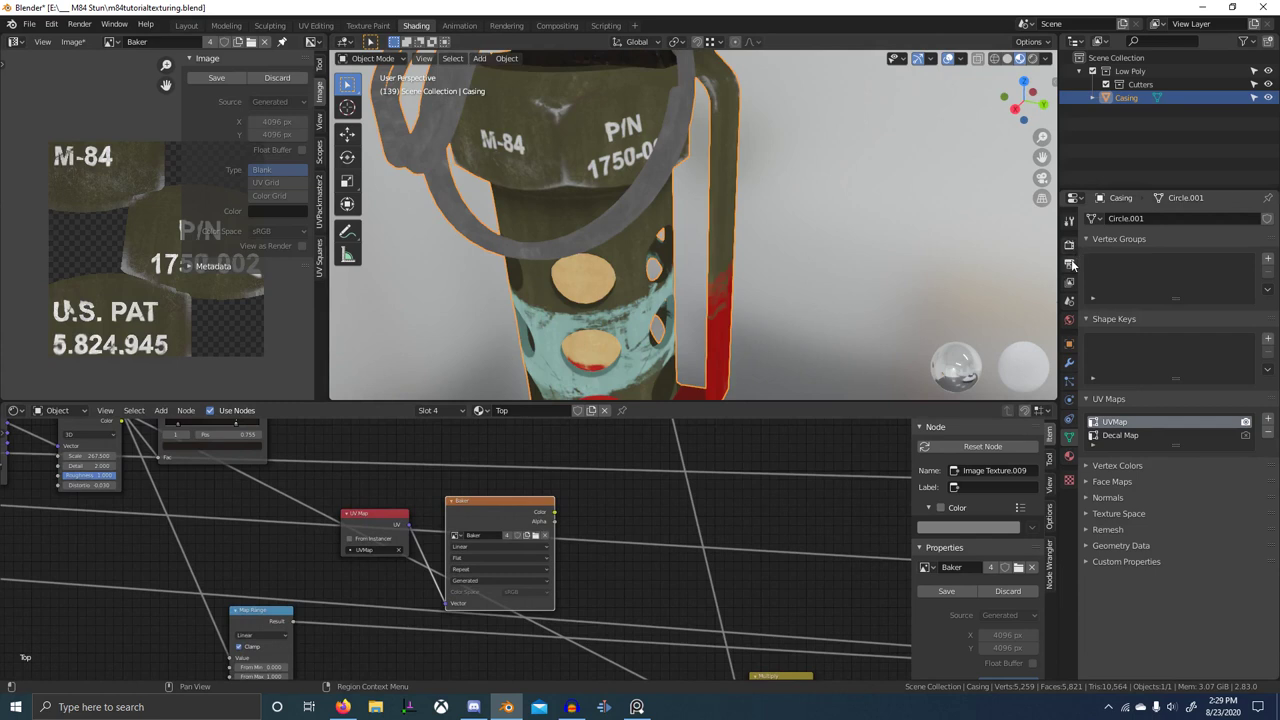
{"action": "left_click", "coordinate": [1068, 222]}
{"action": "left_click", "coordinate": [1068, 243]}
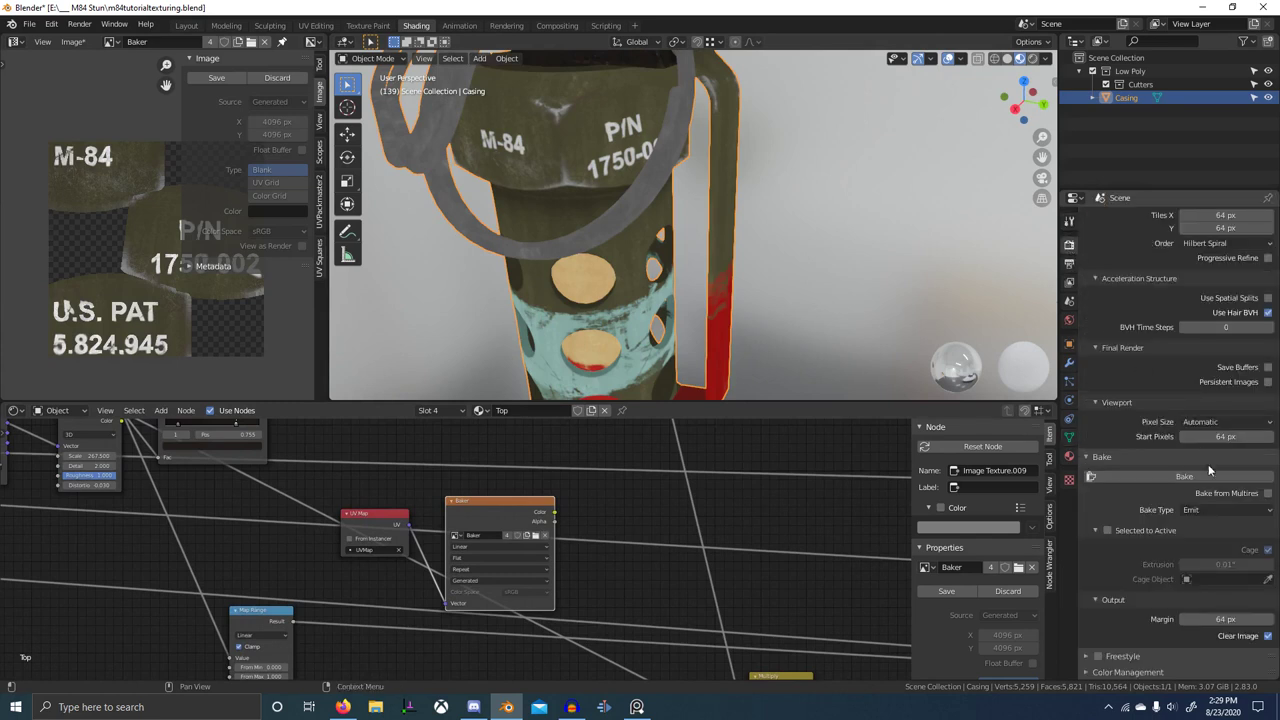
- Run the bake again to fill Baker with the casing's full albedo layout
{"action": "middle_click_drag", "start_coordinate": [508, 511], "coordinate": [549, 512]}
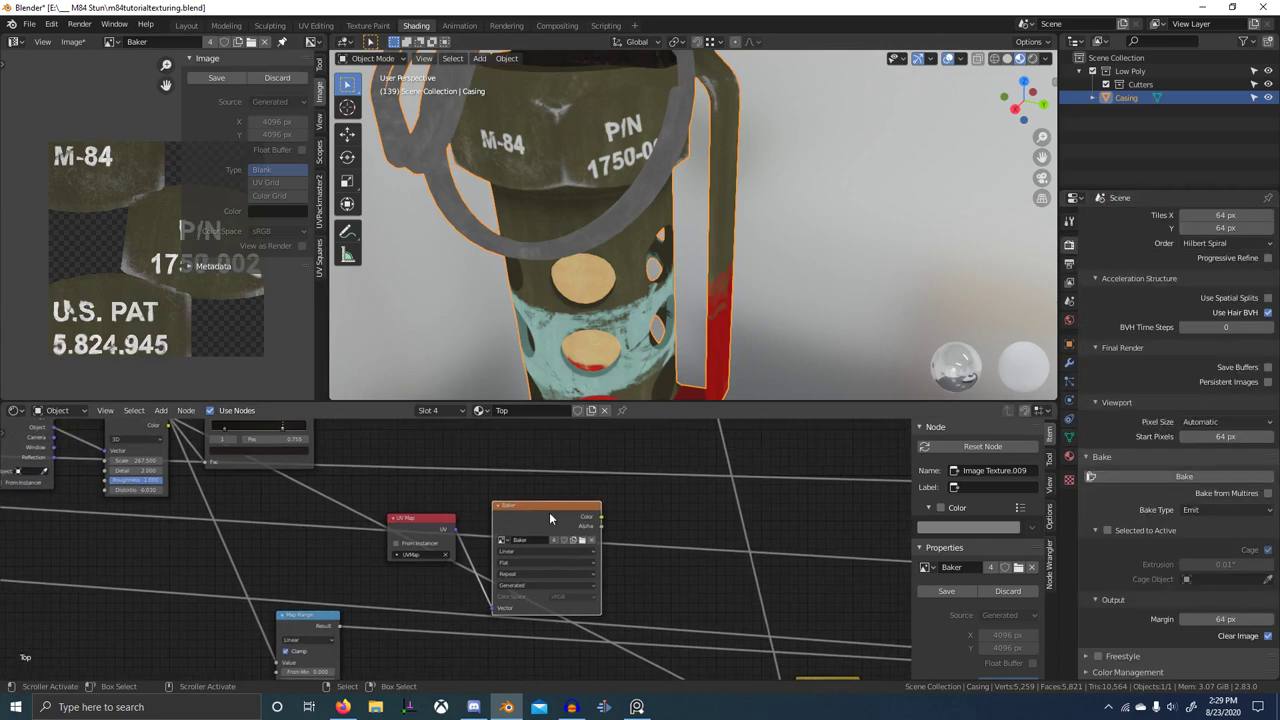
{"action": "left_click", "coordinate": [1147, 473]}
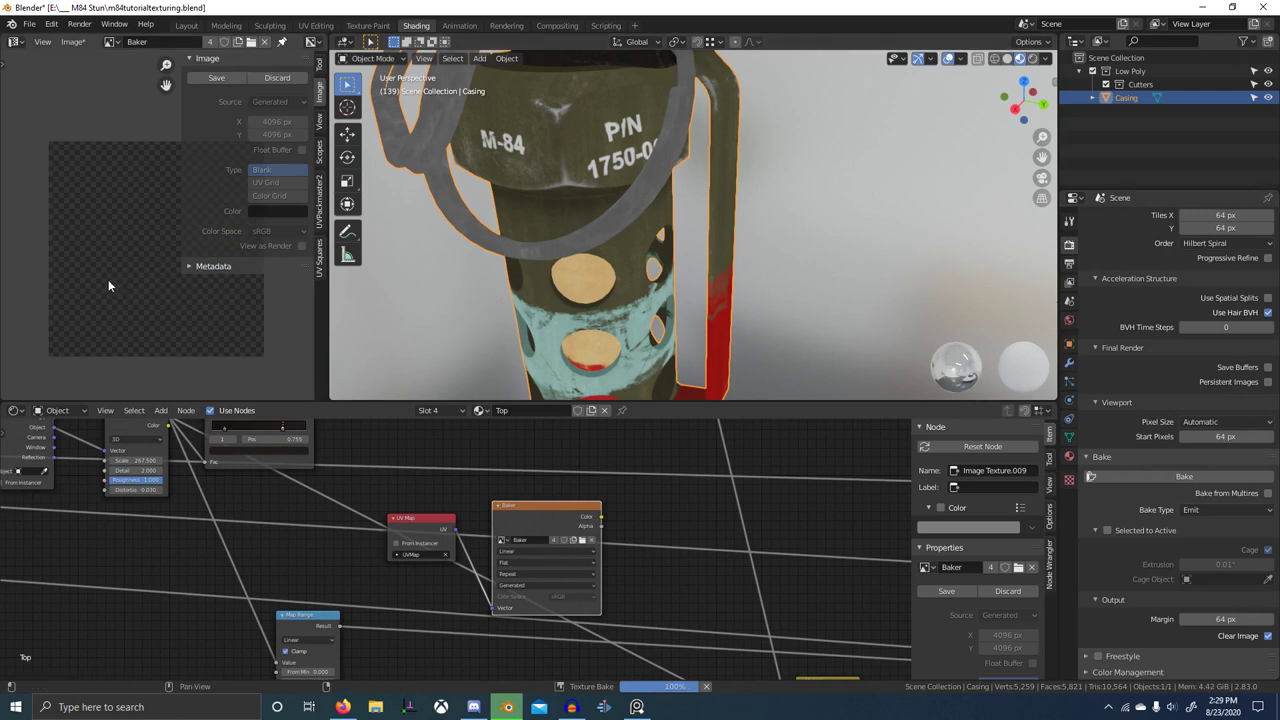
{"action": "scroll", "coordinate": [72, 250], "scroll_direction": "up", "scroll_amount": 3}
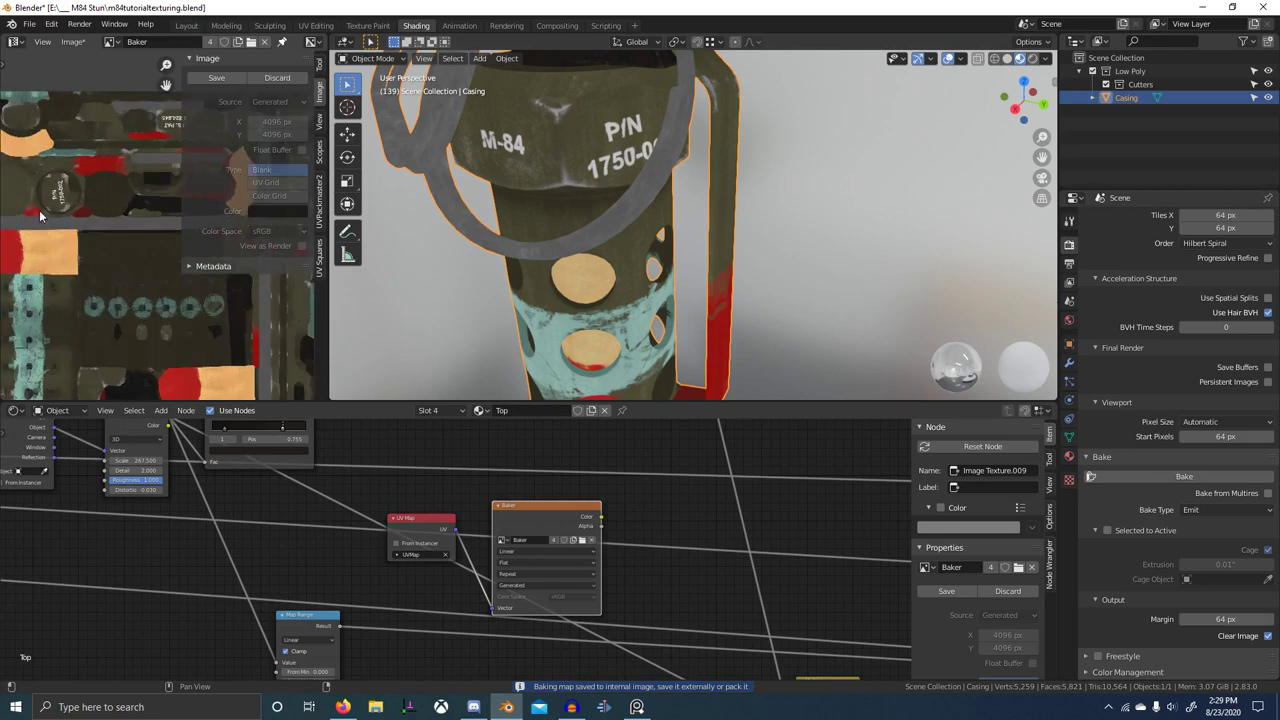
- Start Save As for the baked image and create and enter a new 'Final Bakes' folder
{"action": "left_click", "coordinate": [73, 41]}
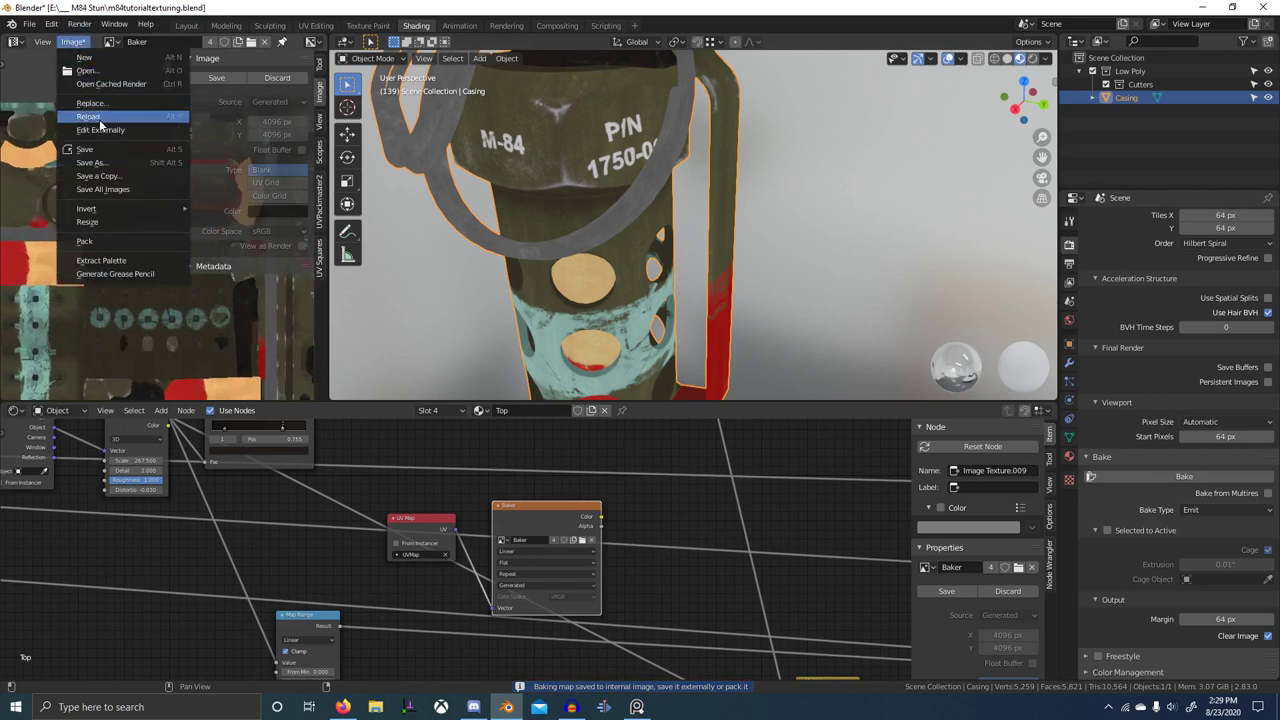
{"action": "left_click", "coordinate": [91, 162]}
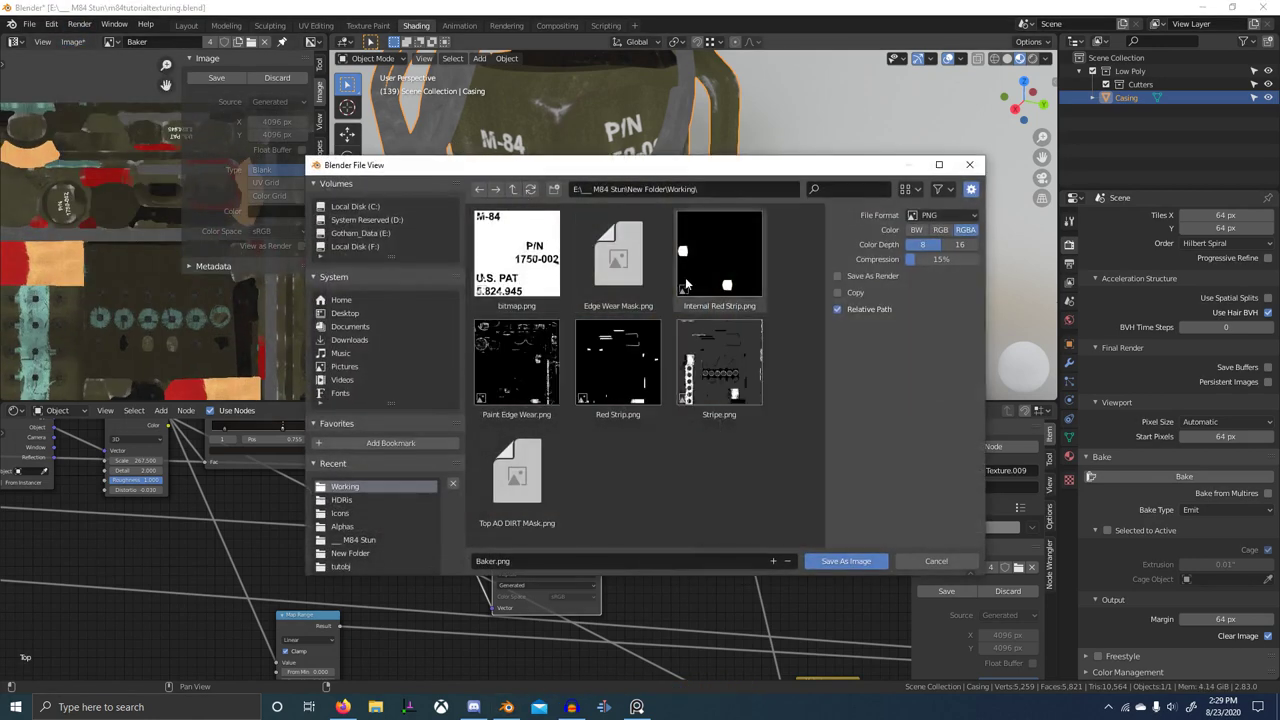
{"action": "left_click", "coordinate": [555, 194]}
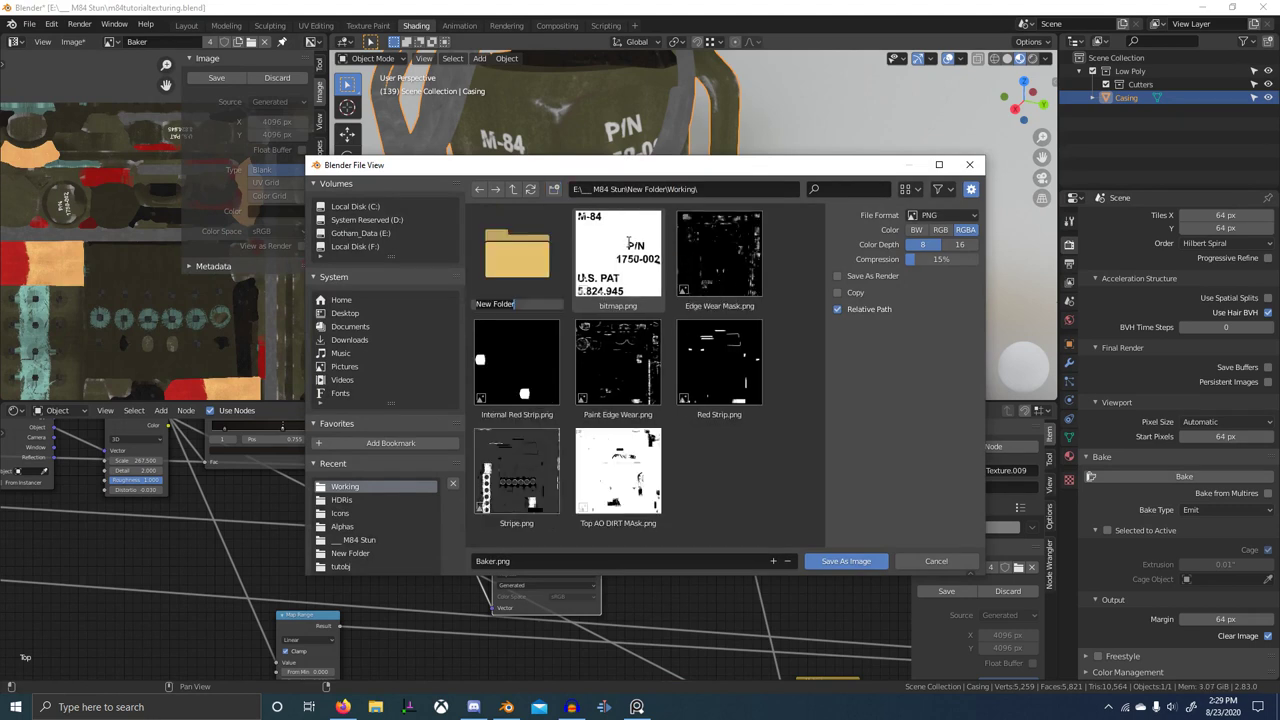
{"action": "type", "text": "Final Bakes"}
{"action": "key", "text": "Return"}
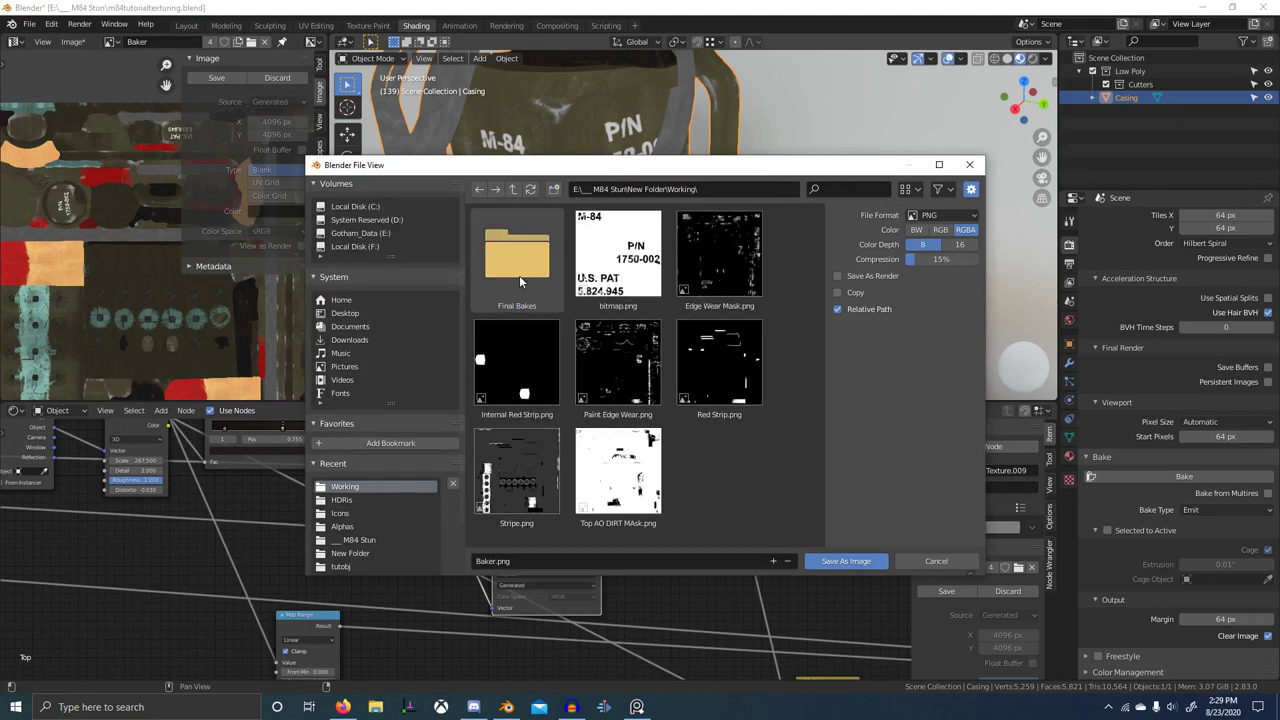
{"action": "double_click", "coordinate": [519, 277]}
- Set colour depth to 16 bit, compression to 0%, and the file name to Albedo
{"action": "left_click", "coordinate": [959, 245]}
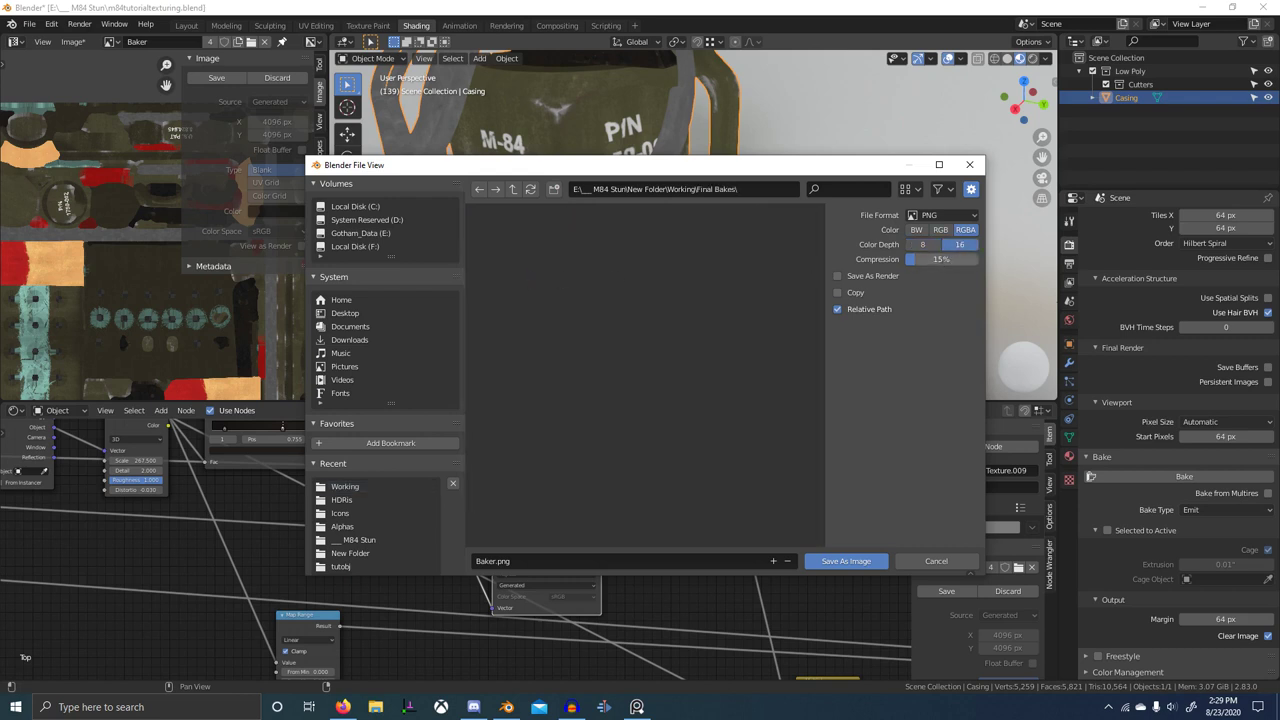
{"action": "left_click_drag", "start_coordinate": [938, 260], "coordinate": [790, 246]}
{"action": "double_click", "coordinate": [488, 561]}
{"action": "type", "text": "Alb"}
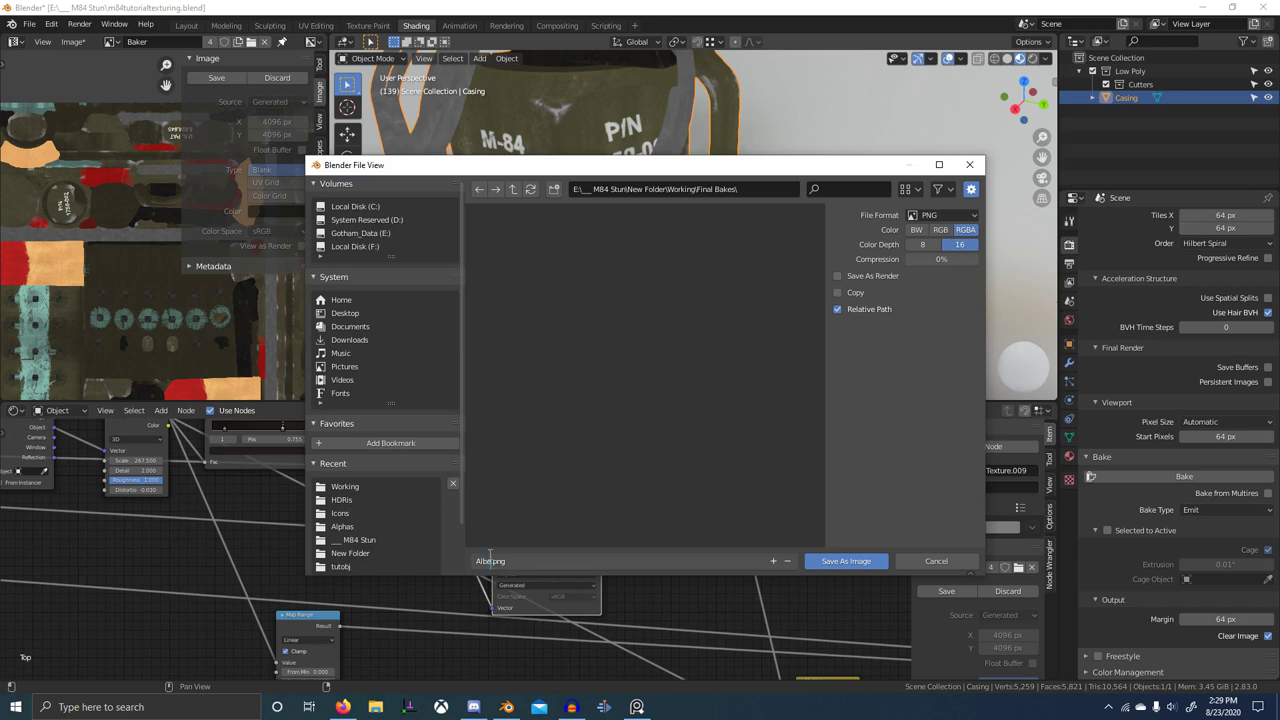
{"action": "type", "text": "edo"}
- Try Targa and TIFF formats, then return to 16-bit PNG and save as Albedo.png
{"action": "left_click", "coordinate": [940, 215]}
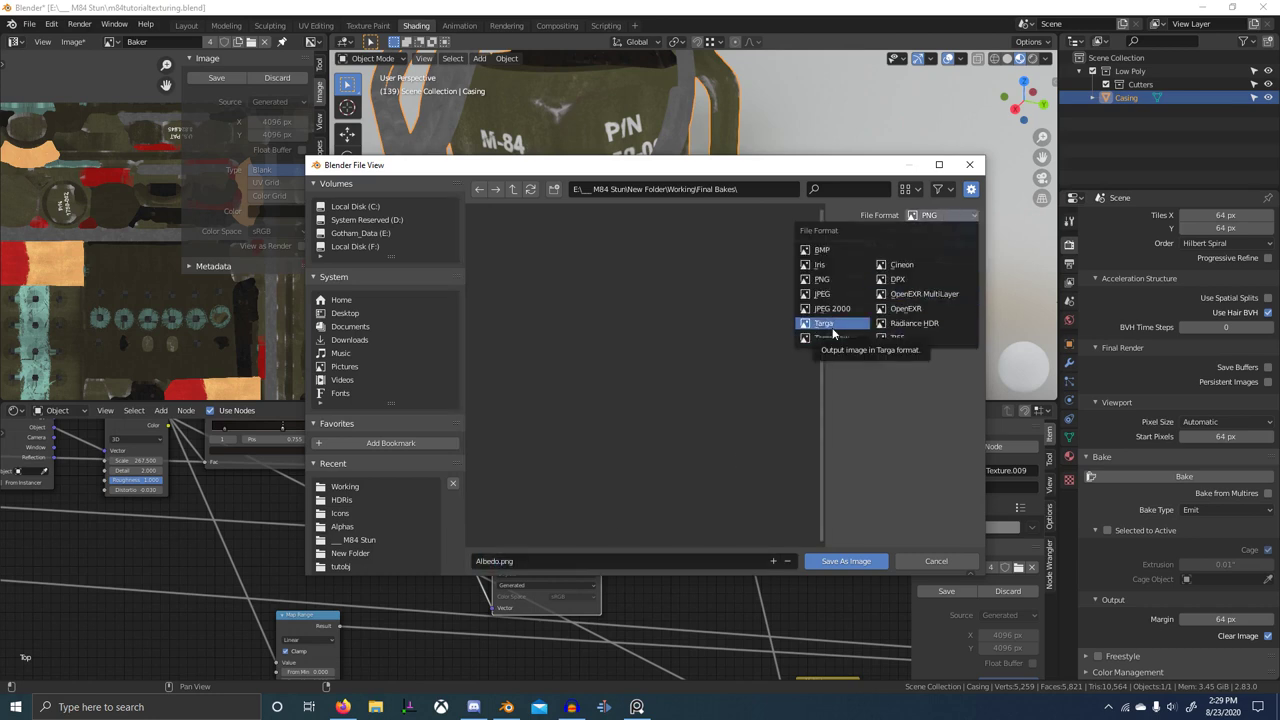
{"action": "left_click", "coordinate": [826, 325]}
{"action": "left_click", "coordinate": [920, 215]}
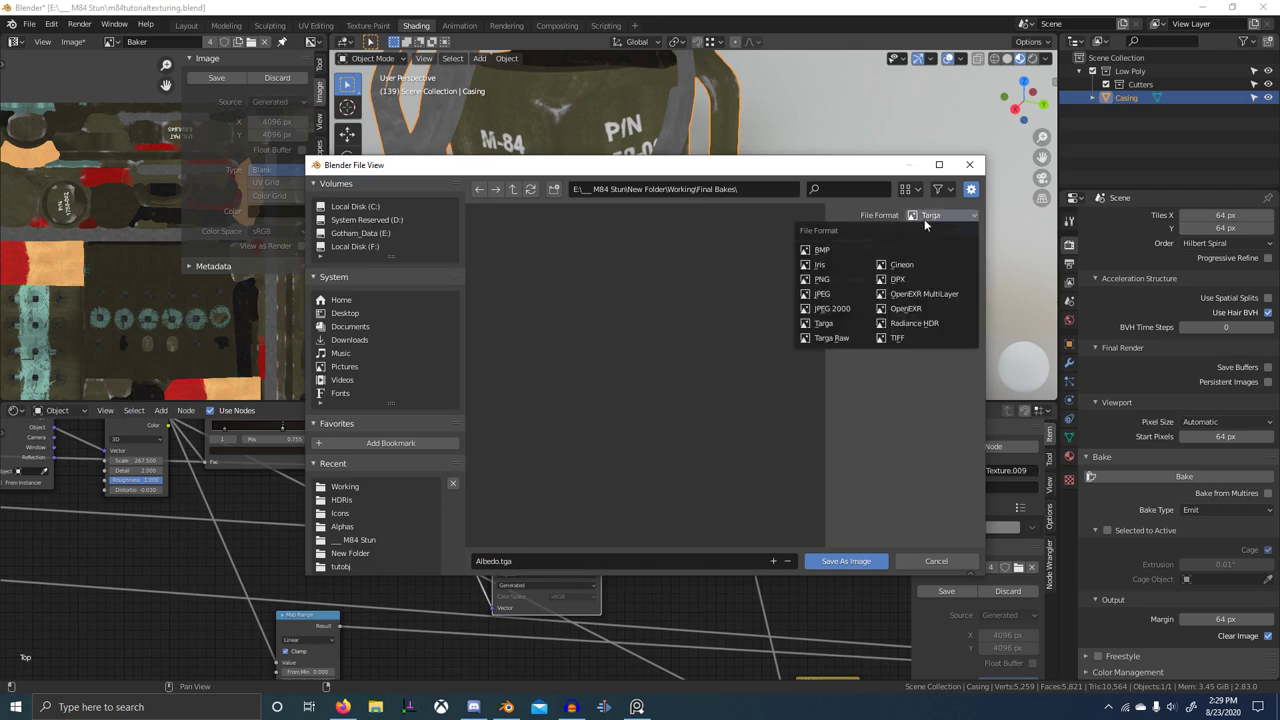
{"action": "left_click", "coordinate": [905, 340]}
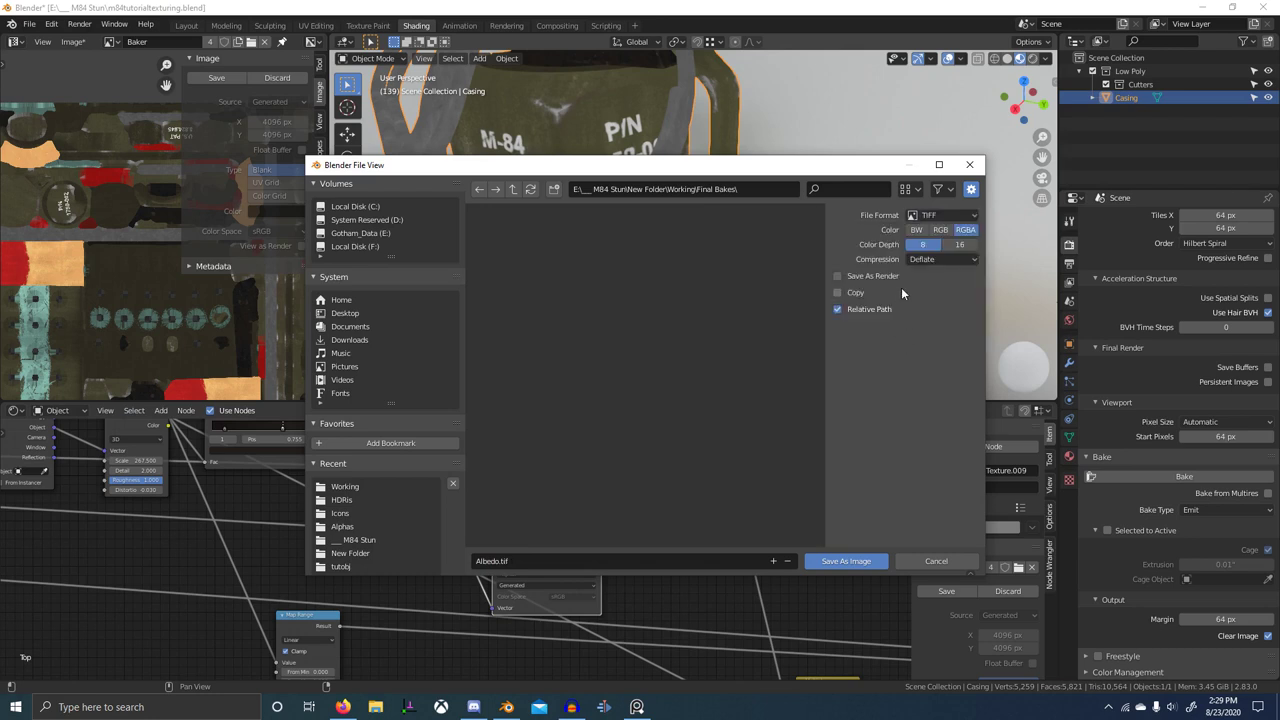
{"action": "left_click", "coordinate": [958, 244]}
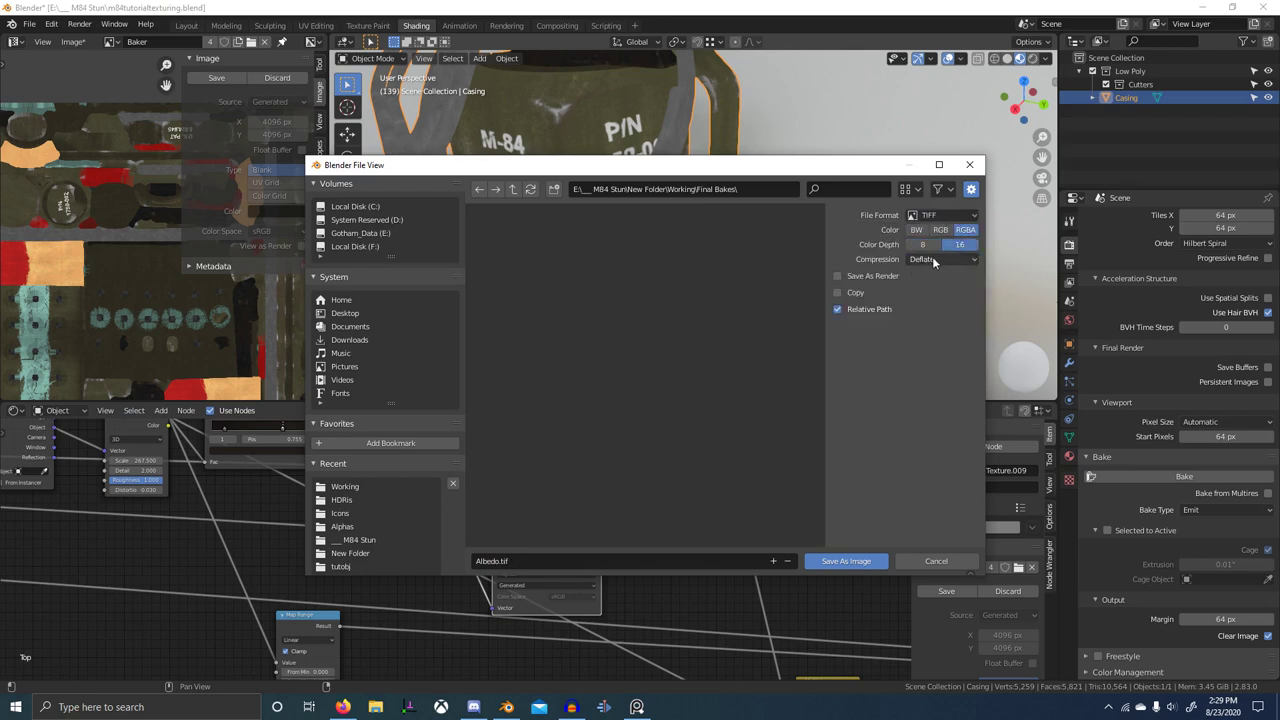
{"action": "left_click", "coordinate": [926, 260]}
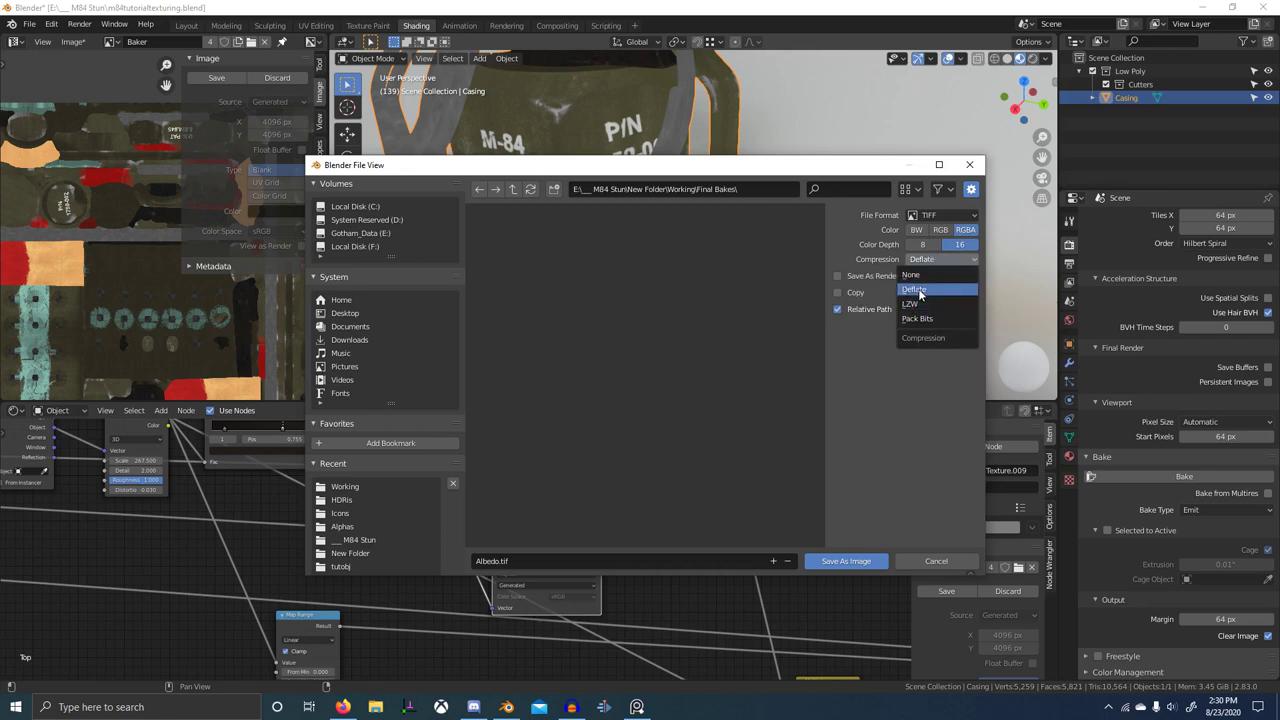
{"action": "left_click", "coordinate": [950, 216]}
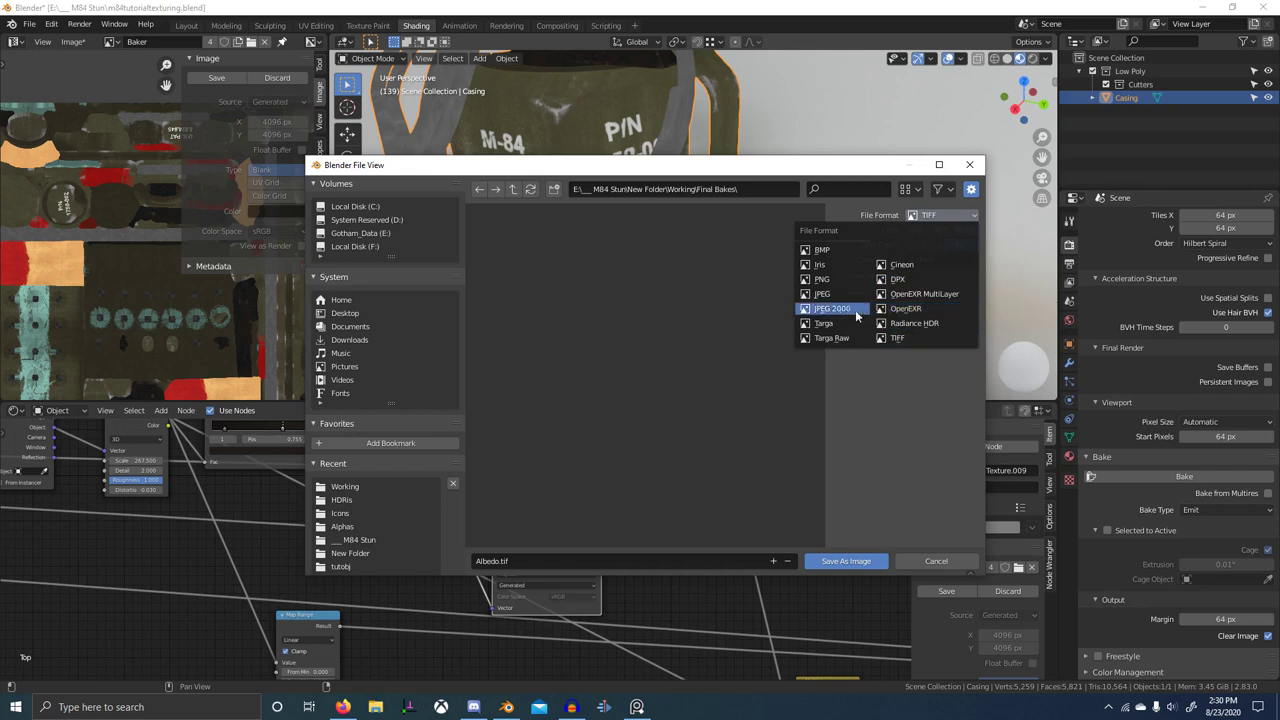
{"action": "left_click", "coordinate": [822, 279]}
{"action": "left_click", "coordinate": [958, 244]}
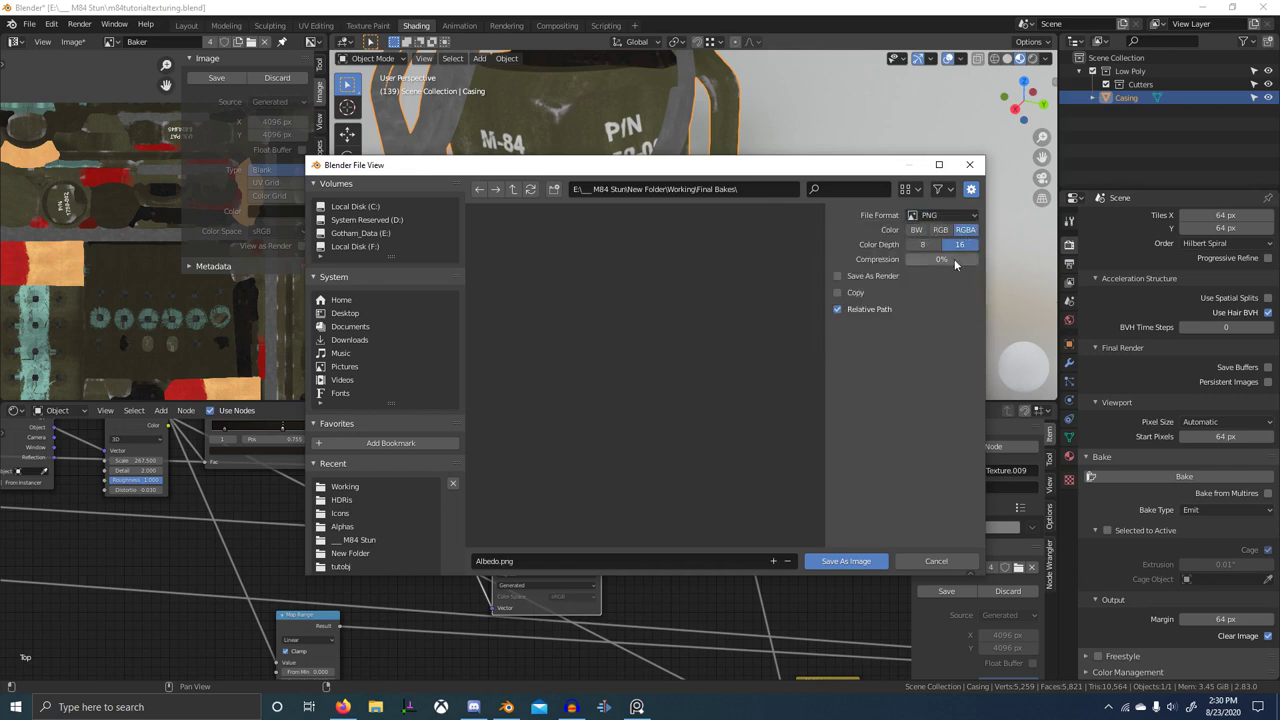
{"action": "left_click", "coordinate": [846, 562]}
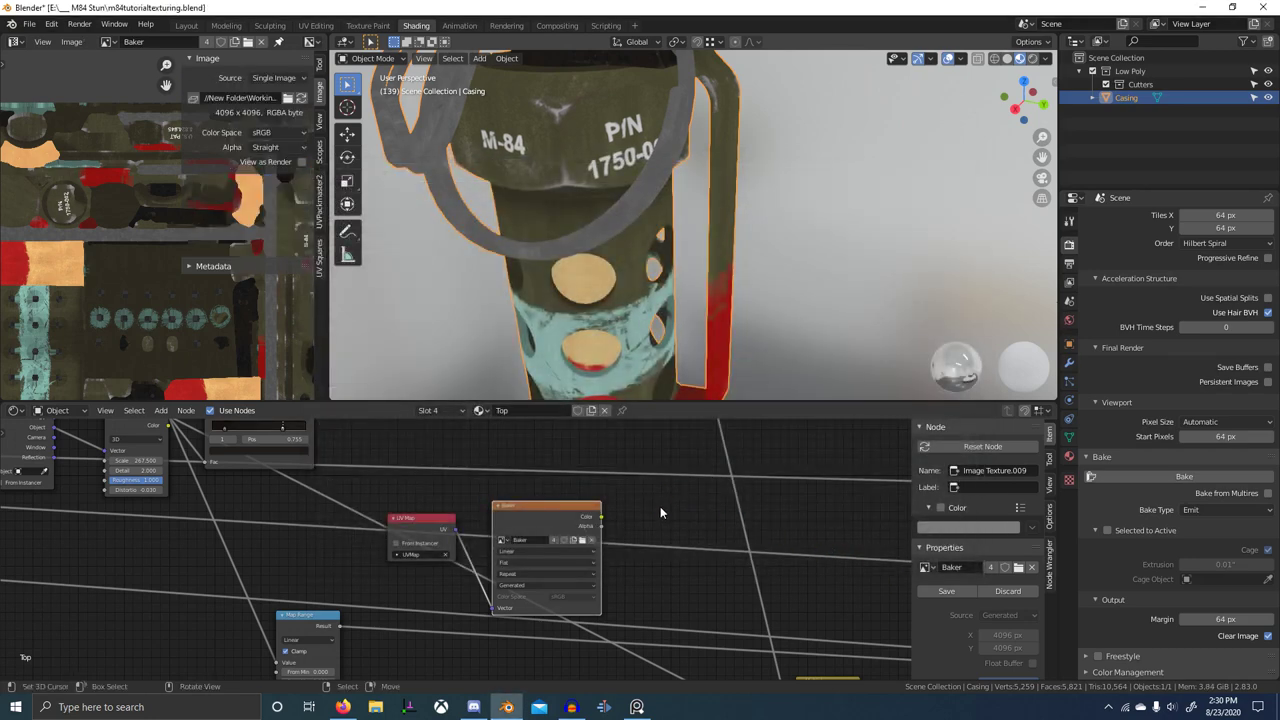
- Change the Baker image source to a Generated blank image
{"action": "scroll", "coordinate": [664, 512], "scroll_direction": "down", "scroll_amount": 5}
{"action": "scroll", "coordinate": [669, 523], "scroll_direction": "up", "scroll_amount": 4}
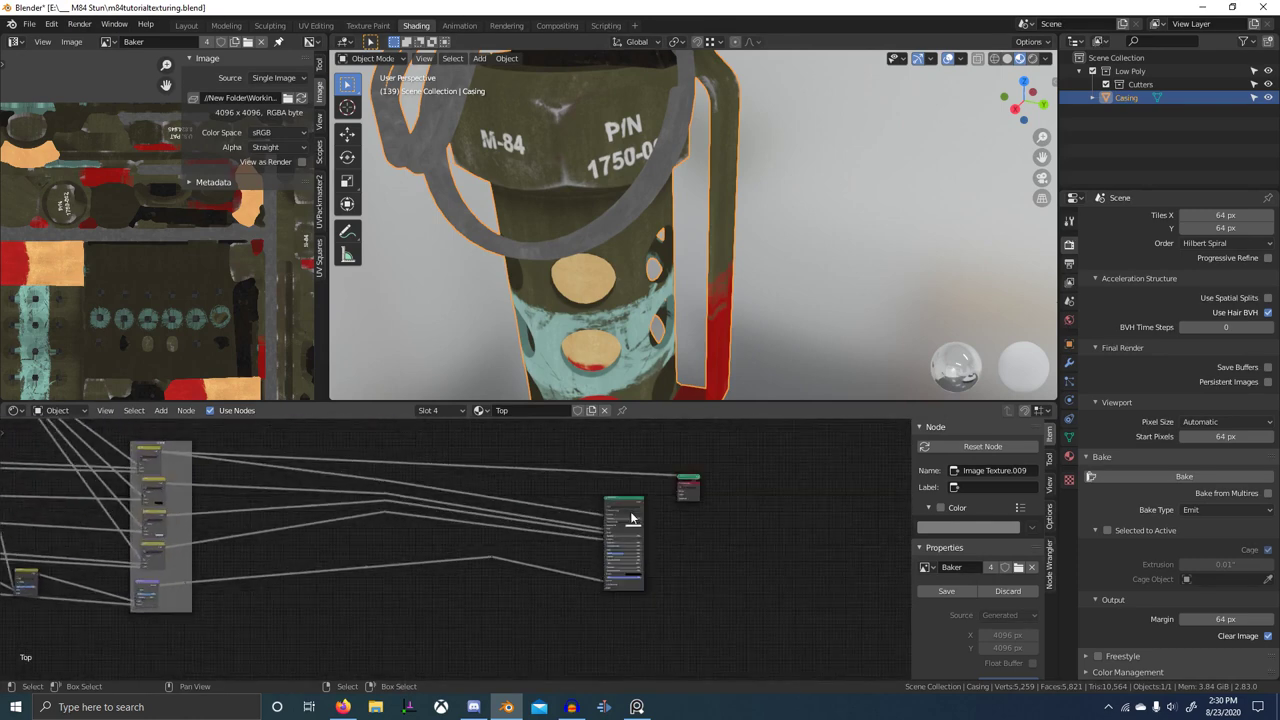
{"action": "left_click", "coordinate": [274, 80]}
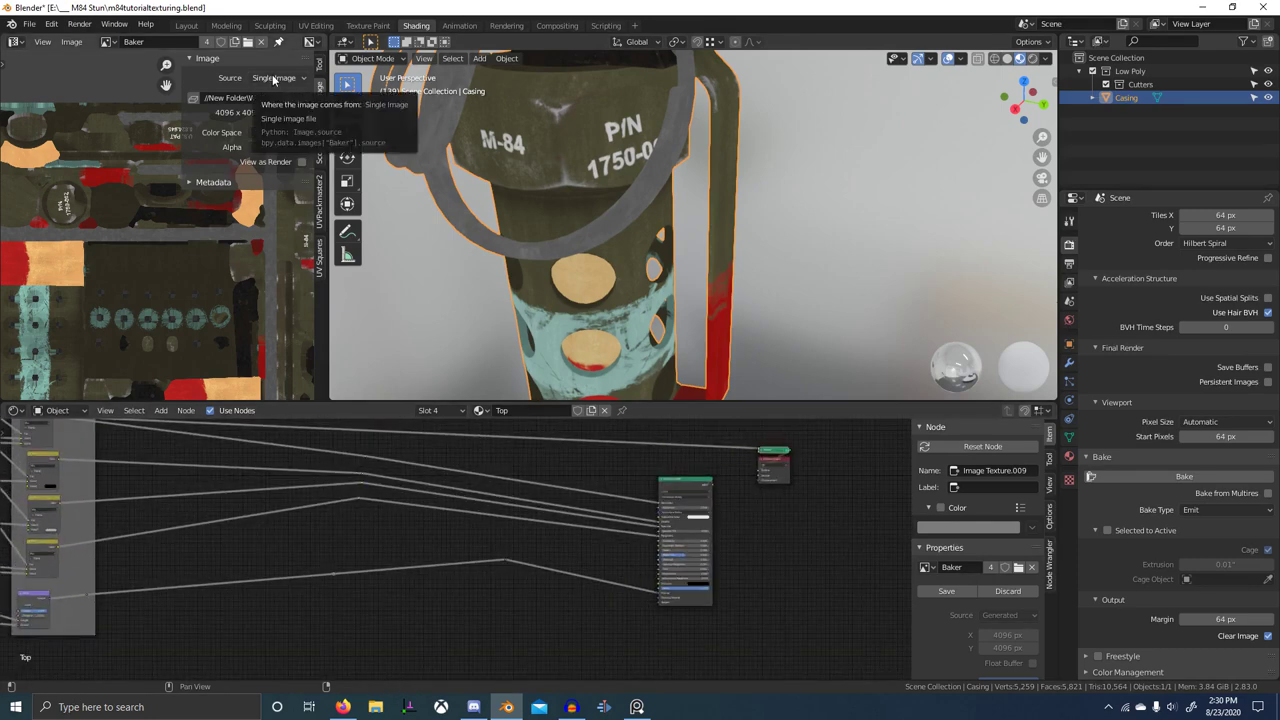
{"action": "left_click", "coordinate": [273, 92]}
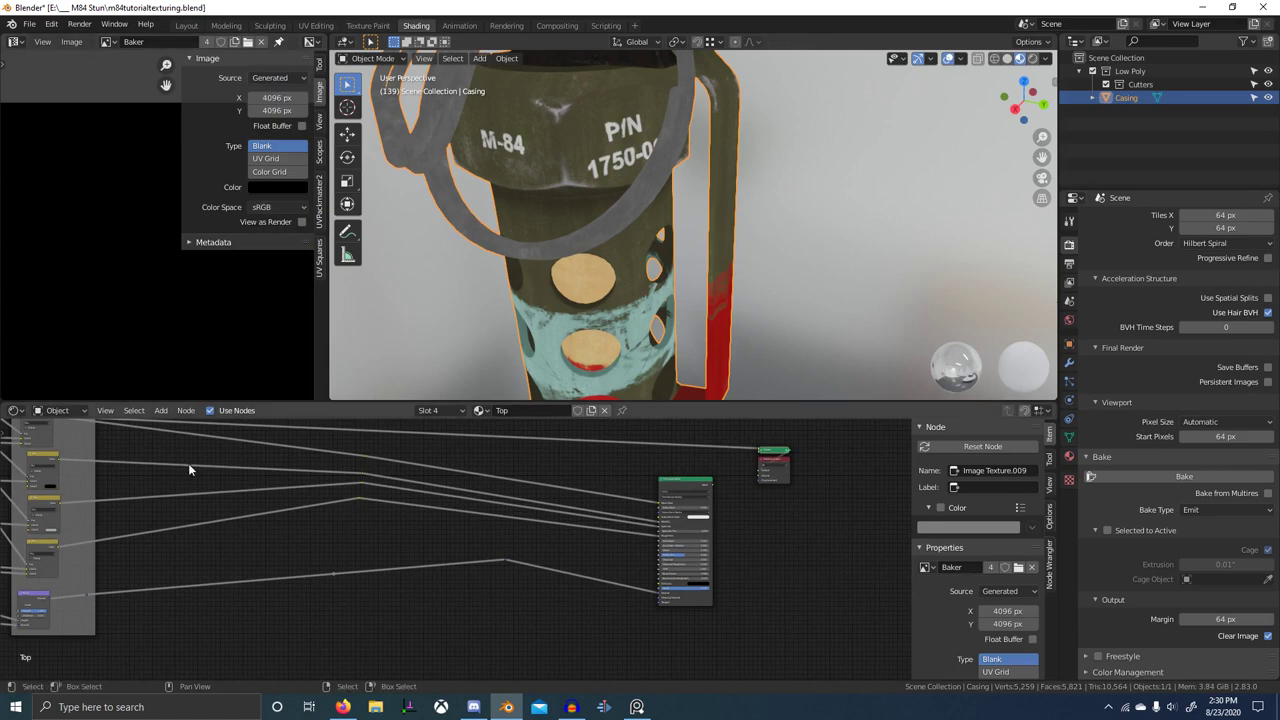
- Switch to material settings and view the M84 material's node tree
{"action": "middle_click_drag", "start_coordinate": [312, 471], "coordinate": [497, 534]}
{"action": "scroll", "coordinate": [495, 536], "scroll_direction": "down", "scroll_amount": 2}
{"action": "left_click", "coordinate": [1069, 456]}
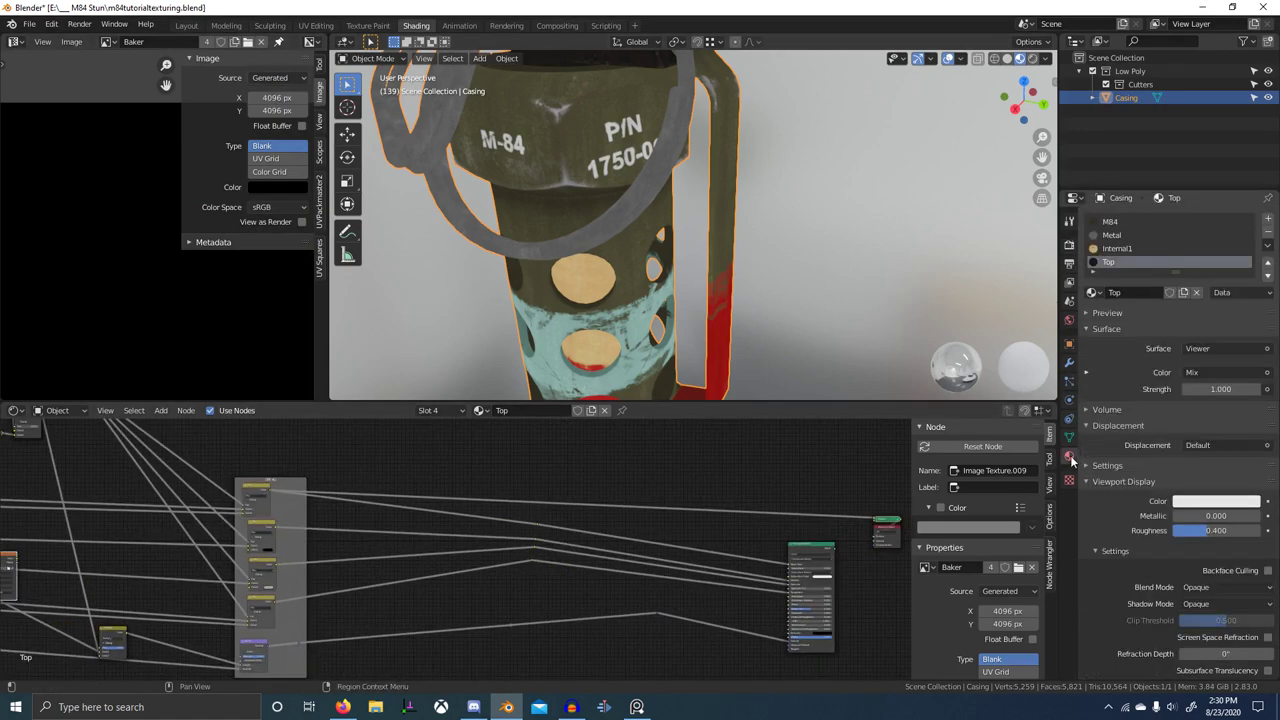
{"action": "left_click", "coordinate": [1125, 222]}
{"action": "middle_click_drag", "start_coordinate": [790, 455], "coordinate": [715, 480]}
{"action": "scroll", "coordinate": [640, 527], "scroll_direction": "up", "scroll_amount": 12}
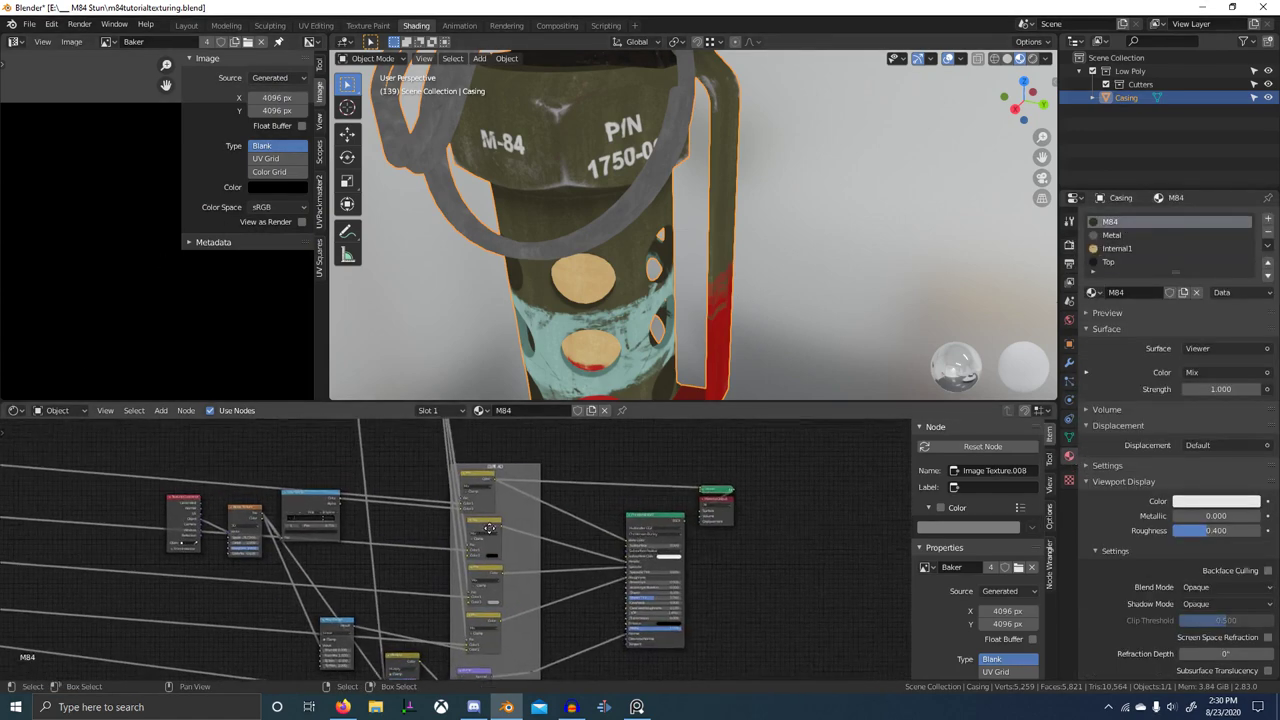
- Show the Metal material's nodes and preview the input feeding Metallic in the viewport
{"action": "left_click", "coordinate": [1125, 235]}
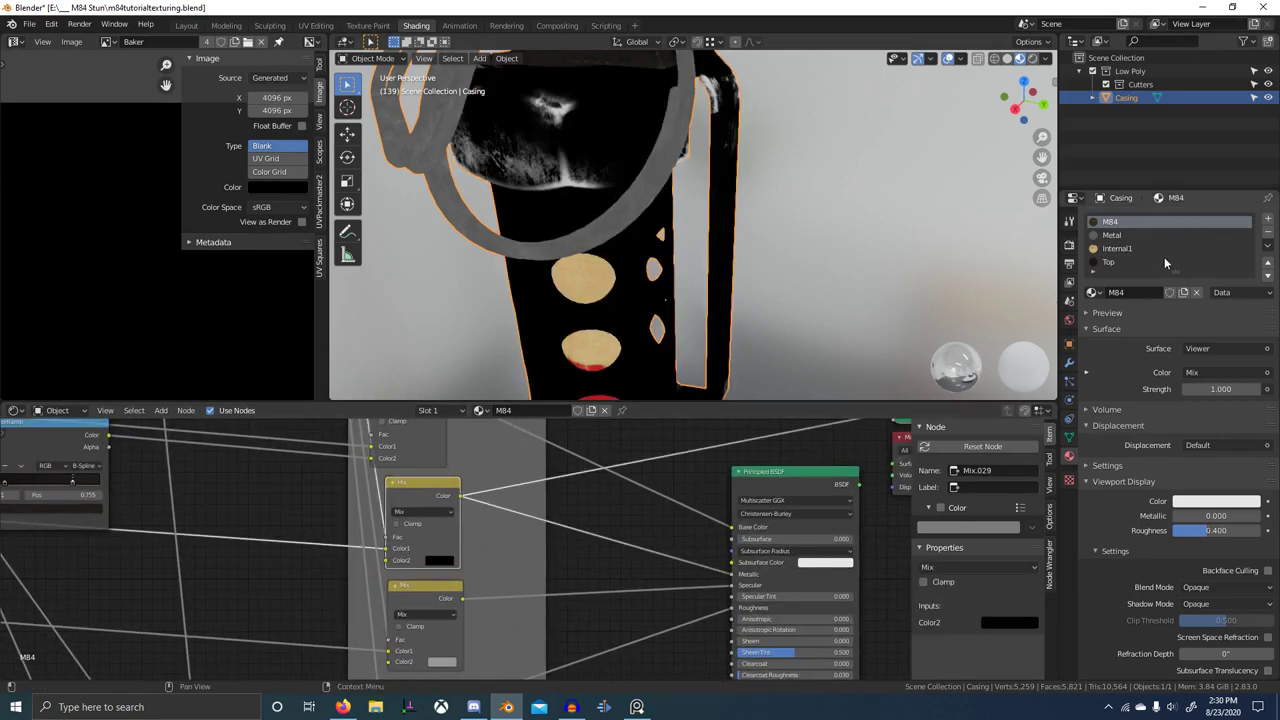
{"action": "scroll", "coordinate": [440, 570], "scroll_direction": "down", "scroll_amount": 5}
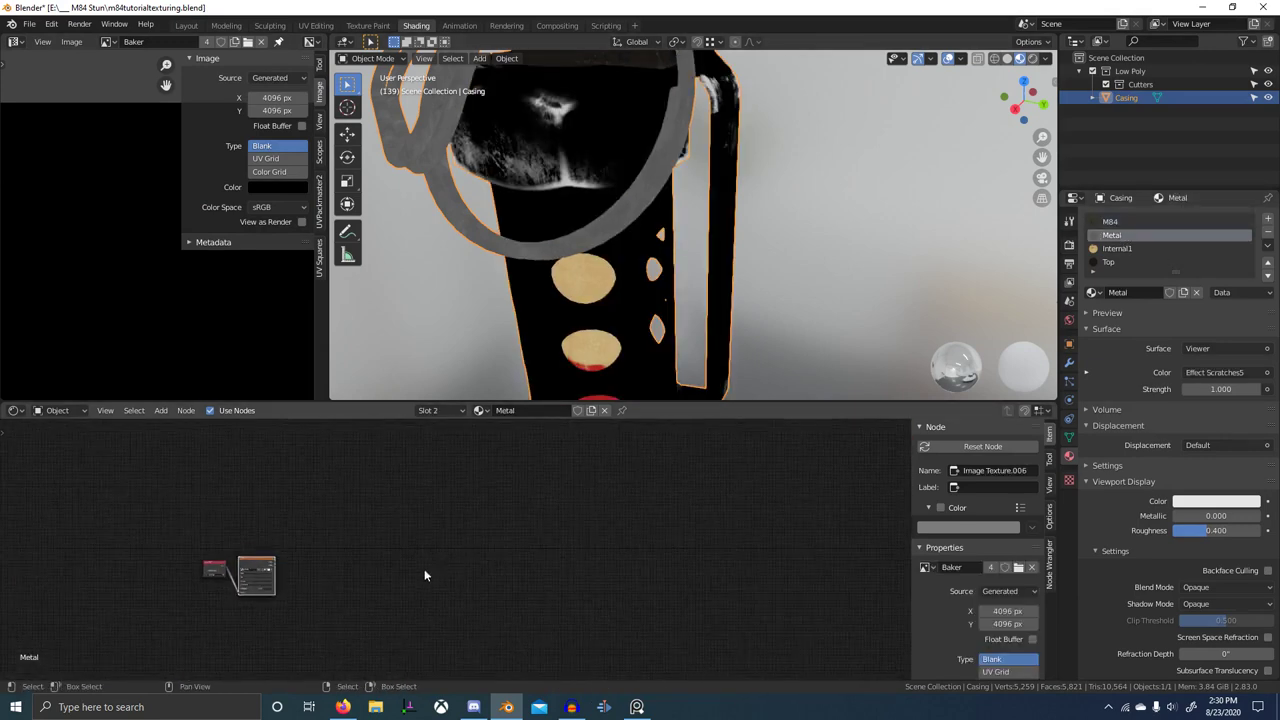
{"action": "middle_click_drag", "start_coordinate": [426, 574], "coordinate": [768, 560]}
{"action": "scroll", "coordinate": [470, 588], "scroll_direction": "down", "scroll_amount": 2}
{"action": "middle_click_drag", "start_coordinate": [474, 591], "coordinate": [700, 588]}
{"action": "scroll", "coordinate": [343, 571], "scroll_direction": "up", "scroll_amount": 7}
{"action": "middle_click_drag", "start_coordinate": [440, 535], "coordinate": [399, 569]}
{"action": "scroll", "coordinate": [398, 567], "scroll_direction": "up", "scroll_amount": 10}
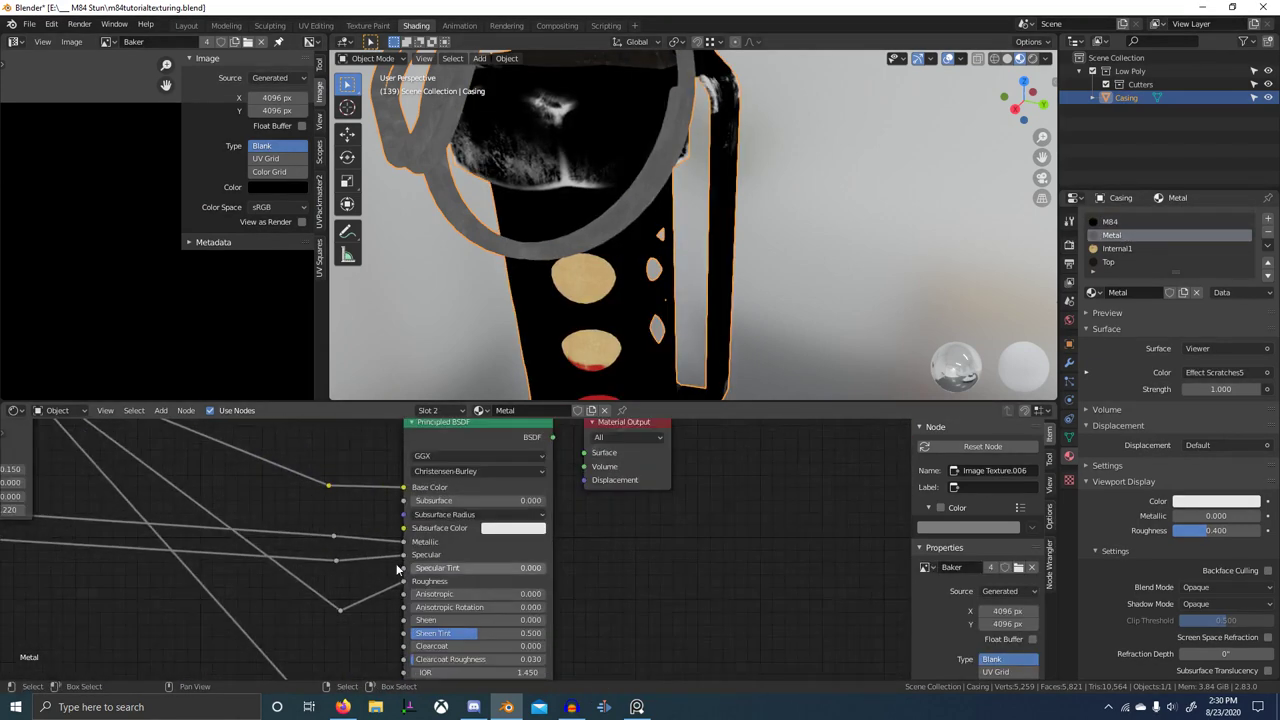
{"action": "left_click", "coordinate": [275, 530], "text": "ctrl+shift"}
- Show the Internal1 material's nodes and preview the Mix.029 output in the viewport
{"action": "left_click", "coordinate": [1110, 251]}
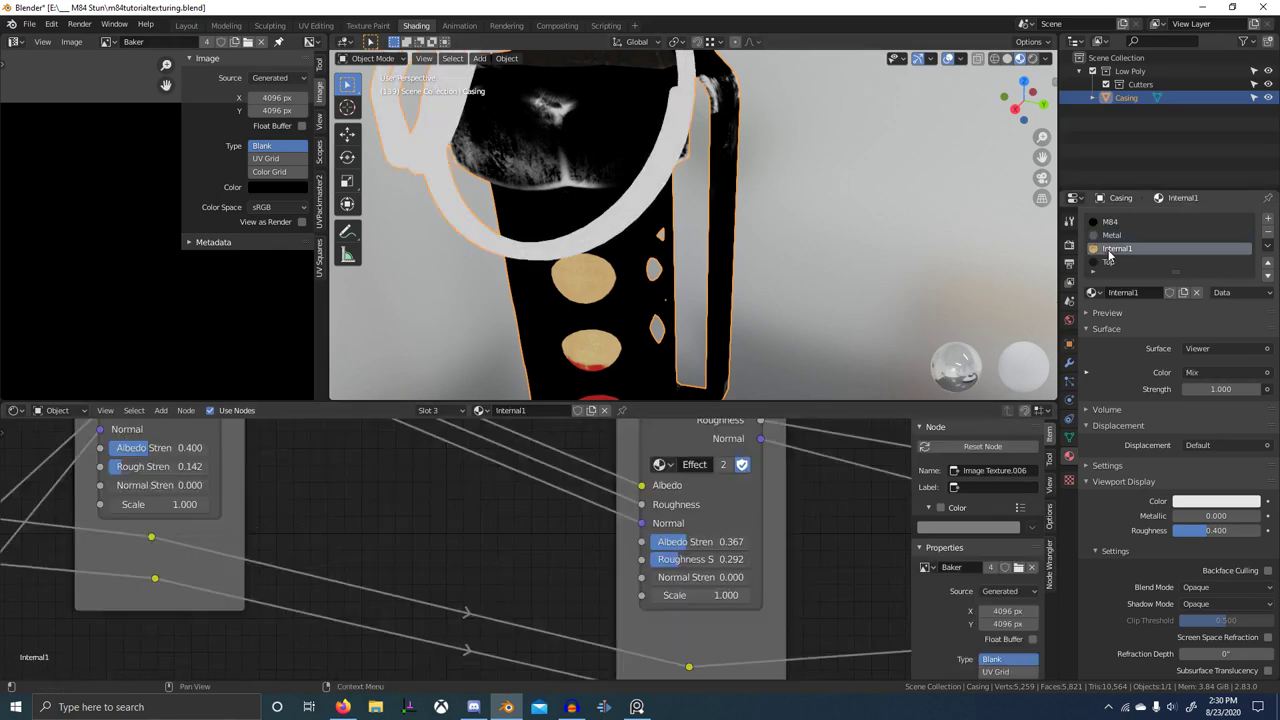
{"action": "scroll", "coordinate": [692, 556], "scroll_direction": "down", "scroll_amount": 8}
{"action": "middle_click_drag", "start_coordinate": [838, 582], "coordinate": [451, 566]}
{"action": "scroll", "coordinate": [640, 565], "scroll_direction": "down", "scroll_amount": 5}
{"action": "middle_click_drag", "start_coordinate": [720, 562], "coordinate": [332, 519]}
{"action": "scroll", "coordinate": [600, 526], "scroll_direction": "up", "scroll_amount": 10}
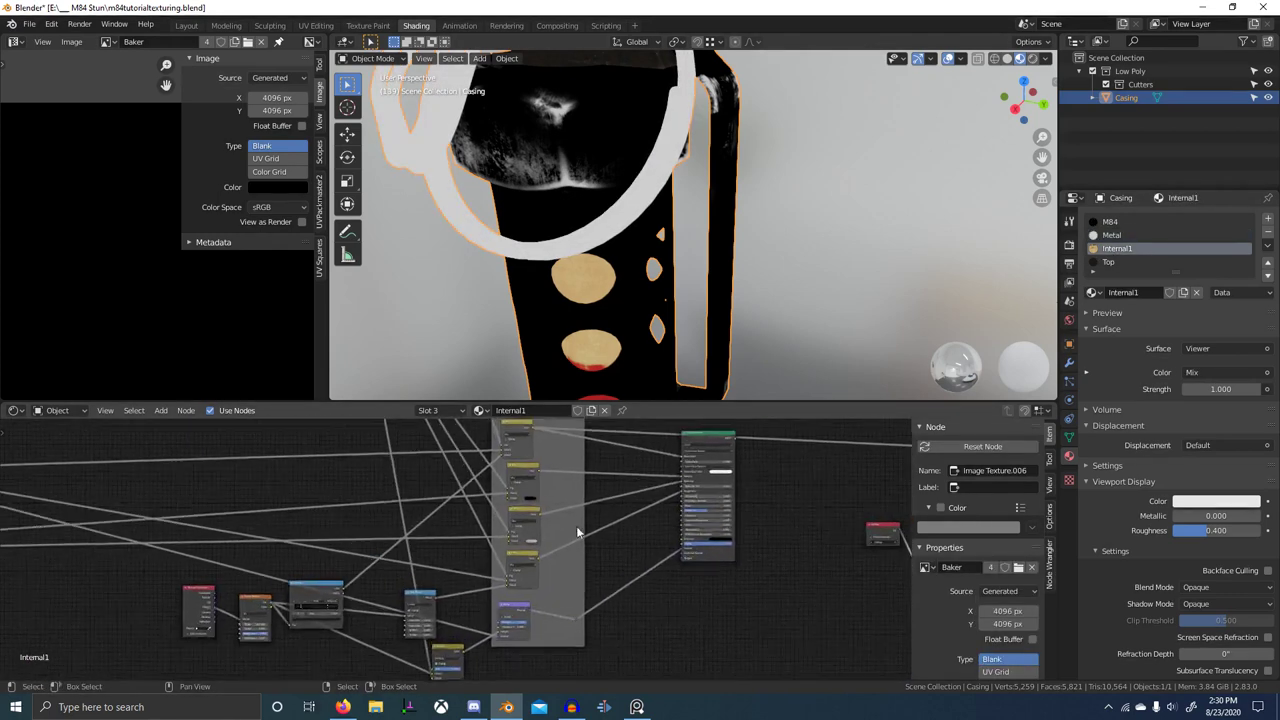
{"action": "middle_click_drag", "start_coordinate": [669, 497], "coordinate": [586, 524]}
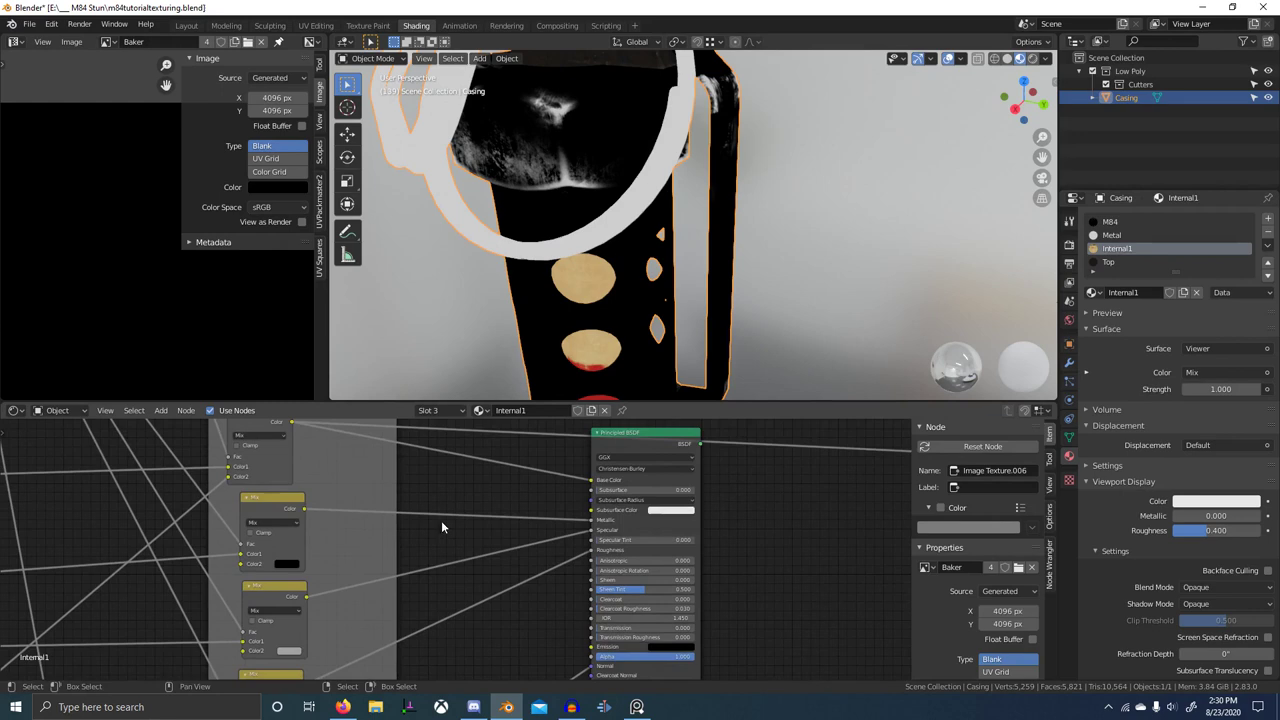
{"action": "left_click", "coordinate": [286, 512], "text": "ctrl+shift"}
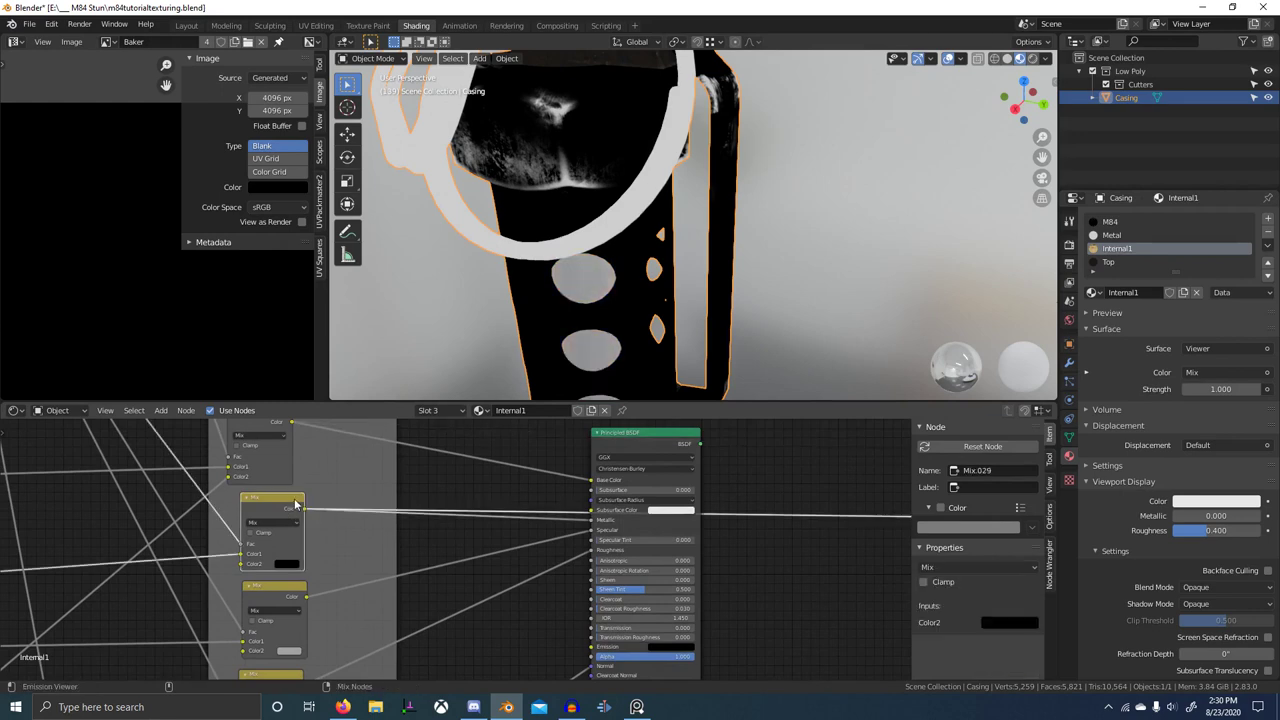
- Show the Top material's nodes, preview Reroute.013, and orbit the grenade to inspect it
{"action": "left_click", "coordinate": [1108, 262]}
{"action": "scroll", "coordinate": [731, 497], "scroll_direction": "down", "scroll_amount": 12}
{"action": "middle_click_drag", "start_coordinate": [880, 495], "coordinate": [448, 545]}
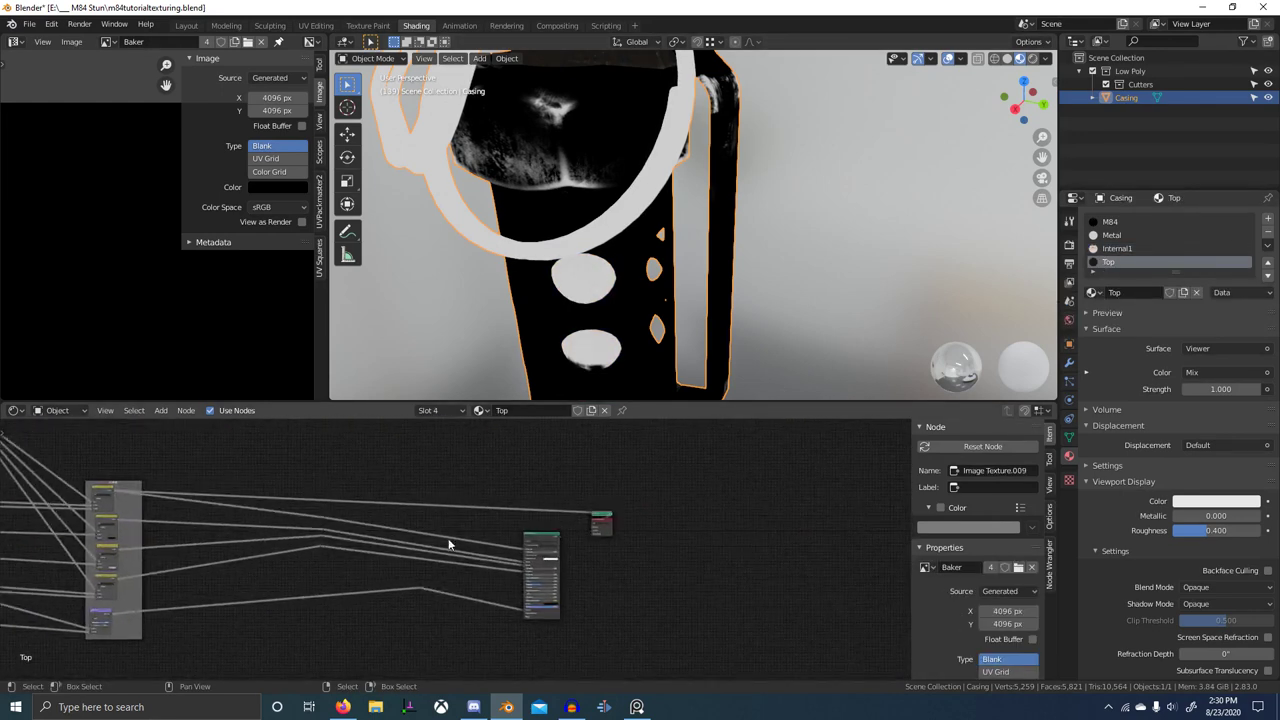
{"action": "scroll", "coordinate": [450, 546], "scroll_direction": "up", "scroll_amount": 14}
{"action": "middle_click_drag", "start_coordinate": [567, 573], "coordinate": [908, 641]}
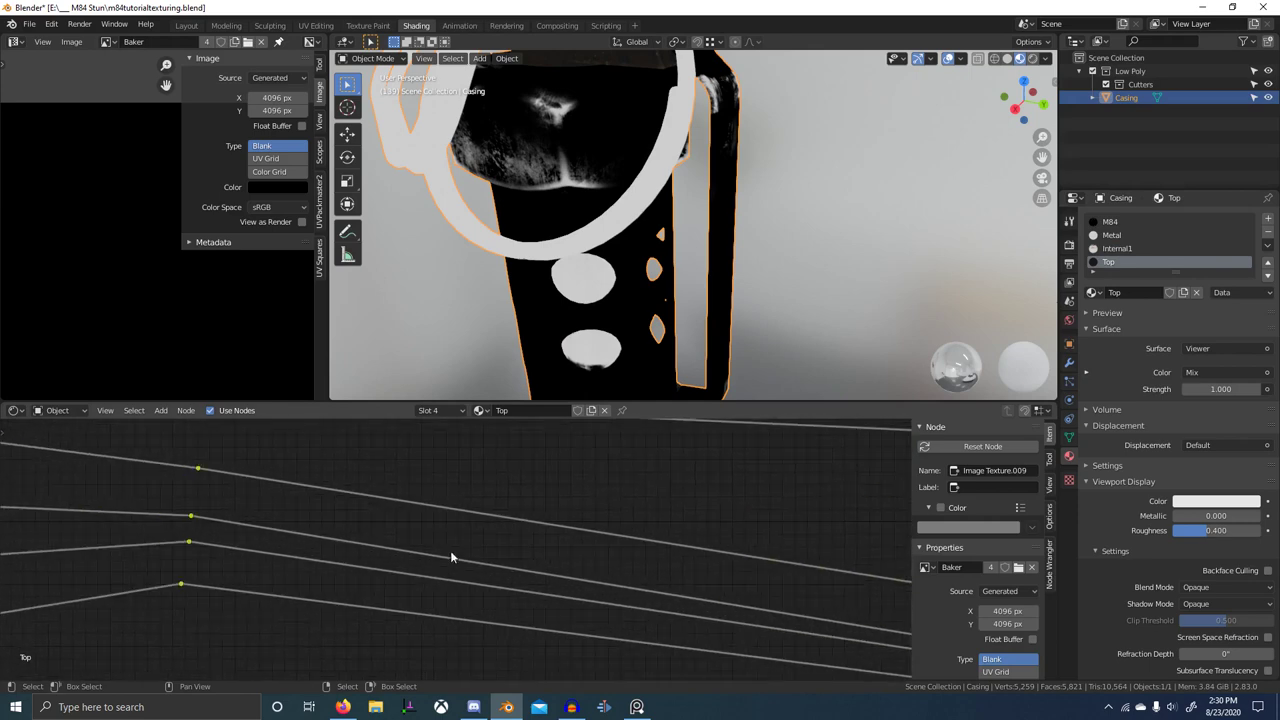
{"action": "left_click", "coordinate": [193, 517], "text": "ctrl+shift"}
{"action": "scroll", "coordinate": [568, 524], "scroll_direction": "down", "scroll_amount": 3}
{"action": "scroll", "coordinate": [671, 278], "scroll_direction": "down", "scroll_amount": 6}
{"action": "middle_click_drag", "start_coordinate": [671, 278], "coordinate": [594, 270], "text": "shift"}
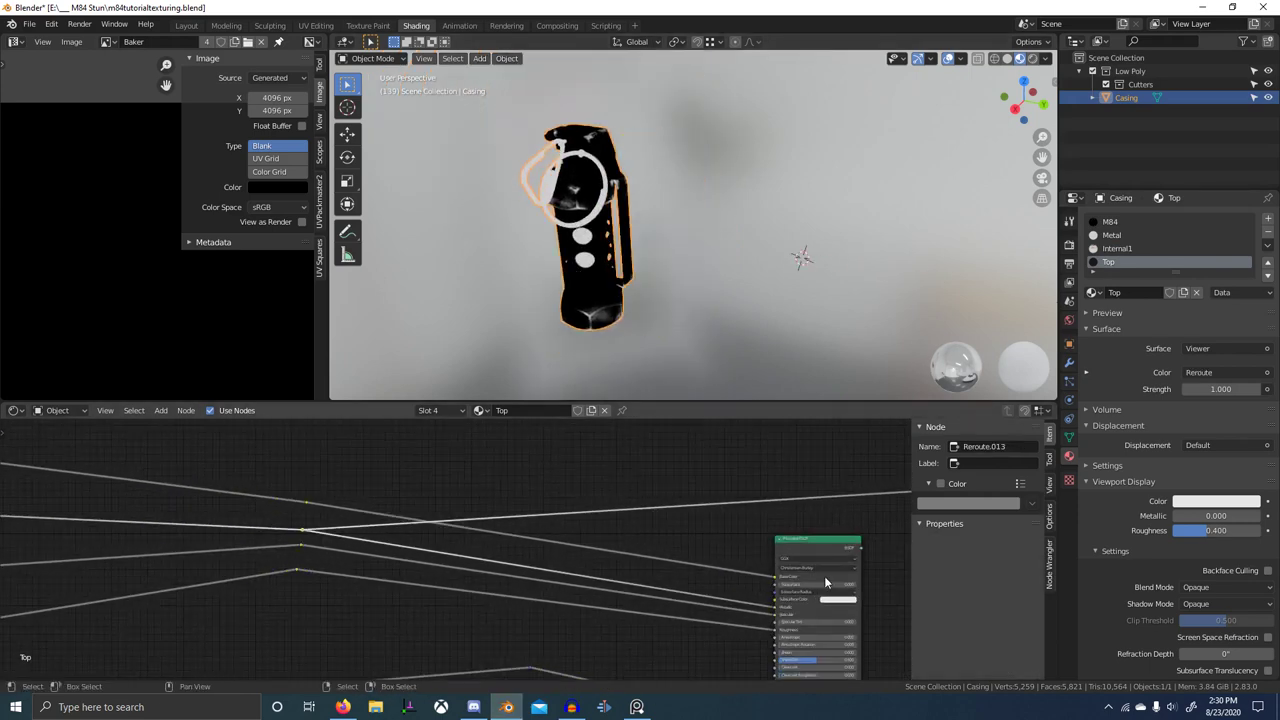
{"action": "scroll", "coordinate": [826, 582], "scroll_direction": "up", "scroll_amount": 5}
{"action": "middle_click_drag", "start_coordinate": [768, 600], "coordinate": [677, 537]}
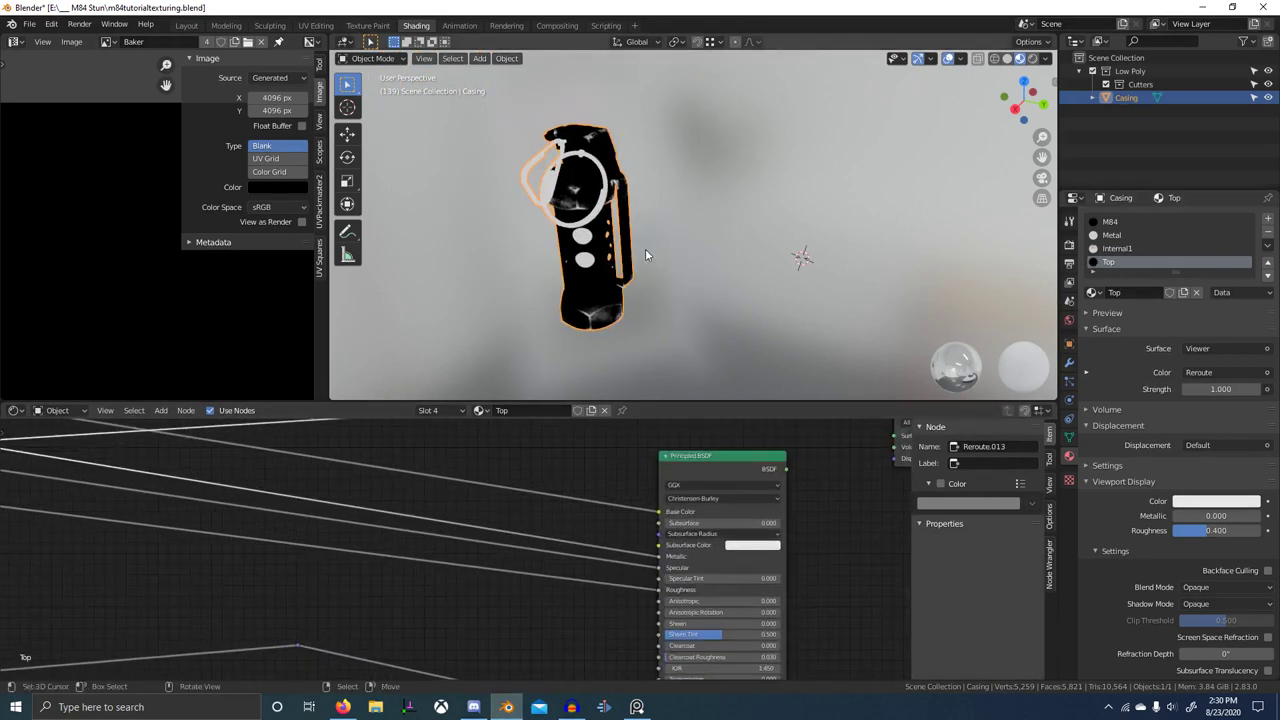
{"action": "scroll", "coordinate": [645, 255], "scroll_direction": "up", "scroll_amount": 2}
{"action": "scroll", "coordinate": [663, 480], "scroll_direction": "down", "scroll_amount": 5}
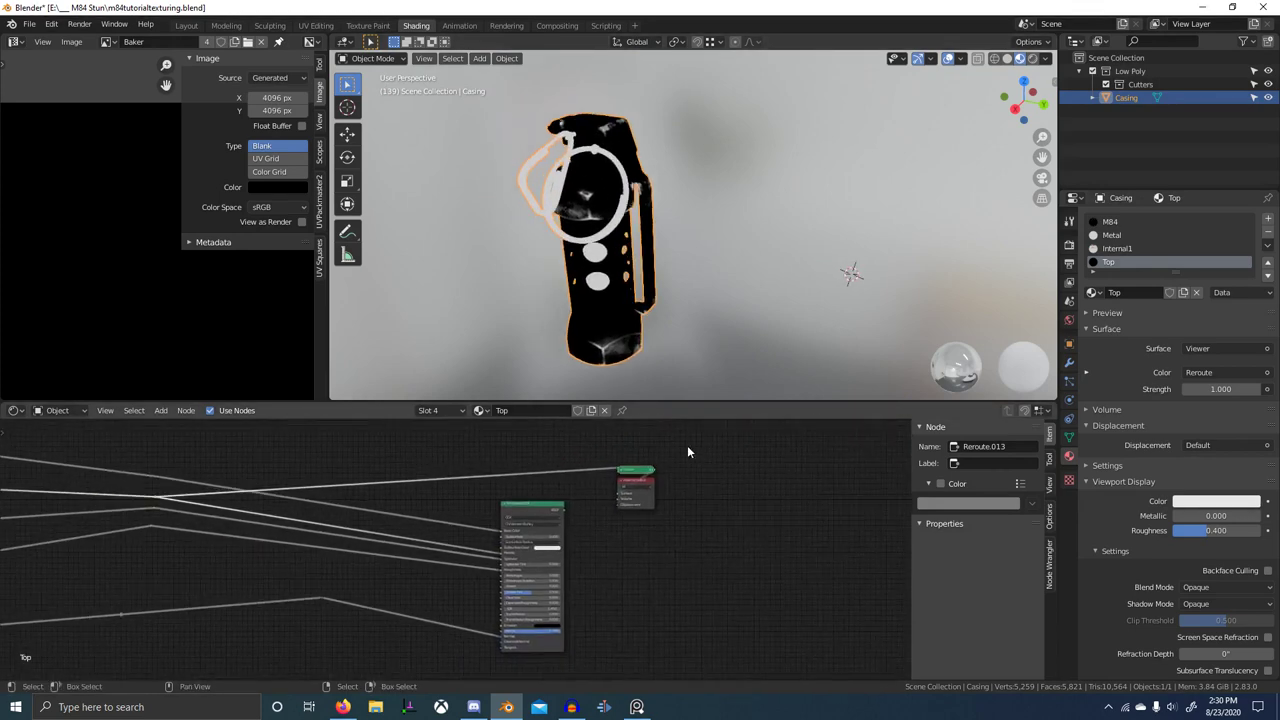
{"action": "middle_click_drag", "start_coordinate": [645, 290], "coordinate": [716, 270]}
{"action": "scroll", "coordinate": [676, 318], "scroll_direction": "down", "scroll_amount": 5}
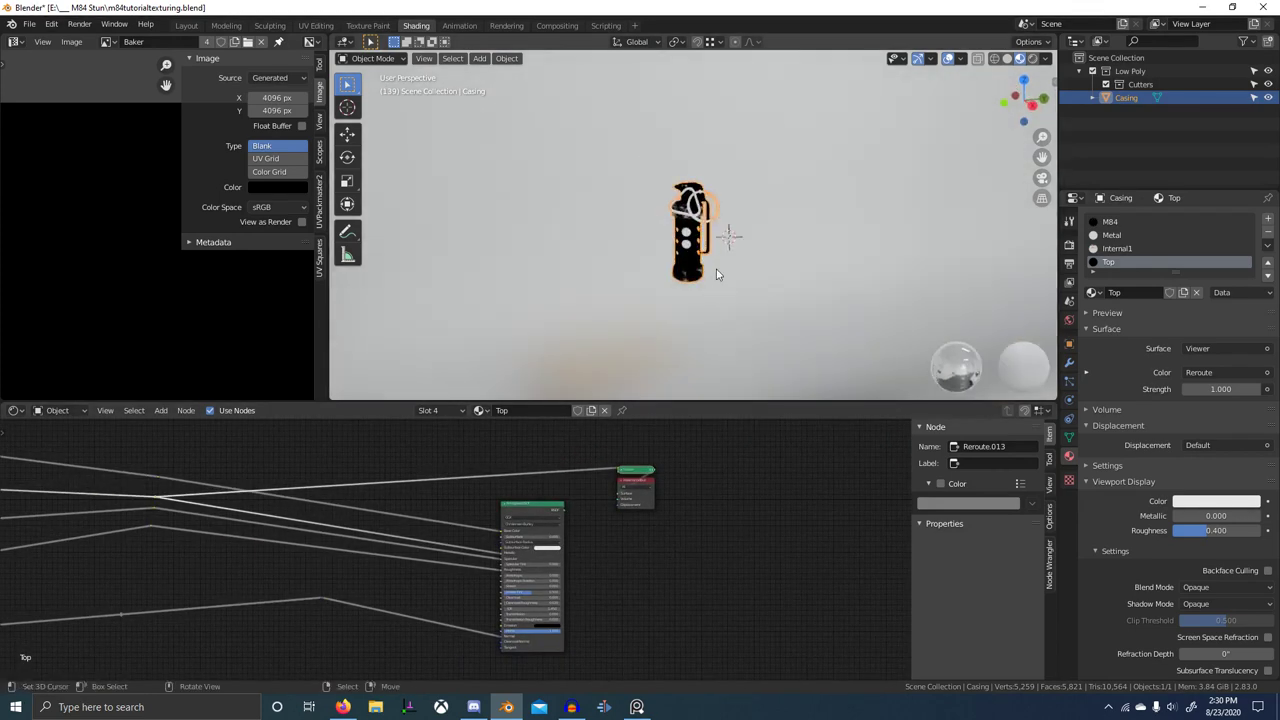
{"action": "scroll", "coordinate": [575, 534], "scroll_direction": "down", "scroll_amount": 6}
{"action": "middle_click_drag", "start_coordinate": [325, 530], "coordinate": [745, 516]}
{"action": "scroll", "coordinate": [400, 505], "scroll_direction": "up", "scroll_amount": 6}
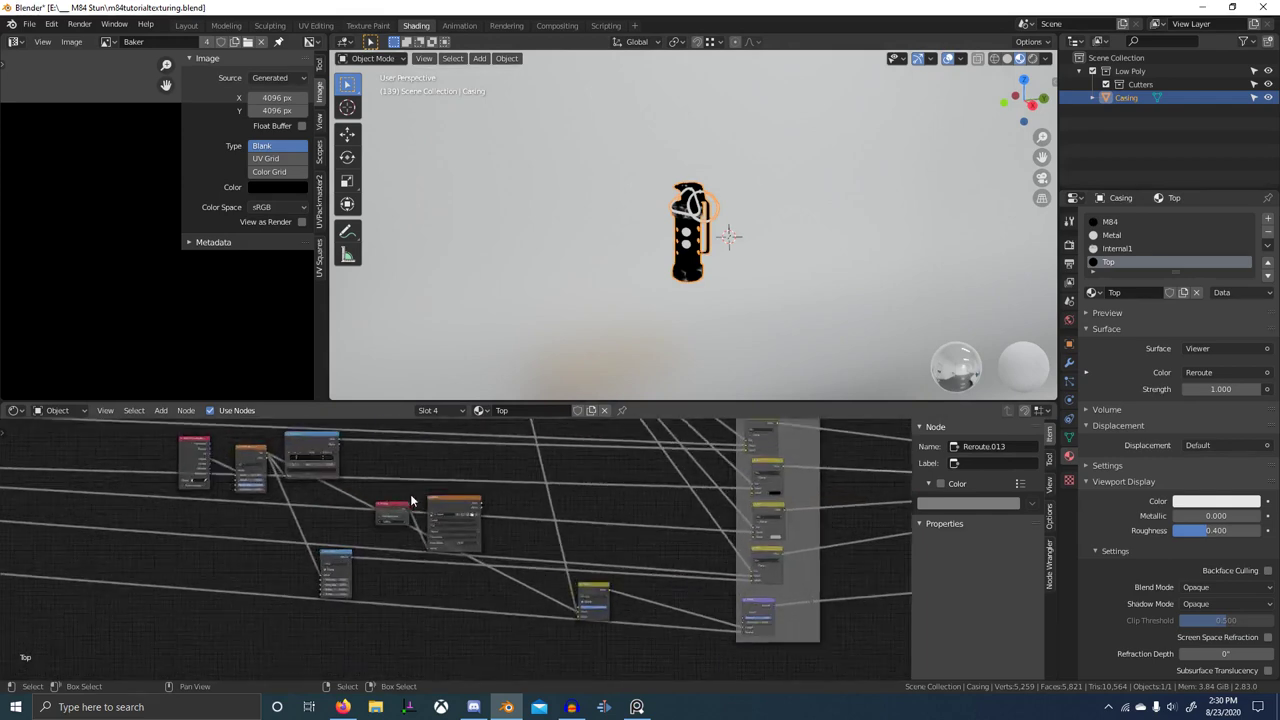
{"action": "scroll", "coordinate": [412, 498], "scroll_direction": "up", "scroll_amount": 5}
- Make the Baker image node active in the Top, Internal1, Metal and M84 materials
{"action": "left_click", "coordinate": [434, 478]}
{"action": "scroll", "coordinate": [490, 486], "scroll_direction": "up", "scroll_amount": 6}
{"action": "middle_click_drag", "start_coordinate": [513, 488], "coordinate": [566, 506]}
{"action": "left_click", "coordinate": [1118, 250]}
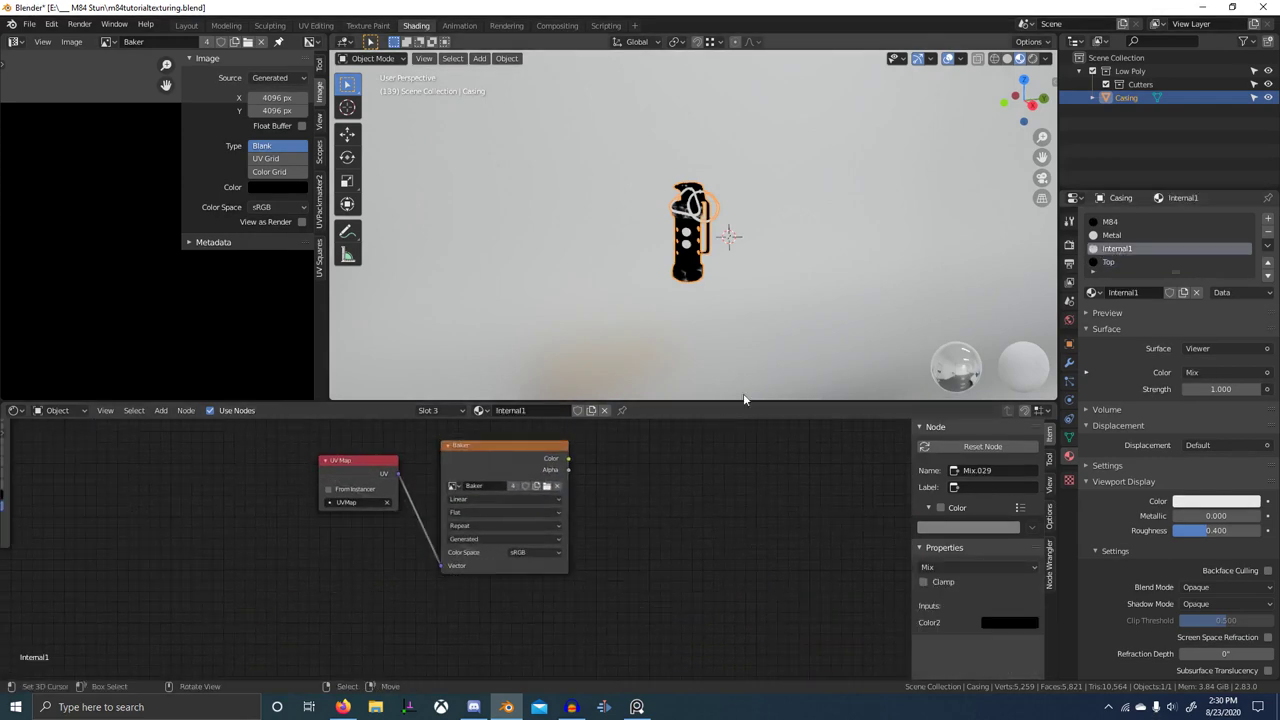
{"action": "left_click", "coordinate": [537, 446]}
{"action": "left_click", "coordinate": [1141, 234]}
{"action": "left_click", "coordinate": [532, 446]}
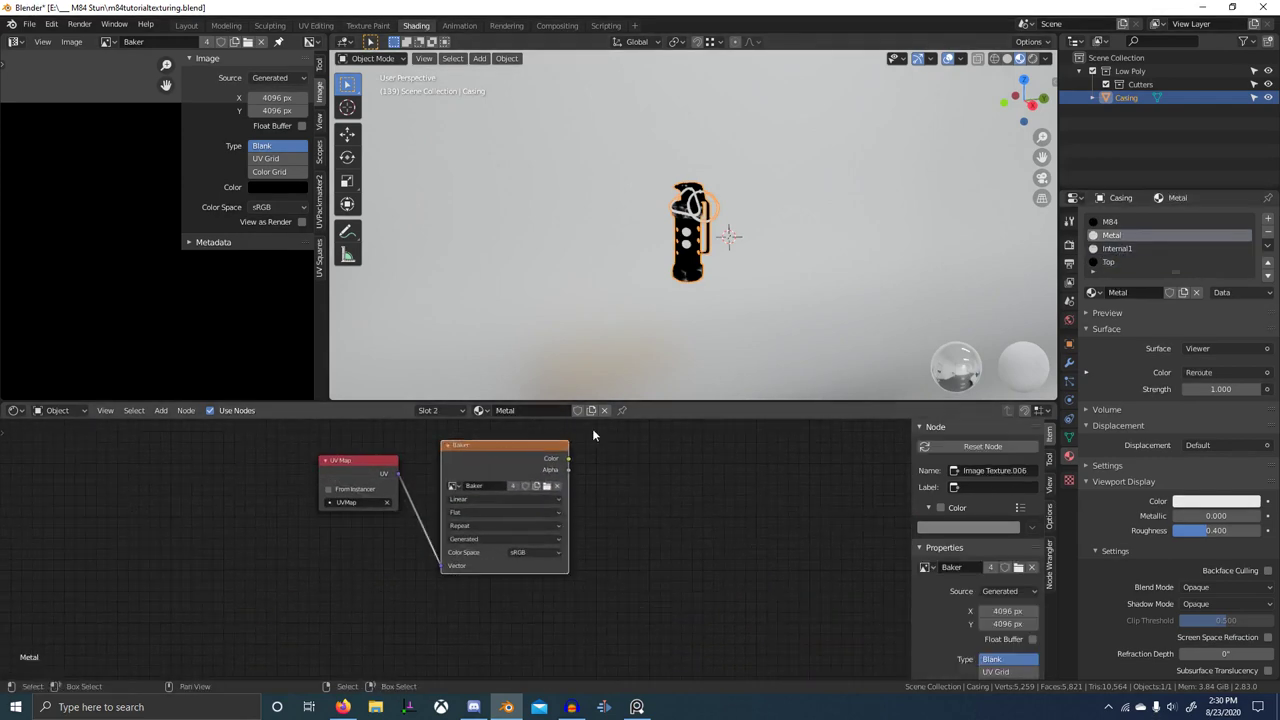
{"action": "left_click", "coordinate": [1126, 223]}
{"action": "left_click", "coordinate": [513, 456]}
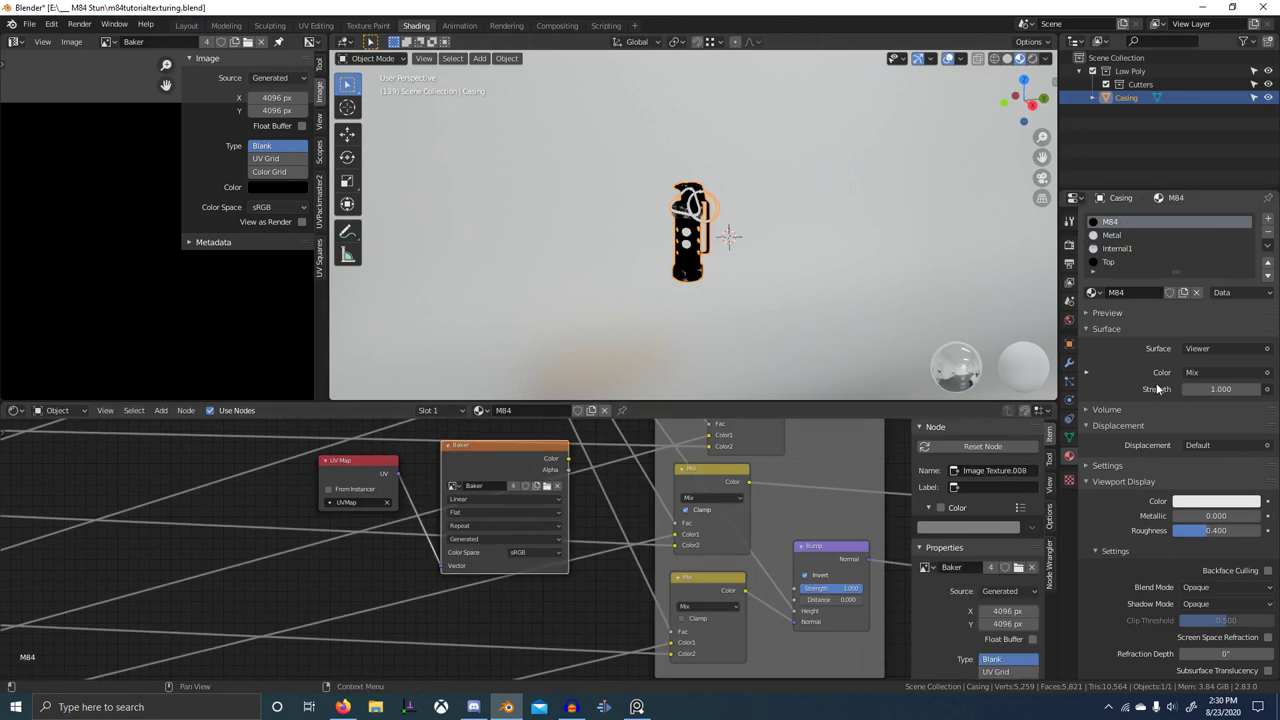
- Start the Emit bake into the Baker image from Render properties
{"action": "left_click", "coordinate": [1071, 225]}
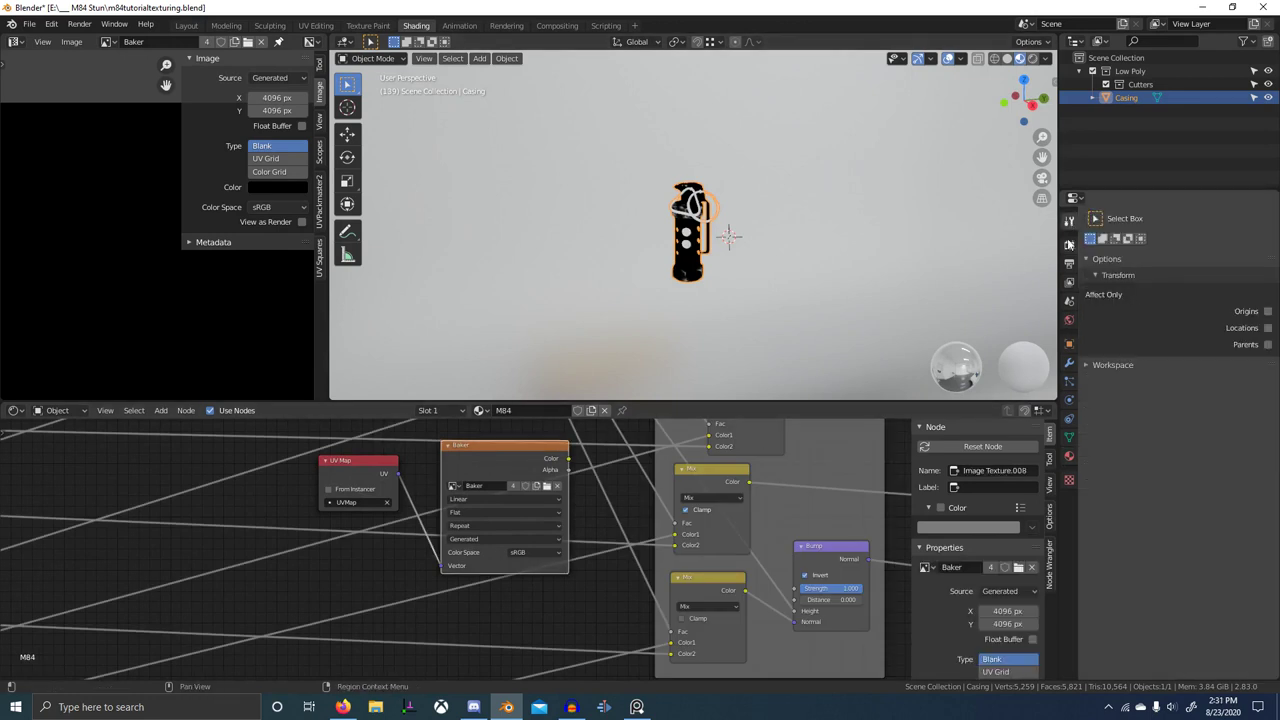
{"action": "left_click", "coordinate": [1069, 248]}
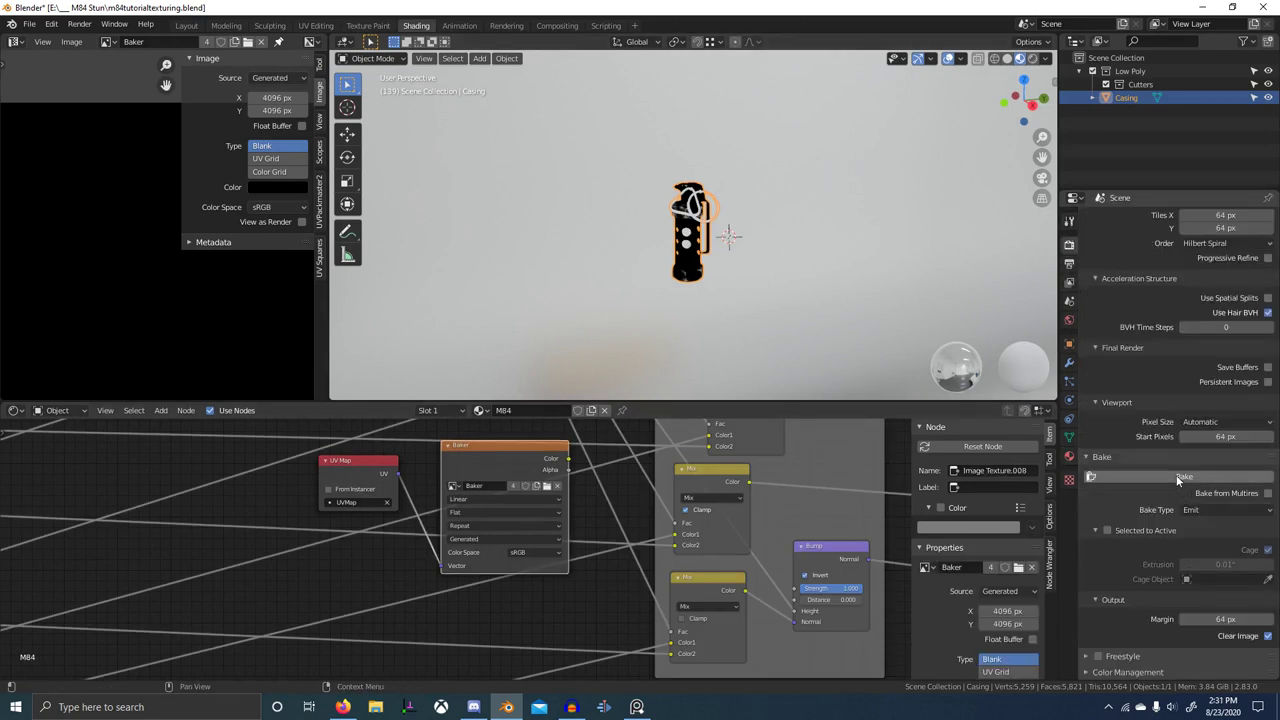
{"action": "left_click", "coordinate": [1178, 478]}
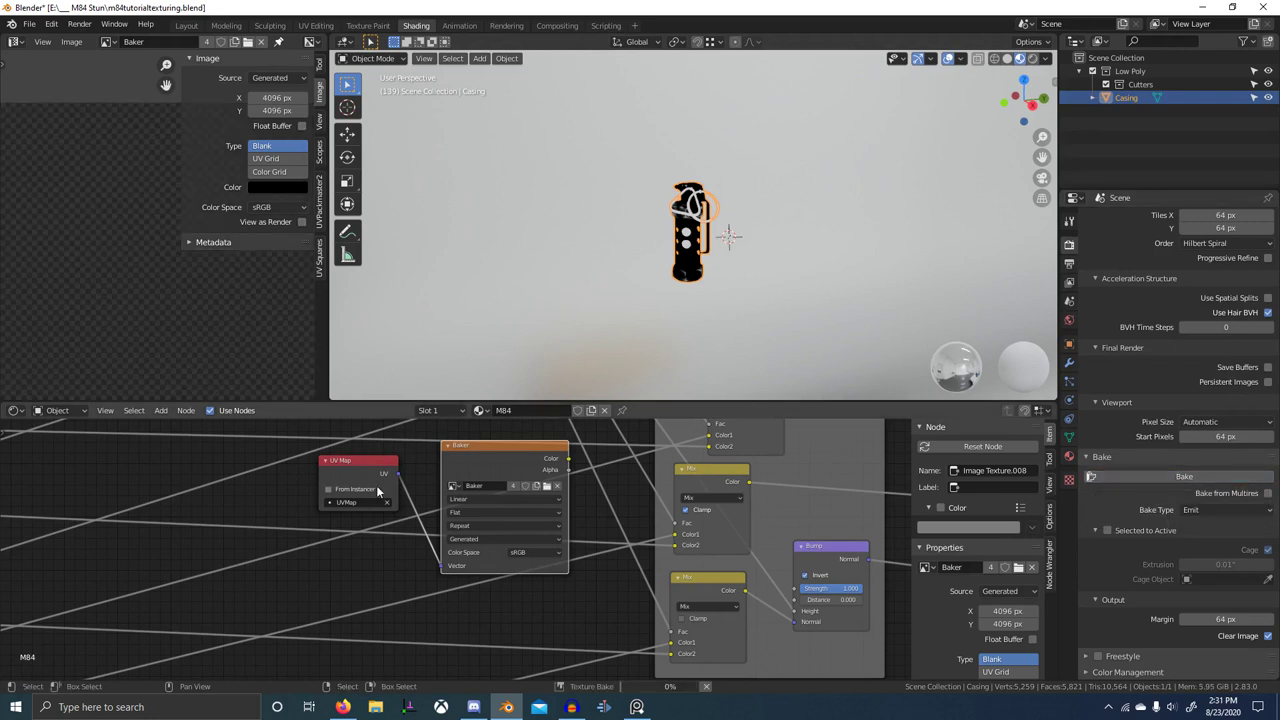
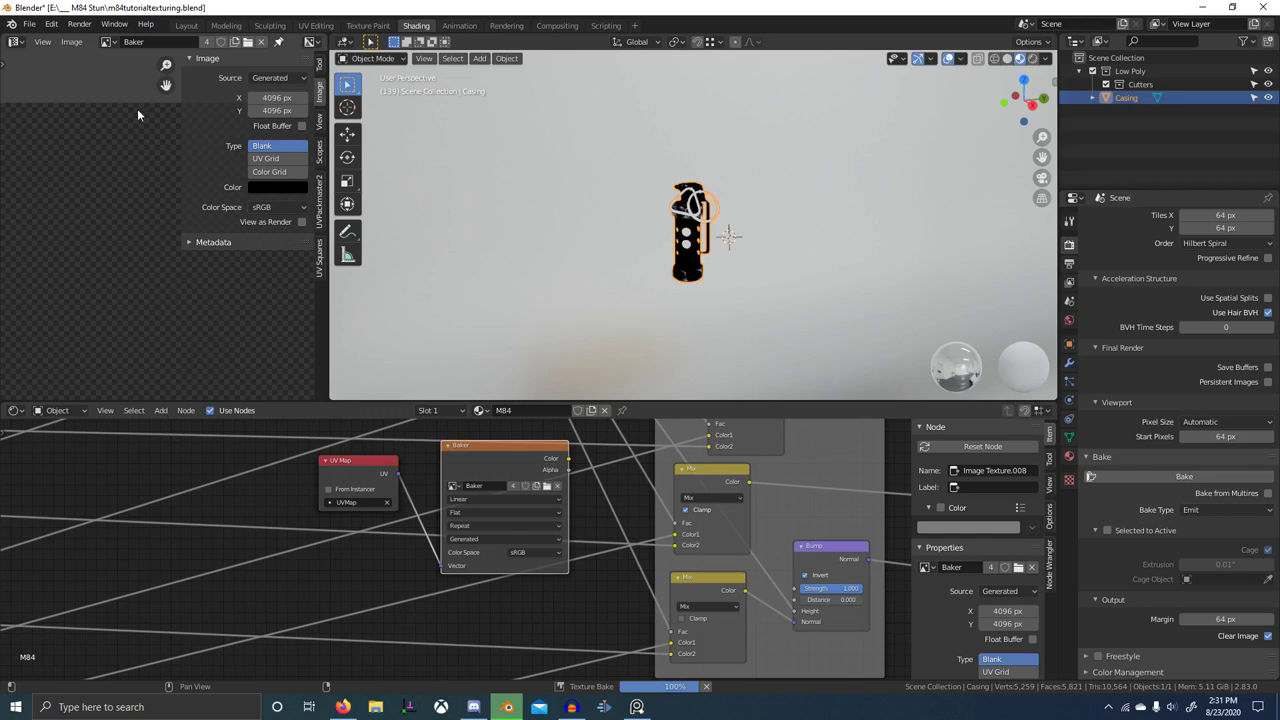
- Discard the unsaved bake, set the Baker image to Non-Color, and rebake the metallic map
{"action": "left_click", "coordinate": [74, 42]}
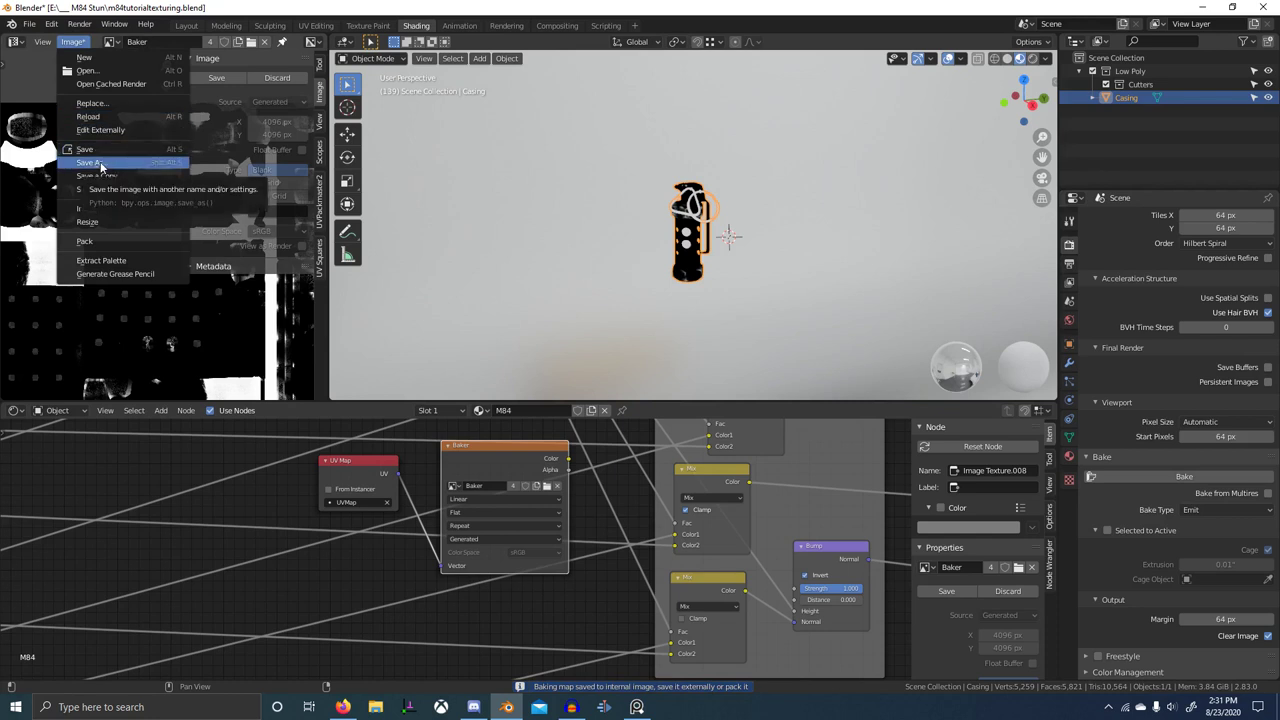
{"action": "left_click", "coordinate": [279, 79]}
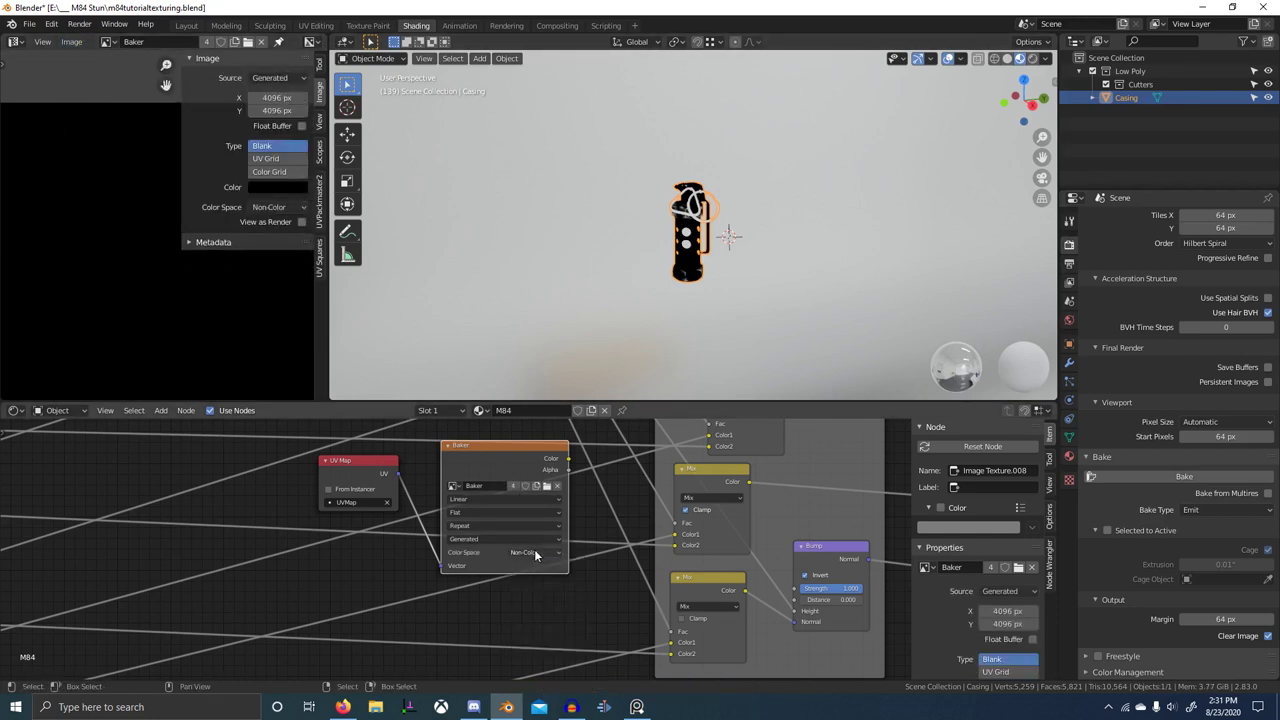
{"action": "left_click", "coordinate": [524, 599]}
{"action": "left_click", "coordinate": [1164, 476]}
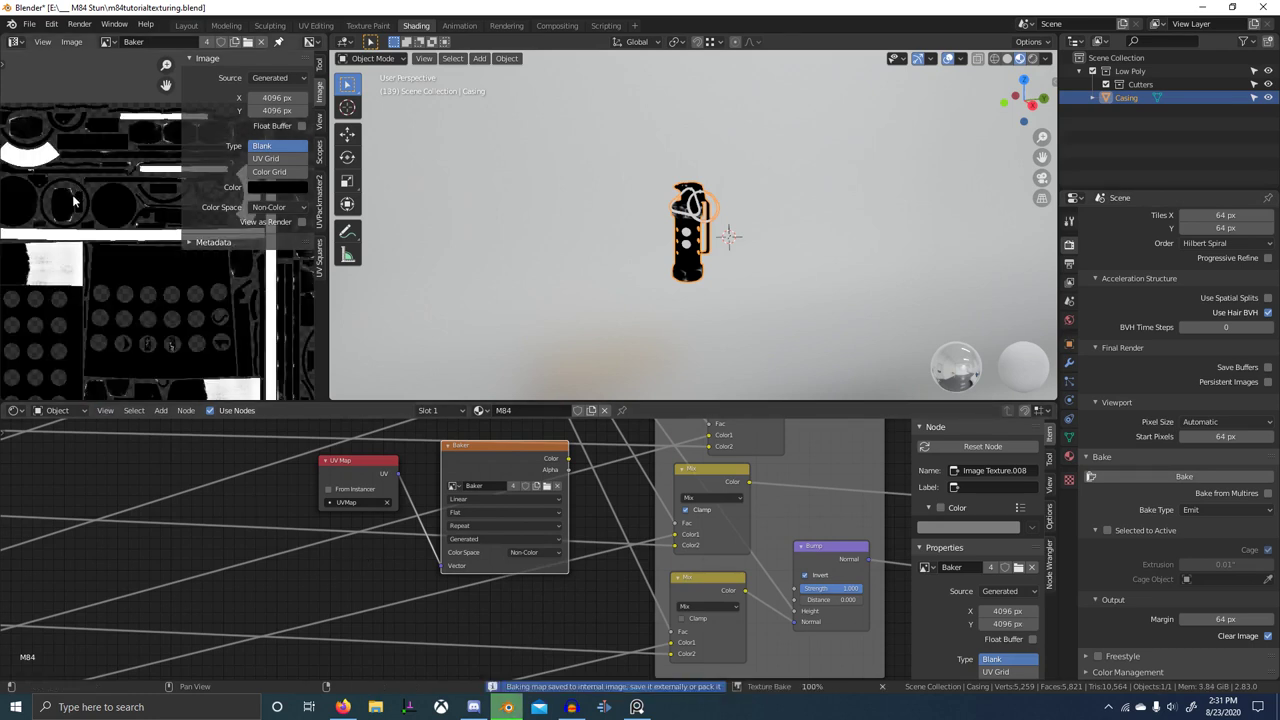
- Save the baked metallic map as a 16-bit Metal.png in the Final Bakes folder
{"action": "left_click", "coordinate": [72, 44]}
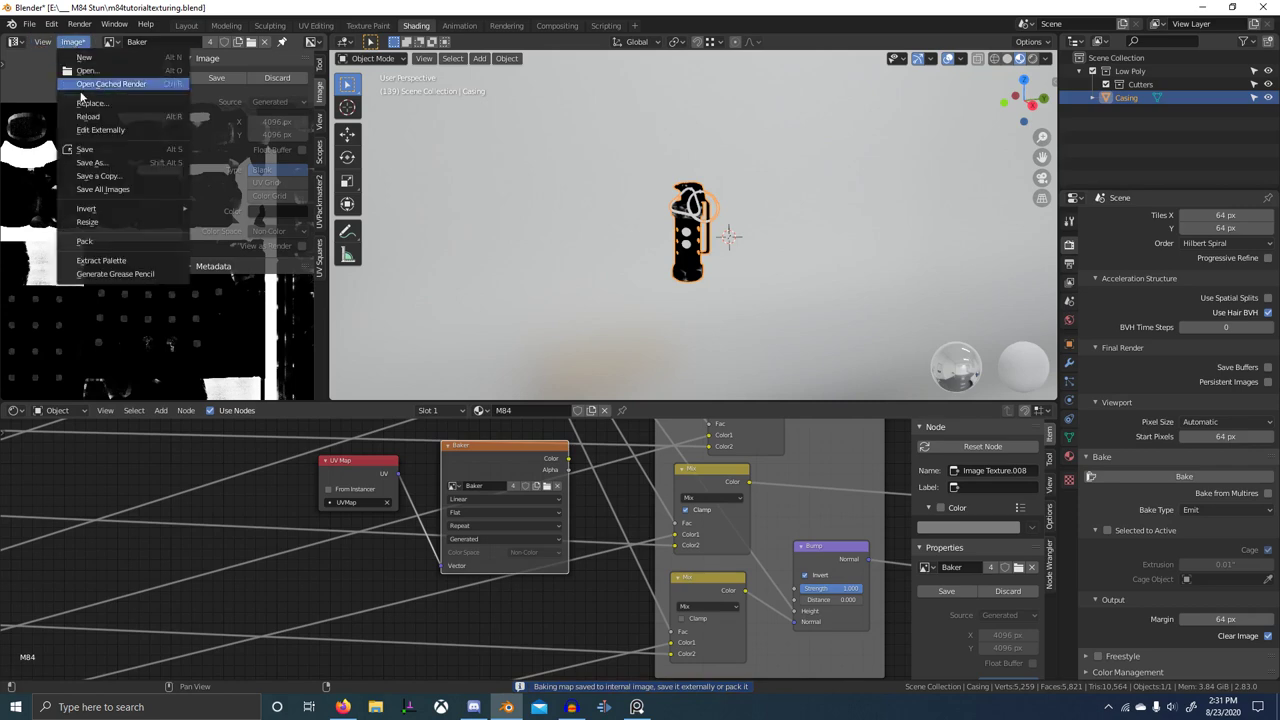
{"action": "left_click", "coordinate": [90, 163]}
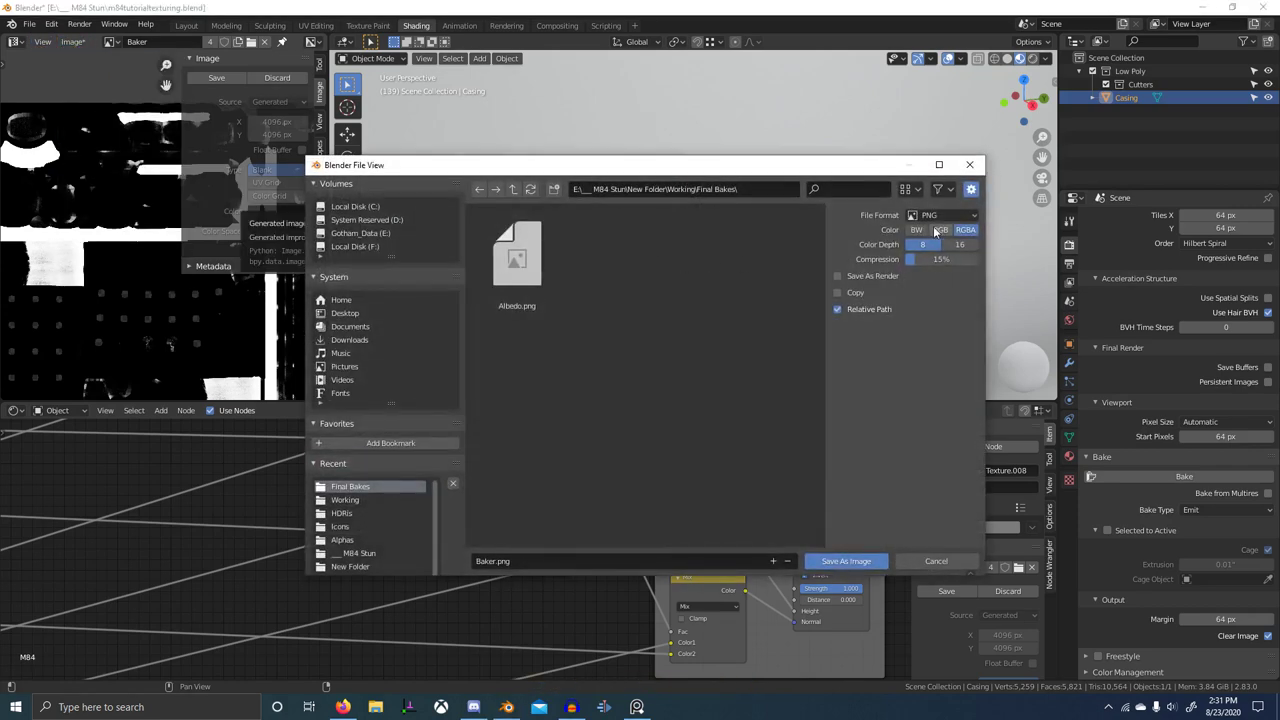
{"action": "left_click", "coordinate": [959, 244]}
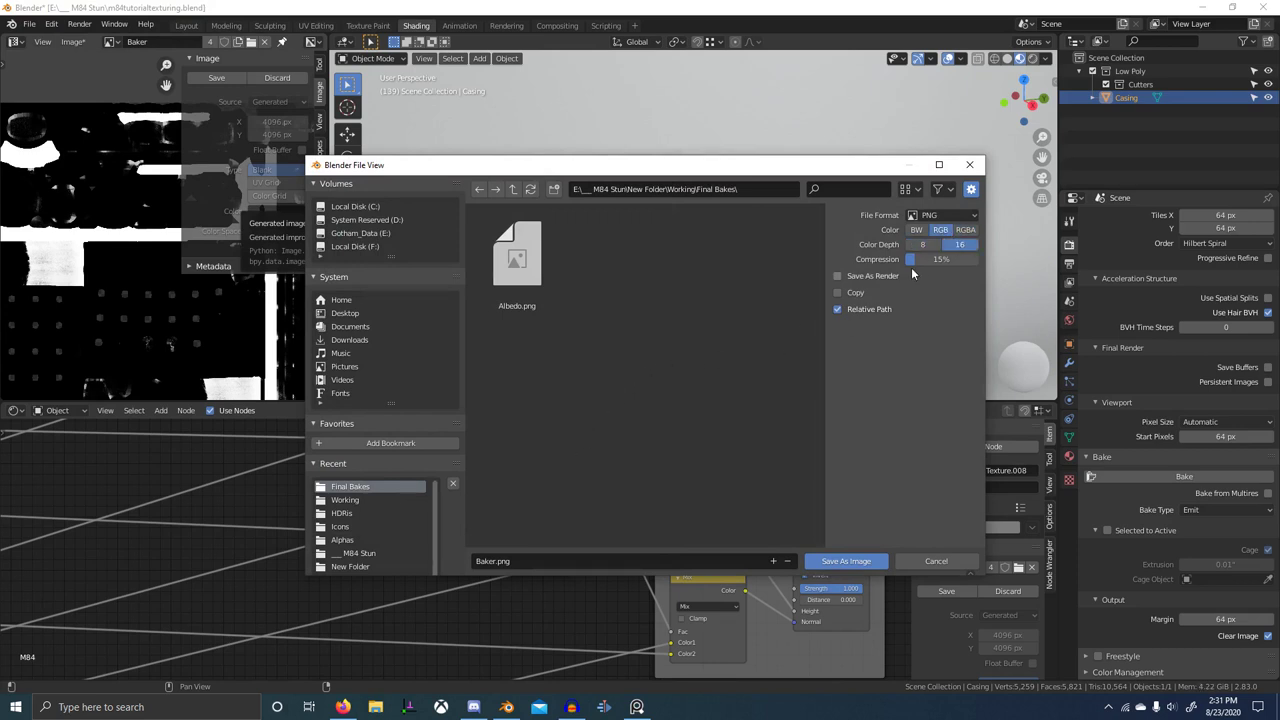
{"action": "left_click", "coordinate": [482, 561]}
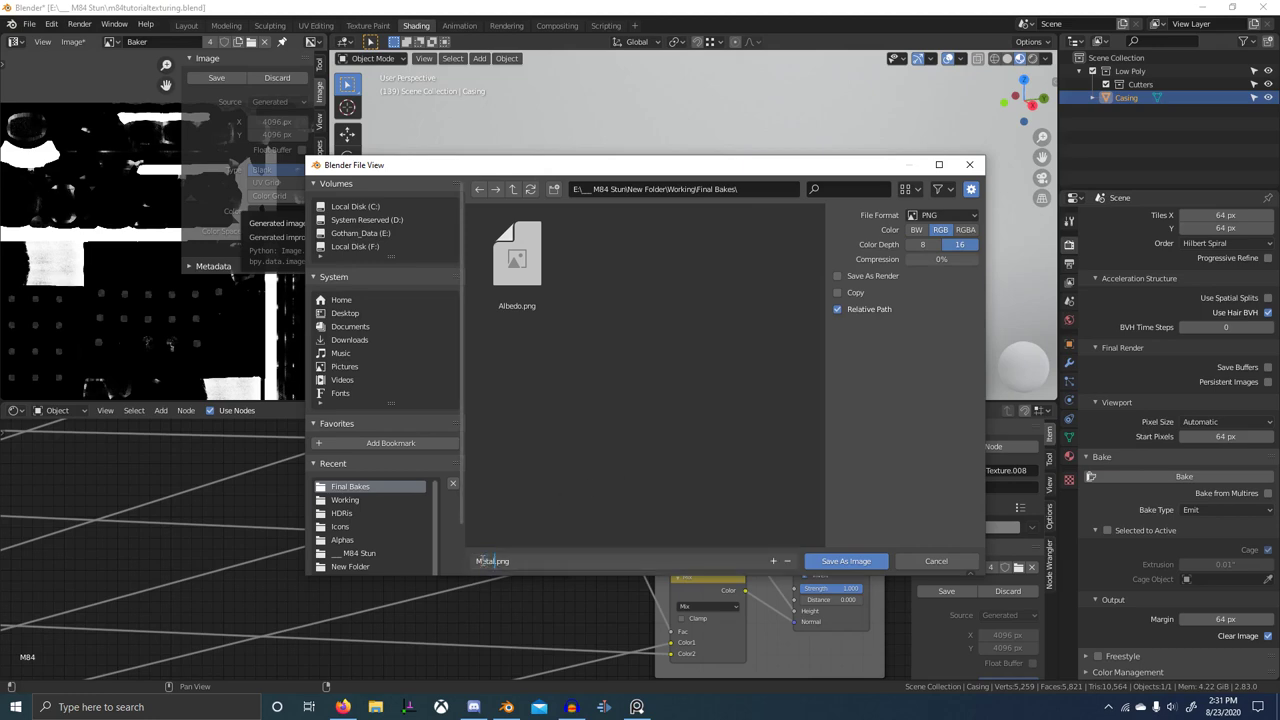
{"action": "key", "text": "Return"}
{"action": "key", "text": "Return"}
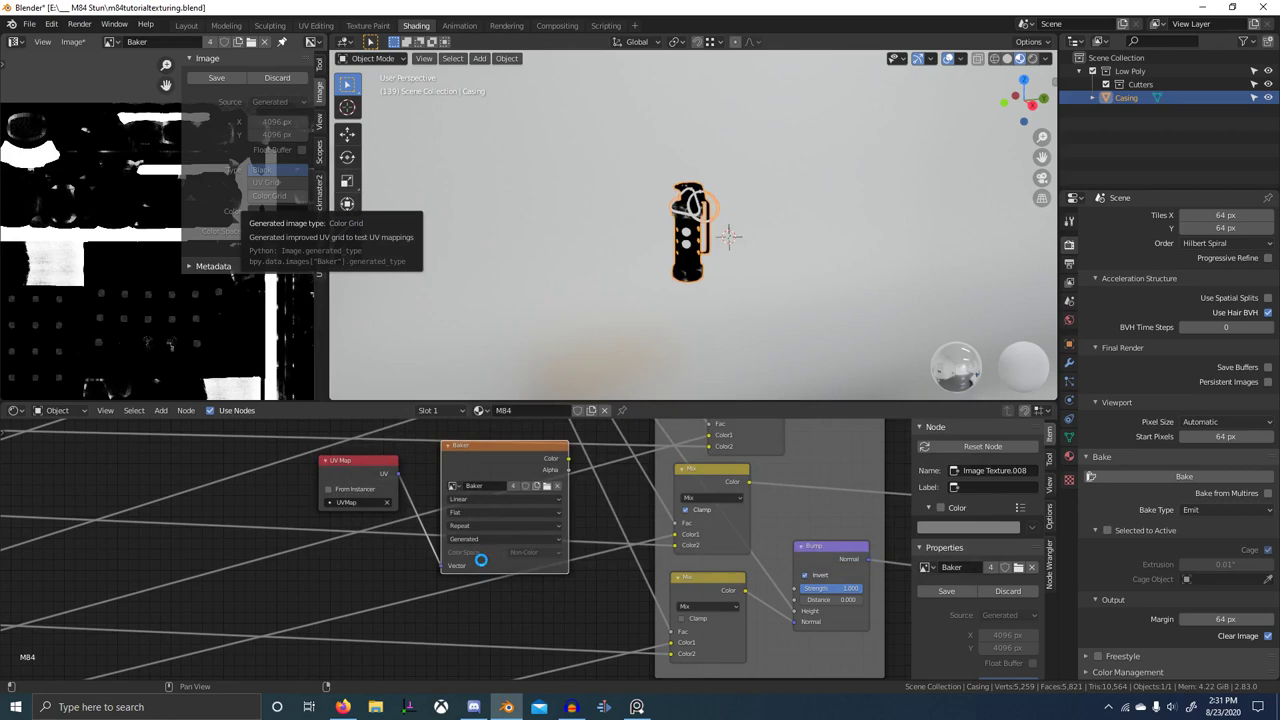
- Link the M84 material's middle Mix node output to the viewer
{"action": "scroll", "coordinate": [686, 545], "scroll_direction": "down", "scroll_amount": 10}
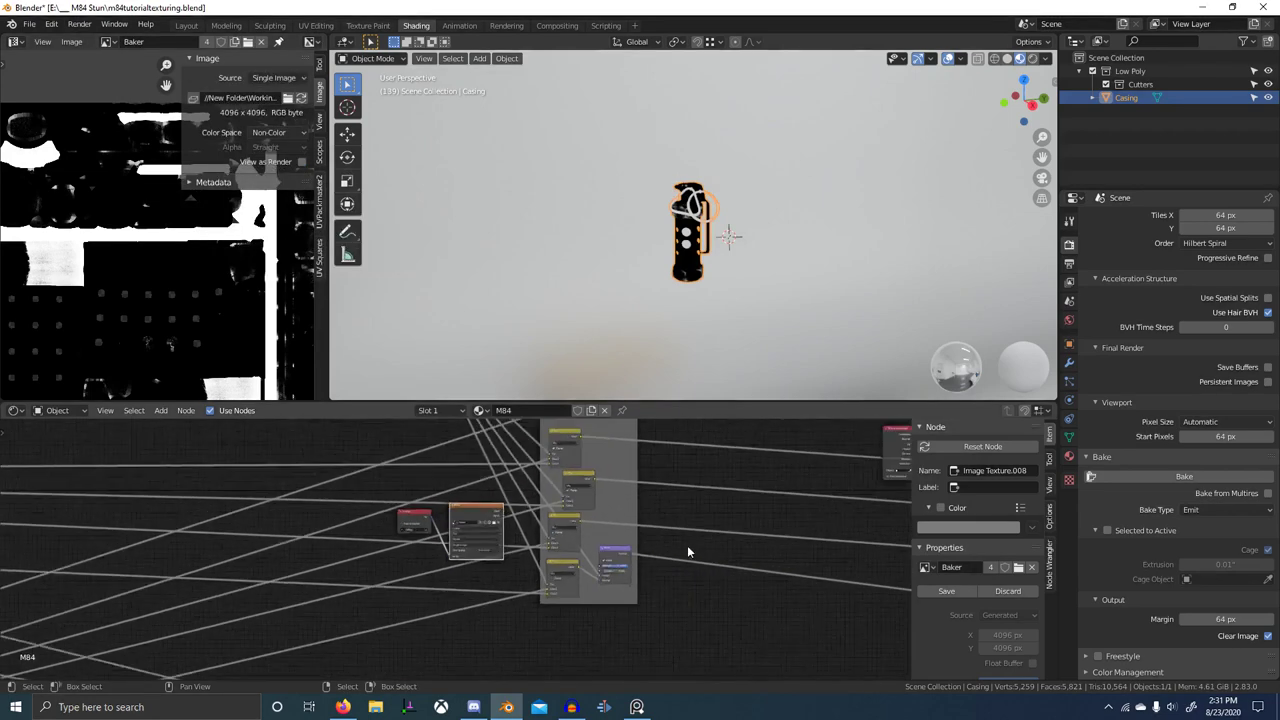
{"action": "scroll", "coordinate": [688, 547], "scroll_direction": "down", "scroll_amount": 3}
{"action": "middle_click_drag", "start_coordinate": [860, 545], "coordinate": [613, 524]}
{"action": "middle_click_drag", "start_coordinate": [800, 515], "coordinate": [502, 557]}
{"action": "scroll", "coordinate": [668, 539], "scroll_direction": "up", "scroll_amount": 5}
{"action": "scroll", "coordinate": [500, 557], "scroll_direction": "up", "scroll_amount": 6}
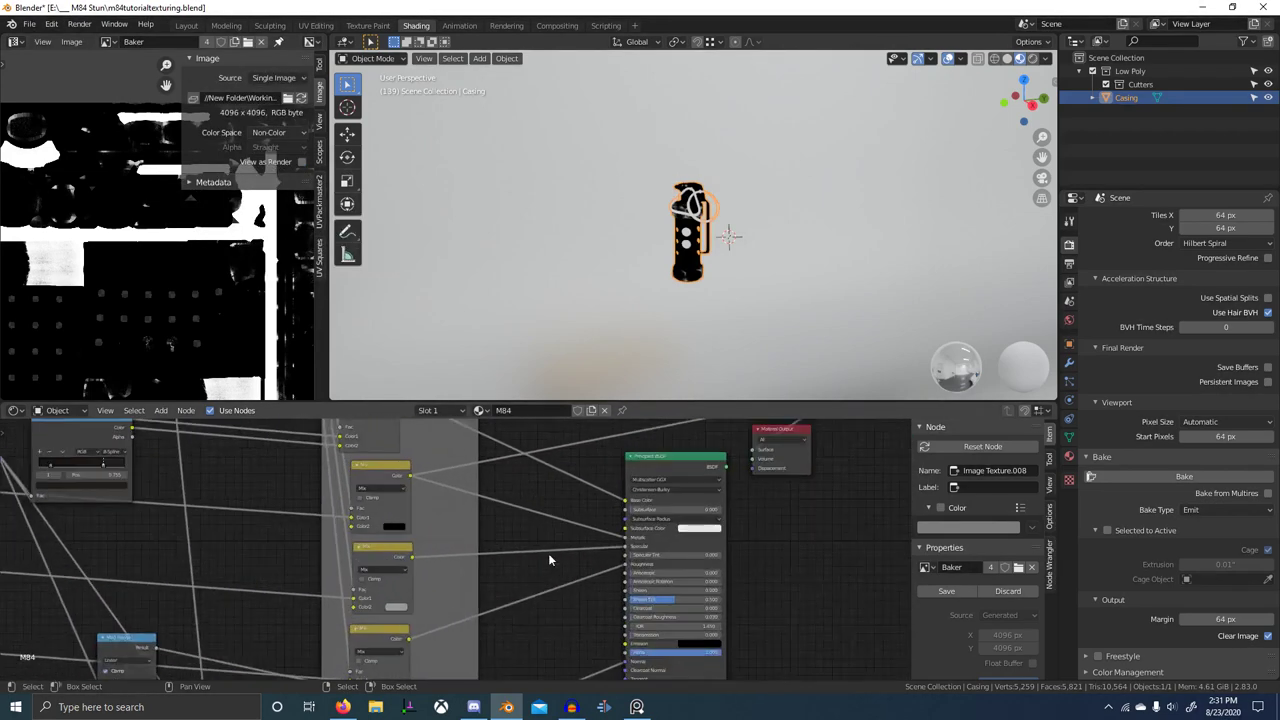
{"action": "scroll", "coordinate": [465, 552], "scroll_direction": "up", "scroll_amount": 1}
{"action": "left_click", "coordinate": [382, 558], "text": "ctrl+shift"}
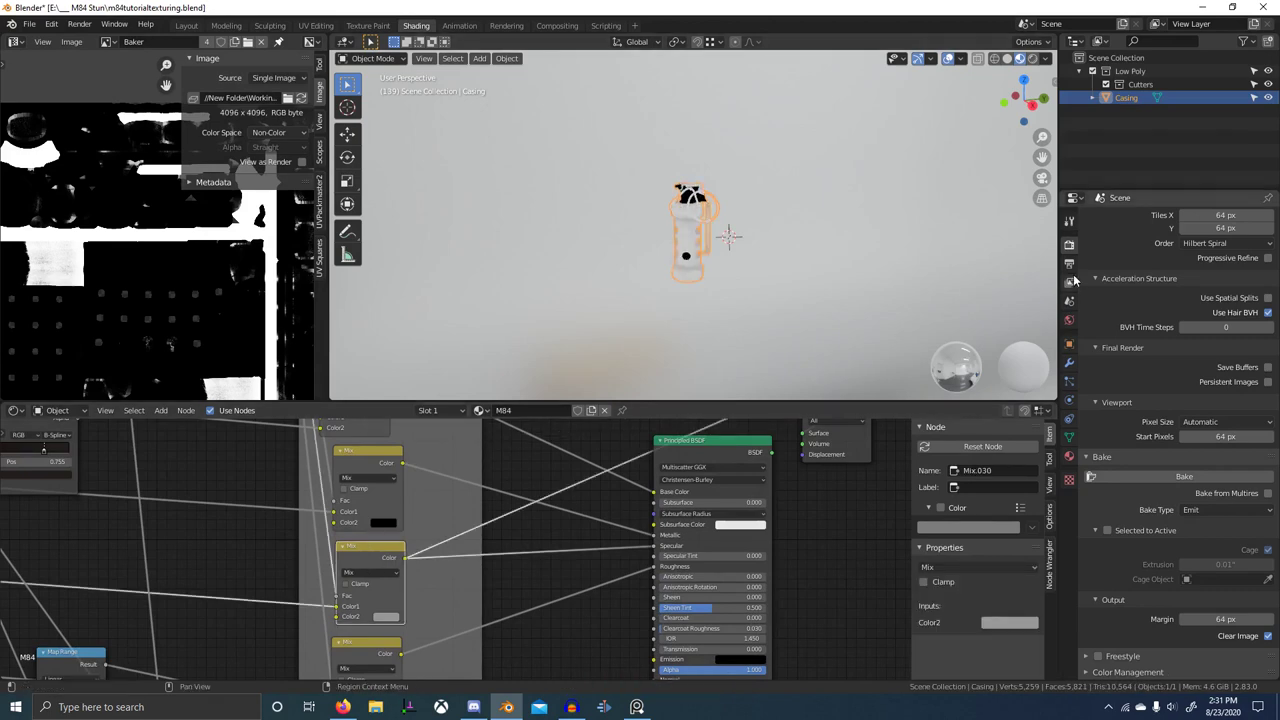
- Link Metal's specular reroute and Internal1's lower Mix node to the viewer
{"action": "left_click", "coordinate": [1069, 456]}
{"action": "left_click", "coordinate": [1112, 235]}
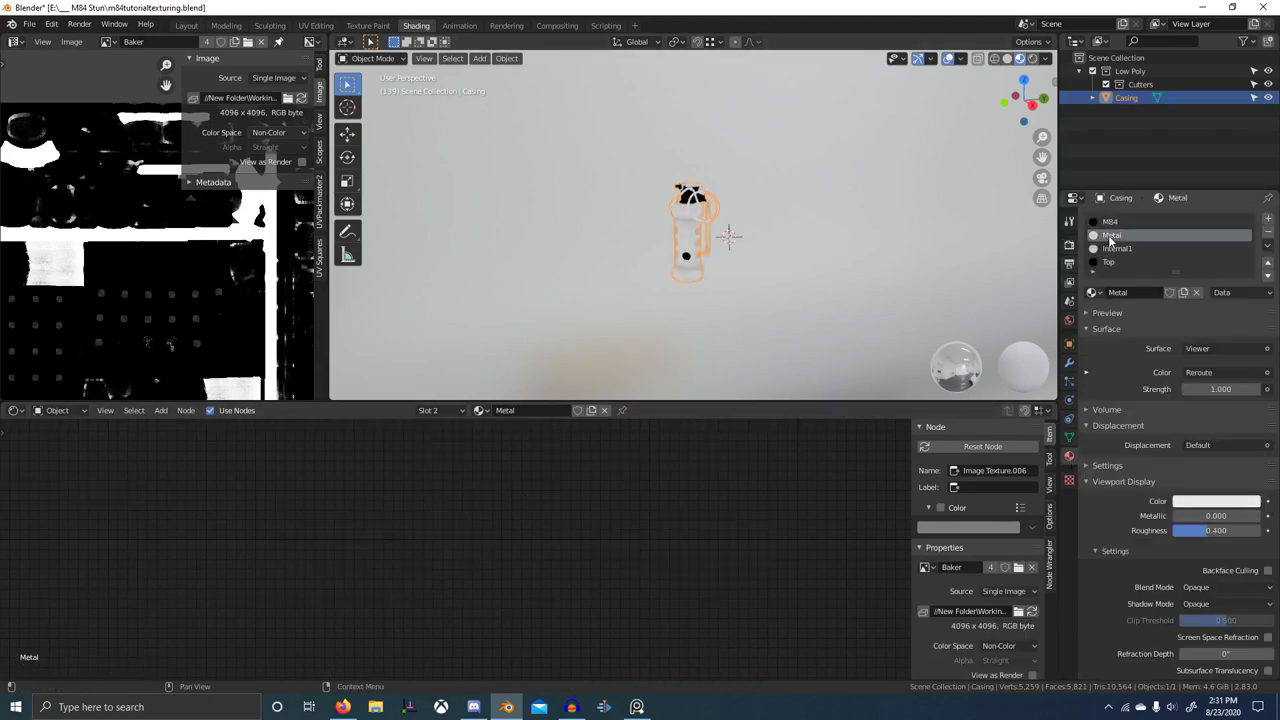
{"action": "key", "text": "Home"}
{"action": "scroll", "coordinate": [440, 560], "scroll_direction": "up", "scroll_amount": 15}
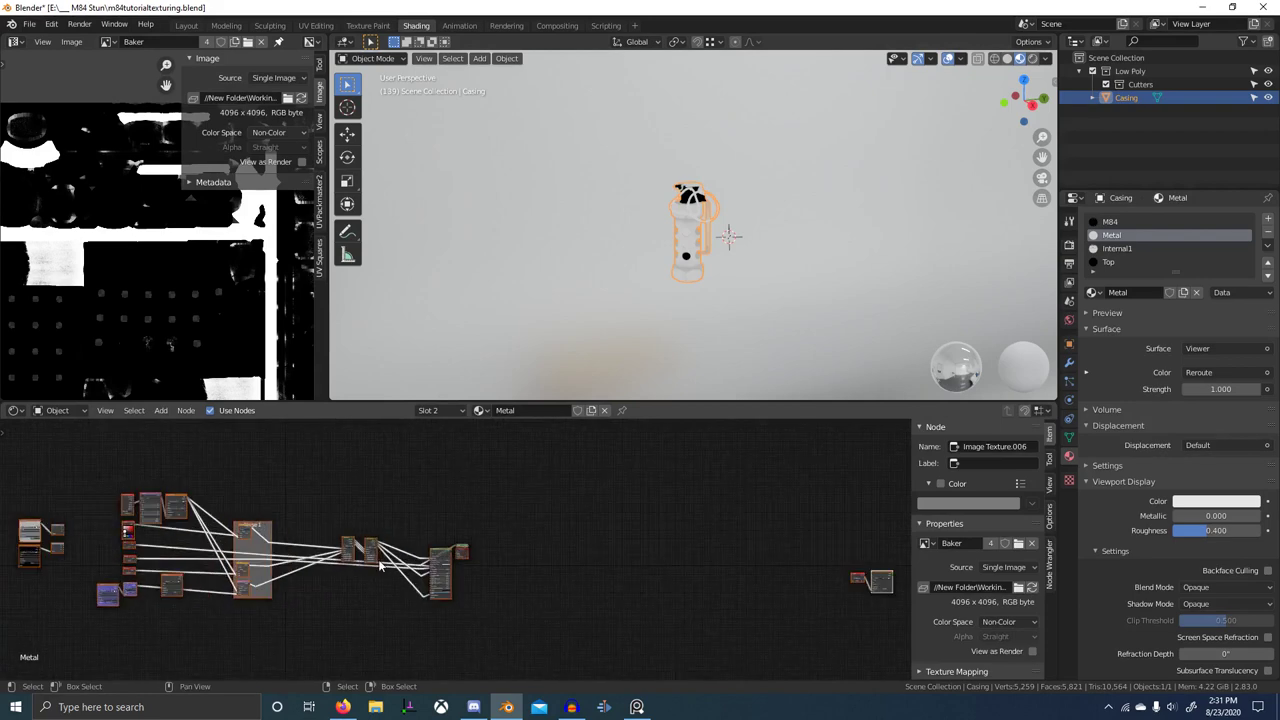
{"action": "mouse_move", "coordinate": [430, 558]}
{"action": "middle_mouse_down"}
{"action": "mouse_move", "coordinate": [367, 592]}
{"action": "mouse_move", "coordinate": [519, 509]}
{"action": "middle_mouse_up"}
{"action": "scroll", "coordinate": [461, 550], "scroll_direction": "up", "scroll_amount": 6}
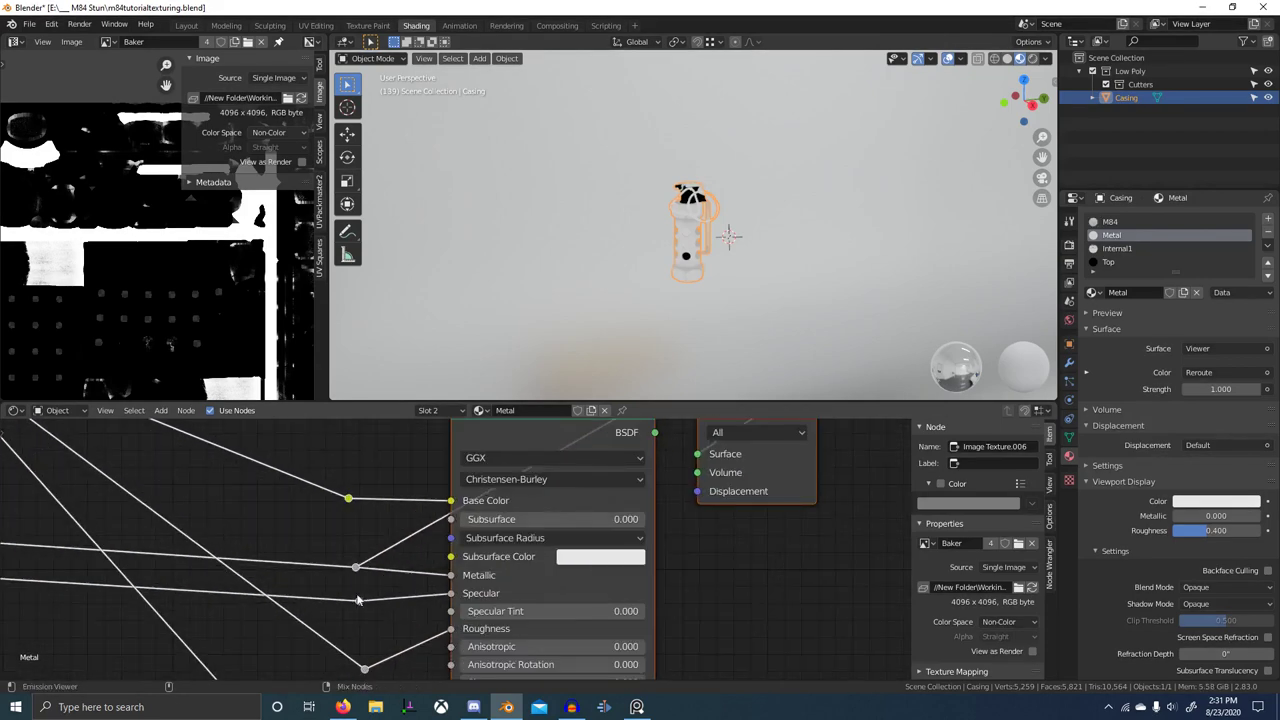
{"action": "left_click", "coordinate": [361, 601], "text": "ctrl+shift"}
{"action": "left_click", "coordinate": [1117, 248]}
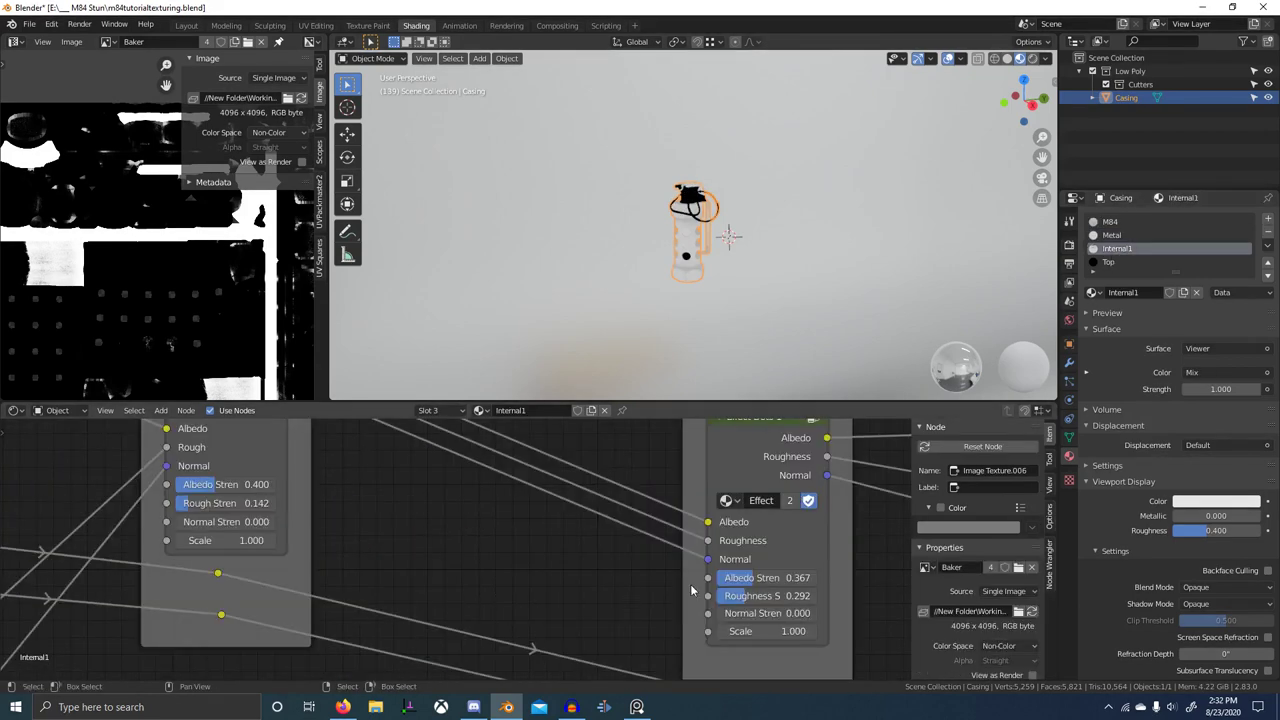
{"action": "key", "text": "Home"}
{"action": "scroll", "coordinate": [531, 572], "scroll_direction": "up", "scroll_amount": 8}
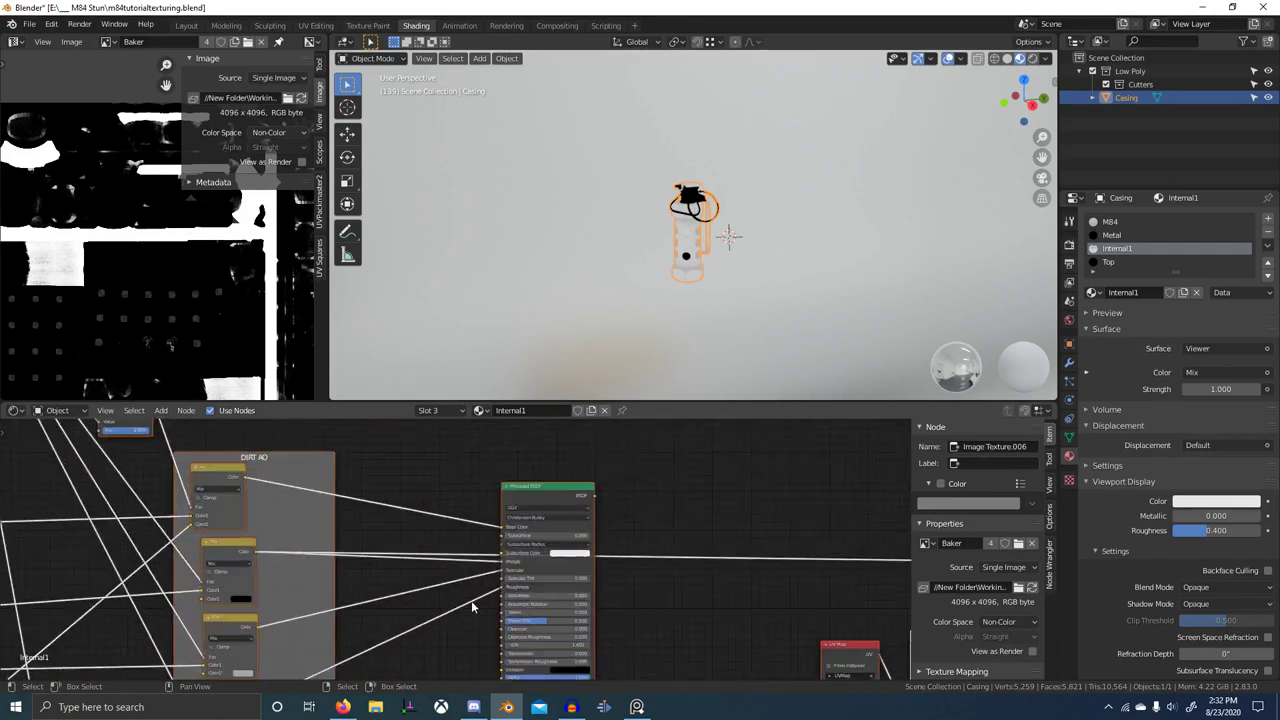
{"action": "left_click", "coordinate": [262, 587], "text": "ctrl+shift"}
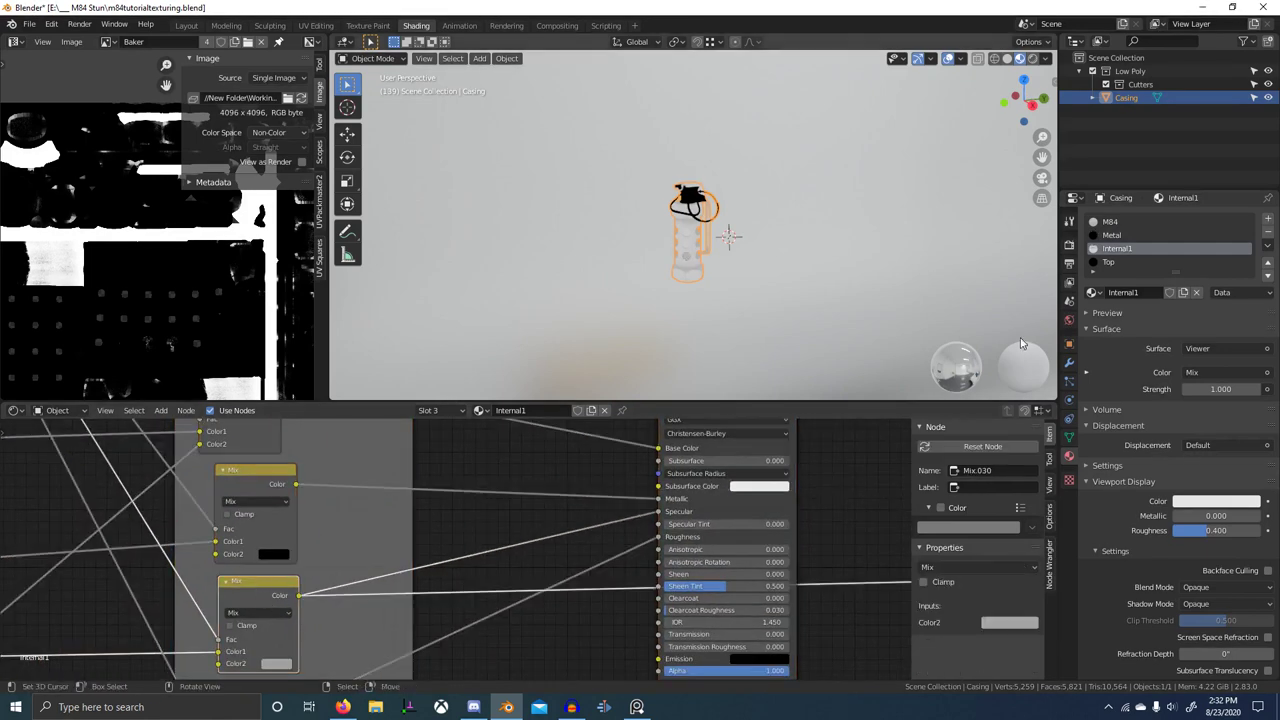
- Link the Top material's specular reroute to the viewer output
{"action": "left_click", "coordinate": [1117, 261]}
{"action": "scroll", "coordinate": [585, 598], "scroll_direction": "down", "scroll_amount": 4}
{"action": "key", "text": "a"}
{"action": "key", "text": "KP_Decimal"}
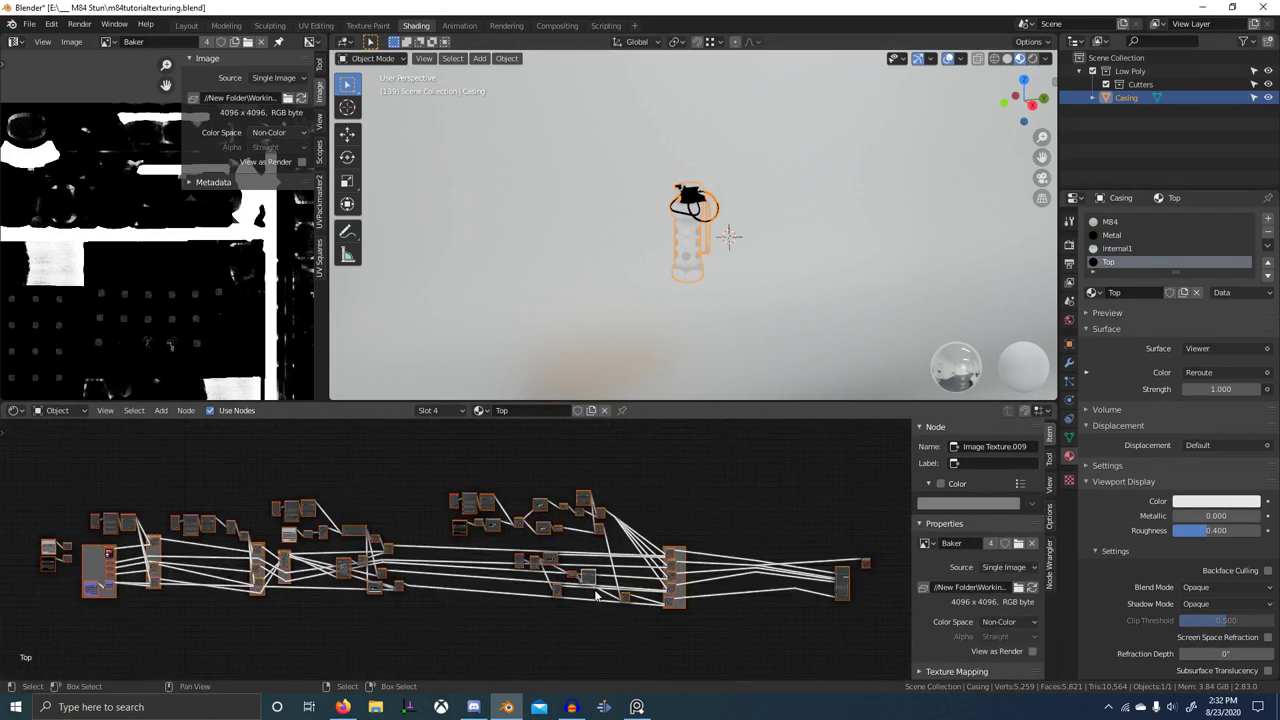
{"action": "middle_click_drag", "start_coordinate": [768, 577], "coordinate": [451, 514]}
{"action": "scroll", "coordinate": [474, 522], "scroll_direction": "up", "scroll_amount": 5}
{"action": "scroll", "coordinate": [490, 521], "scroll_direction": "up", "scroll_amount": 10}
{"action": "scroll", "coordinate": [519, 530], "scroll_direction": "down", "scroll_amount": 5}
{"action": "scroll", "coordinate": [451, 514], "scroll_direction": "up", "scroll_amount": 14}
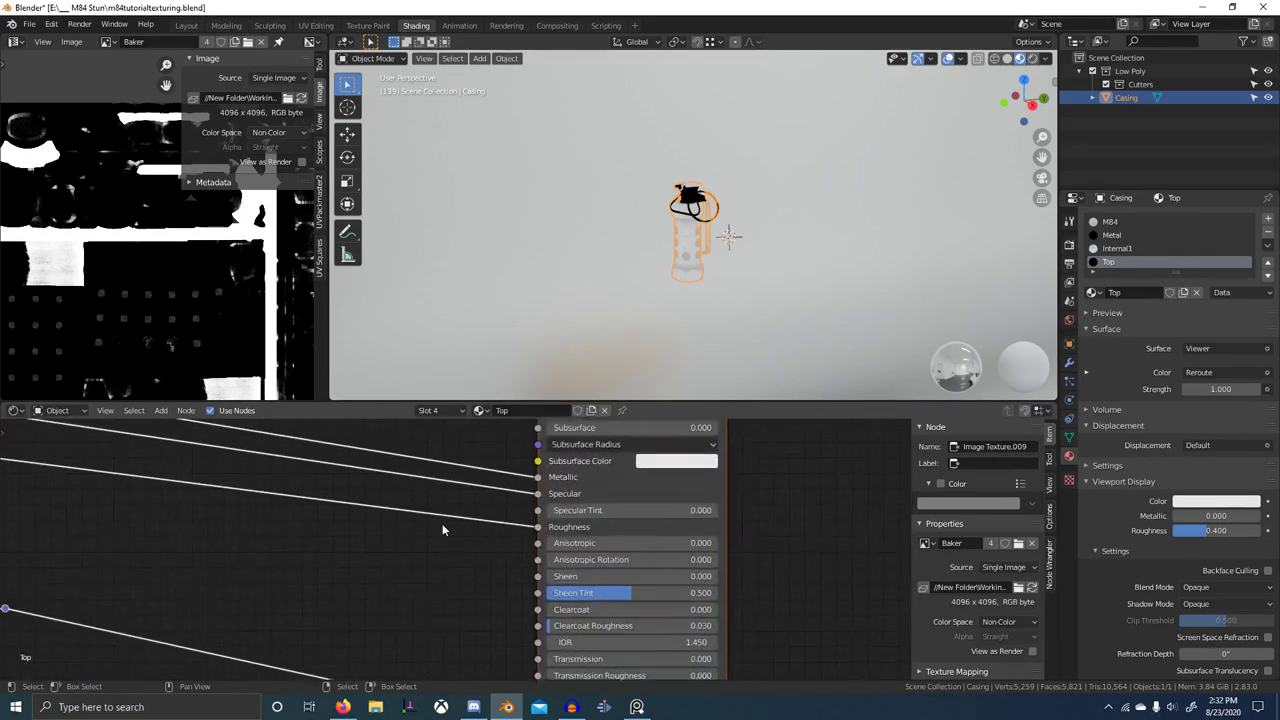
{"action": "right_click_drag", "start_coordinate": [511, 471], "coordinate": [514, 482], "text": "shift"}
{"action": "left_click", "coordinate": [514, 483], "text": "ctrl+shift"}
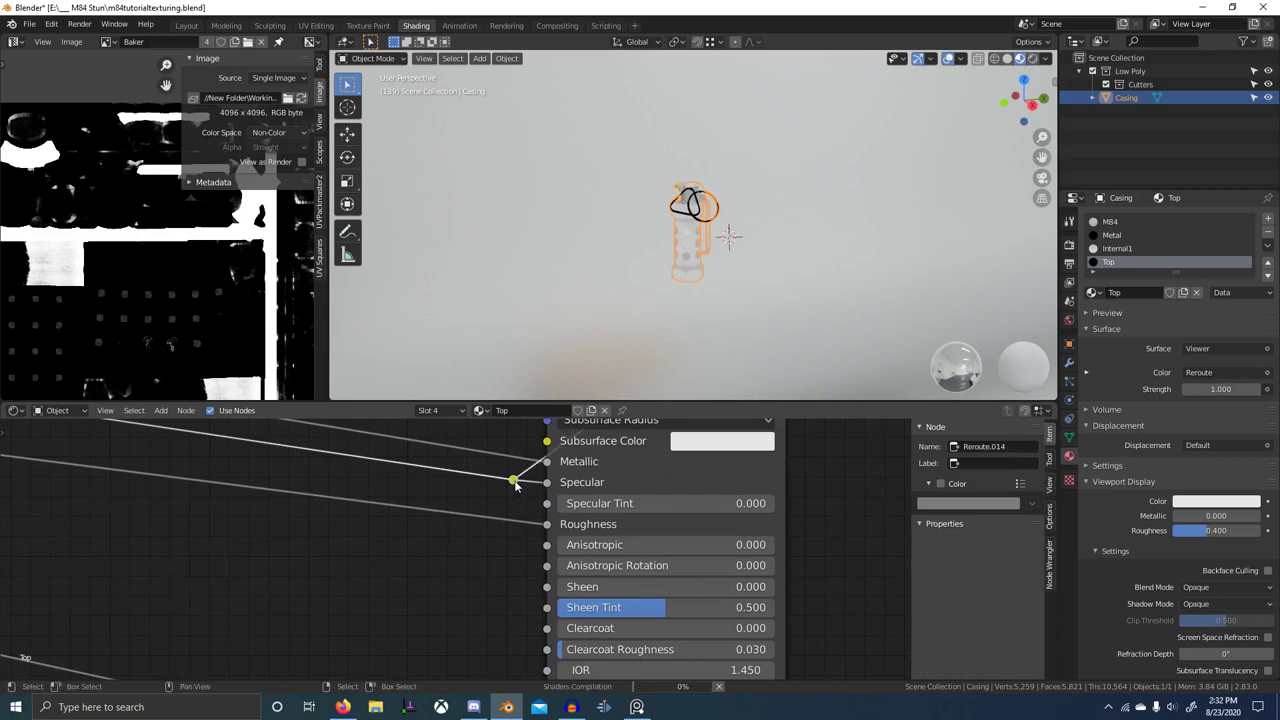
- Make the Baker image node active in the Top and Metal materials, returning to M84
{"action": "scroll", "coordinate": [1114, 258], "scroll_direction": "down", "scroll_amount": 2}
{"action": "scroll", "coordinate": [356, 543], "scroll_direction": "down", "scroll_amount": 10}
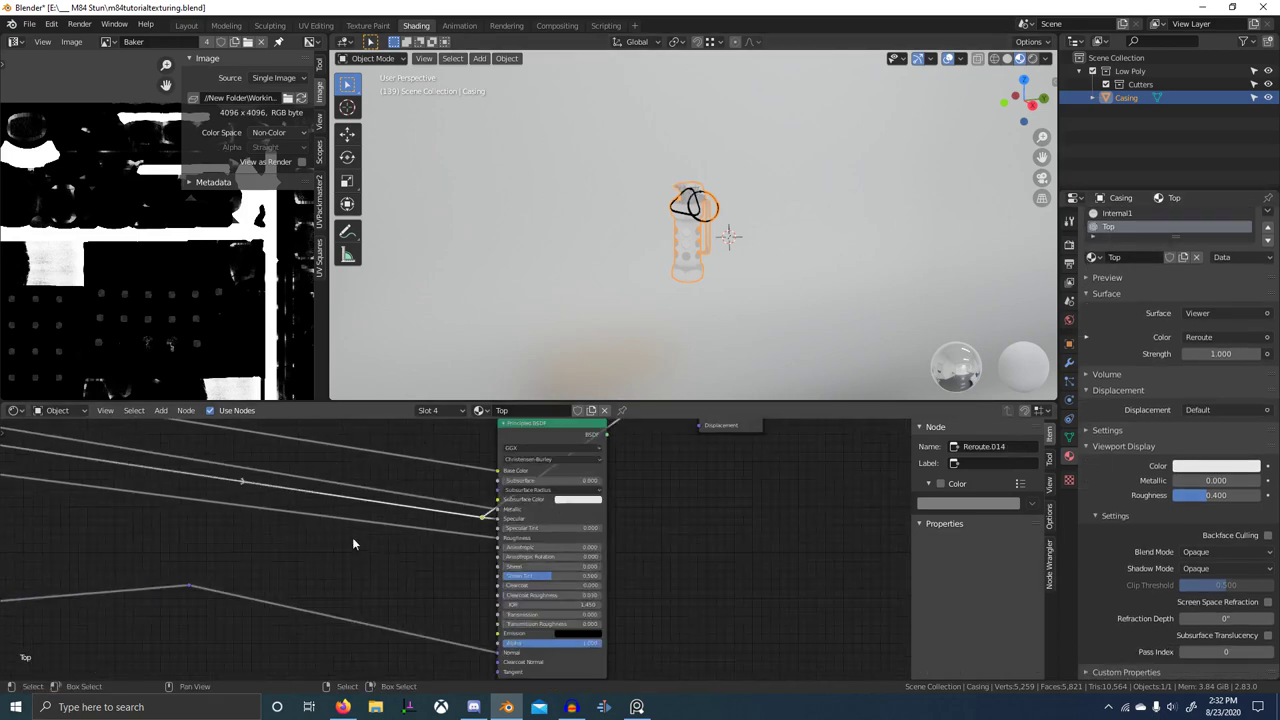
{"action": "scroll", "coordinate": [200, 541], "scroll_direction": "down", "scroll_amount": 10}
{"action": "middle_click_drag", "start_coordinate": [120, 540], "coordinate": [620, 540]}
{"action": "scroll", "coordinate": [229, 573], "scroll_direction": "down", "scroll_amount": 5}
{"action": "scroll", "coordinate": [296, 547], "scroll_direction": "up", "scroll_amount": 10}
{"action": "scroll", "coordinate": [483, 457], "scroll_direction": "up", "scroll_amount": 10}
{"action": "middle_click_drag", "start_coordinate": [200, 493], "coordinate": [483, 491]}
{"action": "left_click", "coordinate": [528, 488]}
{"action": "left_click", "coordinate": [1115, 214]}
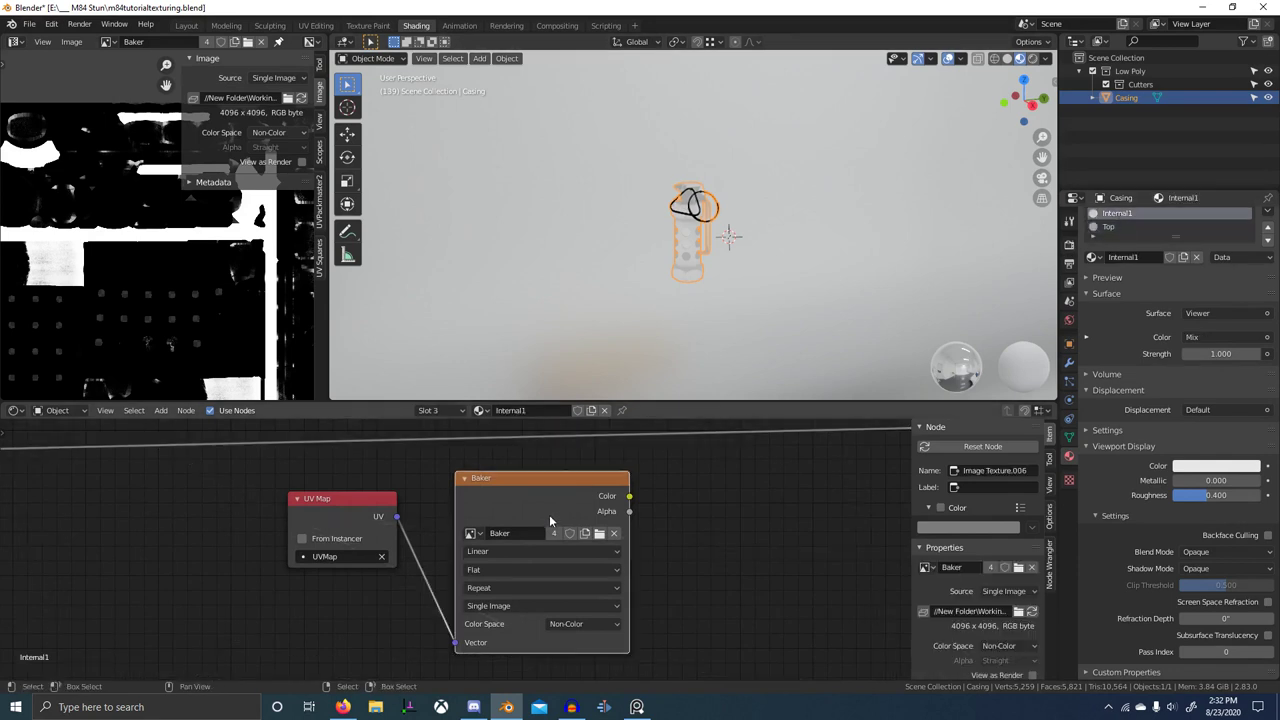
{"action": "scroll", "coordinate": [1128, 235], "scroll_direction": "up", "scroll_amount": 1}
{"action": "left_click", "coordinate": [1112, 235]}
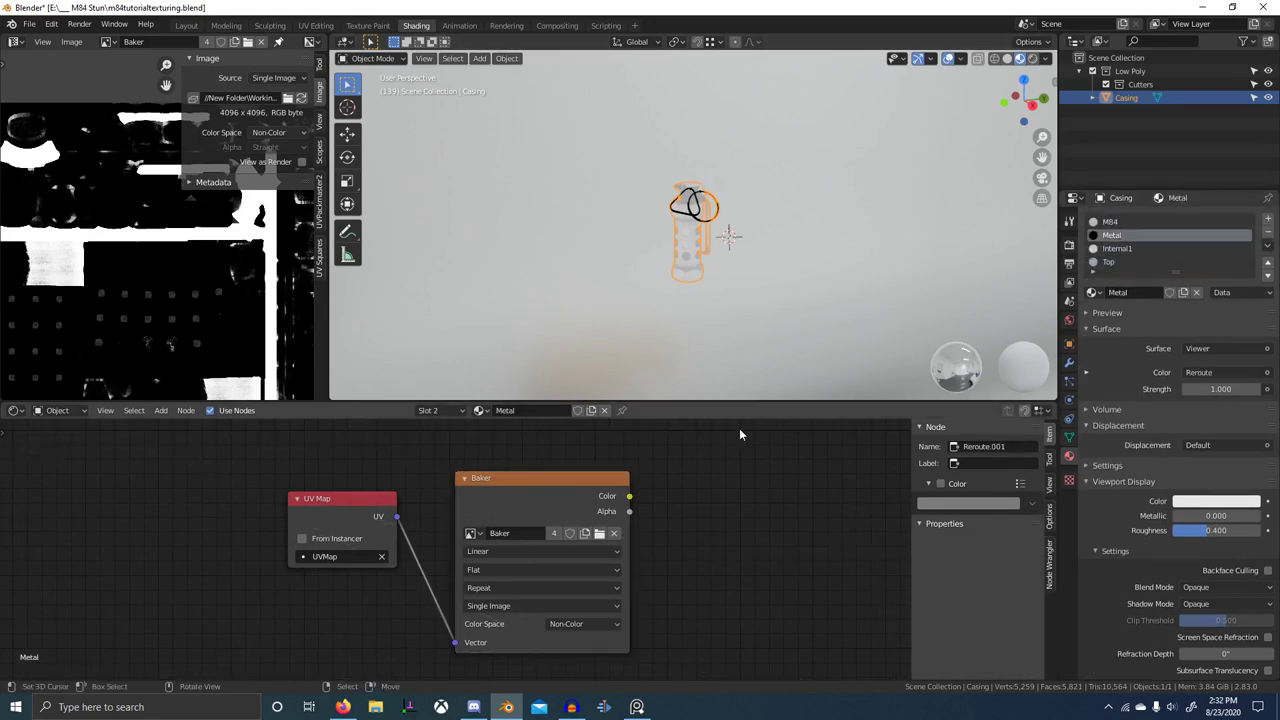
{"action": "left_click", "coordinate": [580, 505]}
{"action": "left_click", "coordinate": [1134, 222]}
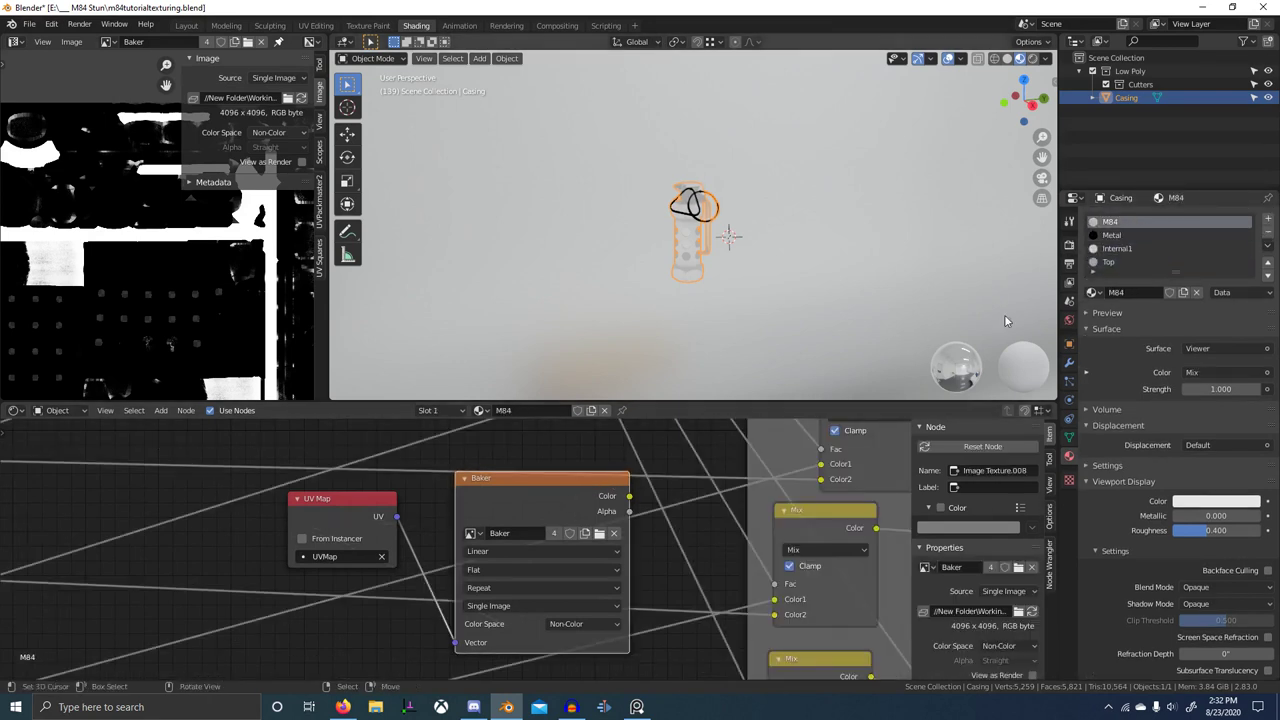
- Bake the specular map from Render properties
{"action": "left_click", "coordinate": [1069, 223]}
{"action": "left_click", "coordinate": [1070, 246]}
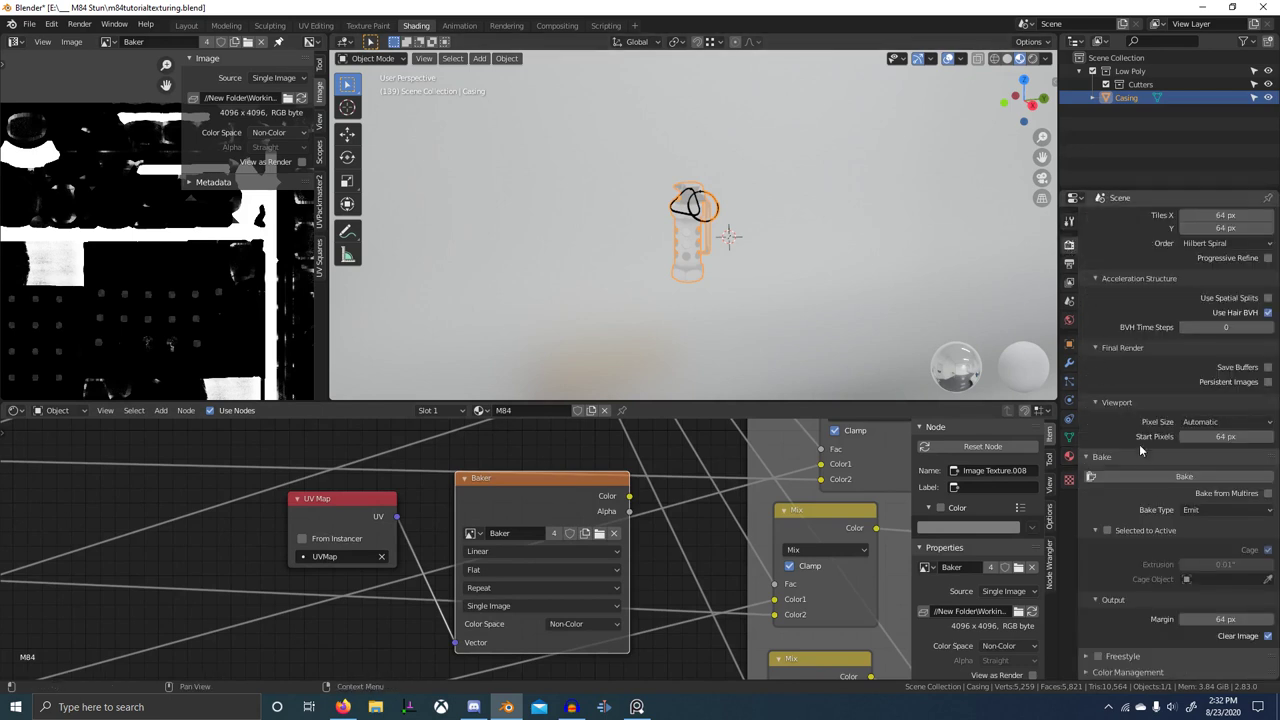
{"action": "left_click", "coordinate": [1176, 477]}
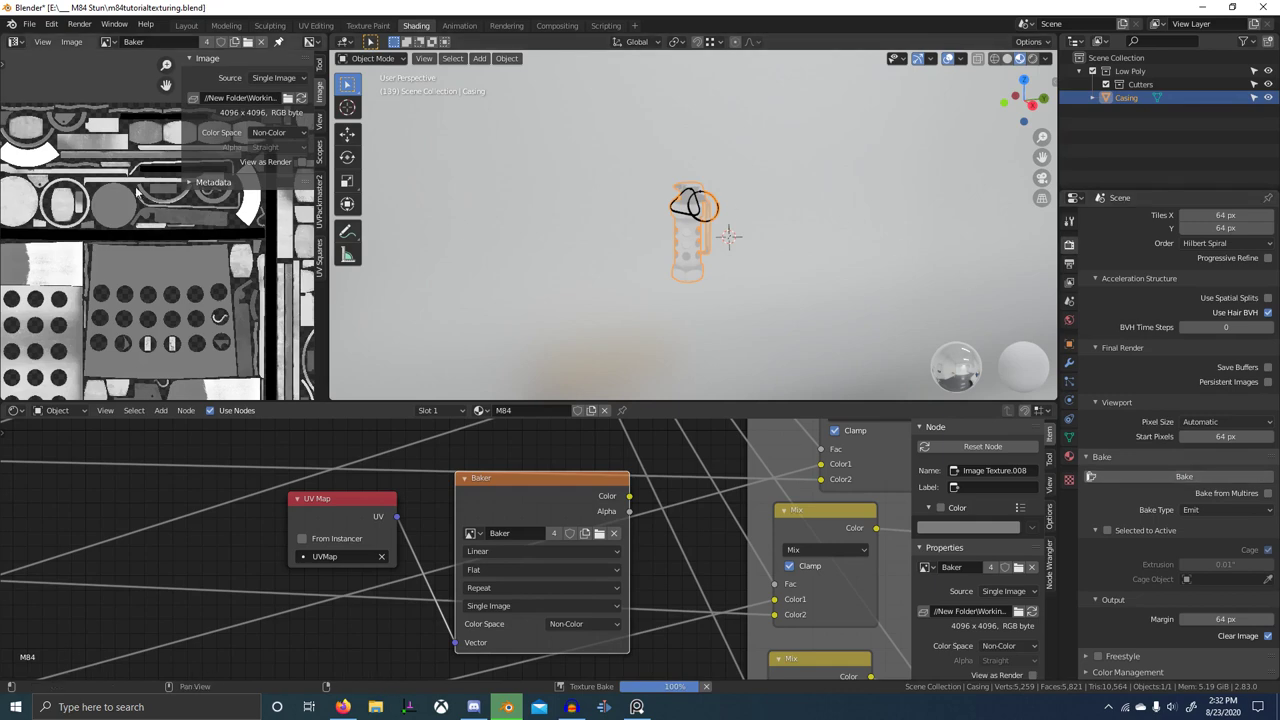
- Save the specular bake as Spec.png at 16-bit colour depth in Final Bakes
{"action": "left_click", "coordinate": [72, 41]}
{"action": "left_click", "coordinate": [100, 165]}
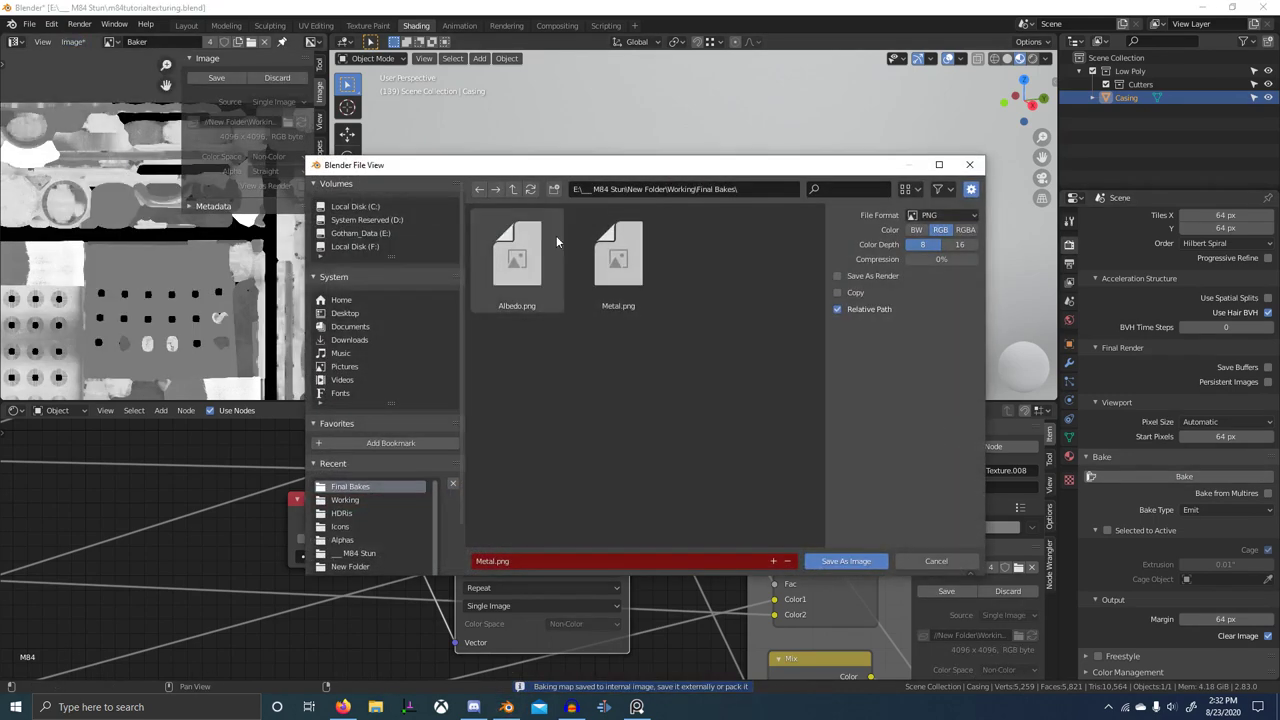
{"action": "left_click", "coordinate": [483, 558]}
{"action": "key", "text": "BackSpace"}
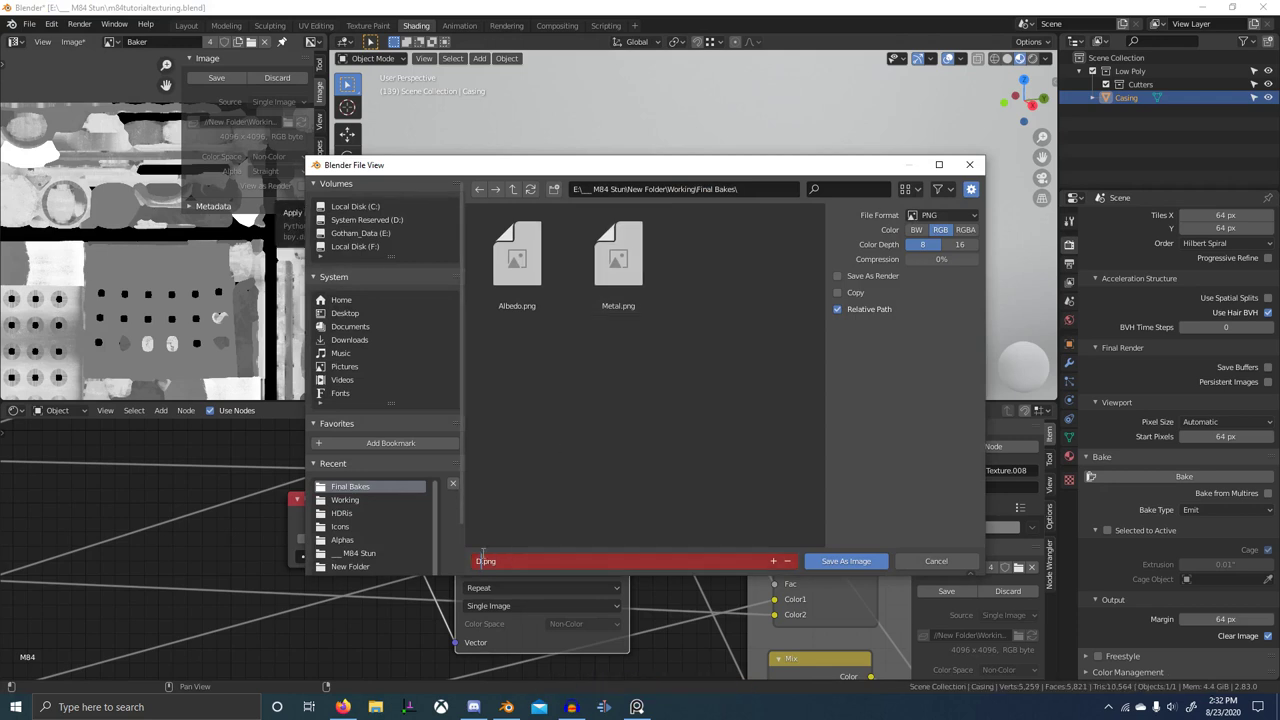
{"action": "key", "text": "Return"}
{"action": "left_click", "coordinate": [960, 244]}
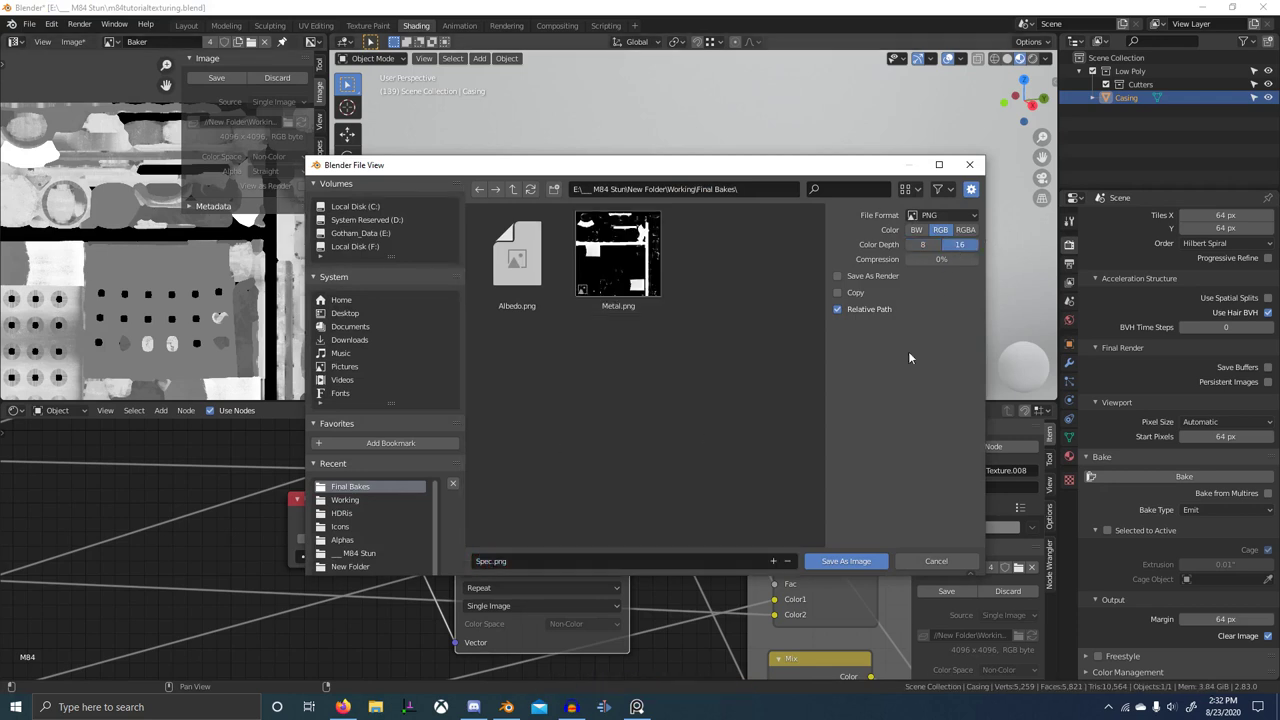
{"action": "left_click", "coordinate": [843, 562]}
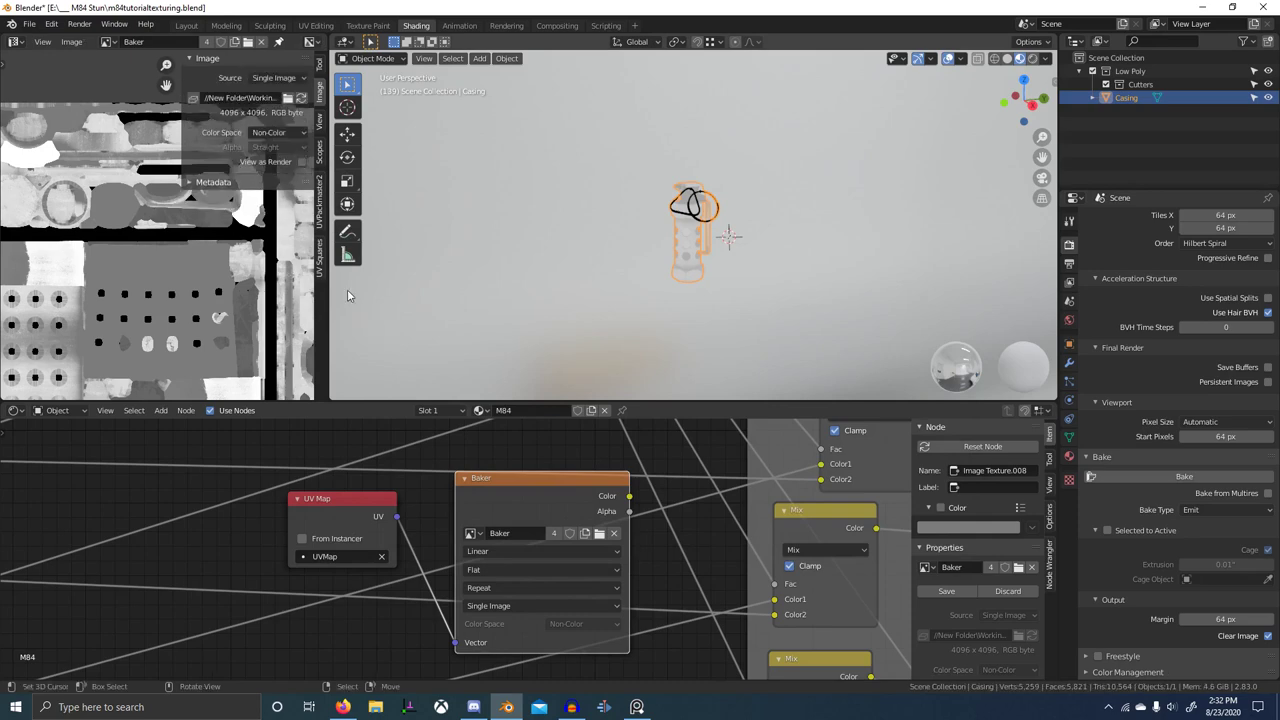
- Link the M84 material's bottom Mix node to the viewer output
{"action": "scroll", "coordinate": [874, 440], "scroll_direction": "down", "scroll_amount": 14}
{"action": "middle_click_drag", "start_coordinate": [848, 478], "coordinate": [494, 482]}
{"action": "scroll", "coordinate": [526, 537], "scroll_direction": "up", "scroll_amount": 8}
{"action": "scroll", "coordinate": [457, 541], "scroll_direction": "up", "scroll_amount": 2}
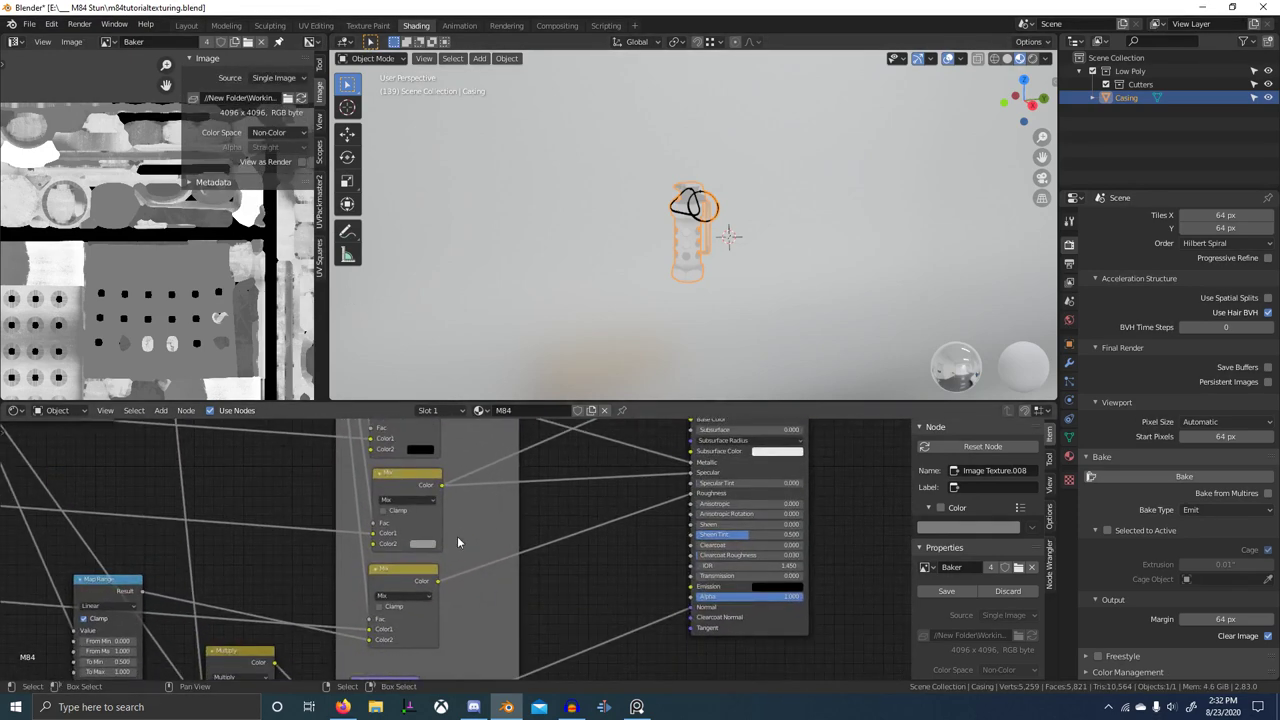
{"action": "left_click", "coordinate": [392, 574], "text": "ctrl+shift"}
- Link the Metal material's roughness reroute to the viewer
{"action": "left_click", "coordinate": [1069, 263]}
{"action": "left_click", "coordinate": [1069, 281]}
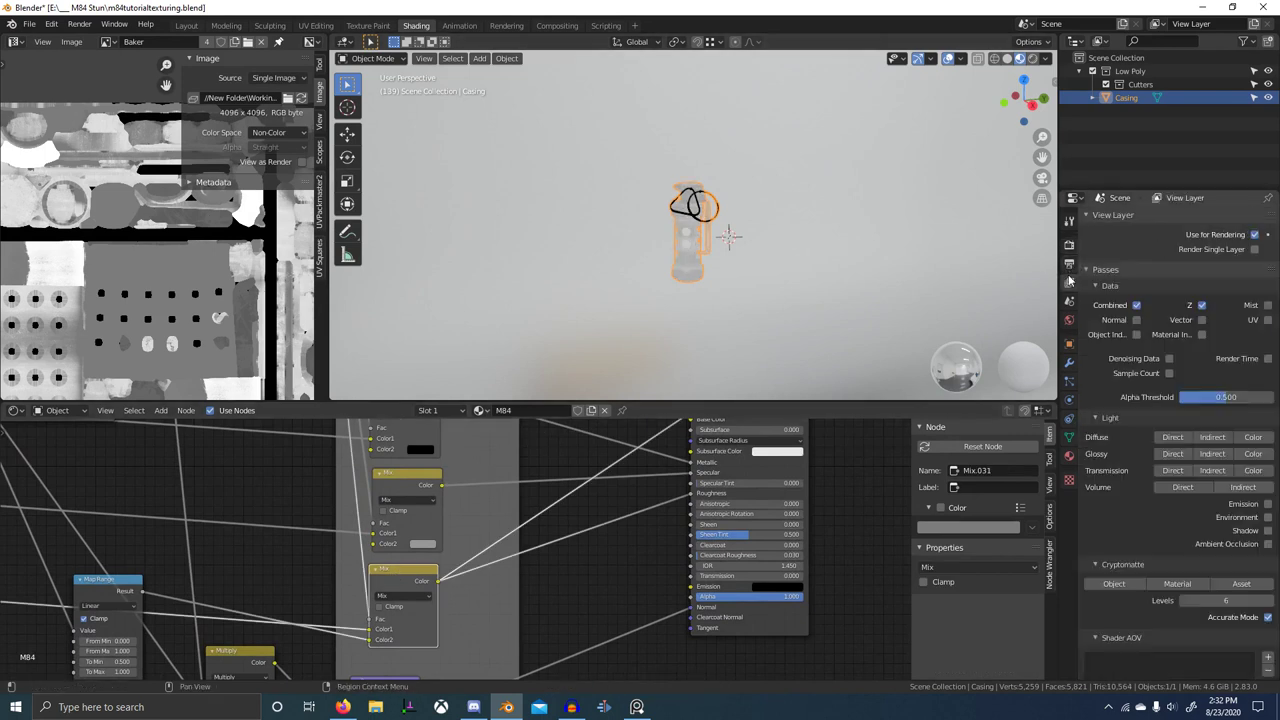
{"action": "left_click", "coordinate": [1069, 300]}
{"action": "left_click", "coordinate": [1068, 320]}
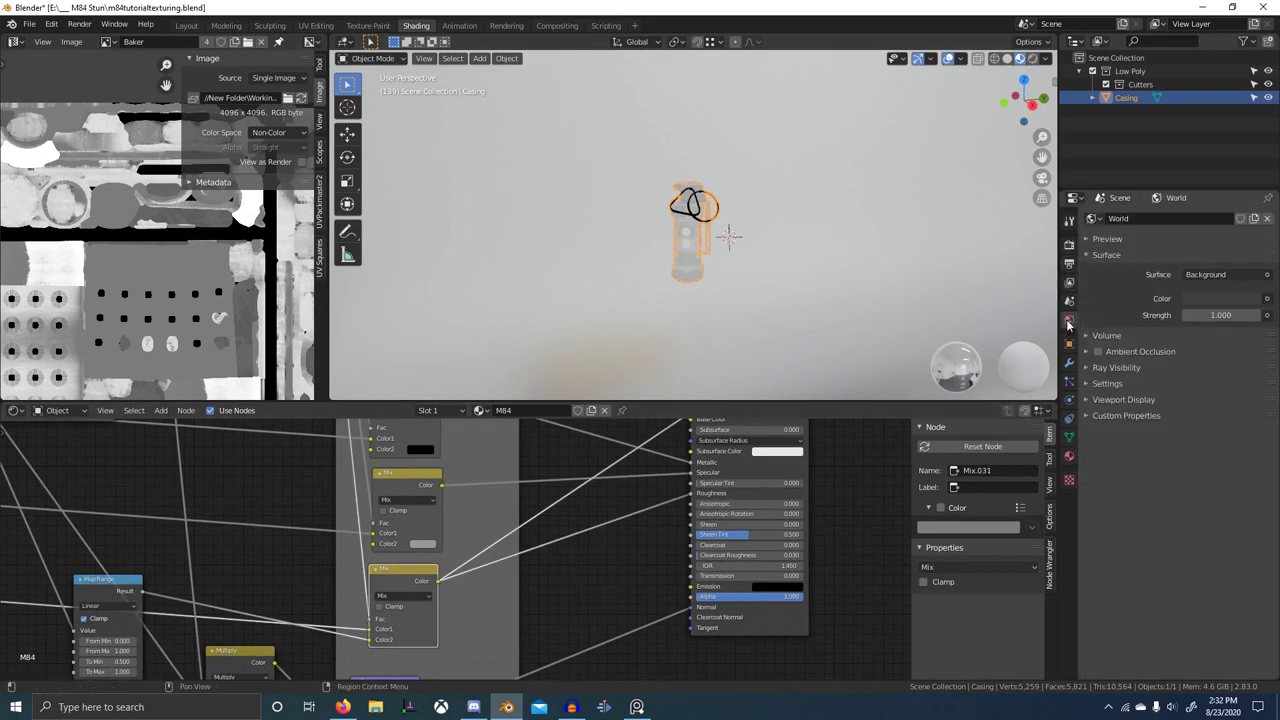
{"action": "left_click", "coordinate": [1067, 438]}
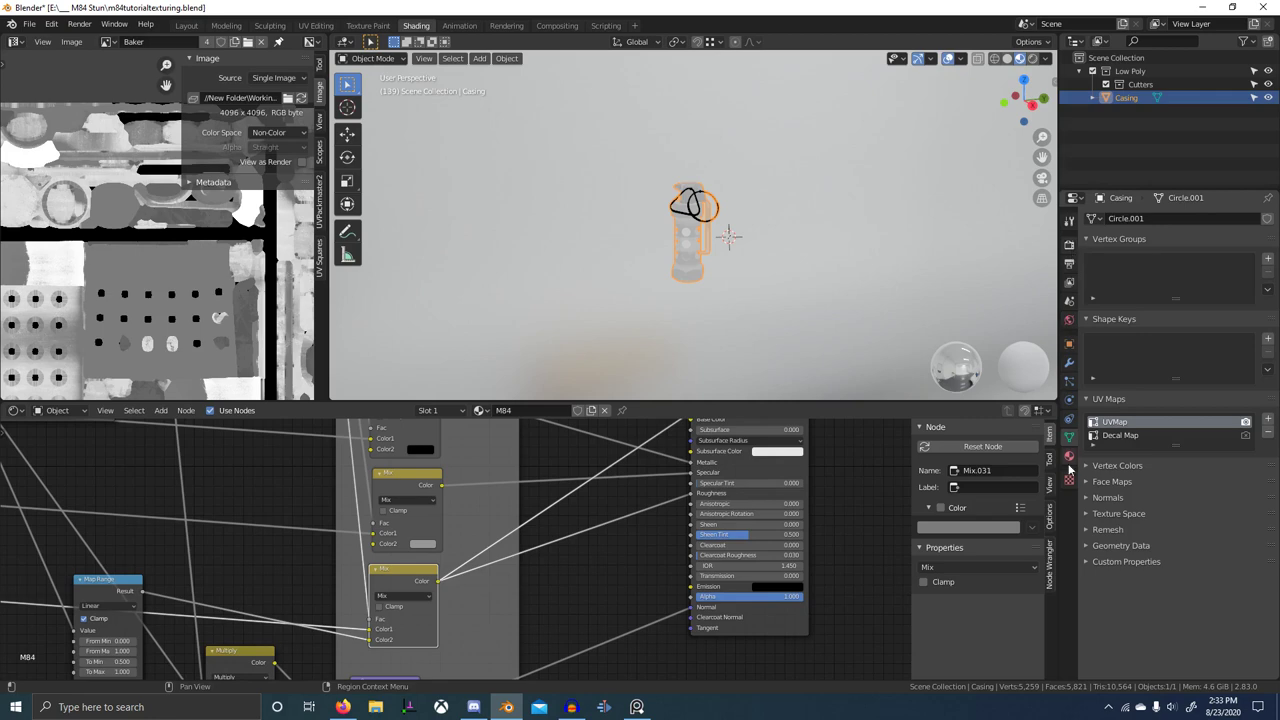
{"action": "left_click", "coordinate": [1069, 458]}
{"action": "left_click", "coordinate": [1105, 236]}
{"action": "key", "text": "a"}
{"action": "key", "text": "KP_Decimal"}
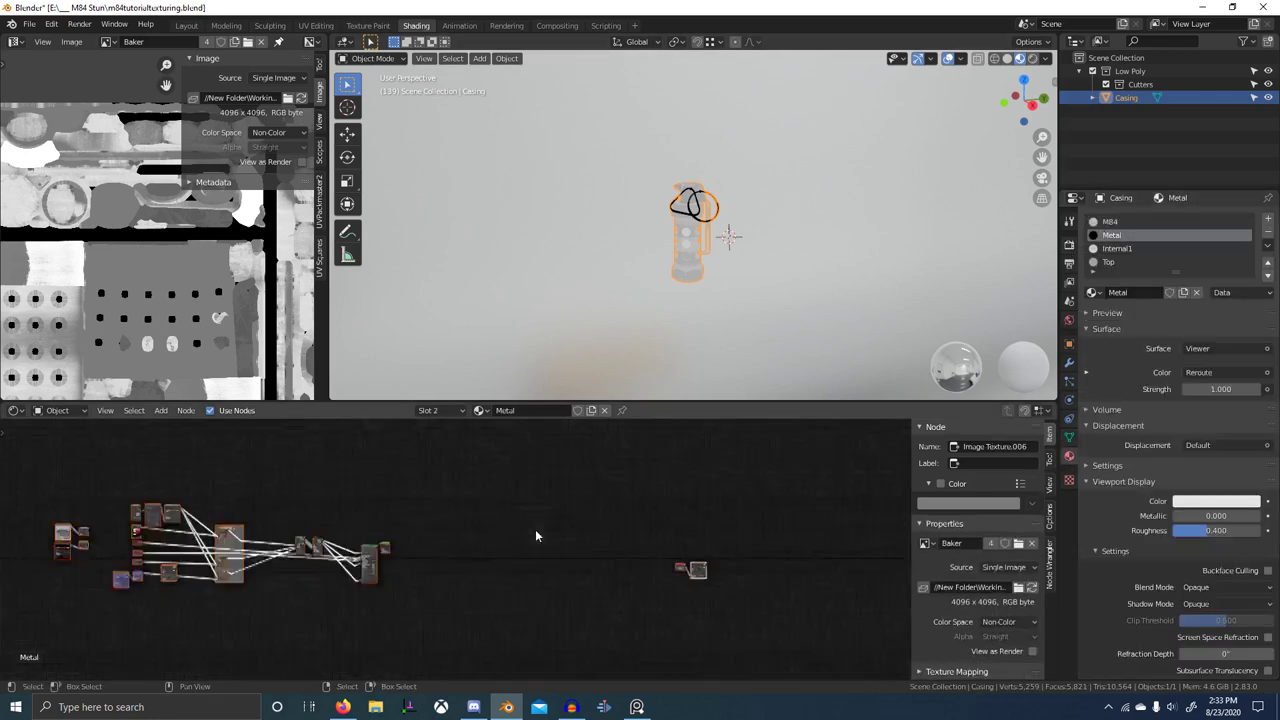
{"action": "scroll", "coordinate": [359, 580], "scroll_direction": "up", "scroll_amount": 8}
{"action": "scroll", "coordinate": [563, 571], "scroll_direction": "up", "scroll_amount": 5}
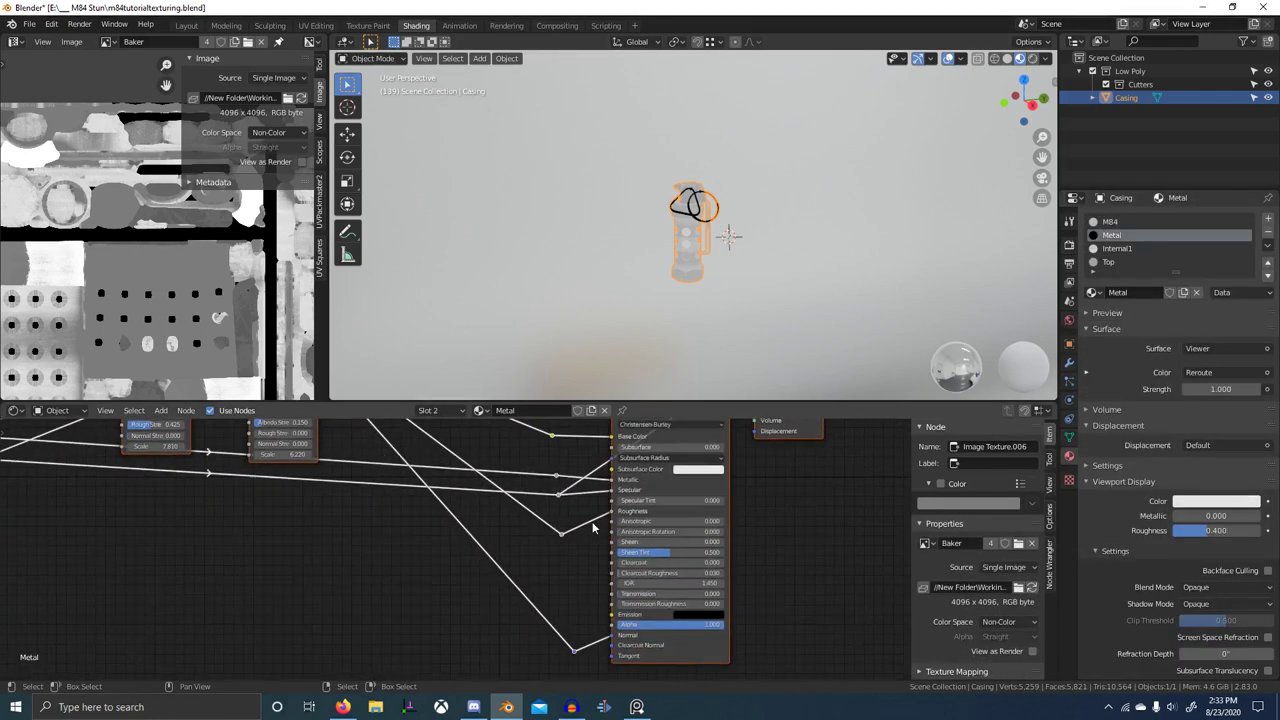
{"action": "left_click", "coordinate": [551, 538], "text": "ctrl+shift"}
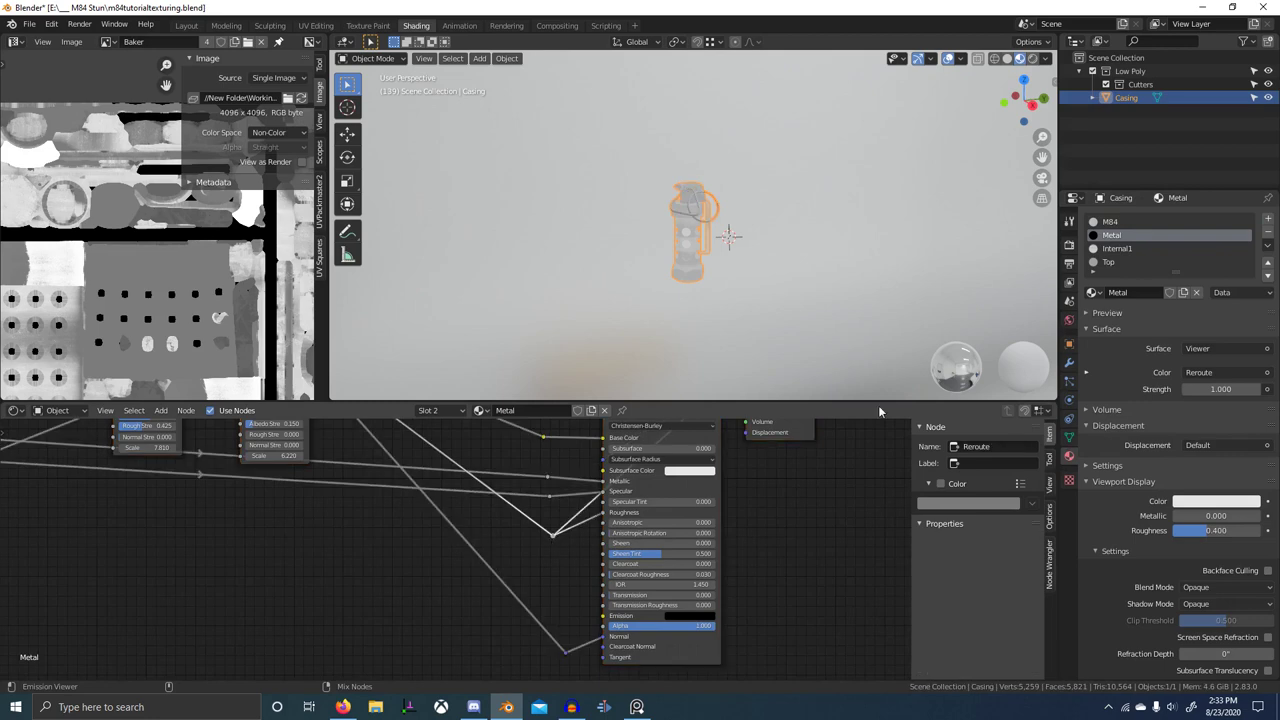
- Link the Internal1 material's roughness to the viewer
{"action": "left_click", "coordinate": [1126, 249]}
{"action": "scroll", "coordinate": [546, 575], "scroll_direction": "down", "scroll_amount": 6}
{"action": "key", "text": "a"}
{"action": "key", "text": "KP_Decimal"}
{"action": "scroll", "coordinate": [580, 570], "scroll_direction": "up", "scroll_amount": 14}
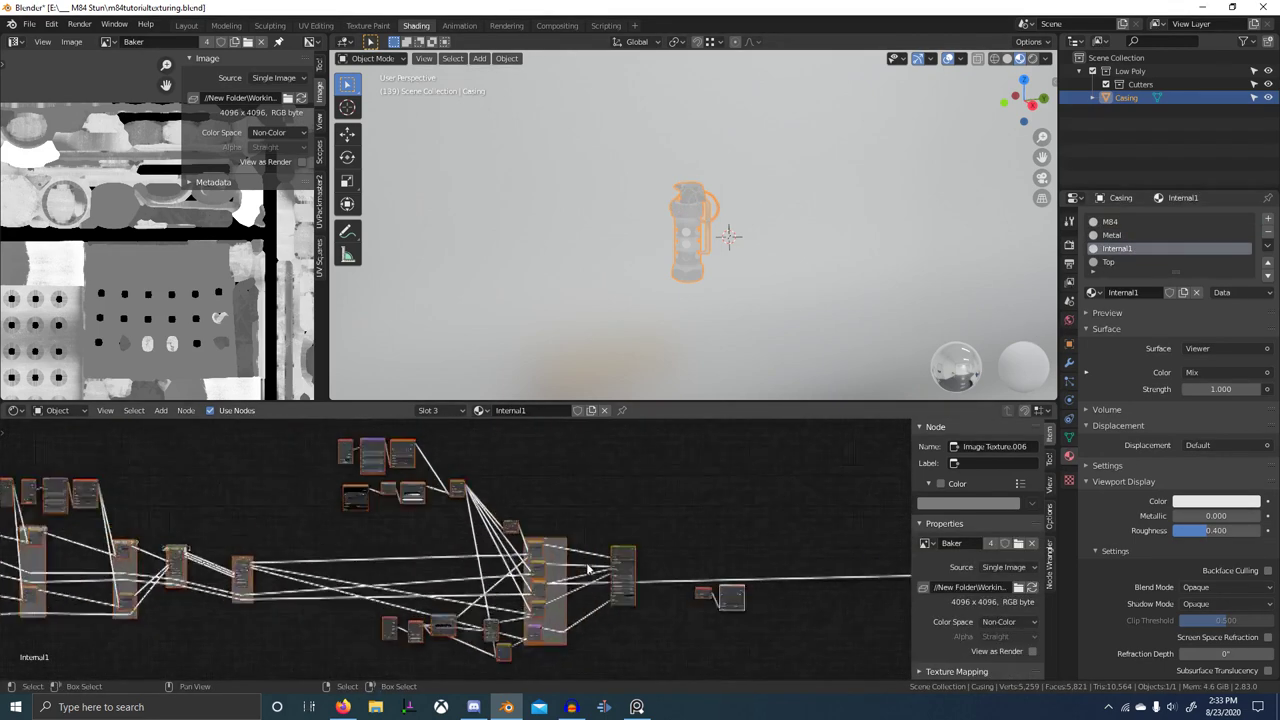
{"action": "middle_click_drag", "start_coordinate": [566, 538], "coordinate": [401, 502]}
{"action": "scroll", "coordinate": [468, 535], "scroll_direction": "up", "scroll_amount": 6}
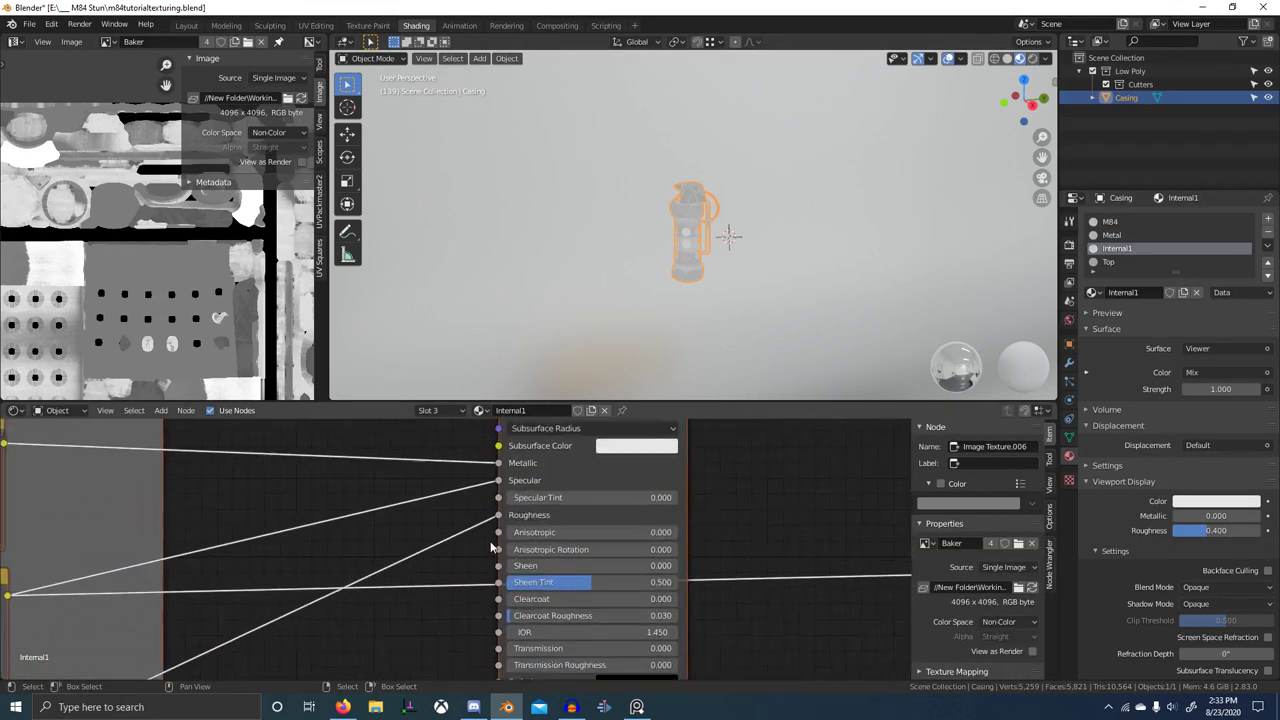
{"action": "left_click", "coordinate": [469, 529], "text": "ctrl+shift"}
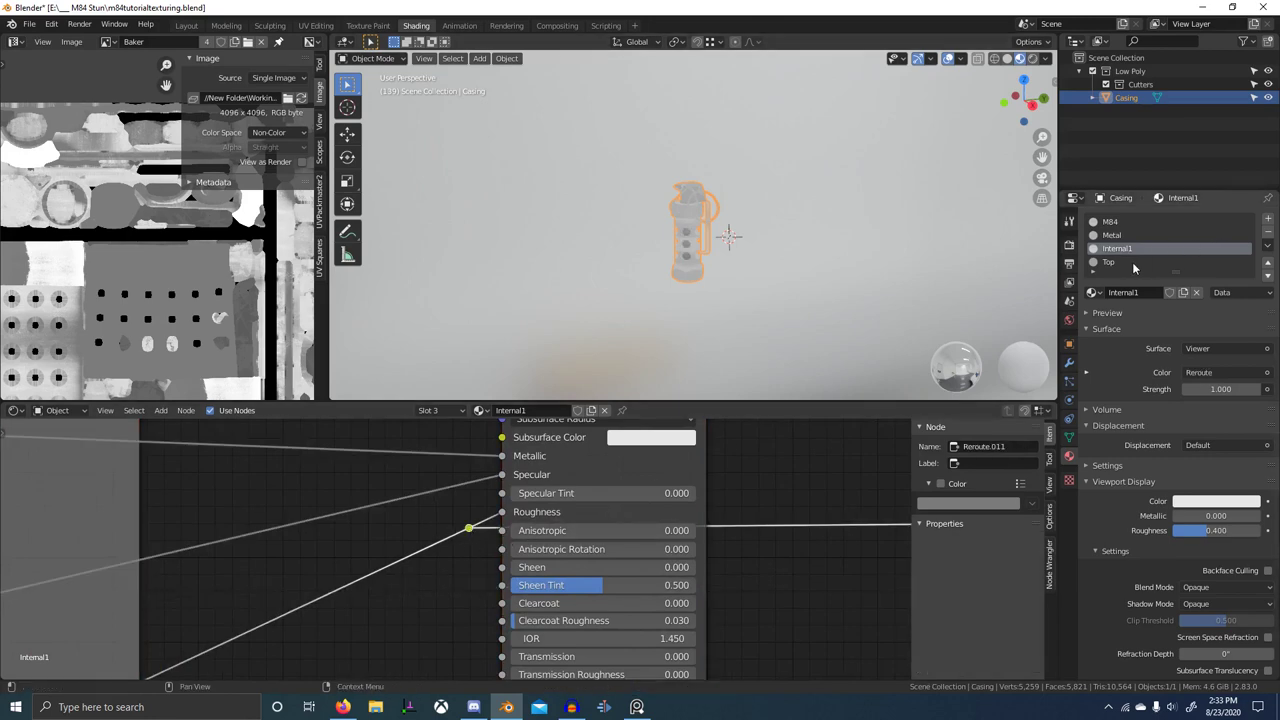
- Add a reroute on the Top material's Roughness link and send it to the viewer
{"action": "left_click", "coordinate": [1132, 262]}
{"action": "key", "text": "a"}
{"action": "key", "text": "KP_Decimal"}
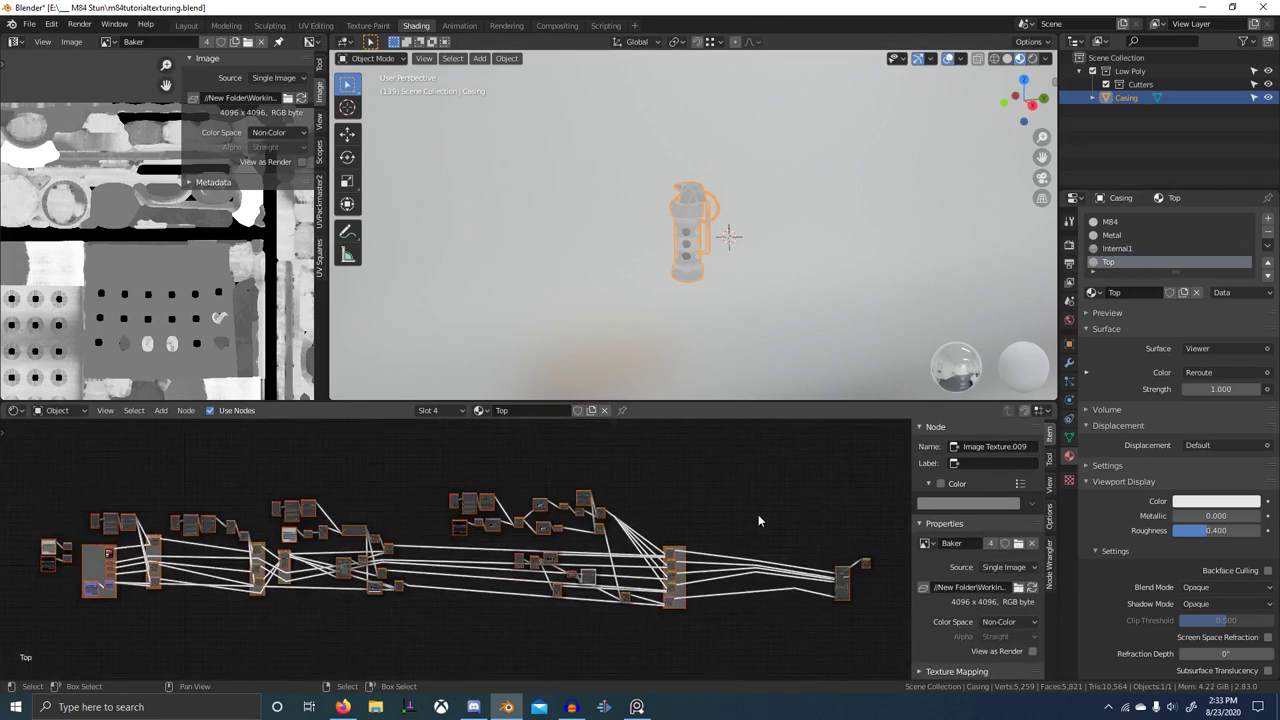
{"action": "middle_click_drag", "start_coordinate": [758, 514], "coordinate": [508, 530]}
{"action": "scroll", "coordinate": [508, 530], "scroll_direction": "up", "scroll_amount": 4}
{"action": "middle_click_drag", "start_coordinate": [648, 622], "coordinate": [545, 495]}
{"action": "scroll", "coordinate": [545, 495], "scroll_direction": "up", "scroll_amount": 5}
{"action": "scroll", "coordinate": [480, 460], "scroll_direction": "up", "scroll_amount": 6}
{"action": "scroll", "coordinate": [540, 534], "scroll_direction": "up", "scroll_amount": 12}
{"action": "middle_click_drag", "start_coordinate": [492, 546], "coordinate": [525, 540]}
{"action": "right_click_drag", "start_coordinate": [526, 544], "coordinate": [533, 523], "text": "shift"}
{"action": "left_click", "coordinate": [532, 531], "text": "ctrl+shift"}
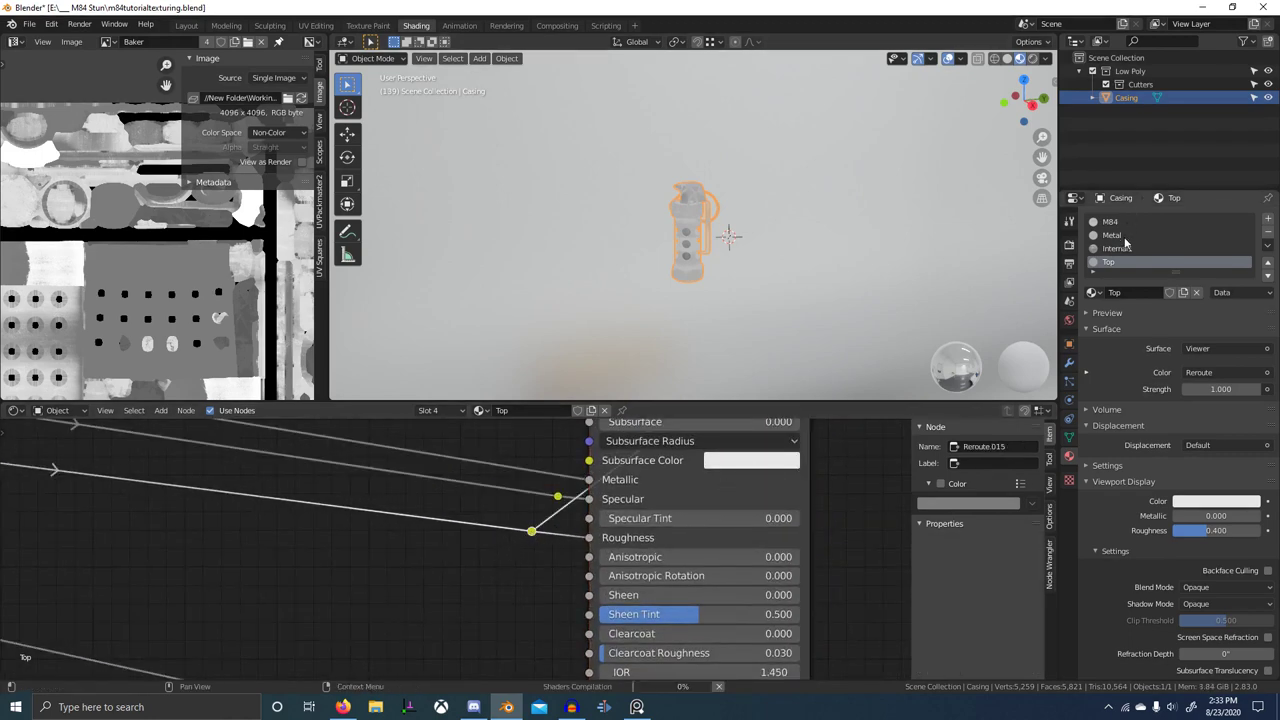
- Make the Baker image node the active bake target in the Top material
{"action": "scroll", "coordinate": [1045, 270], "scroll_direction": "down", "scroll_amount": 1}
{"action": "scroll", "coordinate": [1131, 251], "scroll_direction": "down", "scroll_amount": 1}
{"action": "scroll", "coordinate": [400, 522], "scroll_direction": "down", "scroll_amount": 8}
{"action": "middle_click_drag", "start_coordinate": [251, 526], "coordinate": [492, 541]}
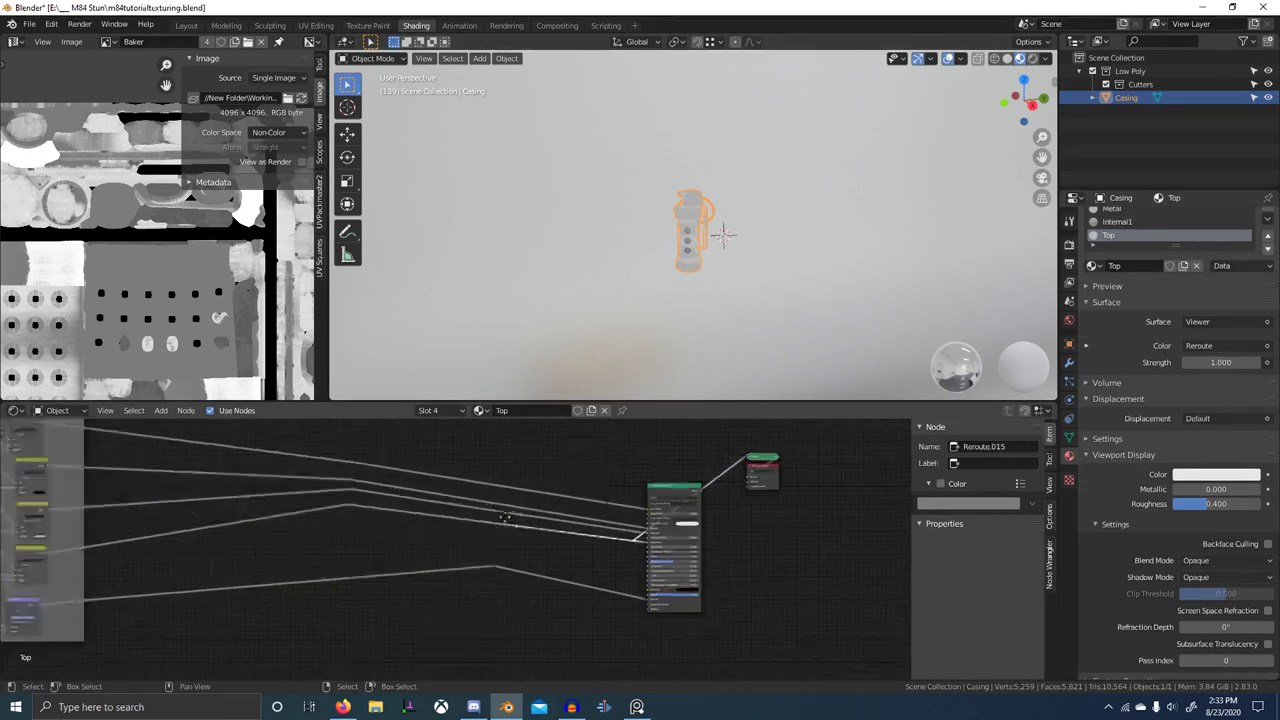
{"action": "middle_click_drag", "start_coordinate": [22, 580], "coordinate": [513, 556]}
{"action": "scroll", "coordinate": [500, 558], "scroll_direction": "down", "scroll_amount": 2}
{"action": "middle_click_drag", "start_coordinate": [374, 565], "coordinate": [529, 606]}
{"action": "scroll", "coordinate": [445, 548], "scroll_direction": "up", "scroll_amount": 10}
{"action": "middle_click_drag", "start_coordinate": [374, 522], "coordinate": [532, 550]}
{"action": "left_click", "coordinate": [421, 487]}
{"action": "scroll", "coordinate": [430, 515], "scroll_direction": "up", "scroll_amount": 7}
- Make the Baker node active in the M84 material and bake roughness into the Baker image
{"action": "left_click", "coordinate": [1112, 209]}
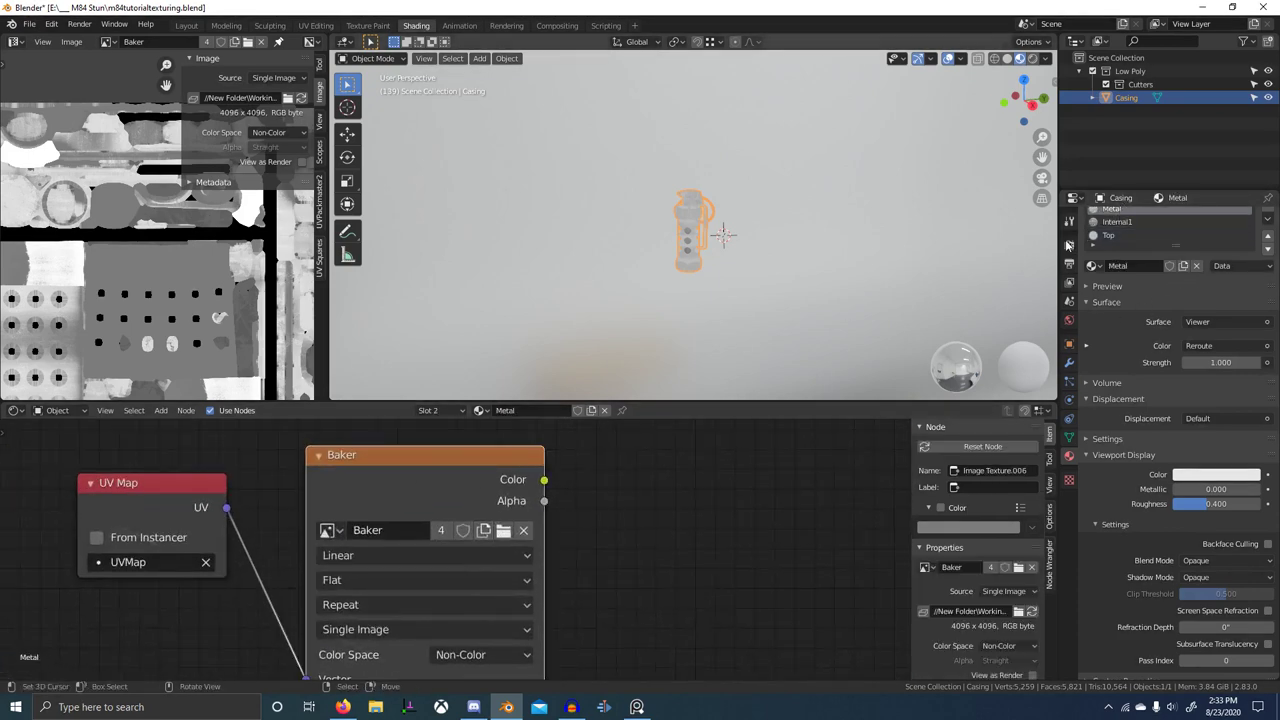
{"action": "scroll", "coordinate": [1127, 210], "scroll_direction": "up", "scroll_amount": 1}
{"action": "left_click", "coordinate": [1112, 221]}
{"action": "left_click", "coordinate": [484, 456]}
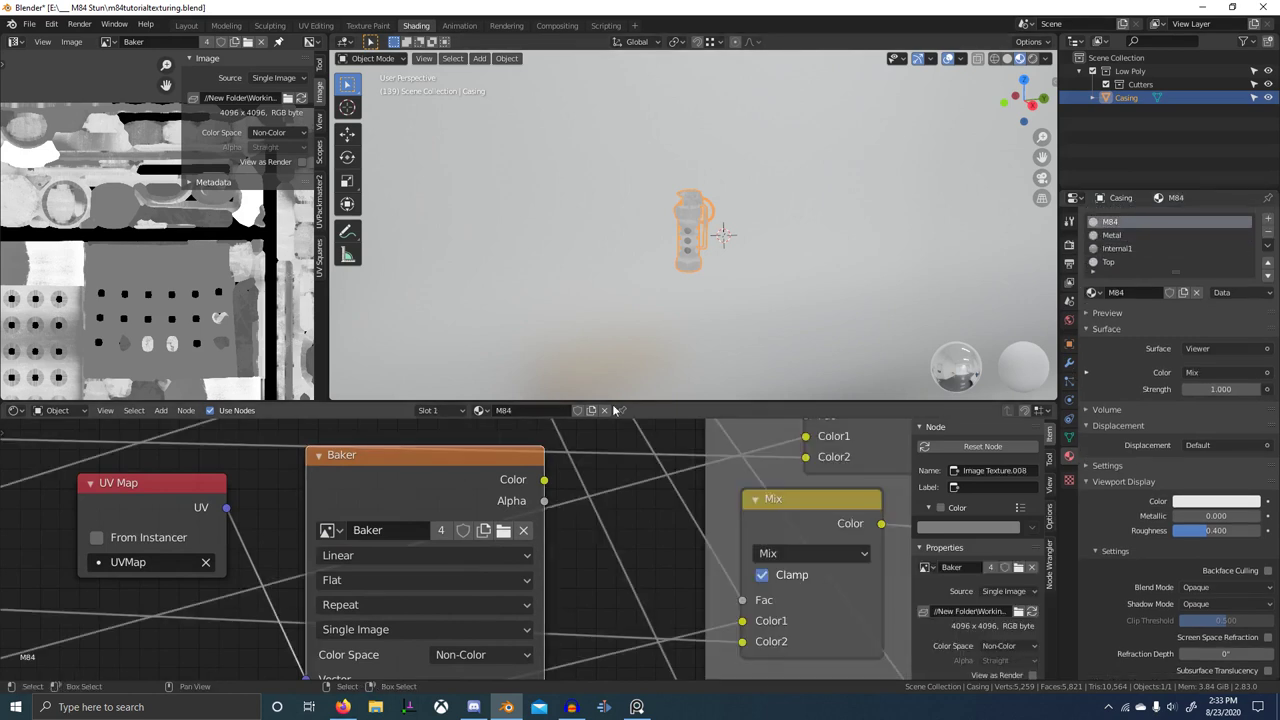
{"action": "left_click", "coordinate": [1068, 243]}
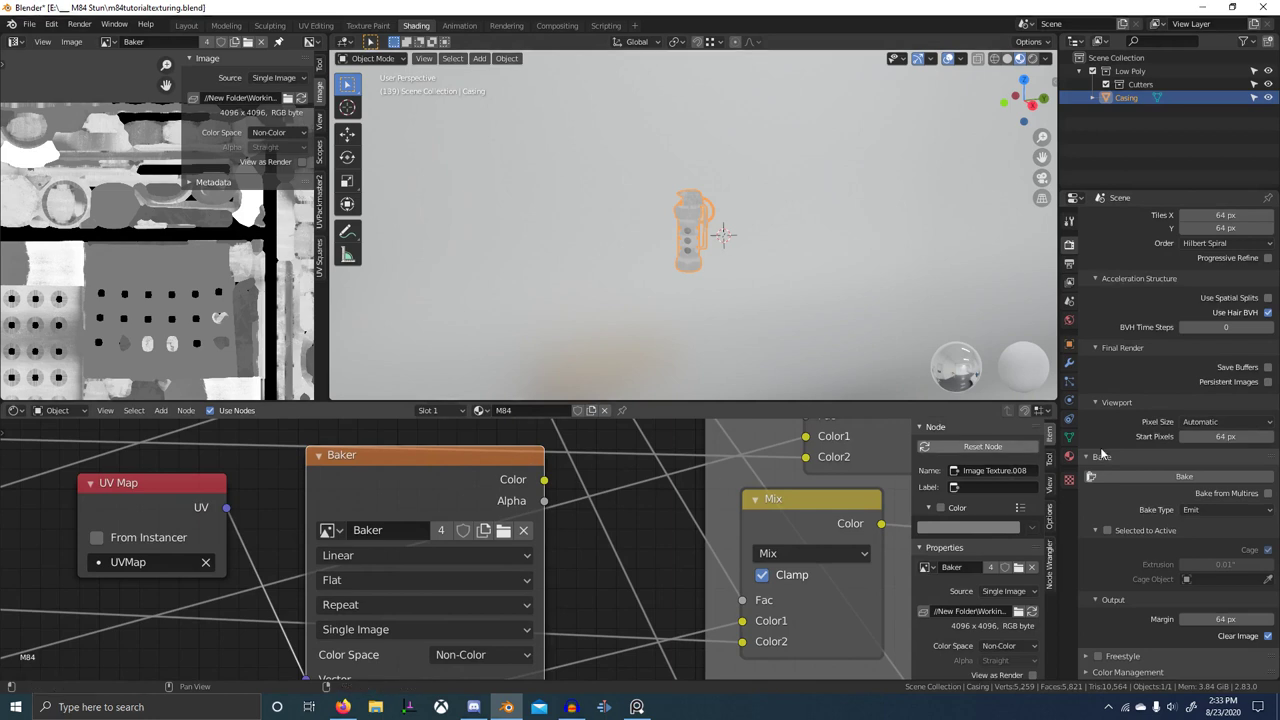
{"action": "left_click", "coordinate": [1130, 477]}
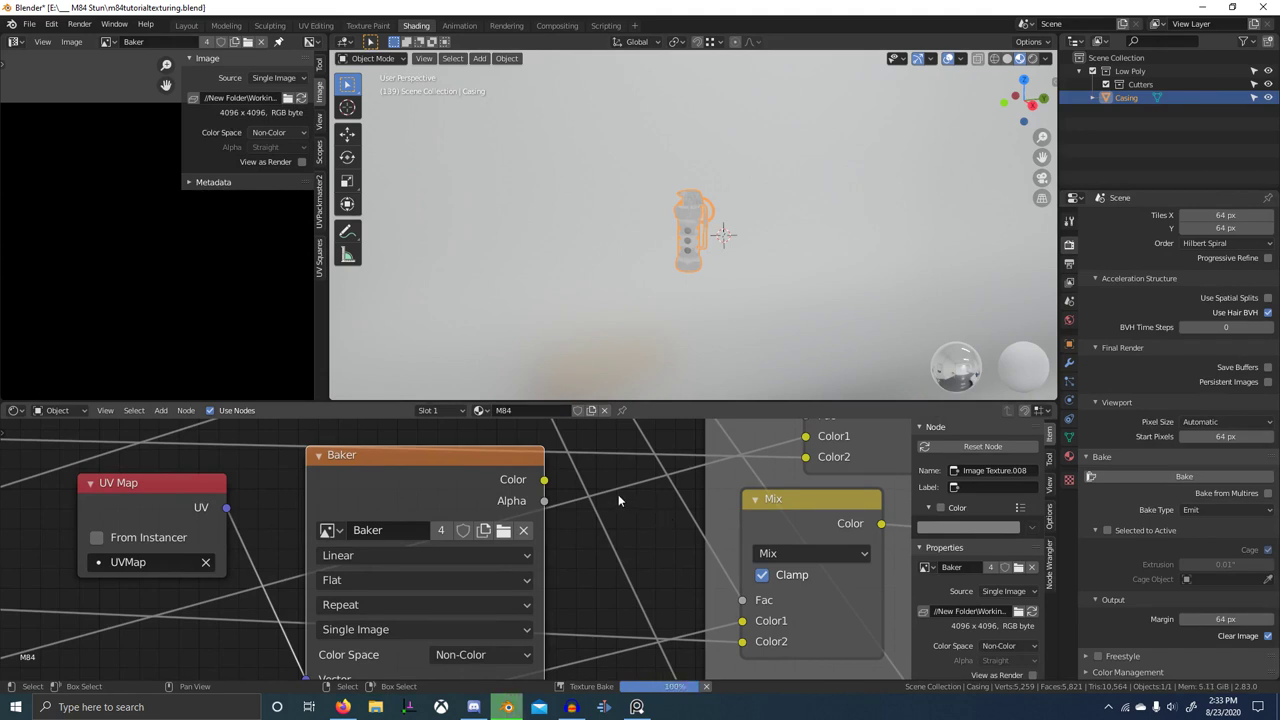
- Save the roughness bake as a 16-bit Roughness.png in the Final Bakes folder
{"action": "left_click", "coordinate": [75, 44]}
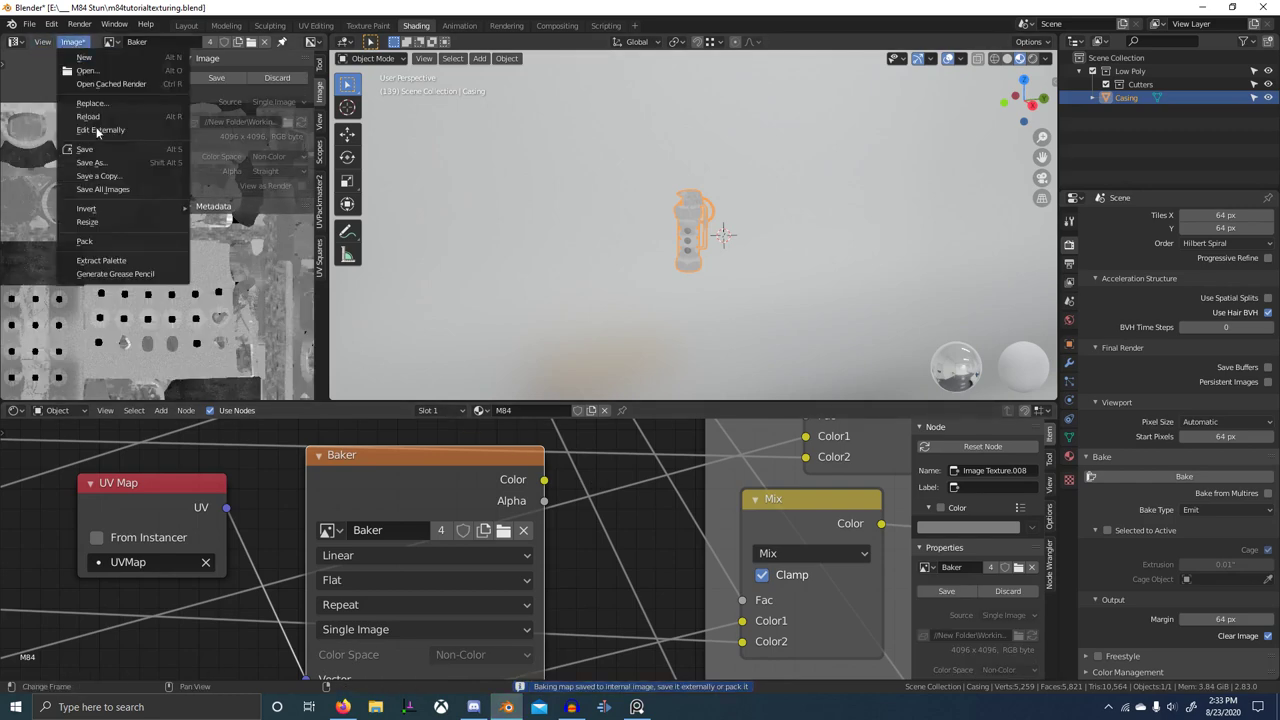
{"action": "left_click", "coordinate": [100, 157]}
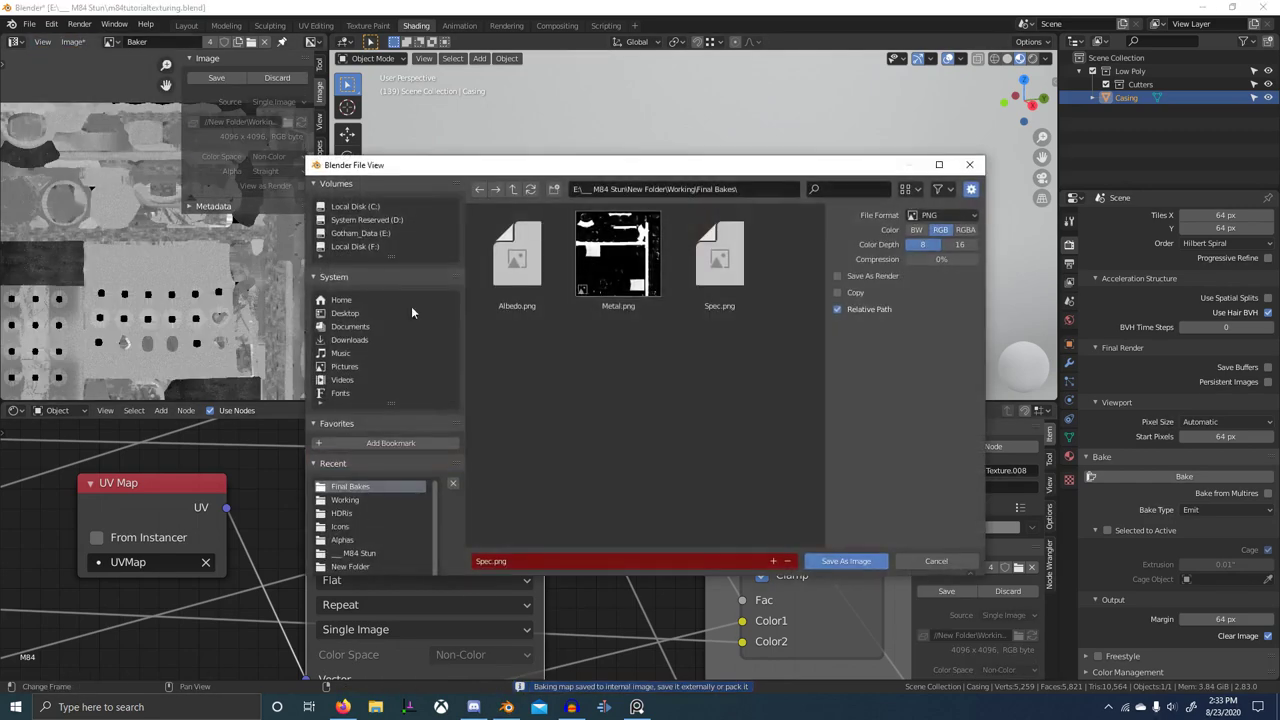
{"action": "double_click", "coordinate": [480, 561]}
{"action": "type", "text": "oughness"}
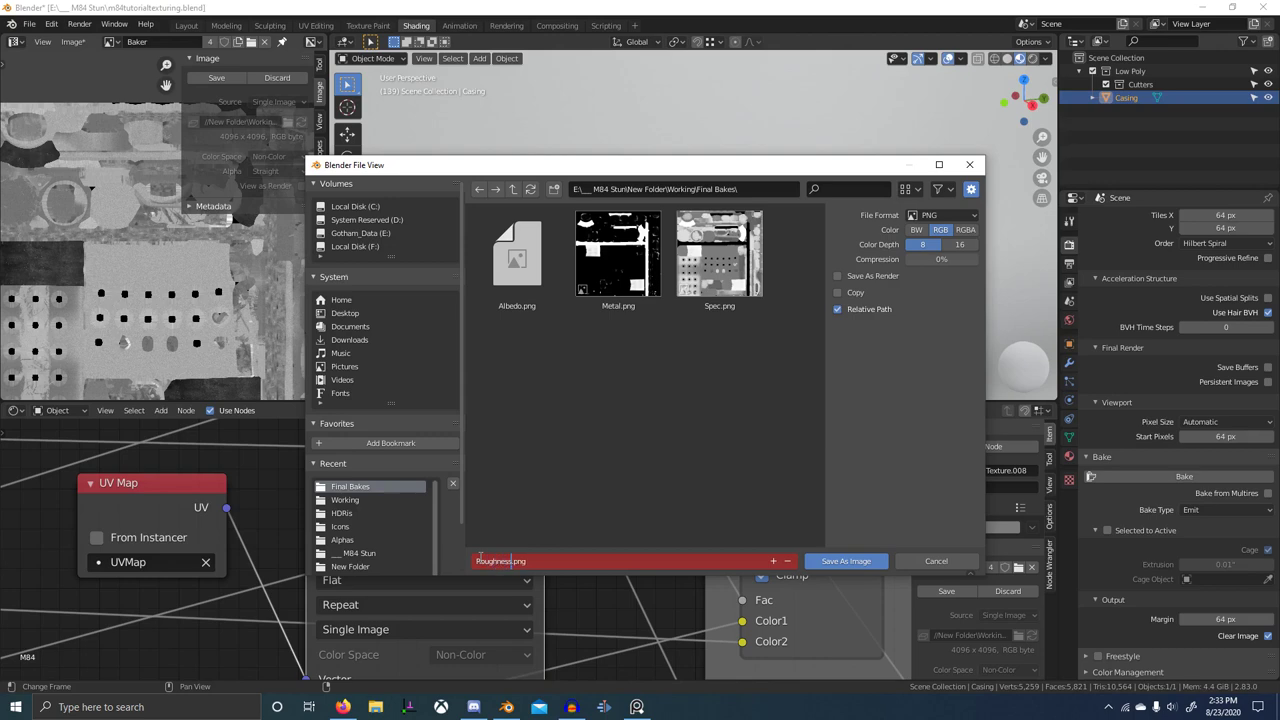
{"action": "left_click", "coordinate": [964, 246]}
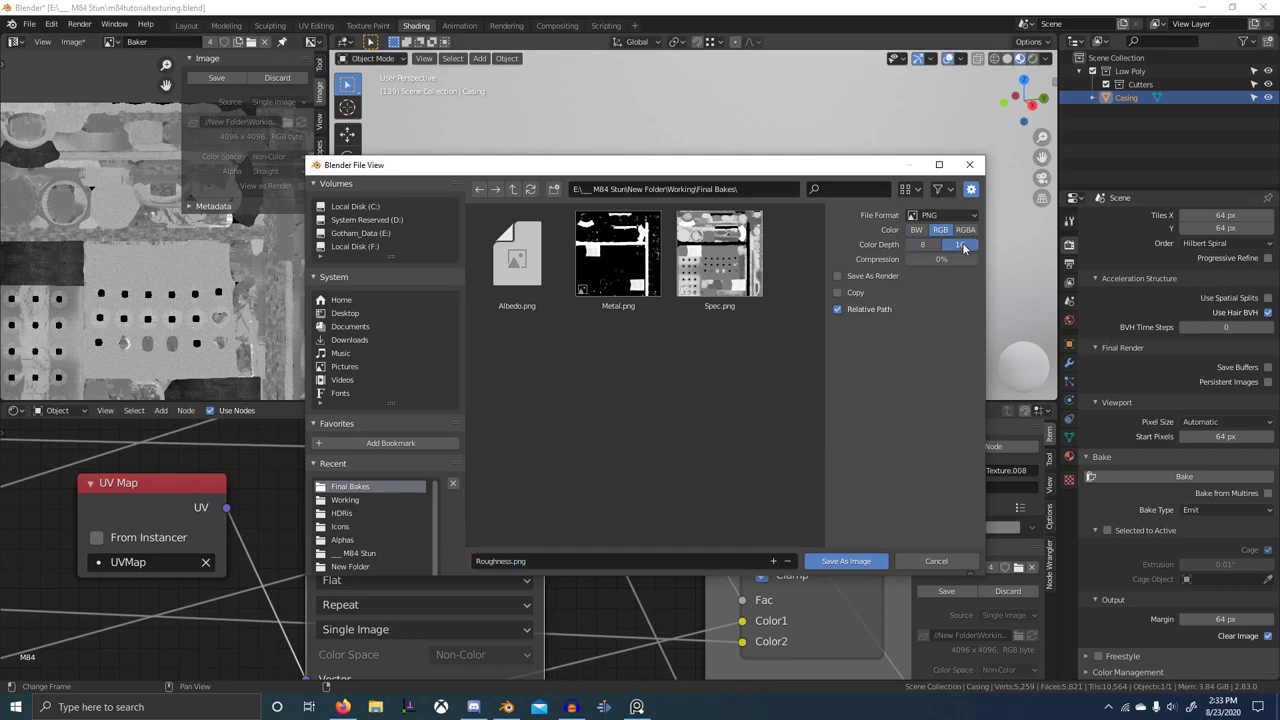
{"action": "left_click", "coordinate": [846, 561]}
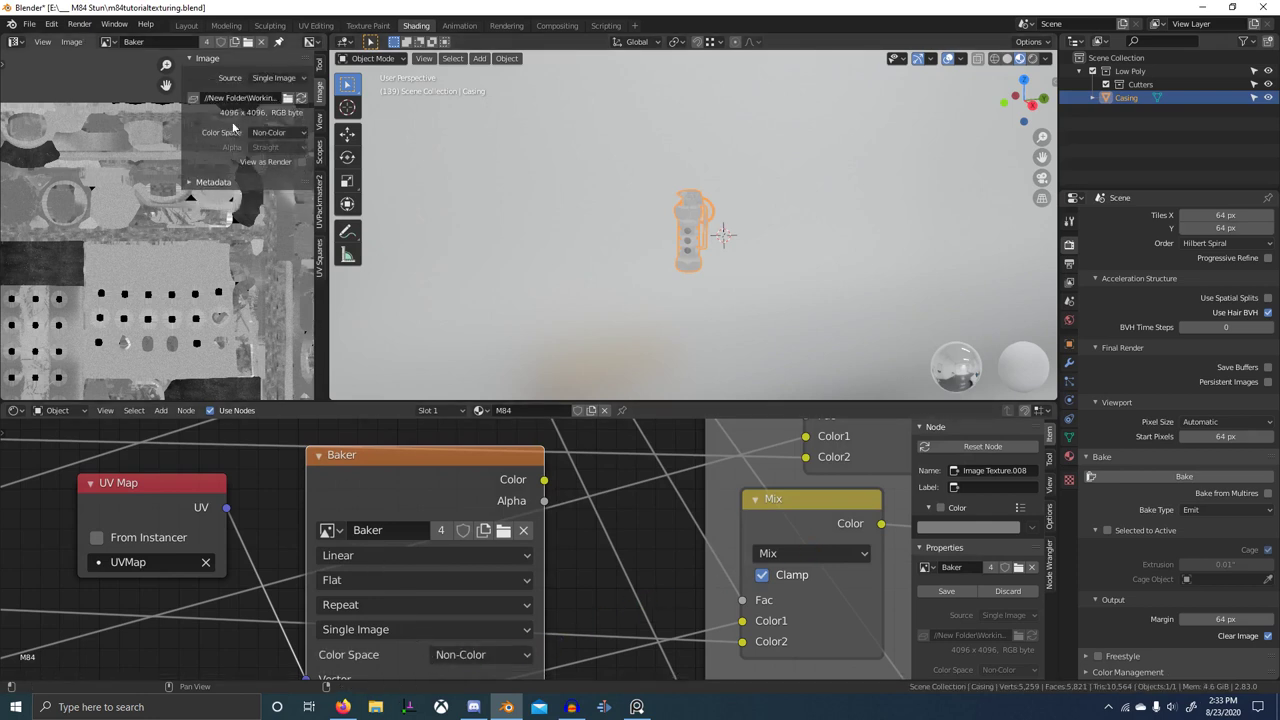
- Set the Baker image source to Generated with sRGB colour space
{"action": "left_click", "coordinate": [281, 77]}
{"action": "key", "text": "g"}
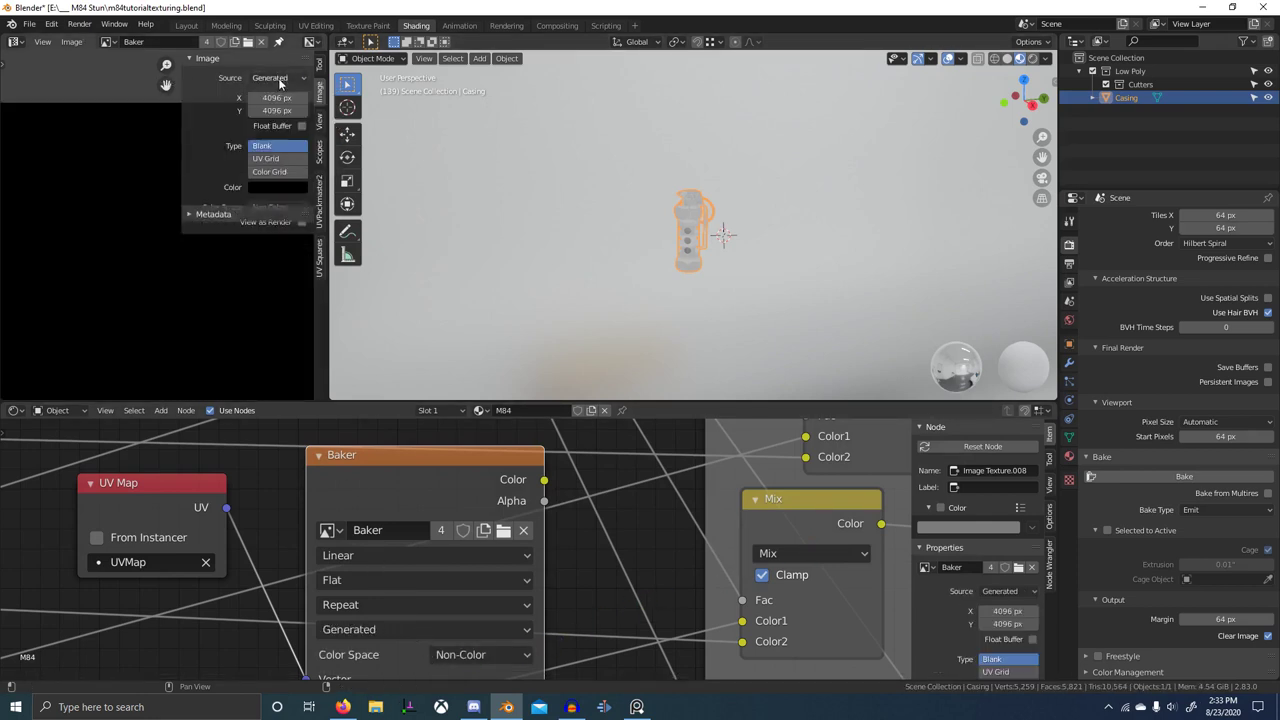
{"action": "left_click", "coordinate": [288, 210]}
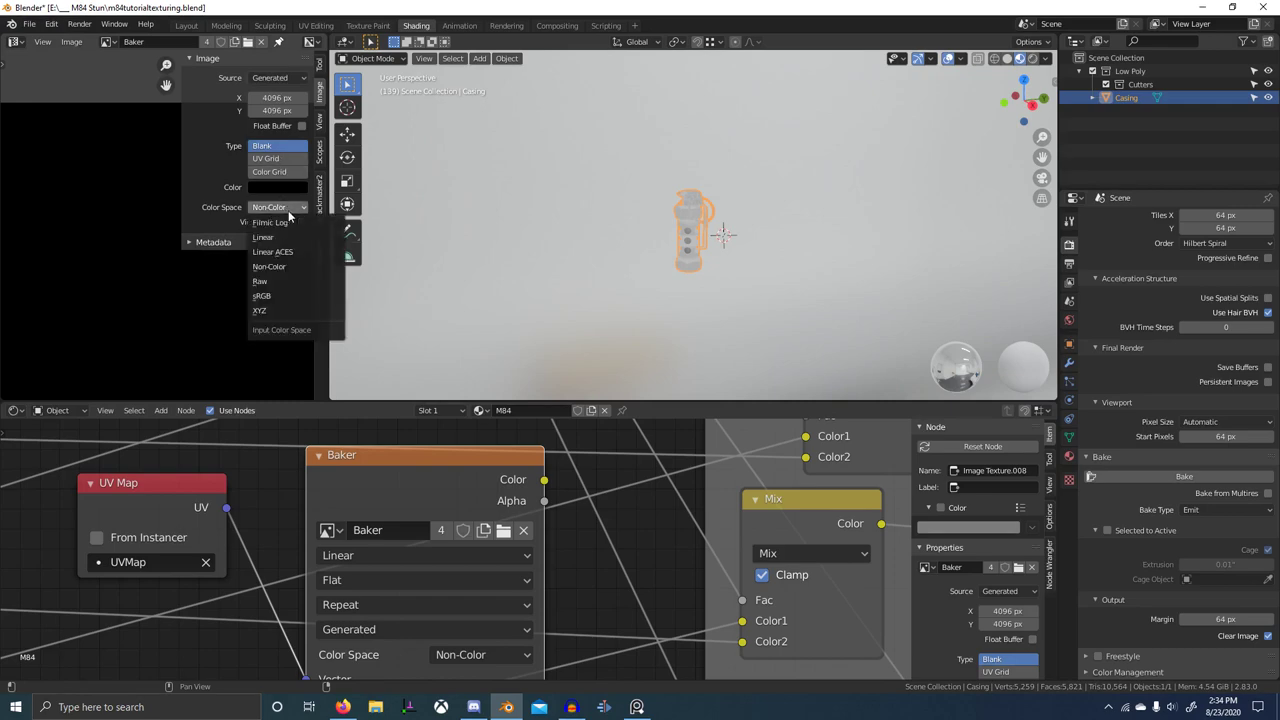
{"action": "left_click", "coordinate": [286, 296]}
- Preview the Principled BSDF shading on the grenade
{"action": "scroll", "coordinate": [782, 497], "scroll_direction": "down", "scroll_amount": 6}
{"action": "scroll", "coordinate": [782, 498], "scroll_direction": "down", "scroll_amount": 7}
{"action": "middle_click_drag", "start_coordinate": [880, 488], "coordinate": [460, 535]}
{"action": "scroll", "coordinate": [460, 535], "scroll_direction": "up", "scroll_amount": 7}
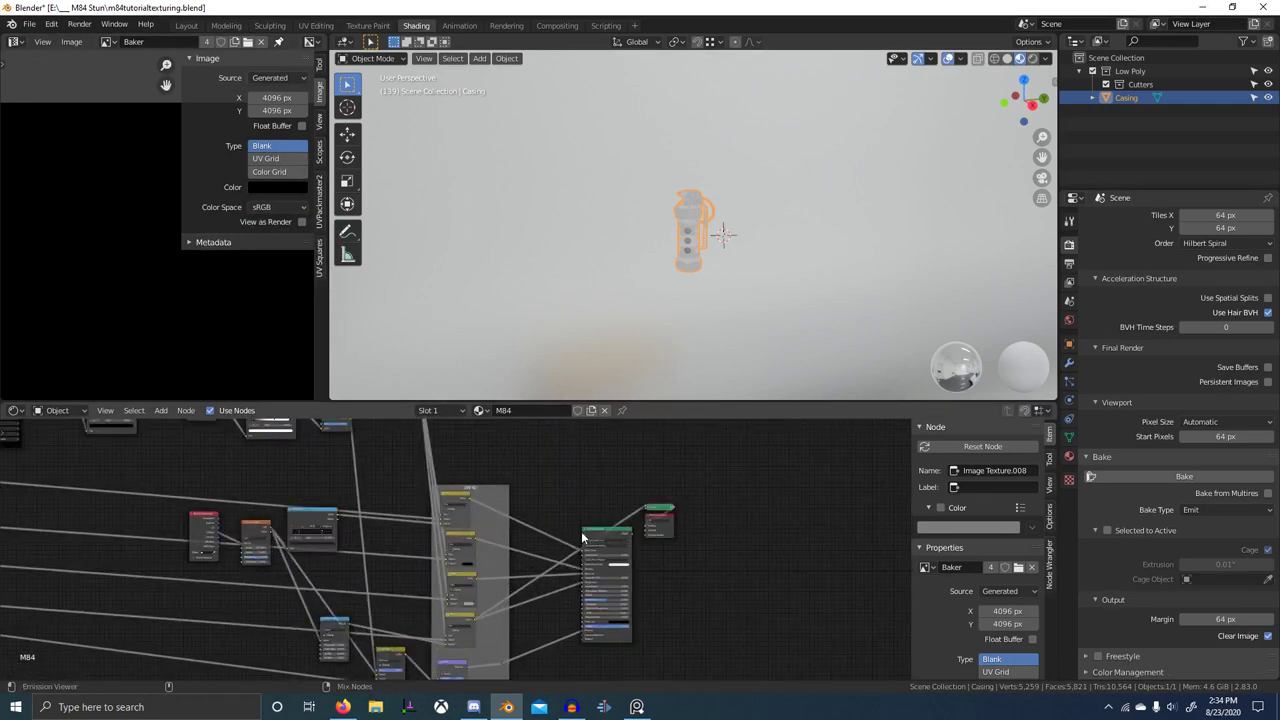
{"action": "left_click", "coordinate": [626, 528], "text": "ctrl+shift"}
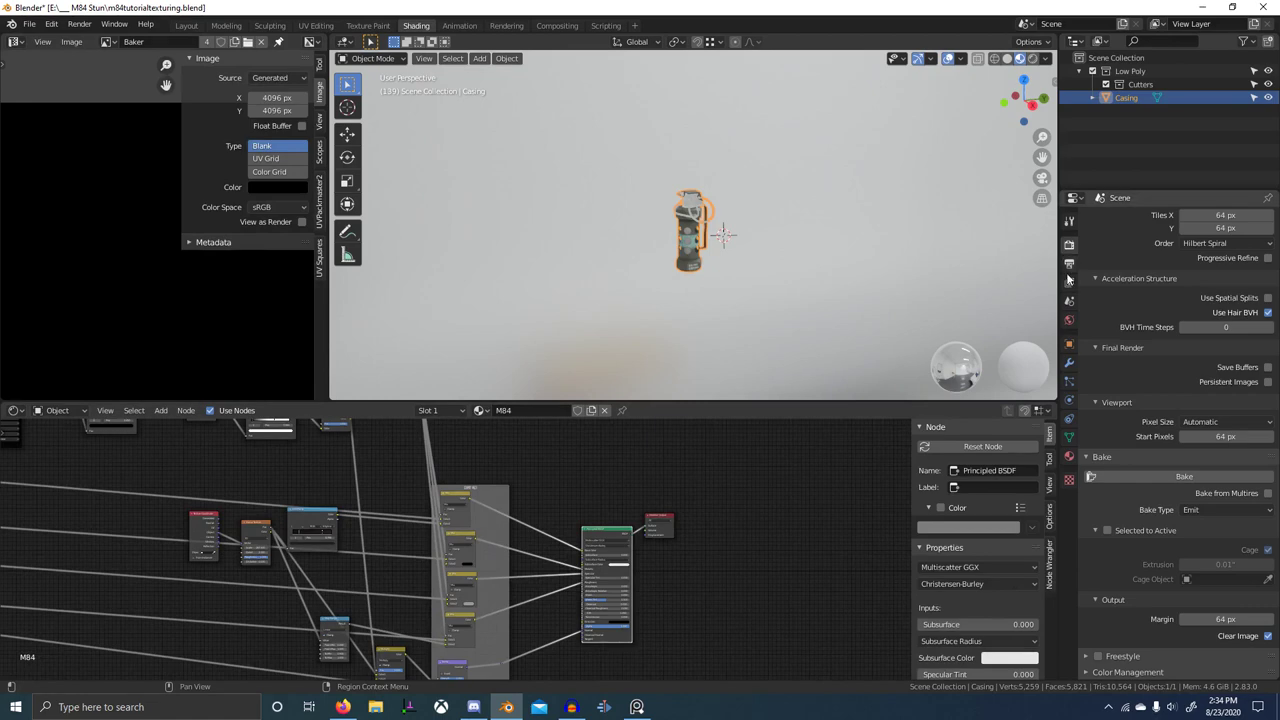
- Link the Metal and Internal1 Principled BSDF shaders to their material outputs
{"action": "left_click", "coordinate": [1069, 456]}
{"action": "left_click", "coordinate": [1116, 233]}
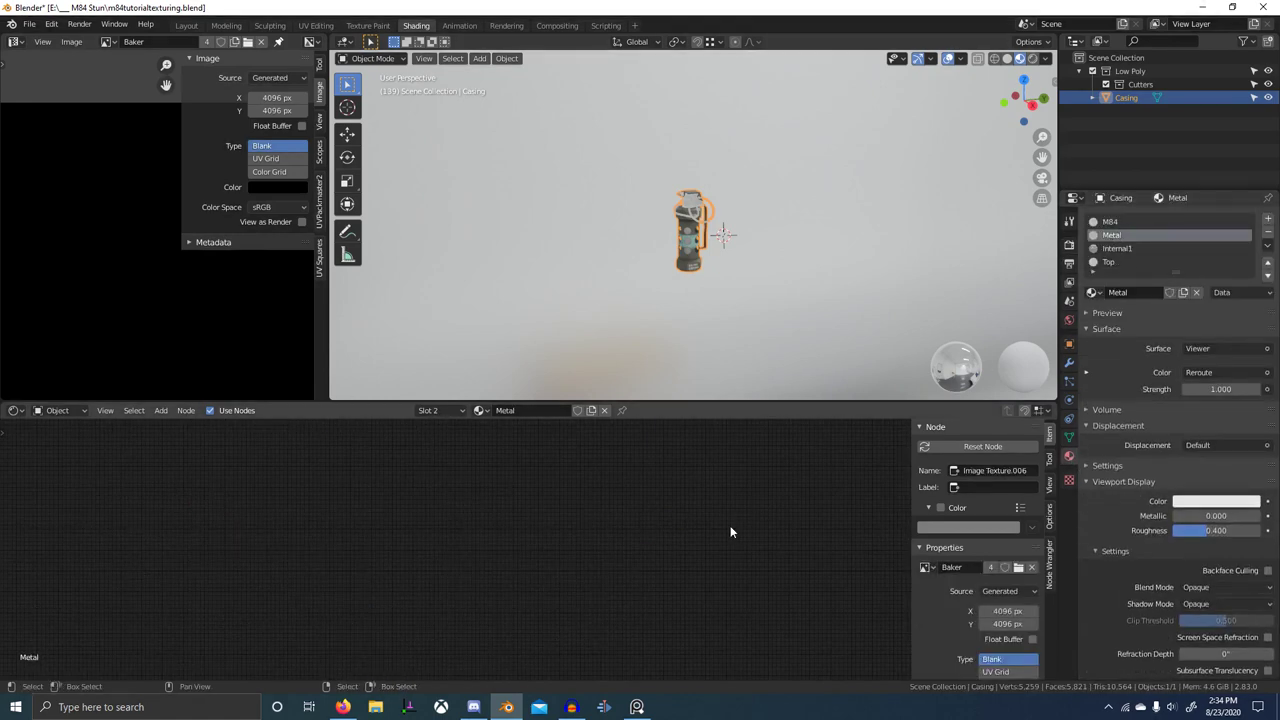
{"action": "key", "text": "a"}
{"action": "key", "text": "KP_Decimal"}
{"action": "scroll", "coordinate": [457, 551], "scroll_direction": "up", "scroll_amount": 6}
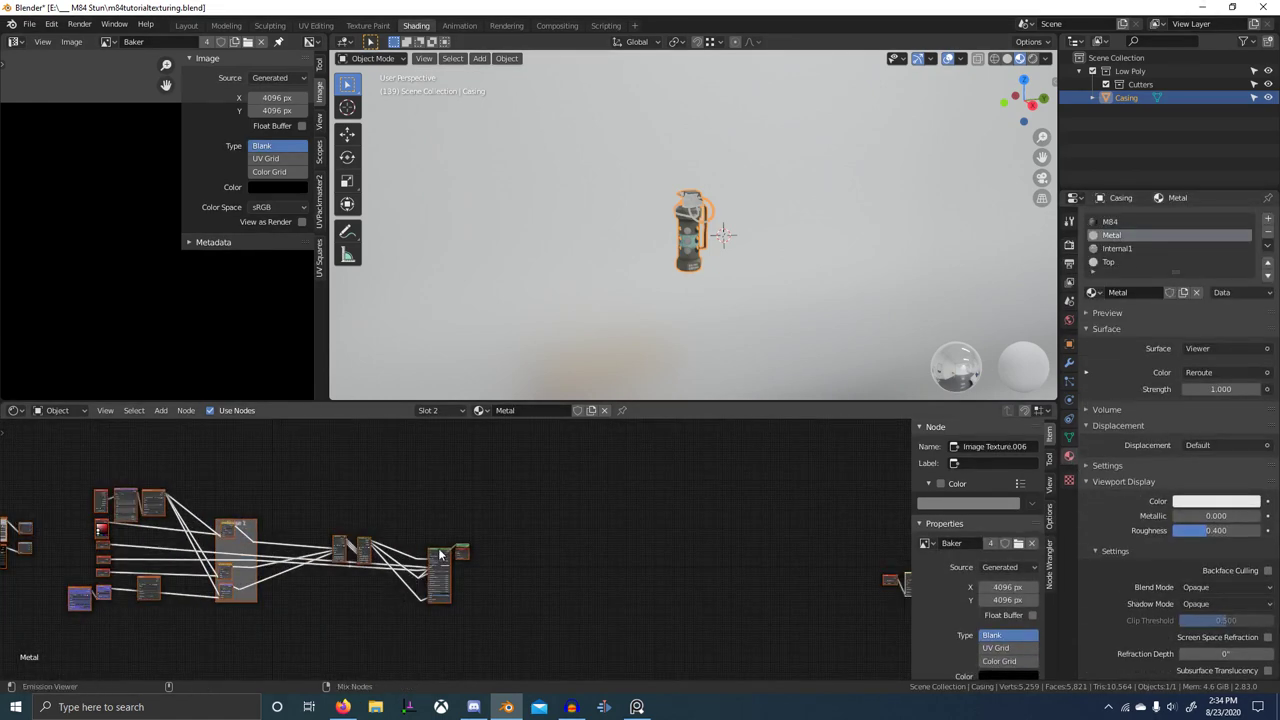
{"action": "left_click", "coordinate": [441, 556], "text": "ctrl+shift"}
{"action": "left_click", "coordinate": [1107, 250]}
{"action": "key", "text": "a"}
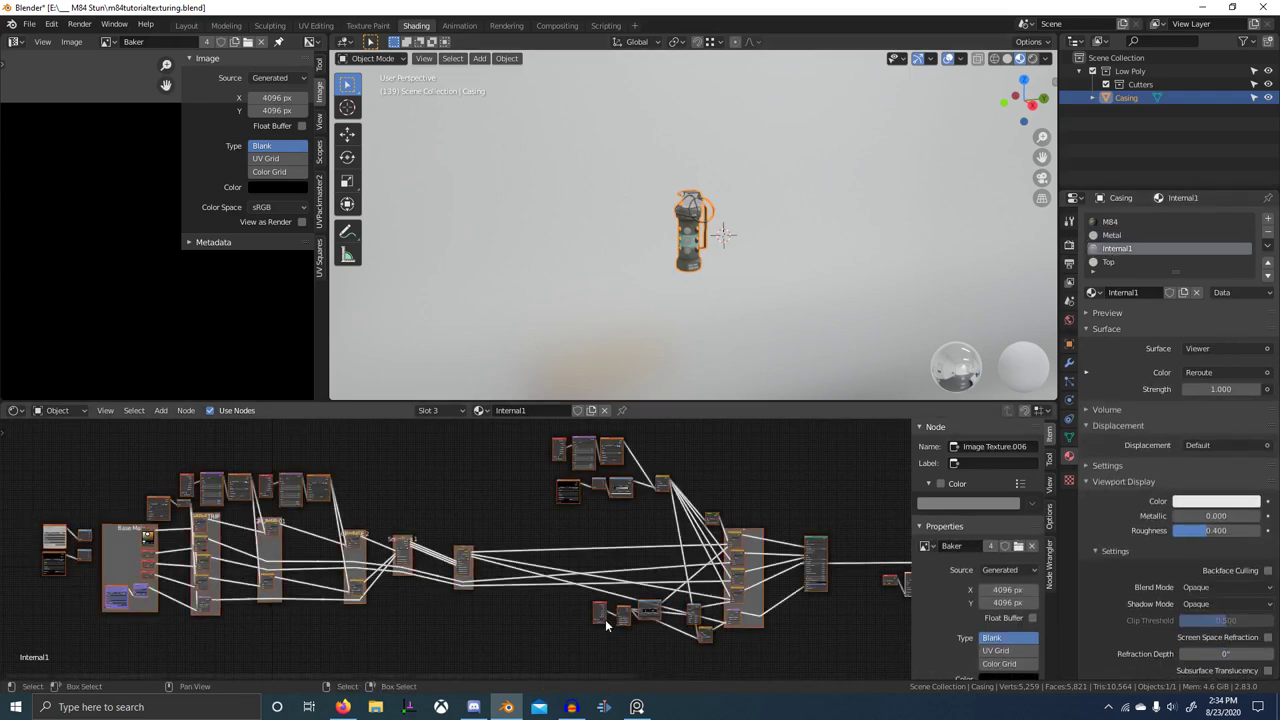
{"action": "key", "text": "KP_Decimal"}
{"action": "scroll", "coordinate": [598, 573], "scroll_direction": "up", "scroll_amount": 5}
{"action": "left_click", "coordinate": [598, 553], "text": "ctrl+shift"}
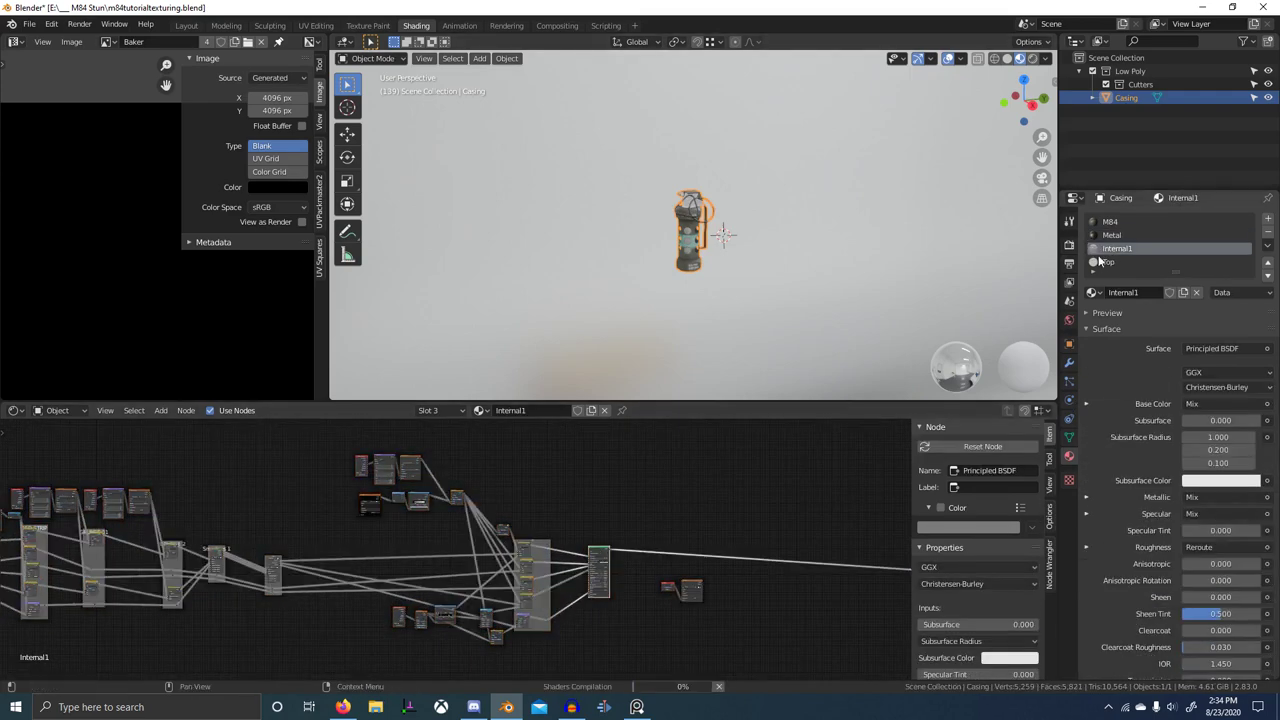
- Link the Top material's Principled BSDF to its material output
{"action": "left_click", "coordinate": [1115, 262]}
{"action": "key", "text": "a"}
{"action": "key", "text": "KP_Decimal"}
{"action": "middle_click_drag", "start_coordinate": [731, 554], "coordinate": [384, 507]}
{"action": "scroll", "coordinate": [384, 507], "scroll_direction": "up", "scroll_amount": 8}
{"action": "left_click", "coordinate": [647, 553], "text": "ctrl+shift"}
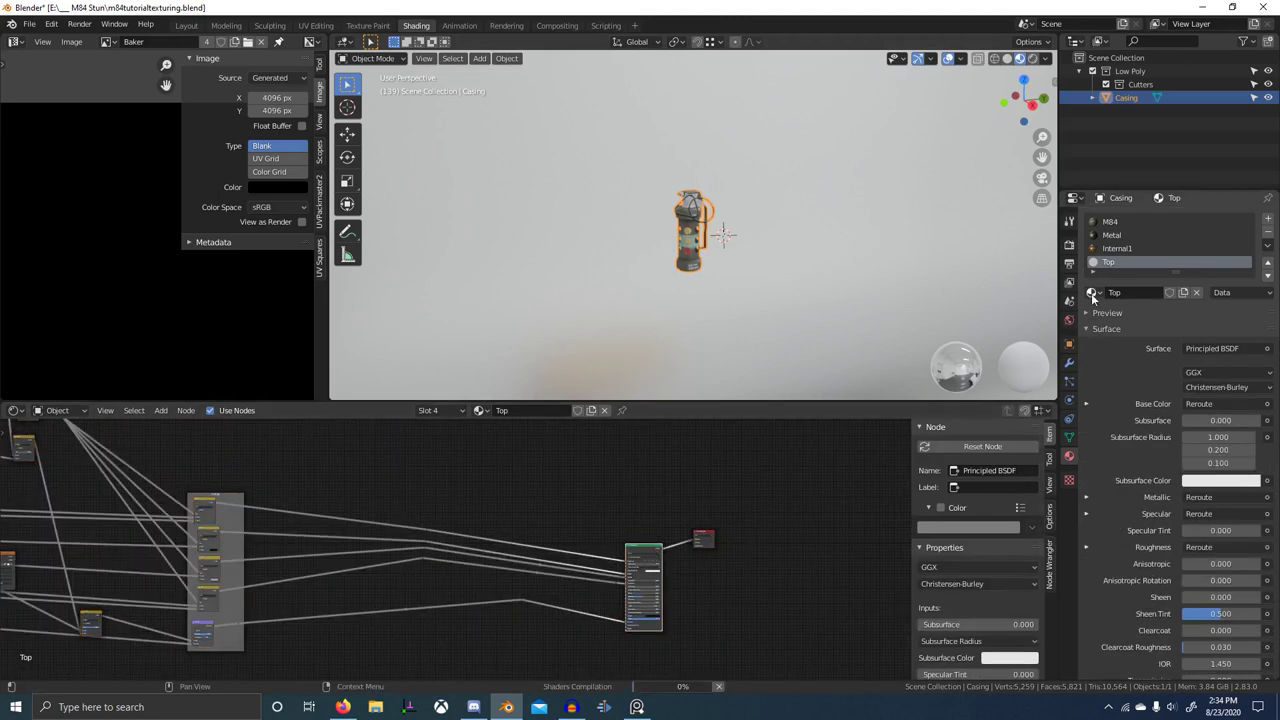
{"action": "scroll", "coordinate": [796, 271], "scroll_direction": "up", "scroll_amount": 7}
{"action": "middle_click_drag", "start_coordinate": [796, 271], "coordinate": [918, 288]}
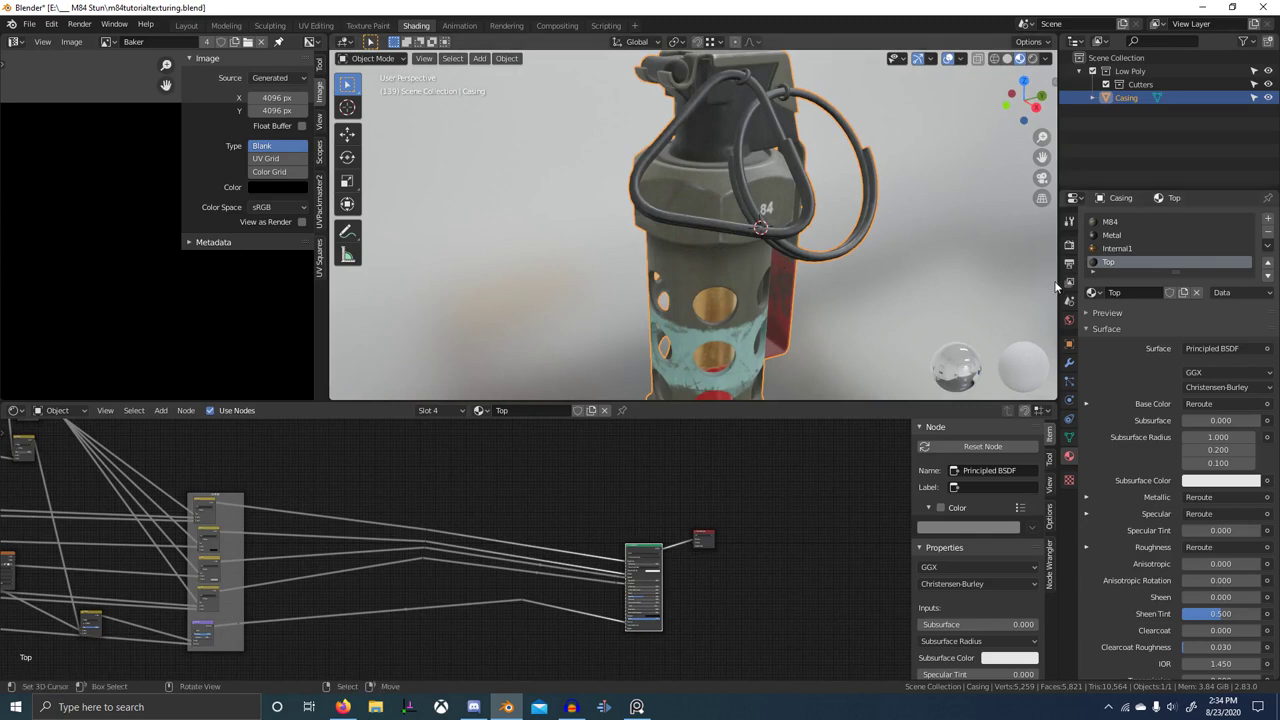
{"action": "scroll", "coordinate": [455, 548], "scroll_direction": "down", "scroll_amount": 7}
{"action": "middle_click_drag", "start_coordinate": [428, 556], "coordinate": [668, 529]}
{"action": "scroll", "coordinate": [411, 527], "scroll_direction": "up", "scroll_amount": 8}
{"action": "scroll", "coordinate": [410, 528], "scroll_direction": "up", "scroll_amount": 3}
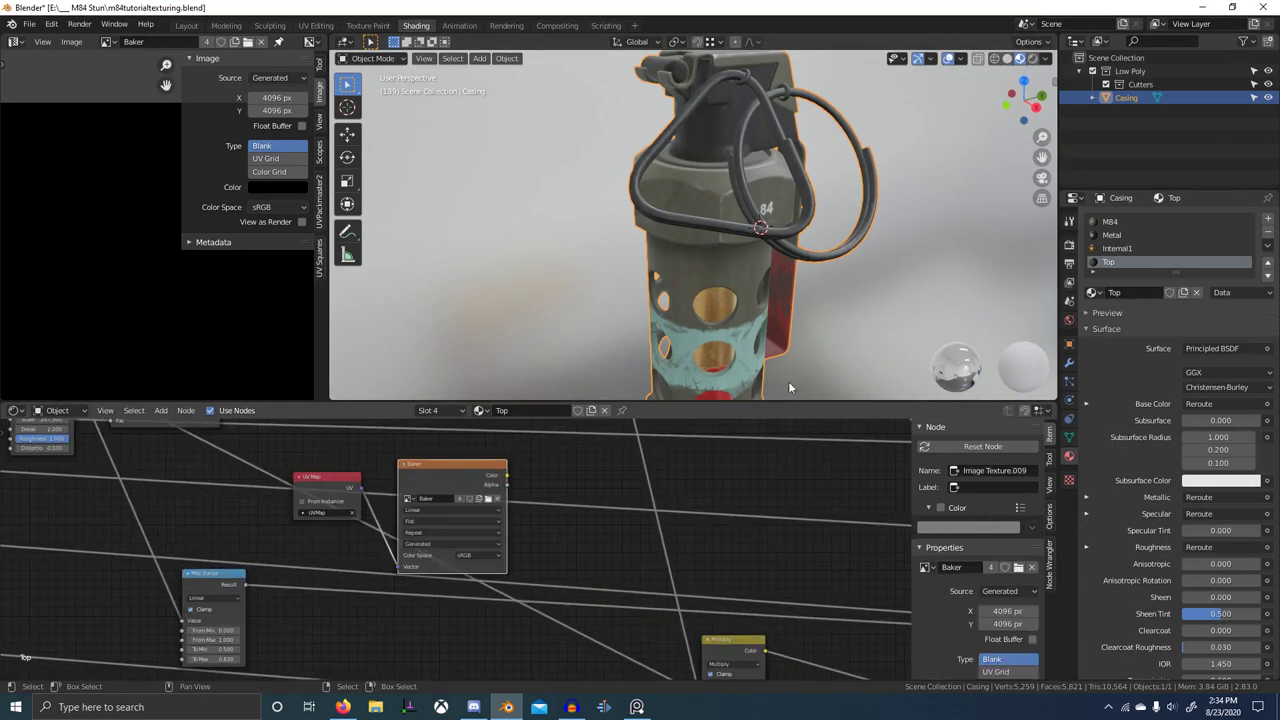
- With M84 active, set the Cycles render and viewport samples to 8
{"action": "left_click", "coordinate": [1117, 248]}
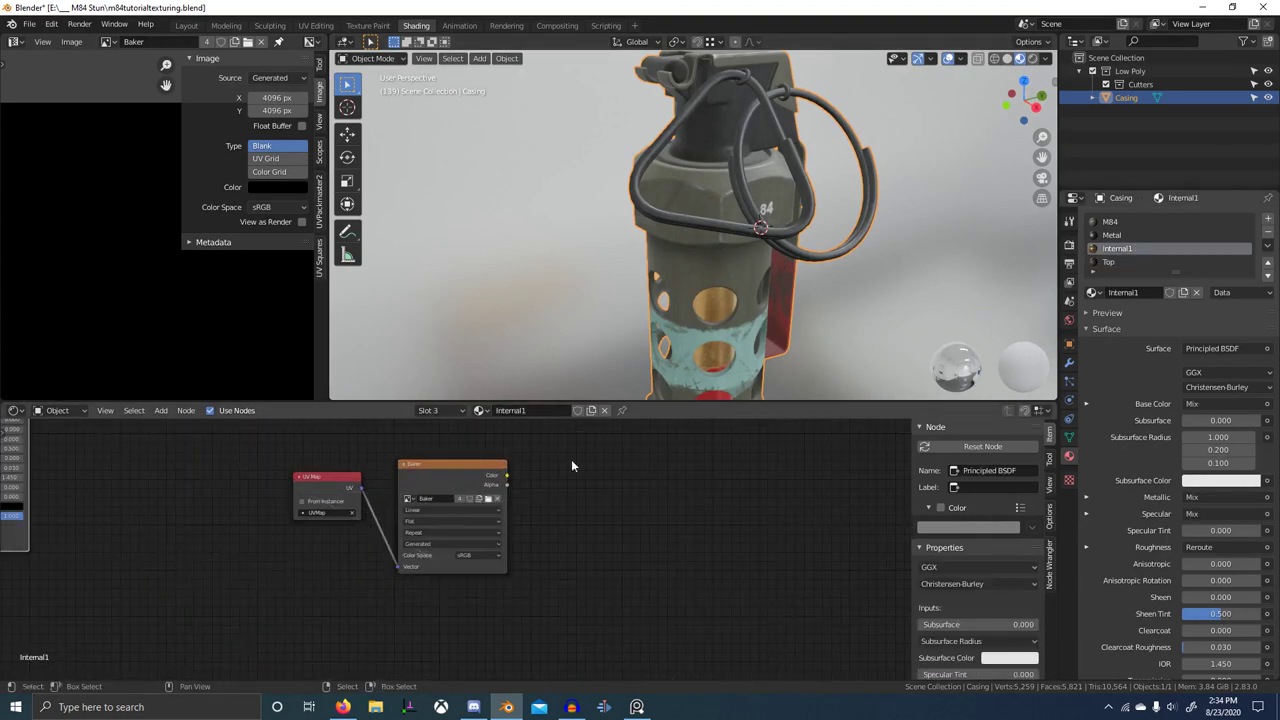
{"action": "left_click", "coordinate": [1117, 235]}
{"action": "left_click", "coordinate": [1110, 221]}
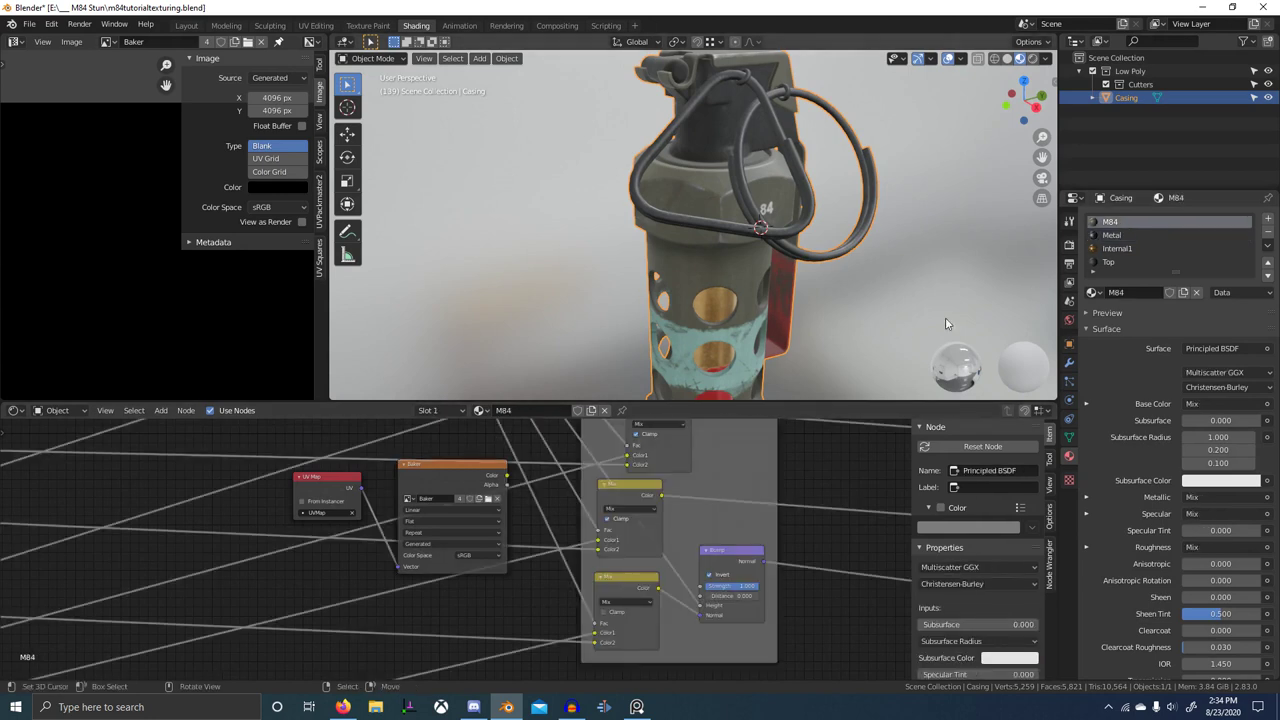
{"action": "left_click", "coordinate": [1070, 246]}
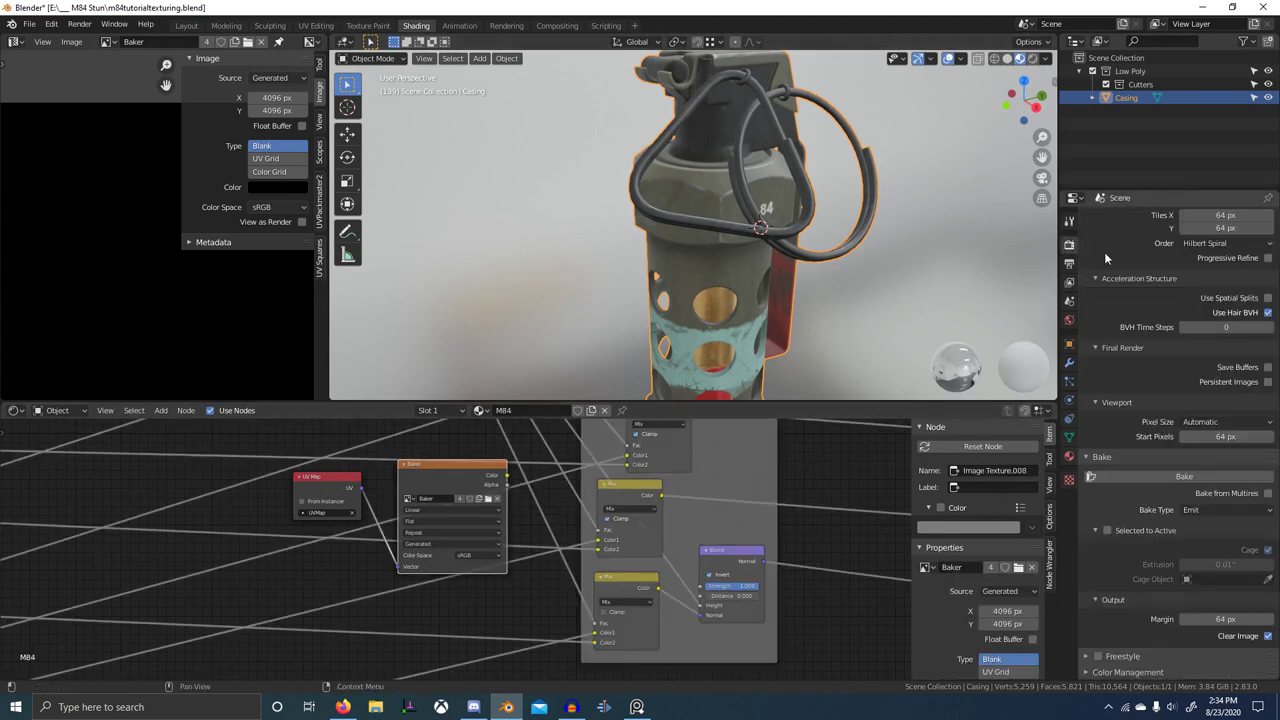
{"action": "scroll", "coordinate": [1130, 262], "scroll_direction": "up", "scroll_amount": 10}
{"action": "left_click_drag", "start_coordinate": [1209, 338], "coordinate": [1209, 352]}
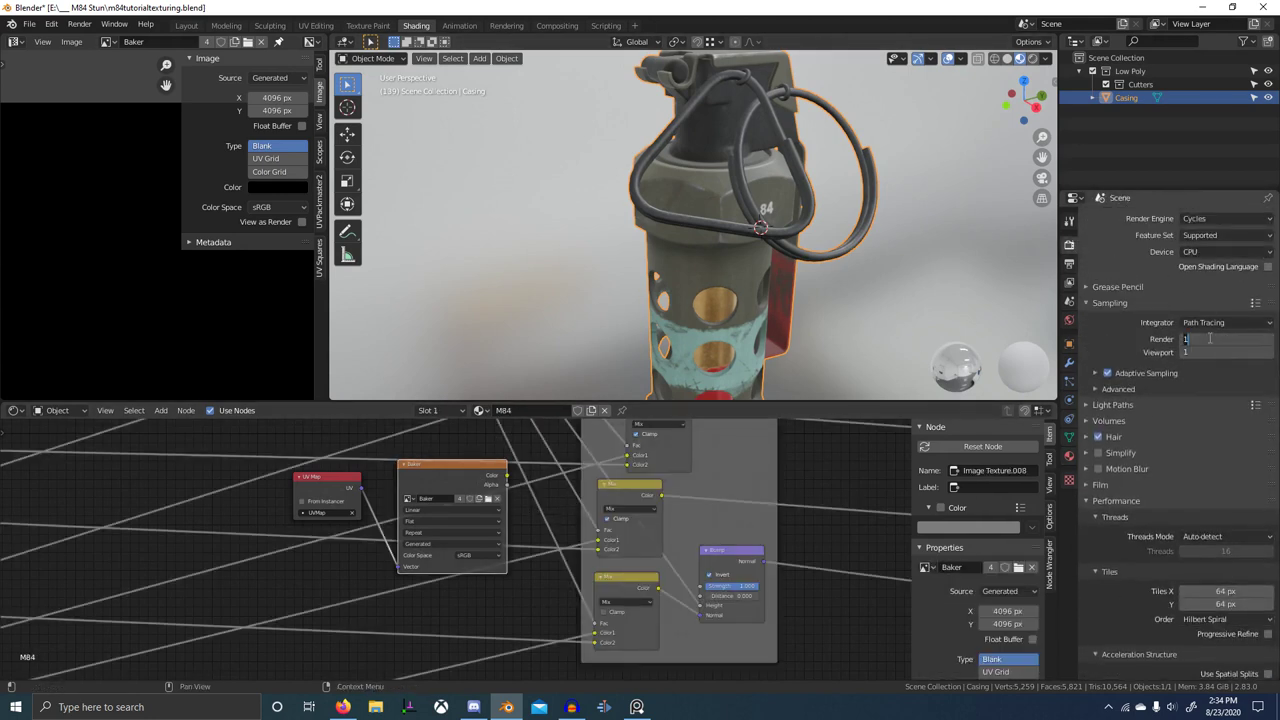
{"action": "type", "text": "4"}
{"action": "key", "text": "Return"}
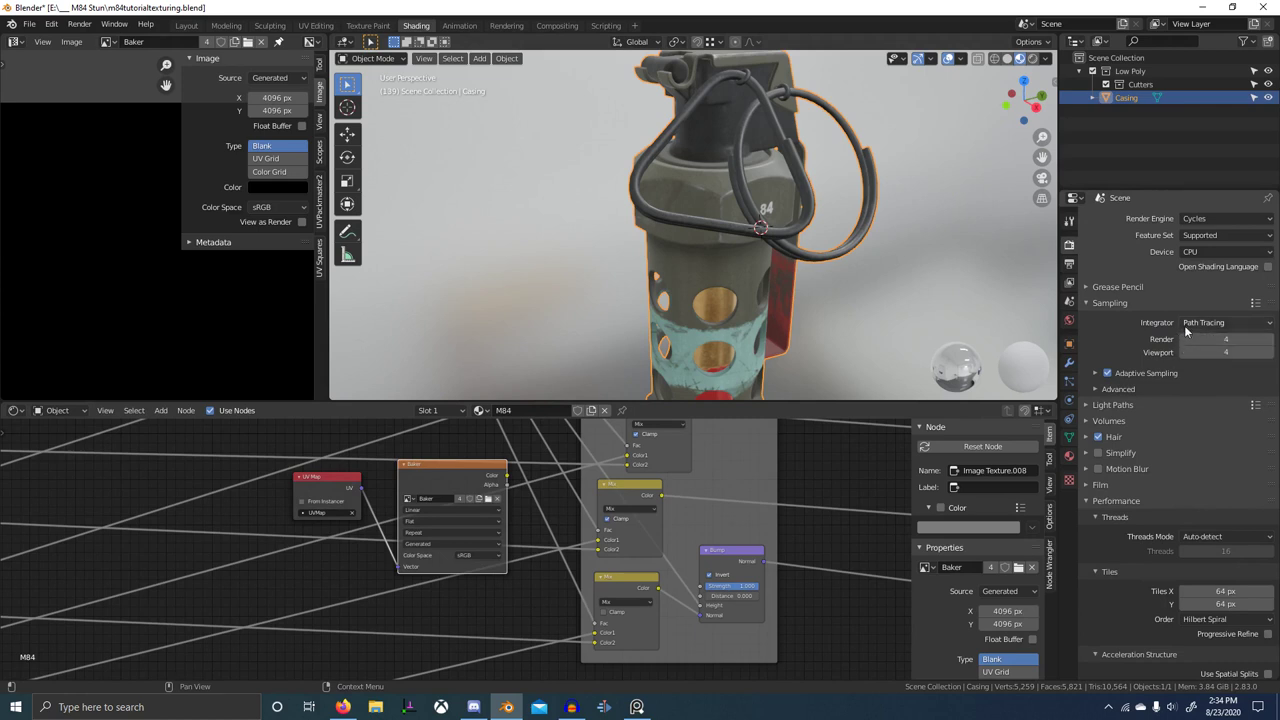
{"action": "left_click_drag", "start_coordinate": [1201, 338], "coordinate": [1201, 352]}
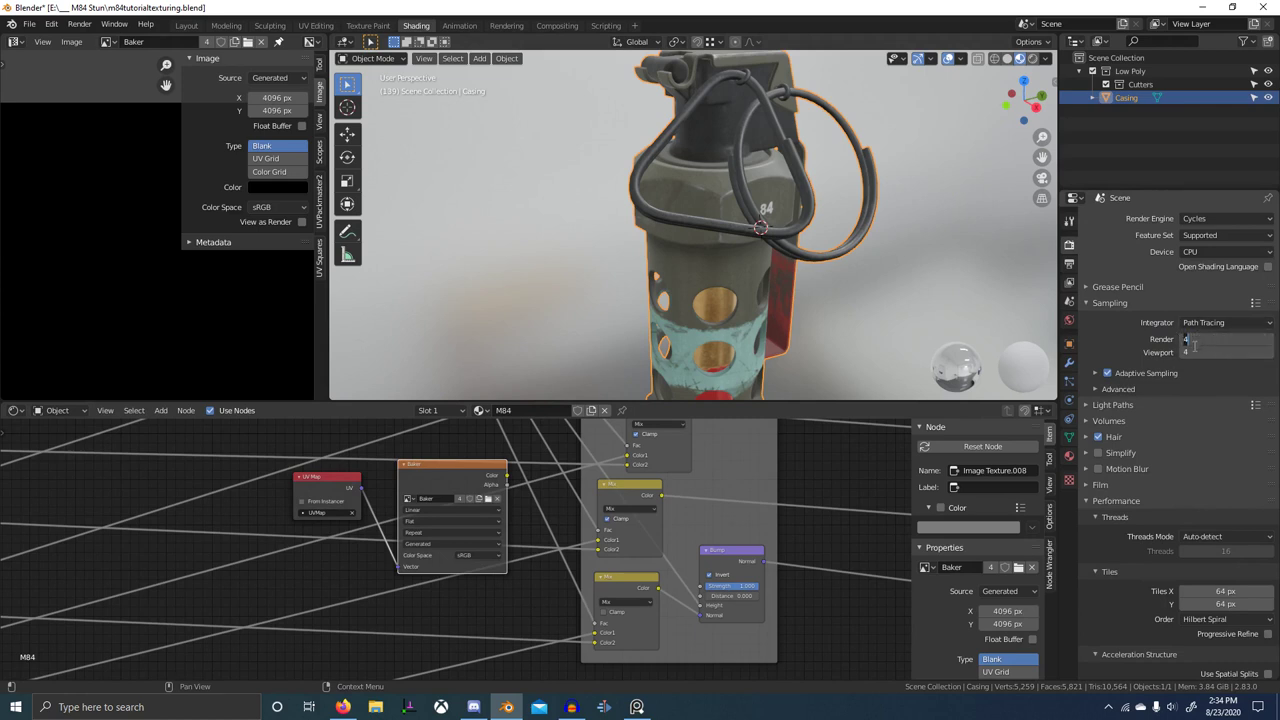
{"action": "type", "text": "1"}
{"action": "key", "text": "Return"}
- Change the bake type from Emit to Normal
{"action": "scroll", "coordinate": [1158, 304], "scroll_direction": "down", "scroll_amount": 10}
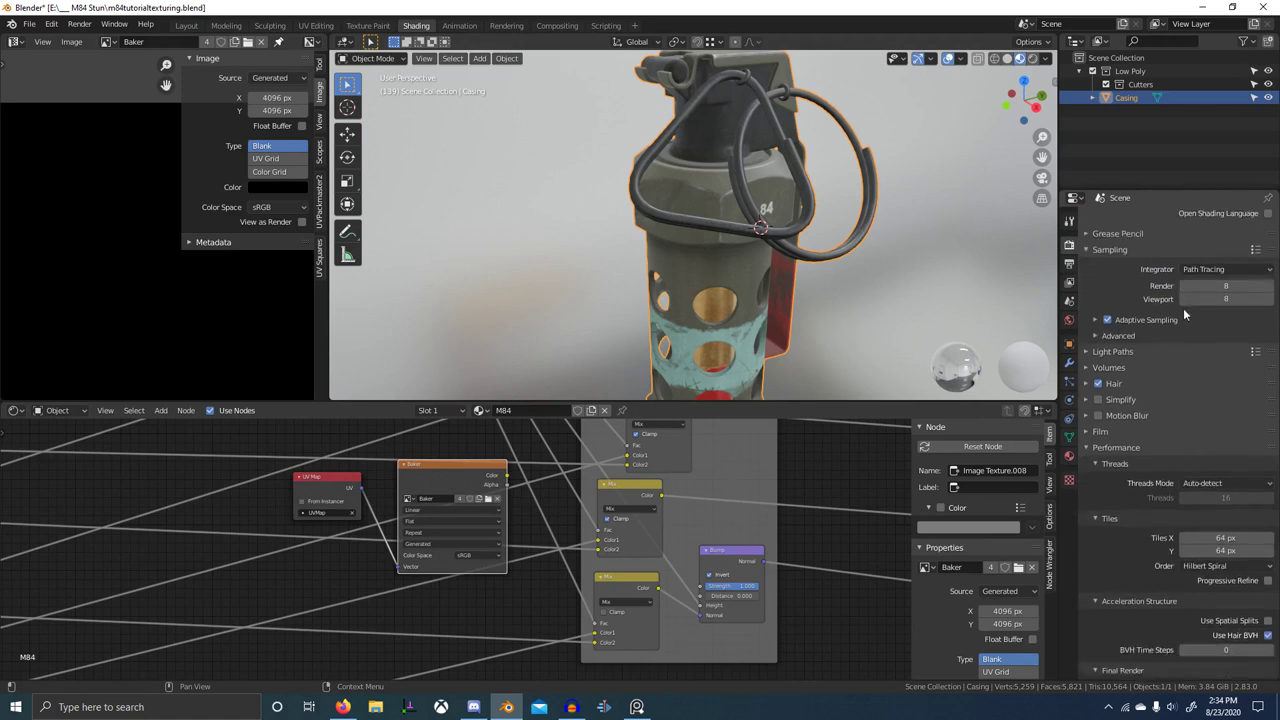
{"action": "scroll", "coordinate": [1165, 368], "scroll_direction": "down", "scroll_amount": 3}
{"action": "left_click", "coordinate": [1196, 510]}
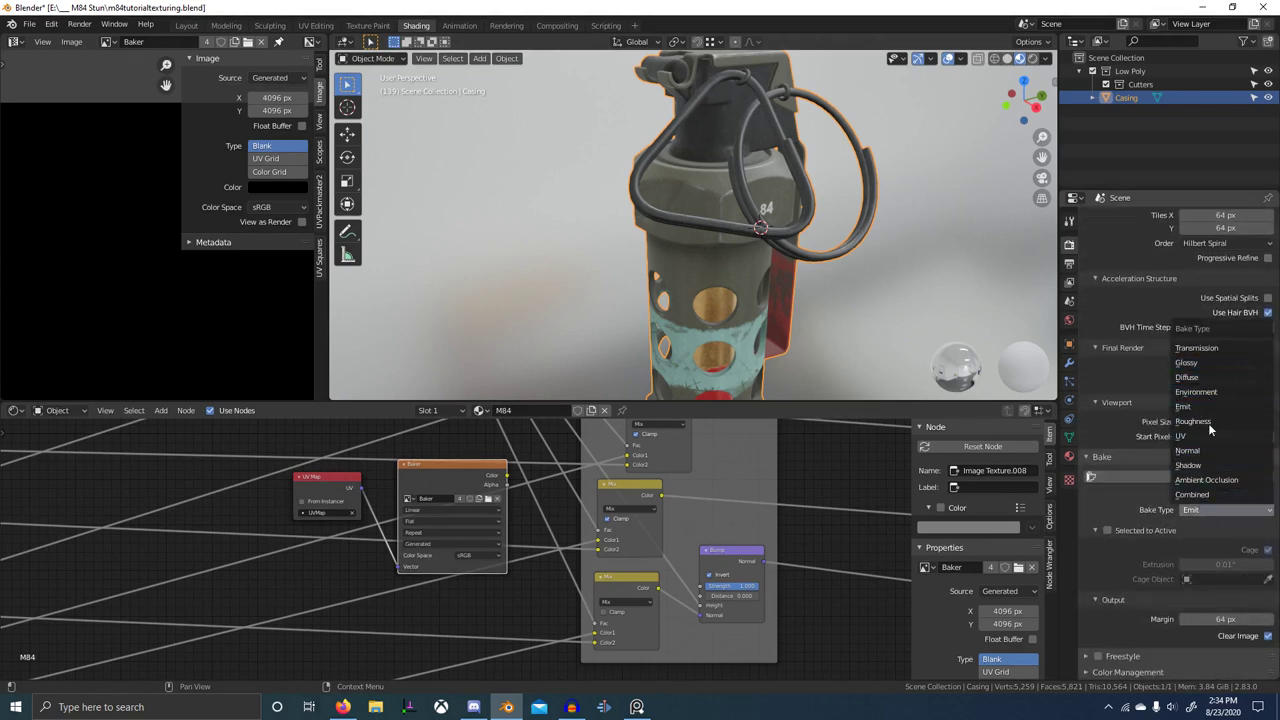
{"action": "left_click", "coordinate": [1190, 451]}
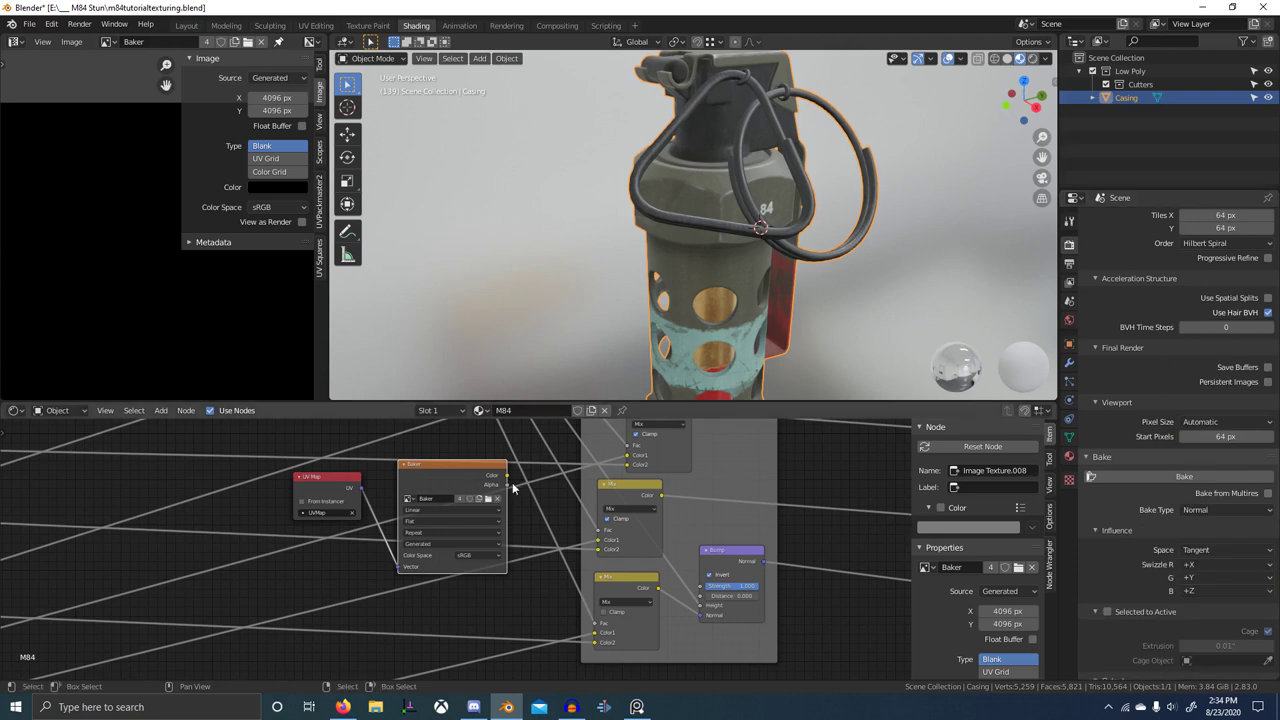
- Start the Normal bake and orbit to check the hex collar and underside
{"action": "left_click", "coordinate": [1162, 475]}
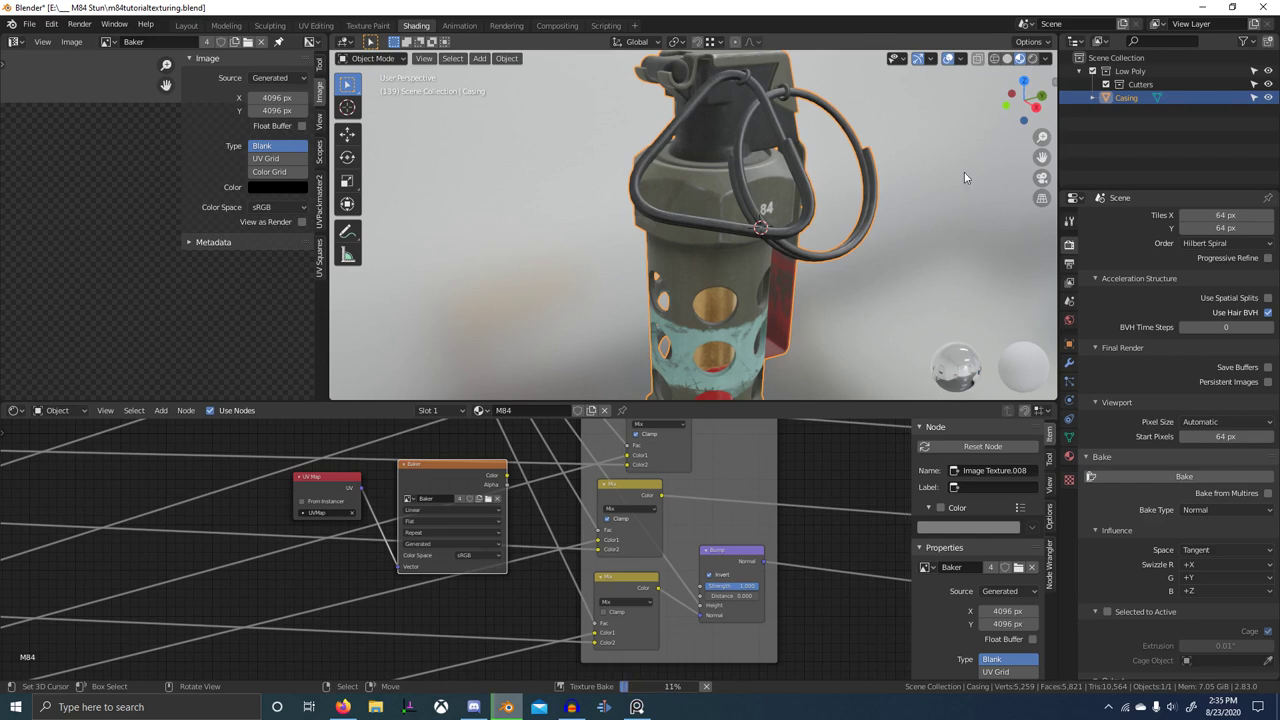
{"action": "scroll", "coordinate": [745, 190], "scroll_direction": "up", "scroll_amount": 8}
{"action": "scroll", "coordinate": [724, 172], "scroll_direction": "down", "scroll_amount": 4}
{"action": "middle_click_drag", "start_coordinate": [708, 143], "coordinate": [762, 160]}
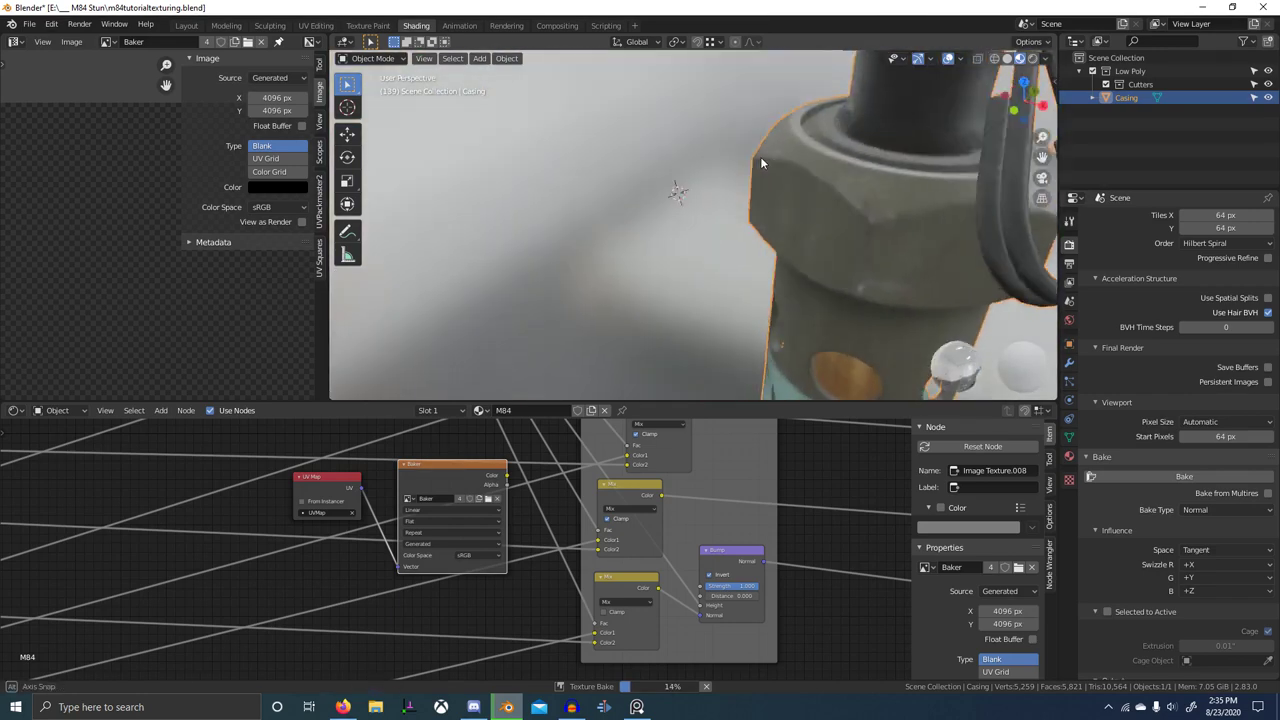
{"action": "scroll", "coordinate": [780, 163], "scroll_direction": "up", "scroll_amount": 2}
{"action": "middle_click_drag", "start_coordinate": [892, 192], "coordinate": [863, 205]}
{"action": "scroll", "coordinate": [863, 205], "scroll_direction": "up", "scroll_amount": 1}
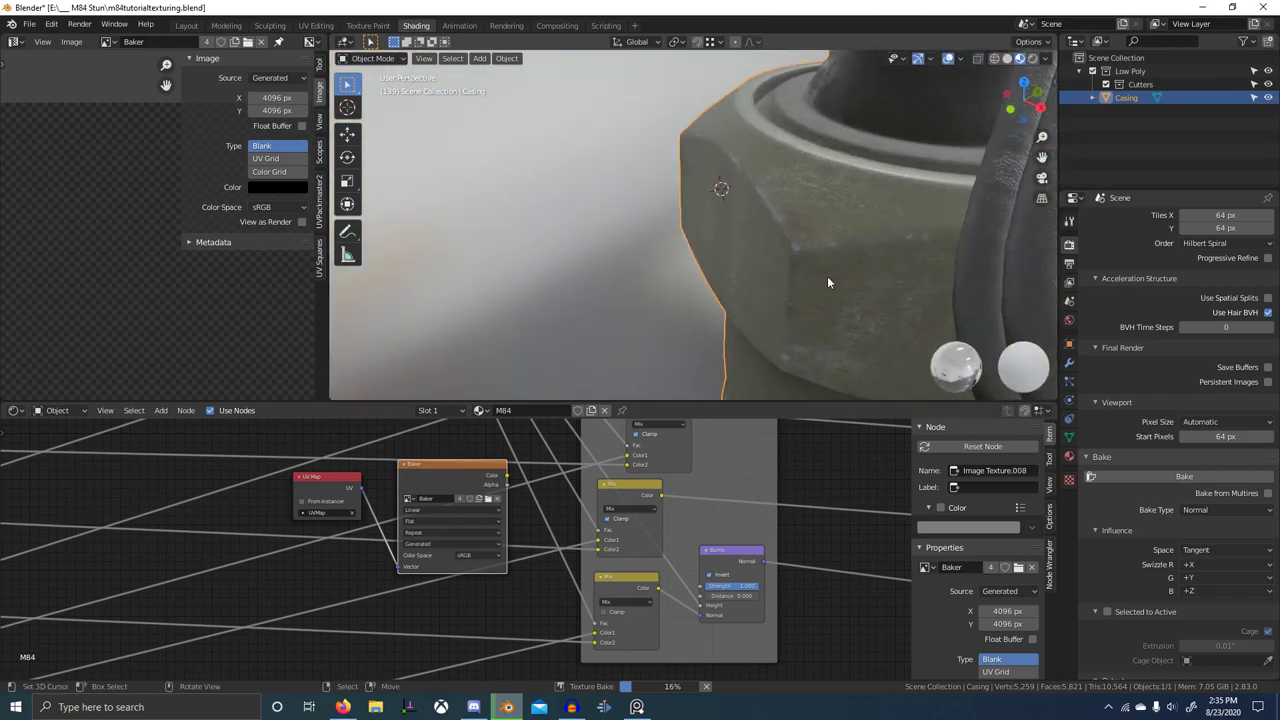
{"action": "scroll", "coordinate": [802, 262], "scroll_direction": "down", "scroll_amount": 5}
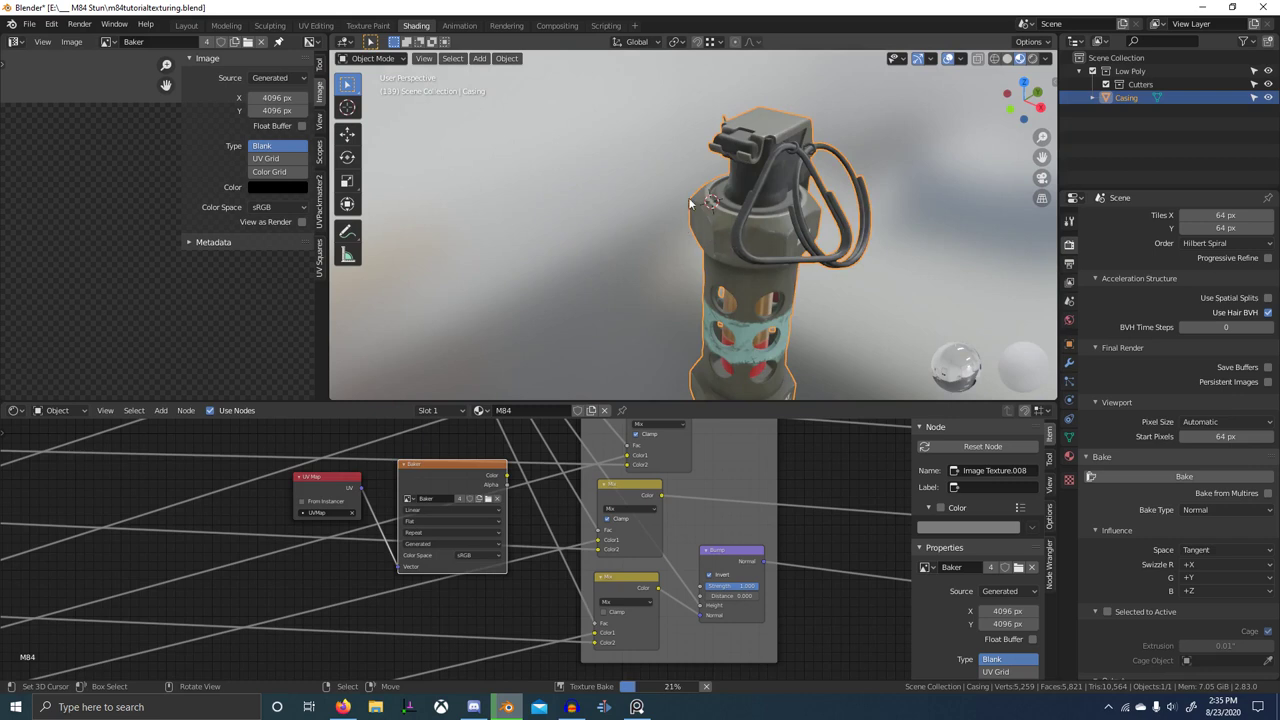
{"action": "scroll", "coordinate": [698, 265], "scroll_direction": "up", "scroll_amount": 5}
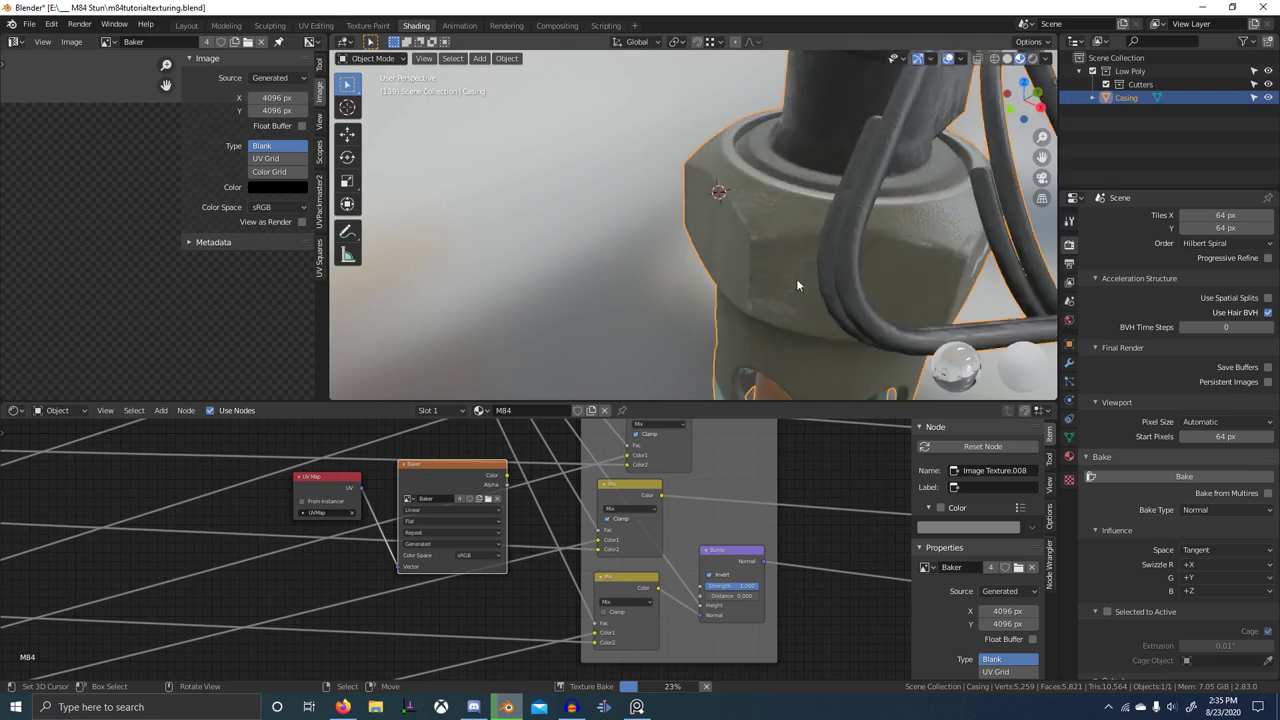
{"action": "scroll", "coordinate": [764, 226], "scroll_direction": "down", "scroll_amount": 5}
{"action": "scroll", "coordinate": [759, 240], "scroll_direction": "up", "scroll_amount": 4}
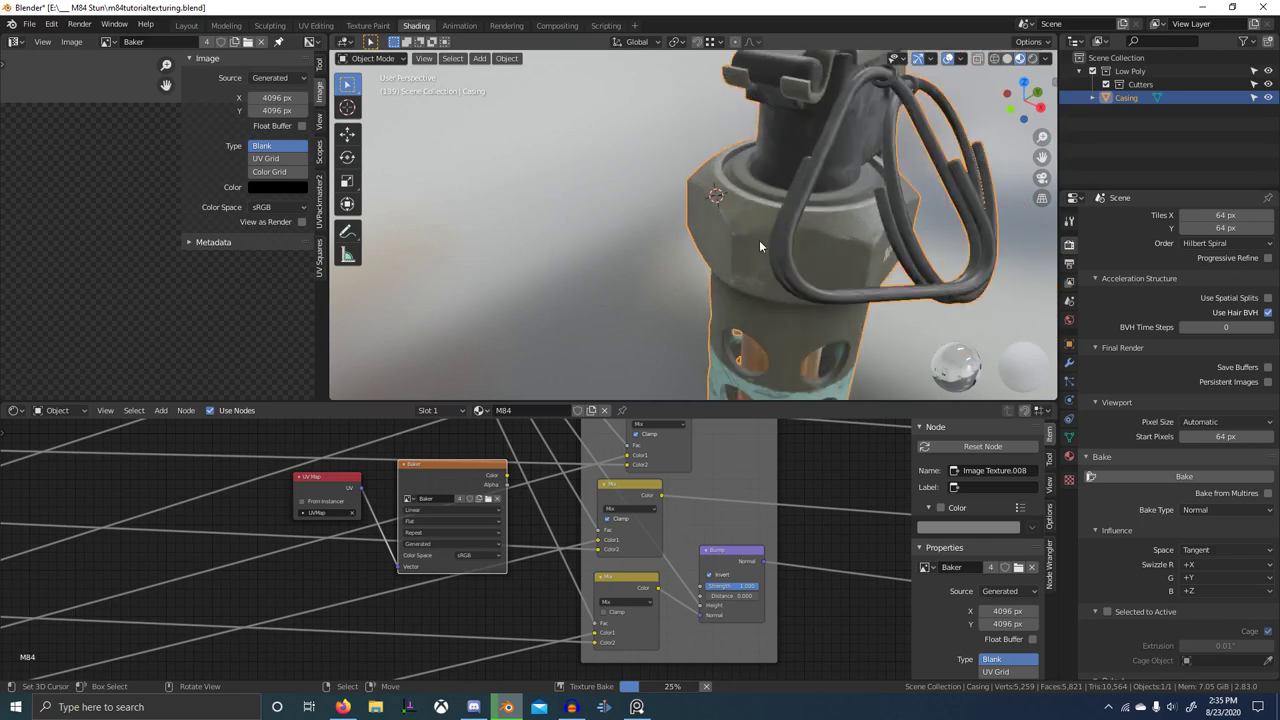
{"action": "scroll", "coordinate": [751, 243], "scroll_direction": "down", "scroll_amount": 4}
{"action": "middle_click_drag", "start_coordinate": [762, 244], "coordinate": [736, 313]}
{"action": "scroll", "coordinate": [743, 186], "scroll_direction": "up", "scroll_amount": 5}
{"action": "scroll", "coordinate": [743, 186], "scroll_direction": "down", "scroll_amount": 4}
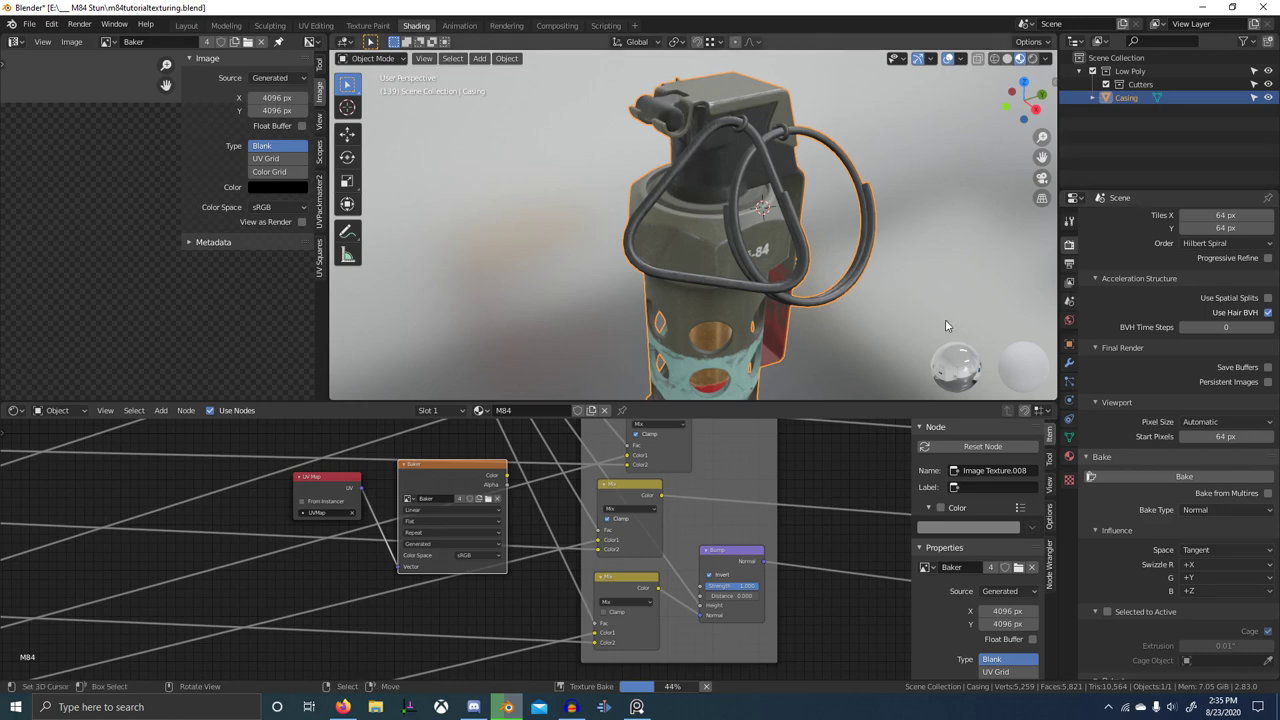
- Maximize the 3D view and inspect the P/N 750-002 side and whole grenade
{"action": "scroll", "coordinate": [731, 284], "scroll_direction": "down", "scroll_amount": 5}
{"action": "mouse_move", "coordinate": [704, 289]}
{"action": "middle_mouse_down"}
{"action": "mouse_move", "coordinate": [735, 217]}
{"action": "mouse_move", "coordinate": [660, 262]}
{"action": "mouse_move", "coordinate": [692, 290]}
{"action": "middle_mouse_up"}
{"action": "scroll", "coordinate": [714, 237], "scroll_direction": "up", "scroll_amount": 3}
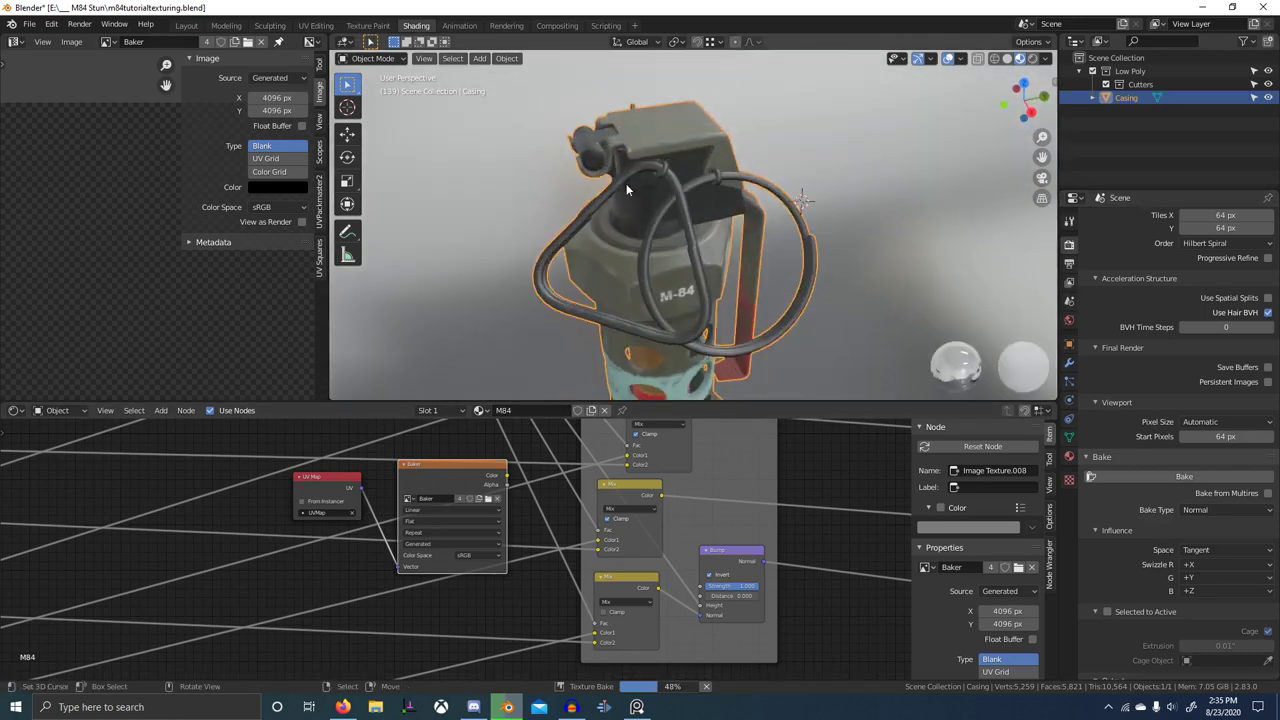
{"action": "scroll", "coordinate": [627, 184], "scroll_direction": "up", "scroll_amount": 4}
{"action": "middle_click_drag", "start_coordinate": [627, 184], "coordinate": [595, 187]}
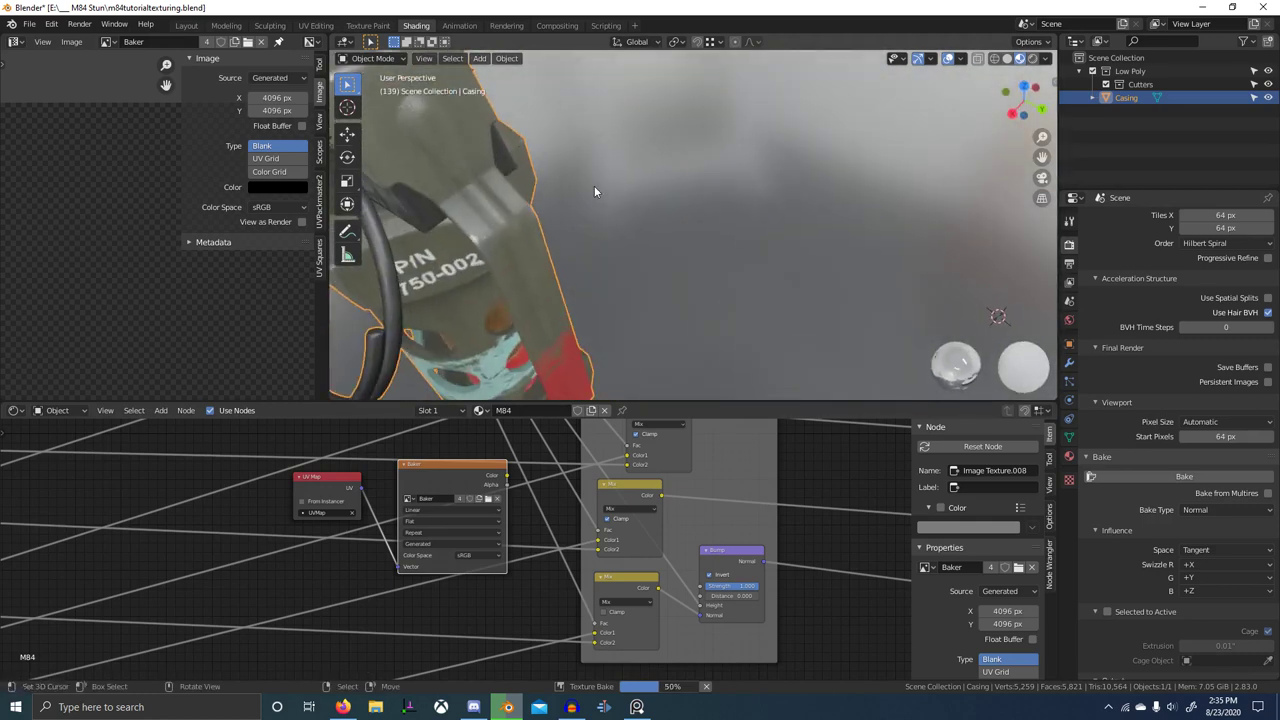
{"action": "key", "text": "ctrl+alt+space"}
{"action": "scroll", "coordinate": [636, 320], "scroll_direction": "down", "scroll_amount": 5}
{"action": "mouse_move", "coordinate": [545, 366]}
{"action": "middle_mouse_down"}
{"action": "mouse_move", "coordinate": [583, 364]}
{"action": "mouse_move", "coordinate": [632, 326]}
{"action": "mouse_move", "coordinate": [1125, 337]}
{"action": "mouse_move", "coordinate": [134, 297]}
{"action": "mouse_move", "coordinate": [822, 343]}
{"action": "mouse_move", "coordinate": [1134, 423]}
{"action": "mouse_move", "coordinate": [894, 334]}
{"action": "mouse_move", "coordinate": [1145, 322]}
{"action": "mouse_move", "coordinate": [794, 297]}
{"action": "middle_mouse_up"}
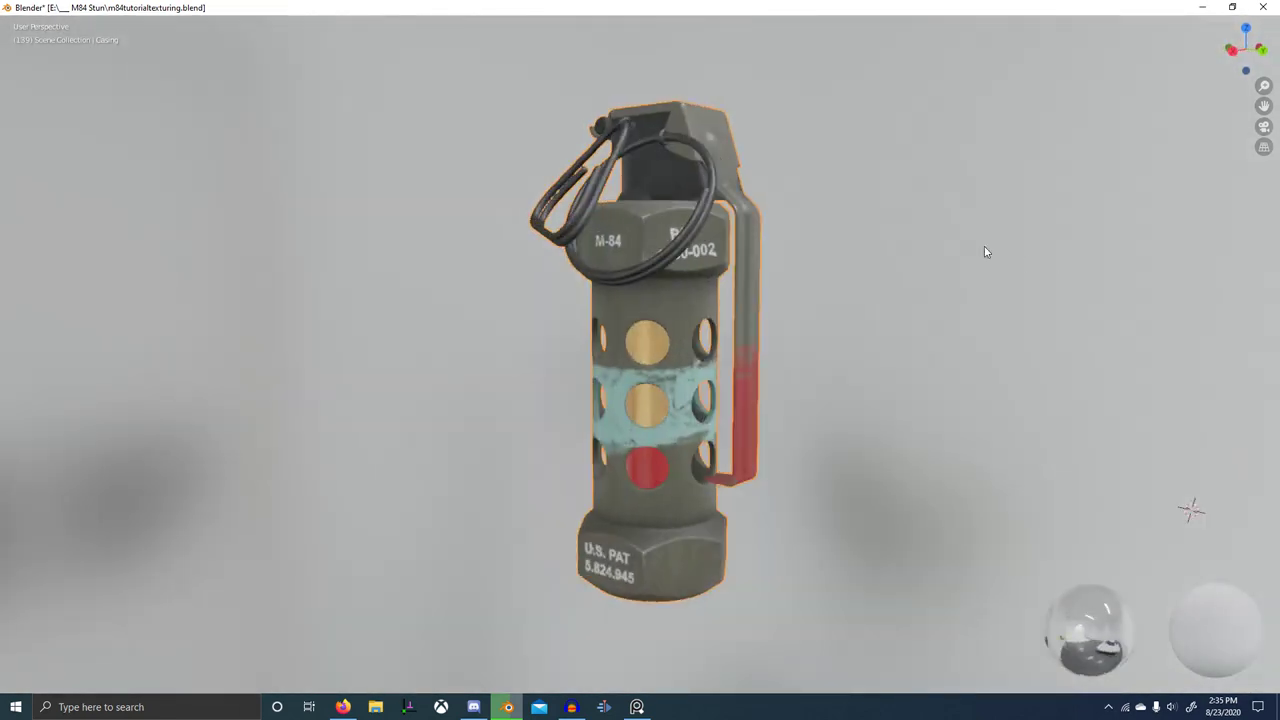
- Try warm, brown and forest HDRI lighting environments on the grenade
{"action": "key", "text": "ctrl+space"}
{"action": "key", "text": "ctrl+space"}
{"action": "left_click", "coordinate": [1267, 58]}
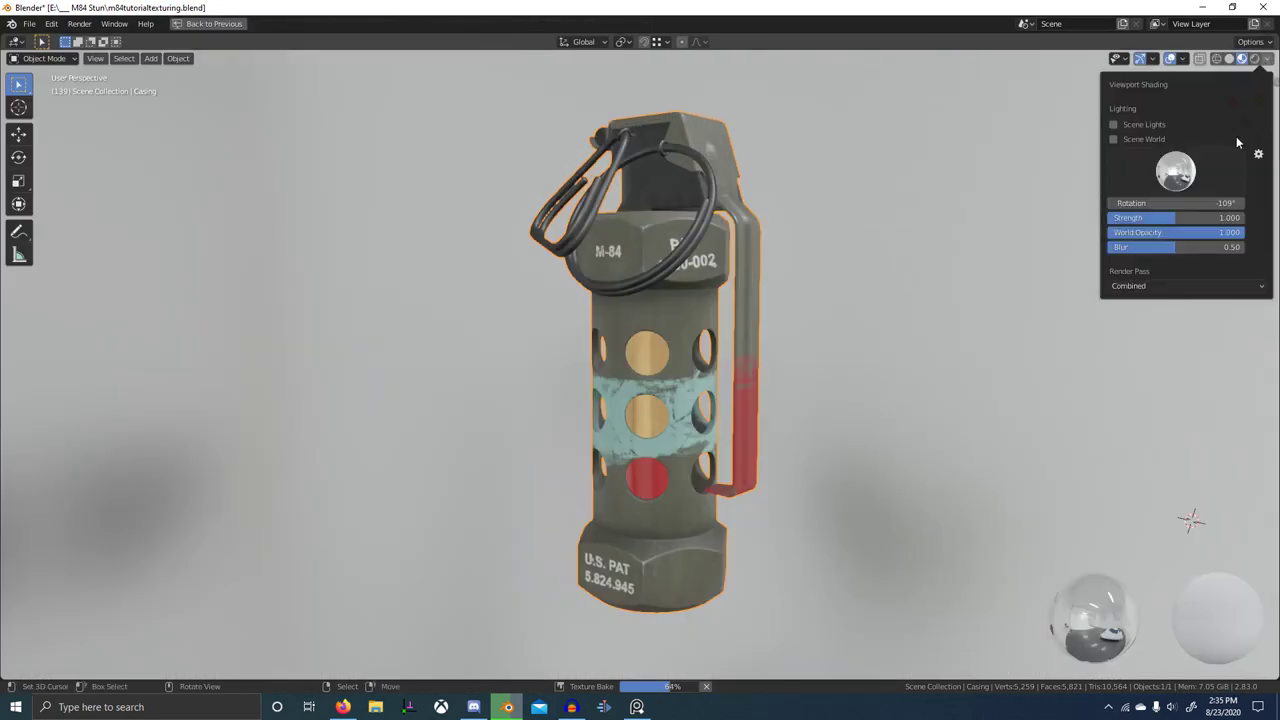
{"action": "left_click", "coordinate": [1162, 176]}
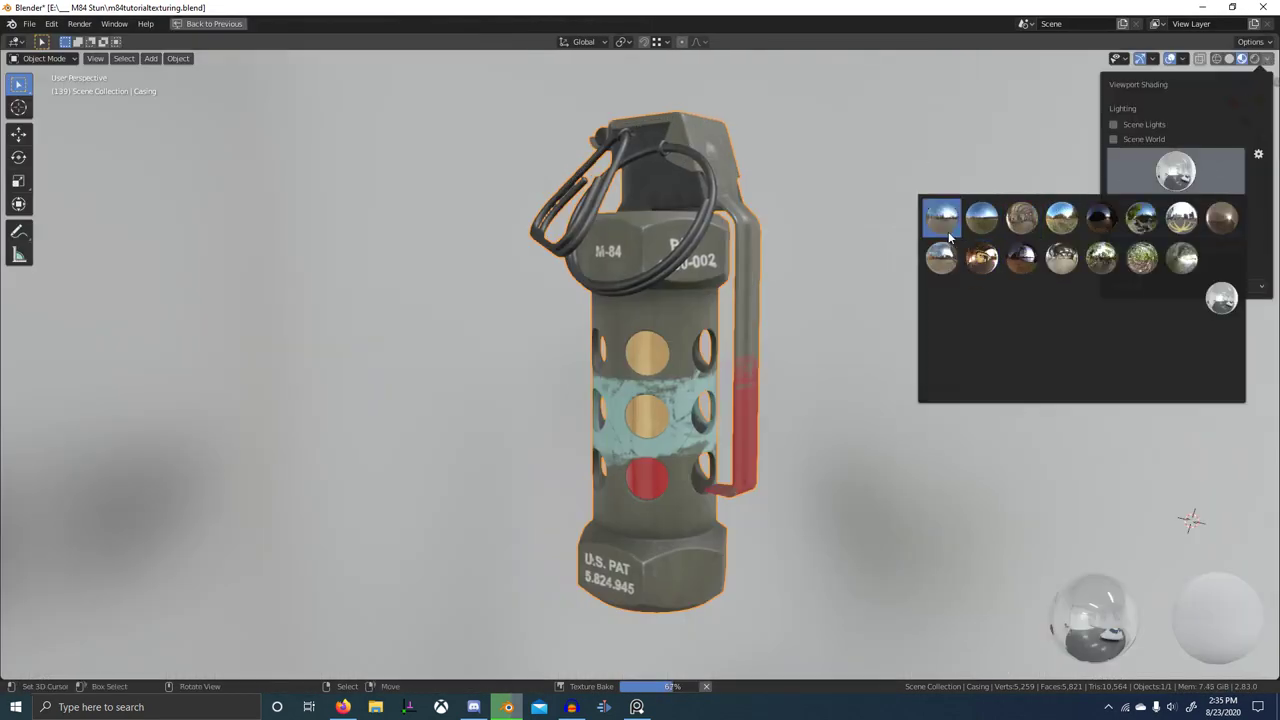
{"action": "left_click", "coordinate": [946, 230]}
{"action": "left_click", "coordinate": [1176, 170]}
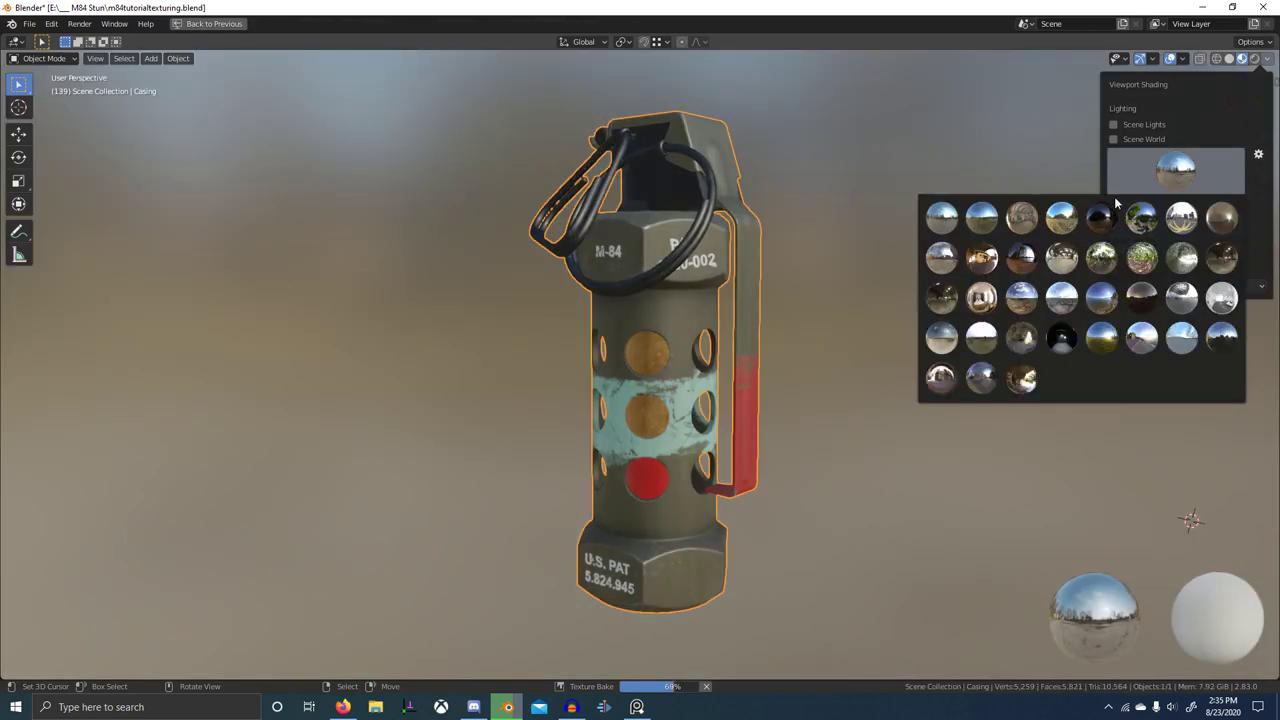
{"action": "left_click", "coordinate": [1038, 257]}
{"action": "left_click", "coordinate": [1176, 170]}
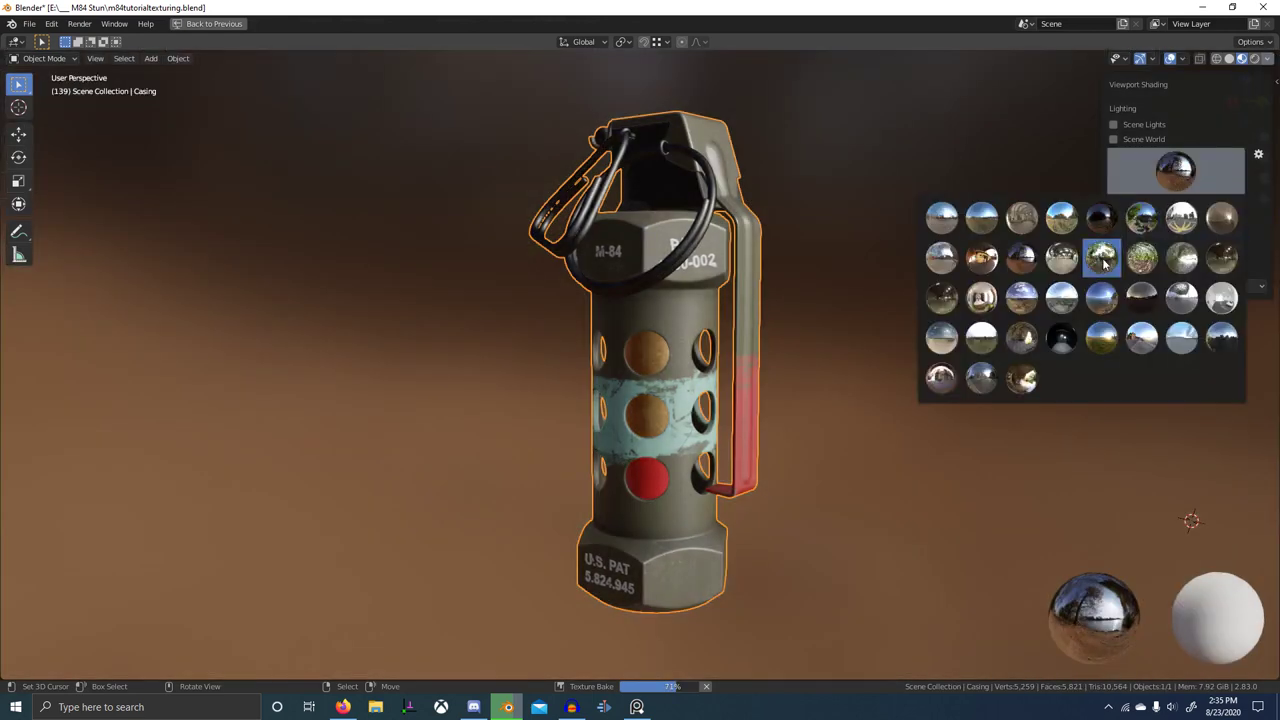
{"action": "left_click", "coordinate": [1100, 258]}
{"action": "left_click", "coordinate": [1176, 170]}
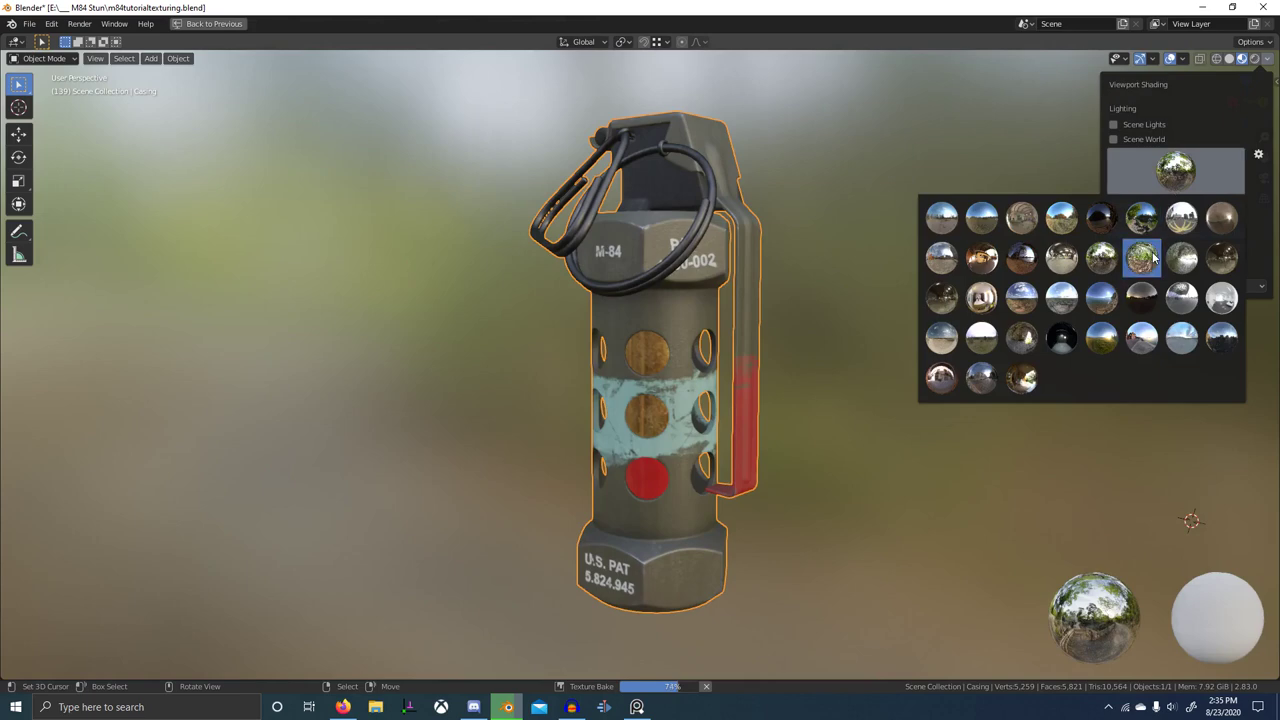
{"action": "left_click", "coordinate": [1141, 257]}
- Try more HDRIs, adjust the environment rotation, and restore the full Shading layout
{"action": "left_click", "coordinate": [1187, 185]}
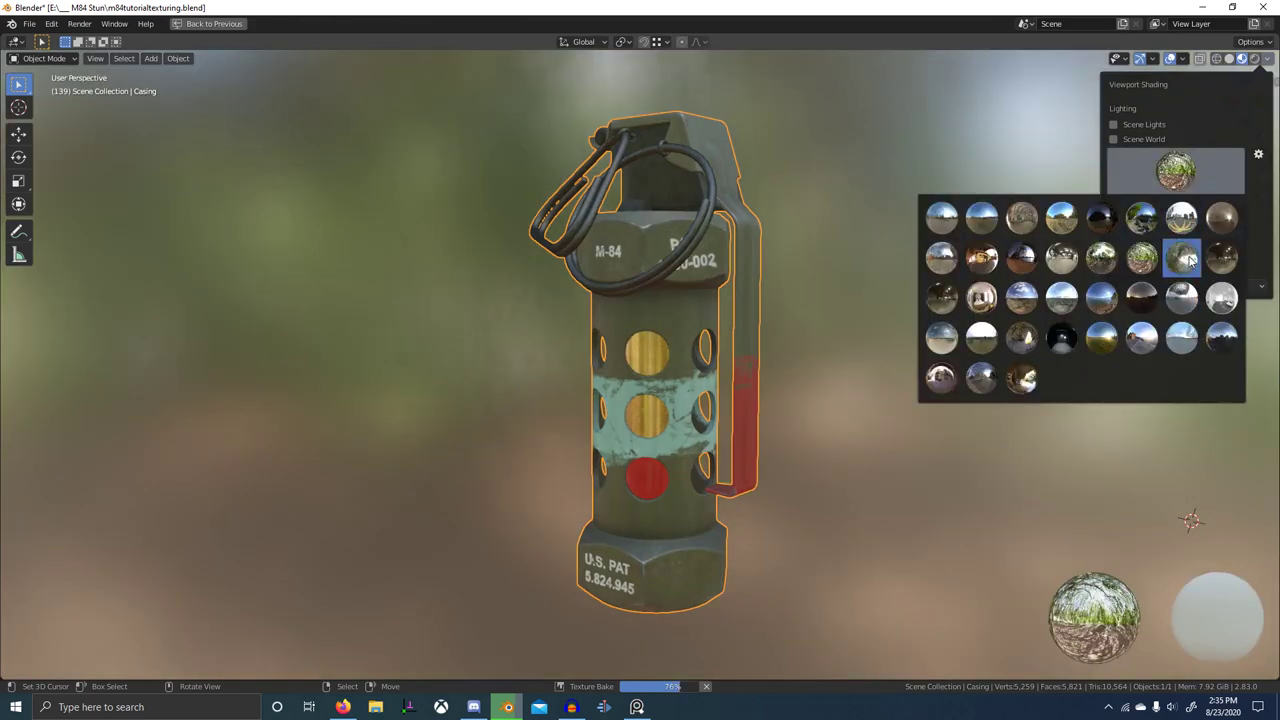
{"action": "left_click", "coordinate": [1190, 257]}
{"action": "left_click", "coordinate": [1193, 188]}
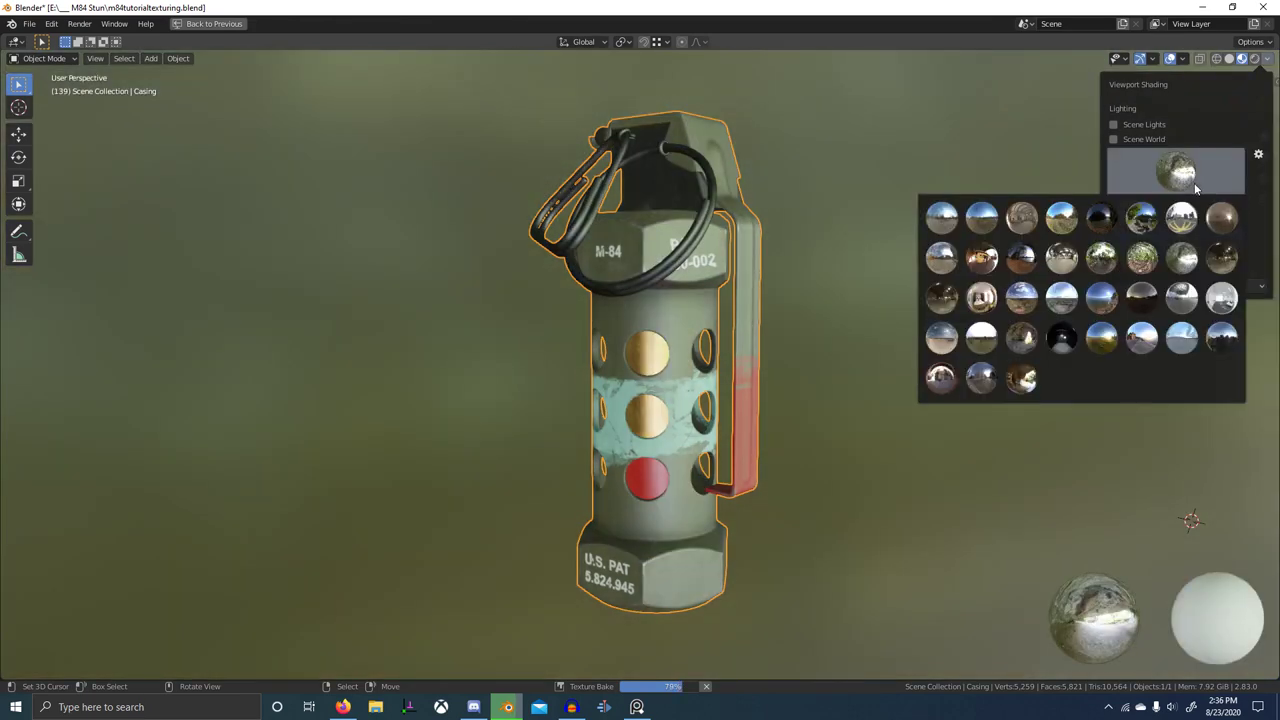
{"action": "left_click", "coordinate": [1221, 258]}
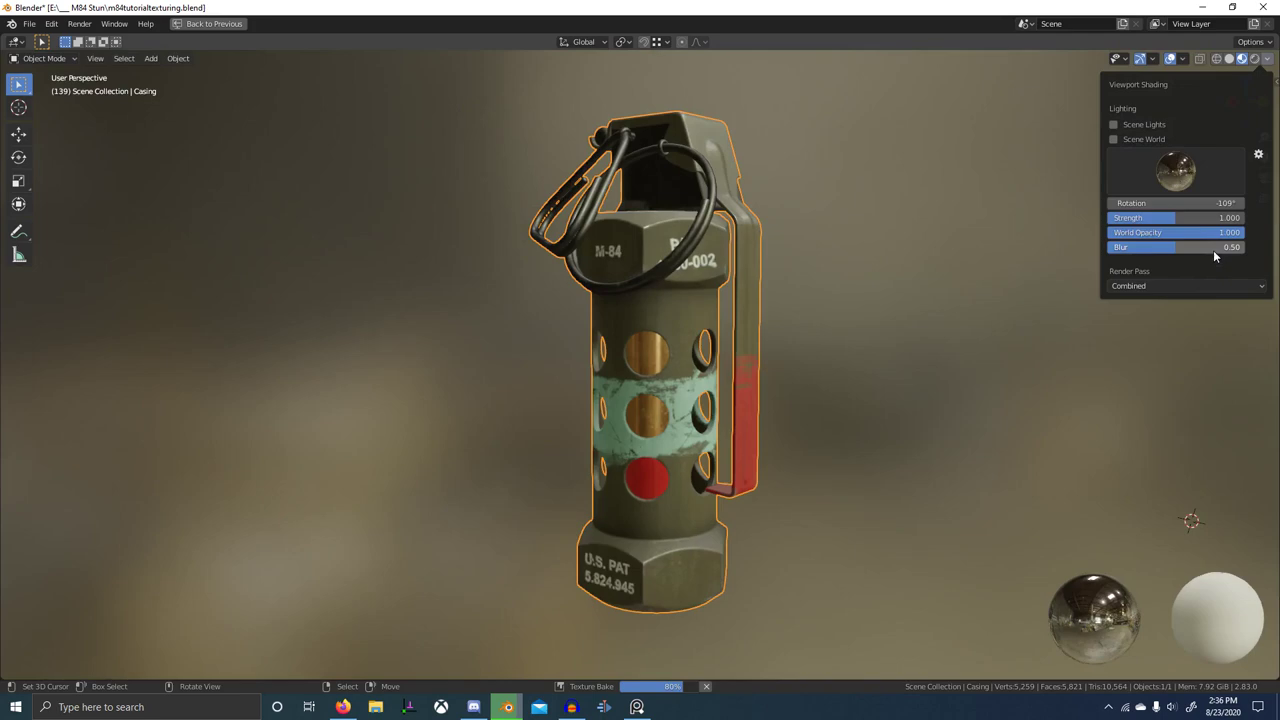
{"action": "left_click", "coordinate": [1178, 203]}
{"action": "left_click", "coordinate": [1177, 184]}
{"action": "left_click", "coordinate": [1177, 182]}
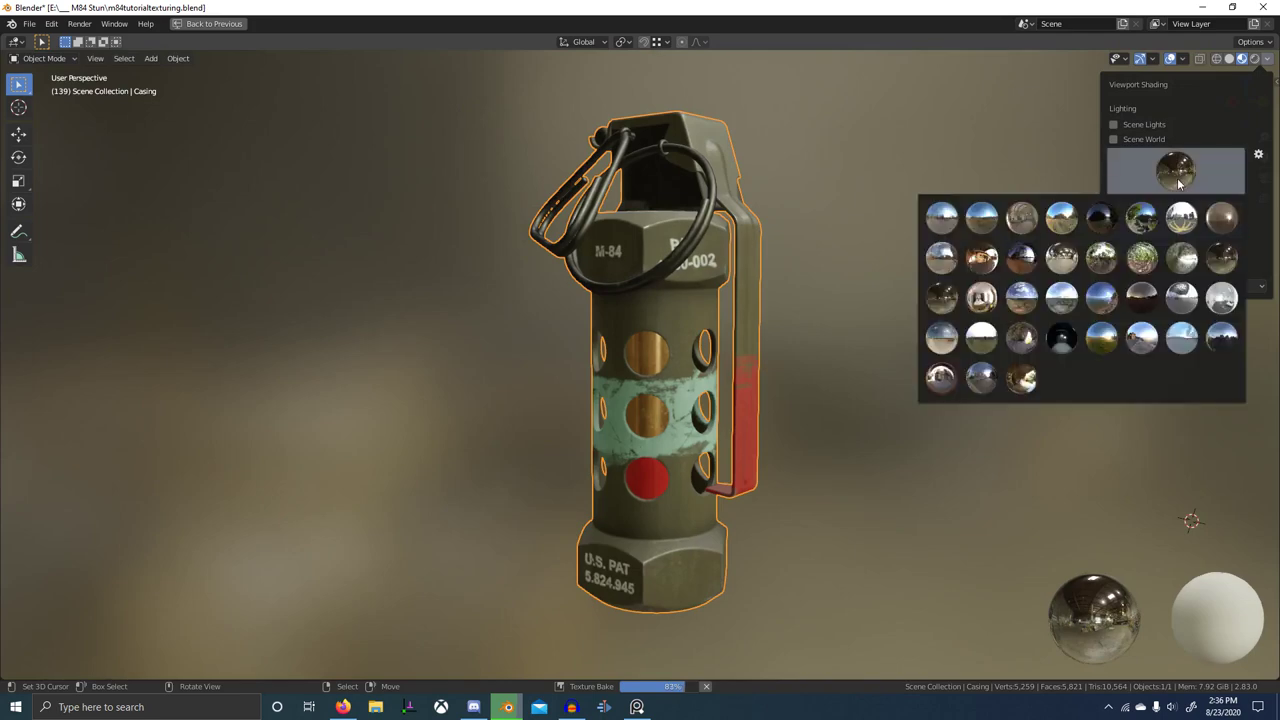
{"action": "left_click", "coordinate": [1024, 338]}
{"action": "mouse_move", "coordinate": [875, 350]}
{"action": "middle_mouse_down"}
{"action": "mouse_move", "coordinate": [677, 380]}
{"action": "mouse_move", "coordinate": [528, 371]}
{"action": "mouse_move", "coordinate": [836, 388]}
{"action": "mouse_move", "coordinate": [656, 383]}
{"action": "middle_mouse_up"}
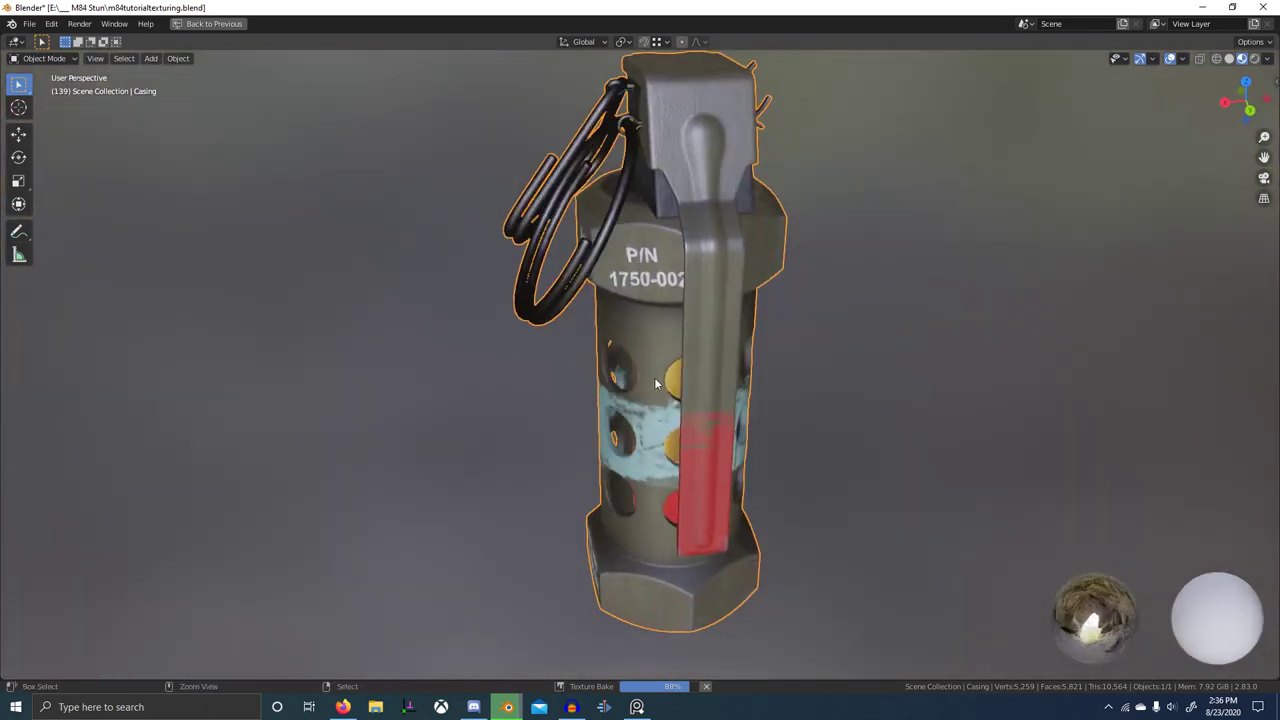
{"action": "key", "text": "ctrl+space"}
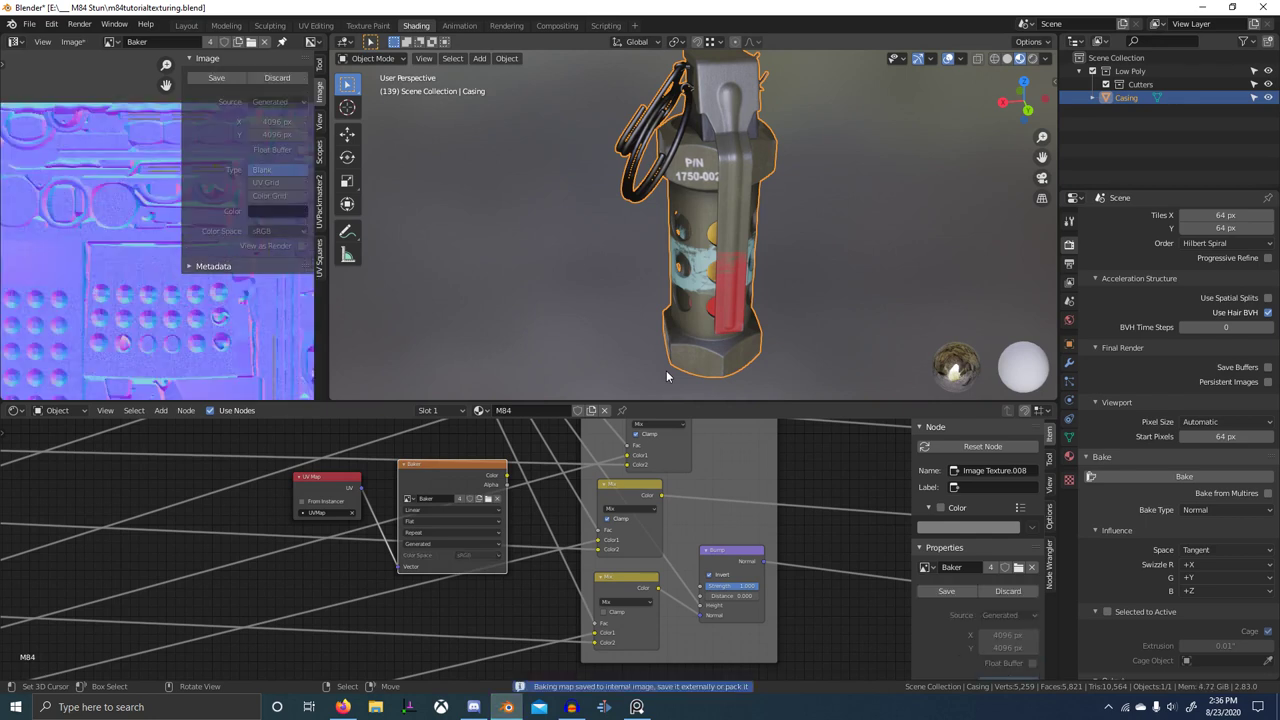
- Set the baked image's save options to 16-bit RGB PNG with 0% compression
{"action": "left_click", "coordinate": [70, 41]}
{"action": "left_click", "coordinate": [88, 165]}
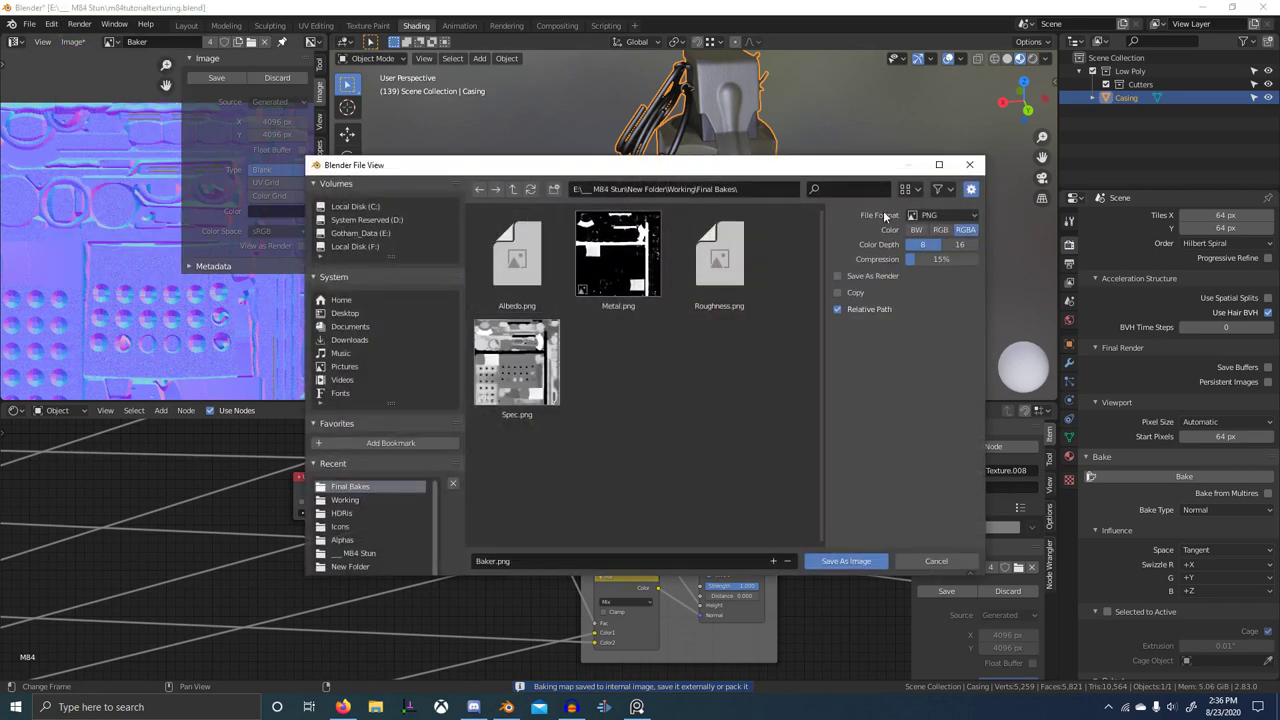
{"action": "left_click", "coordinate": [957, 246]}
{"action": "left_click_drag", "start_coordinate": [950, 259], "coordinate": [890, 259]}
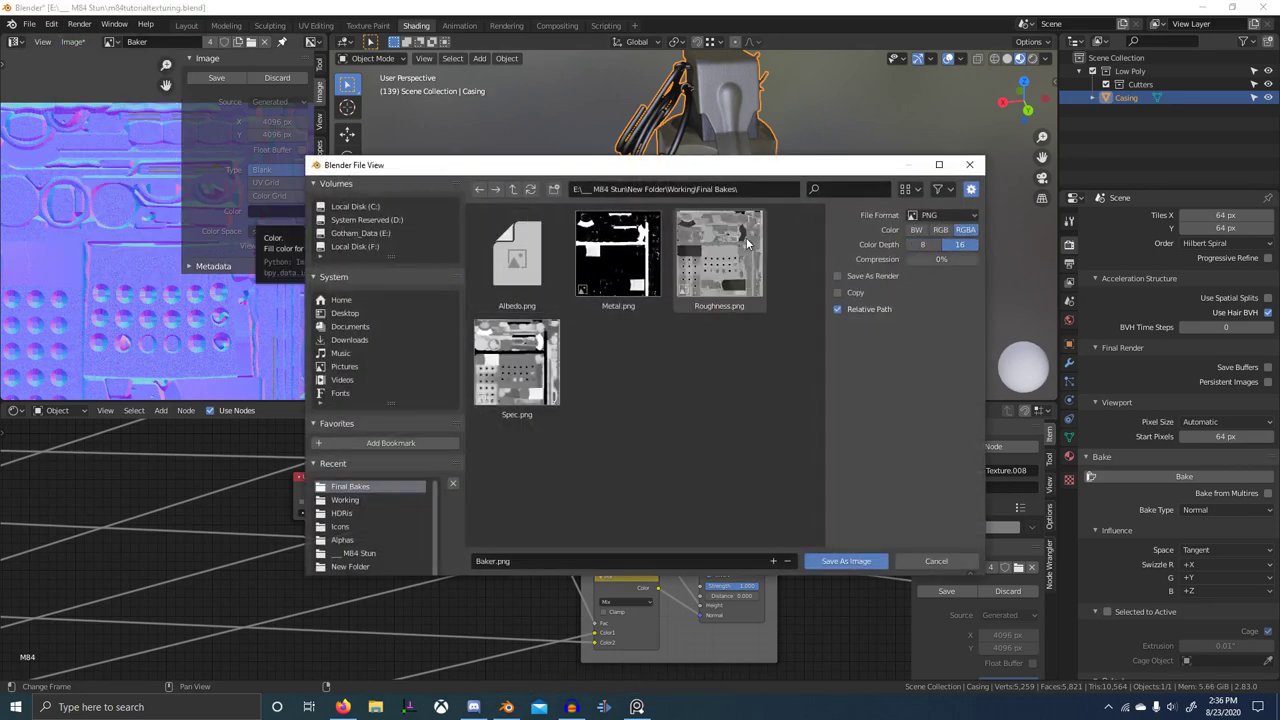
{"action": "left_click", "coordinate": [938, 230]}
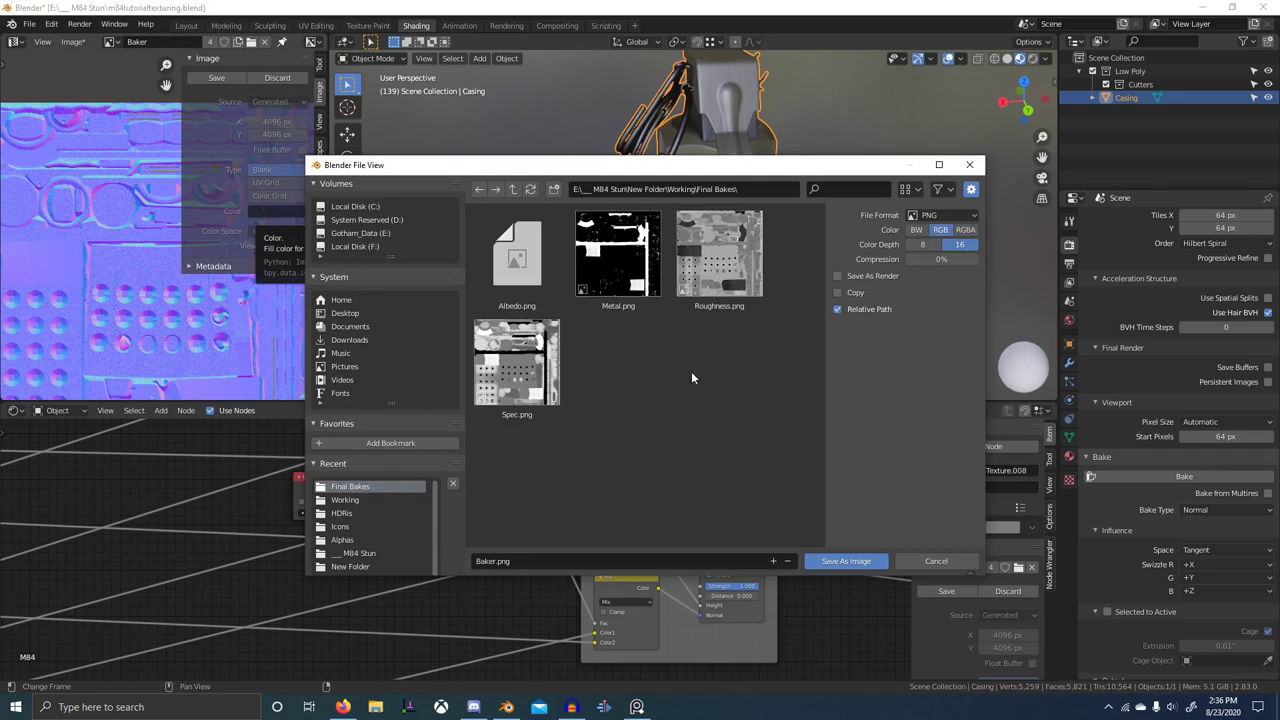
- Save the image as Normal.png in Final Bakes and save the project
{"action": "double_click", "coordinate": [484, 561]}
{"action": "type", "text": "Normal"}
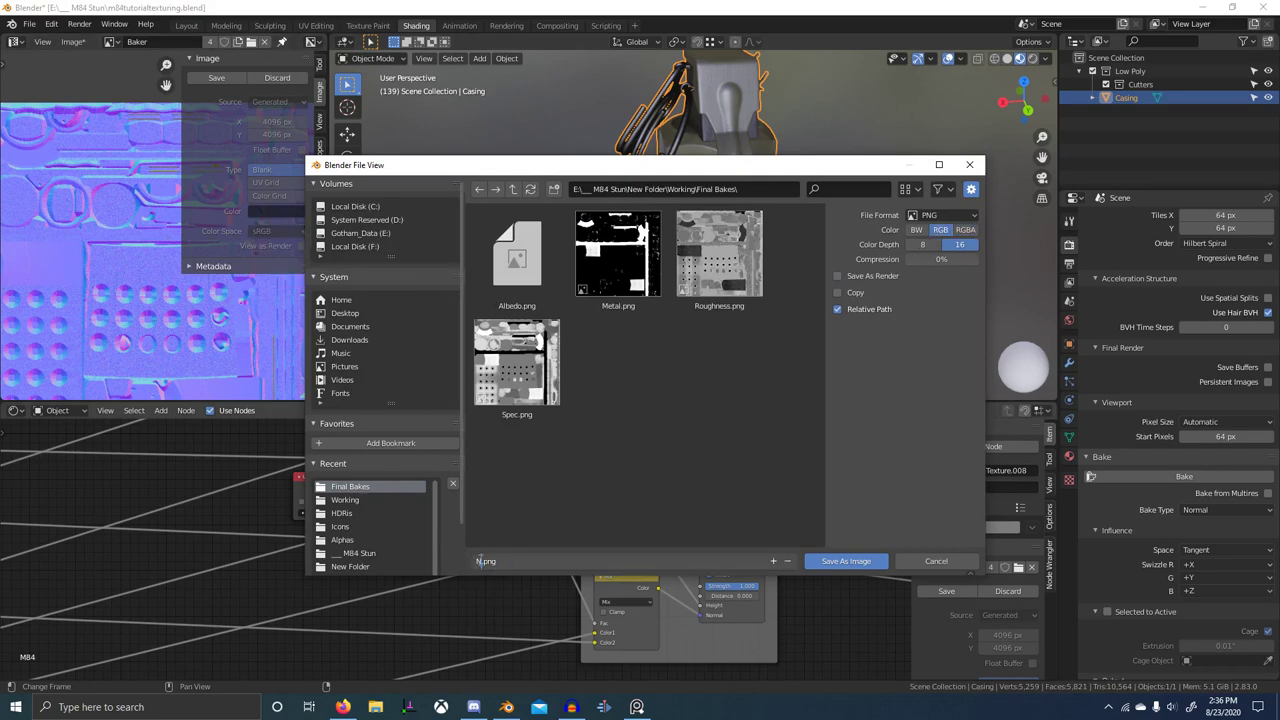
{"action": "key", "text": "Return"}
{"action": "key", "text": "Return"}
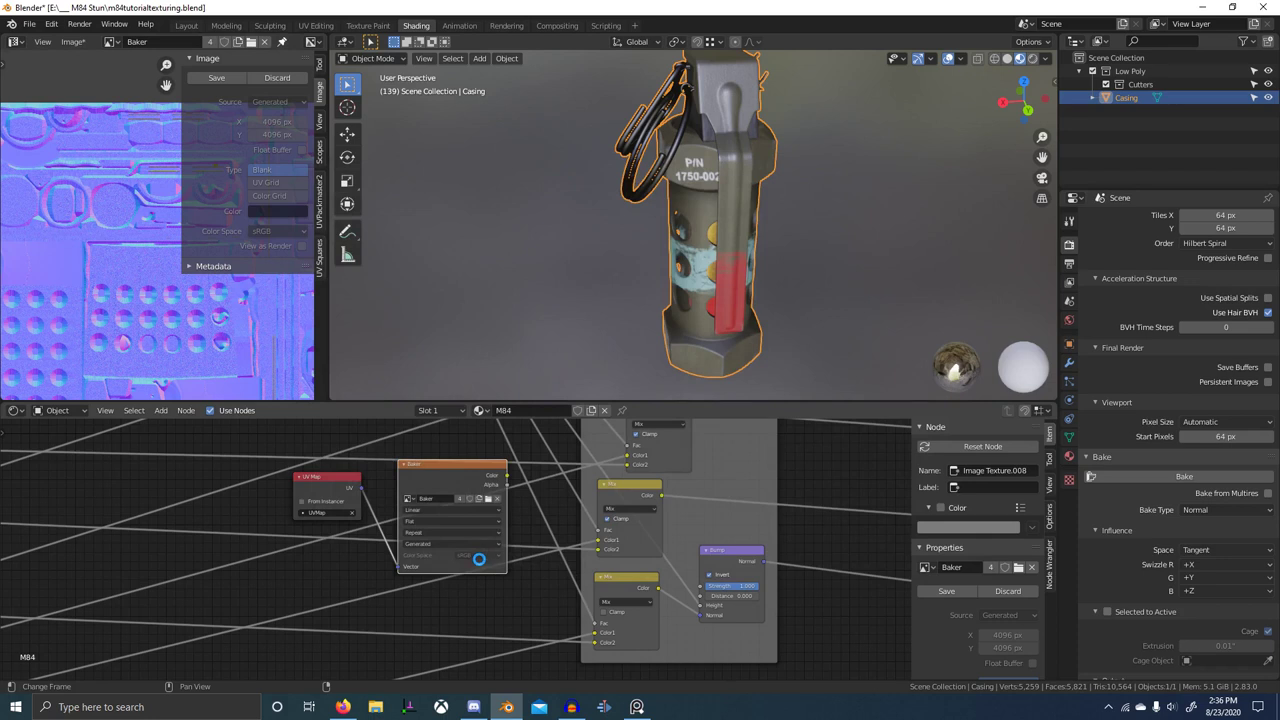
{"action": "scroll", "coordinate": [765, 200], "scroll_direction": "down", "scroll_amount": 4}
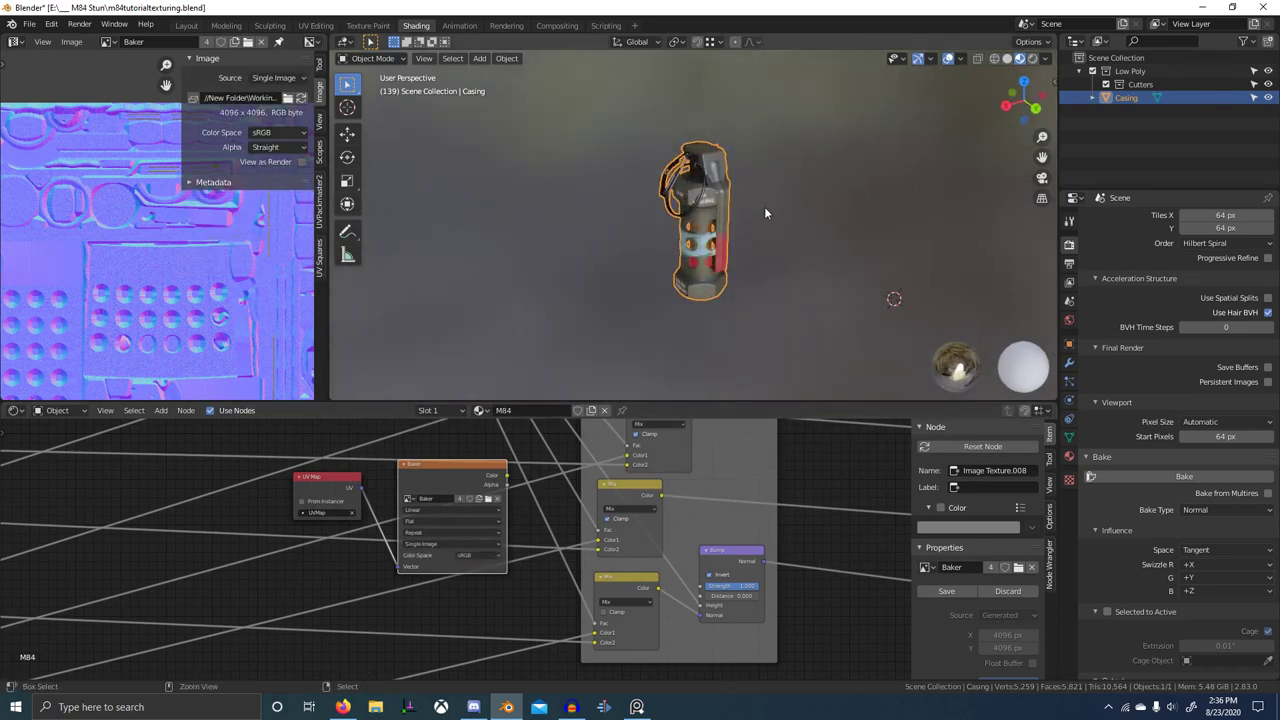
{"action": "key", "text": "ctrl+s"}
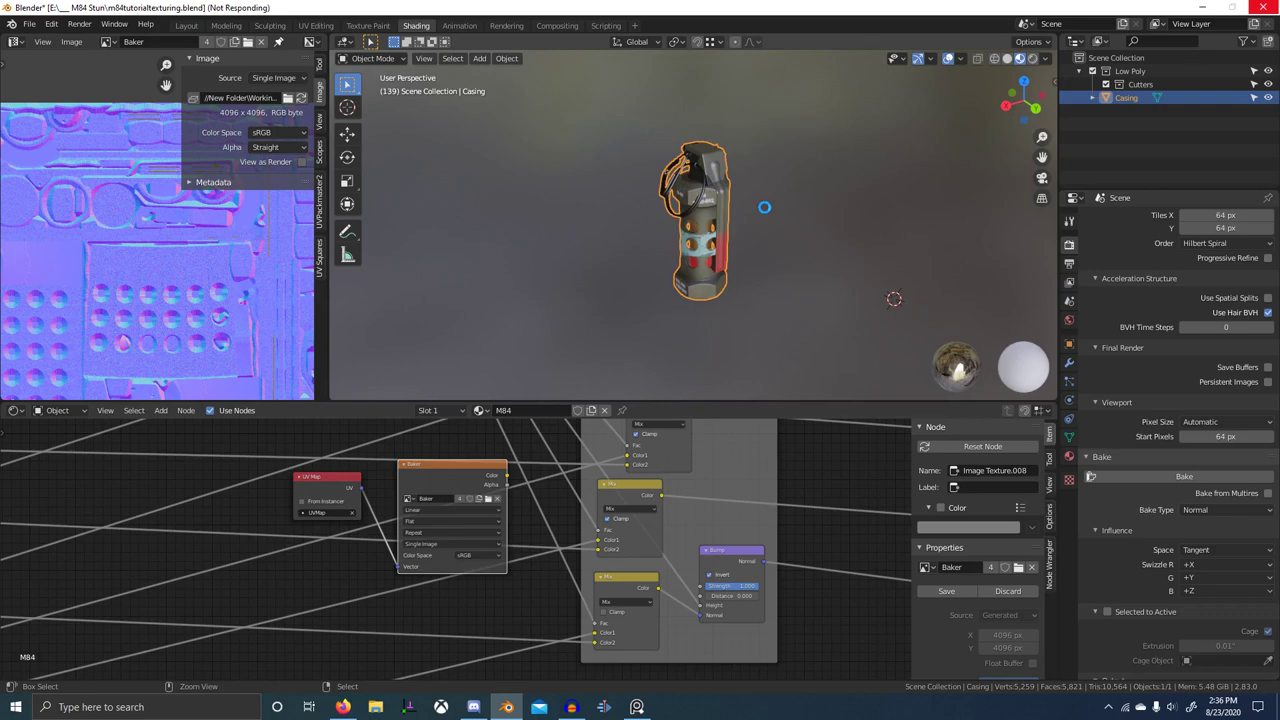
- Add a Triangulate modifier to the casing that keeps custom normals
{"action": "left_click", "coordinate": [1068, 362]}
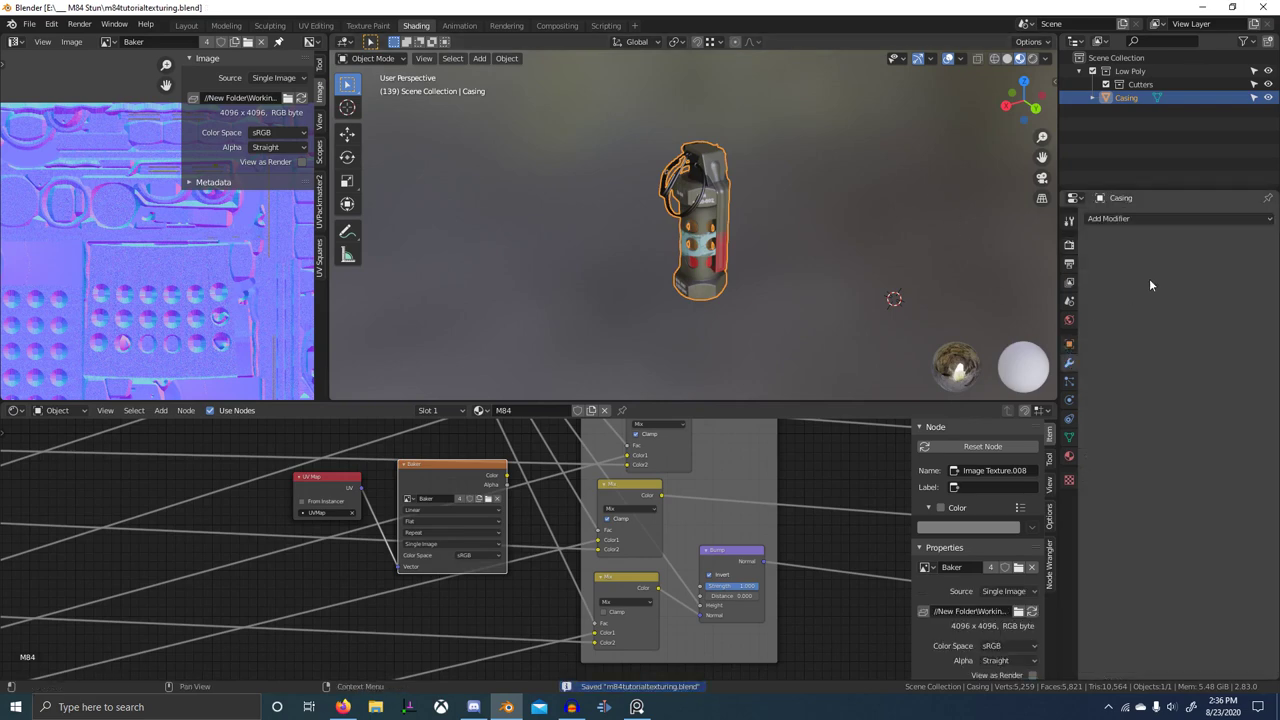
{"action": "left_click", "coordinate": [1160, 221]}
{"action": "key", "text": "t"}
{"action": "scroll", "coordinate": [784, 252], "scroll_direction": "up", "scroll_amount": 5}
{"action": "middle_click_drag", "start_coordinate": [734, 241], "coordinate": [751, 243]}
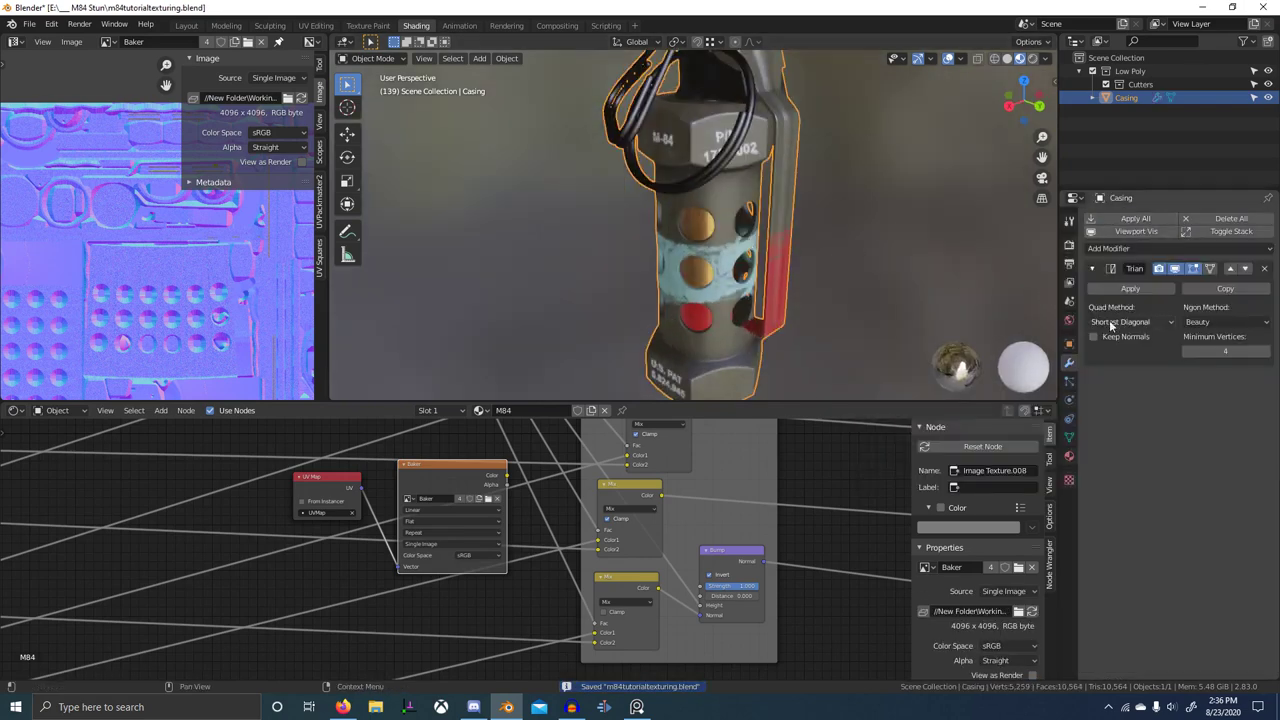
{"action": "left_click", "coordinate": [1118, 338]}
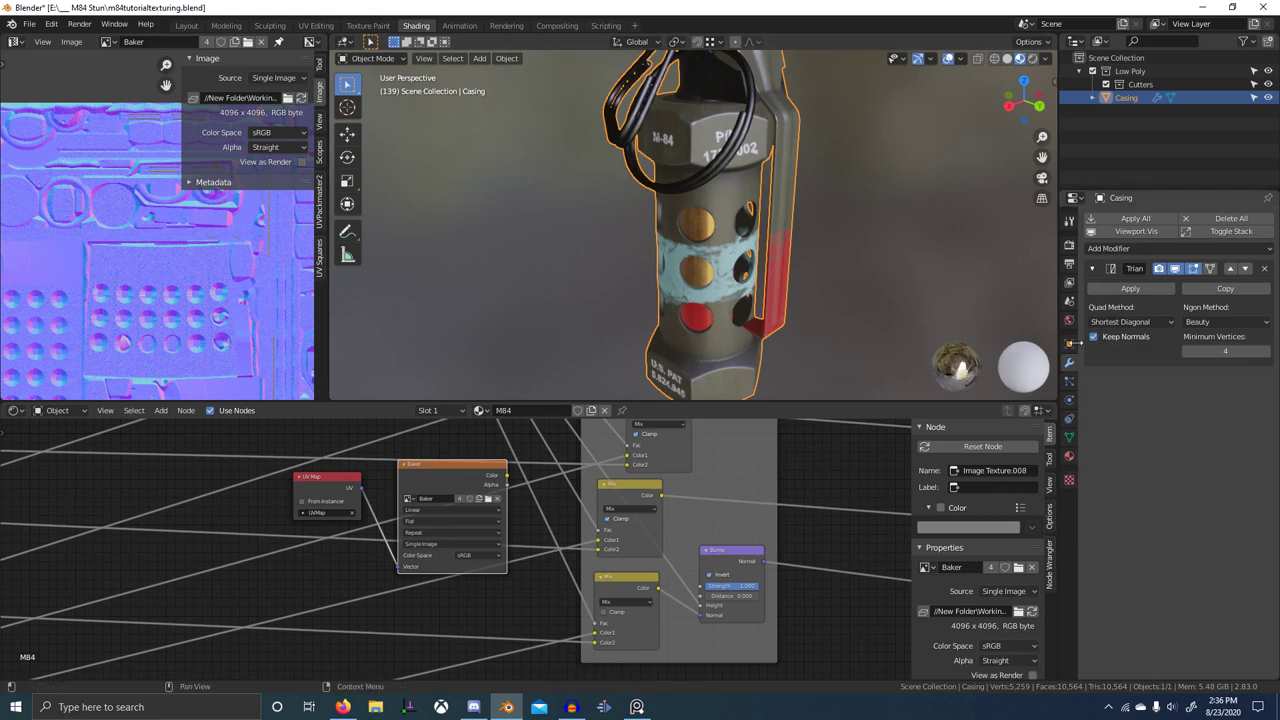
{"action": "middle_click_drag", "start_coordinate": [866, 242], "coordinate": [858, 257]}
- Set up a Wavefront OBJ export of the selected object into Final Bakes
{"action": "left_click", "coordinate": [29, 24]}
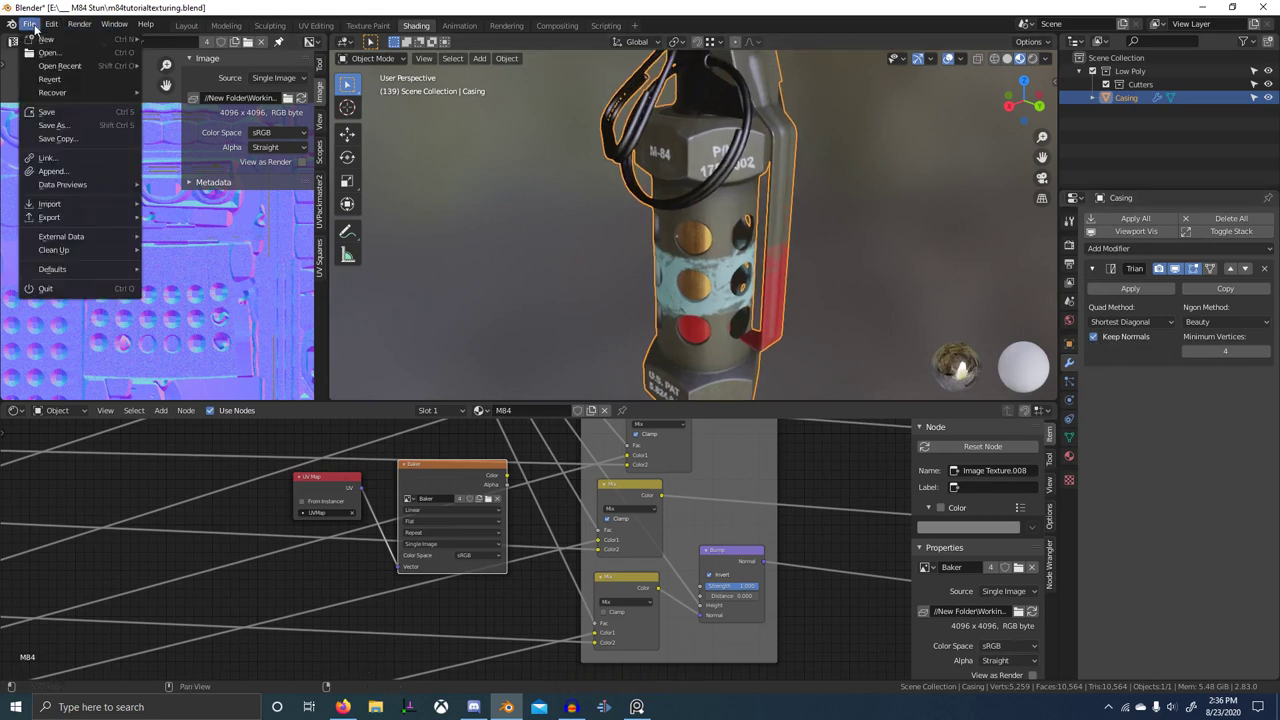
{"action": "mouse_move", "coordinate": [56, 217]}
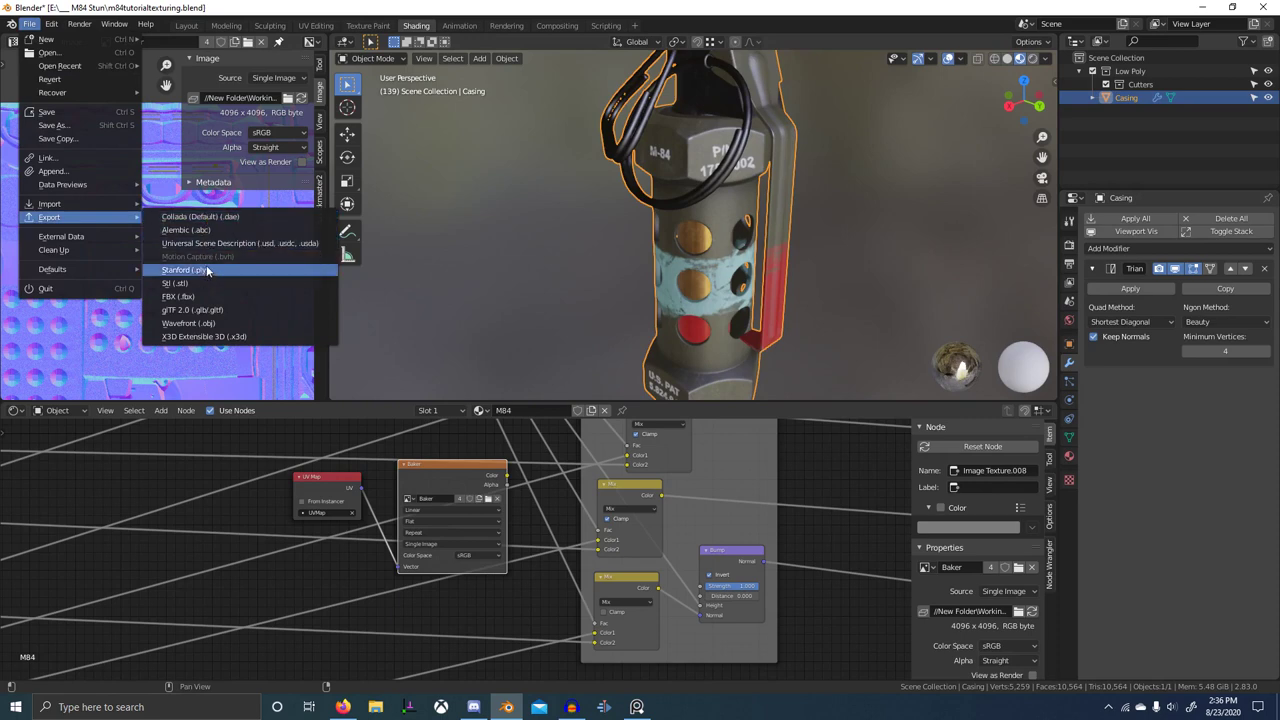
{"action": "left_click", "coordinate": [190, 323]}
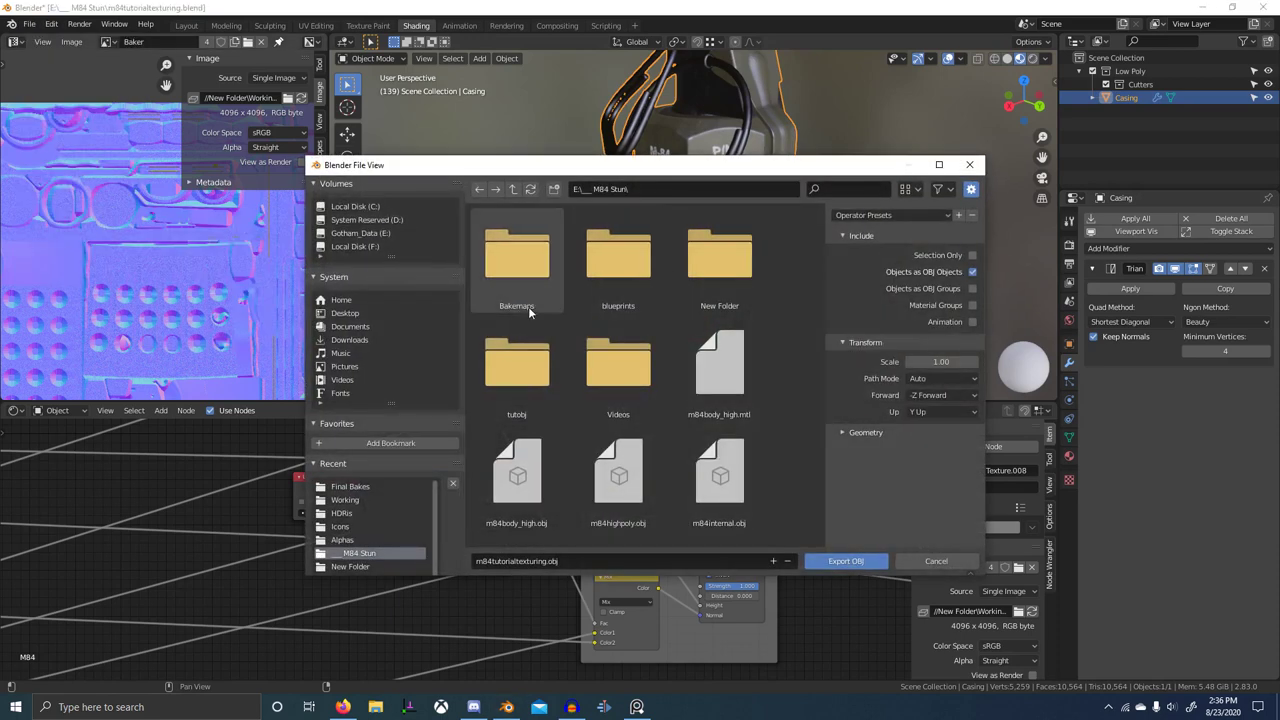
{"action": "double_click", "coordinate": [683, 264]}
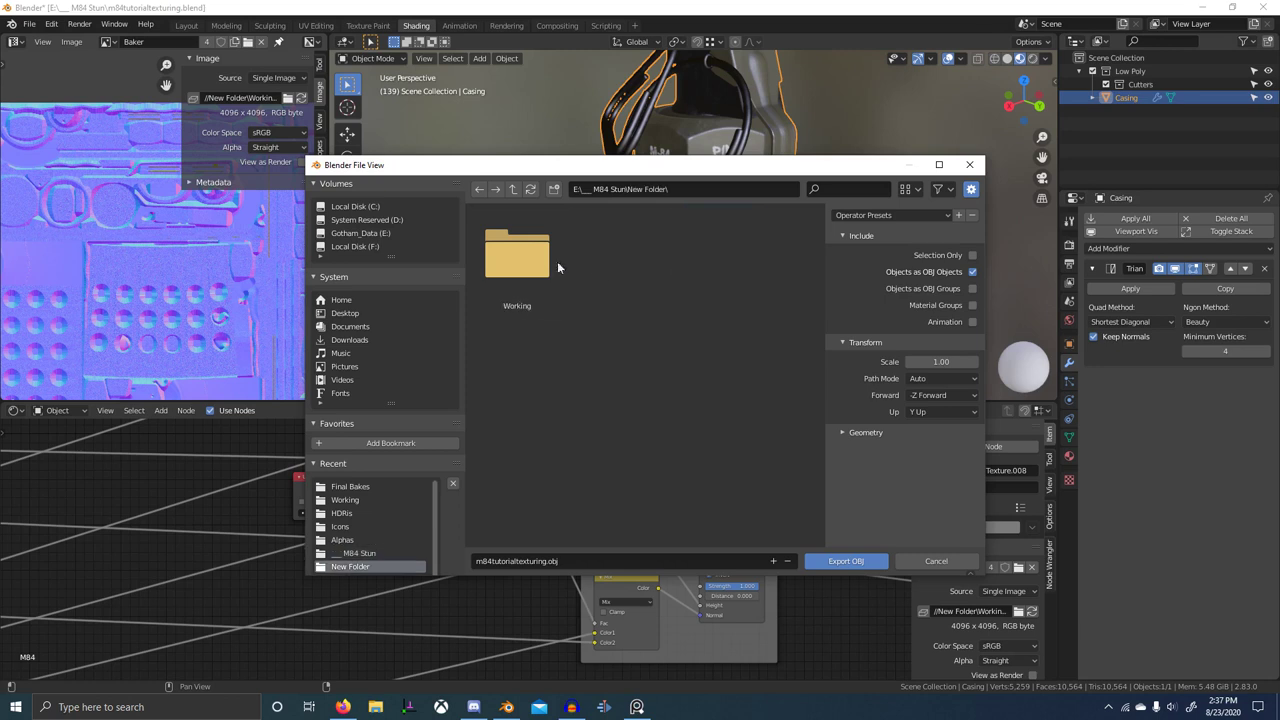
{"action": "double_click", "coordinate": [517, 258]}
{"action": "double_click", "coordinate": [517, 258]}
{"action": "left_click", "coordinate": [968, 257]}
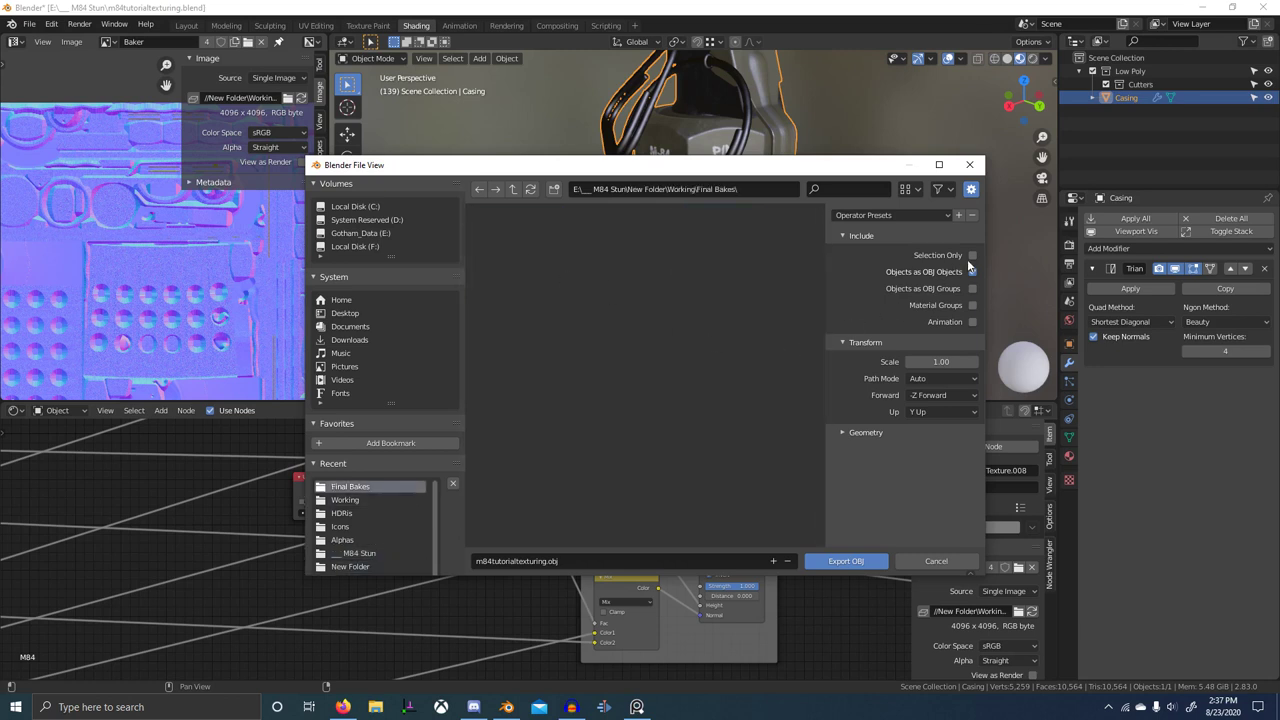
{"action": "left_click", "coordinate": [870, 432]}
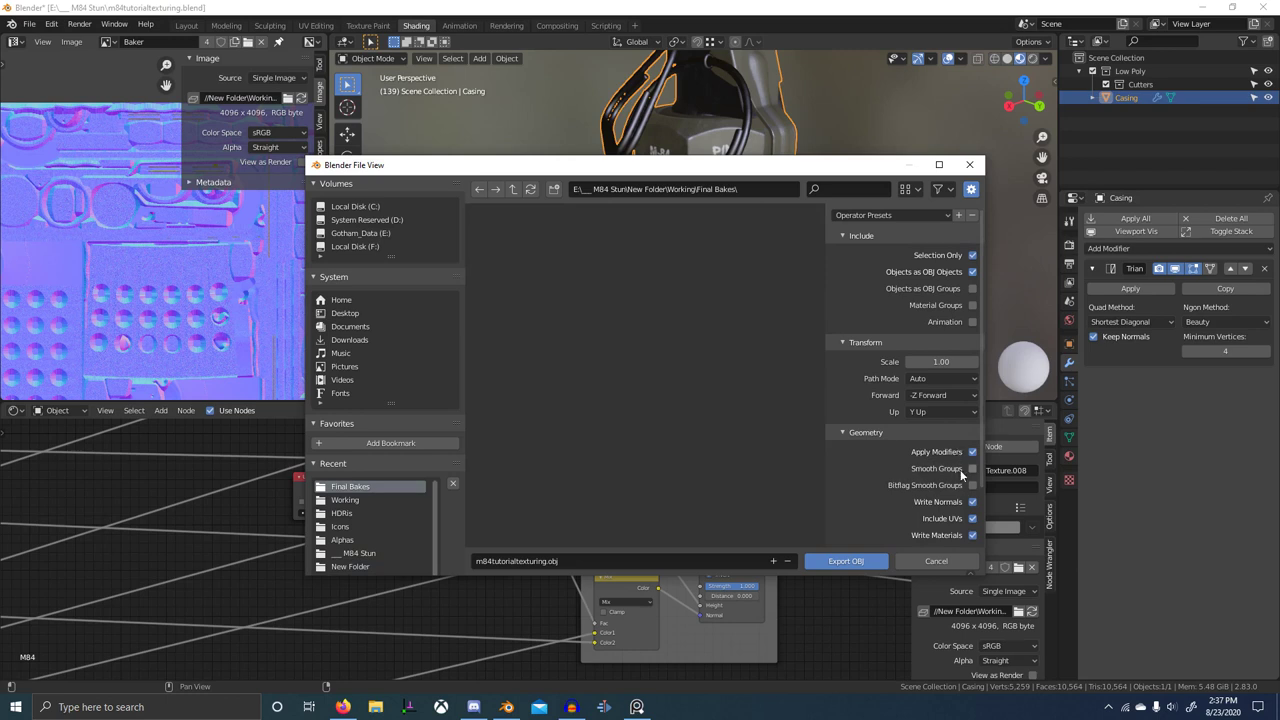
- Keep materials included, set the export file name, and export the OBJ
{"action": "scroll", "coordinate": [968, 491], "scroll_direction": "down", "scroll_amount": 1}
{"action": "left_click", "coordinate": [968, 508]}
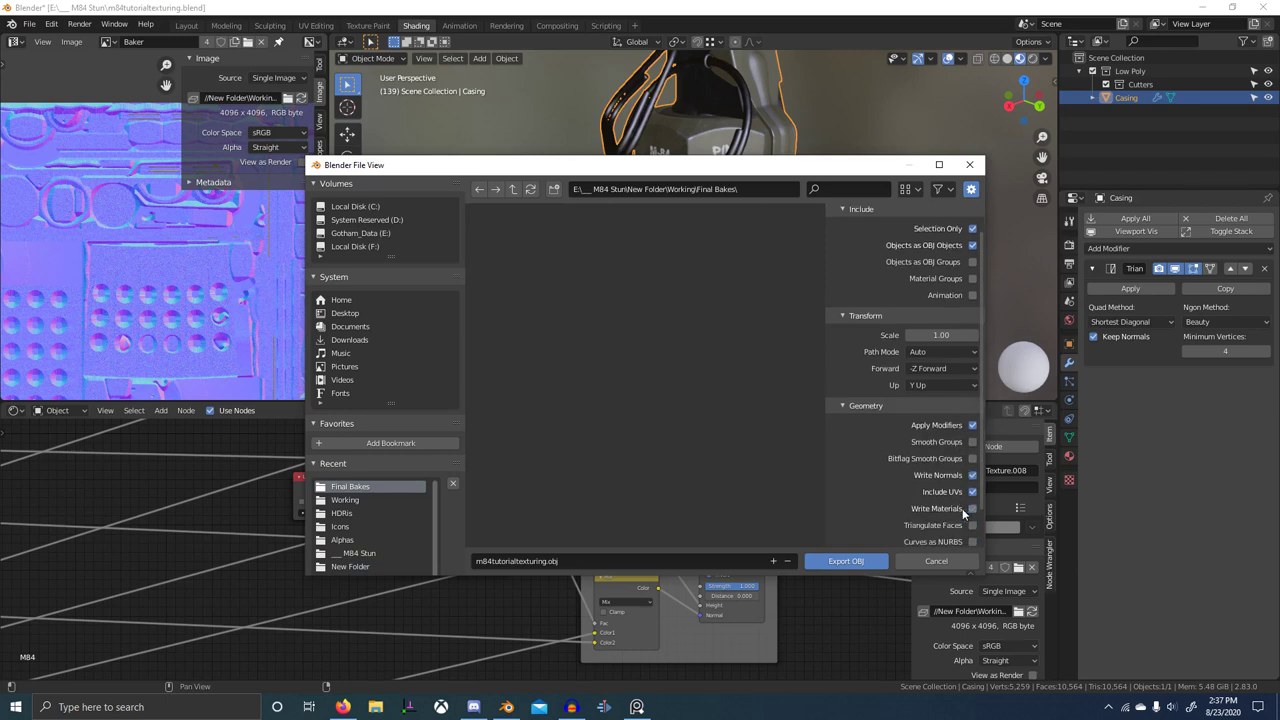
{"action": "scroll", "coordinate": [962, 508], "scroll_direction": "down", "scroll_amount": 2}
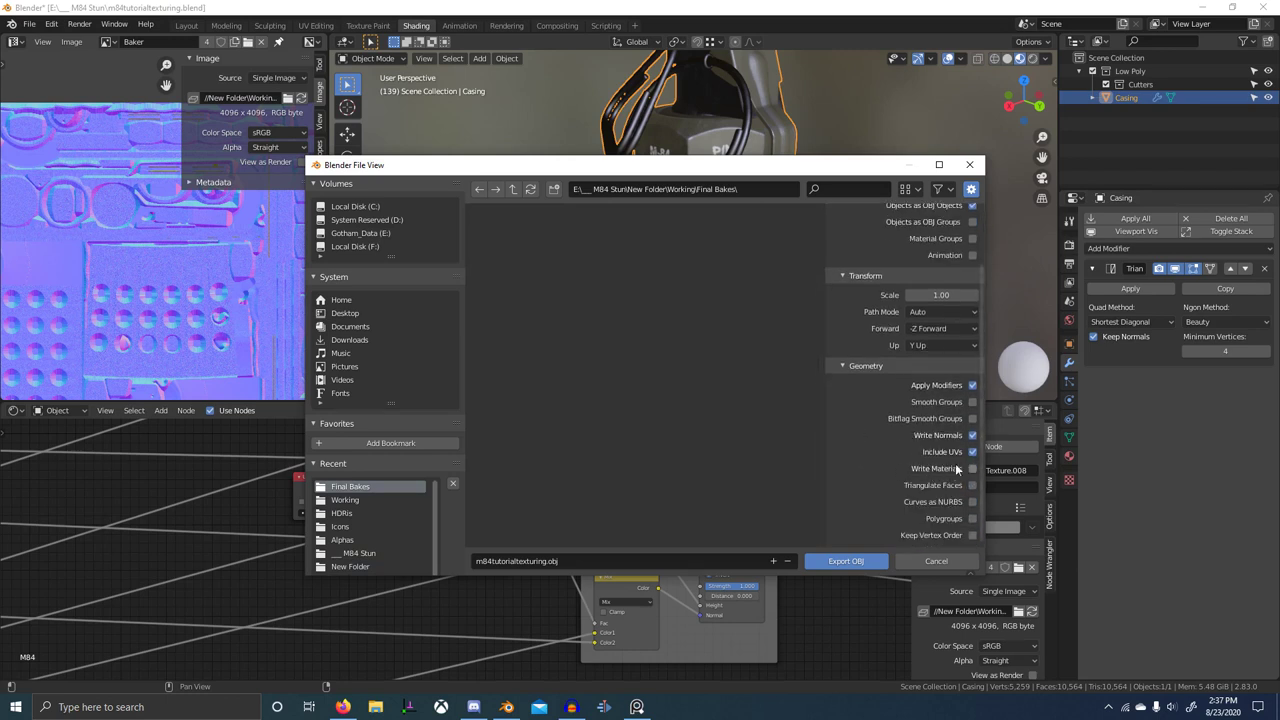
{"action": "left_click", "coordinate": [927, 468]}
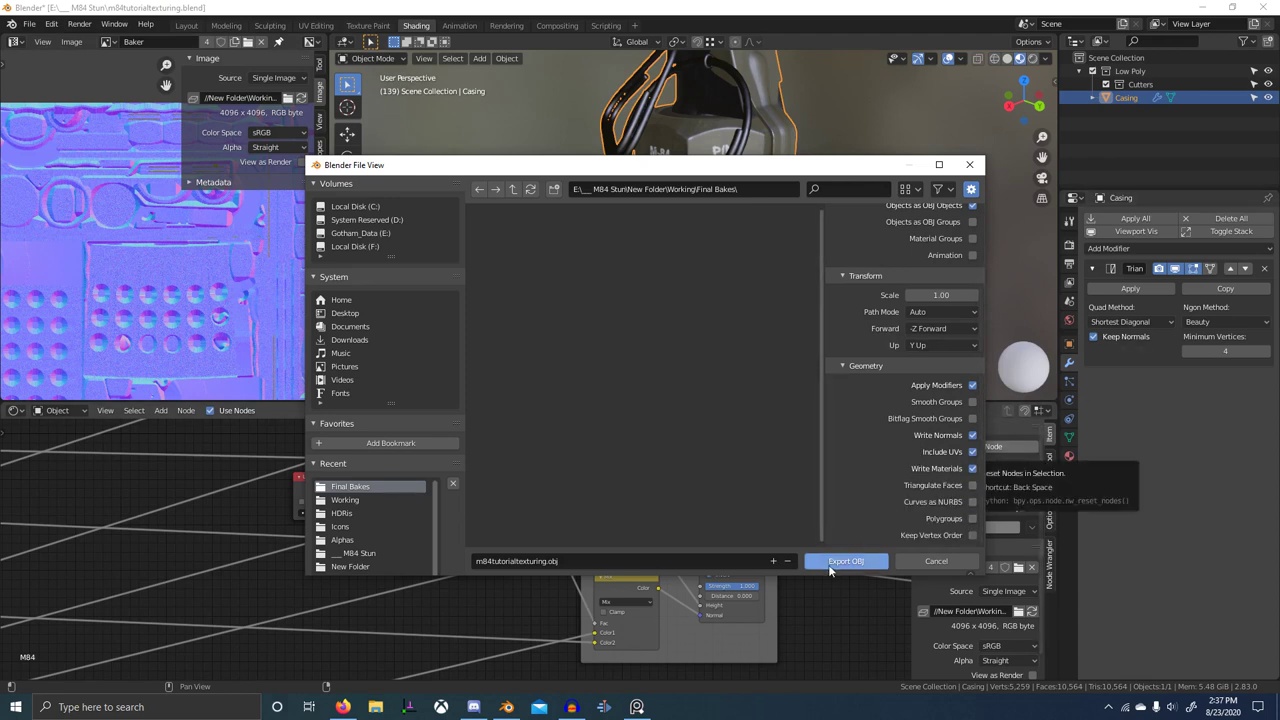
{"action": "left_click", "coordinate": [576, 558]}
{"action": "type", "text": "M84FlashBang"}
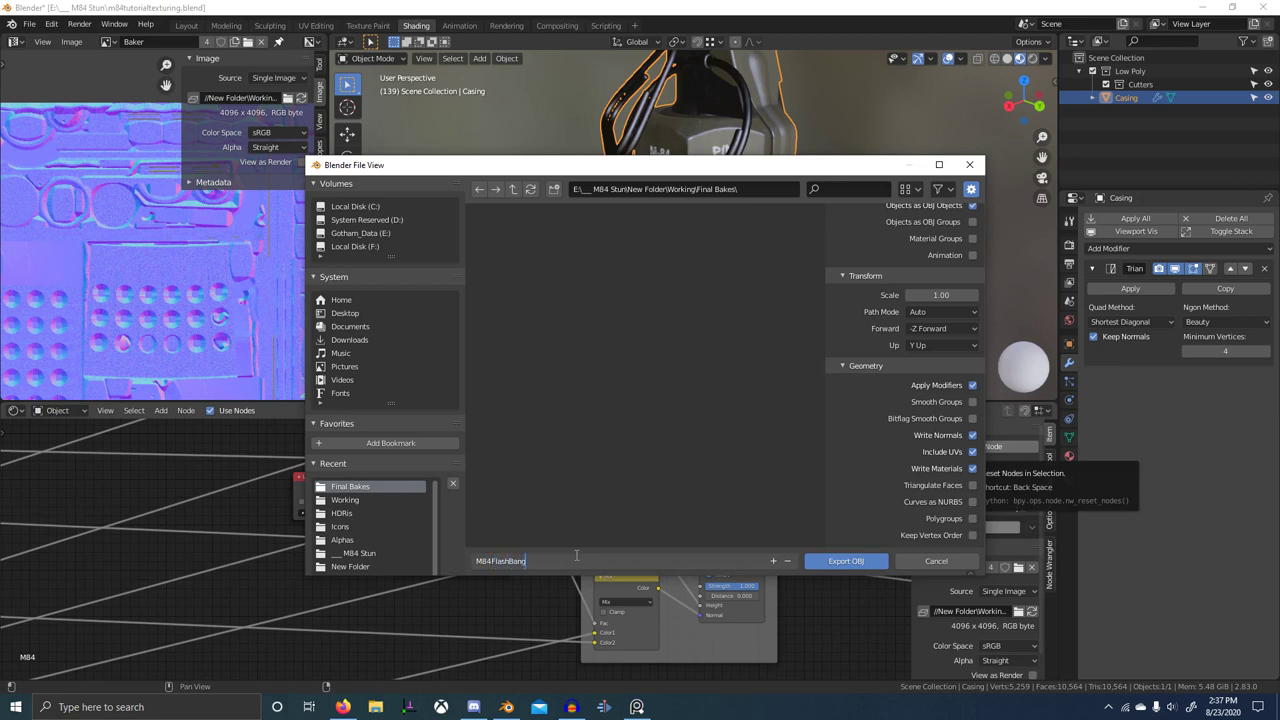
{"action": "left_click", "coordinate": [838, 565]}
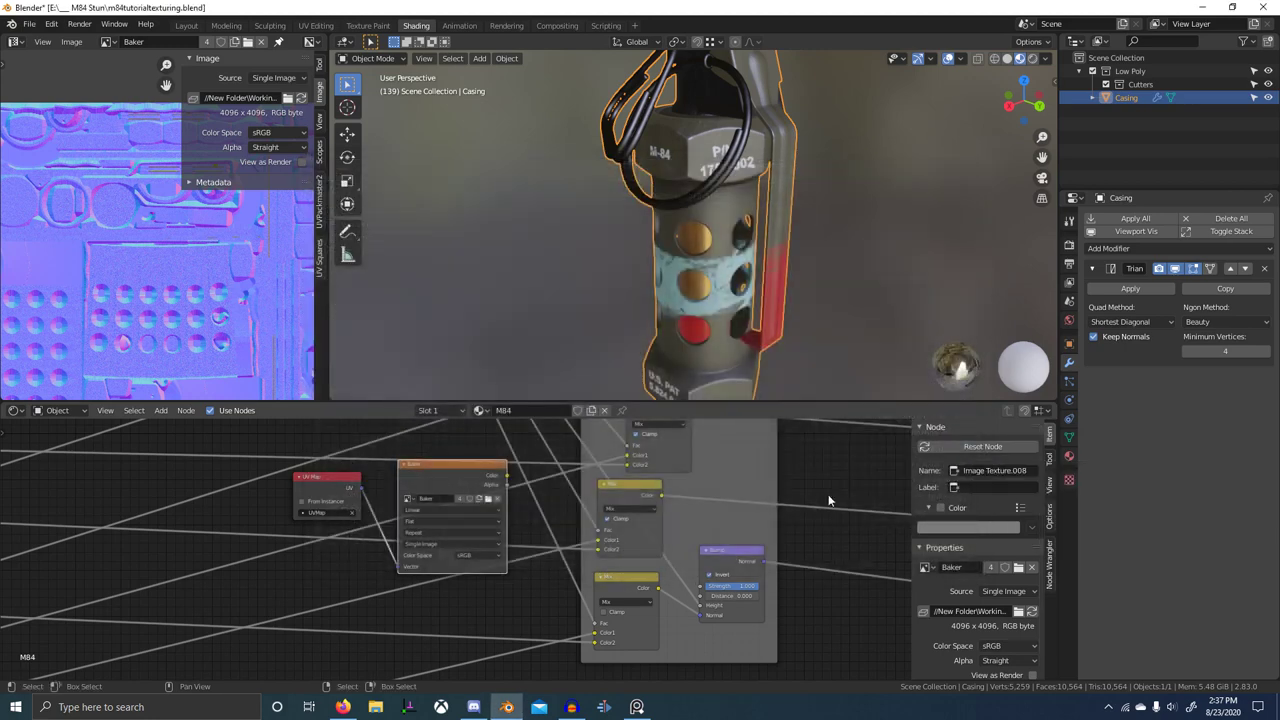
- Remove the Triangulate modifier from the casing
{"action": "left_click", "coordinate": [1264, 269]}
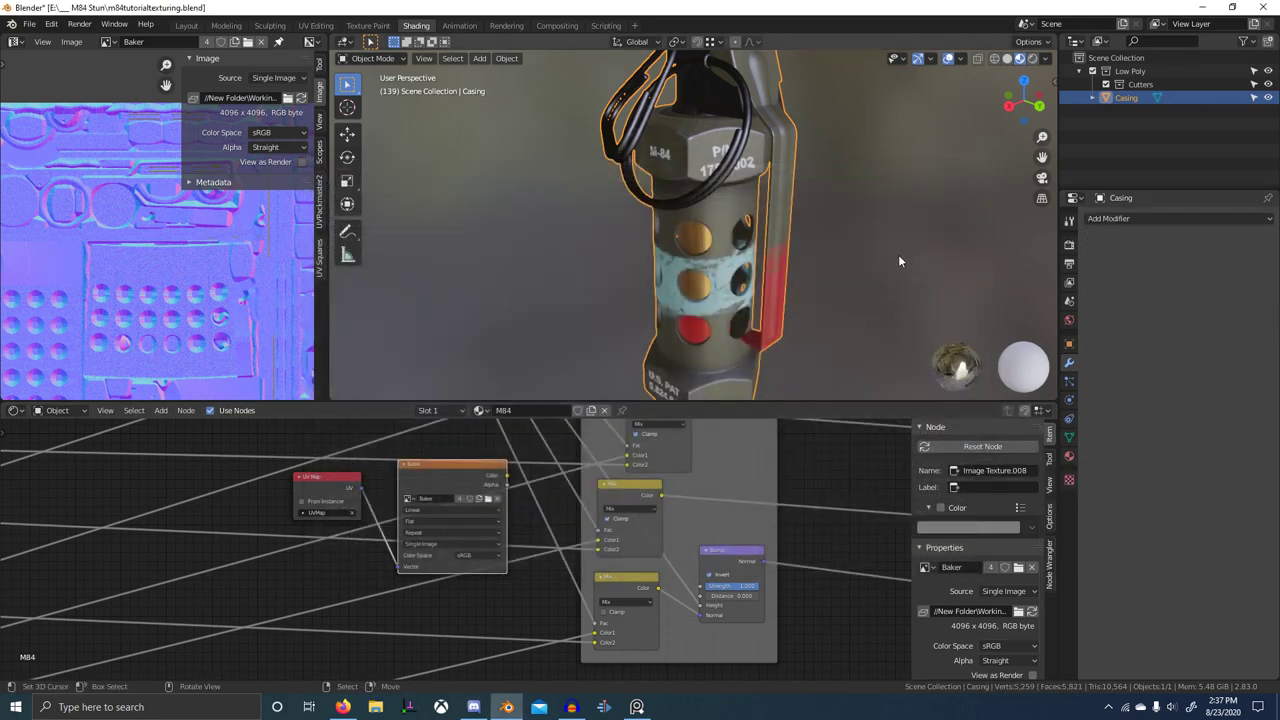
{"action": "scroll", "coordinate": [810, 261], "scroll_direction": "down", "scroll_amount": 3}
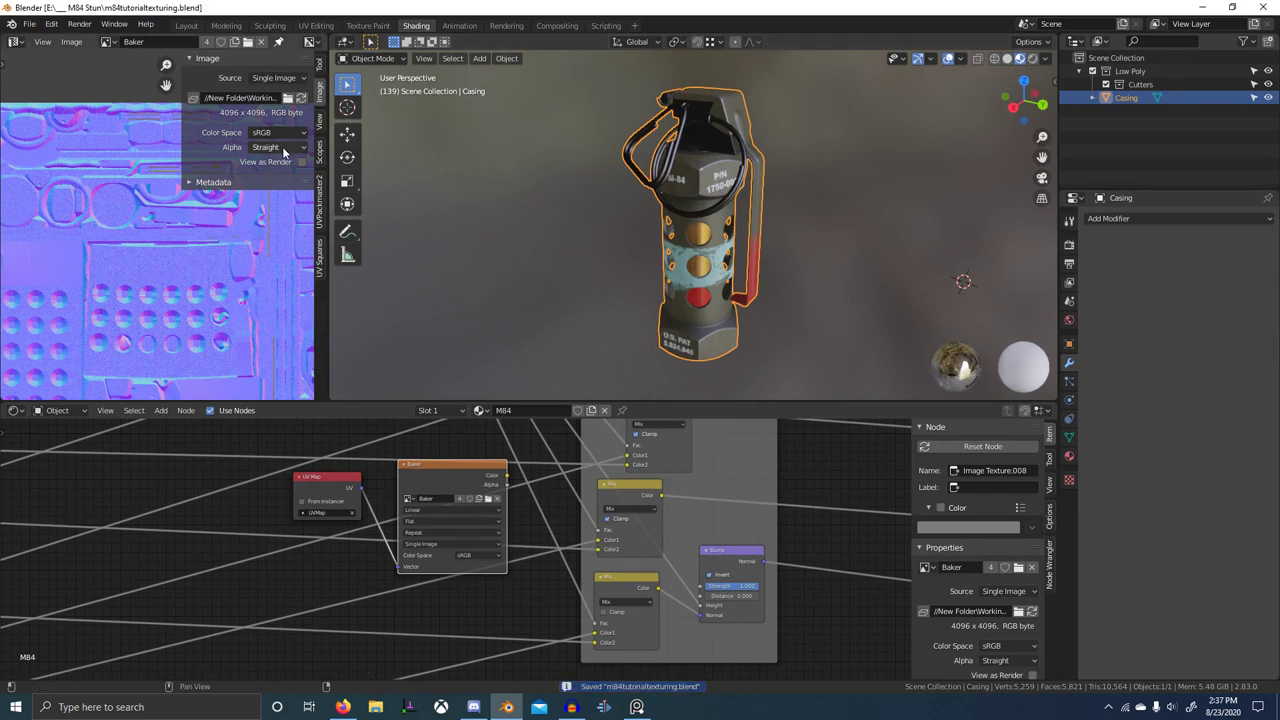
{"action": "left_click", "coordinate": [44, 42]}
- Start a new General file and delete the default camera, cube and light
{"action": "left_click", "coordinate": [30, 22]}
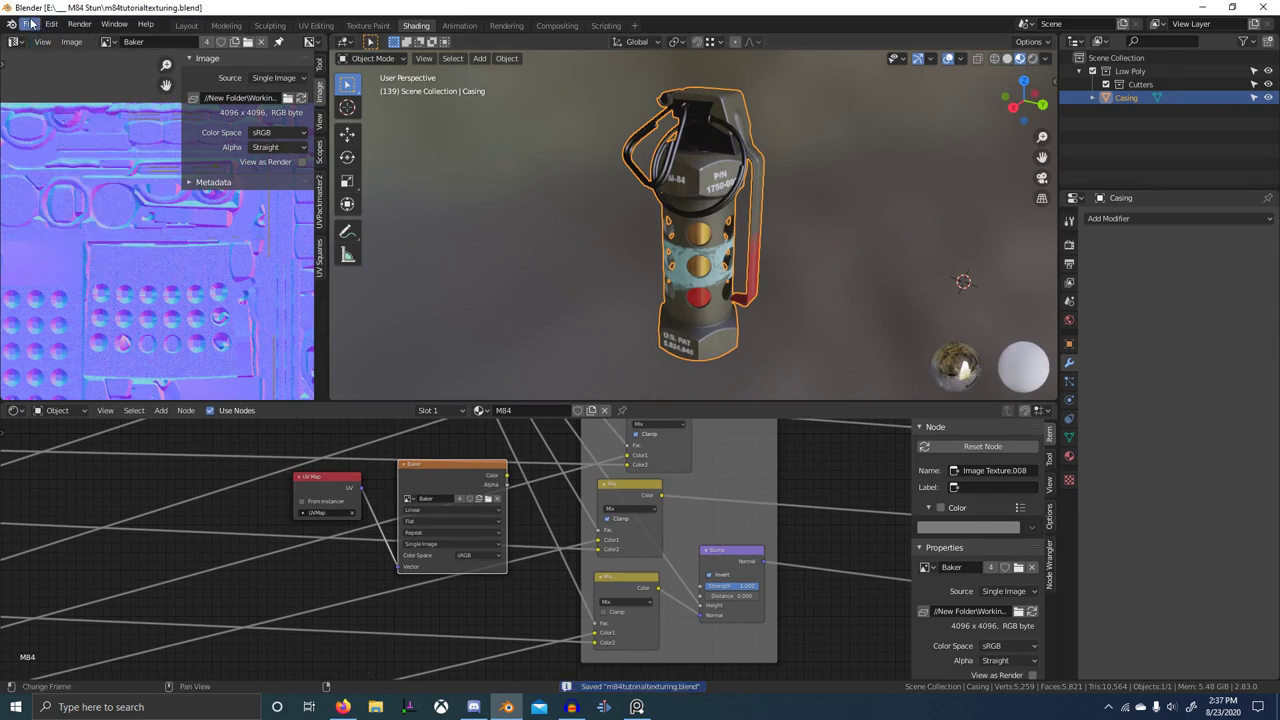
{"action": "left_click", "coordinate": [30, 22]}
{"action": "mouse_move", "coordinate": [54, 39]}
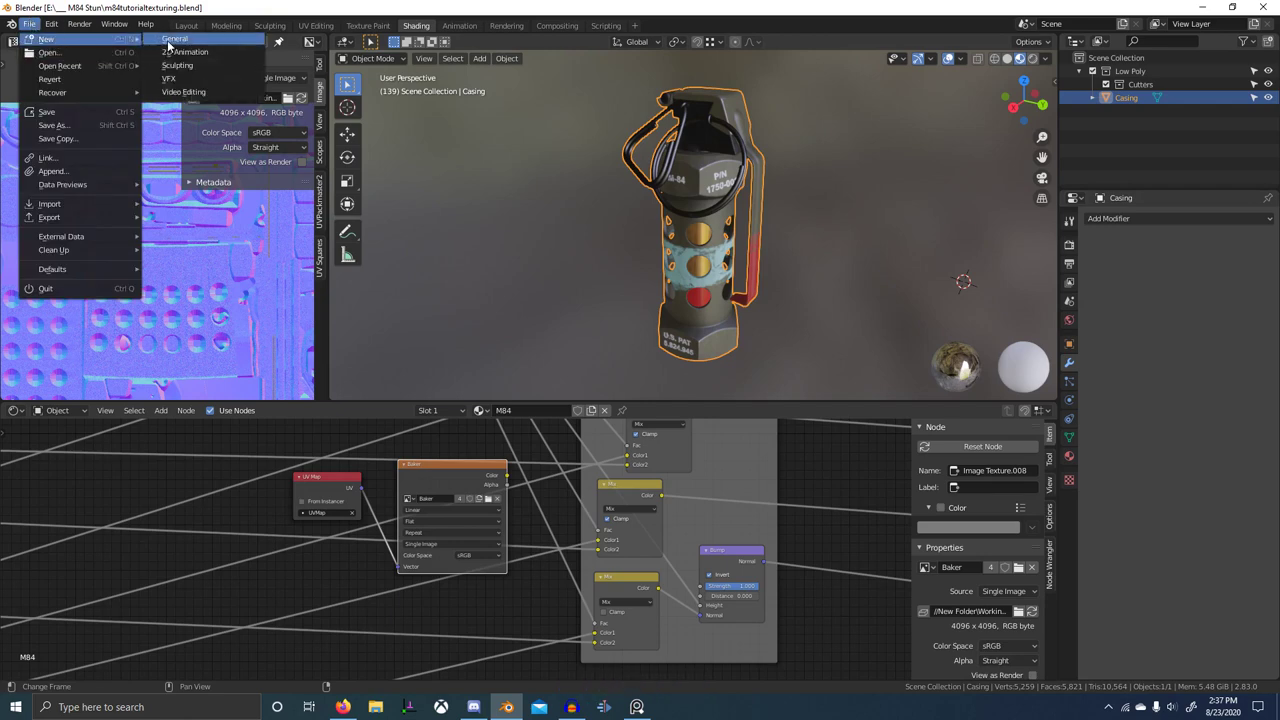
{"action": "left_click", "coordinate": [193, 40]}
{"action": "scroll", "coordinate": [622, 202], "scroll_direction": "down", "scroll_amount": 4}
{"action": "middle_click_drag", "start_coordinate": [622, 202], "coordinate": [542, 208]}
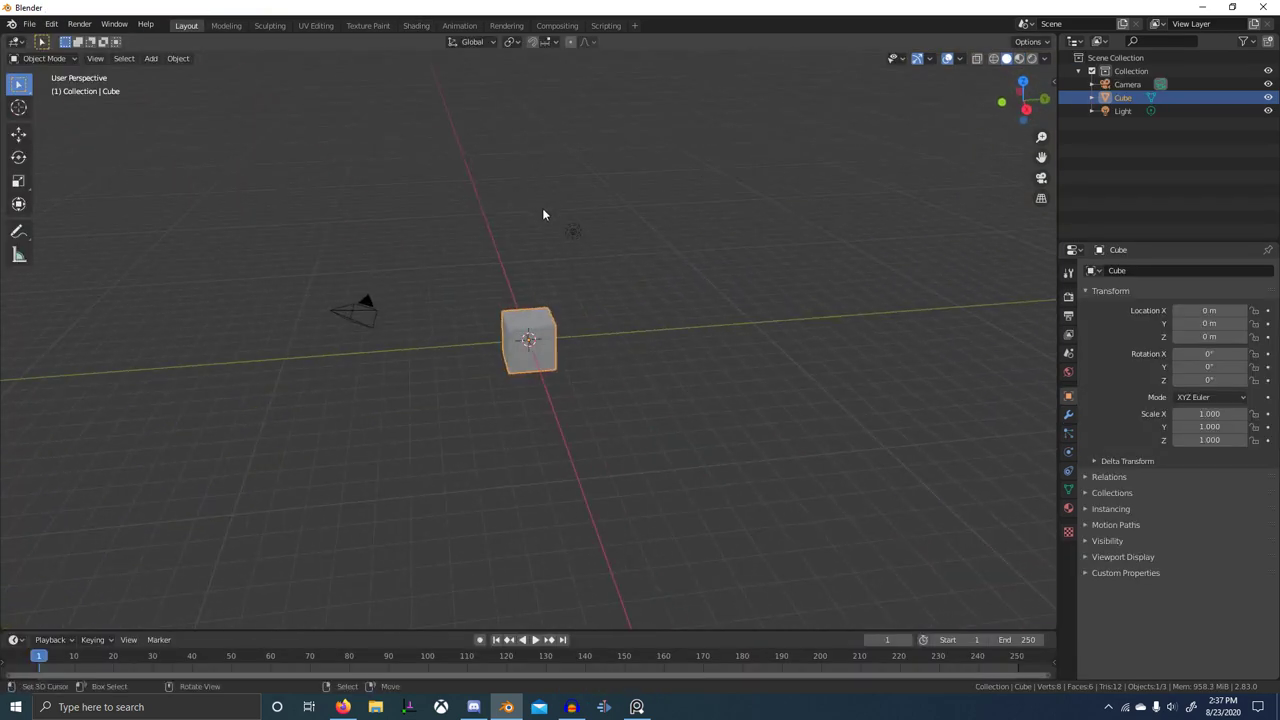
{"action": "key", "text": "a"}
{"action": "key", "text": "x"}
{"action": "left_click", "coordinate": [486, 210]}
- Import M84FlashBang.obj from the Final Bakes folder as a Wavefront OBJ
{"action": "left_click", "coordinate": [29, 23]}
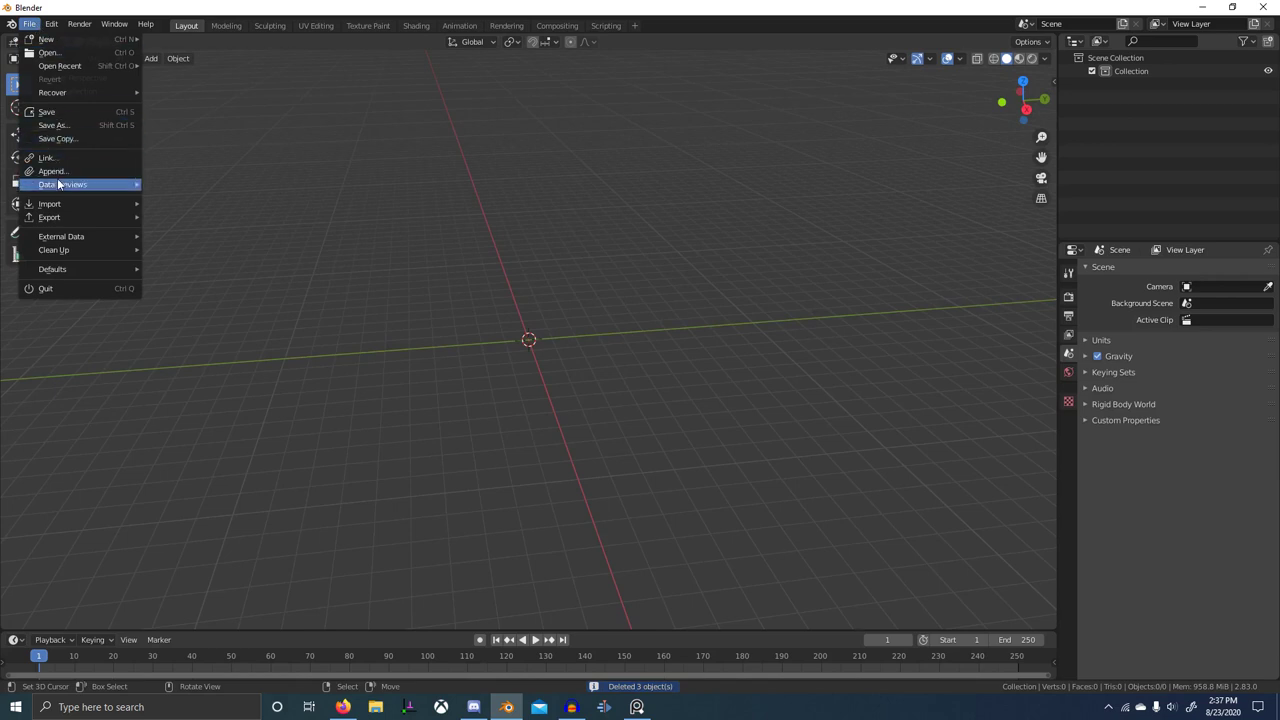
{"action": "mouse_move", "coordinate": [73, 211]}
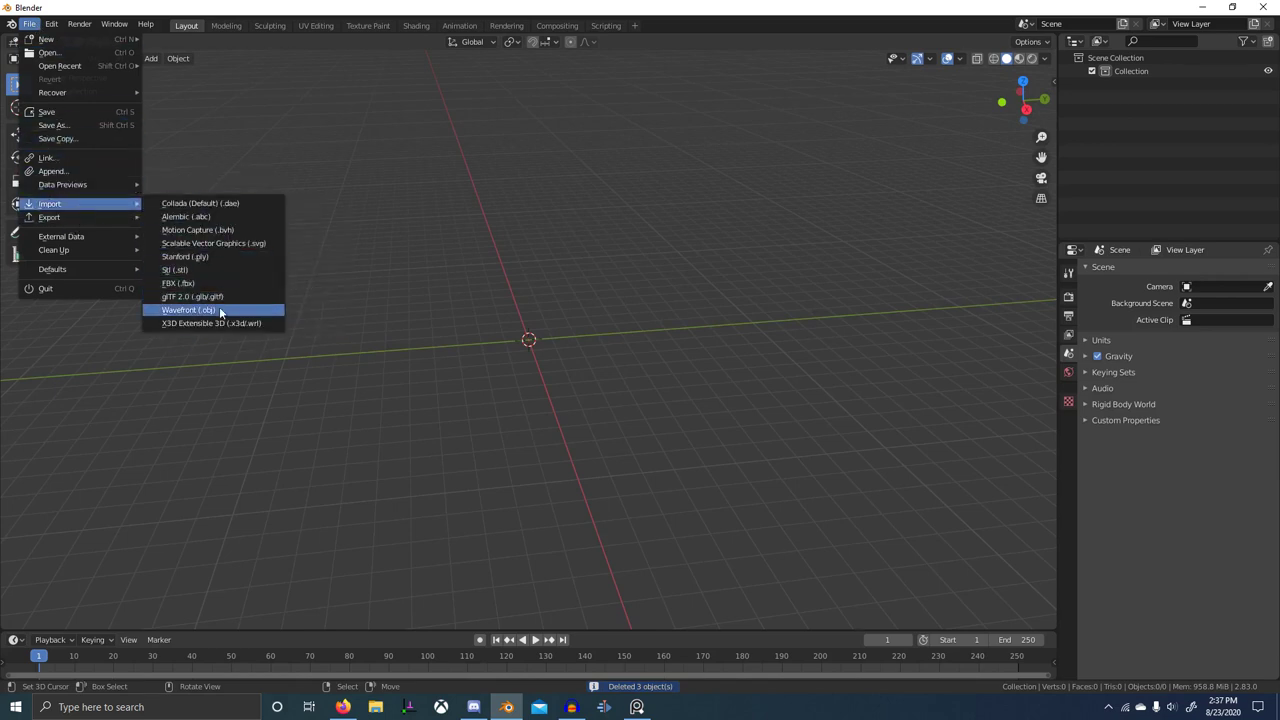
{"action": "left_click", "coordinate": [250, 311]}
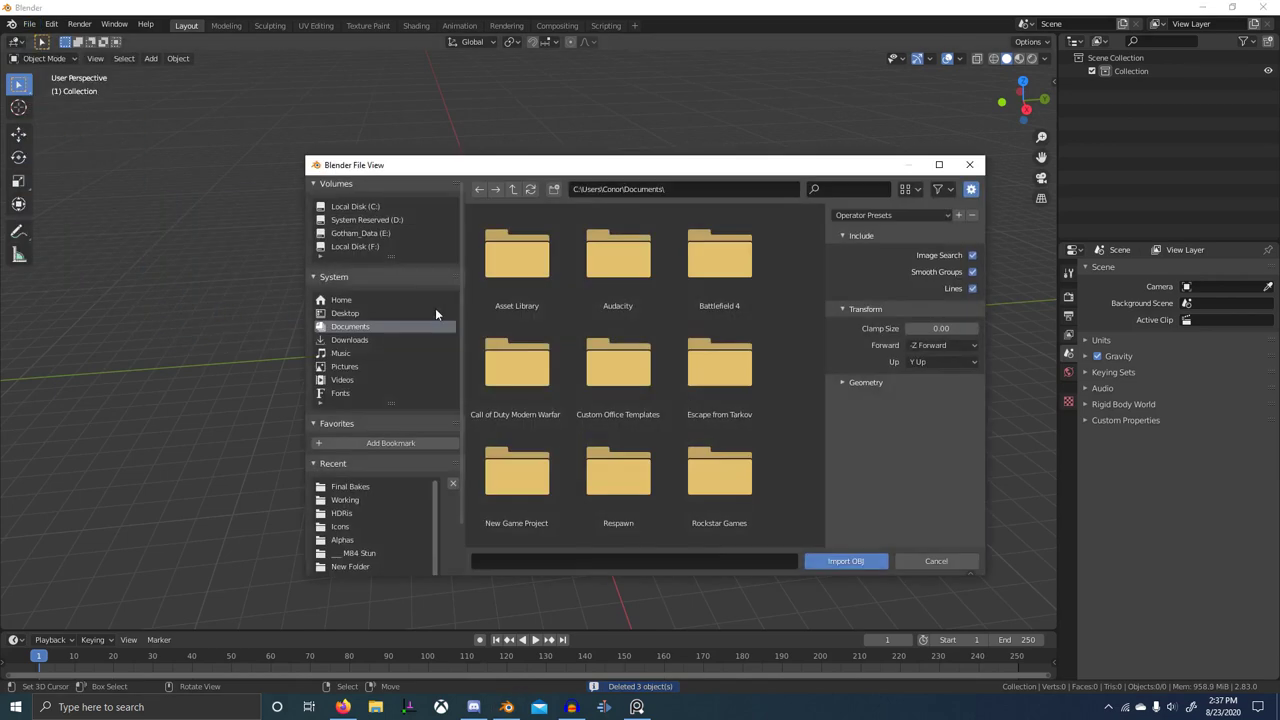
{"action": "left_click", "coordinate": [364, 488]}
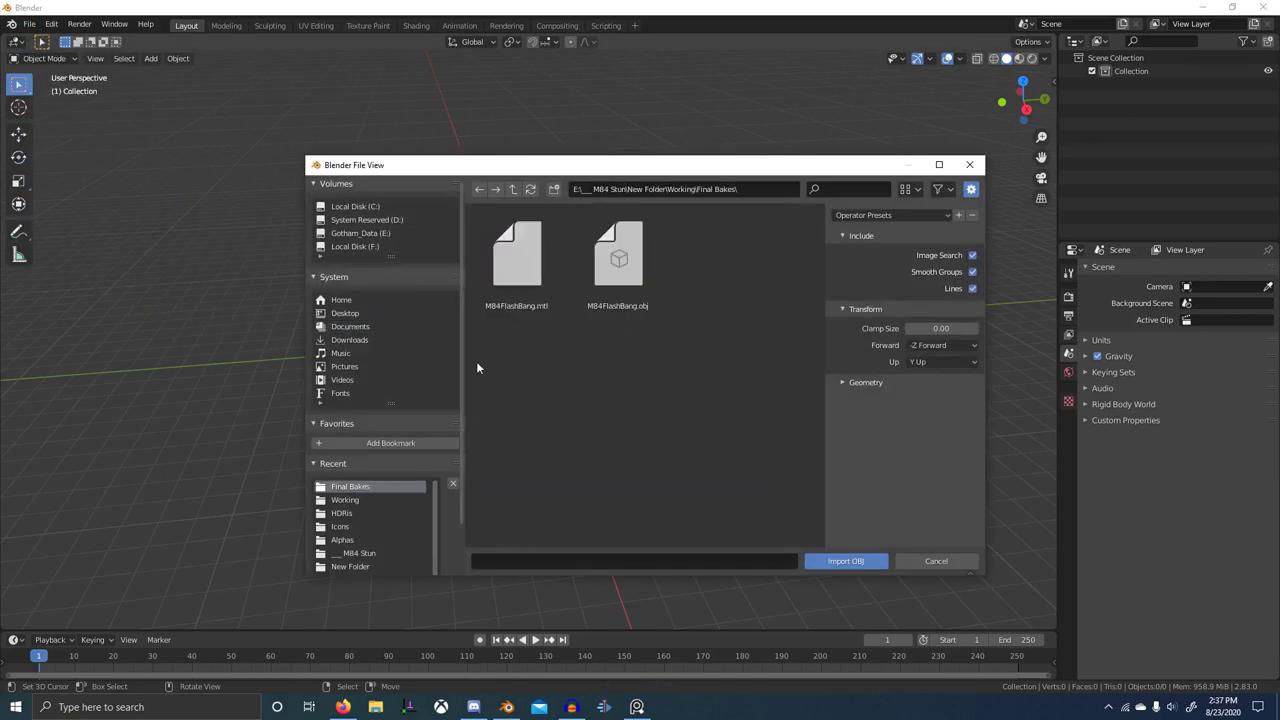
{"action": "left_click", "coordinate": [635, 255]}
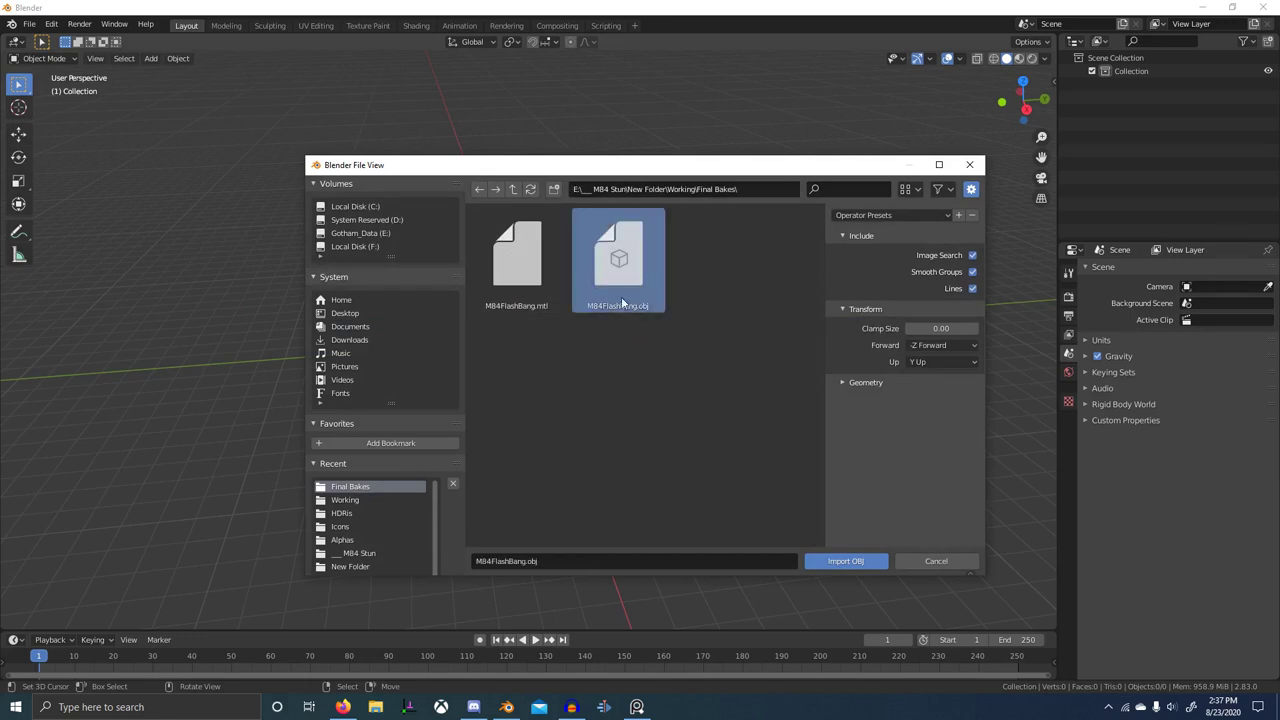
{"action": "left_click", "coordinate": [845, 561]}
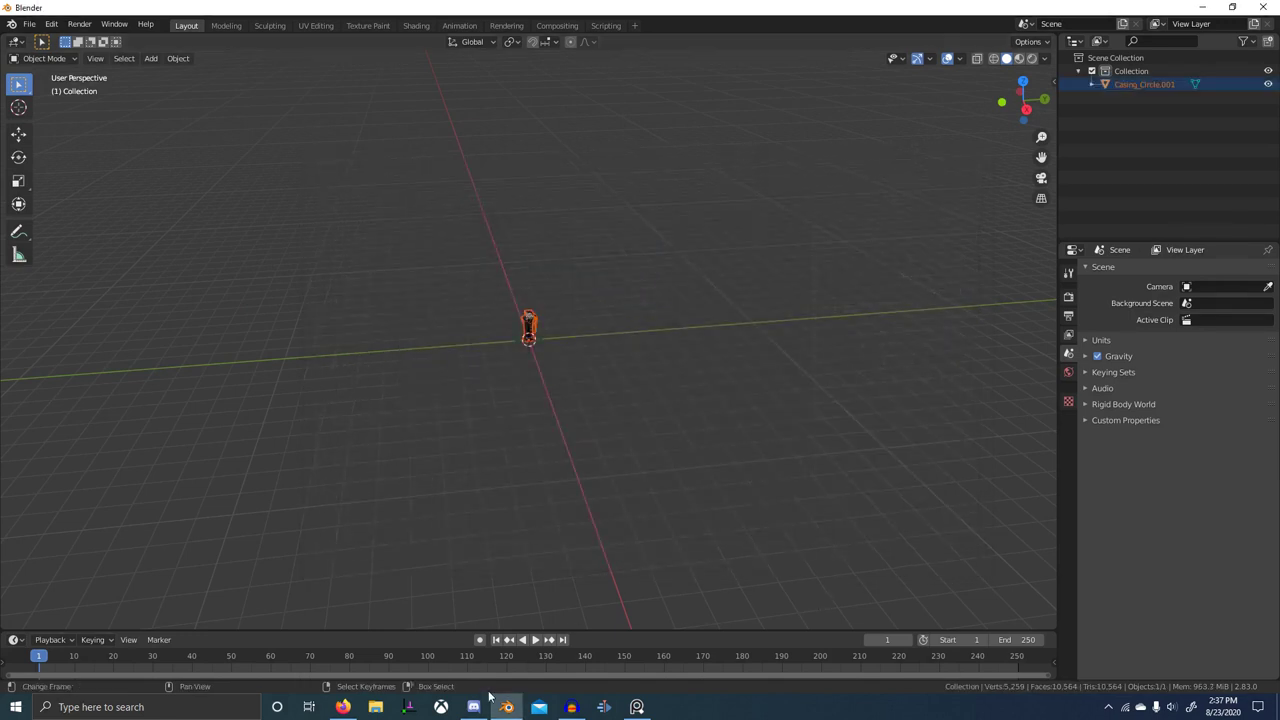
- Open the Final Bakes folder in File Explorer by pasting its path
{"action": "right_click", "coordinate": [375, 707]}
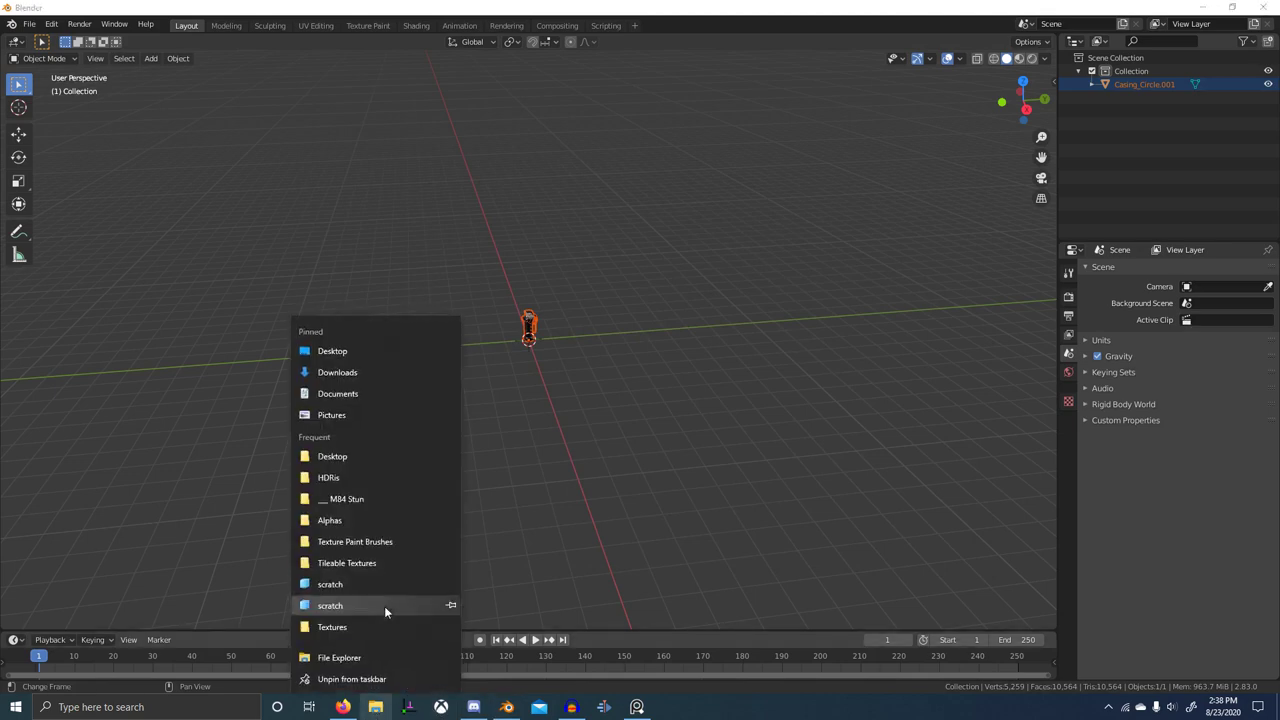
{"action": "left_click", "coordinate": [388, 456]}
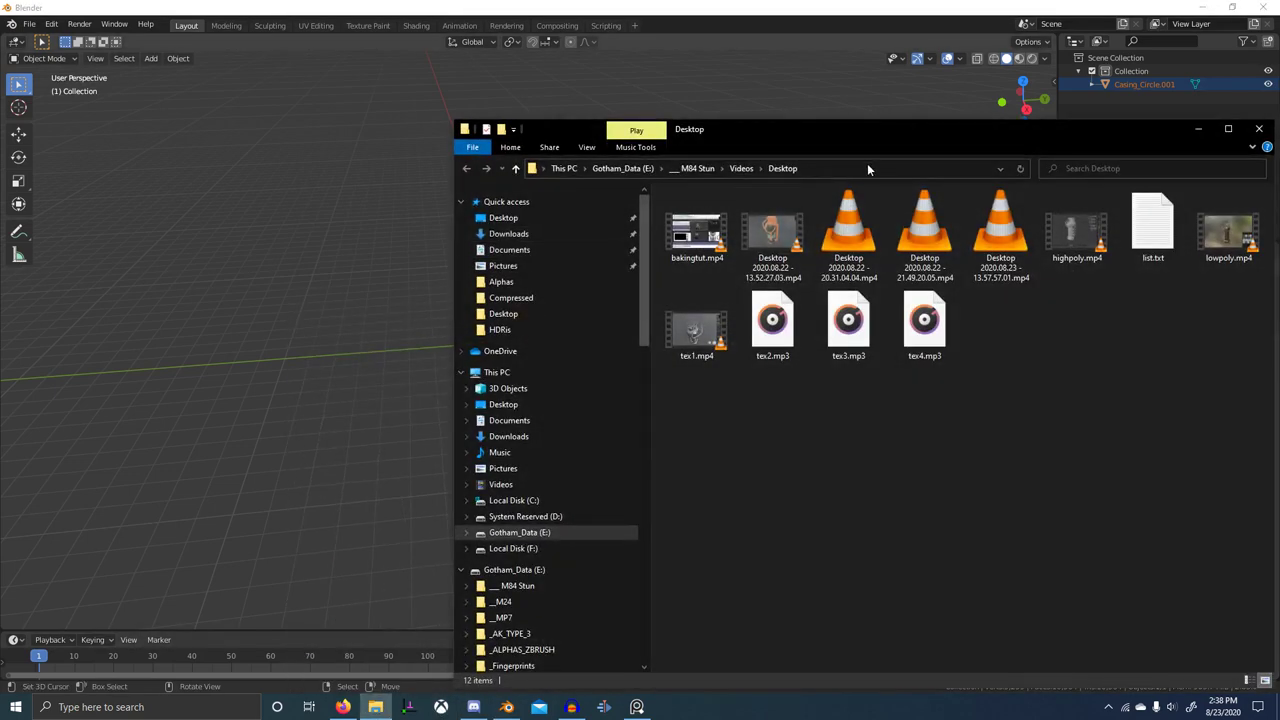
{"action": "left_click", "coordinate": [867, 165]}
{"action": "type", "text": "E:\\___ M84 Stun\\New Folder\\Working\\Final Bakes\\"}
{"action": "key", "text": "Return"}
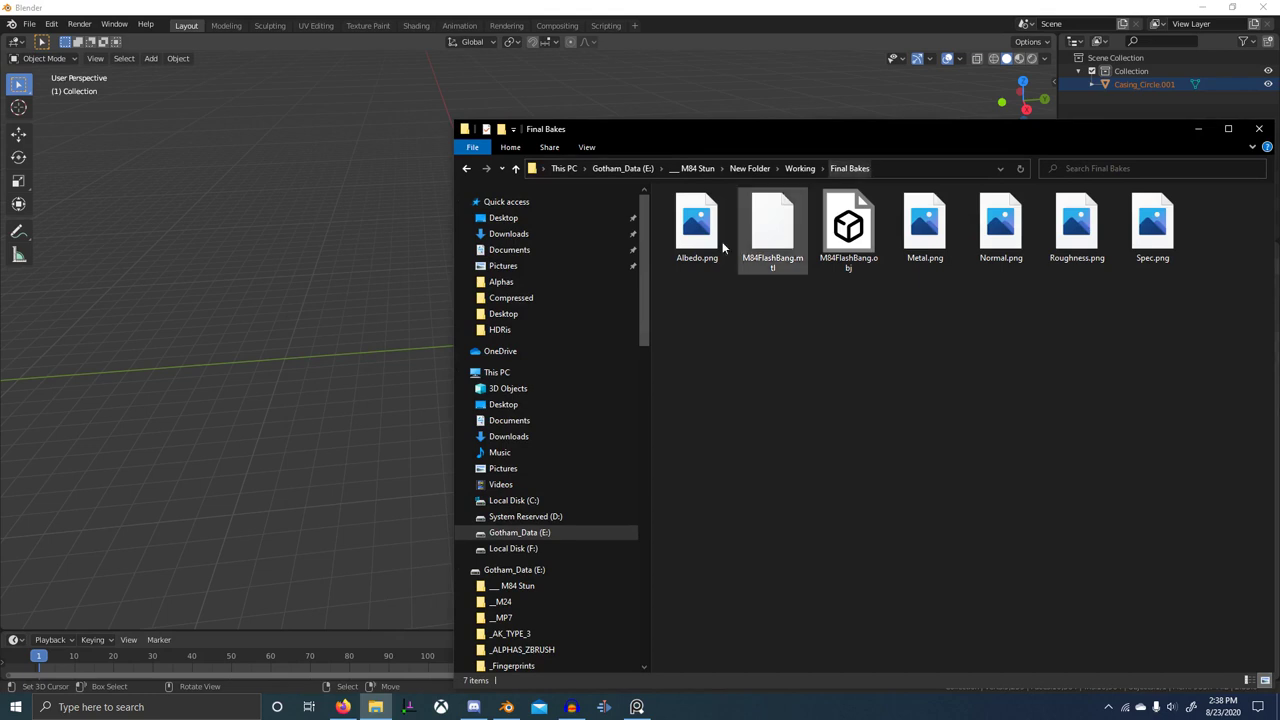
{"action": "middle_click_drag", "start_coordinate": [317, 289], "coordinate": [480, 443]}
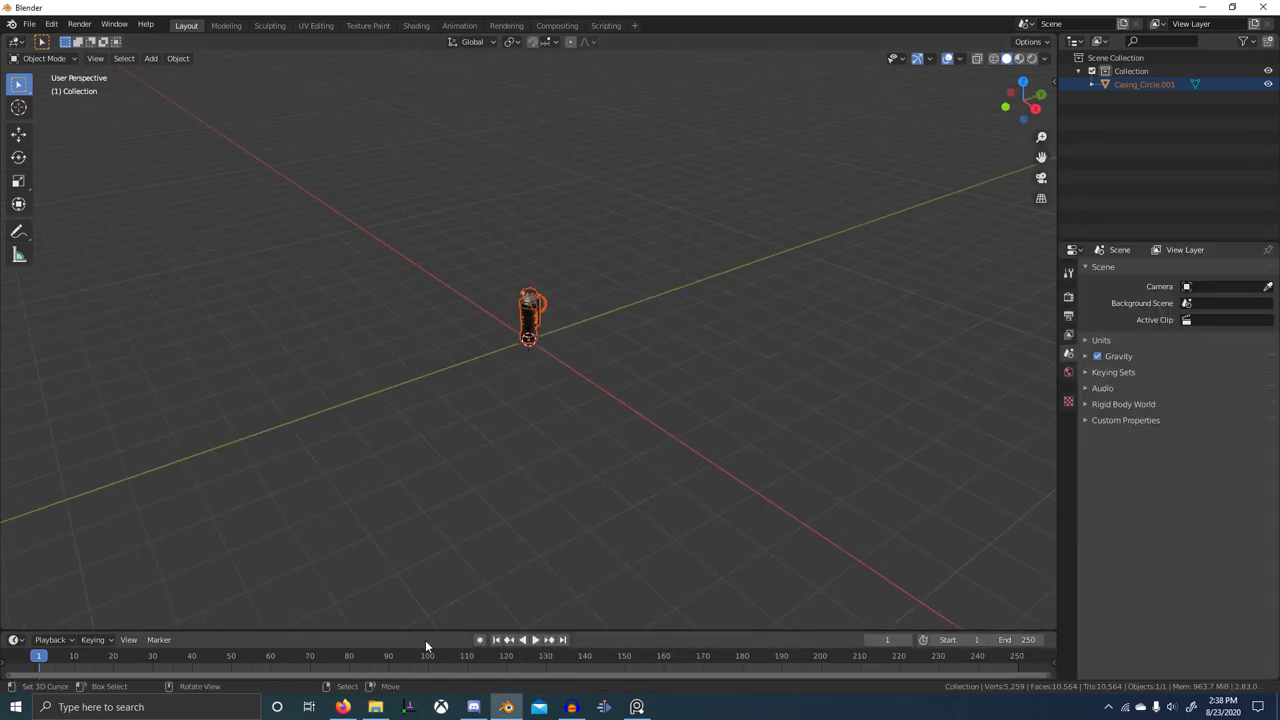
- Turn the timeline into an enlarged Shader Editor showing the grenade's material slots and Principled BSDF
{"action": "key", "text": "shift+F3"}
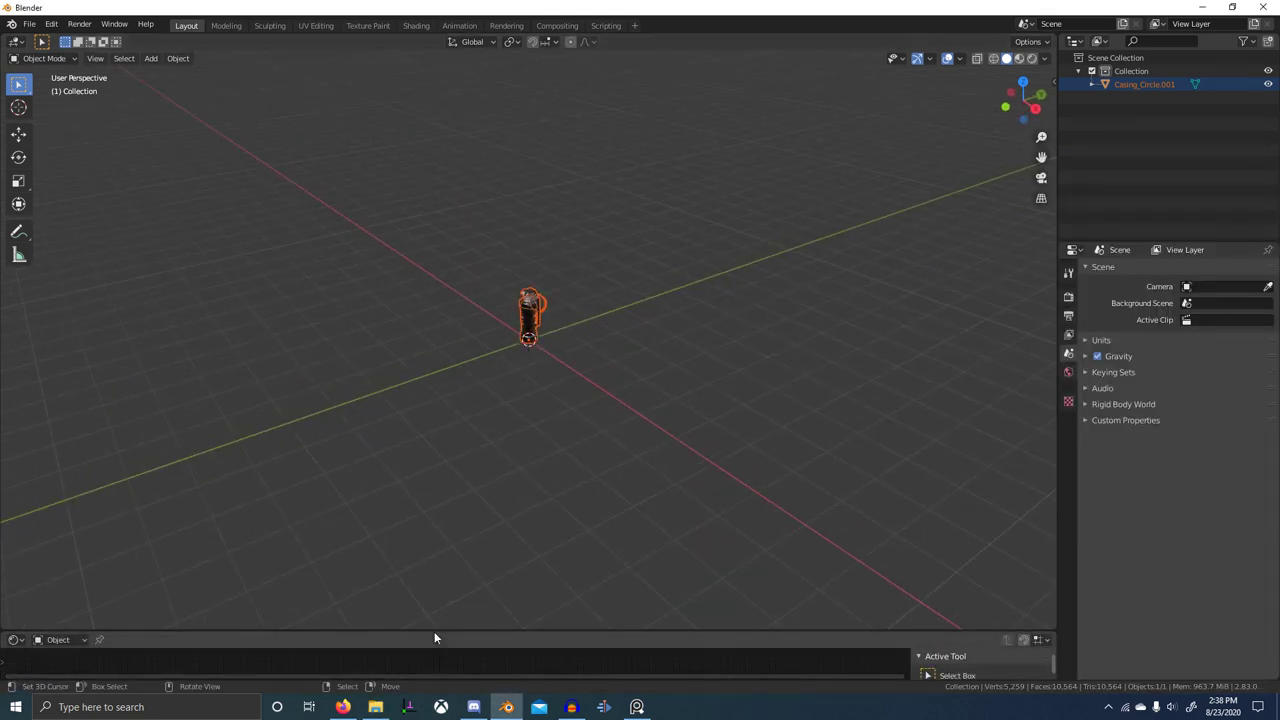
{"action": "left_click_drag", "start_coordinate": [435, 631], "coordinate": [465, 413]}
{"action": "scroll", "coordinate": [614, 241], "scroll_direction": "up", "scroll_amount": 7}
{"action": "middle_click_drag", "start_coordinate": [614, 241], "coordinate": [637, 316], "text": "shift"}
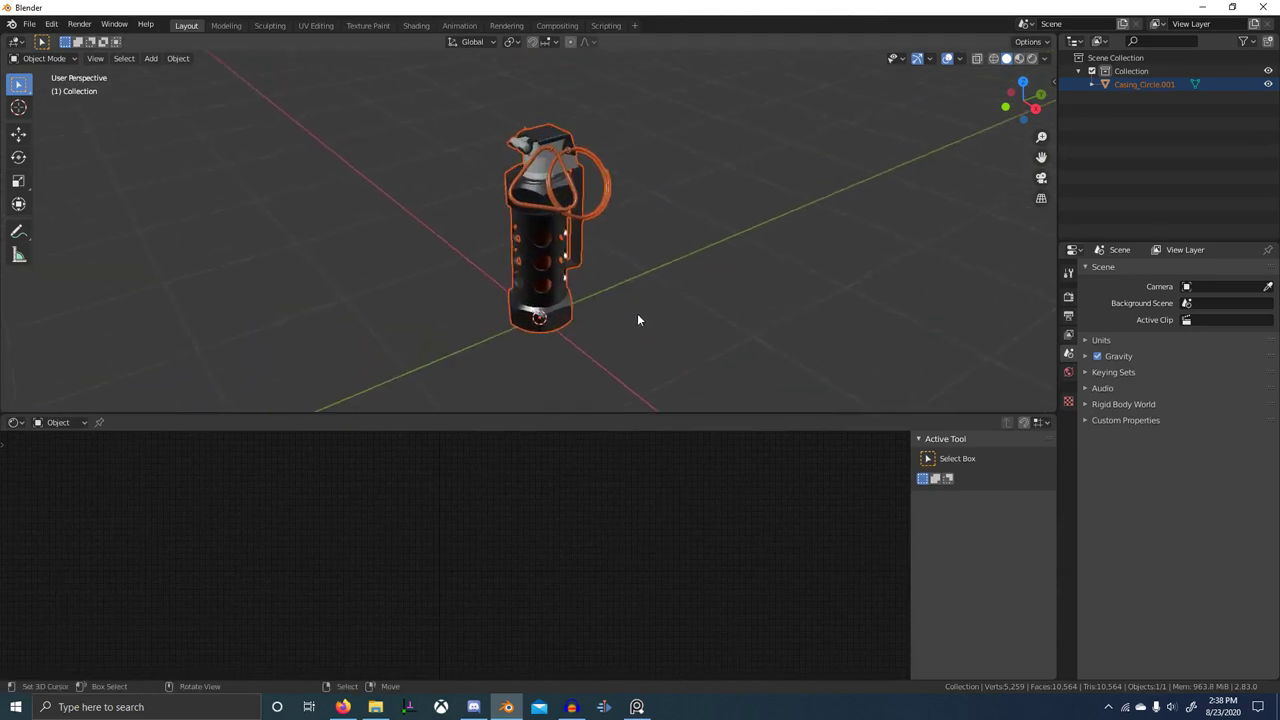
{"action": "scroll", "coordinate": [603, 248], "scroll_direction": "up", "scroll_amount": 3}
{"action": "left_click", "coordinate": [561, 213]}
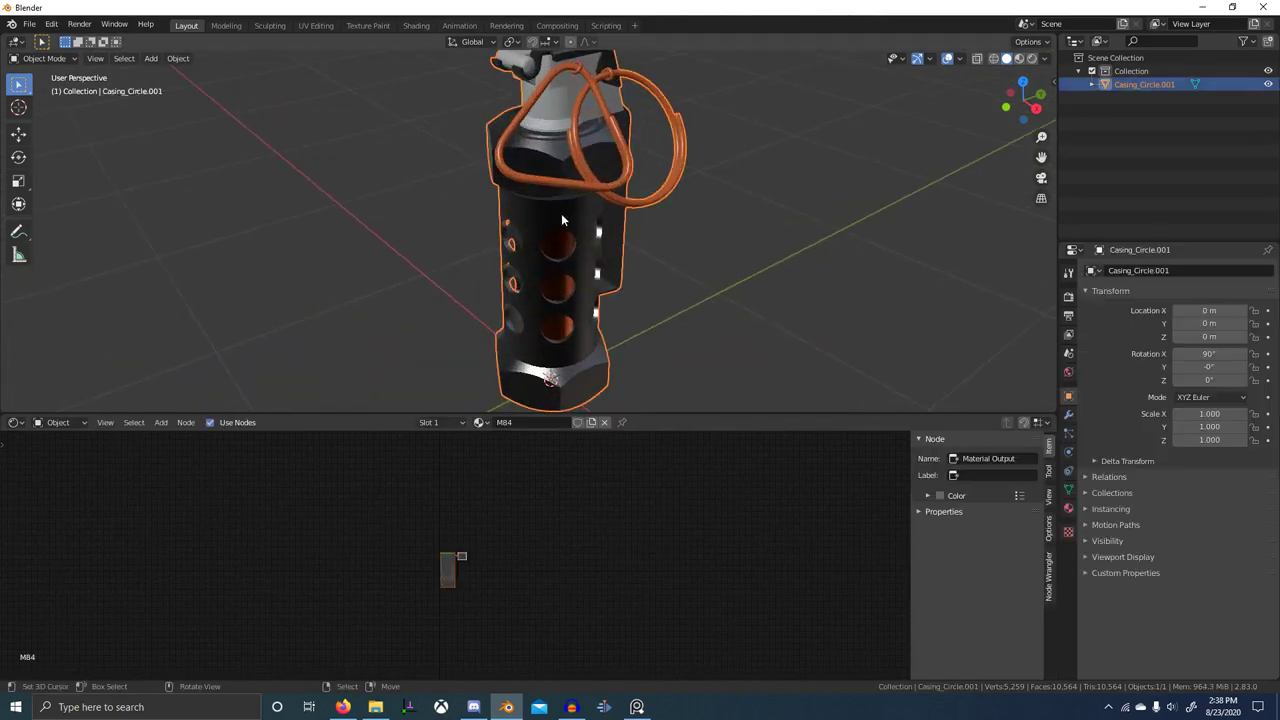
{"action": "scroll", "coordinate": [450, 540], "scroll_direction": "up", "scroll_amount": 3}
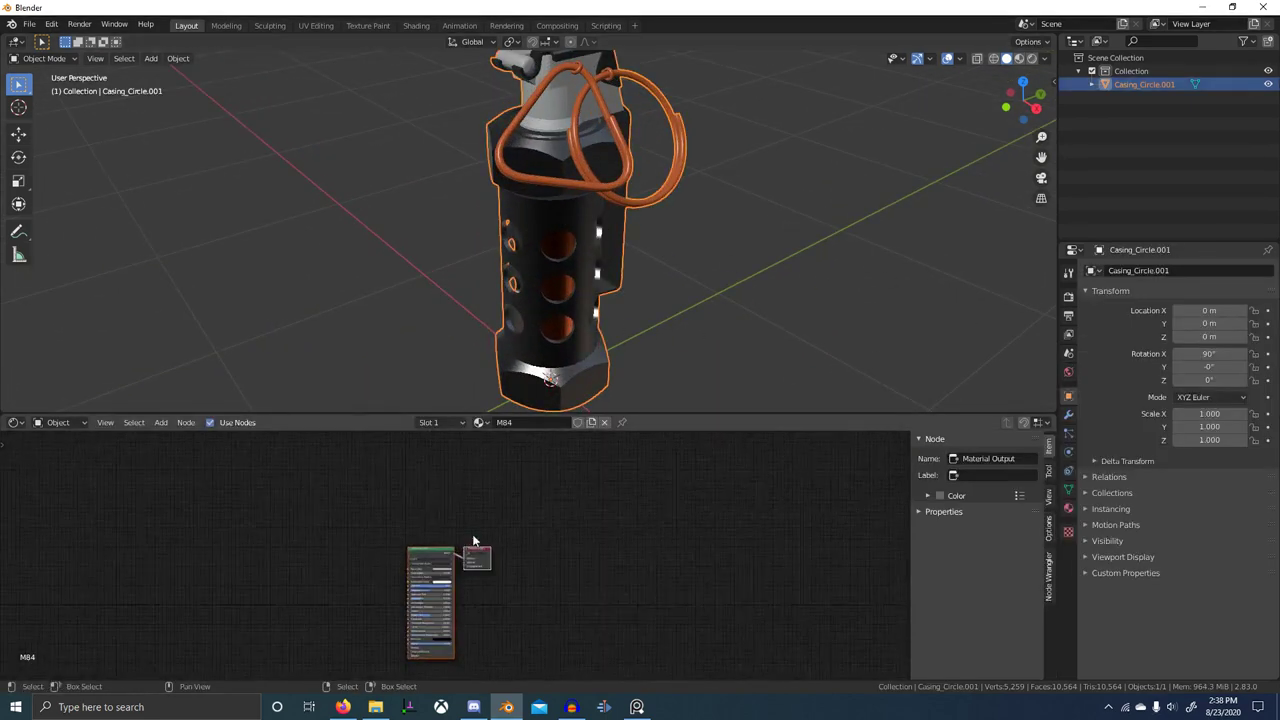
{"action": "left_click", "coordinate": [440, 422]}
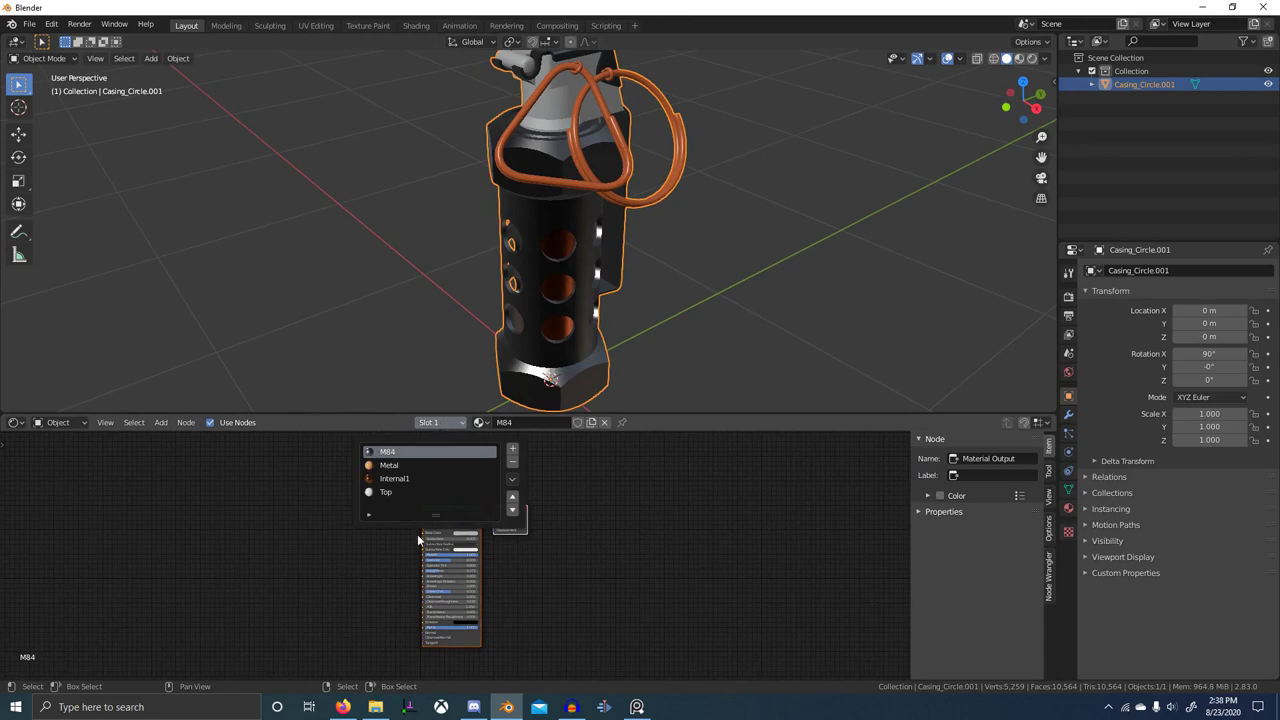
{"action": "scroll", "coordinate": [430, 540], "scroll_direction": "up", "scroll_amount": 2}
{"action": "left_click", "coordinate": [464, 490]}
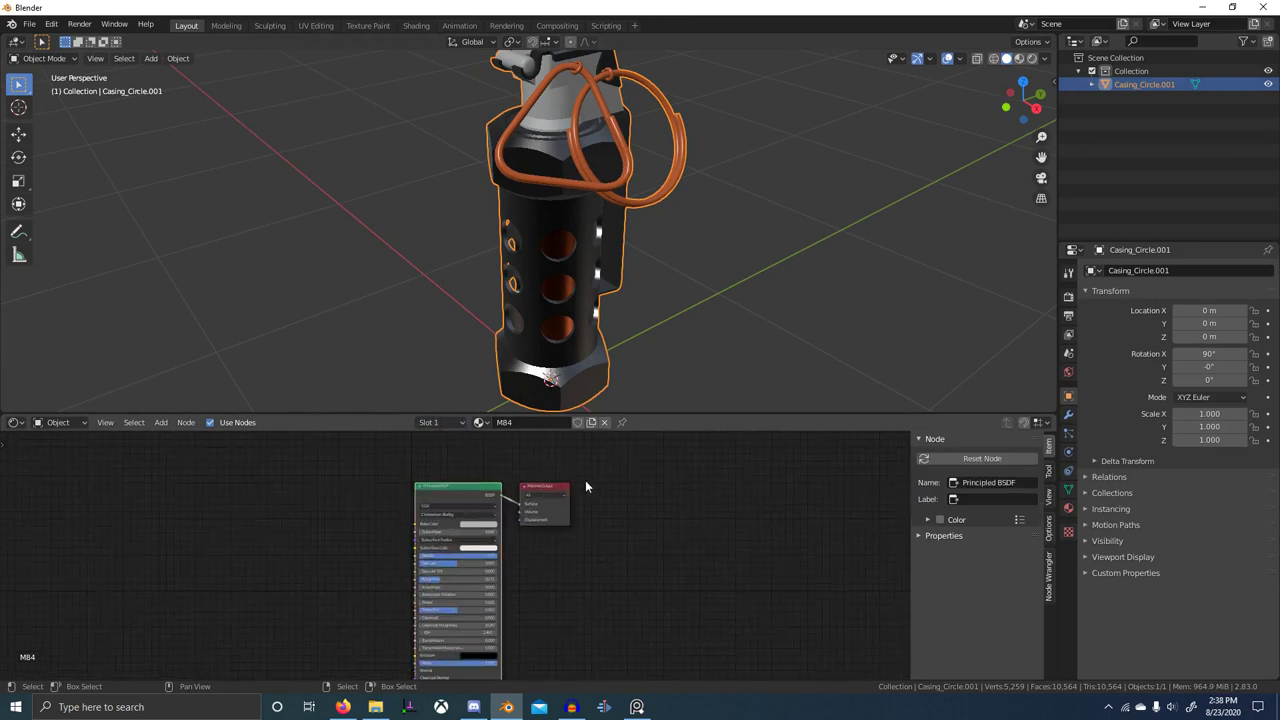
- Remove the grenade's extra material slots and assign the single M84 material
{"action": "key", "text": "alt+Tab"}
{"action": "left_click", "coordinate": [369, 351]}
{"action": "mouse_move", "coordinate": [676, 234]}
{"action": "left_mouse_down"}
{"action": "mouse_move", "coordinate": [285, 514]}
{"action": "mouse_move", "coordinate": [287, 485]}
{"action": "mouse_move", "coordinate": [235, 483]}
{"action": "mouse_move", "coordinate": [646, 238]}
{"action": "mouse_move", "coordinate": [698, 236]}
{"action": "left_mouse_up"}
{"action": "middle_click_drag", "start_coordinate": [440, 231], "coordinate": [460, 226]}
{"action": "scroll", "coordinate": [460, 226], "scroll_direction": "down", "scroll_amount": 1}
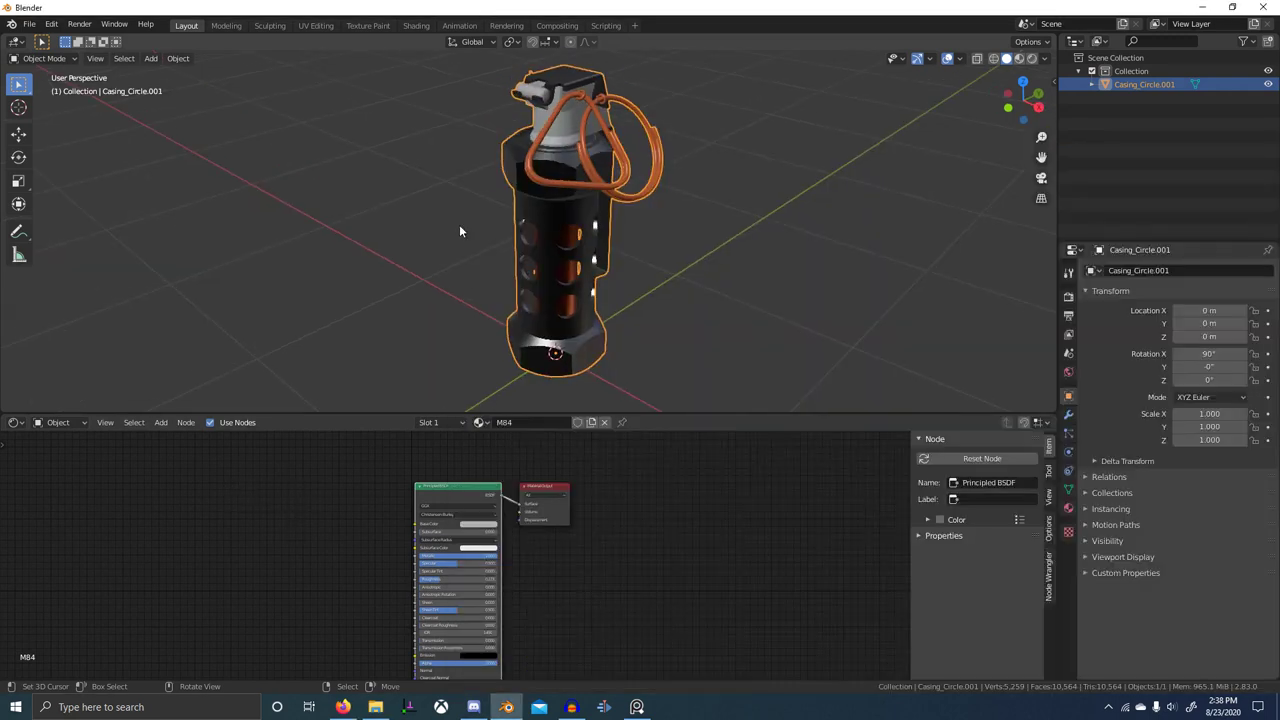
{"action": "left_click", "coordinate": [604, 422]}
{"action": "left_click", "coordinate": [496, 422]}
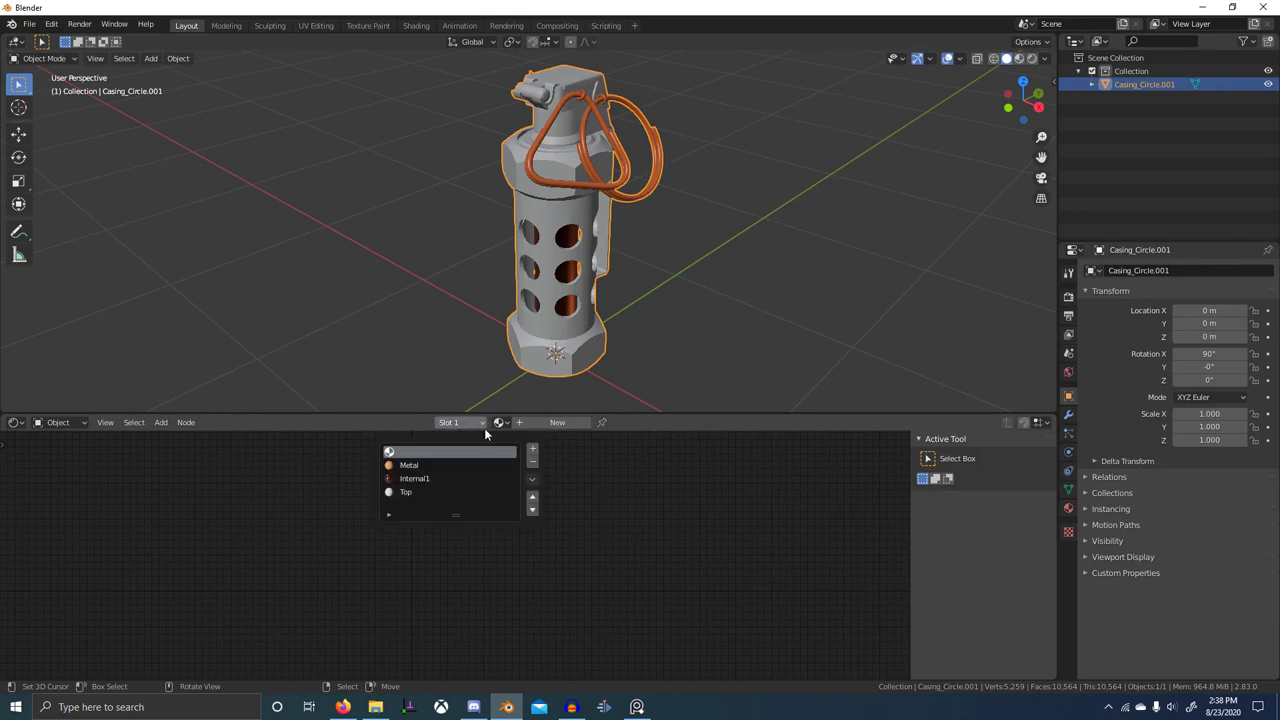
{"action": "left_click", "coordinate": [531, 464]}
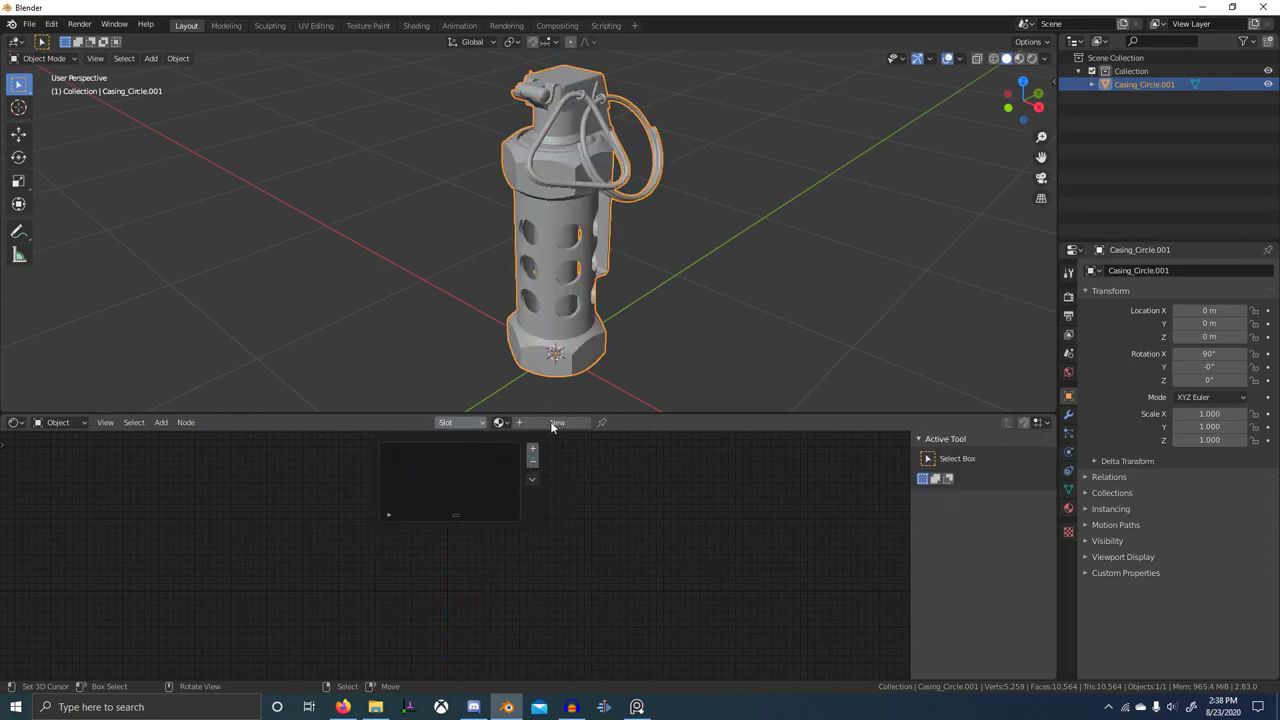
{"action": "left_click", "coordinate": [498, 422]}
{"action": "left_click", "coordinate": [522, 455]}
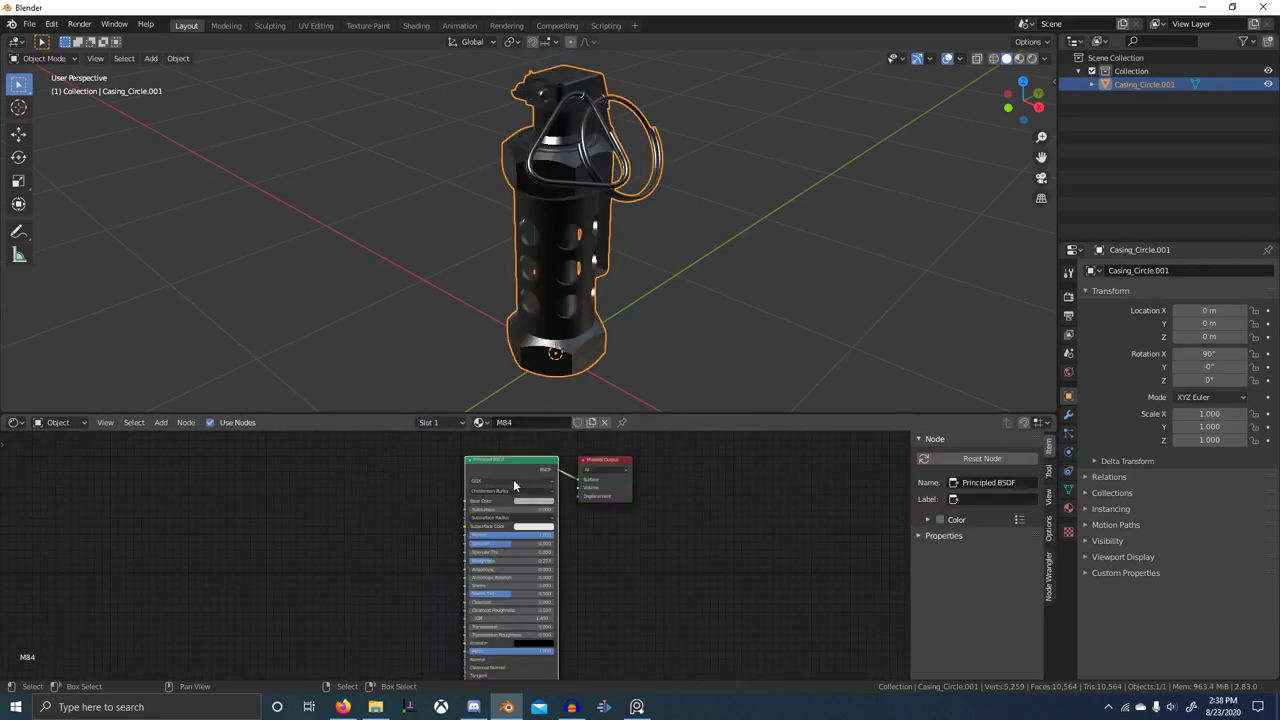
{"action": "key", "text": "alt+Tab"}
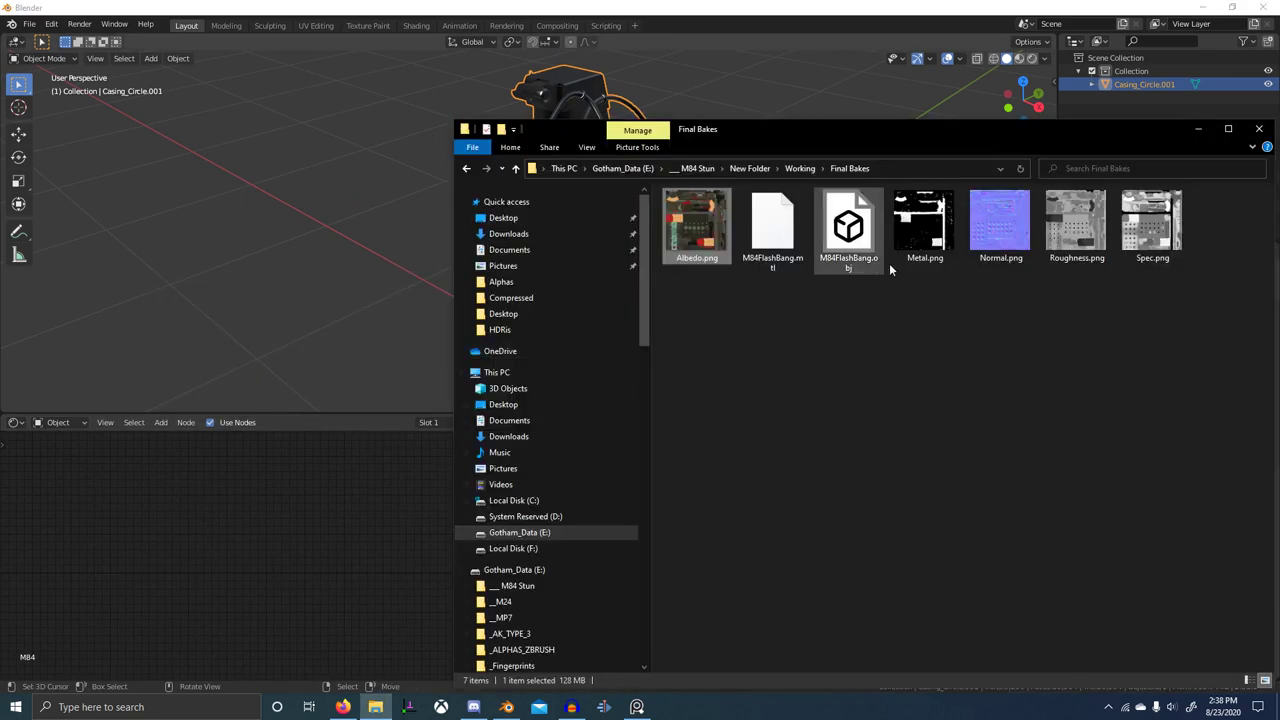
- Delete M84FlashBang.mtl and add the Albedo, Metal, Normal, Roughness and Spec maps as image nodes
{"action": "left_click", "coordinate": [792, 248]}
{"action": "key", "text": "Delete"}
{"action": "left_click_drag", "start_coordinate": [682, 250], "coordinate": [340, 510]}
{"action": "left_click", "coordinate": [857, 240]}
{"action": "left_click_drag", "start_coordinate": [150, 490], "coordinate": [153, 487]}
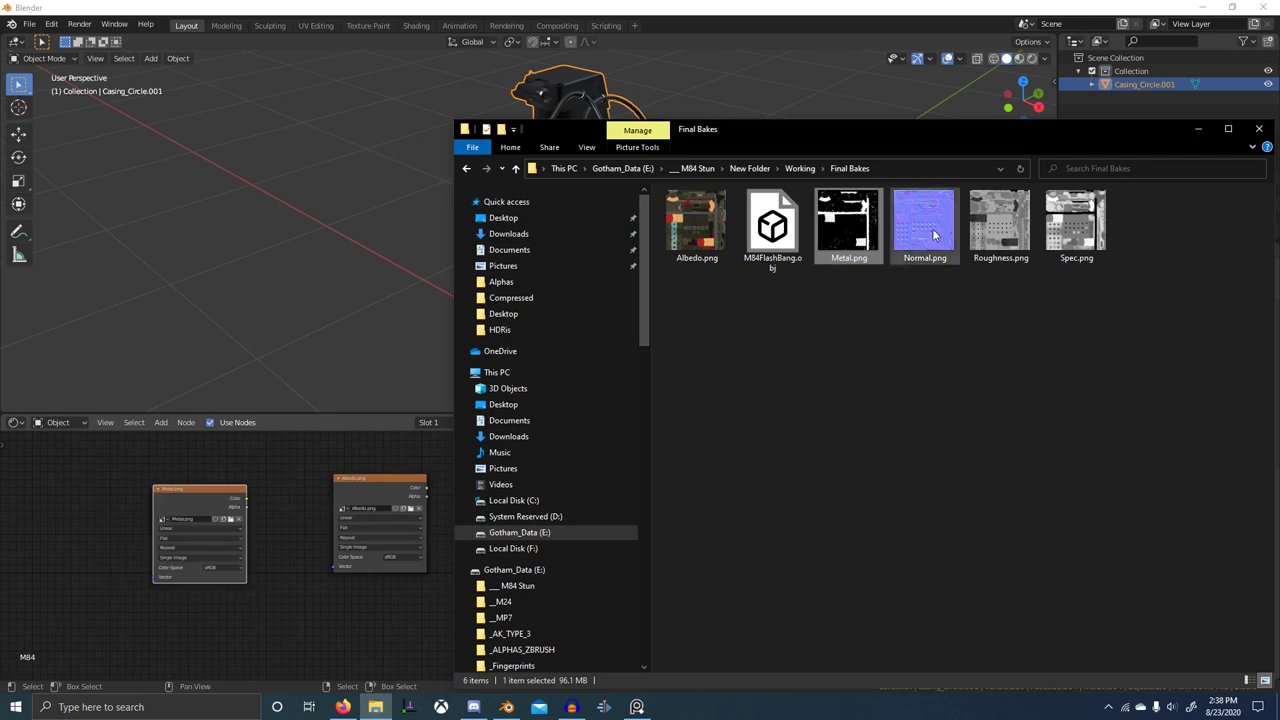
{"action": "left_click_drag", "start_coordinate": [935, 234], "coordinate": [235, 561]}
{"action": "left_click_drag", "start_coordinate": [1000, 236], "coordinate": [103, 621]}
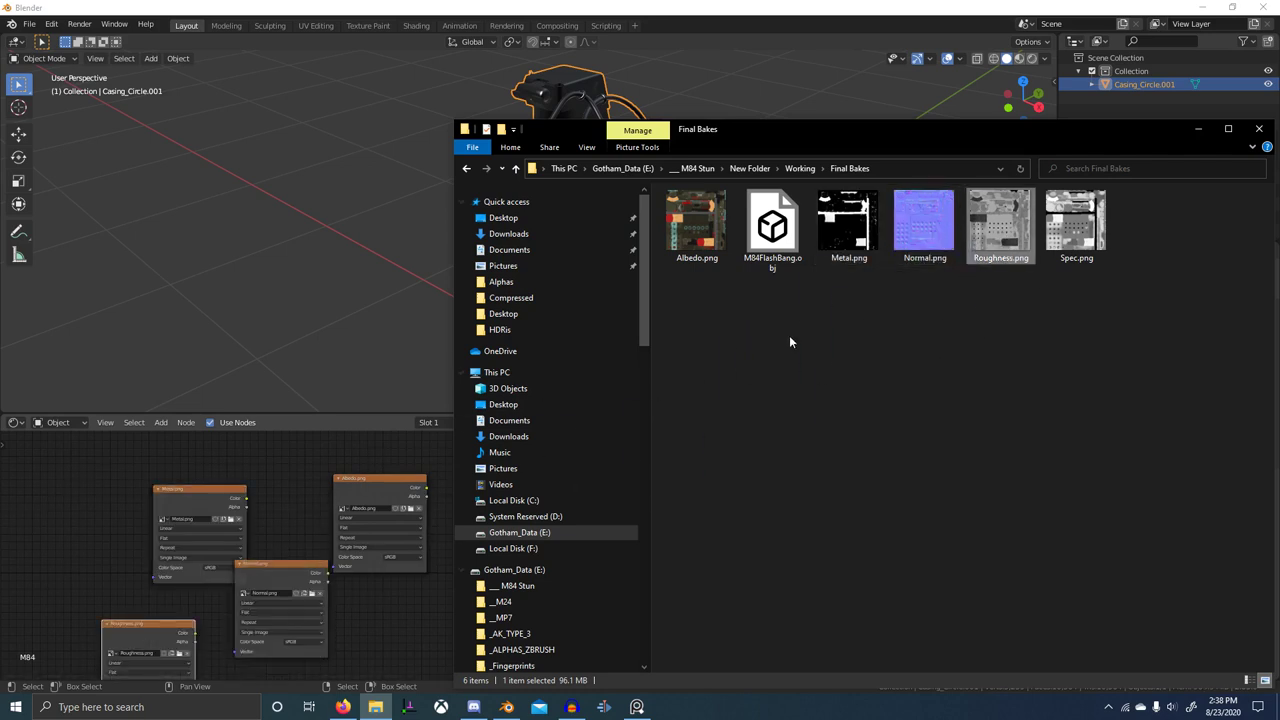
{"action": "left_click_drag", "start_coordinate": [1070, 240], "coordinate": [25, 540]}
- Set the Metal, Spec, Roughness and Normal texture nodes' Color Space to Non-Color
{"action": "scroll", "coordinate": [443, 540], "scroll_direction": "up", "scroll_amount": 2}
{"action": "scroll", "coordinate": [437, 535], "scroll_direction": "up", "scroll_amount": 3}
{"action": "middle_click_drag", "start_coordinate": [408, 530], "coordinate": [448, 496]}
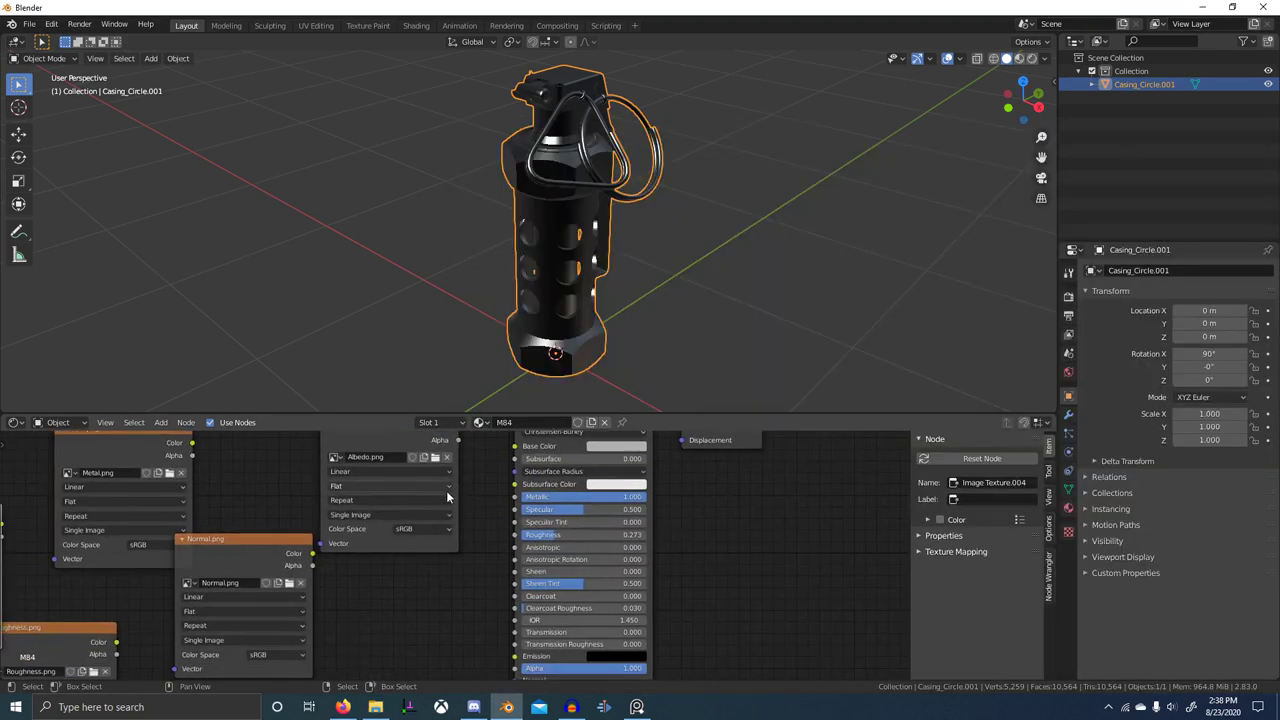
{"action": "middle_click_drag", "start_coordinate": [212, 593], "coordinate": [385, 574]}
{"action": "scroll", "coordinate": [383, 573], "scroll_direction": "up", "scroll_amount": 2}
{"action": "left_click", "coordinate": [296, 525]}
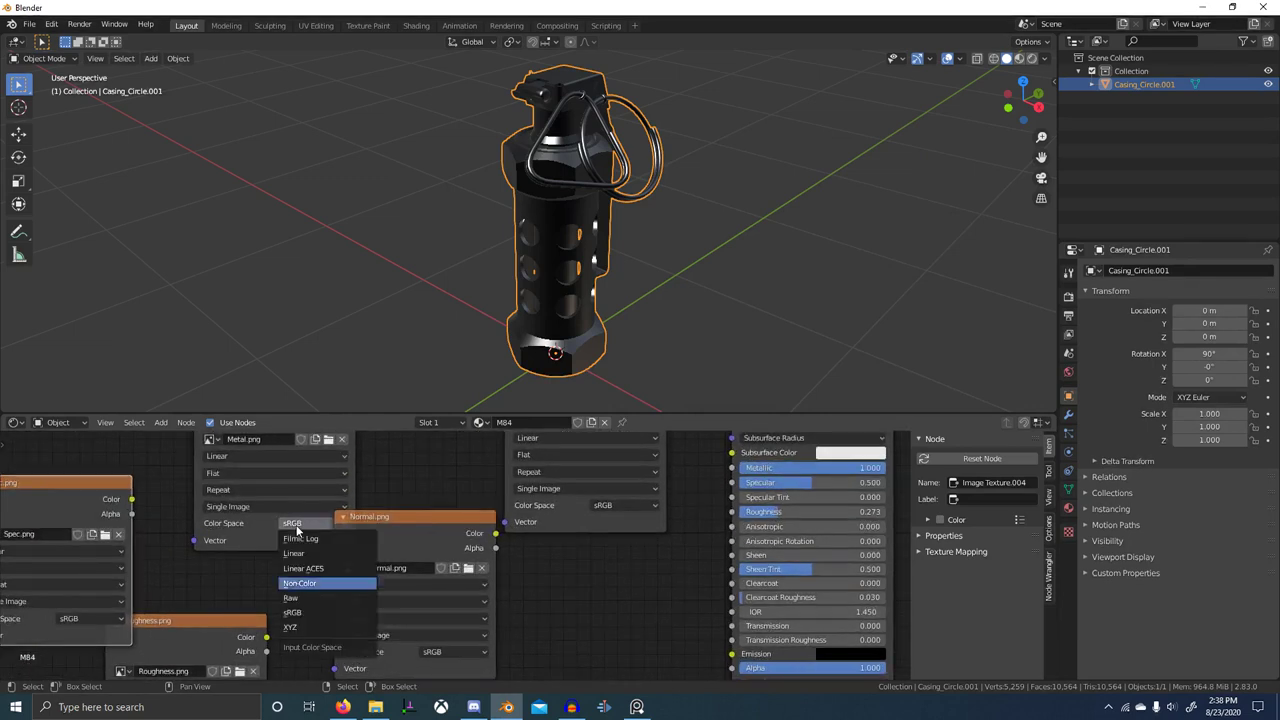
{"action": "left_click", "coordinate": [299, 583]}
{"action": "left_click", "coordinate": [96, 620]}
{"action": "left_click", "coordinate": [92, 560]}
{"action": "middle_click_drag", "start_coordinate": [278, 615], "coordinate": [361, 519]}
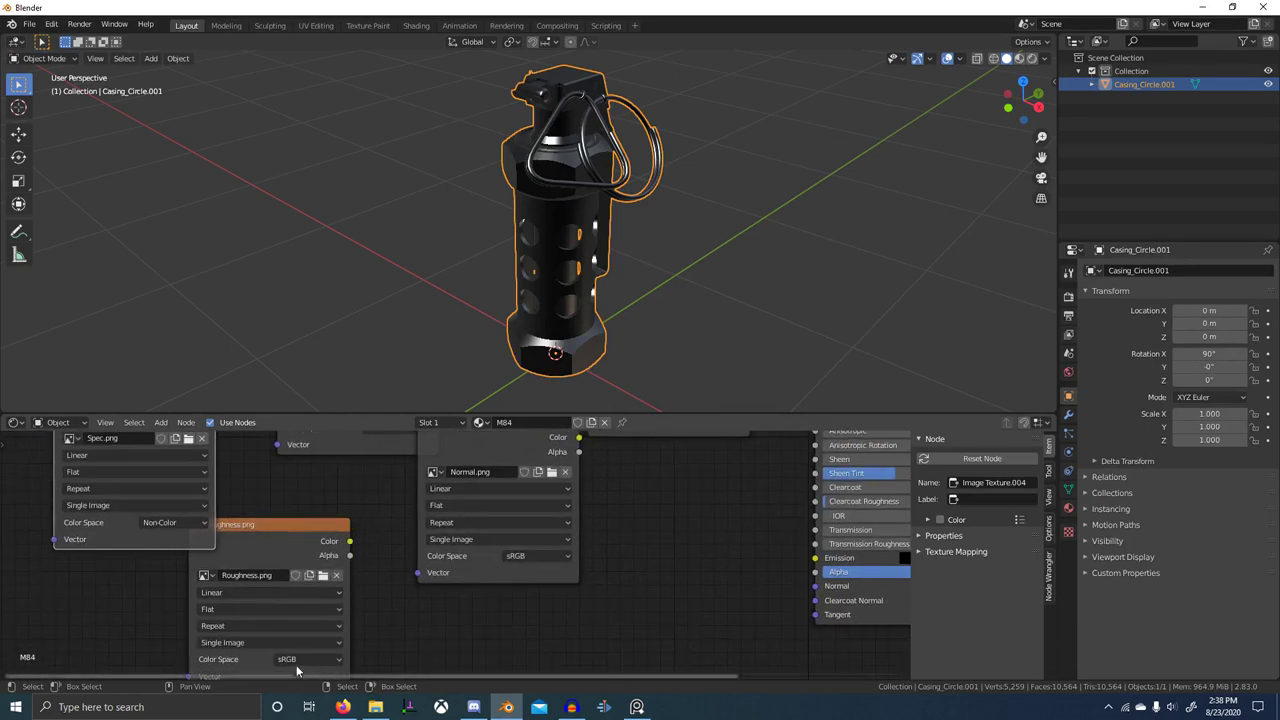
{"action": "left_click", "coordinate": [298, 662]}
{"action": "left_click", "coordinate": [303, 597]}
{"action": "left_click", "coordinate": [538, 544]}
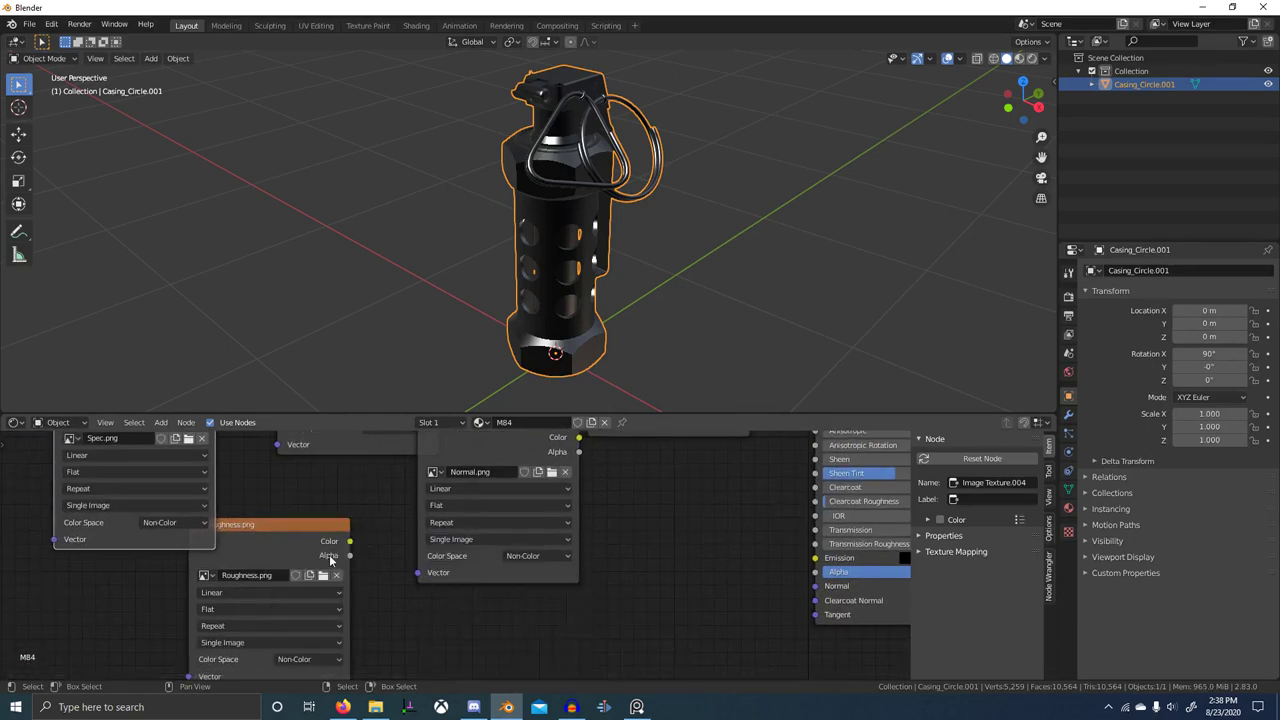
{"action": "scroll", "coordinate": [500, 555], "scroll_direction": "down", "scroll_amount": 5}
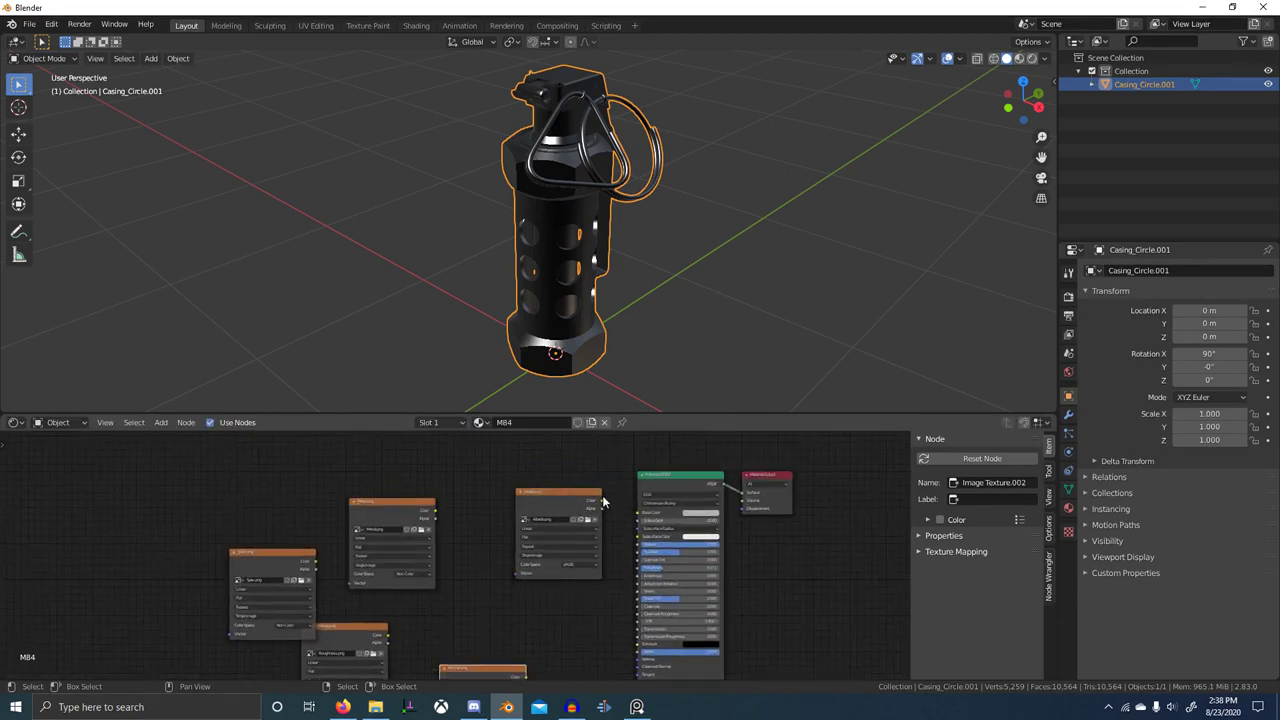
- Link Albedo to Base Color, Metal to Metallic, Roughness to Roughness and Spec to Specular
{"action": "left_click_drag", "start_coordinate": [603, 502], "coordinate": [640, 515]}
{"action": "left_click_drag", "start_coordinate": [562, 491], "coordinate": [514, 472]}
{"action": "left_click_drag", "start_coordinate": [392, 503], "coordinate": [631, 555]}
{"action": "scroll", "coordinate": [374, 521], "scroll_direction": "up", "scroll_amount": 2}
{"action": "left_click_drag", "start_coordinate": [322, 490], "coordinate": [800, 501]}
{"action": "scroll", "coordinate": [334, 580], "scroll_direction": "down", "scroll_amount": 2}
{"action": "middle_click_drag", "start_coordinate": [332, 580], "coordinate": [381, 498]}
{"action": "left_click_drag", "start_coordinate": [382, 500], "coordinate": [353, 539]}
{"action": "scroll", "coordinate": [487, 532], "scroll_direction": "down", "scroll_amount": 1}
{"action": "middle_click_drag", "start_coordinate": [487, 532], "coordinate": [382, 552]}
{"action": "left_click_drag", "start_coordinate": [334, 569], "coordinate": [652, 455]}
{"action": "left_click_drag", "start_coordinate": [274, 447], "coordinate": [651, 437]}
- Add a Normal Map node linking Normal.png to the Principled BSDF Normal input
{"action": "key", "text": "shift+a"}
{"action": "left_click", "coordinate": [589, 548]}
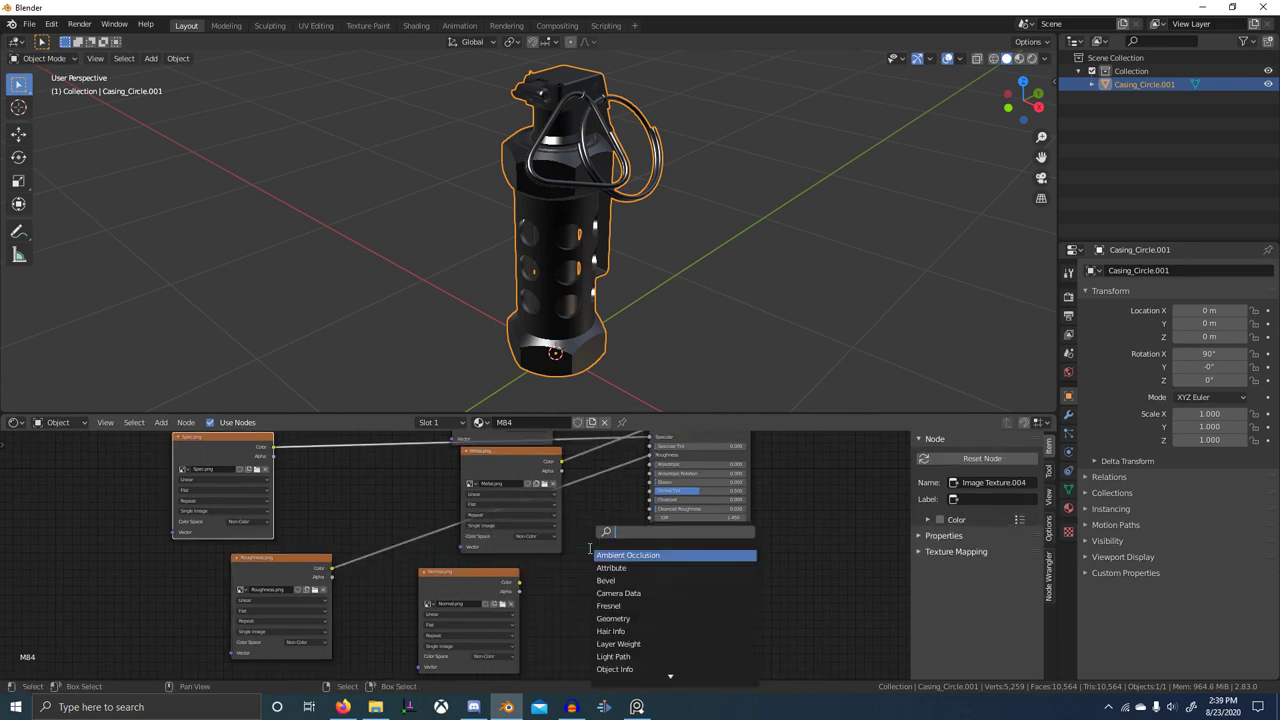
{"action": "type", "text": "normal"}
{"action": "key", "text": "Down"}
{"action": "key", "text": "Return"}
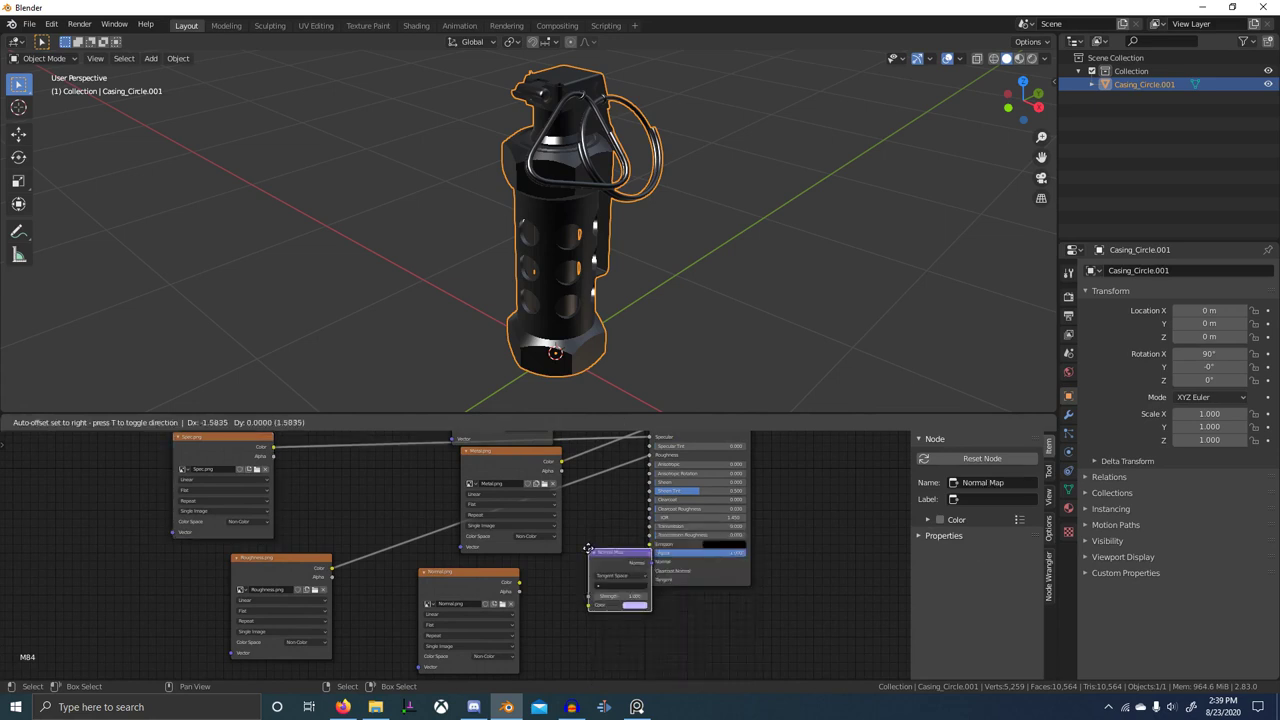
{"action": "left_click", "coordinate": [555, 566]}
{"action": "left_click_drag", "start_coordinate": [520, 582], "coordinate": [555, 622]}
{"action": "left_click_drag", "start_coordinate": [619, 581], "coordinate": [651, 562]}
{"action": "scroll", "coordinate": [694, 553], "scroll_direction": "down", "scroll_amount": 1}
{"action": "middle_click_drag", "start_coordinate": [685, 541], "coordinate": [609, 665]}
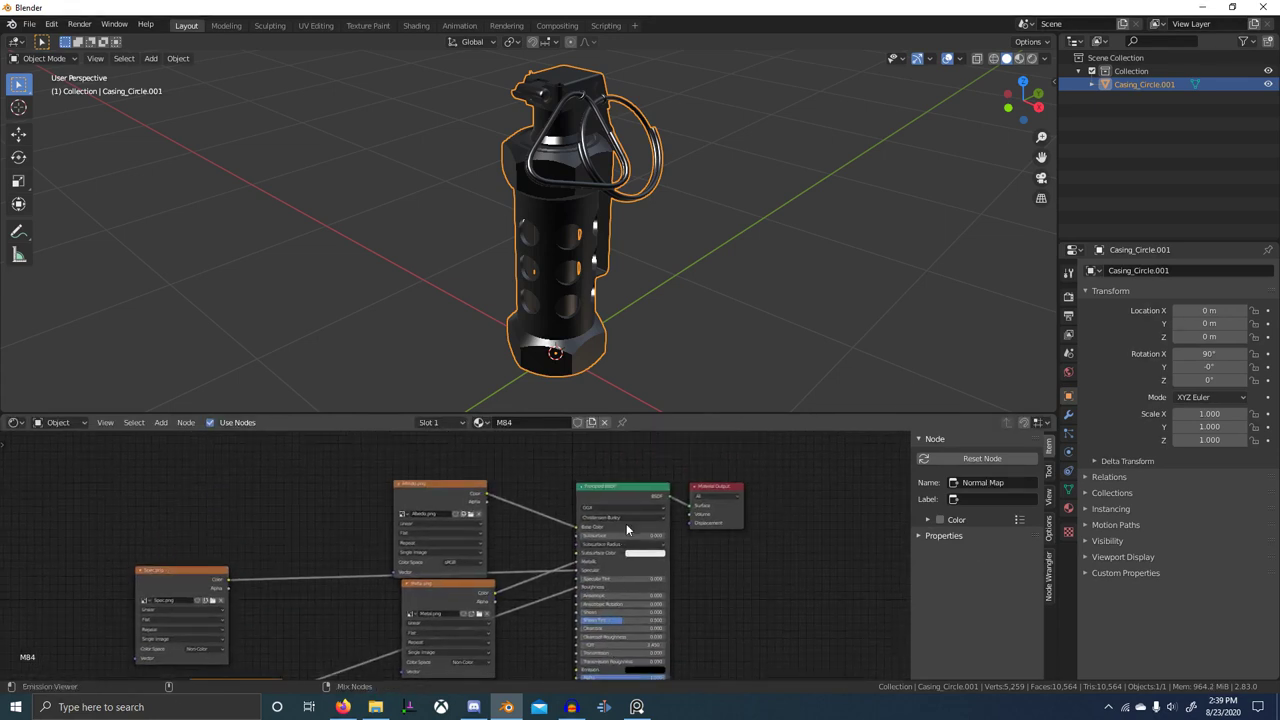
- Switch the viewport to Material Preview and orbit to inspect the textured grenade
{"action": "left_click", "coordinate": [1019, 59]}
{"action": "middle_click_drag", "start_coordinate": [612, 190], "coordinate": [675, 179]}
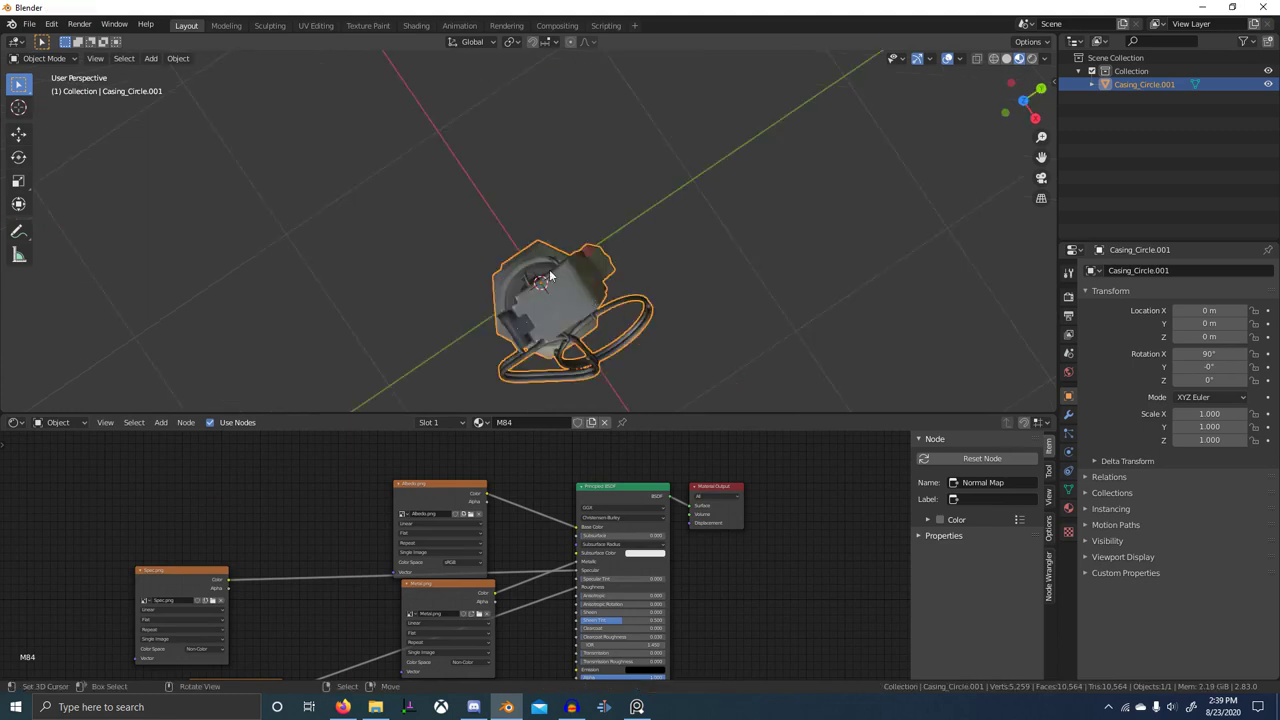
{"action": "middle_click_drag", "start_coordinate": [549, 276], "coordinate": [702, 306]}
{"action": "scroll", "coordinate": [643, 148], "scroll_direction": "up", "scroll_amount": 7}
{"action": "scroll", "coordinate": [716, 249], "scroll_direction": "down", "scroll_amount": 3}
{"action": "scroll", "coordinate": [640, 234], "scroll_direction": "up", "scroll_amount": 8}
{"action": "scroll", "coordinate": [643, 308], "scroll_direction": "down", "scroll_amount": 6}
{"action": "scroll", "coordinate": [551, 471], "scroll_direction": "down", "scroll_amount": 3}
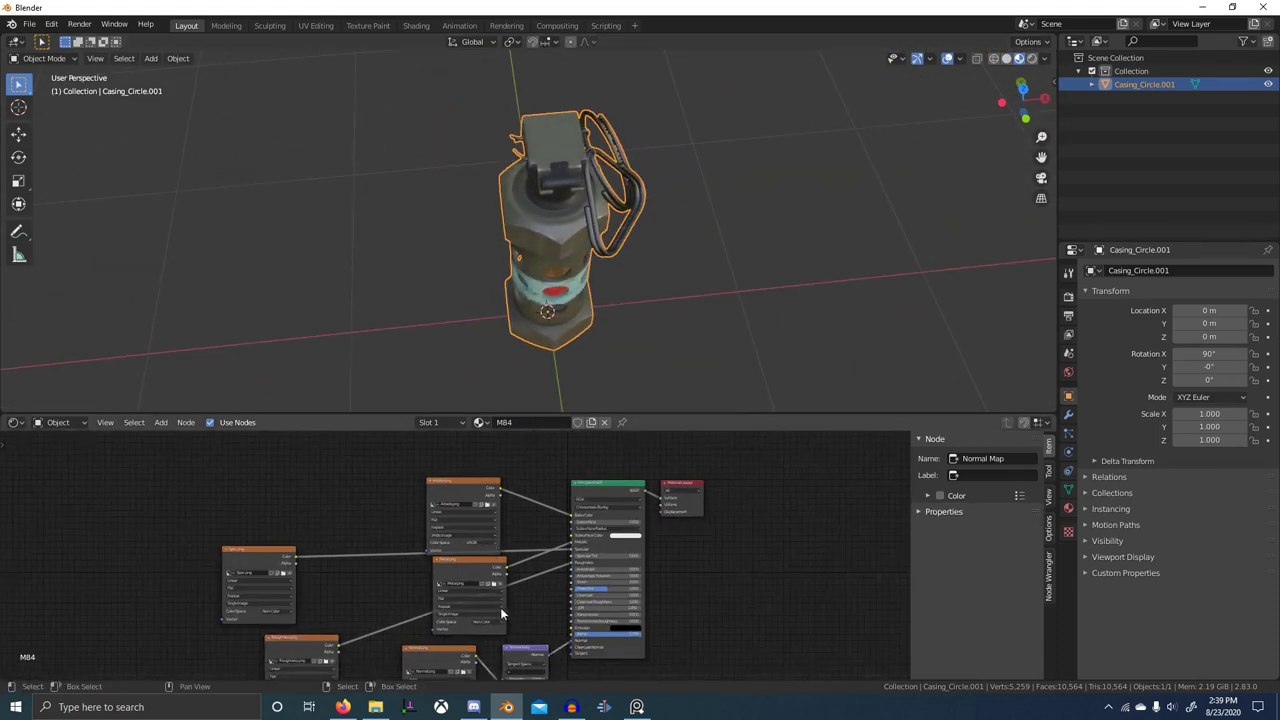
- Rearrange the texture and Normal Map nodes into a tidier layout
{"action": "middle_click_drag", "start_coordinate": [500, 608], "coordinate": [475, 524]}
{"action": "left_click_drag", "start_coordinate": [505, 592], "coordinate": [508, 672]}
{"action": "middle_click_drag", "start_coordinate": [451, 458], "coordinate": [441, 502]}
{"action": "scroll", "coordinate": [440, 475], "scroll_direction": "down", "scroll_amount": 1}
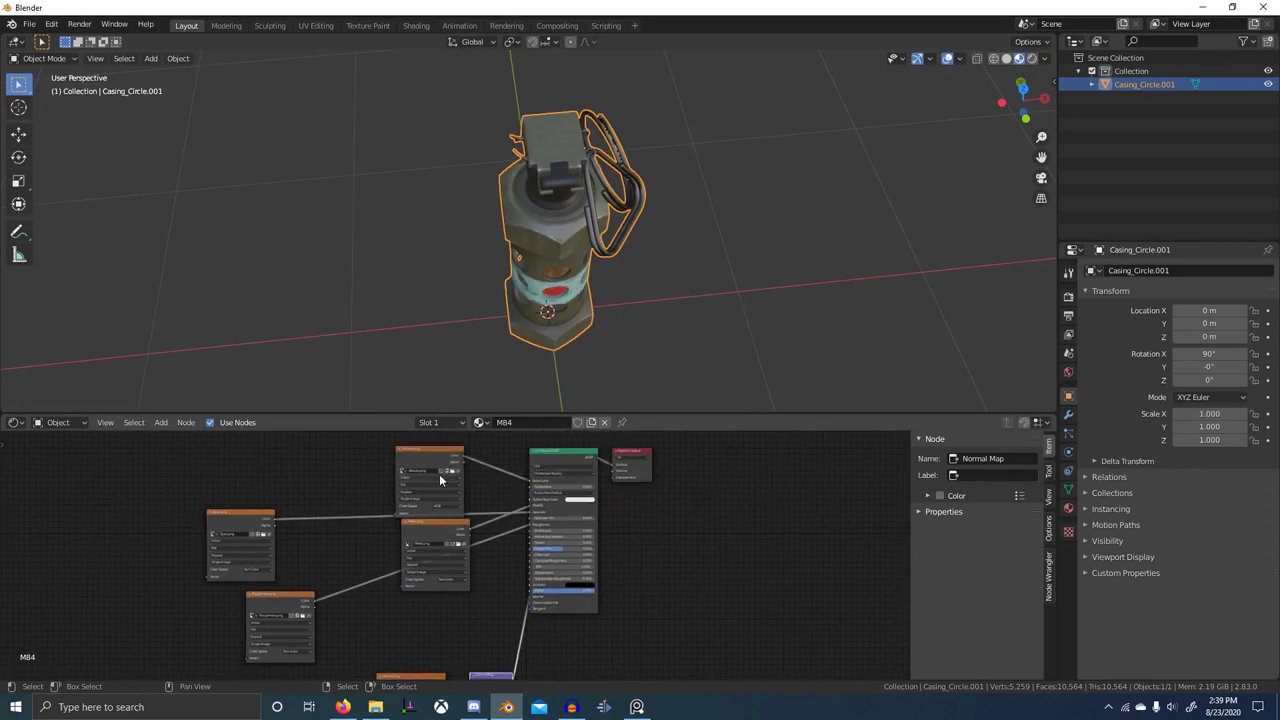
{"action": "left_click_drag", "start_coordinate": [413, 500], "coordinate": [346, 474]}
{"action": "left_click_drag", "start_coordinate": [435, 532], "coordinate": [352, 513]}
{"action": "left_click_drag", "start_coordinate": [288, 604], "coordinate": [335, 647]}
{"action": "left_click_drag", "start_coordinate": [258, 532], "coordinate": [371, 601]}
{"action": "scroll", "coordinate": [374, 524], "scroll_direction": "down", "scroll_amount": 3}
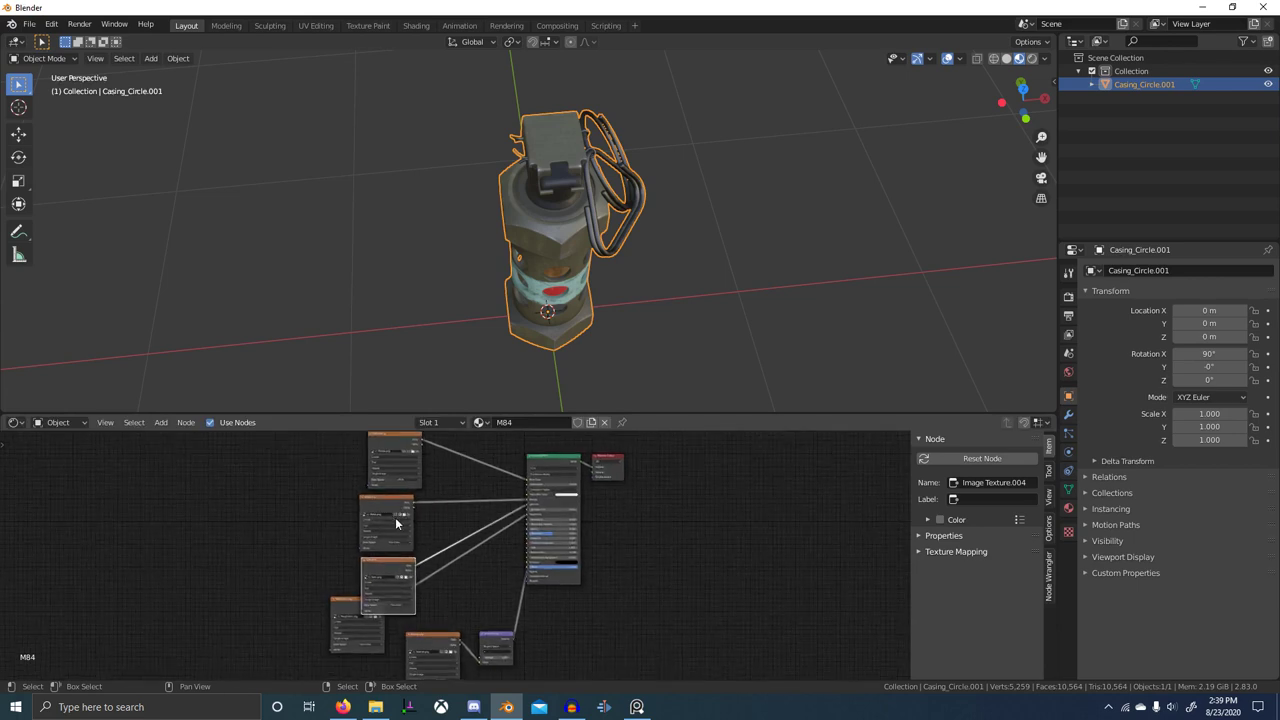
- Collapse every node except the Principled BSDF and stack the texture nodes compactly
{"action": "key", "text": "a"}
{"action": "key", "text": "h"}
{"action": "left_click", "coordinate": [551, 472]}
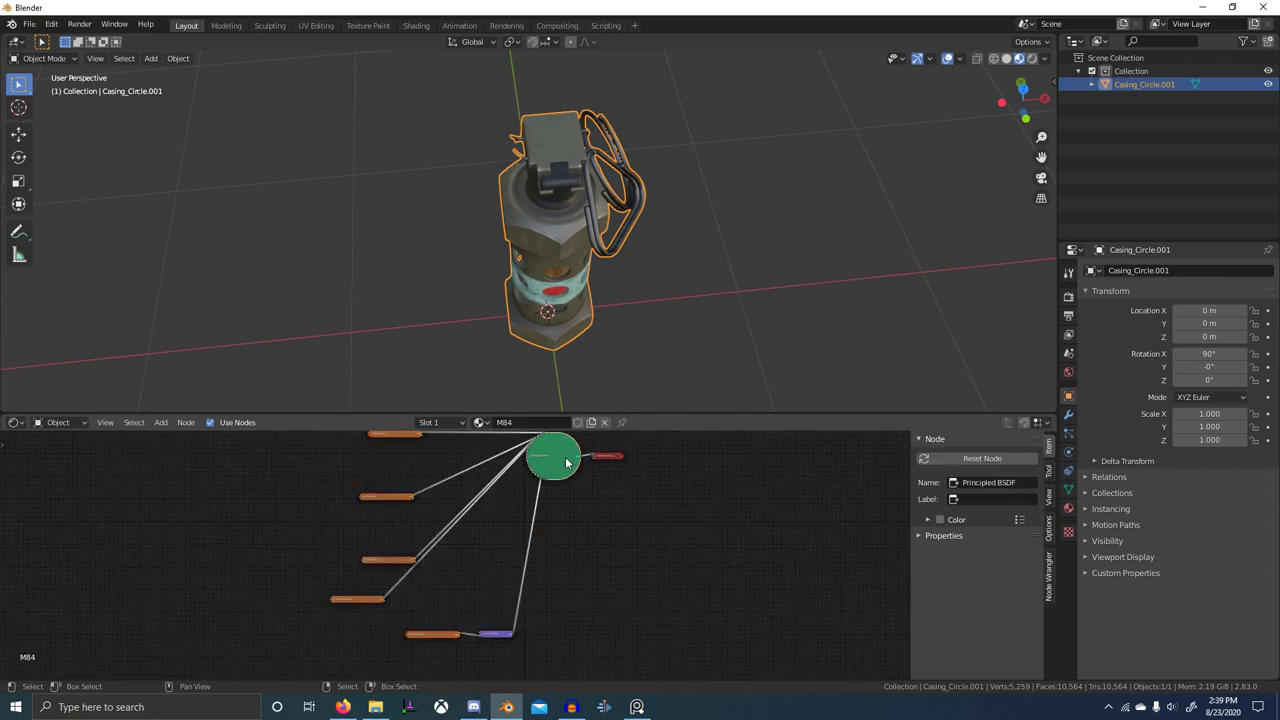
{"action": "key", "text": "h"}
{"action": "left_click_drag", "start_coordinate": [393, 497], "coordinate": [400, 453]}
{"action": "key", "text": "b"}
{"action": "key", "text": "g"}
{"action": "left_click_drag", "start_coordinate": [369, 542], "coordinate": [532, 657]}
{"action": "left_click", "coordinate": [398, 486]}
{"action": "key", "text": "b"}
{"action": "key", "text": "g"}
{"action": "left_click", "coordinate": [408, 517]}
{"action": "key", "text": "b"}
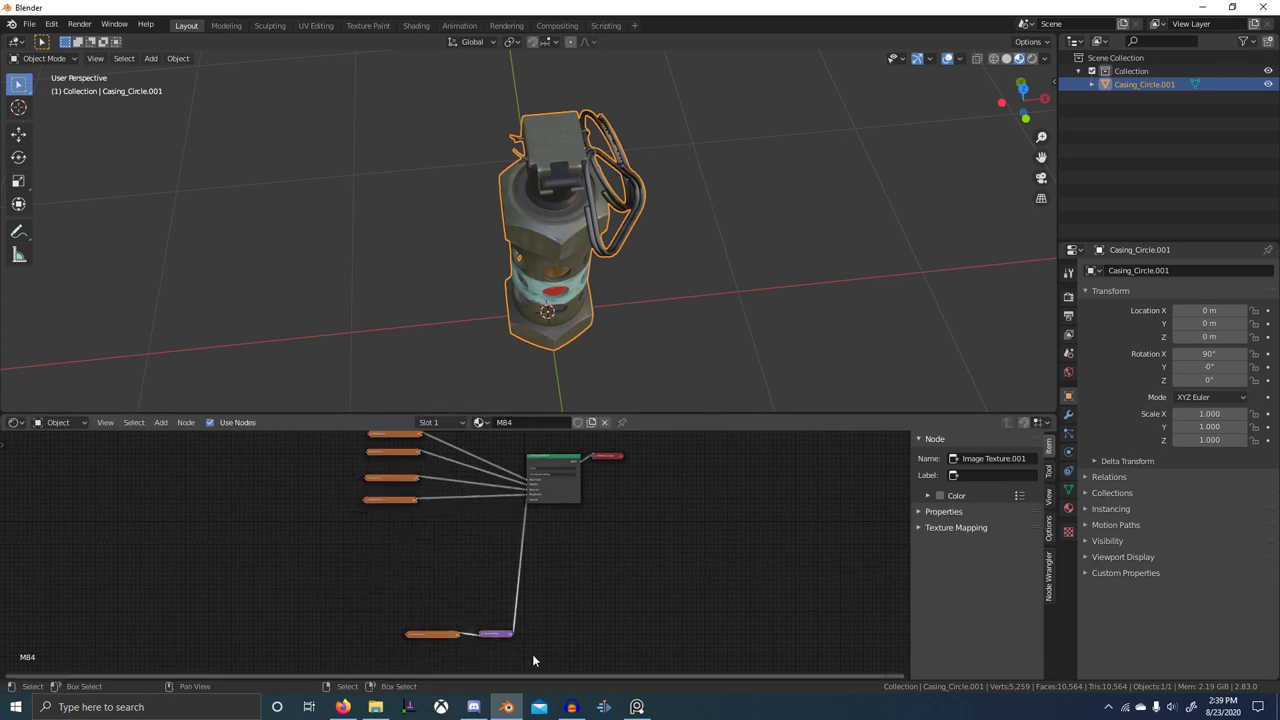
{"action": "key", "text": "g"}
{"action": "left_click", "coordinate": [424, 530]}
{"action": "middle_click_drag", "start_coordinate": [643, 233], "coordinate": [668, 148]}
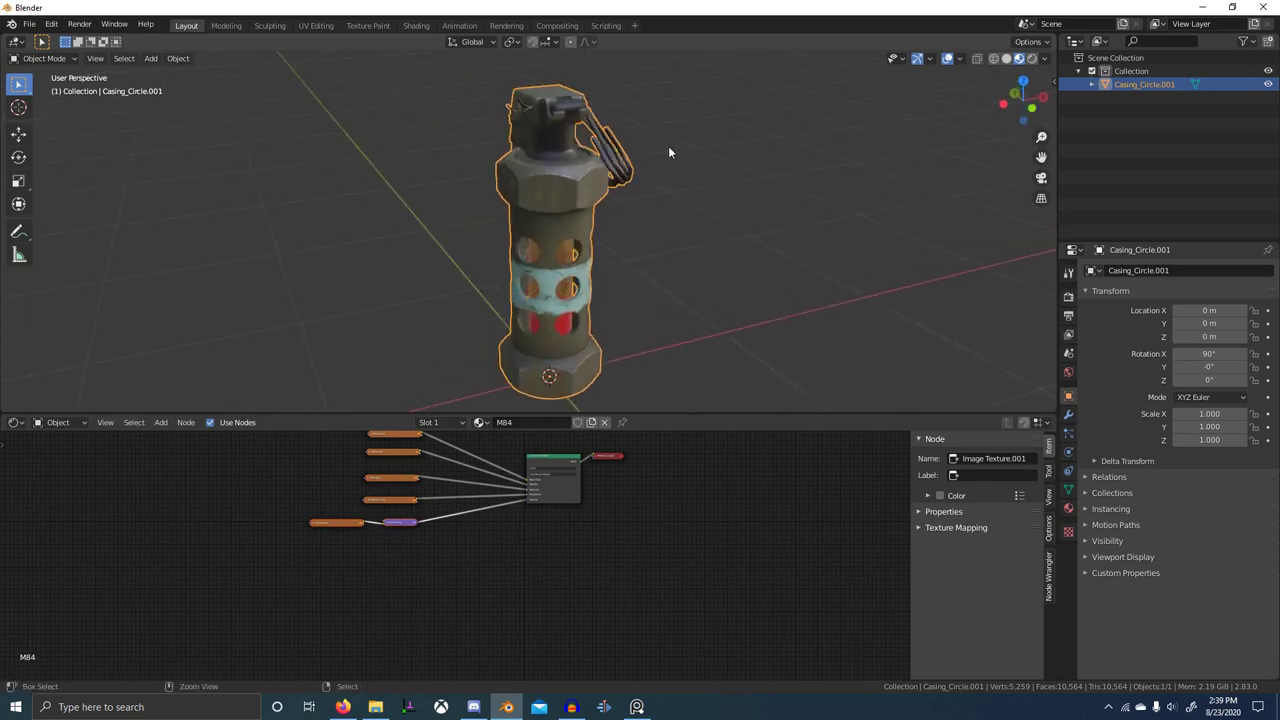
{"action": "key", "text": "ctrl+s"}
- Save the project as m84FinalExported.blend in the Final Bakes folder
{"action": "left_click", "coordinate": [374, 486]}
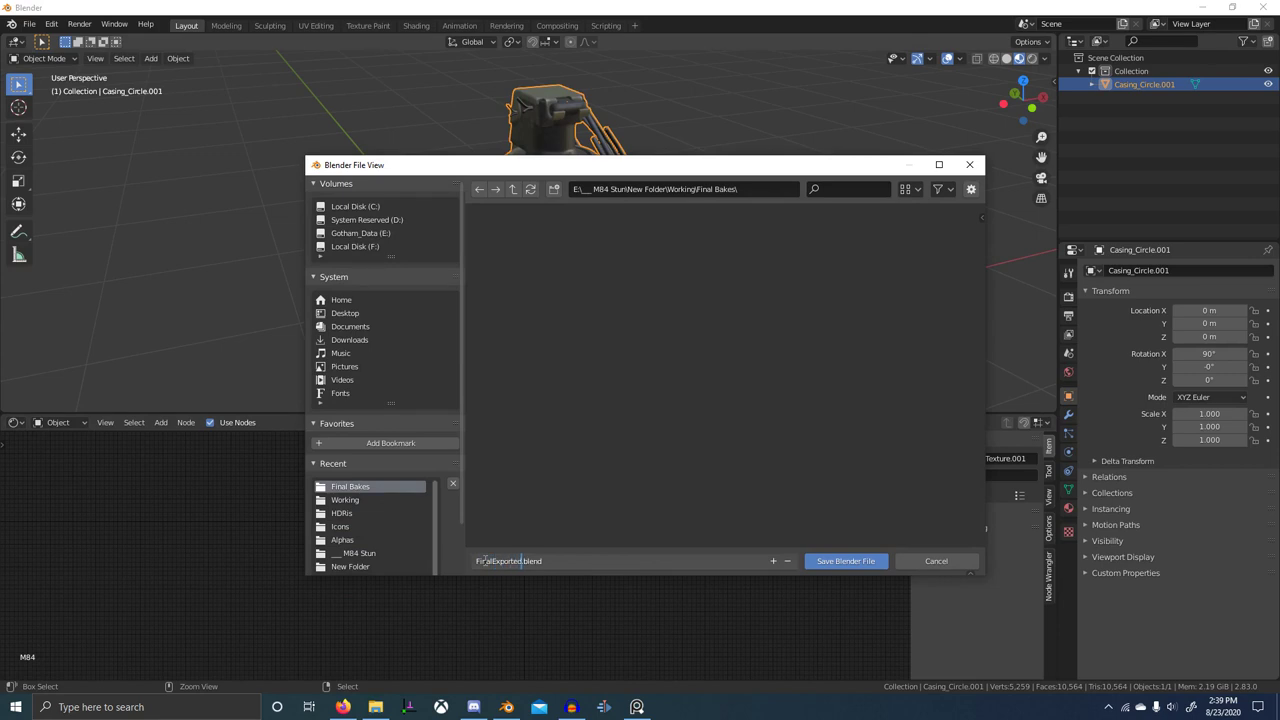
{"action": "key", "text": "Return"}
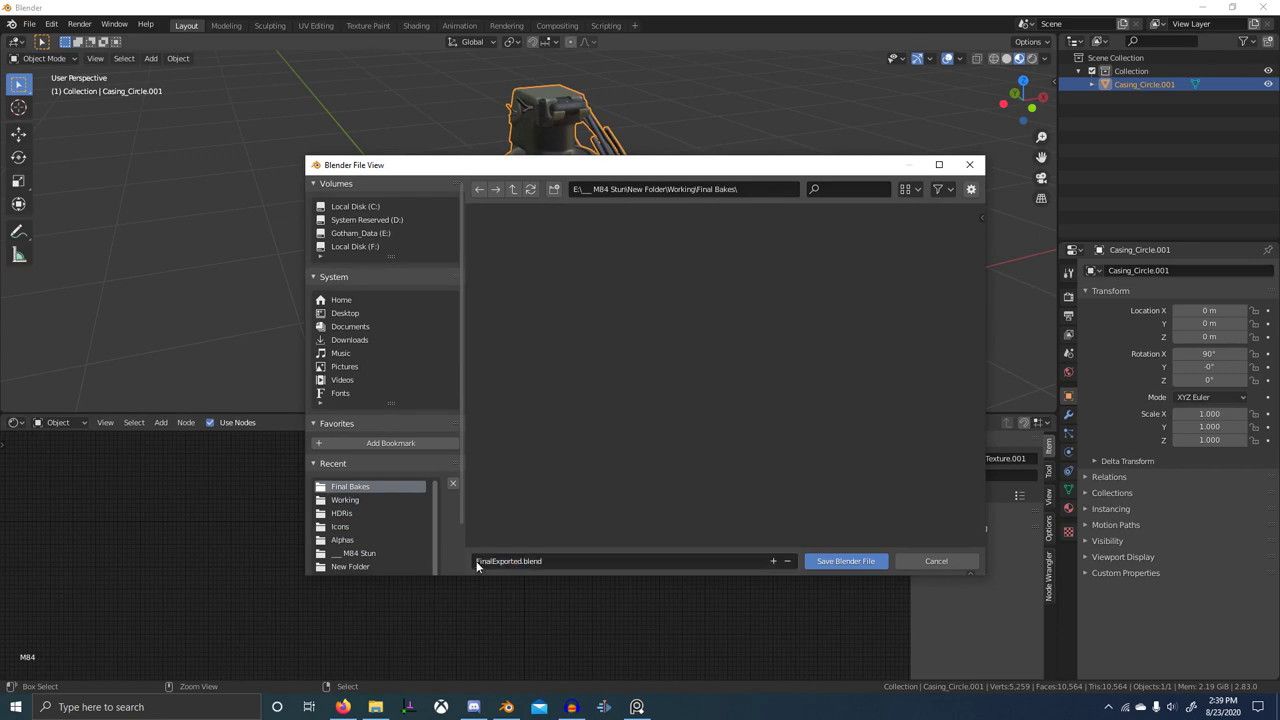
{"action": "double_click", "coordinate": [477, 562]}
{"action": "type", "text": "m84"}
{"action": "key", "text": "Return"}
{"action": "key", "text": "Return"}
- Launch GIMP from the Windows Start menu
{"action": "key", "text": "super"}
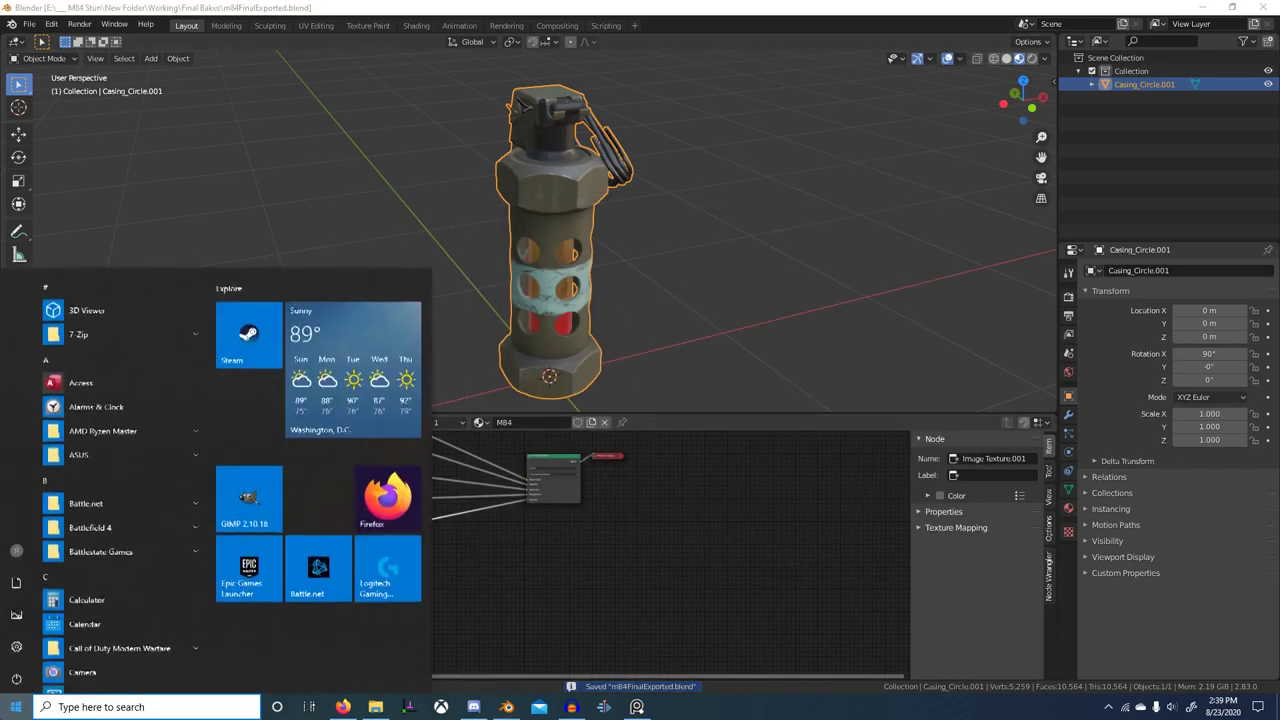
{"action": "type", "text": "gimp"}
{"action": "key", "text": "Return"}
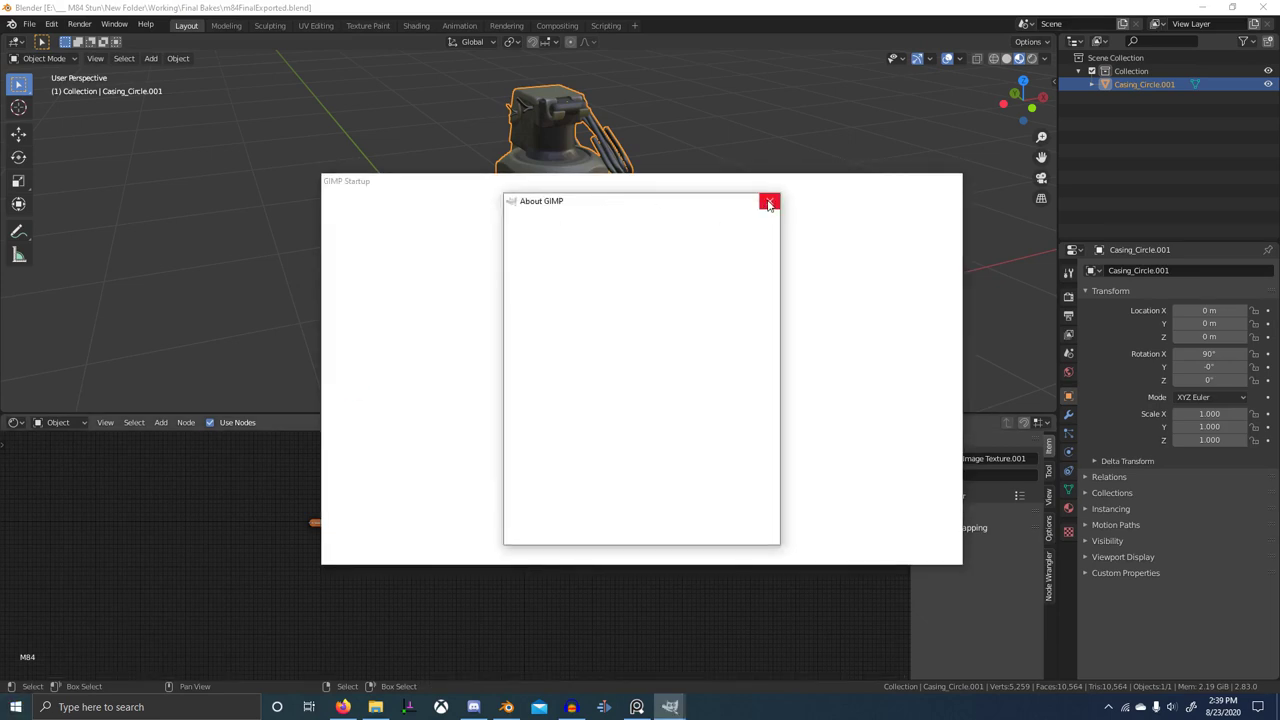
- Close the About GIMP window and drag Albedo.png from Final Bakes into GIMP
{"action": "left_click", "coordinate": [769, 203]}
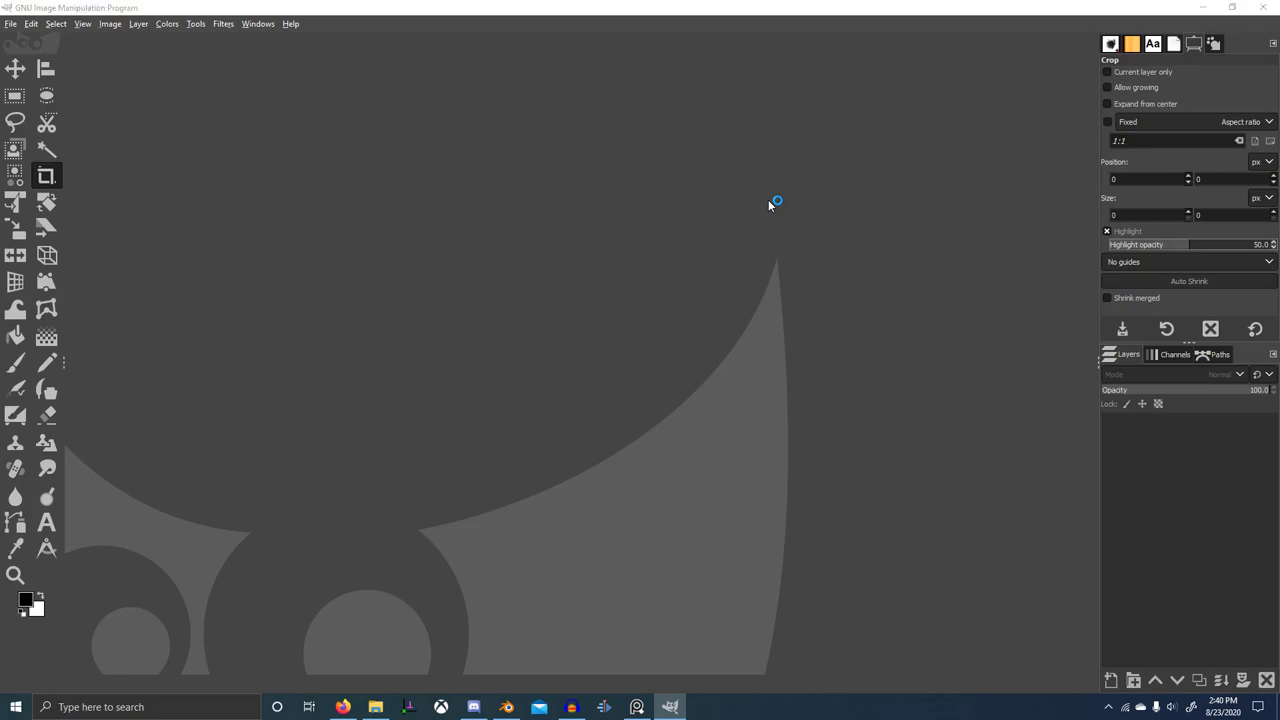
{"action": "key", "text": "alt+Tab"}
{"action": "key", "text": "alt+Tab"}
{"action": "key", "text": "alt+Tab"}
{"action": "key", "text": "alt+Tab"}
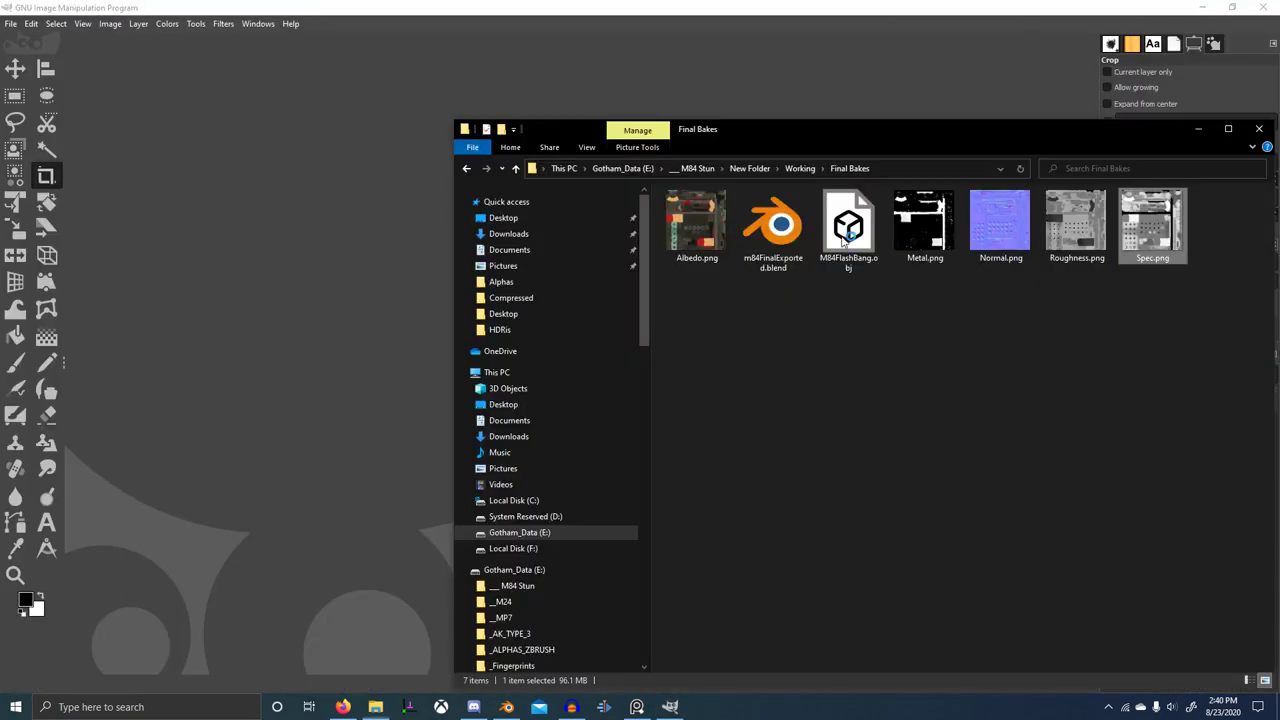
{"action": "left_click_drag", "start_coordinate": [698, 222], "coordinate": [249, 190]}
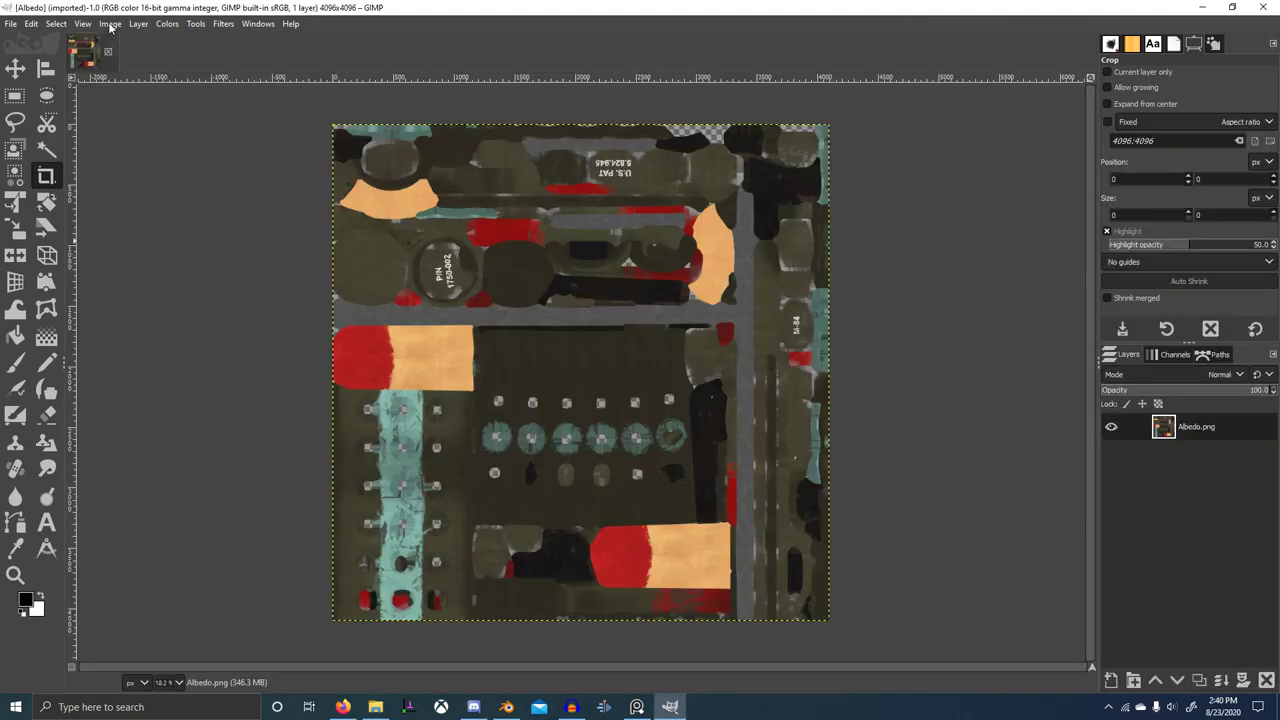
- Set the image precision to 8 bit integer, keeping Floyd-Steinberg dithering for layers
{"action": "left_click", "coordinate": [110, 23]}
{"action": "mouse_move", "coordinate": [150, 87]}
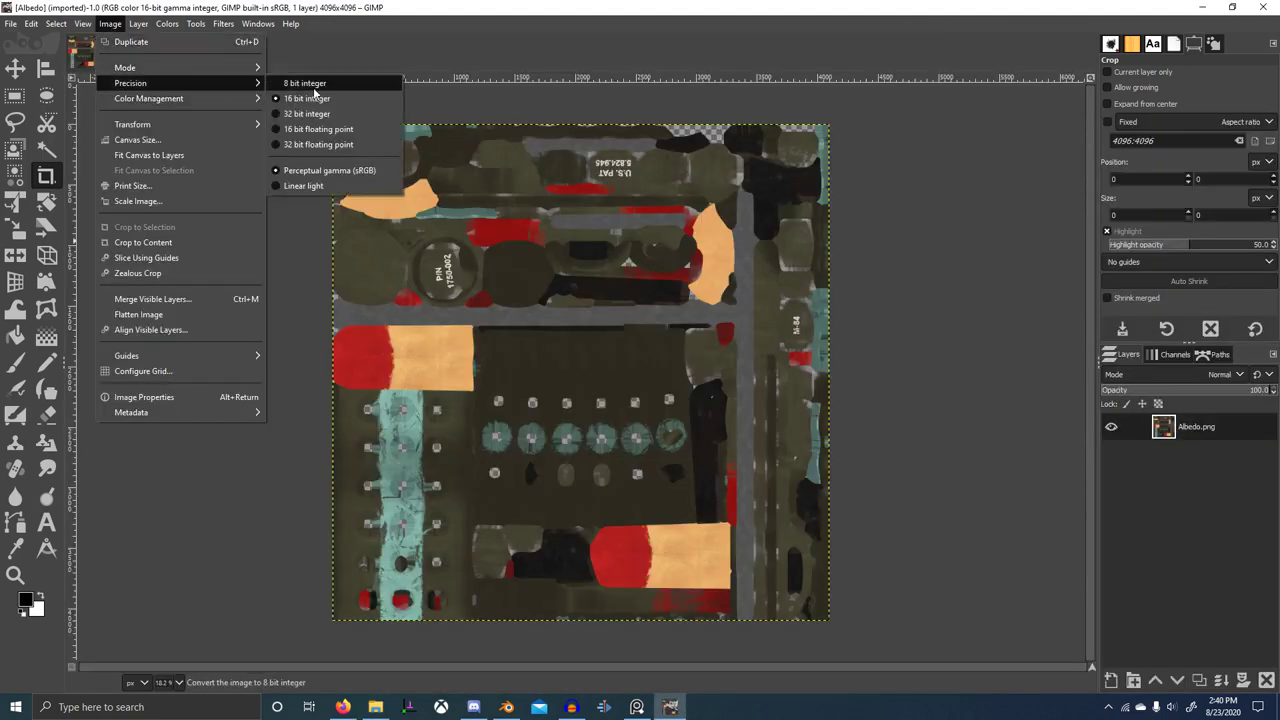
{"action": "left_click", "coordinate": [305, 84]}
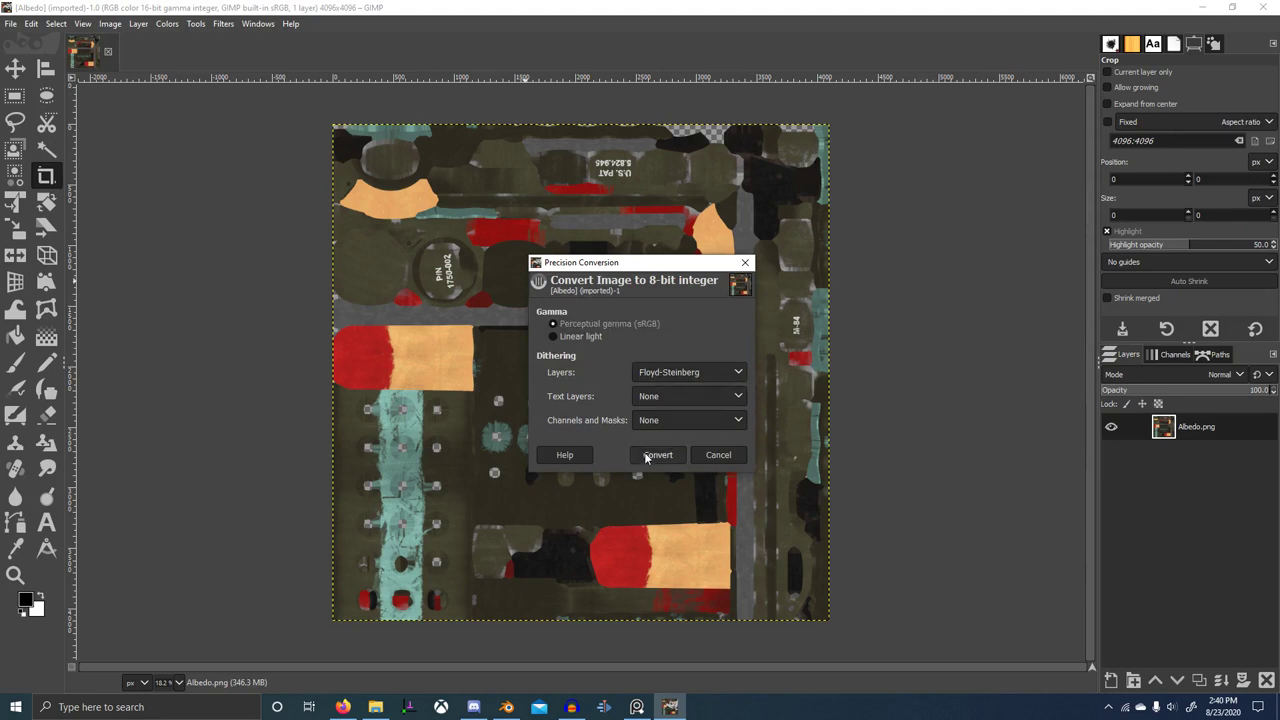
{"action": "left_click", "coordinate": [647, 378]}
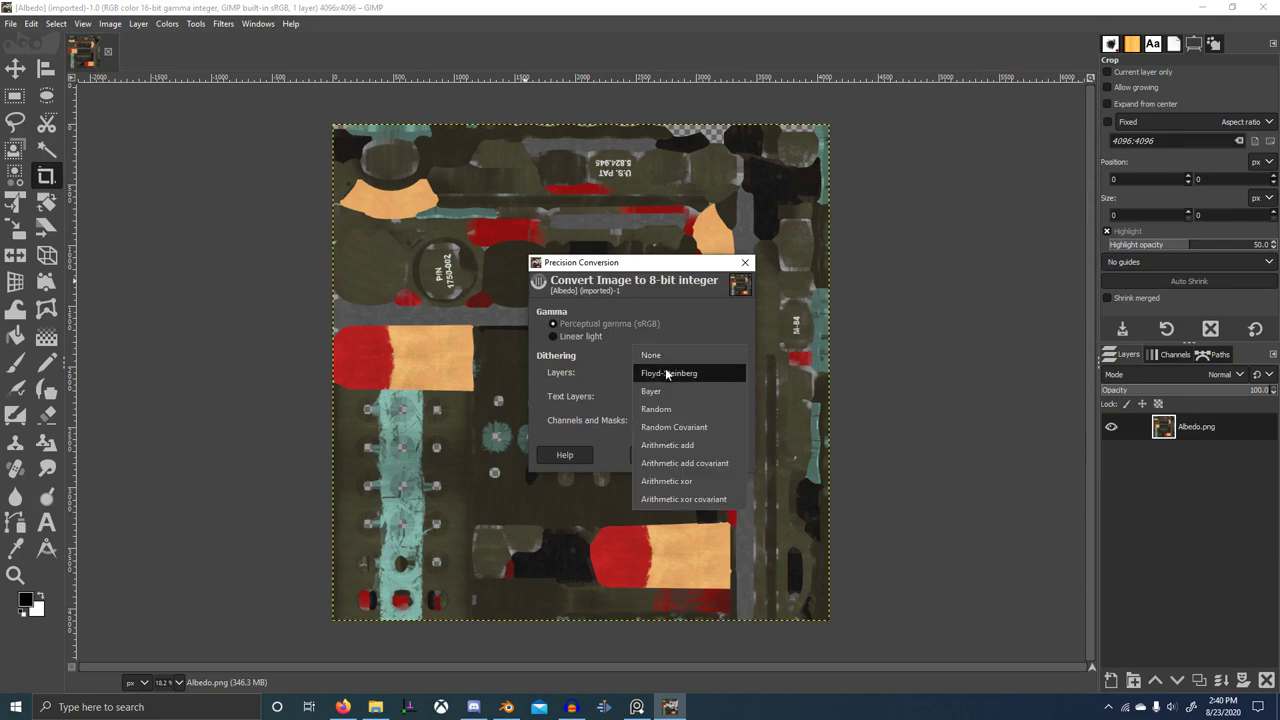
{"action": "left_click", "coordinate": [667, 374]}
{"action": "left_click", "coordinate": [658, 455]}
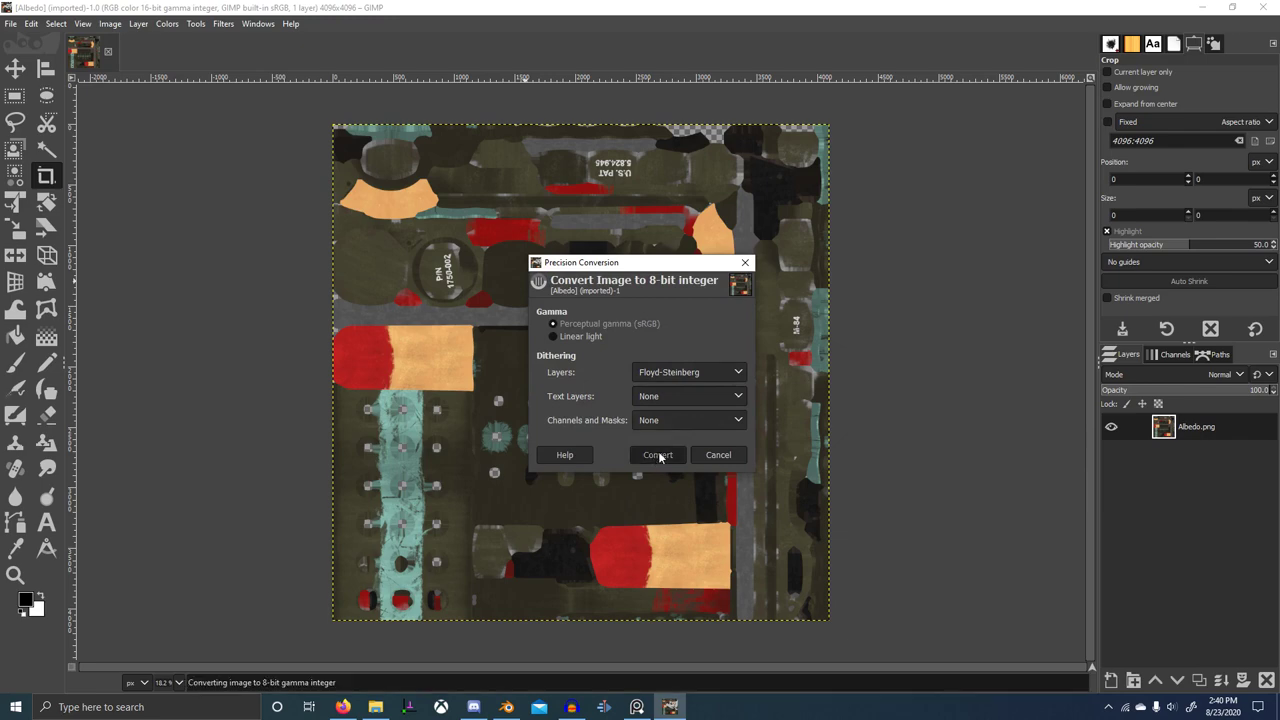
- Export the Albedo image as Albedo.png into a newly created 8Bits folder
{"action": "left_click", "coordinate": [12, 25]}
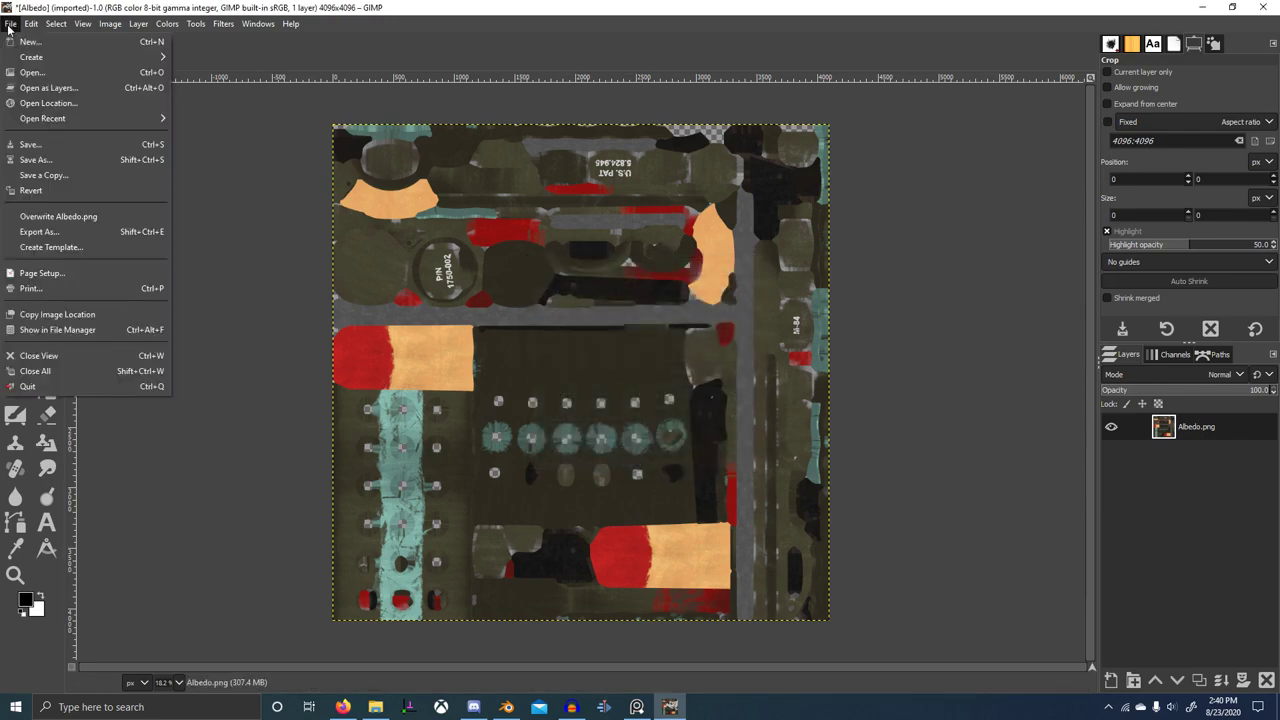
{"action": "left_click", "coordinate": [34, 231]}
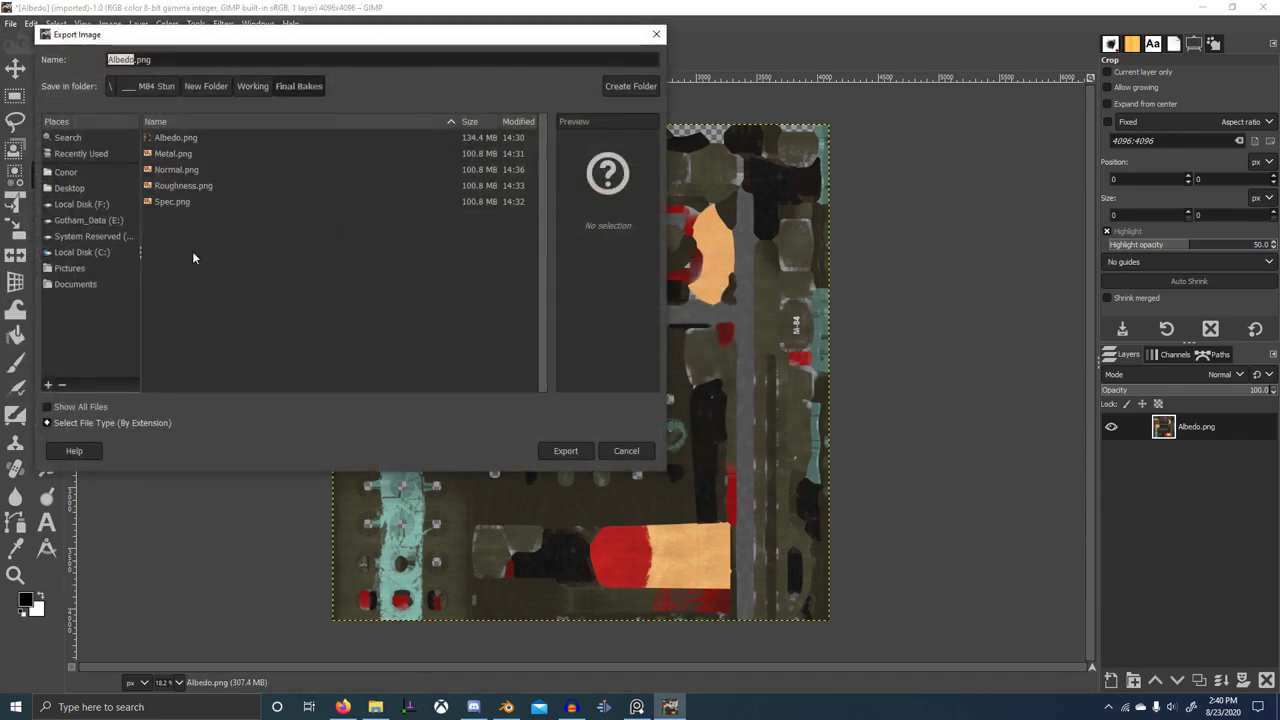
{"action": "left_click", "coordinate": [625, 88]}
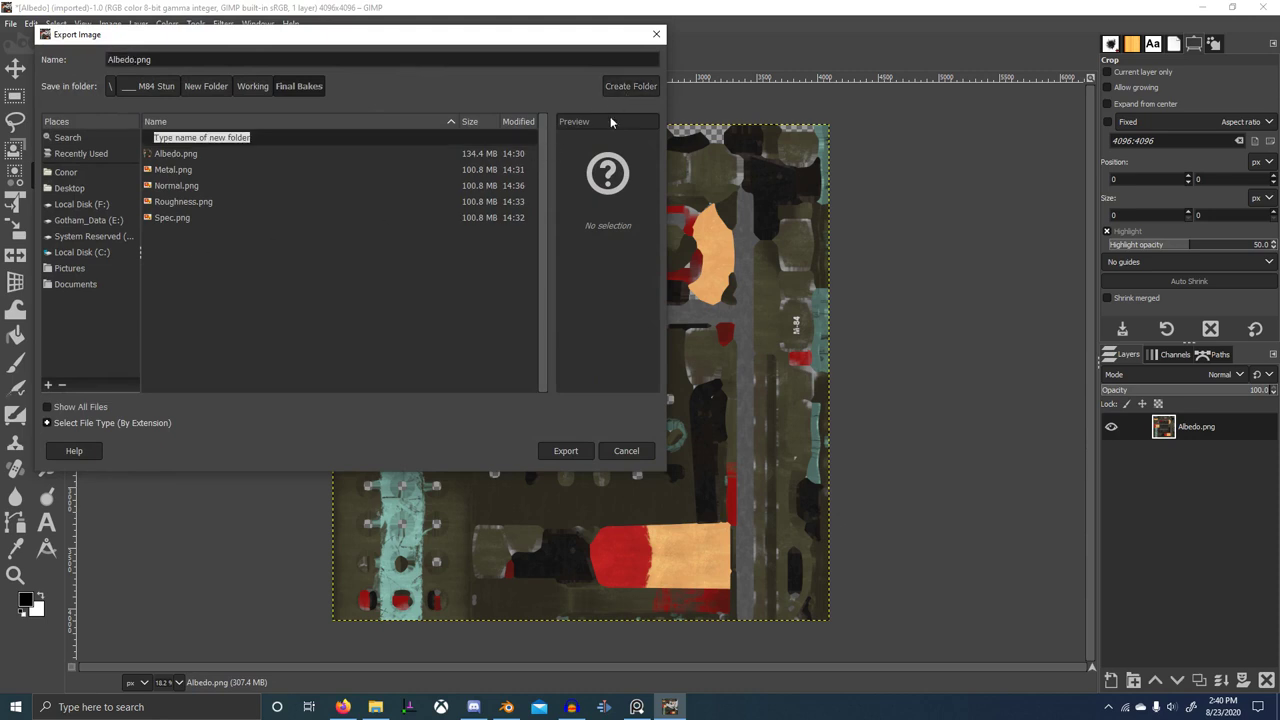
{"action": "type", "text": "\"B"}
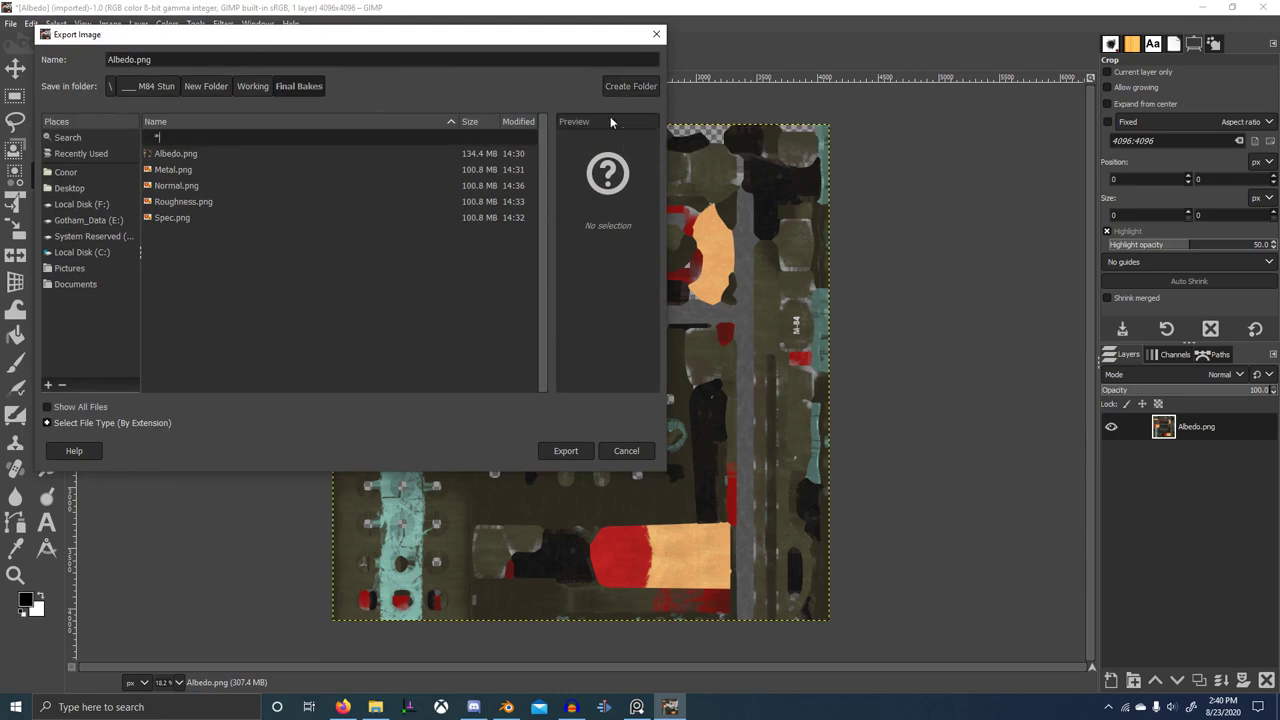
{"action": "type", "text": "Bits"}
{"action": "key", "text": "Return"}
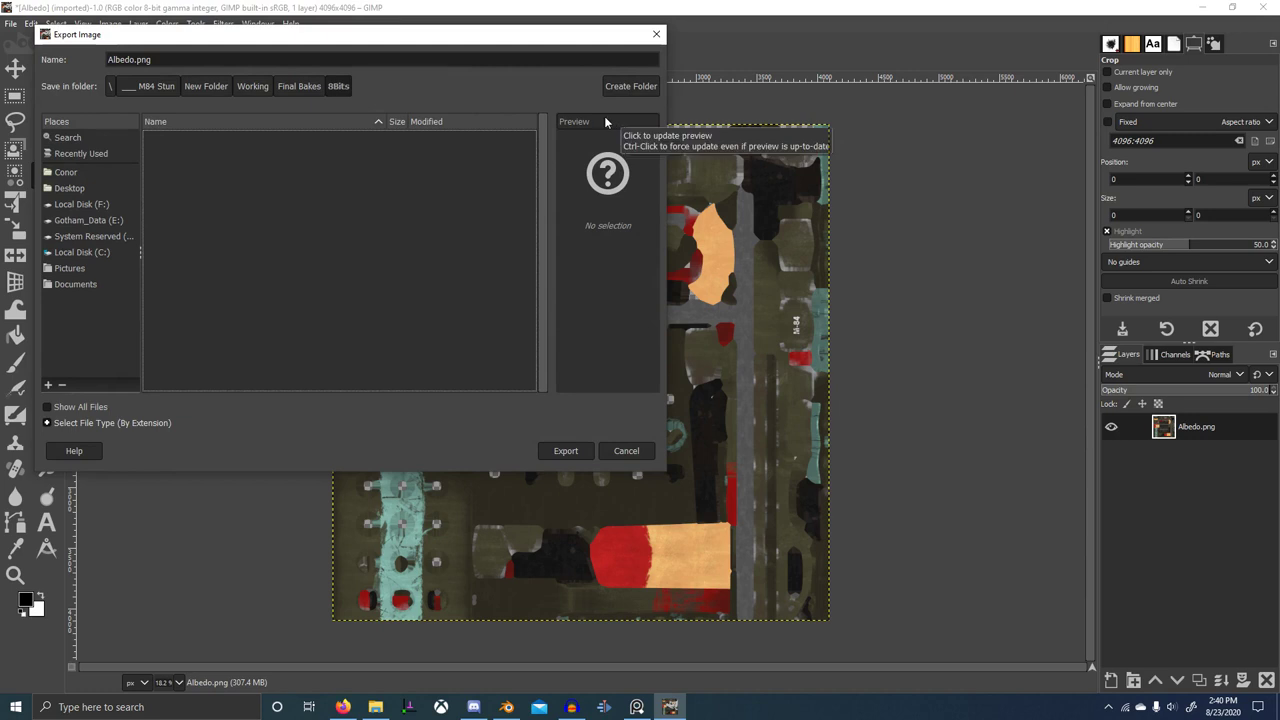
{"action": "left_click", "coordinate": [568, 451]}
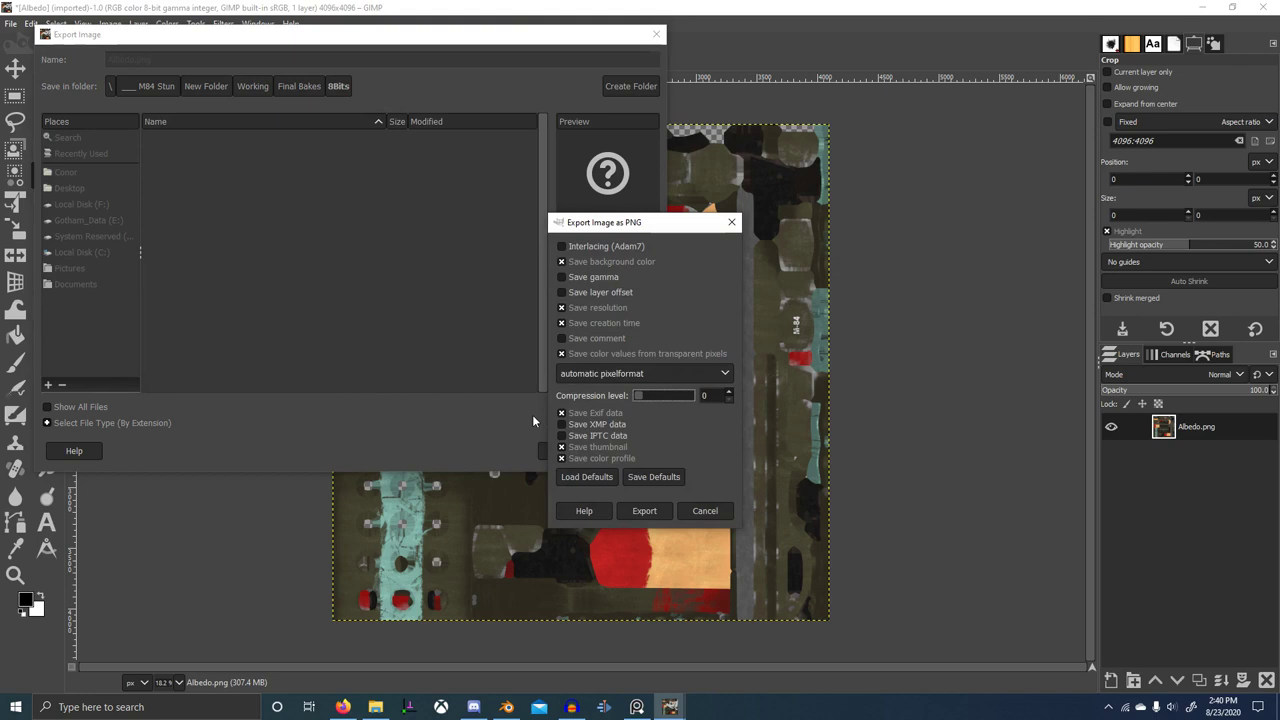
{"action": "left_click", "coordinate": [654, 505]}
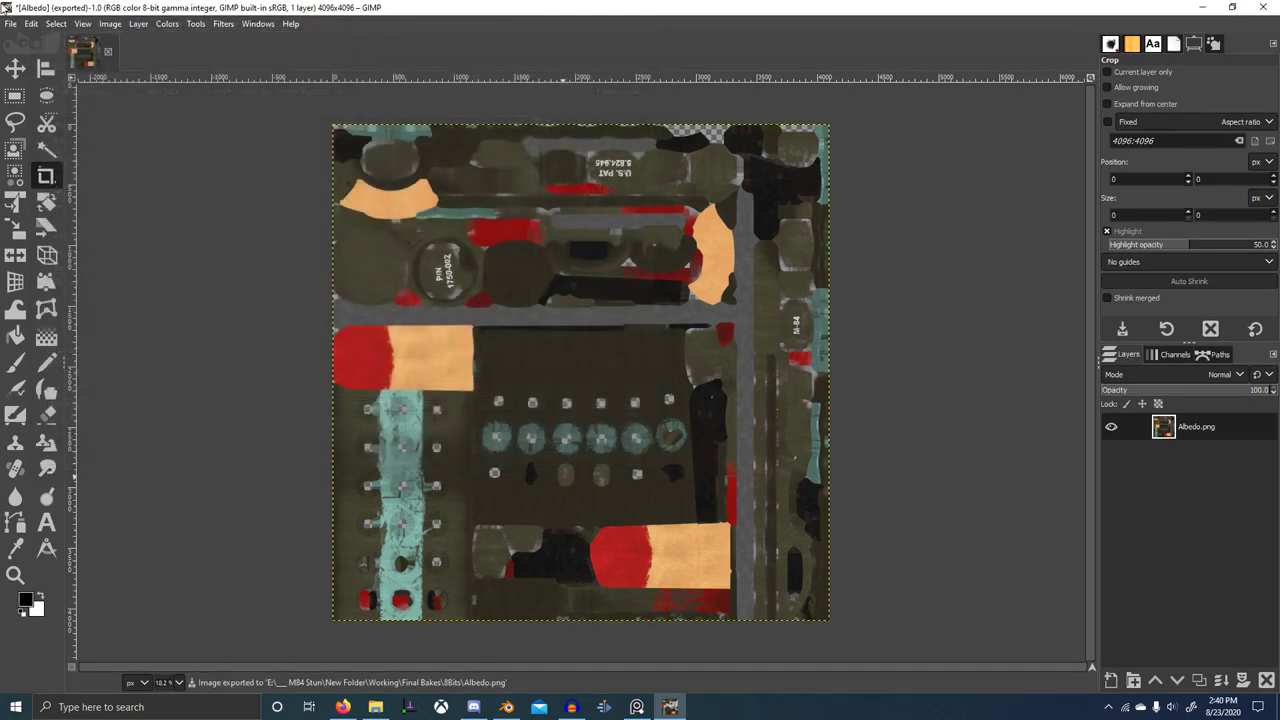
- Remove the Albedo layer's alpha channel and re-export it over Albedo.png
{"action": "right_click", "coordinate": [1186, 440]}
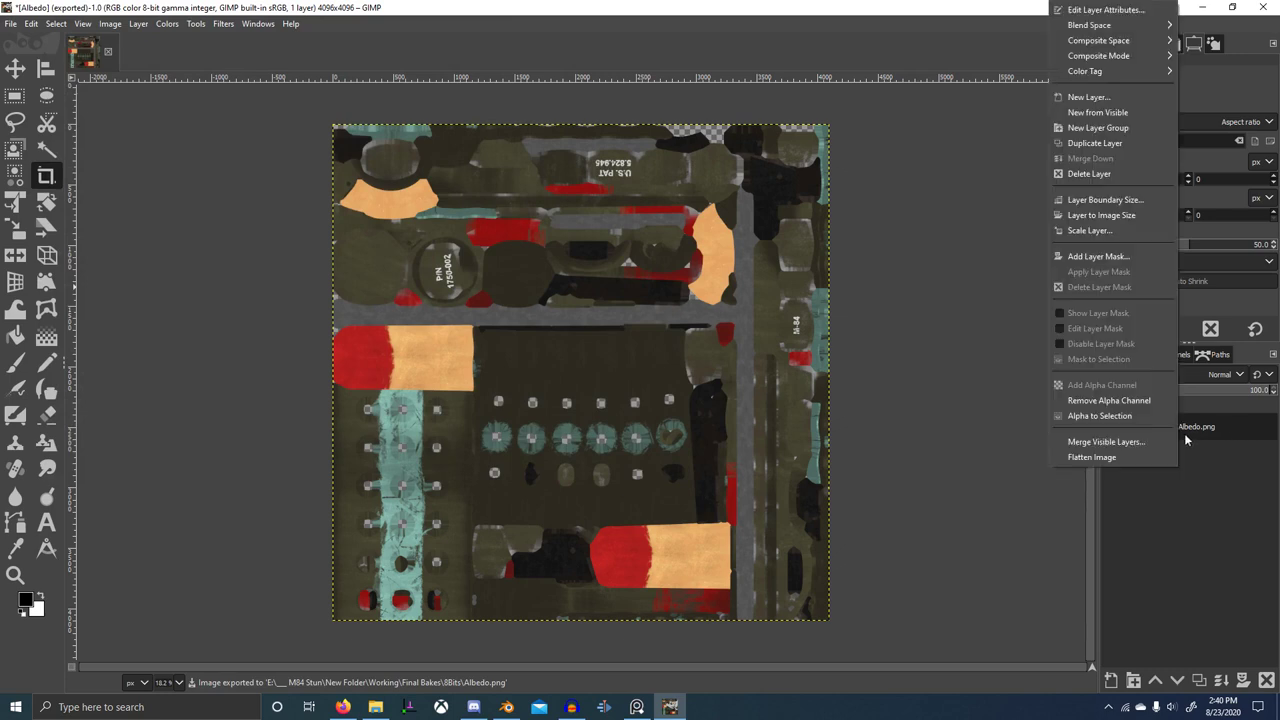
{"action": "left_click", "coordinate": [1150, 400]}
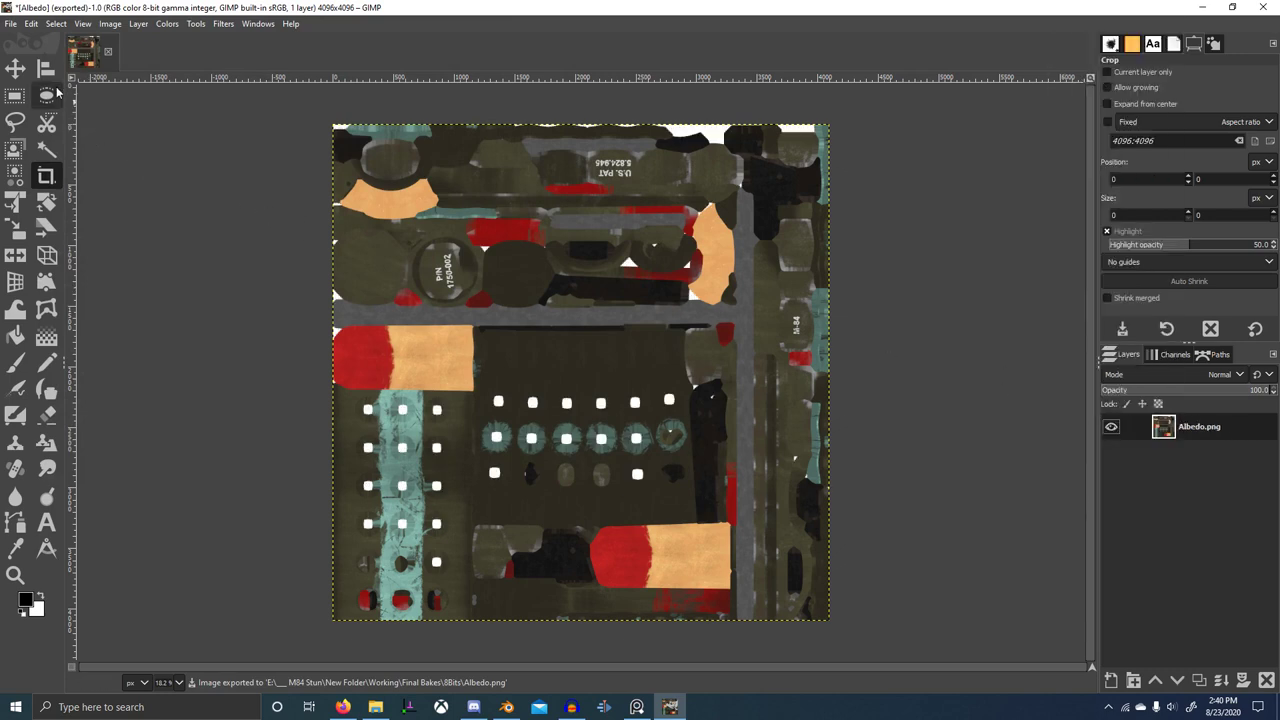
{"action": "left_click", "coordinate": [9, 24]}
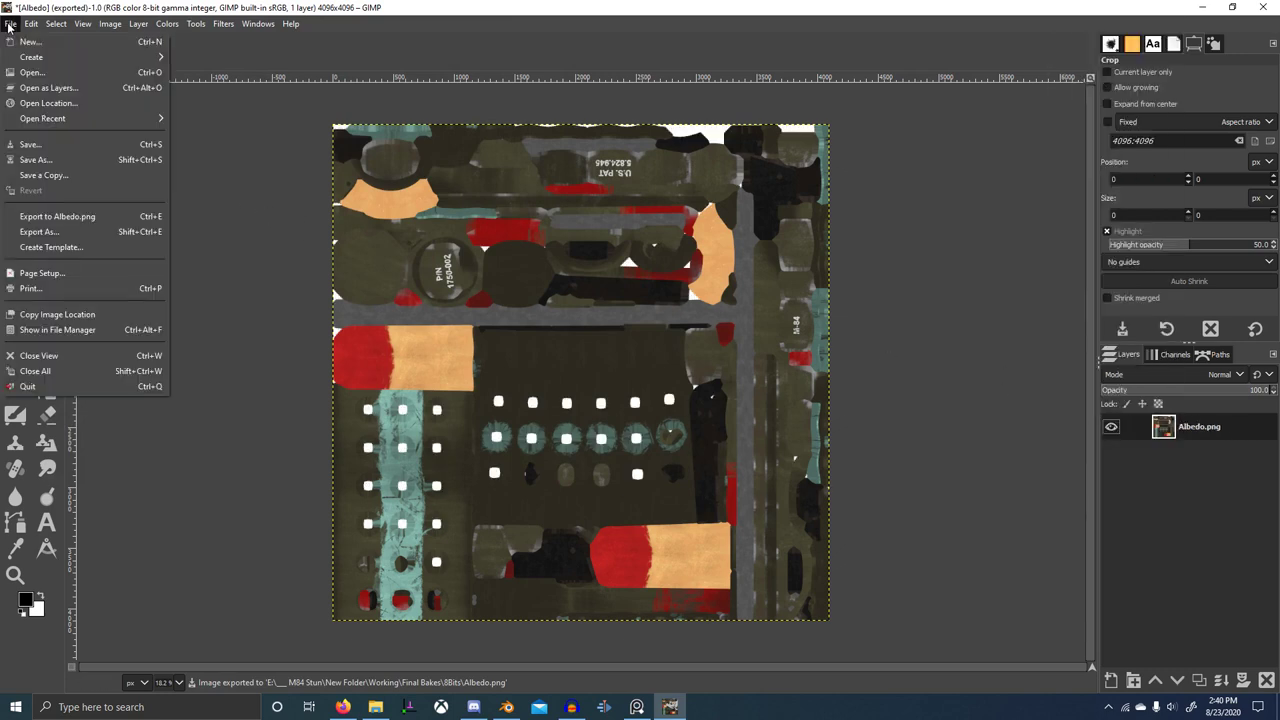
{"action": "left_click", "coordinate": [40, 232]}
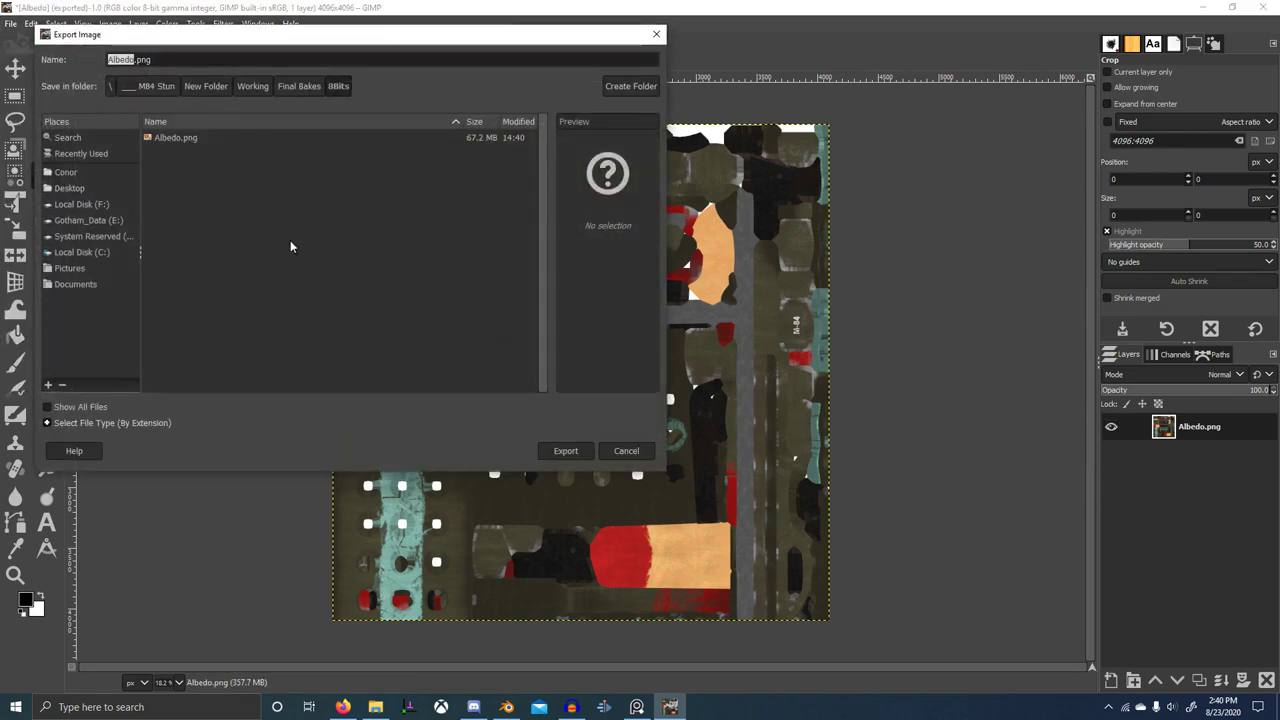
{"action": "left_click", "coordinate": [565, 450]}
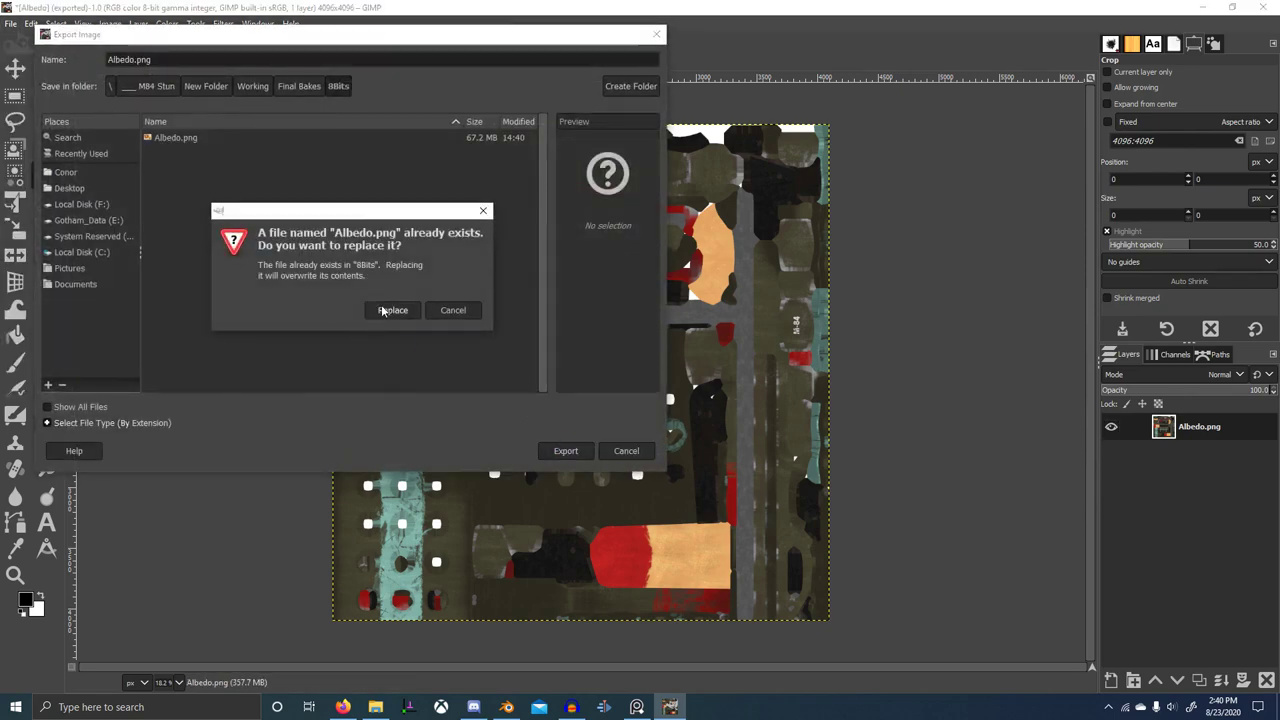
{"action": "left_click", "coordinate": [393, 310]}
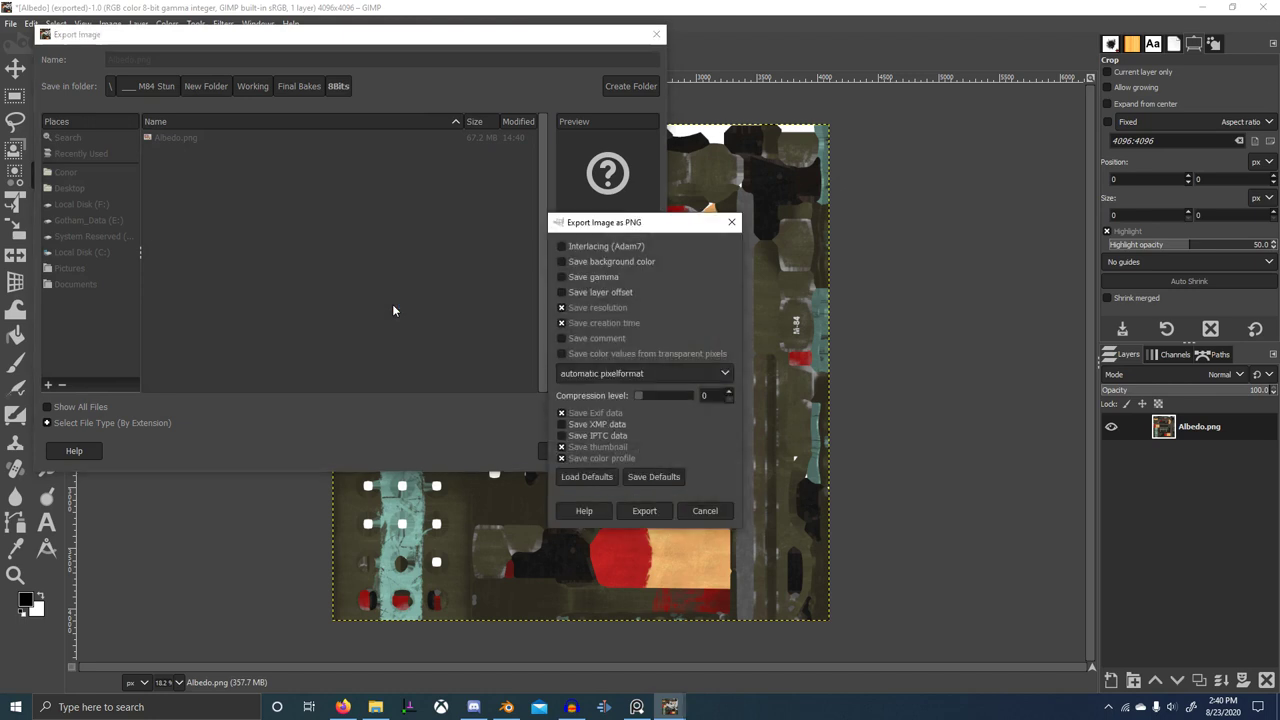
{"action": "left_click", "coordinate": [640, 511]}
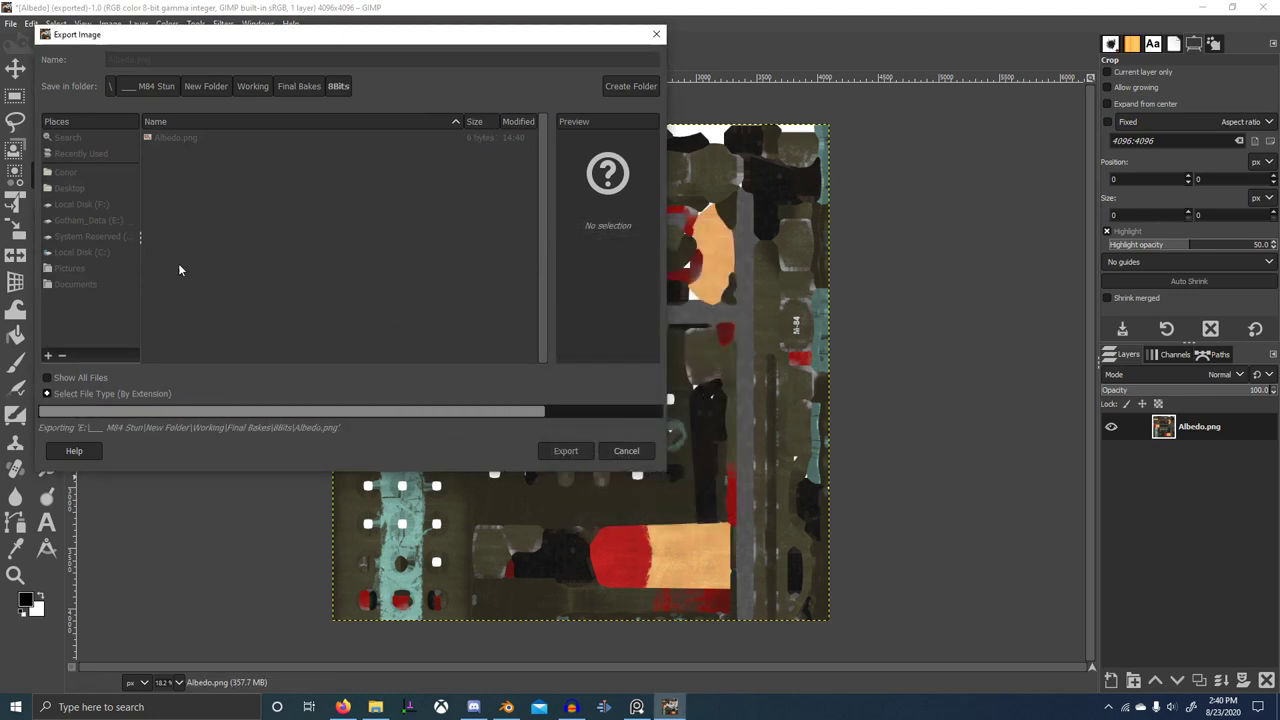
- Export Albedo.tga, then close the image discarding changes
{"action": "left_click", "coordinate": [10, 24]}
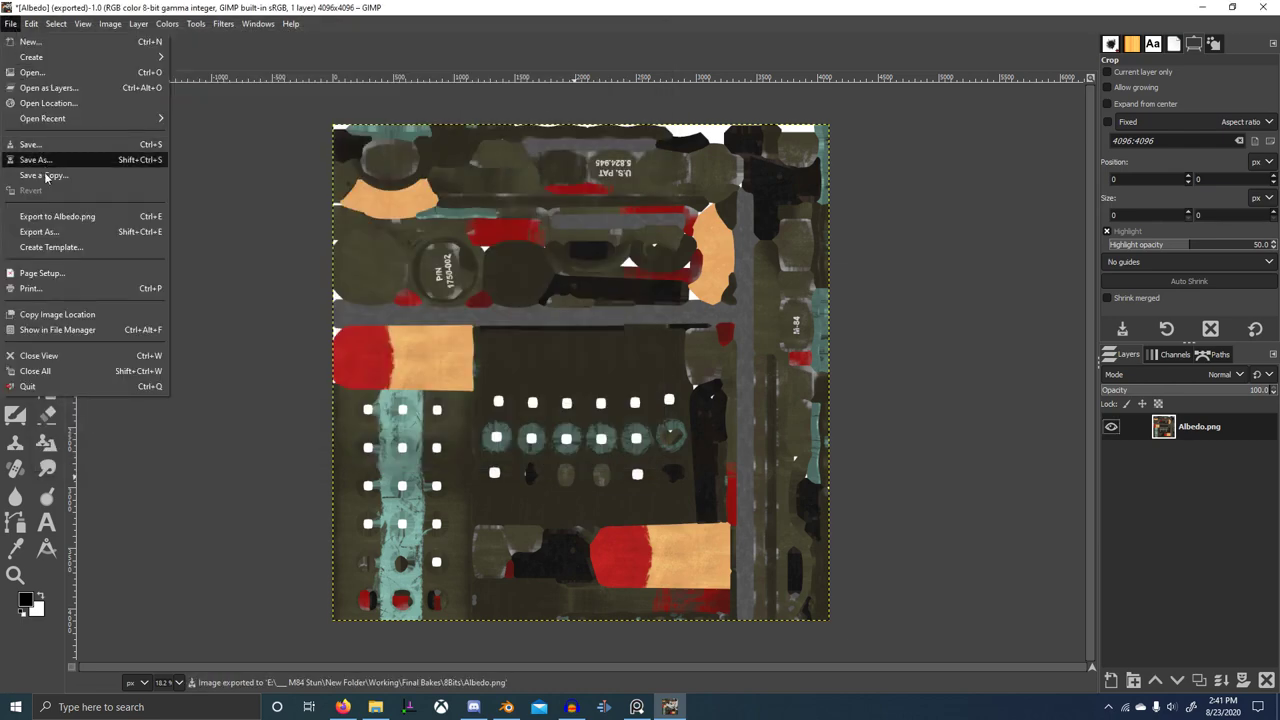
{"action": "left_click", "coordinate": [37, 231]}
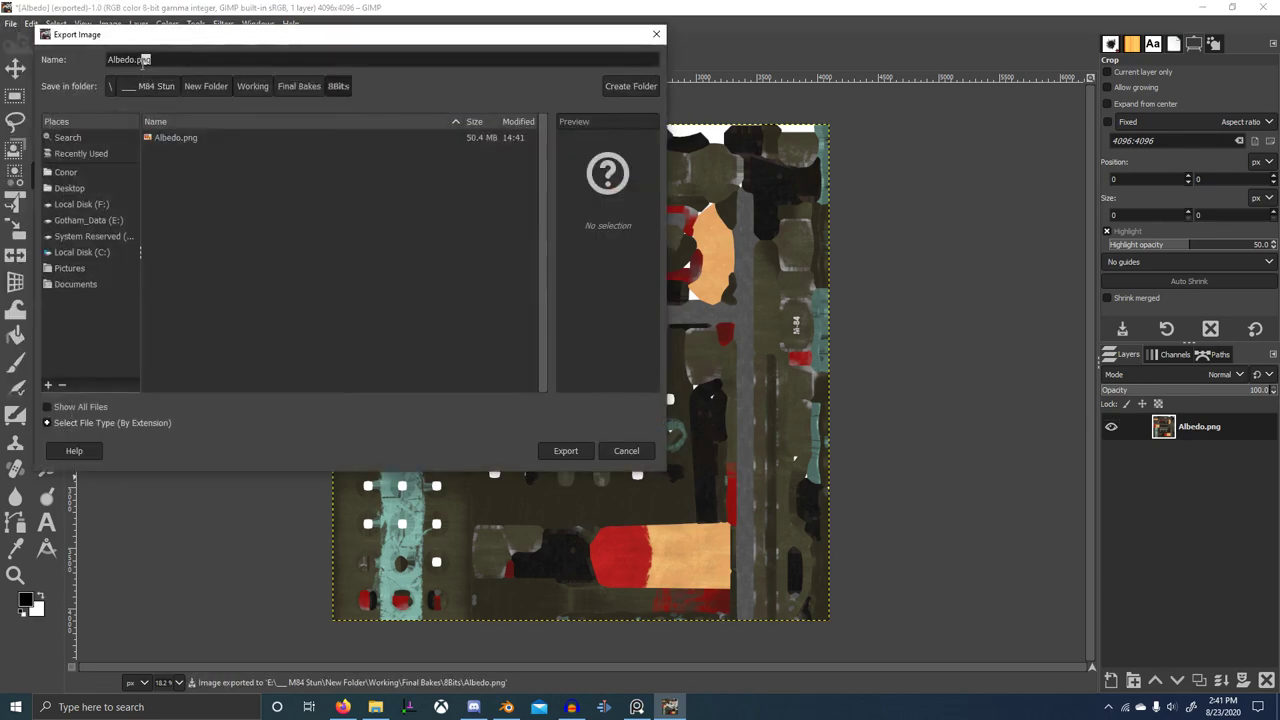
{"action": "type", "text": "tga"}
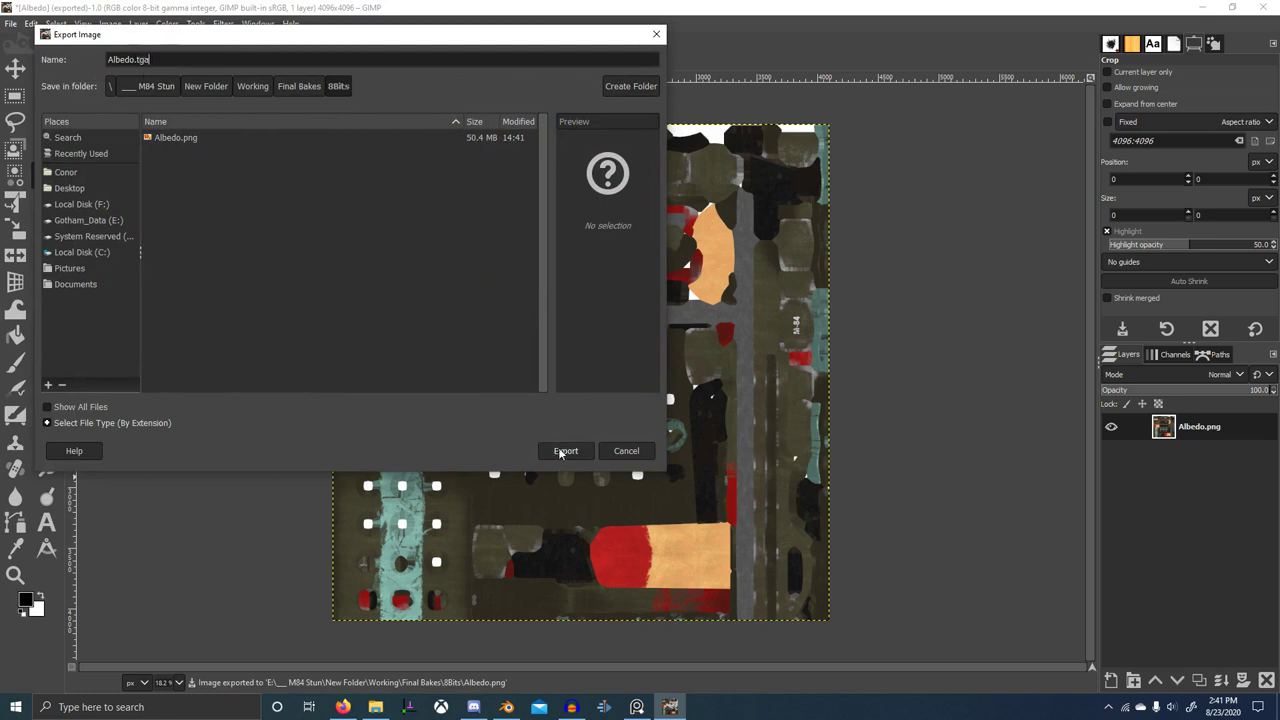
{"action": "left_click", "coordinate": [561, 451]}
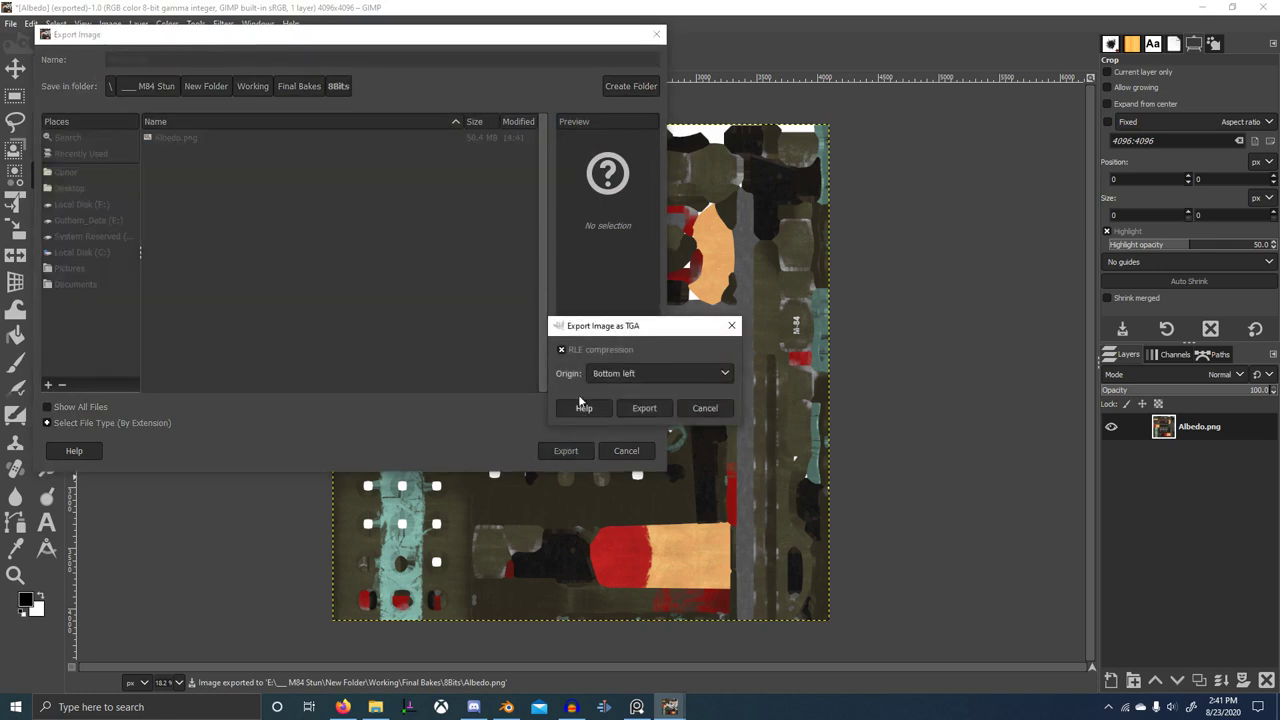
{"action": "left_click", "coordinate": [643, 408]}
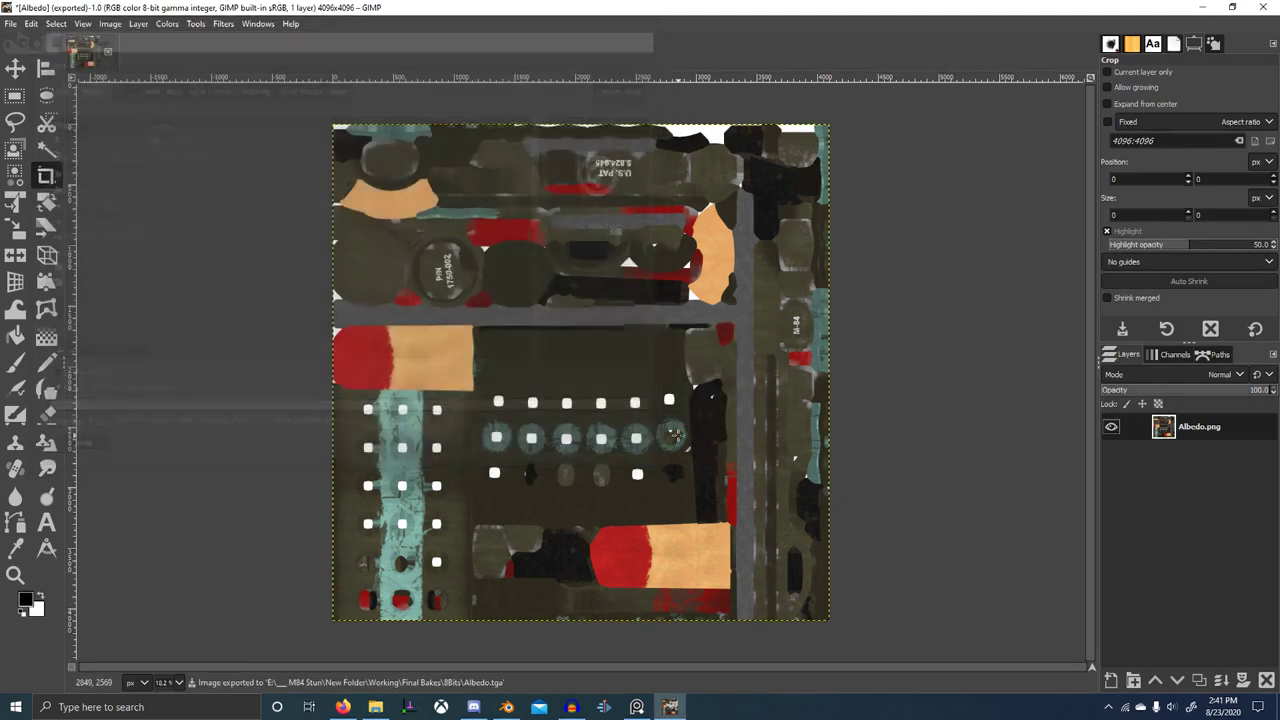
{"action": "key", "text": "ctrl+w"}
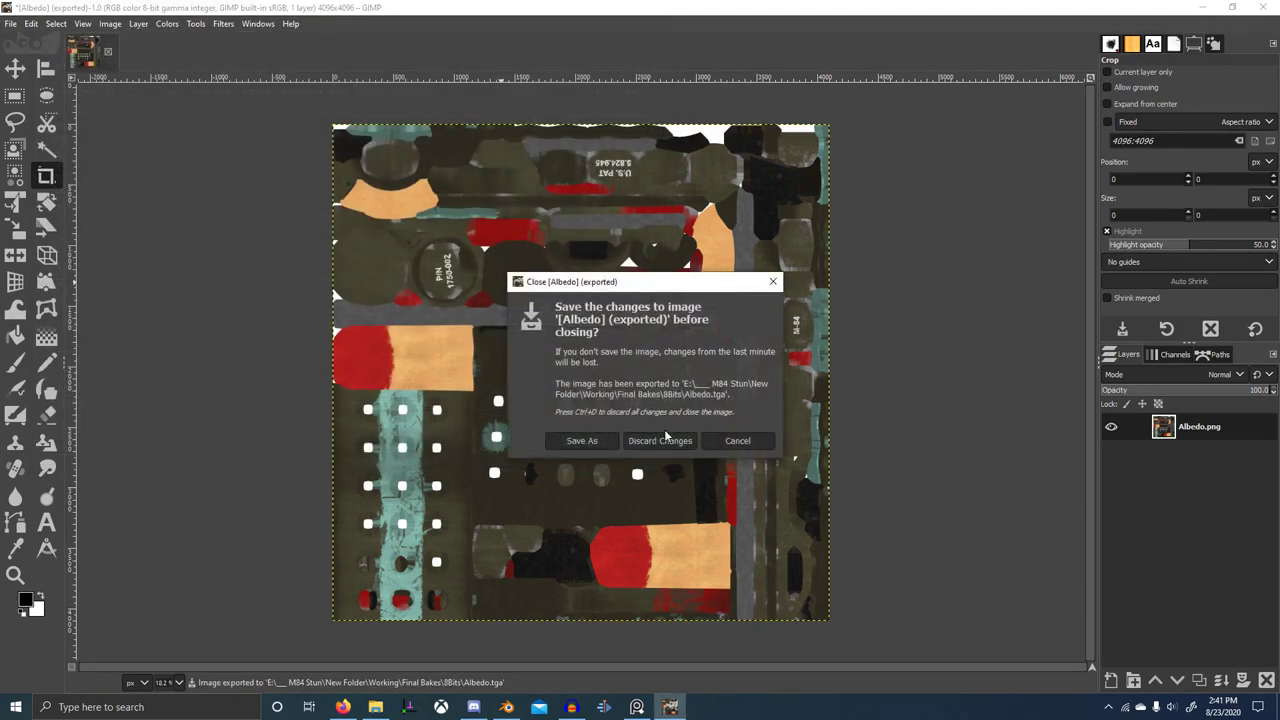
{"action": "left_click", "coordinate": [664, 437]}
{"action": "key", "text": "alt+Tab"}
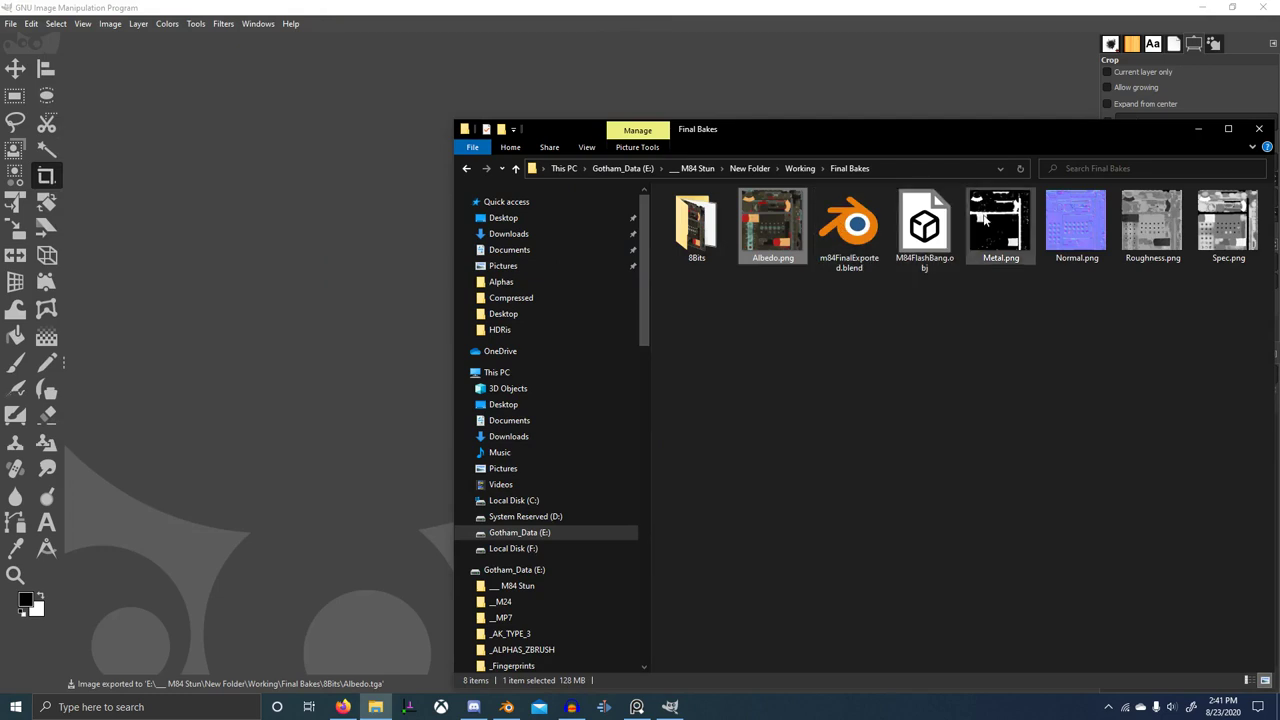
- Load Metal.png into GIMP and convert it to 8-bit integer precision
{"action": "left_click_drag", "start_coordinate": [984, 219], "coordinate": [263, 279]}
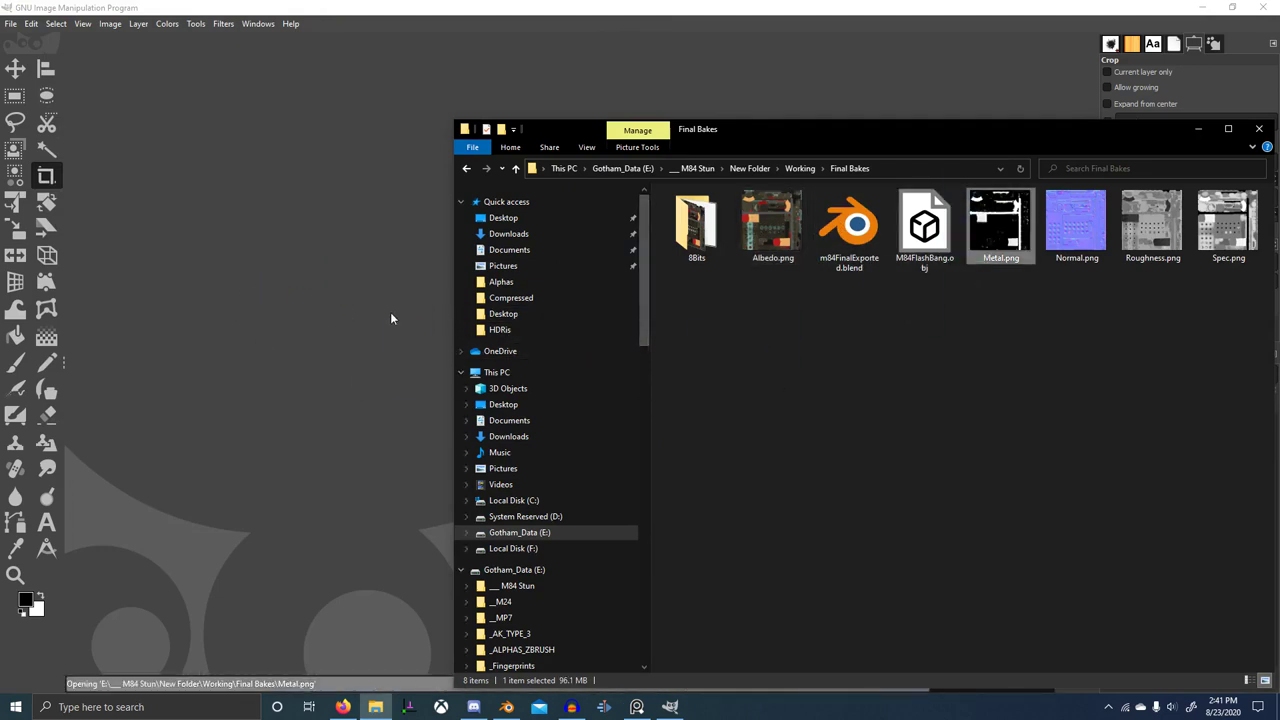
{"action": "left_click", "coordinate": [179, 137]}
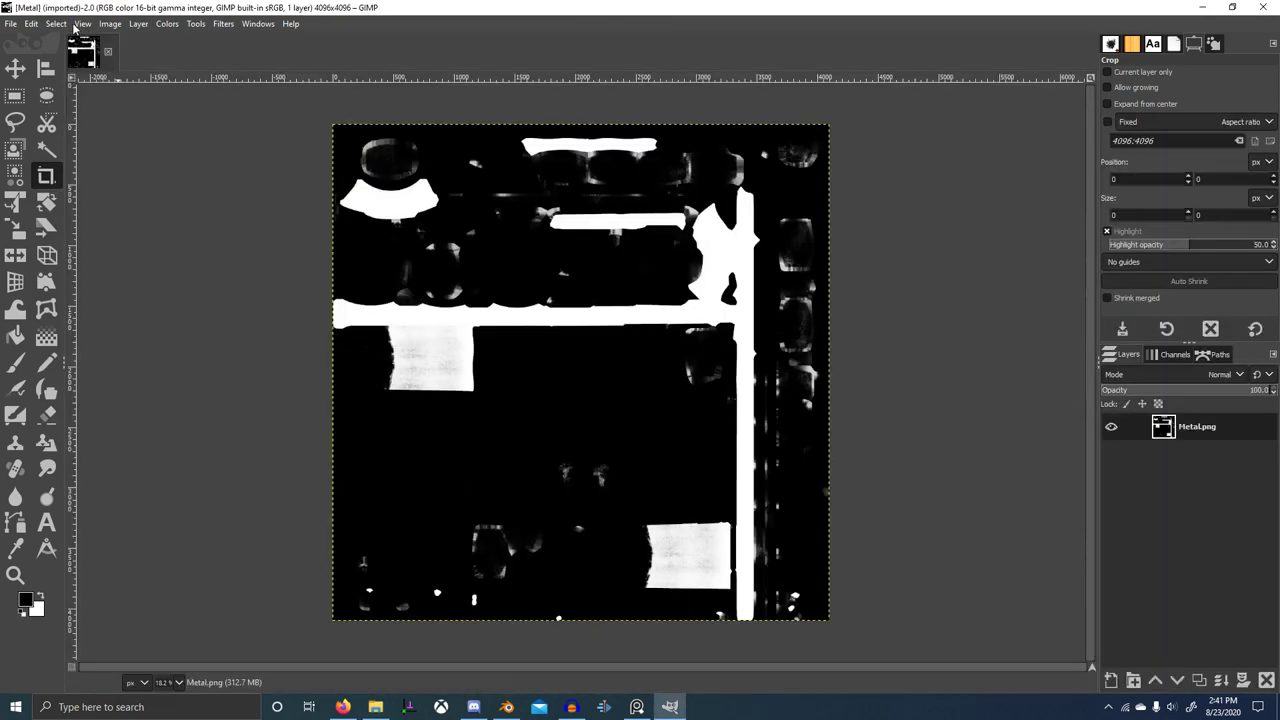
{"action": "left_click", "coordinate": [110, 23]}
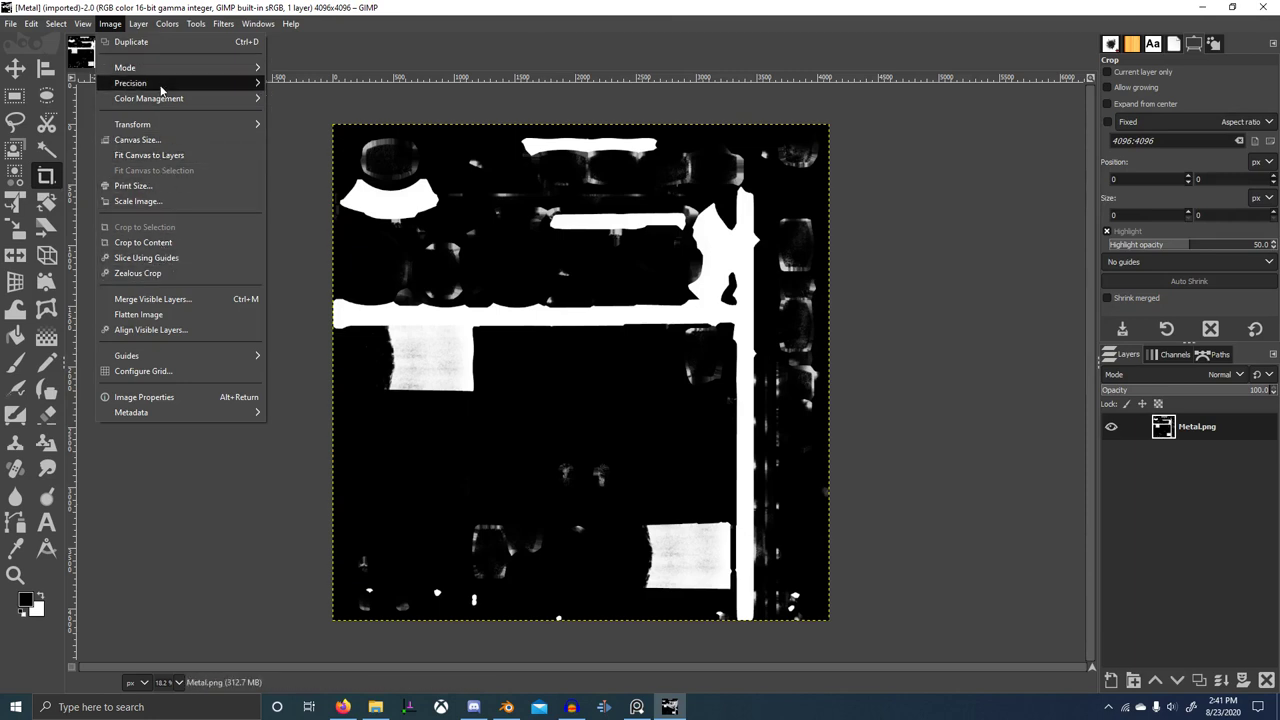
{"action": "mouse_move", "coordinate": [160, 90]}
{"action": "left_click", "coordinate": [290, 82]}
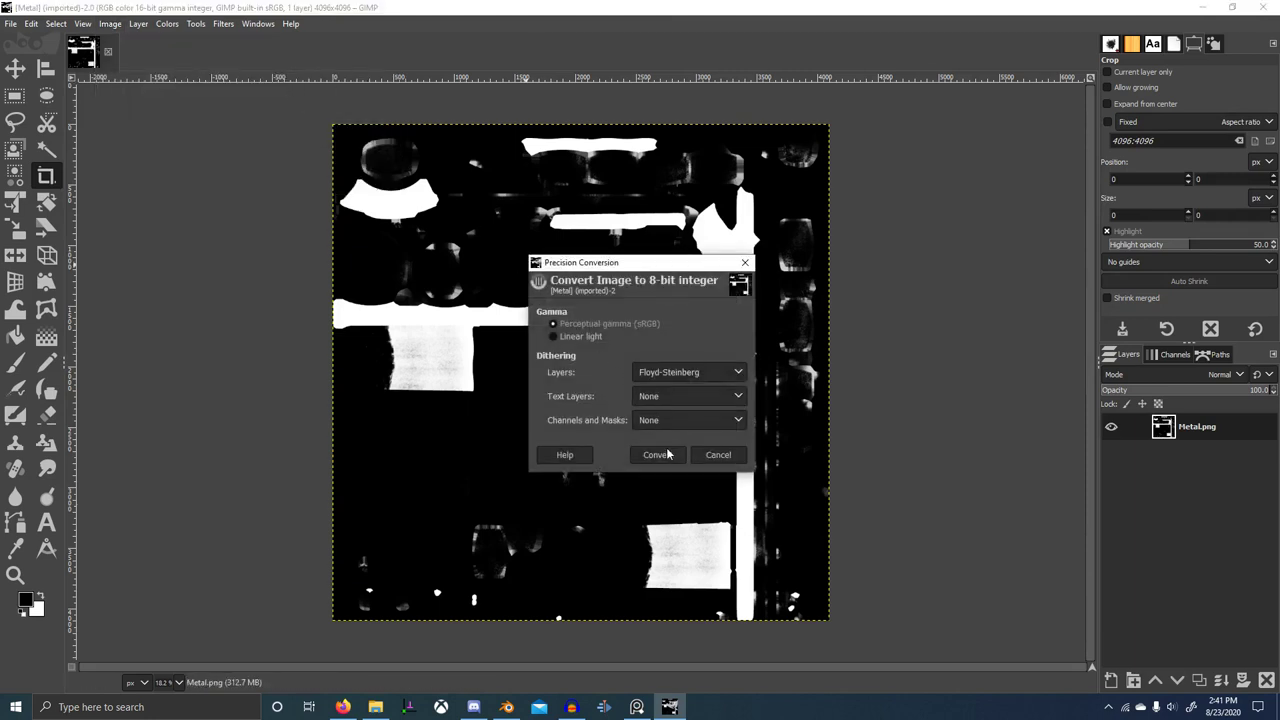
{"action": "left_click", "coordinate": [666, 455]}
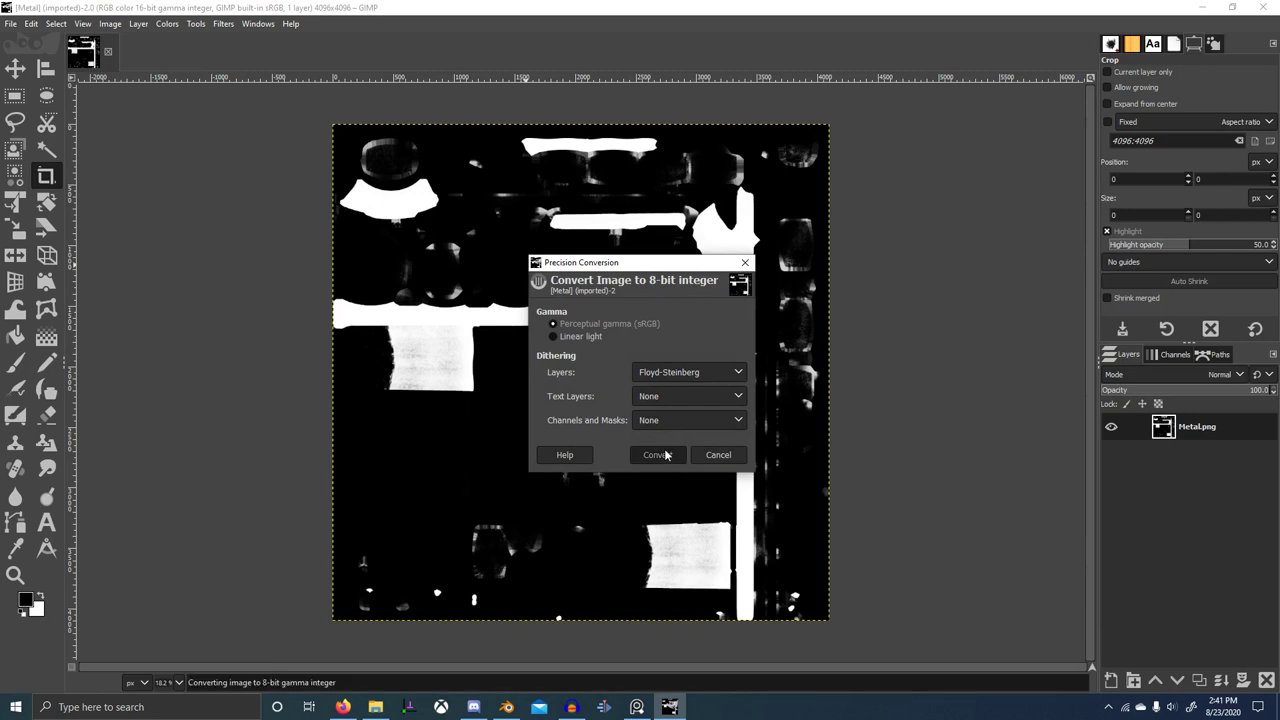
{"action": "right_click", "coordinate": [1237, 430]}
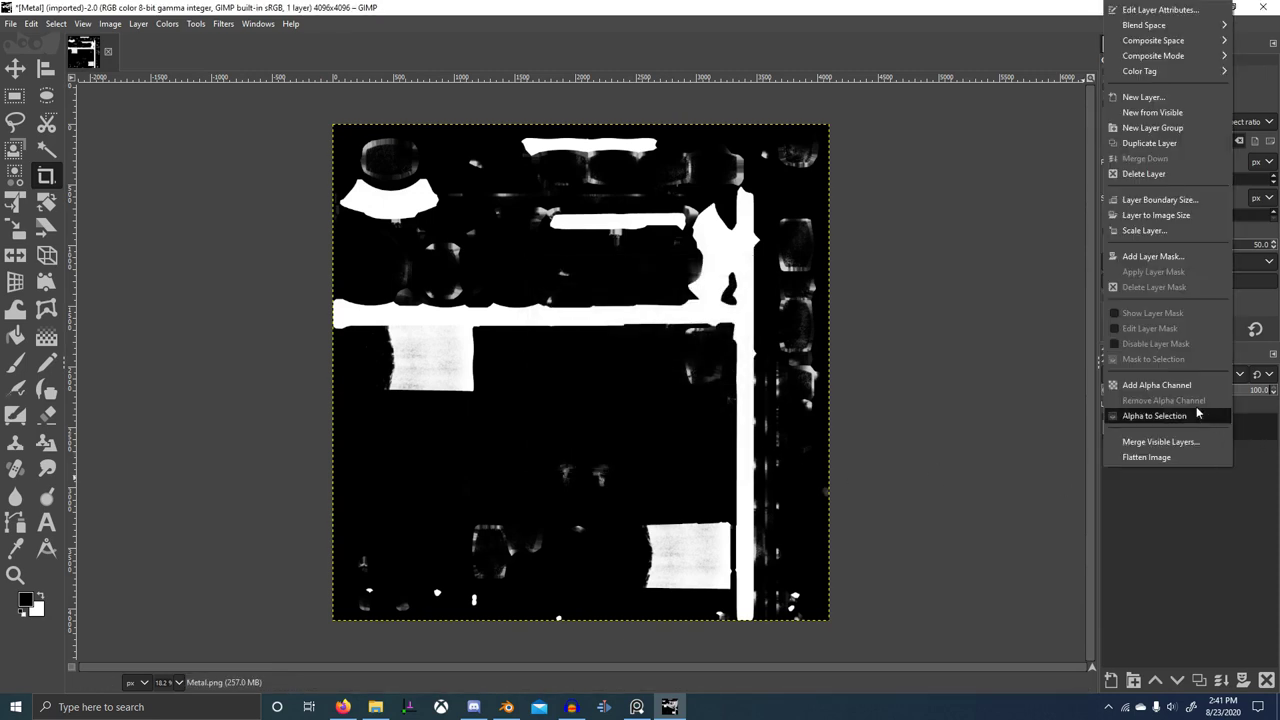
{"action": "left_click", "coordinate": [12, 20]}
- Export the Metal map into 8Bits as Metal.png and Metal.tga
{"action": "left_click", "coordinate": [11, 22]}
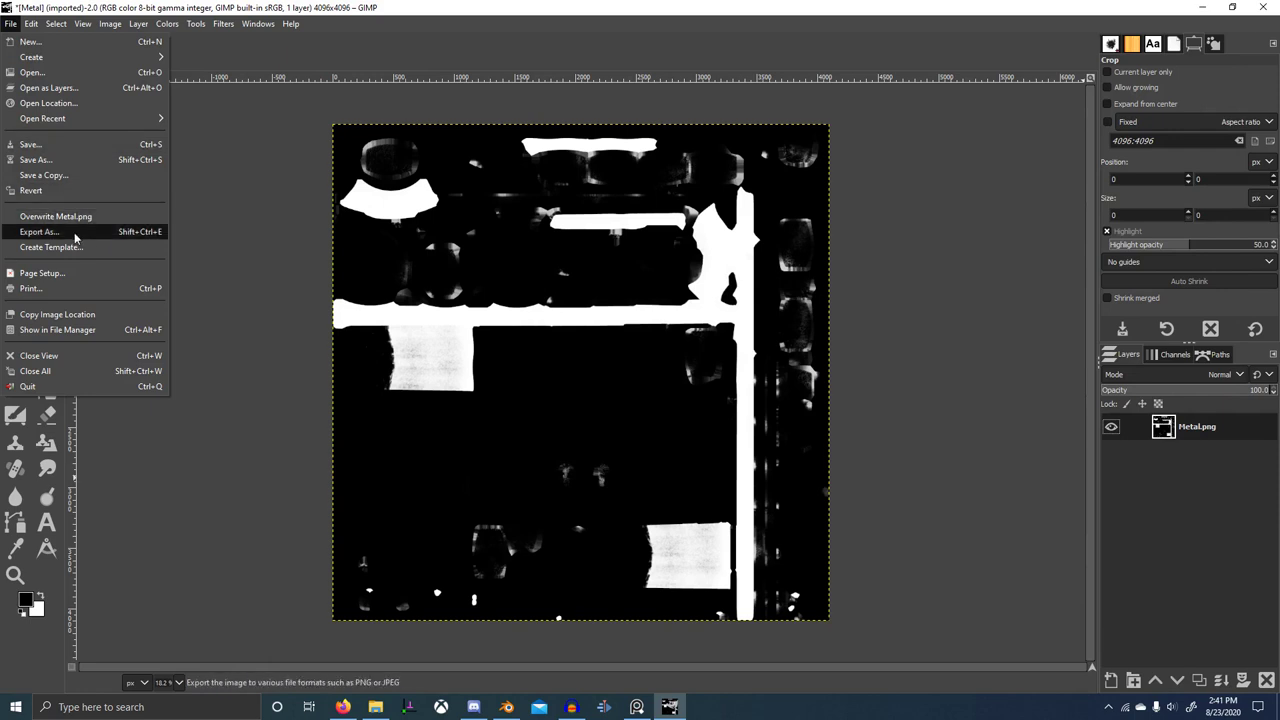
{"action": "left_click", "coordinate": [40, 231]}
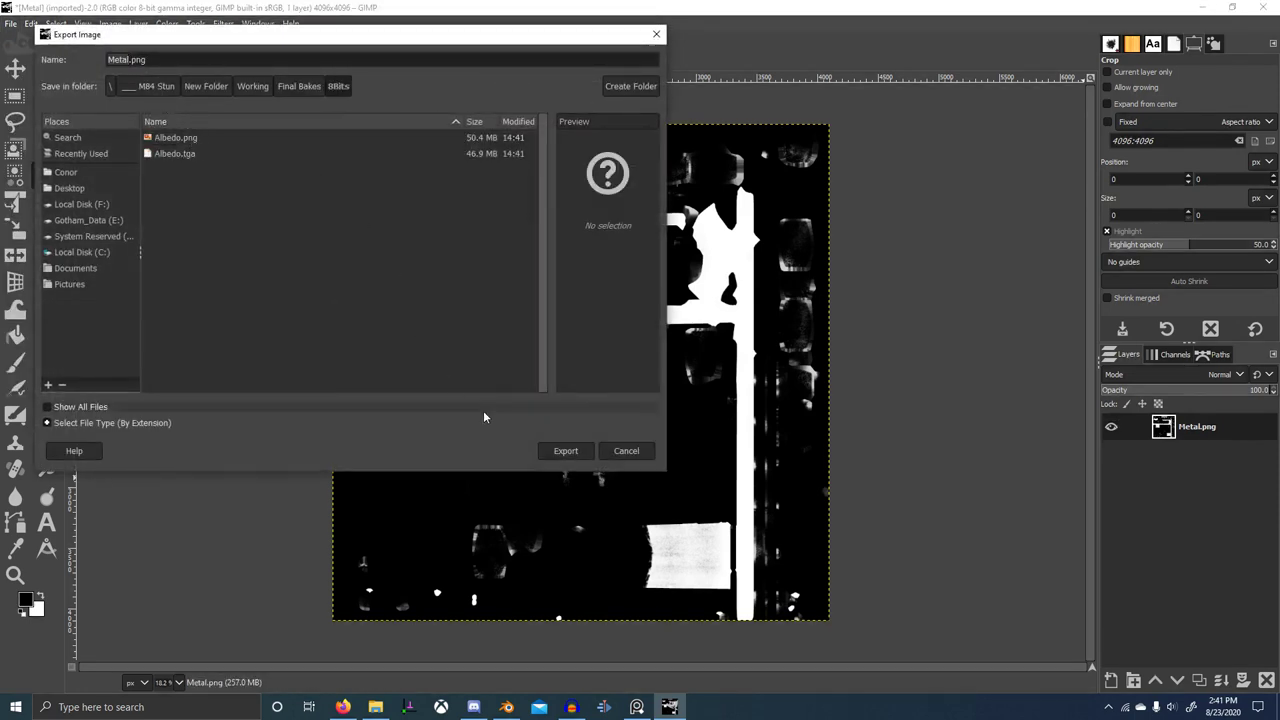
{"action": "left_click", "coordinate": [566, 451]}
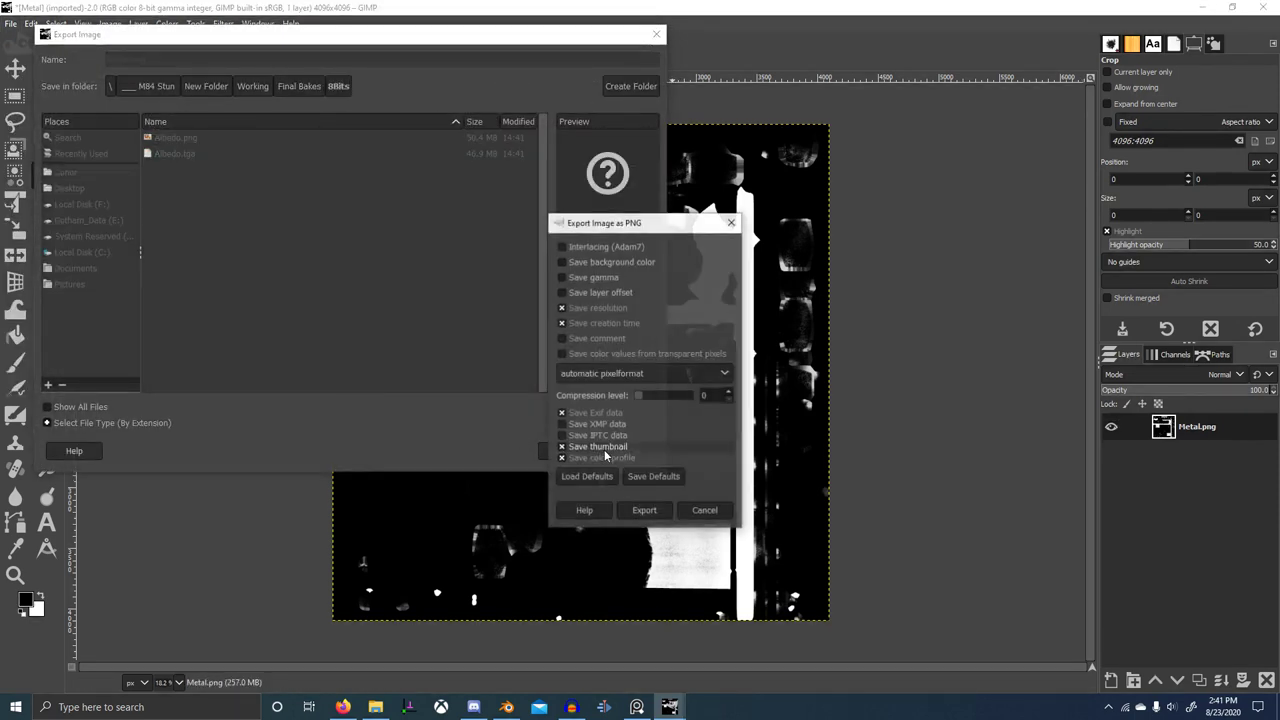
{"action": "left_click", "coordinate": [645, 511]}
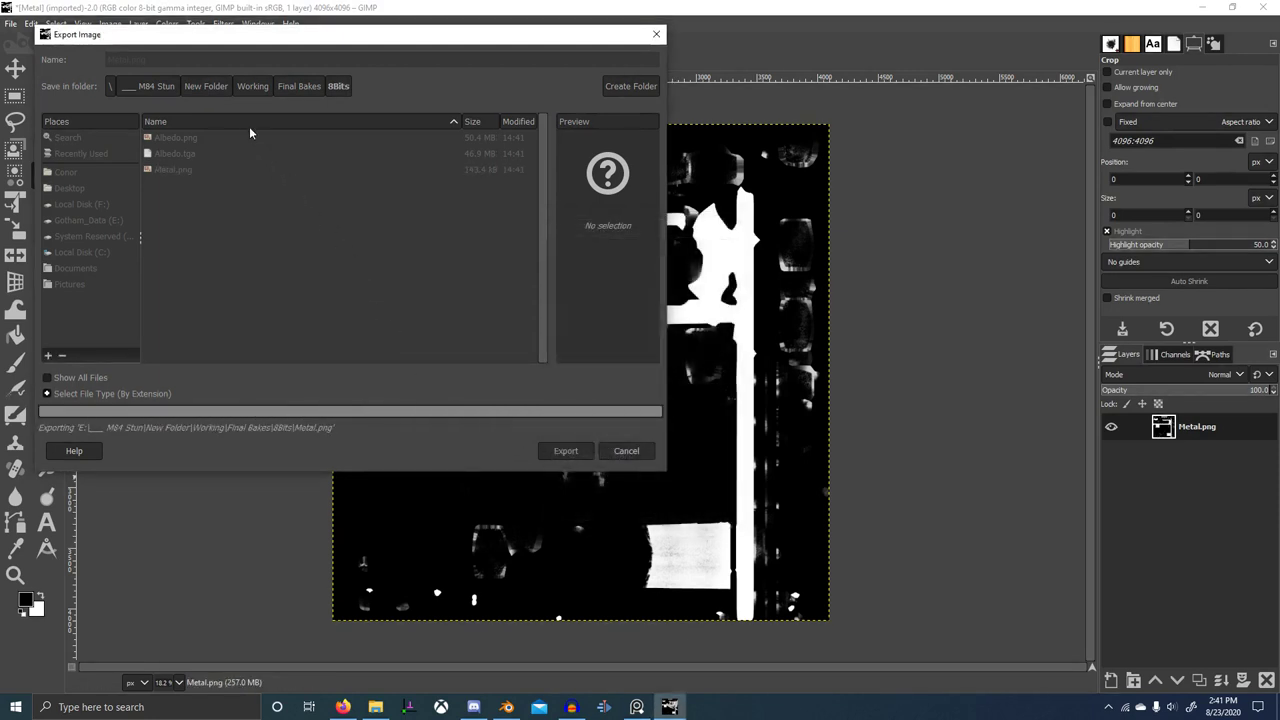
{"action": "left_click", "coordinate": [12, 24]}
{"action": "left_click", "coordinate": [45, 232]}
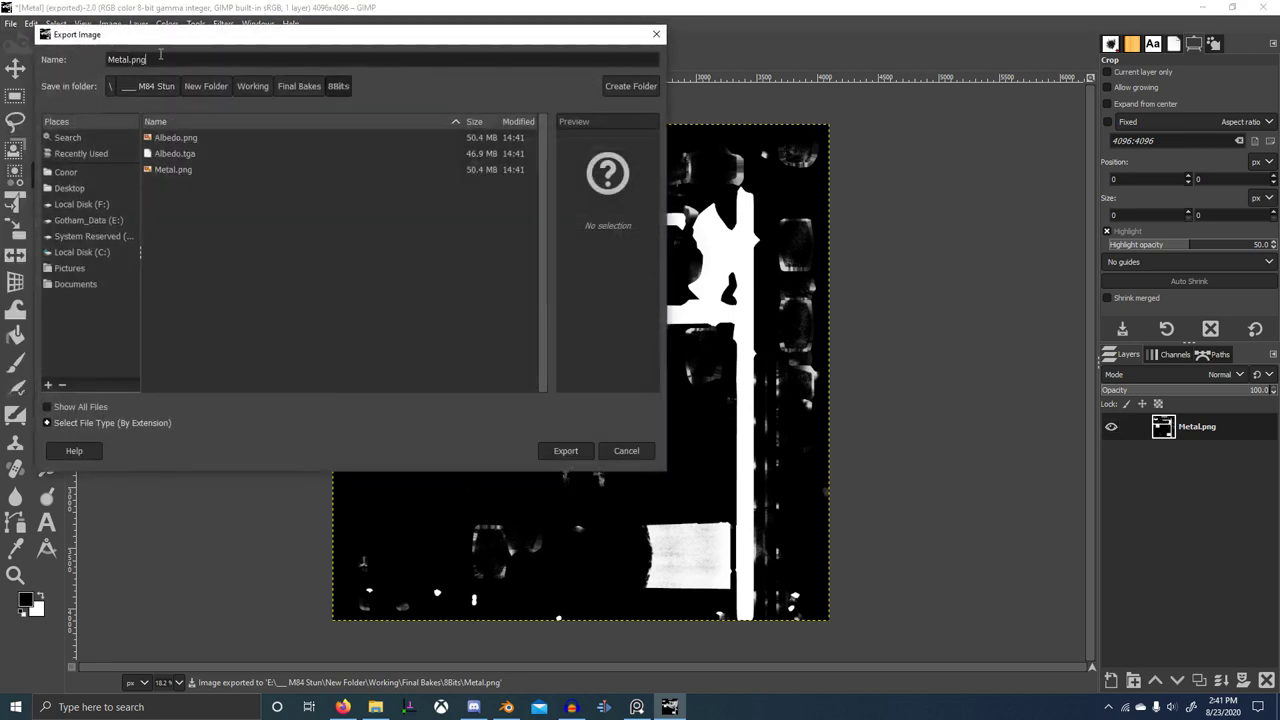
{"action": "type", "text": "tga"}
{"action": "left_click", "coordinate": [566, 451]}
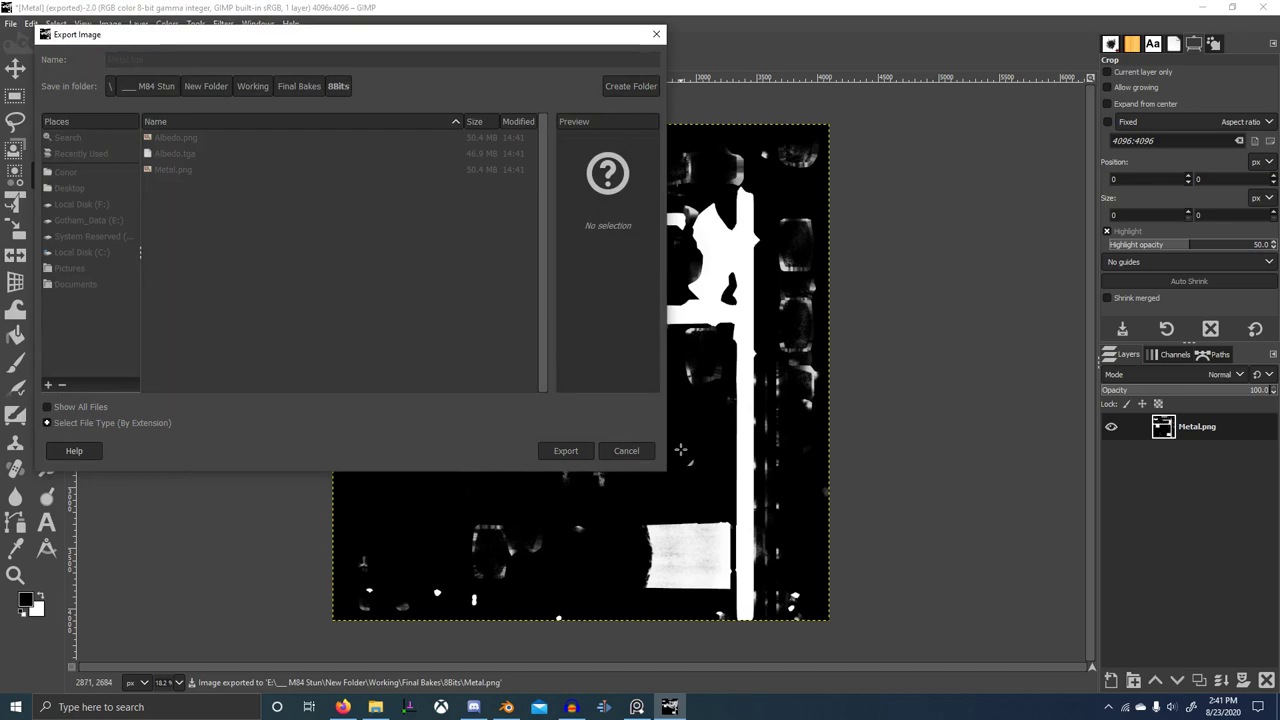
{"action": "left_click", "coordinate": [645, 409]}
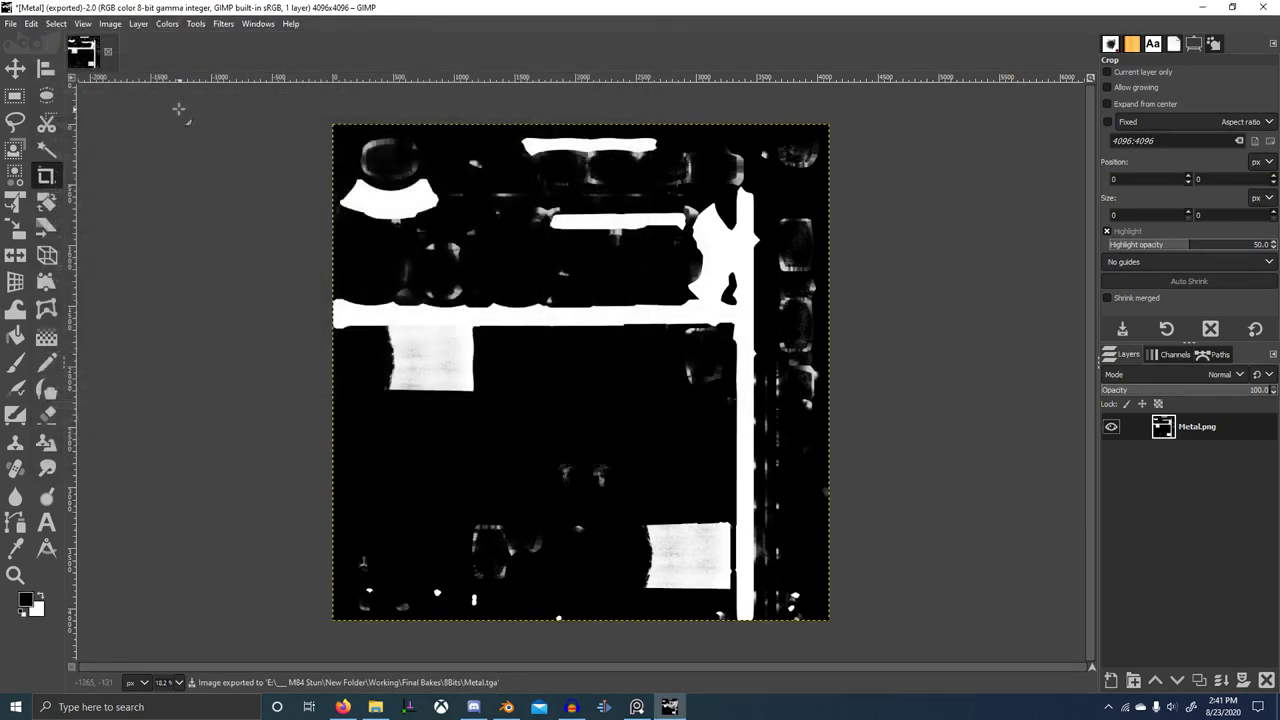
- Close the Metal image discarding changes and bring the Final Bakes folder forward
{"action": "left_click", "coordinate": [108, 52]}
{"action": "key", "text": "alt+Tab"}
{"action": "left_click", "coordinate": [304, 243]}
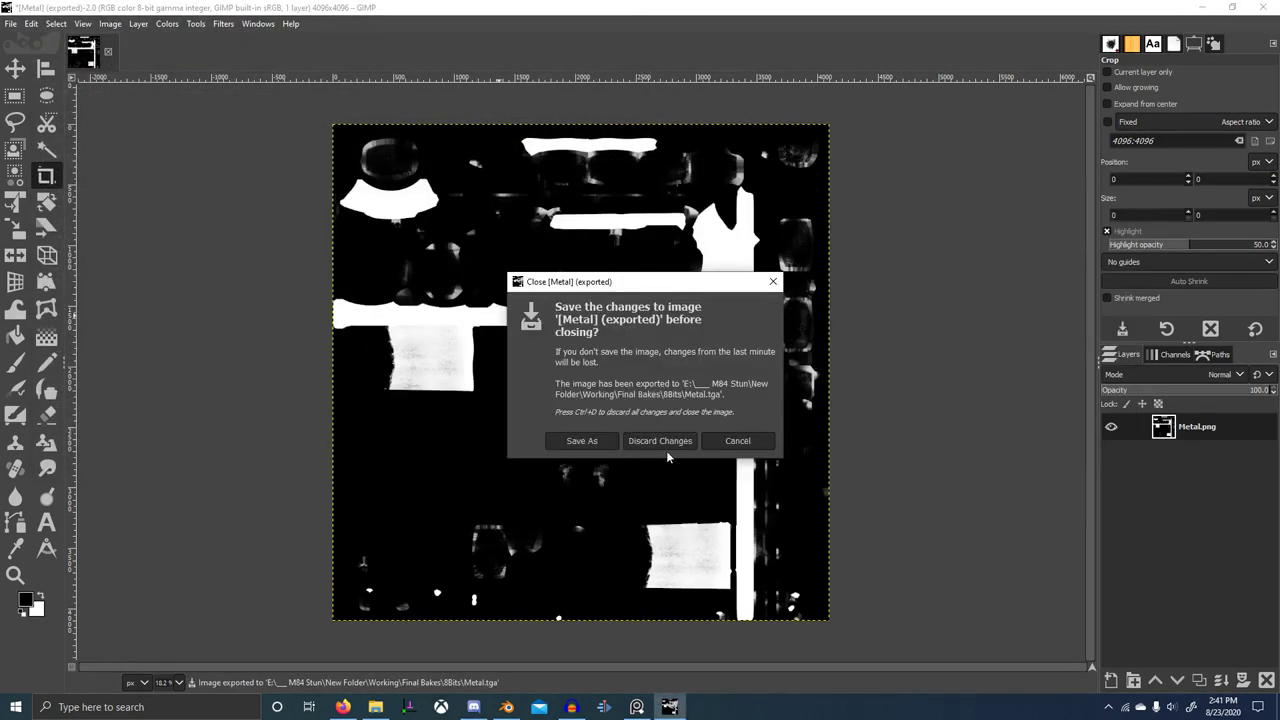
{"action": "left_click", "coordinate": [662, 441]}
{"action": "key", "text": "alt+Tab"}
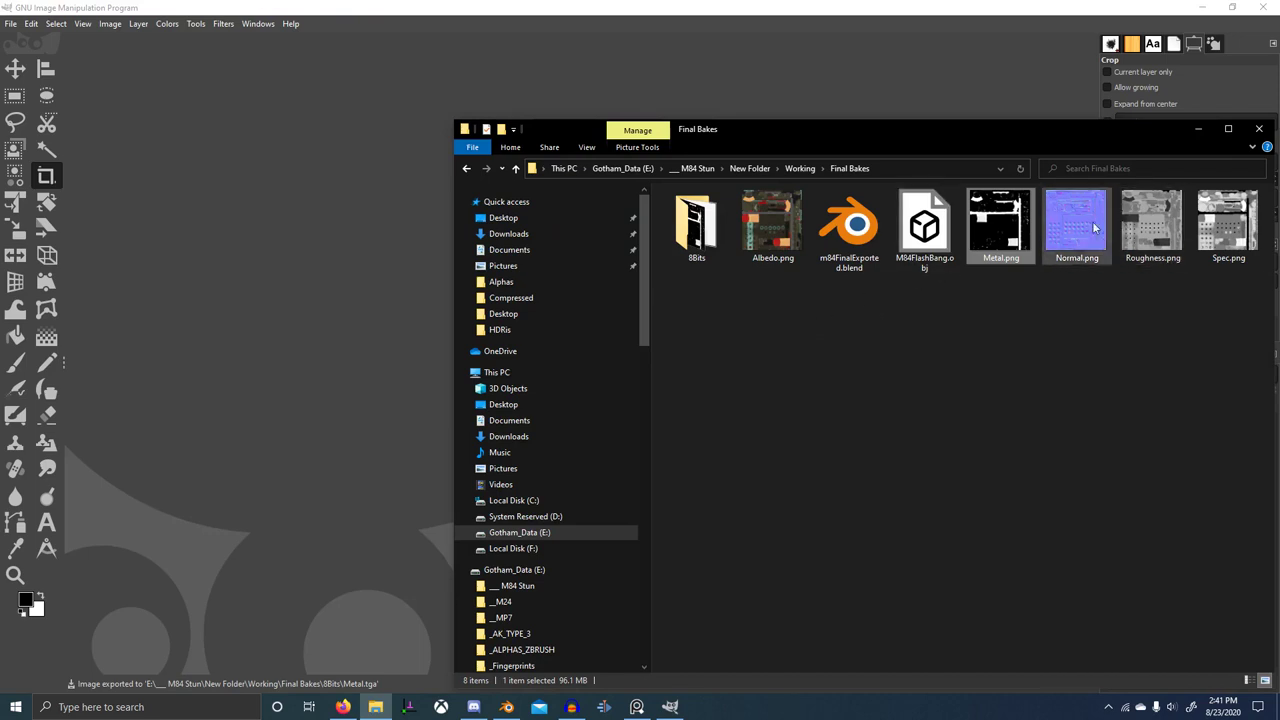
- Load Normal.png into GIMP and convert it to 8-bit integer precision
{"action": "left_click_drag", "start_coordinate": [1093, 228], "coordinate": [380, 330]}
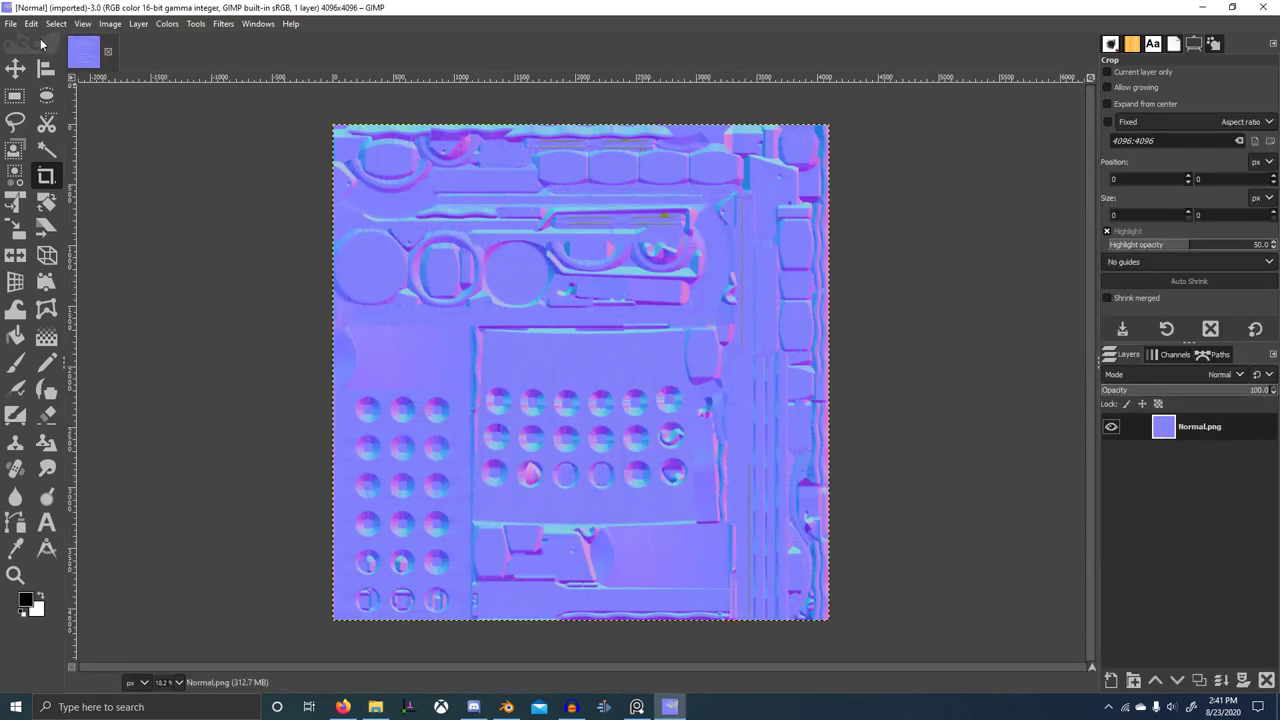
{"action": "left_click", "coordinate": [10, 23]}
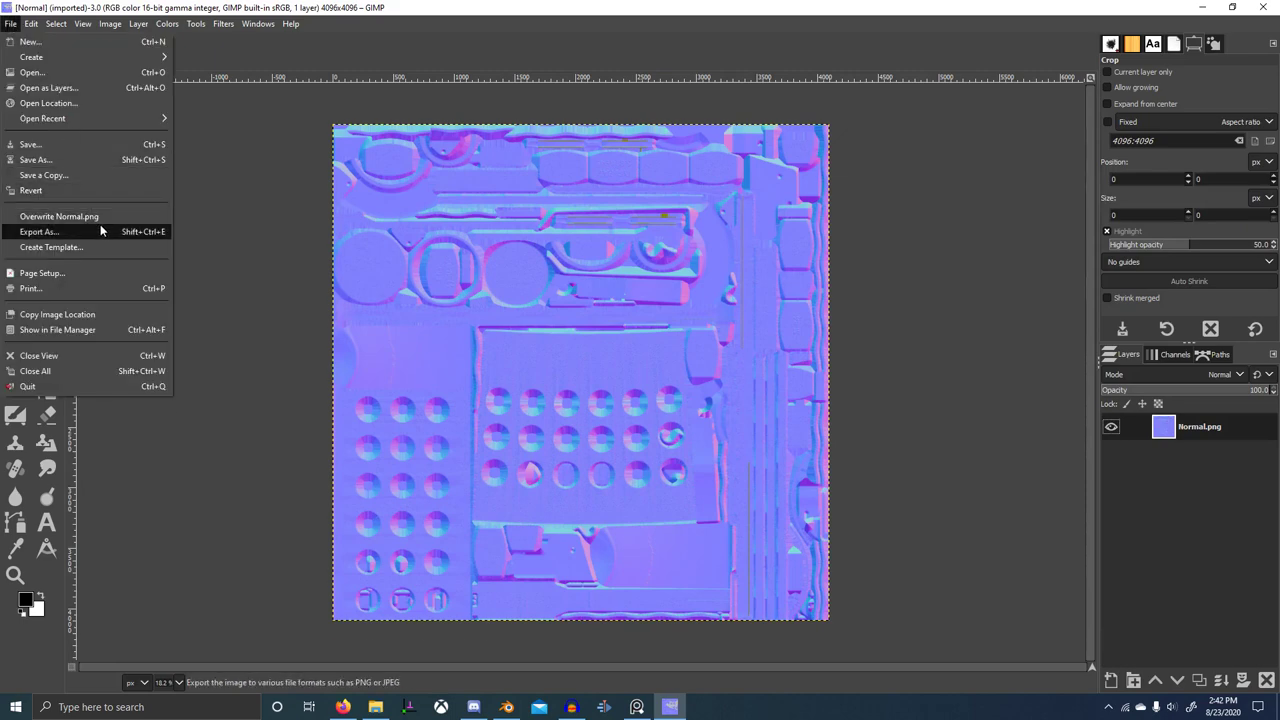
{"action": "mouse_move", "coordinate": [113, 22]}
{"action": "mouse_move", "coordinate": [142, 84]}
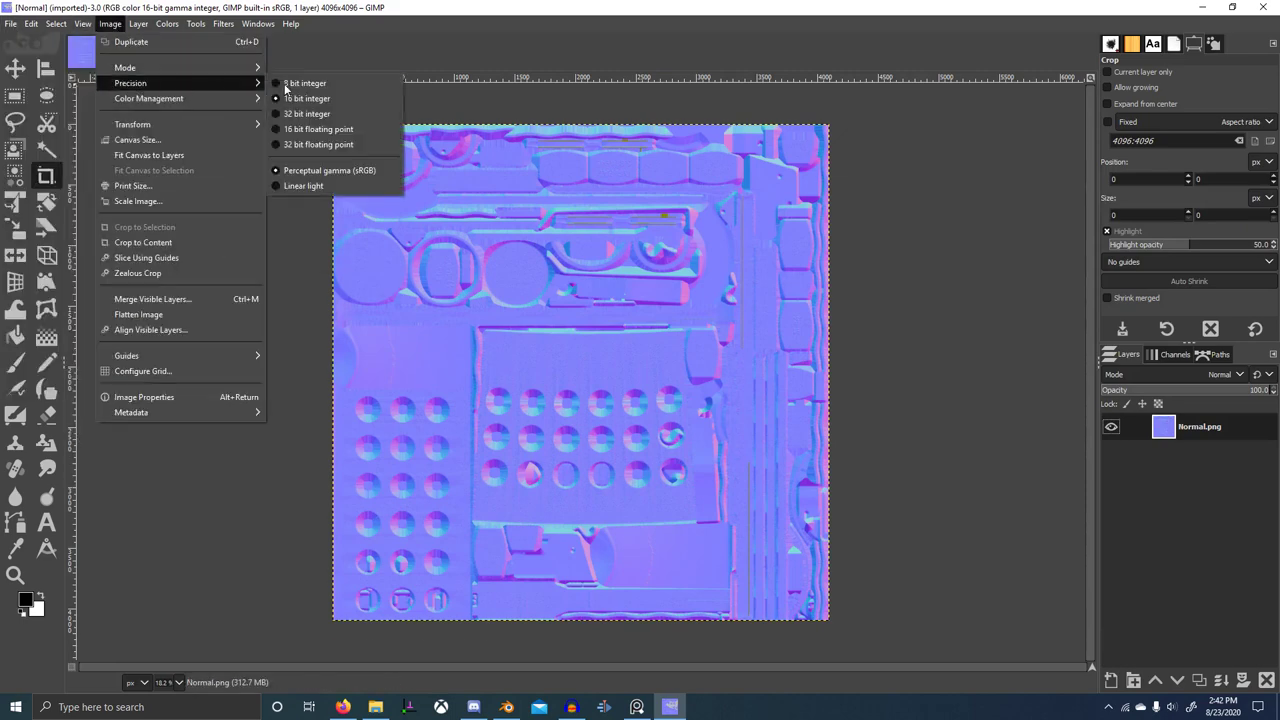
{"action": "left_click", "coordinate": [295, 84]}
{"action": "left_click", "coordinate": [671, 456]}
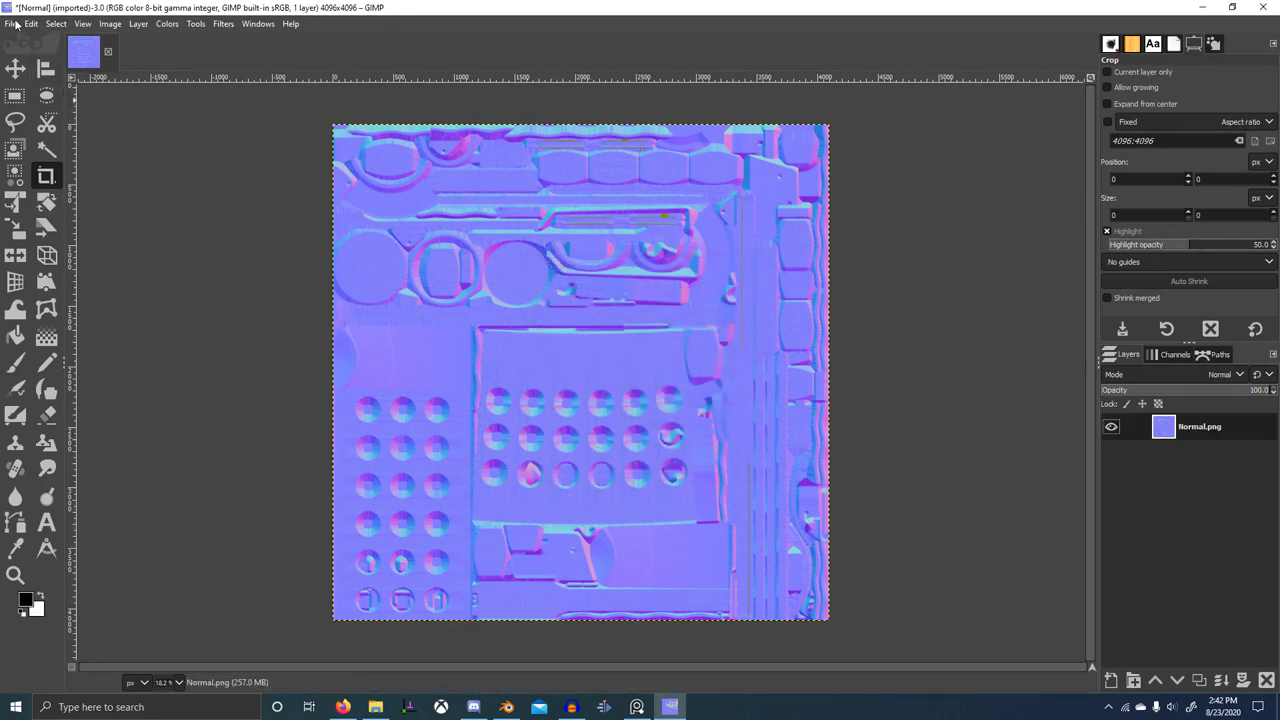
- Export the Normal map as Normal.png into the 8Bits folder
{"action": "left_click", "coordinate": [15, 23]}
{"action": "left_click", "coordinate": [60, 235]}
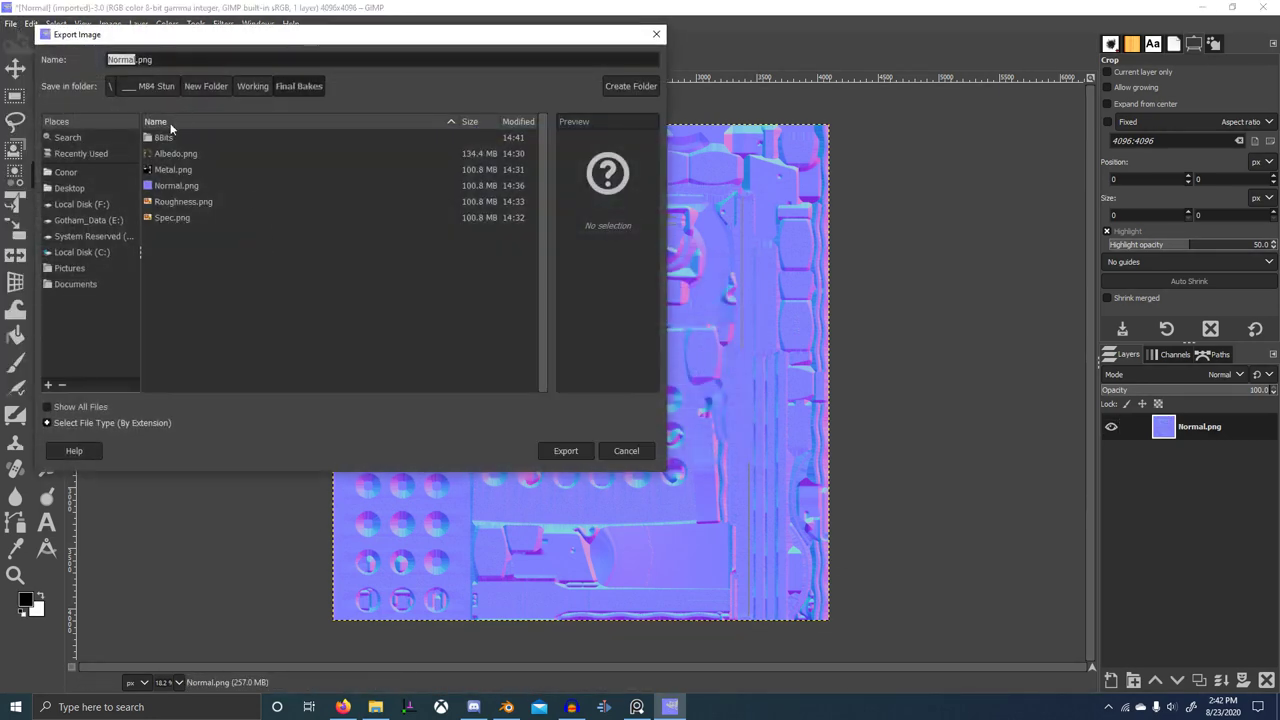
{"action": "double_click", "coordinate": [165, 137]}
{"action": "left_click", "coordinate": [566, 450]}
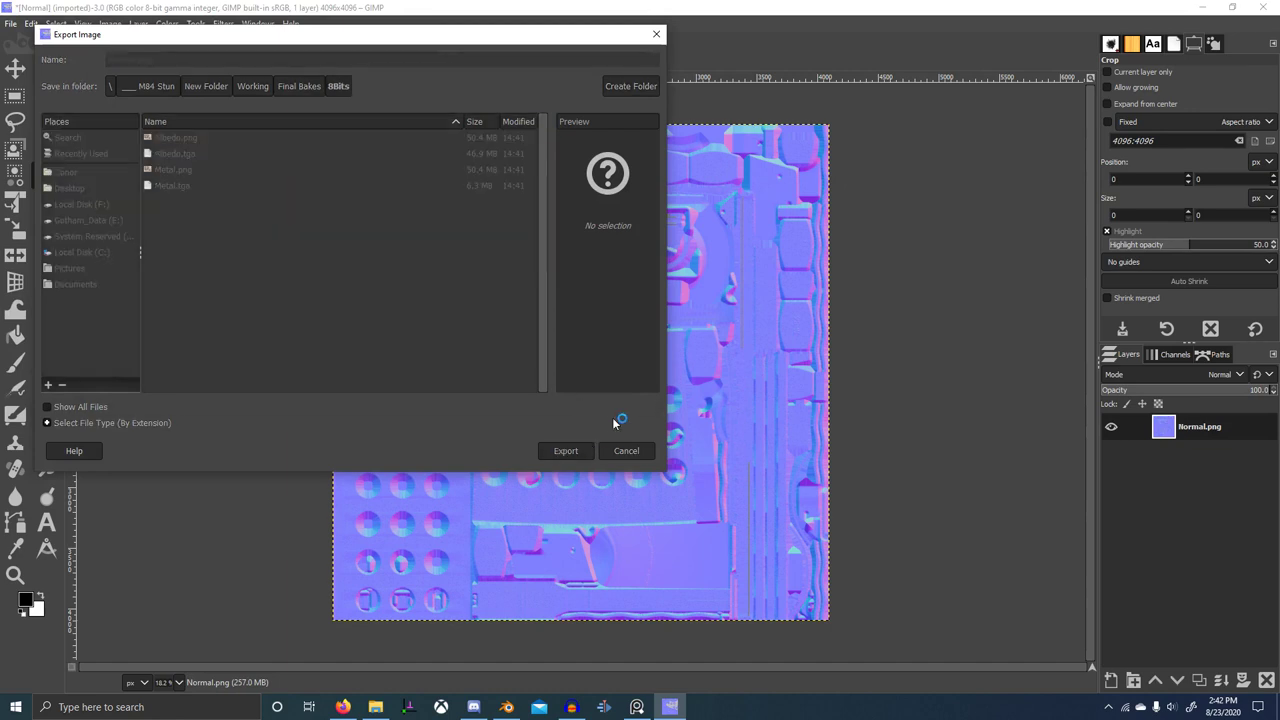
{"action": "left_click", "coordinate": [645, 509]}
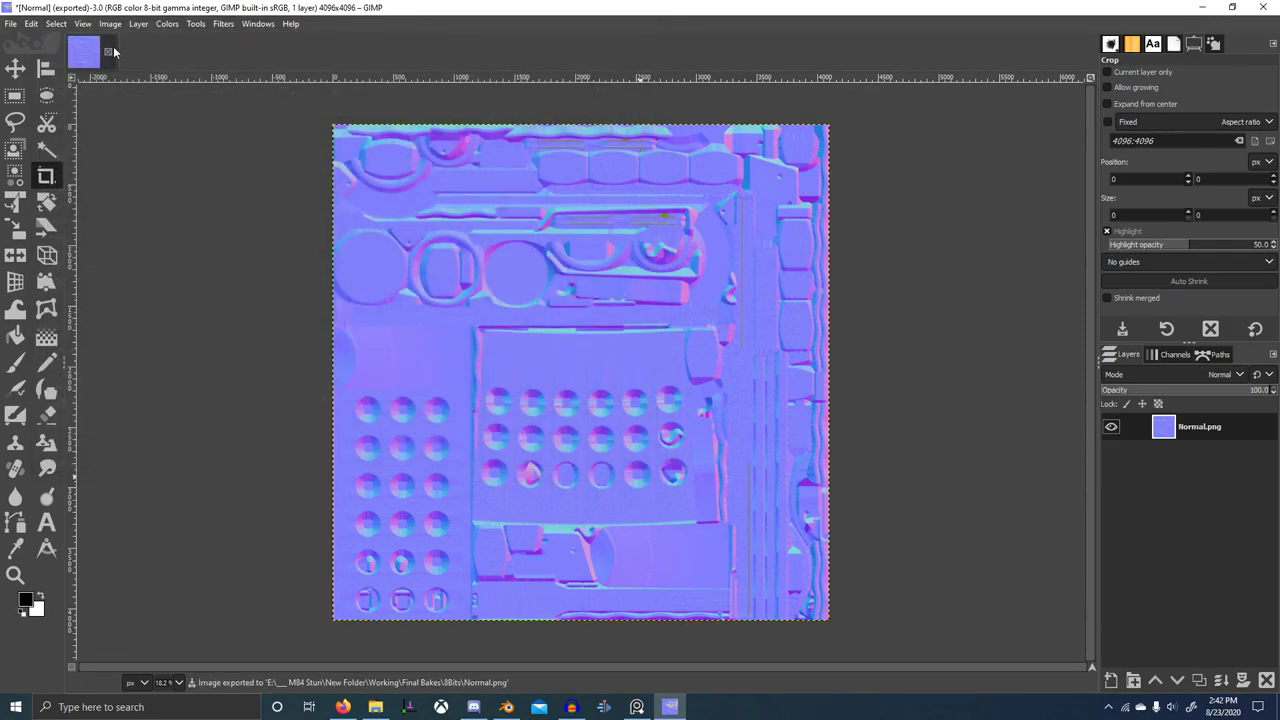
- Export Normal.tga, then close the image discarding changes
{"action": "left_click", "coordinate": [10, 23]}
{"action": "left_click", "coordinate": [150, 157]}
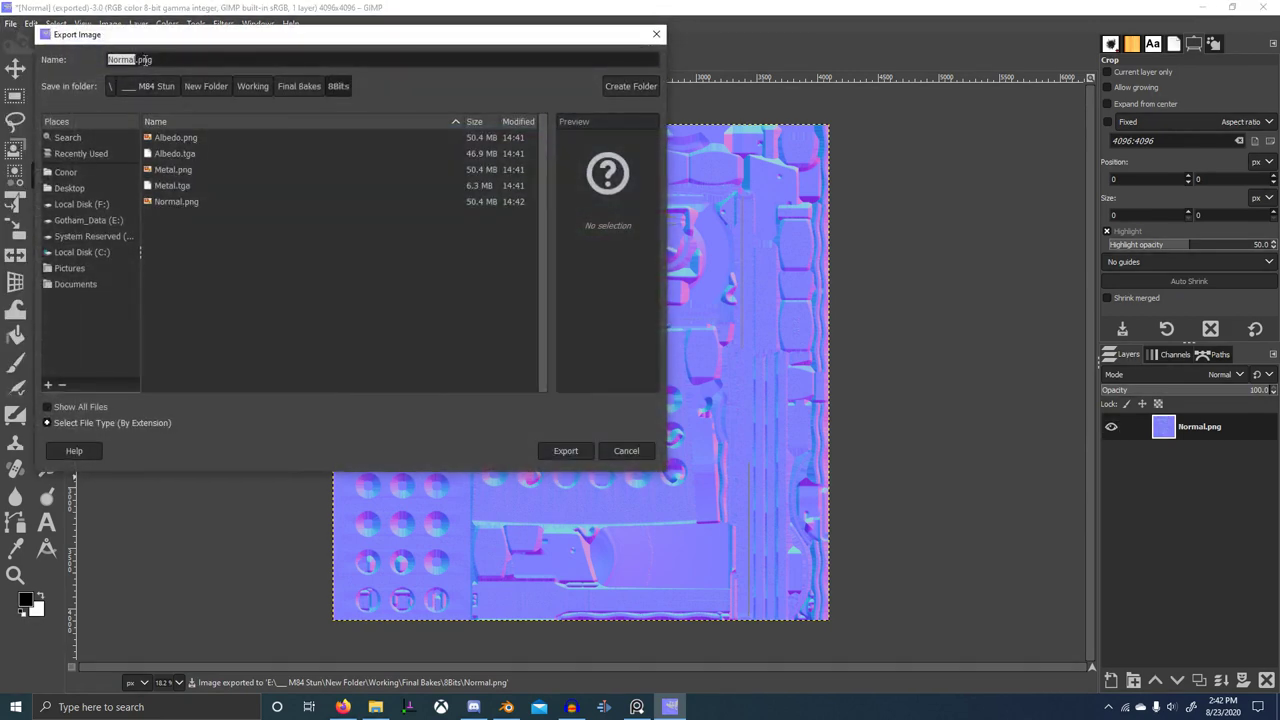
{"action": "left_click", "coordinate": [153, 61]}
{"action": "type", "text": "tga"}
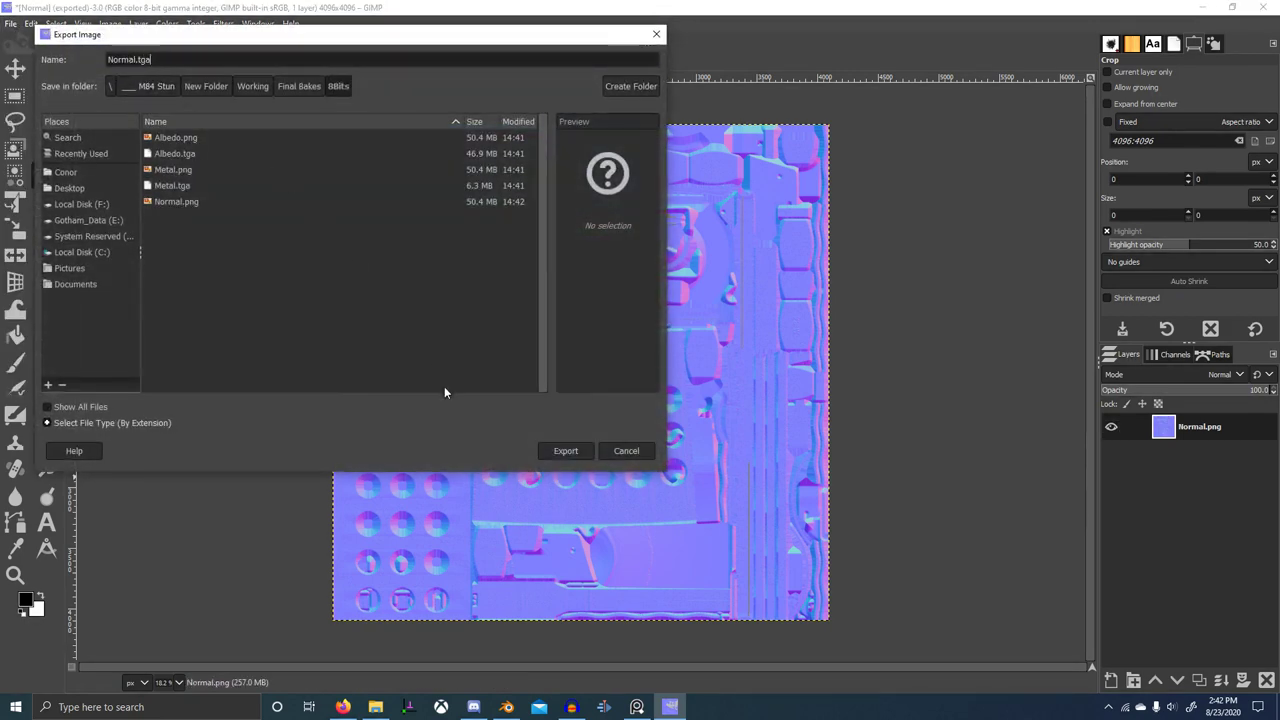
{"action": "left_click", "coordinate": [564, 455]}
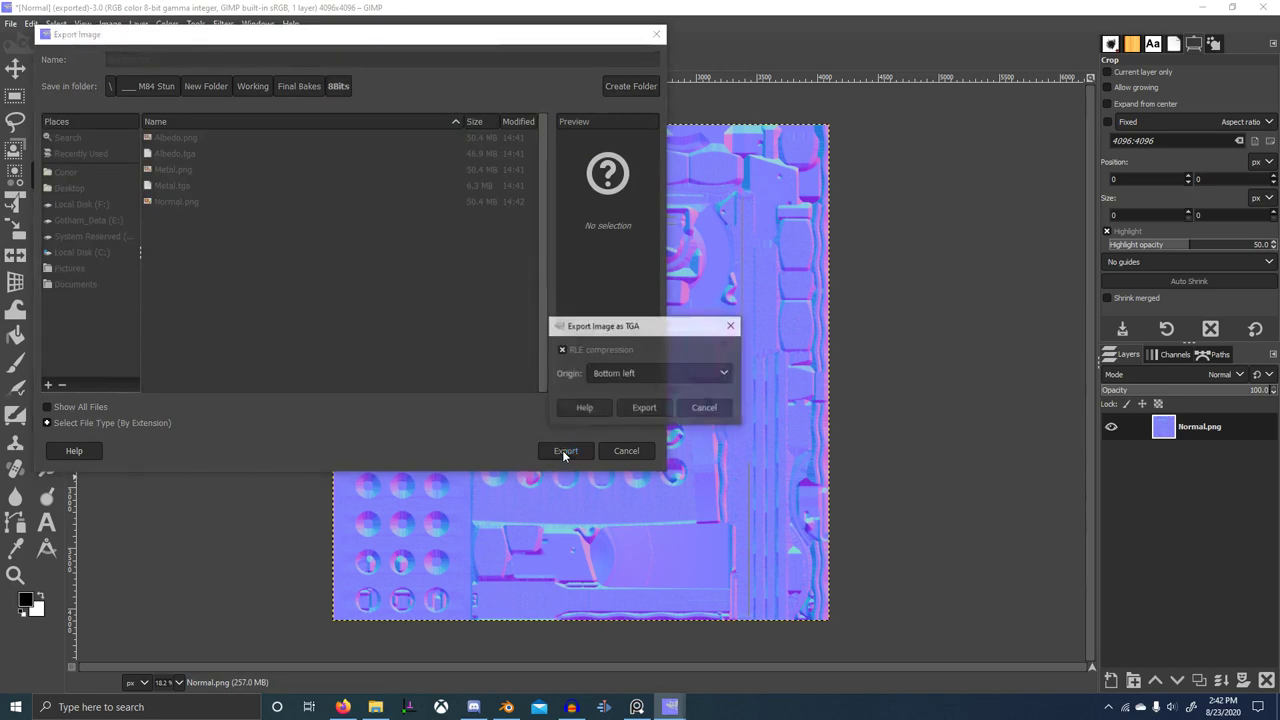
{"action": "left_click", "coordinate": [632, 410]}
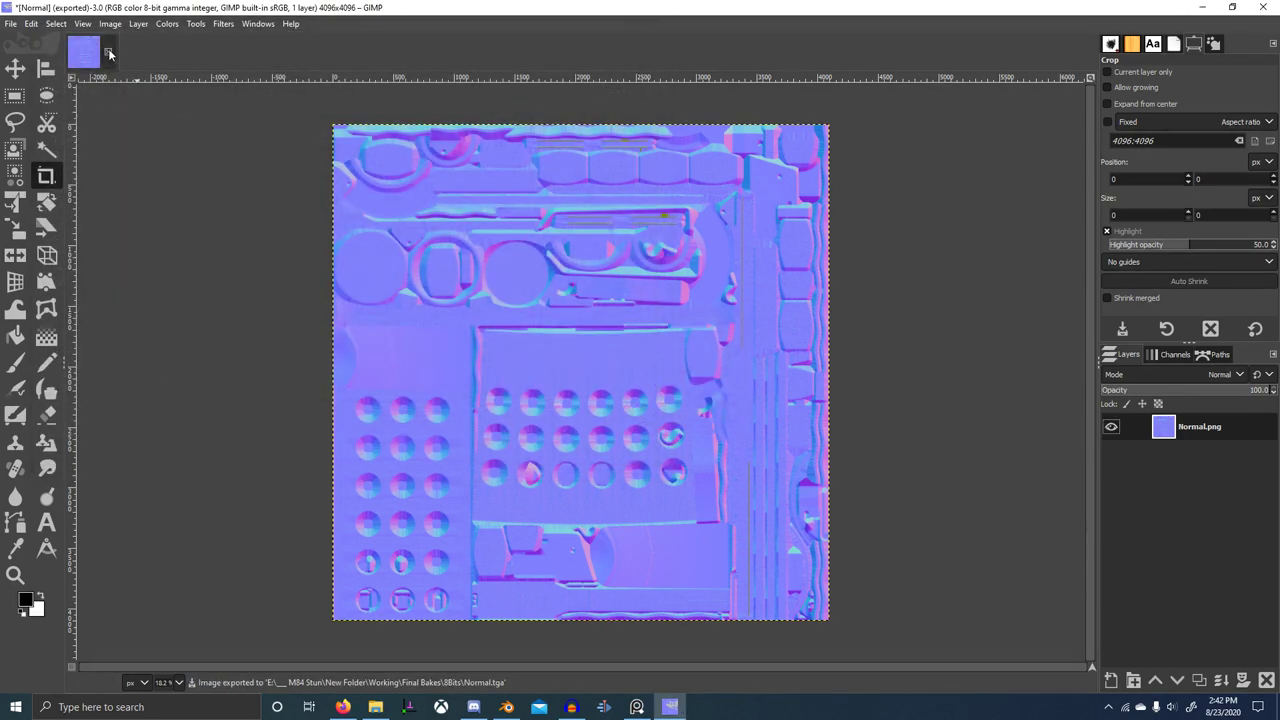
{"action": "left_click", "coordinate": [109, 52]}
{"action": "left_click", "coordinate": [653, 440]}
- Load Roughness.png into GIMP and convert it to 8-bit integer precision
{"action": "key", "text": "alt+Tab"}
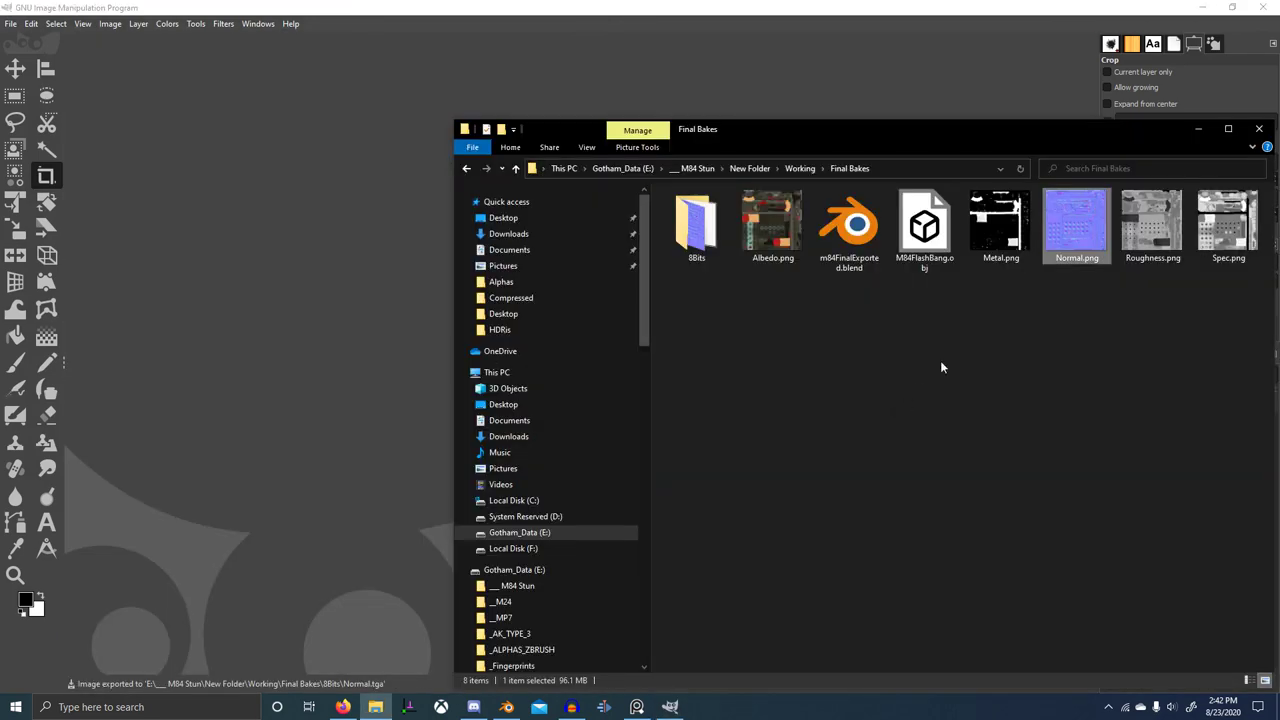
{"action": "left_click_drag", "start_coordinate": [1140, 251], "coordinate": [358, 262]}
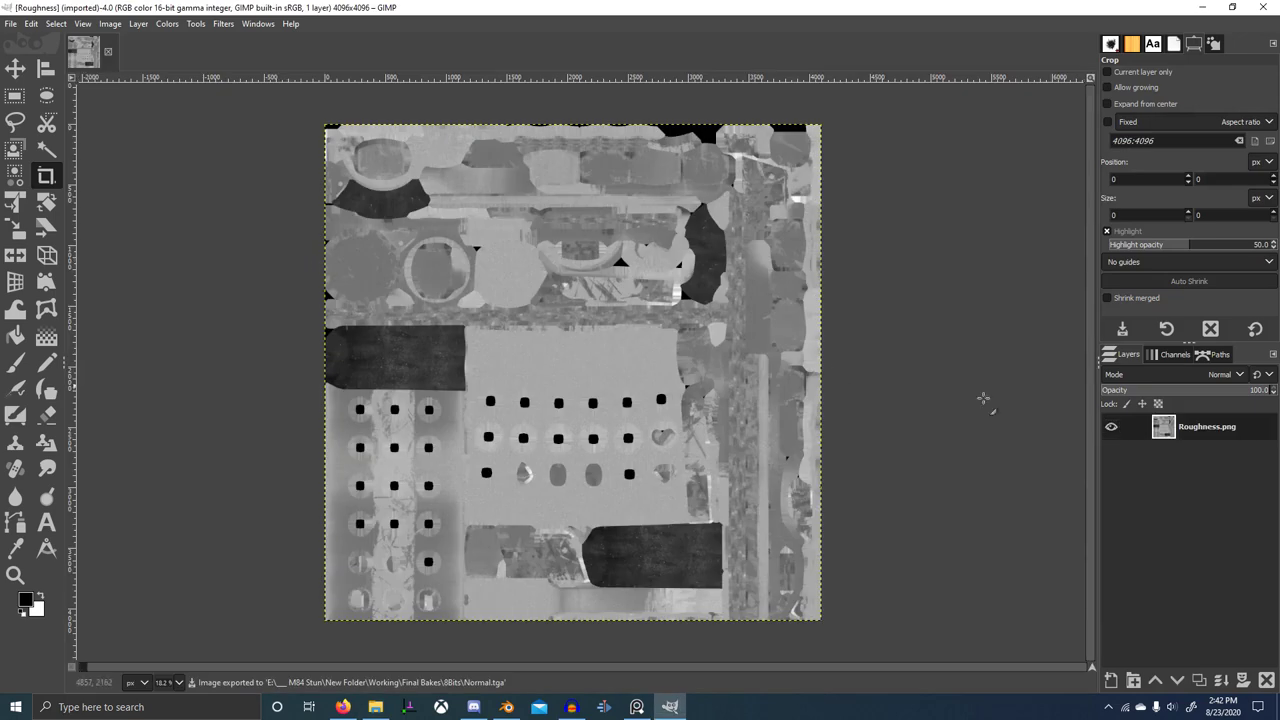
{"action": "right_click", "coordinate": [1197, 426]}
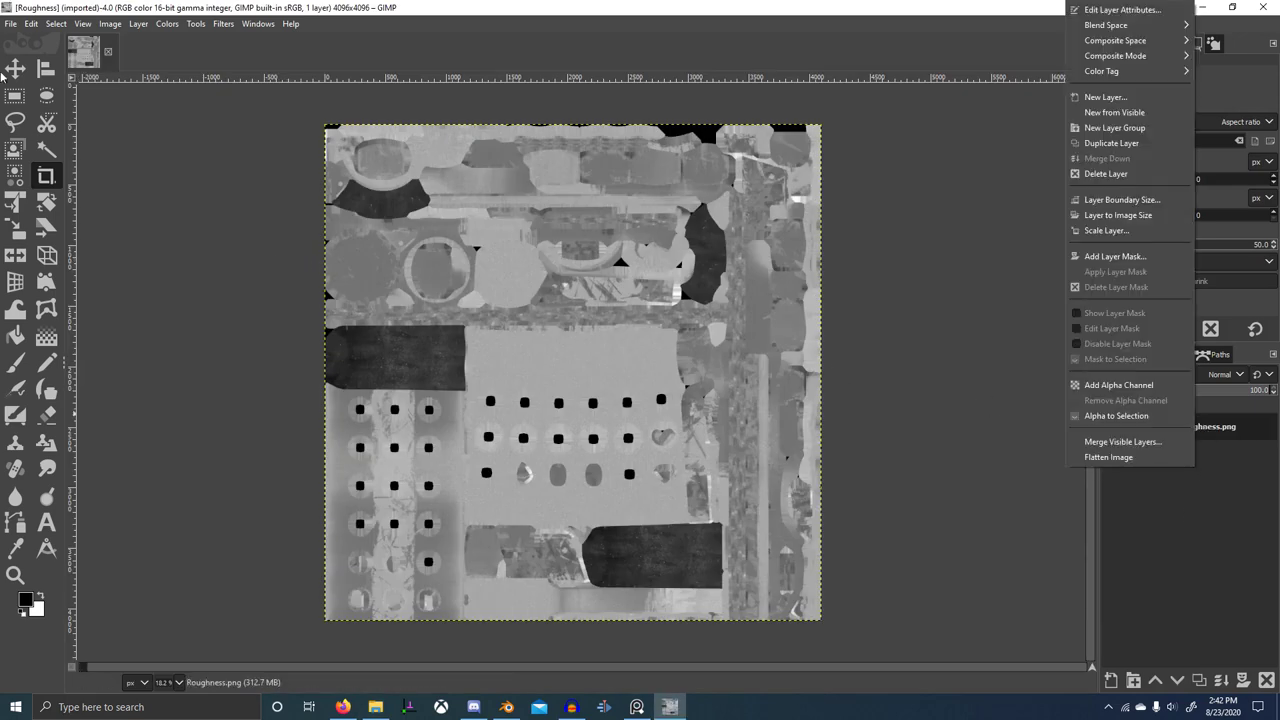
{"action": "left_click", "coordinate": [10, 27]}
{"action": "left_click", "coordinate": [10, 27]}
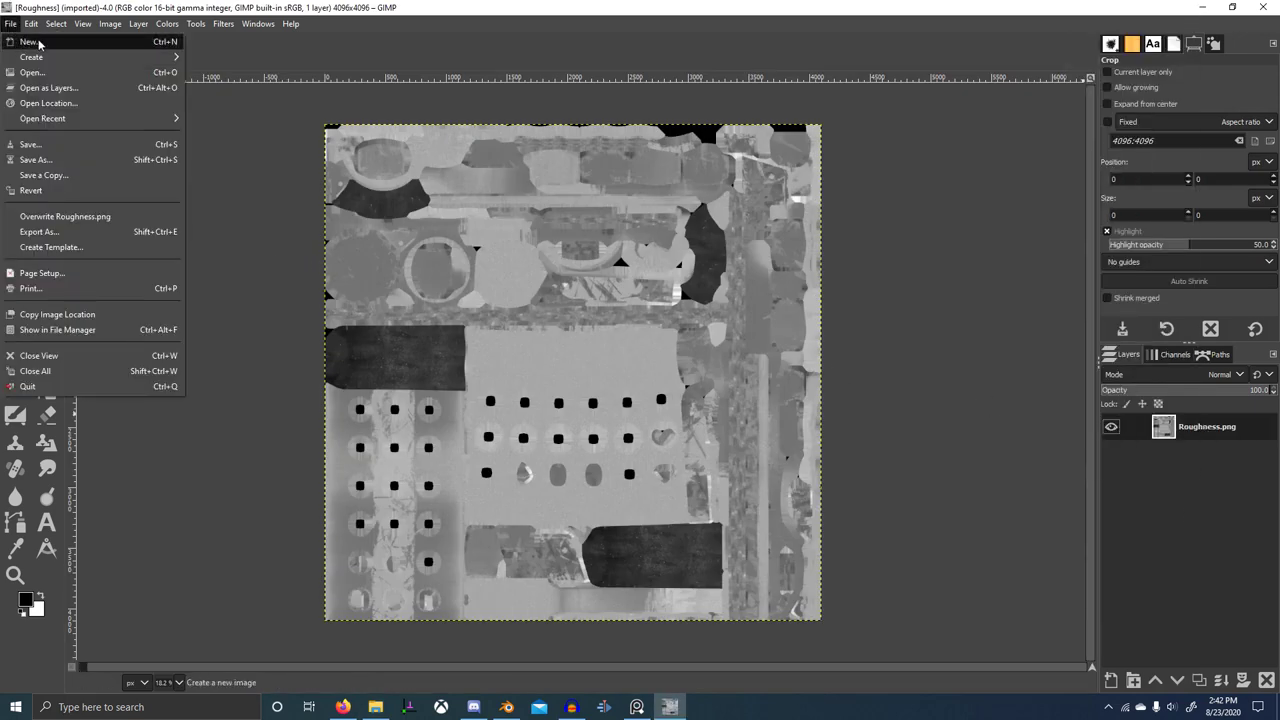
{"action": "mouse_move", "coordinate": [112, 23]}
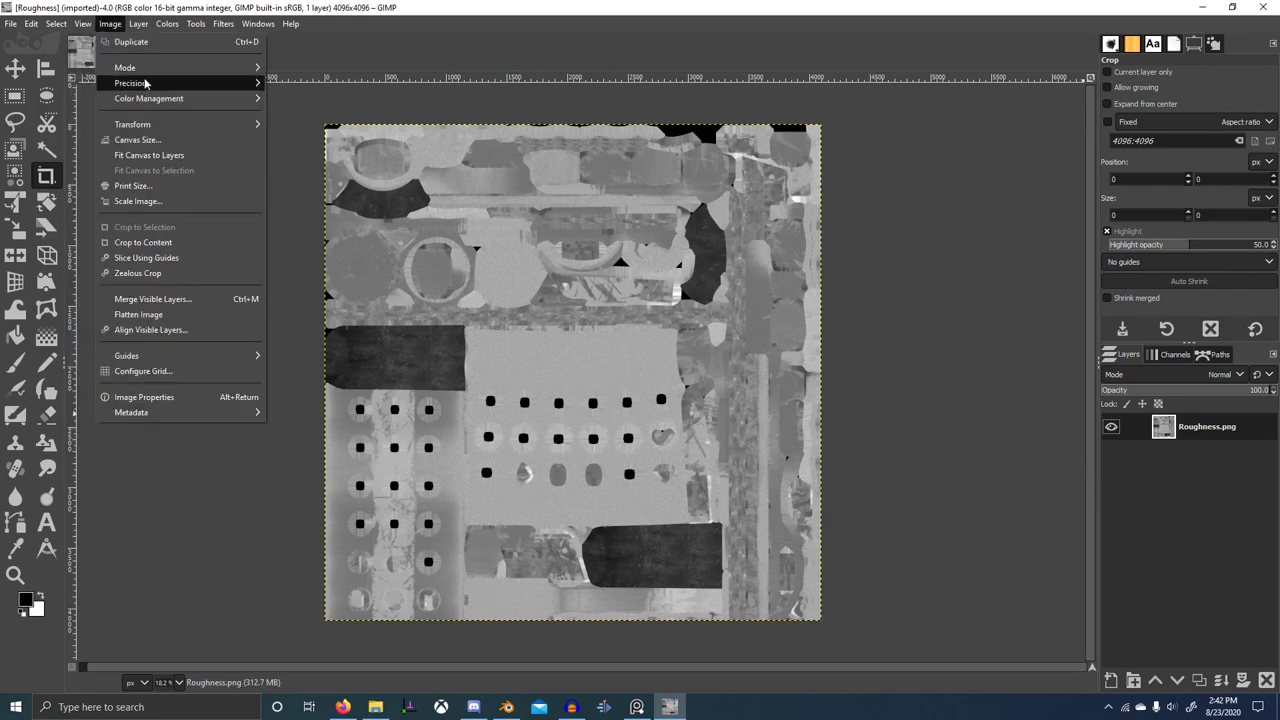
{"action": "mouse_move", "coordinate": [145, 83]}
{"action": "left_click", "coordinate": [300, 84]}
{"action": "left_click", "coordinate": [657, 455]}
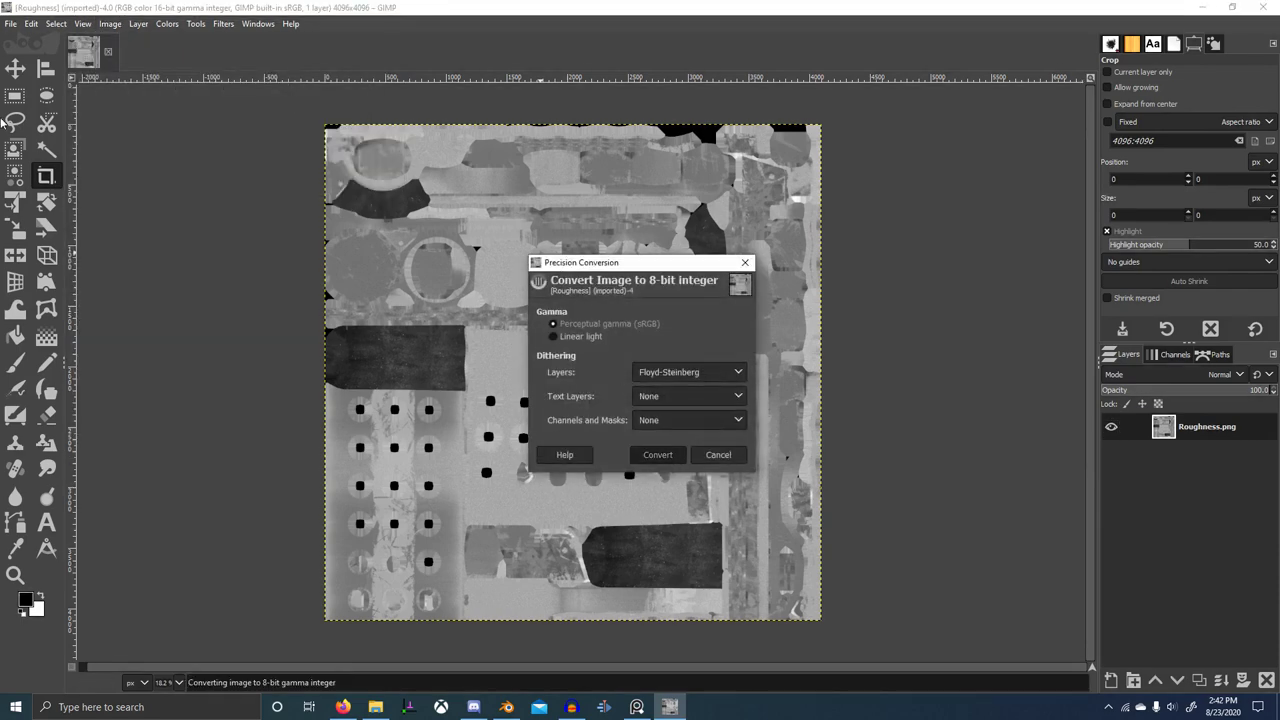
- Export the Roughness map as Roughness.png into the 8Bits folder
{"action": "left_click", "coordinate": [11, 24]}
{"action": "left_click", "coordinate": [35, 231]}
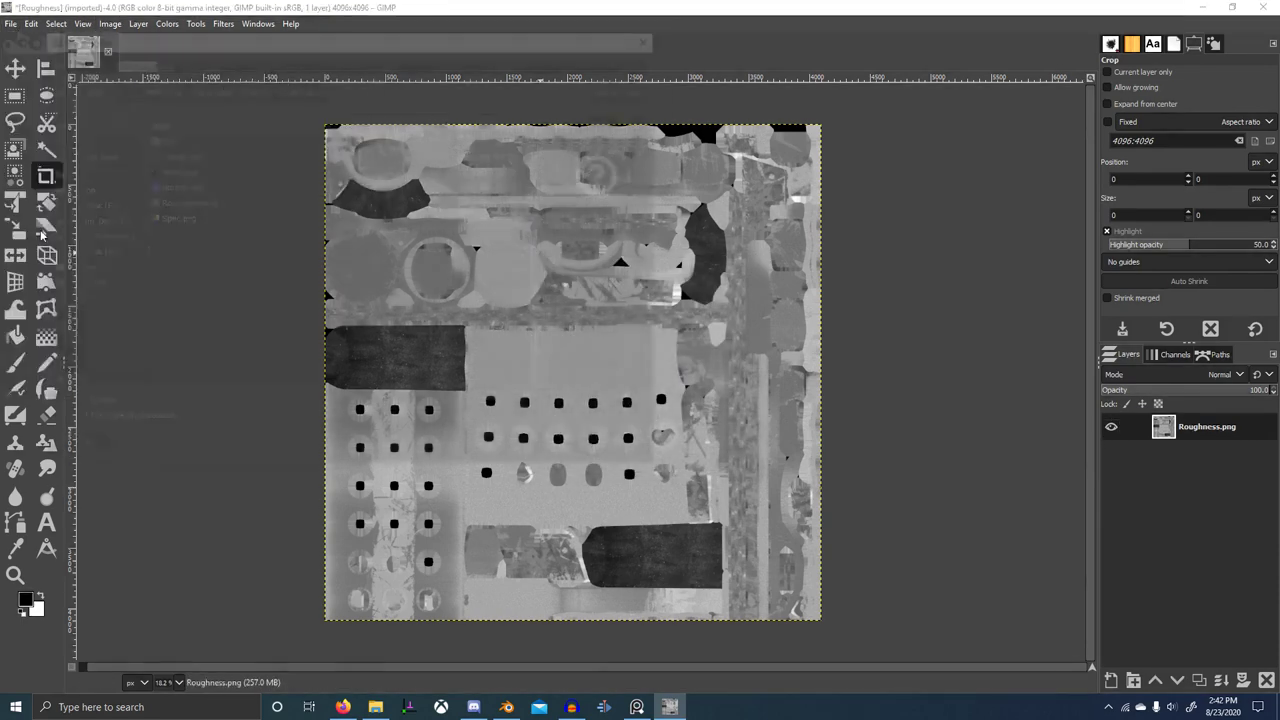
{"action": "double_click", "coordinate": [166, 137]}
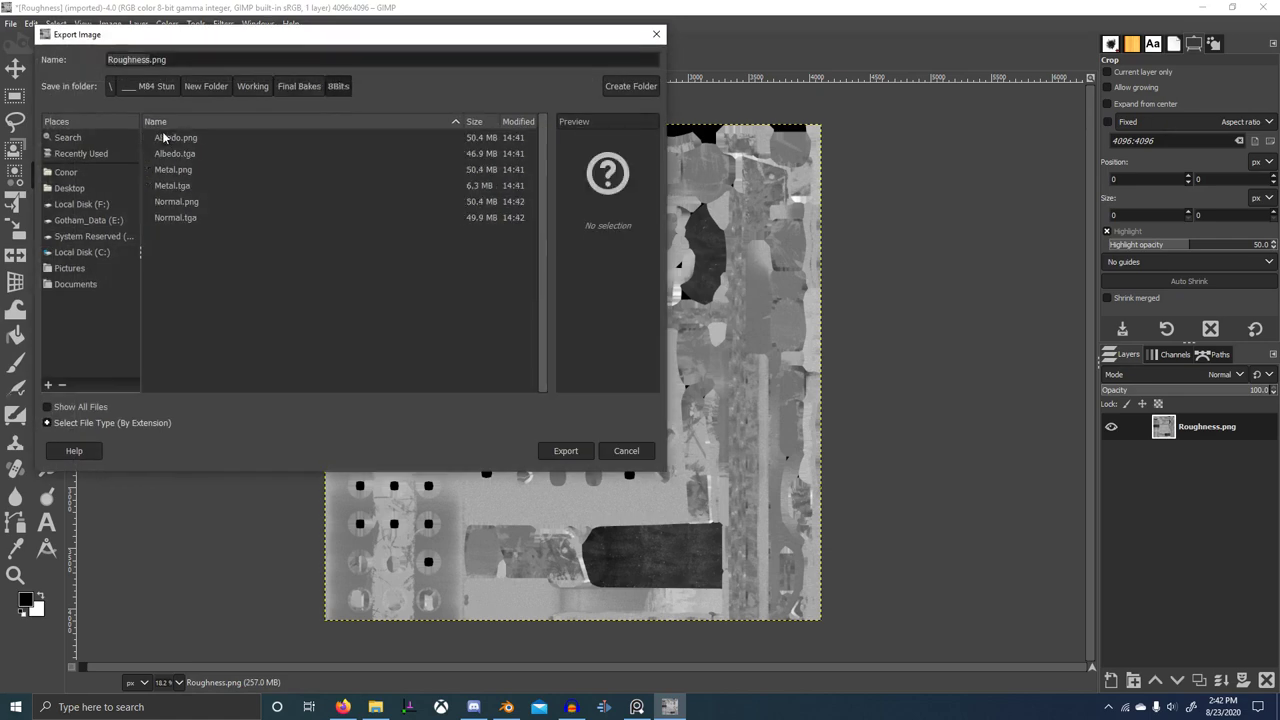
{"action": "left_click", "coordinate": [577, 457]}
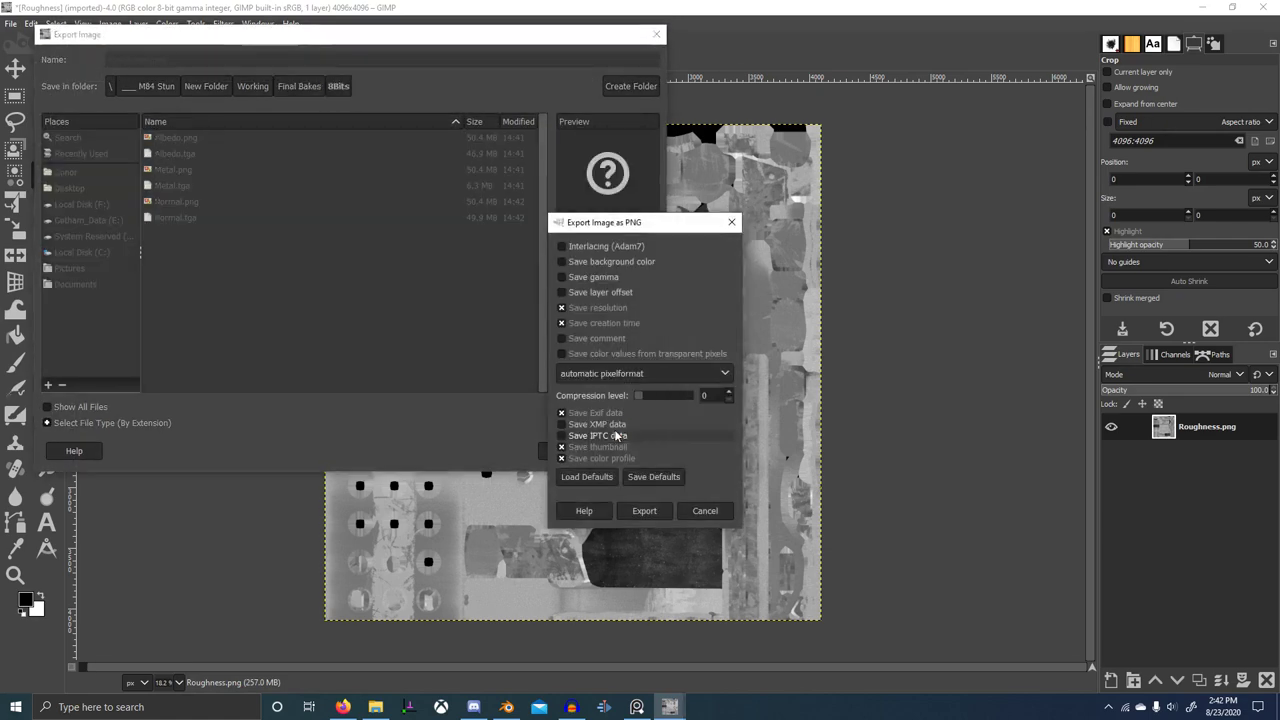
{"action": "left_click", "coordinate": [644, 508]}
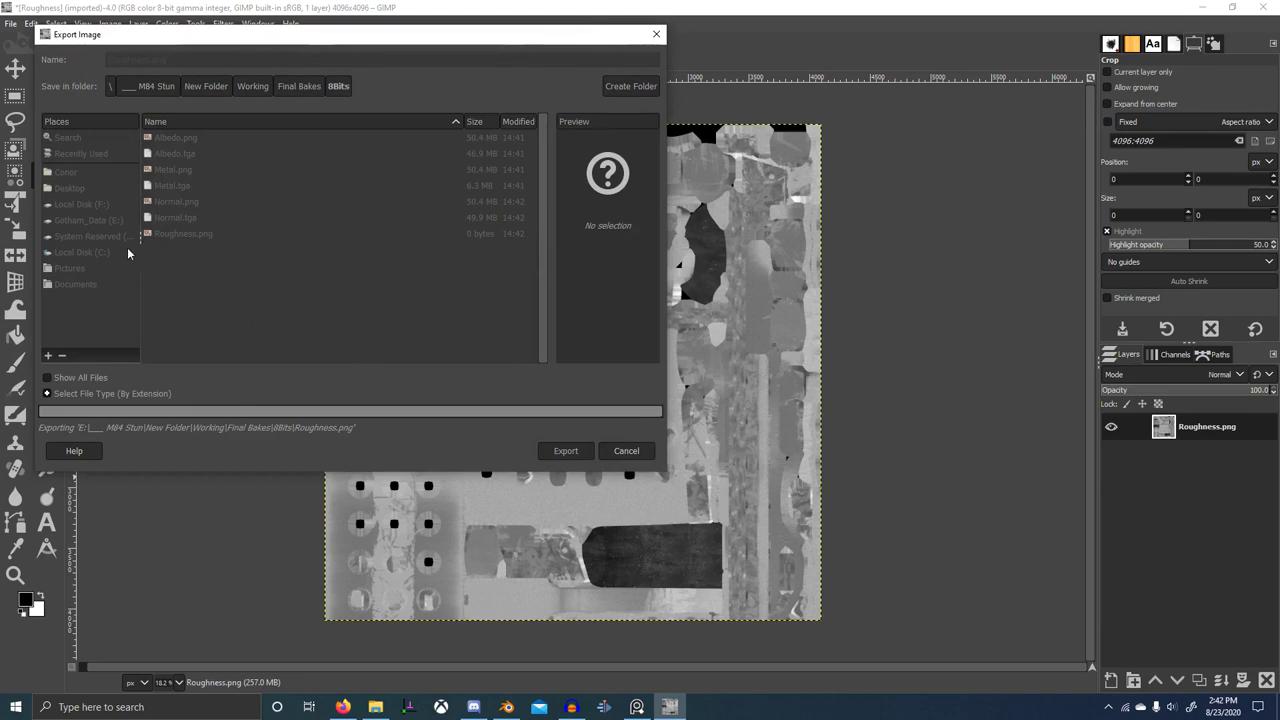
- Export Roughness.tga and close the Roughness image
{"action": "left_click", "coordinate": [9, 23]}
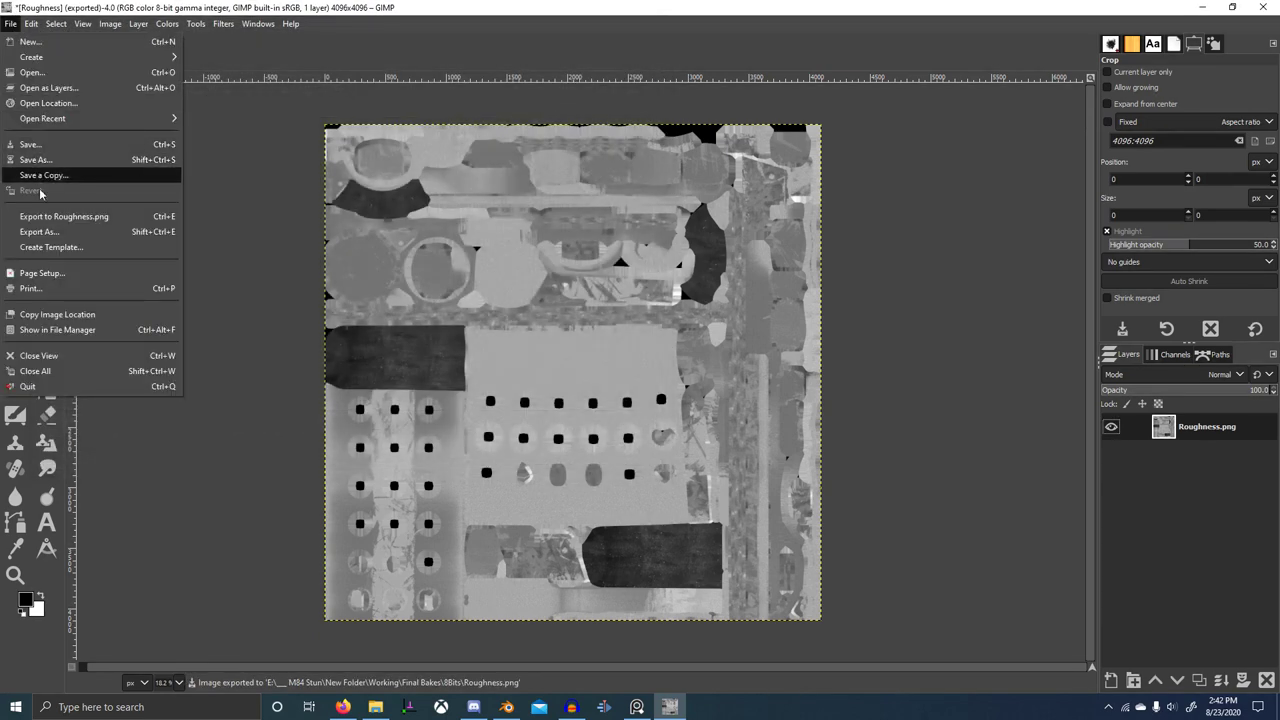
{"action": "left_click", "coordinate": [15, 232]}
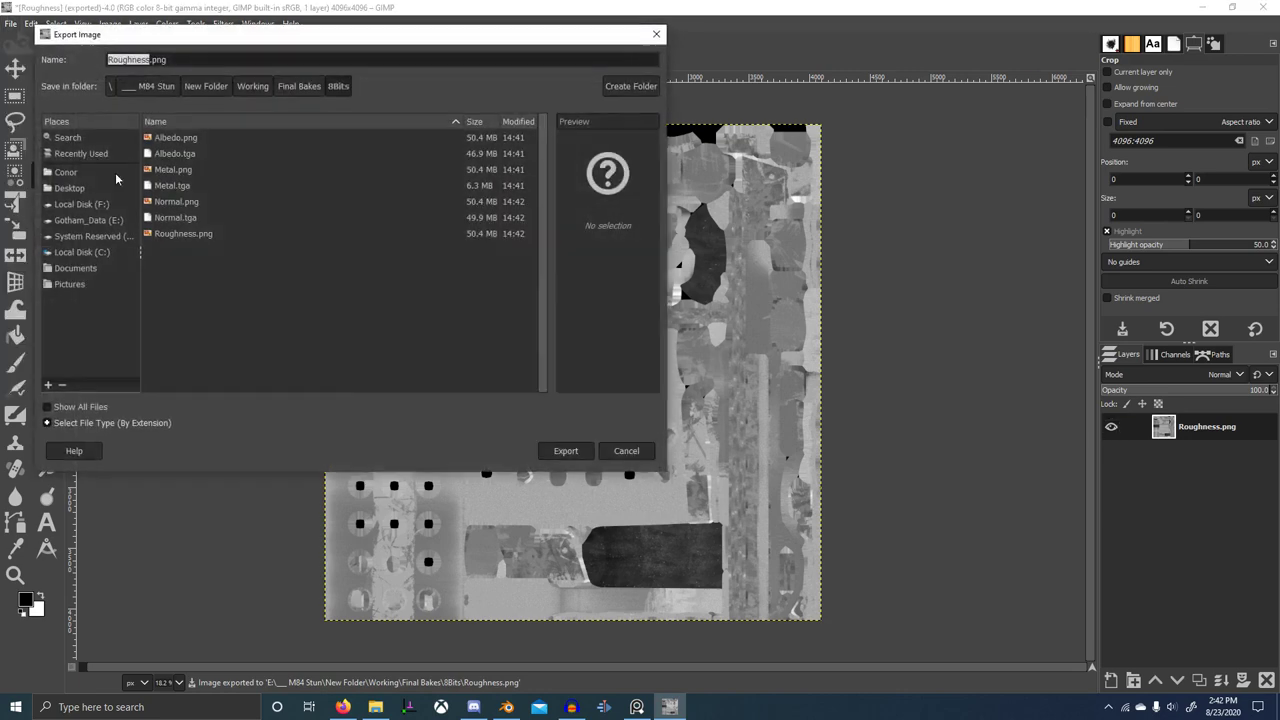
{"action": "left_click", "coordinate": [170, 60]}
{"action": "type", "text": "tga"}
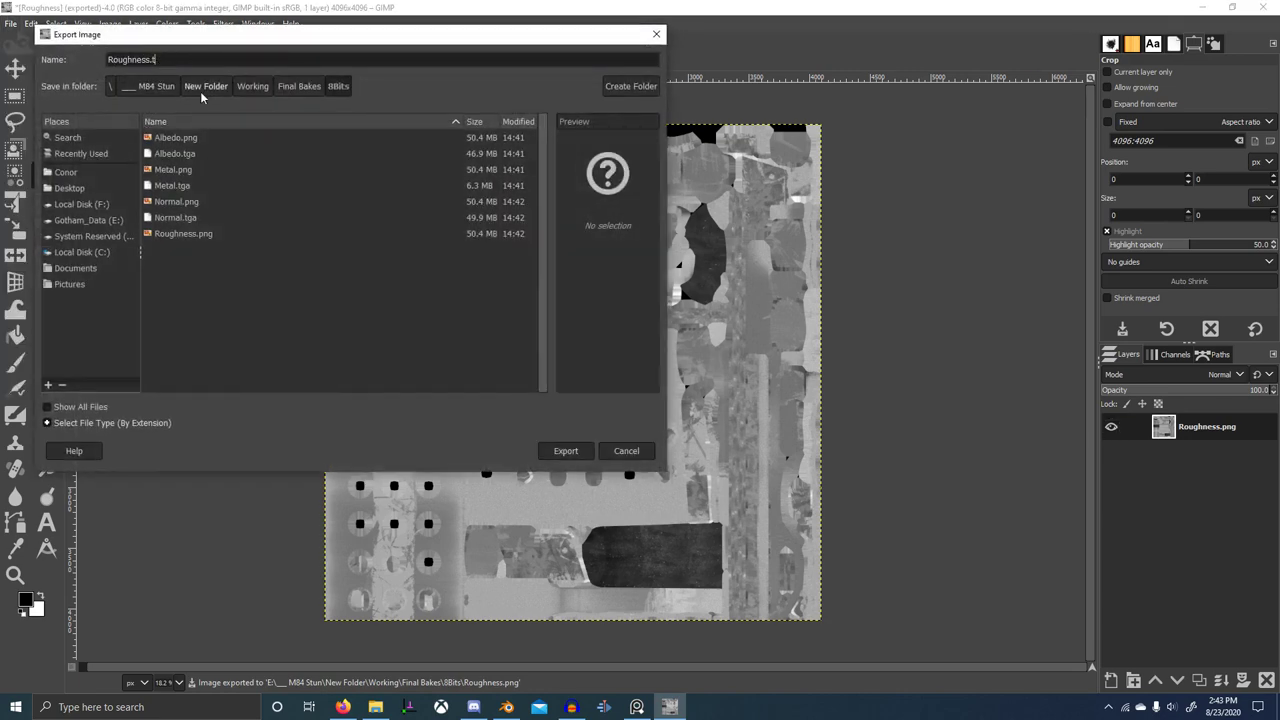
{"action": "left_click", "coordinate": [581, 453]}
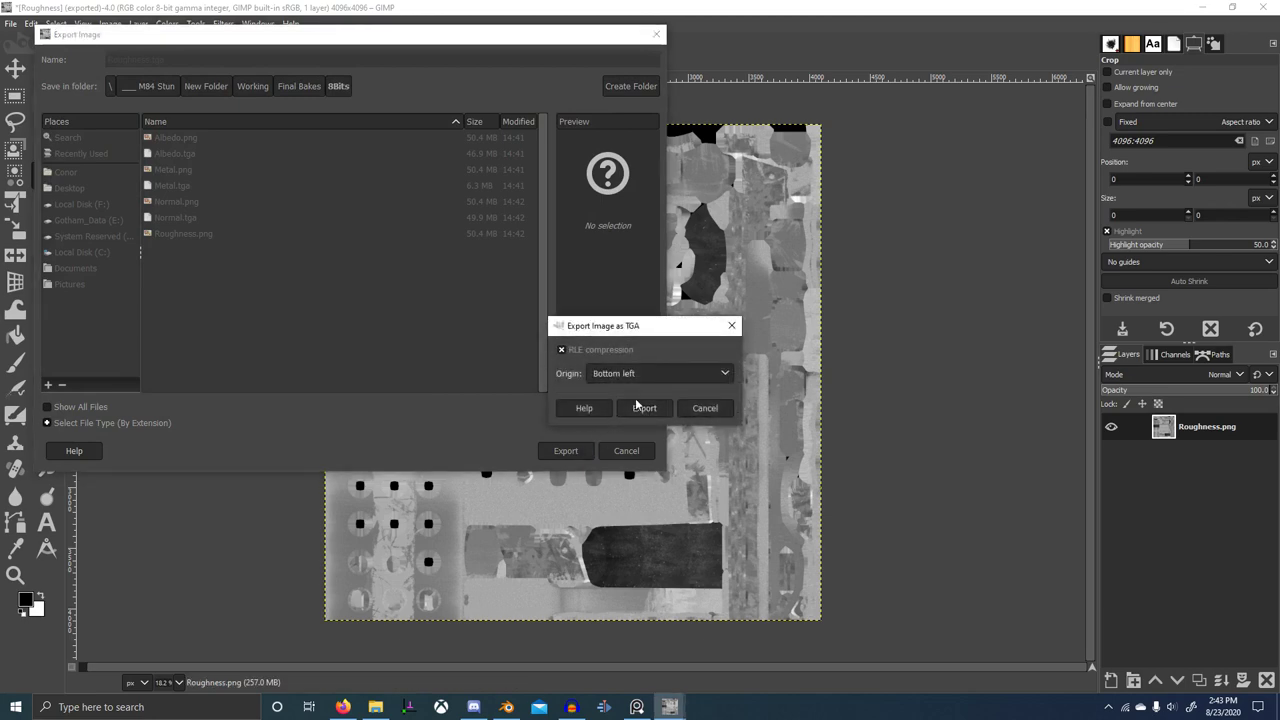
{"action": "left_click", "coordinate": [636, 406]}
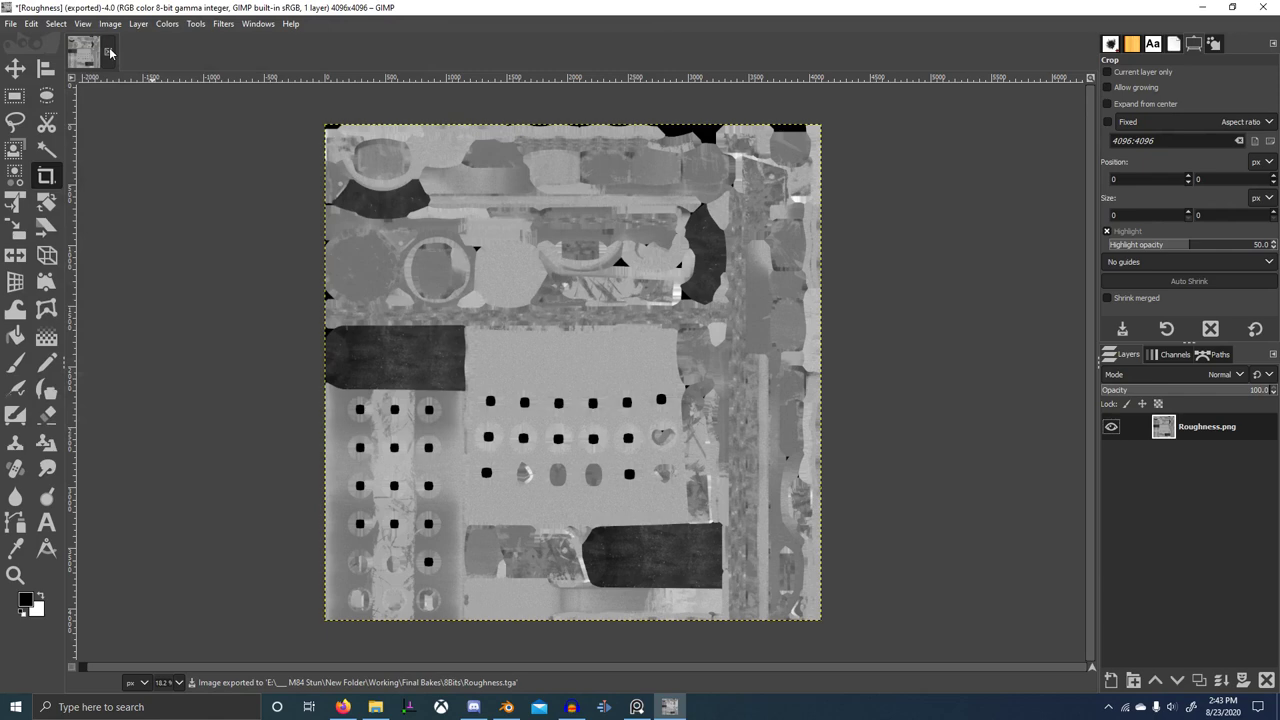
{"action": "left_click", "coordinate": [110, 52]}
- Discard the Roughness changes and convert the Spec map to 8-bit integer precision
{"action": "left_click", "coordinate": [664, 439]}
{"action": "key", "text": "alt+Tab"}
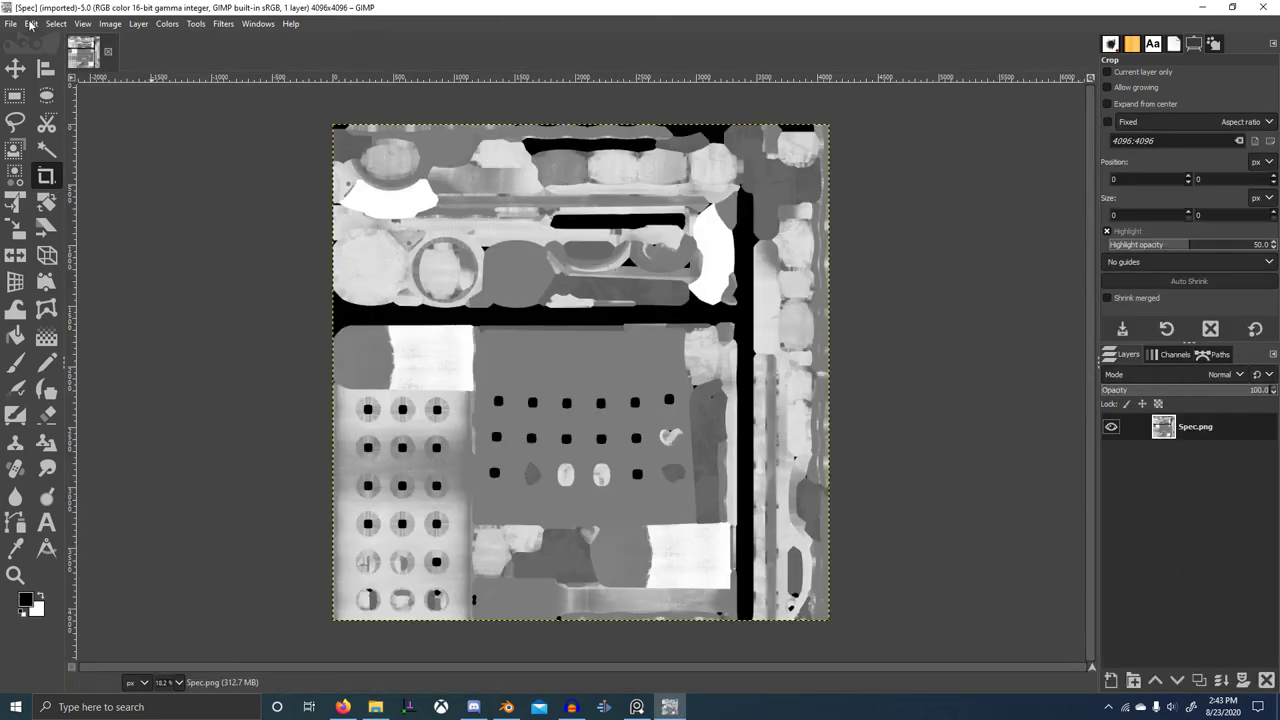
{"action": "left_click", "coordinate": [112, 25]}
{"action": "mouse_move", "coordinate": [140, 82]}
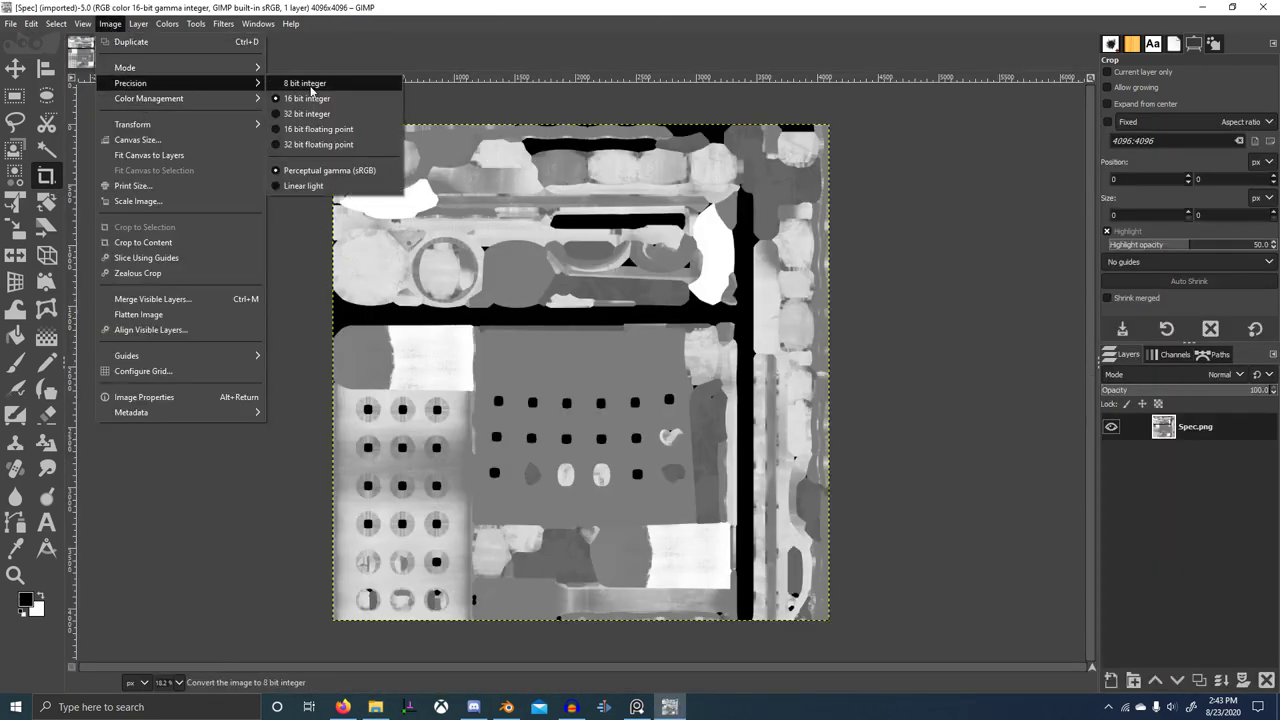
{"action": "left_click", "coordinate": [310, 82]}
{"action": "left_click", "coordinate": [657, 455]}
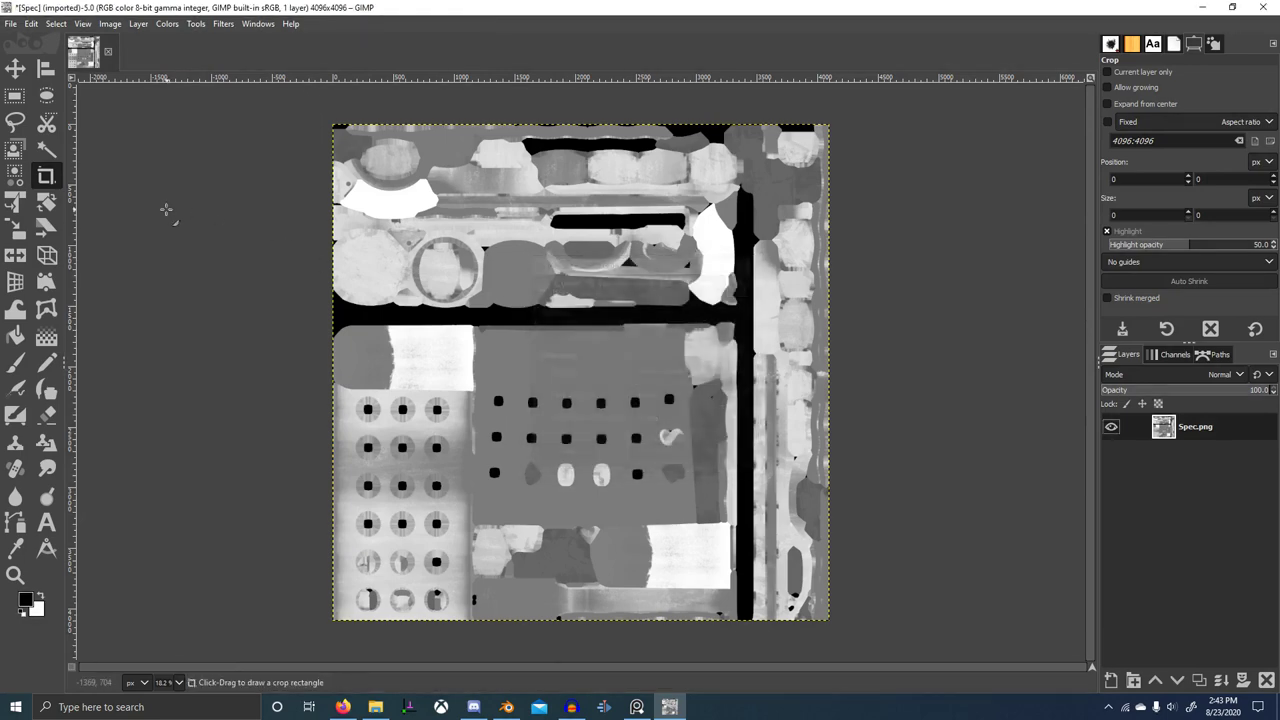
- Export the Spec map as Spec.png into the 8Bits folder
{"action": "left_click", "coordinate": [11, 24]}
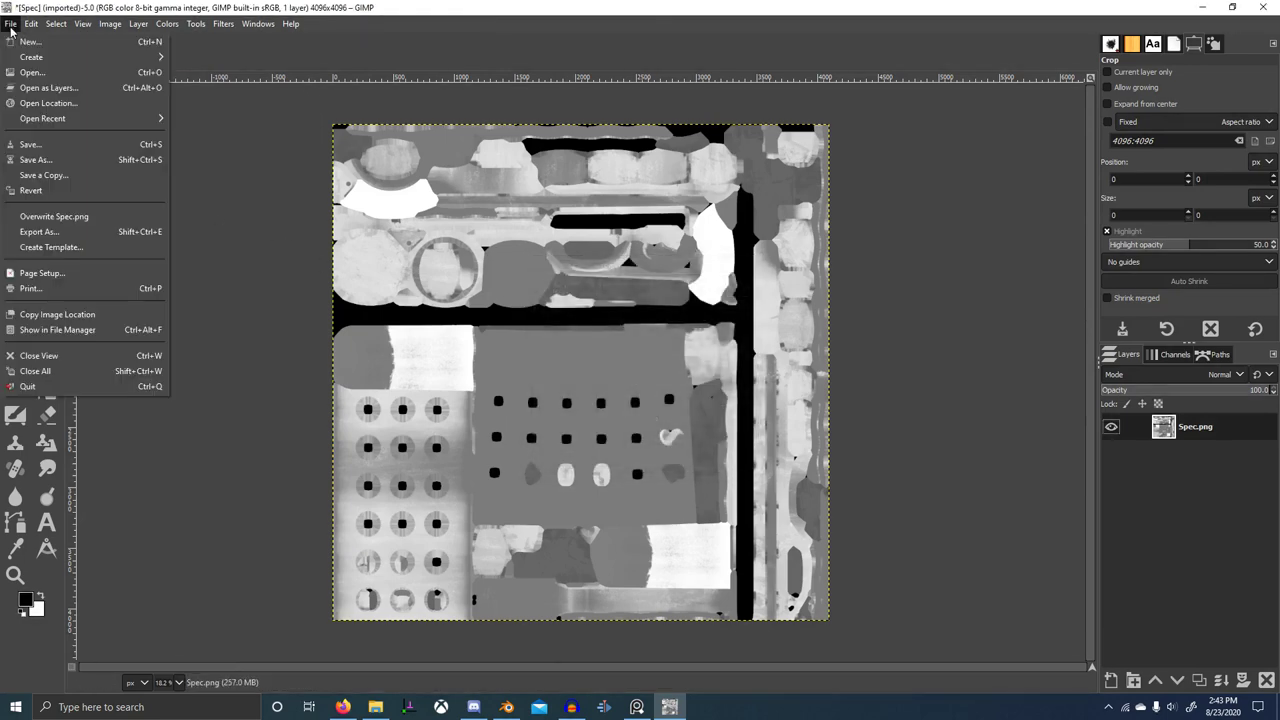
{"action": "left_click", "coordinate": [70, 231]}
{"action": "double_click", "coordinate": [168, 139]}
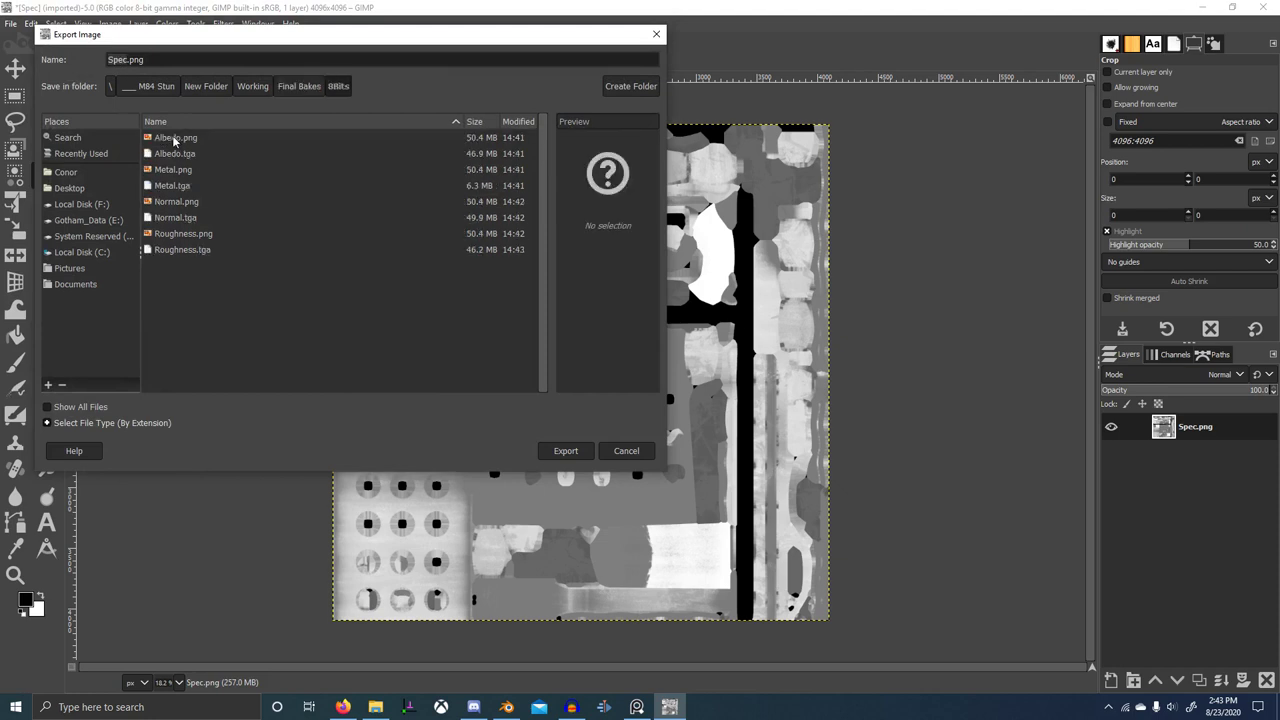
{"action": "left_click", "coordinate": [566, 450]}
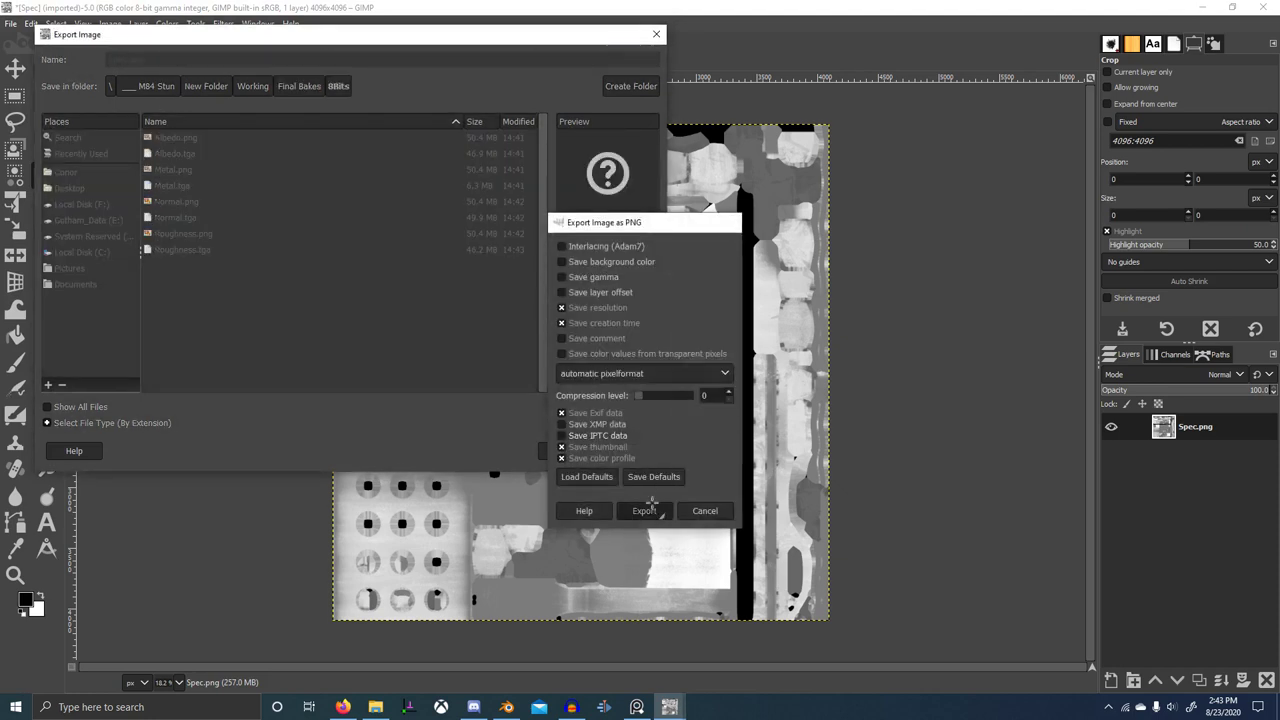
{"action": "left_click", "coordinate": [646, 508]}
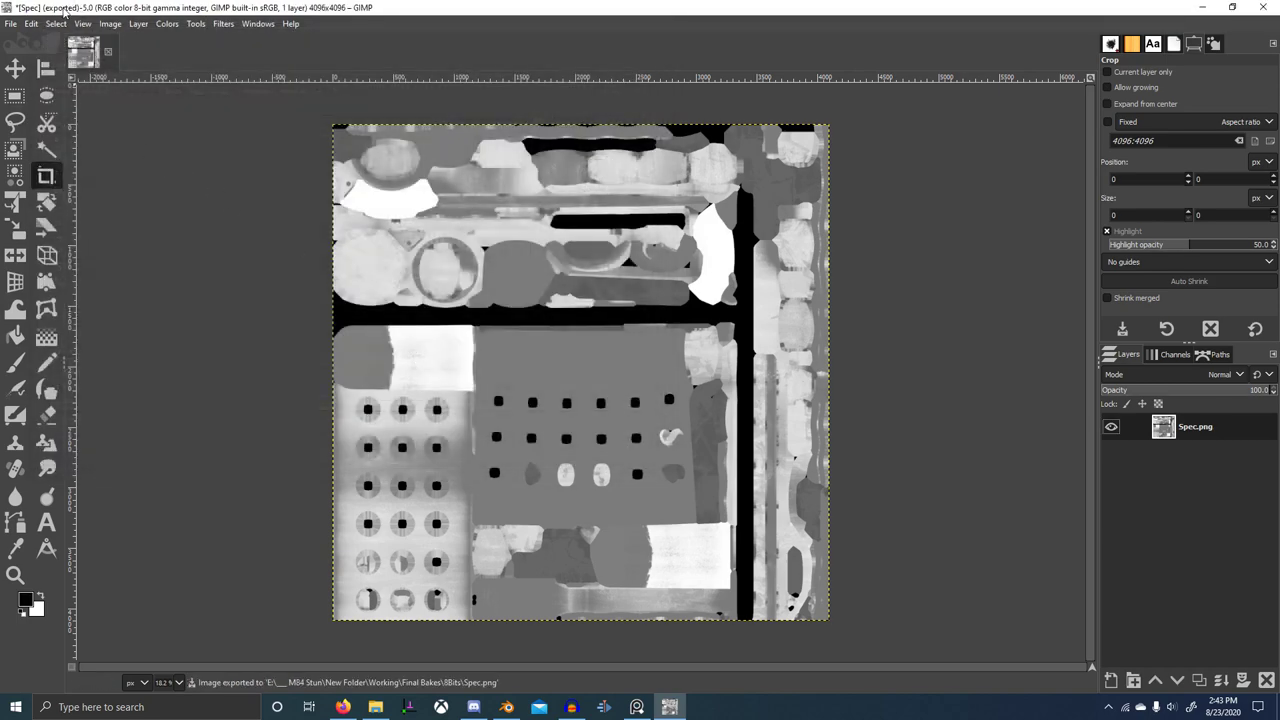
- Export Spec.tga into the 8Bits folder and quit GIMP
{"action": "left_click", "coordinate": [108, 24]}
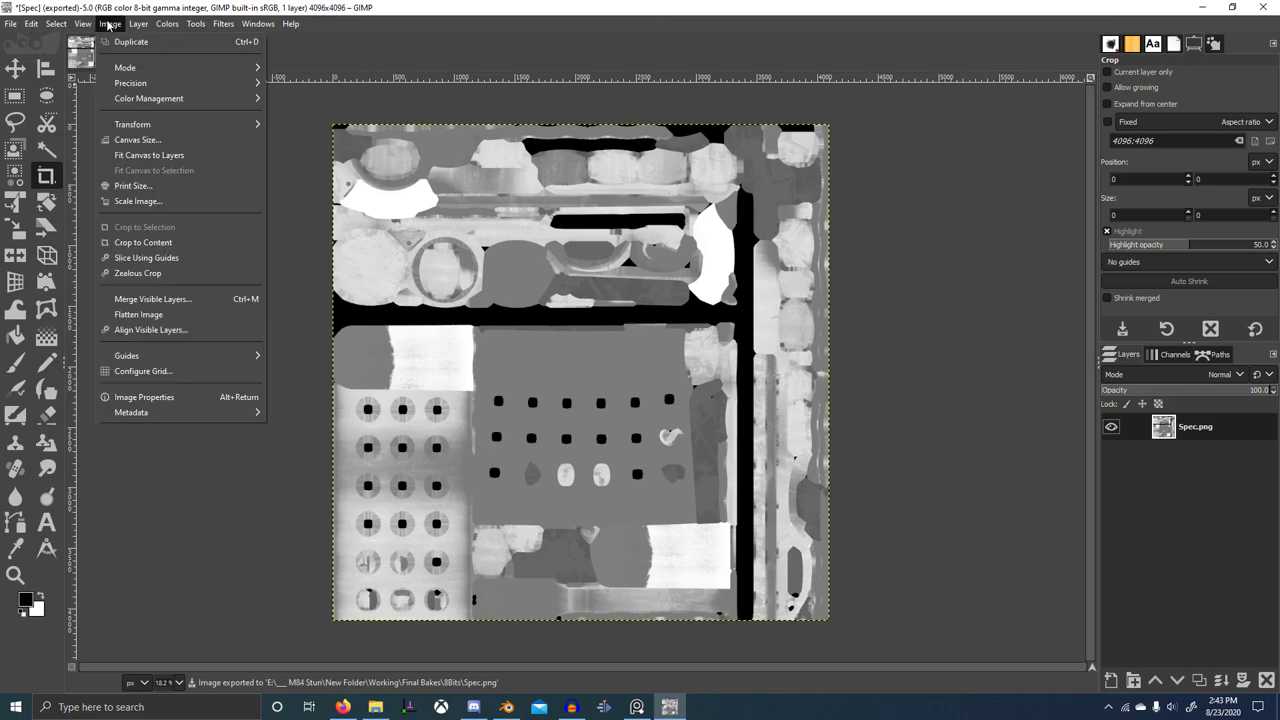
{"action": "mouse_move", "coordinate": [9, 23]}
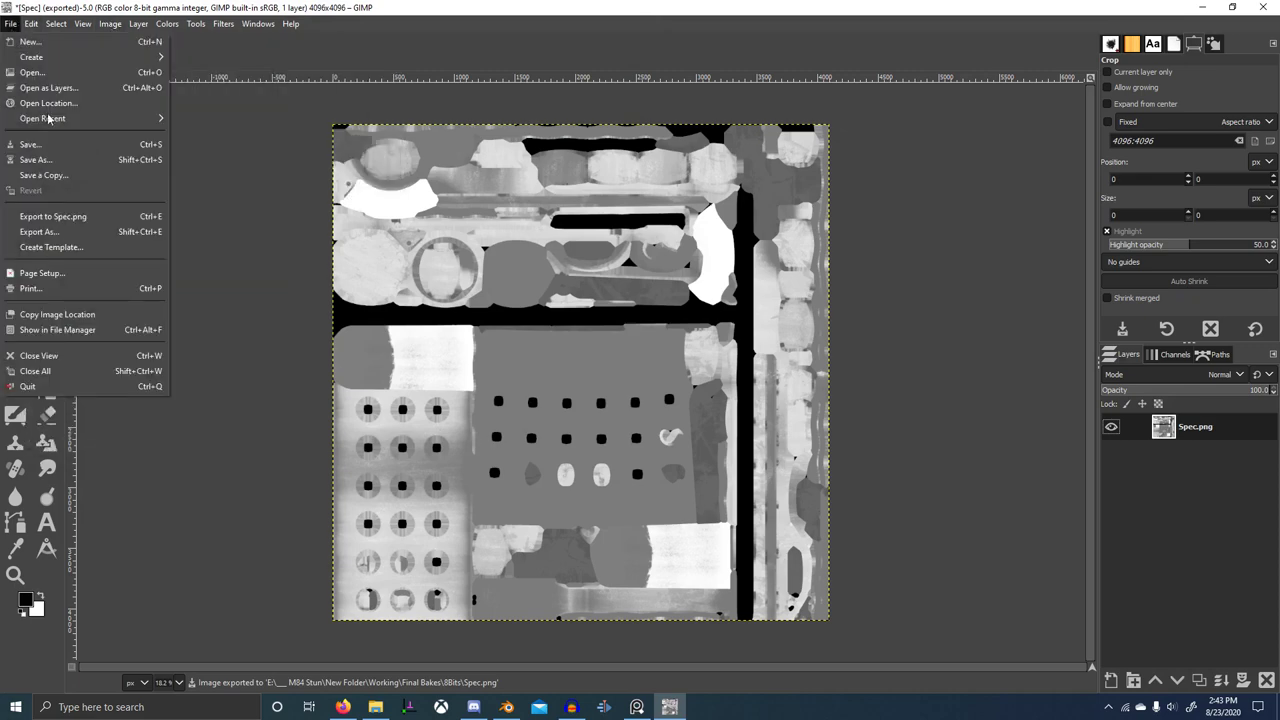
{"action": "left_click", "coordinate": [58, 232]}
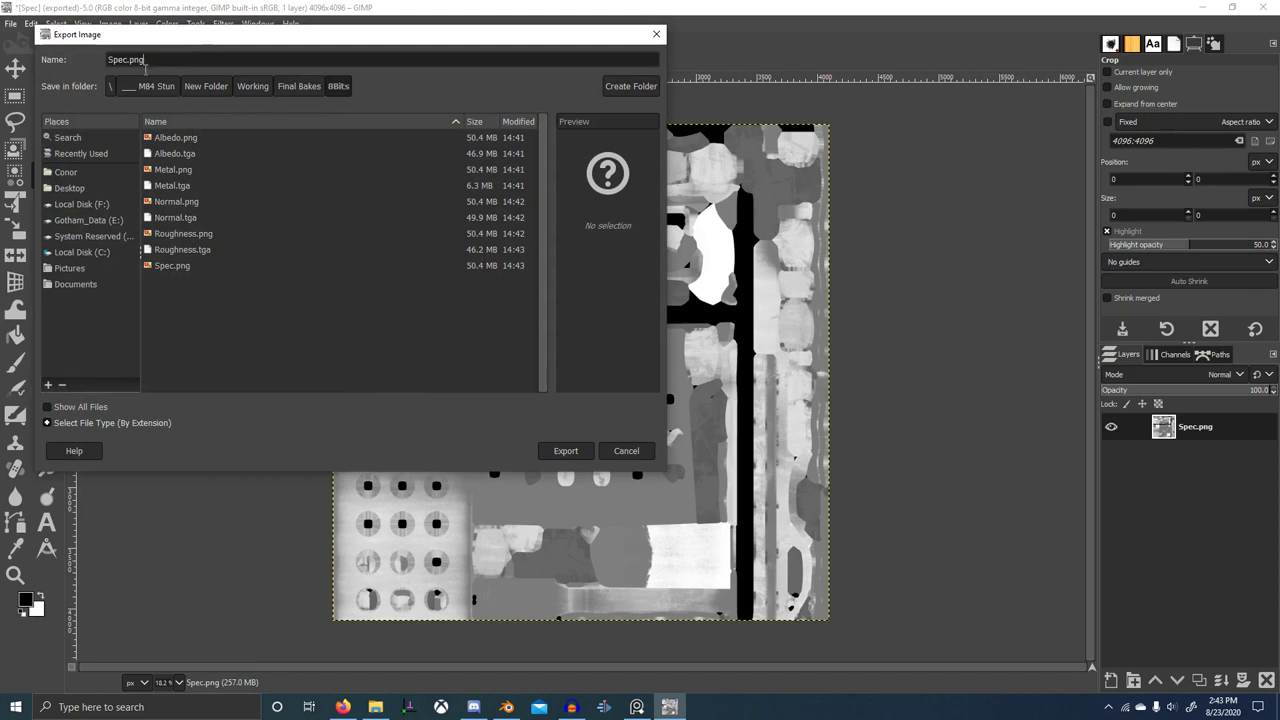
{"action": "left_click", "coordinate": [573, 452]}
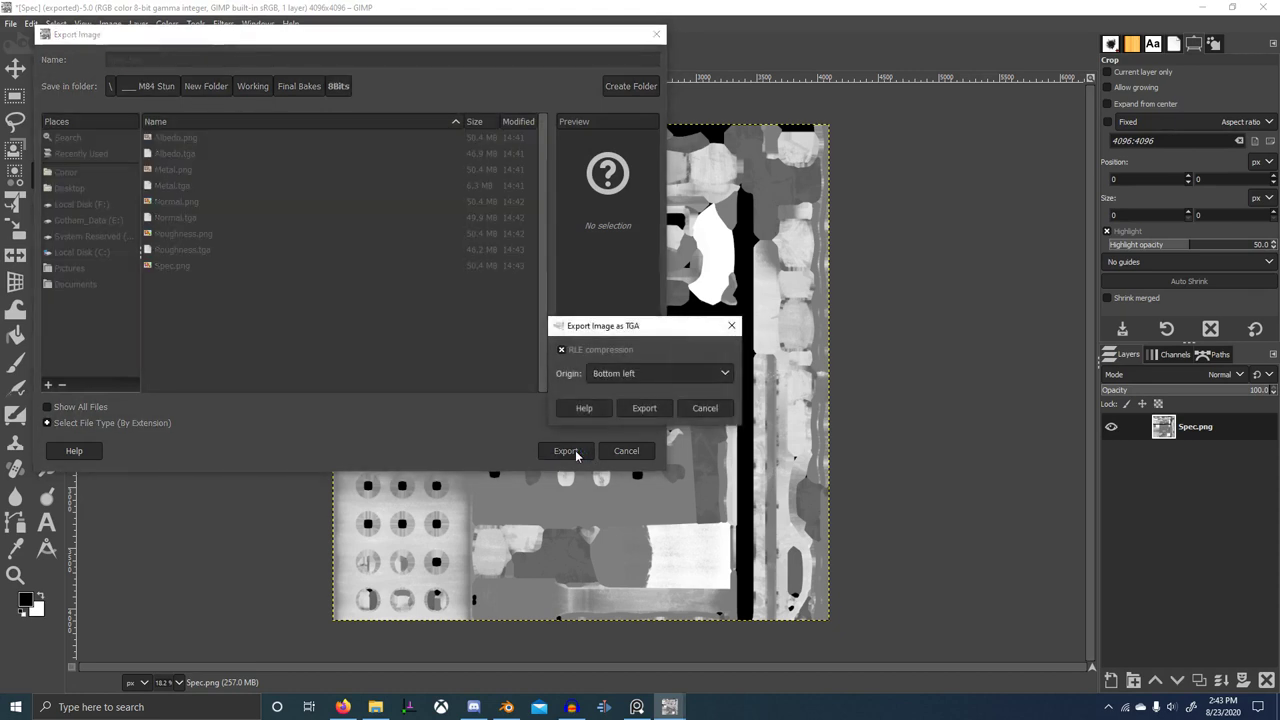
{"action": "left_click", "coordinate": [643, 408]}
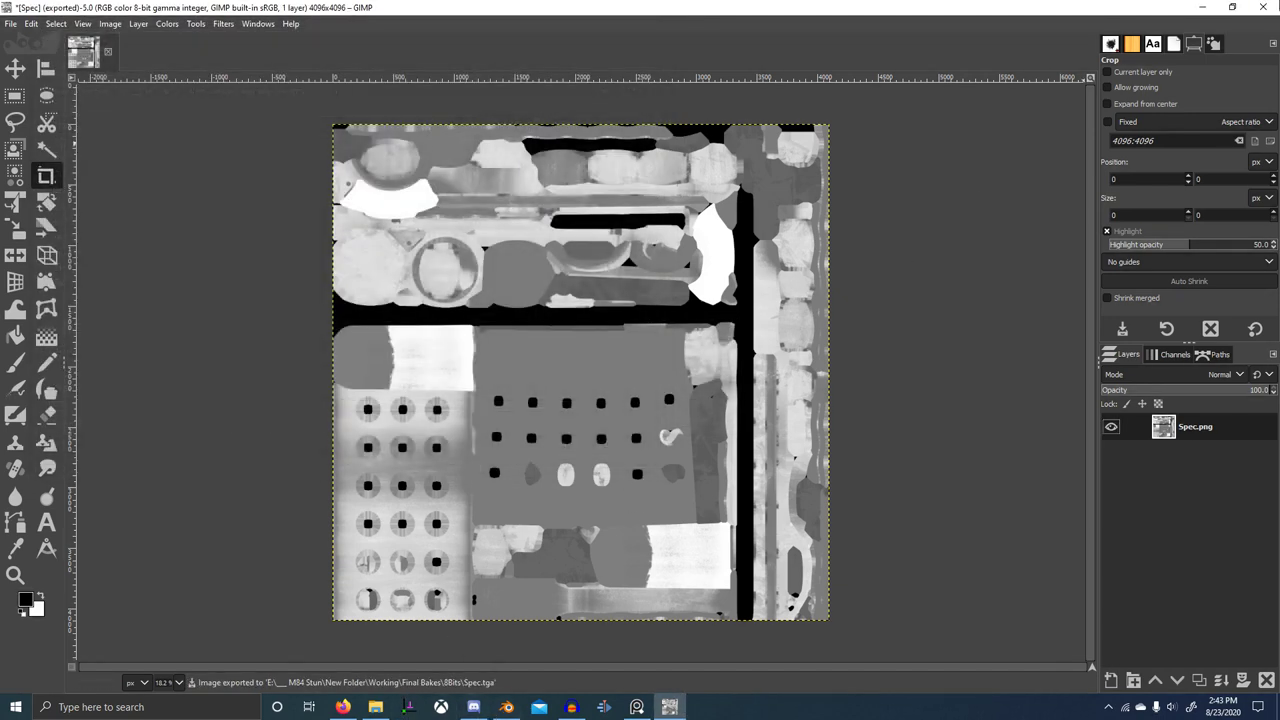
{"action": "key", "text": "ctrl+q"}
- Close GIMP without saving, then close Blender
{"action": "left_click", "coordinate": [272, 286]}
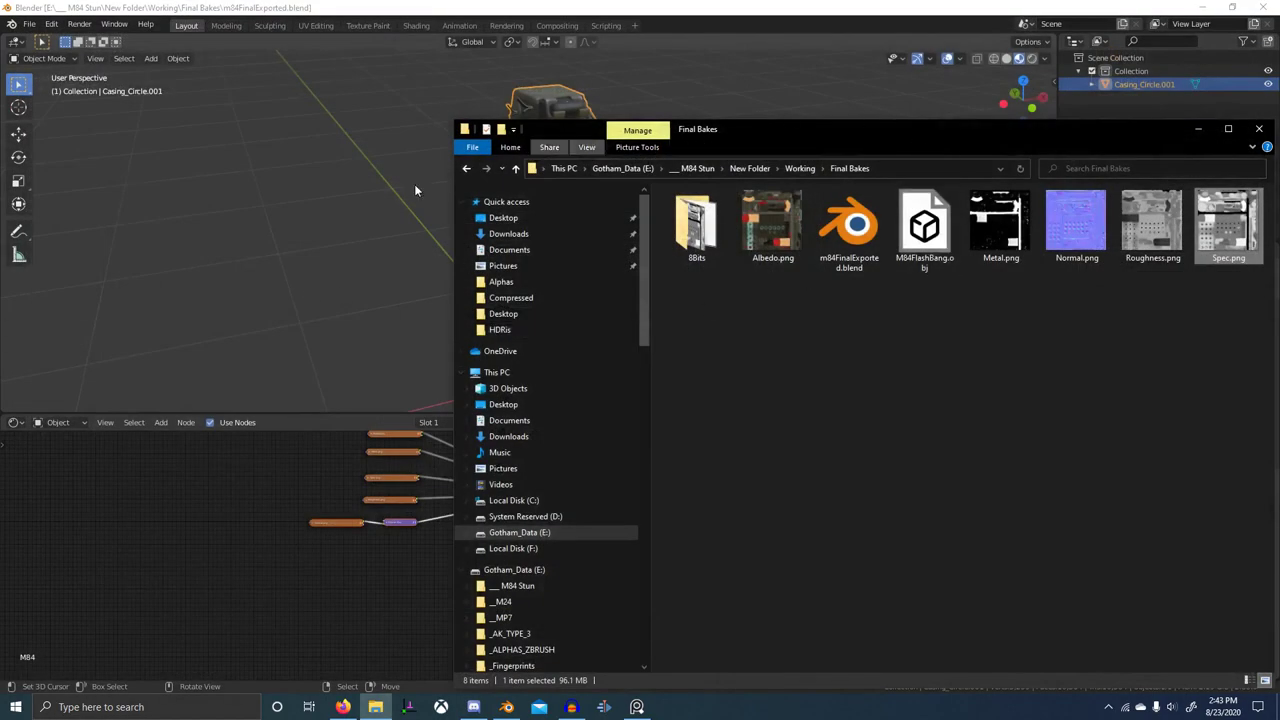
{"action": "middle_click_drag", "start_coordinate": [416, 187], "coordinate": [611, 243]}
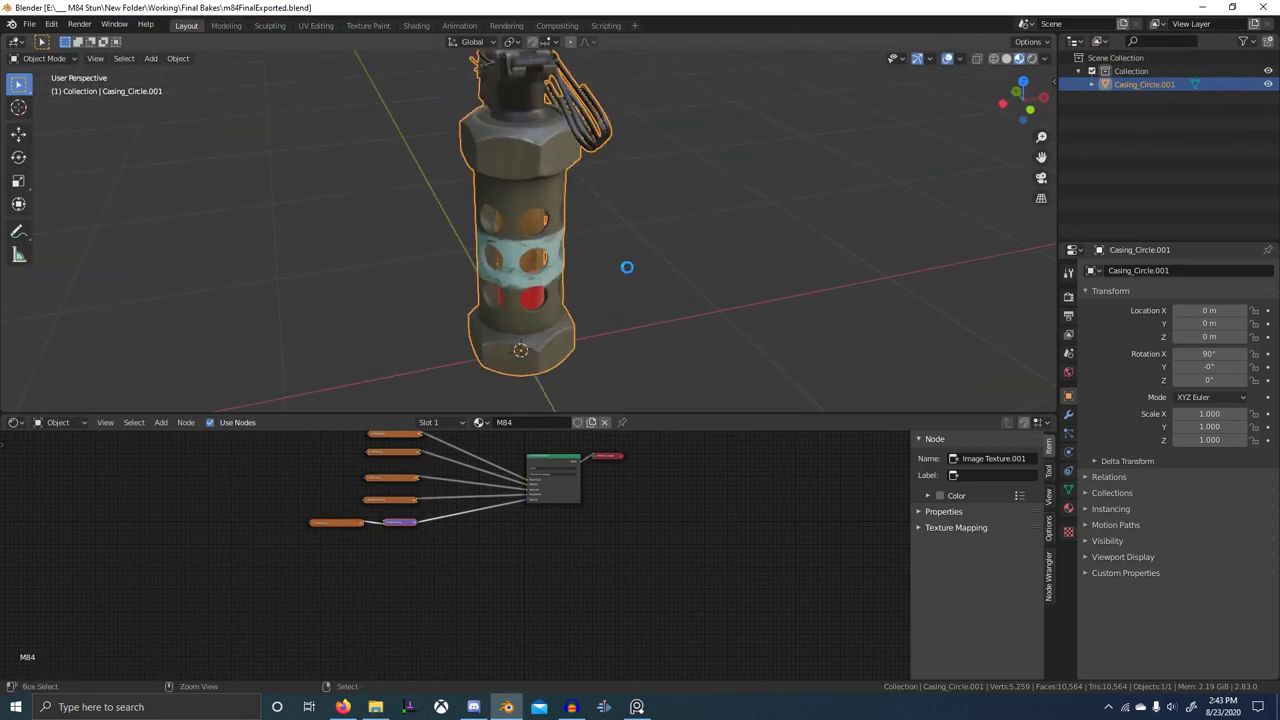
{"action": "left_click", "coordinate": [1263, 7]}
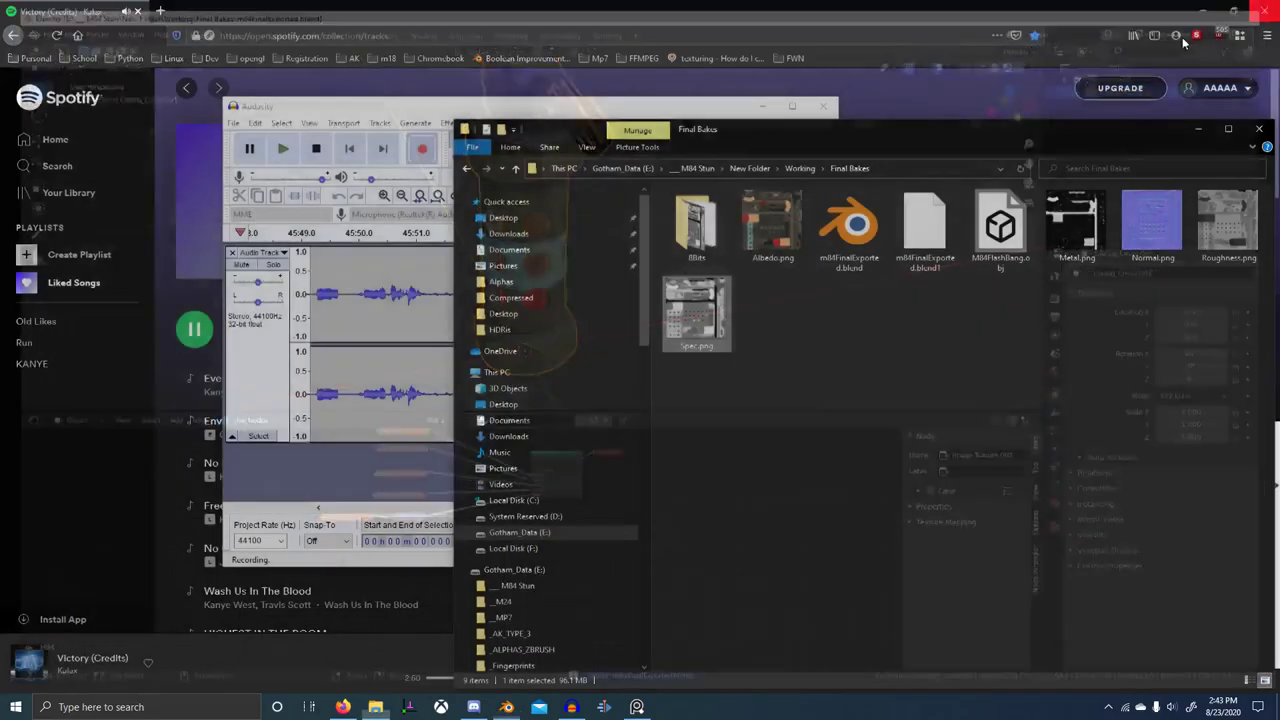
- Go to sketchfab.com in a new Firefox tab
{"action": "left_click", "coordinate": [160, 11]}
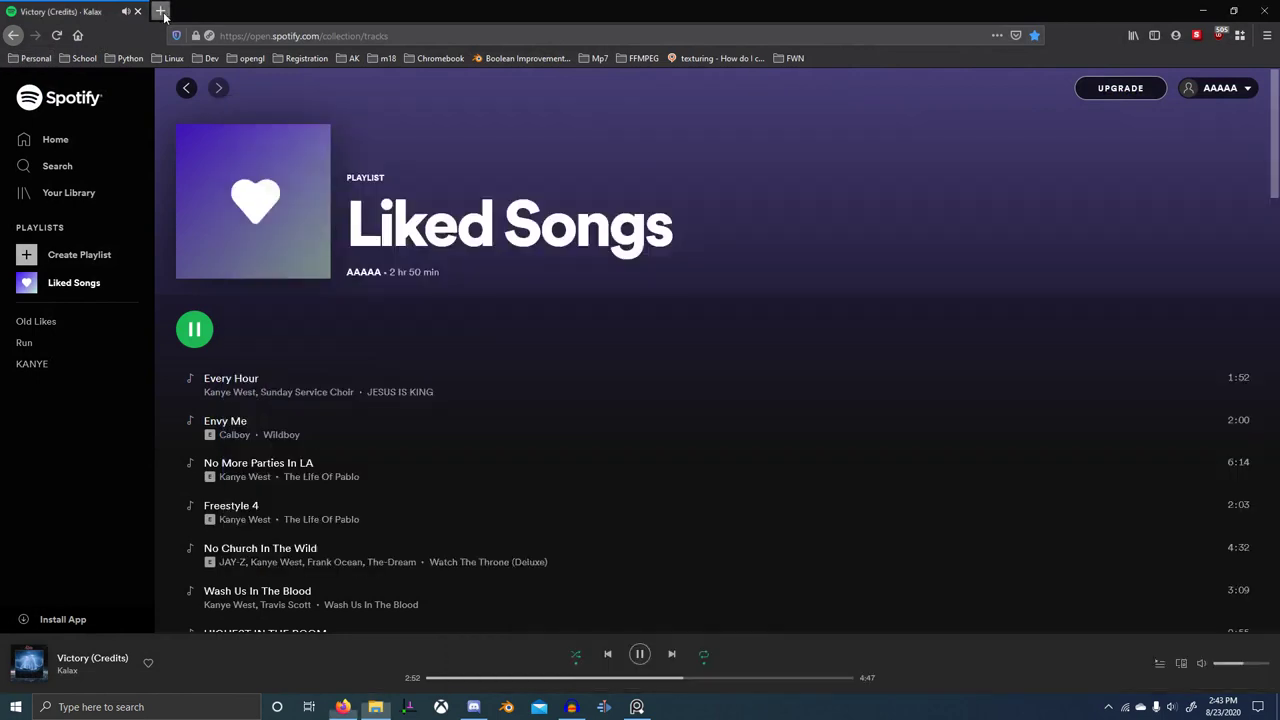
{"action": "type", "text": "sketc"}
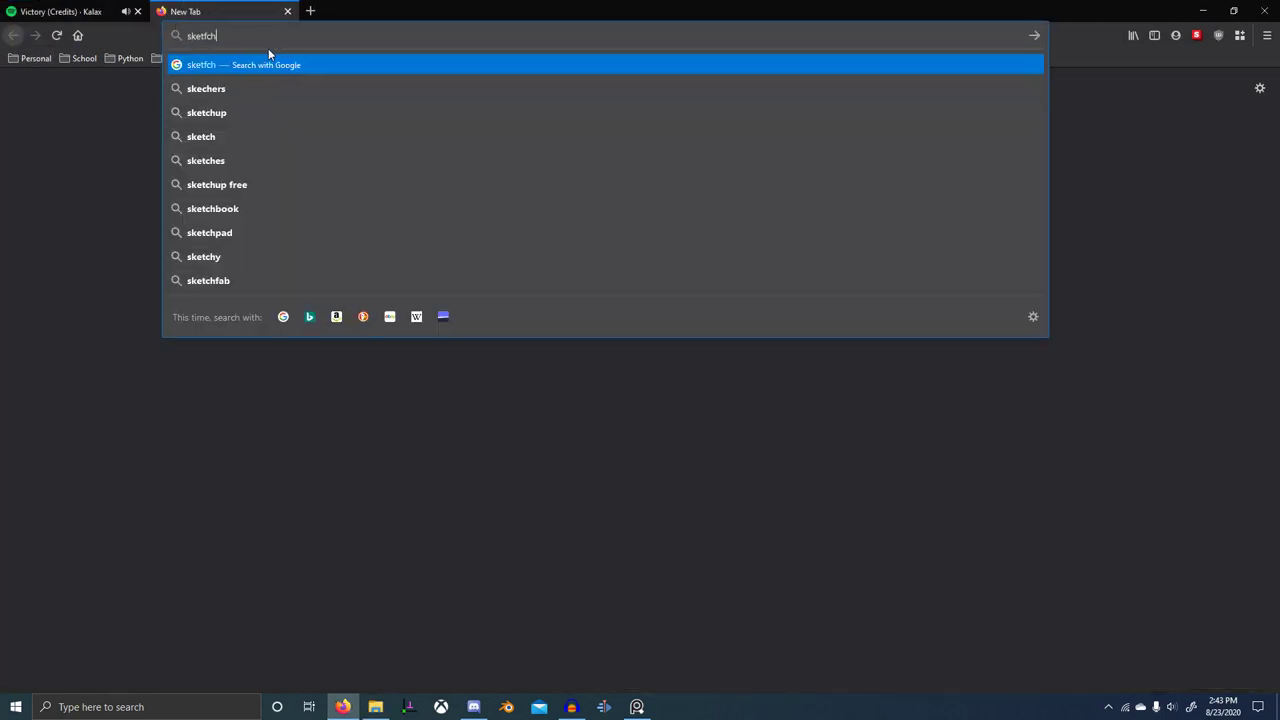
{"action": "type", "text": "h"}
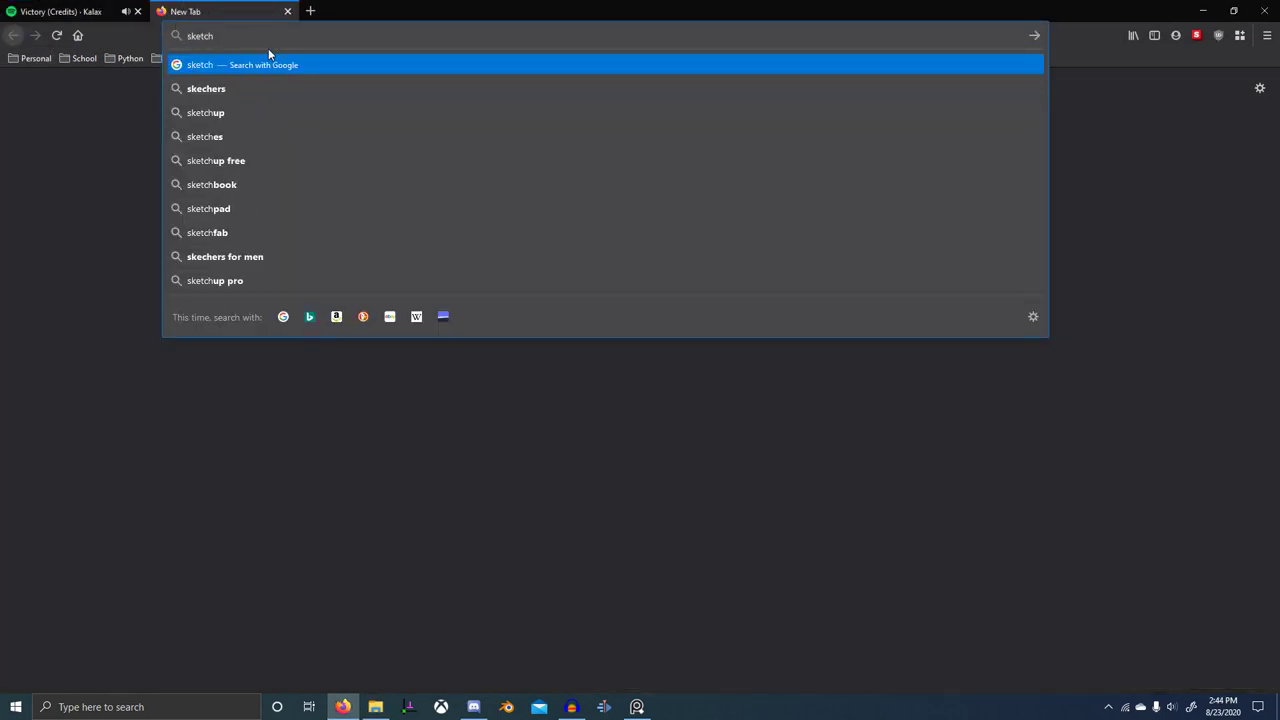
{"action": "type", "text": "fab.co"}
{"action": "key", "text": "Return"}
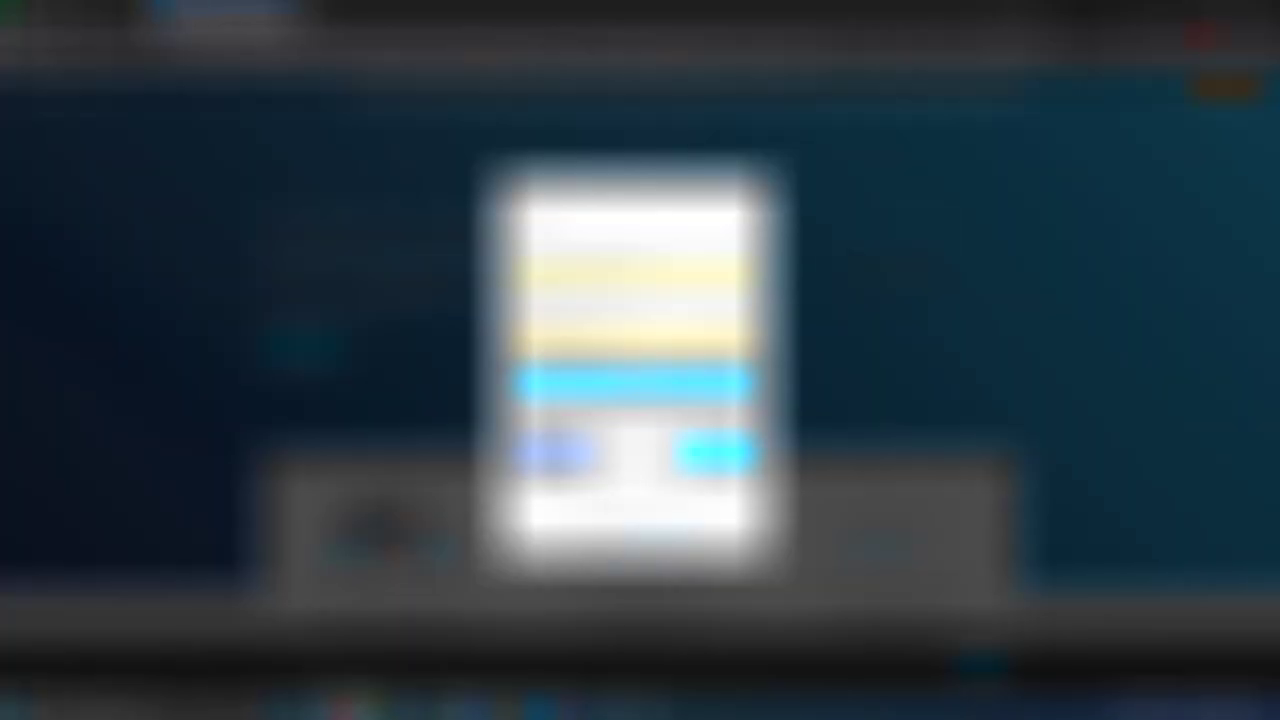
- Sign in, start a new upload, and drop M84FlashBang.obj from Final Bakes onto the upload area
{"action": "left_click", "coordinate": [637, 384]}
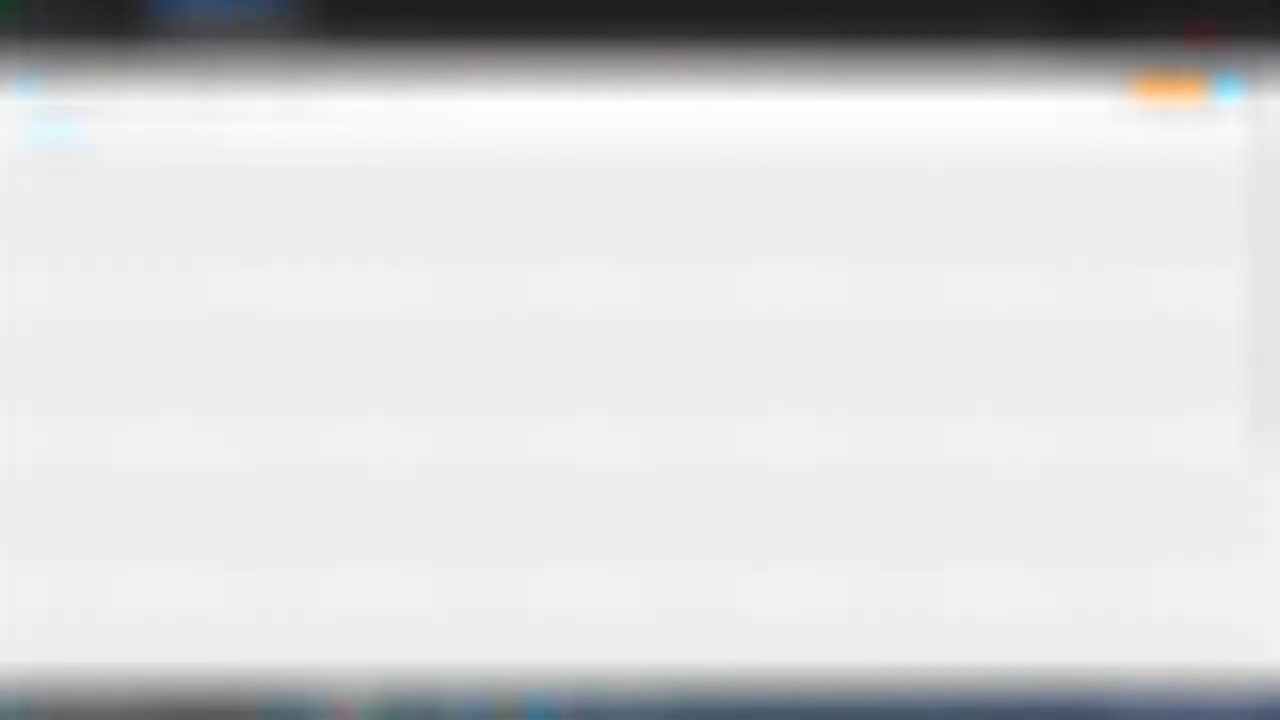
{"action": "mouse_move", "coordinate": [1226, 88]}
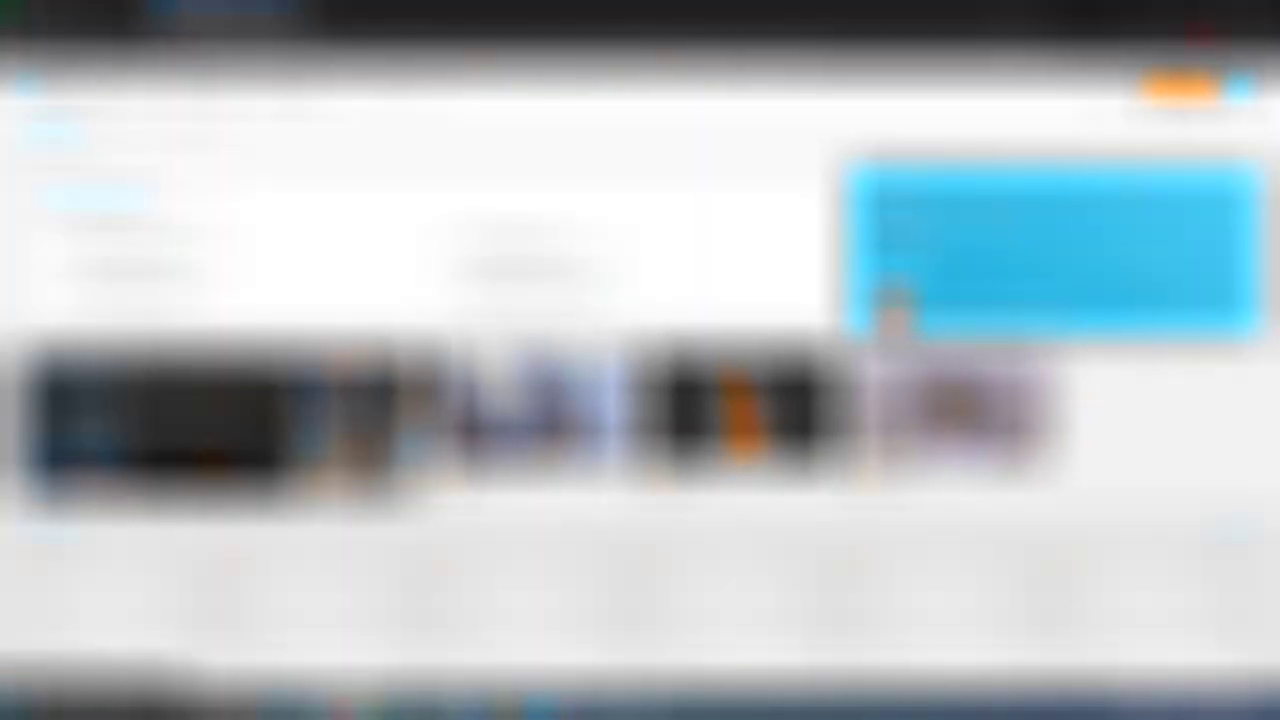
{"action": "left_click", "coordinate": [886, 296]}
{"action": "key", "text": "alt+Tab"}
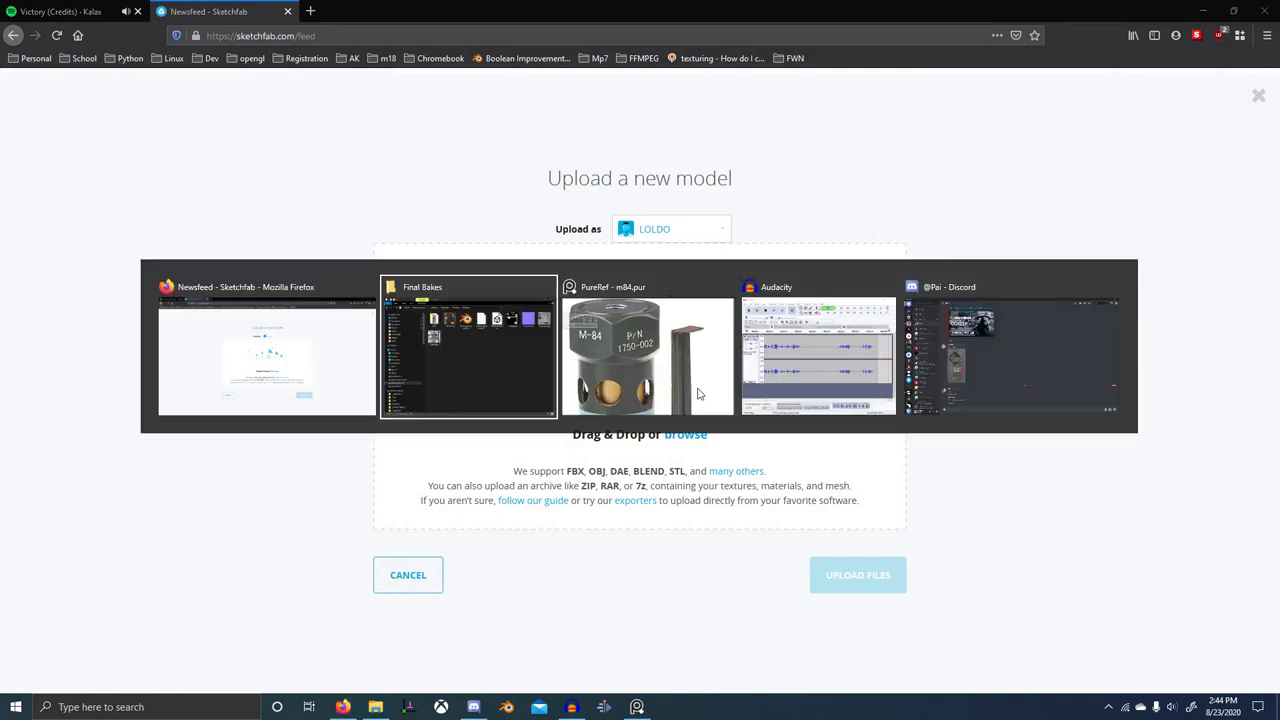
{"action": "left_click_drag", "start_coordinate": [979, 140], "coordinate": [1089, 174]}
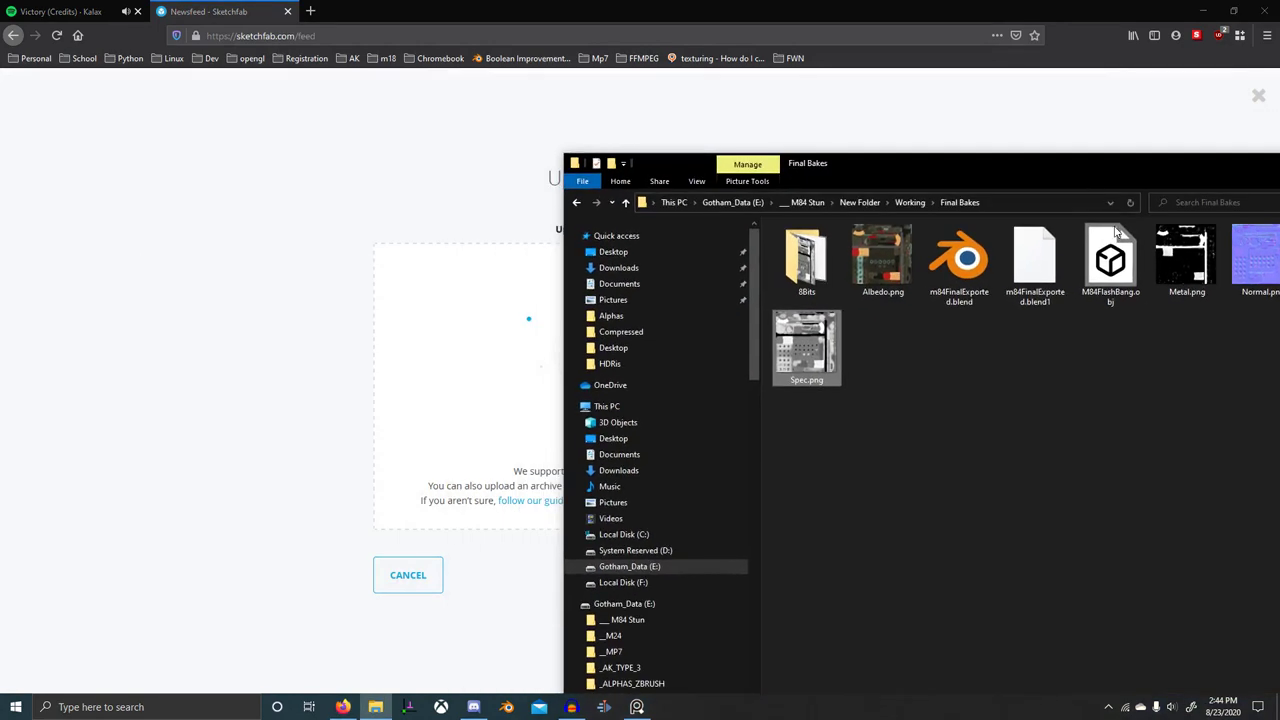
{"action": "mouse_move", "coordinate": [1123, 262]}
{"action": "left_mouse_down"}
{"action": "mouse_move", "coordinate": [889, 418]}
{"action": "mouse_move", "coordinate": [466, 388]}
{"action": "left_mouse_up"}
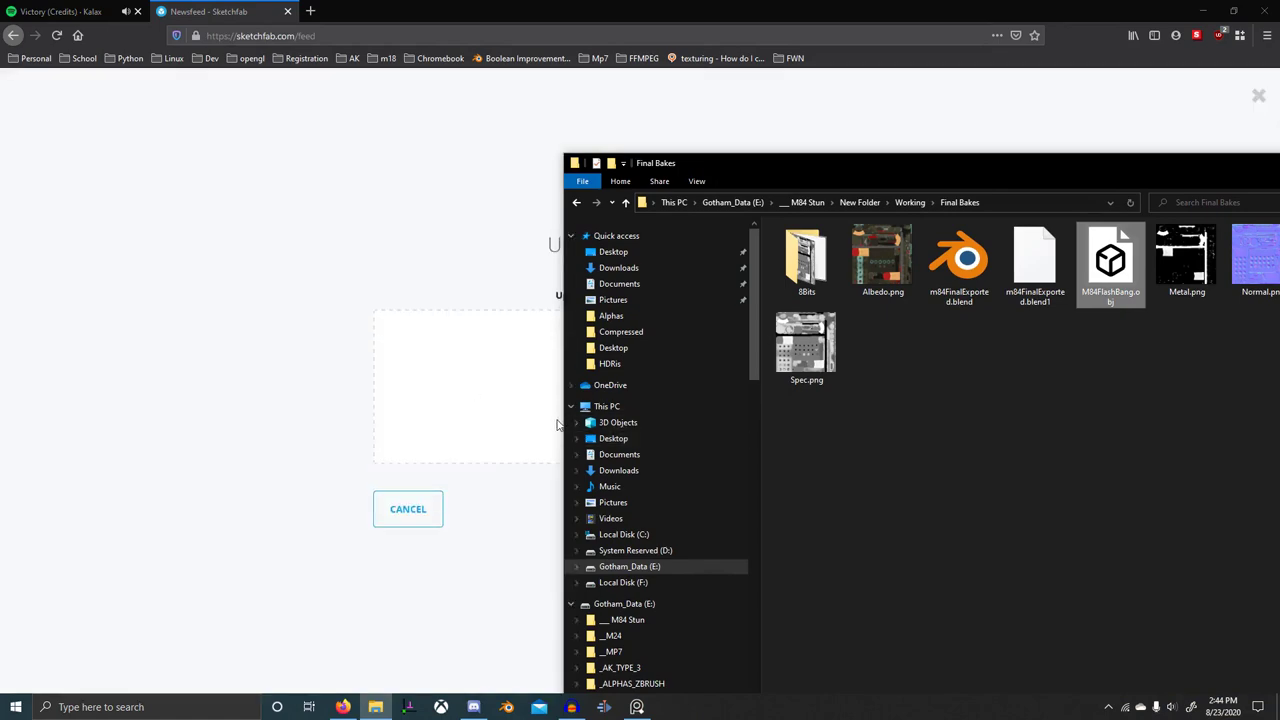
{"action": "left_click", "coordinate": [489, 402]}
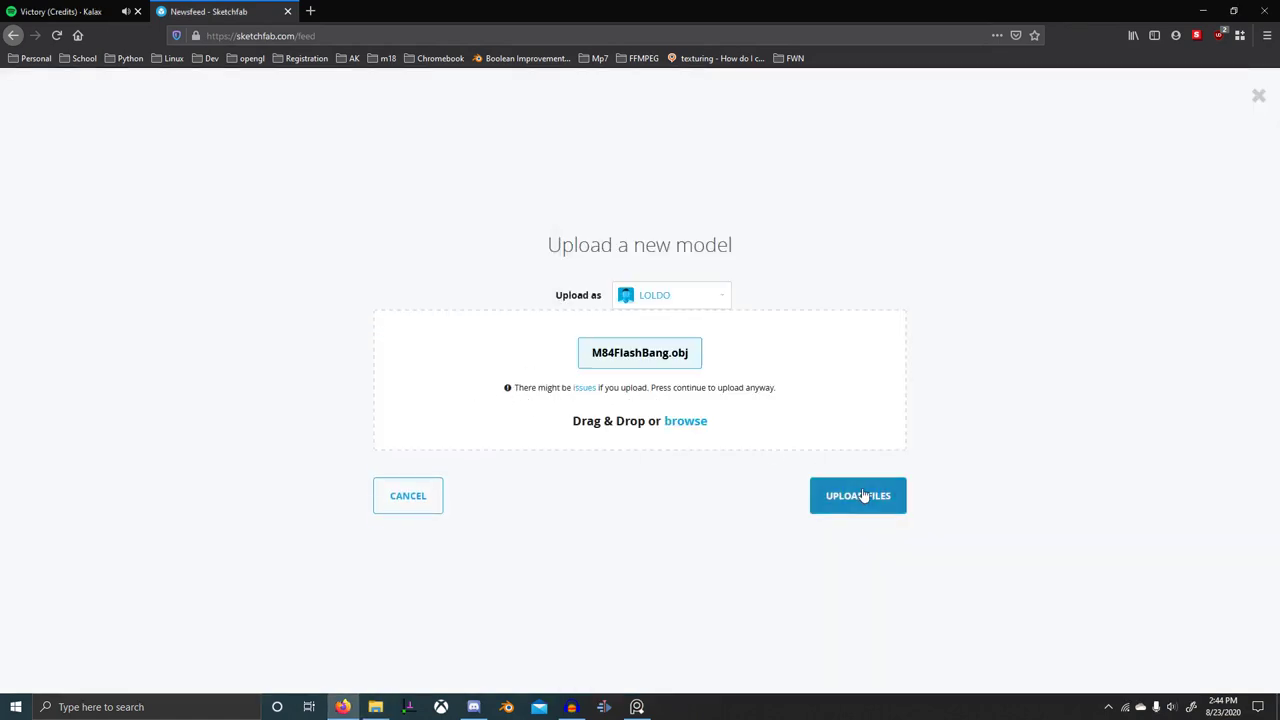
- Upload the model, title it 'M84 Flash Bang Stun Grenade', and begin the description 'Done with blender'
{"action": "left_click", "coordinate": [862, 497]}
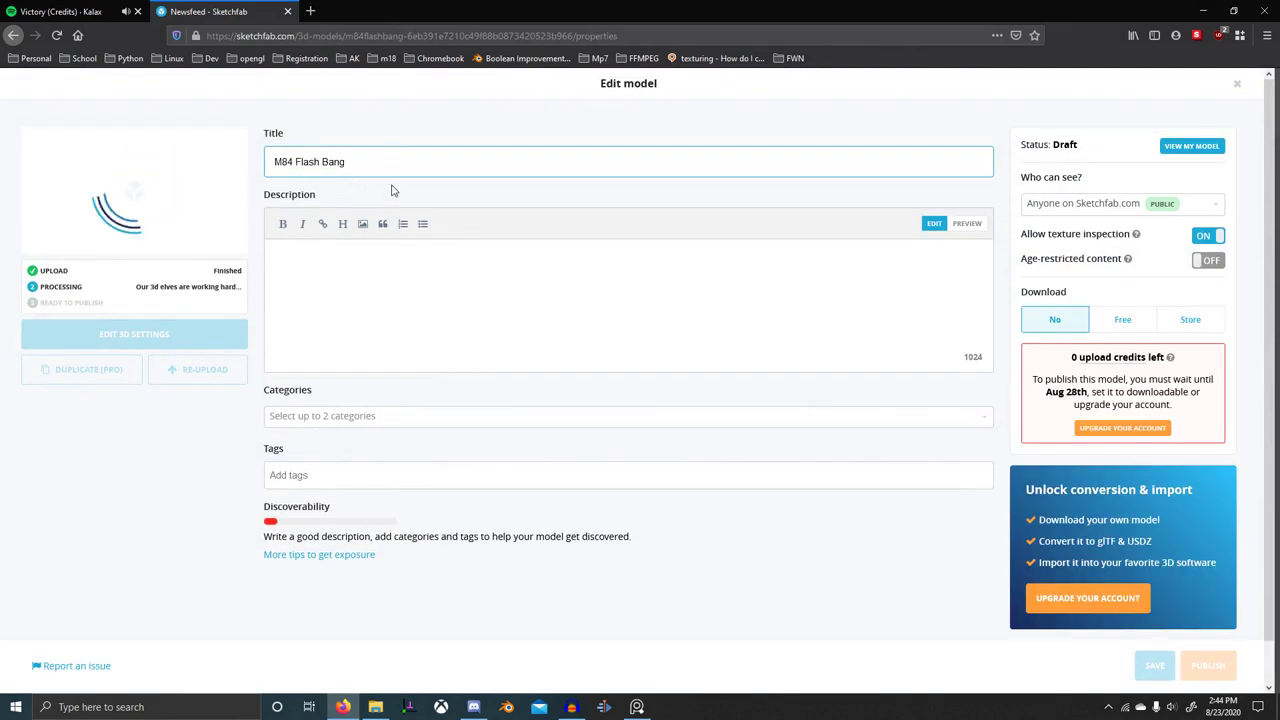
{"action": "type", "text": "St"}
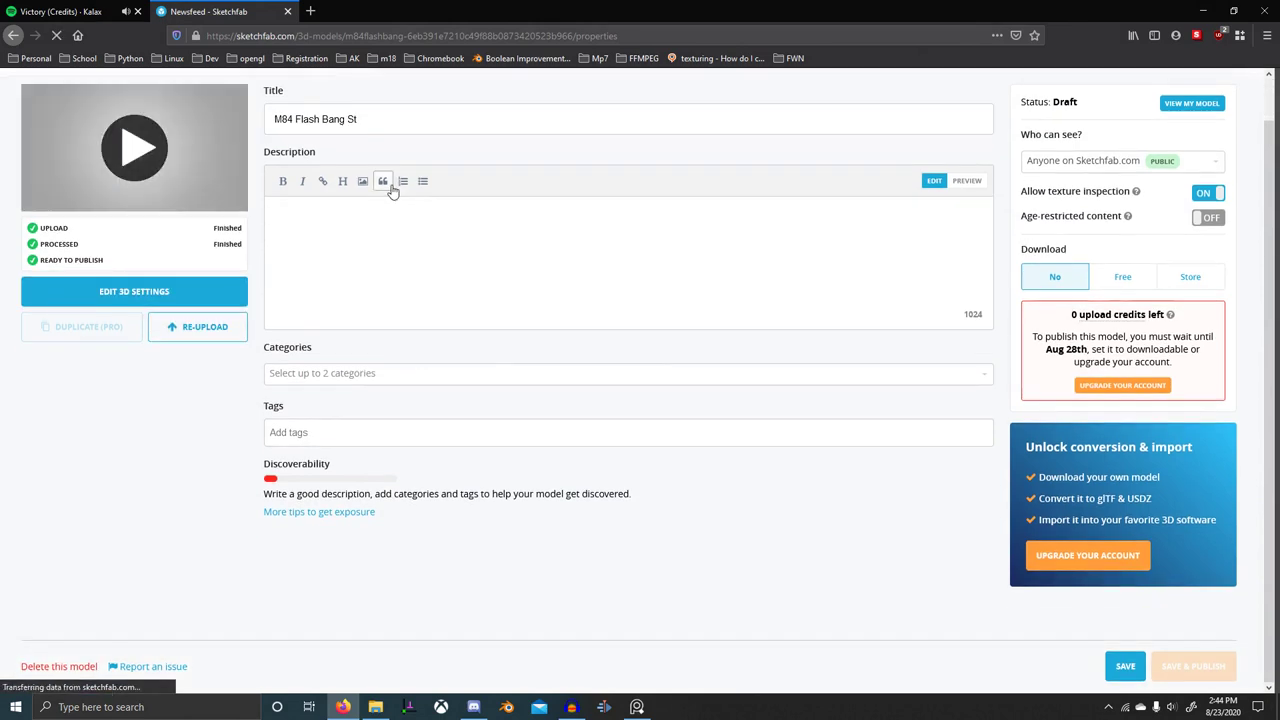
{"action": "left_click", "coordinate": [404, 127]}
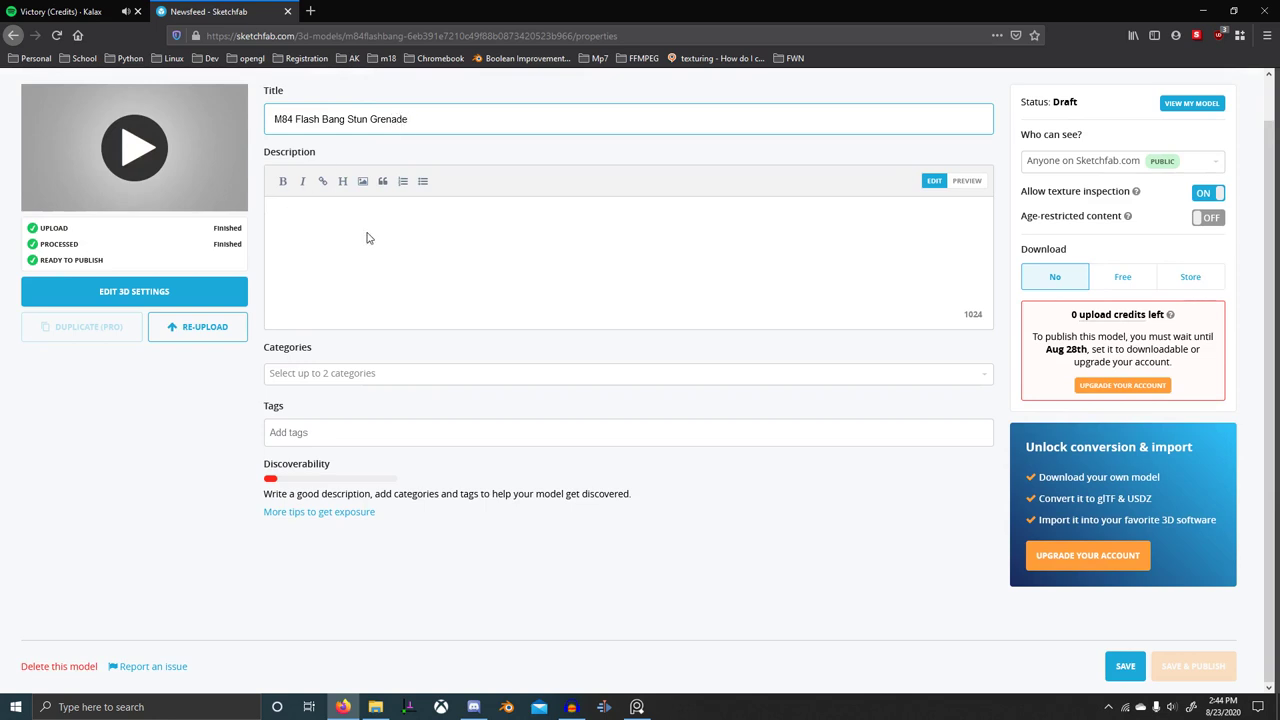
{"action": "left_click", "coordinate": [370, 238]}
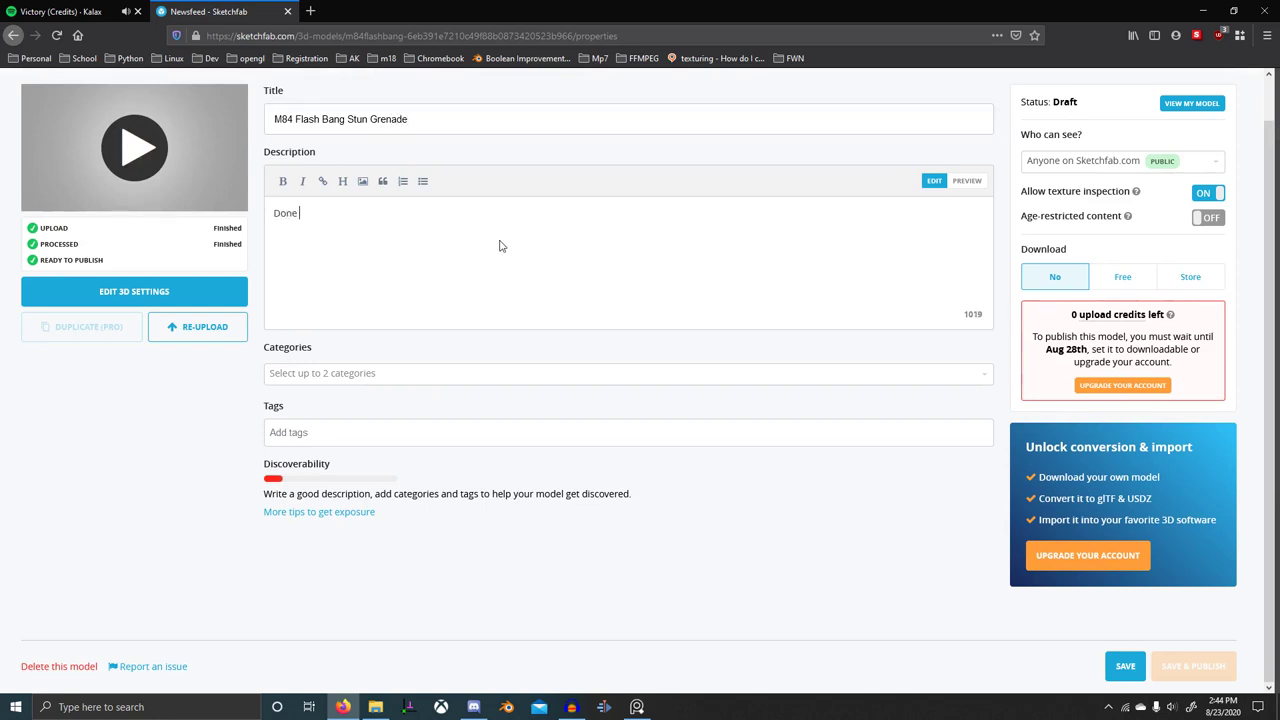
{"action": "type", "text": "Done with blender for a tutorial on youtube."}
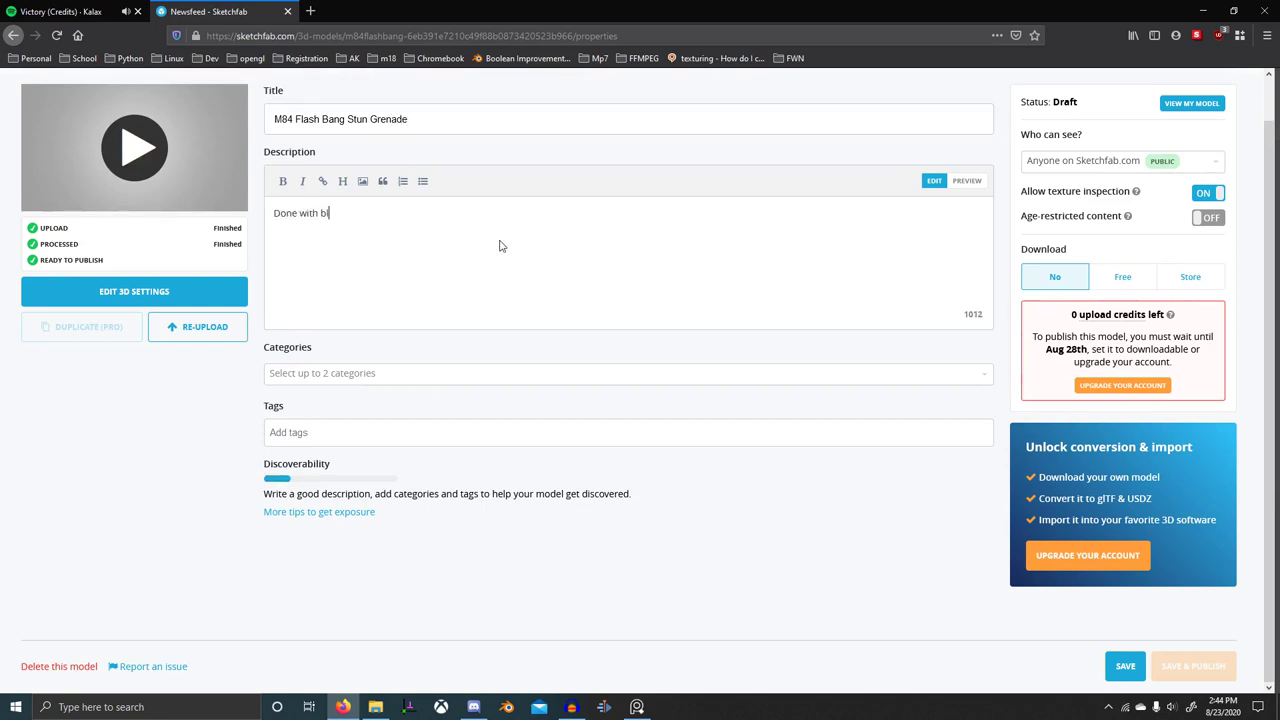
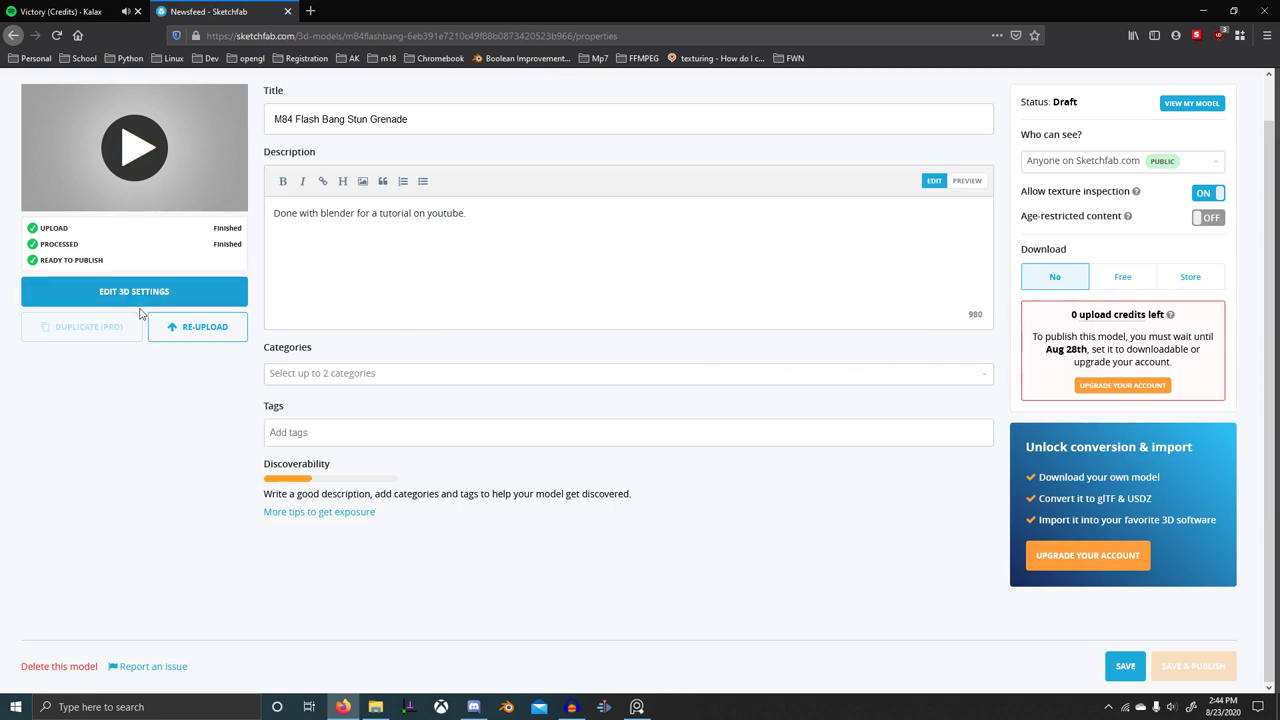
- Keep the unsaved edits, save the grenade's properties, and enter the 3D settings editor
{"action": "left_click", "coordinate": [230, 304]}
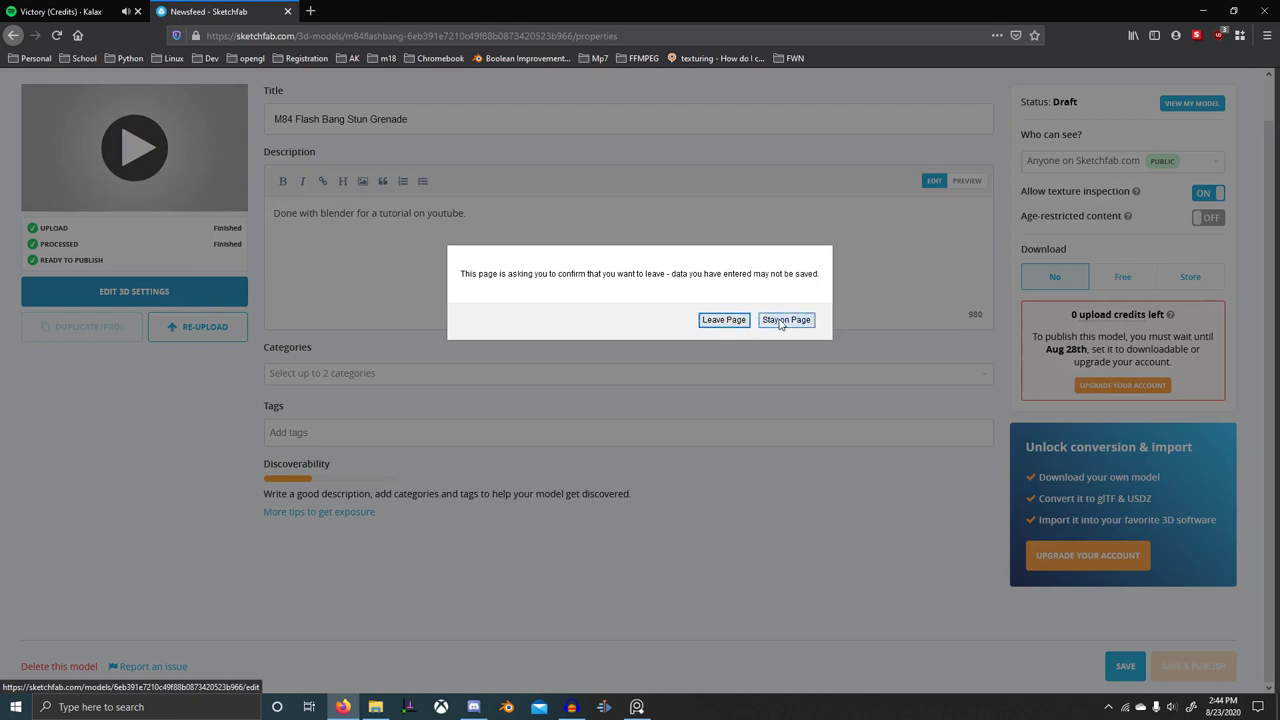
{"action": "left_click", "coordinate": [785, 320]}
{"action": "left_click", "coordinate": [1125, 666]}
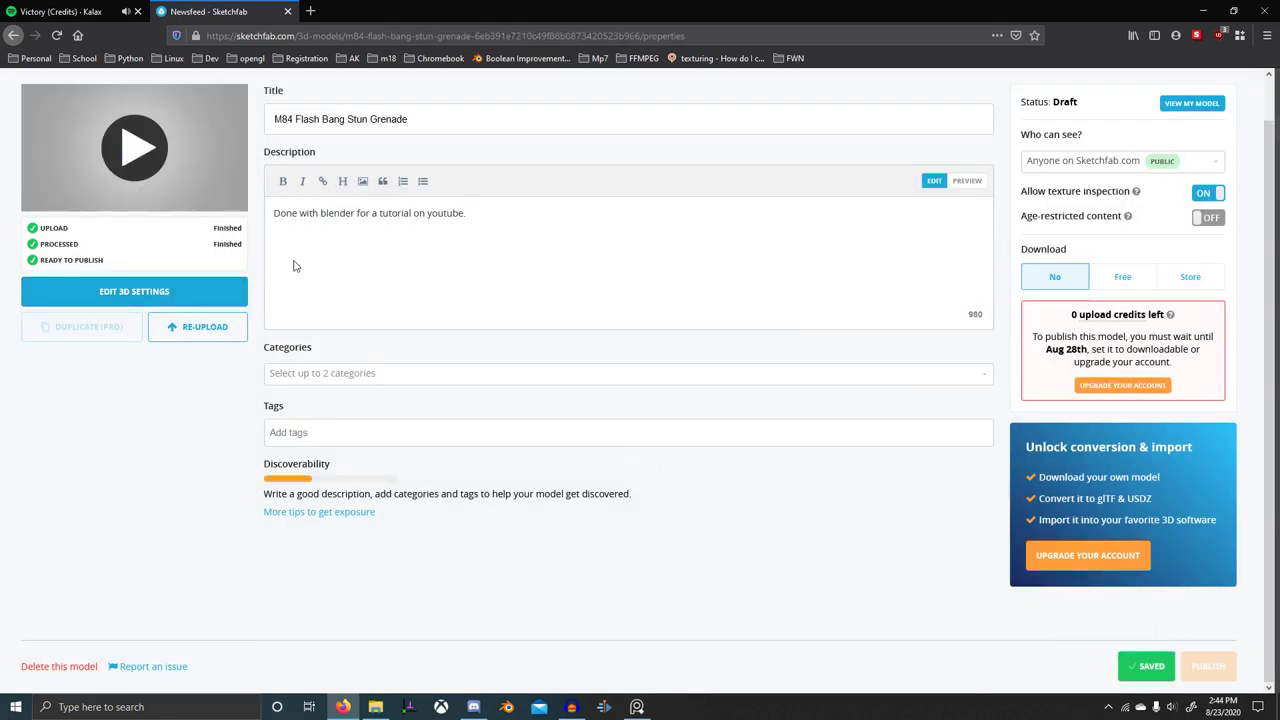
{"action": "left_click", "coordinate": [155, 298]}
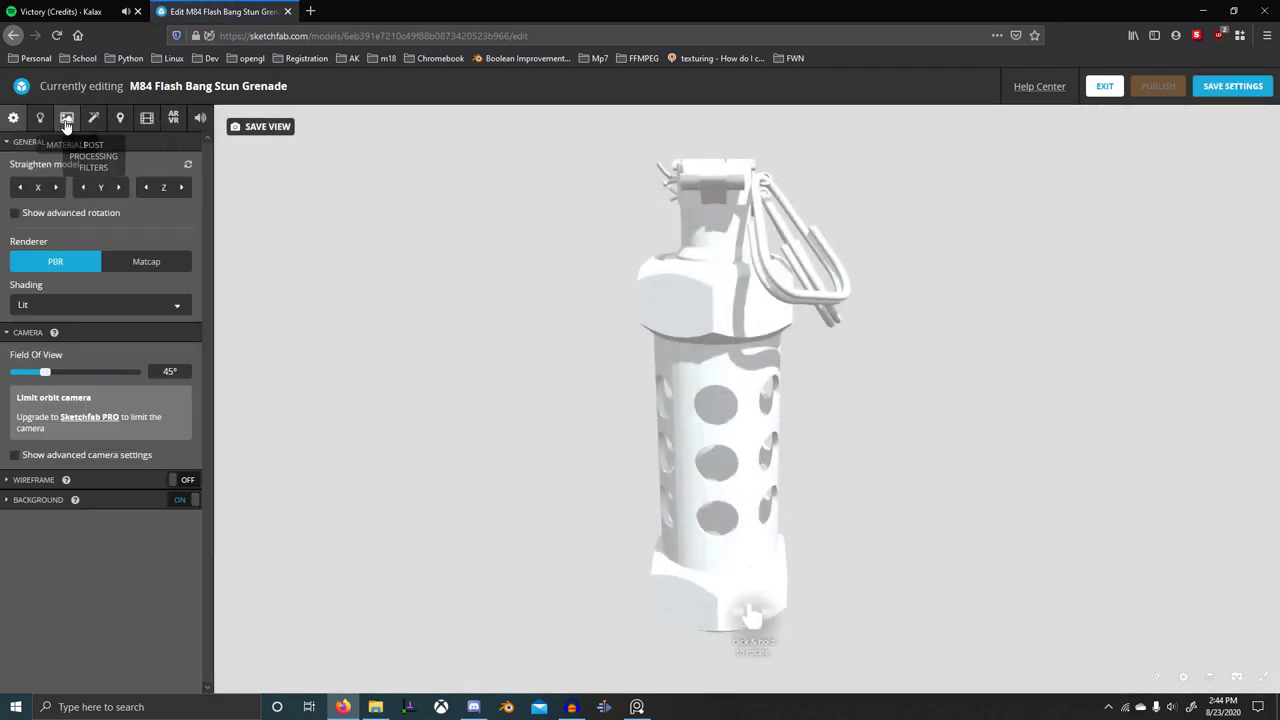
- Switch the Metal material's base colour to texture mode and start a texture import
{"action": "left_click", "coordinate": [66, 119]}
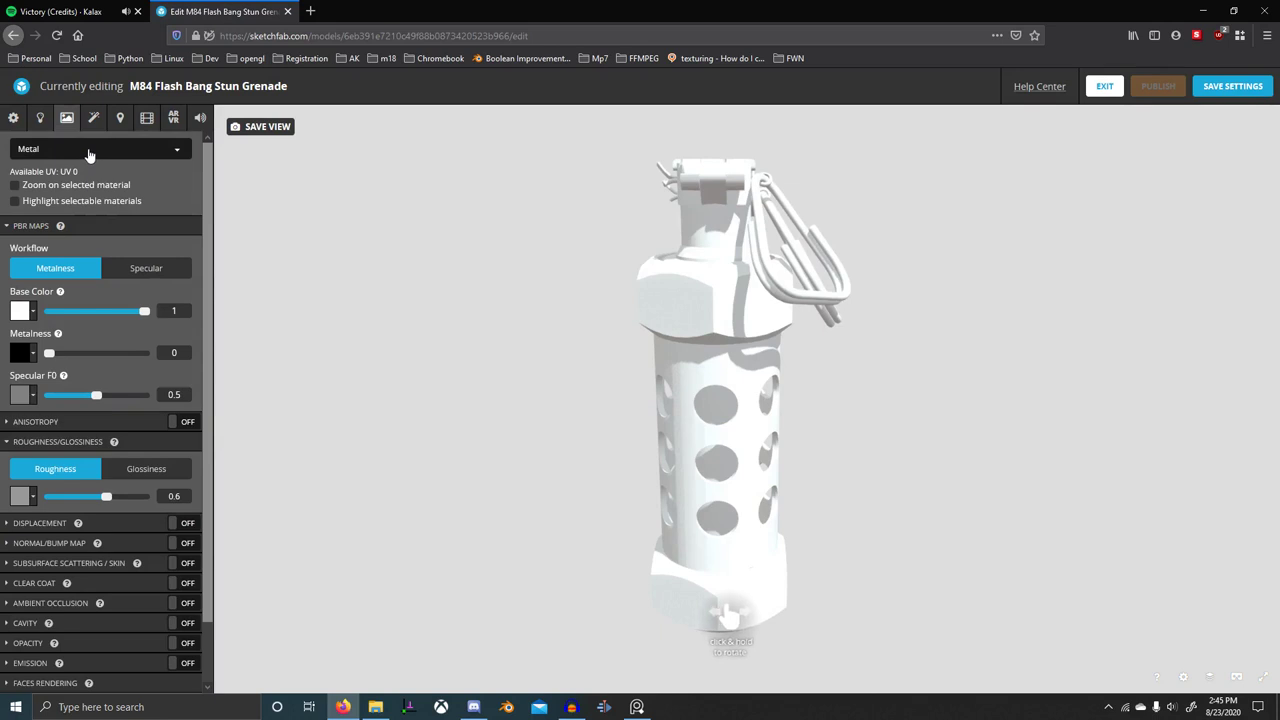
{"action": "left_click", "coordinate": [22, 311]}
{"action": "left_click", "coordinate": [80, 349]}
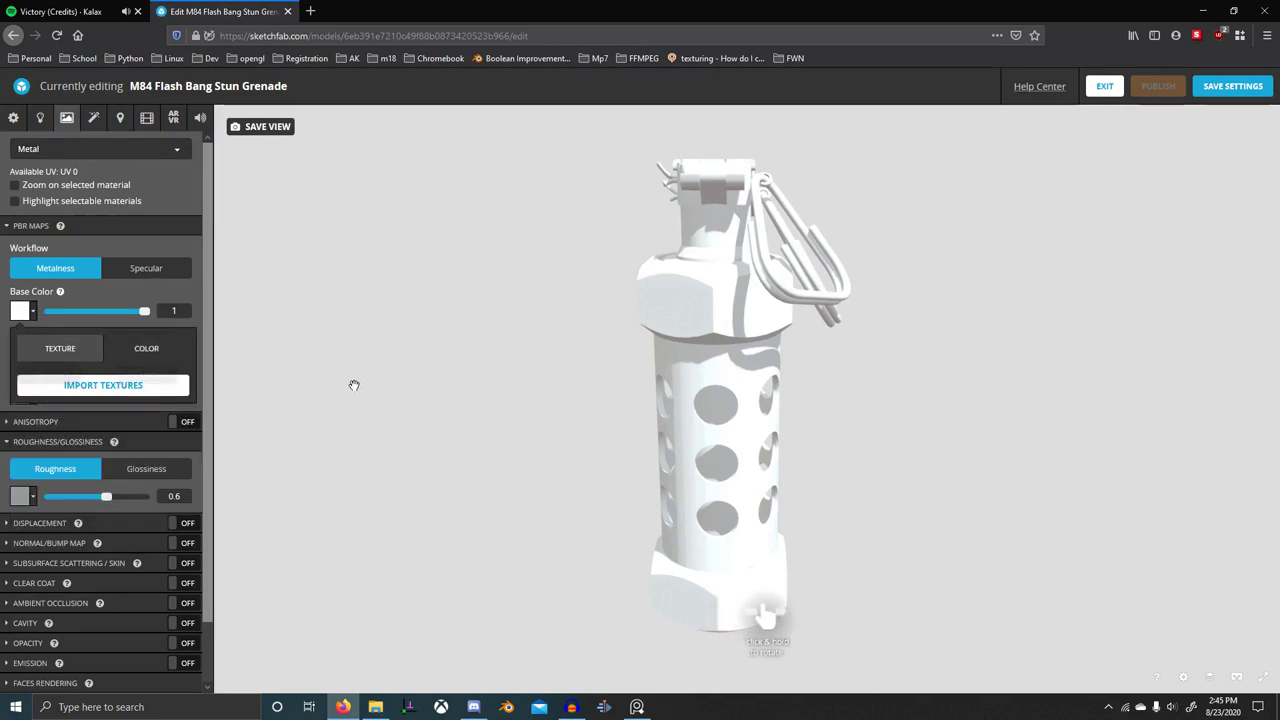
{"action": "left_click", "coordinate": [92, 384]}
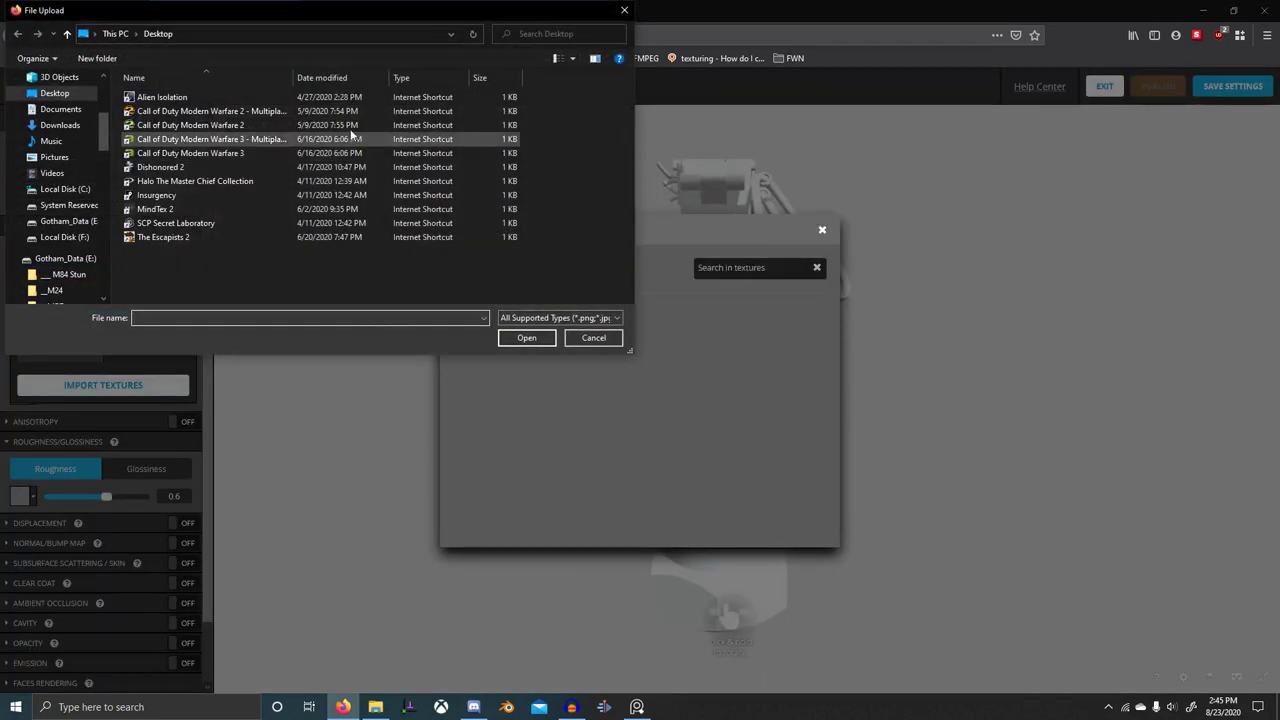
- Copy the 8Bits bake folder path and point the file picker to it
{"action": "left_click", "coordinate": [375, 707]}
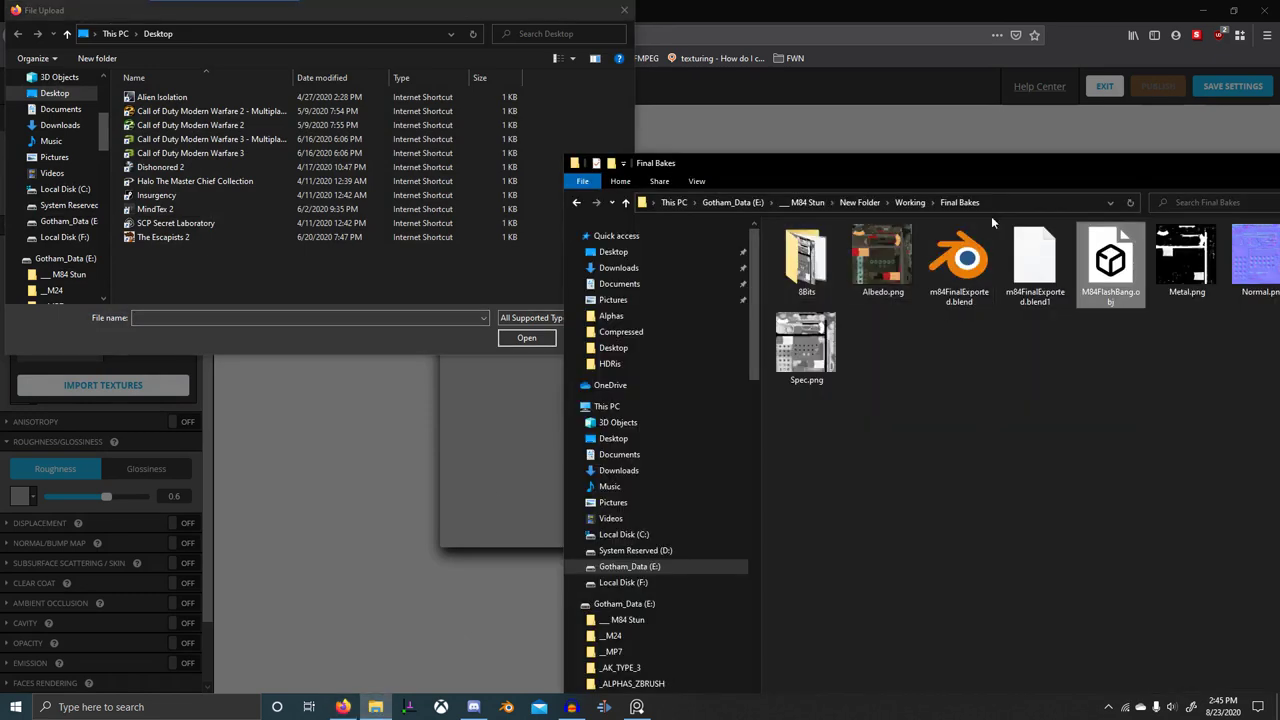
{"action": "double_click", "coordinate": [832, 265]}
{"action": "left_click", "coordinate": [1060, 203]}
{"action": "key", "text": "ctrl+c"}
{"action": "left_click", "coordinate": [377, 30]}
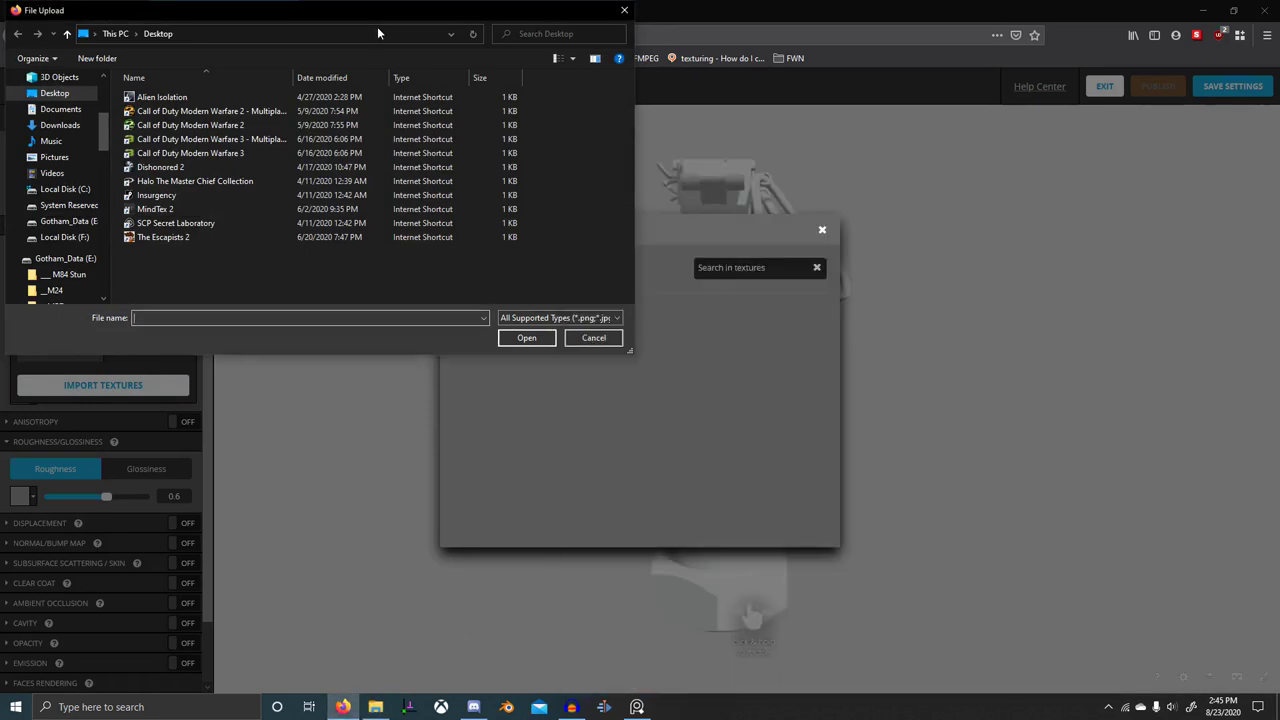
{"action": "key", "text": "ctrl+v"}
{"action": "left_click", "coordinate": [451, 284]}
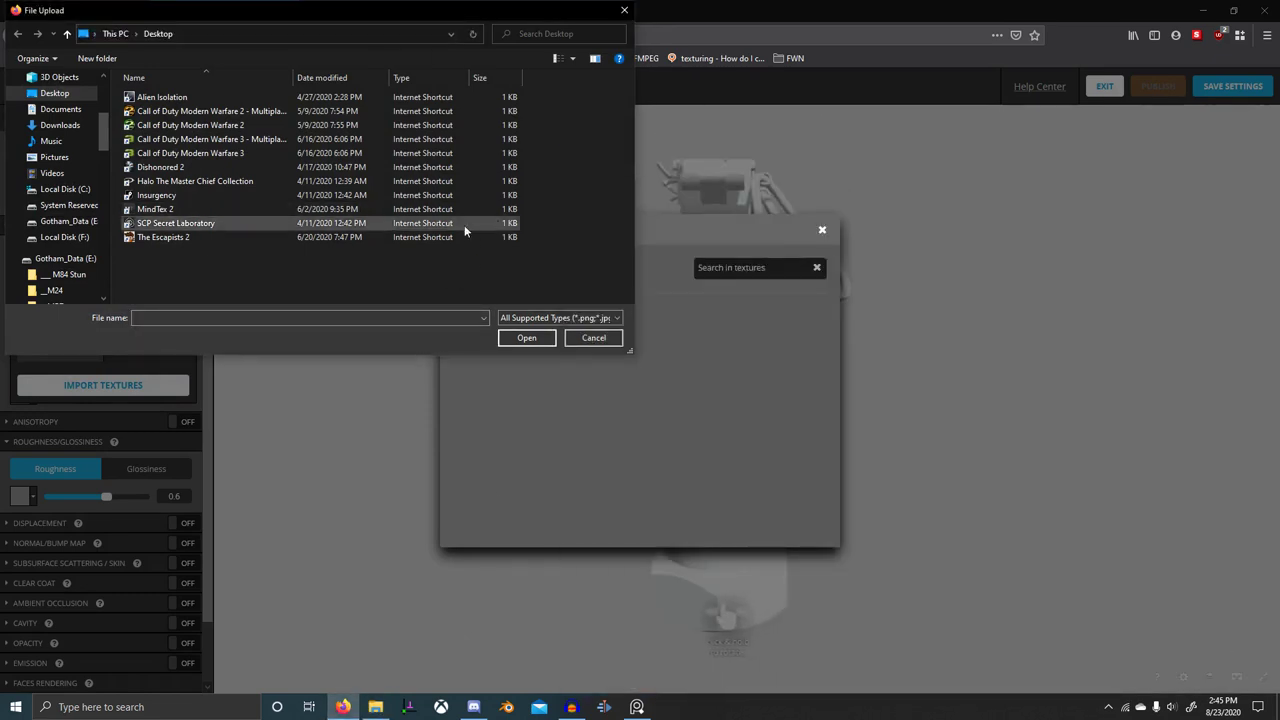
{"action": "left_click", "coordinate": [251, 37]}
{"action": "key", "text": "ctrl+v"}
{"action": "key", "text": "Return"}
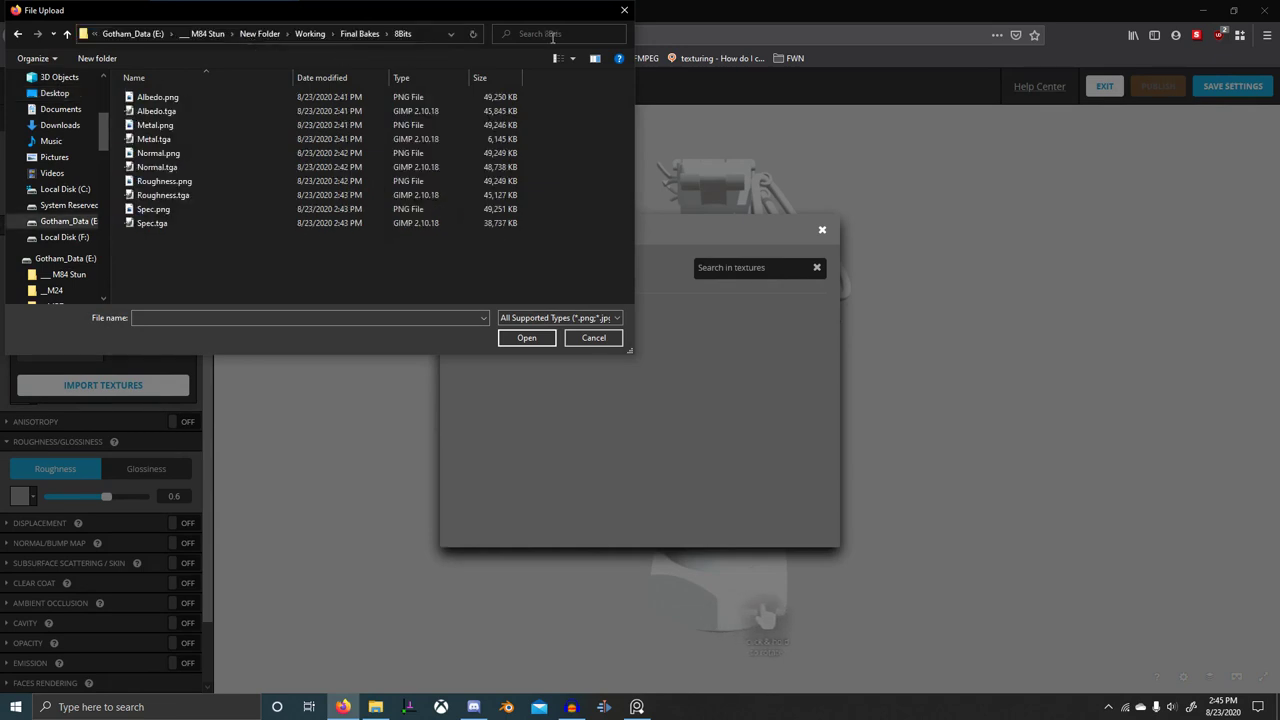
- Upload Albedo.png, Metal.png, Normal.png, Roughness.png and Spec.png as textures
{"action": "left_click", "coordinate": [157, 97]}
{"action": "left_click", "coordinate": [160, 125], "text": "ctrl"}
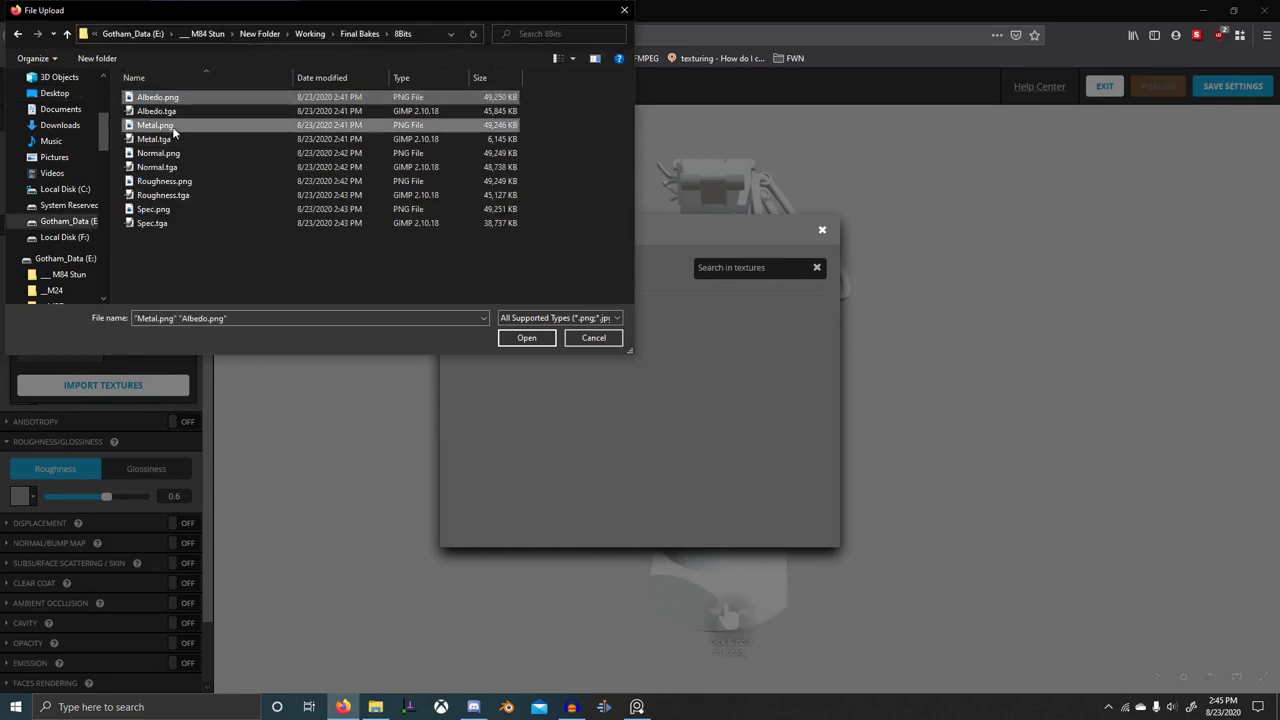
{"action": "left_click", "coordinate": [160, 153], "text": "ctrl"}
{"action": "left_click", "coordinate": [164, 182], "text": "ctrl"}
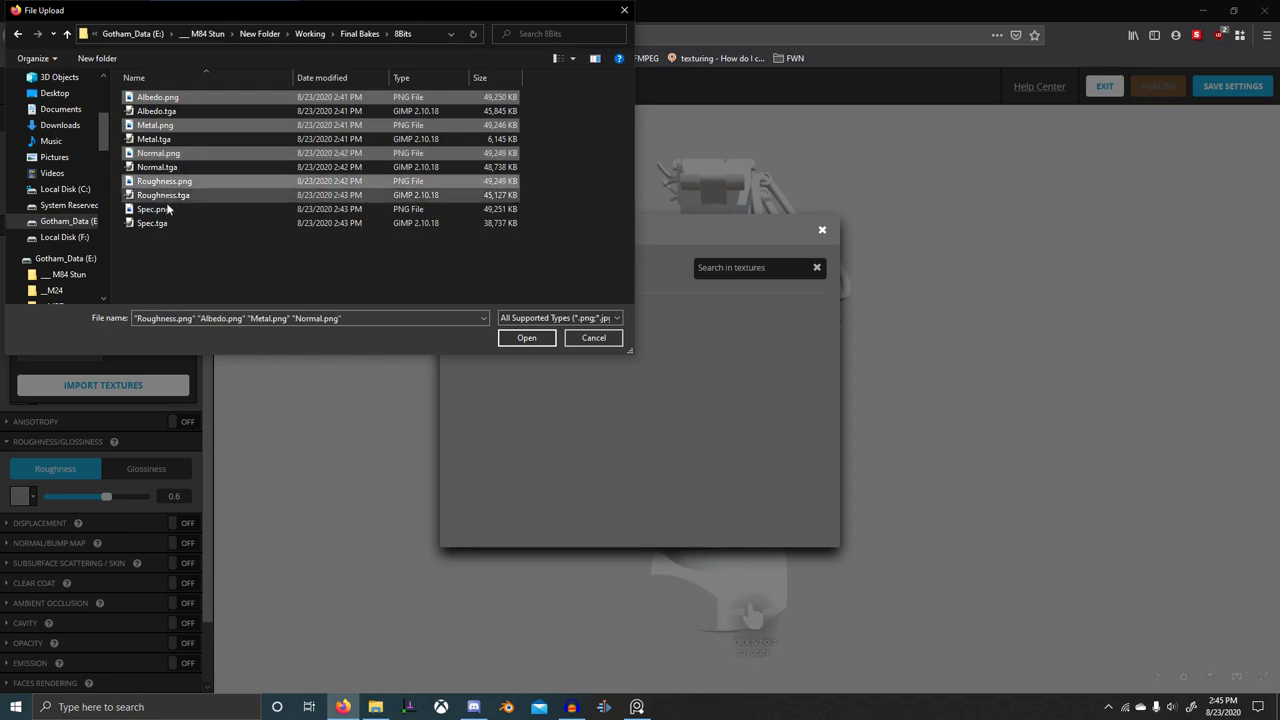
{"action": "left_click", "coordinate": [165, 209], "text": "ctrl"}
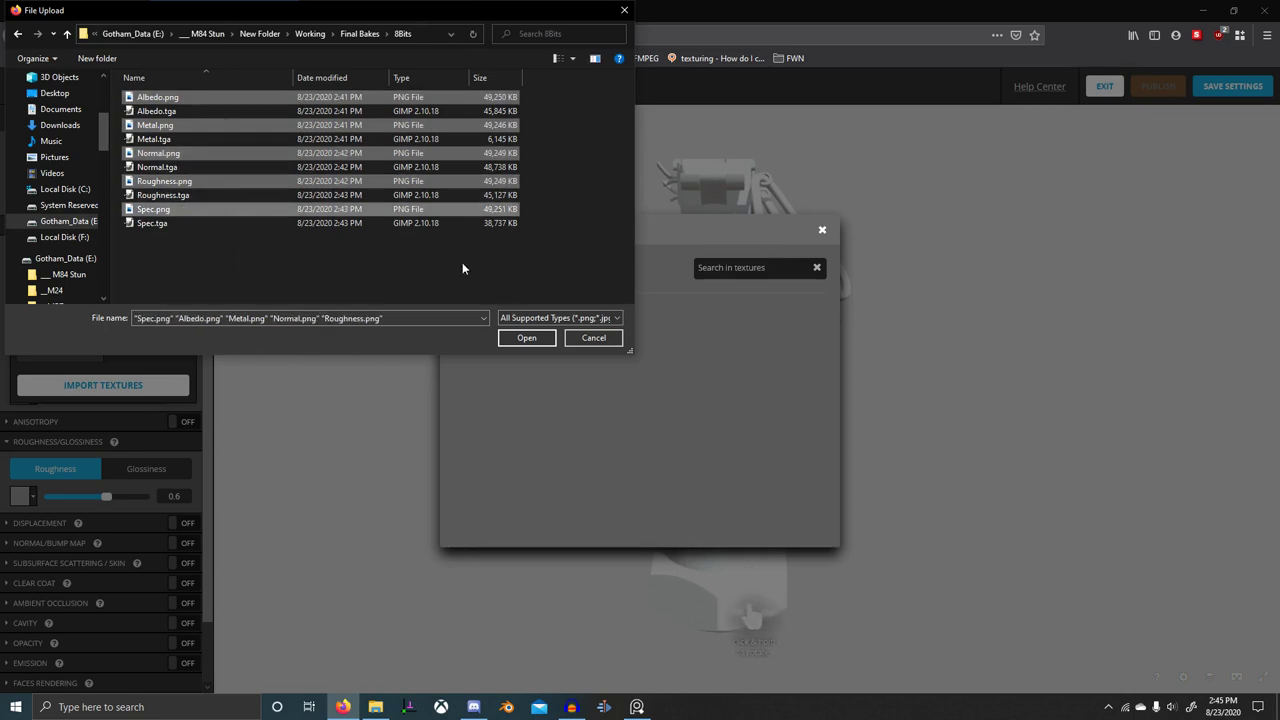
{"action": "left_click", "coordinate": [528, 338]}
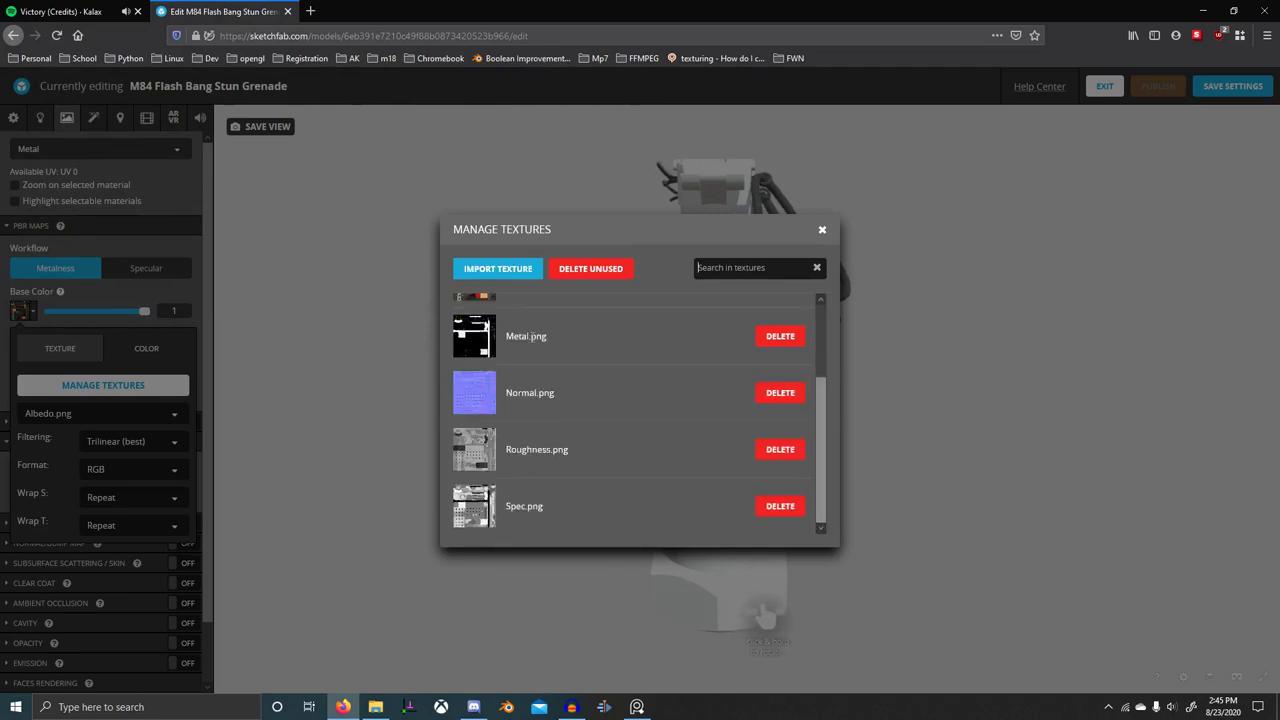
- Close the texture manager and inspect the grenade with its Albedo base colour
{"action": "scroll", "coordinate": [613, 355], "scroll_direction": "up", "scroll_amount": 3}
{"action": "left_click", "coordinate": [819, 228]}
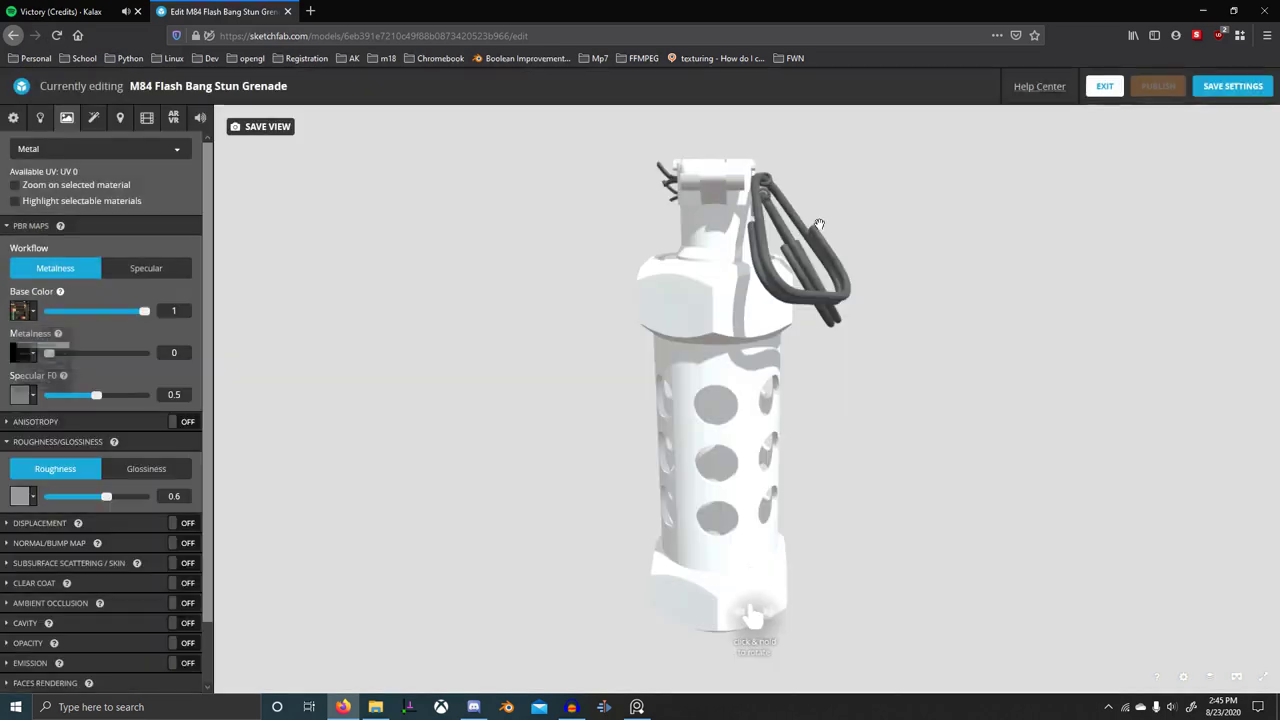
{"action": "scroll", "coordinate": [660, 294], "scroll_direction": "up", "scroll_amount": 3}
{"action": "left_click_drag", "start_coordinate": [660, 294], "coordinate": [737, 294]}
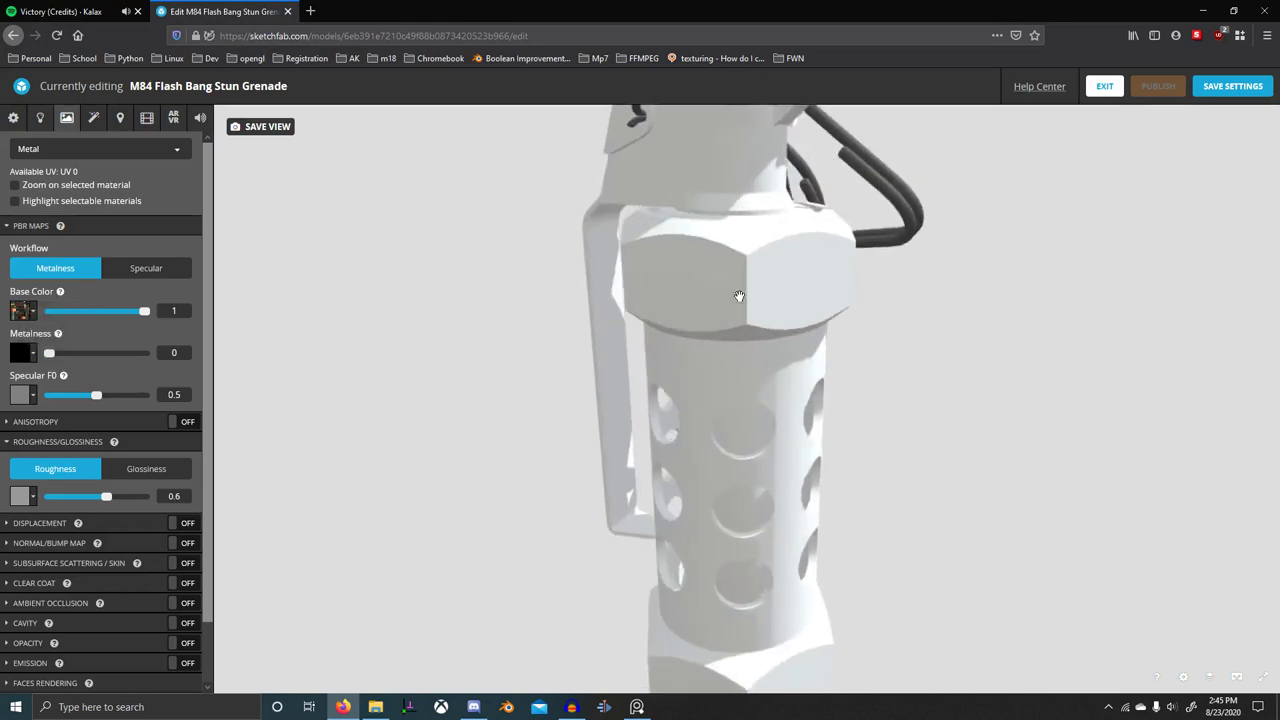
{"action": "left_click_drag", "start_coordinate": [623, 357], "coordinate": [420, 384]}
{"action": "scroll", "coordinate": [486, 389], "scroll_direction": "down", "scroll_amount": 3}
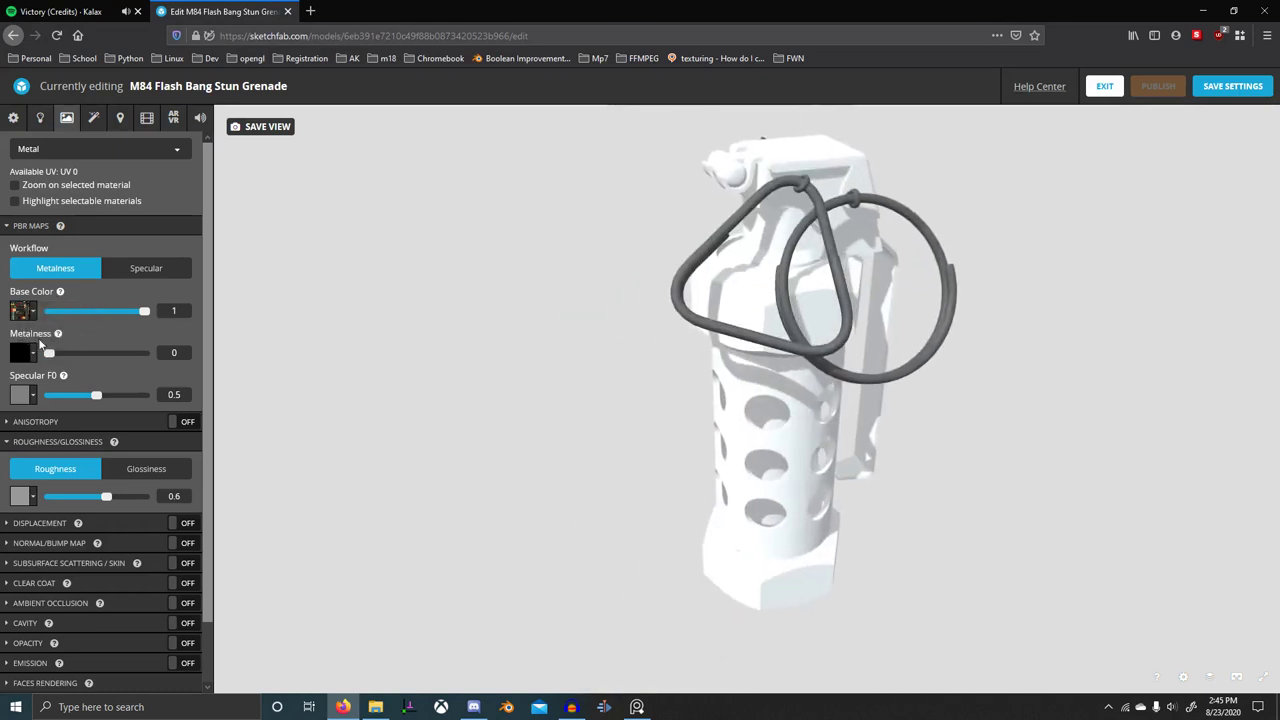
- Map Metal.png to metalness and Spec.png to Specular F0 on the Metal material
{"action": "left_click", "coordinate": [36, 355]}
{"action": "left_click", "coordinate": [52, 422]}
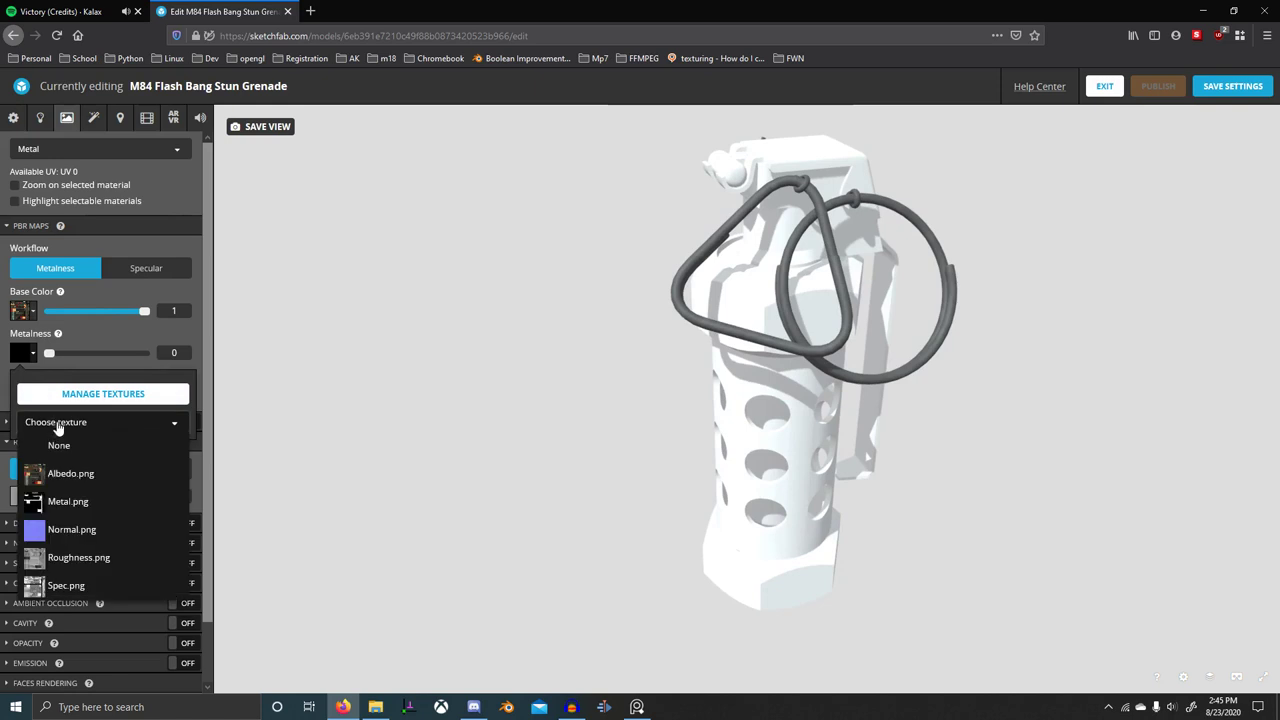
{"action": "left_click", "coordinate": [50, 502]}
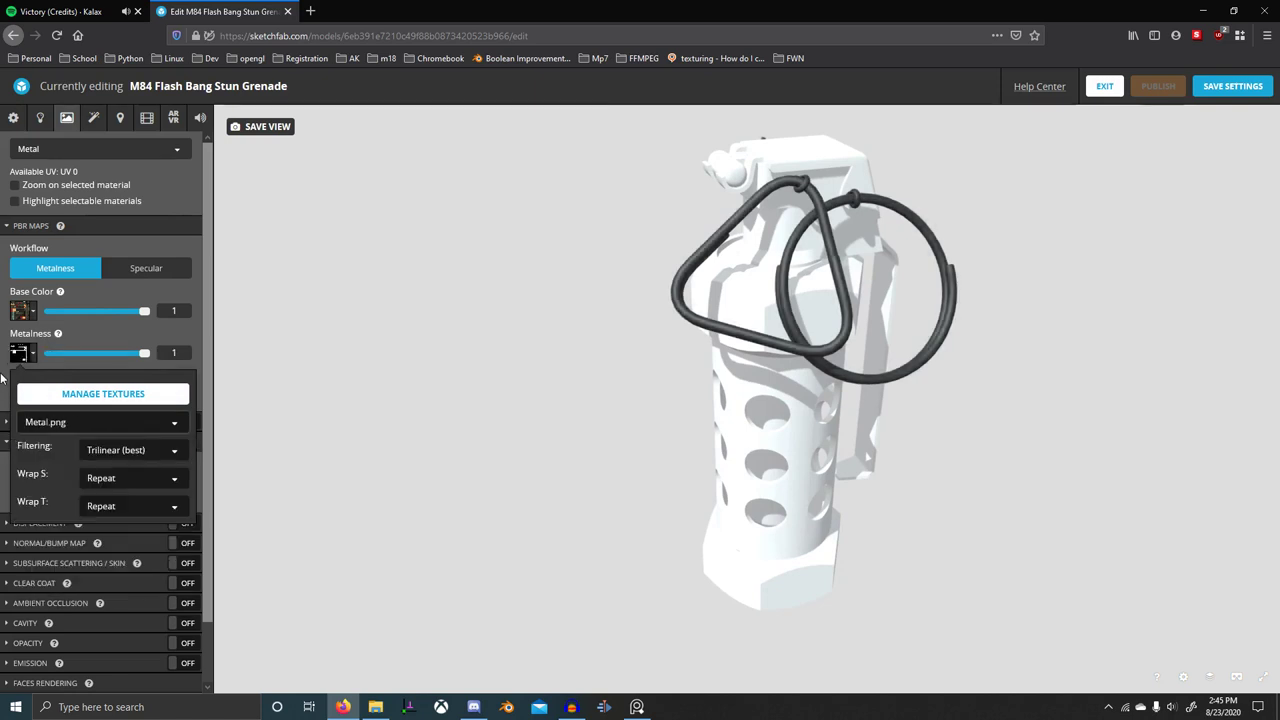
{"action": "left_click", "coordinate": [3, 376]}
{"action": "left_click", "coordinate": [33, 396]}
{"action": "left_click", "coordinate": [72, 463]}
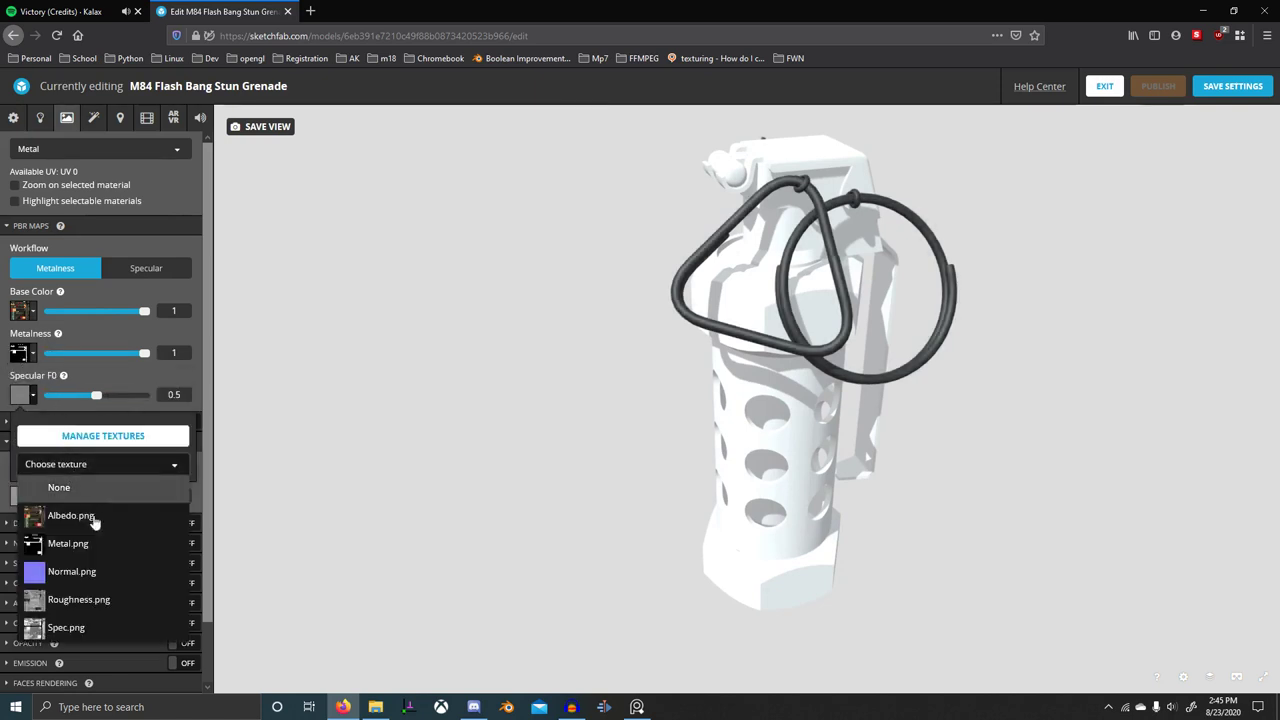
{"action": "left_click", "coordinate": [72, 640]}
{"action": "left_click_drag", "start_coordinate": [420, 355], "coordinate": [666, 334]}
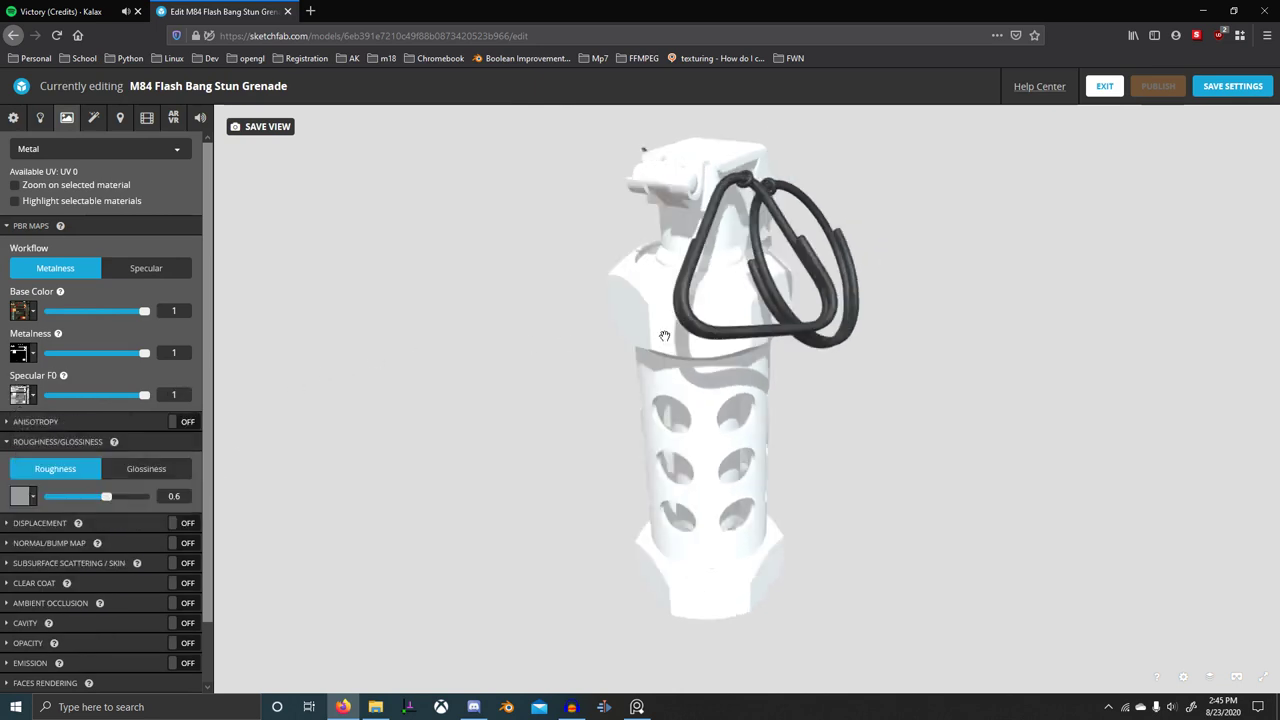
{"action": "right_click_drag", "start_coordinate": [717, 300], "coordinate": [672, 368]}
- Switch to the Internal1 material and give it Albedo.png as base colour texture
{"action": "left_click", "coordinate": [92, 149]}
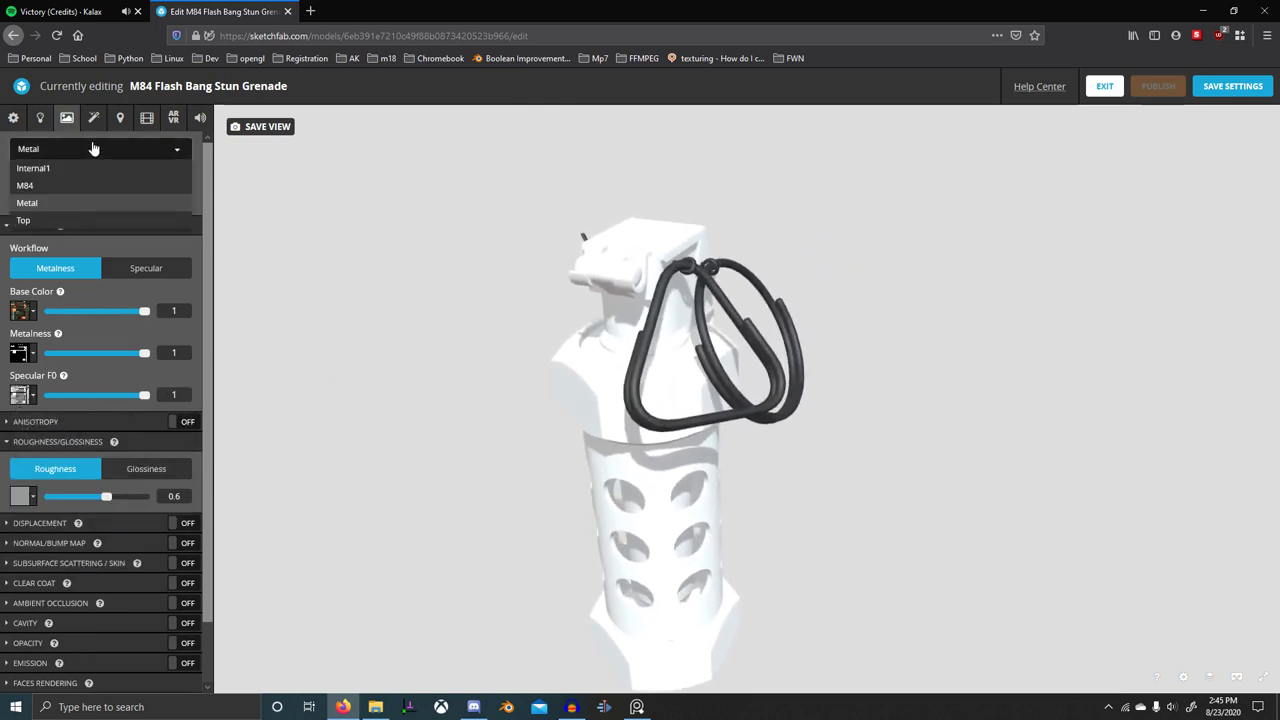
{"action": "left_click", "coordinate": [75, 169]}
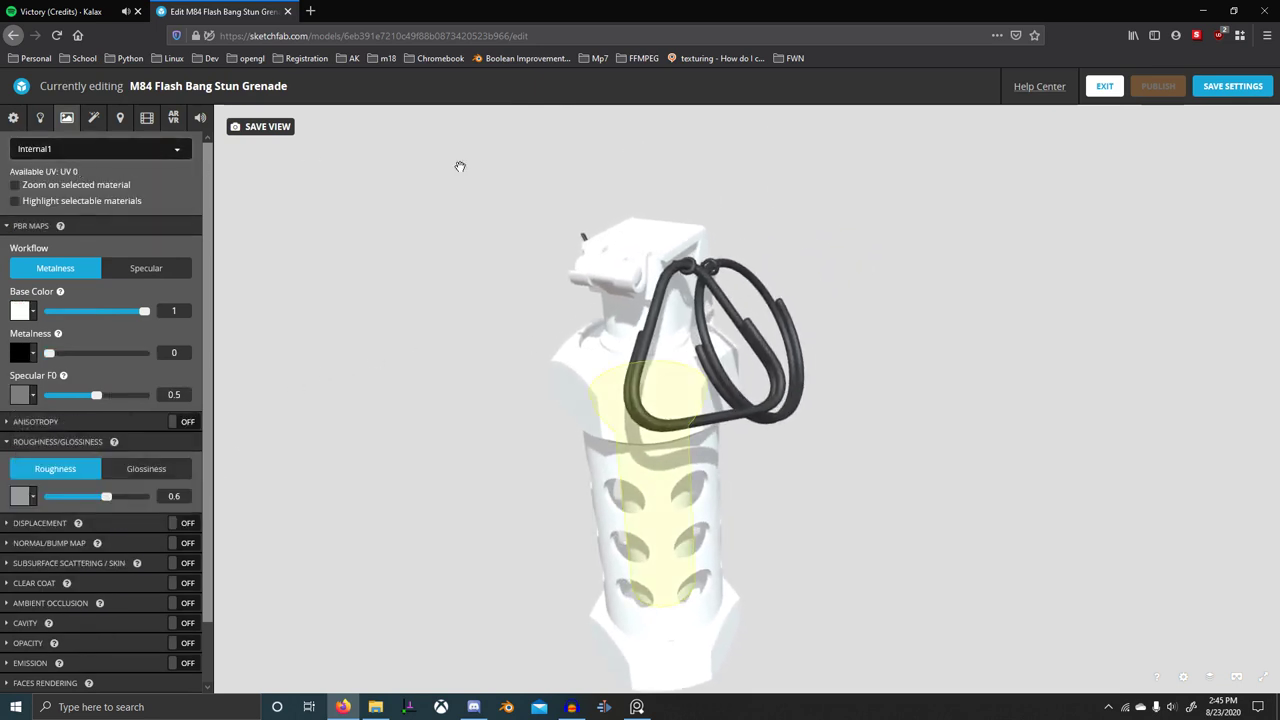
{"action": "left_click_drag", "start_coordinate": [818, 228], "coordinate": [645, 192]}
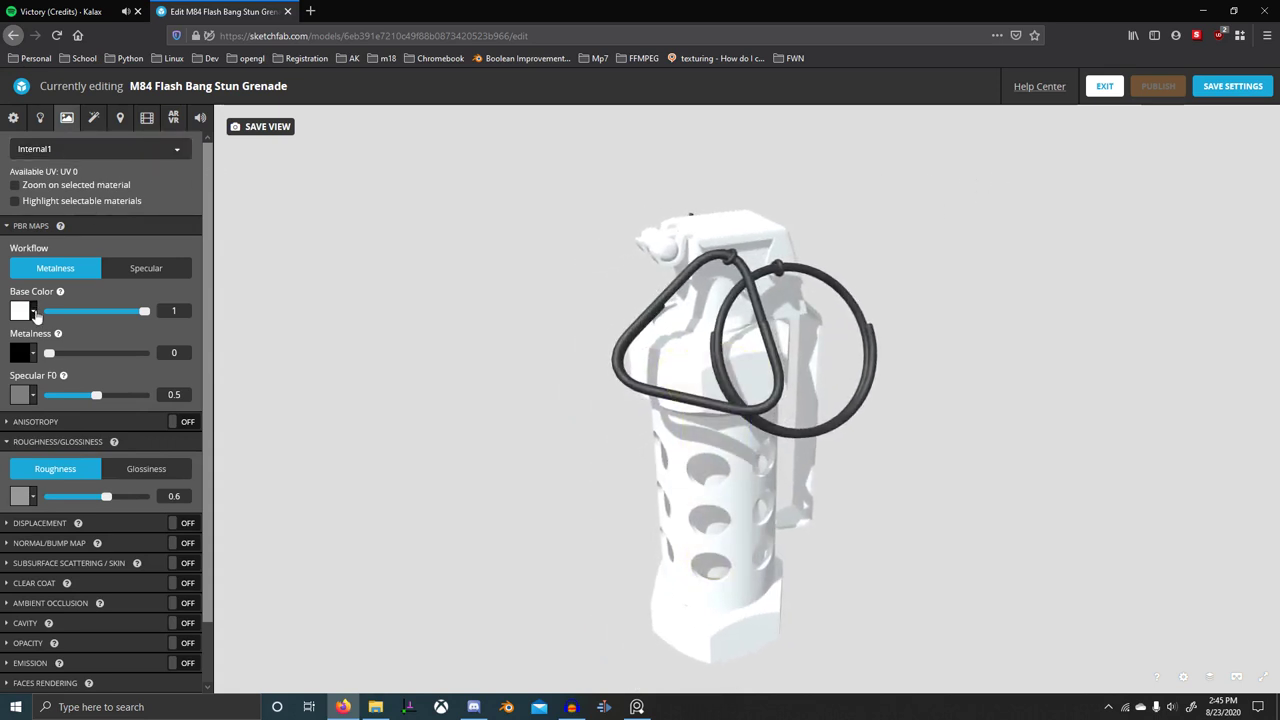
{"action": "left_click", "coordinate": [35, 313]}
{"action": "left_click", "coordinate": [46, 349]}
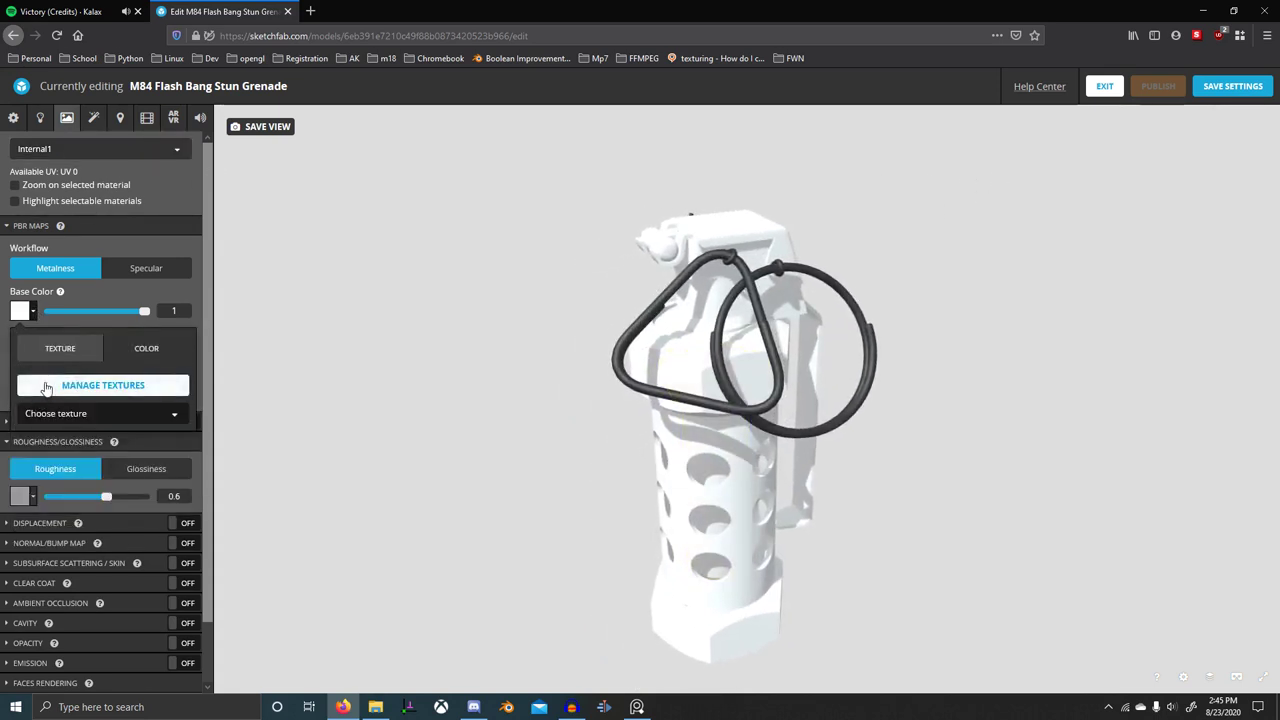
{"action": "left_click", "coordinate": [54, 413]}
{"action": "left_click", "coordinate": [62, 462]}
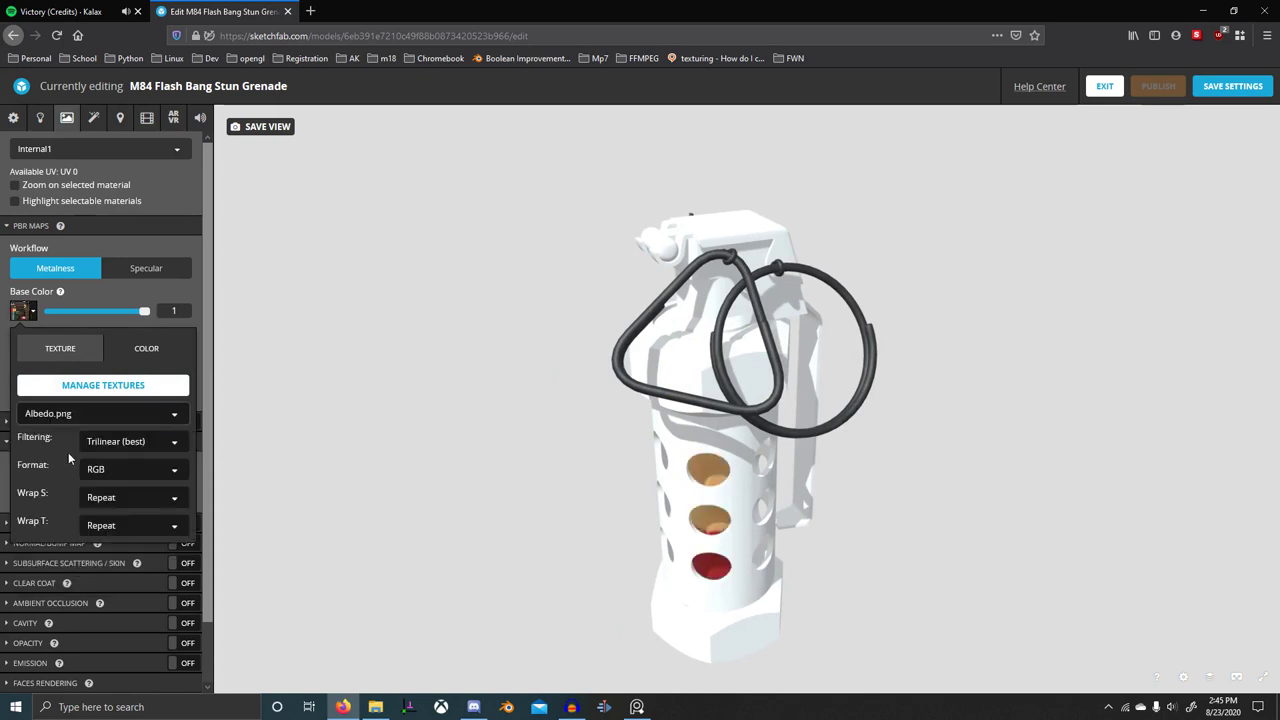
{"action": "left_click", "coordinate": [20, 316]}
- Assign Metal.png to Internal1's metalness and Spec.png to its Specular F0
{"action": "left_click", "coordinate": [30, 354]}
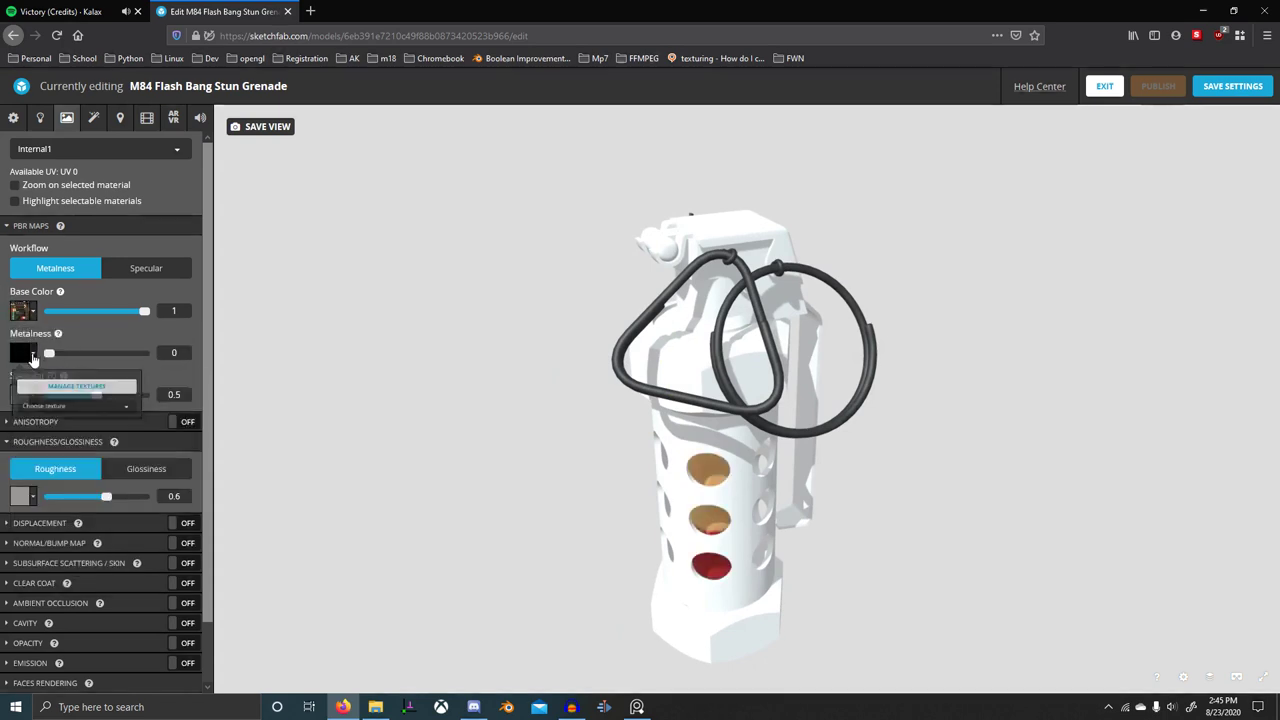
{"action": "left_click", "coordinate": [46, 424]}
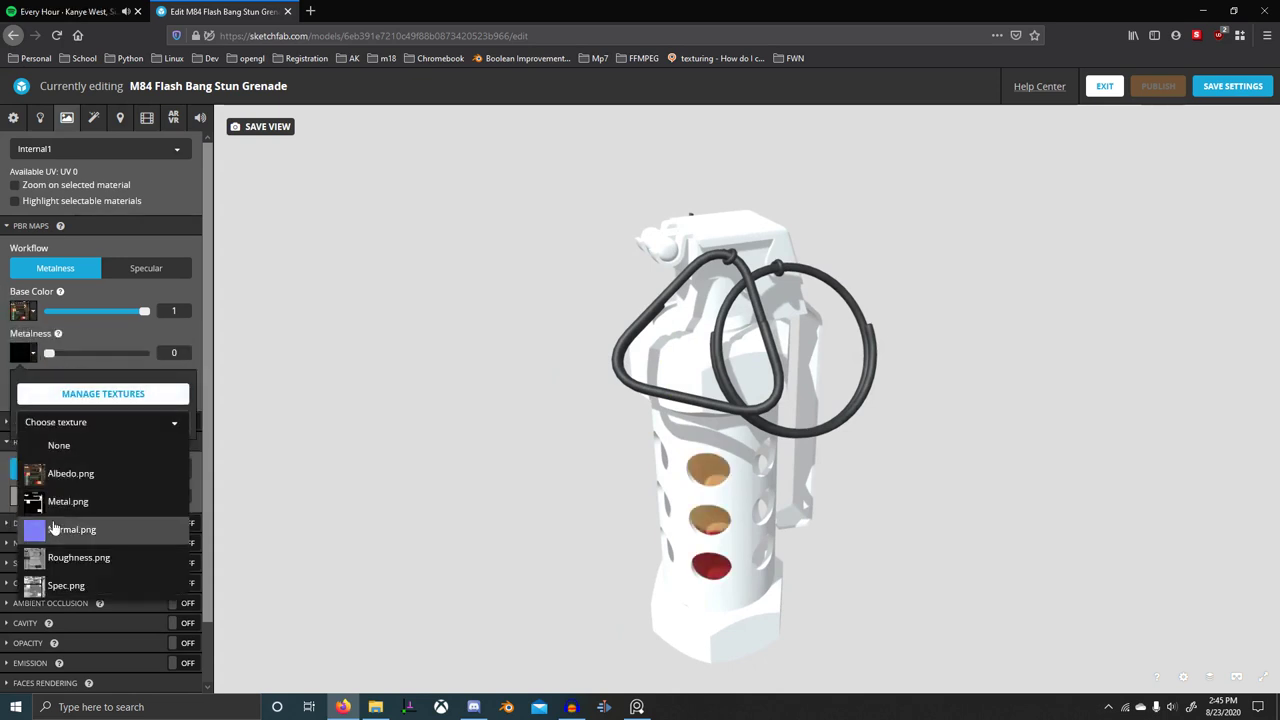
{"action": "left_click", "coordinate": [51, 503]}
{"action": "left_click", "coordinate": [31, 349]}
{"action": "left_click", "coordinate": [20, 394]}
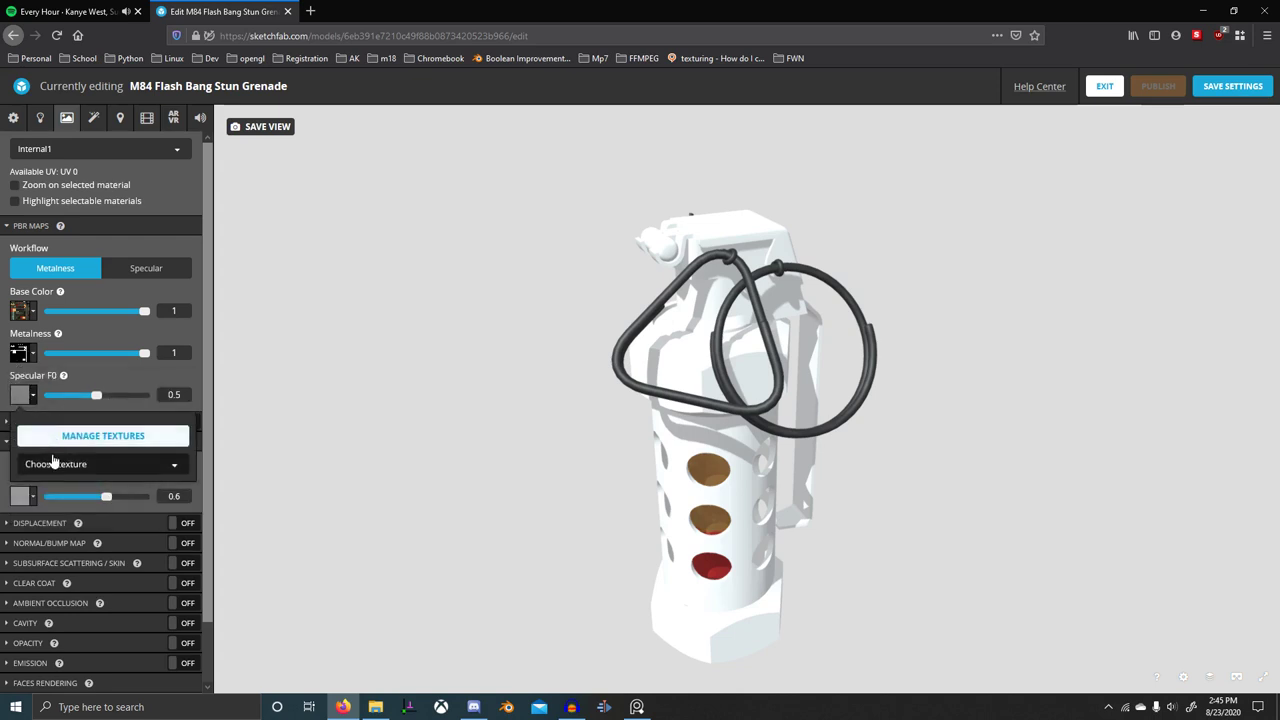
{"action": "left_click", "coordinate": [55, 464]}
{"action": "left_click", "coordinate": [81, 626]}
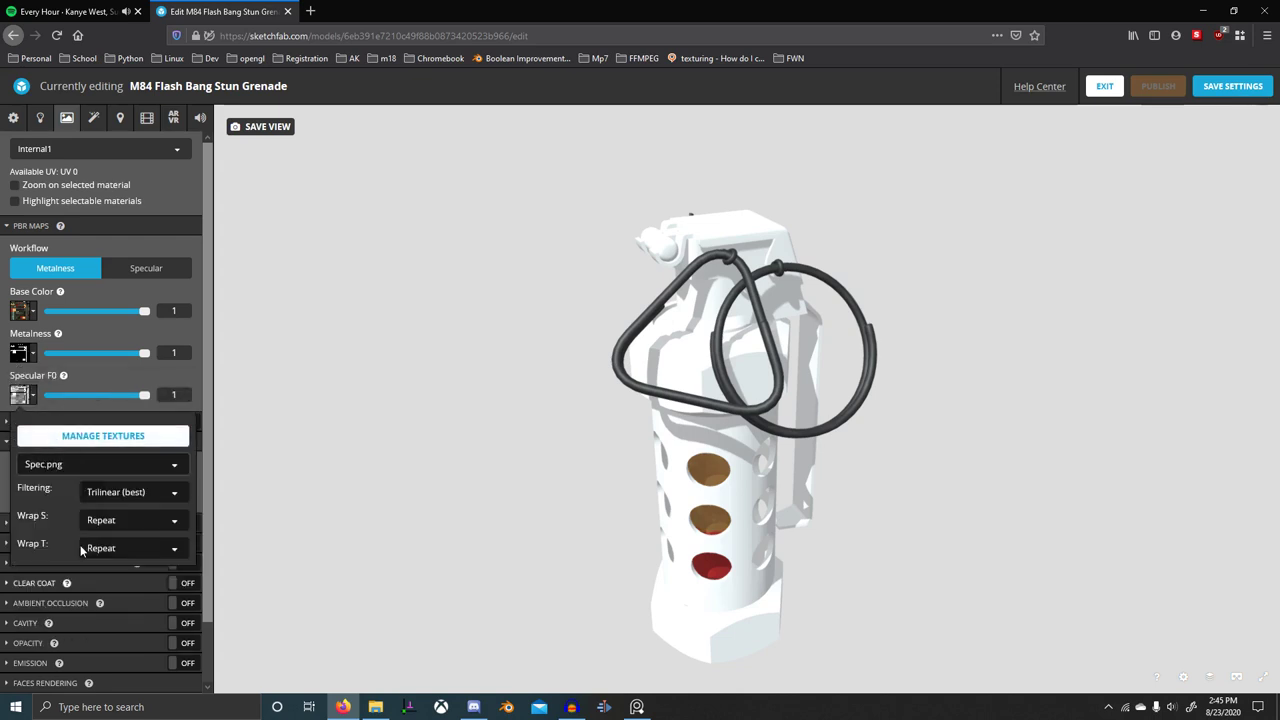
{"action": "left_click", "coordinate": [3, 422]}
{"action": "left_click", "coordinate": [20, 421]}
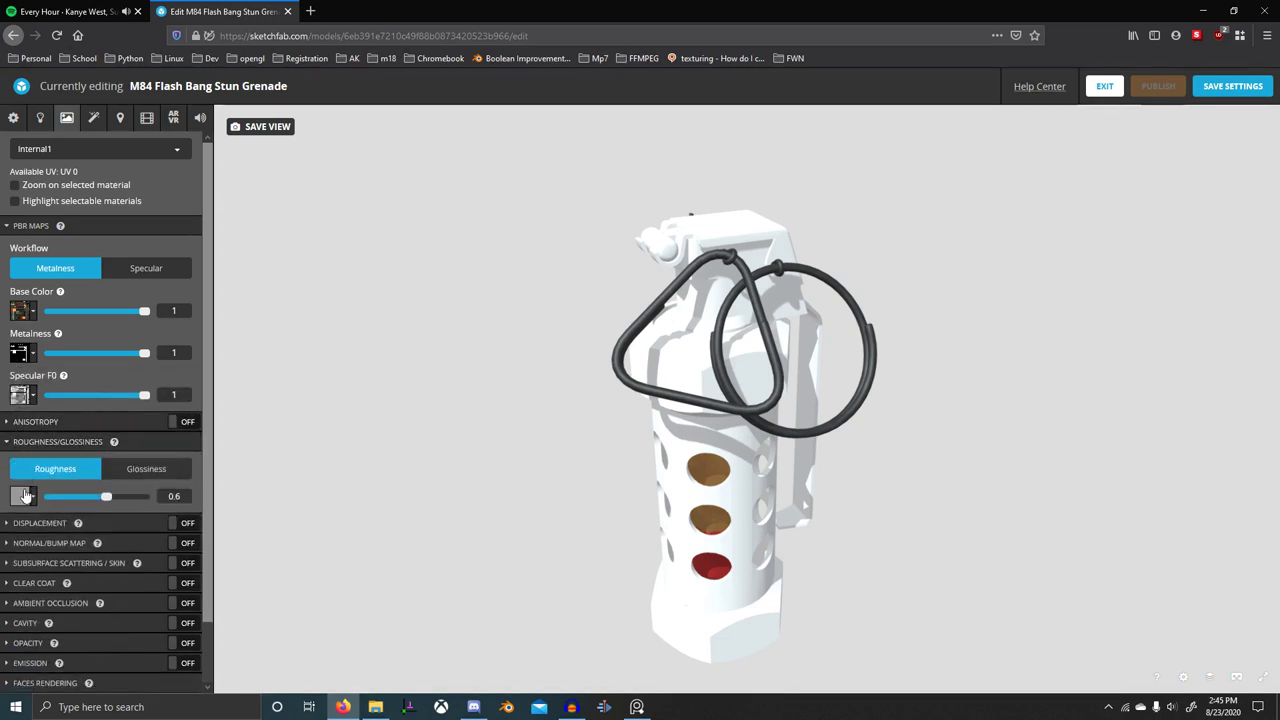
- Set Roughness.png as Internal1's roughness map
{"action": "left_click", "coordinate": [20, 496]}
{"action": "left_click", "coordinate": [52, 567]}
{"action": "scroll", "coordinate": [108, 666], "scroll_direction": "down", "scroll_amount": 2}
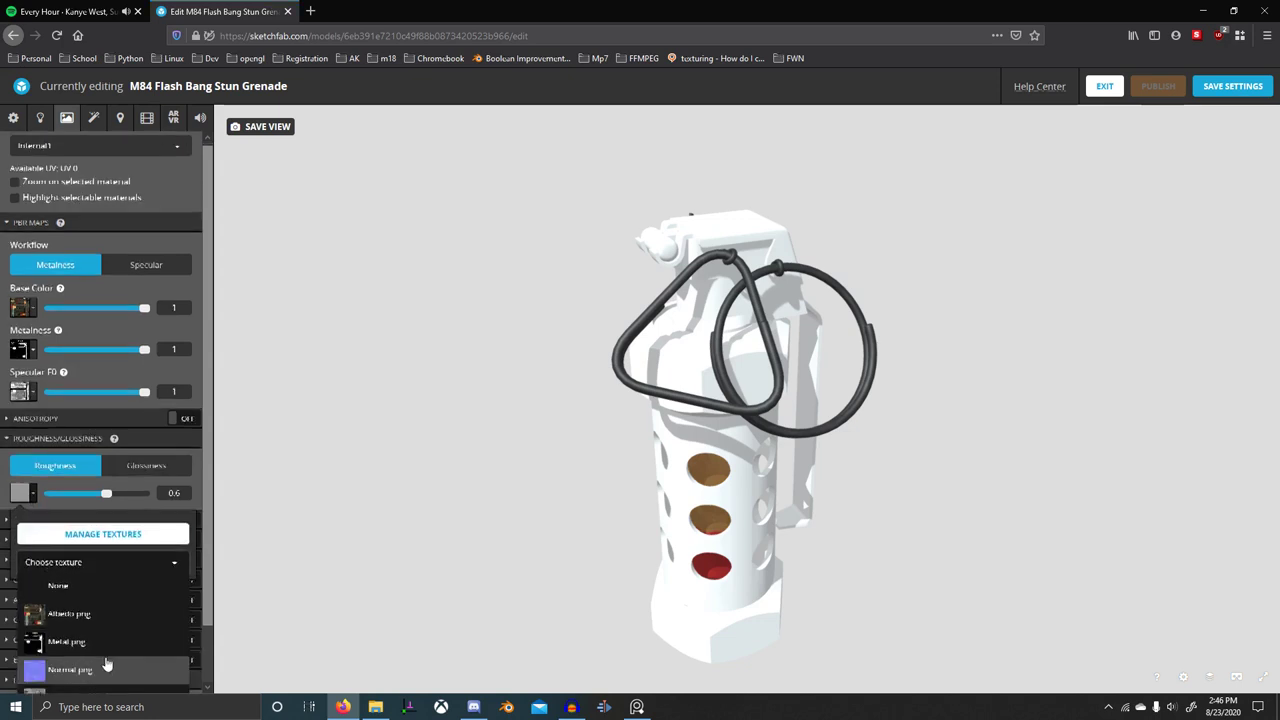
{"action": "left_click", "coordinate": [76, 634]}
{"action": "left_click", "coordinate": [3, 466]}
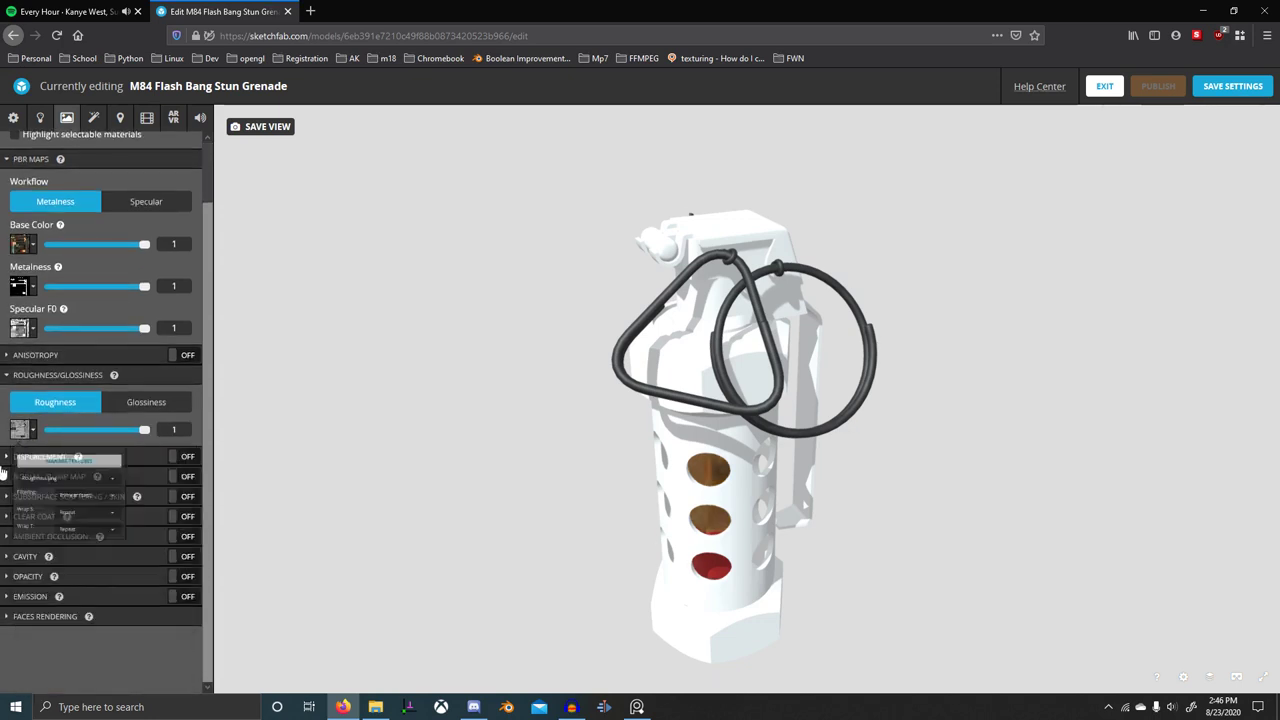
{"action": "left_click", "coordinate": [2, 464]}
{"action": "left_click", "coordinate": [3, 464]}
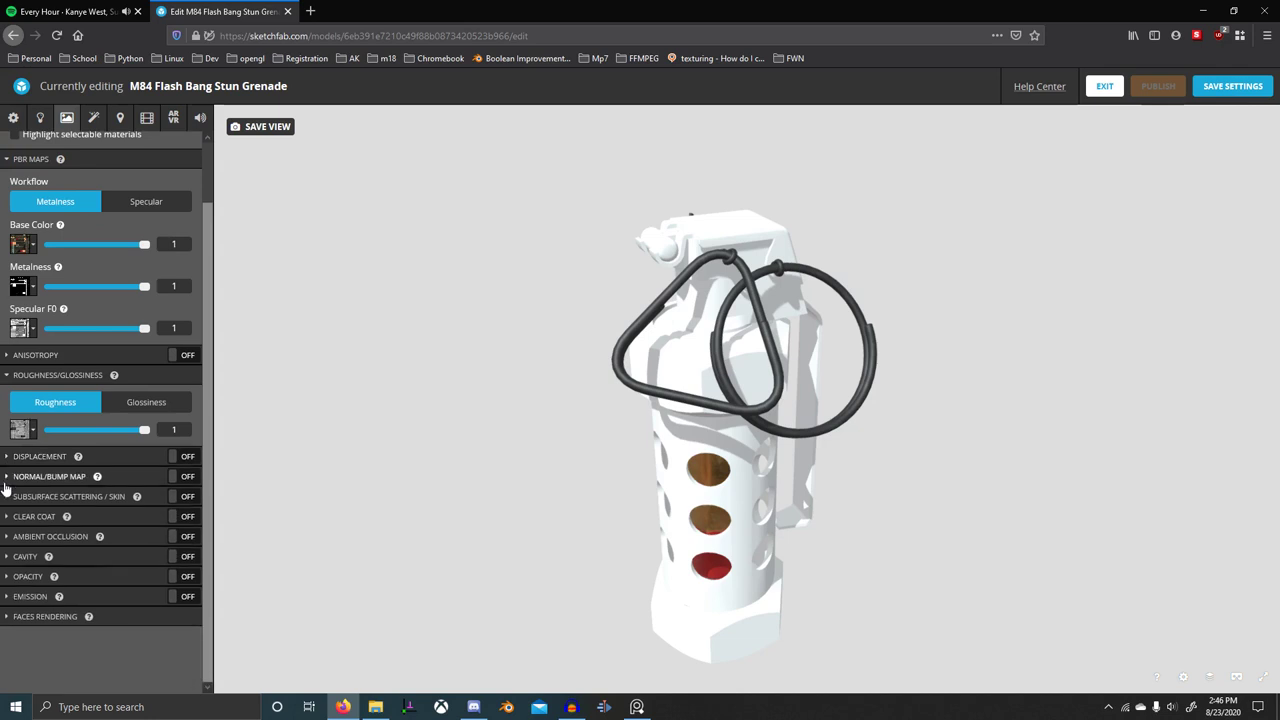
- Turn on Normal/Bump Map for Internal1 and use Normal.png as the normal map
{"action": "left_click", "coordinate": [5, 482]}
{"action": "left_click", "coordinate": [184, 479]}
{"action": "left_click", "coordinate": [34, 532]}
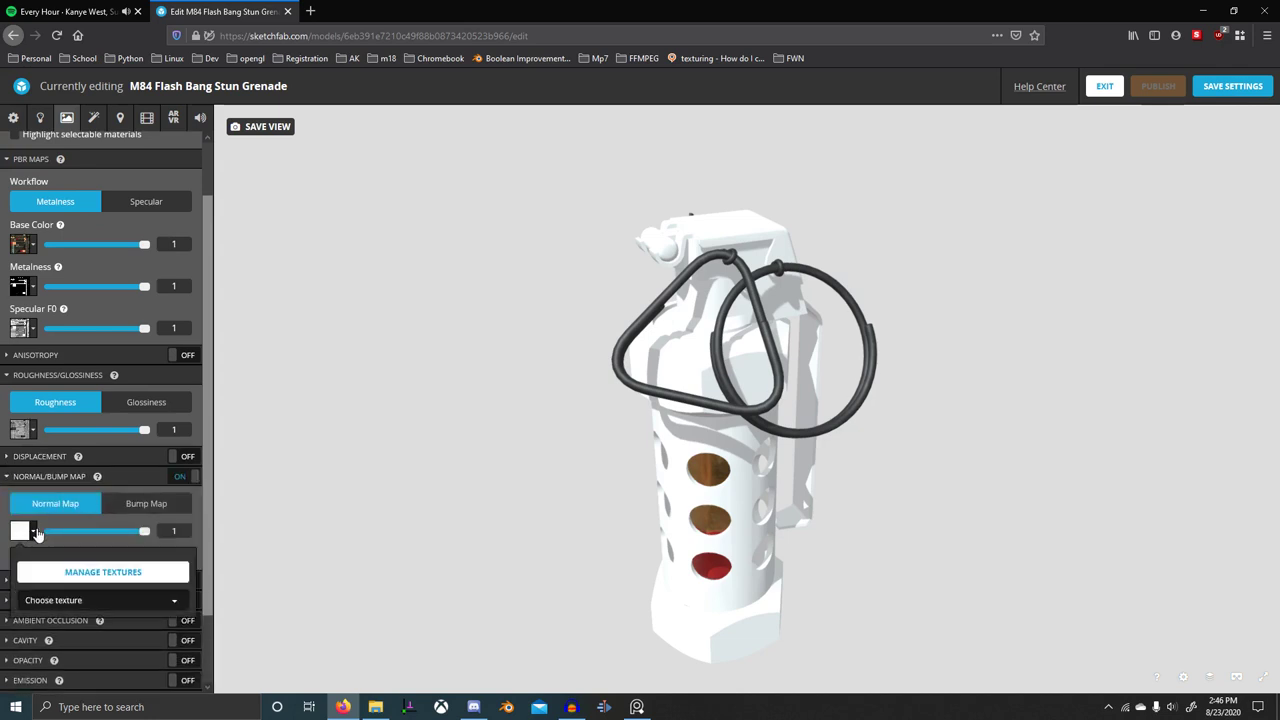
{"action": "left_click", "coordinate": [65, 608]}
{"action": "scroll", "coordinate": [99, 587], "scroll_direction": "down", "scroll_amount": 2}
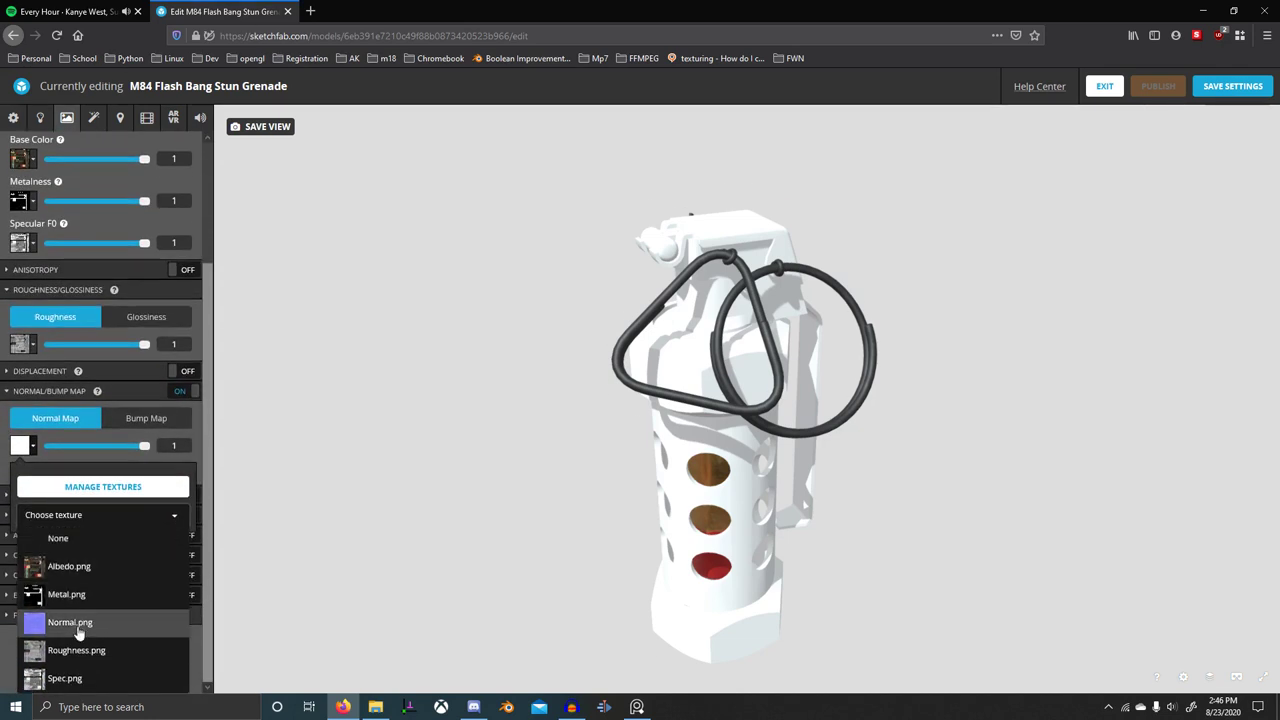
{"action": "left_click", "coordinate": [78, 625]}
{"action": "left_click", "coordinate": [1, 472]}
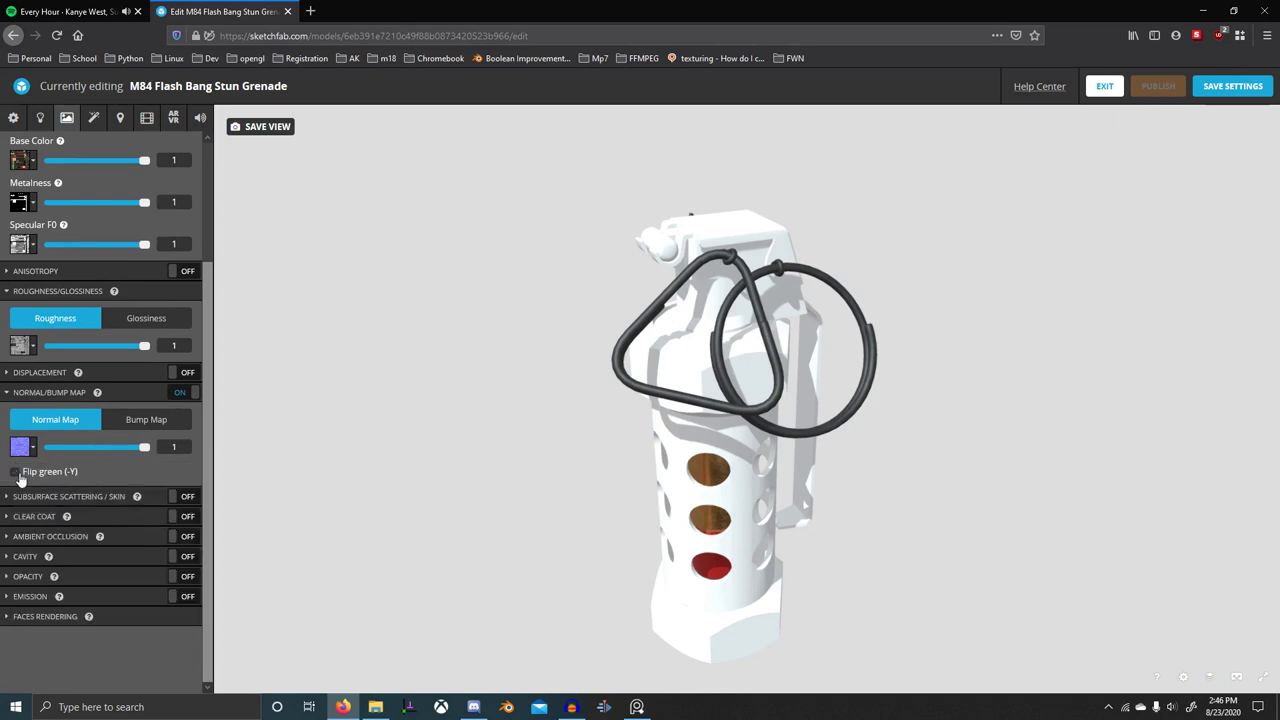
- Inspect the textured grenade, then switch to editing the M84 material
{"action": "left_click_drag", "start_coordinate": [623, 450], "coordinate": [688, 402]}
{"action": "right_click_drag", "start_coordinate": [630, 440], "coordinate": [691, 370]}
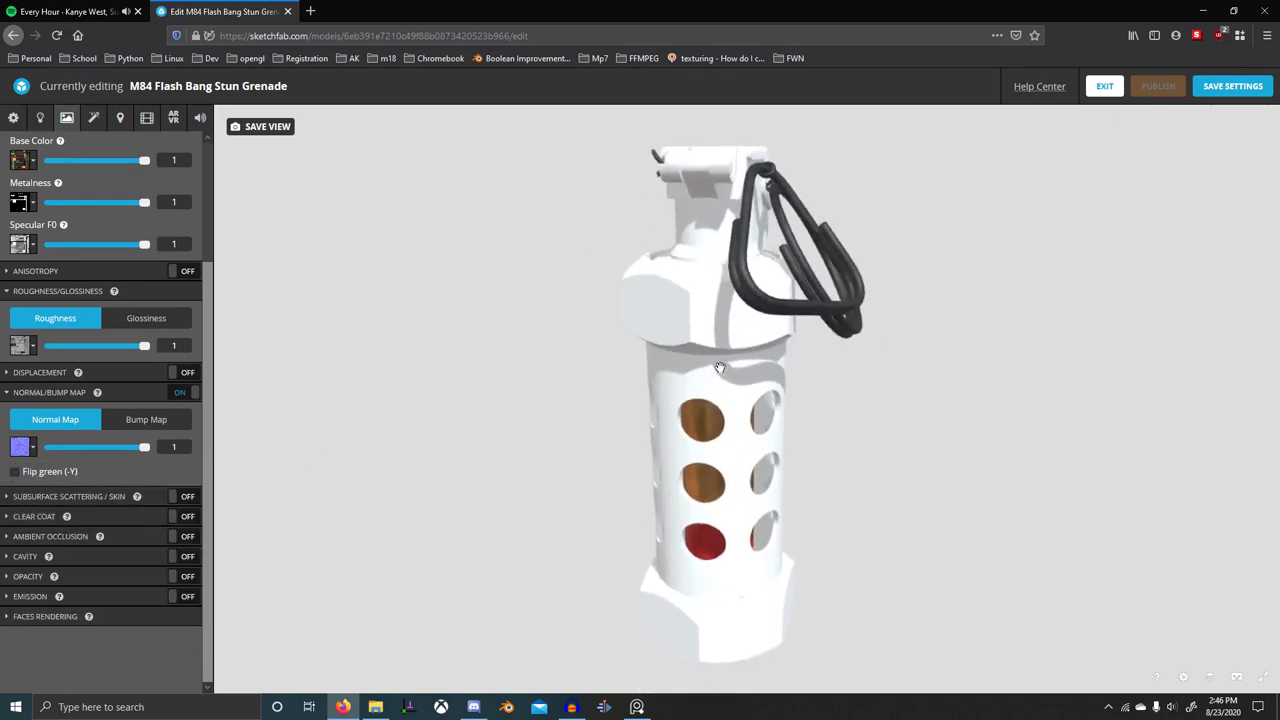
{"action": "scroll", "coordinate": [691, 370], "scroll_direction": "up", "scroll_amount": 2}
{"action": "left_click_drag", "start_coordinate": [691, 370], "coordinate": [649, 314]}
{"action": "right_click_drag", "start_coordinate": [649, 314], "coordinate": [595, 430]}
{"action": "scroll", "coordinate": [143, 191], "scroll_direction": "up", "scroll_amount": 3}
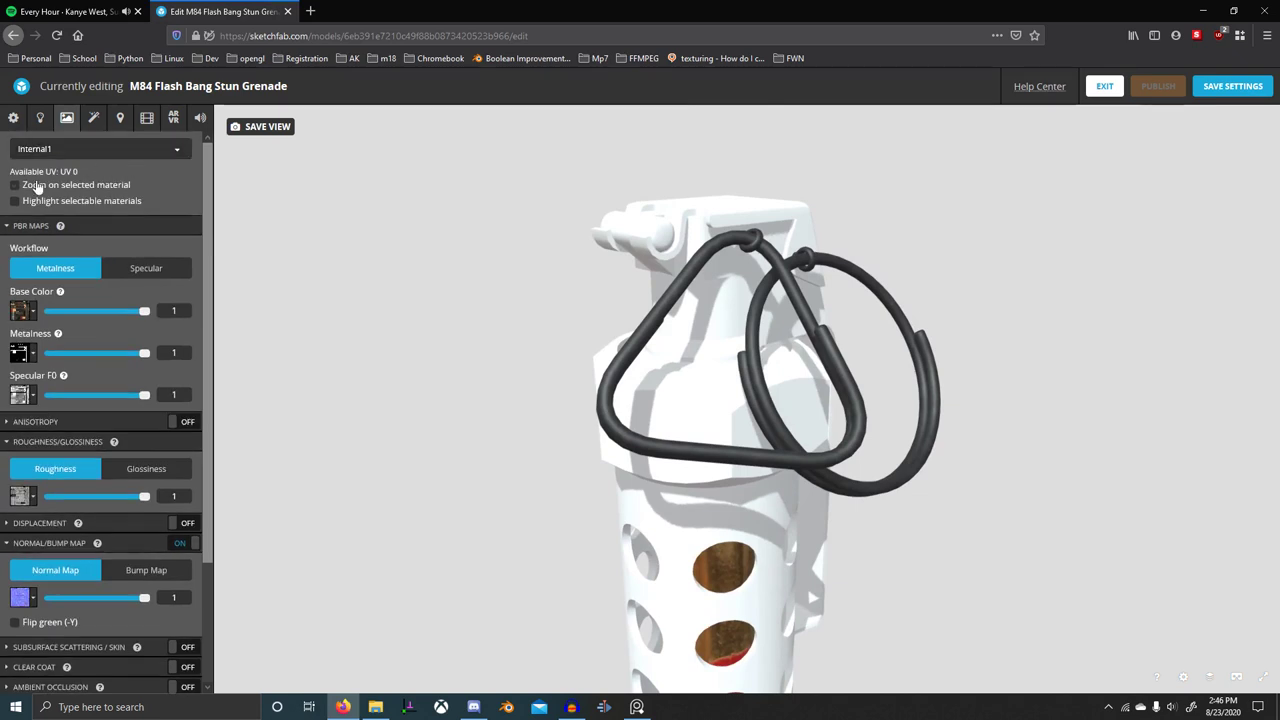
{"action": "scroll", "coordinate": [124, 223], "scroll_direction": "down", "scroll_amount": 2}
{"action": "scroll", "coordinate": [125, 225], "scroll_direction": "up", "scroll_amount": 2}
{"action": "left_click", "coordinate": [145, 149]}
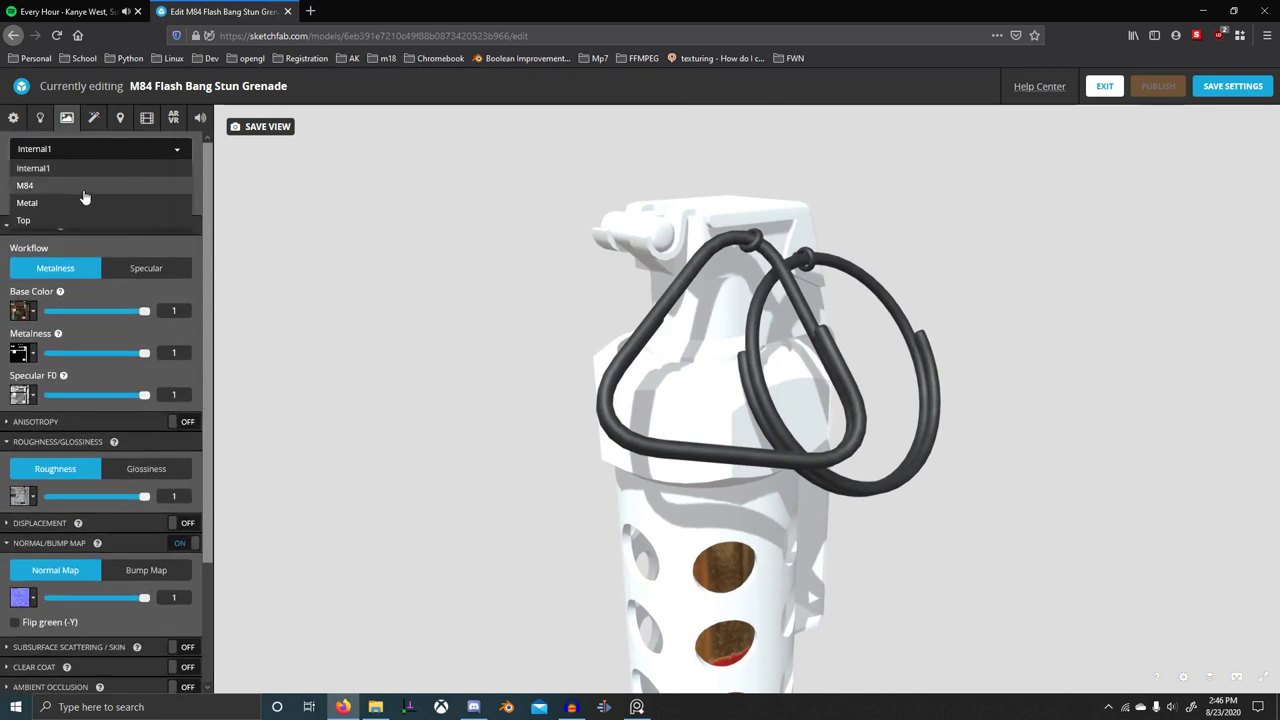
{"action": "left_click", "coordinate": [80, 189]}
{"action": "scroll", "coordinate": [100, 200], "scroll_direction": "down", "scroll_amount": 2}
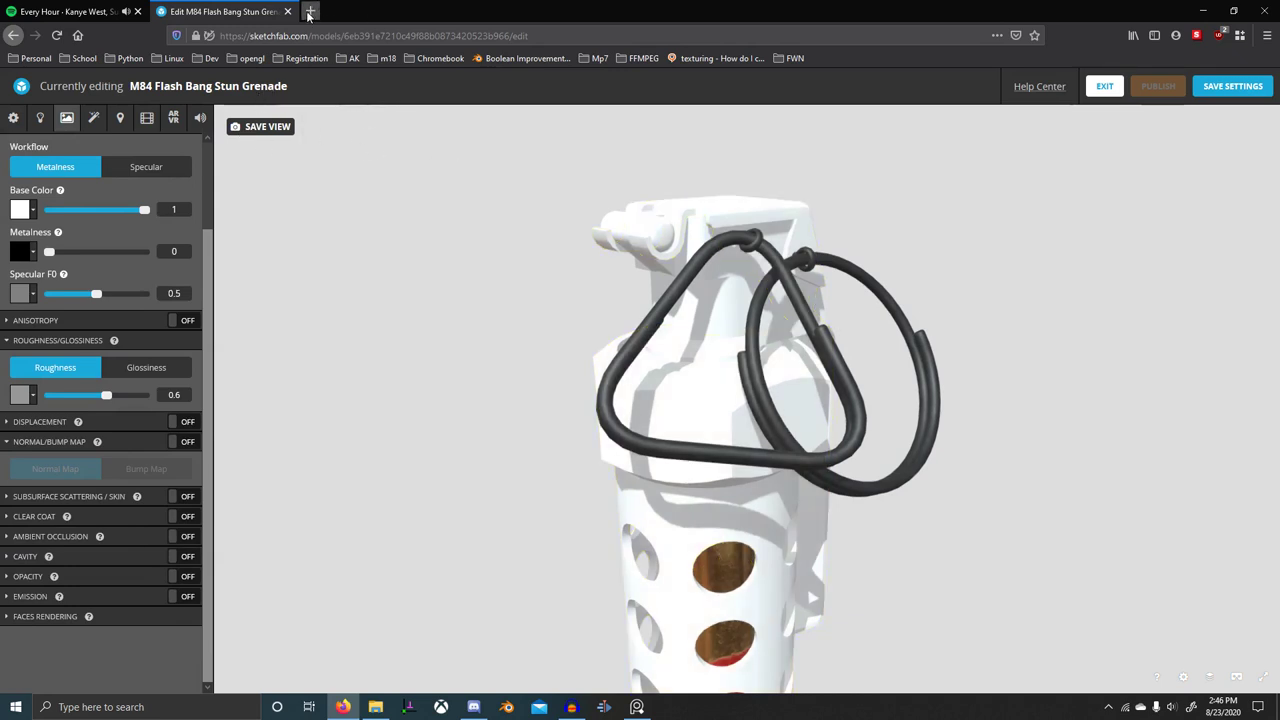
{"action": "left_click", "coordinate": [1039, 86]}
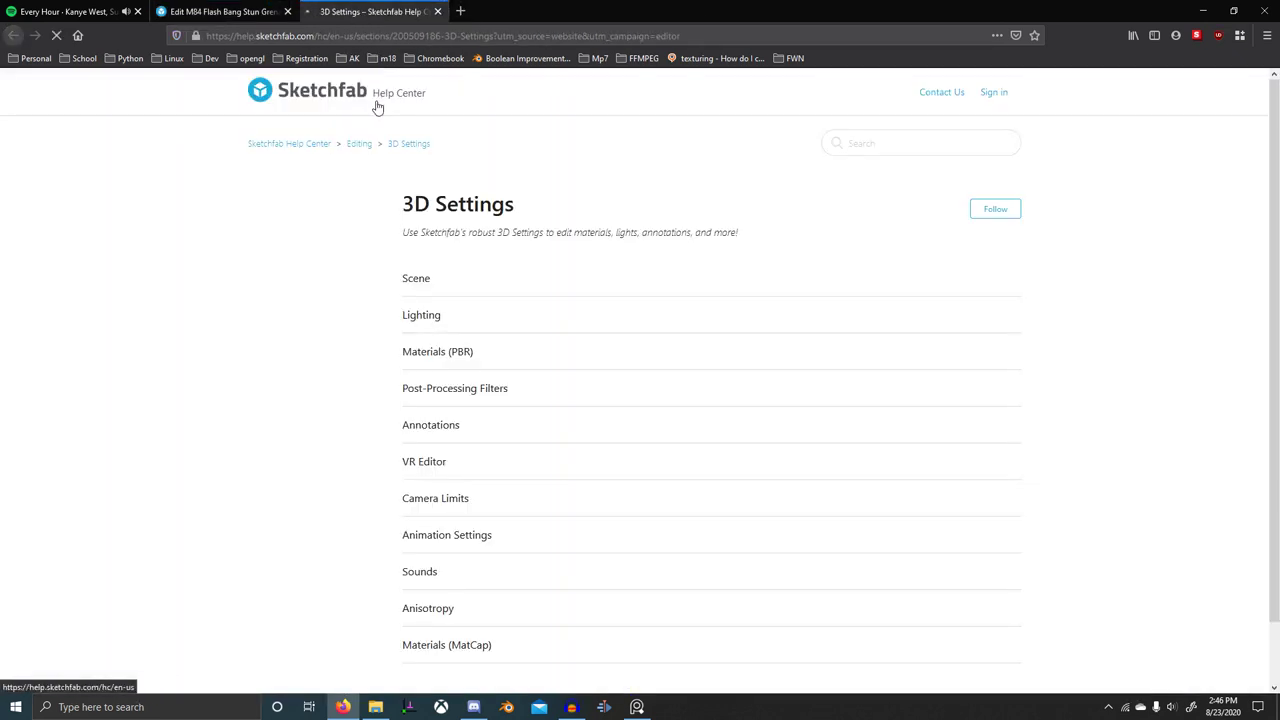
{"action": "left_click", "coordinate": [452, 357]}
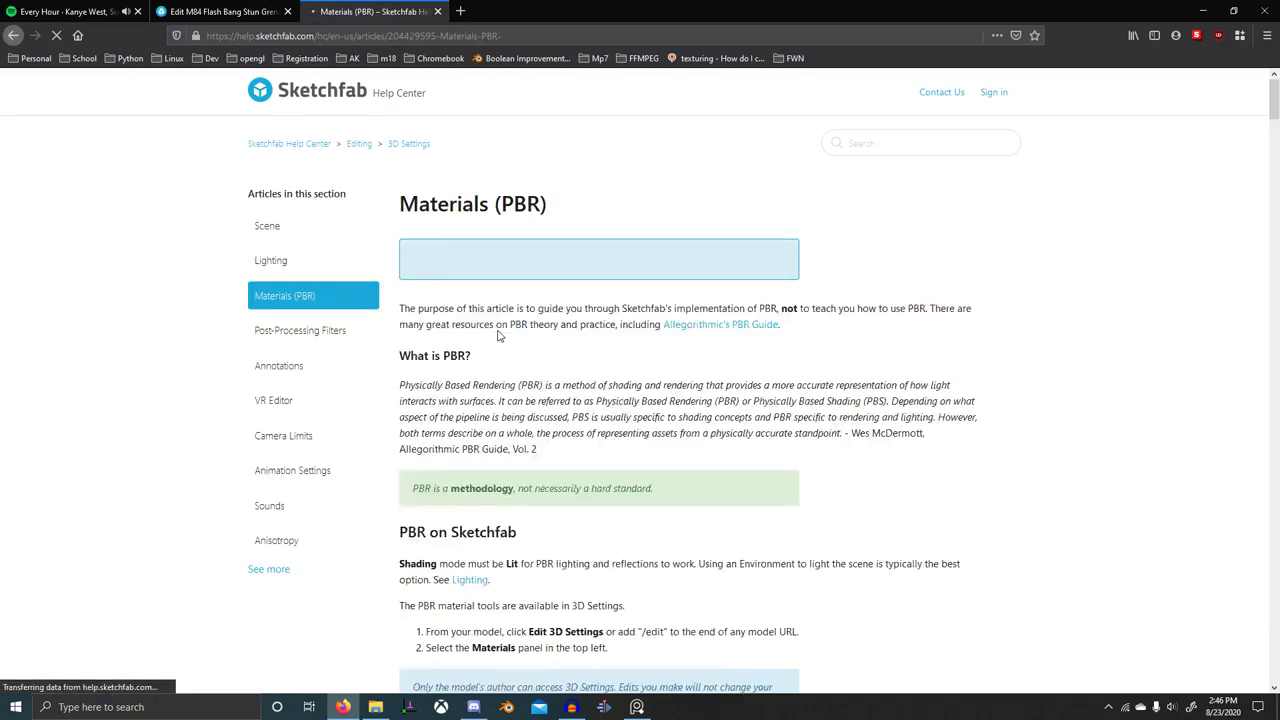
{"action": "scroll", "coordinate": [654, 297], "scroll_direction": "down", "scroll_amount": 5}
{"action": "scroll", "coordinate": [660, 302], "scroll_direction": "down", "scroll_amount": 4}
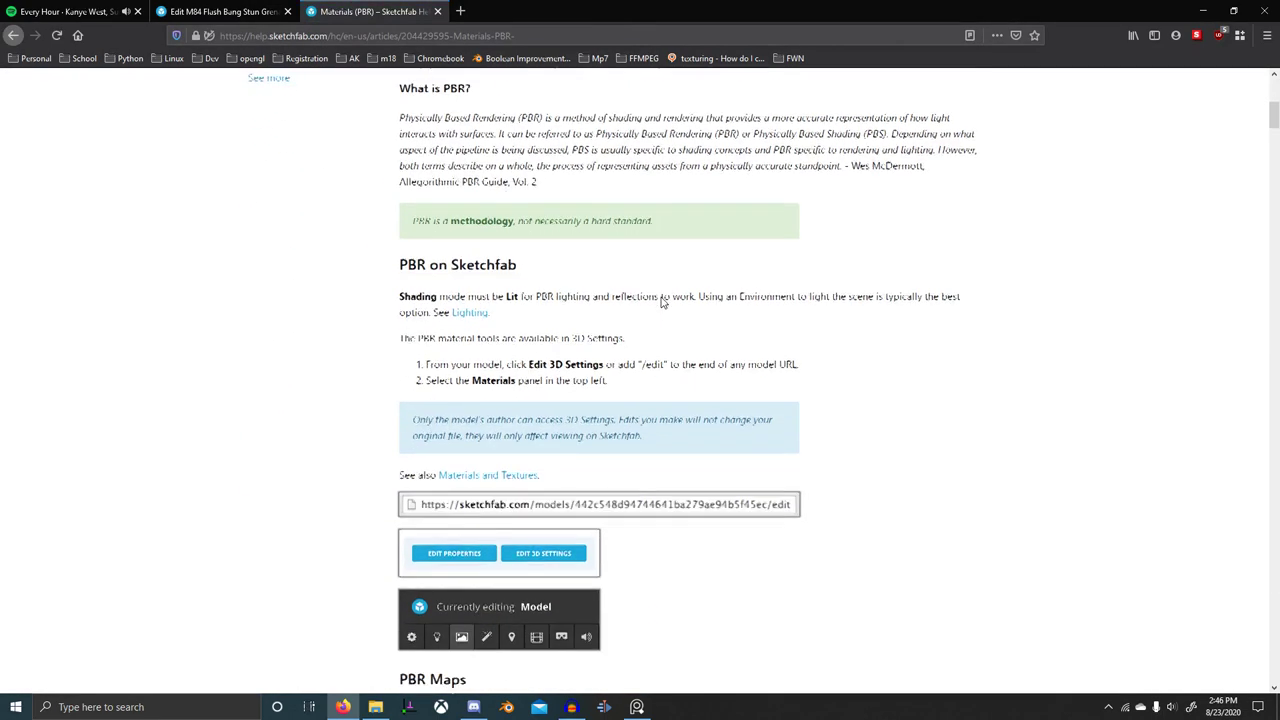
{"action": "scroll", "coordinate": [660, 306], "scroll_direction": "down", "scroll_amount": 8}
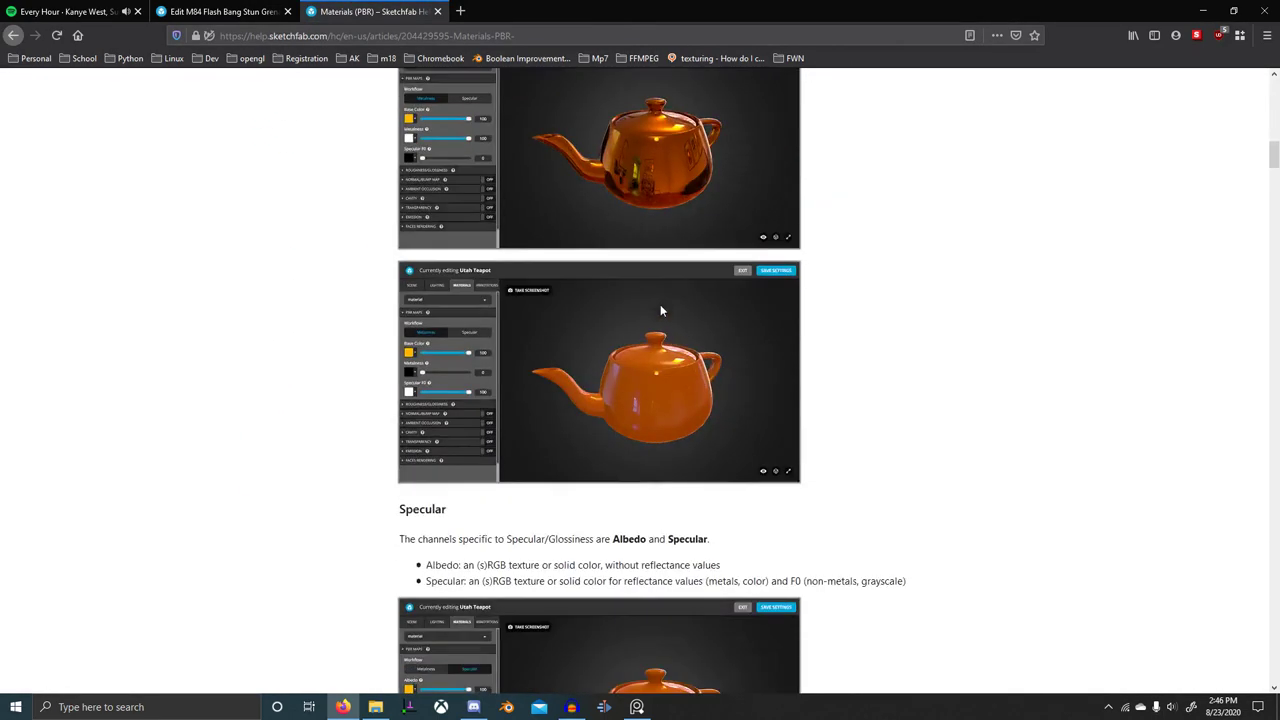
{"action": "key", "text": "ctrl+f"}
{"action": "type", "text": "delete"}
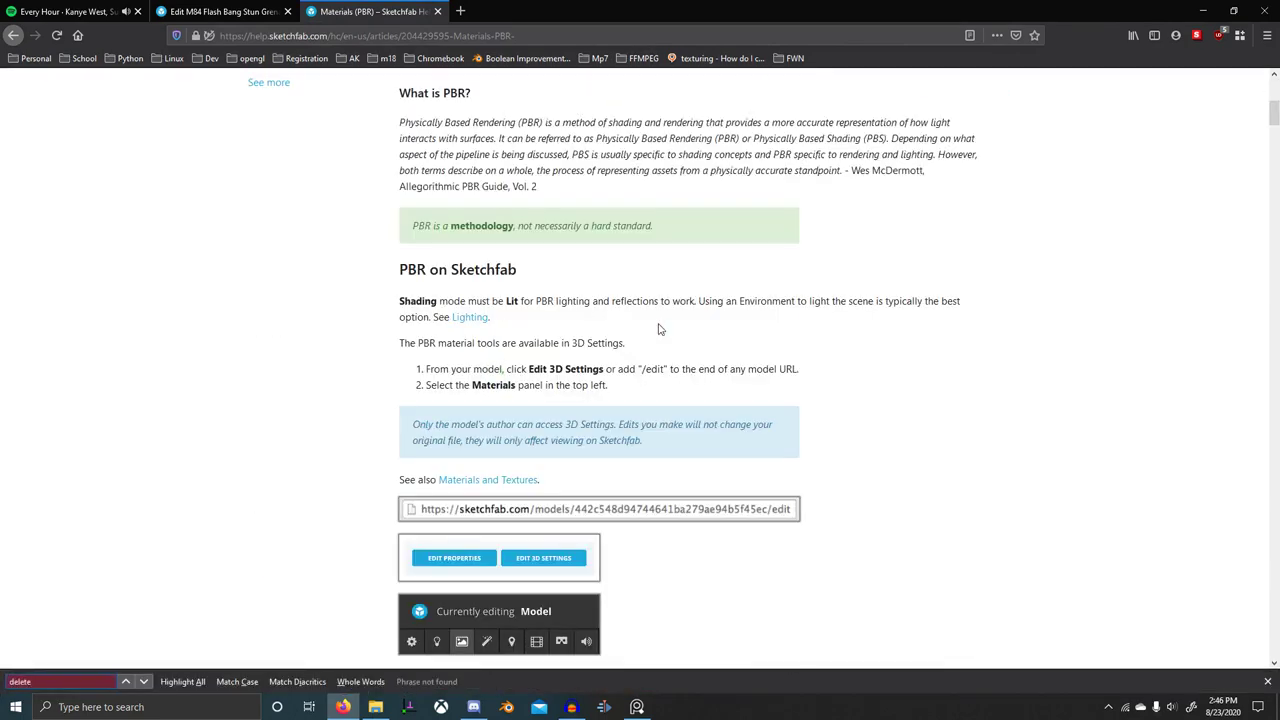
{"action": "key", "text": "ctrl+BackSpace"}
{"action": "type", "text": "remove"}
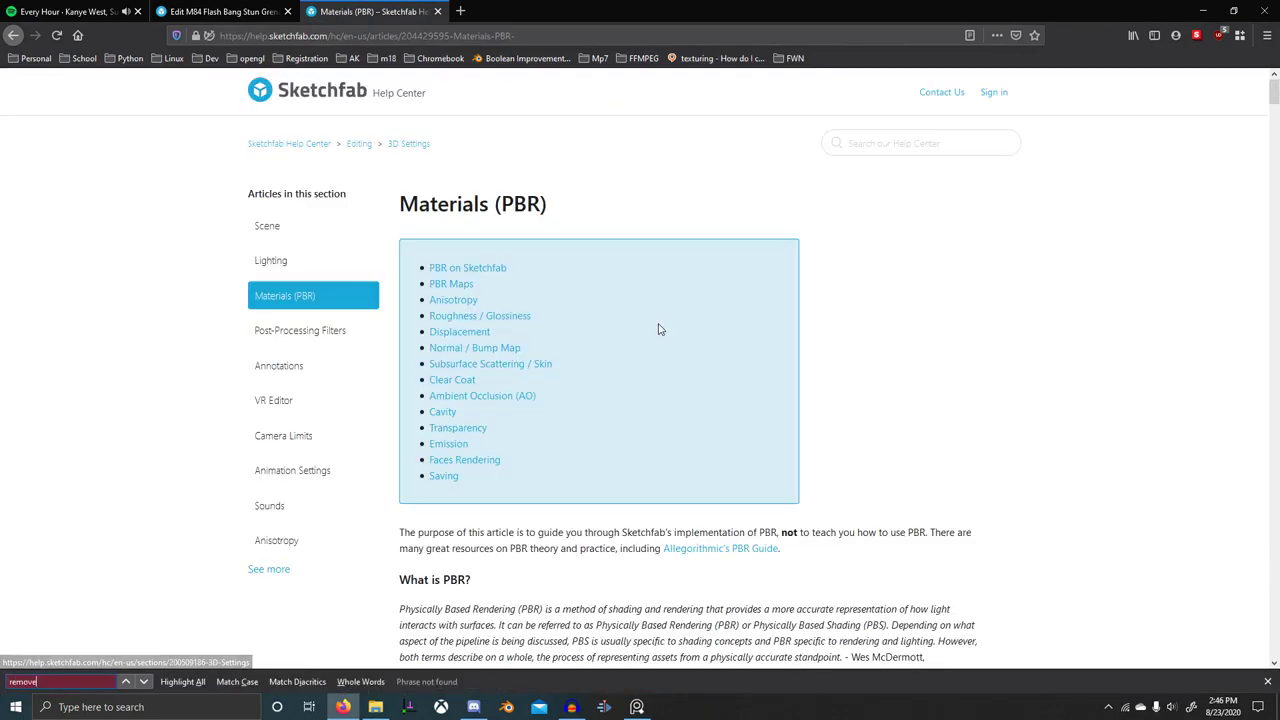
{"action": "key", "text": "ctrl+w"}
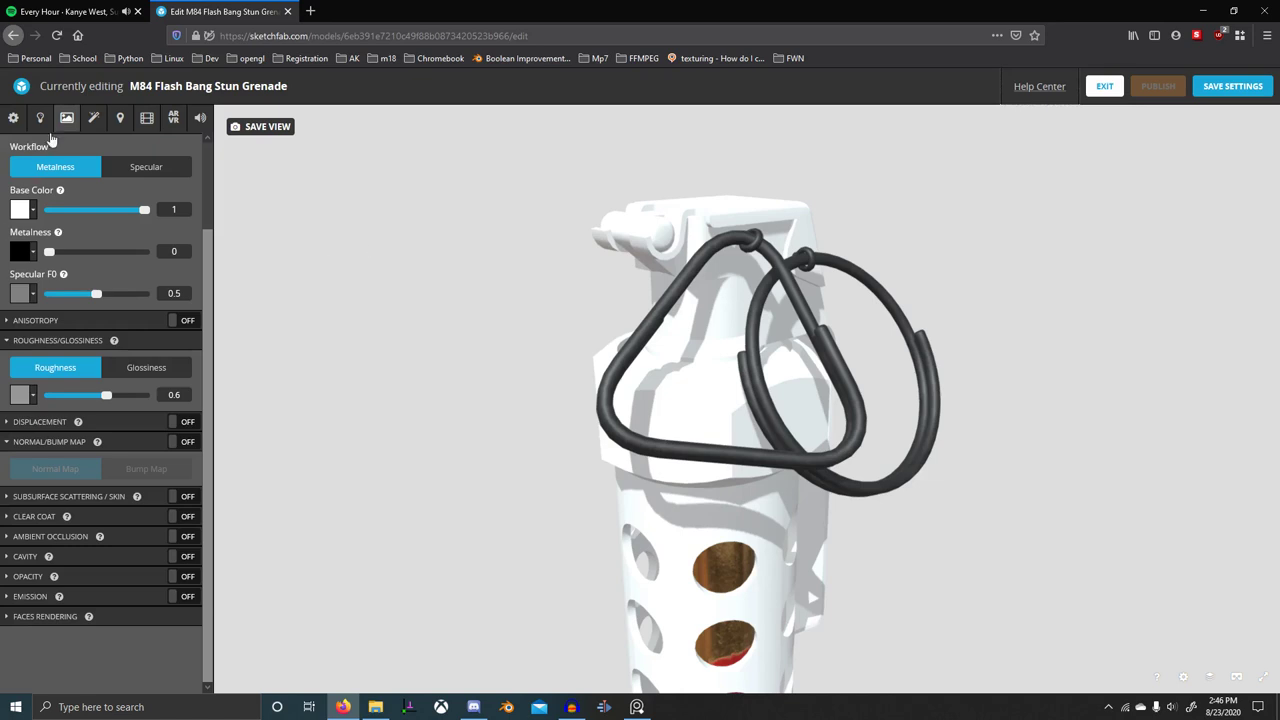
- Search Google for 'remove material sketchfab' and read the Materials and Textures help article
{"action": "key", "text": "ctrl+t"}
{"action": "type", "text": "remove "}
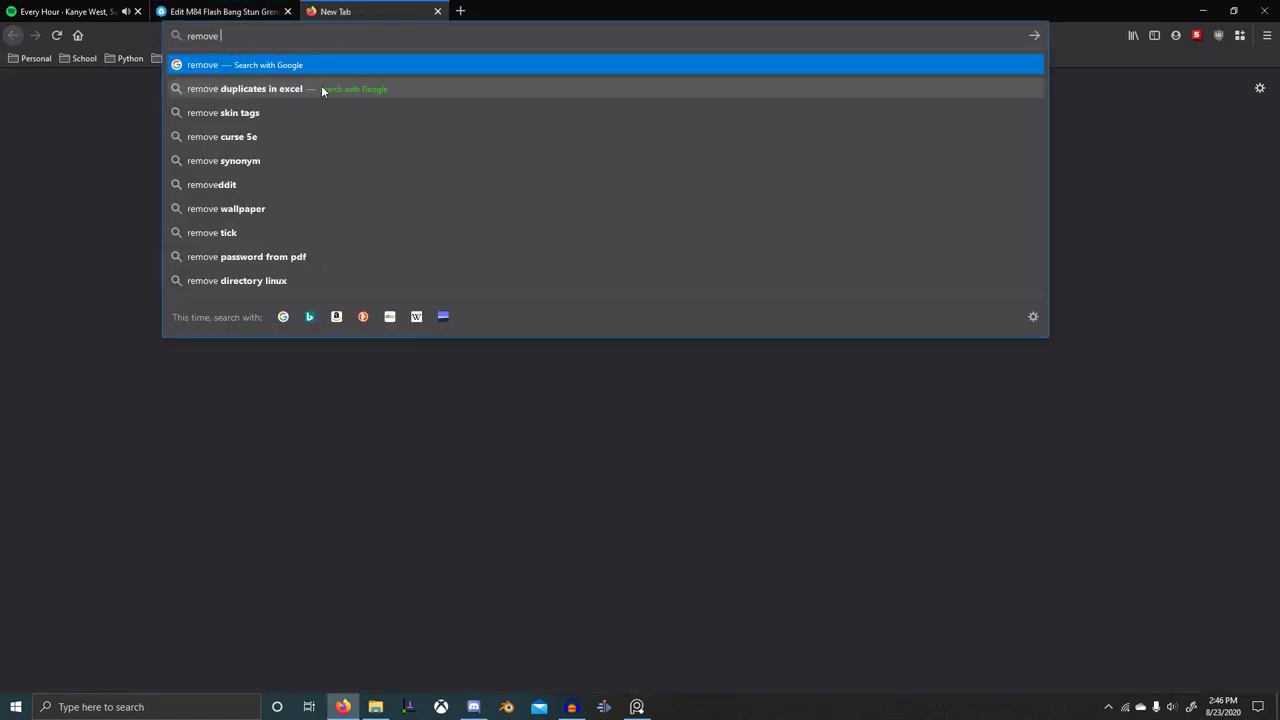
{"action": "type", "text": "material s"}
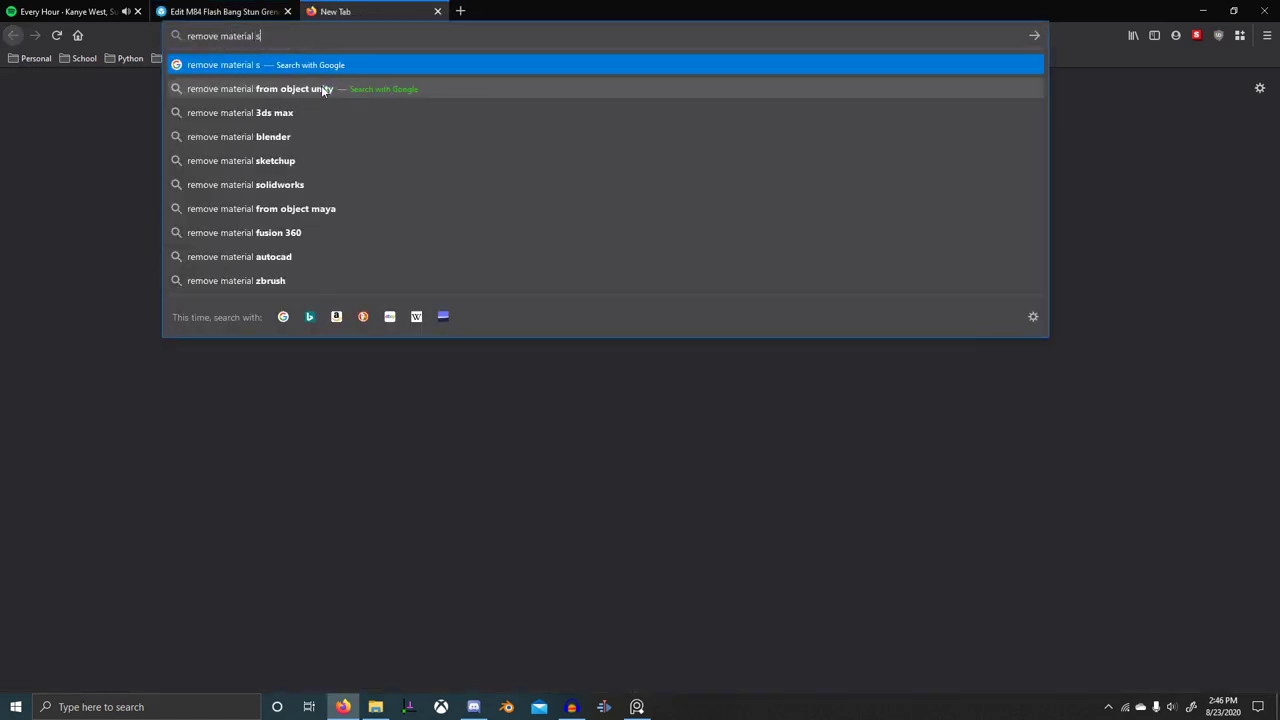
{"action": "type", "text": "ketca"}
{"action": "type", "text": "fab"}
{"action": "key", "text": "Return"}
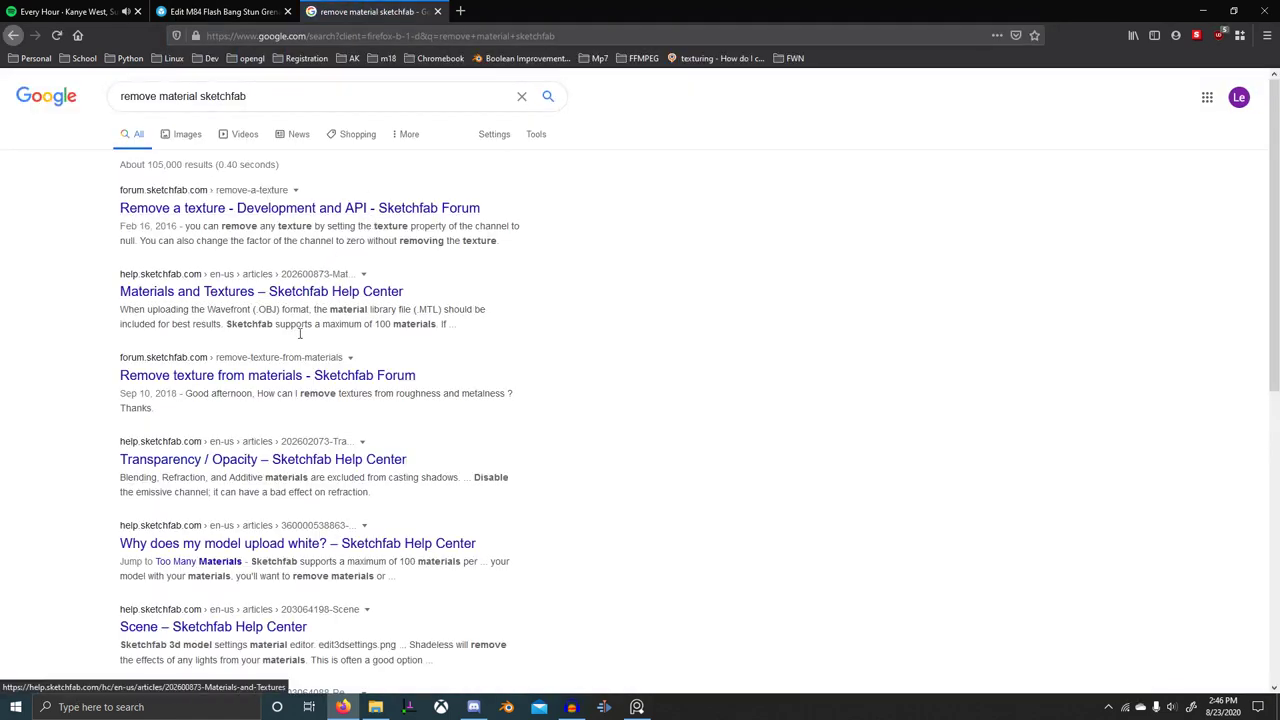
{"action": "middle_click", "coordinate": [306, 298]}
{"action": "left_click", "coordinate": [480, 11]}
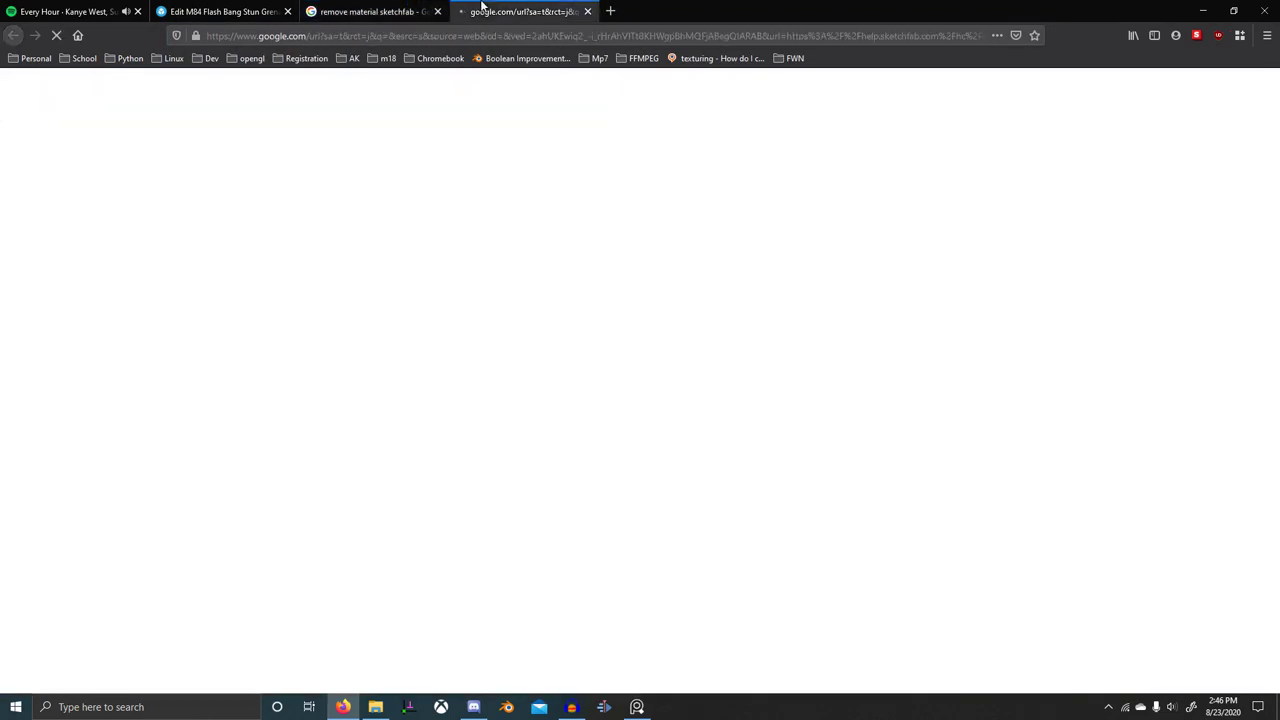
{"action": "scroll", "coordinate": [571, 314], "scroll_direction": "down", "scroll_amount": 3}
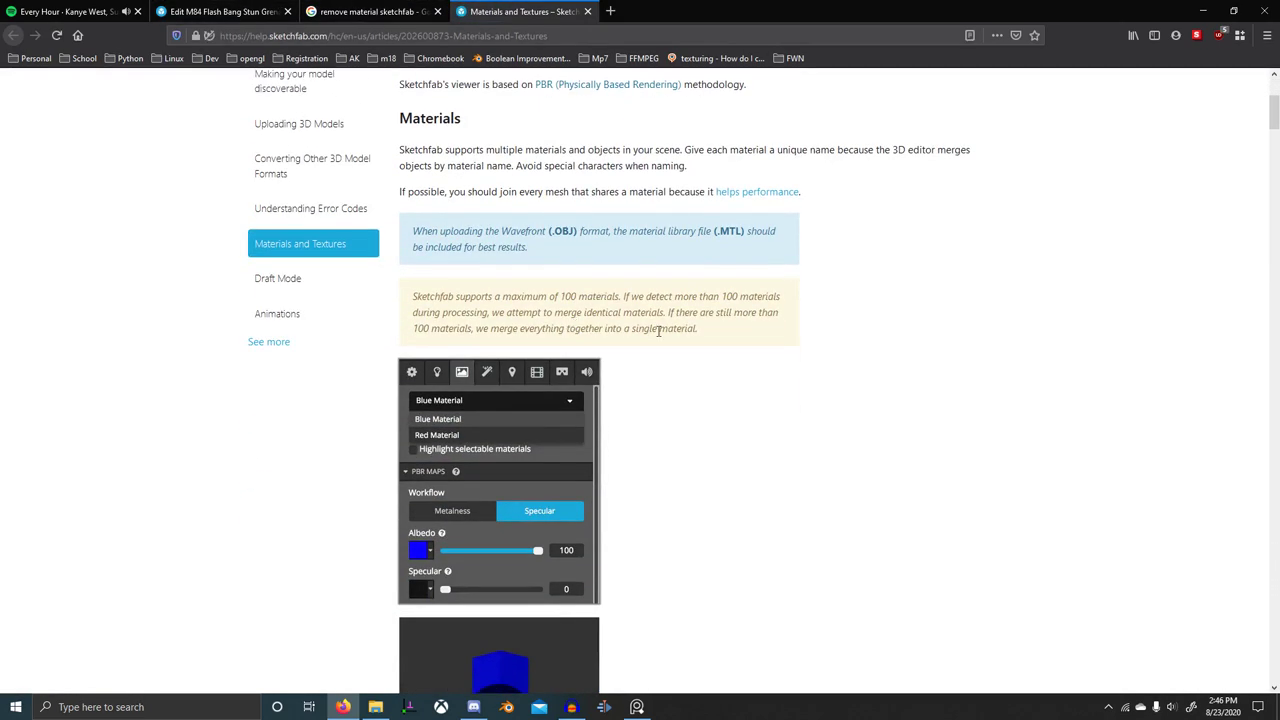
{"action": "scroll", "coordinate": [655, 335], "scroll_direction": "down", "scroll_amount": 5}
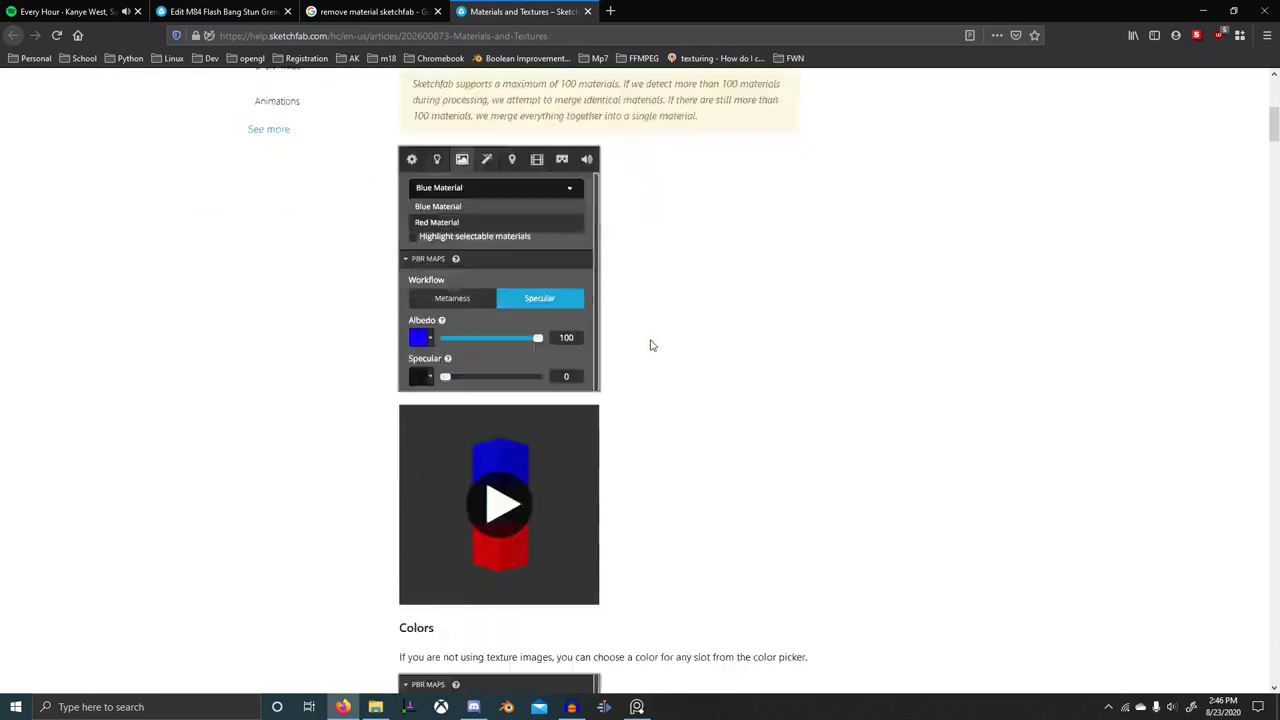
{"action": "scroll", "coordinate": [649, 347], "scroll_direction": "down", "scroll_amount": 15}
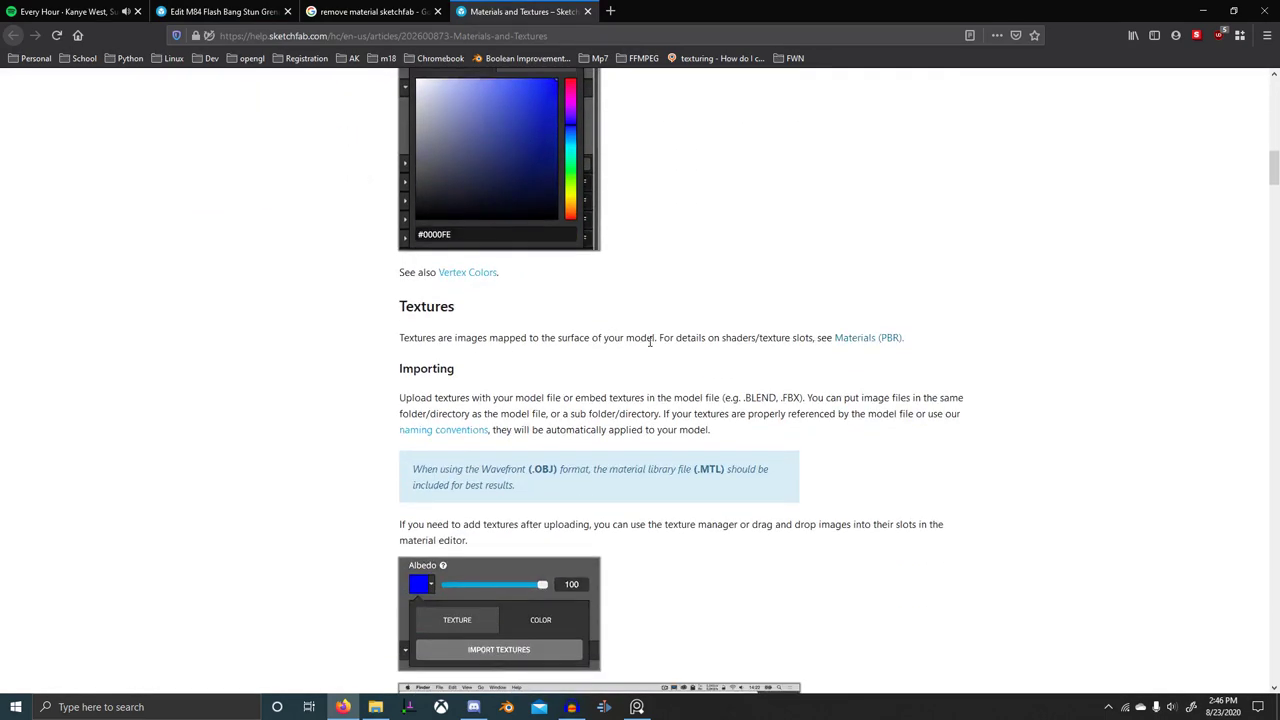
{"action": "scroll", "coordinate": [600, 310], "scroll_direction": "down", "scroll_amount": 2}
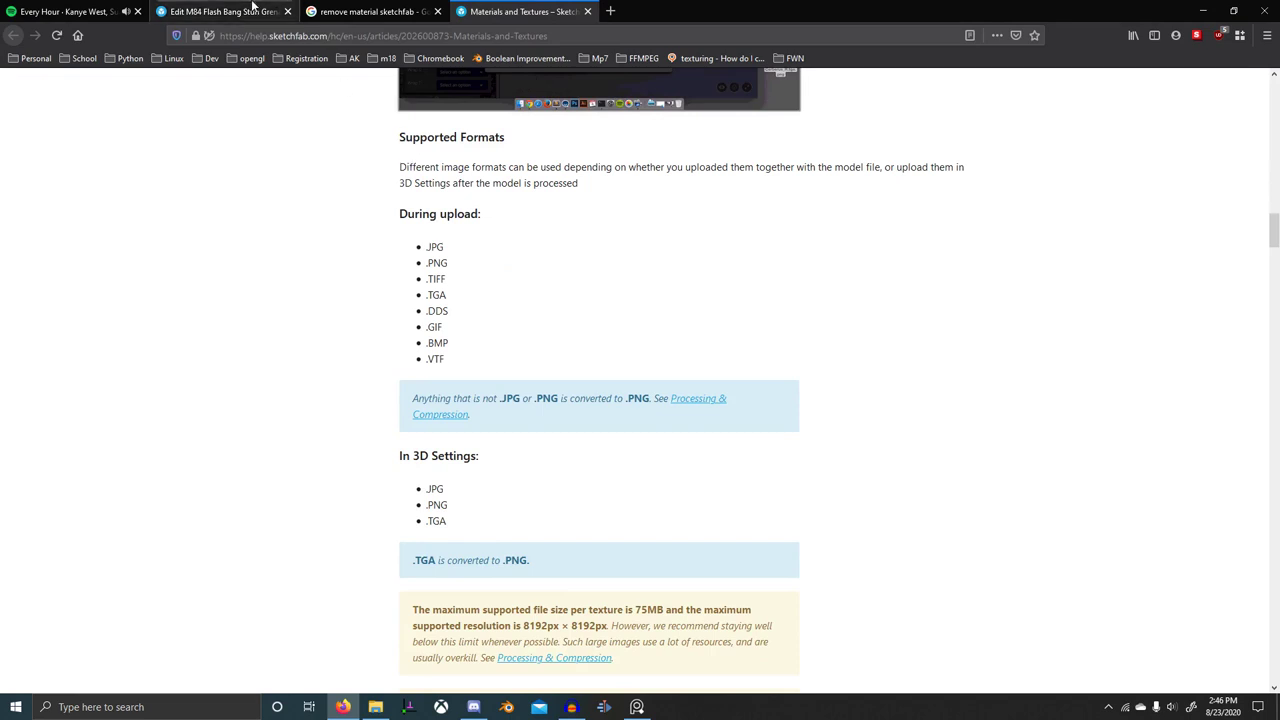
- Back in the editor, give the M84 material Albedo.png as its base colour texture
{"action": "left_click", "coordinate": [215, 8]}
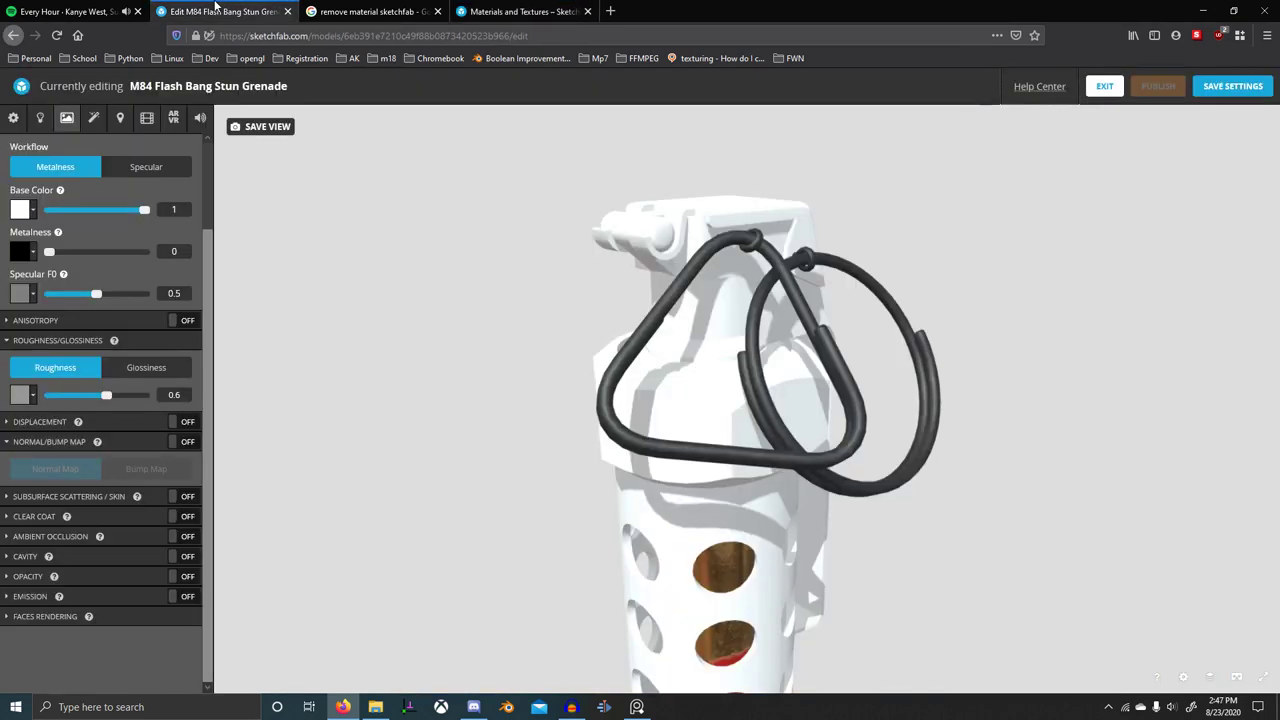
{"action": "left_click", "coordinate": [34, 210]}
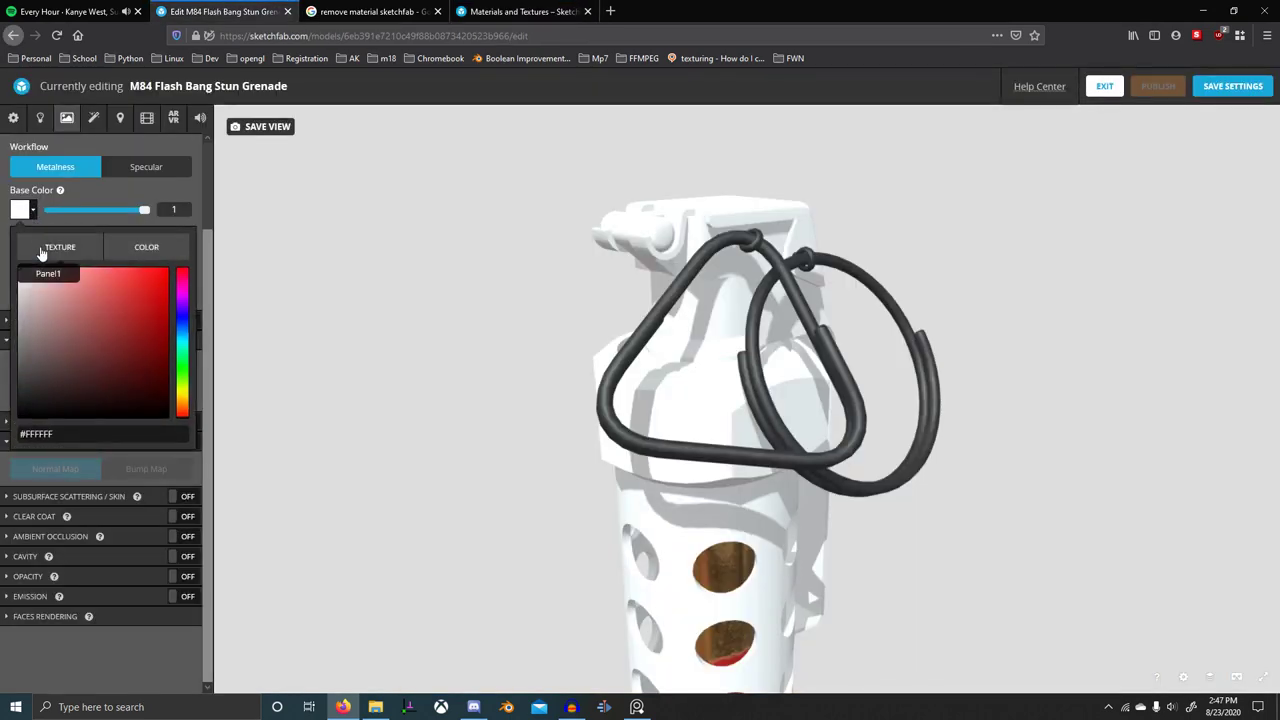
{"action": "left_click", "coordinate": [58, 247]}
{"action": "left_click", "coordinate": [54, 311]}
{"action": "left_click", "coordinate": [73, 363]}
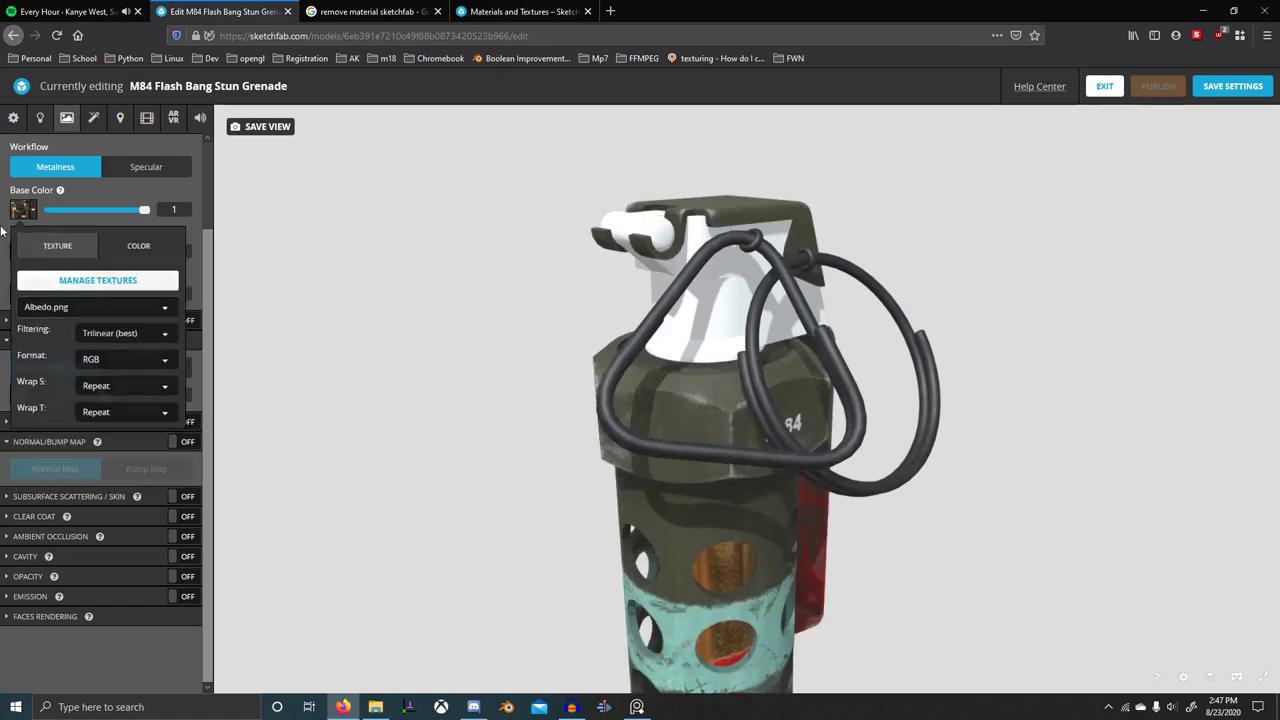
{"action": "left_click", "coordinate": [3, 228]}
- Assign Metal.png to metalness and Spec.png to Specular F0 on the M84 material
{"action": "left_click", "coordinate": [33, 252]}
{"action": "left_click", "coordinate": [60, 318]}
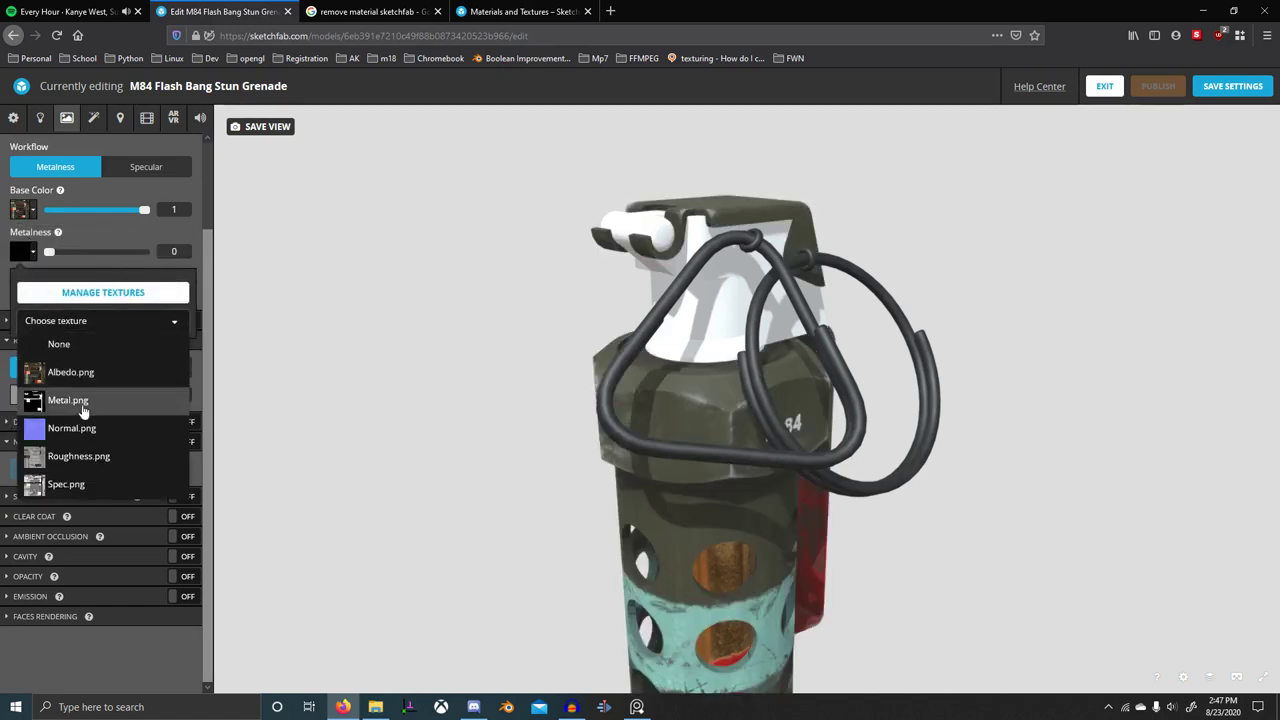
{"action": "left_click", "coordinate": [84, 406]}
{"action": "left_click", "coordinate": [24, 293]}
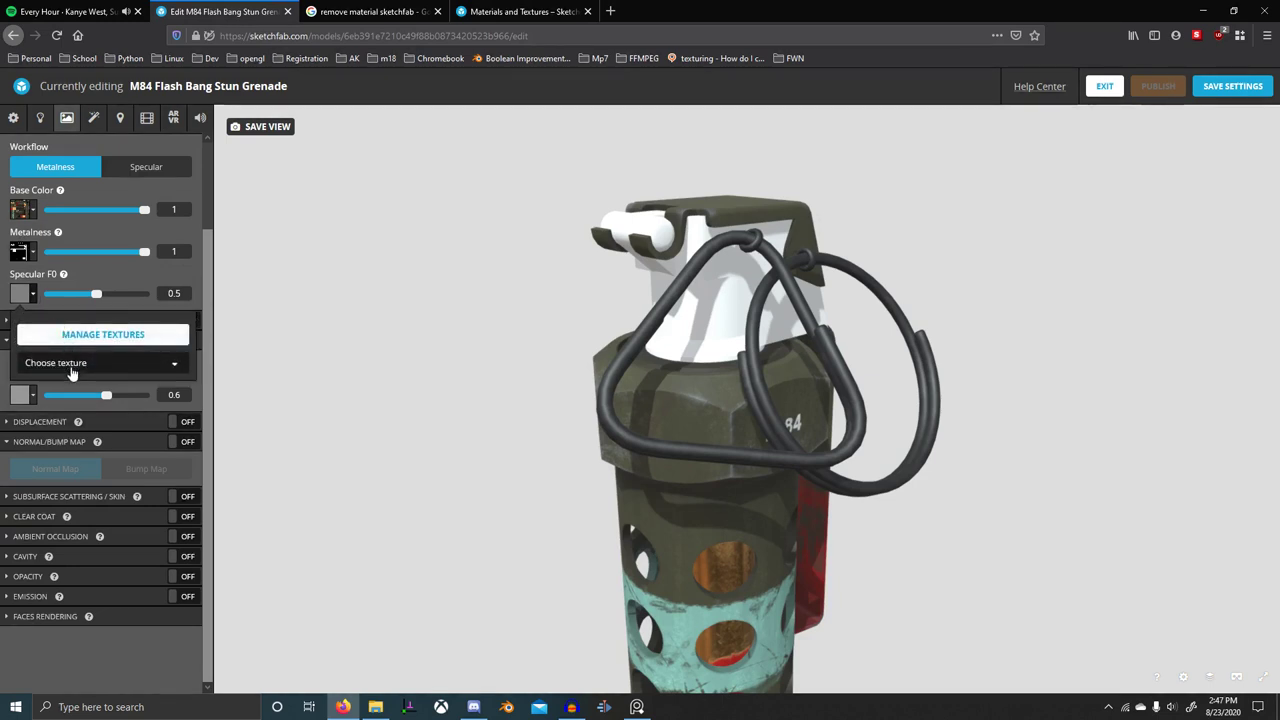
{"action": "left_click", "coordinate": [72, 364]}
{"action": "left_click", "coordinate": [78, 526]}
{"action": "left_click", "coordinate": [3, 284]}
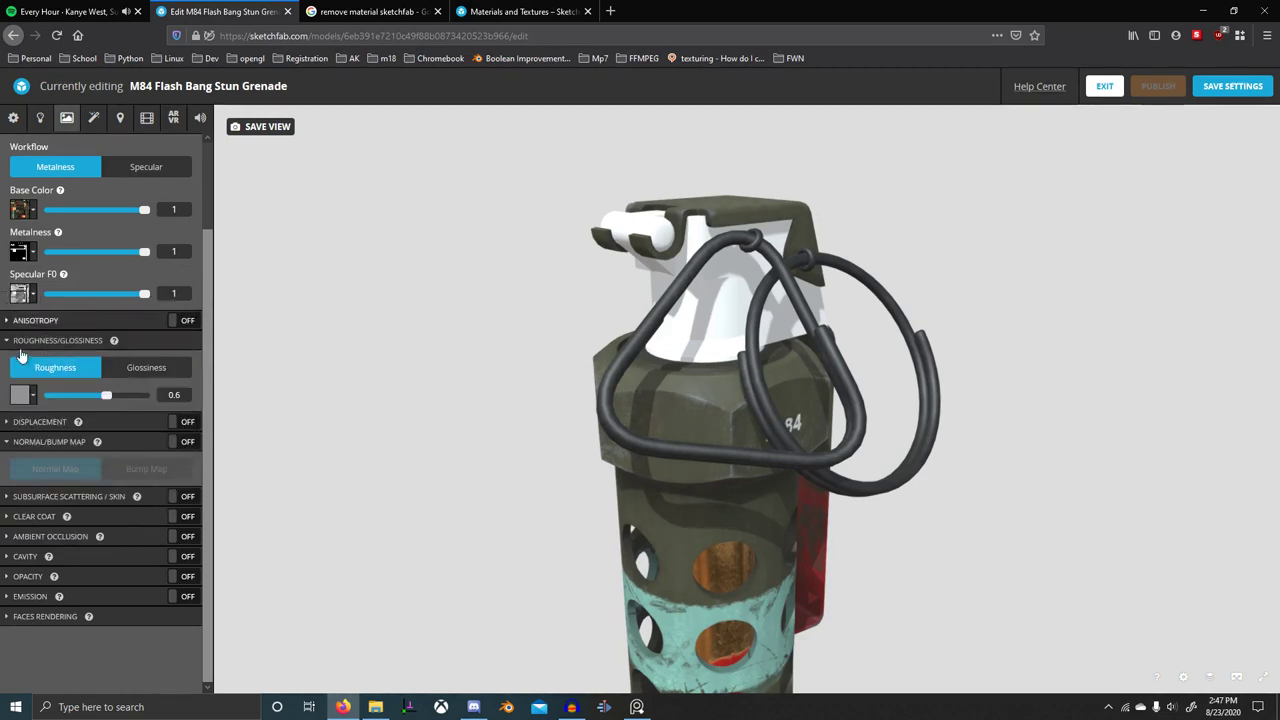
- Apply Roughness.png as roughness and enable normal mapping with Normal.png
{"action": "left_click", "coordinate": [62, 464]}
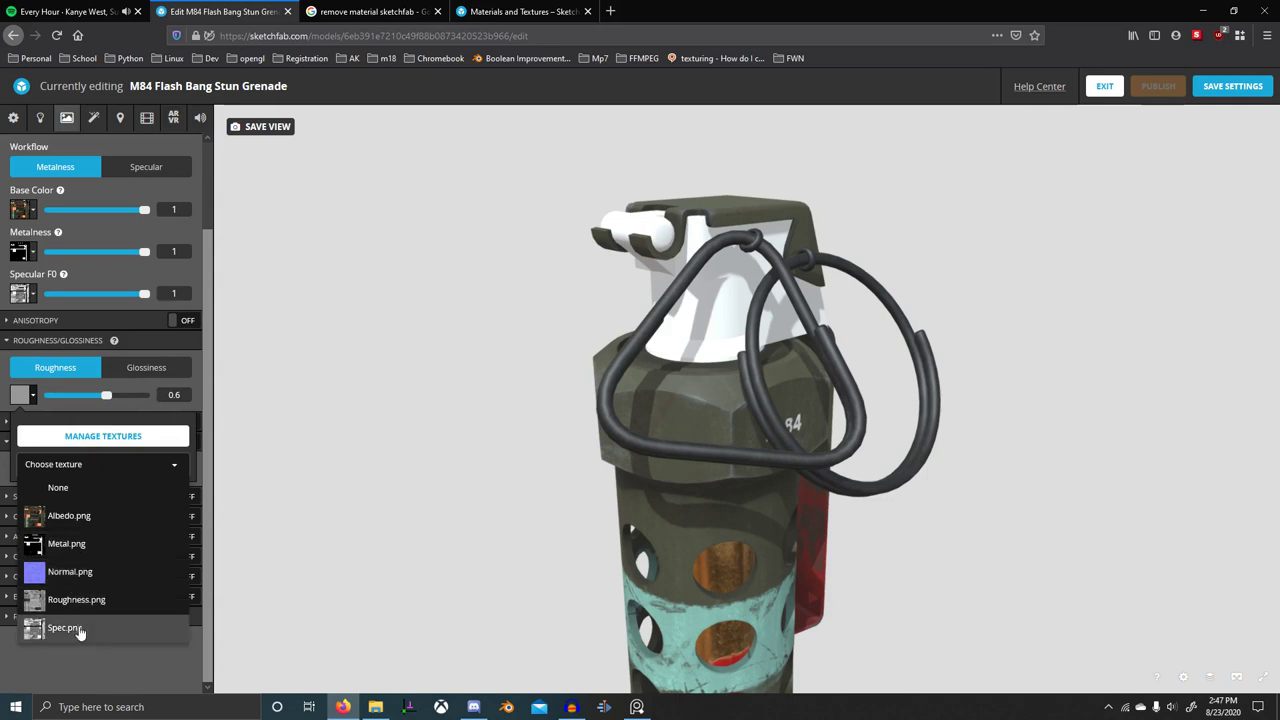
{"action": "left_click", "coordinate": [80, 602]}
{"action": "left_click", "coordinate": [3, 442]}
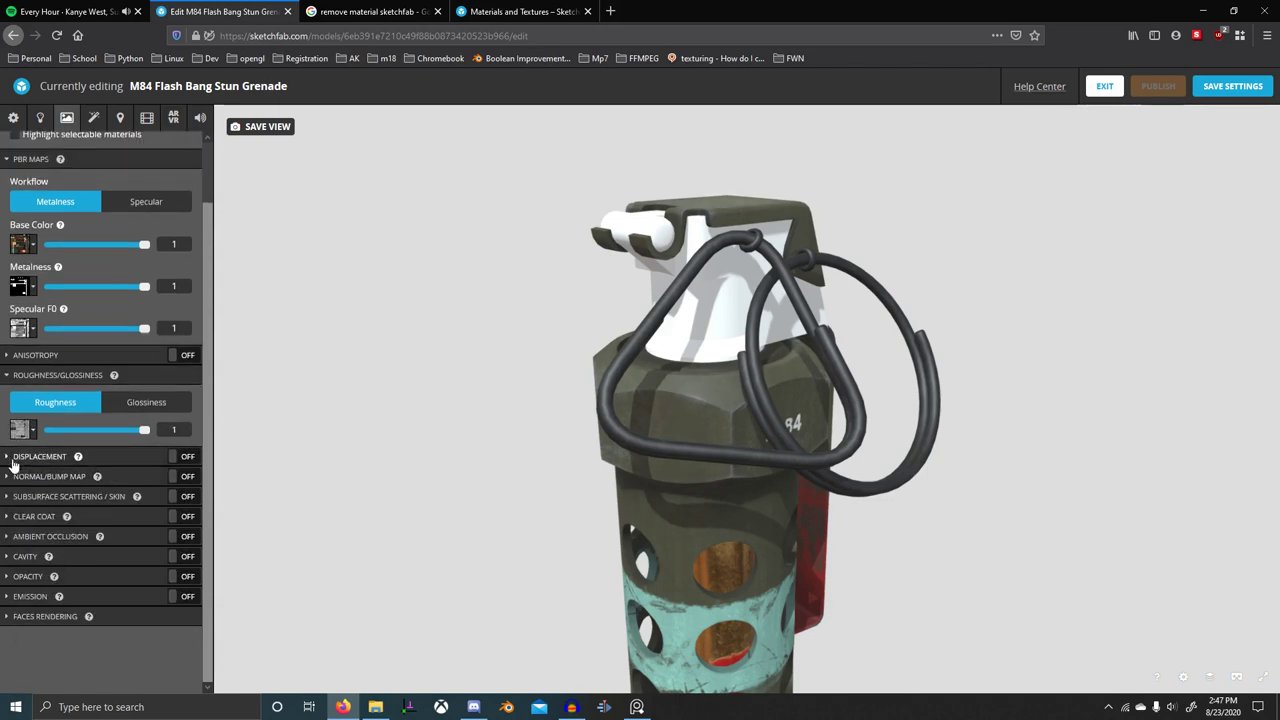
{"action": "left_click", "coordinate": [14, 482]}
{"action": "left_click", "coordinate": [184, 479]}
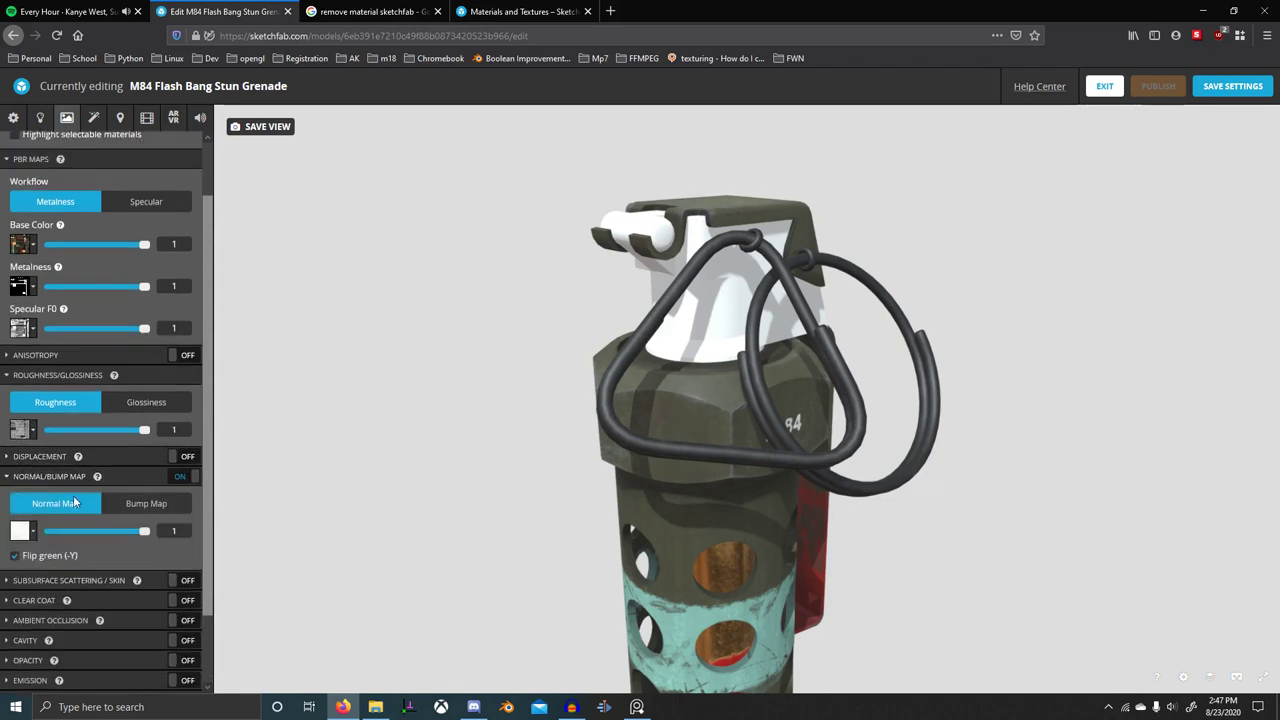
{"action": "left_click", "coordinate": [23, 535]}
{"action": "left_click", "coordinate": [70, 603]}
{"action": "scroll", "coordinate": [79, 636], "scroll_direction": "down", "scroll_amount": 2}
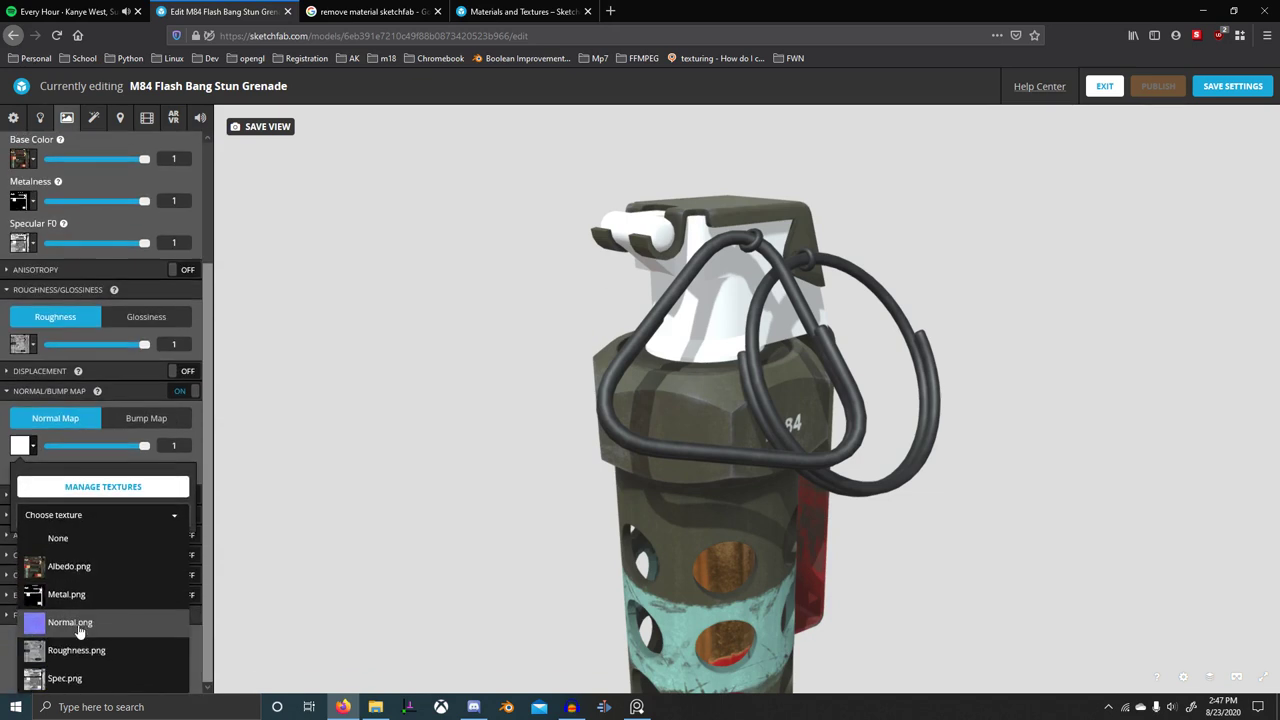
{"action": "left_click", "coordinate": [70, 622]}
{"action": "left_click", "coordinate": [12, 474]}
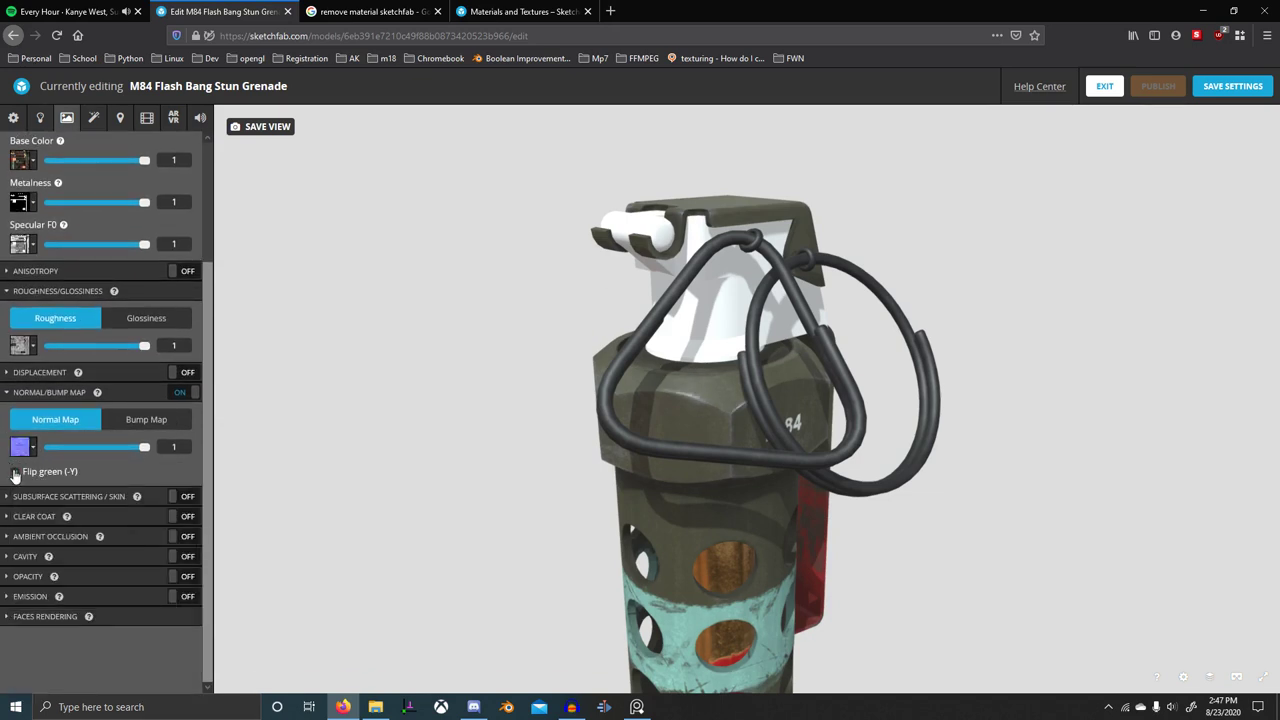
- Select the Metal material and assign Roughness.png as its roughness map
{"action": "scroll", "coordinate": [31, 160], "scroll_direction": "up", "scroll_amount": 4}
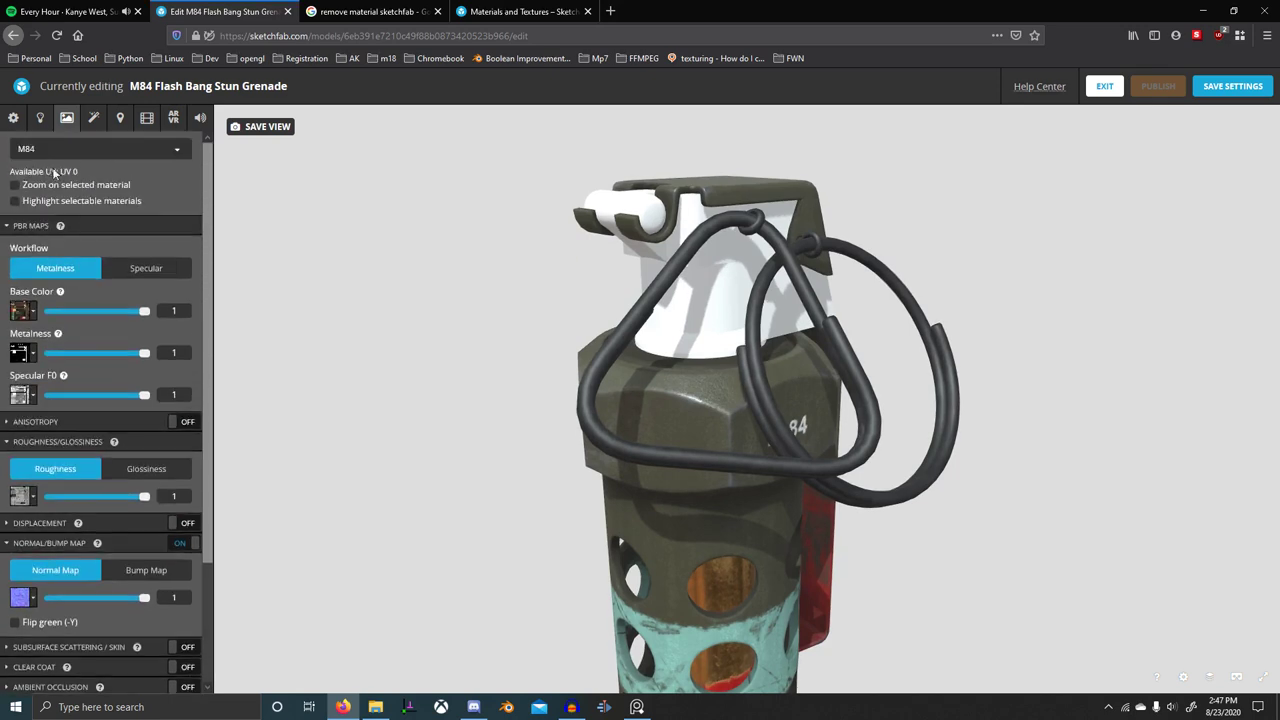
{"action": "left_click", "coordinate": [31, 150]}
{"action": "left_click", "coordinate": [64, 170]}
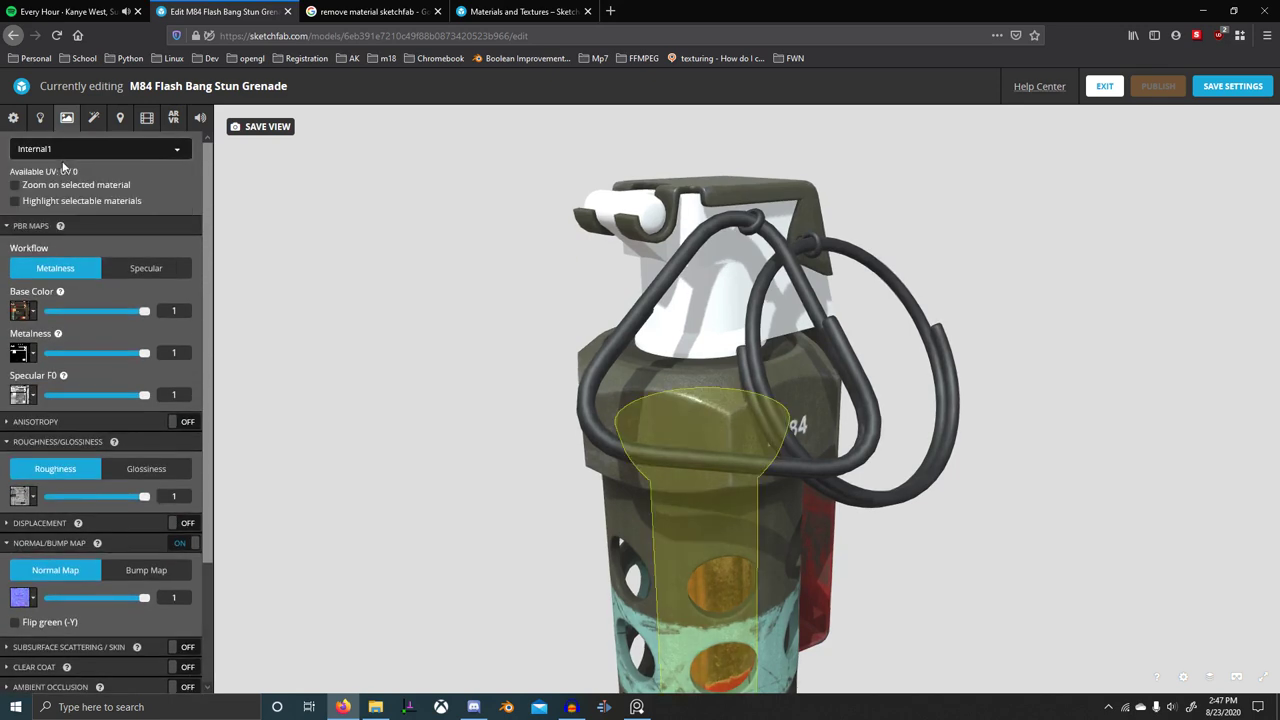
{"action": "left_click", "coordinate": [64, 152]}
{"action": "left_click", "coordinate": [62, 205]}
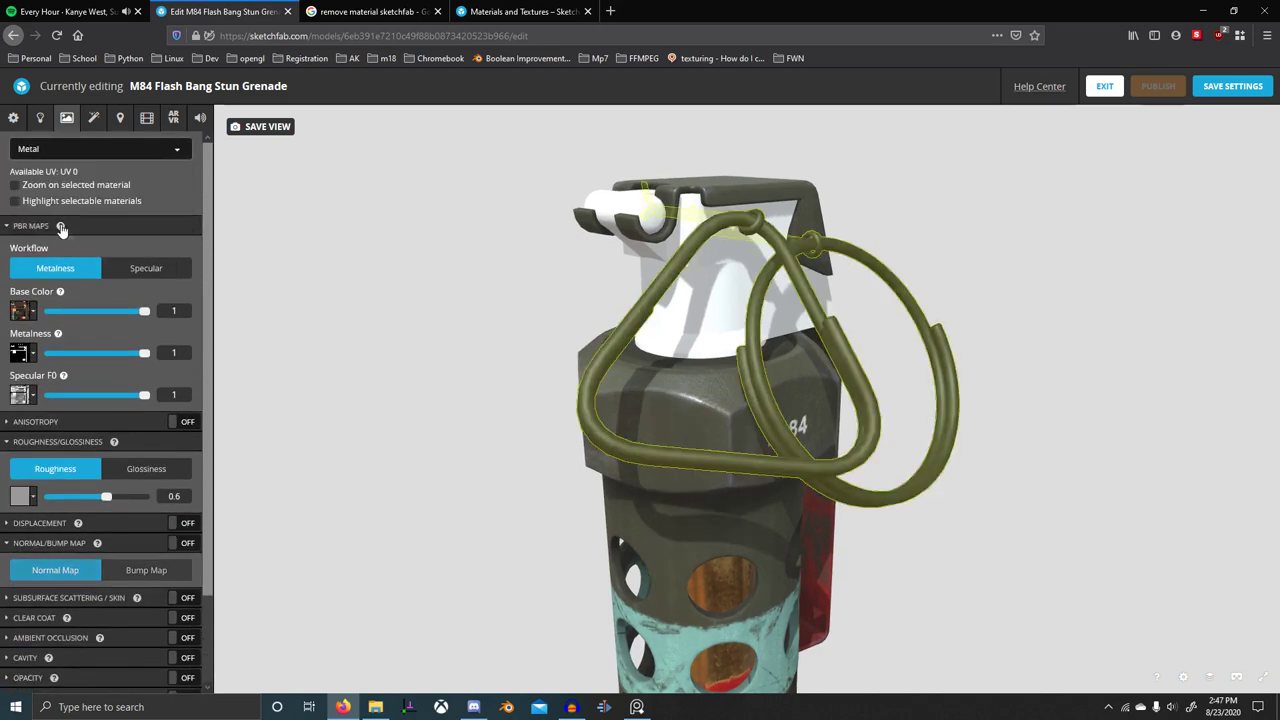
{"action": "left_click", "coordinate": [36, 502]}
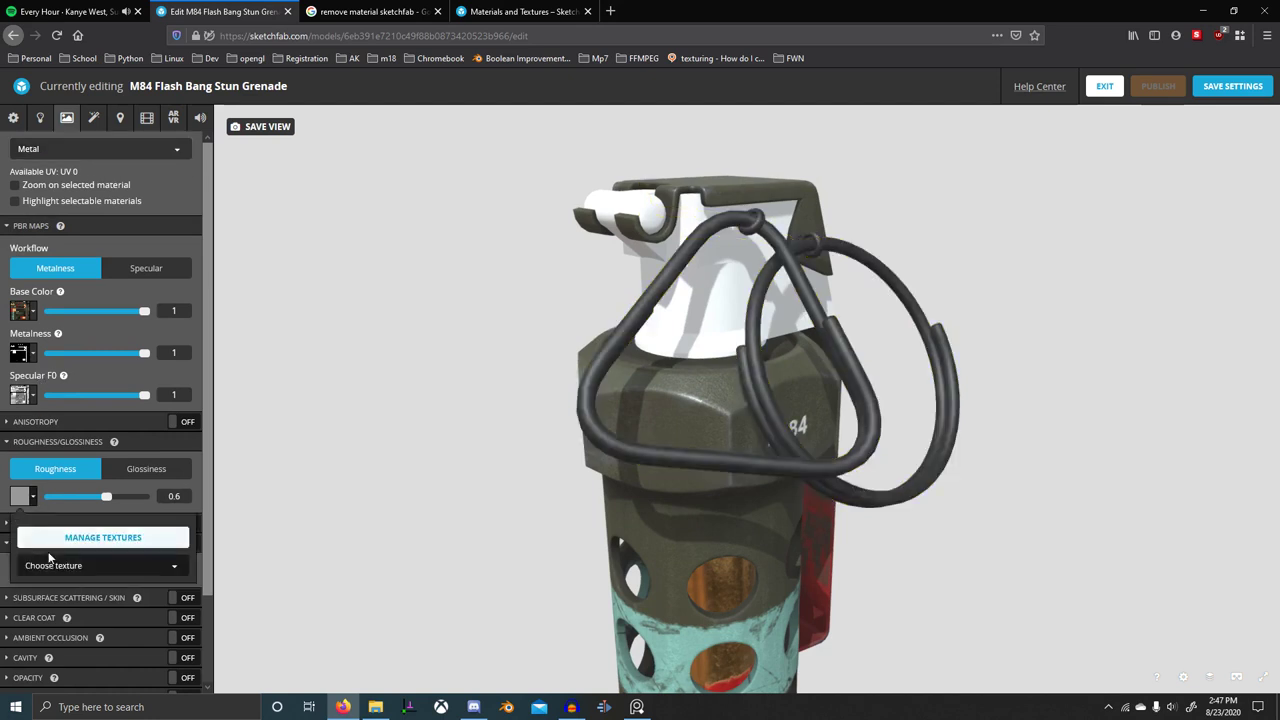
{"action": "left_click", "coordinate": [51, 564]}
{"action": "scroll", "coordinate": [88, 660], "scroll_direction": "down", "scroll_amount": 1}
{"action": "left_click", "coordinate": [85, 650]}
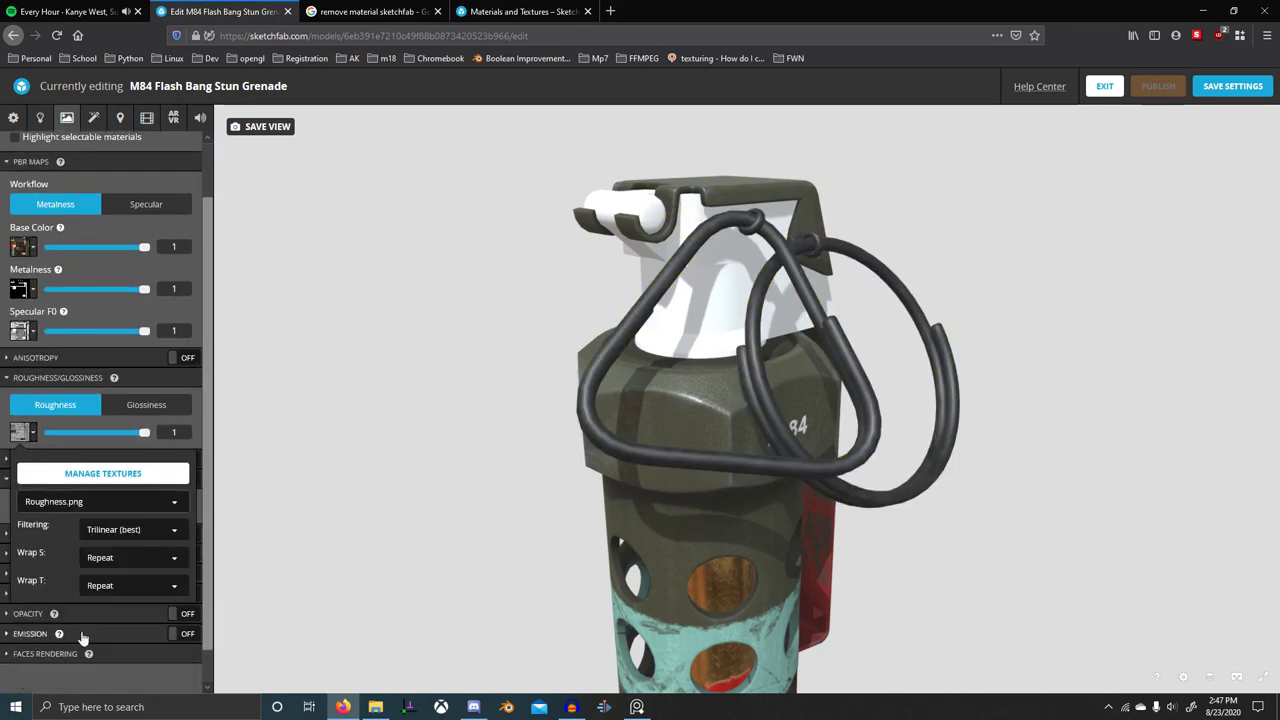
{"action": "left_click", "coordinate": [2, 526]}
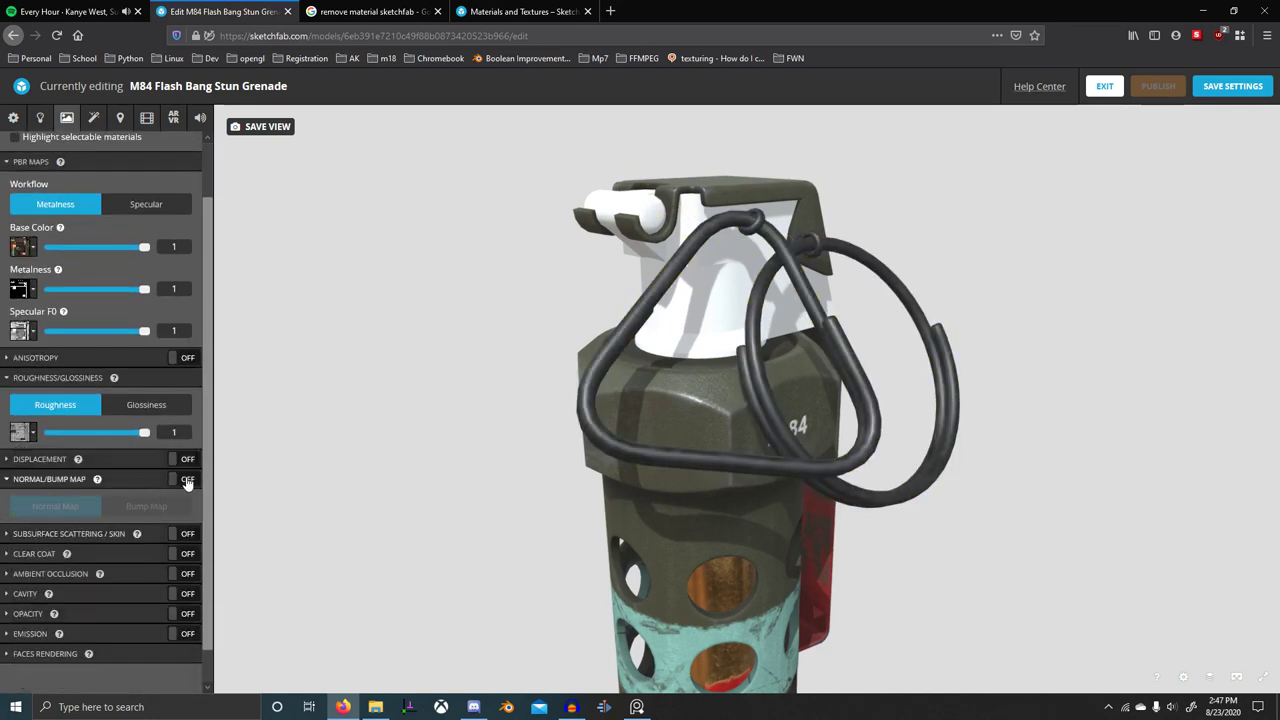
- Enable normal mapping on the Metal material using Normal.png
{"action": "left_click", "coordinate": [187, 480]}
{"action": "left_click", "coordinate": [36, 541]}
{"action": "left_click", "coordinate": [62, 602]}
{"action": "scroll", "coordinate": [68, 600], "scroll_direction": "down", "scroll_amount": 2}
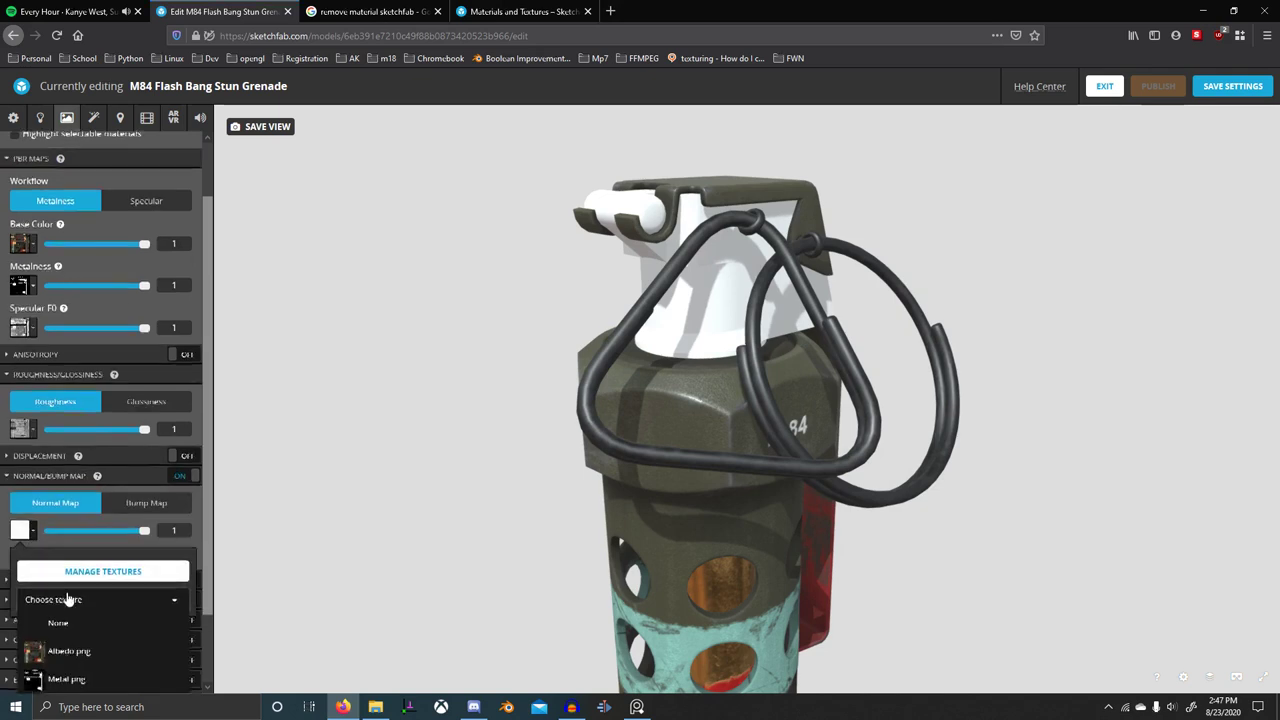
{"action": "left_click", "coordinate": [72, 622]}
{"action": "left_click", "coordinate": [5, 477]}
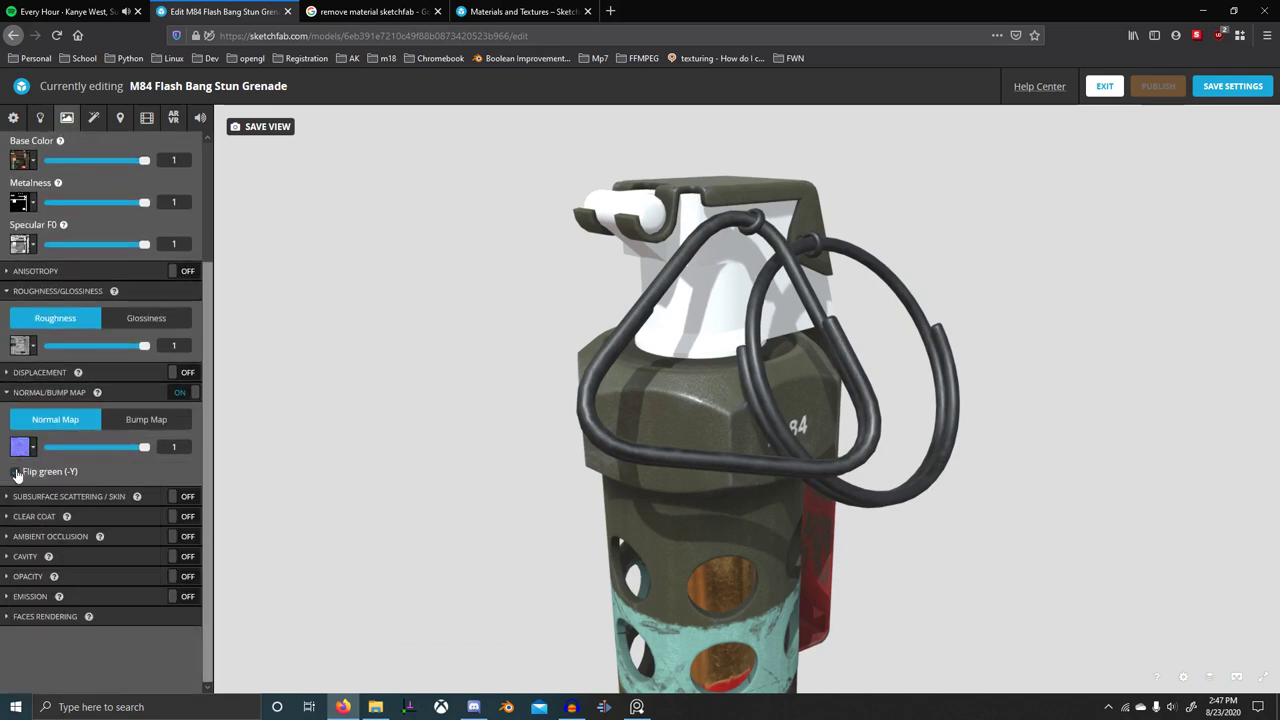
- On the Top material, use Albedo.png for base colour and Metal.png for metalness
{"action": "scroll", "coordinate": [94, 435], "scroll_direction": "up", "scroll_amount": 3}
{"action": "left_click", "coordinate": [89, 152]}
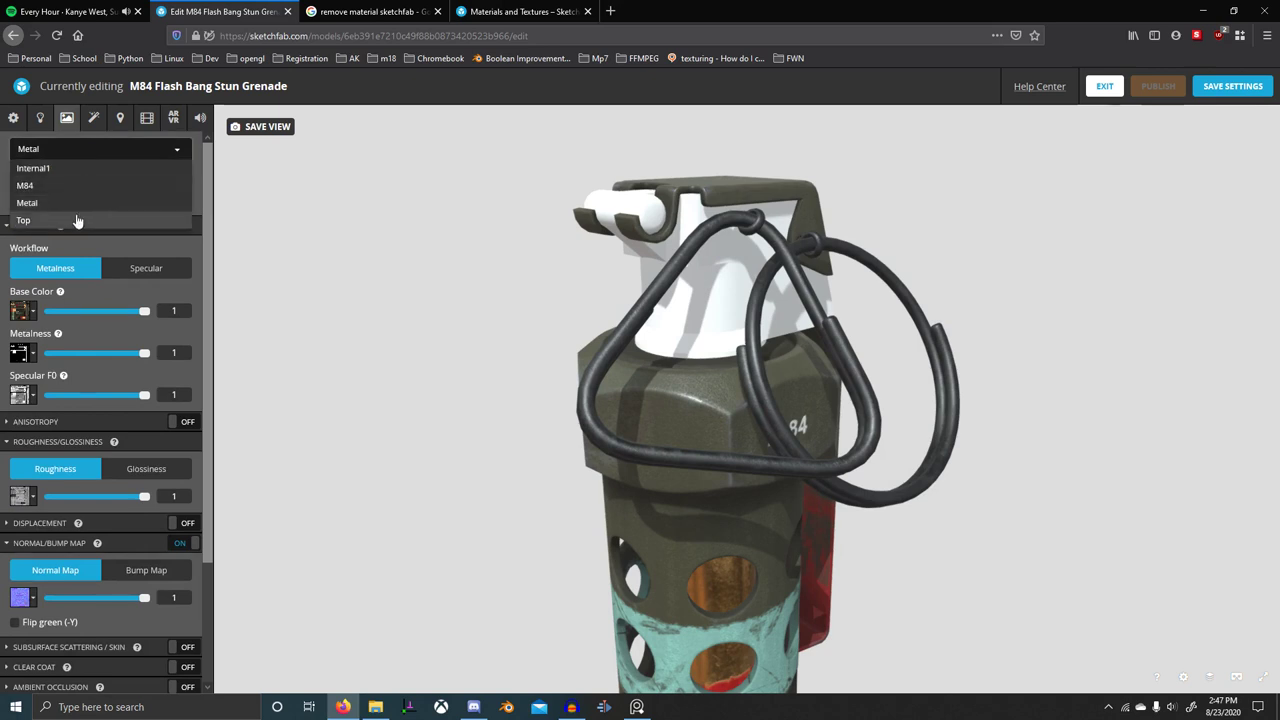
{"action": "left_click", "coordinate": [78, 220]}
{"action": "left_click", "coordinate": [33, 311]}
{"action": "left_click", "coordinate": [60, 348]}
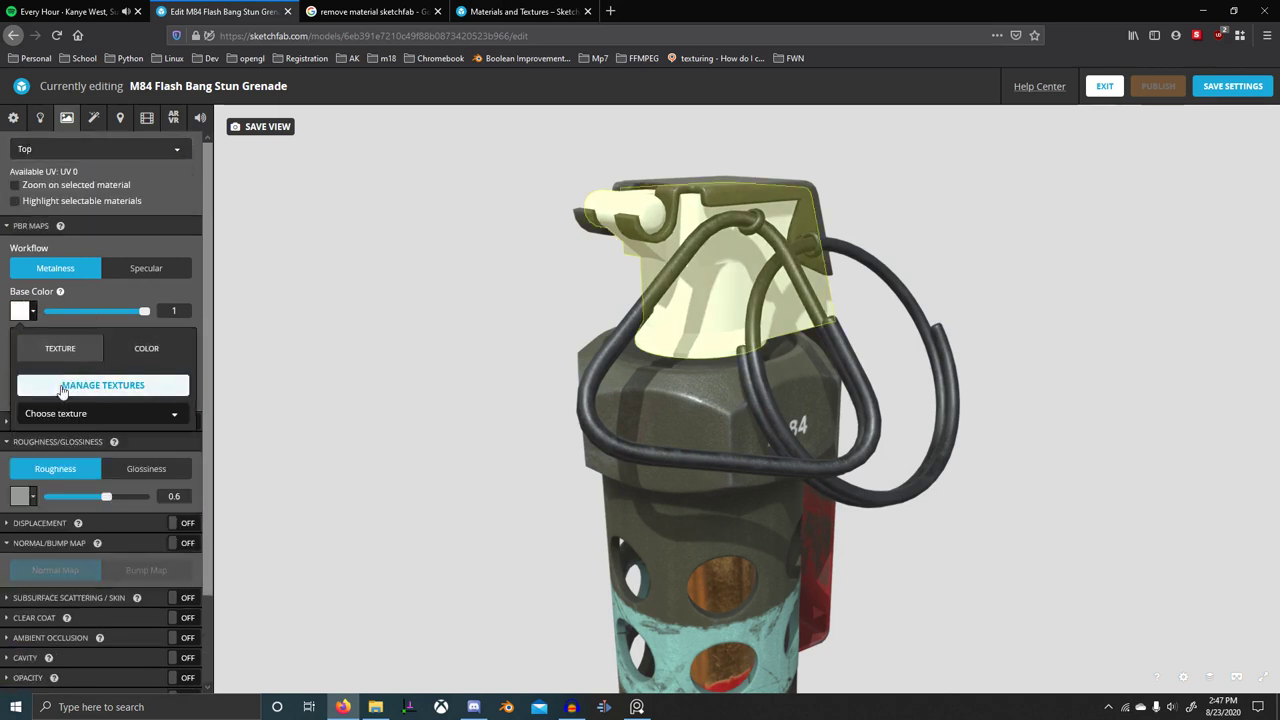
{"action": "left_click", "coordinate": [68, 416]}
{"action": "left_click", "coordinate": [68, 463]}
{"action": "left_click", "coordinate": [4, 347]}
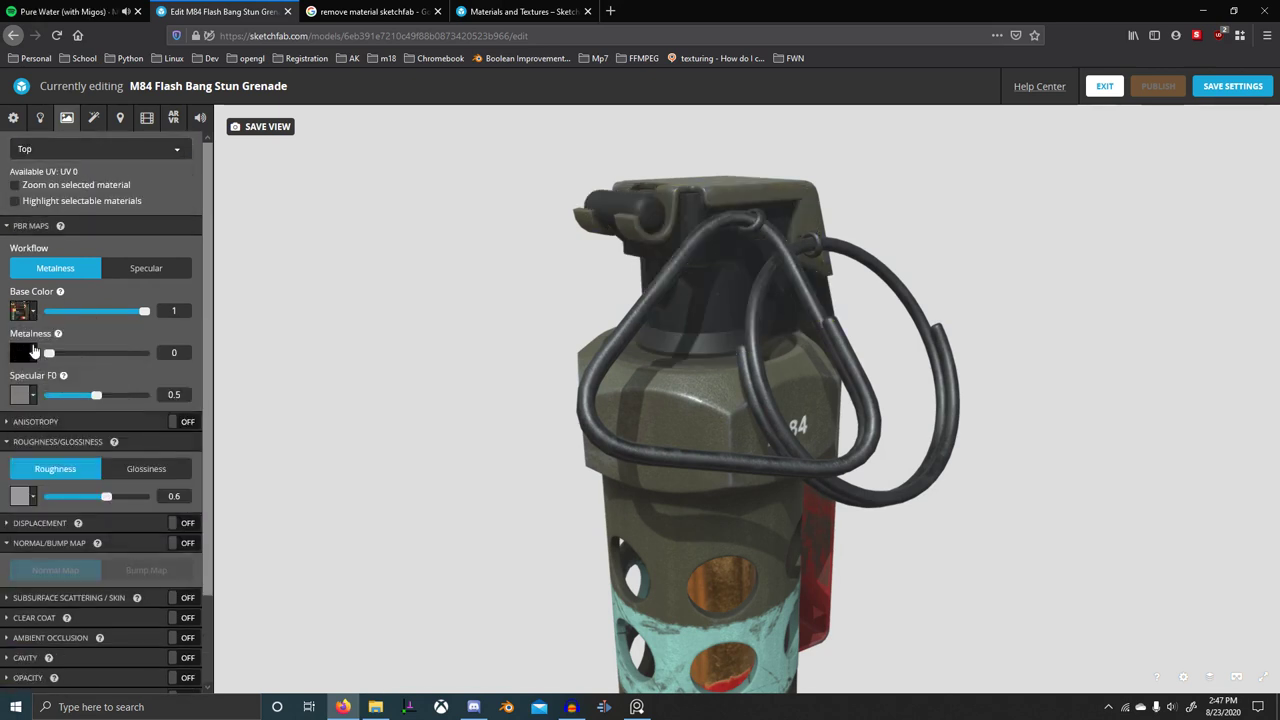
{"action": "left_click", "coordinate": [34, 353]}
{"action": "left_click", "coordinate": [67, 422]}
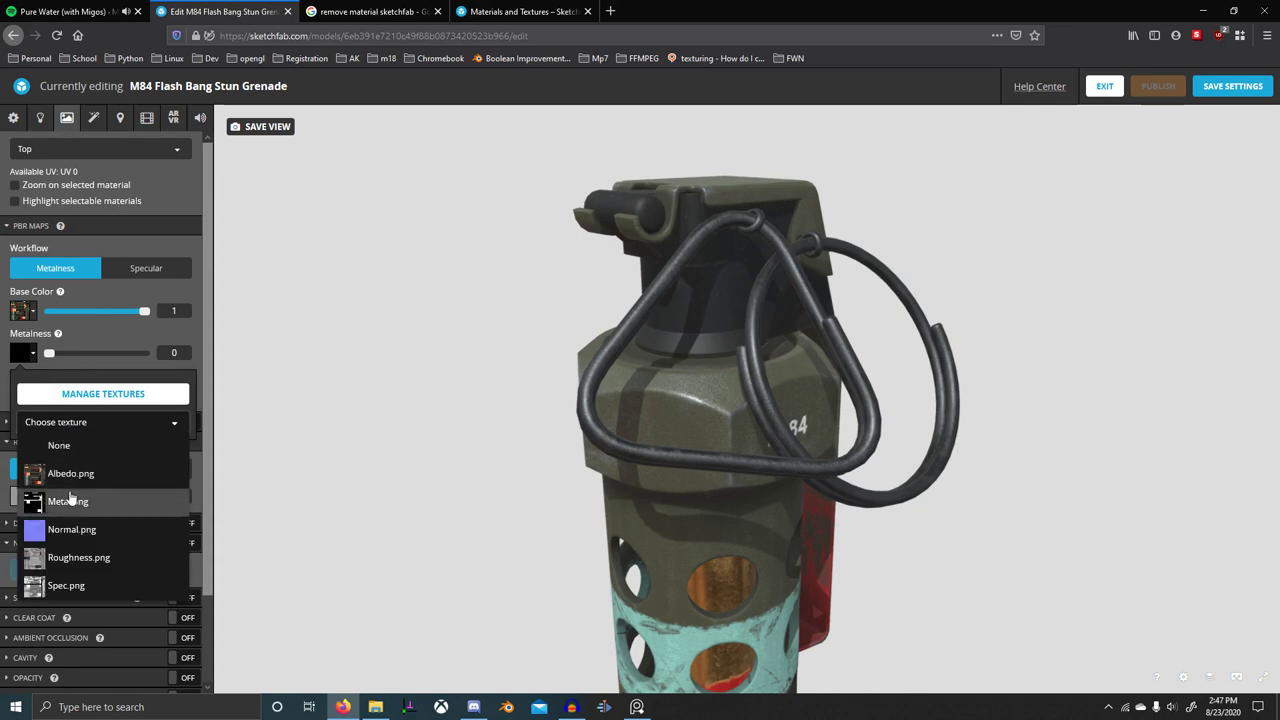
{"action": "left_click", "coordinate": [74, 503]}
{"action": "left_click", "coordinate": [3, 406]}
- Assign Spec.png to Top's specular F0 and Roughness.png to its roughness
{"action": "left_click", "coordinate": [33, 395]}
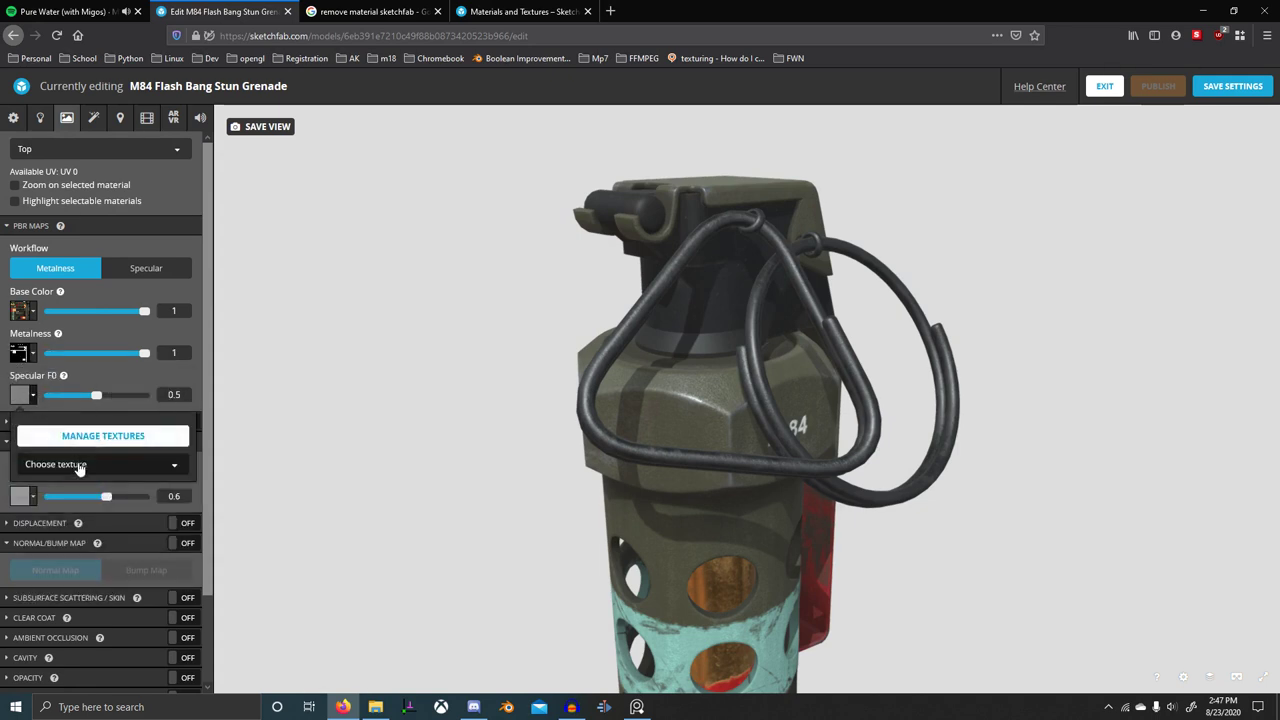
{"action": "left_click", "coordinate": [80, 465]}
{"action": "left_click", "coordinate": [83, 625]}
{"action": "left_click", "coordinate": [4, 386]}
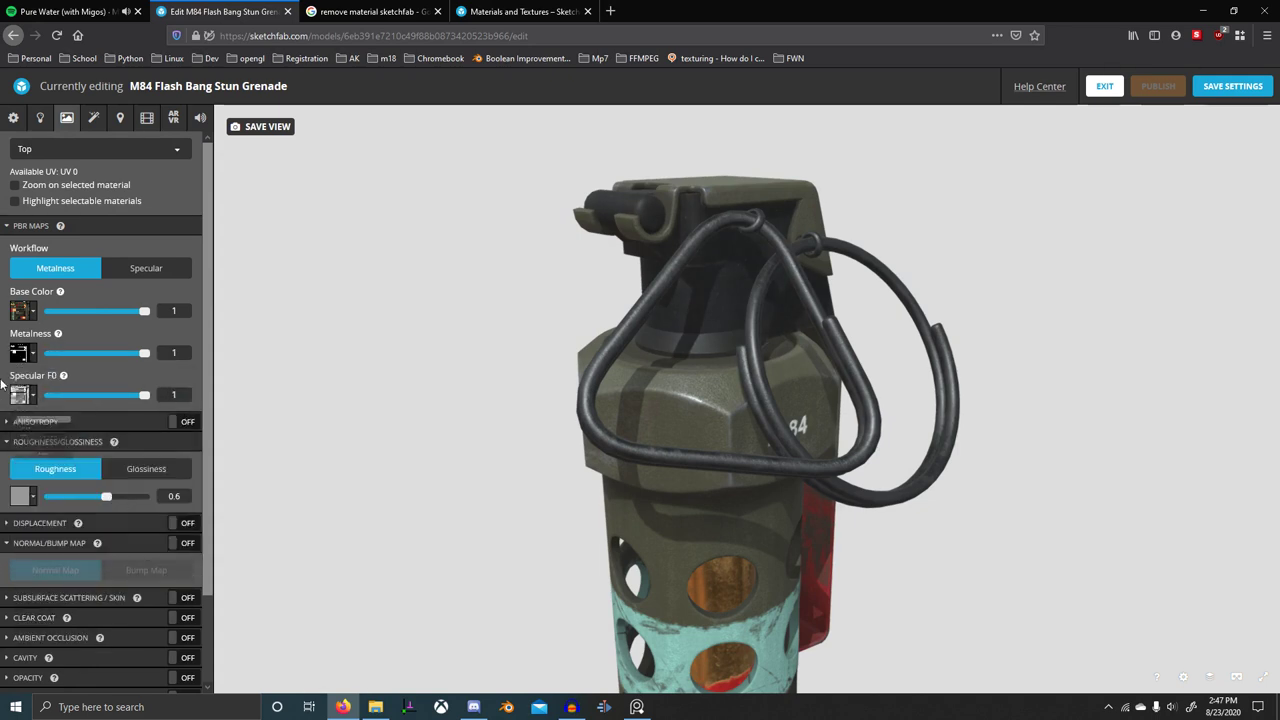
{"action": "left_click", "coordinate": [33, 498]}
{"action": "left_click", "coordinate": [112, 569]}
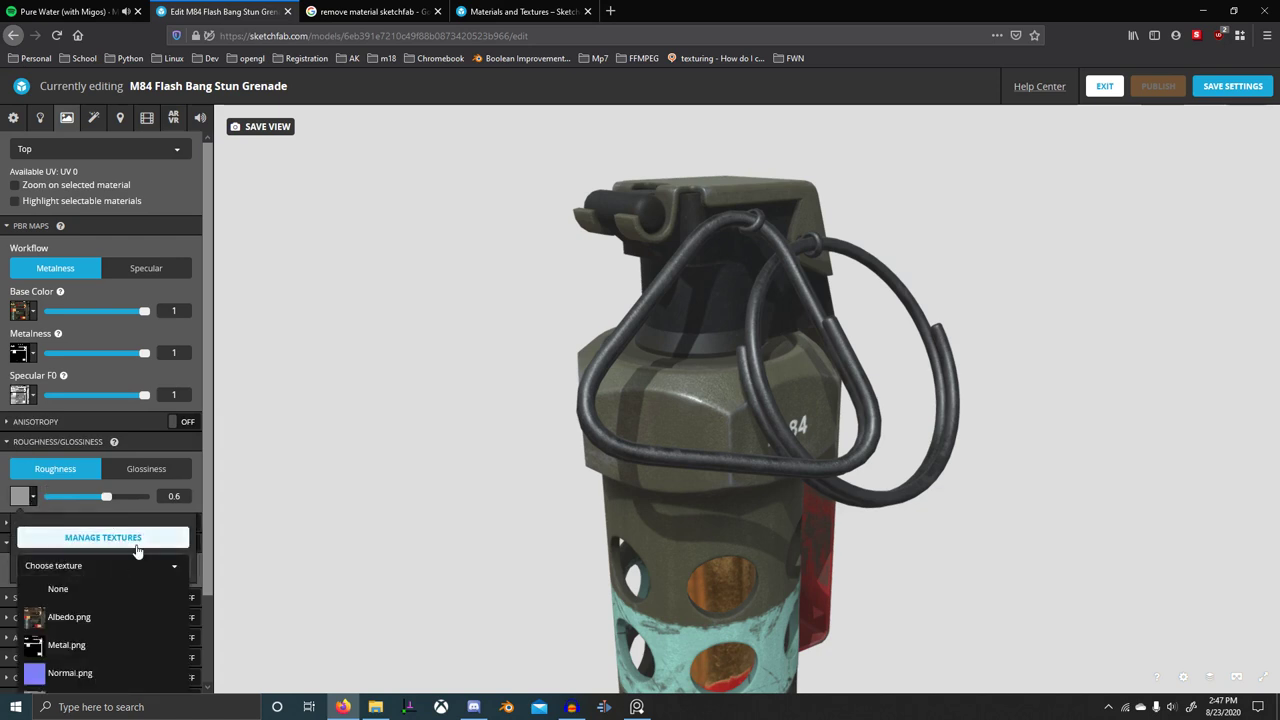
{"action": "scroll", "coordinate": [135, 550], "scroll_direction": "down", "scroll_amount": 2}
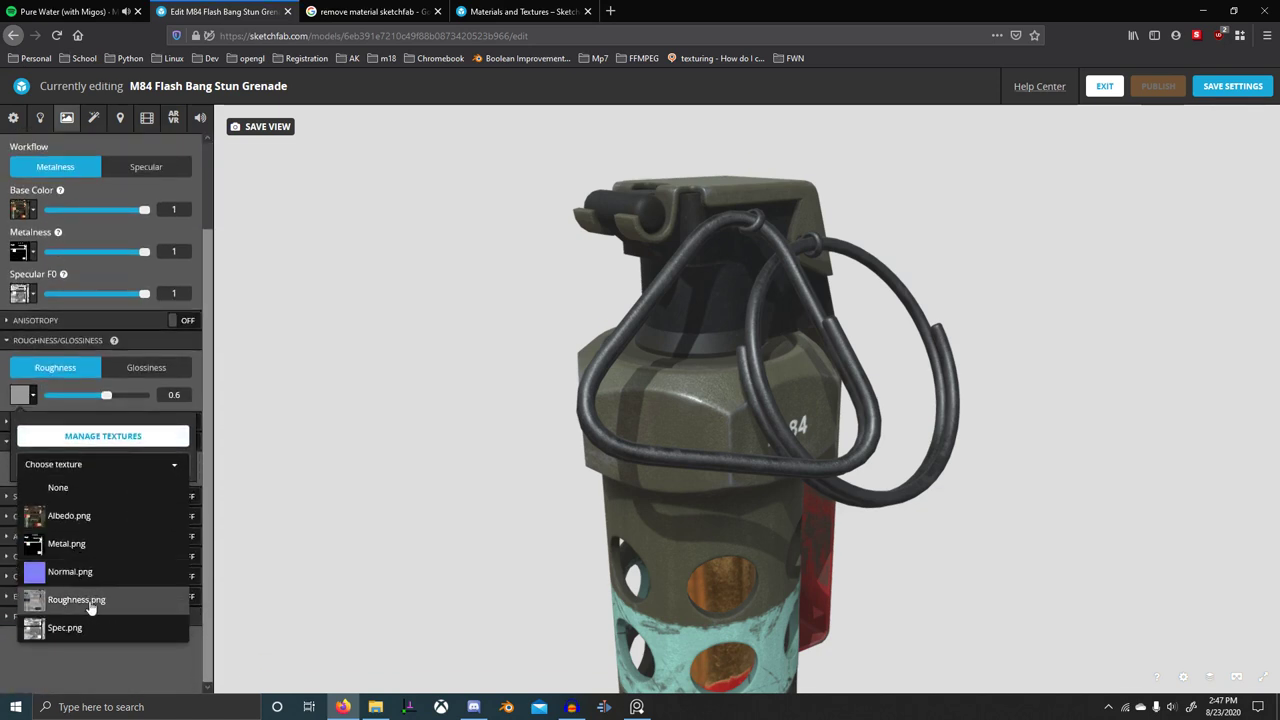
{"action": "left_click", "coordinate": [91, 606]}
{"action": "left_click", "coordinate": [4, 445]}
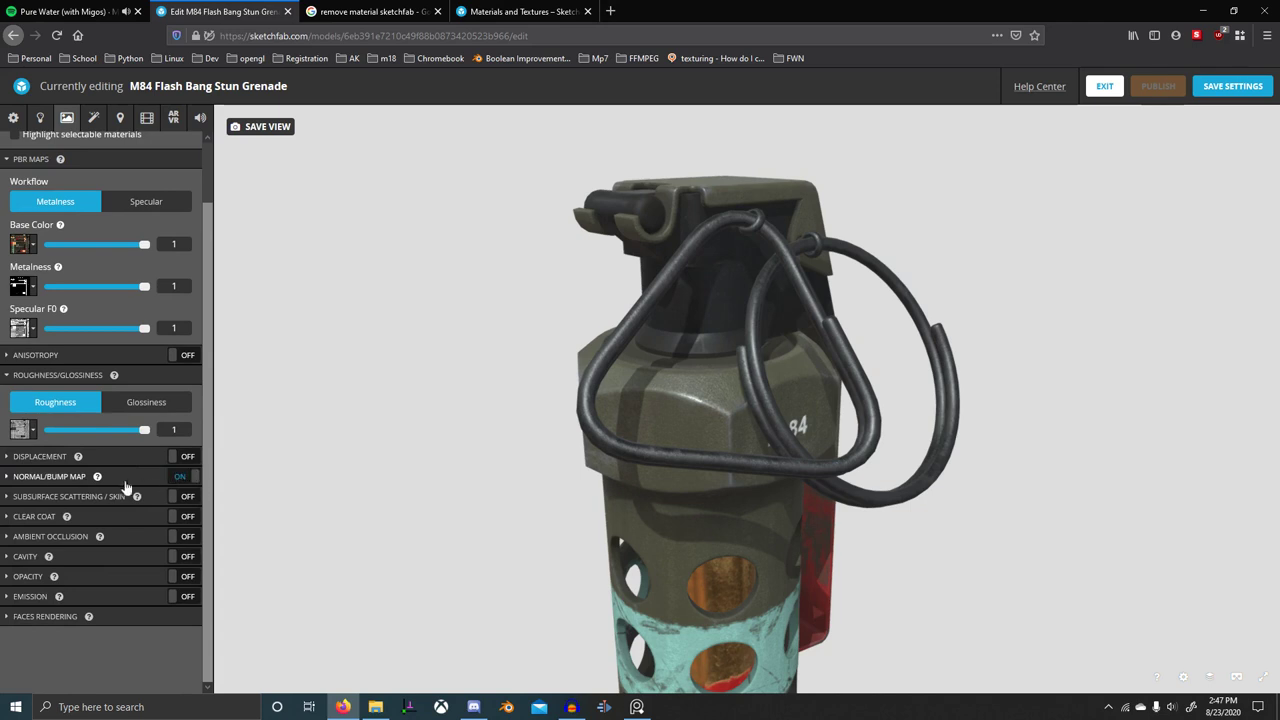
- Add Normal.png as Top's normal map and orbit to check the textures
{"action": "left_click", "coordinate": [35, 480]}
{"action": "left_click", "coordinate": [33, 534]}
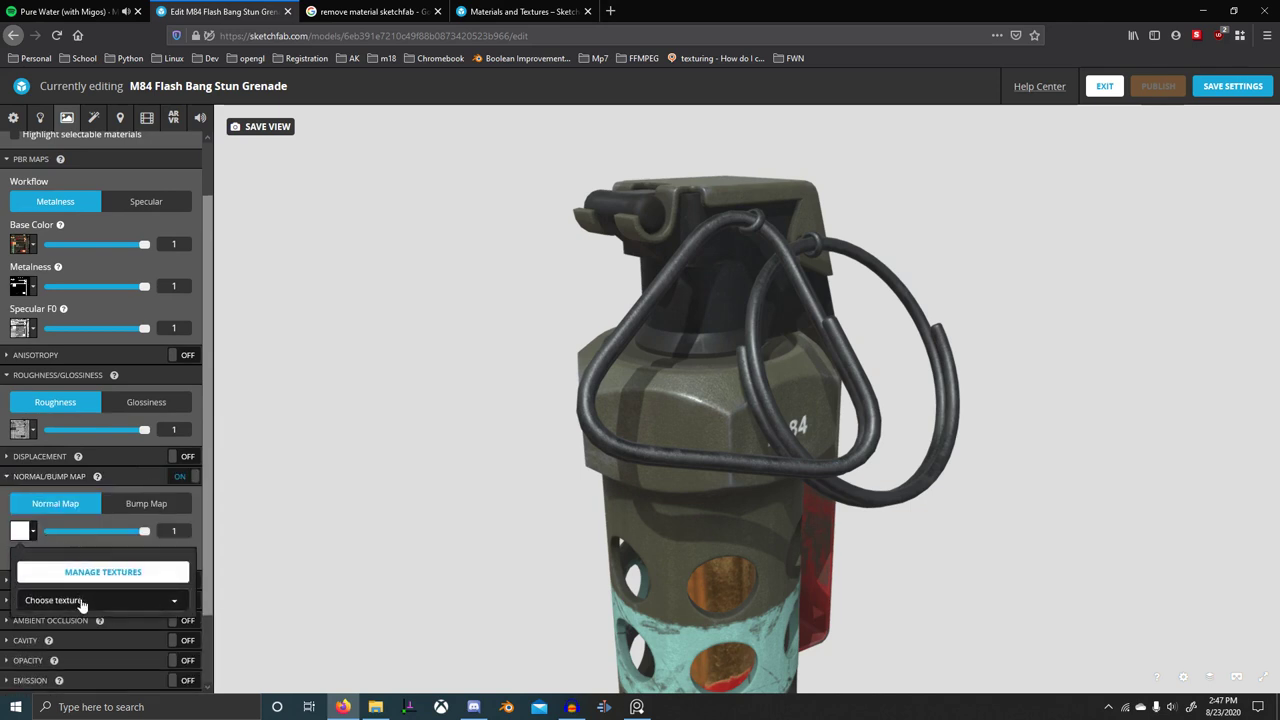
{"action": "left_click", "coordinate": [82, 603]}
{"action": "scroll", "coordinate": [137, 634], "scroll_direction": "down", "scroll_amount": 2}
{"action": "left_click", "coordinate": [94, 621]}
{"action": "left_click", "coordinate": [4, 470]}
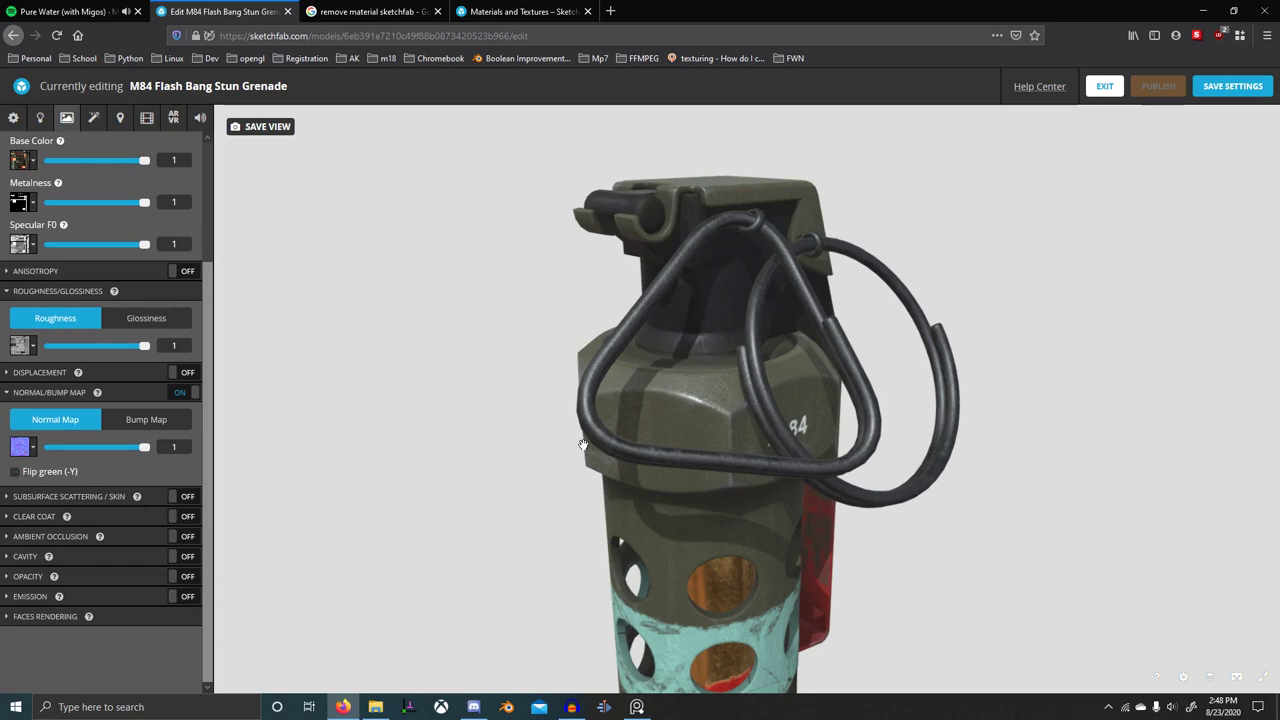
{"action": "left_click_drag", "start_coordinate": [583, 445], "coordinate": [694, 449]}
{"action": "scroll", "coordinate": [694, 449], "scroll_direction": "down", "scroll_amount": 2}
{"action": "right_click_drag", "start_coordinate": [694, 449], "coordinate": [750, 339]}
{"action": "left_click_drag", "start_coordinate": [649, 440], "coordinate": [735, 400]}
{"action": "scroll", "coordinate": [563, 423], "scroll_direction": "down", "scroll_amount": 3}
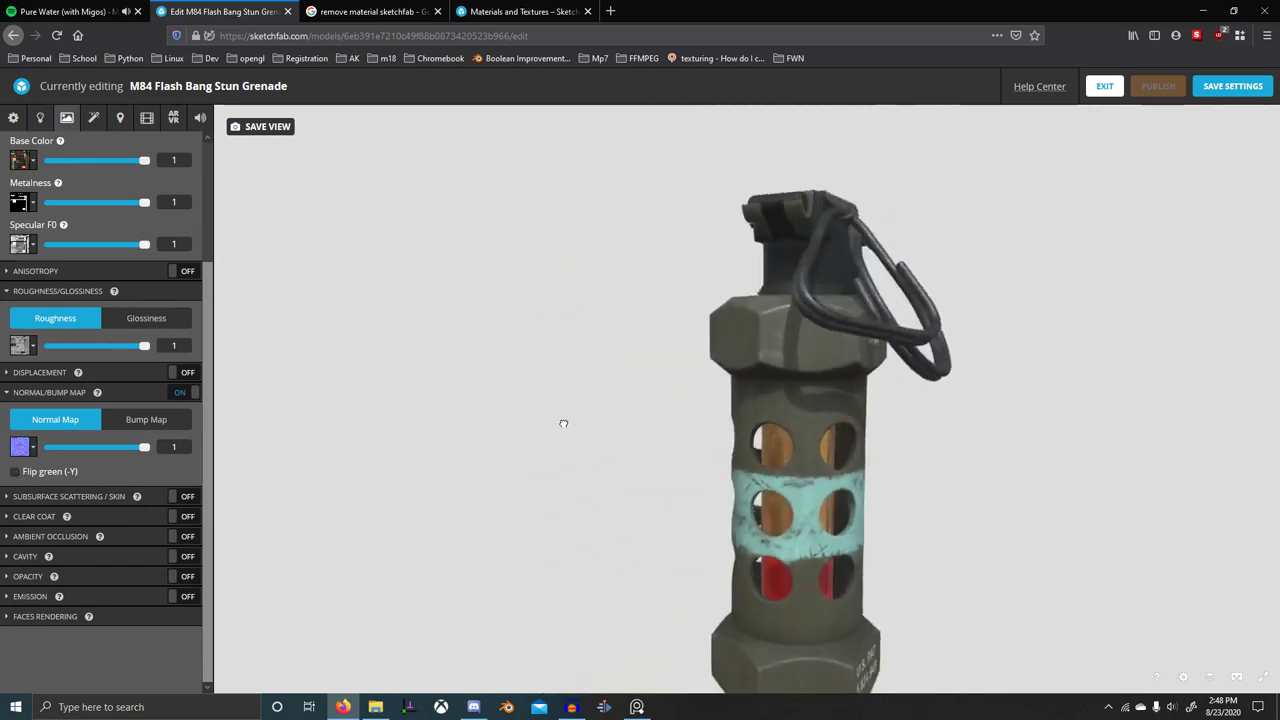
- In the Lighting settings, try the Milky Way and Queen Mary Chimney environments
{"action": "left_click", "coordinate": [11, 117]}
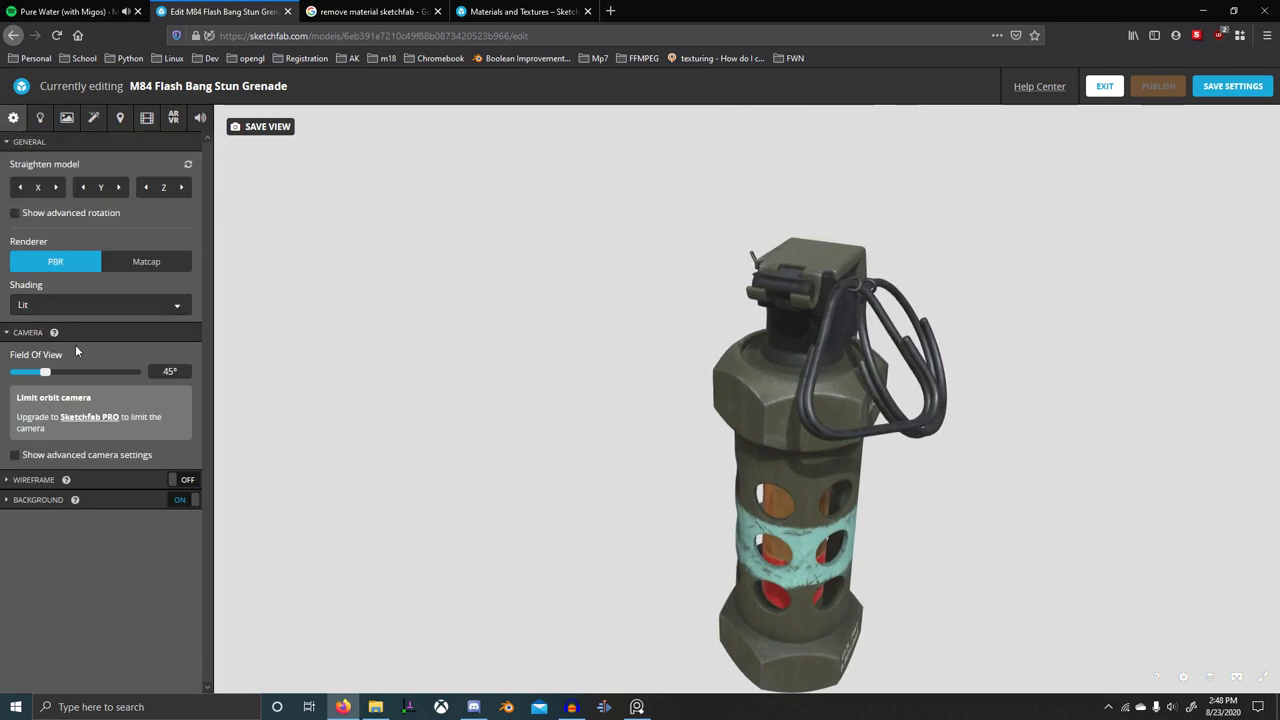
{"action": "left_click", "coordinate": [47, 122]}
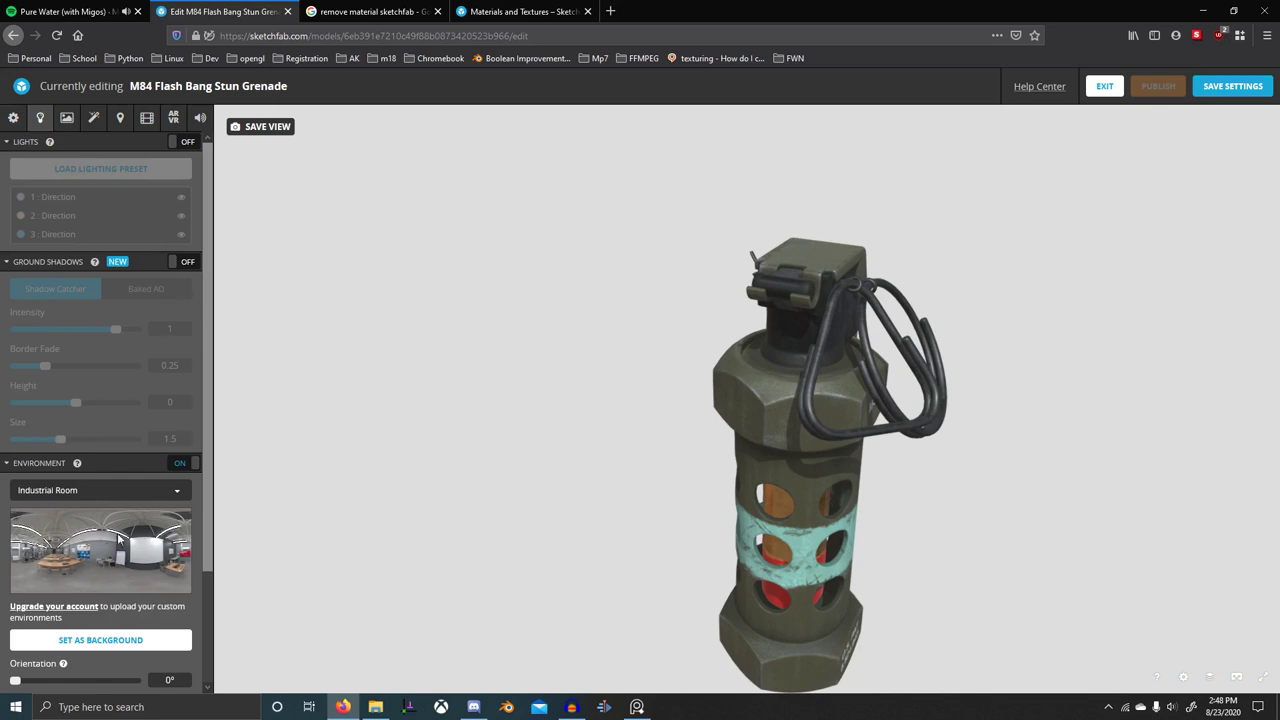
{"action": "left_click", "coordinate": [127, 499]}
{"action": "scroll", "coordinate": [130, 558], "scroll_direction": "down", "scroll_amount": 3}
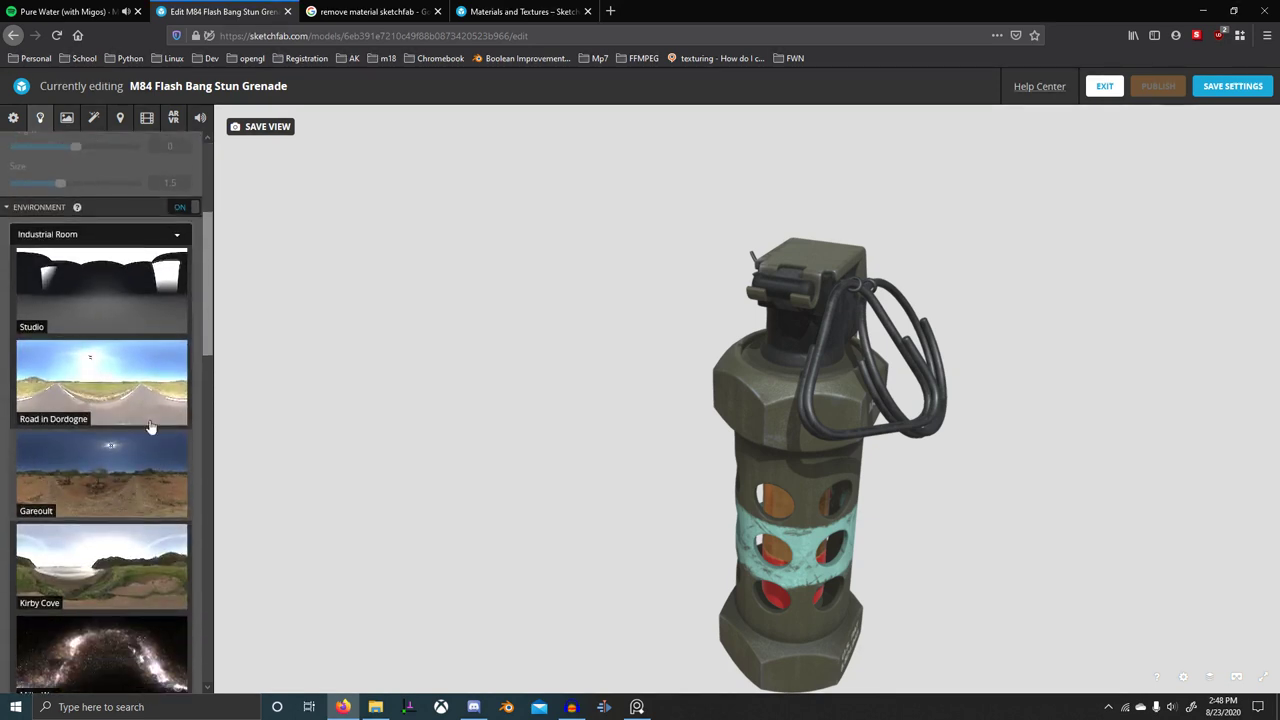
{"action": "scroll", "coordinate": [152, 524], "scroll_direction": "down", "scroll_amount": 2}
{"action": "left_click", "coordinate": [142, 522]}
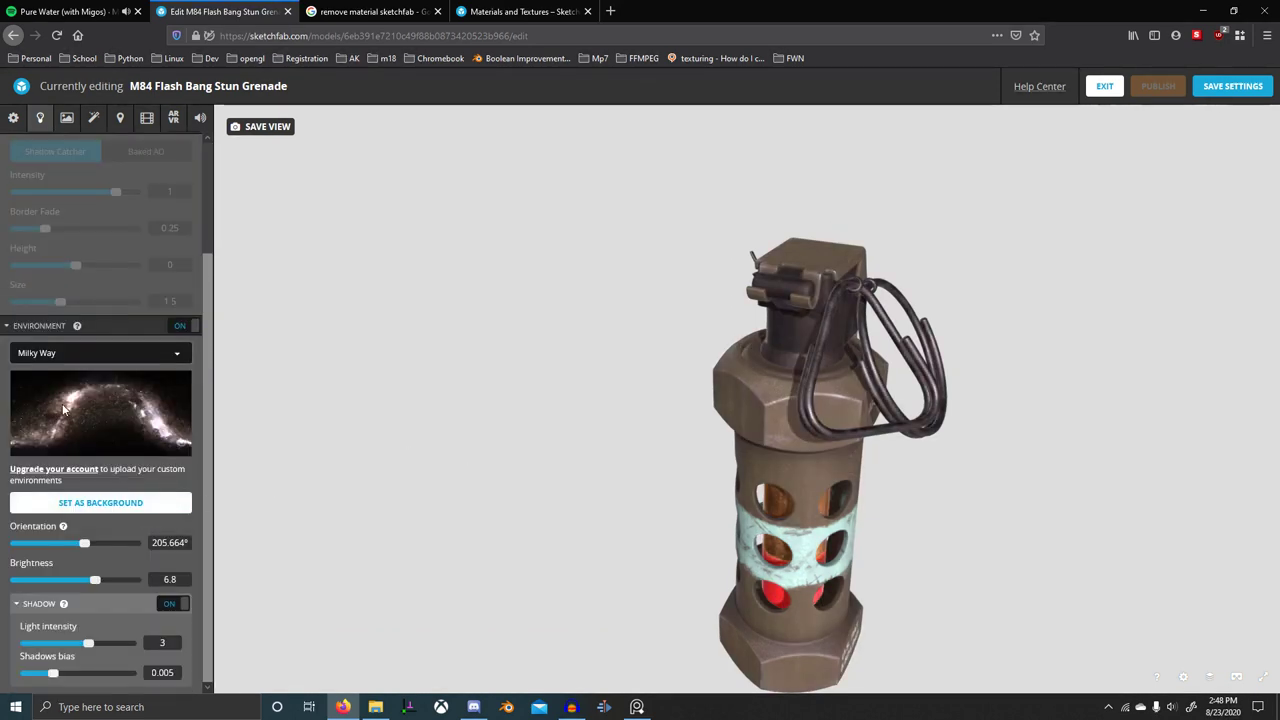
{"action": "left_click", "coordinate": [134, 357]}
{"action": "scroll", "coordinate": [100, 590], "scroll_direction": "down", "scroll_amount": 5}
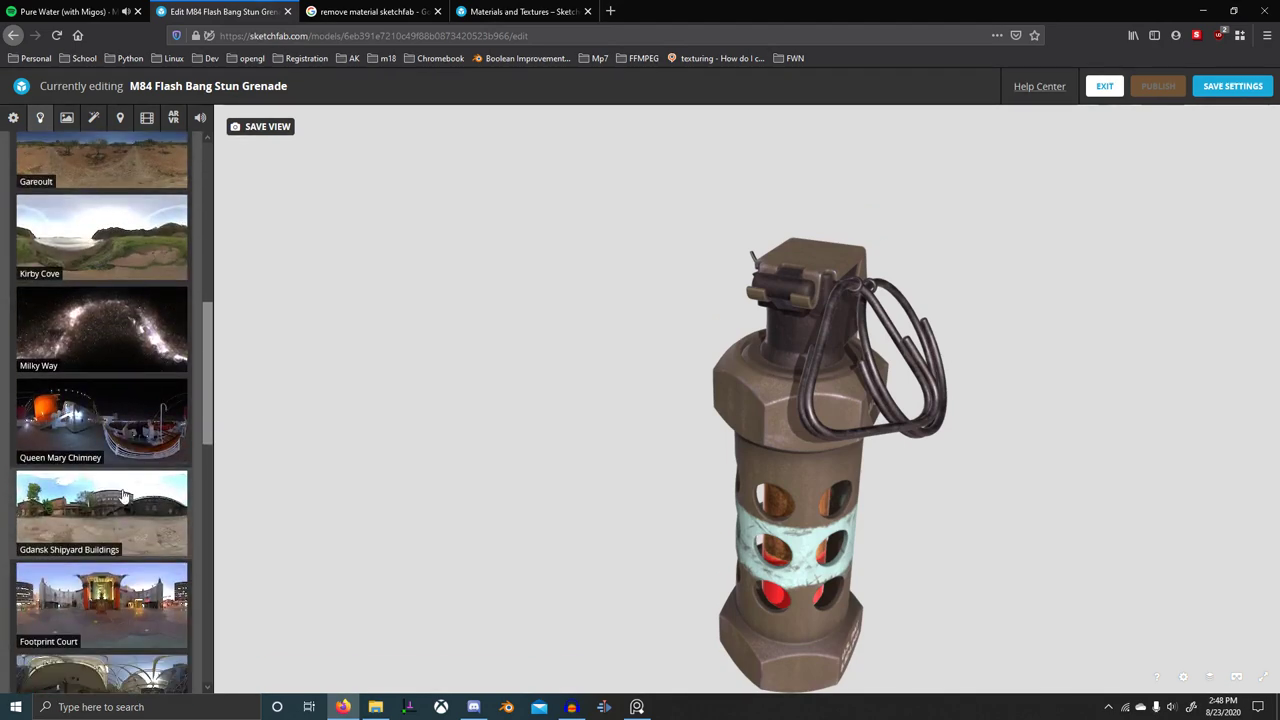
{"action": "left_click", "coordinate": [121, 432]}
{"action": "left_click_drag", "start_coordinate": [630, 484], "coordinate": [595, 424]}
- Try the Gdansk Shipyard Buildings environment and view the grenade's other side
{"action": "left_click", "coordinate": [121, 358]}
{"action": "scroll", "coordinate": [107, 512], "scroll_direction": "down", "scroll_amount": 1}
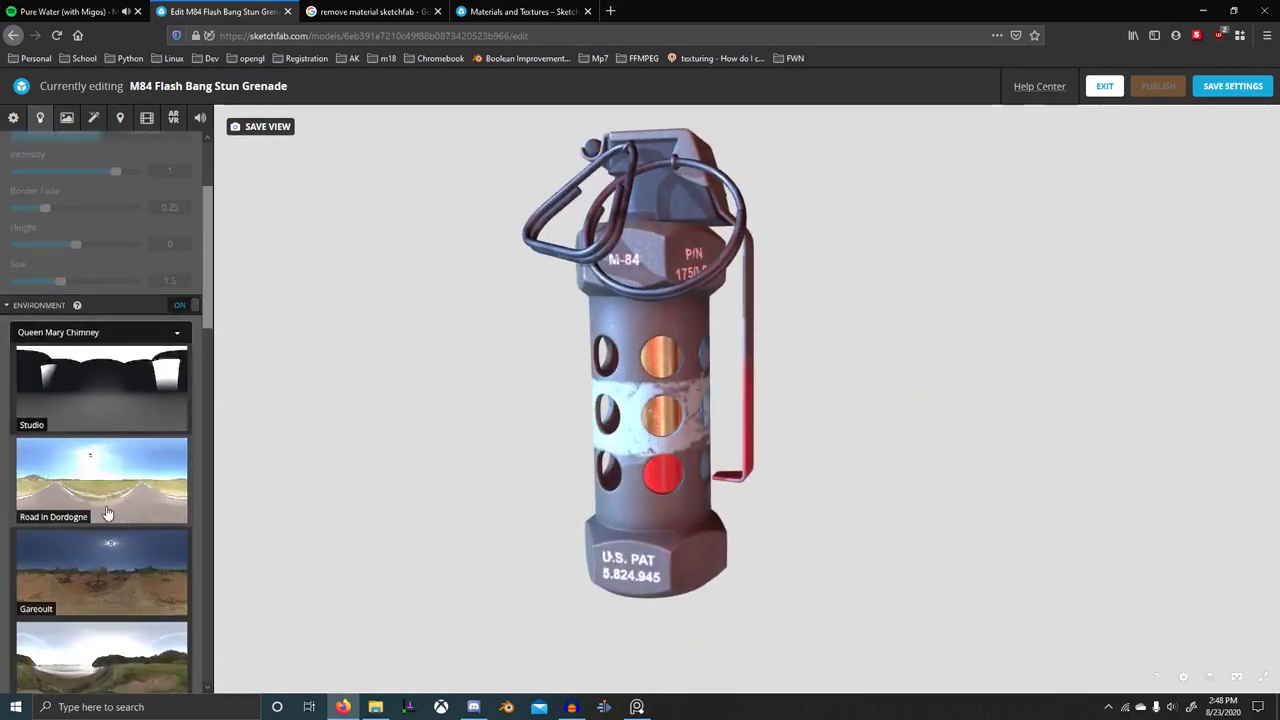
{"action": "scroll", "coordinate": [106, 520], "scroll_direction": "down", "scroll_amount": 5}
{"action": "left_click", "coordinate": [110, 330]}
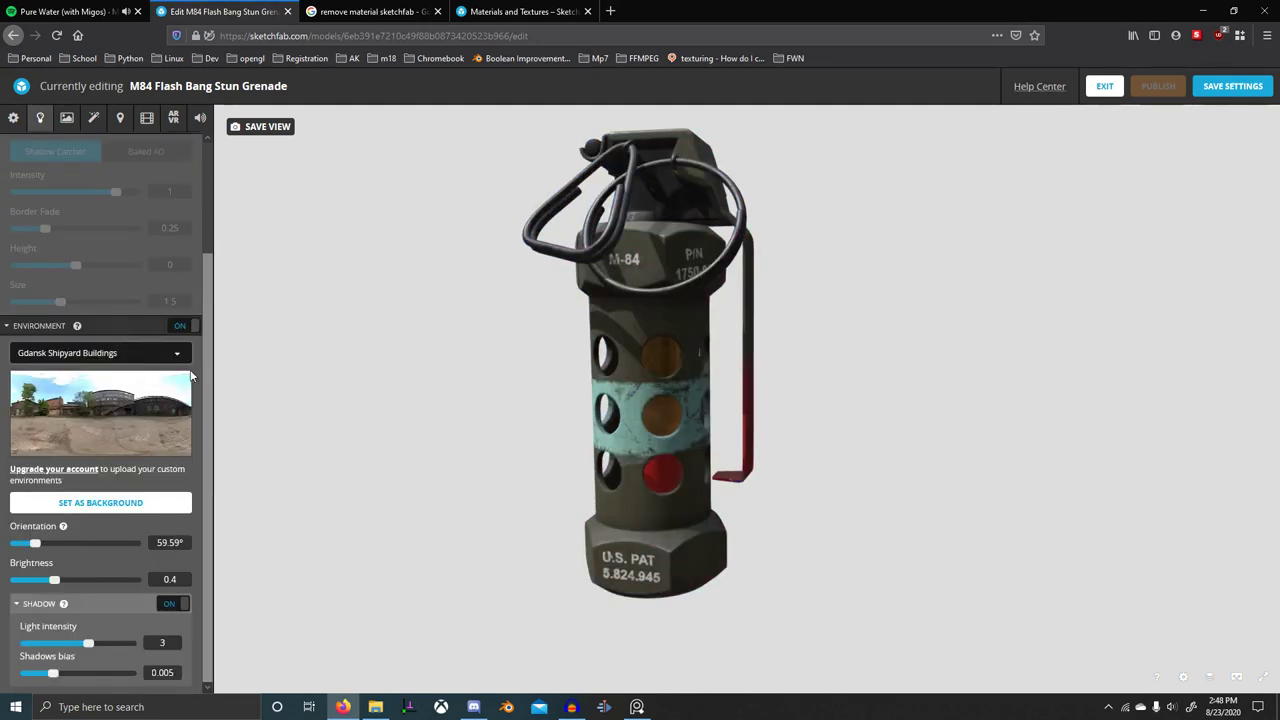
{"action": "left_click_drag", "start_coordinate": [470, 420], "coordinate": [130, 414]}
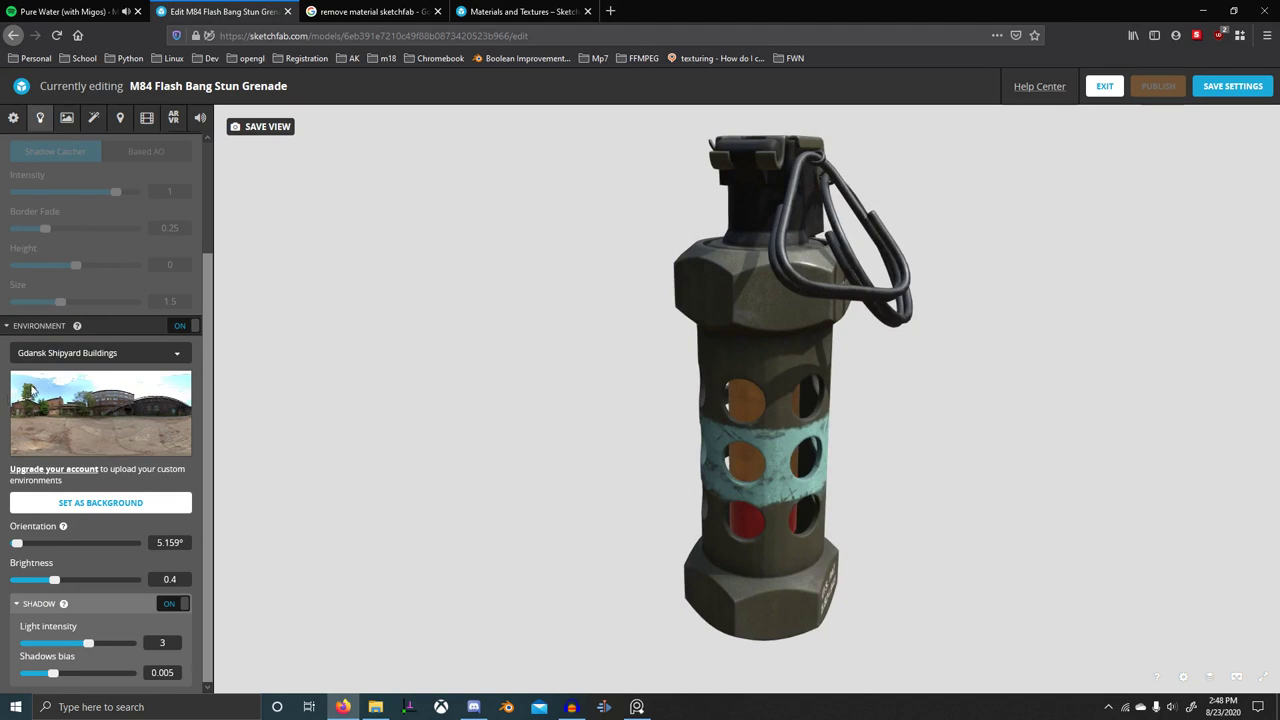
- Switch to Road in Tenerife Mountain and turn its orientation to about 272°
{"action": "left_click", "coordinate": [48, 354]}
{"action": "scroll", "coordinate": [100, 595], "scroll_direction": "down", "scroll_amount": 12}
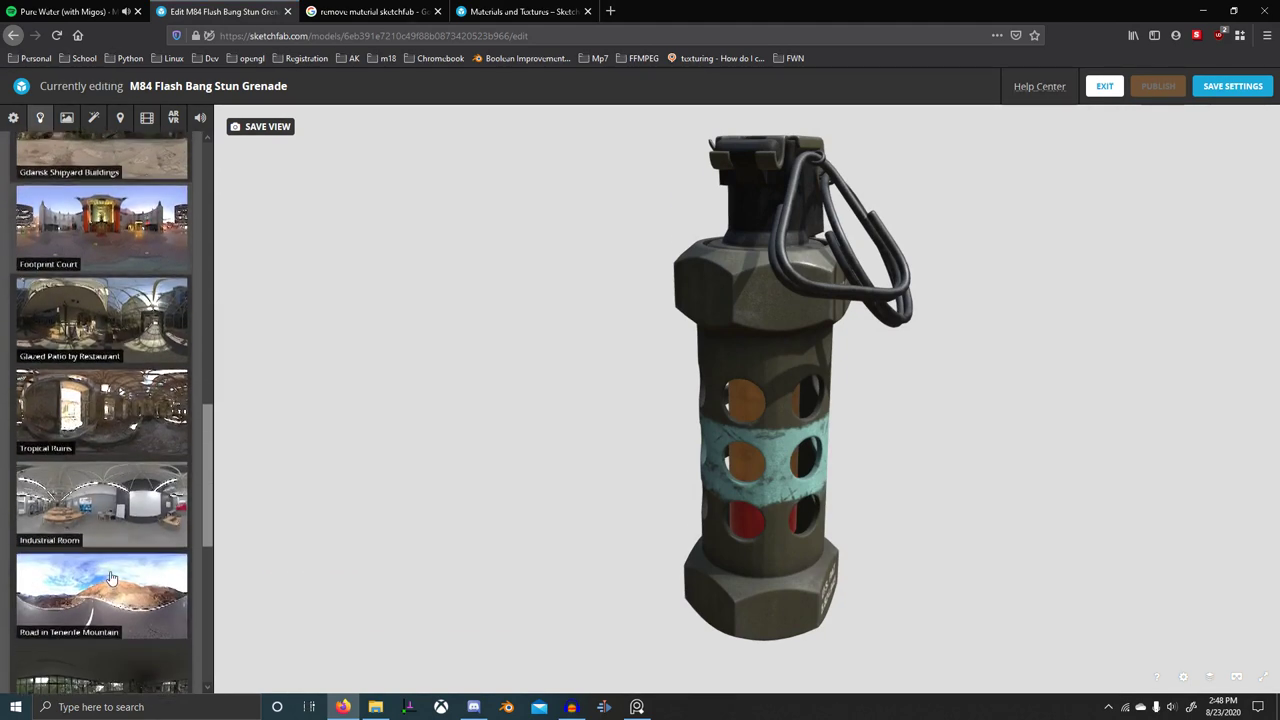
{"action": "scroll", "coordinate": [129, 534], "scroll_direction": "down", "scroll_amount": 3}
{"action": "left_click", "coordinate": [151, 367]}
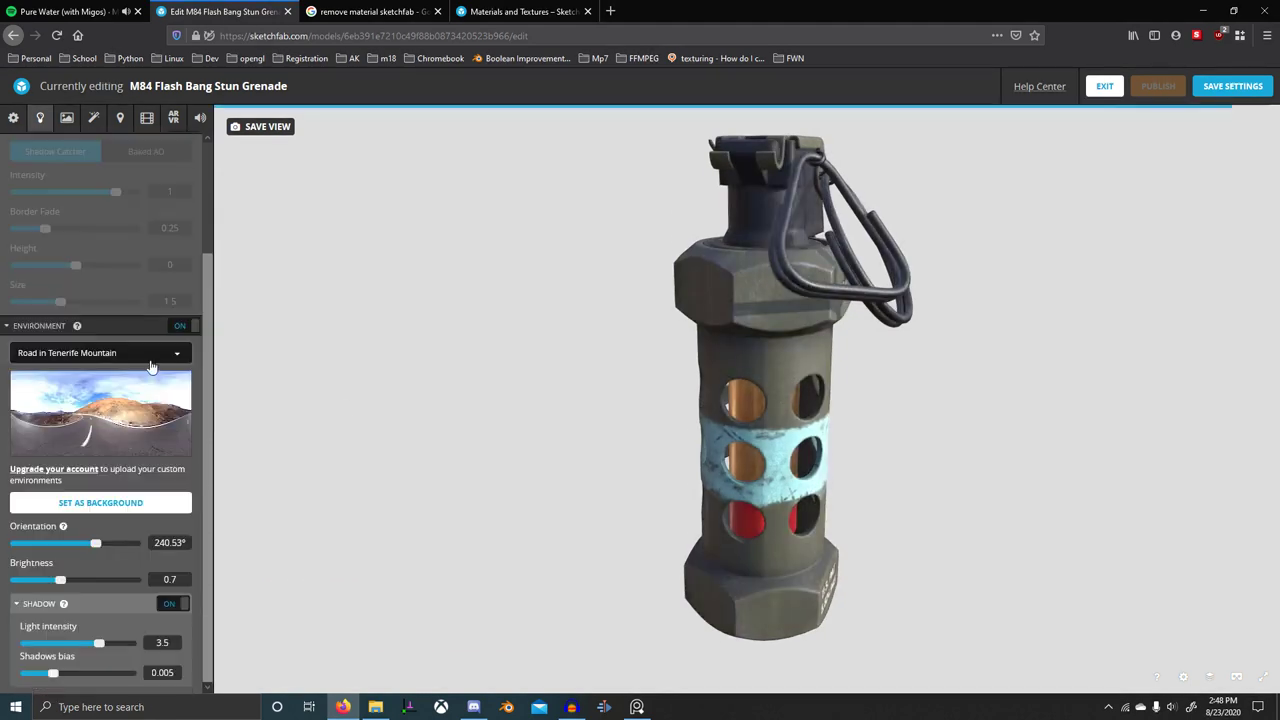
{"action": "left_click_drag", "start_coordinate": [574, 465], "coordinate": [841, 522]}
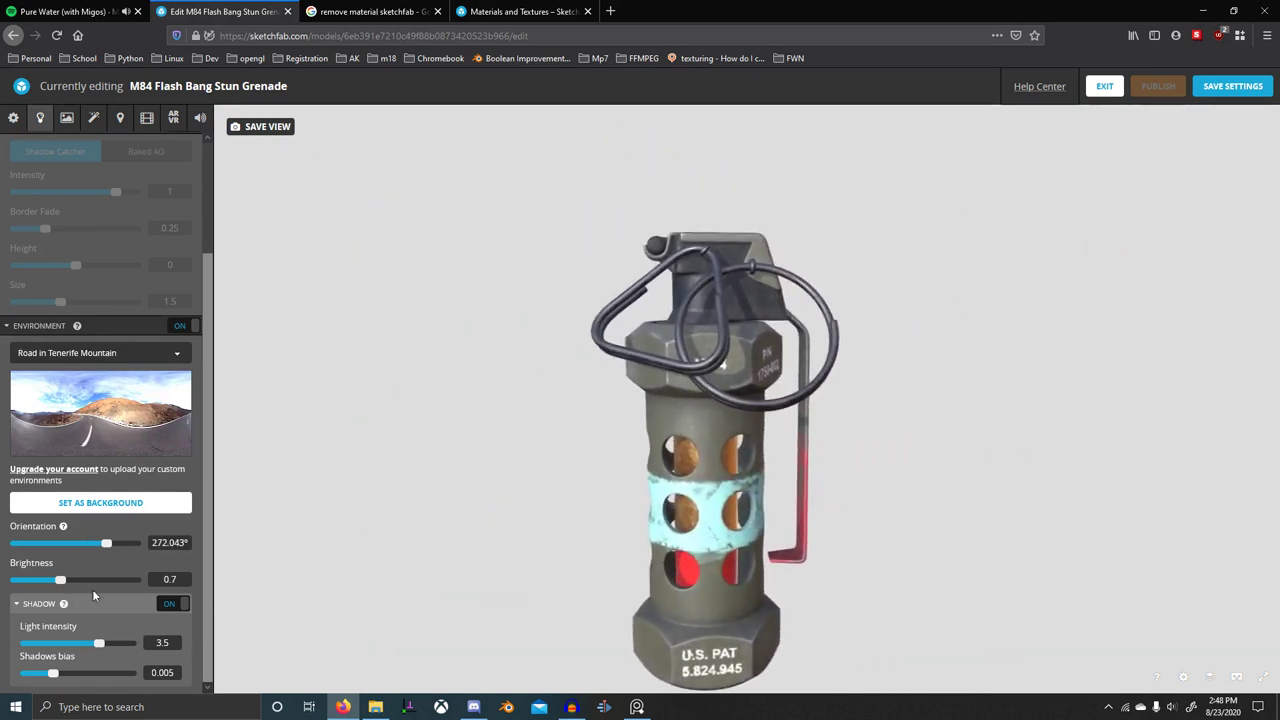
{"action": "scroll", "coordinate": [134, 571], "scroll_direction": "up", "scroll_amount": 3}
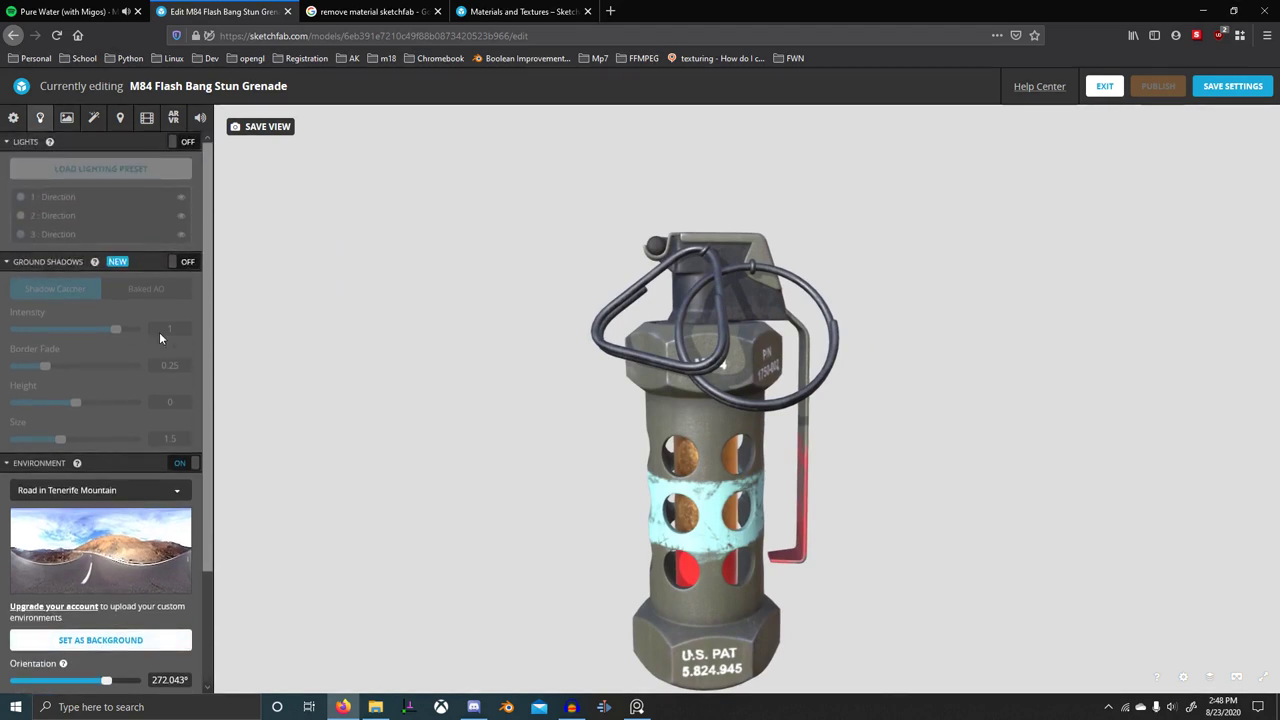
- Turn on ground shadows and the directional lights, and rotate the environment to about 52°
{"action": "left_click", "coordinate": [180, 262]}
{"action": "left_click_drag", "start_coordinate": [580, 340], "coordinate": [607, 467]}
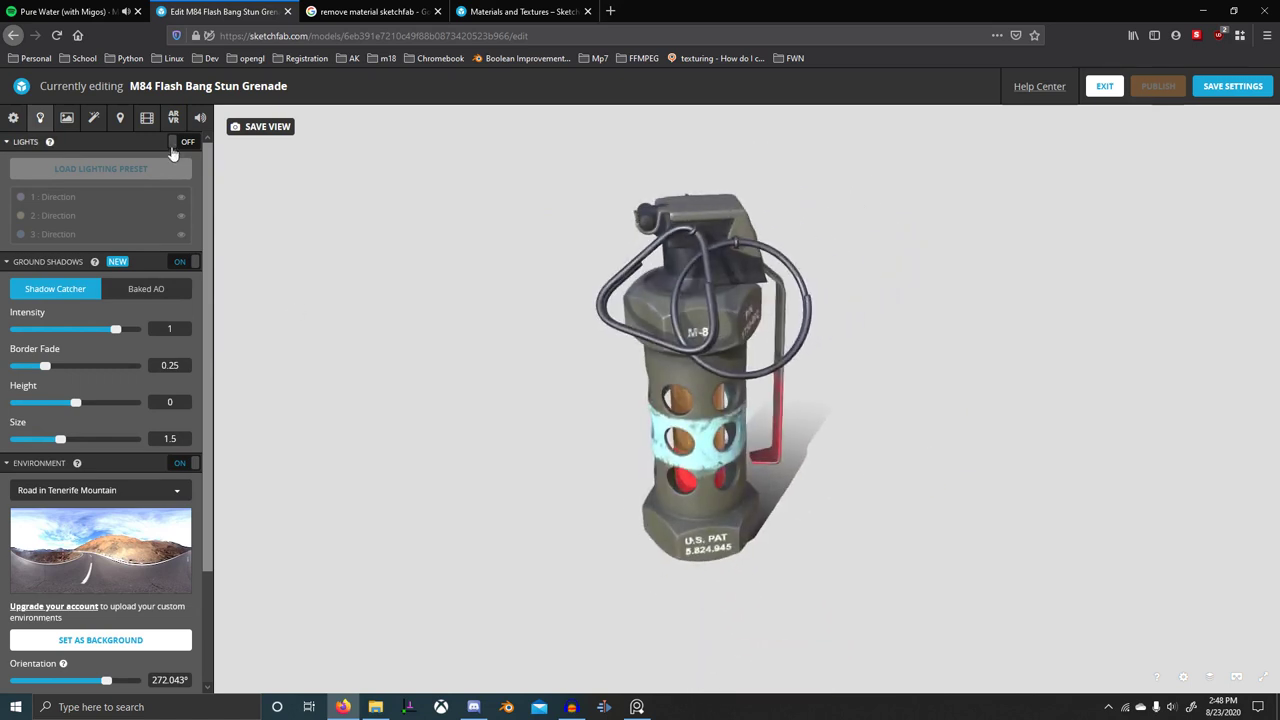
{"action": "left_click", "coordinate": [179, 141]}
{"action": "scroll", "coordinate": [586, 366], "scroll_direction": "up", "scroll_amount": 3}
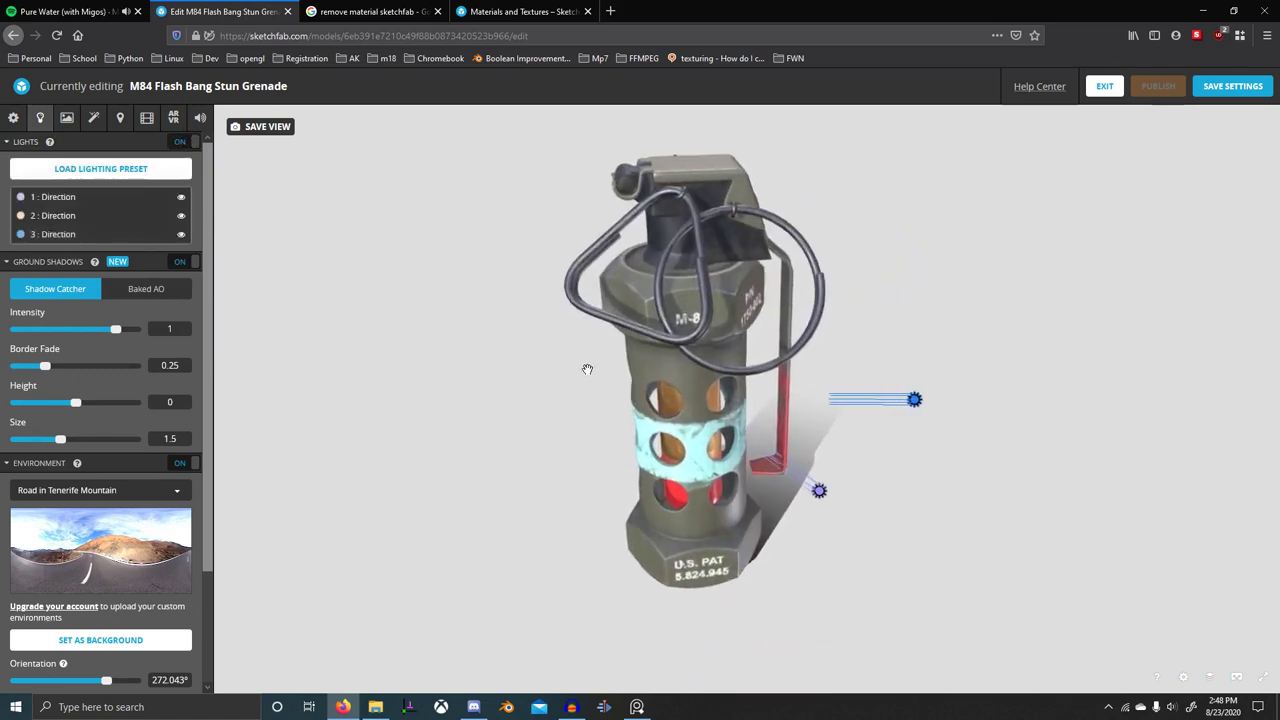
{"action": "left_click_drag", "start_coordinate": [486, 380], "coordinate": [749, 371], "text": "alt"}
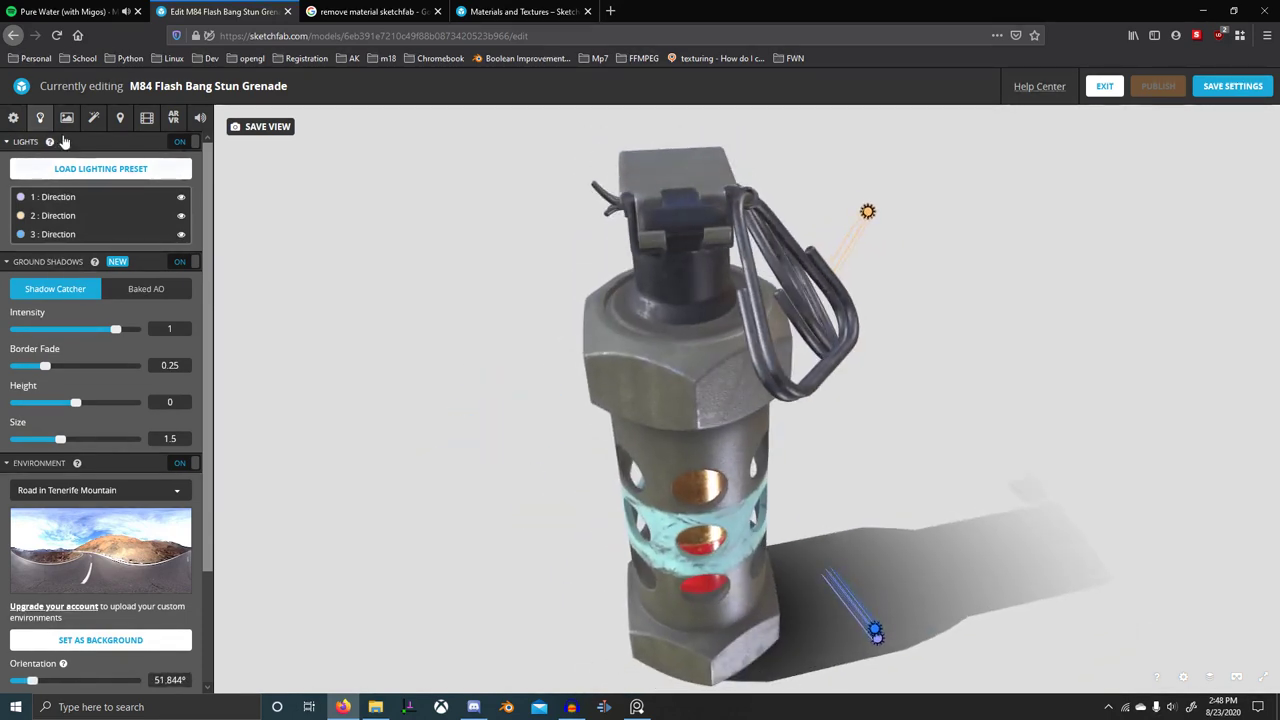
{"action": "left_click", "coordinate": [67, 118]}
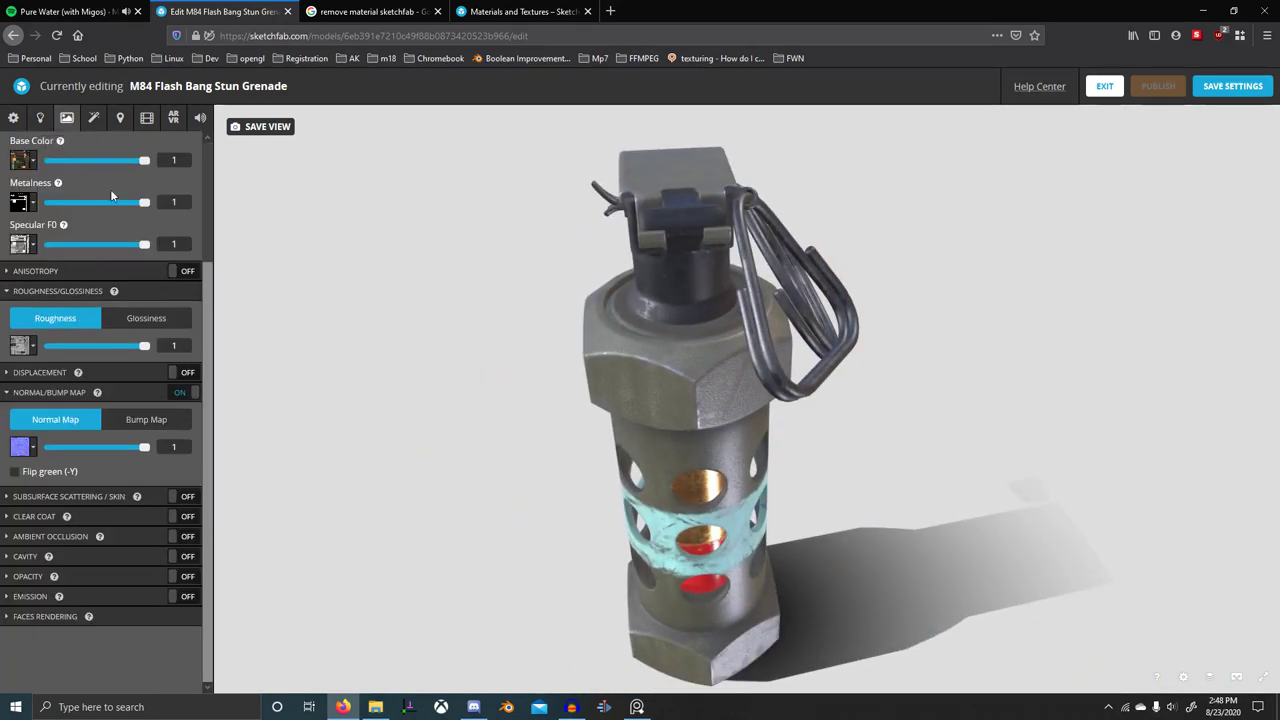
- Turn on Screen Space Reflection, SSAO and Sharpness at 0.072
{"action": "left_click", "coordinate": [93, 118]}
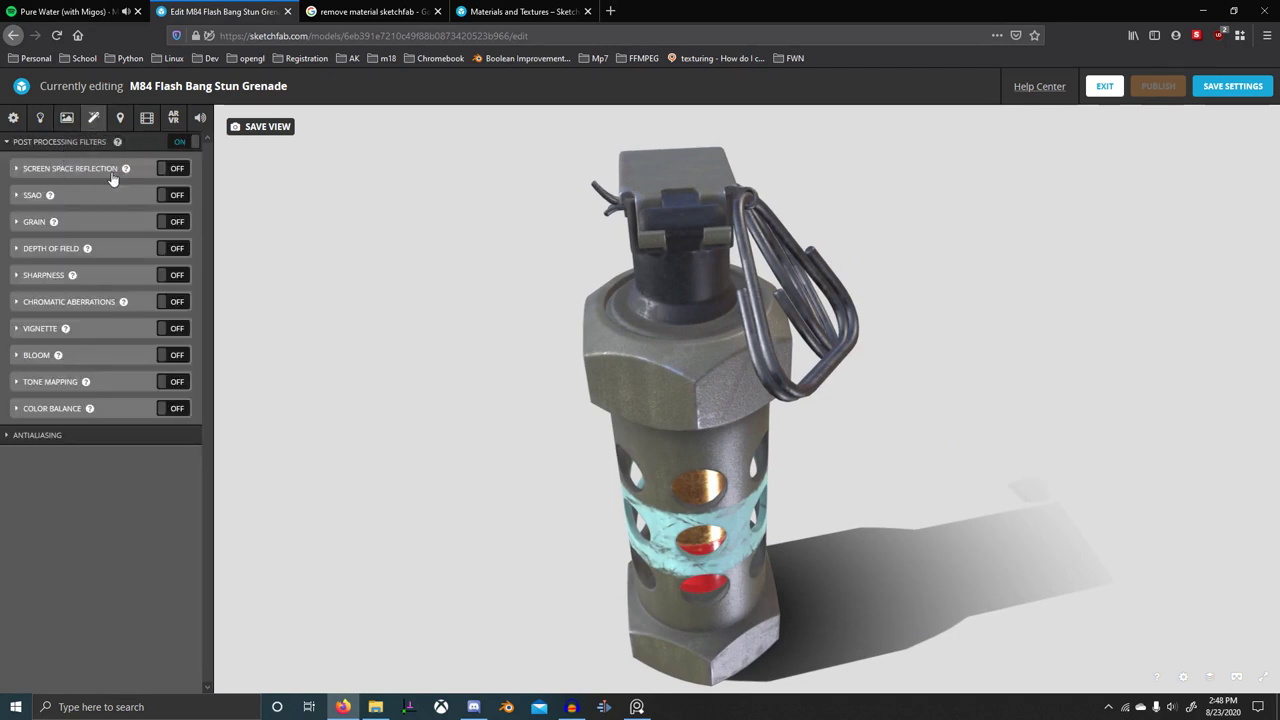
{"action": "left_click", "coordinate": [168, 176]}
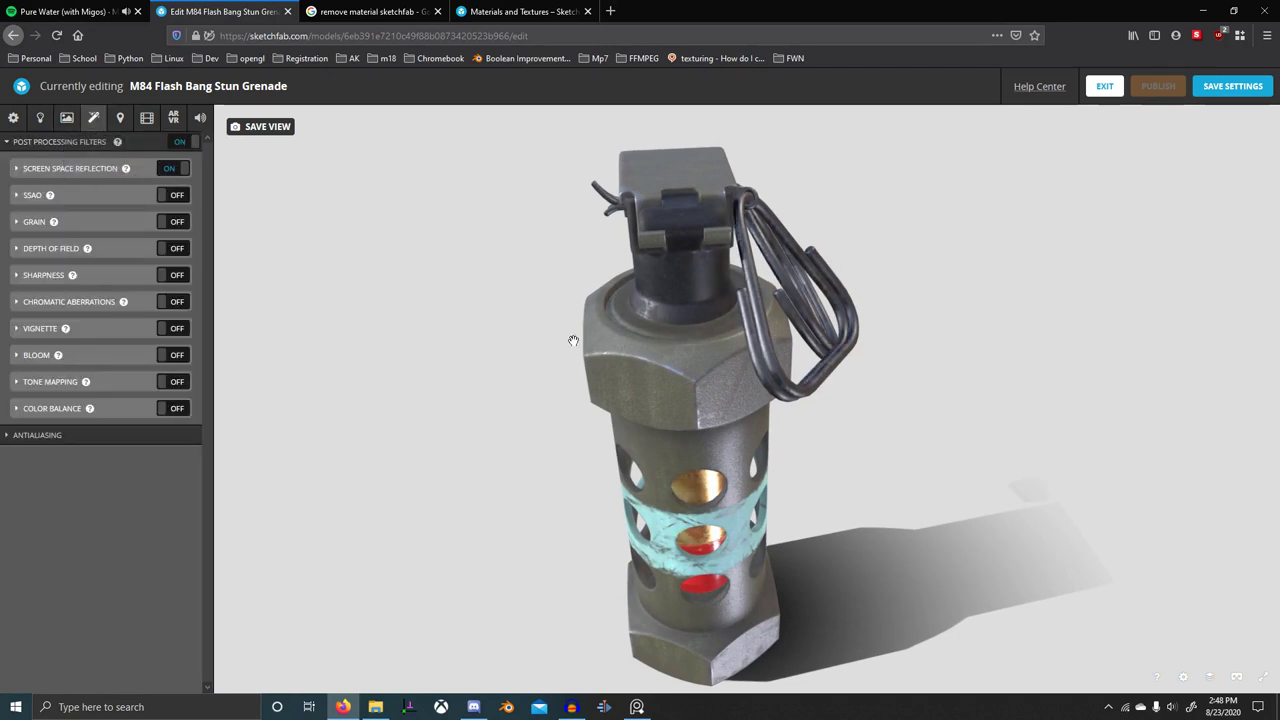
{"action": "left_click_drag", "start_coordinate": [572, 340], "coordinate": [603, 344]}
{"action": "left_click", "coordinate": [167, 196]}
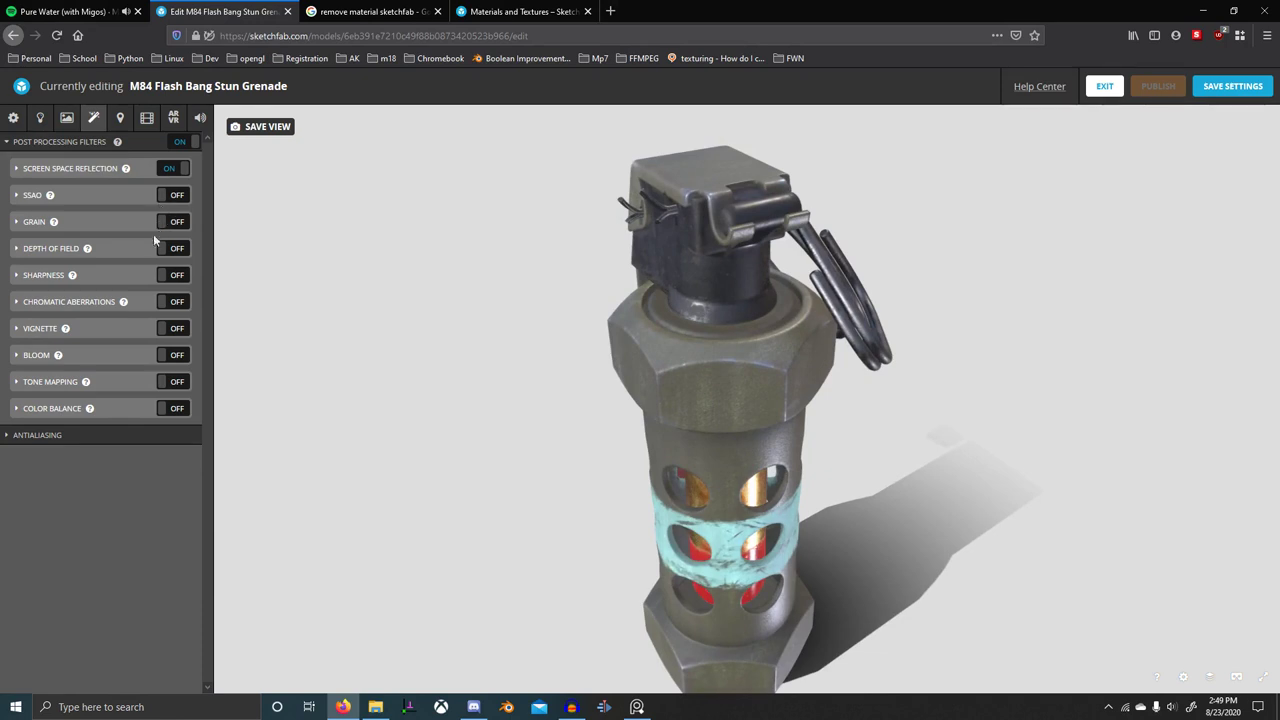
{"action": "left_click", "coordinate": [20, 276]}
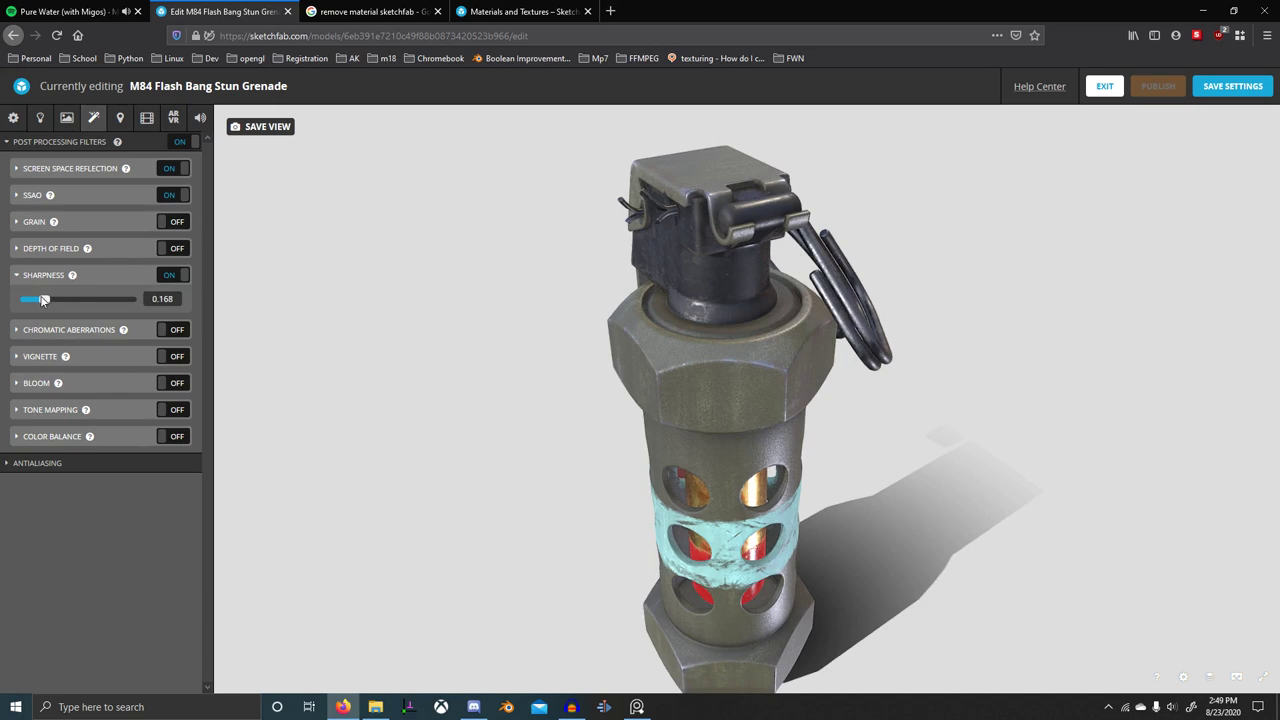
{"action": "left_click", "coordinate": [177, 280]}
{"action": "left_click", "coordinate": [177, 280]}
- Preview Chromatic Aberrations, Vignette and Bloom, leaving all three off
{"action": "left_click", "coordinate": [180, 336]}
{"action": "left_click", "coordinate": [180, 336]}
{"action": "left_click", "coordinate": [18, 329]}
{"action": "left_click", "coordinate": [168, 331]}
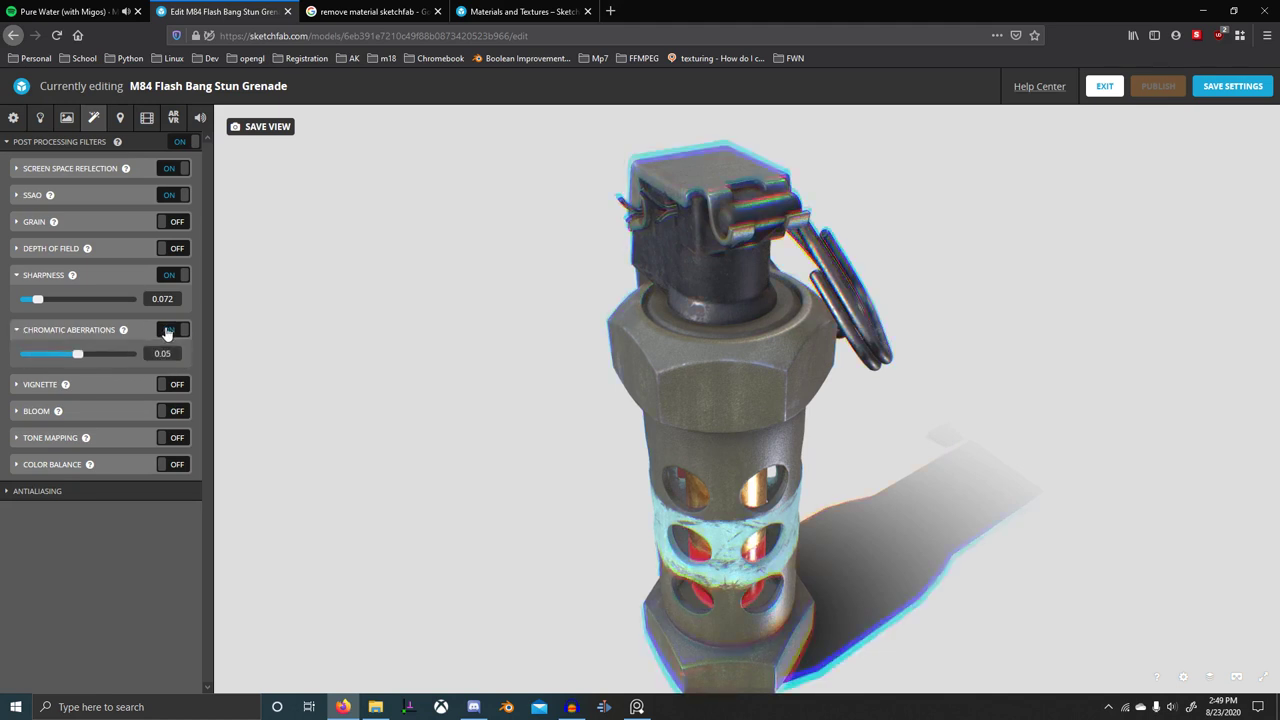
{"action": "left_click", "coordinate": [168, 331]}
{"action": "left_click", "coordinate": [22, 331]}
{"action": "left_click", "coordinate": [168, 358]}
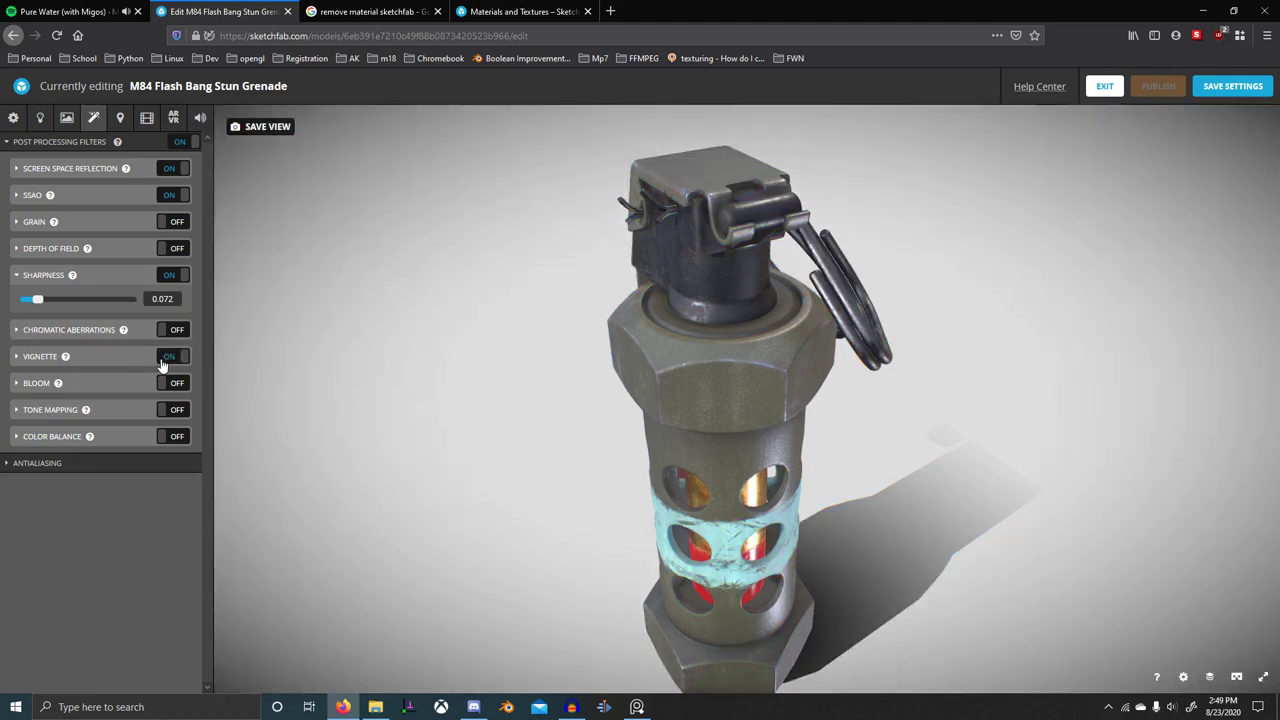
{"action": "left_click", "coordinate": [168, 358]}
{"action": "left_click", "coordinate": [172, 385]}
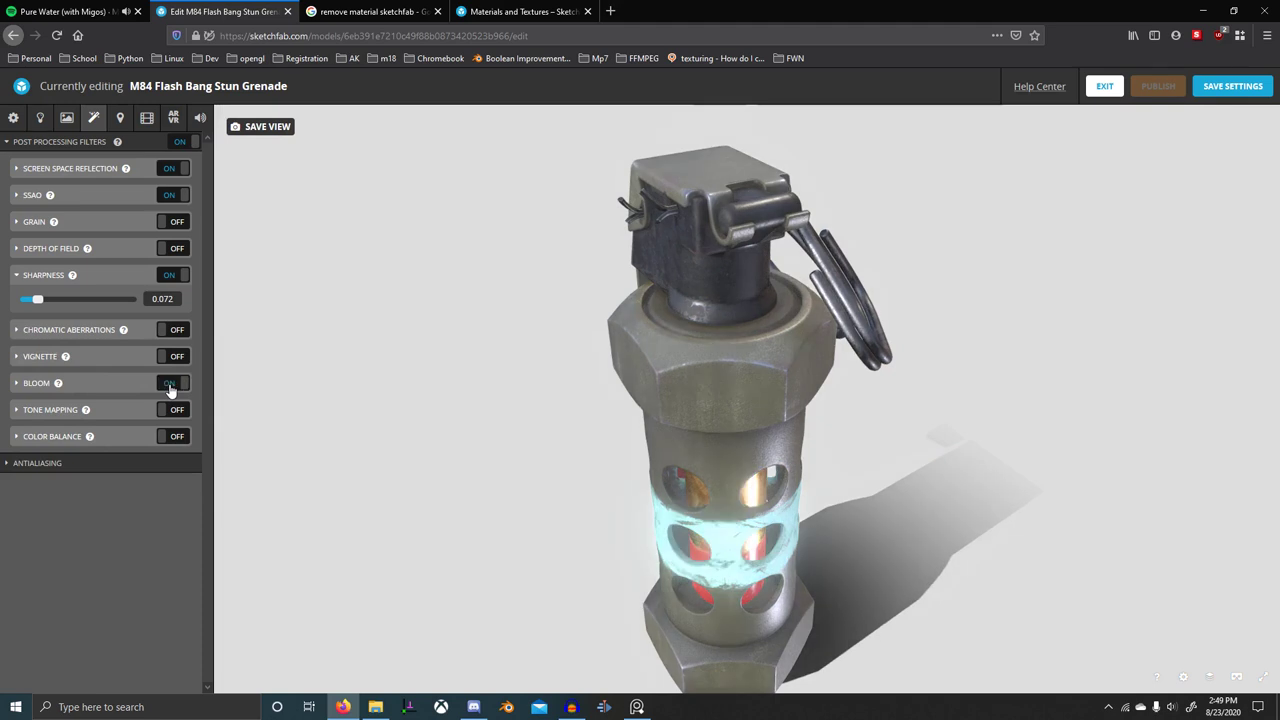
{"action": "left_click", "coordinate": [172, 385]}
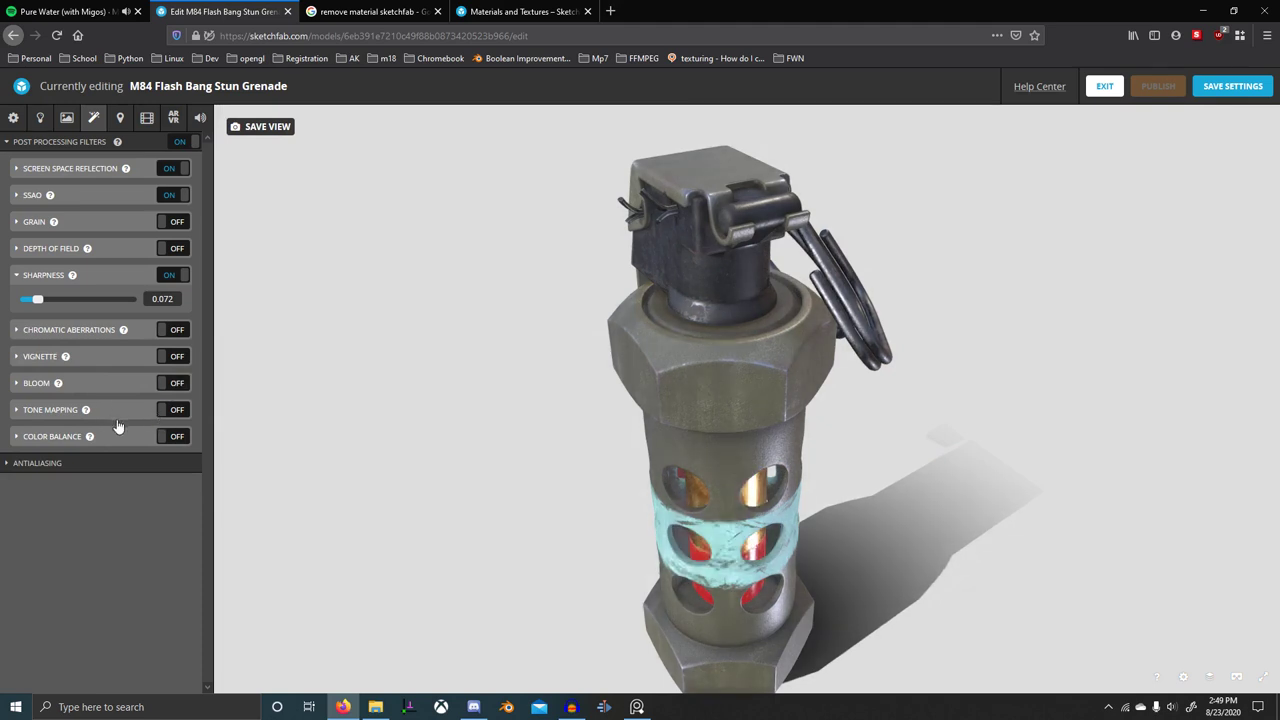
{"action": "left_click", "coordinate": [33, 464]}
{"action": "left_click", "coordinate": [3, 463]}
{"action": "left_click", "coordinate": [115, 126]}
{"action": "left_click", "coordinate": [141, 125]}
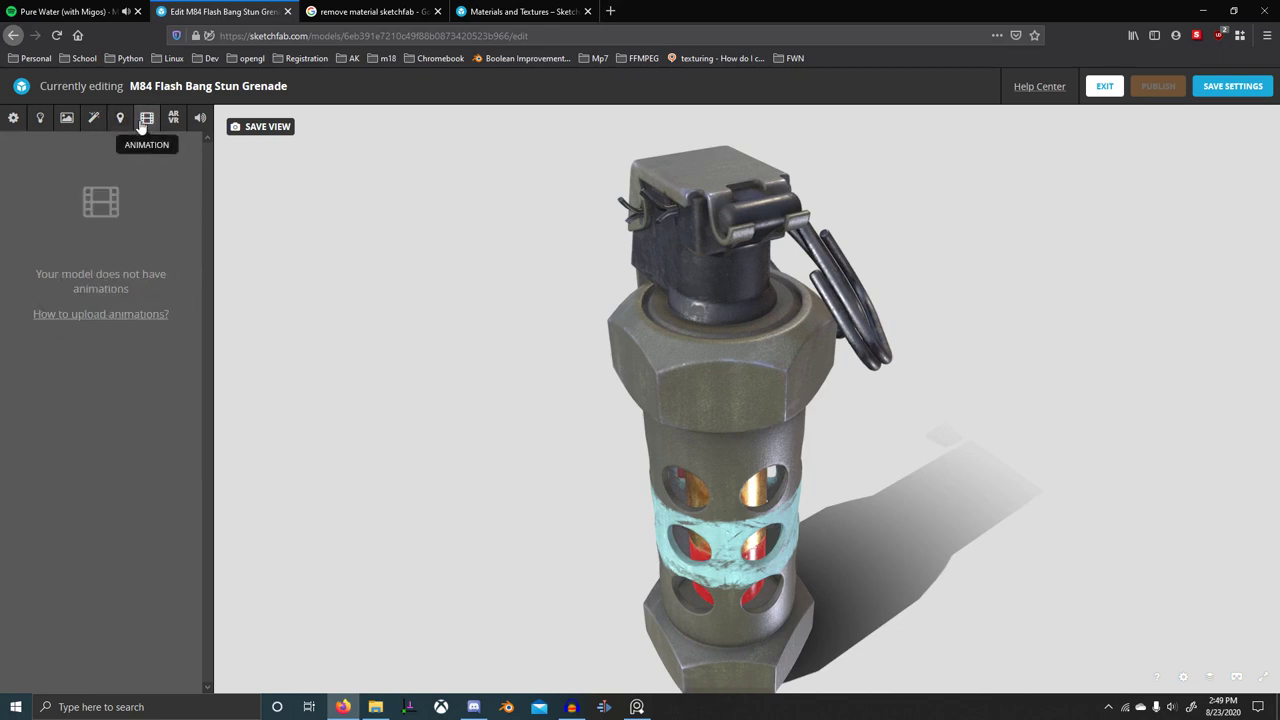
- Save the scene settings from the Sound panel
{"action": "left_click", "coordinate": [200, 118]}
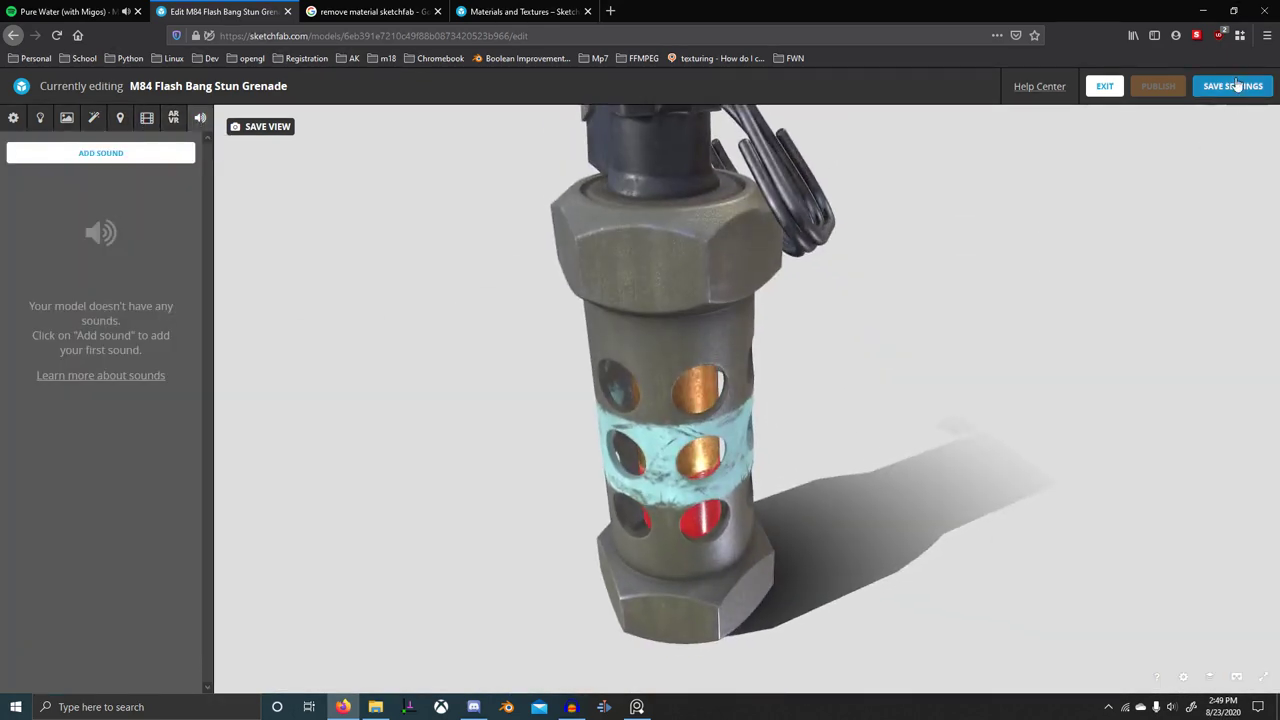
{"action": "left_click", "coordinate": [1237, 86]}
{"action": "left_click_drag", "start_coordinate": [850, 450], "coordinate": [649, 433]}
{"action": "scroll", "coordinate": [797, 460], "scroll_direction": "down", "scroll_amount": 3}
- Orbit and zoom around the grenade's lever, top, pin ring and perforated side
{"action": "scroll", "coordinate": [797, 460], "scroll_direction": "up", "scroll_amount": 3}
{"action": "scroll", "coordinate": [649, 433], "scroll_direction": "up", "scroll_amount": 1}
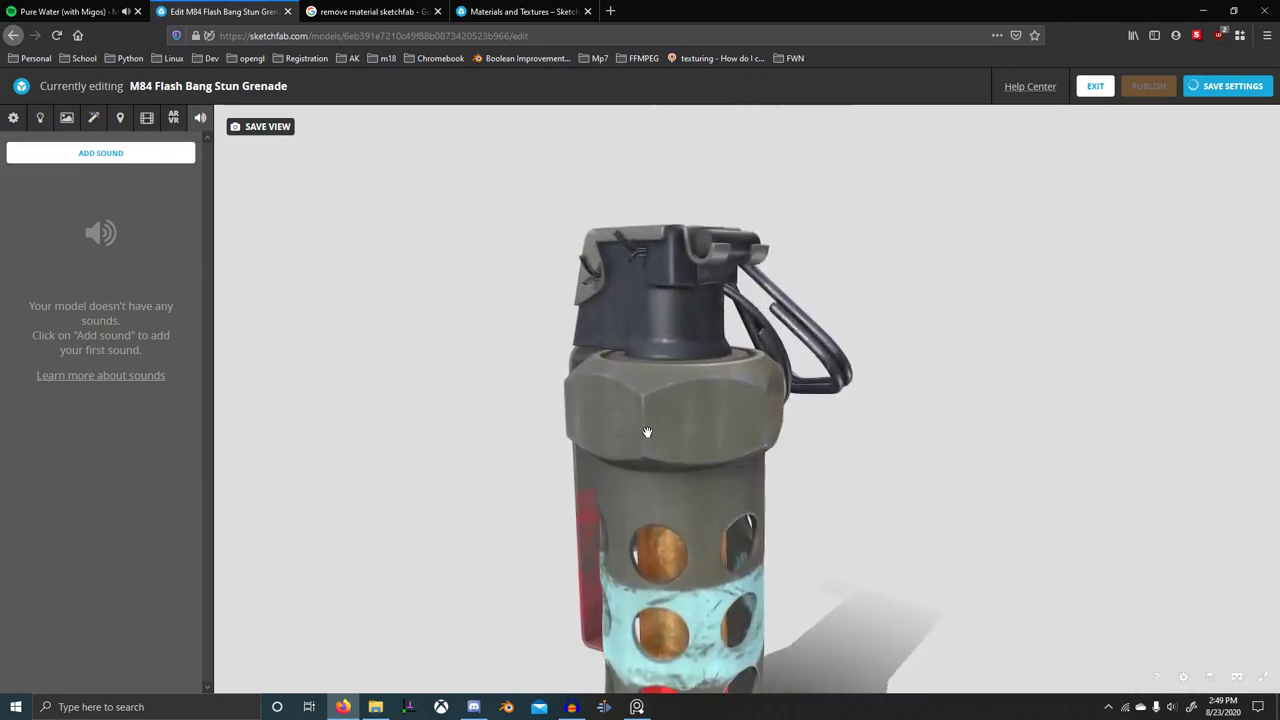
{"action": "left_click_drag", "start_coordinate": [560, 420], "coordinate": [648, 417]}
{"action": "scroll", "coordinate": [743, 509], "scroll_direction": "up", "scroll_amount": 5}
{"action": "right_click_drag", "start_coordinate": [600, 260], "coordinate": [687, 465]}
{"action": "left_click_drag", "start_coordinate": [687, 465], "coordinate": [660, 494]}
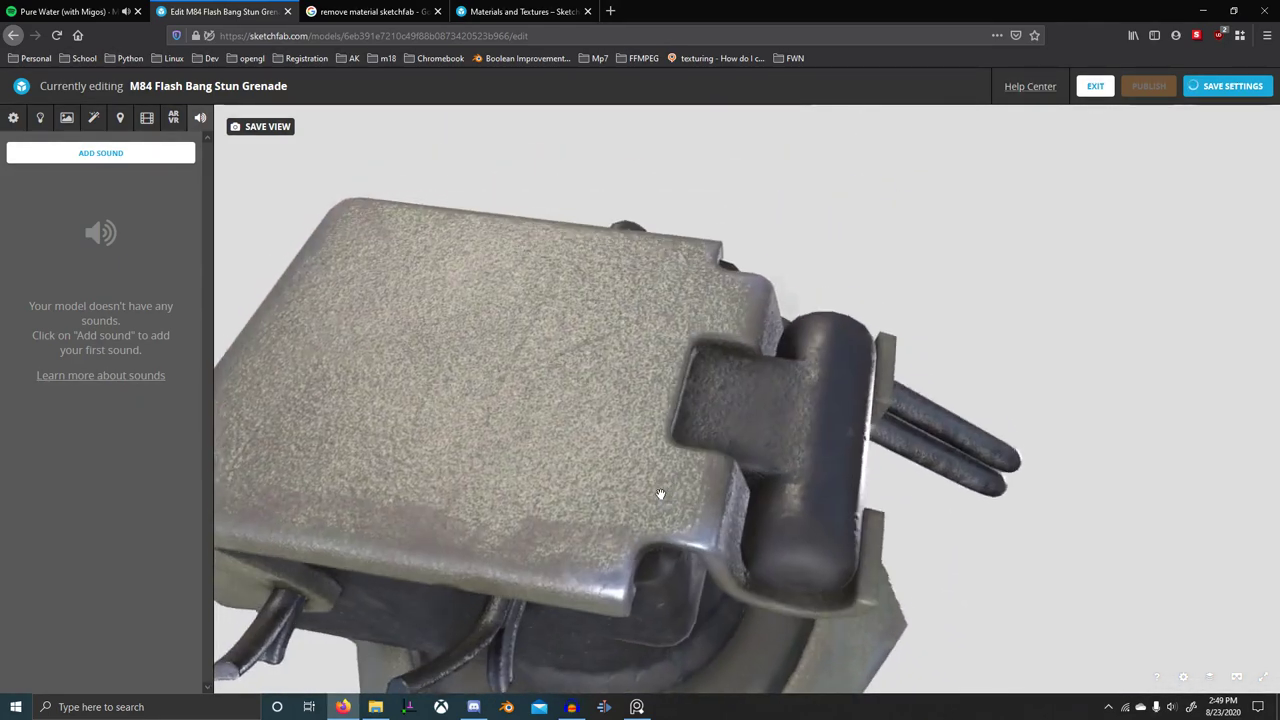
{"action": "scroll", "coordinate": [737, 514], "scroll_direction": "down", "scroll_amount": 3}
{"action": "left_click_drag", "start_coordinate": [737, 514], "coordinate": [894, 511]}
{"action": "scroll", "coordinate": [923, 614], "scroll_direction": "down", "scroll_amount": 3}
{"action": "left_click_drag", "start_coordinate": [923, 614], "coordinate": [920, 541]}
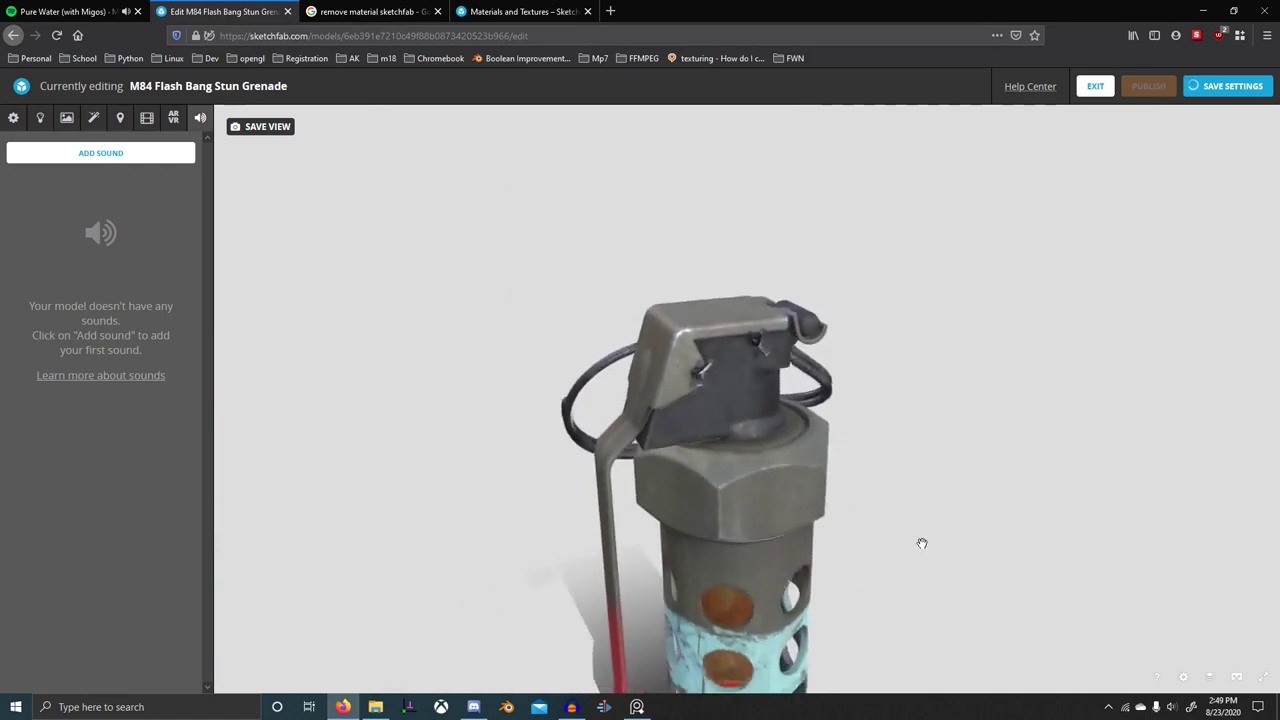
{"action": "scroll", "coordinate": [820, 554], "scroll_direction": "up", "scroll_amount": 3}
{"action": "left_click_drag", "start_coordinate": [820, 554], "coordinate": [832, 531]}
{"action": "scroll", "coordinate": [802, 573], "scroll_direction": "down", "scroll_amount": 4}
{"action": "left_click_drag", "start_coordinate": [802, 573], "coordinate": [657, 543]}
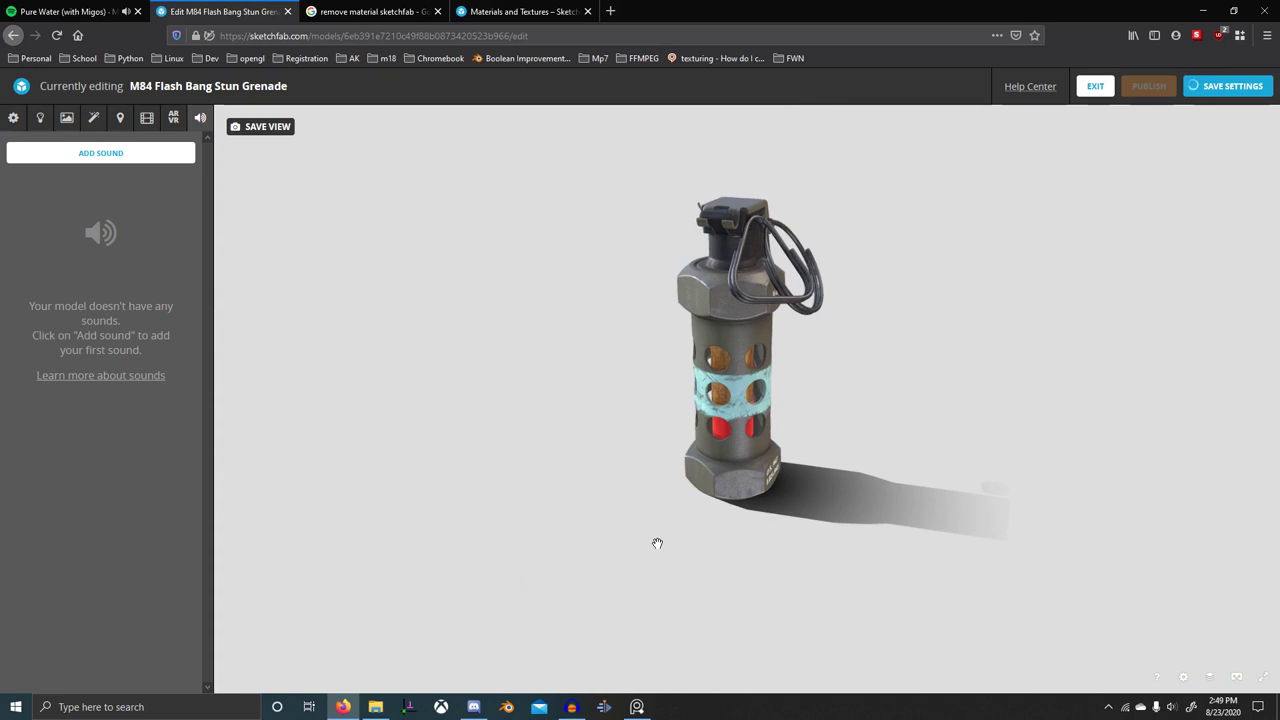
- Zoom and orbit again to inspect the lever side, pin ring, body holes and base
{"action": "scroll", "coordinate": [660, 426], "scroll_direction": "up", "scroll_amount": 10}
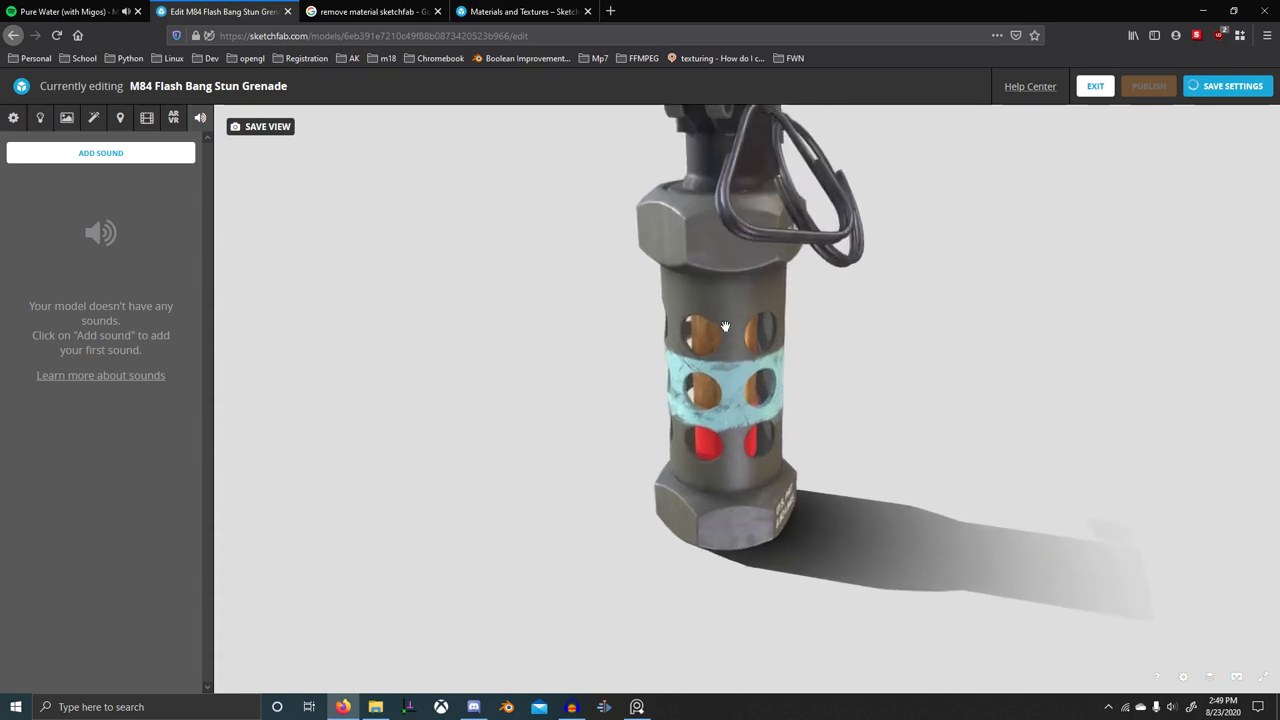
{"action": "scroll", "coordinate": [660, 372], "scroll_direction": "up", "scroll_amount": 4}
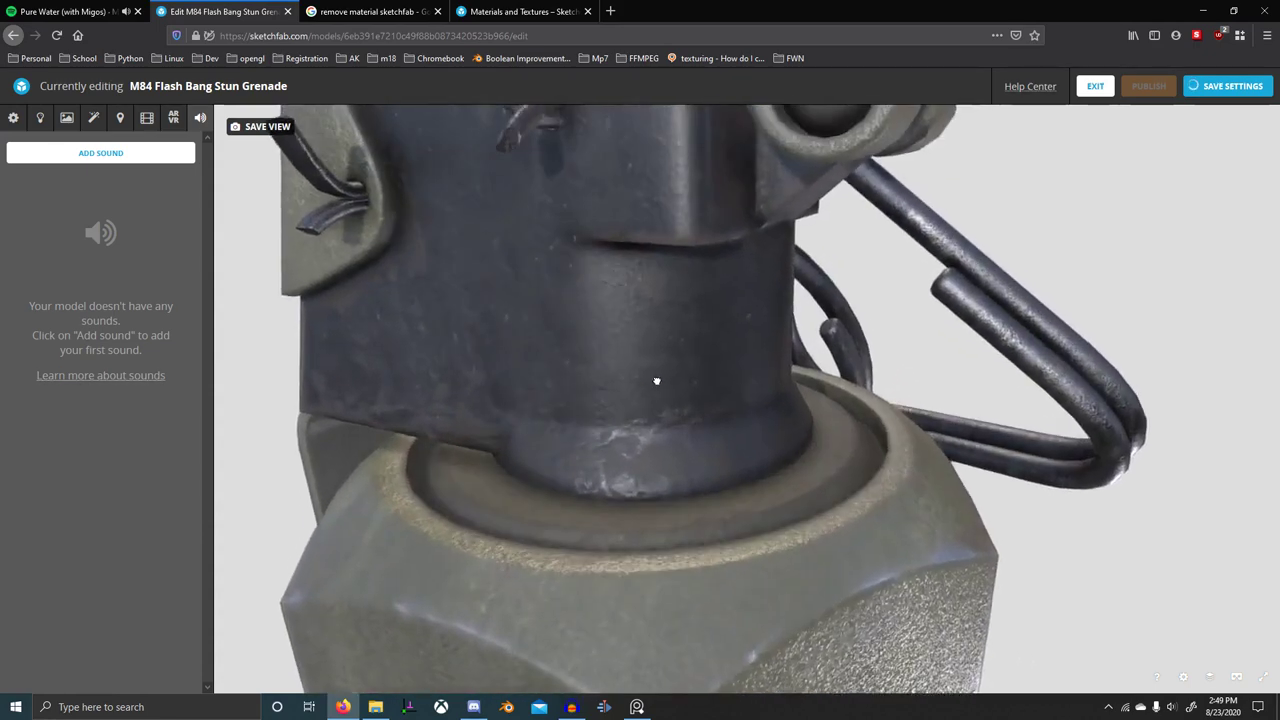
{"action": "scroll", "coordinate": [654, 380], "scroll_direction": "down", "scroll_amount": 5}
{"action": "left_click_drag", "start_coordinate": [654, 380], "coordinate": [690, 430]}
{"action": "scroll", "coordinate": [672, 455], "scroll_direction": "up", "scroll_amount": 5}
{"action": "scroll", "coordinate": [700, 443], "scroll_direction": "down", "scroll_amount": 5}
{"action": "scroll", "coordinate": [722, 474], "scroll_direction": "down", "scroll_amount": 5}
{"action": "scroll", "coordinate": [708, 485], "scroll_direction": "up", "scroll_amount": 5}
{"action": "left_click_drag", "start_coordinate": [711, 491], "coordinate": [703, 454]}
{"action": "scroll", "coordinate": [691, 473], "scroll_direction": "down", "scroll_amount": 4}
{"action": "scroll", "coordinate": [691, 443], "scroll_direction": "up", "scroll_amount": 3}
{"action": "right_click_drag", "start_coordinate": [703, 454], "coordinate": [700, 383]}
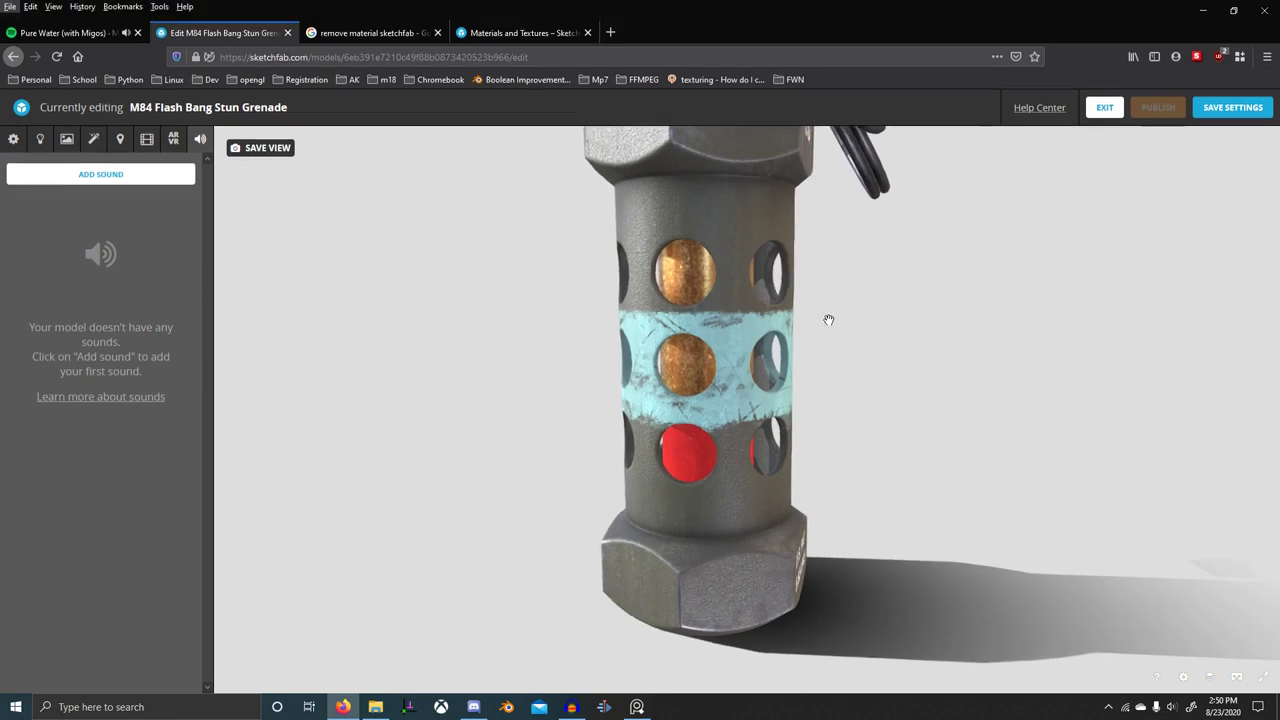
{"action": "key", "text": "alt+z"}
{"action": "left_click", "coordinate": [640, 212]}
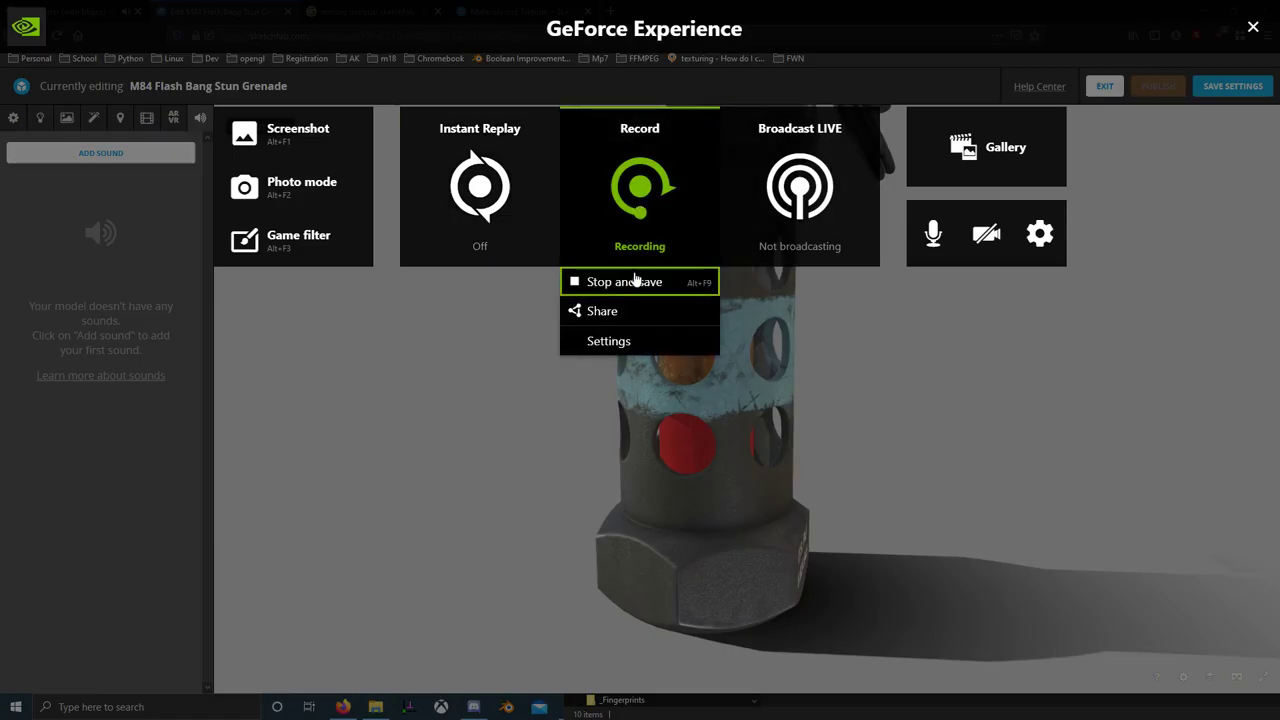